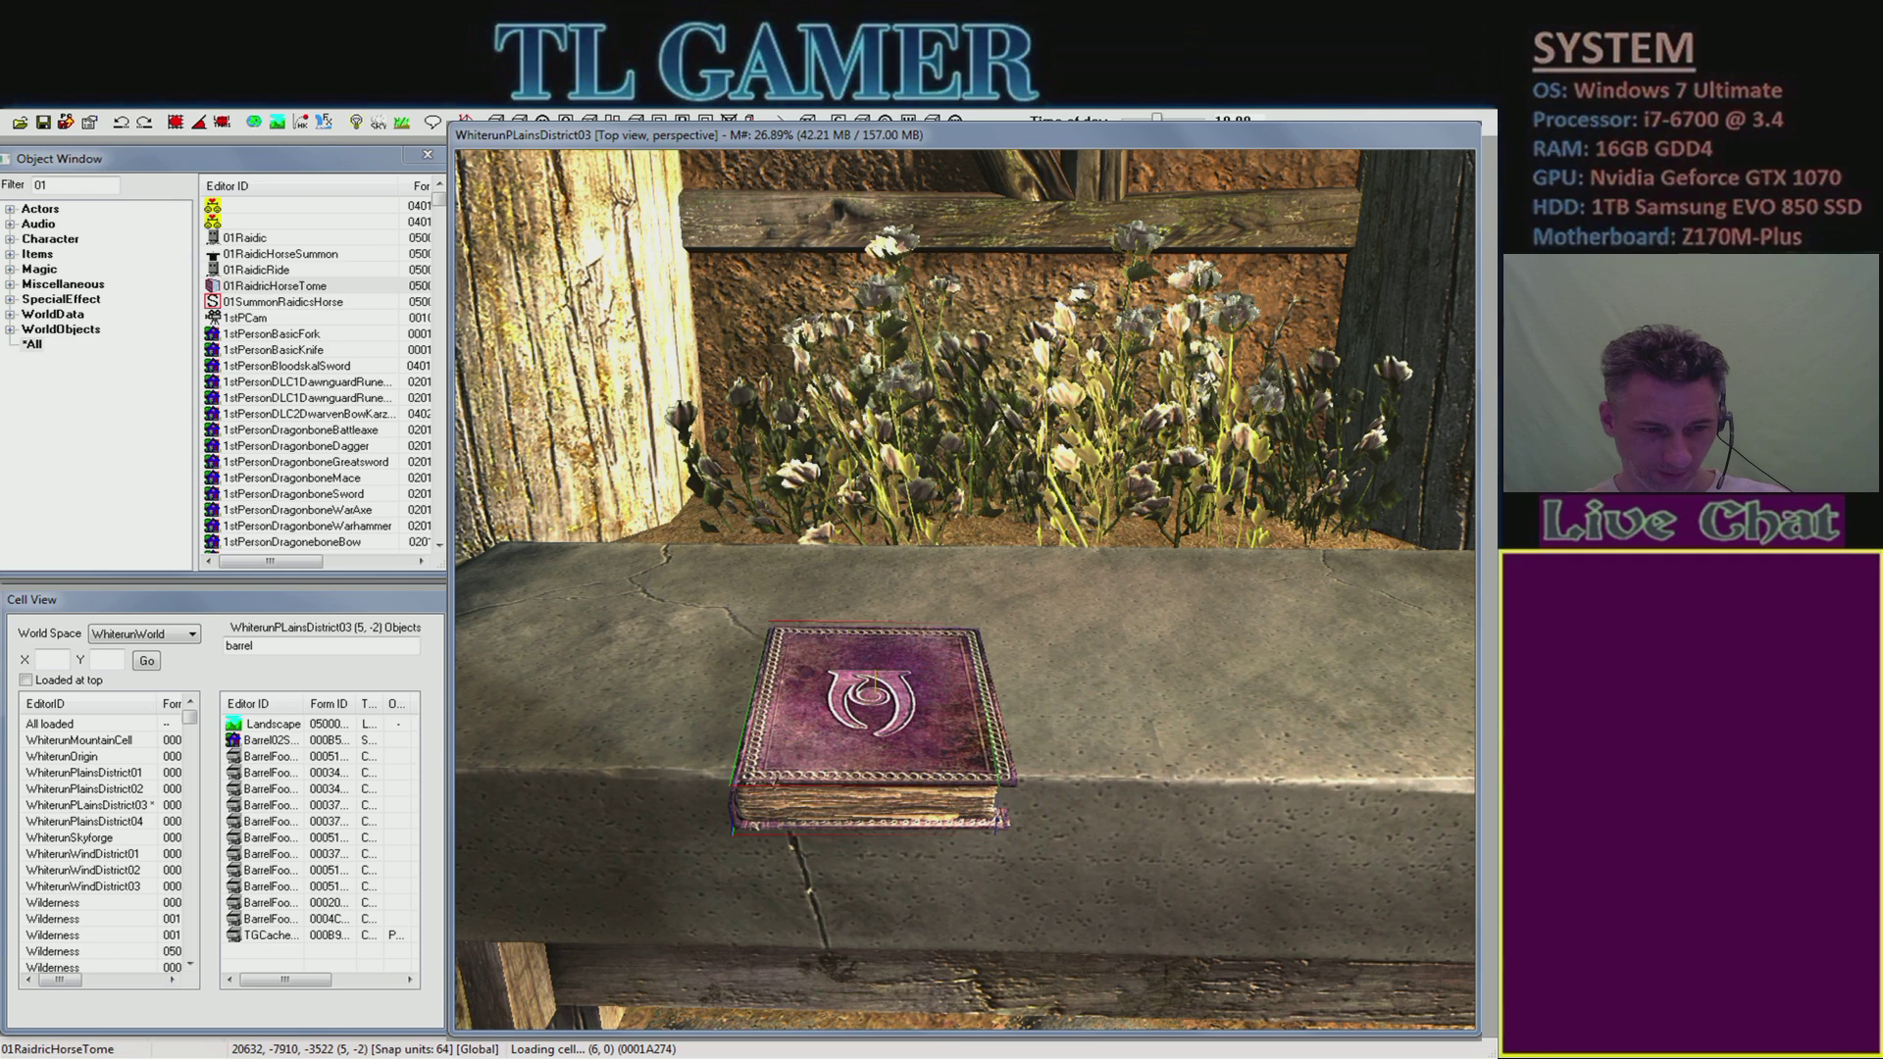
- Check the live stream's dashboard in YouTube and the FFsplit encoder, and return to the Creation Kit
left_click(154, 954)
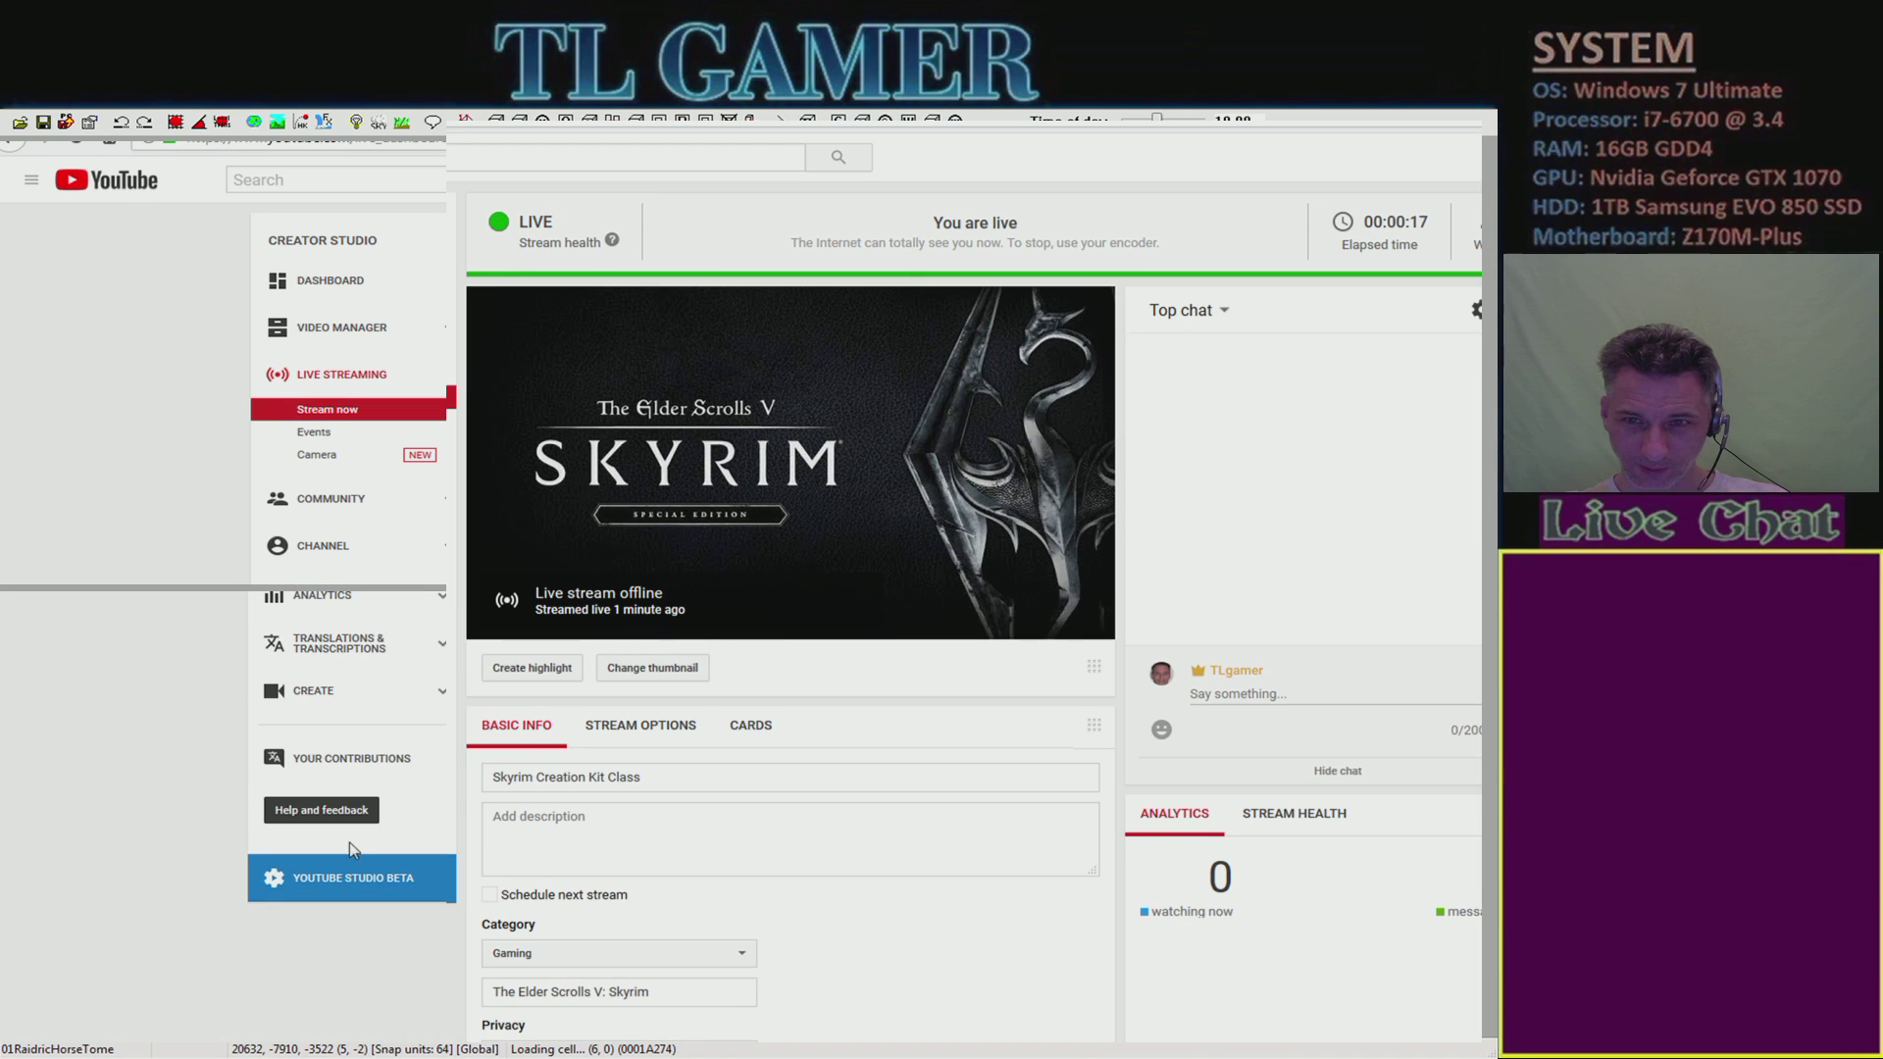
mouse_move(236, 1054)
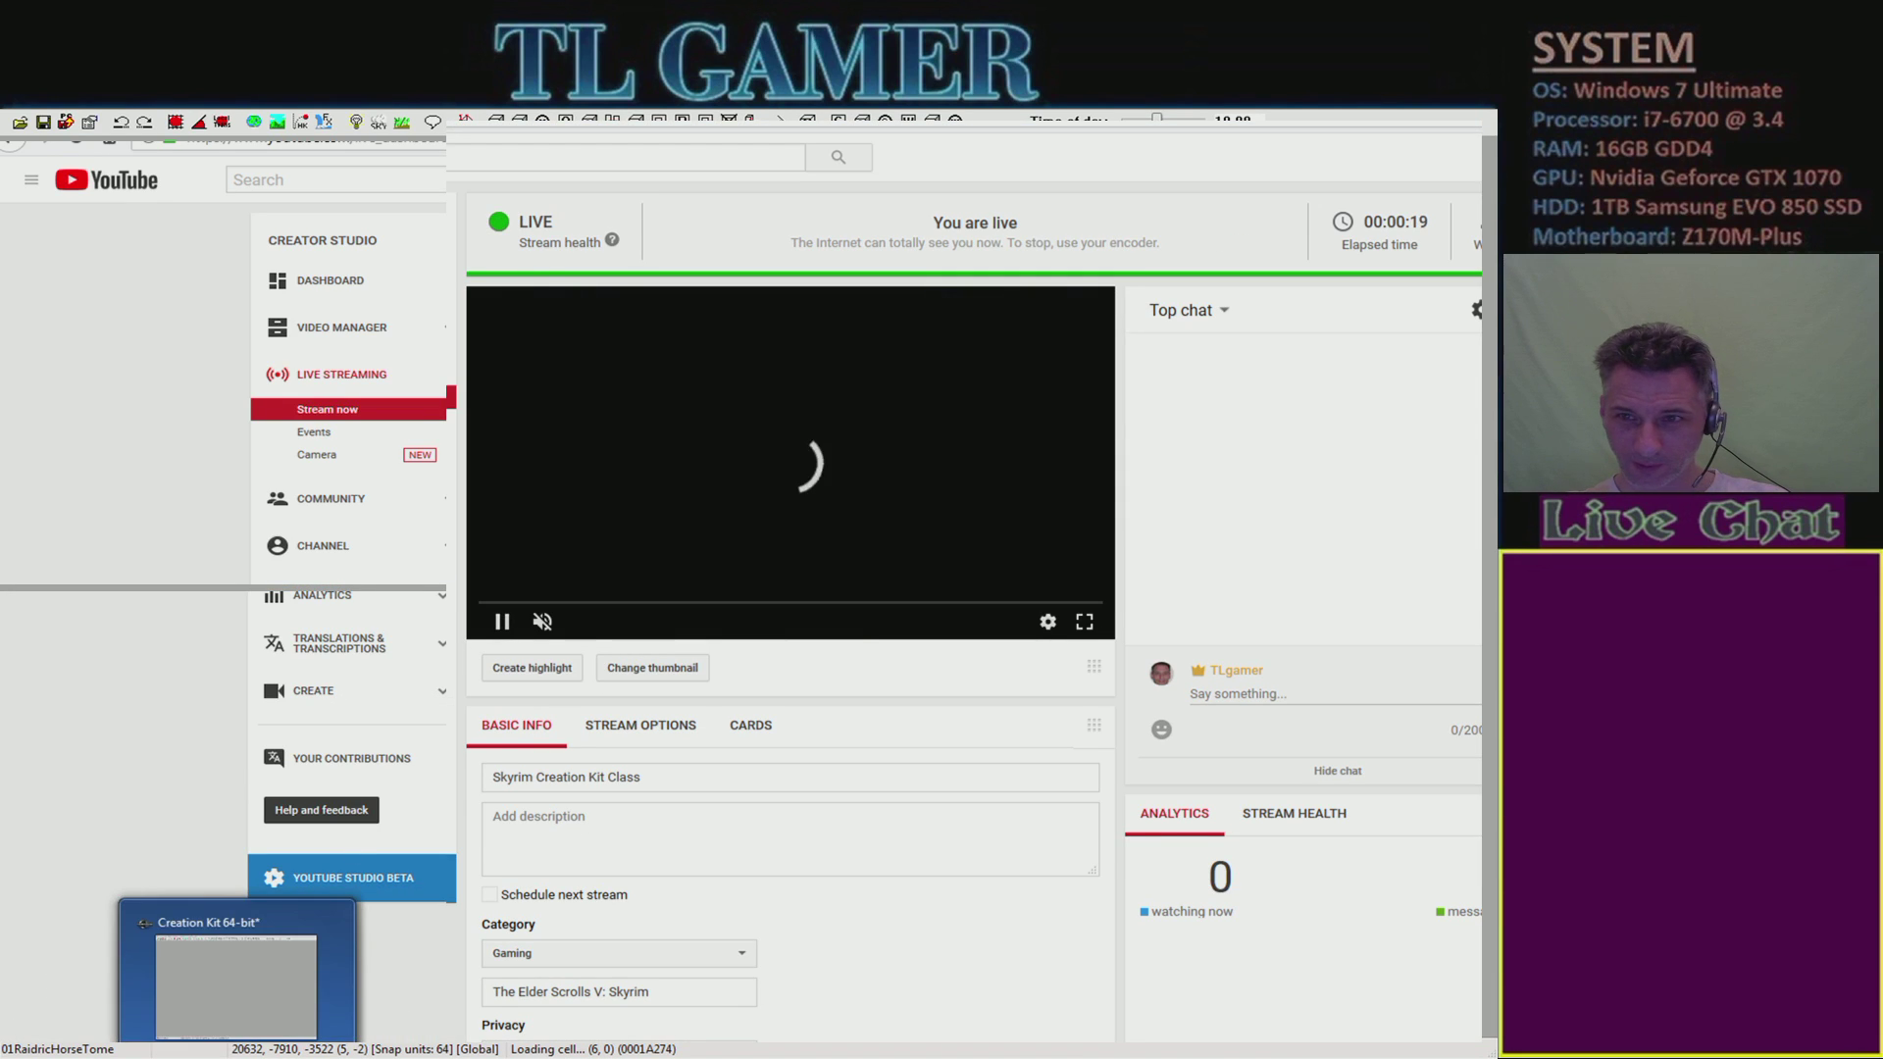
left_click(235, 981)
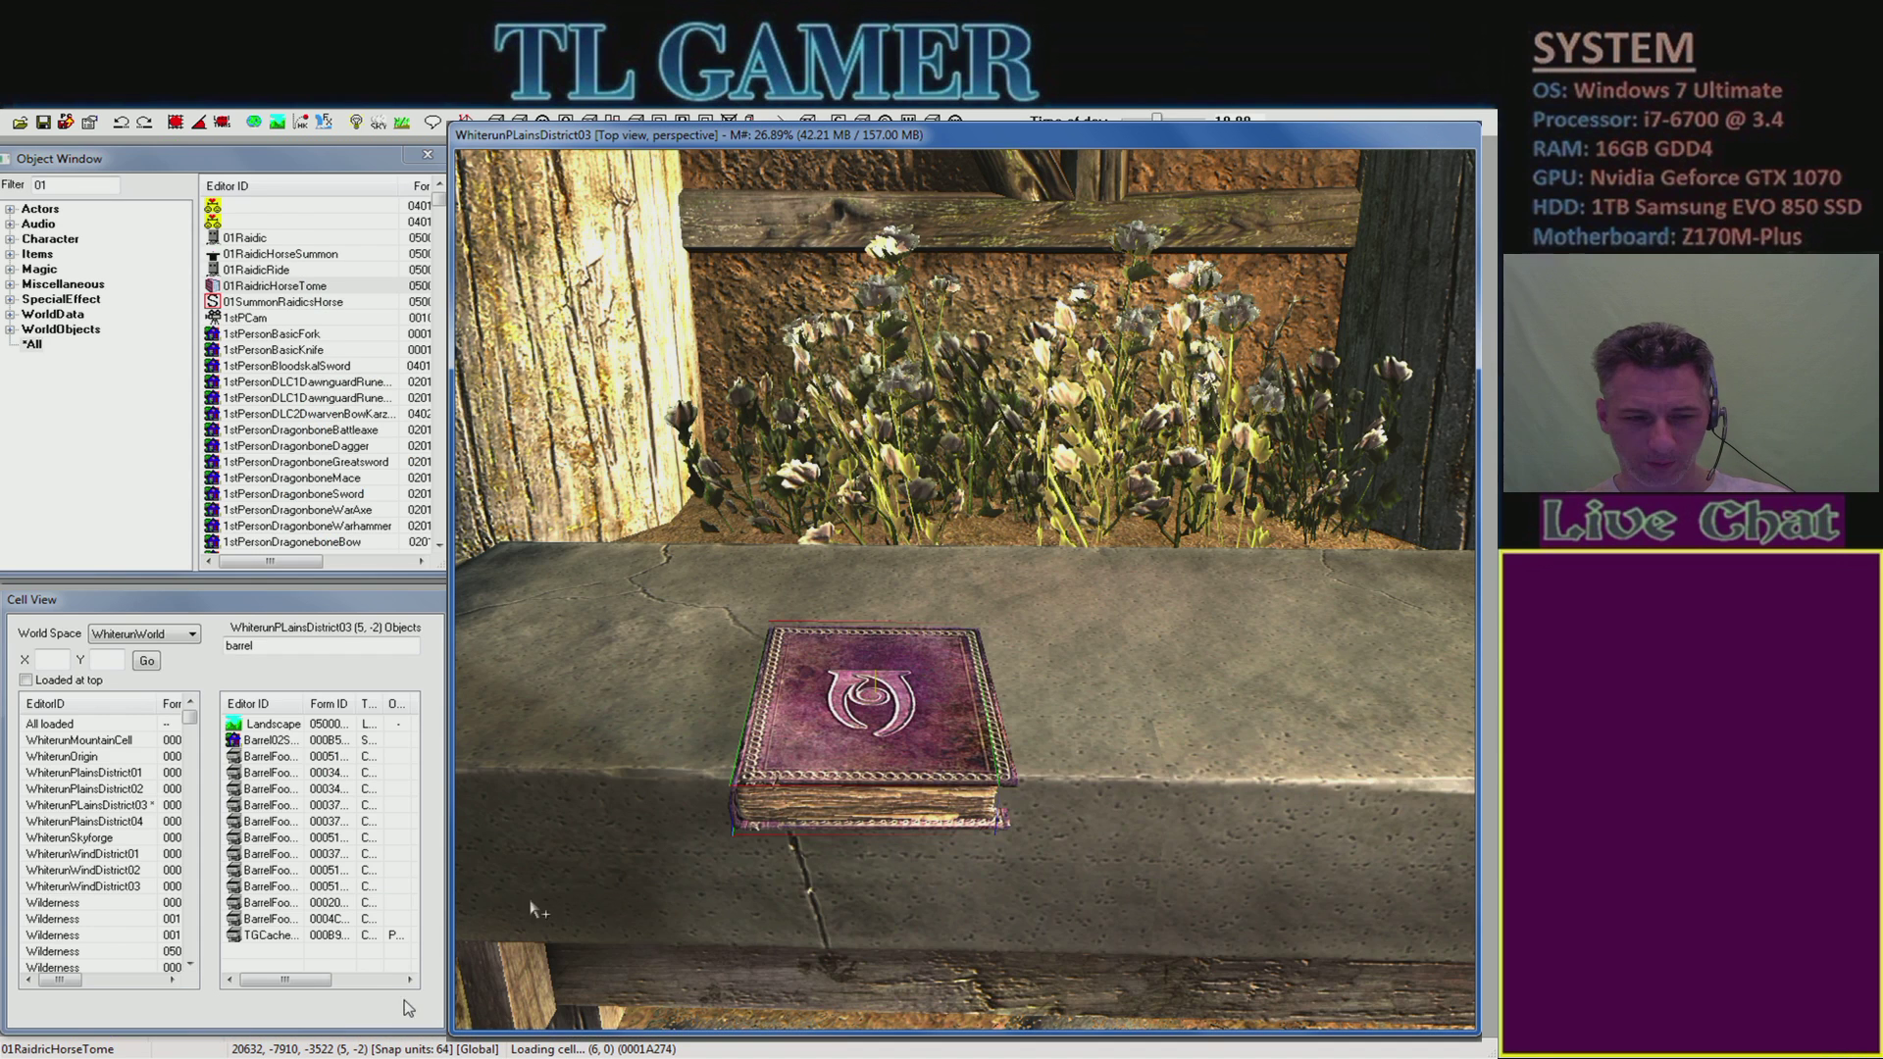
key("alt+Tab")
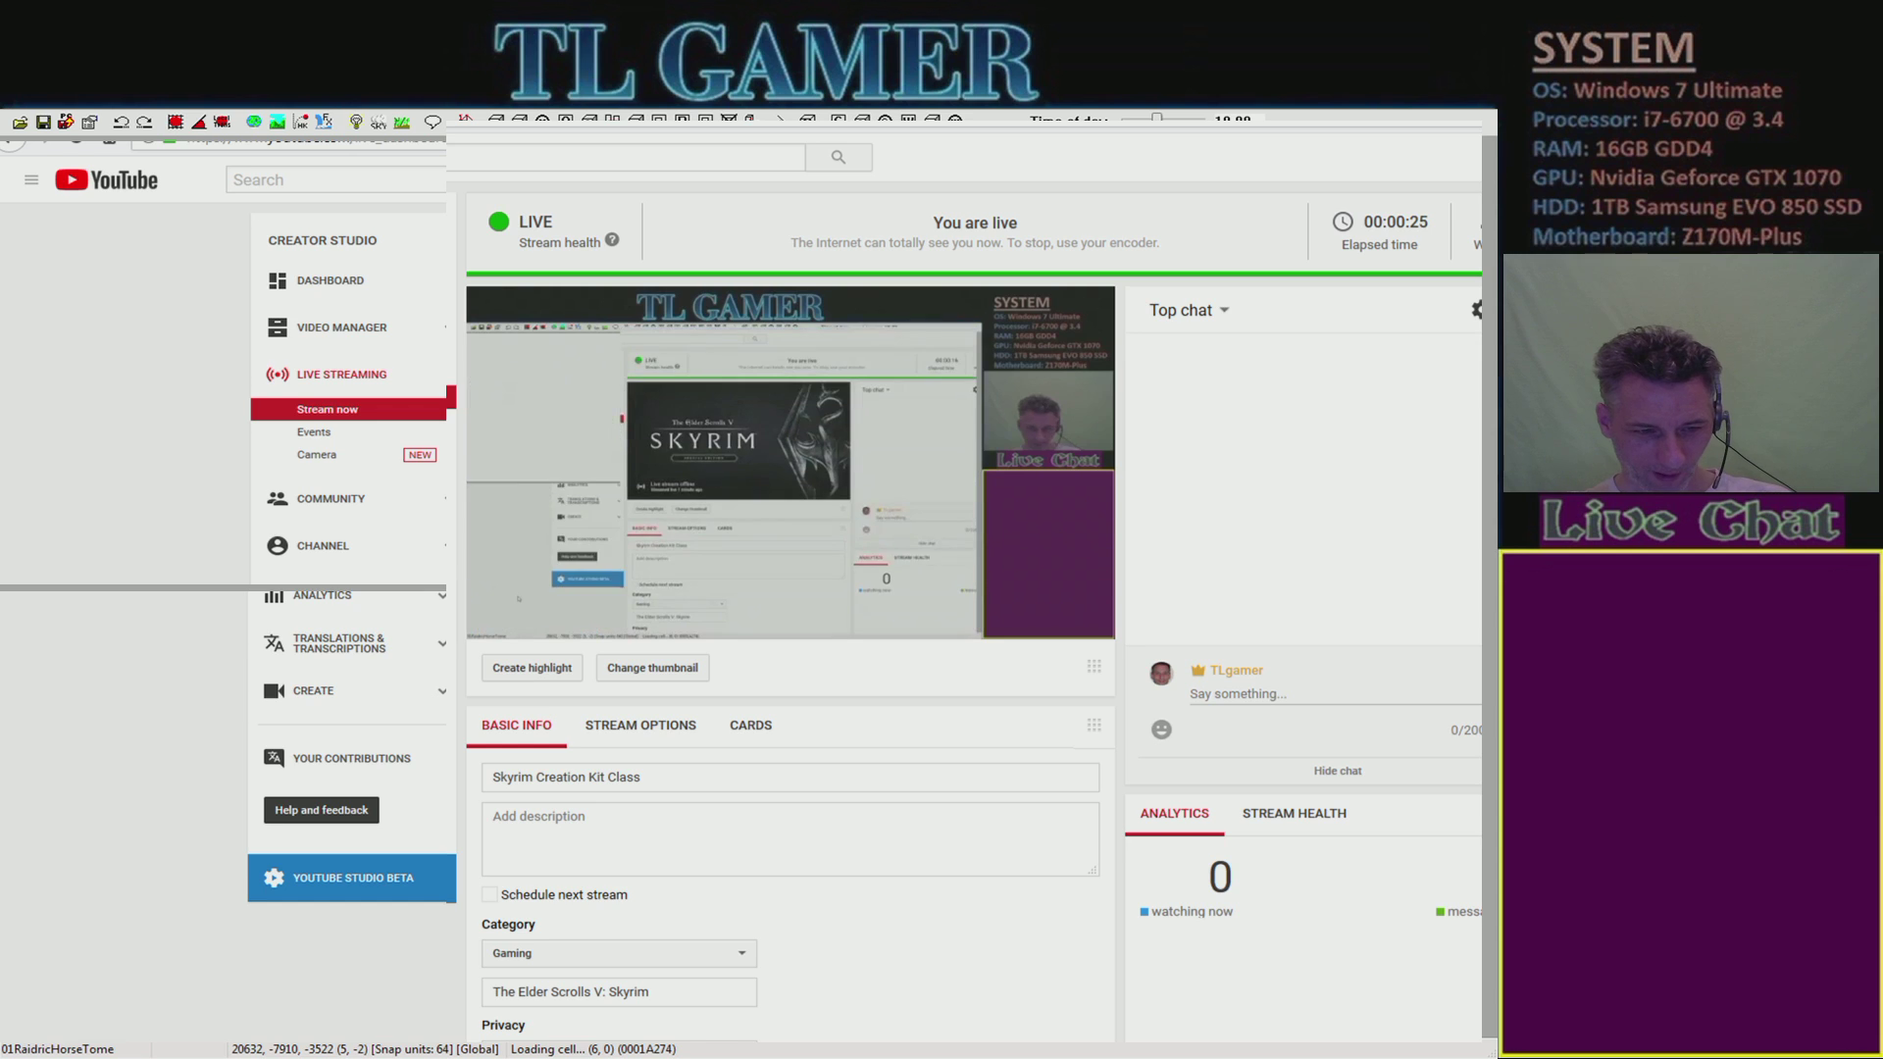
mouse_move(227, 1055)
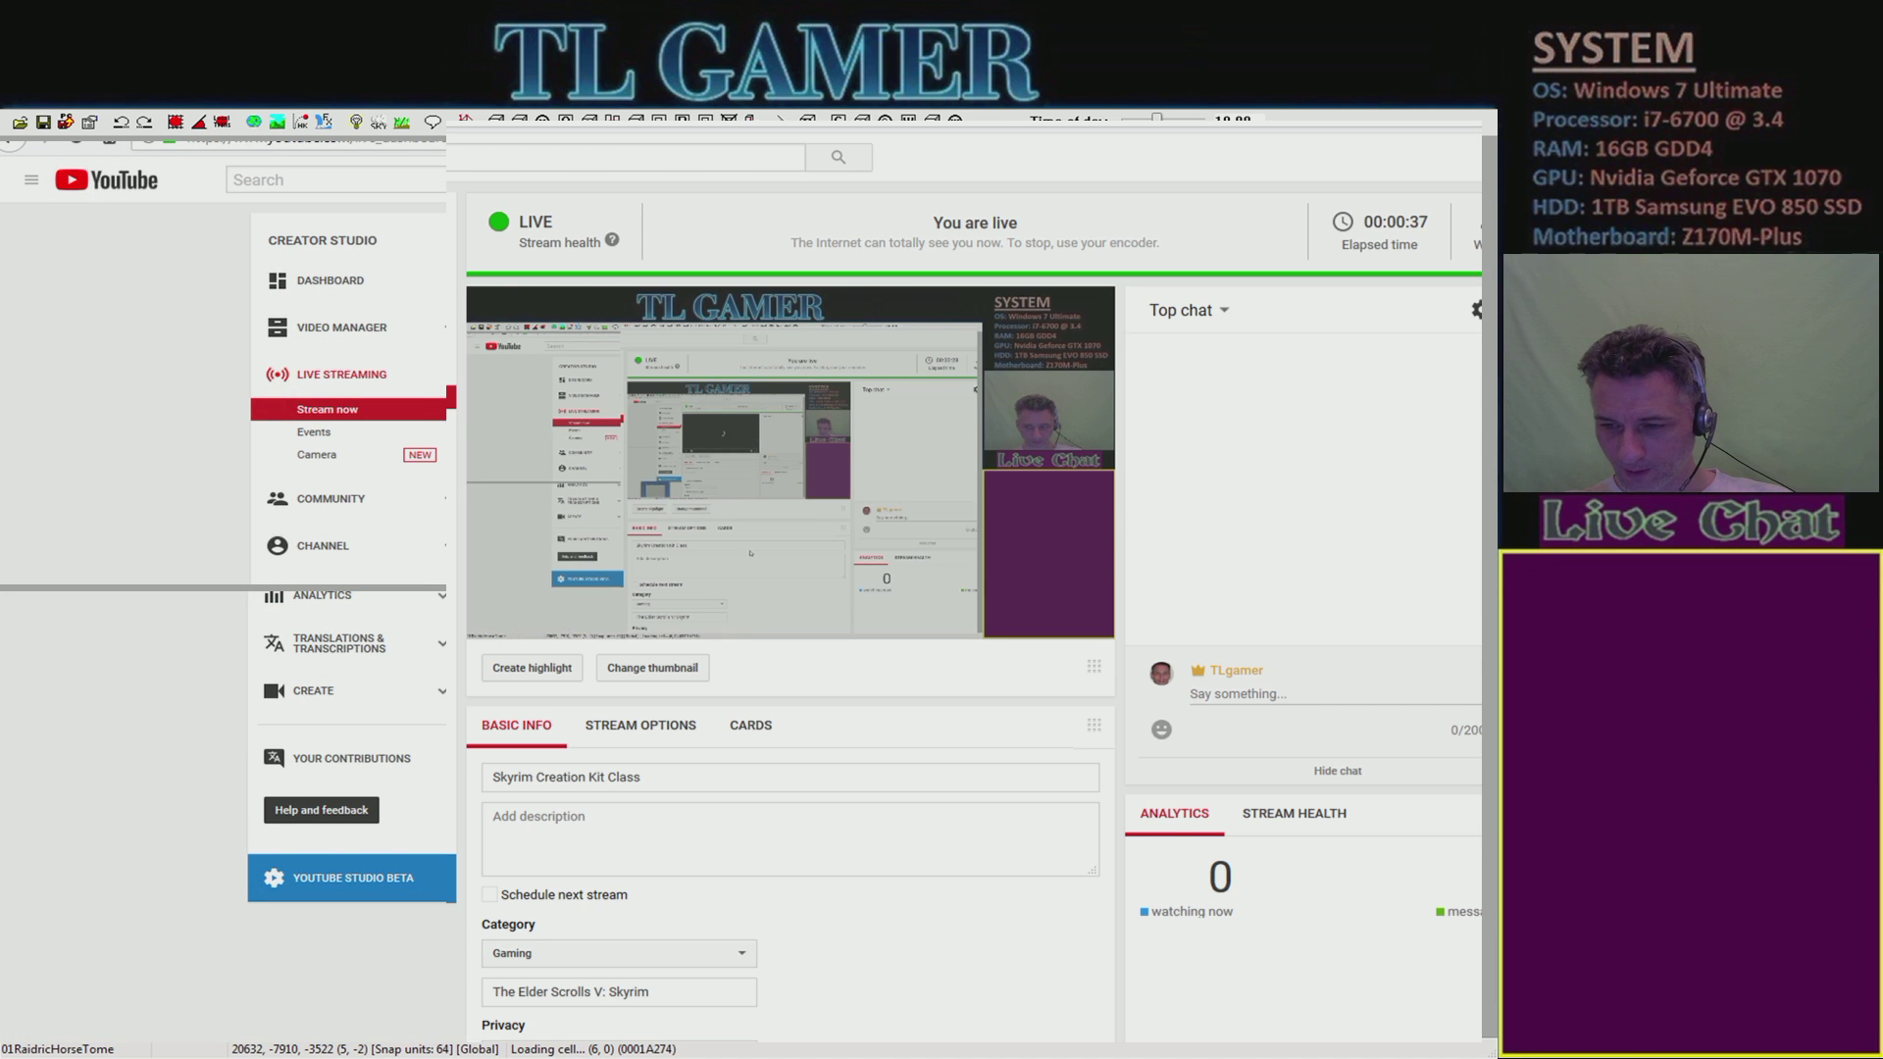
left_click(478, 991)
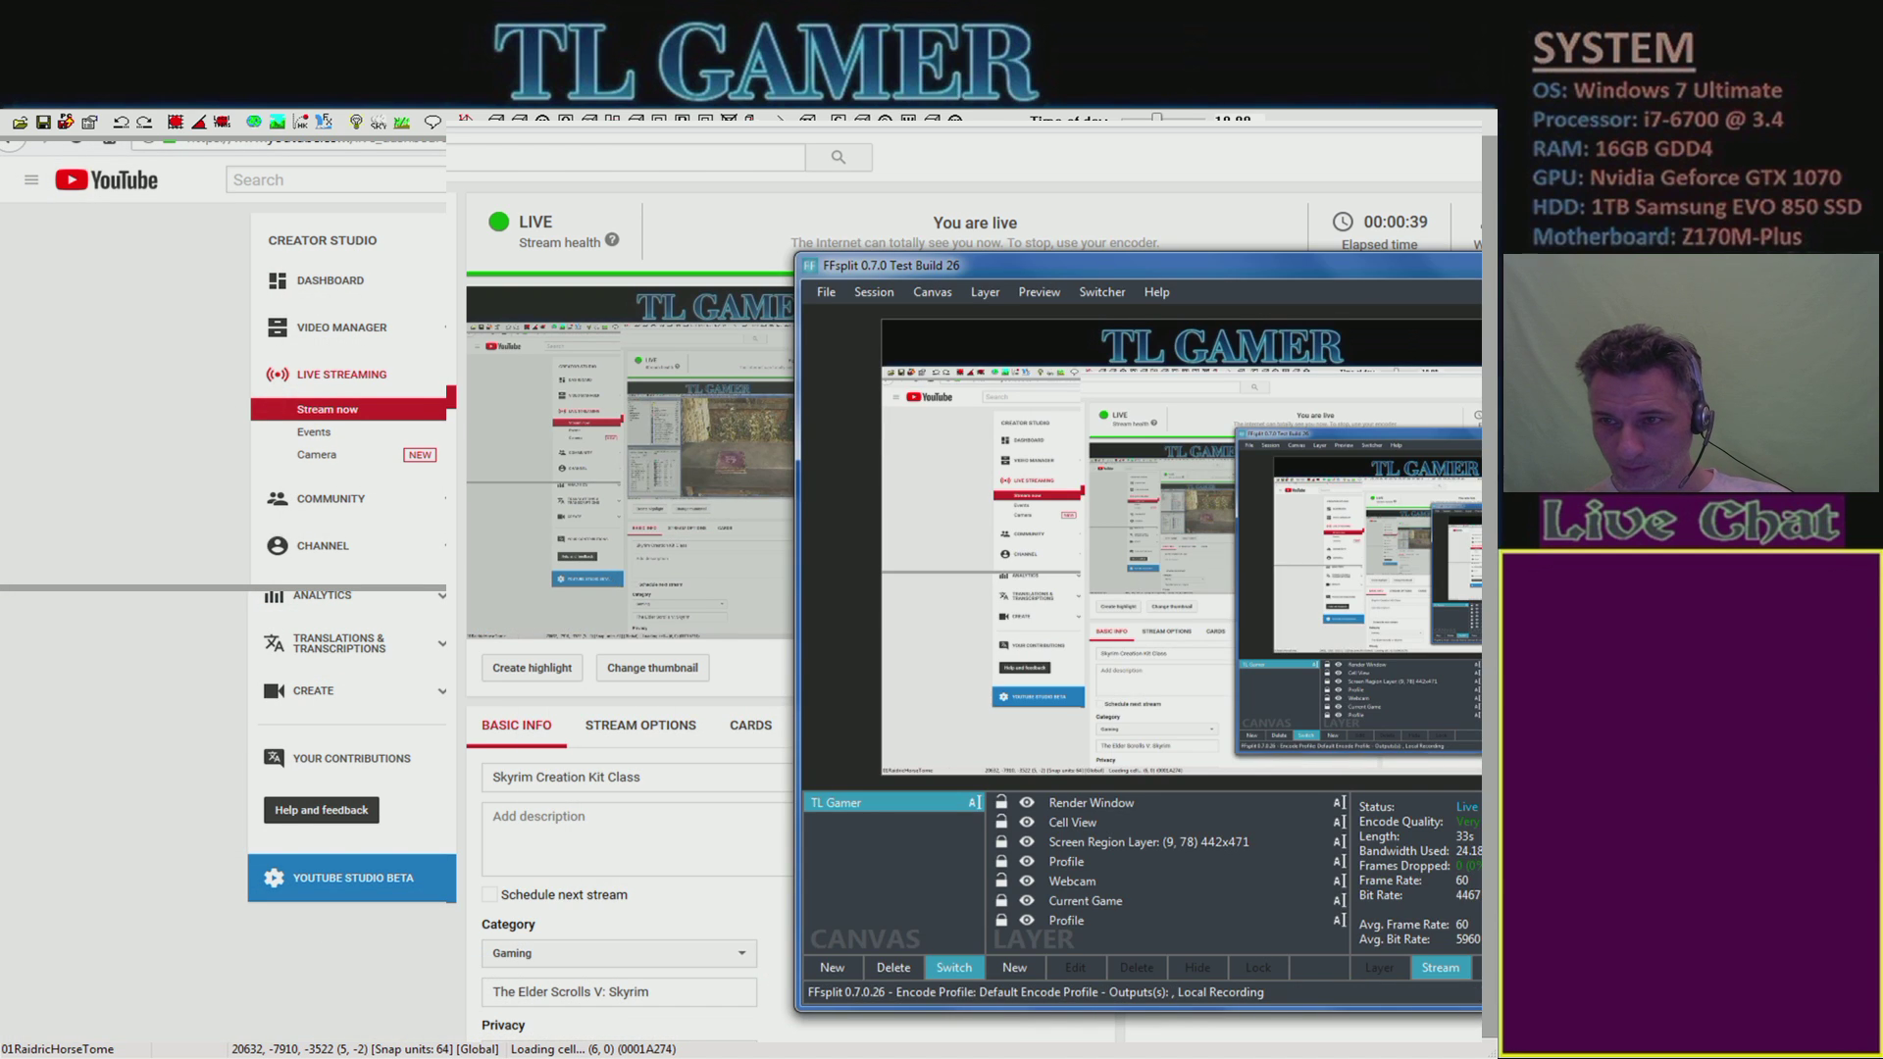
key("alt+Tab")
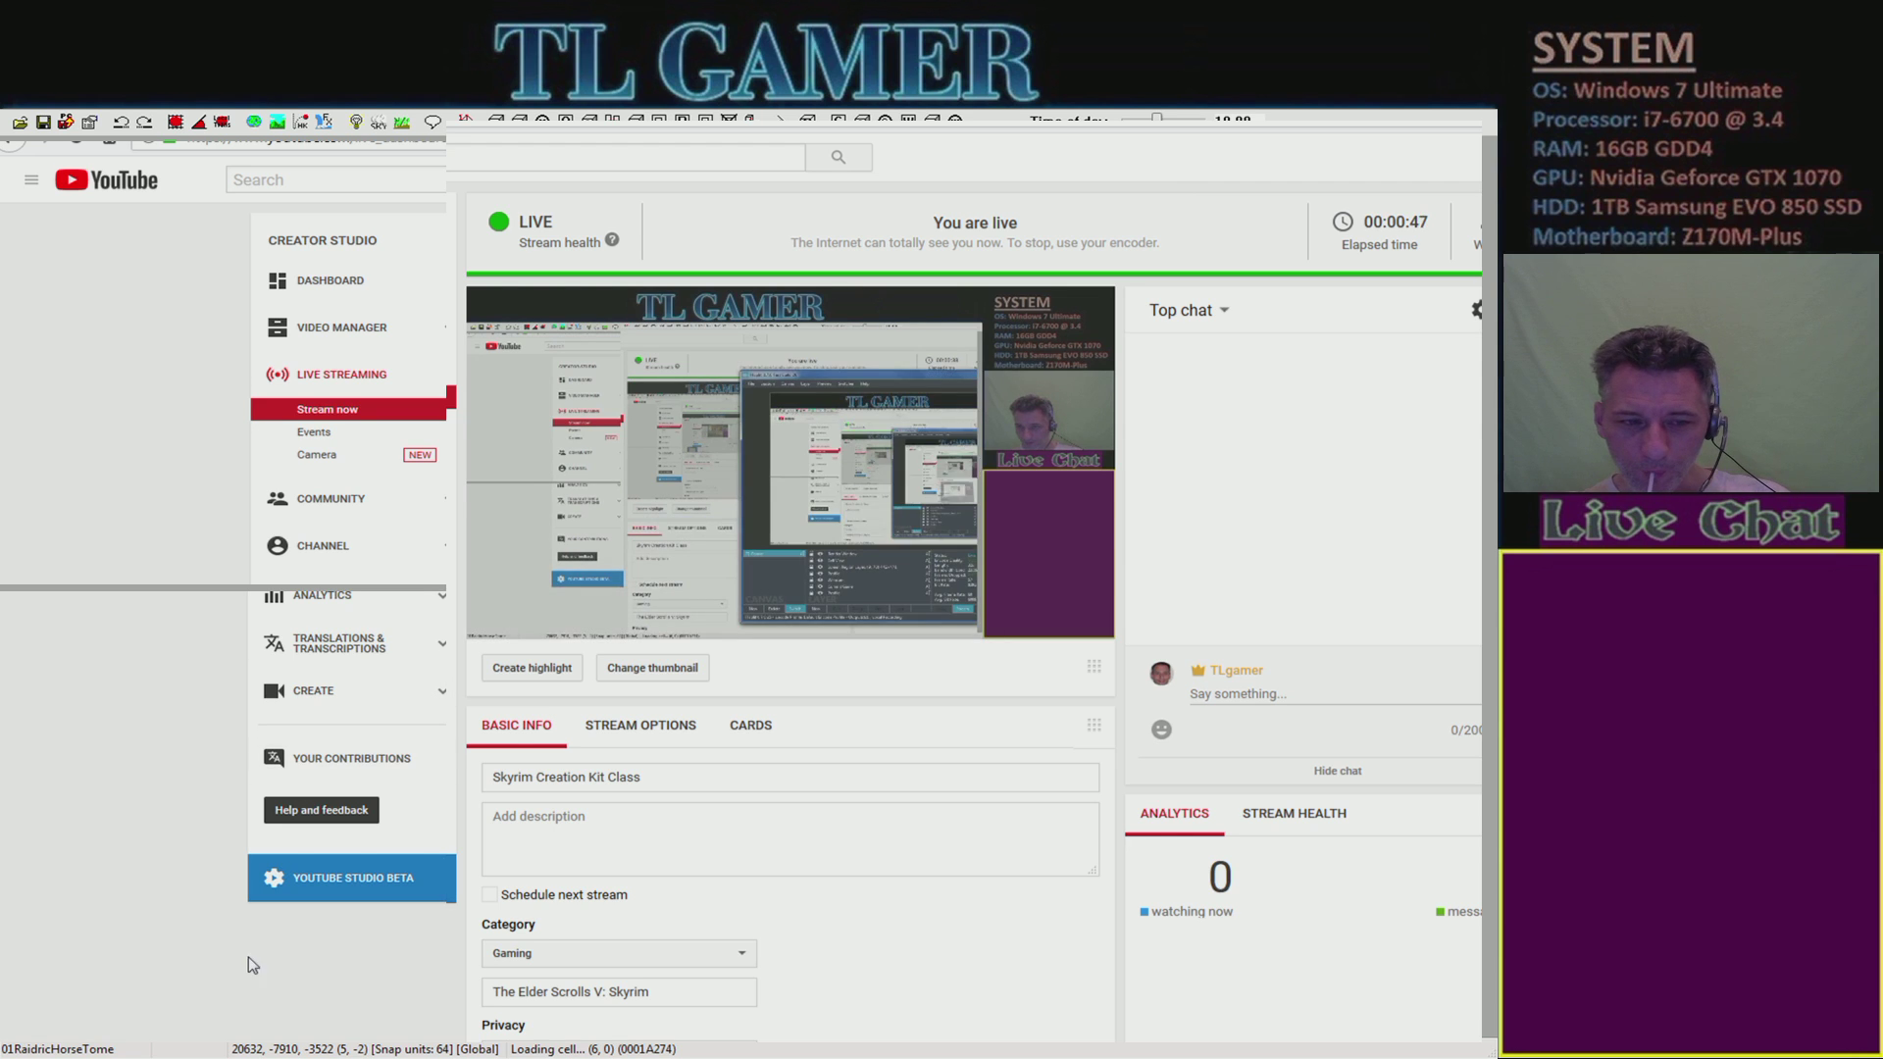
key("alt+Tab")
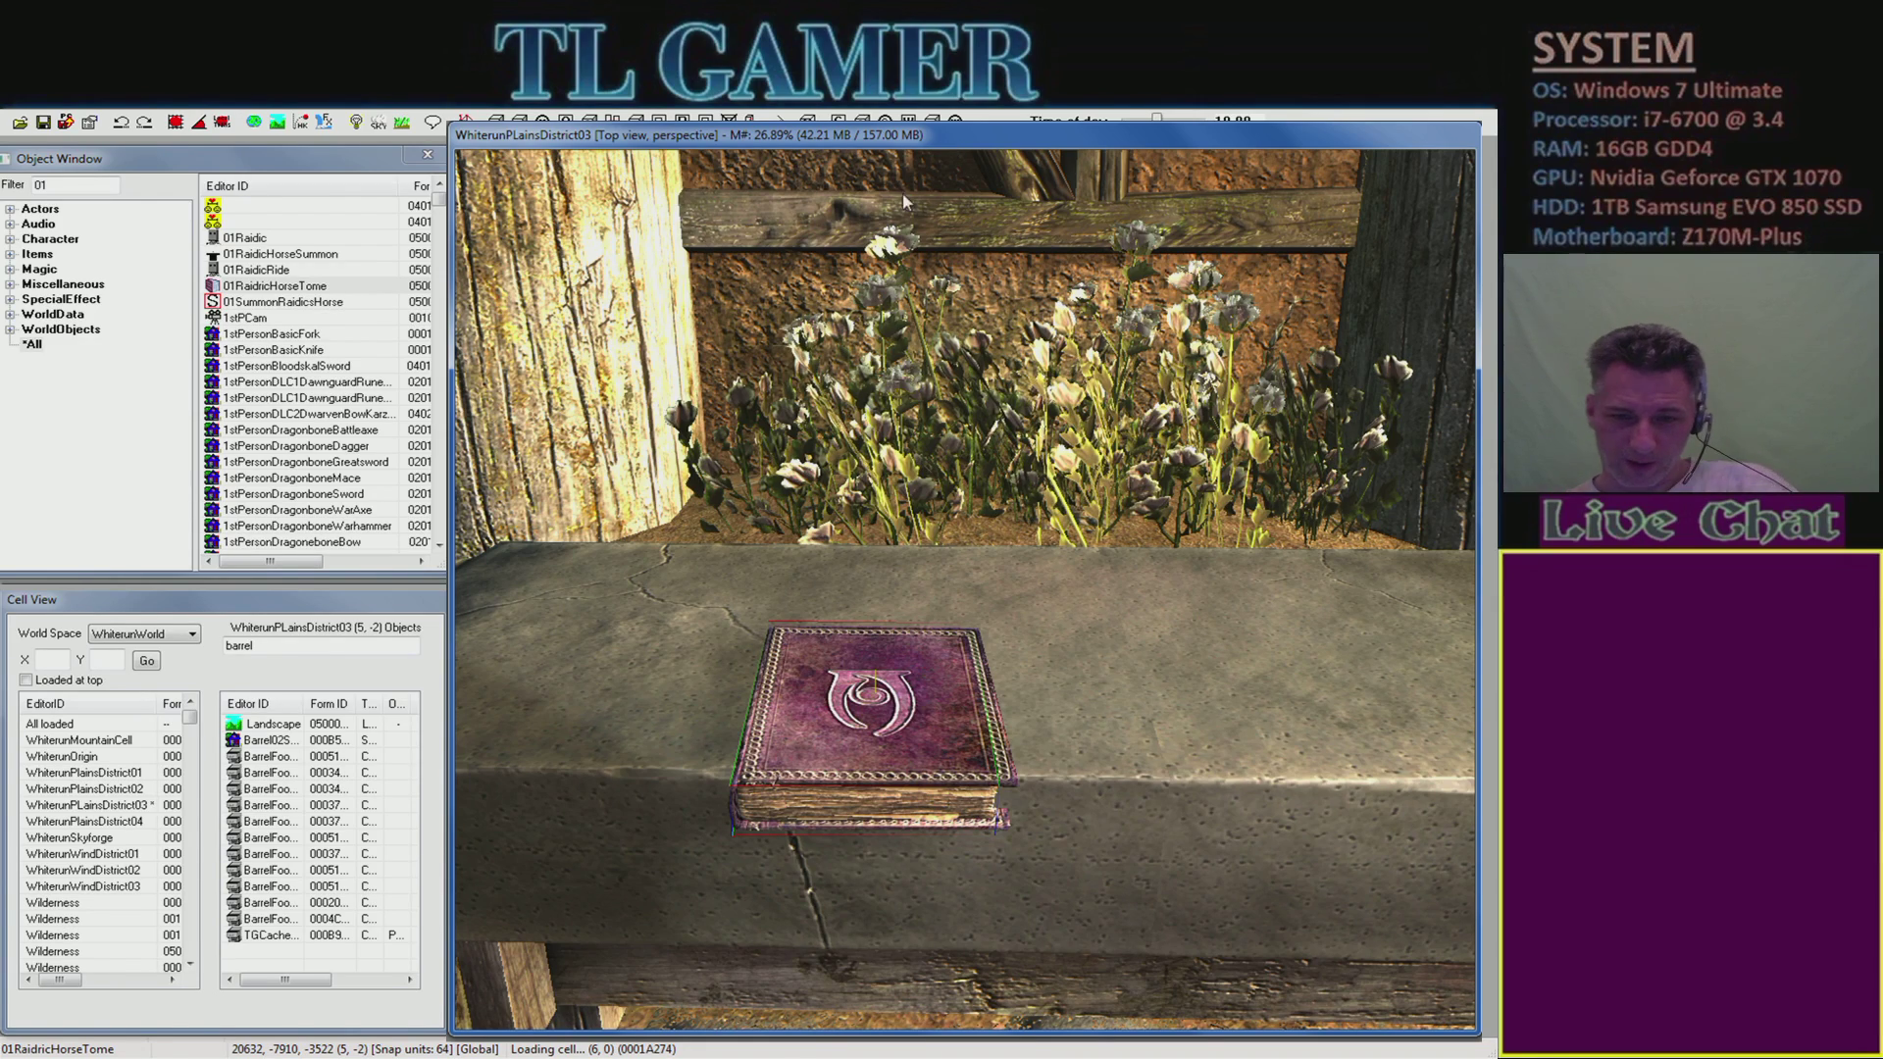
- Turn the purple horse tome and raise it so it sits on top of the stone bench
mouse_move(822, 727)
middle_mouse_down("shift")
mouse_move(706, 697)
mouse_move(834, 723)
middle_mouse_up("shift")
key("2")
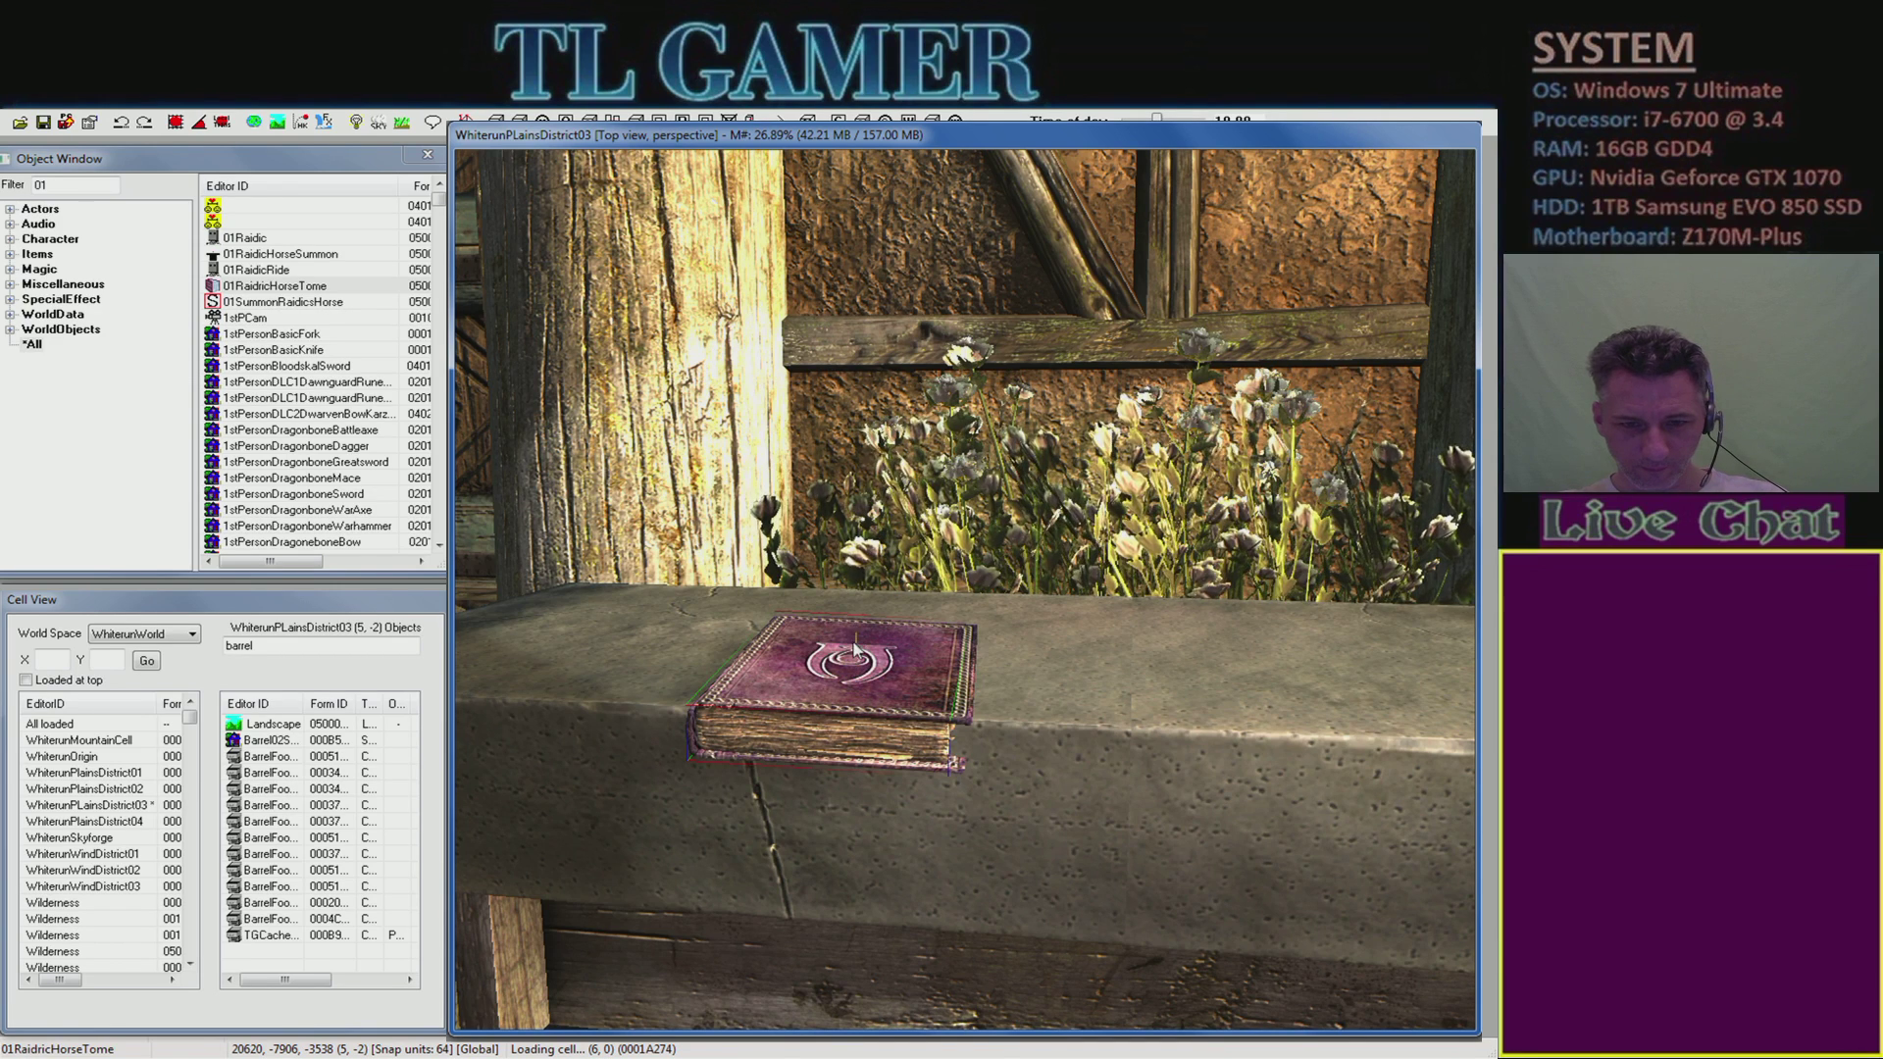
right_click_drag(861, 677, 937, 676)
left_click_drag(851, 670, 822, 664)
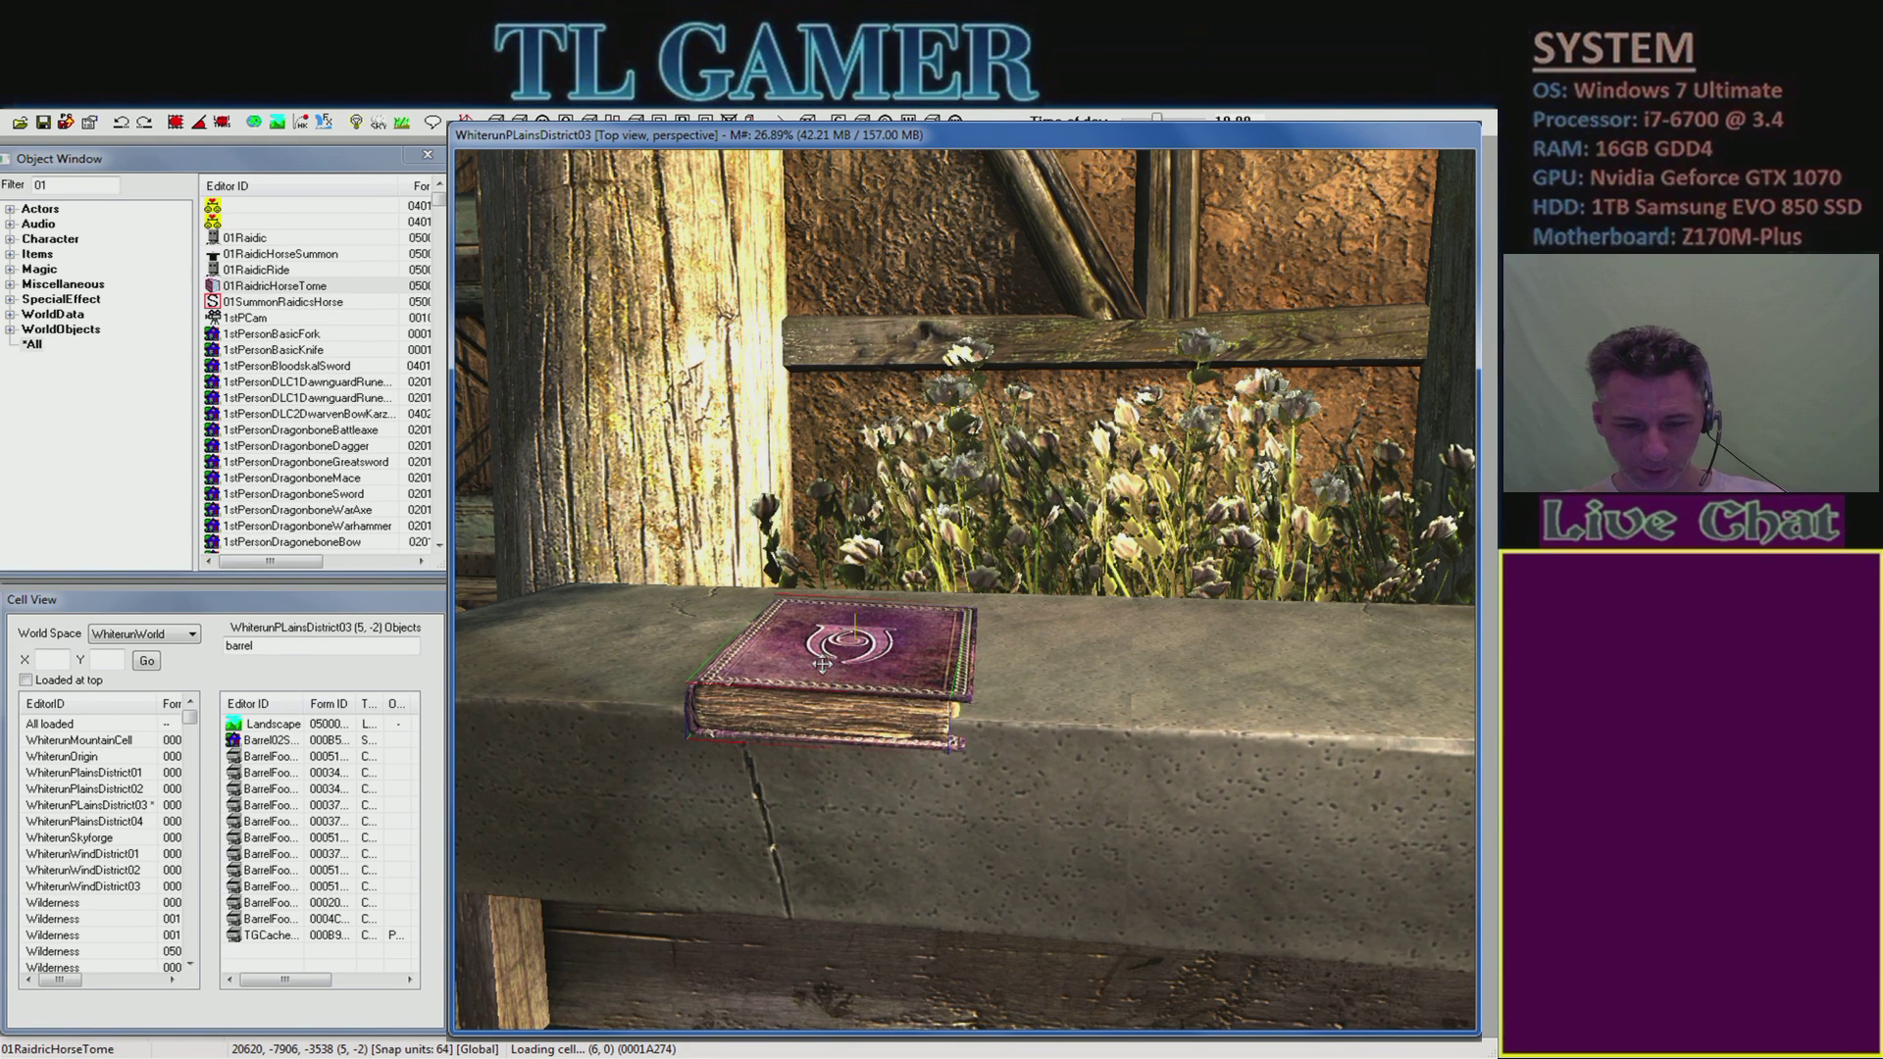
right_click_drag(822, 664, 912, 664)
left_click_drag(862, 675, 862, 650)
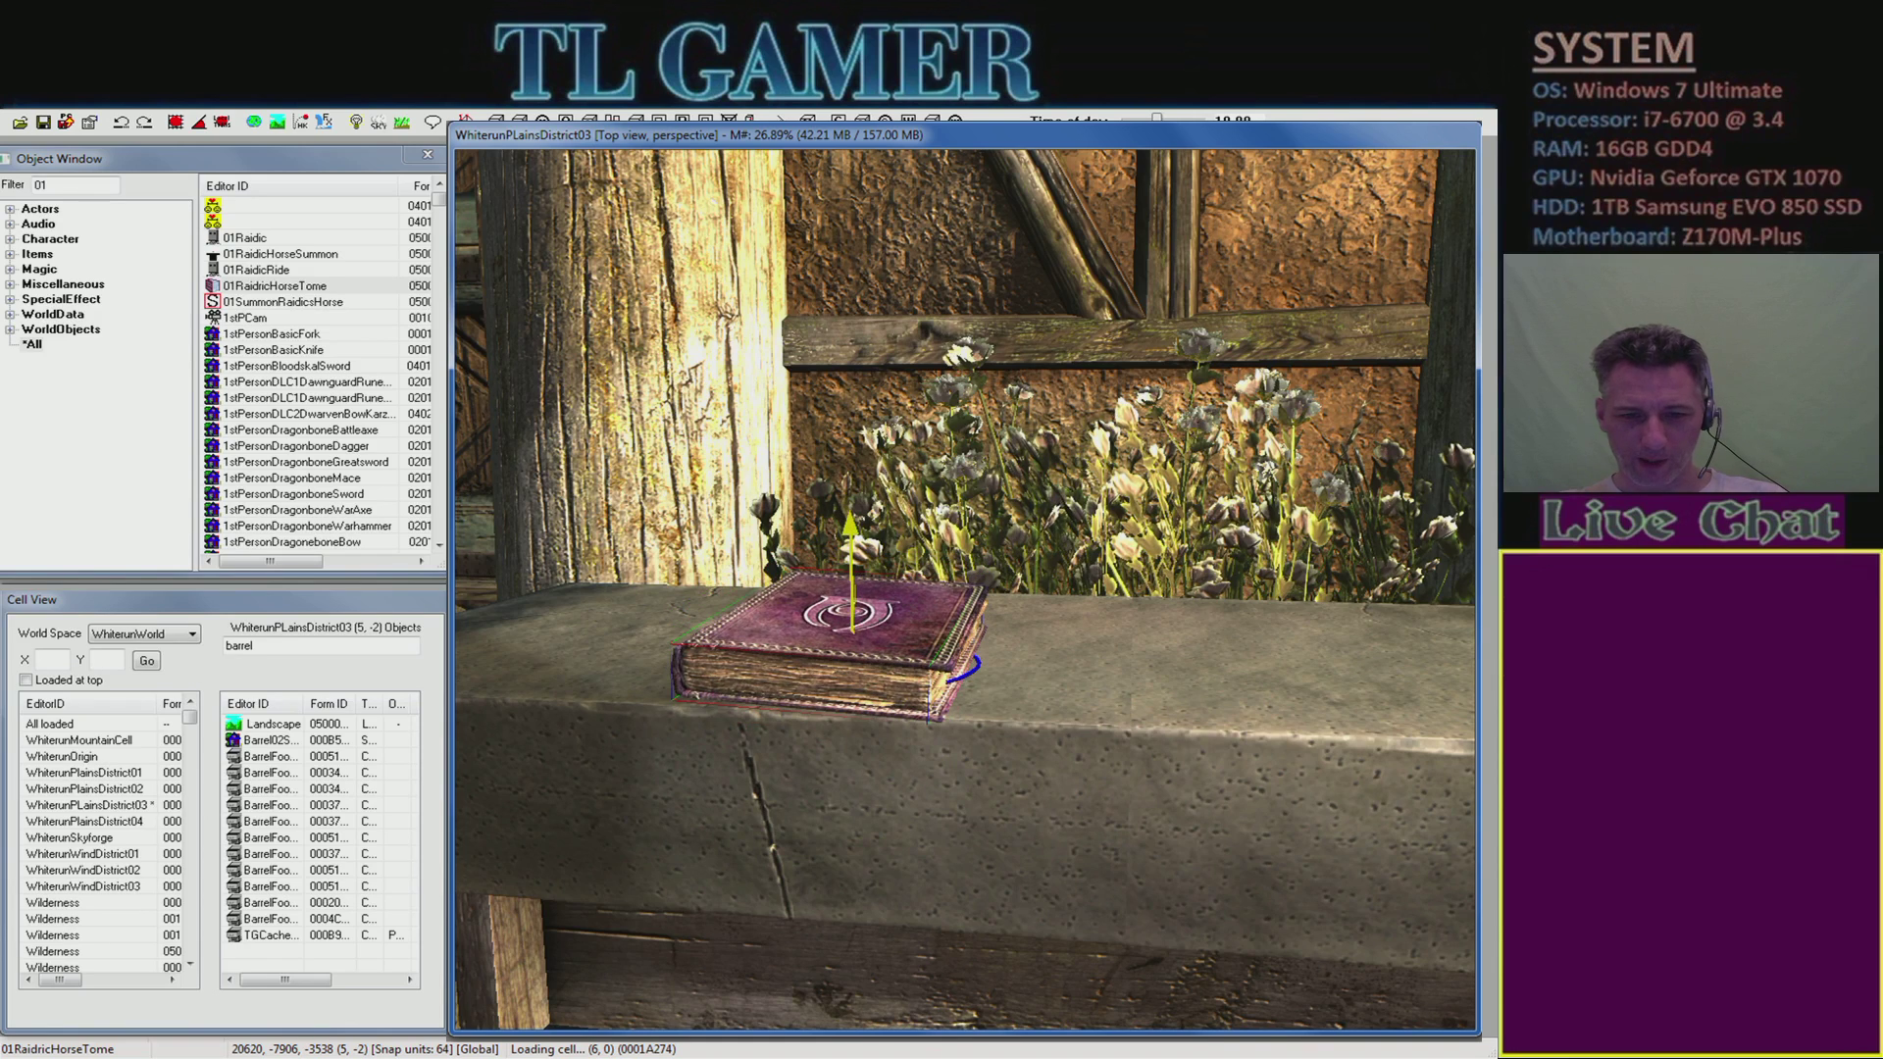
right_click_drag(862, 651, 1049, 650)
- Rotate the tome on the stone bench with the rotation gizmo
scroll(887, 573, "down", 5)
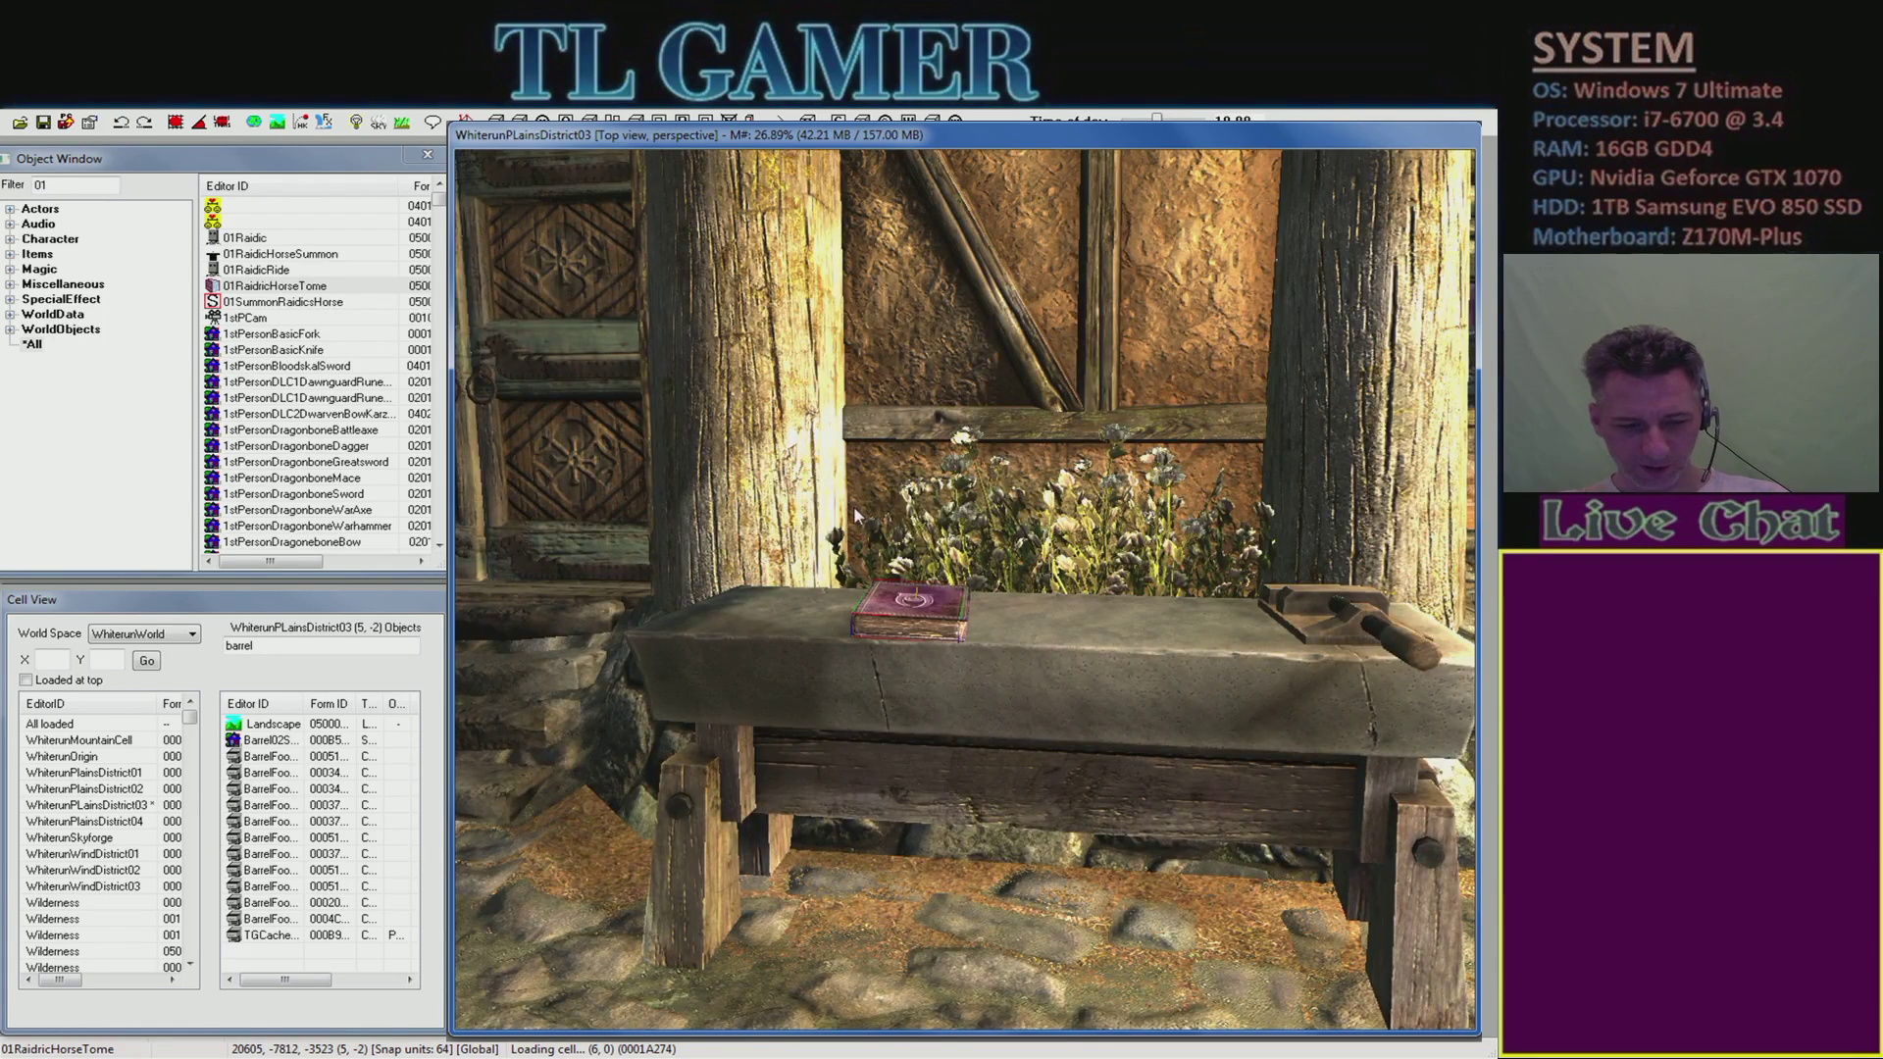
right_click_drag(856, 517, 888, 517)
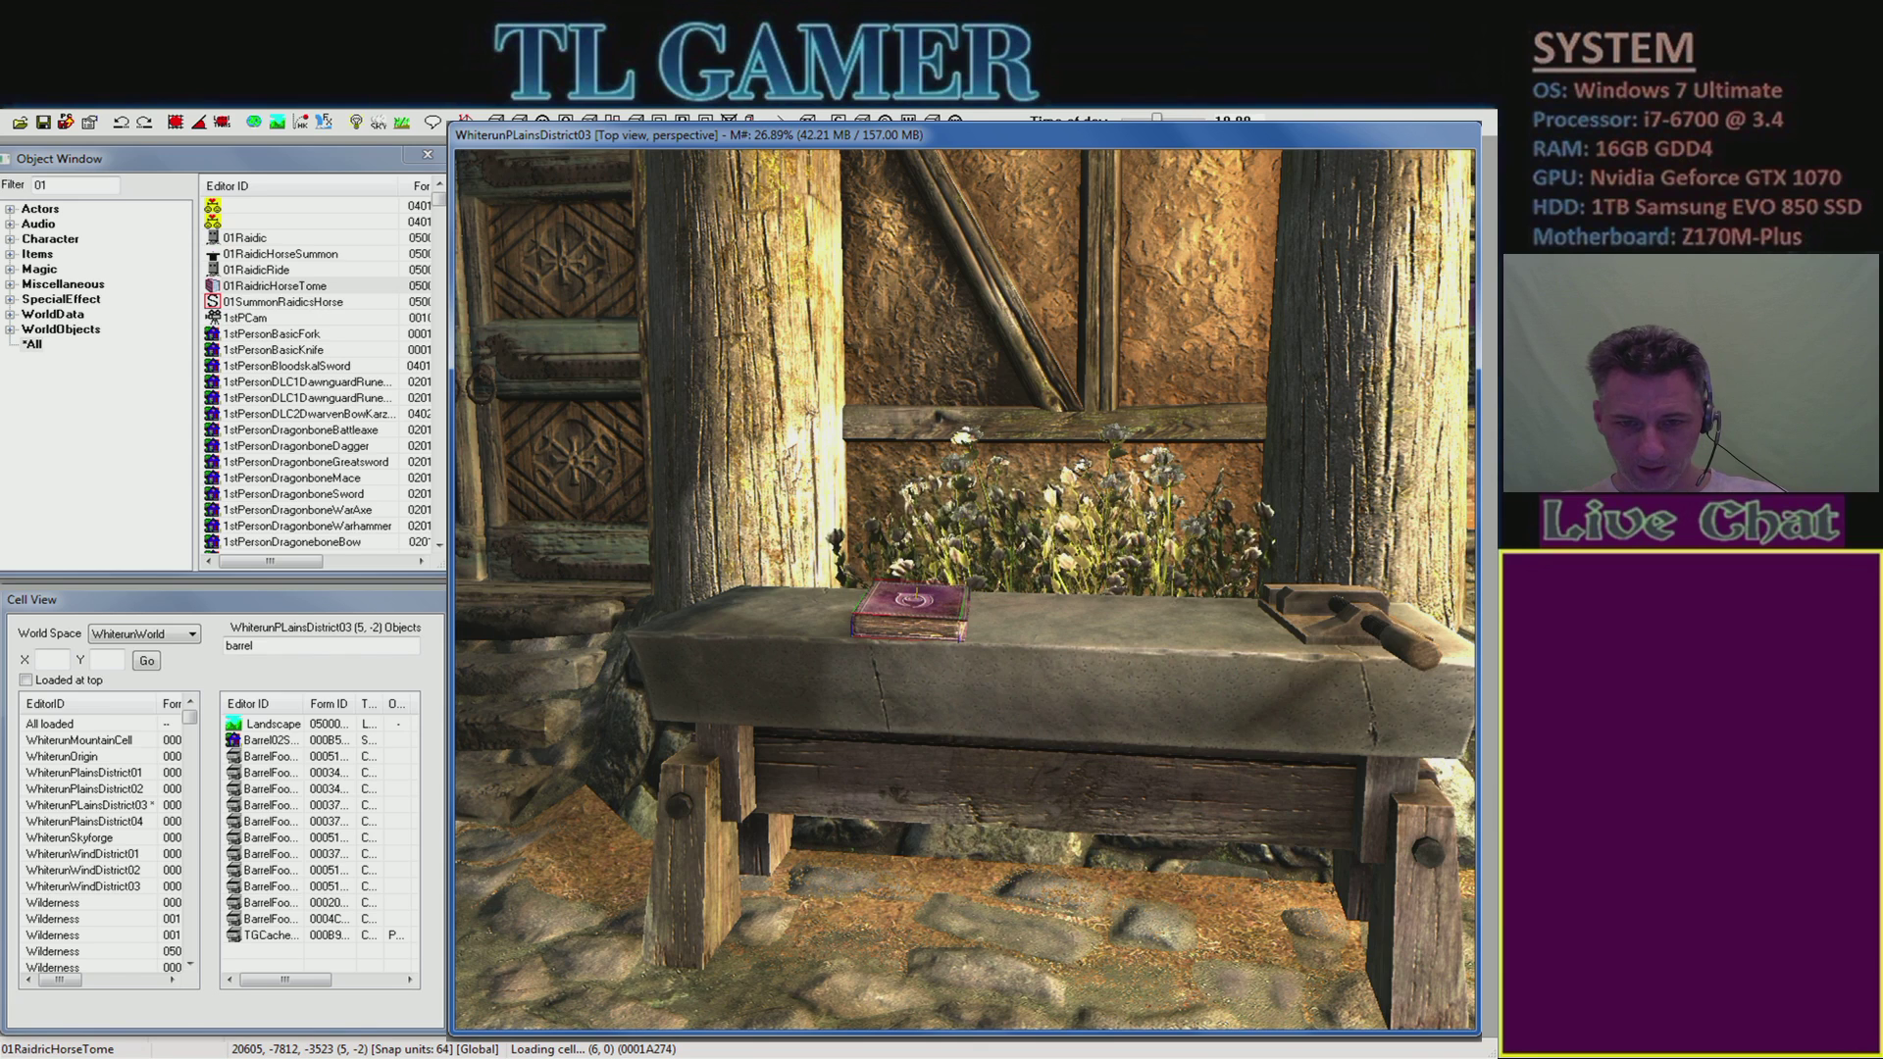
key("2")
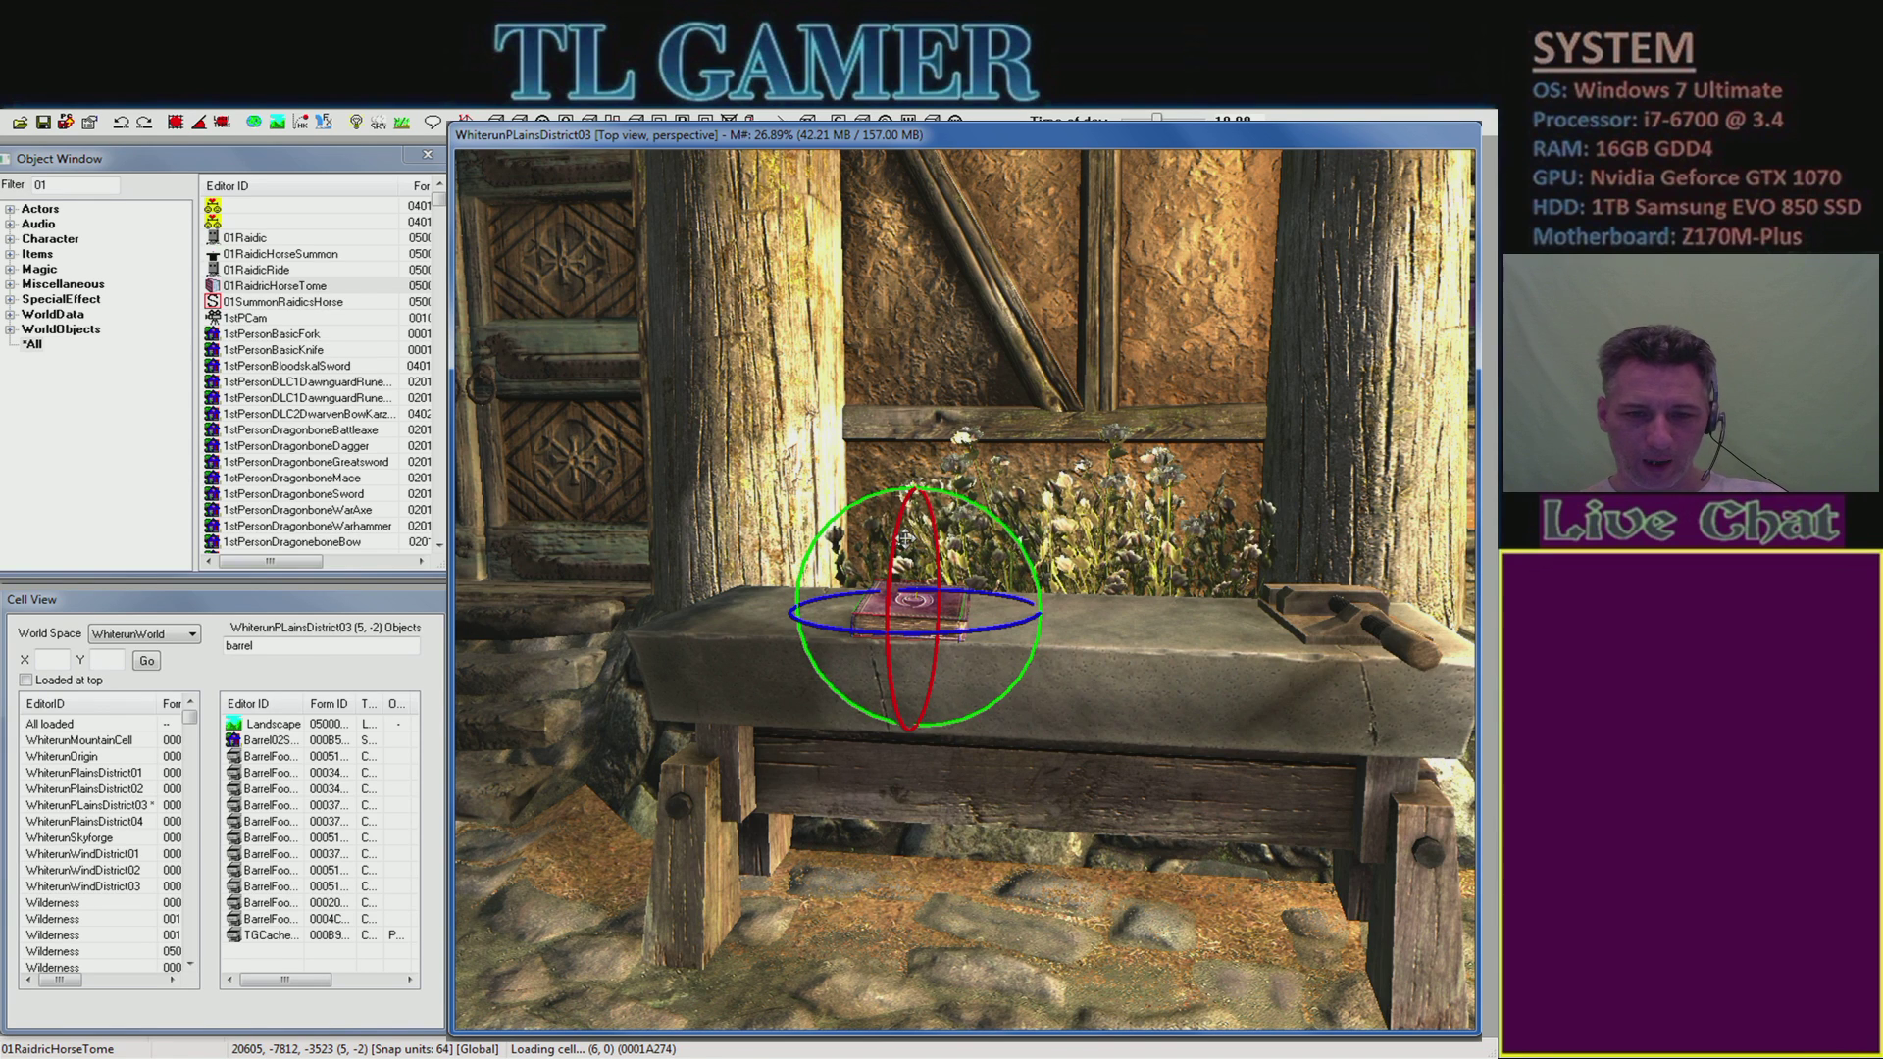
left_click_drag(895, 549, 896, 657)
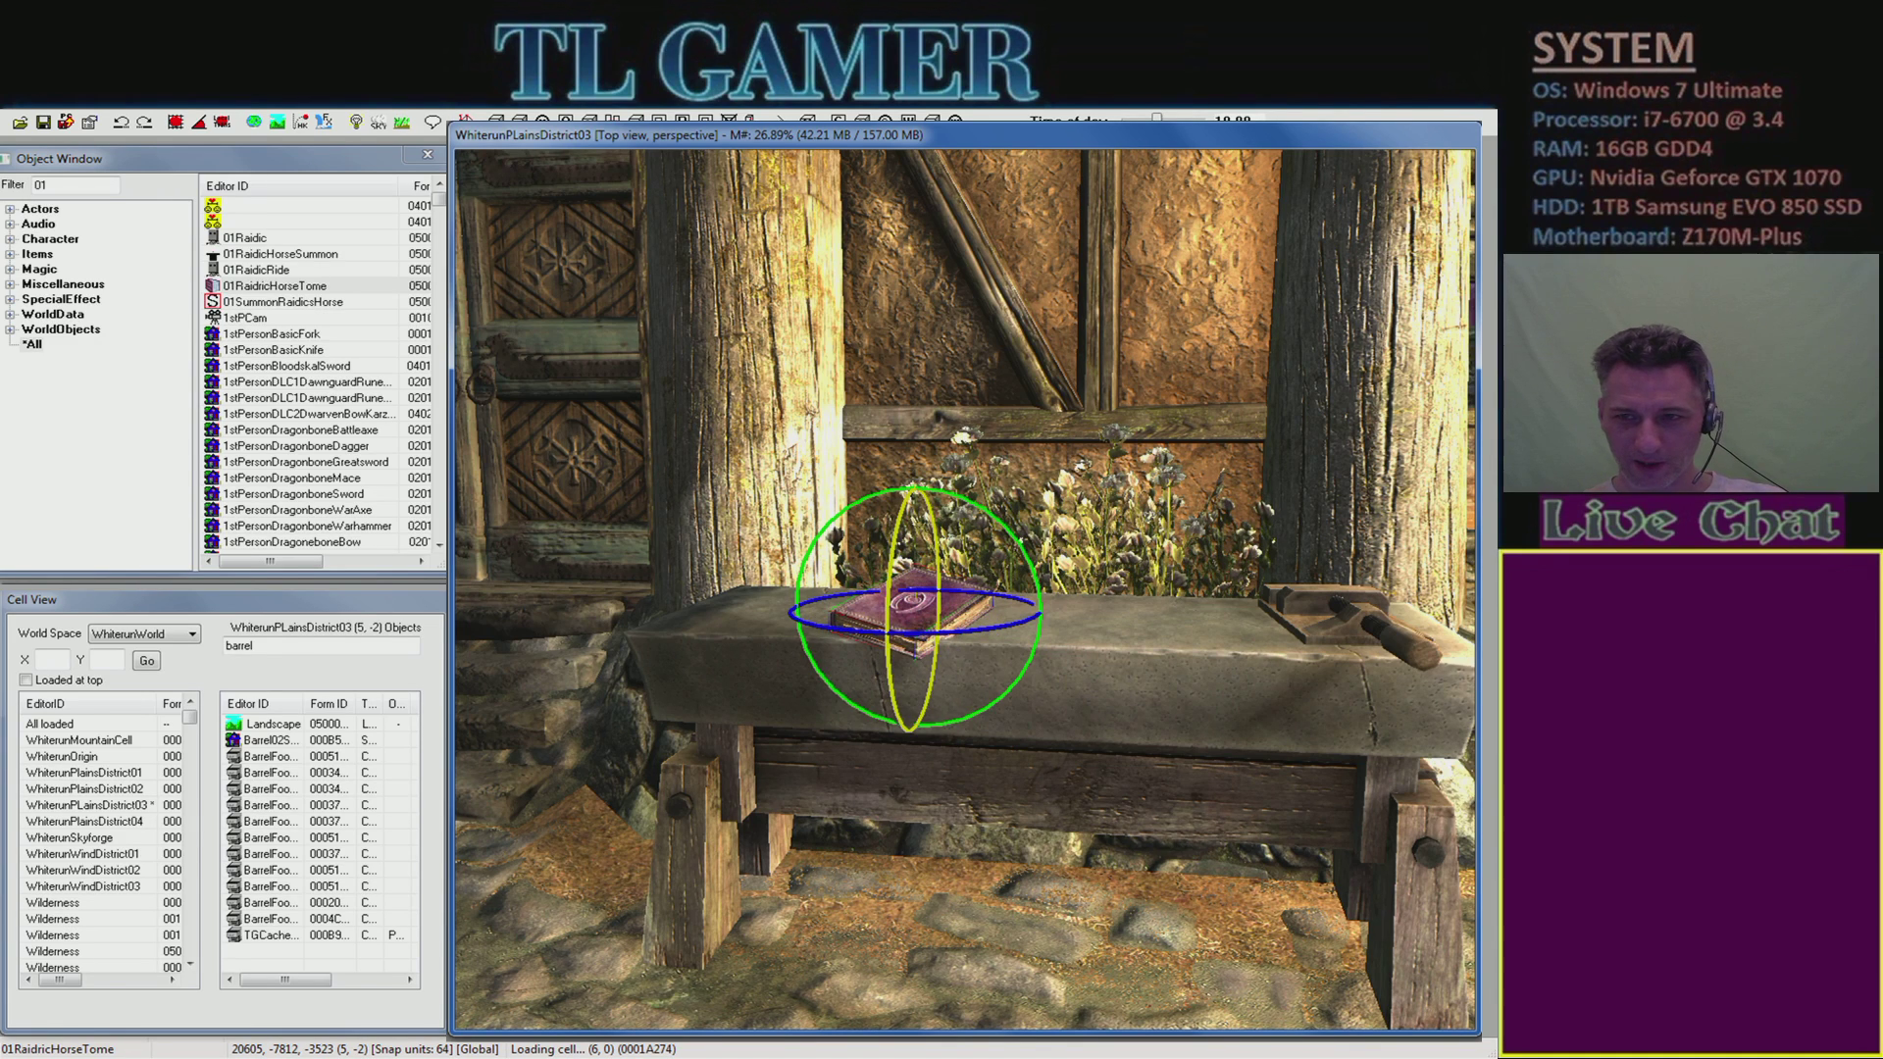
- Cycle the tome's gizmo through the Z, X and Y axis constraints and examine it from the end of the bench
key("e")
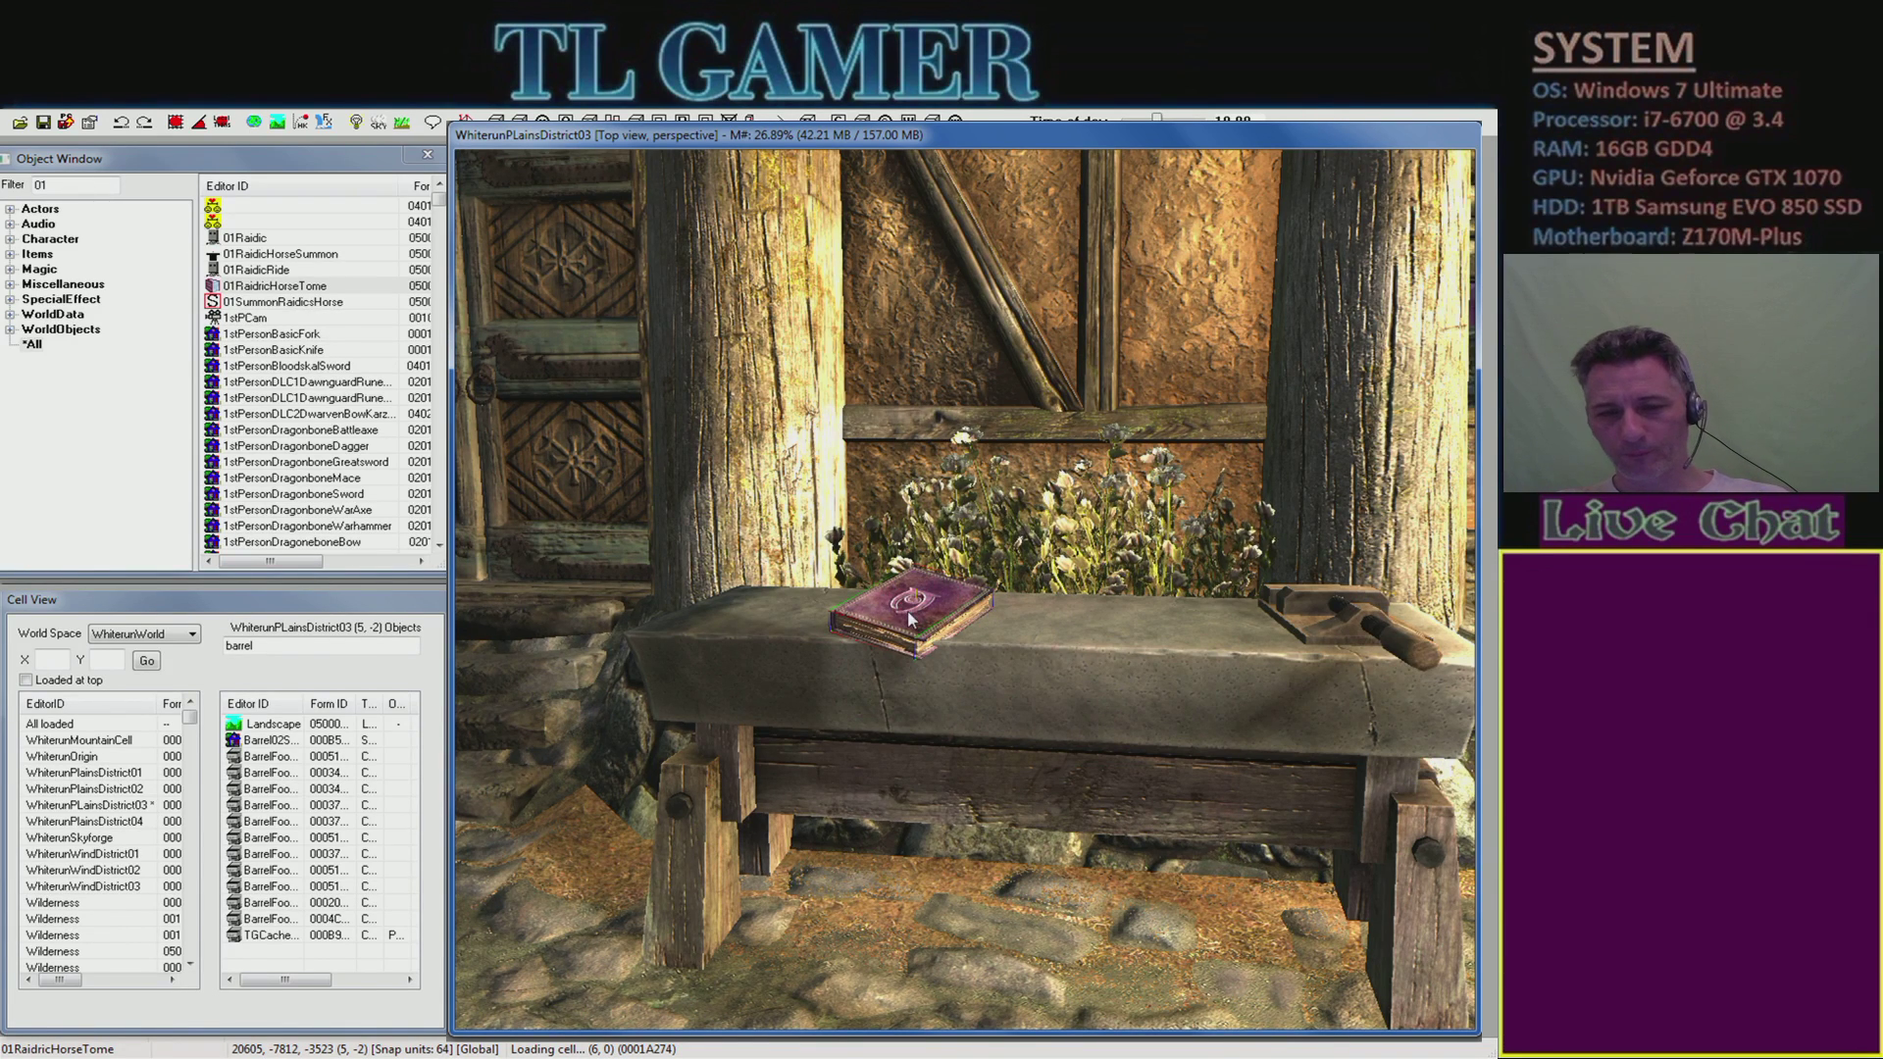
key("e")
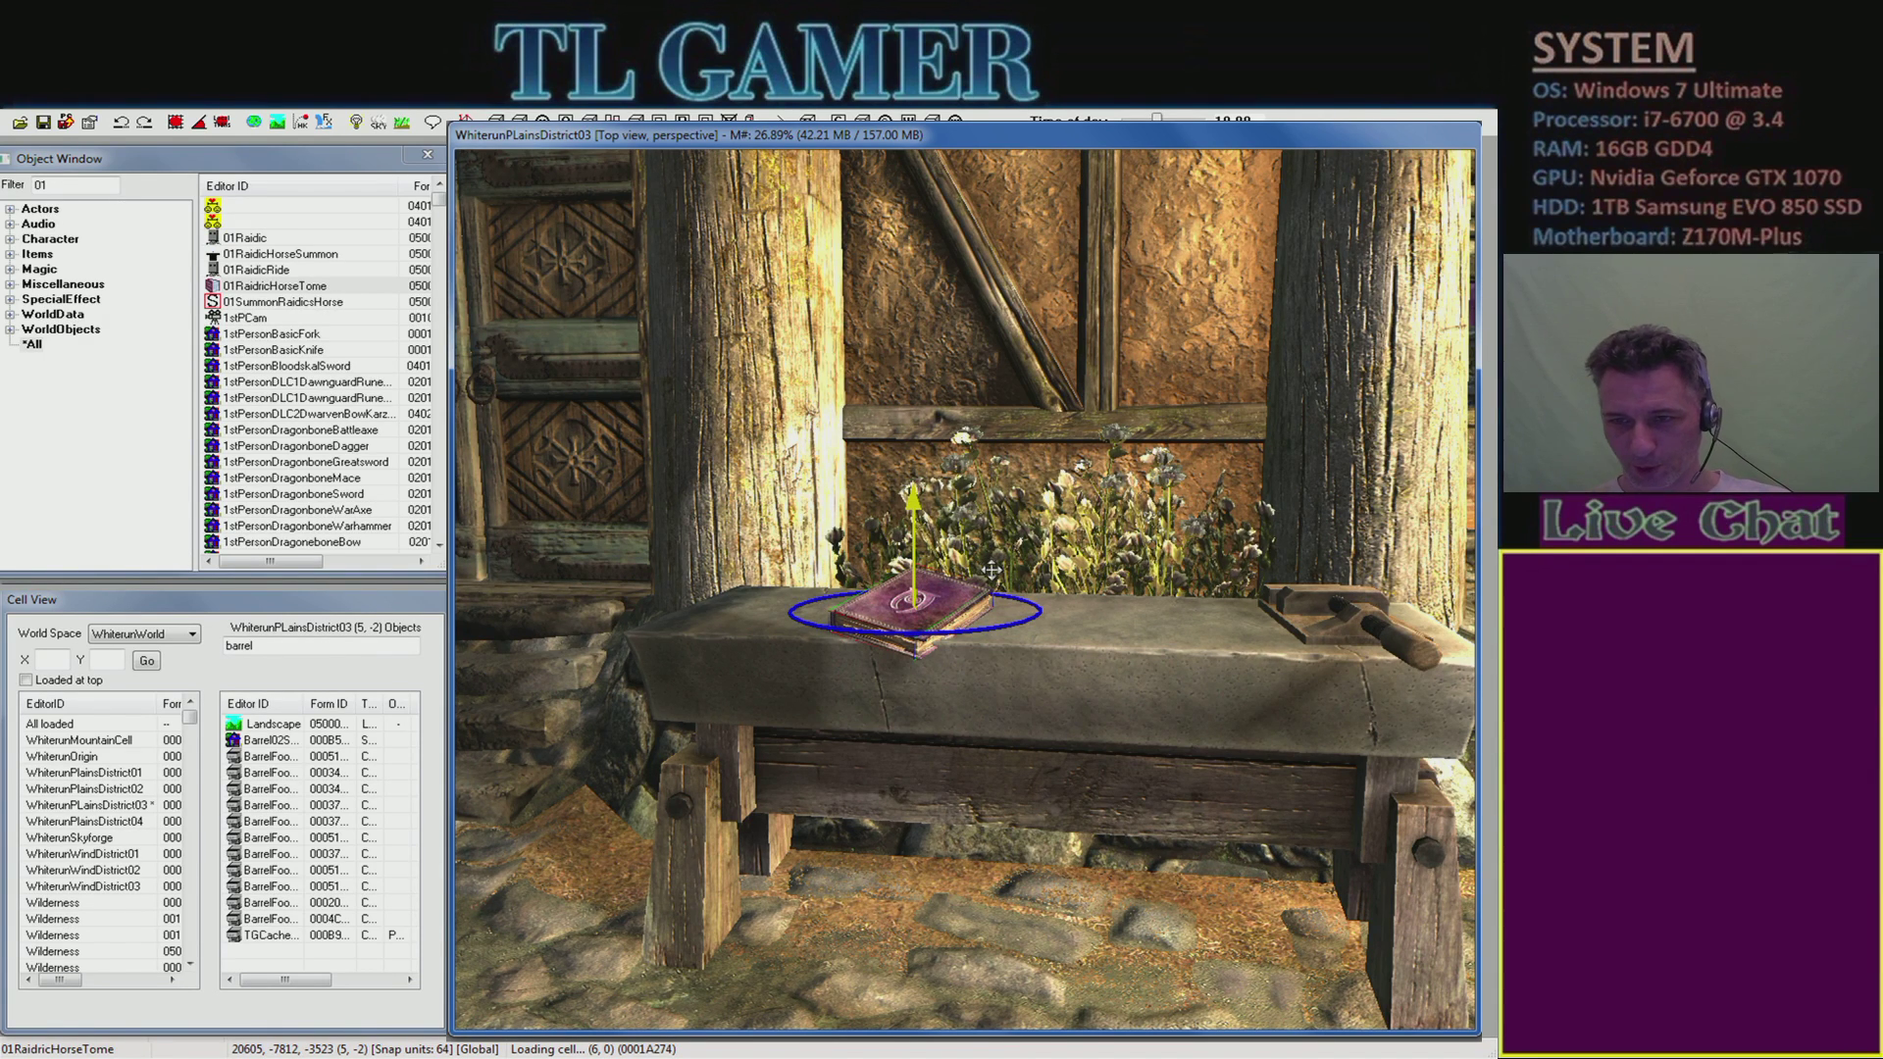
key("x")
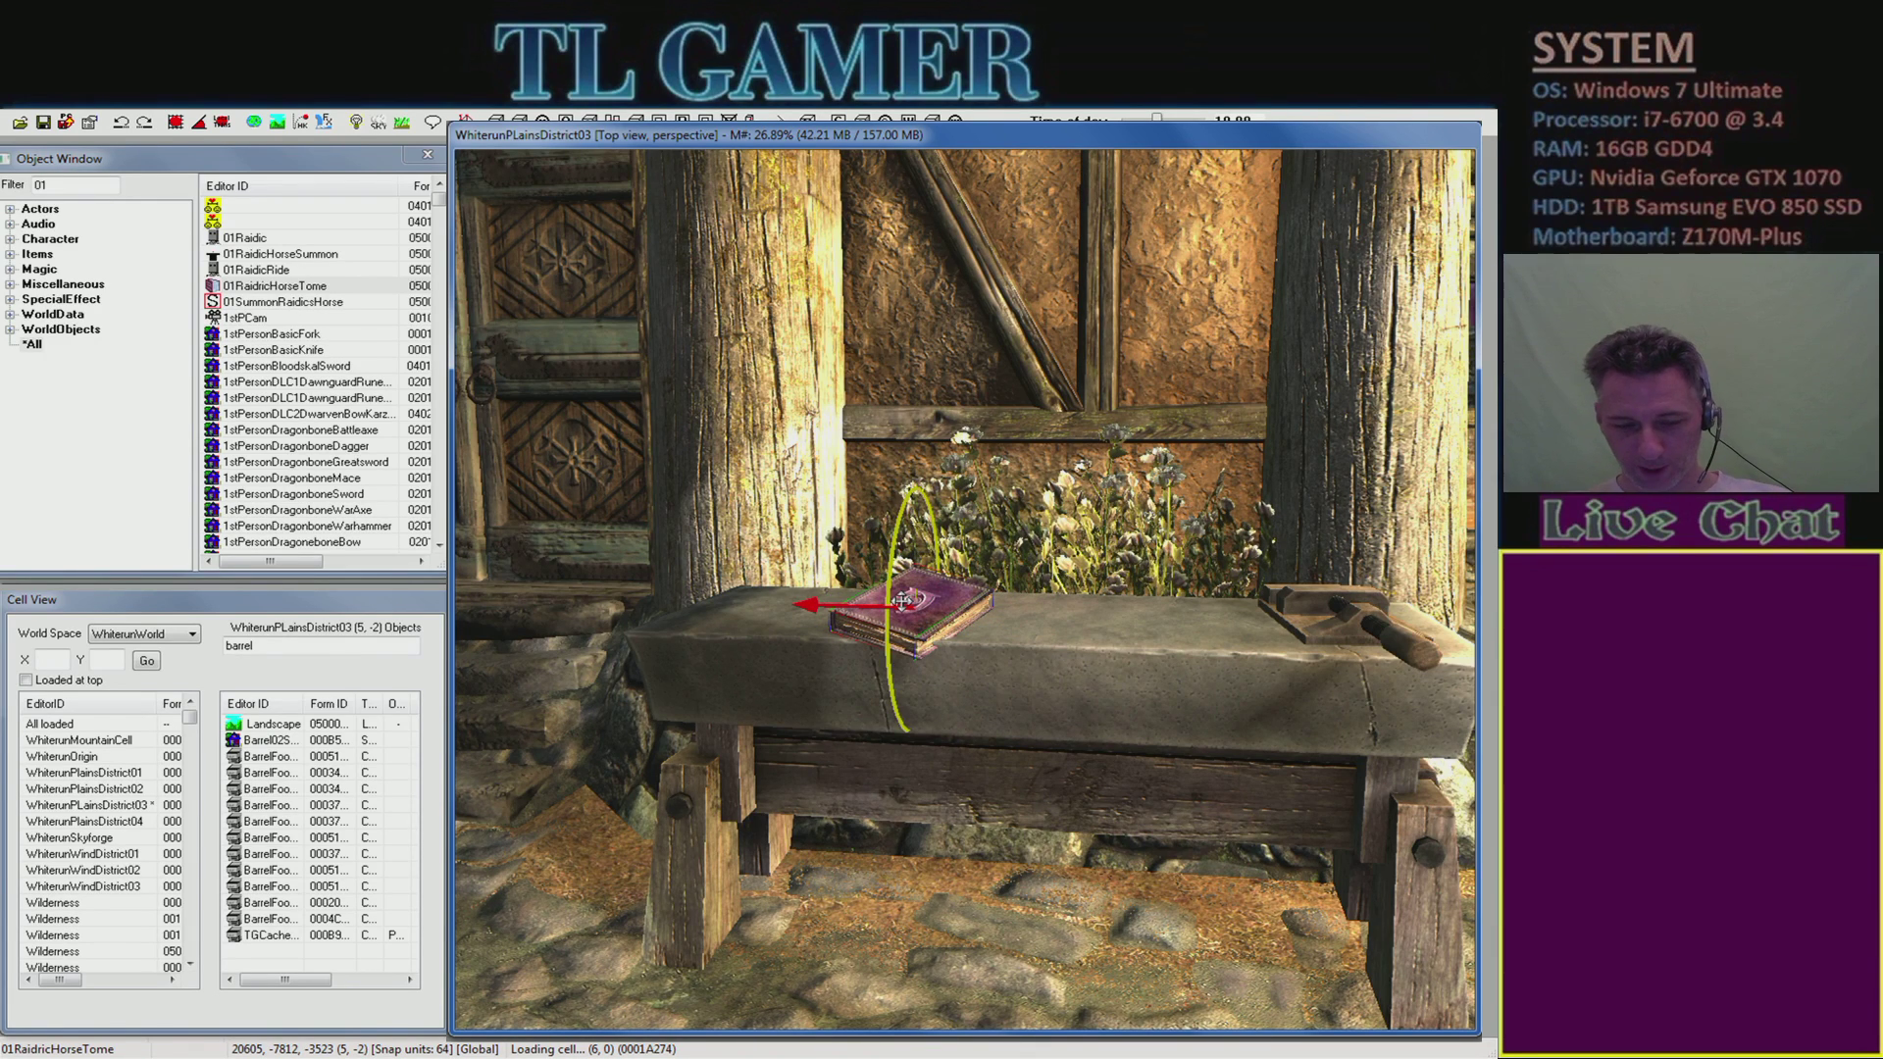
key("y")
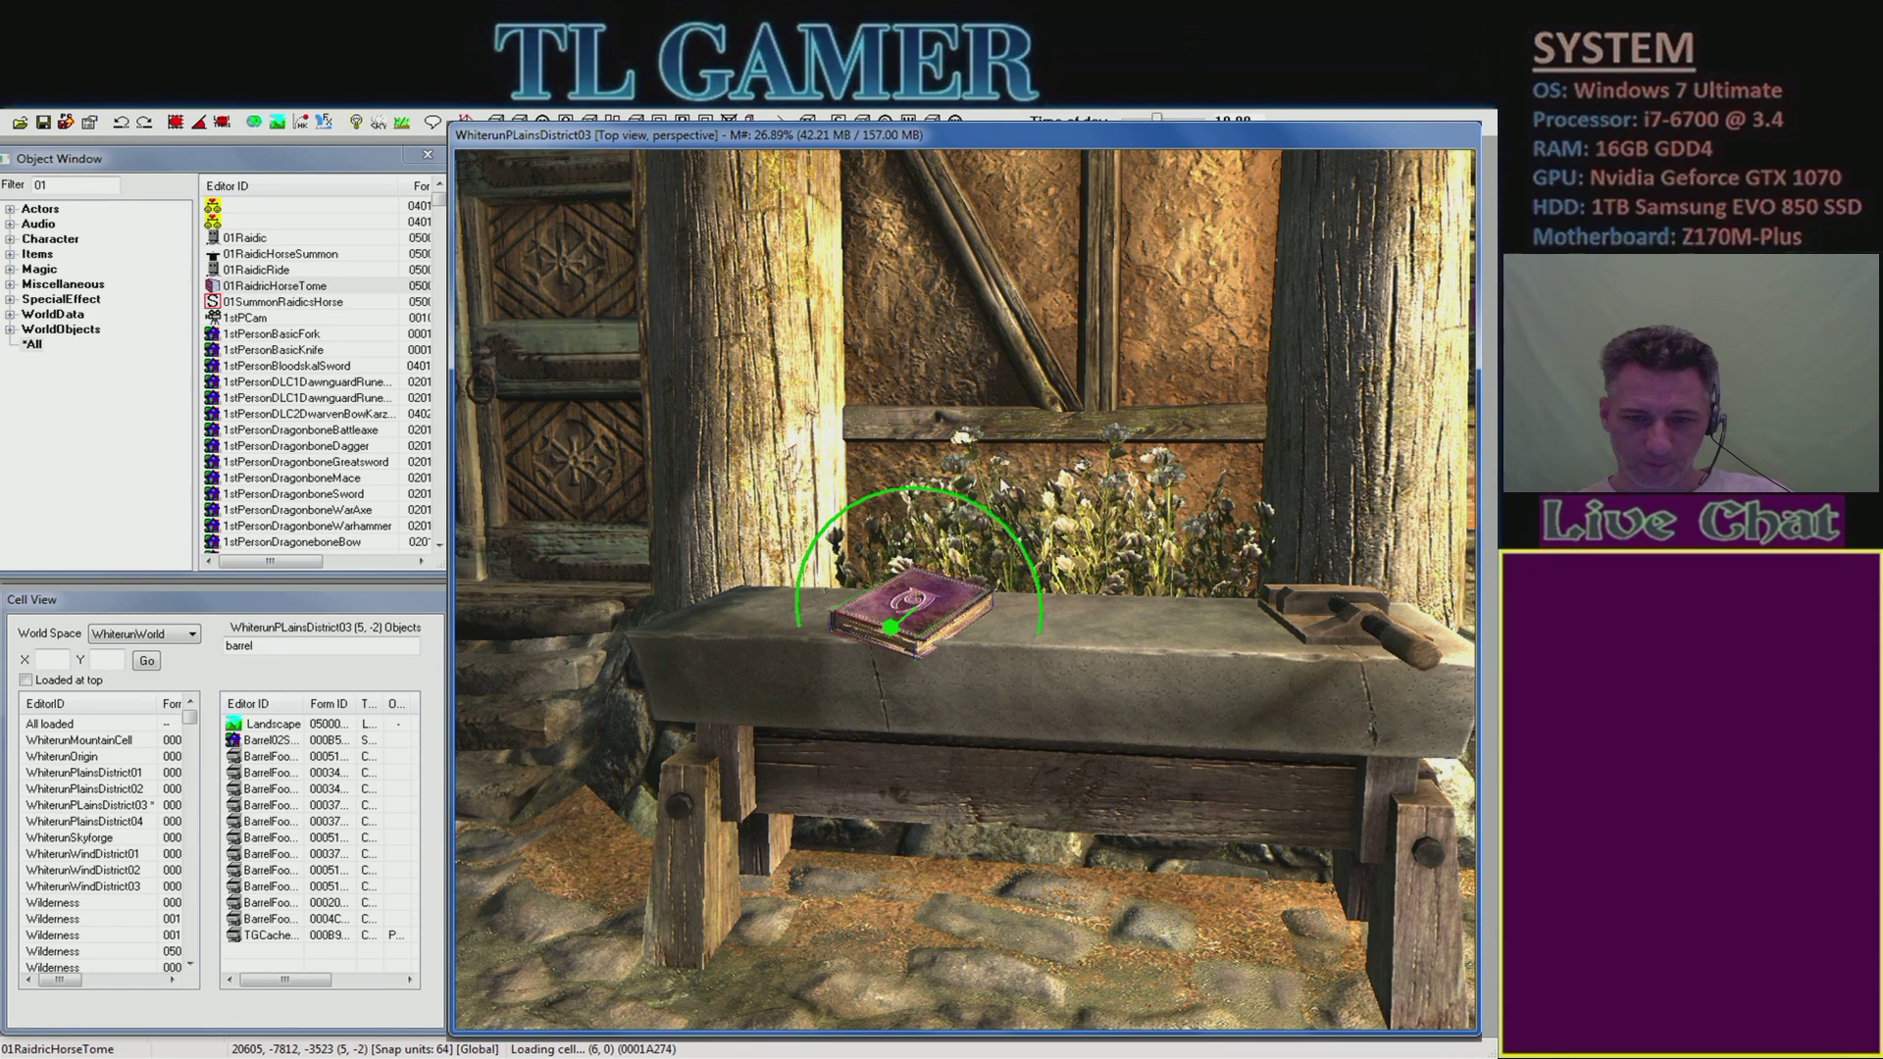
middle_click_drag(1168, 436, 1092, 441, "shift")
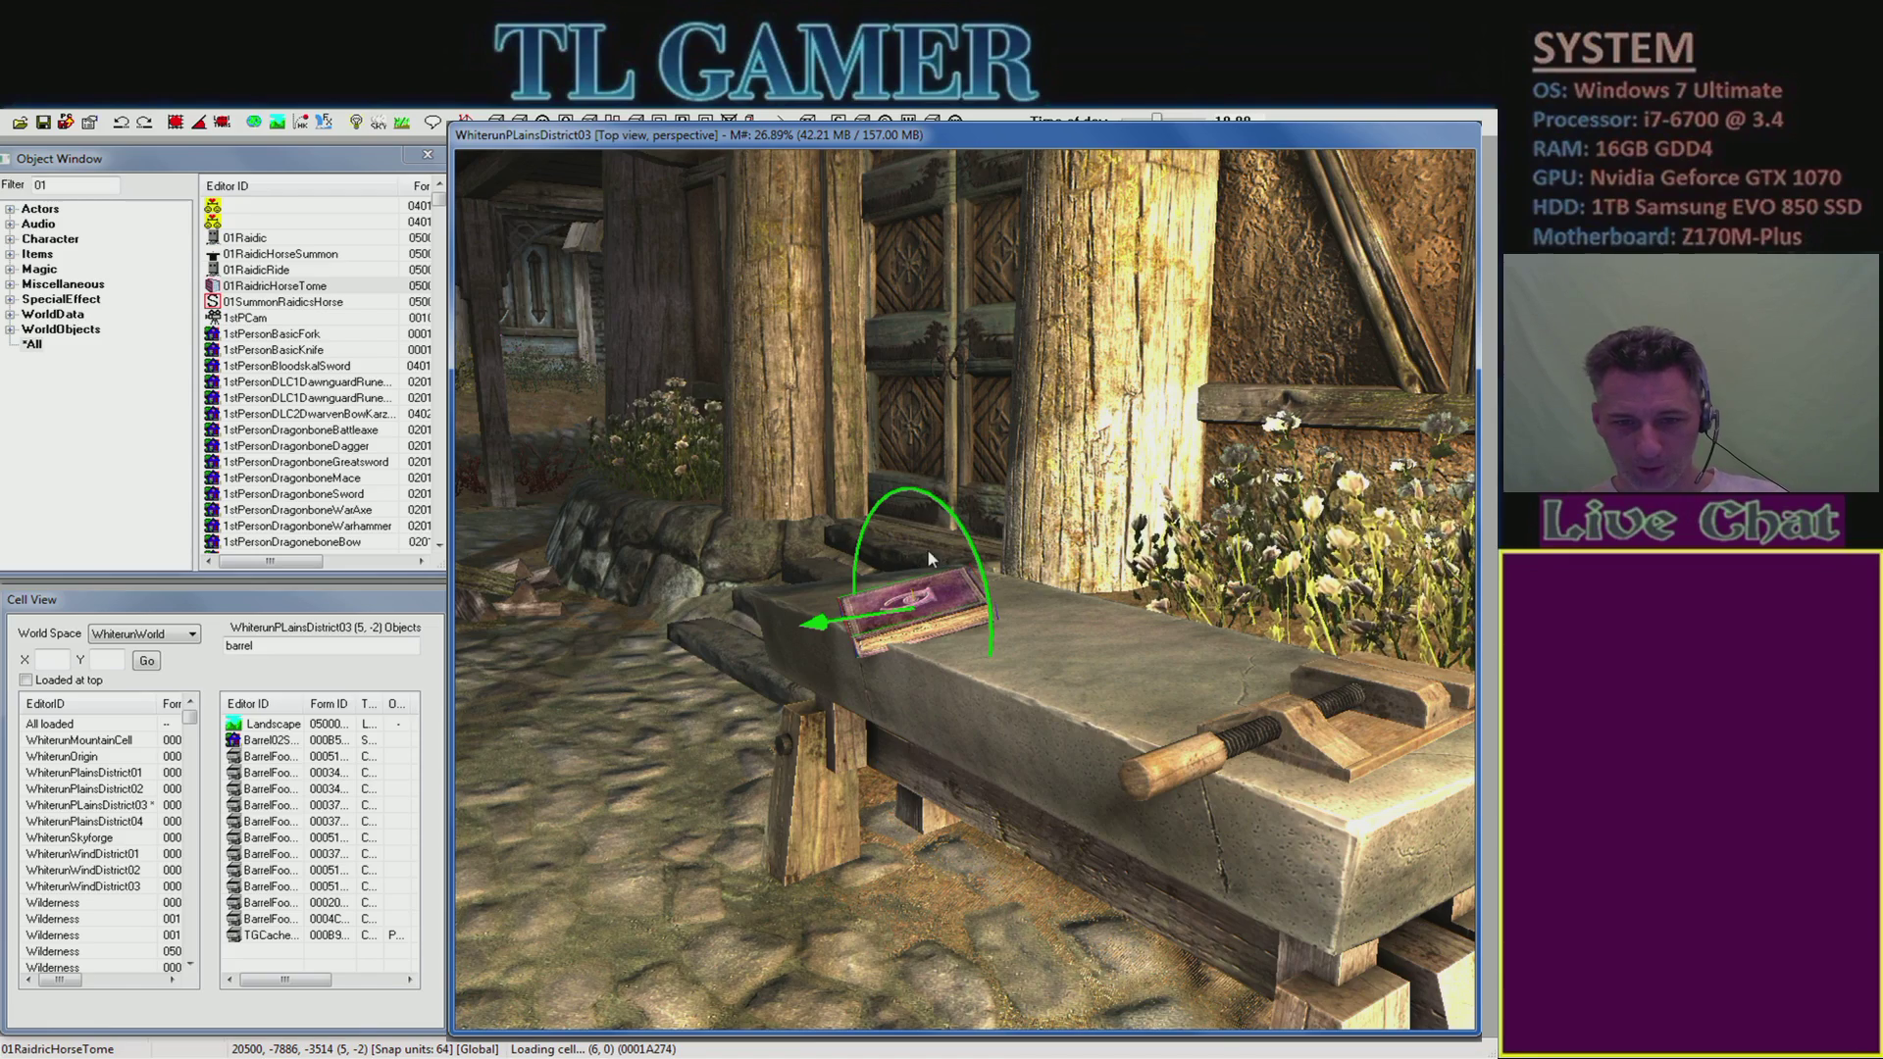
middle_click_drag(922, 550, 945, 574, "shift")
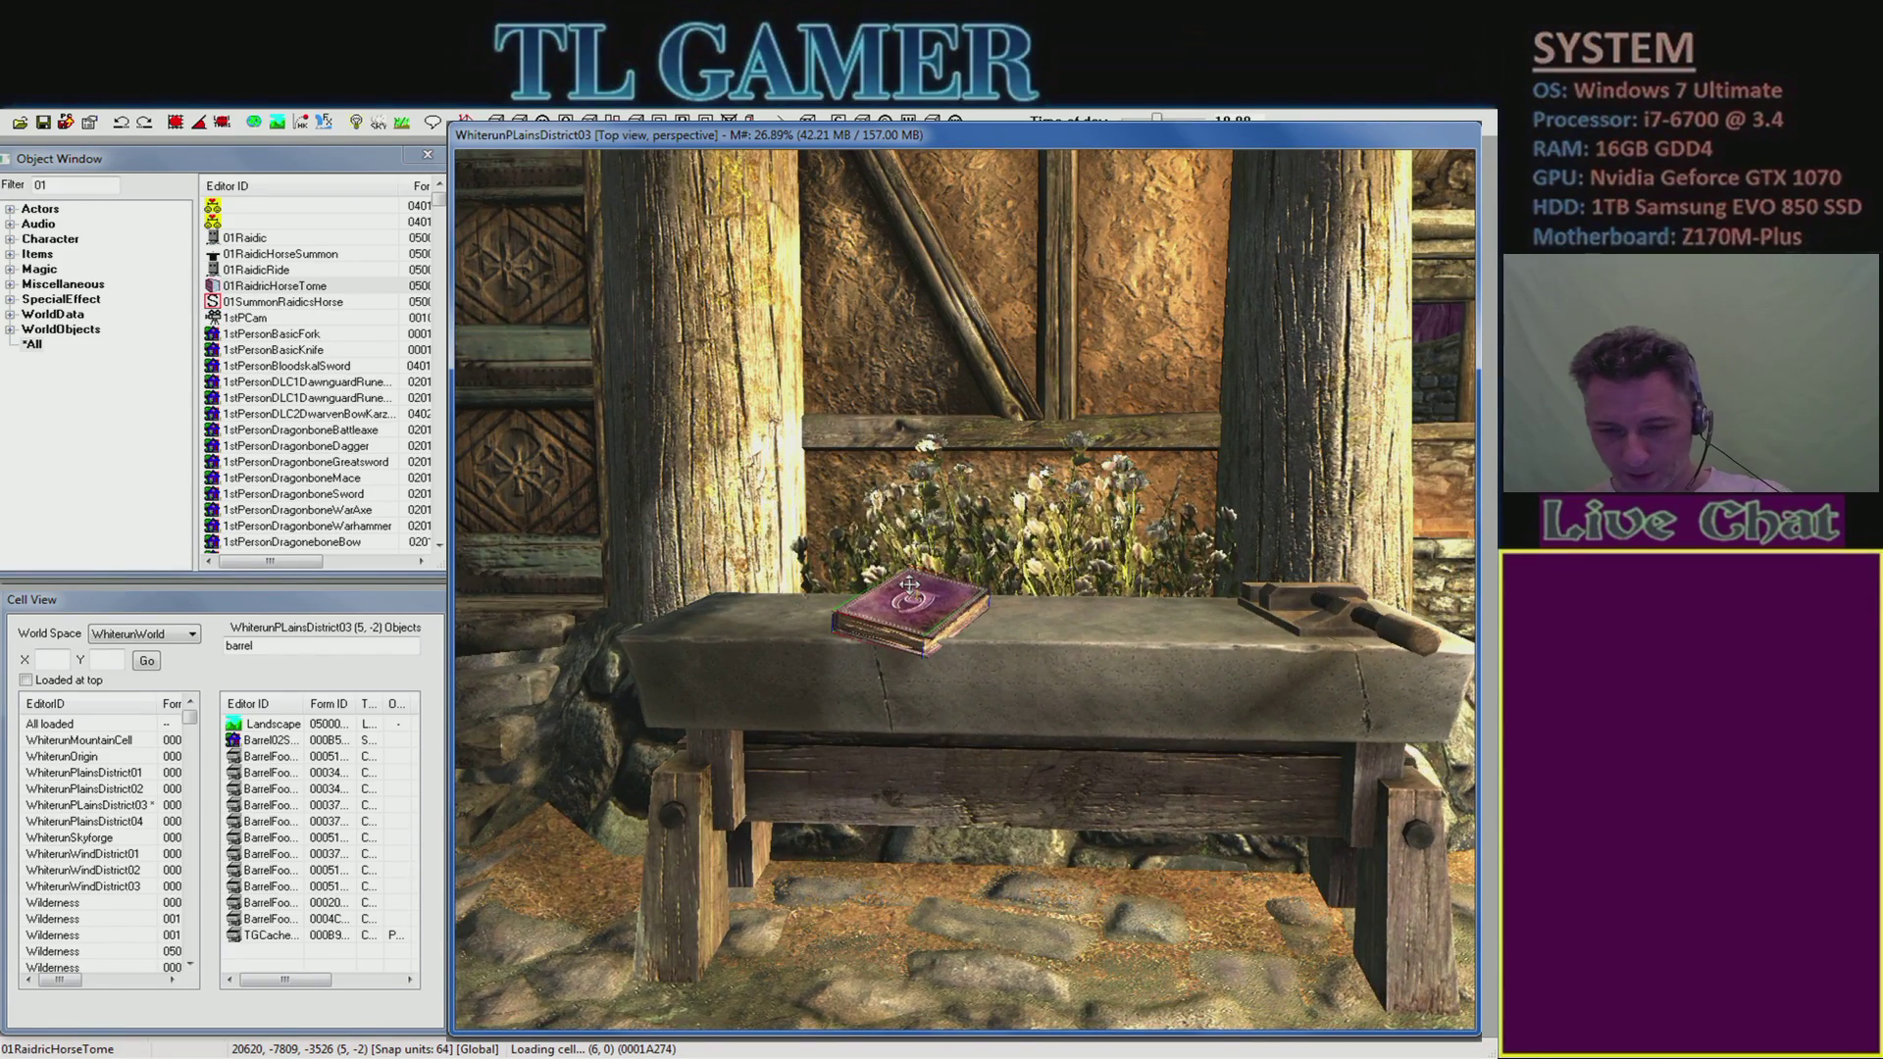
- Delete the tome from the stone bench and dismiss the warnings
key("Delete")
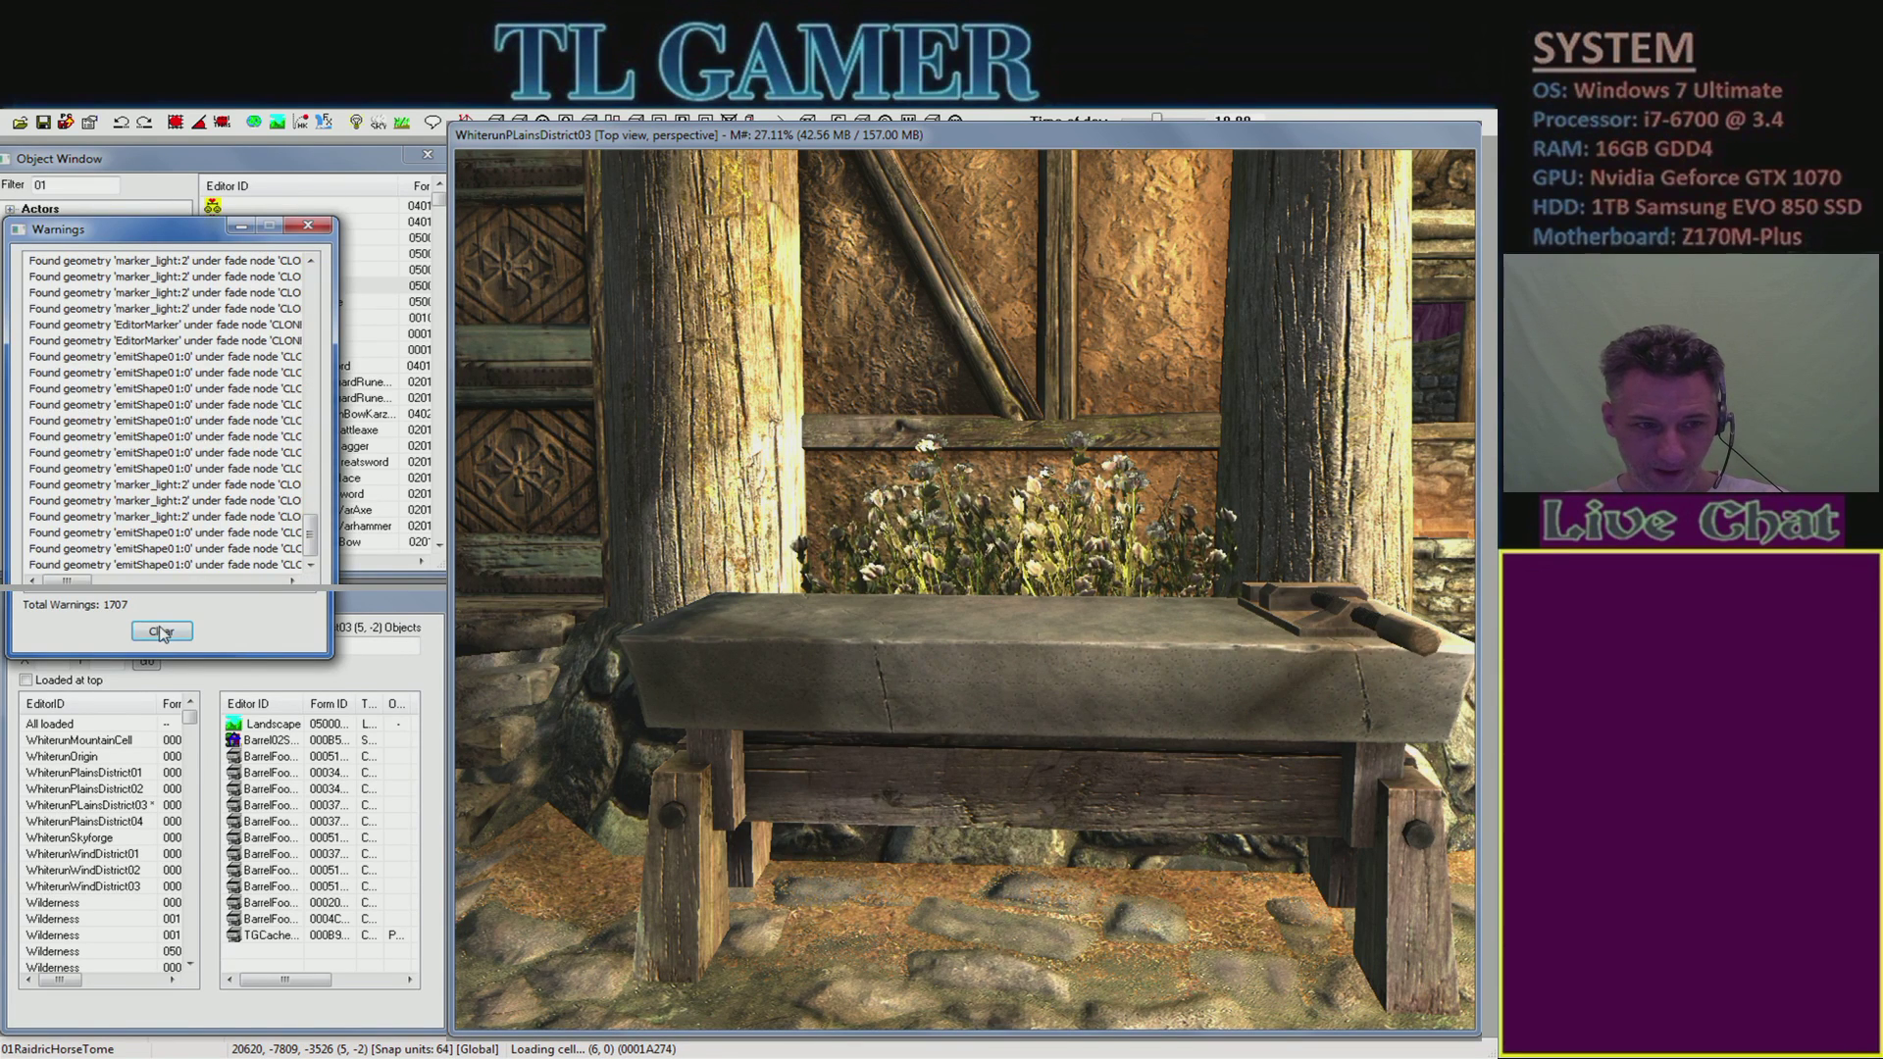
left_click(314, 222)
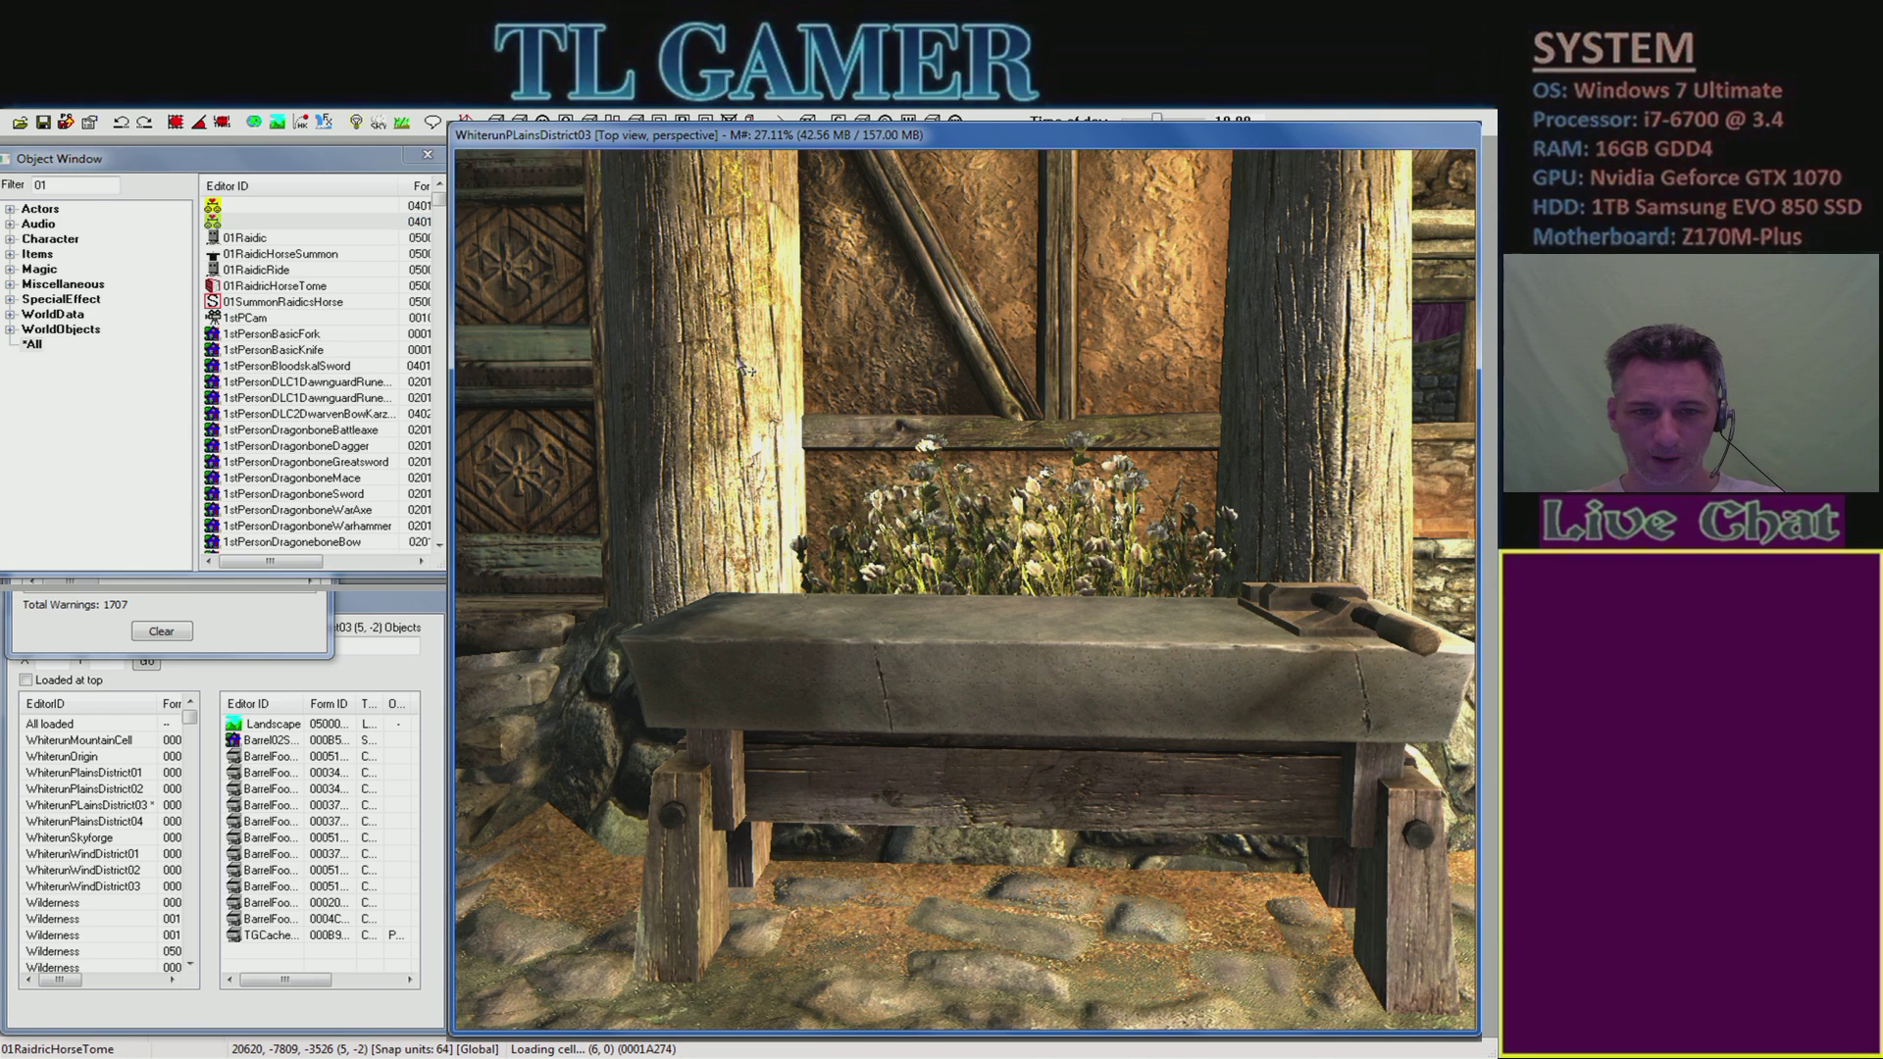
- Try to move the blacksmith house behind the bench, and undo the move
scroll(736, 360, "down", 2)
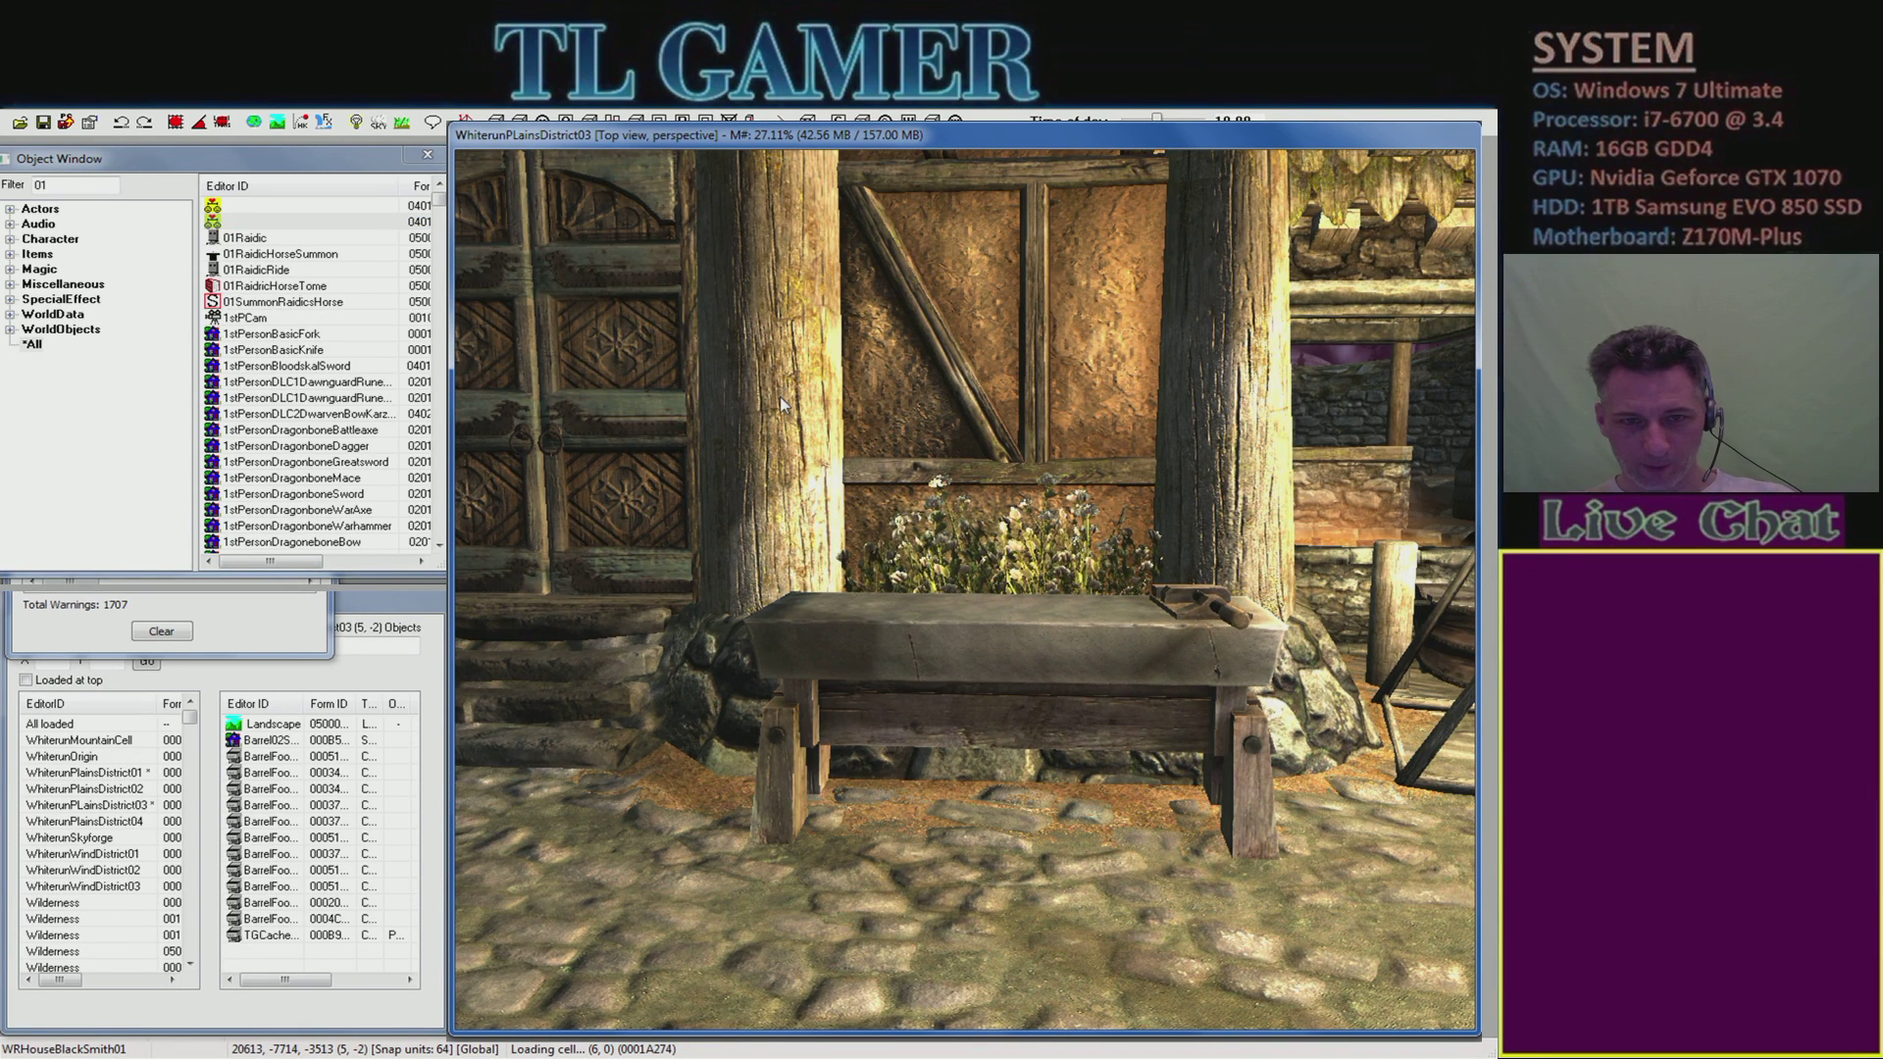
right_click(780, 396)
key("1")
left_click_drag(851, 341, 768, 331)
key("ctrl+z")
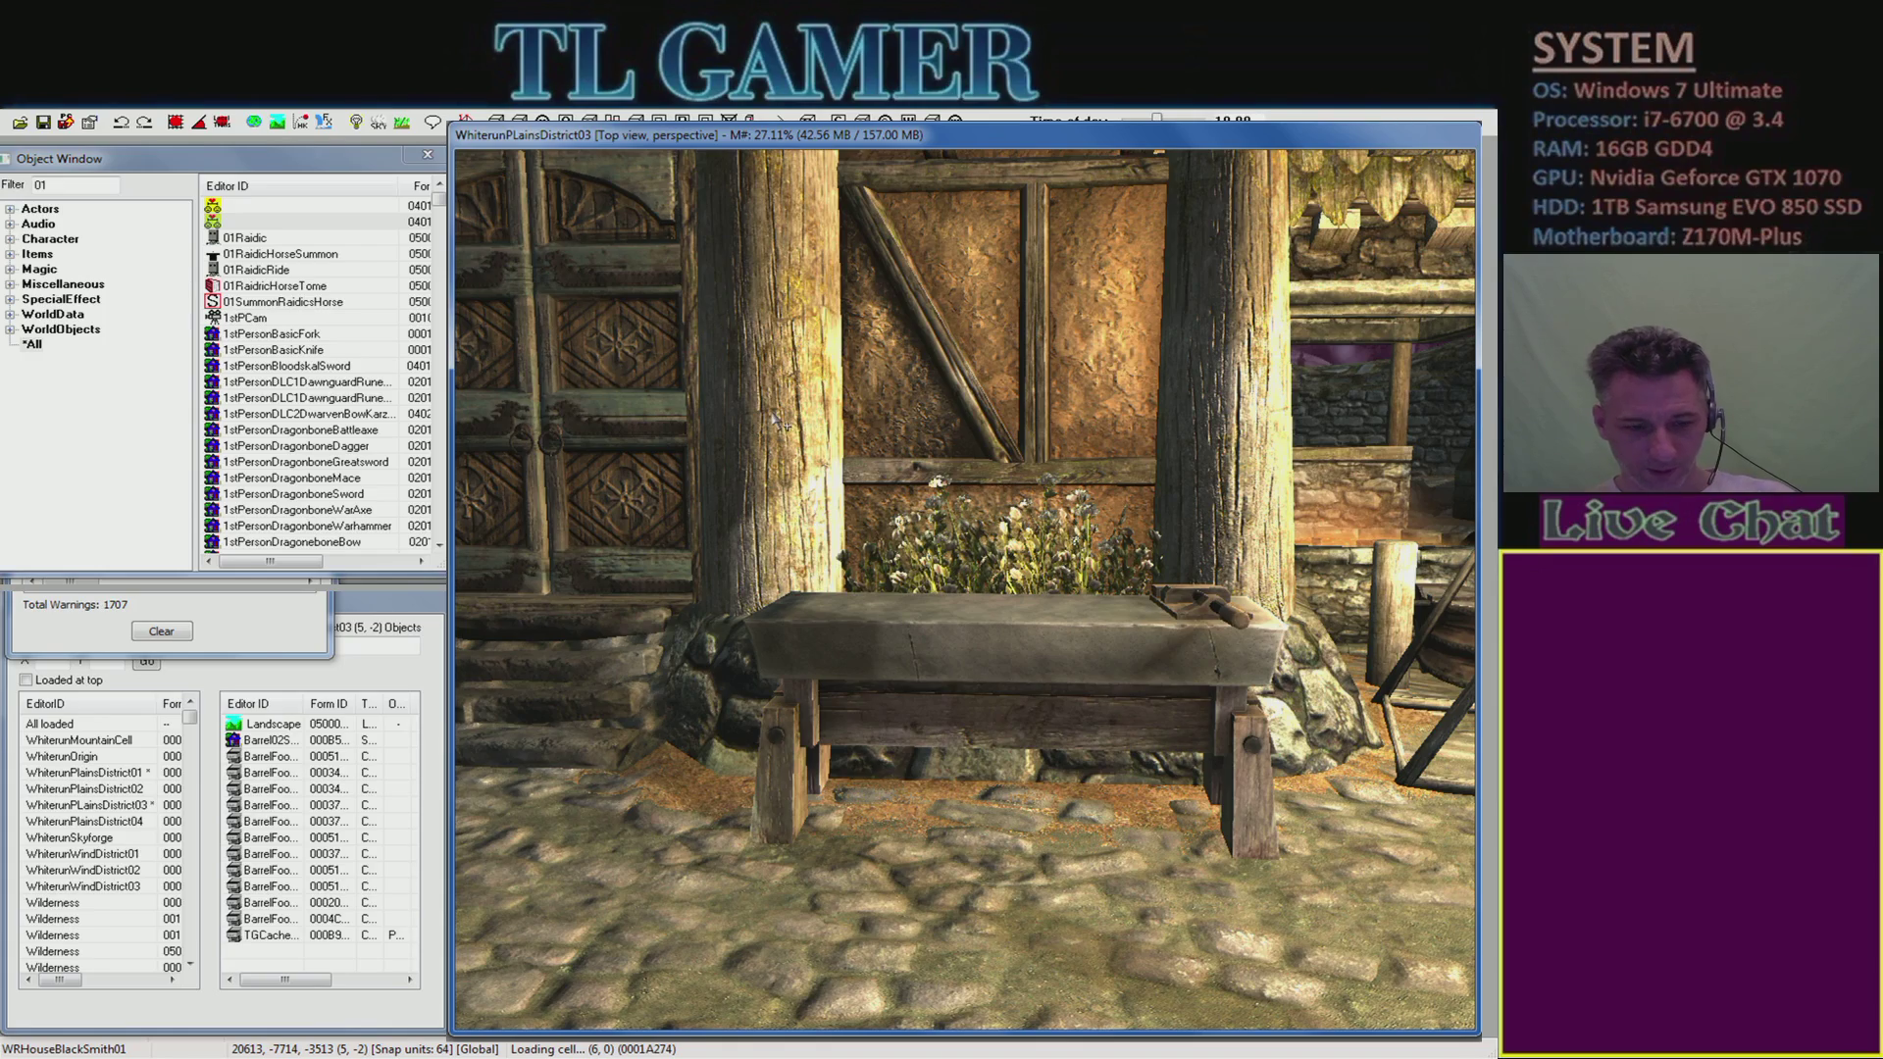
- Clear the list of warnings and close its window
scroll(771, 412, "up", 2)
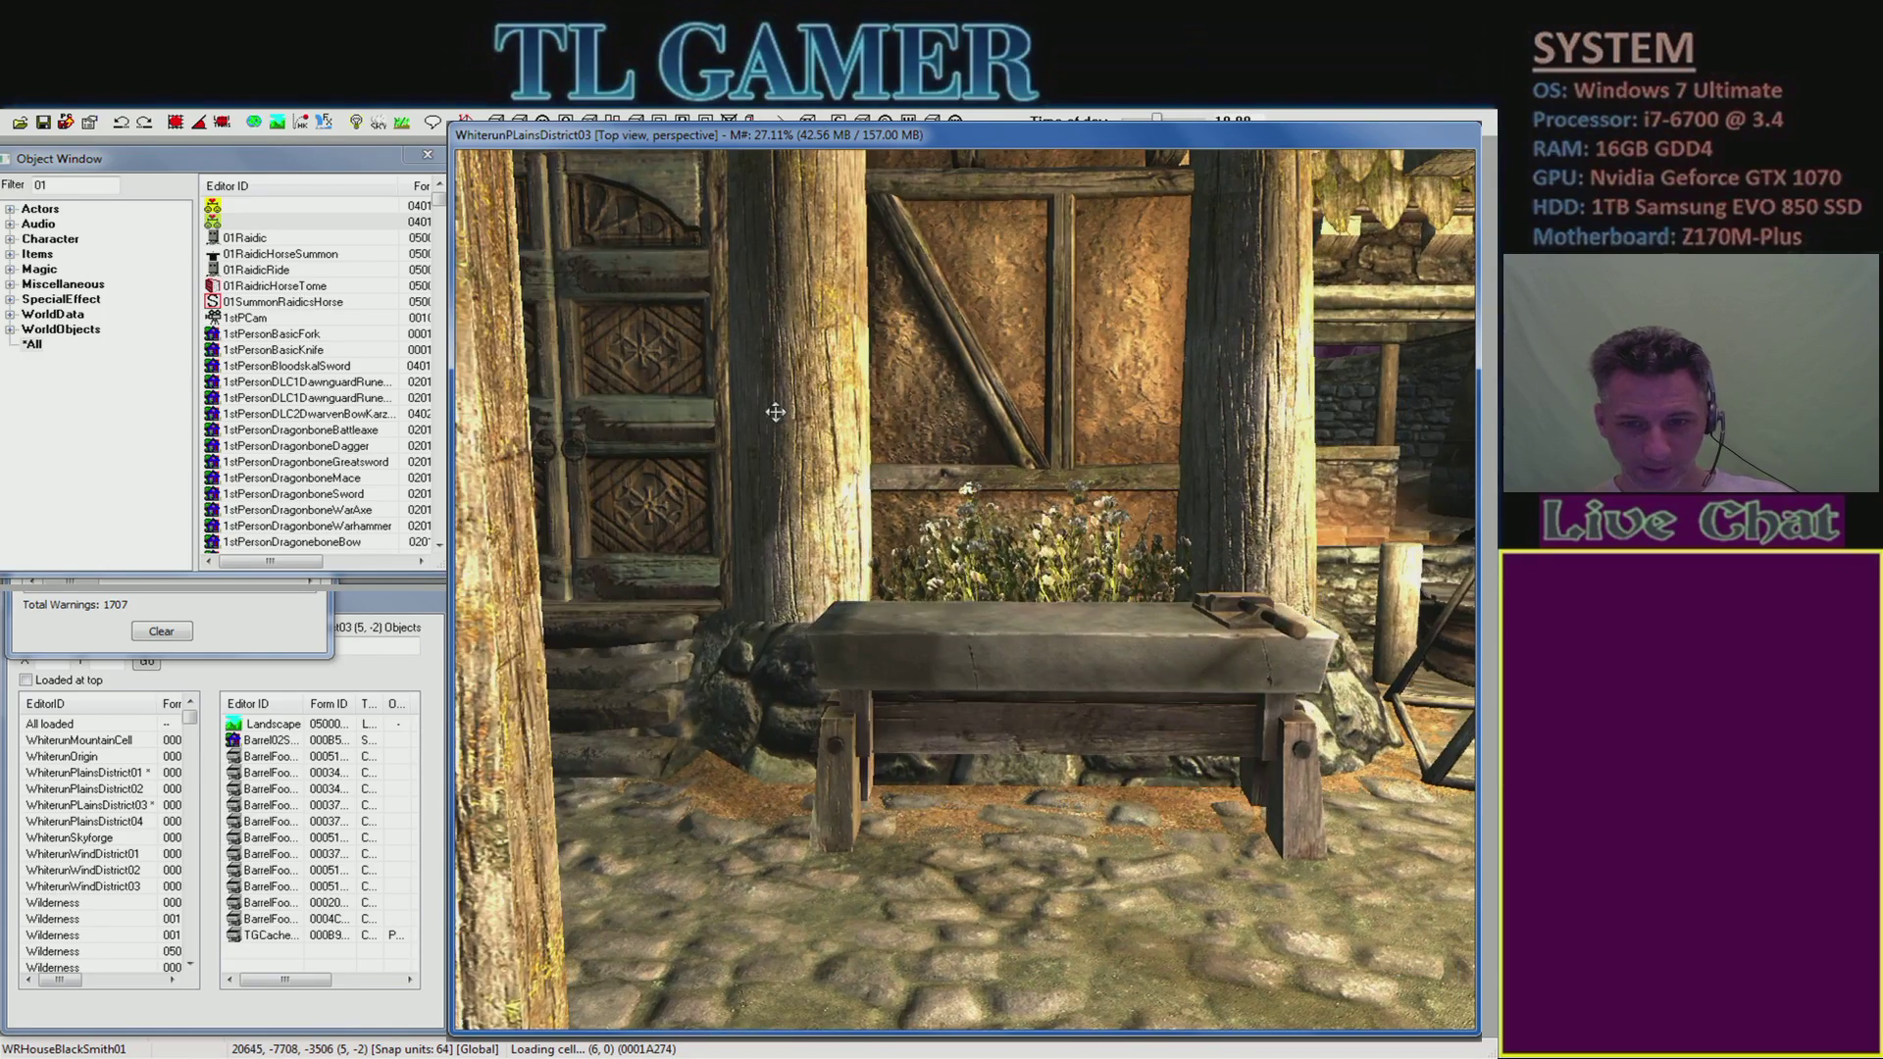
middle_click_drag(971, 371, 940, 396)
left_click(174, 634)
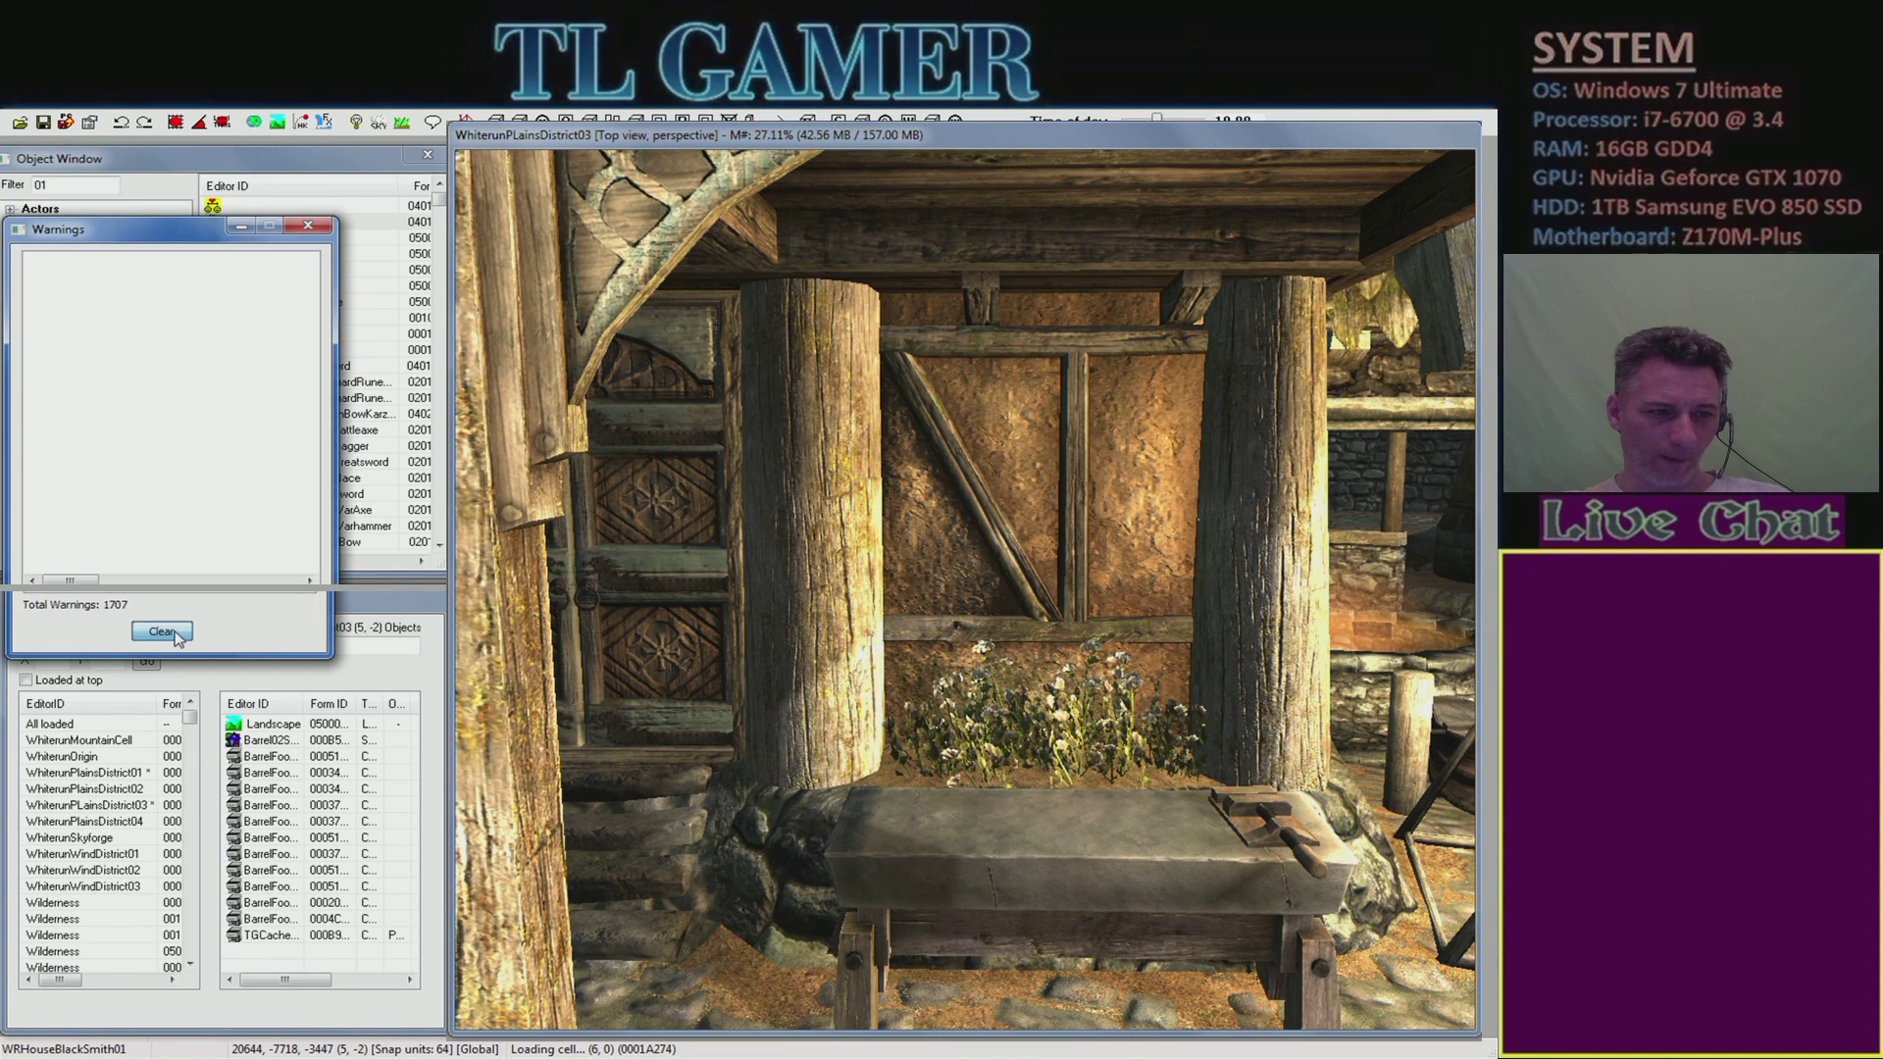
left_click(308, 226)
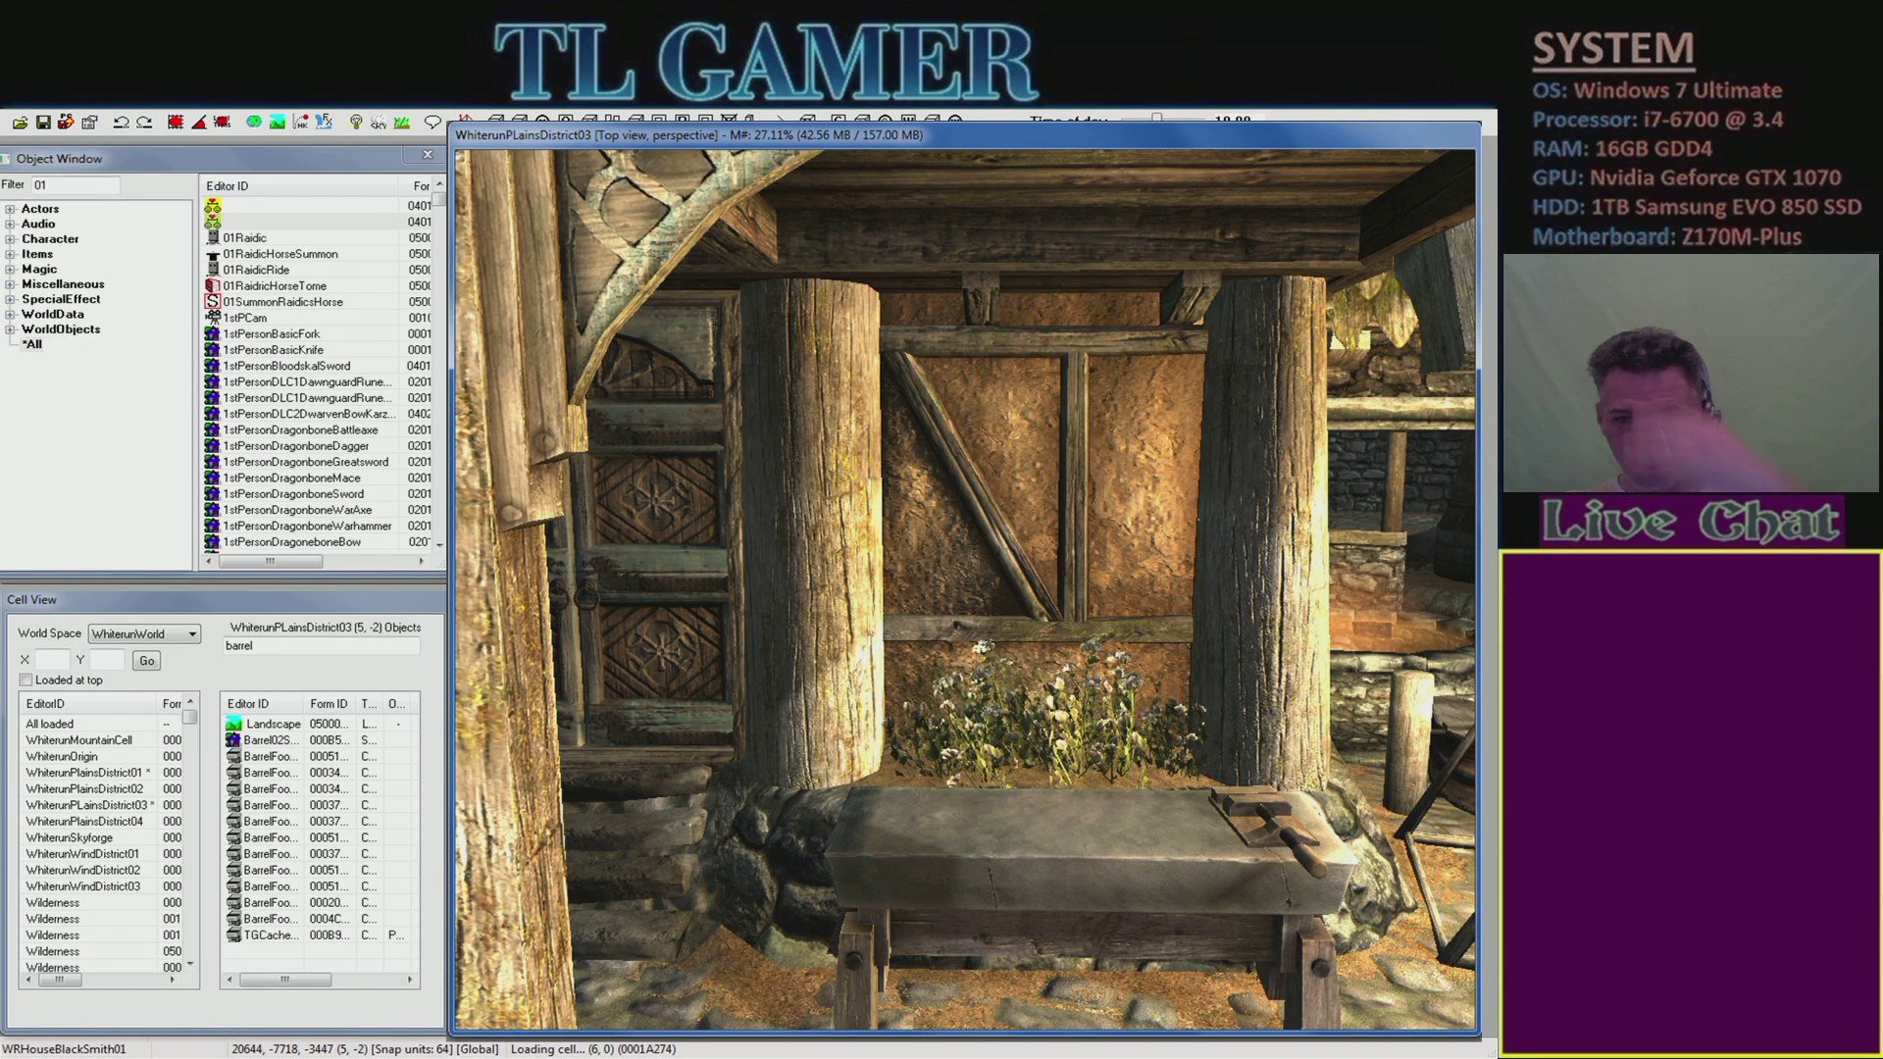
- Check the live stream's dashboard in YouTube again and return to the Creation Kit
key("alt+Tab")
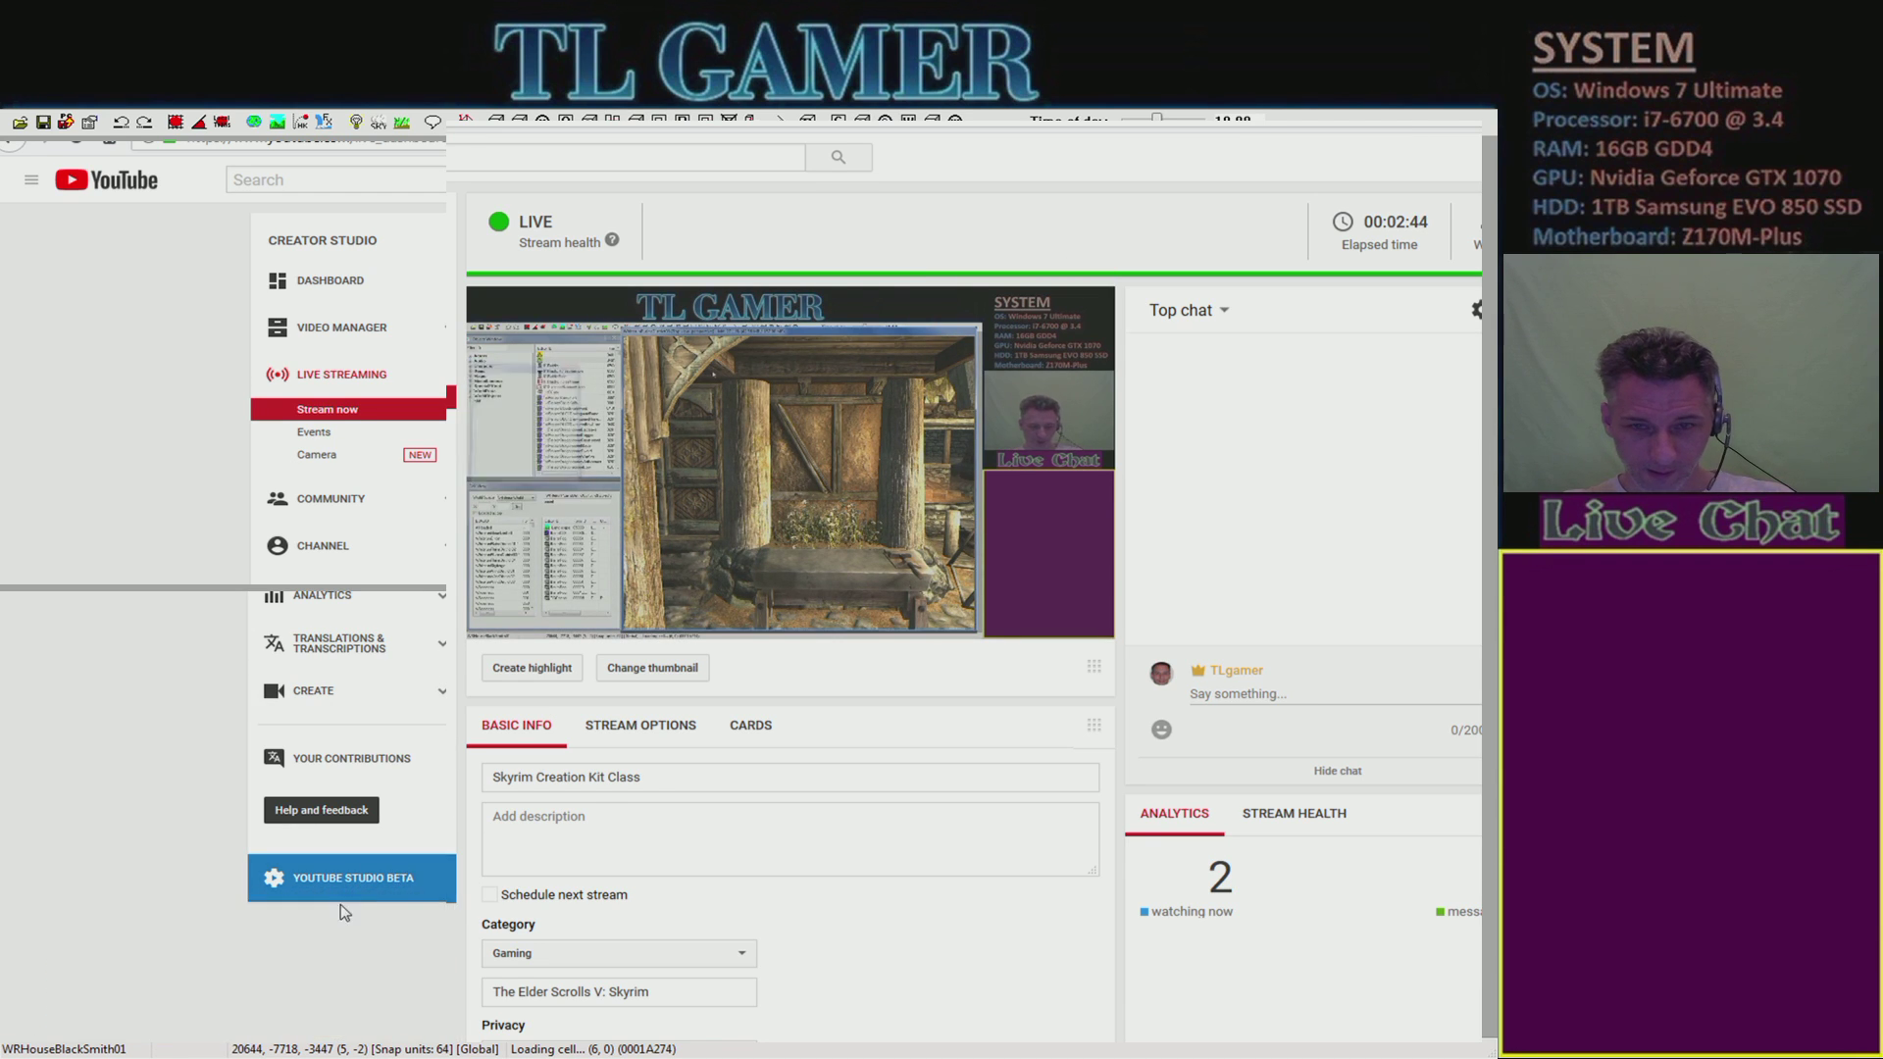
key("alt+Tab")
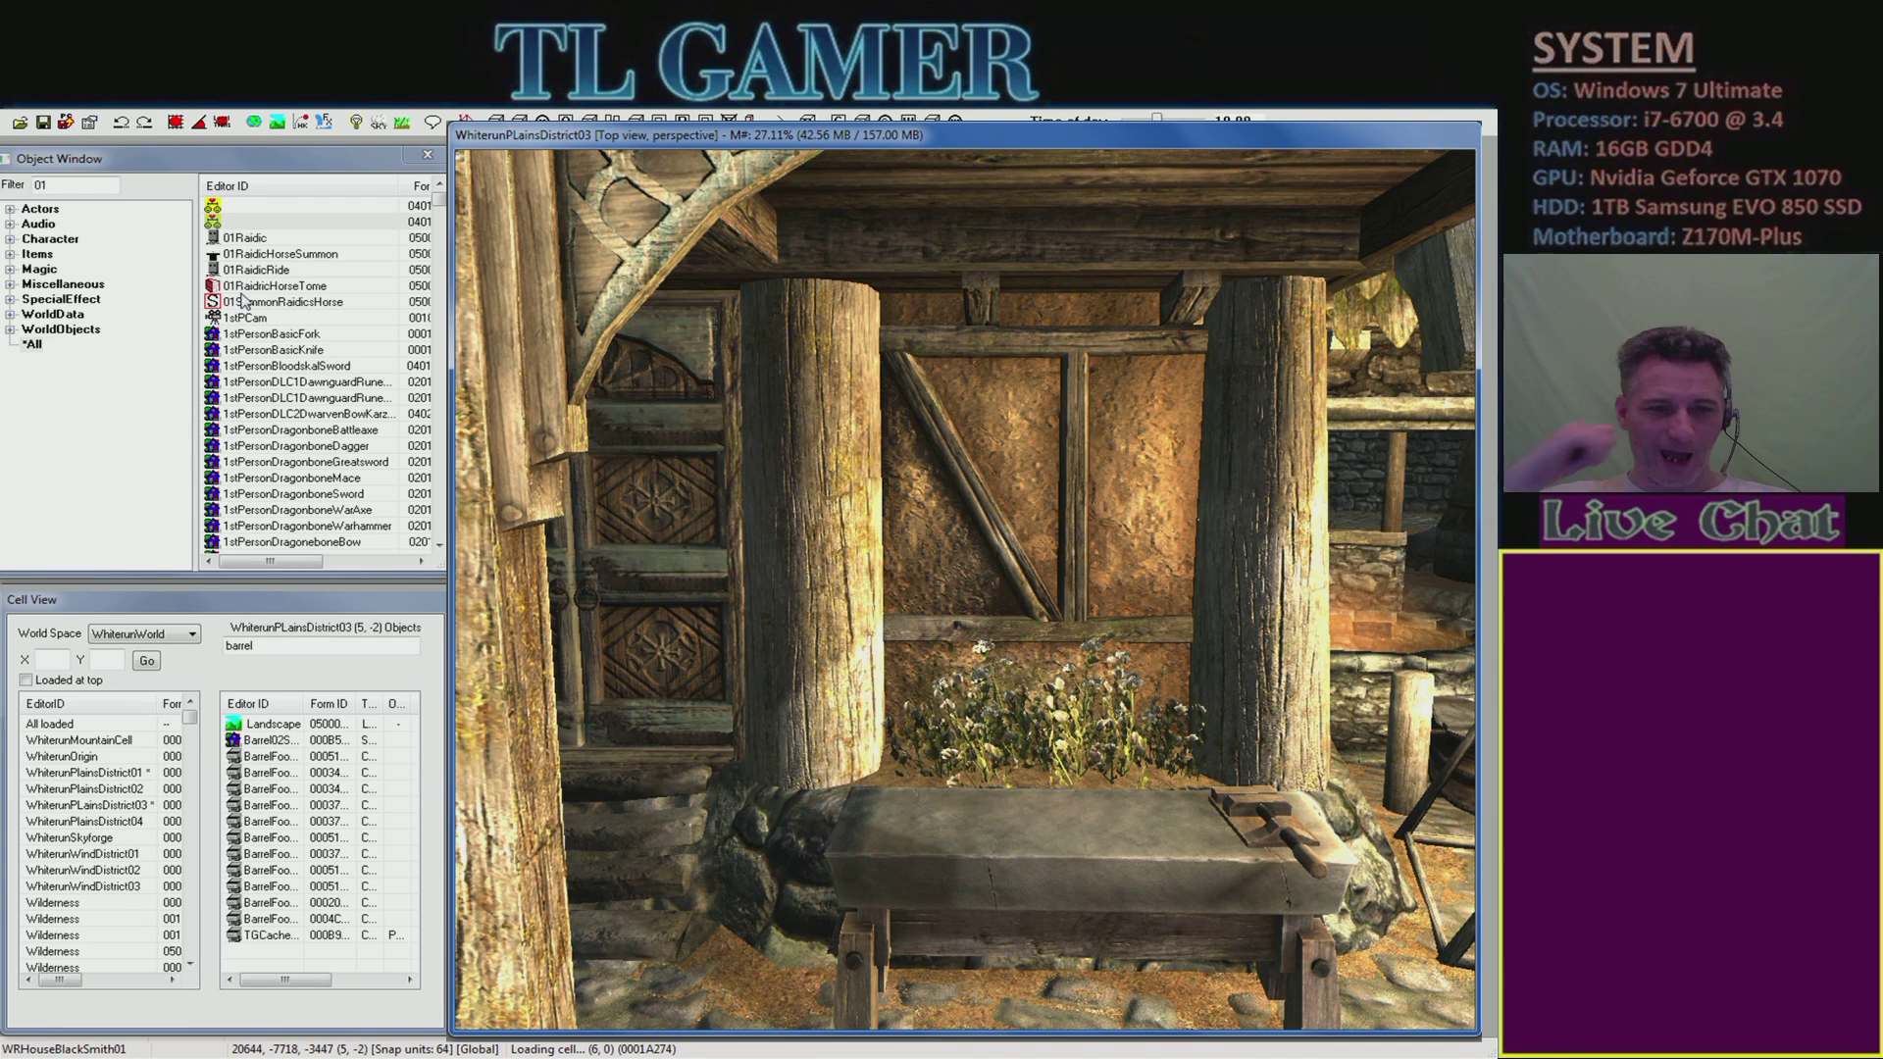
- Place a new 01RaidricHorseTome against the wooden pillar beside the carved door, and clear and close the warnings
mouse_move(869, 449)
middle_mouse_down()
mouse_move(808, 467)
mouse_move(922, 460)
mouse_move(865, 477)
middle_mouse_up()
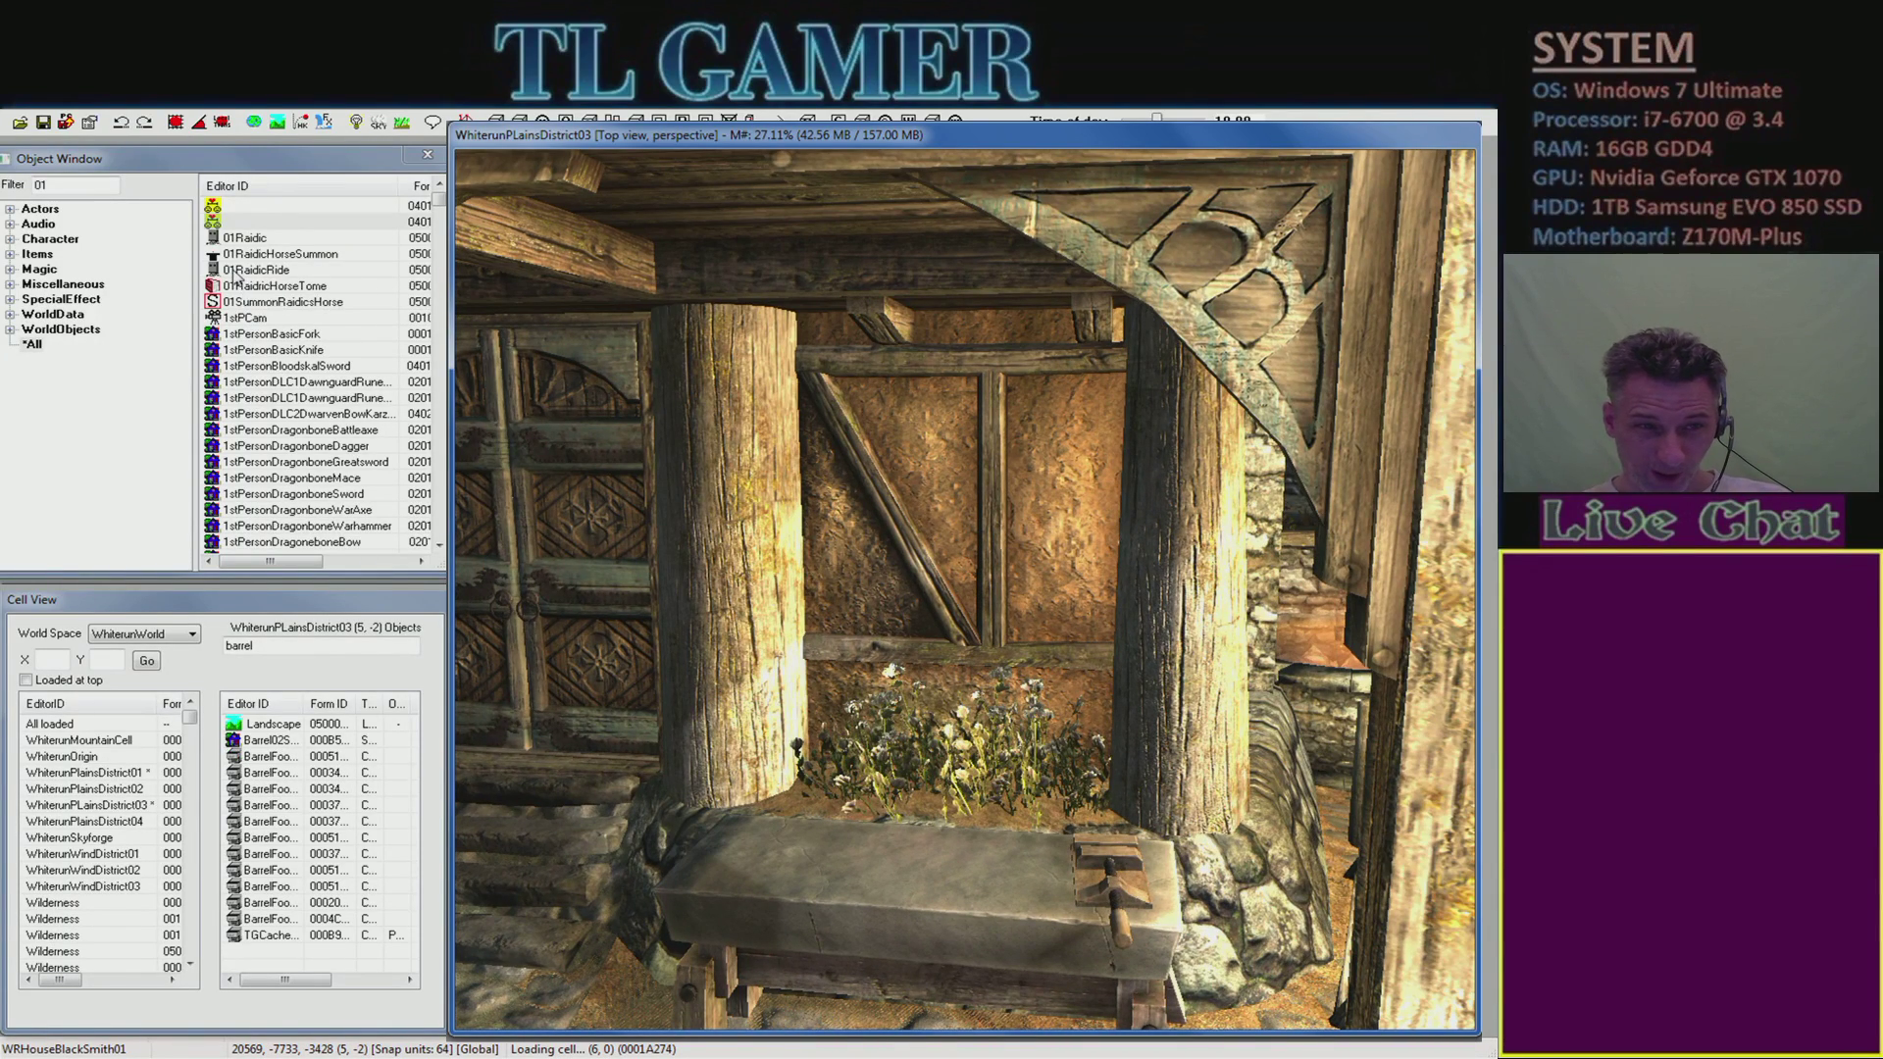
left_click_drag(238, 289, 354, 336)
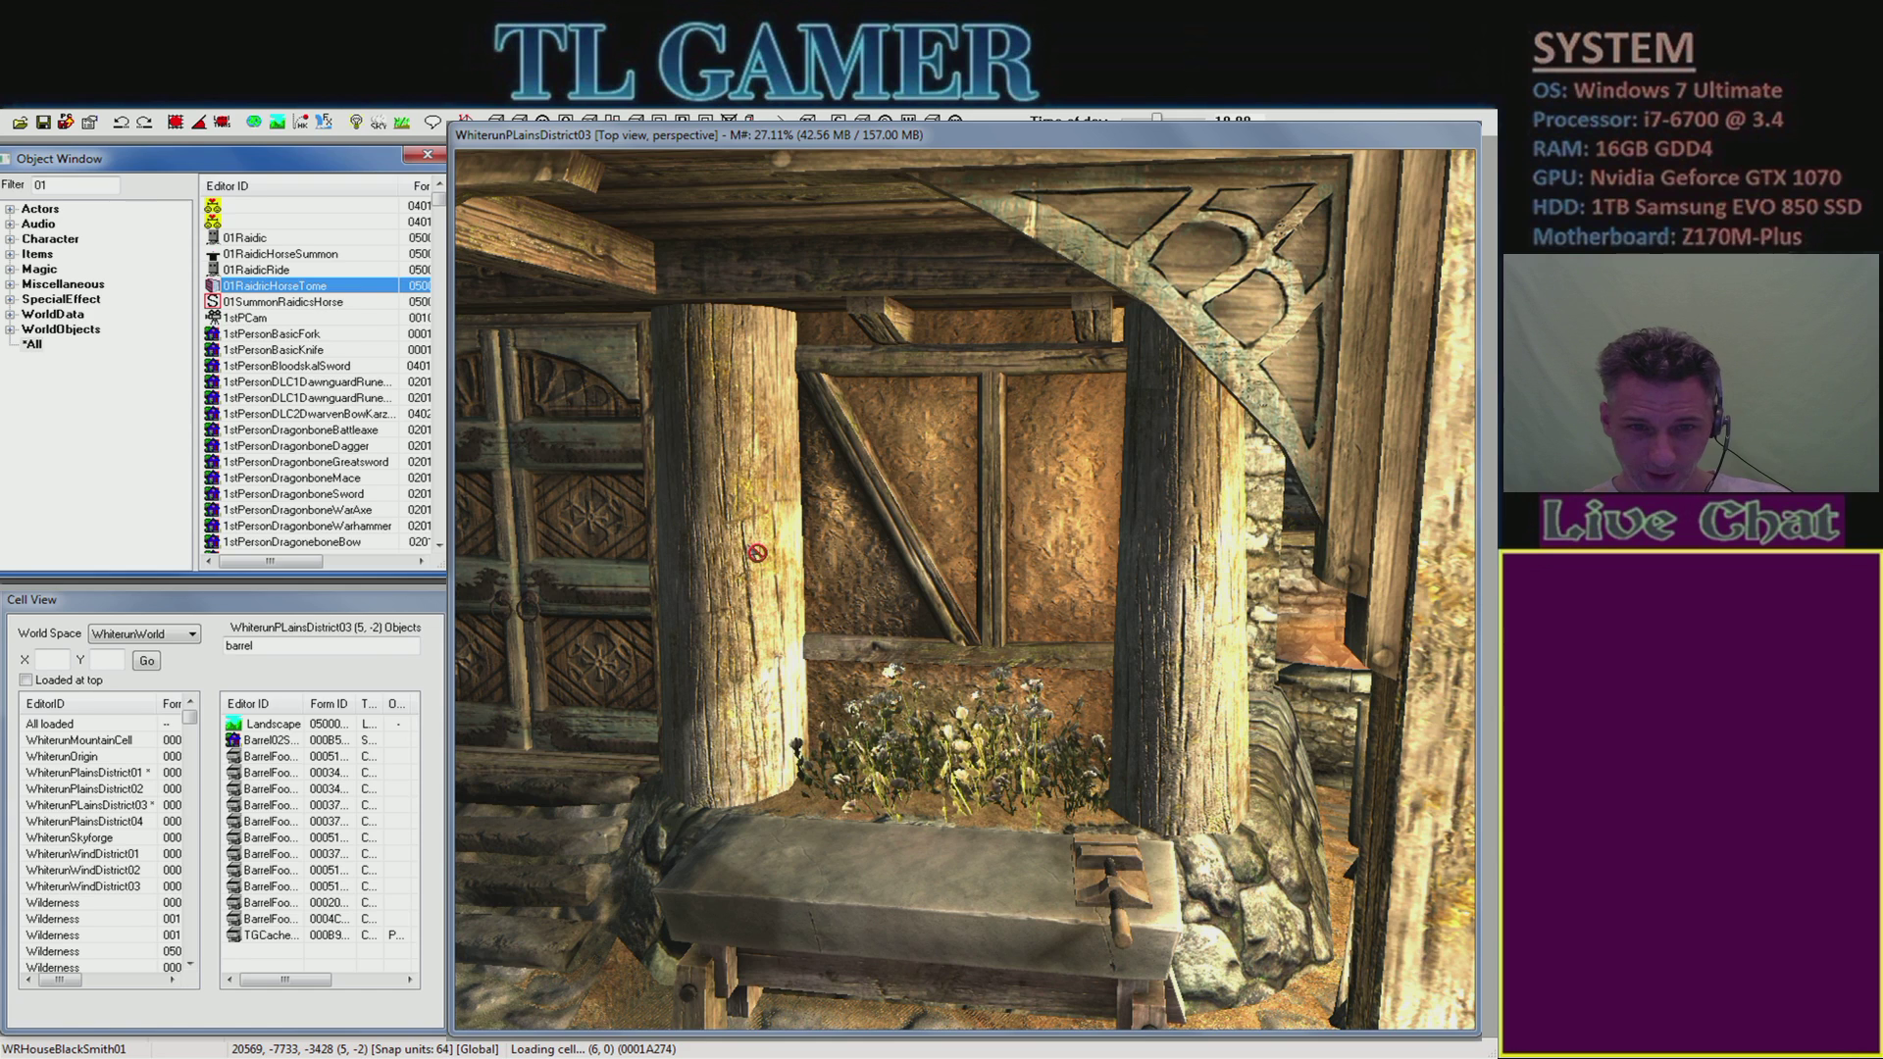
left_click_drag(757, 552, 747, 544)
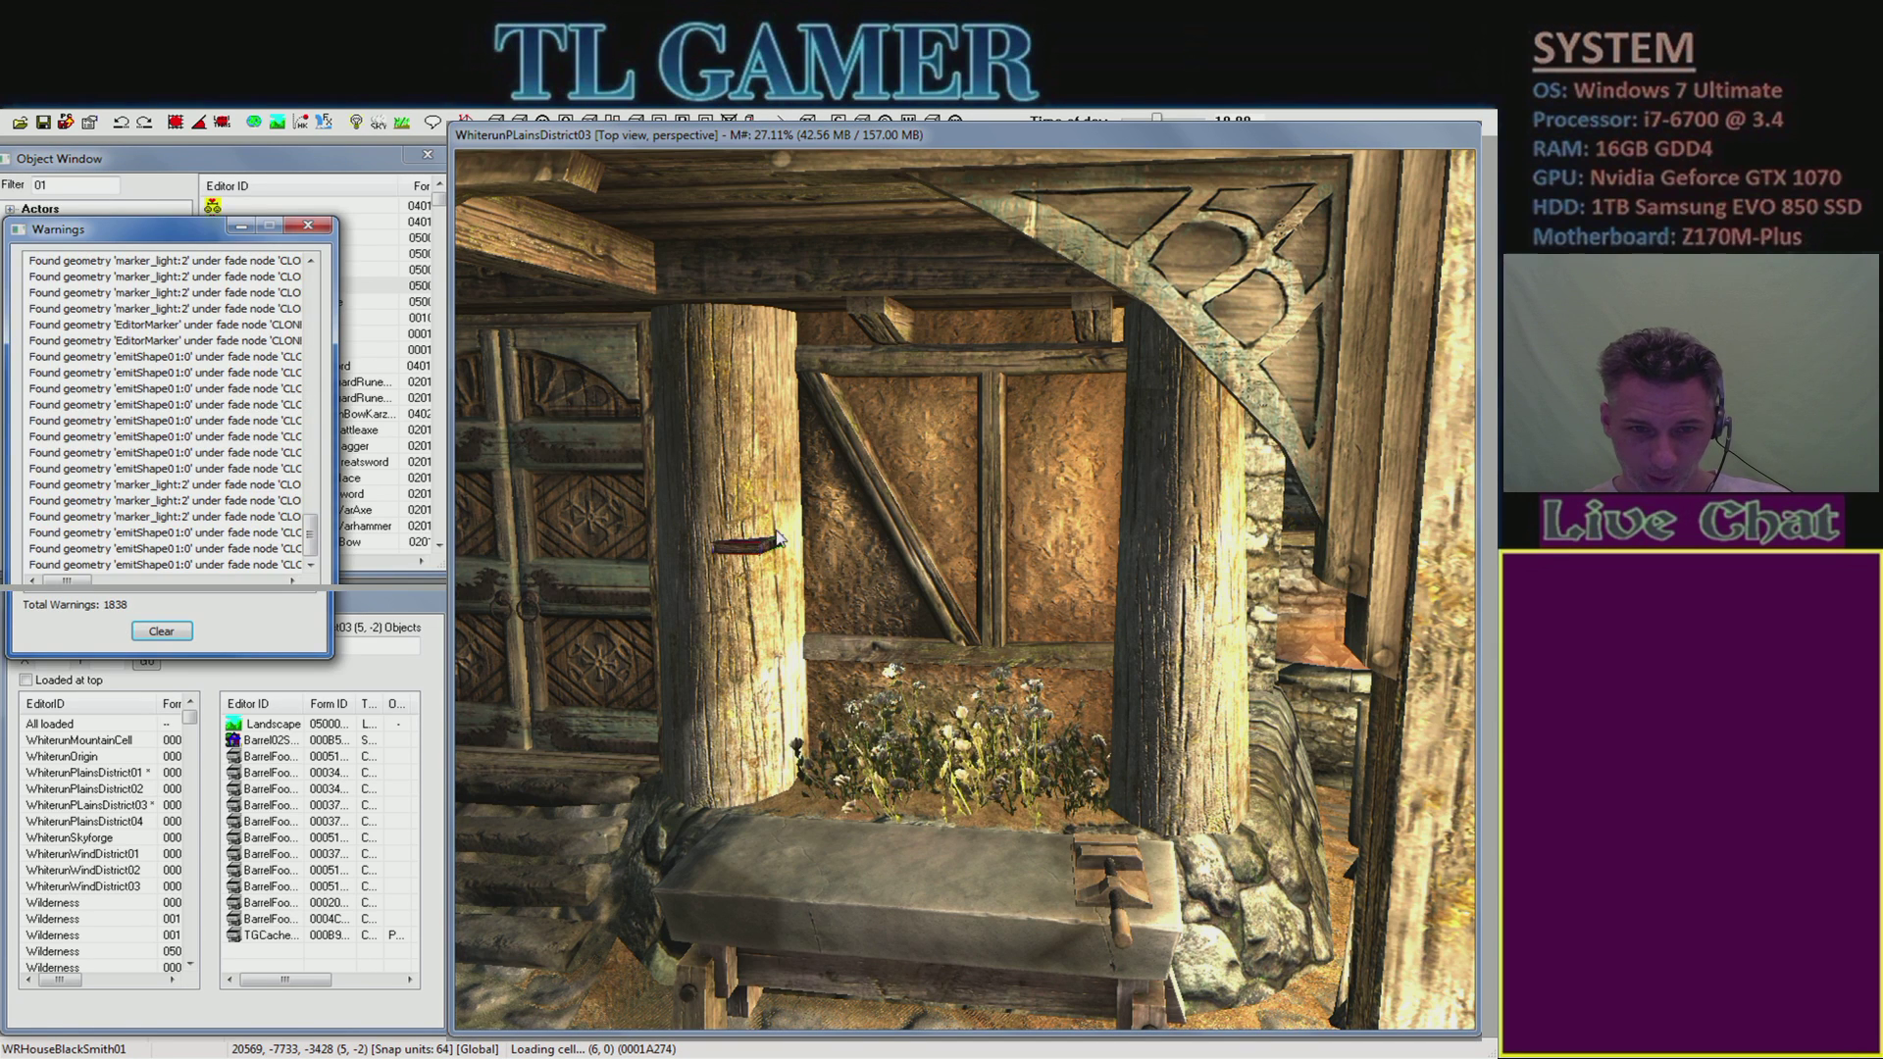
left_click(175, 640)
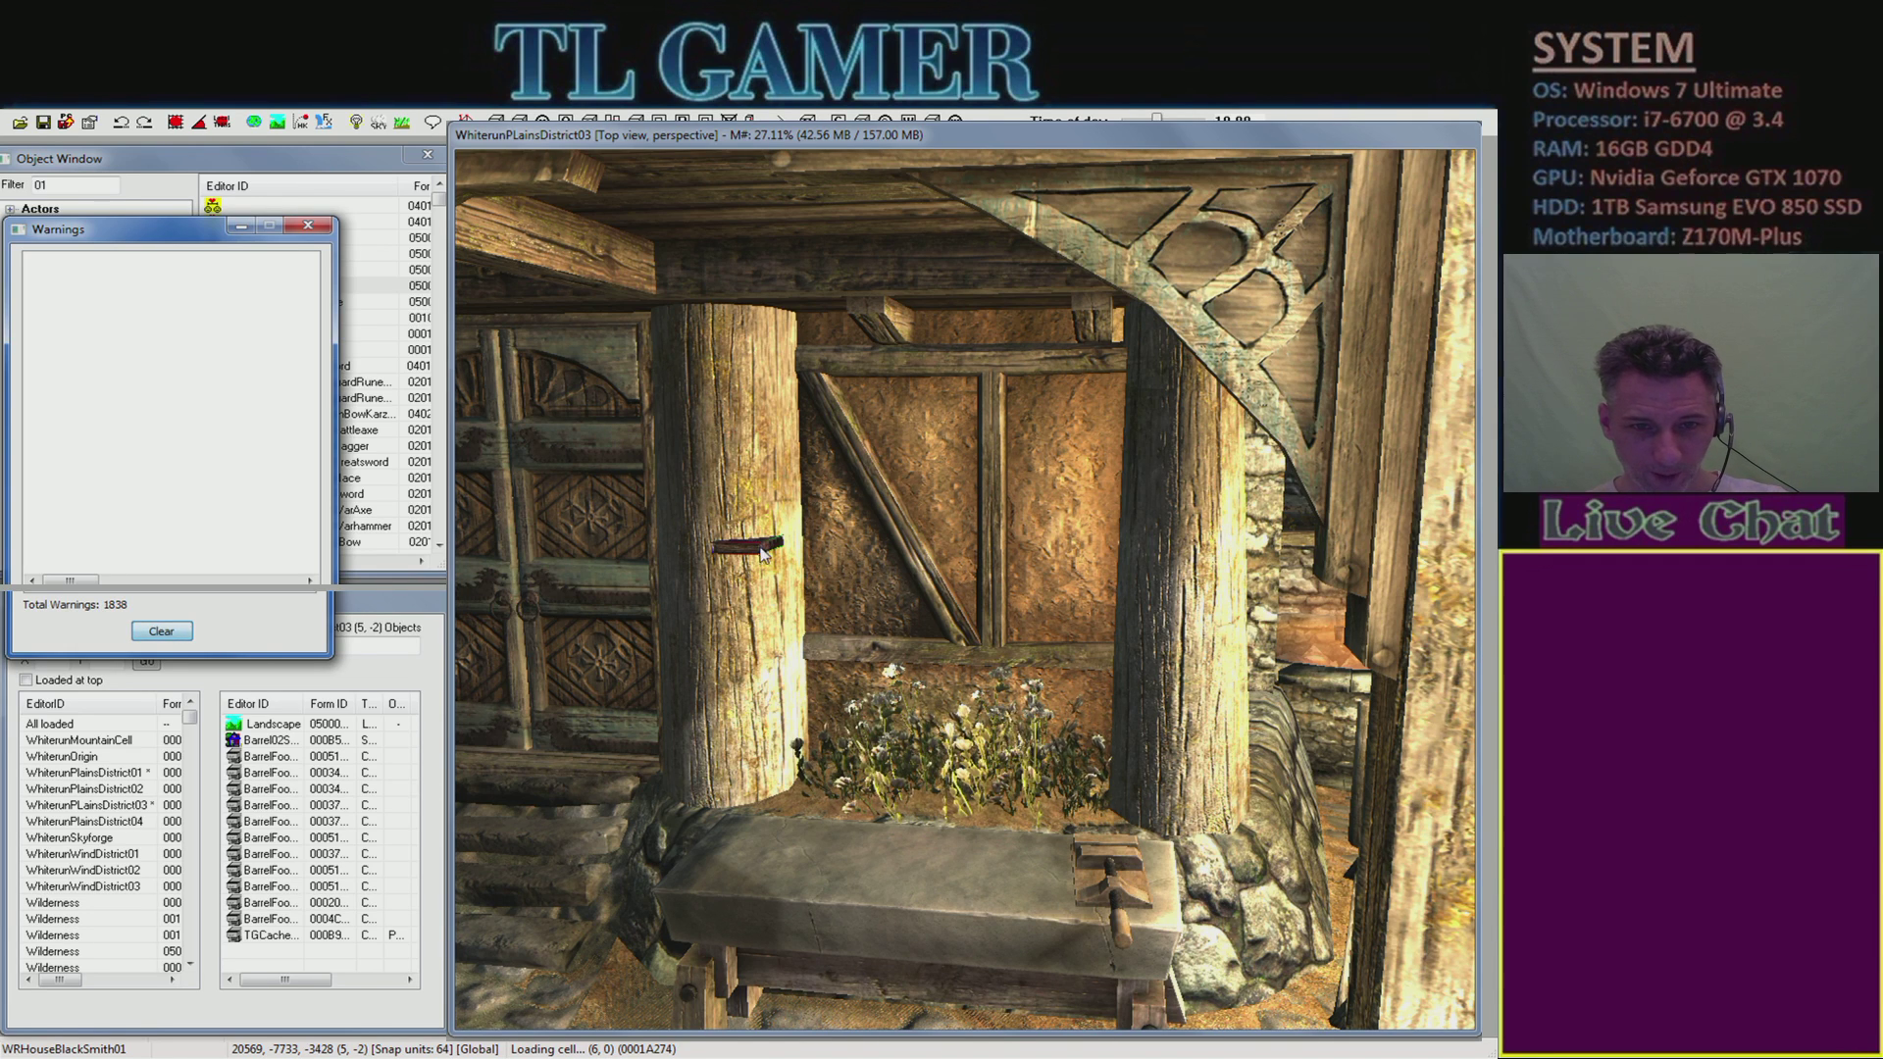
left_click(308, 226)
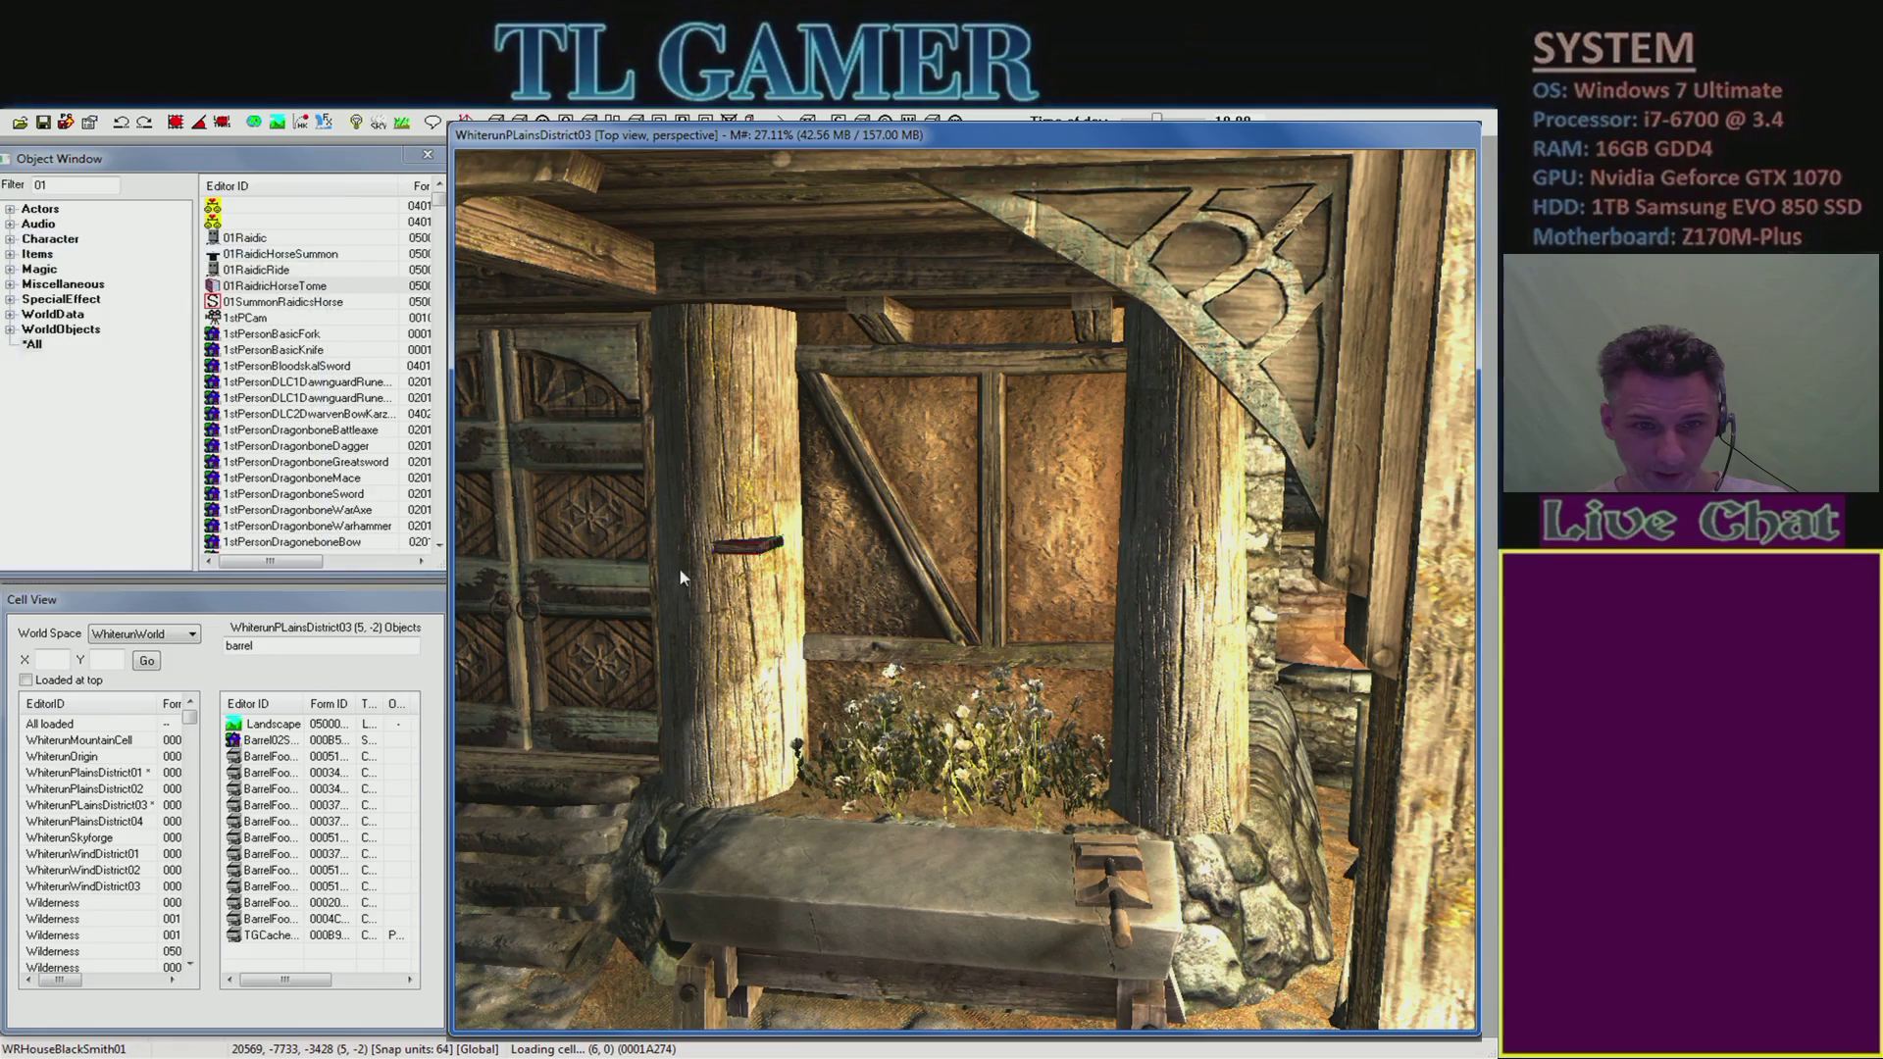
- Rotate the horse tome upright at the wooden pillar so its cover faces outward
key("c")
middle_click_drag(887, 602, 1046, 555, "shift")
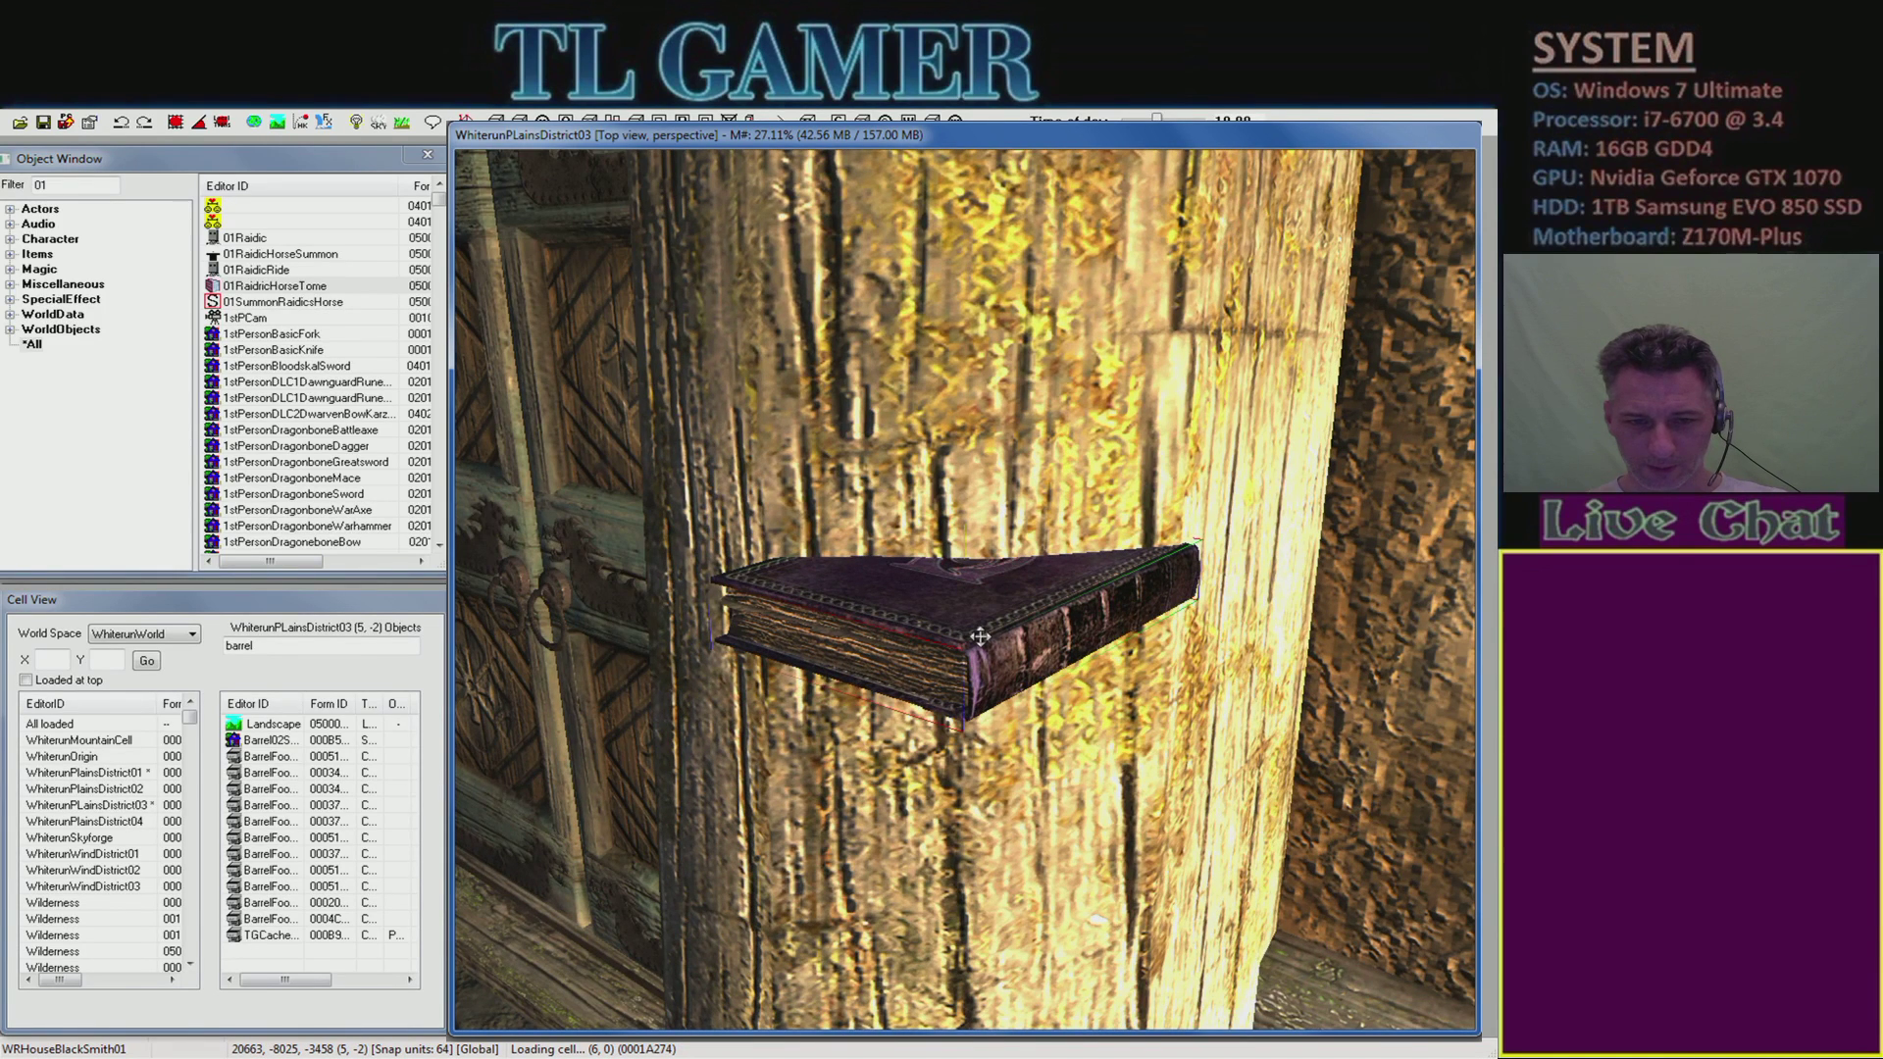
middle_click_drag(983, 642, 912, 569, "shift")
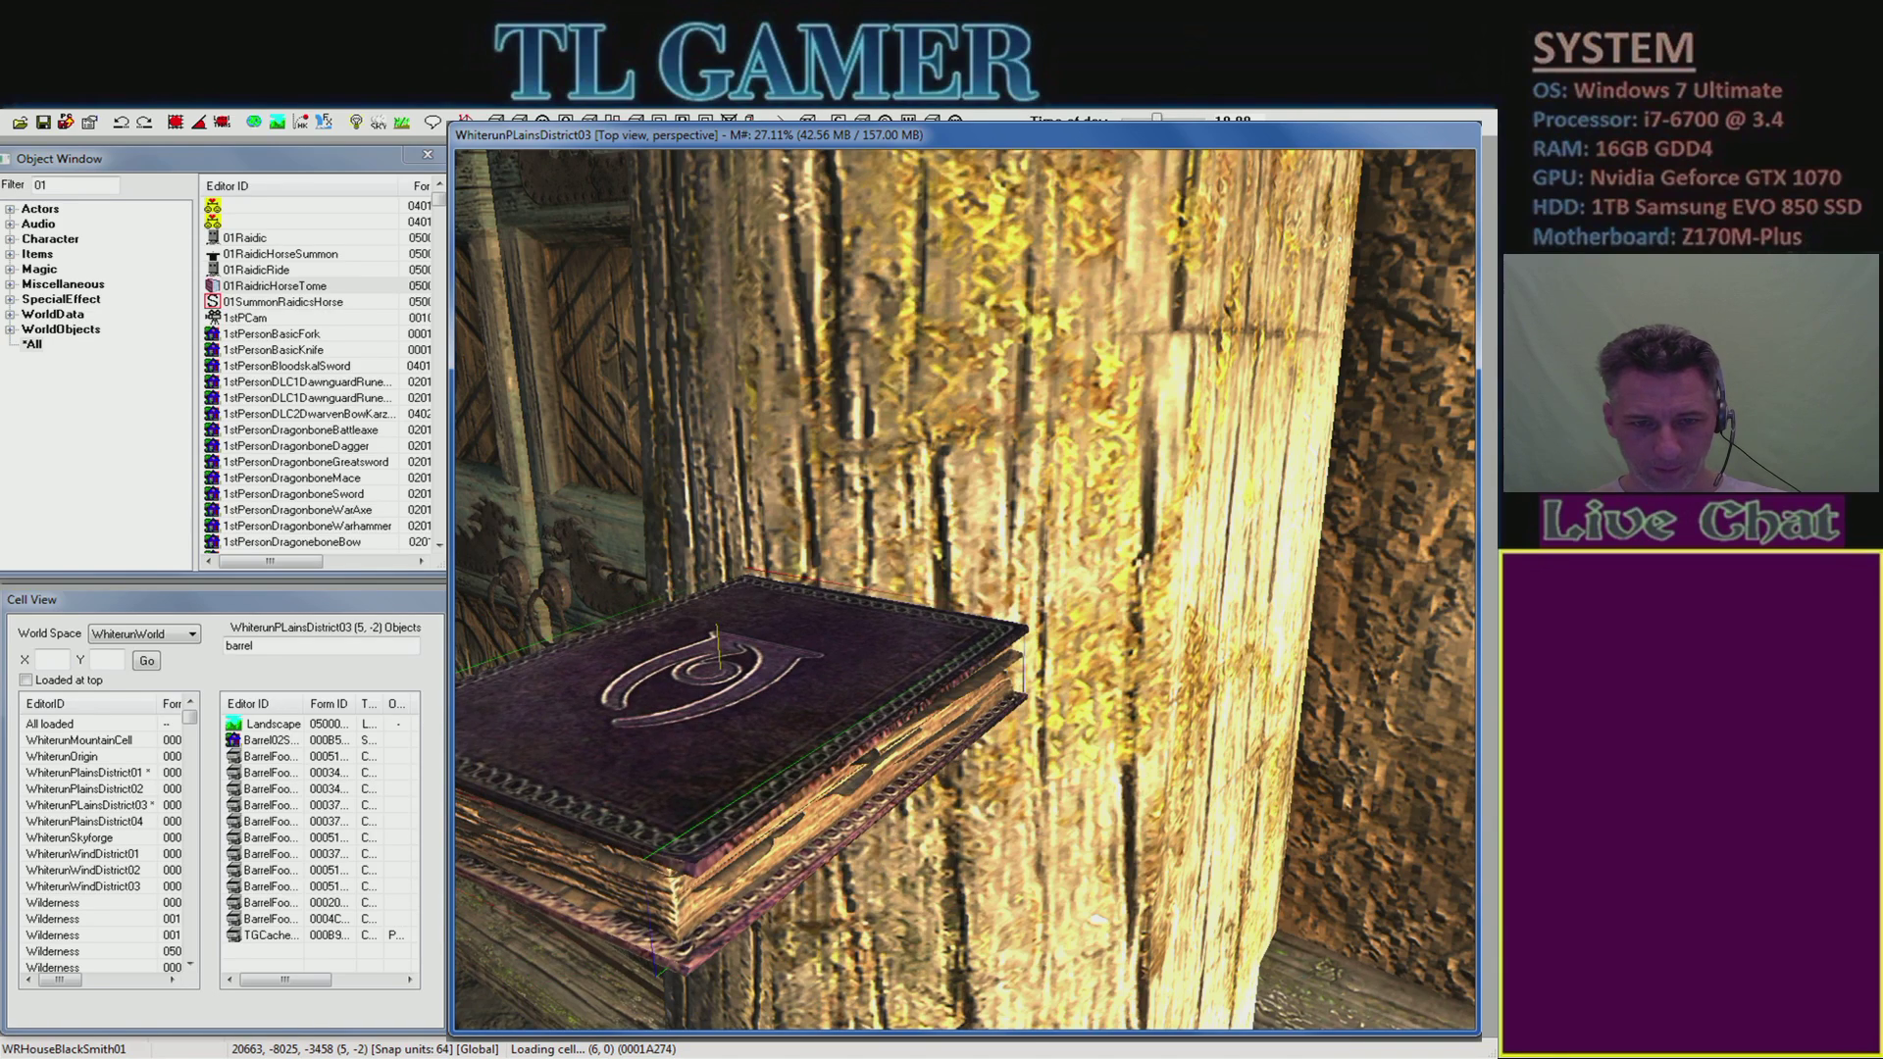
scroll(736, 459, "down", 5)
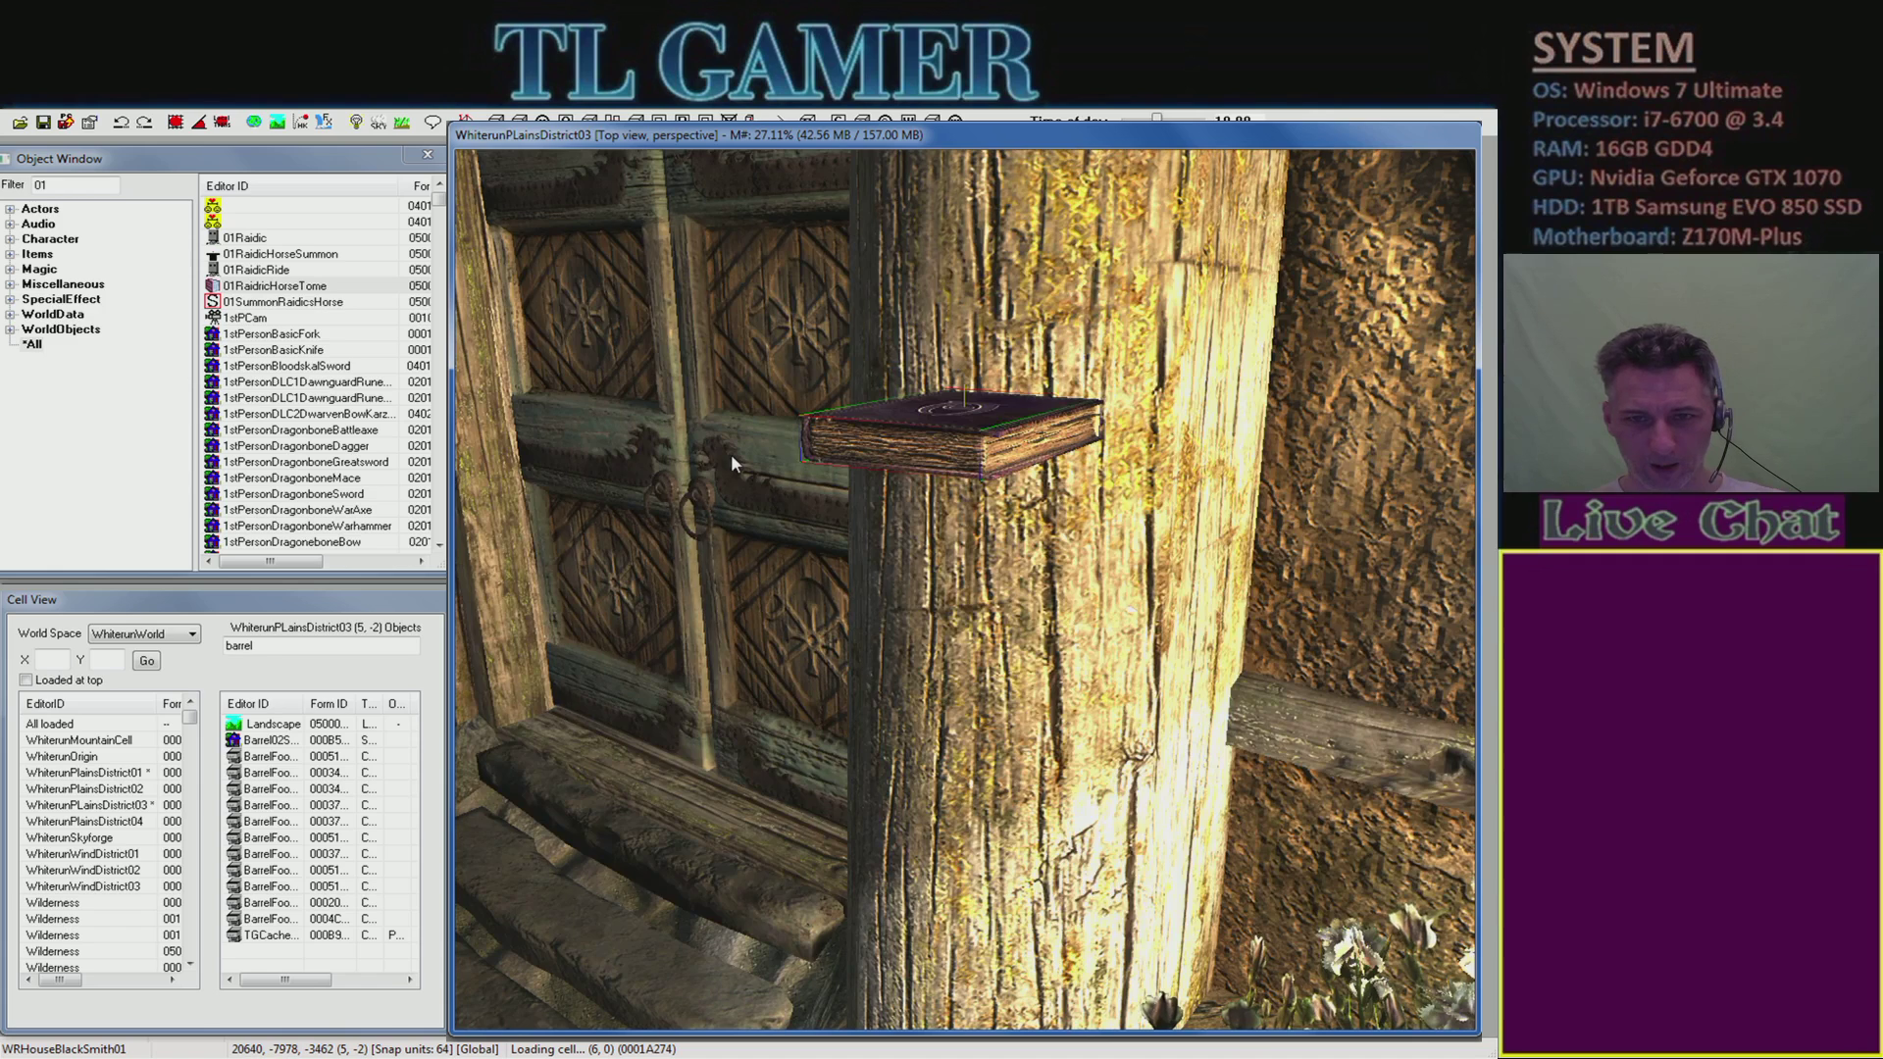
left_click_drag(916, 438, 869, 438)
right_click_drag(869, 437, 877, 500)
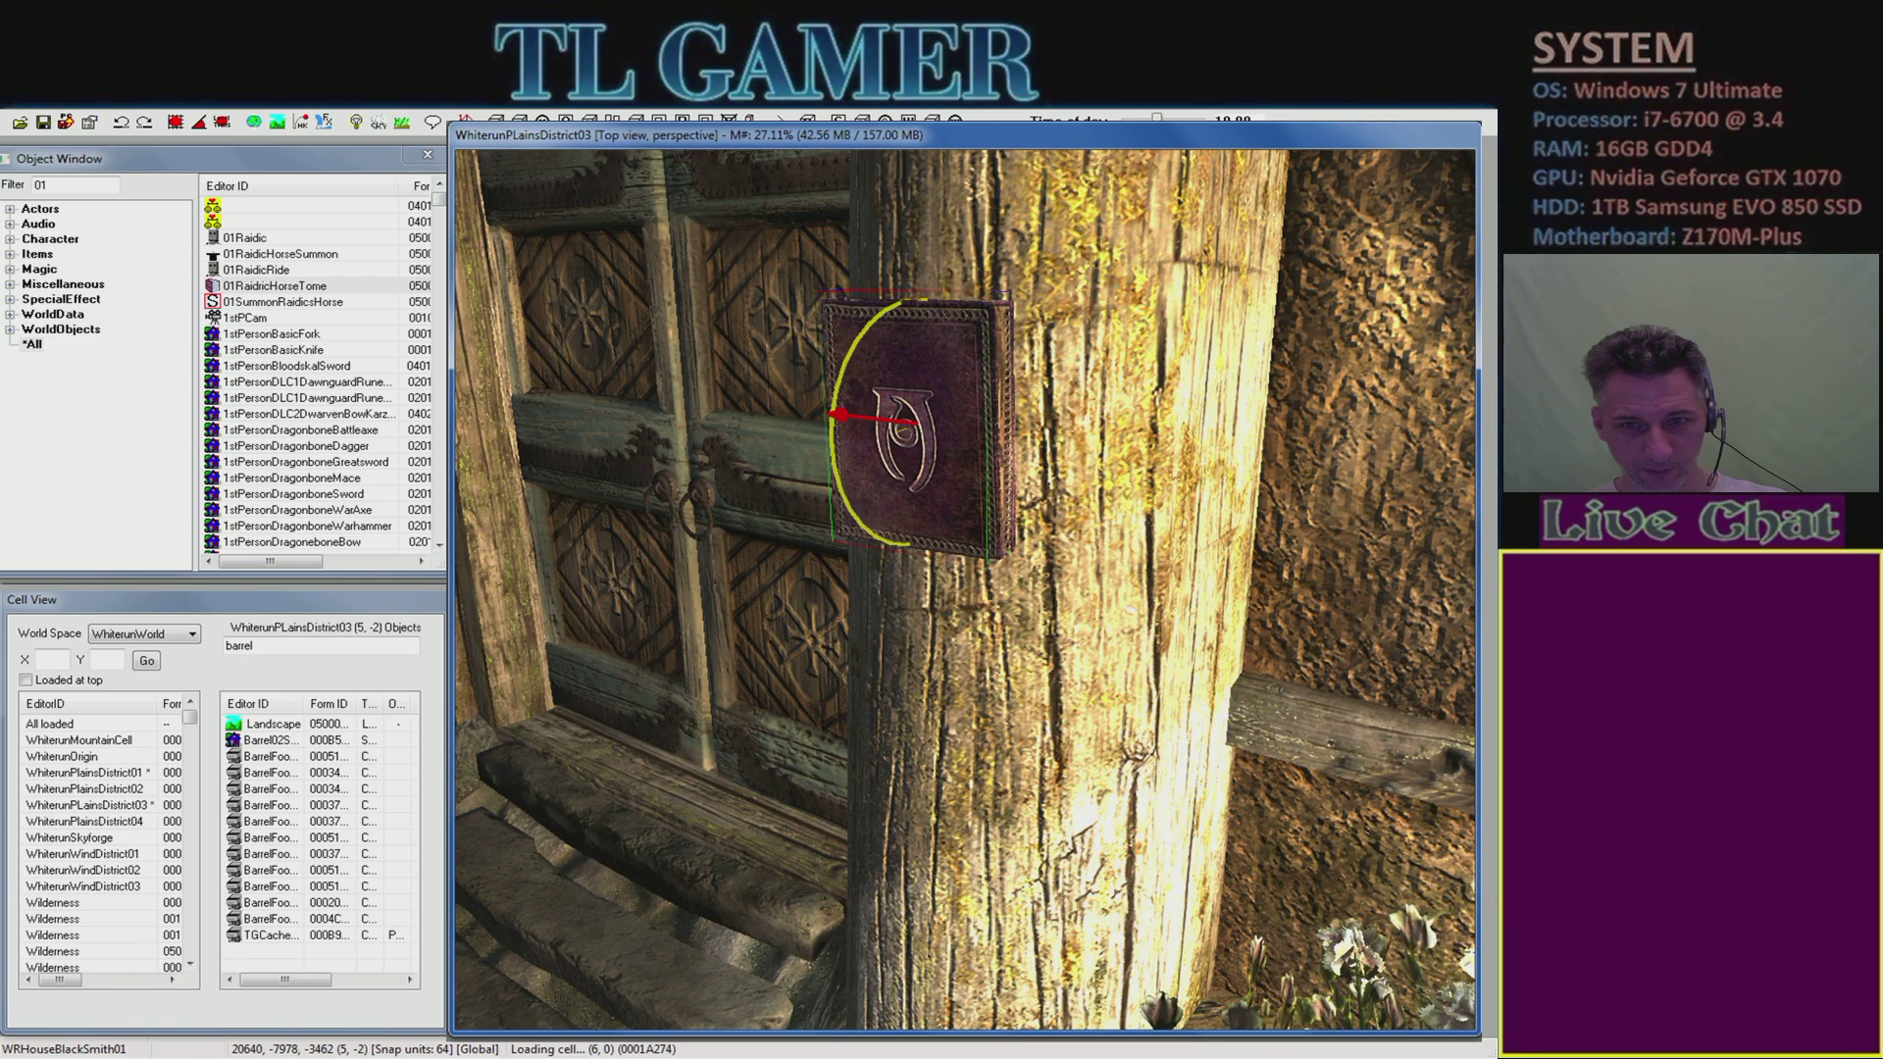
- Shift the upright tome sideways toward the pillar, then raise it vertically to a higher spot
middle_click_drag(929, 408, 885, 413, "shift")
left_click_drag(885, 412, 945, 409)
key("z")
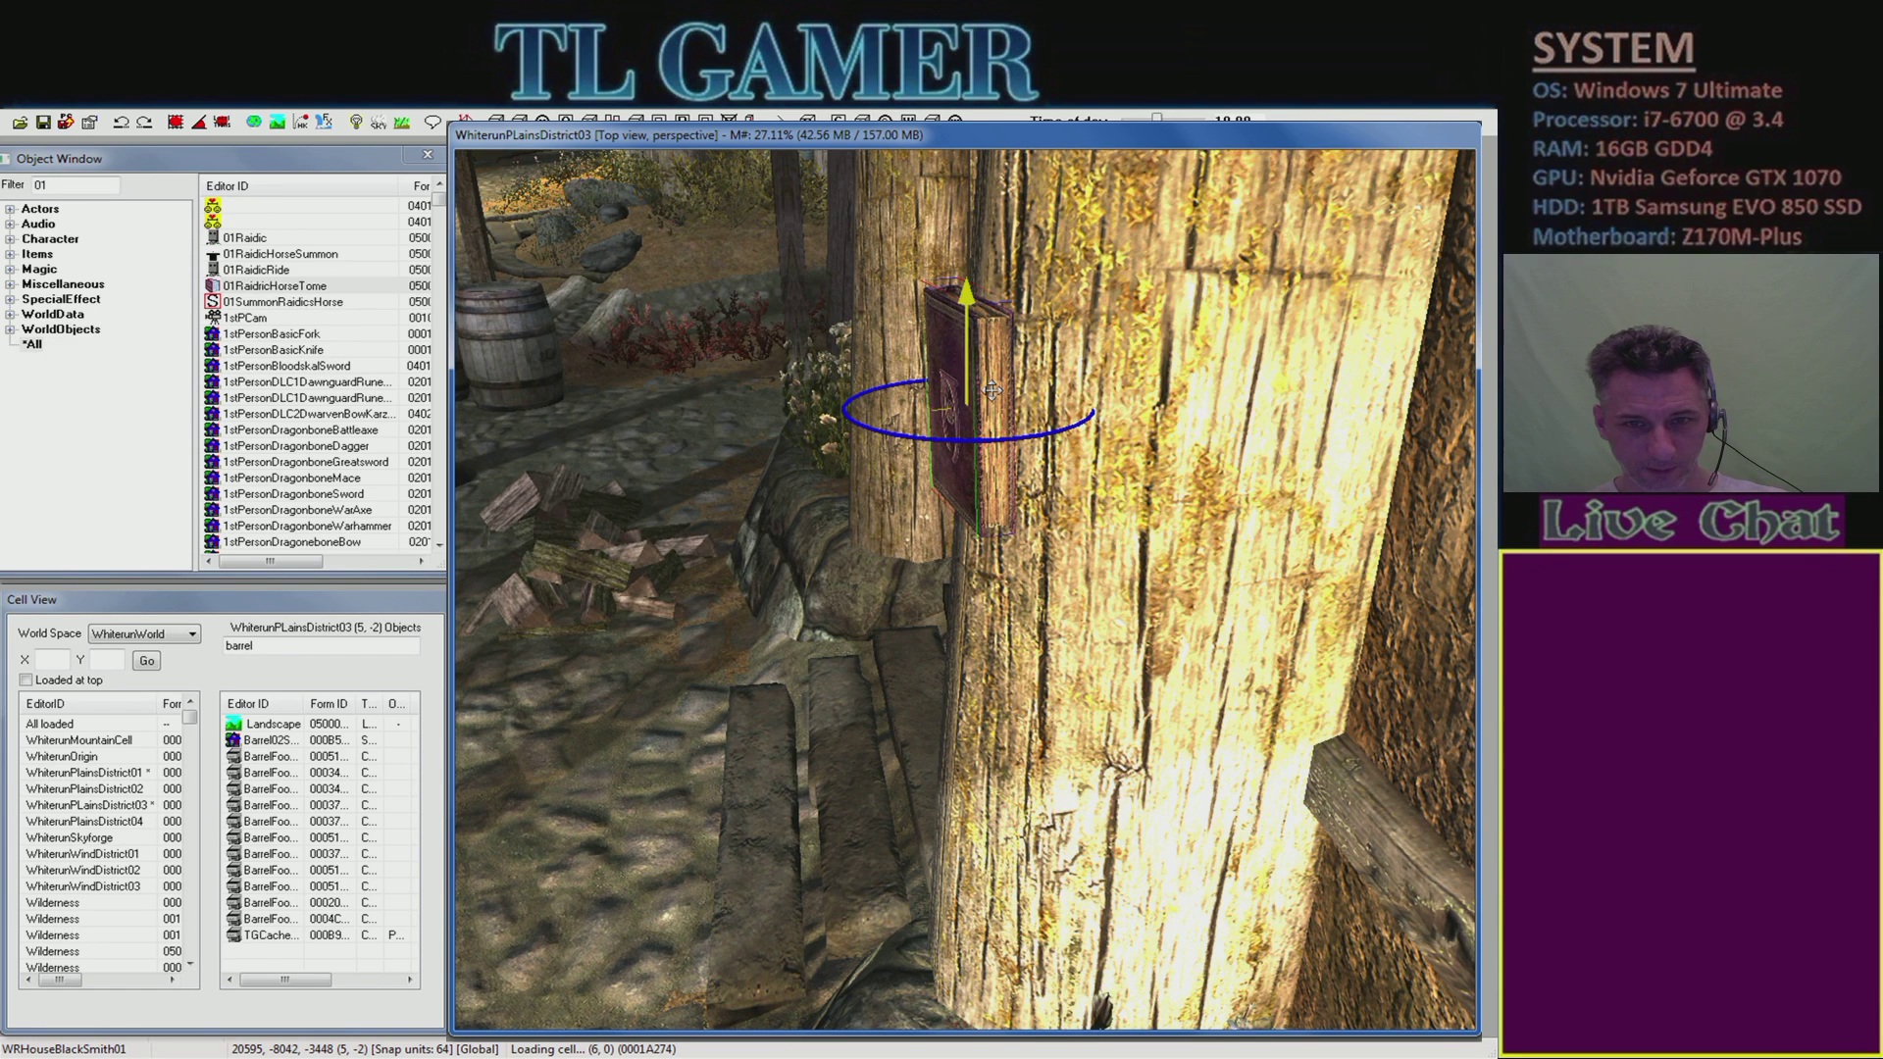
left_click_drag(993, 387, 993, 241)
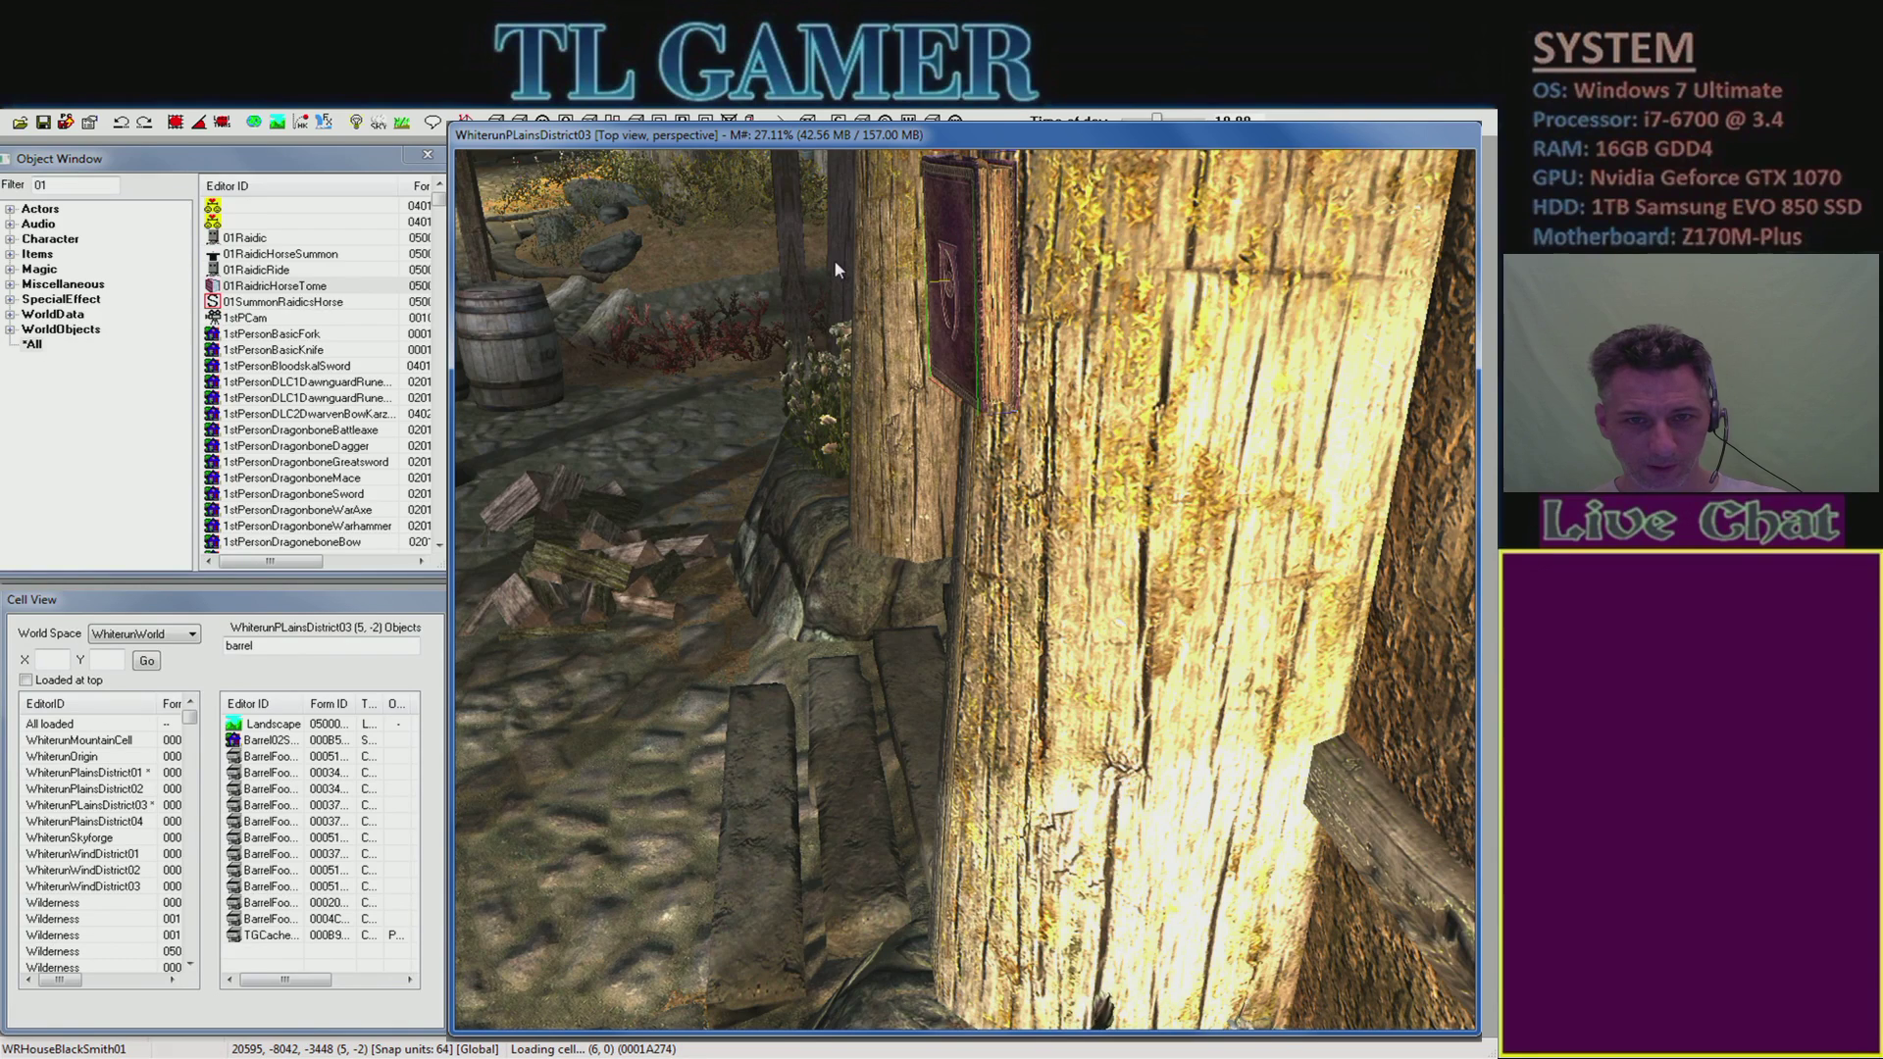
scroll(682, 262, "down", 5)
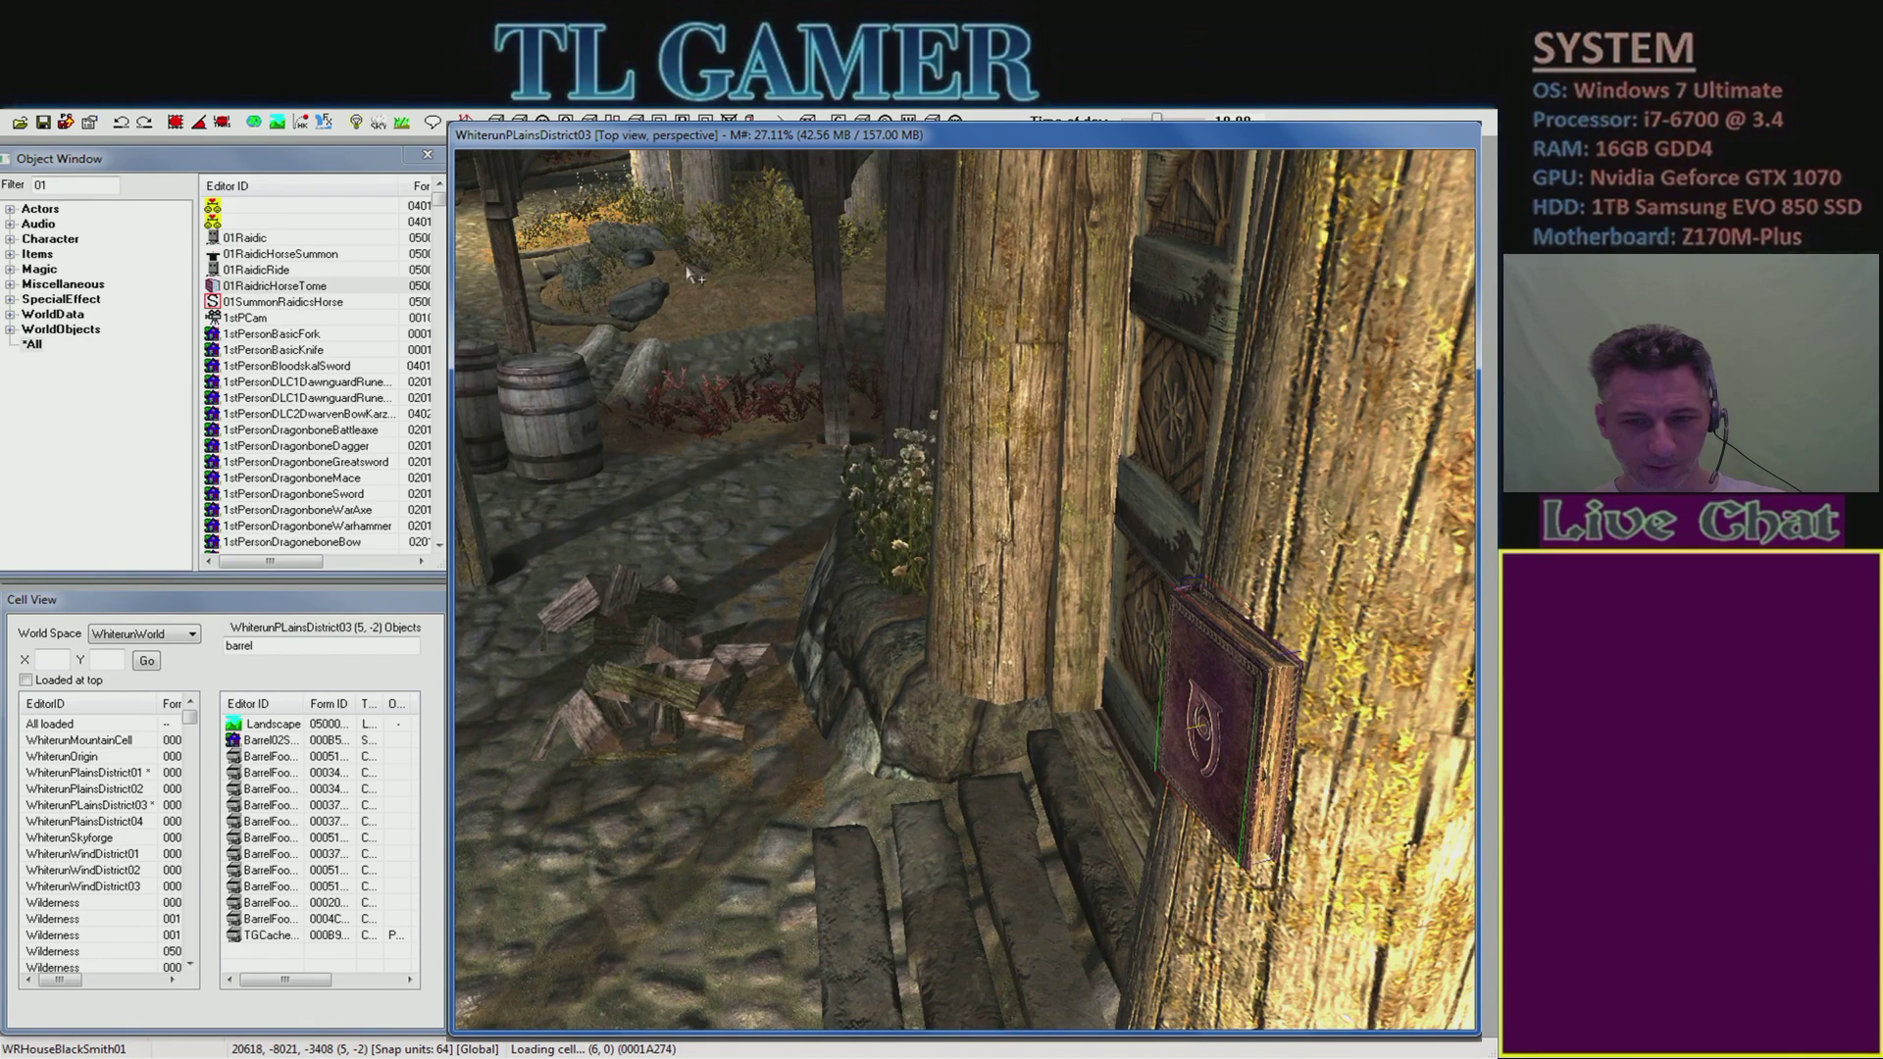
left_click_drag(1210, 684, 1187, 293)
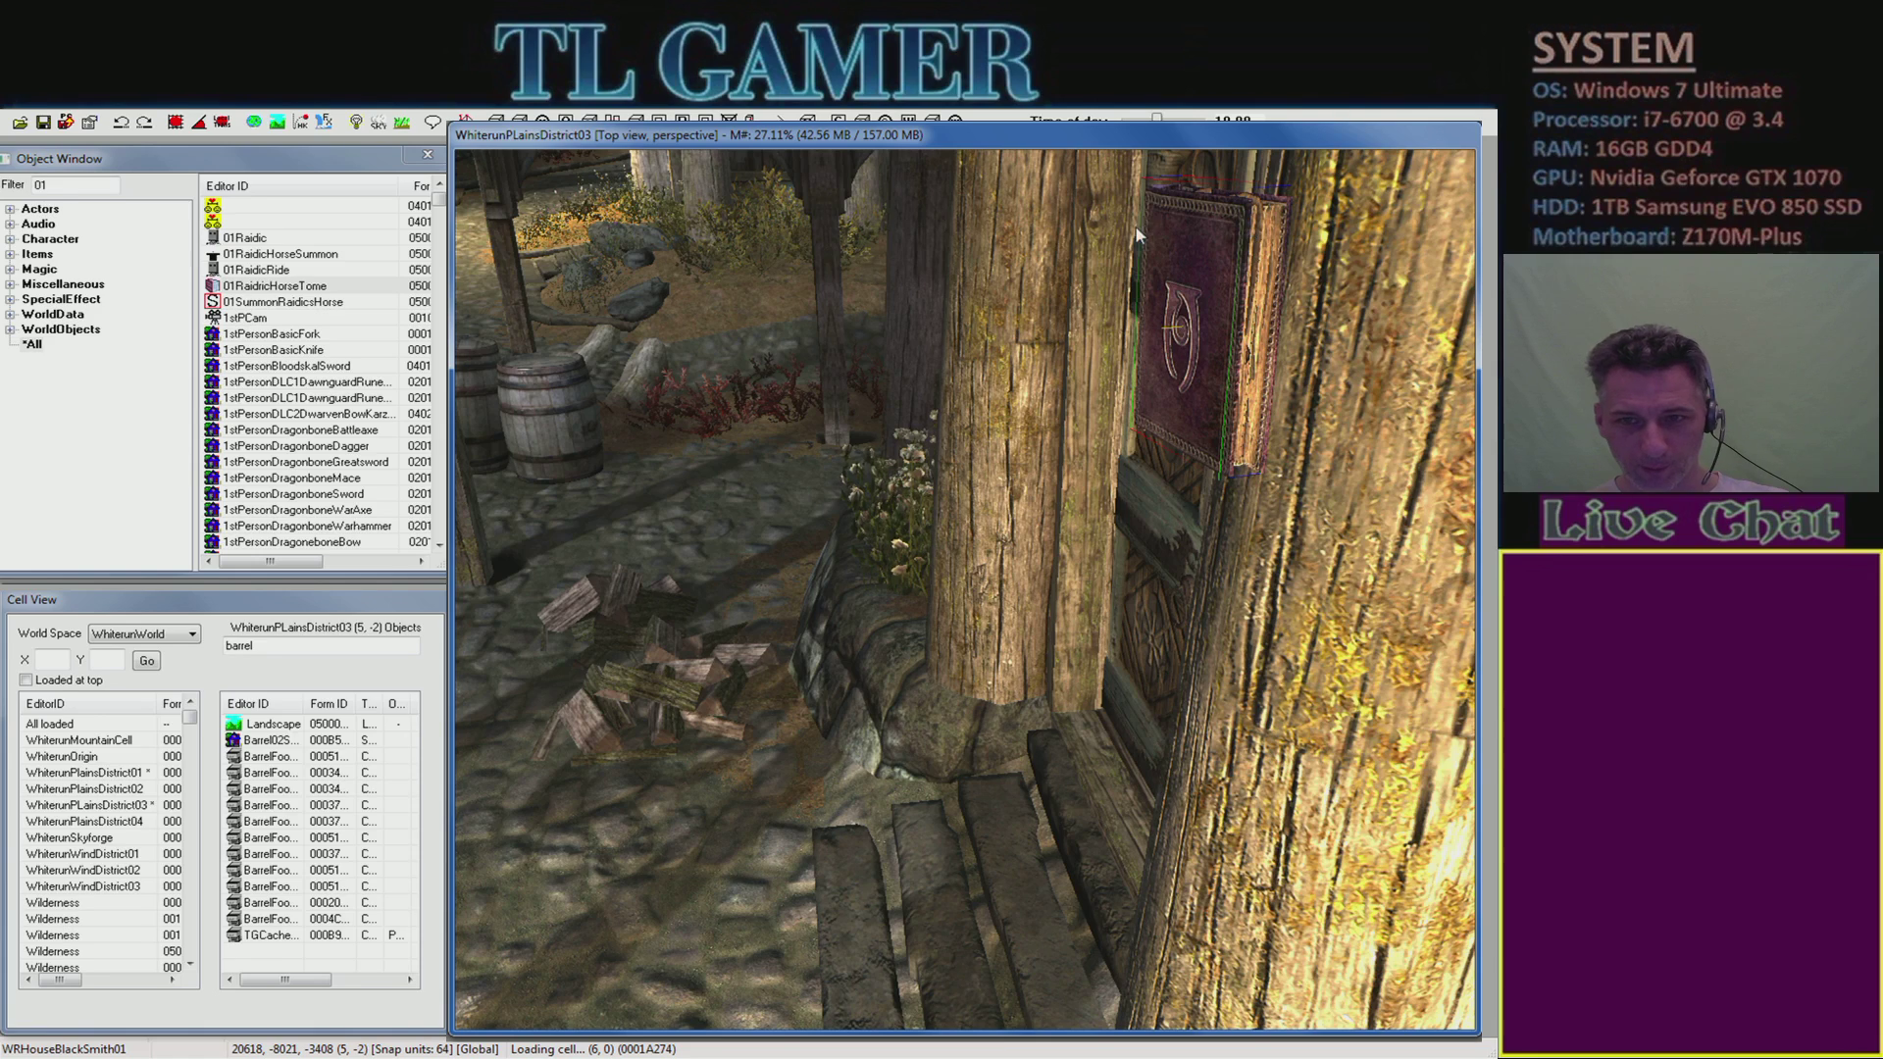
- Move the raised tome closer to the face of the pillar and adjust its rotation
middle_click_drag(1144, 227, 1126, 245)
middle_click_drag(1198, 402, 1269, 446)
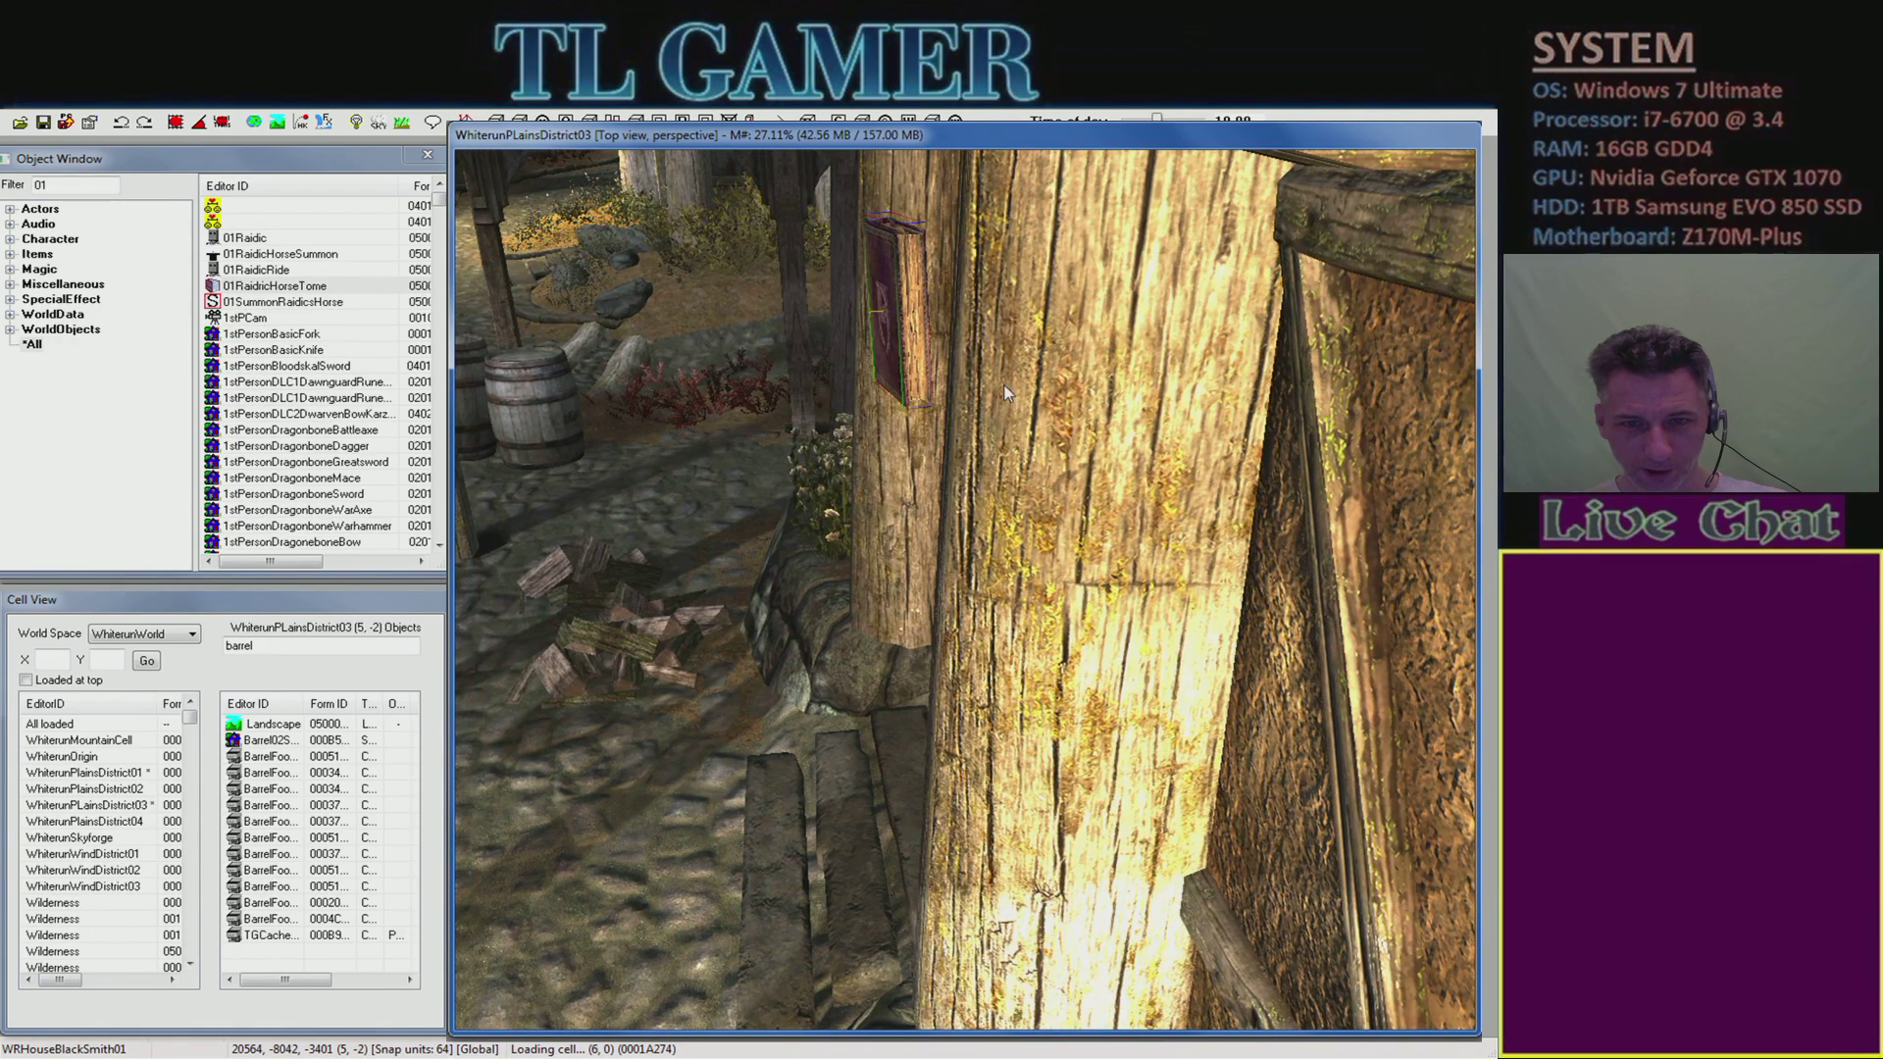
left_click_drag(928, 351, 961, 334)
key("y")
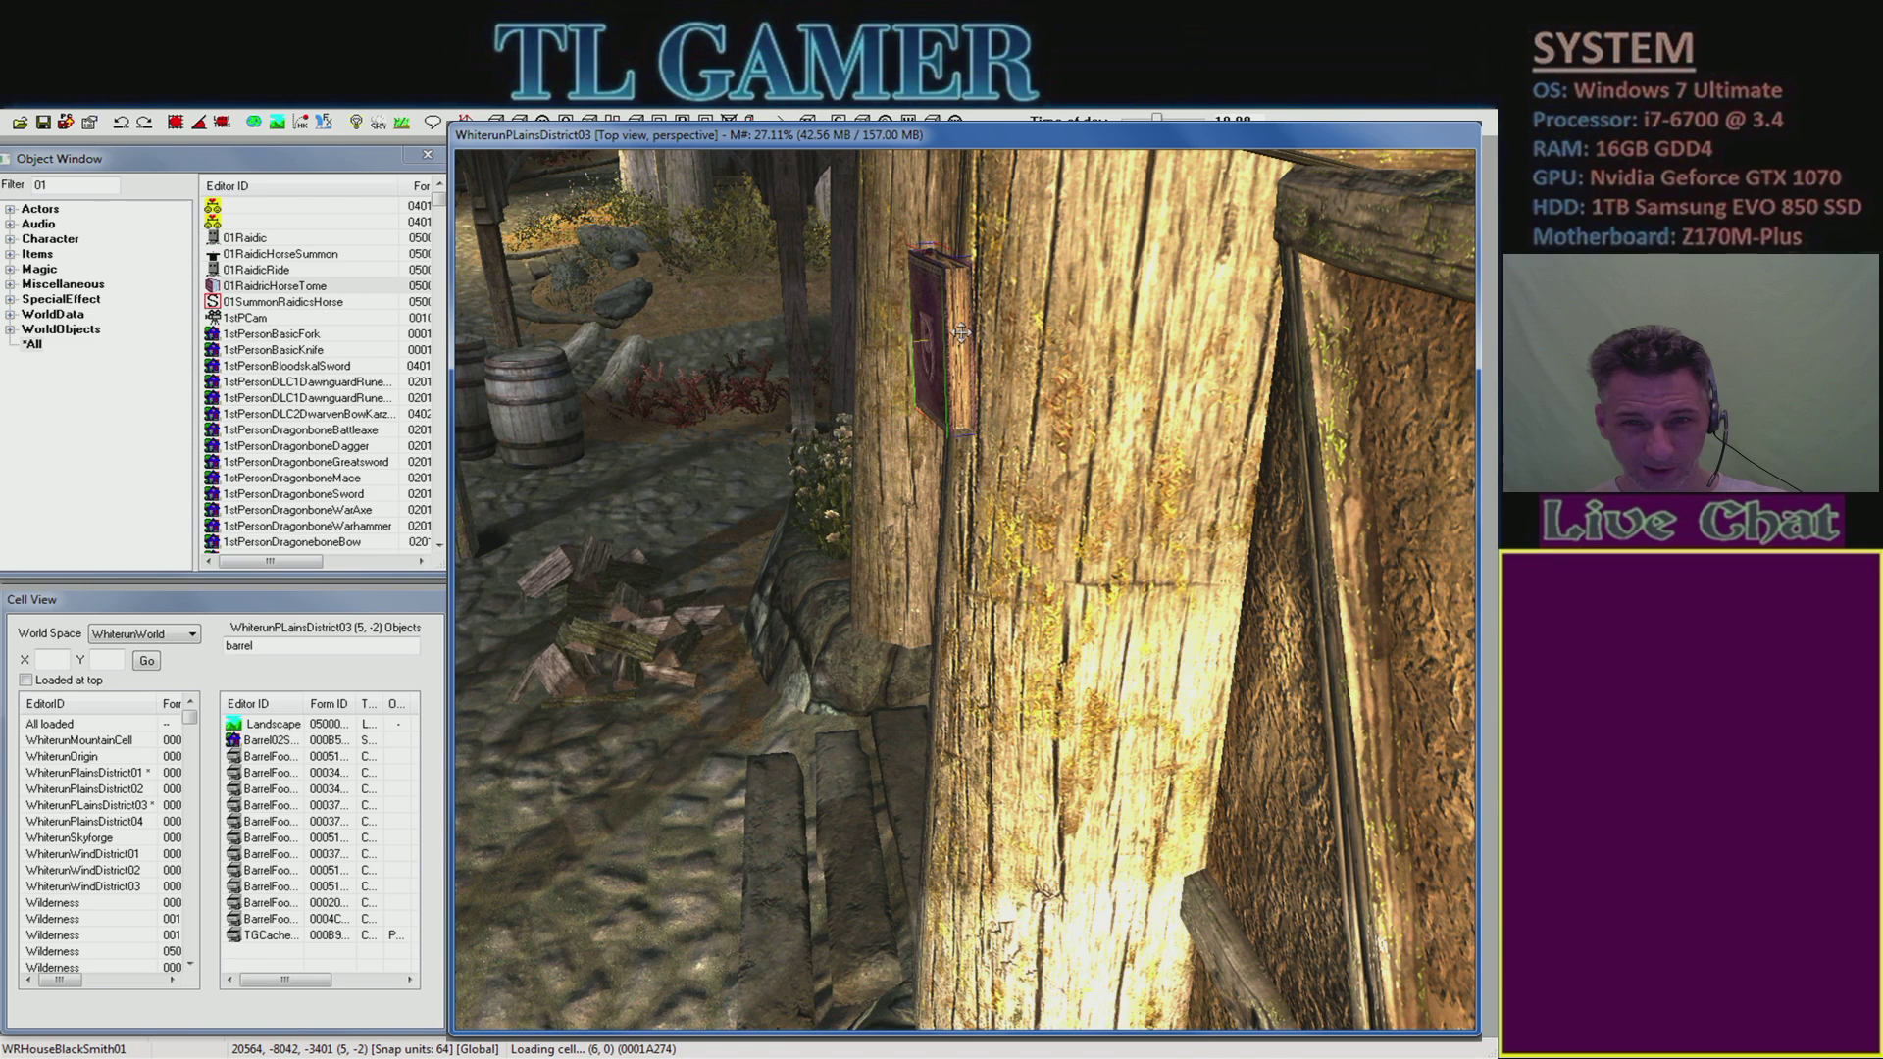
key("z")
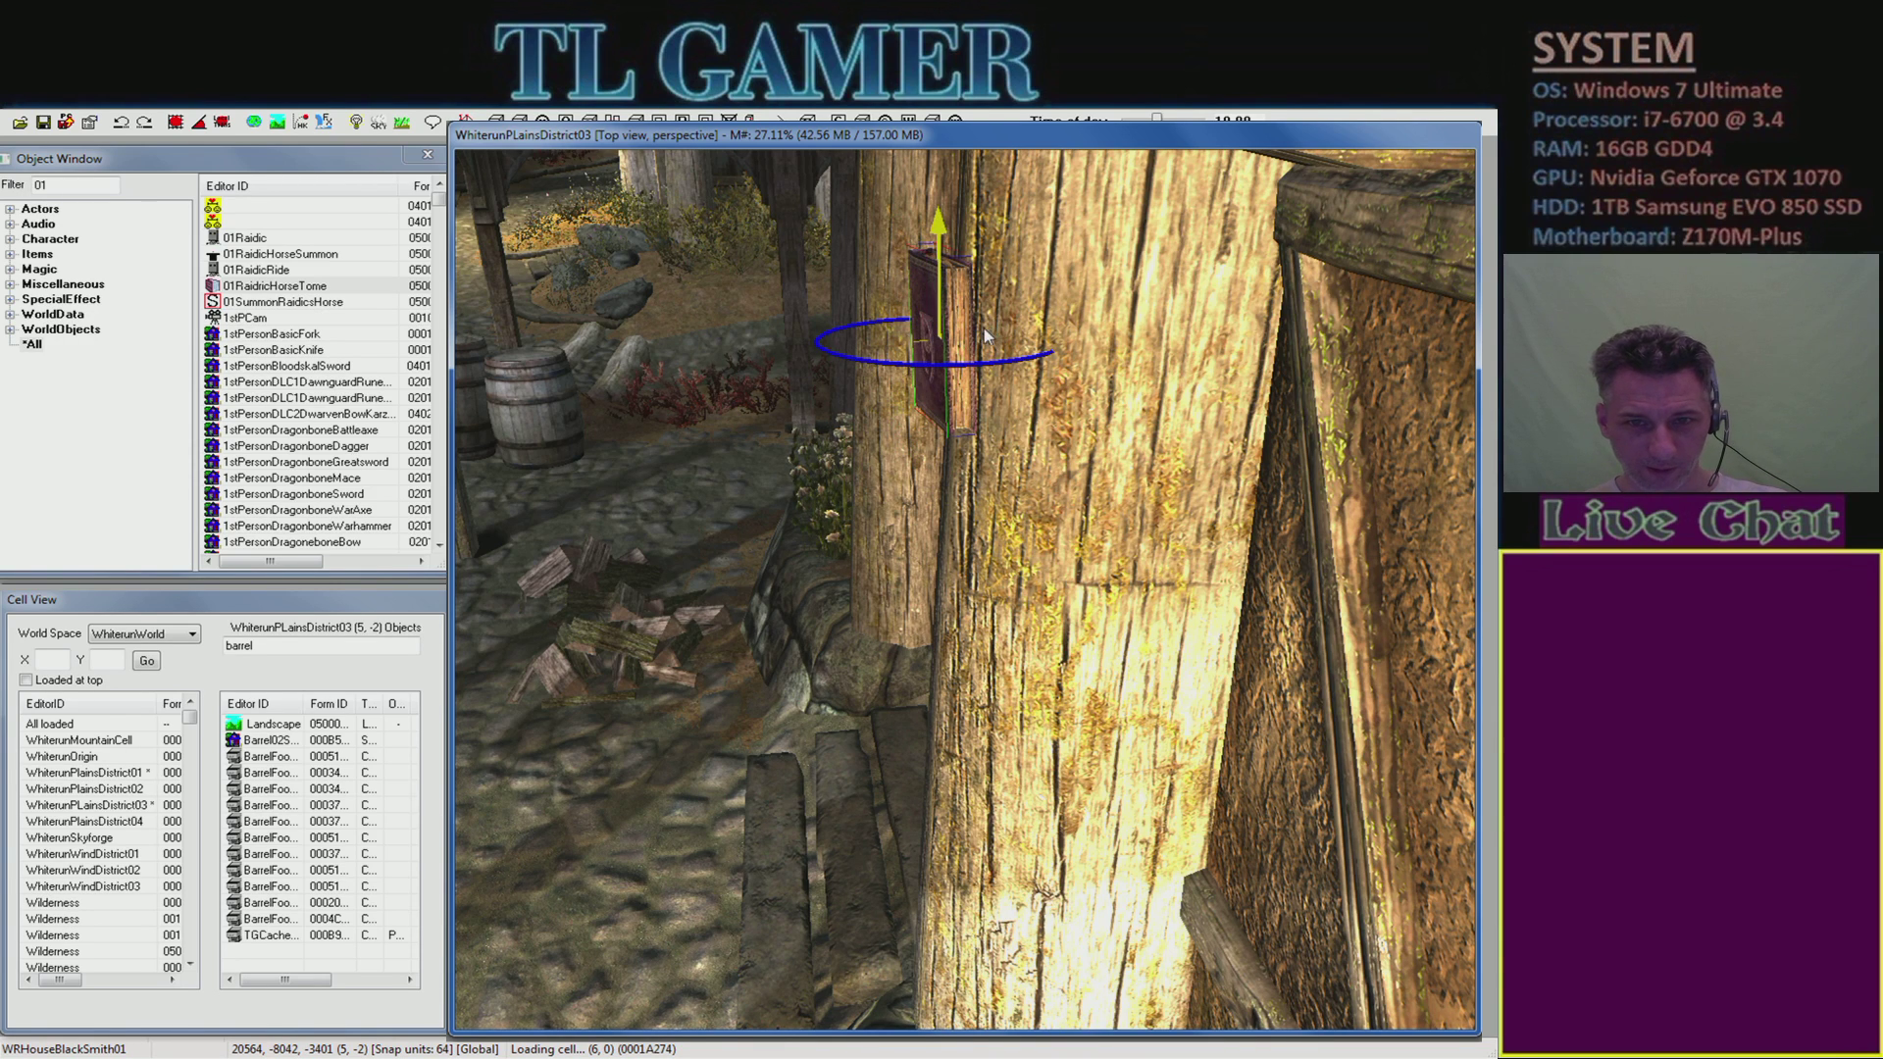
key("x")
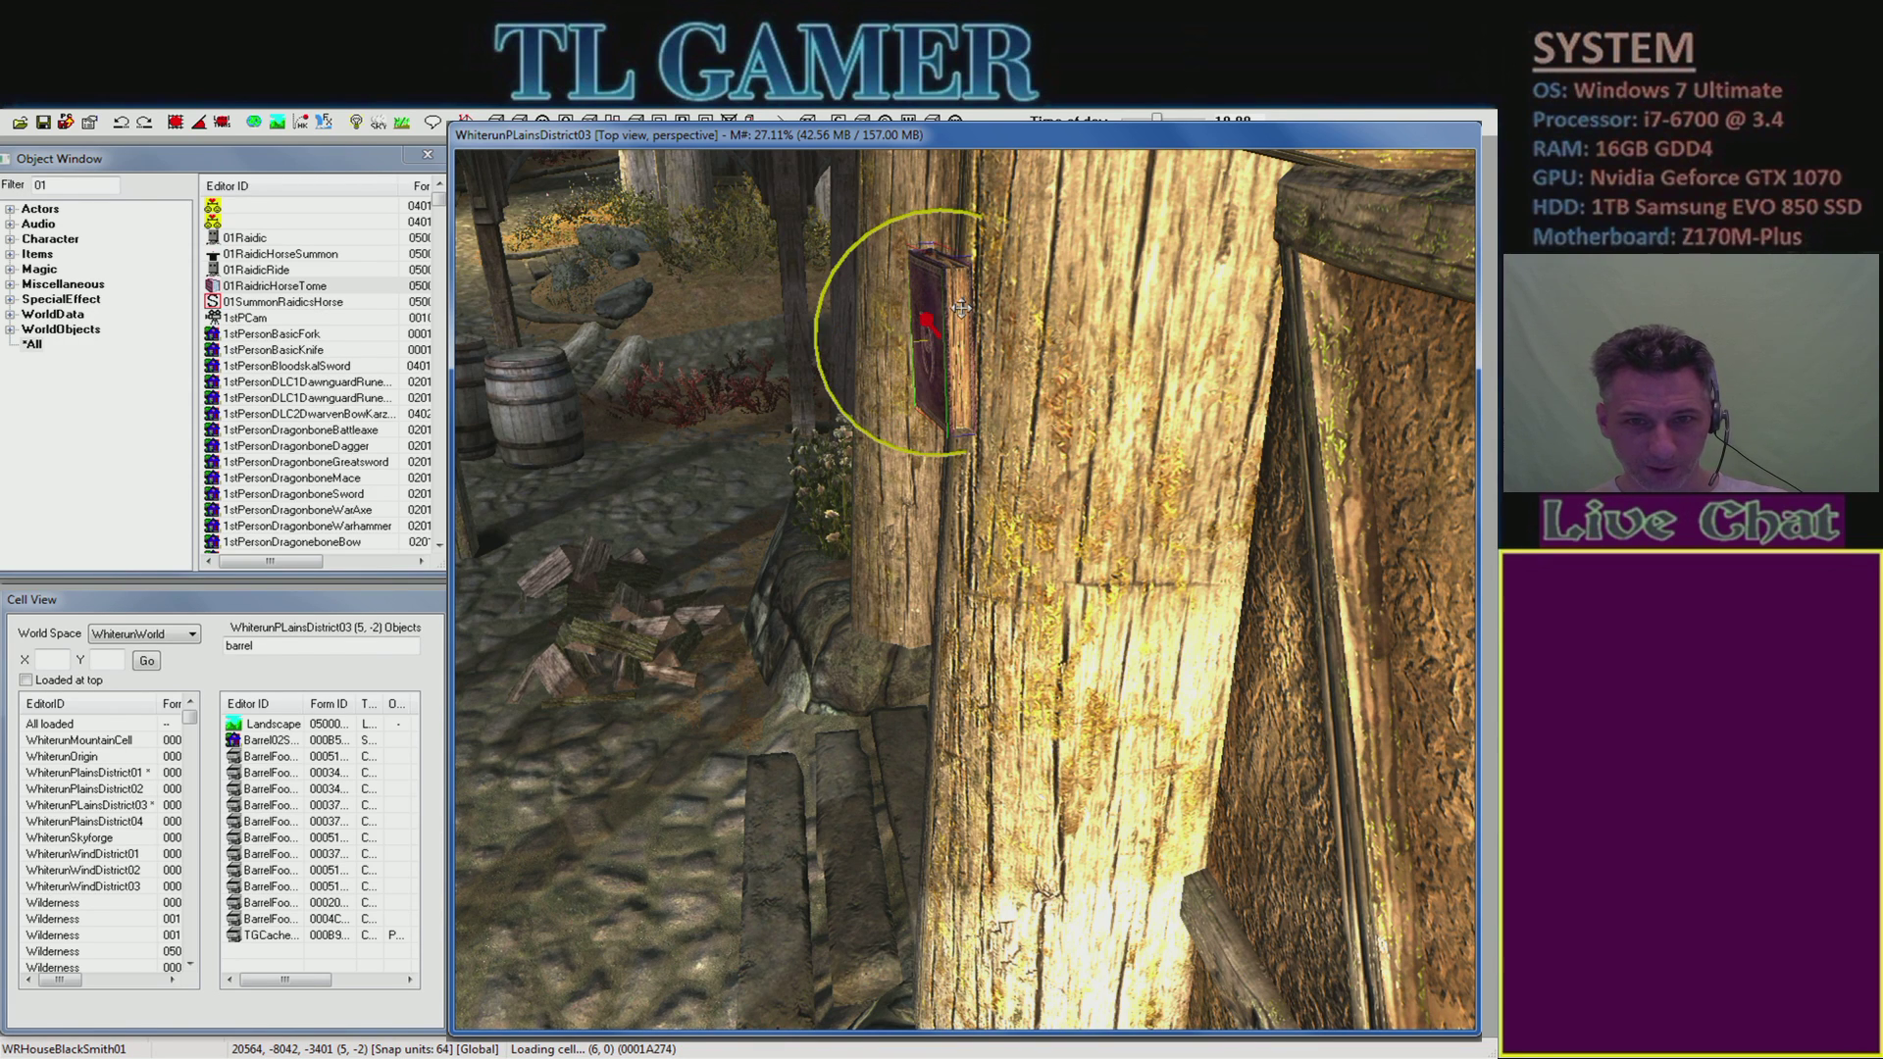
right_click_drag(966, 312, 1200, 362)
- Frame the tome from directly above and shift it slightly farther toward the pillar
scroll(1200, 362, "up", 5)
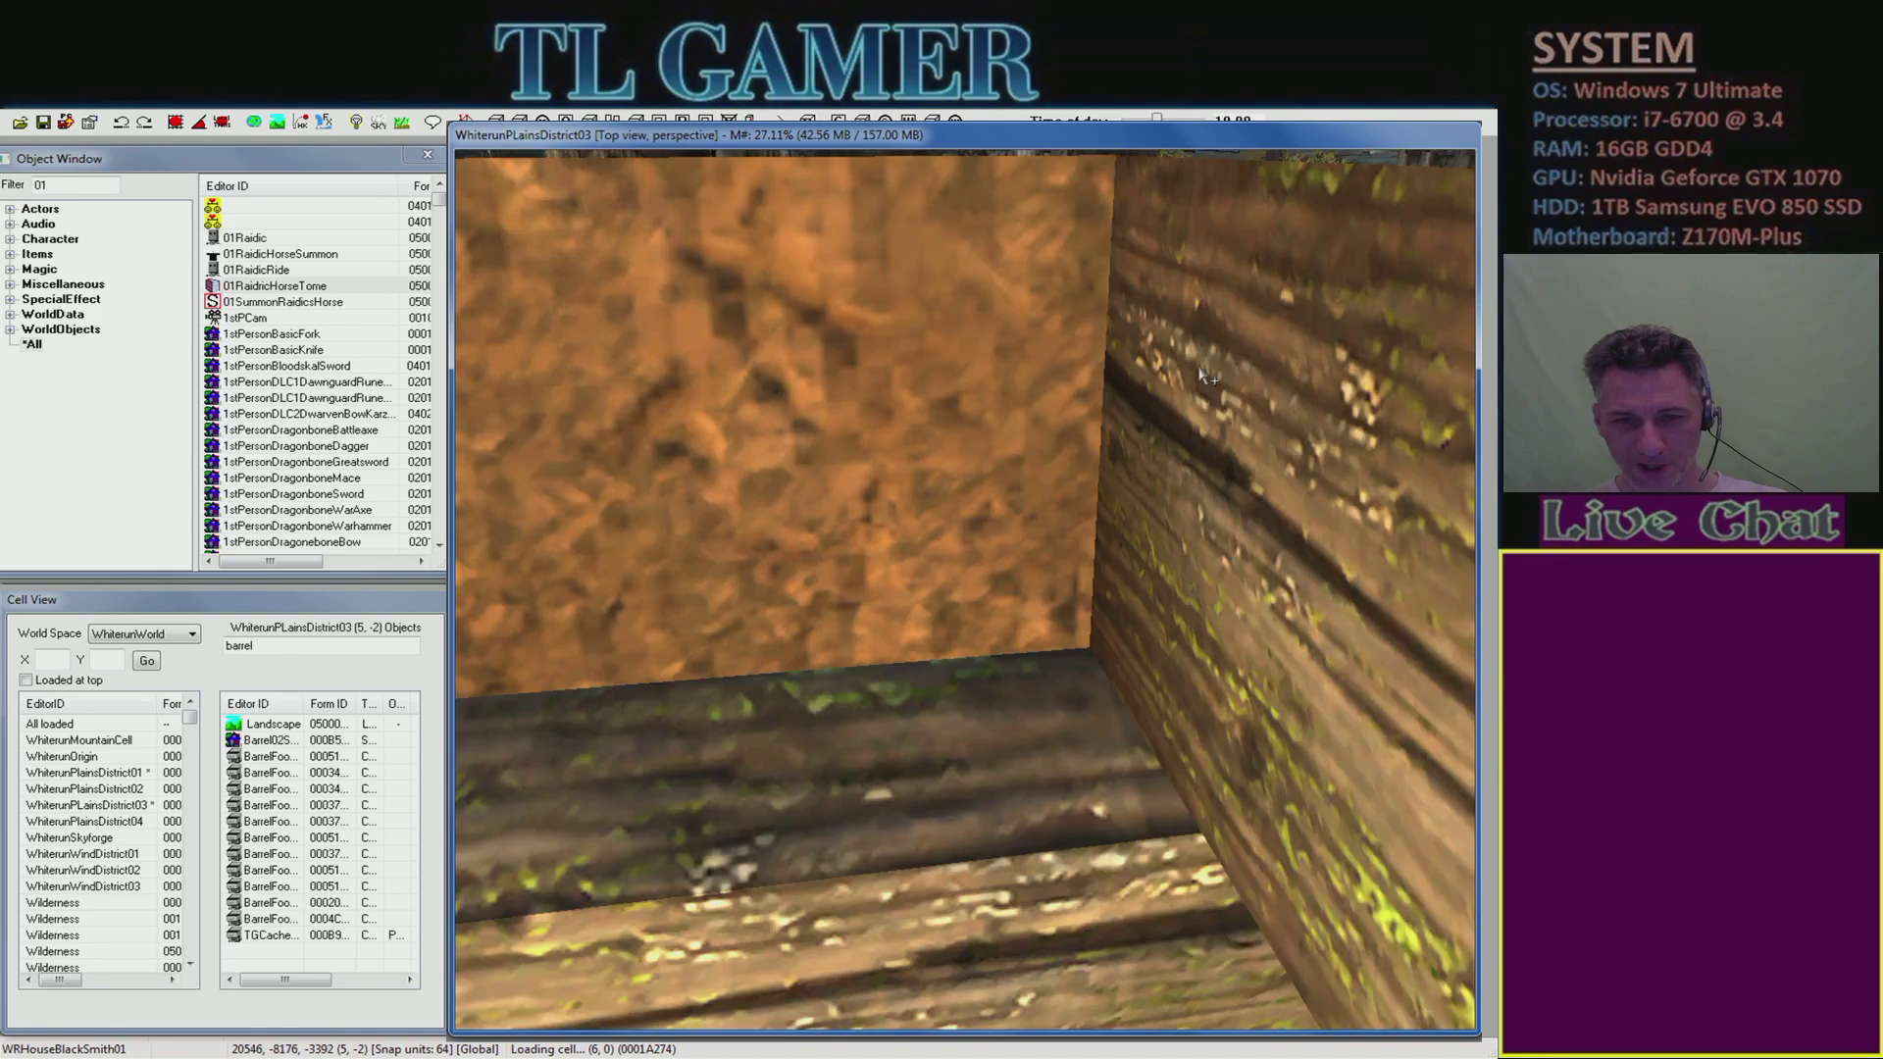
scroll(1218, 368, "down", 8)
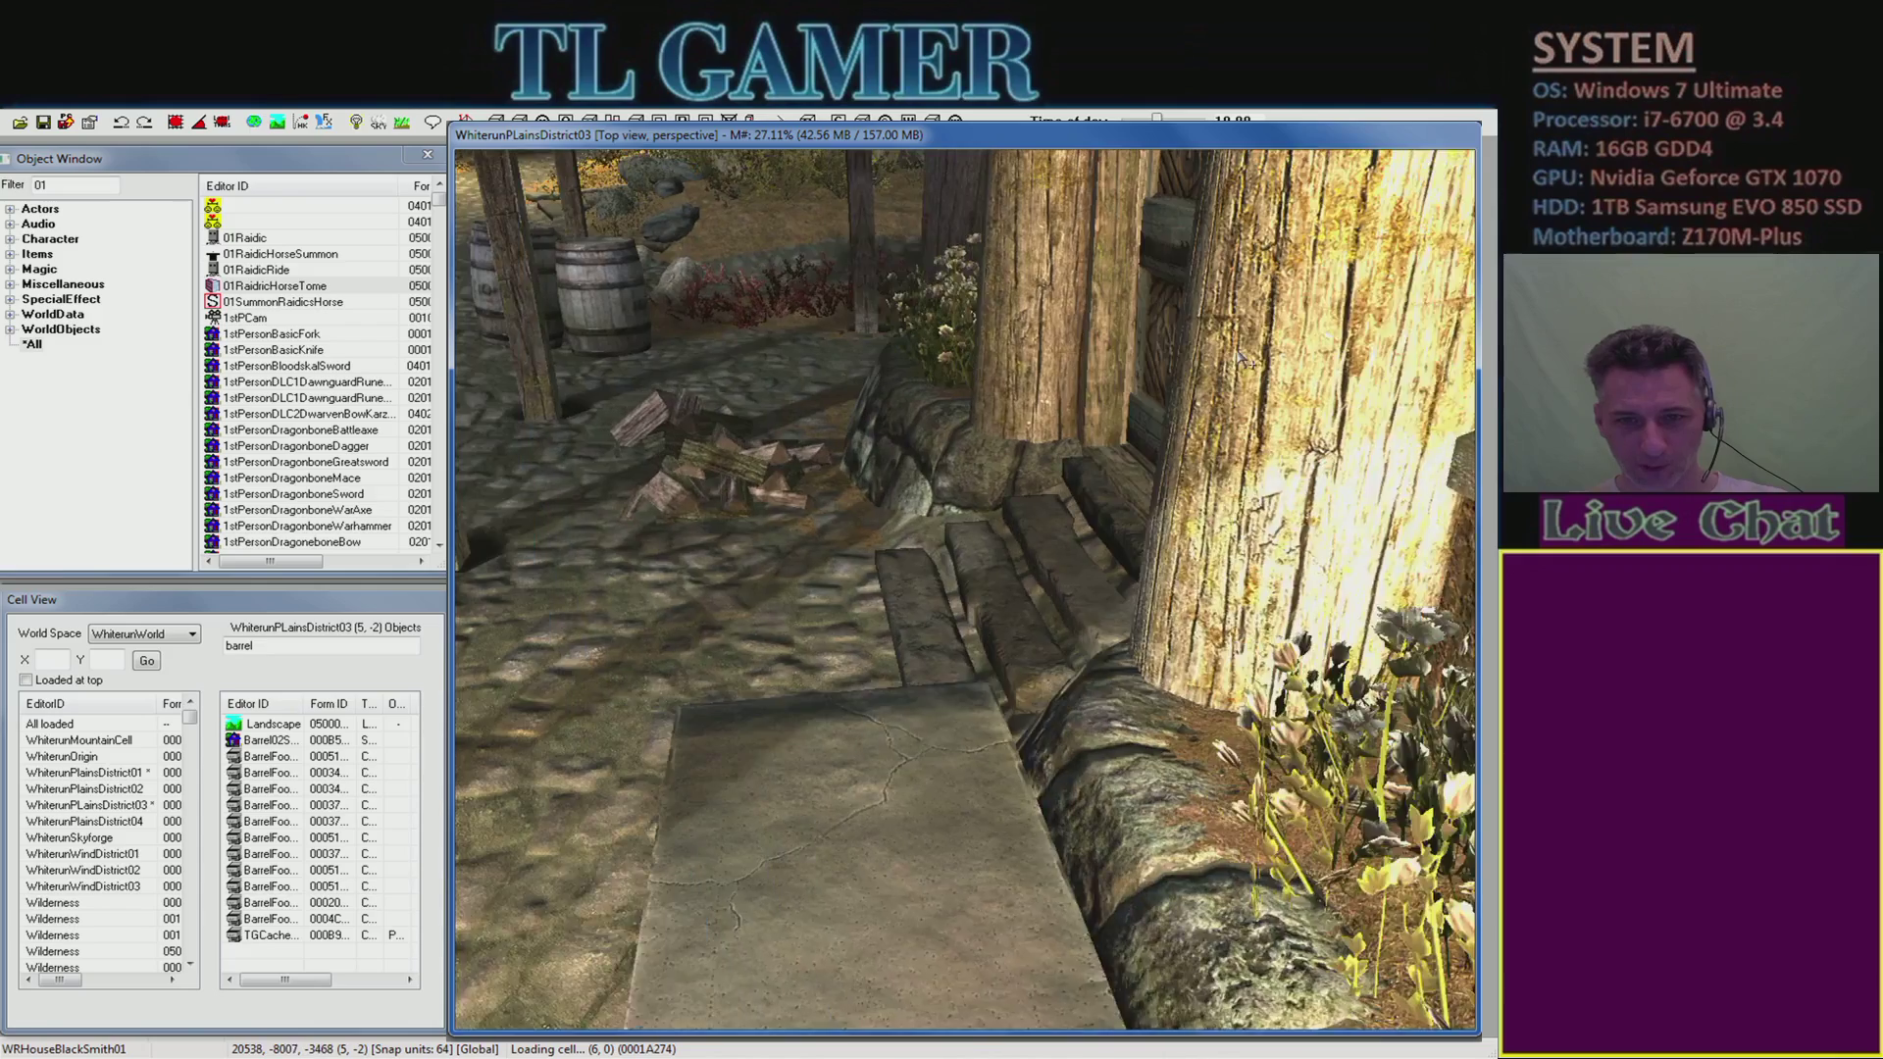
scroll(1222, 363, "down", 4)
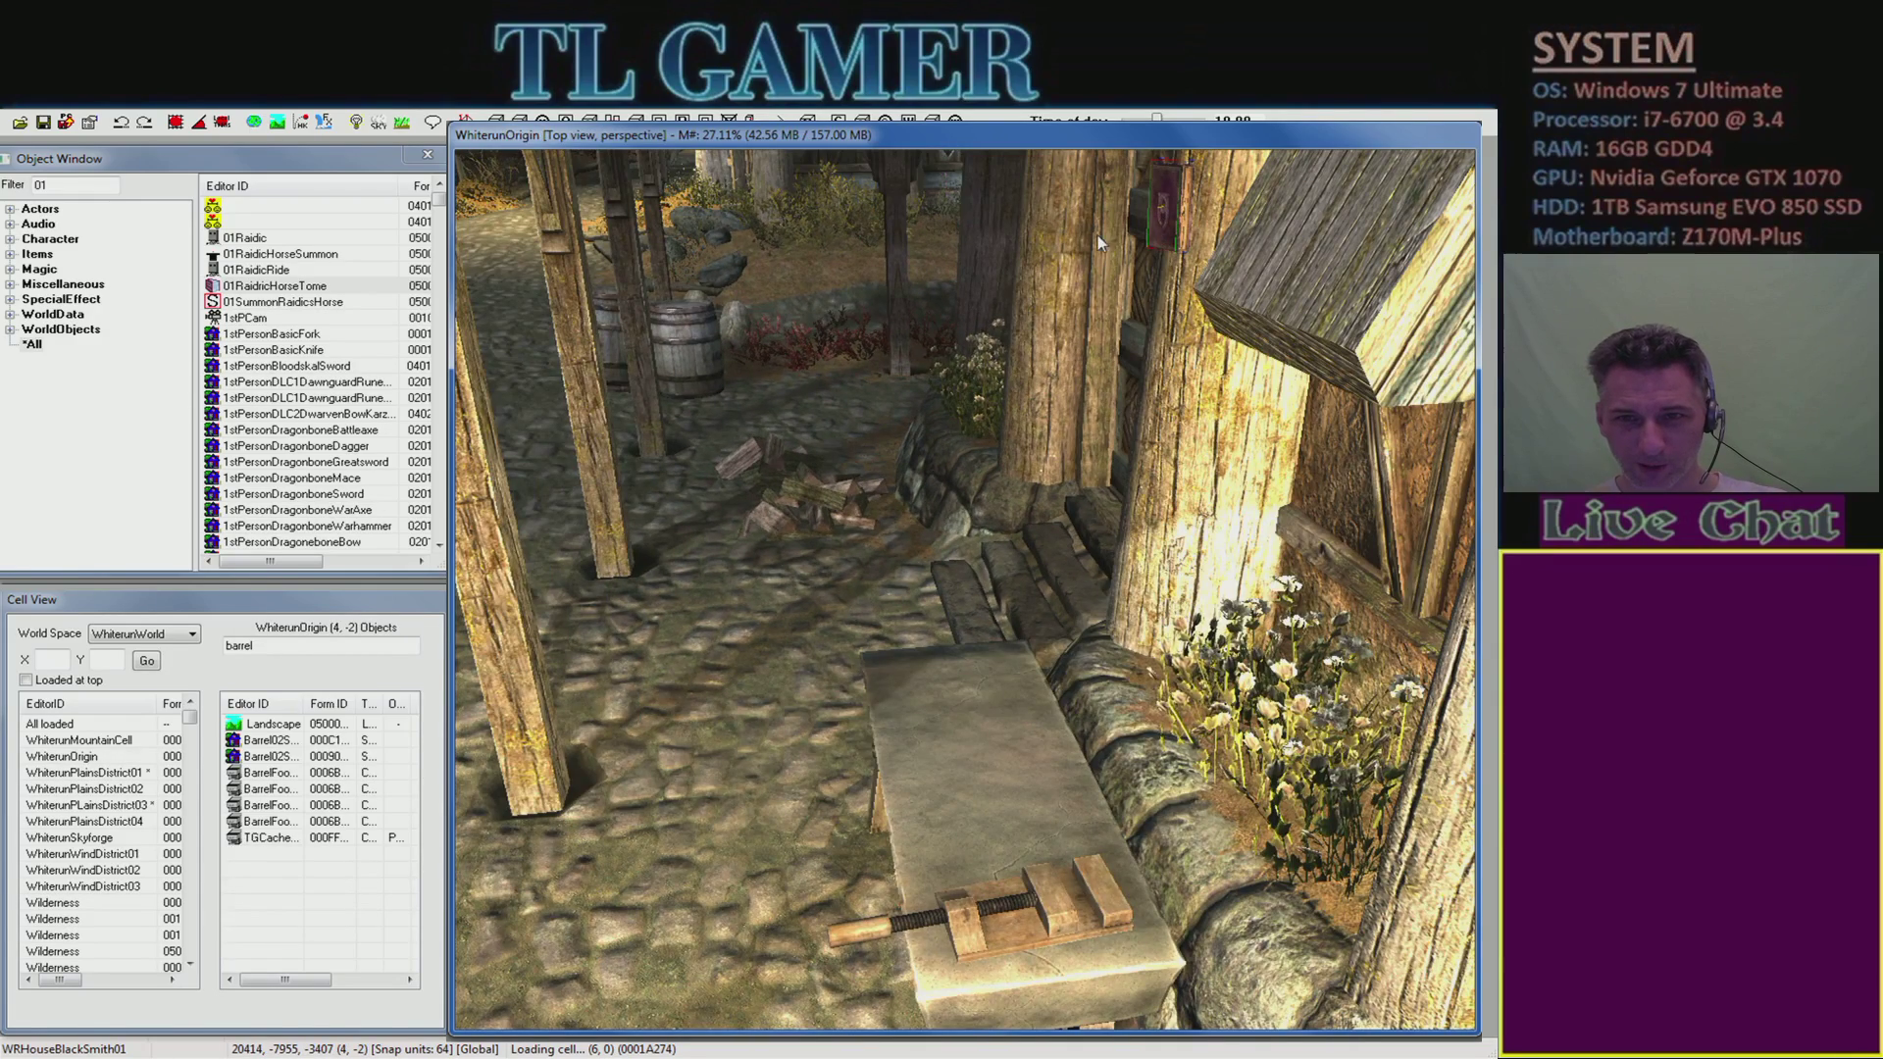
key("f")
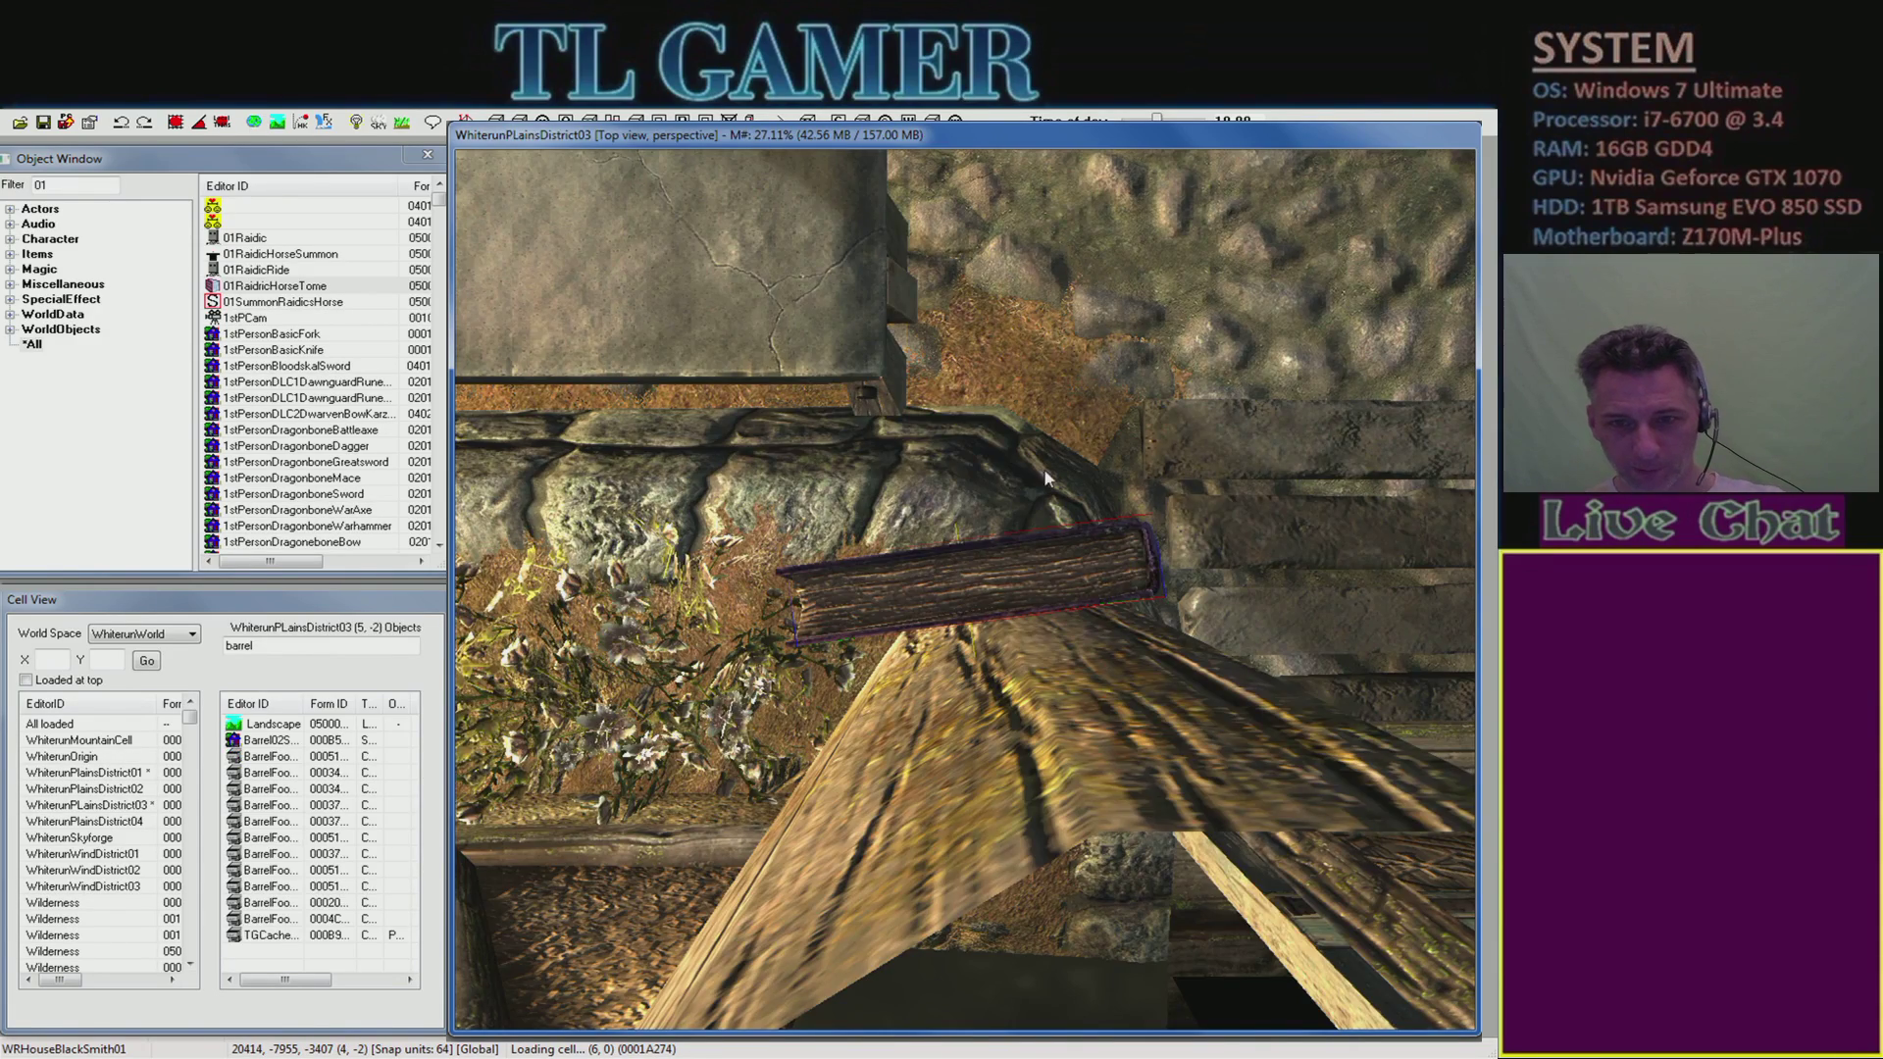
left_click_drag(975, 595, 986, 615)
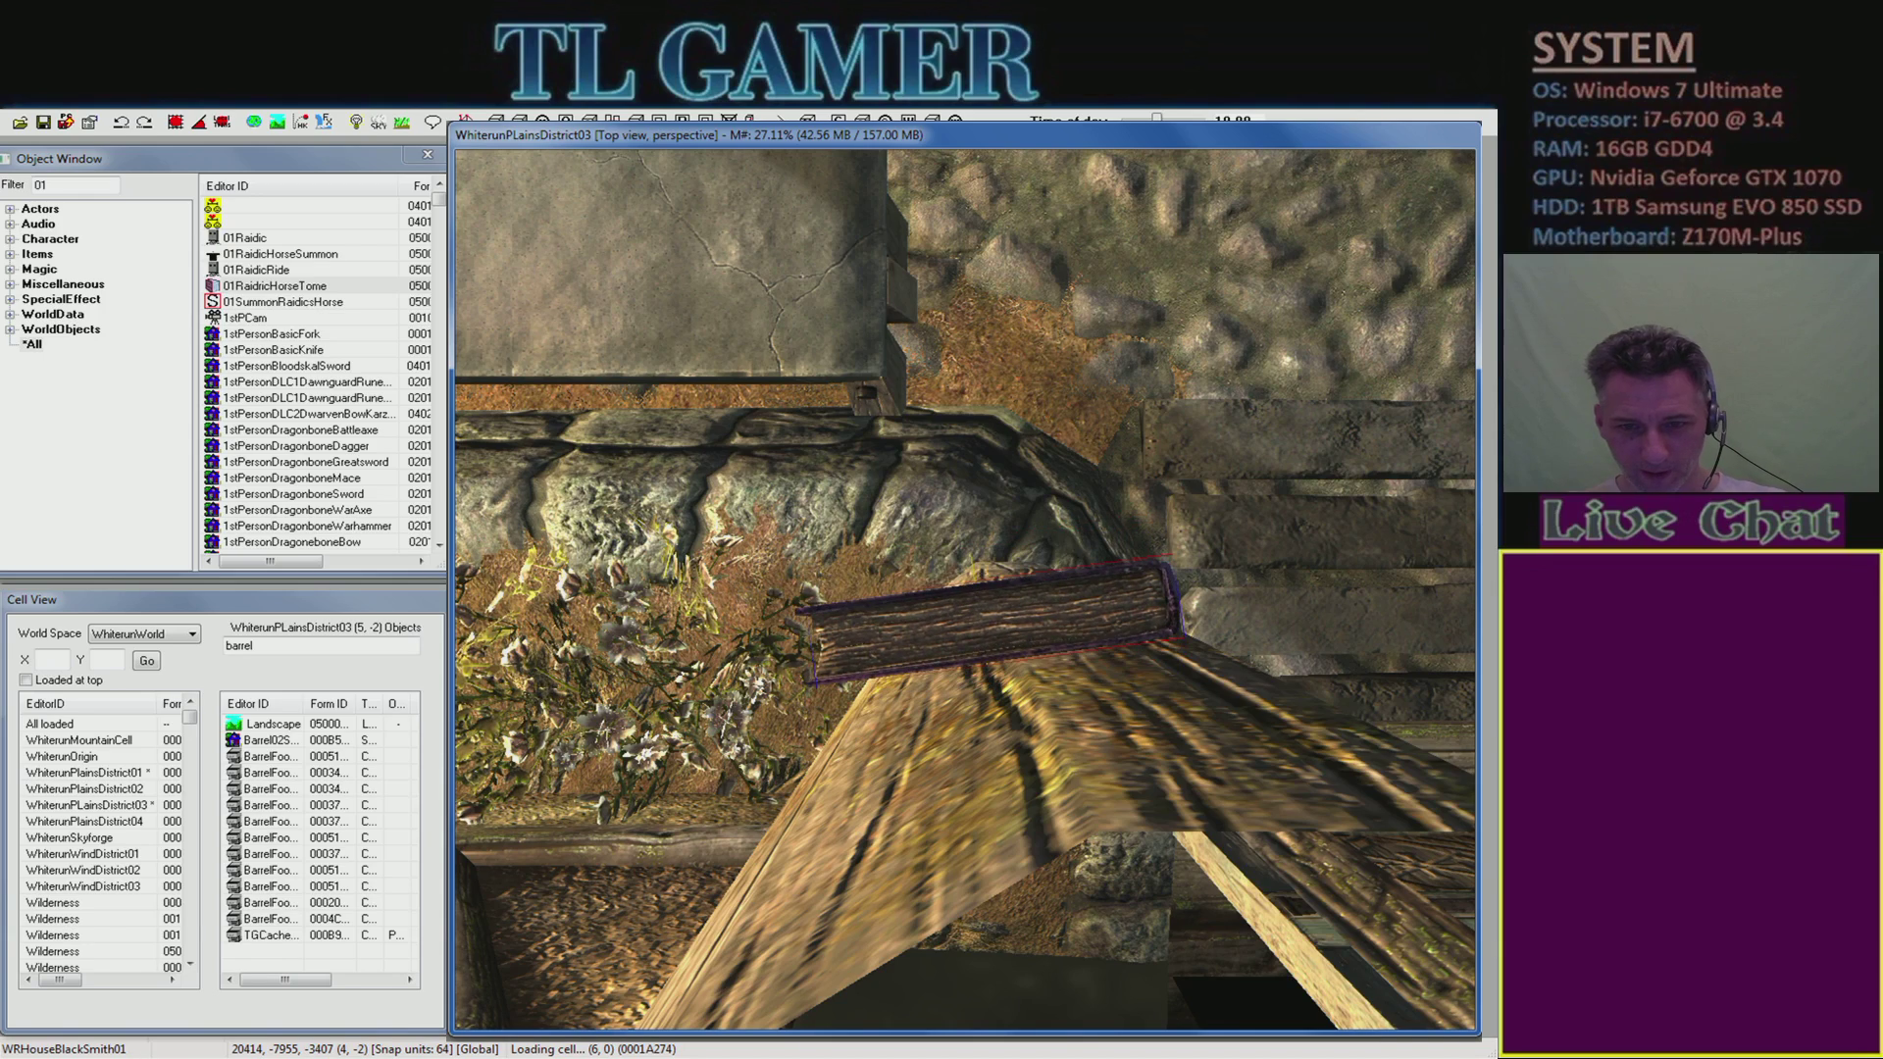
right_click_drag(985, 615, 981, 618)
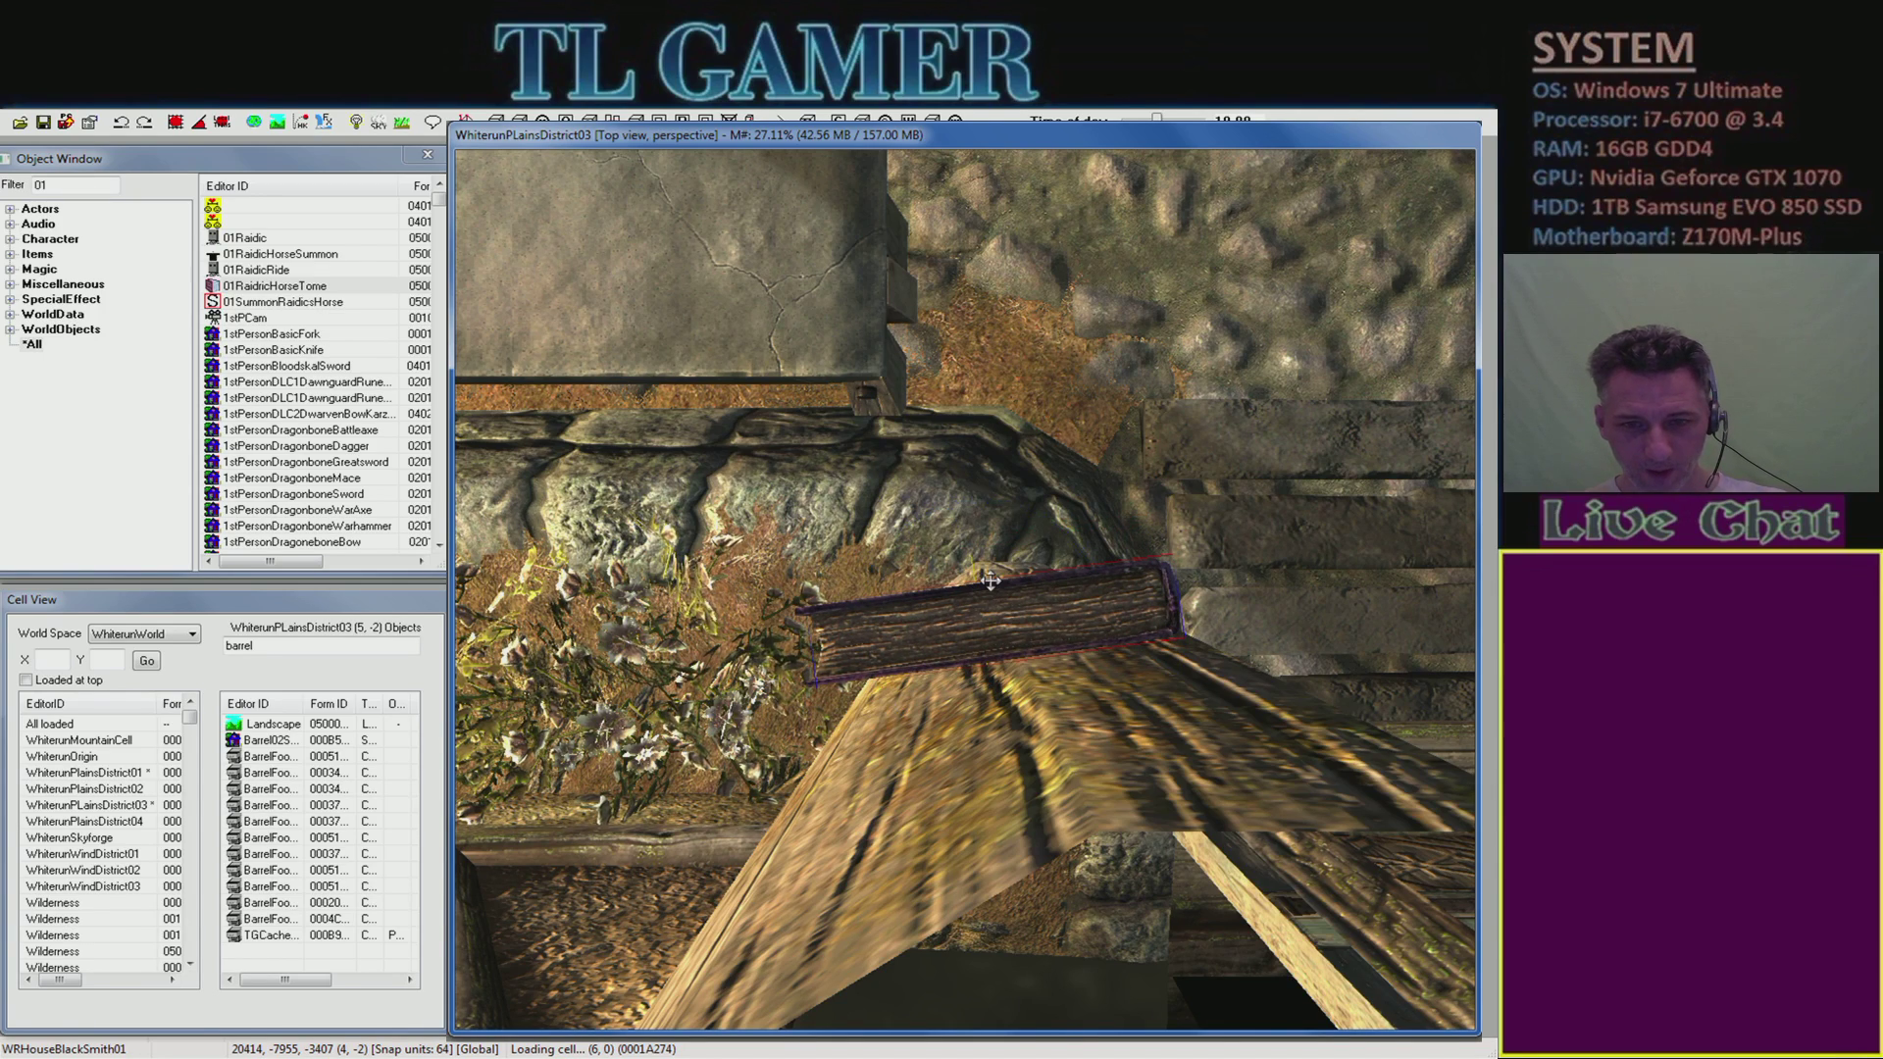
- Reposition the tome slightly lower on the pillar and fine-tune its angle
middle_click_drag(981, 618, 844, 400)
scroll(677, 393, "up", 1)
scroll(677, 393, "down", 2)
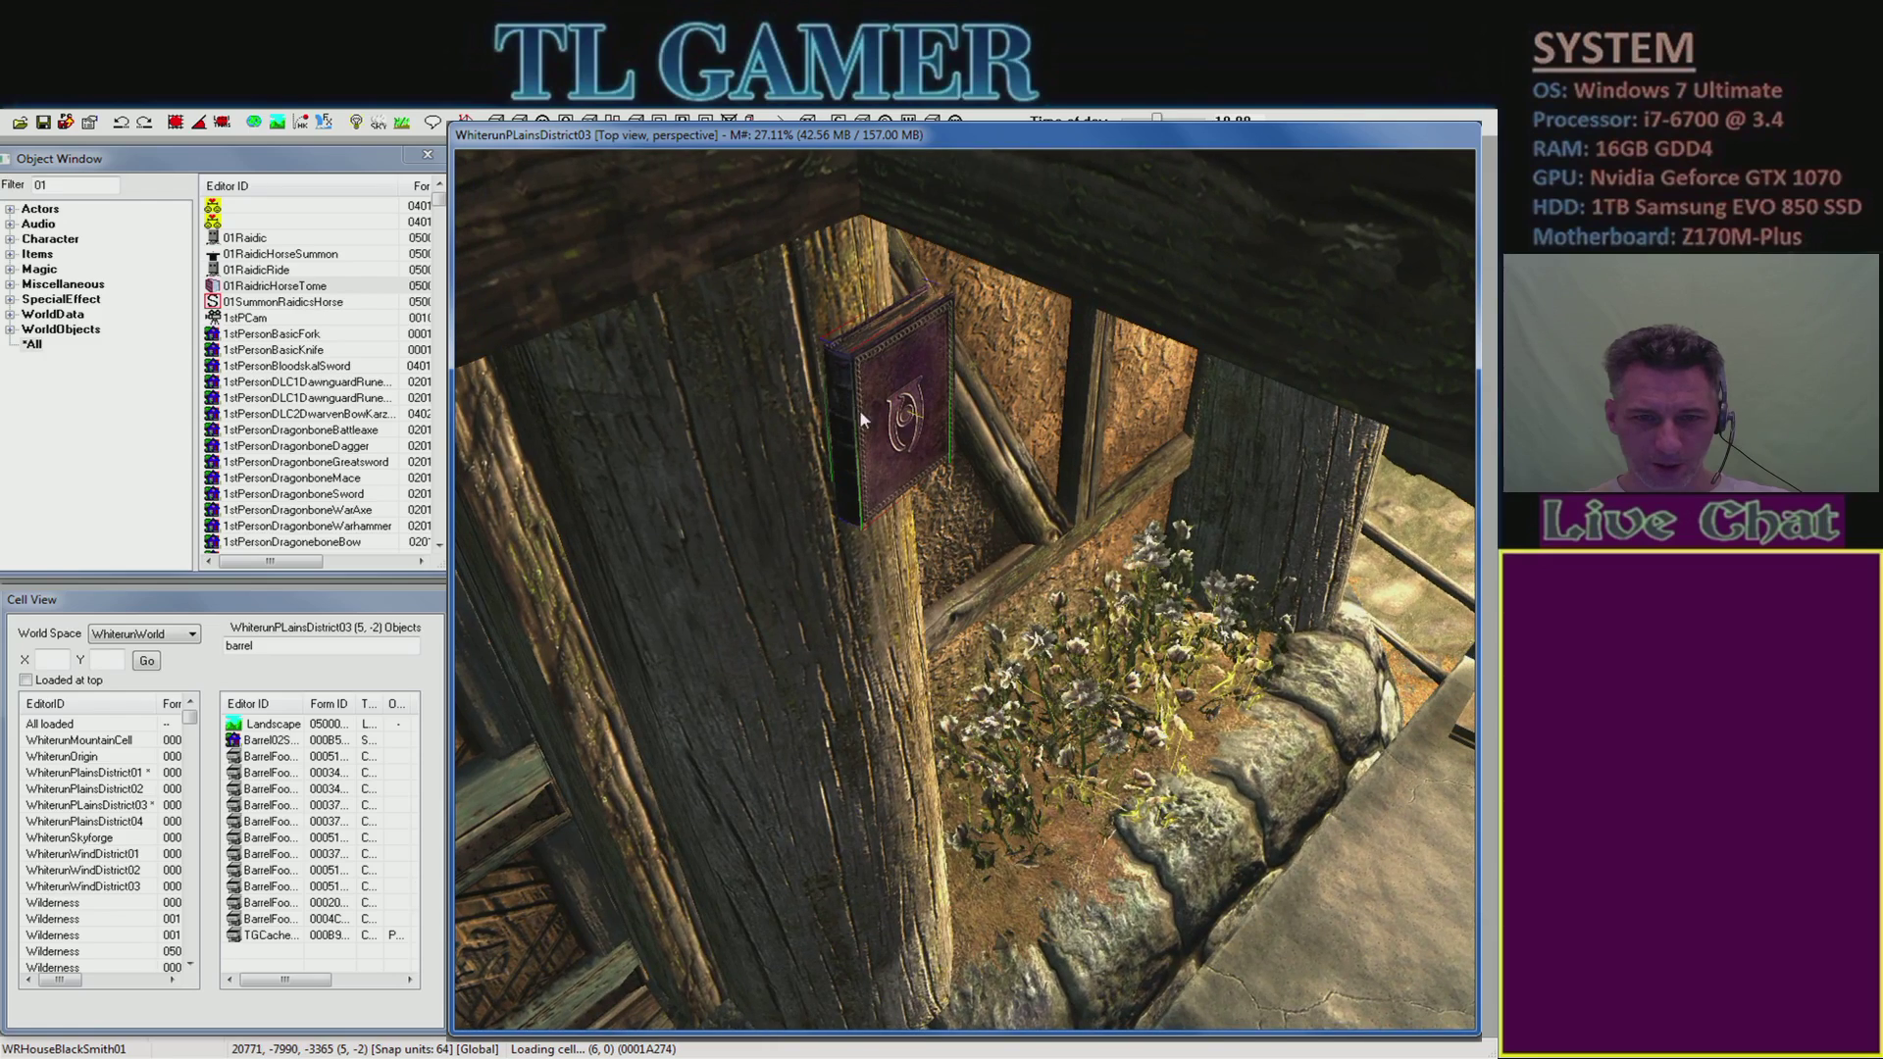
left_click_drag(863, 417, 843, 408)
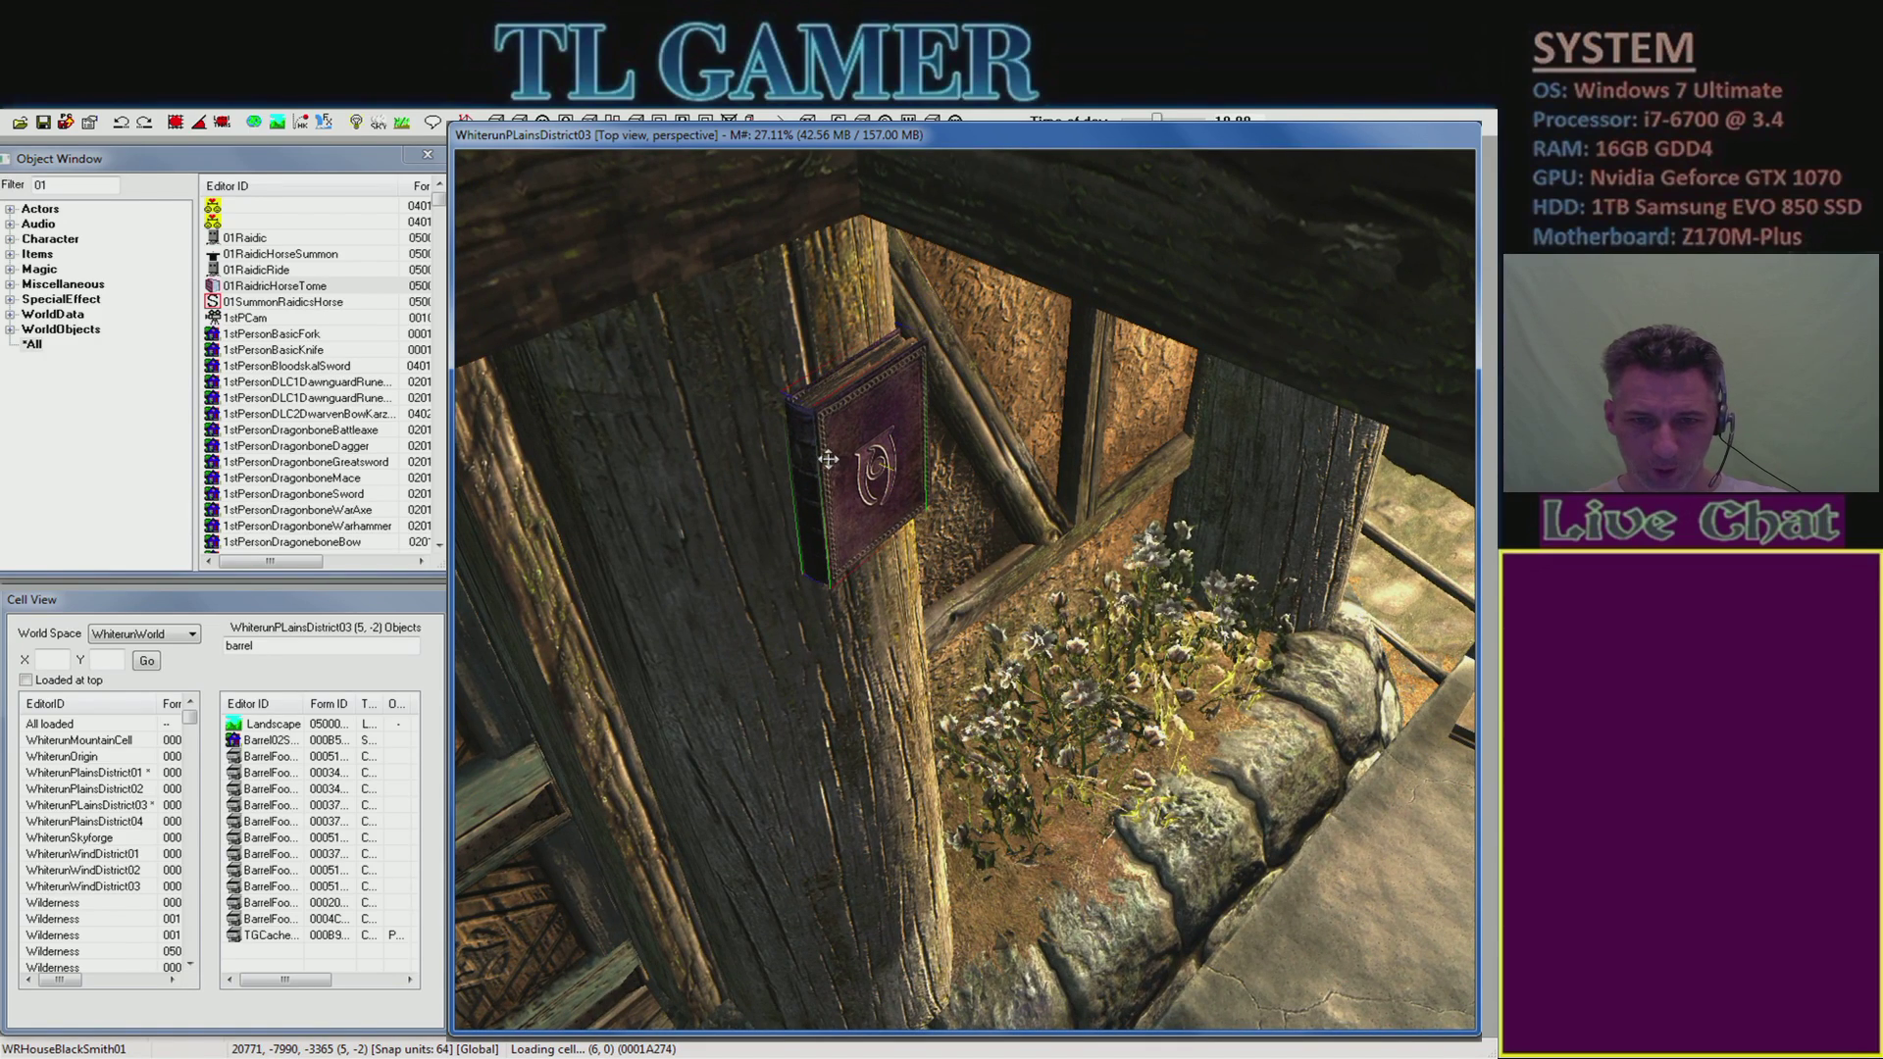
middle_click_drag(844, 408, 950, 371)
right_click_drag(962, 371, 974, 360)
left_click_drag(966, 393, 943, 415)
- Turn the tome flat against the pillar's front, check it from the front and deselect it
middle_click_drag(935, 383, 637, 409, "shift")
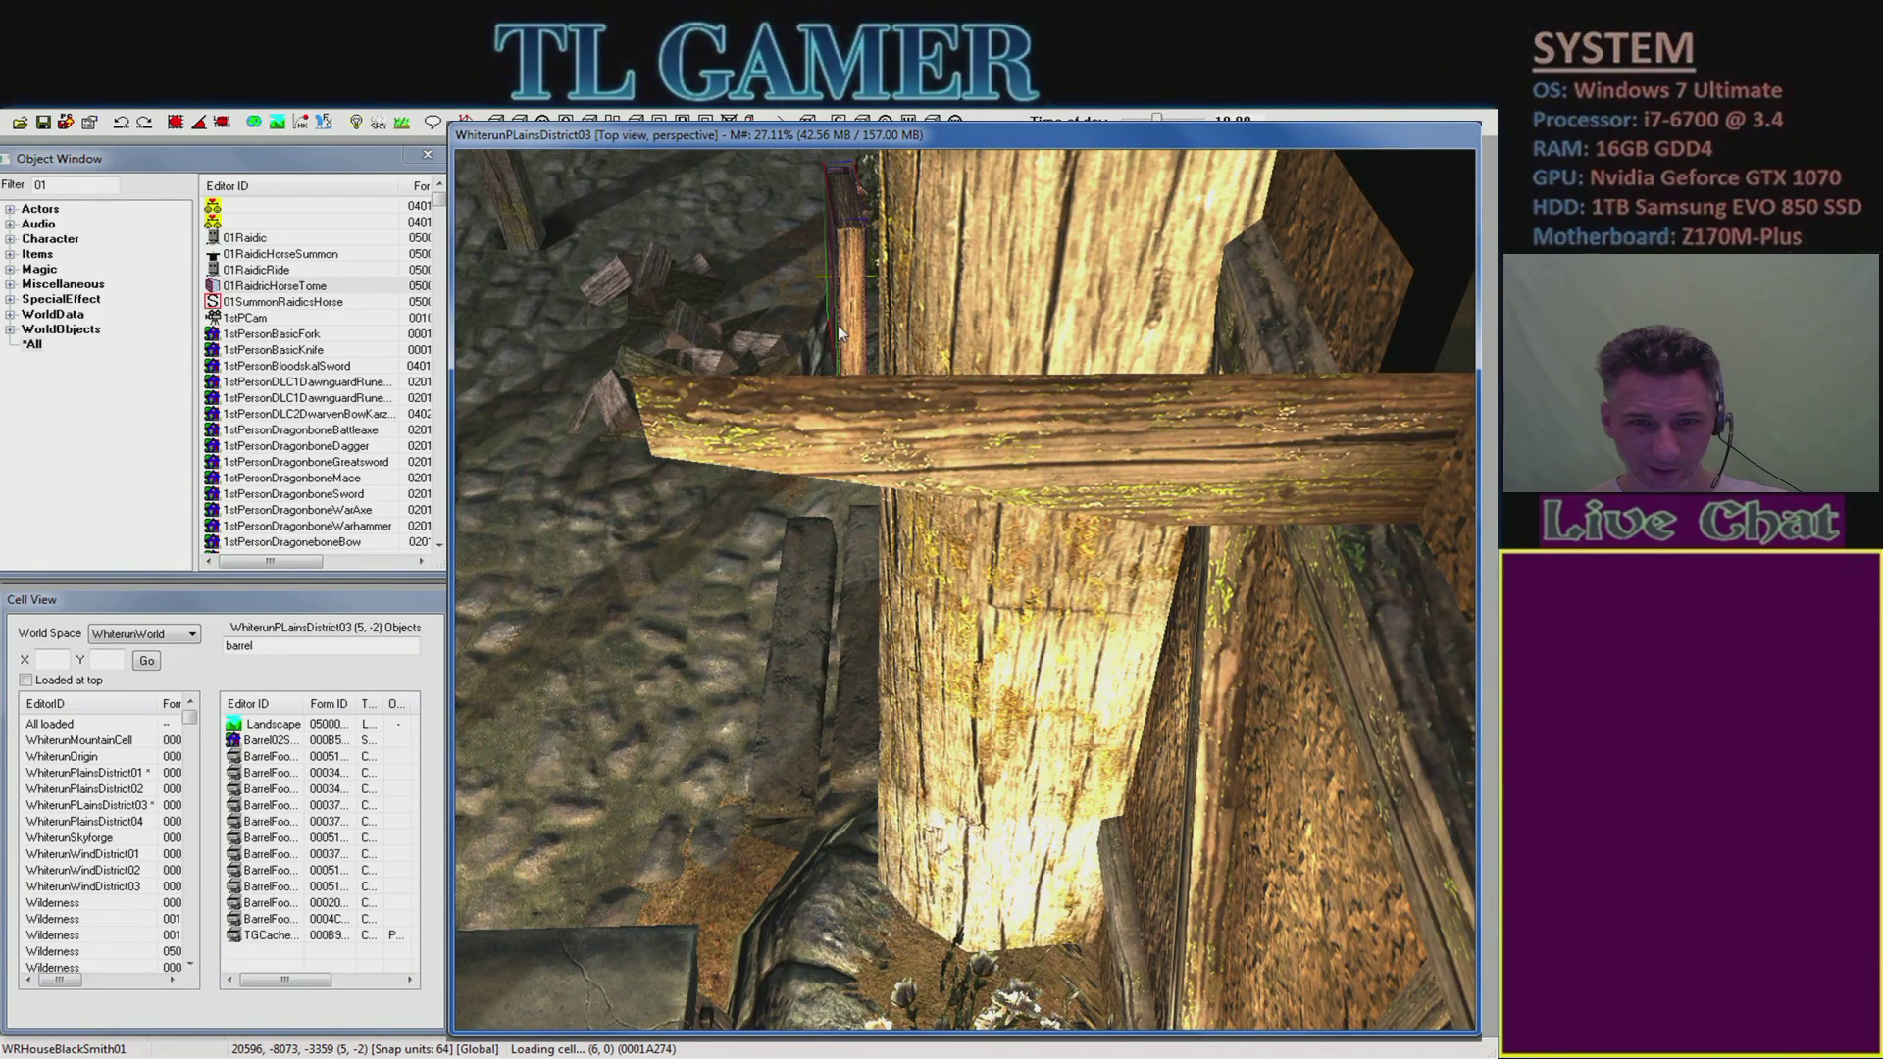
right_click_drag(851, 312, 871, 312)
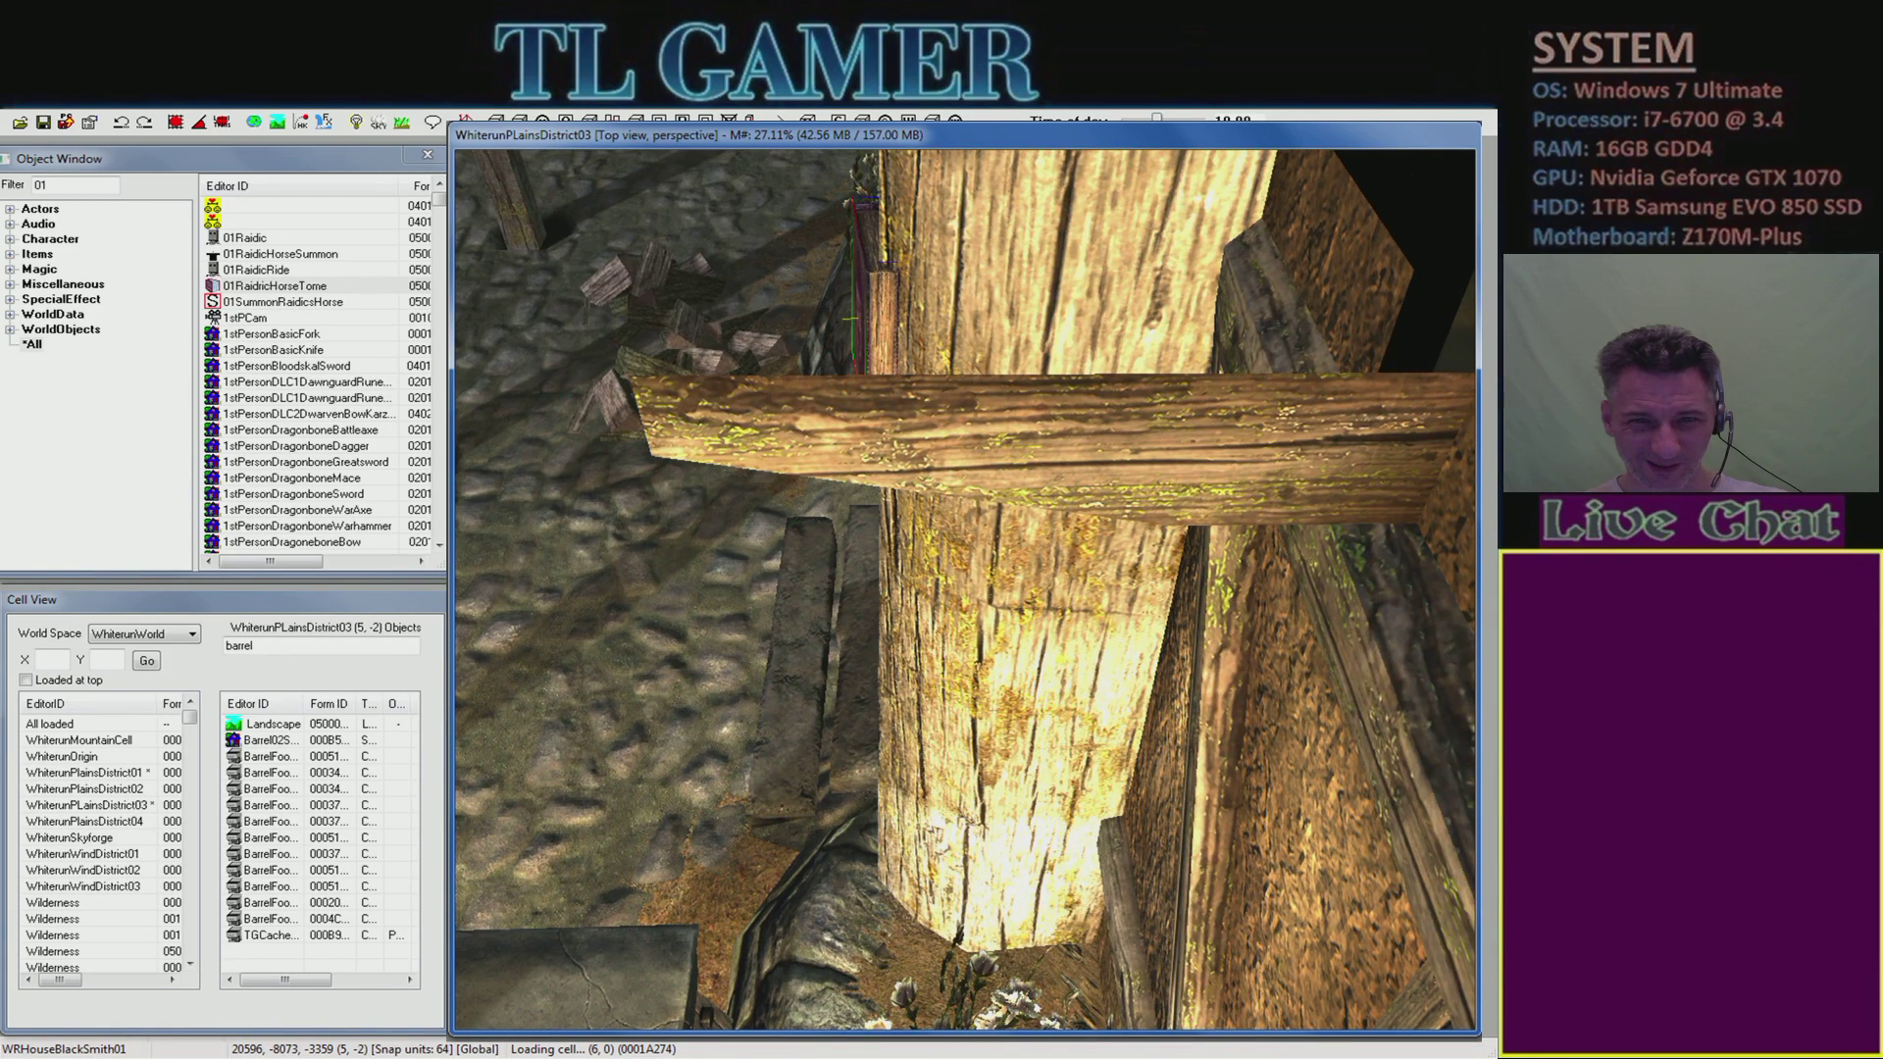
middle_click_drag(847, 405, 986, 282)
scroll(847, 287, "up", 5)
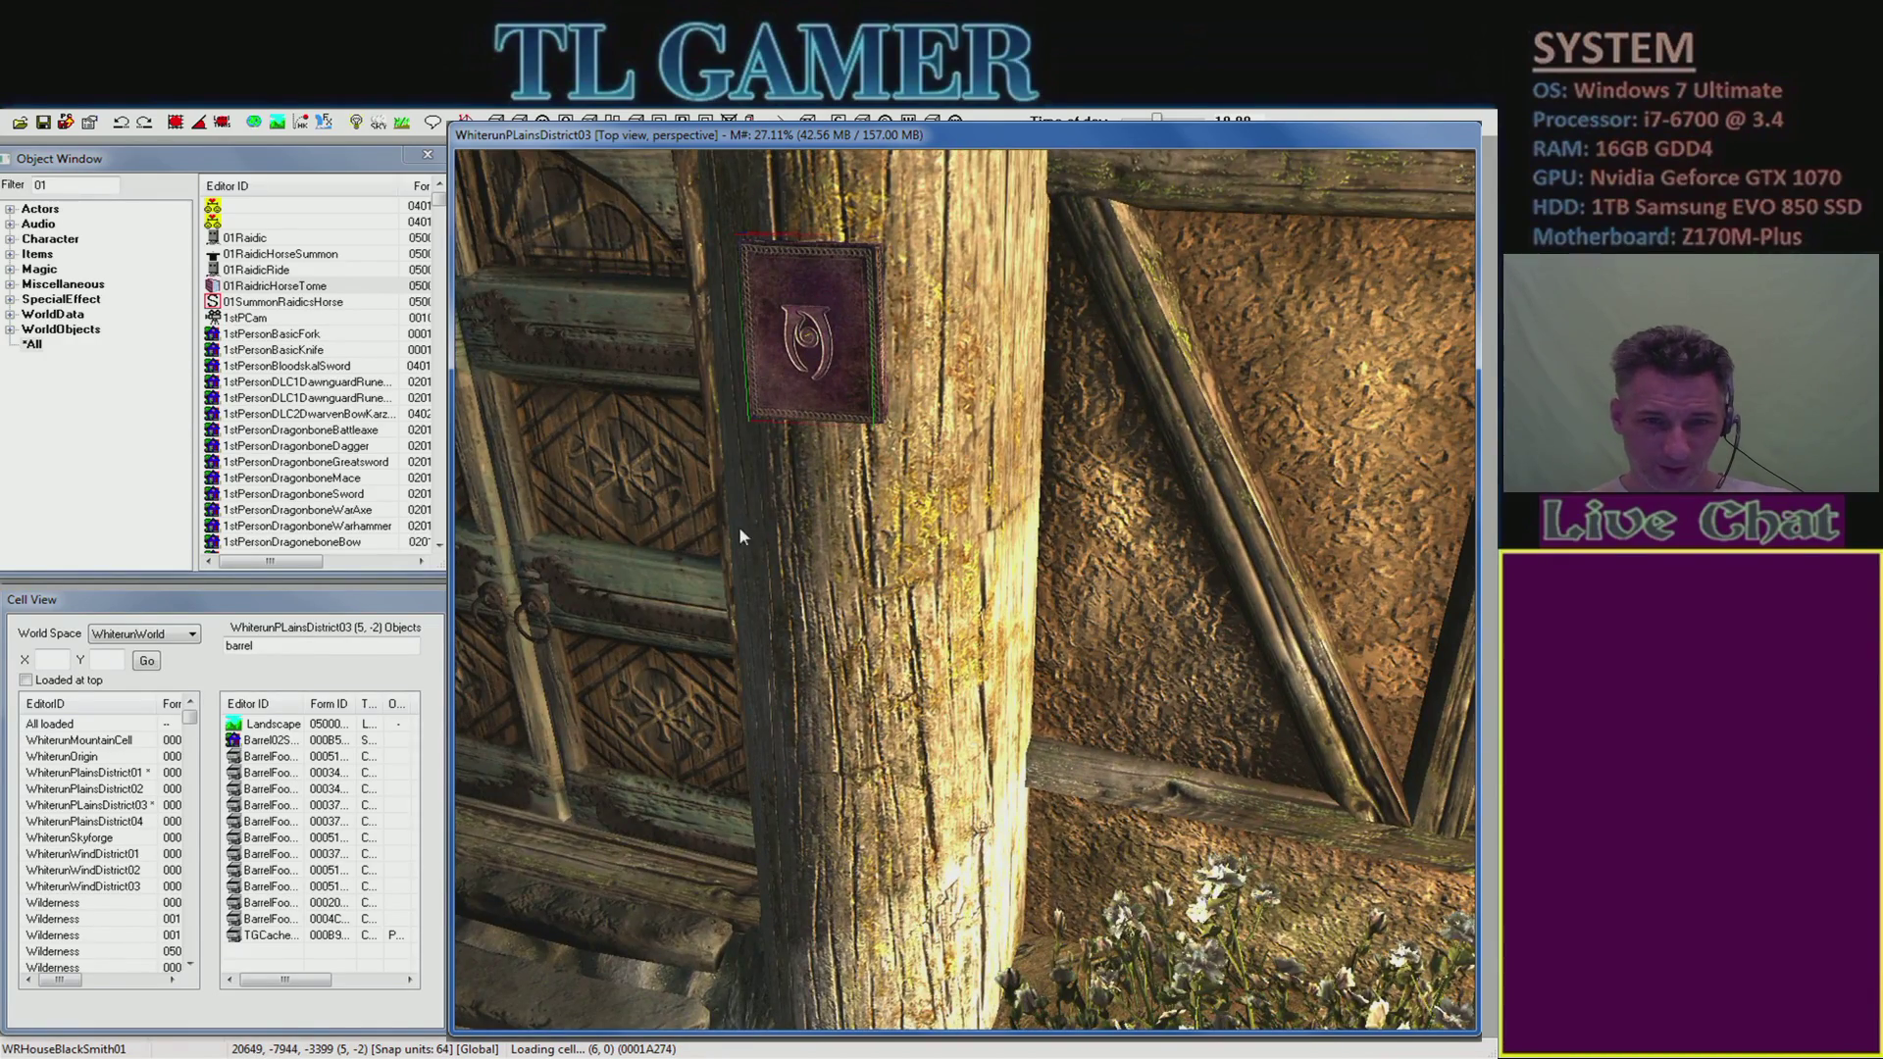
left_click(696, 704)
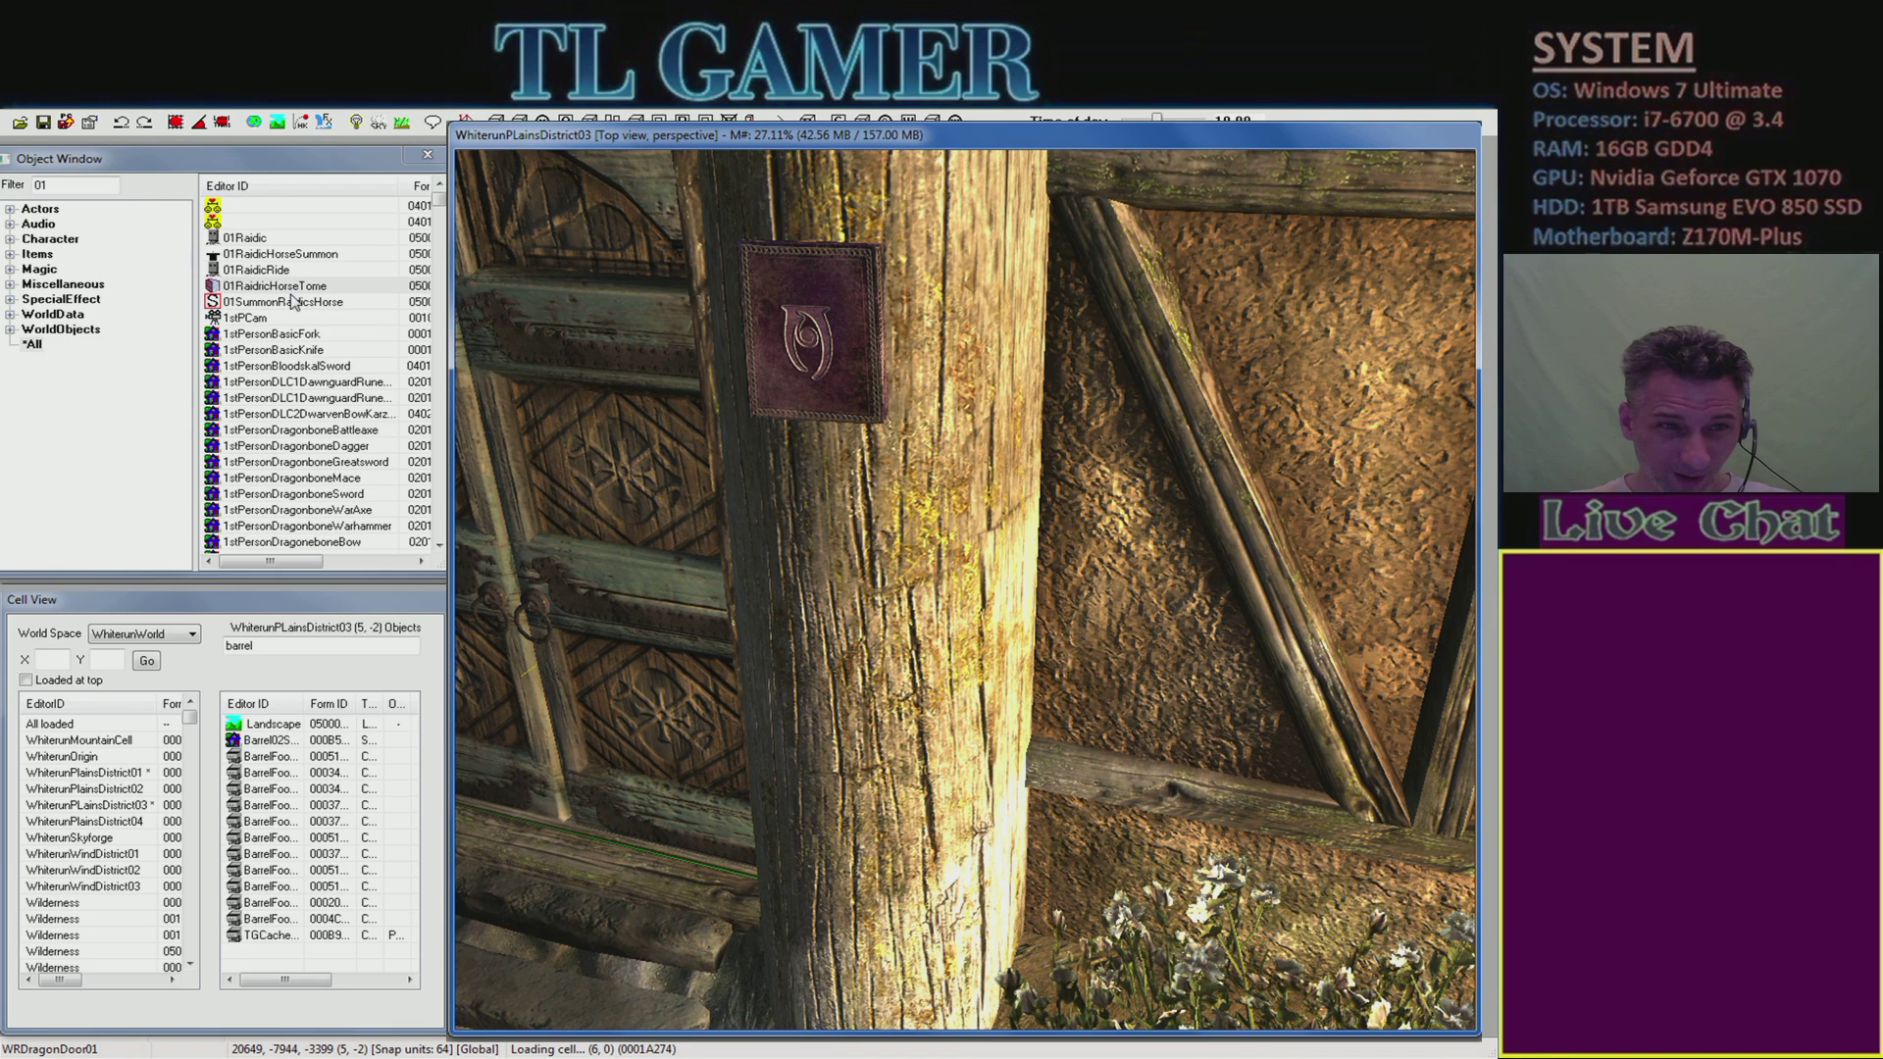
- Filter the object list by "dead"
double_click(115, 186)
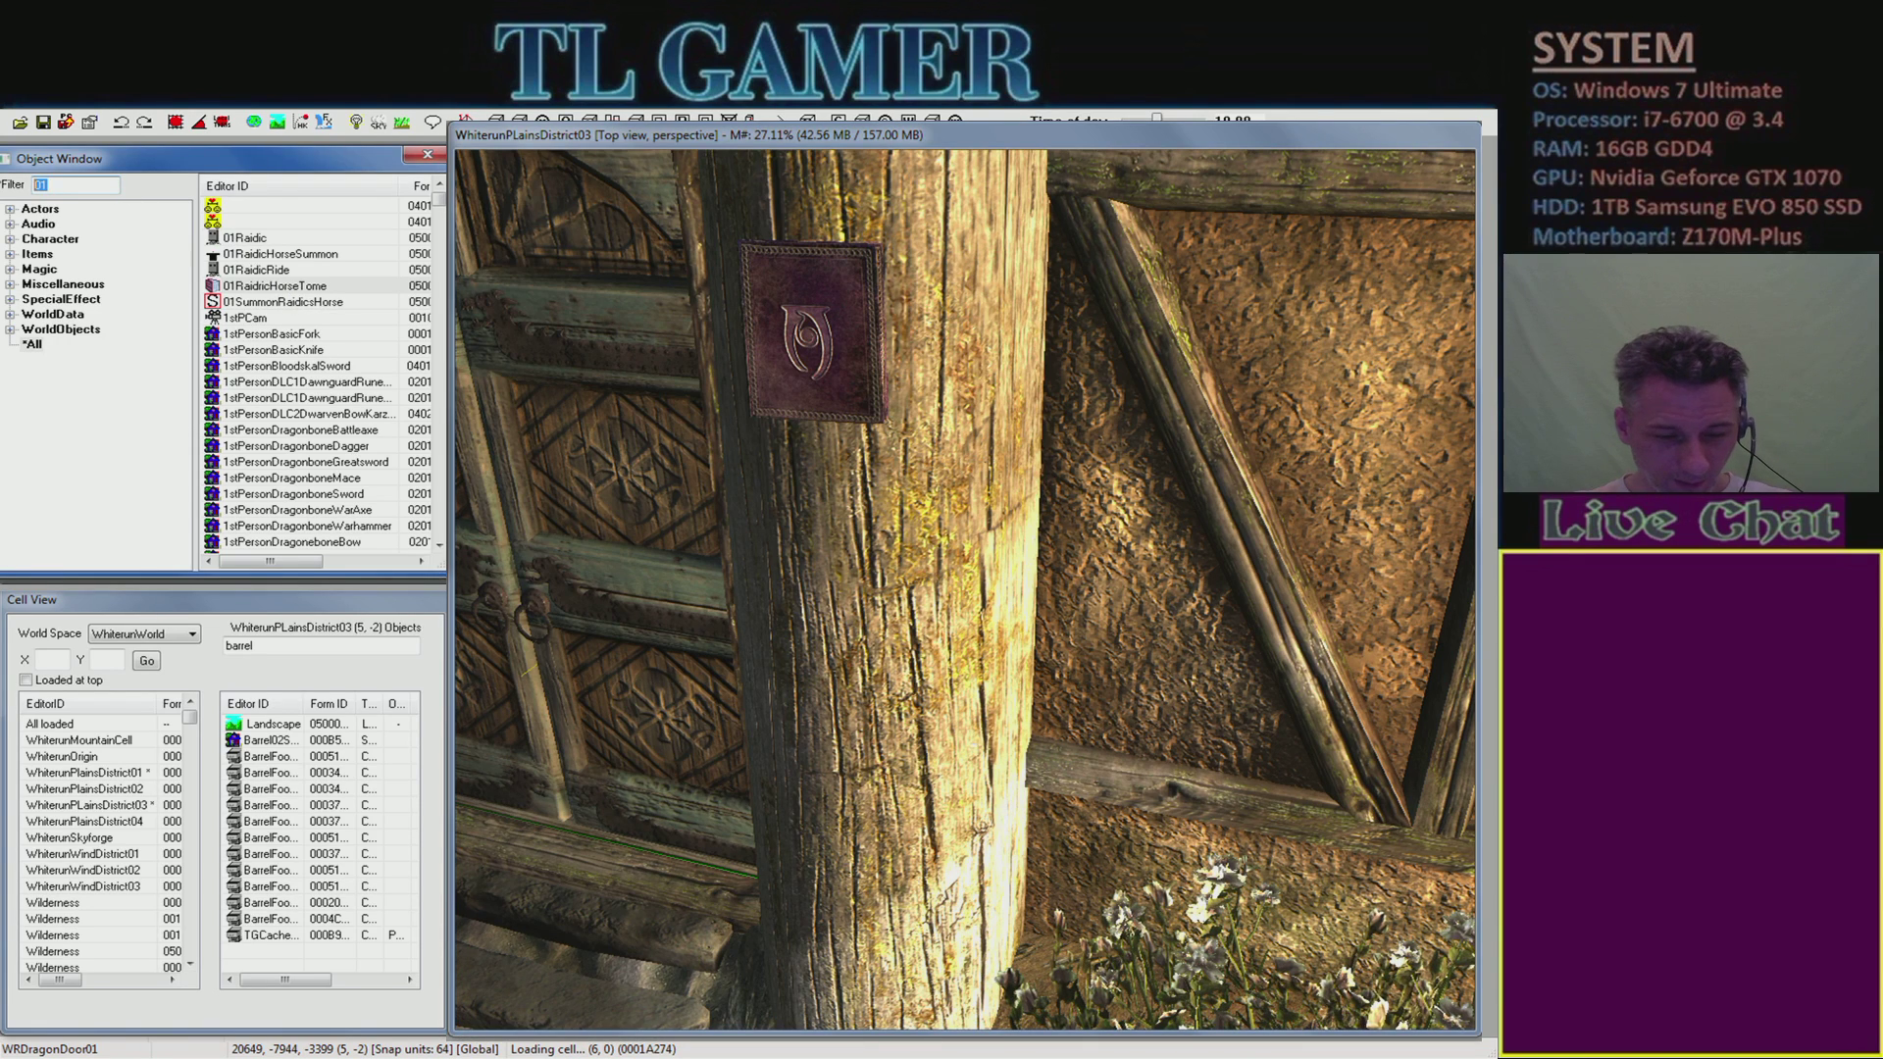
type("d")
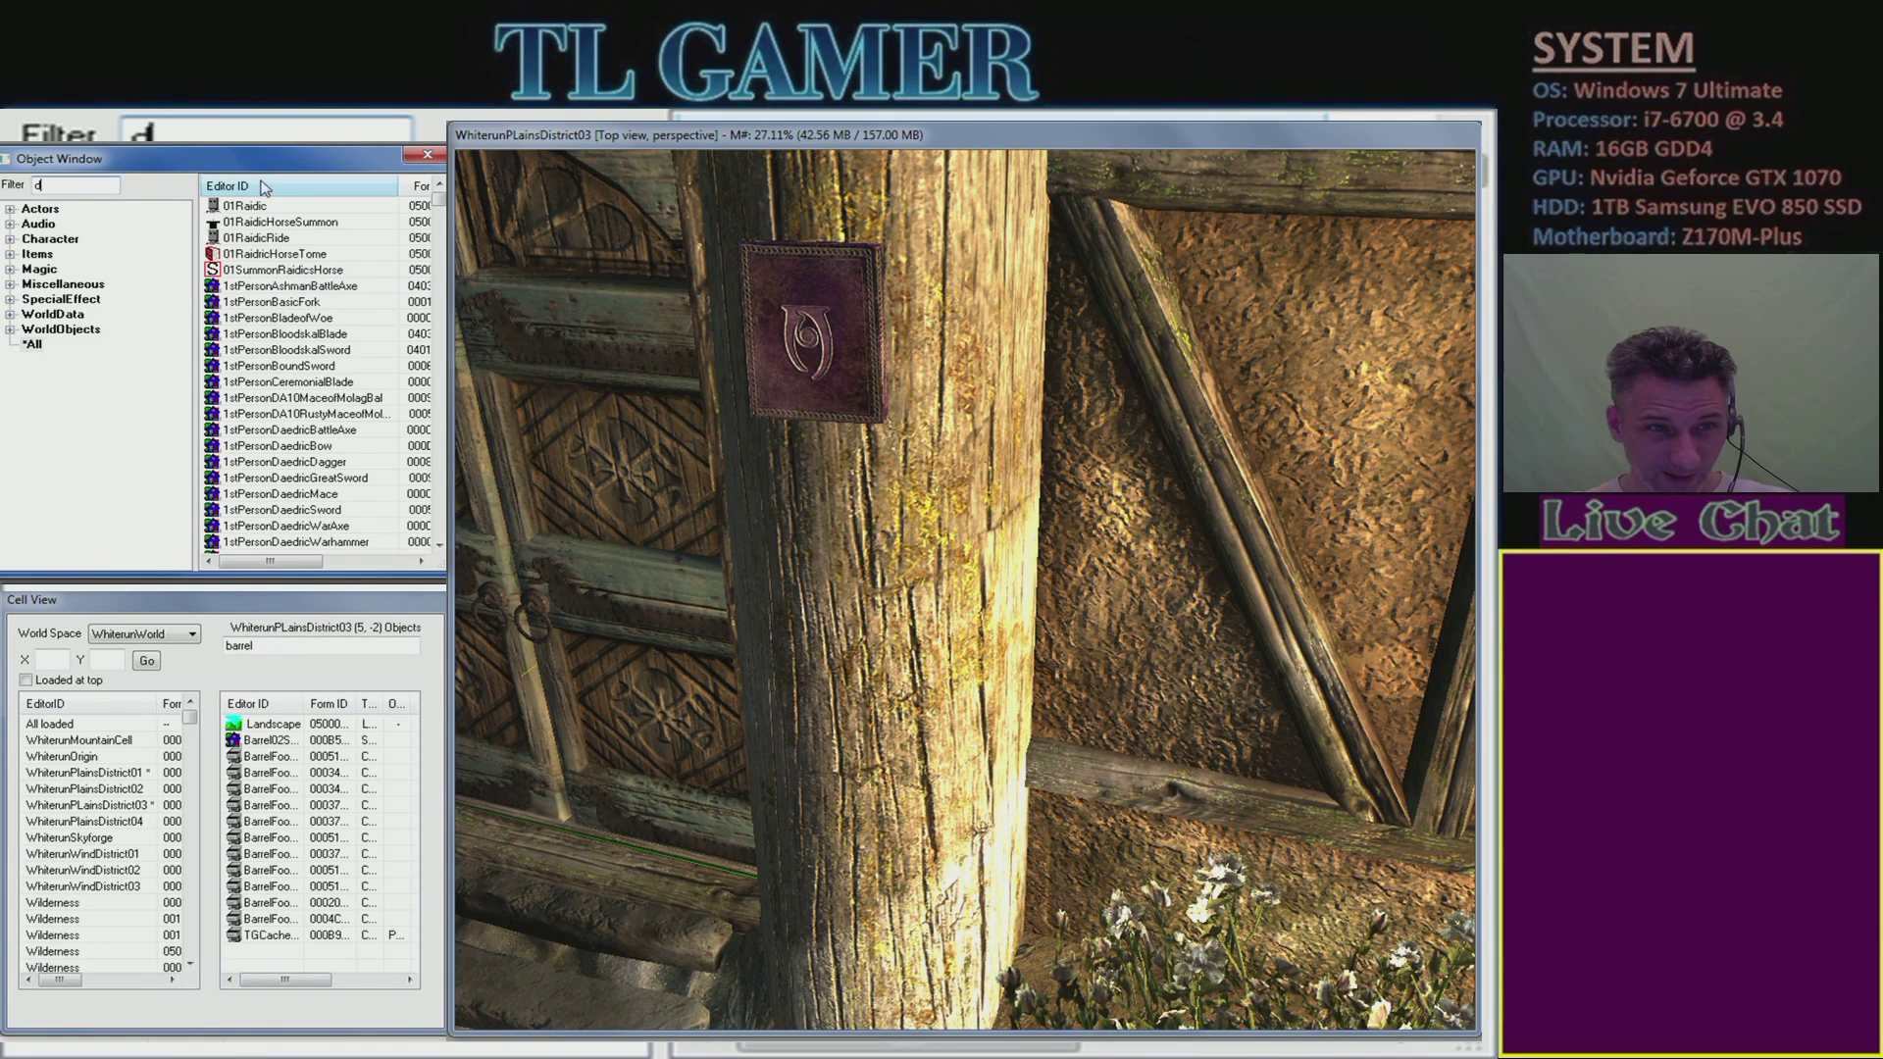
type("ead")
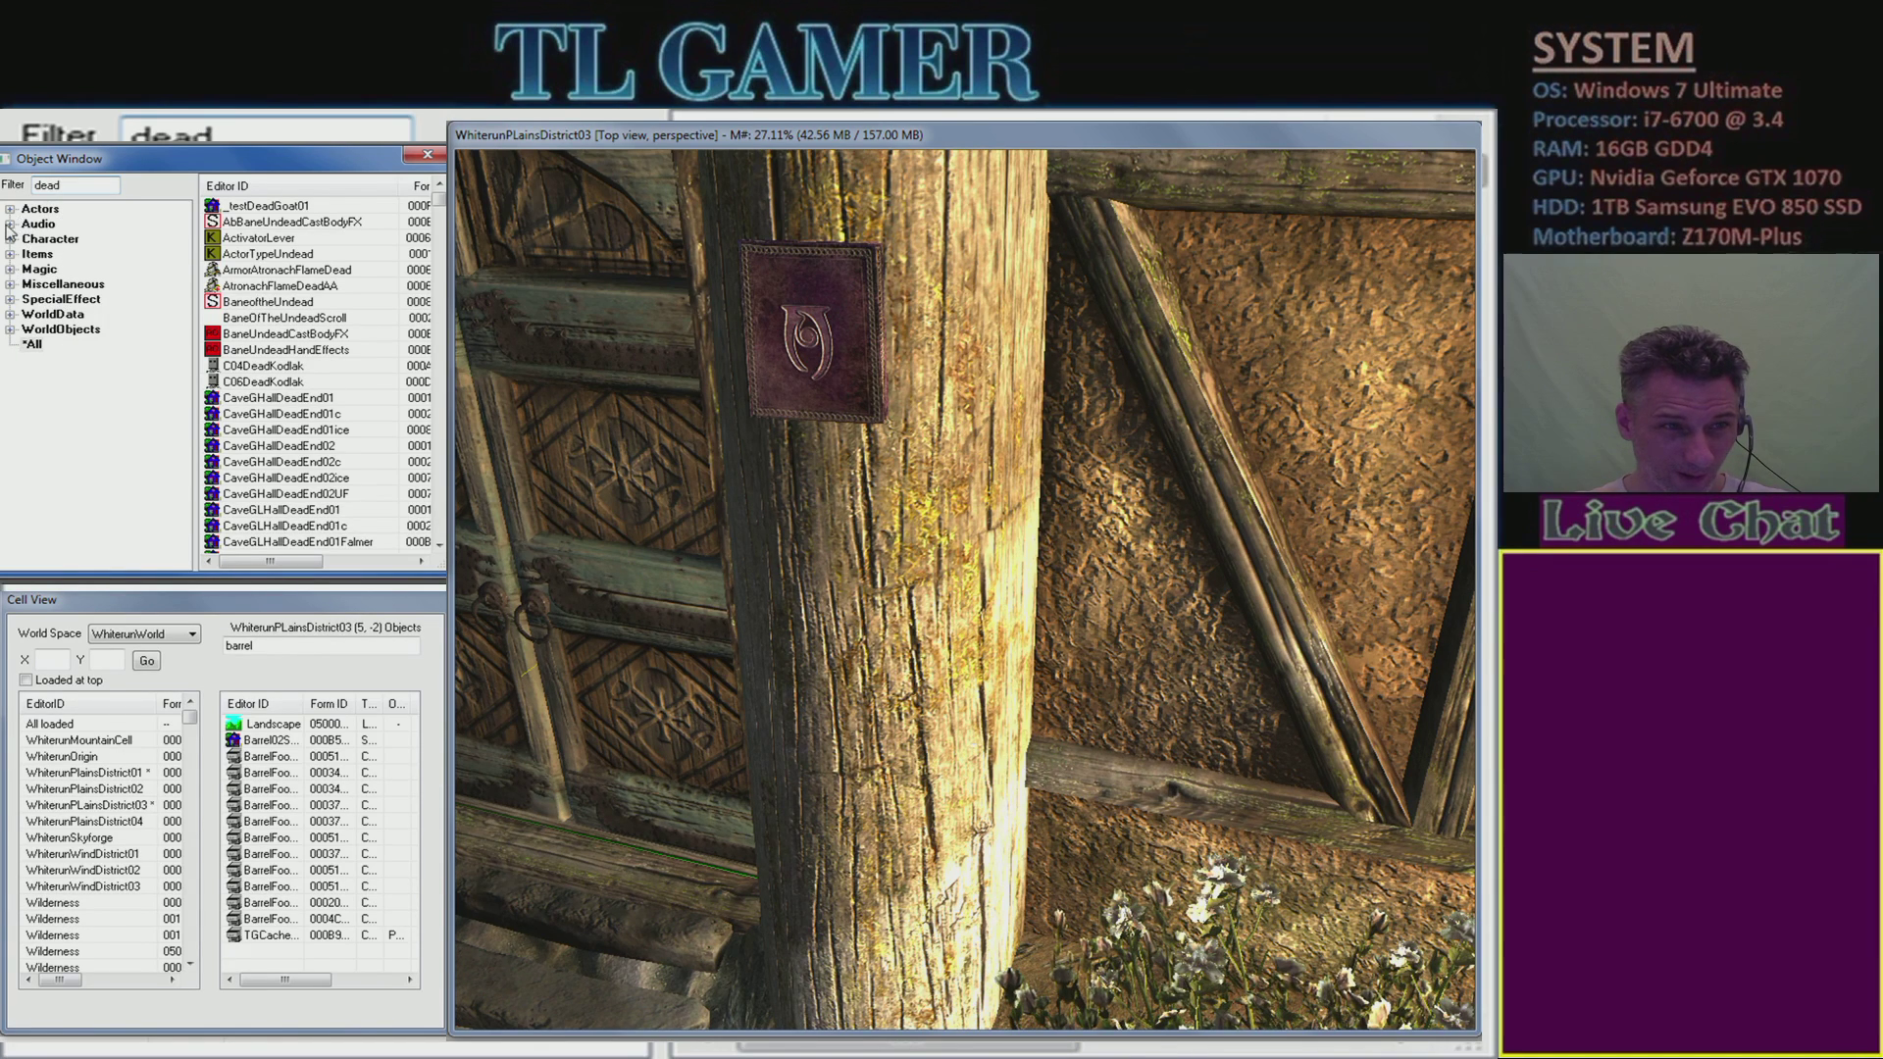
- Expand the Items category and limit the object list to Weapon entries
left_click(10, 285)
left_click(10, 286)
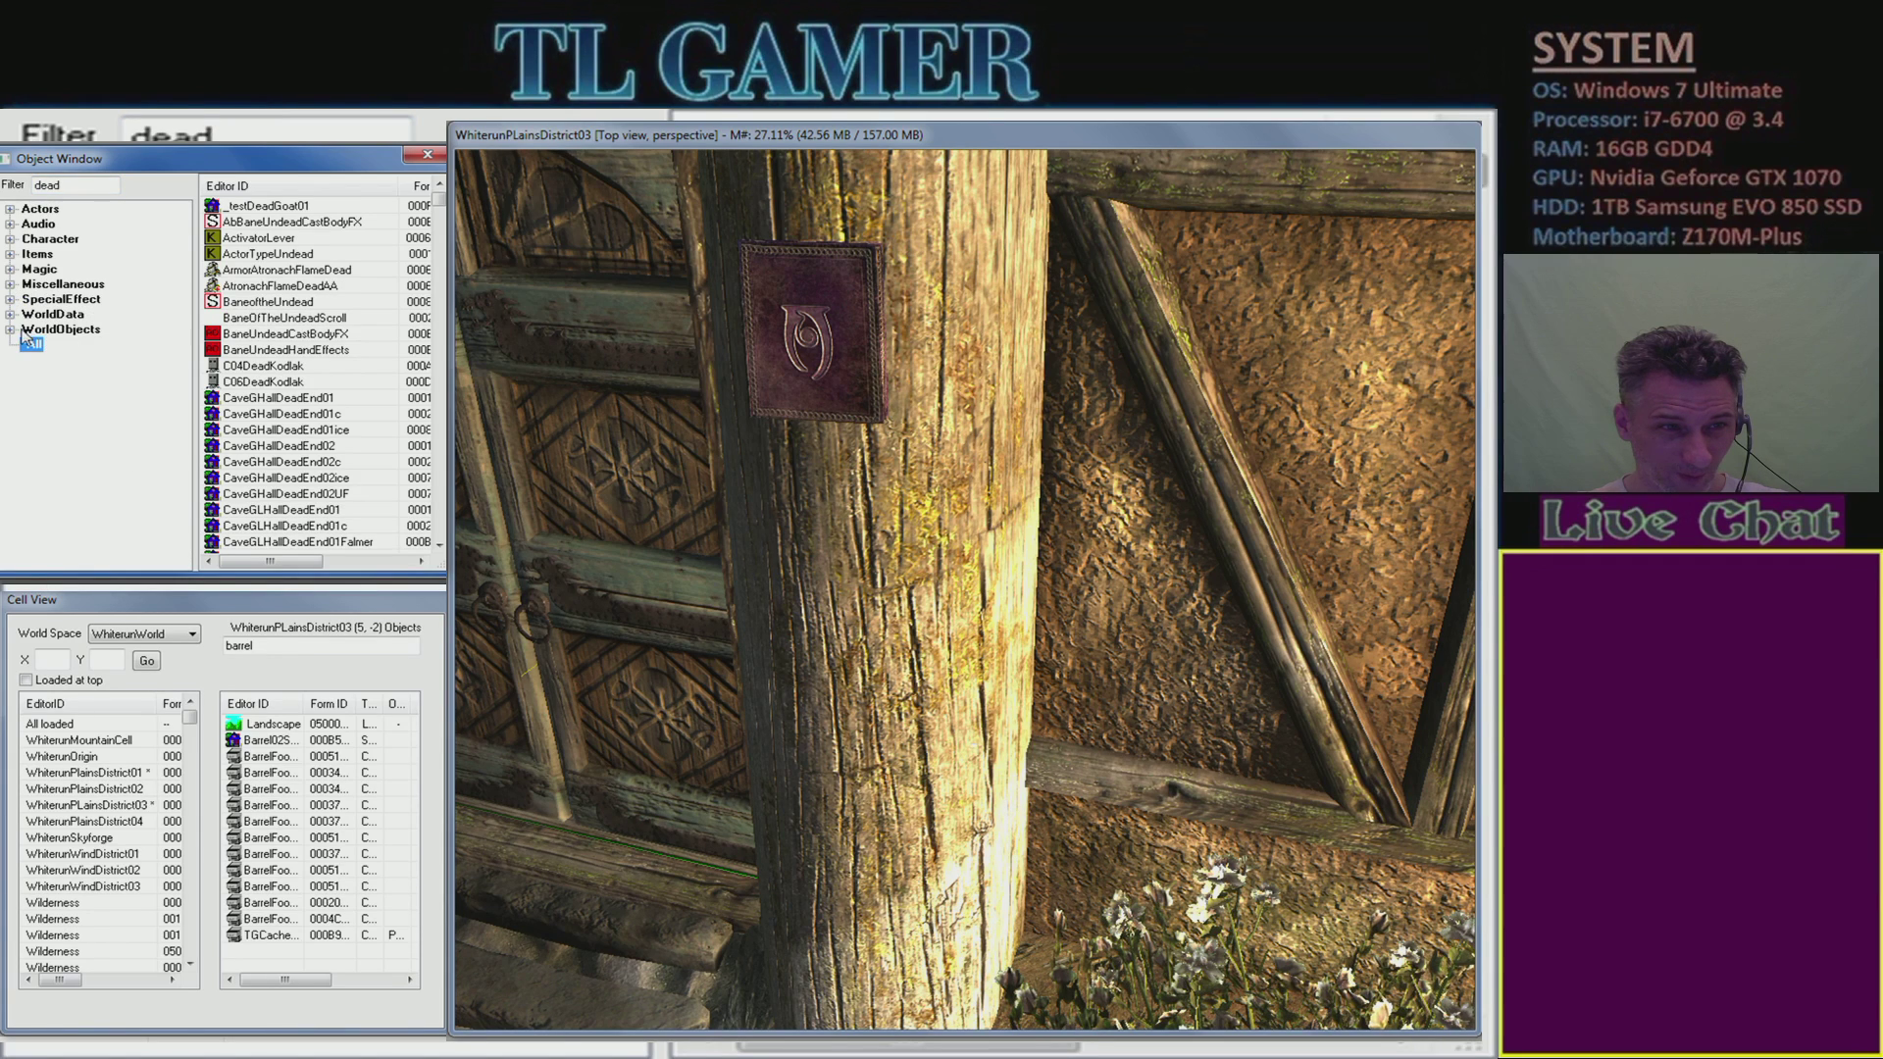
left_click(10, 331)
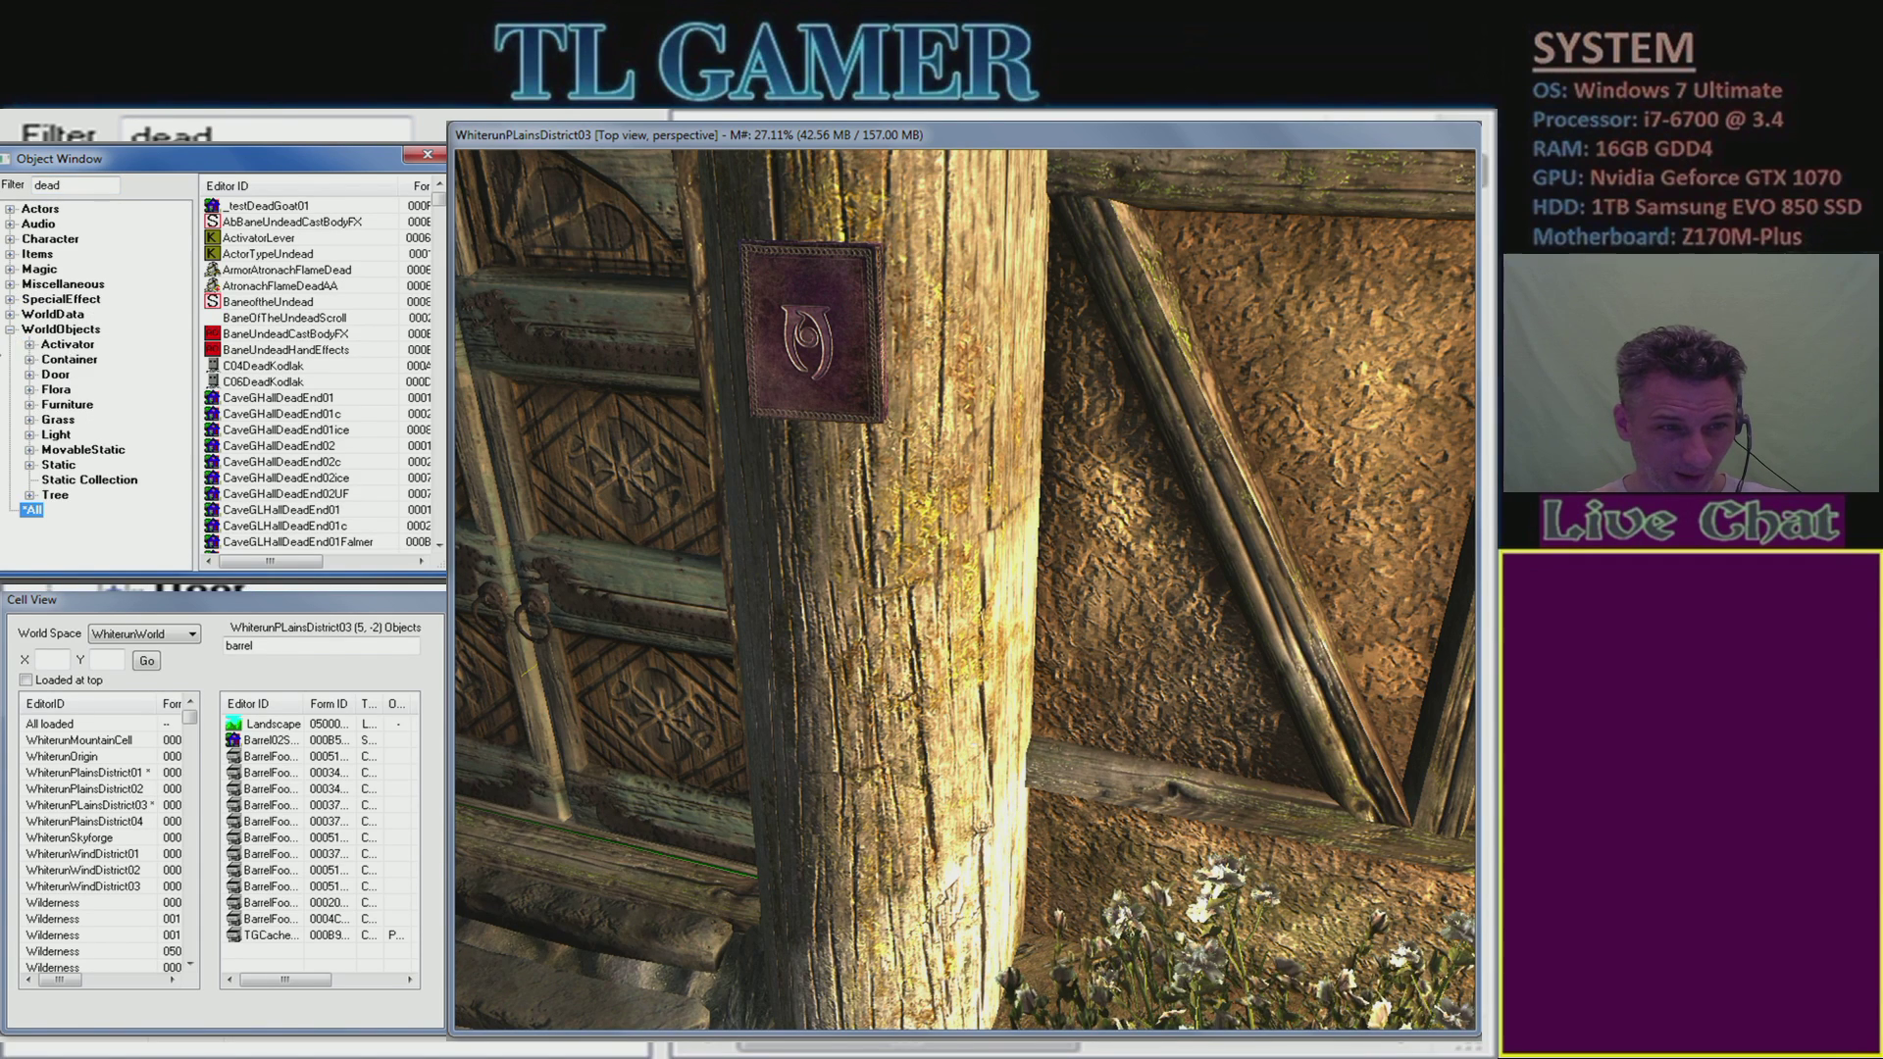
left_click(10, 330)
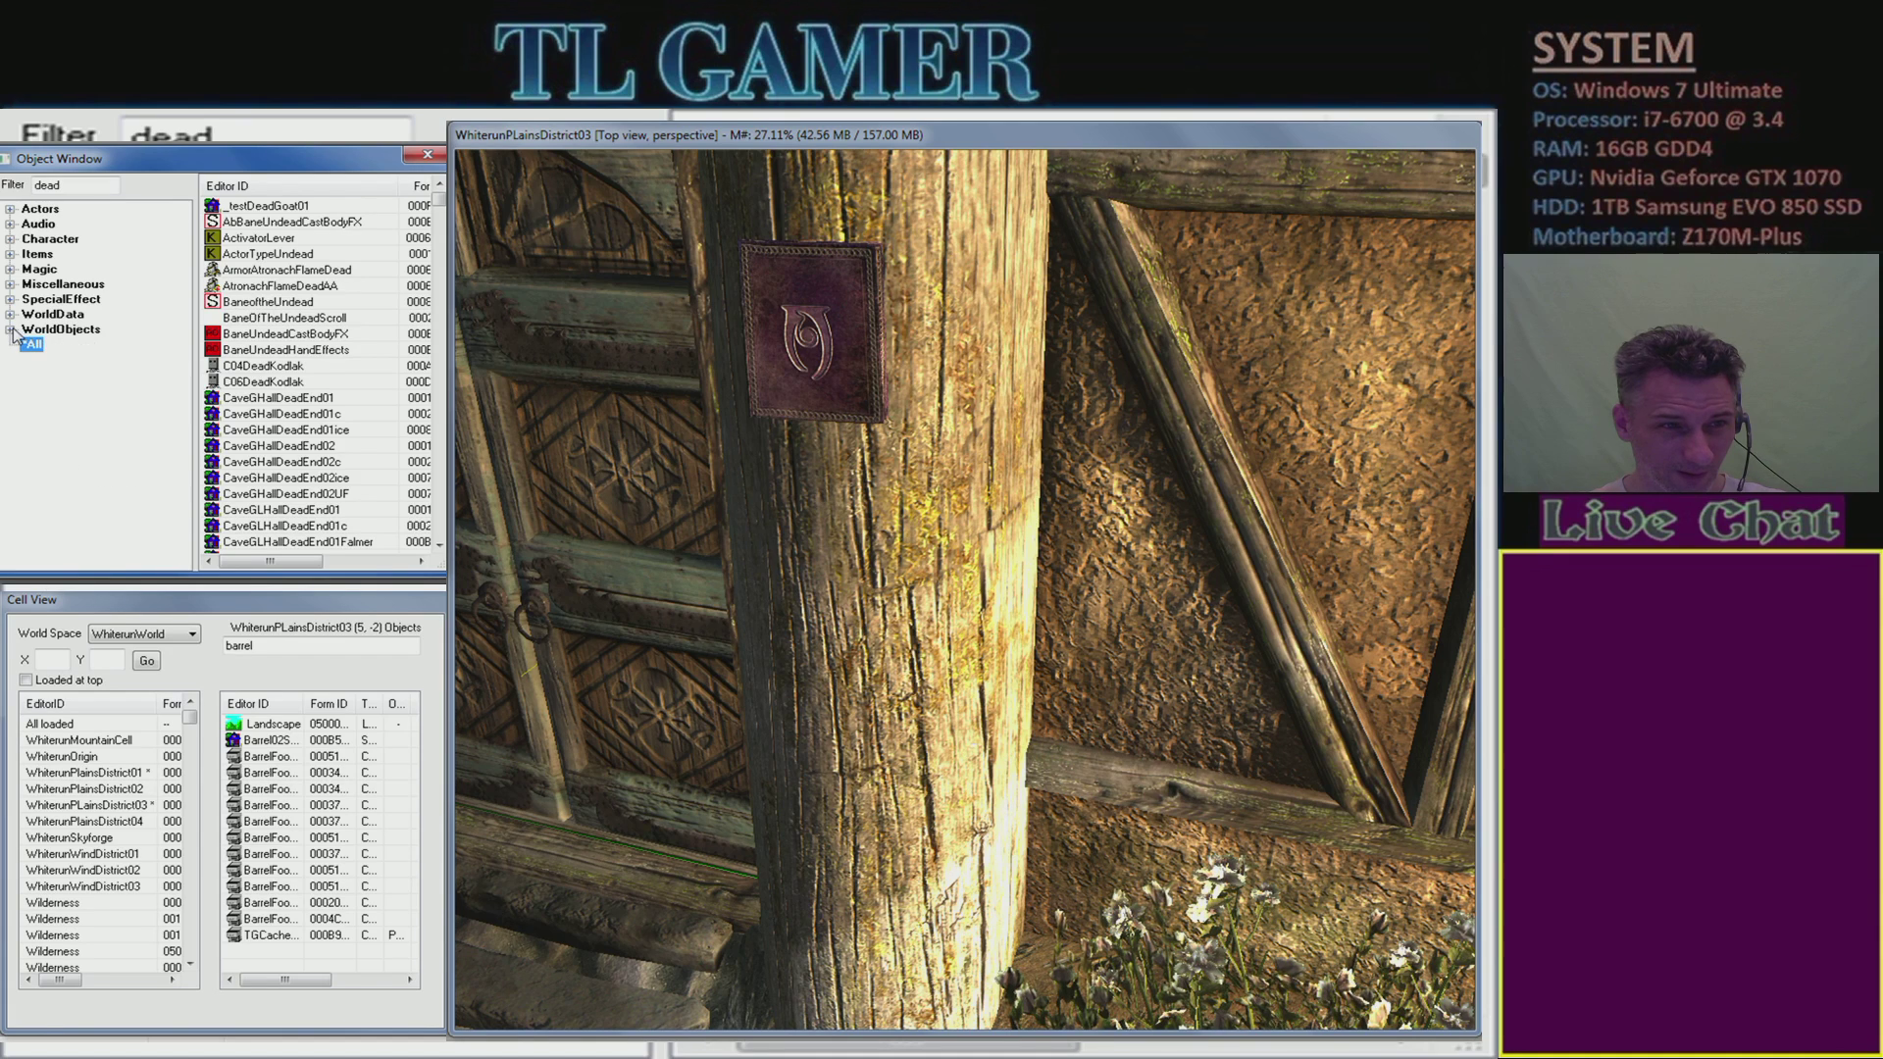
left_click(11, 255)
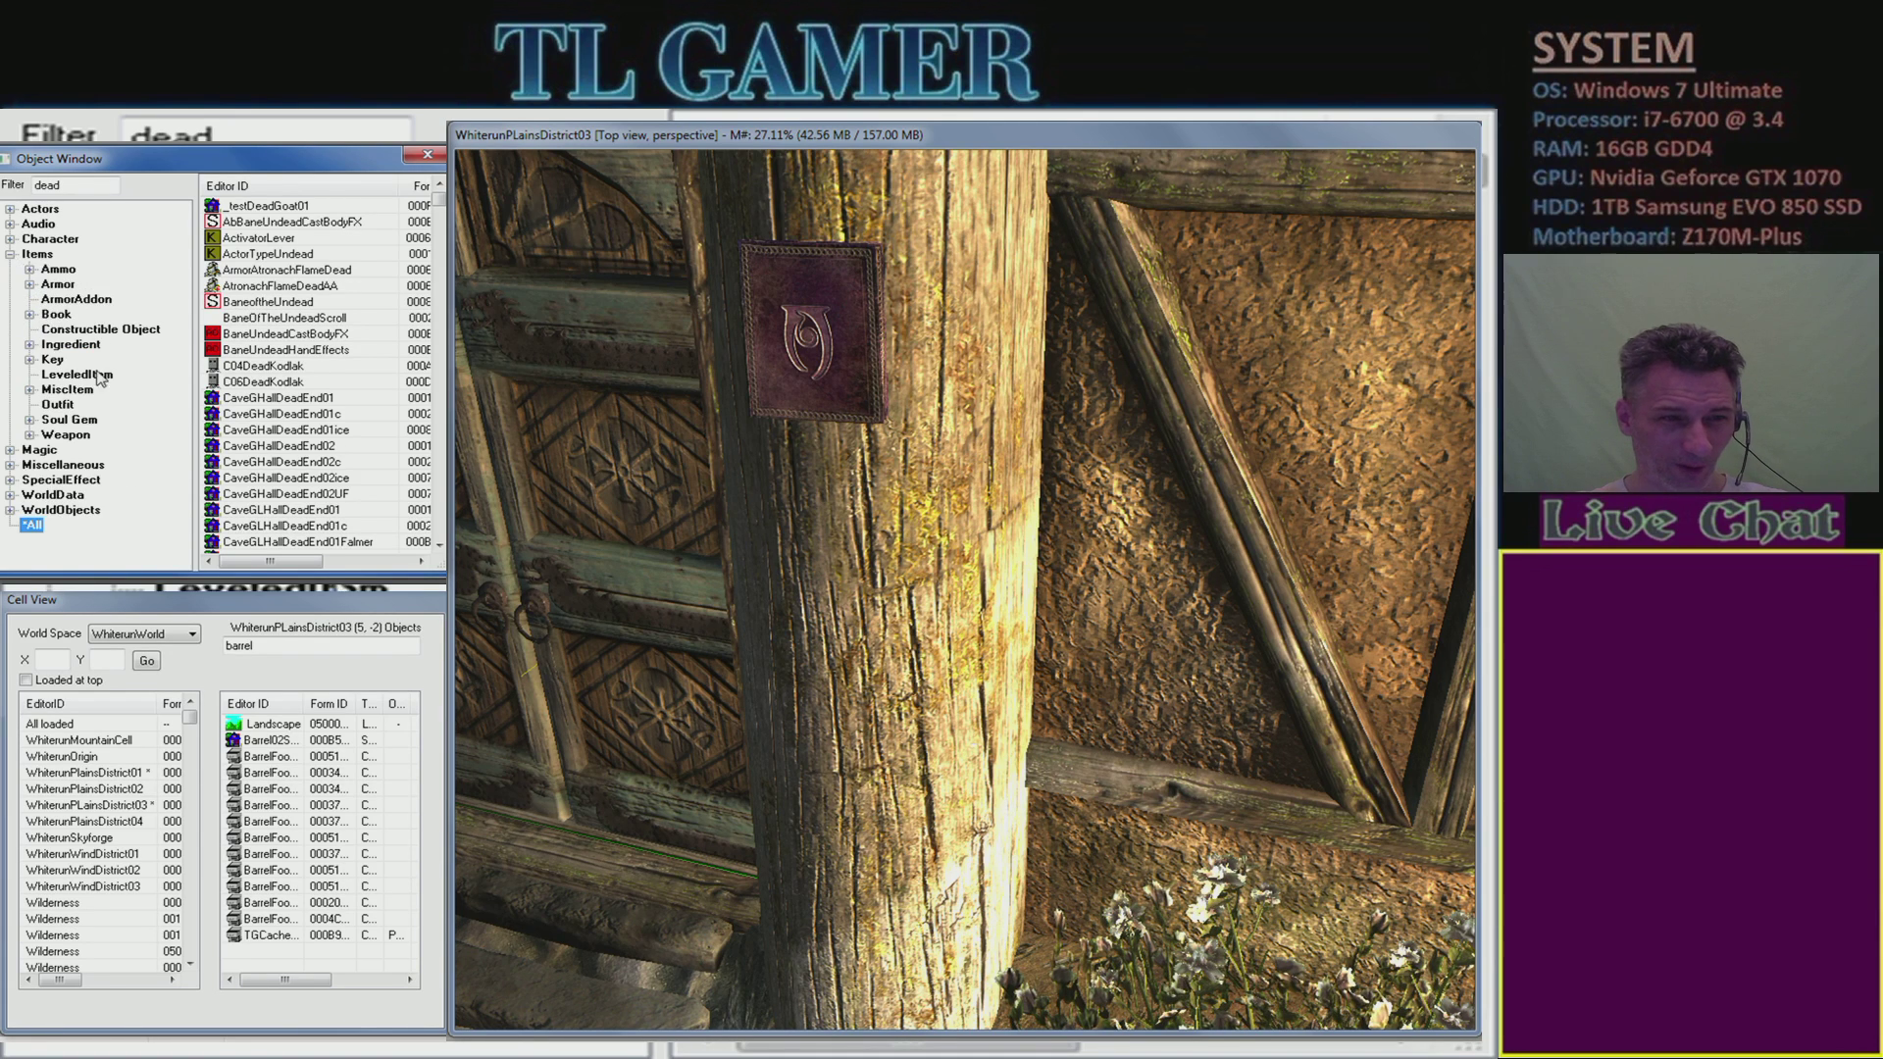
left_click(67, 436)
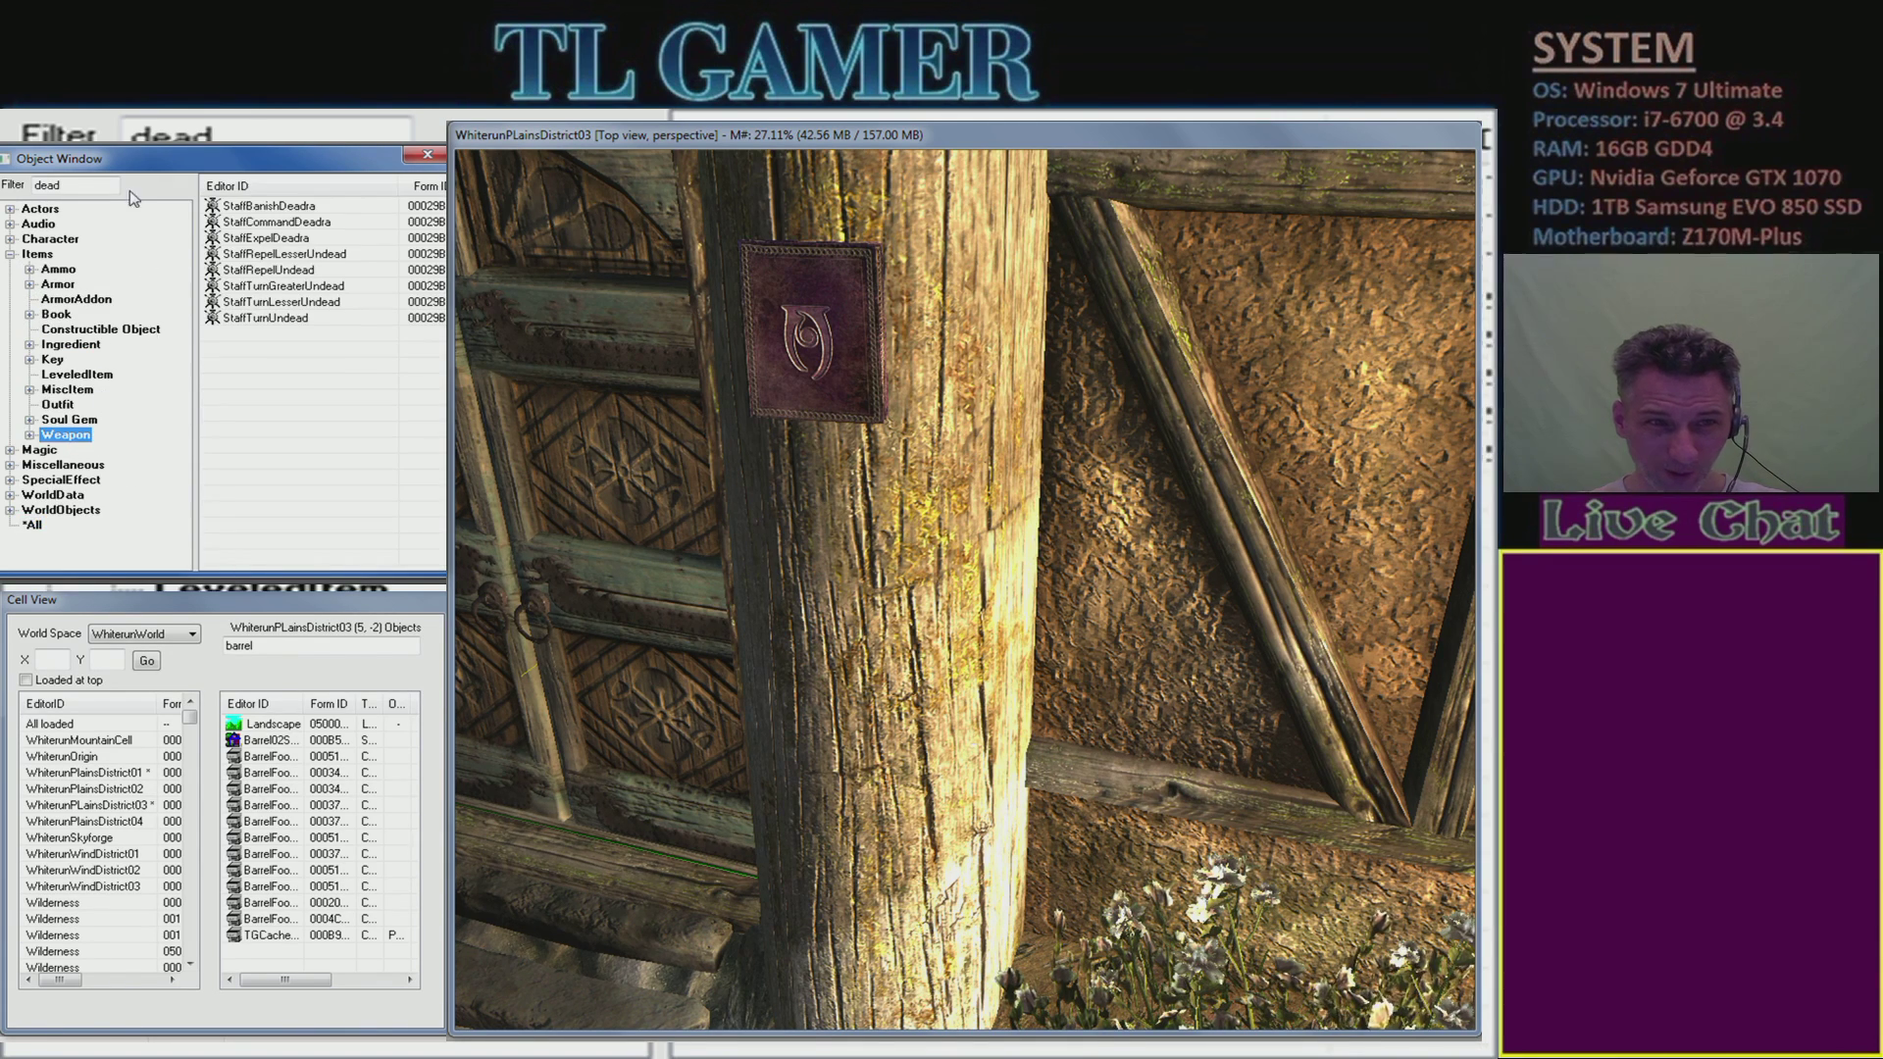
- Change the object list filter to "dagger", keeping the list limited to weapons
left_click_drag(60, 187, 46, 187)
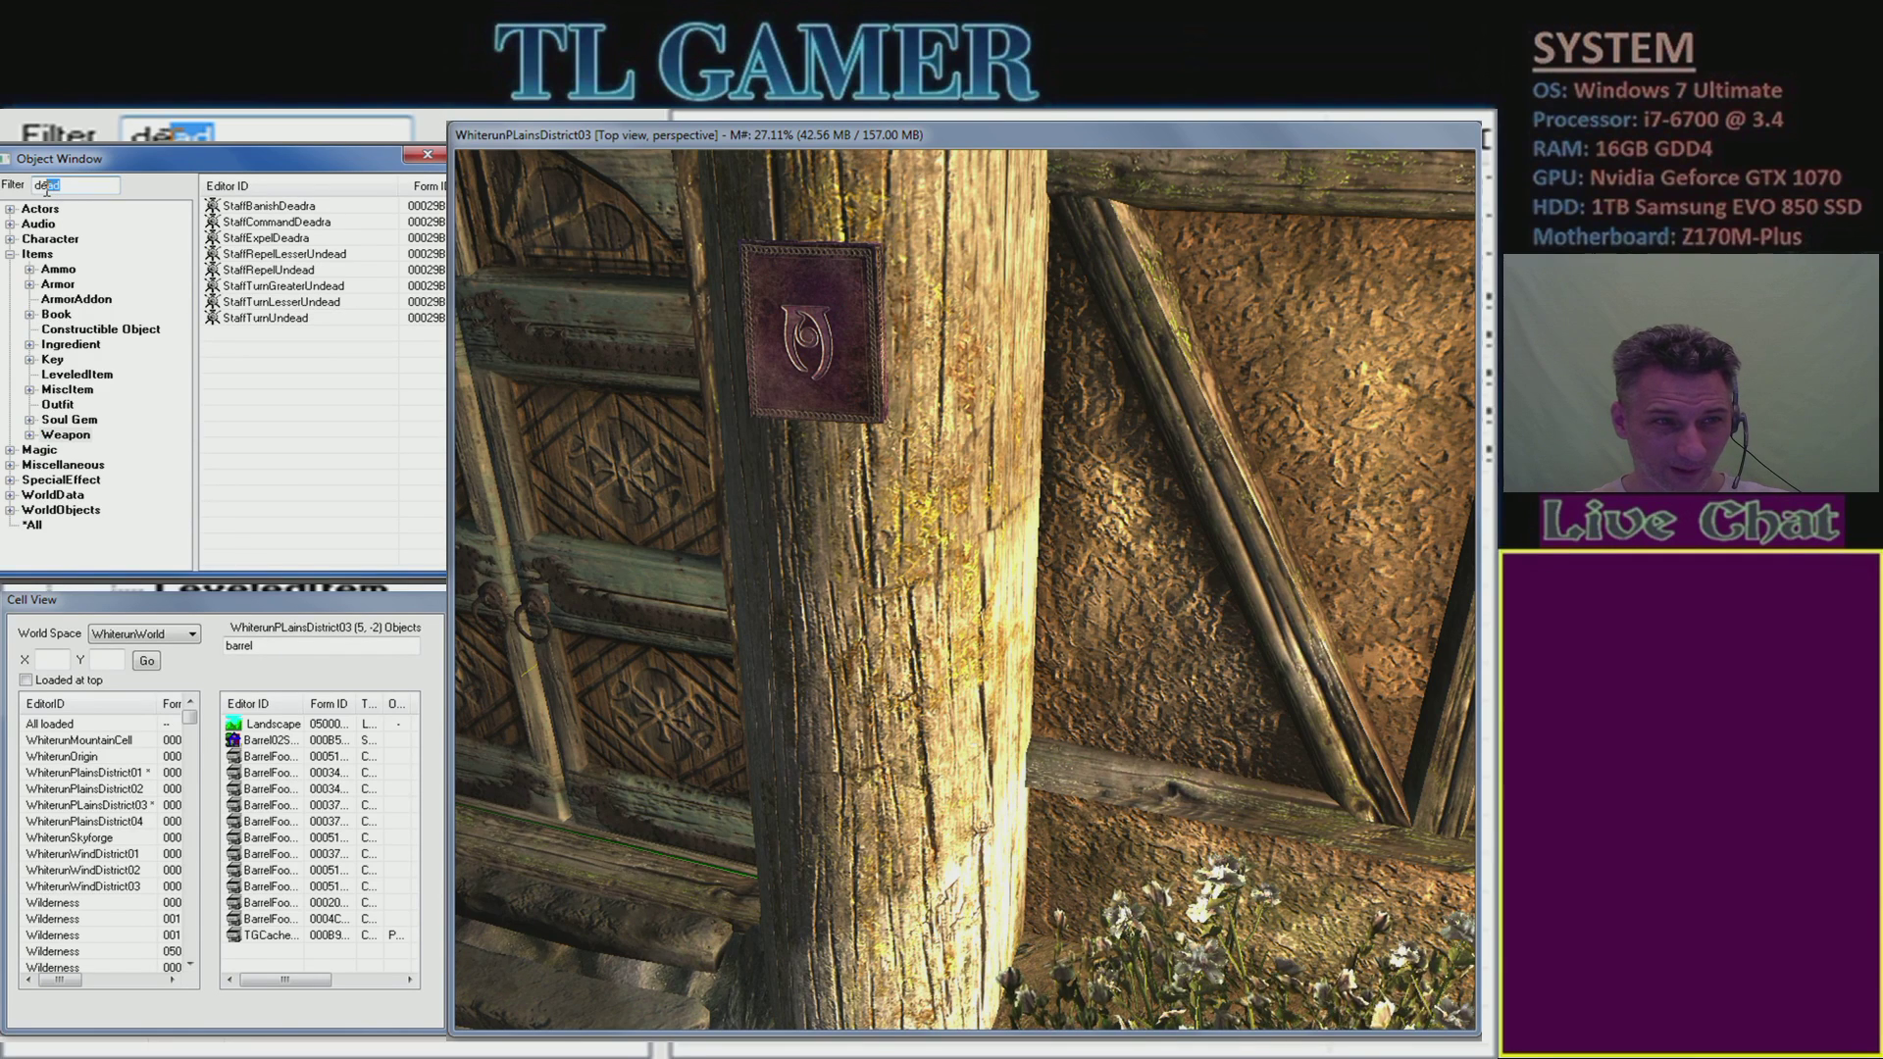
type("agge")
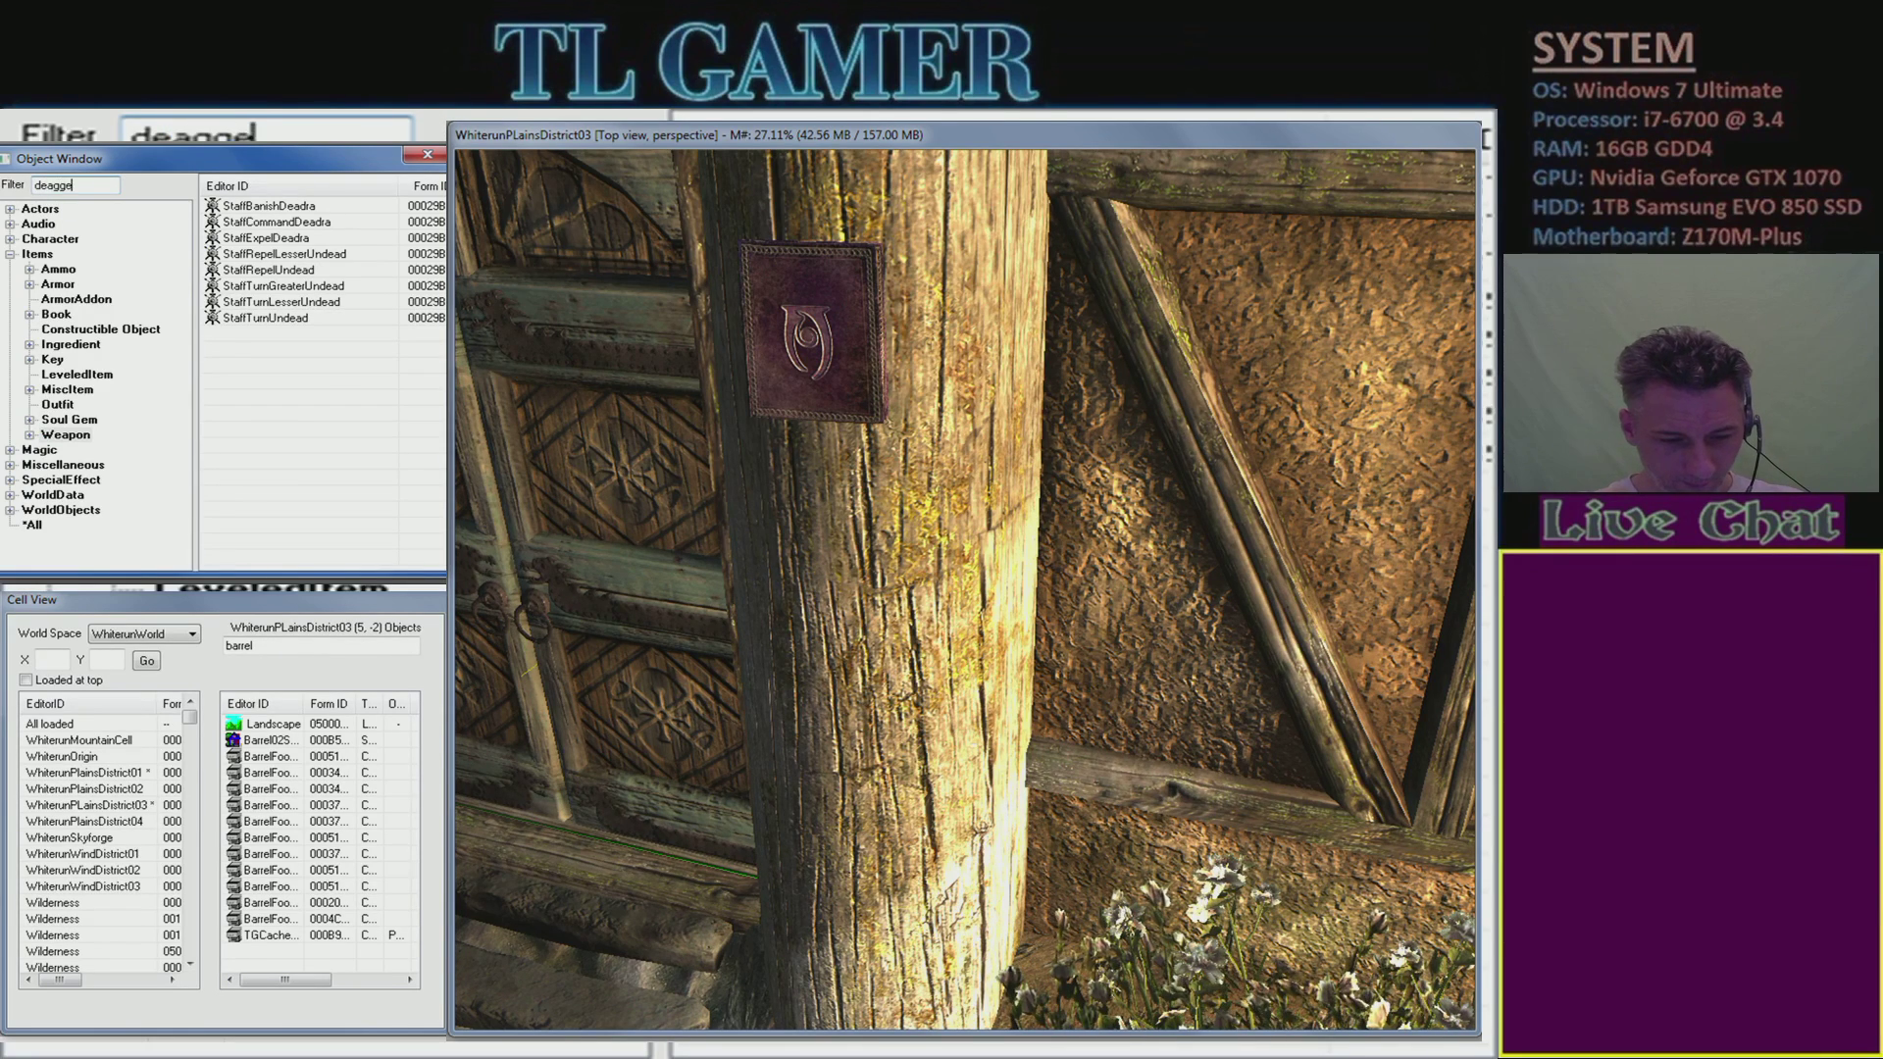
type("r")
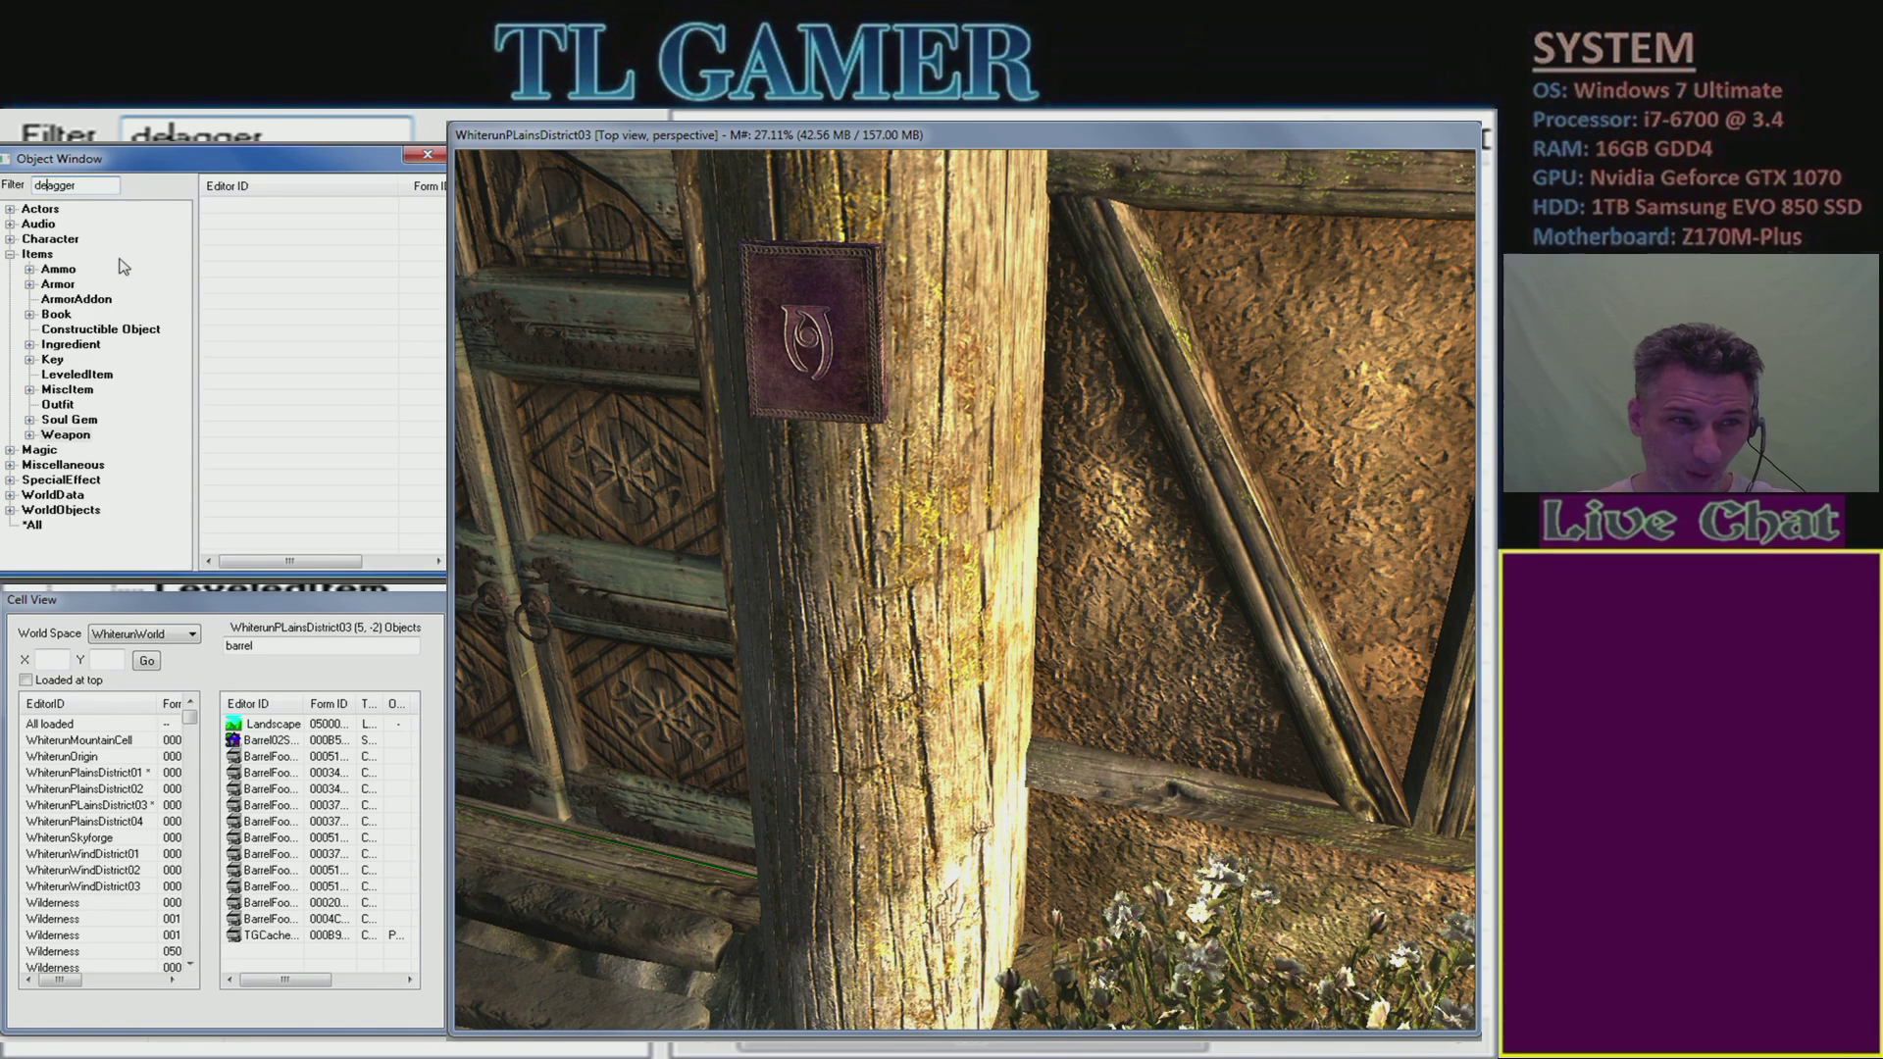
key("Left")
key("Left")
key("Left")
key("Left")
key("Left")
key("BackSpace")
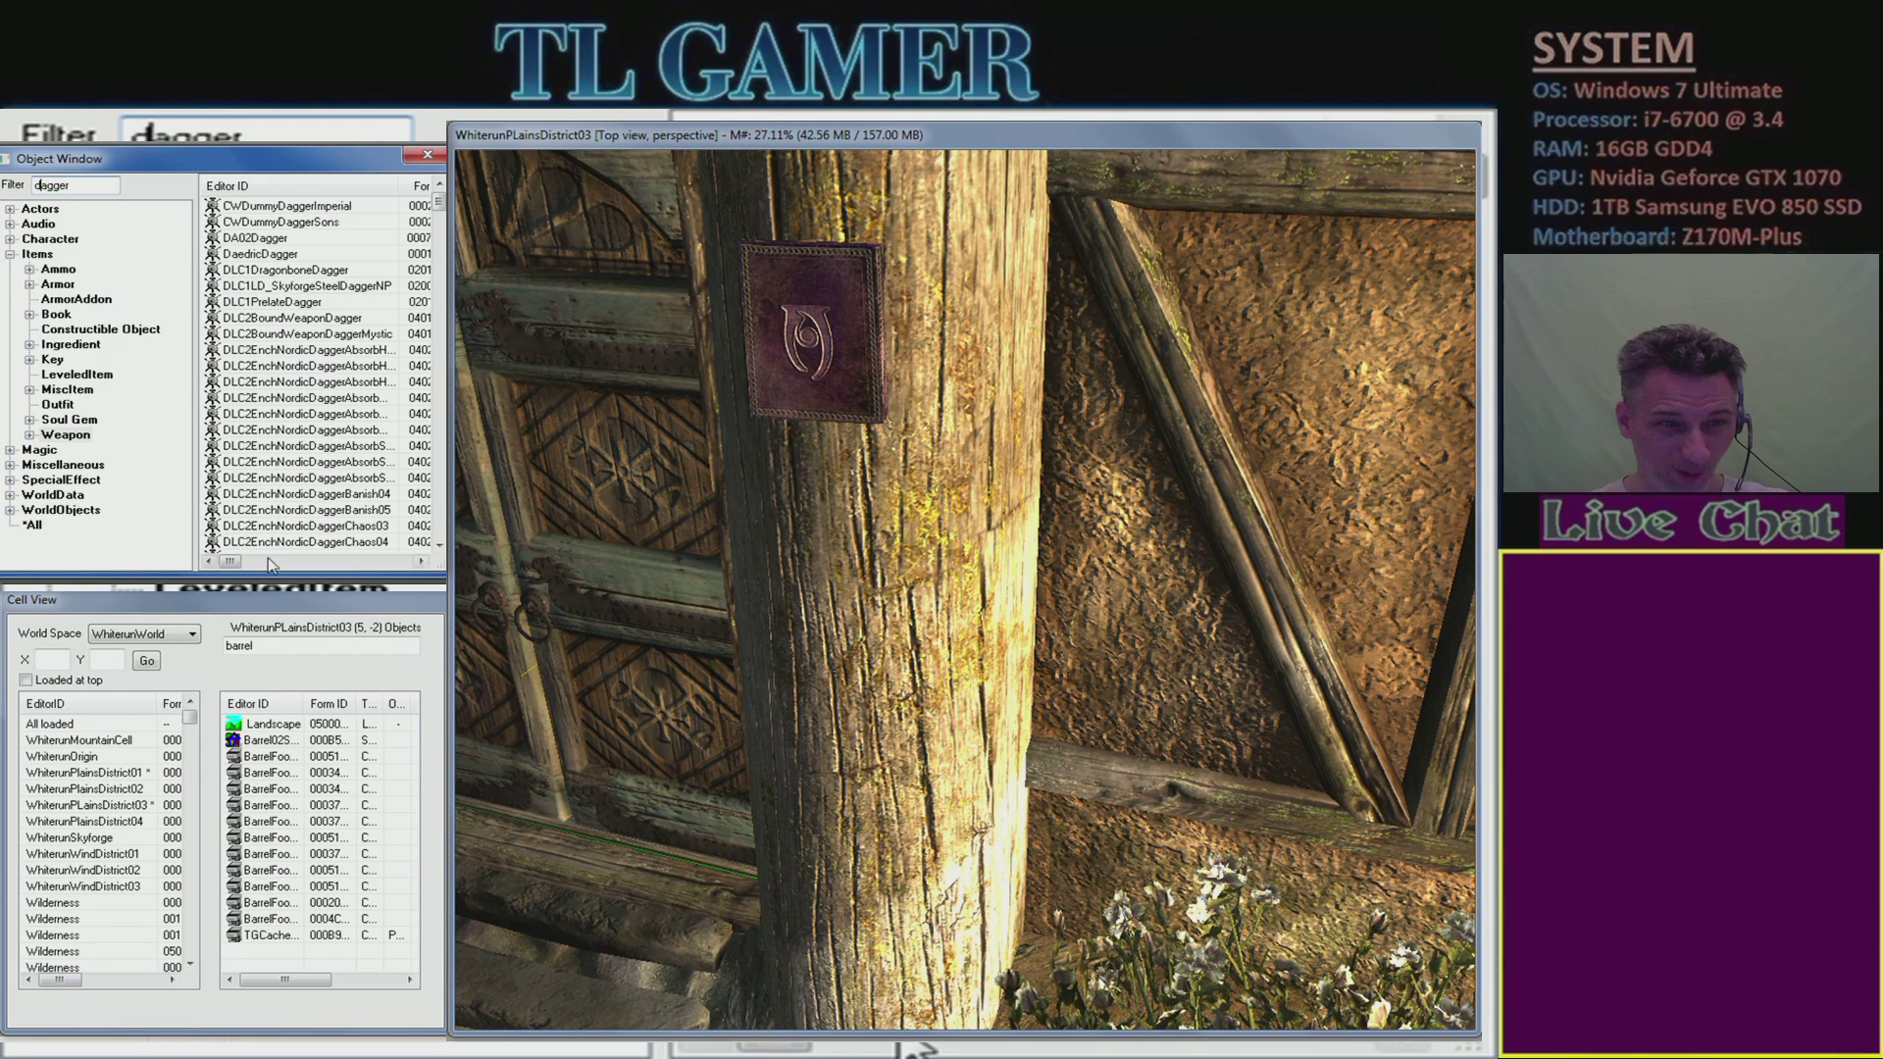
- Place a DaedricDagger in front of the pillar below the tome, pull it away from the wood and clear the warnings
left_click_drag(281, 261, 321, 285)
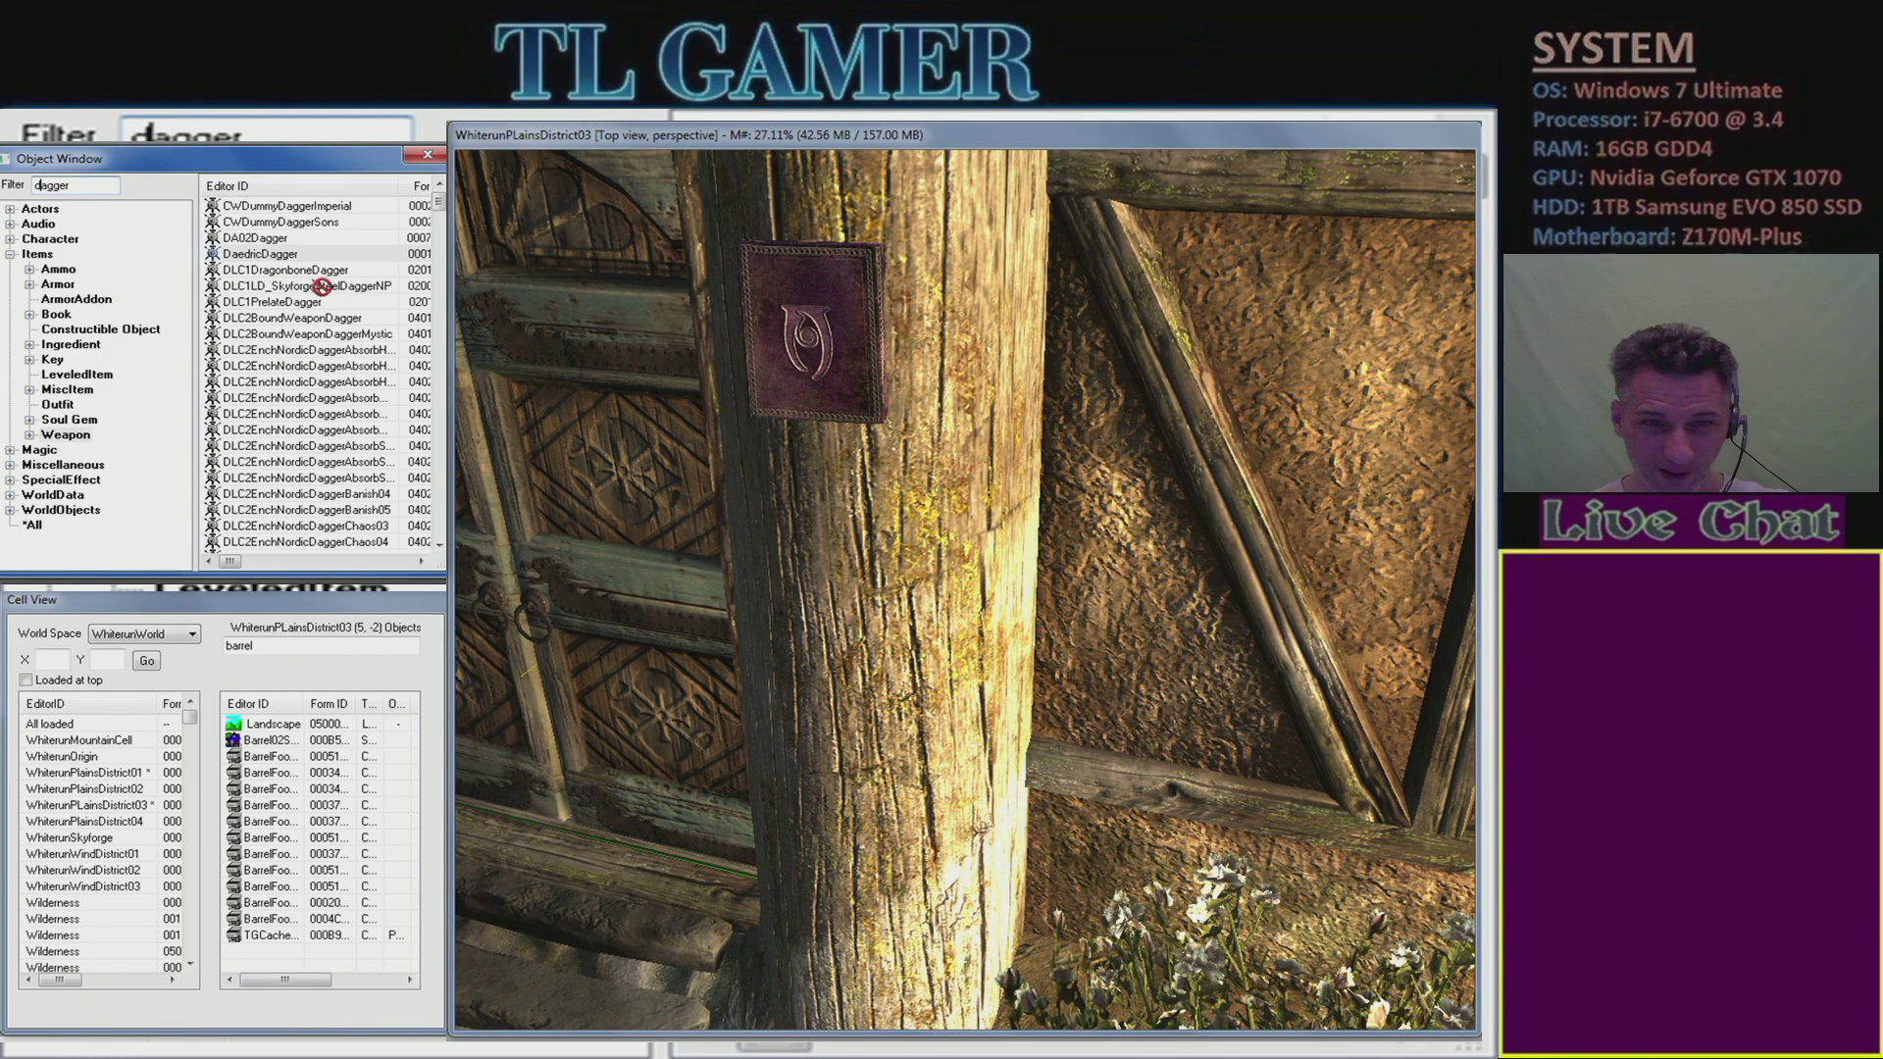
left_click_drag(667, 510, 799, 550)
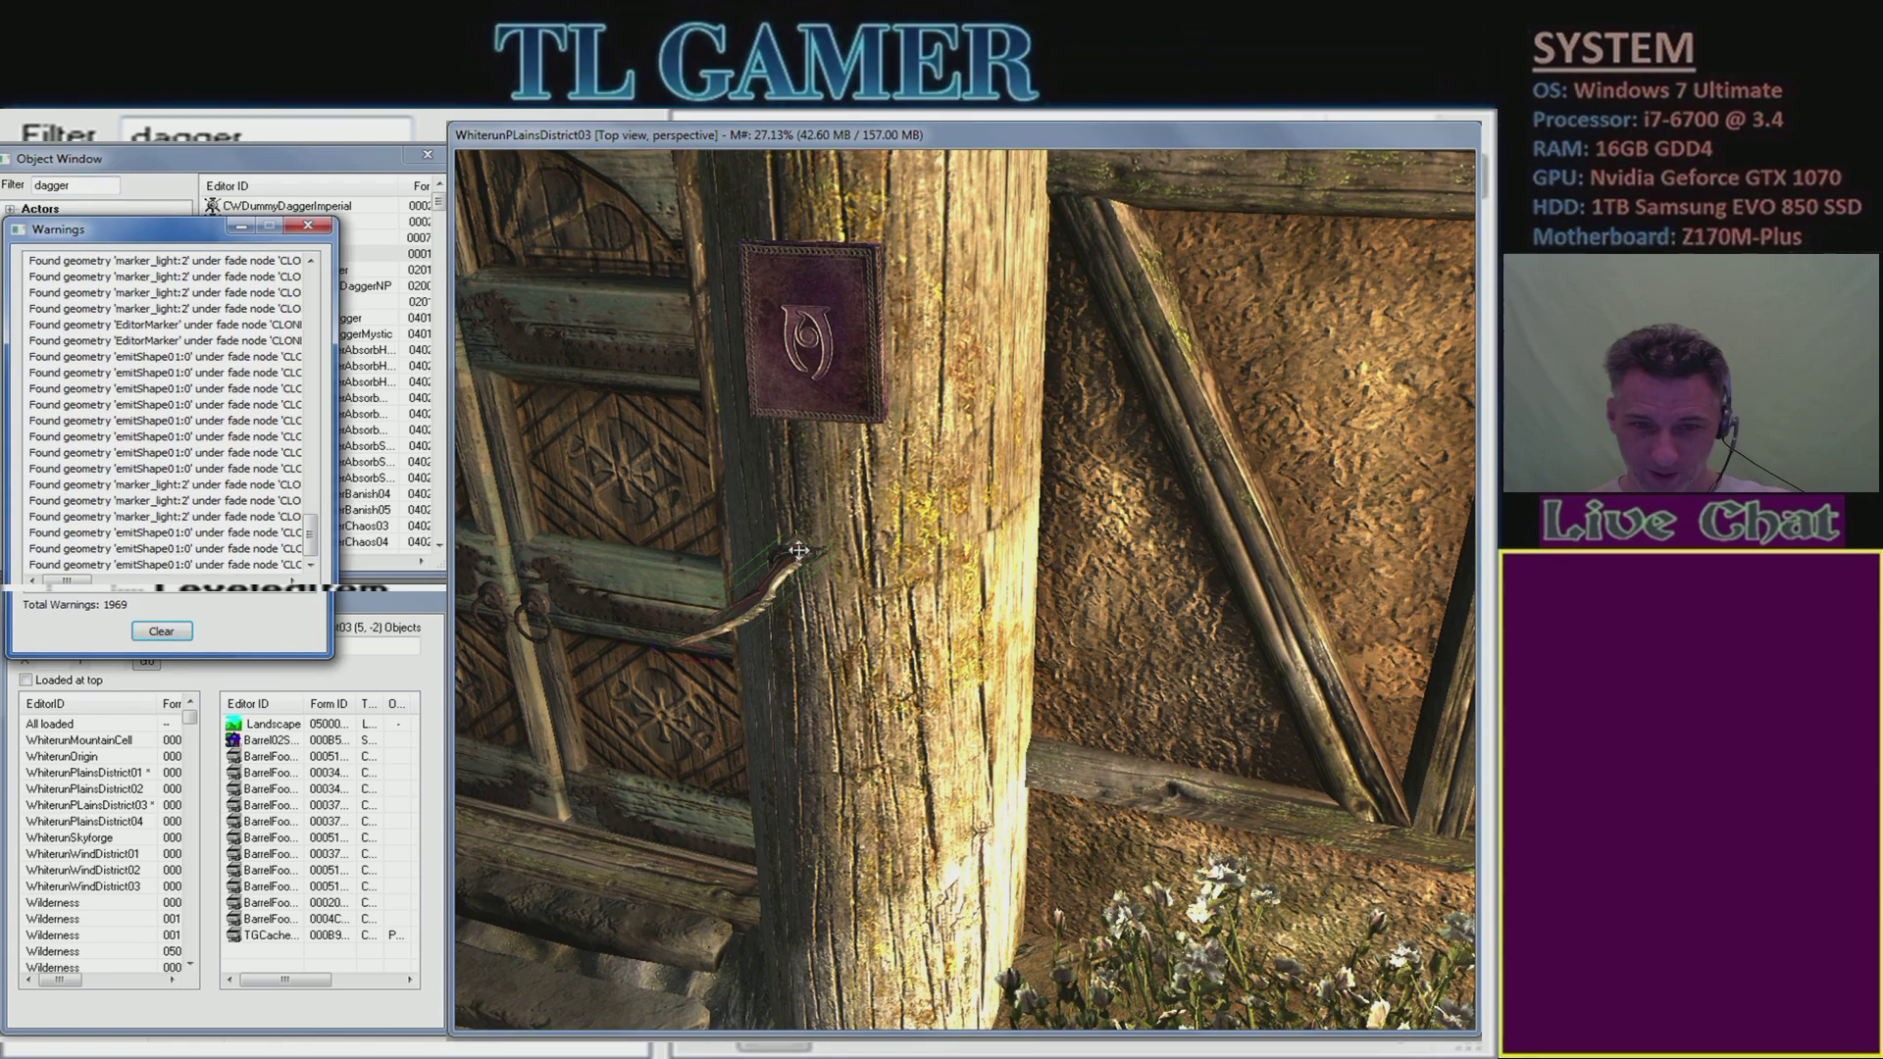
middle_click_drag(726, 539, 620, 530, "shift")
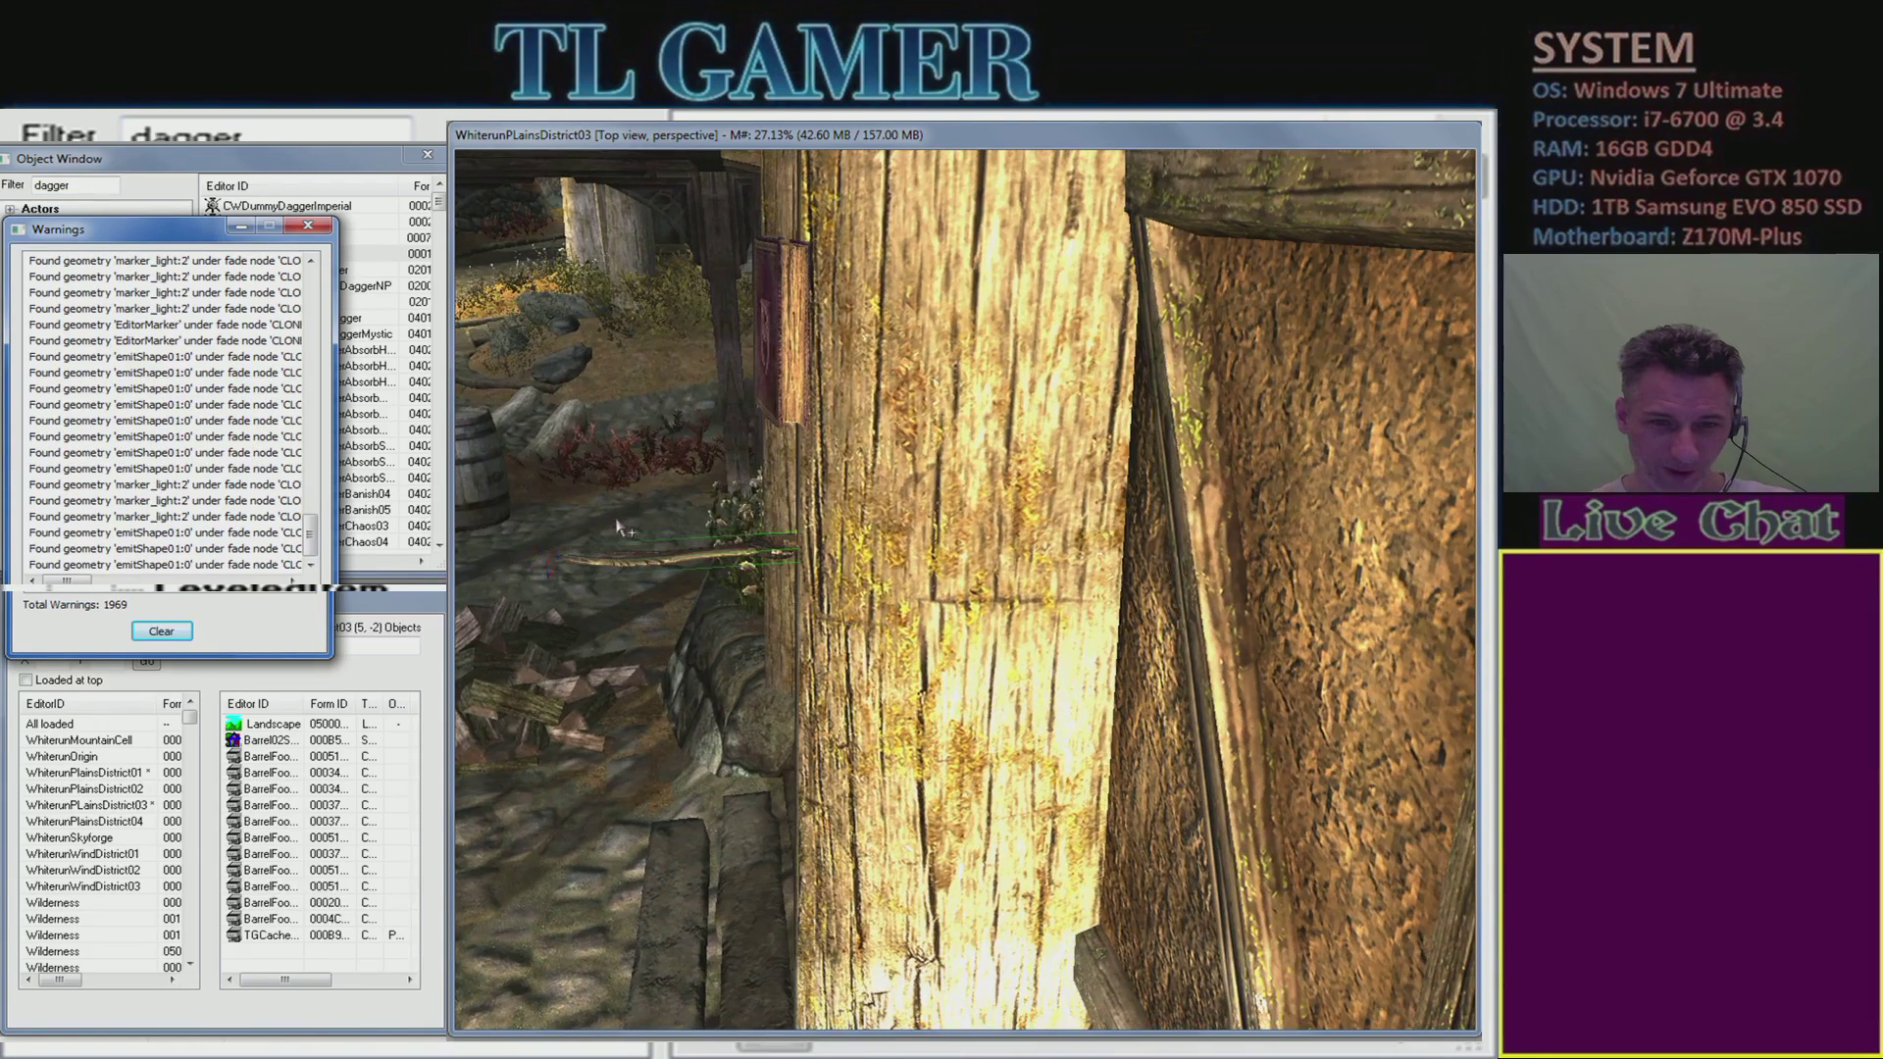
left_click_drag(702, 559, 540, 548)
left_click(187, 634)
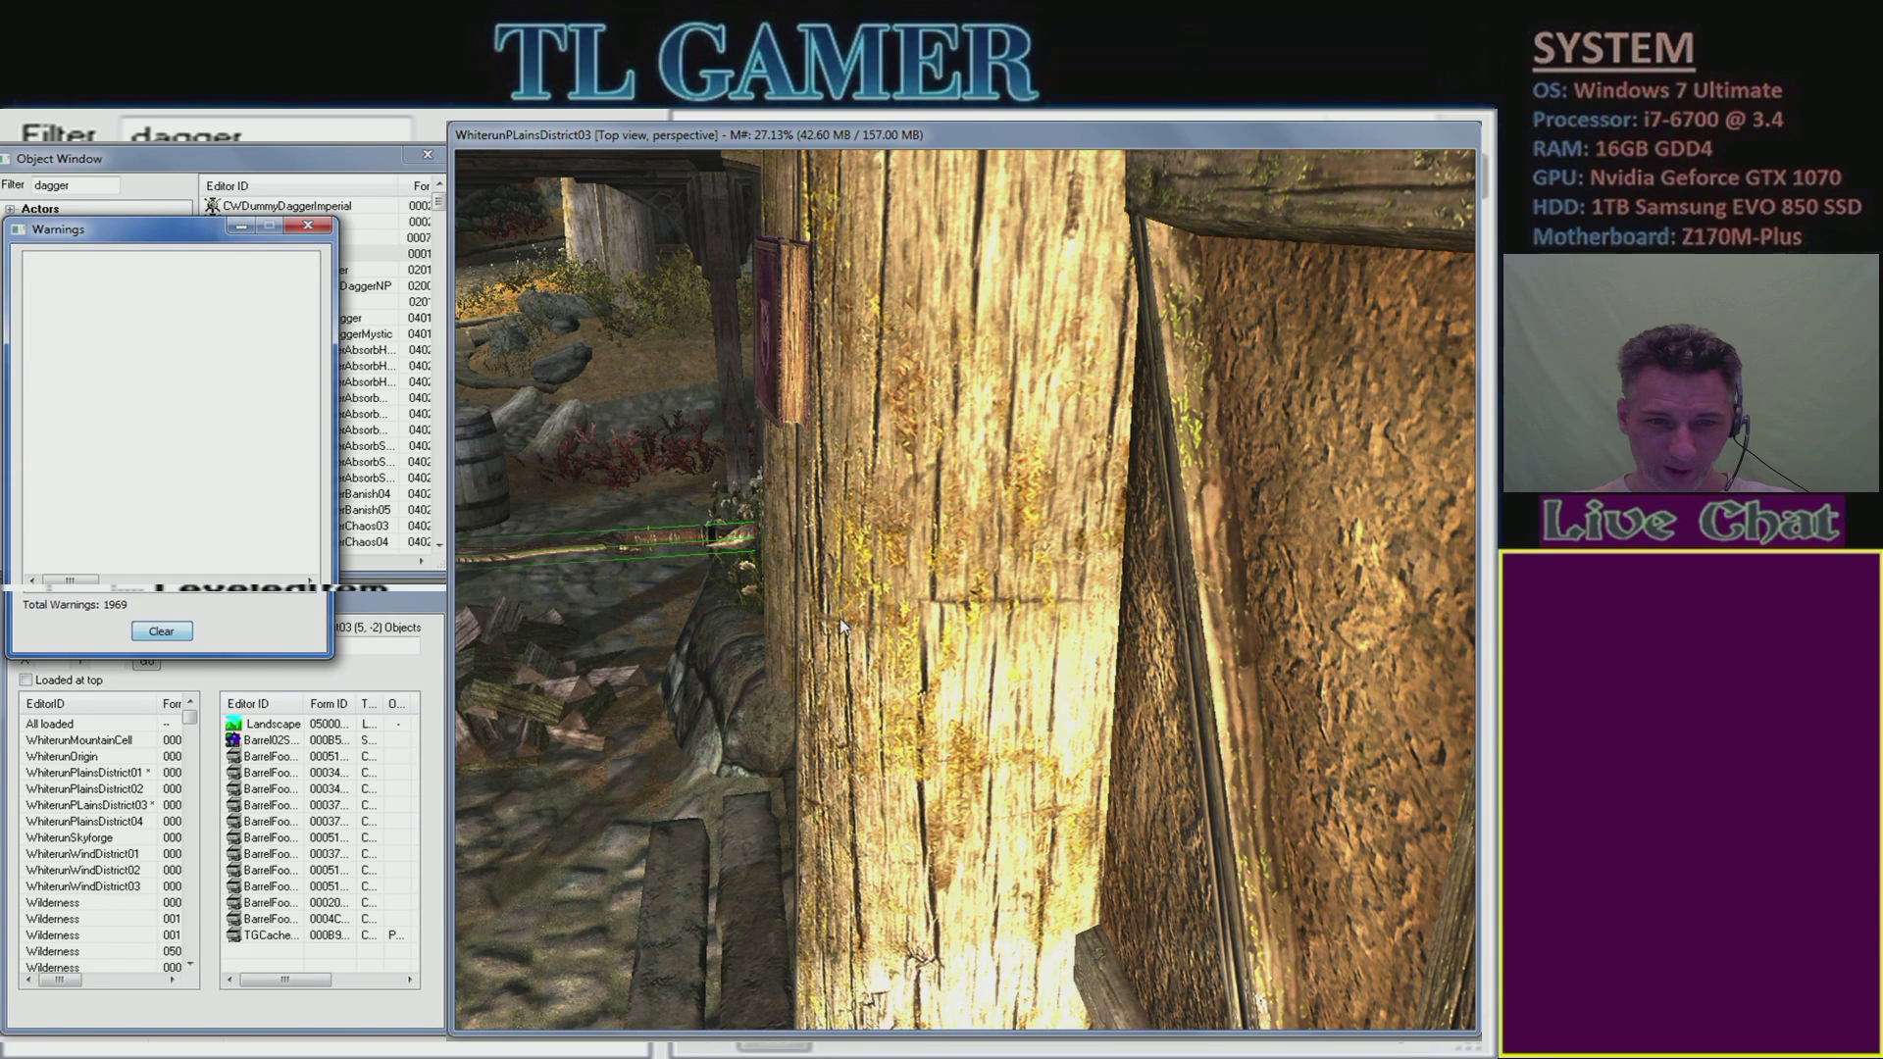
- Turn the dagger so its blade points toward the pillar and move it lower in front of the pillar
scroll(840, 618, "down", 5)
left_click_drag(1199, 541, 1180, 522)
right_click_drag(1182, 516, 1069, 508)
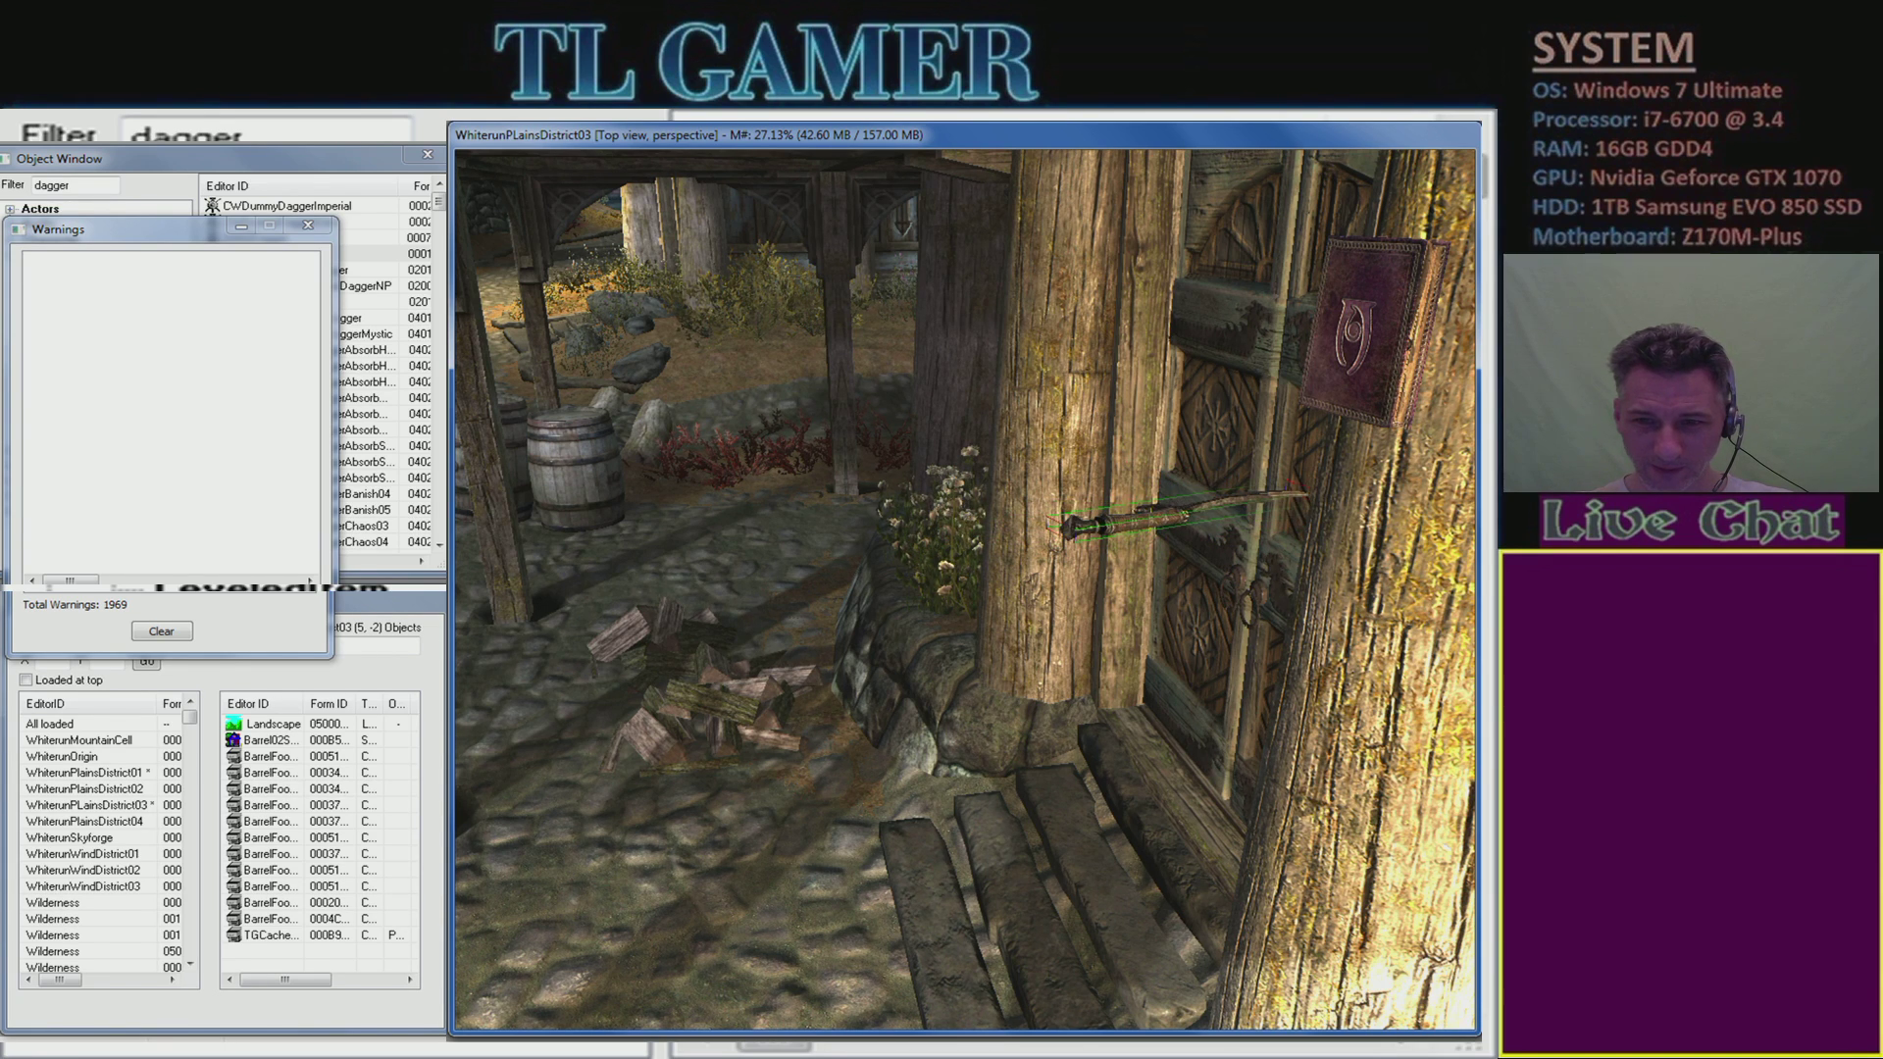
left_click_drag(1169, 515, 1157, 594)
middle_click_drag(969, 497, 1316, 618, "shift")
left_click_drag(1085, 614, 1183, 657)
middle_click_drag(1191, 616, 1040, 679, "shift")
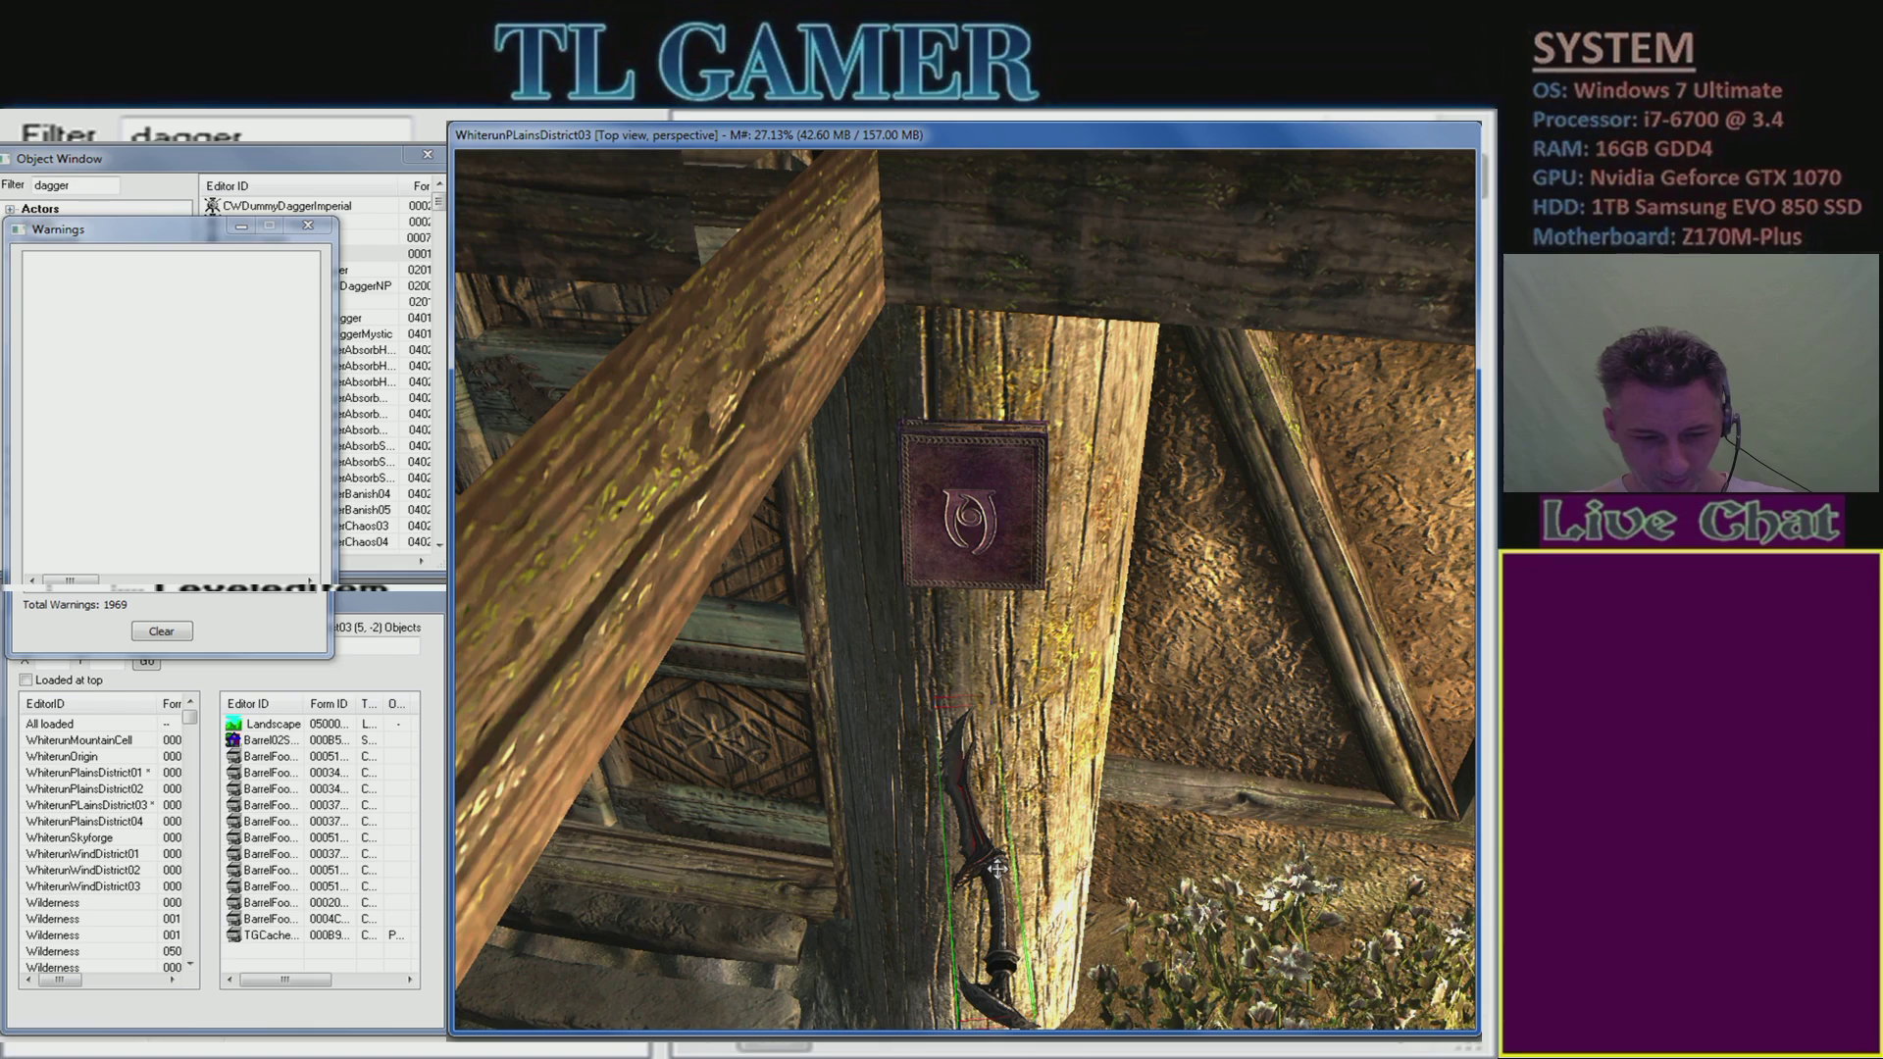
- Roll the dagger about its Y axis while it points at the pillar beneath the tome
middle_click_drag(992, 758, 1033, 707, "shift")
key("z")
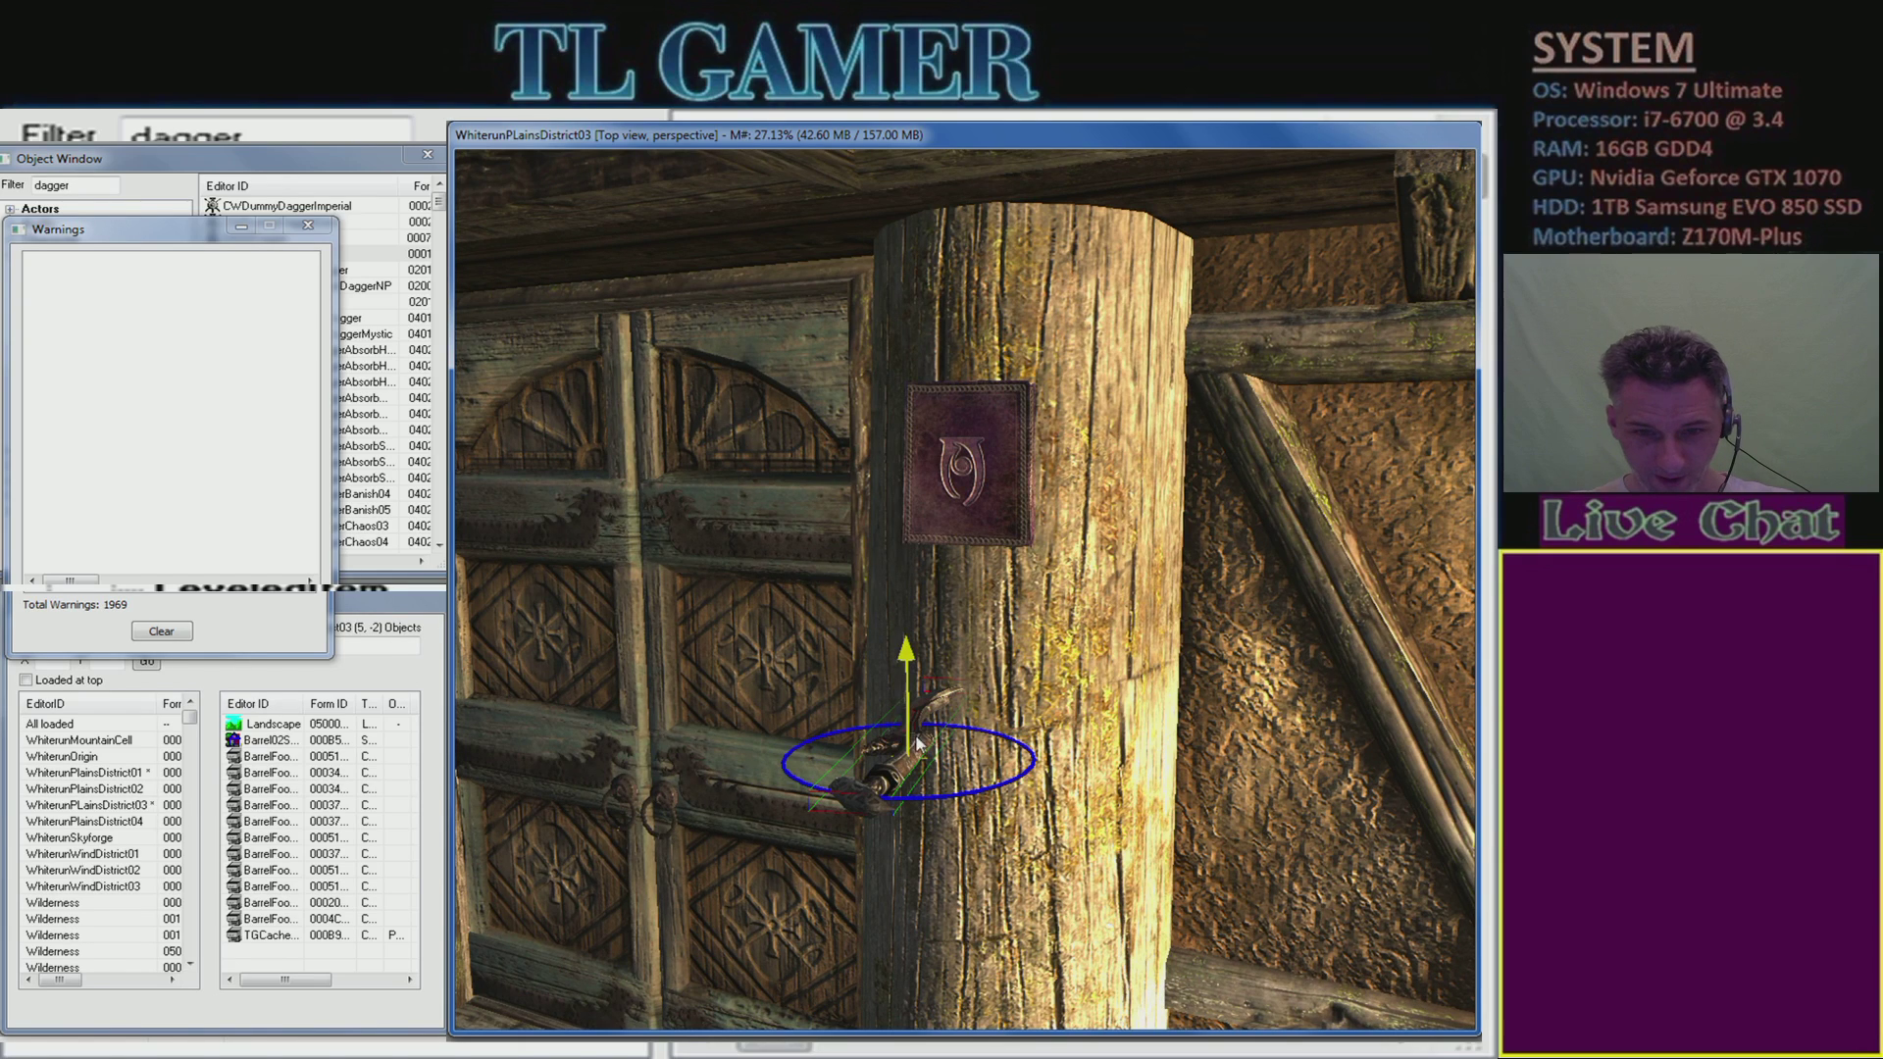
key("y")
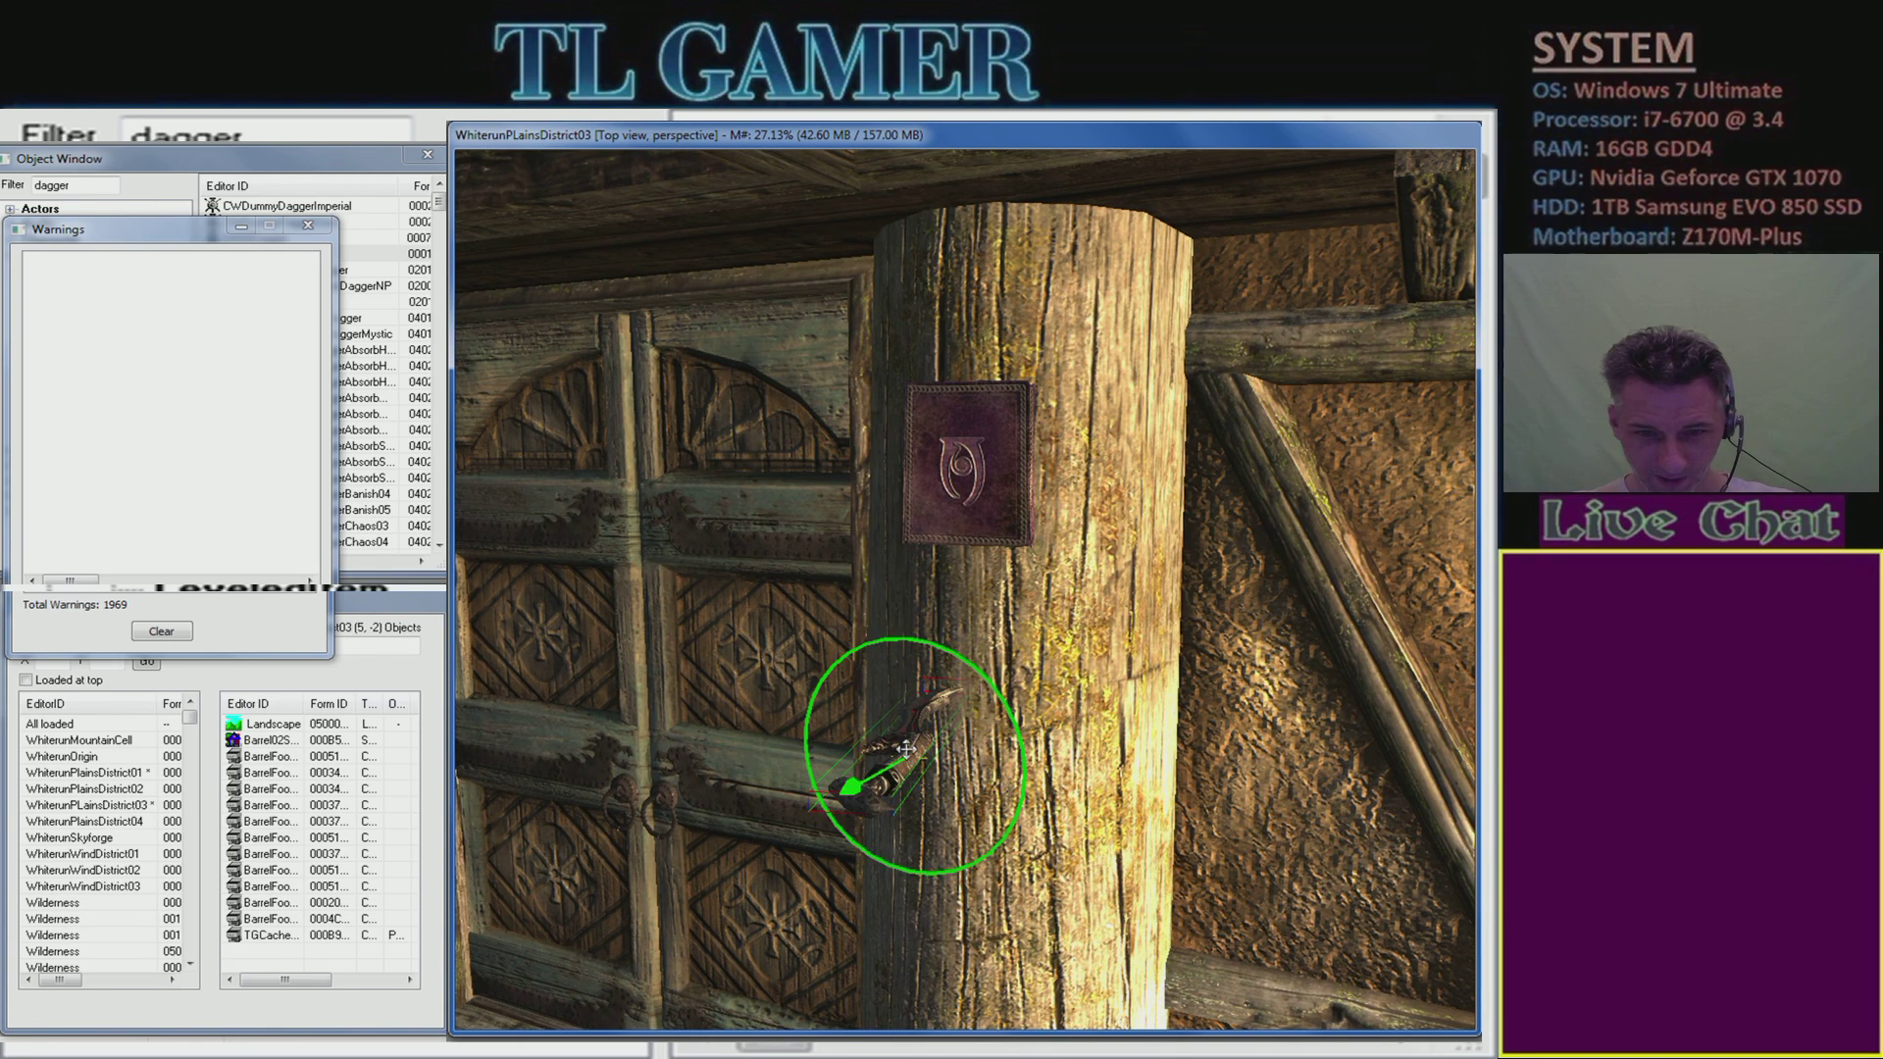
right_click_drag(904, 747, 942, 747)
middle_click_drag(928, 649, 833, 649, "shift")
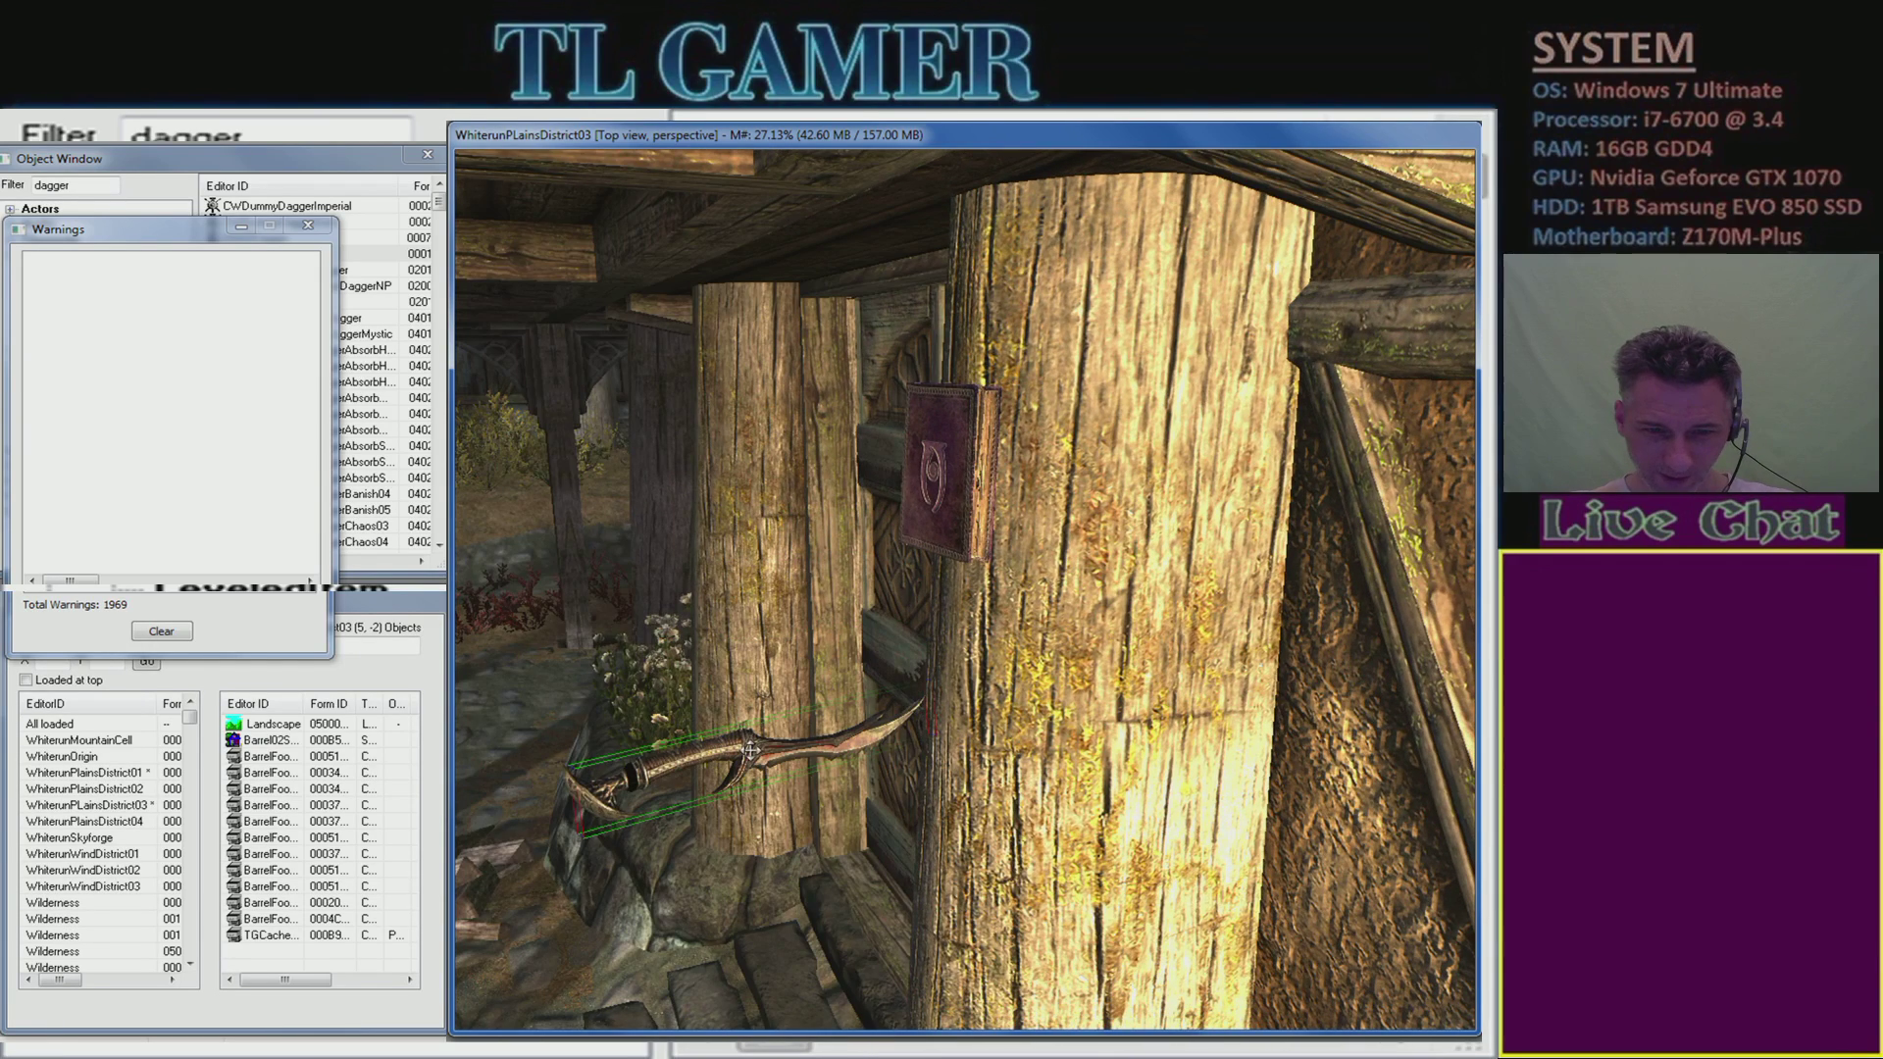
- Raise the dagger to the tome's height and position it so the blade tip pierces the tome's cover
key("z")
left_click_drag(758, 747, 743, 444)
key("a")
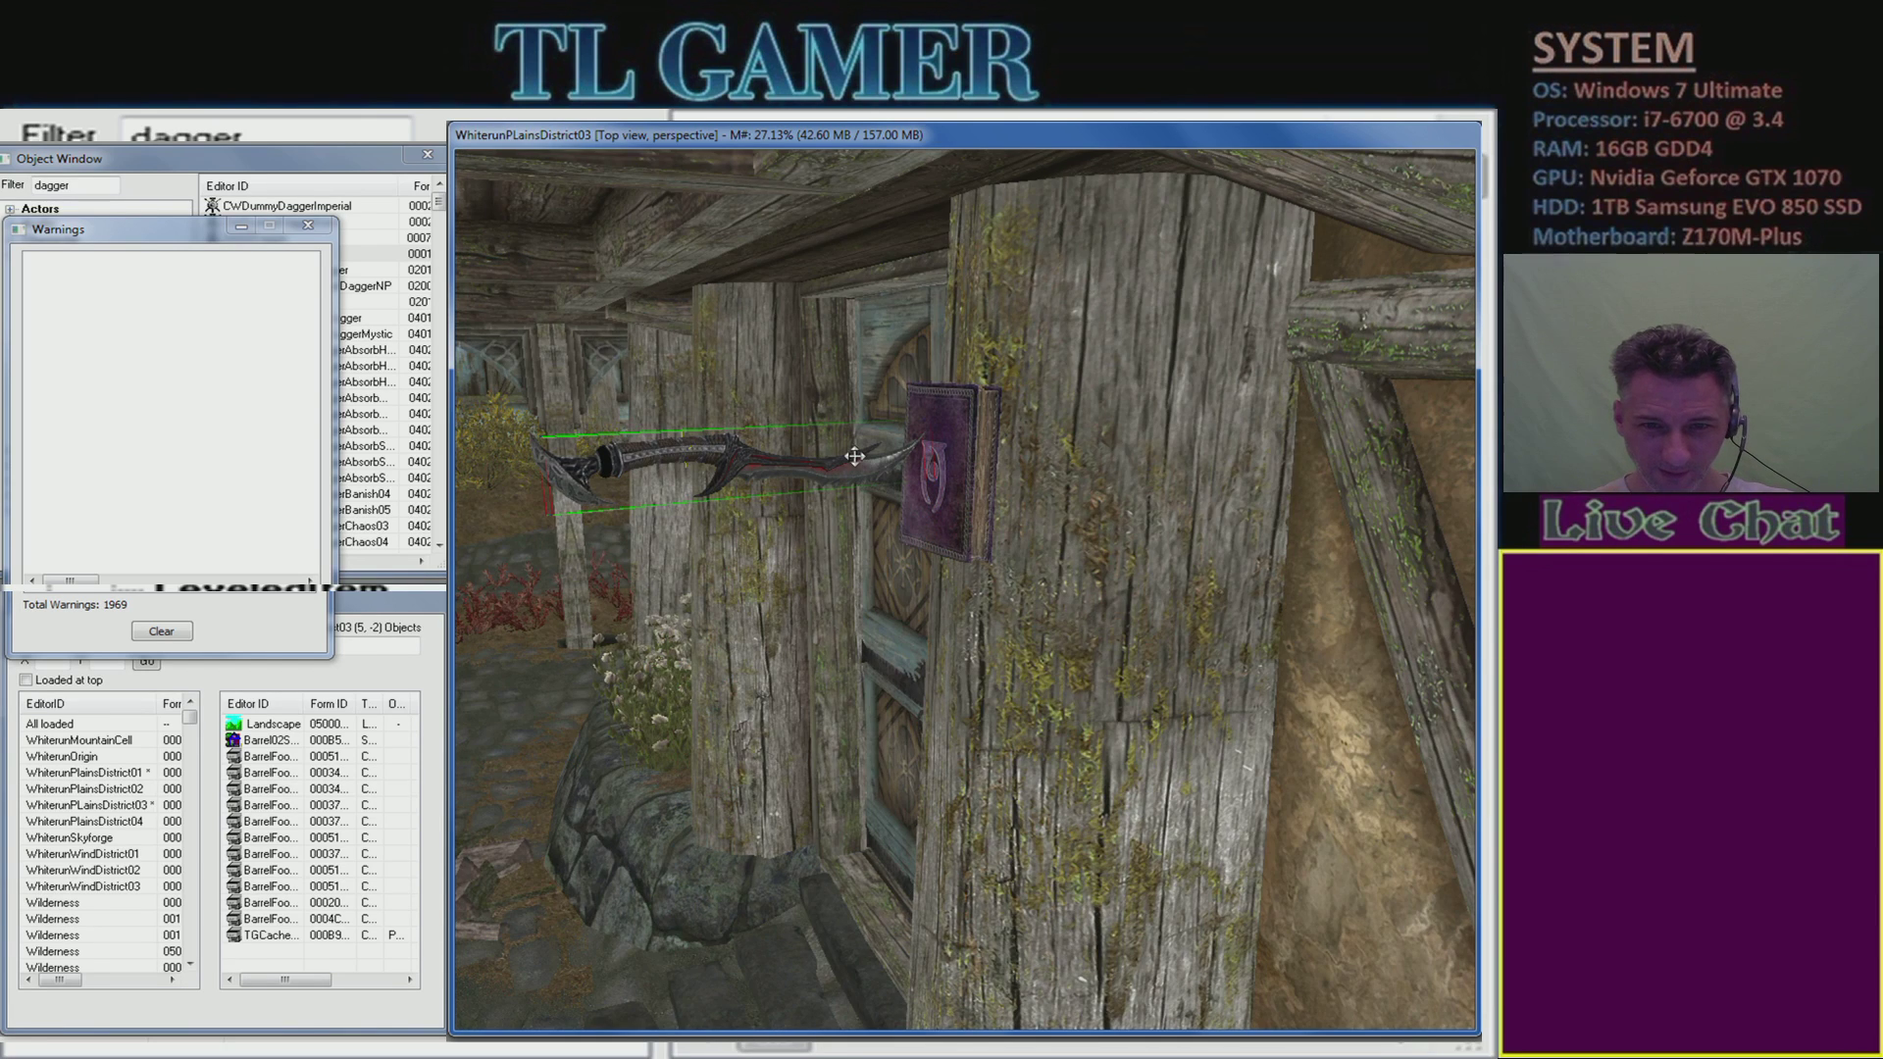
key("a")
key("a")
key("a")
middle_click_drag(733, 363, 966, 368, "shift")
left_click_drag(1106, 451, 1028, 452)
middle_click_drag(1028, 452, 841, 528, "shift")
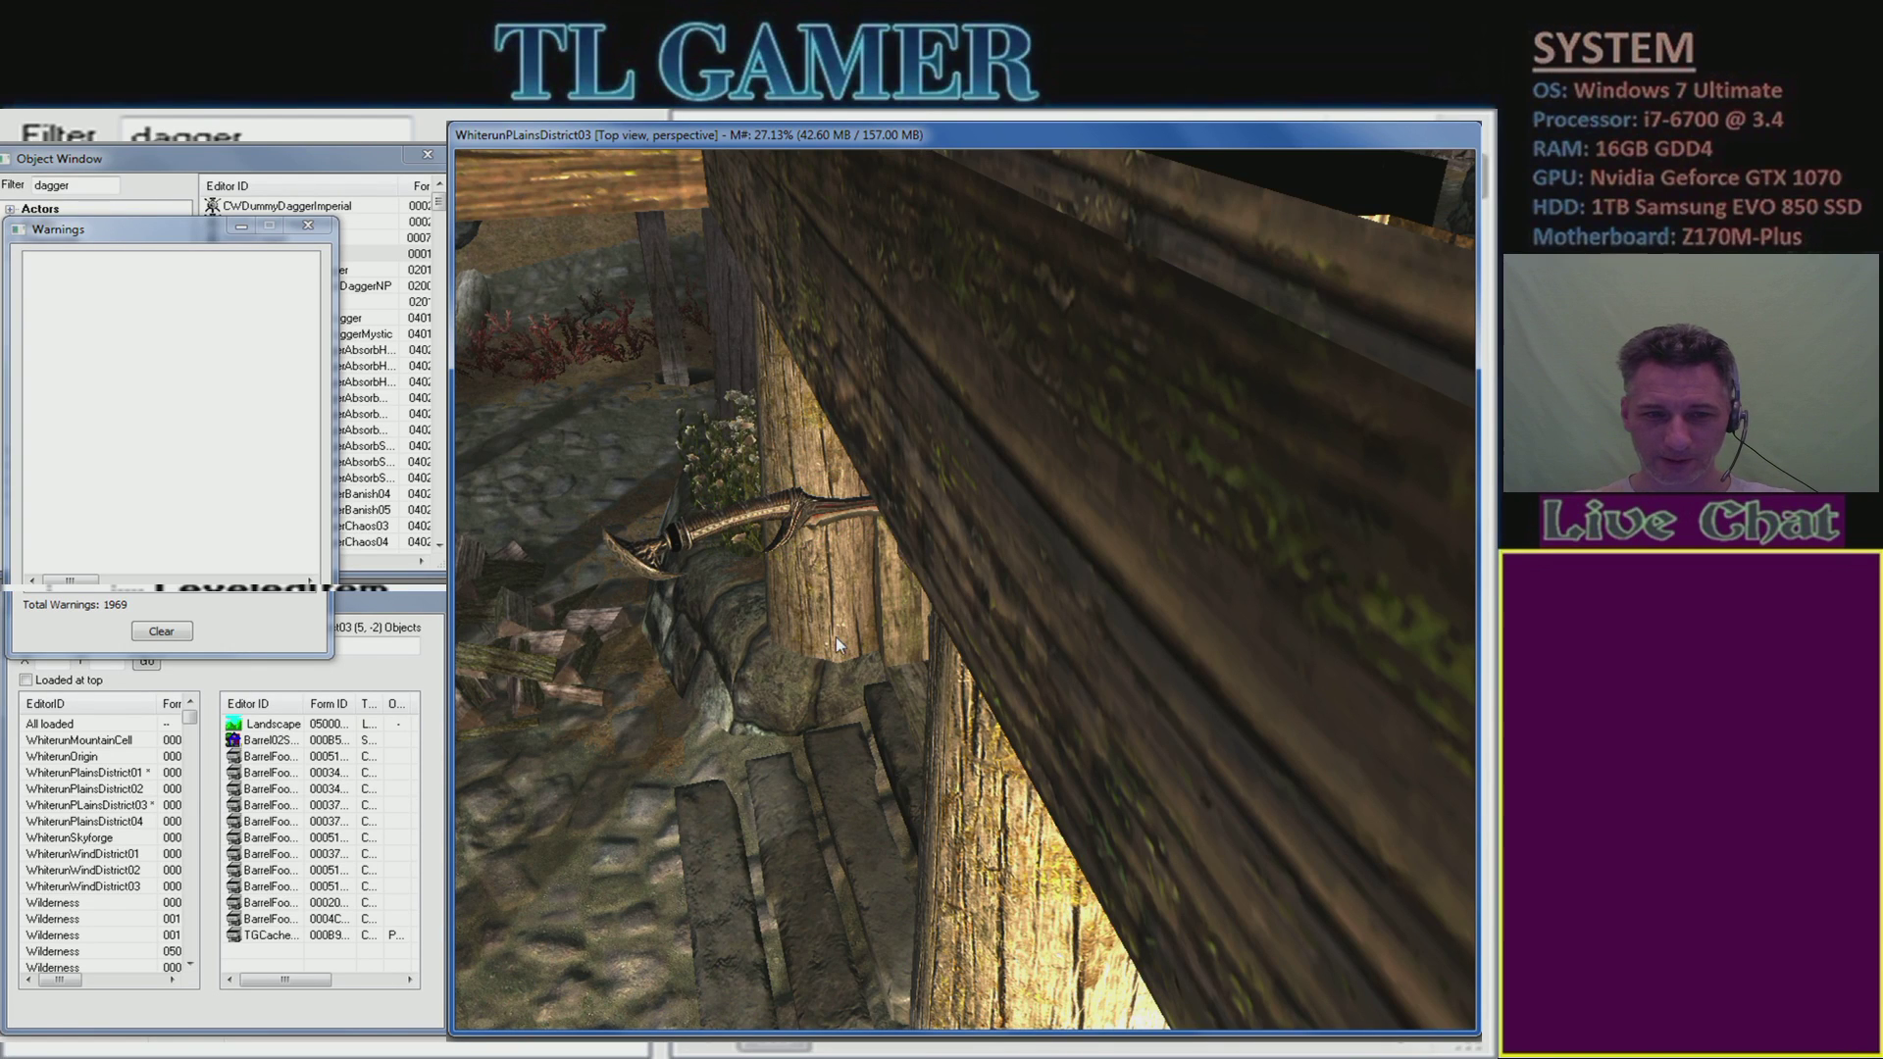
- Close the warnings window and examine the dagger stuck in the tome from the front and the side
left_click(226, 649)
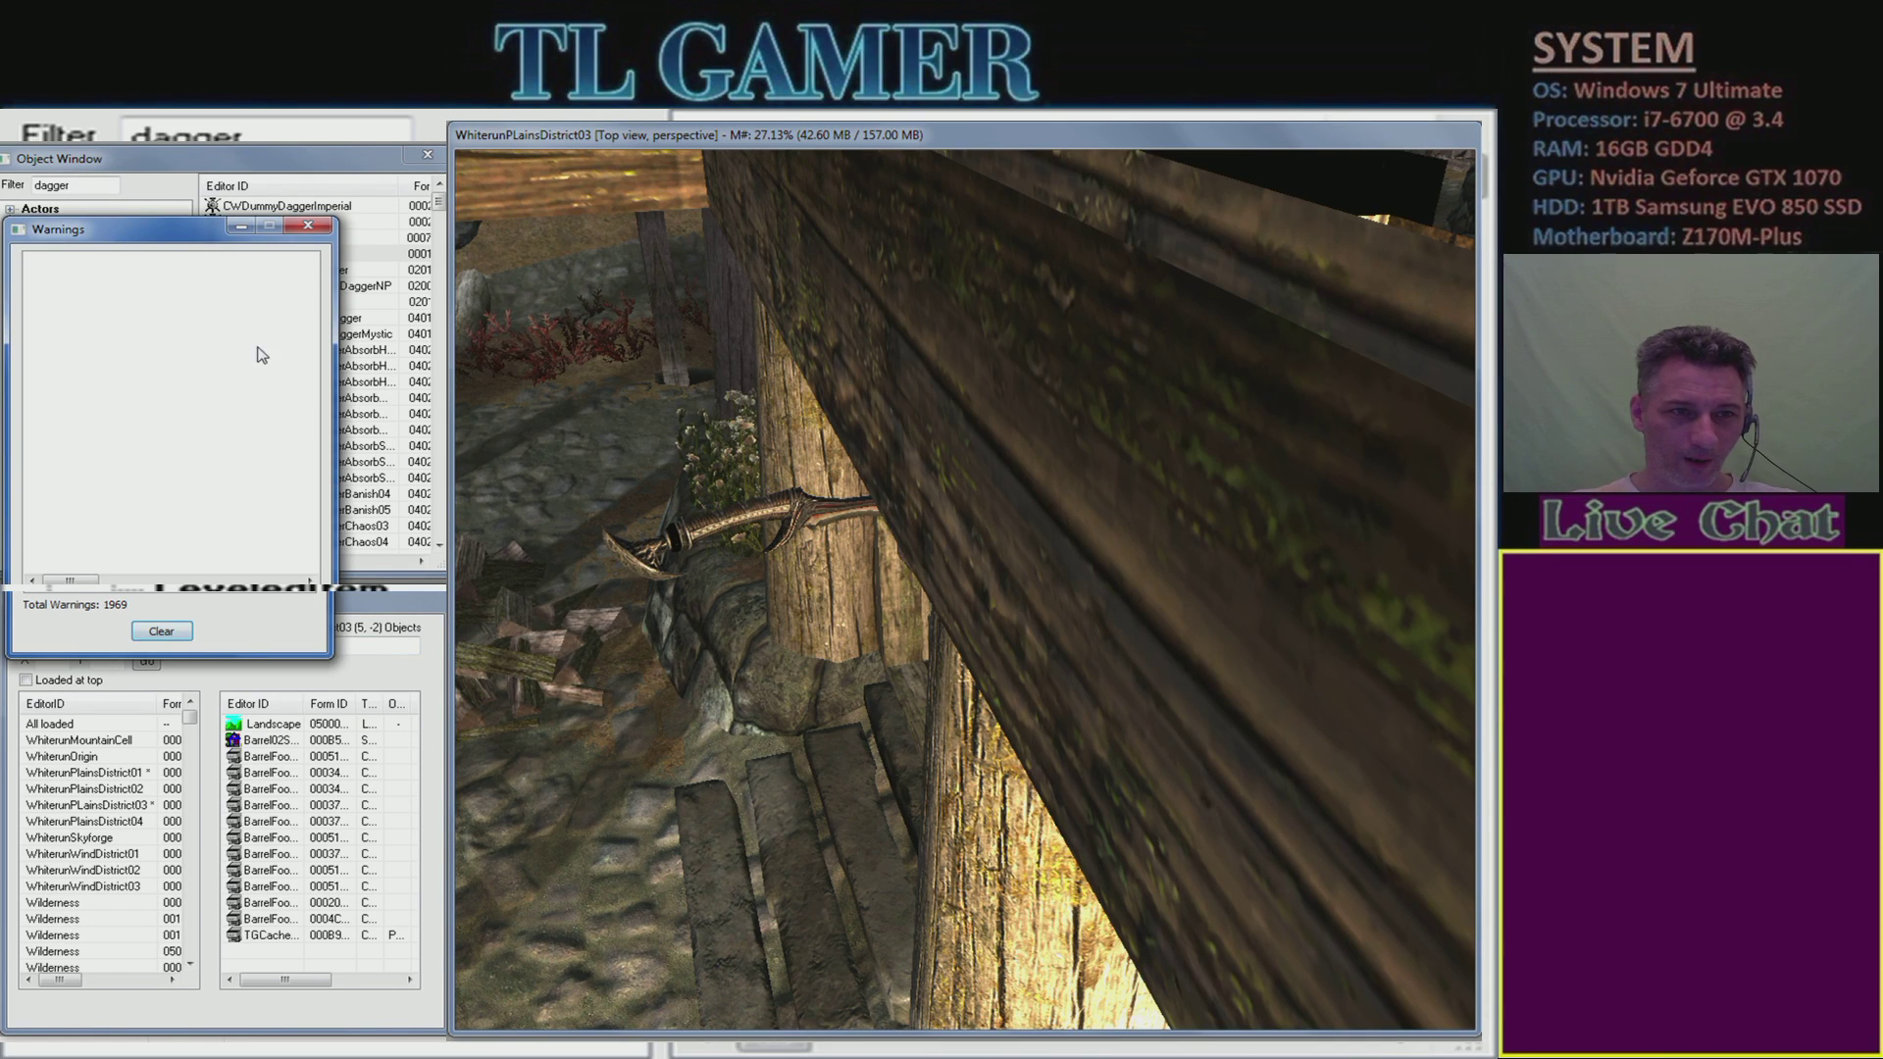
left_click(308, 225)
middle_click_drag(580, 291, 524, 264)
scroll(667, 363, "down", 10)
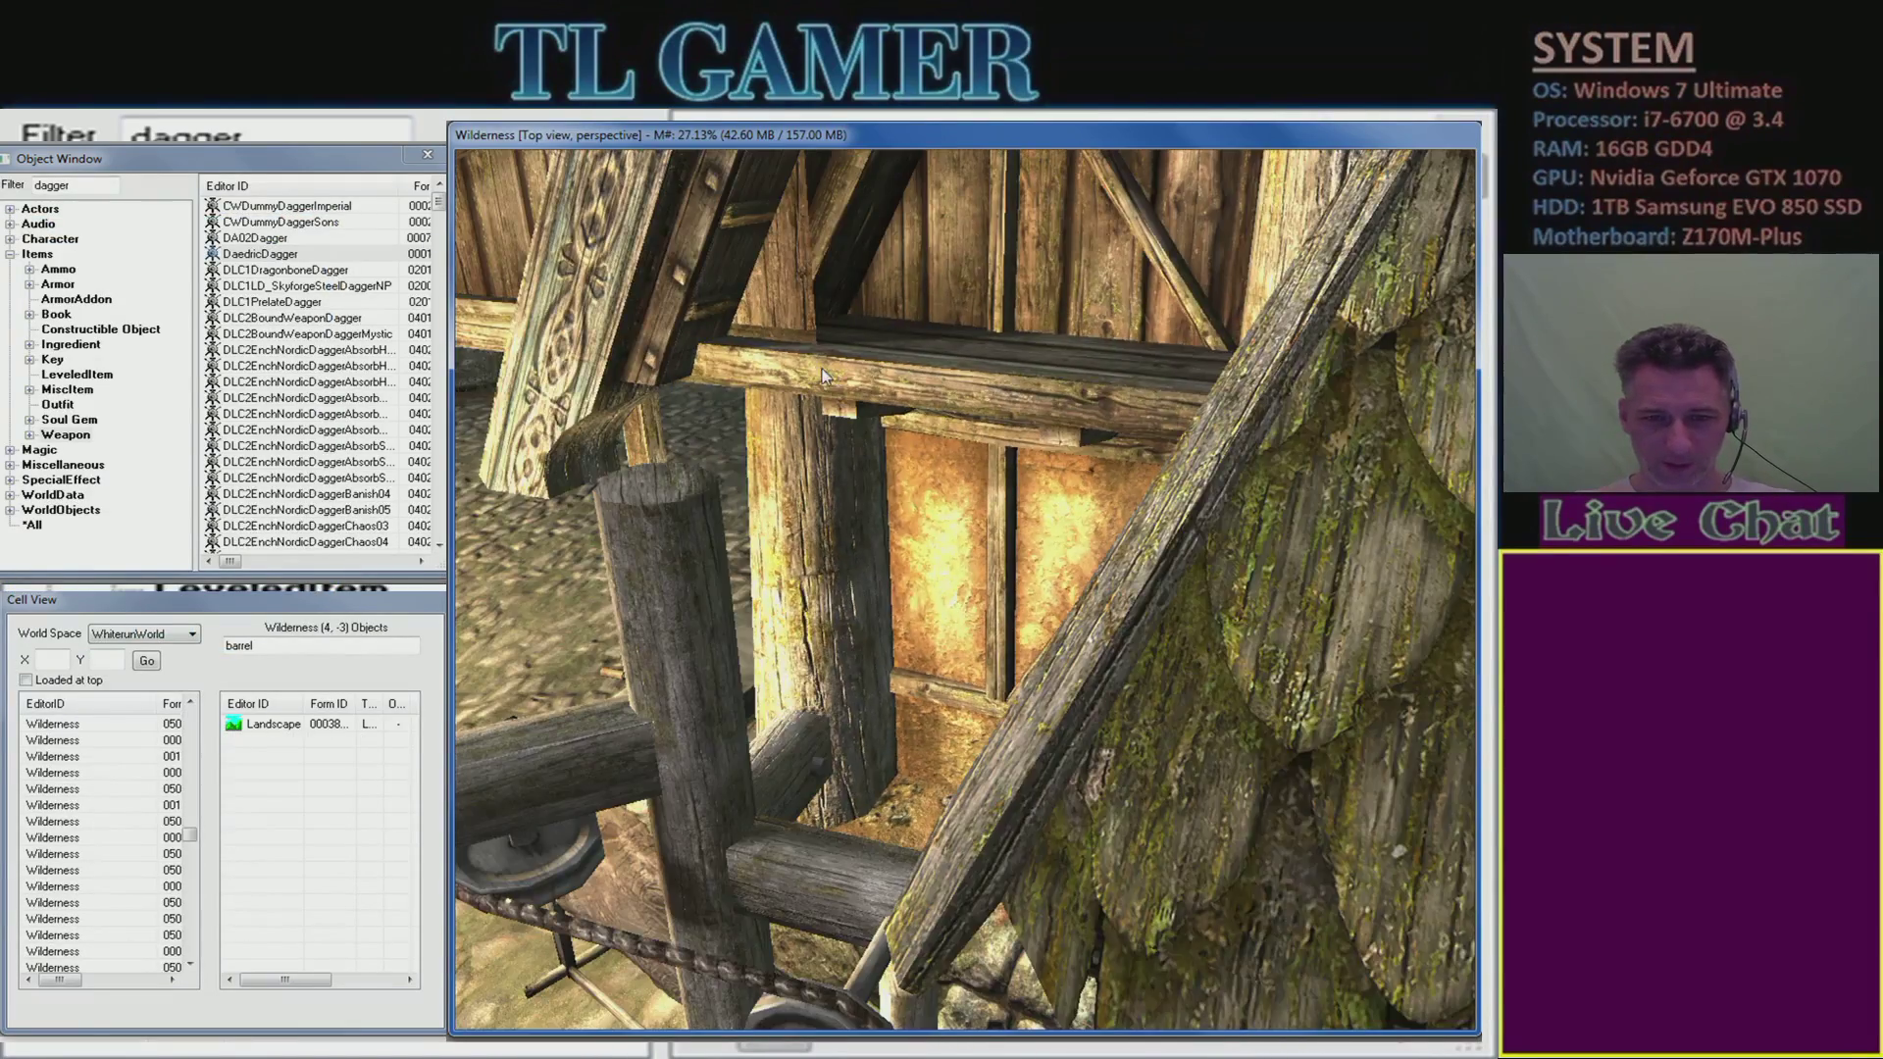
mouse_move(822, 376)
middle_mouse_down()
mouse_move(824, 403)
mouse_move(824, 379)
mouse_move(853, 380)
middle_mouse_up()
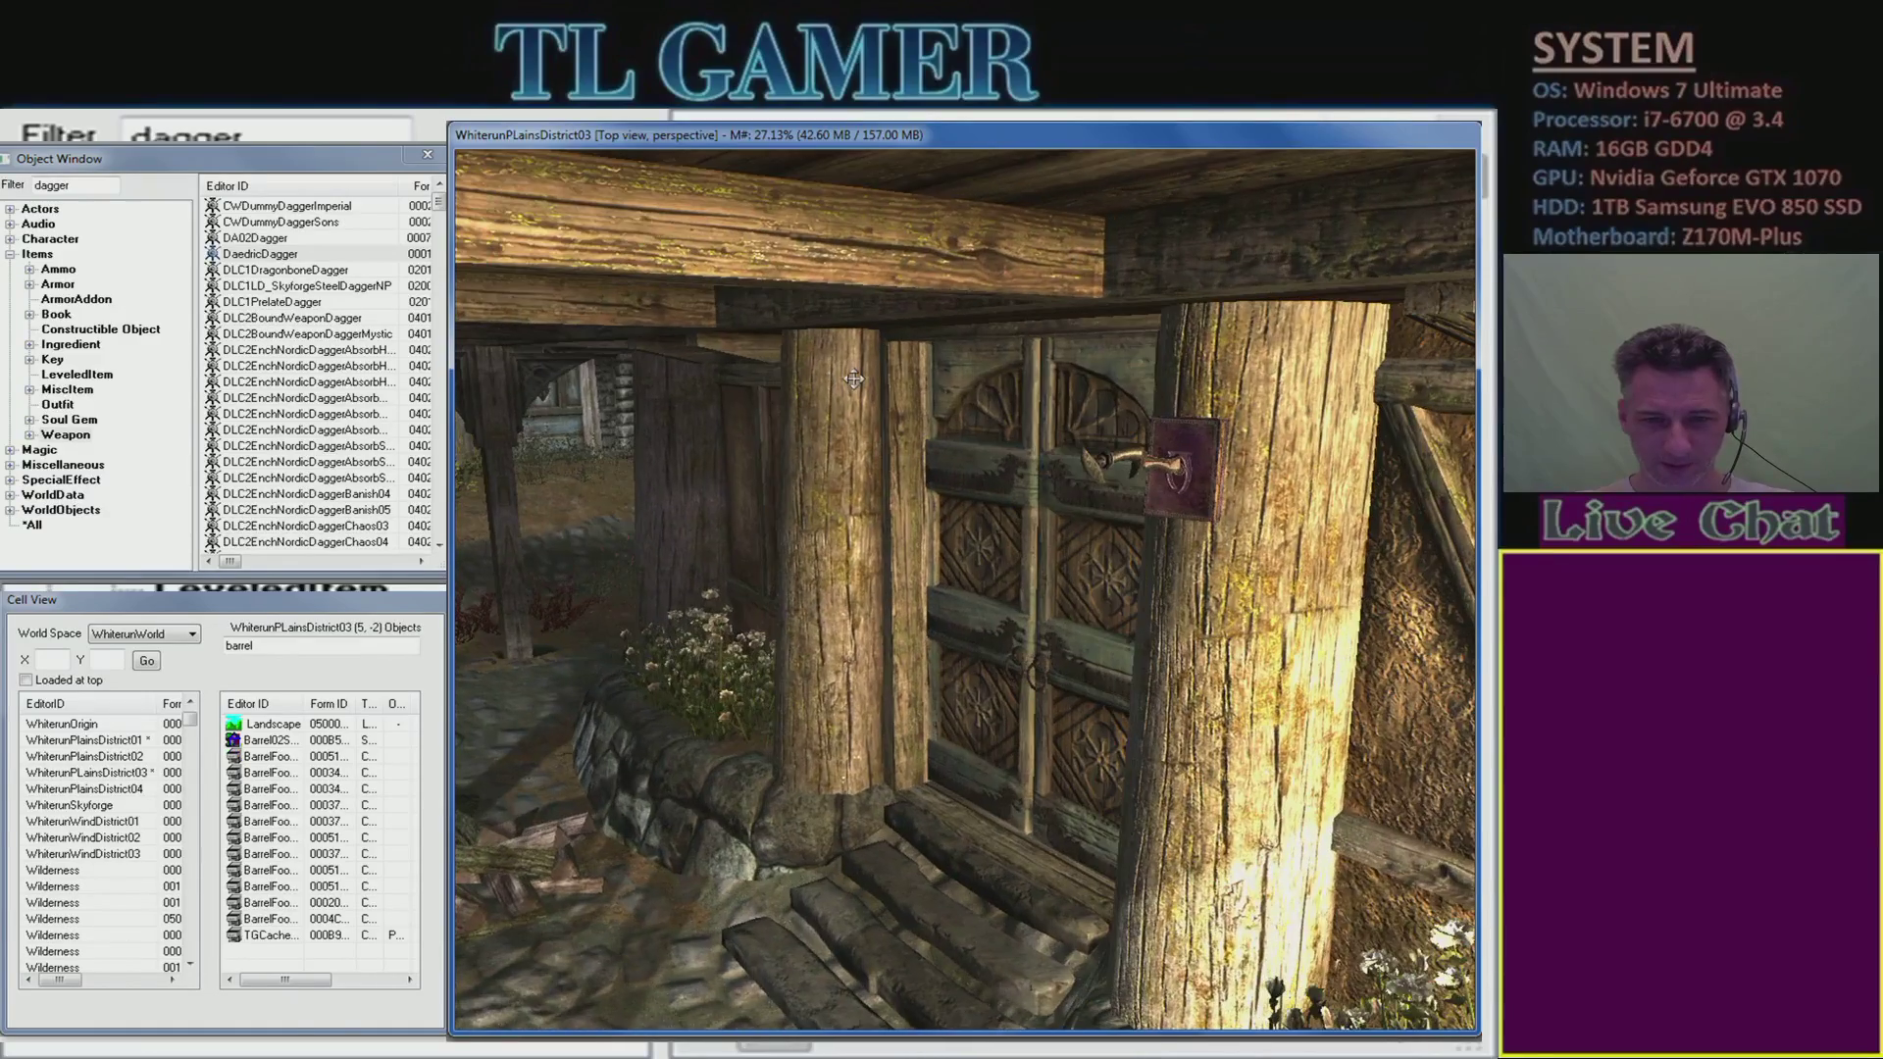
middle_click_drag(1014, 457, 1308, 553)
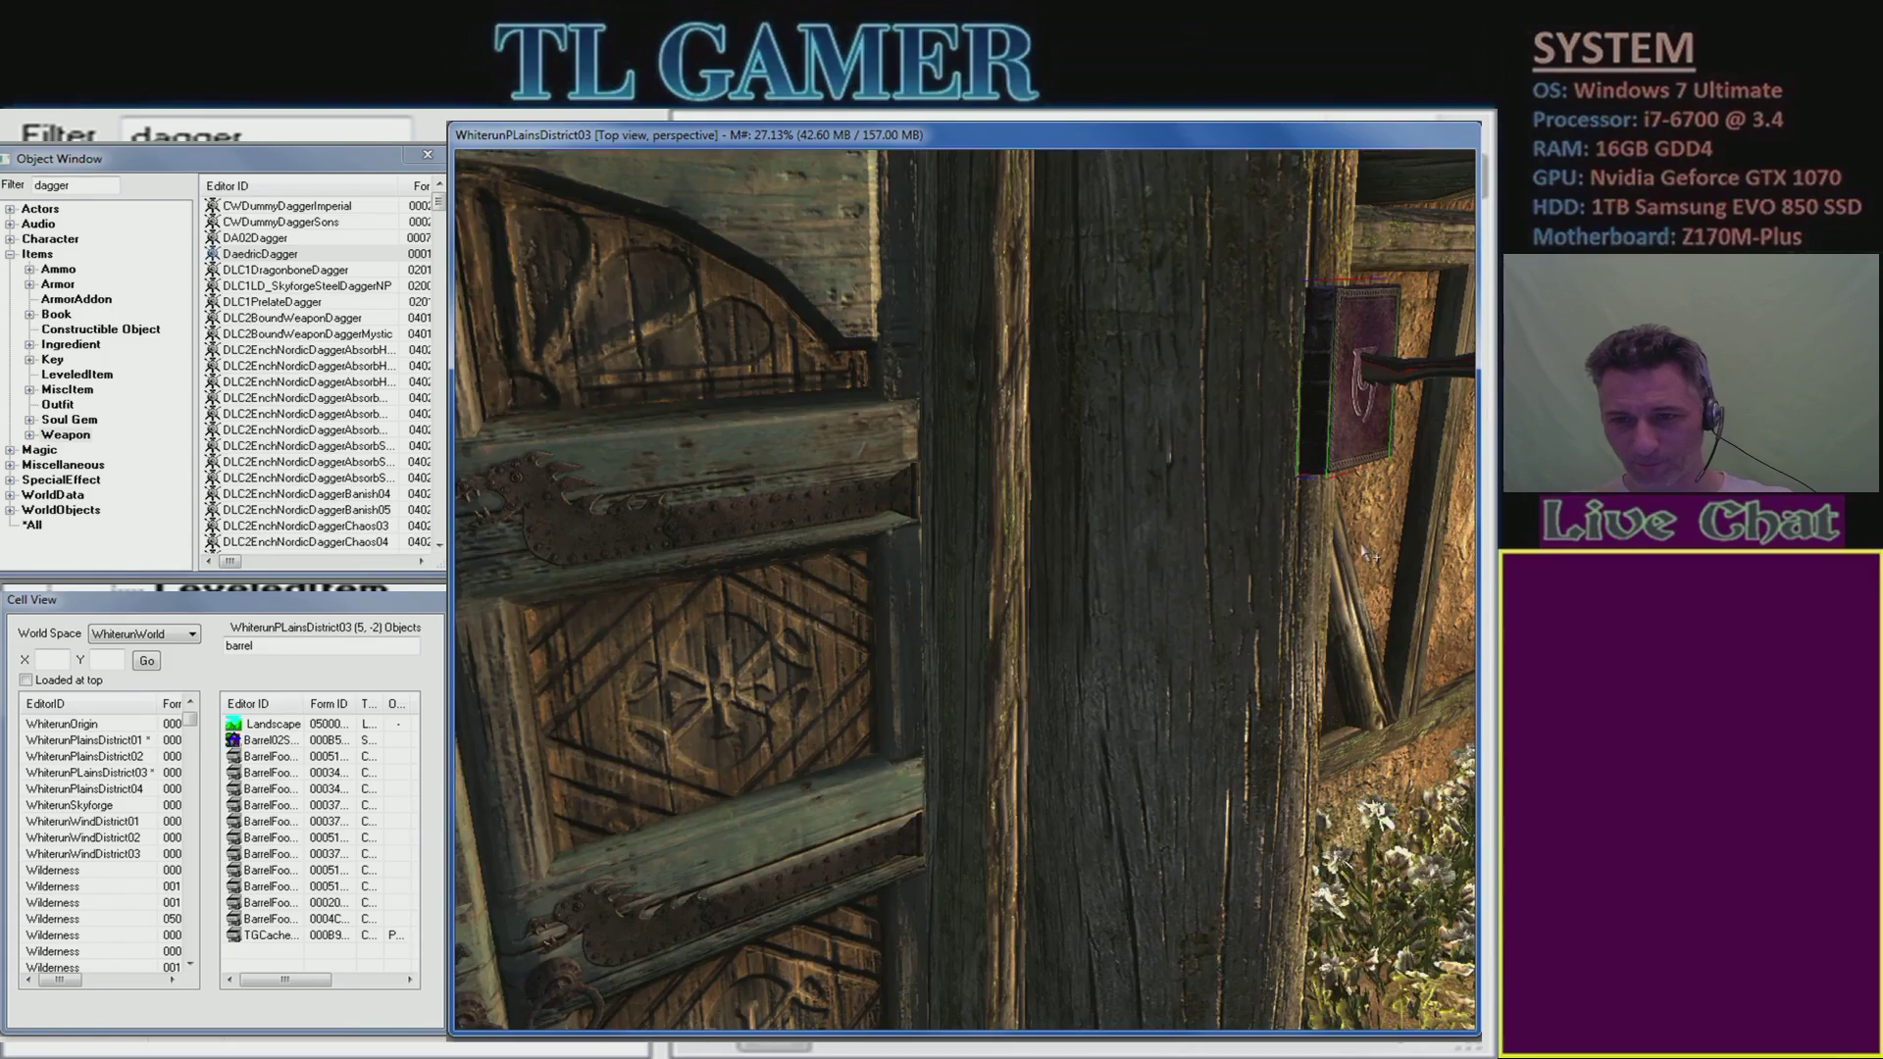
middle_click_drag(1386, 551, 1354, 551)
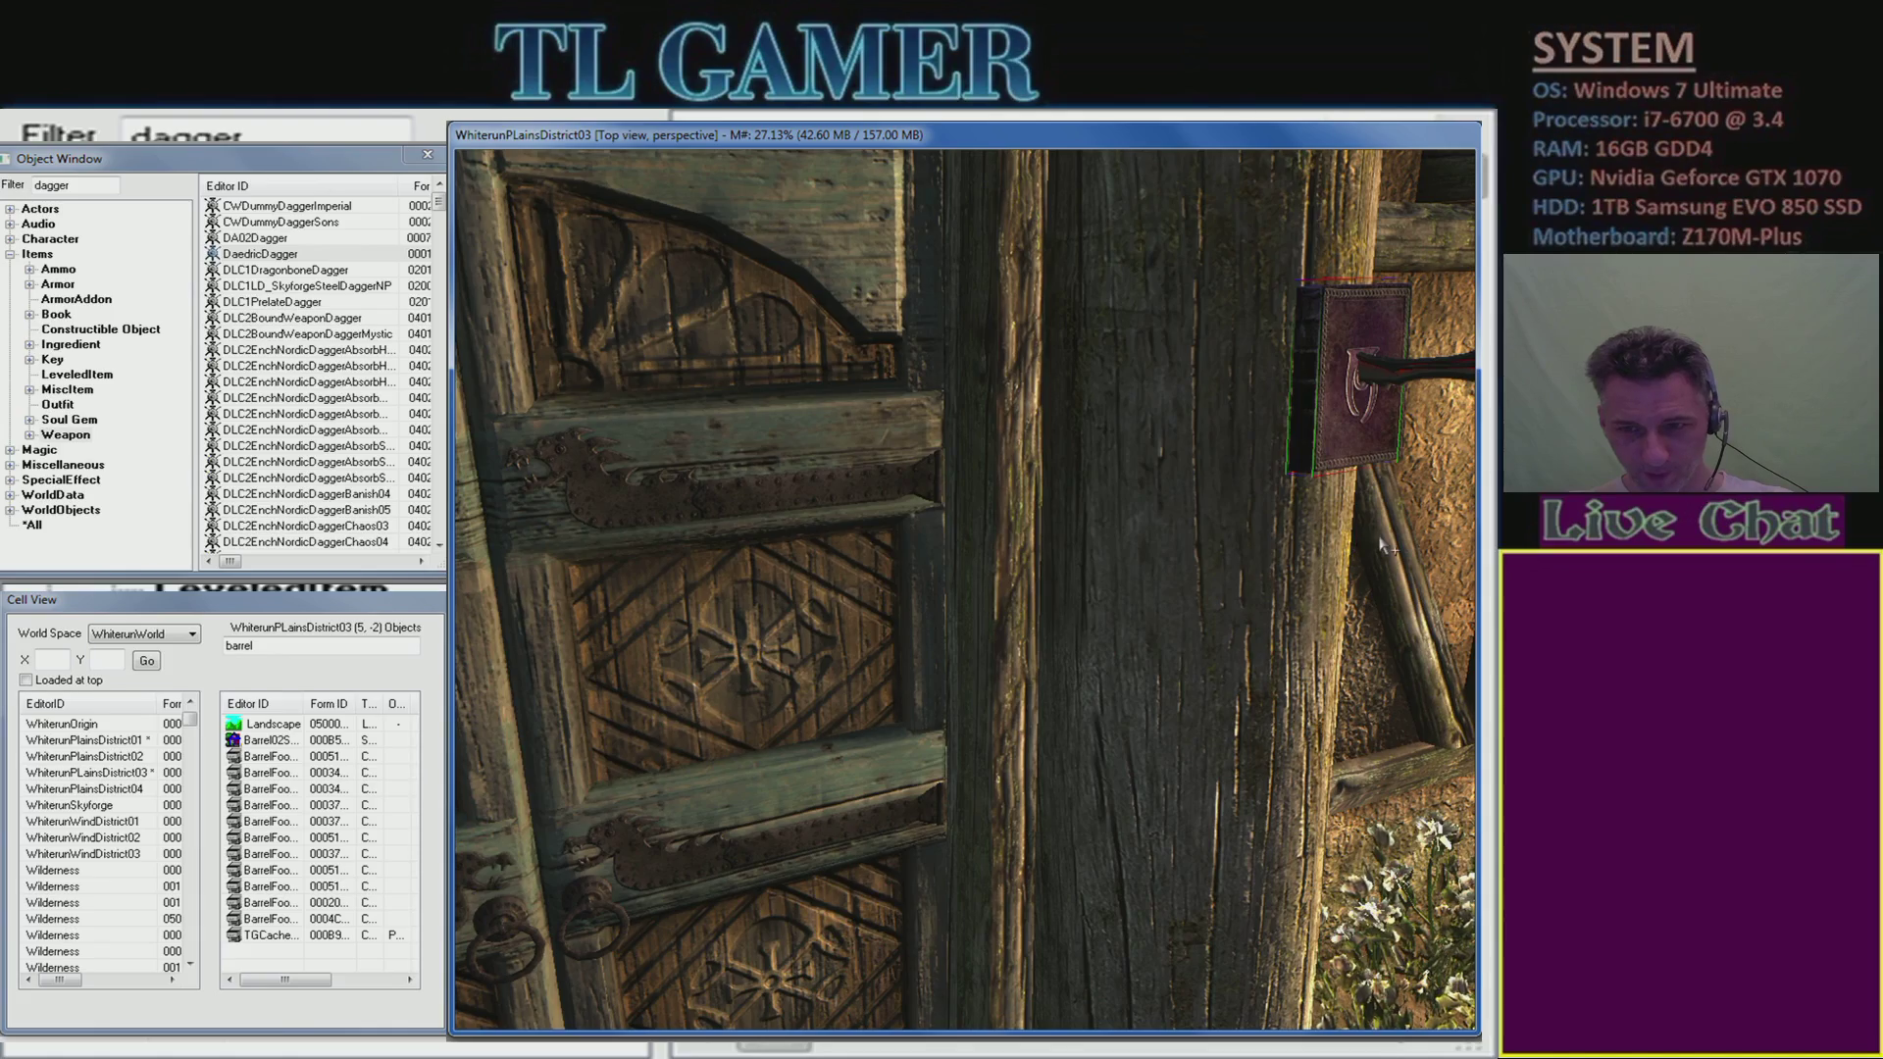
key("f")
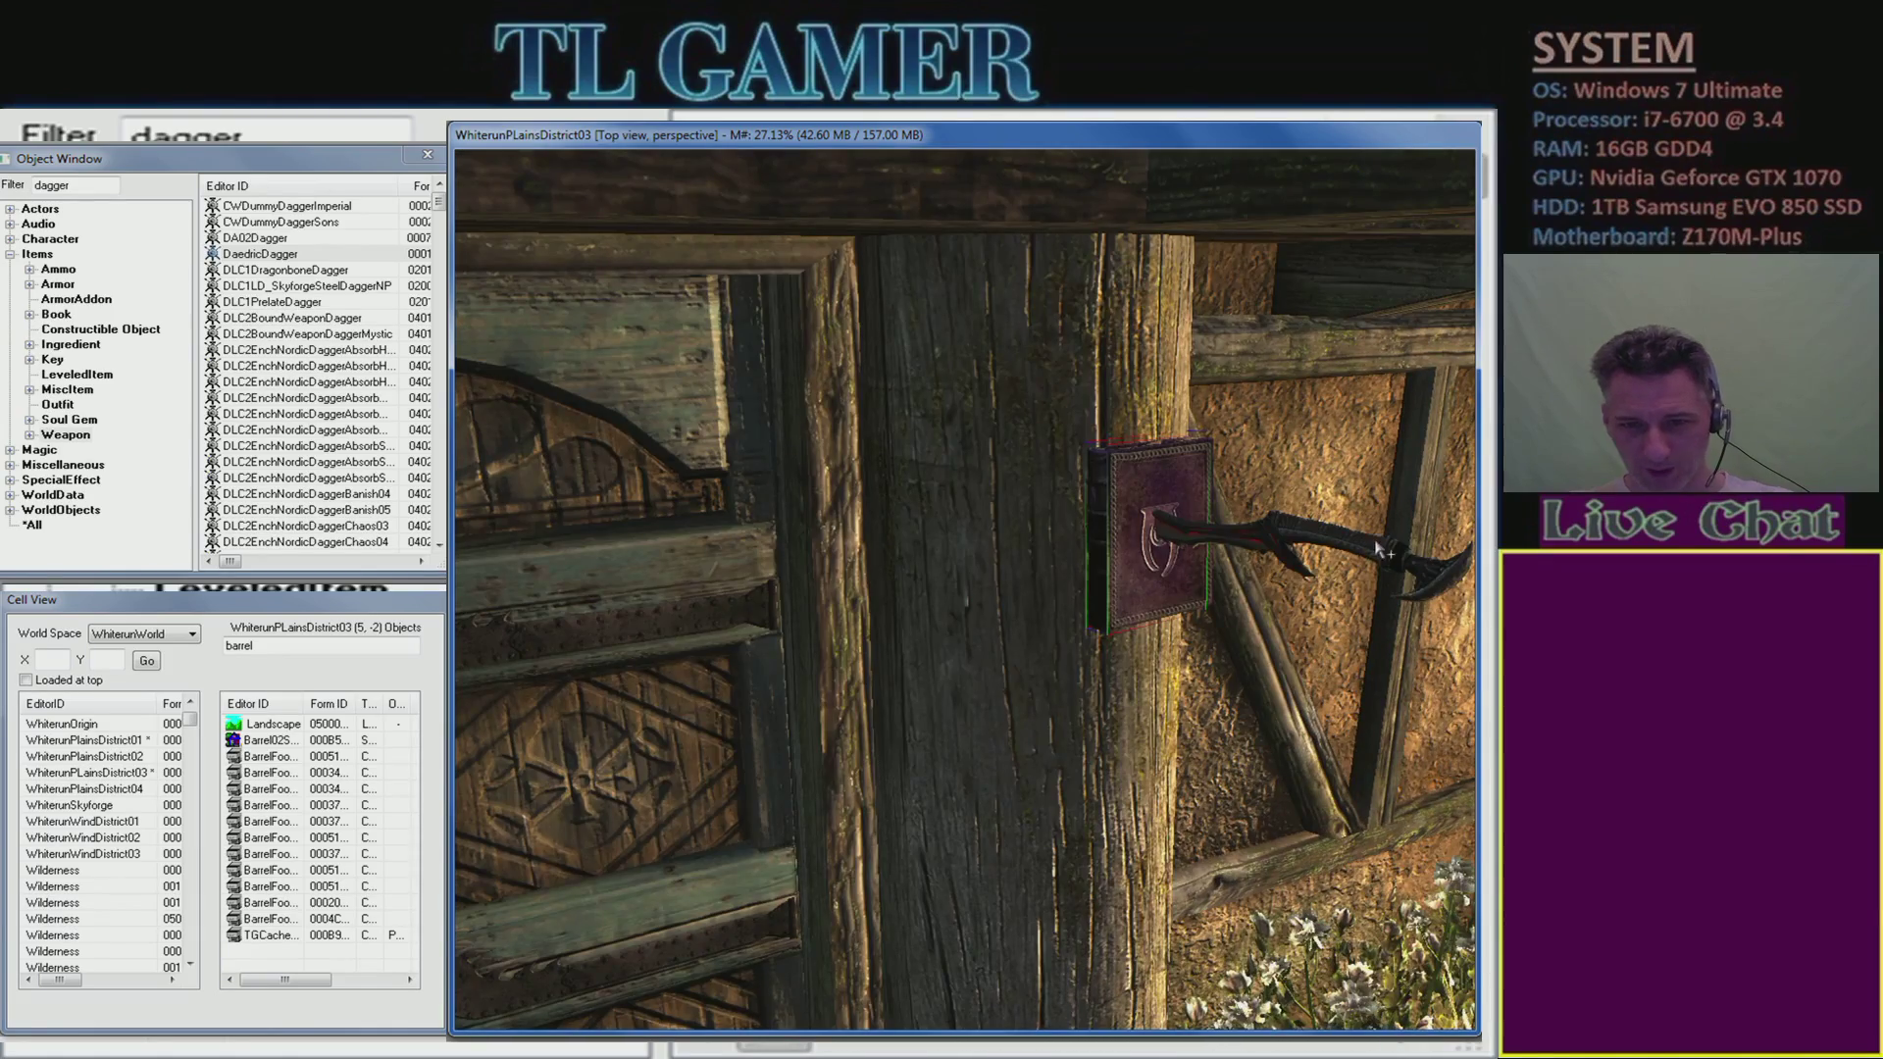
middle_click_drag(1403, 546, 1451, 525)
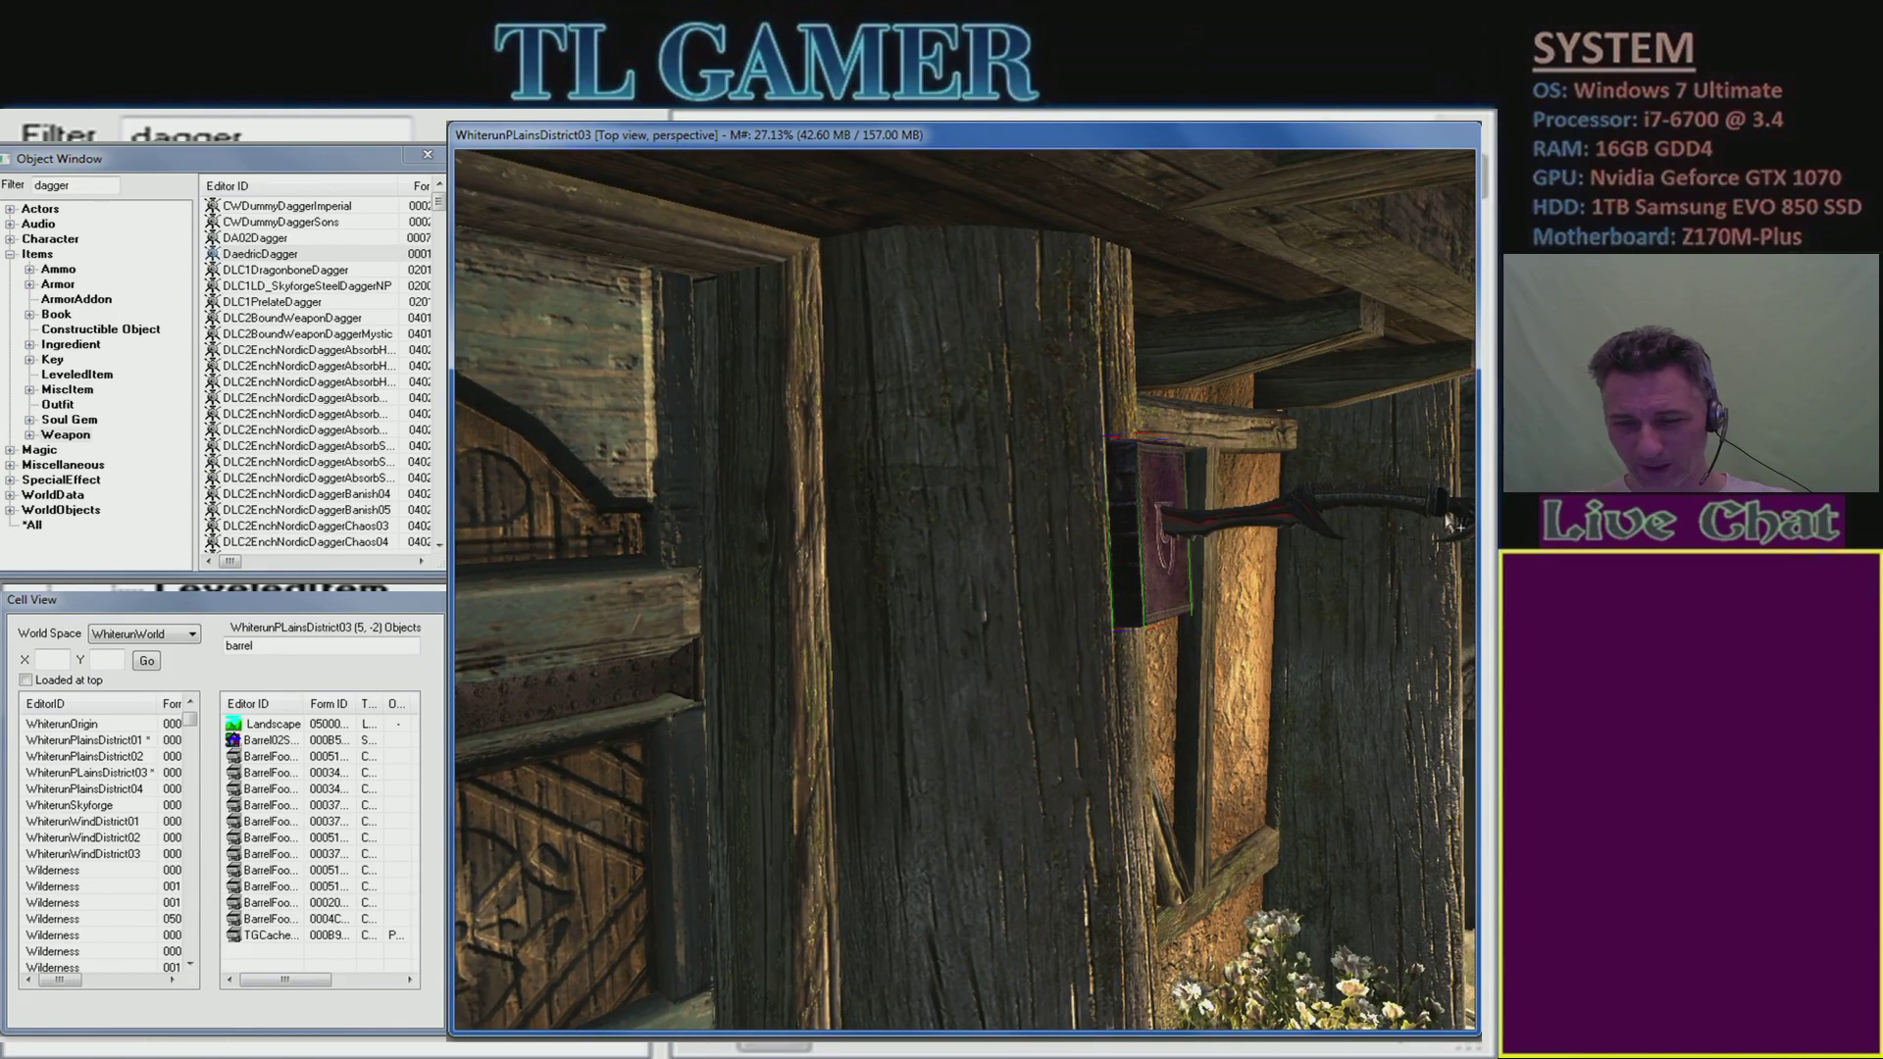
- Delete the dagger from the tome, clear and close the warnings, and select the tome
left_click(1288, 521)
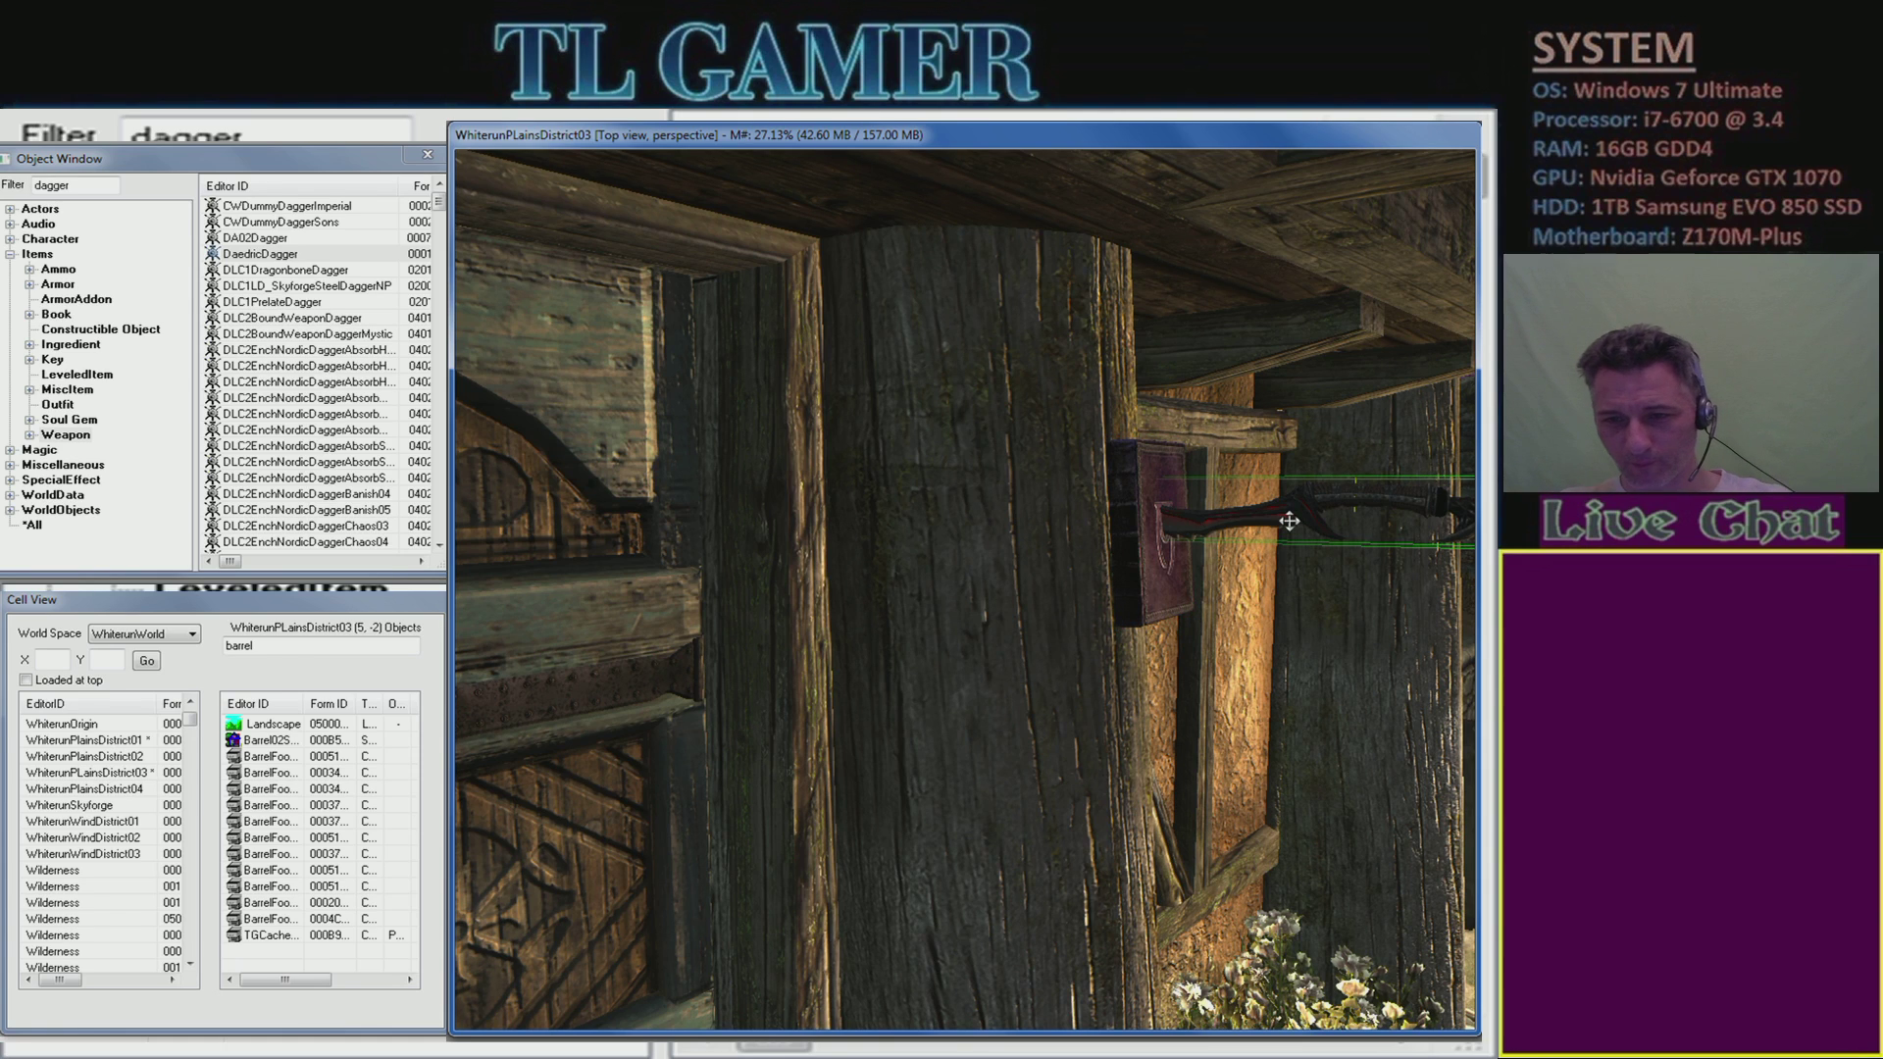
key("Delete")
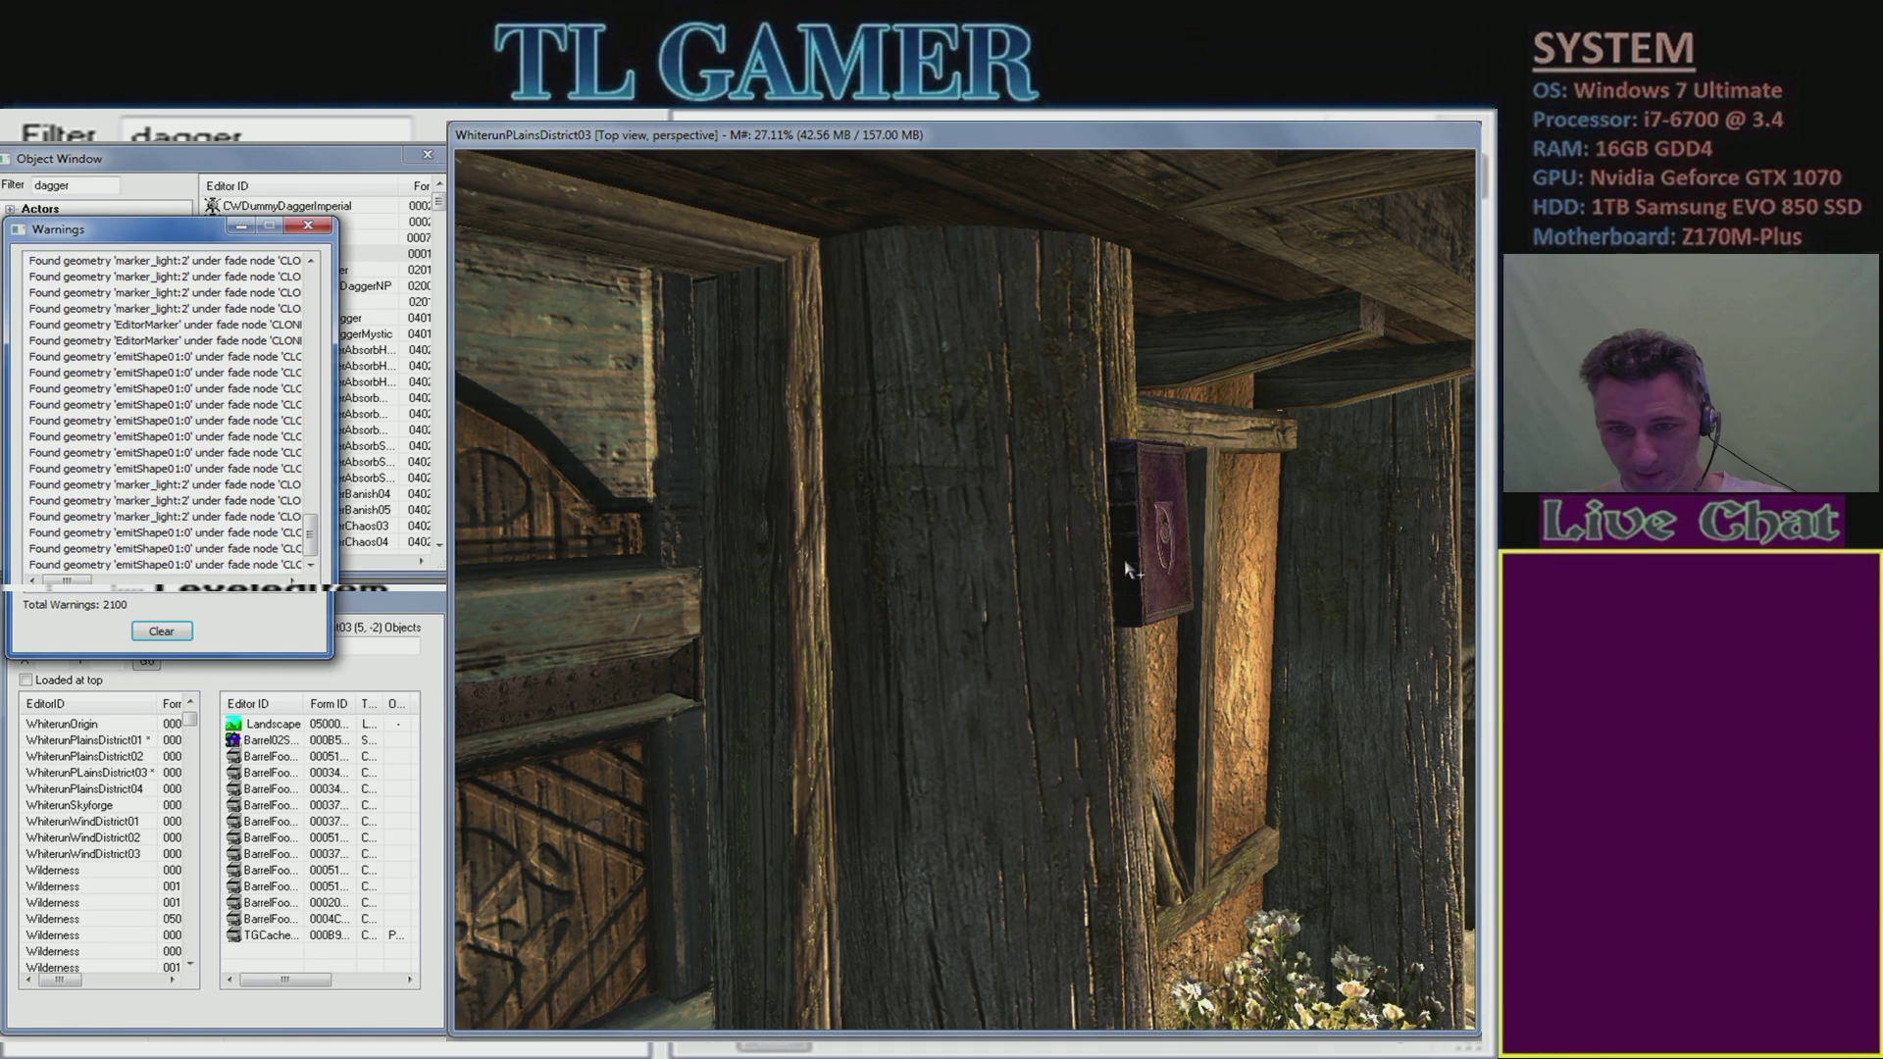
left_click(157, 633)
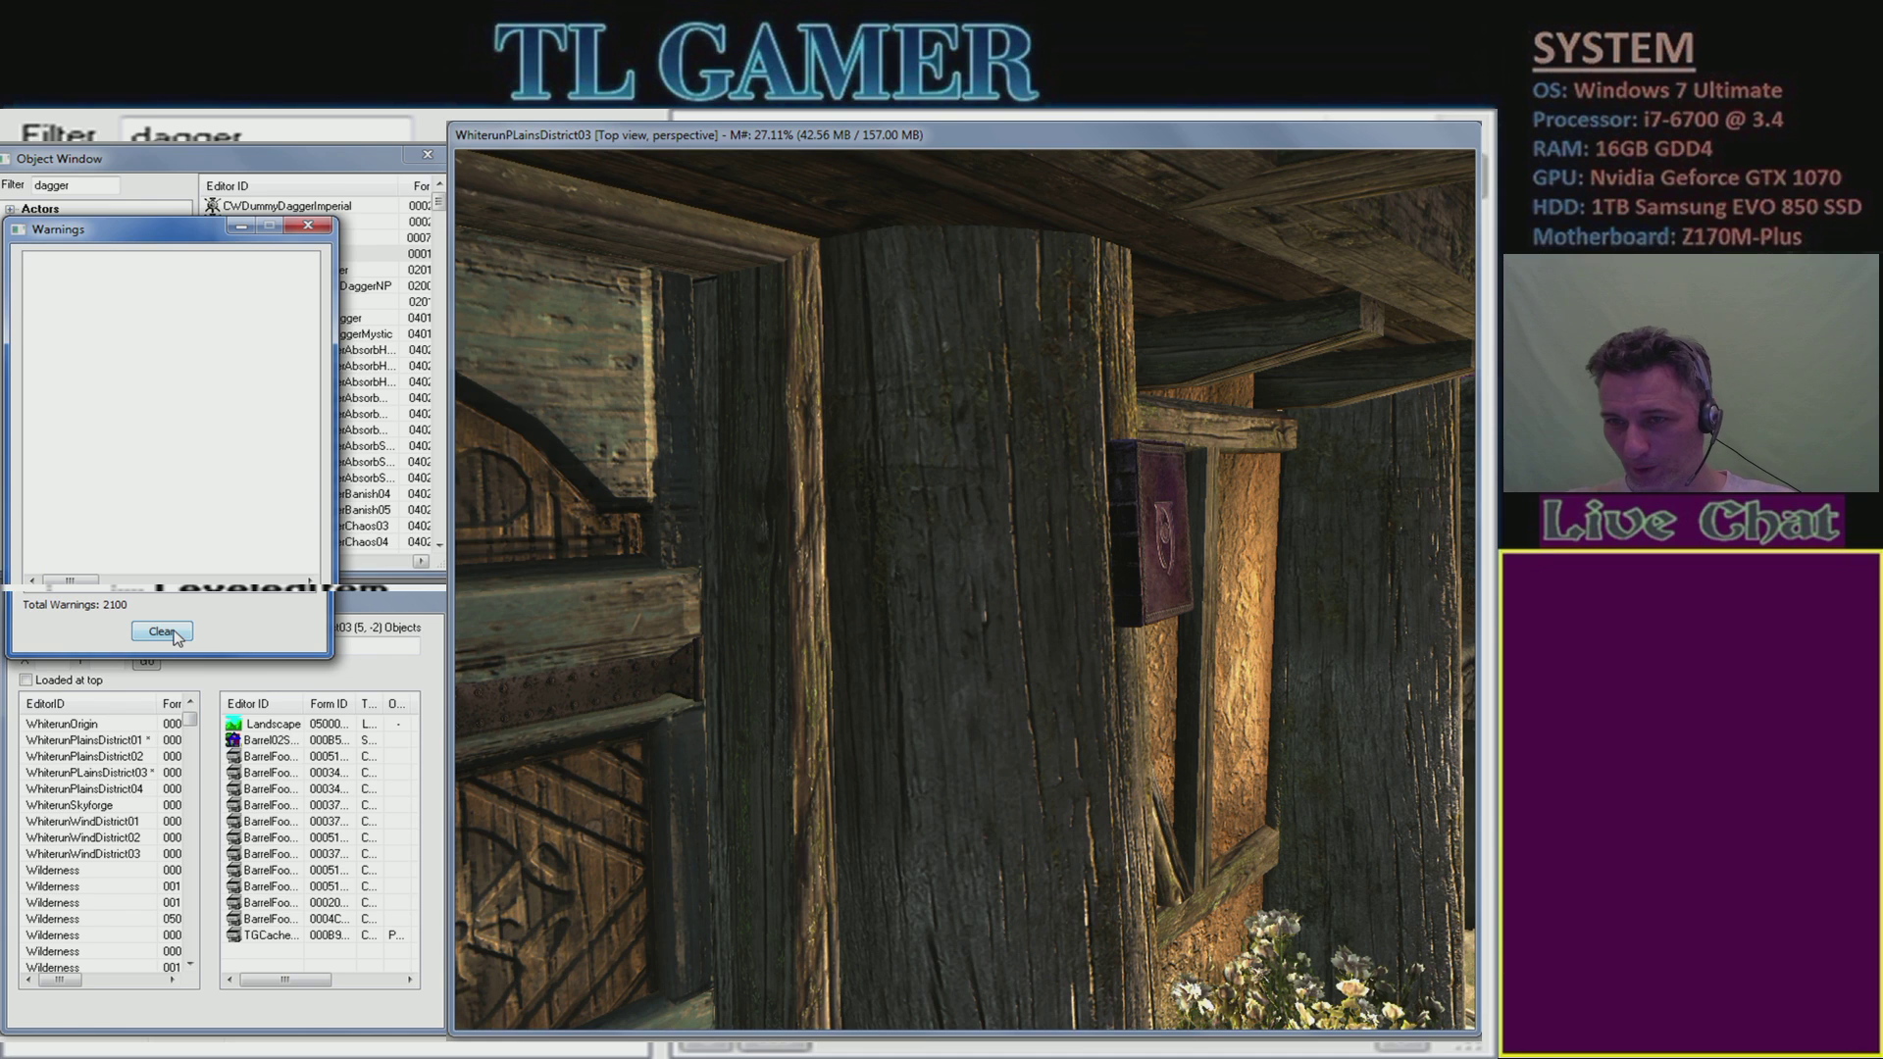
left_click(1166, 554)
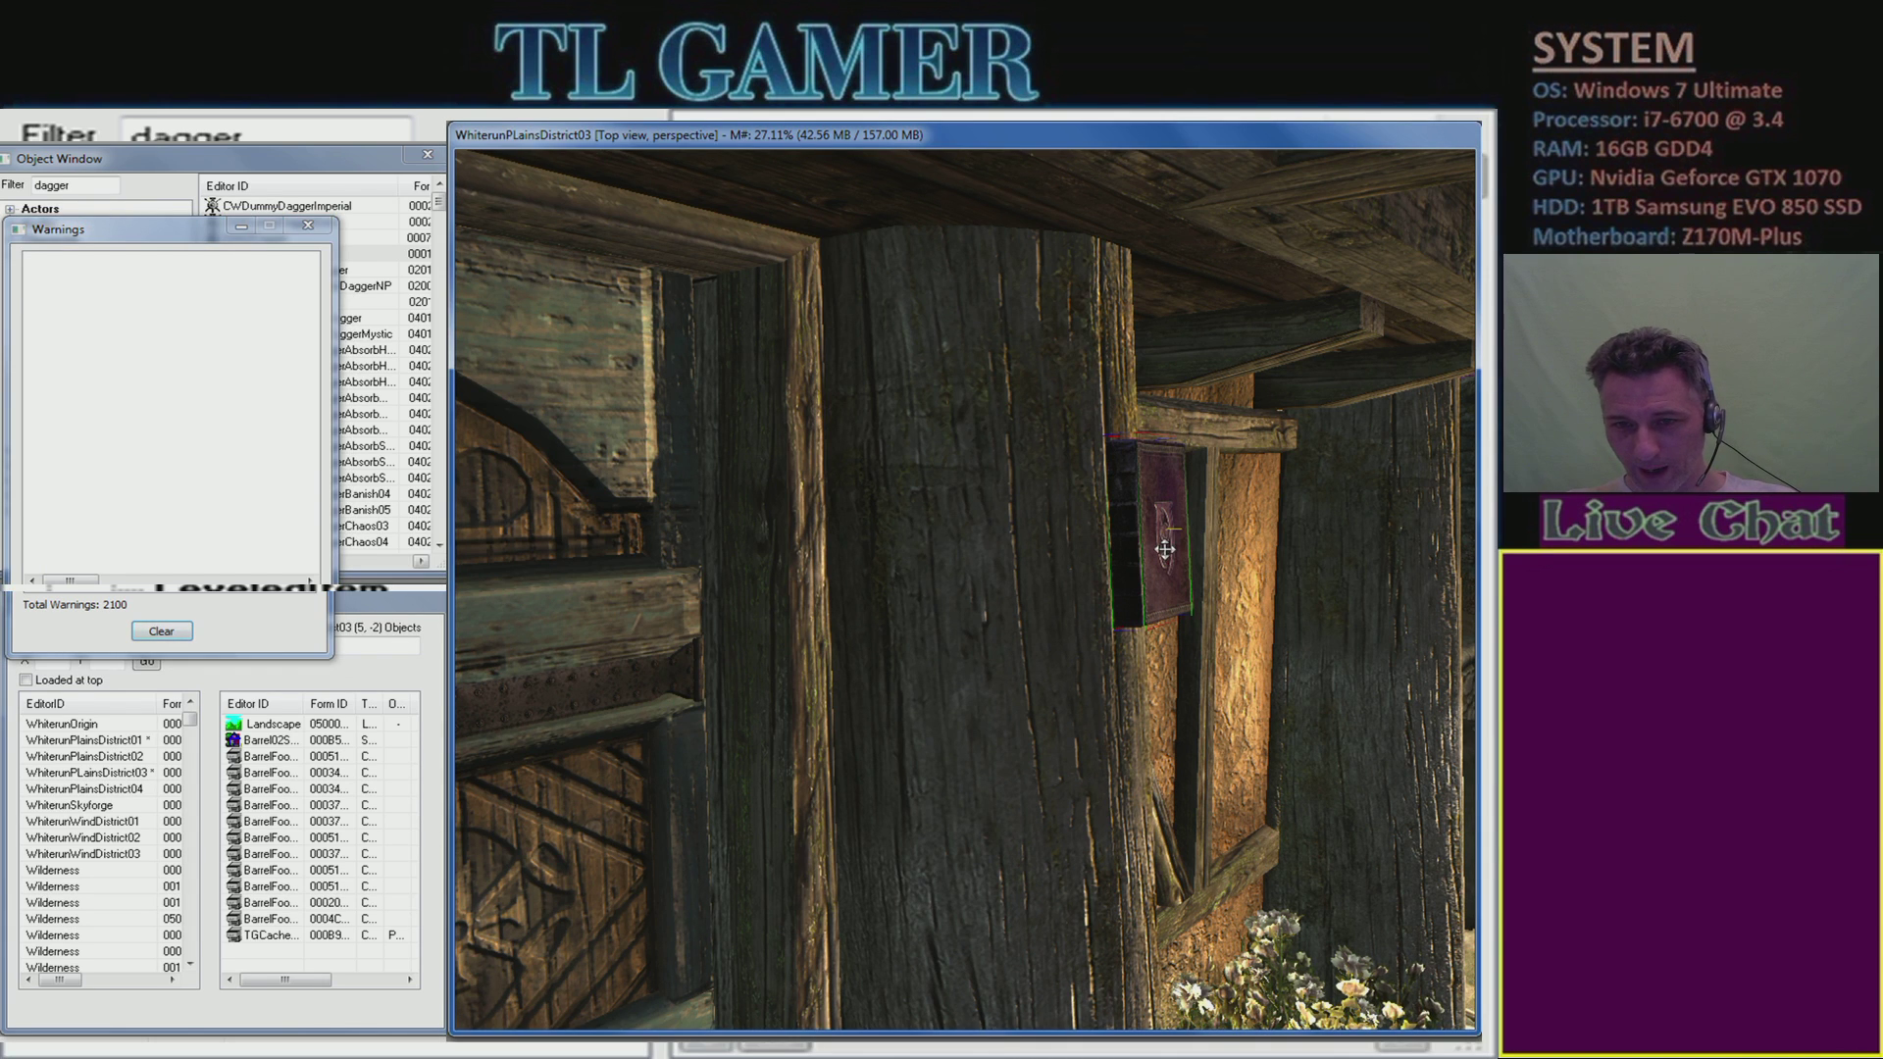
left_click(308, 225)
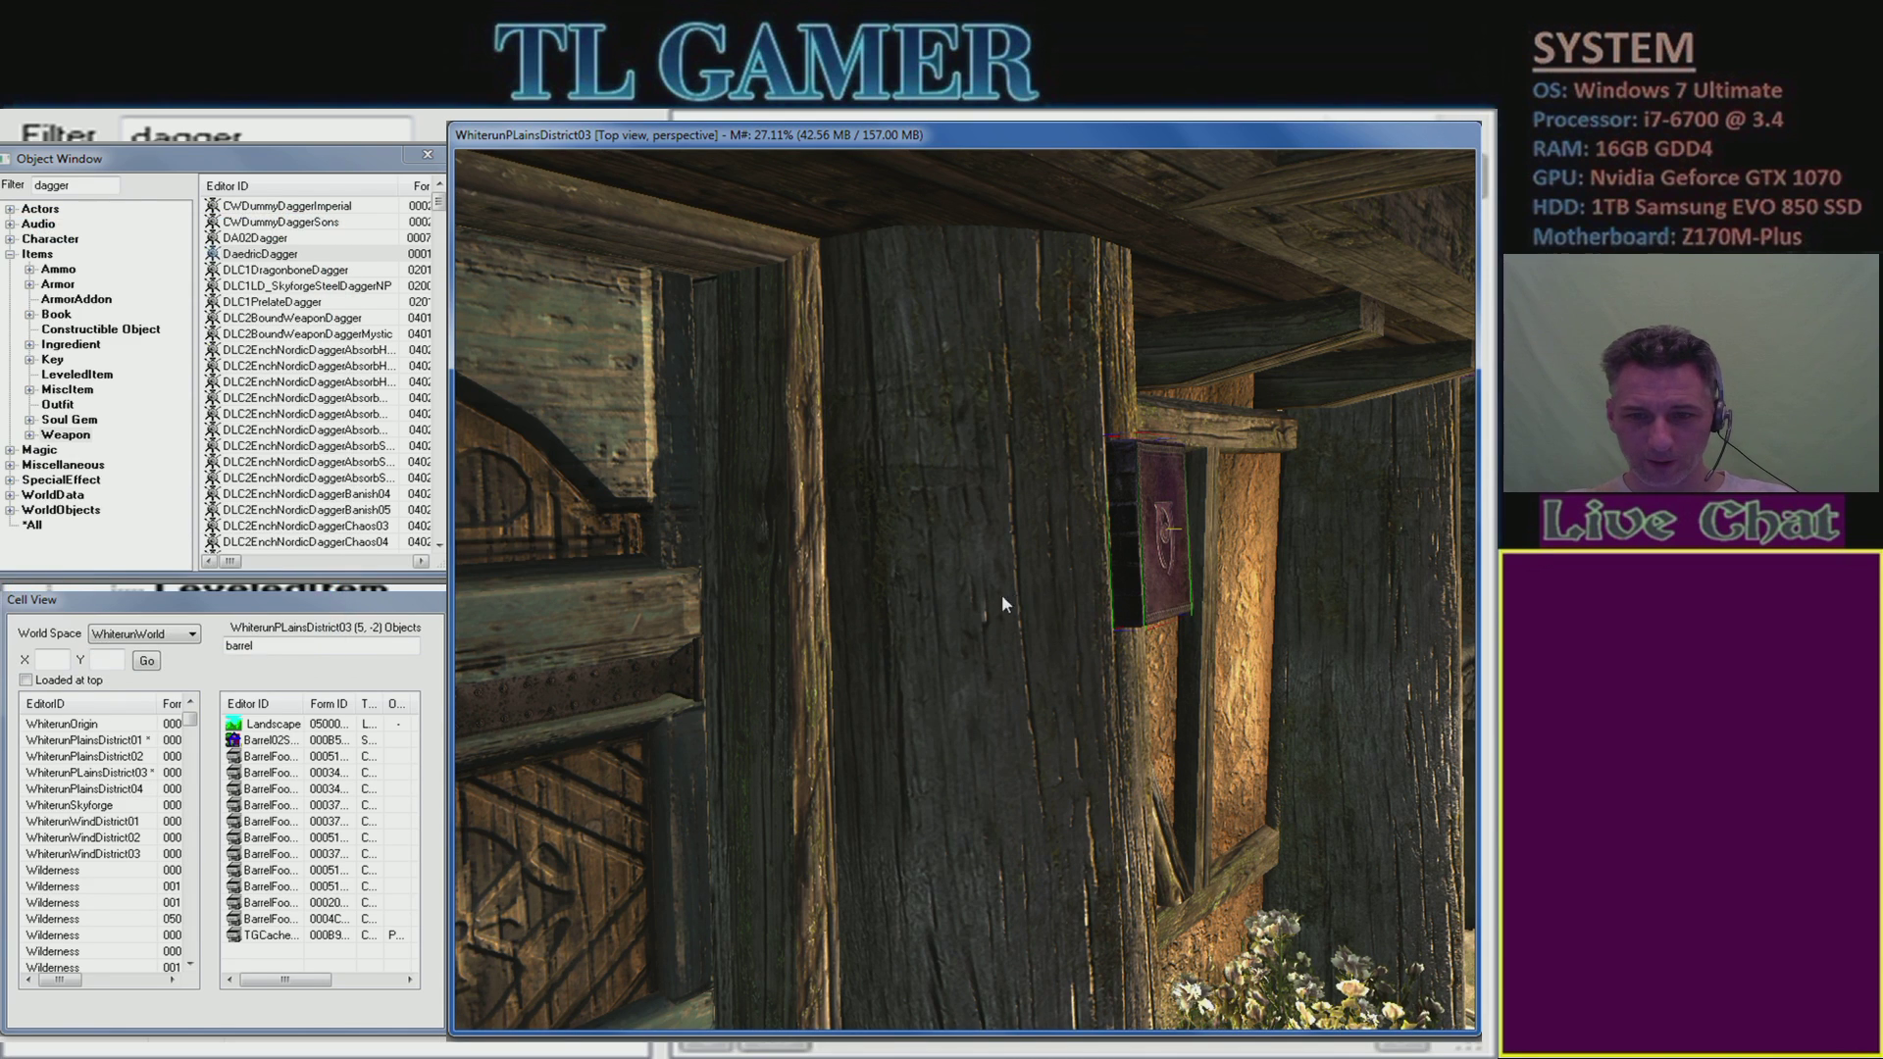
- Move the tome off the pillar toward the stone-topped table and check its position from above
key("f")
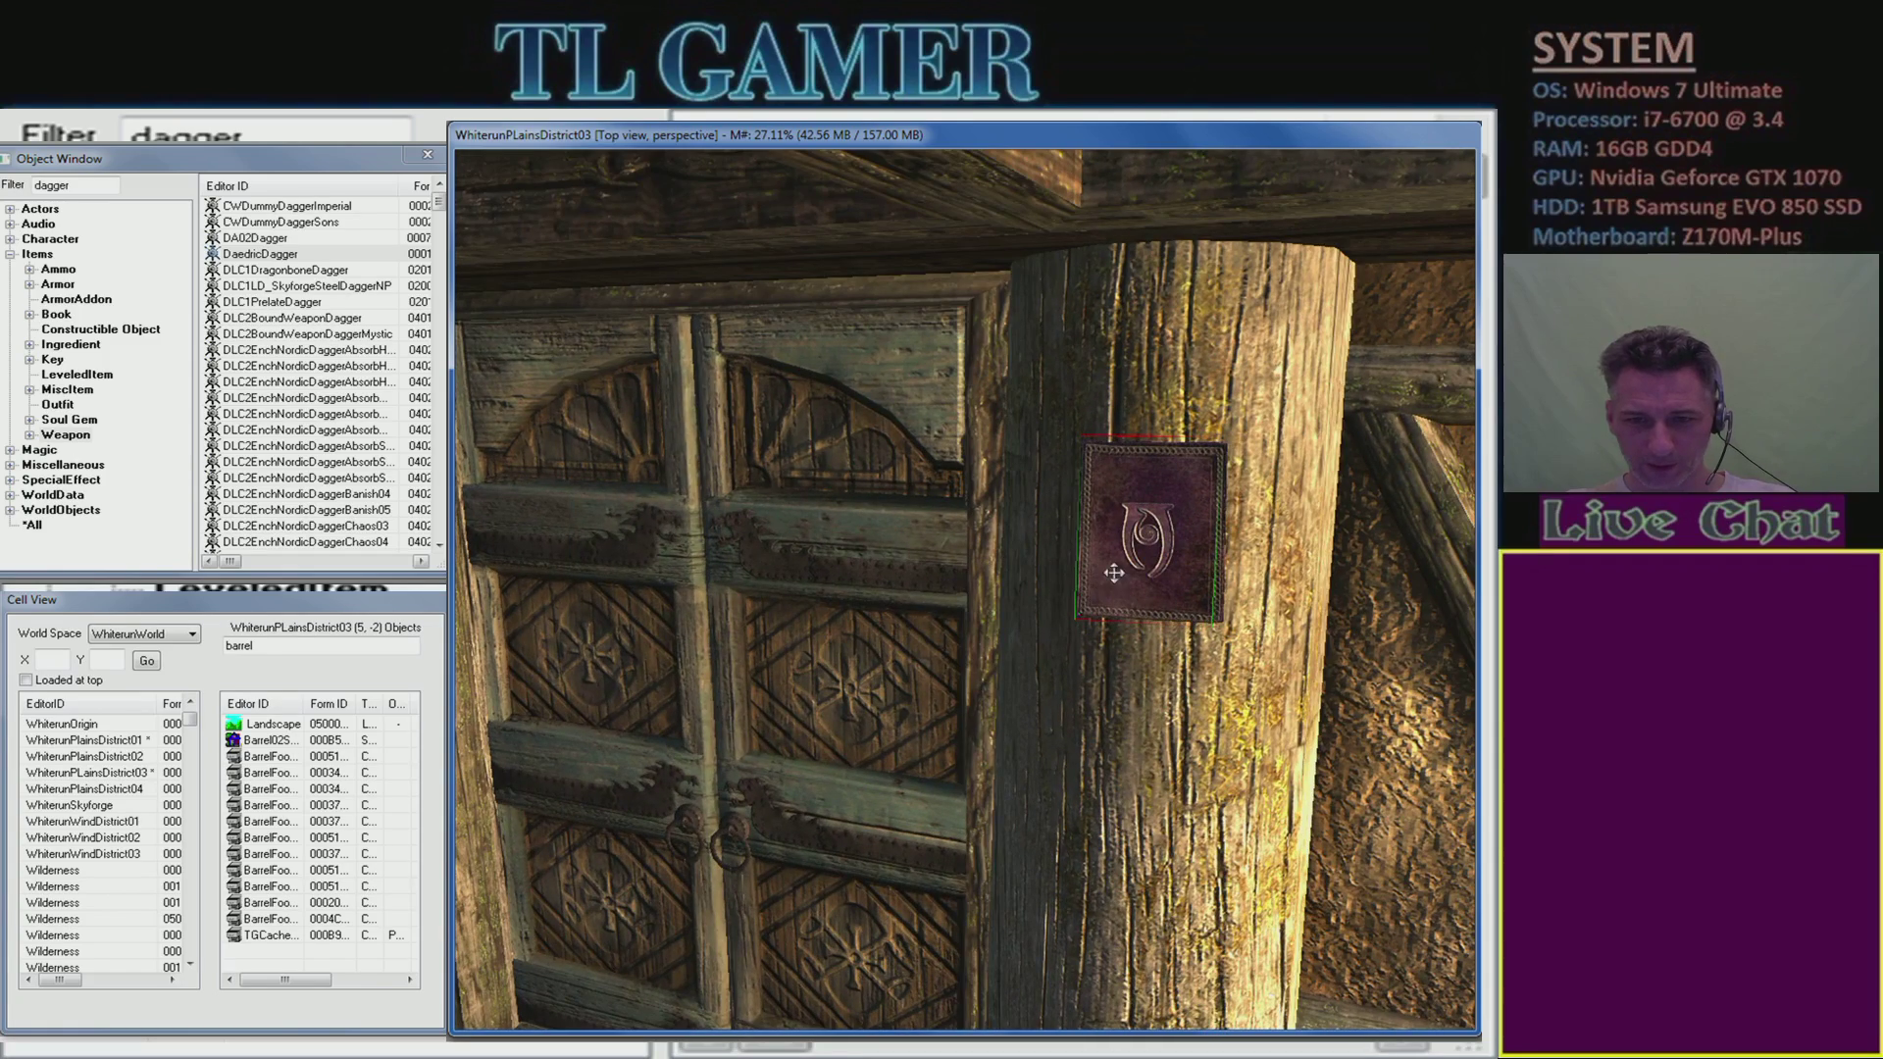
scroll(984, 807, "down", 3)
scroll(989, 815, "up", 2)
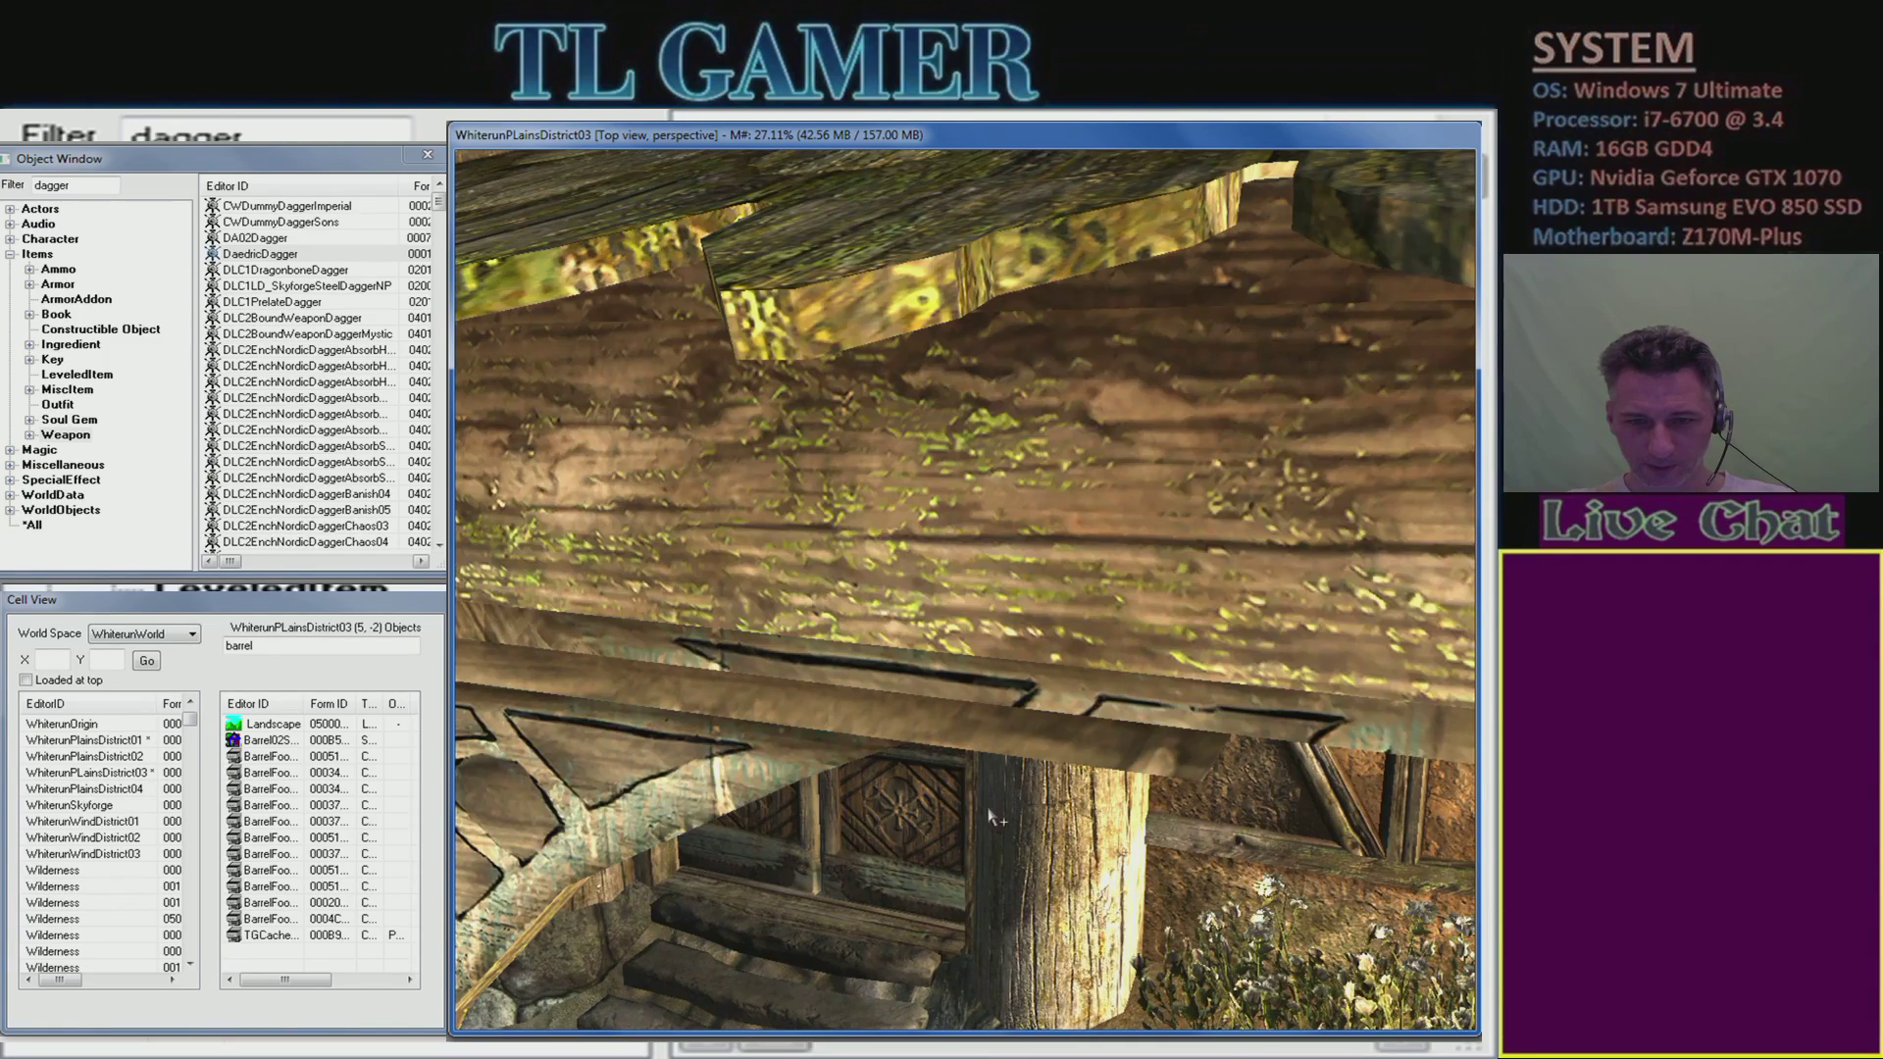
scroll(1048, 746, "up", 3)
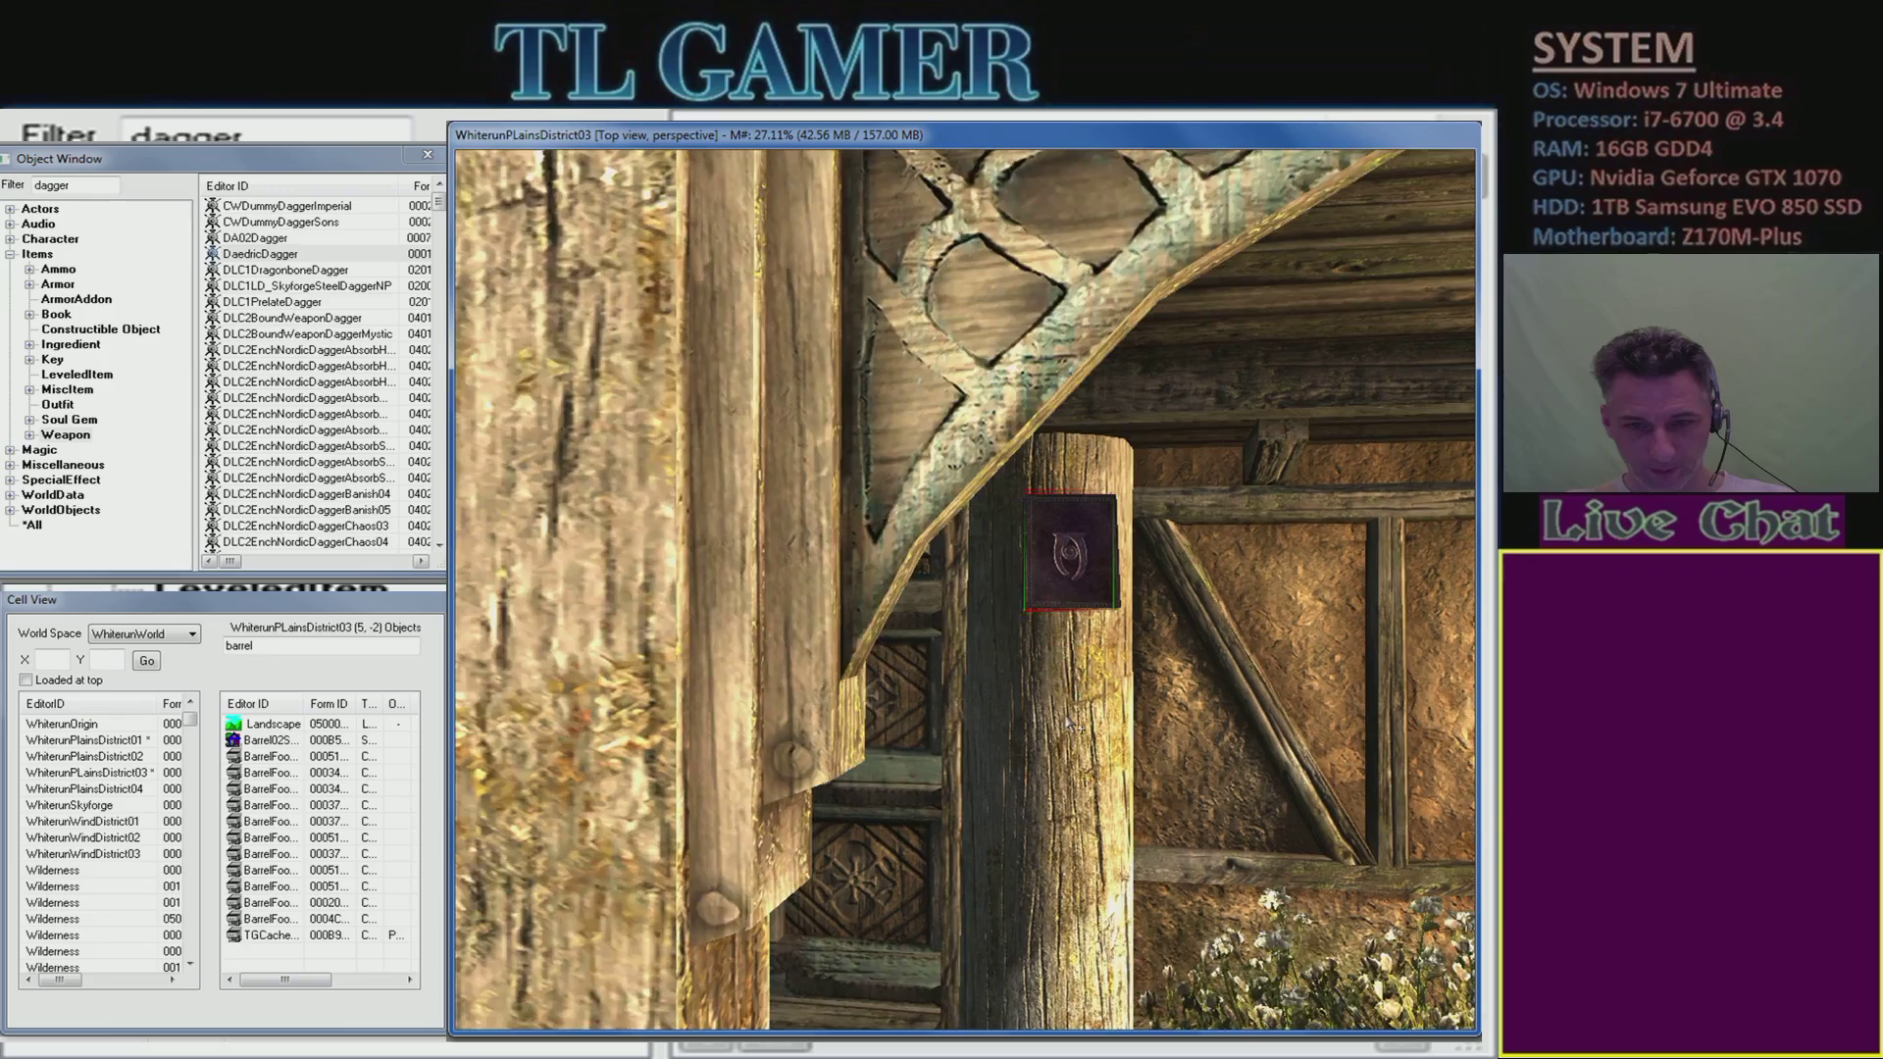
left_click_drag(971, 497, 1176, 971)
key("t")
middle_click_drag(1181, 974, 1366, 829)
key("t")
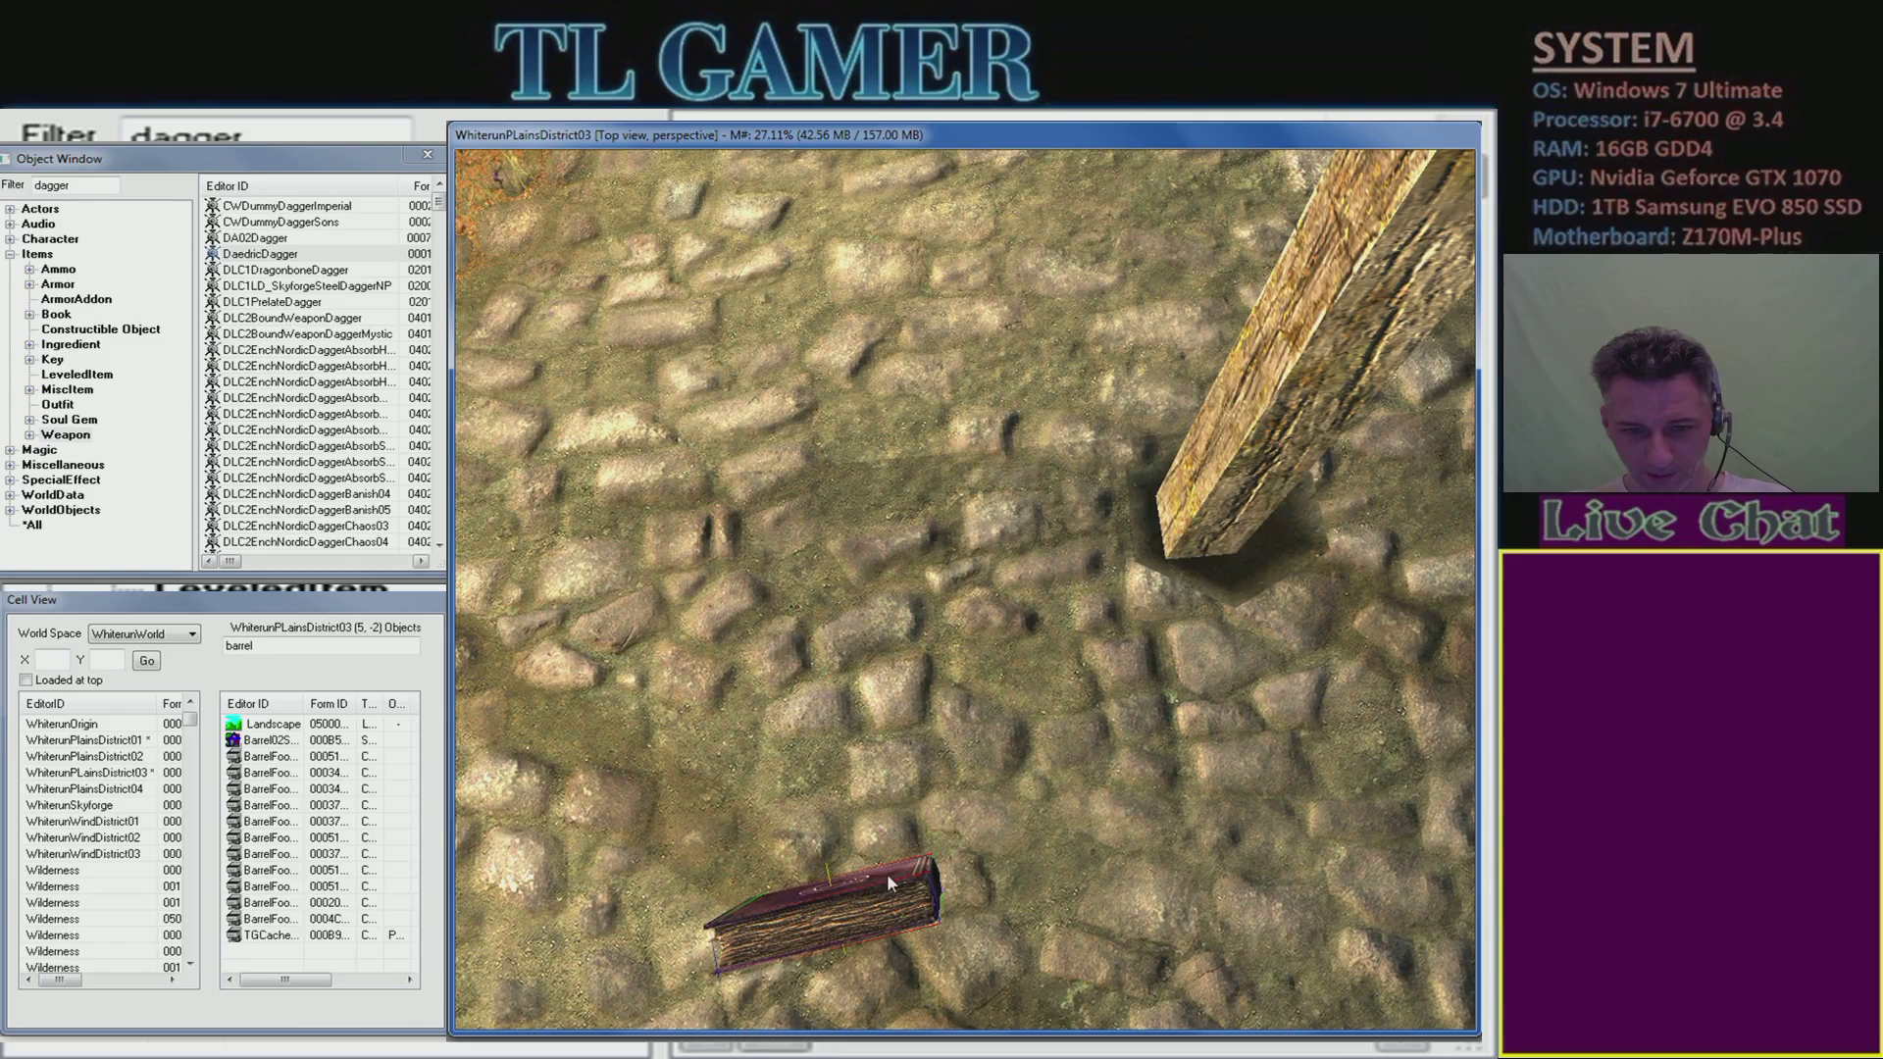
- Shift the tome over the stone-topped table and rotate it to lie flat with its cover facing up
middle_click_drag(840, 908, 515, 839)
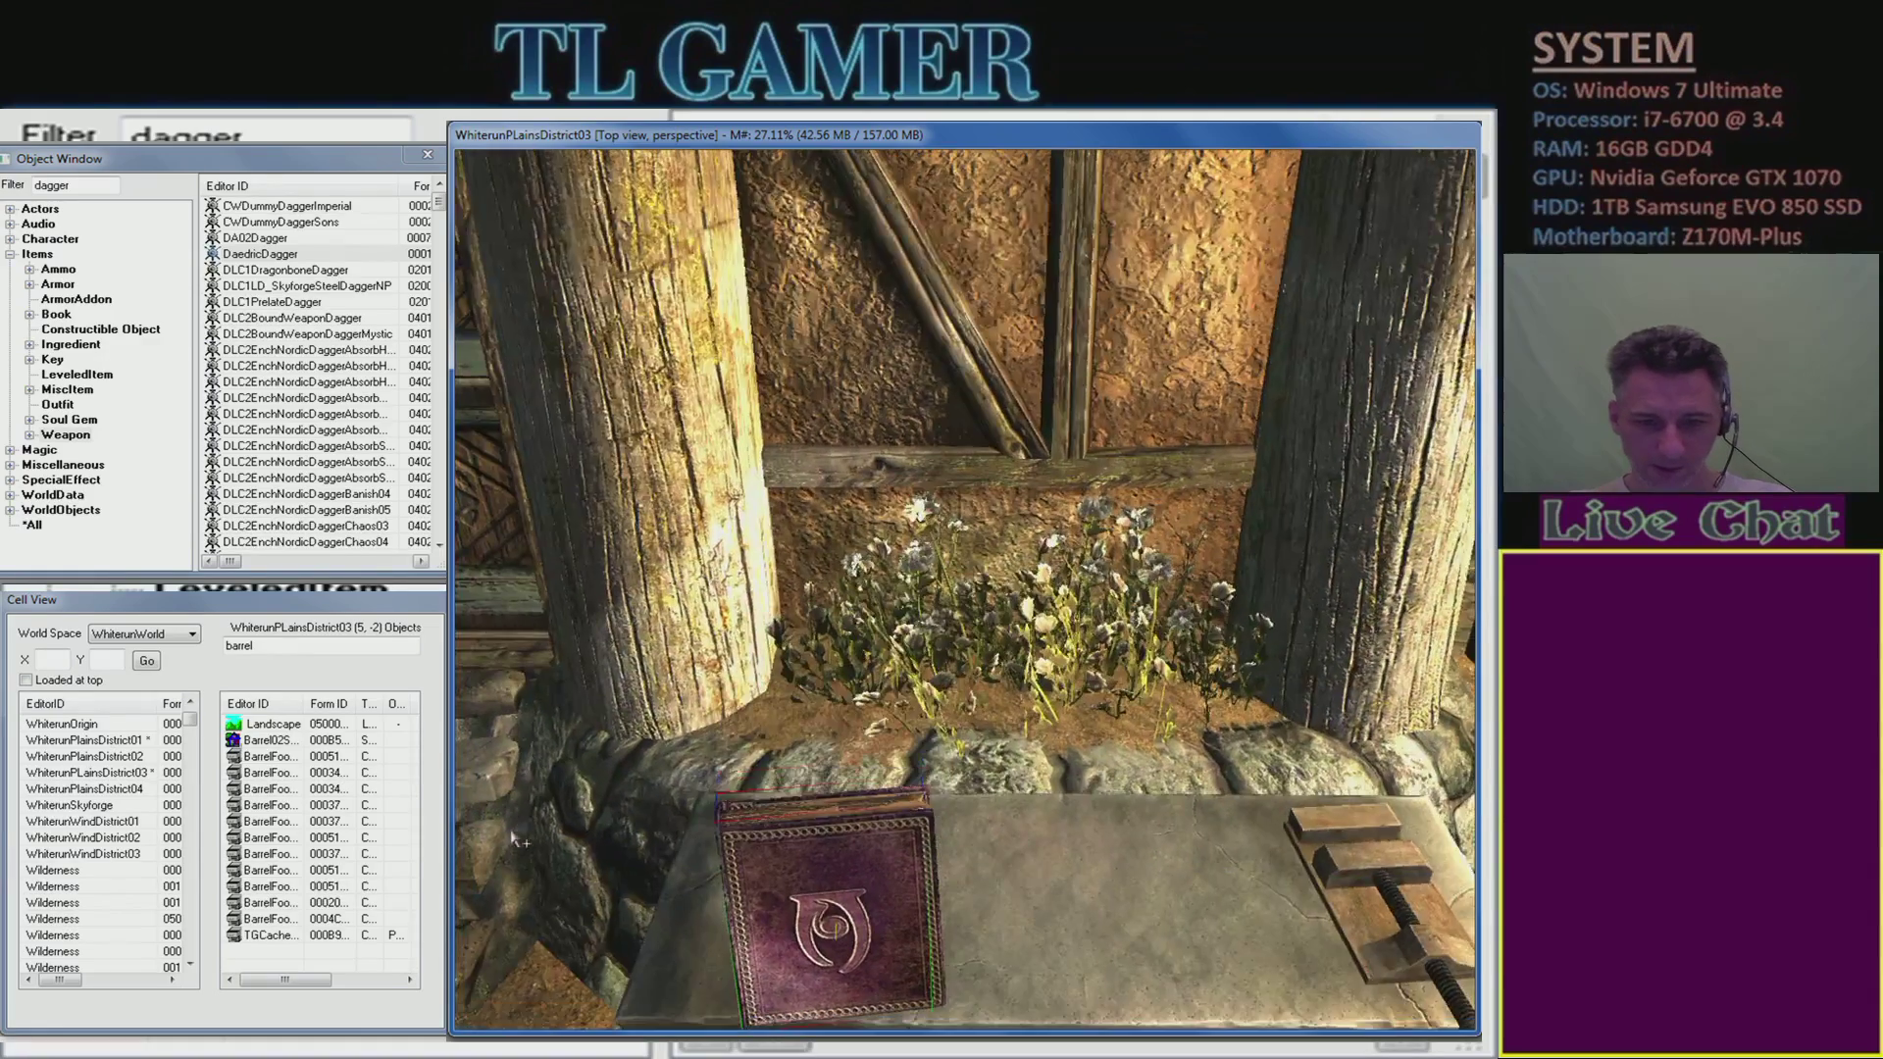
left_click_drag(810, 971, 988, 792)
key("e")
key("e")
key("e")
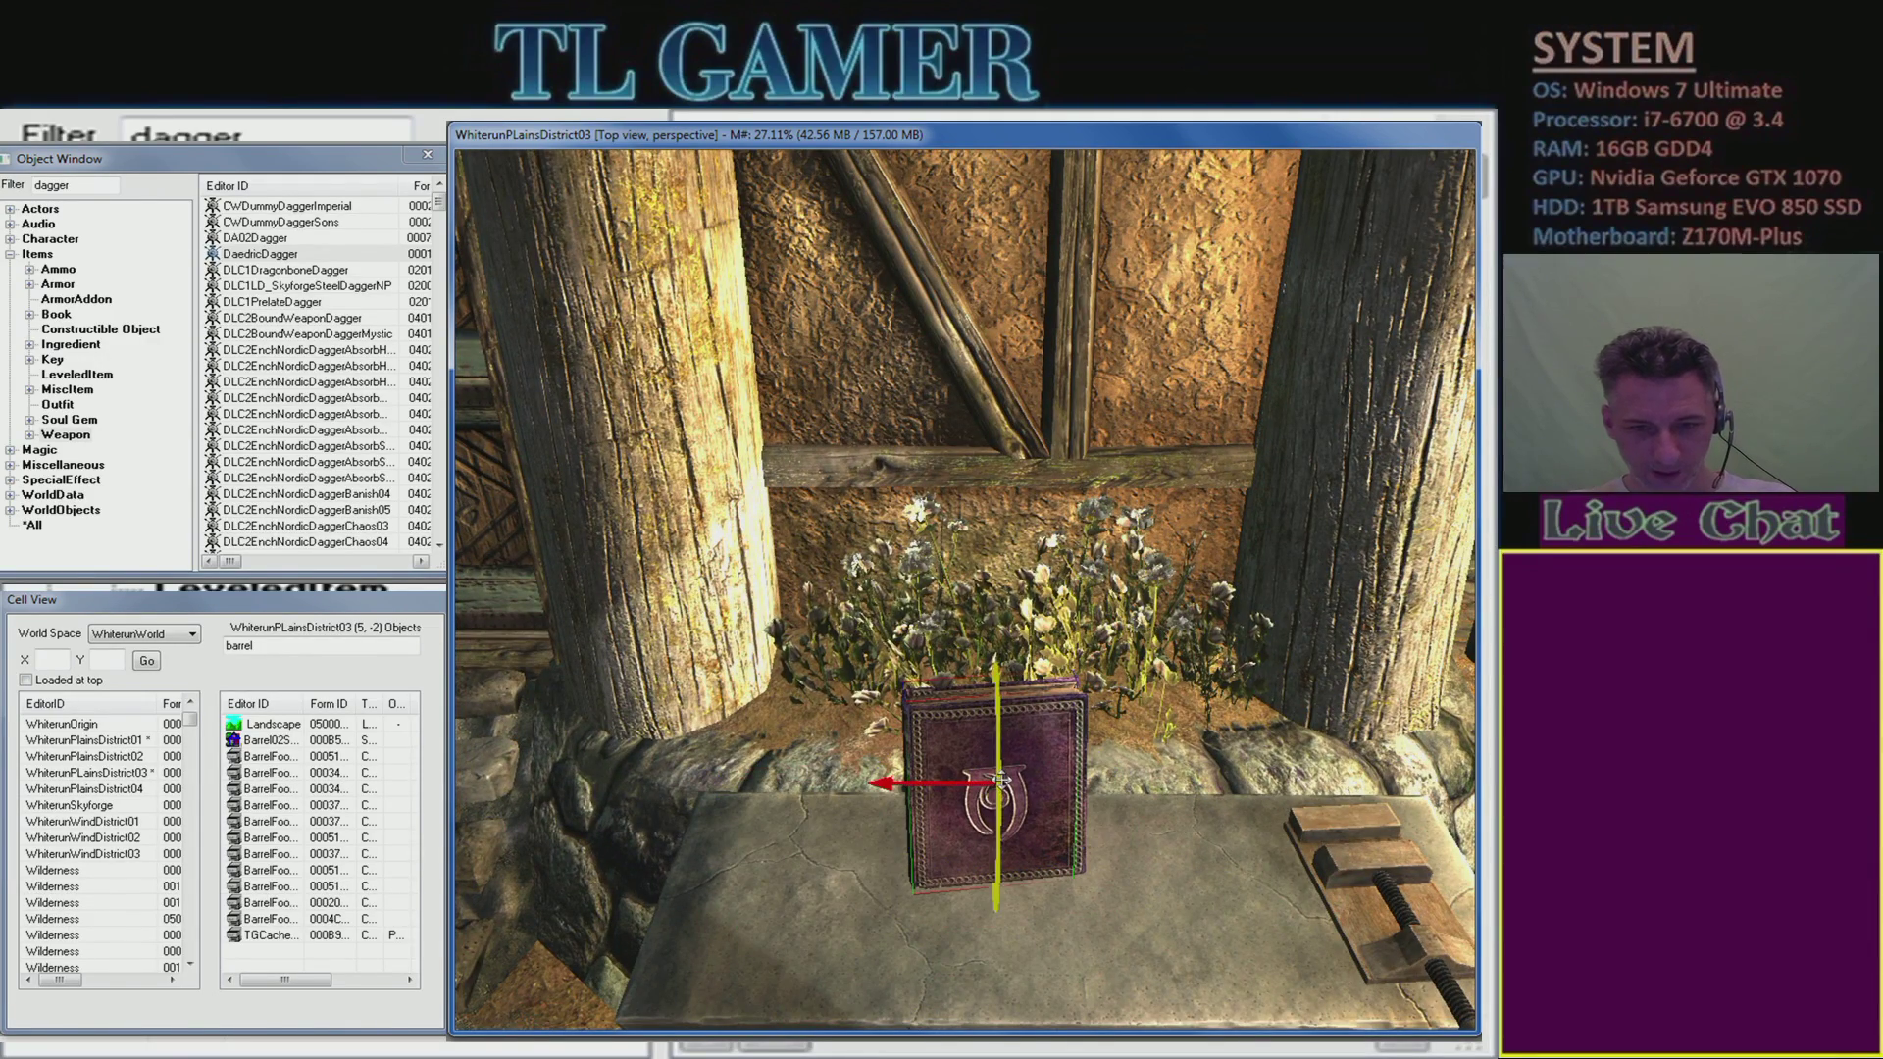
right_click_drag(1001, 779, 1108, 791)
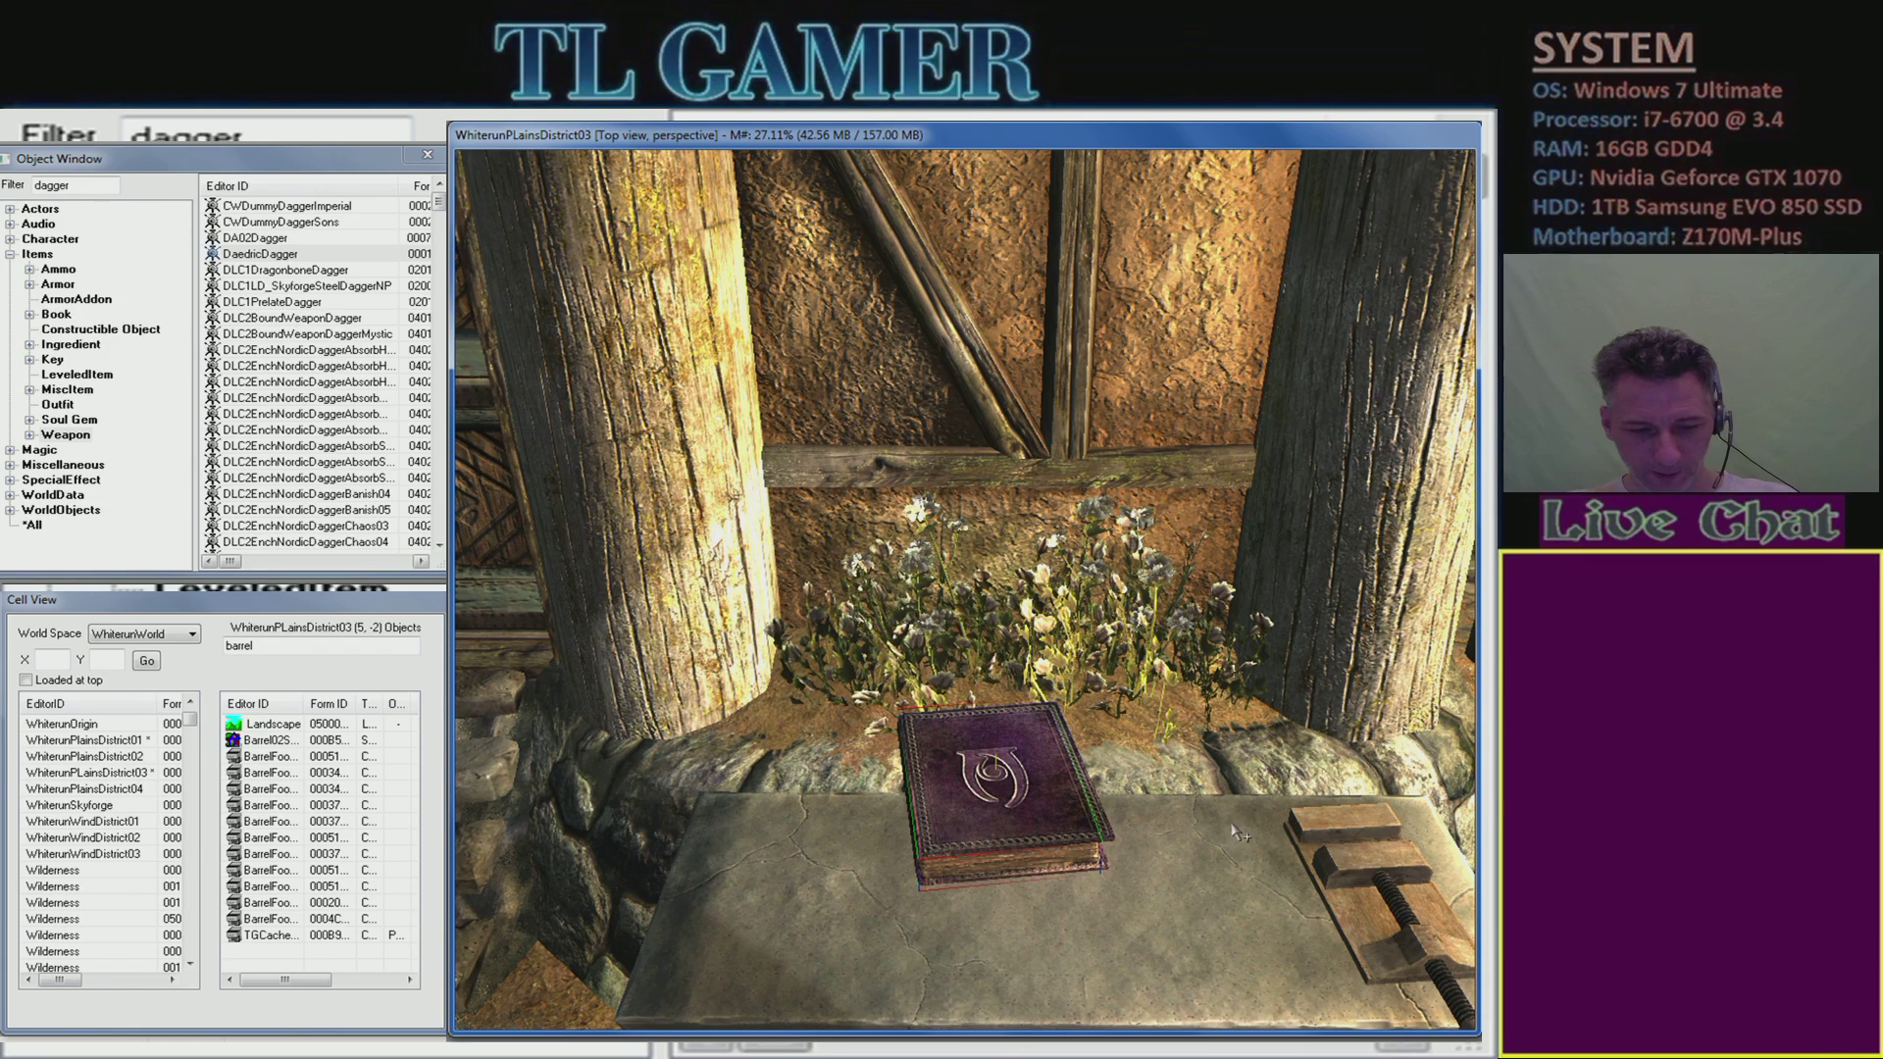
- Move the tome further over the stone-topped table so it lies within the tabletop, away from the clamp
key("Delete")
key("ctrl+z")
middle_click_drag(1148, 903, 1160, 832, "shift")
left_click_drag(983, 738, 637, 757)
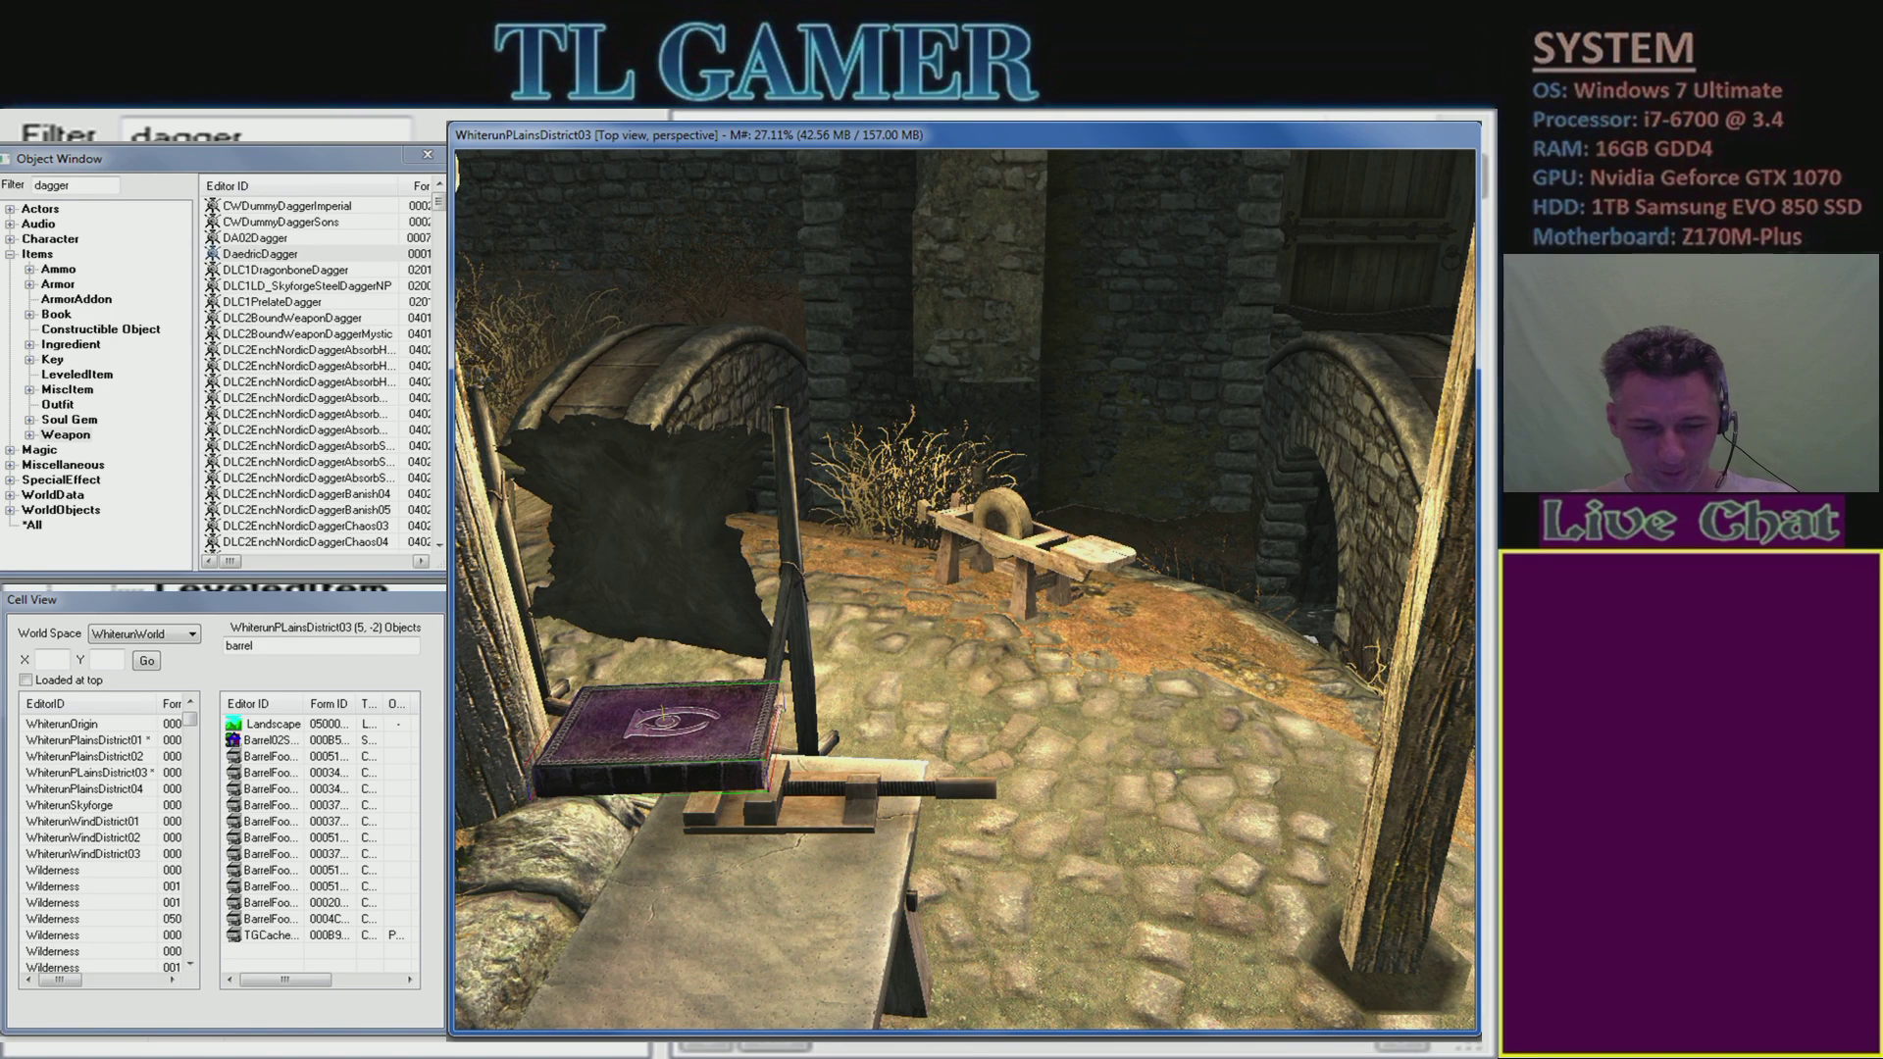
key("Delete")
key("ctrl+z")
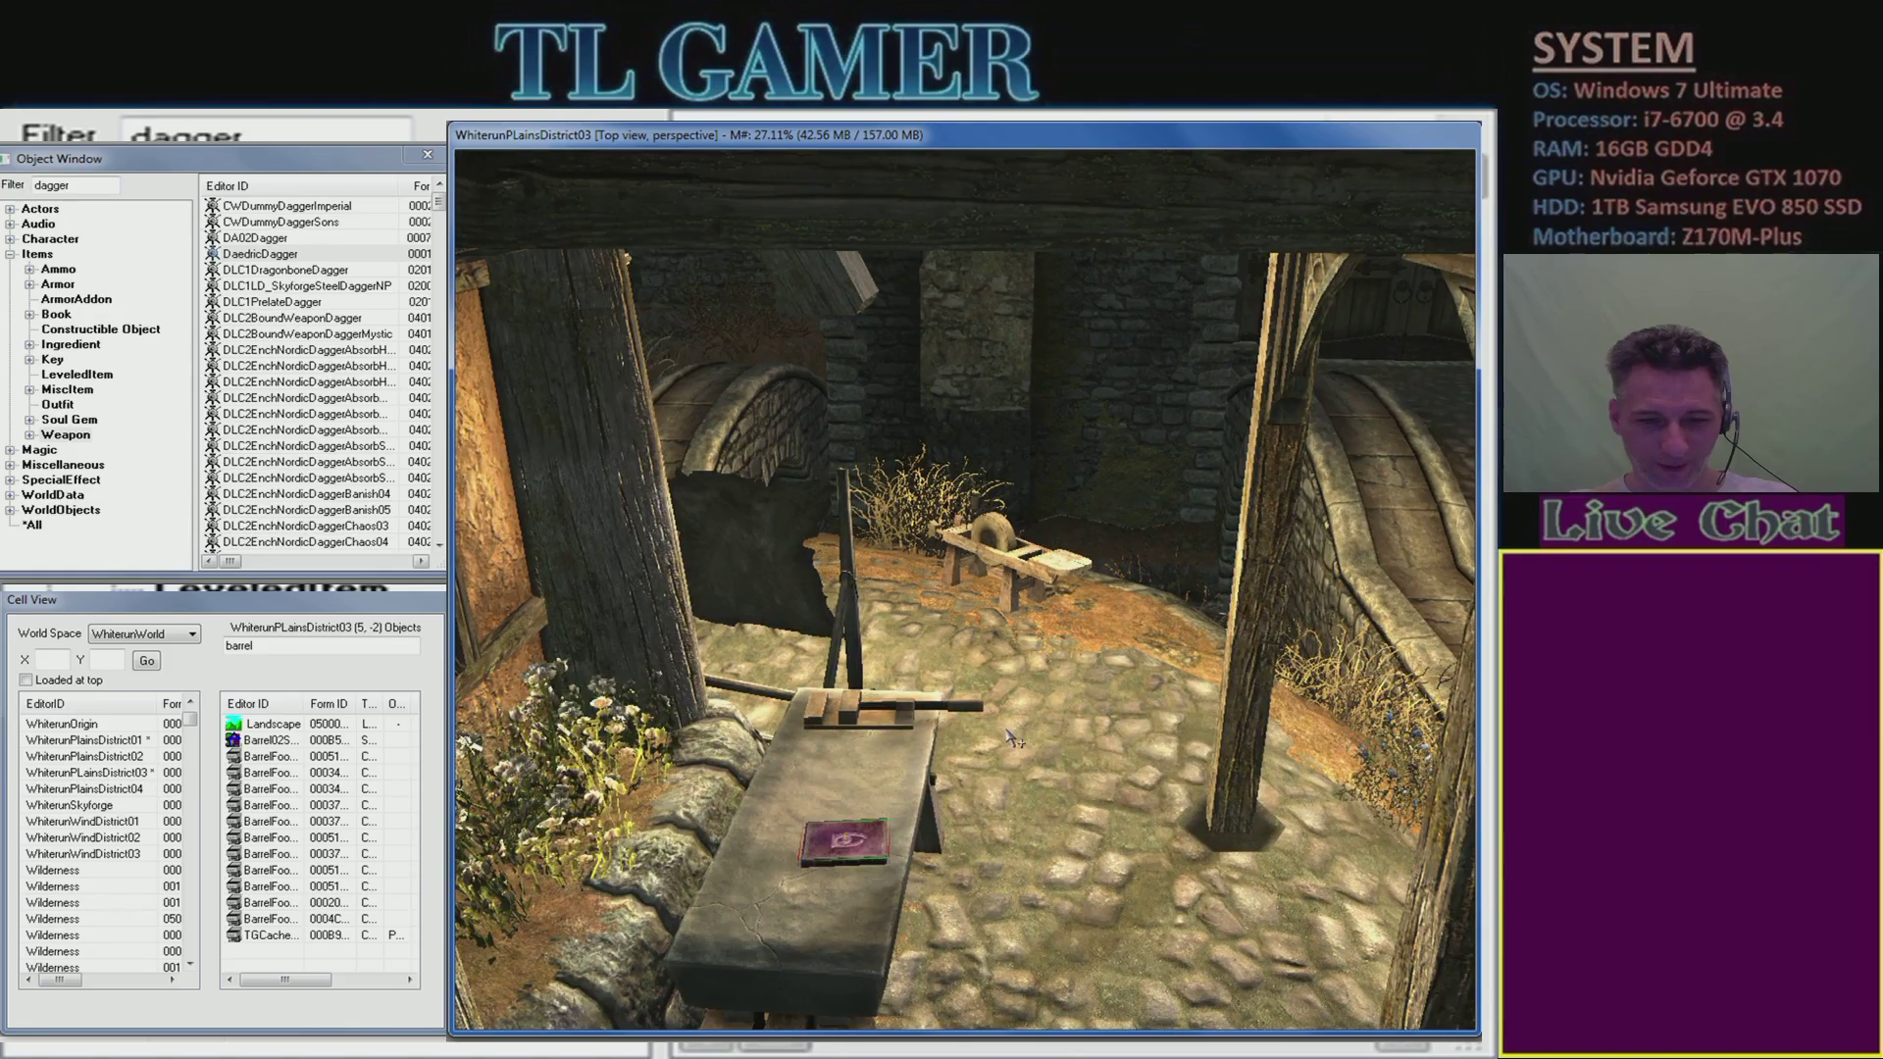
- Drop the tome onto the stone tabletop and check up close how it rests there
key("f")
scroll(888, 746, "up", 5)
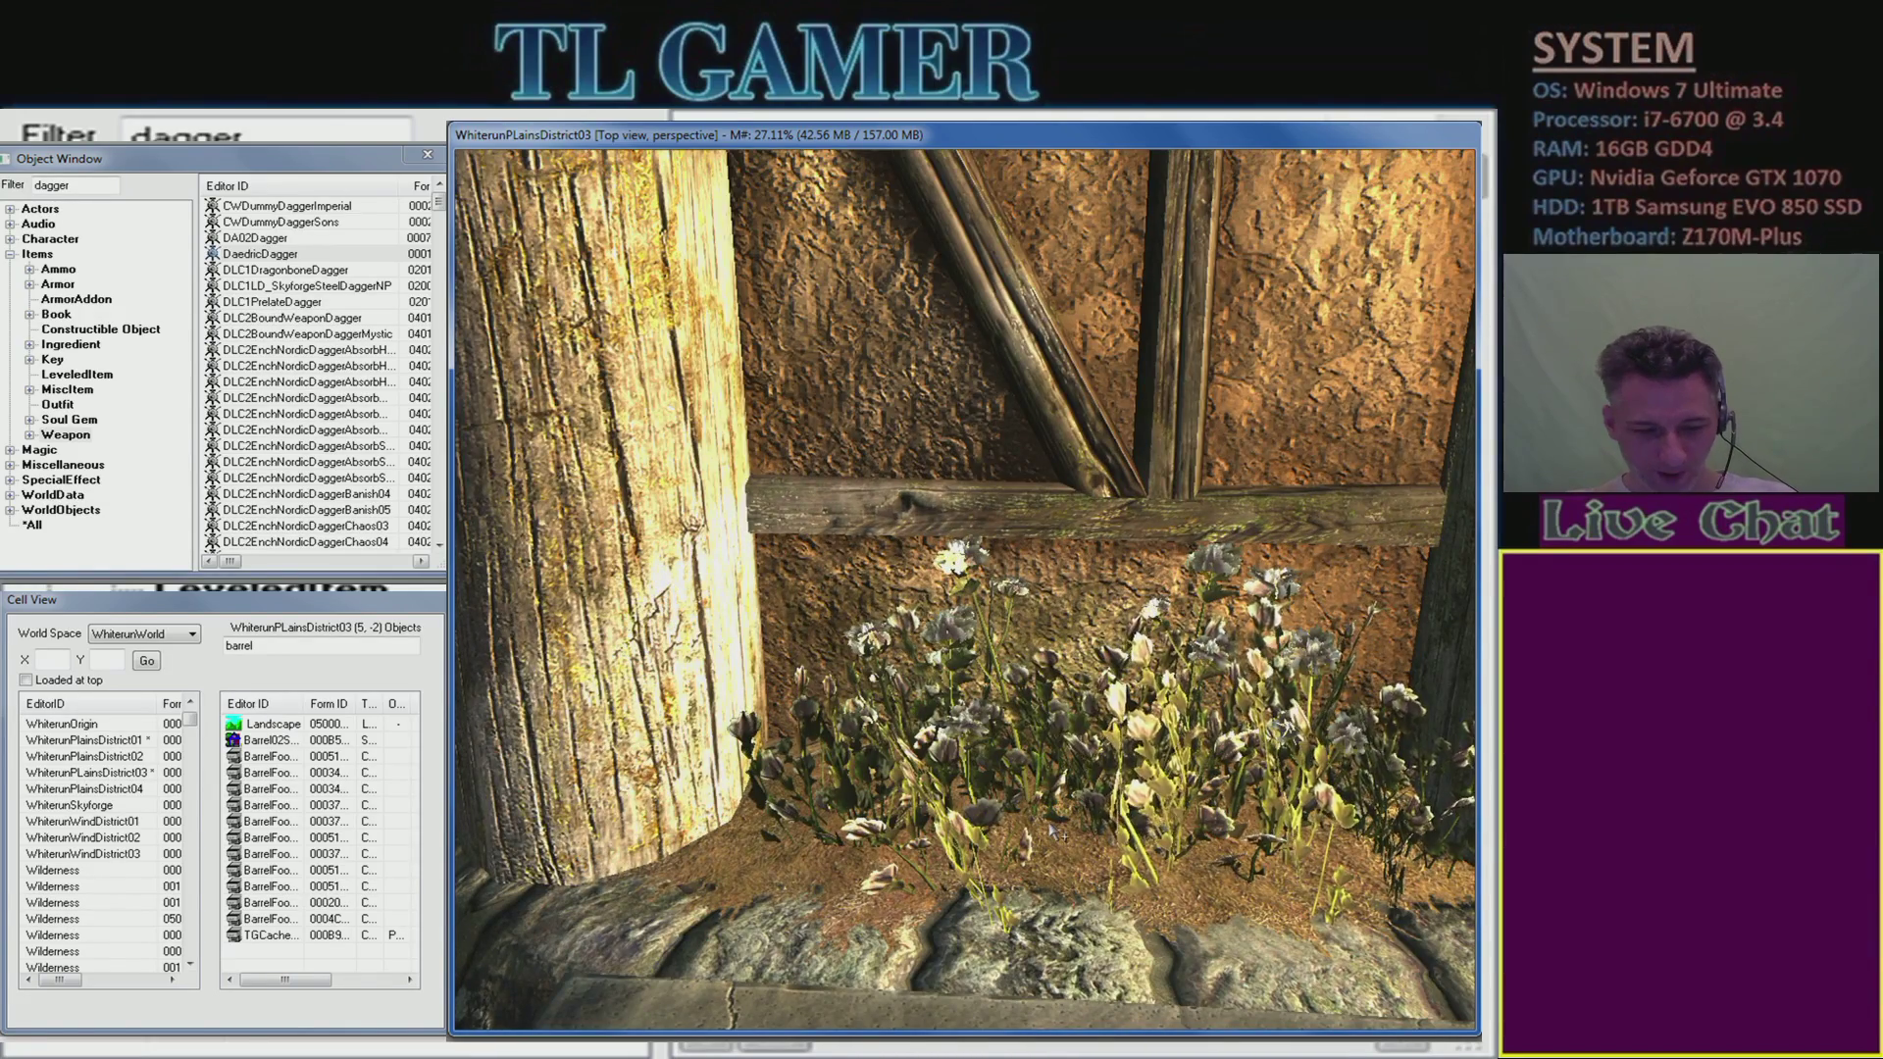
scroll(1056, 832, "down", 5)
scroll(1056, 821, "up", 5)
scroll(1056, 822, "down", 4)
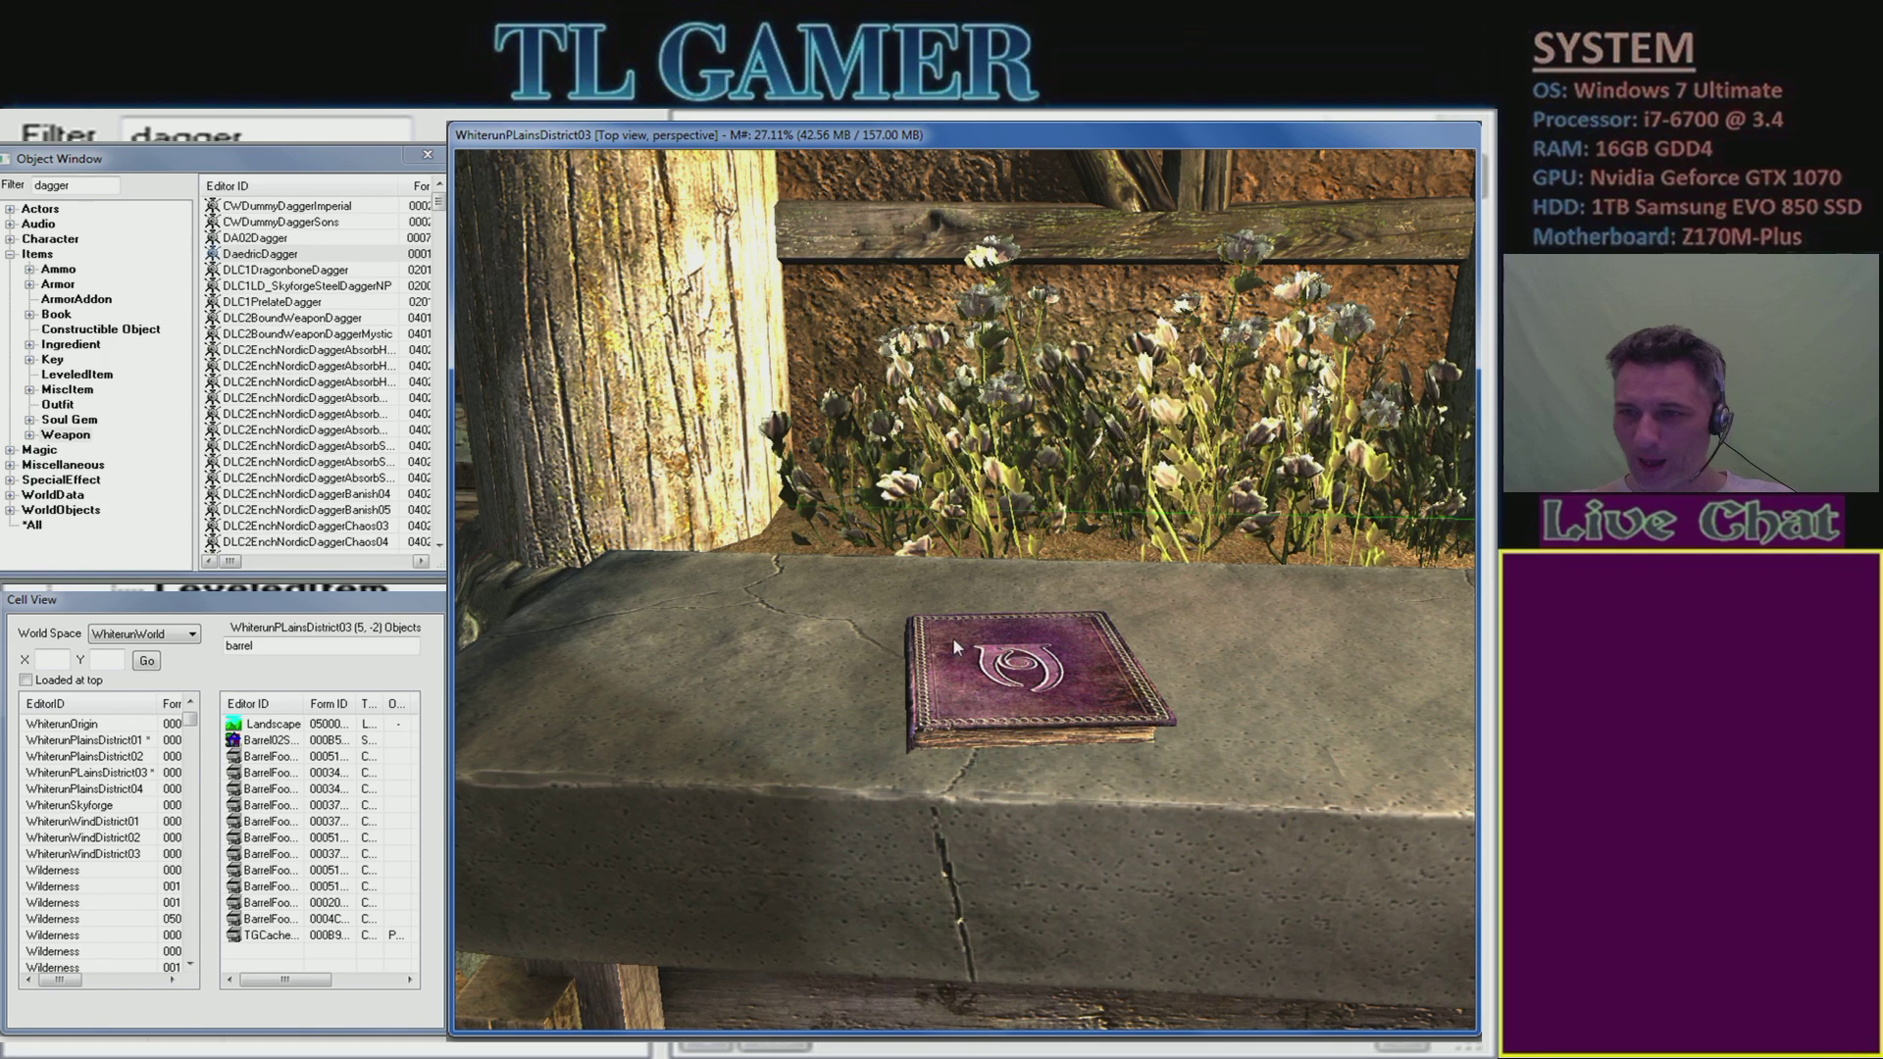
- Raise the tome slightly on the tabletop and tilt it to about 45 degrees, with its cover facing the front
left_click_drag(993, 677, 993, 645)
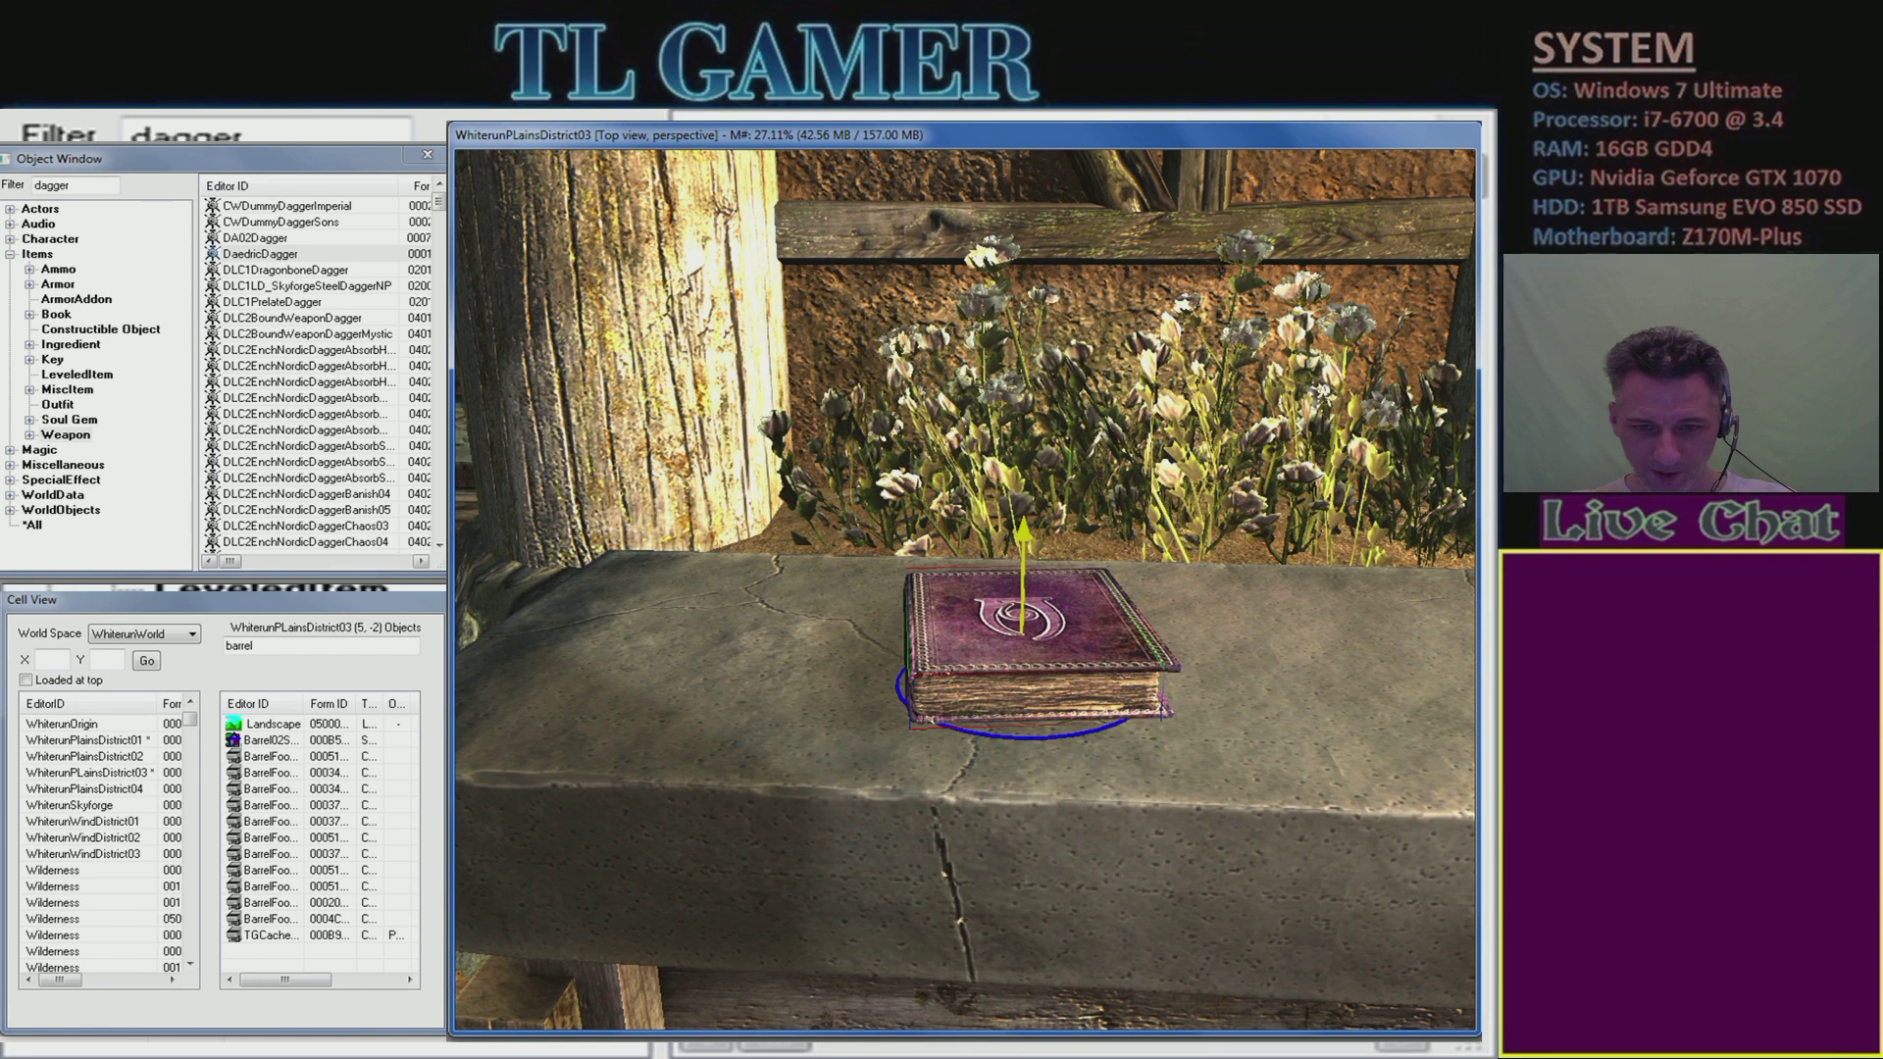
middle_click_drag(1074, 603, 948, 636, "shift")
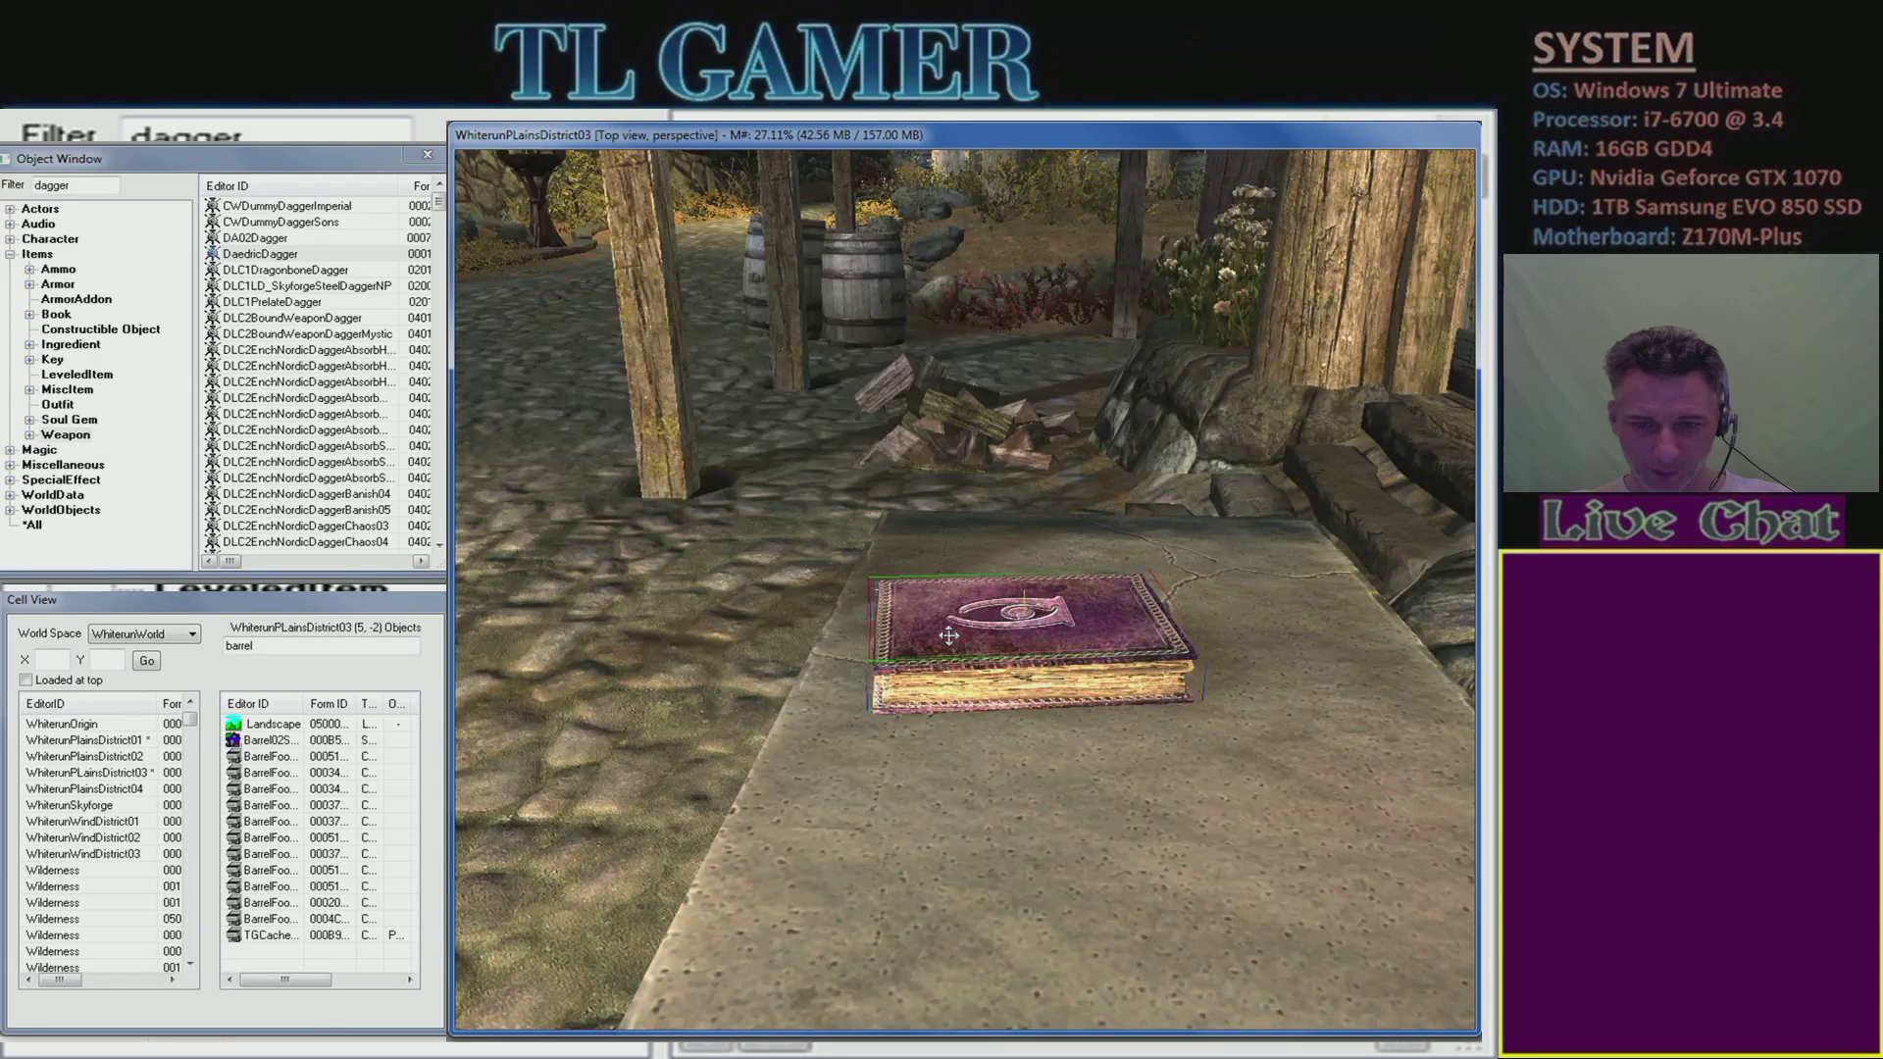
right_click_drag(1035, 659, 1059, 635)
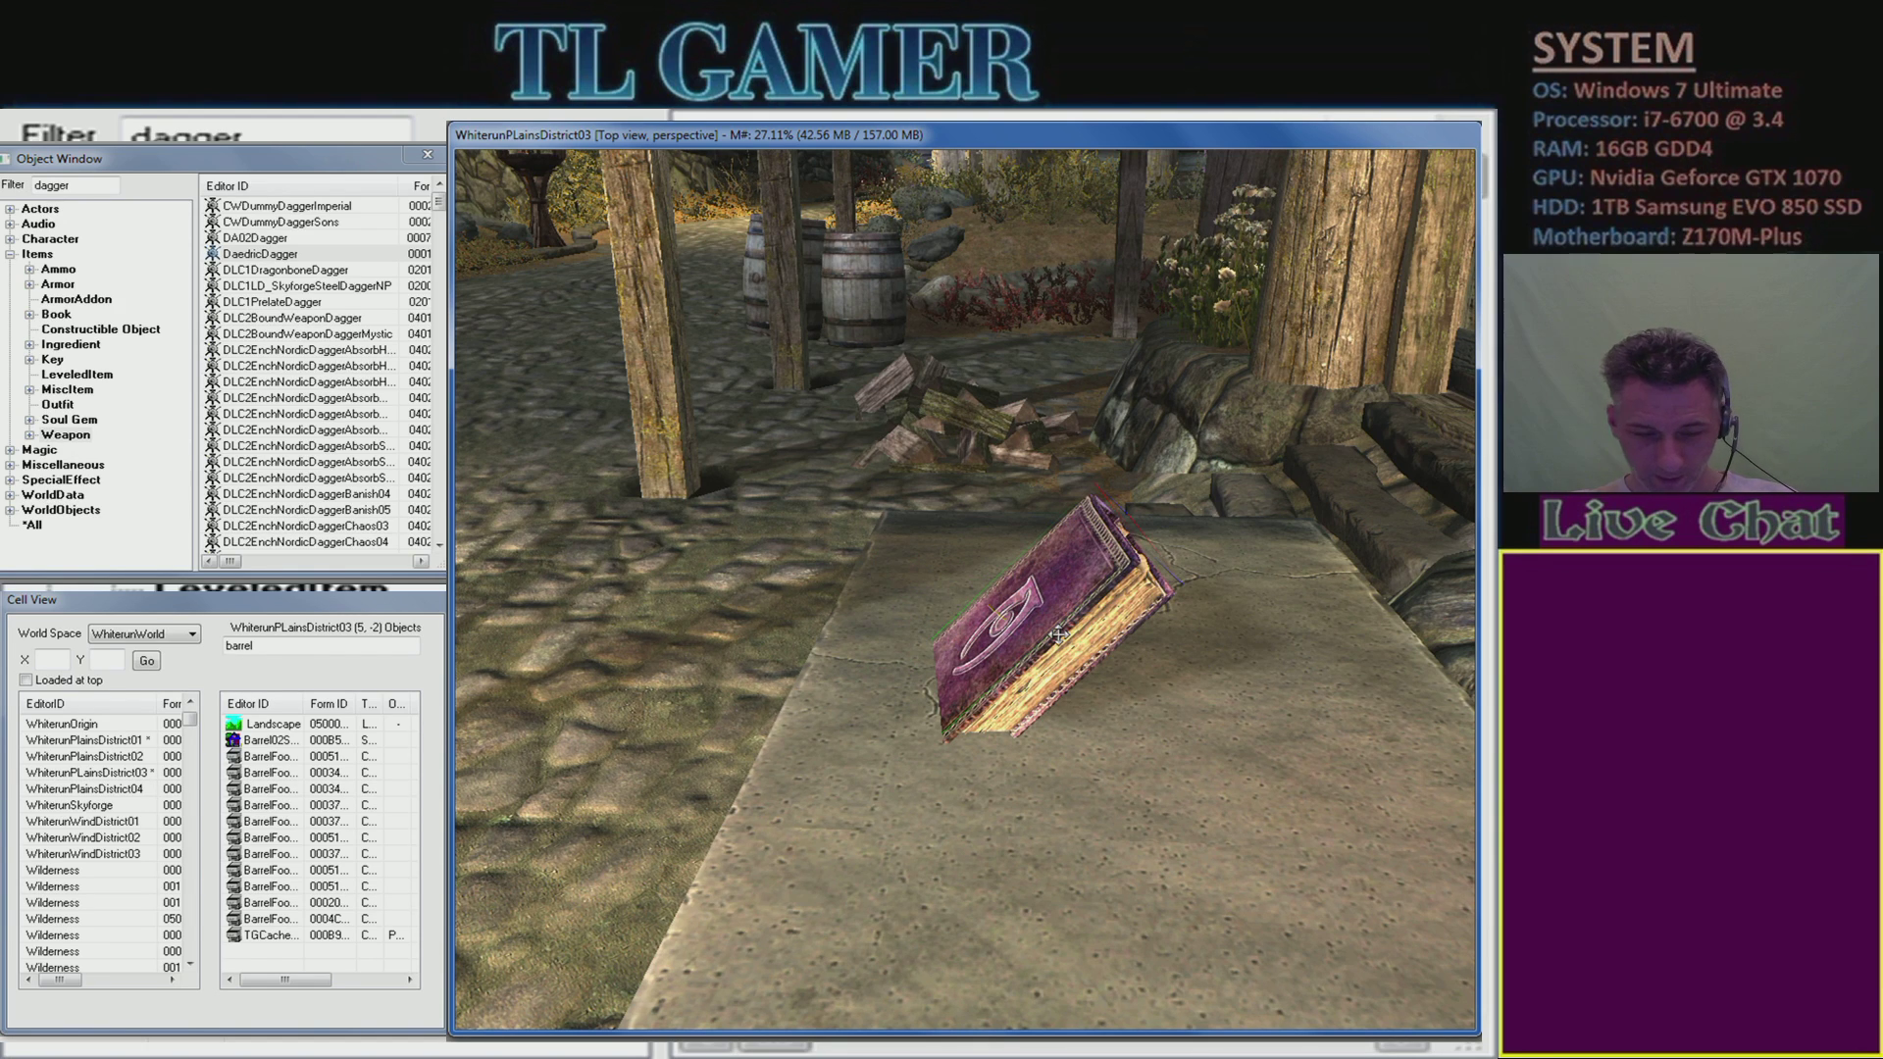
right_click_drag(1060, 636, 1089, 636)
middle_click_drag(1060, 636, 1059, 547, "shift")
middle_click_drag(969, 595, 1034, 603, "shift")
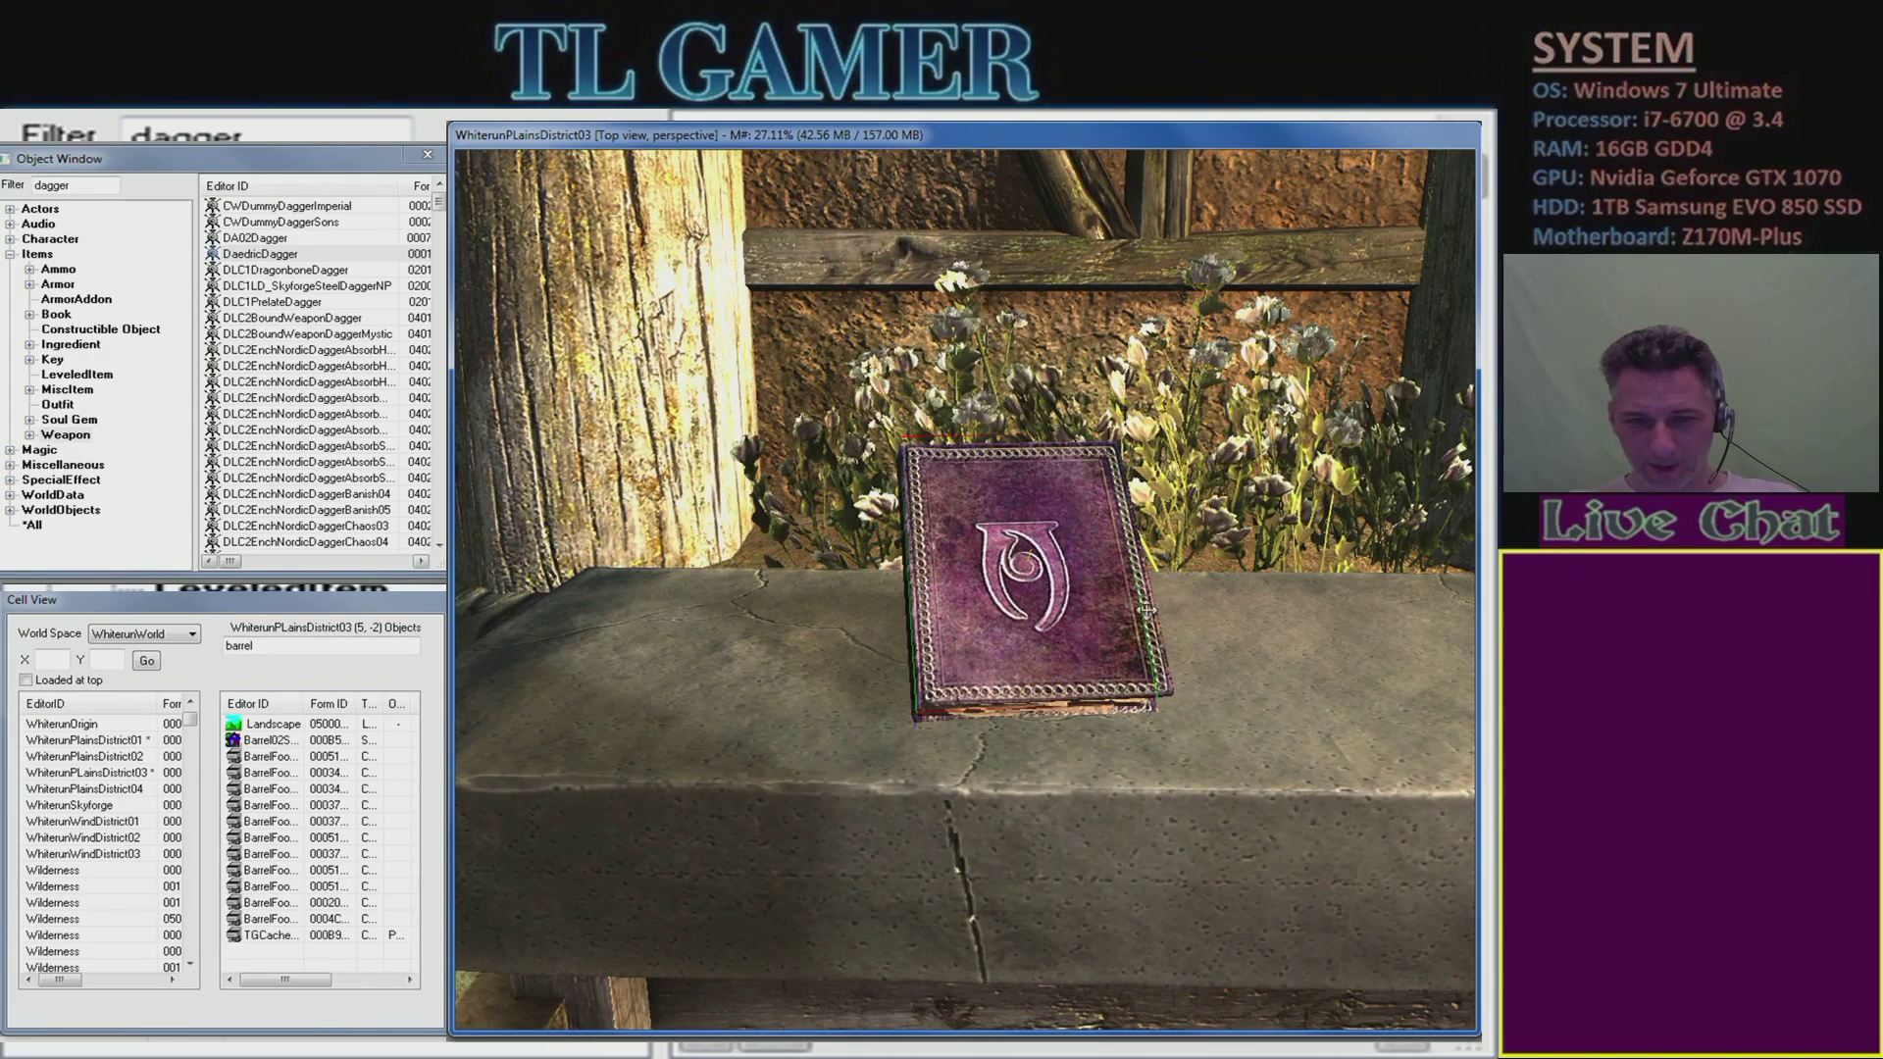
- Open the tilted tome's reference properties and view its base book record, leaving the record unedited
double_click(1014, 626)
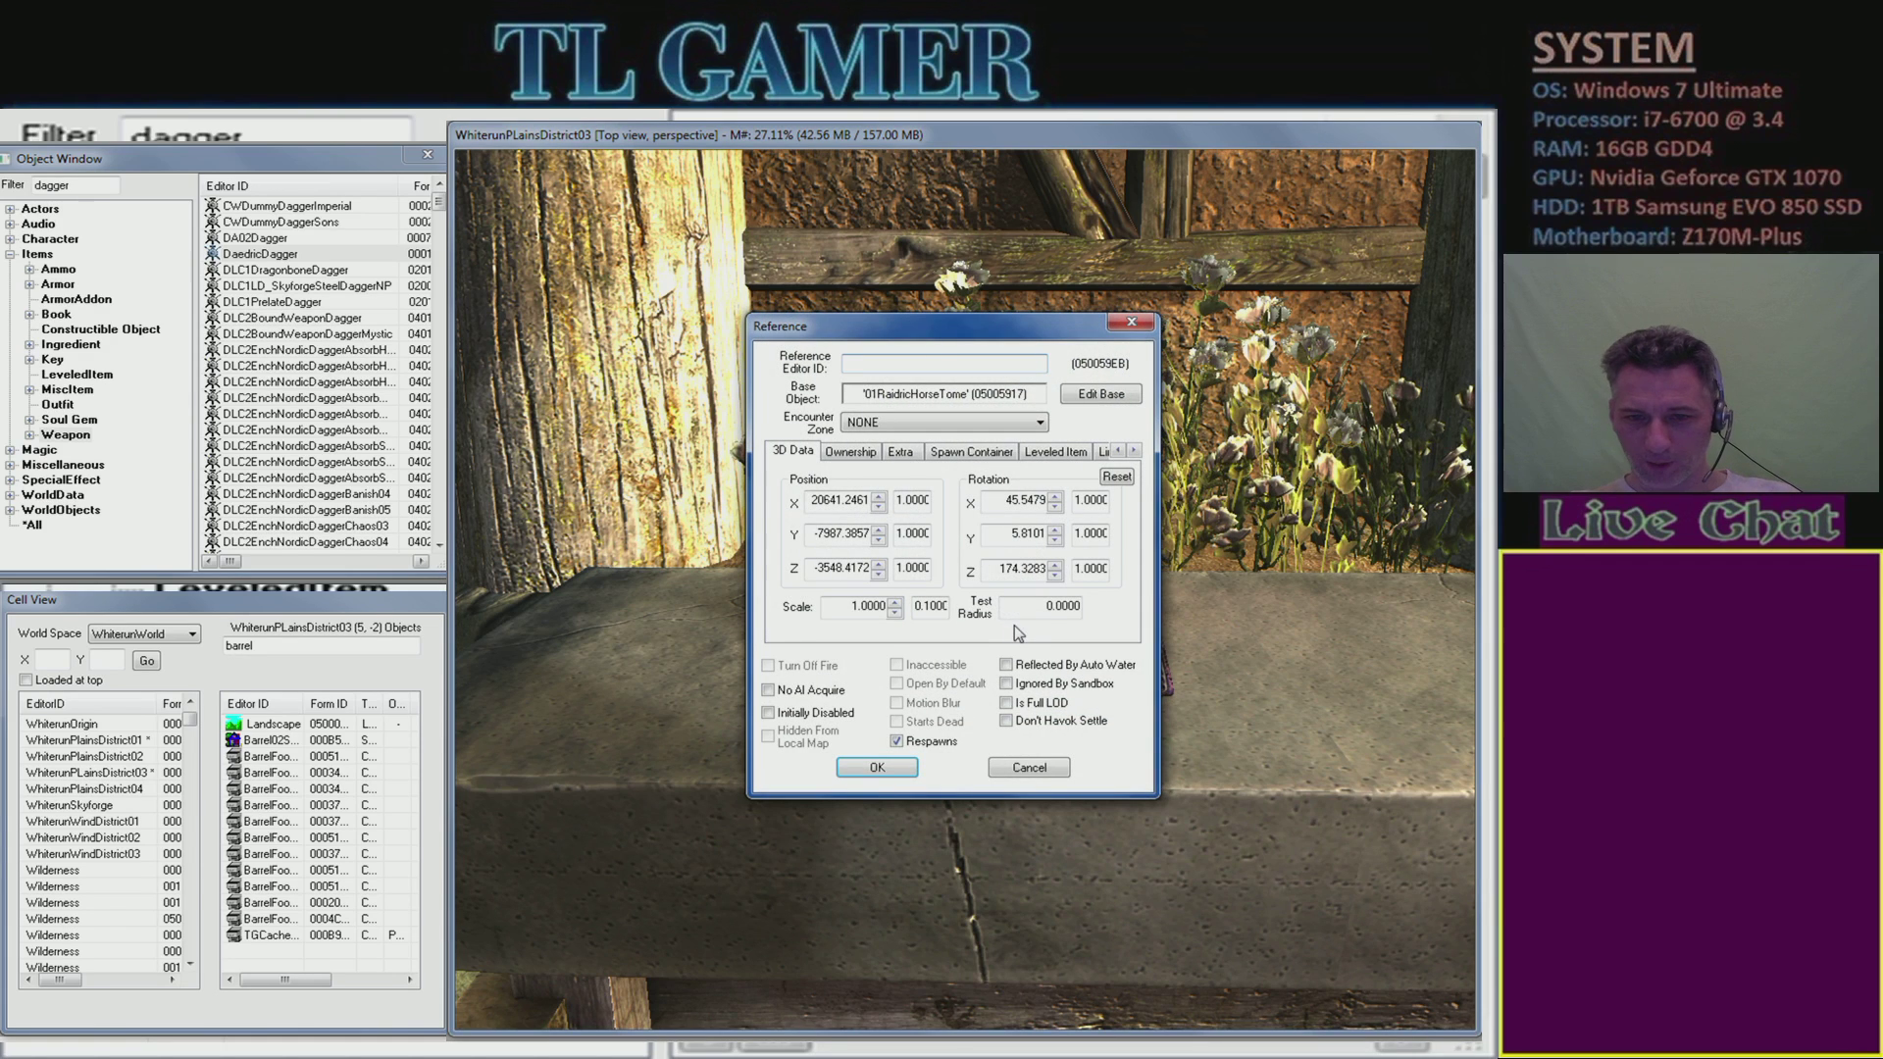
left_click_drag(993, 334, 702, 287)
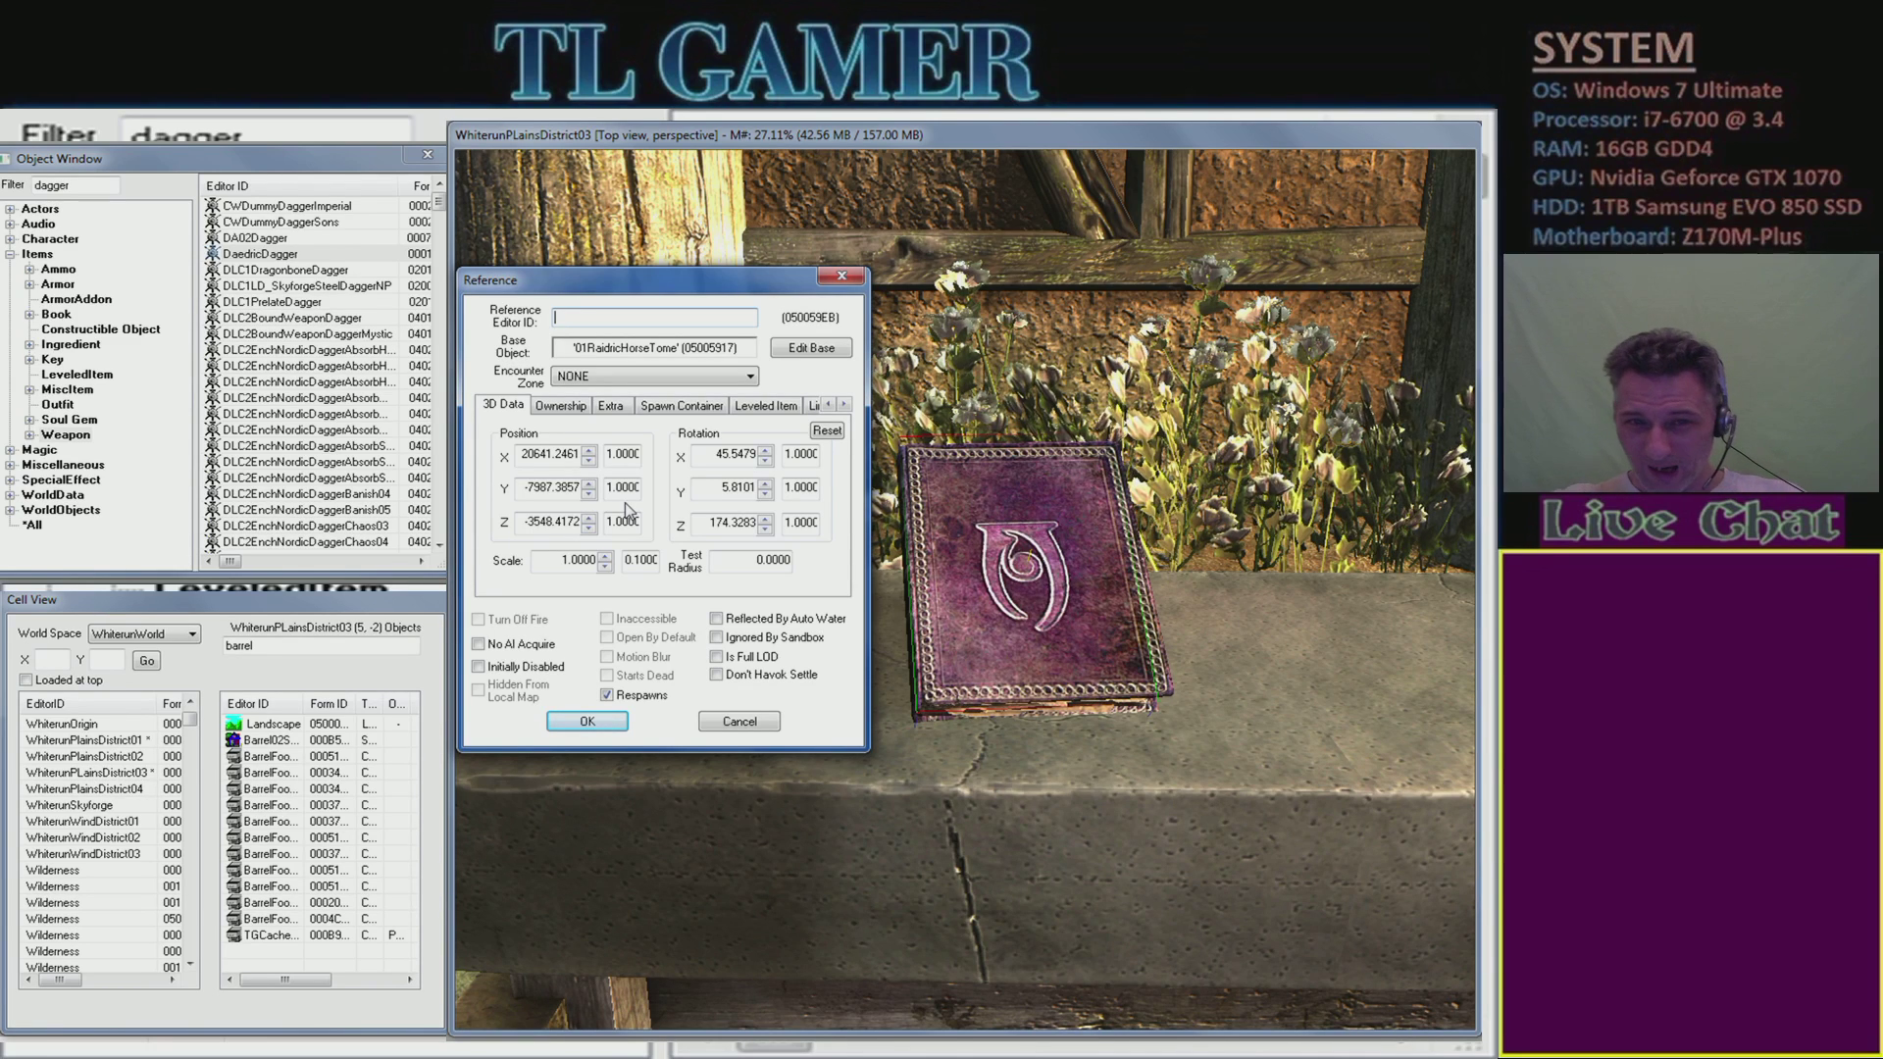
left_click(824, 354)
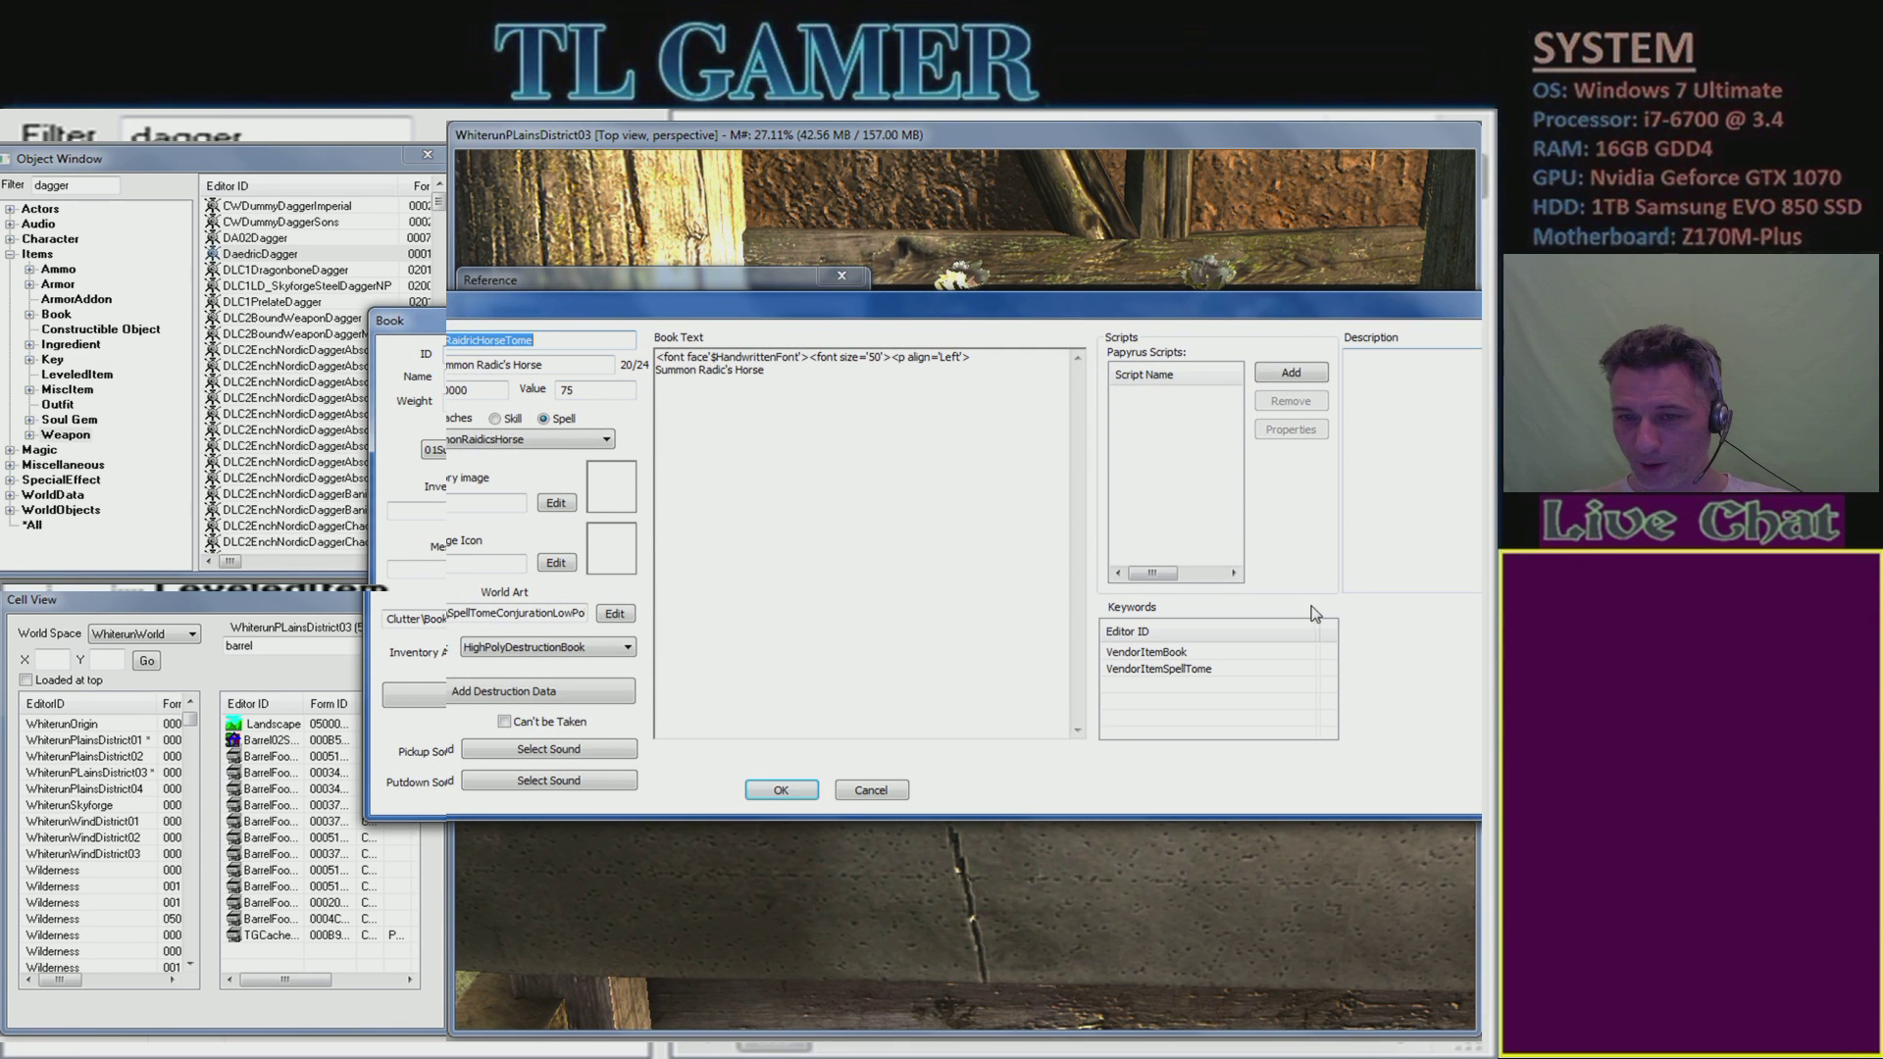
key("Escape")
- Turn off Respawns and turn on Don't Havok Settle for the tome reference, and apply the settings
left_click(253, 225)
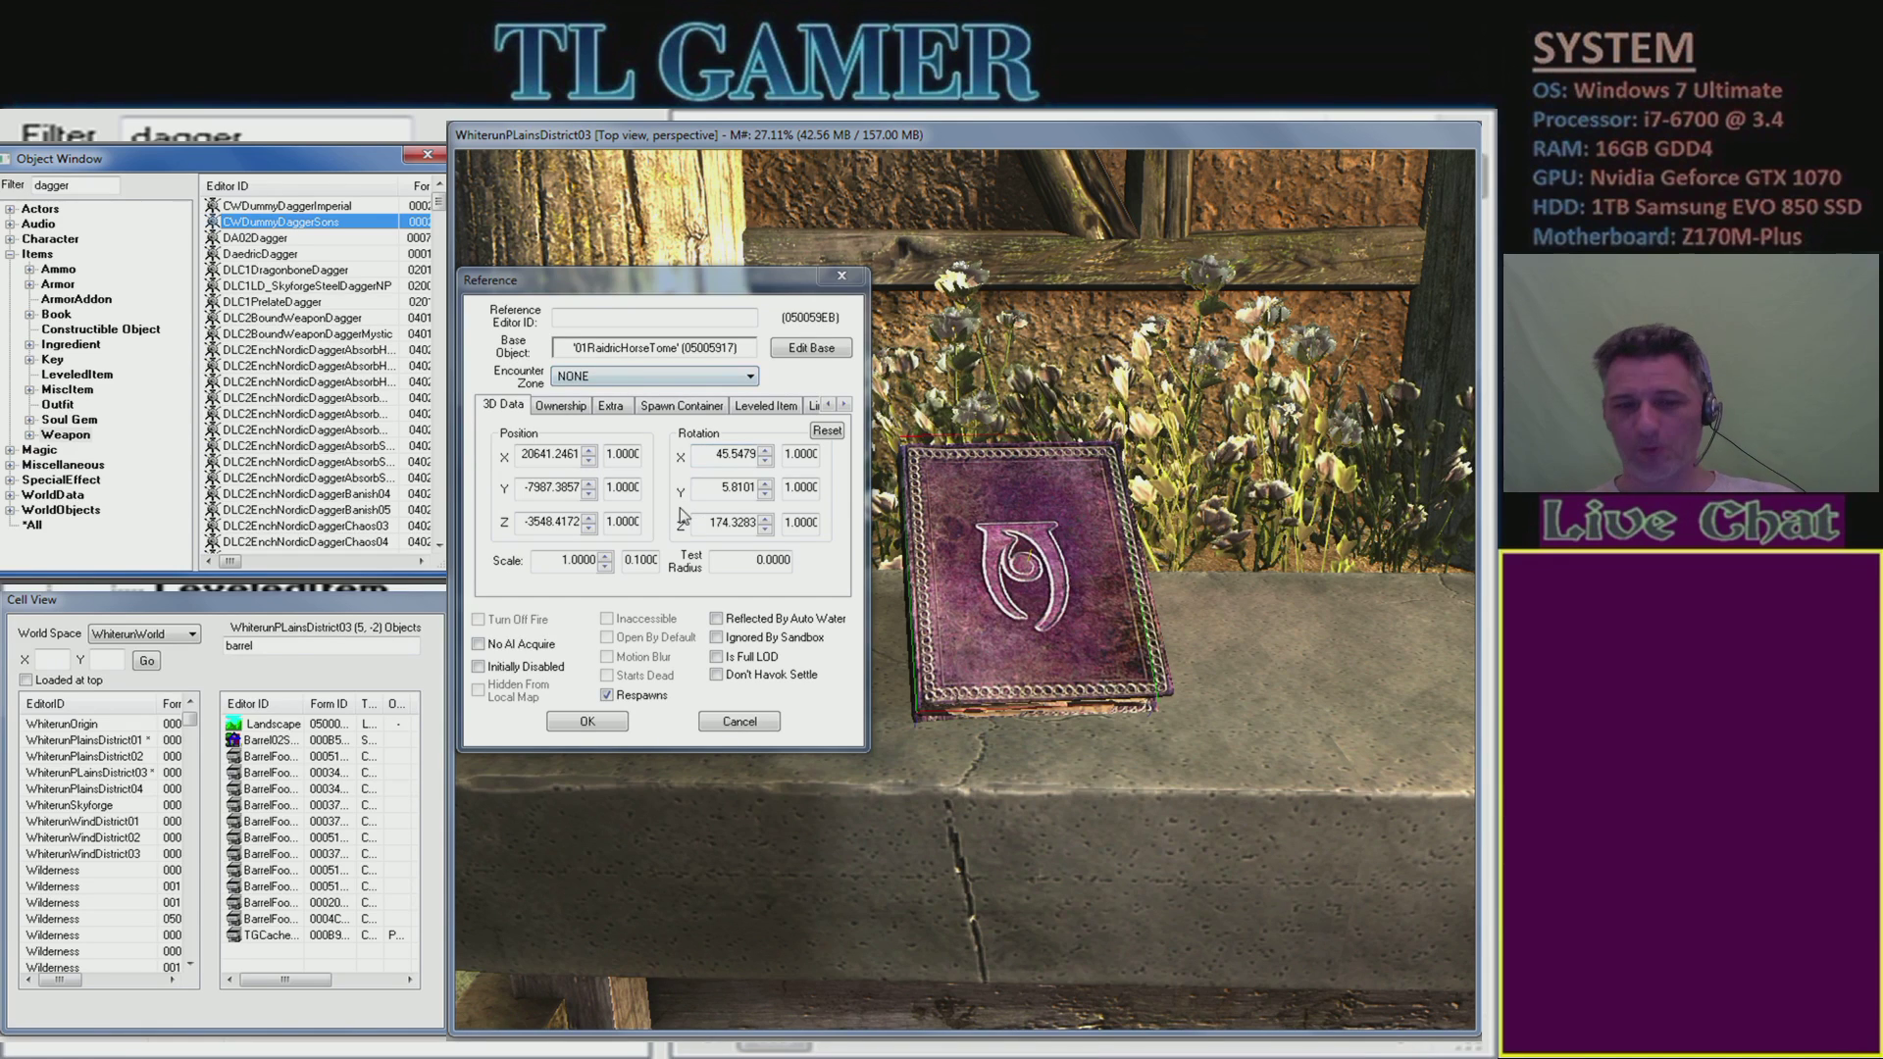
left_click_drag(686, 286, 670, 252)
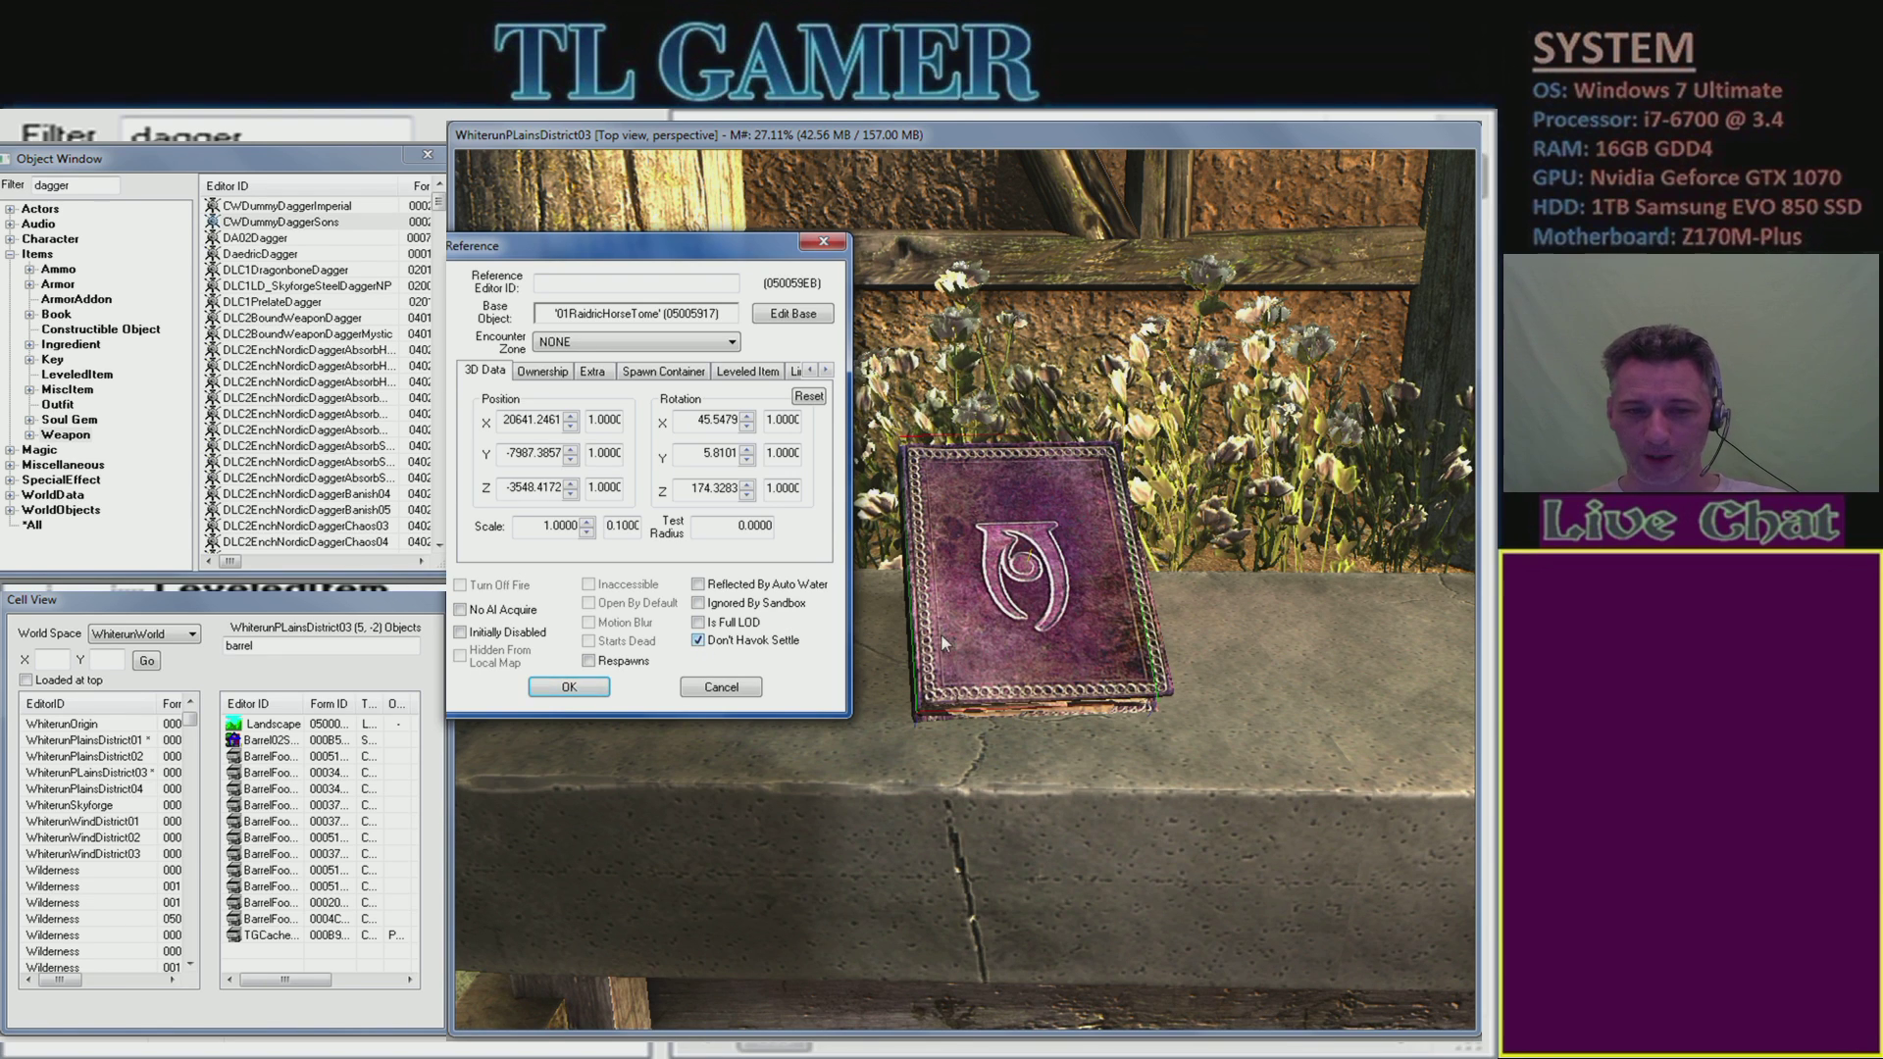
left_click(569, 688)
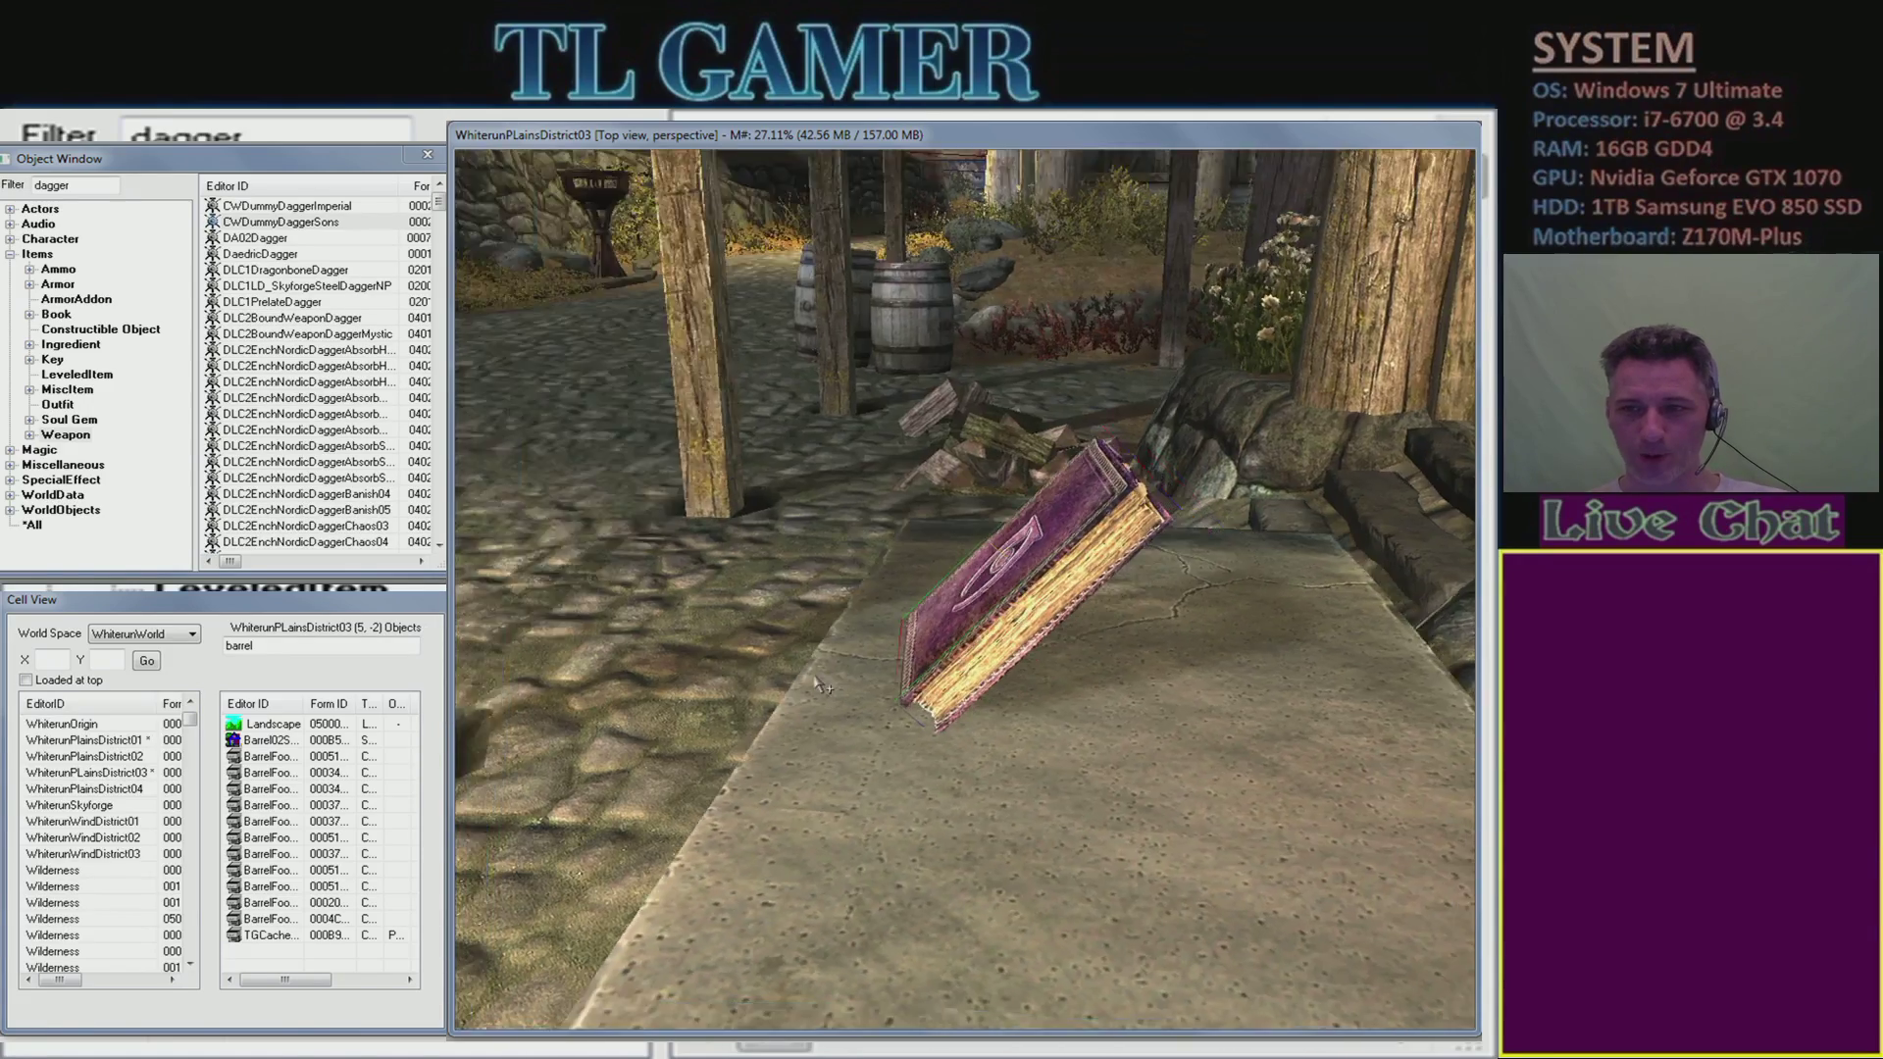
- Turn off Don't Havok Settle for the tome reference, apply it, and view the tilted tome from the side
middle_click_drag(816, 683, 1011, 643)
double_click(1009, 638)
left_click(1005, 721)
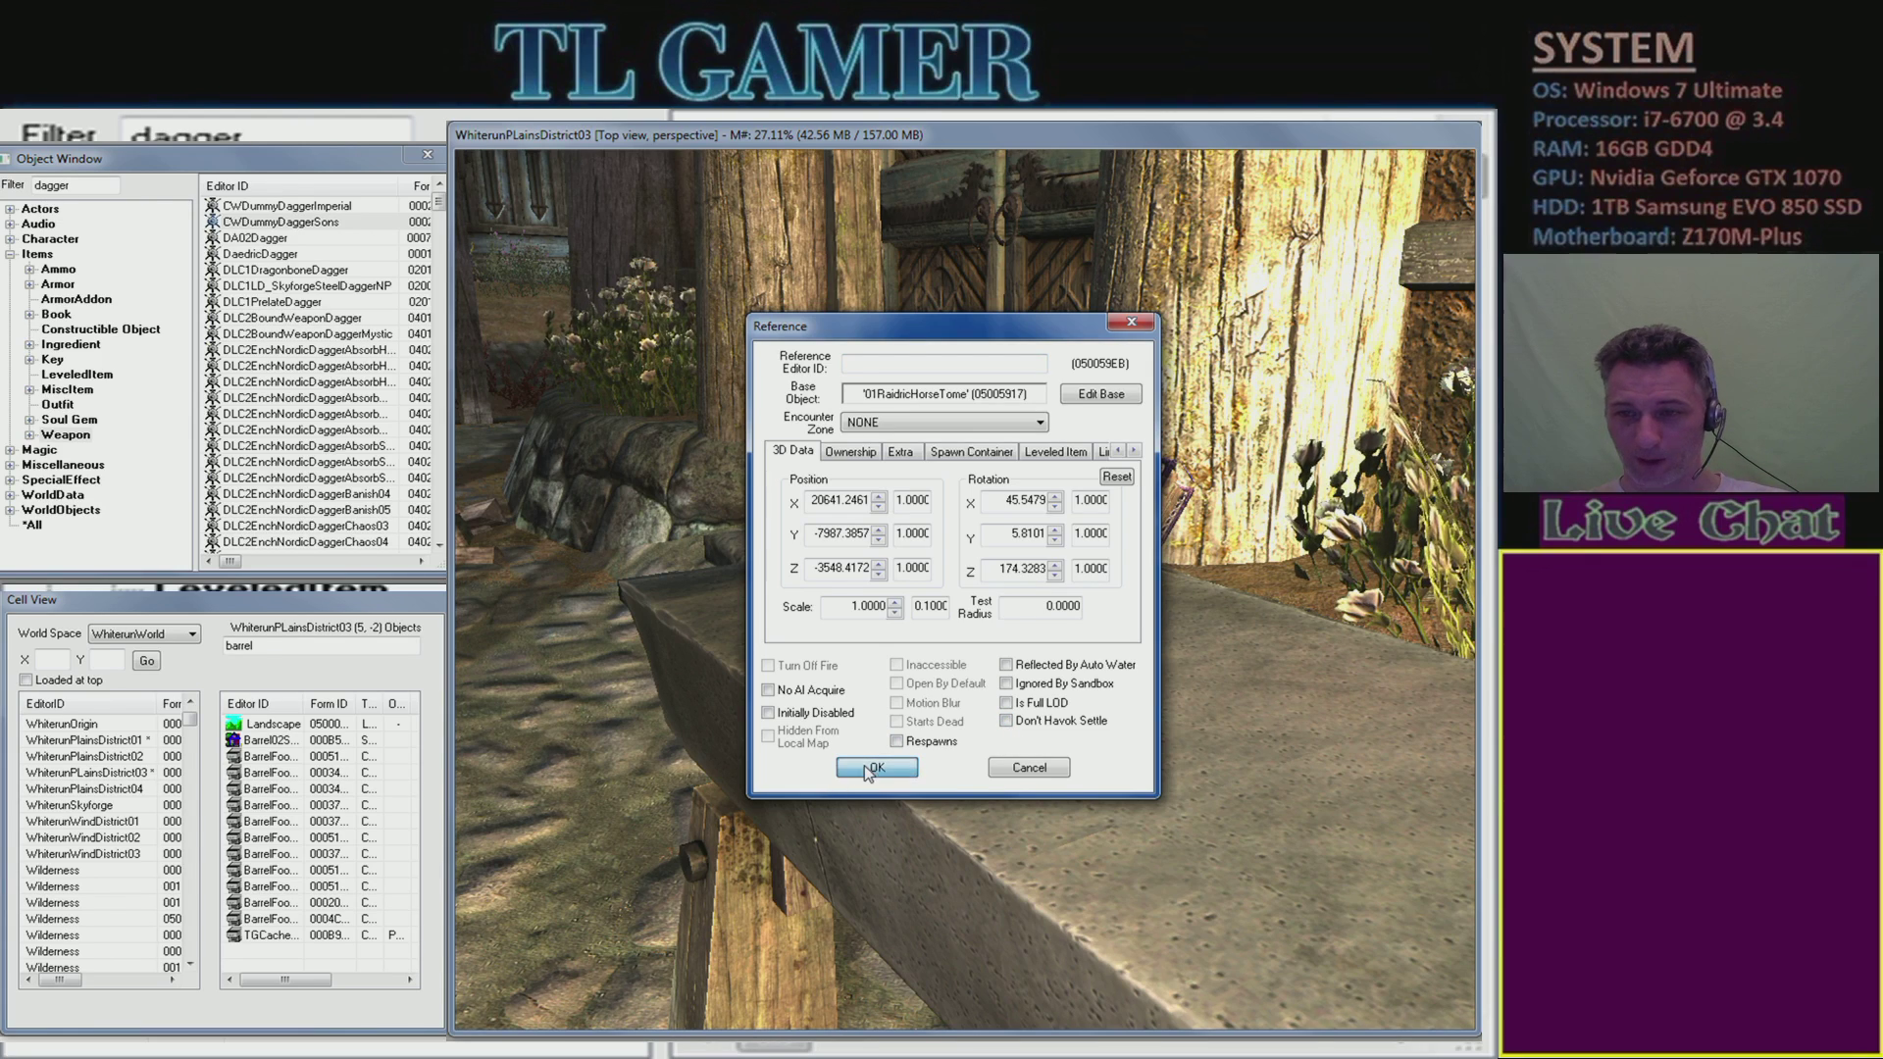
left_click(872, 768)
middle_click_drag(1003, 656, 958, 667, "shift")
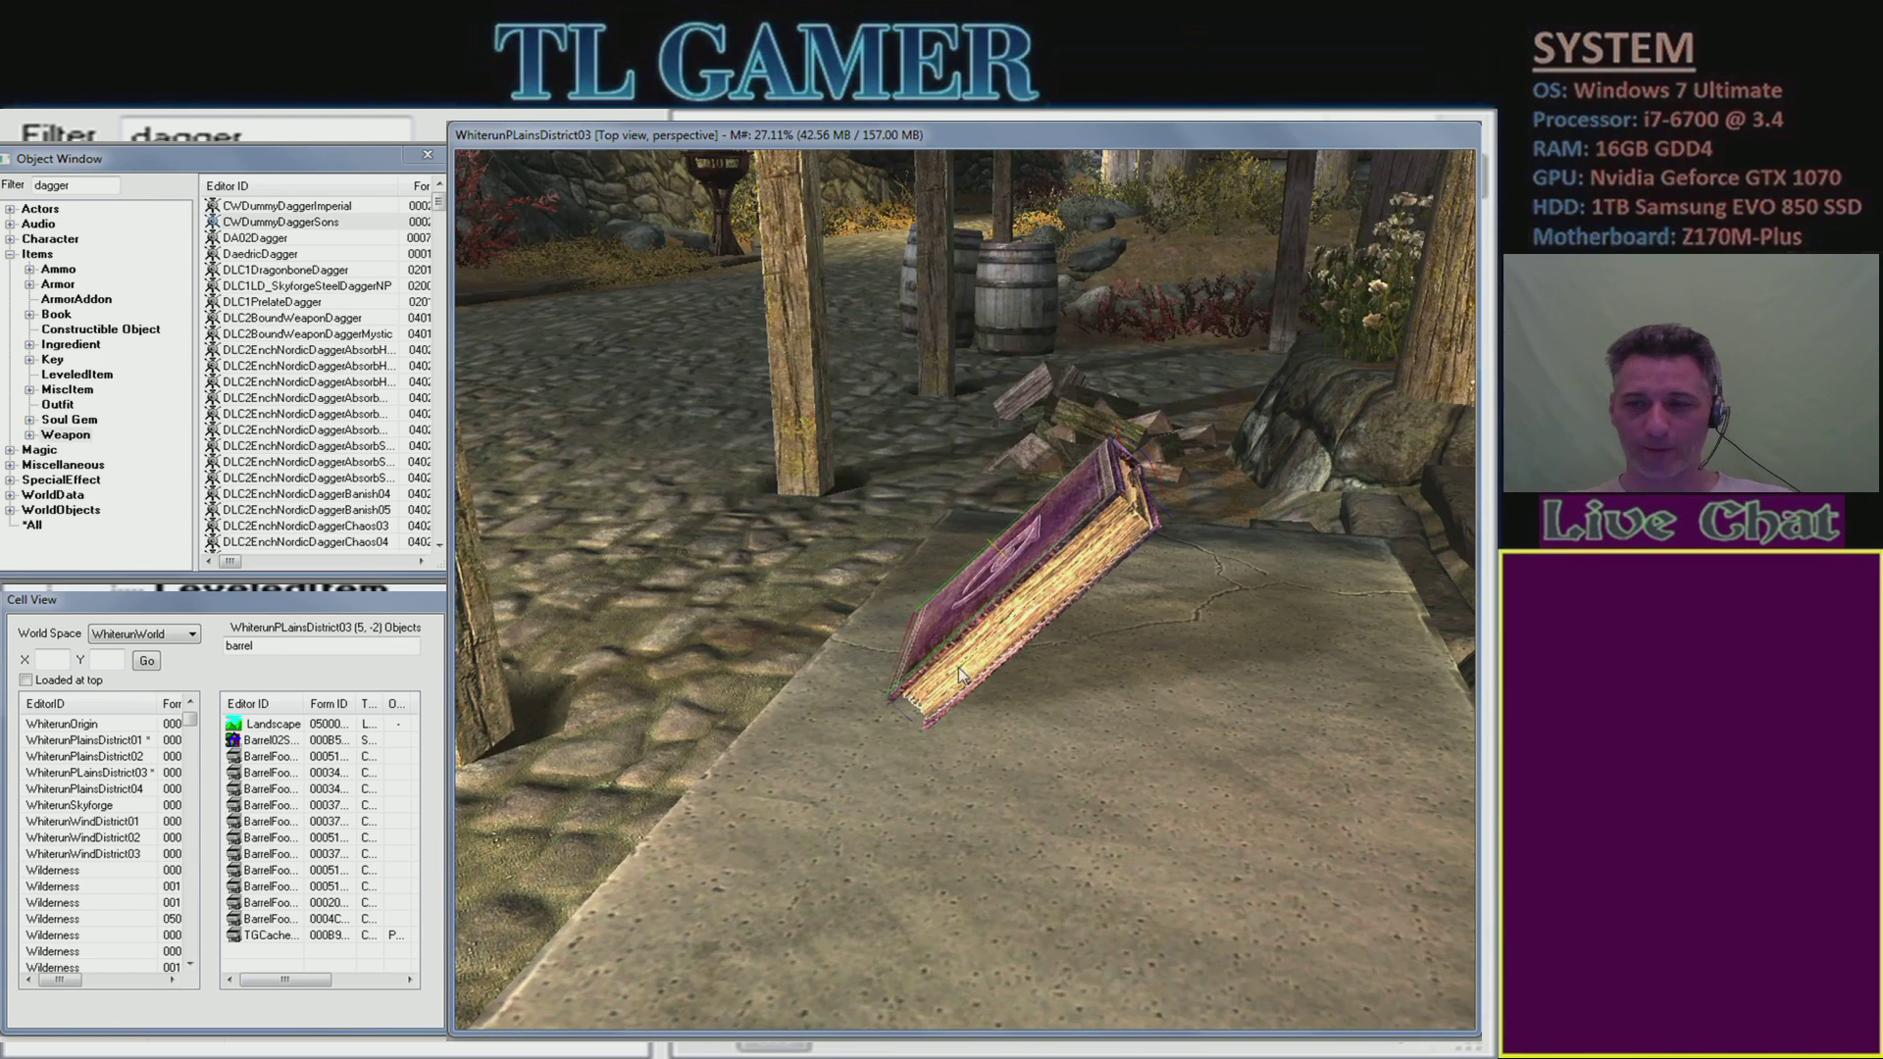
- Turn Don't Havok Settle back on for the tome reference, edit its Z position, and apply the changes
double_click(1008, 625)
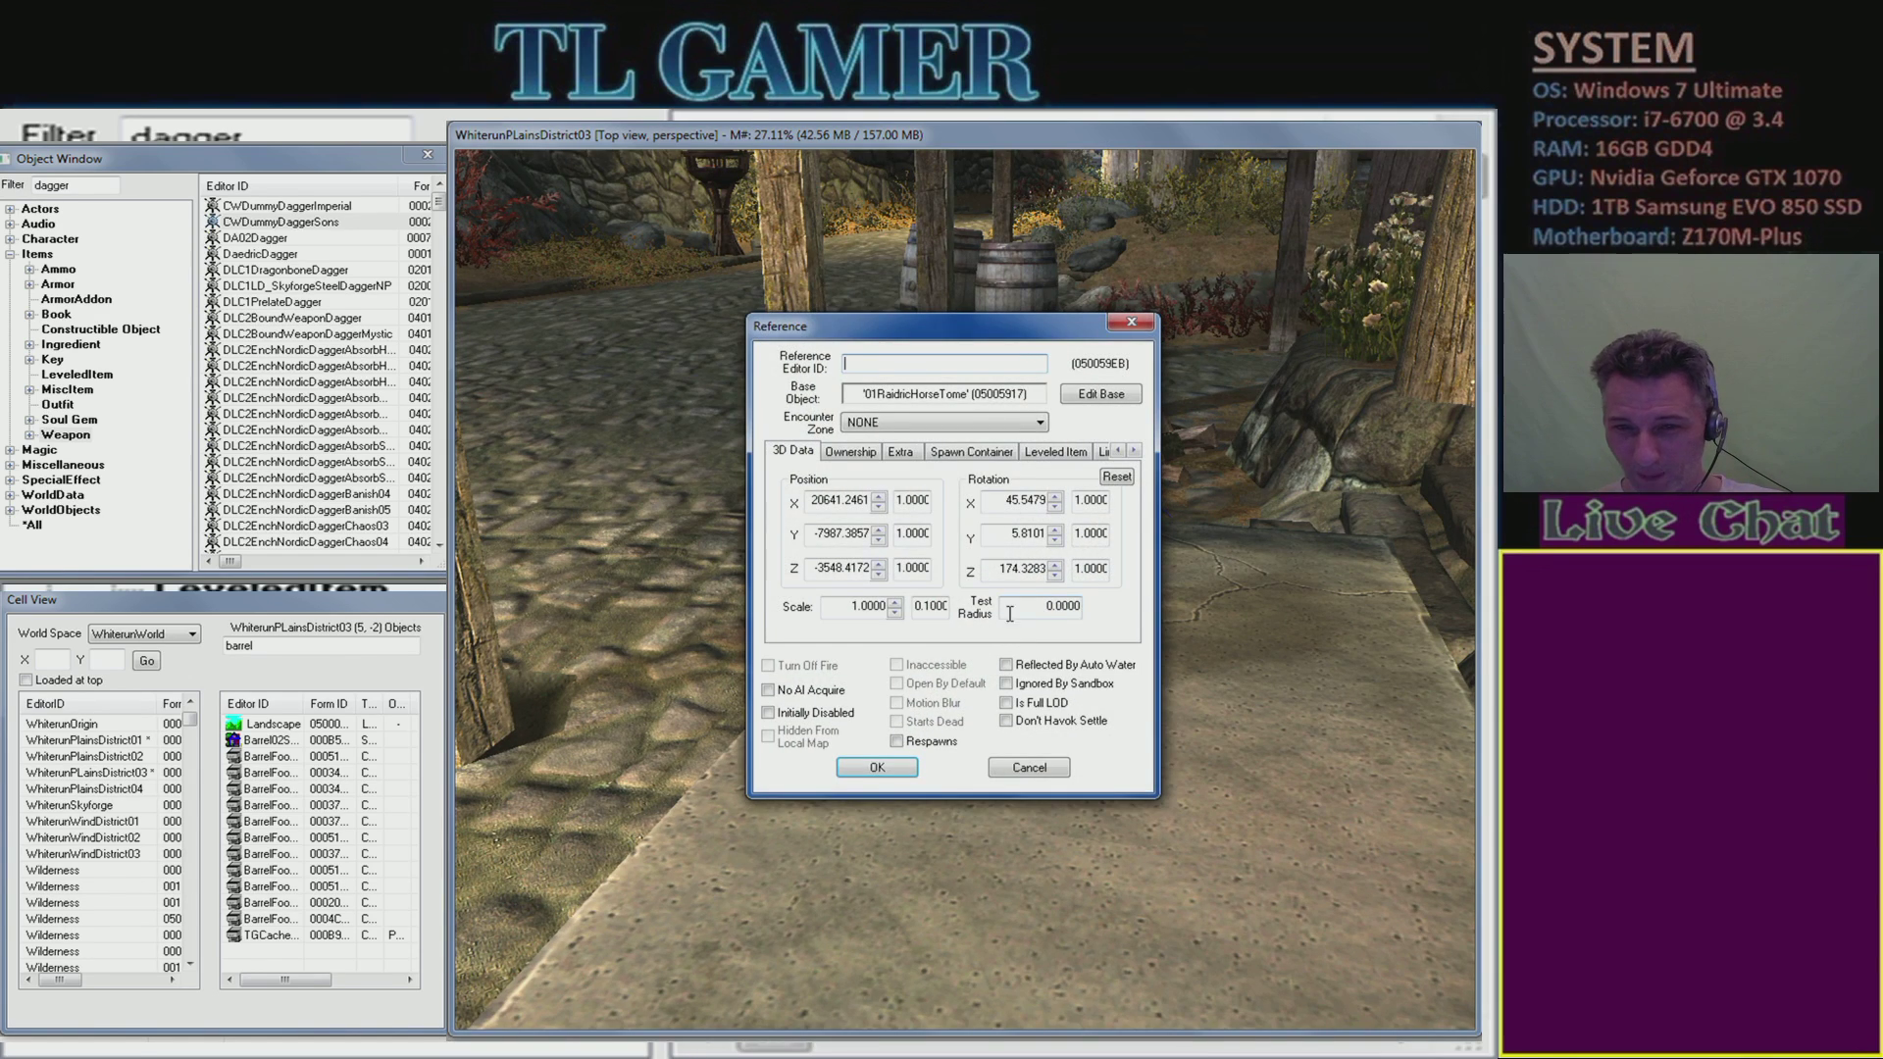
left_click(1006, 721)
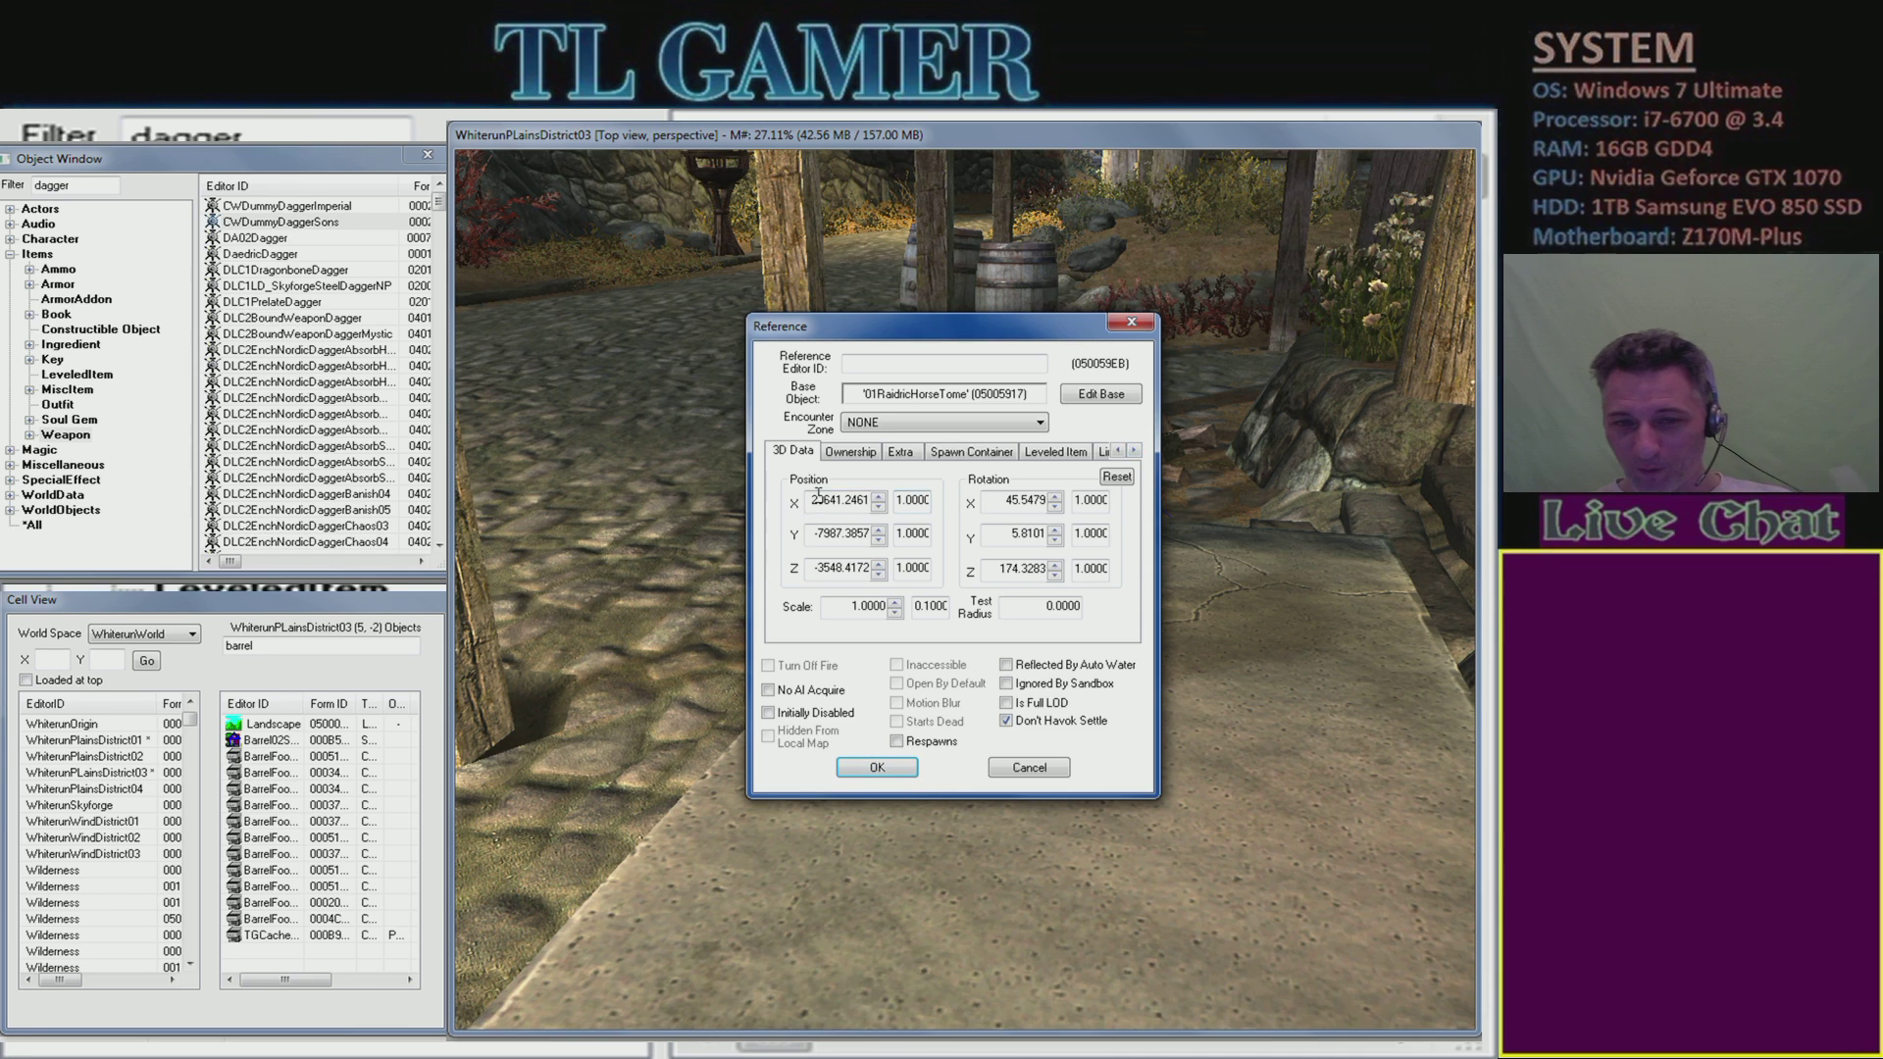
left_click_drag(957, 338, 592, 355)
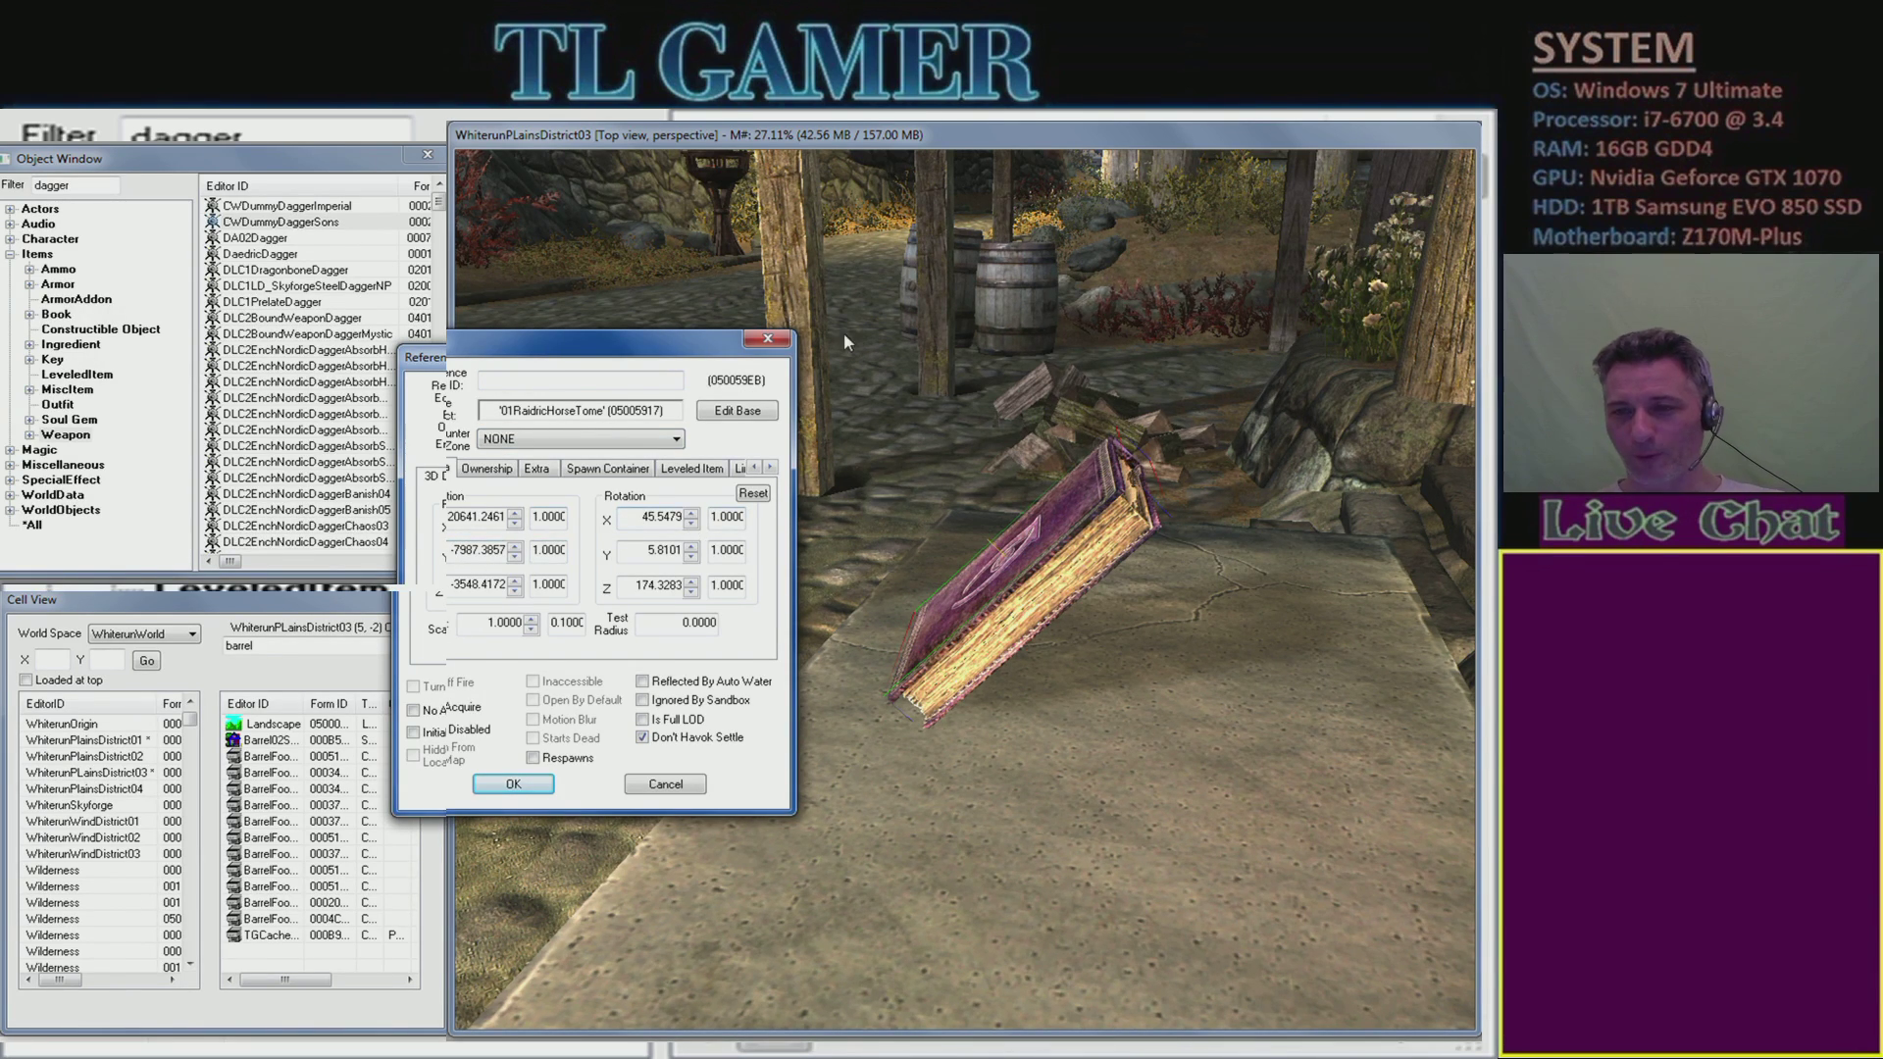
left_click_drag(561, 339, 558, 333)
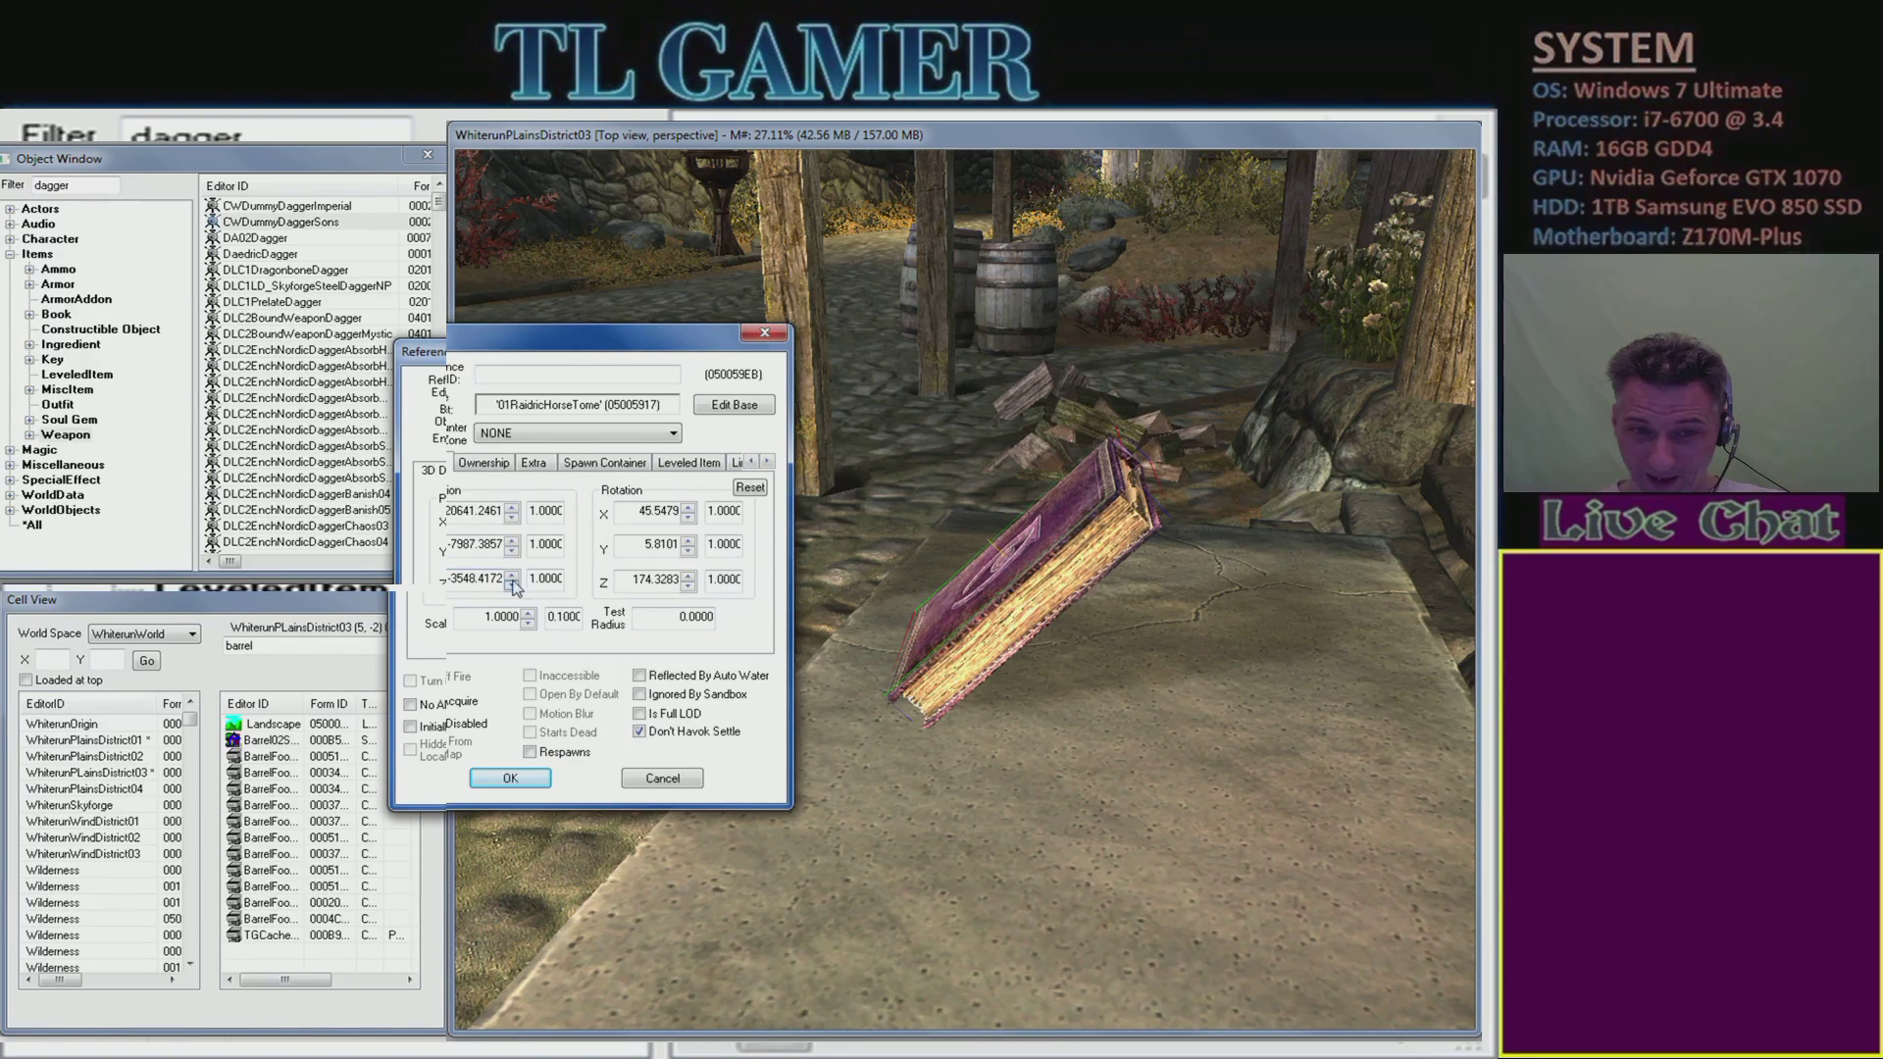
left_click(455, 580)
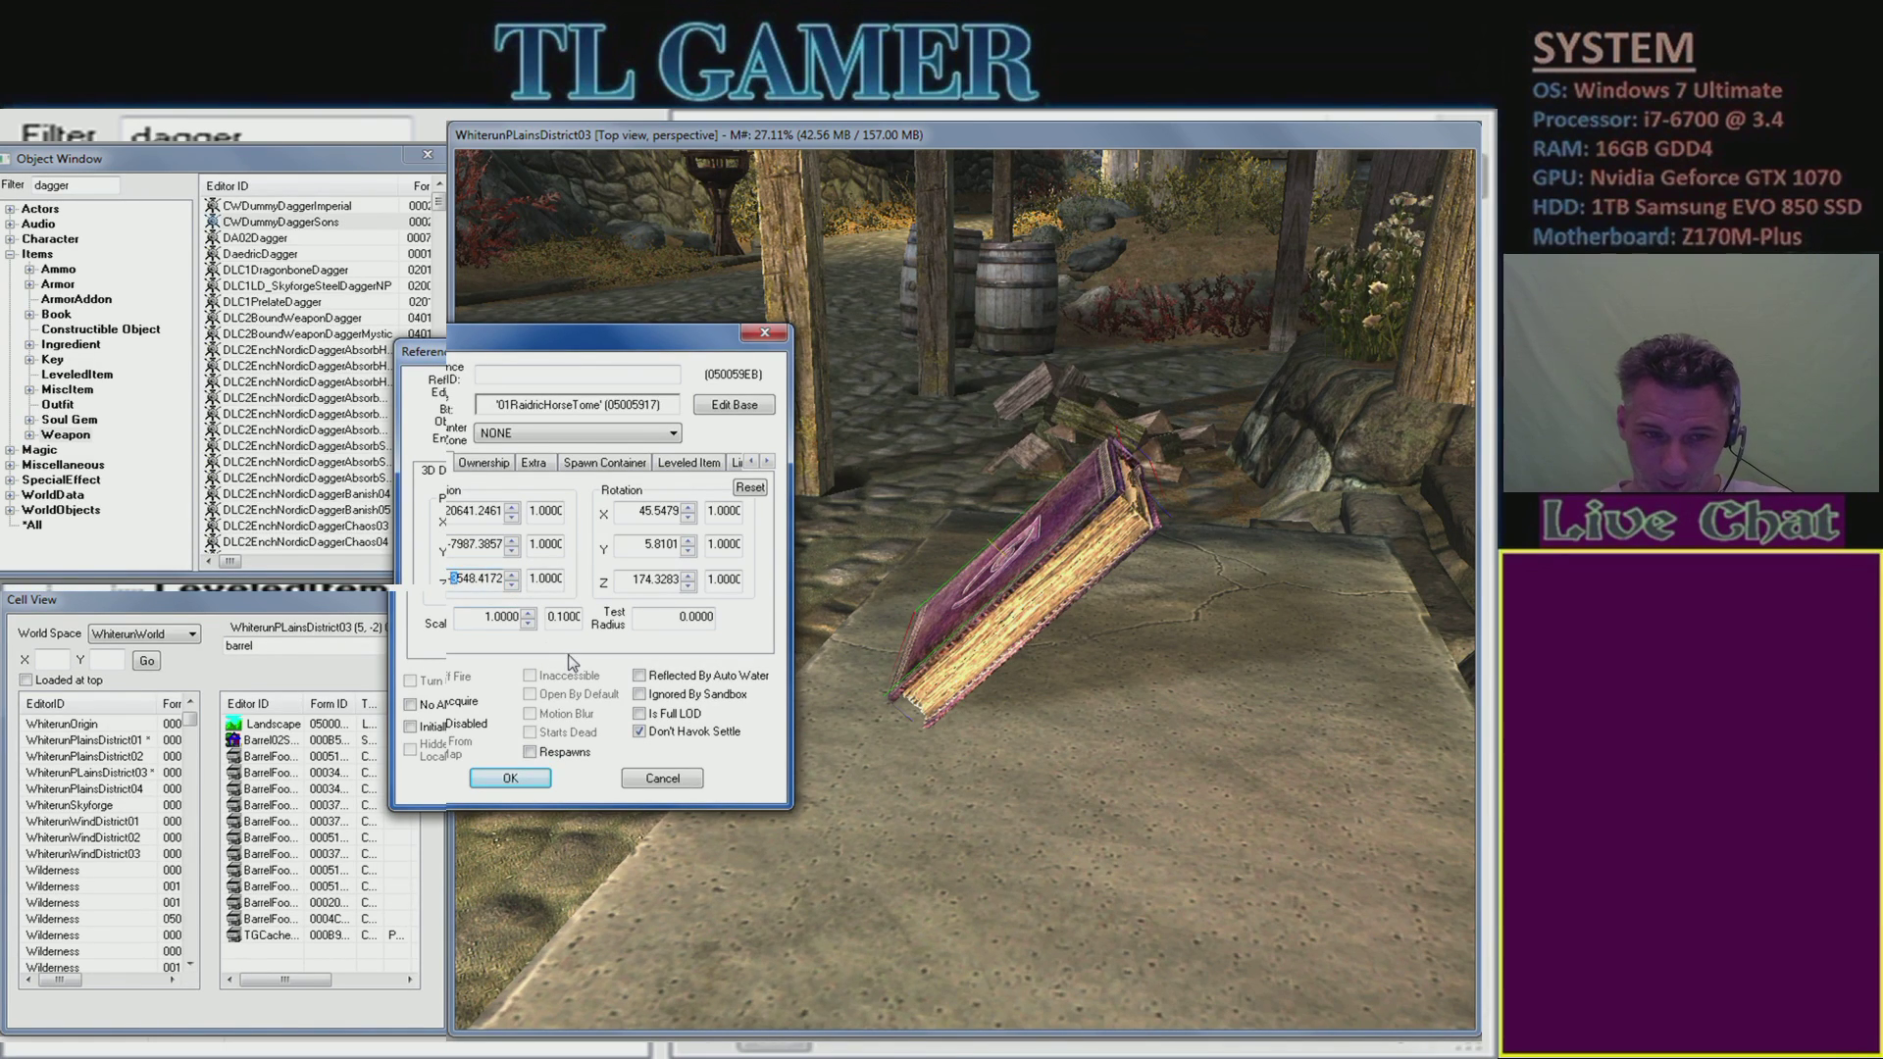
left_click(517, 779)
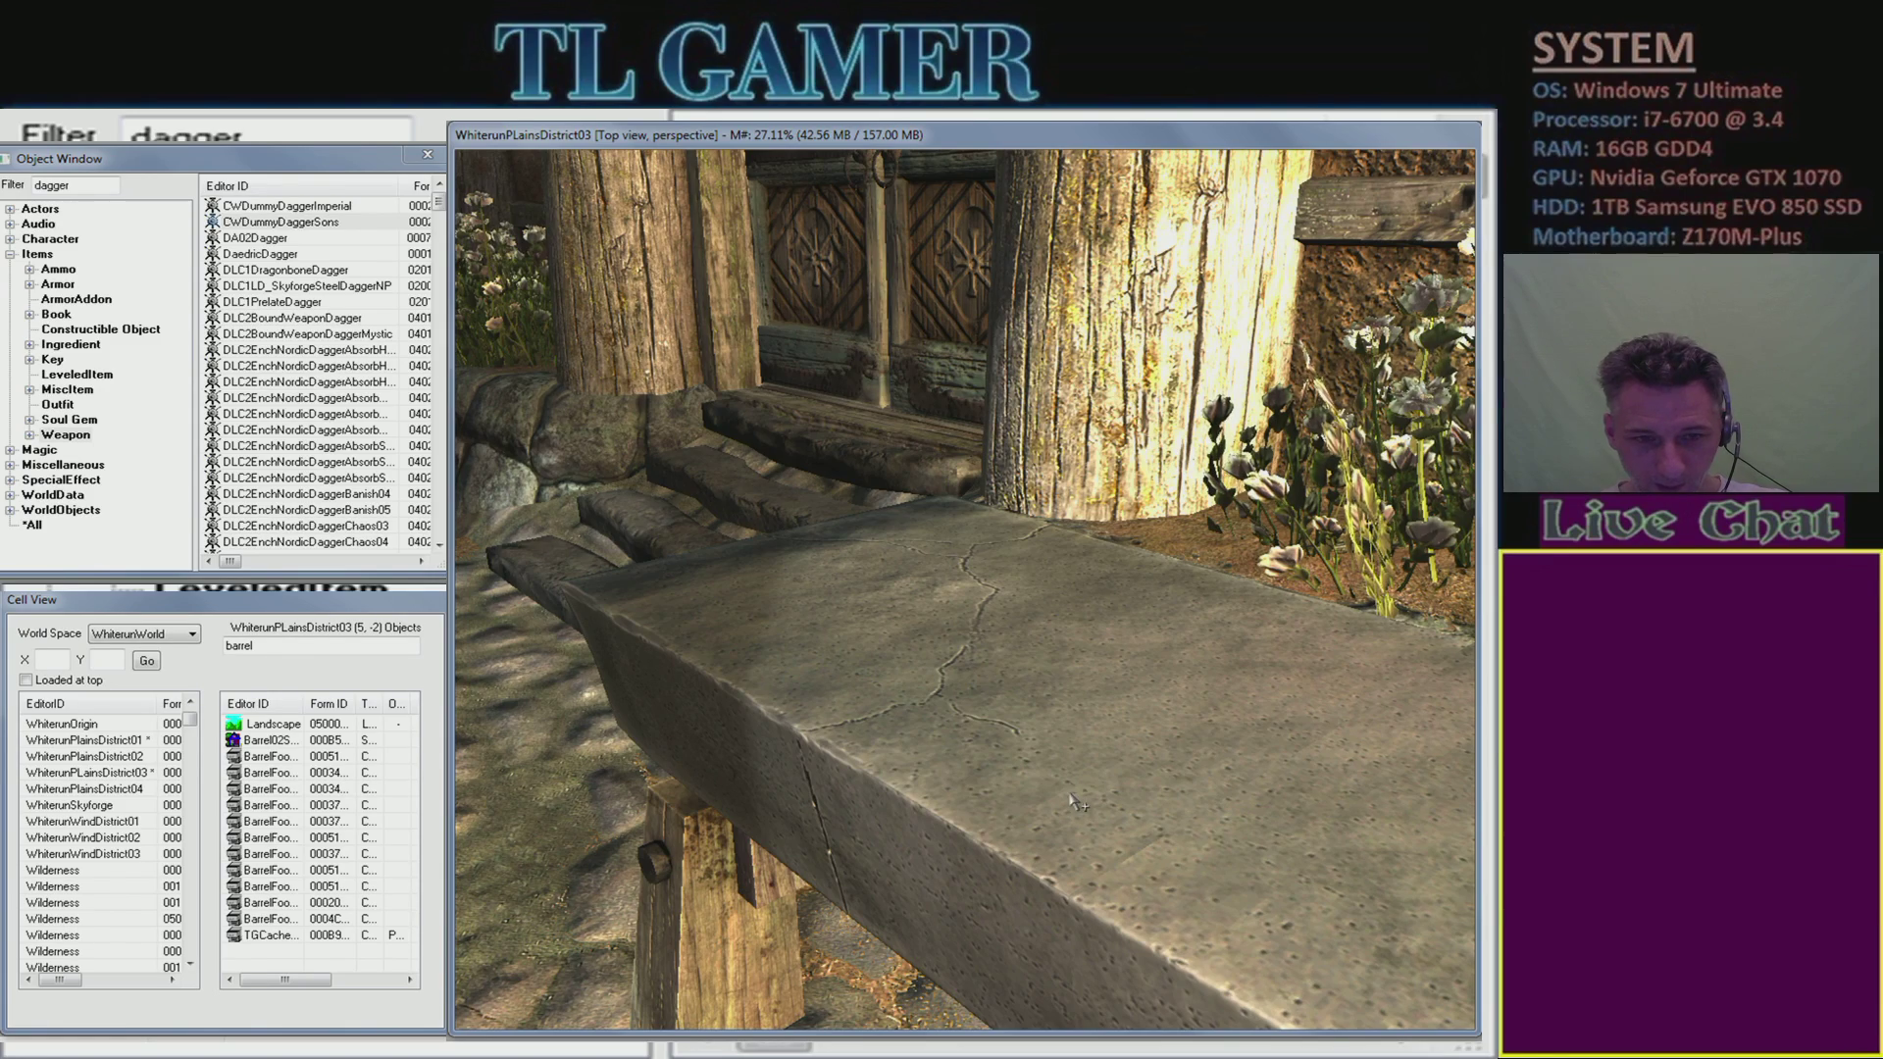
- Look over the stone-topped table for the tome and filter the cell's object list by "01"
scroll(1079, 804, "down", 1)
scroll(1078, 804, "down", 2)
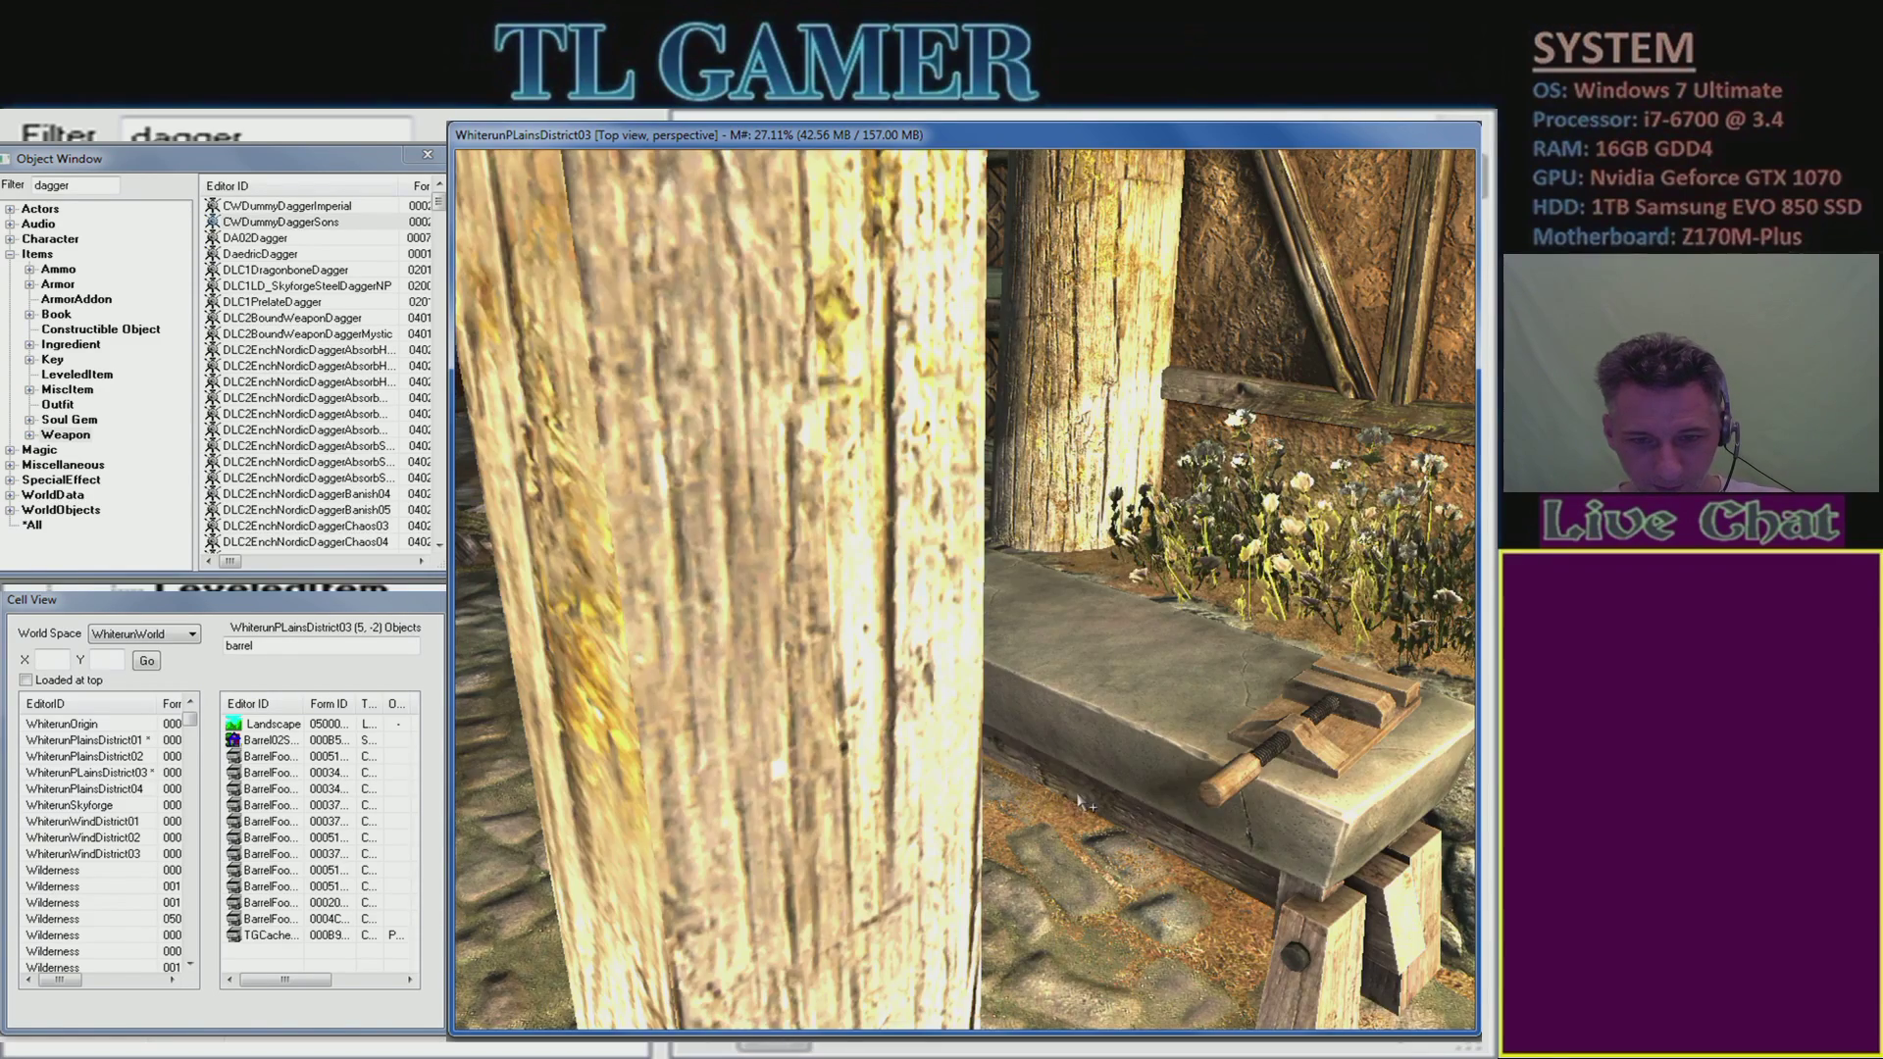
middle_click_drag(1094, 802, 1039, 810)
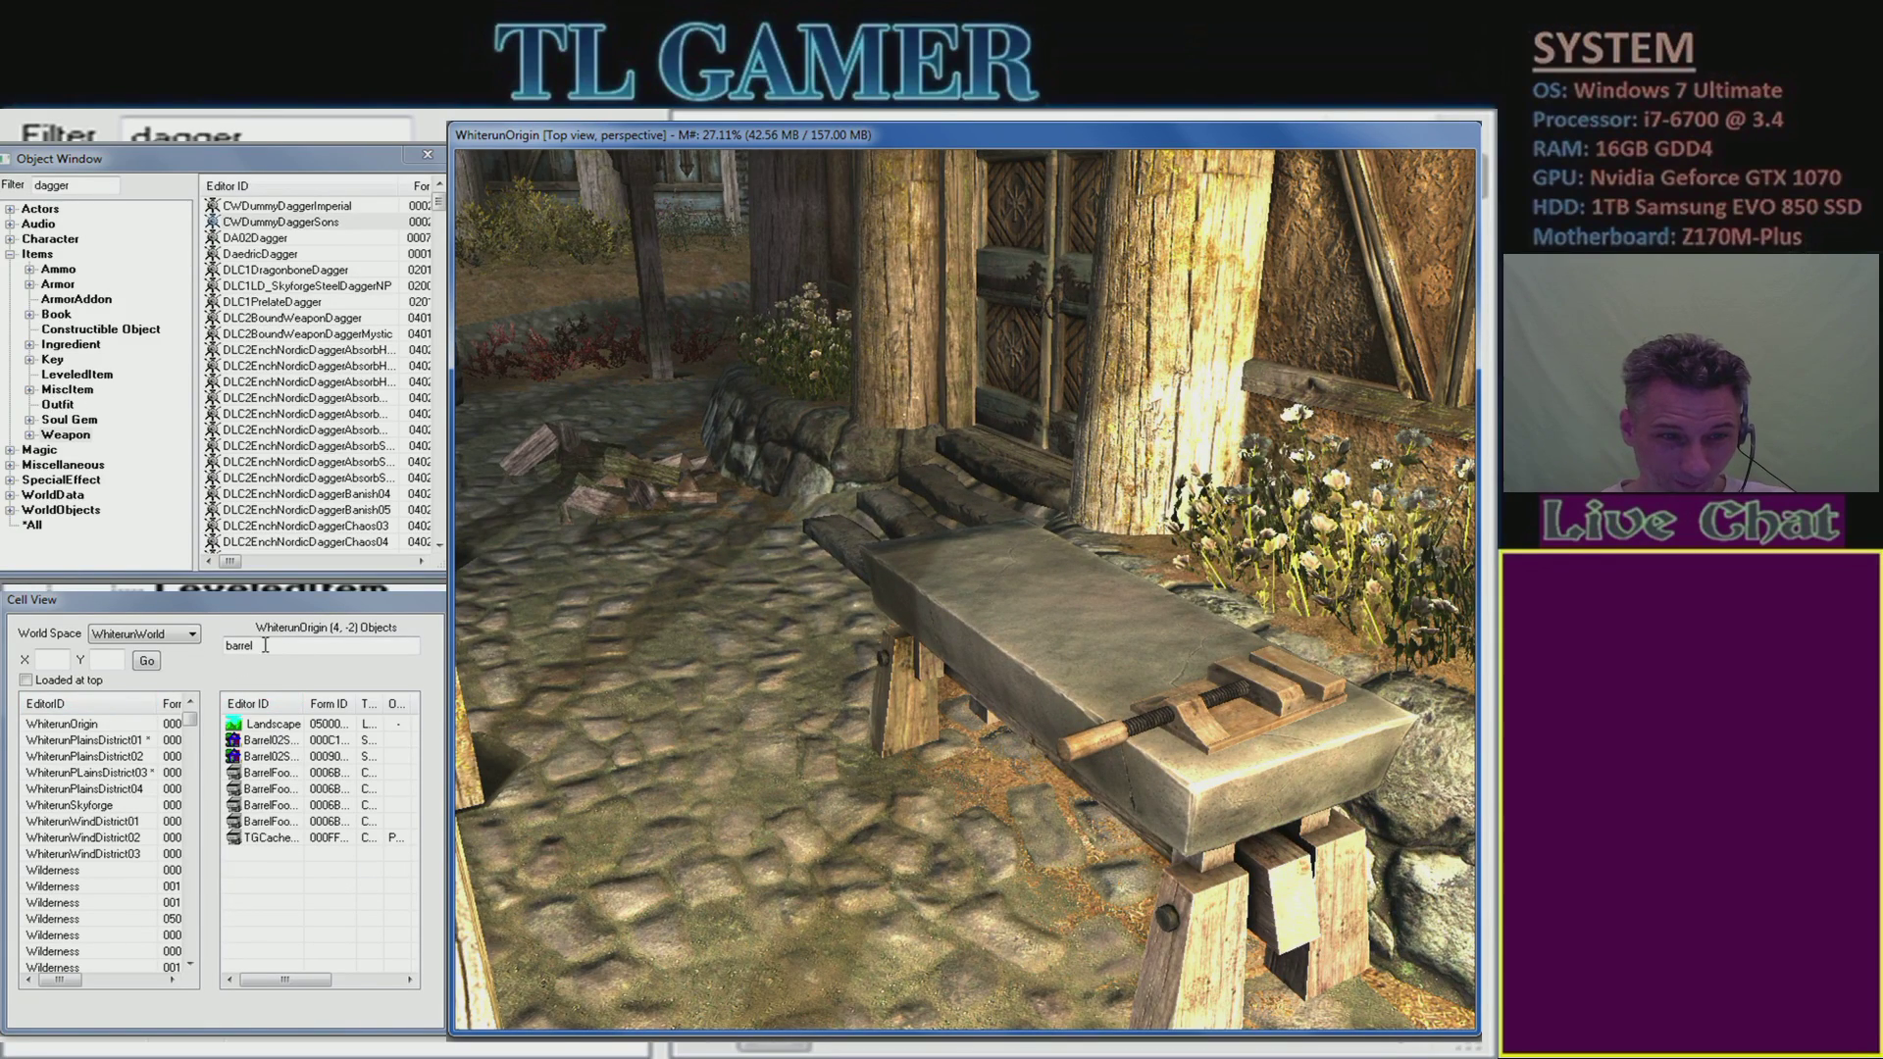
left_click(116, 651)
type("01")
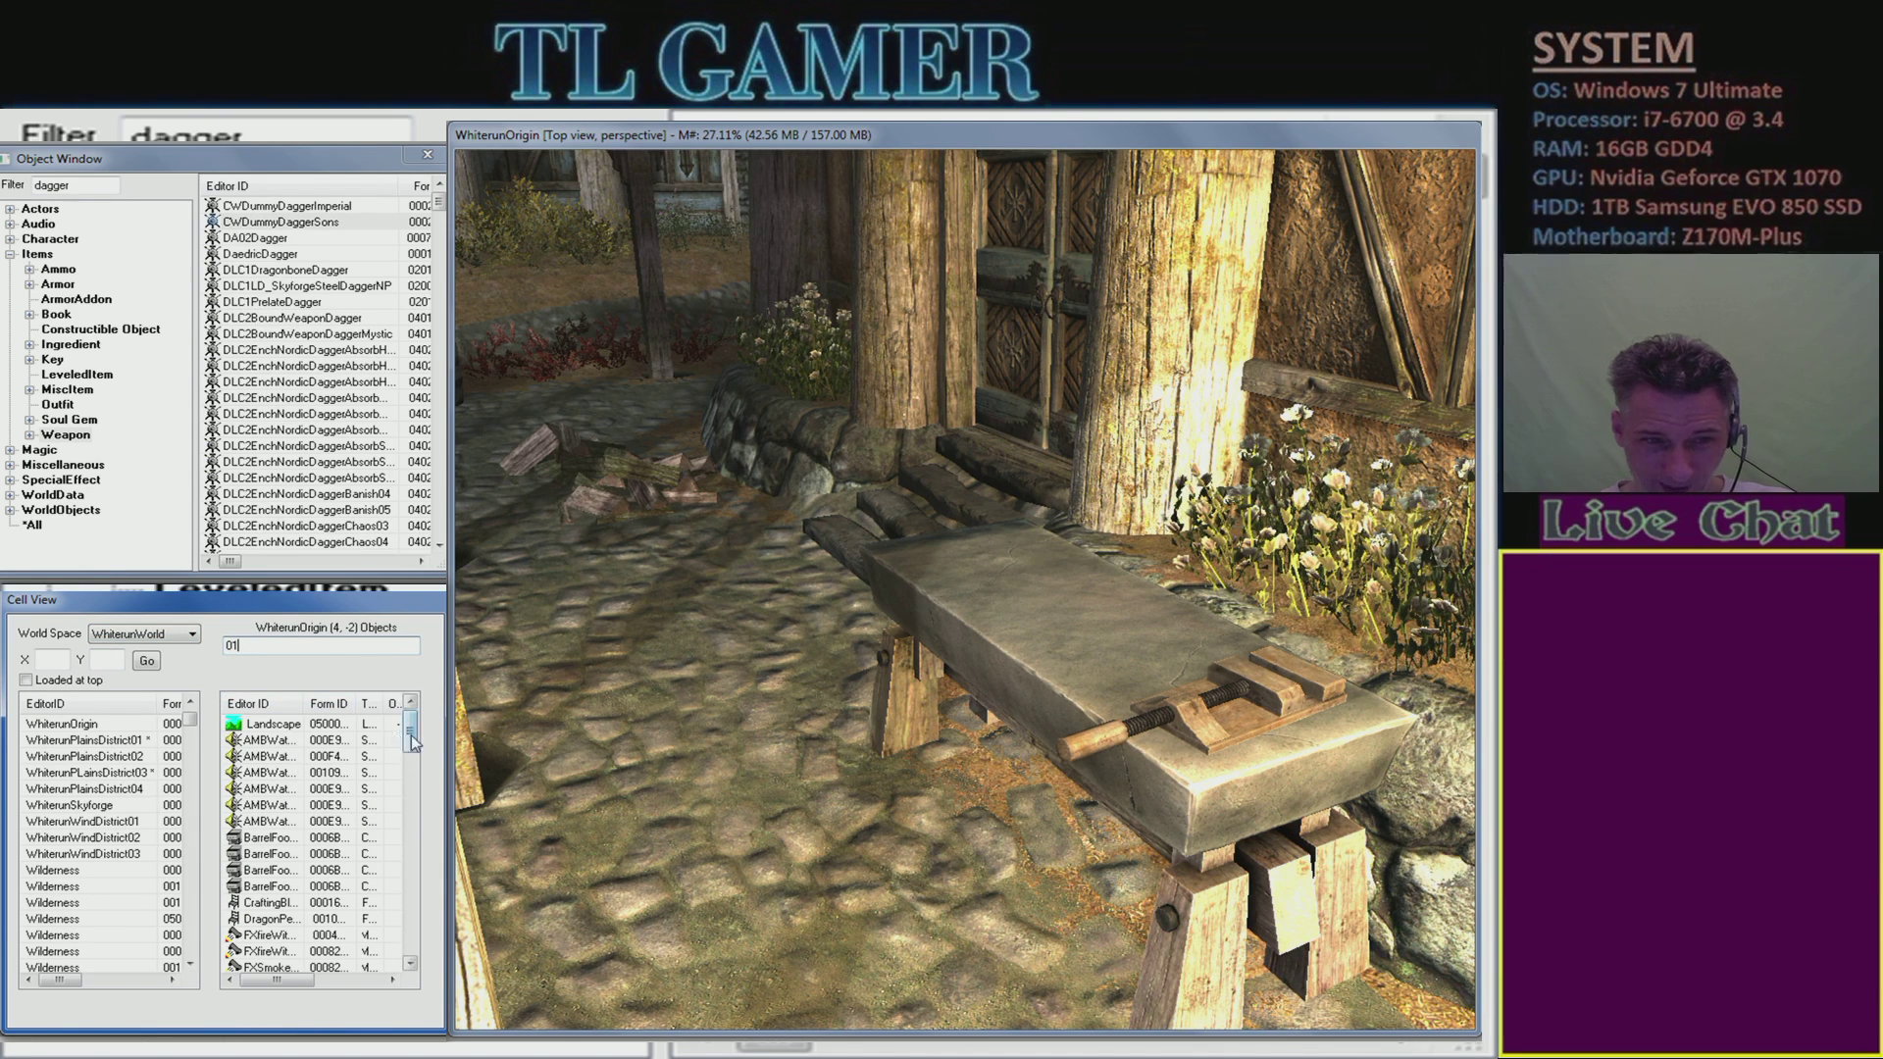
mouse_move(413, 741)
left_mouse_down()
mouse_move(419, 957)
mouse_move(422, 719)
left_mouse_up()
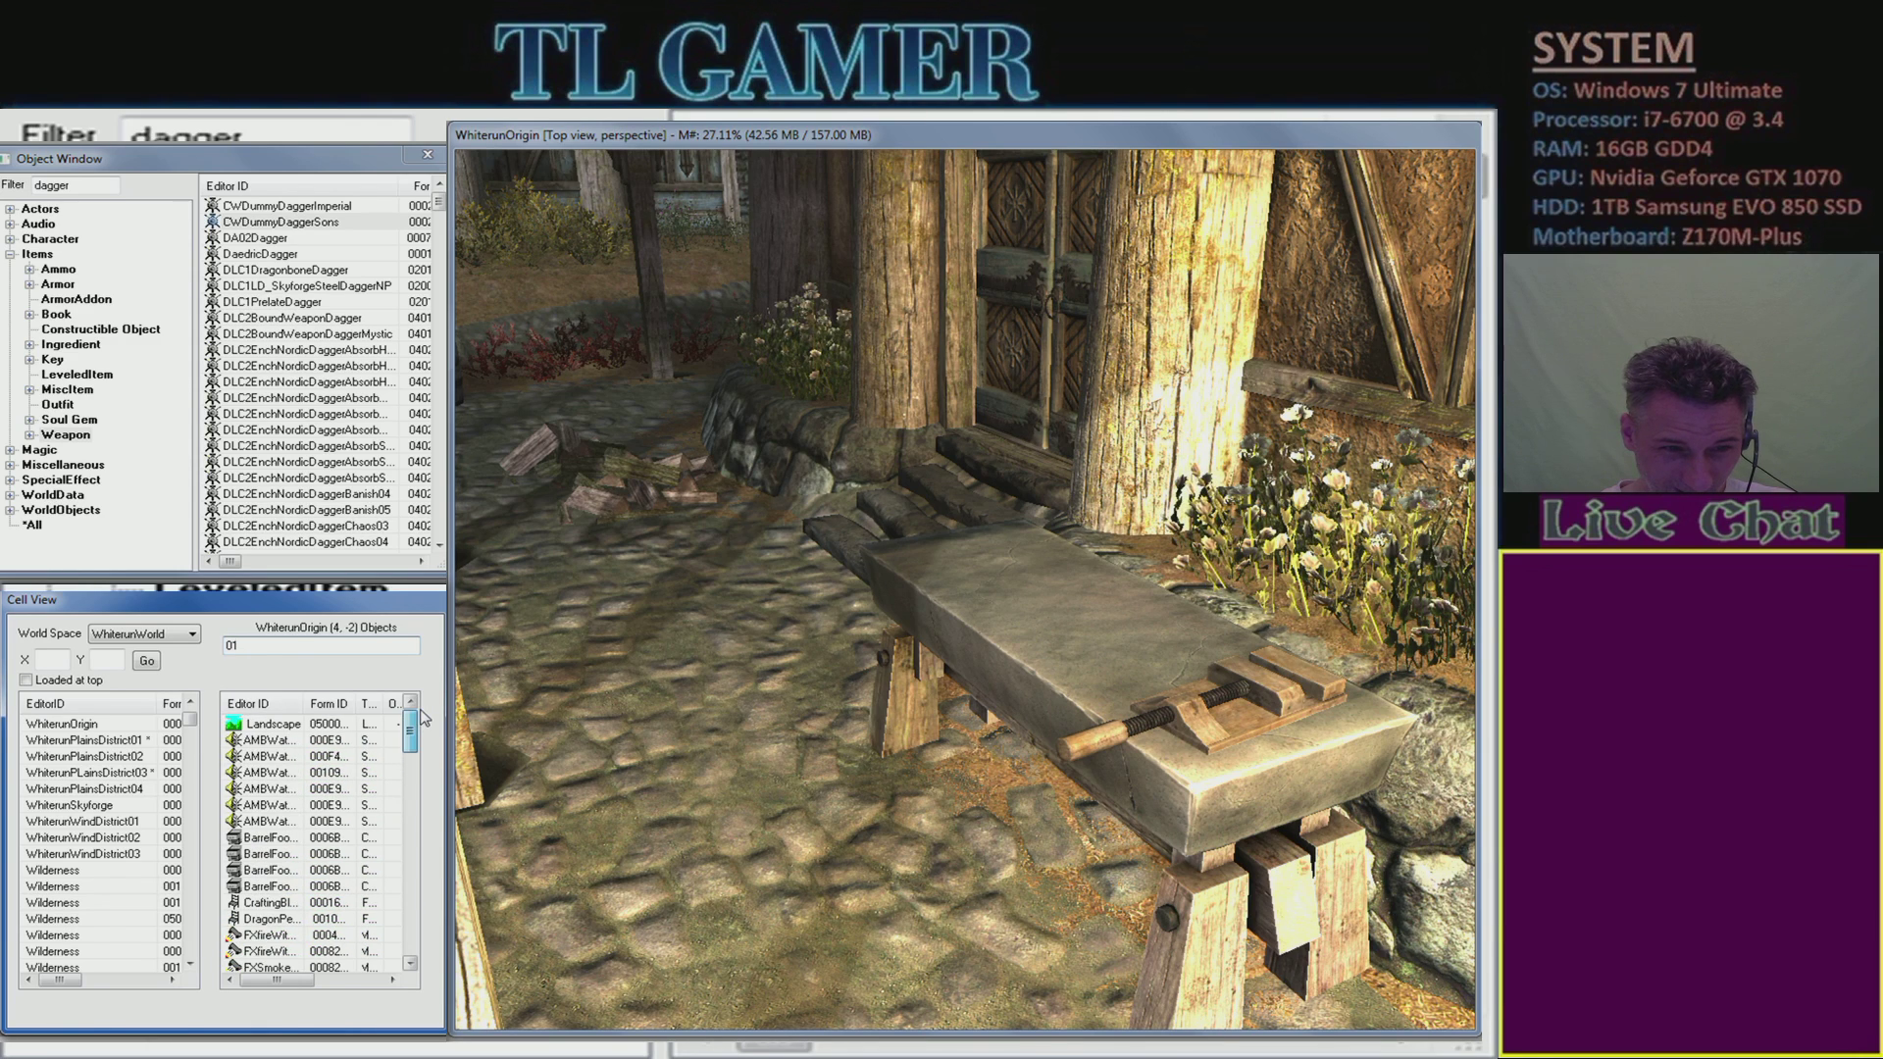
- Look for the tome in the filtered object lists of WhiterunPlainsDistrict03, WhiterunPlainsDistrict01 and WhiterunWindDistrict01
left_click(61, 726)
left_click(88, 774)
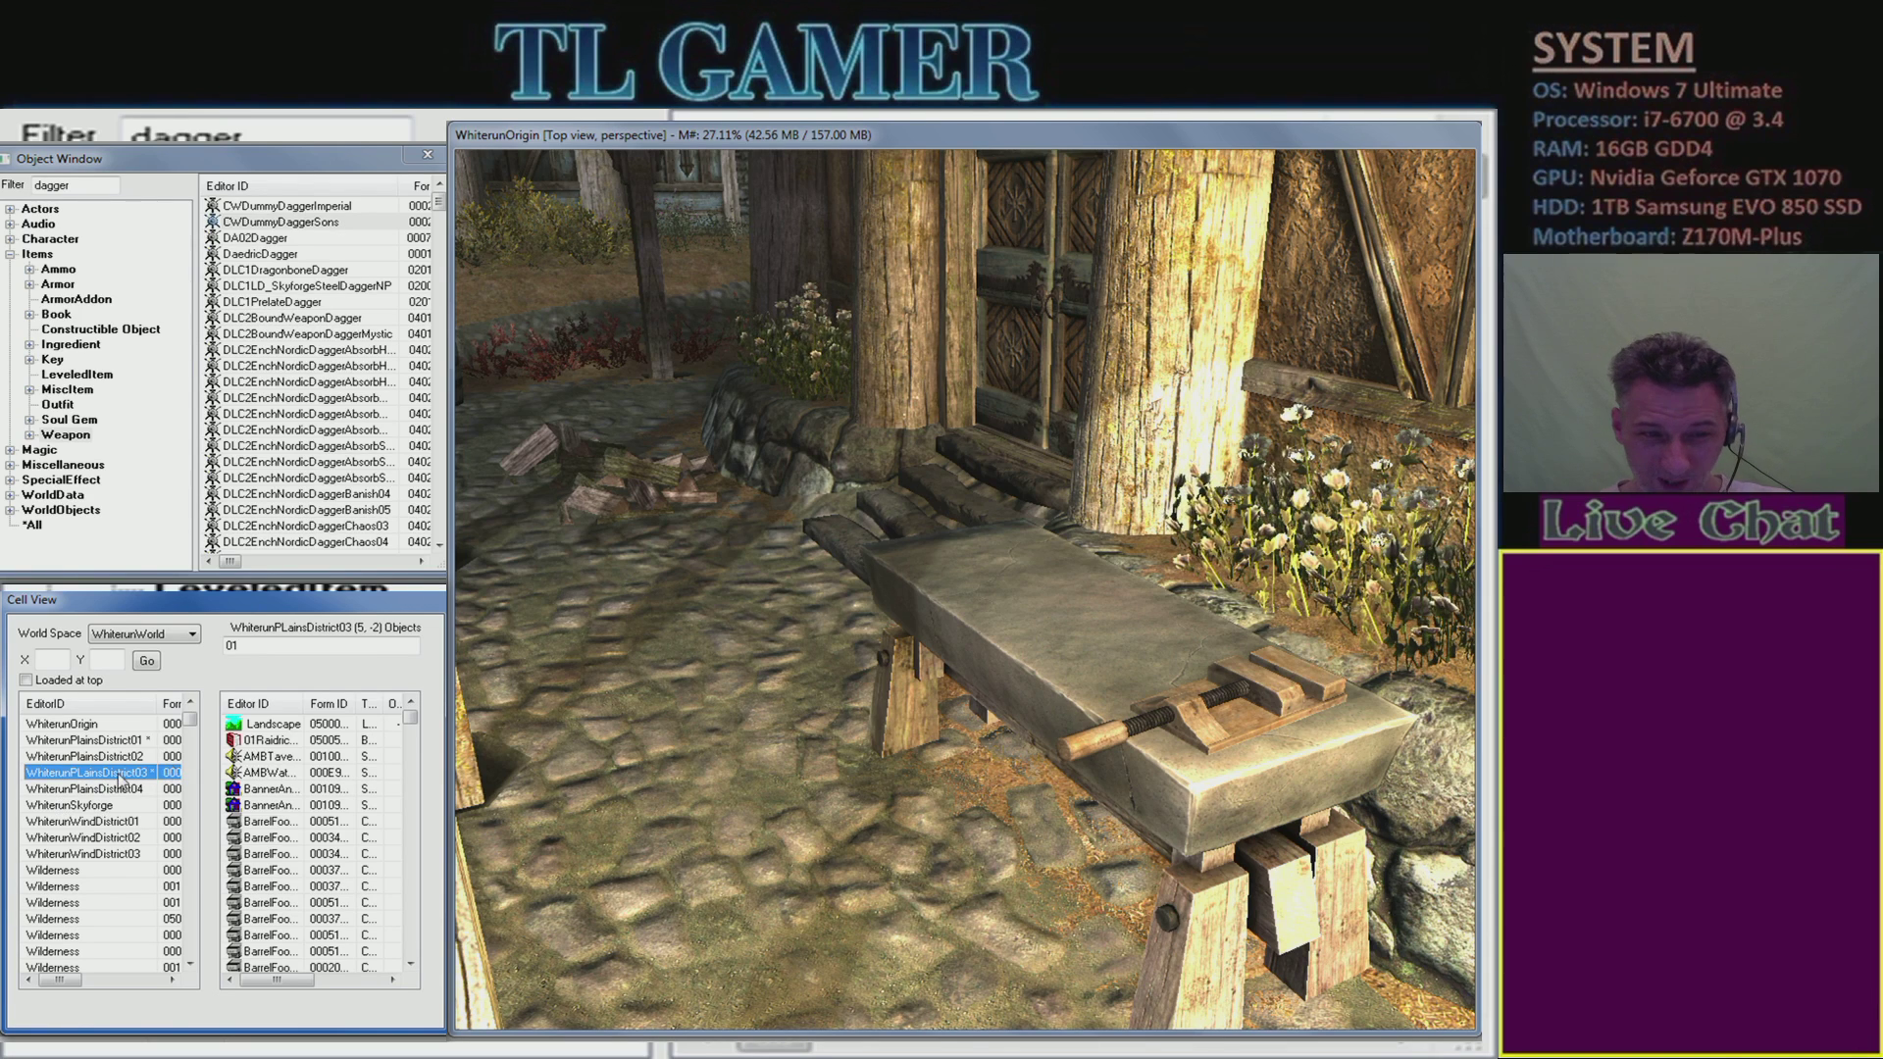
left_click(111, 742)
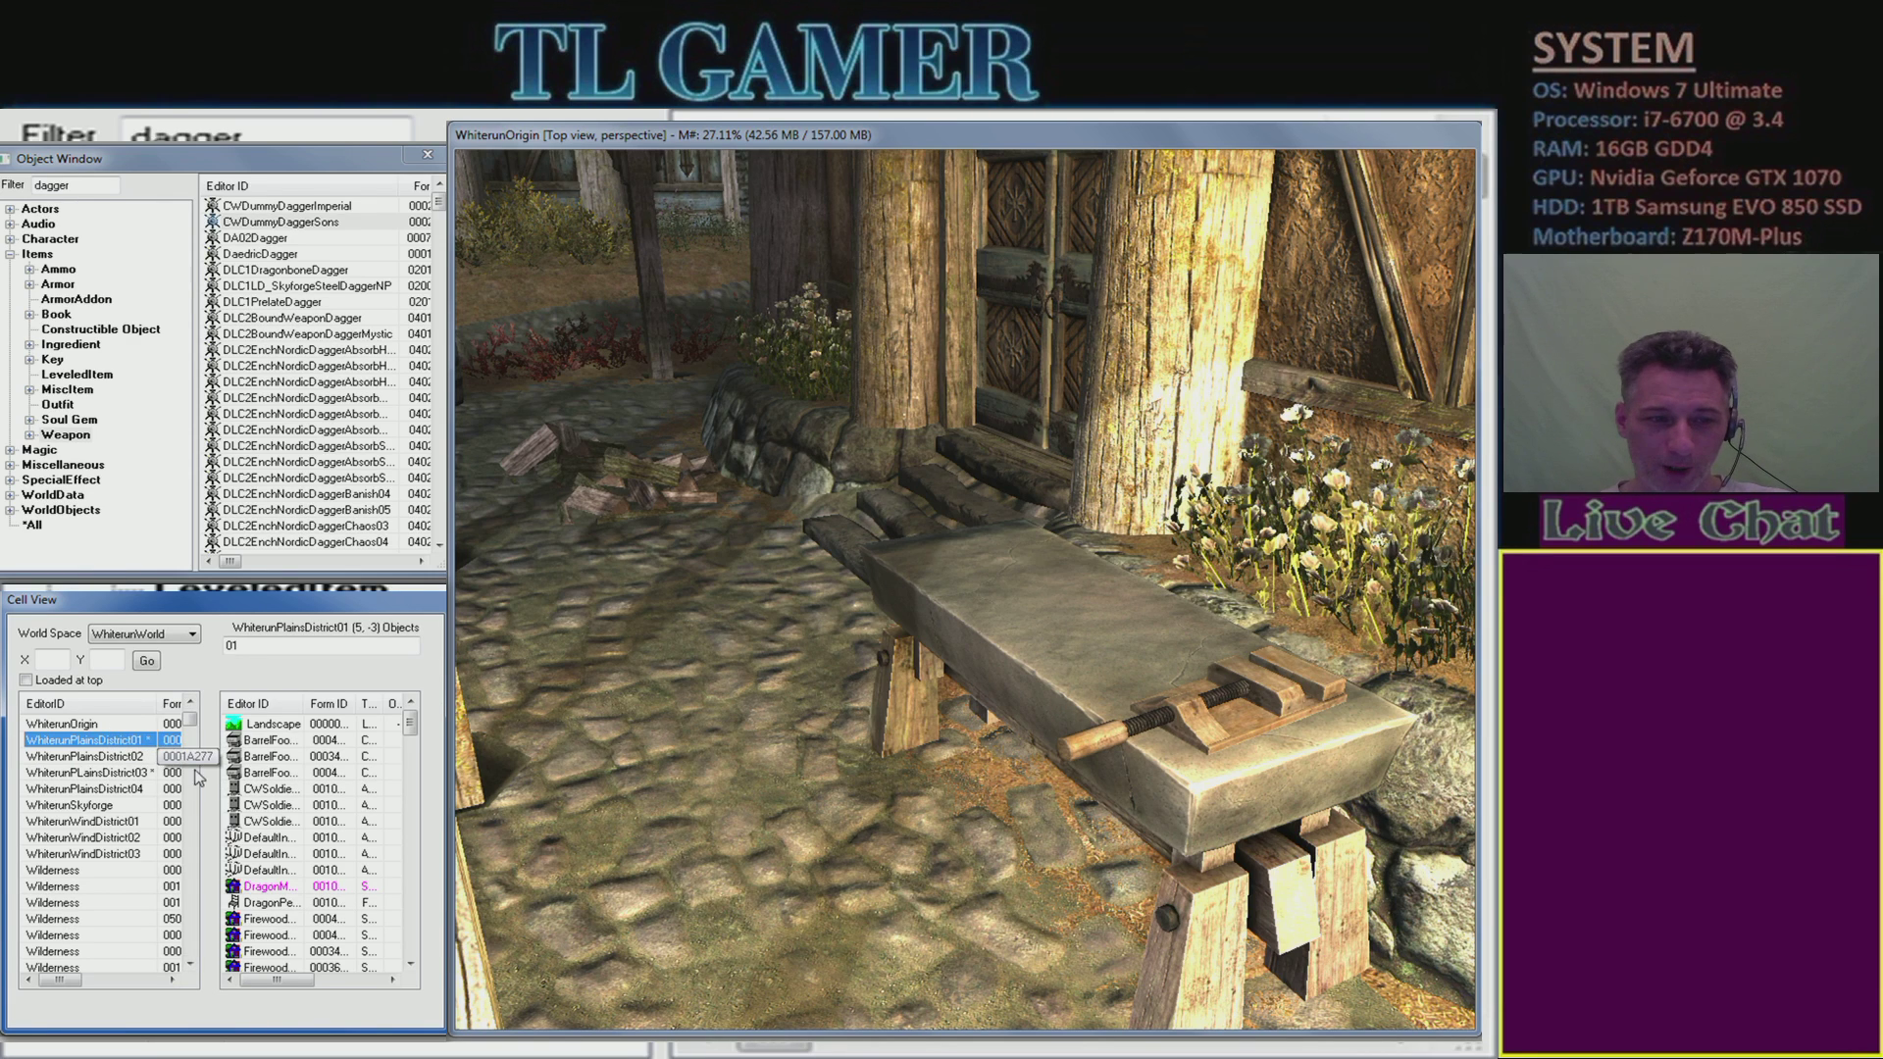
left_click(143, 774)
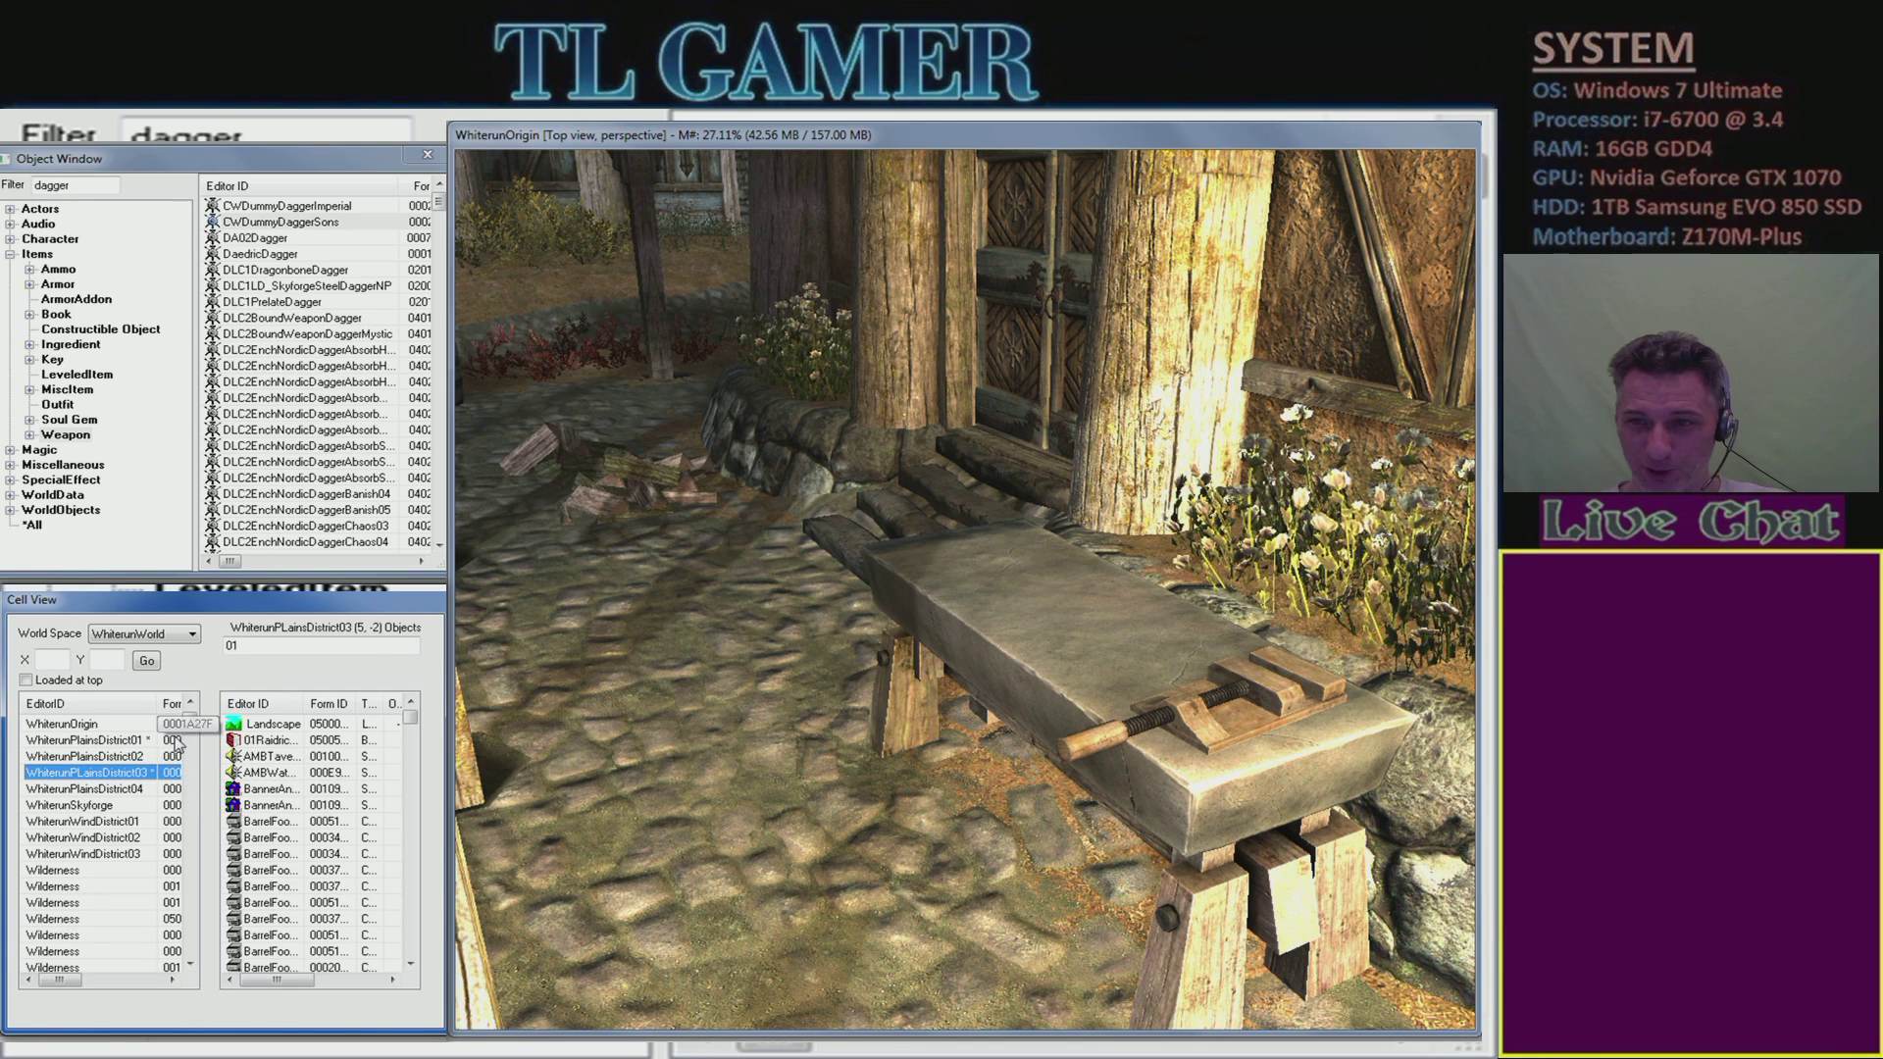
left_click(127, 822)
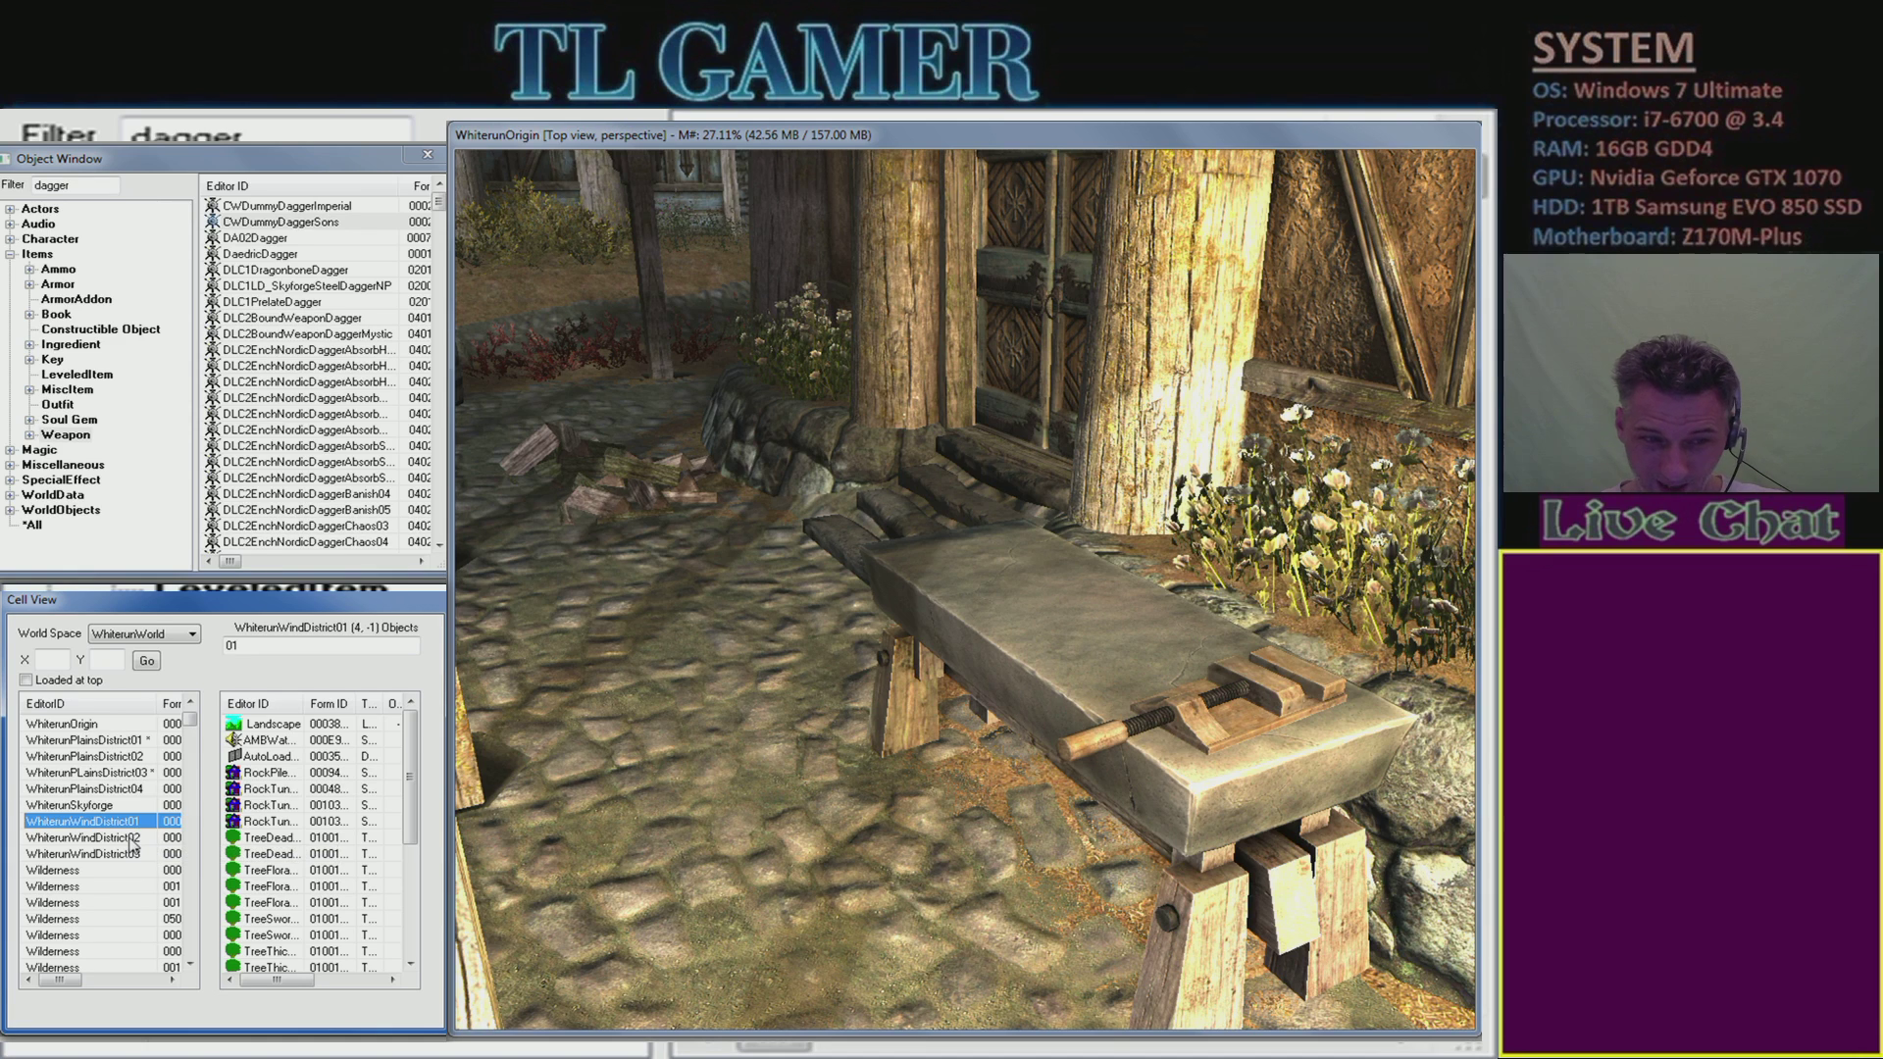
left_click(131, 775)
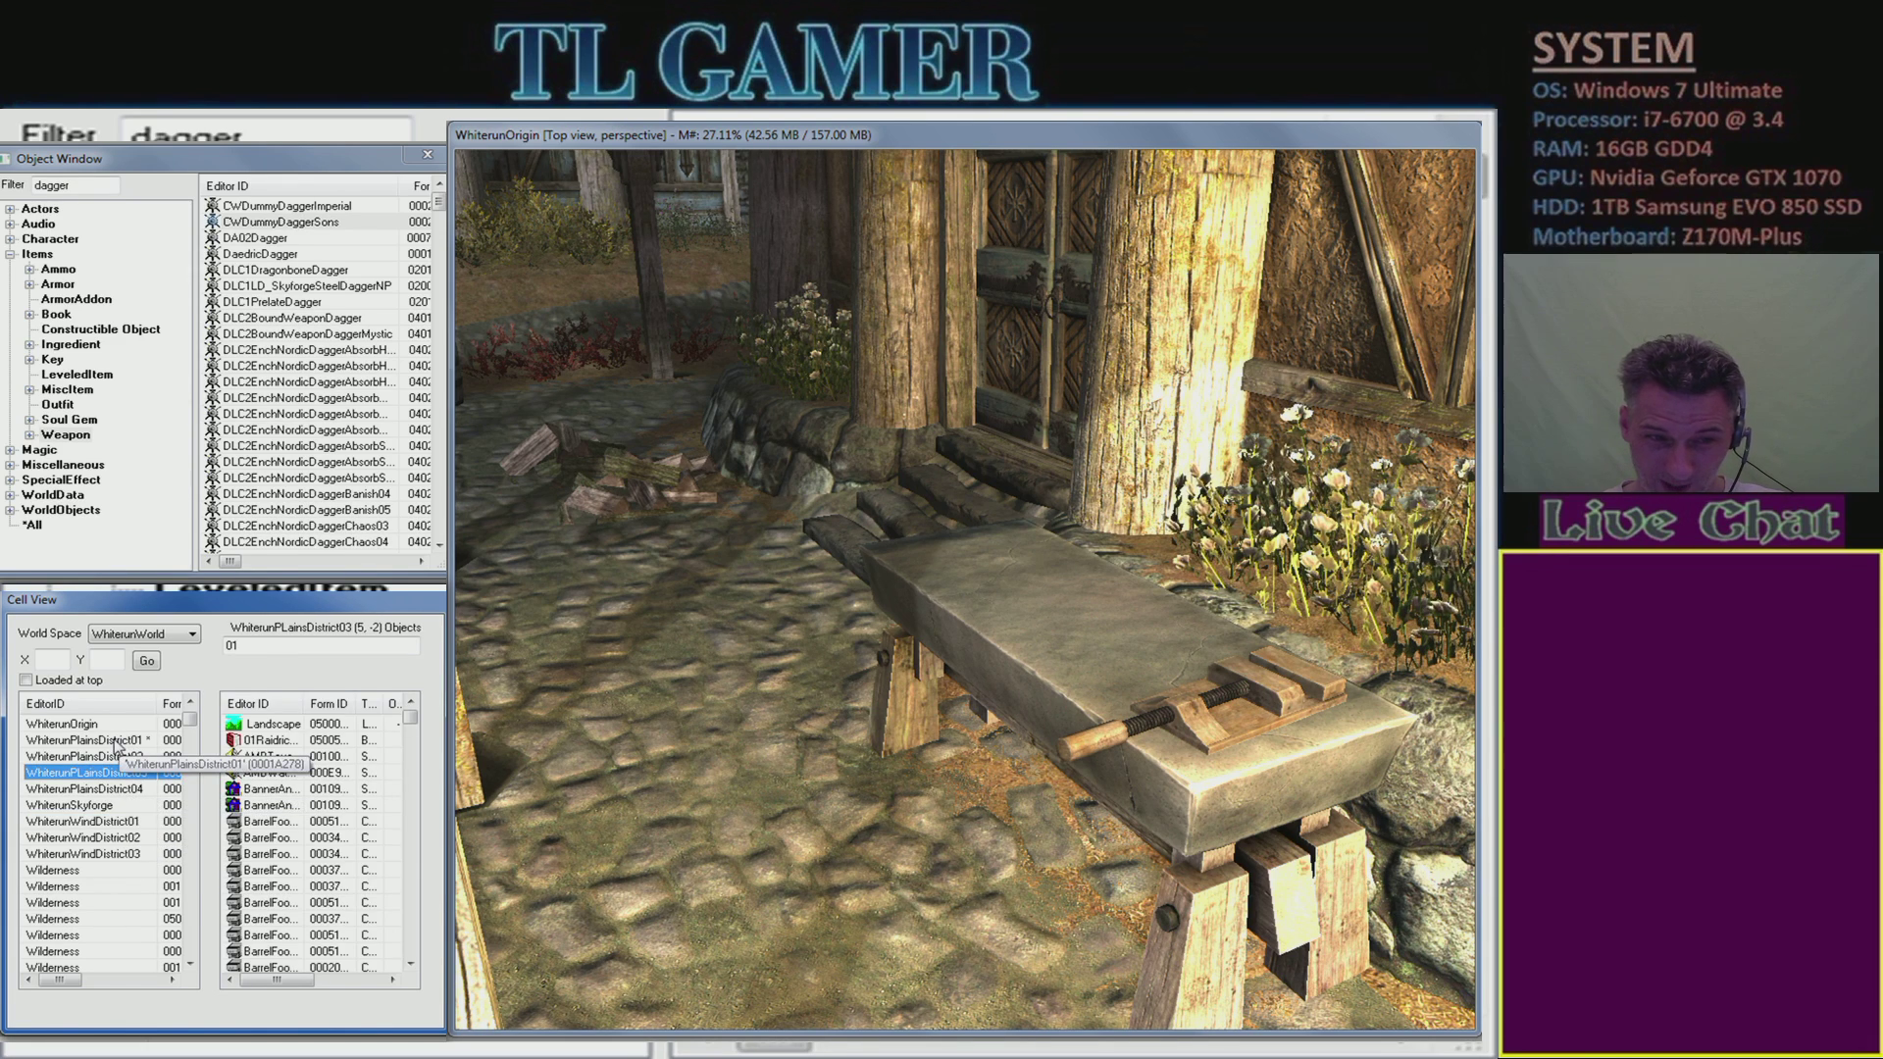
left_click(117, 742)
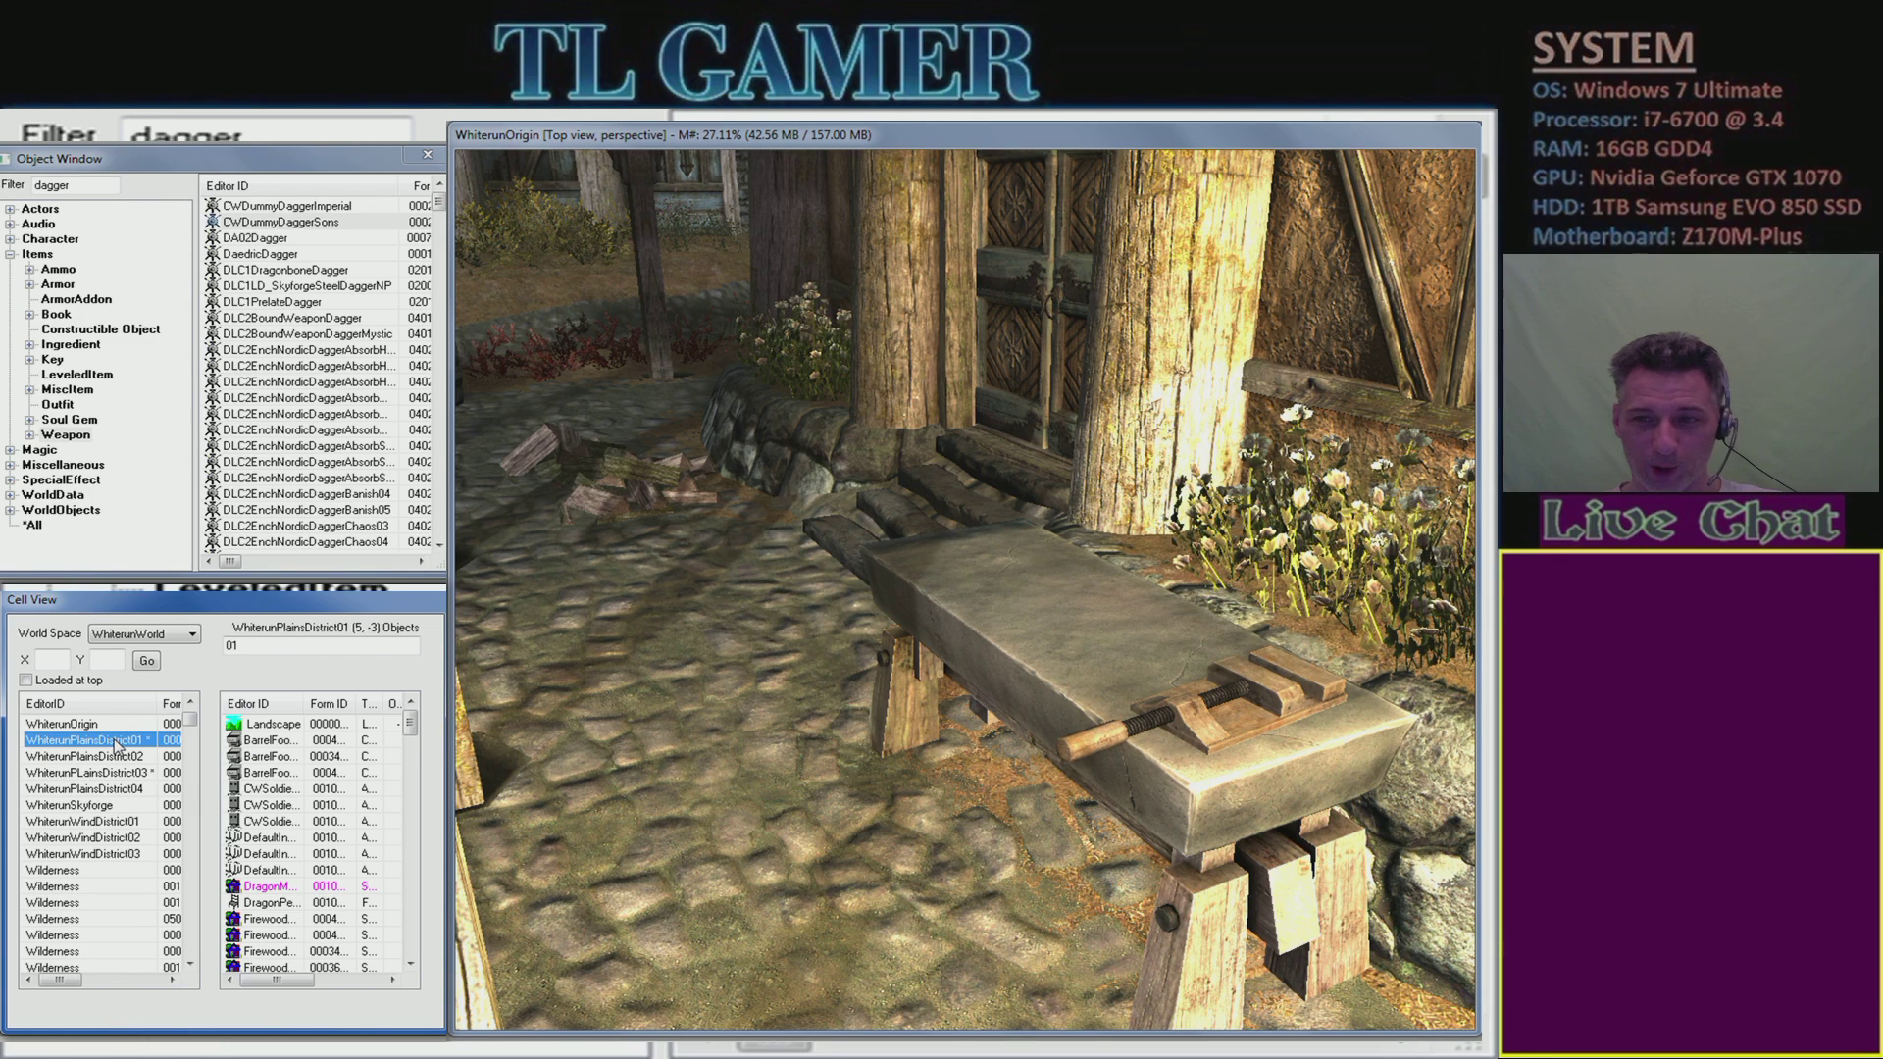
- Load the WhiterunPlainsDistrict01 cell in the 3D view and clear the warnings list
double_click(116, 741)
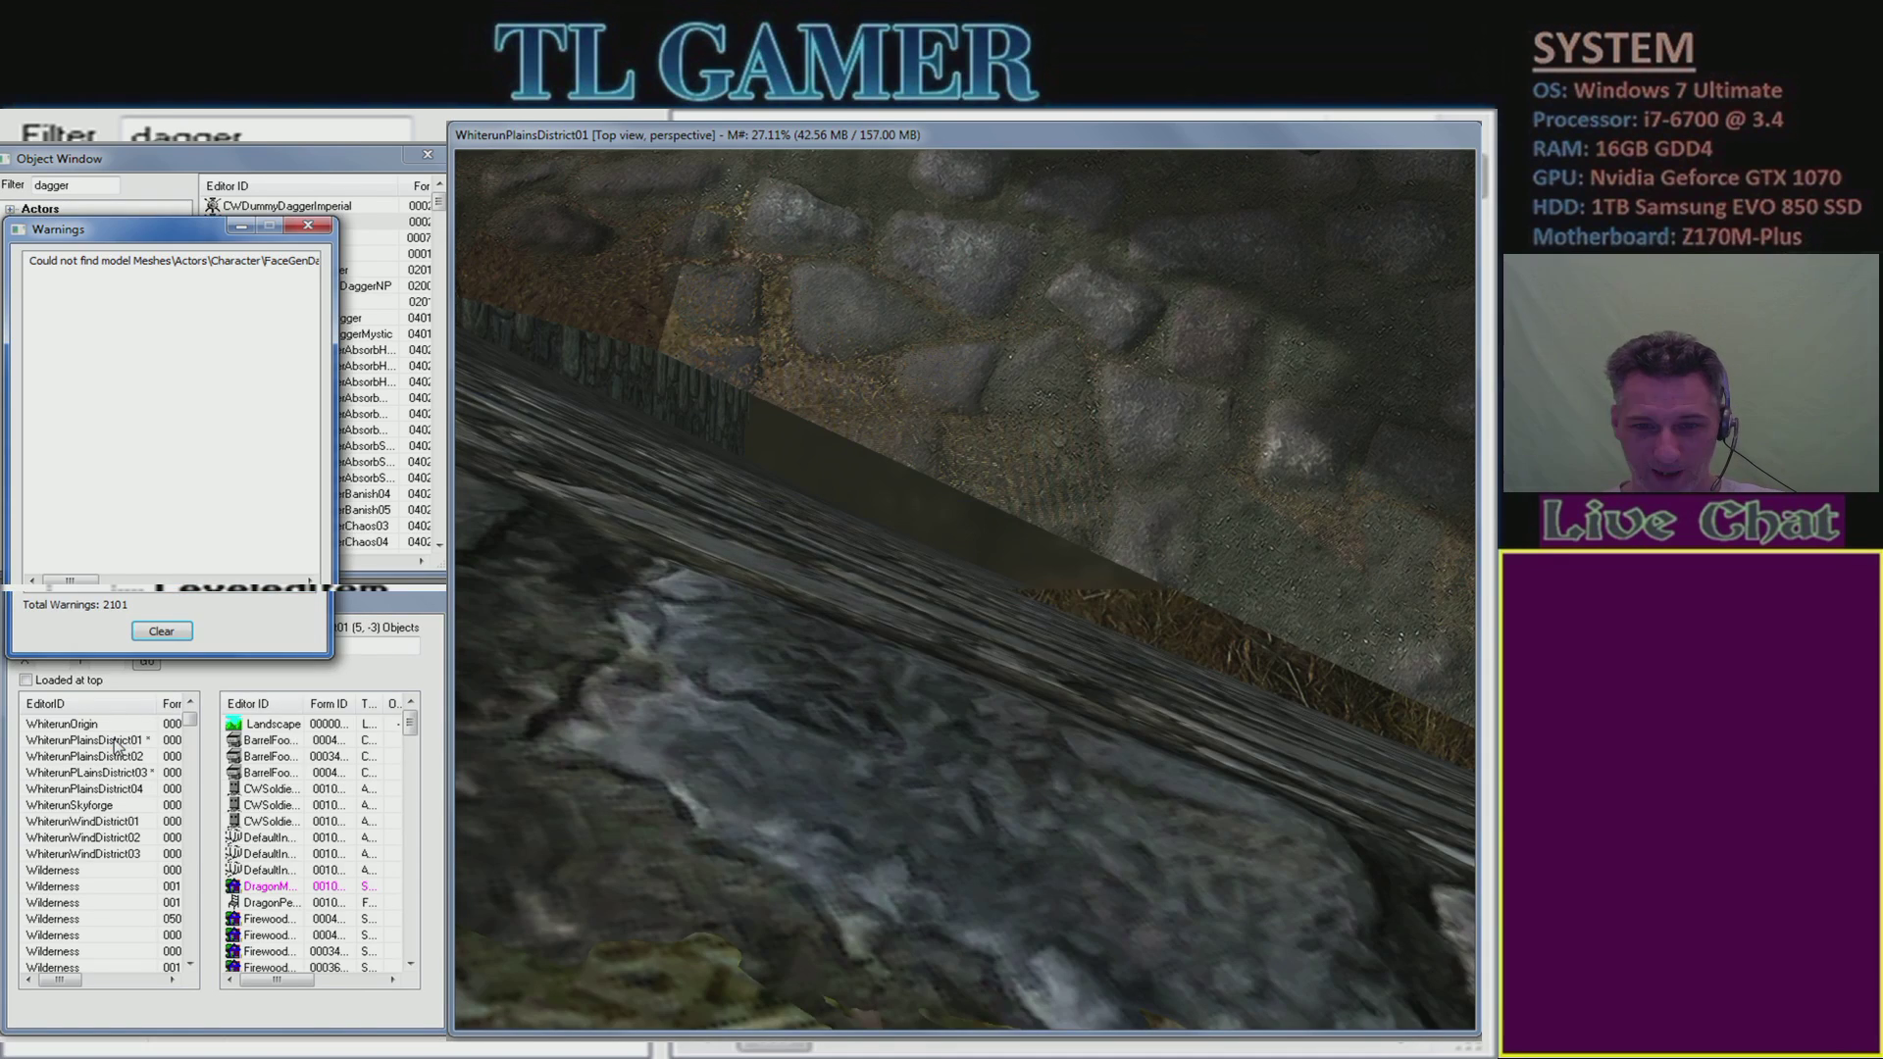
middle_click_drag(579, 707, 693, 665, "shift")
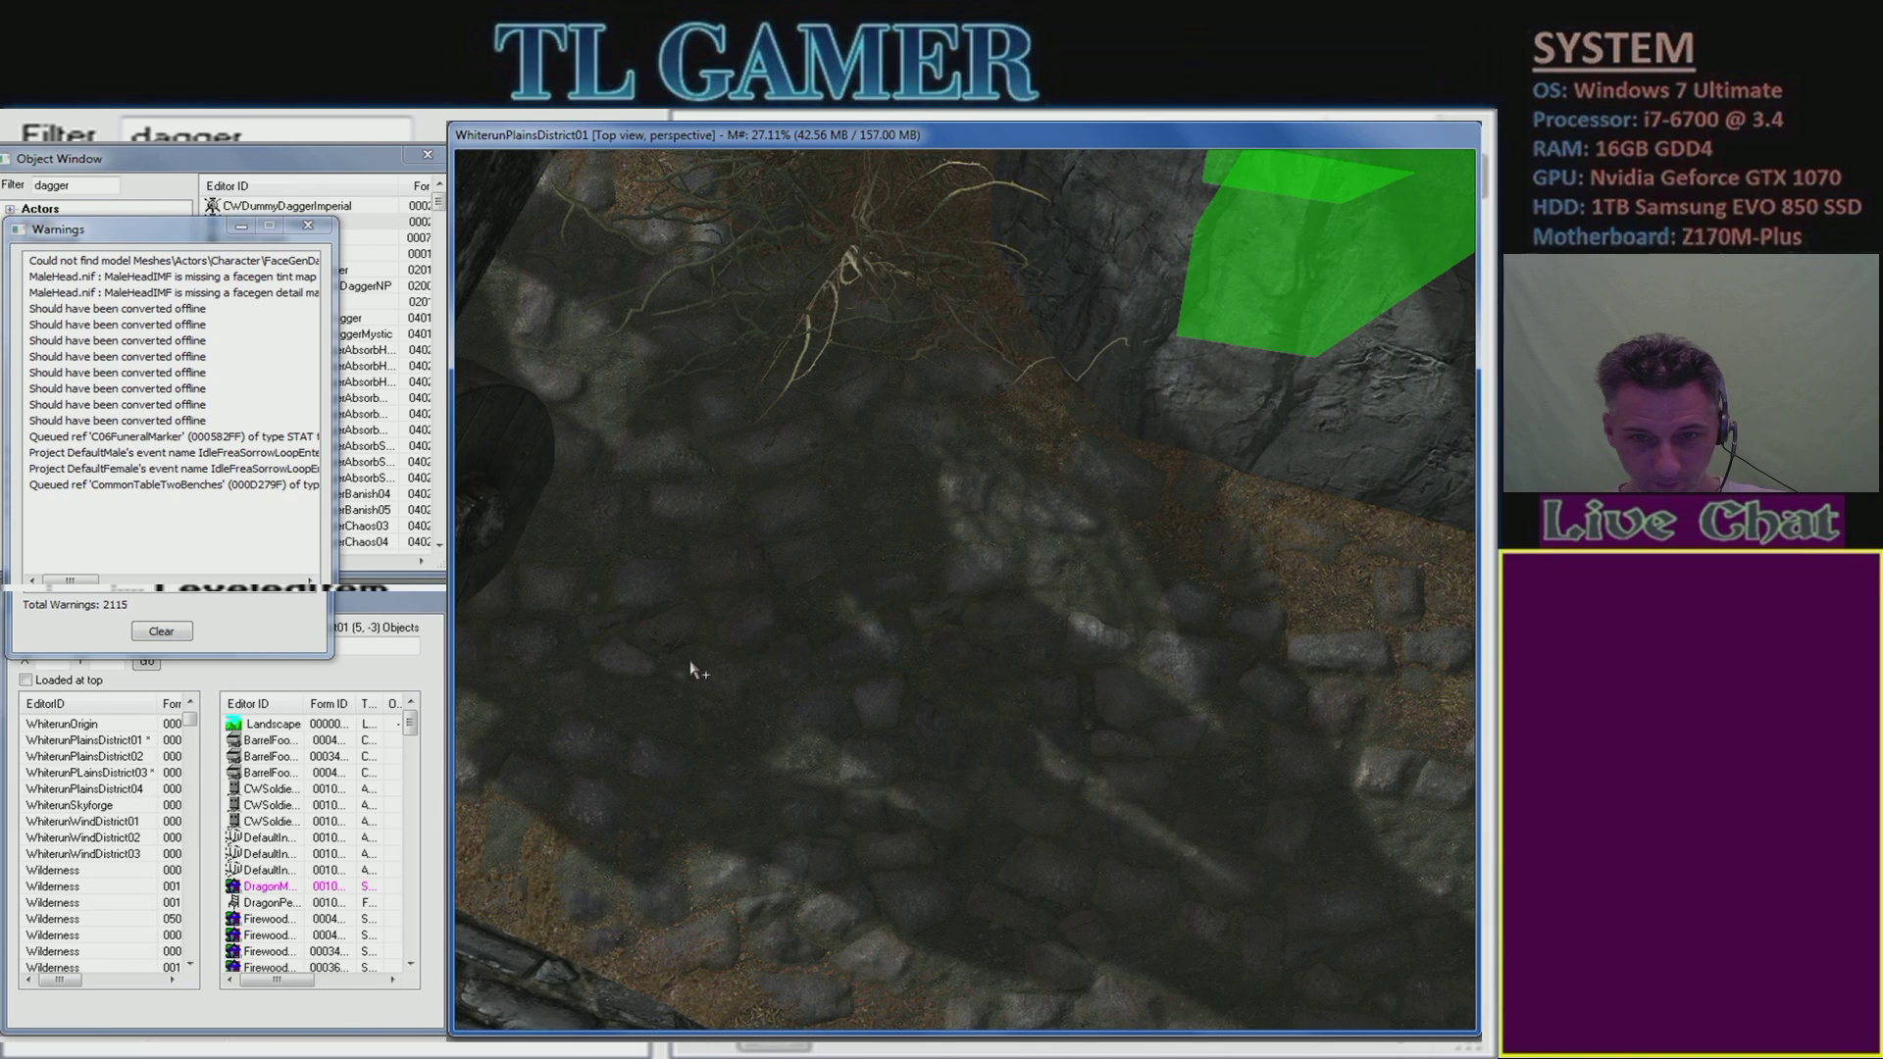
left_click(183, 638)
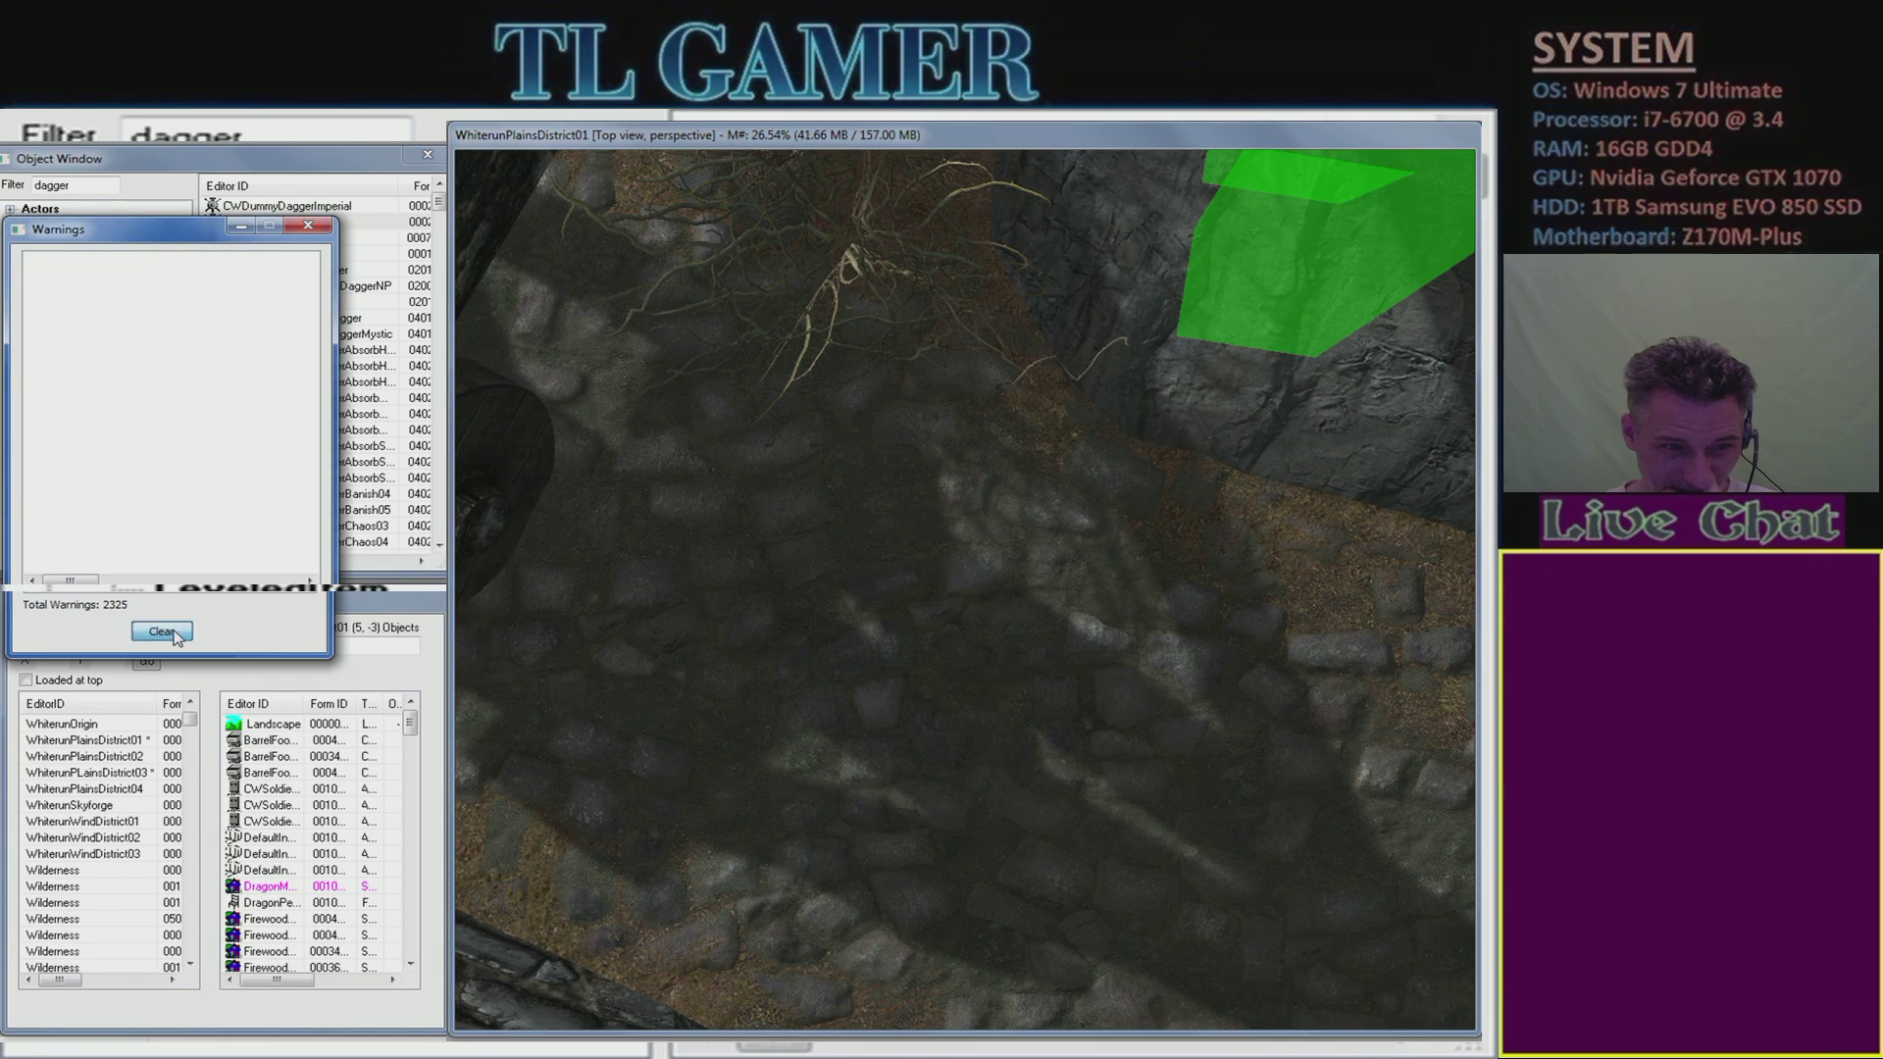
- Locate the tome in the 3D view from WhiterunPlainsDistrict03's filtered object list
left_click(129, 773)
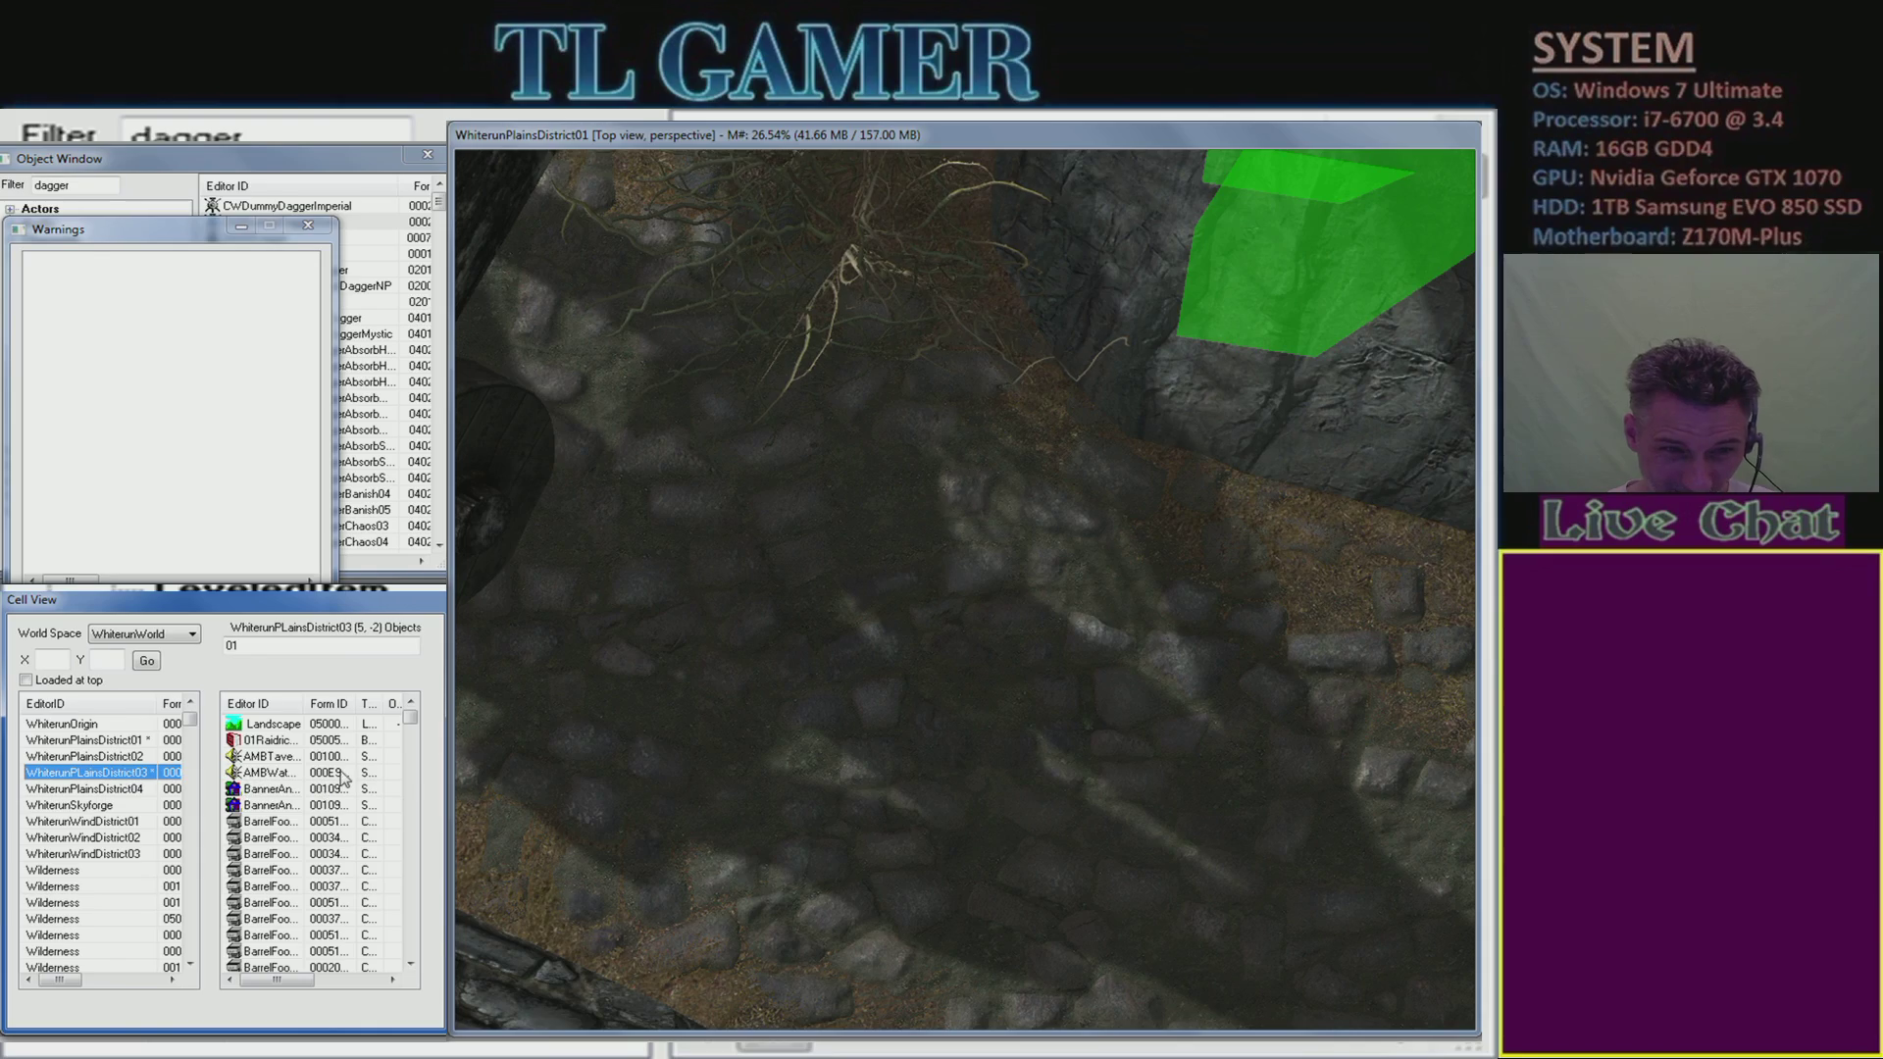
double_click(270, 742)
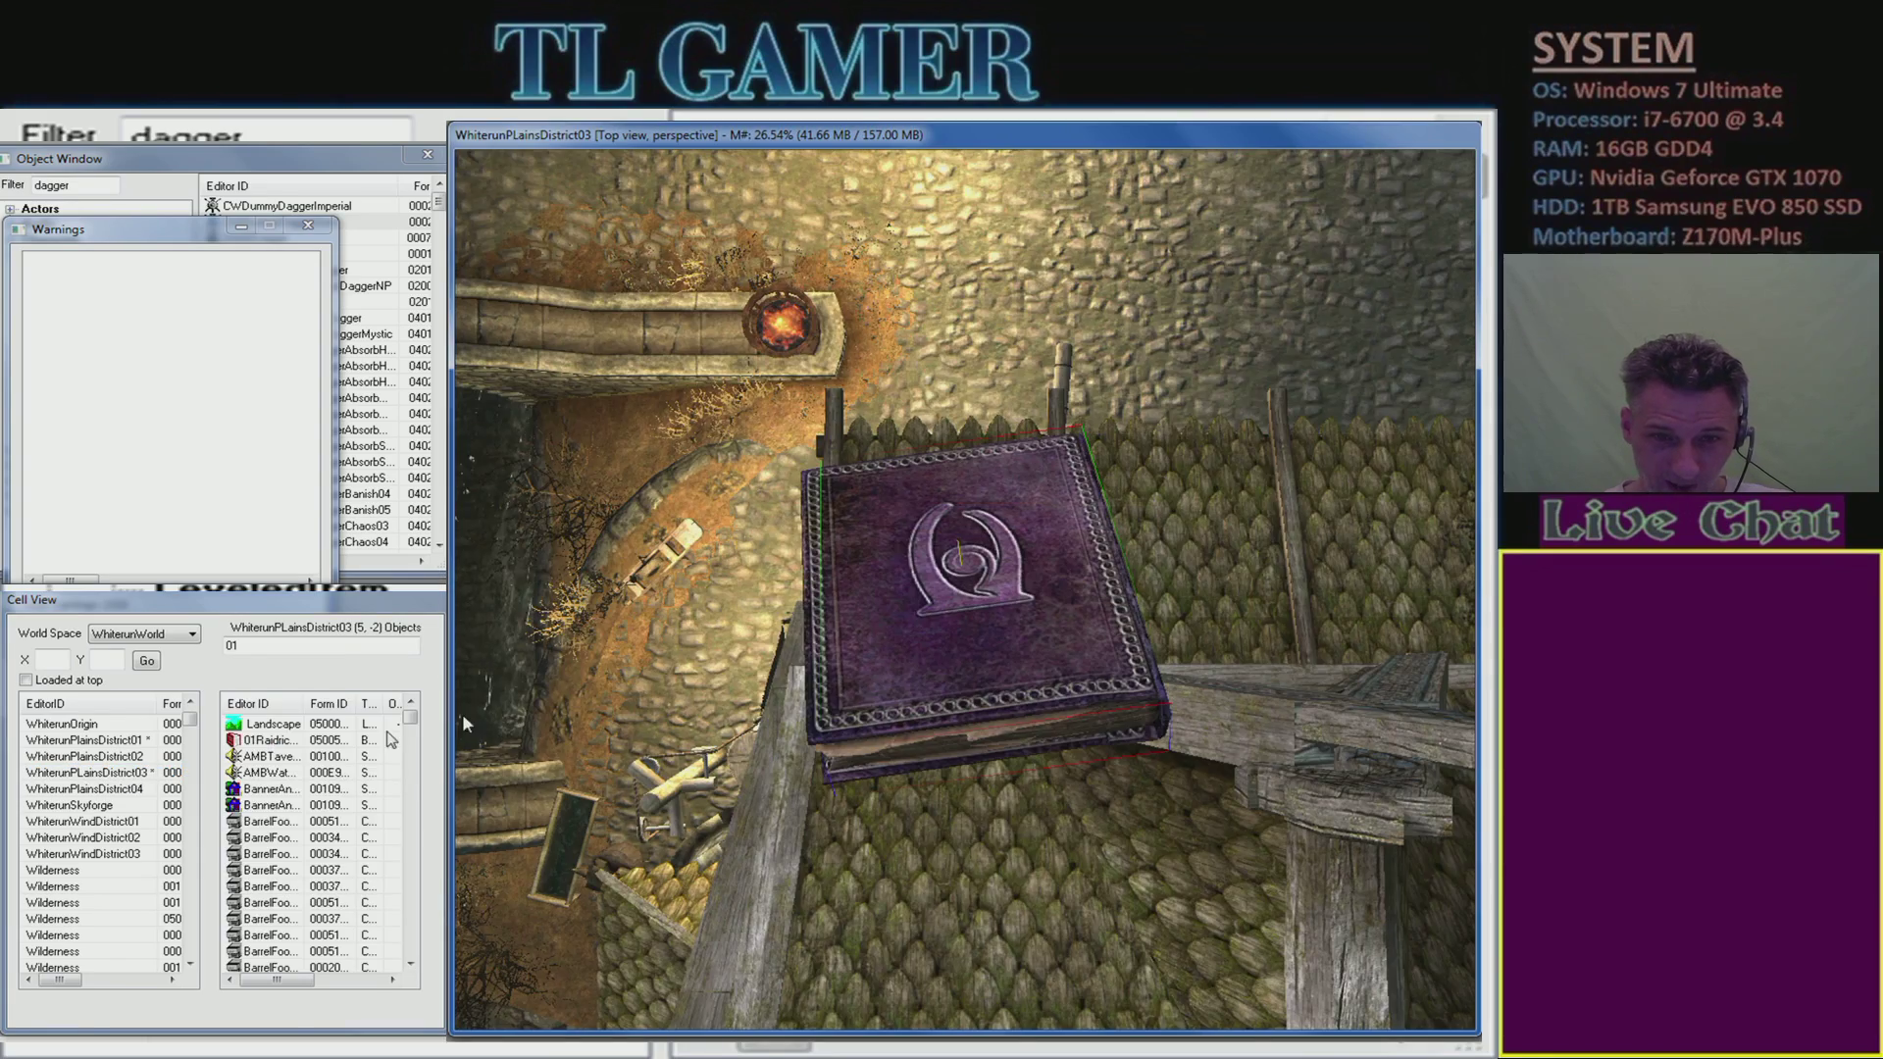
middle_click_drag(863, 656, 1160, 576, "shift")
scroll(1132, 616, "down", 5)
middle_click_drag(965, 802, 1016, 922, "shift")
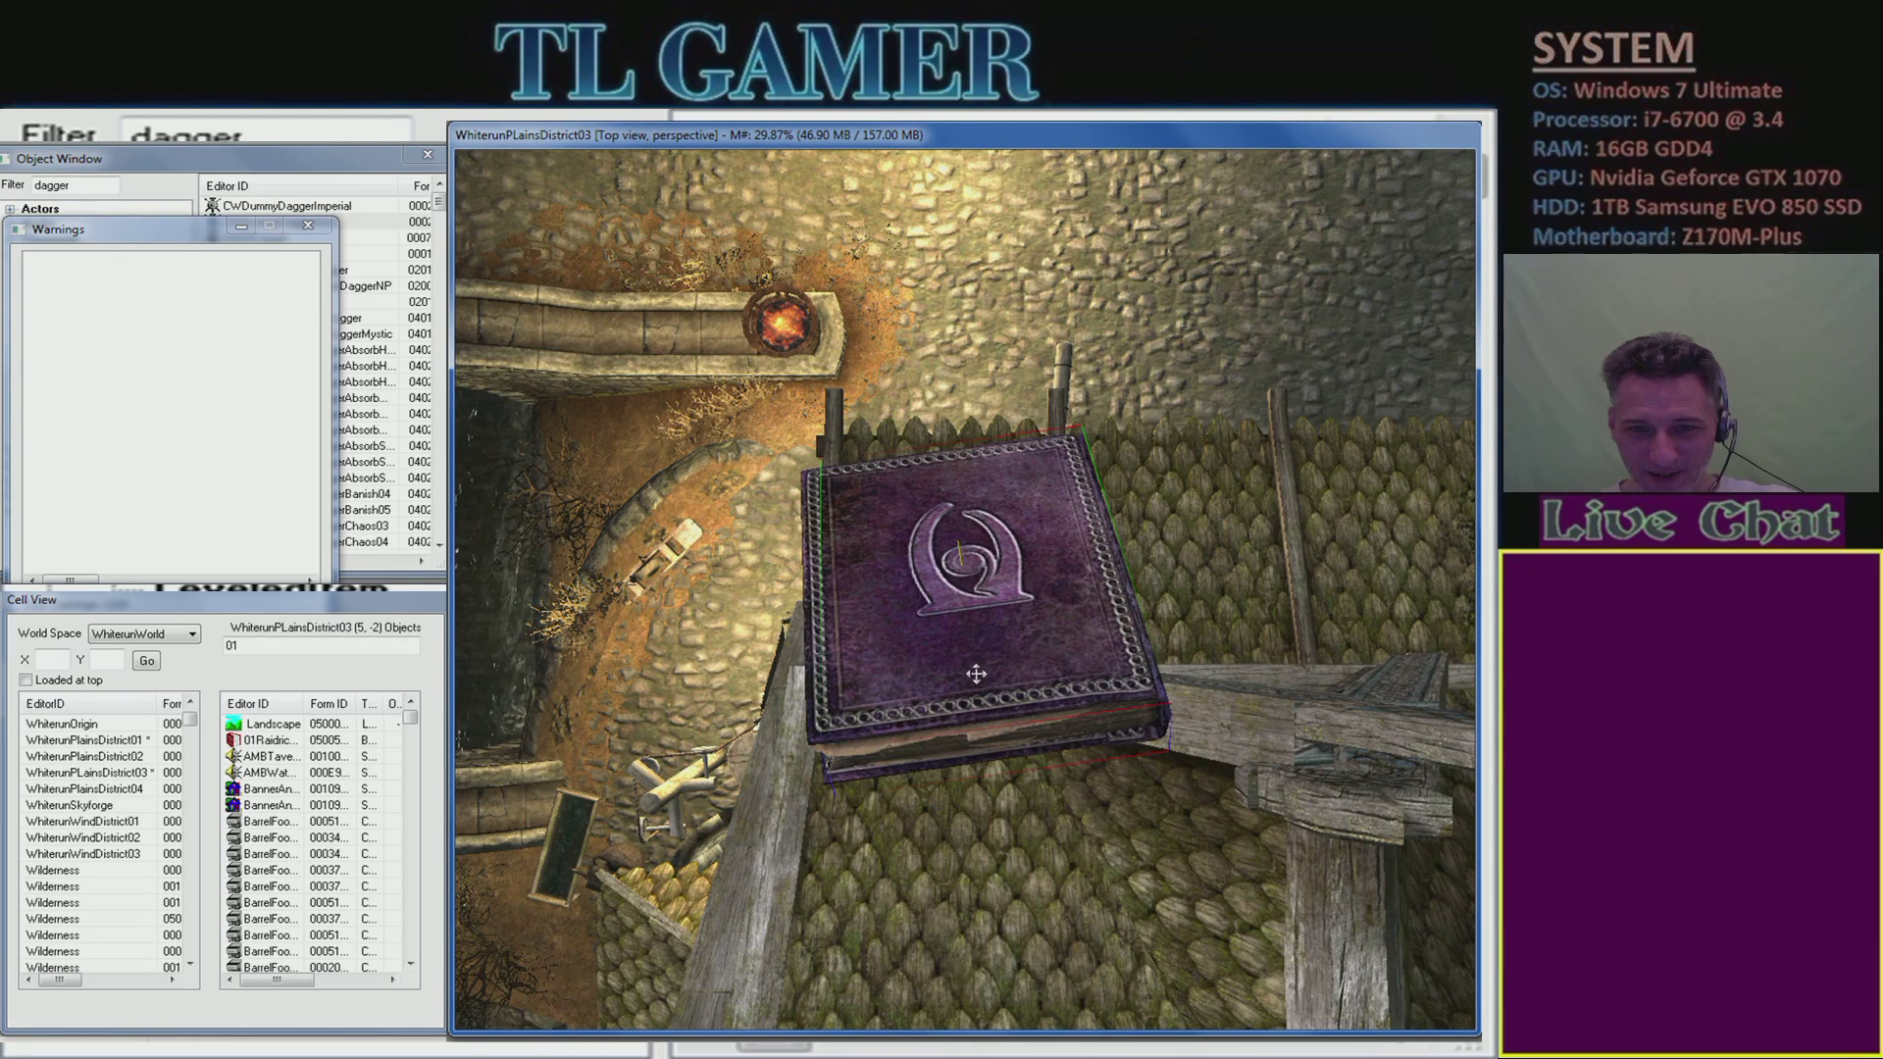
- Set the tome reference's Z position to -3548.4172, apply the change and close the warnings list
double_click(975, 672)
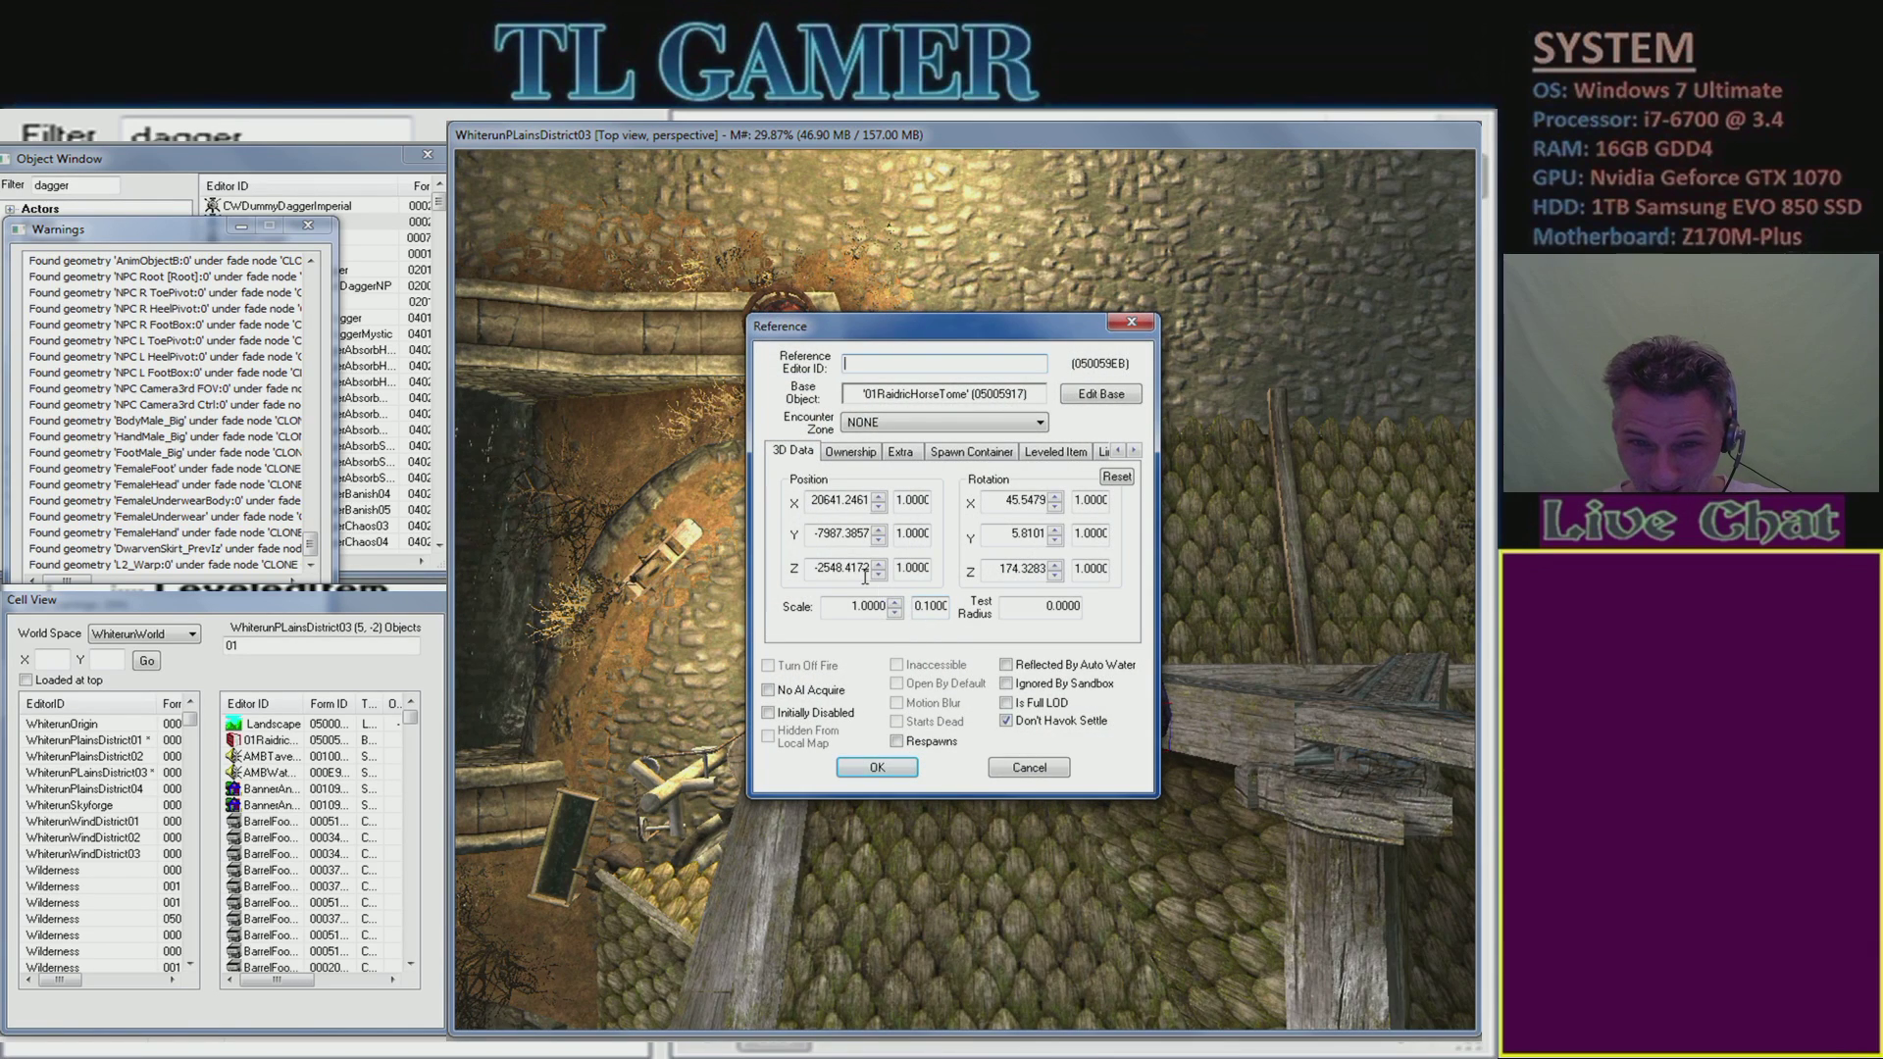
left_click_drag(827, 574, 820, 573)
type("3")
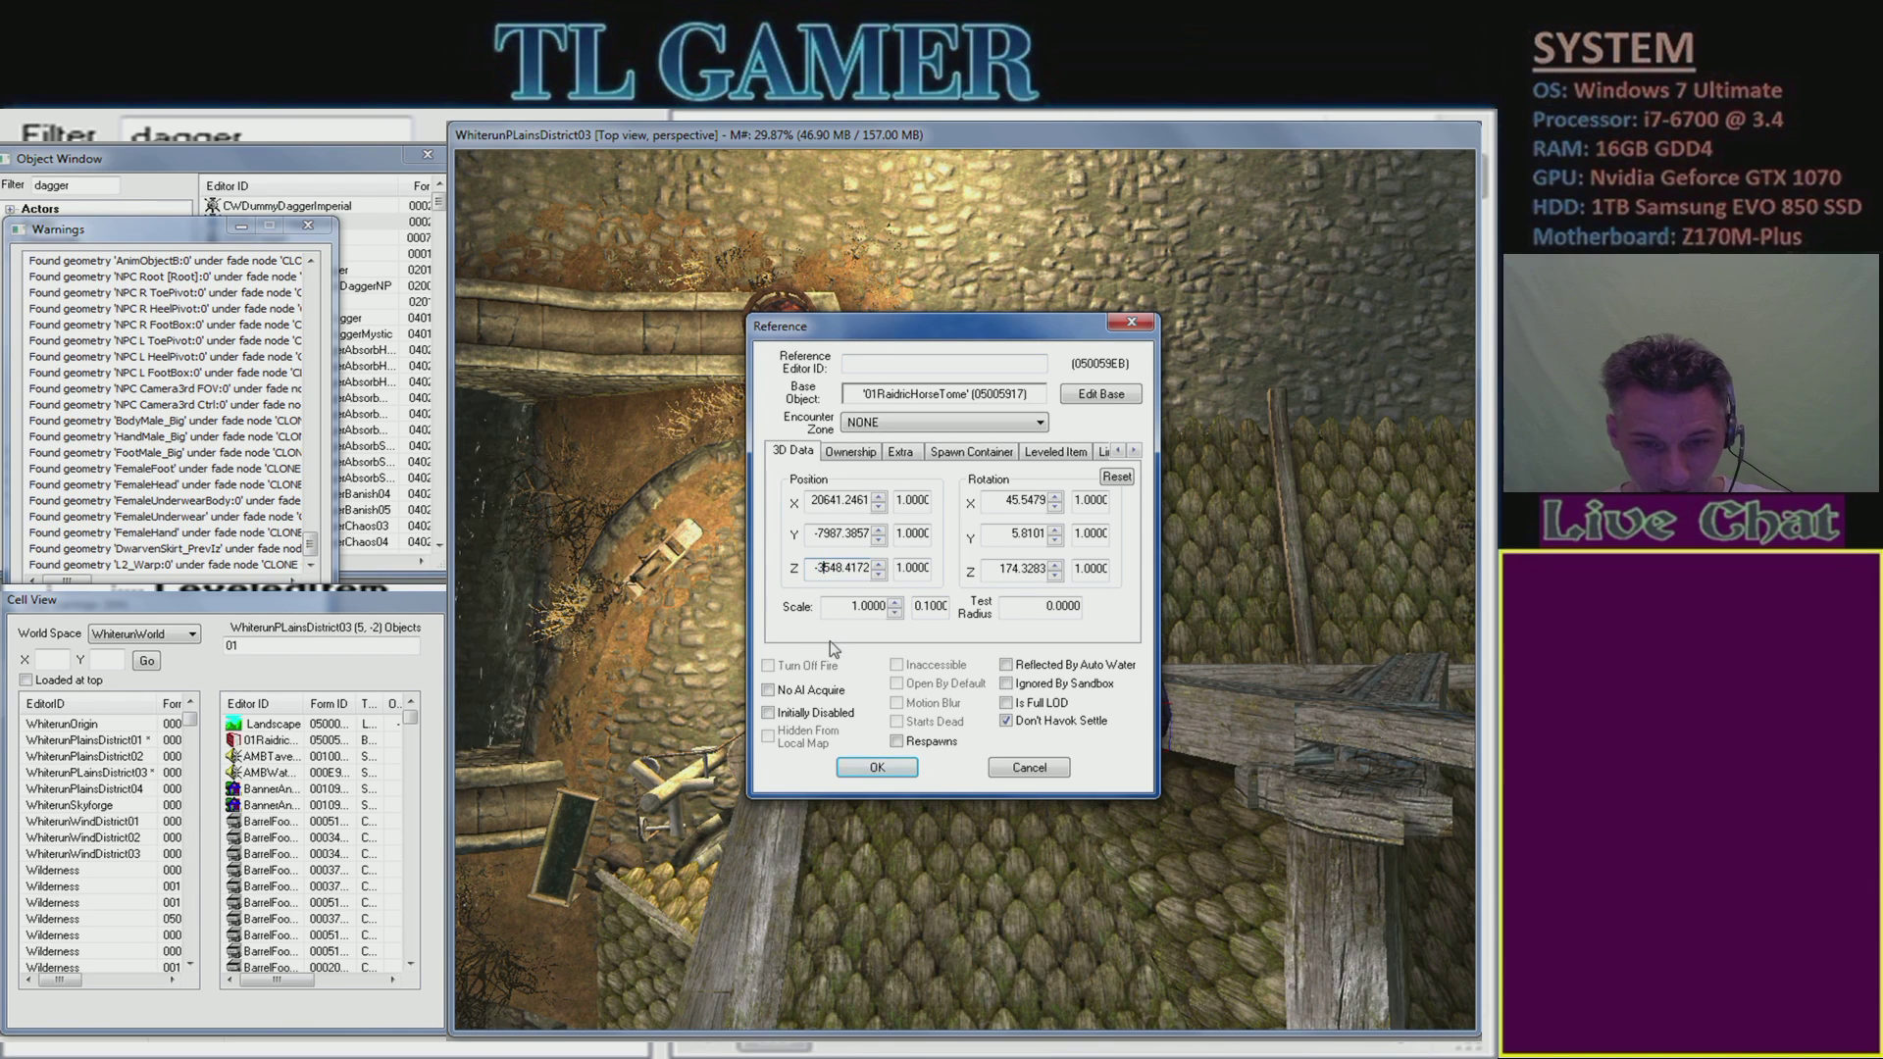
left_click(891, 776)
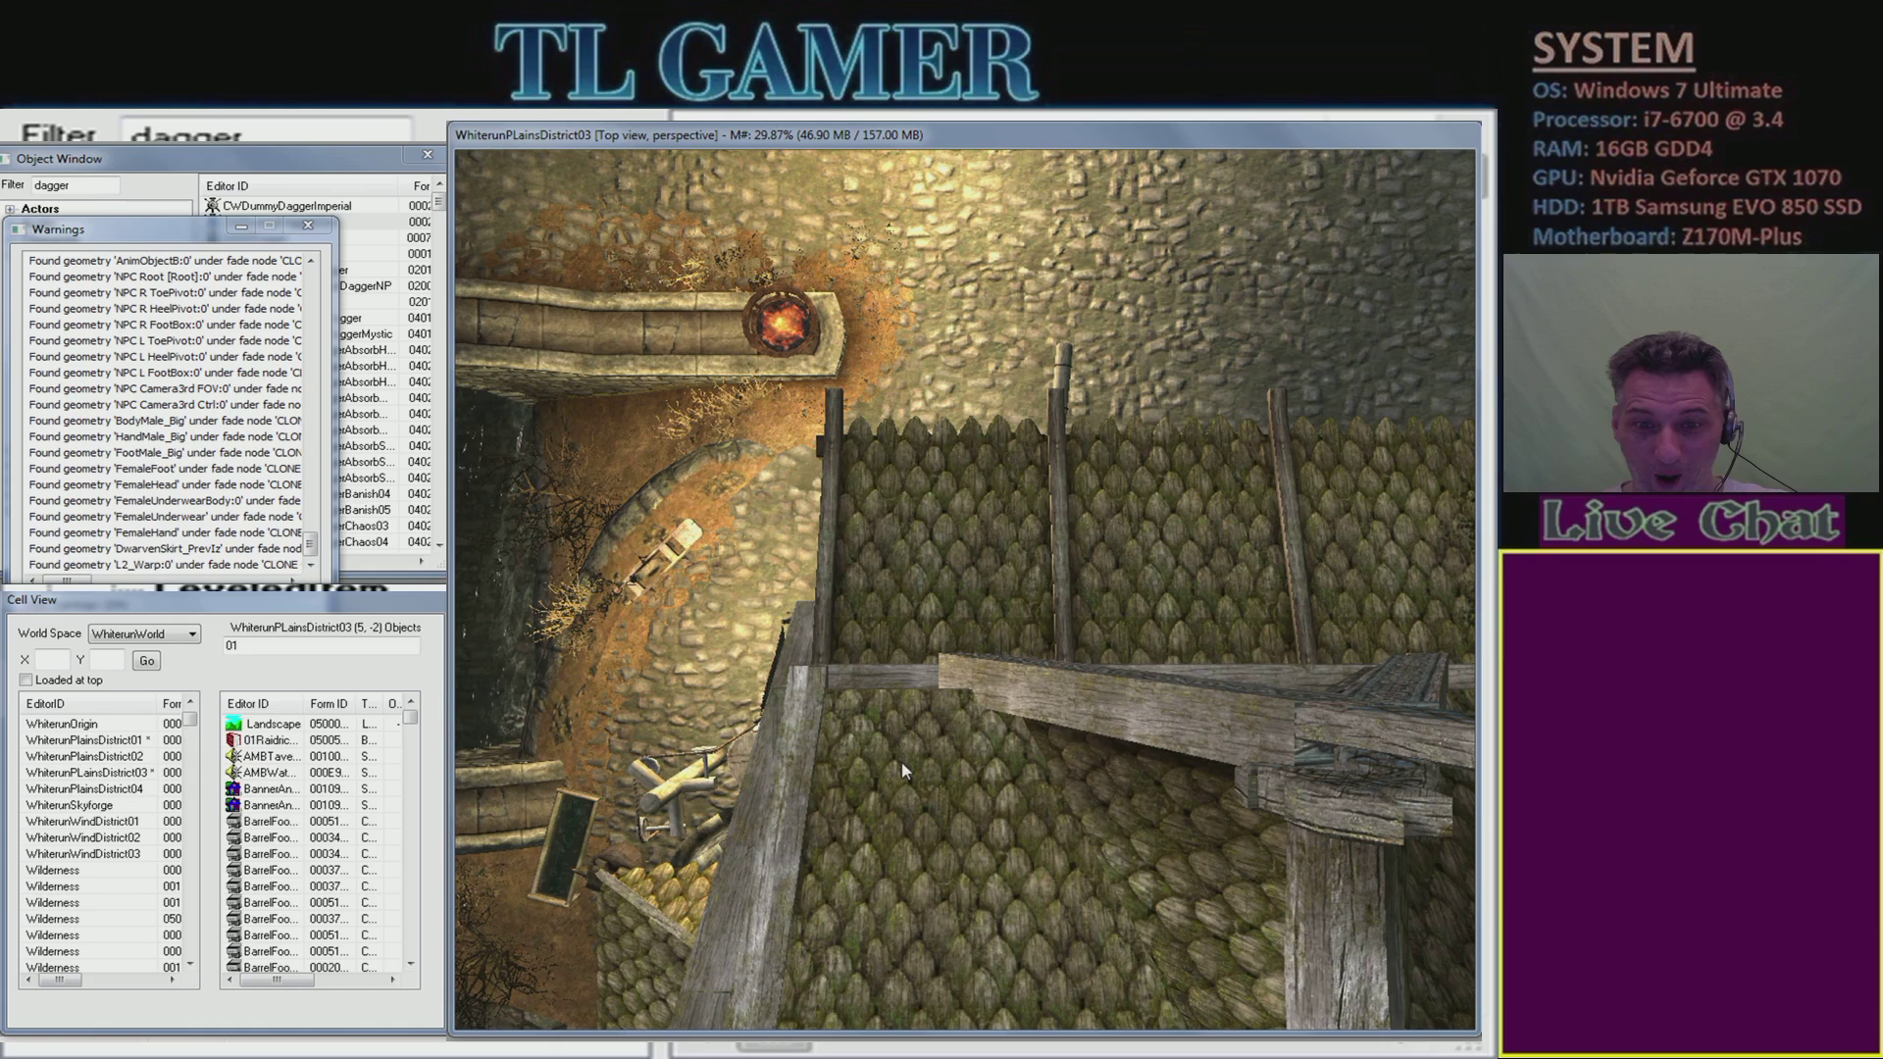
left_click(308, 225)
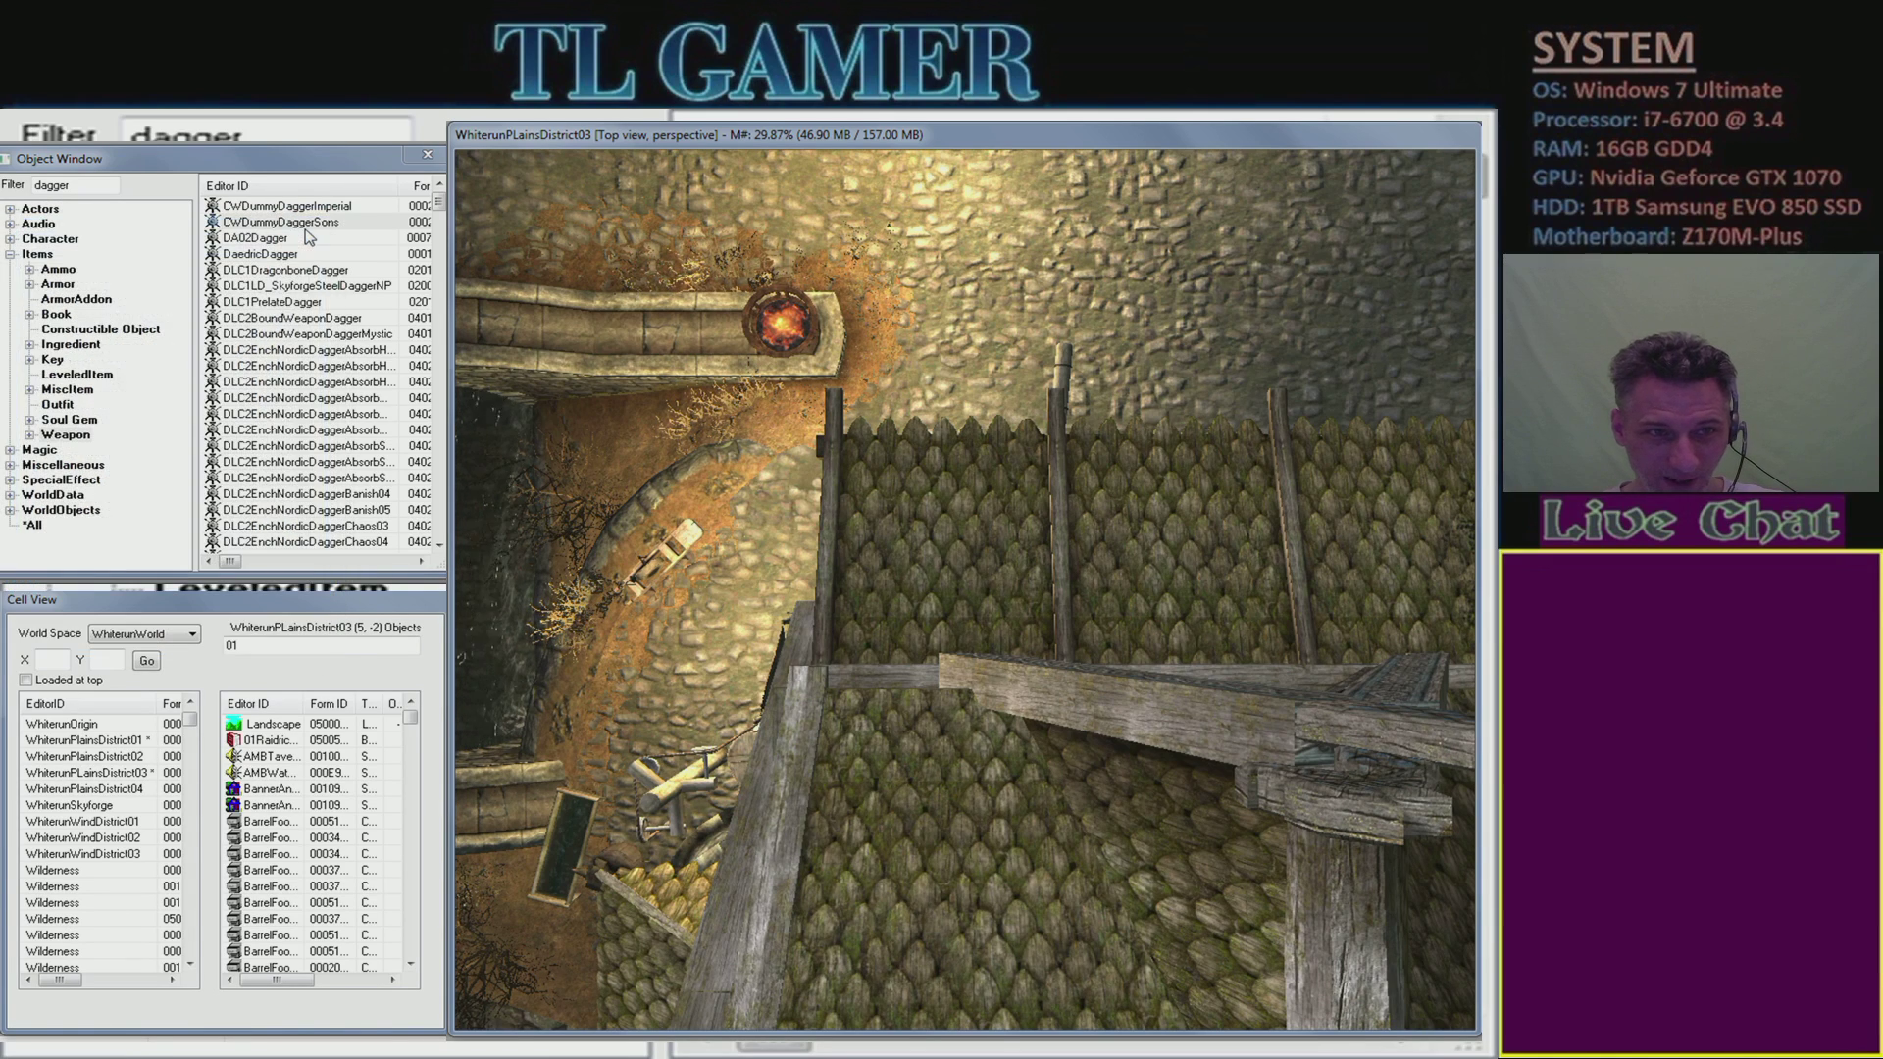
- Inspect the tilted tome on the stone table from the side with its reference data open beside it
left_click(929, 141)
key("f")
middle_click_drag(937, 226, 1093, 283, "shift")
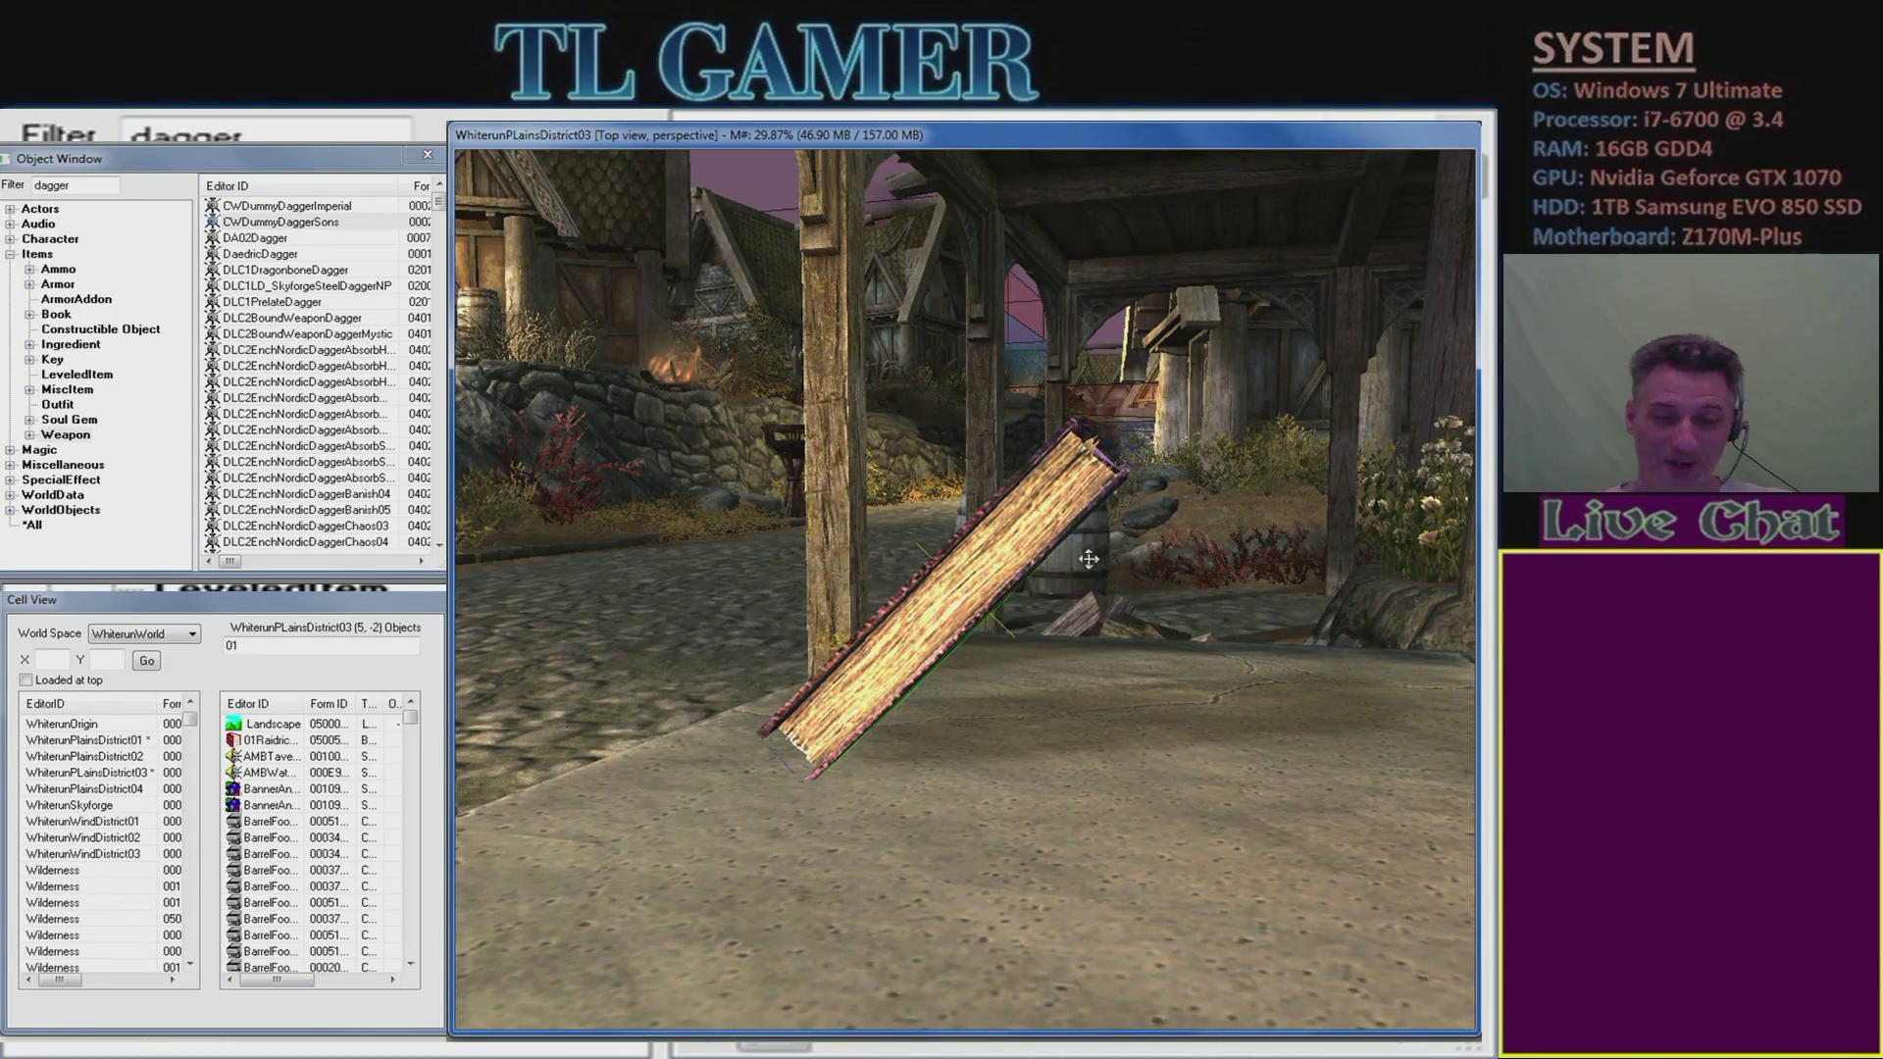
double_click(957, 578)
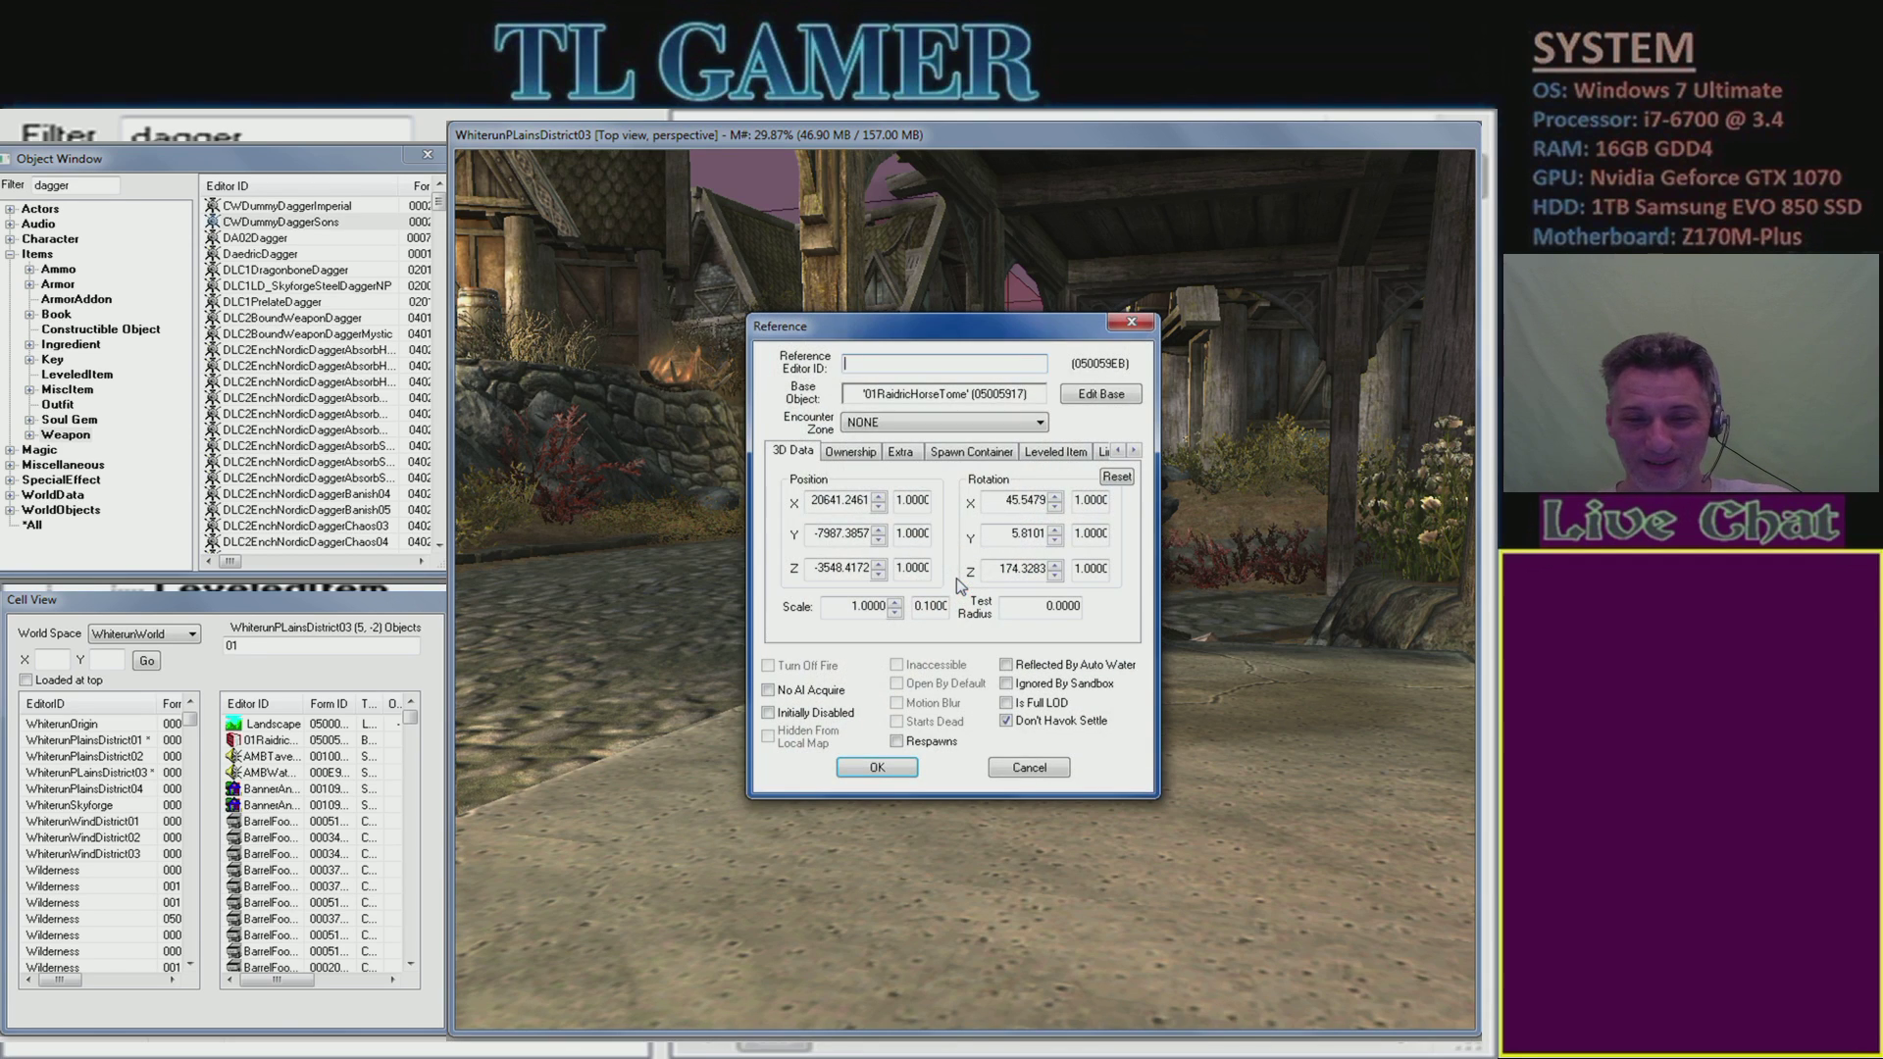
left_click_drag(1027, 330, 621, 319)
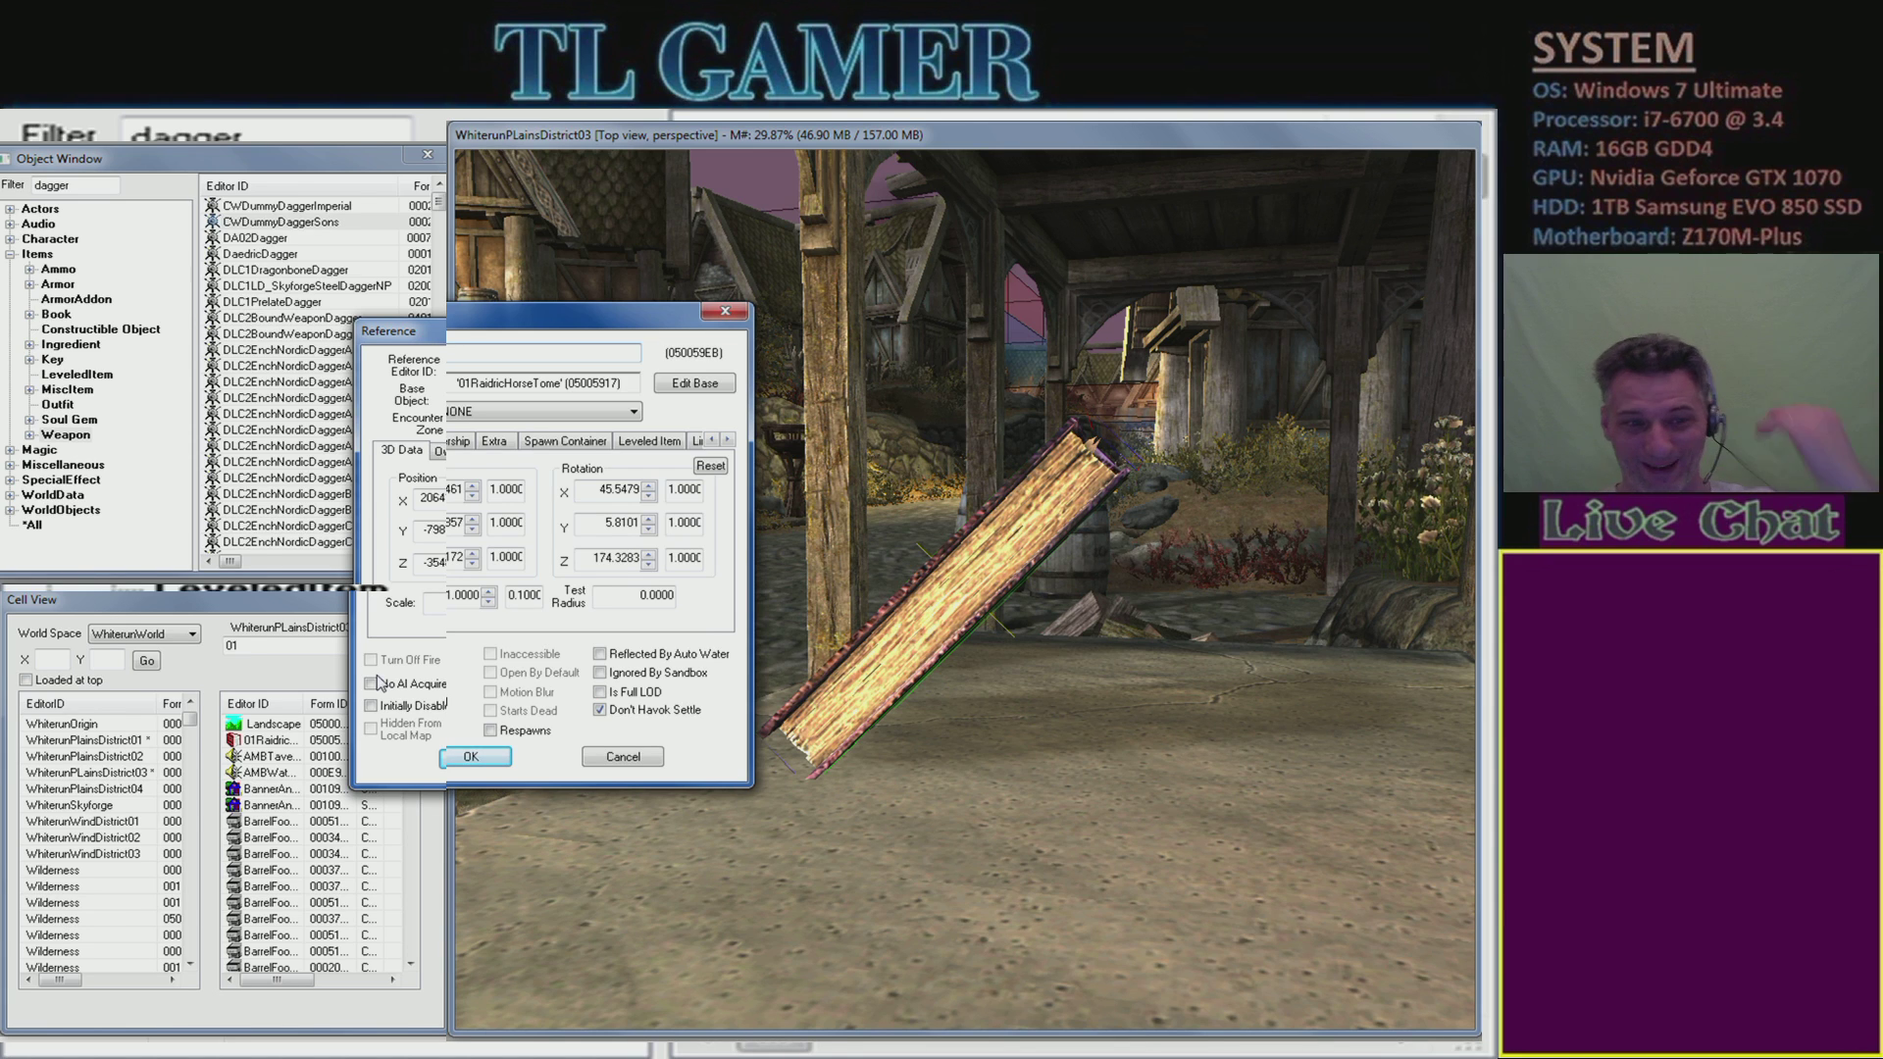
left_click_drag(624, 321, 696, 215)
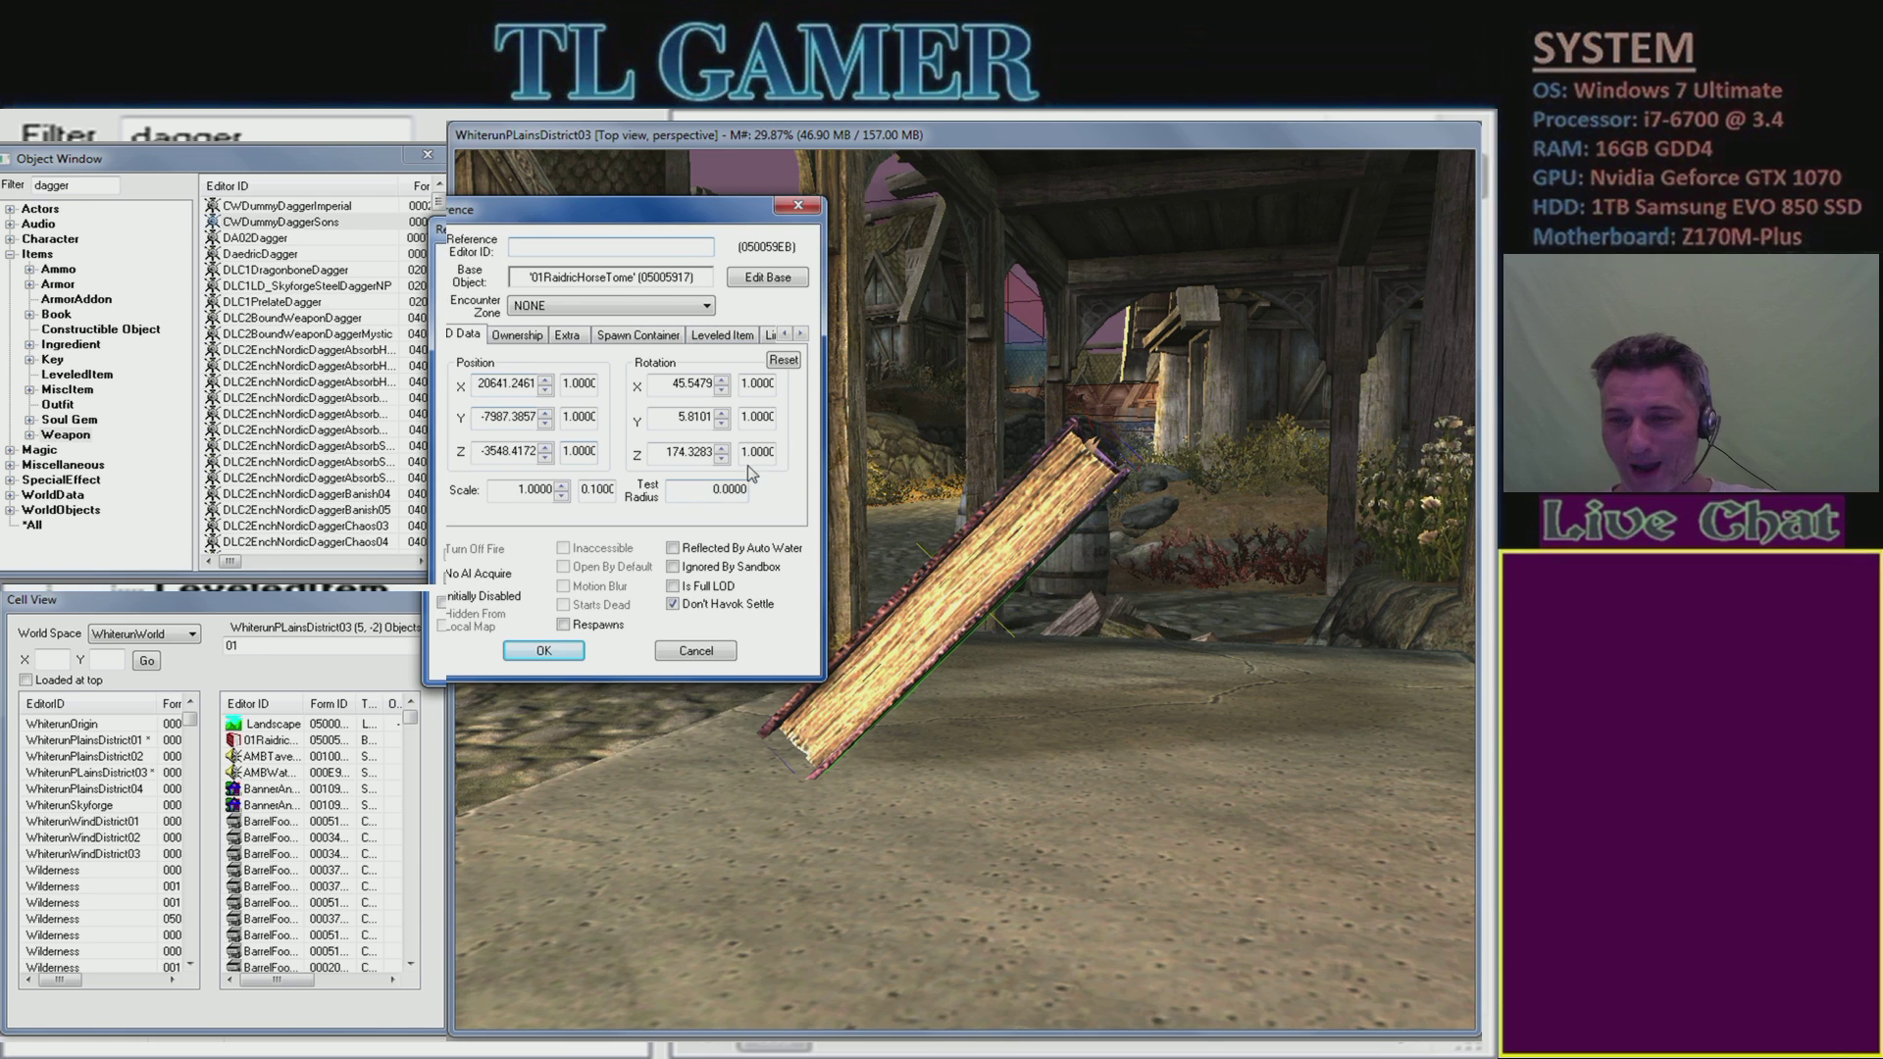
- Check the filtered object lists of WhiterunPlainsDistrict01 and WhiterunPlainsDistrict03 for the tome, and close its reference data
left_click(149, 743)
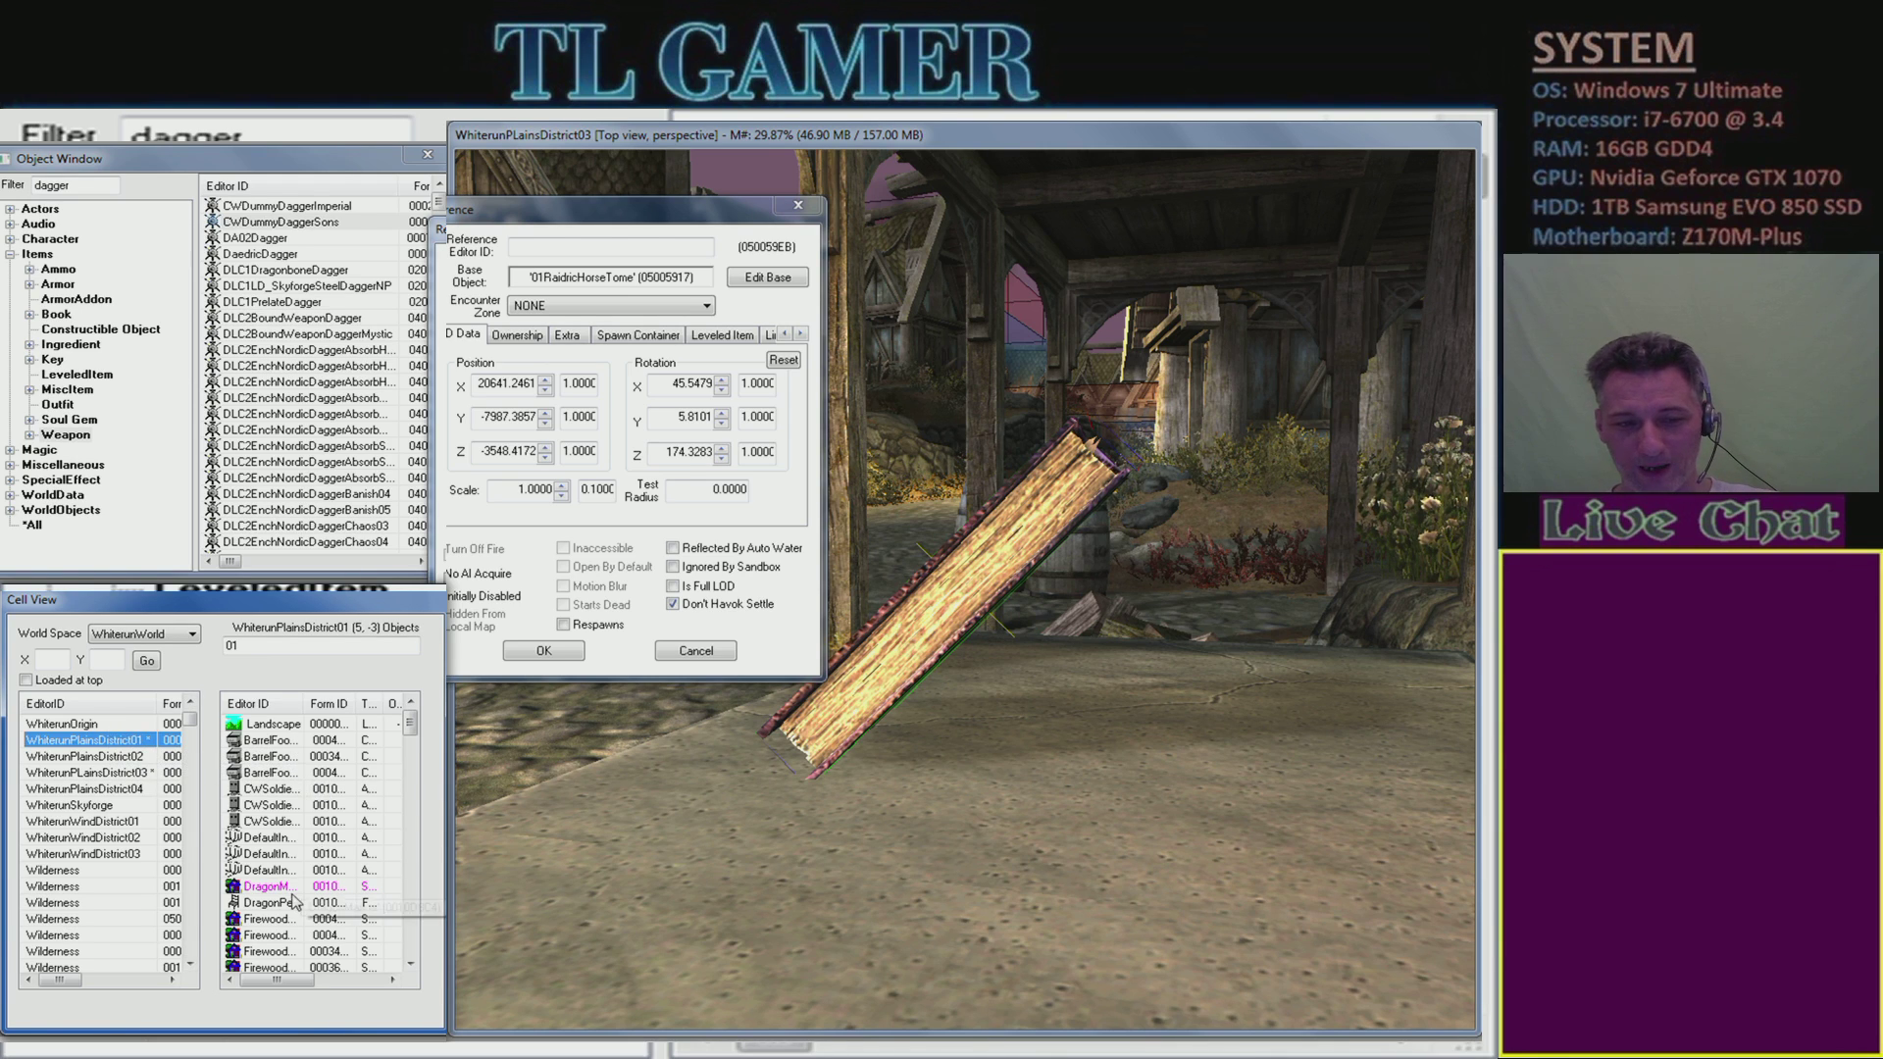
left_click(299, 789)
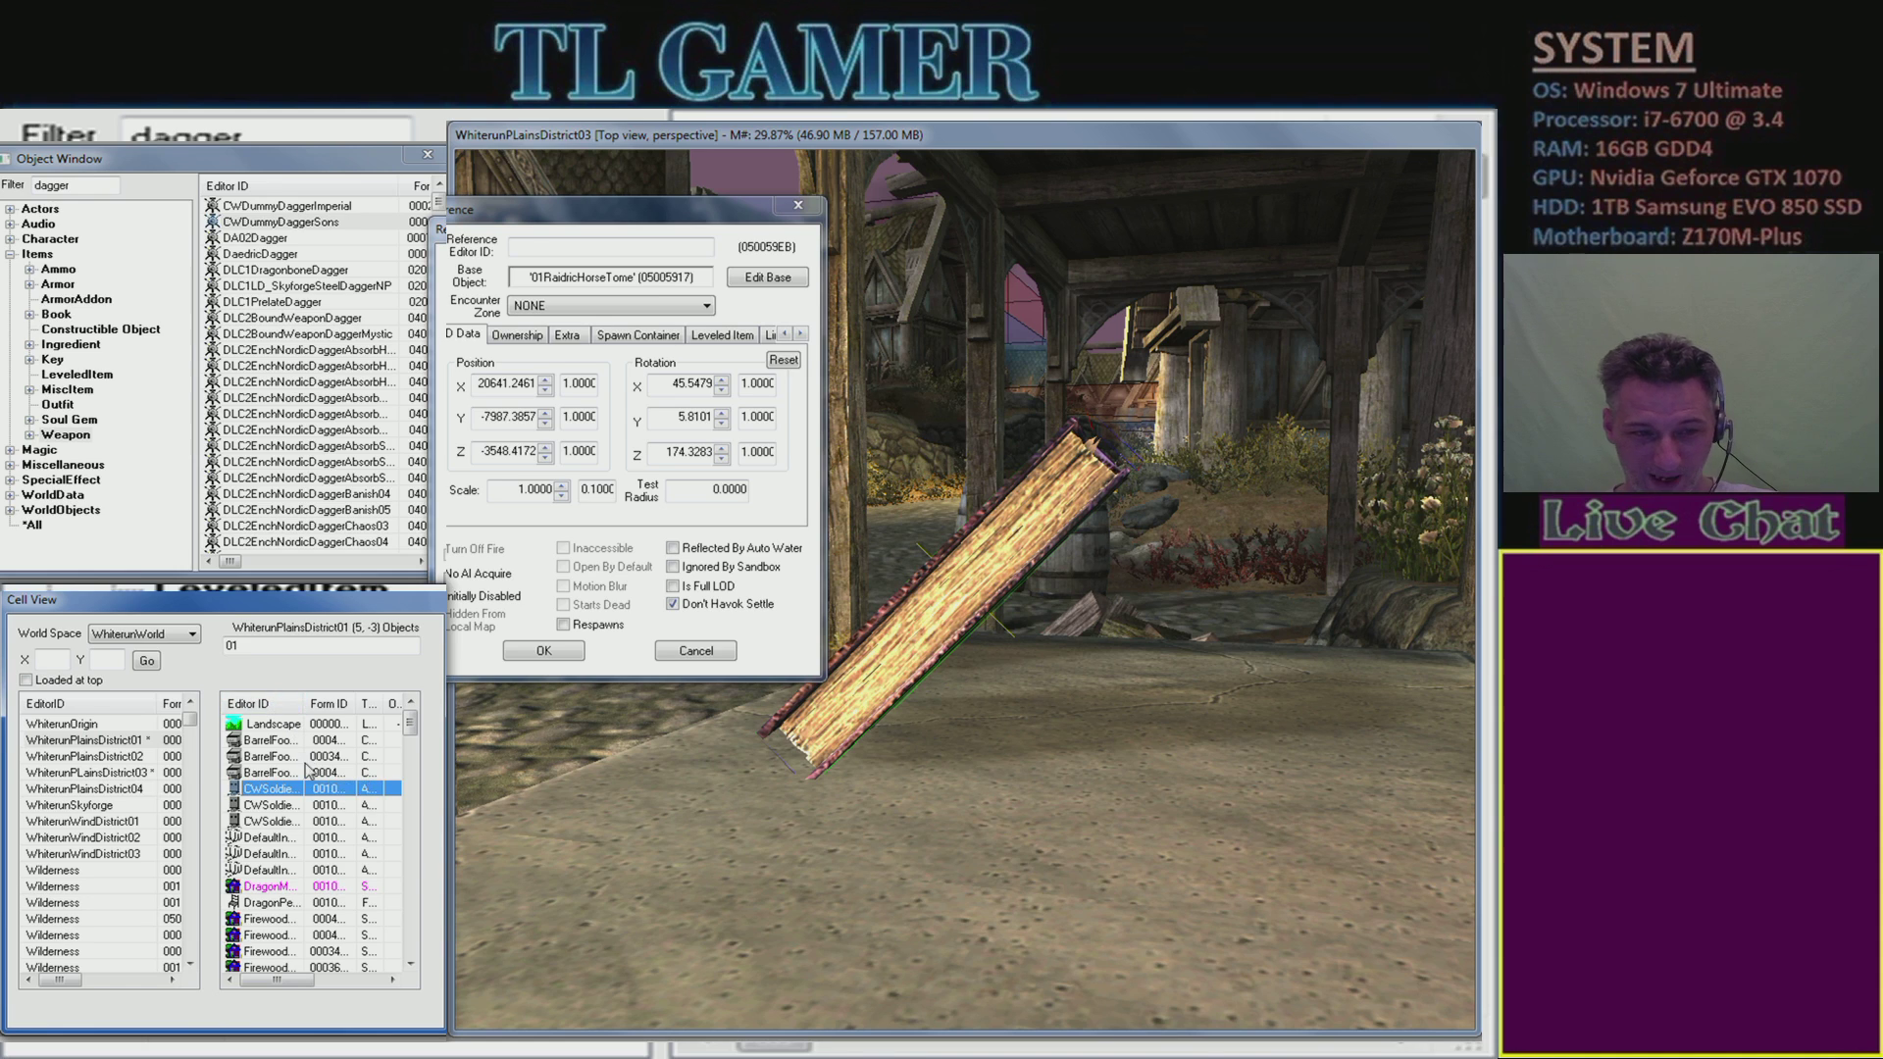
scroll(294, 829, "down", 1)
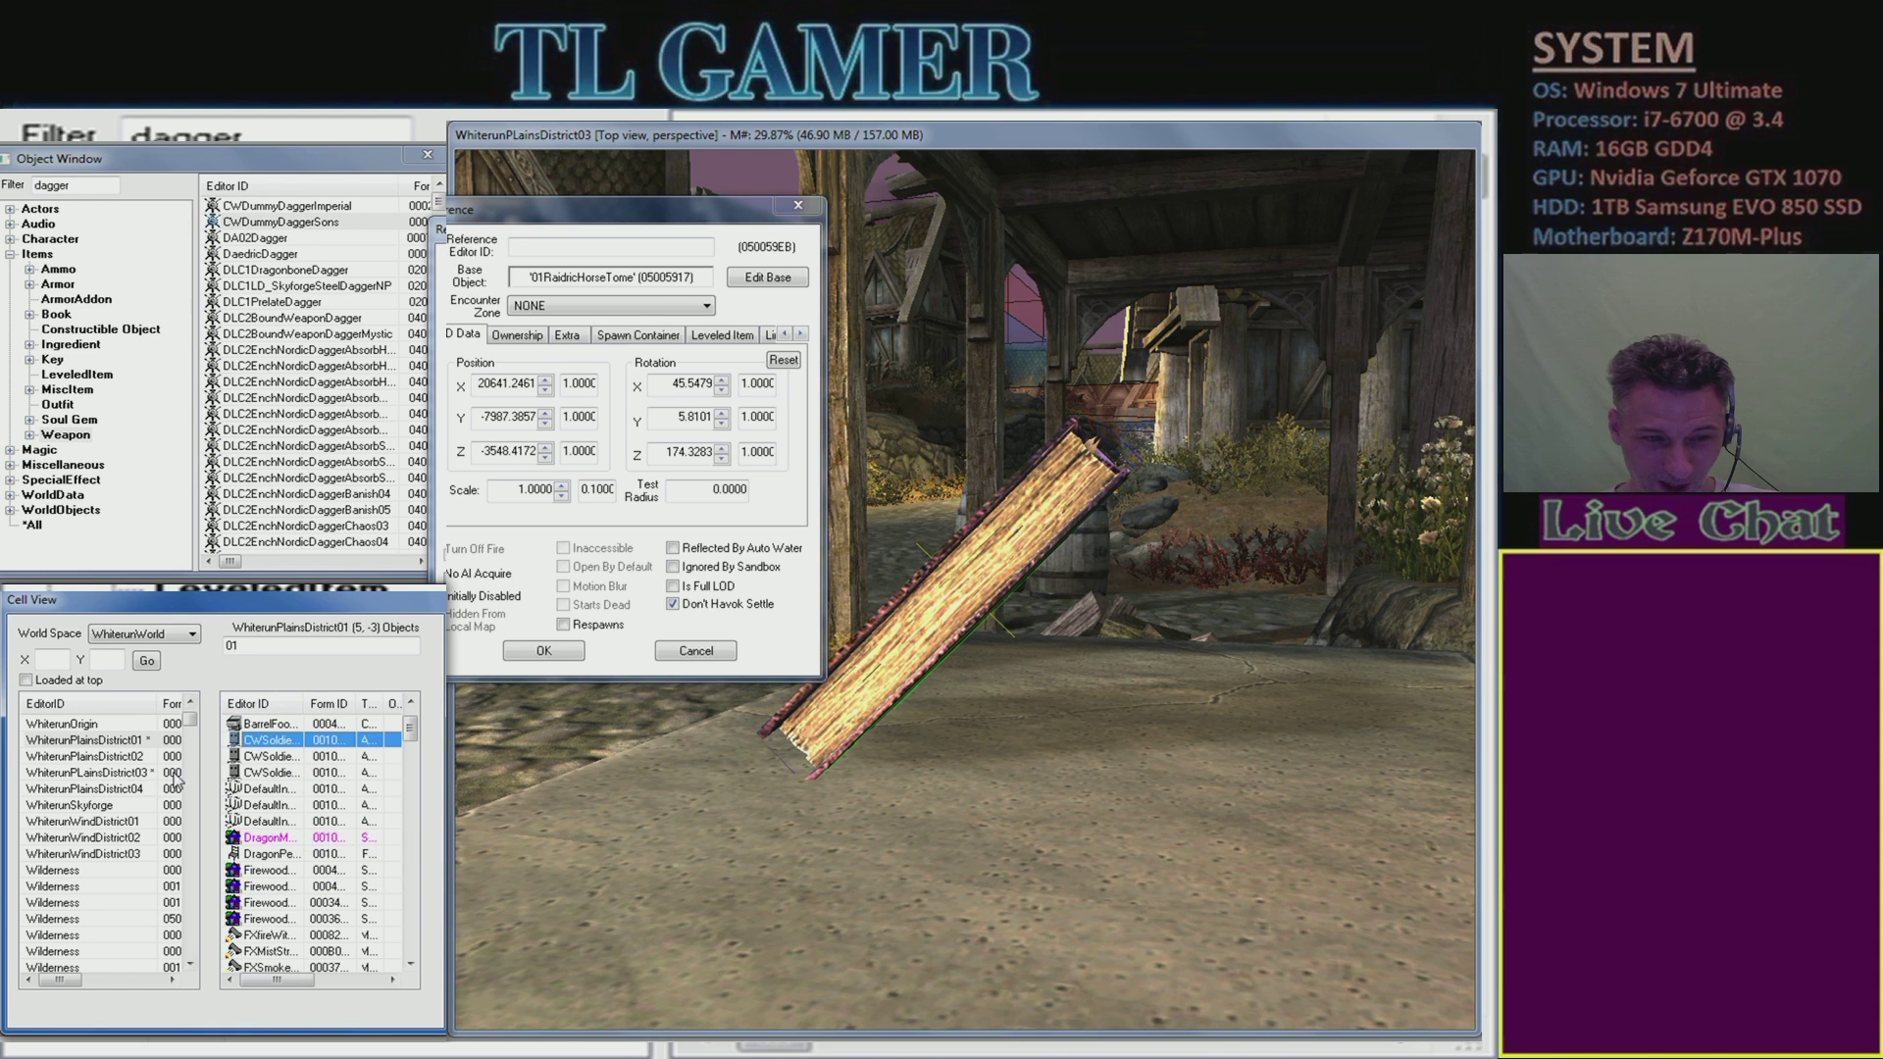
left_click(130, 774)
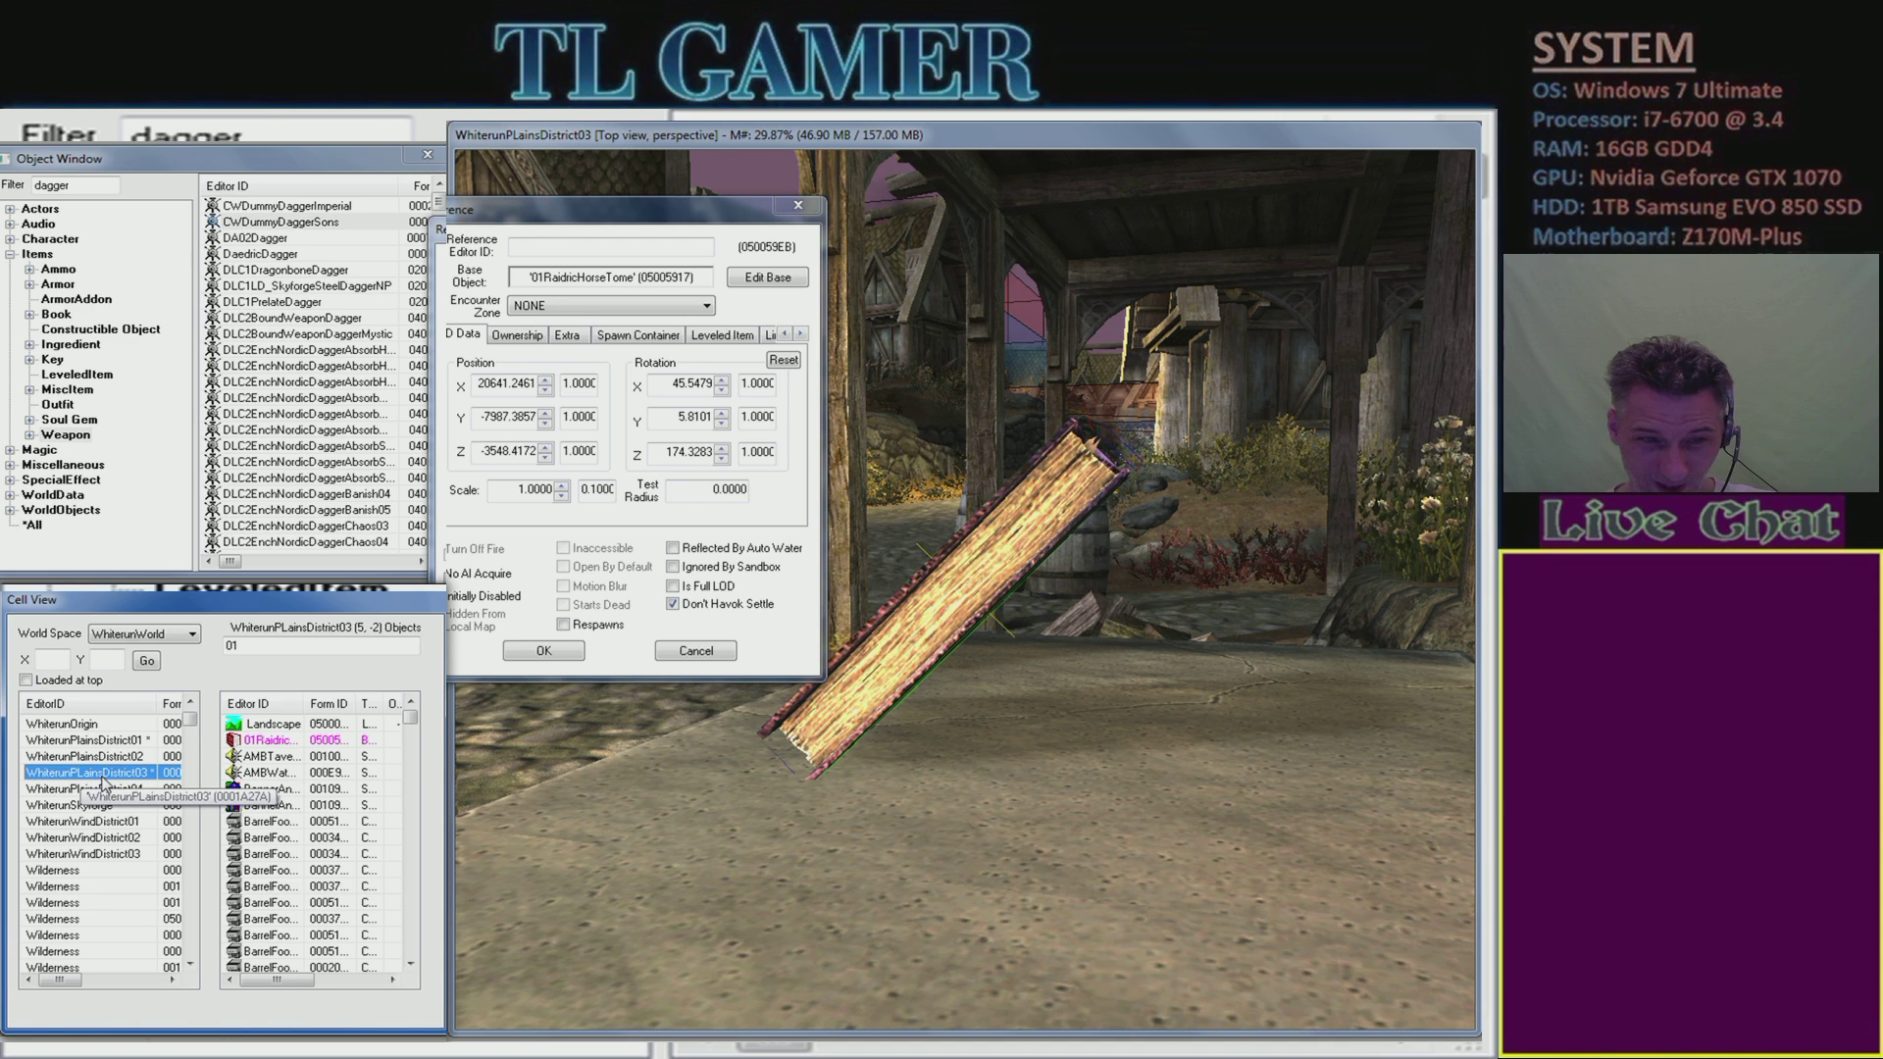
left_click(250, 742)
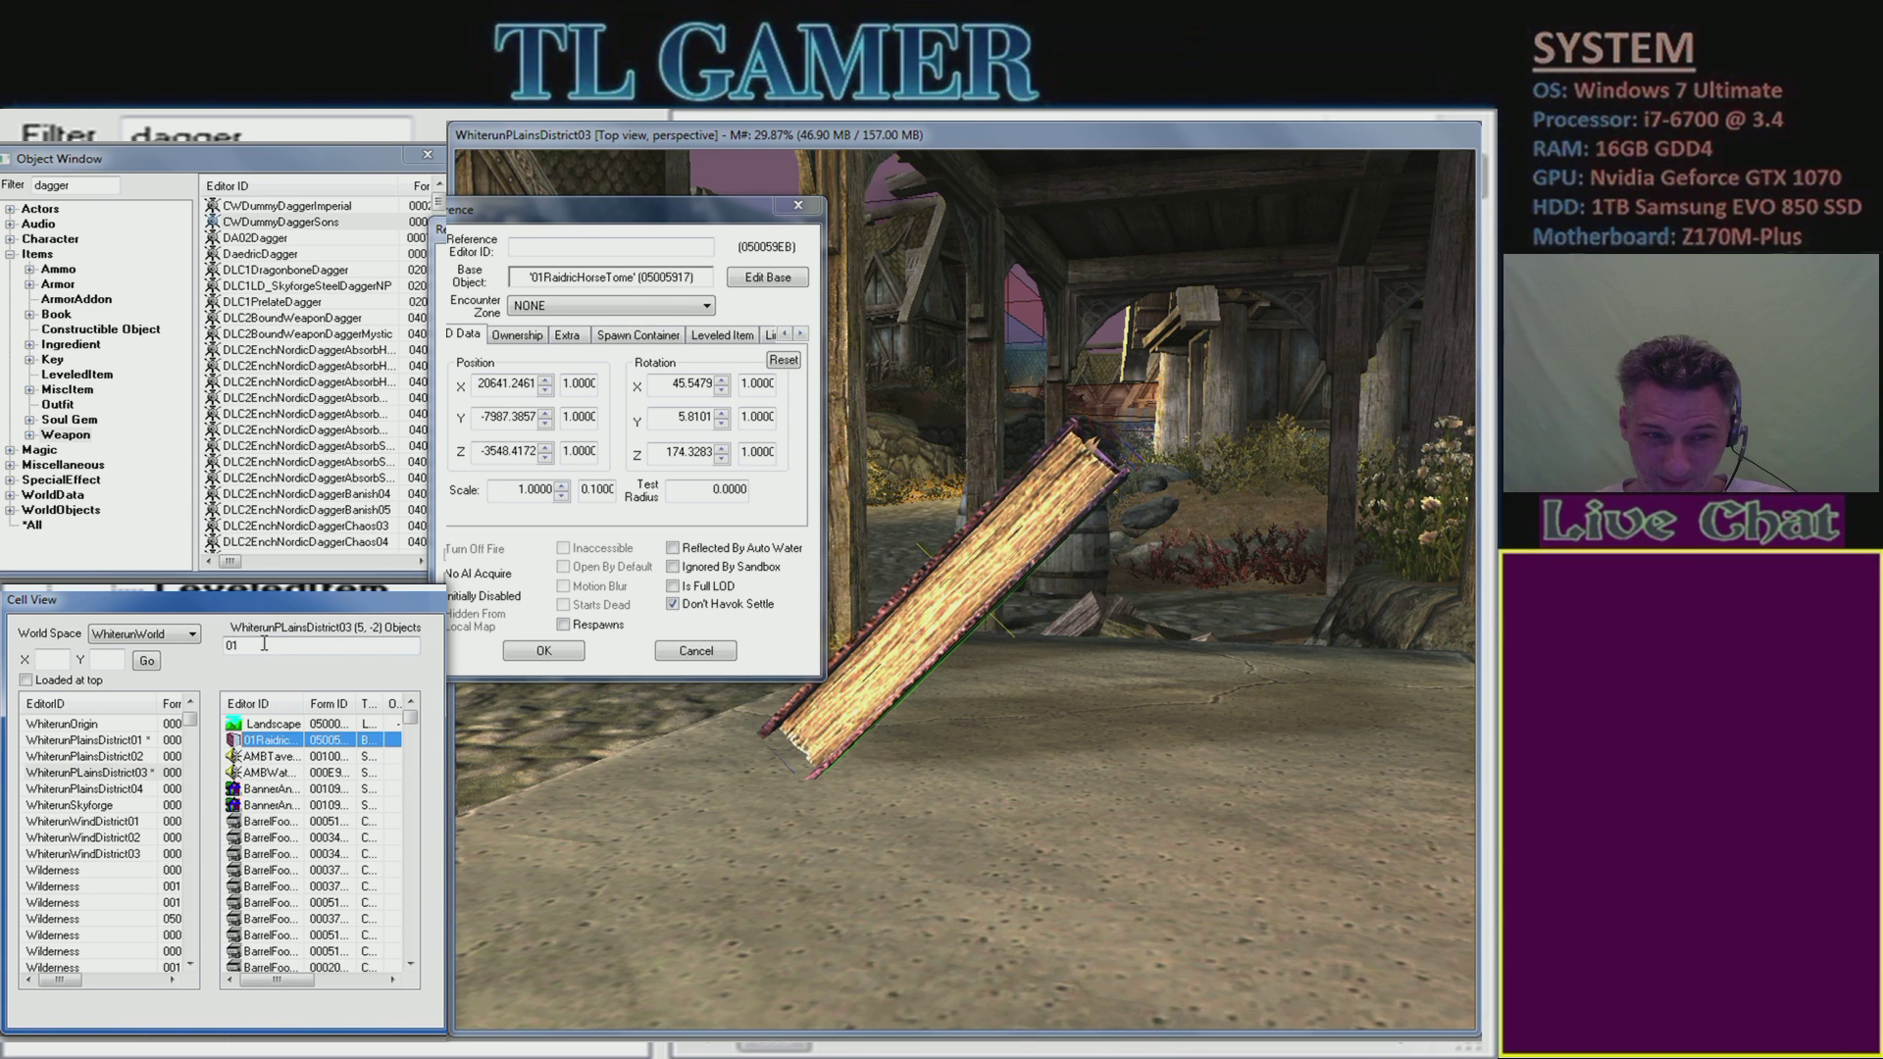
left_click_drag(241, 645, 172, 643)
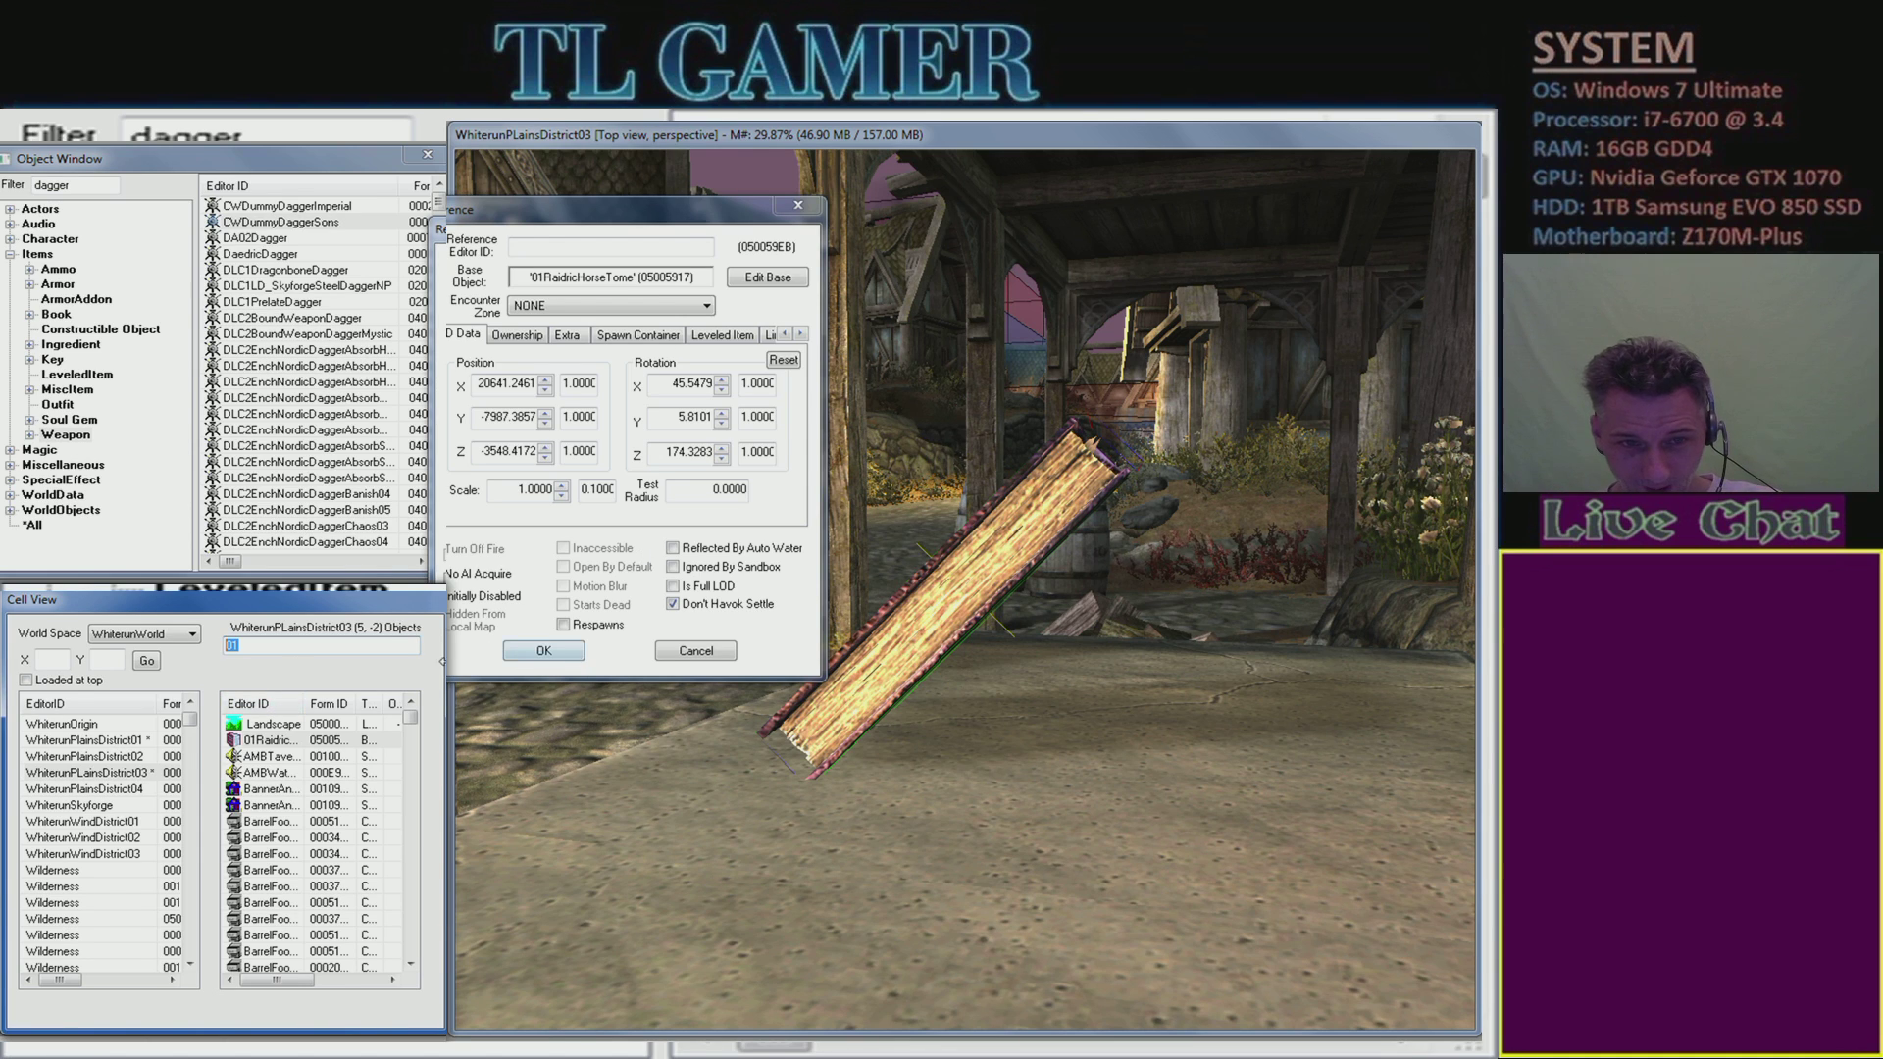
left_click(620, 650)
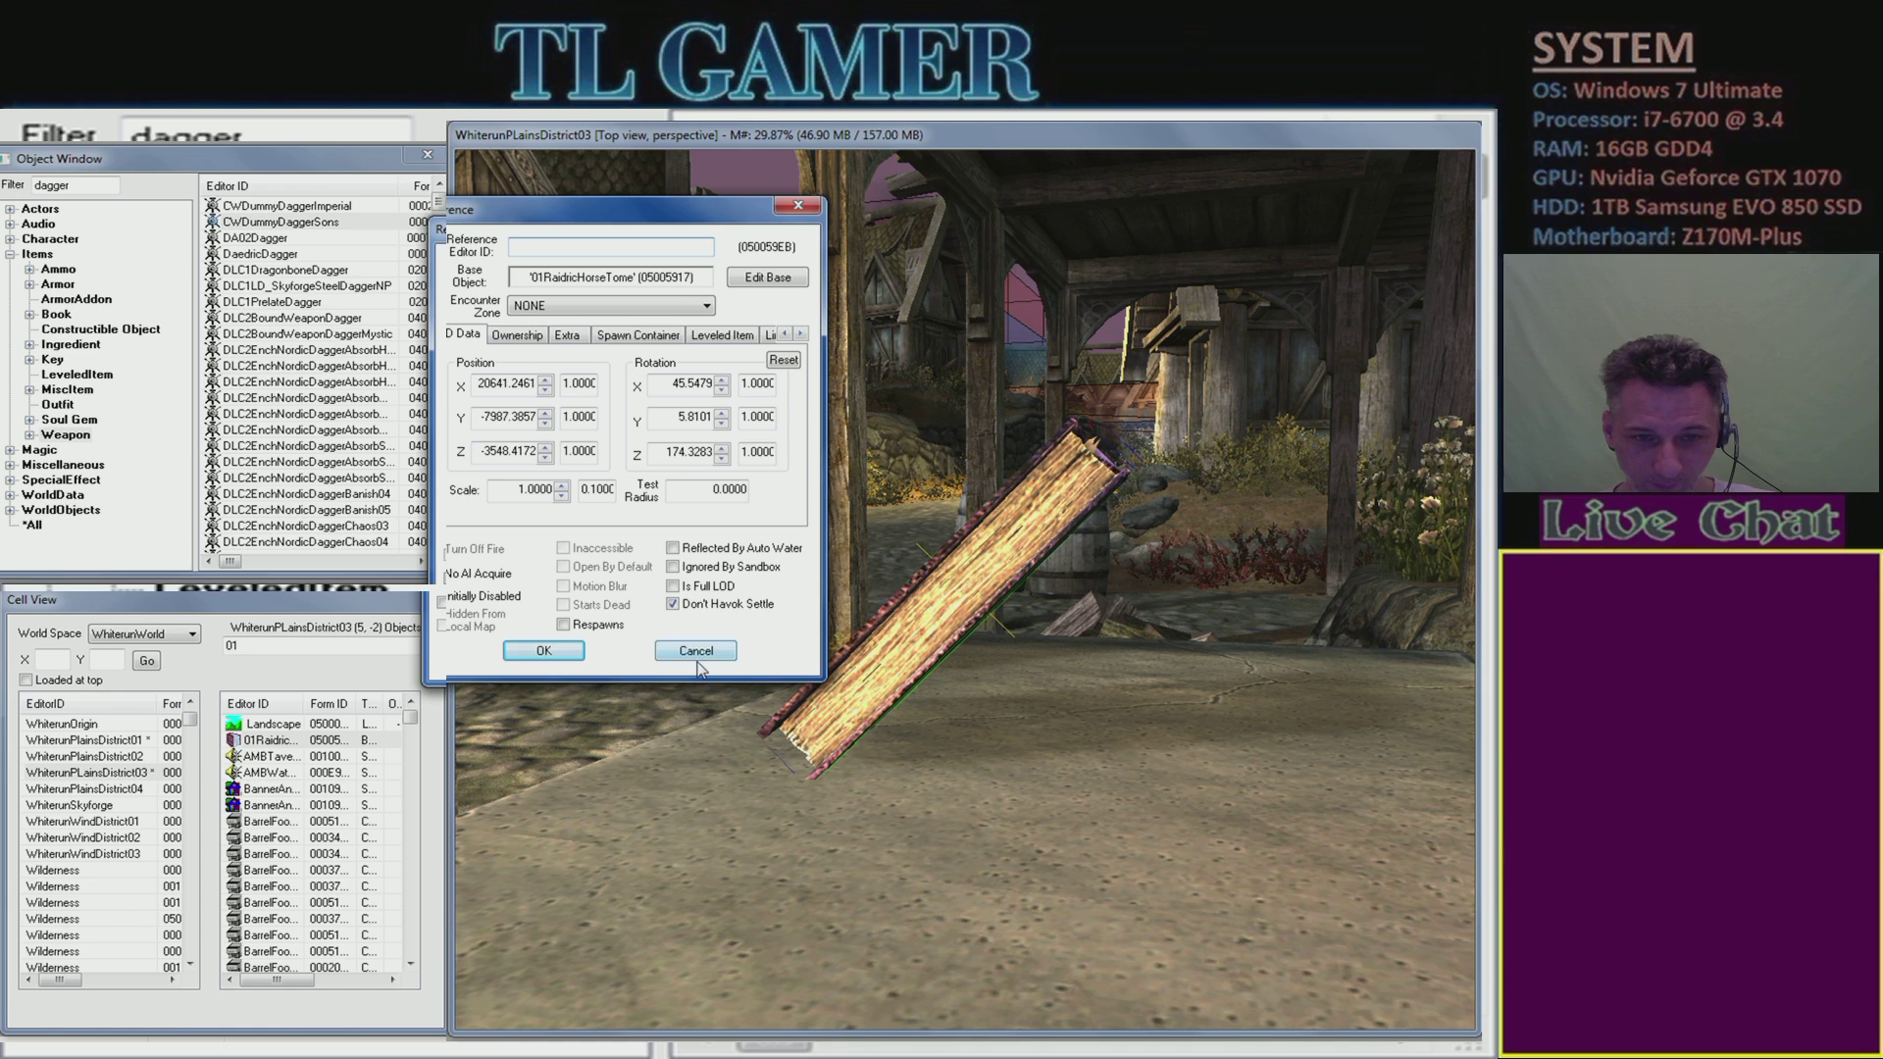
left_click(549, 655)
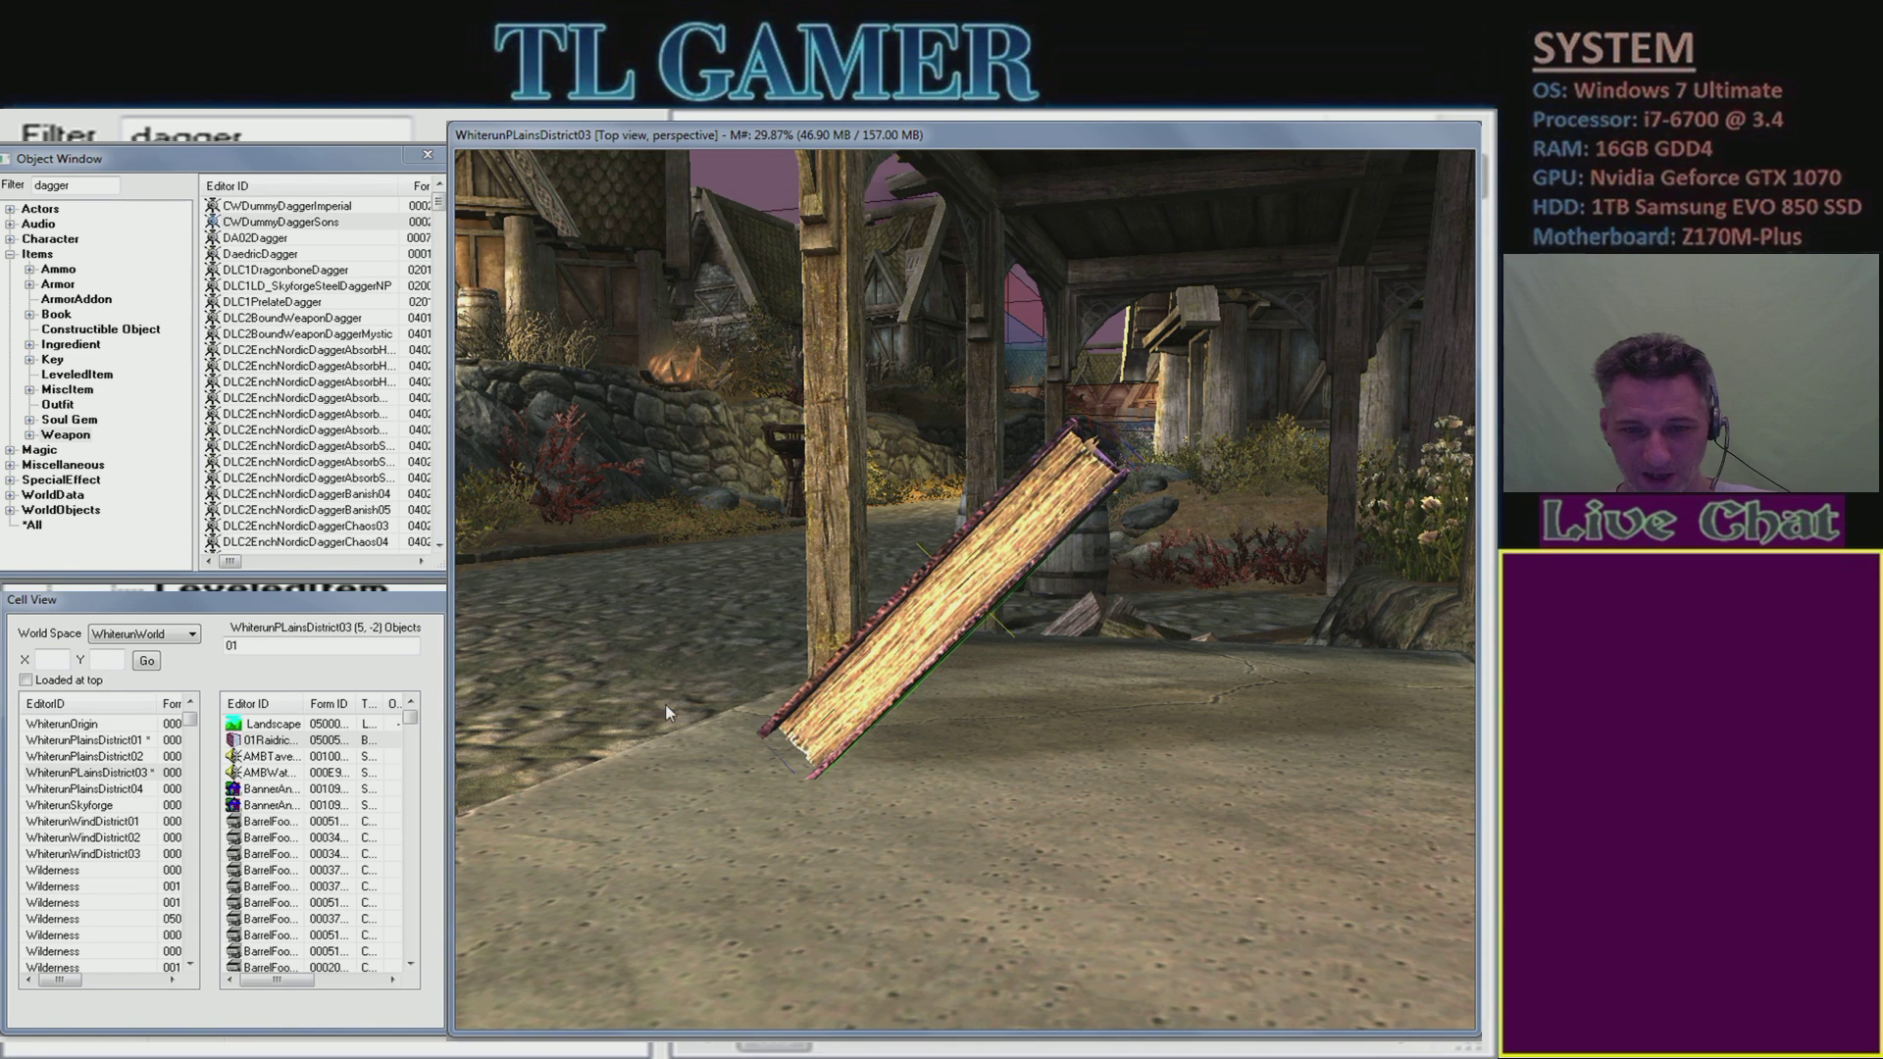
- Try lowering the tome into the stone tabletop, and undo the move
right_click_drag(772, 527, 755, 501)
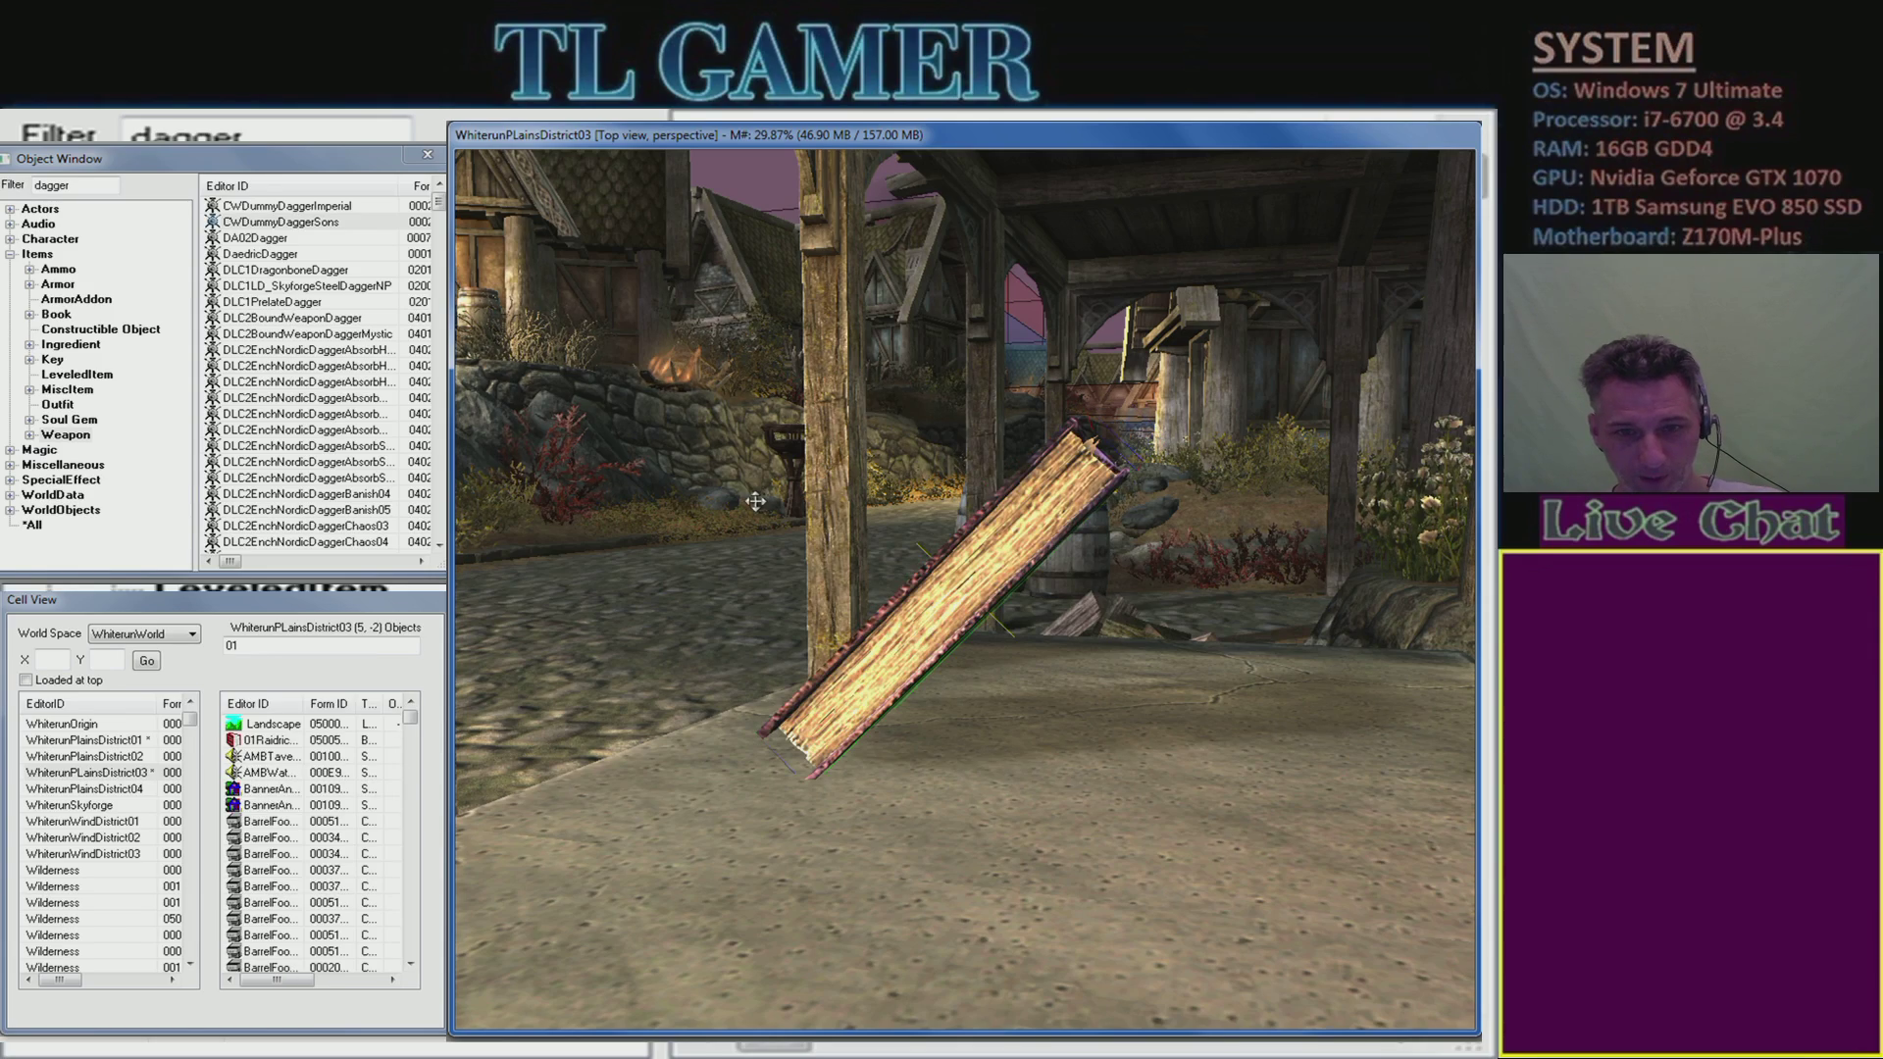
middle_click_drag(731, 507, 908, 291)
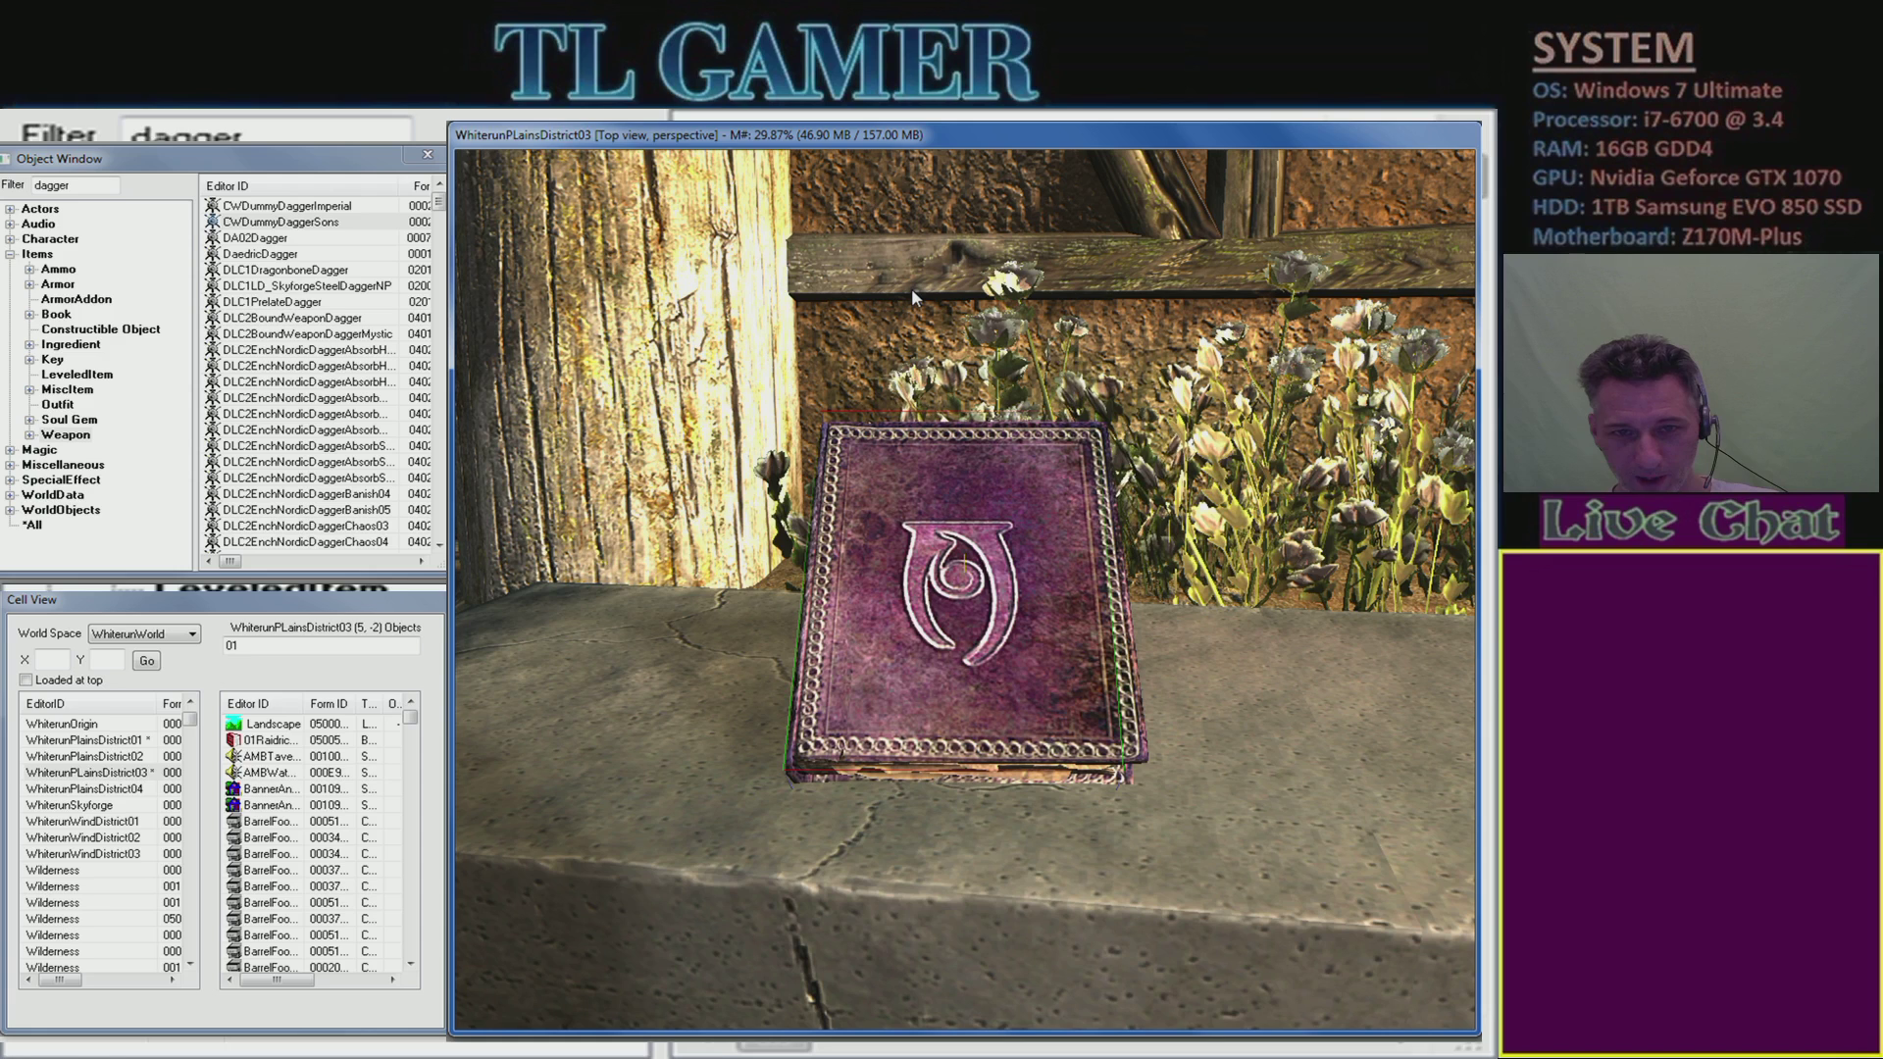
right_click_drag(910, 288, 924, 275)
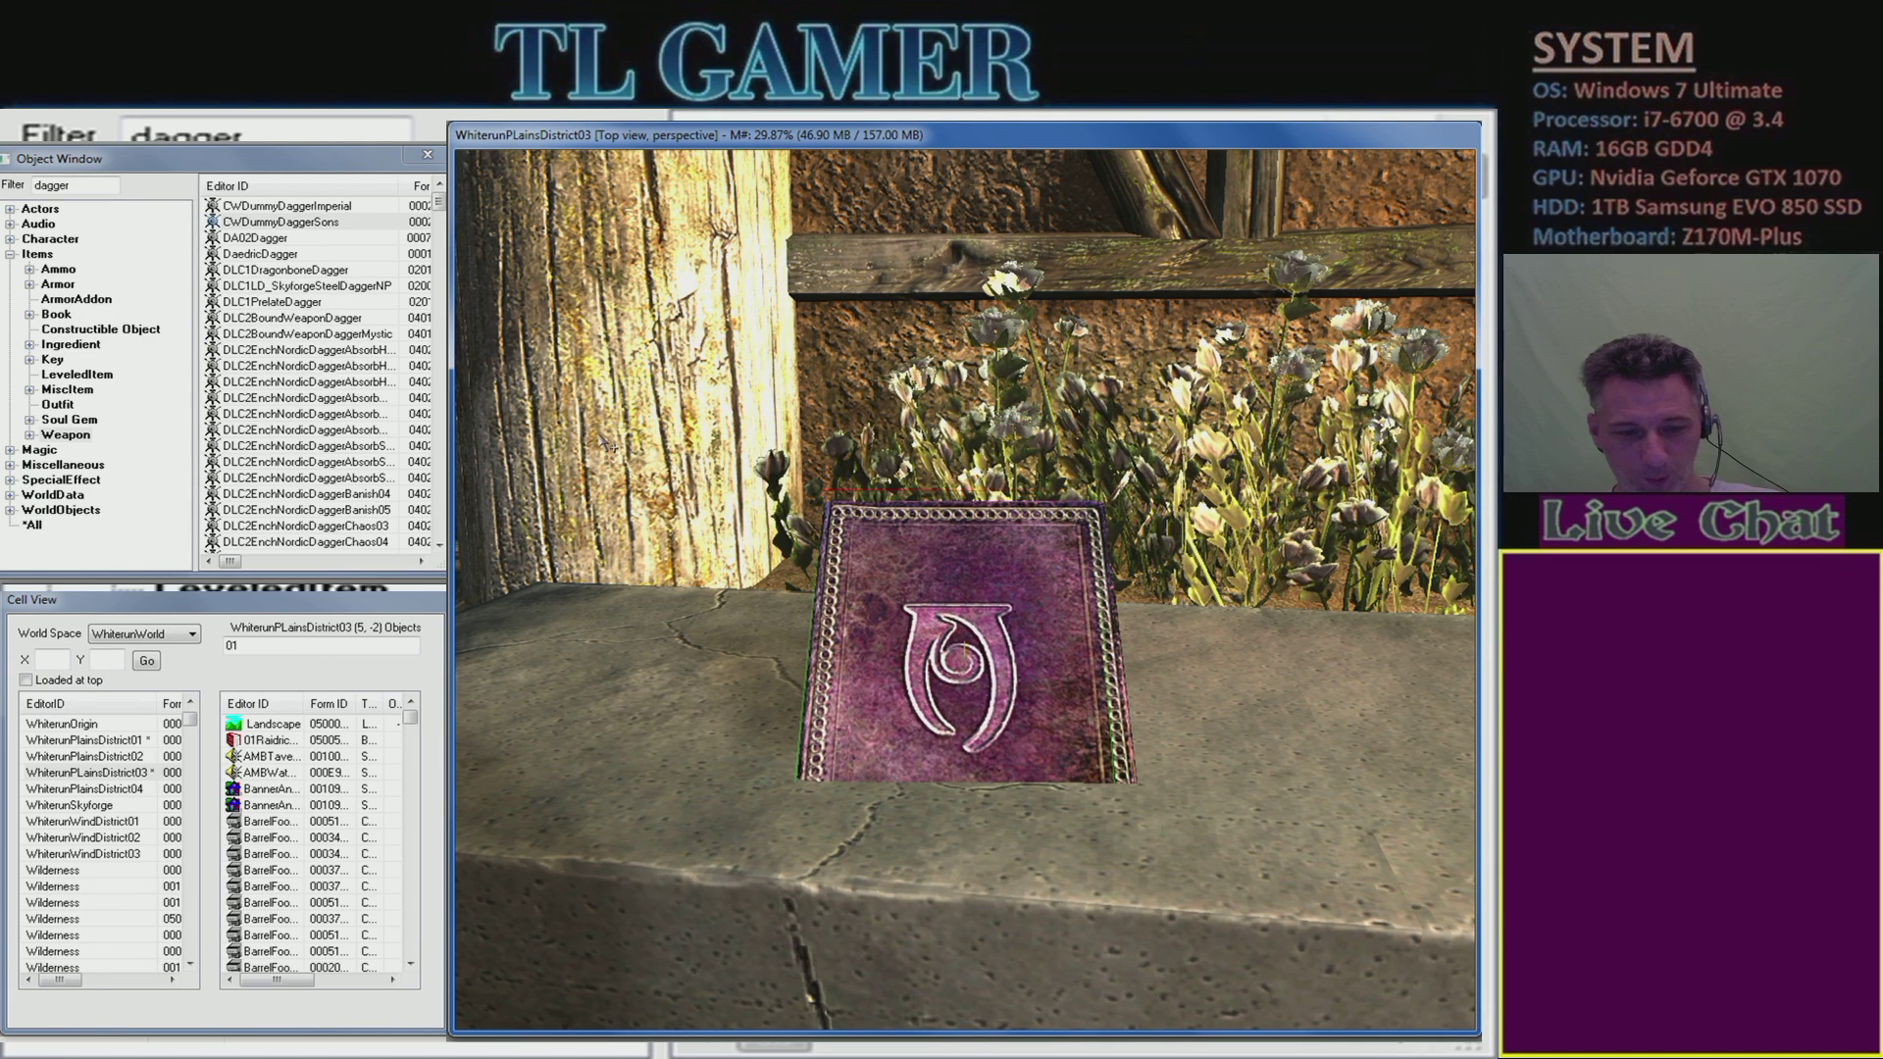
key("ctrl+z")
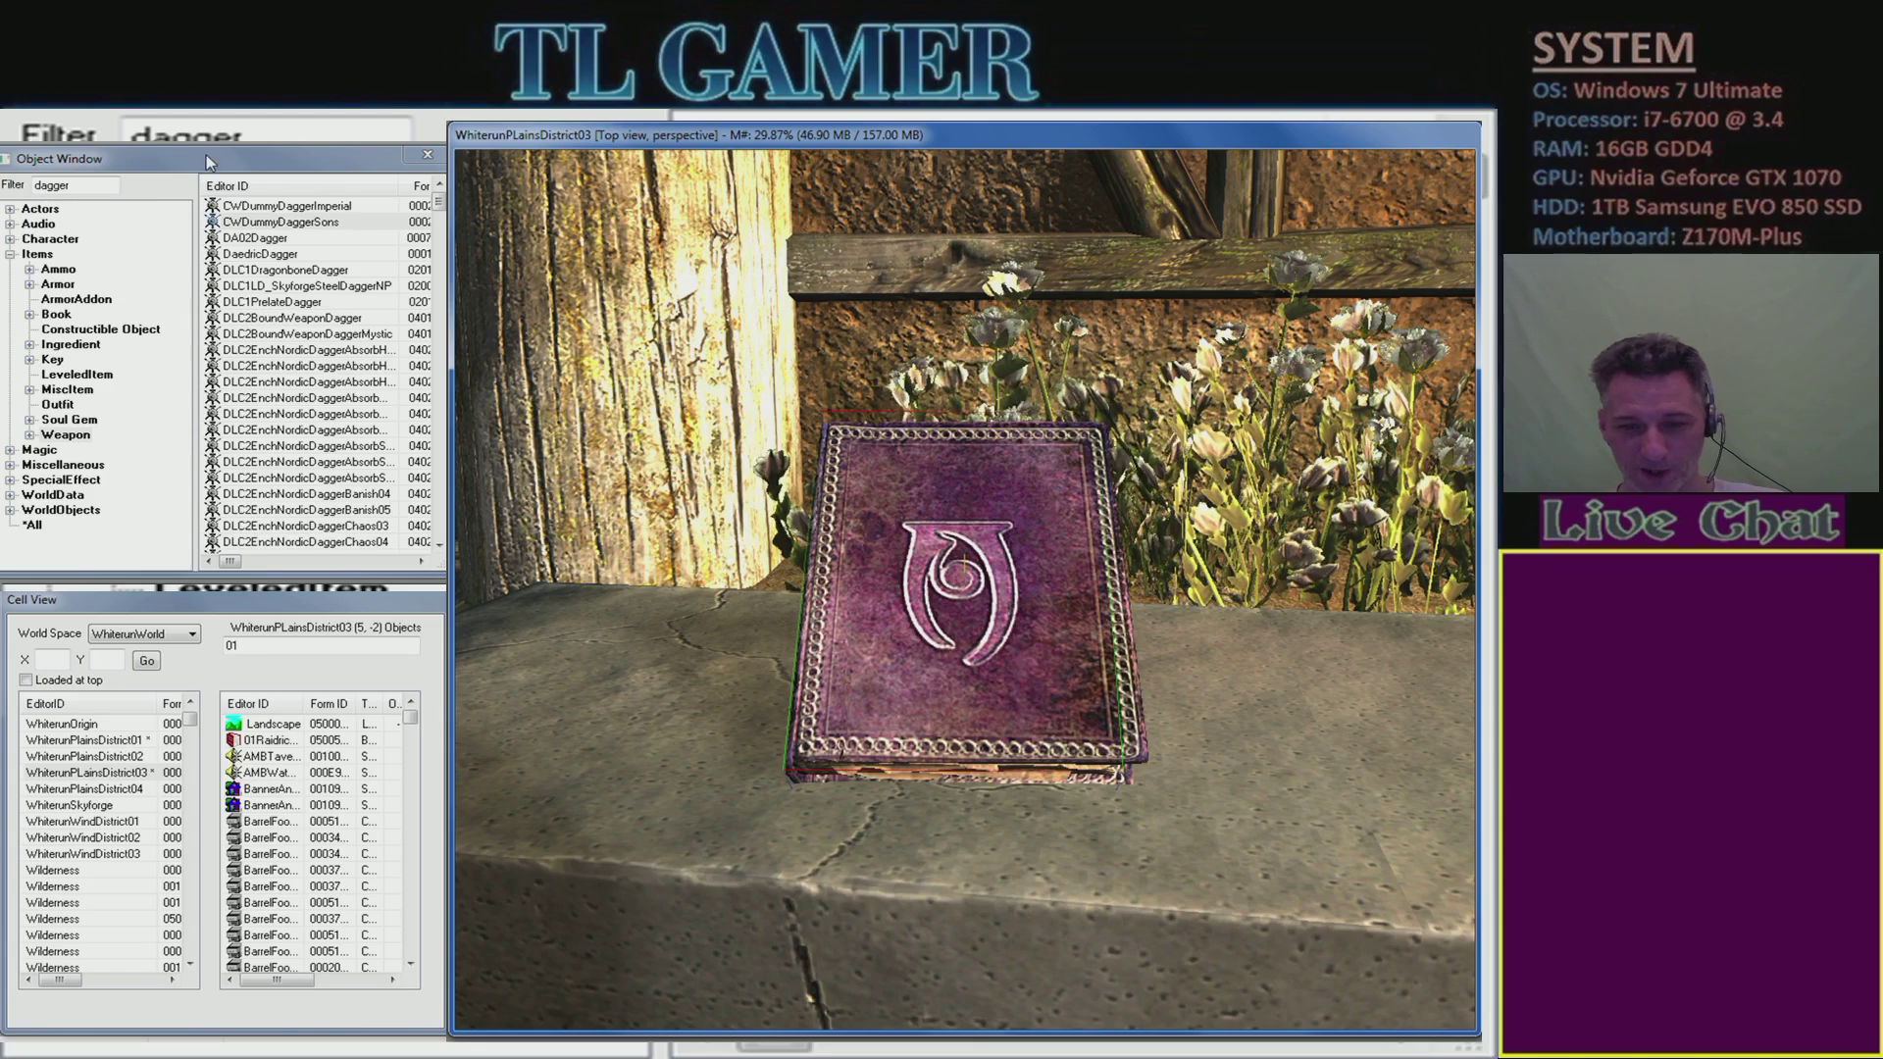
- Collapse the Items category and clear the "01" filter from WhiterunPlainsDistrict03's object list
middle_click_drag(1057, 147, 1166, 198)
scroll(919, 392, "down", 10)
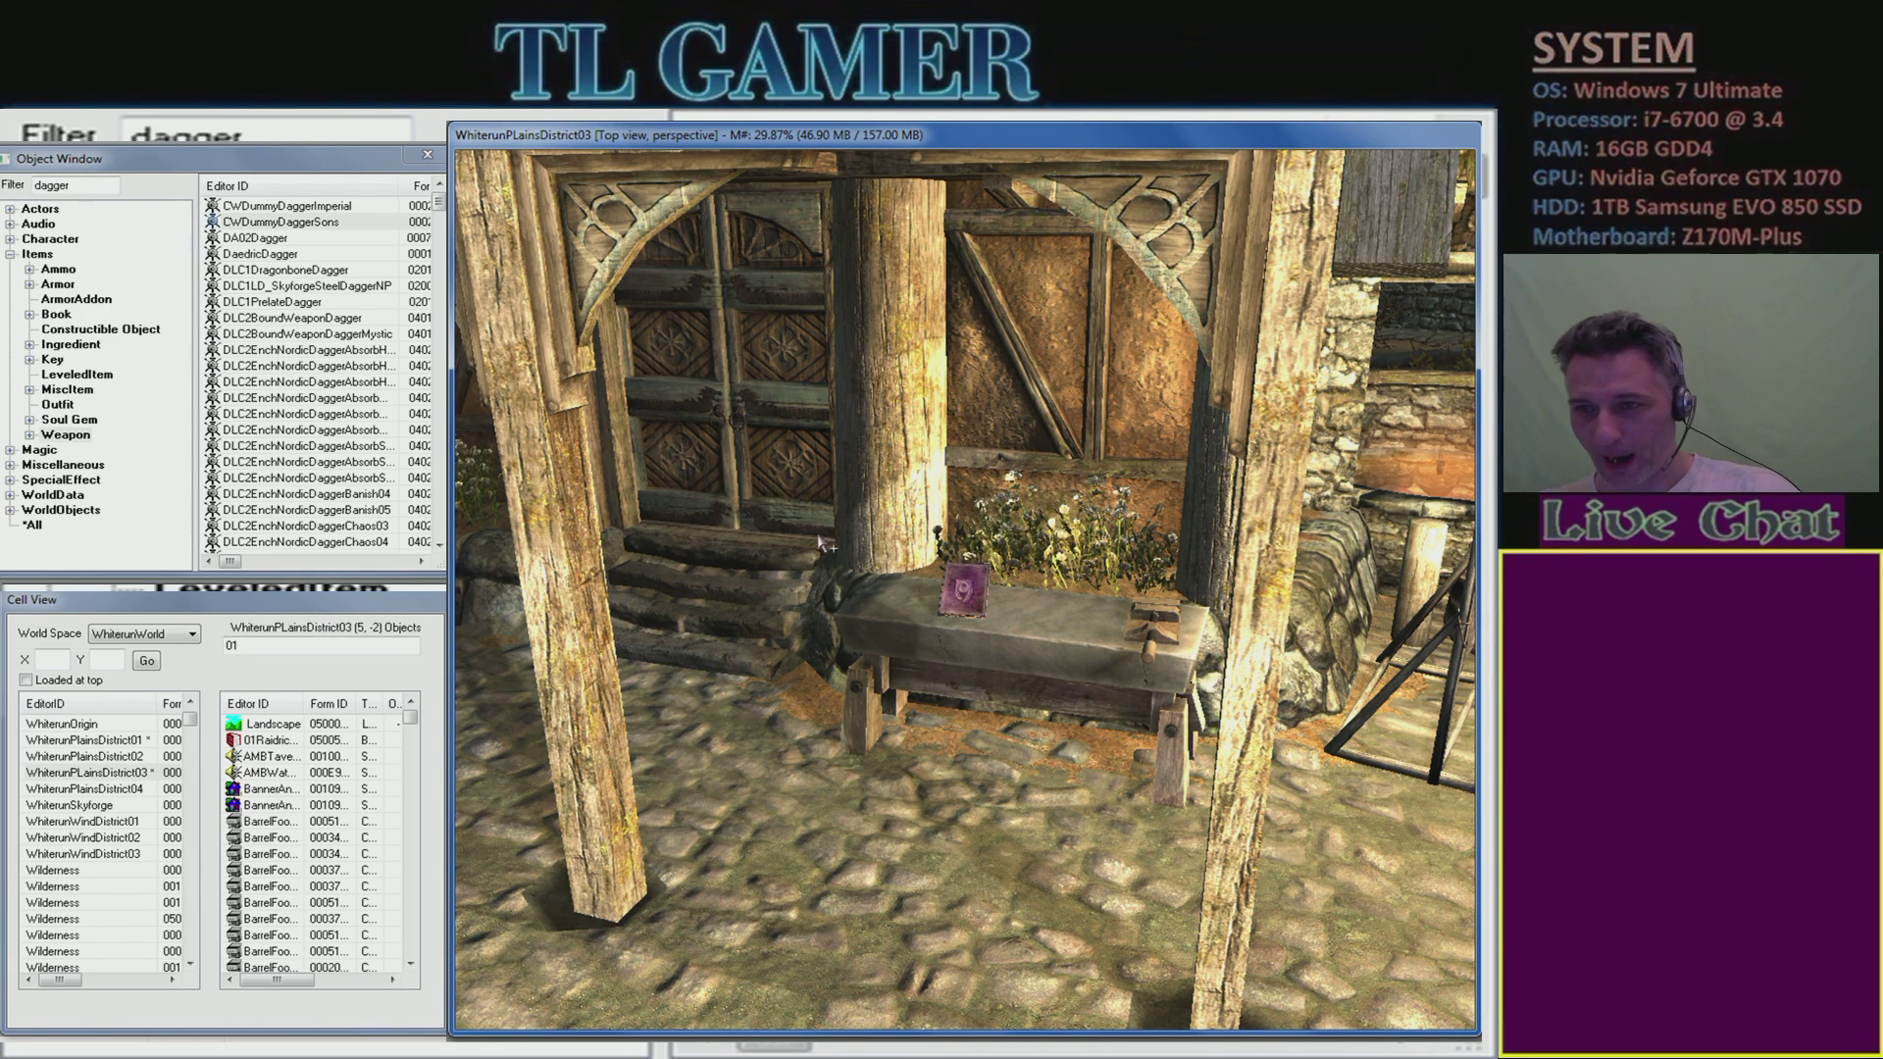
left_click(9, 255)
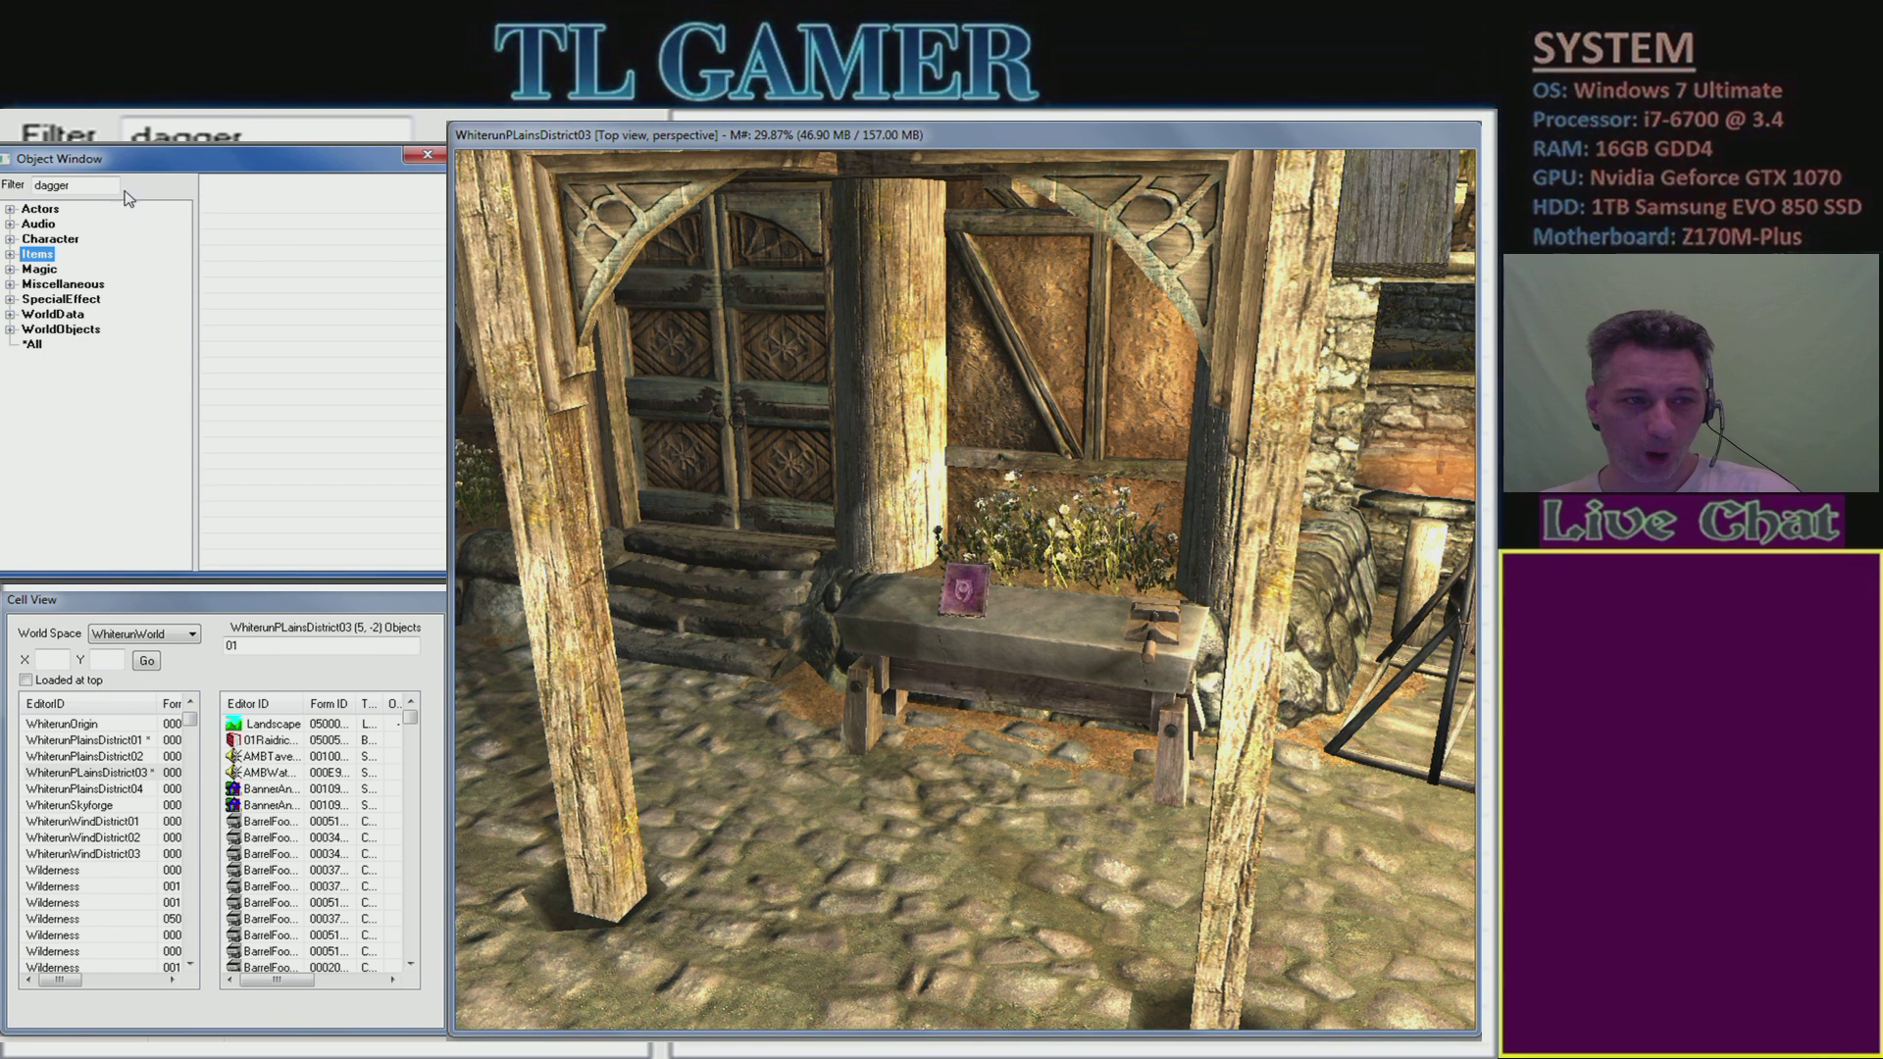
left_click(172, 645)
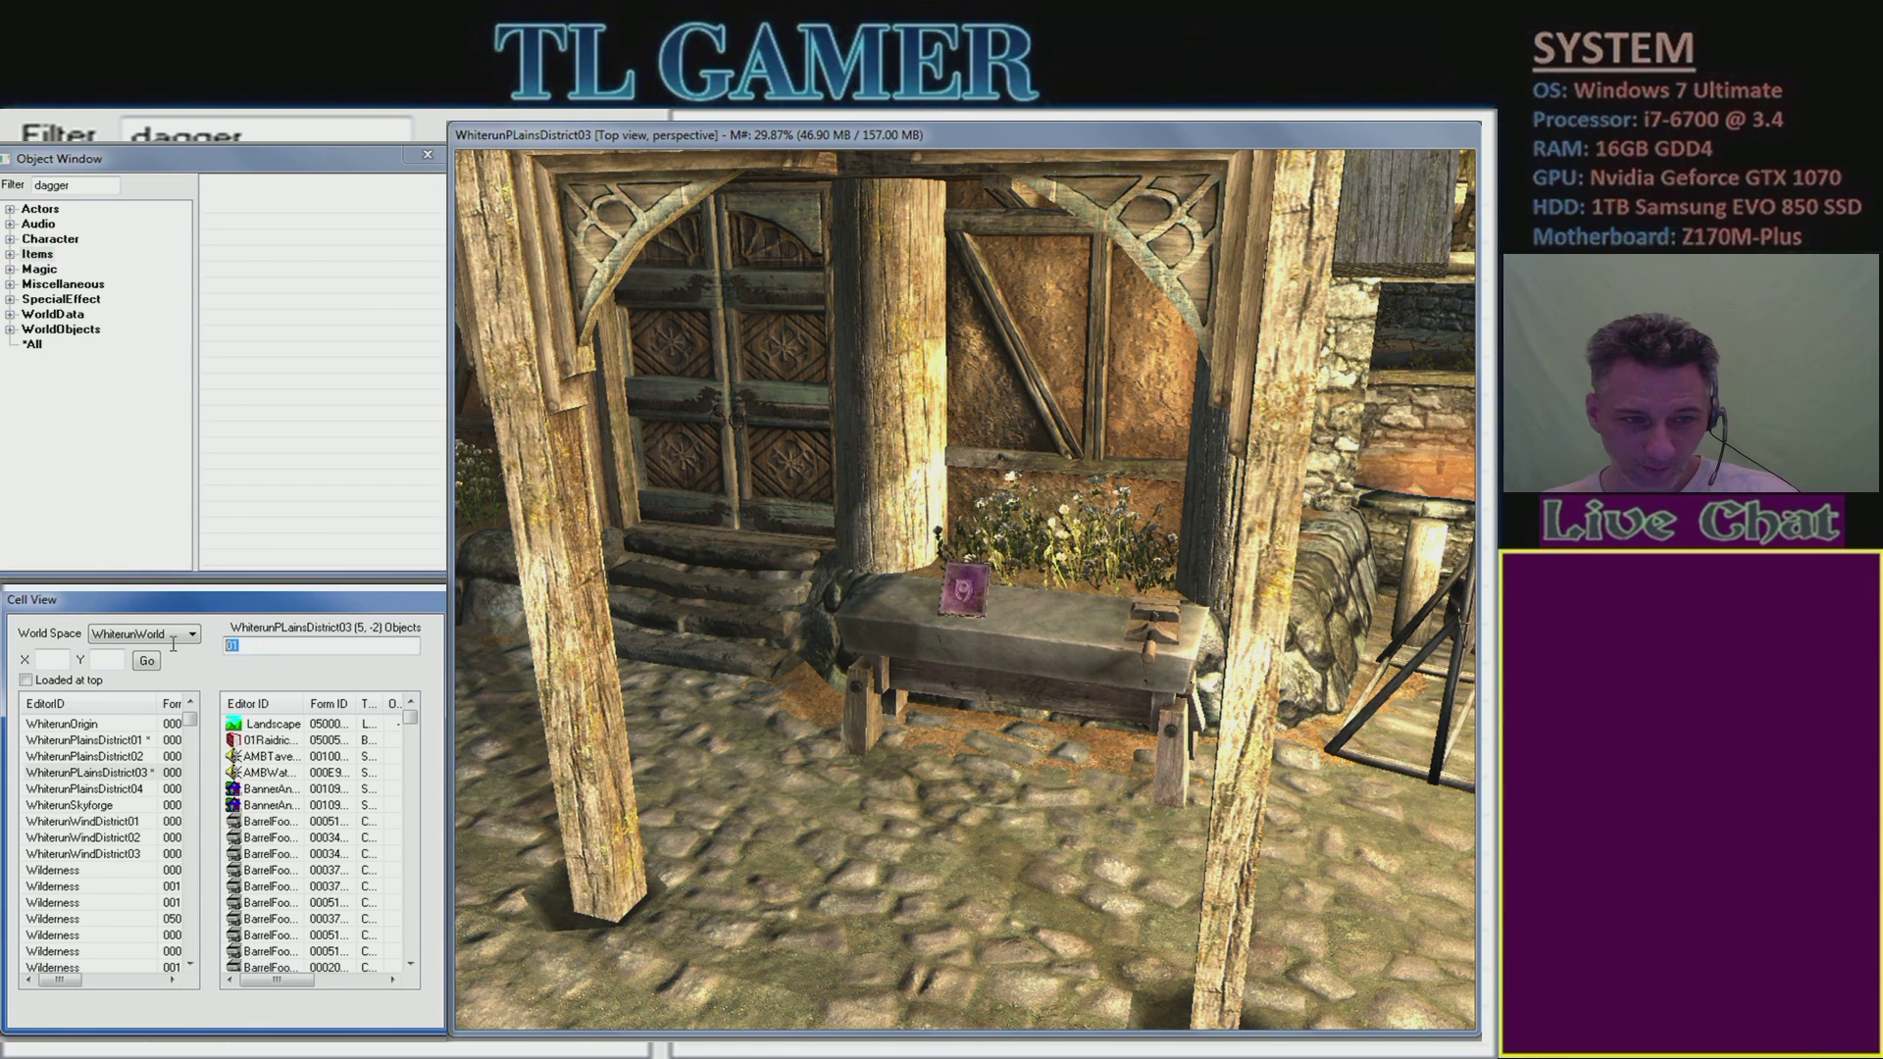
key("BackSpace")
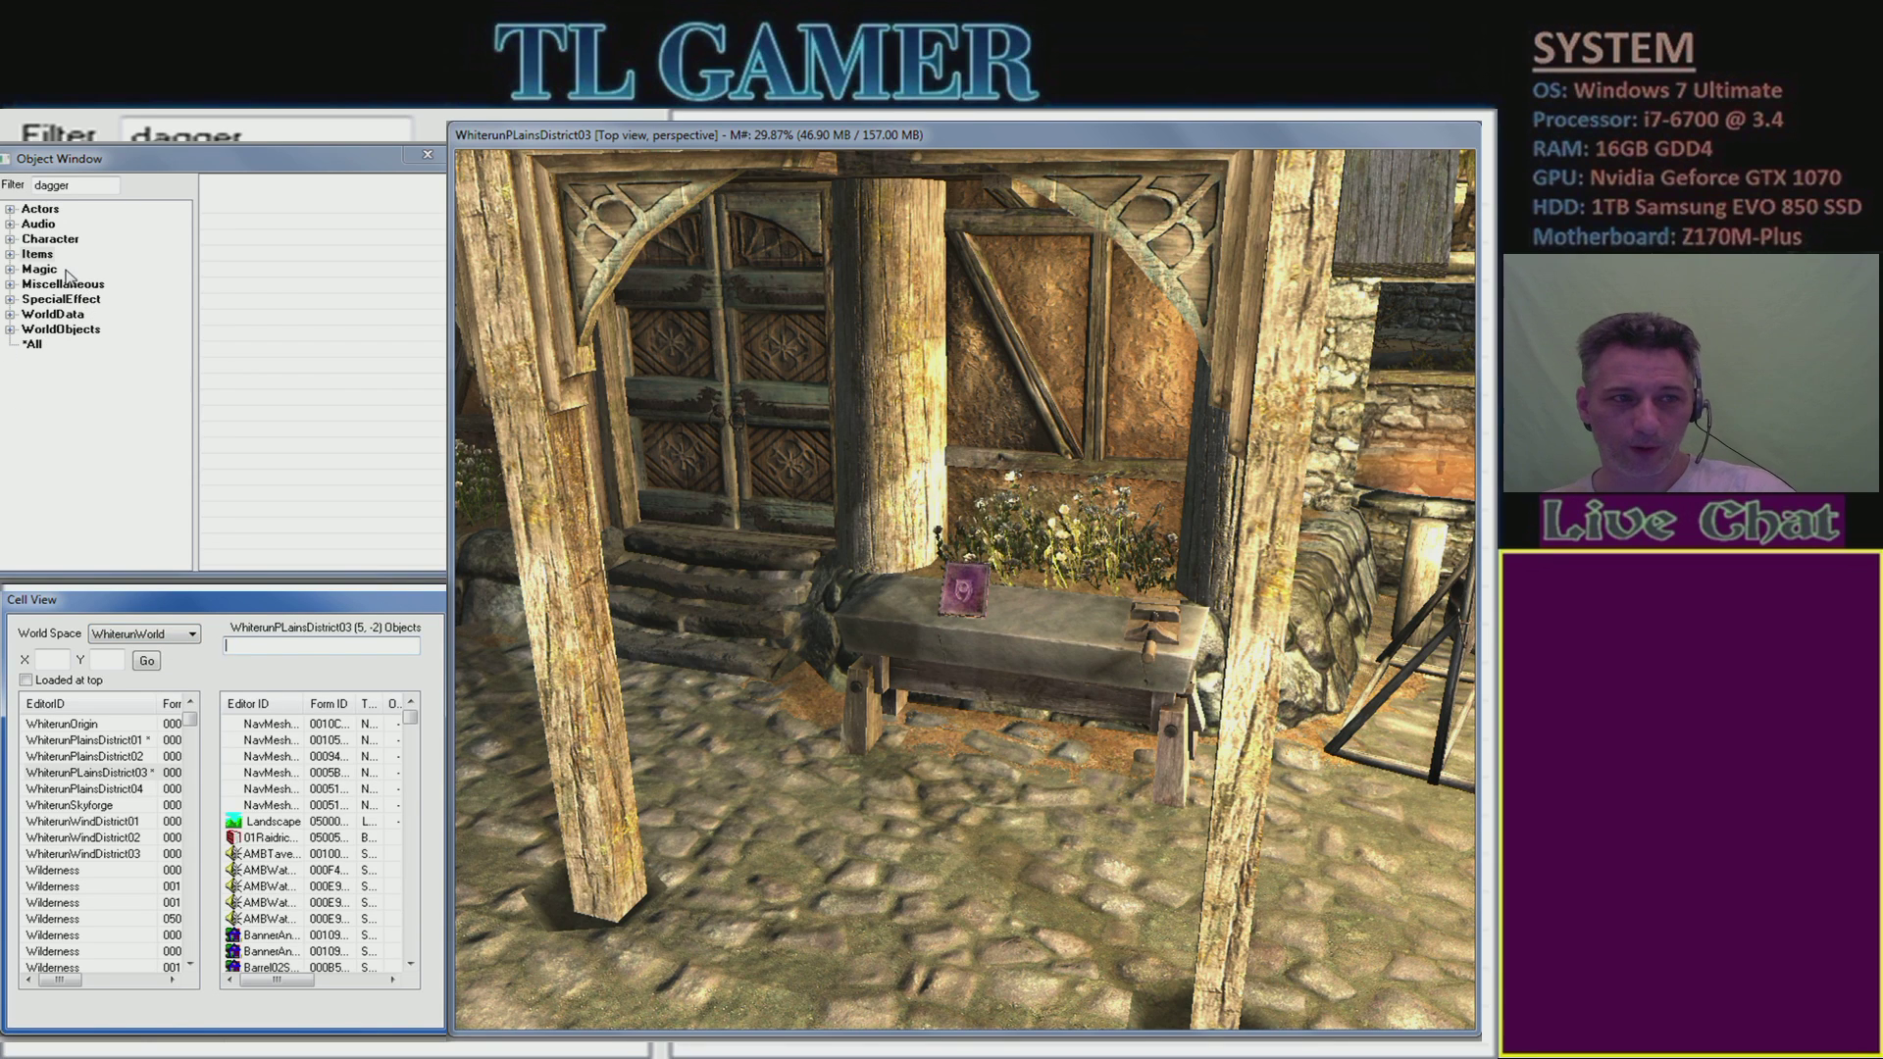
- List the Spell objects in the Magic category and filter them by "summon"
left_click(50, 256)
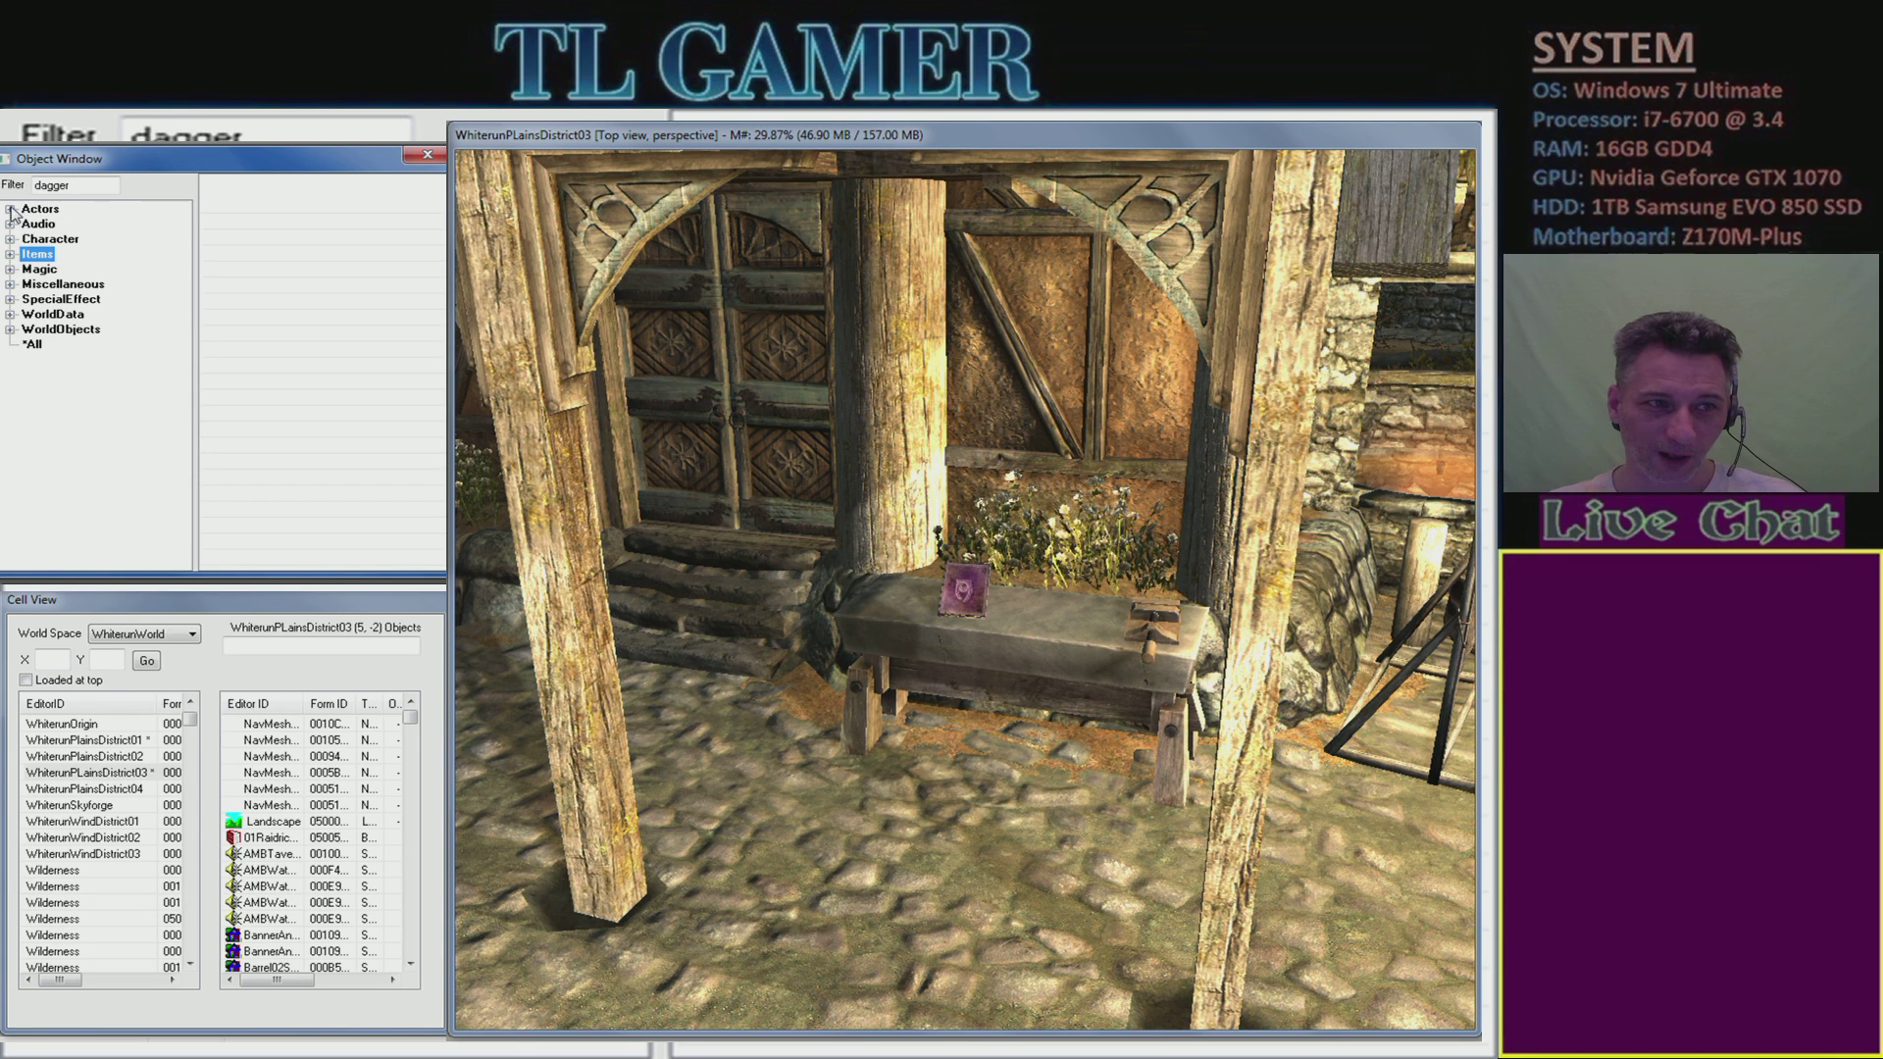
left_click(12, 271)
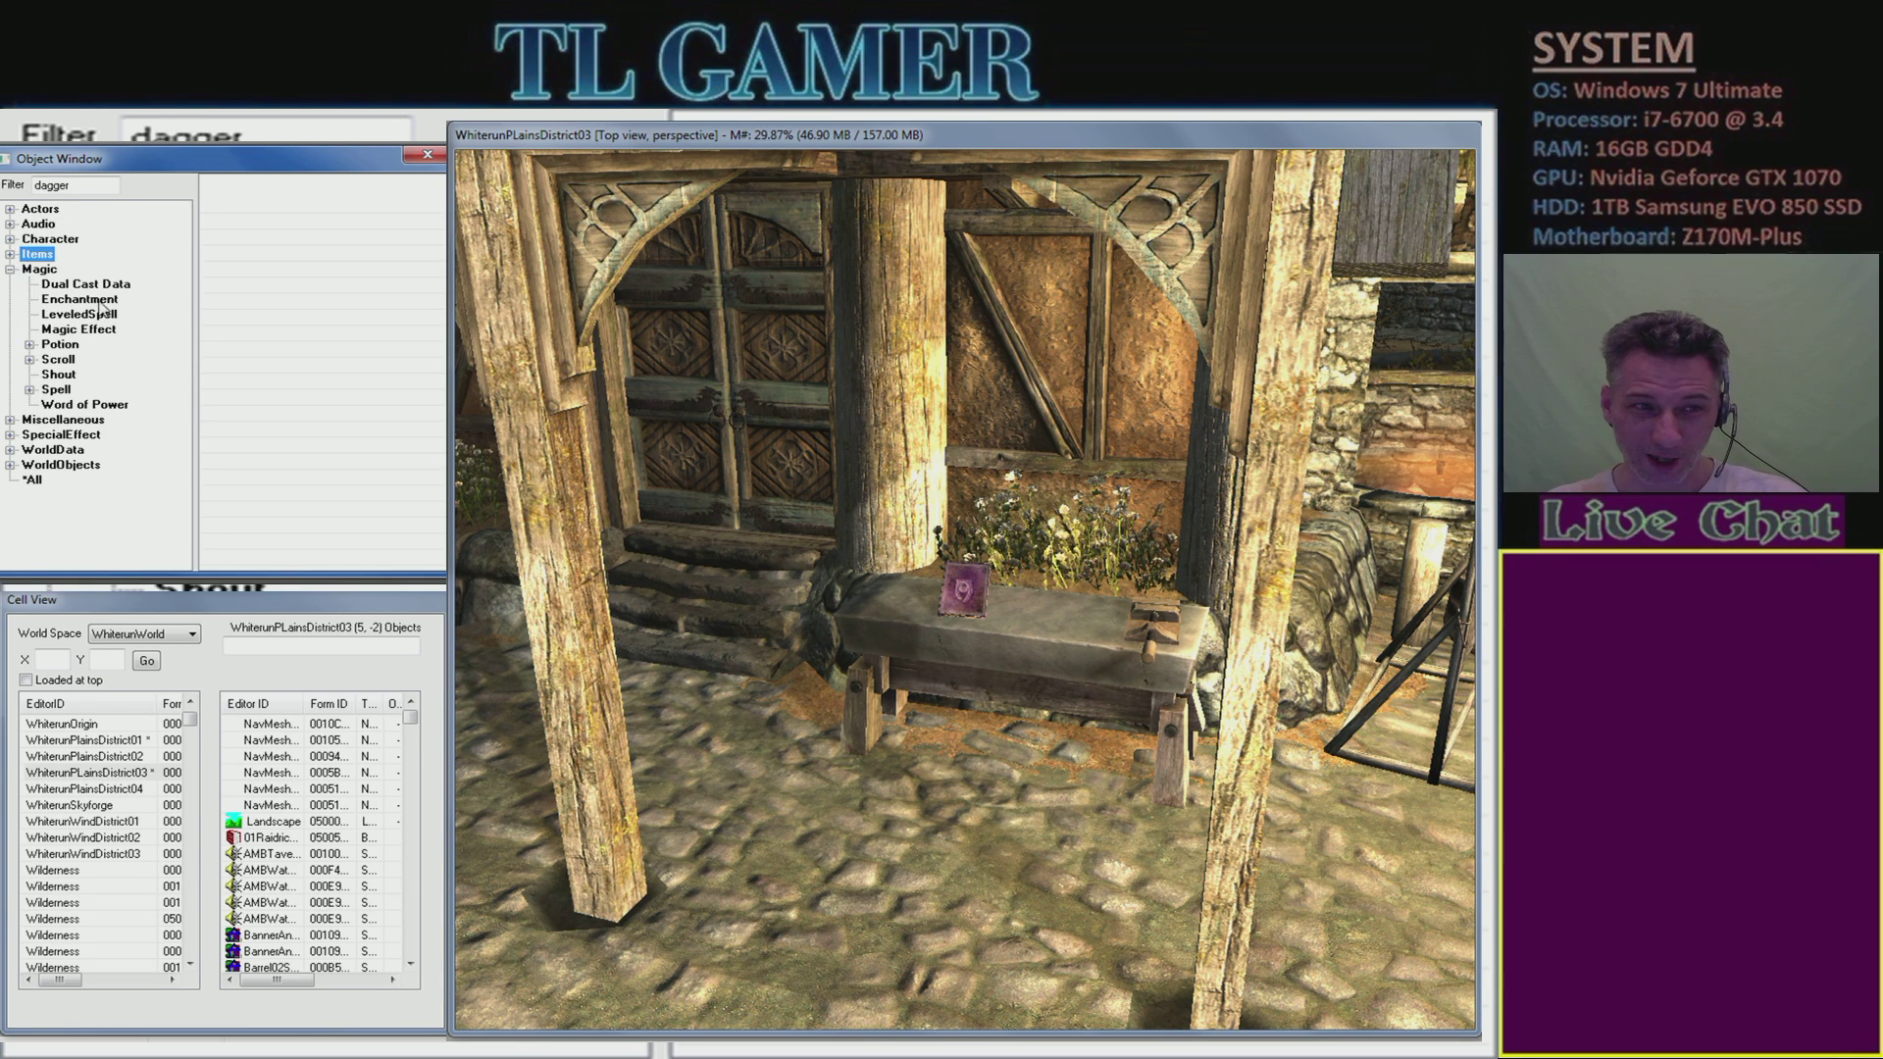
left_click(56, 390)
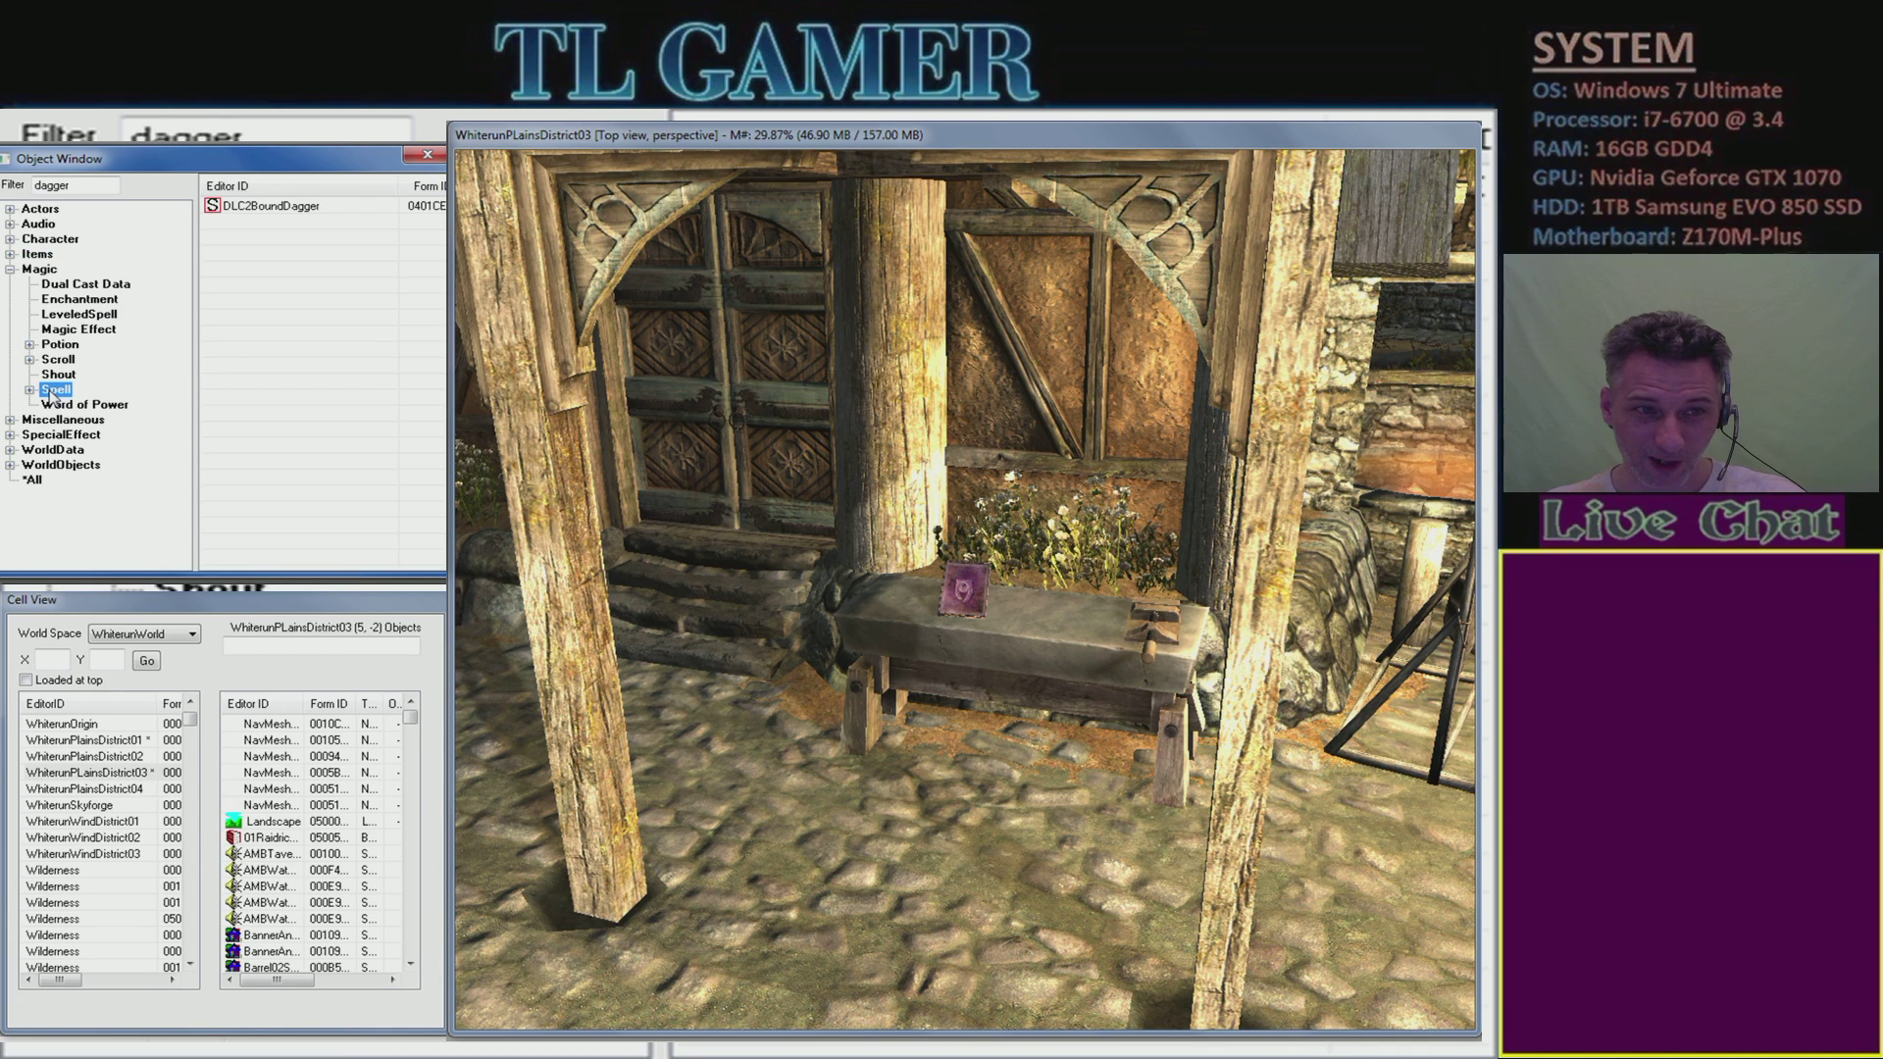
double_click(77, 185)
key("BackSpace")
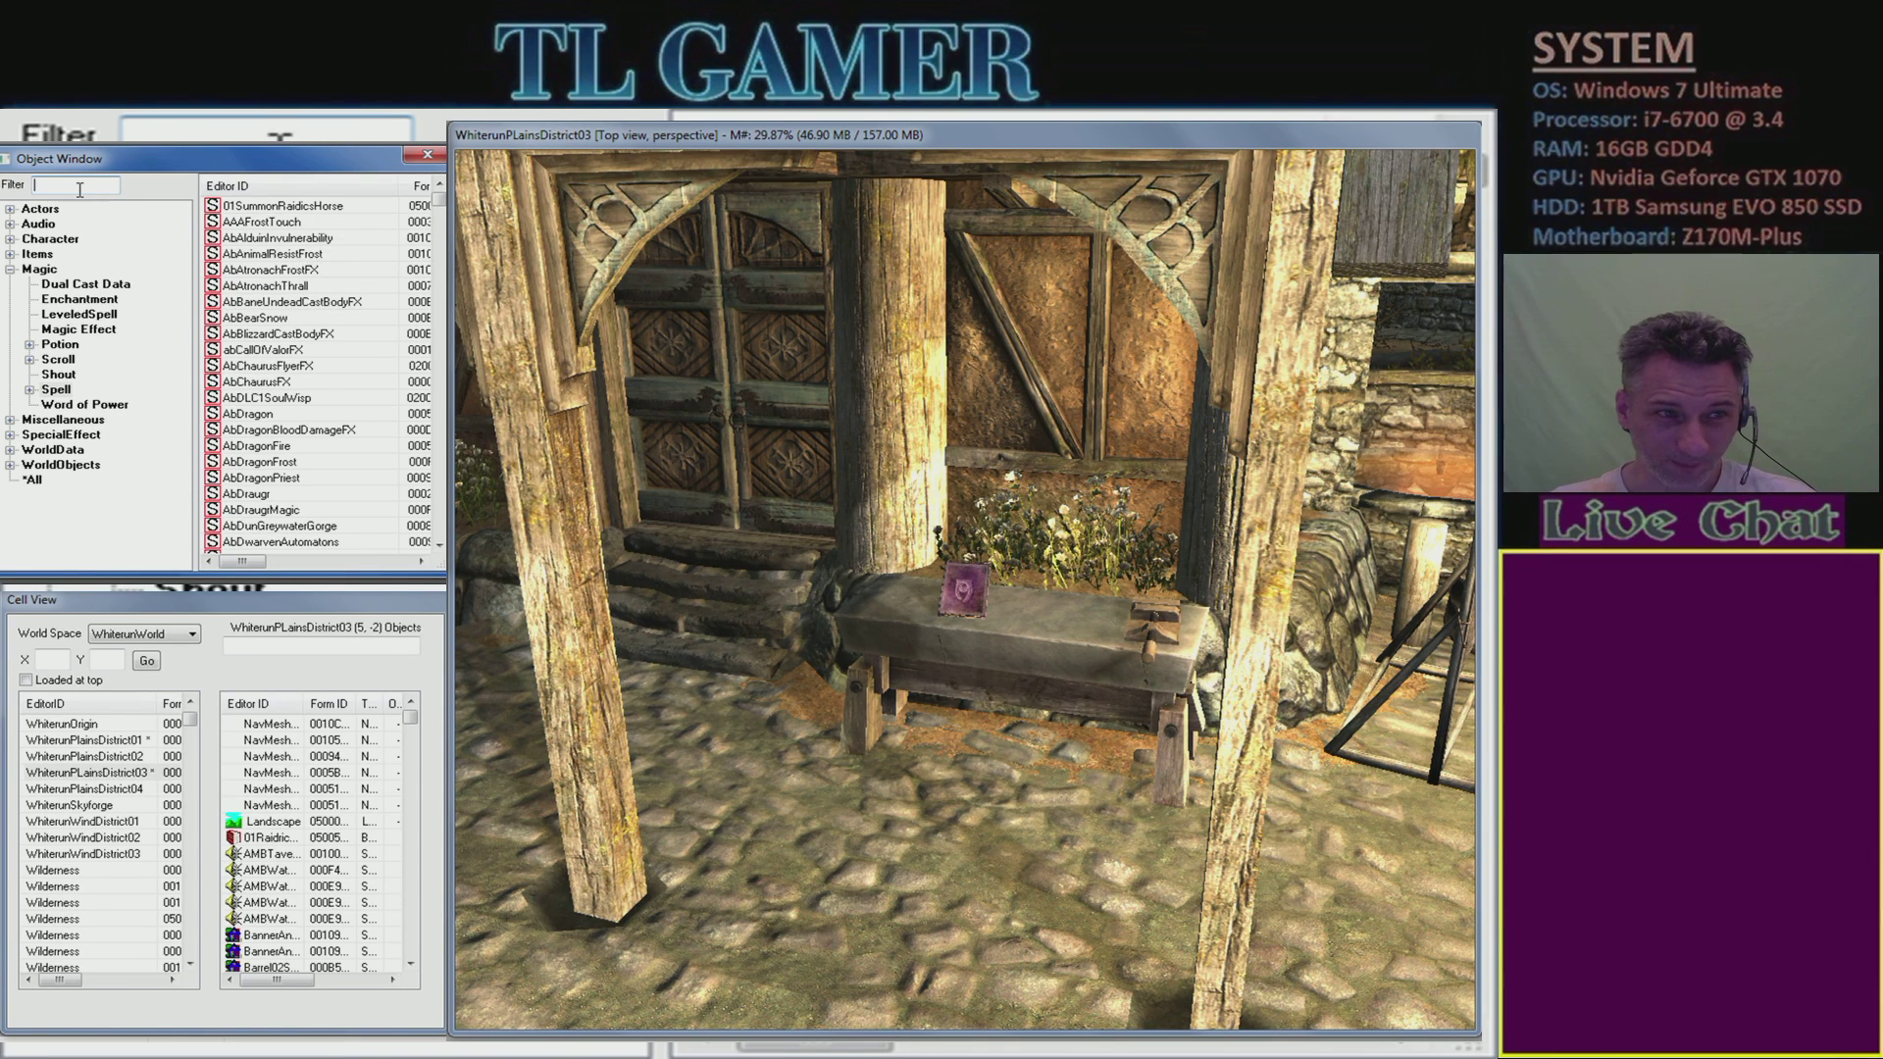
type("summon")
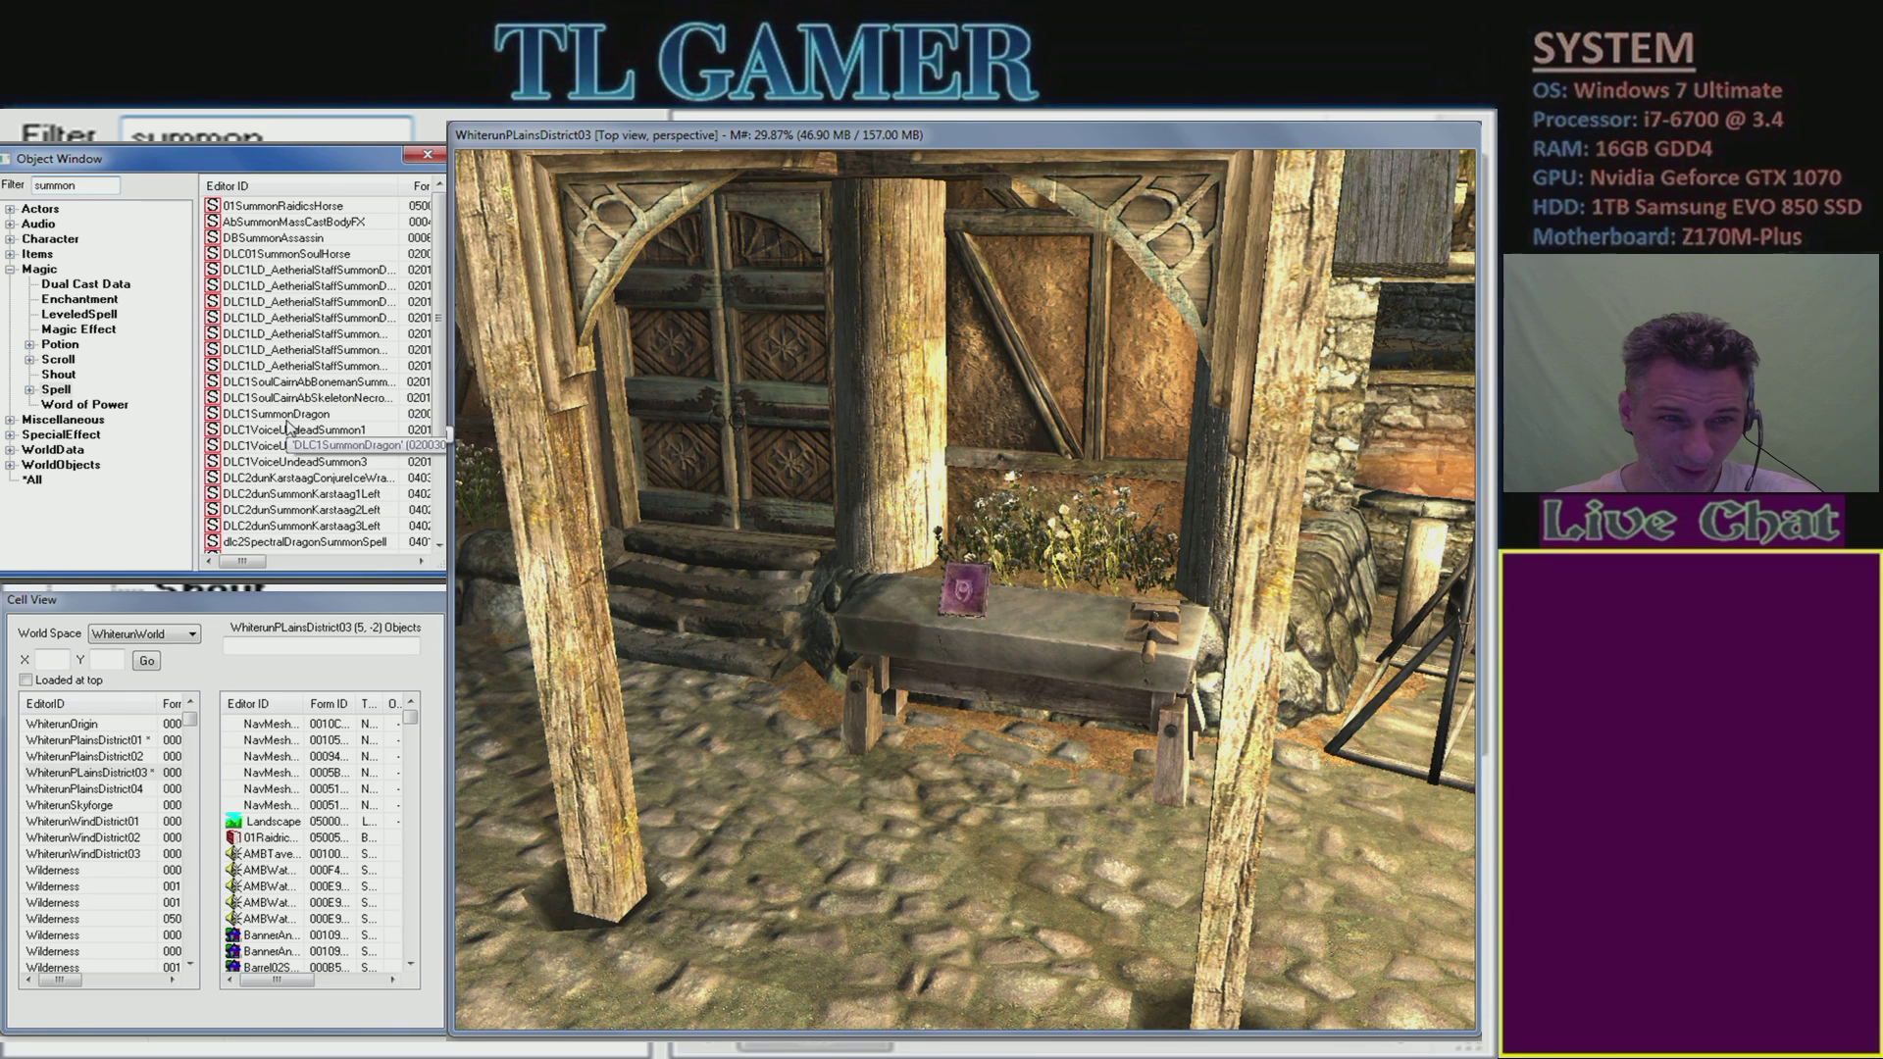
- Open the MGRSummonDremora spell from the filtered list and place its window clear of the spell names
left_click(287, 415)
scroll(314, 452, "down", 3)
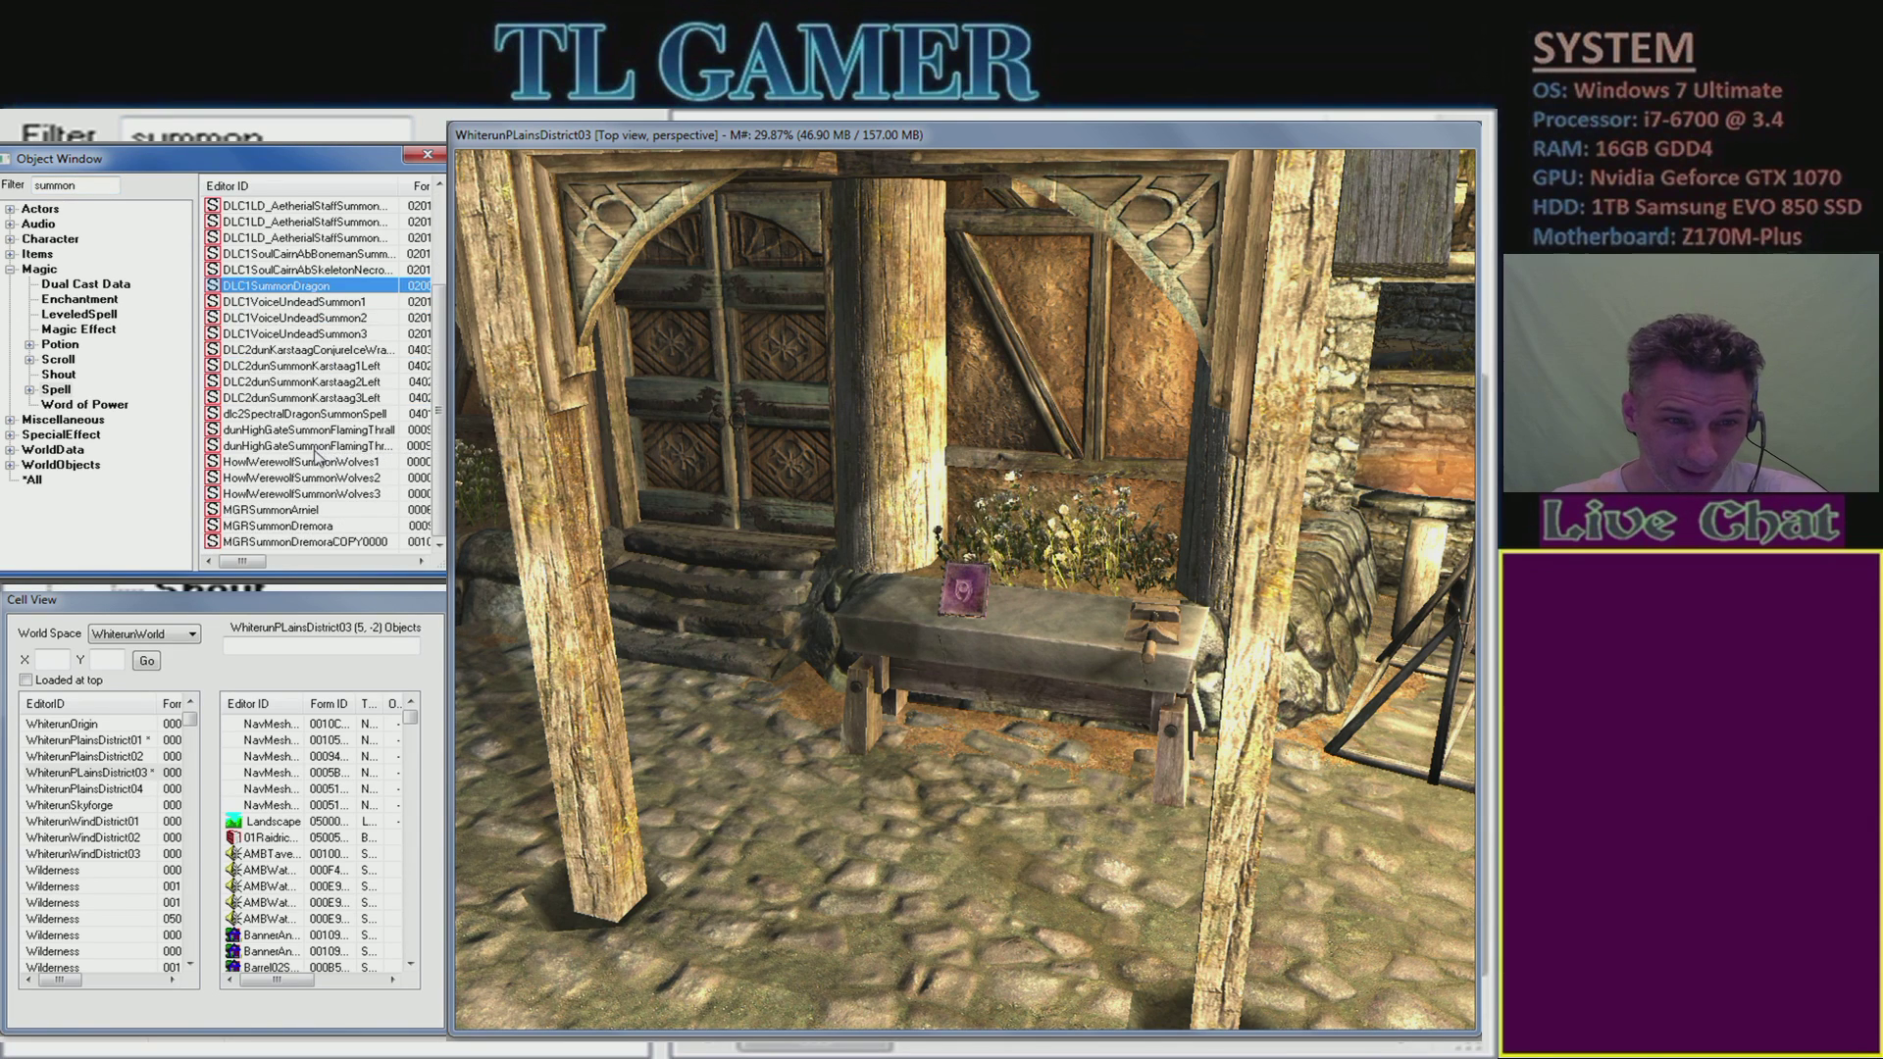
left_click(316, 527)
double_click(316, 535)
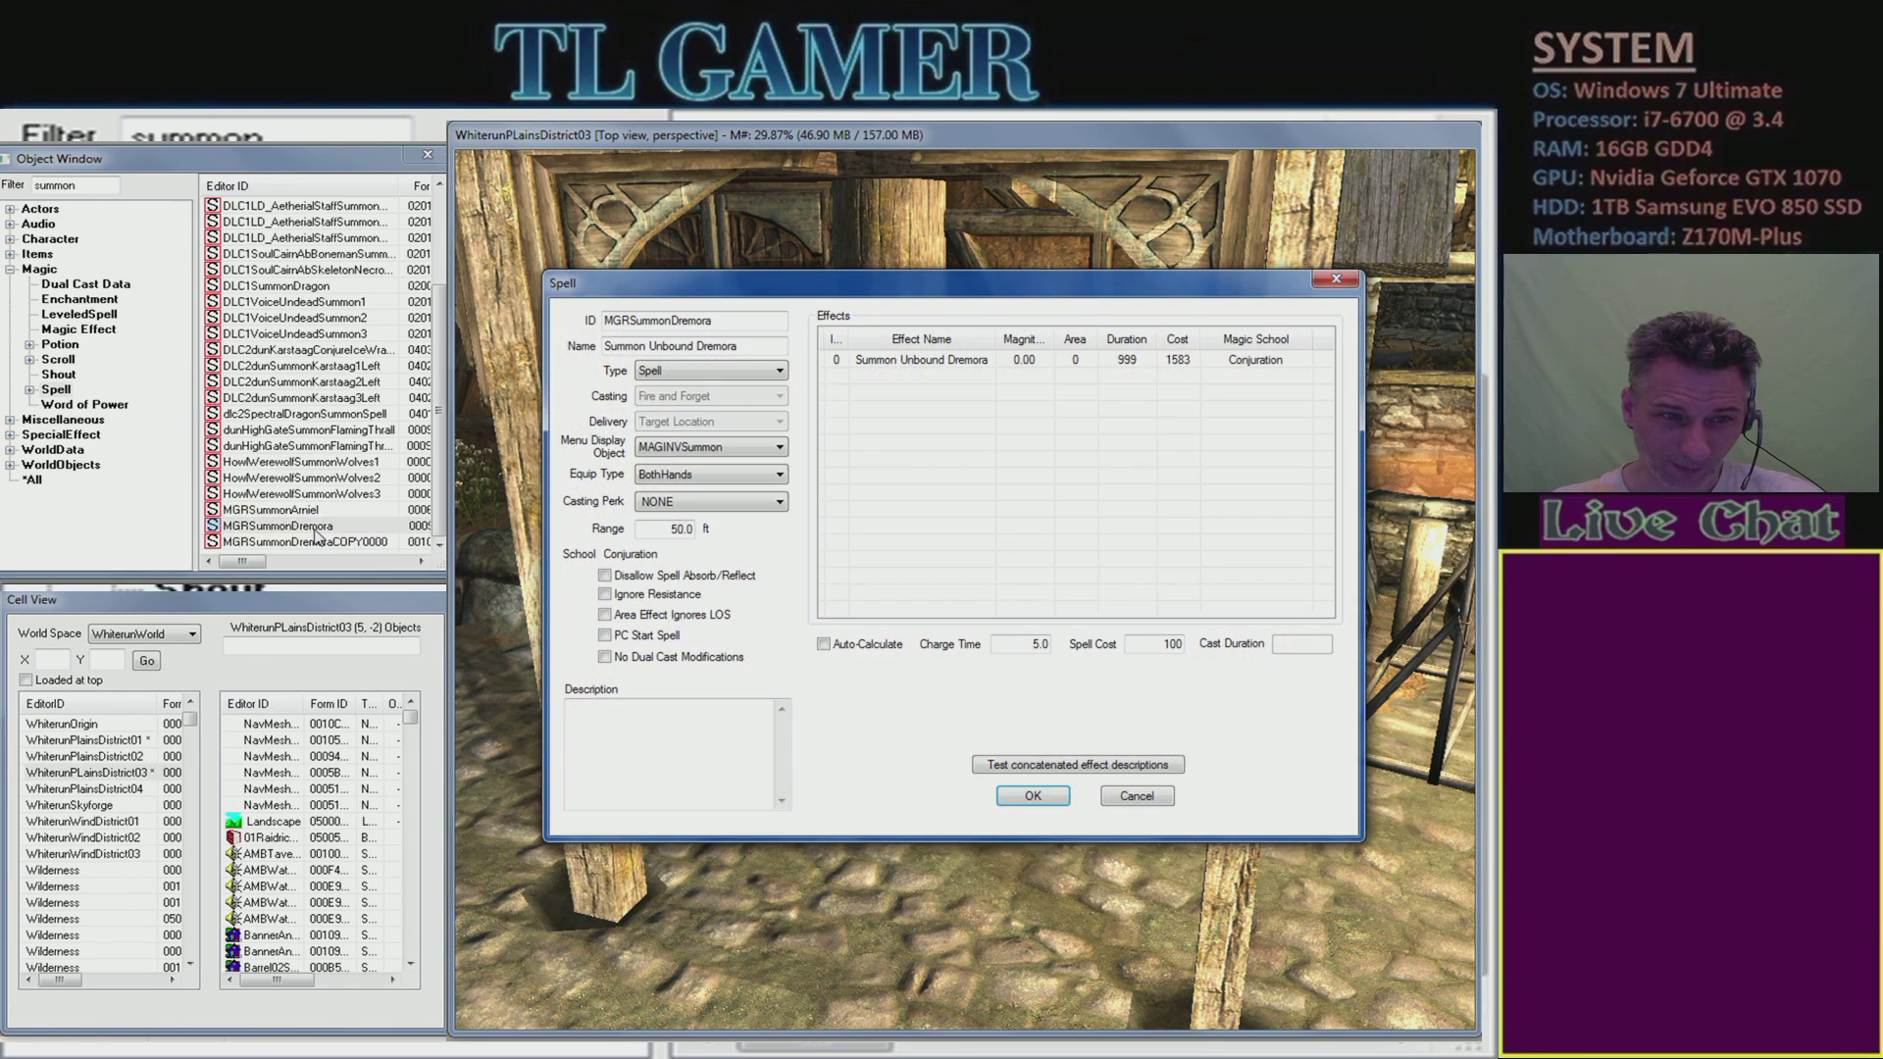
left_click_drag(1079, 294, 905, 229)
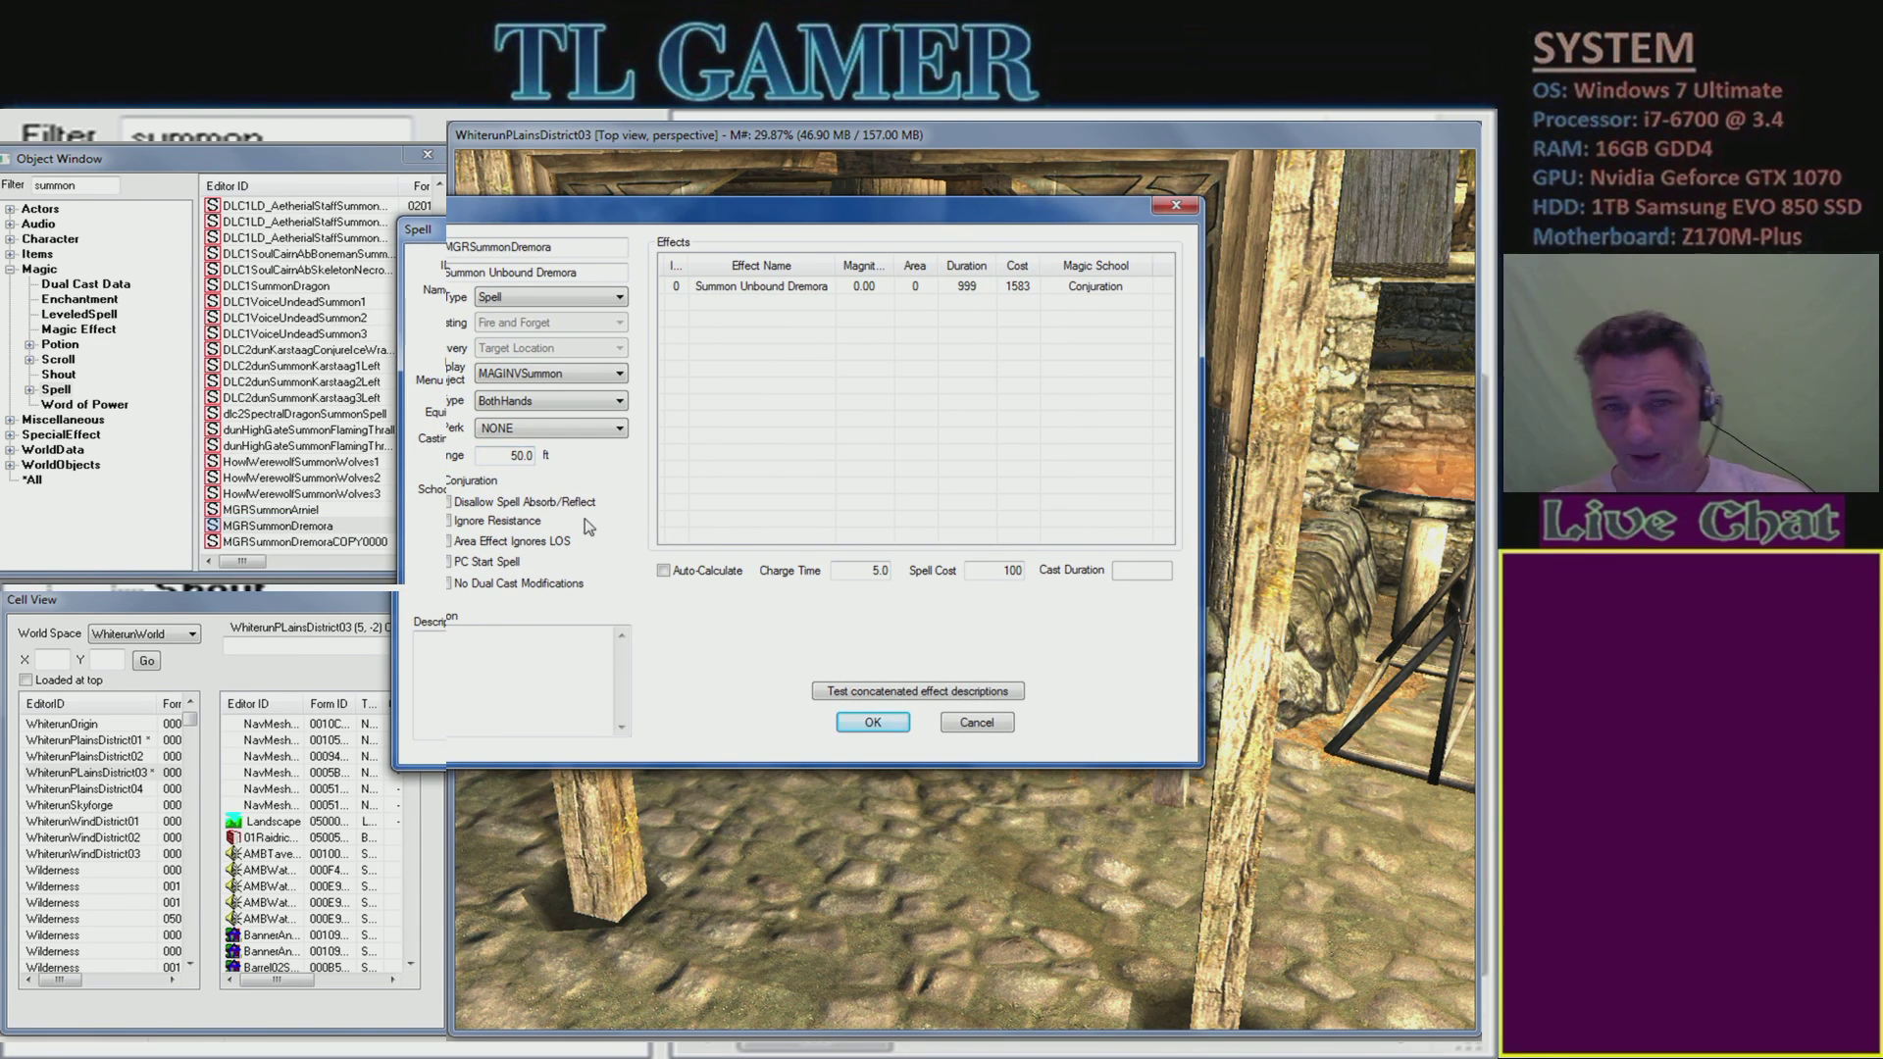
- Check the Summon Unbound Dremora effect of the MGRSummonDremora spell and move the spell window clear of the object list
left_click(791, 289)
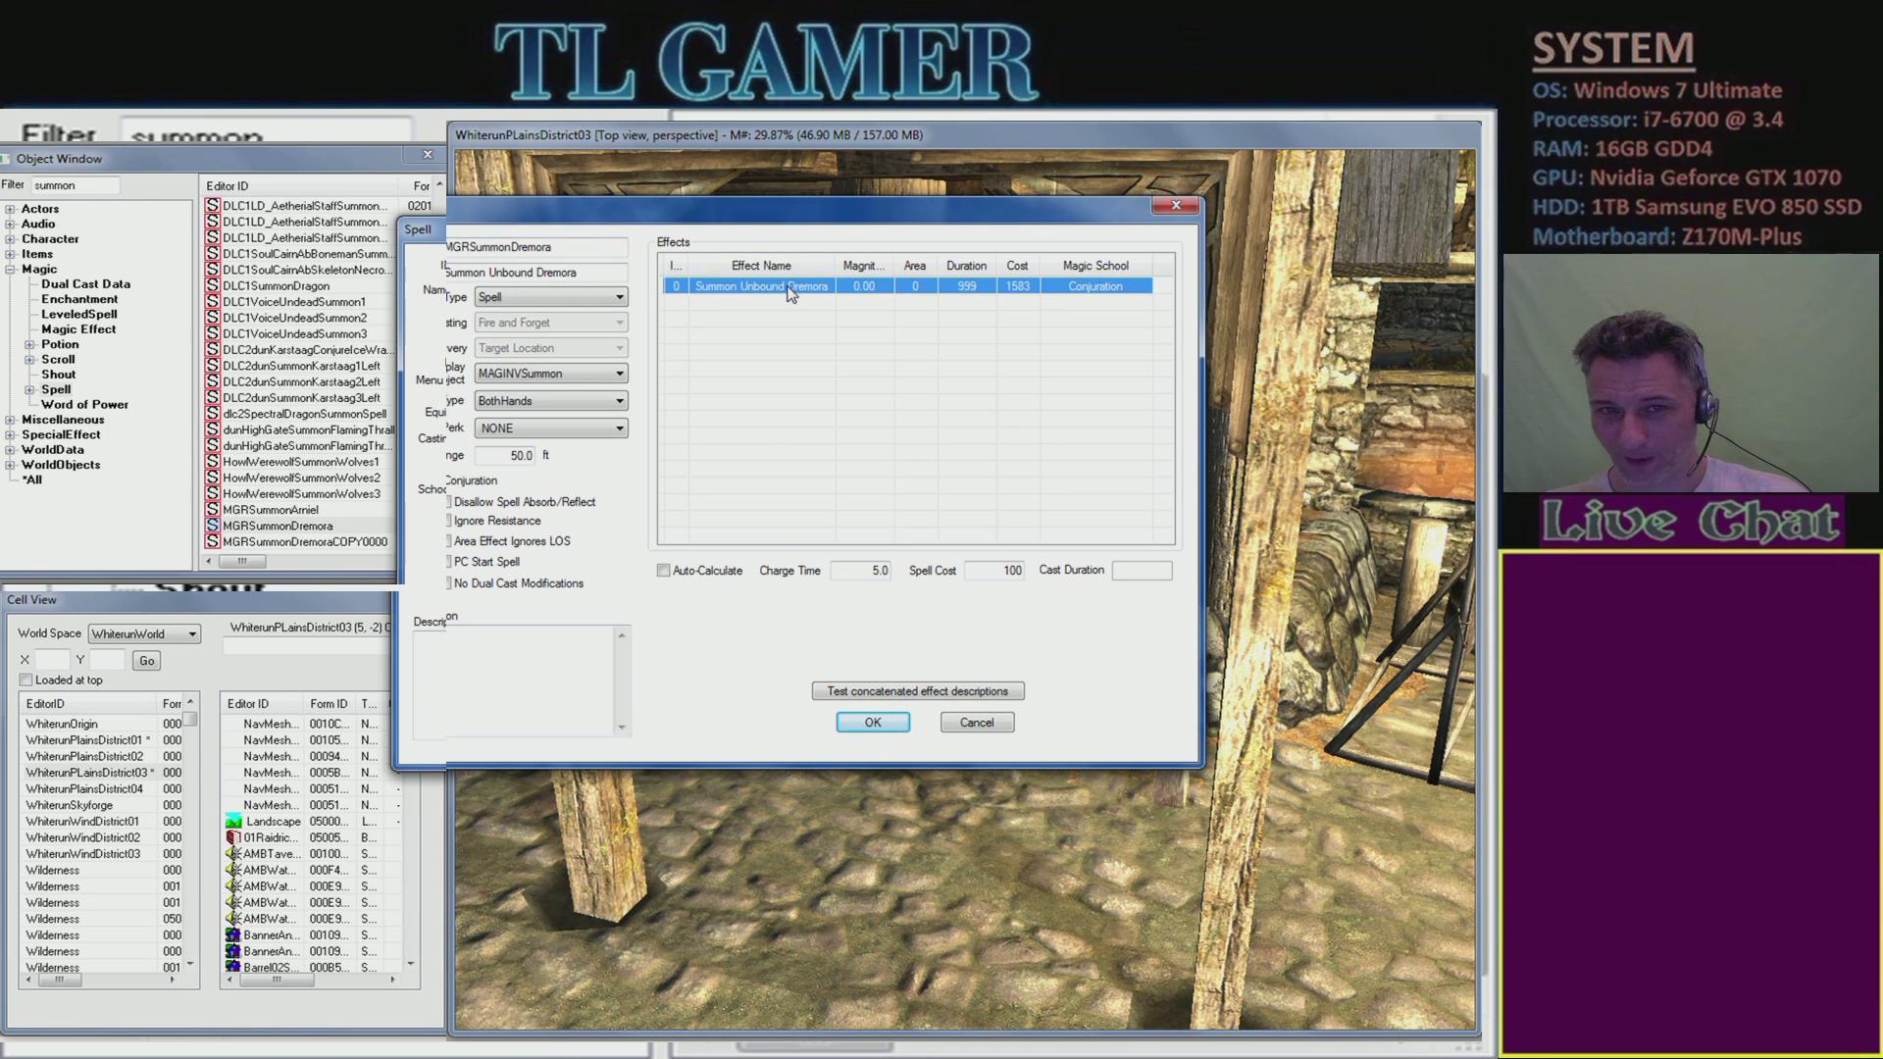
right_click(790, 293)
left_click(758, 351)
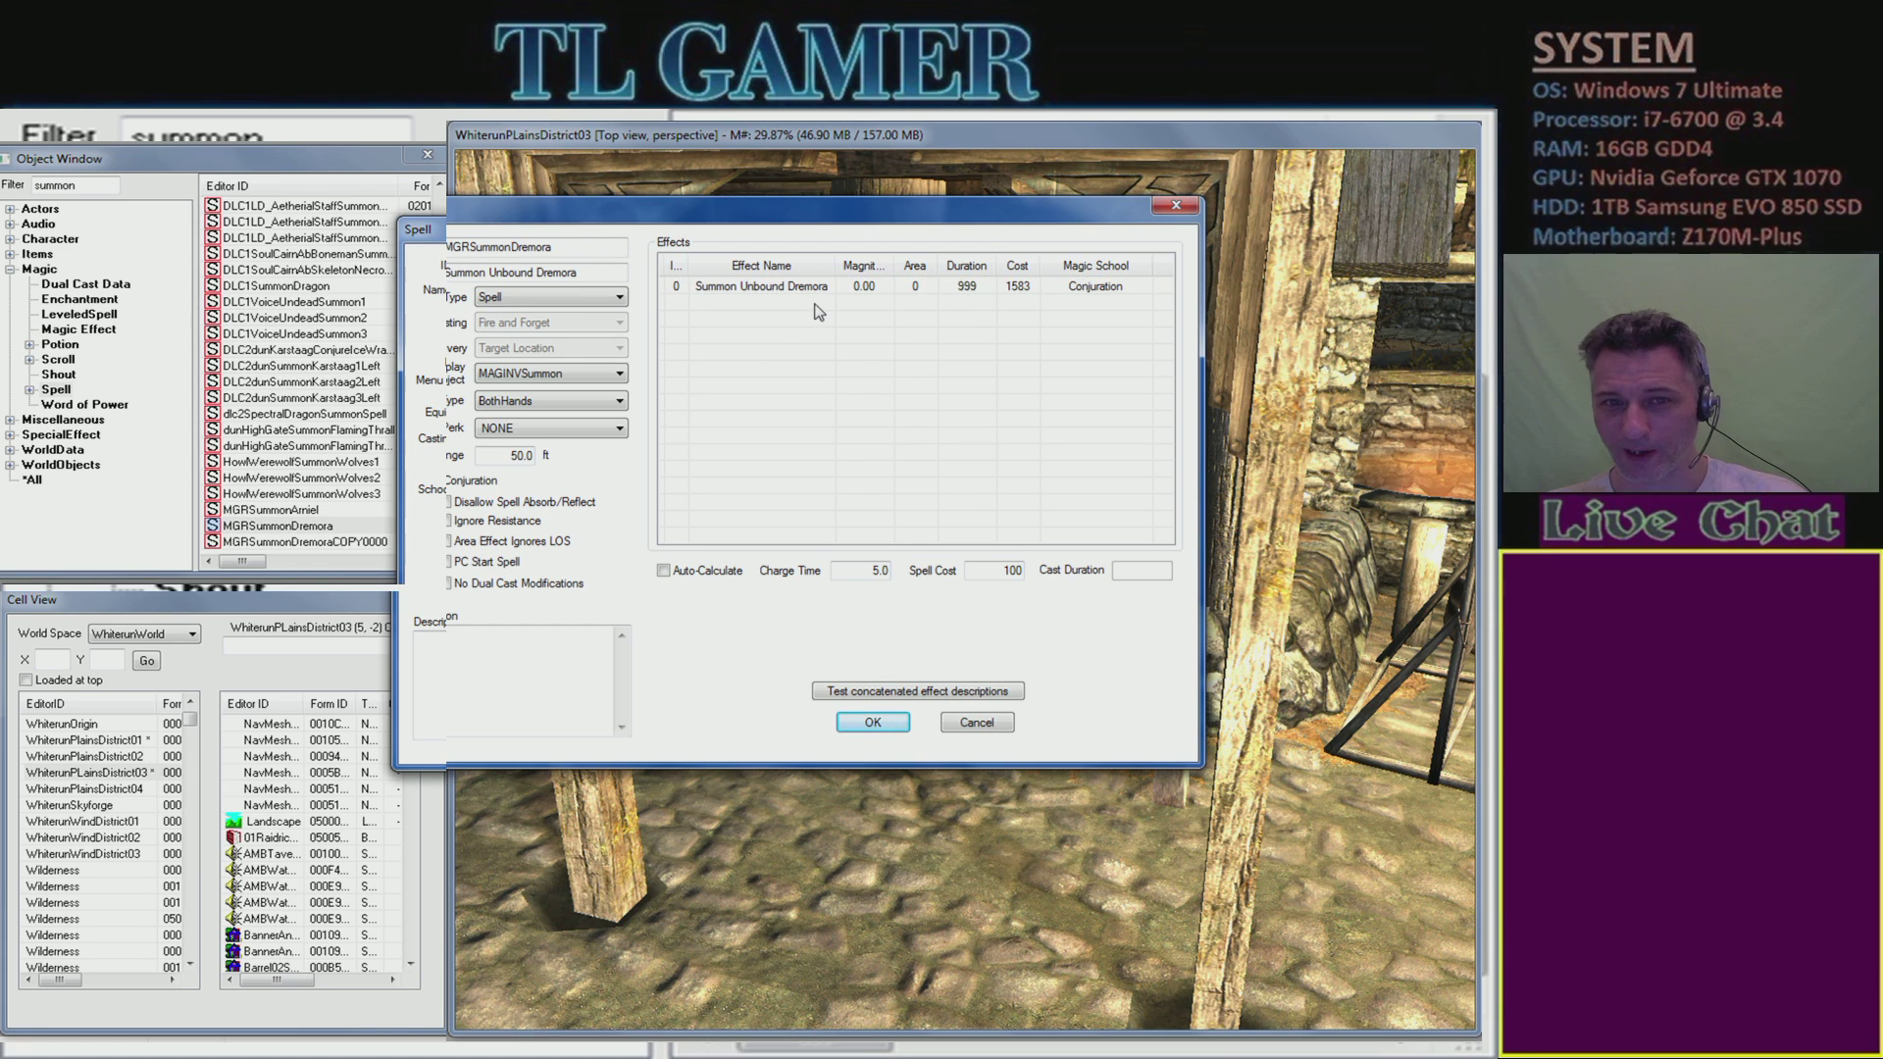
left_click_drag(742, 221, 831, 212)
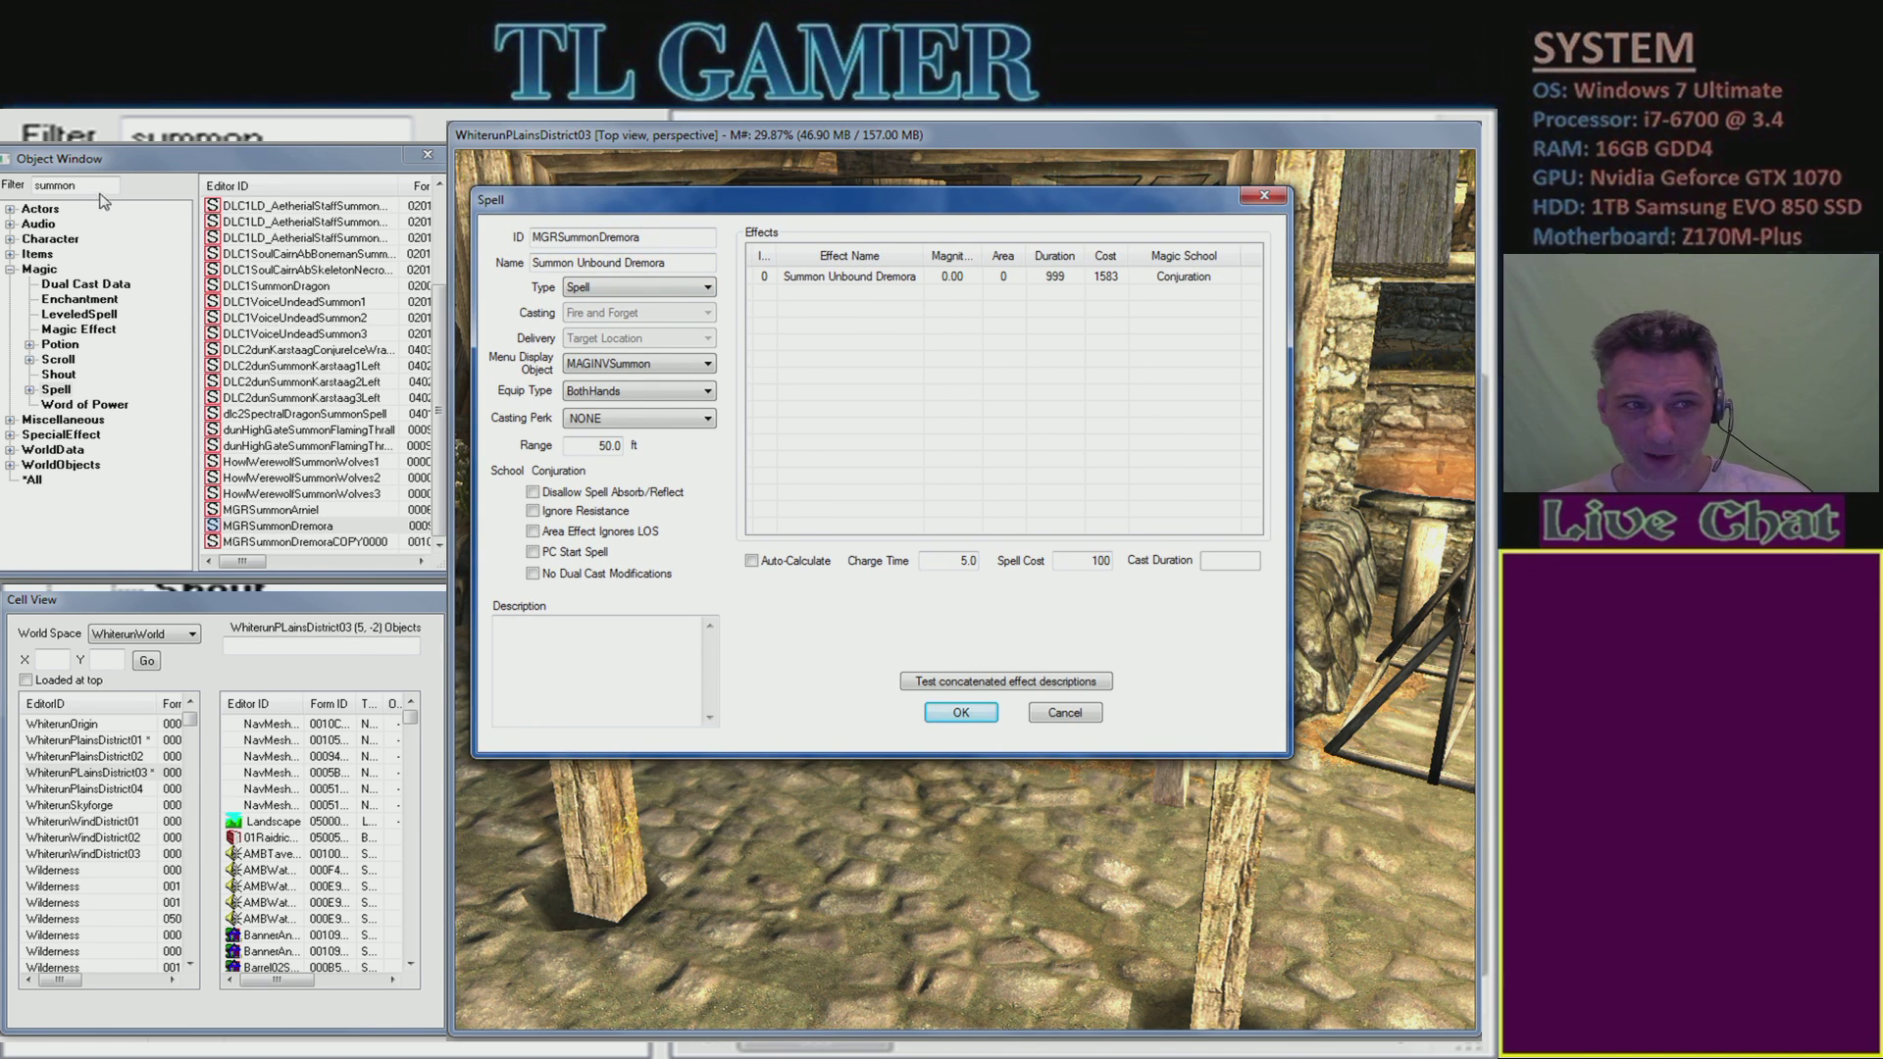
- List the Magic Effect objects matching "summon", open DA14SummonDremora, and reposition its window for viewing
left_click(9, 186)
left_click(56, 389)
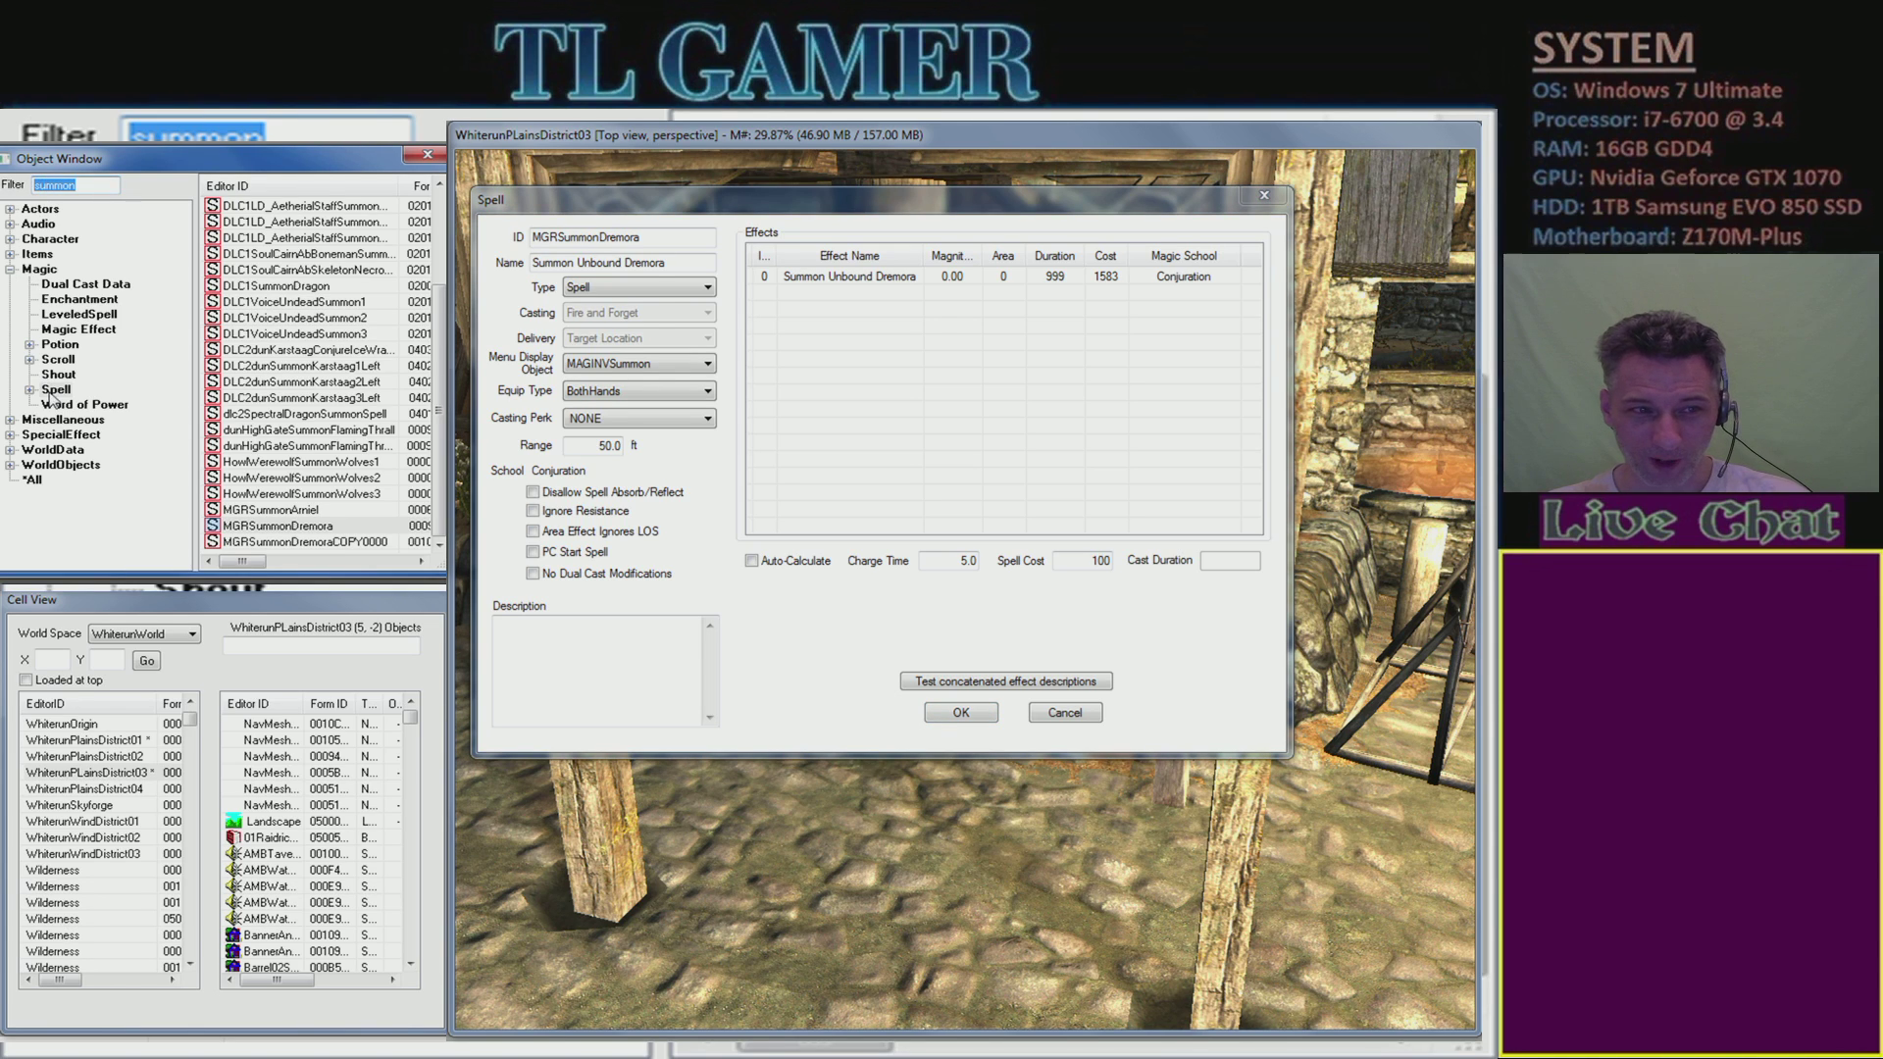
left_click(29, 389)
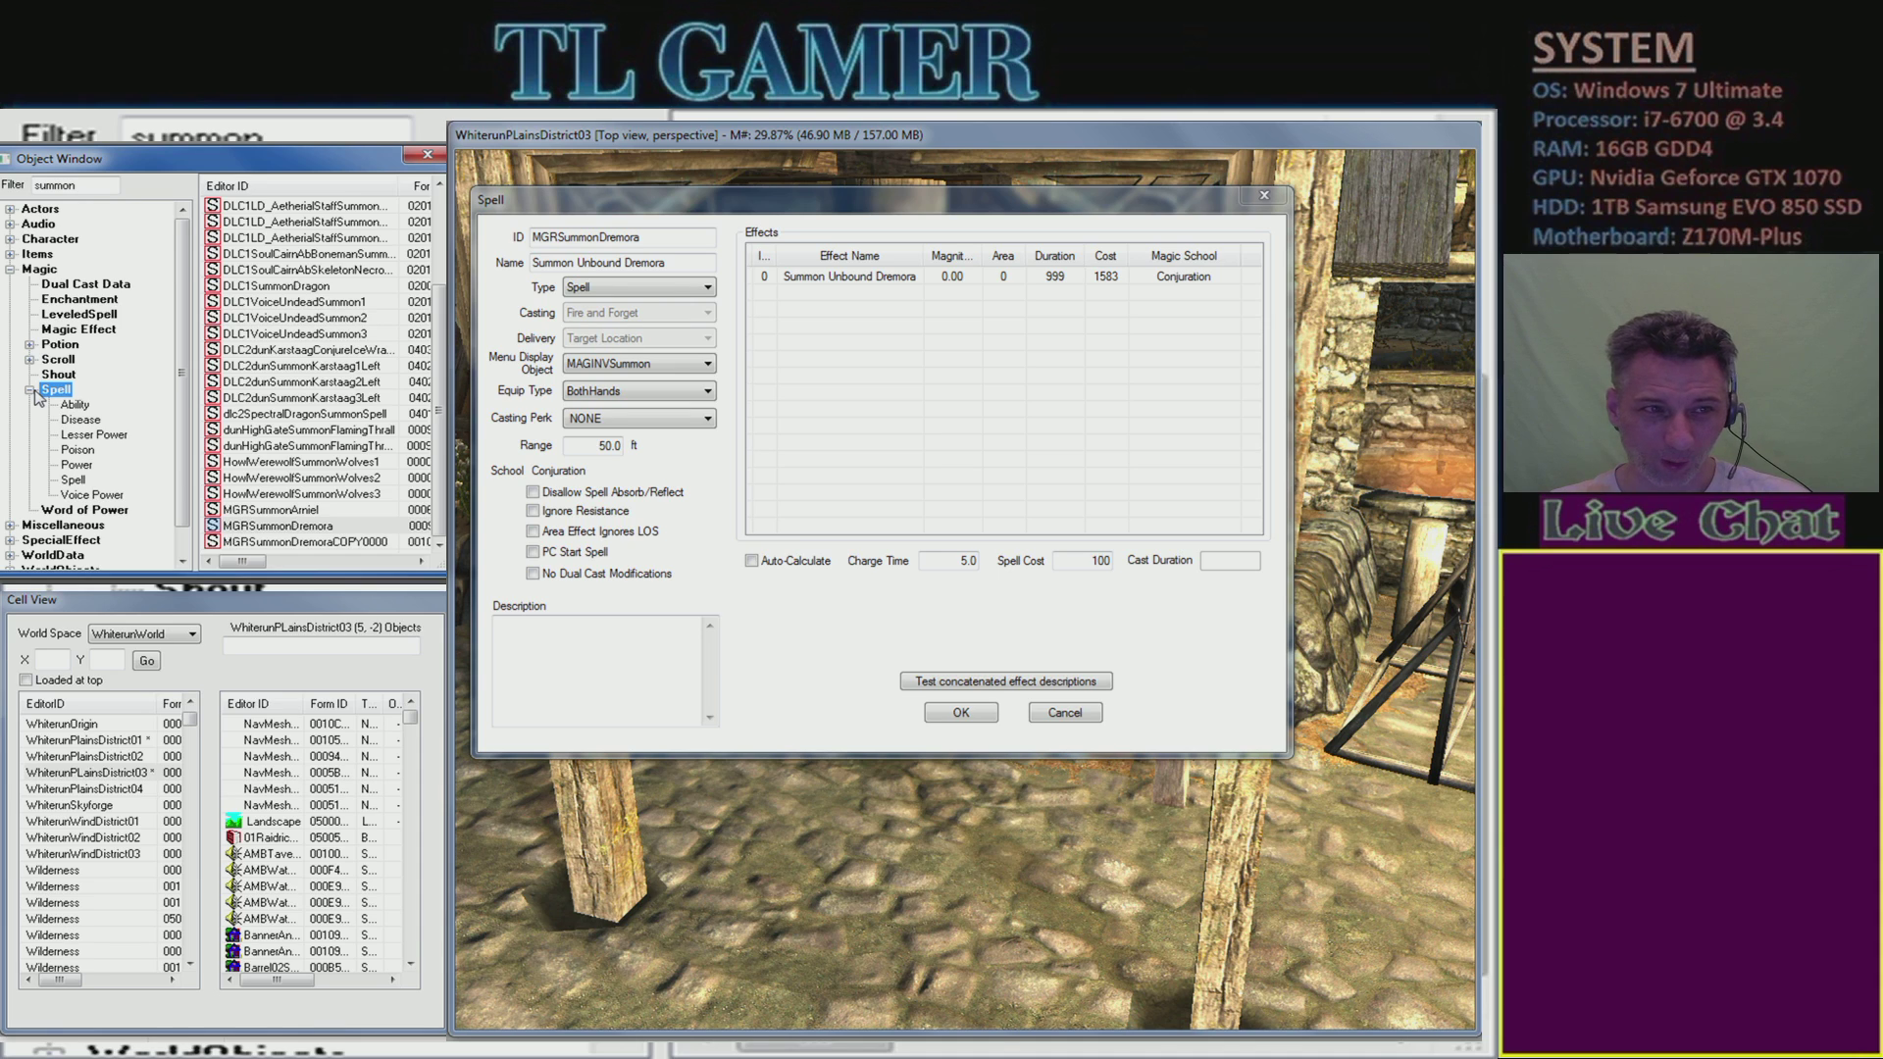
left_click(96, 329)
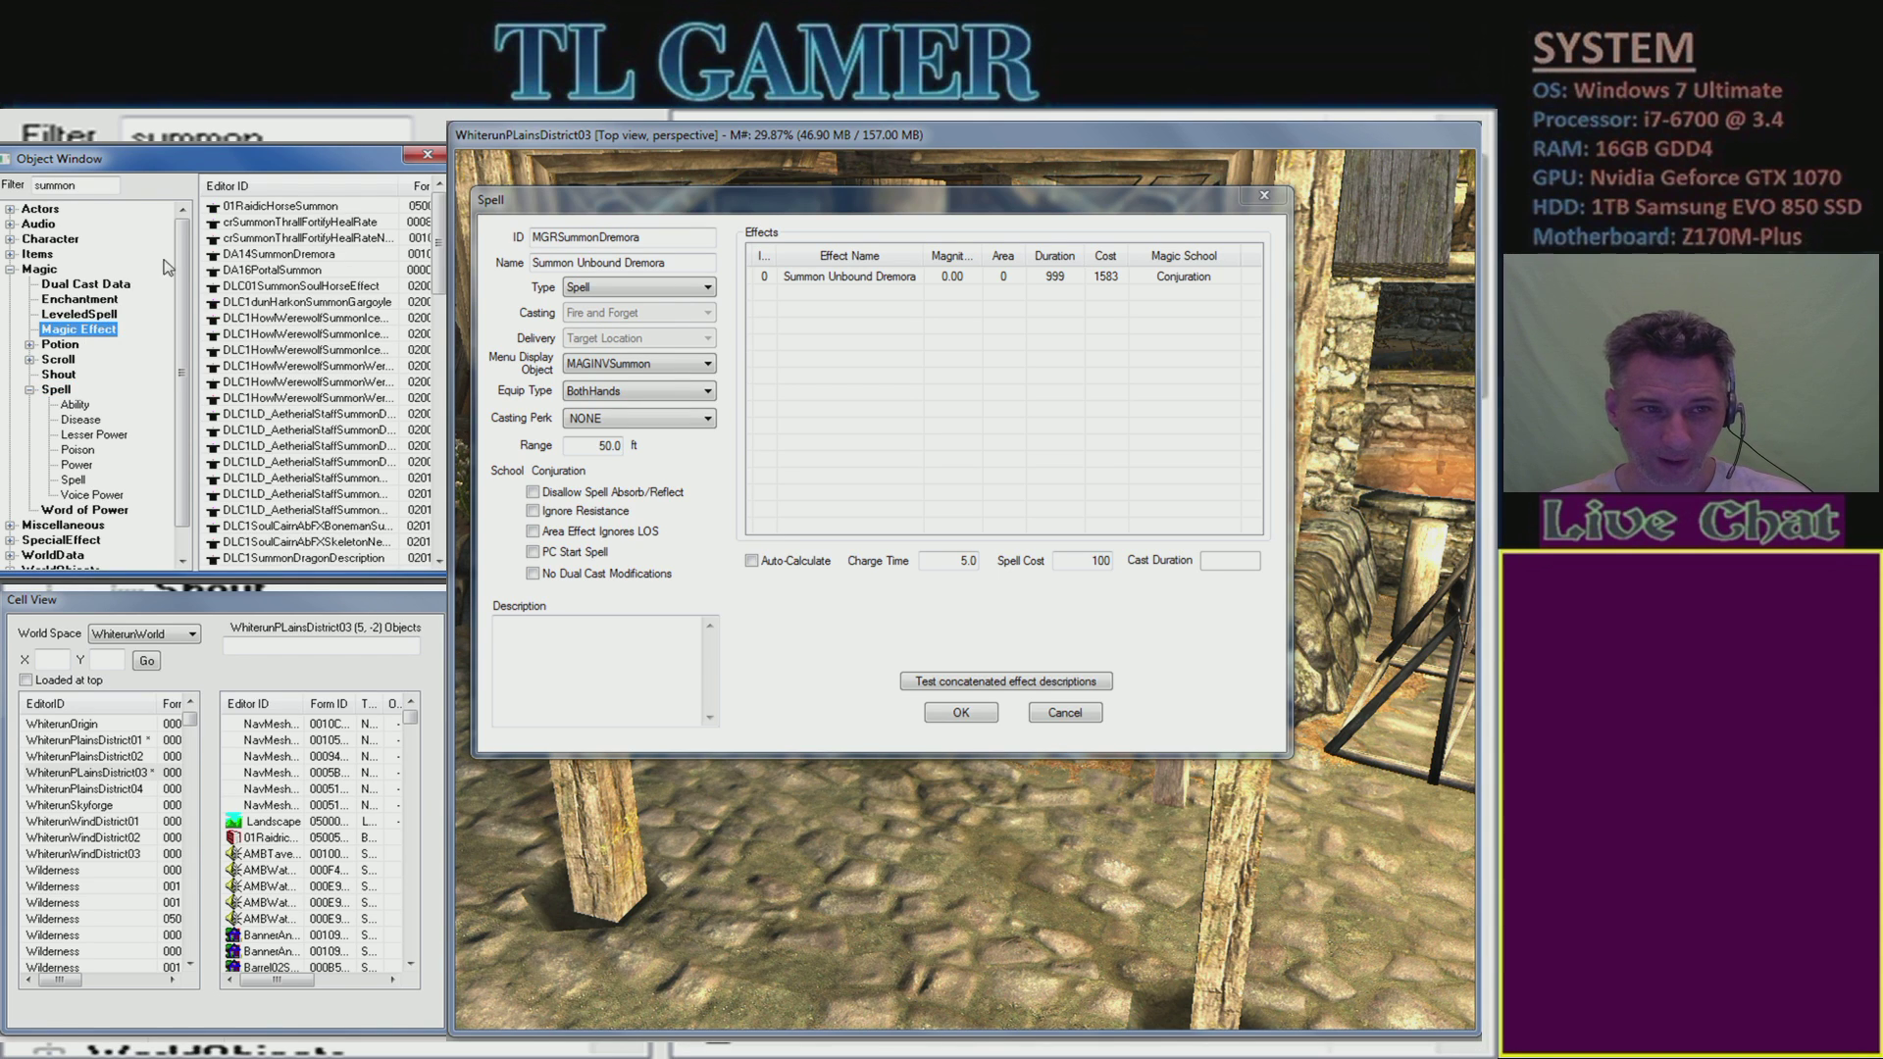
left_click(283, 255)
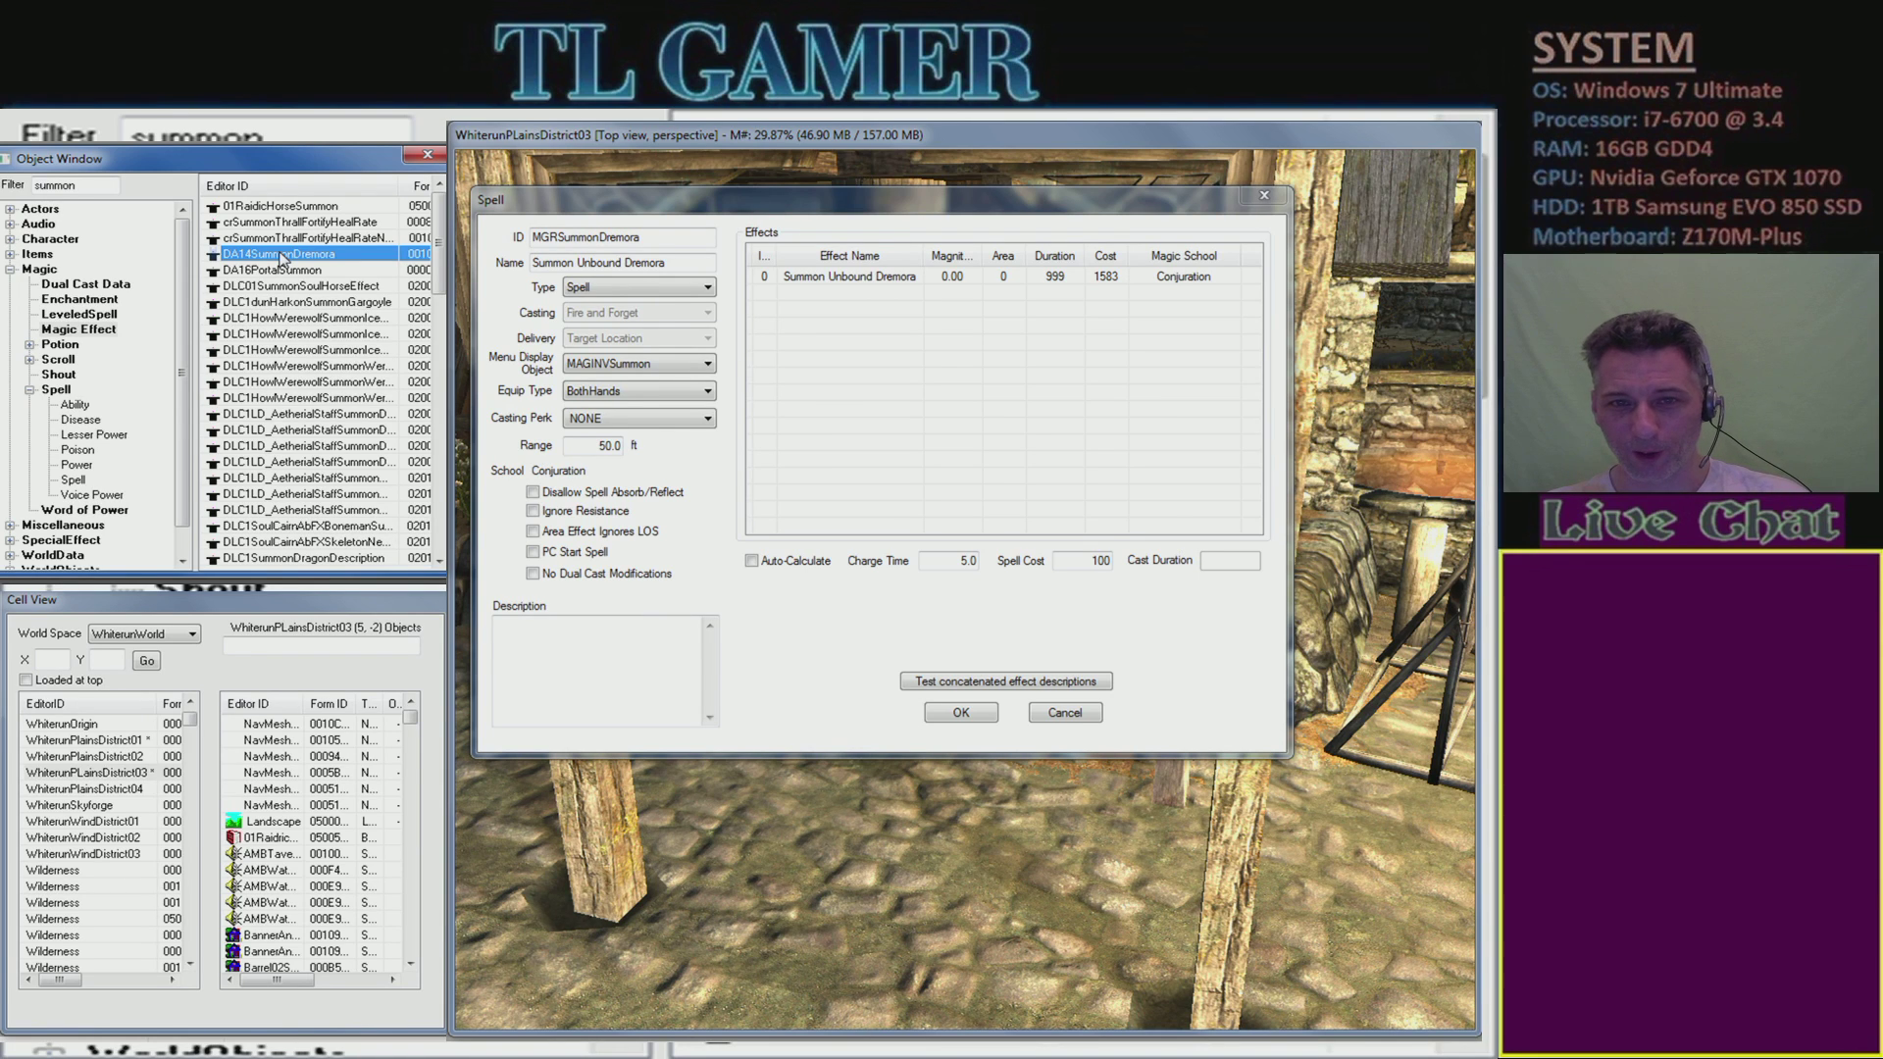
double_click(282, 255)
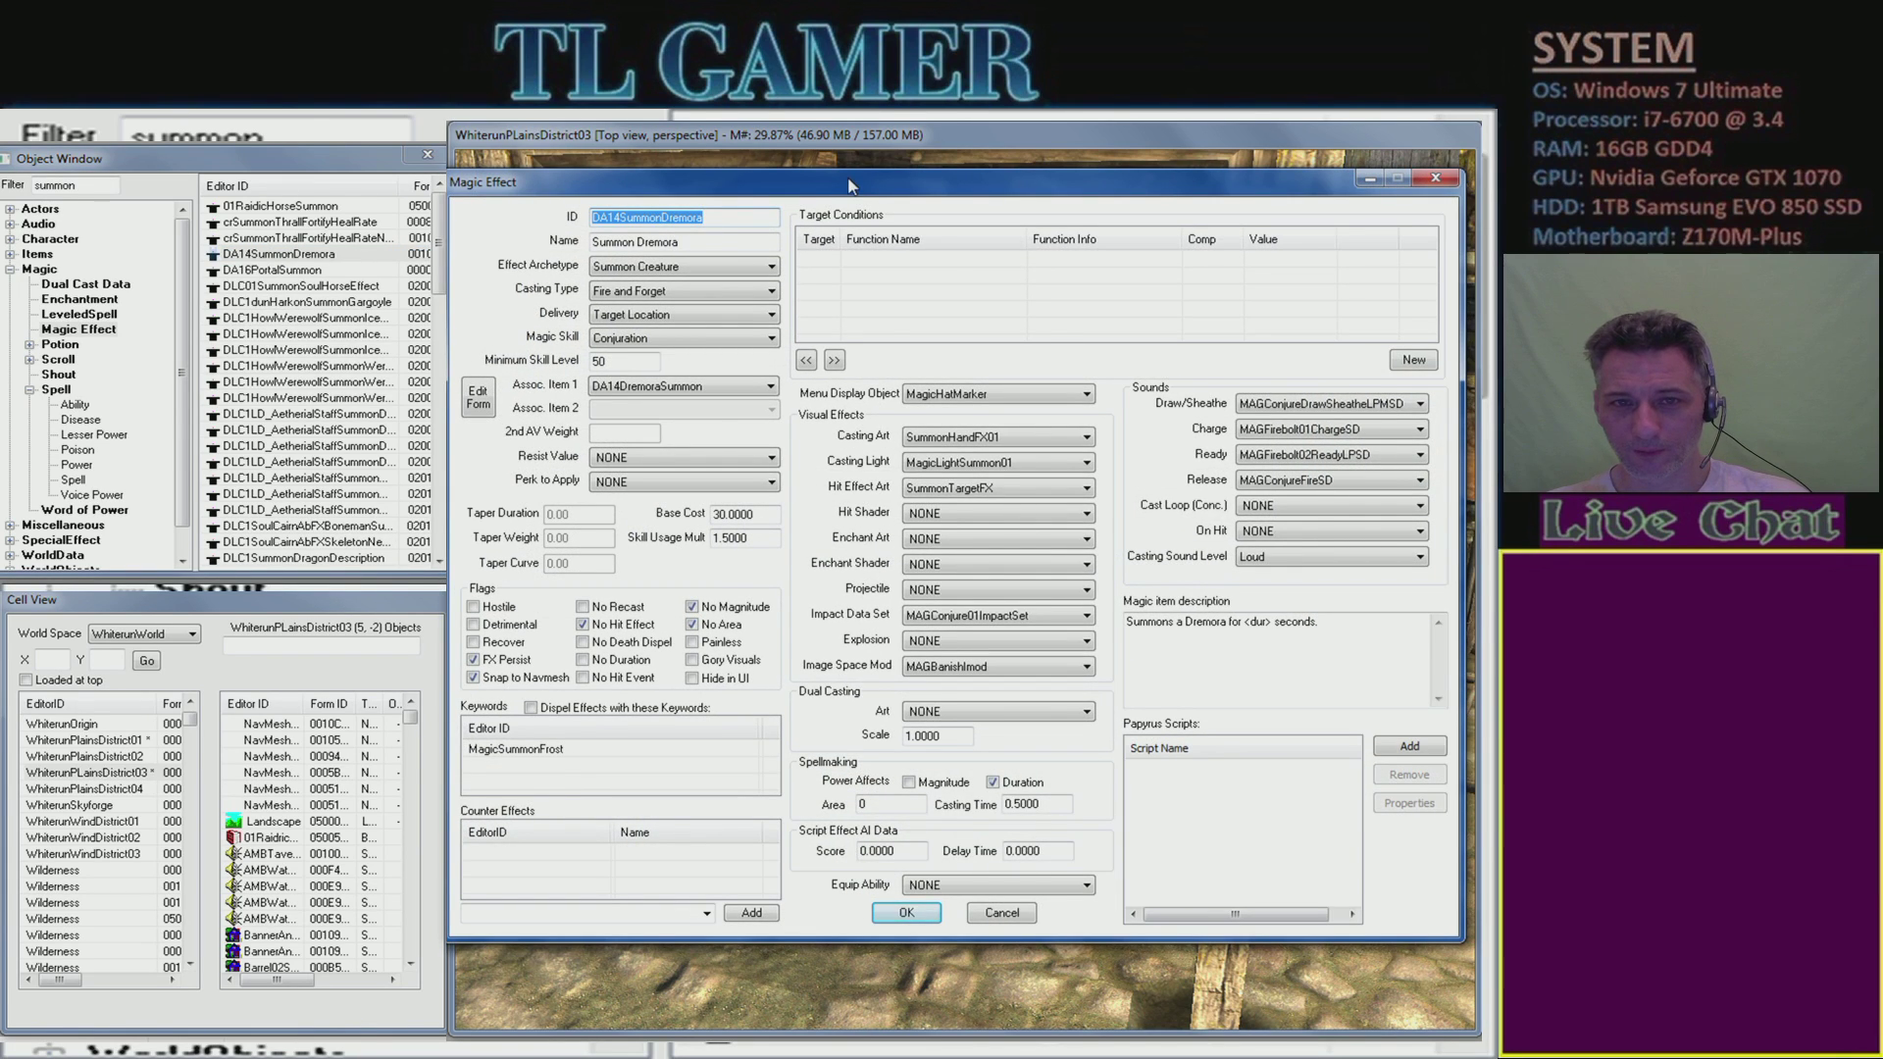
left_click_drag(849, 191, 583, 150)
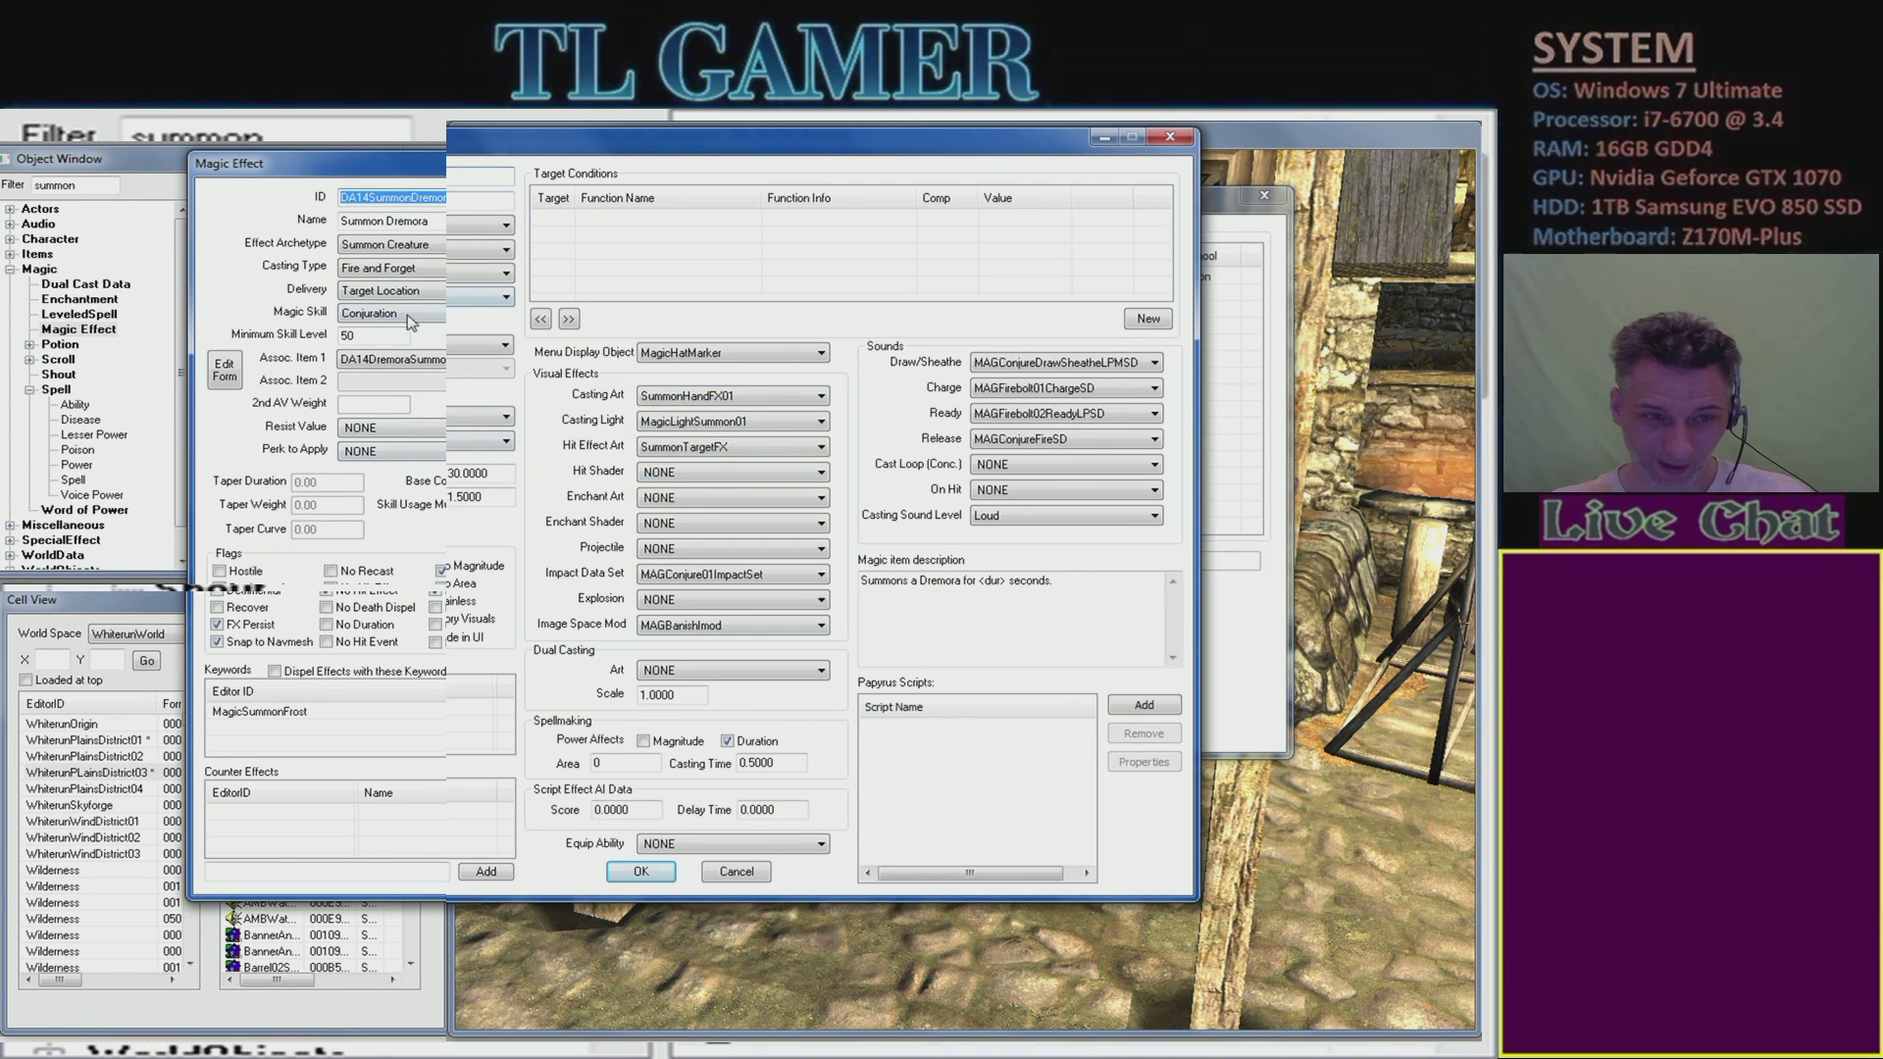
- Examine the choices for the effect's first associated item, and close the magic effect and spell windows without saving
left_click(425, 360)
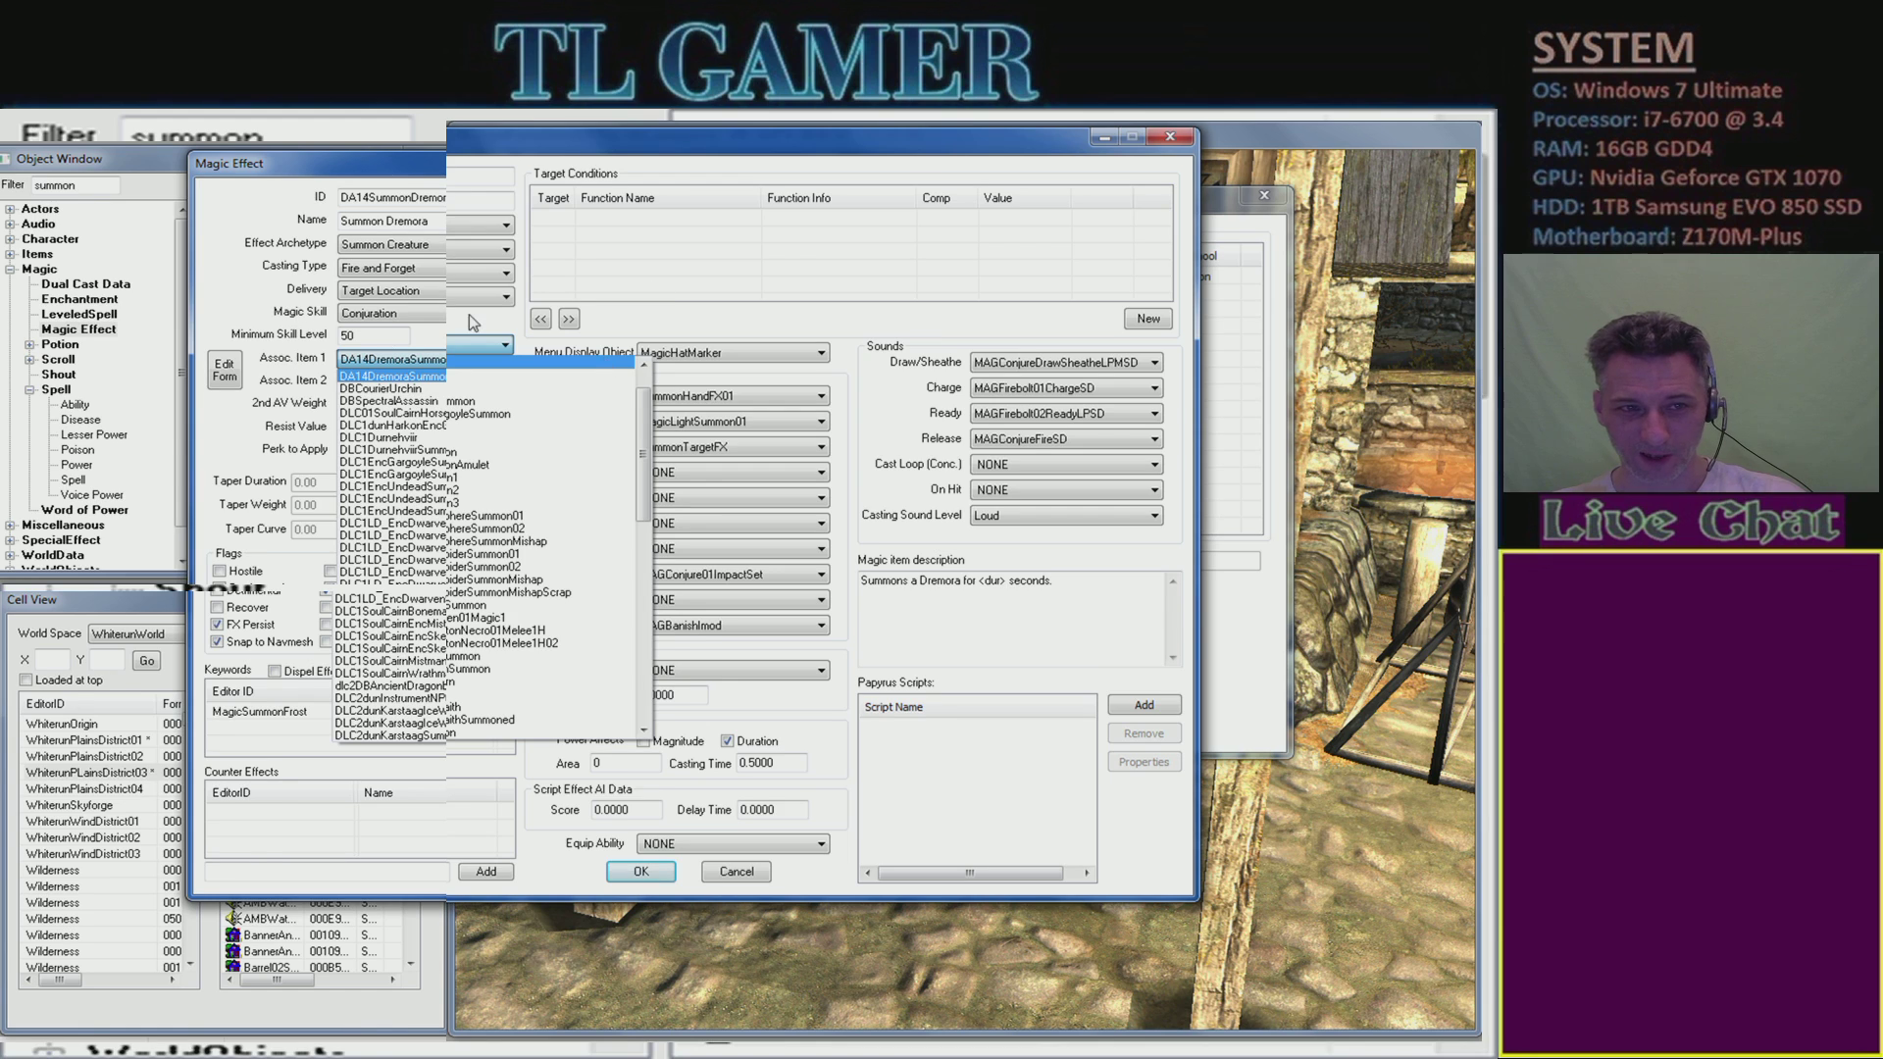
key("Escape")
key("Escape")
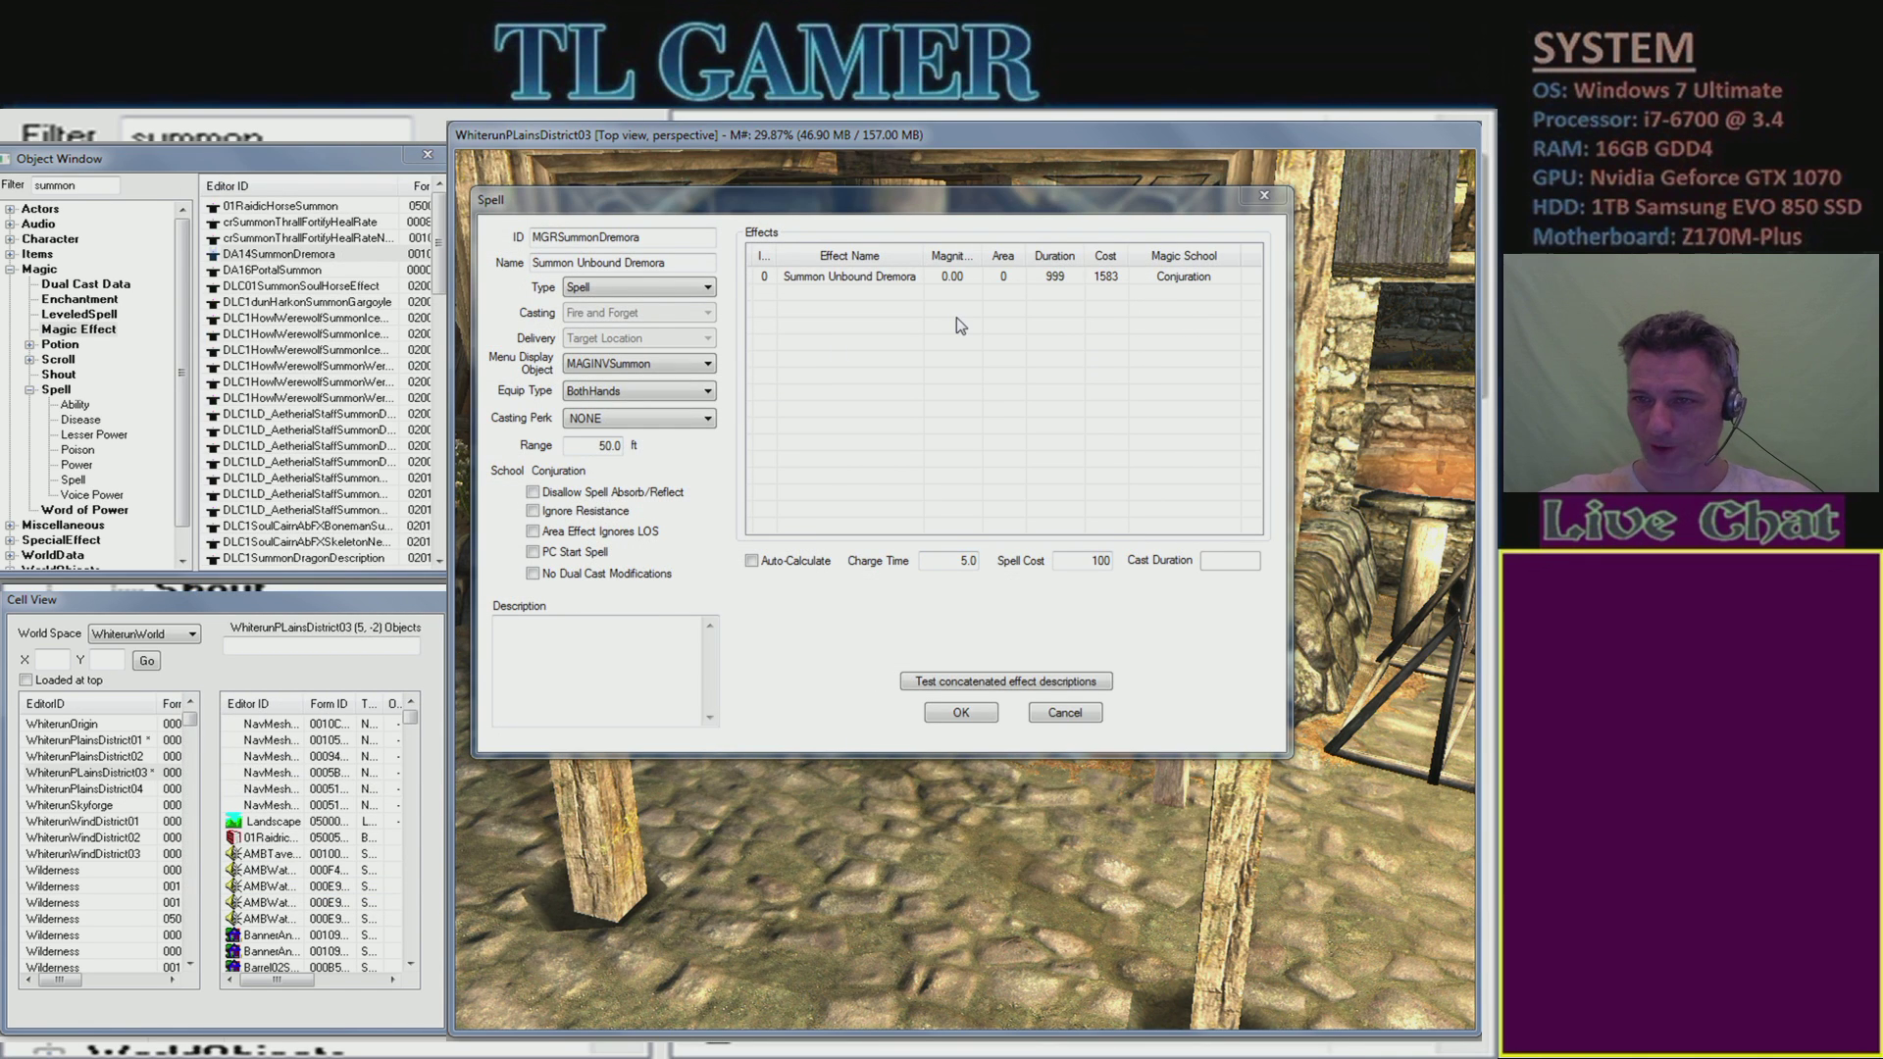
left_click(1066, 713)
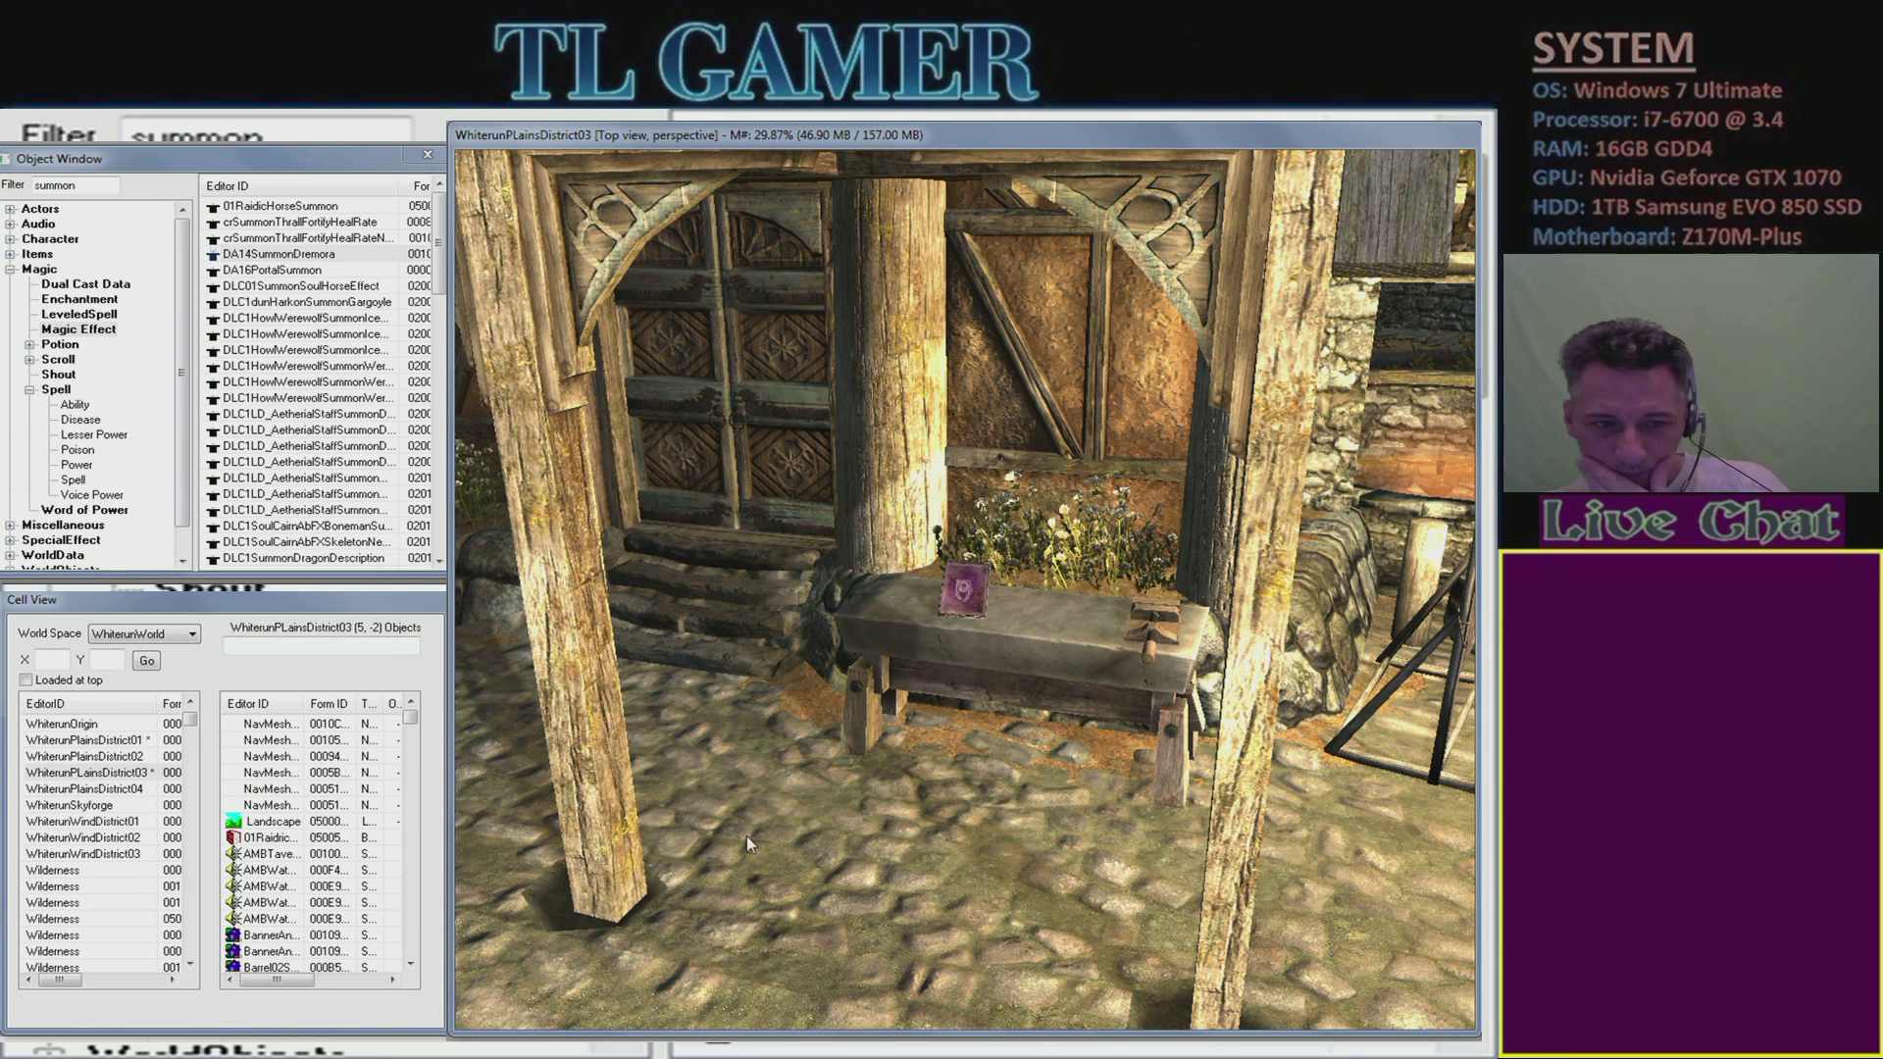
- Filter the object list by "barrel", collapse the Magic category, and list matching objects from all categories
left_click(5, 184)
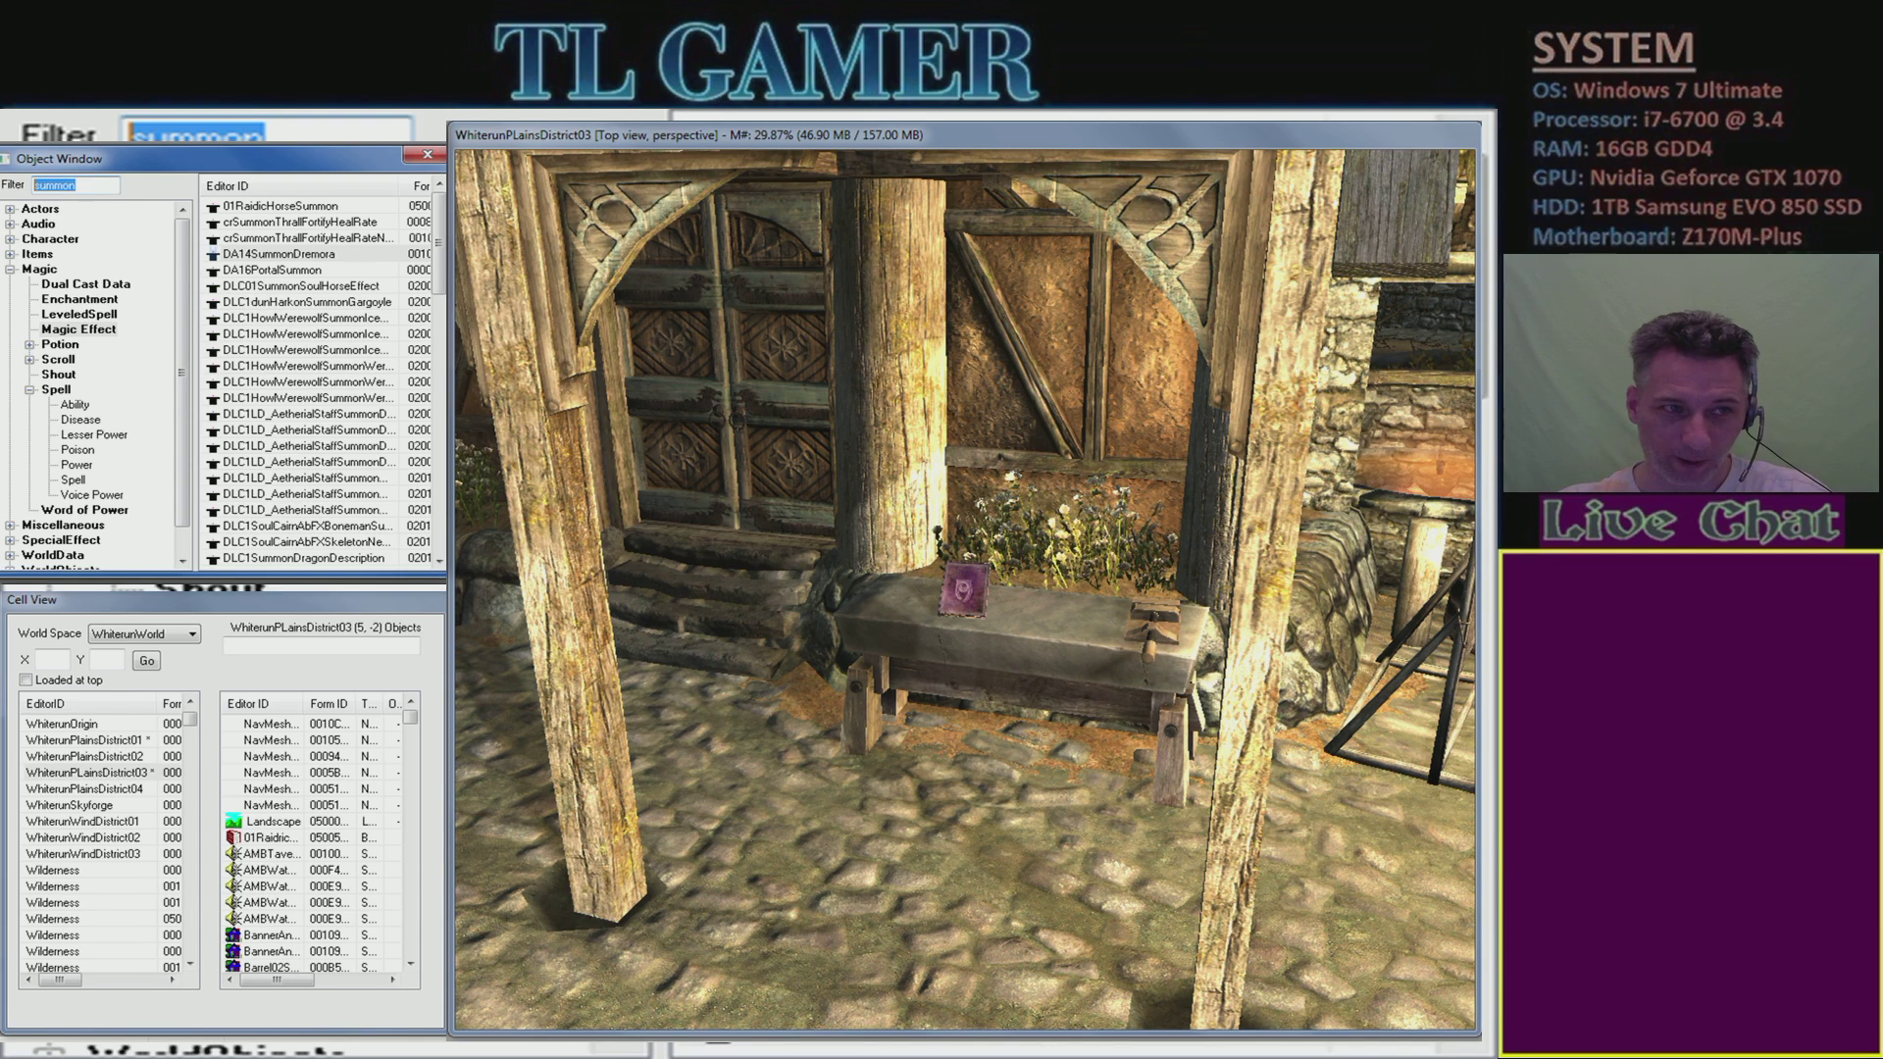
key("BackSpace")
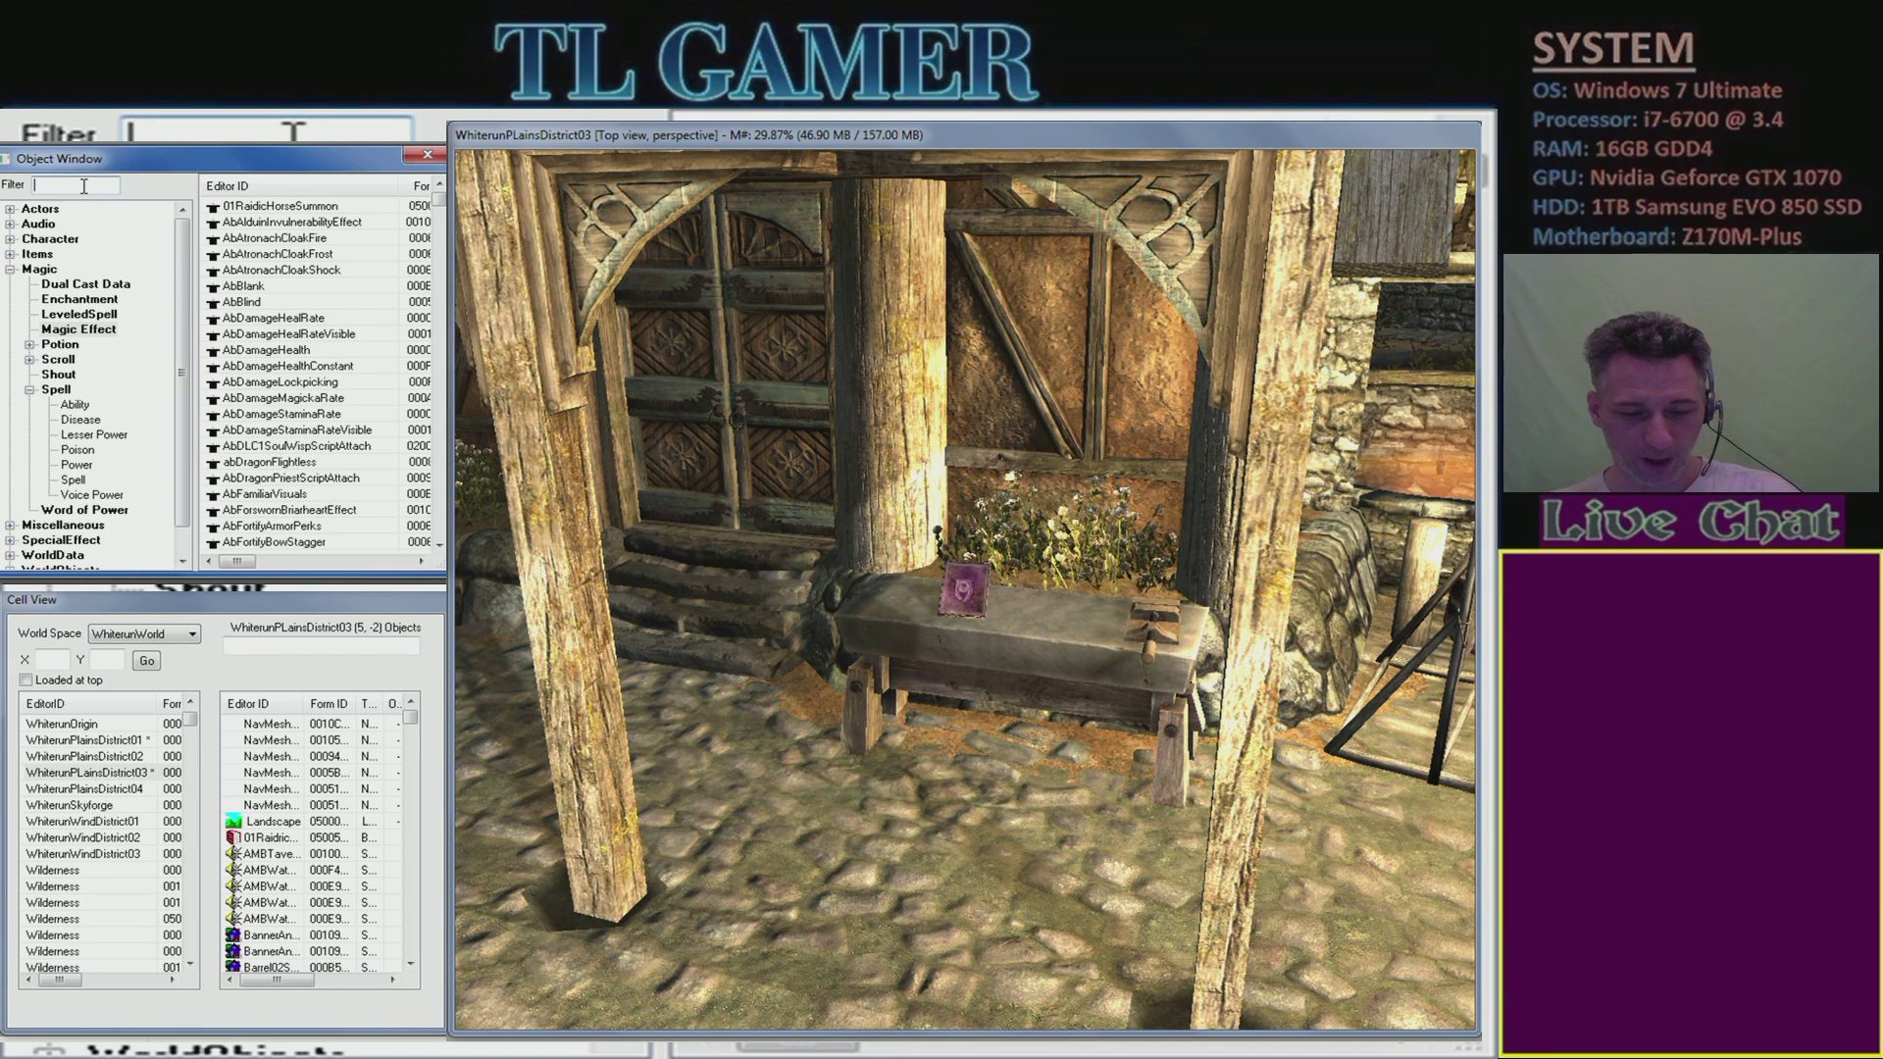
type("barrel")
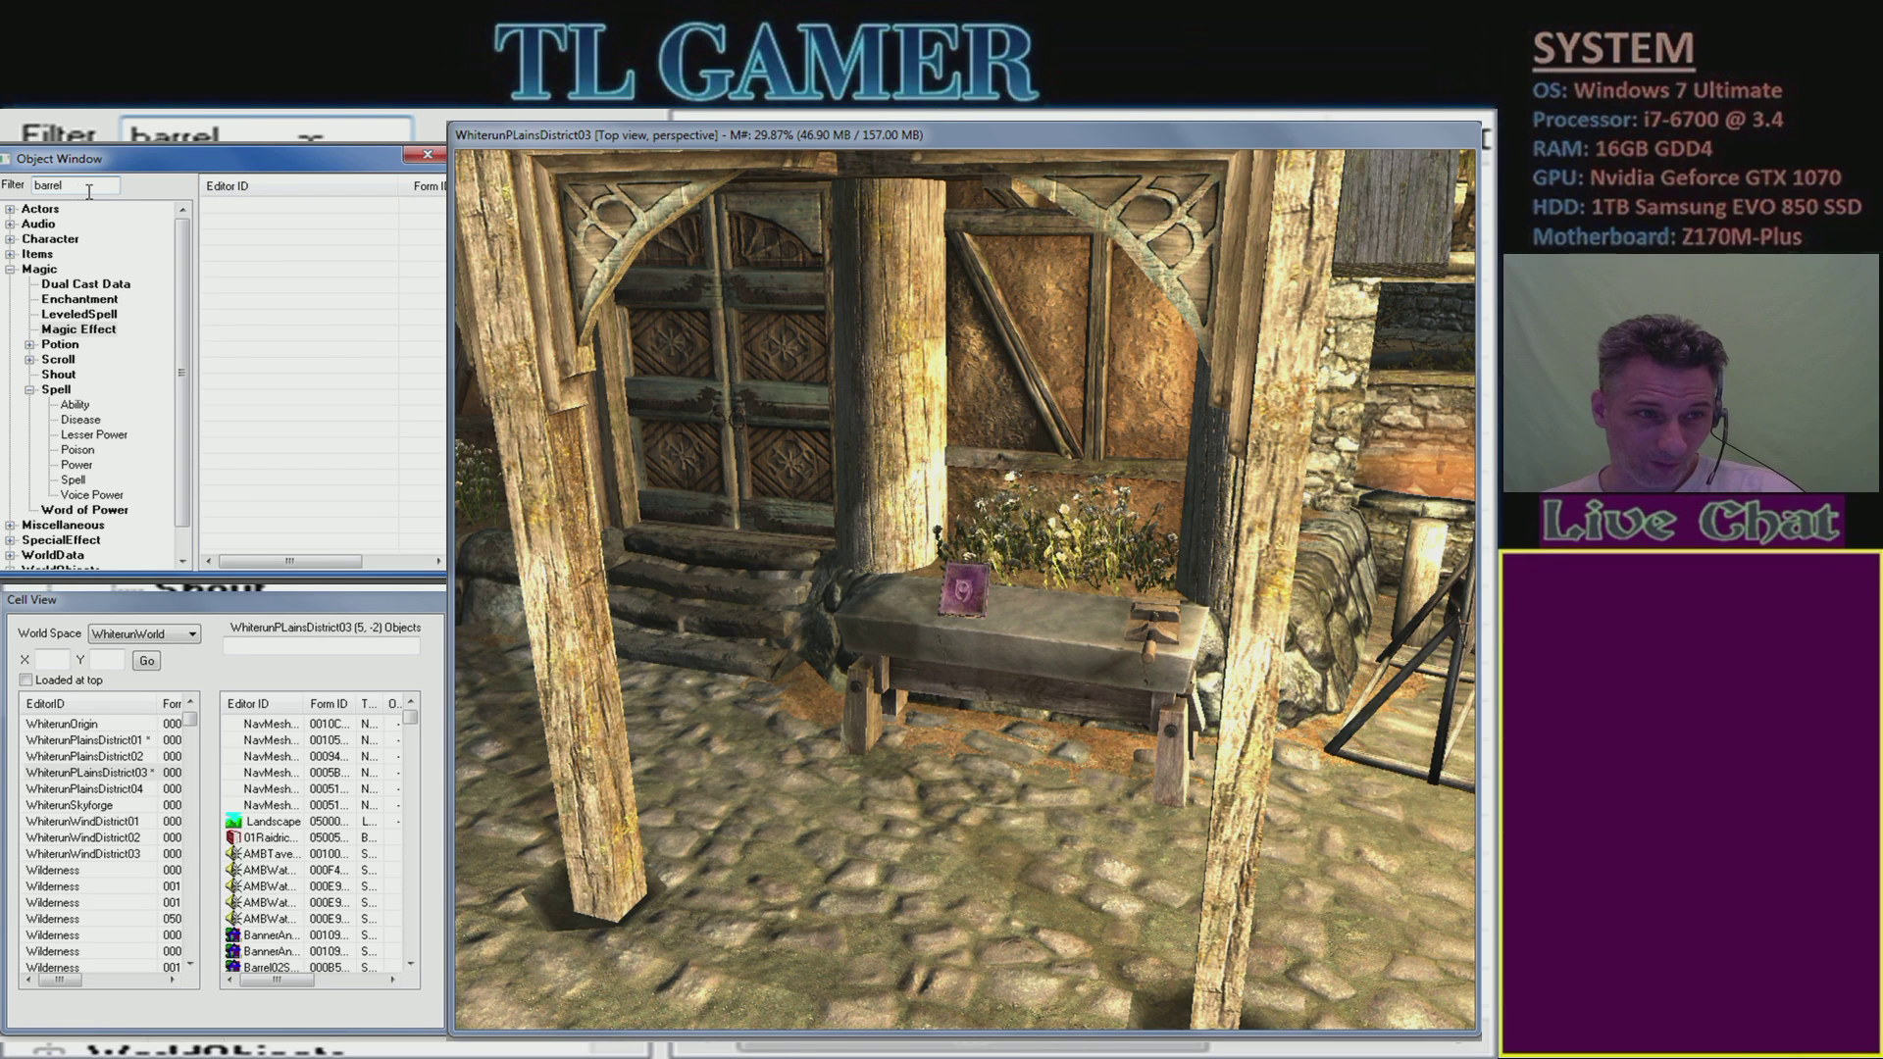
left_click(30, 389)
left_click(30, 359)
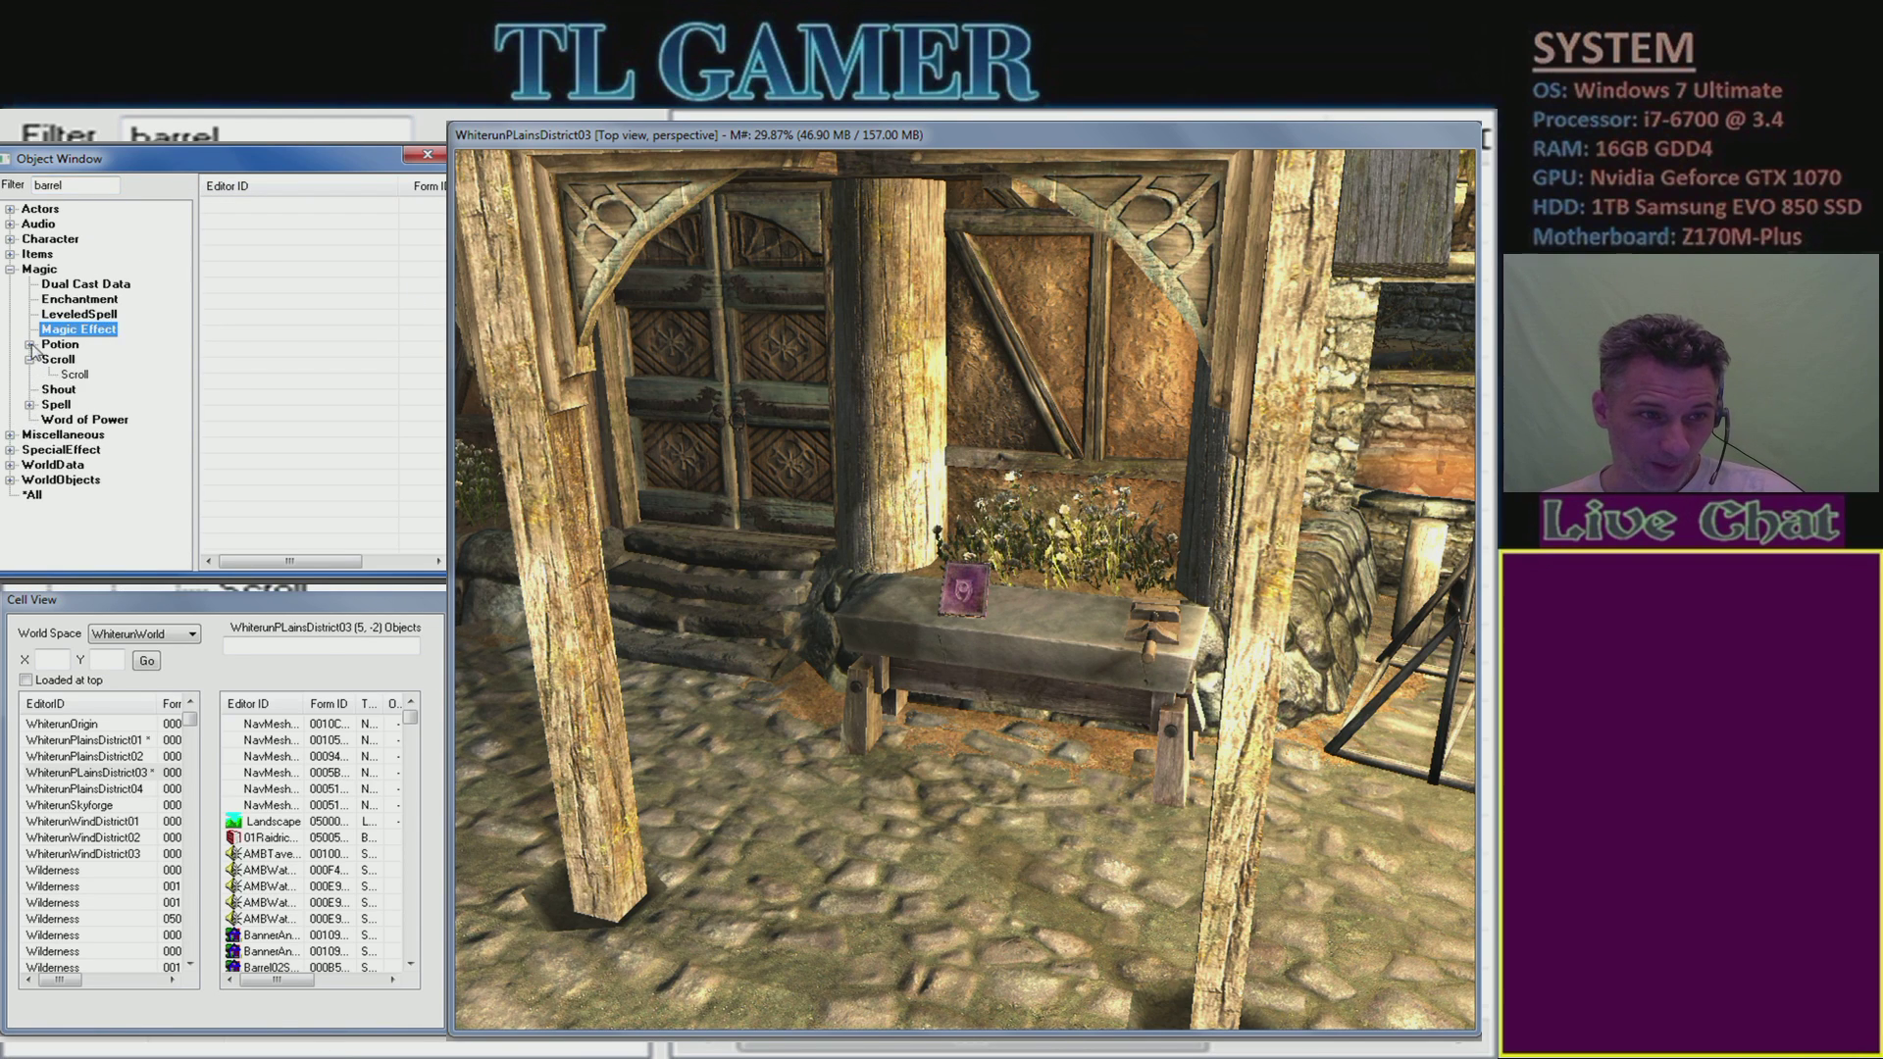
left_click(10, 268)
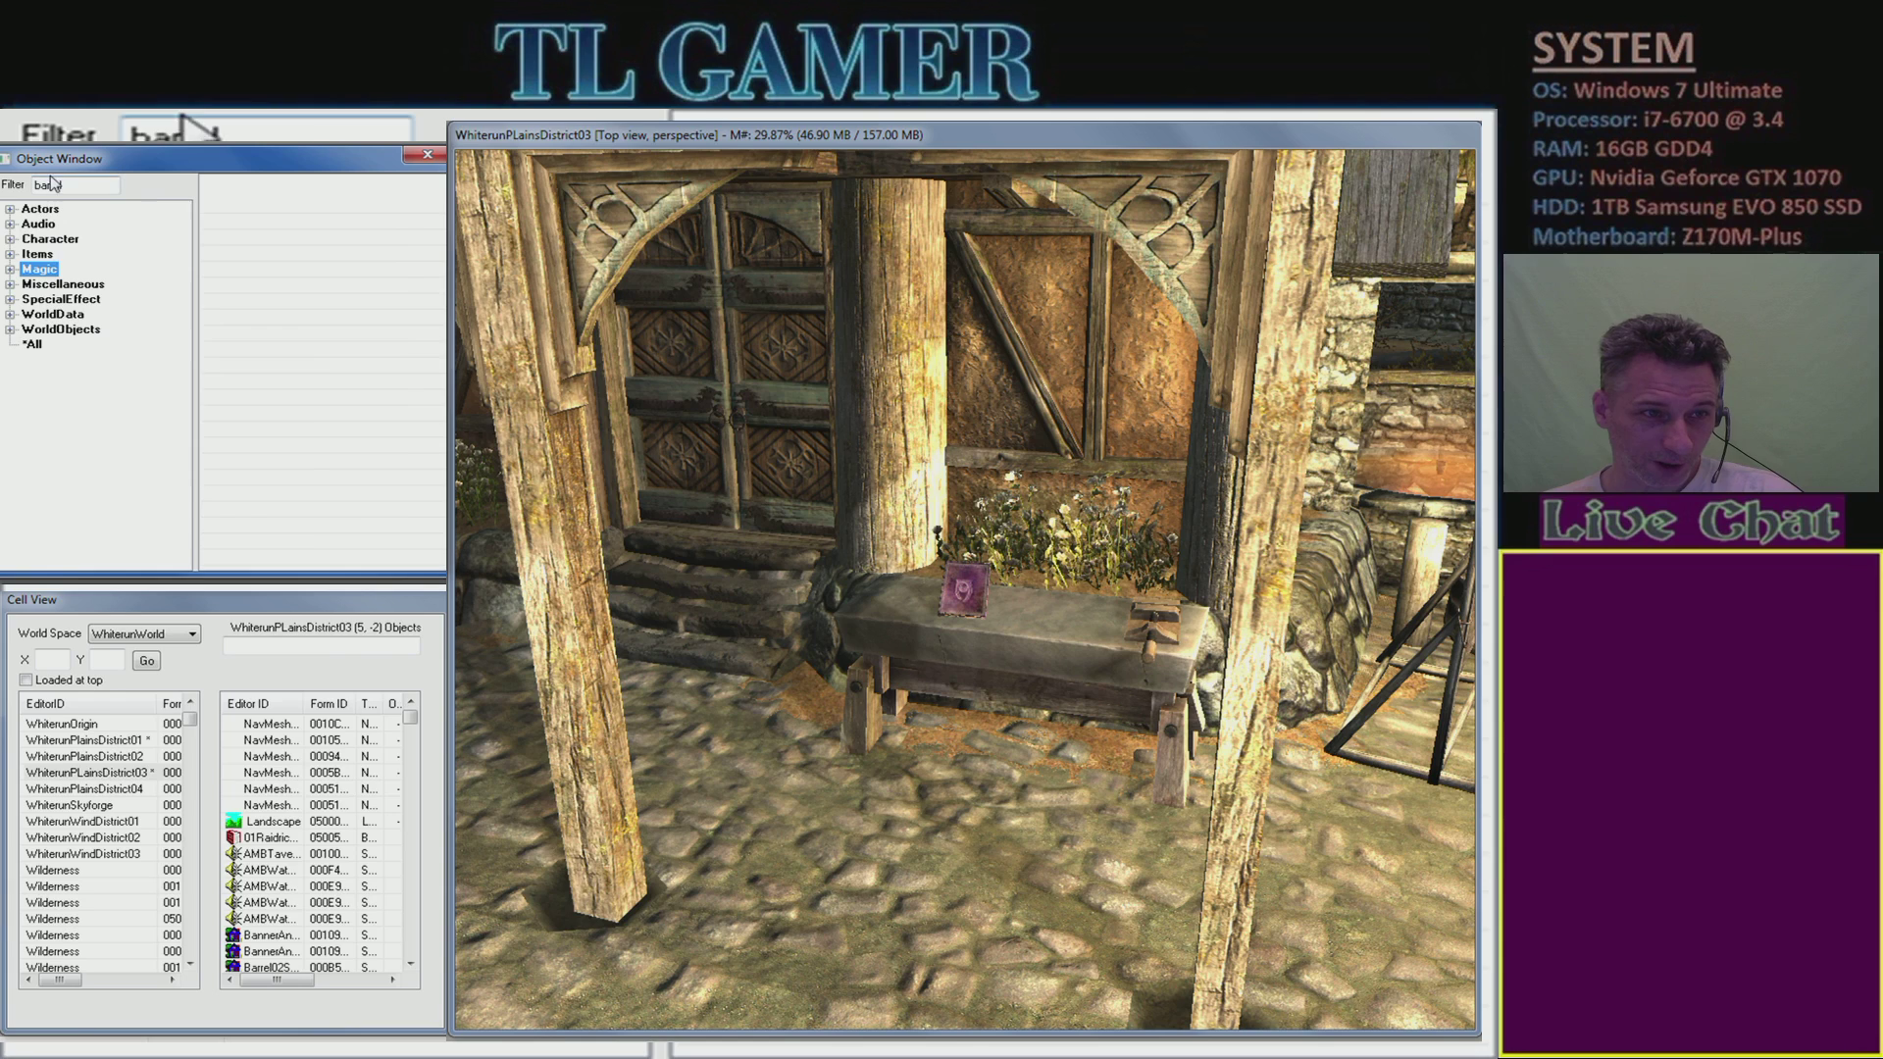
left_click(32, 346)
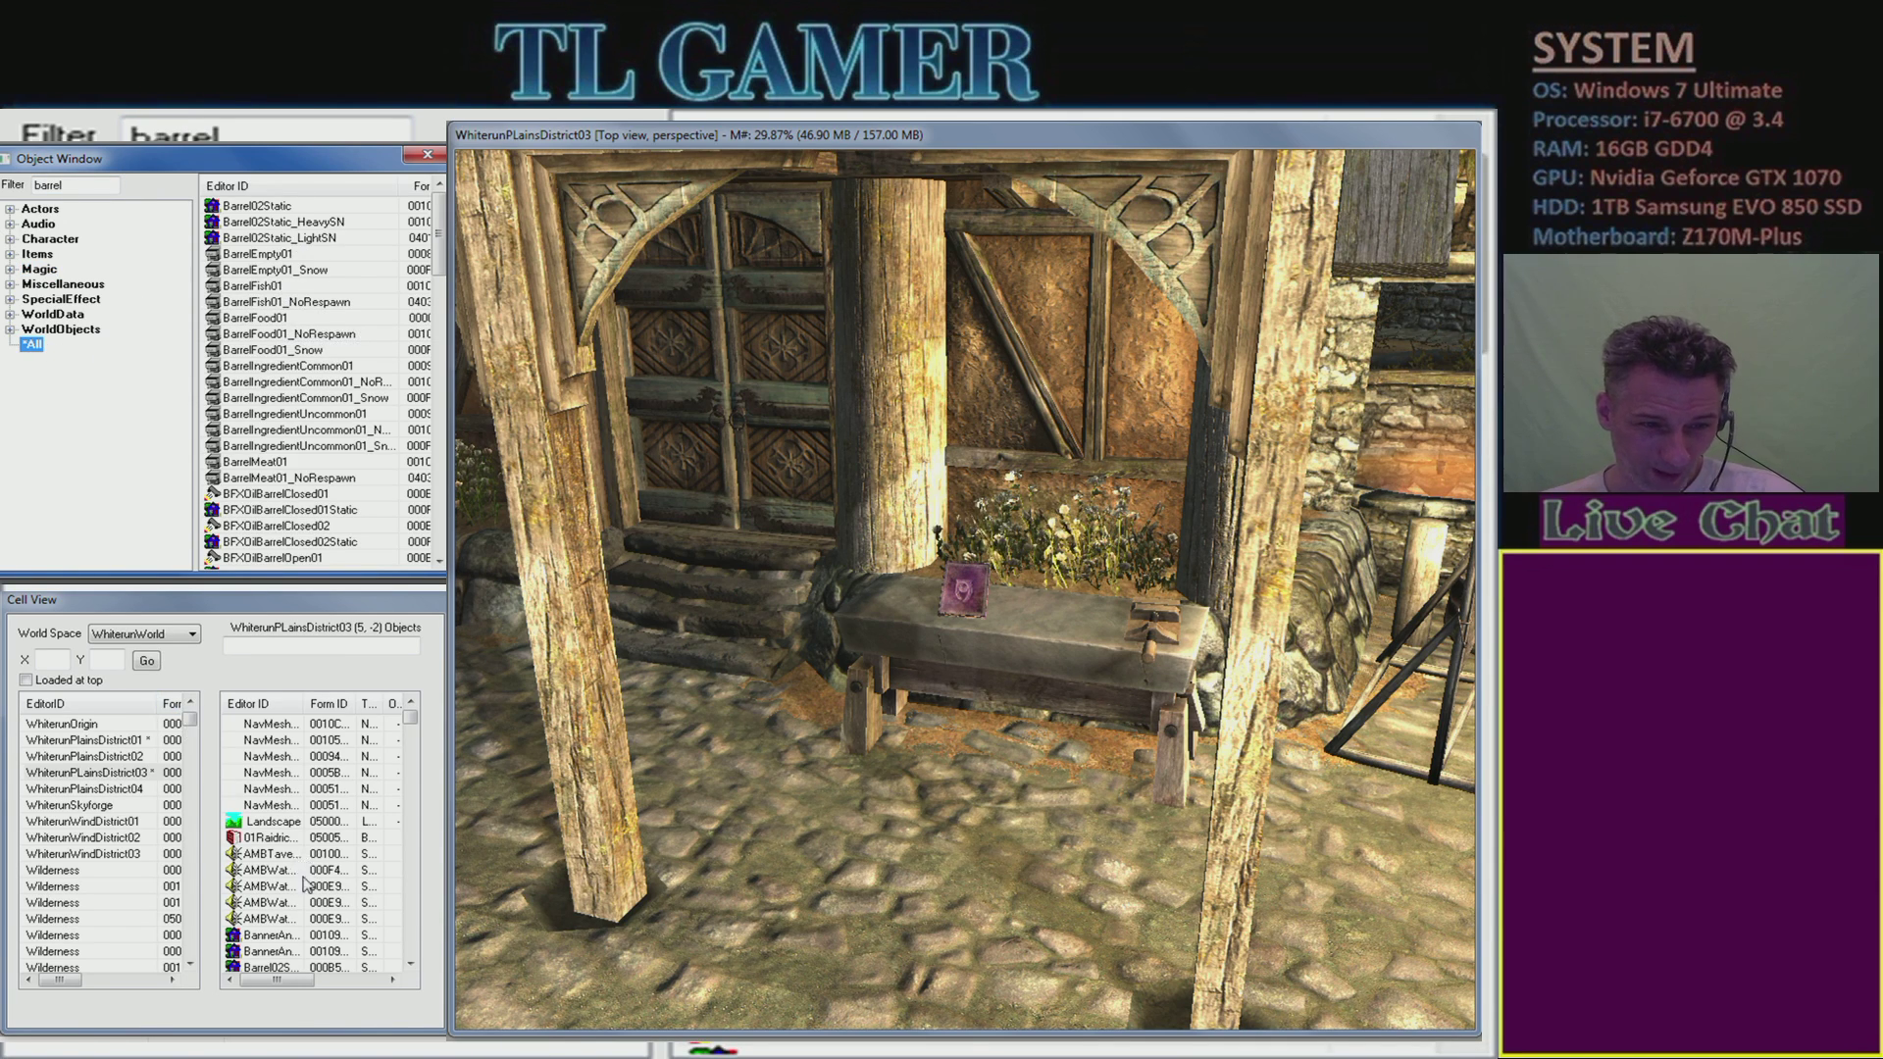
- Filter WhiterunPlainsDistrict03's object list by "barrel" and widen the Editor ID column to show the full names
left_click(295, 920)
scroll(312, 889, "down", 4)
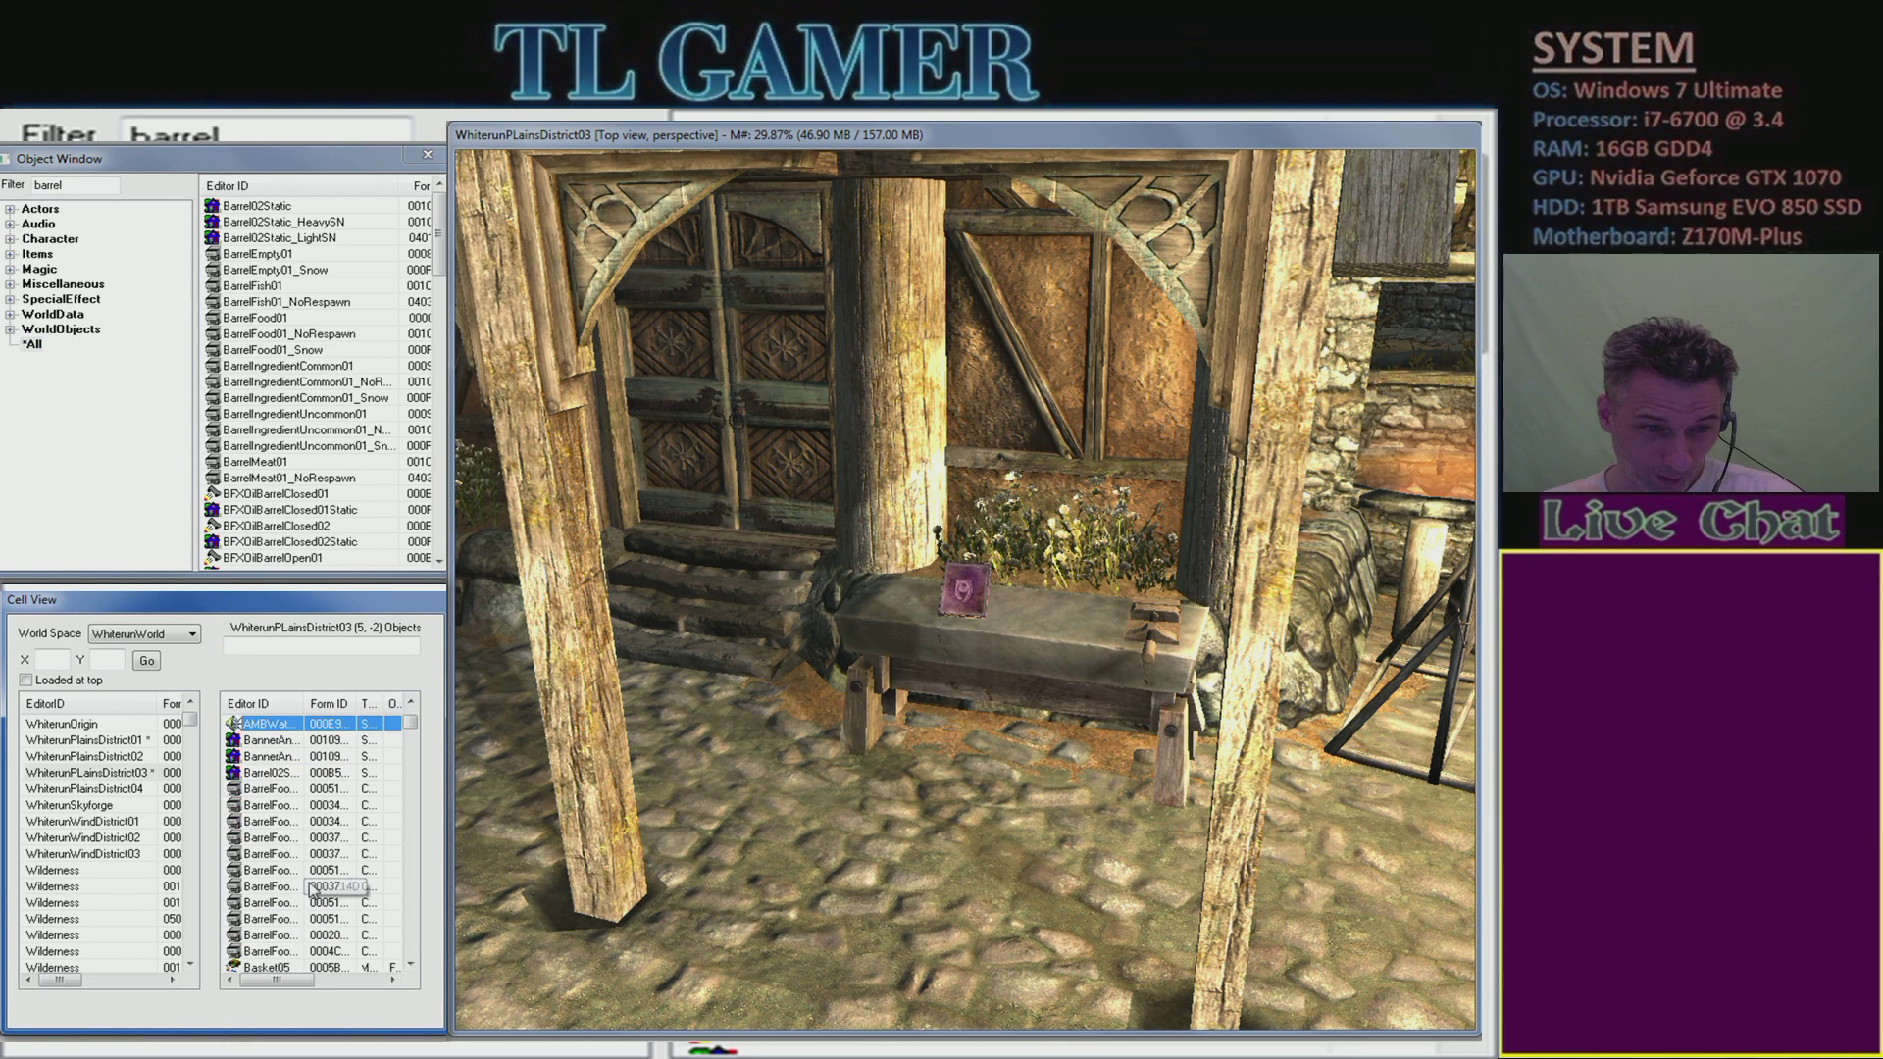
left_click(267, 791)
scroll(266, 794, "down", 4)
left_click(287, 646)
type("barrel")
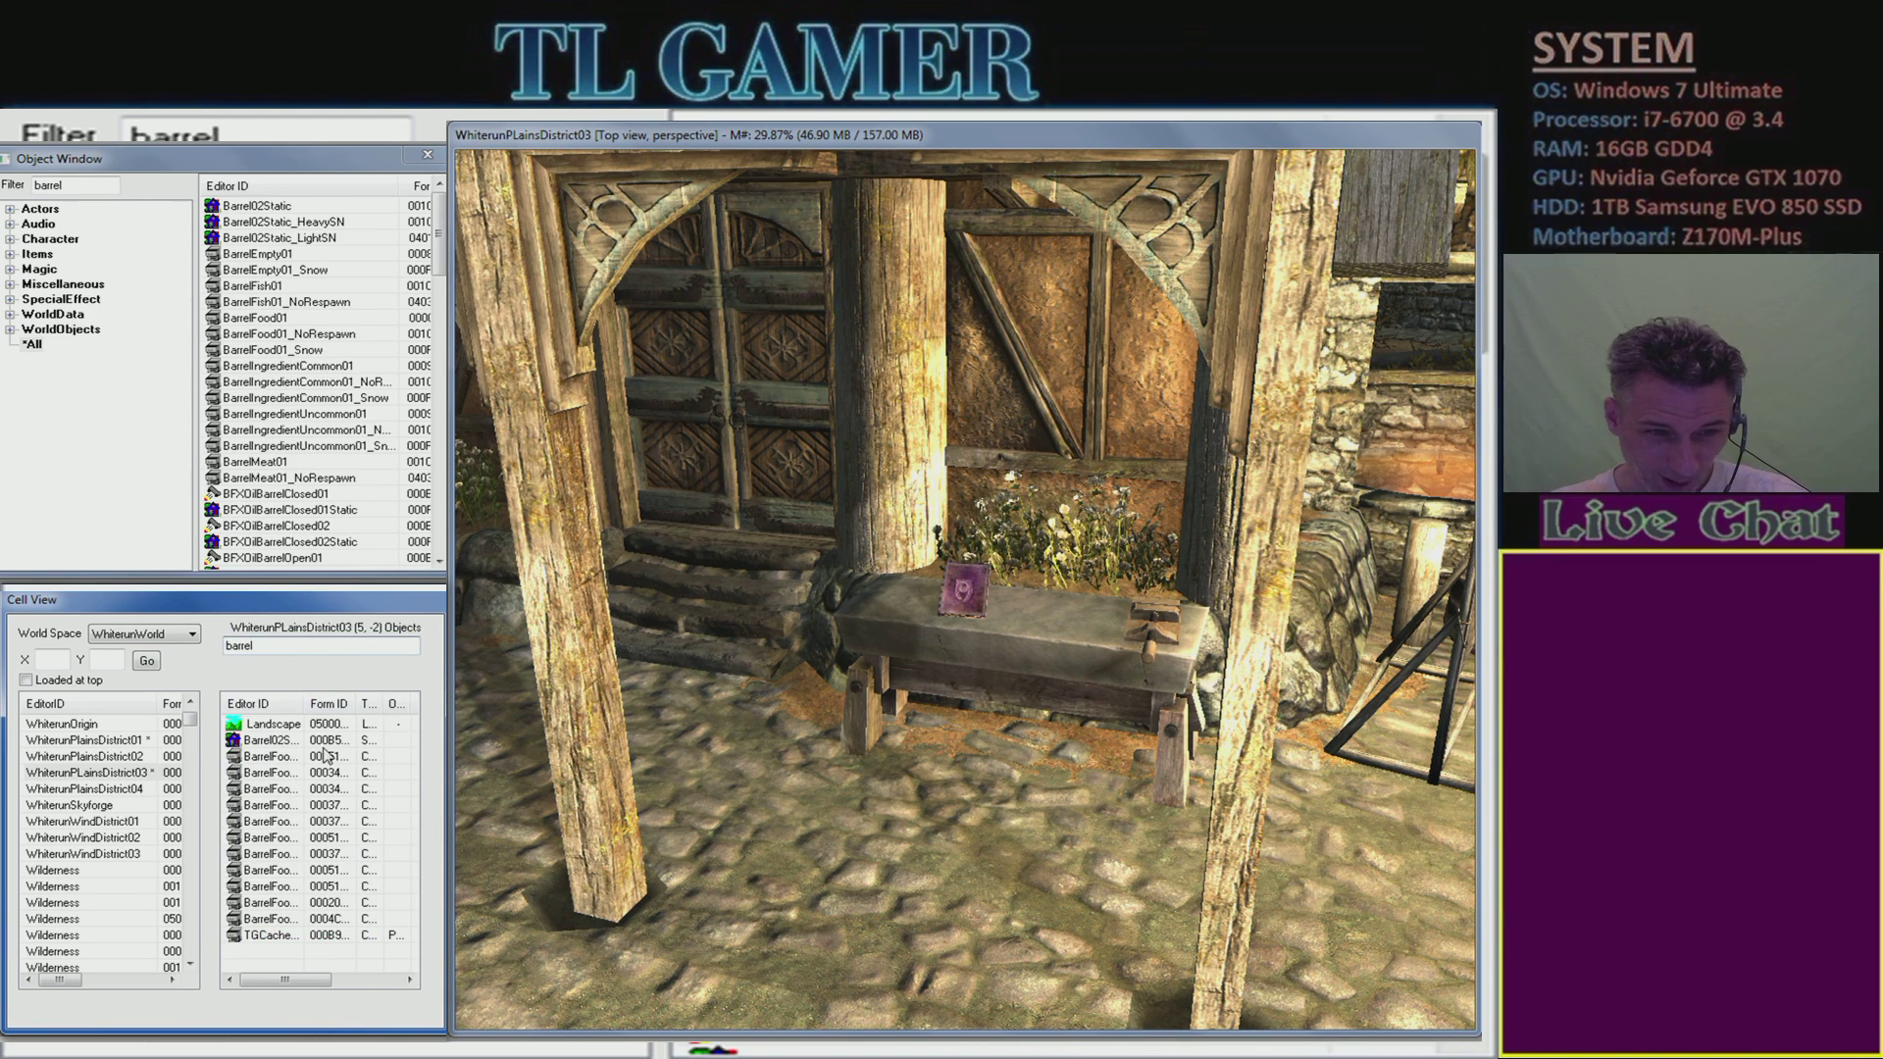
left_click_drag(304, 703, 350, 704)
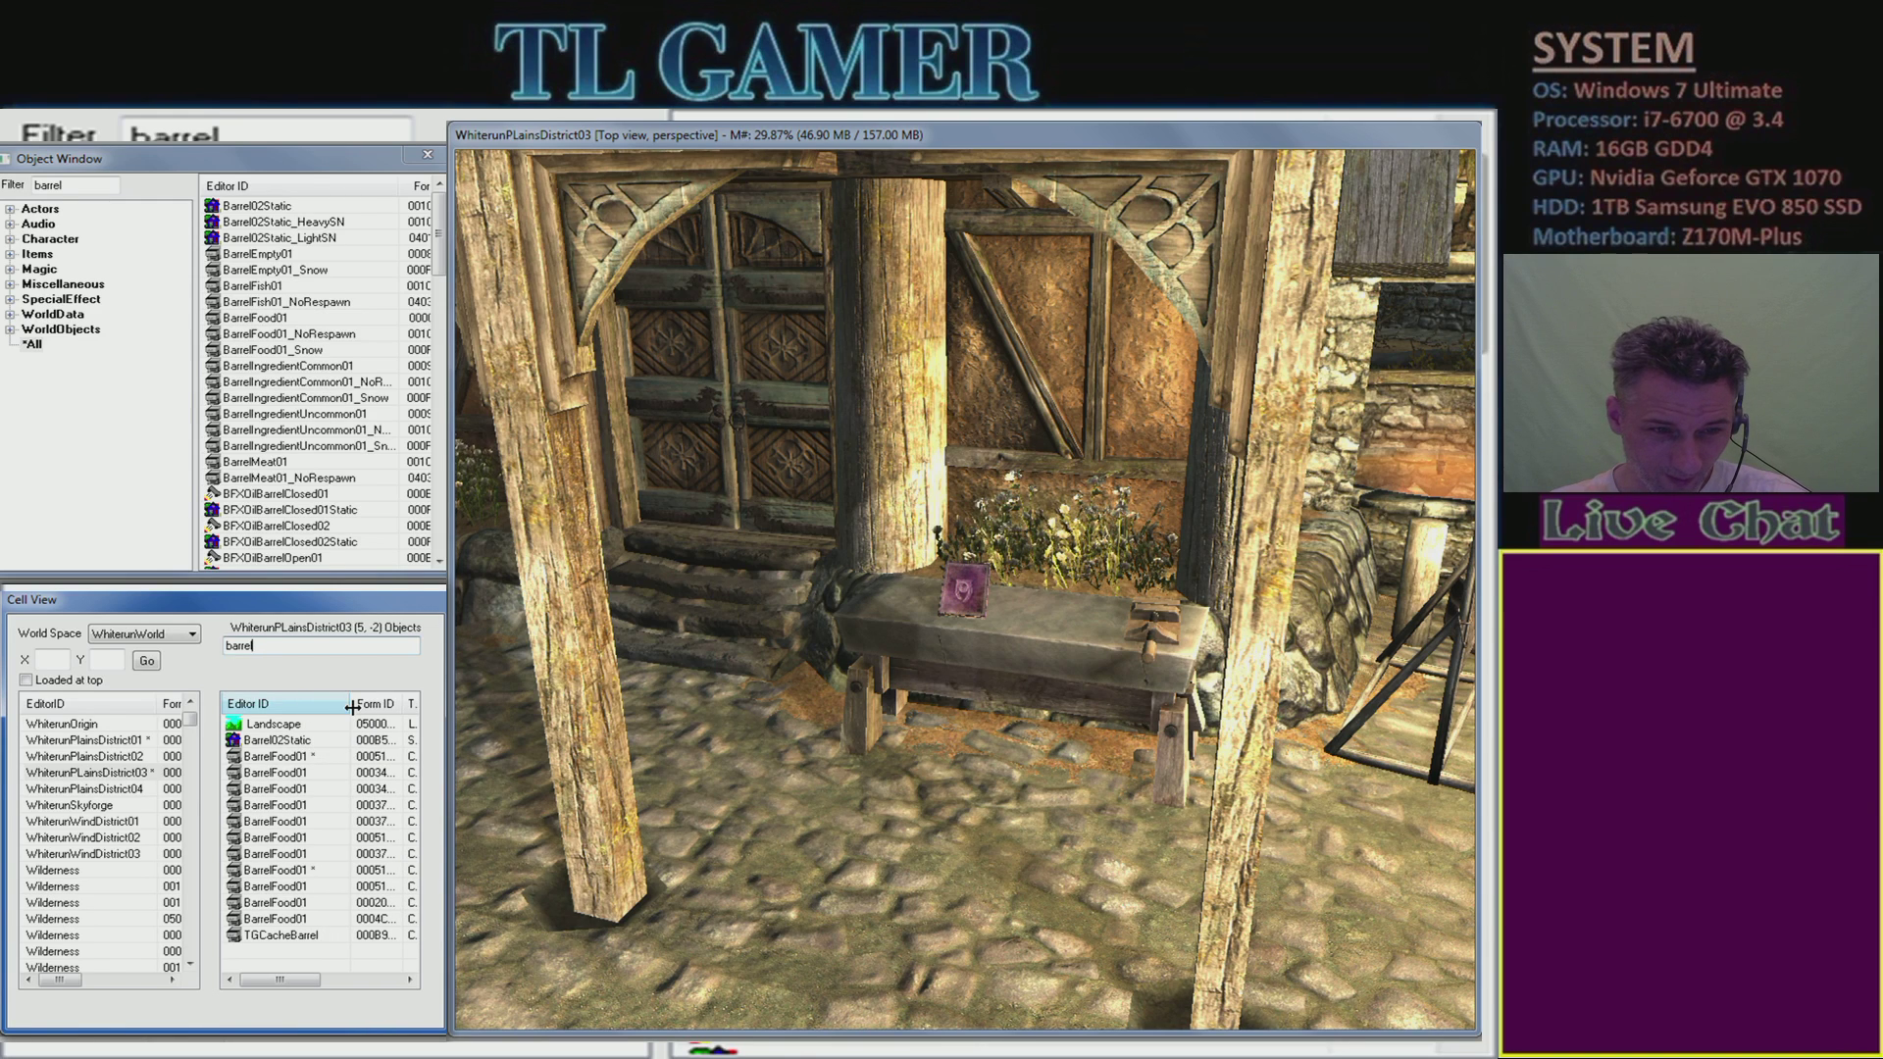
- Locate the first asterisk-marked BarrelFood01 in the render view, clear the warnings, and look at the barrels from the side
double_click(303, 762)
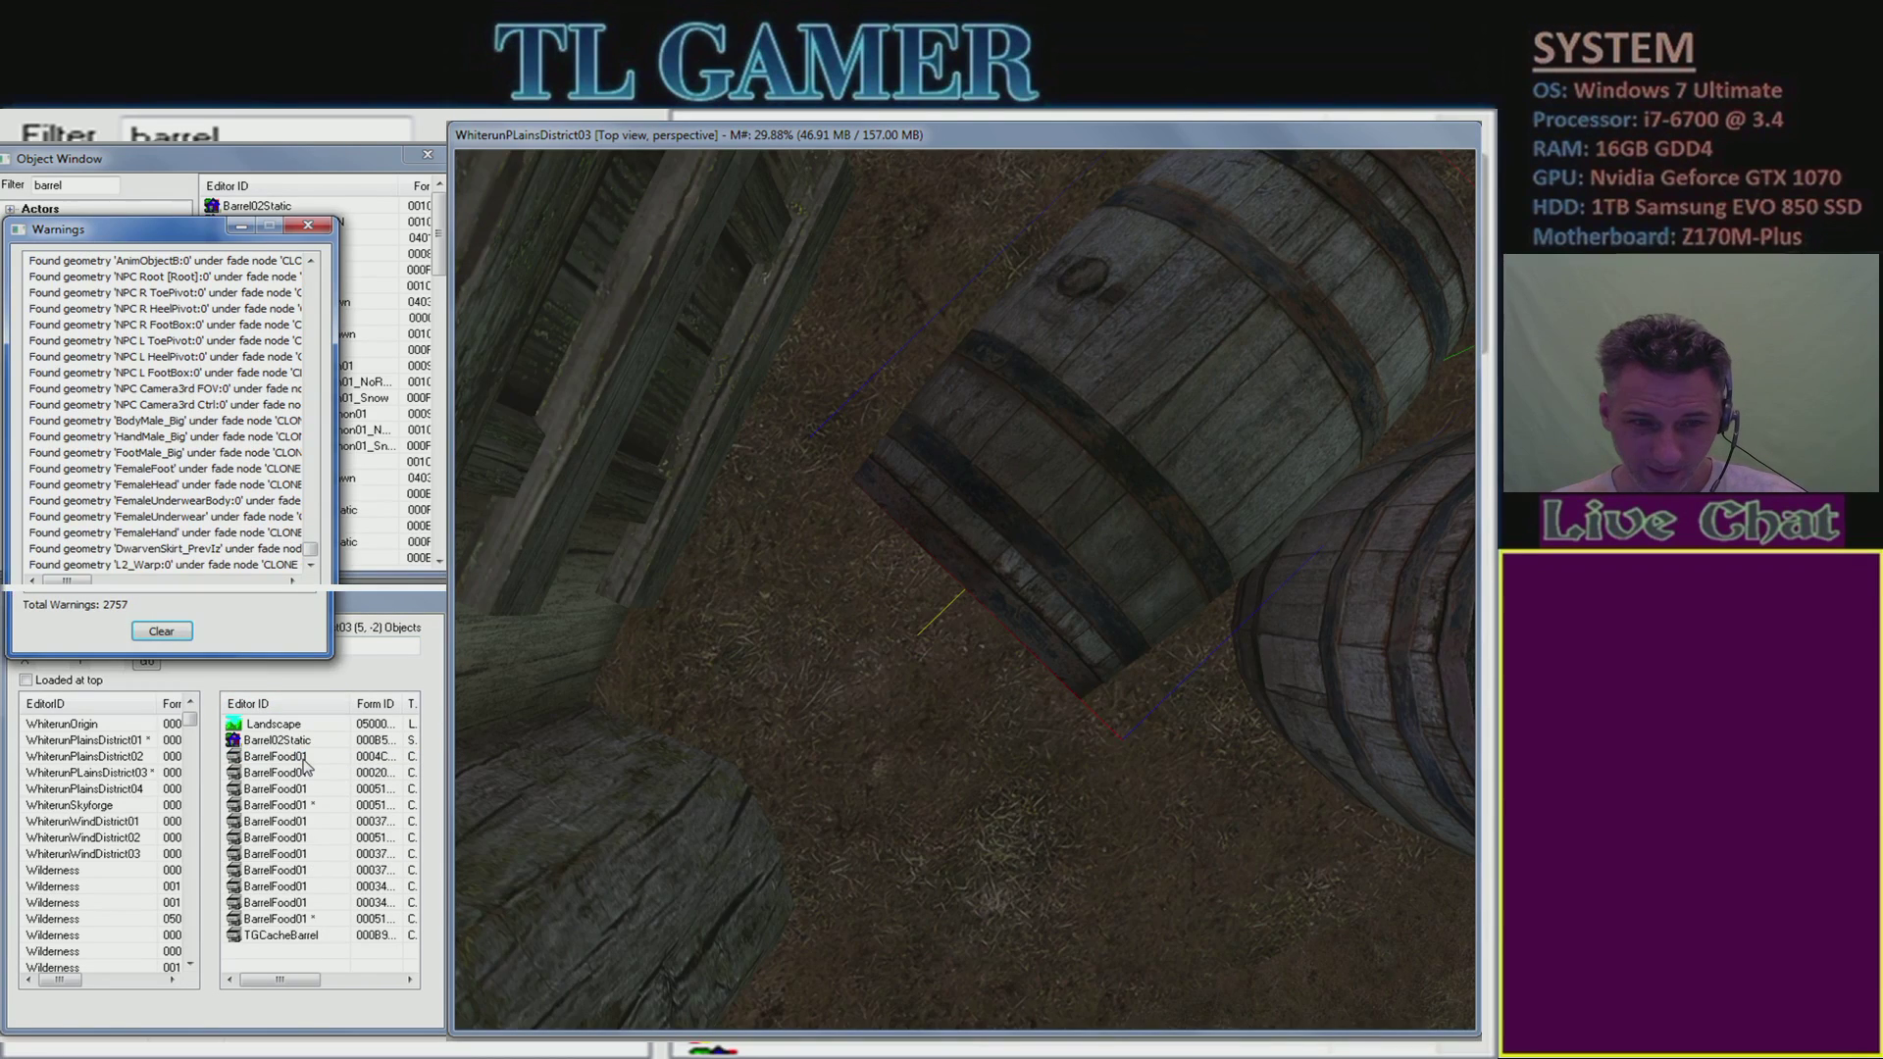
left_click(161, 632)
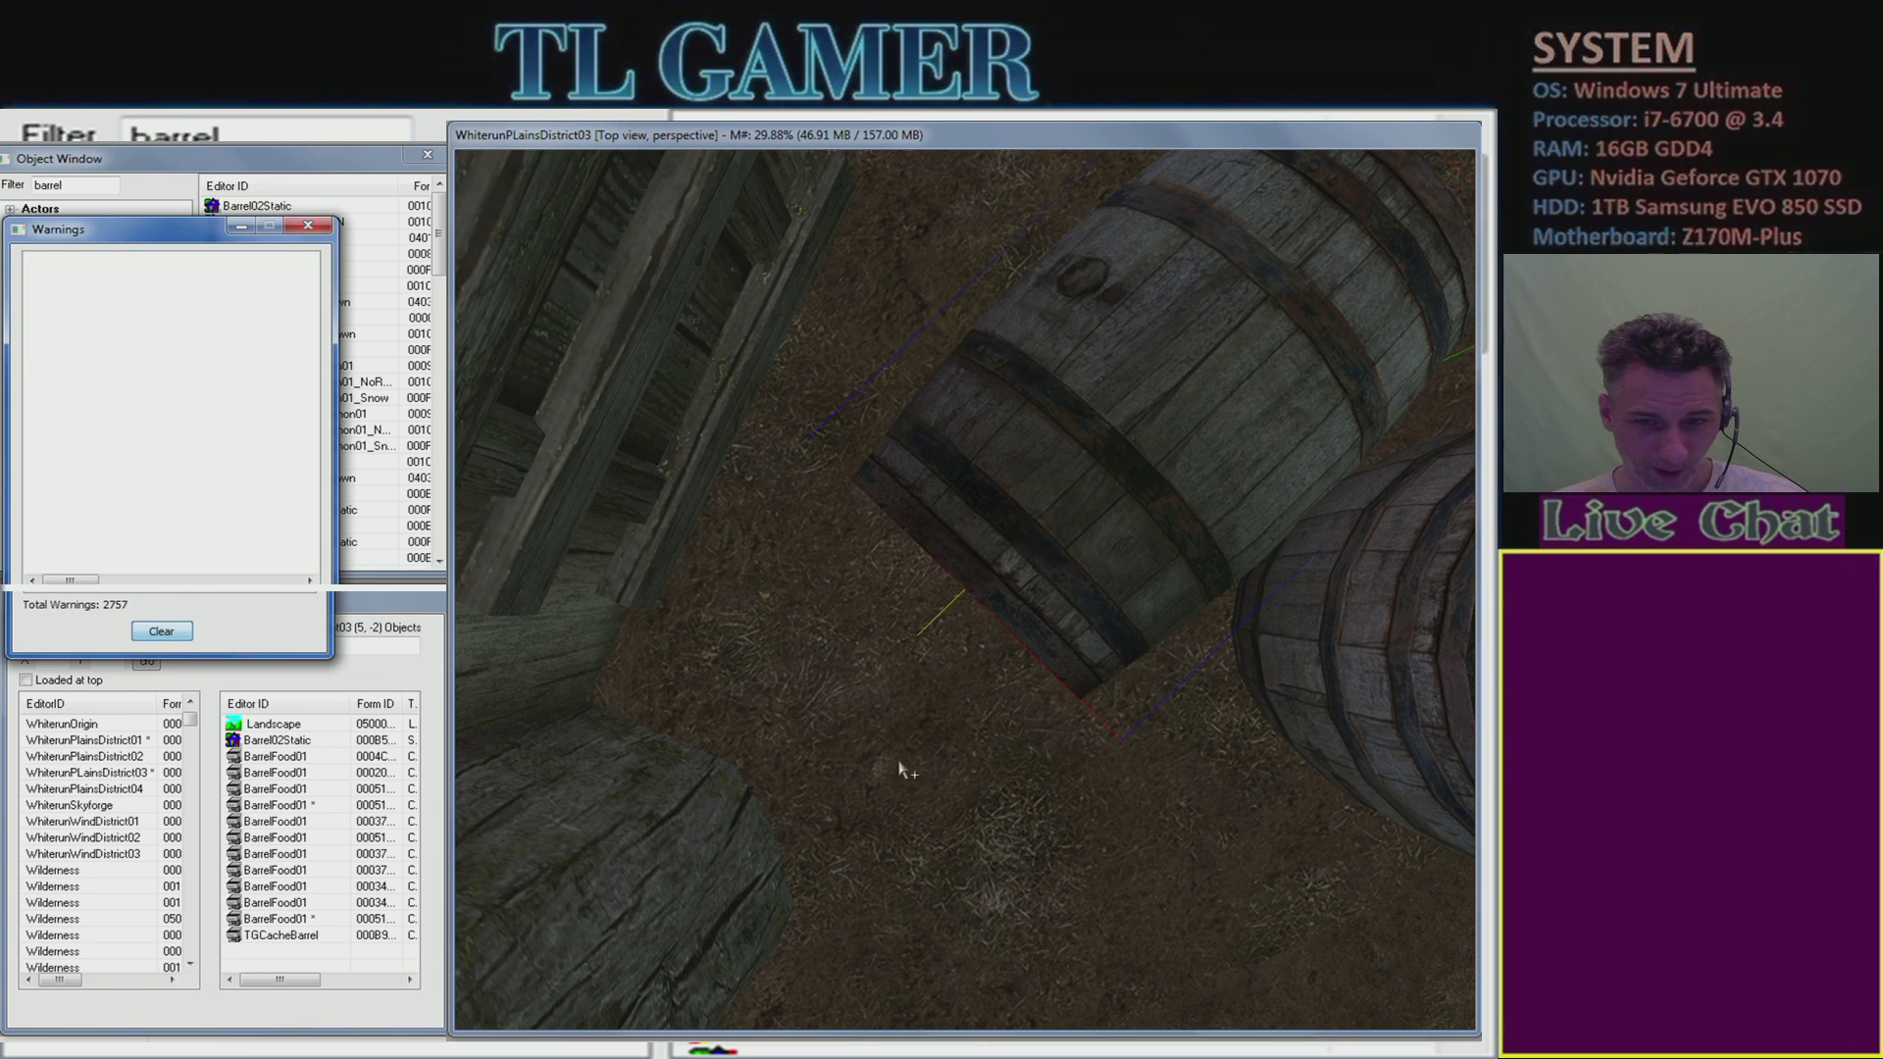
left_click(1414, 746)
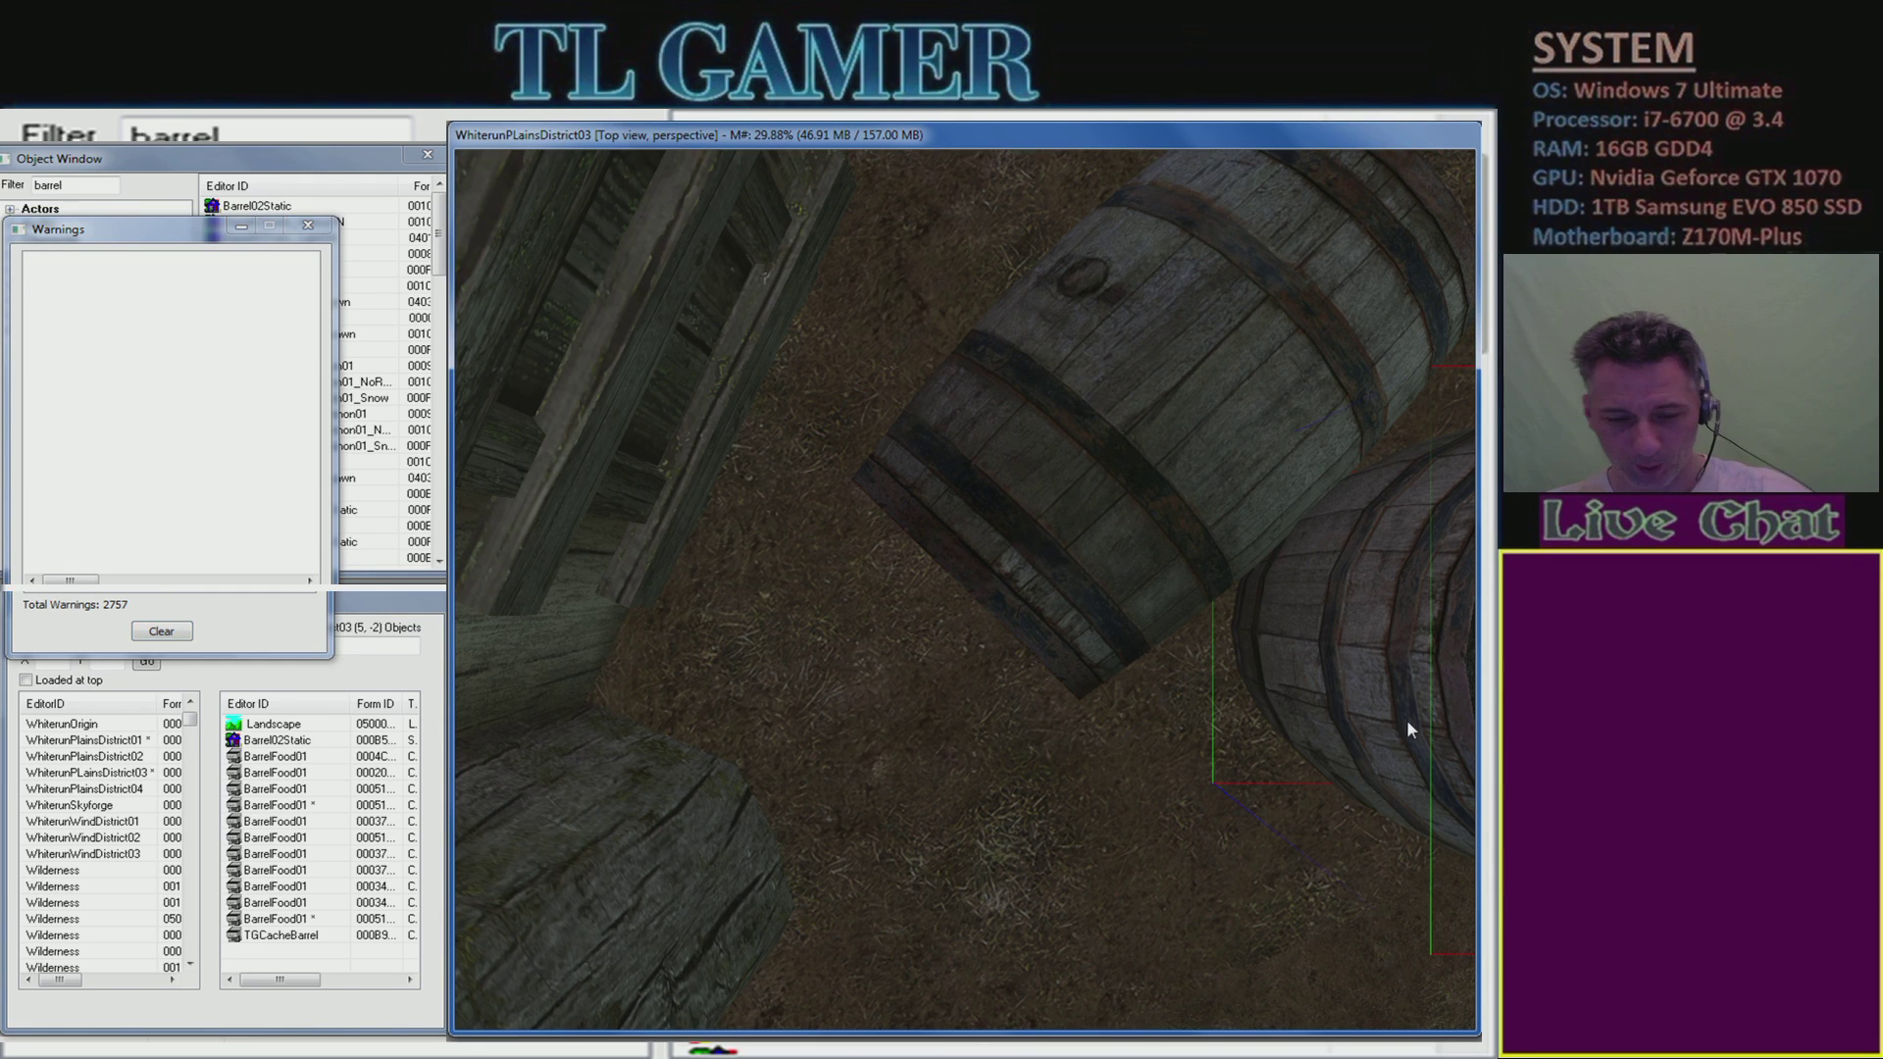
middle_click_drag(1378, 691, 1316, 723, "shift")
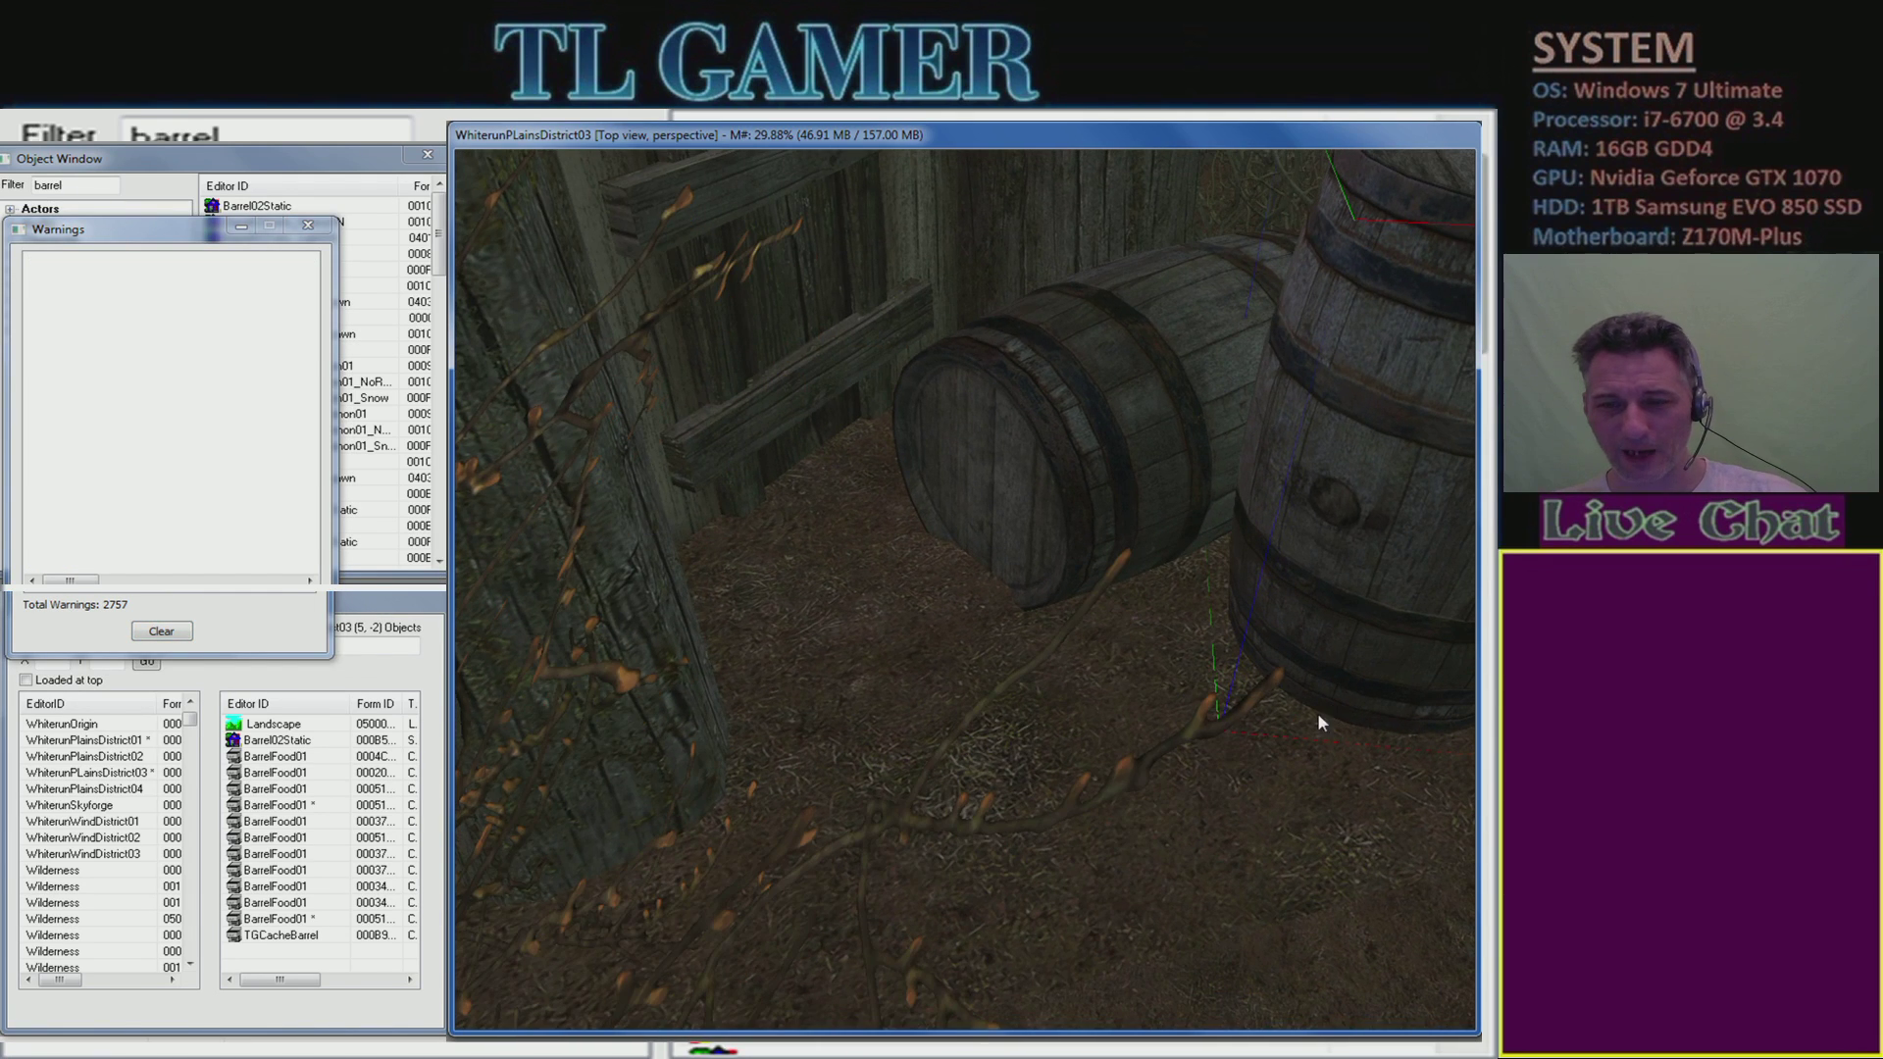
key("f")
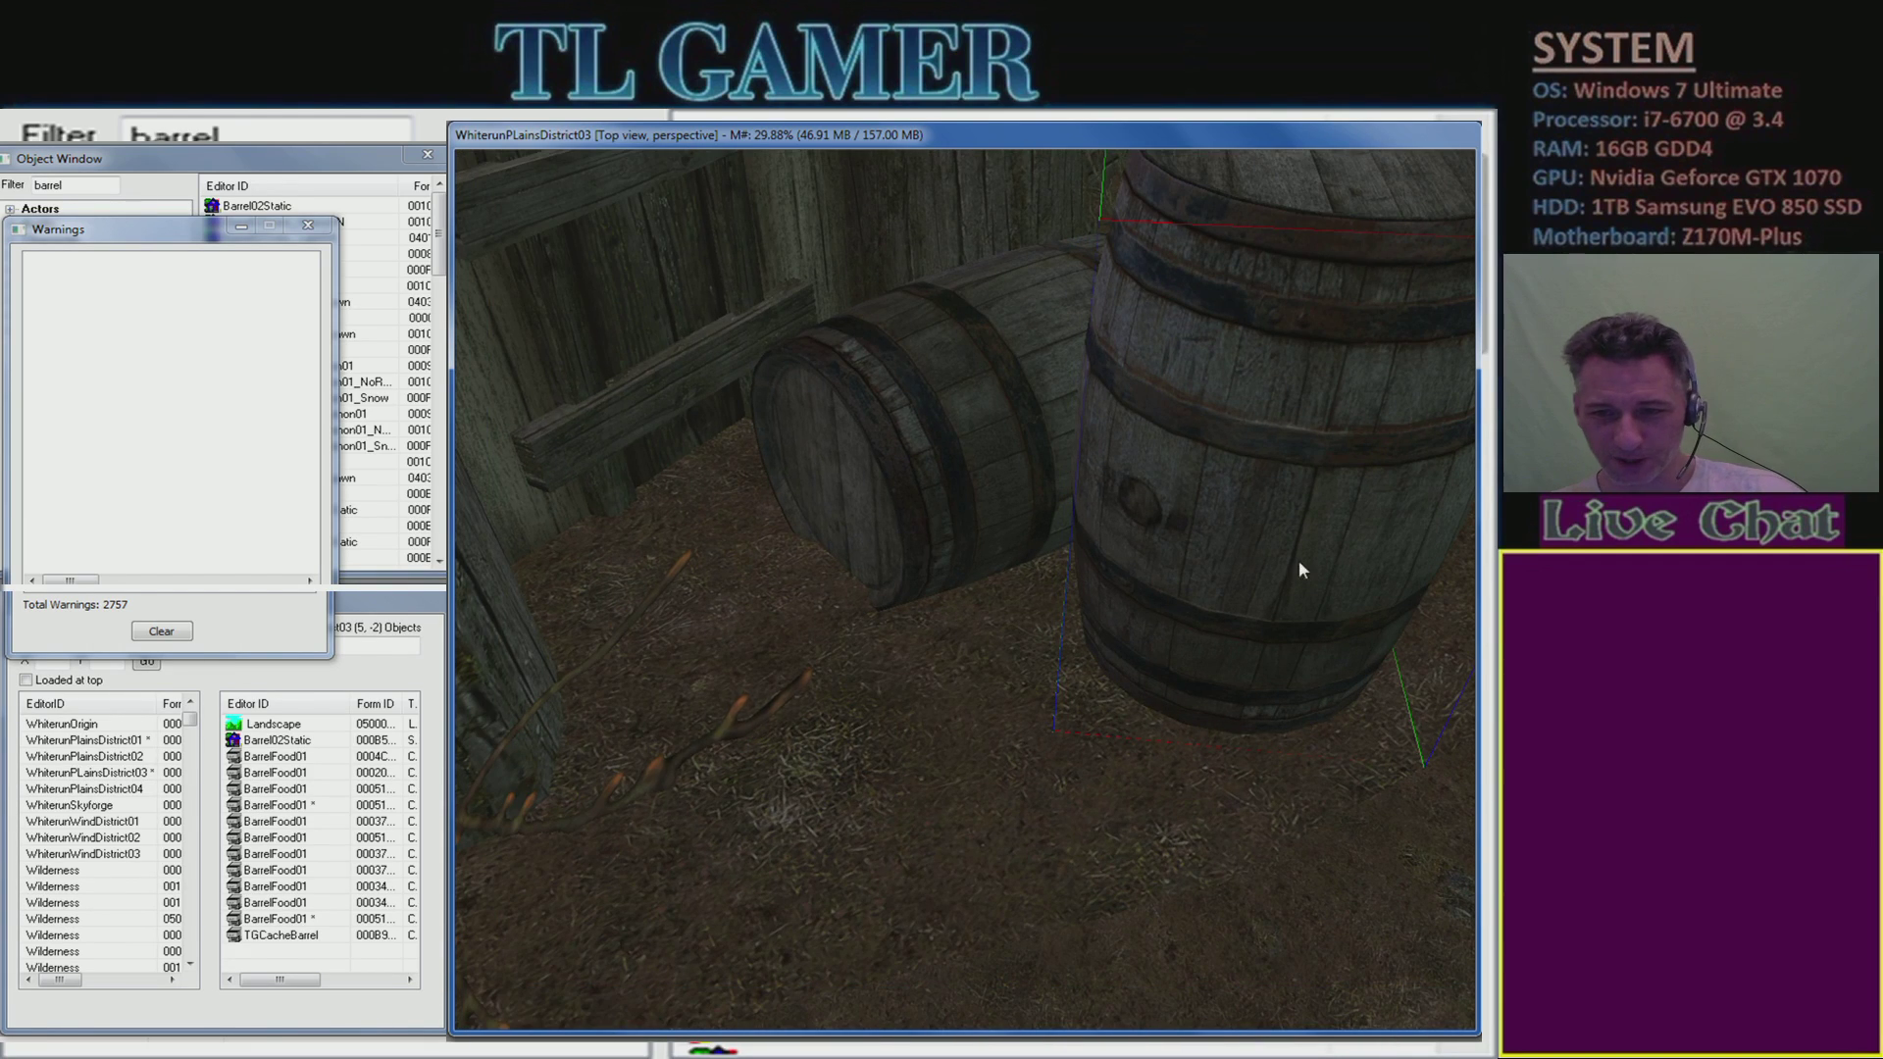
- Inspect the reference properties of the TreeDeadShrub in front of the upright barrel, cancel them, and close the emptied Warnings window
double_click(1301, 566)
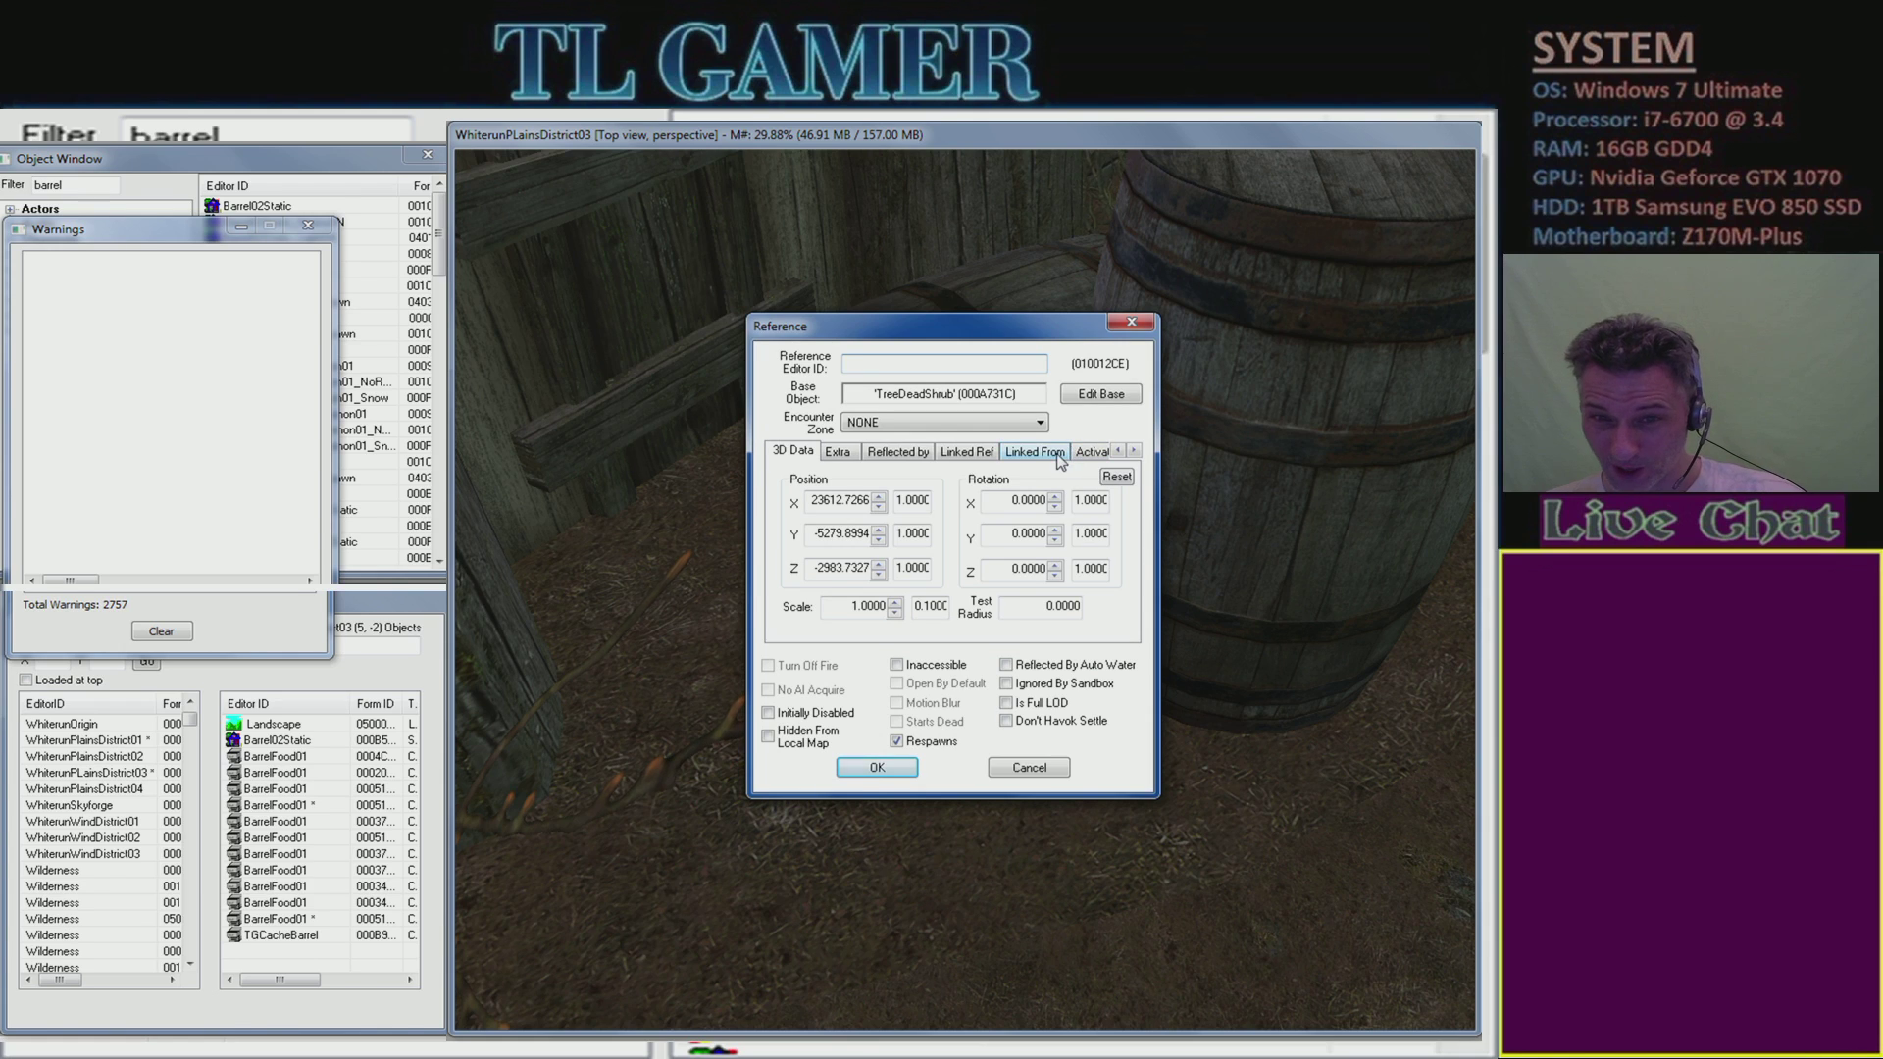
left_click_drag(1045, 329, 977, 319)
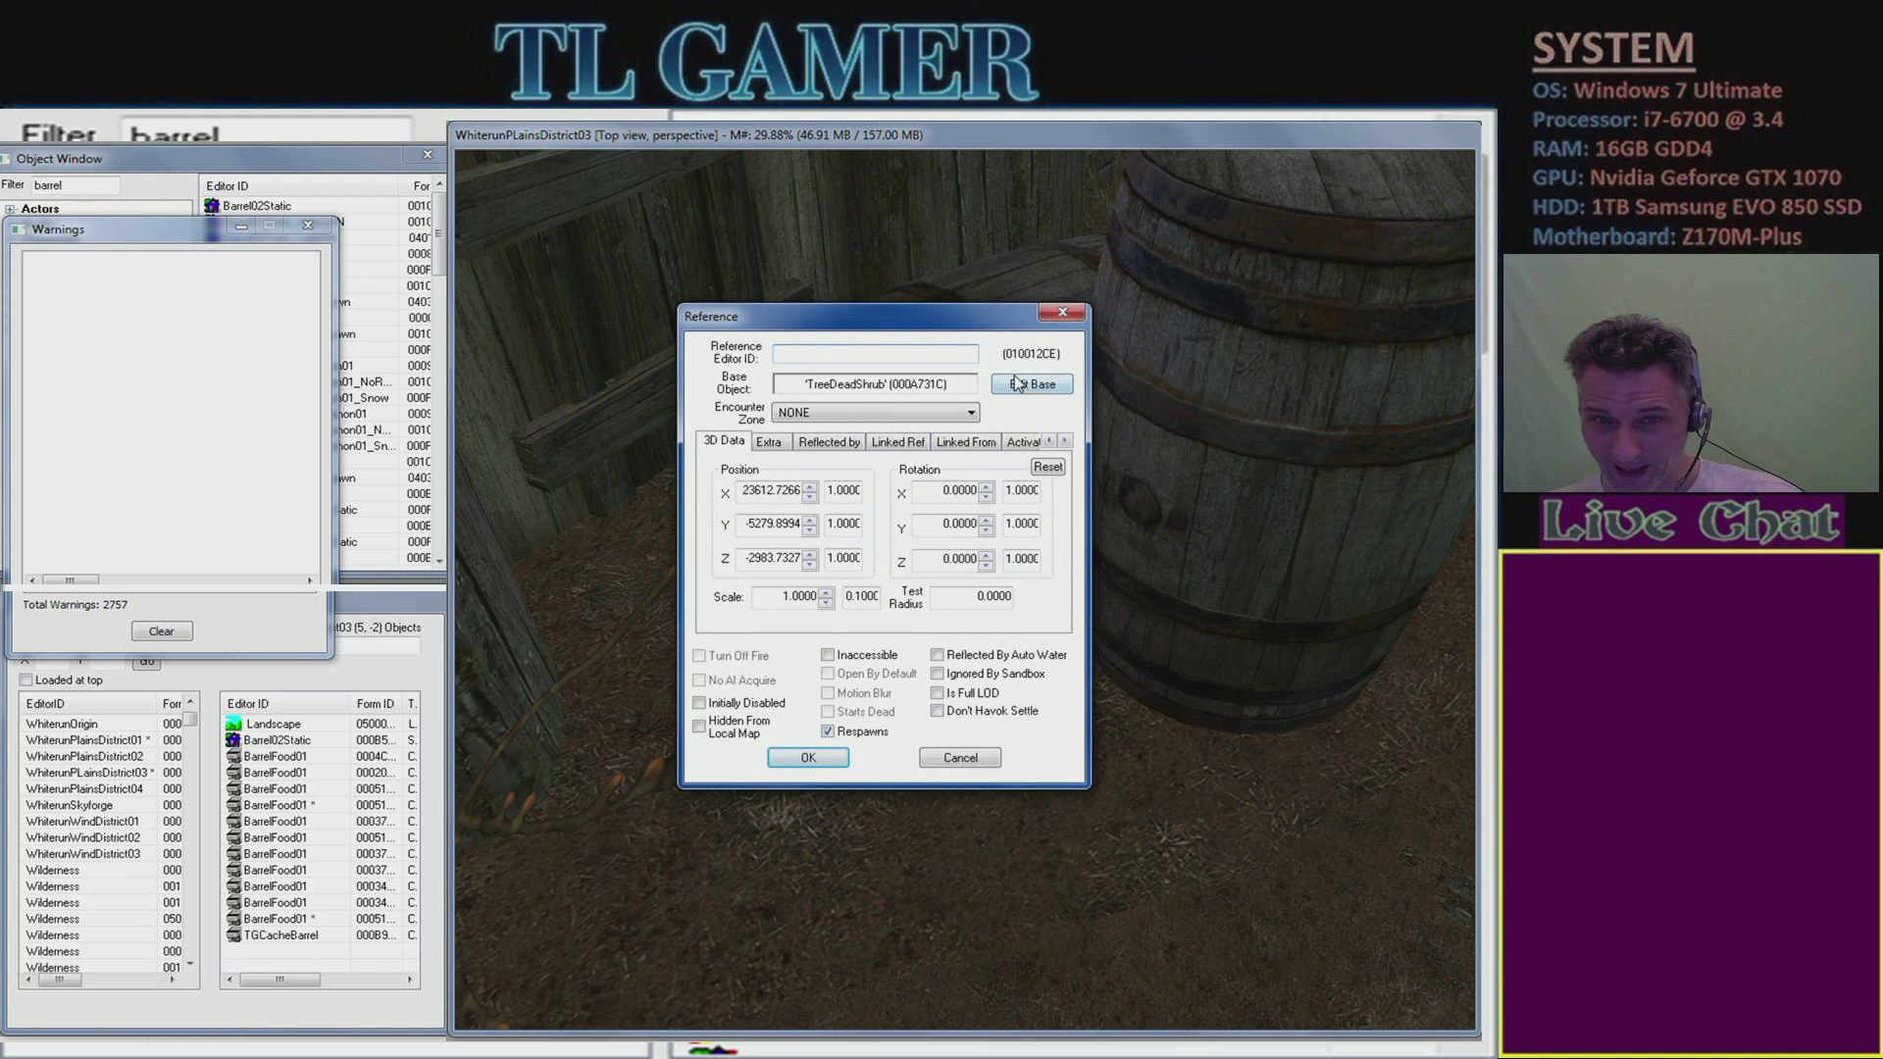
left_click(961, 761)
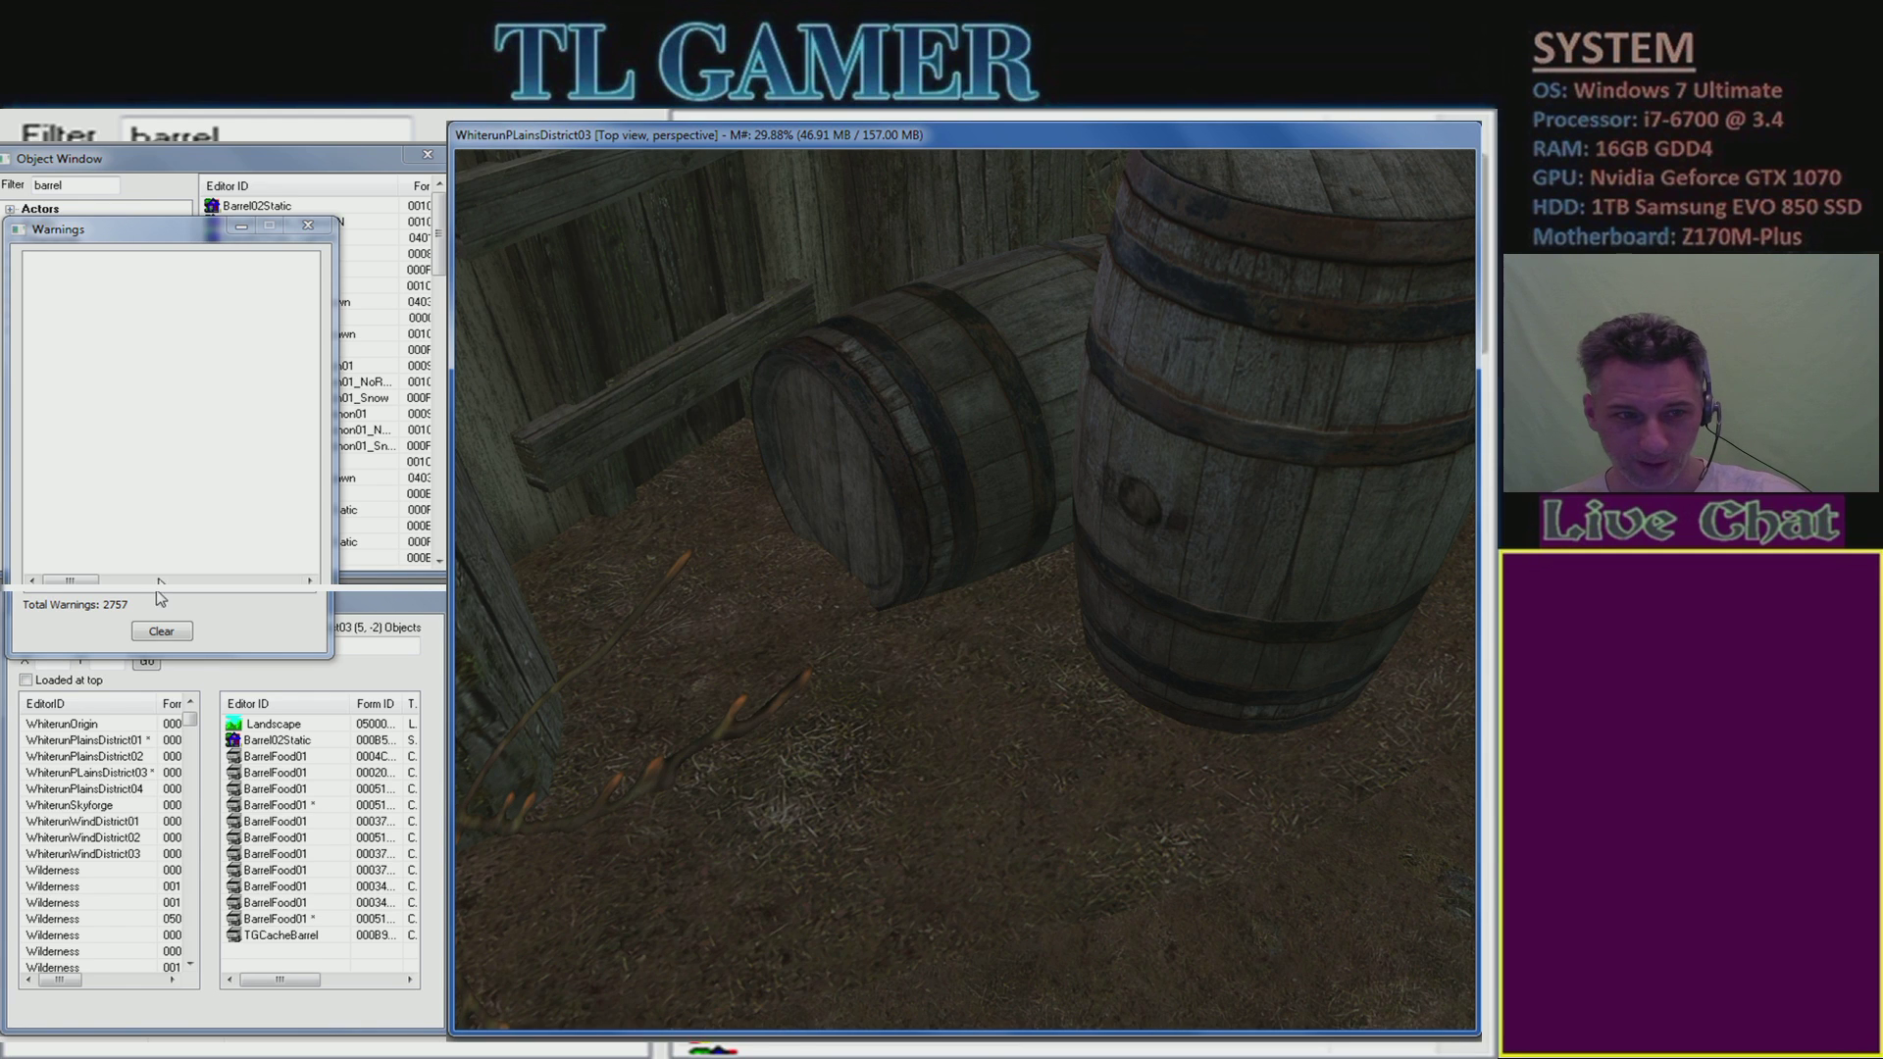
left_click(155, 631)
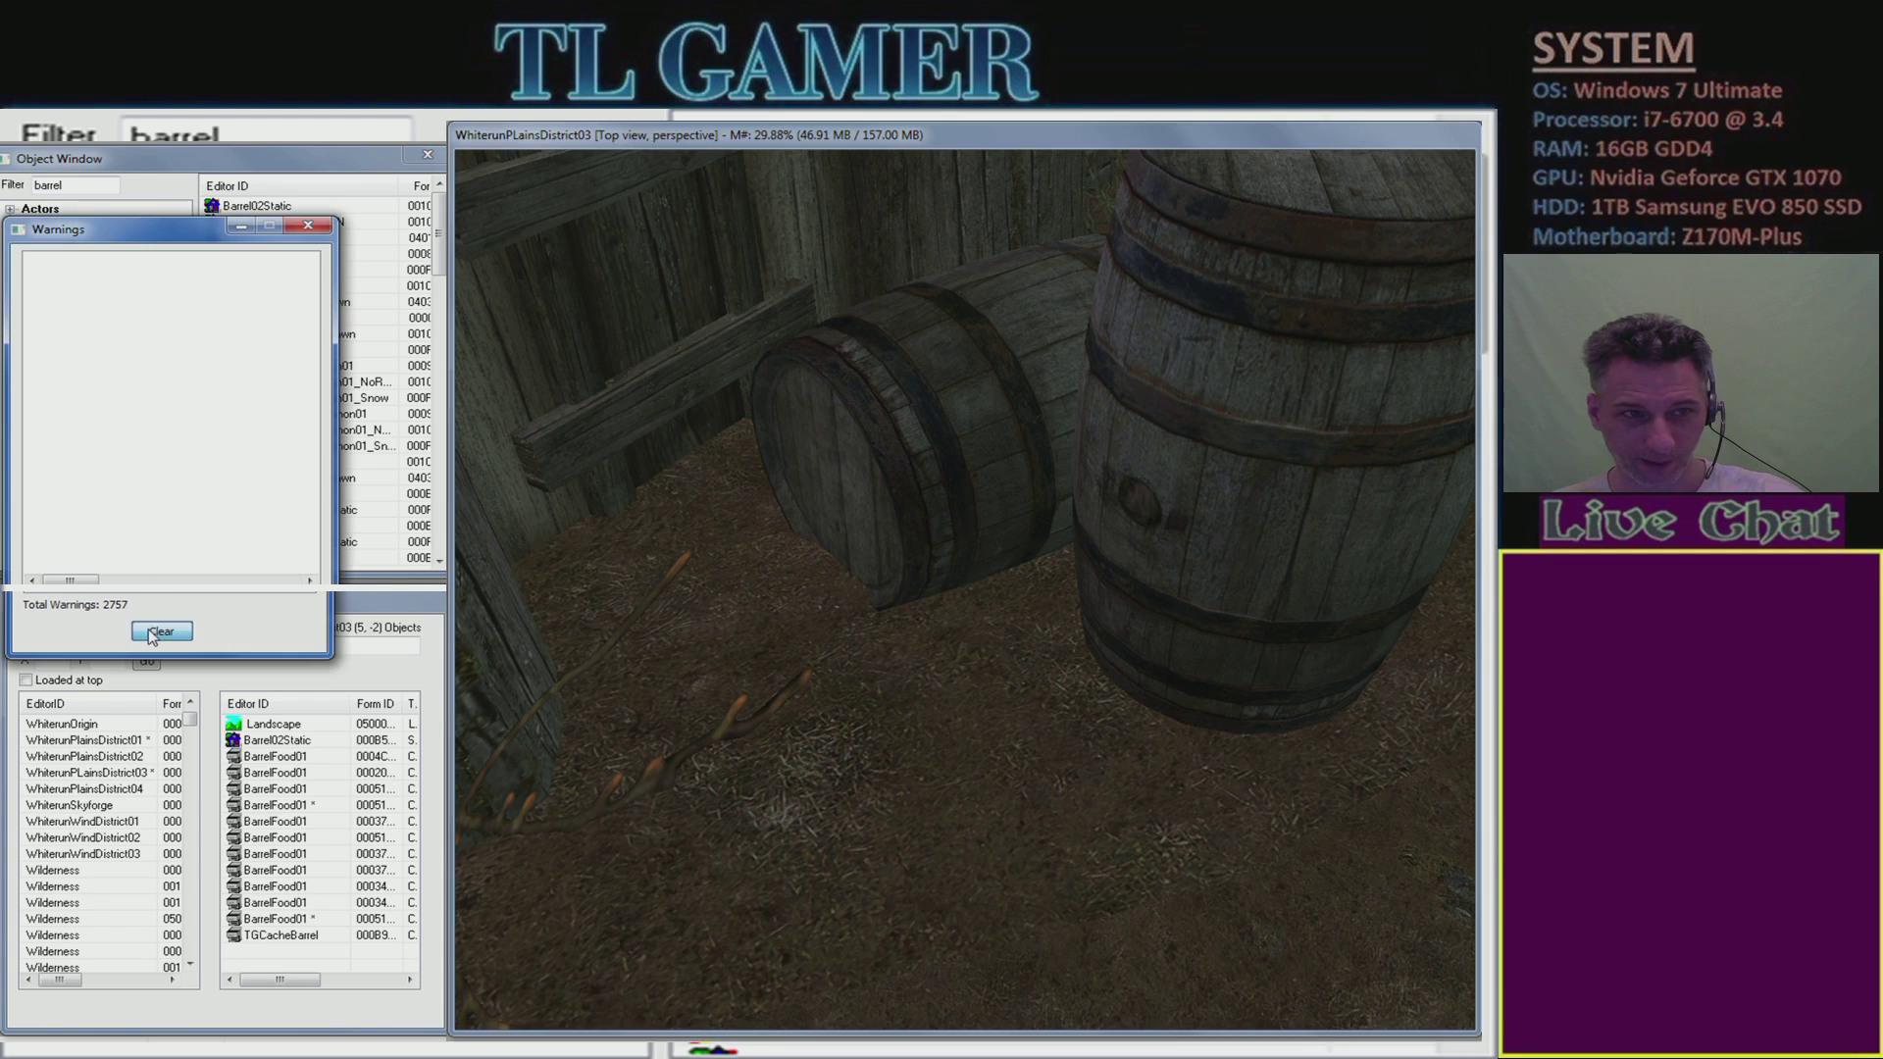
left_click(308, 225)
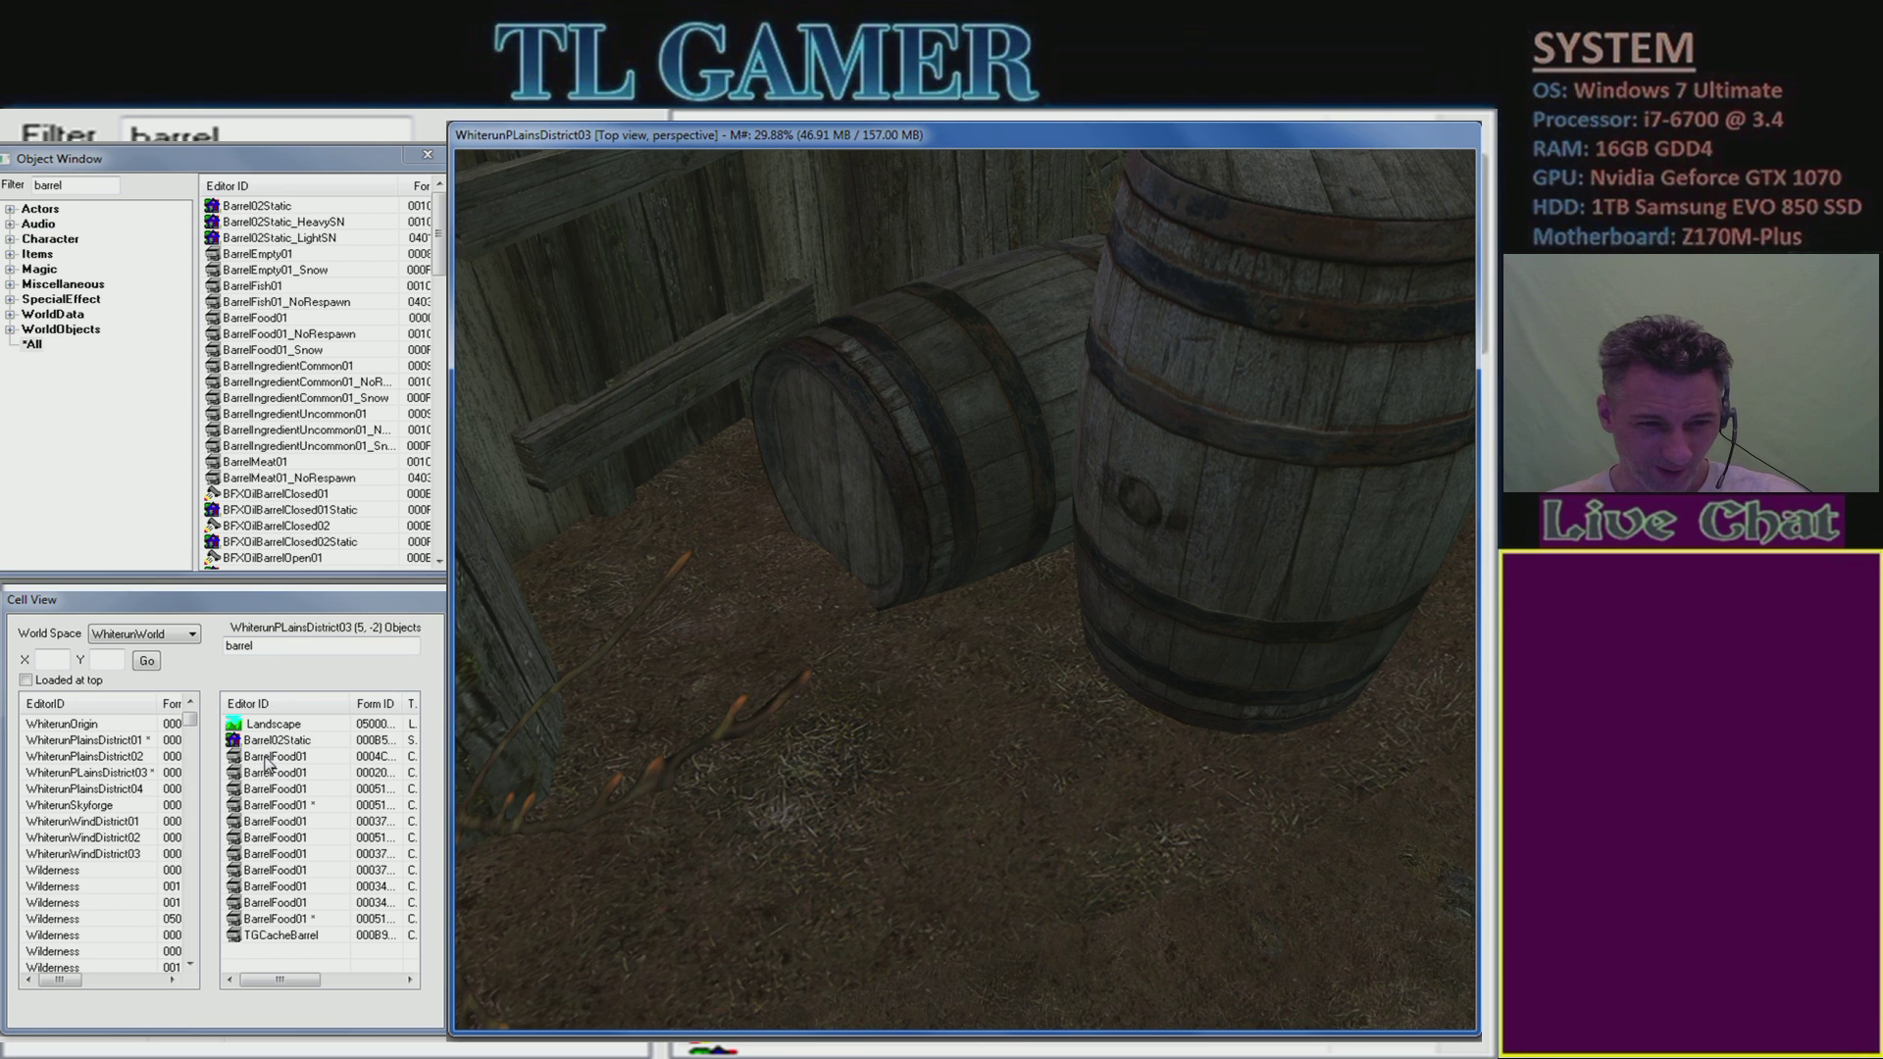
- Locate the other asterisk-marked BarrelFood01, dismiss the warnings, and view the upright barrel from the side
left_click(284, 806)
double_click(285, 807)
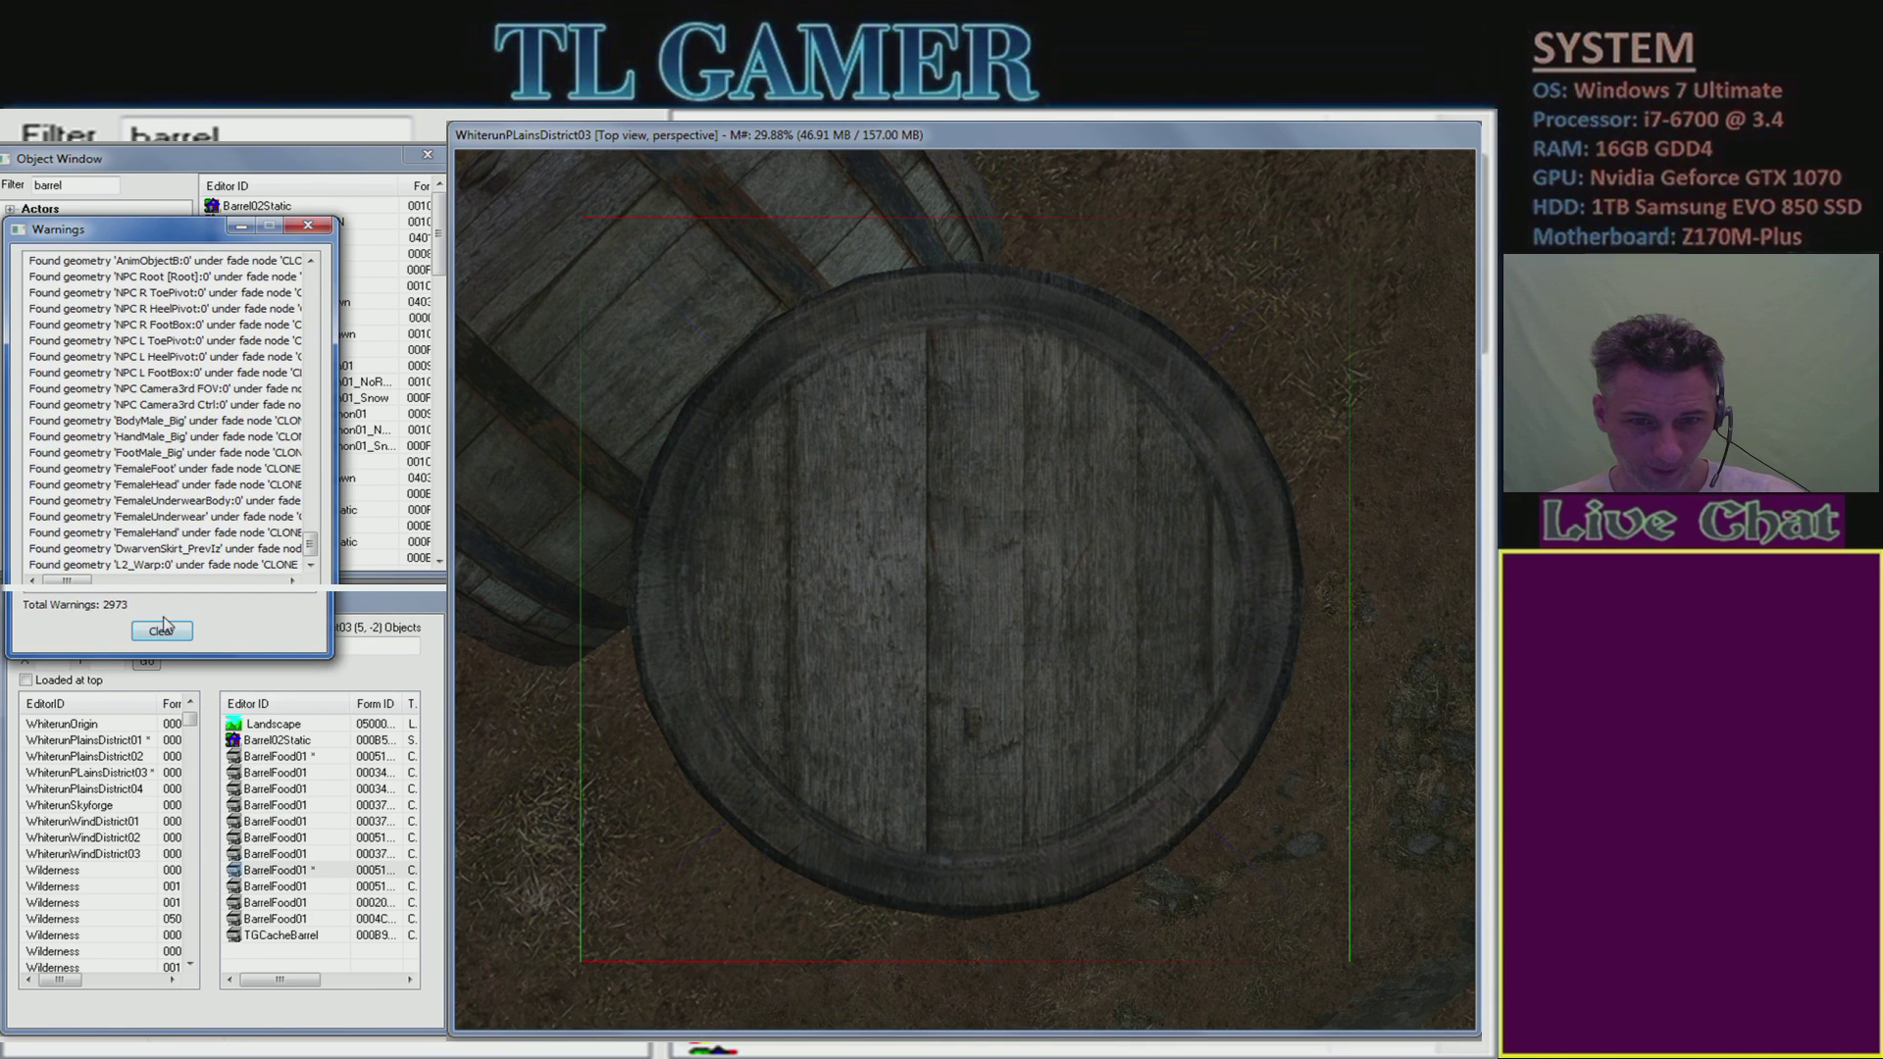
left_click(163, 629)
left_click(308, 228)
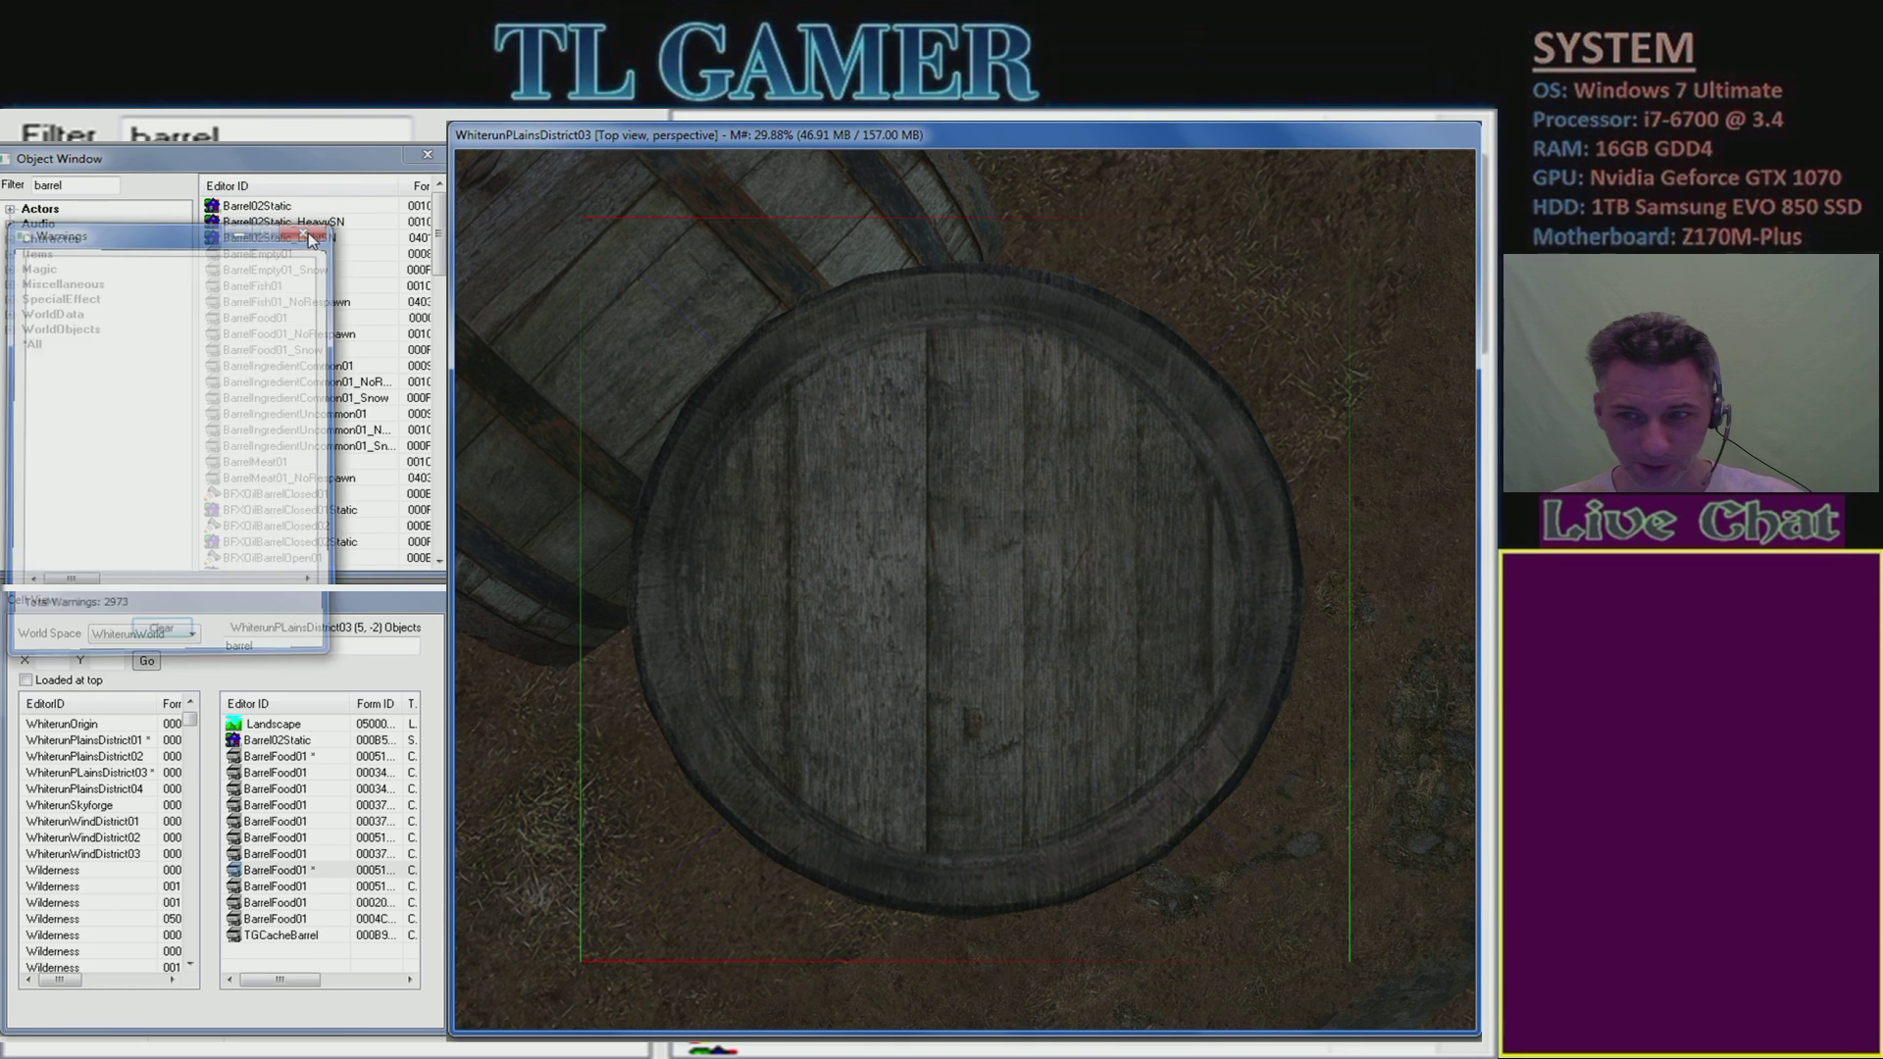
middle_click_drag(736, 400, 974, 402, "shift")
left_click(974, 400)
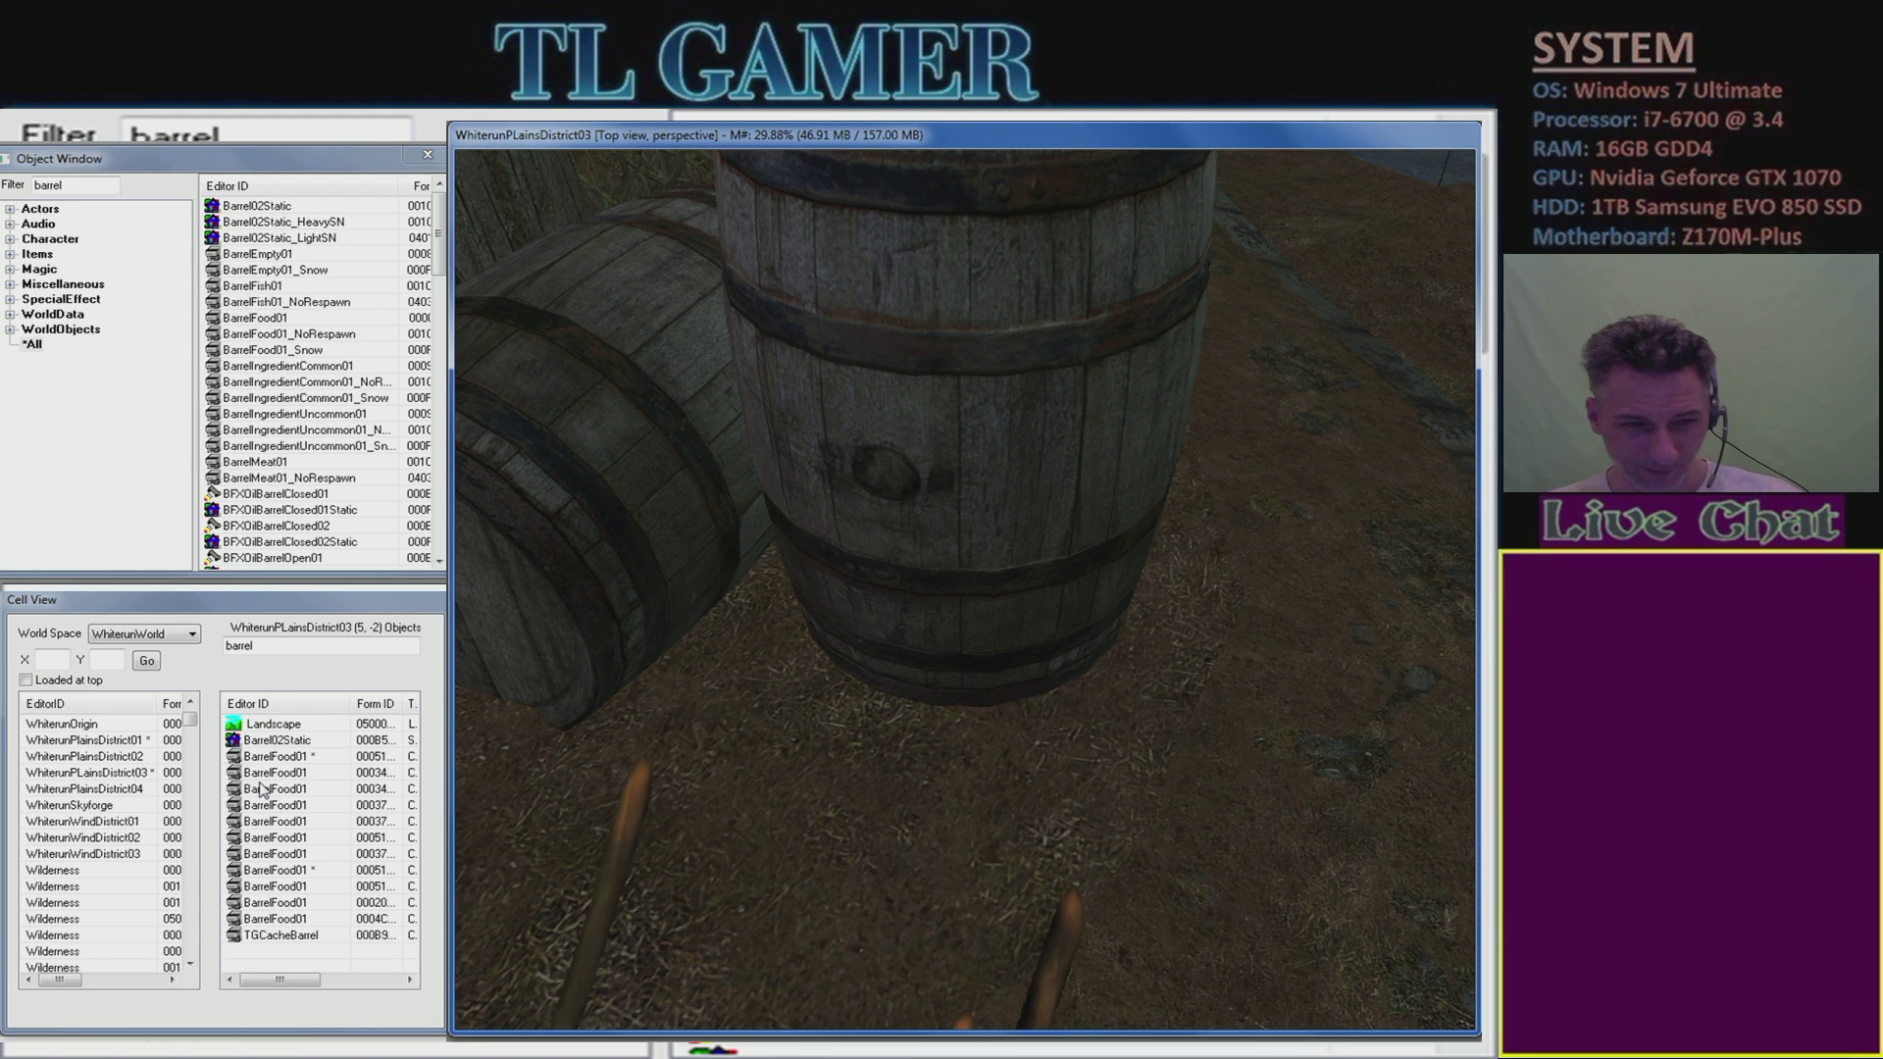
- Locate the two asterisk-marked BarrelFood01 references in the render view, clear the warnings, and close the Warnings window
double_click(301, 760)
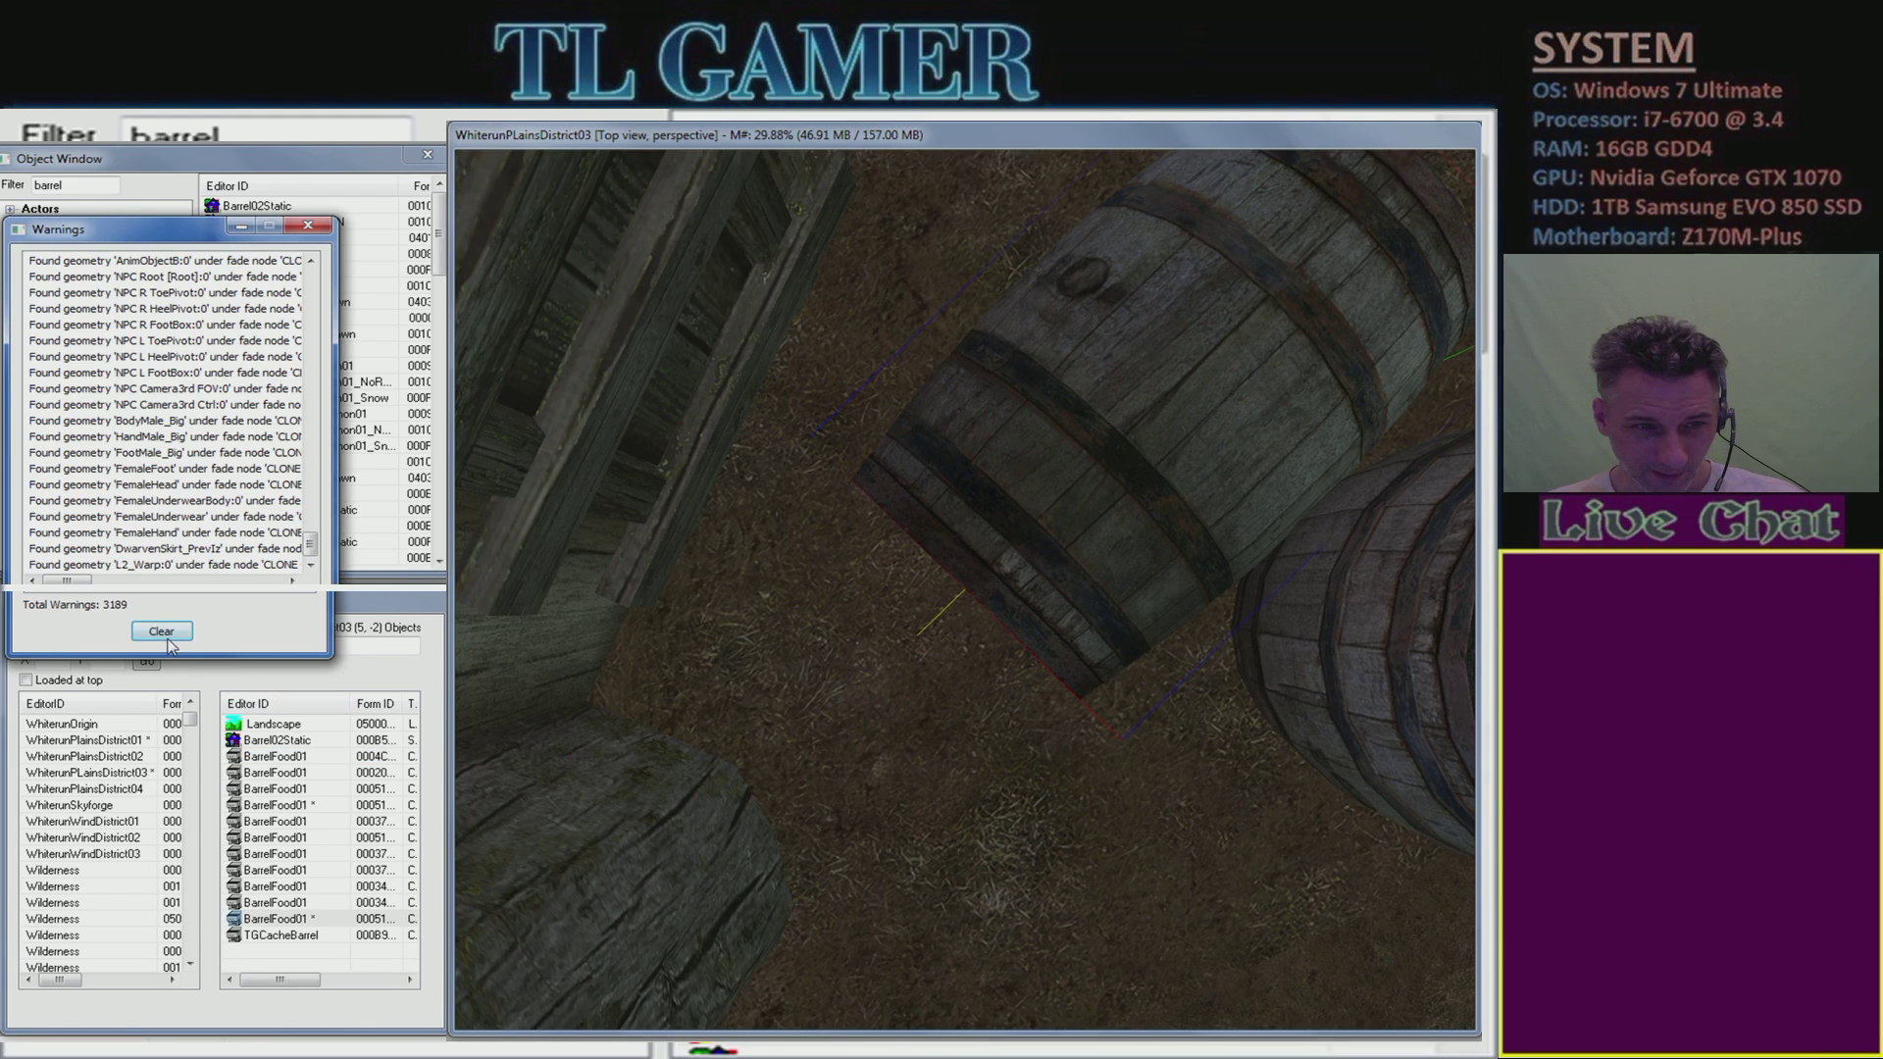
left_click(162, 632)
double_click(272, 805)
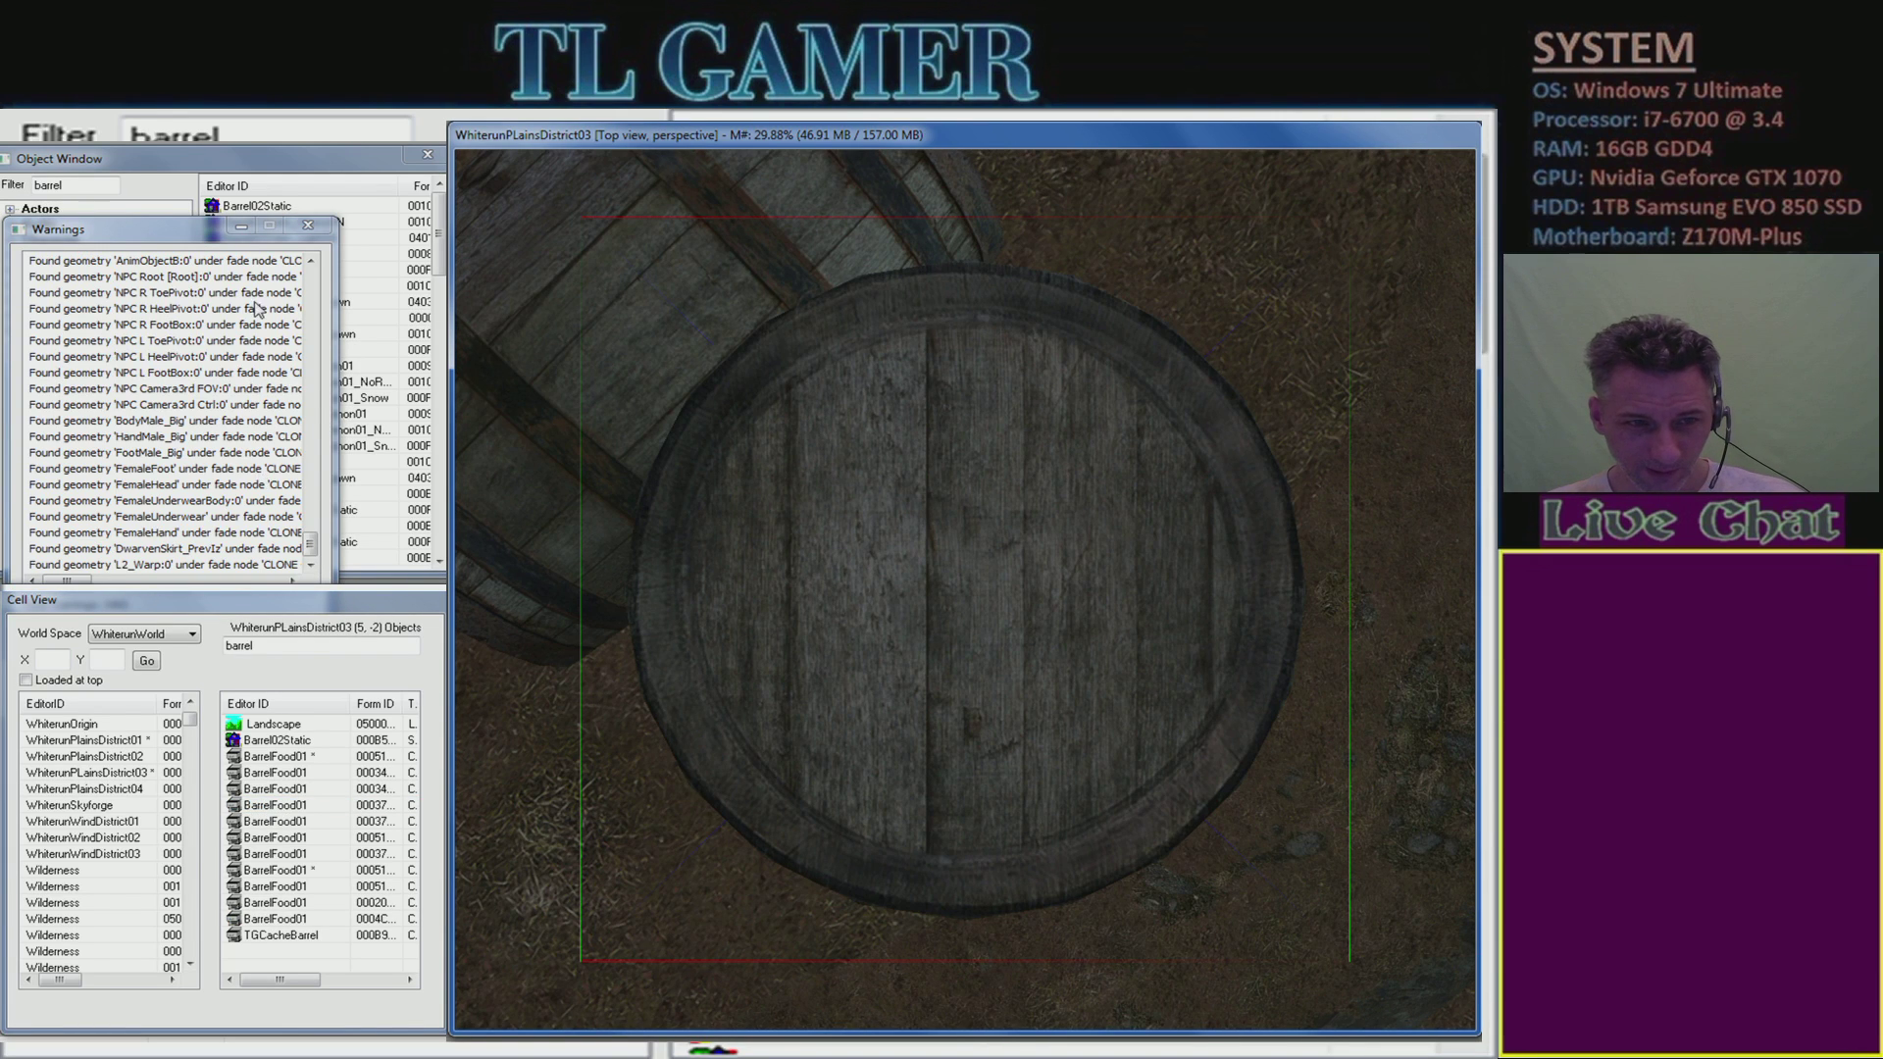
left_click(308, 226)
- Open the upright barrel's reference properties and bring up its BarrelFood01 base container for editing
right_click(861, 502)
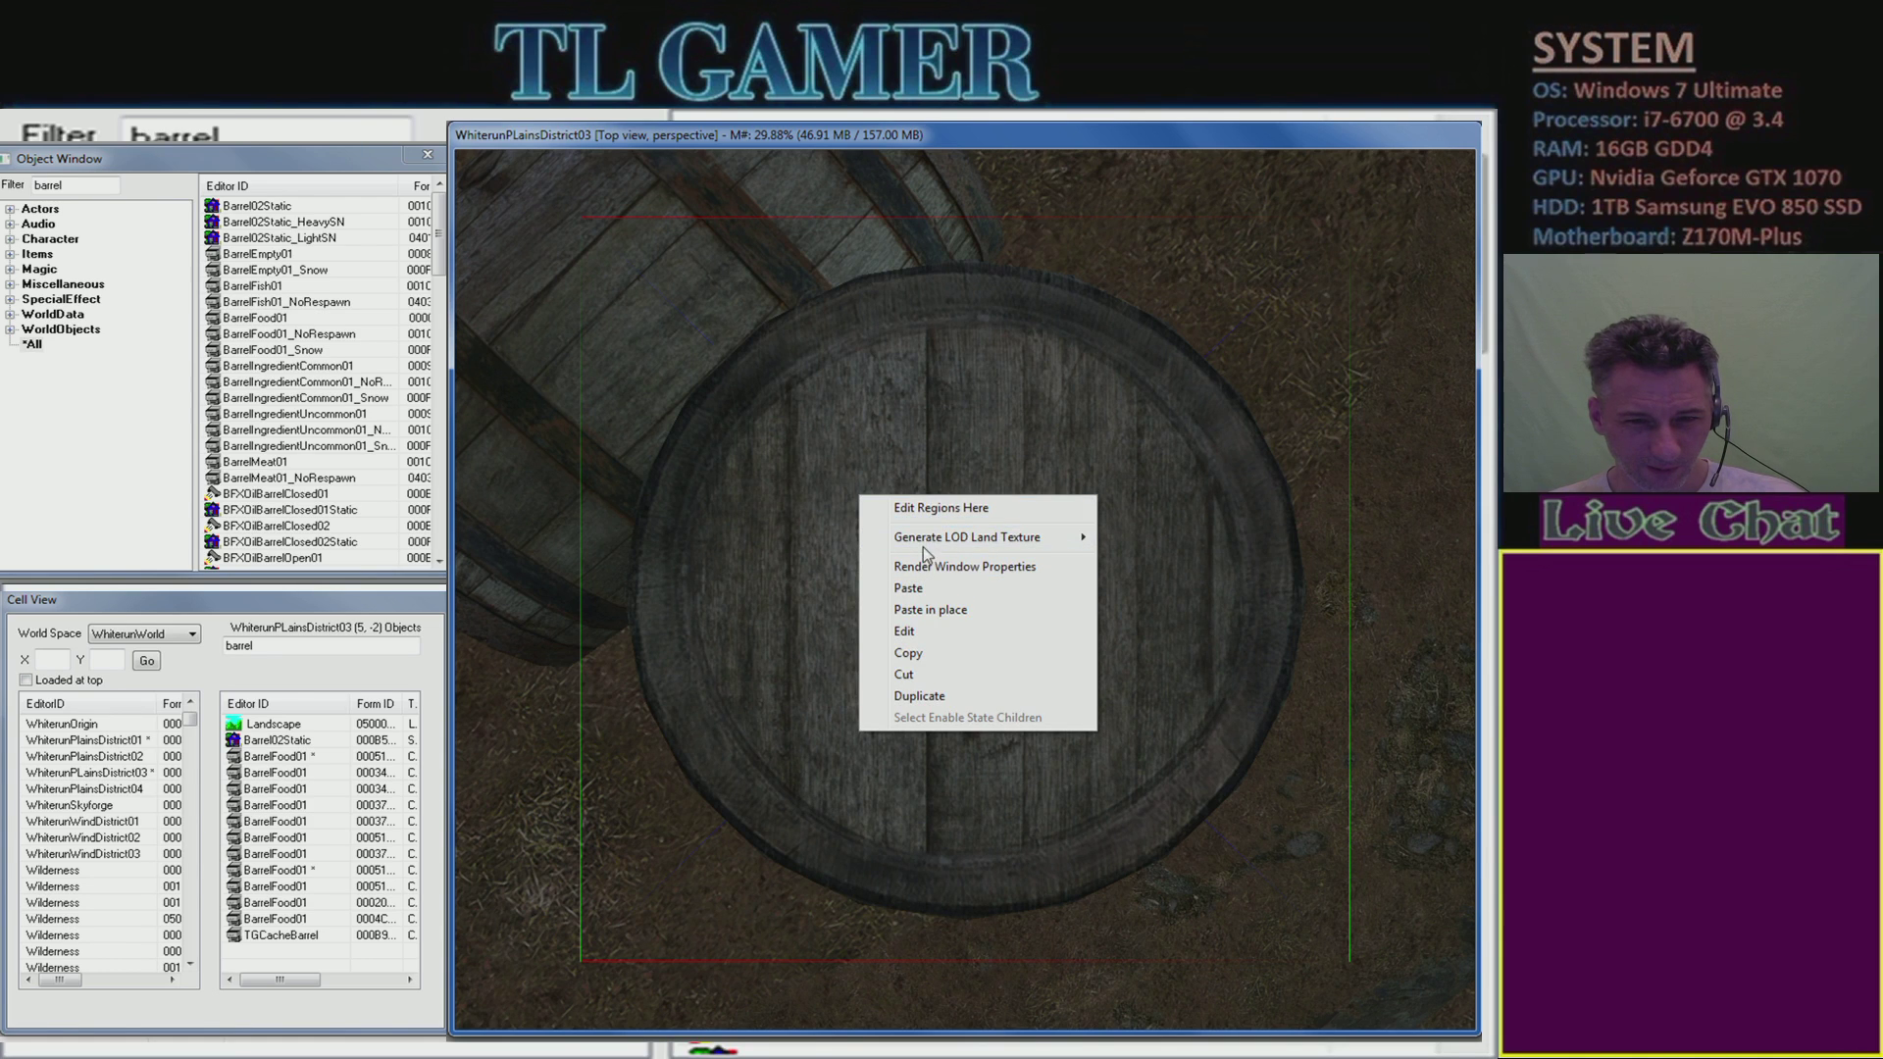
key("Escape")
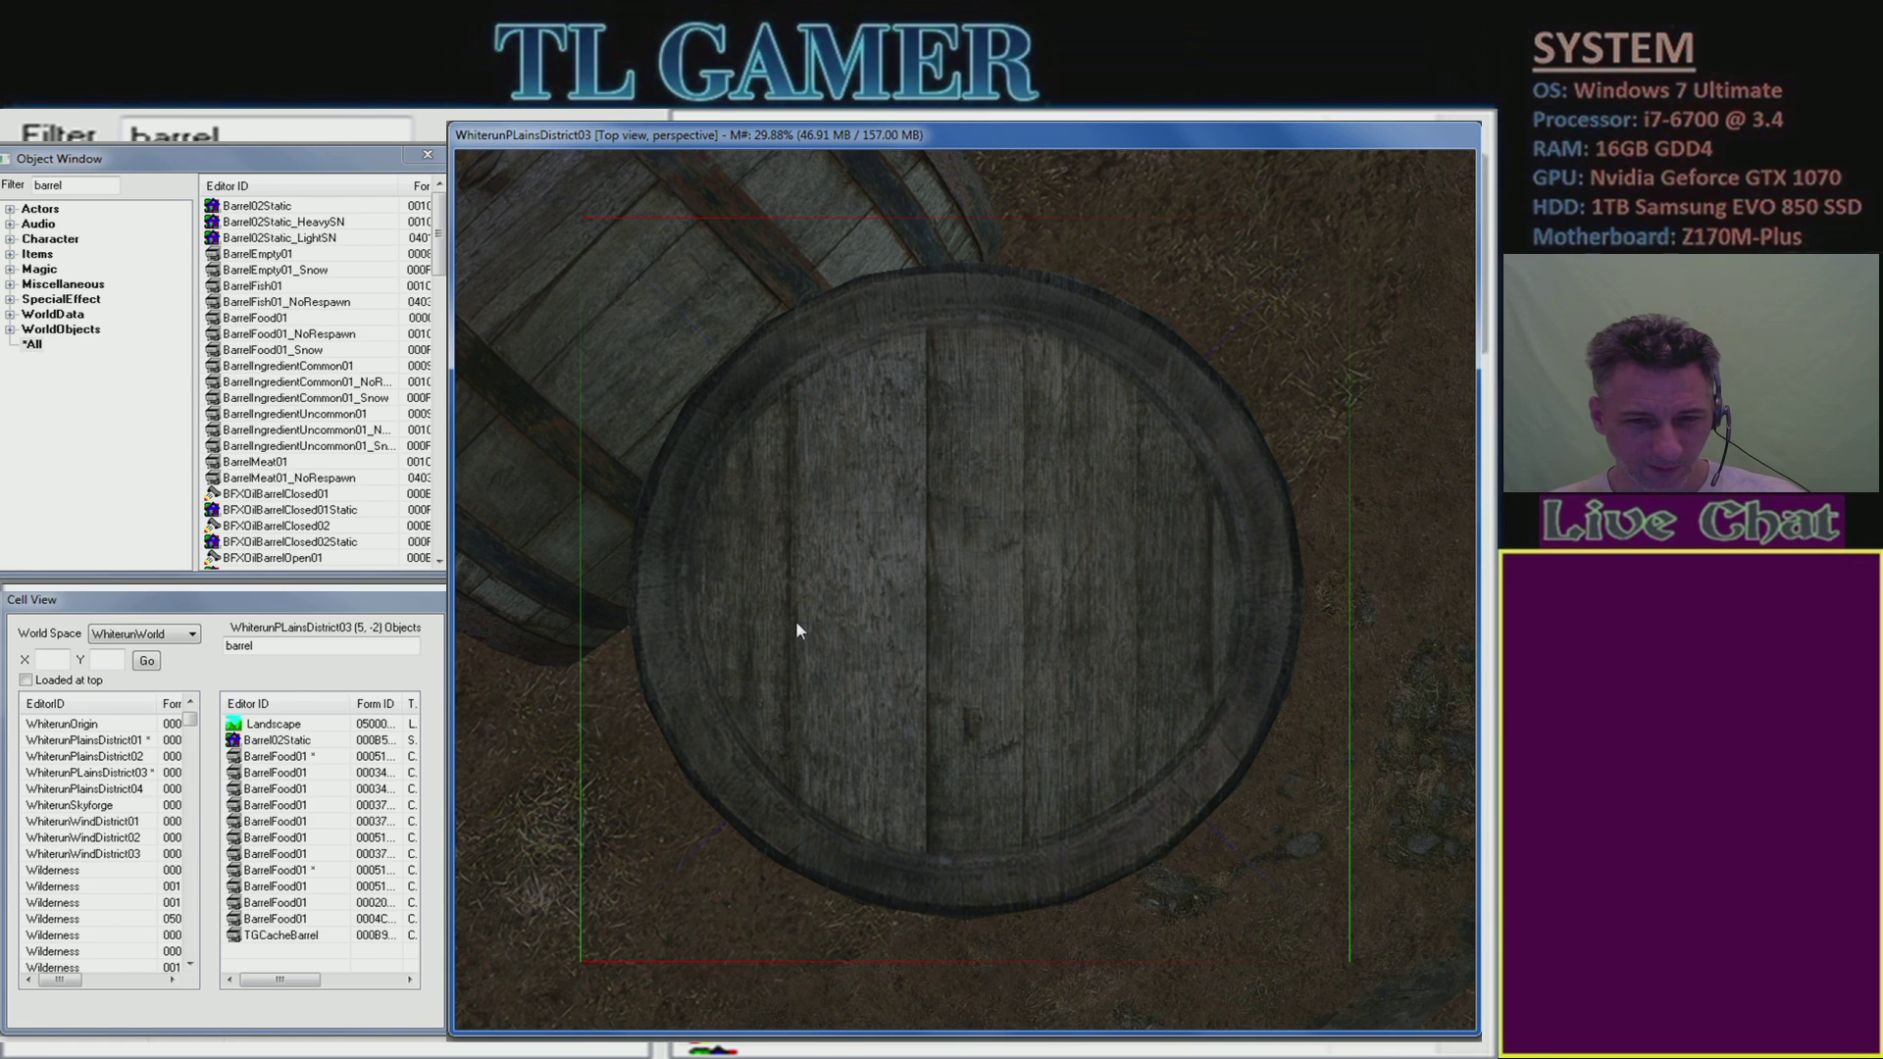
double_click(797, 623)
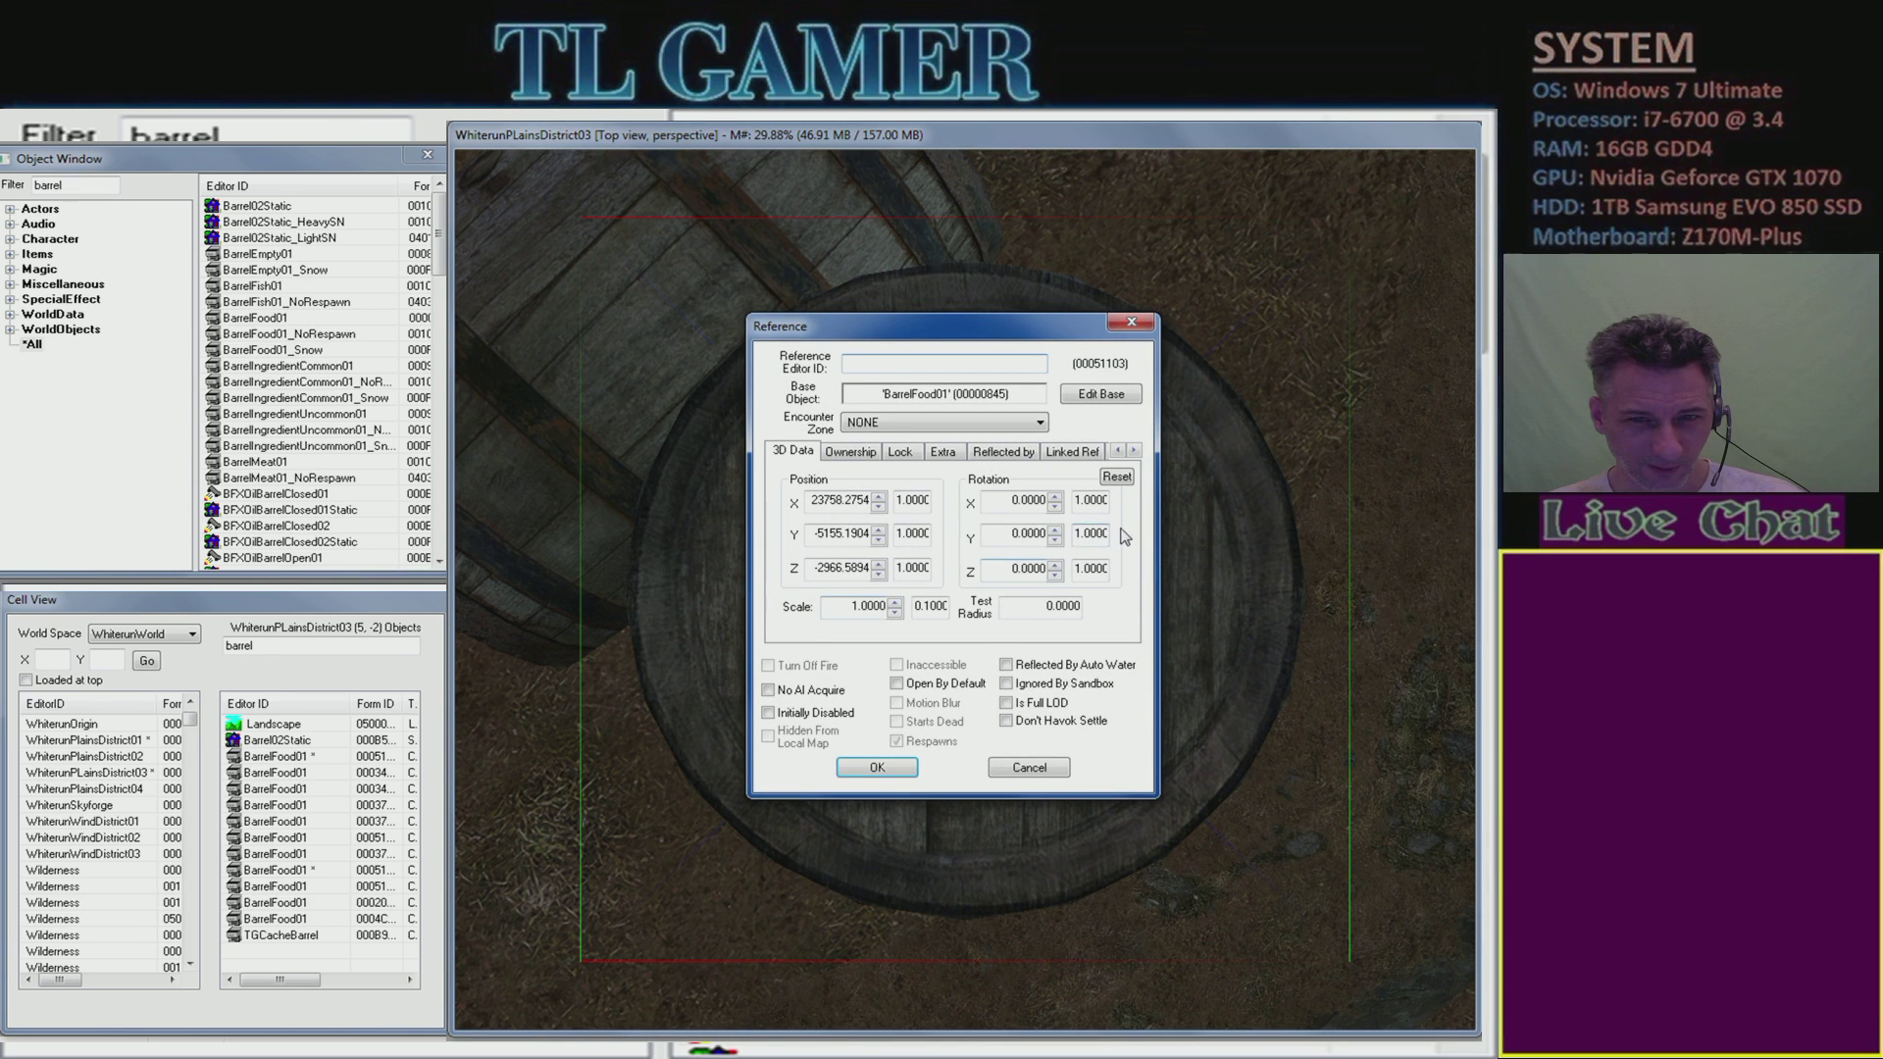
left_click(1100, 397)
left_click_drag(1060, 364, 1028, 320)
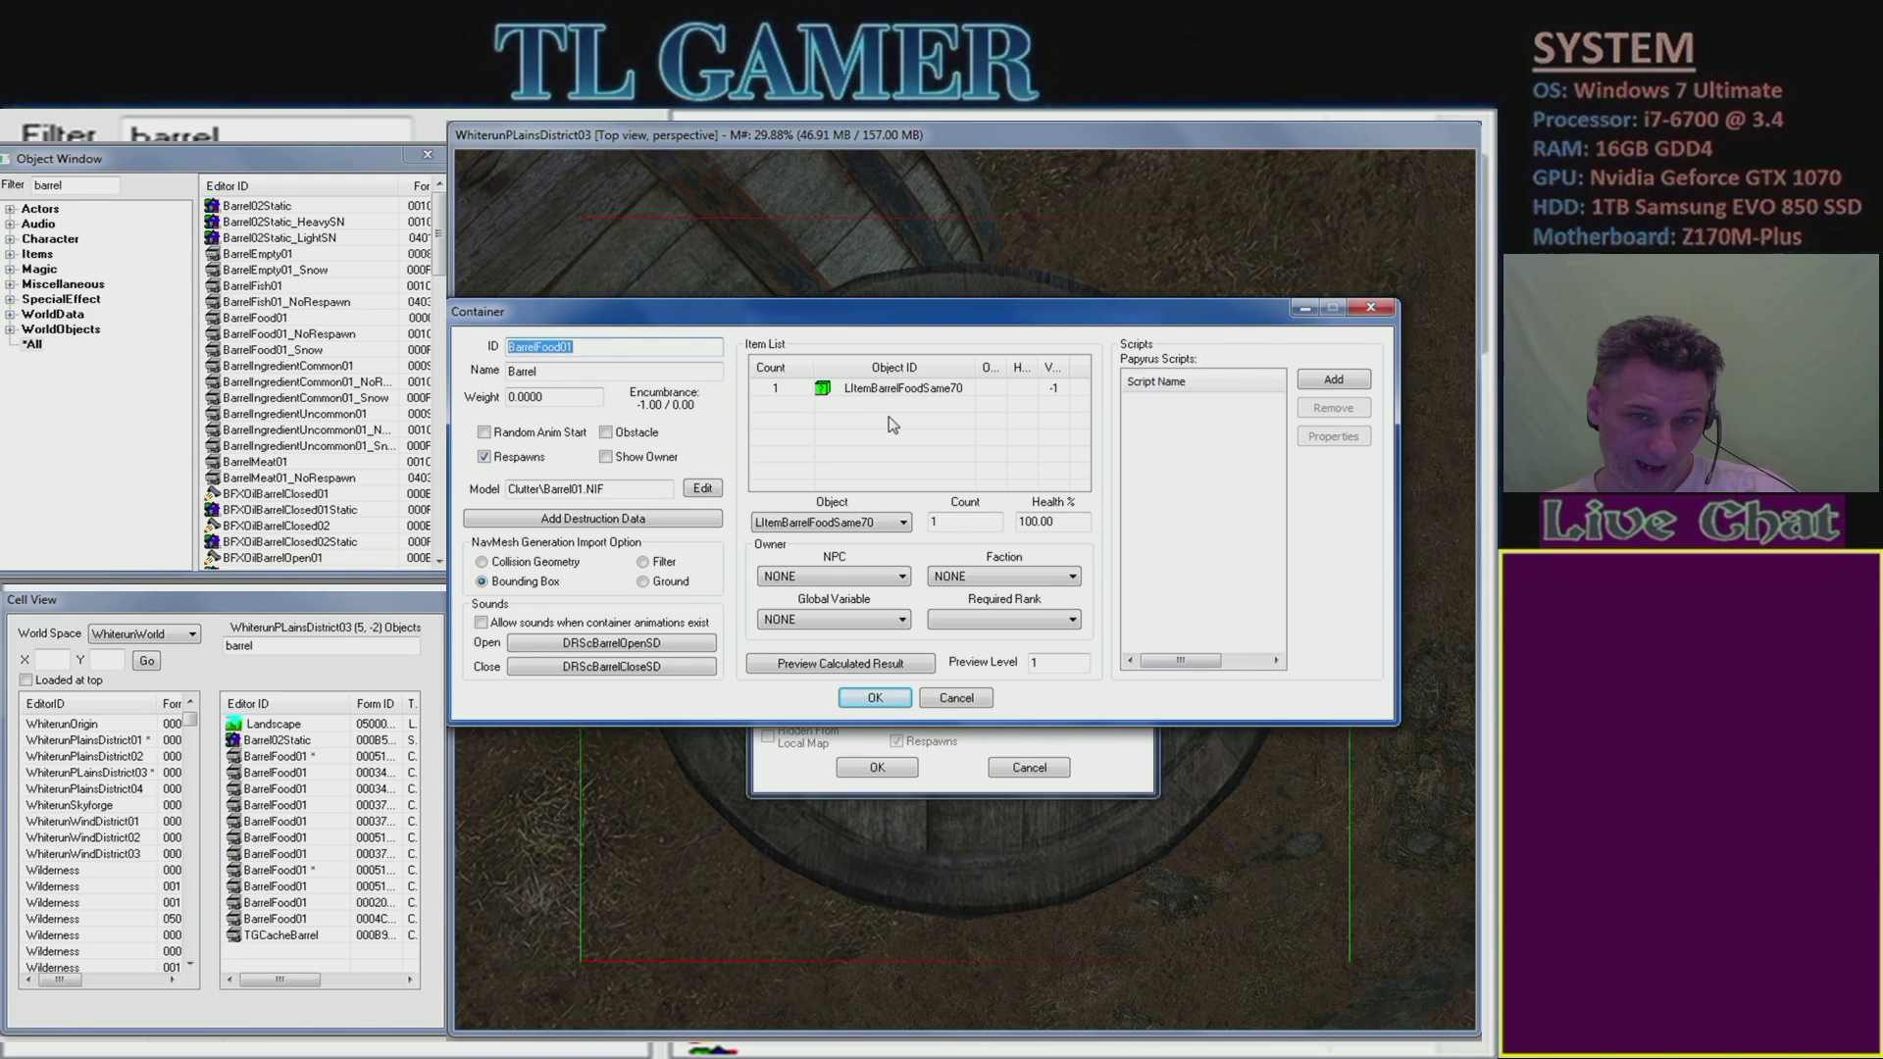
- Add a new entry to BarrelFood01's item list, then delete that entry
right_click(859, 415)
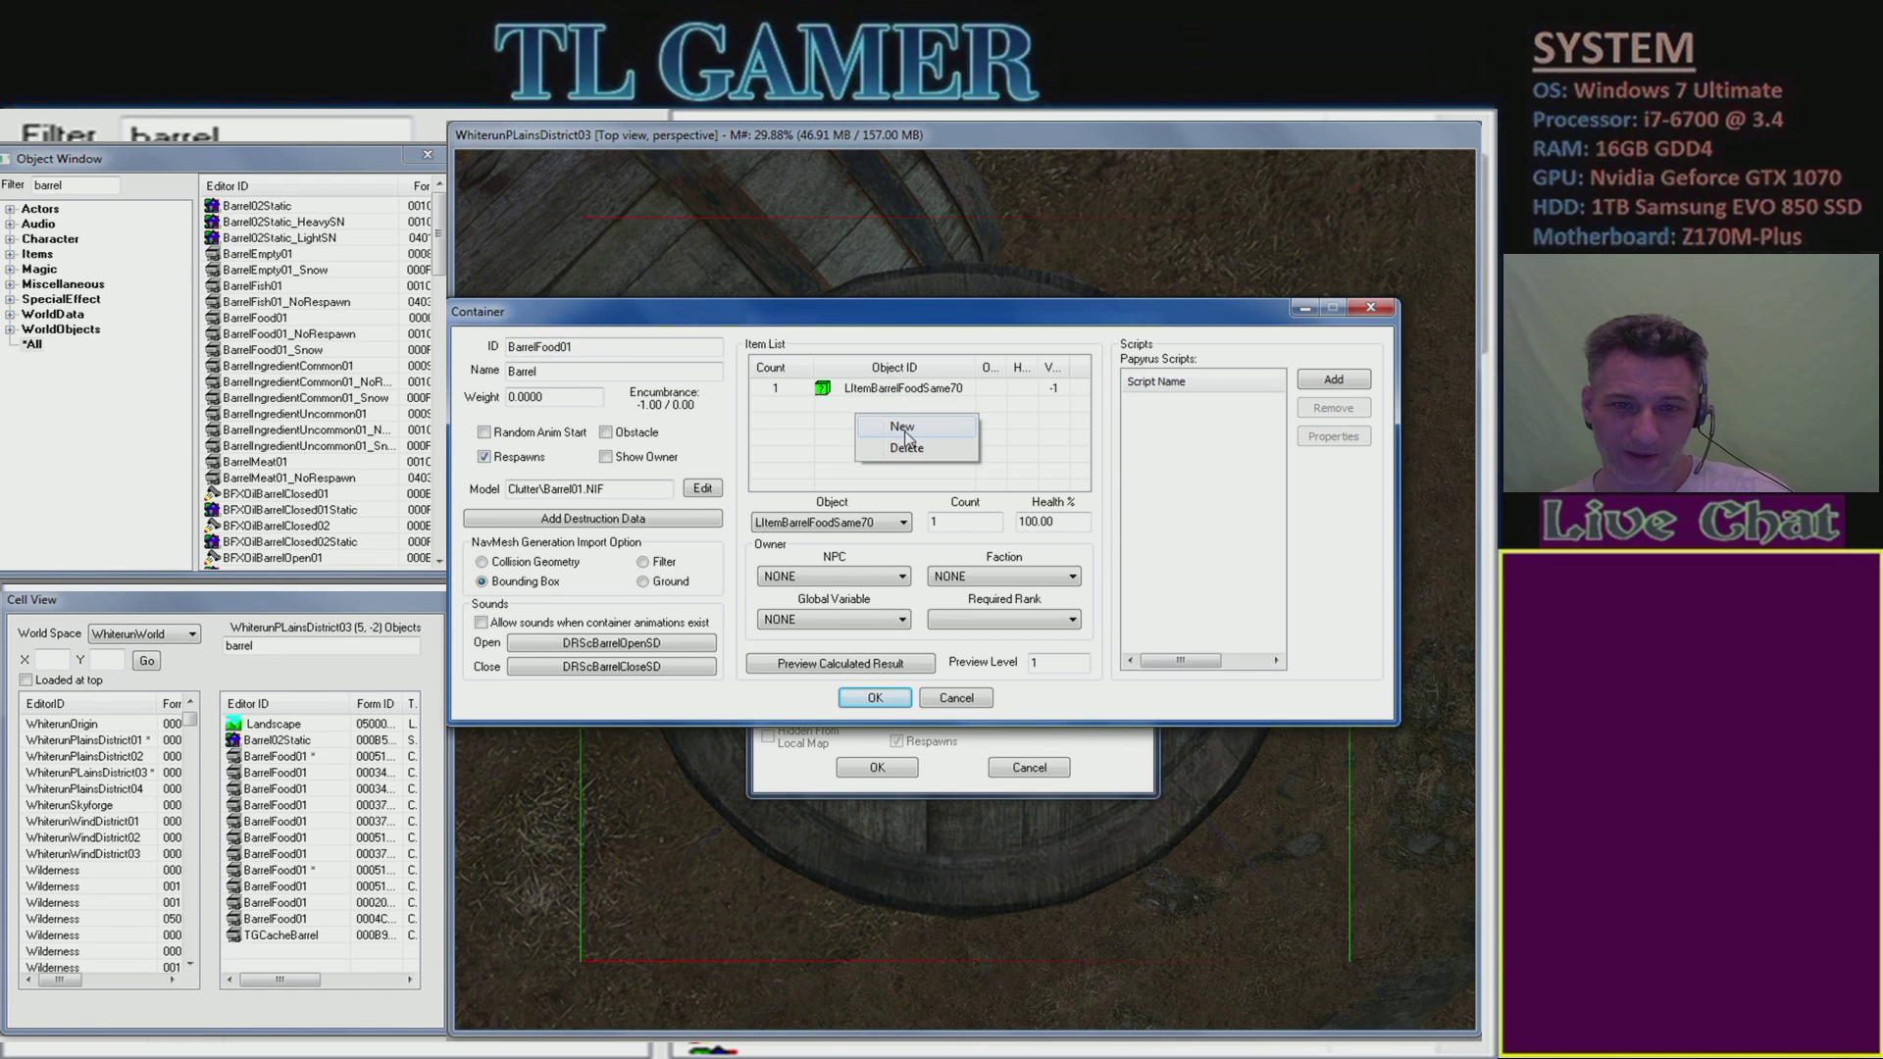
left_click(906, 433)
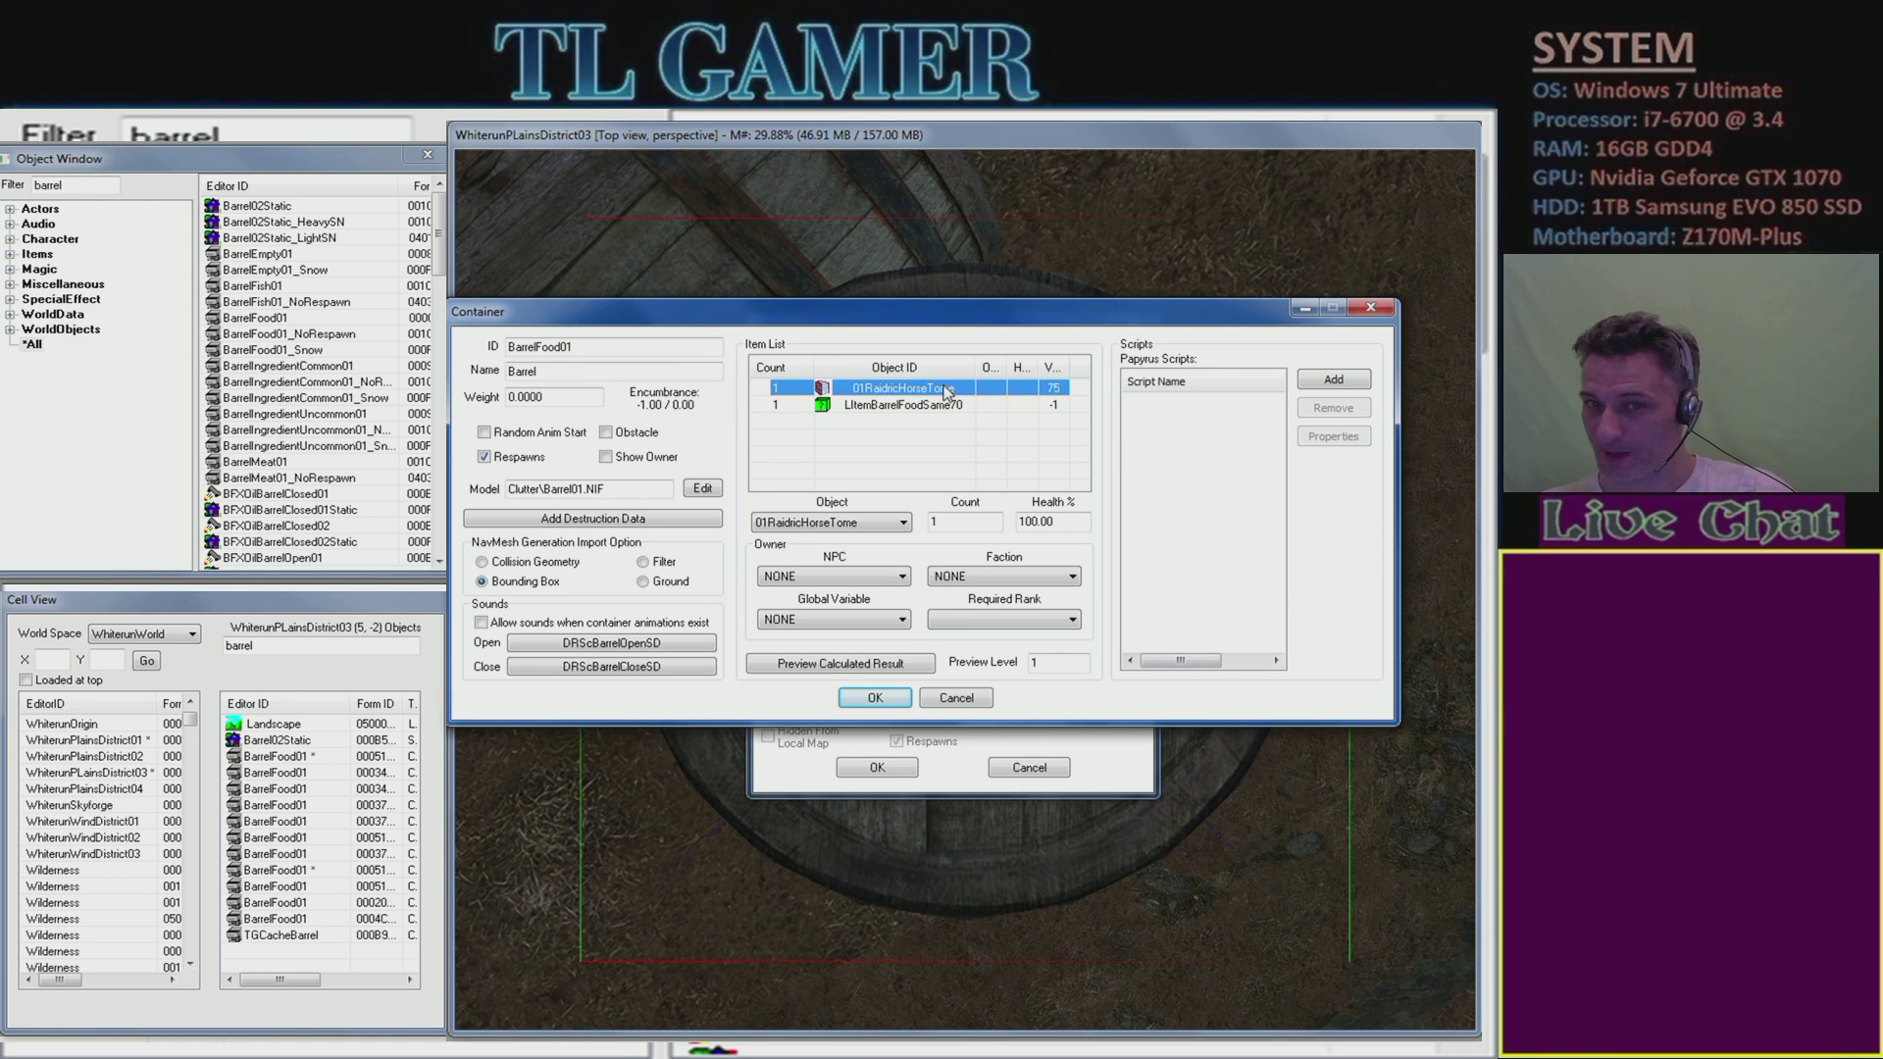
key("Delete")
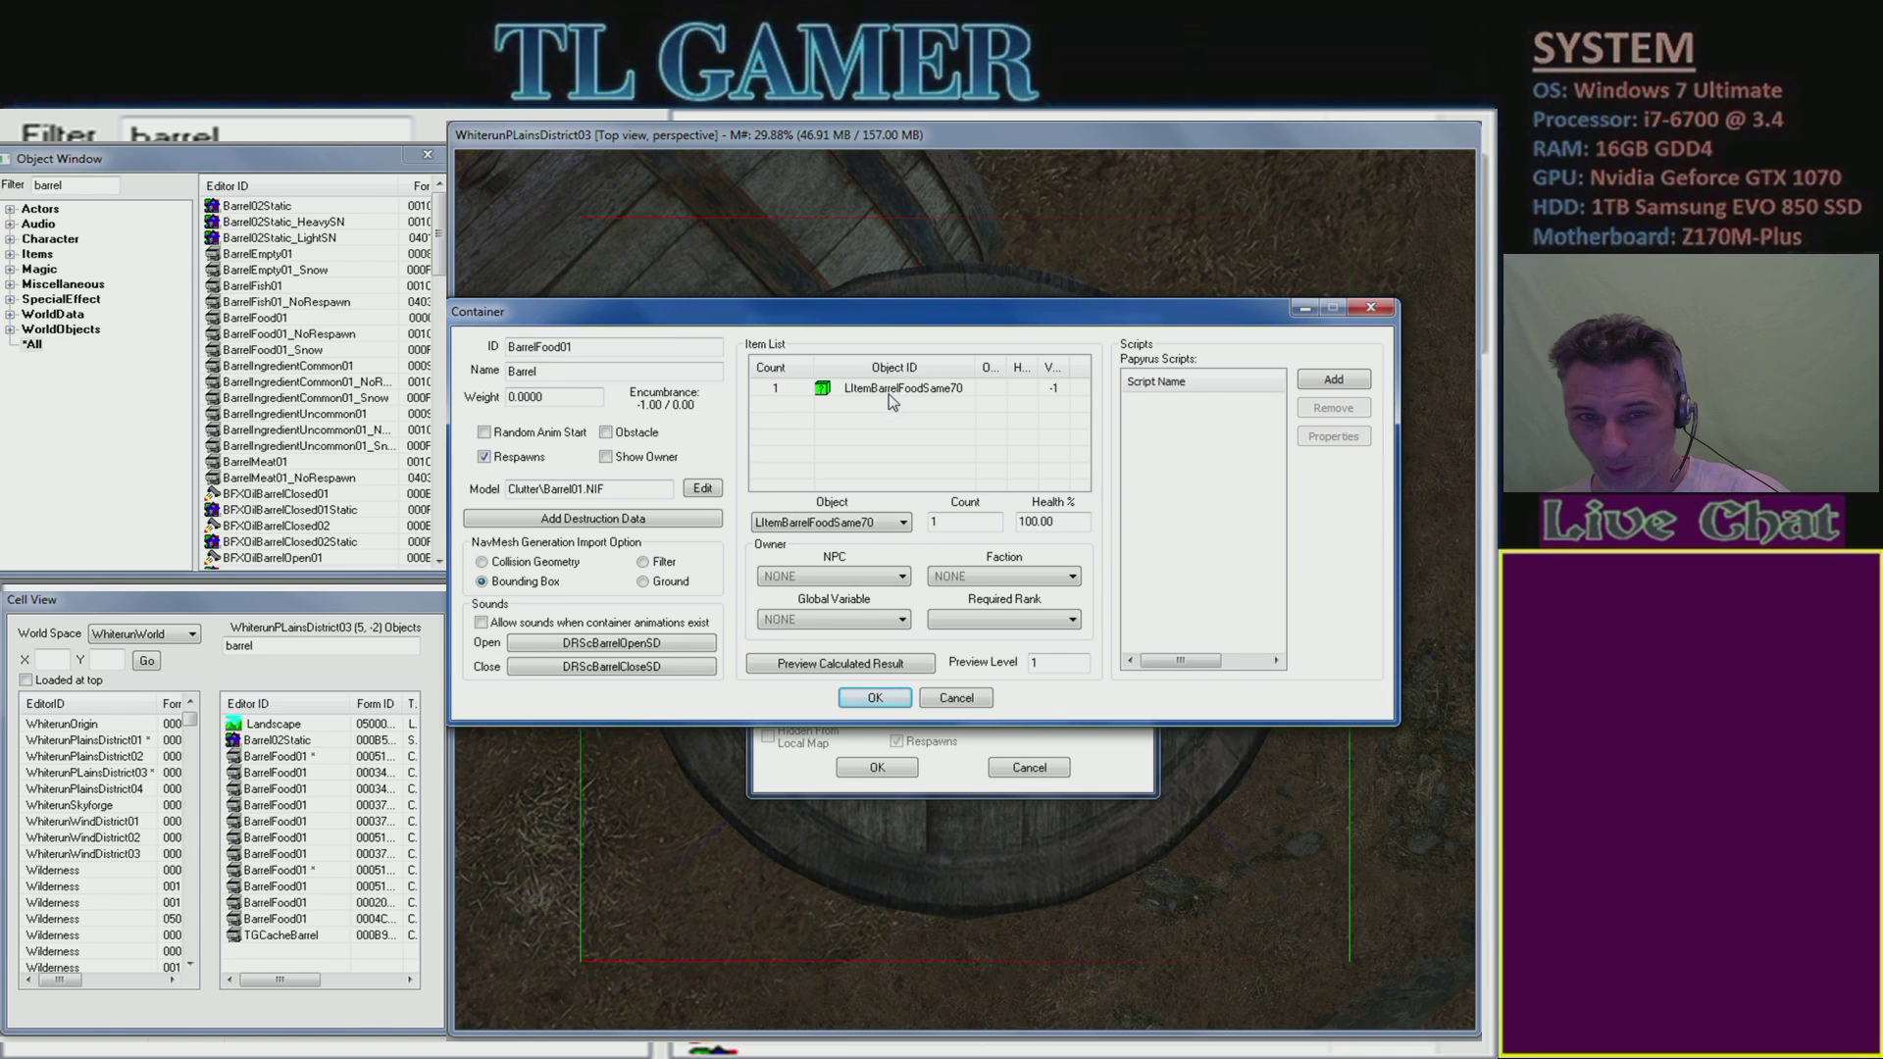
- Browse the available objects for the LItemBarrelFoodSame70 entry without choosing a different one
left_click(869, 524)
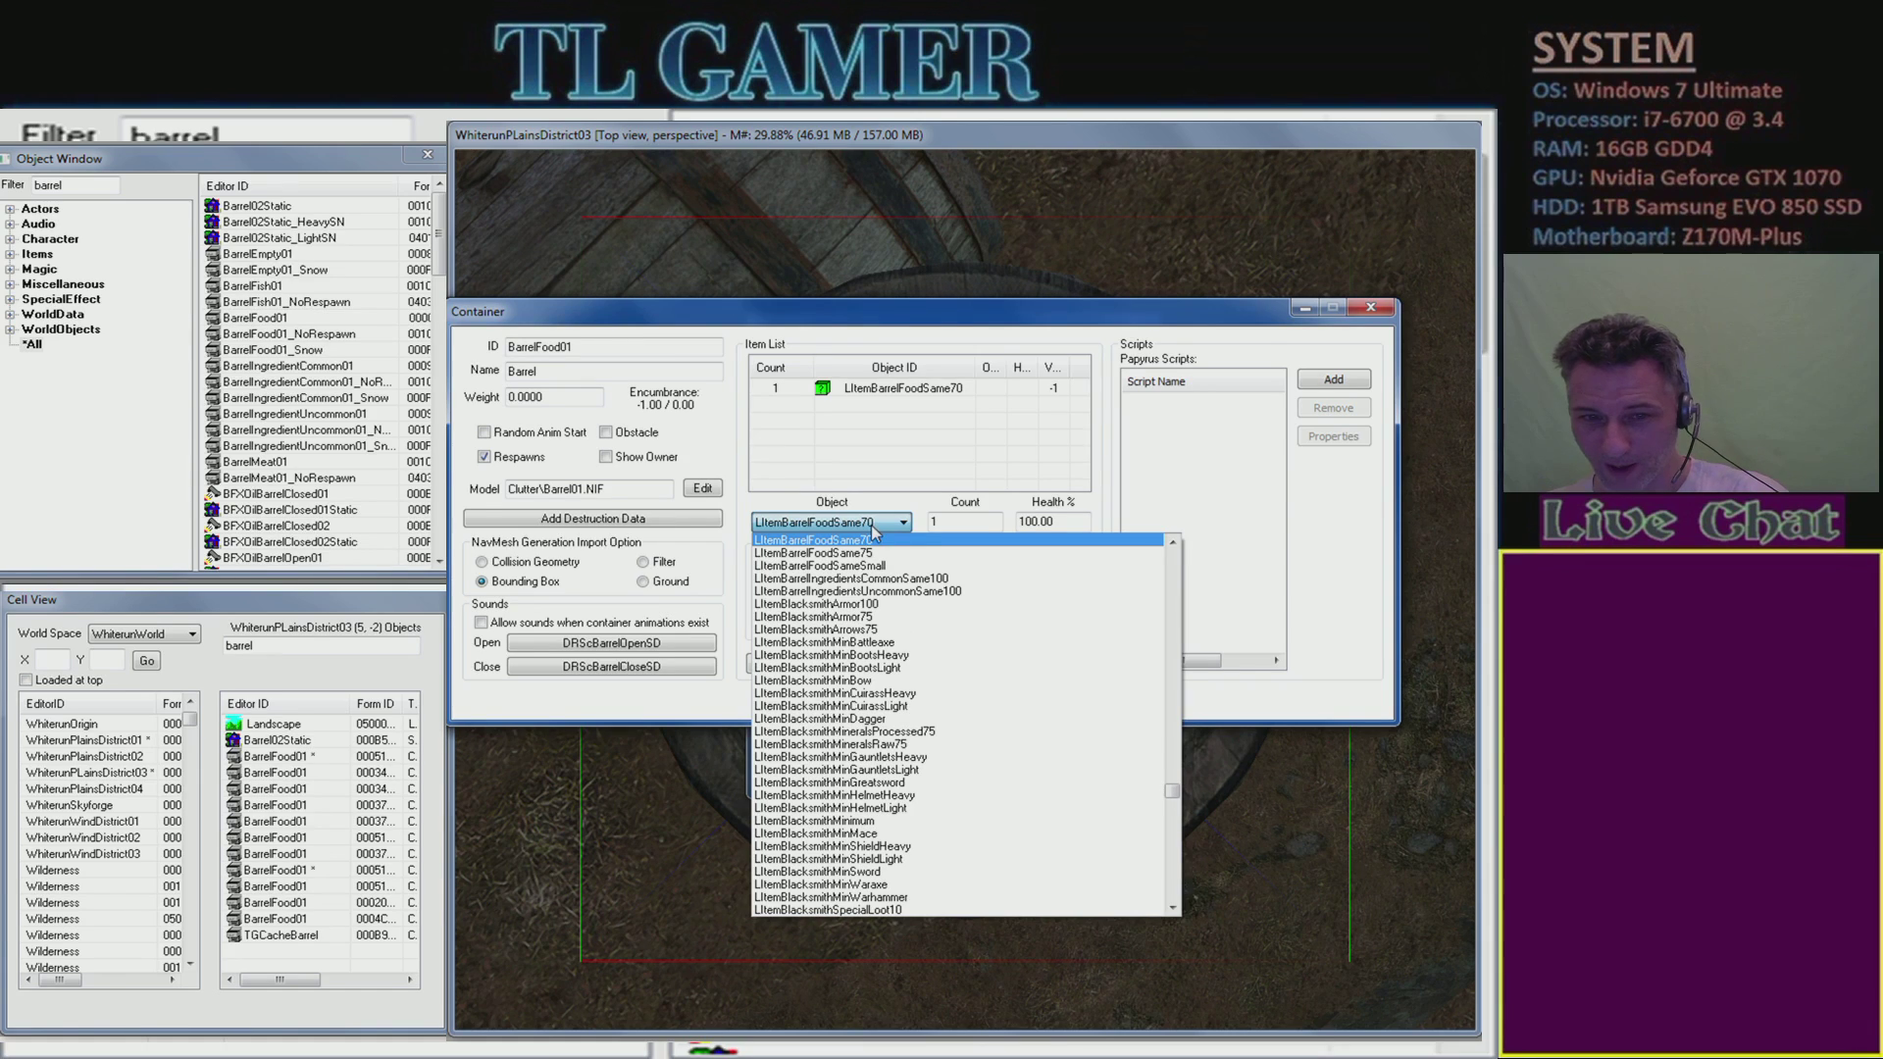
left_click_drag(1174, 799, 1185, 564)
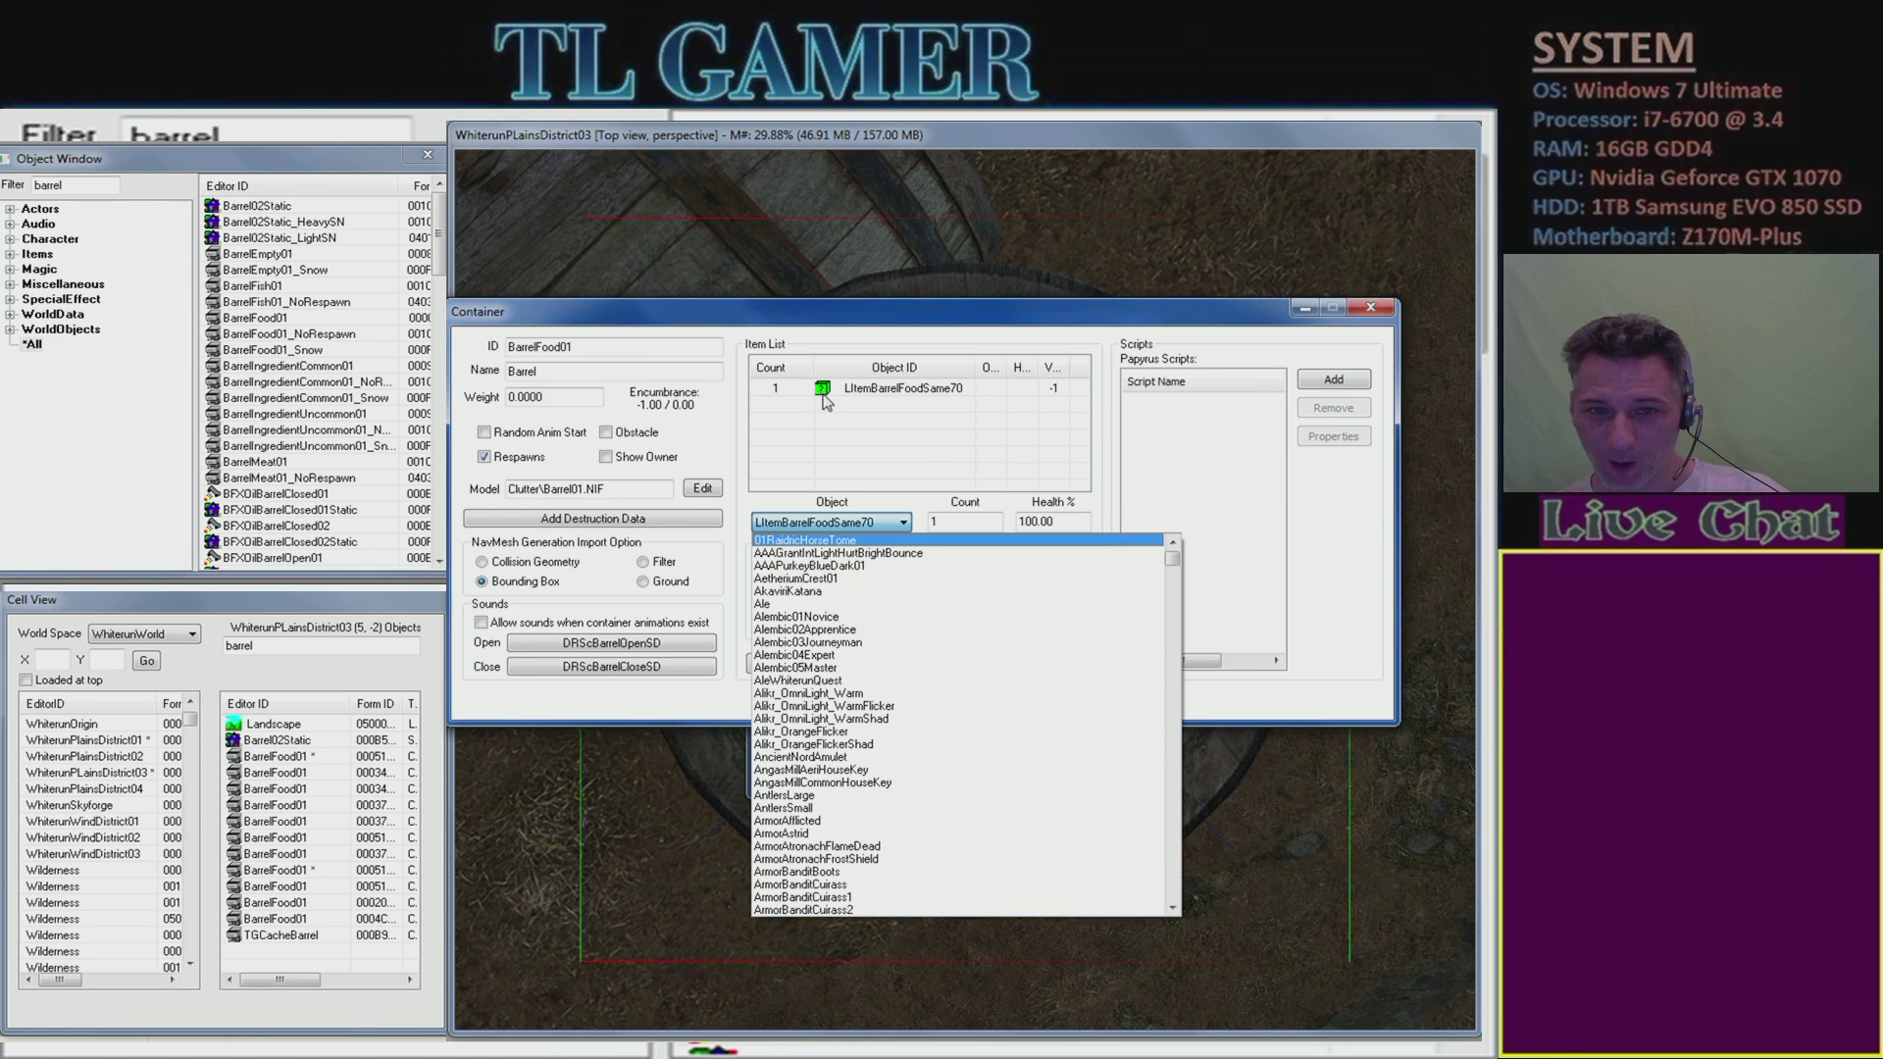
left_click(873, 390)
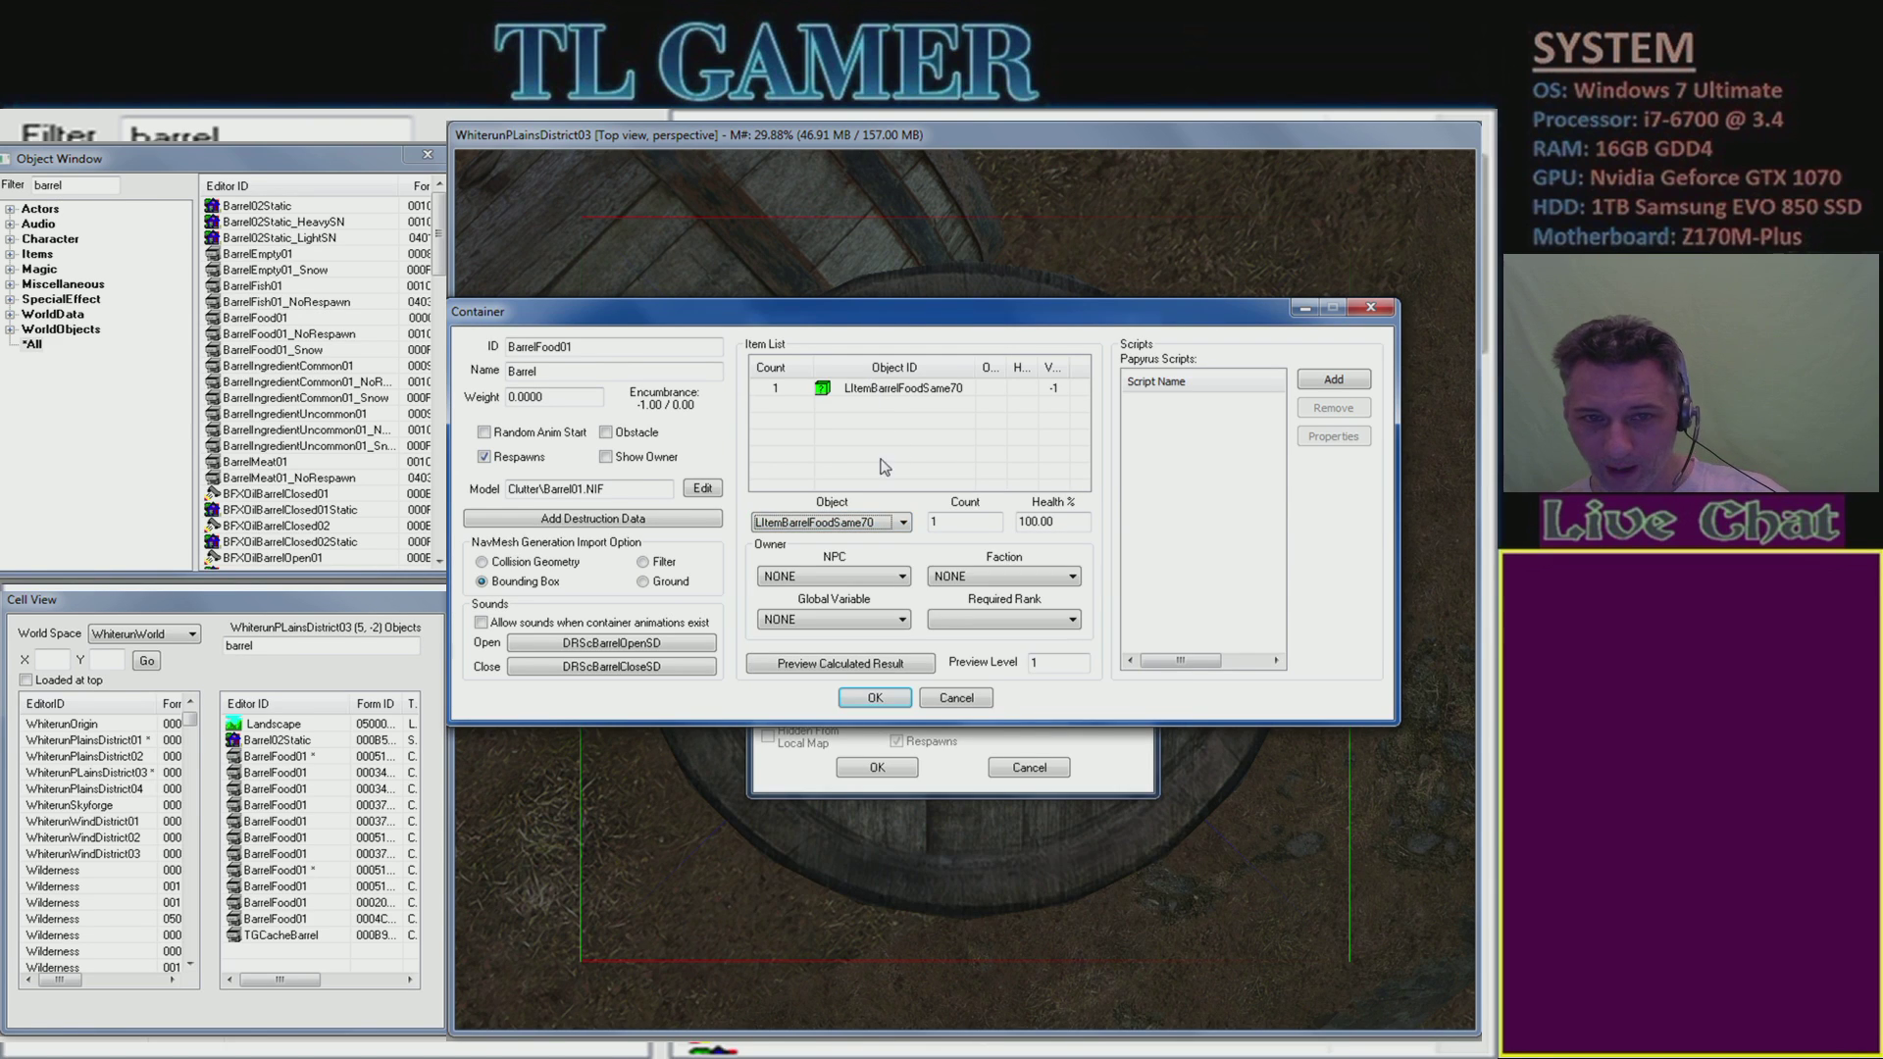
left_click(873, 390)
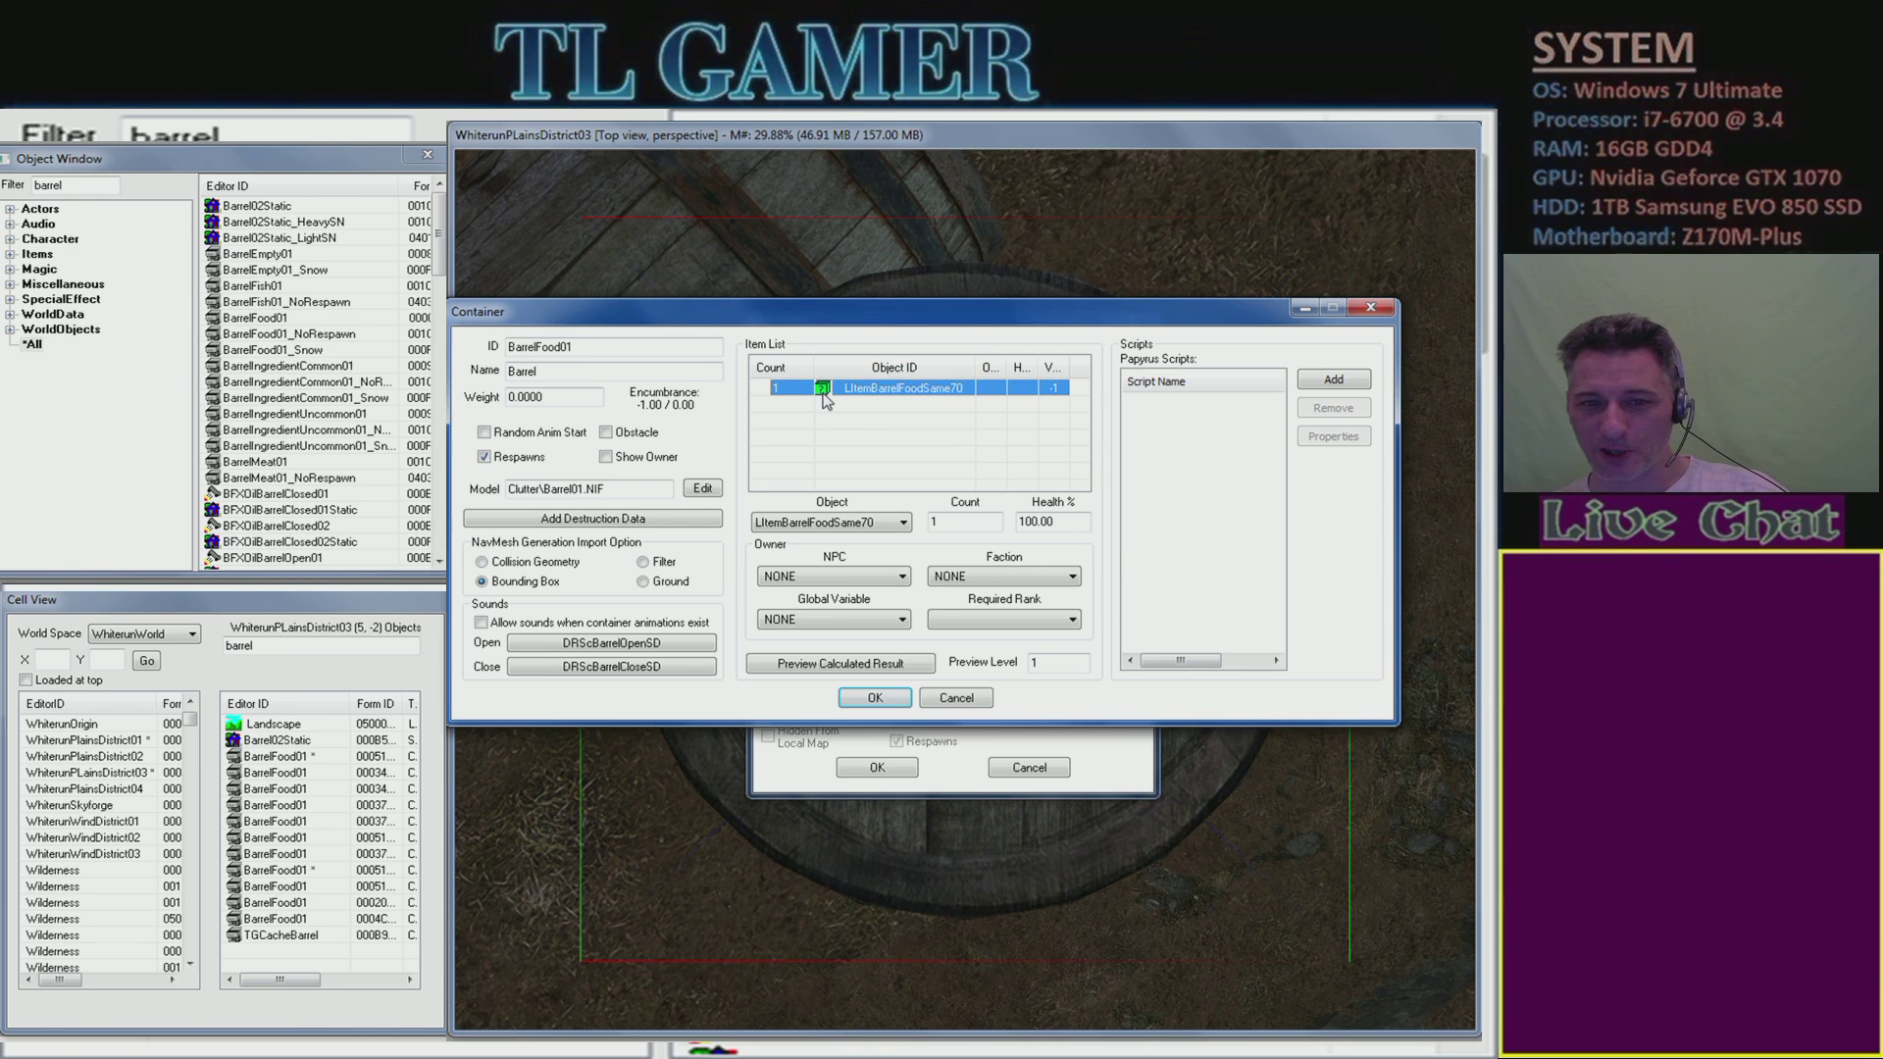
left_click(853, 522)
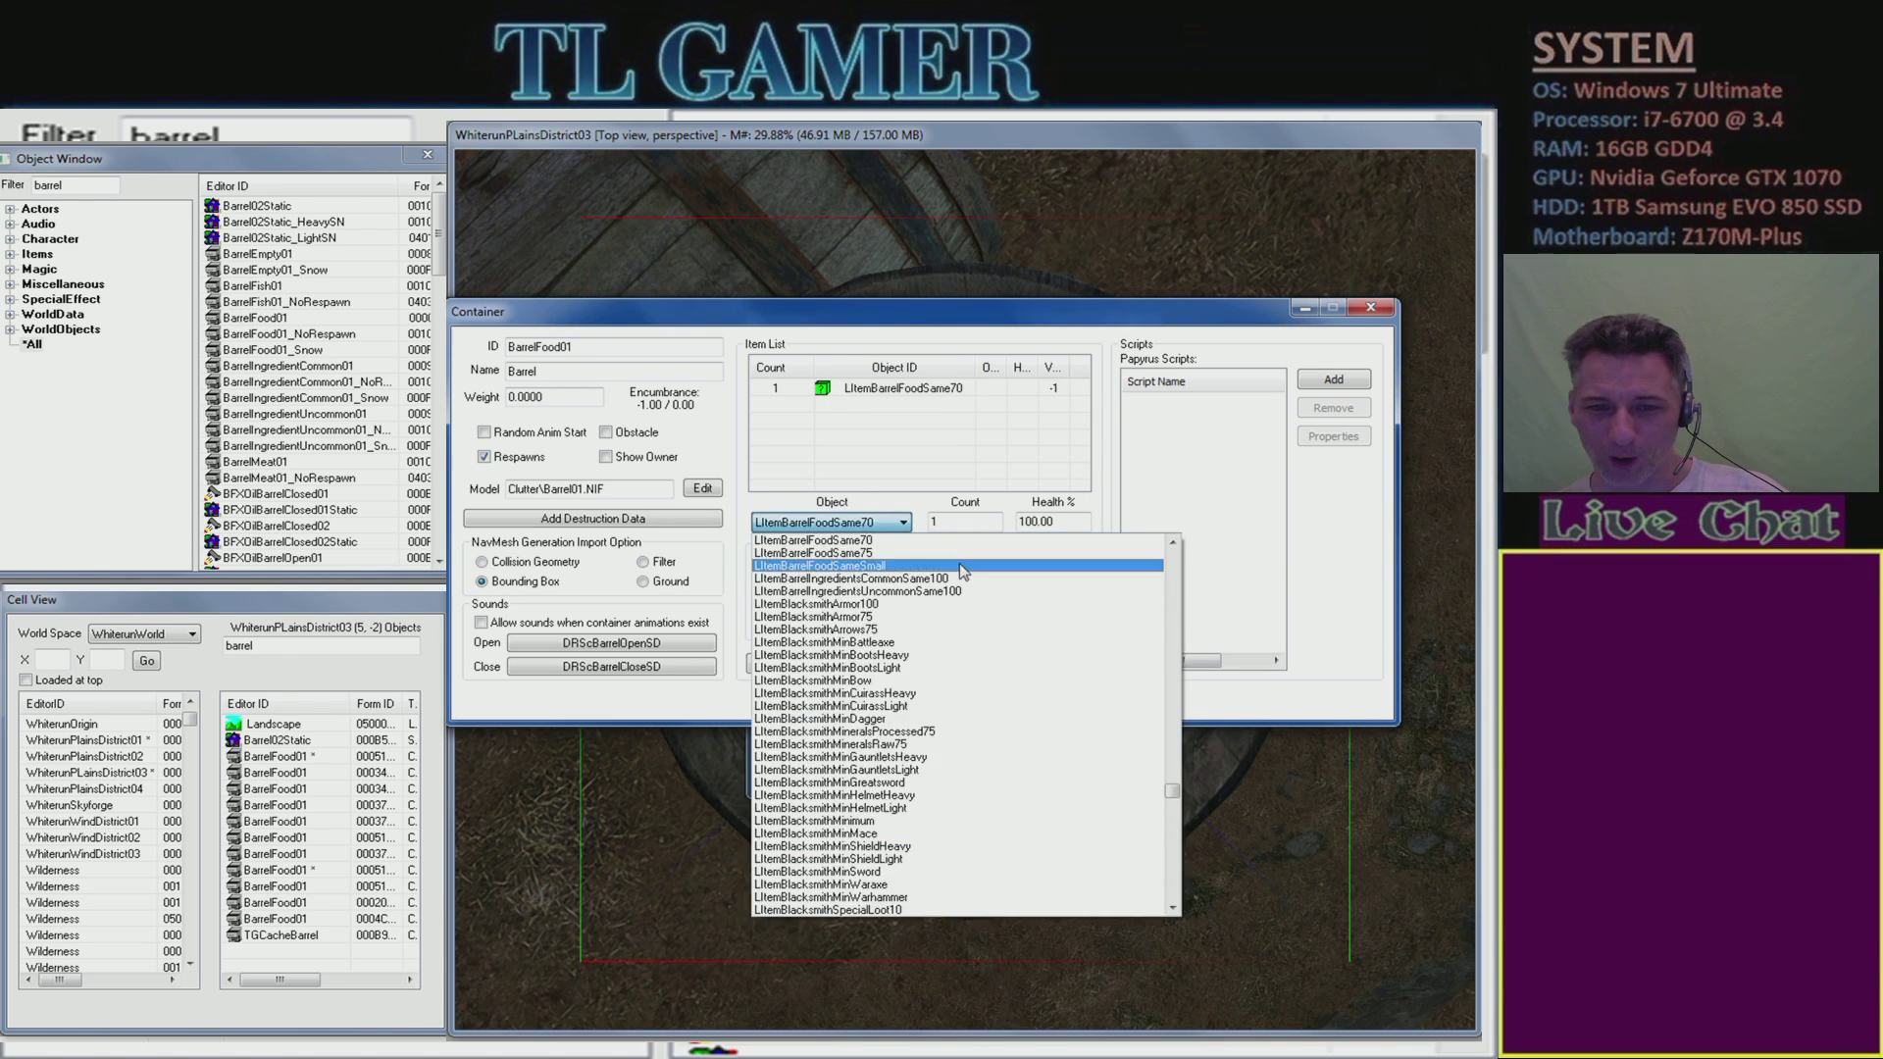
left_click(891, 428)
- Add the default horse tome to BarrelFood01's item list and compare its object setting with the LItemBarrelFoodSame70 entry's
right_click(892, 427)
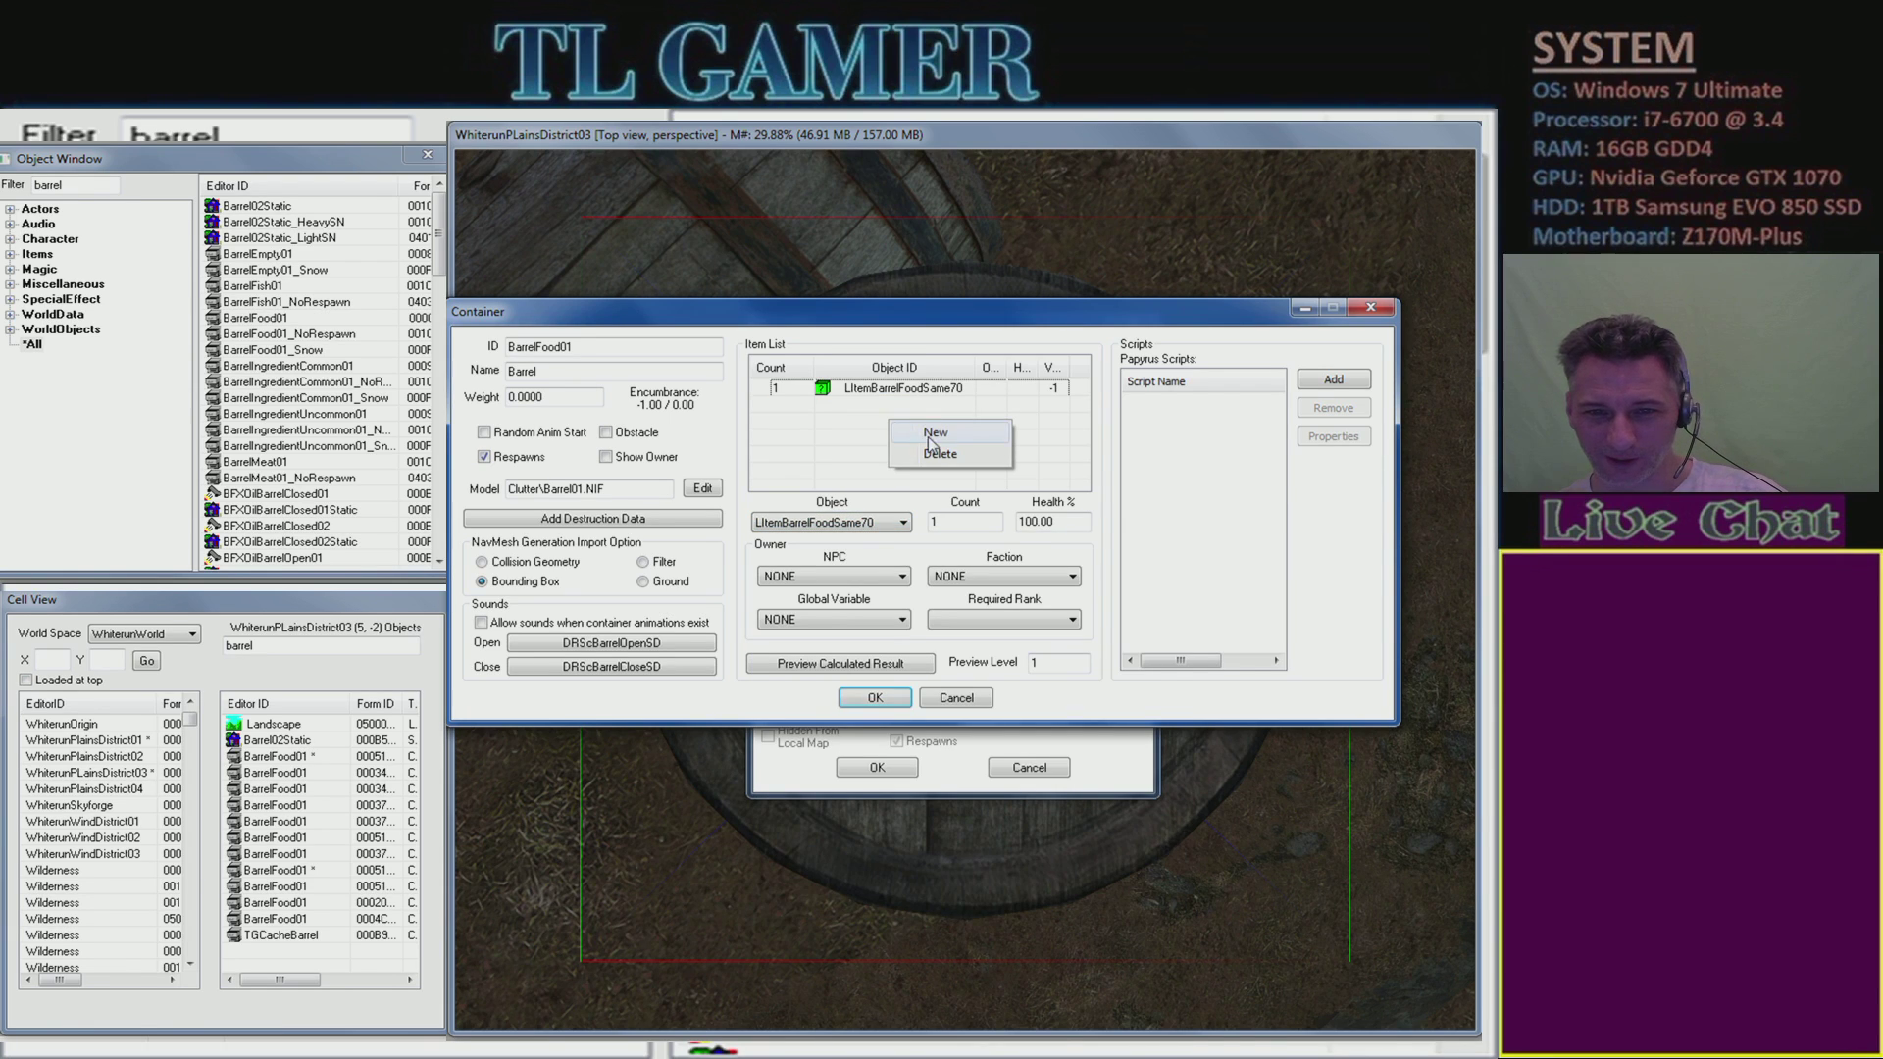
left_click(928, 438)
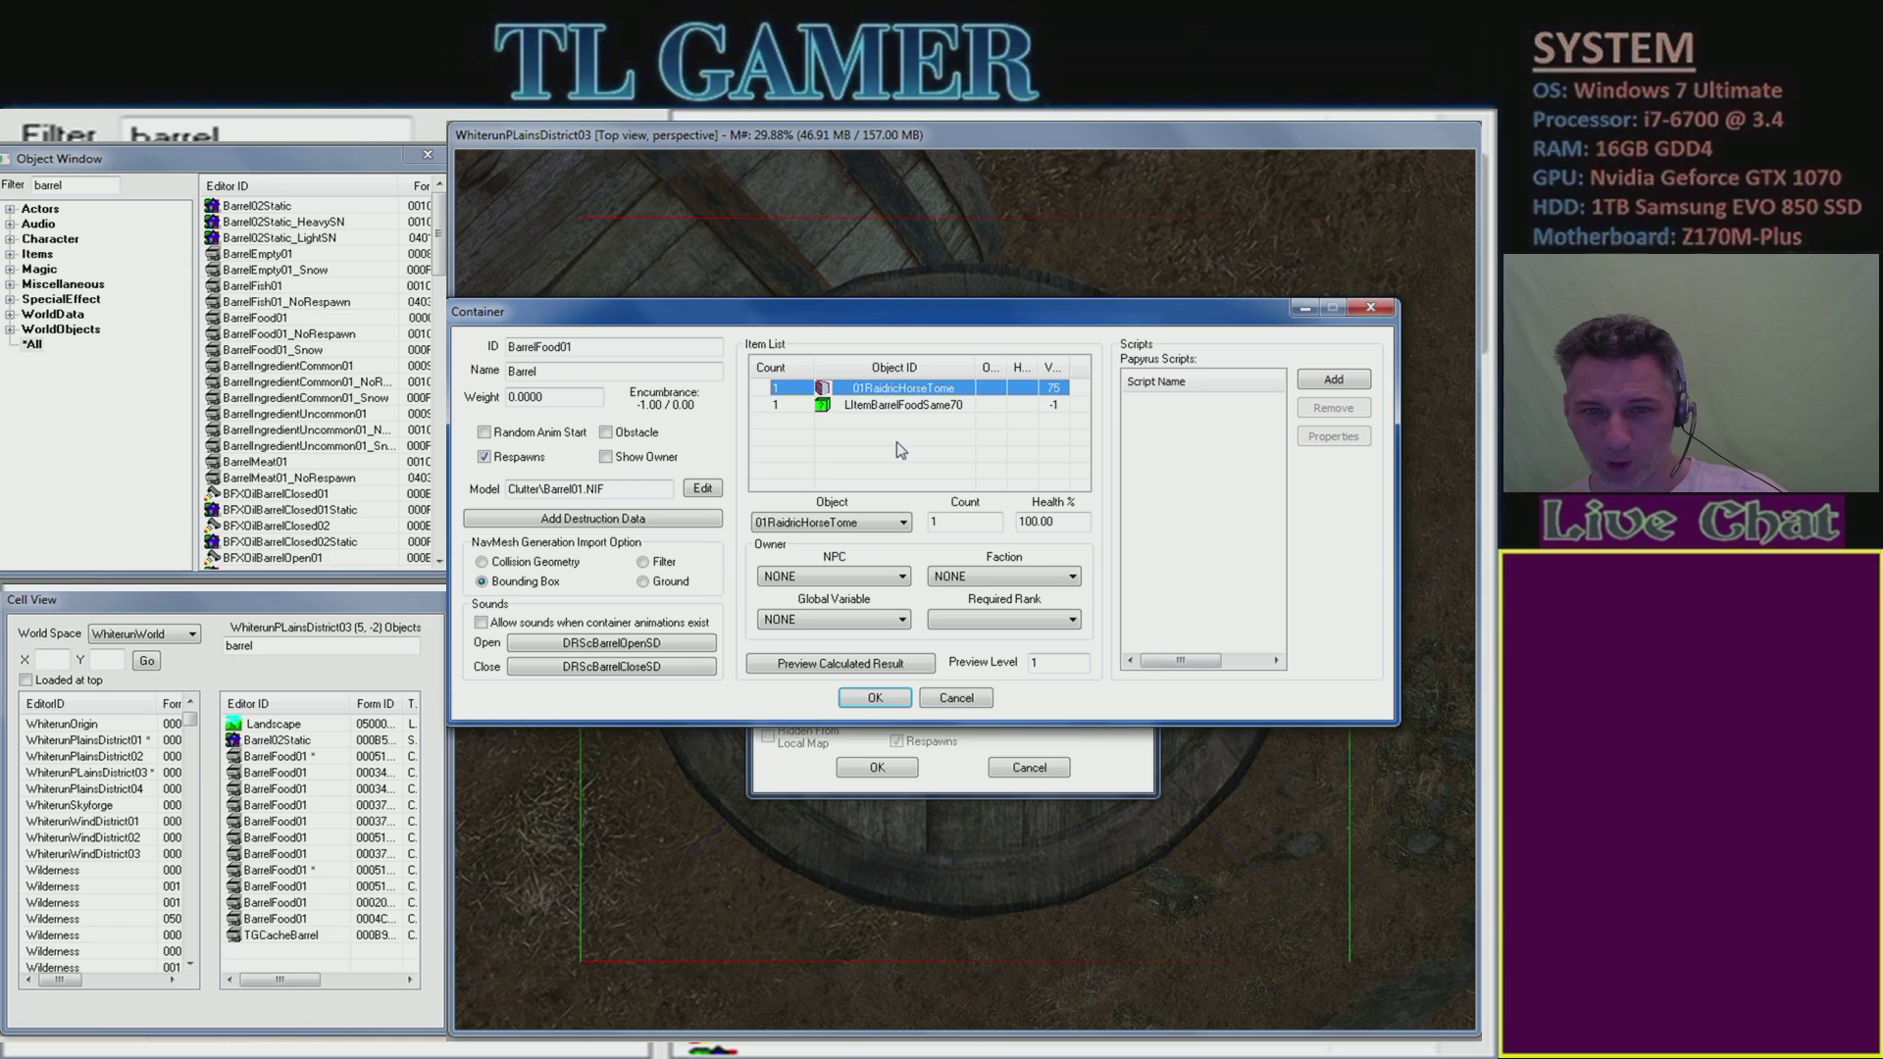
left_click(890, 406)
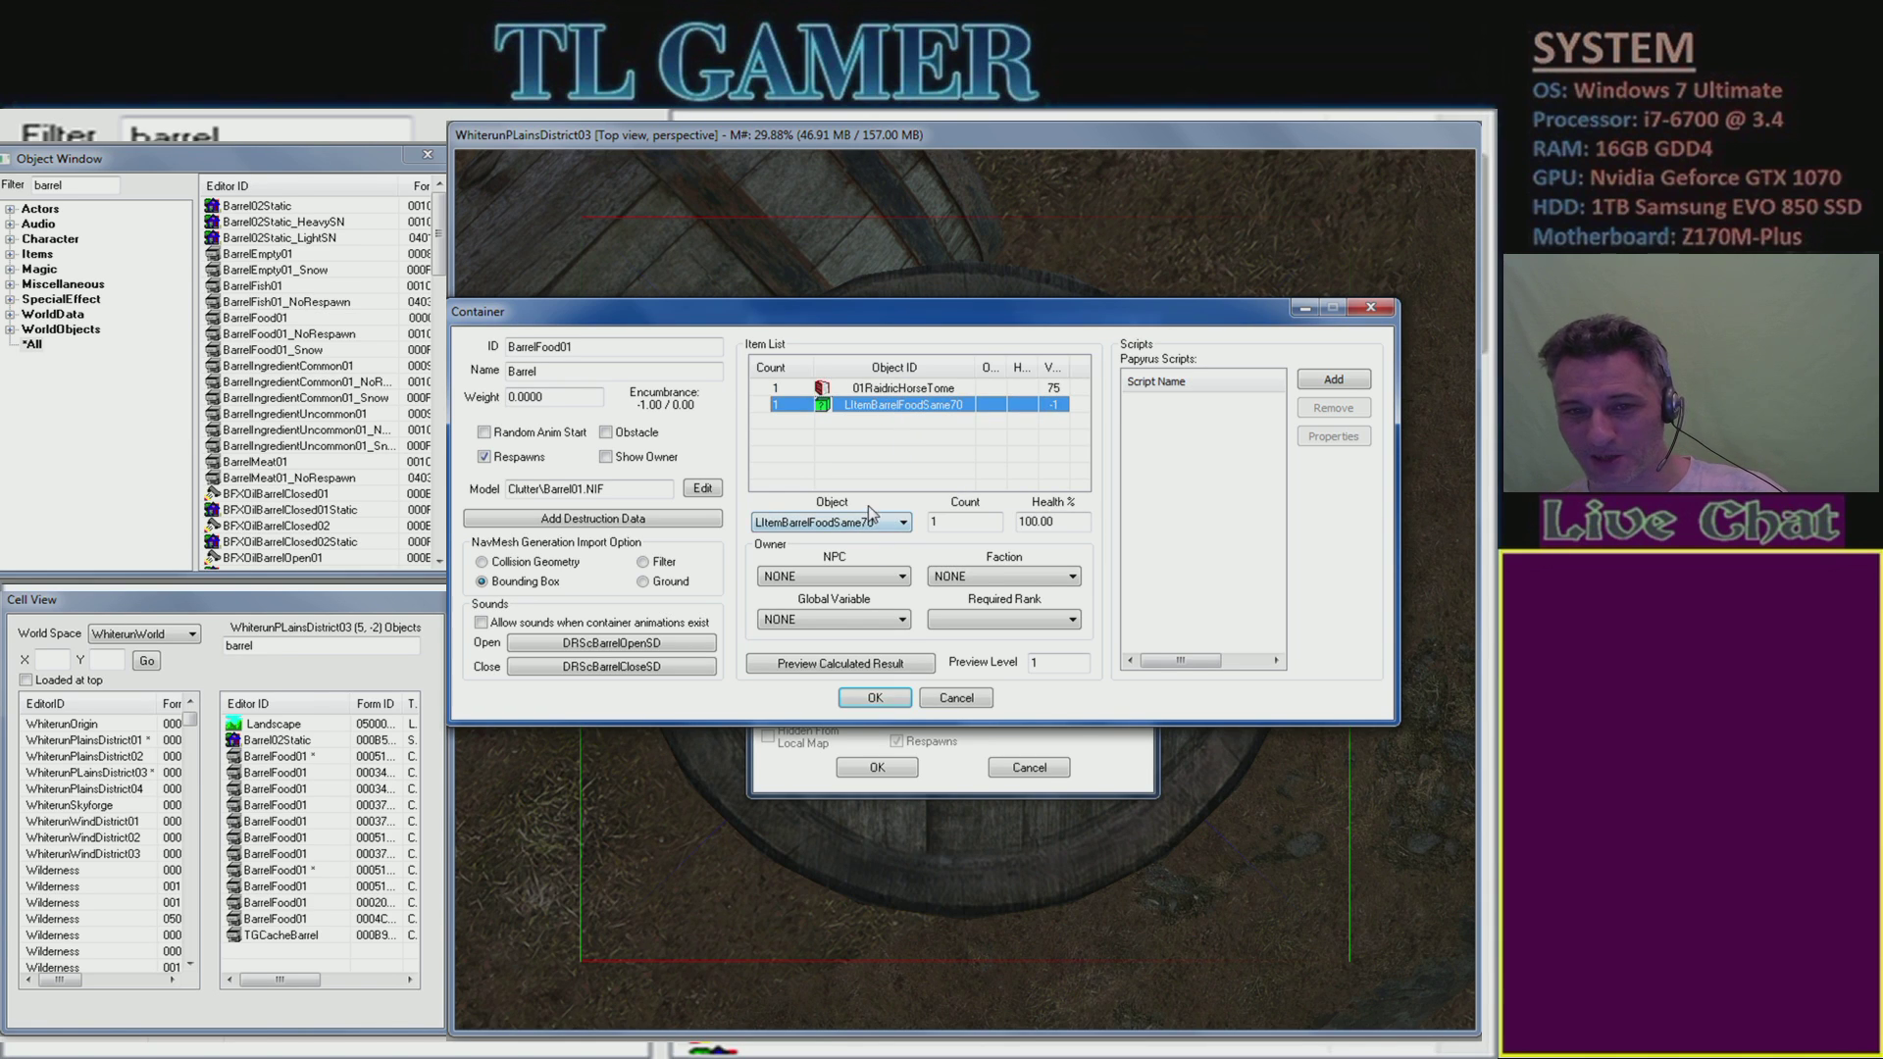
left_click(857, 390)
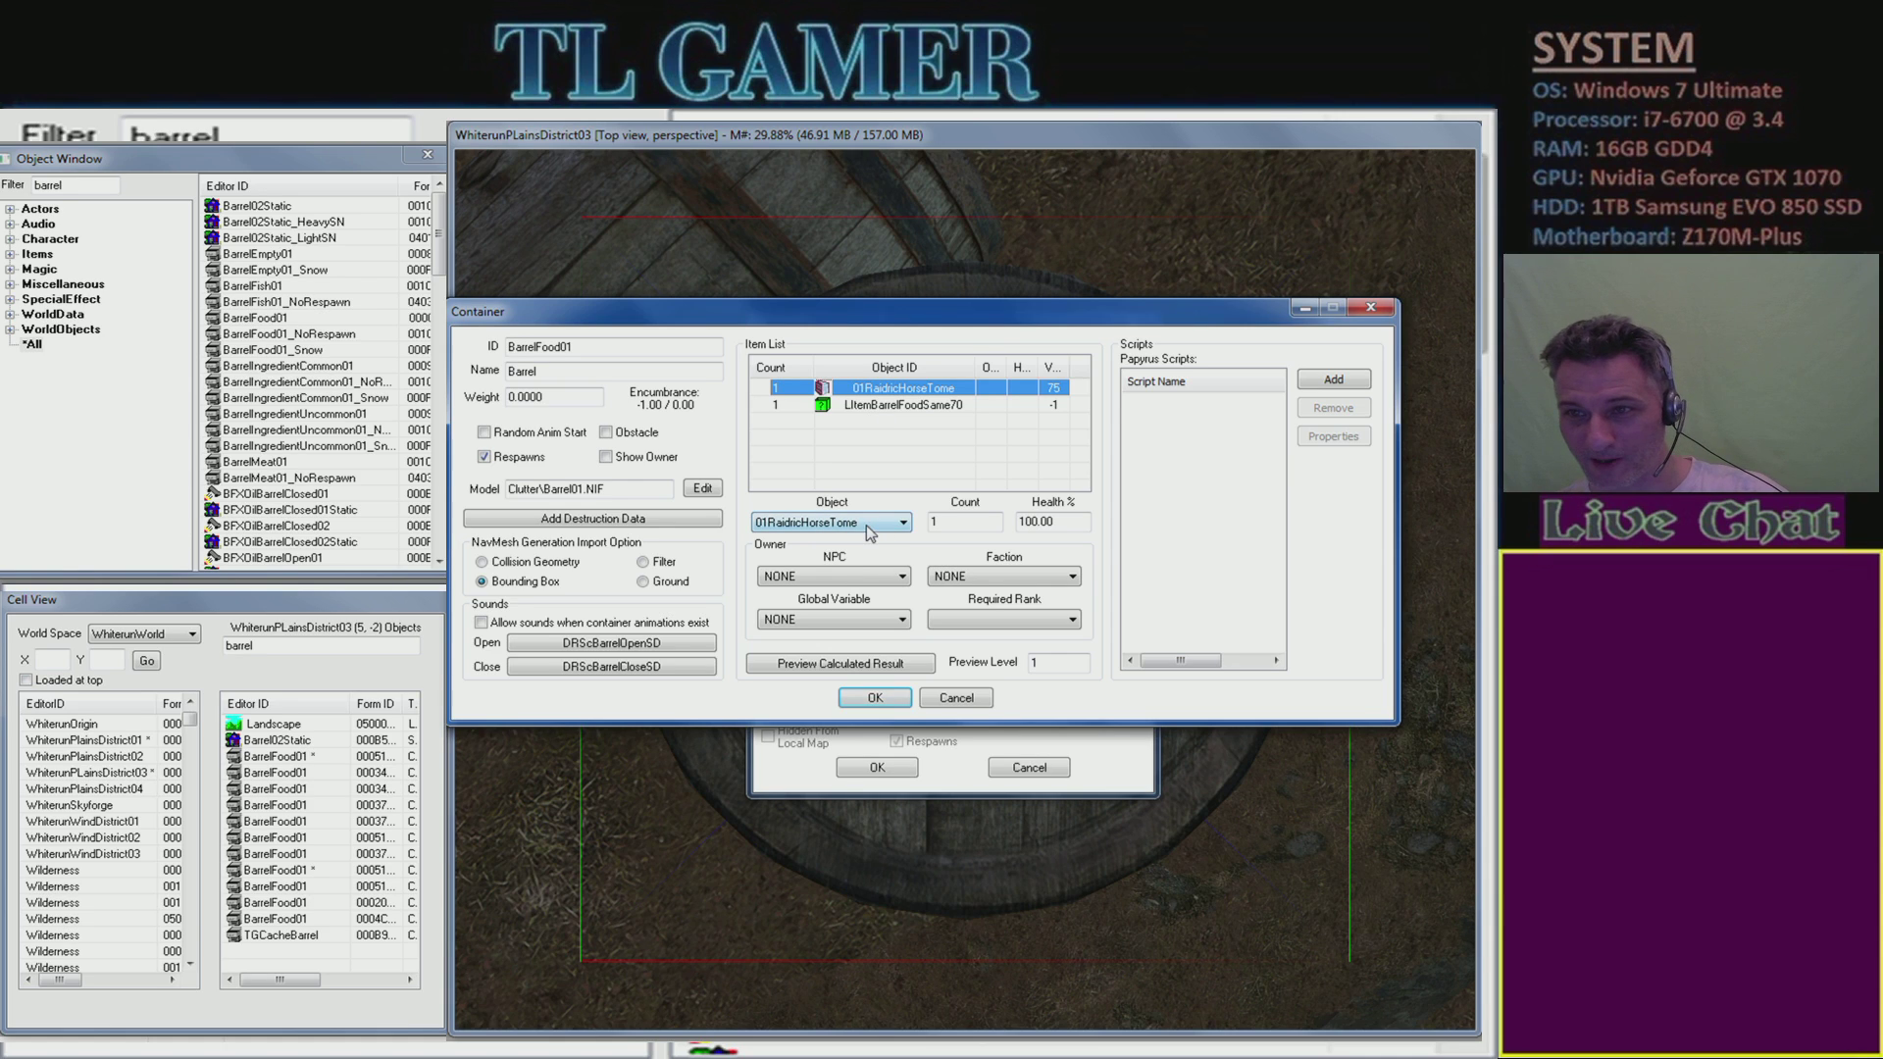
left_click(893, 407)
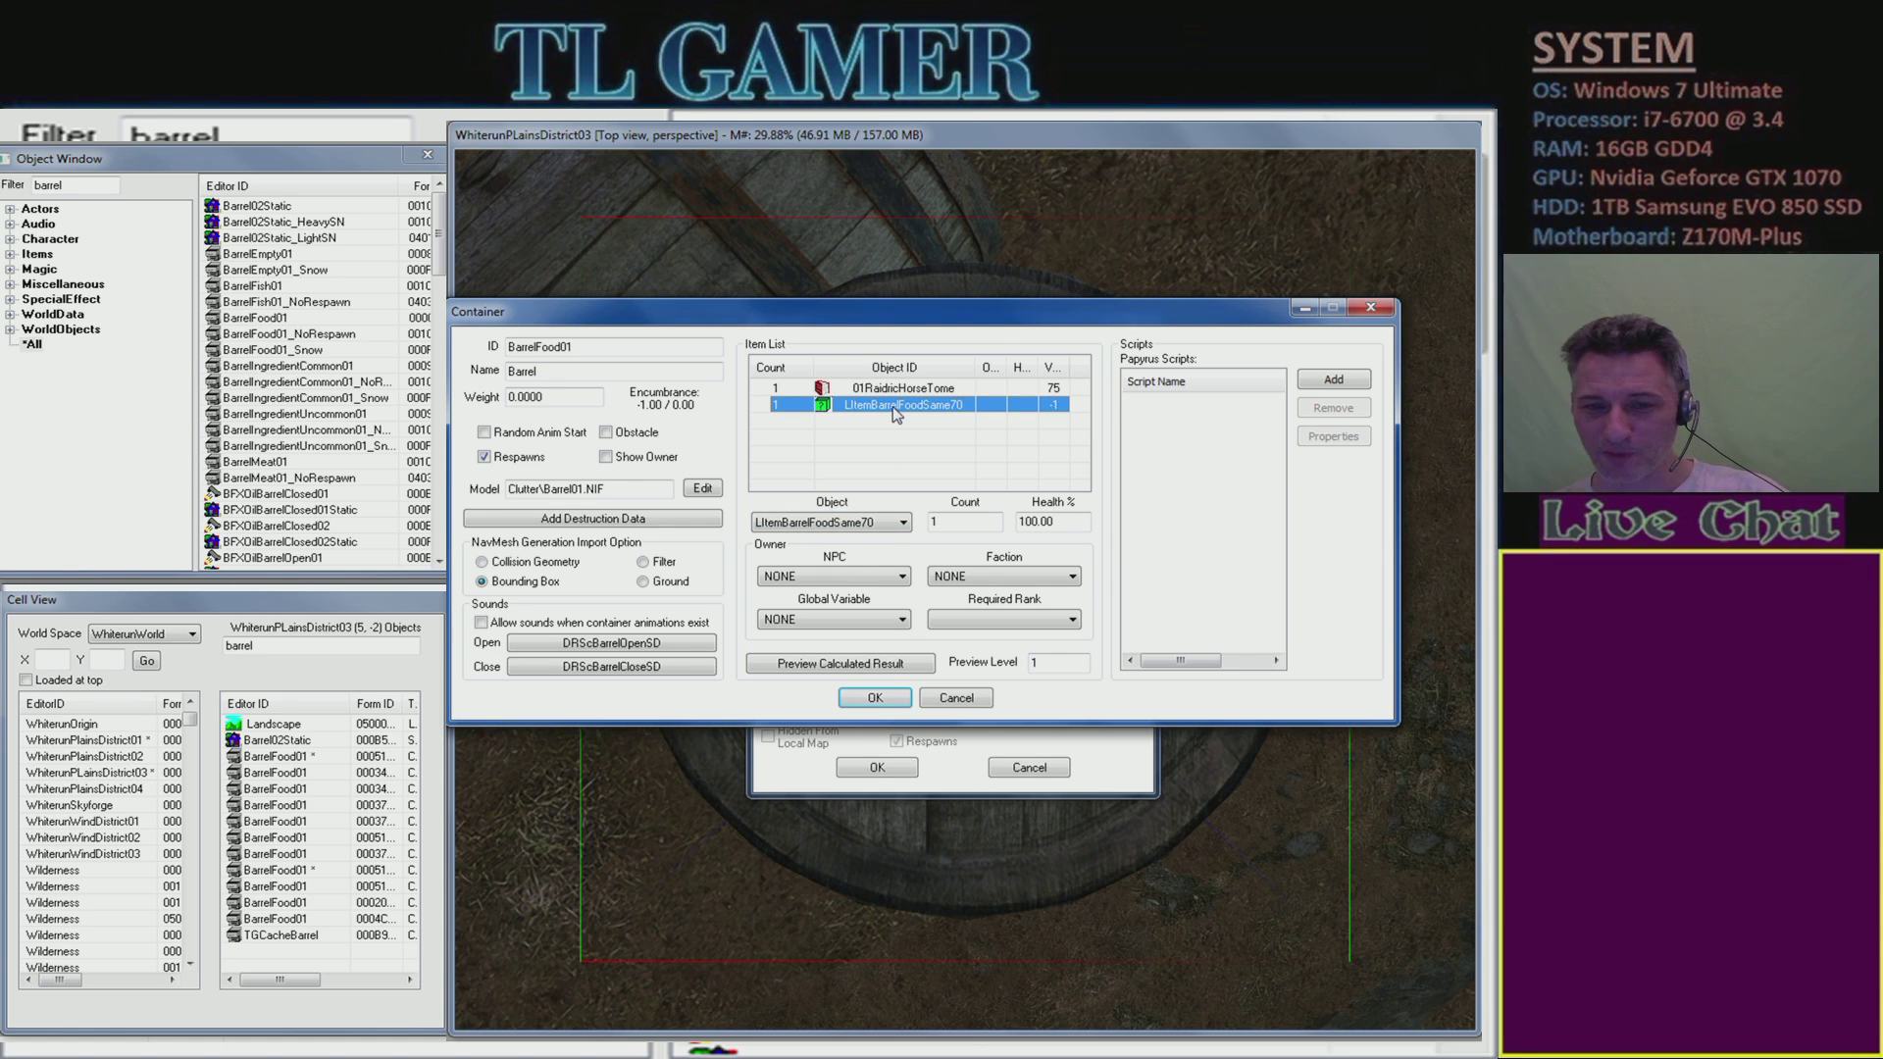
- Add one more entry to BarrelFood01's item list and set its object to DA02Armor
right_click(903, 434)
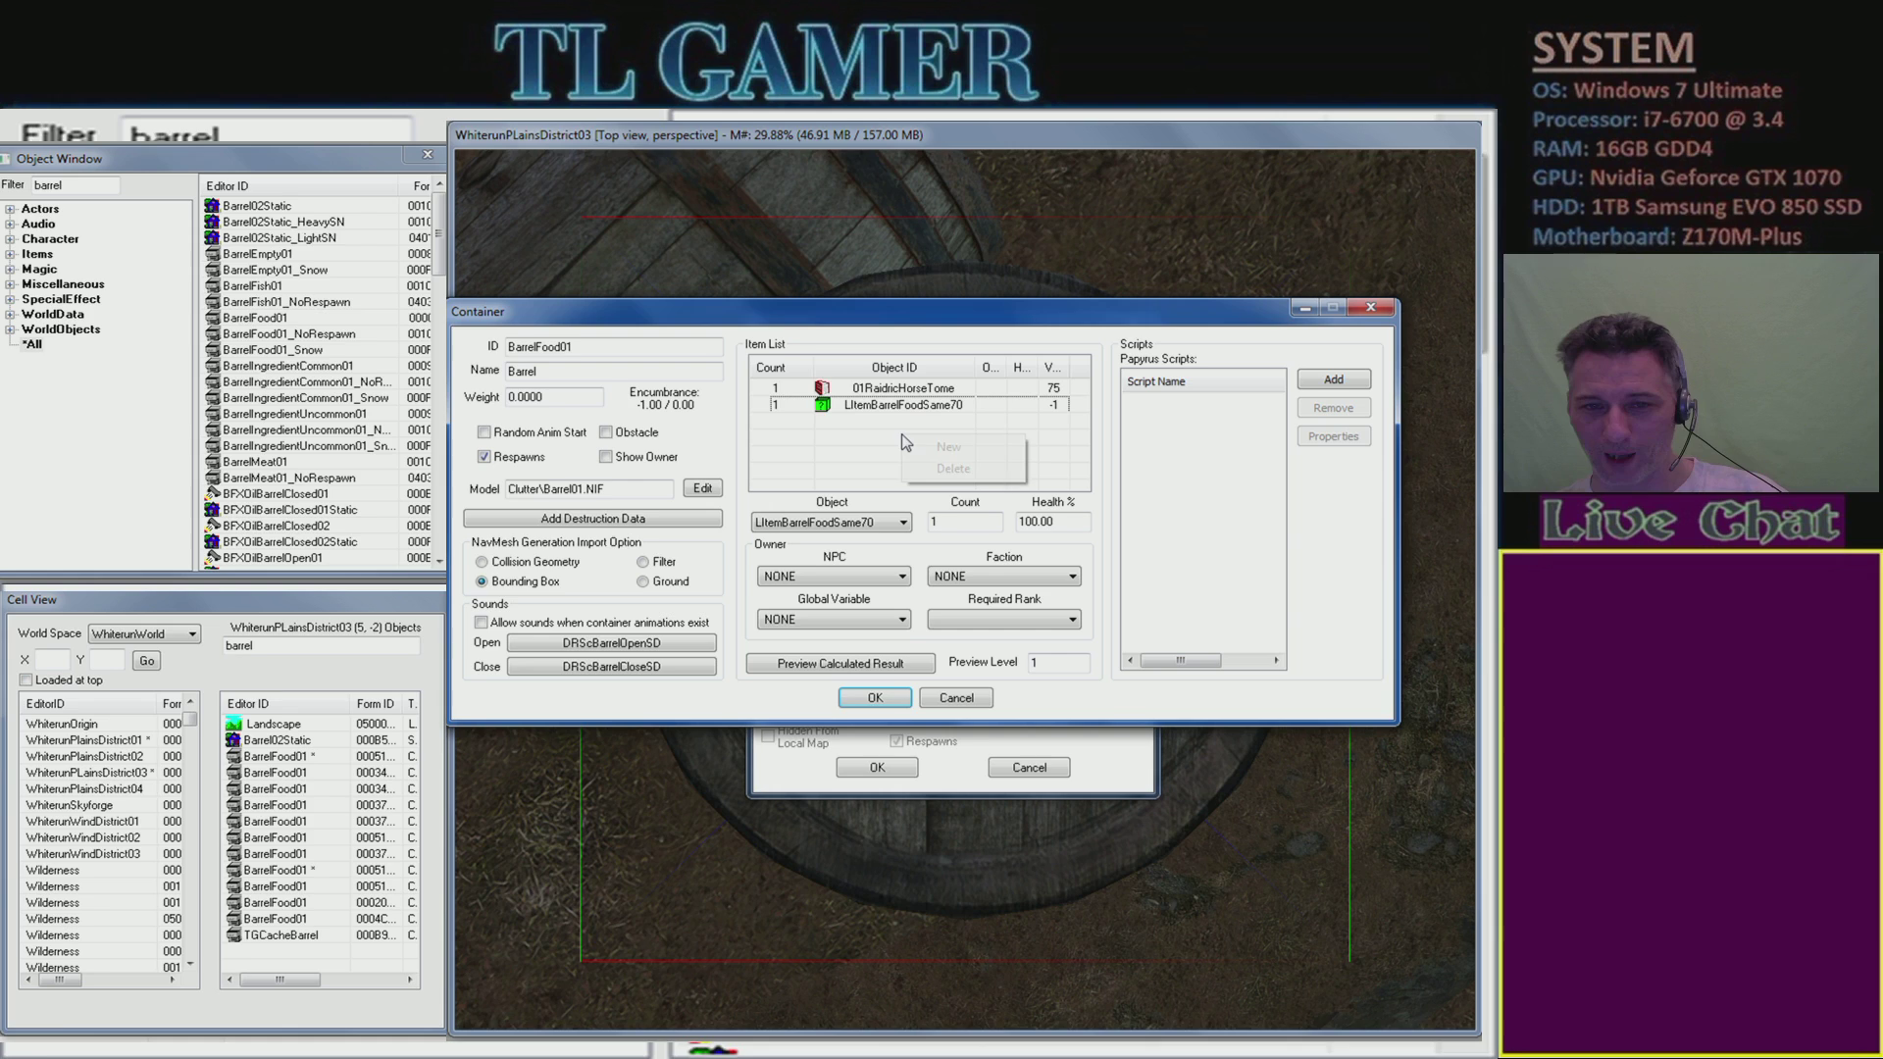
left_click(947, 448)
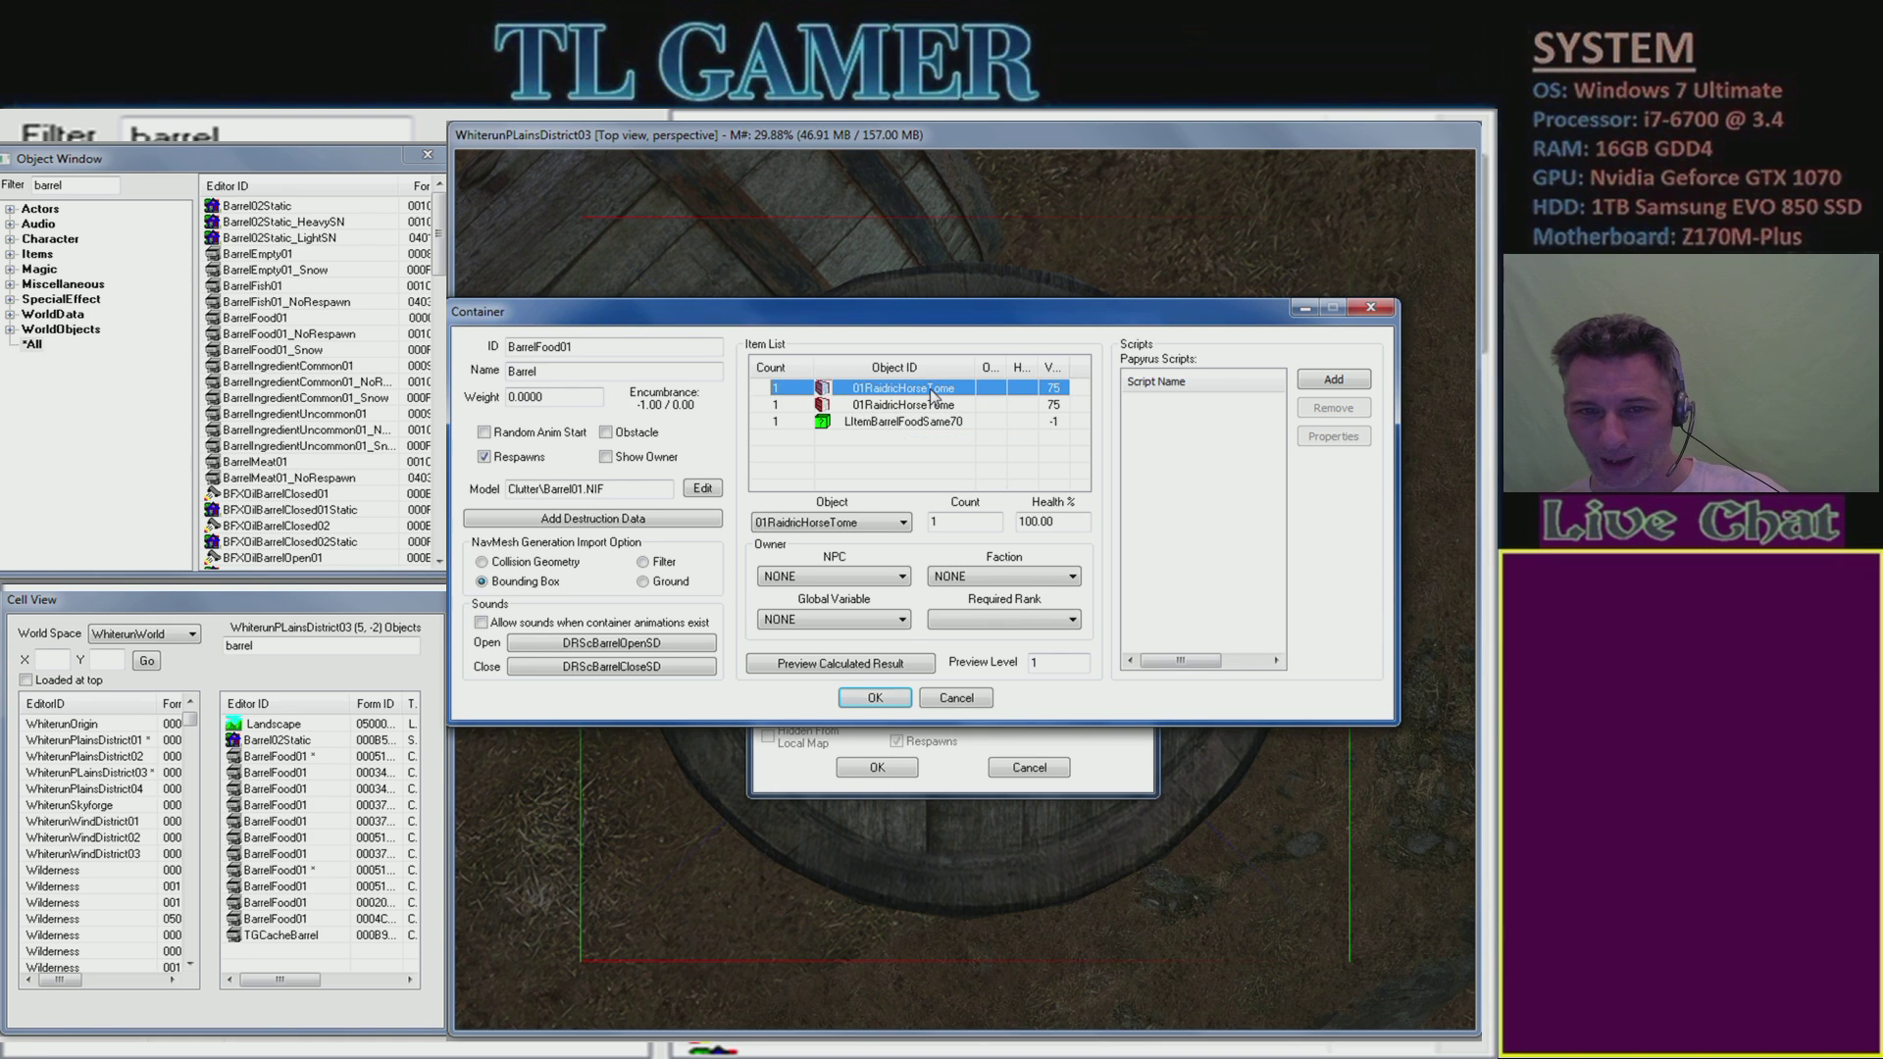
key("Delete")
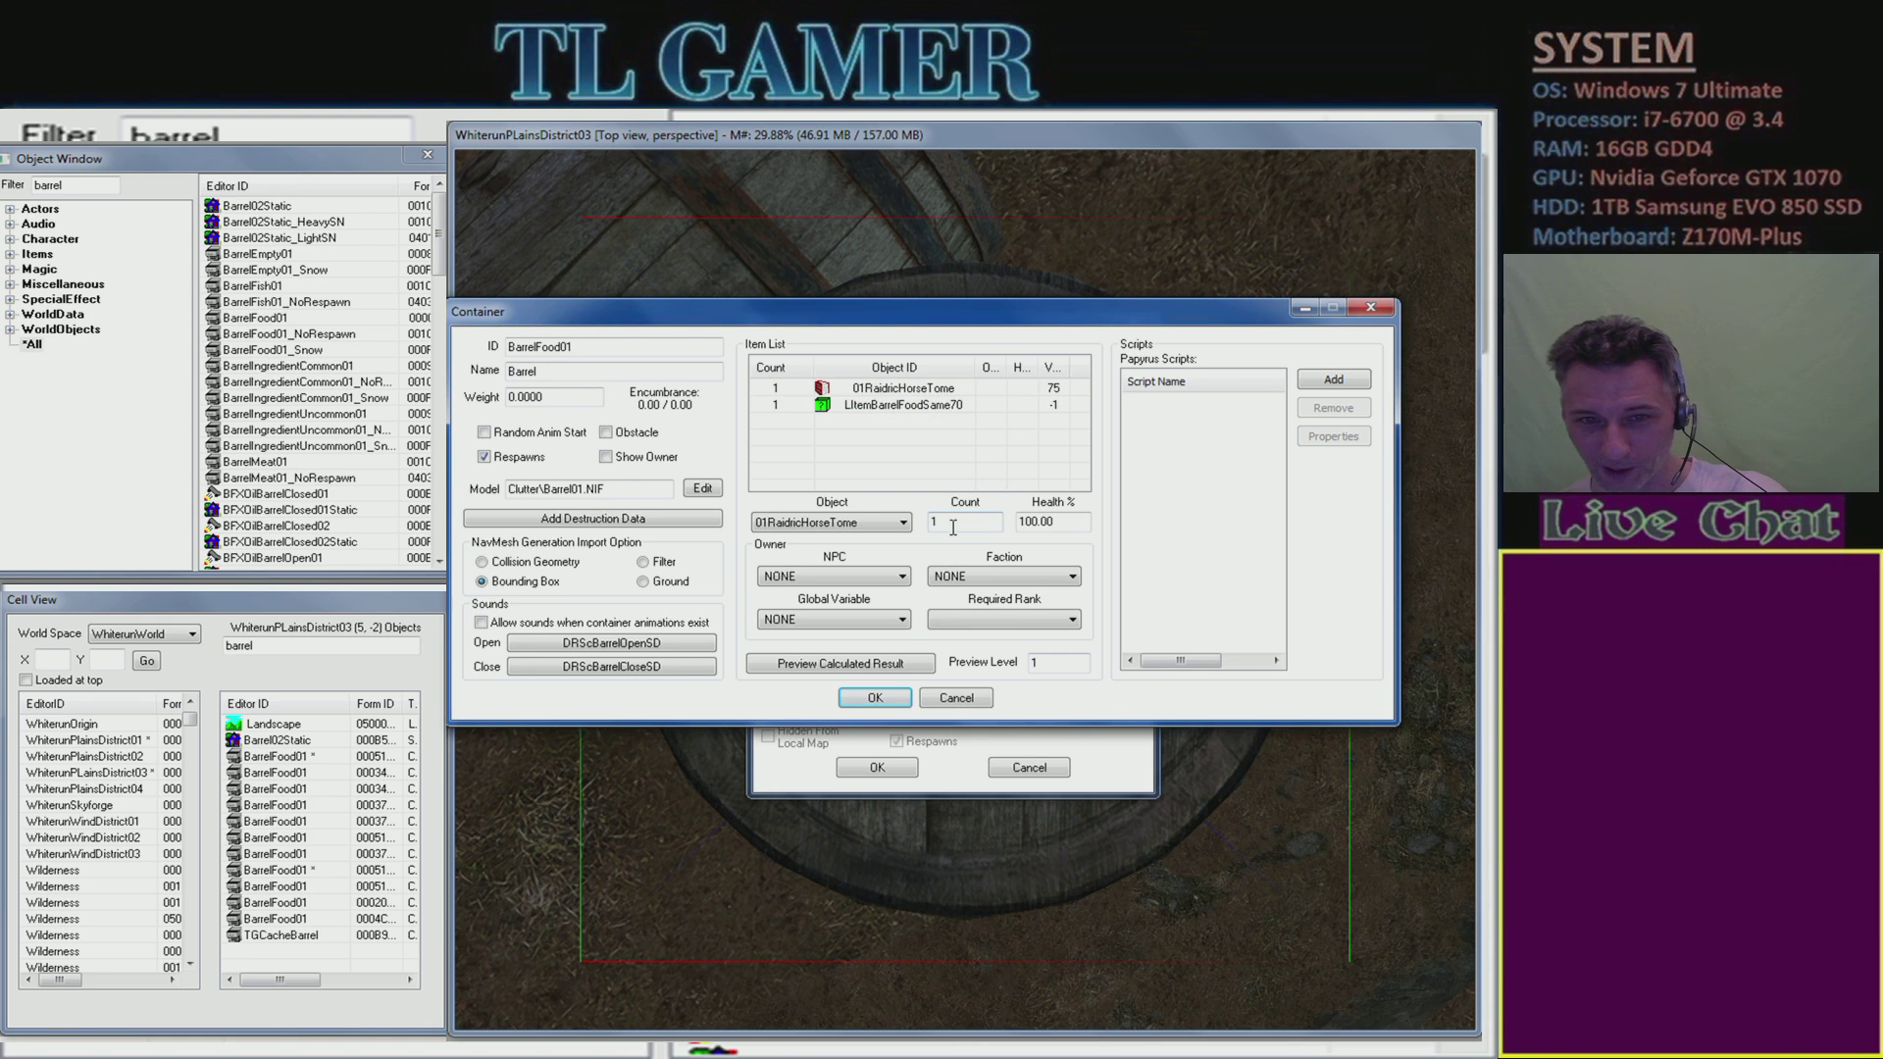
right_click(866, 426)
left_click(907, 439)
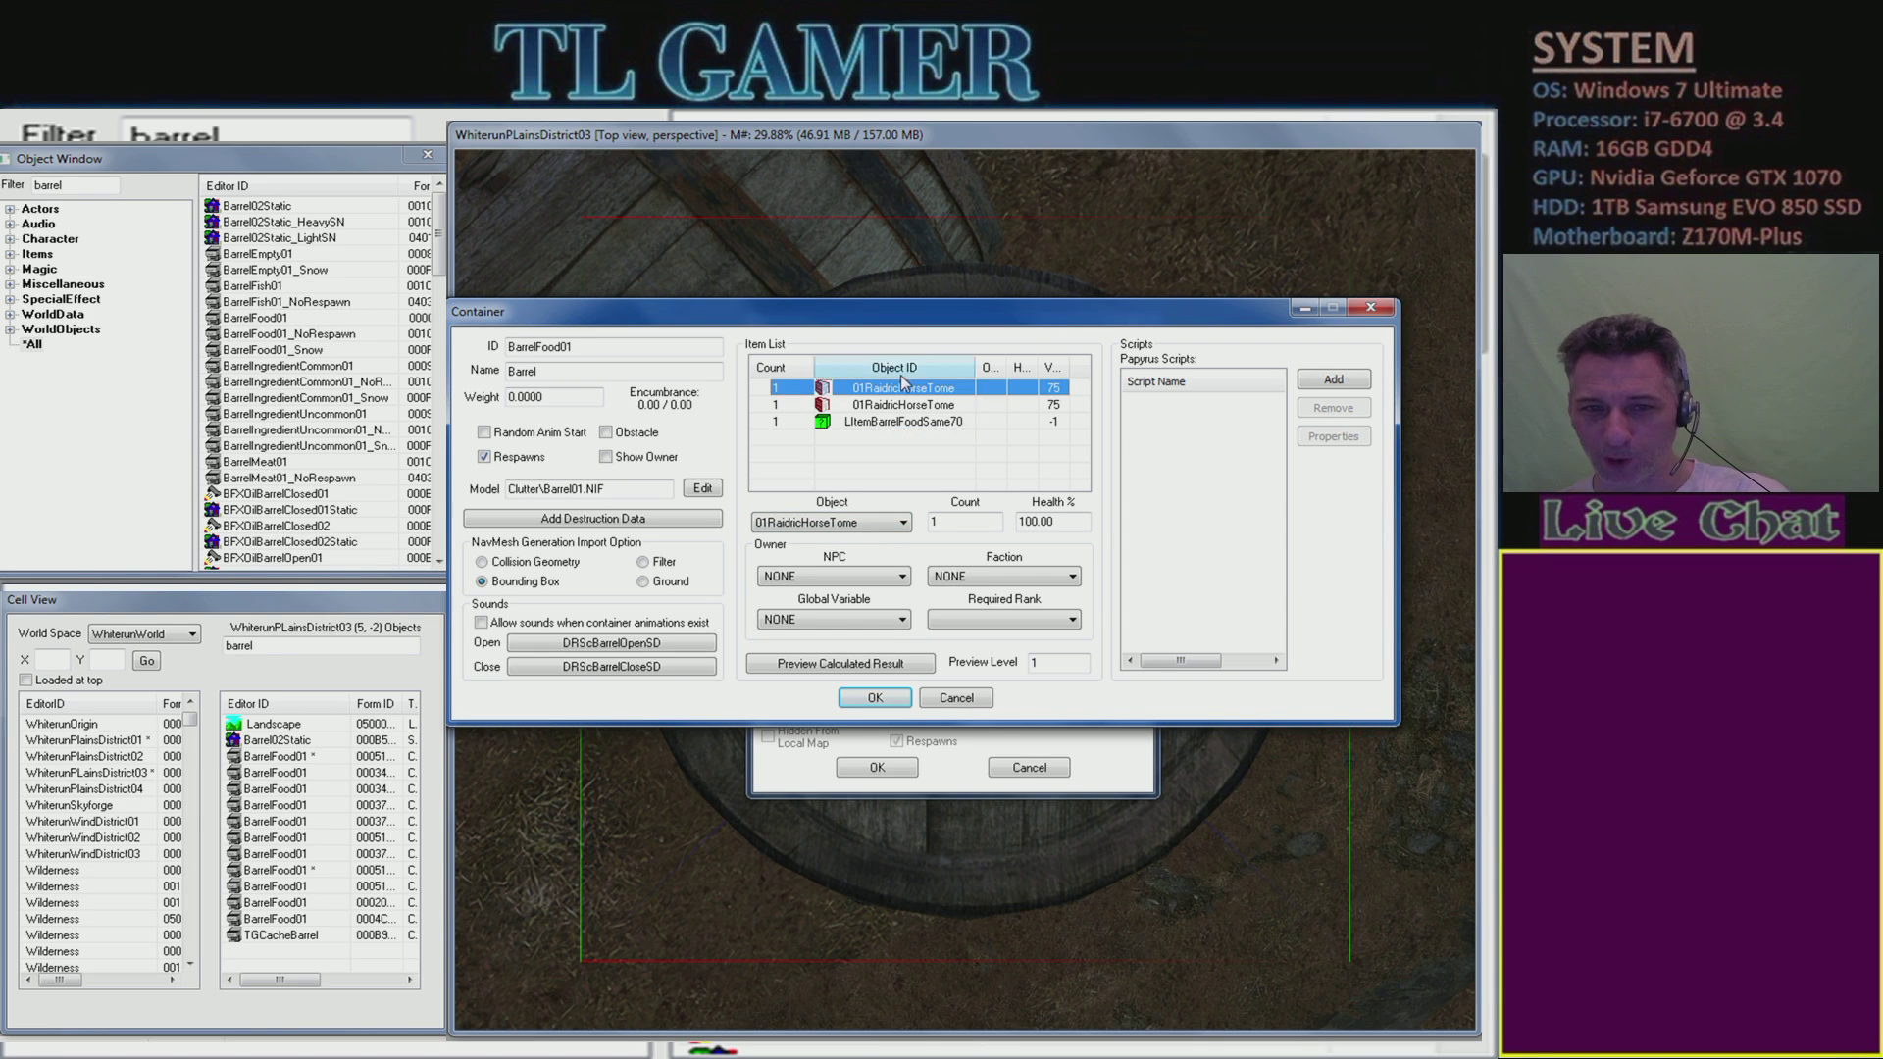
left_click(874, 527)
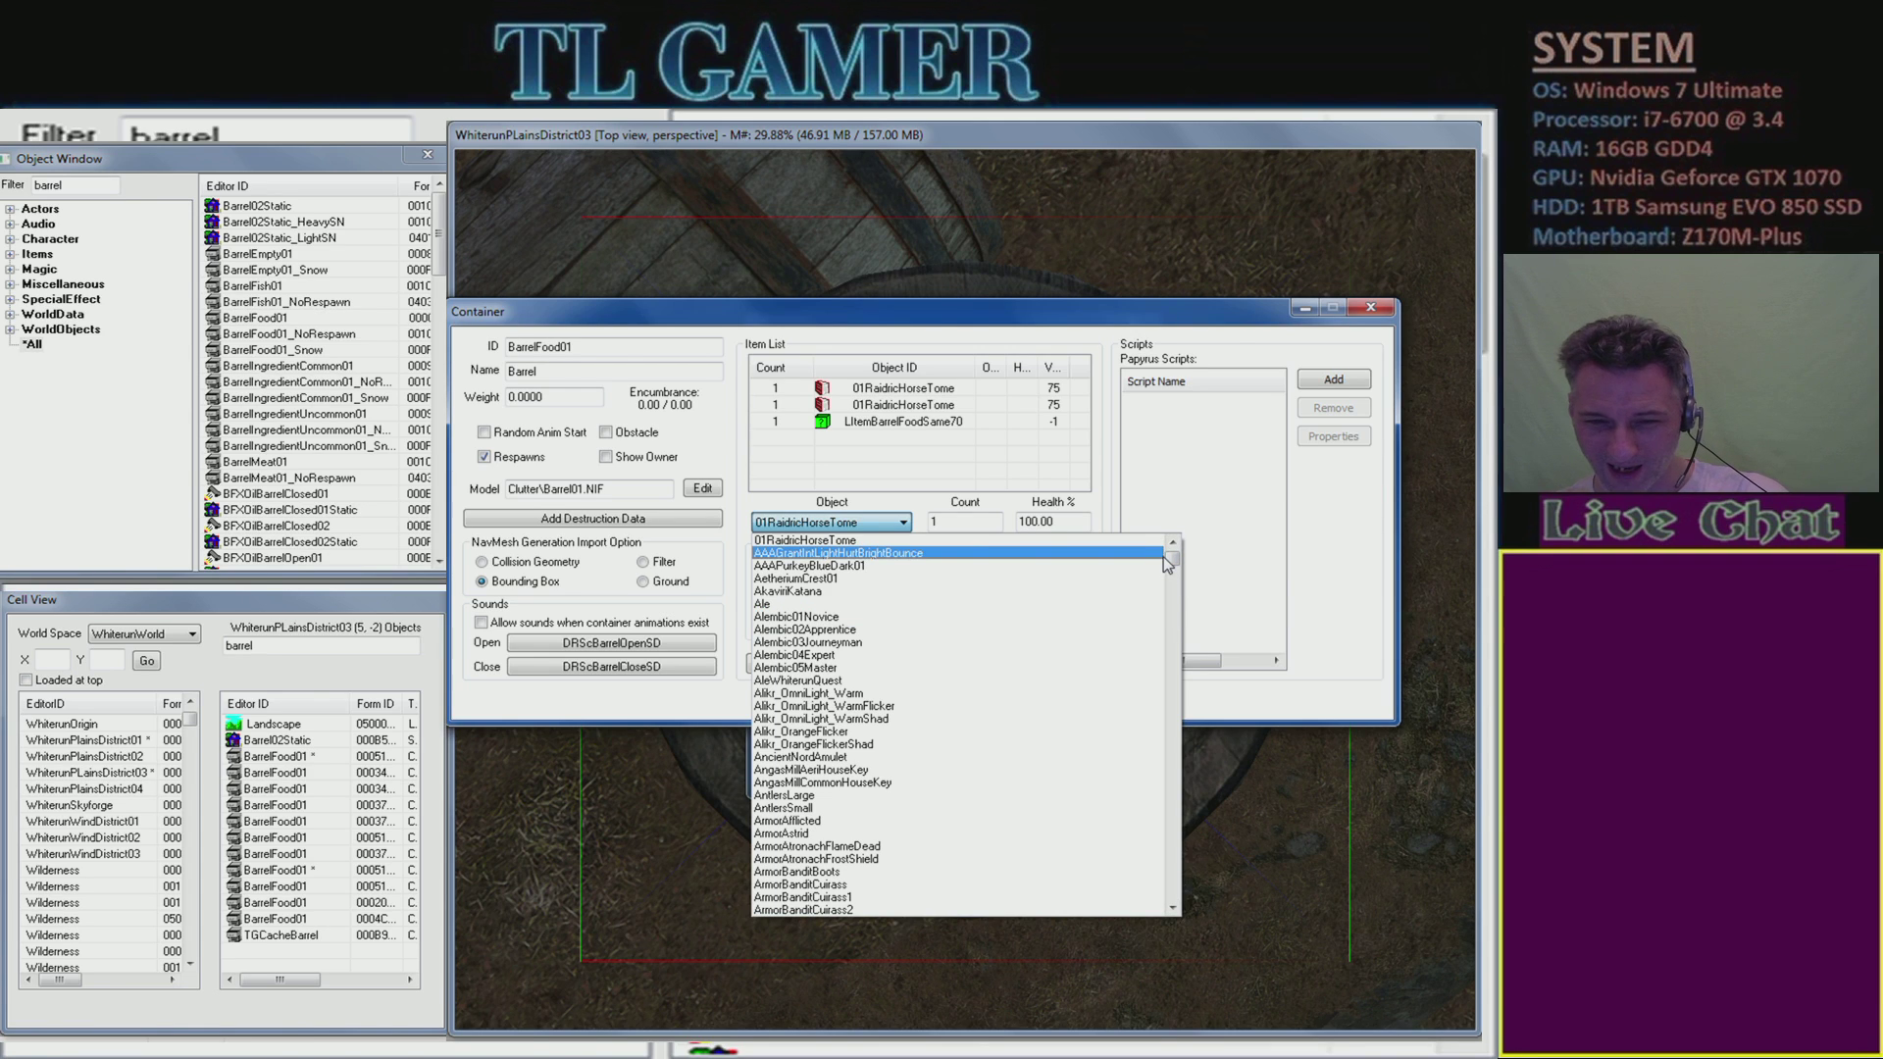
key("d")
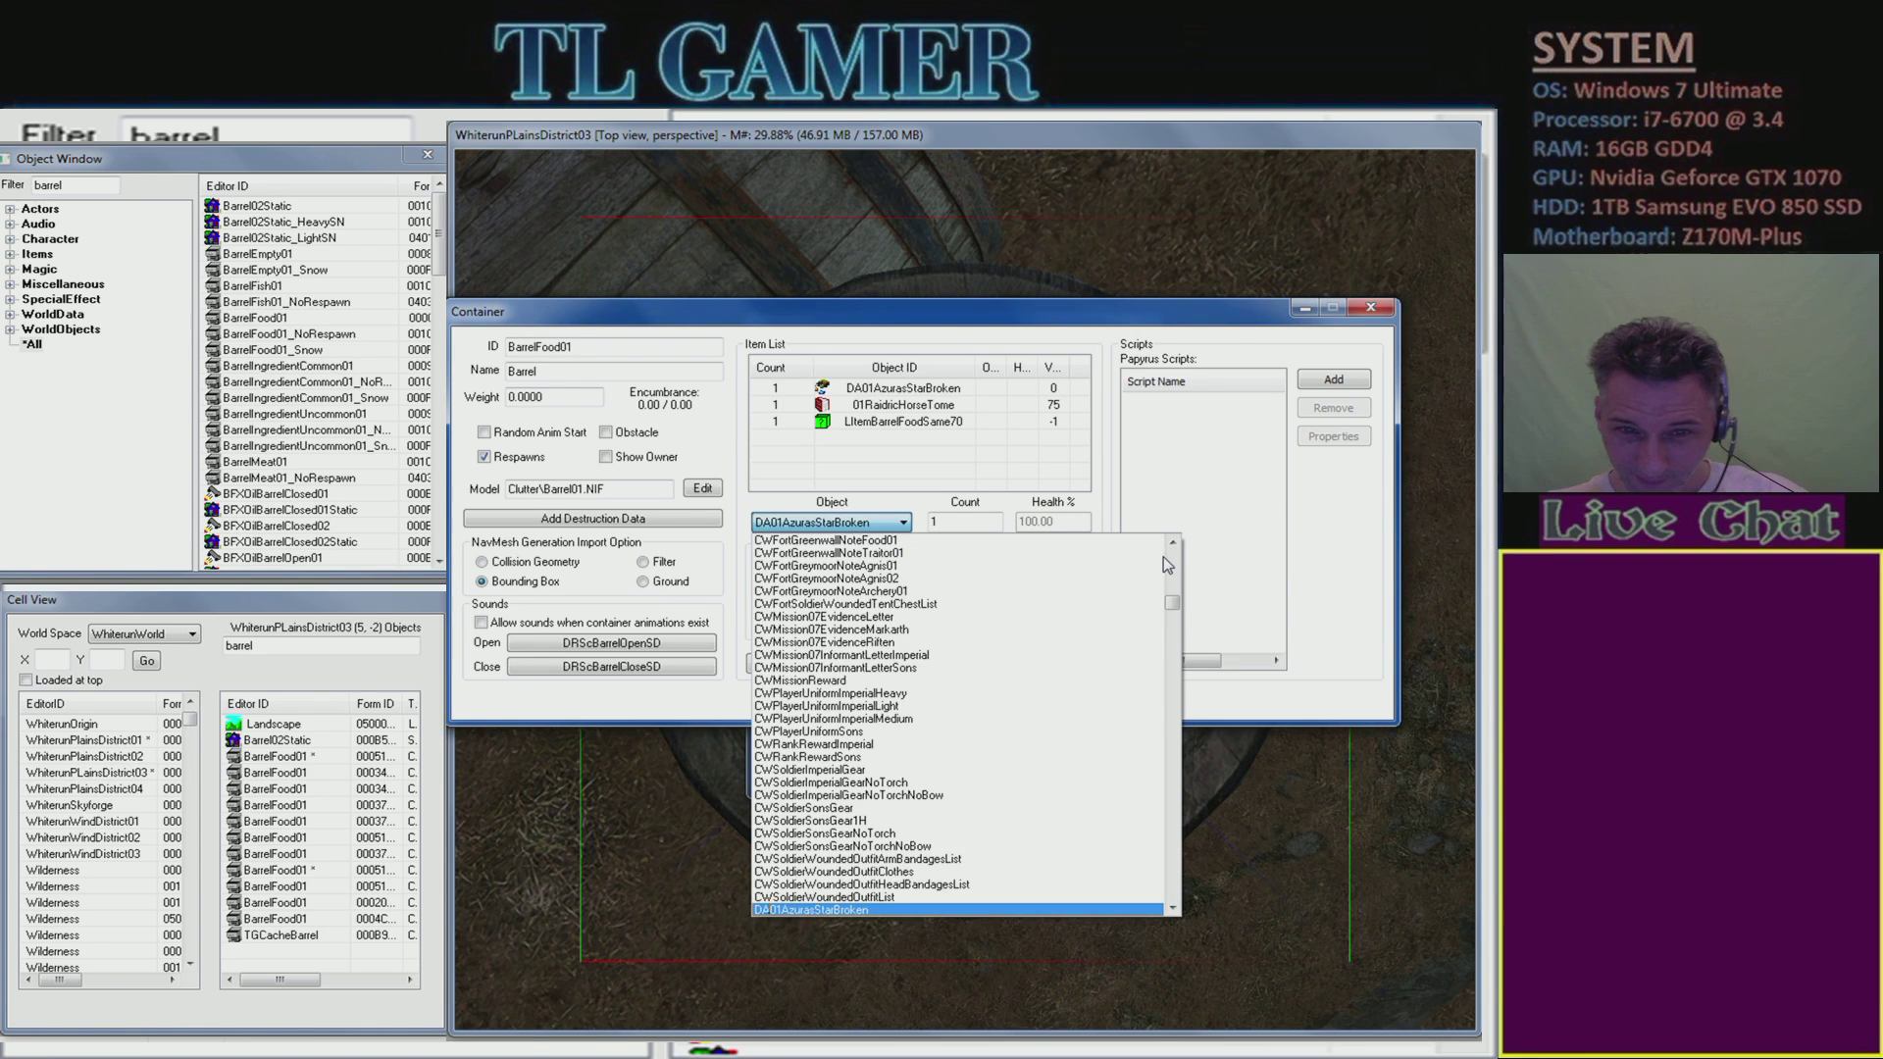
scroll(883, 742, "down", 3)
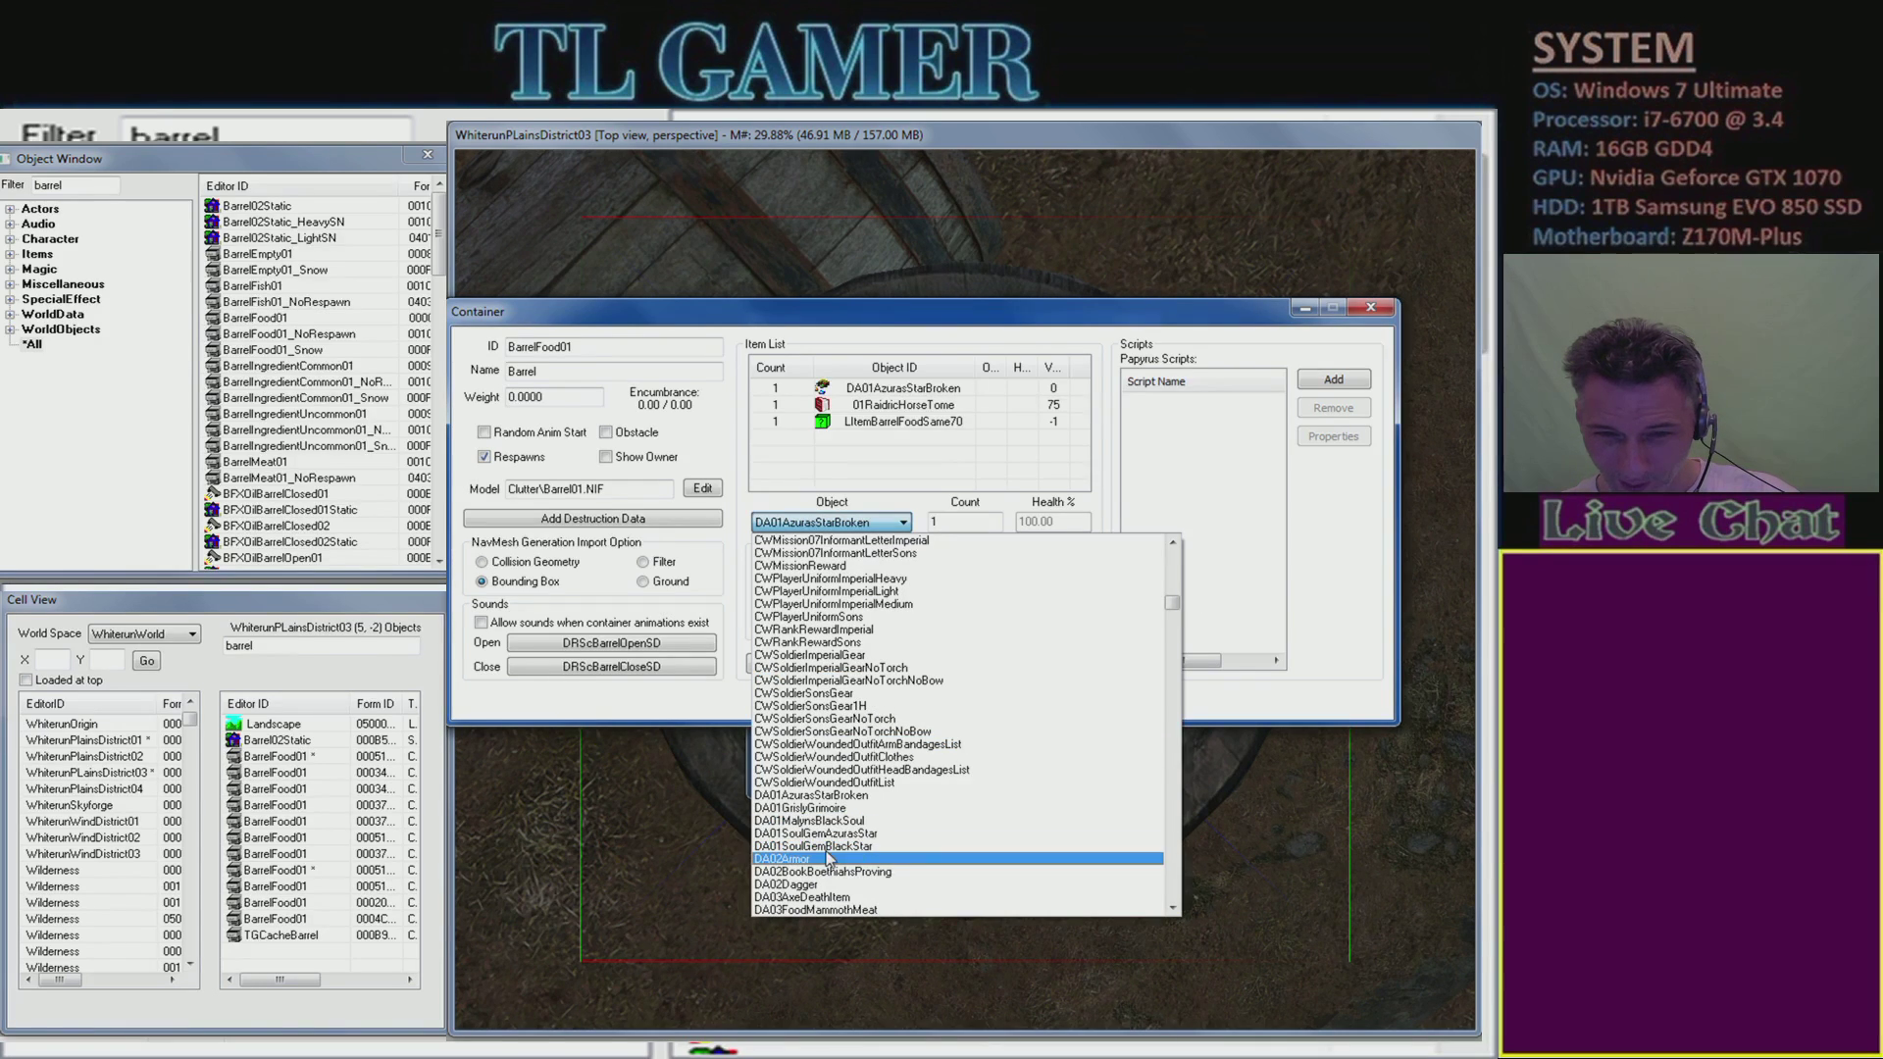
left_click(819, 861)
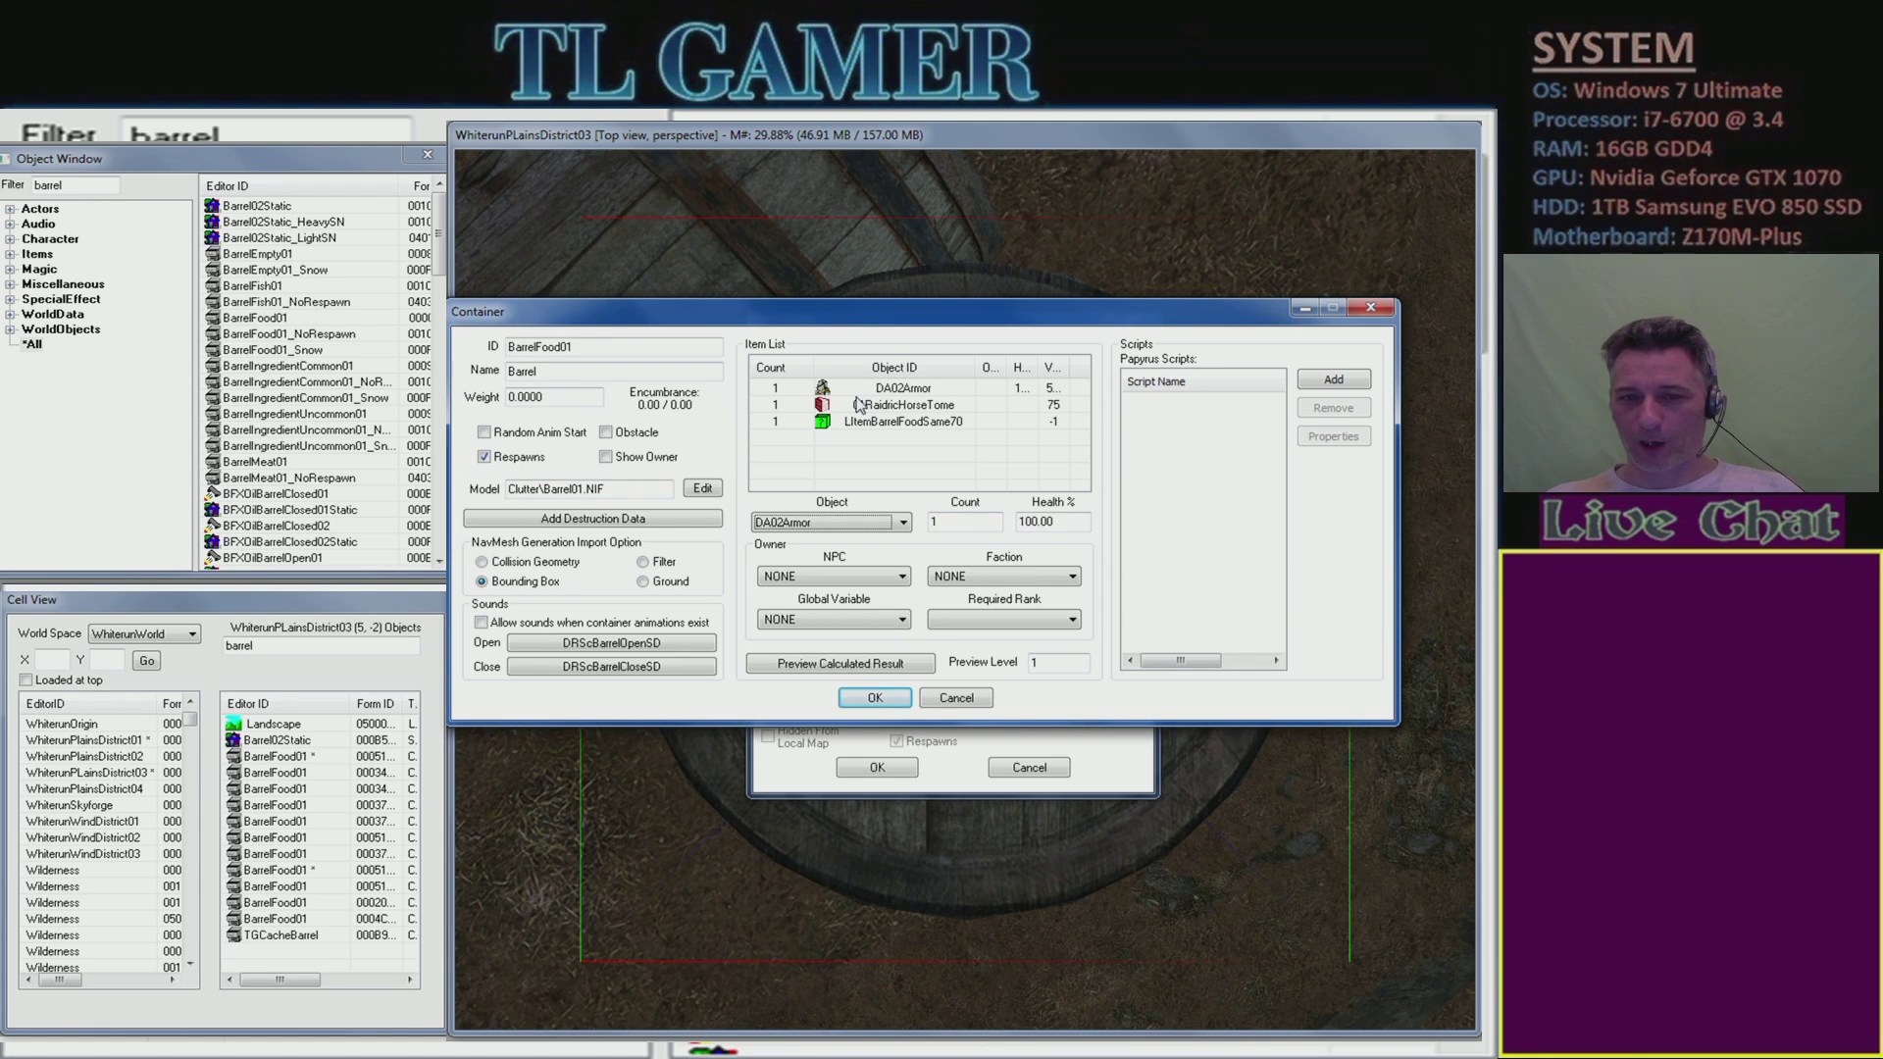
- Check the object of each item list entry, and delete the horse tome and DA02Armor from BarrelFood01
left_click(945, 405)
left_click(943, 388)
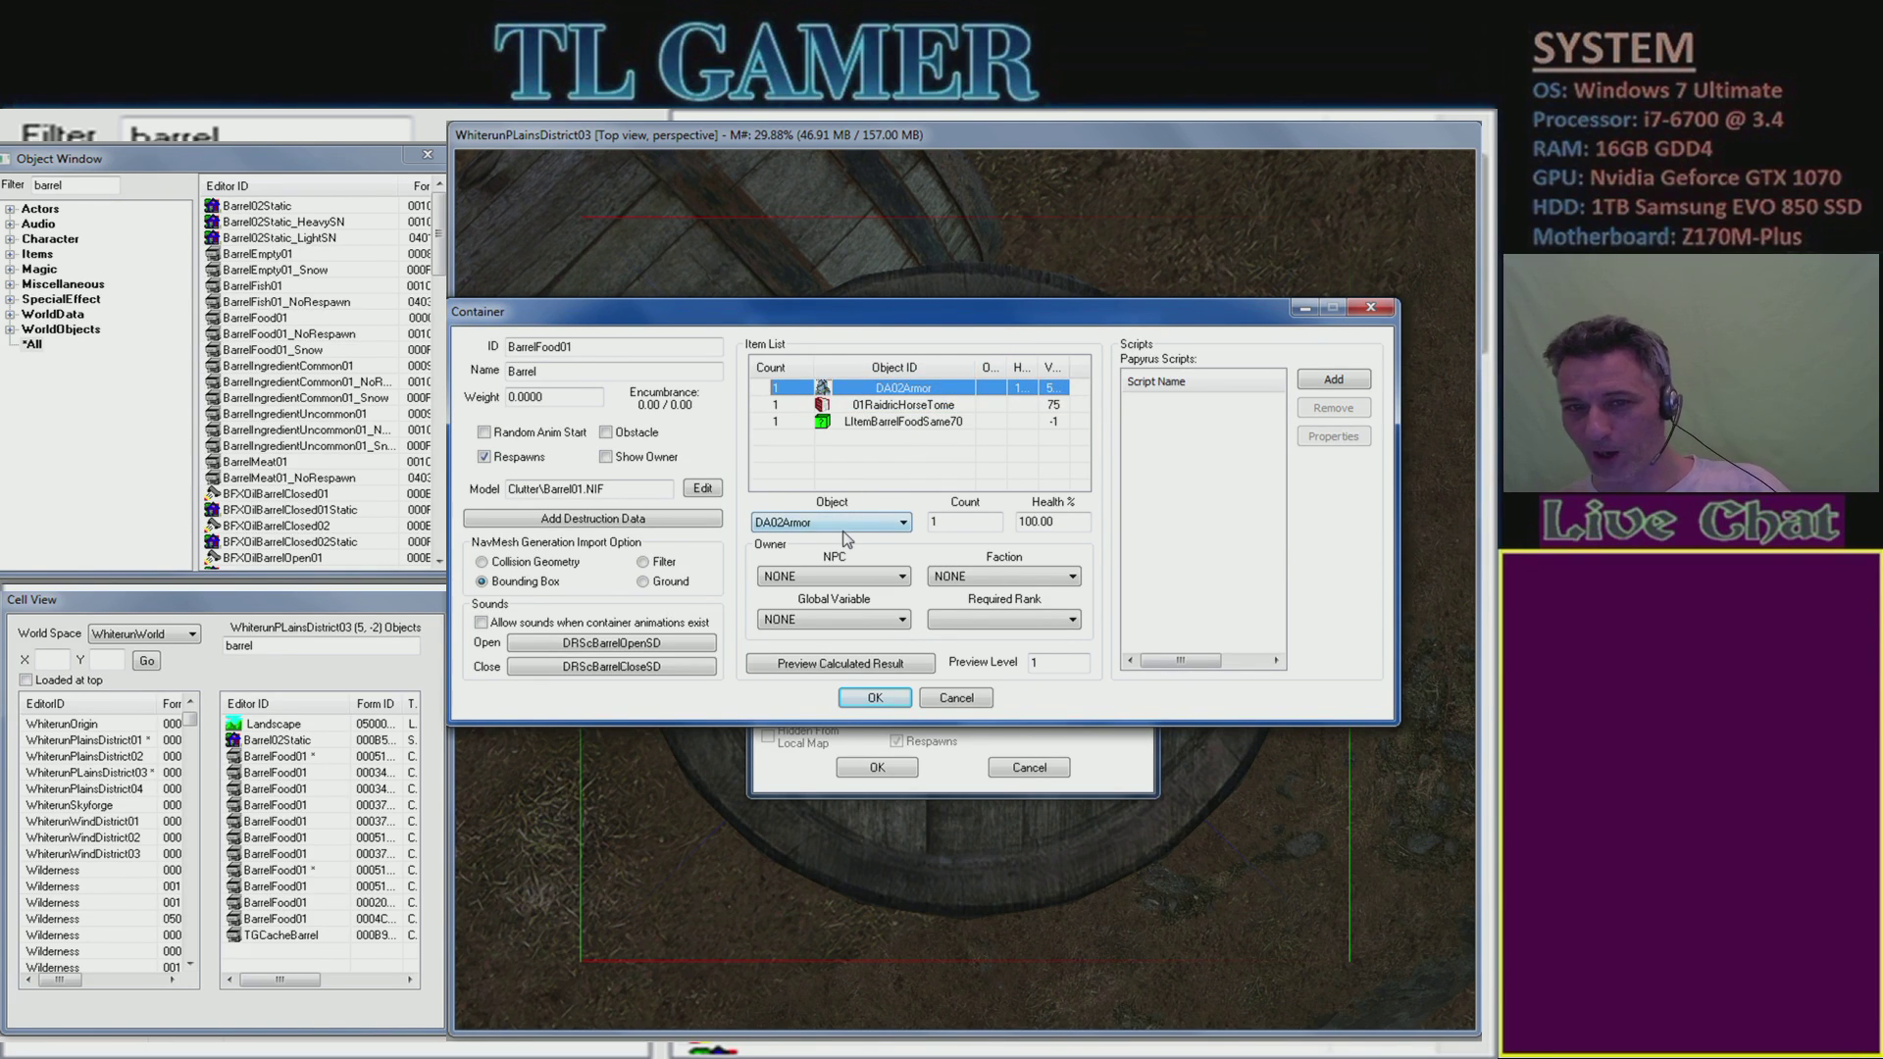
left_click(885, 422)
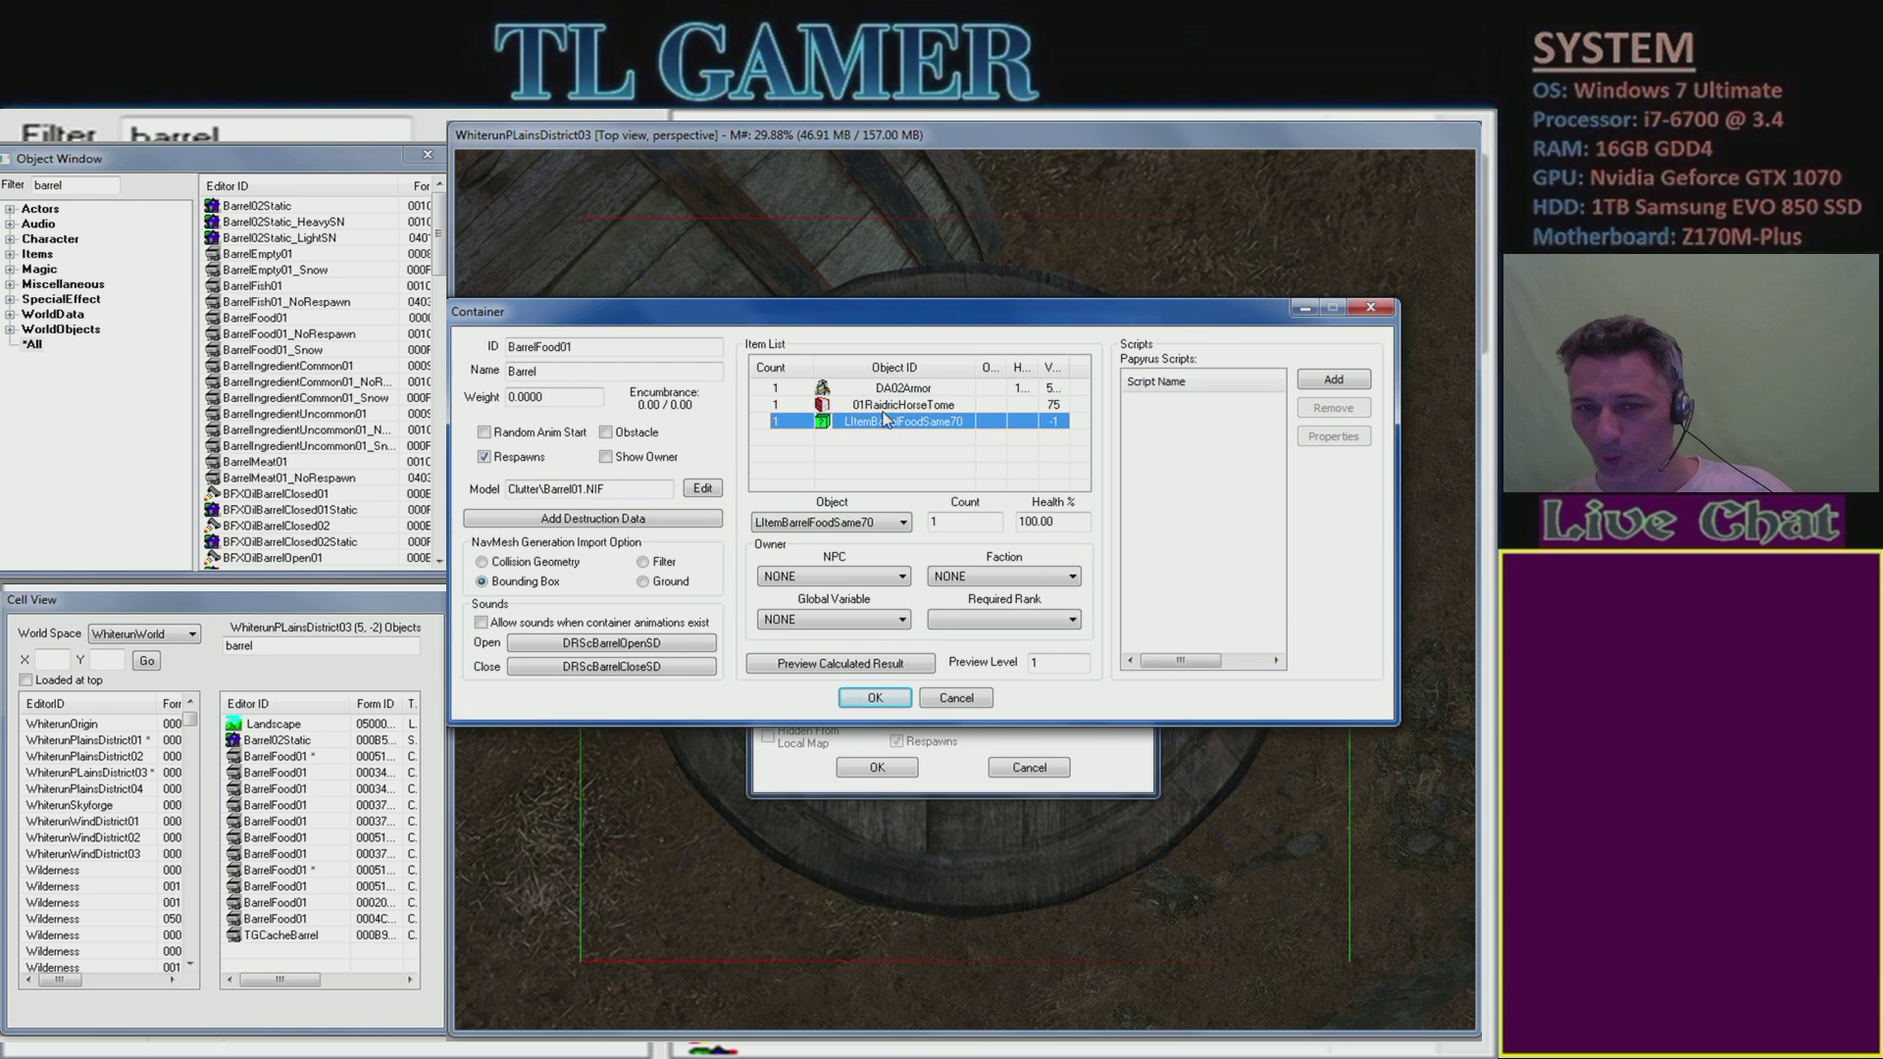
left_click(880, 408)
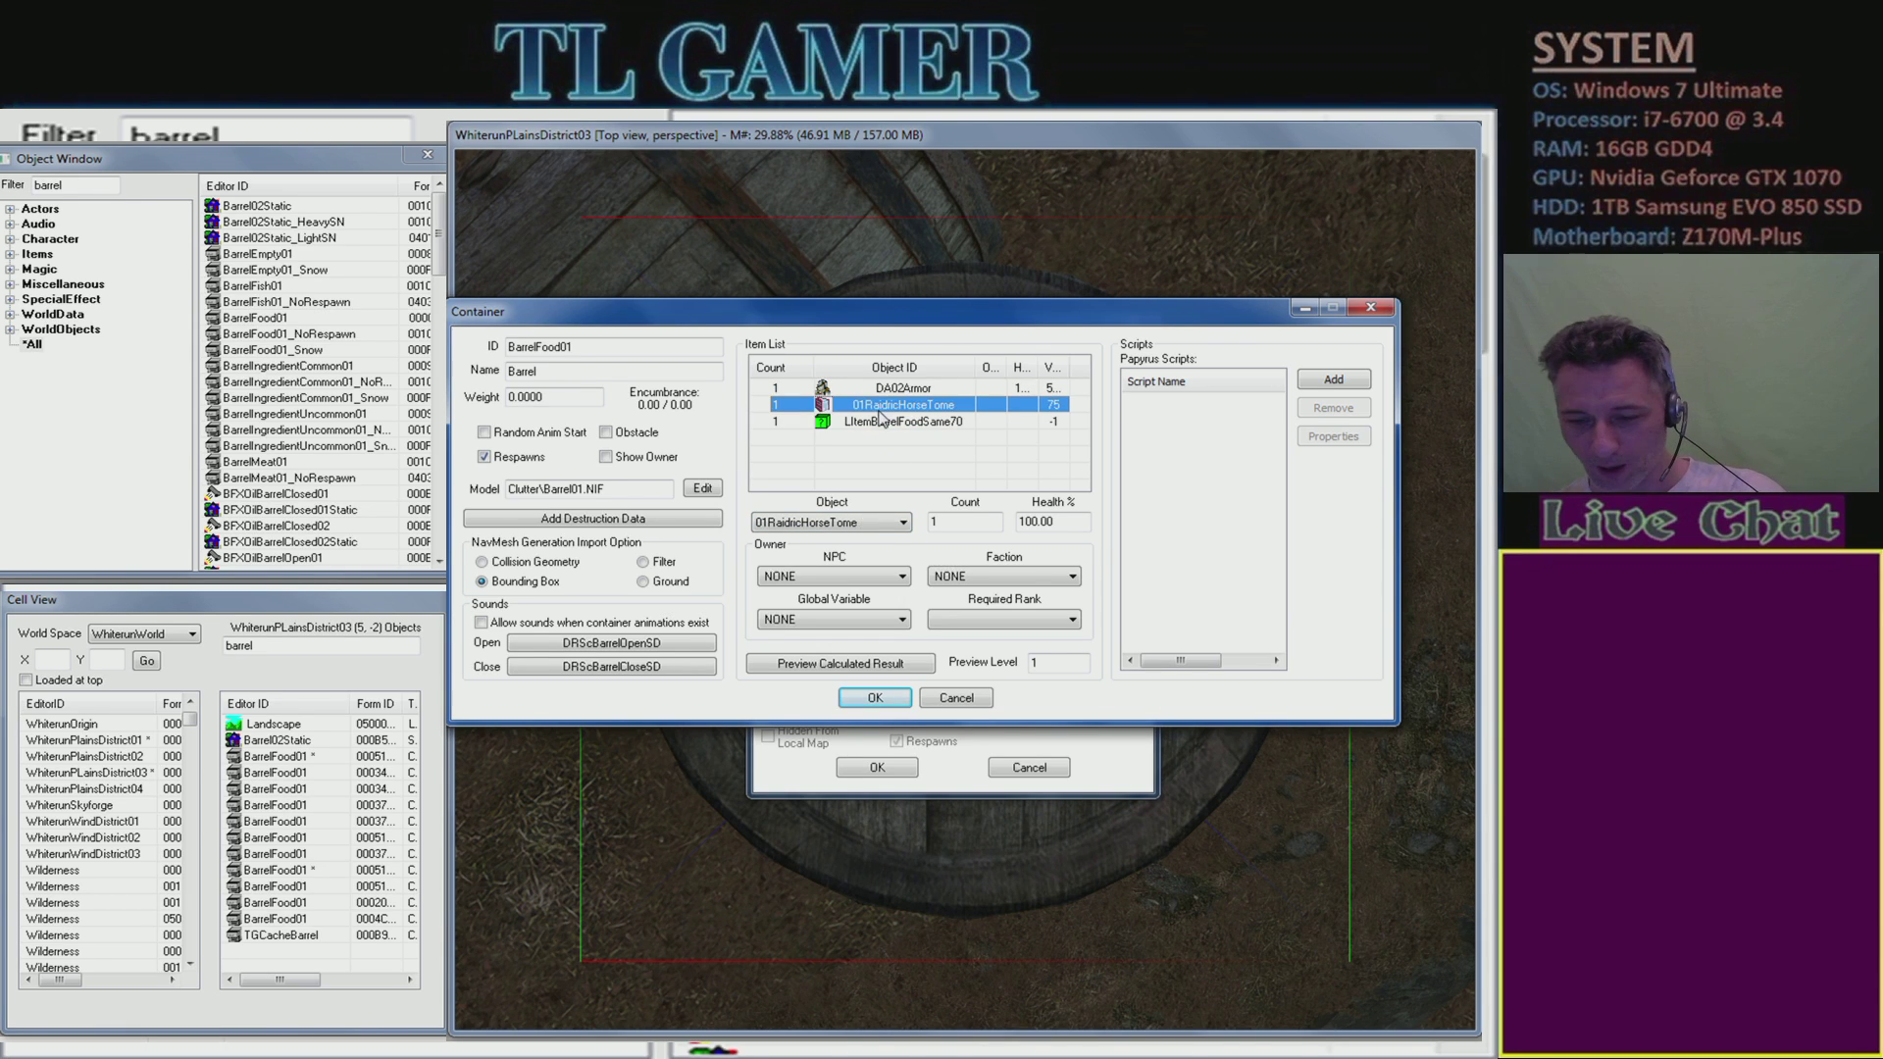
key("Delete")
left_click(913, 389)
key("Delete")
left_click(922, 392)
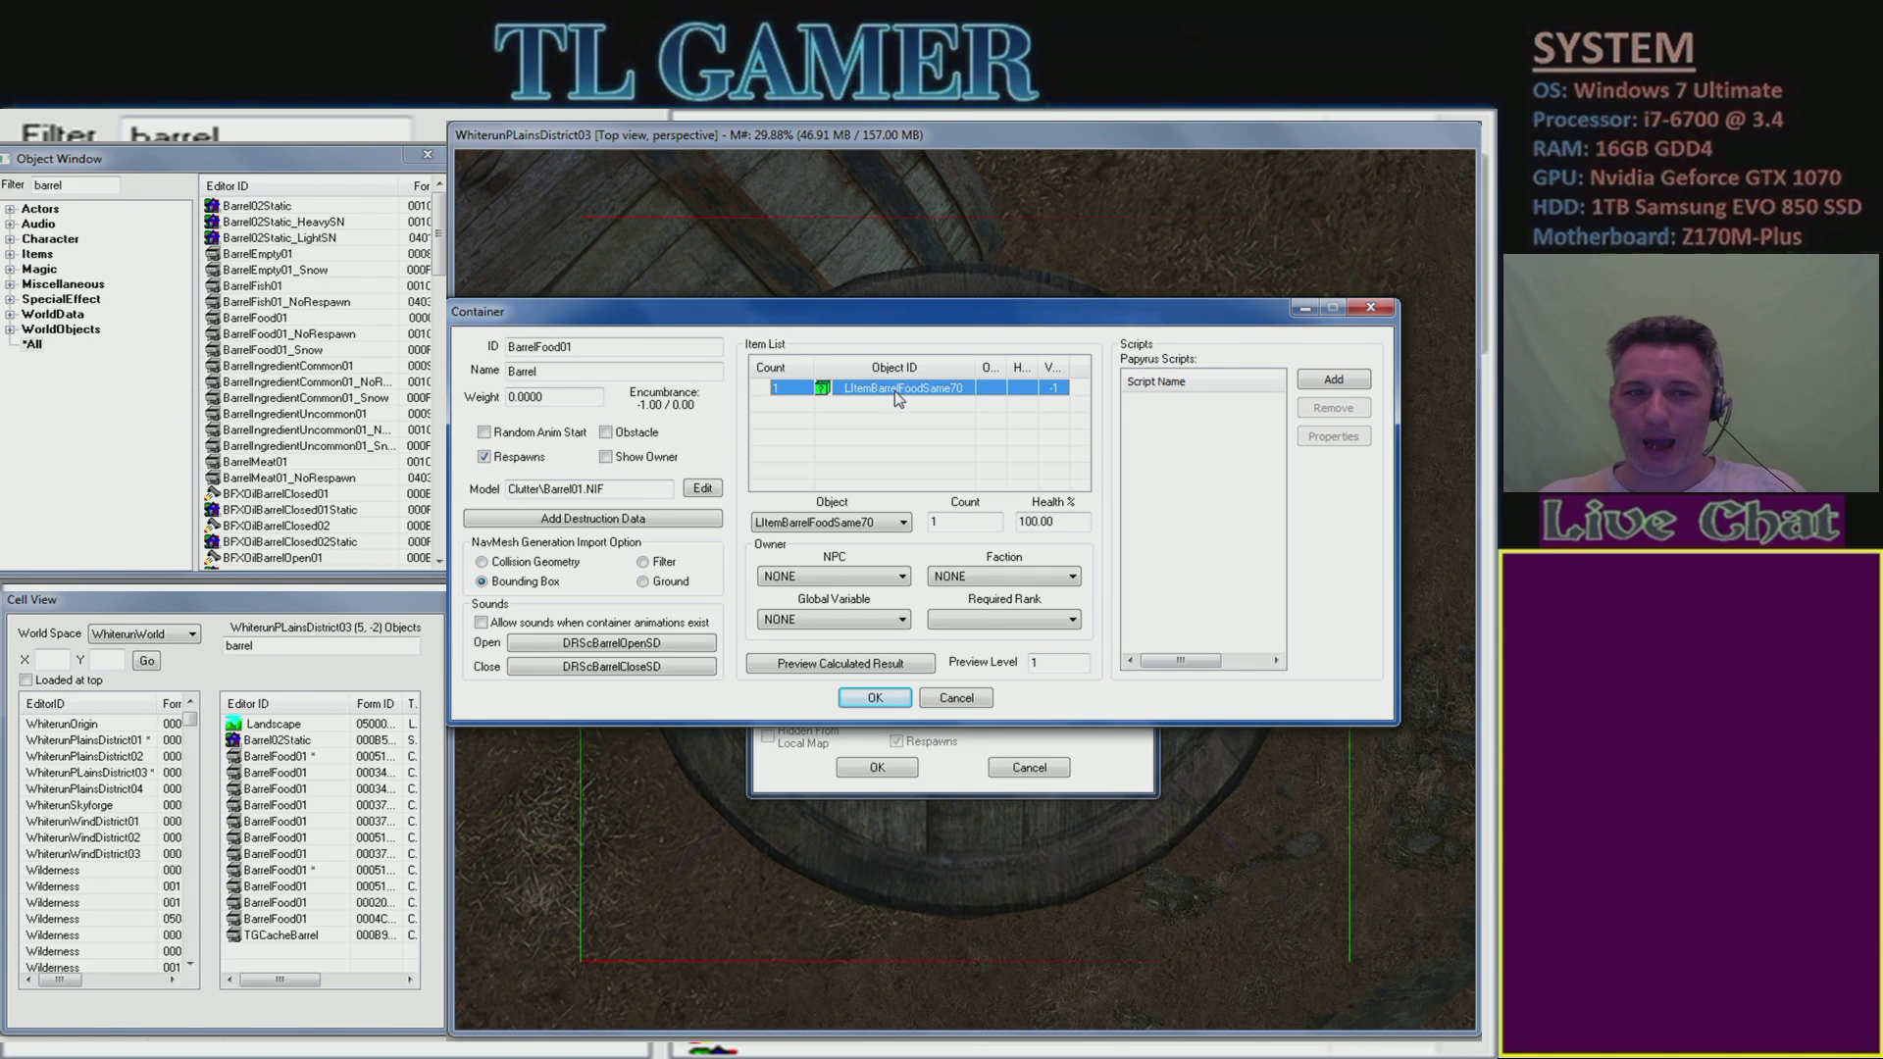
- Filter the Object Window by "Litem" and select the LItemBarrelFoodSame70 entry in the container's item list
left_click(94, 188)
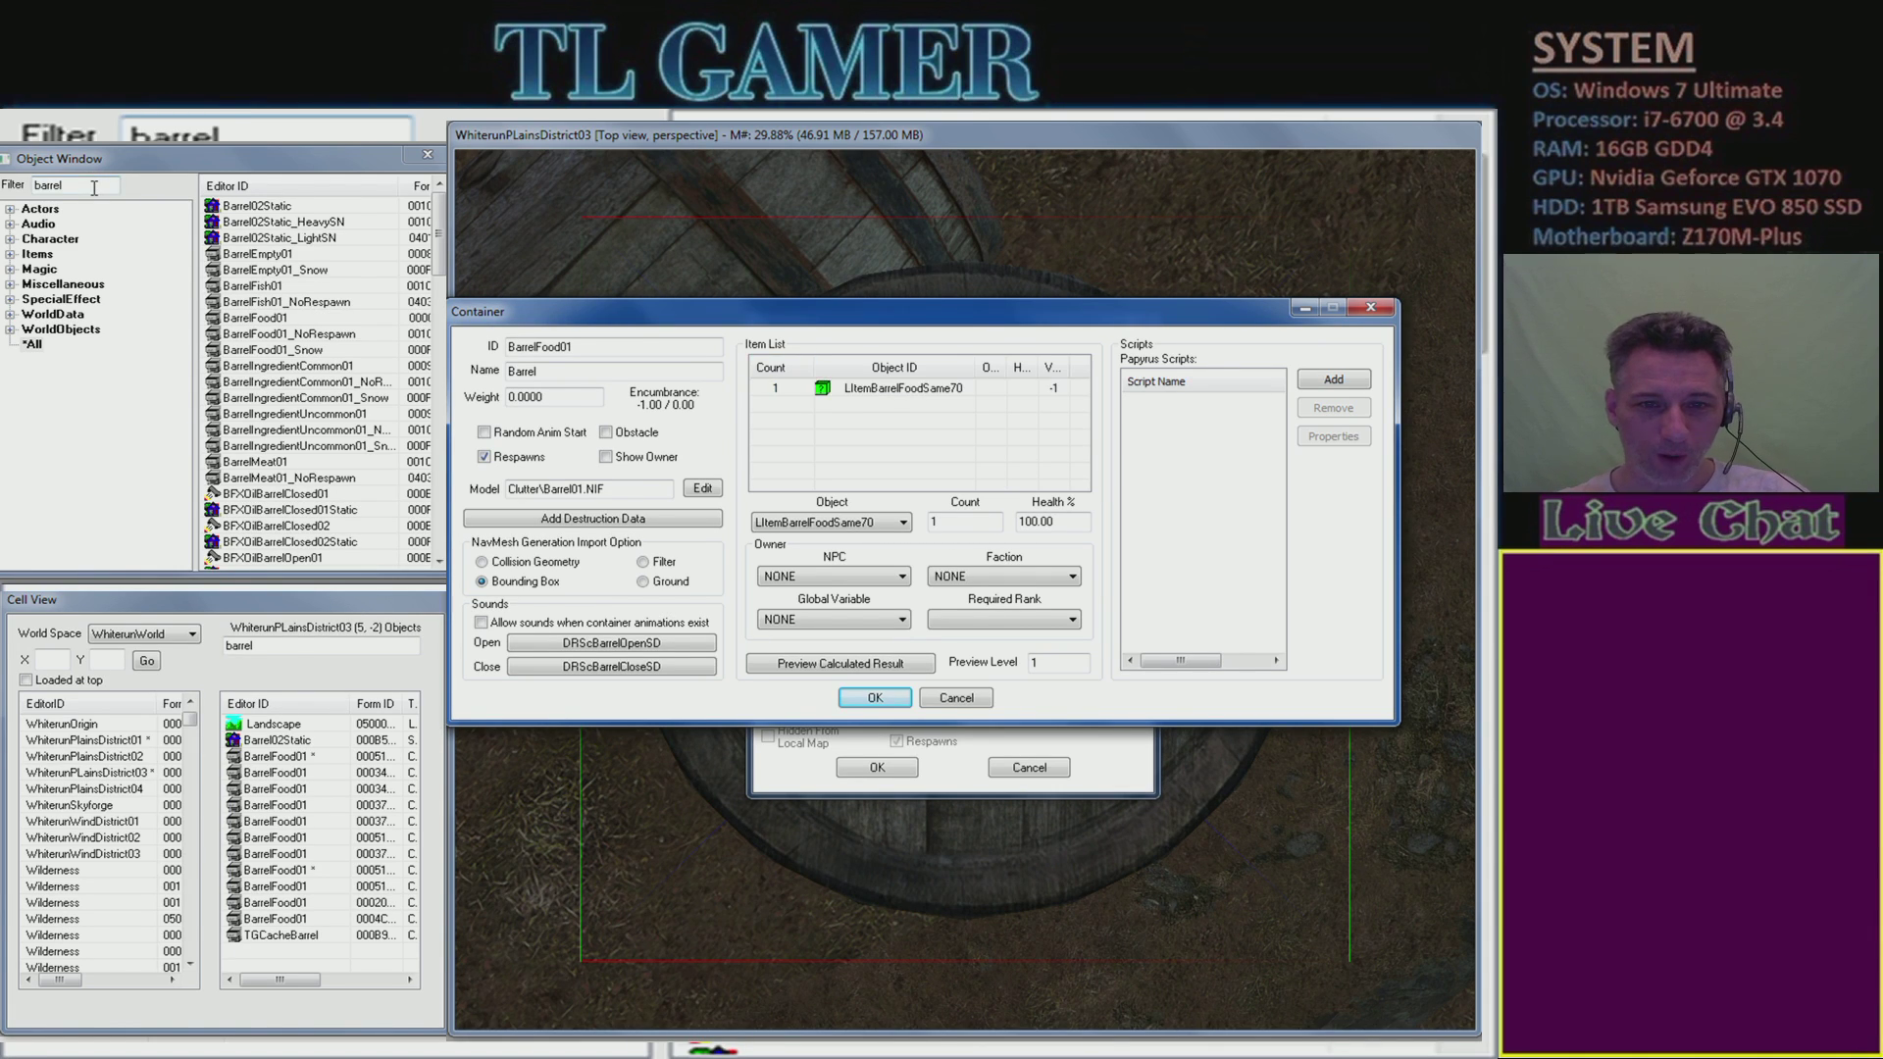
left_click_drag(94, 187, 31, 187)
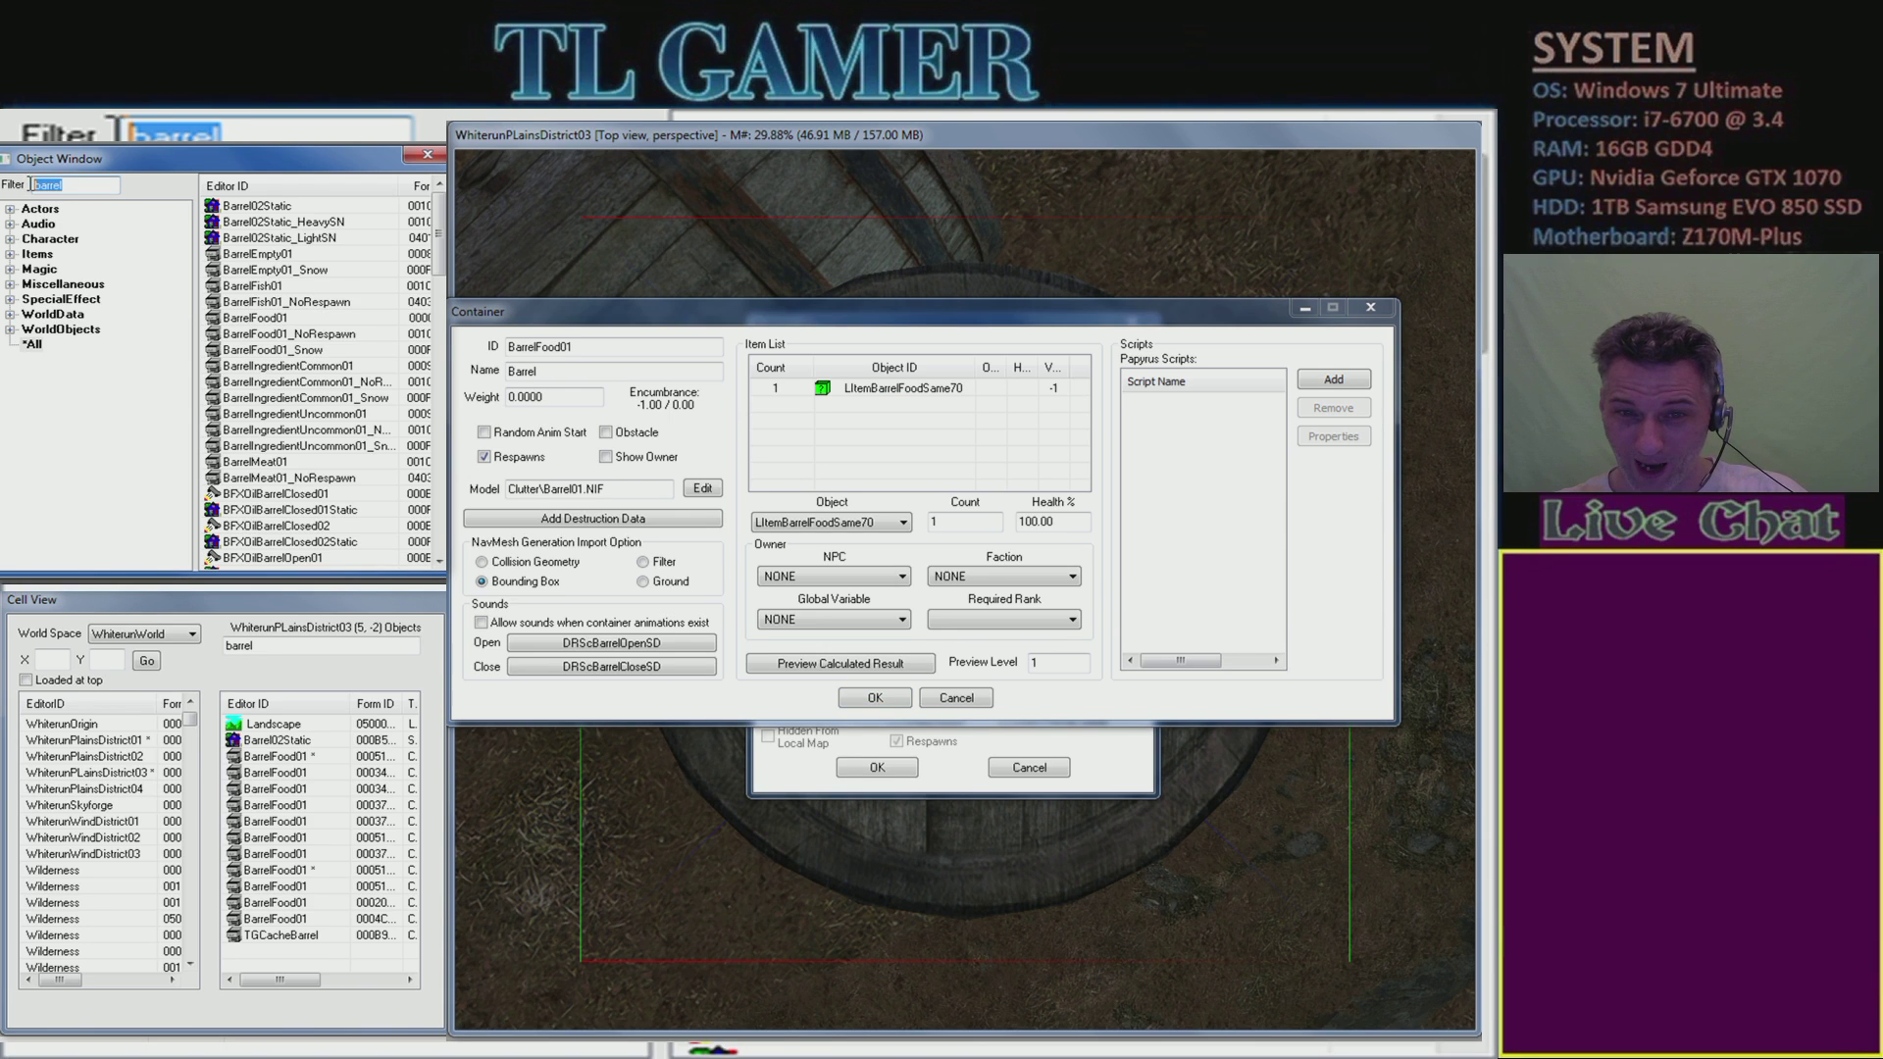
type("LItem")
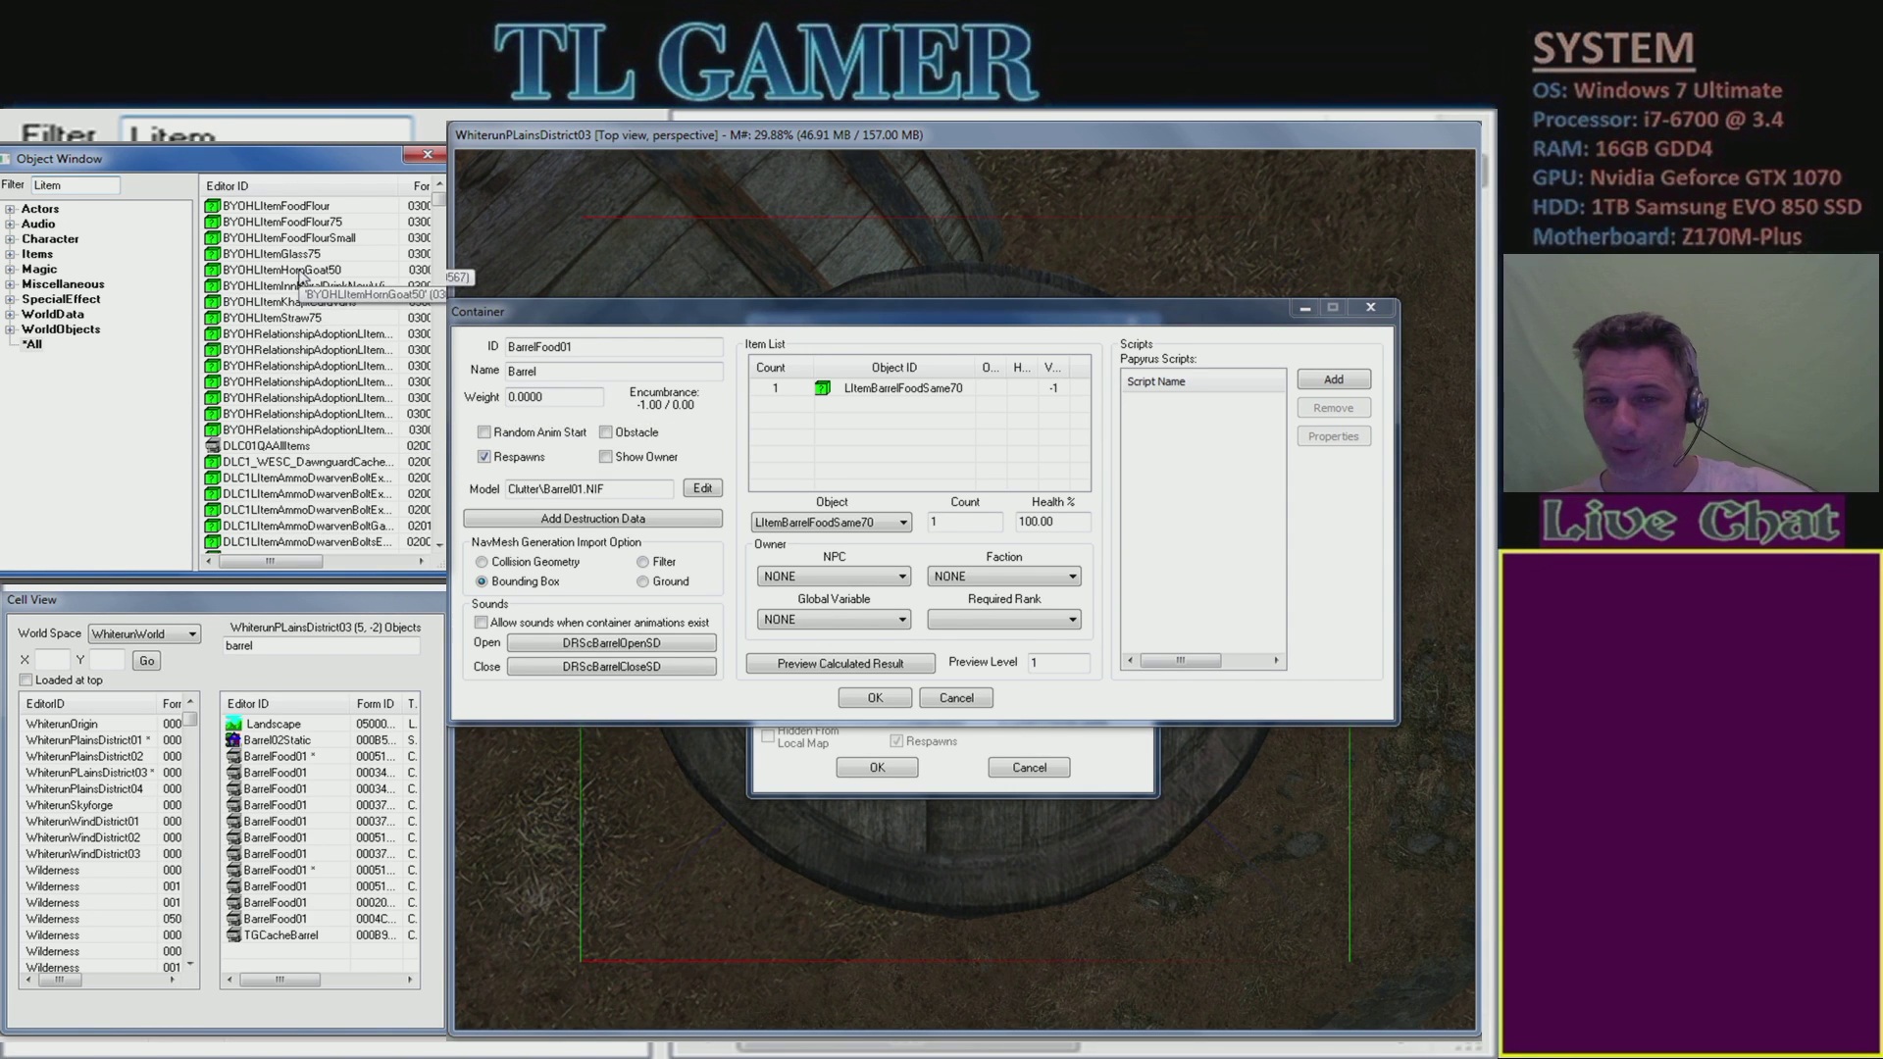
left_click(936, 395)
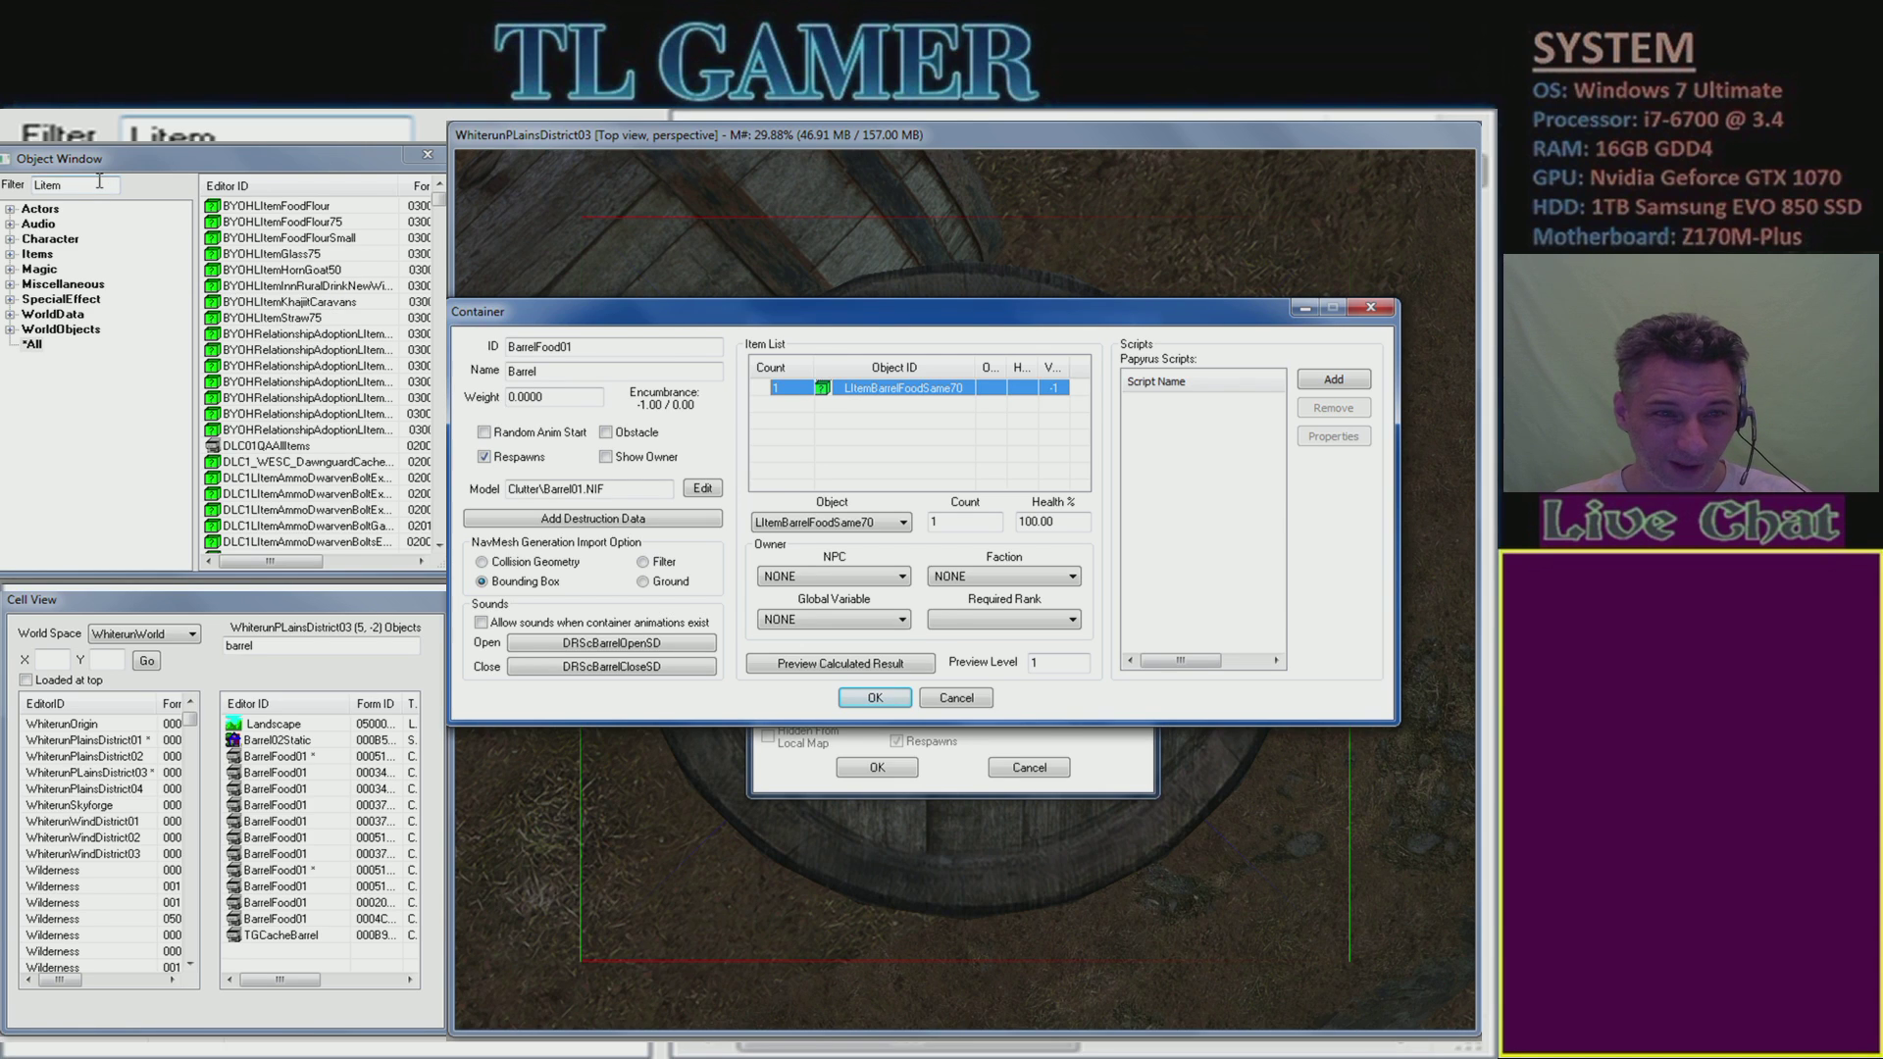
- Filter the Object Window by "LitemBarrel" and open LItemBarrelFoodSame70 to examine the food entries of the leveled list
right_click(902, 384)
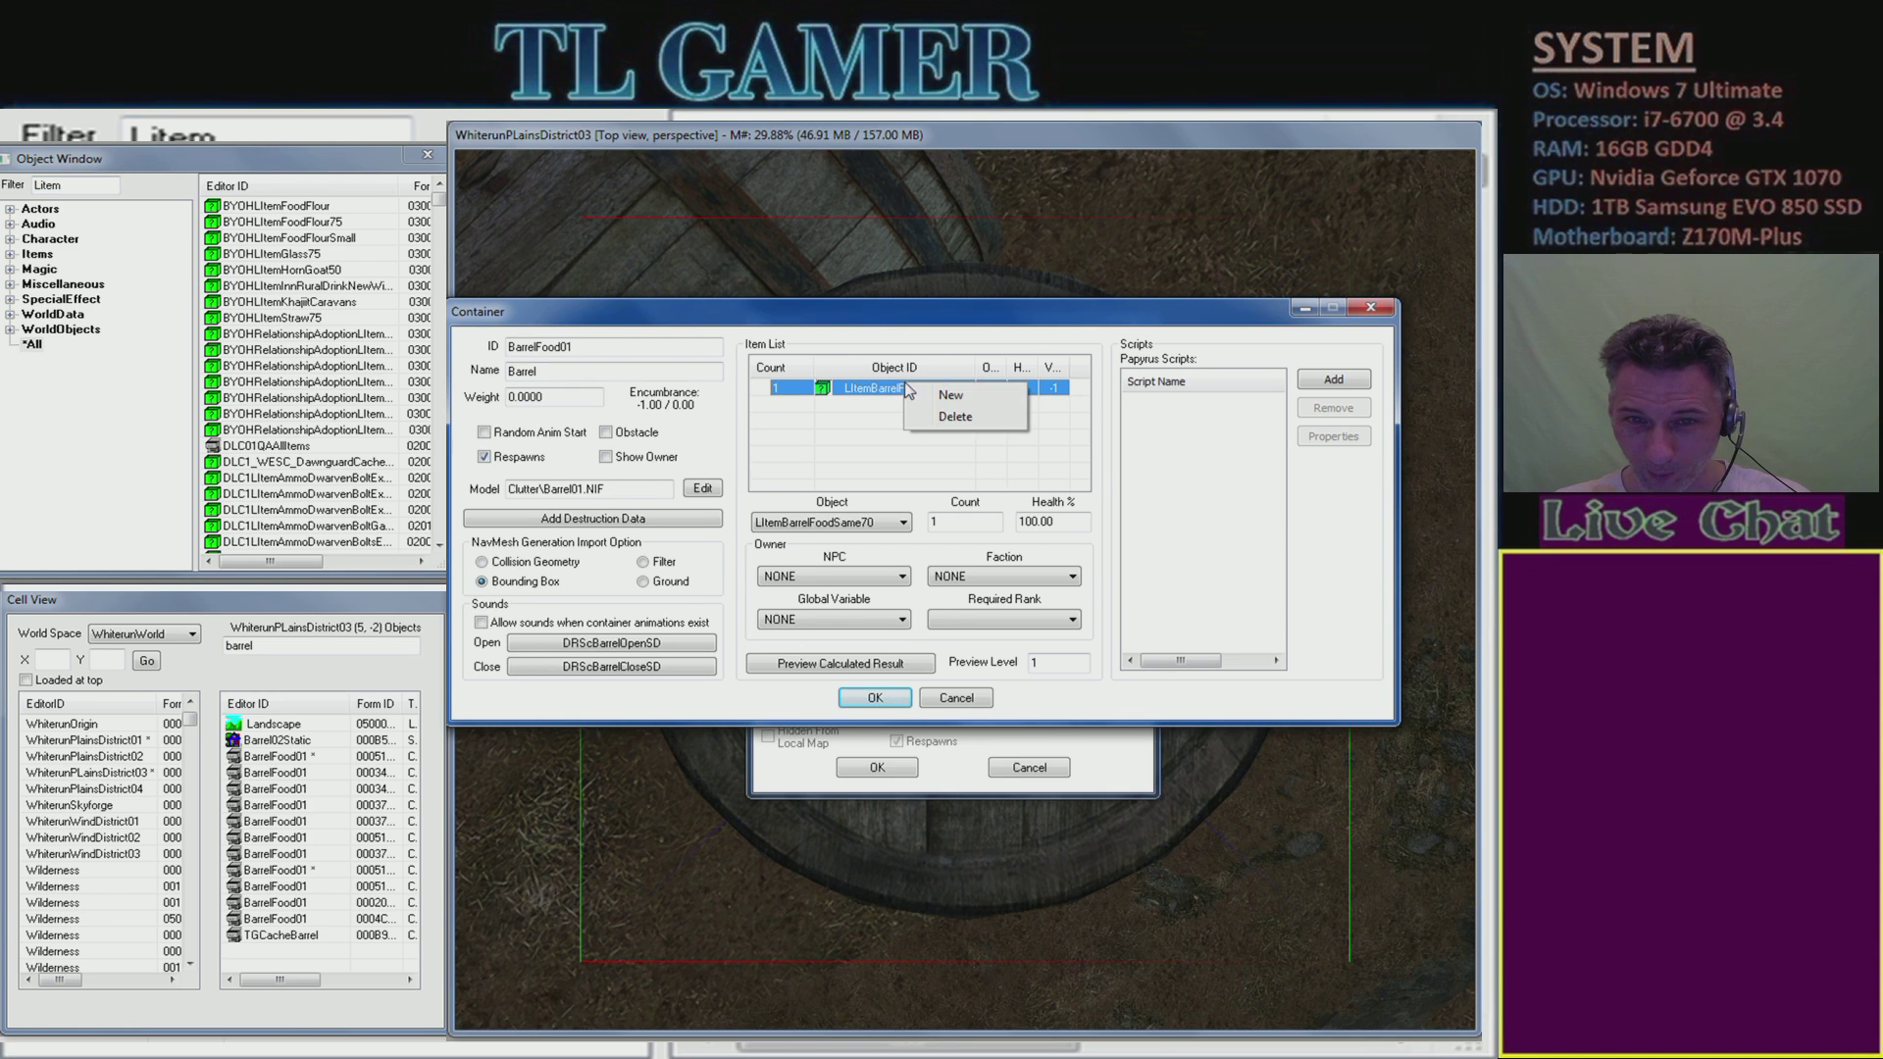
key("Escape")
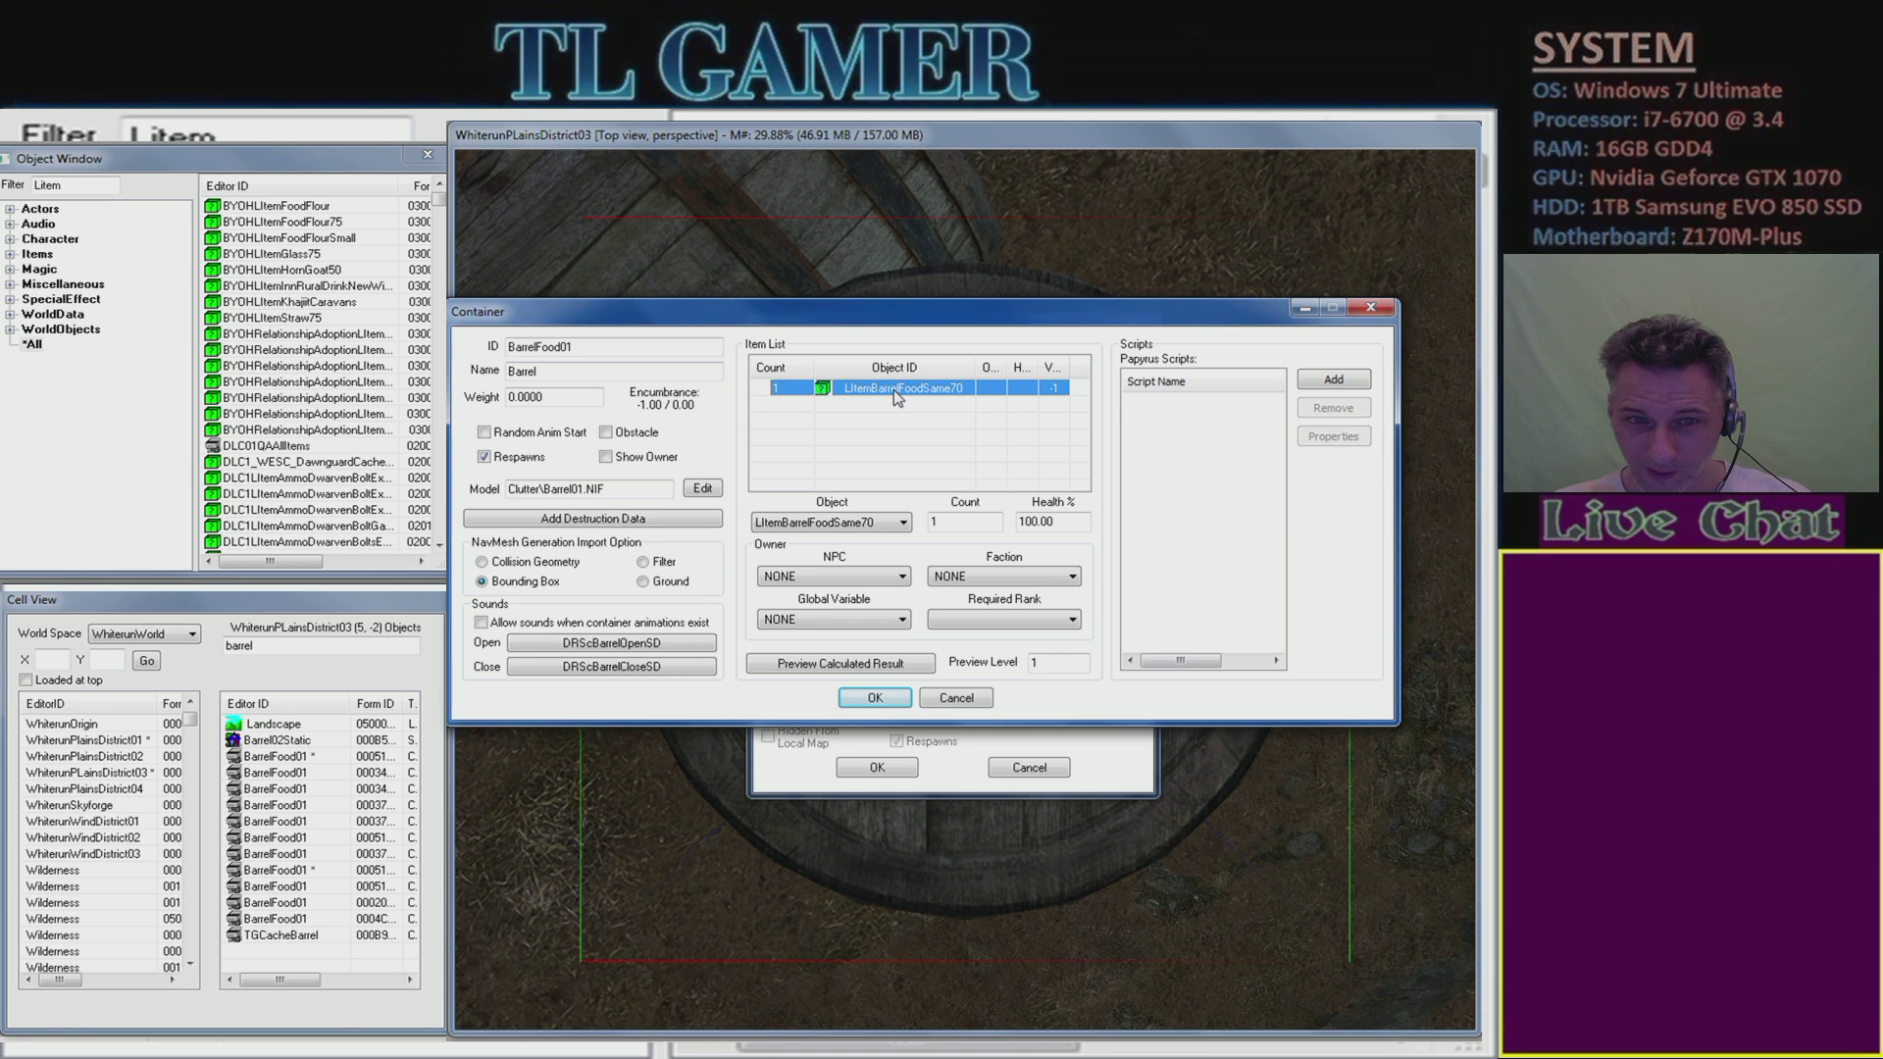
left_click(70, 186)
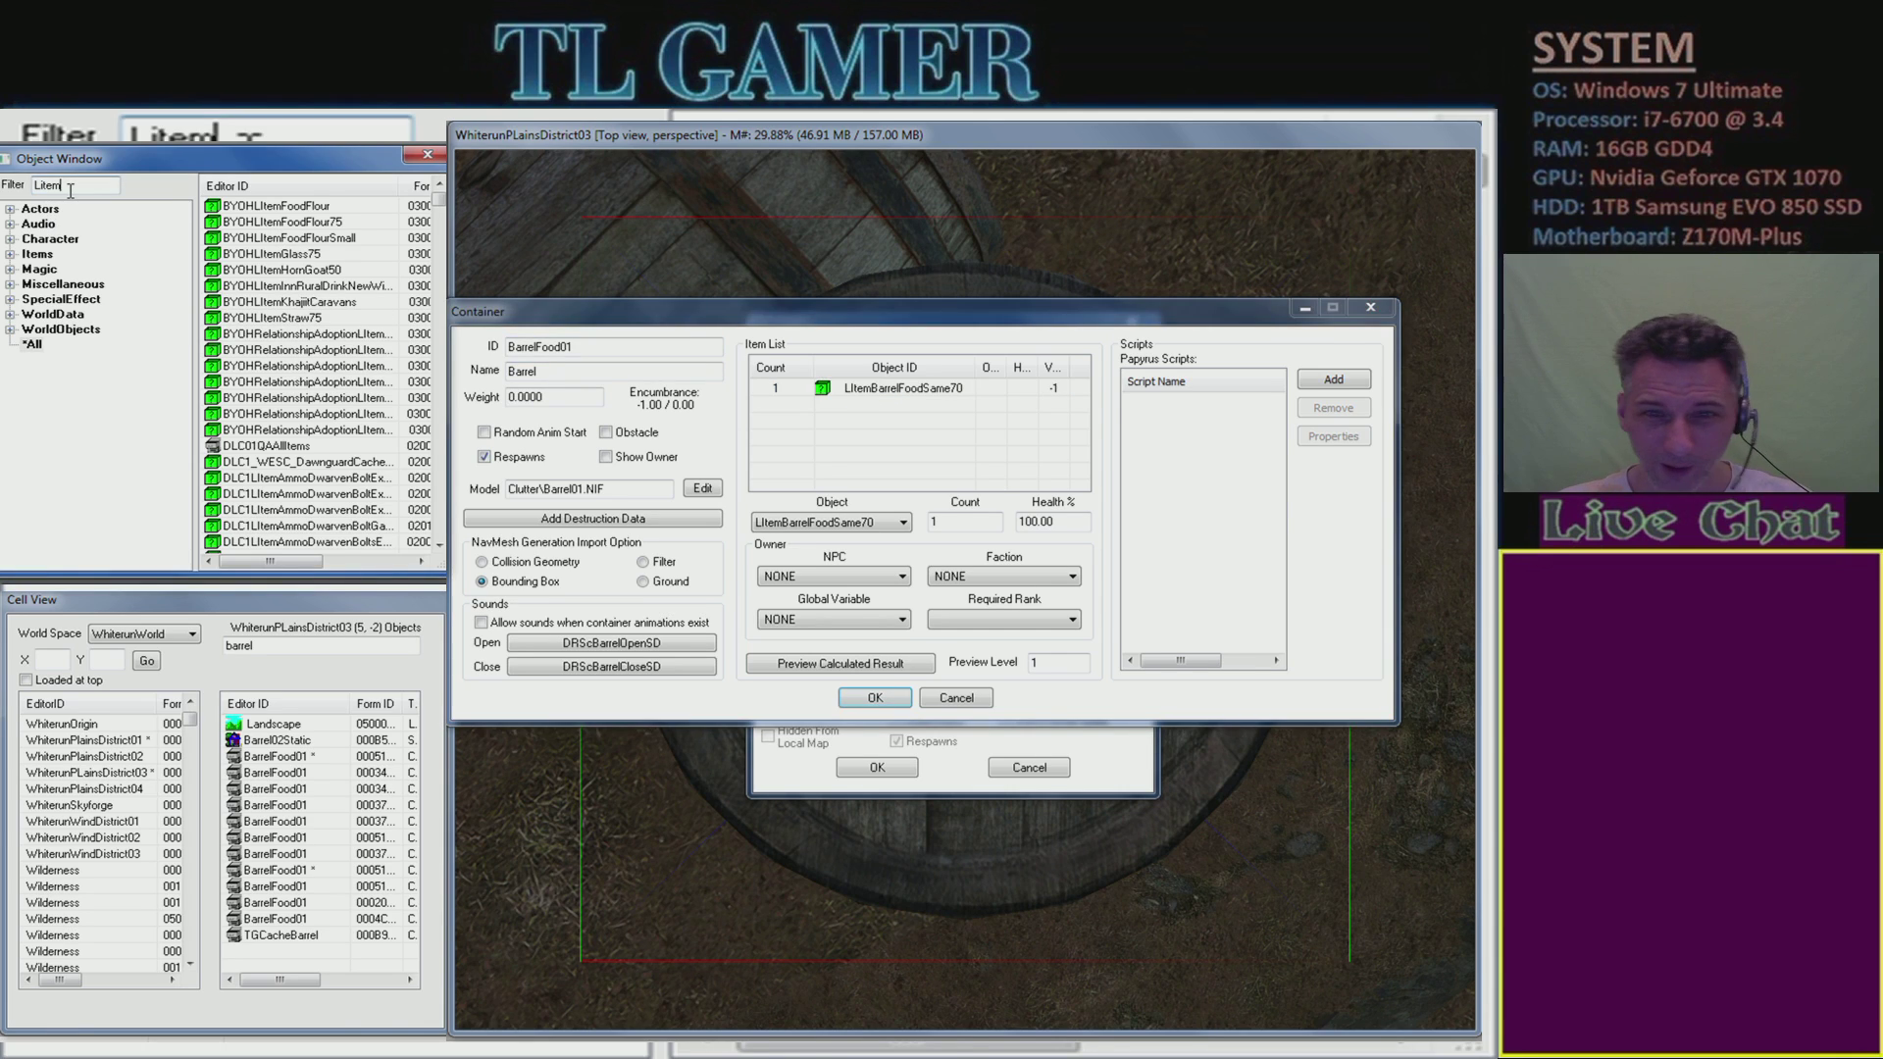
type("Barrel")
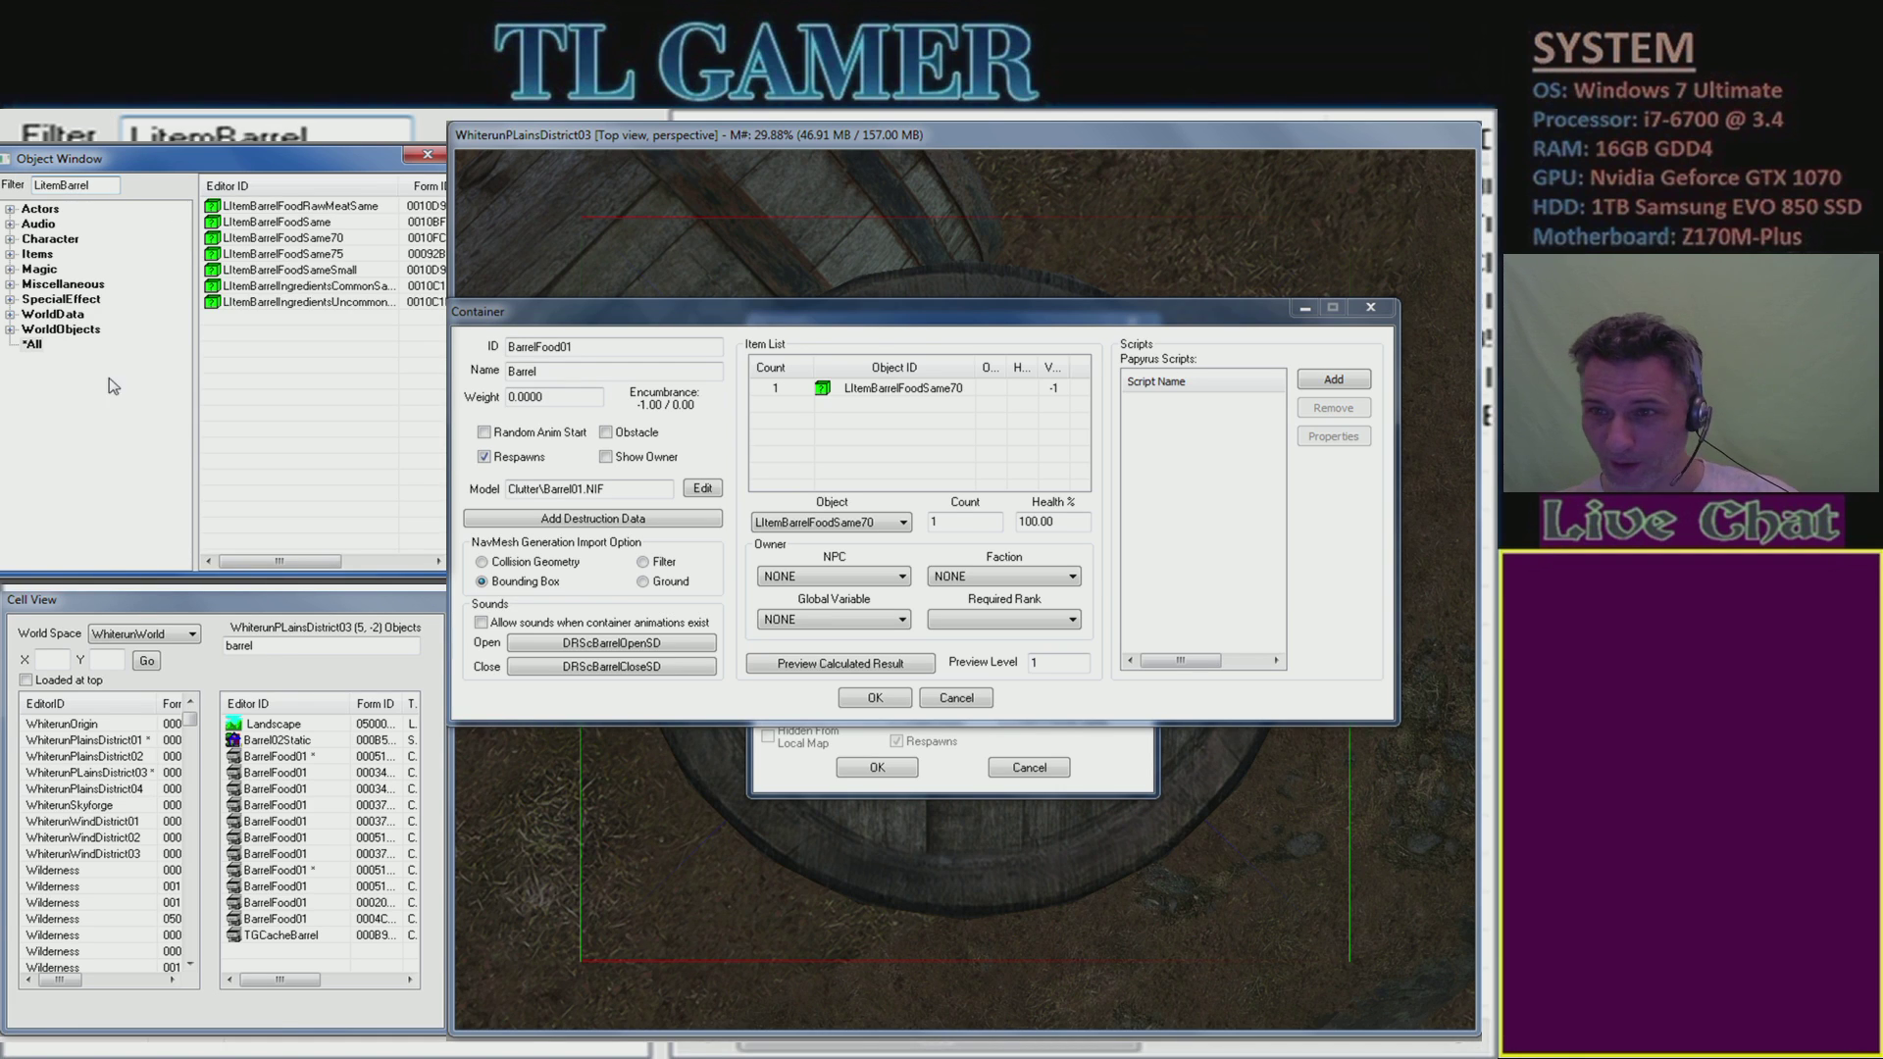
left_click(312, 241)
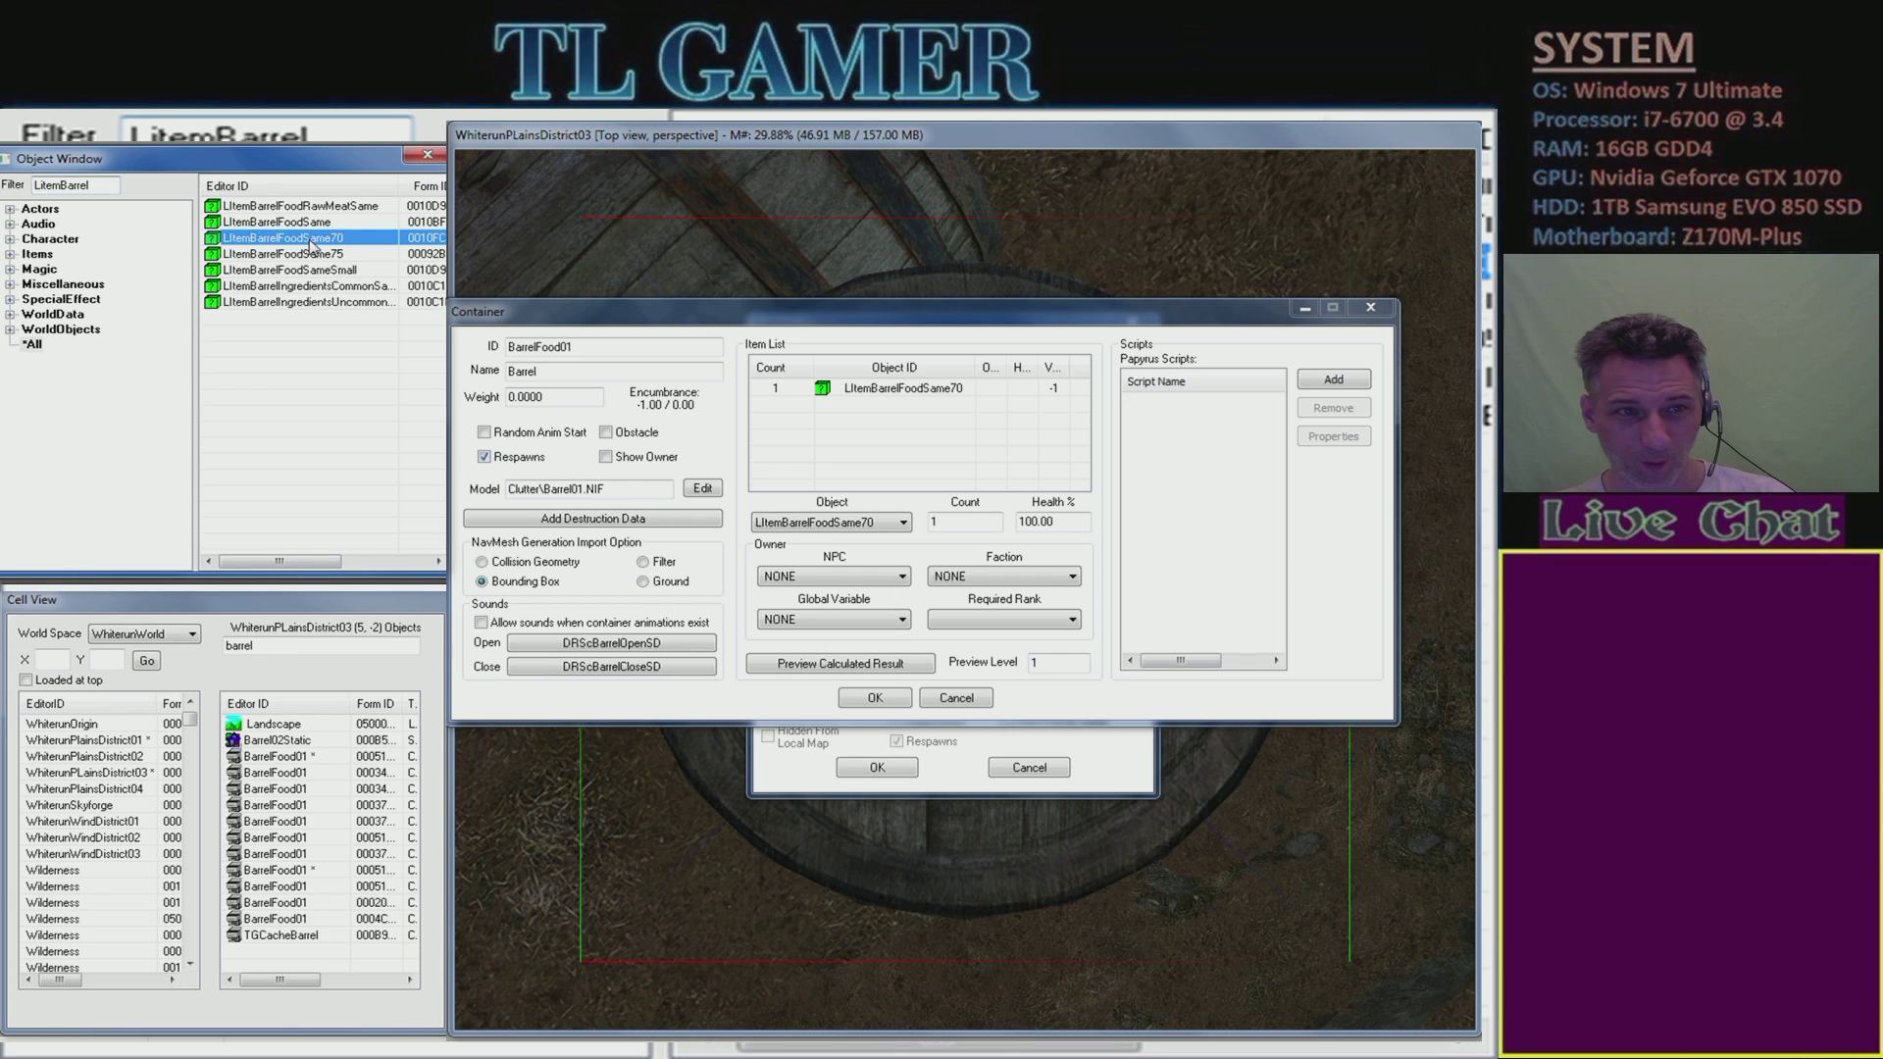
double_click(312, 241)
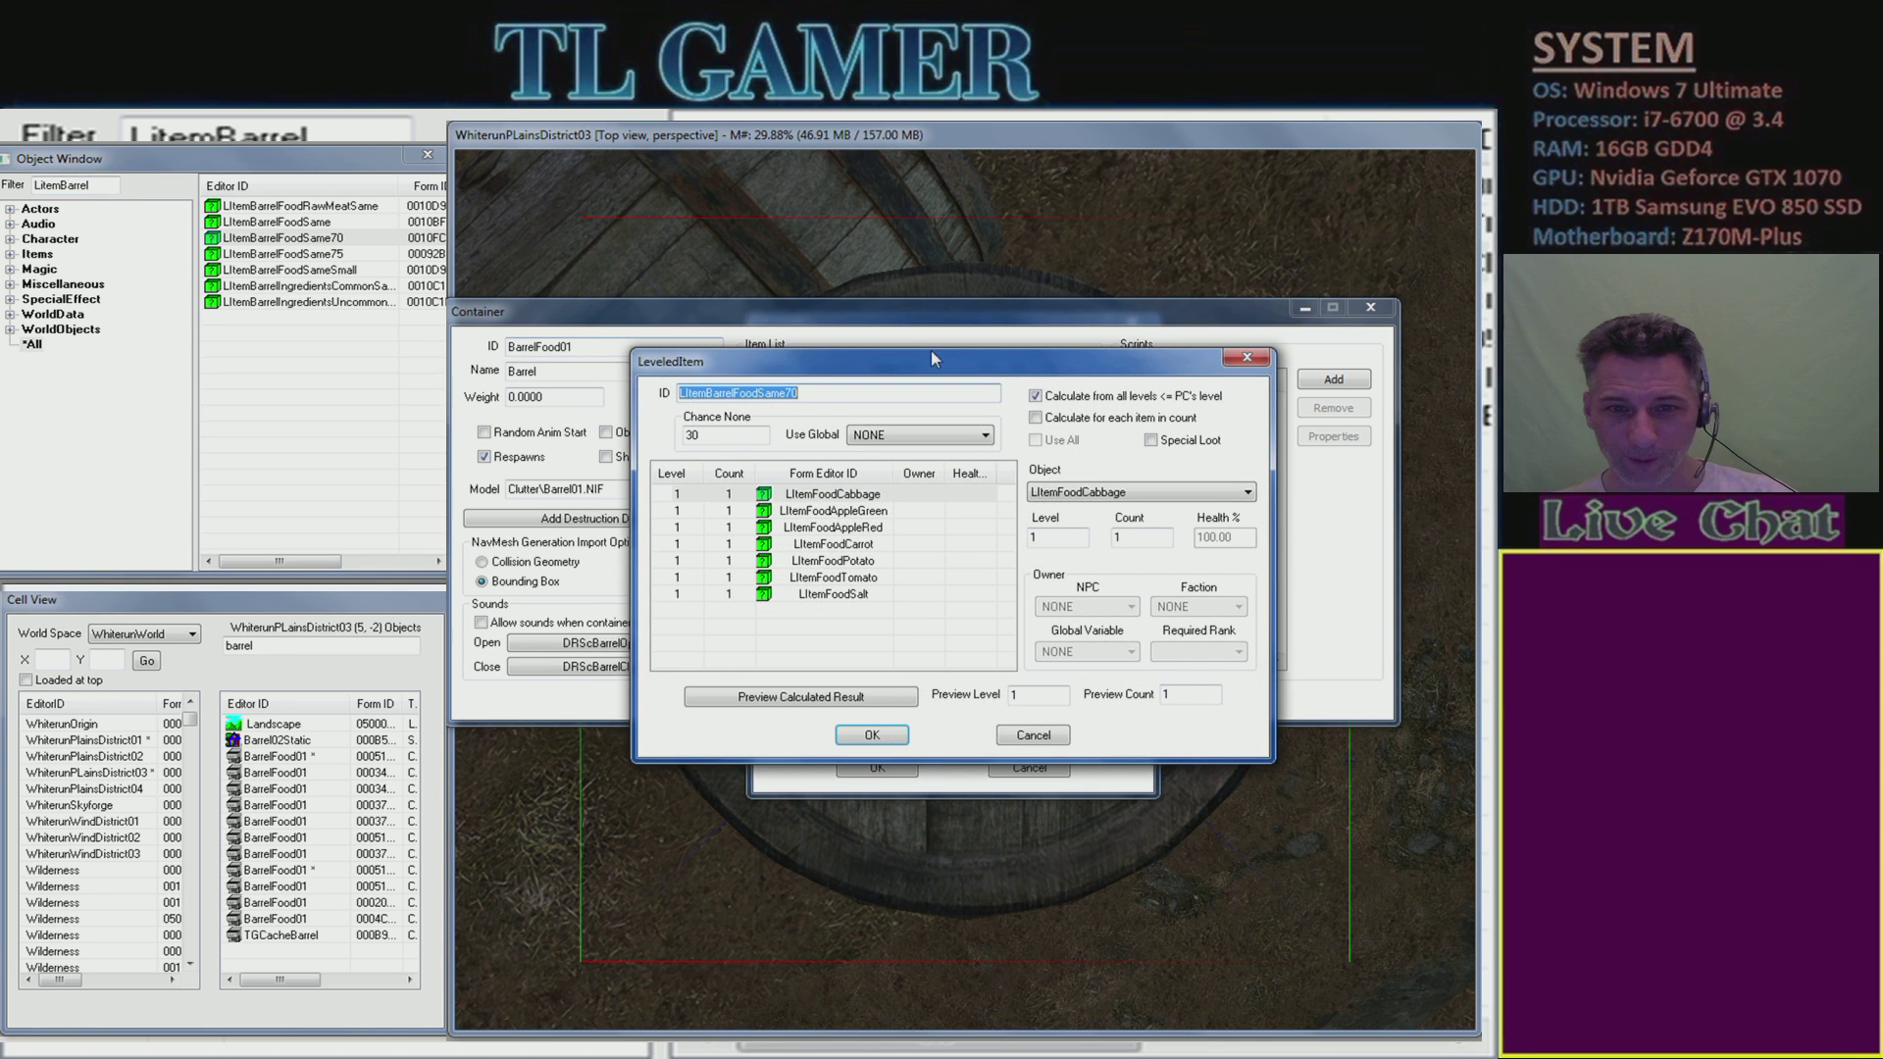
left_click_drag(947, 371, 847, 263)
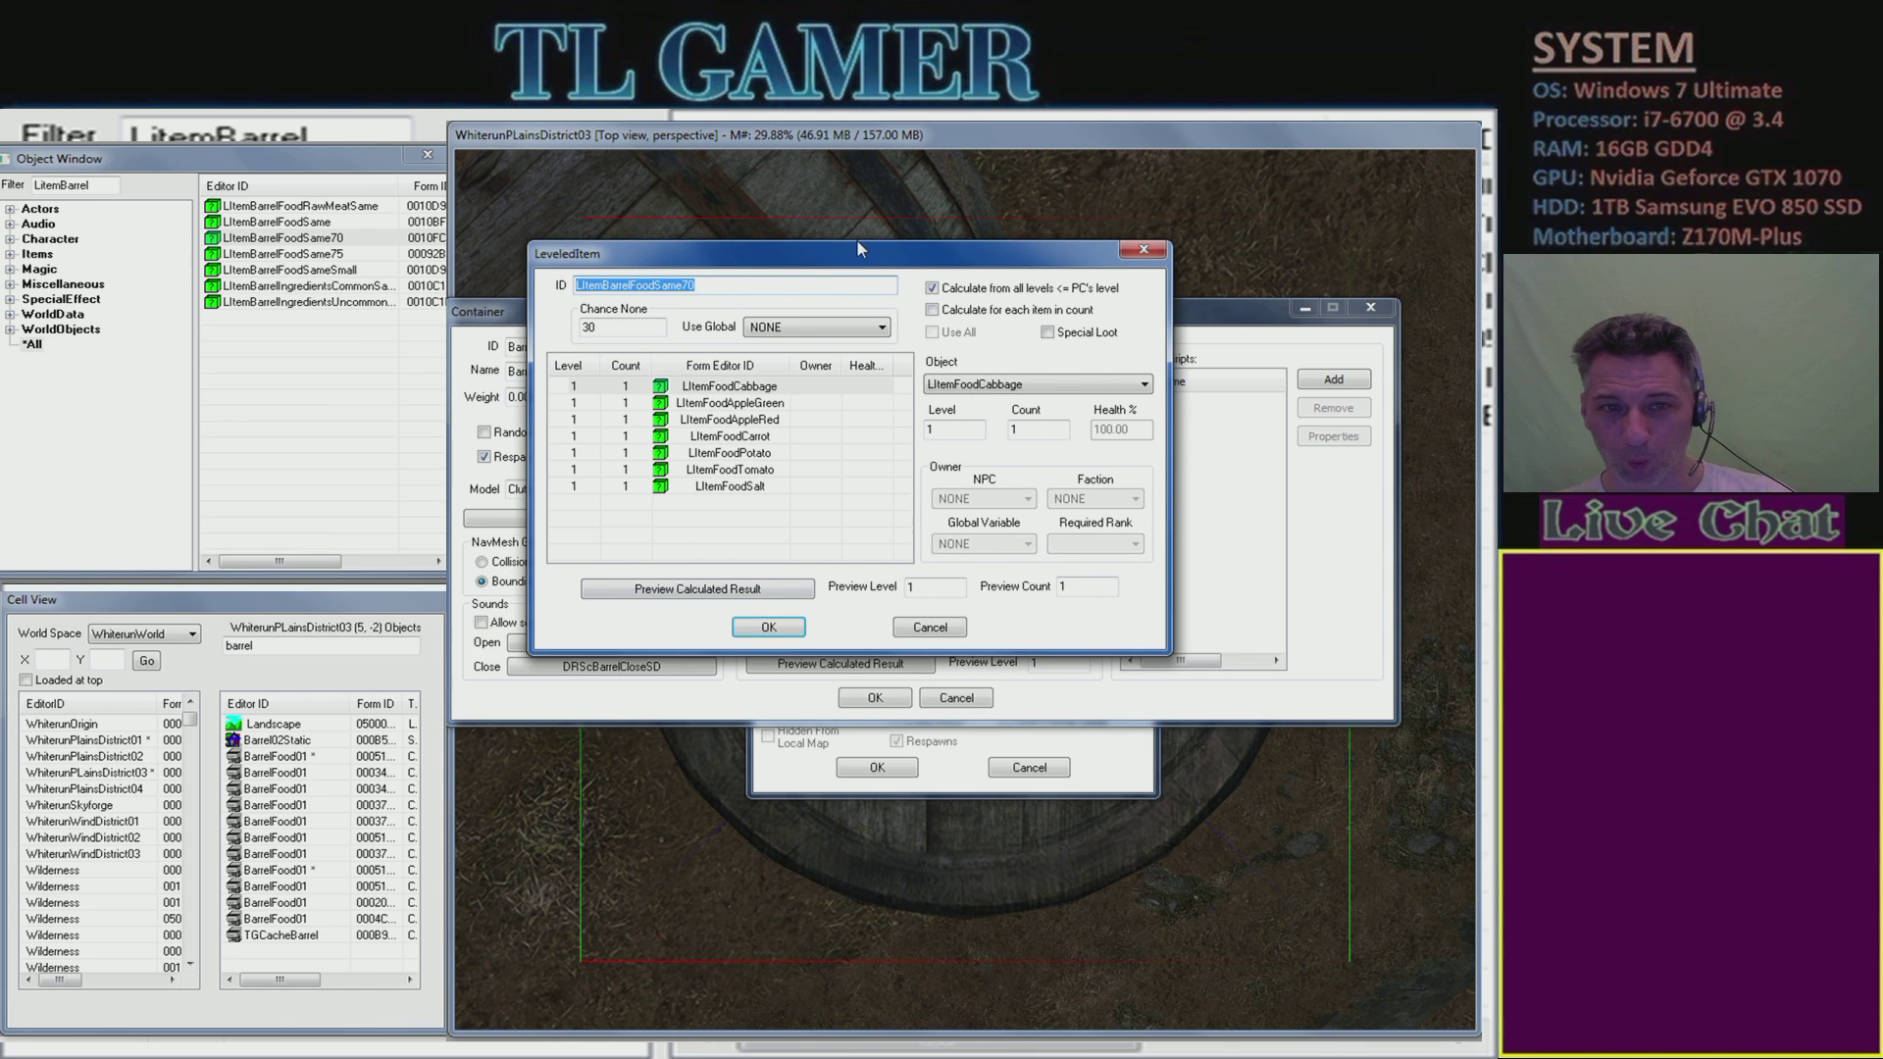
left_click_drag(829, 268, 1130, 284)
left_click(1127, 504)
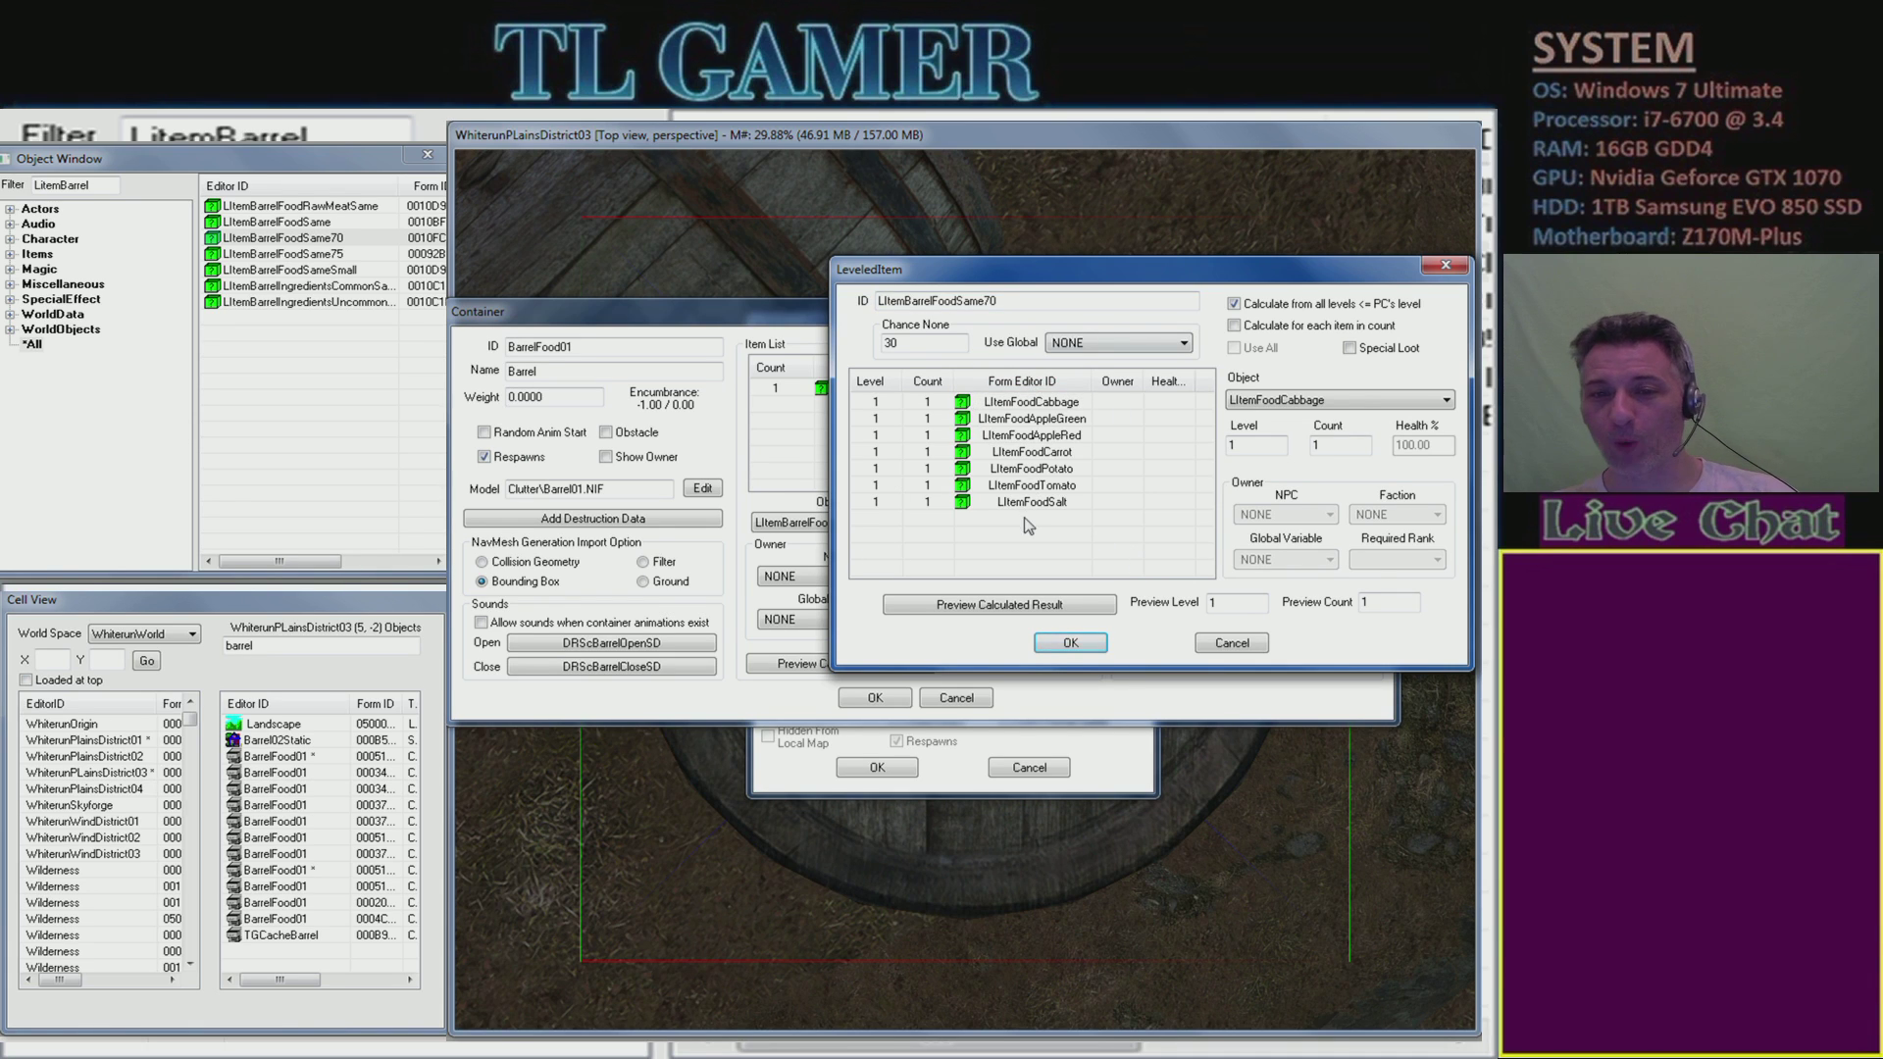
left_click(1445, 265)
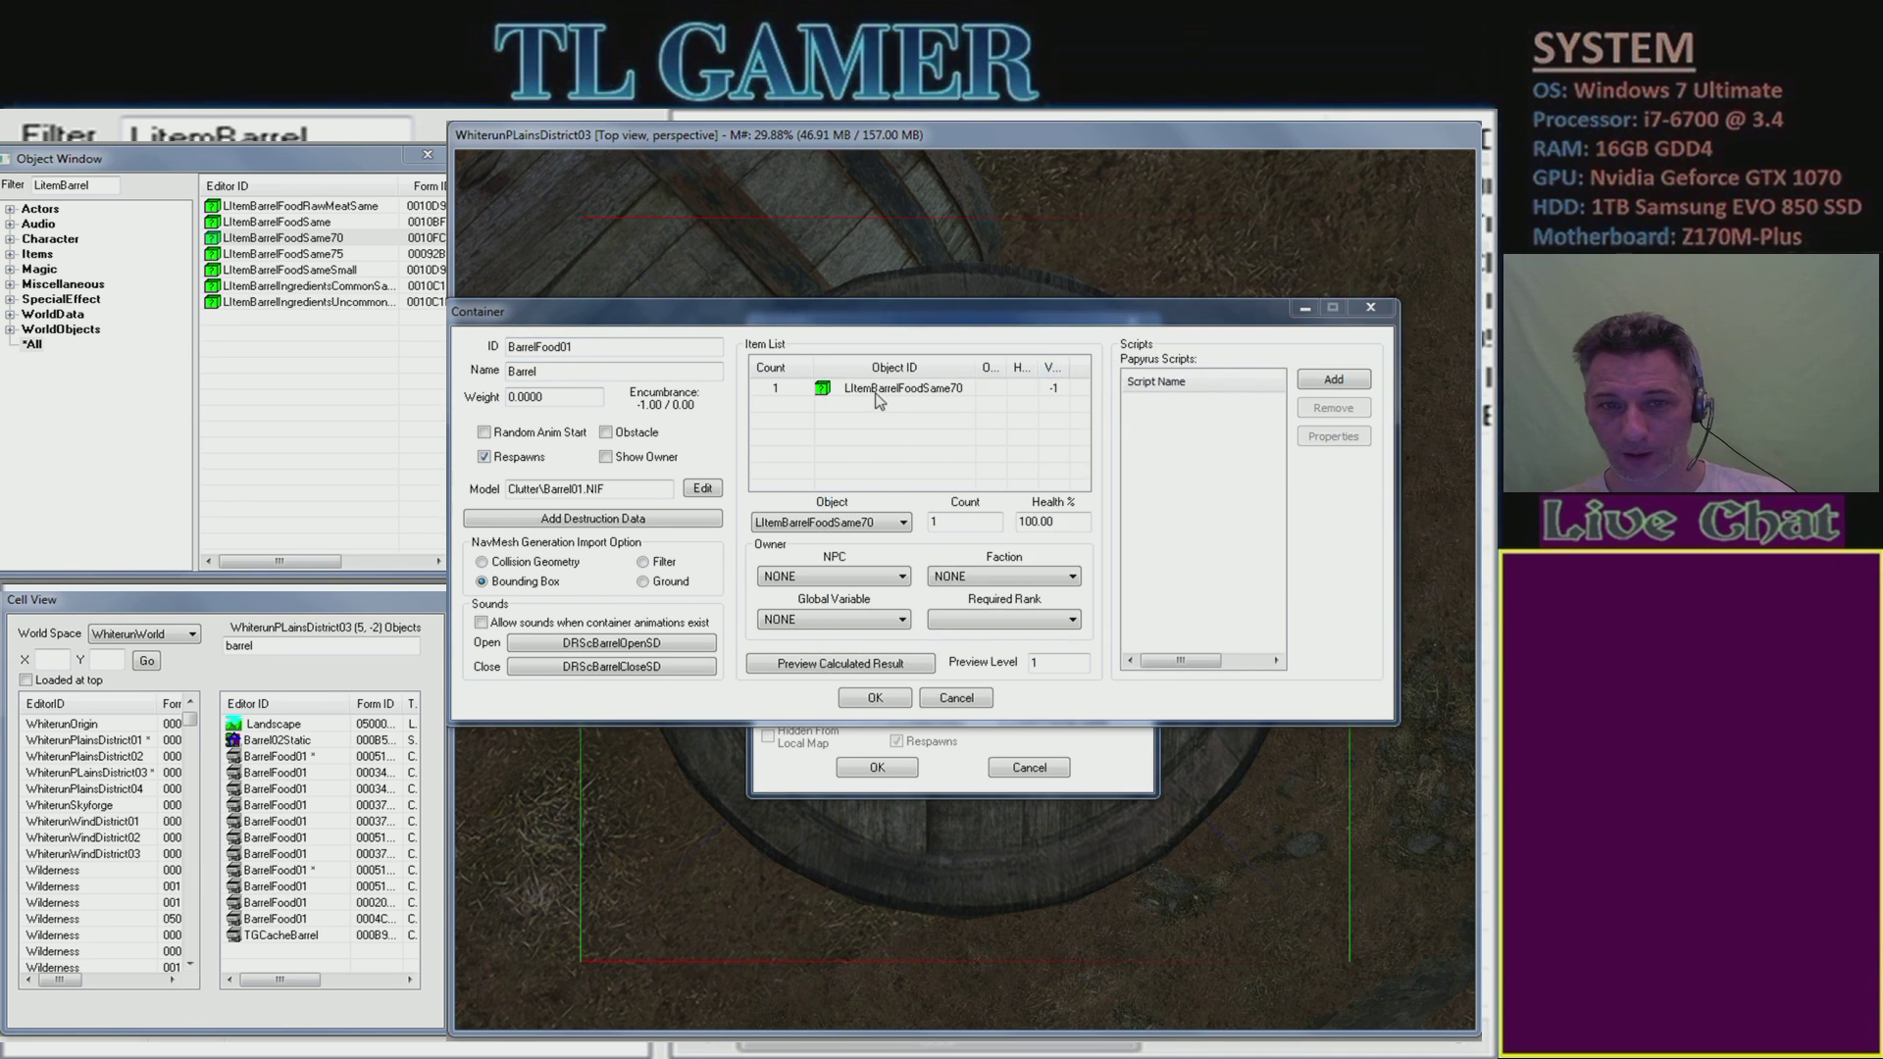
- Cancel the container and reference dialogs, reopen the barrel's base container, and open LItemBarrelFoodSame70 from its item list
left_click(983, 699)
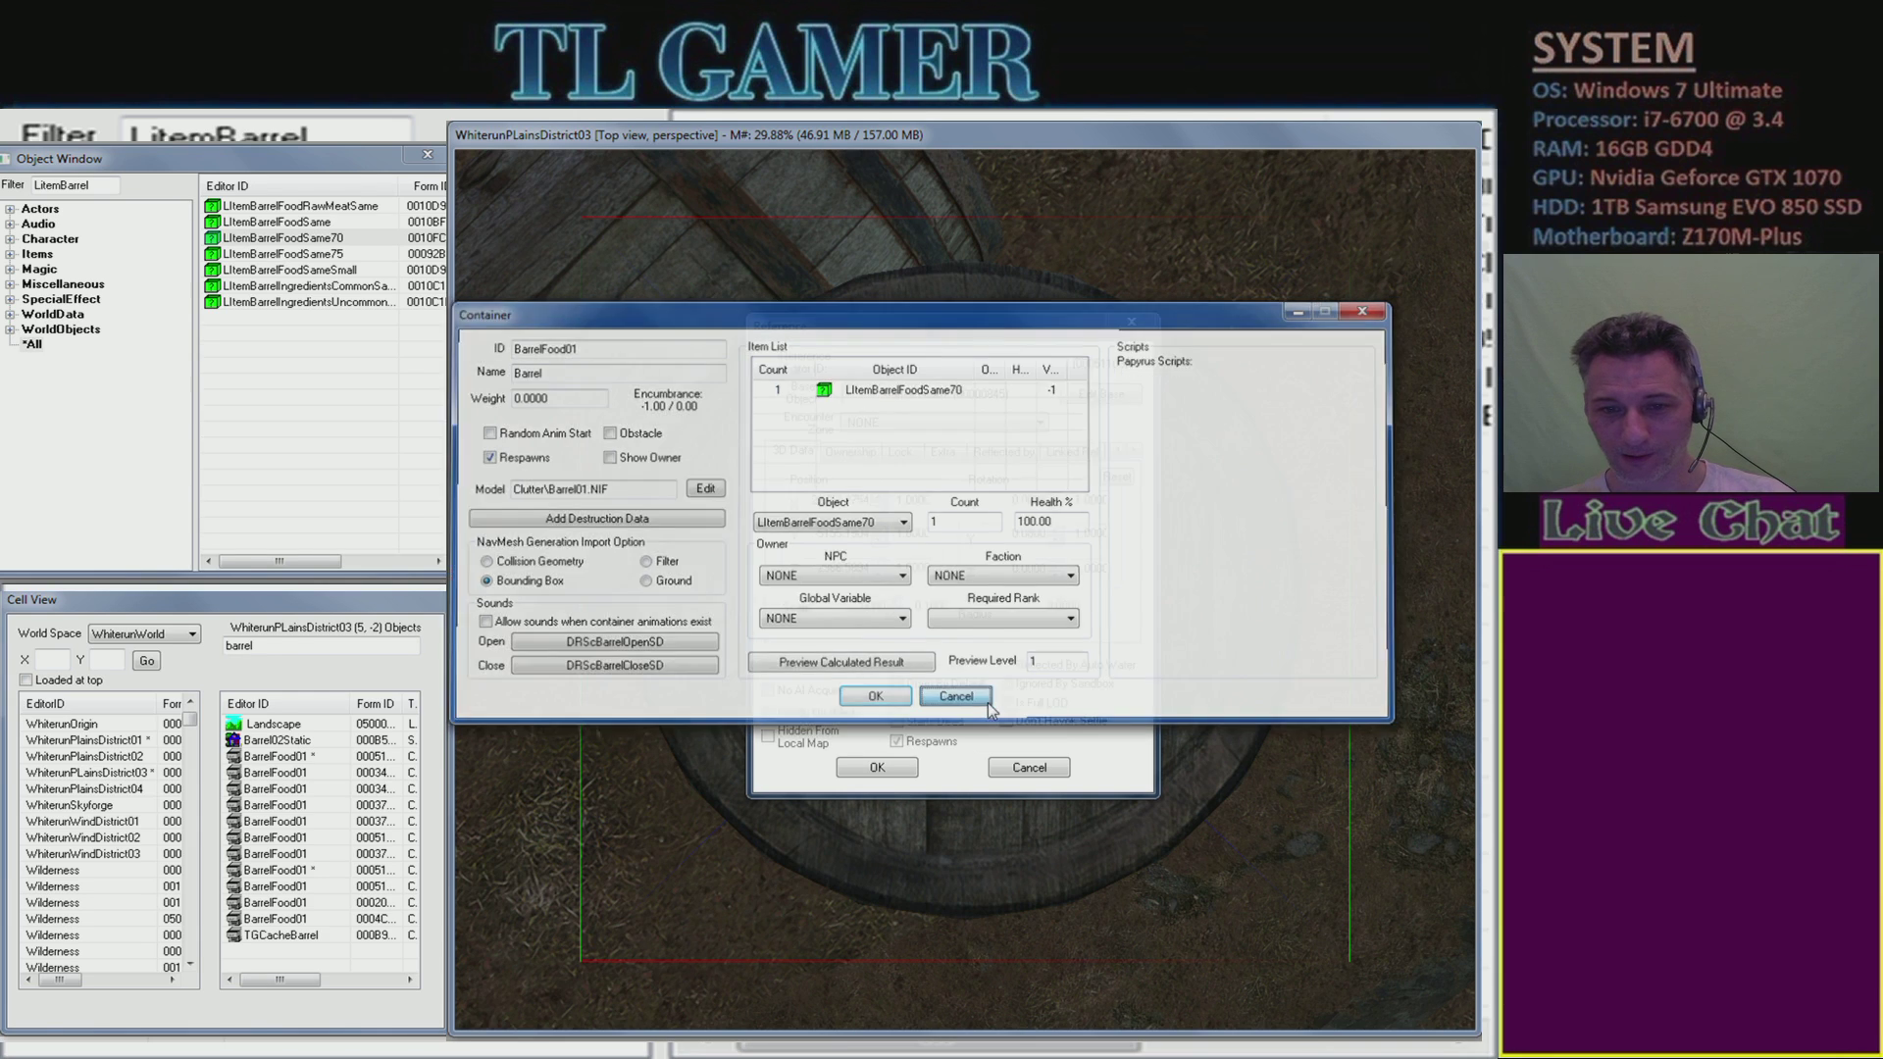
left_click(1021, 769)
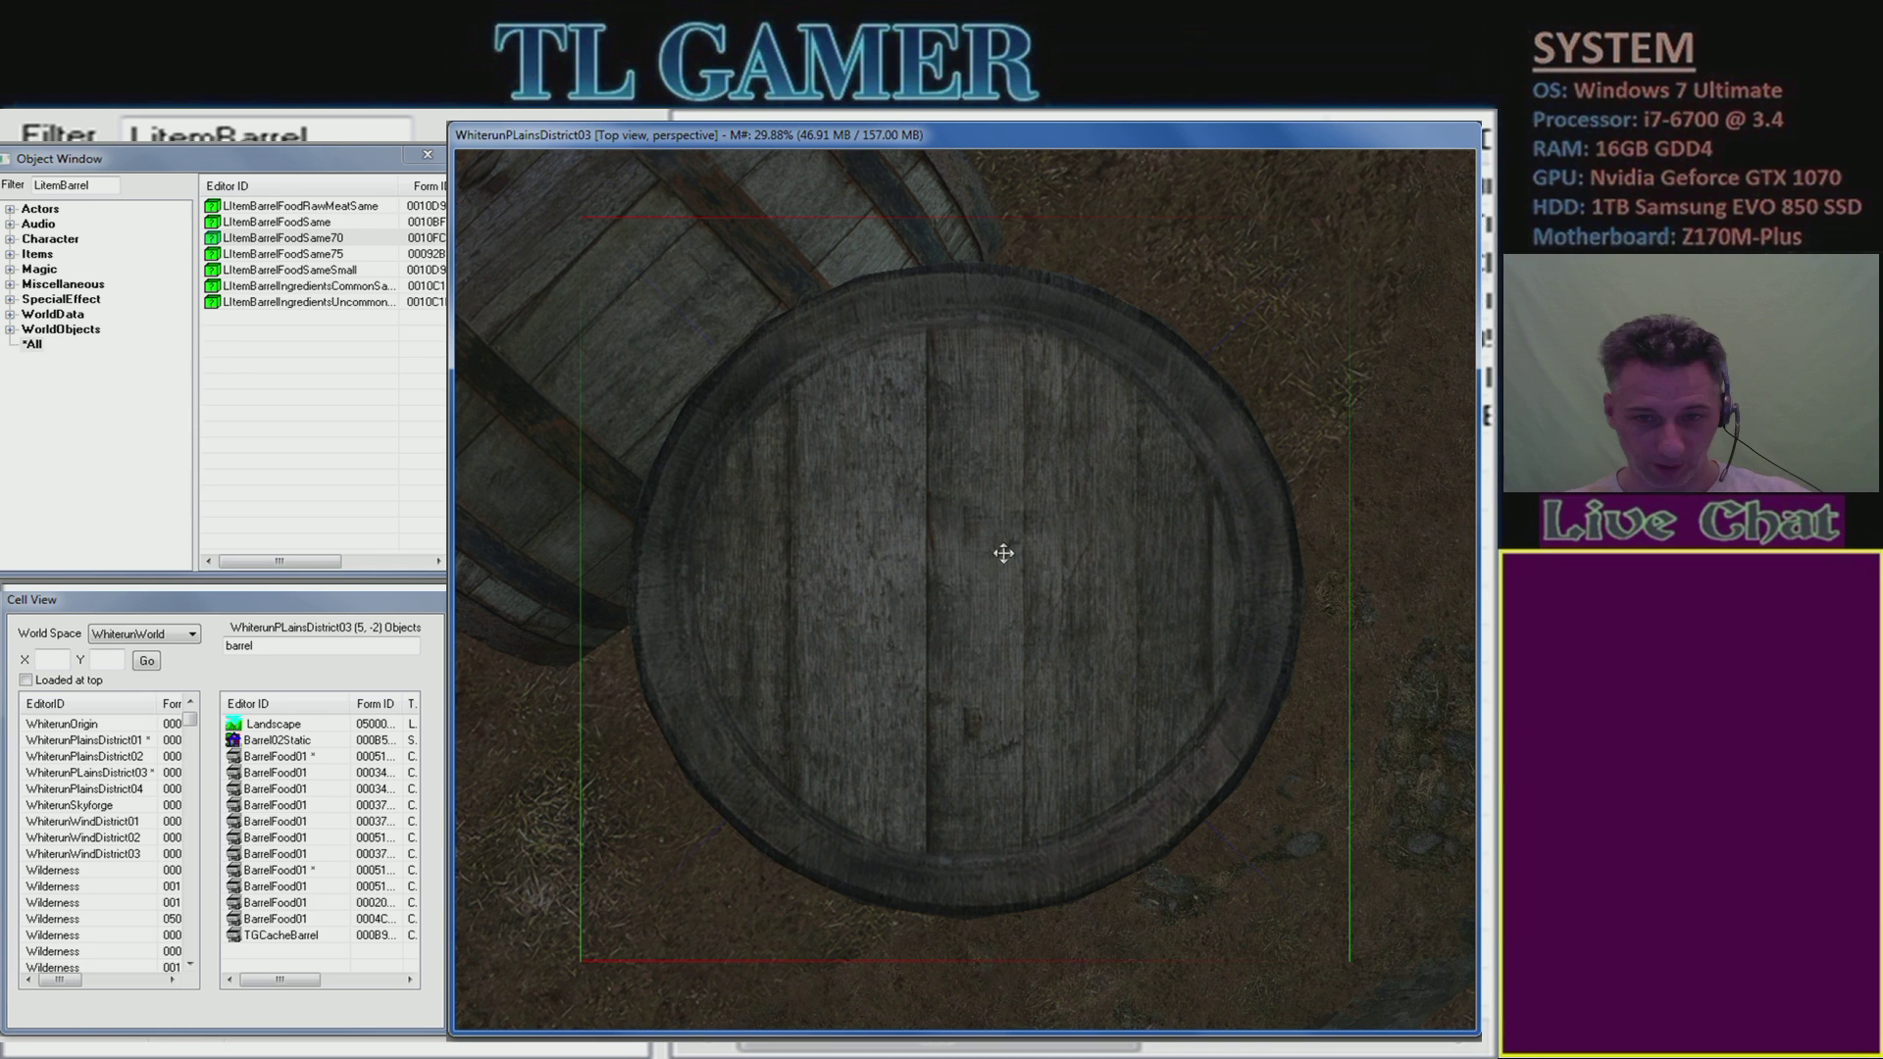
double_click(1010, 551)
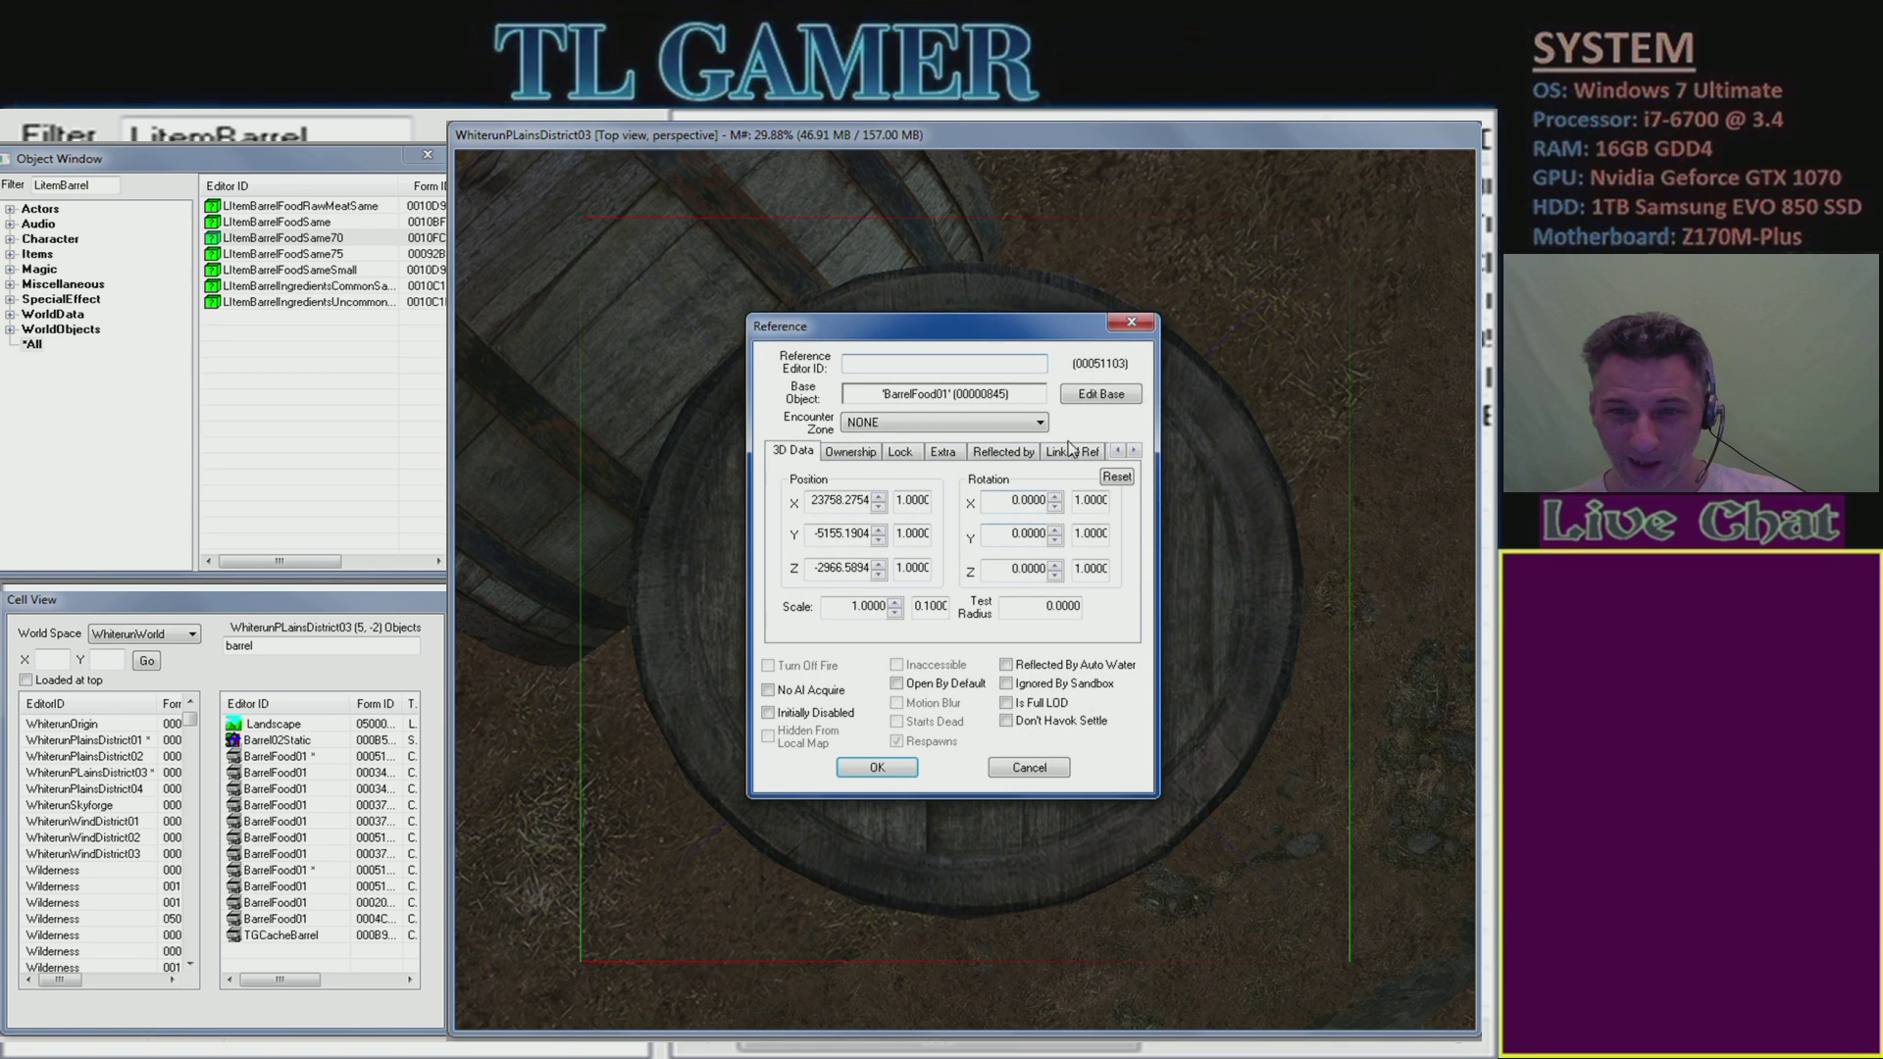
left_click(1101, 393)
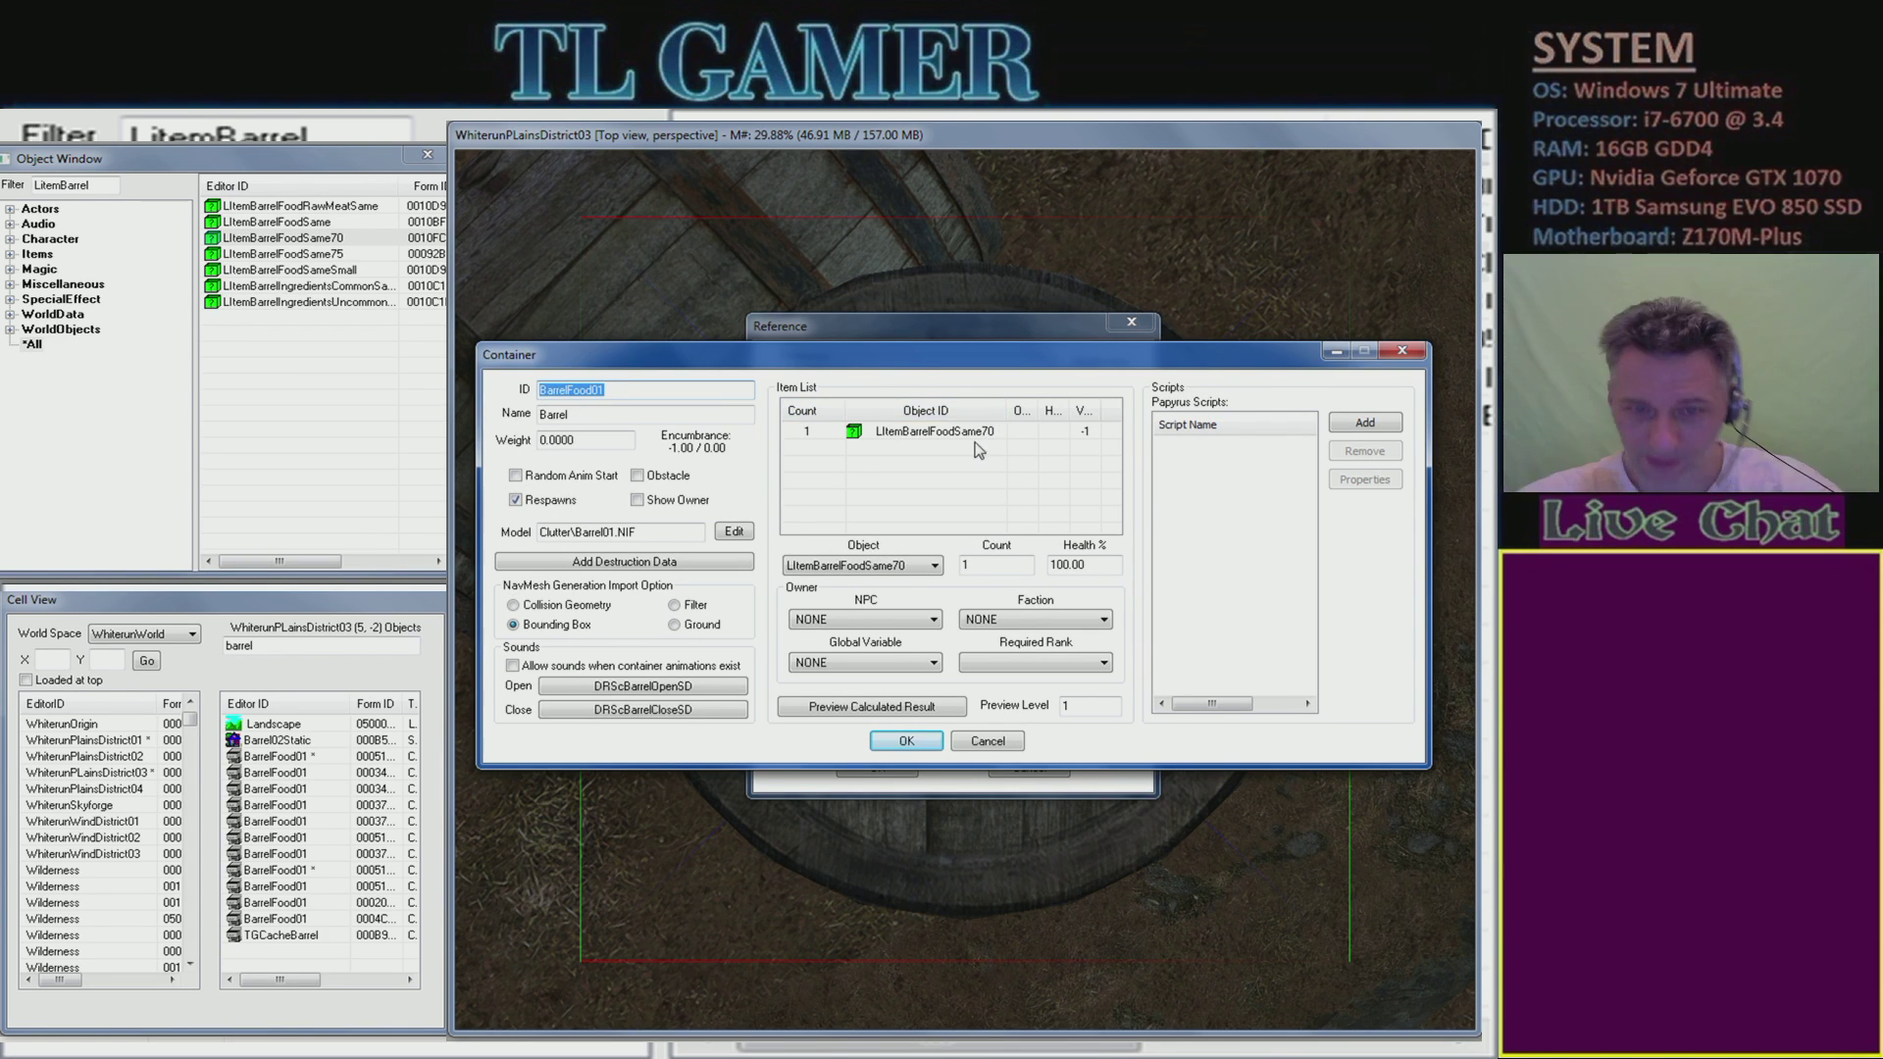
left_click(921, 437)
double_click(920, 438)
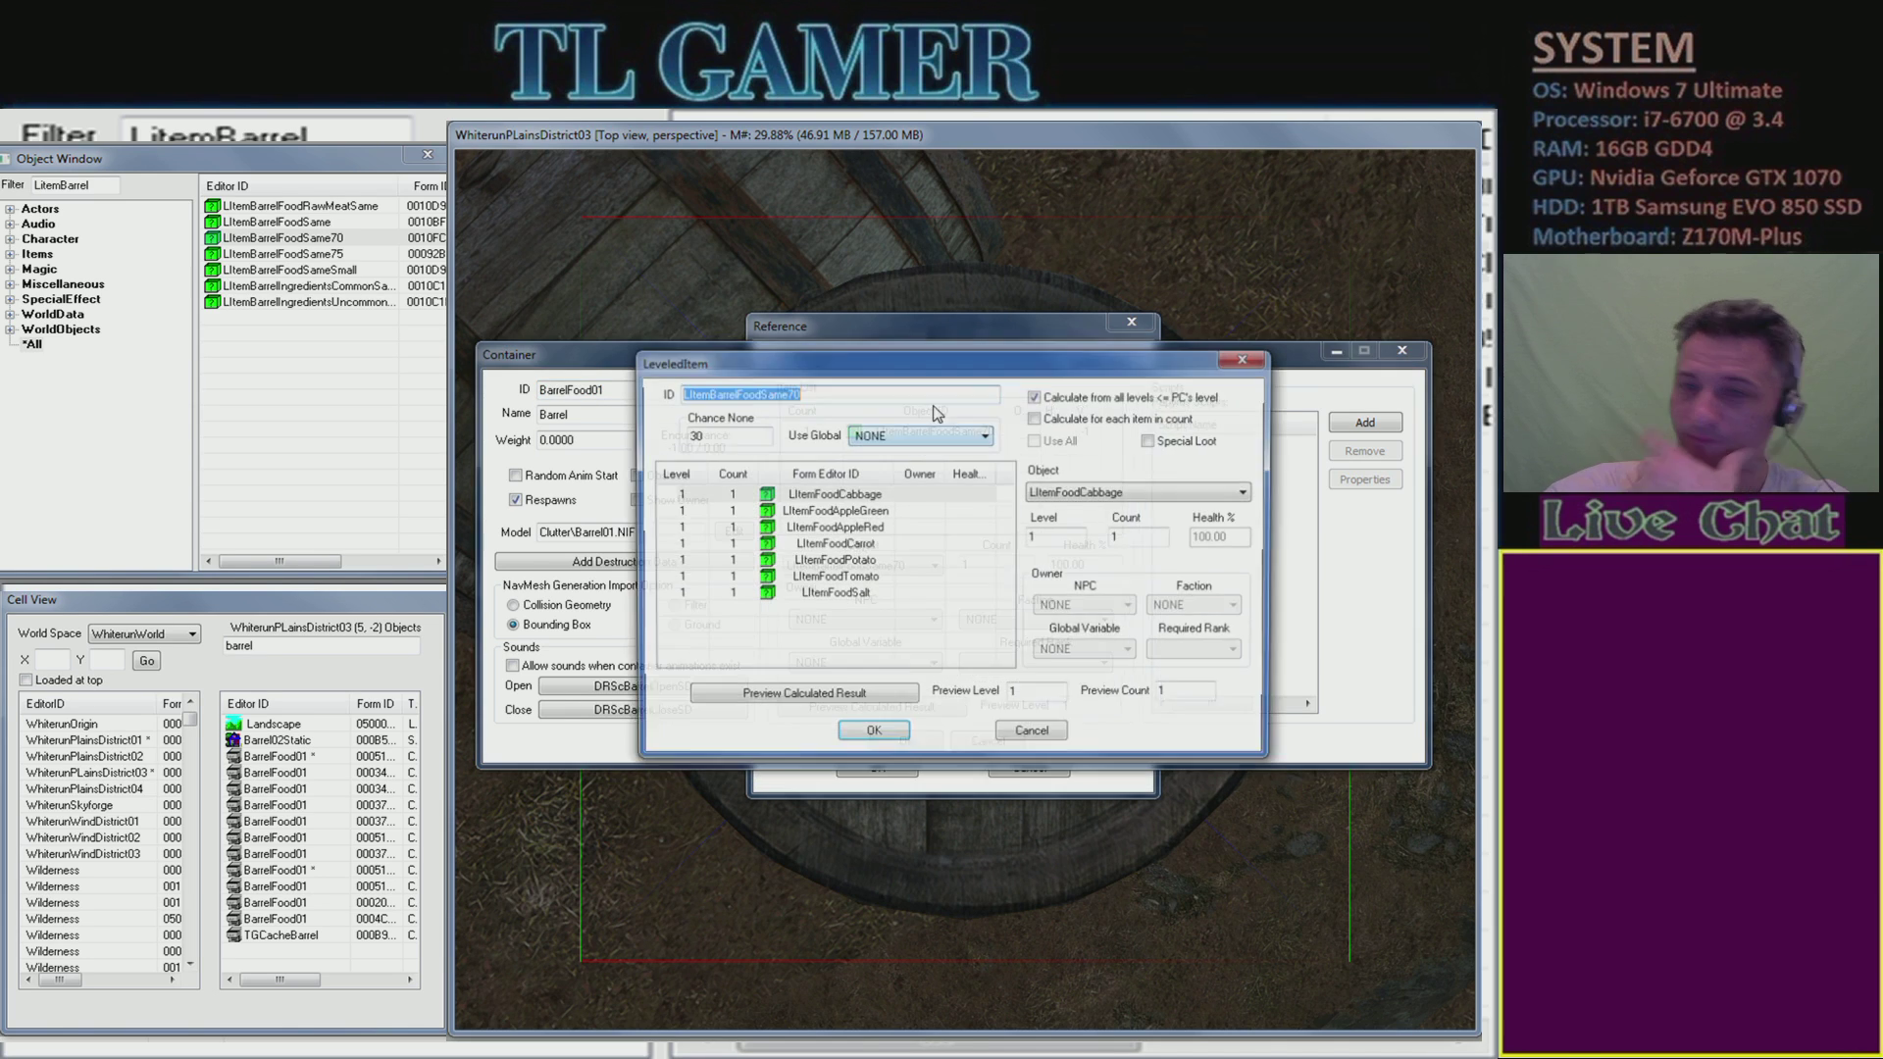
- Open the LItemFoodCabbage list and its nested LItemFoodCabbage75 list, and examine the object choices for the FoodCabbage entry
left_click(841, 496)
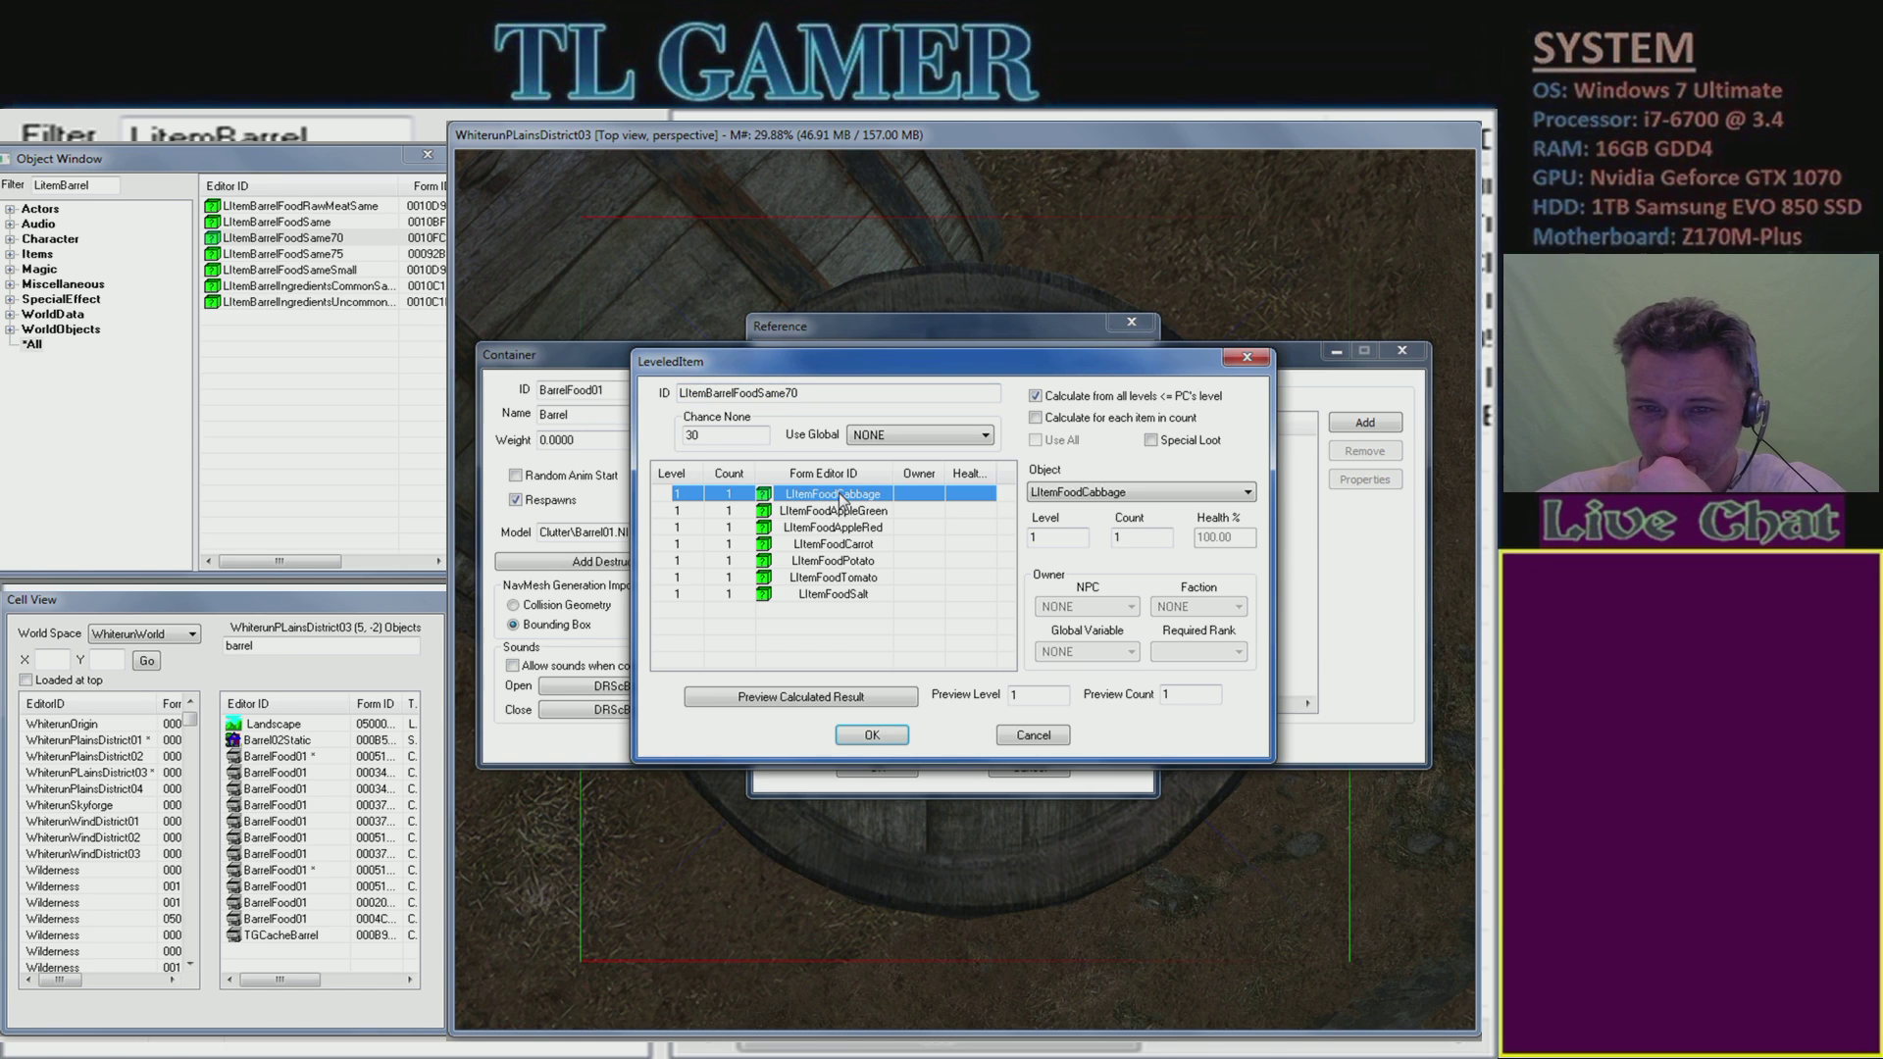
double_click(840, 495)
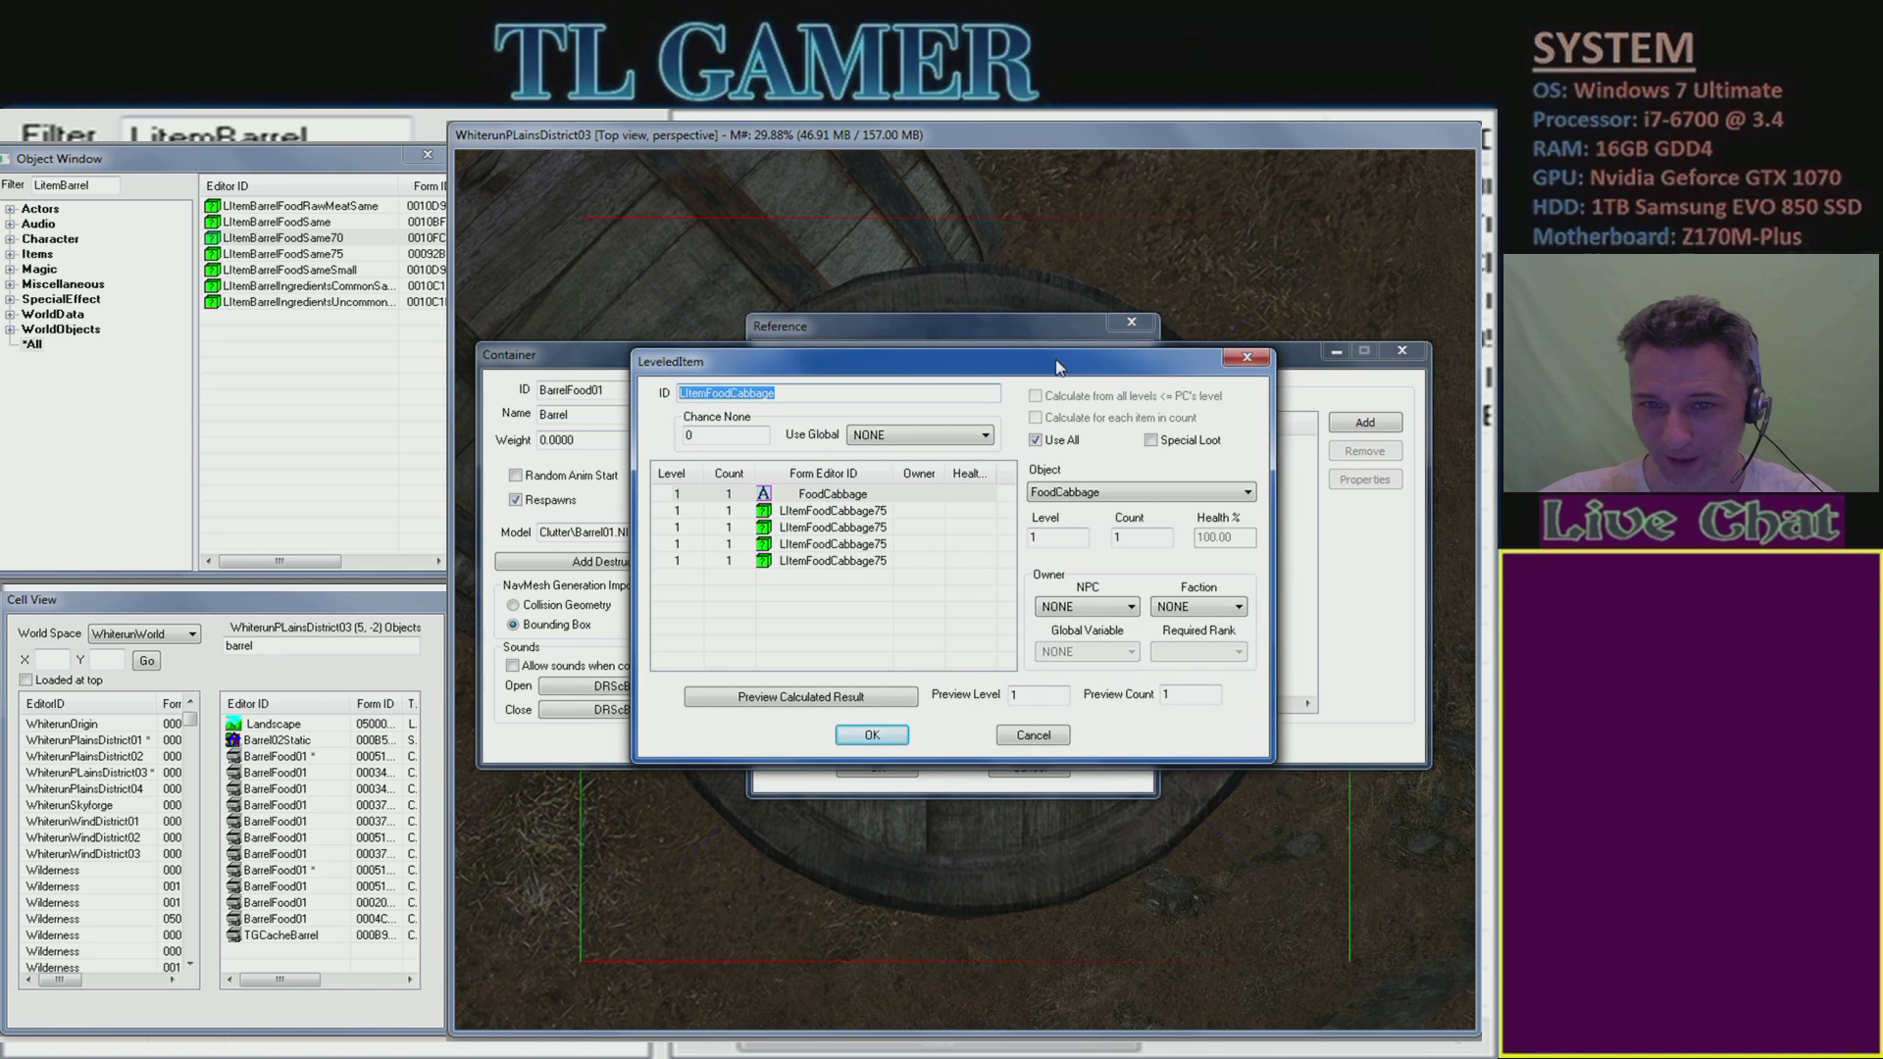
mouse_move(1056, 367)
left_mouse_down()
mouse_move(909, 334)
mouse_move(557, 330)
left_mouse_up()
left_click(396, 478)
double_click(396, 477)
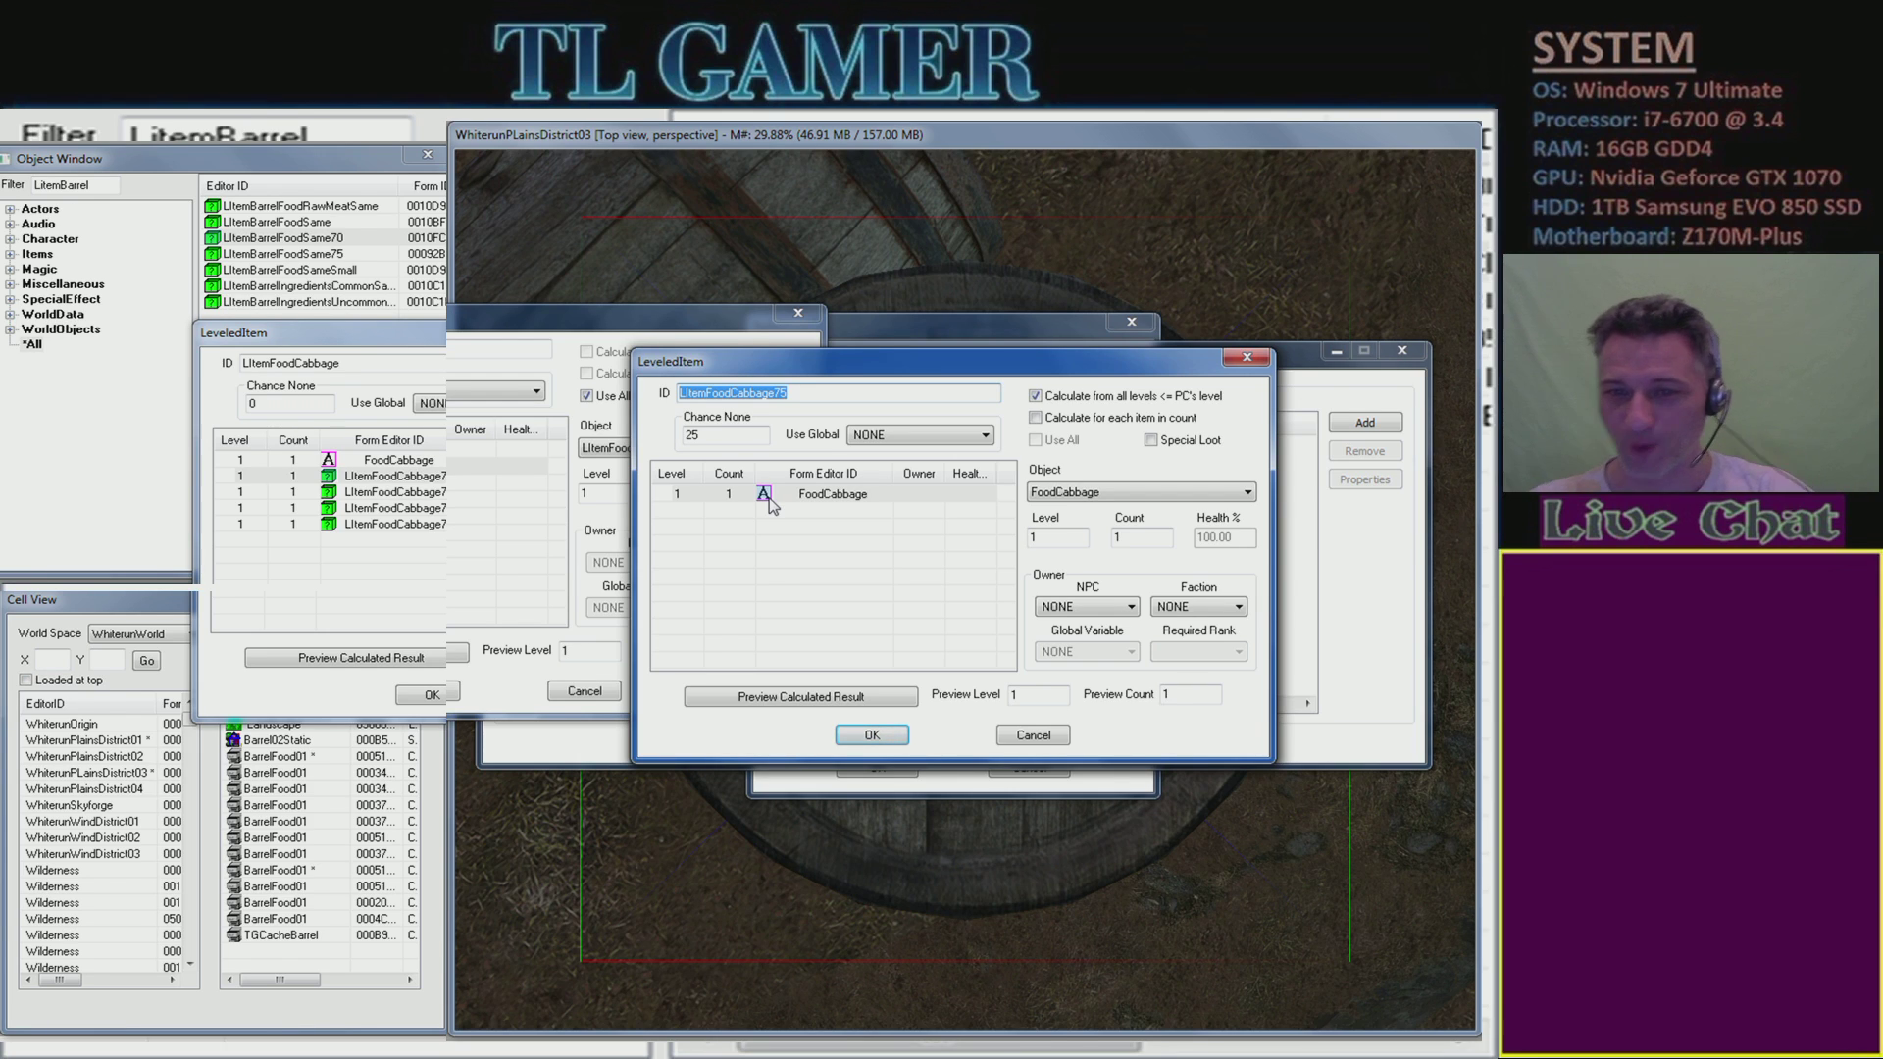
left_click(1105, 493)
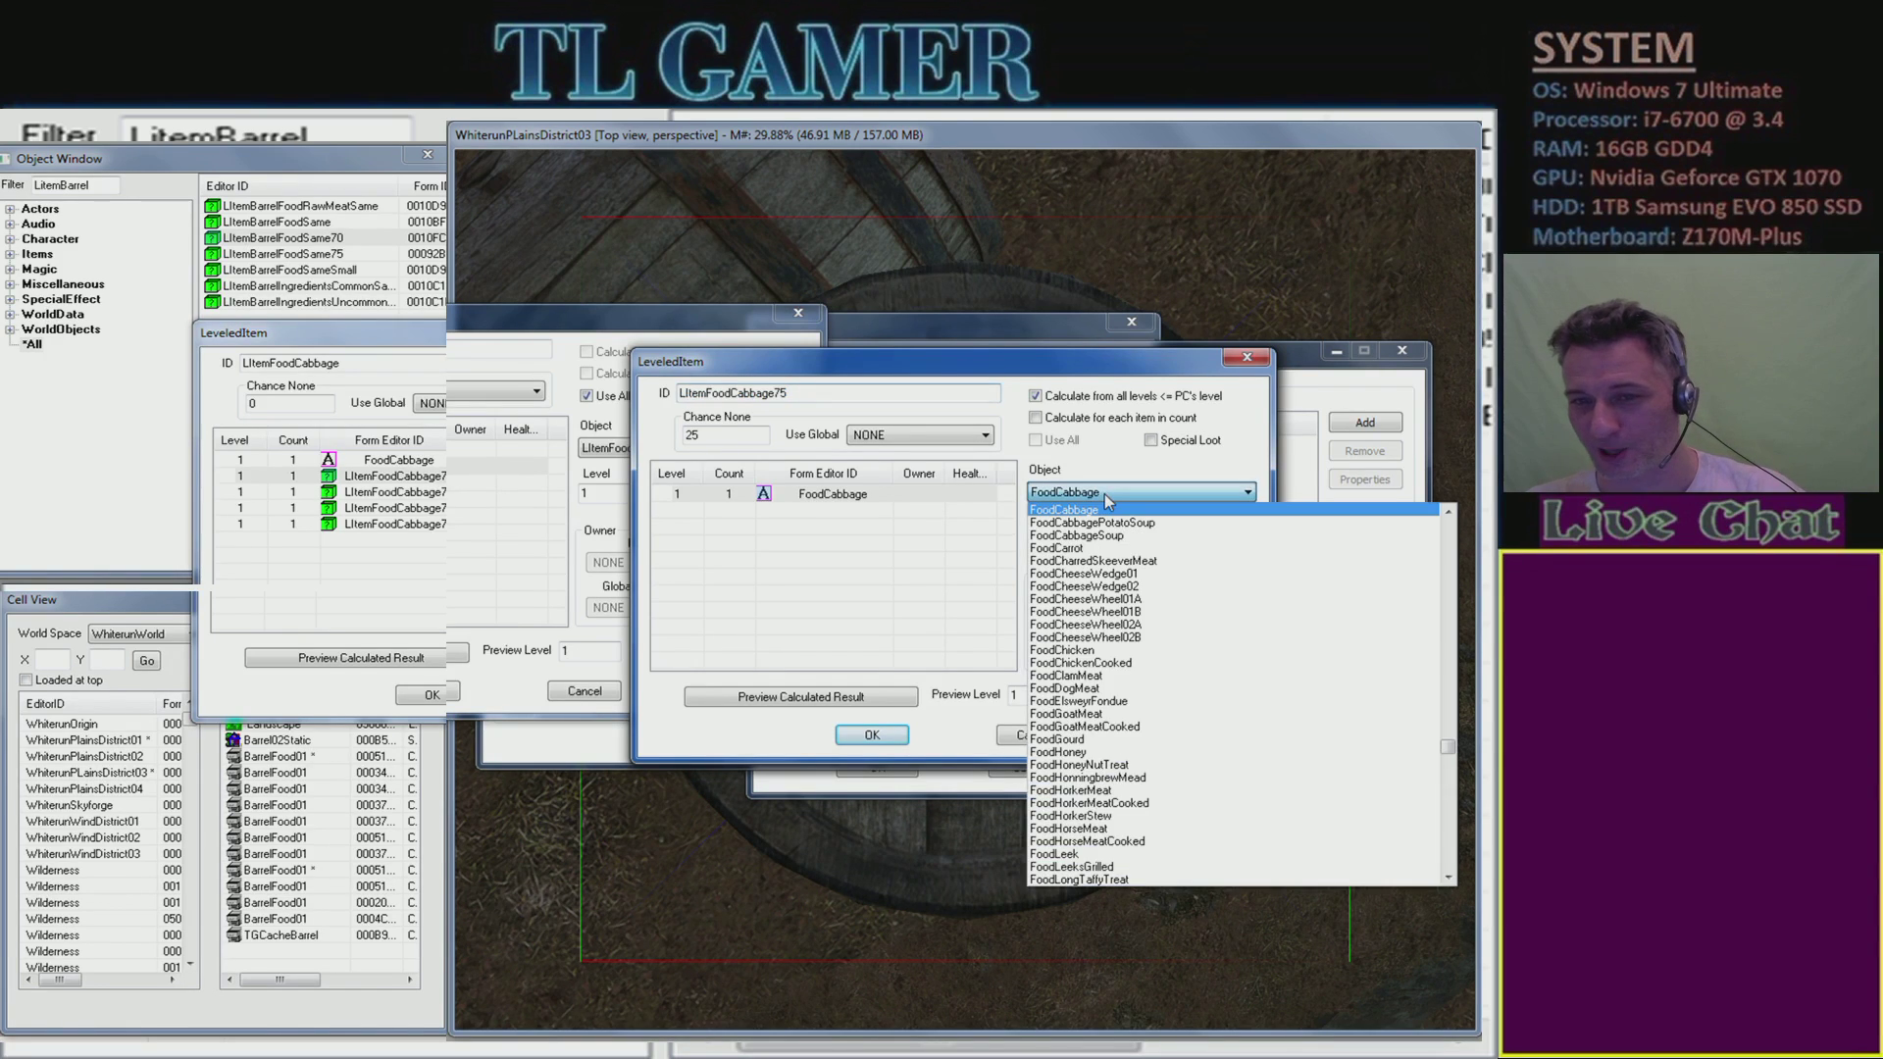
left_click(843, 549)
- Add the default horse tome as a new entry in LItemFoodCabbage75, browse other objects for it, and cancel the edit
right_click(835, 522)
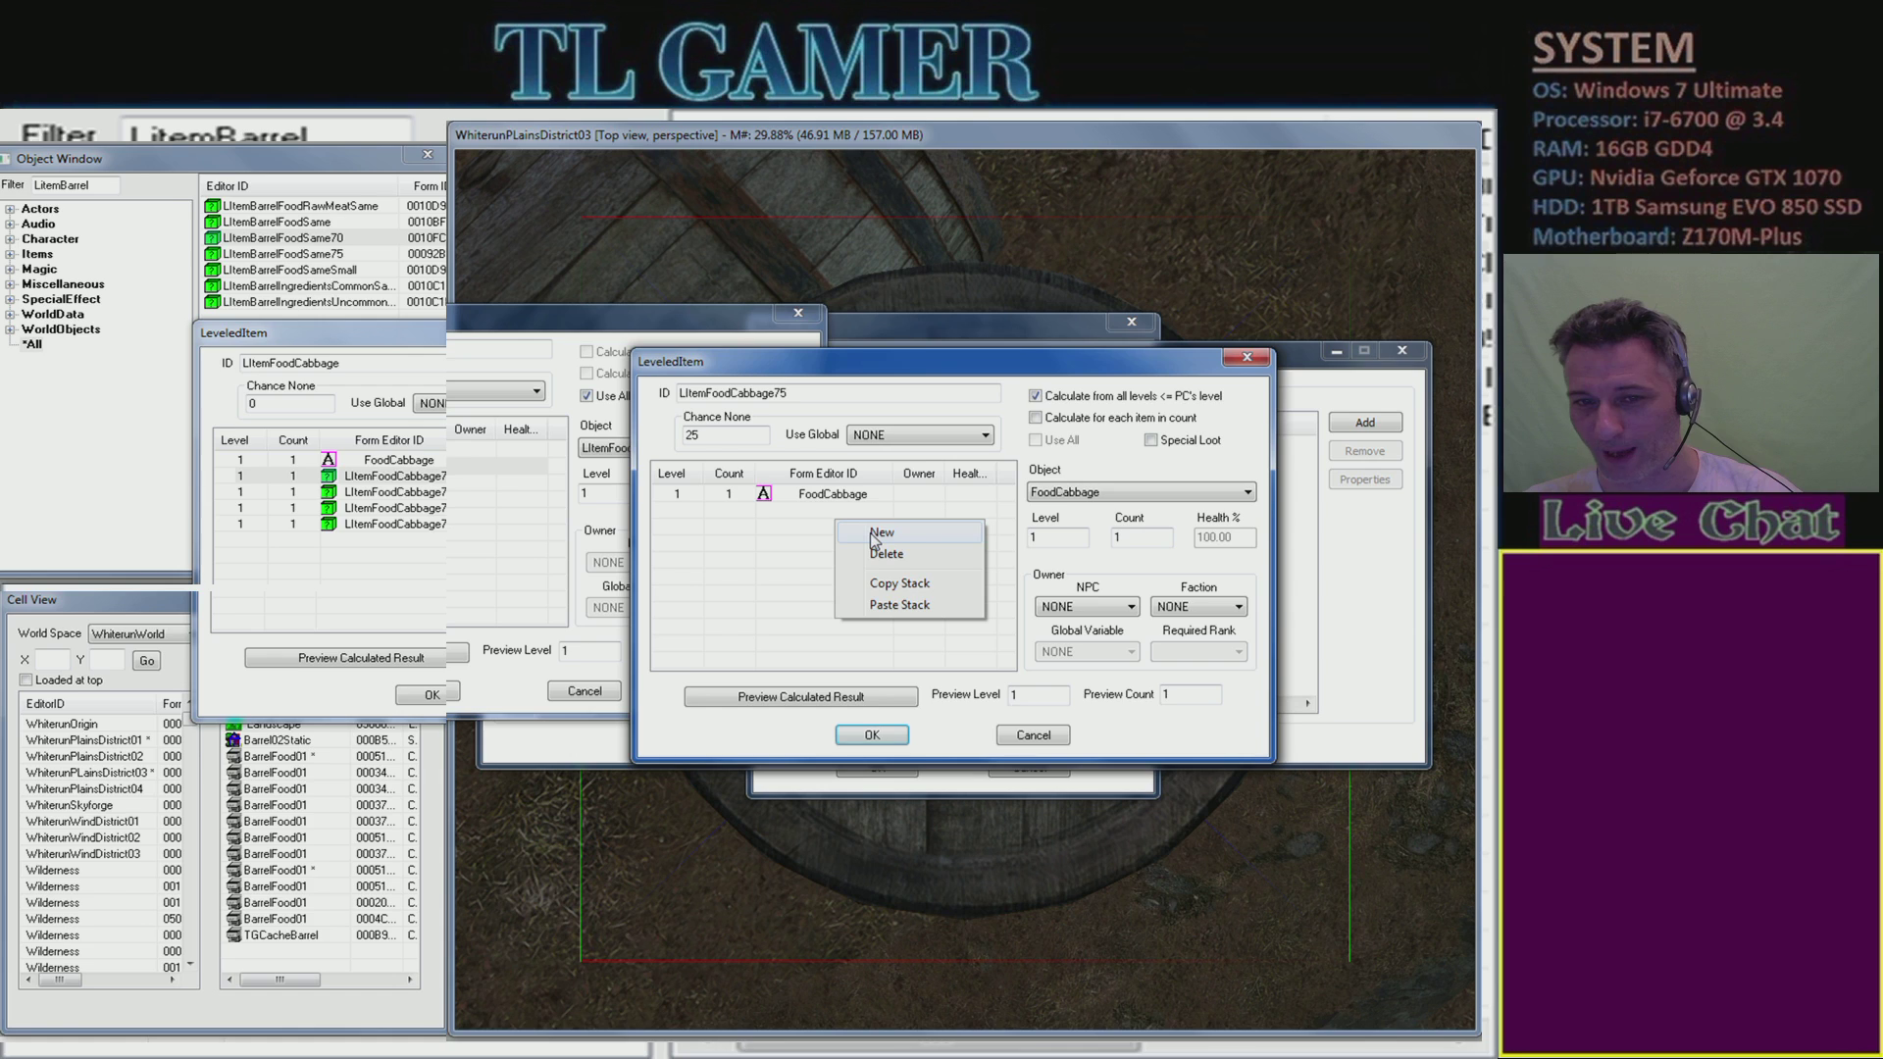
left_click(880, 532)
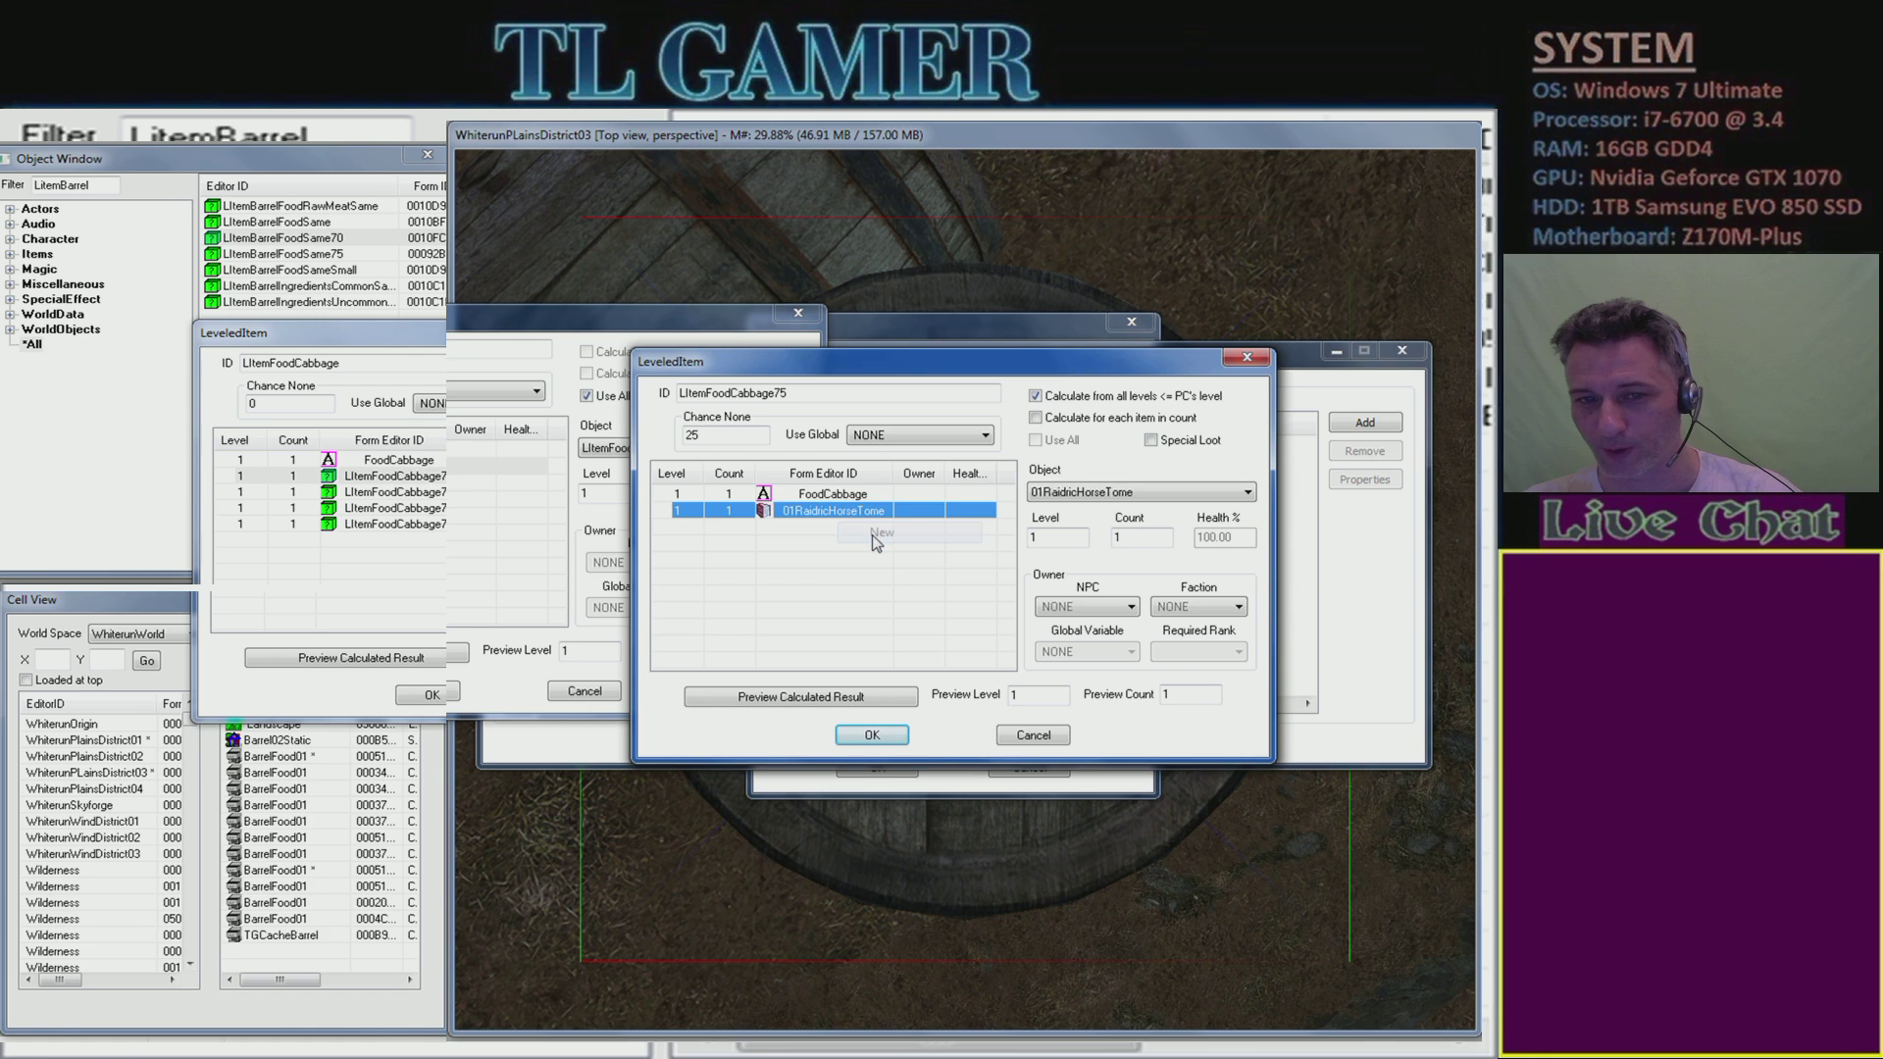
left_click(1160, 494)
scroll(1128, 637, "down", 5)
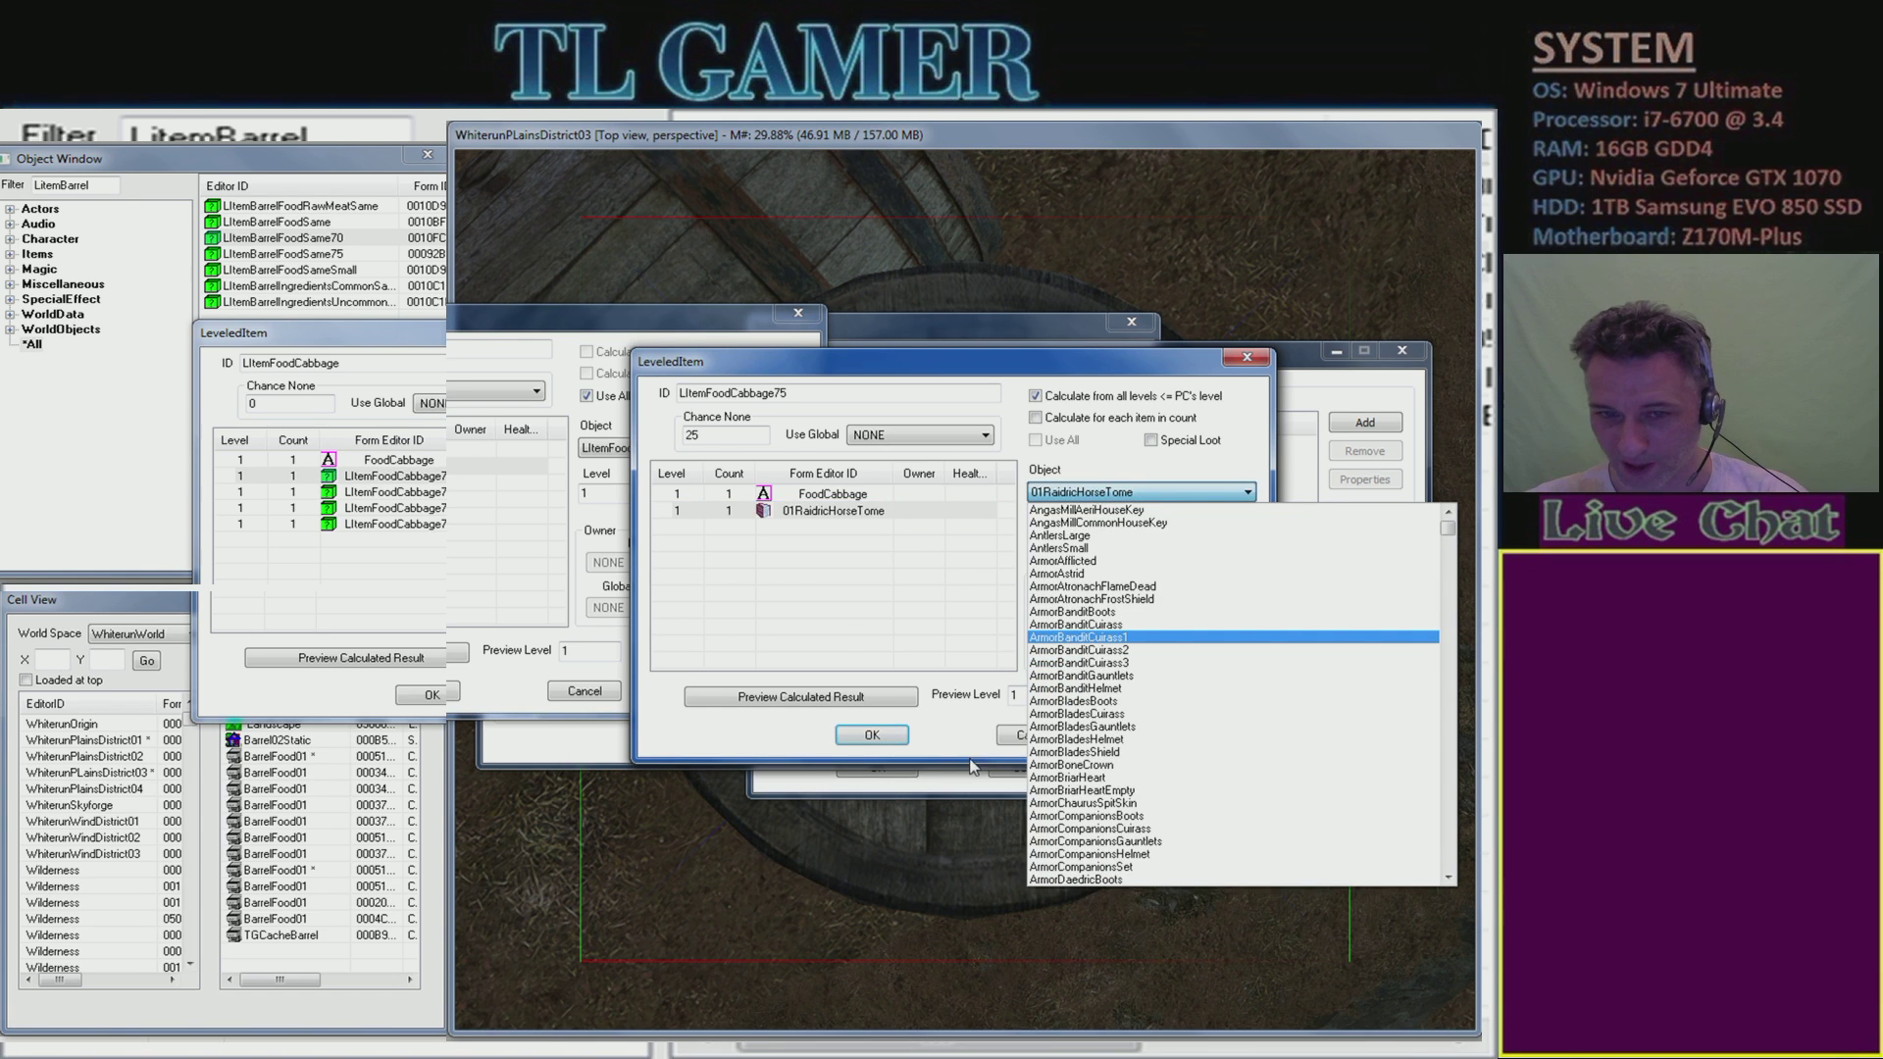
left_click(1010, 745)
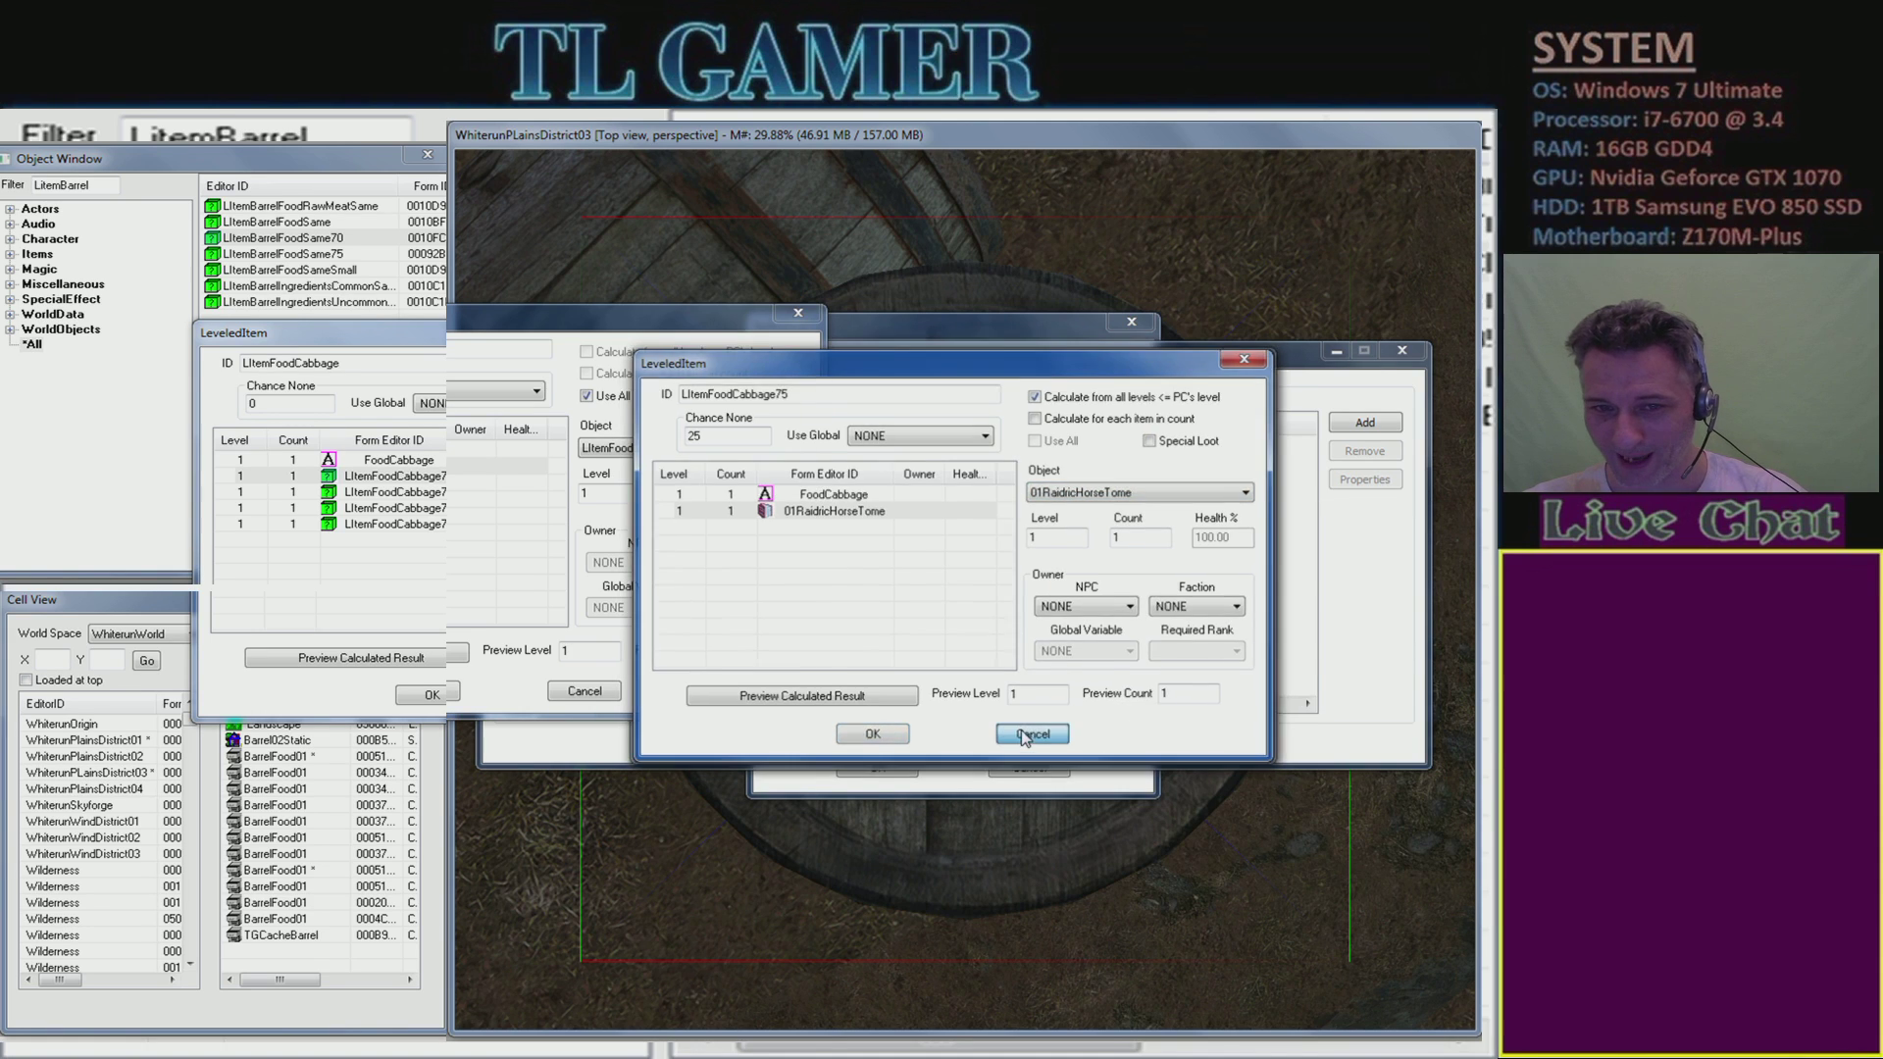
left_click(1015, 738)
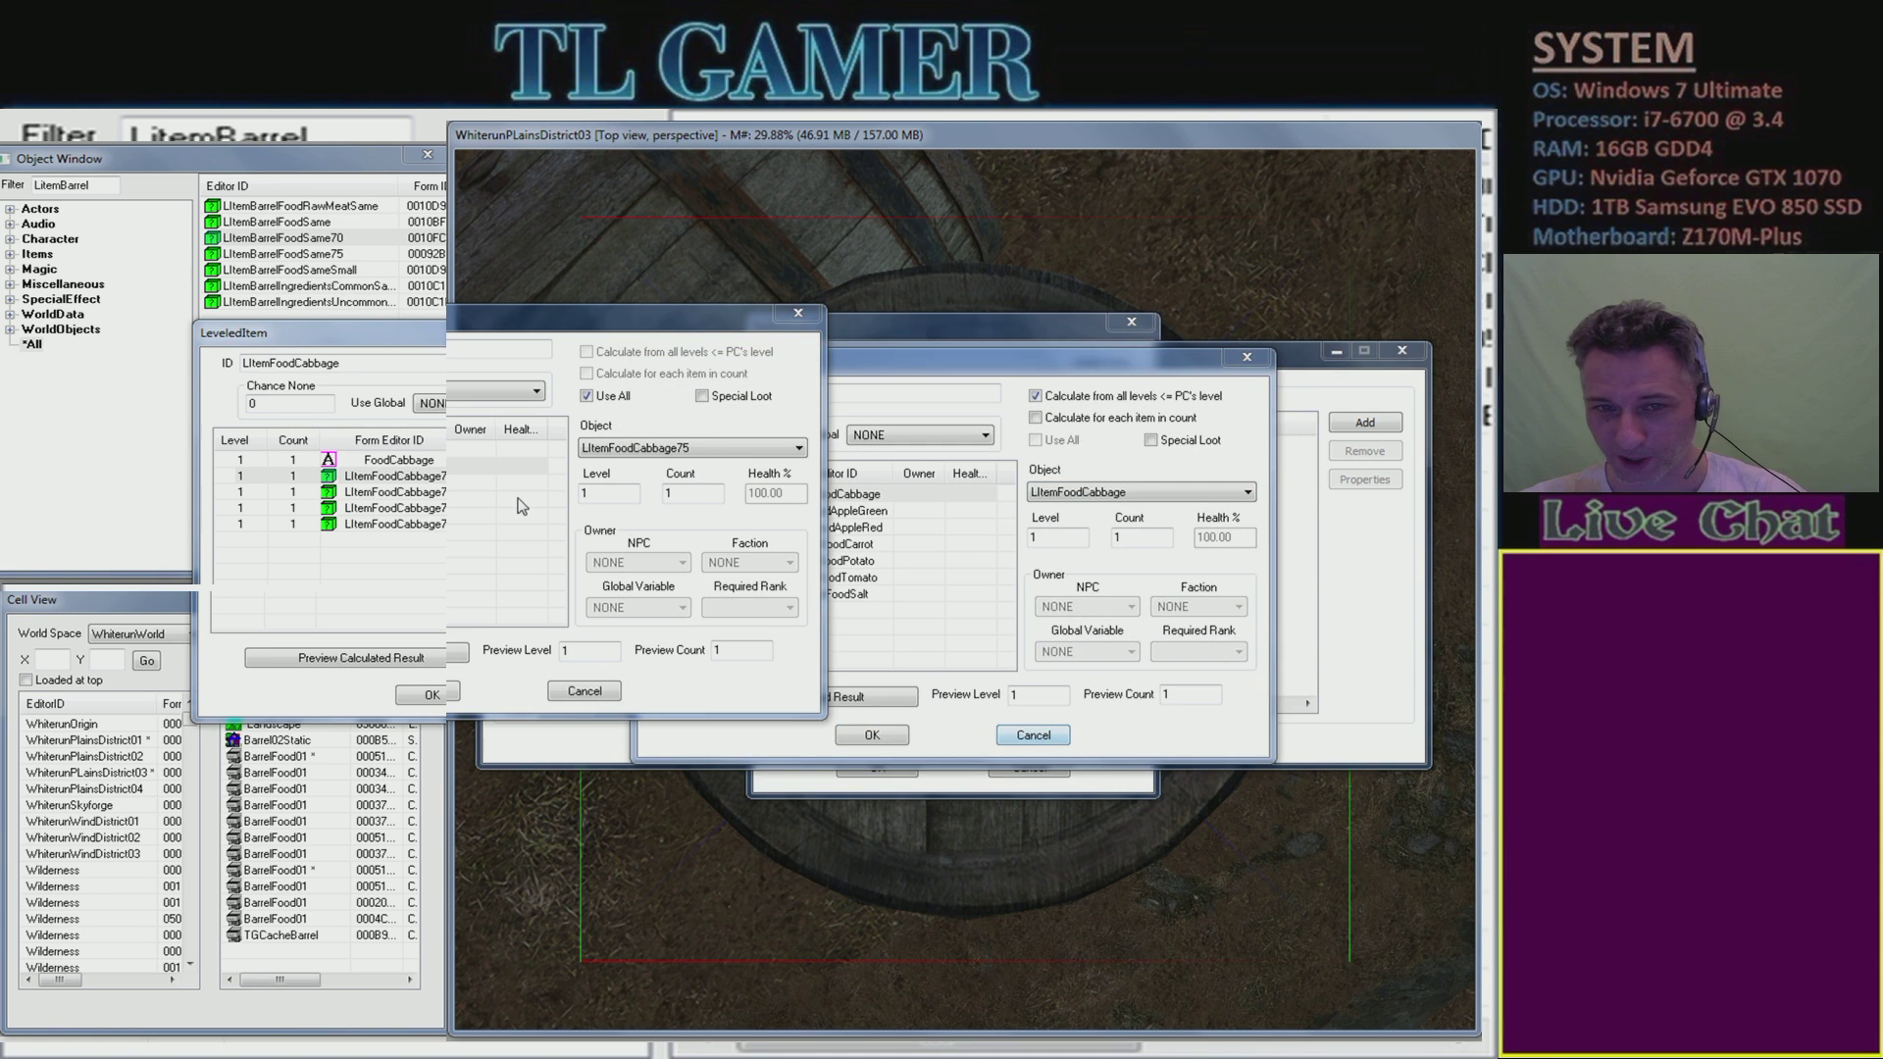
- Recheck LItemFoodCabbage75, and cancel out of the leveled lists, the BarrelFood01 container and the barrel's reference
left_click(401, 477)
double_click(400, 477)
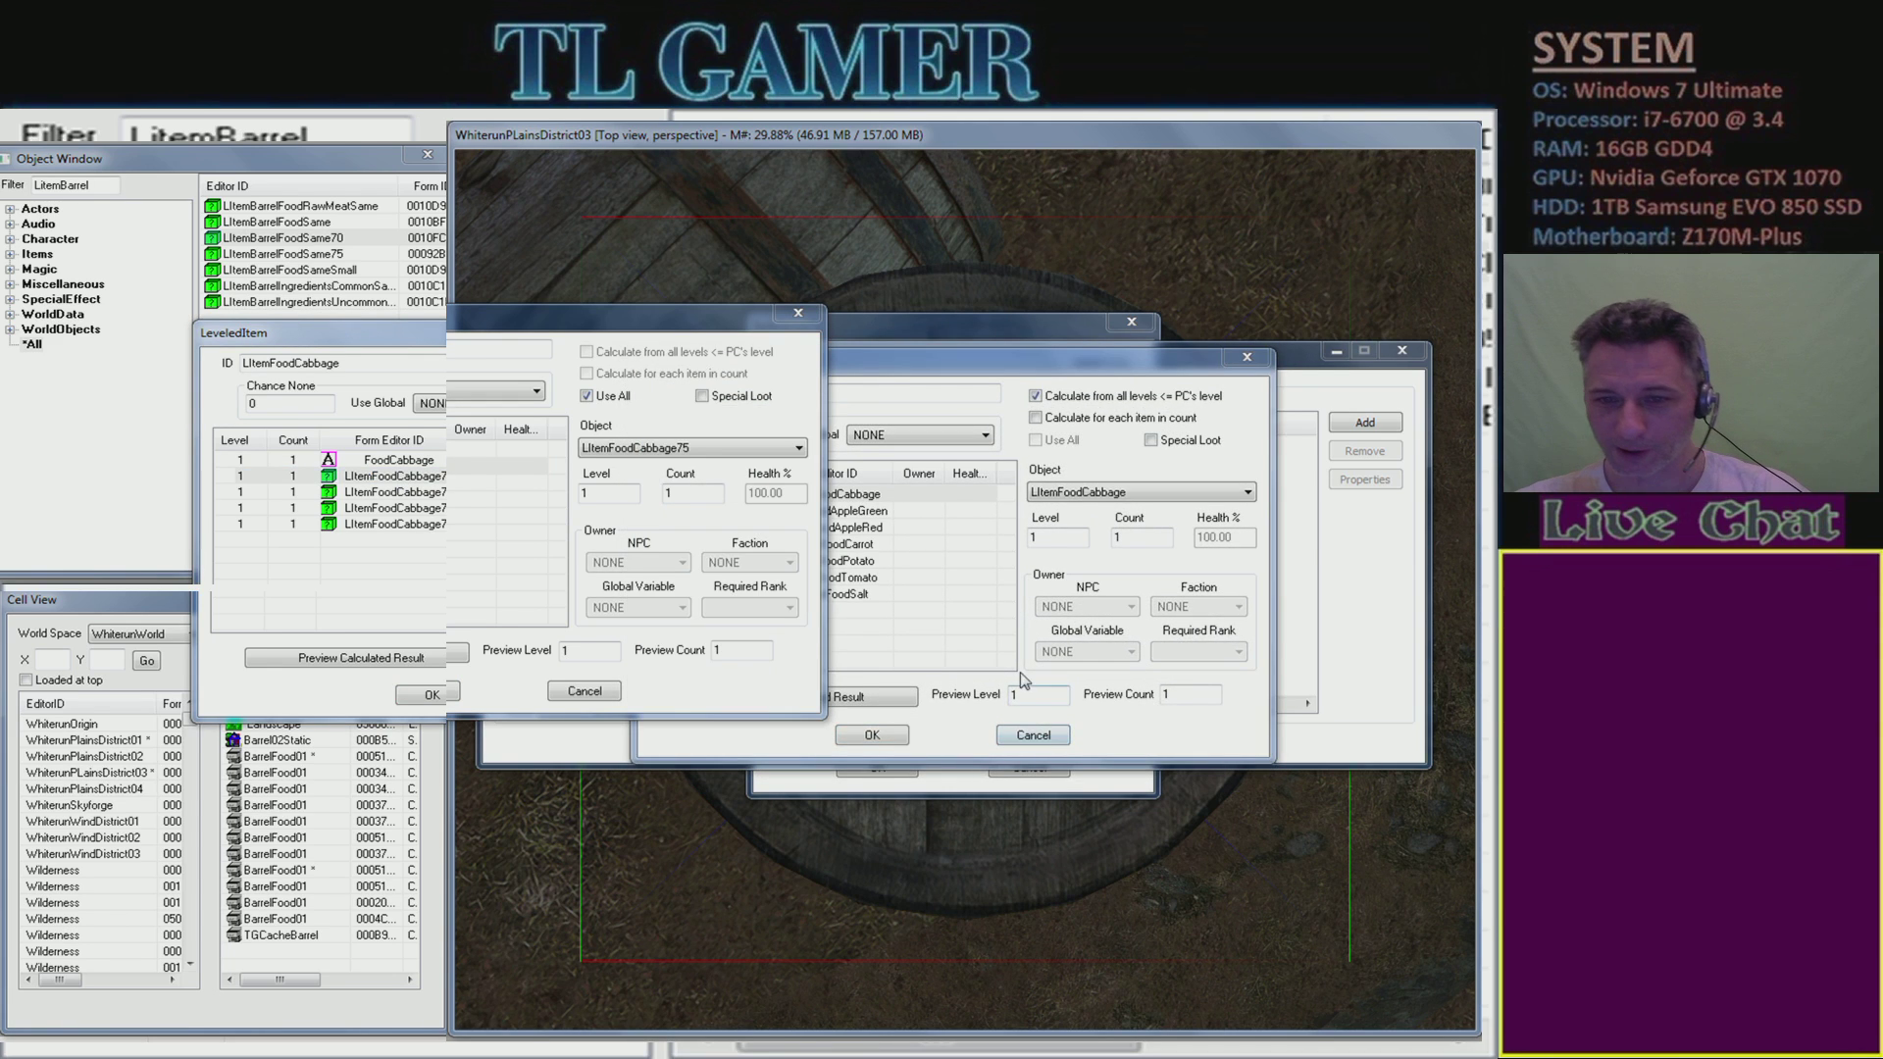
left_click(609, 692)
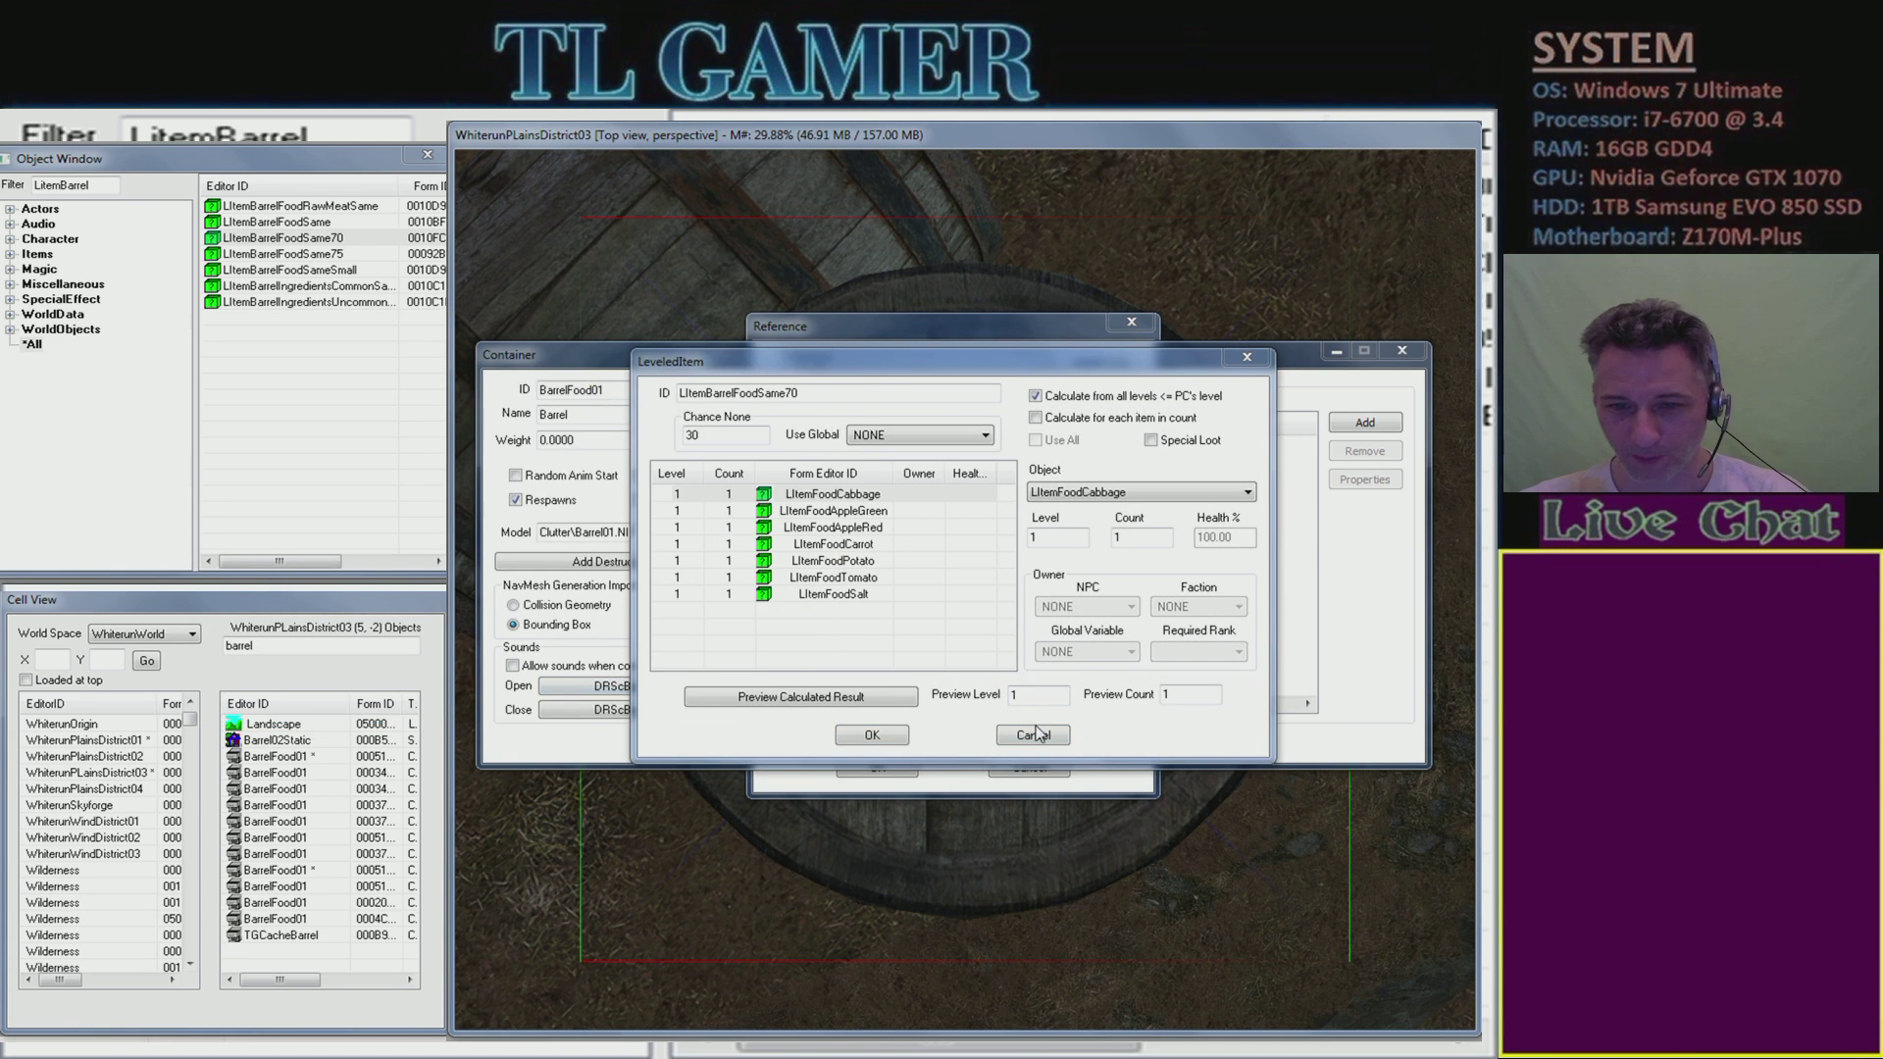
left_click(1036, 743)
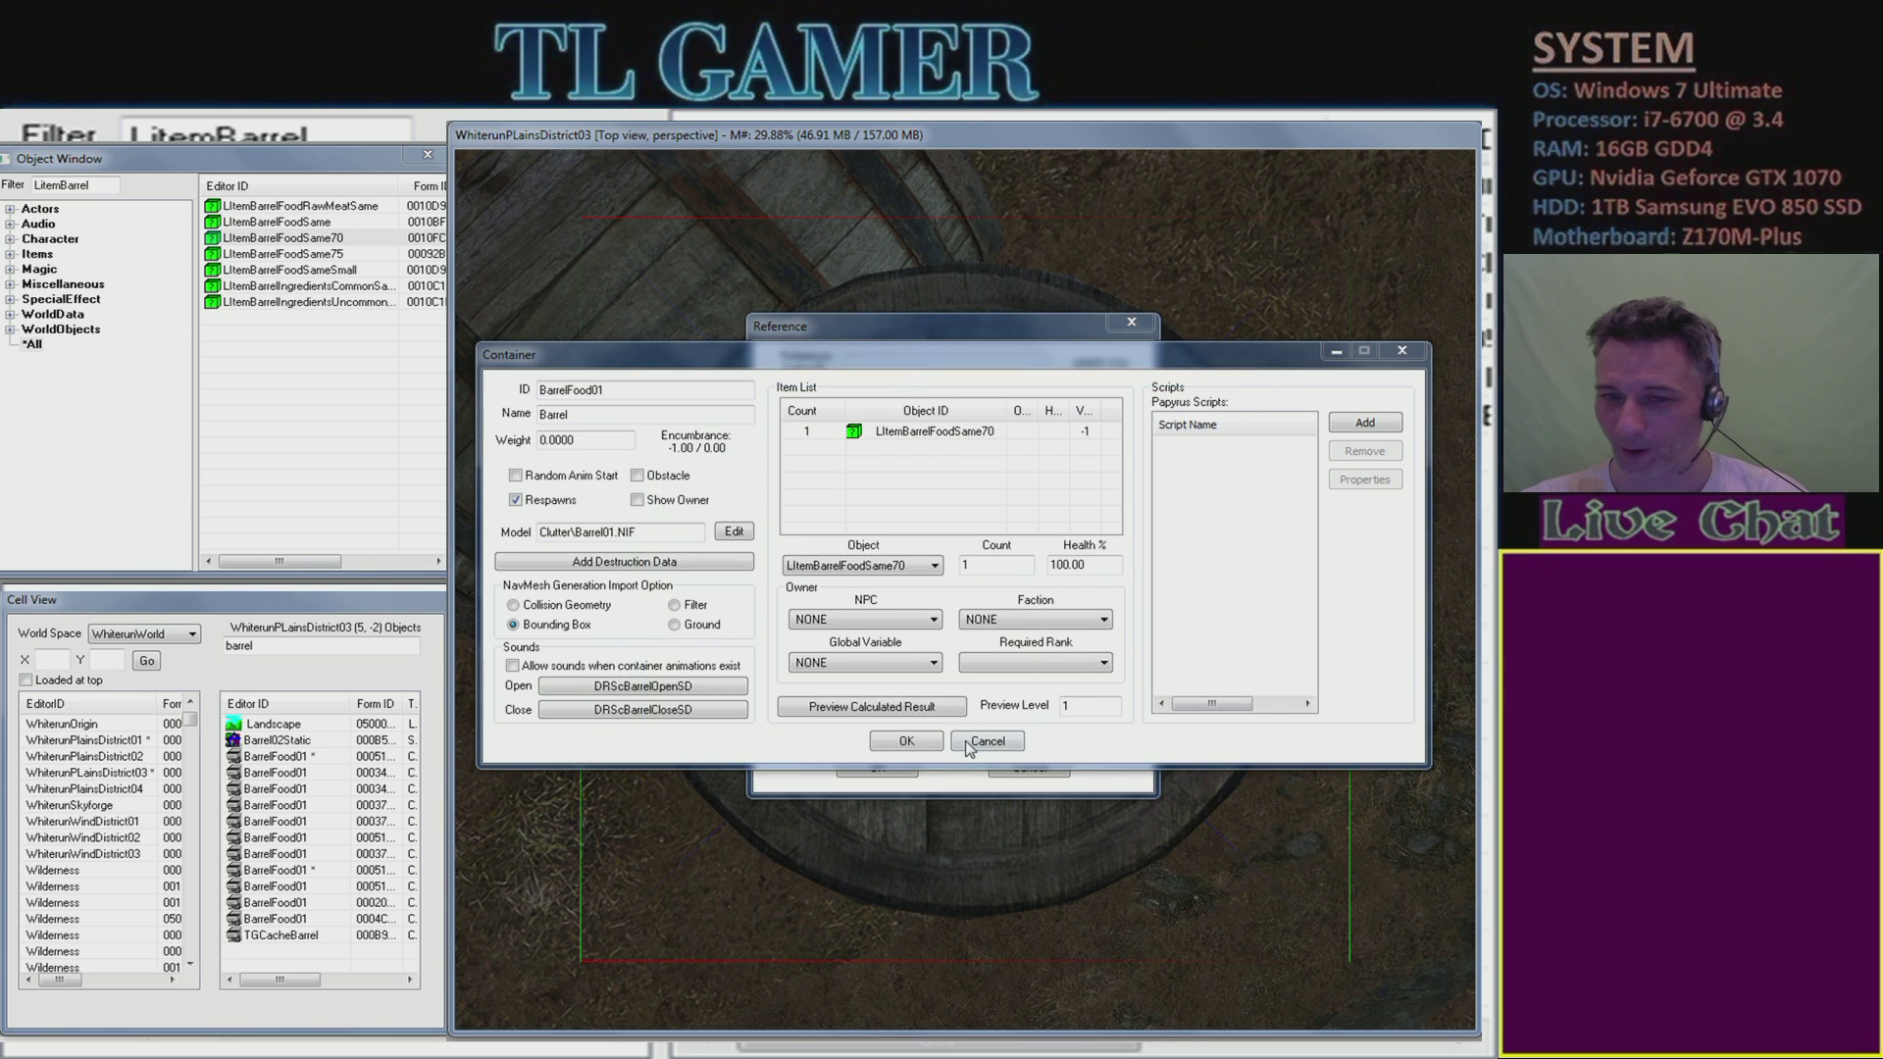
left_click(991, 743)
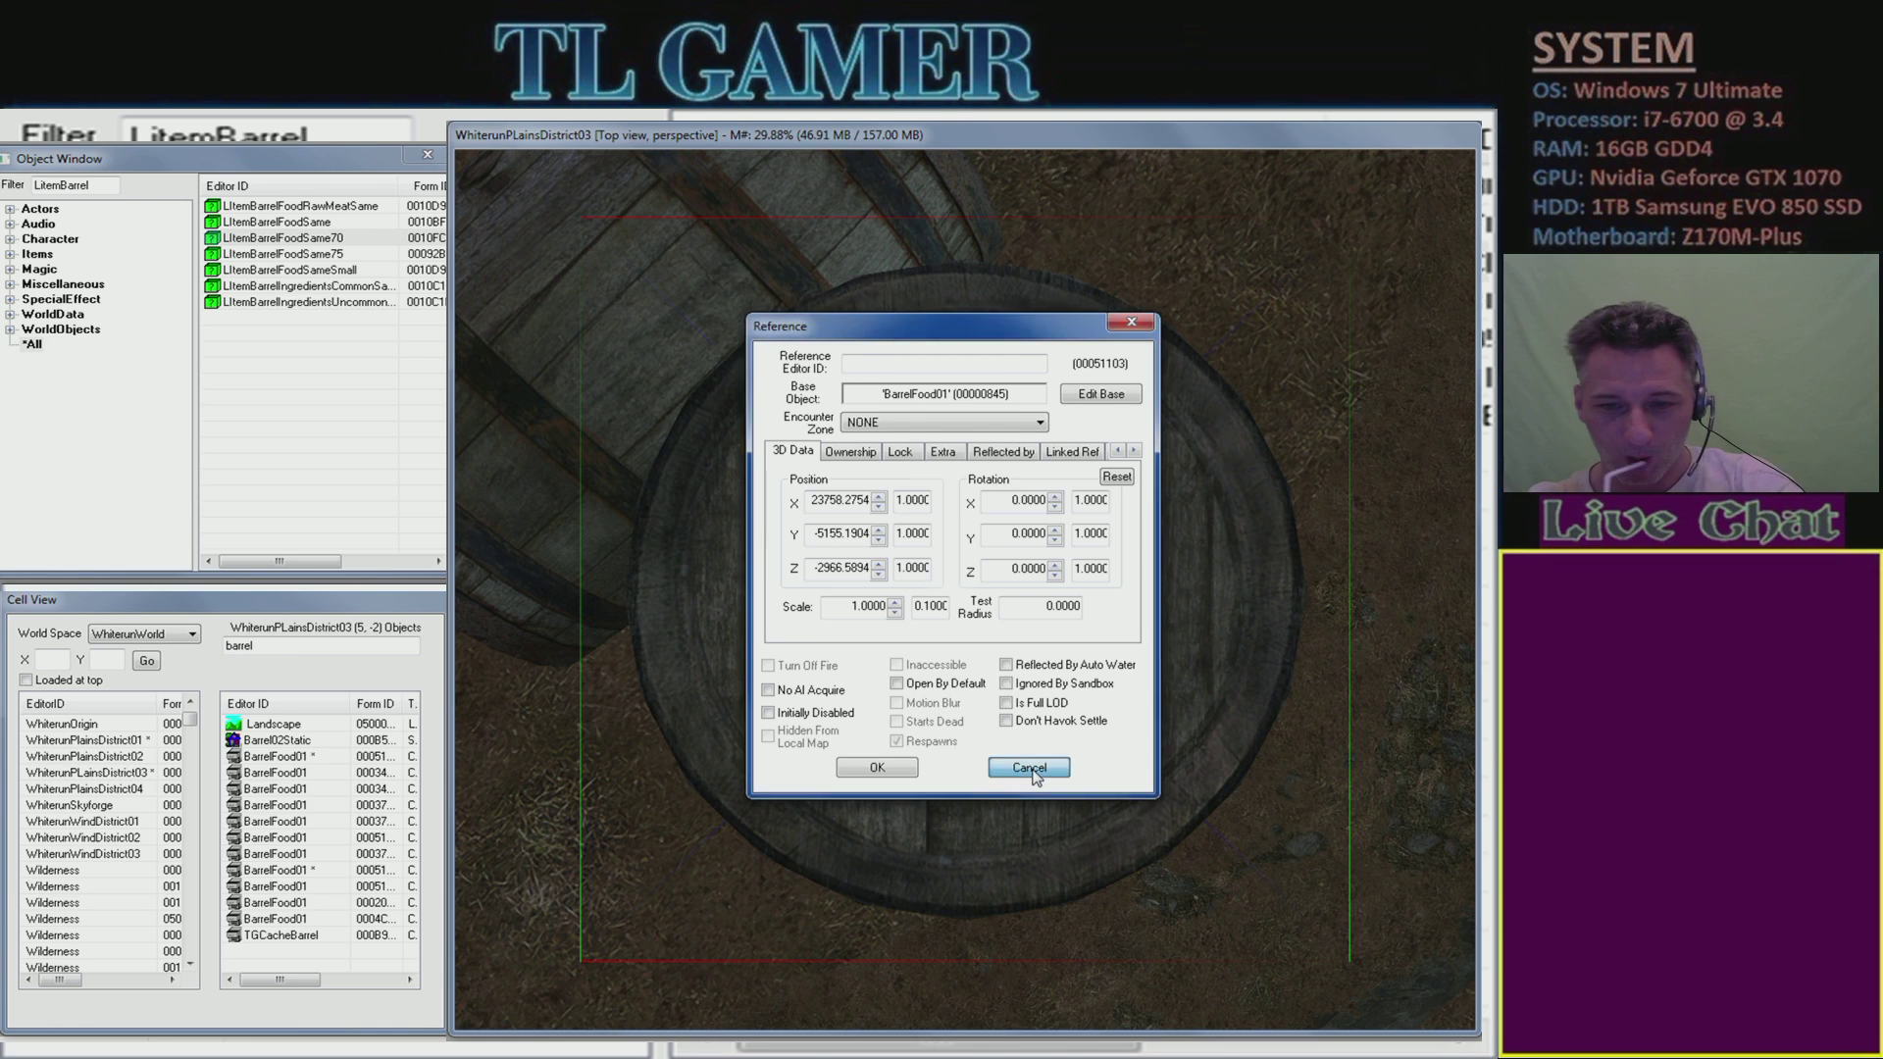
left_click(1030, 769)
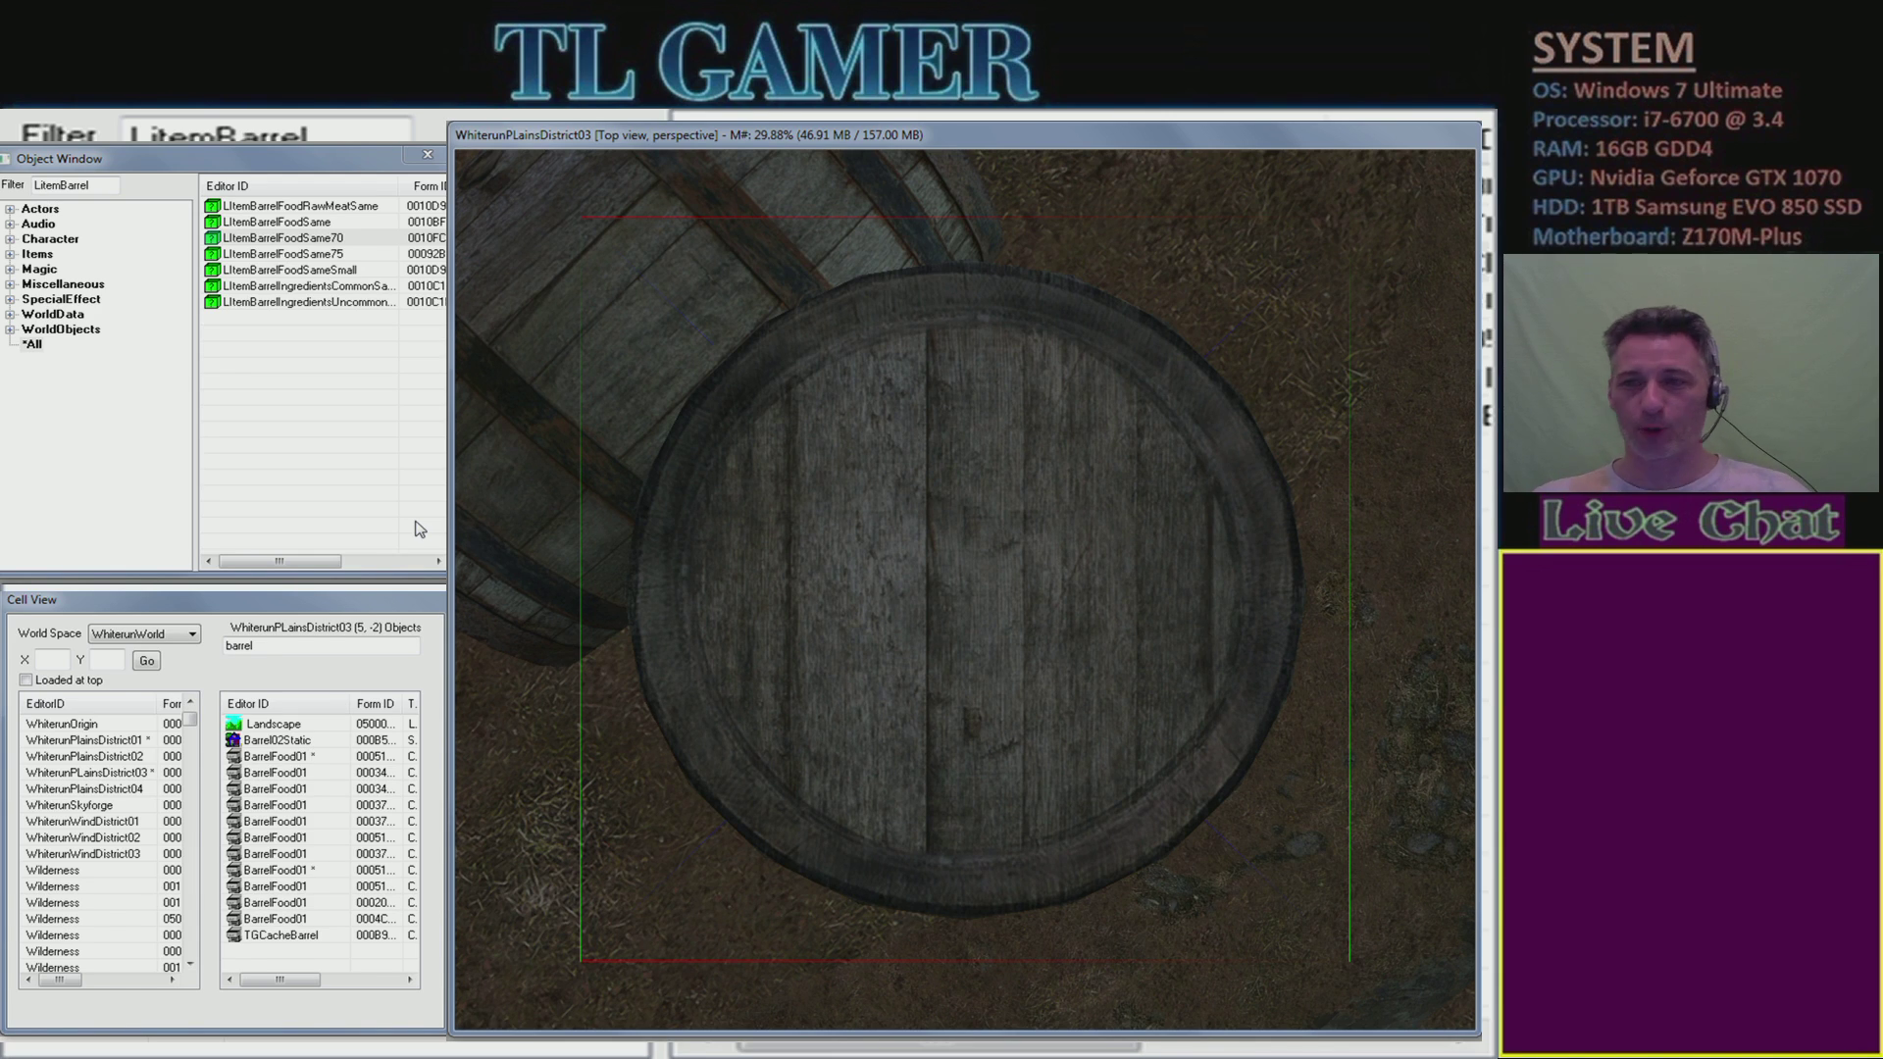
- Switch to the YouTube live streaming dashboard to check the stream and chat, and return to the Creation Kit
key("alt+Tab")
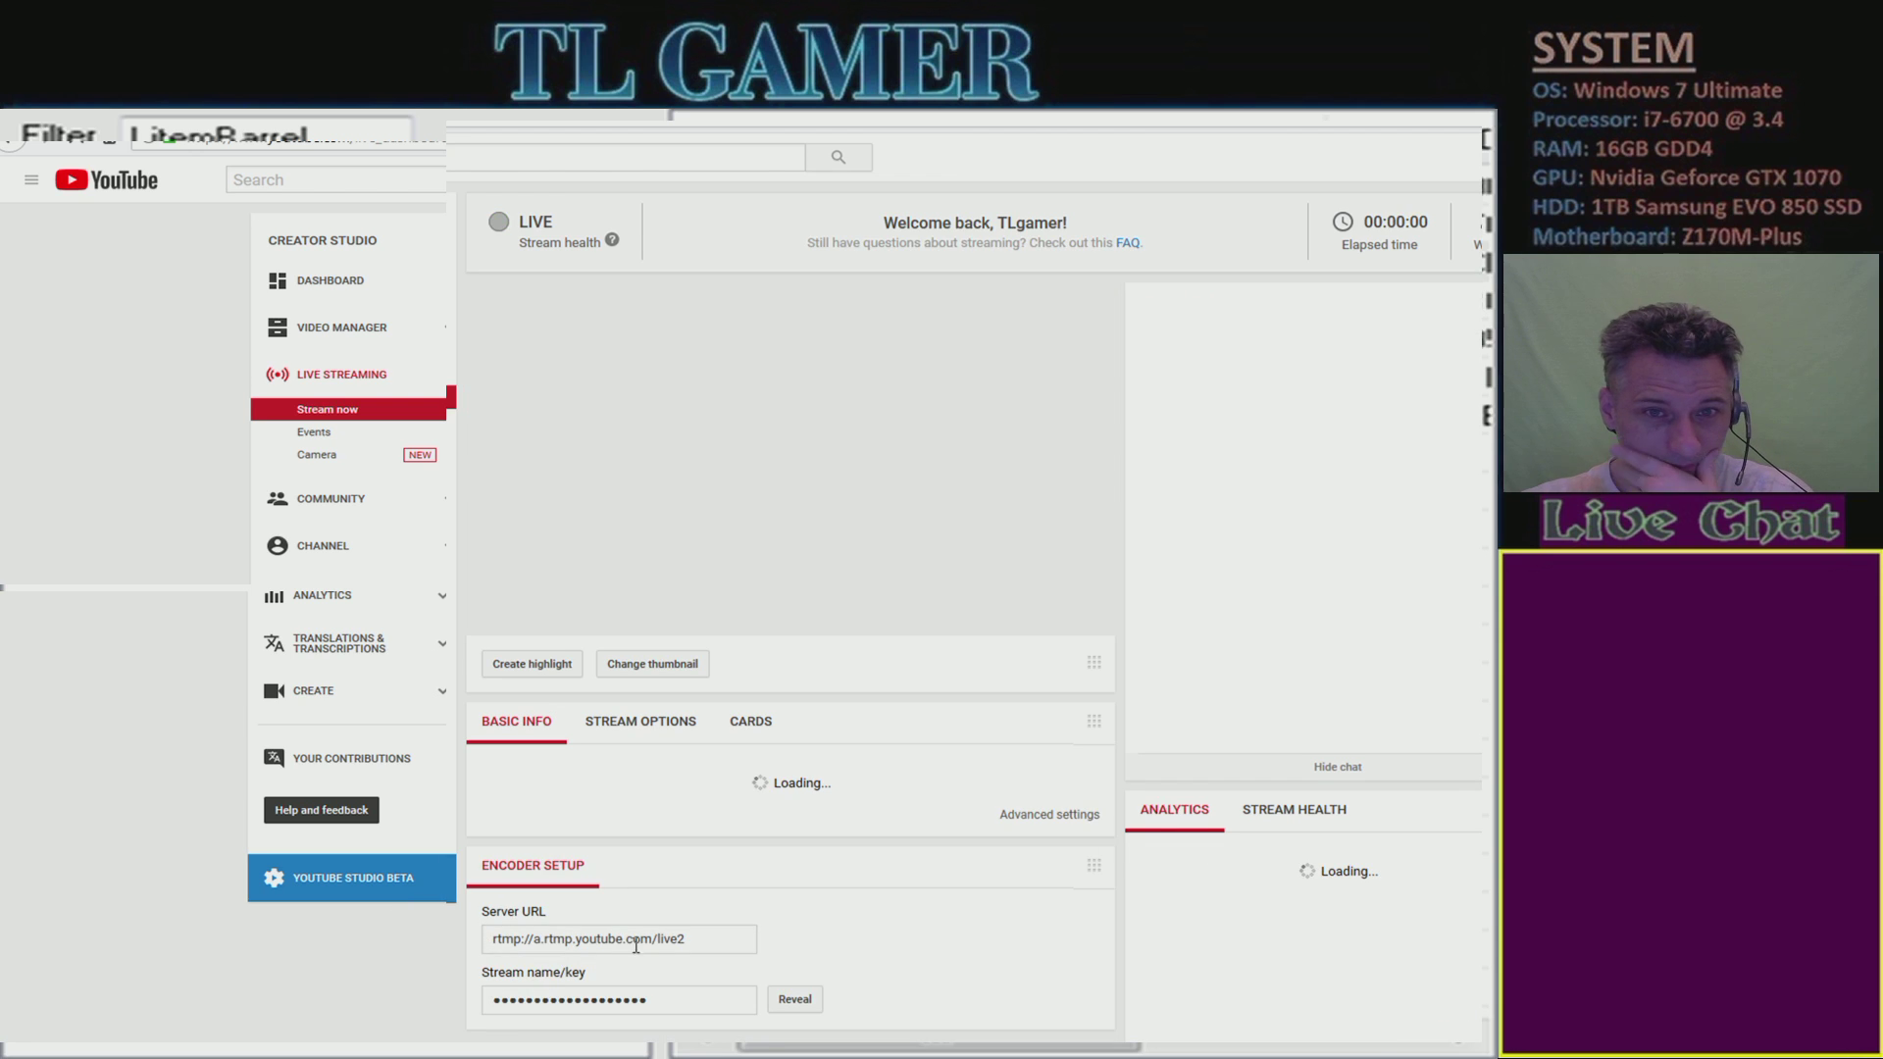
mouse_move(226, 1054)
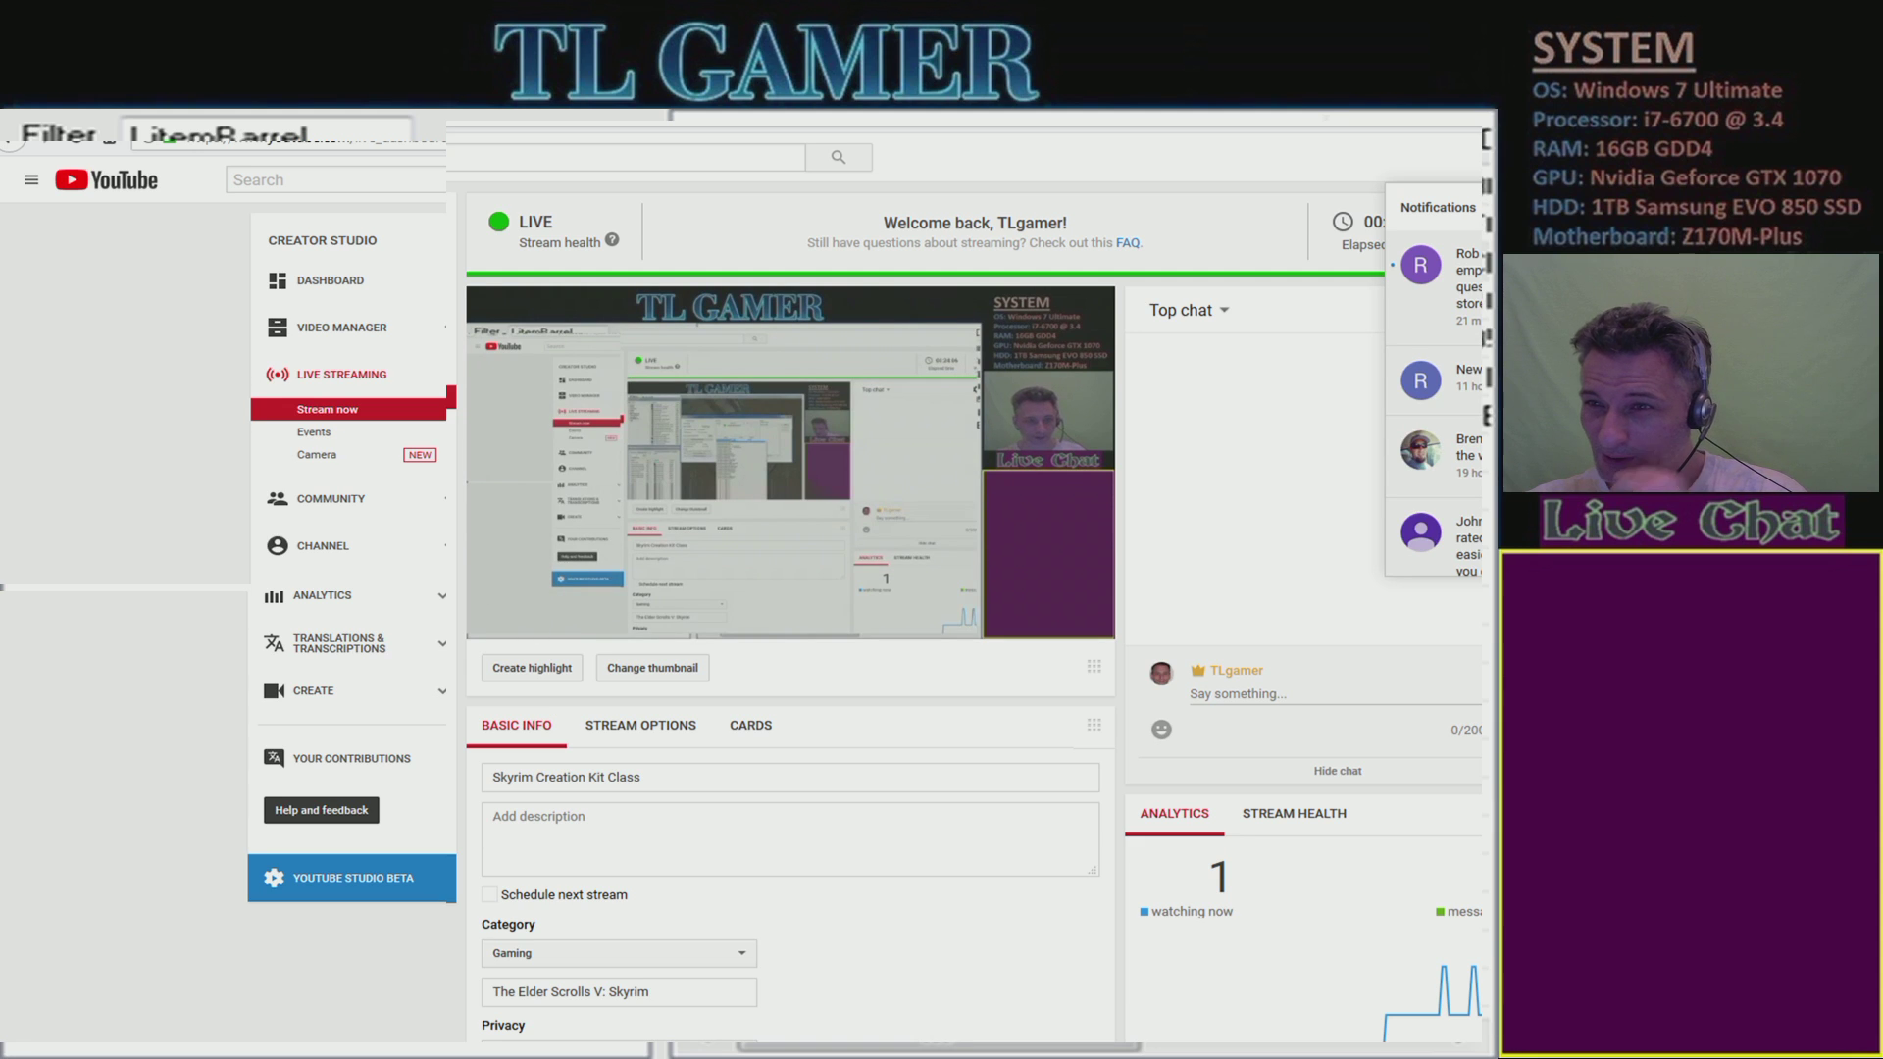
key("Escape")
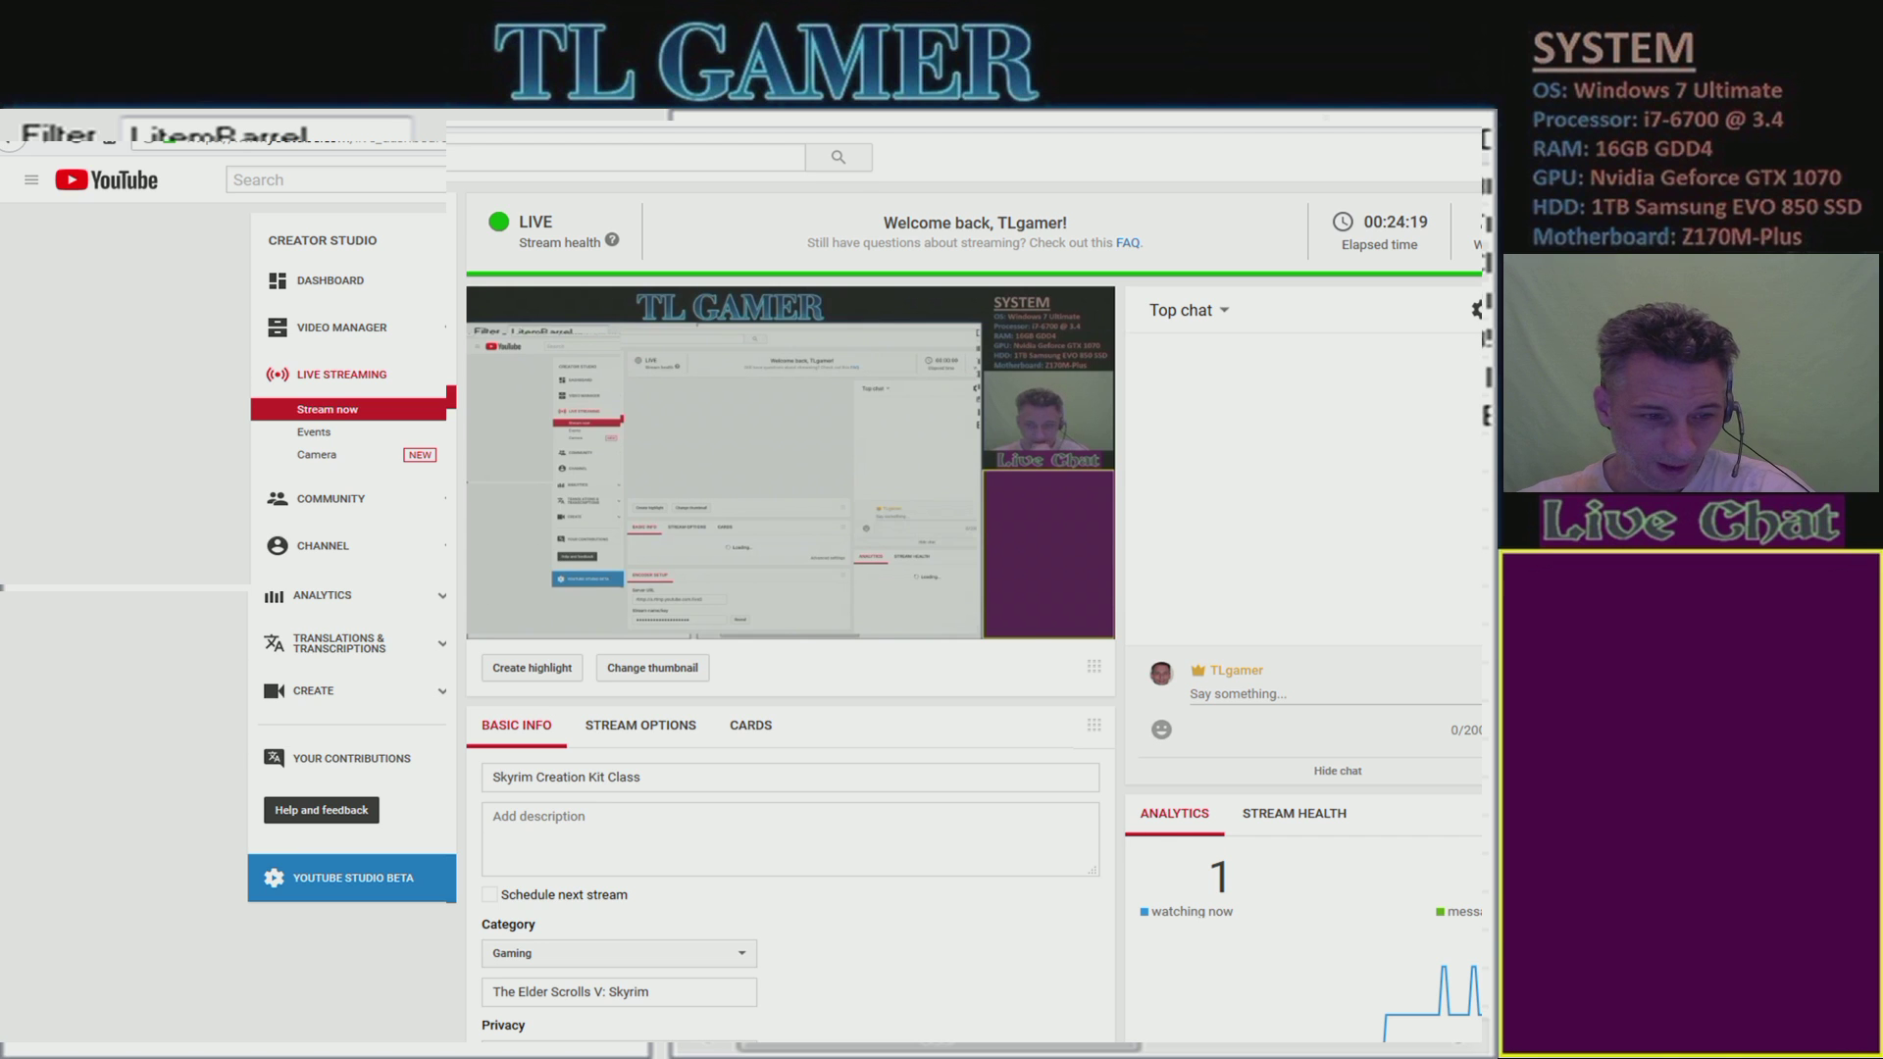
key("alt+Tab")
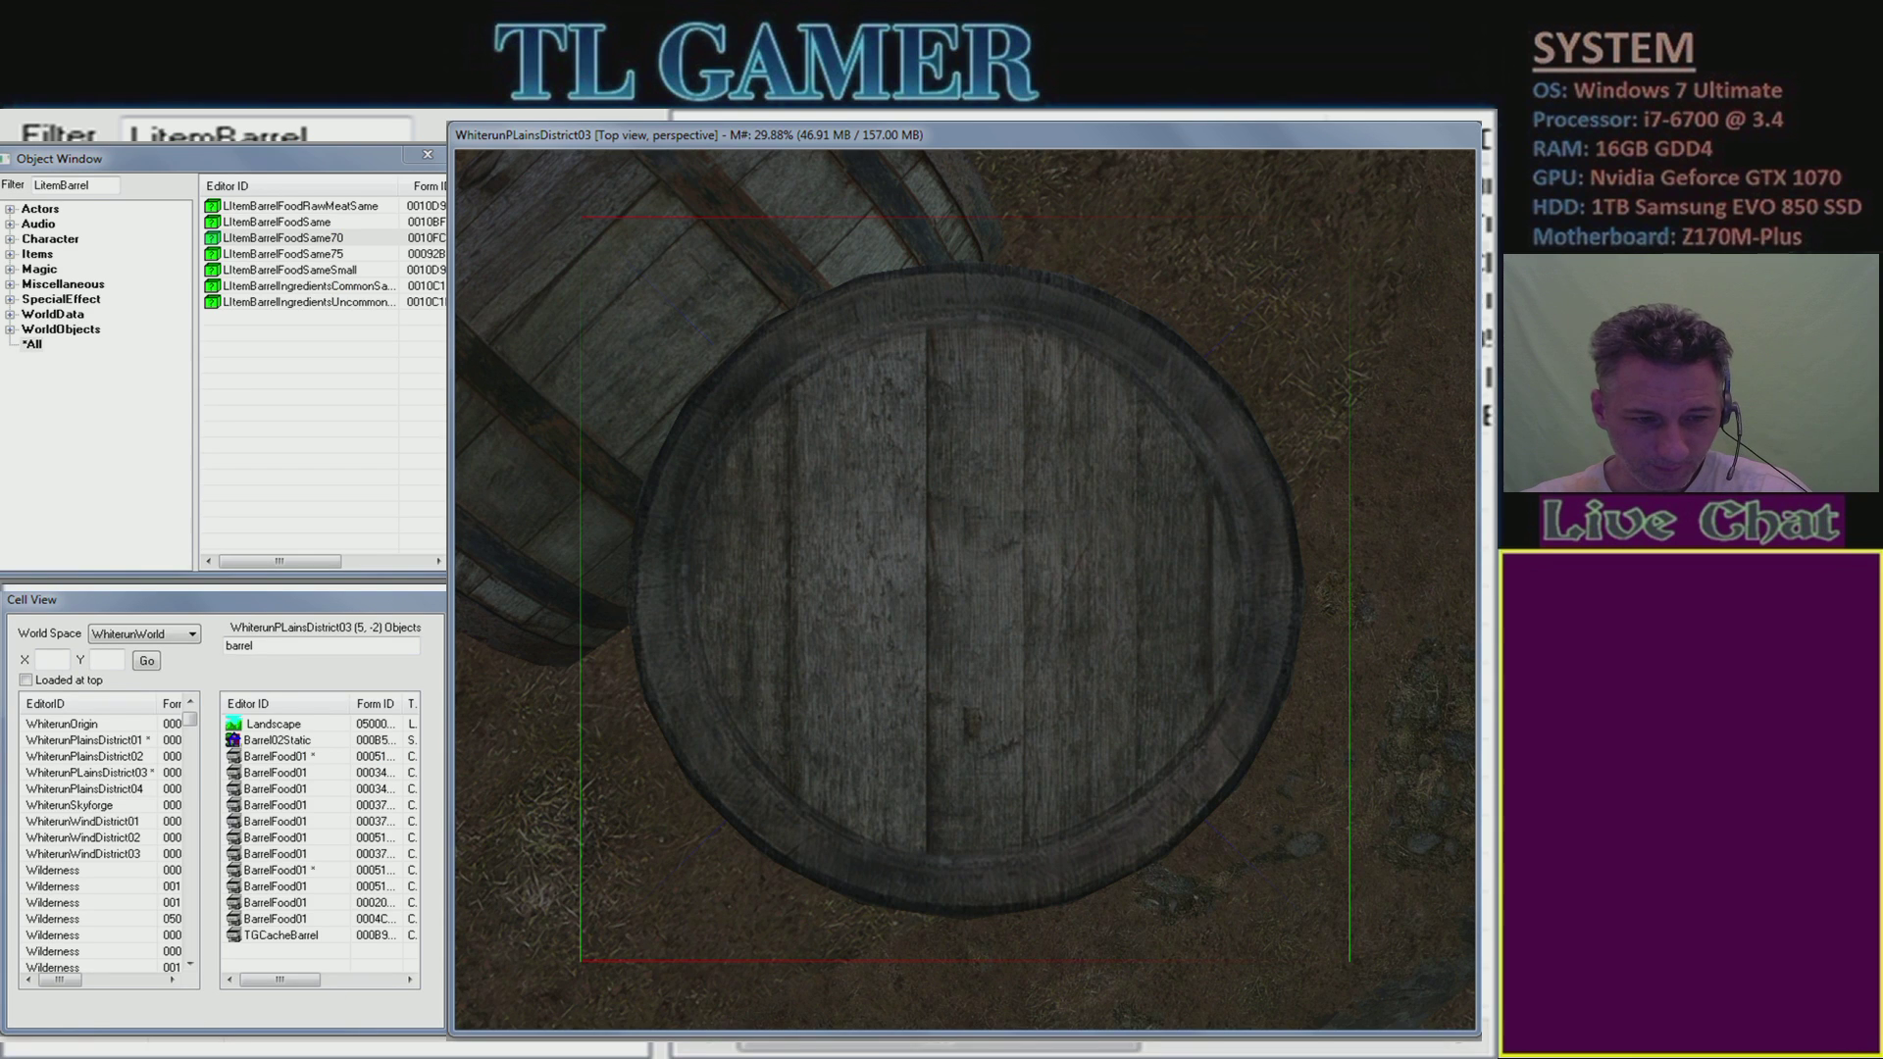
left_click(231, 981)
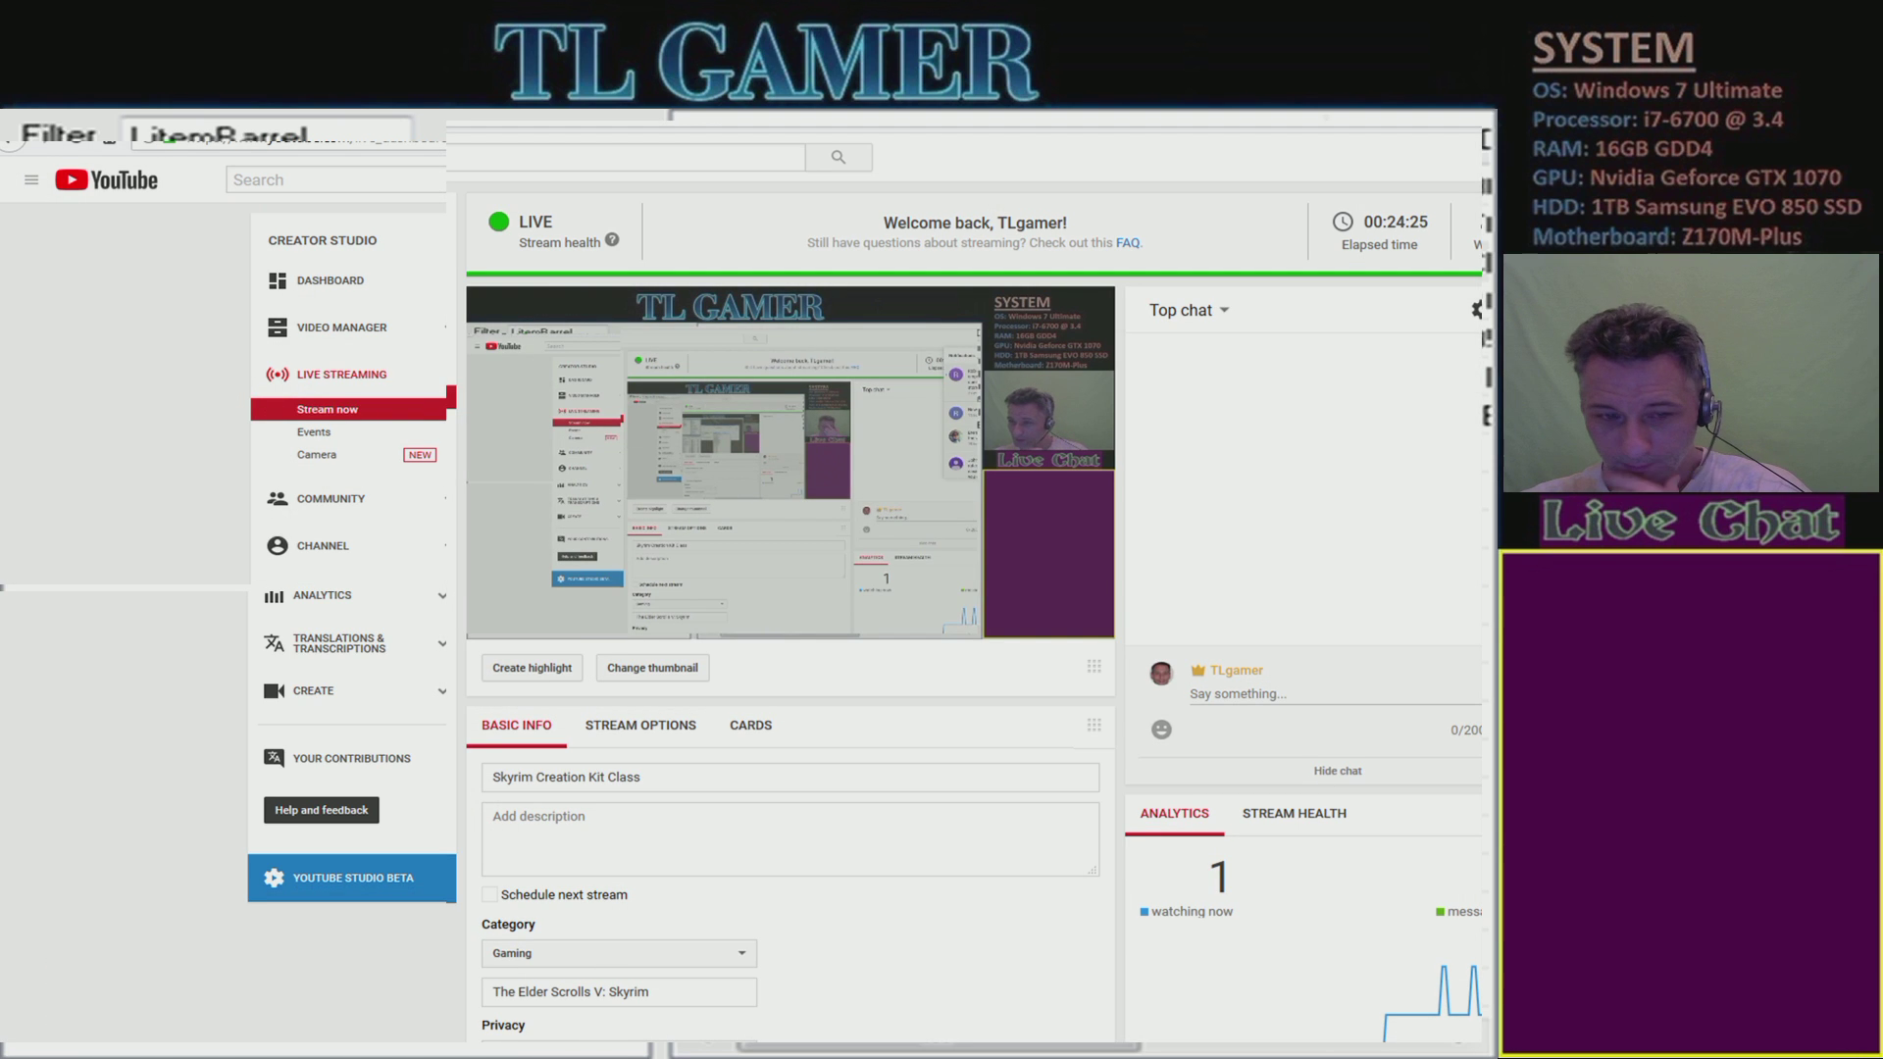
key("alt+Tab")
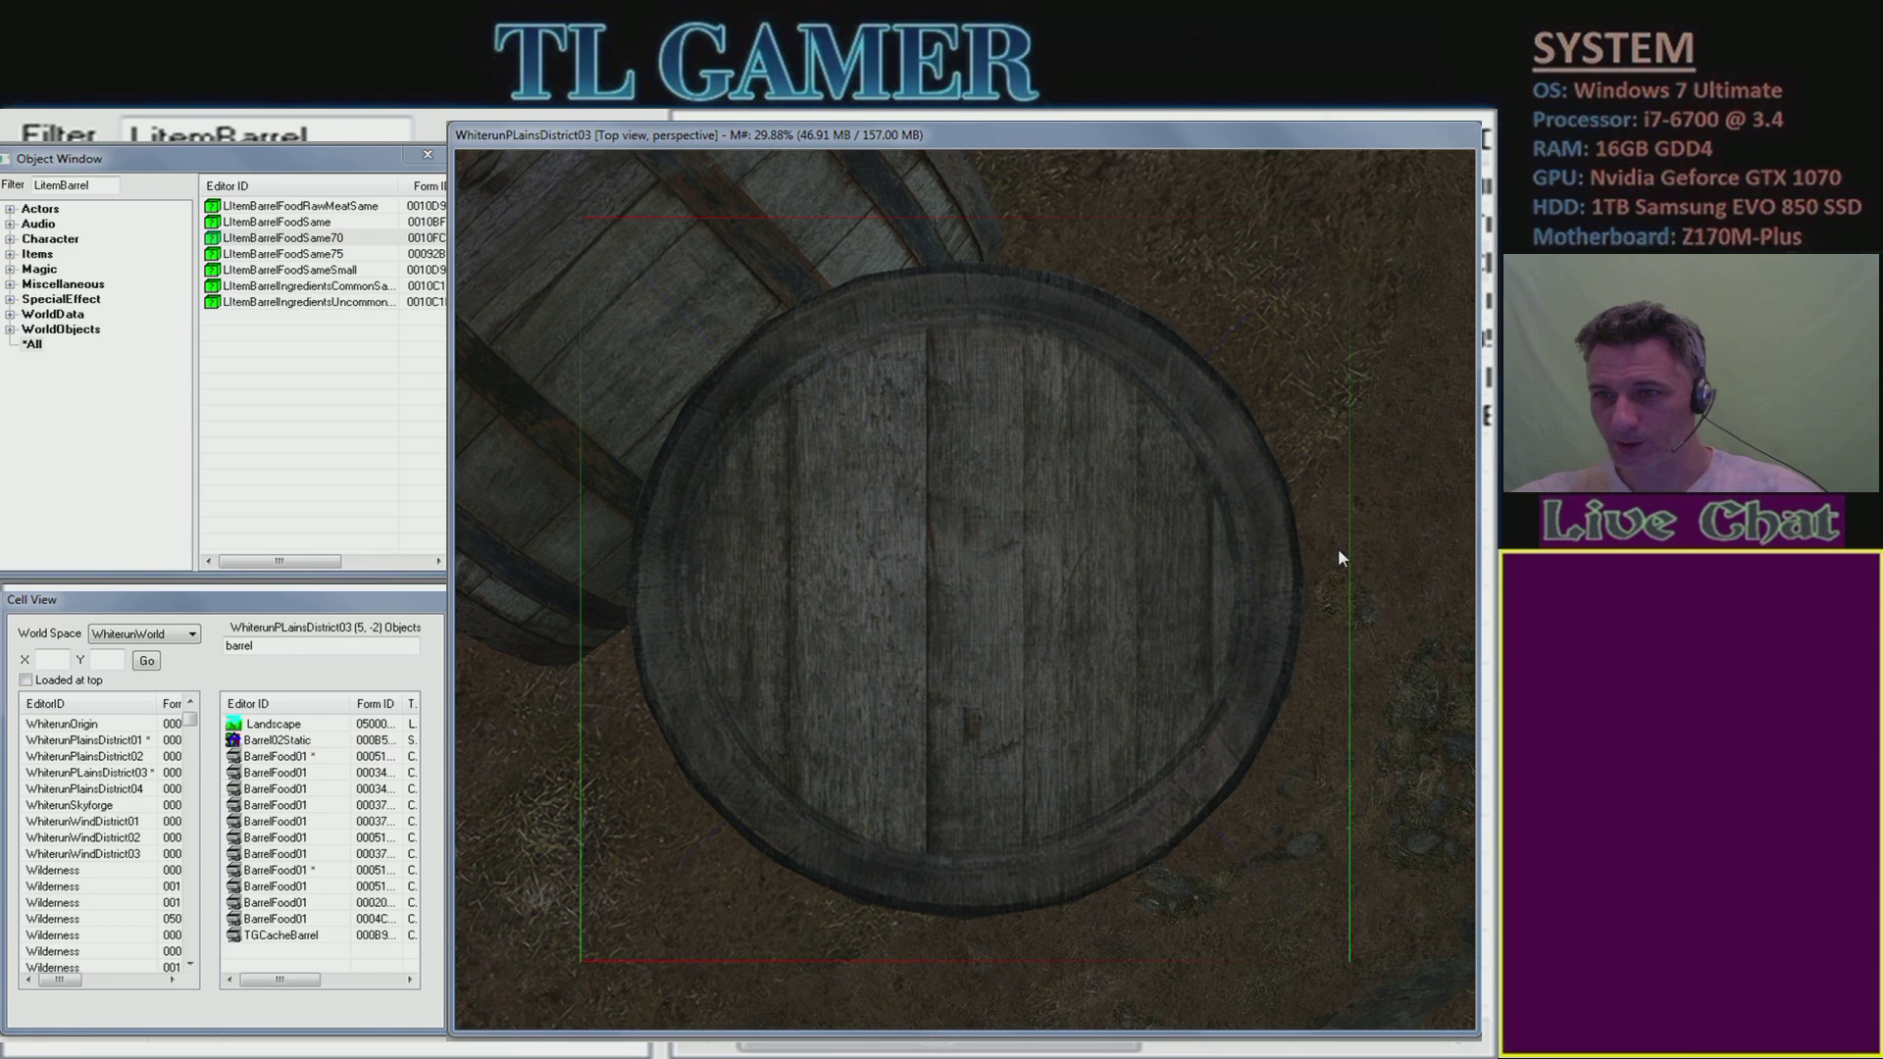
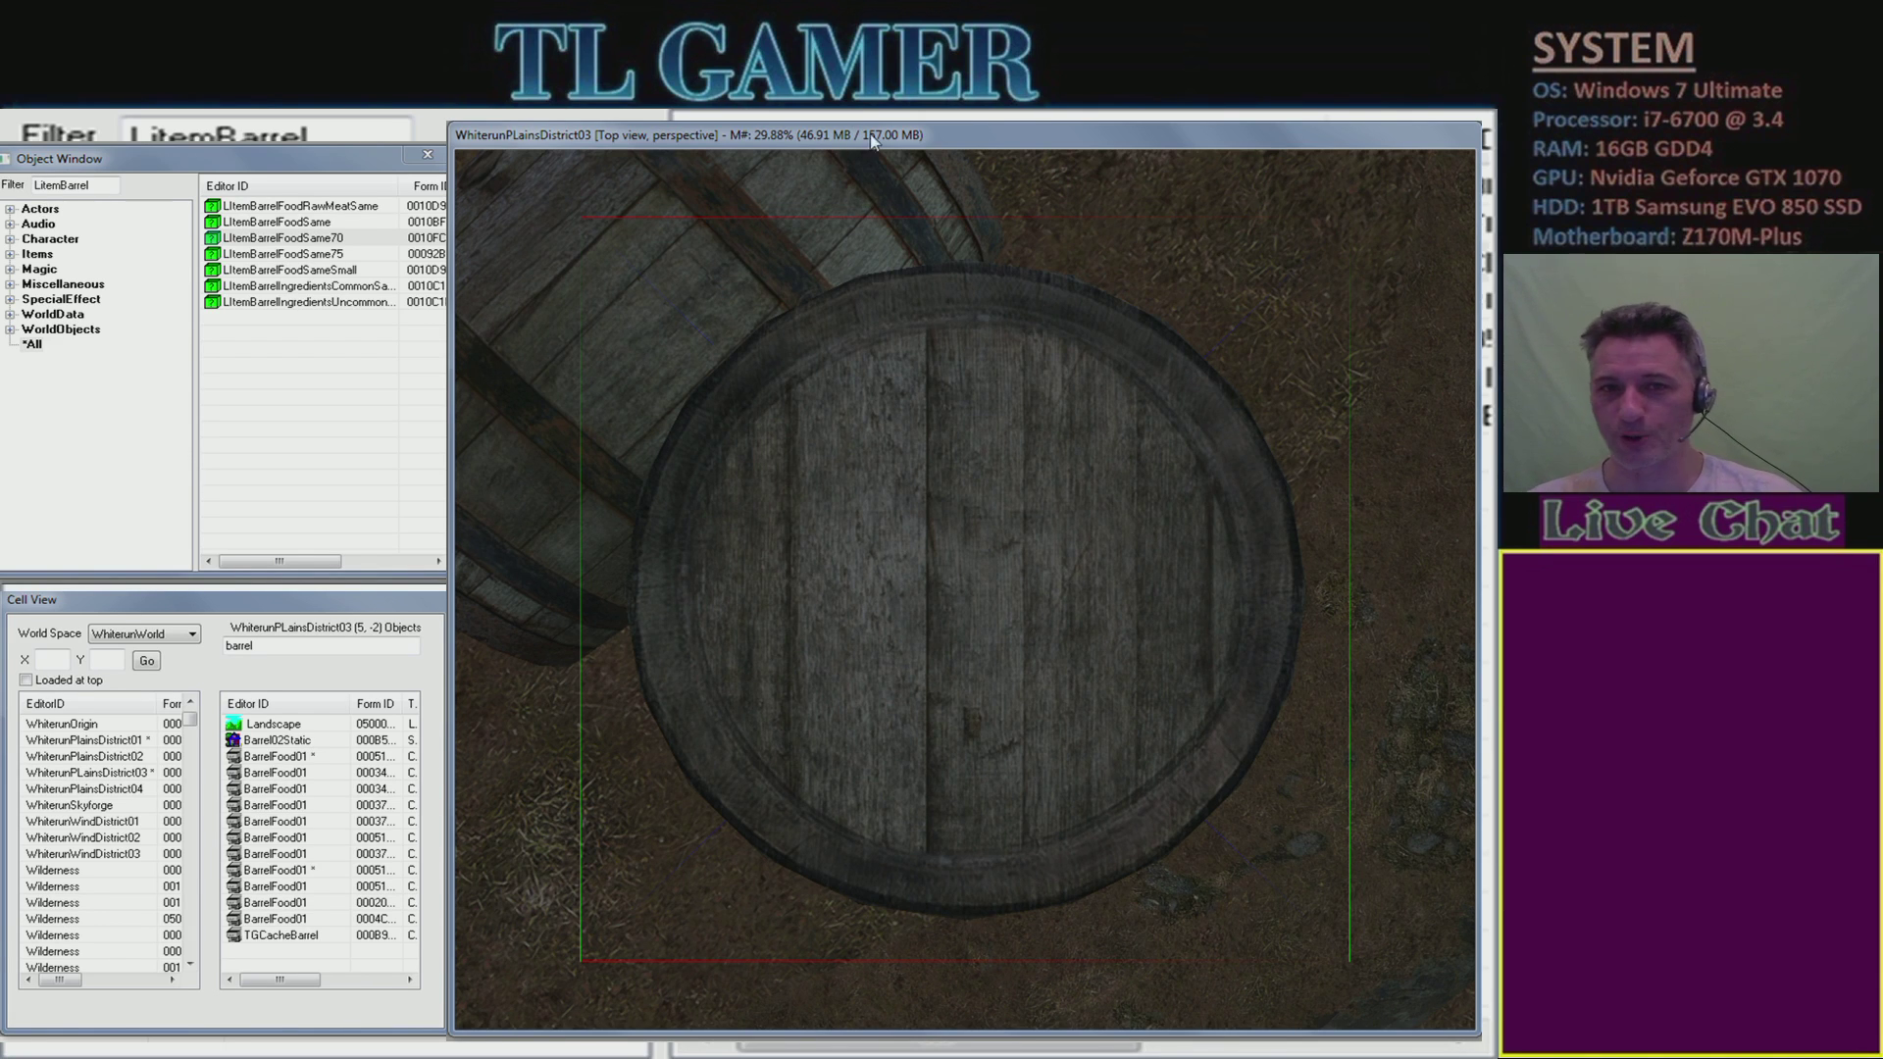
- Clear the object filter and browse the full list of entries in the Actor category
double_click(94, 184)
key("BackSpace")
left_click(9, 209)
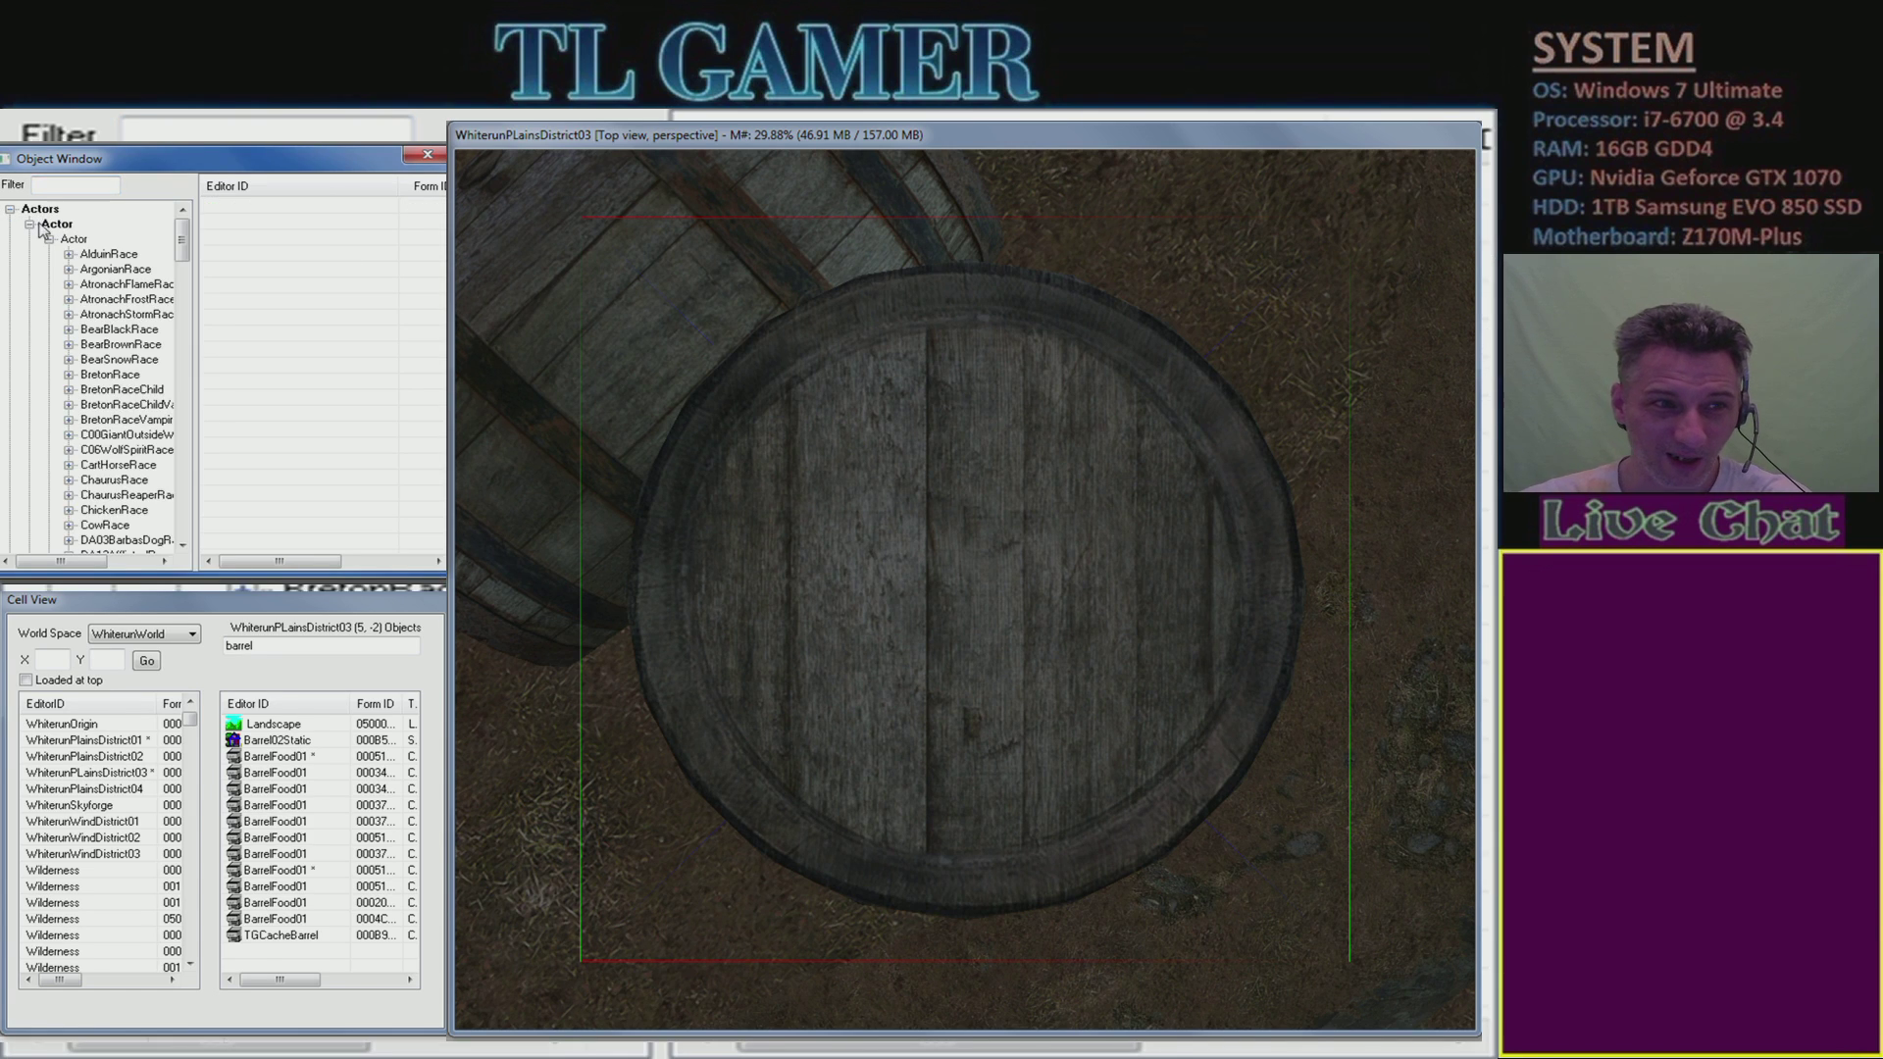
left_click(73, 240)
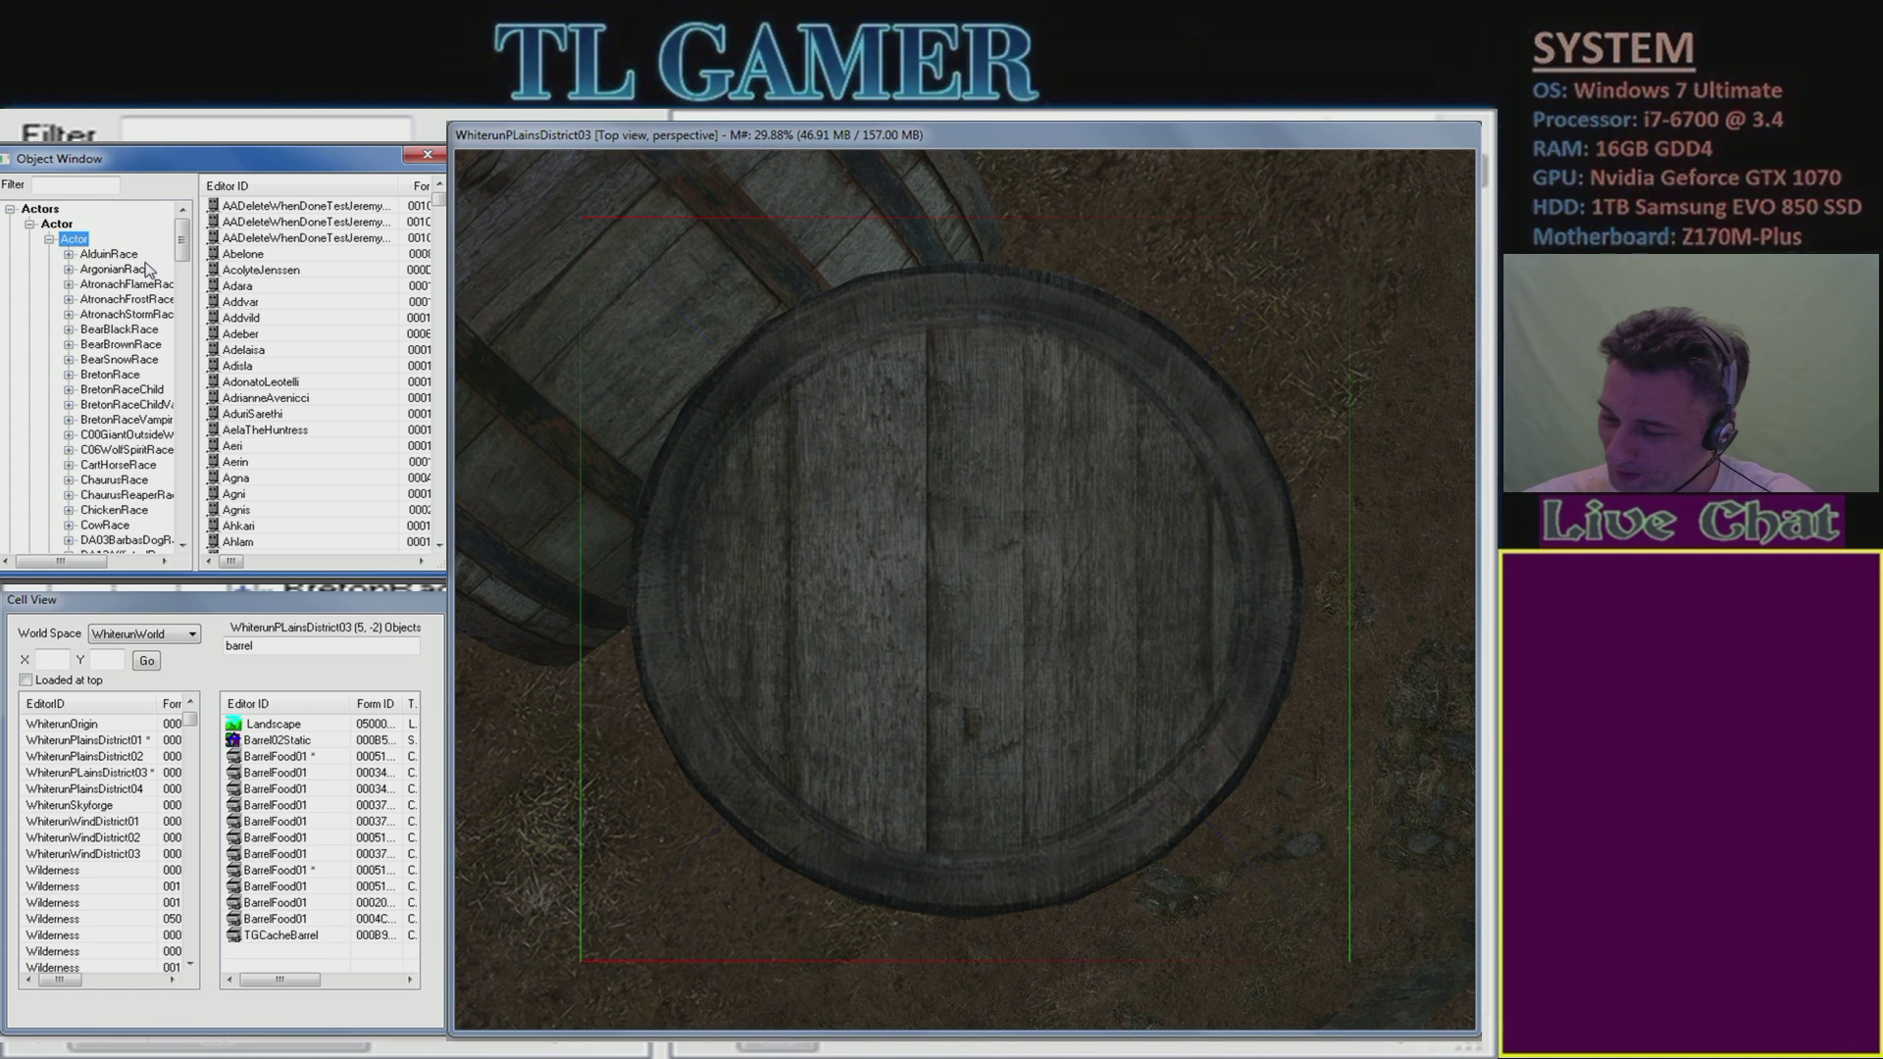
left_click(265, 453)
scroll(248, 465, "down", 6)
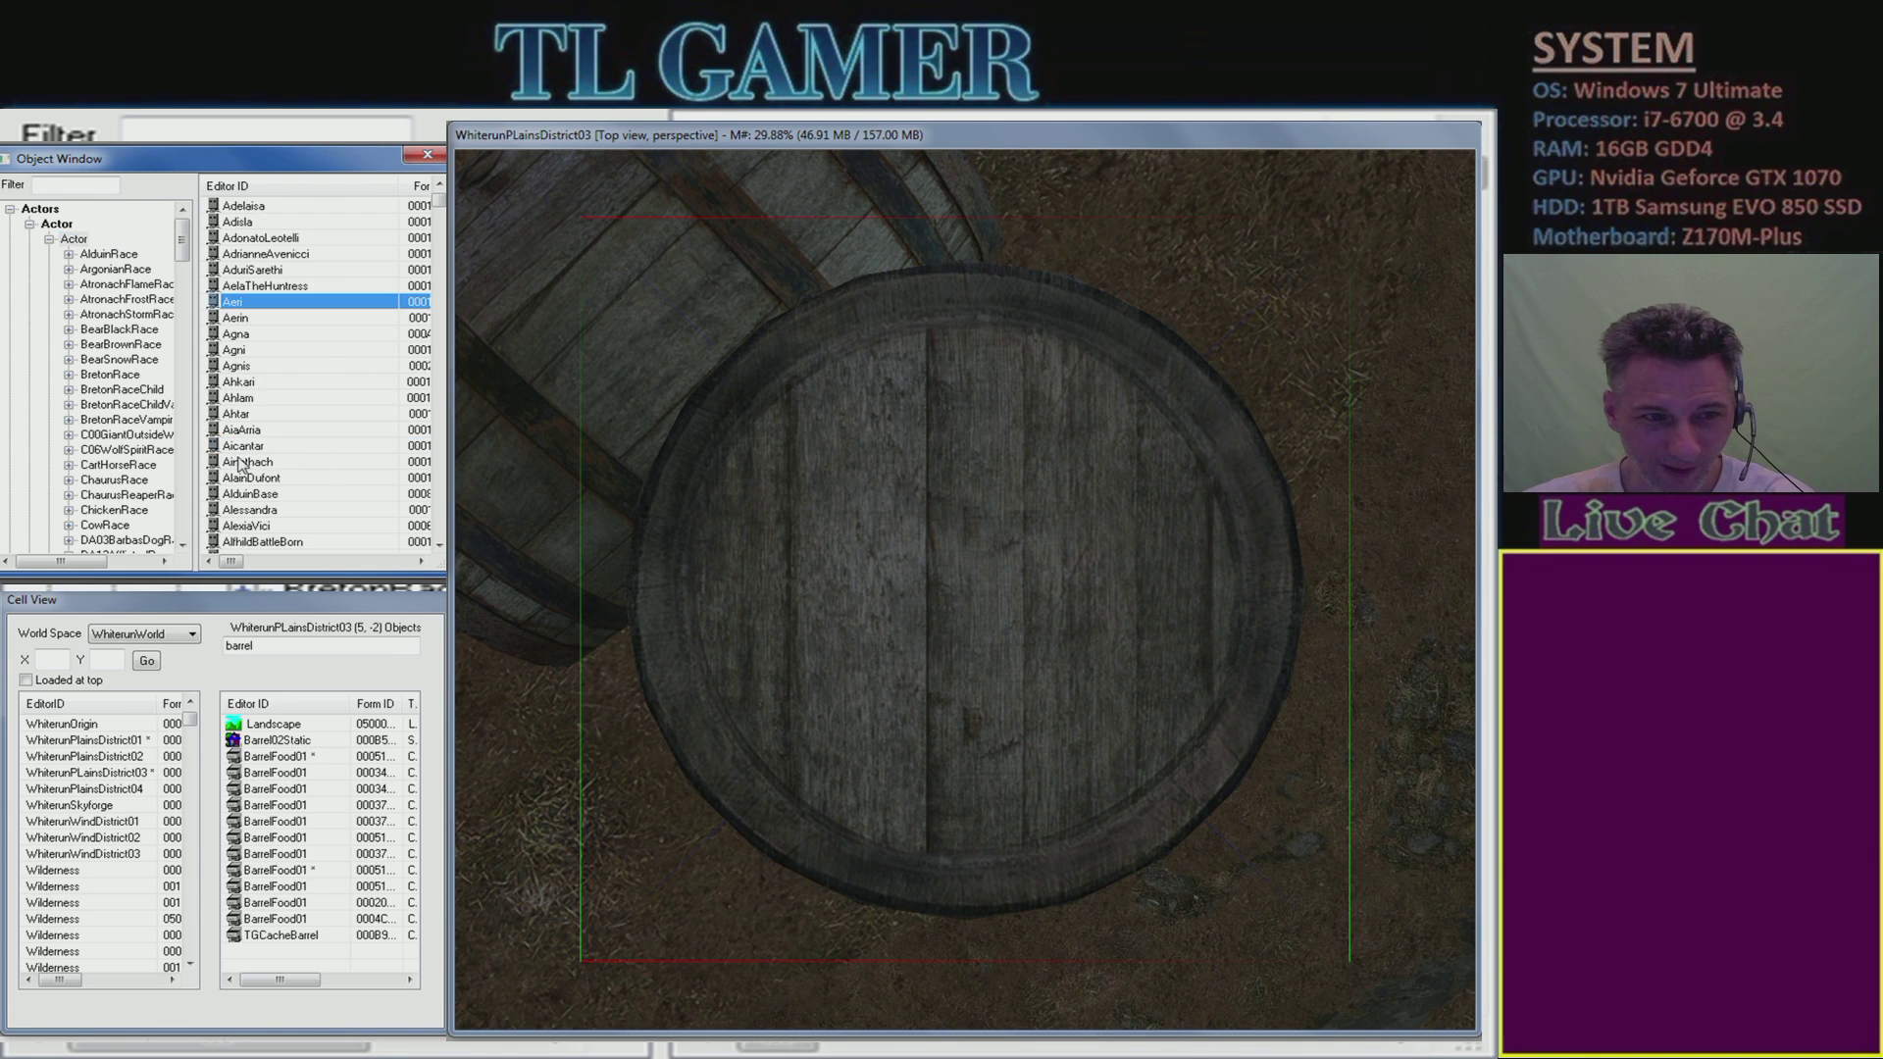
scroll(248, 465, "down", 7)
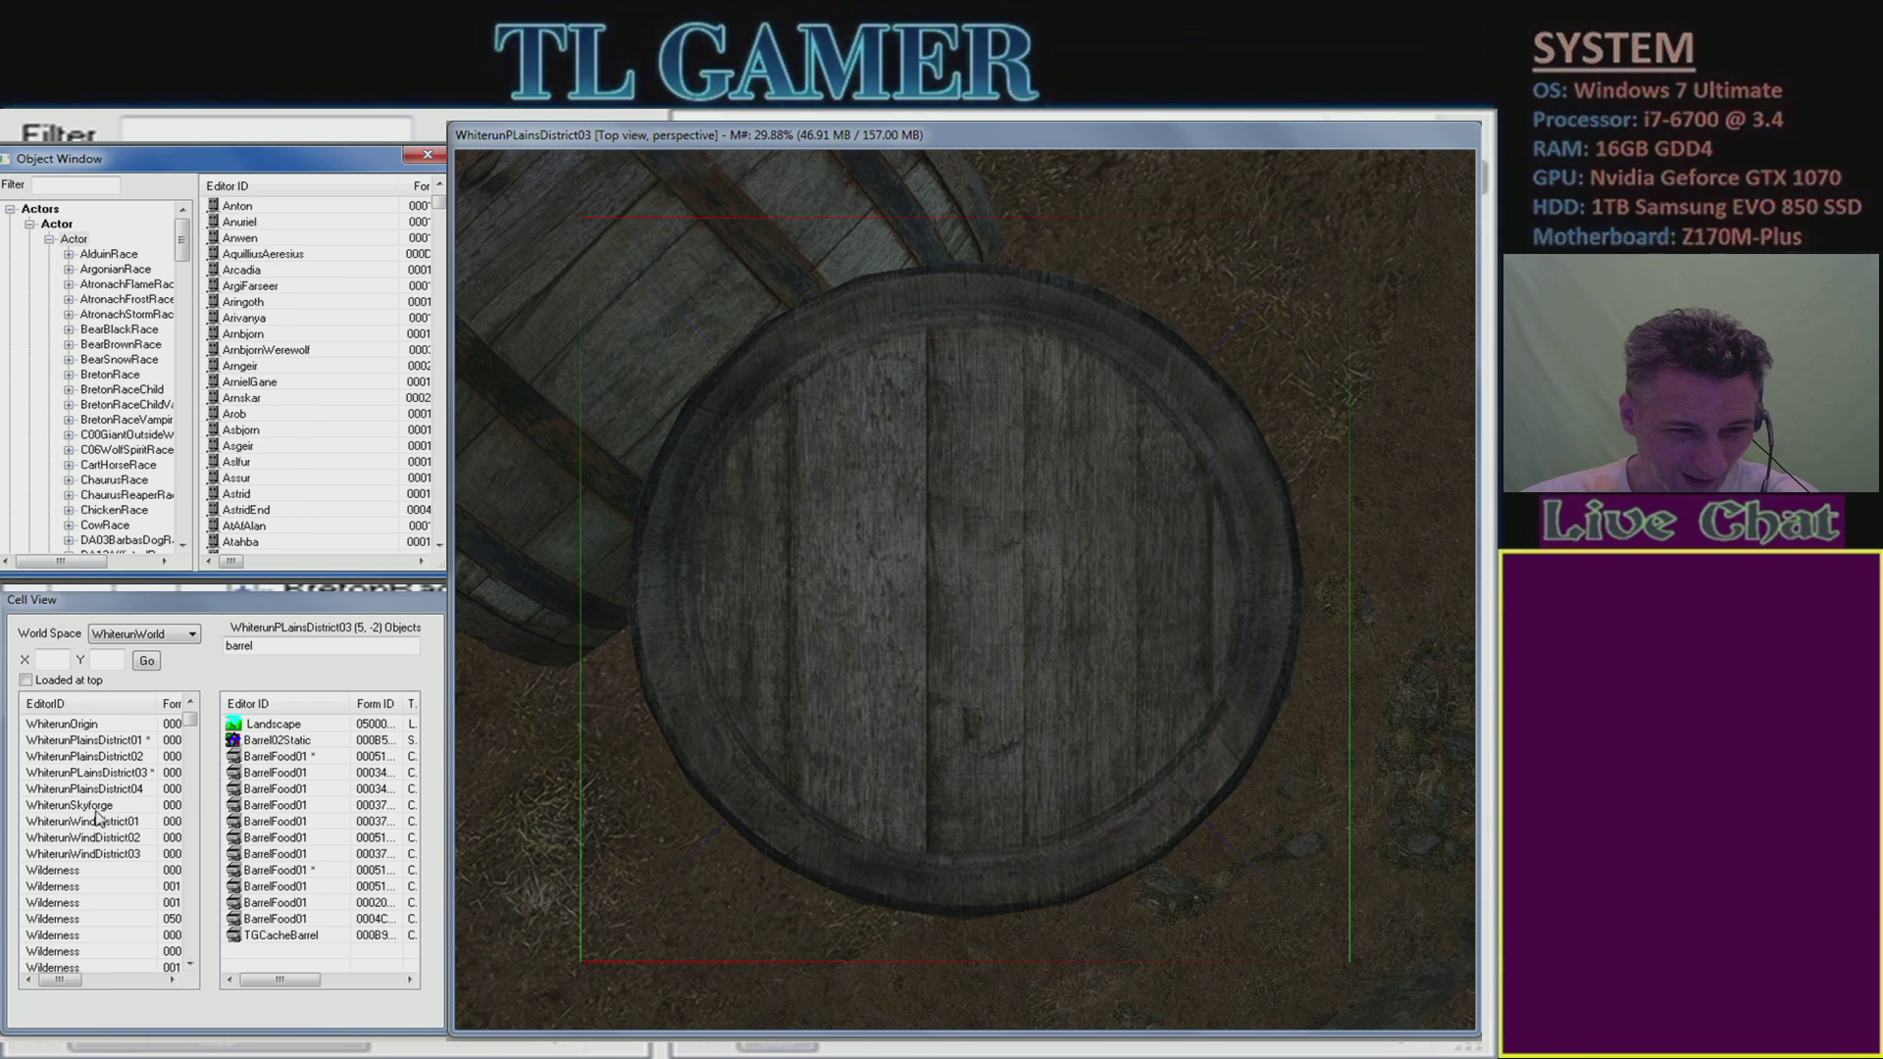
- Clear the barrel filter from the cell's object list and set the world space to WhiterunDragonsreachWorld
double_click(240, 646)
key("BackSpace")
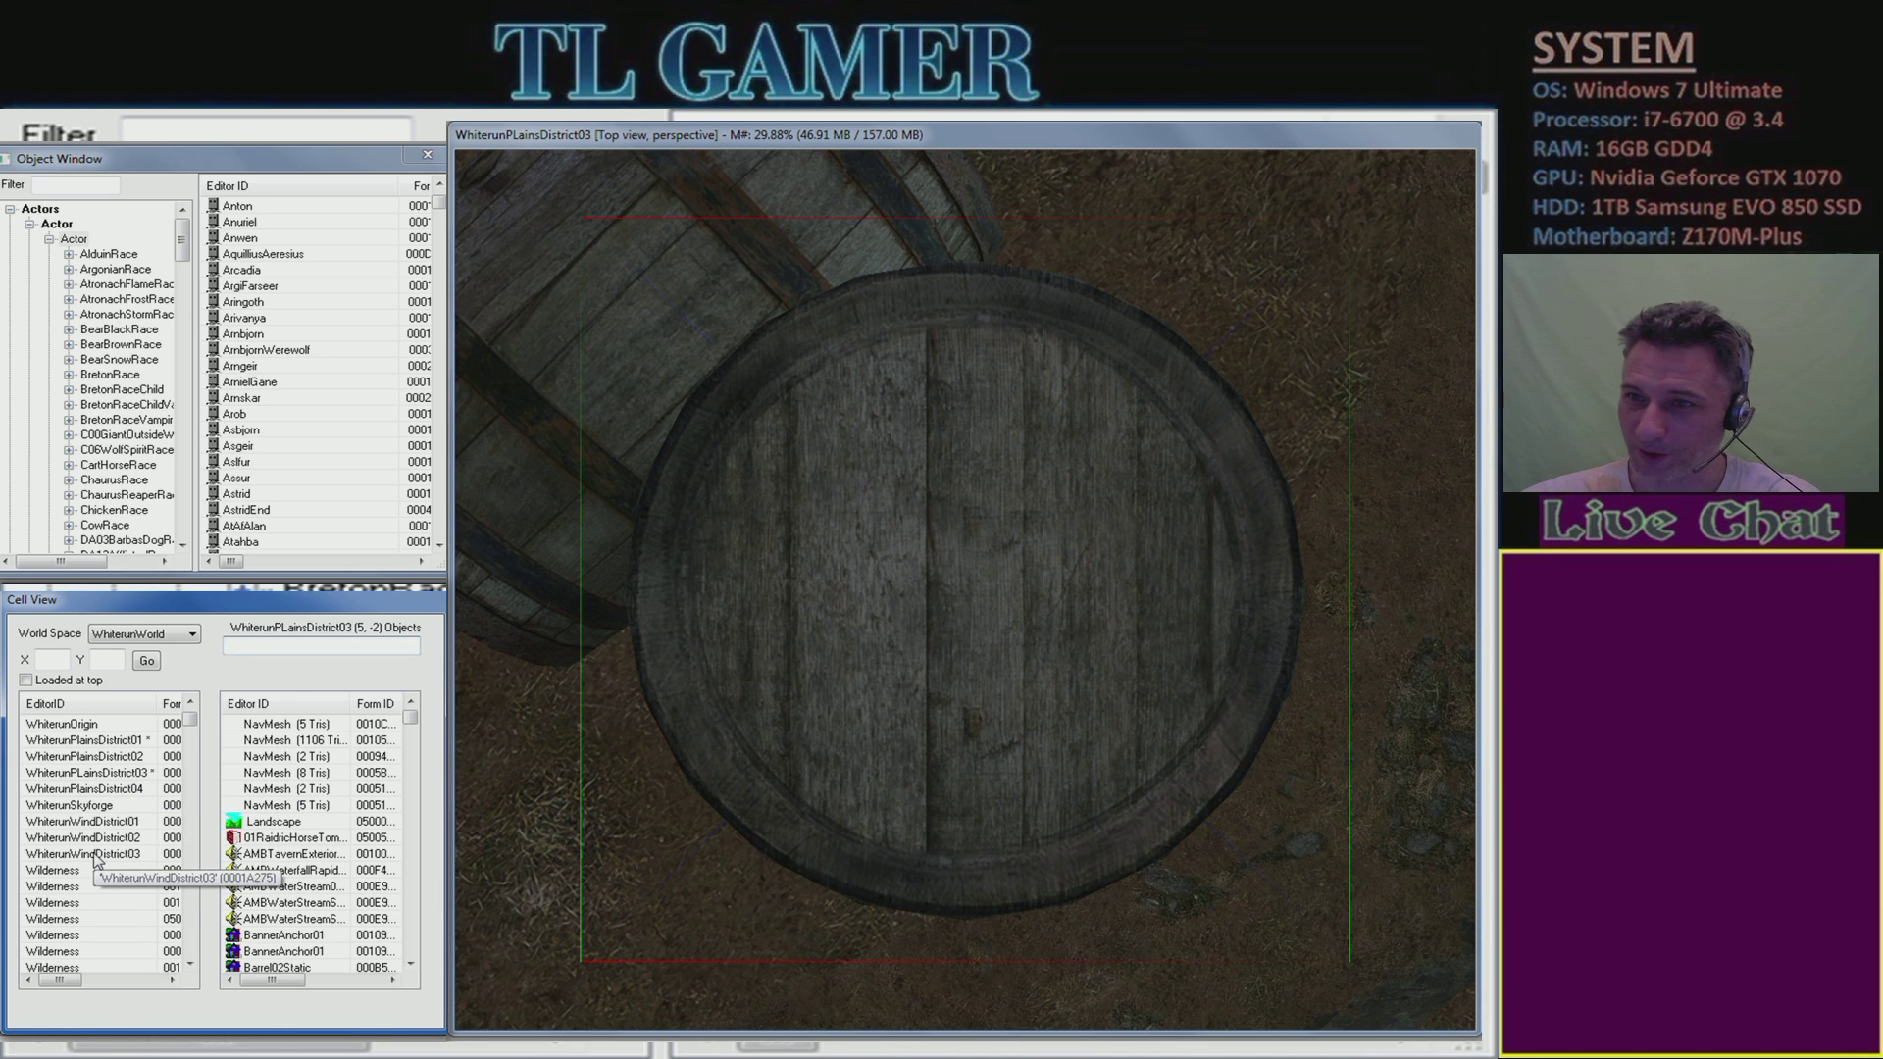
left_click(178, 634)
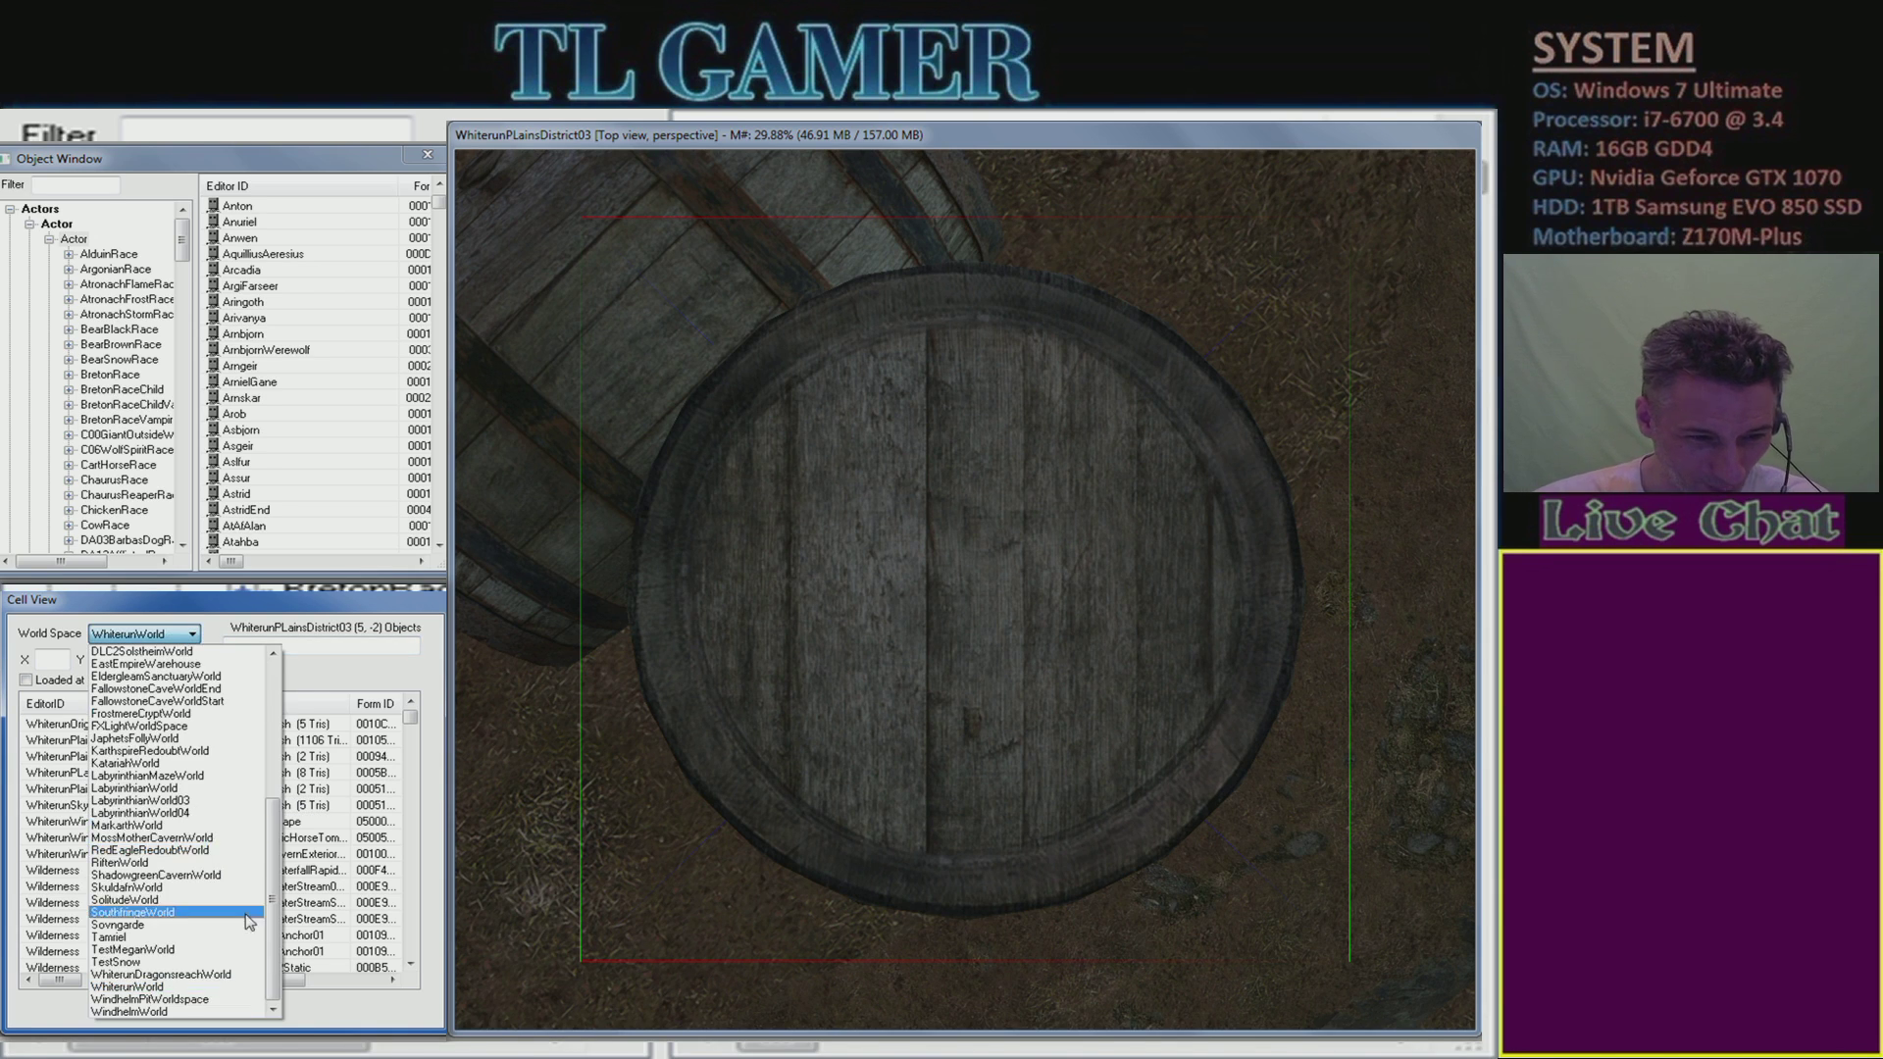
left_click(208, 976)
- Look through the objects placed in the WhiterunDragonsReach01 cell, down to the castle rug and ceiling pieces
left_click(327, 937)
scroll(326, 940, "down", 4)
scroll(327, 939, "down", 6)
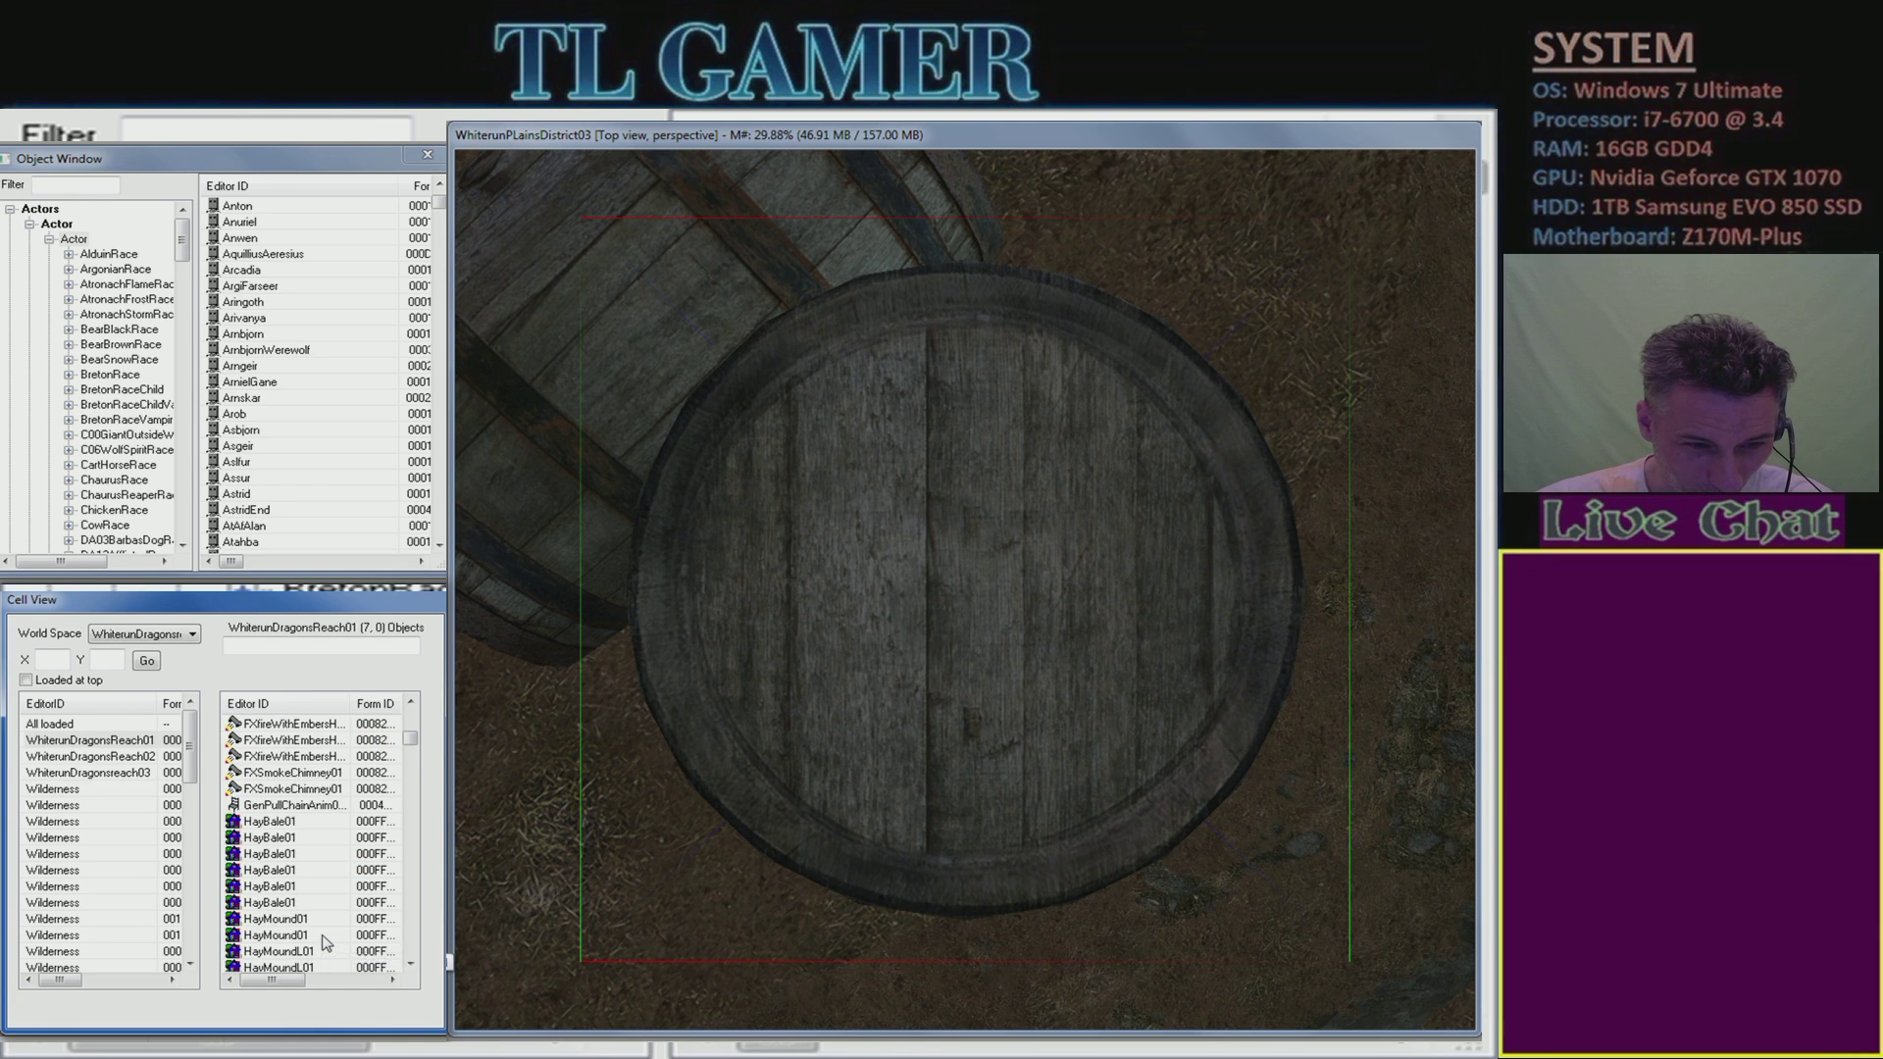
scroll(326, 939, "down", 5)
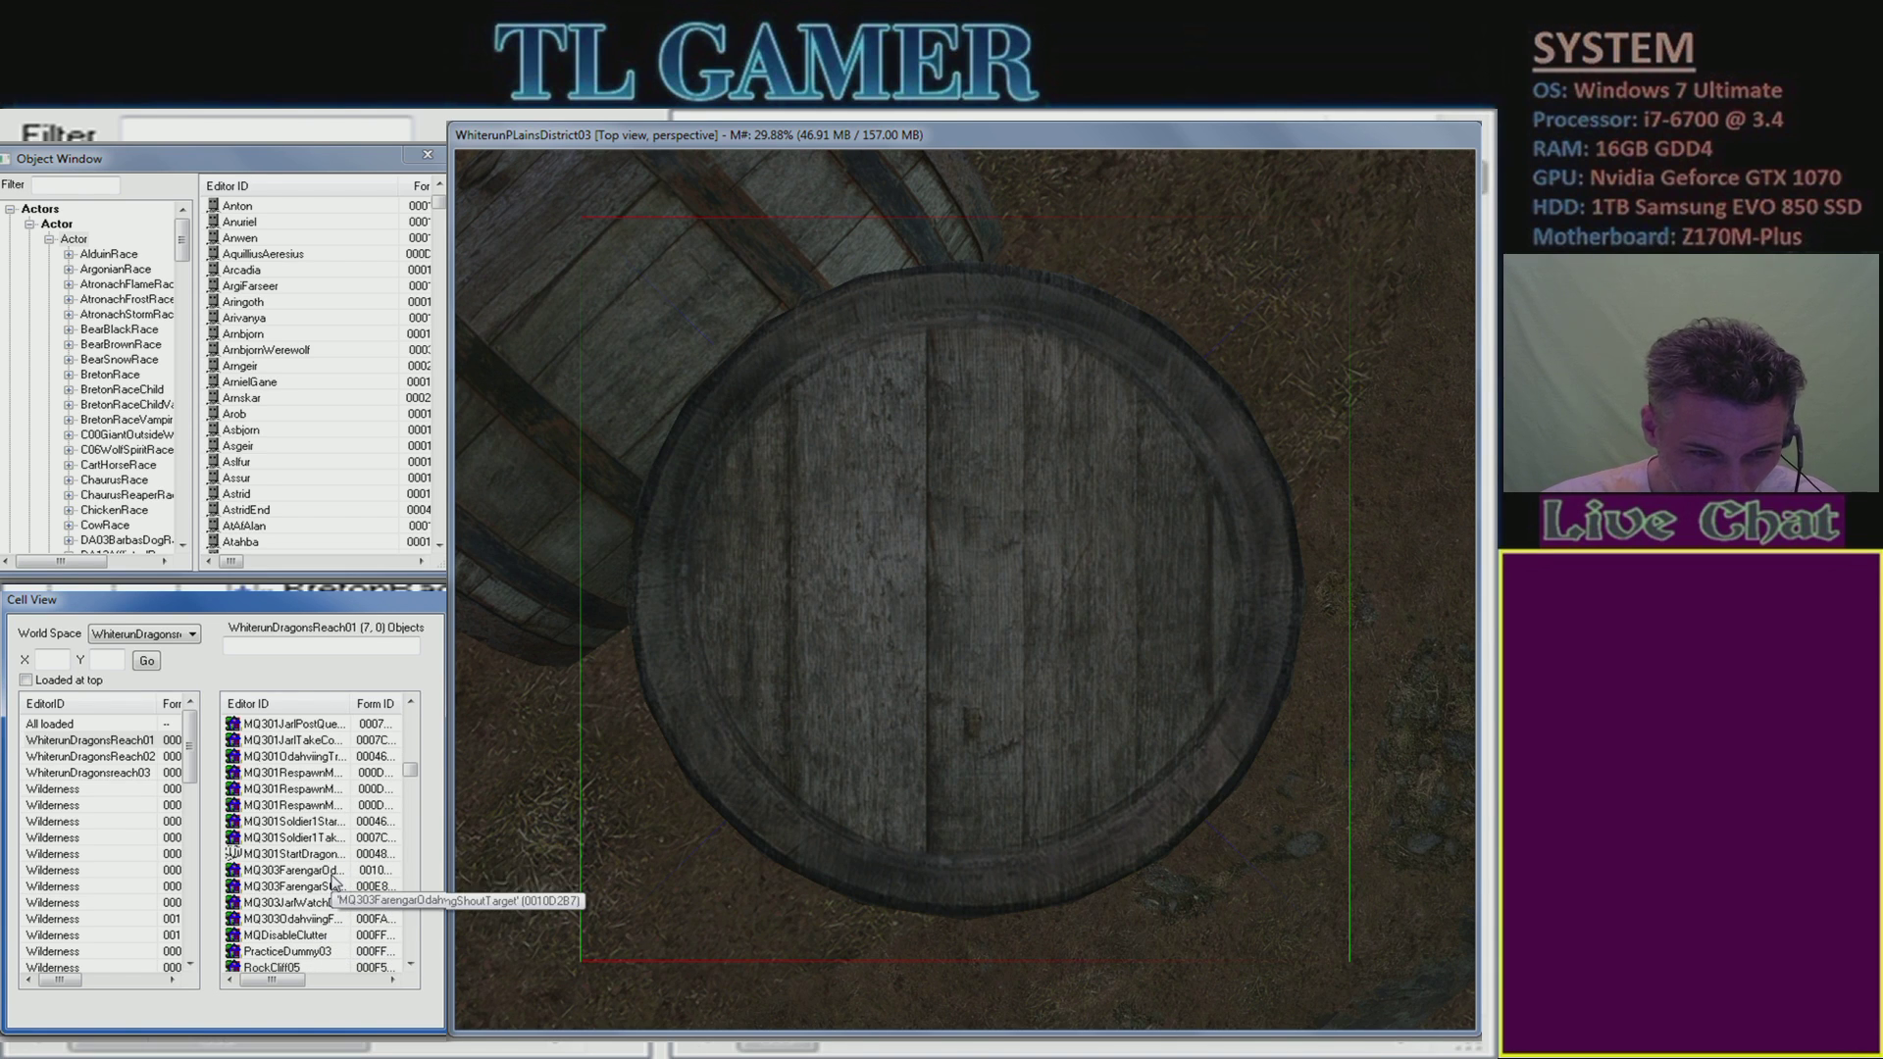
scroll(339, 879, "down", 5)
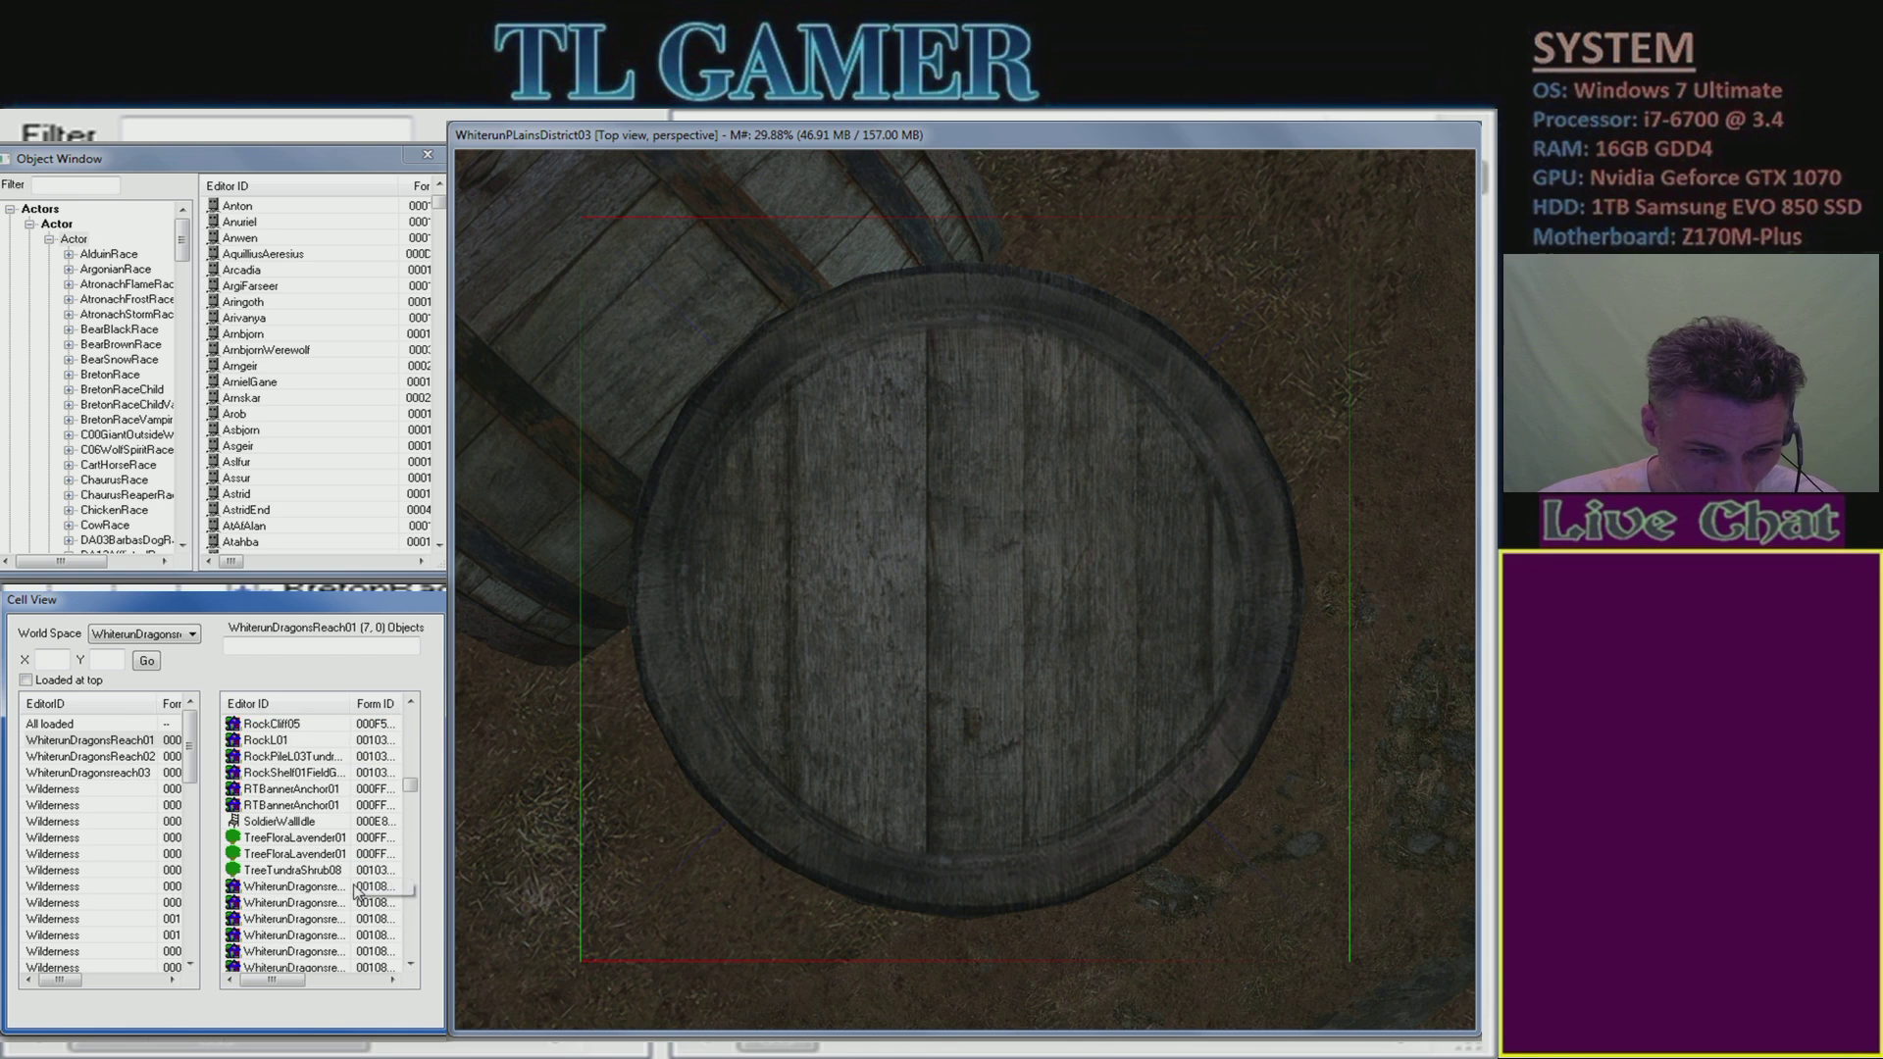
scroll(351, 881, "down", 5)
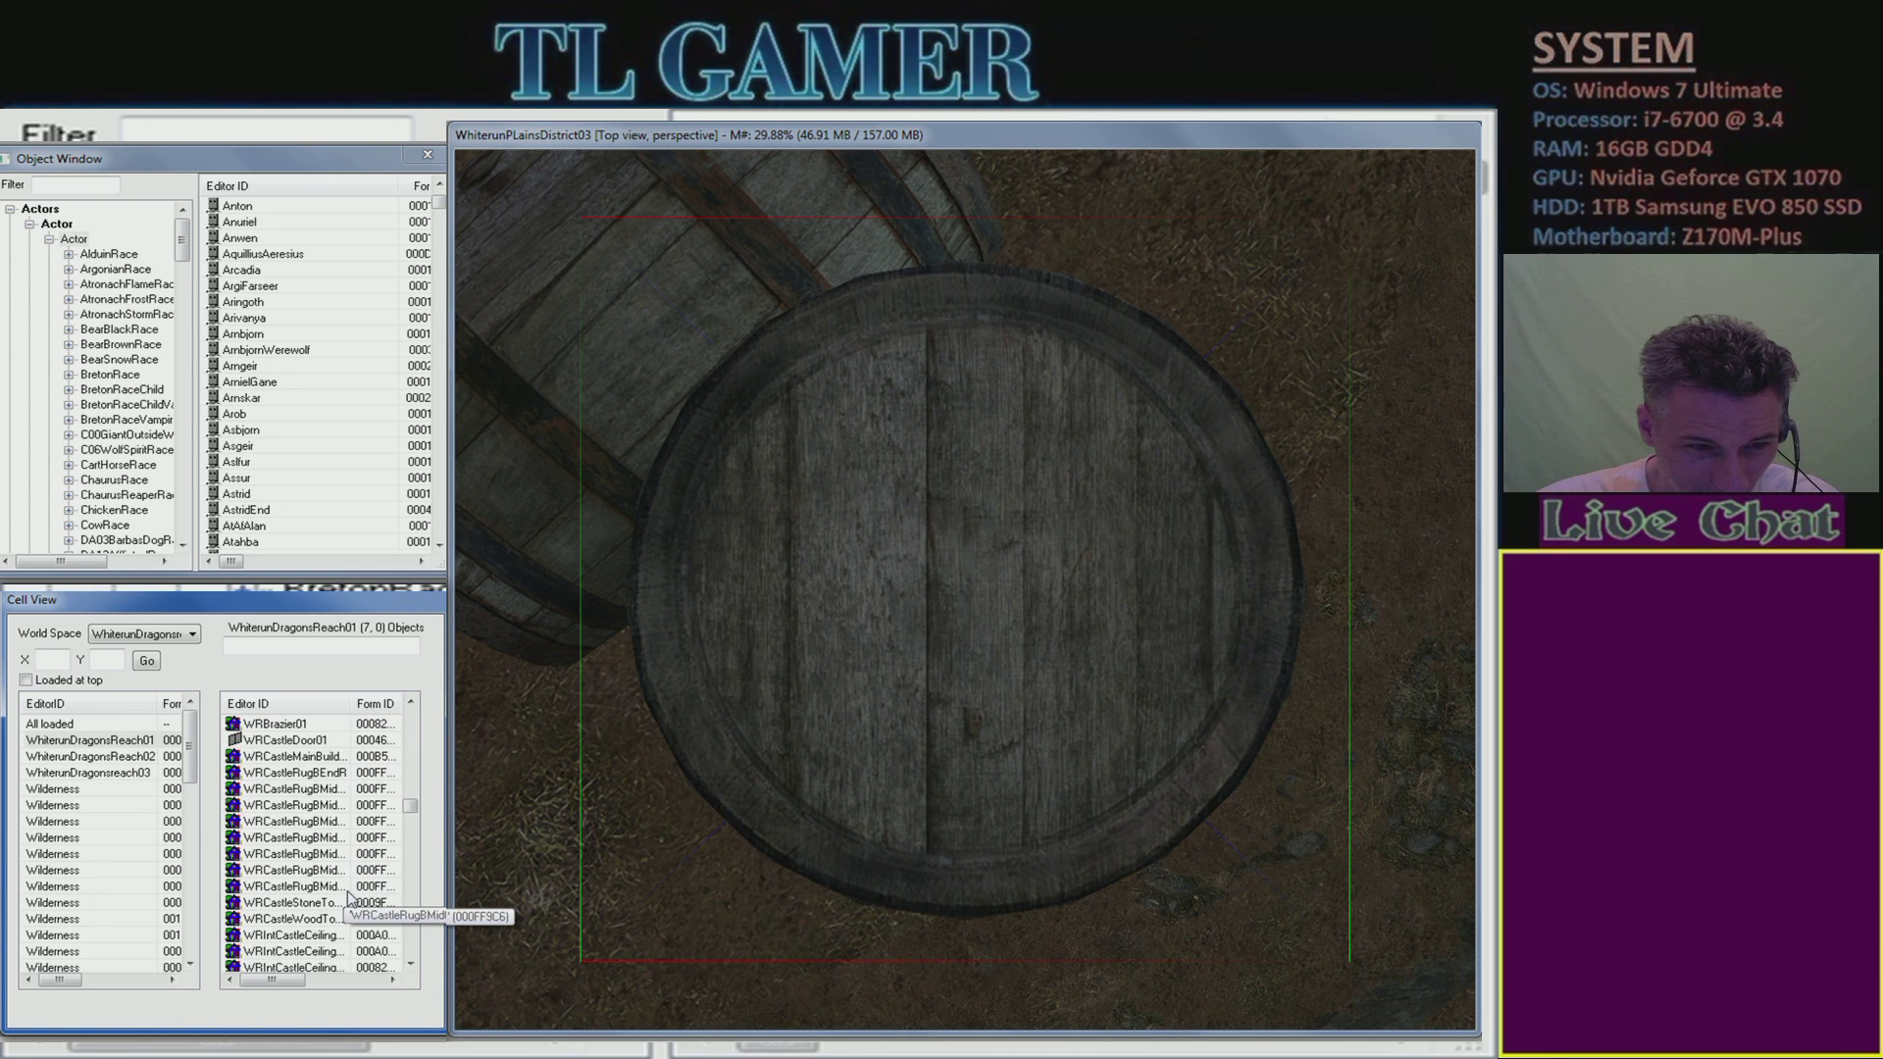
- Load the WhiterunDragonsReach02 cell in the render view, clear the warnings, and reselect WhiterunDragonsreachWorld as the world space
double_click(138, 758)
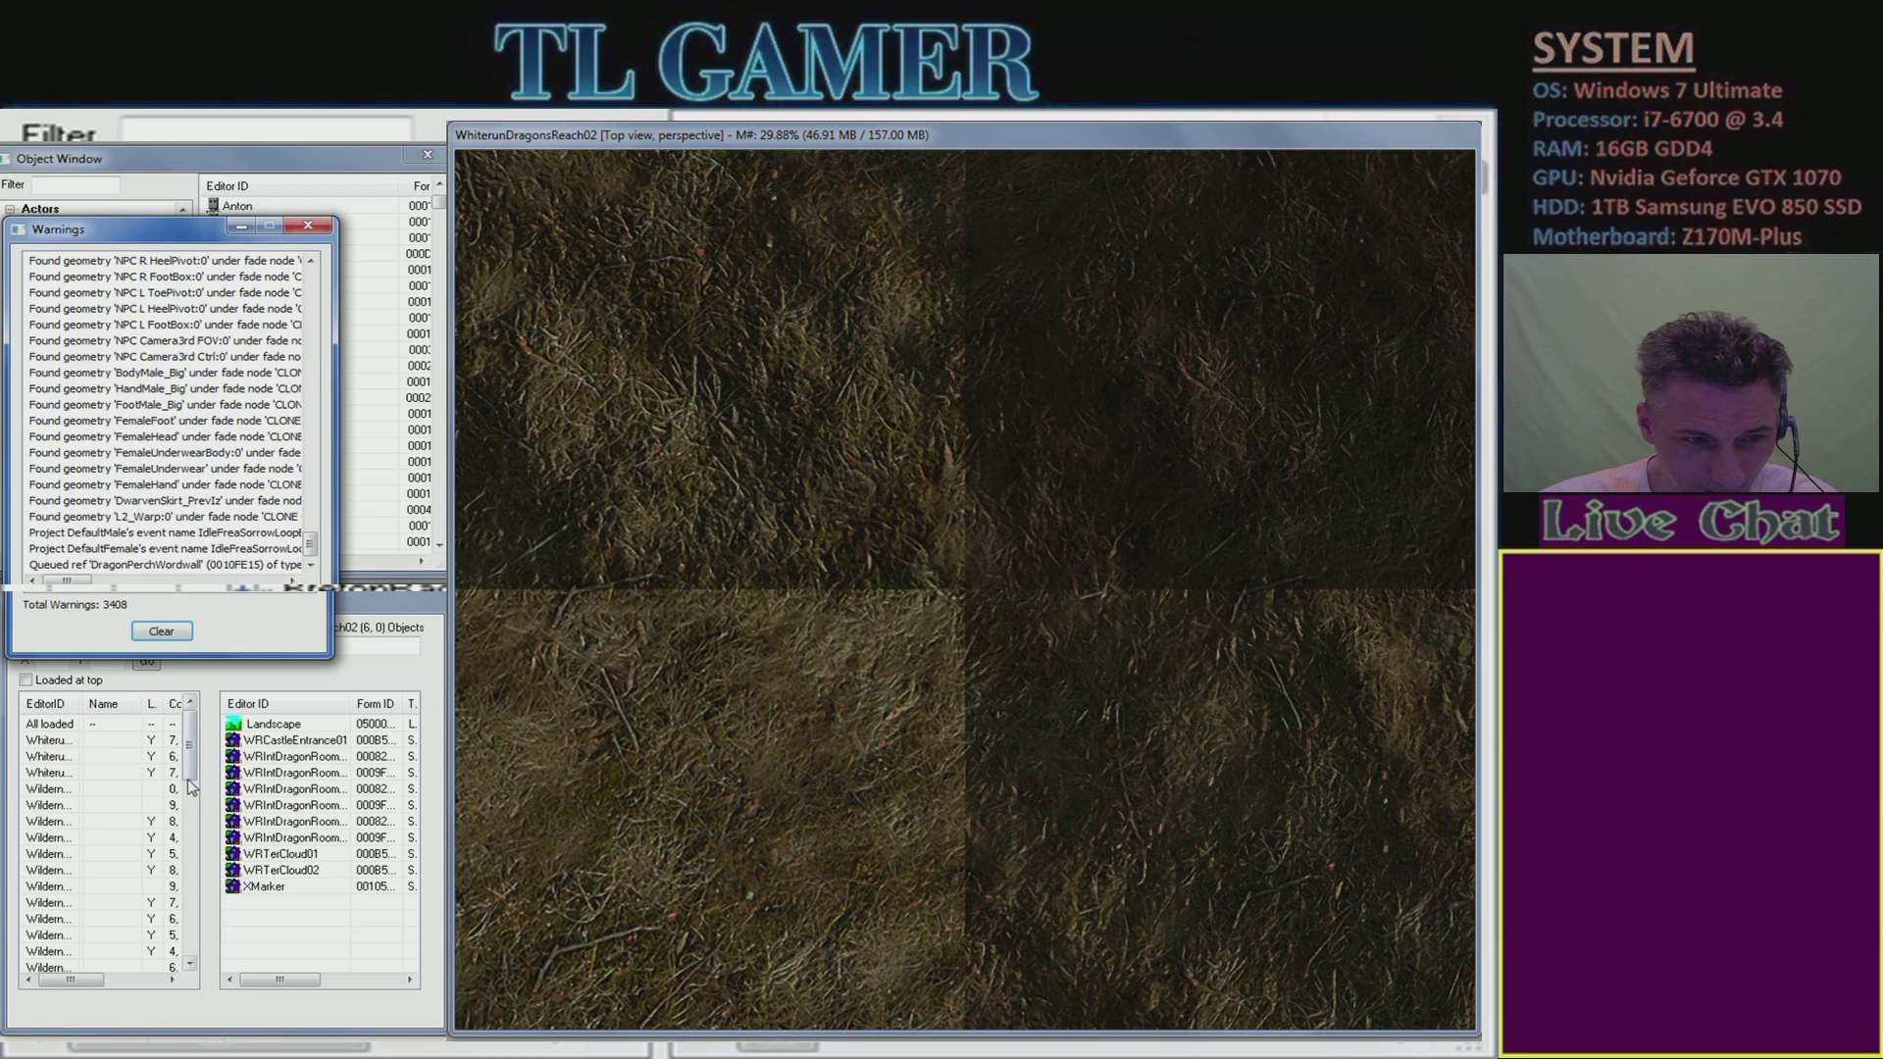
left_click(176, 634)
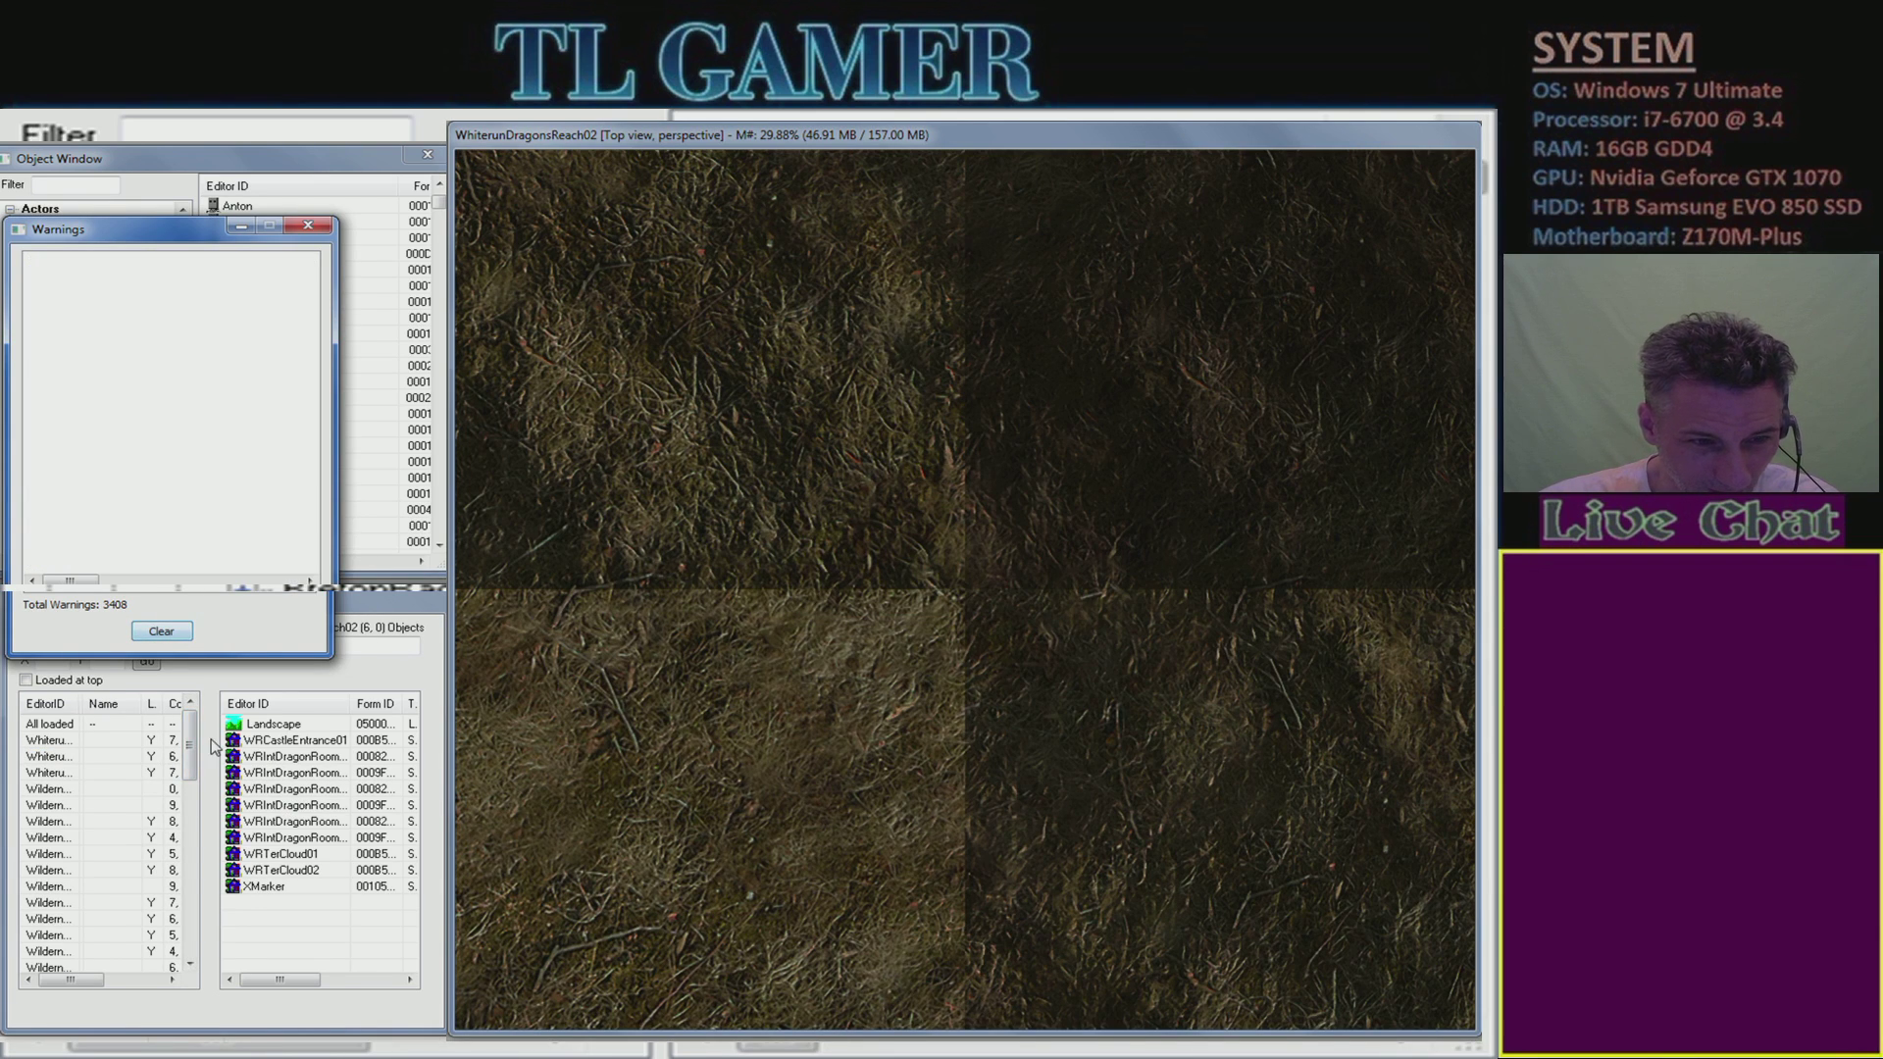
left_click(190, 760)
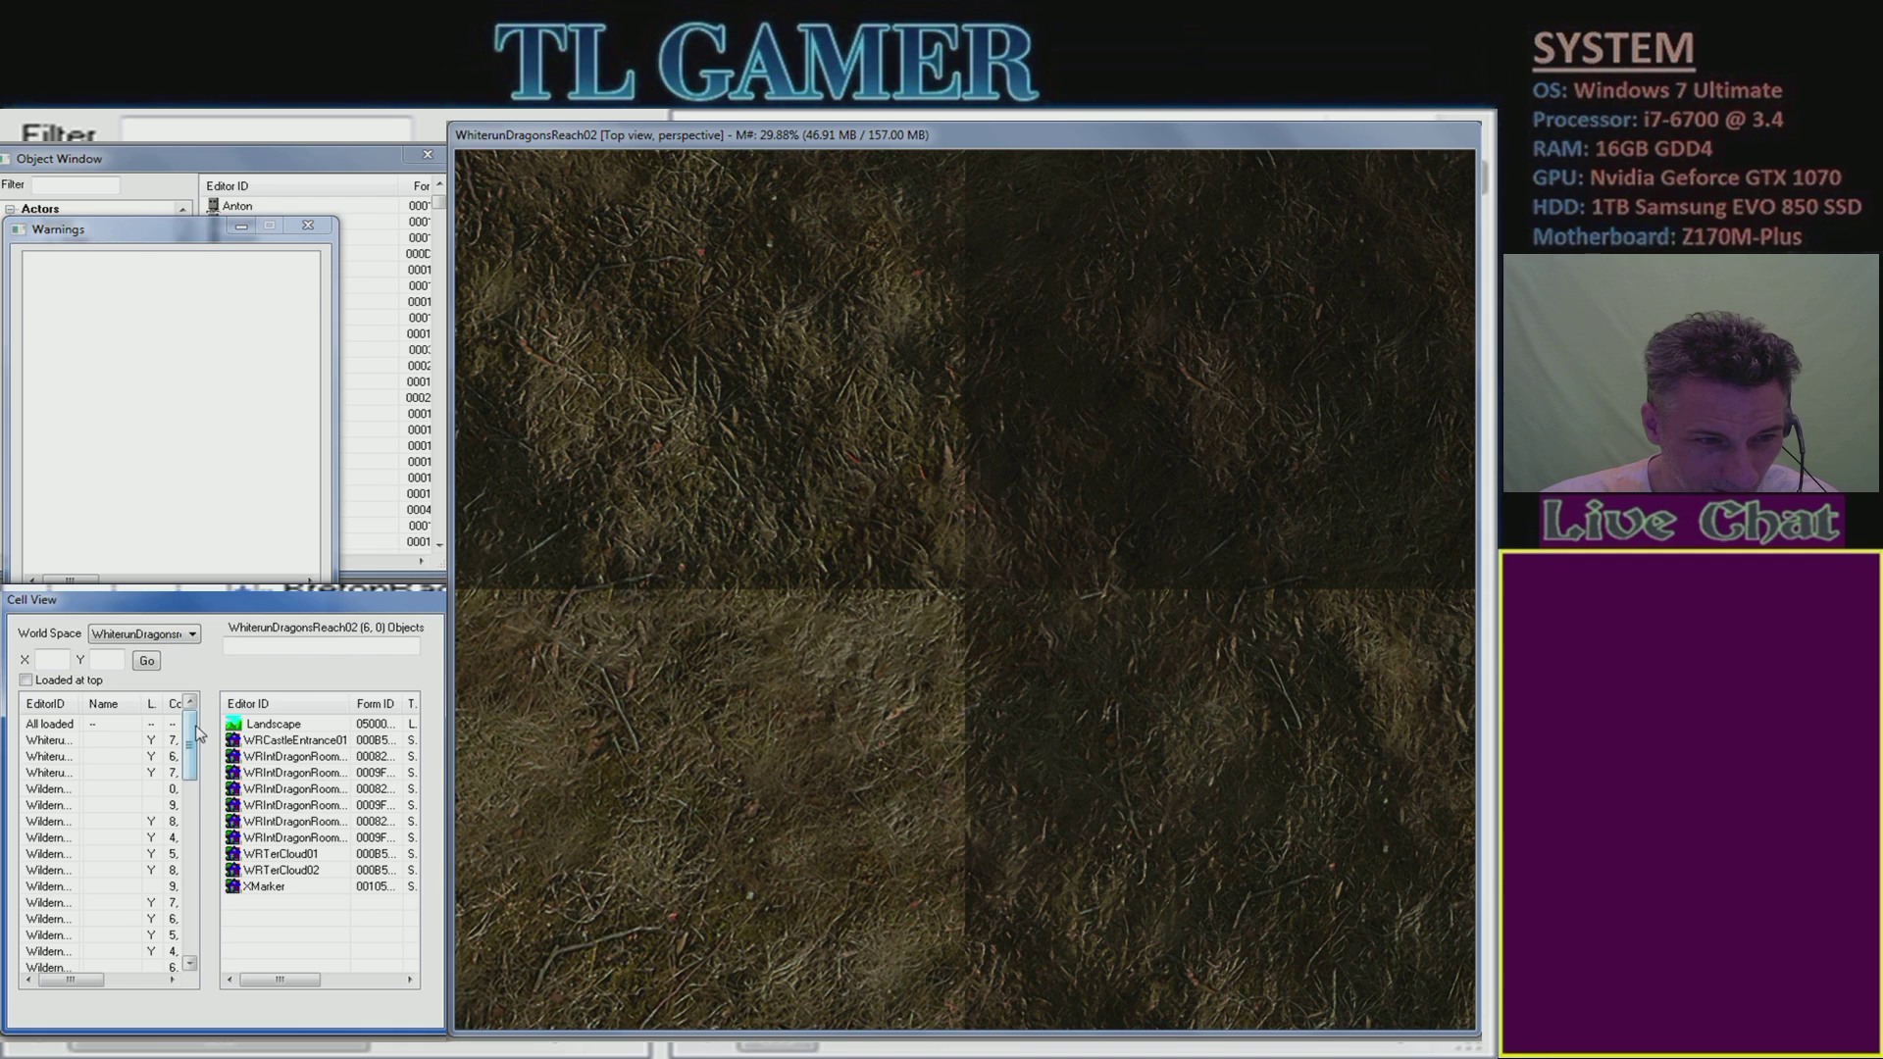
left_click(180, 634)
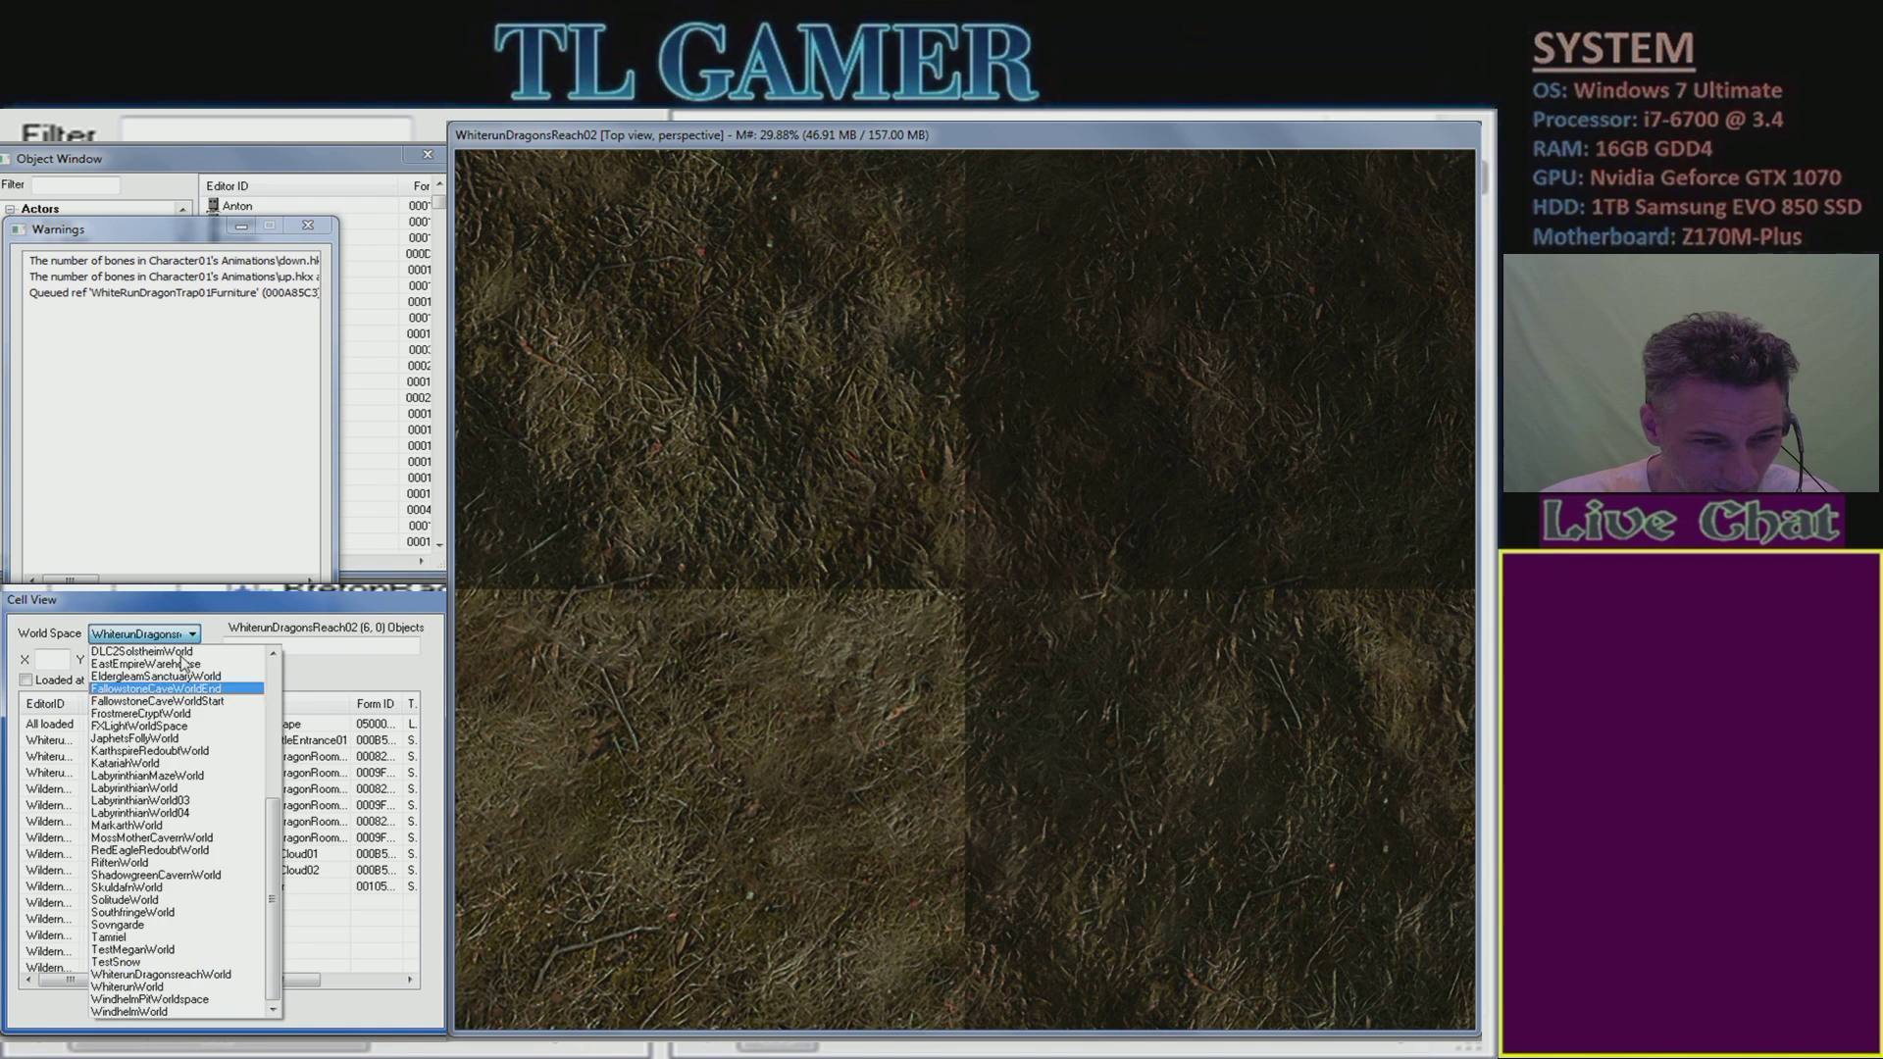
left_click(214, 975)
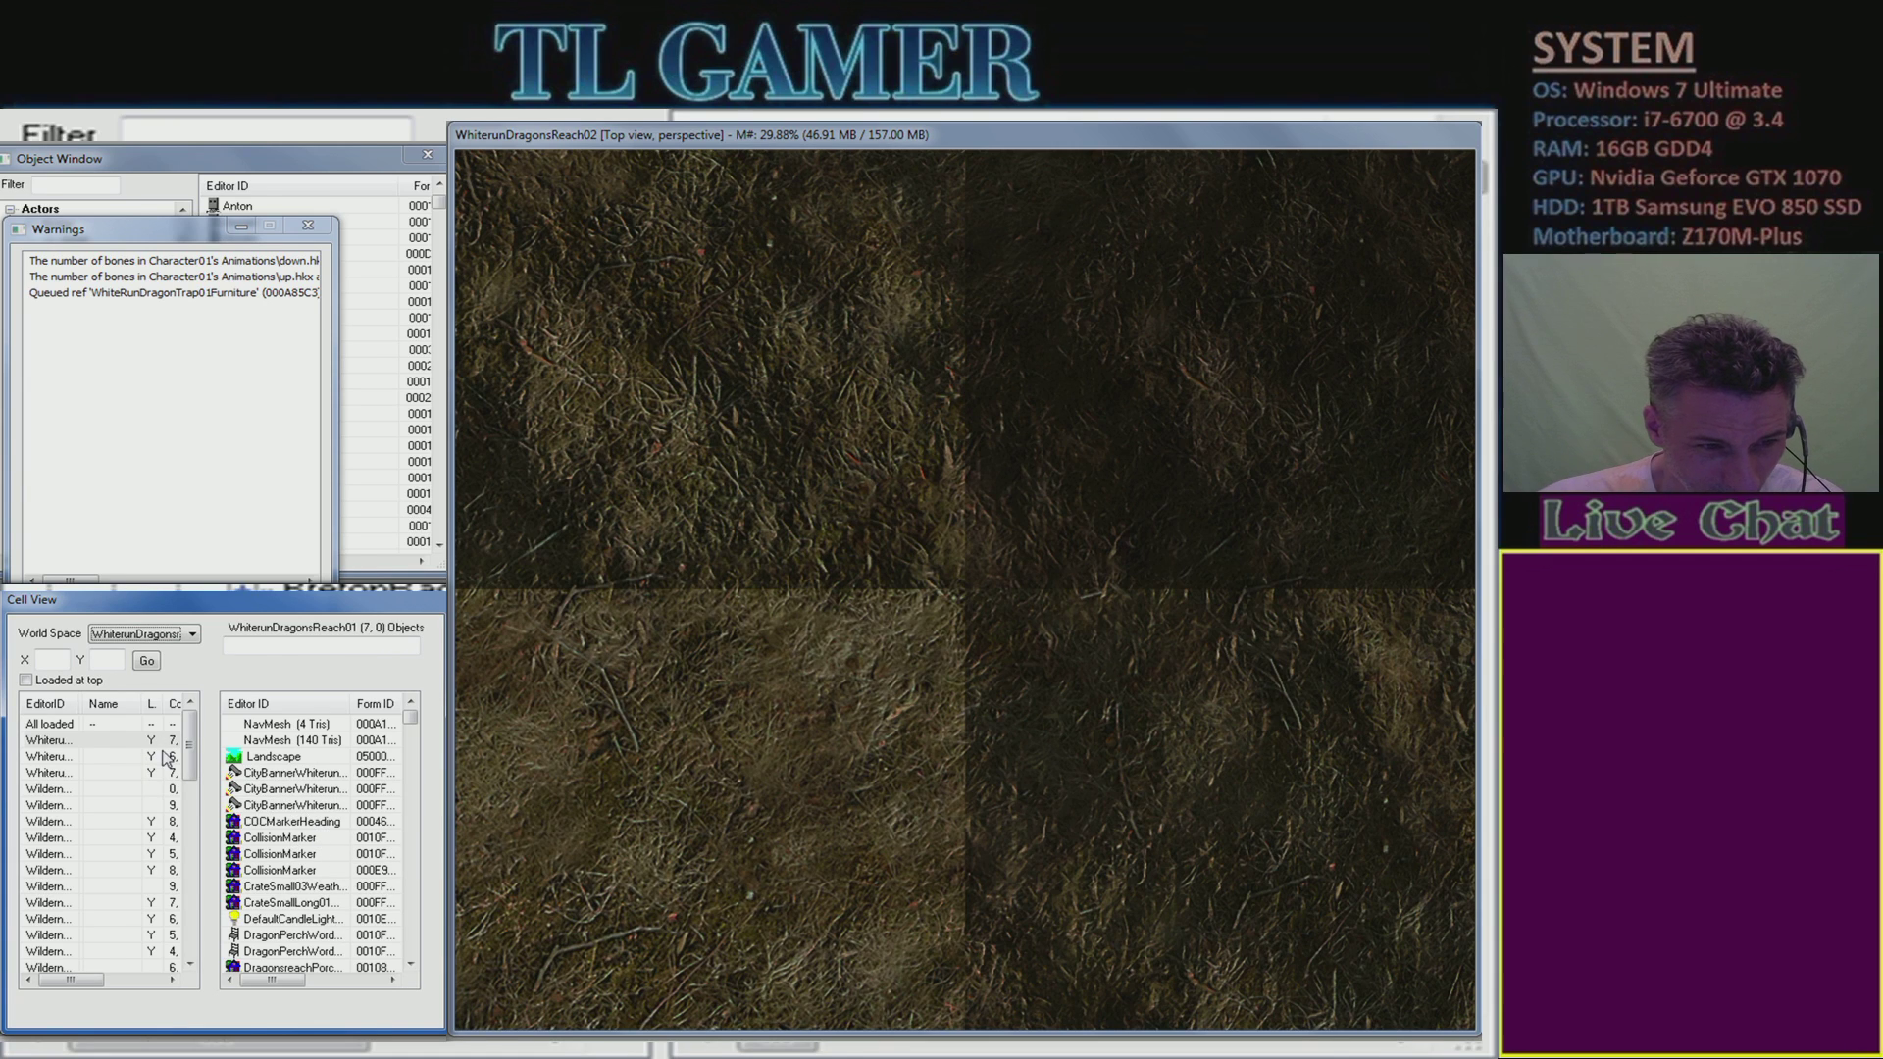
- Filter the WhiterunDragonsReach01 objects by "f" and look through the matching entries
mouse_move(191, 750)
left_mouse_down()
mouse_move(214, 974)
mouse_move(192, 726)
left_mouse_up()
left_click(318, 646)
type("f")
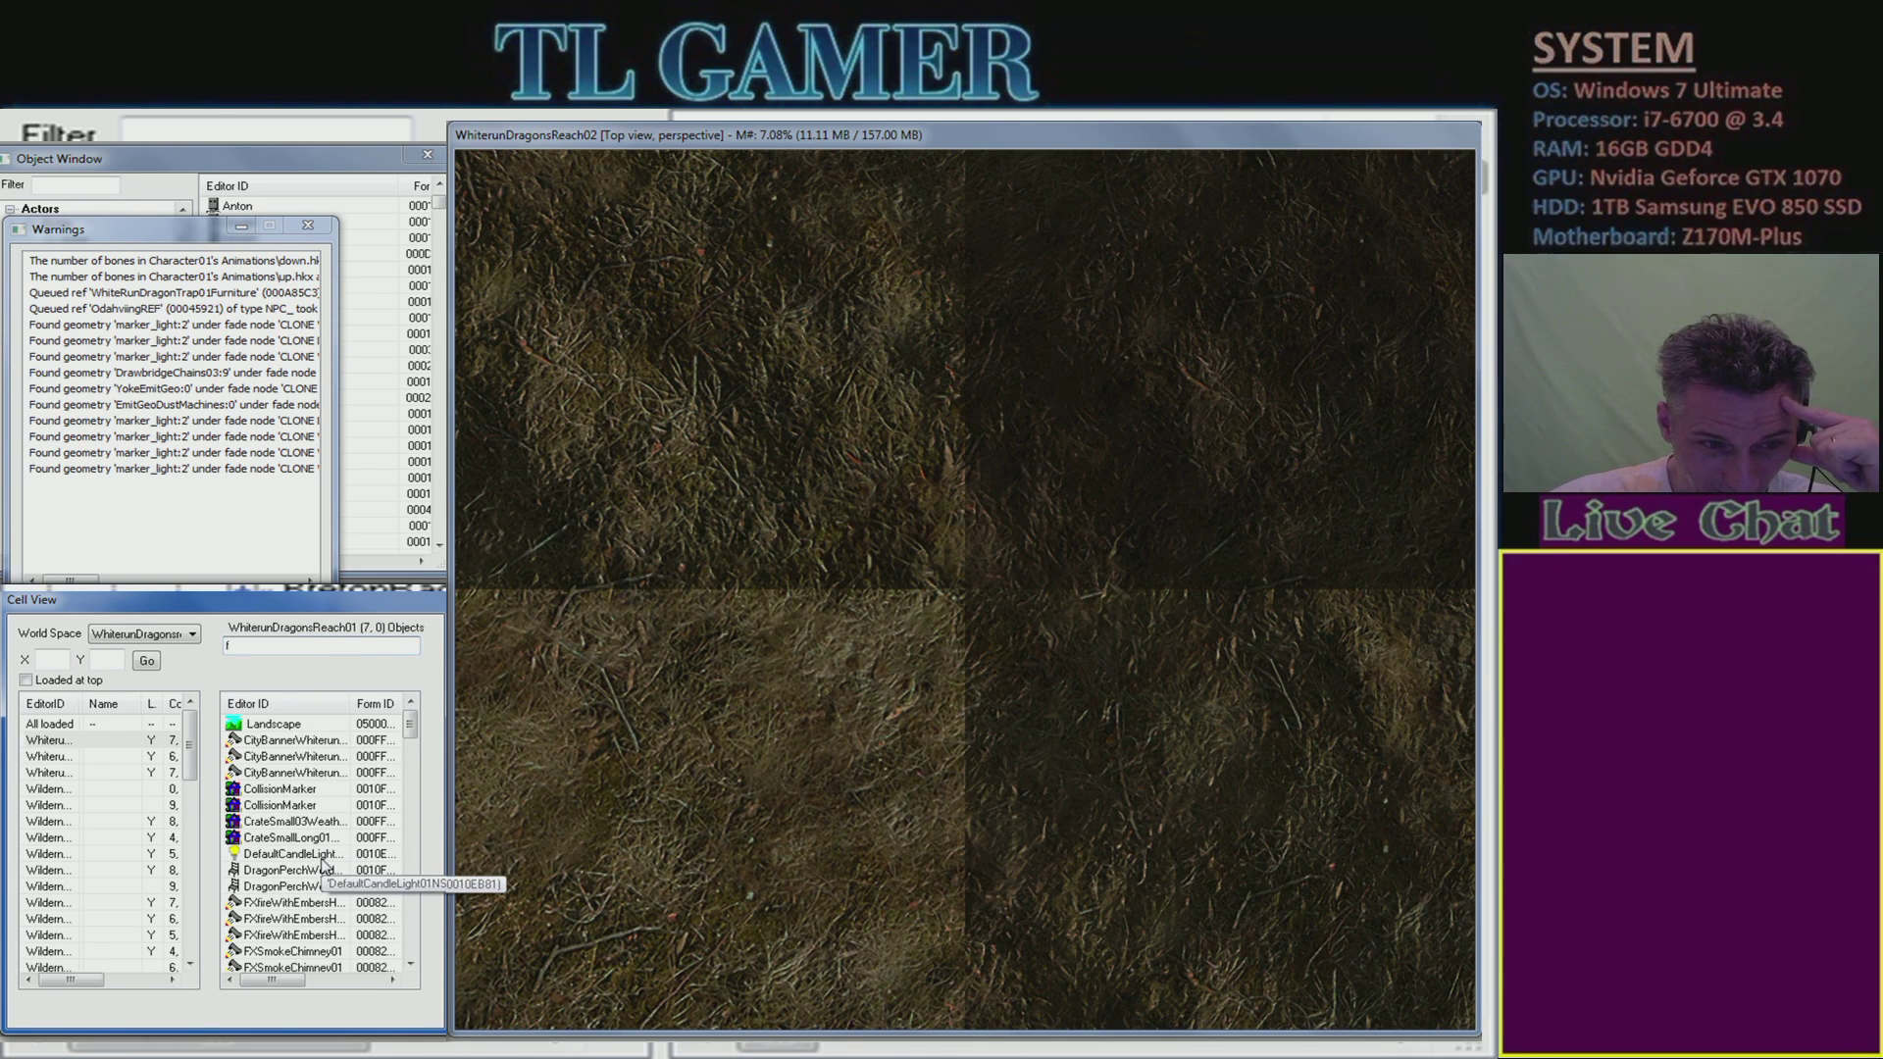
scroll(322, 863, "down", 8)
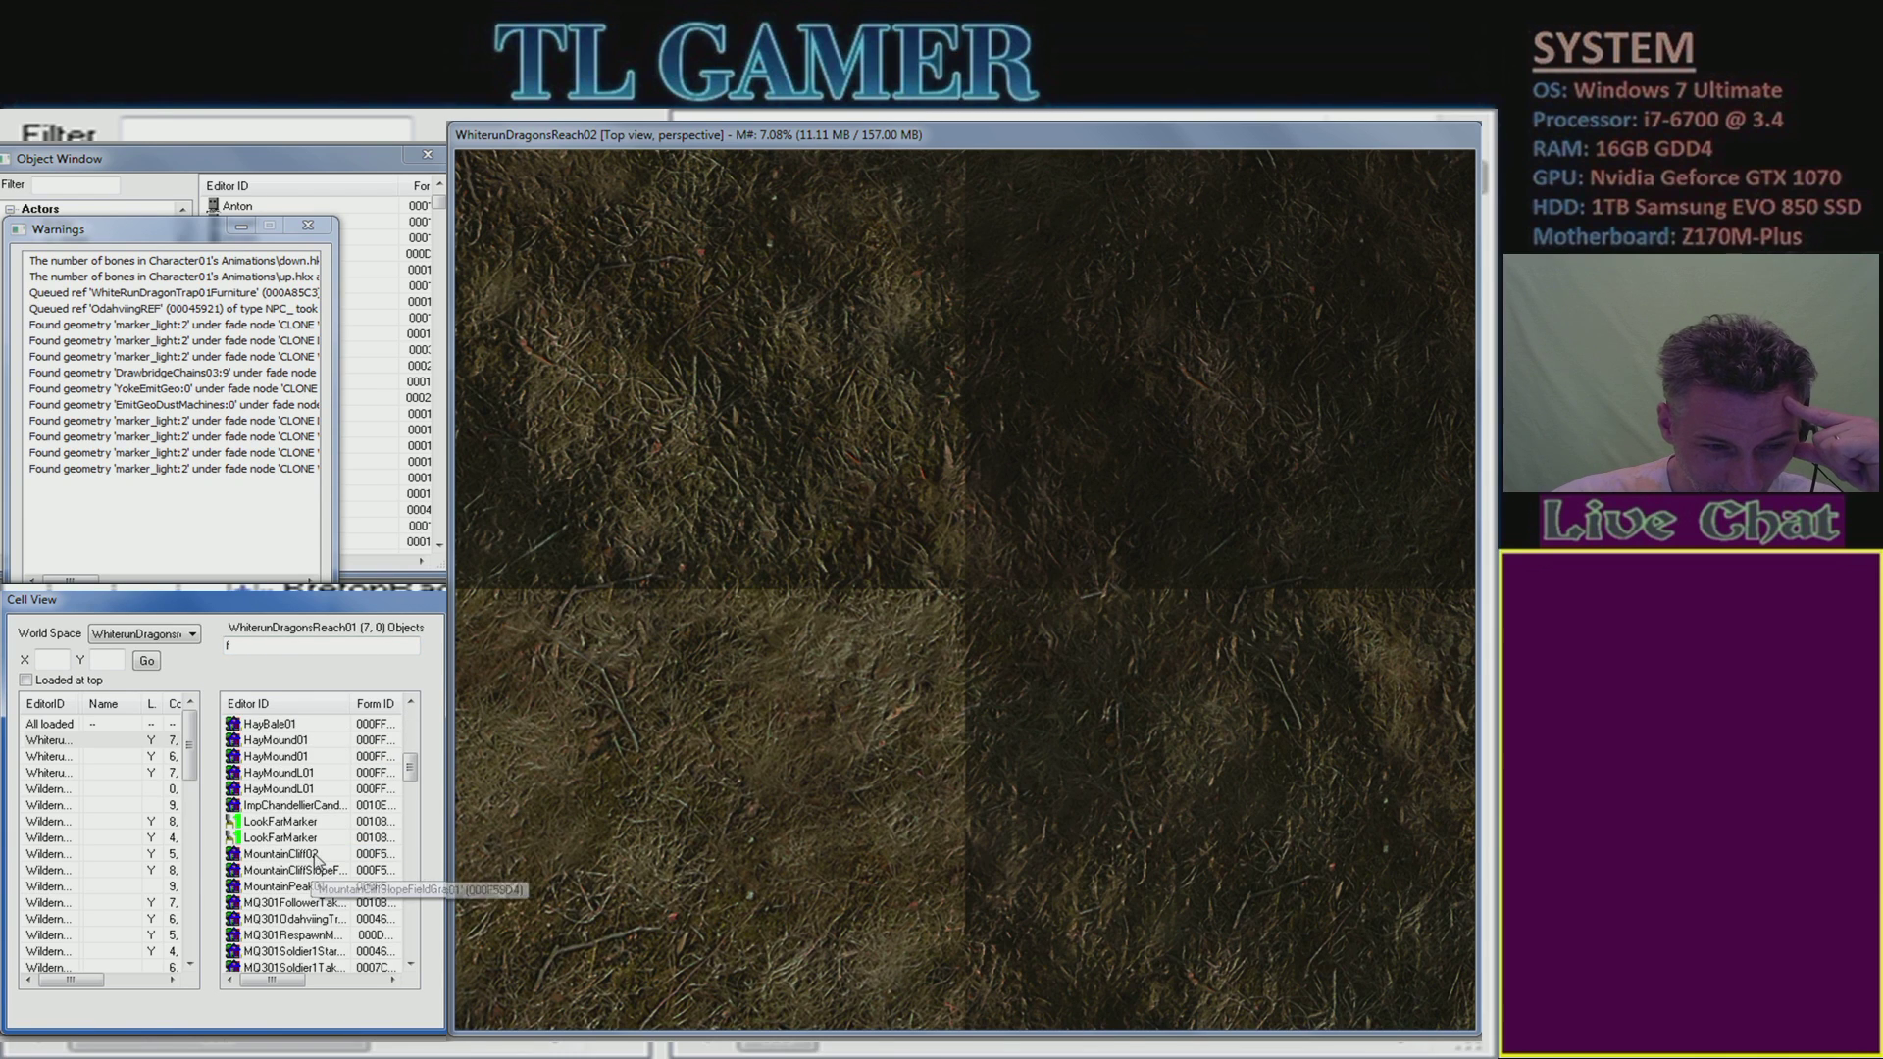
scroll(333, 858, "down", 7)
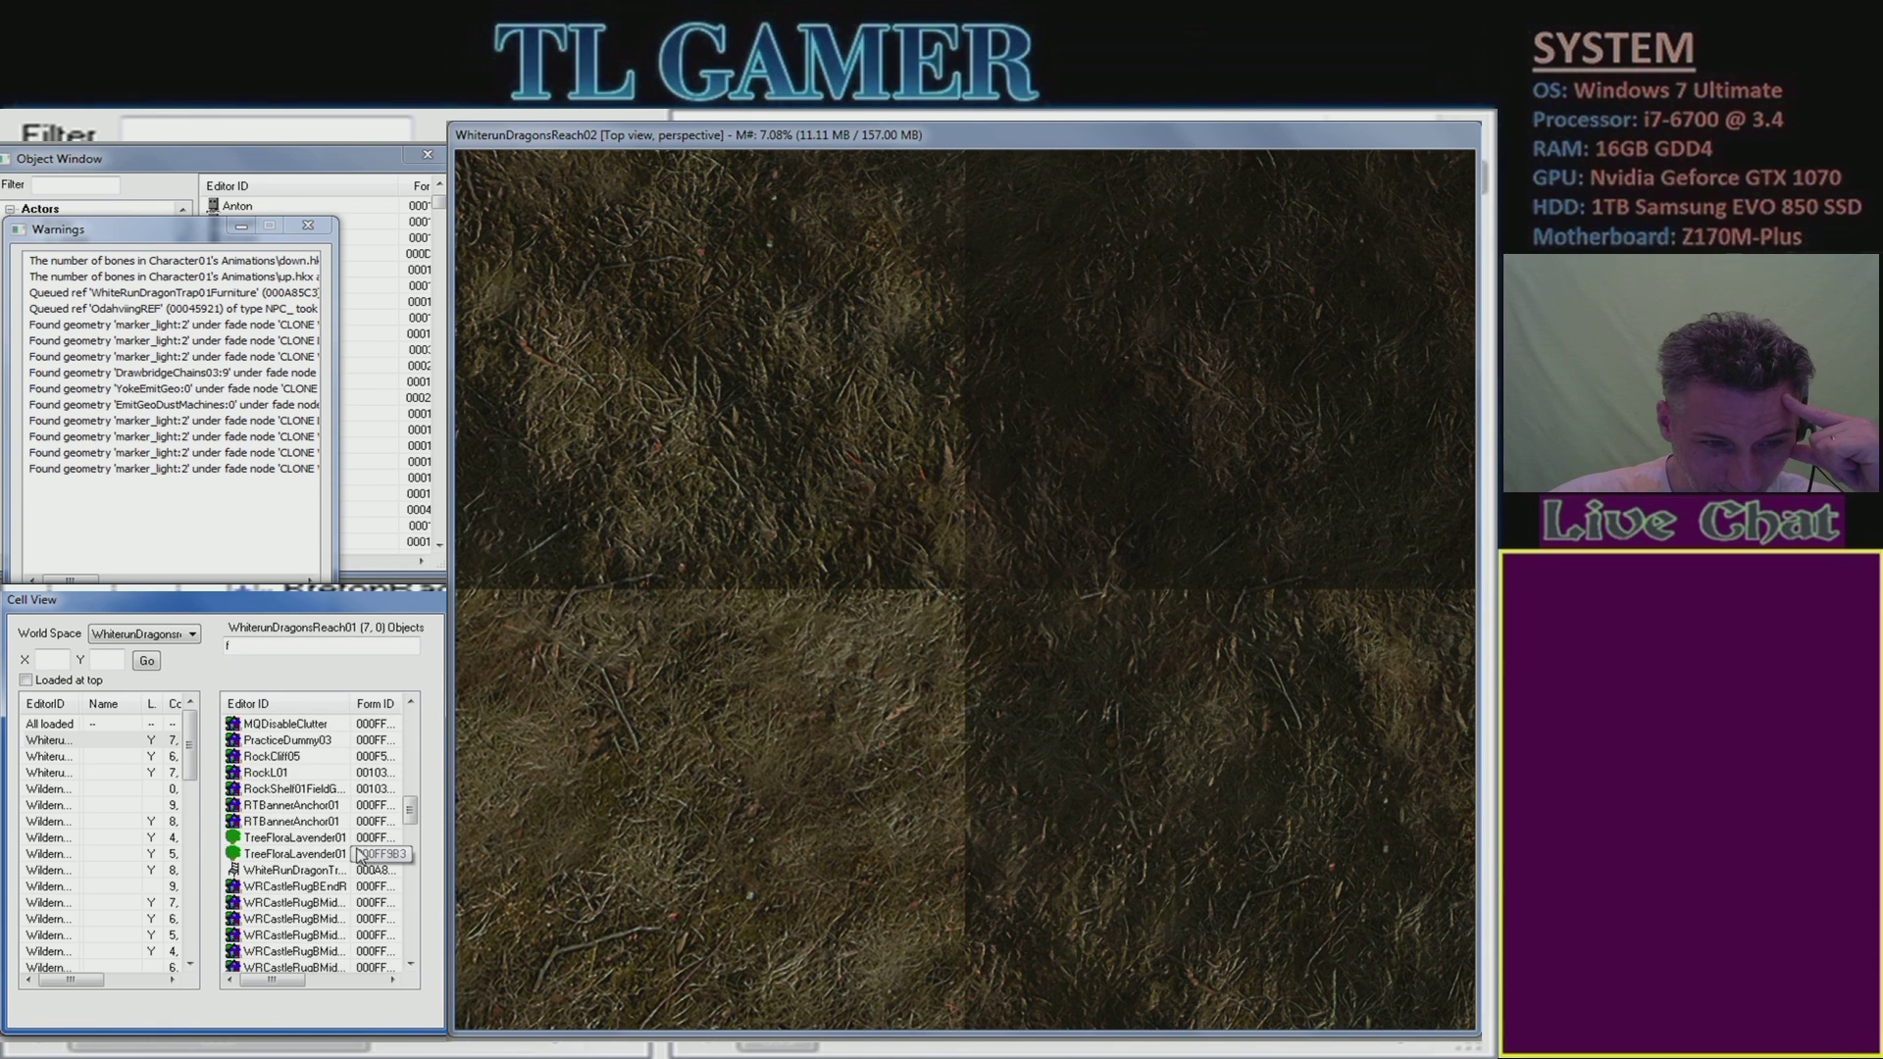
scroll(332, 878, "down", 8)
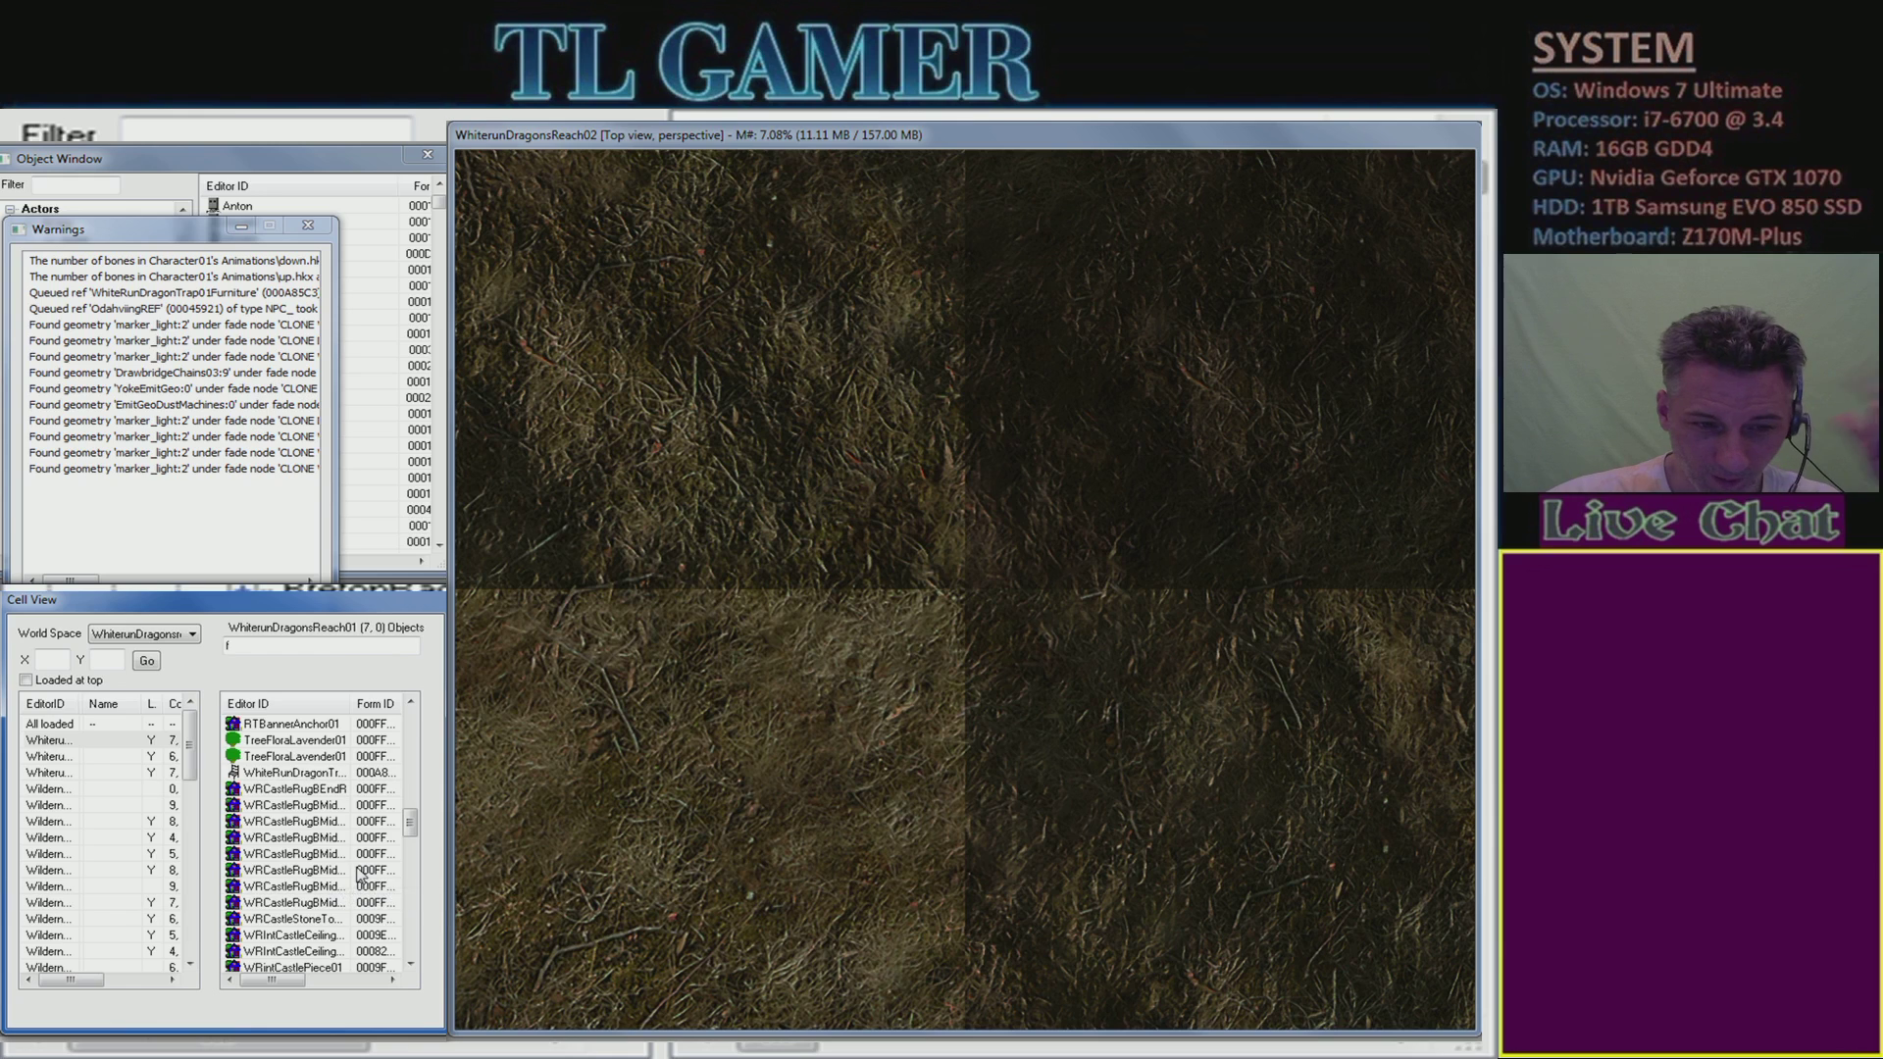
scroll(334, 892, "down", 3)
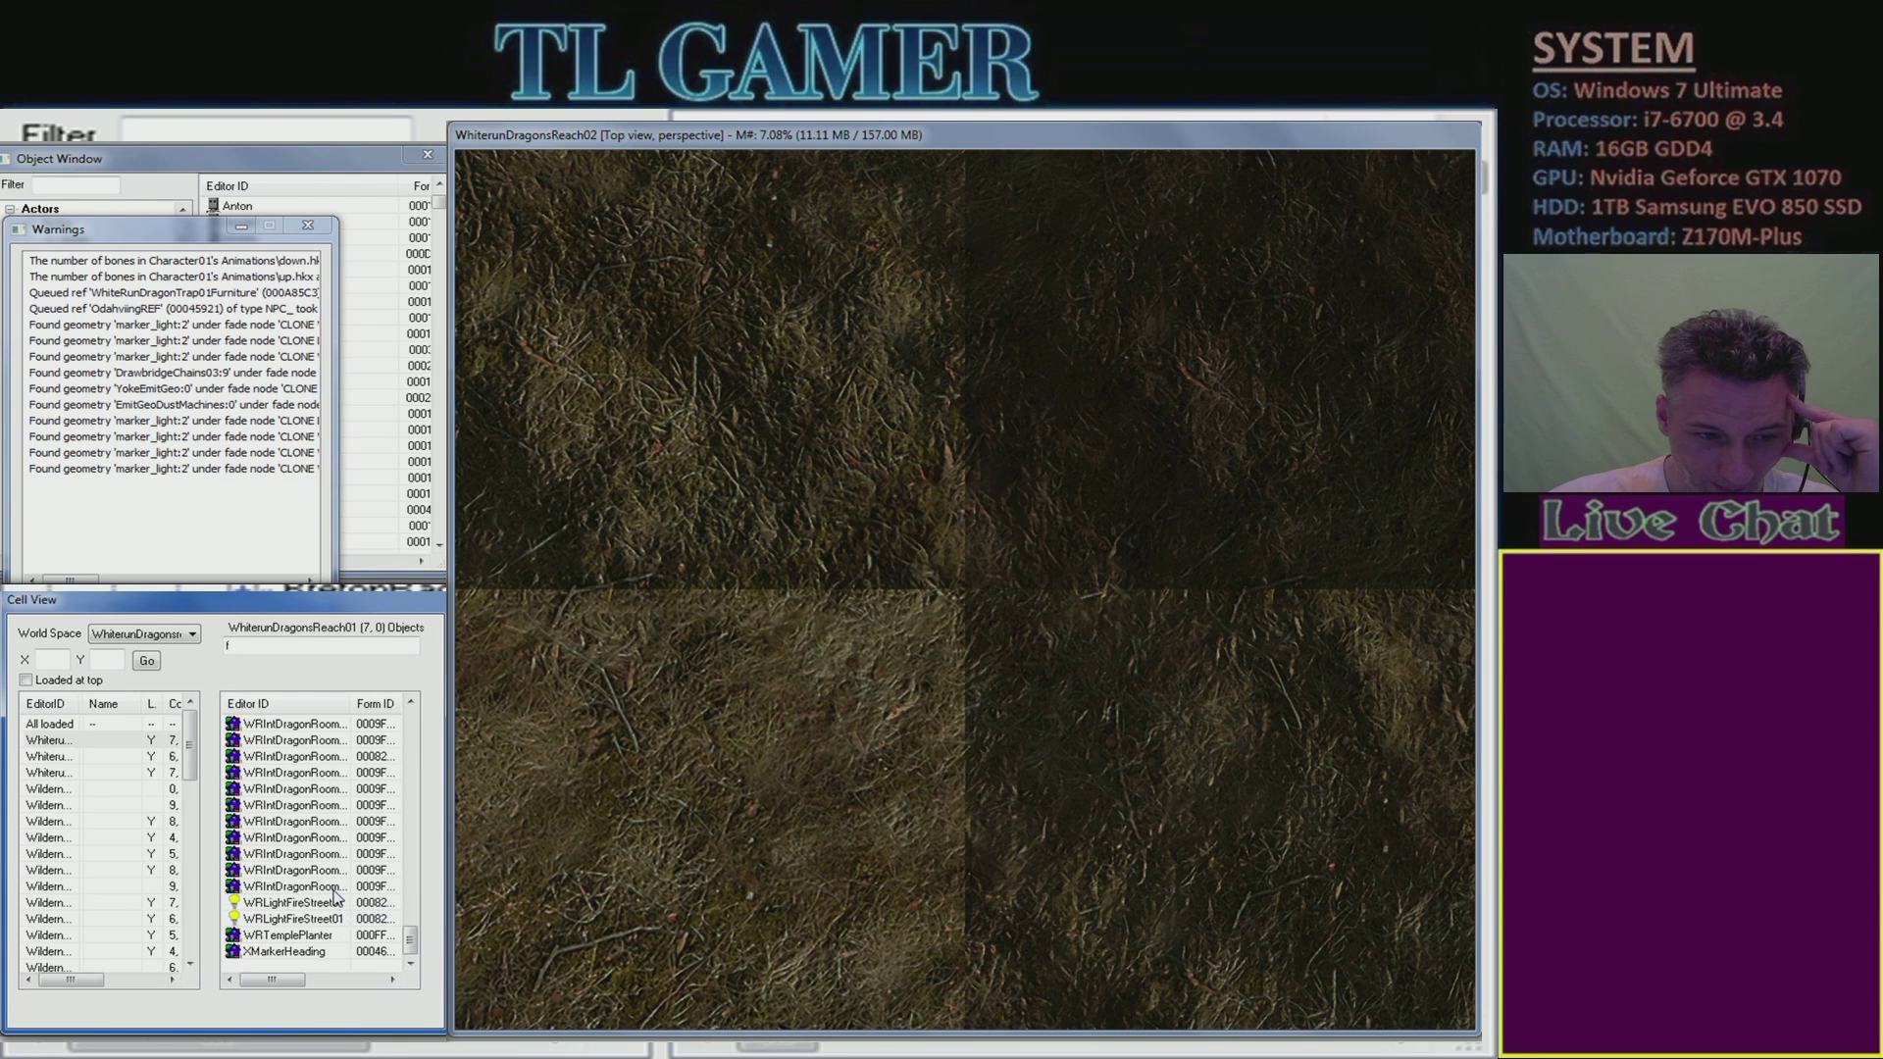
scroll(317, 854, "up", 4)
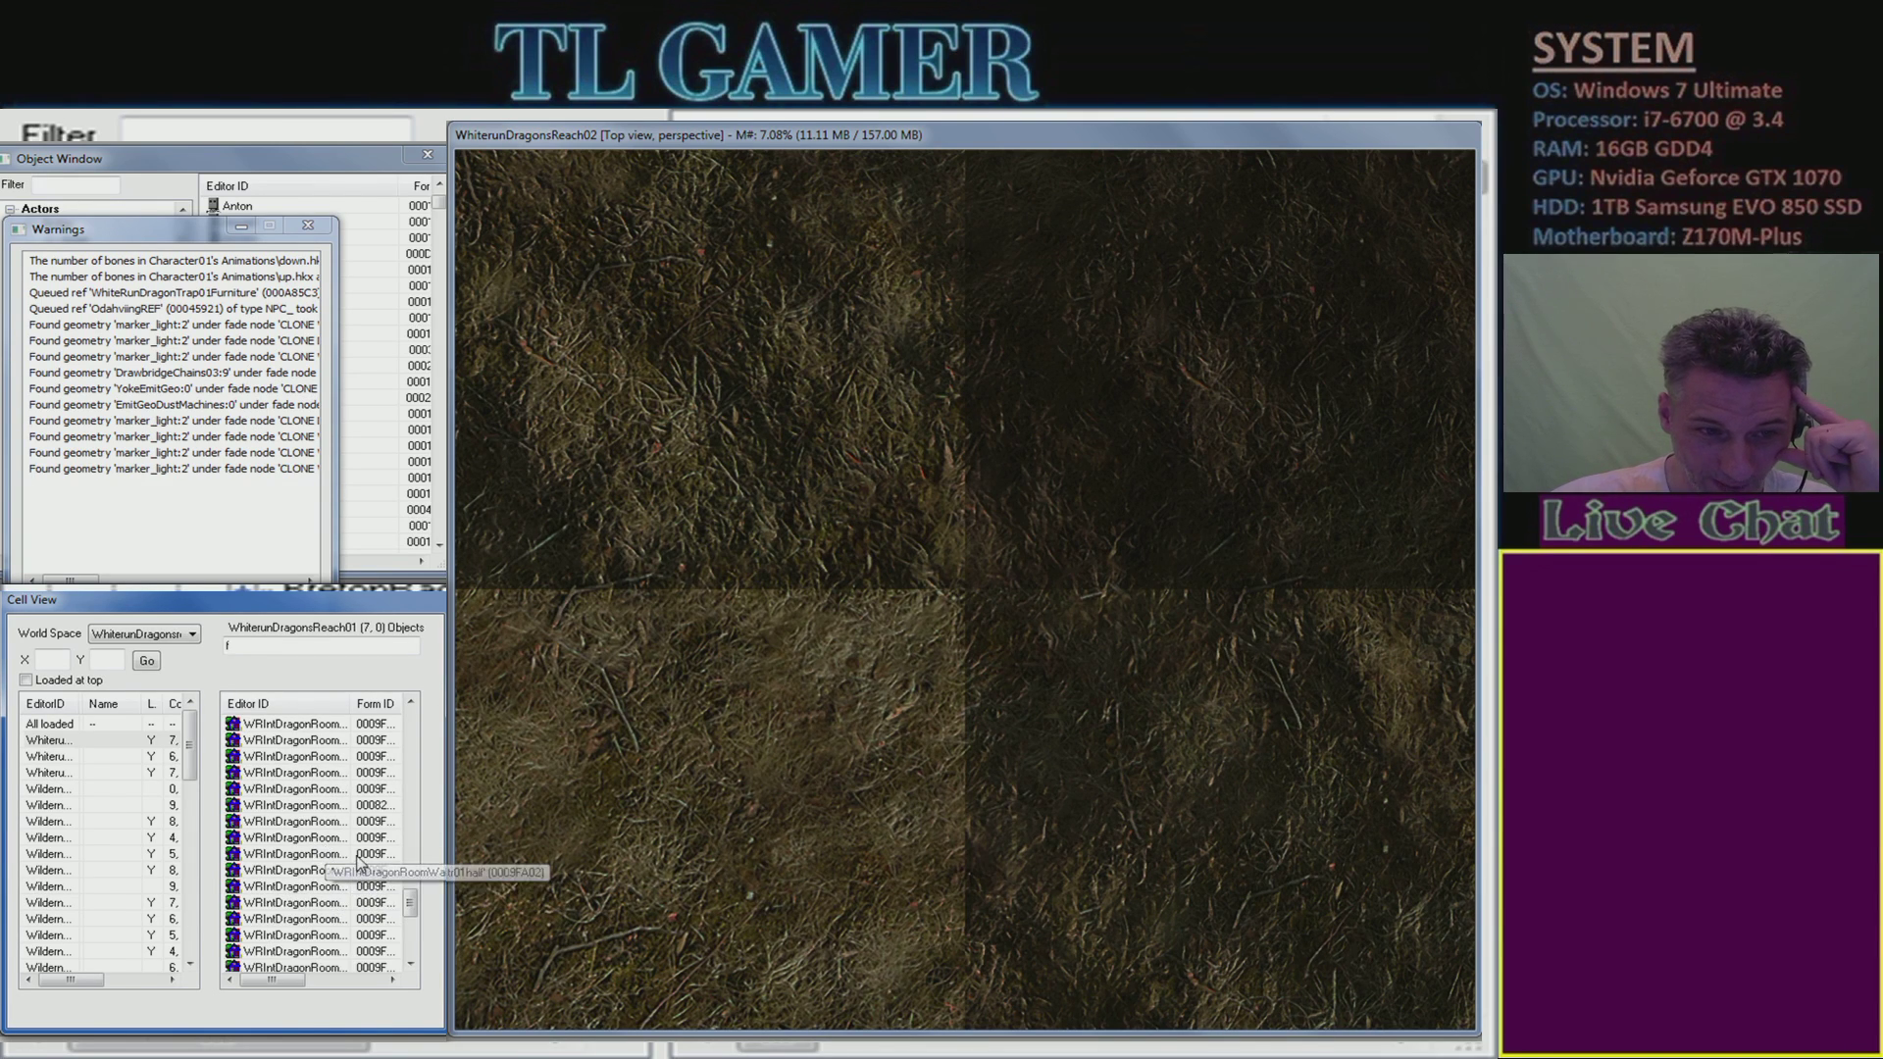
- Narrow the WhiterunDragonsReach01 object filter to "fer" and close the Warnings window
left_click(277, 647)
type("f")
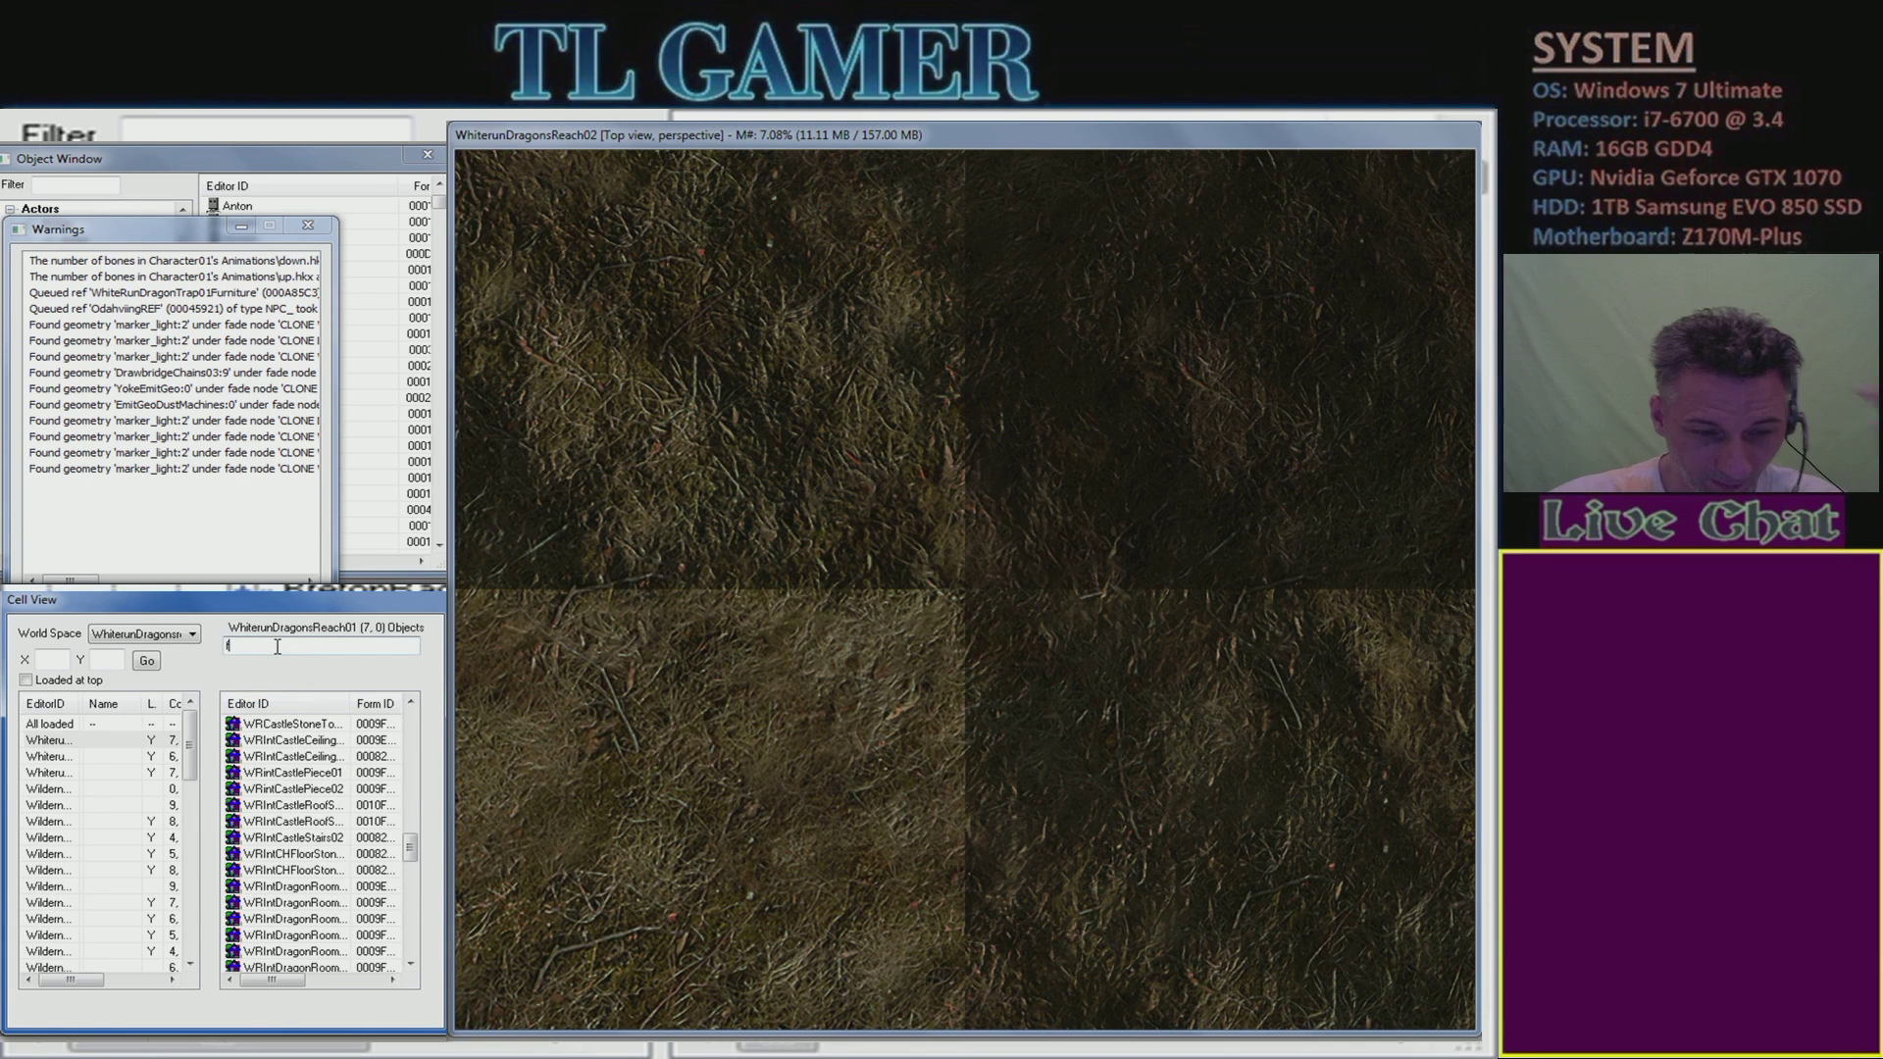
type("er")
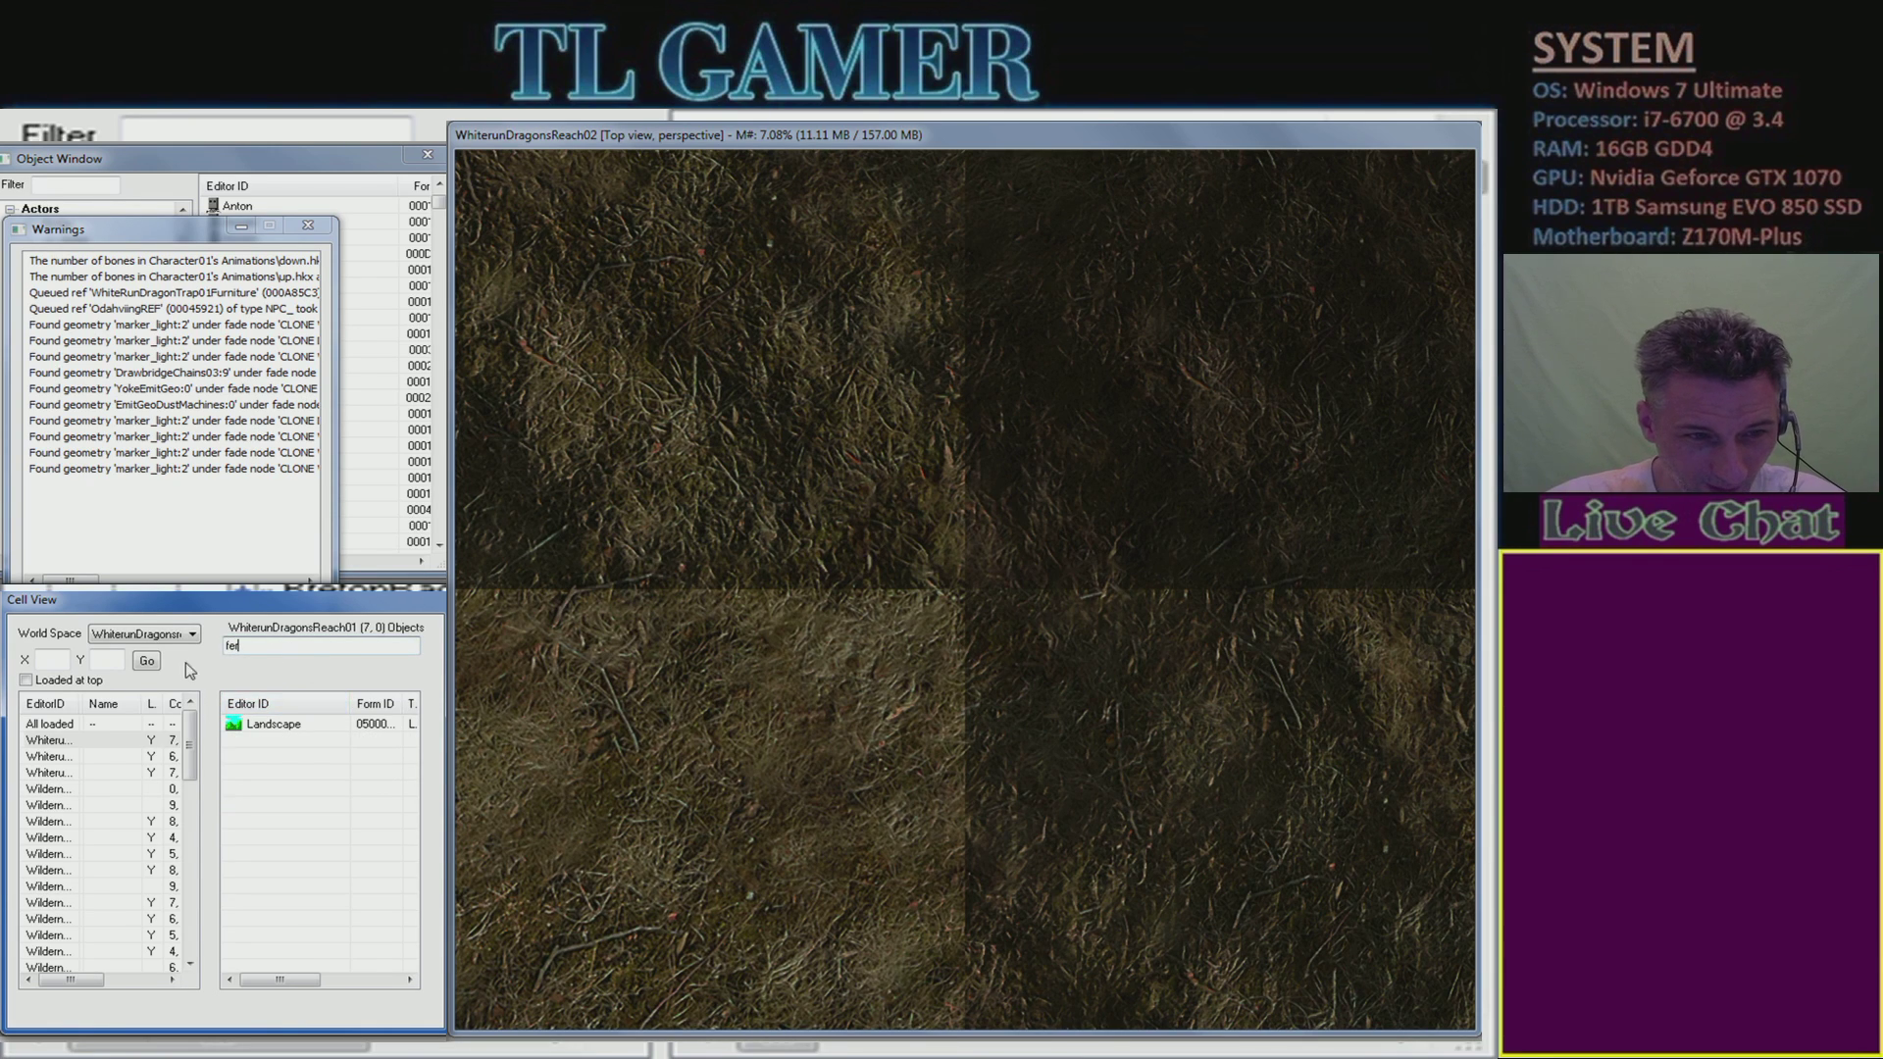
left_click(308, 225)
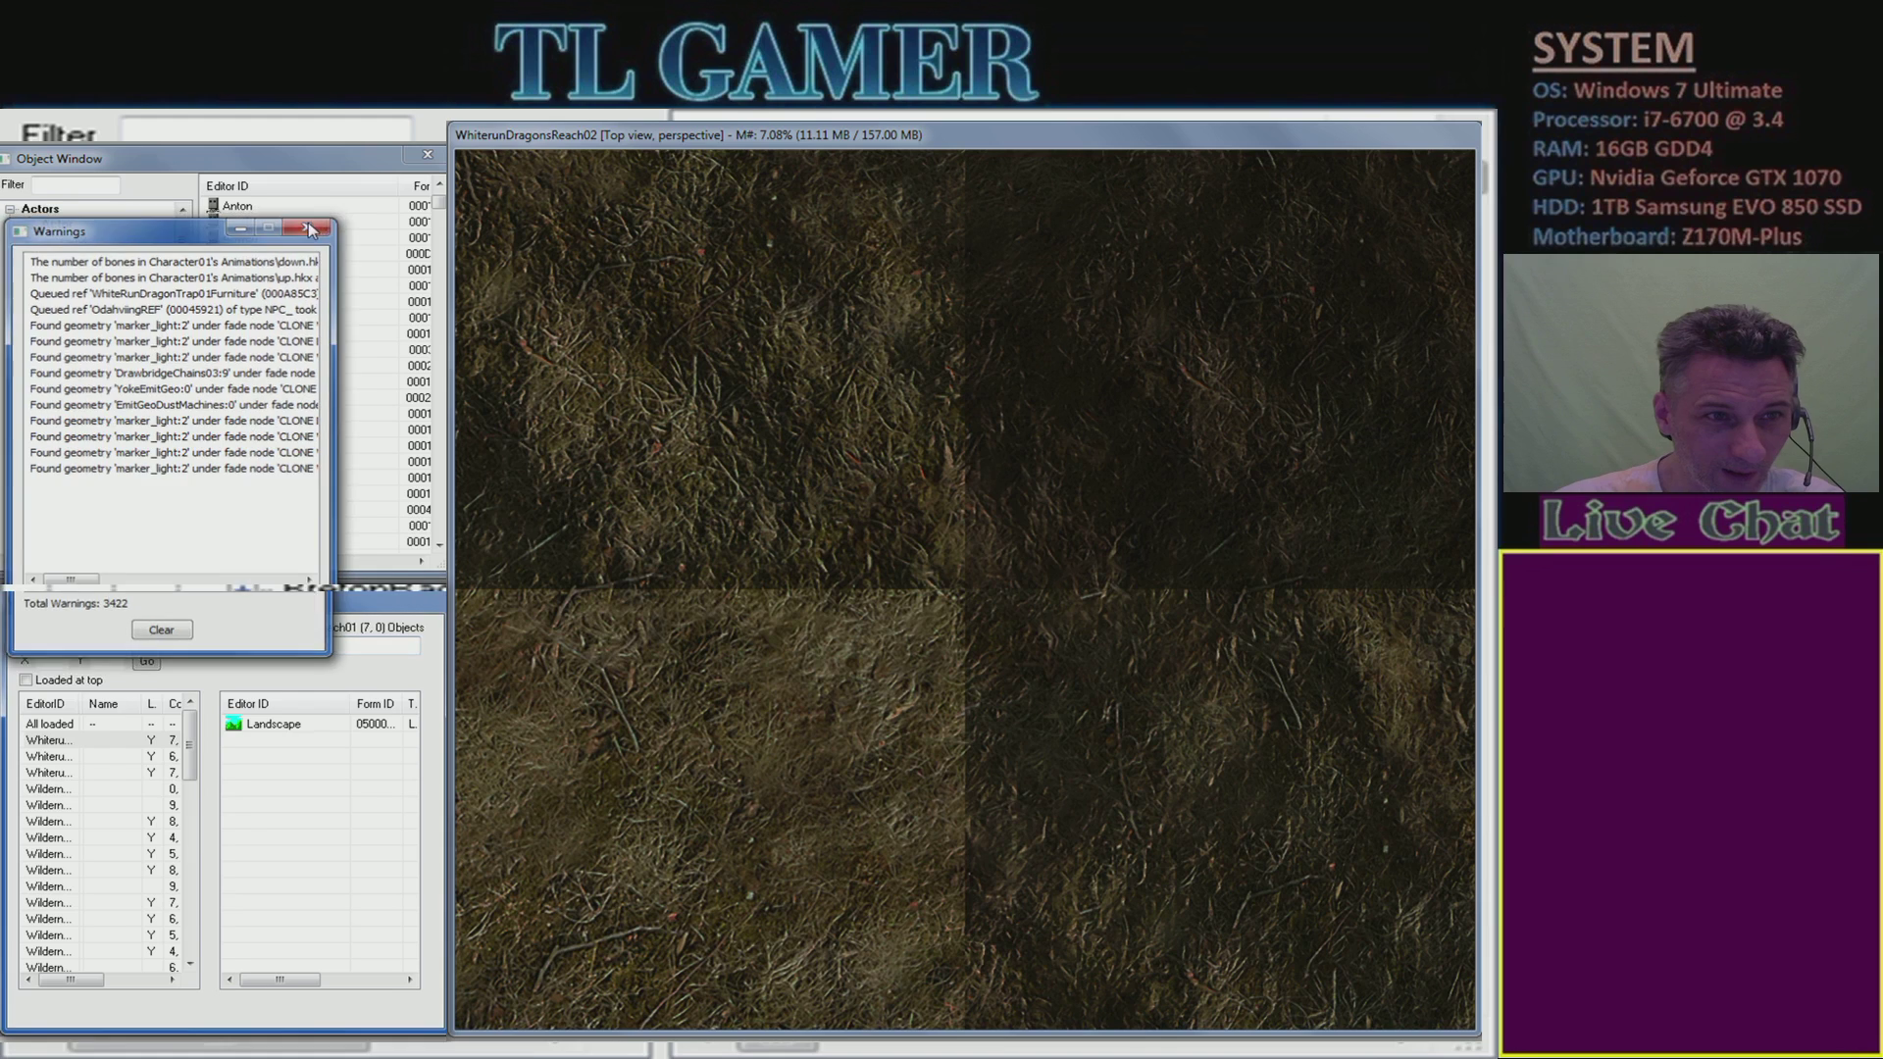
left_click(308, 228)
- Search the actor list for "fer", and shorten the filter to "f"
type("fer")
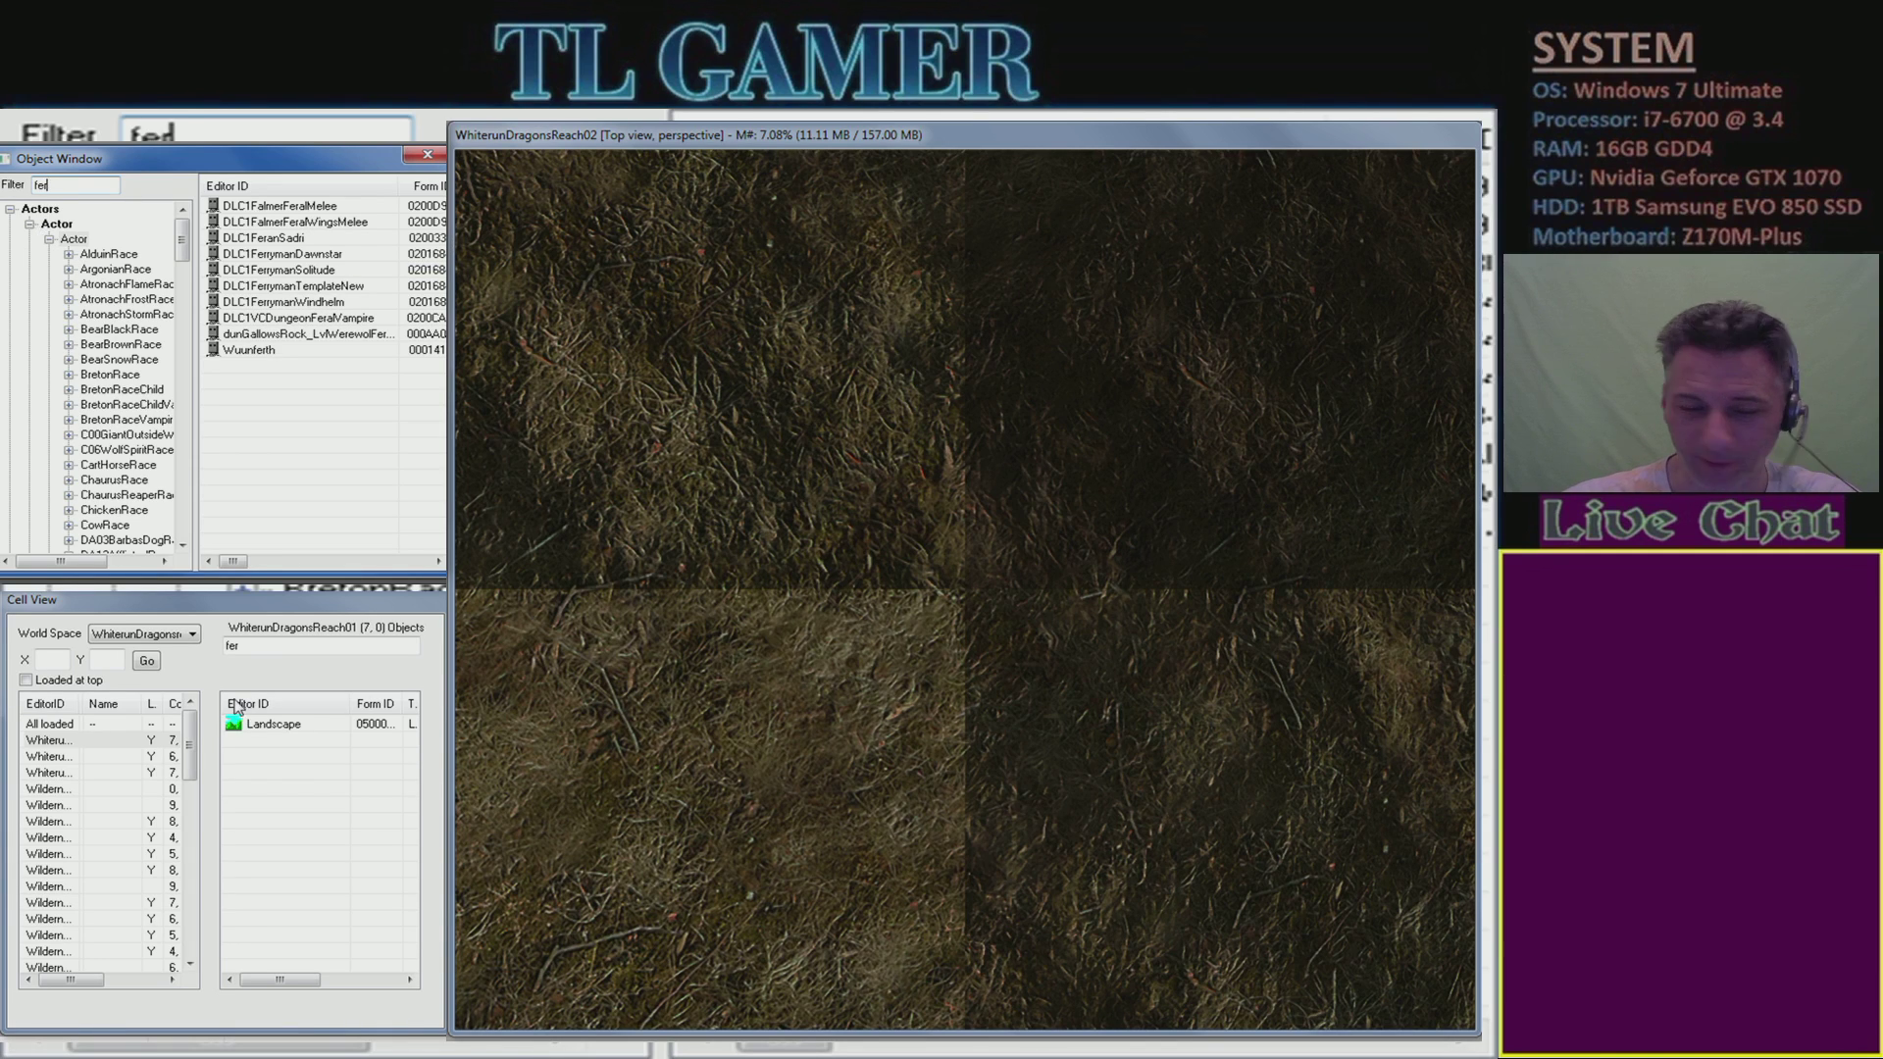
left_click(294, 723)
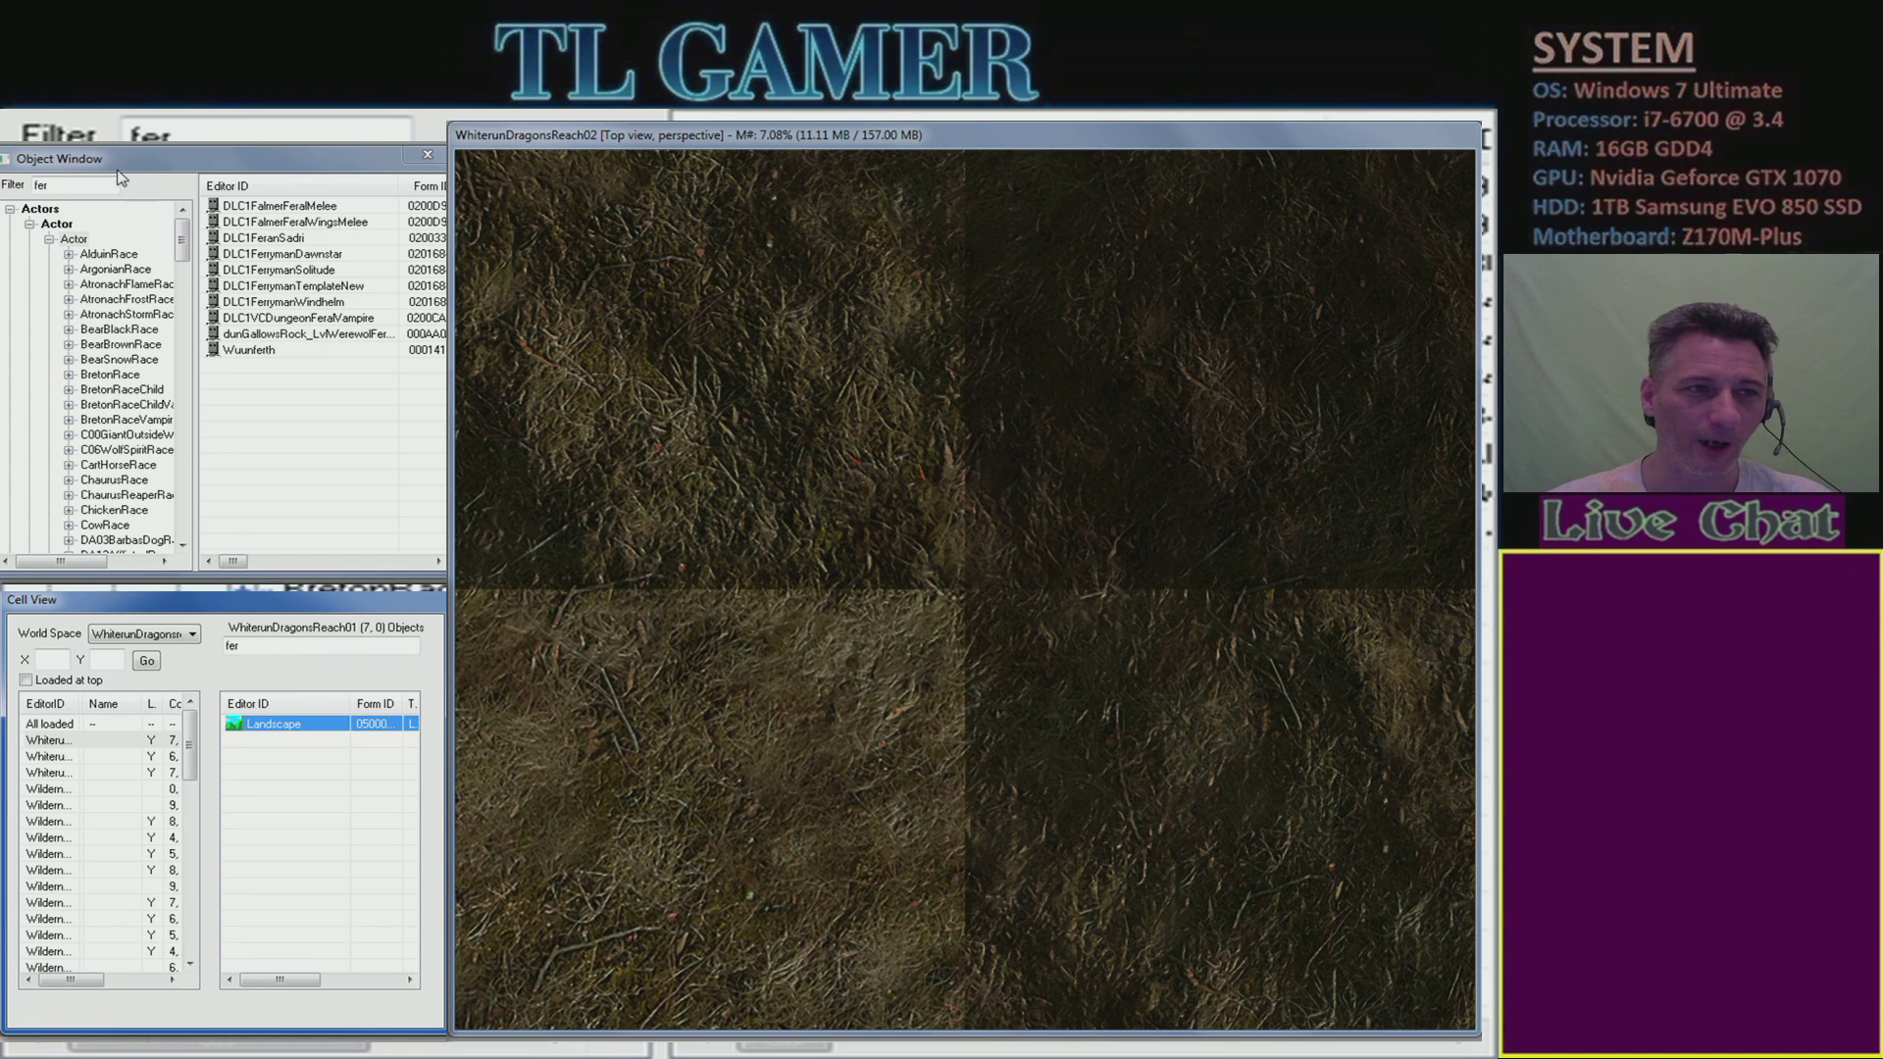
left_click(77, 187)
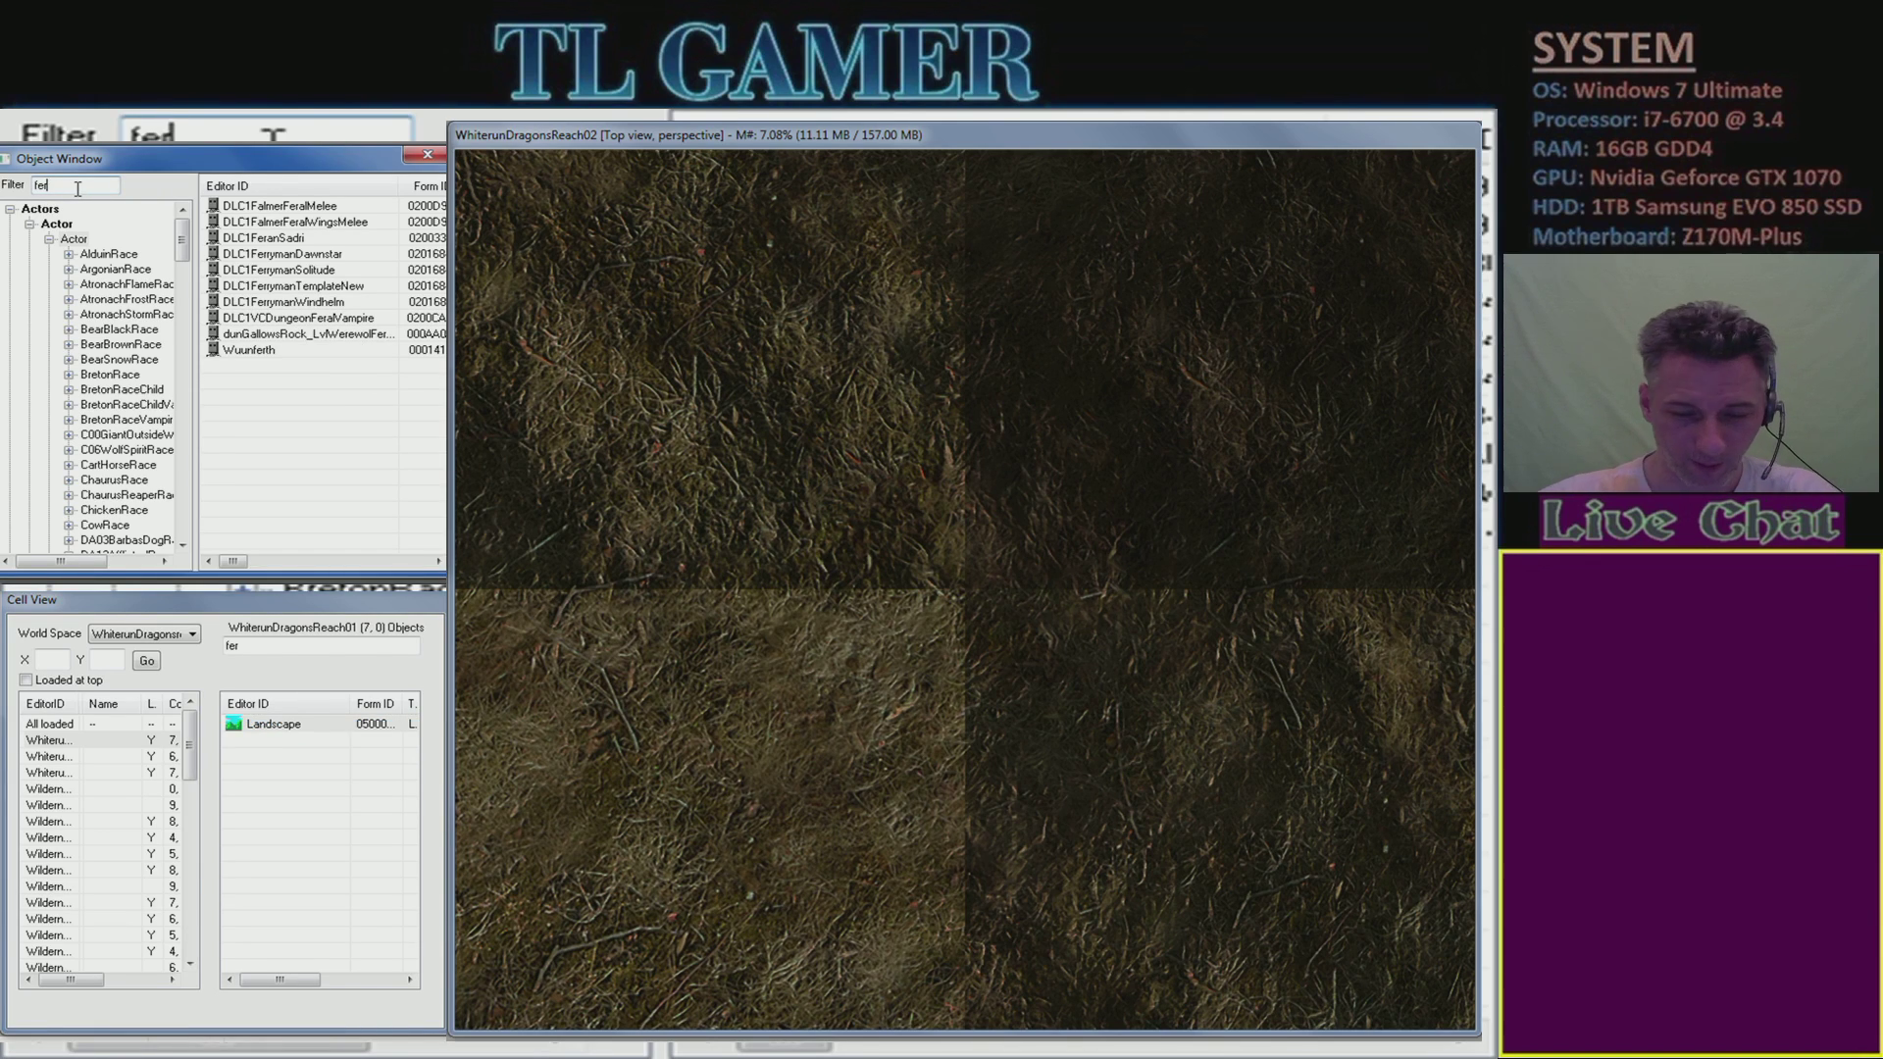
key("BackSpace")
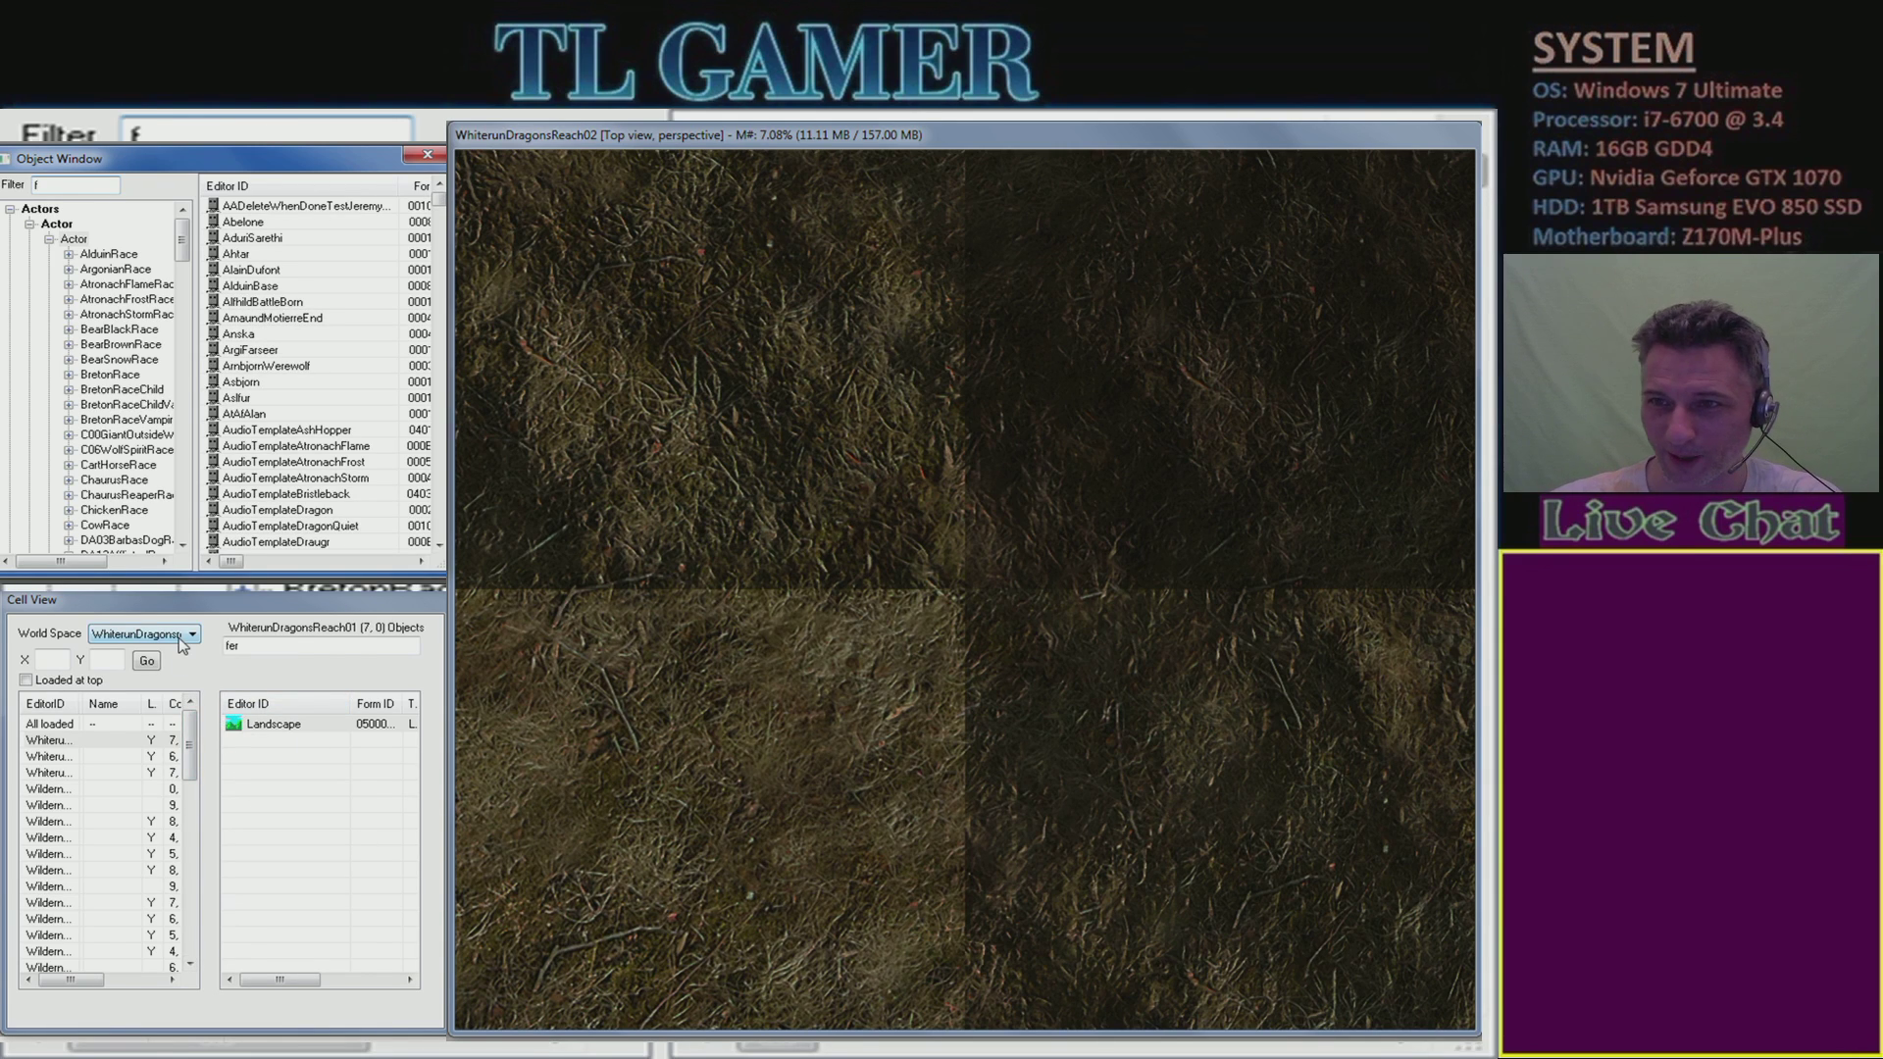
- Clear the WhiterunDragonsReach01 object filter and look through the cell's full object list for the spell merchant
left_click(193, 778)
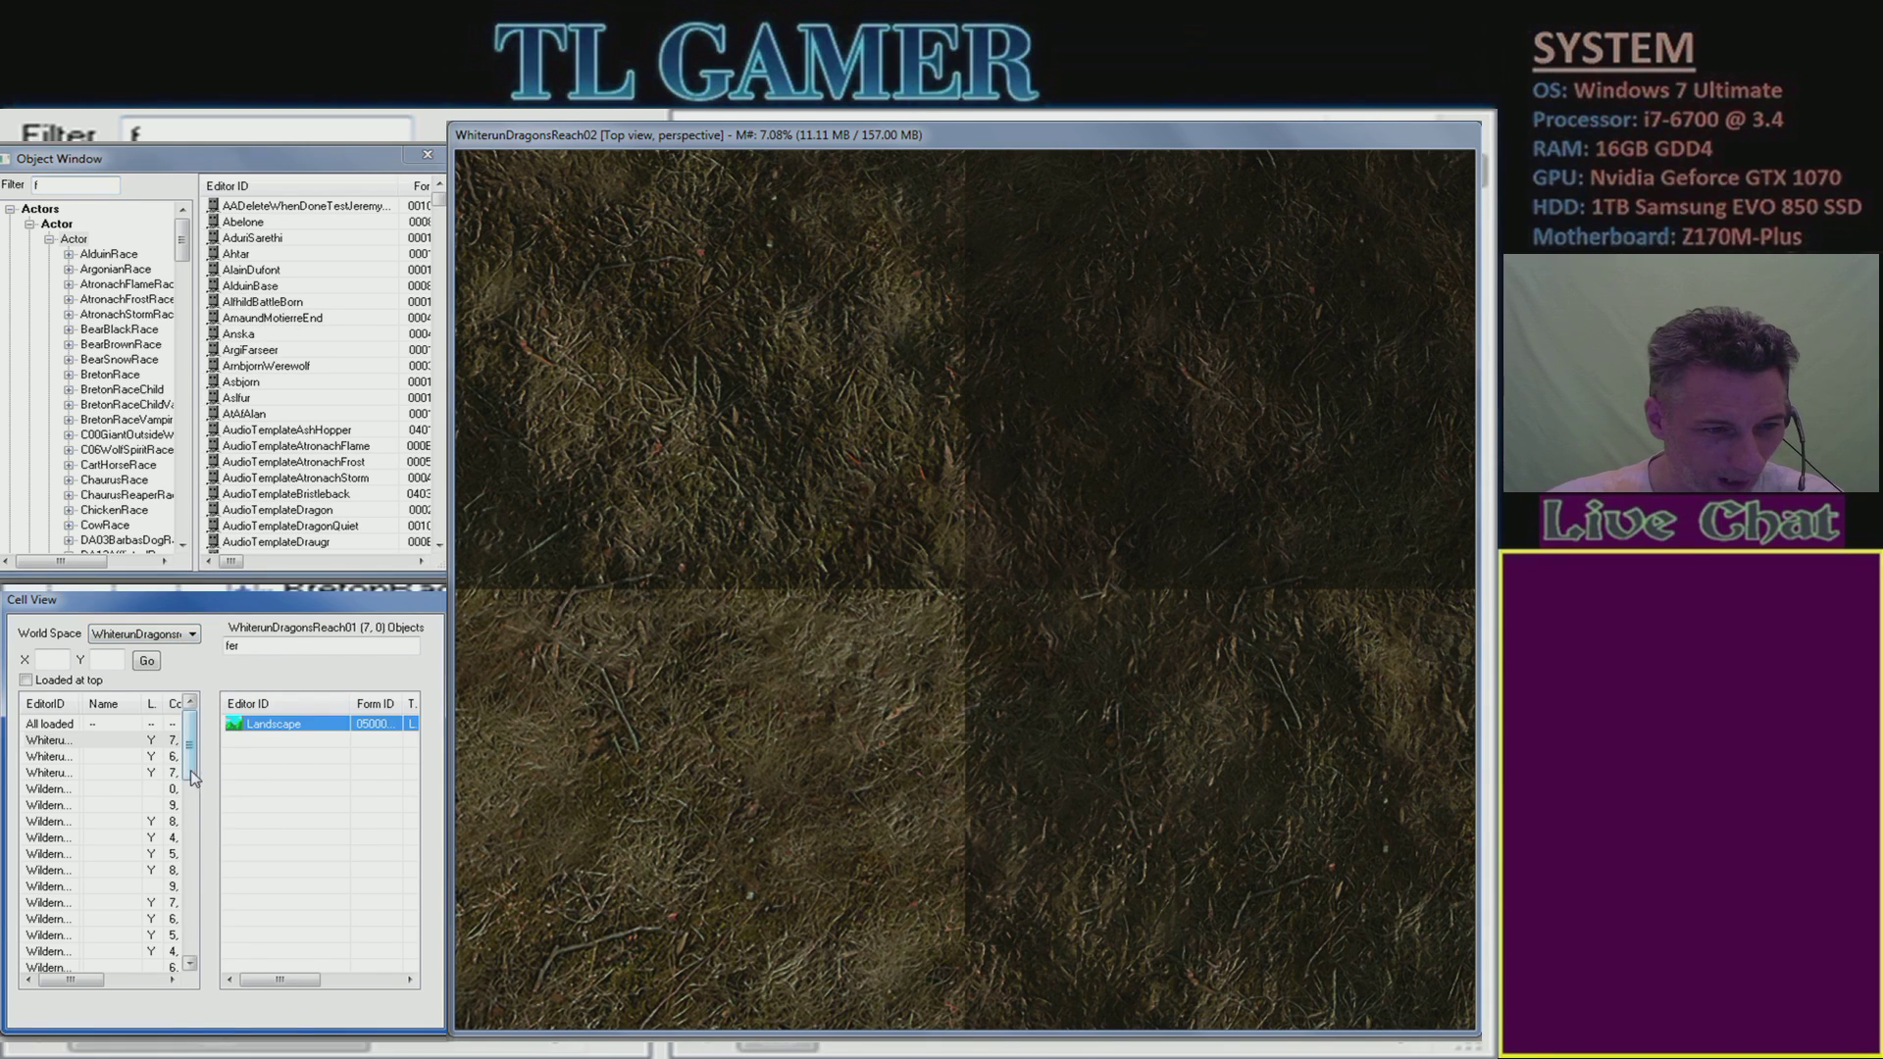
double_click(244, 645)
key("BackSpace")
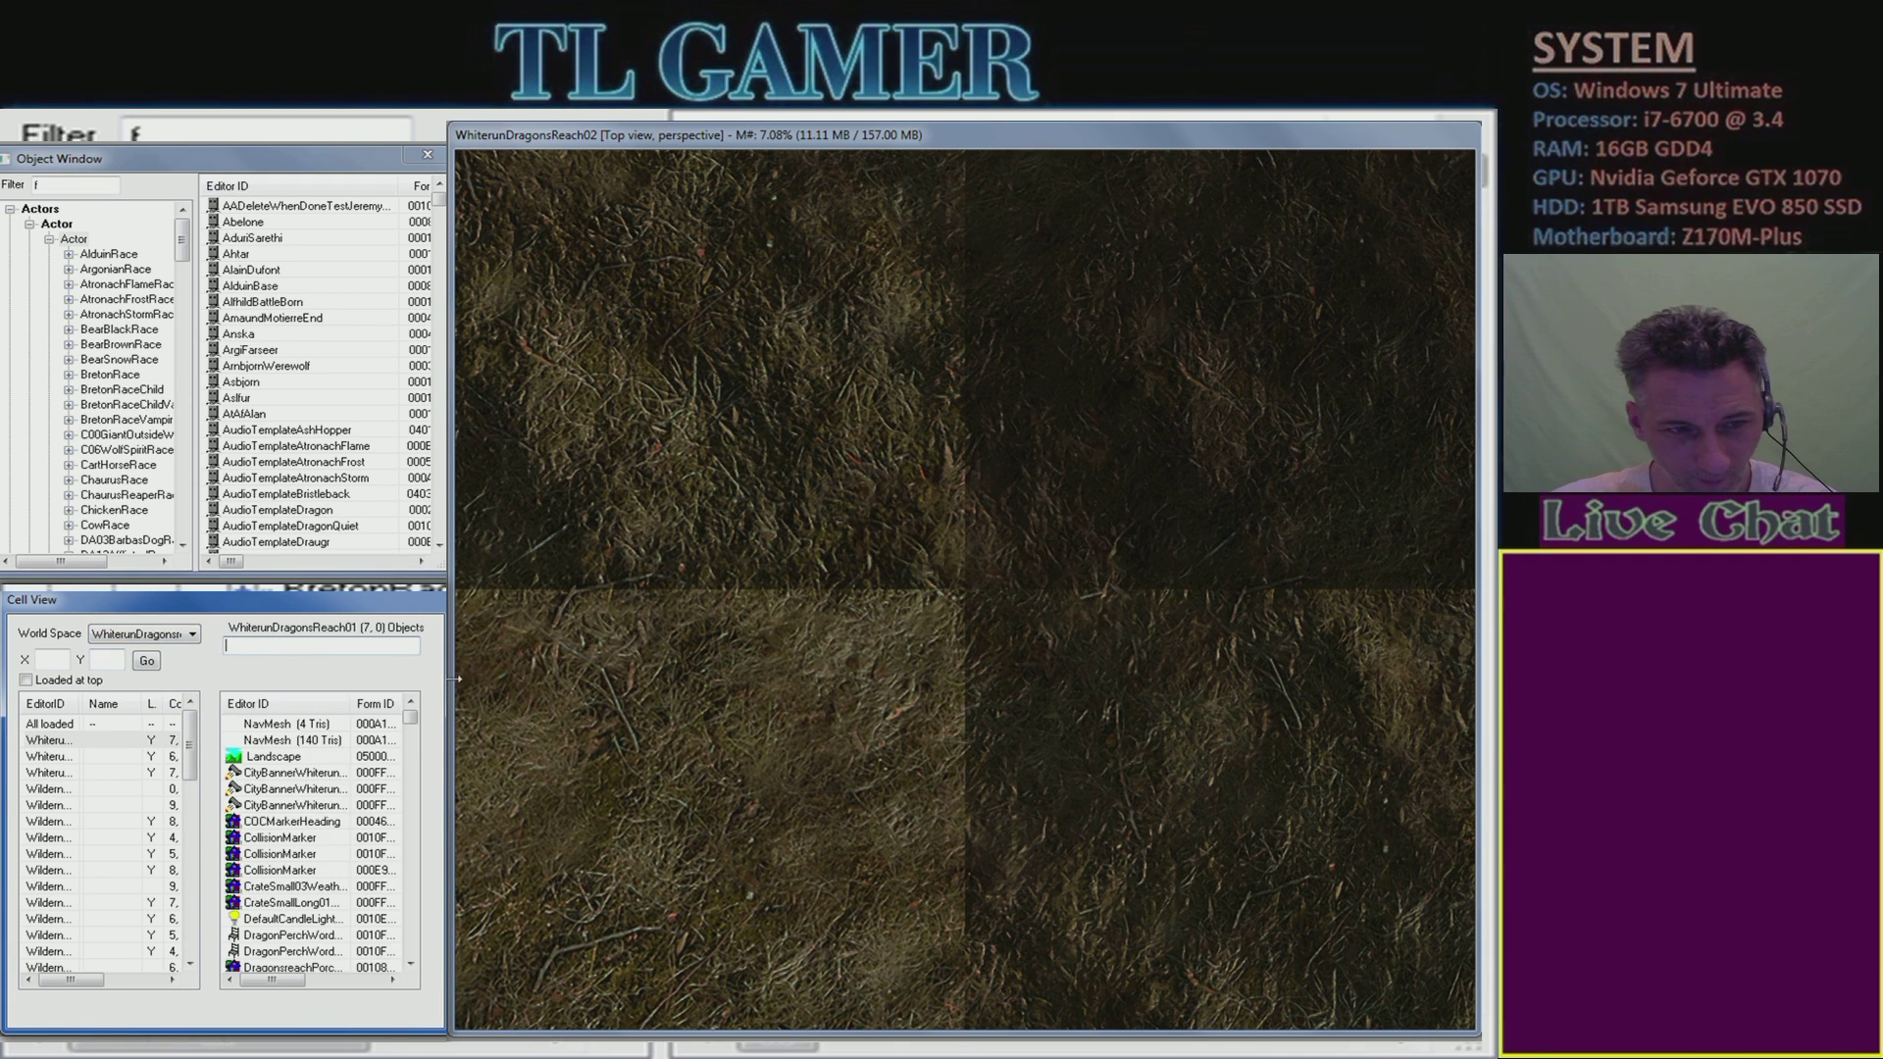
scroll(331, 772, "down", 4)
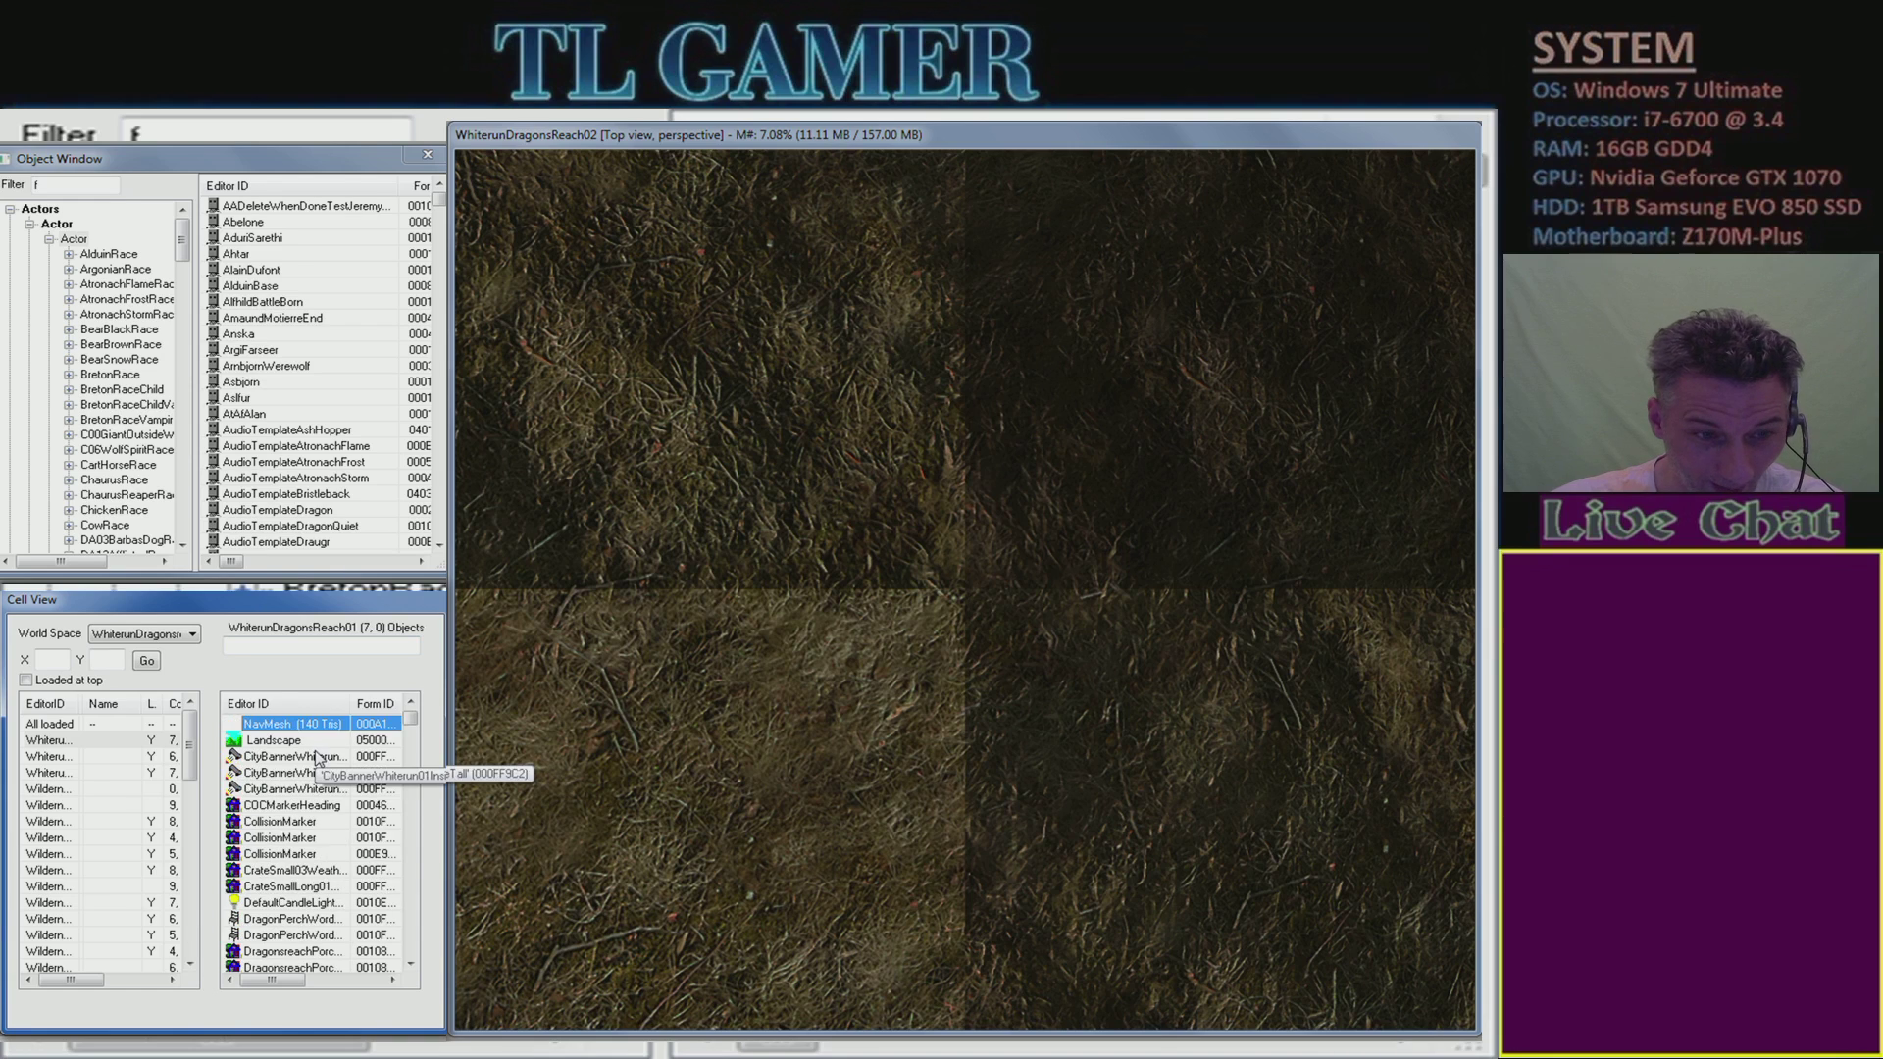
scroll(330, 772, "down", 2)
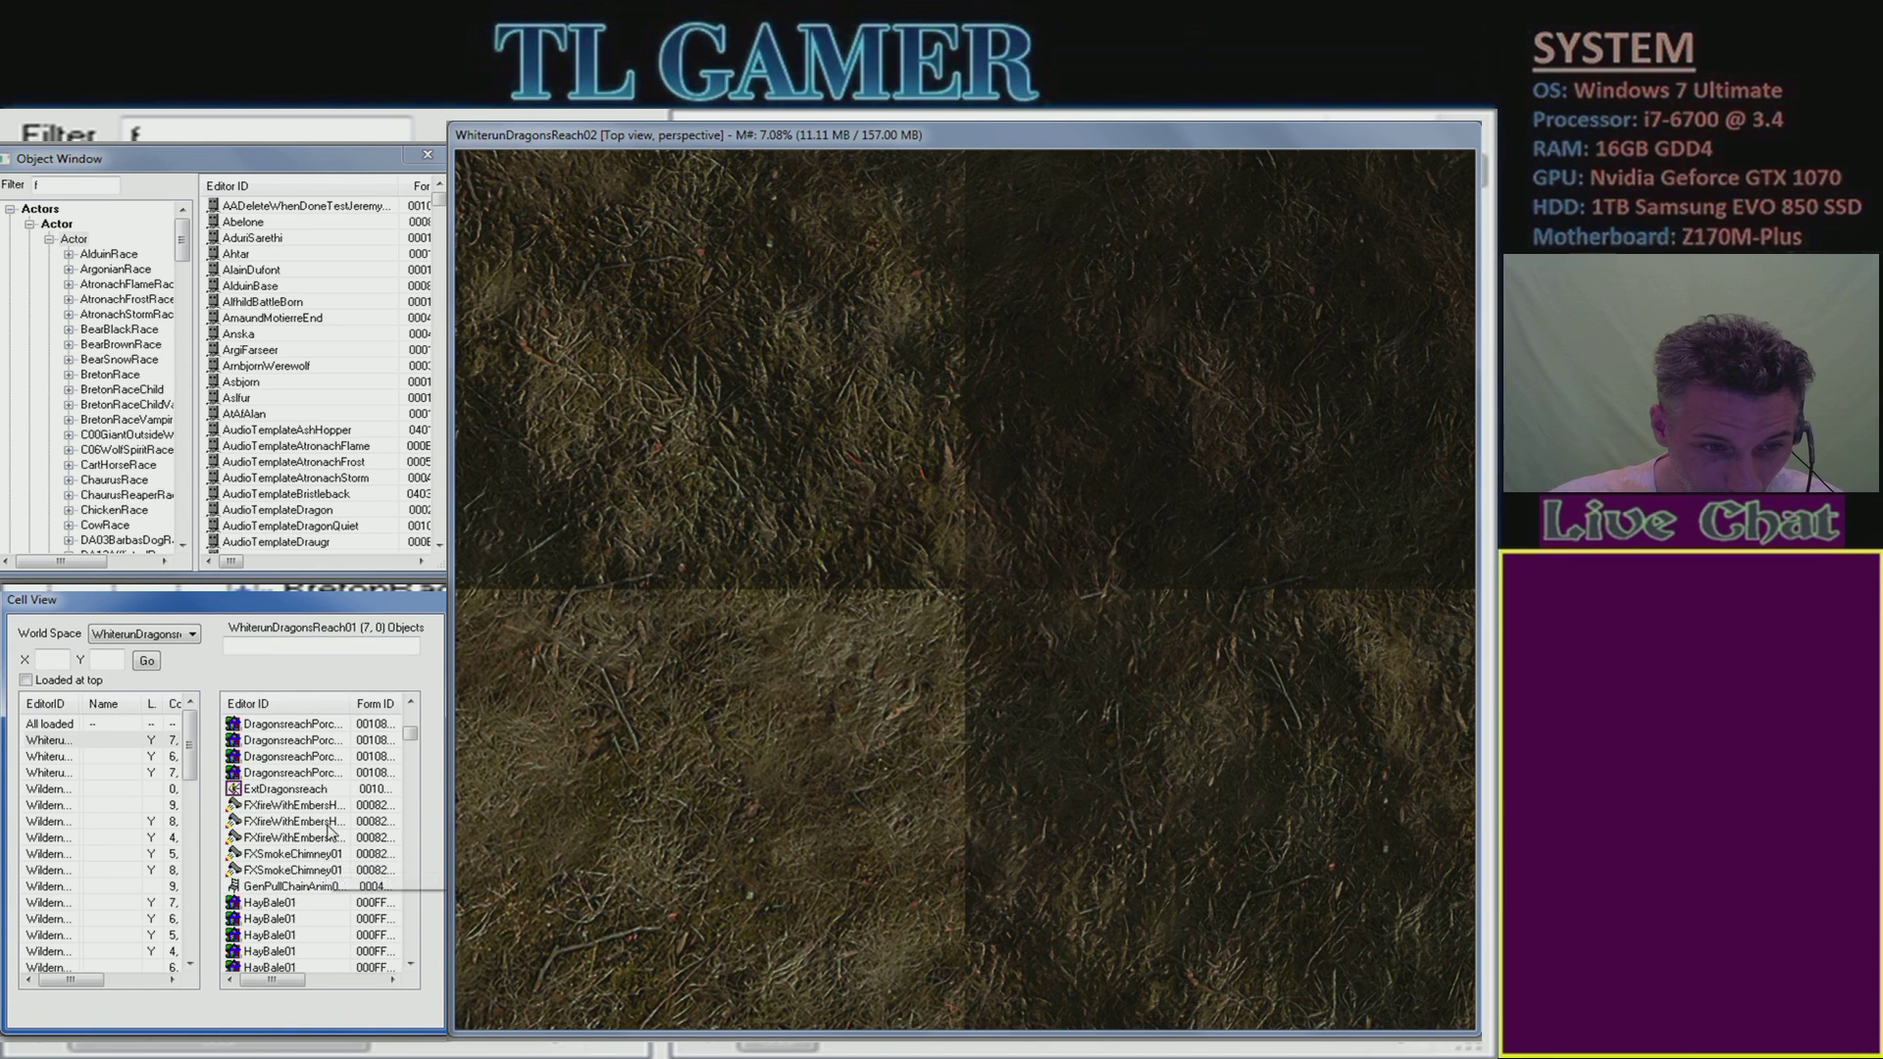
scroll(324, 876, "down", 4)
scroll(358, 846, "down", 4)
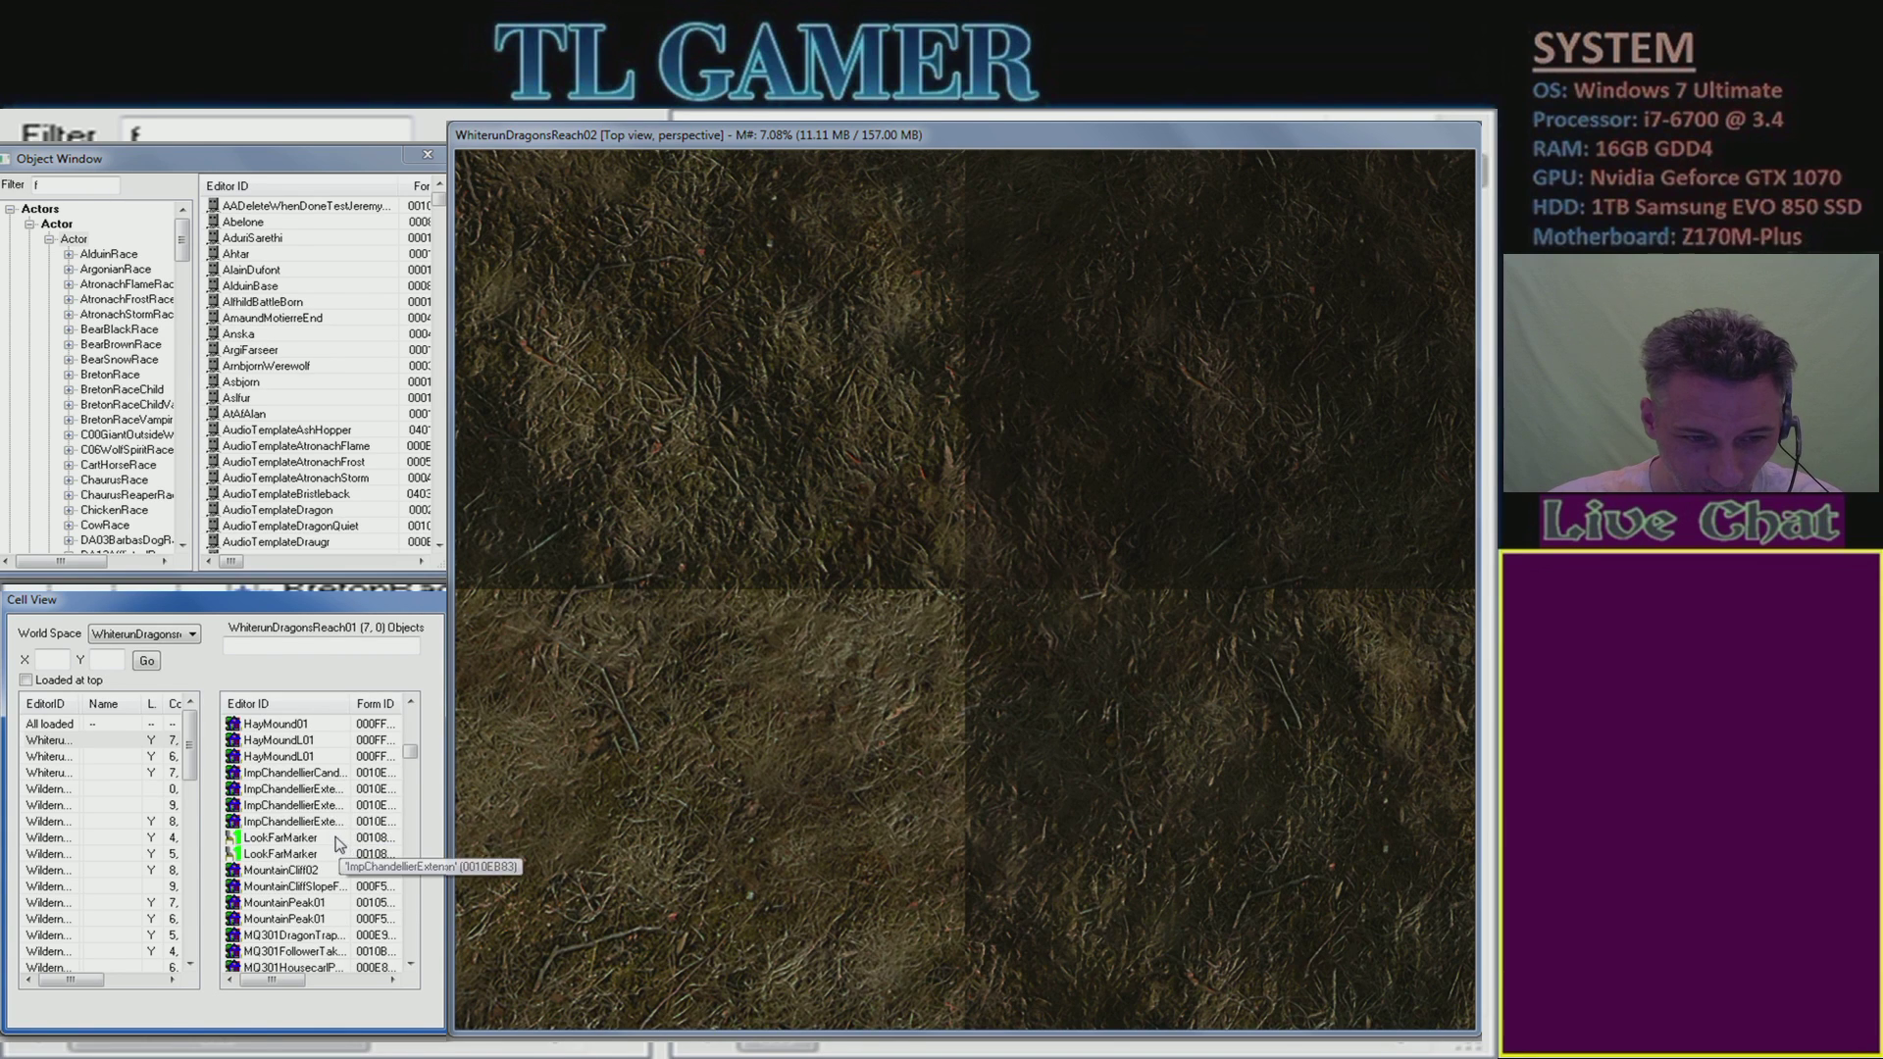
scroll(323, 883, "down", 4)
scroll(350, 860, "down", 5)
scroll(324, 878, "down", 5)
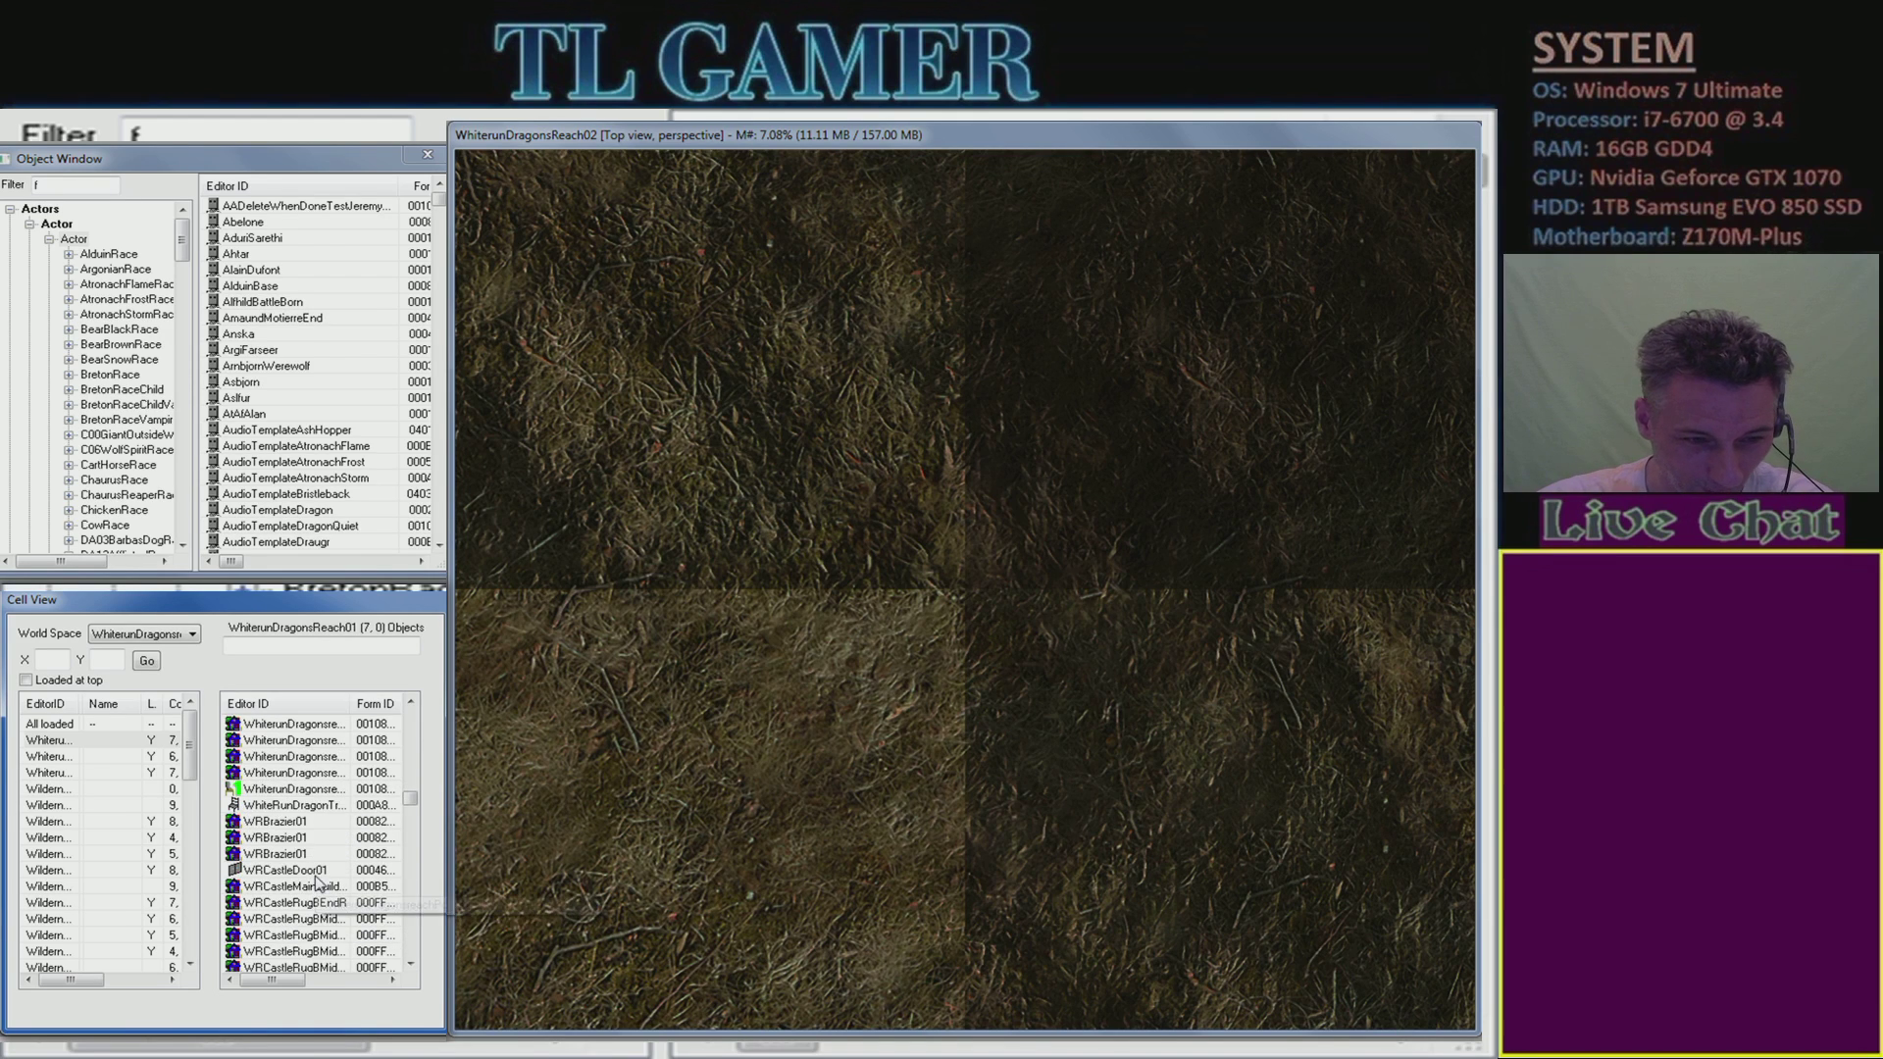
scroll(328, 888, "down", 5)
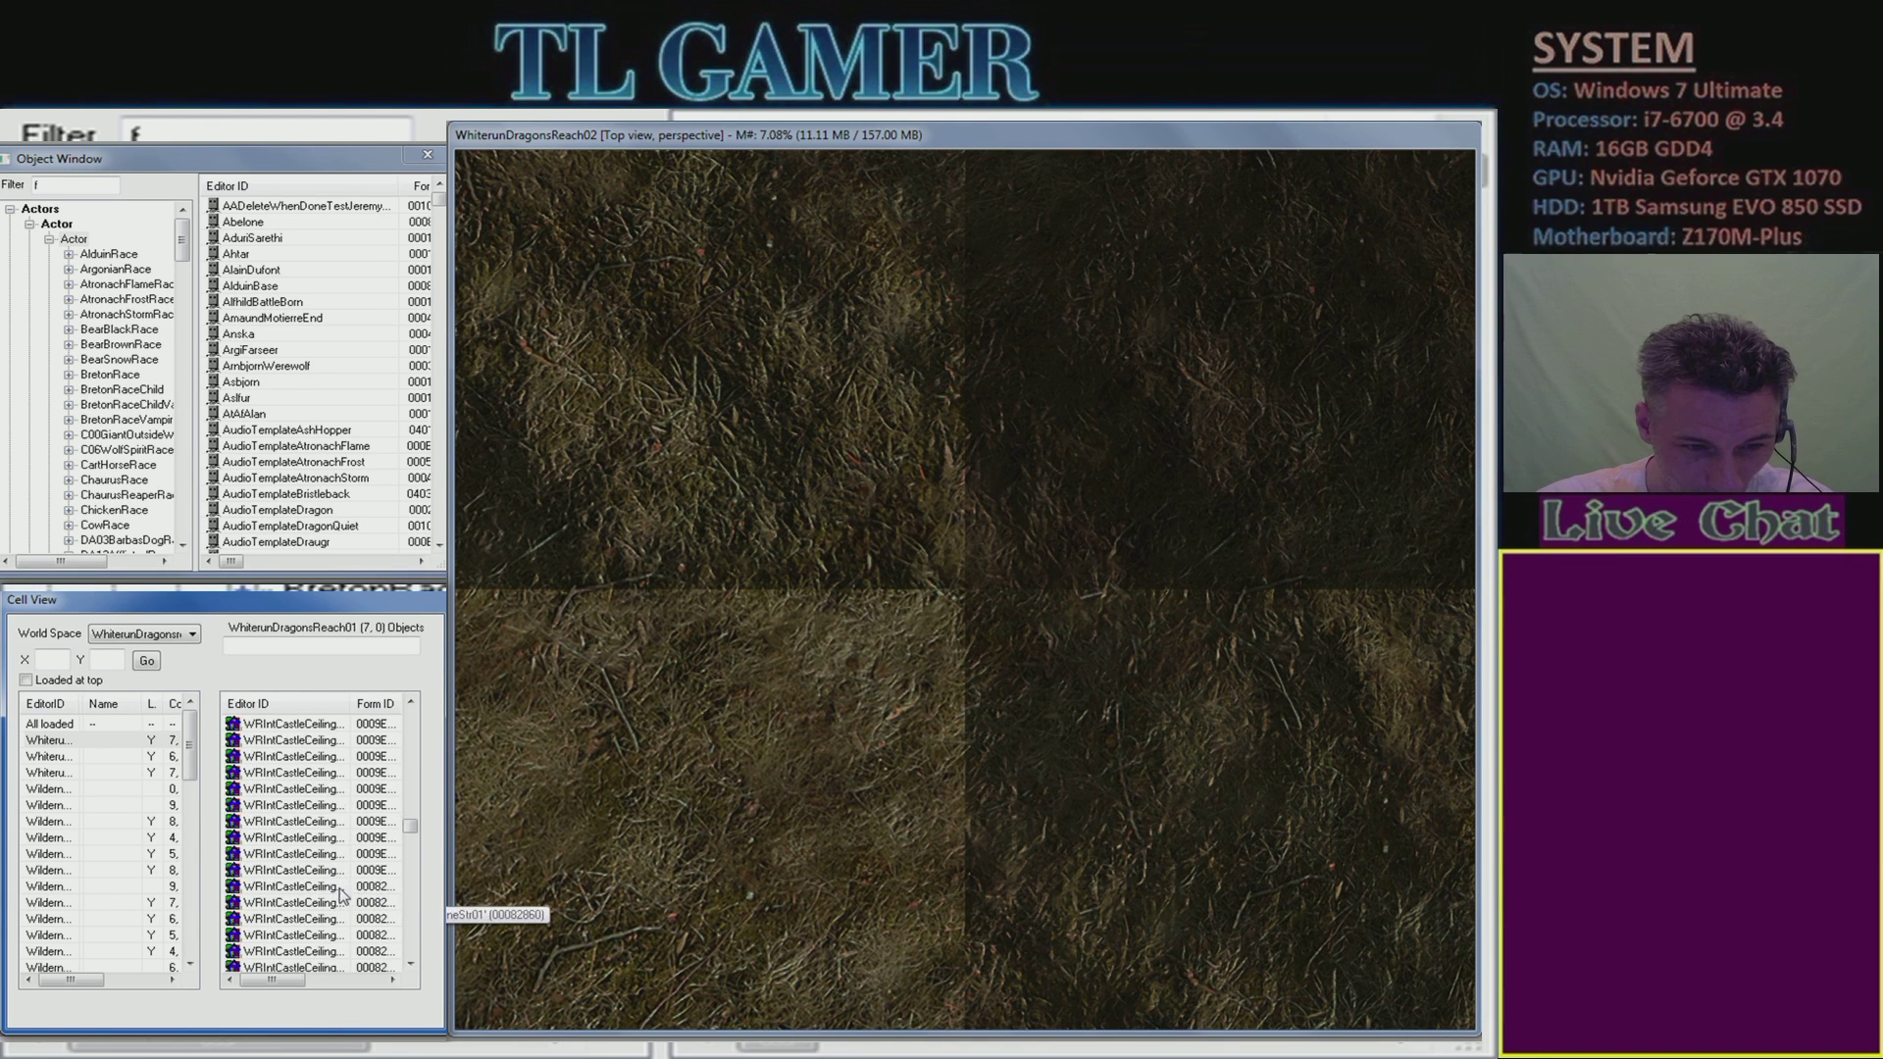
scroll(324, 912, "down", 5)
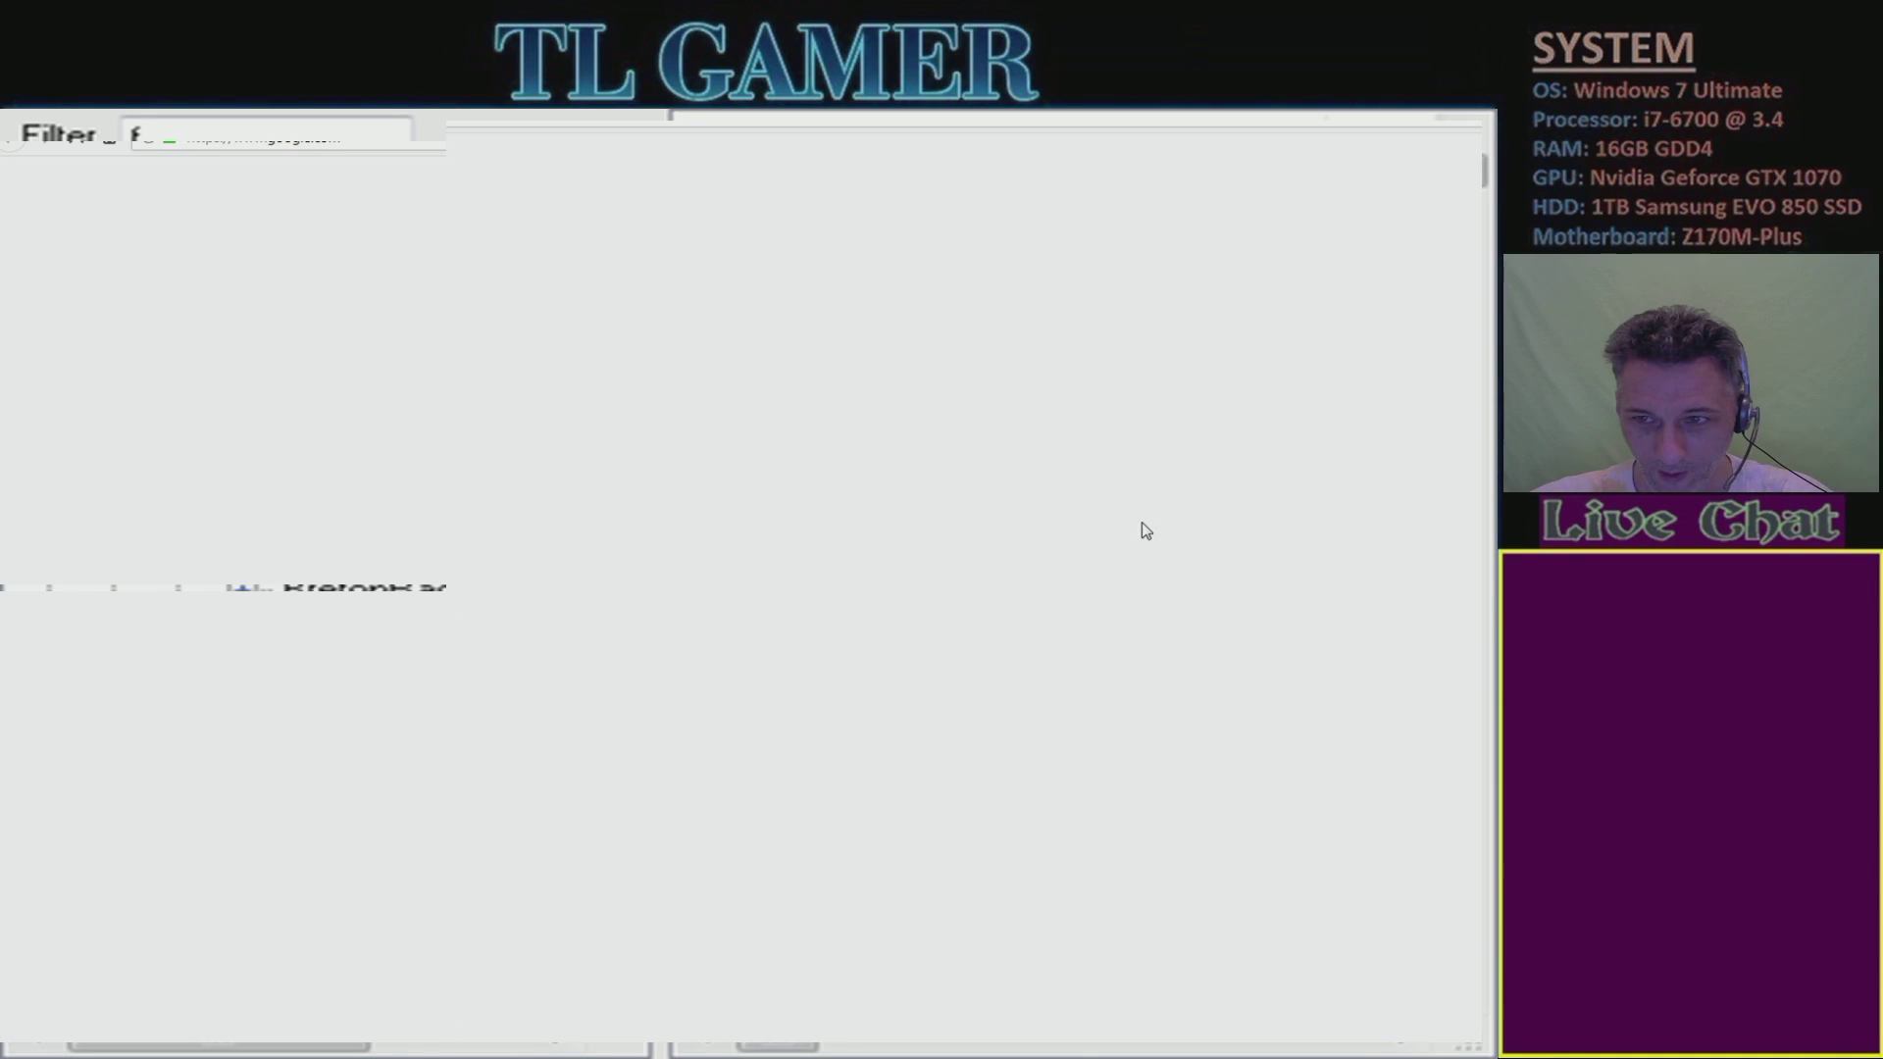
- Switch to the web browser and search Google for "dragonsreach spell merchant"
left_click(949, 486)
type("drea")
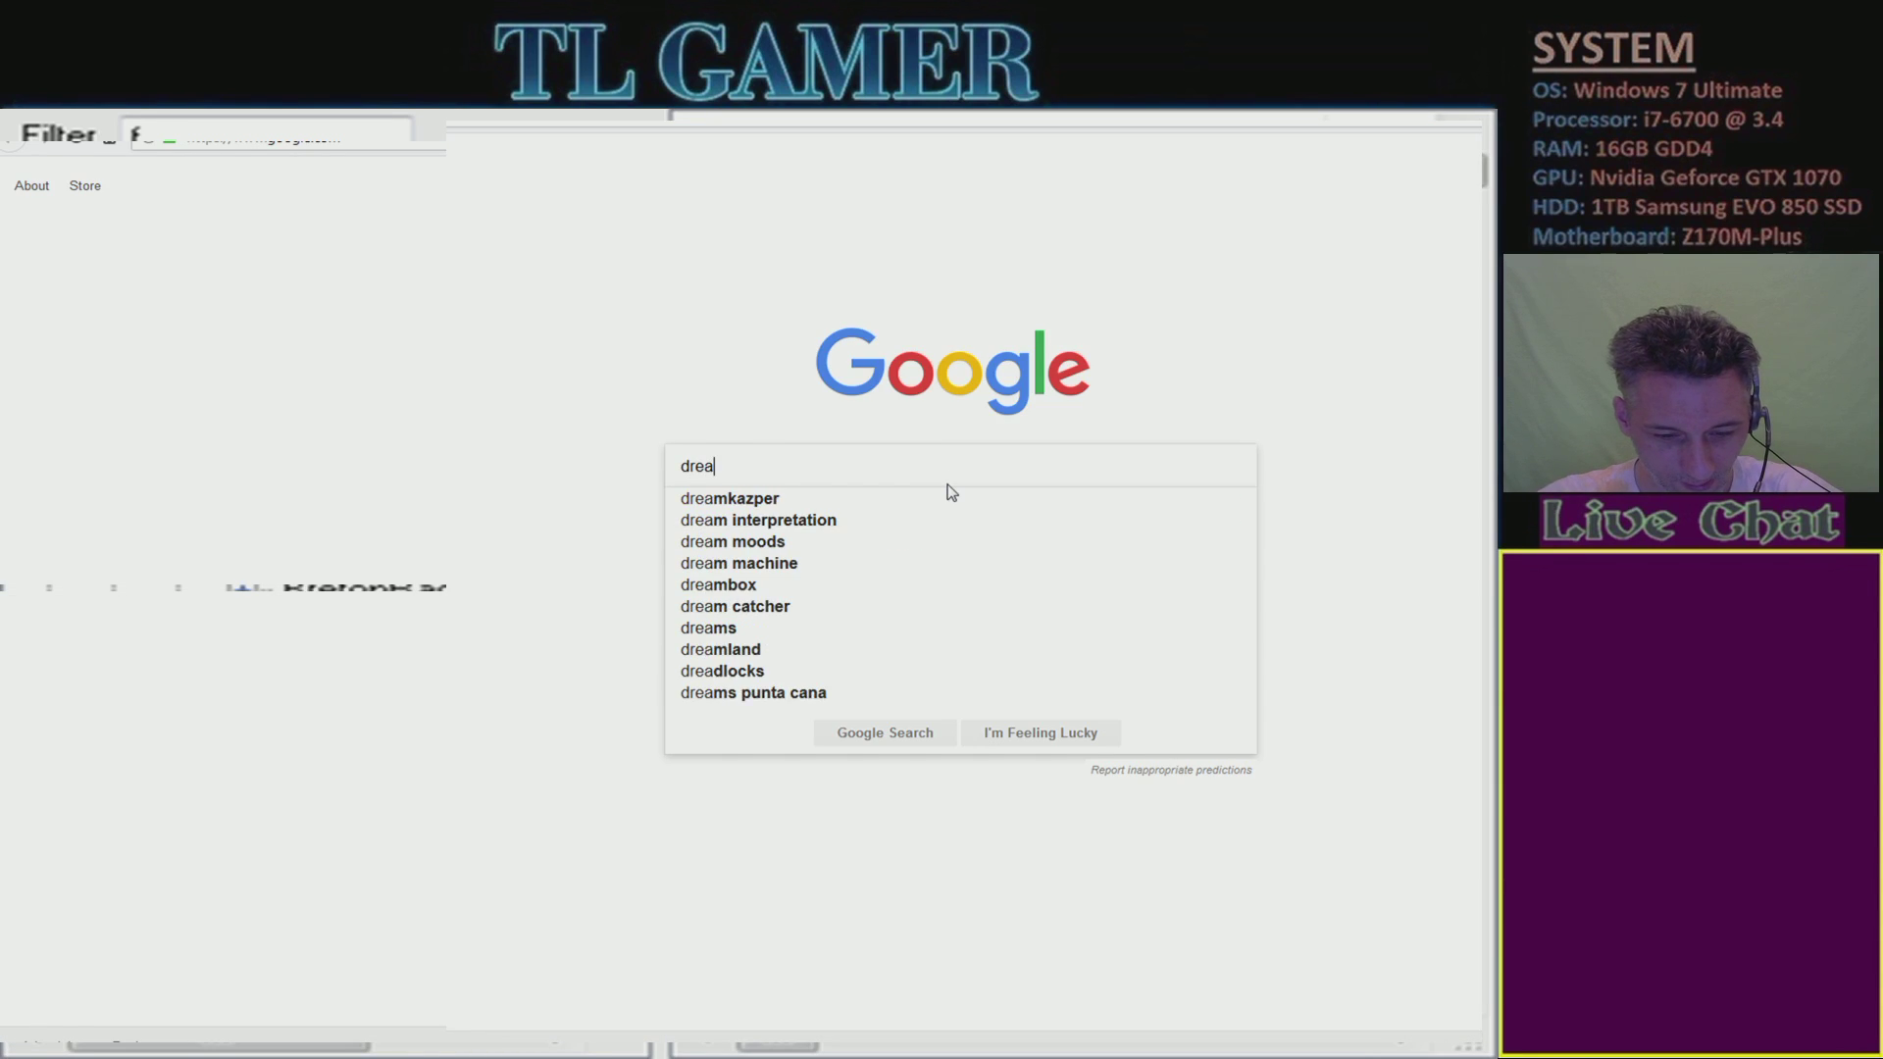
type("gons reach")
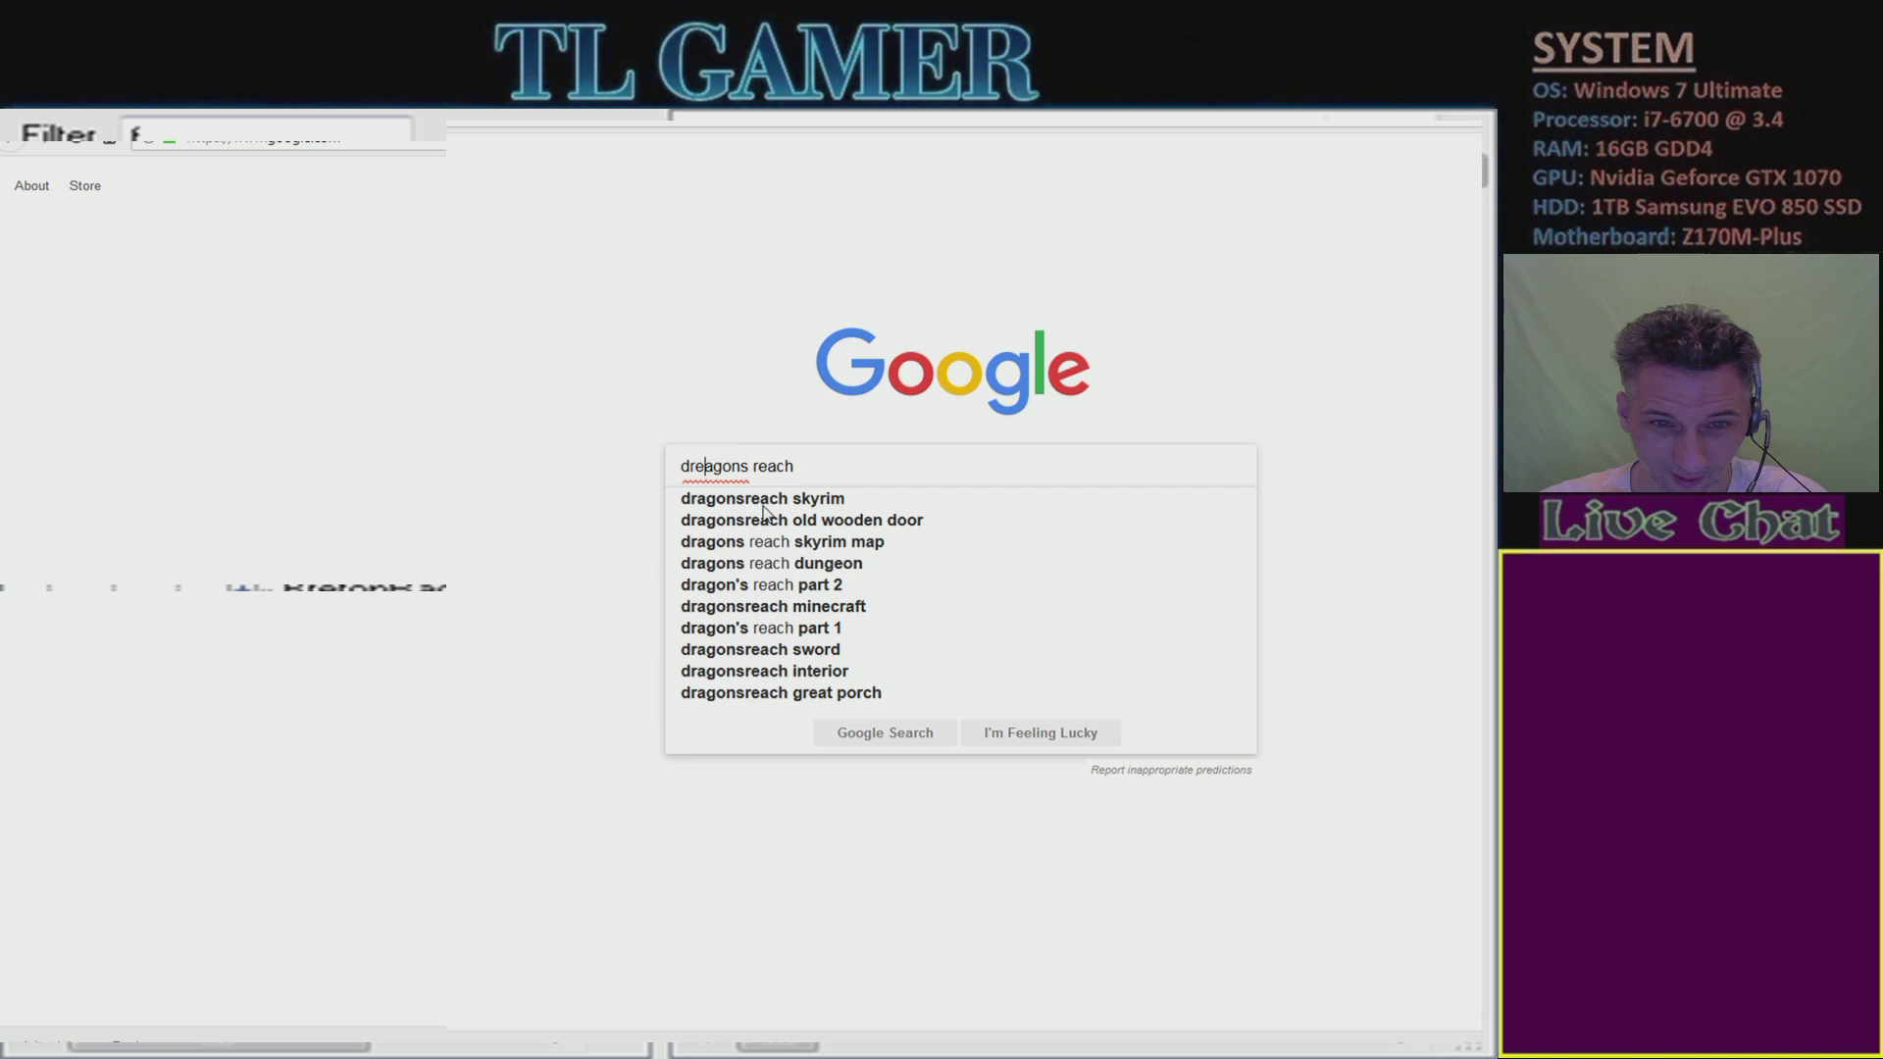
key("BackSpace")
left_click(868, 463)
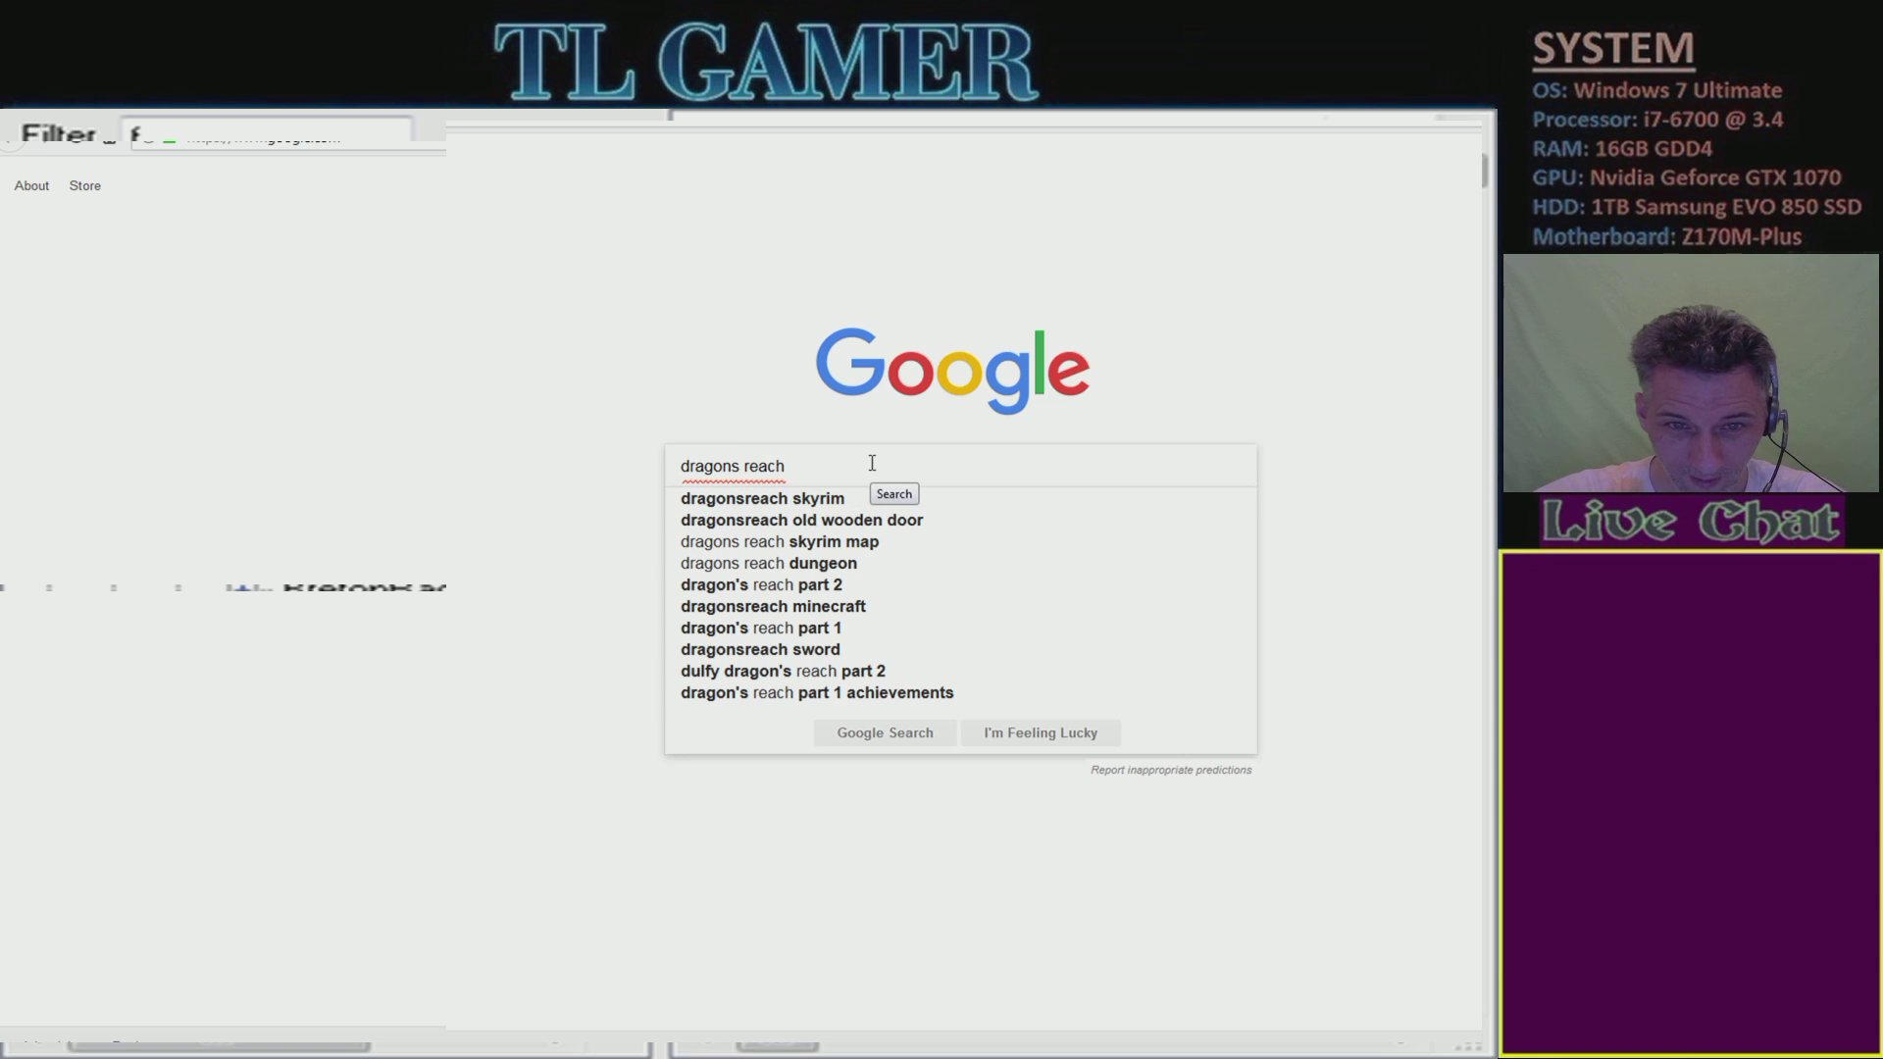
key("BackSpace")
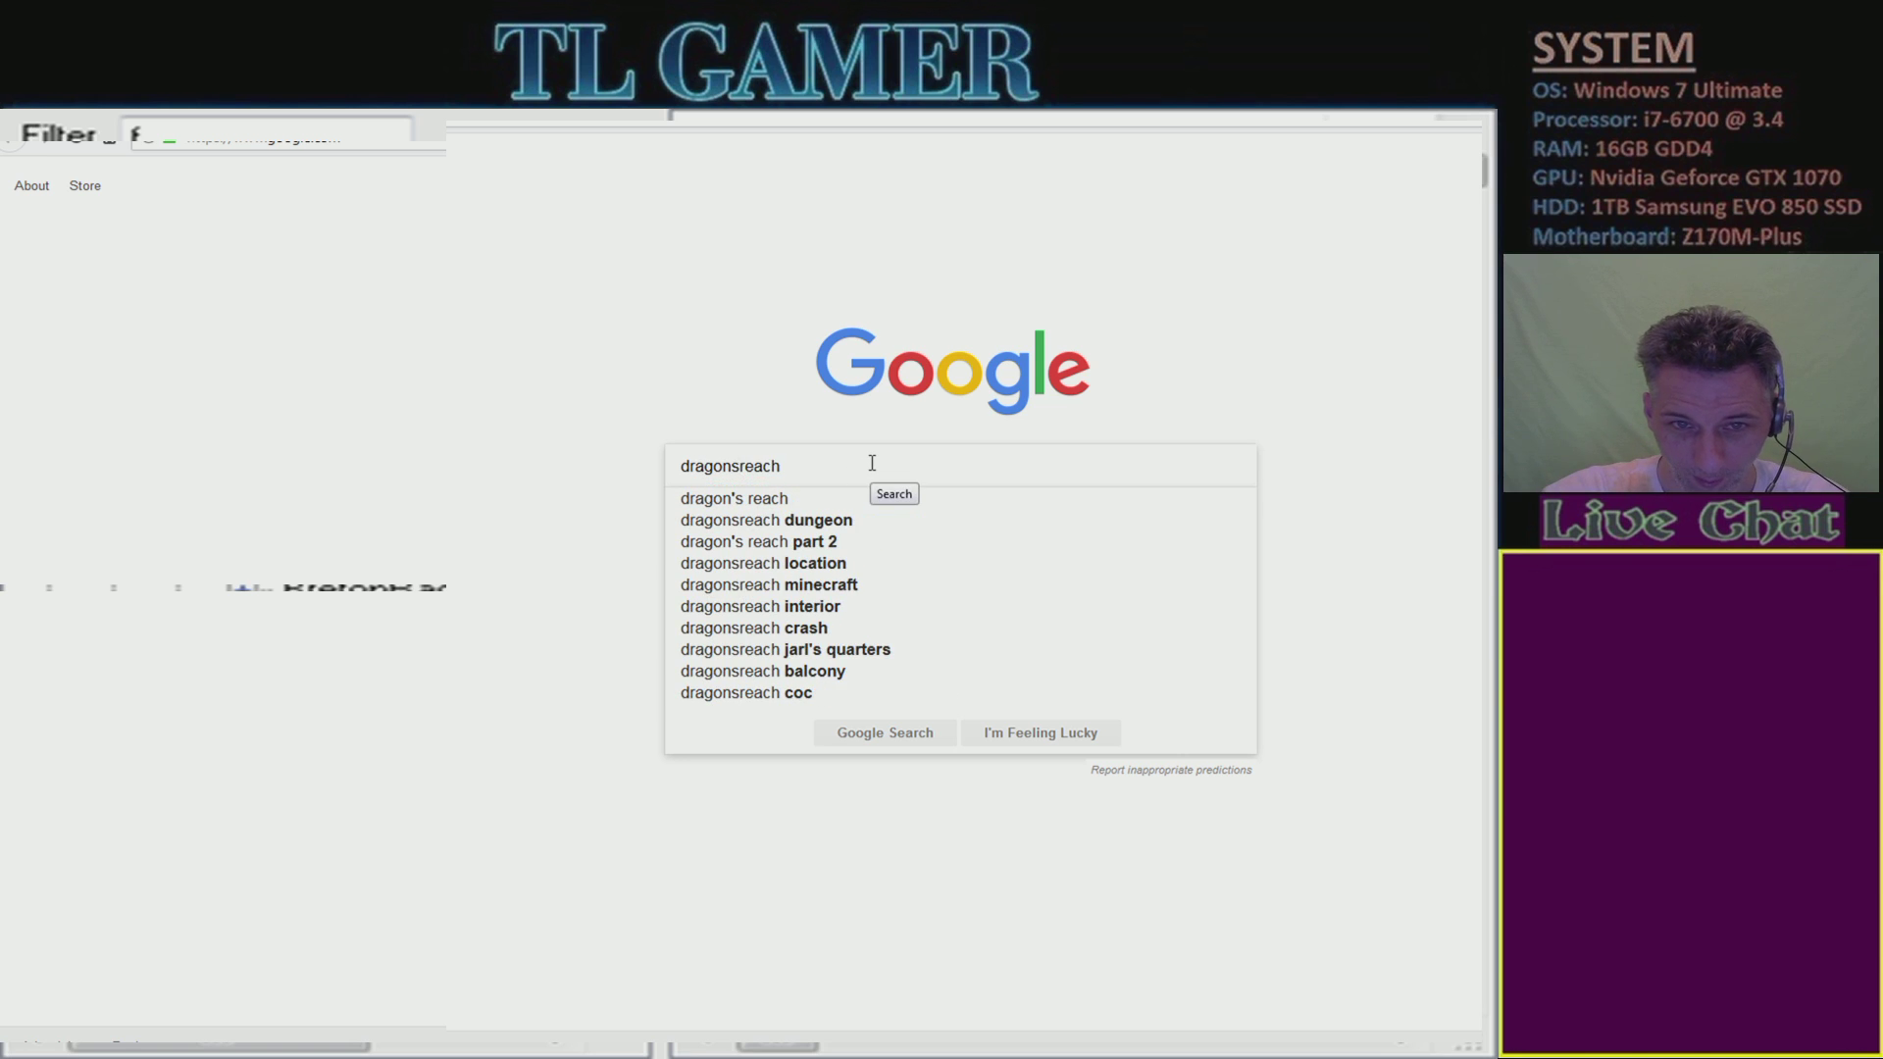
type("spe")
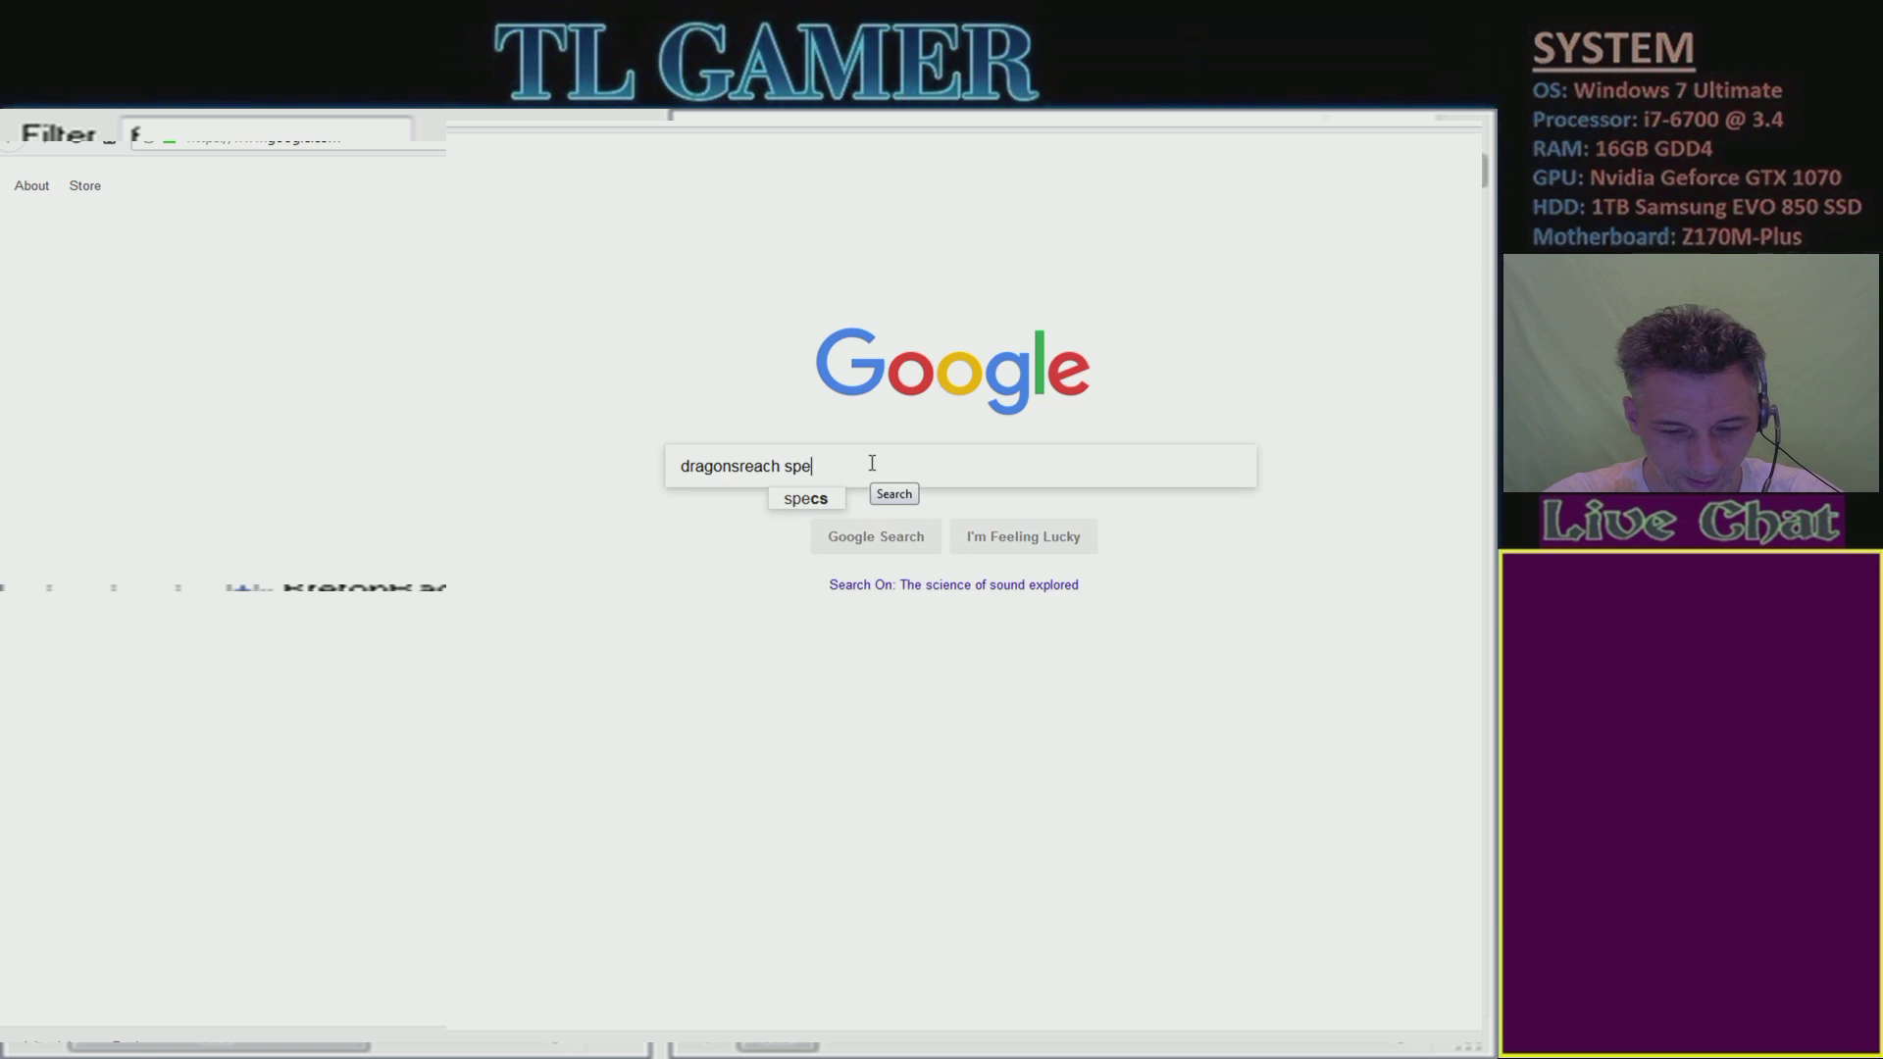
type("ll merchant")
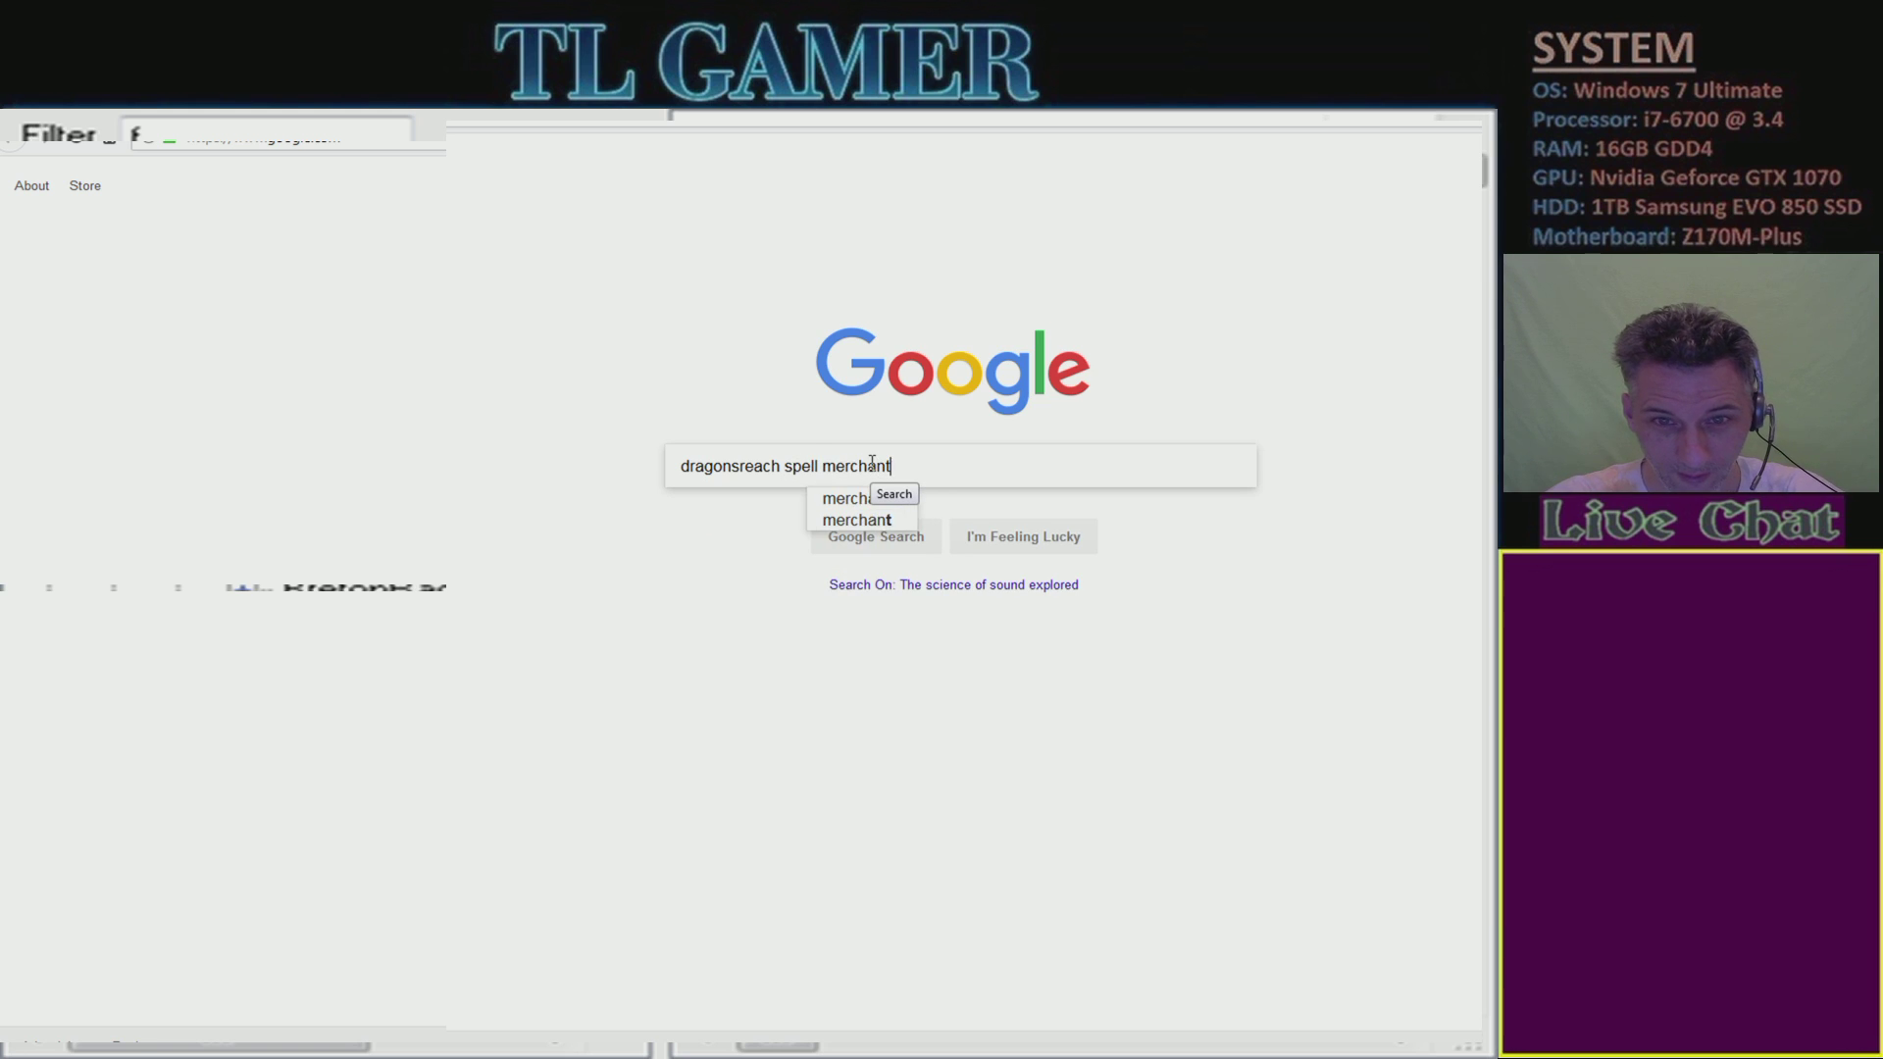
key("Return")
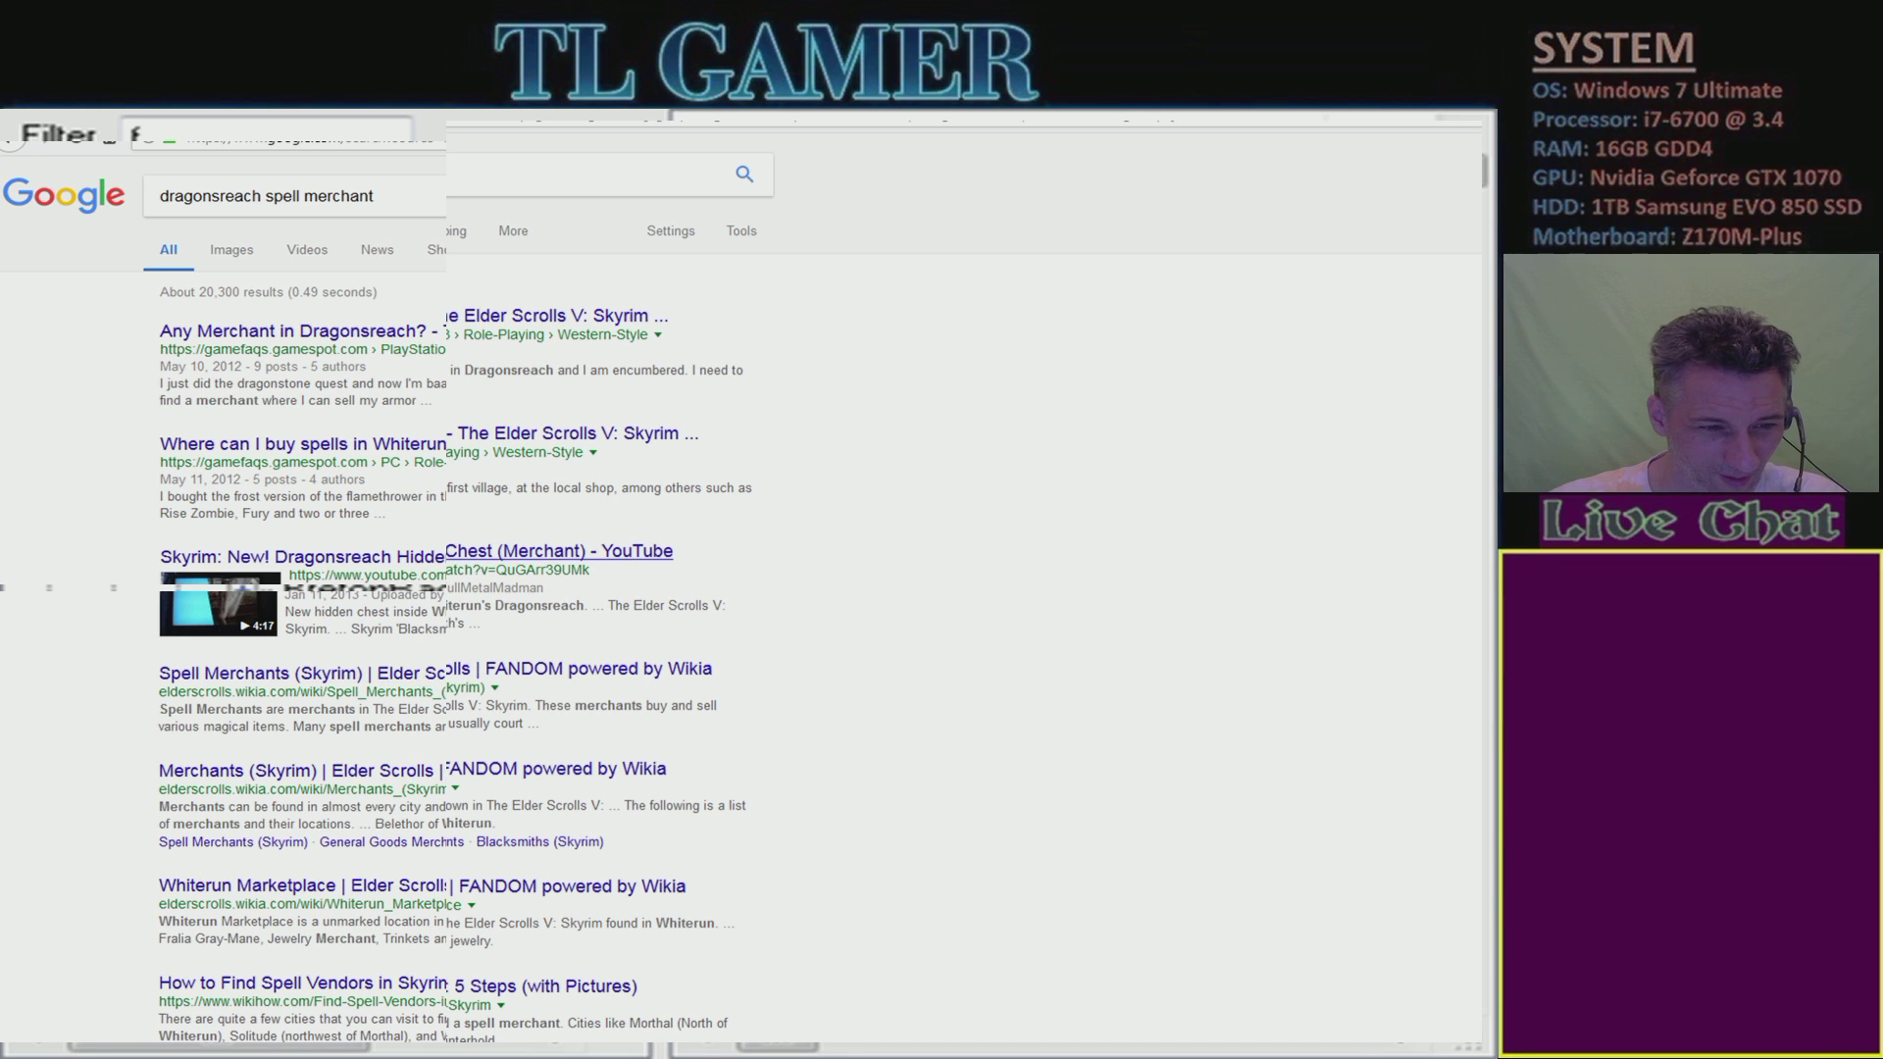
- Shorten the Google query to "dragonsreach merchant" and run the search again
left_click(303, 196)
double_click(270, 193)
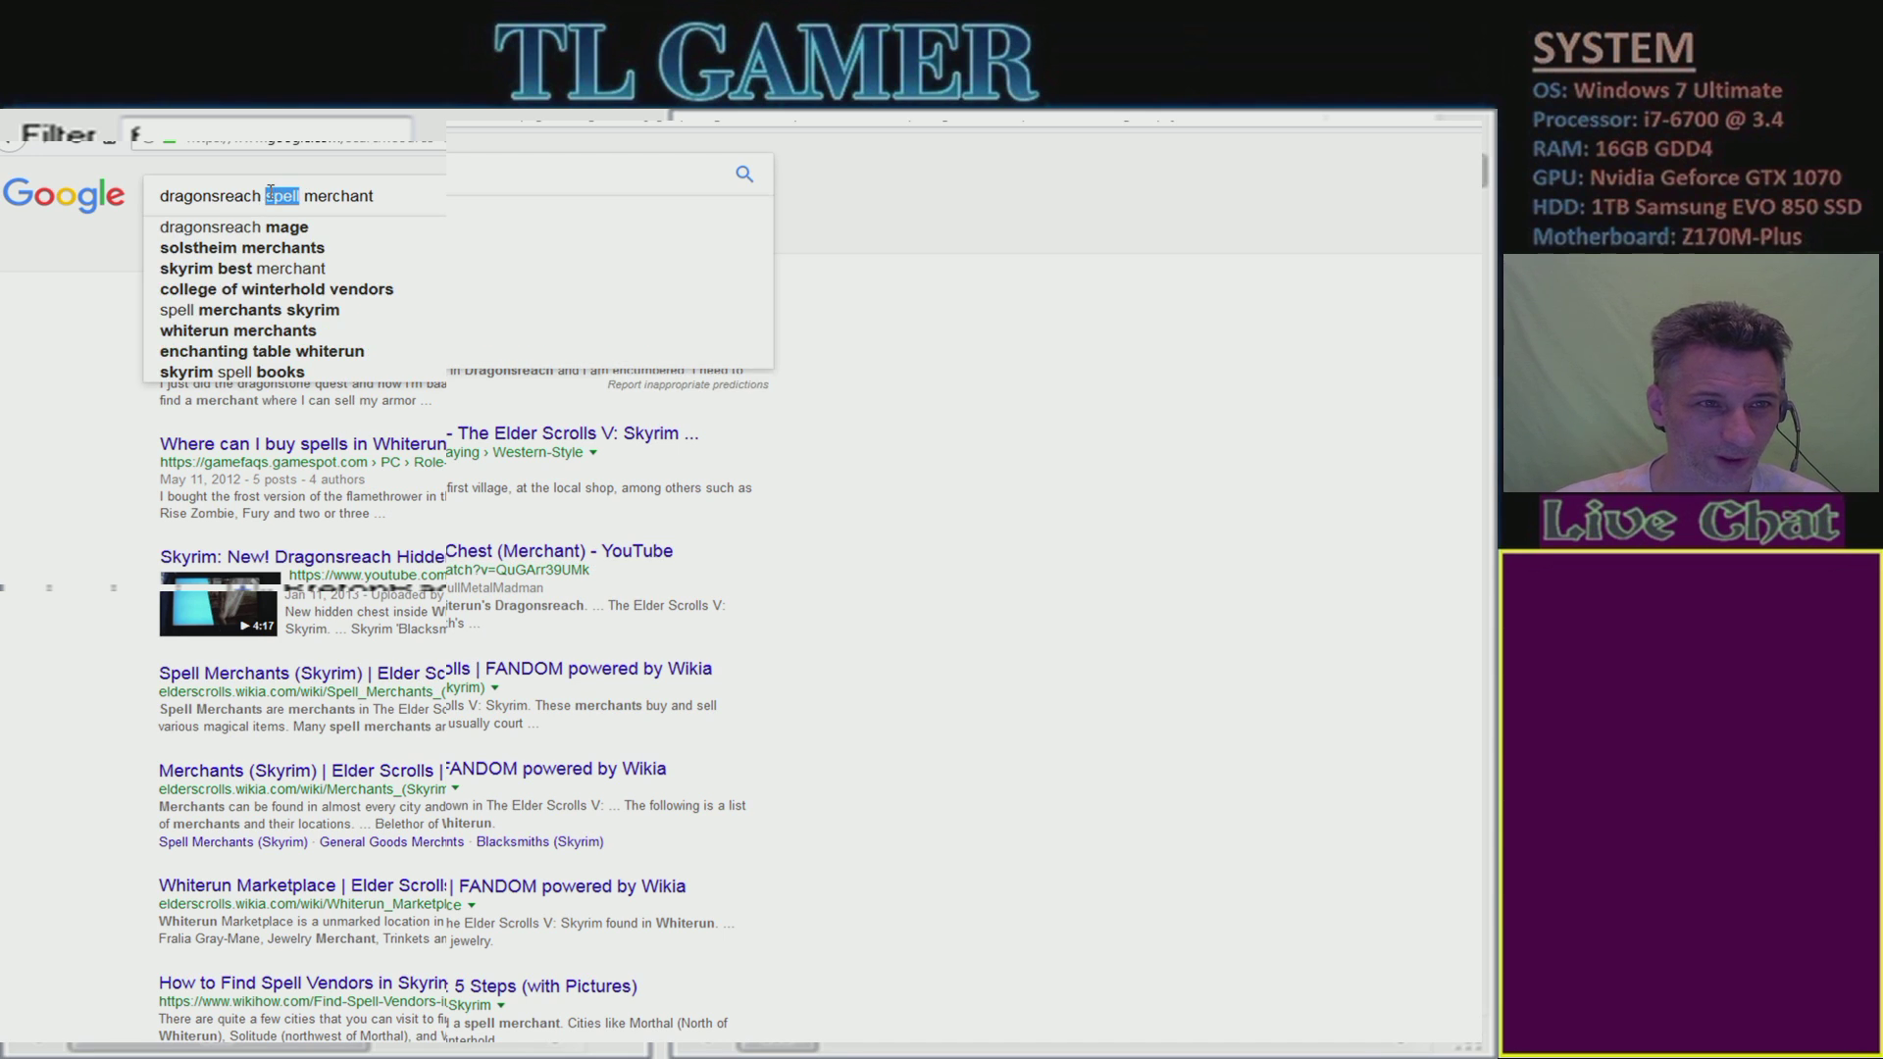
key("BackSpace")
key("BackSpace")
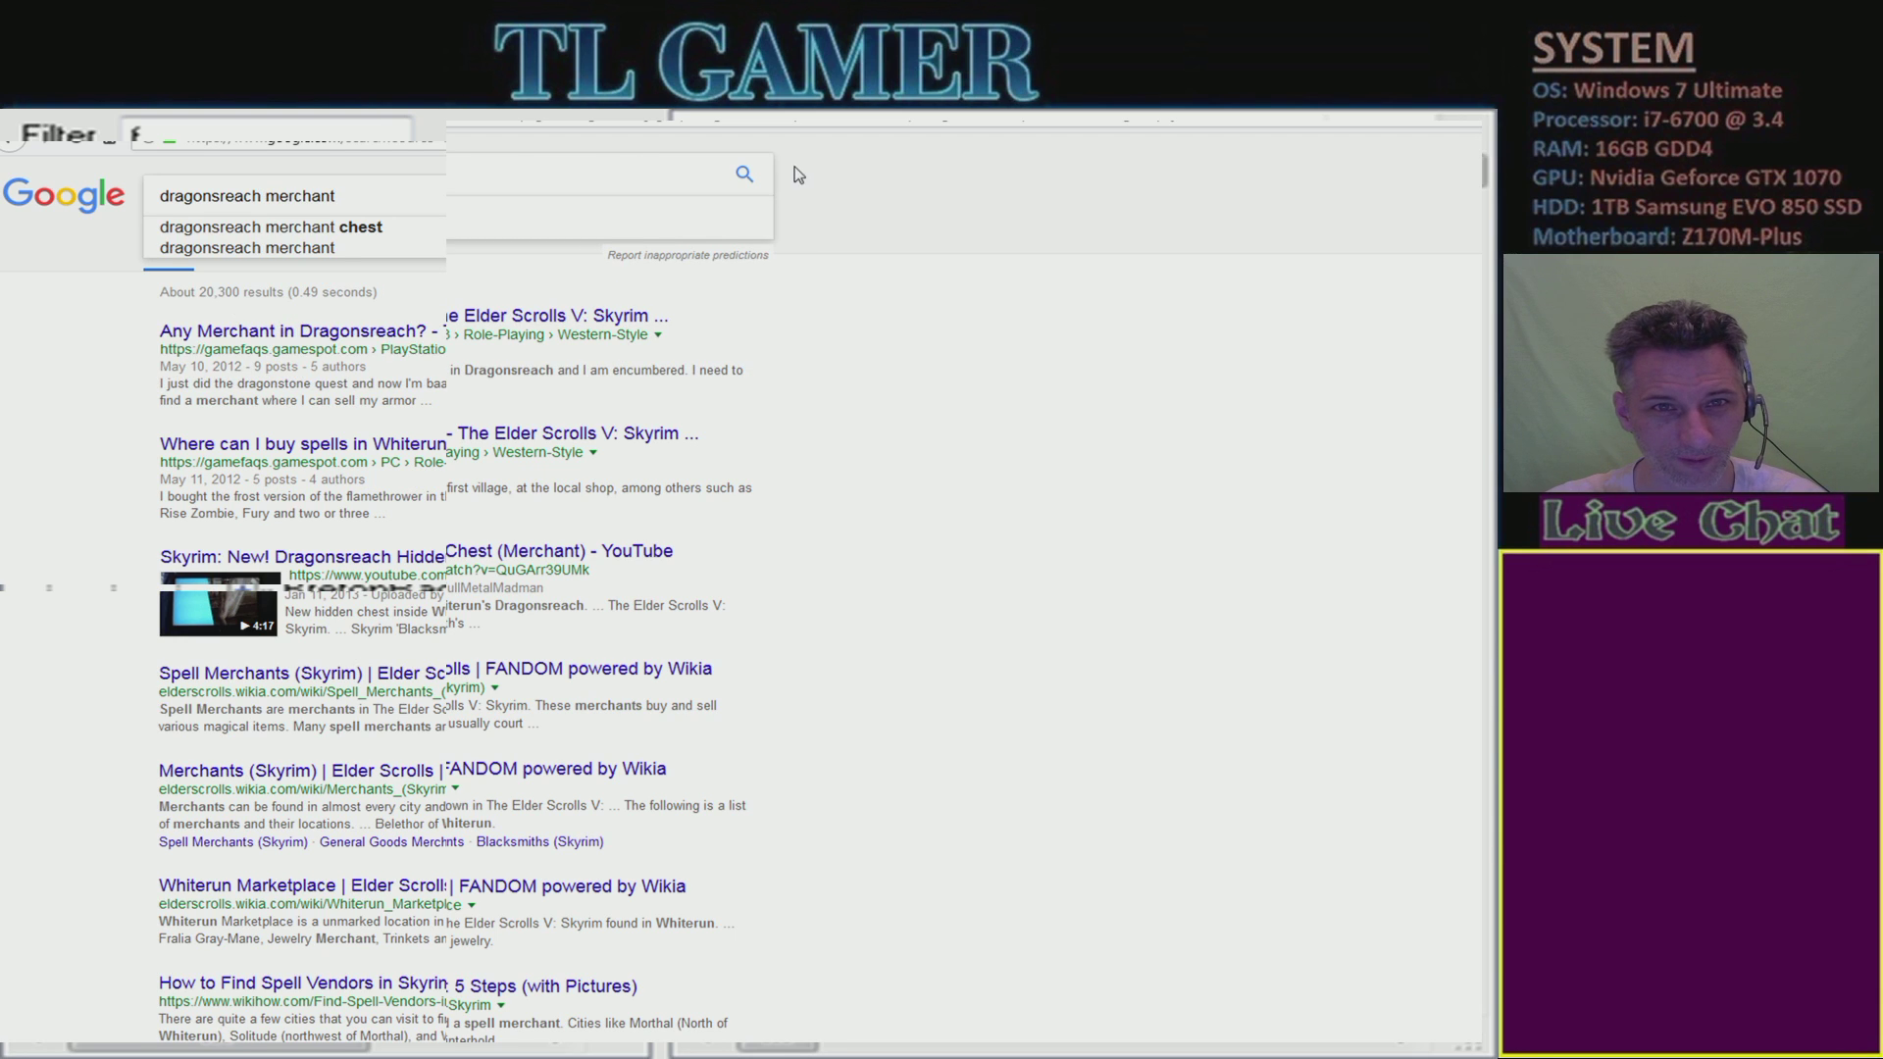
left_click(761, 177)
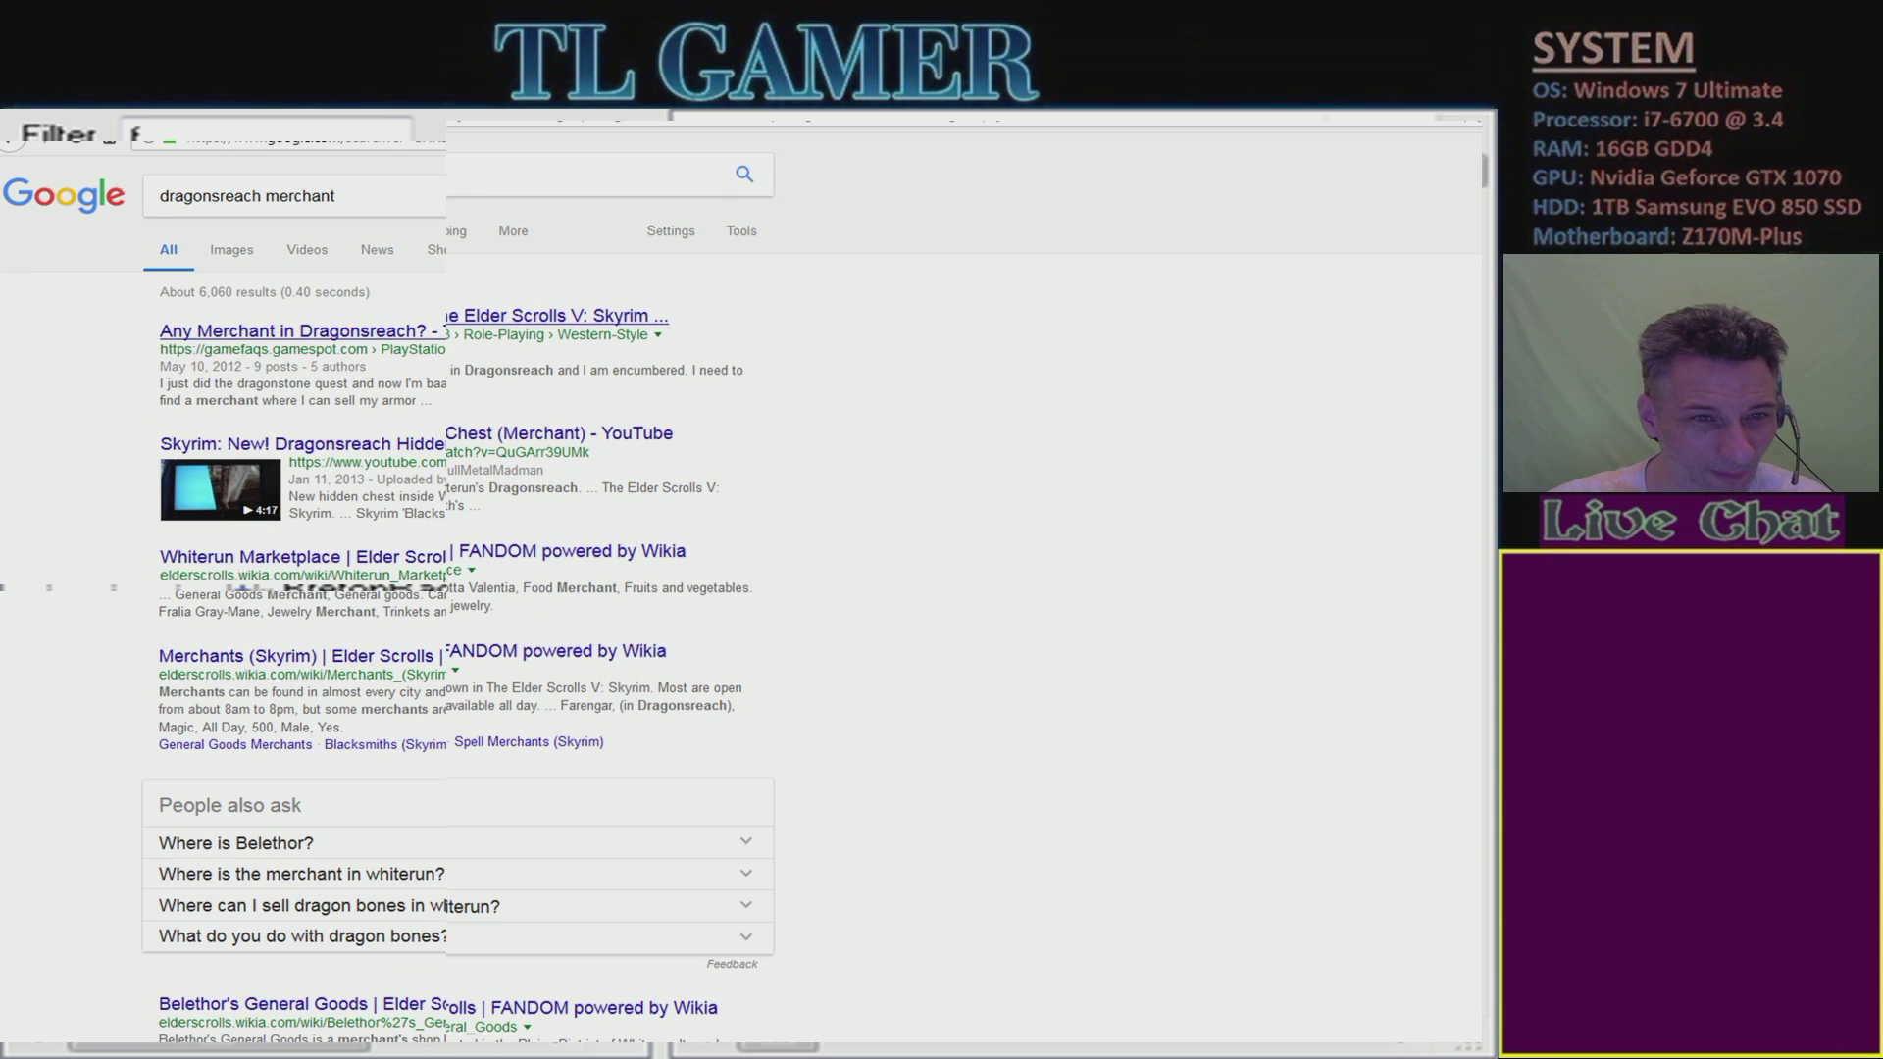
- Open the GameFAQs result "Any Merchant in Dragonsreach?" and read the replies for the merchant's identity, and go back to the search results
right_click(443, 339)
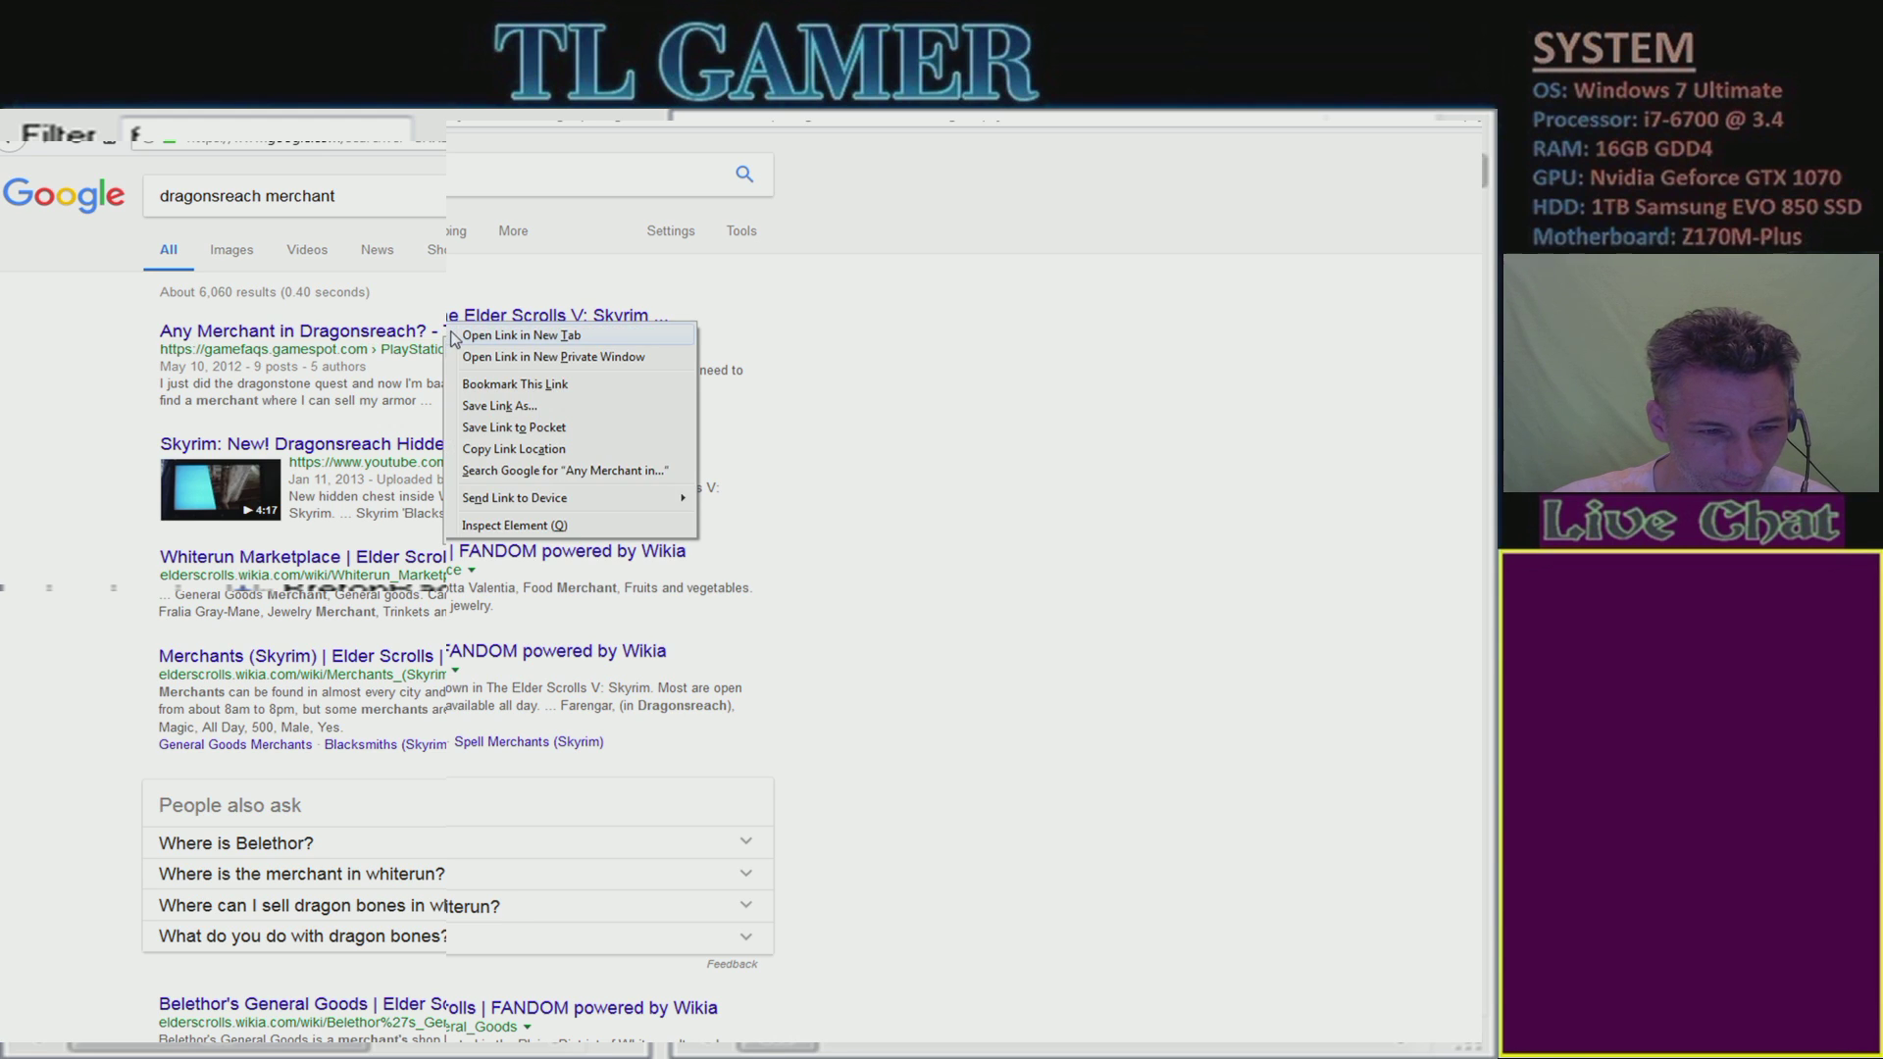
left_click(495, 357)
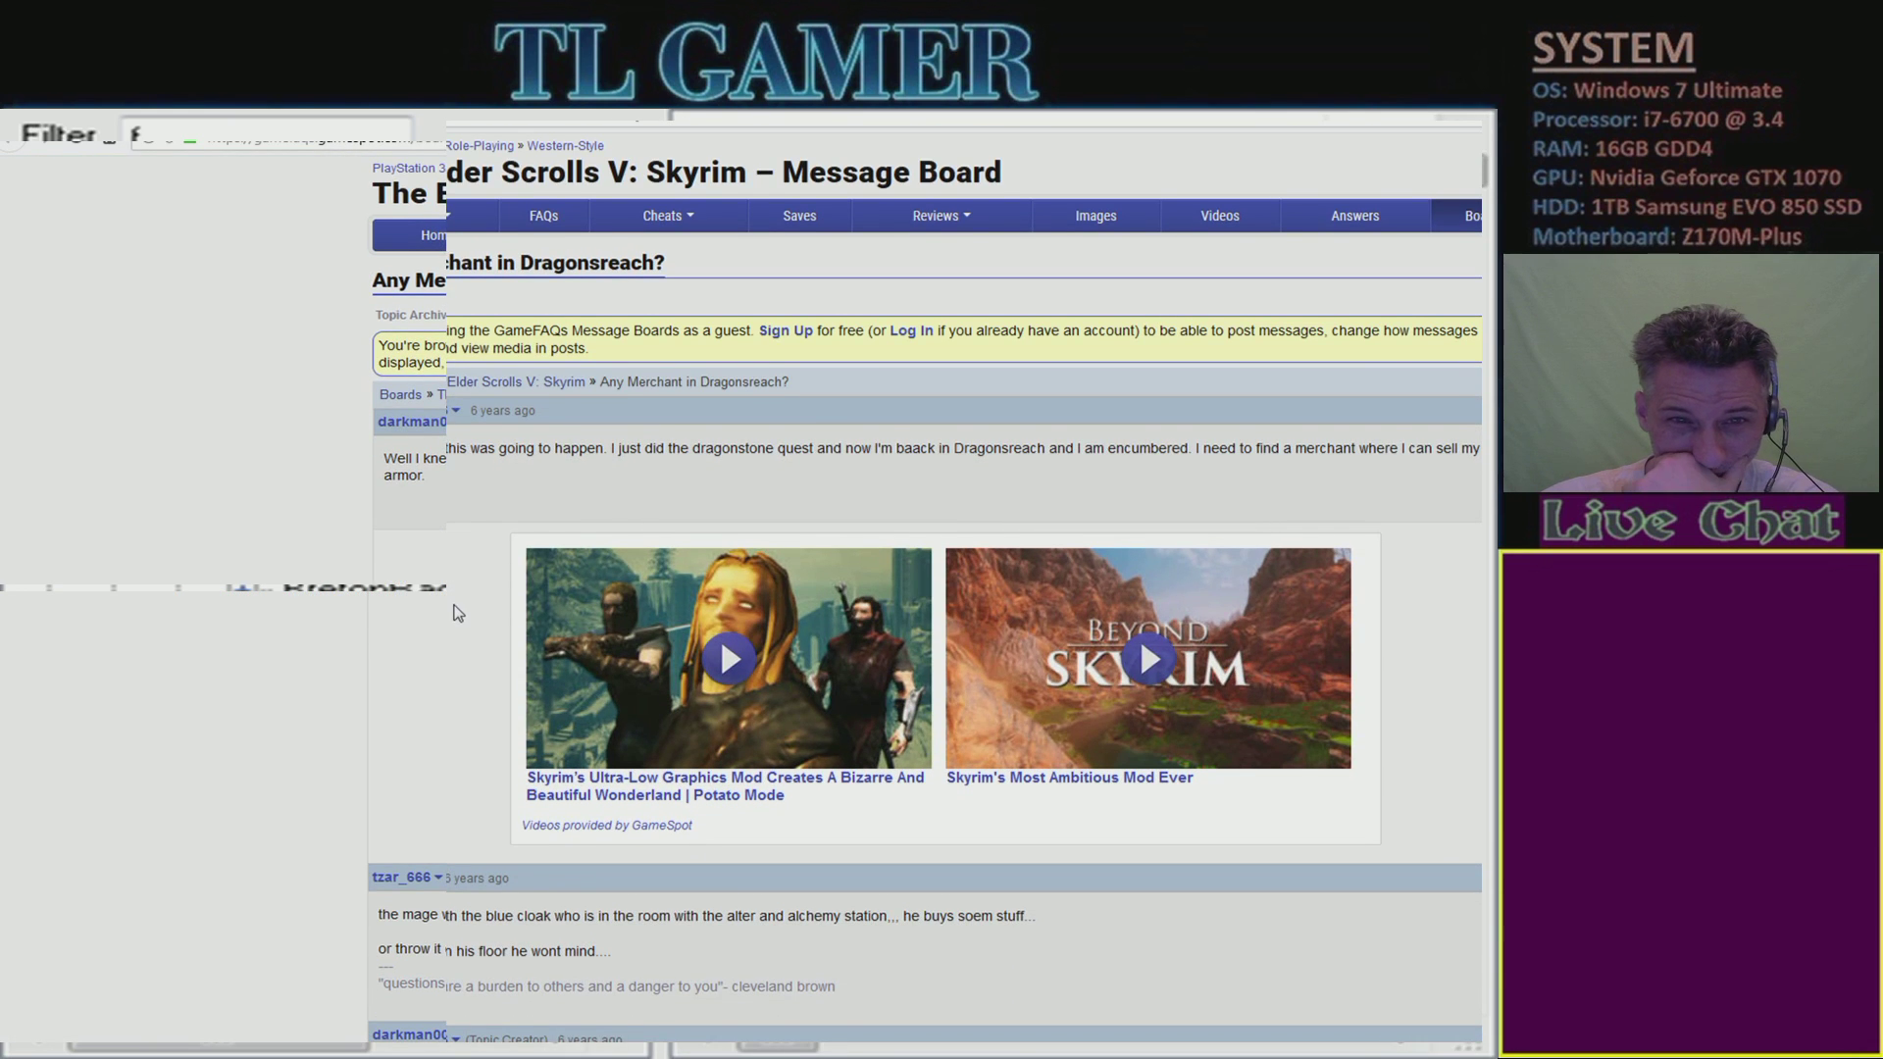
scroll(458, 614, "down", 5)
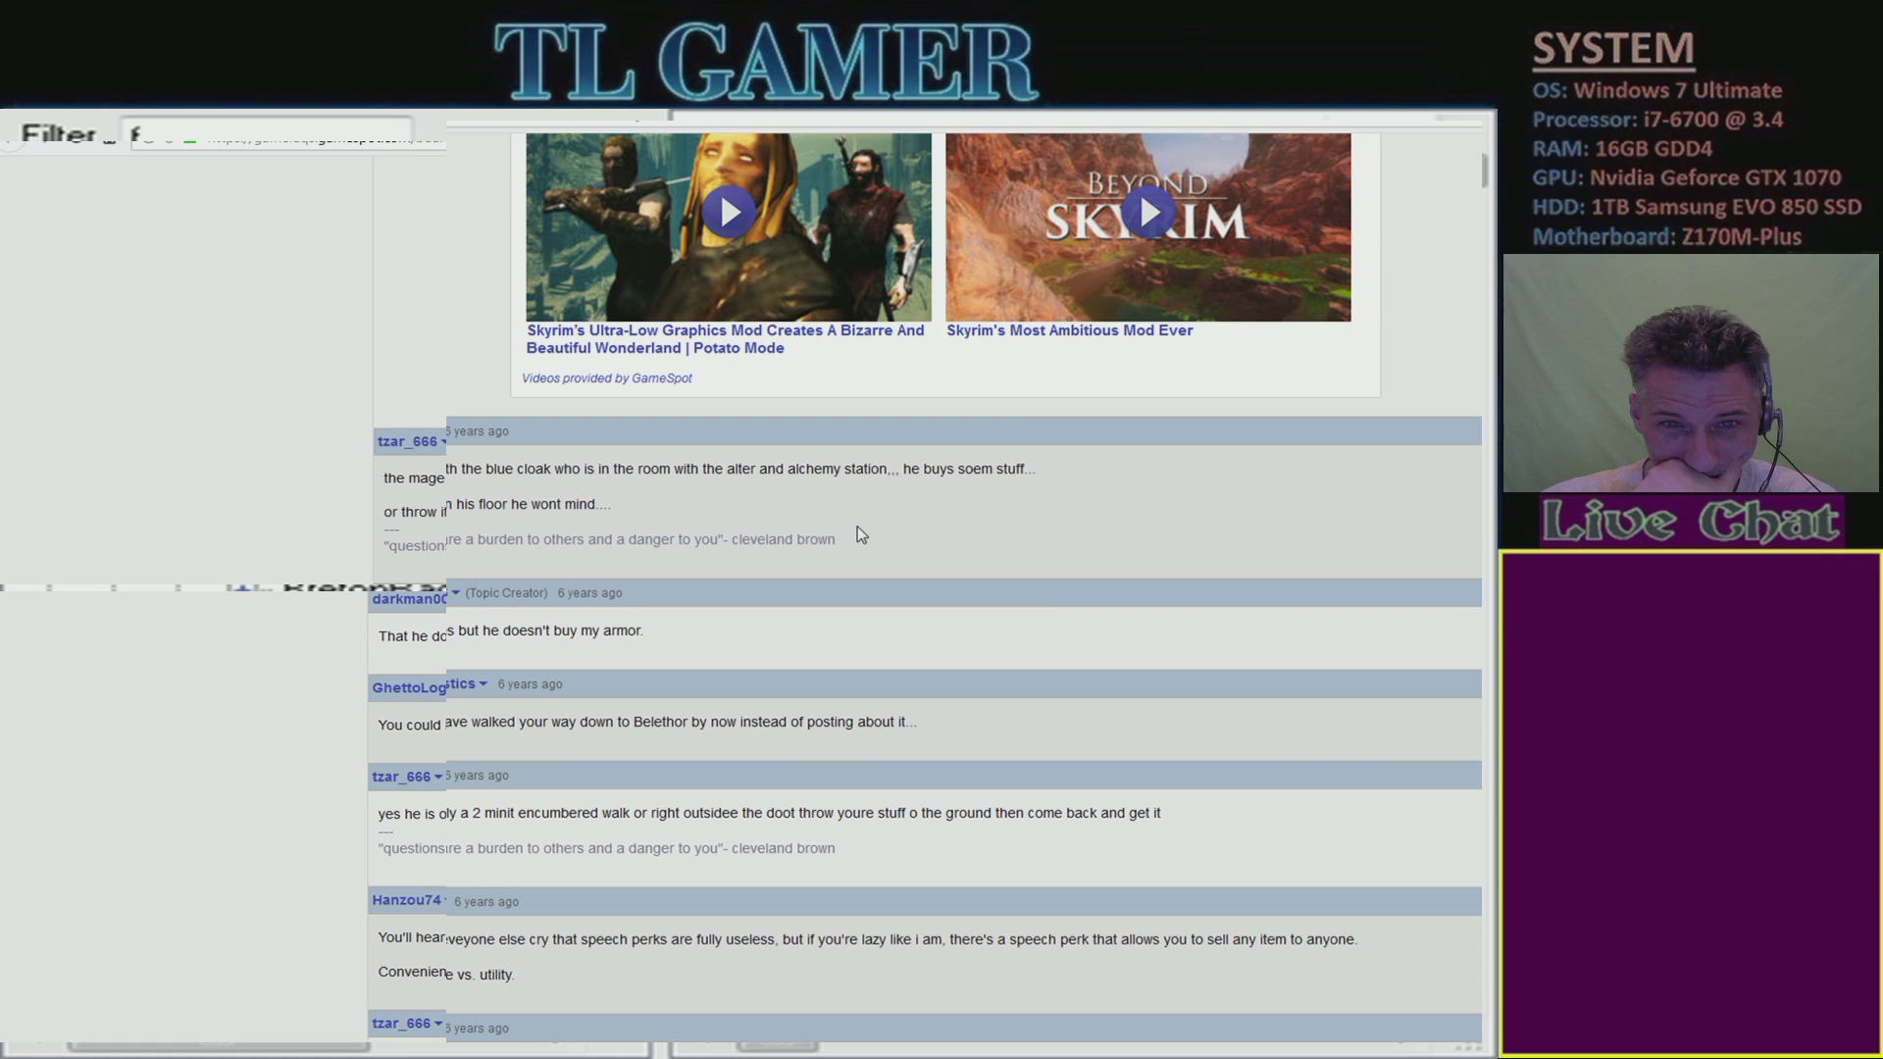
scroll(859, 530, "down", 4)
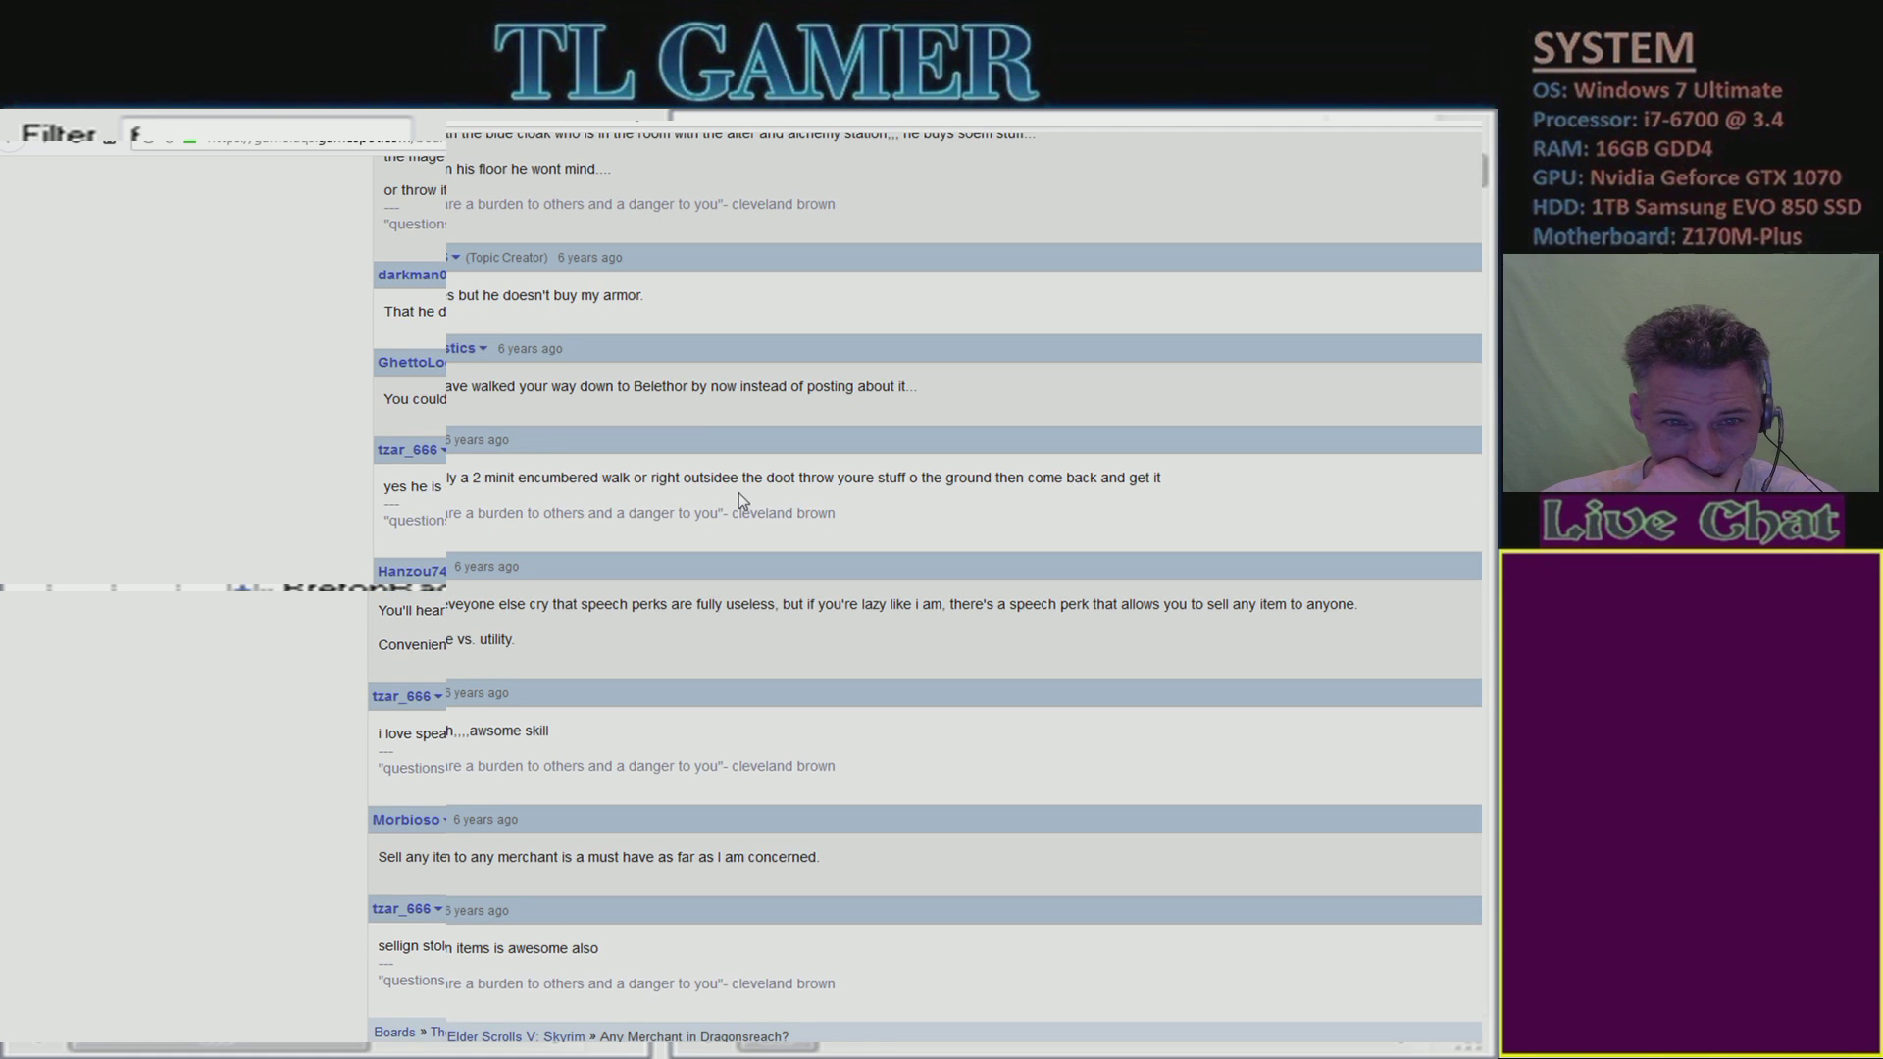
scroll(755, 485, "down", 4)
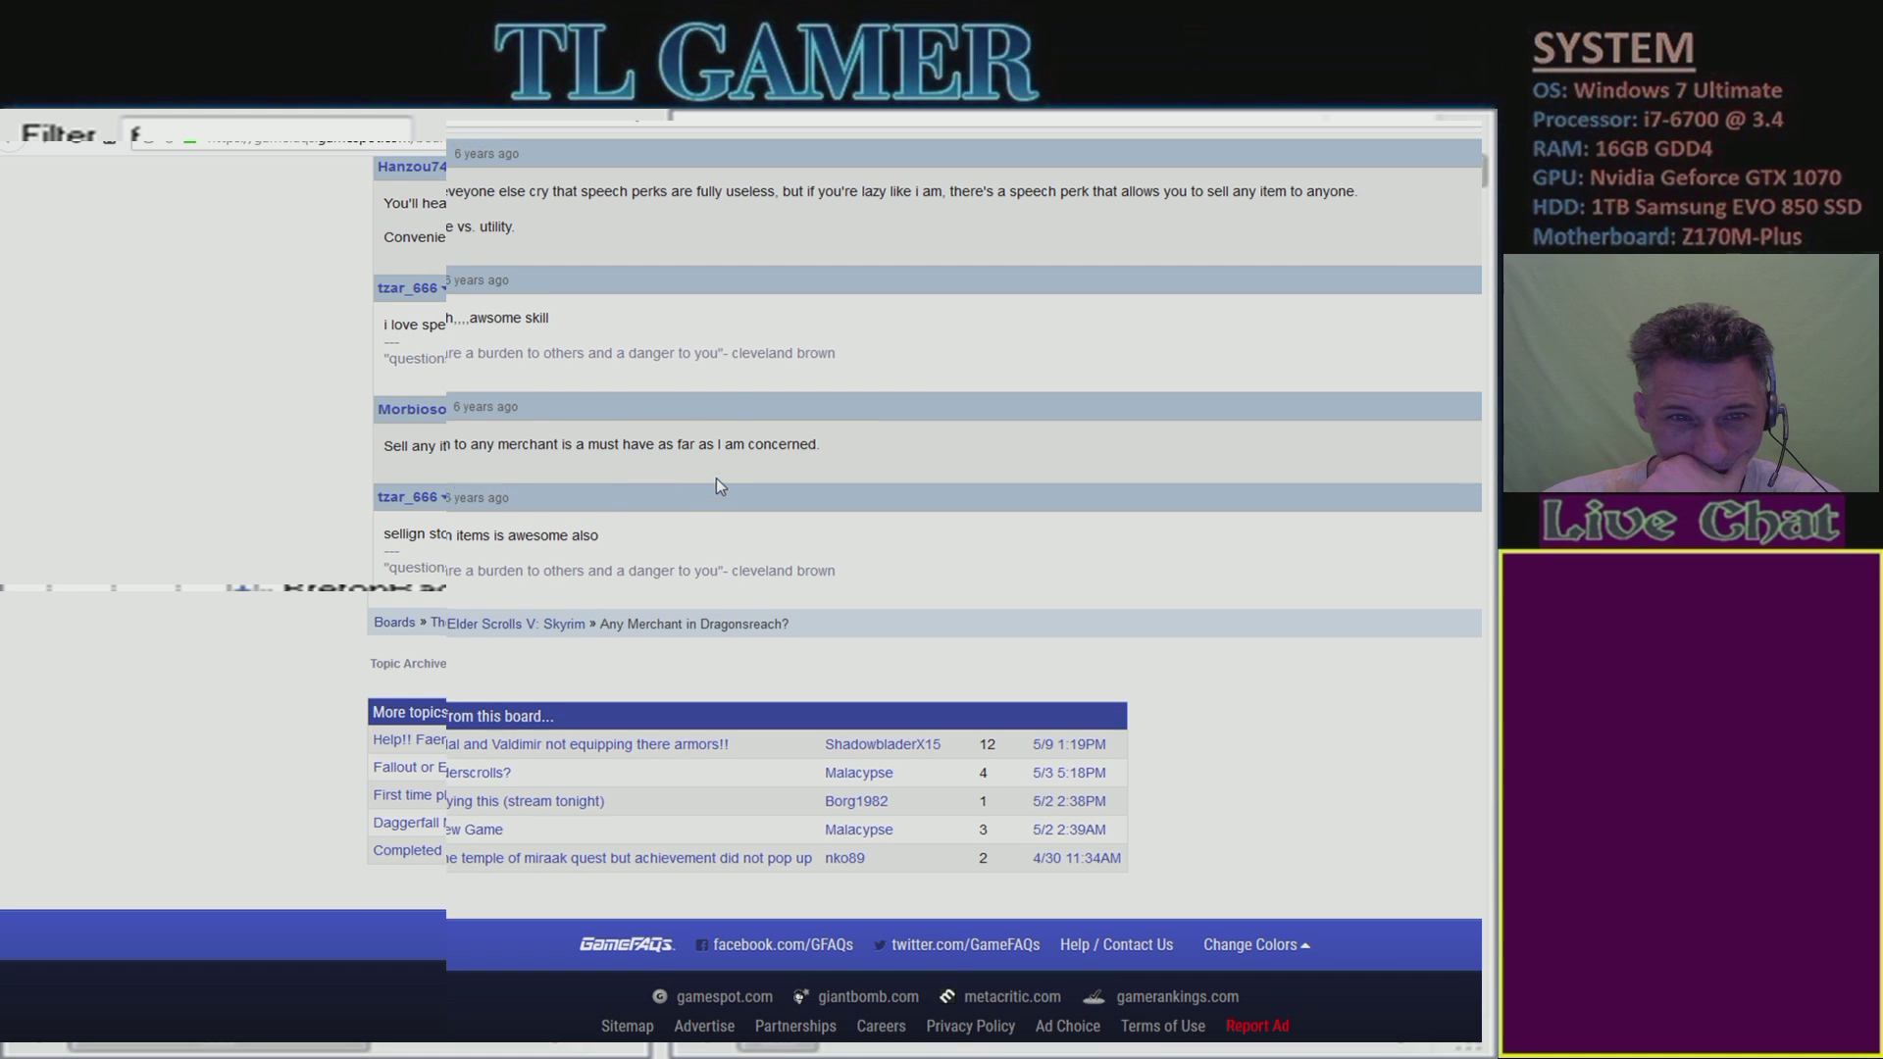
scroll(1006, 478, "up", 2)
scroll(1061, 466, "up", 1)
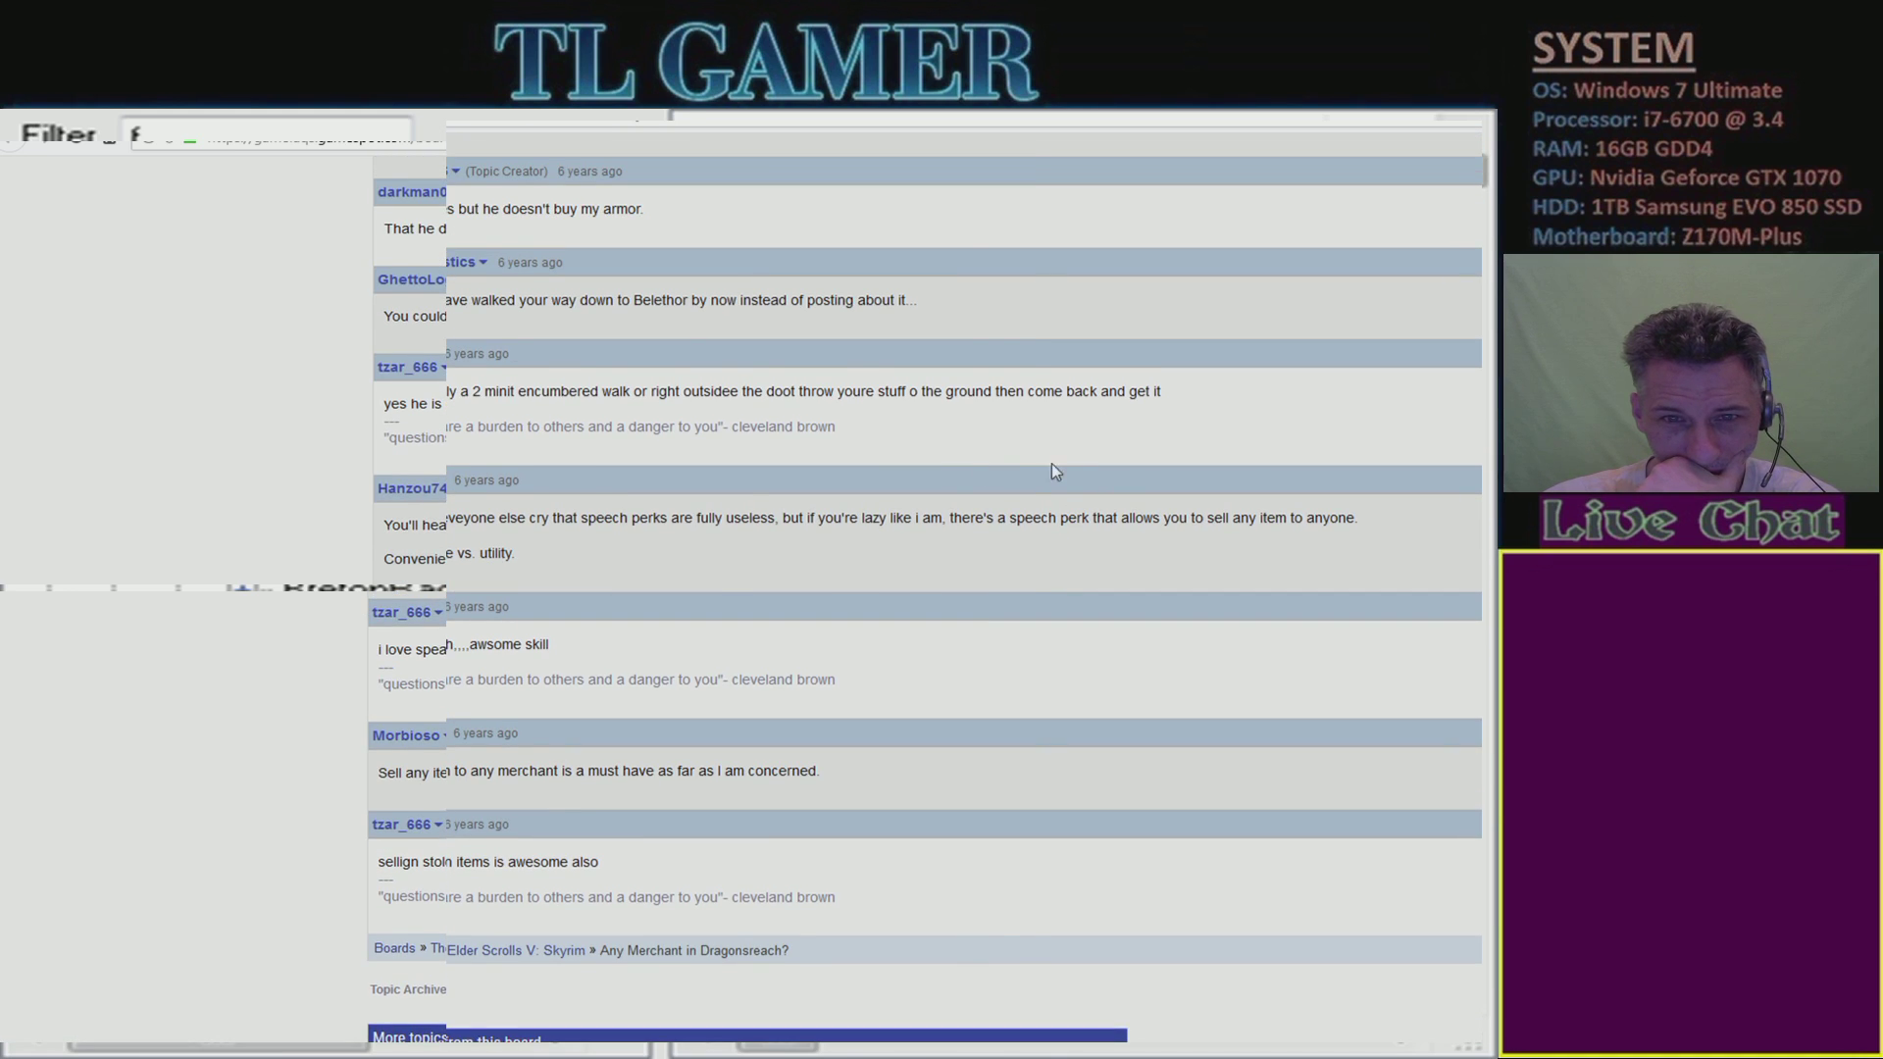
scroll(969, 440, "up", 2)
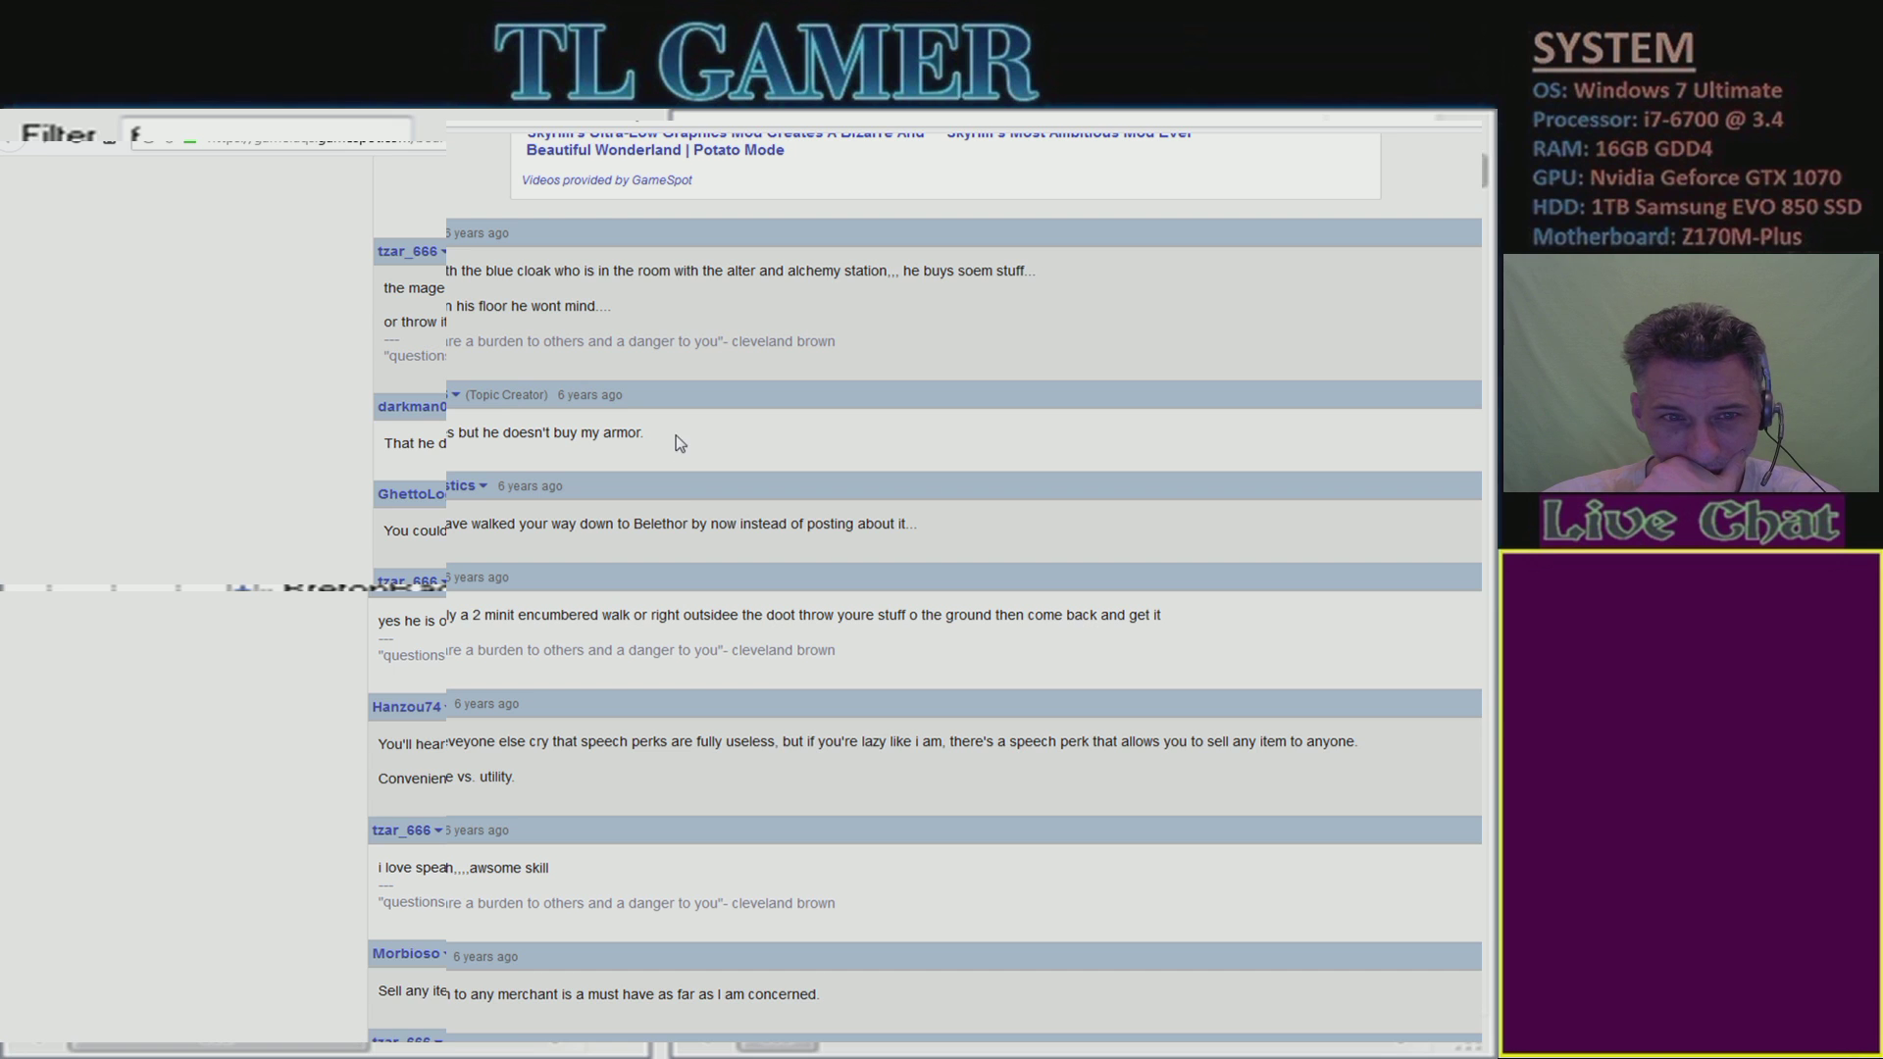
scroll(726, 449, "up", 6)
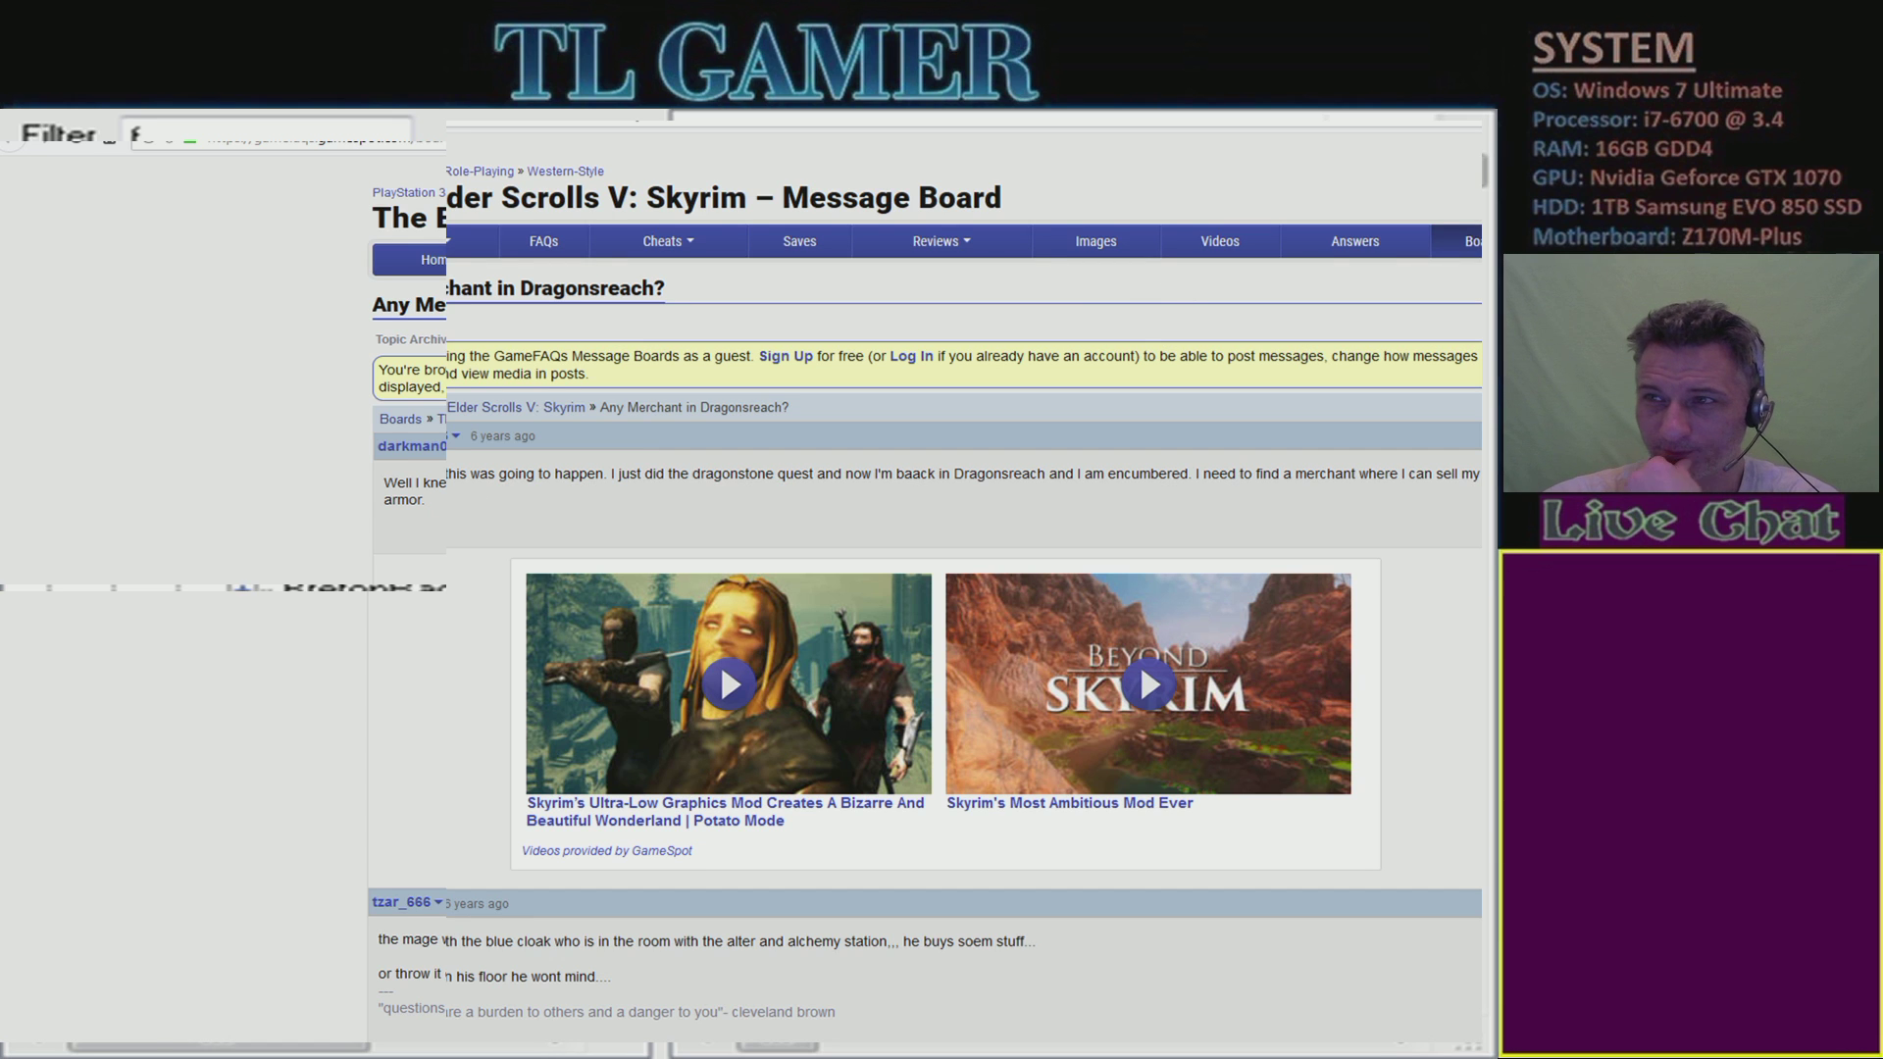
key("alt+Left")
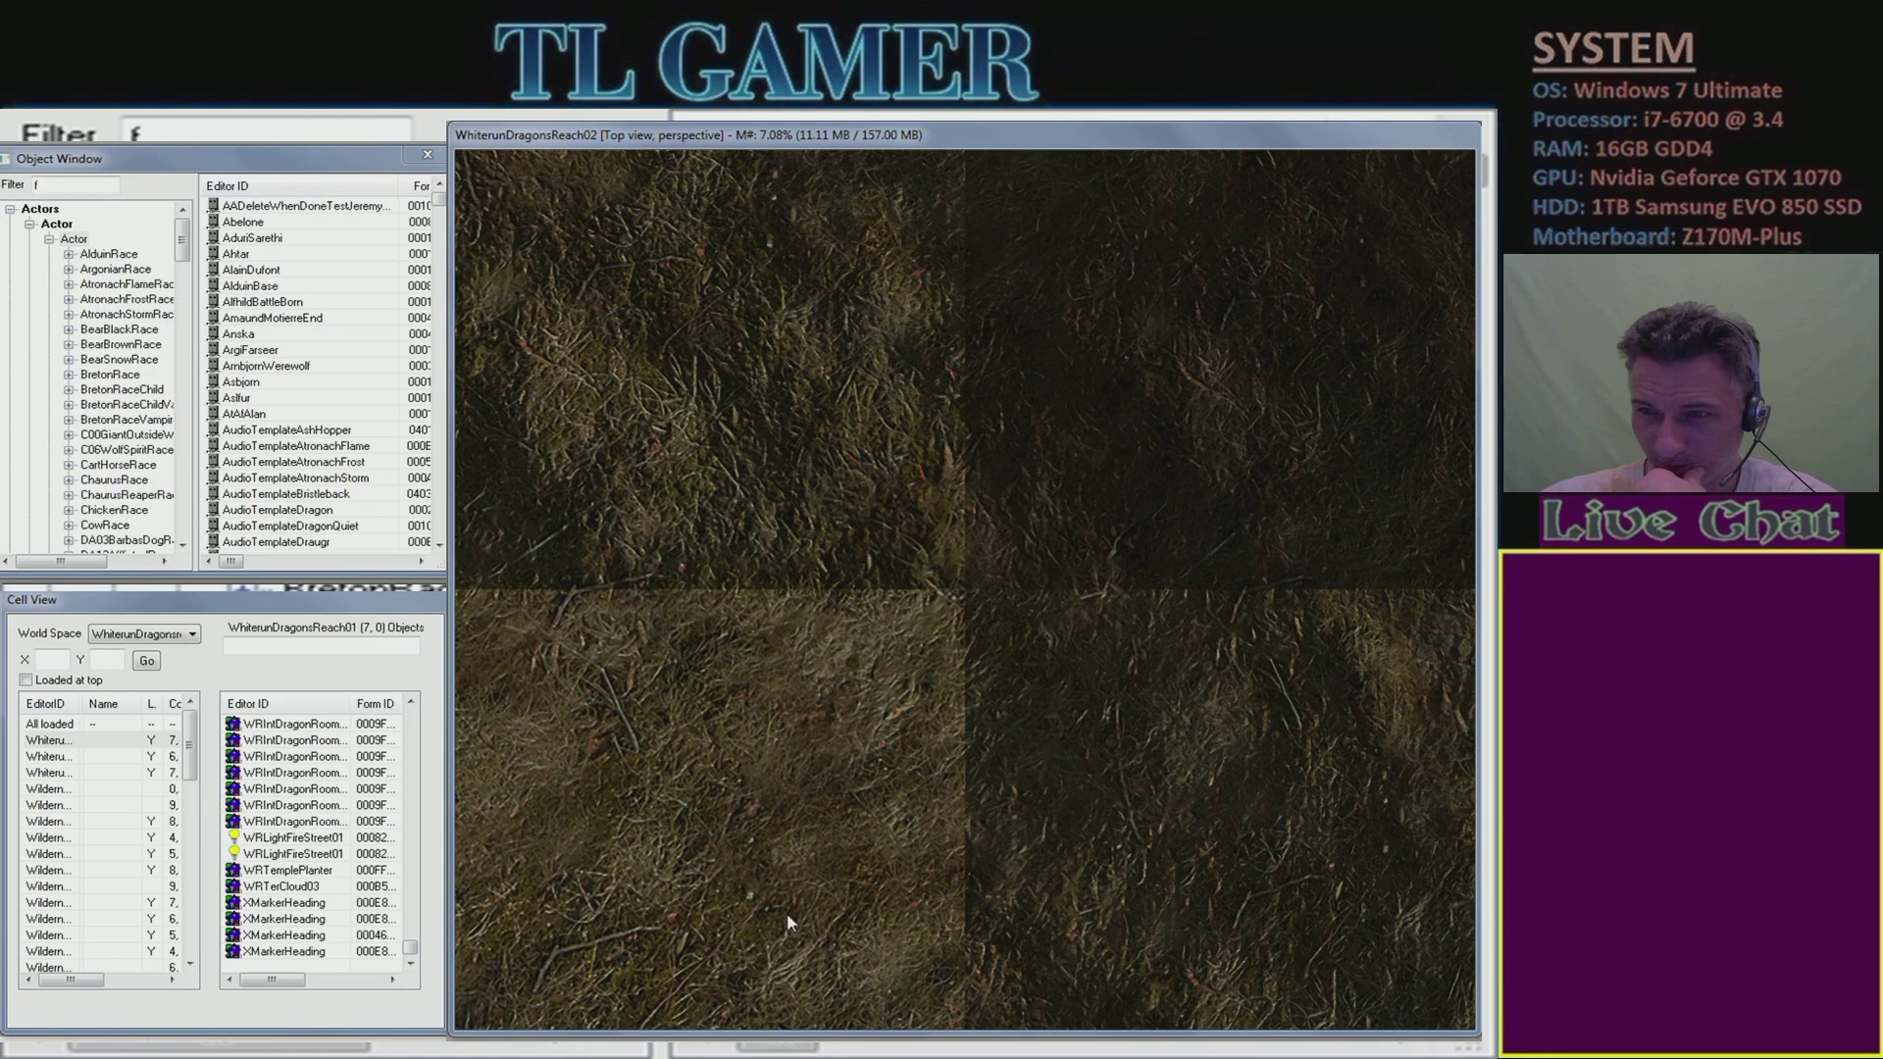
- Check the YouTube live dashboard in Firefox and return to the Creation Kit
mouse_move(189, 980)
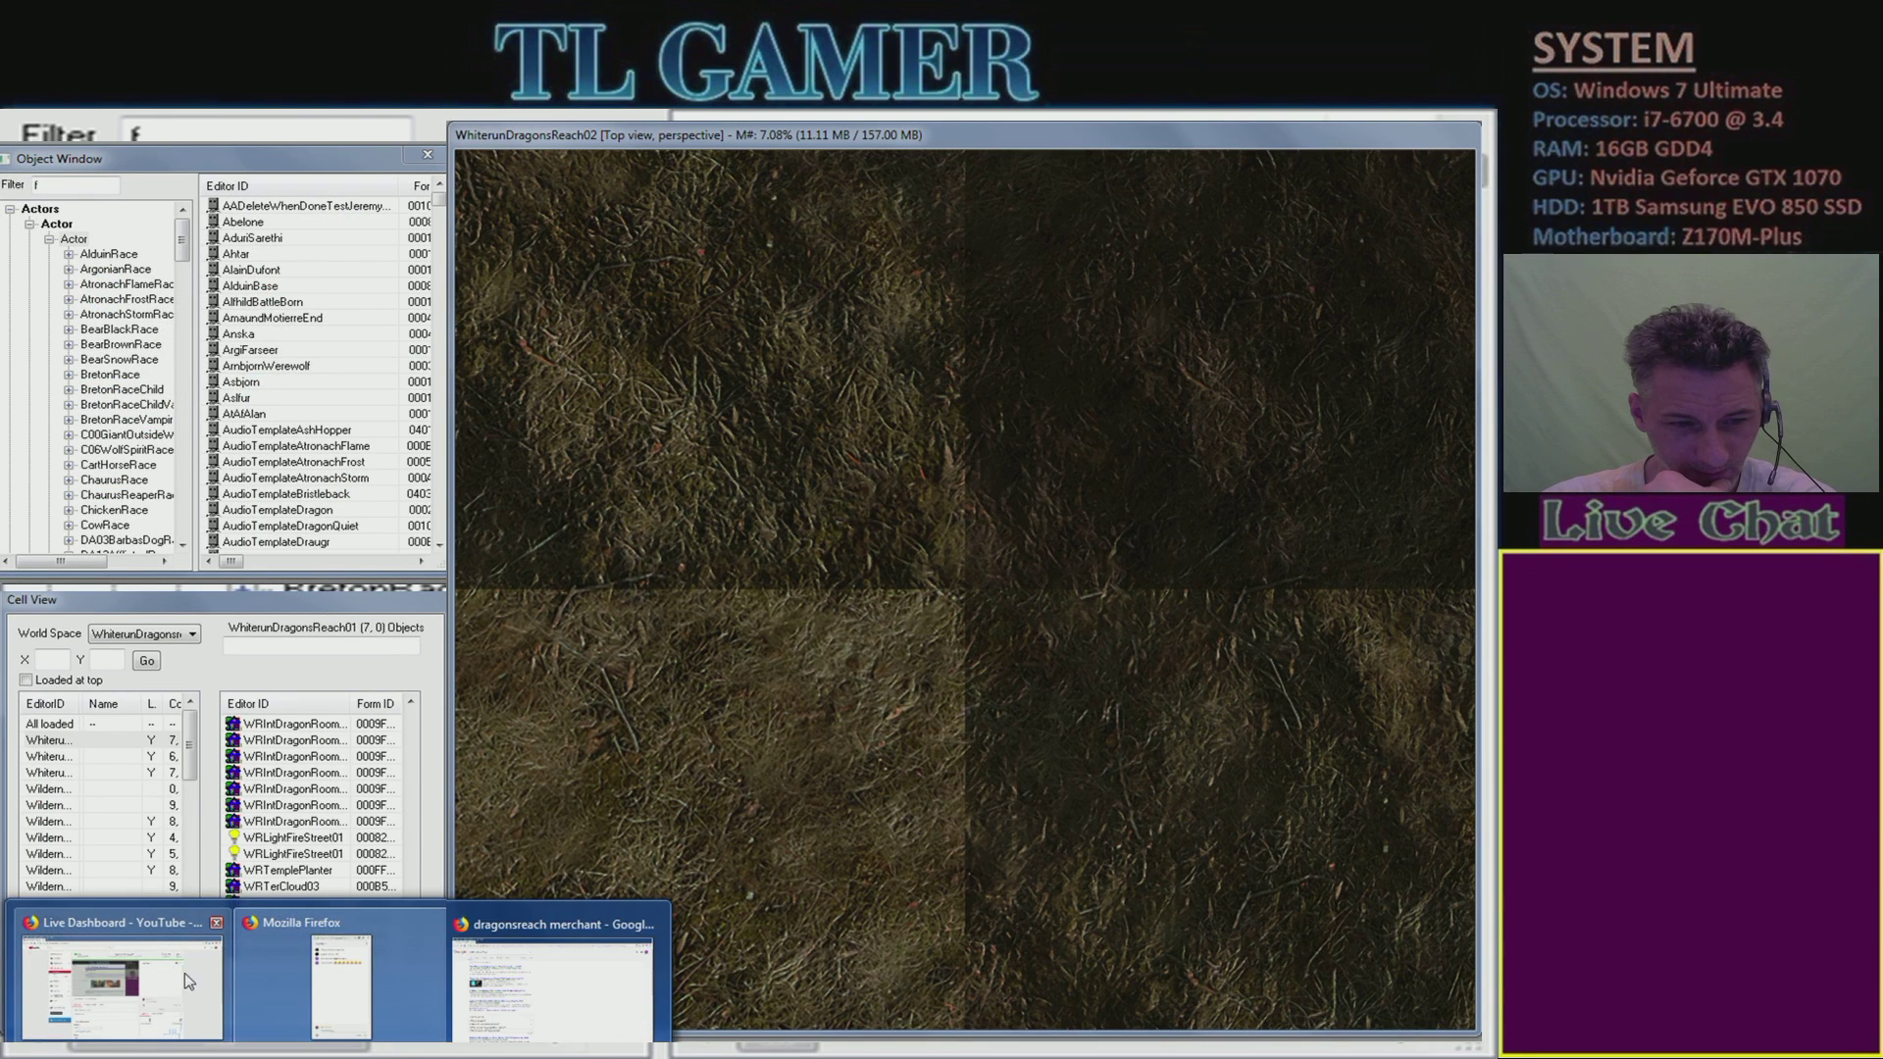
left_click(173, 939)
mouse_move(304, 1034)
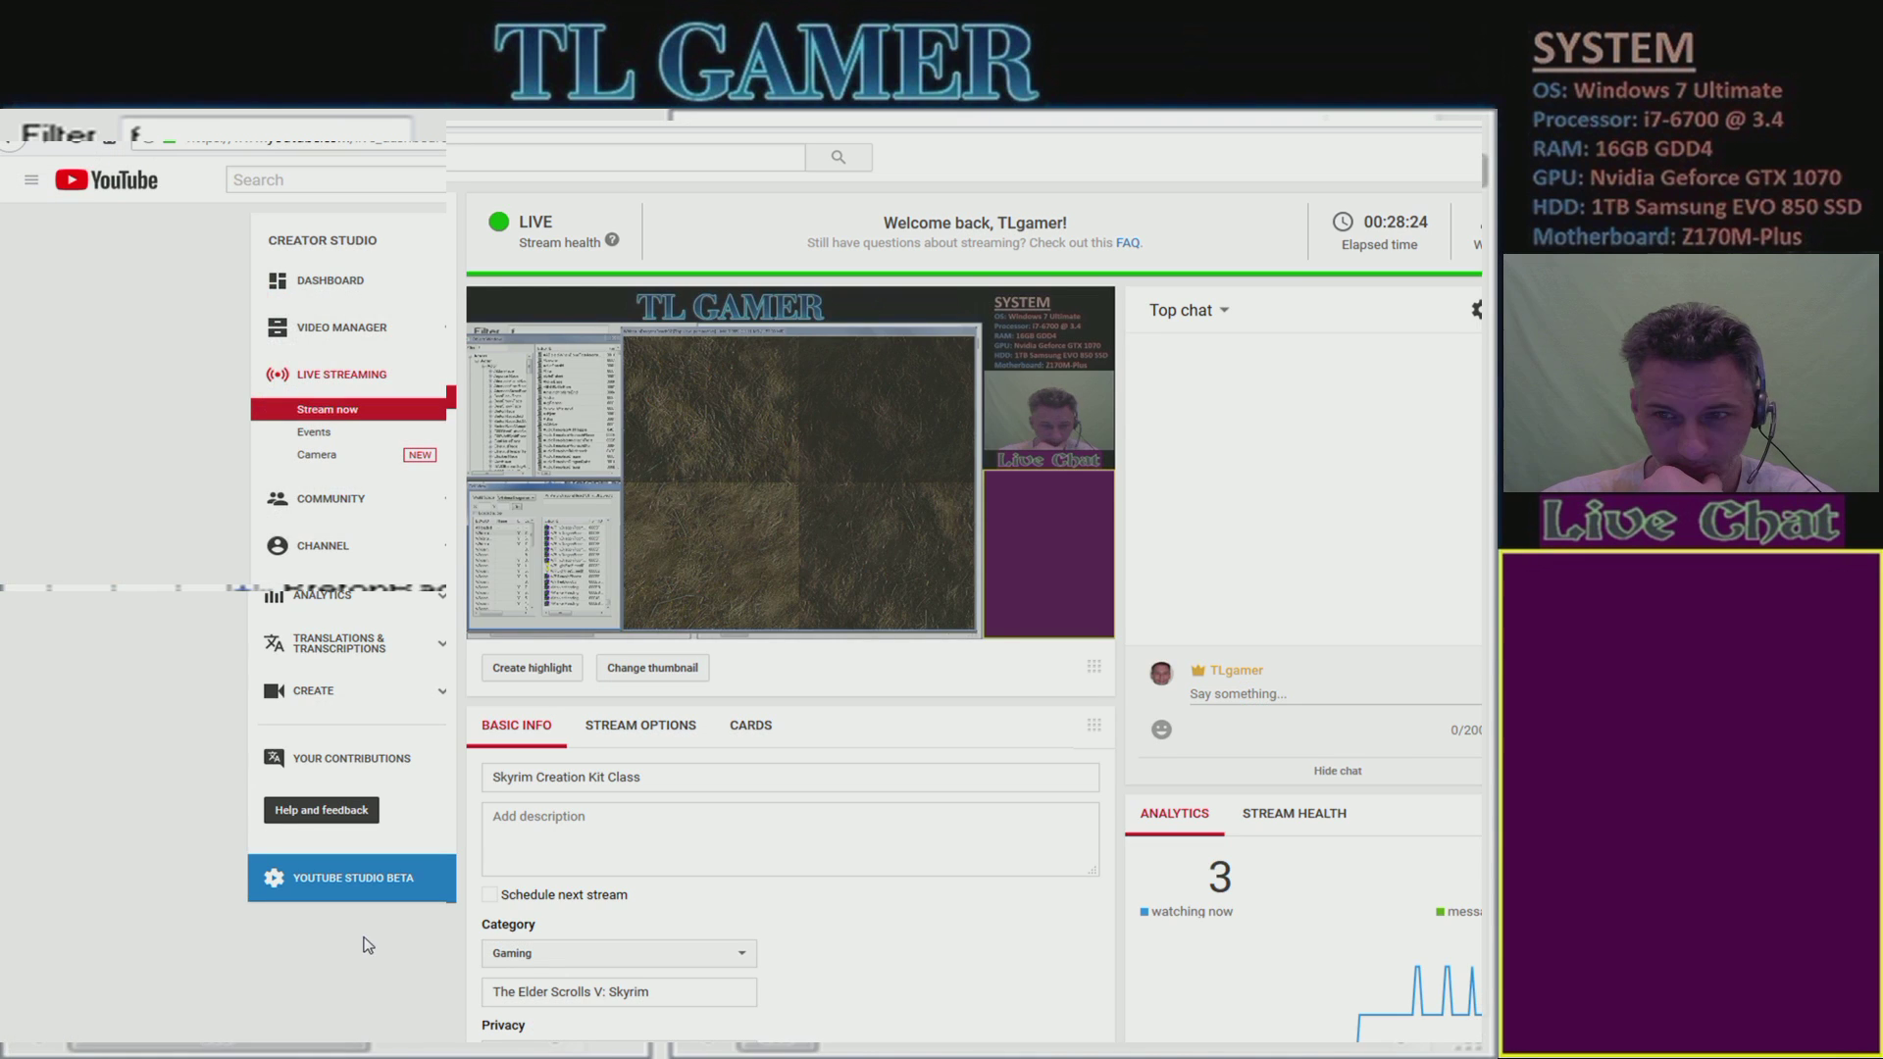
key("alt+Tab")
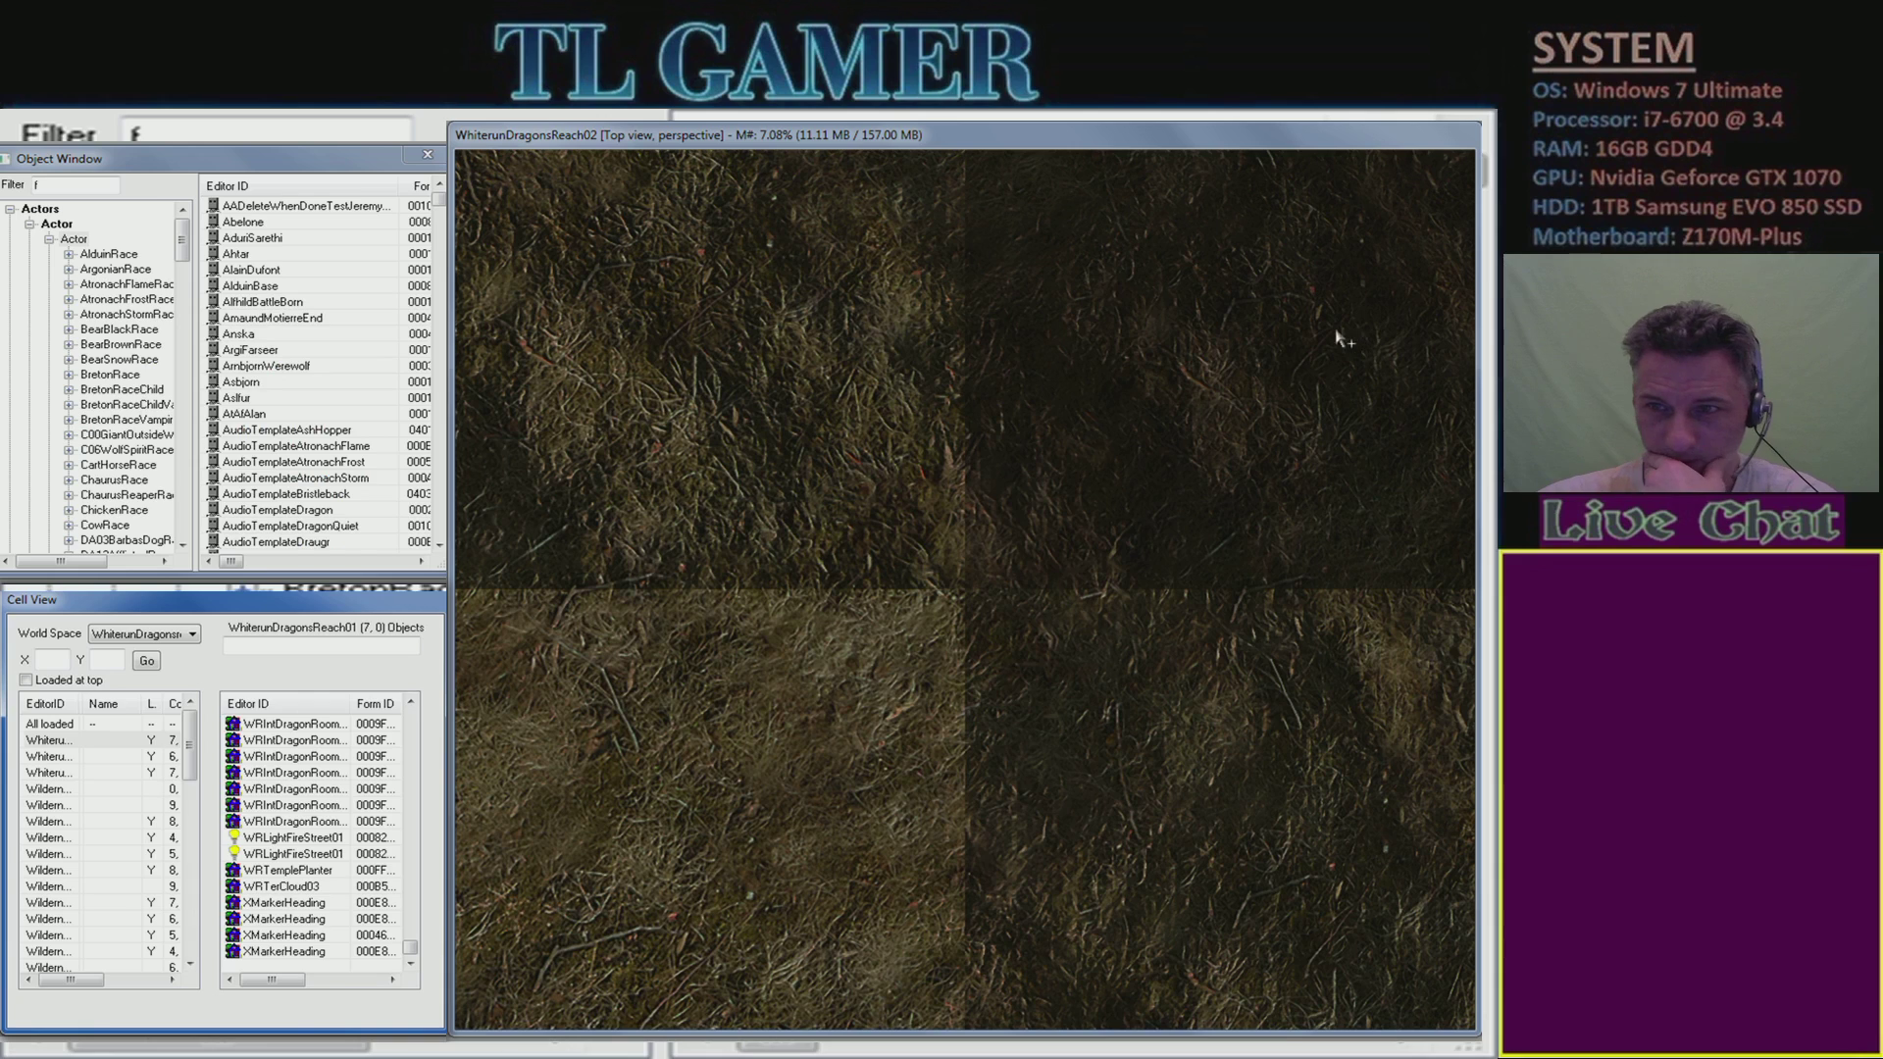
left_click(624, 518)
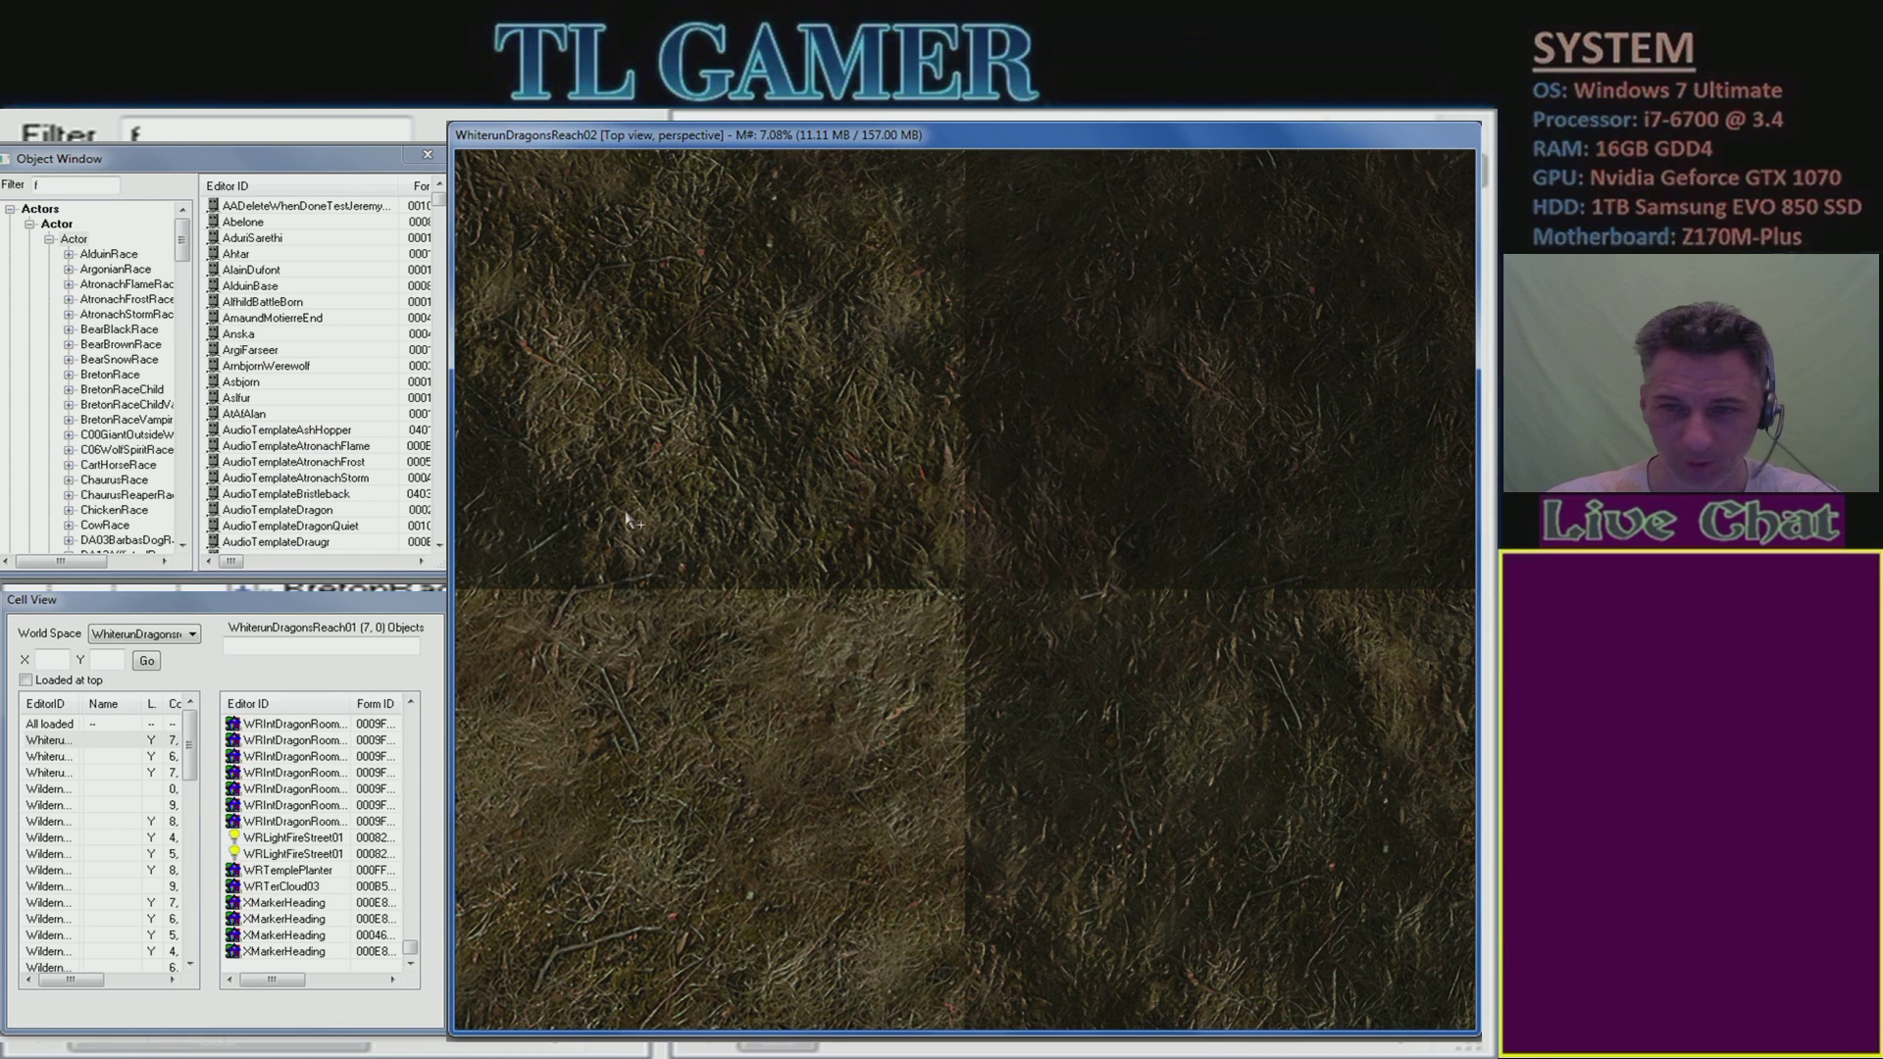
- Try "ffire" as the actor list filter, and replace it with "far"
left_click(80, 189)
type("fire")
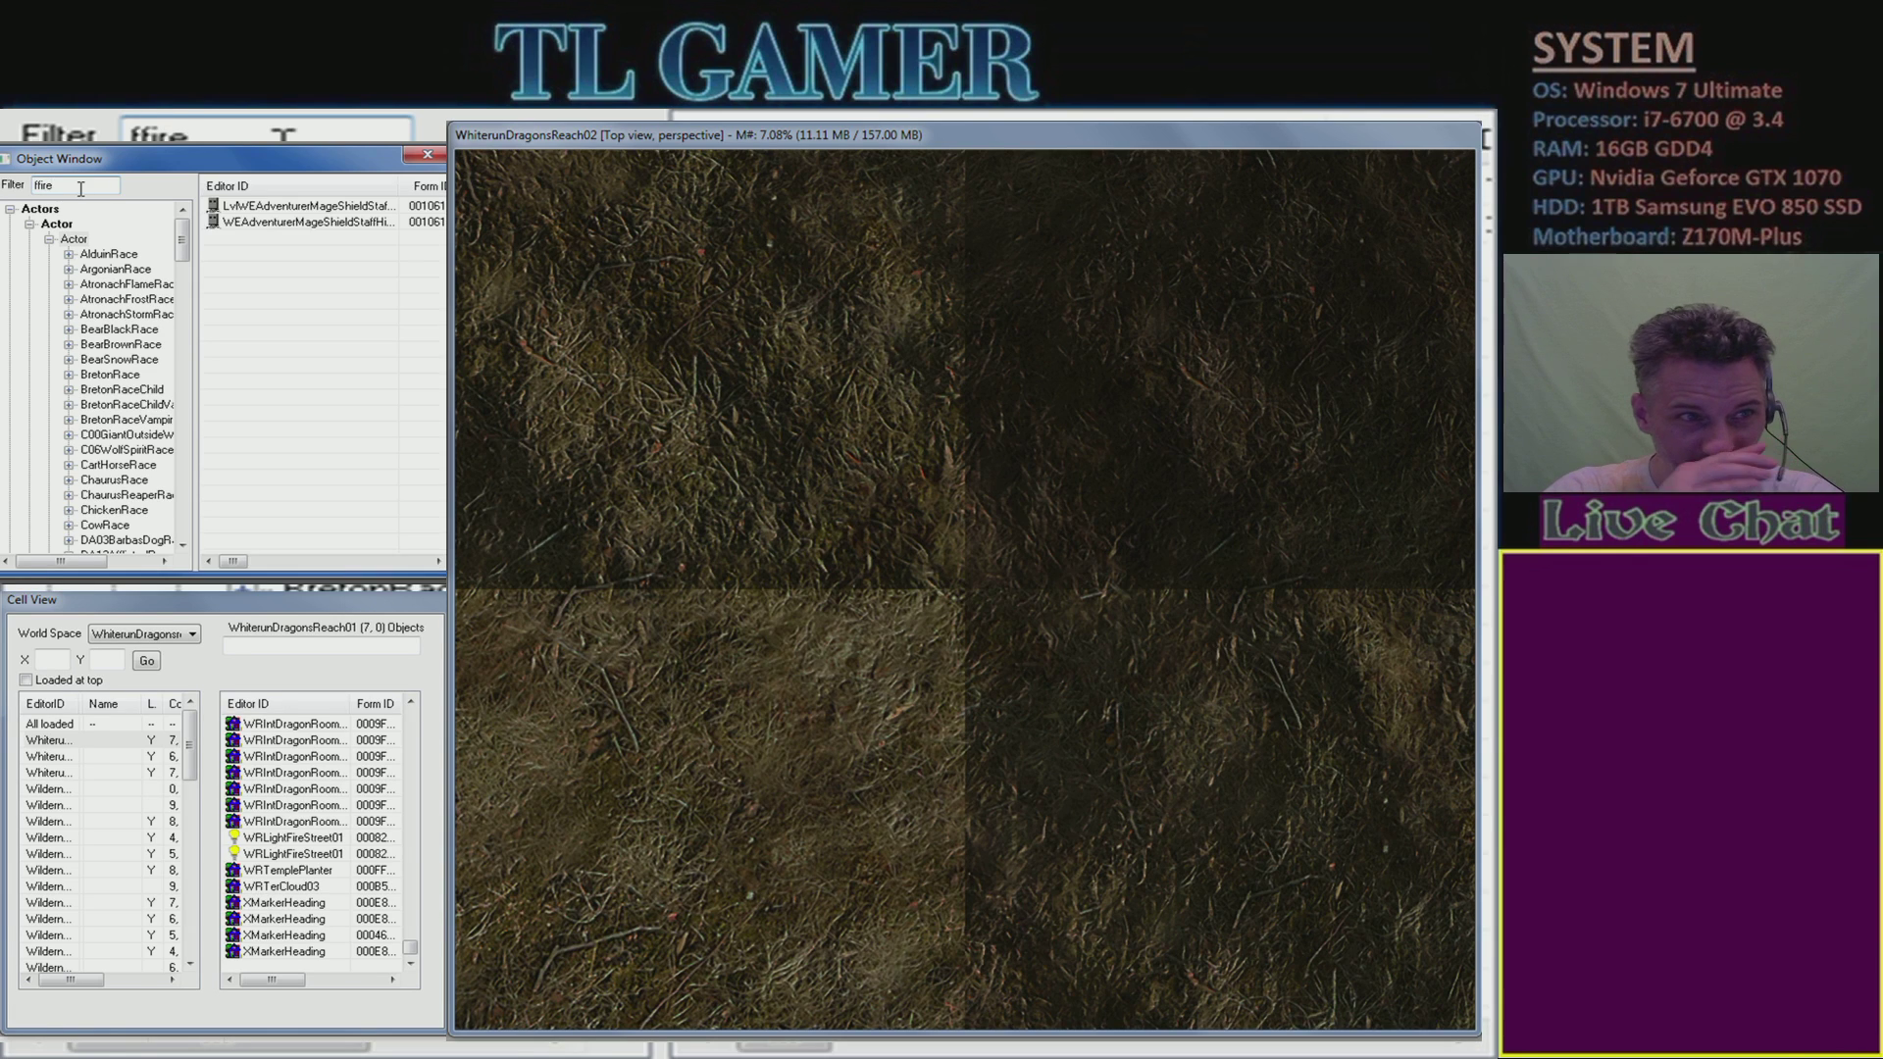
key("BackSpace")
key("BackSpace")
key("BackSpace")
key("BackSpace")
type("ad")
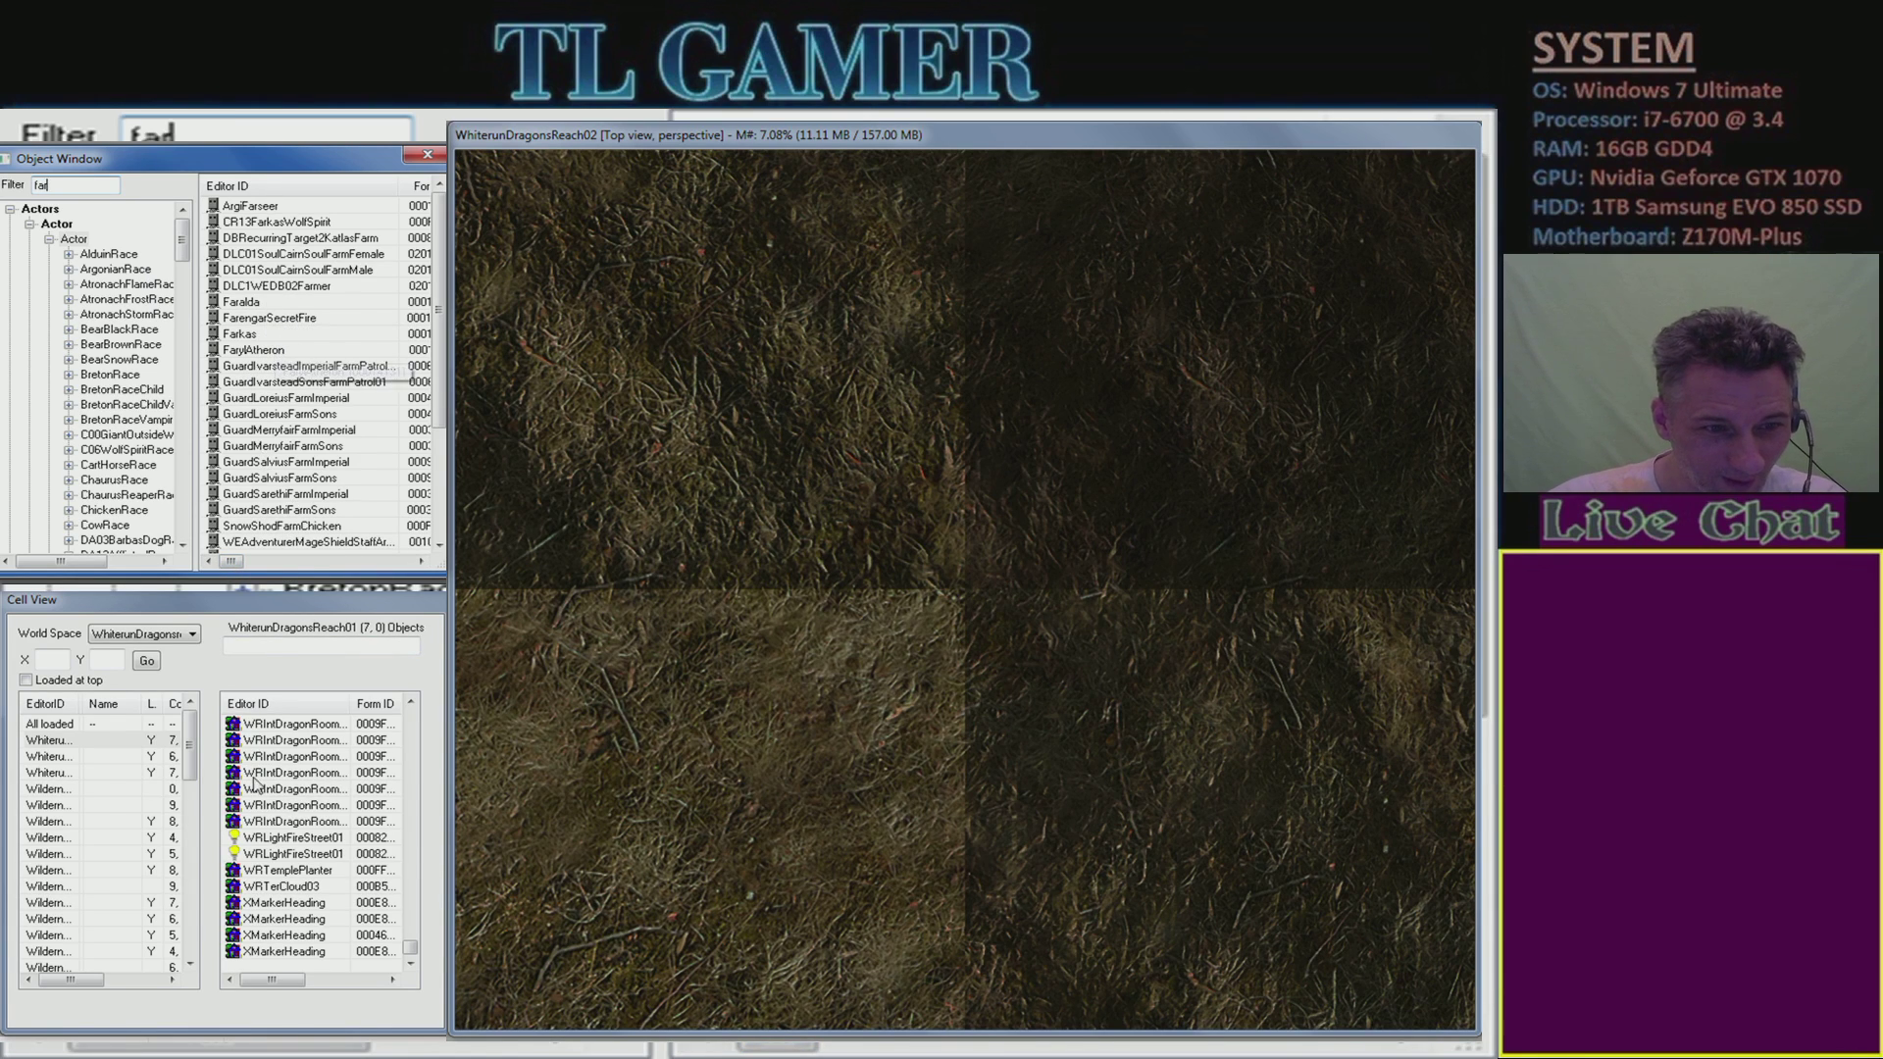
- Filter the WhiterunDragonsReach01 cell objects by "far" and check the available world spaces
left_click(272, 645)
type("far")
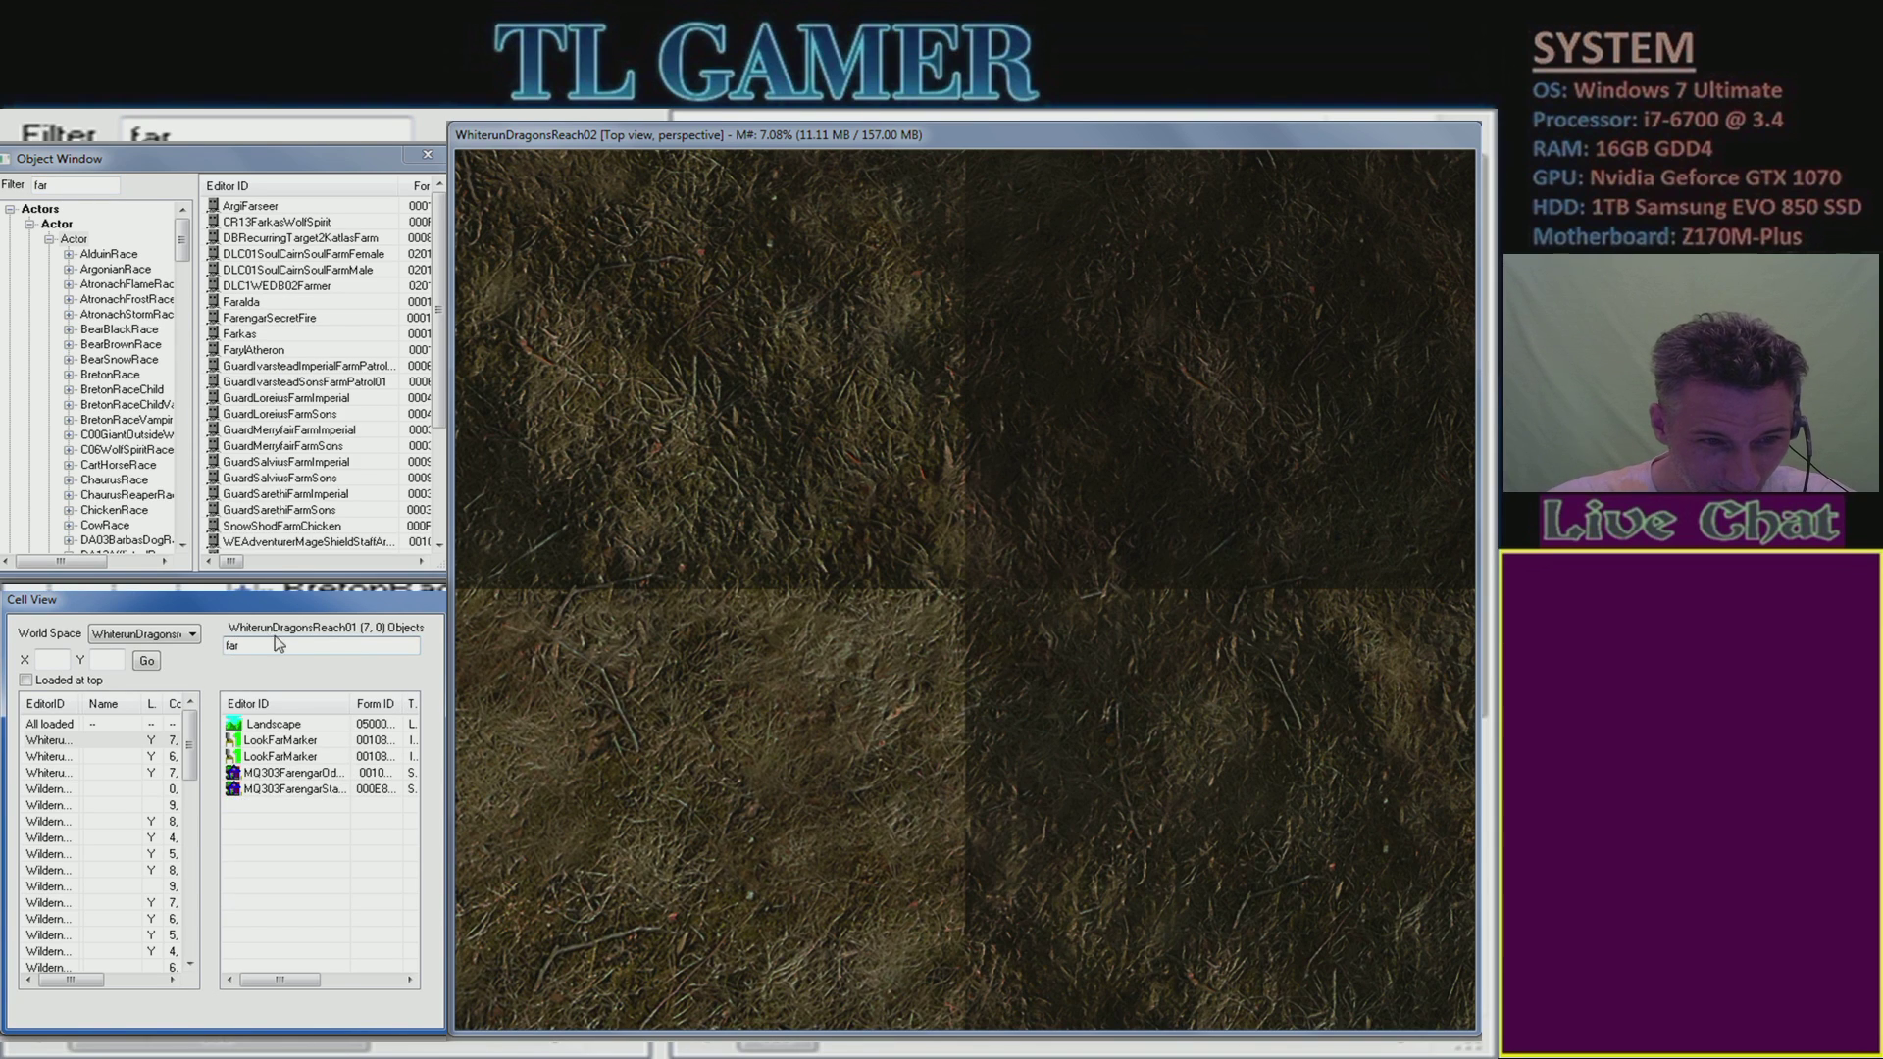
left_click(150, 635)
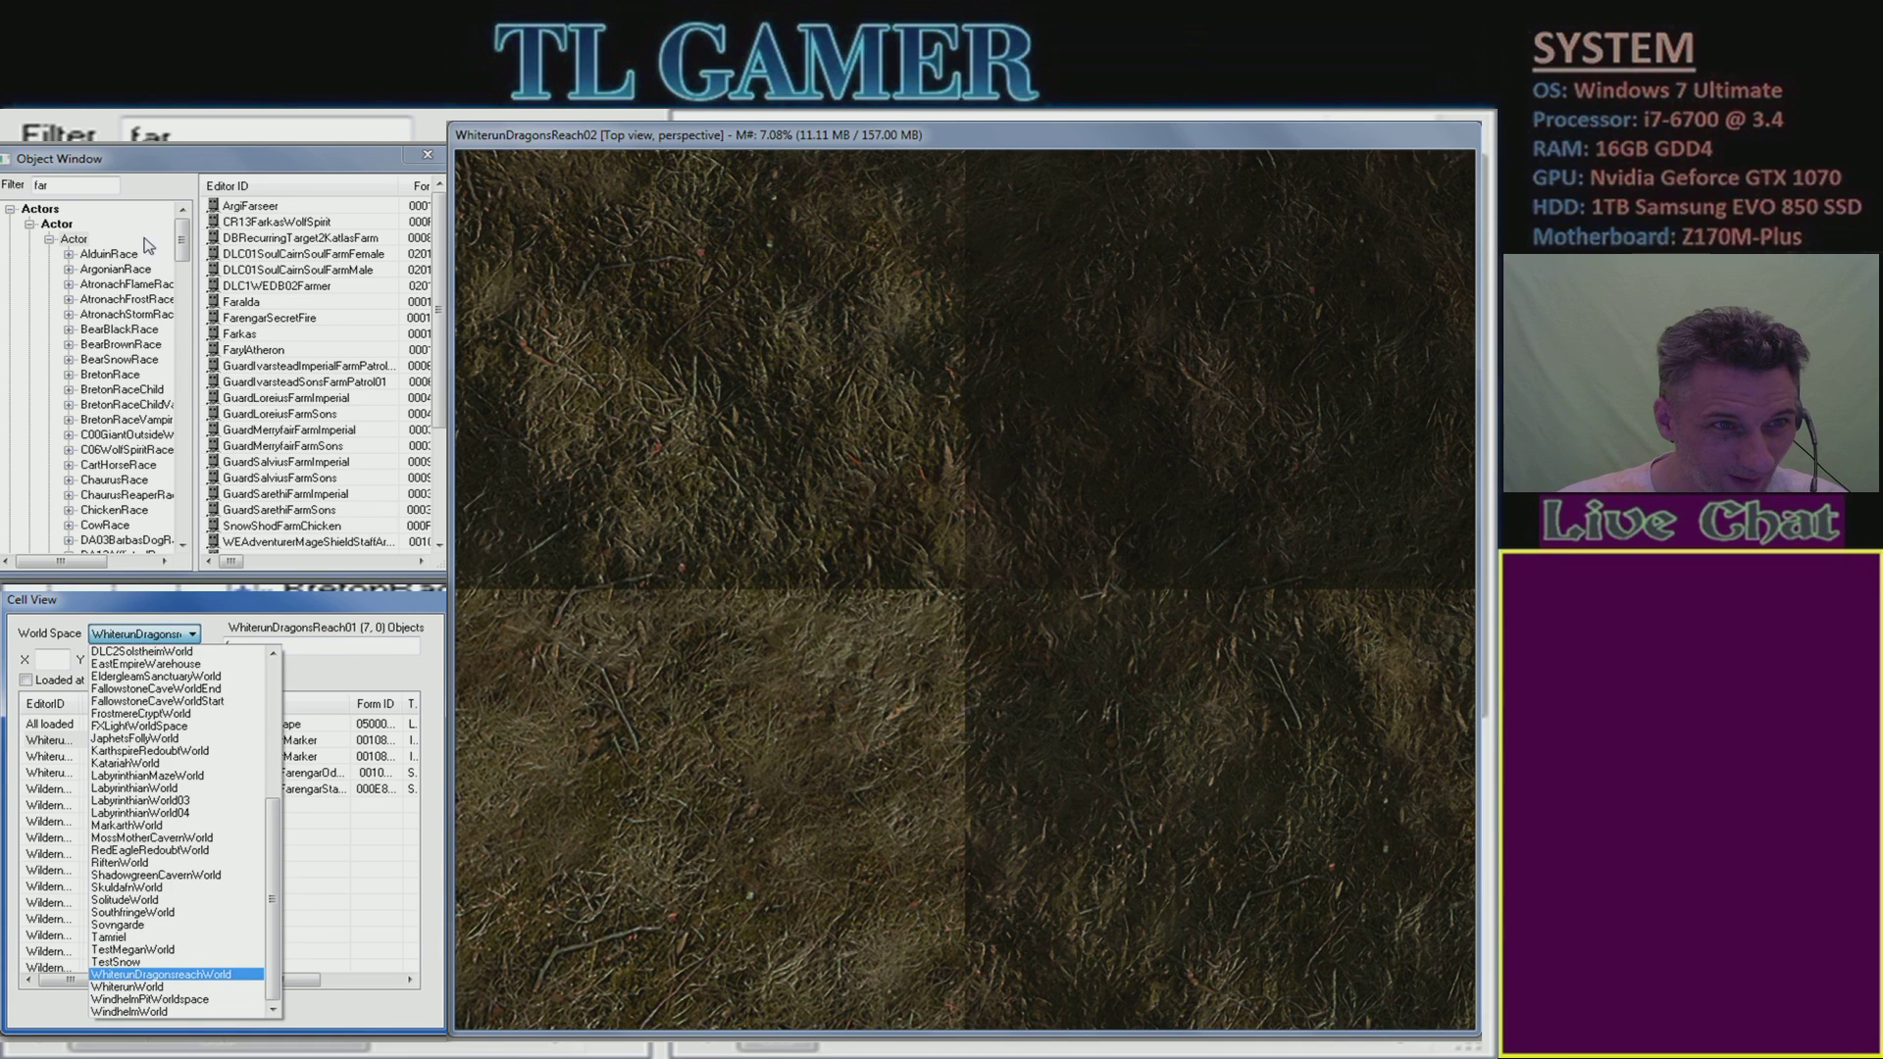
- Narrow the actor filter to "faren", select FarengarSecretFire, and narrow the cell object filter to "faren" as well
left_click(81, 185)
left_click(81, 186)
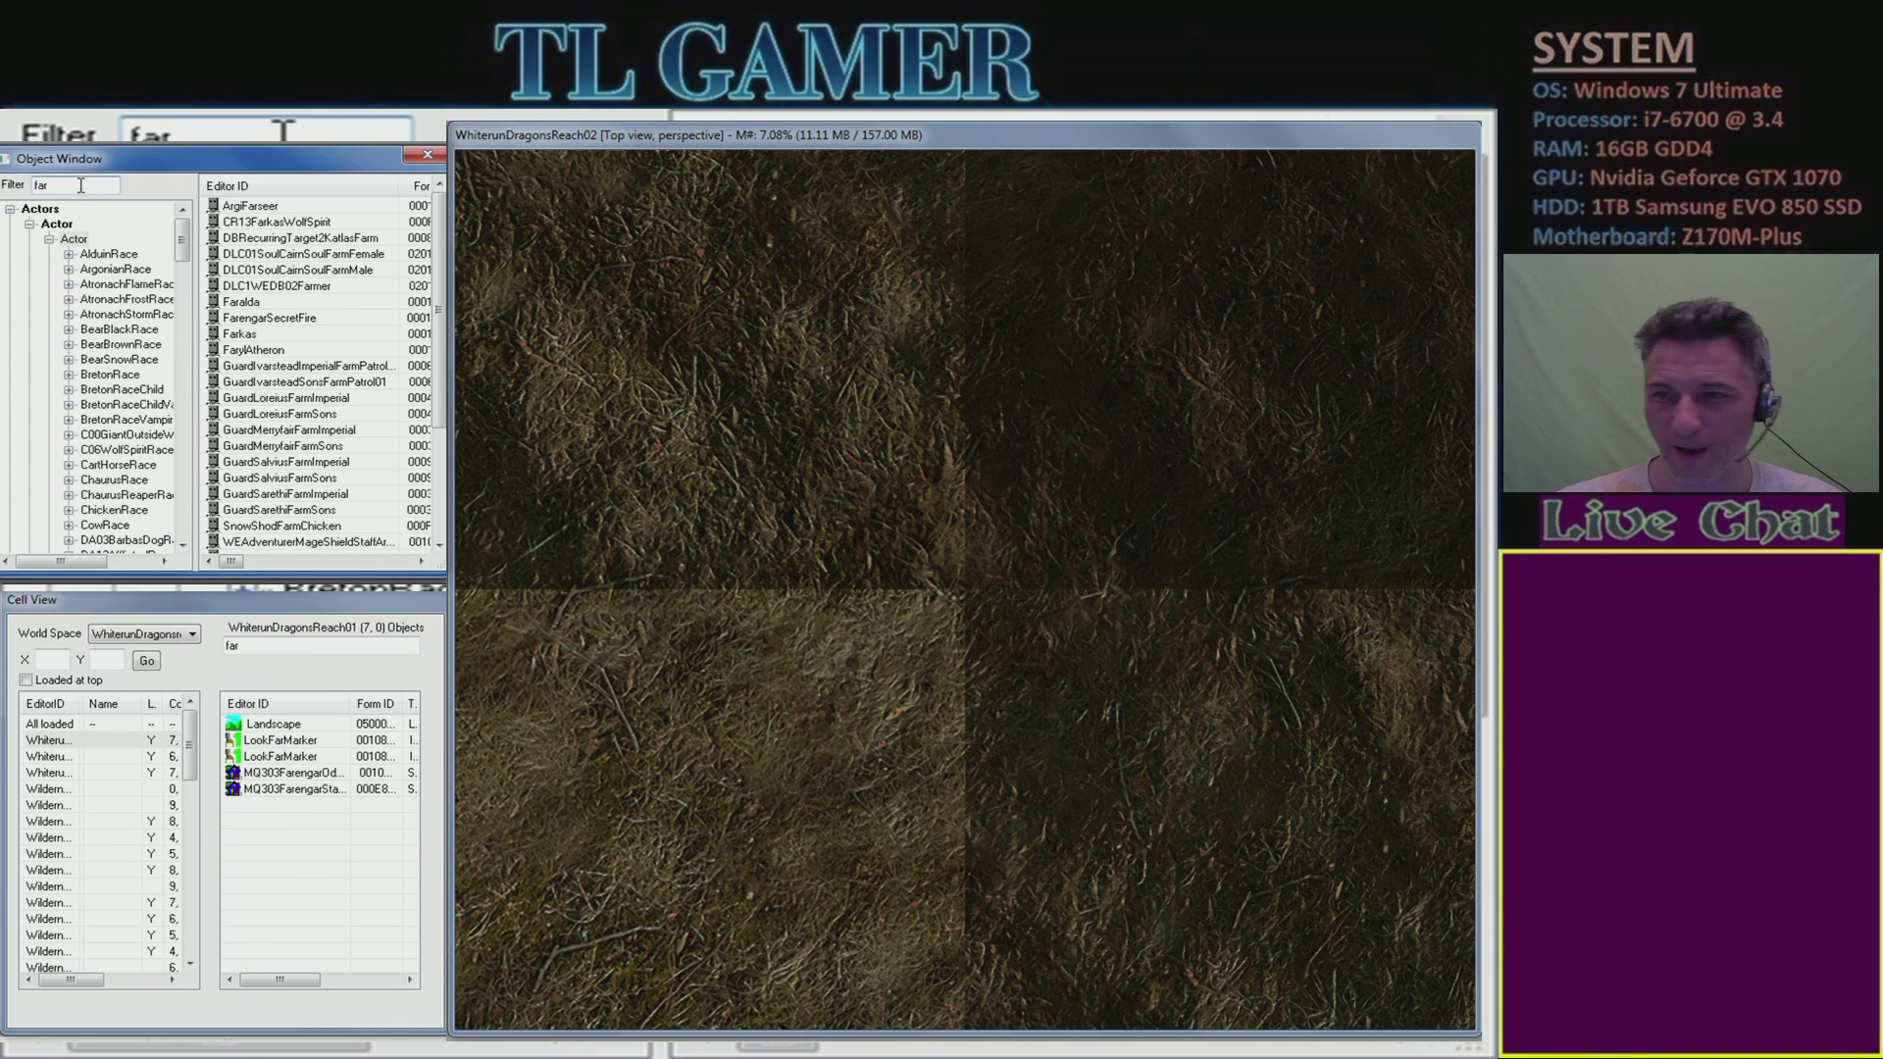
type("en")
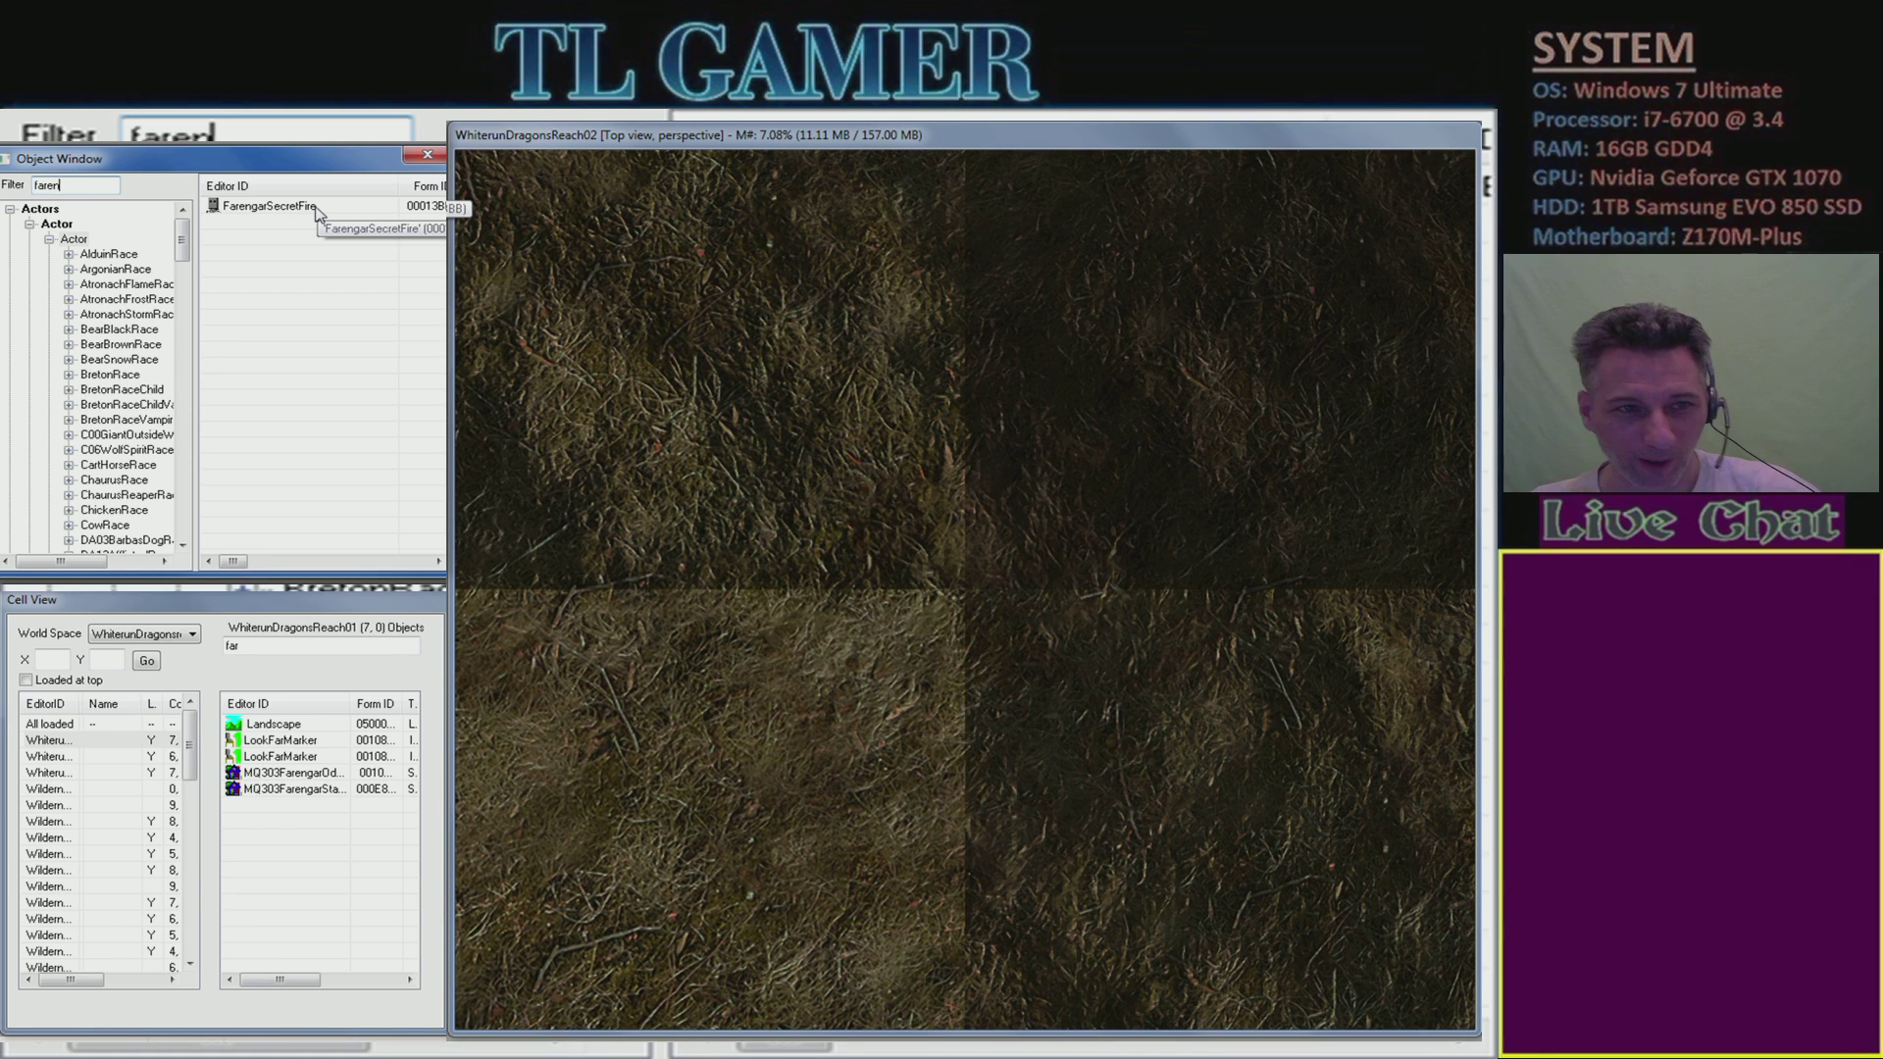
left_click(316, 210)
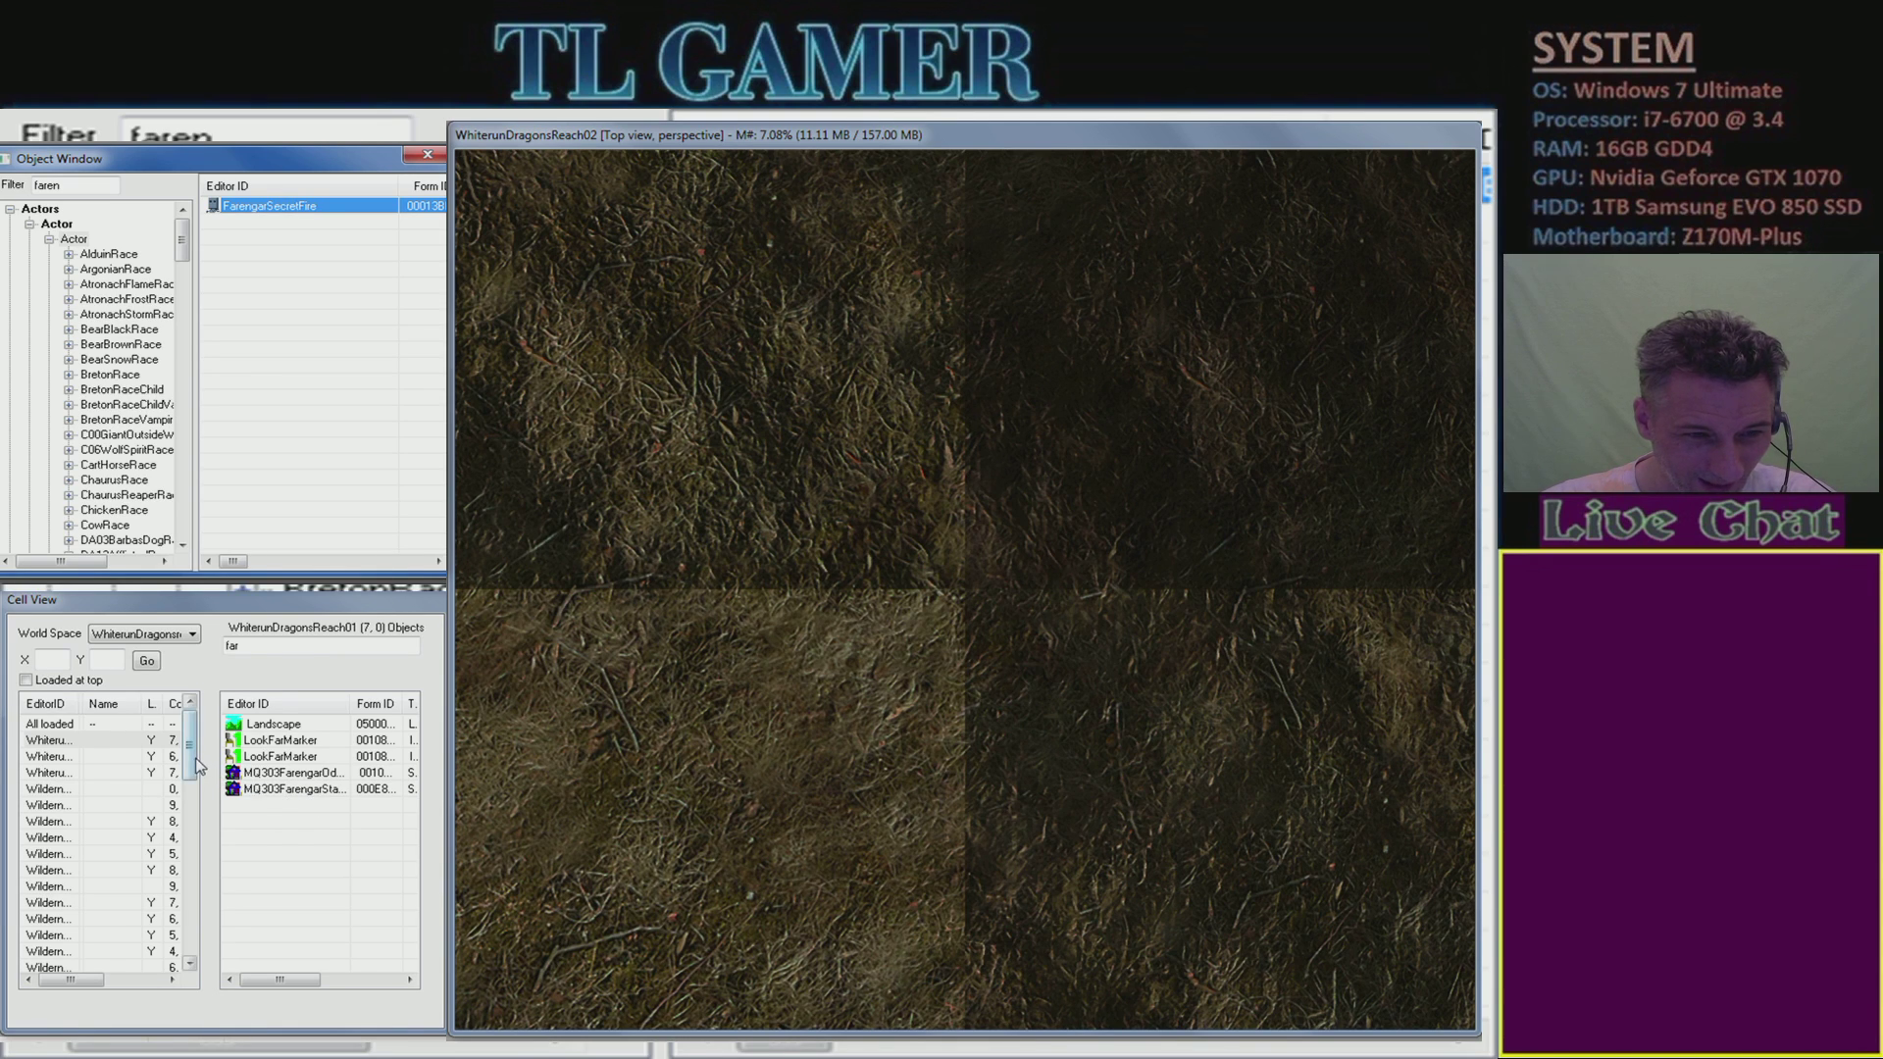
left_click(269, 647)
type("en")
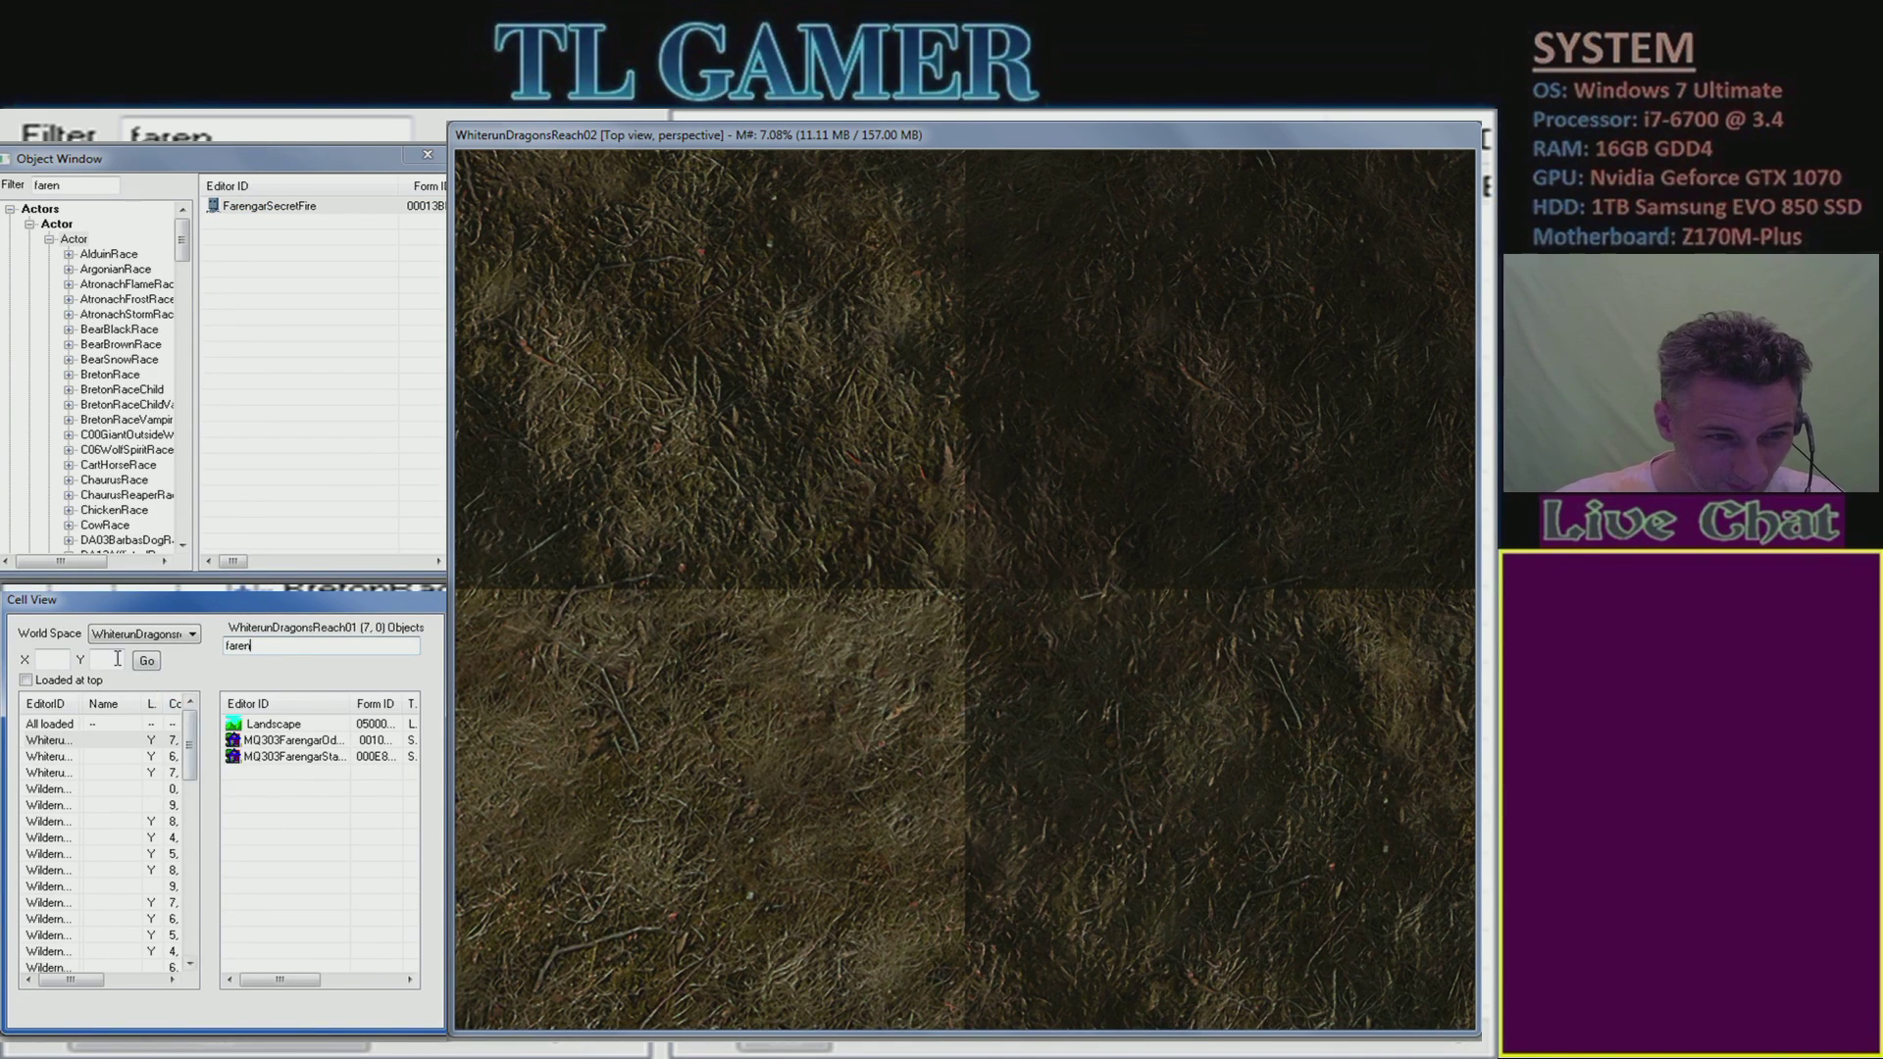
- Check the WhiterunWorld world space for objects matching "faren" and return to WhiterunDragonsreachWorld
left_click(144, 638)
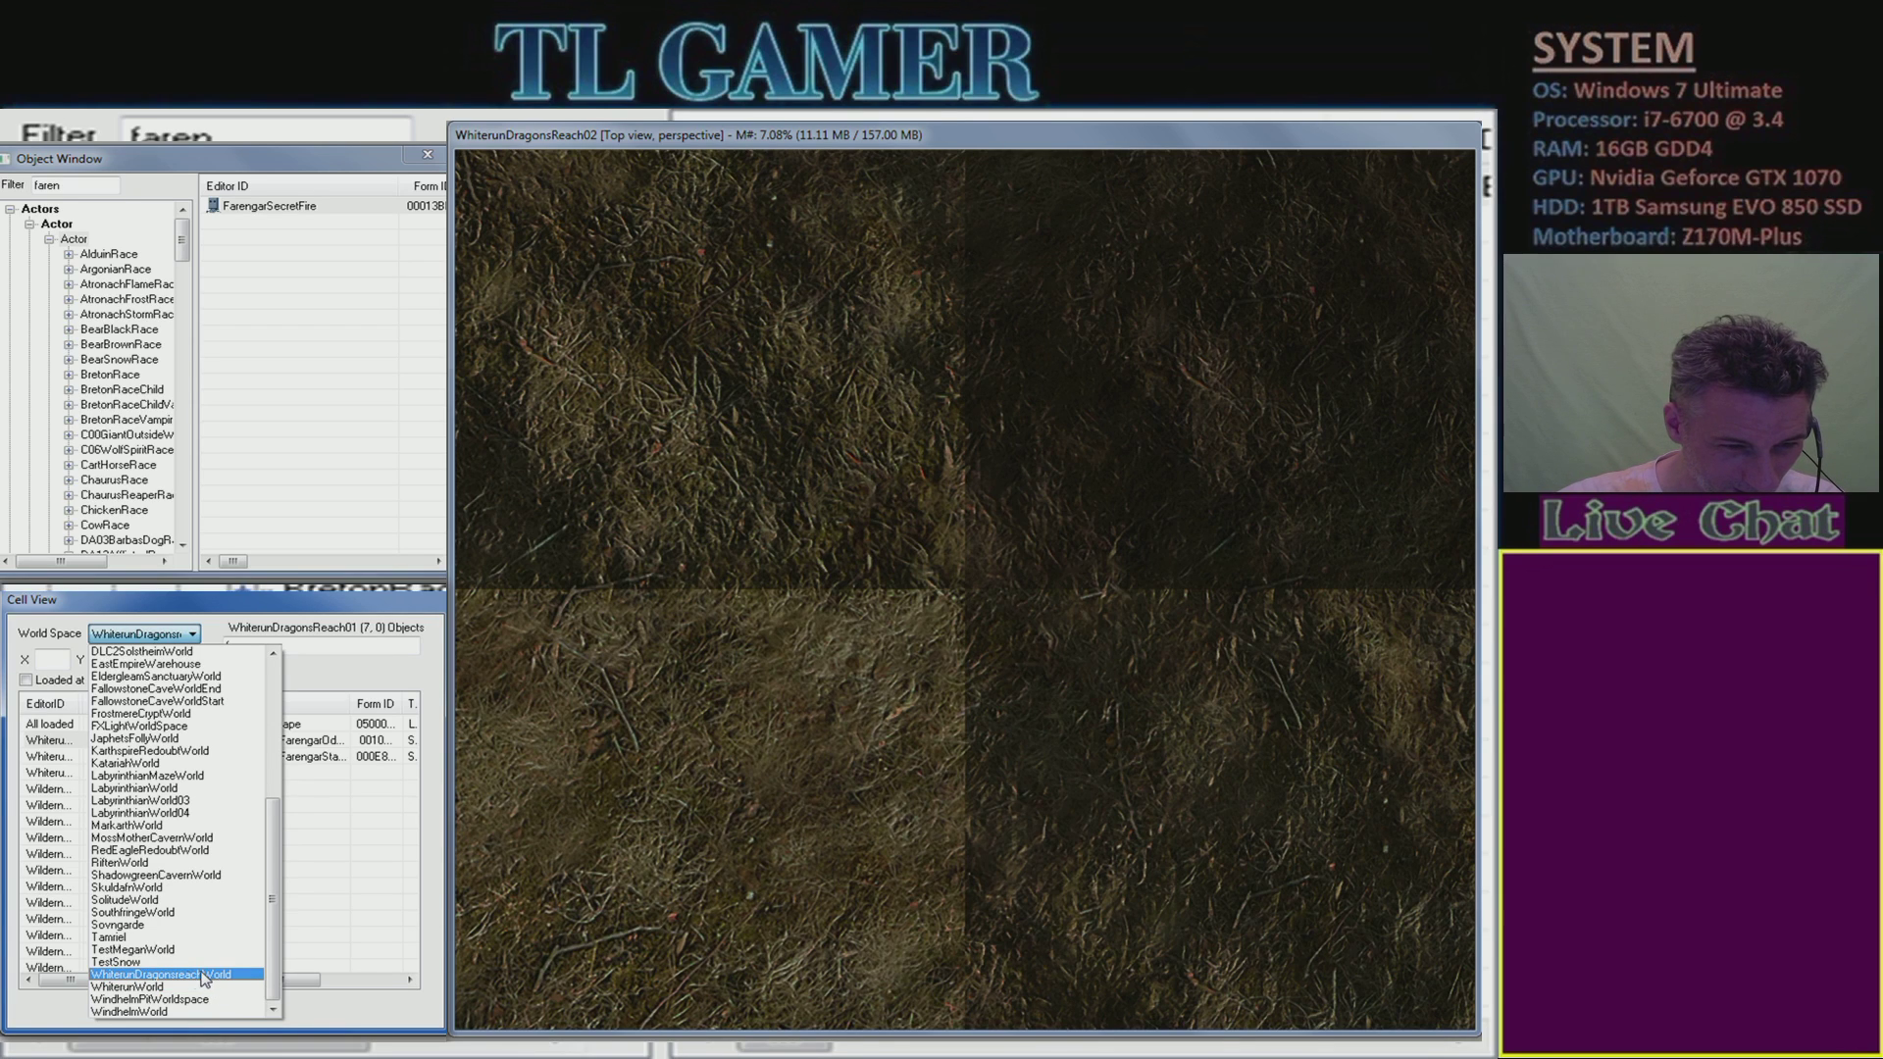
left_click(147, 986)
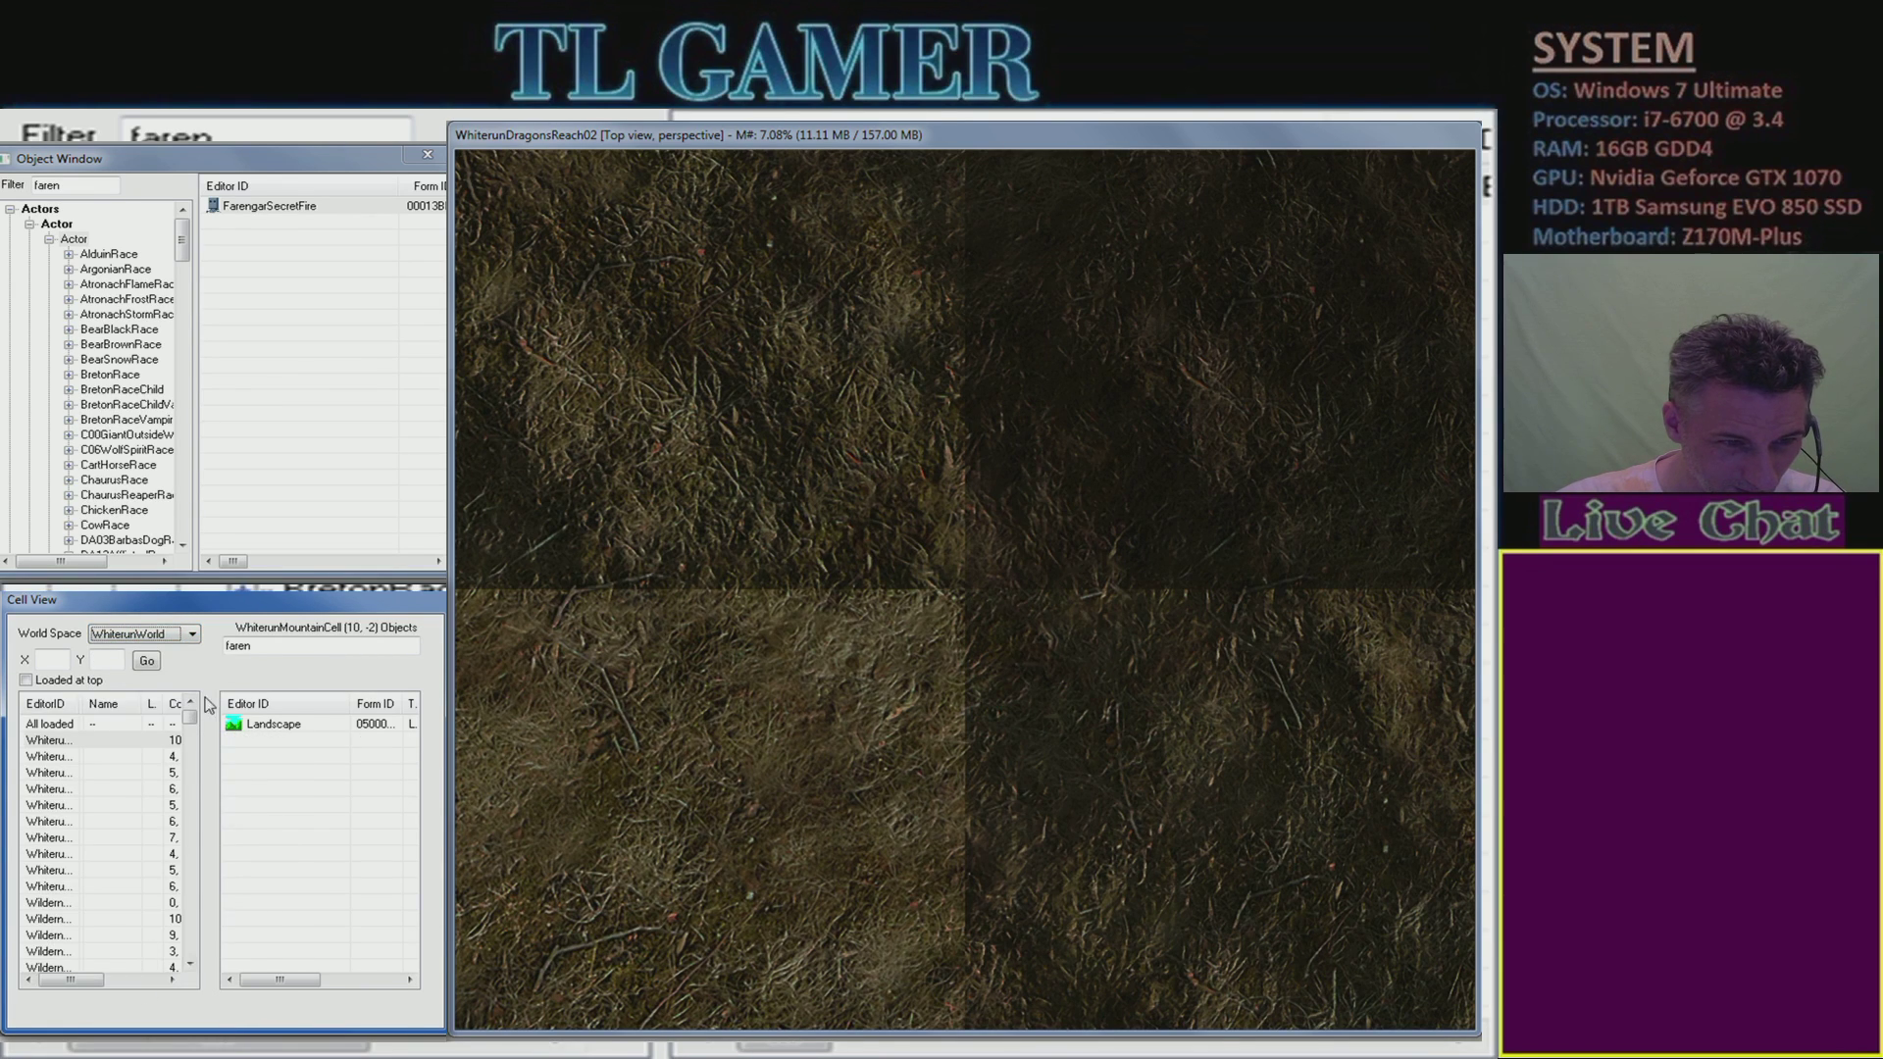
left_click(189, 643)
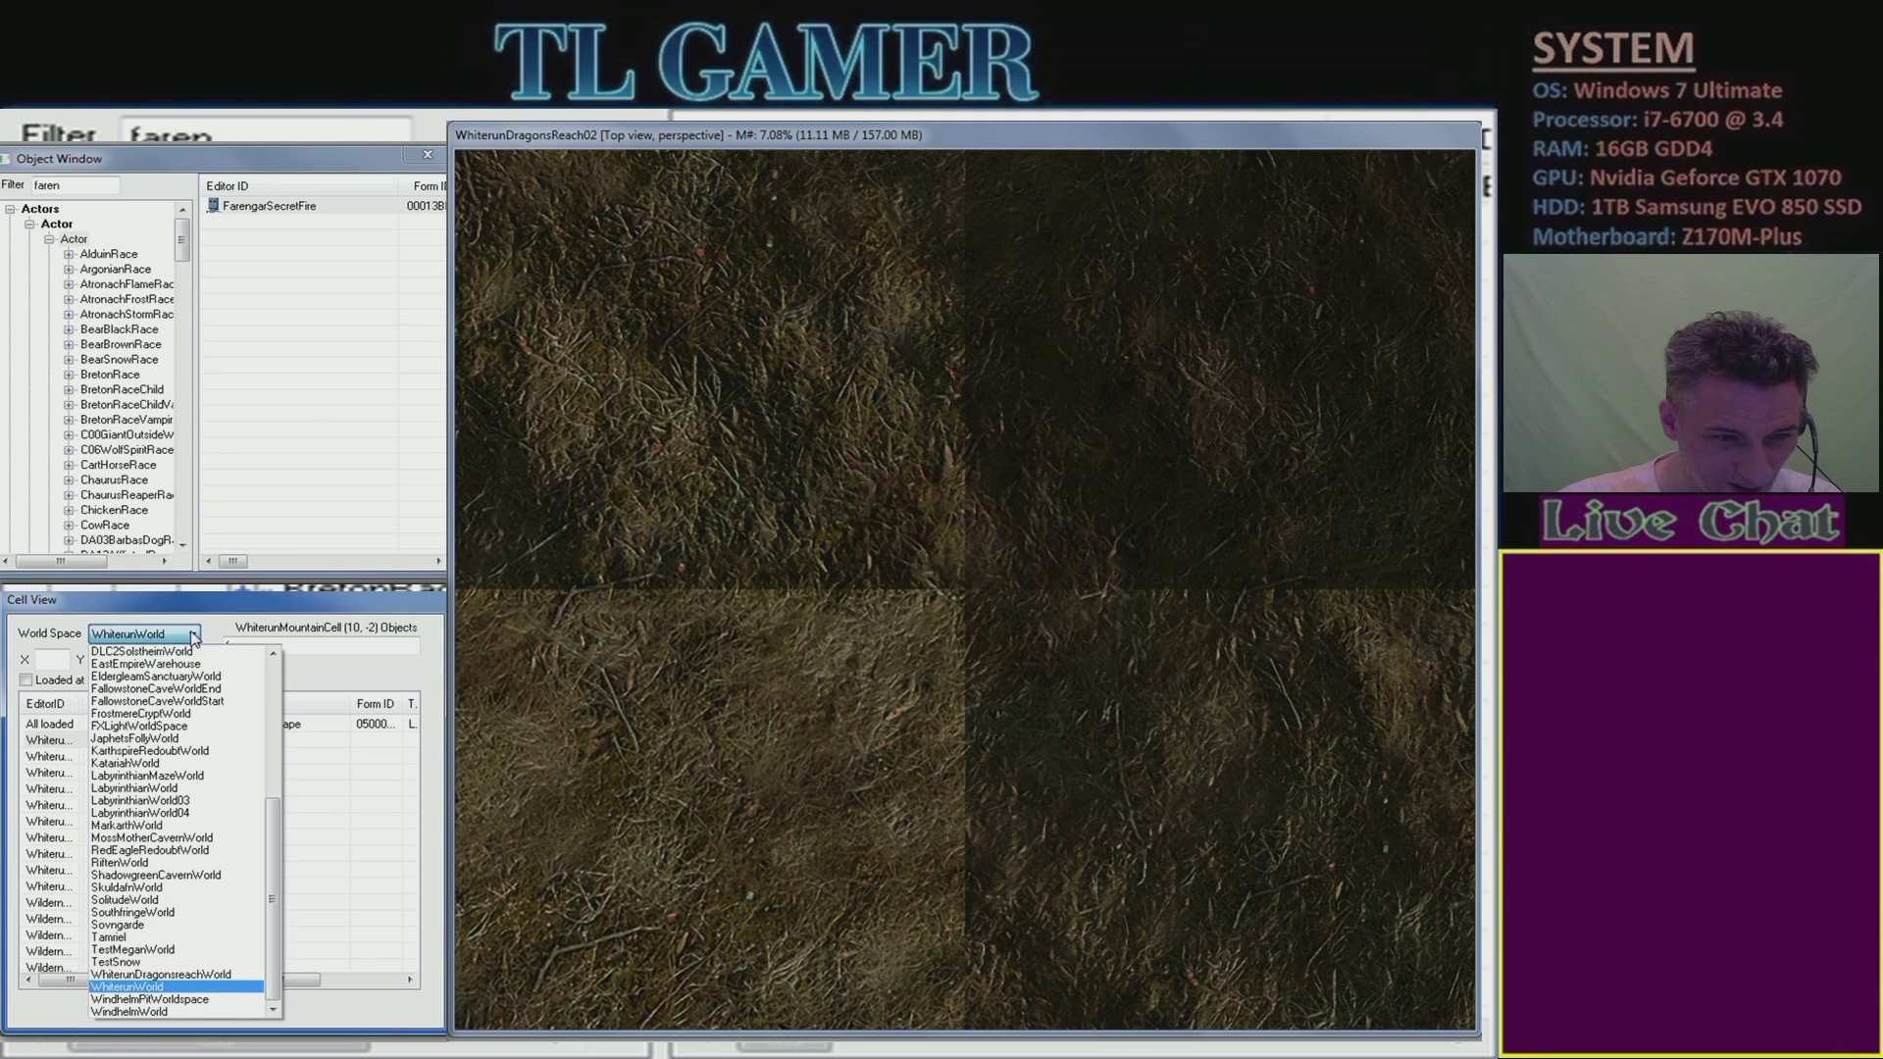
left_click(224, 977)
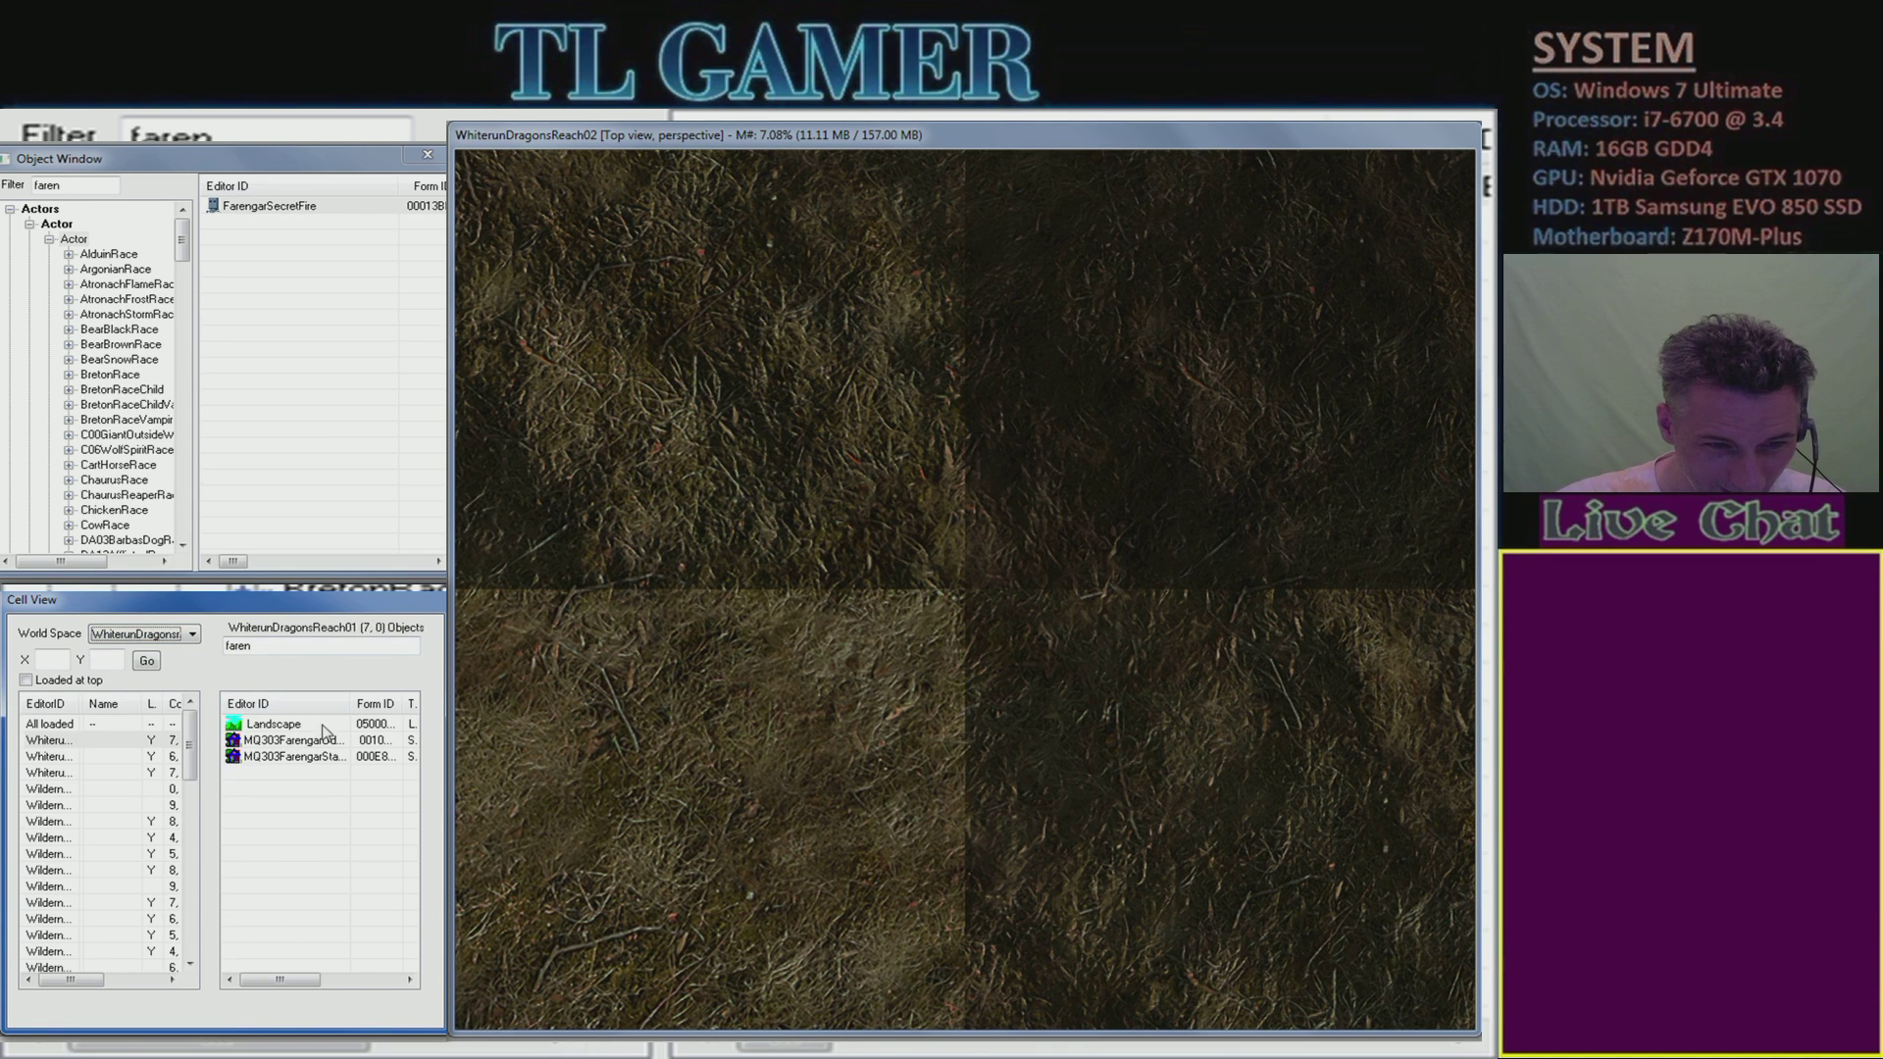
- Select the MQ303FarengarStart object in the cell's object list and widen the Editor ID column
left_click(302, 758)
mouse_move(355, 703)
left_mouse_down()
mouse_move(397, 703)
mouse_move(364, 704)
left_mouse_up()
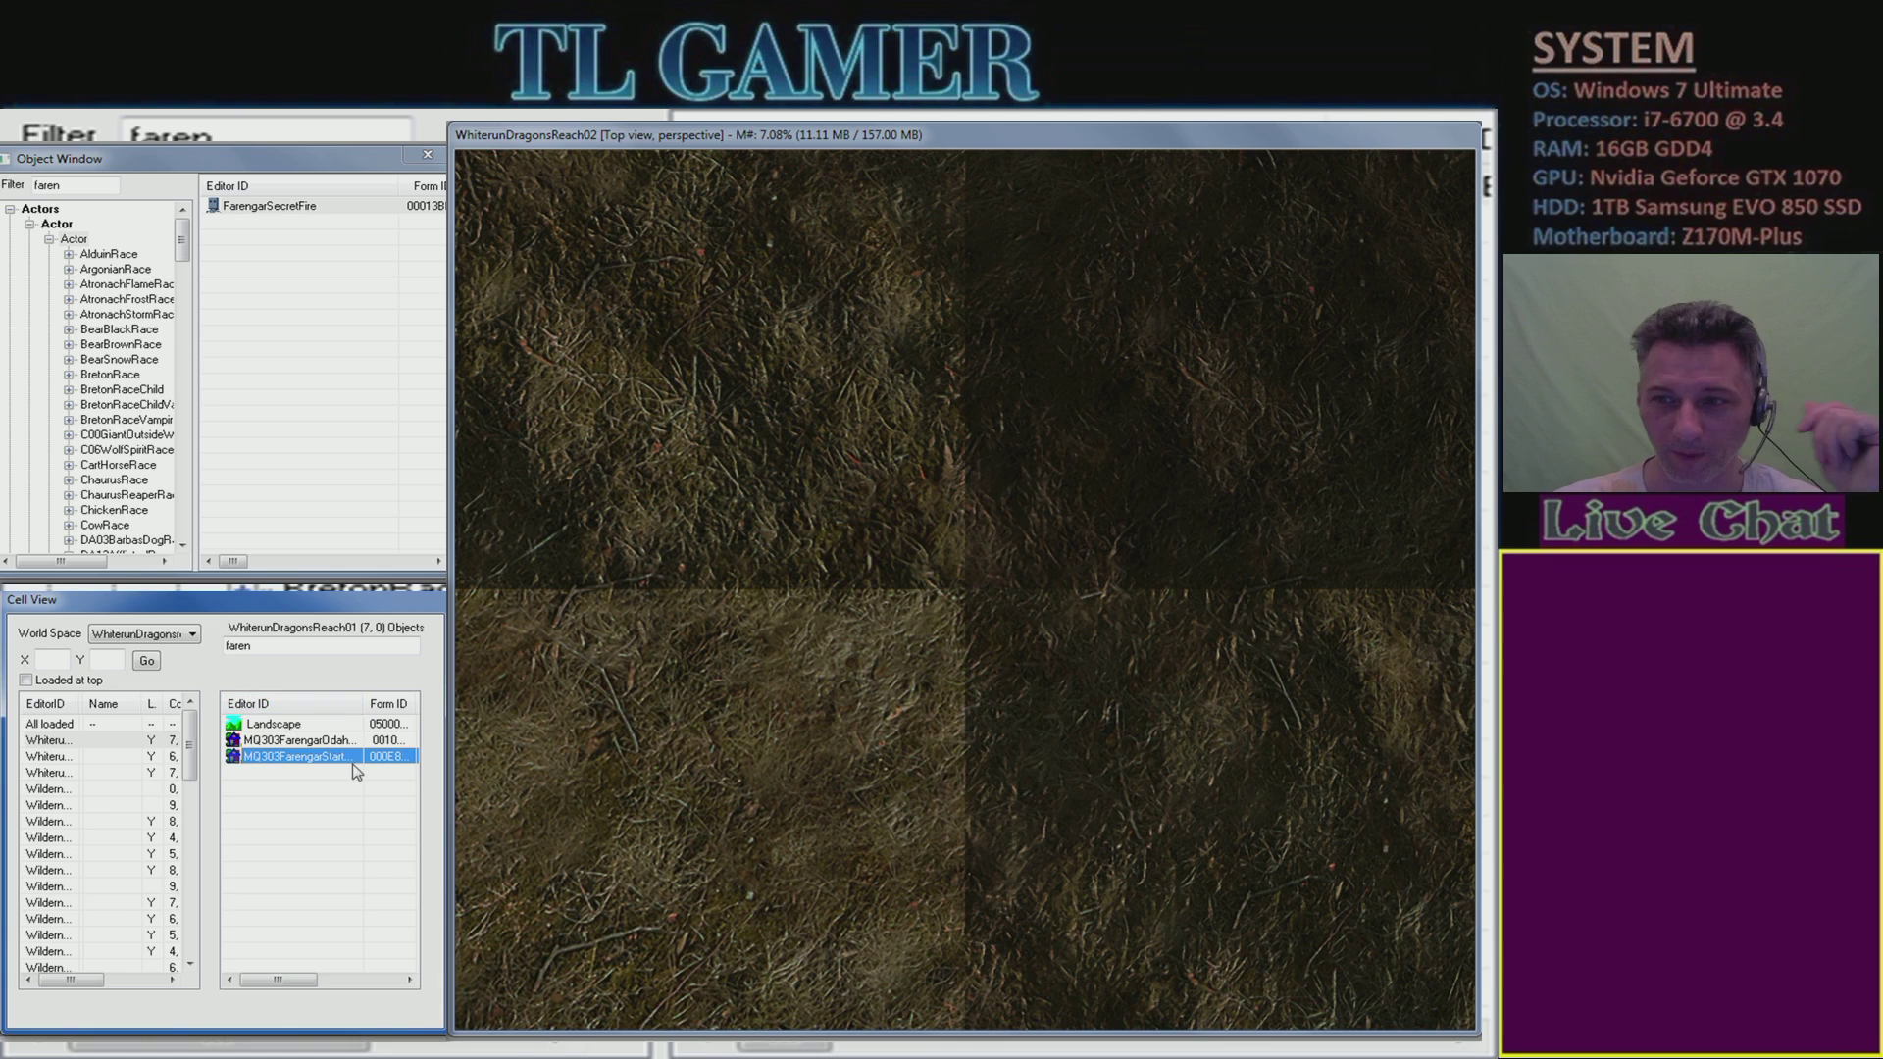
- Open the FarengarSecretFire actor record and bring the render view back in front of it
left_click(287, 211)
double_click(288, 207)
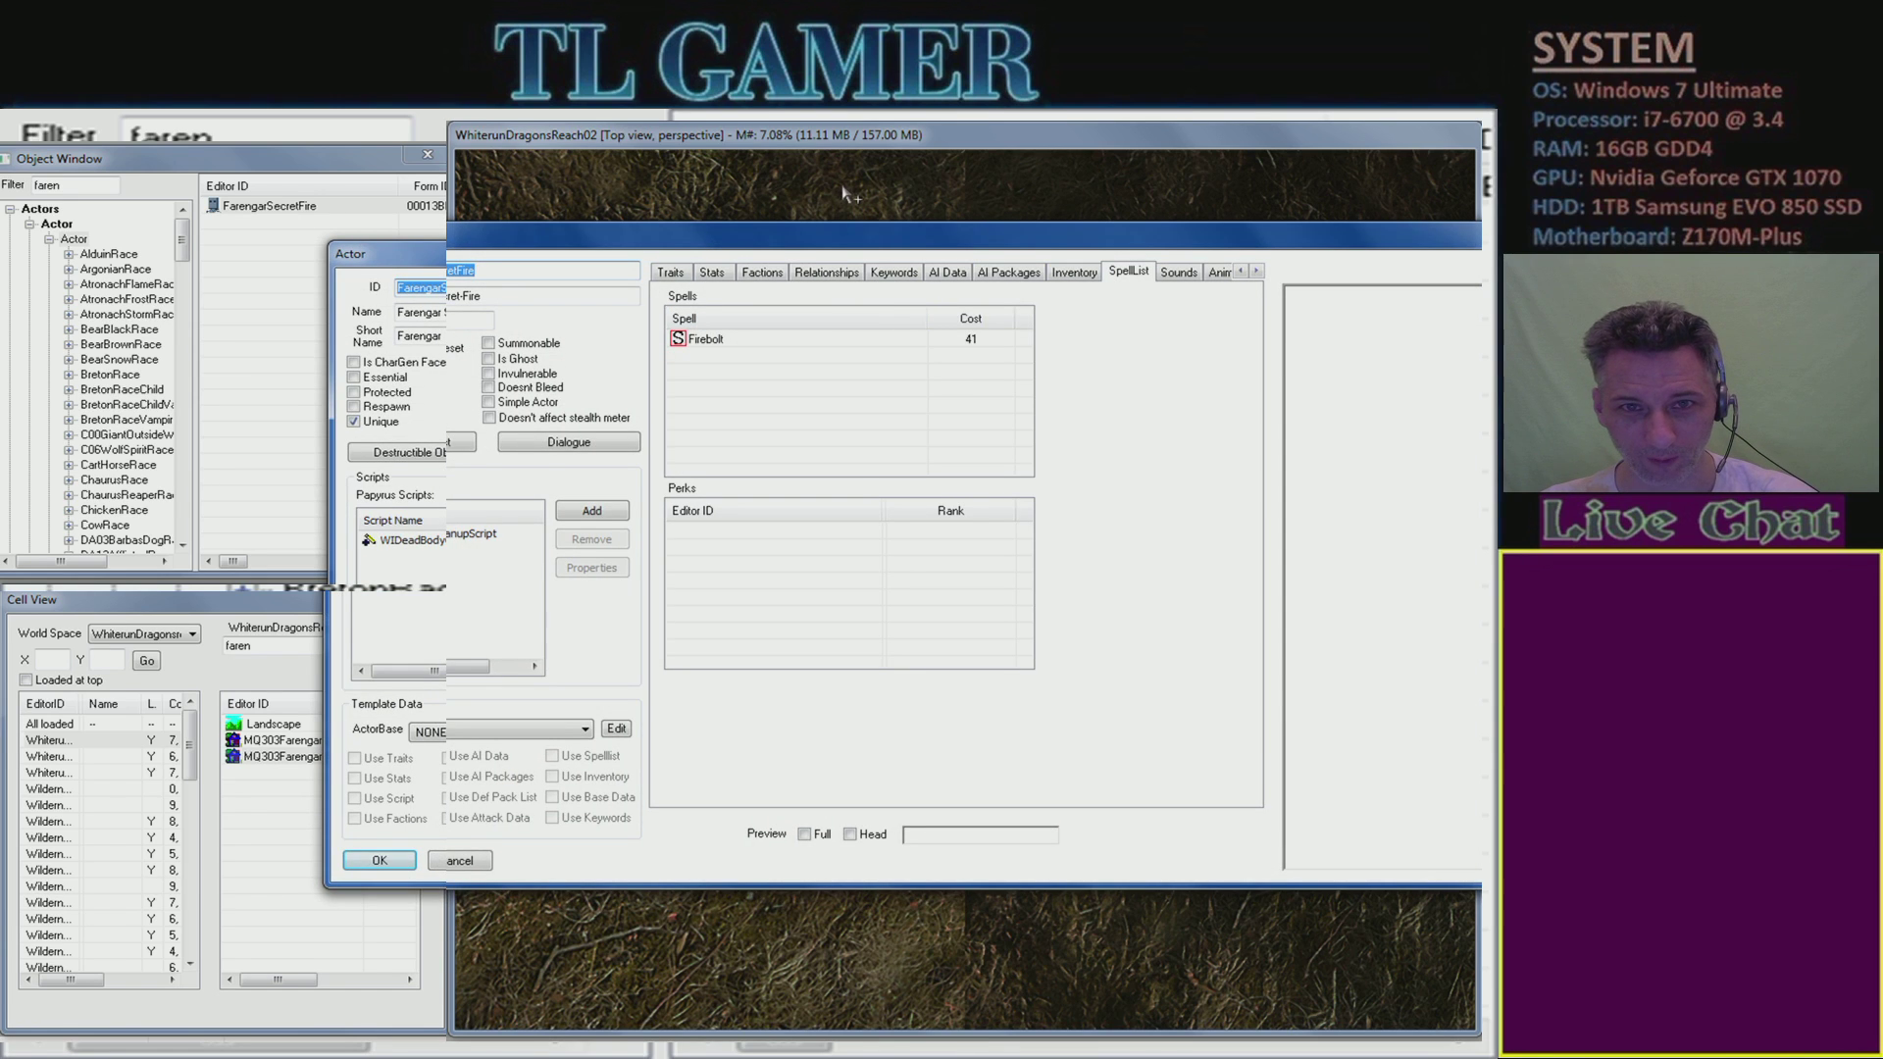
left_click(615, 144)
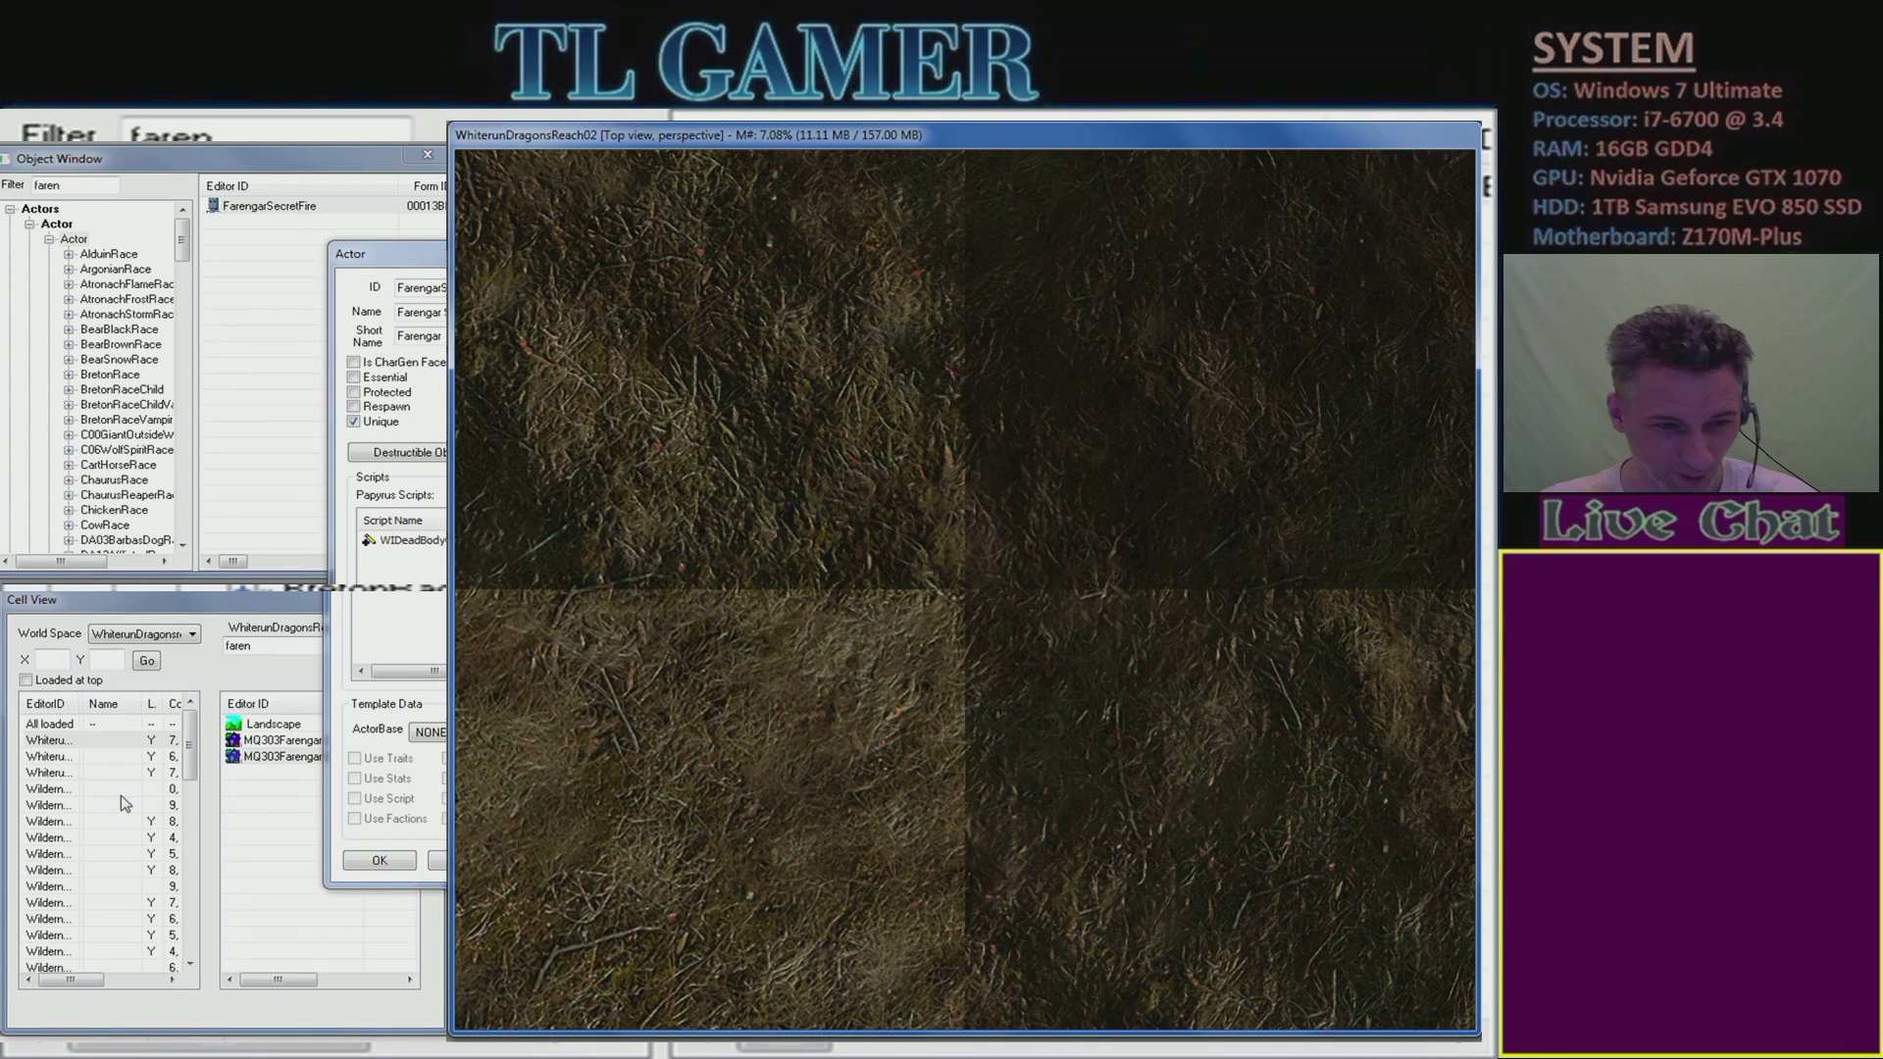
- Clear the "faren" filter from the WhiterunDragonsReach01 object list
left_click(235, 842)
left_click_drag(287, 644, 139, 639)
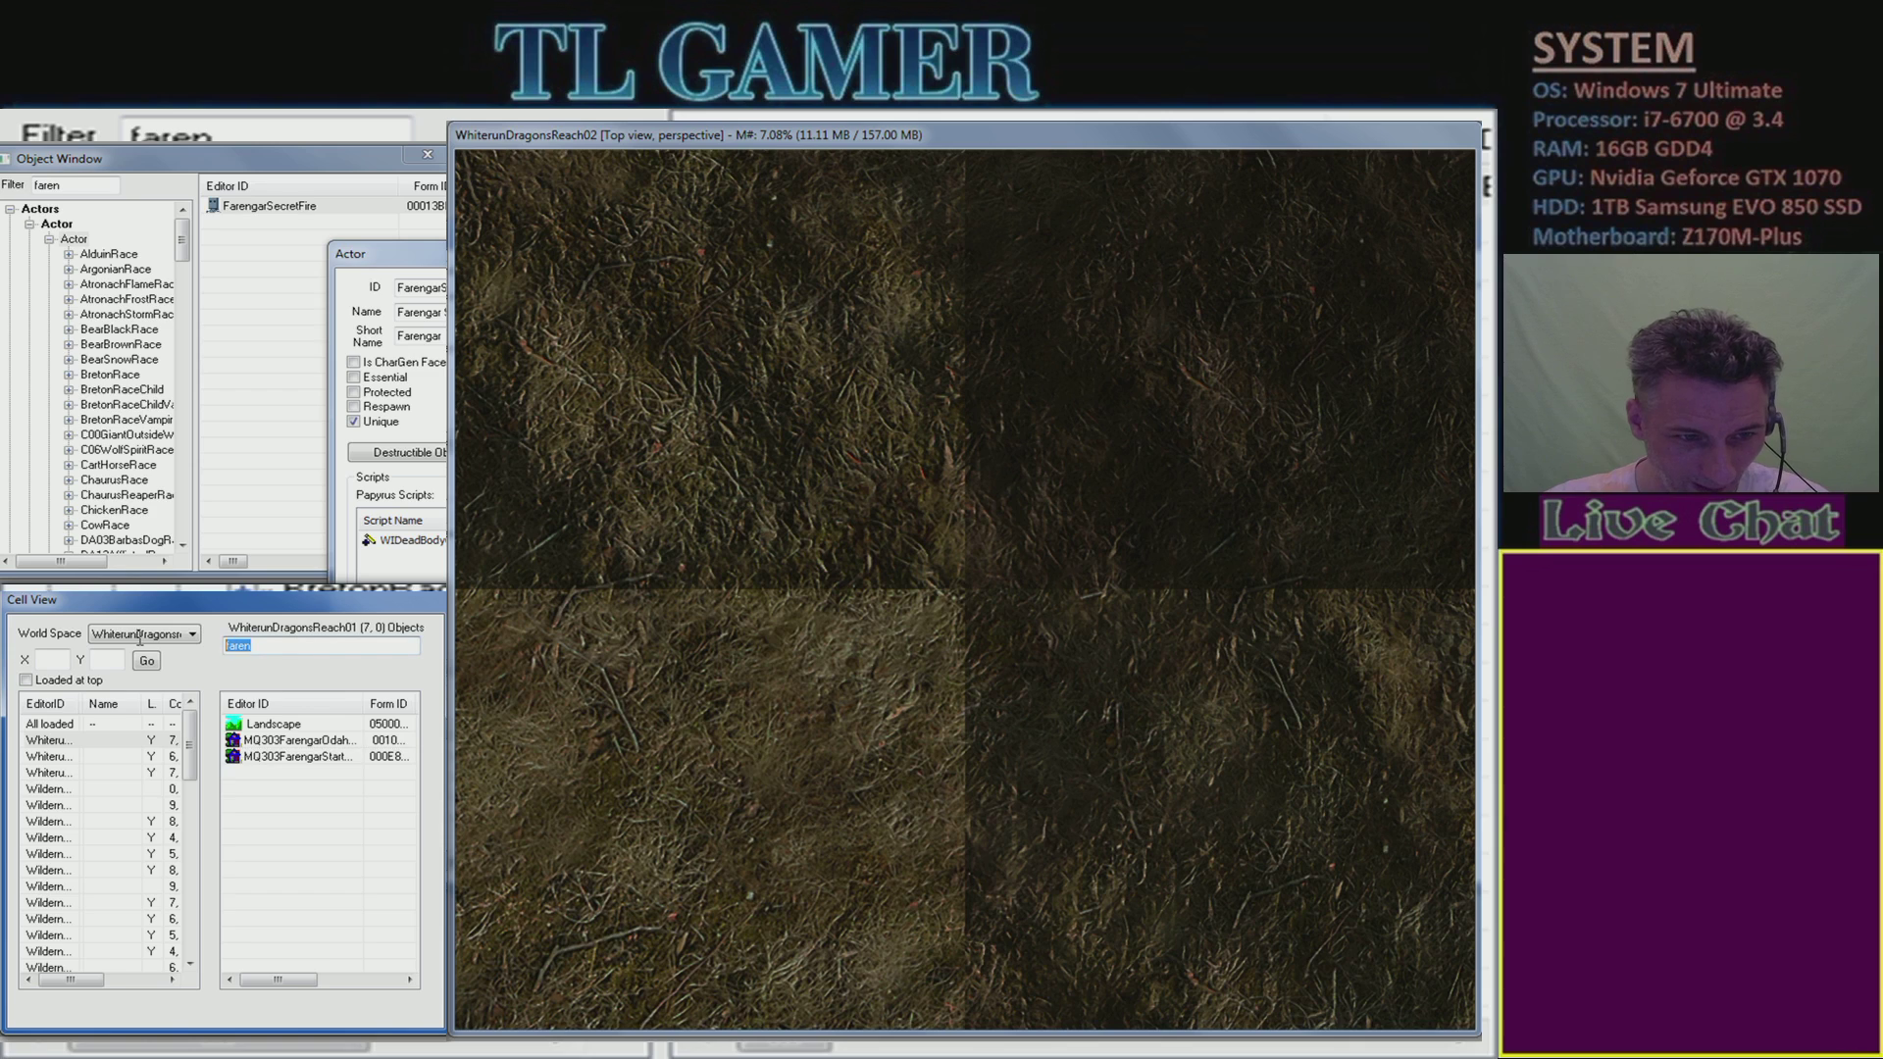
key("BackSpace")
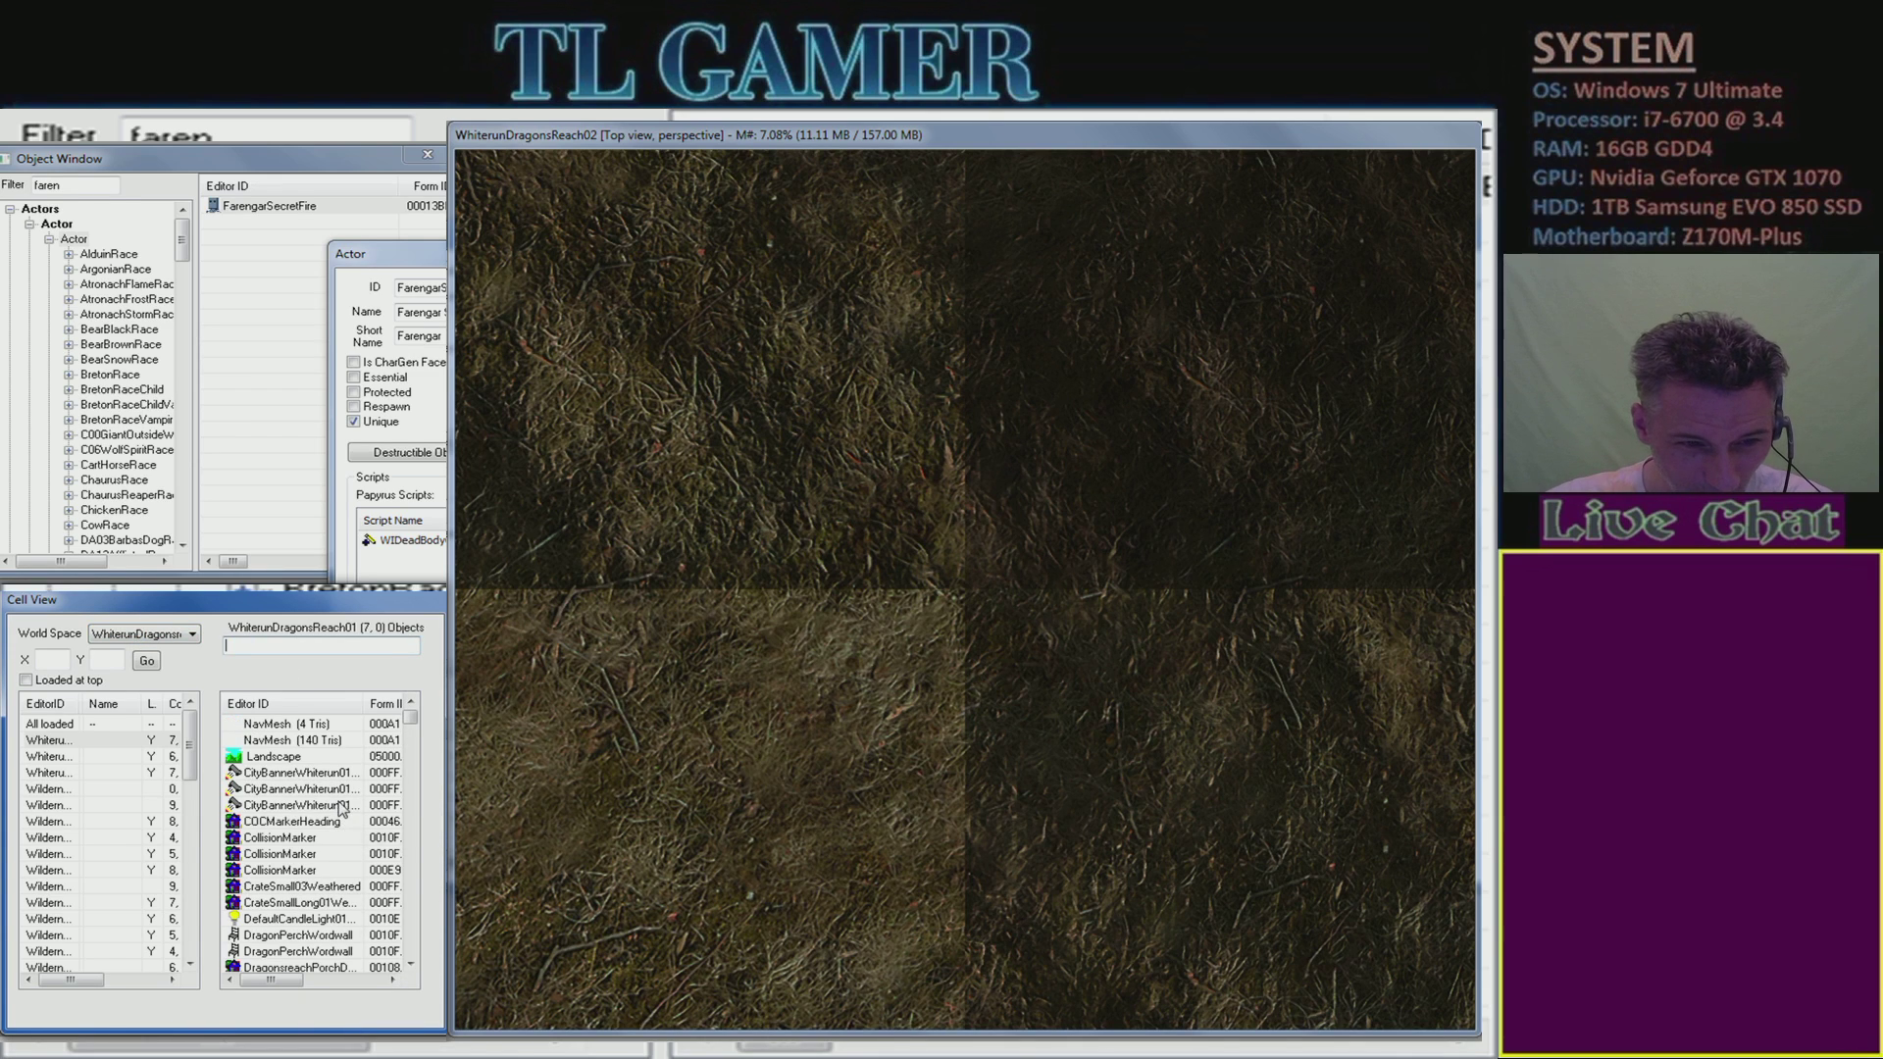
- Look through the full object list of the WhiterunDragonsReach01 cell for merchant-related objects and return to its beginning
left_click(310, 854)
scroll(312, 869, "down", 2)
scroll(310, 868, "down", 2)
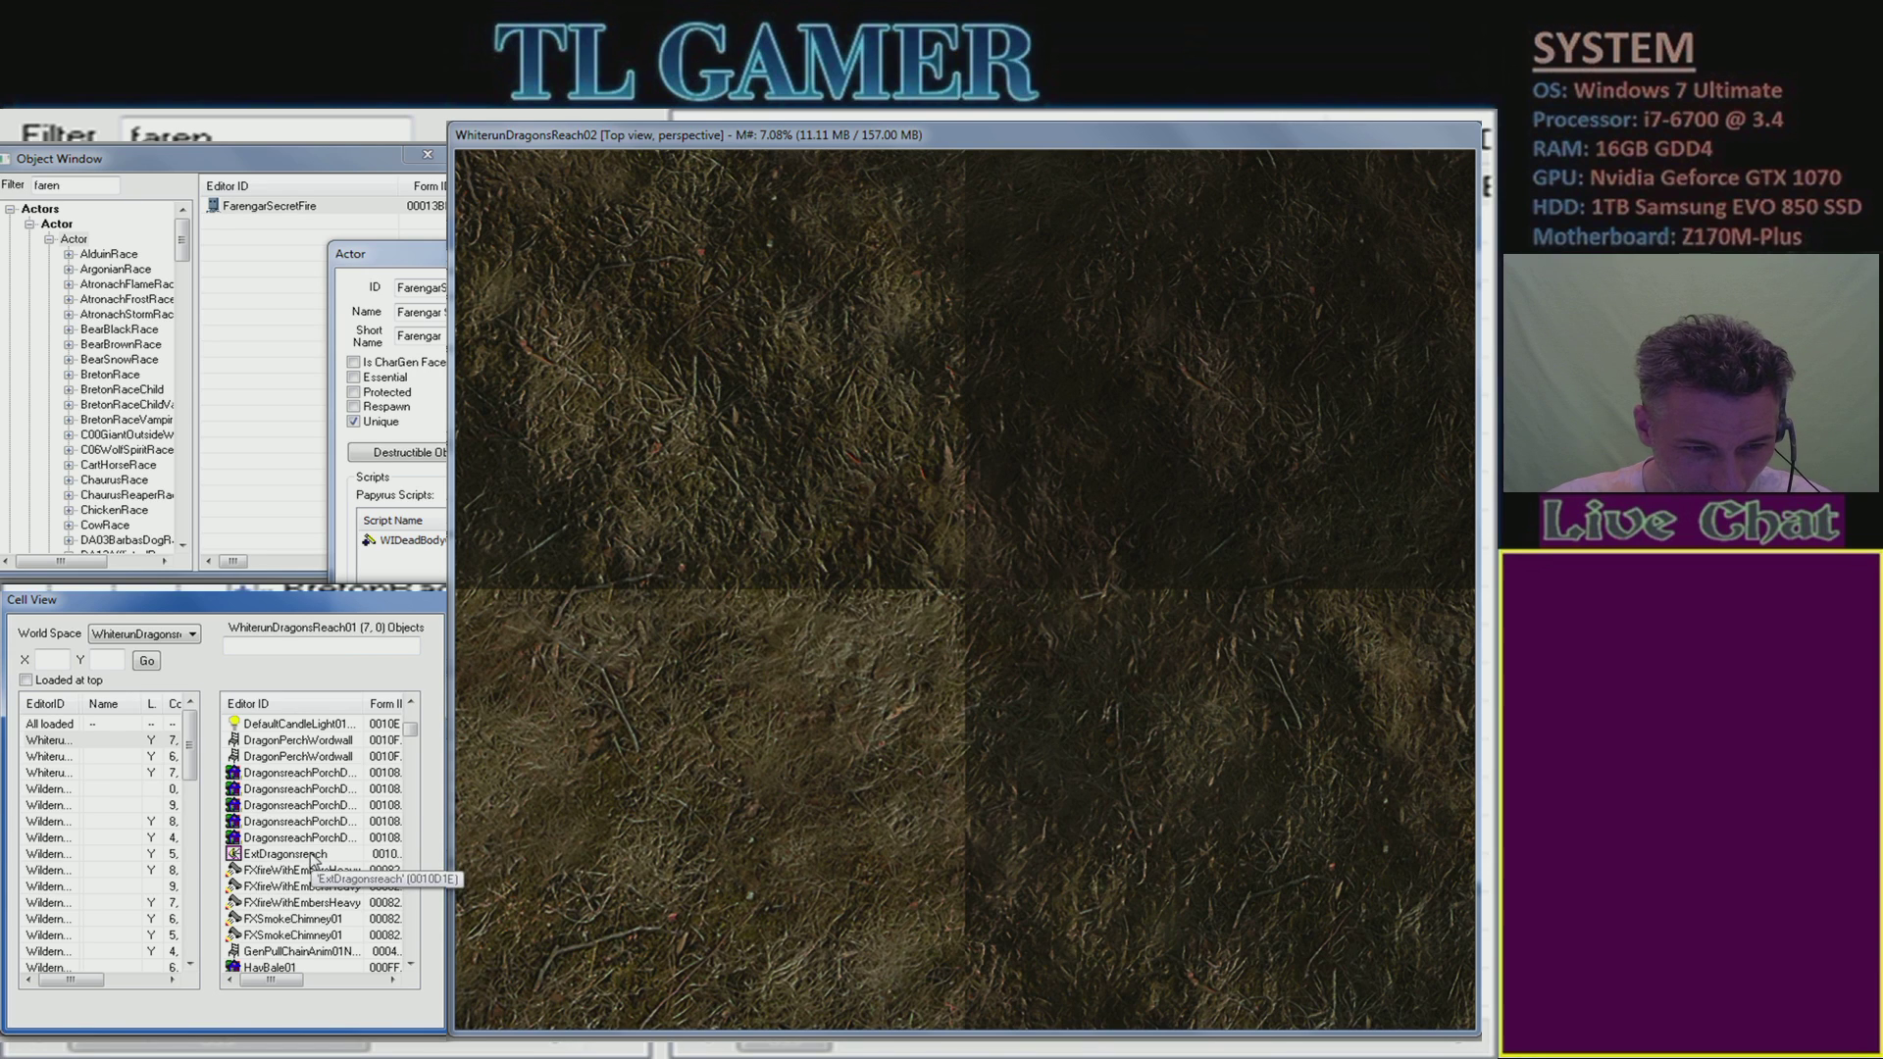
scroll(314, 863, "down", 6)
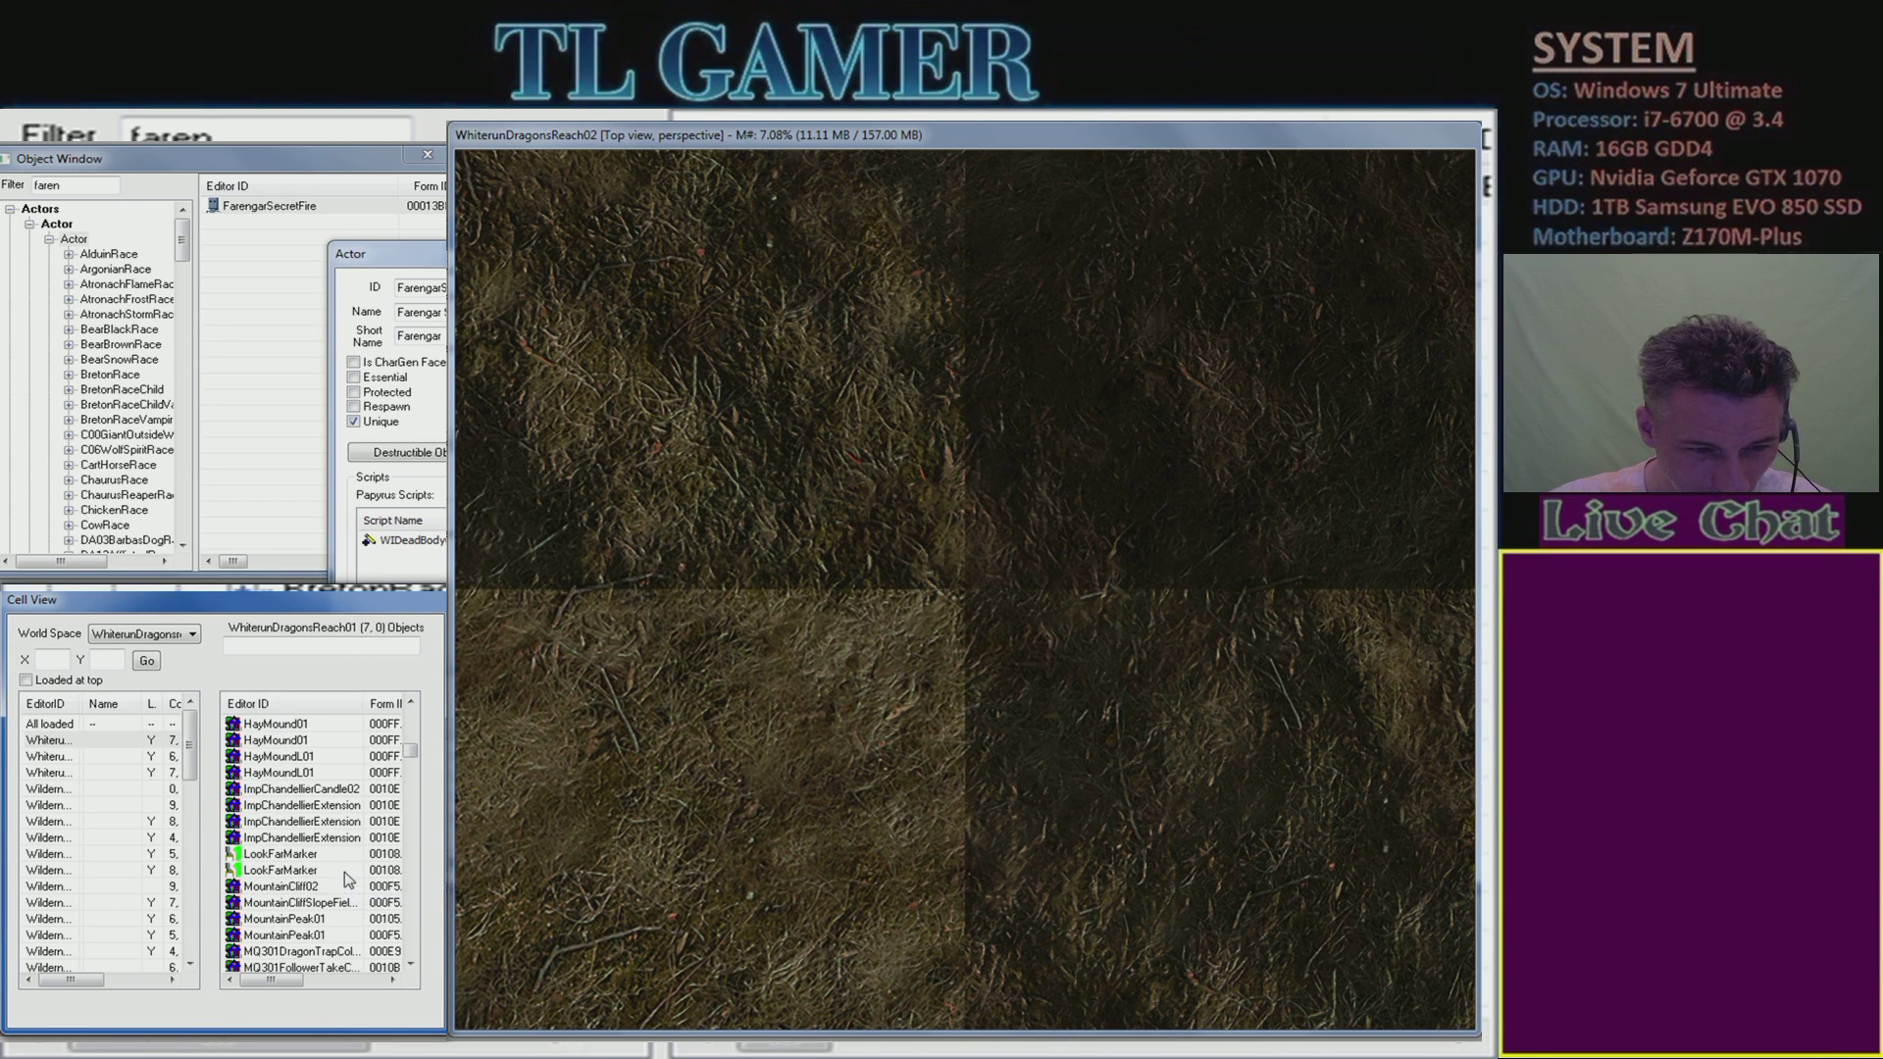
scroll(345, 880, "down", 3)
scroll(346, 879, "down", 1)
scroll(345, 872, "down", 4)
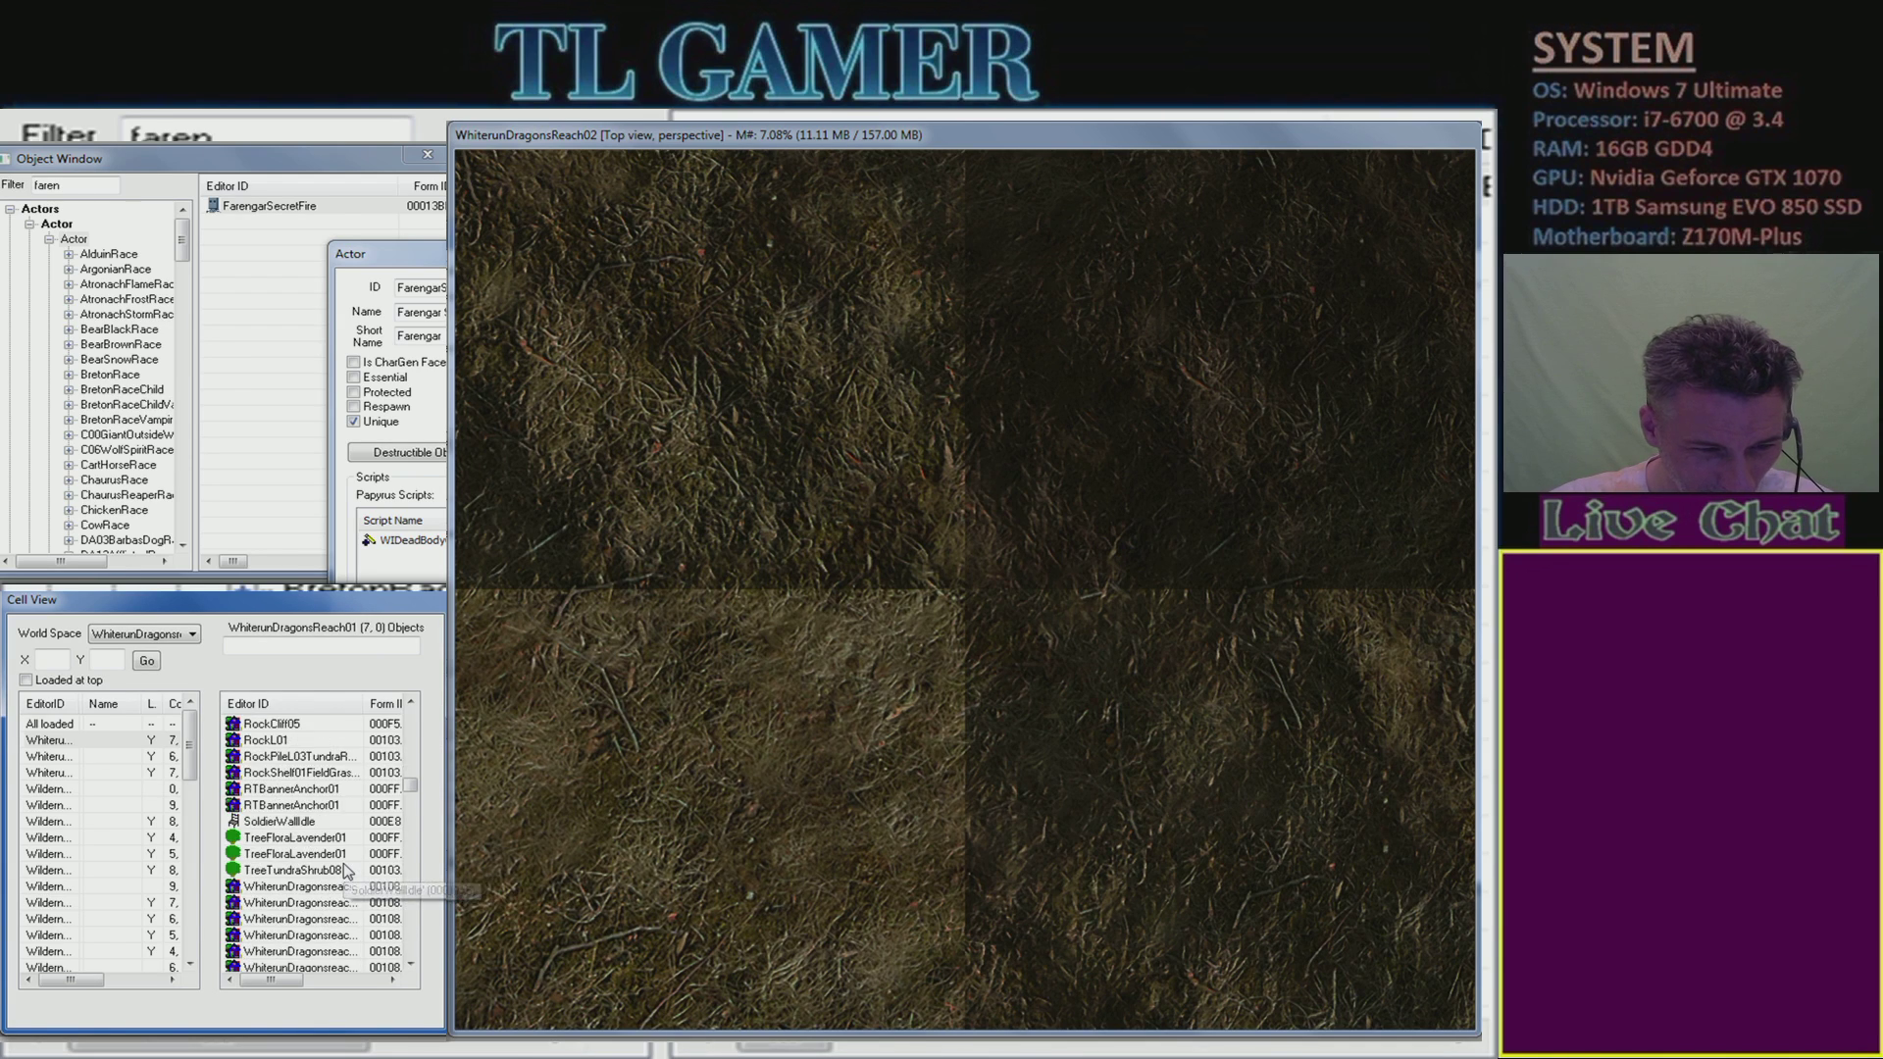
scroll(346, 872, "down", 3)
scroll(345, 871, "down", 5)
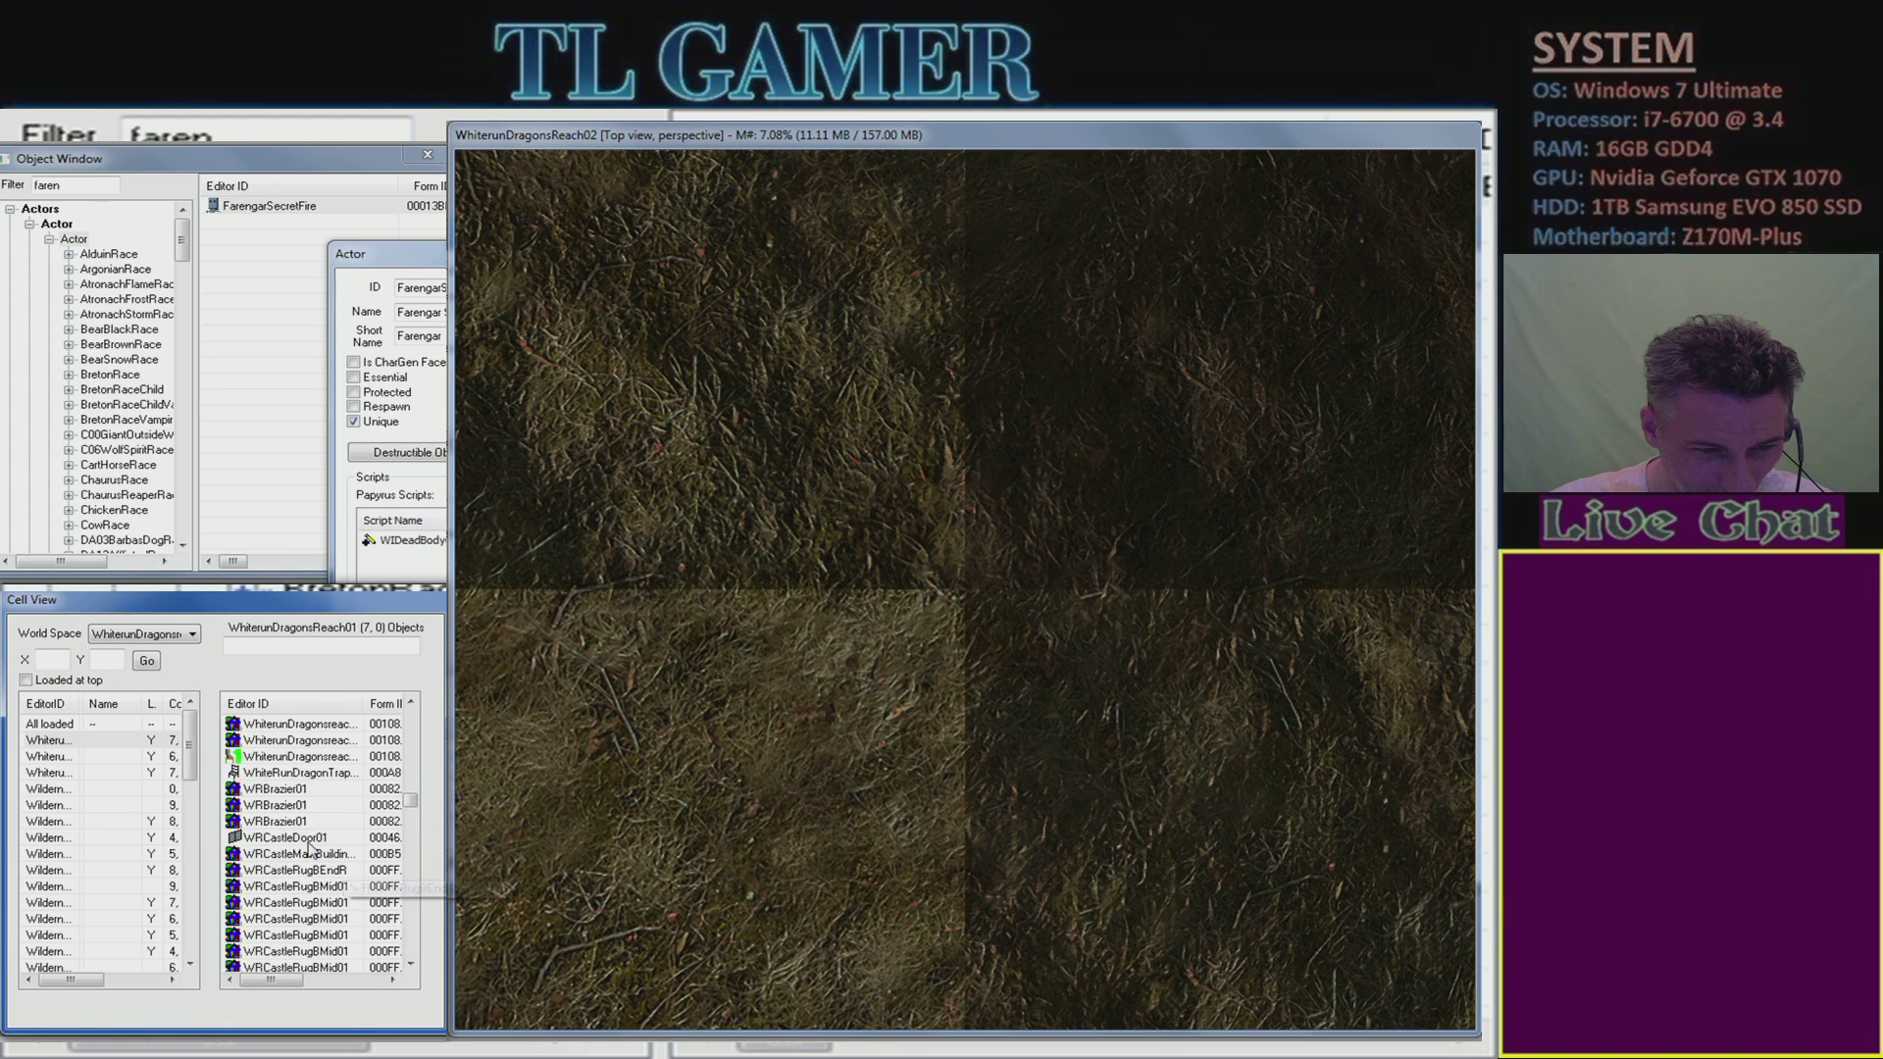
scroll(324, 857, "down", 5)
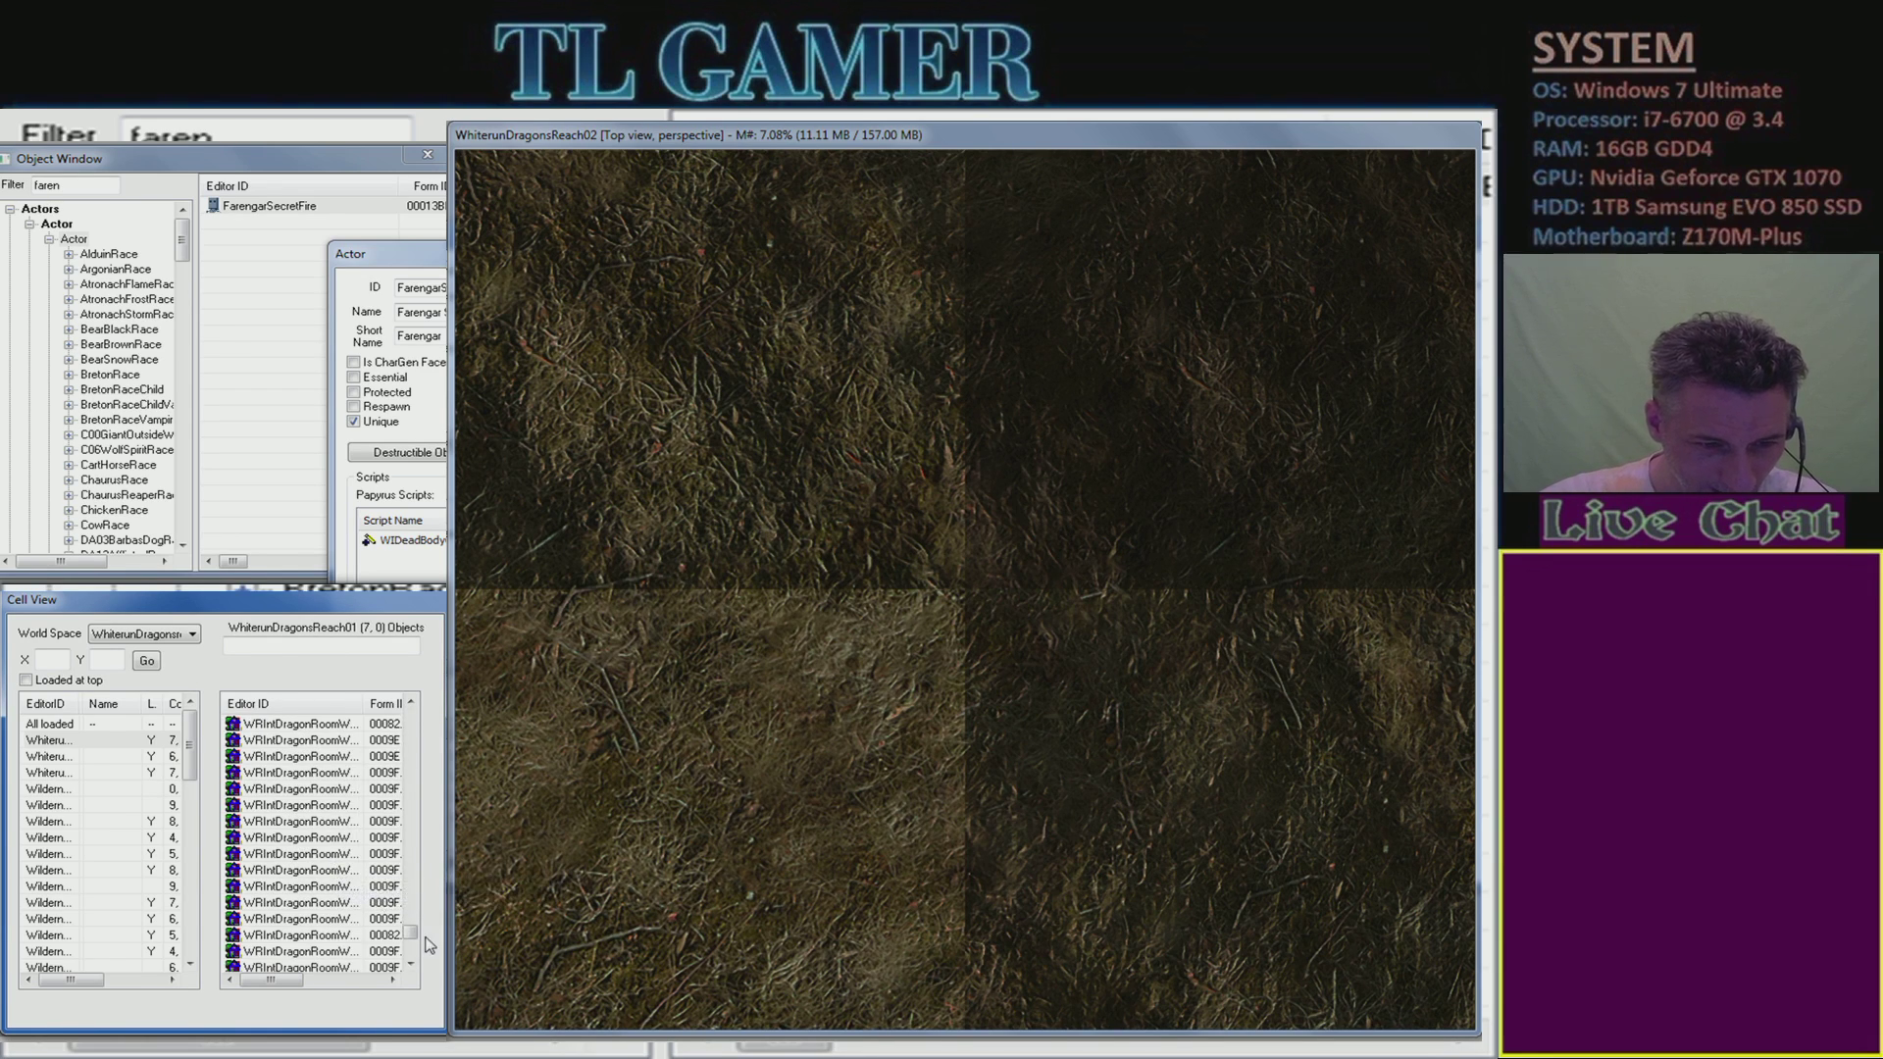
left_click_drag(411, 906, 448, 720)
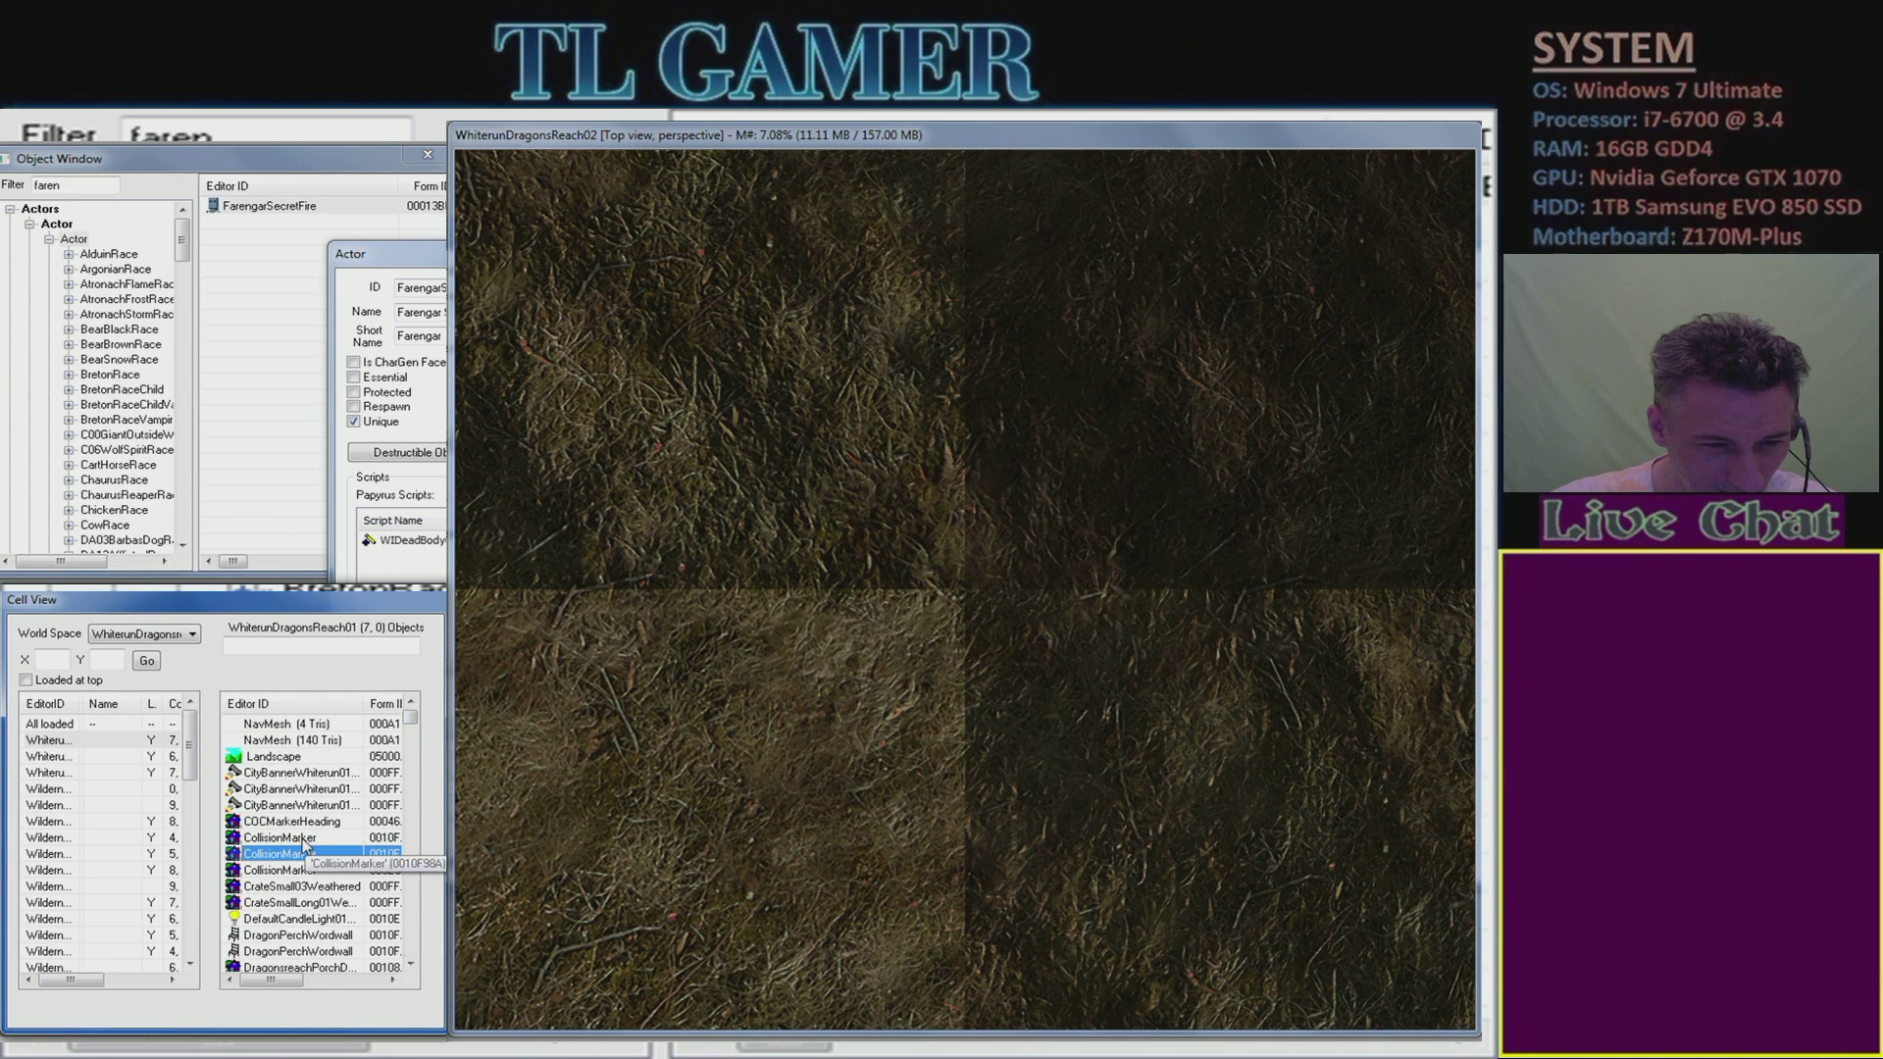
scroll(309, 845, "down", 3)
- Review the FarengarSecretFire actor's spells, attached script and keywords, and cancel out of the record
left_click_drag(1514, 234, 1394, 284)
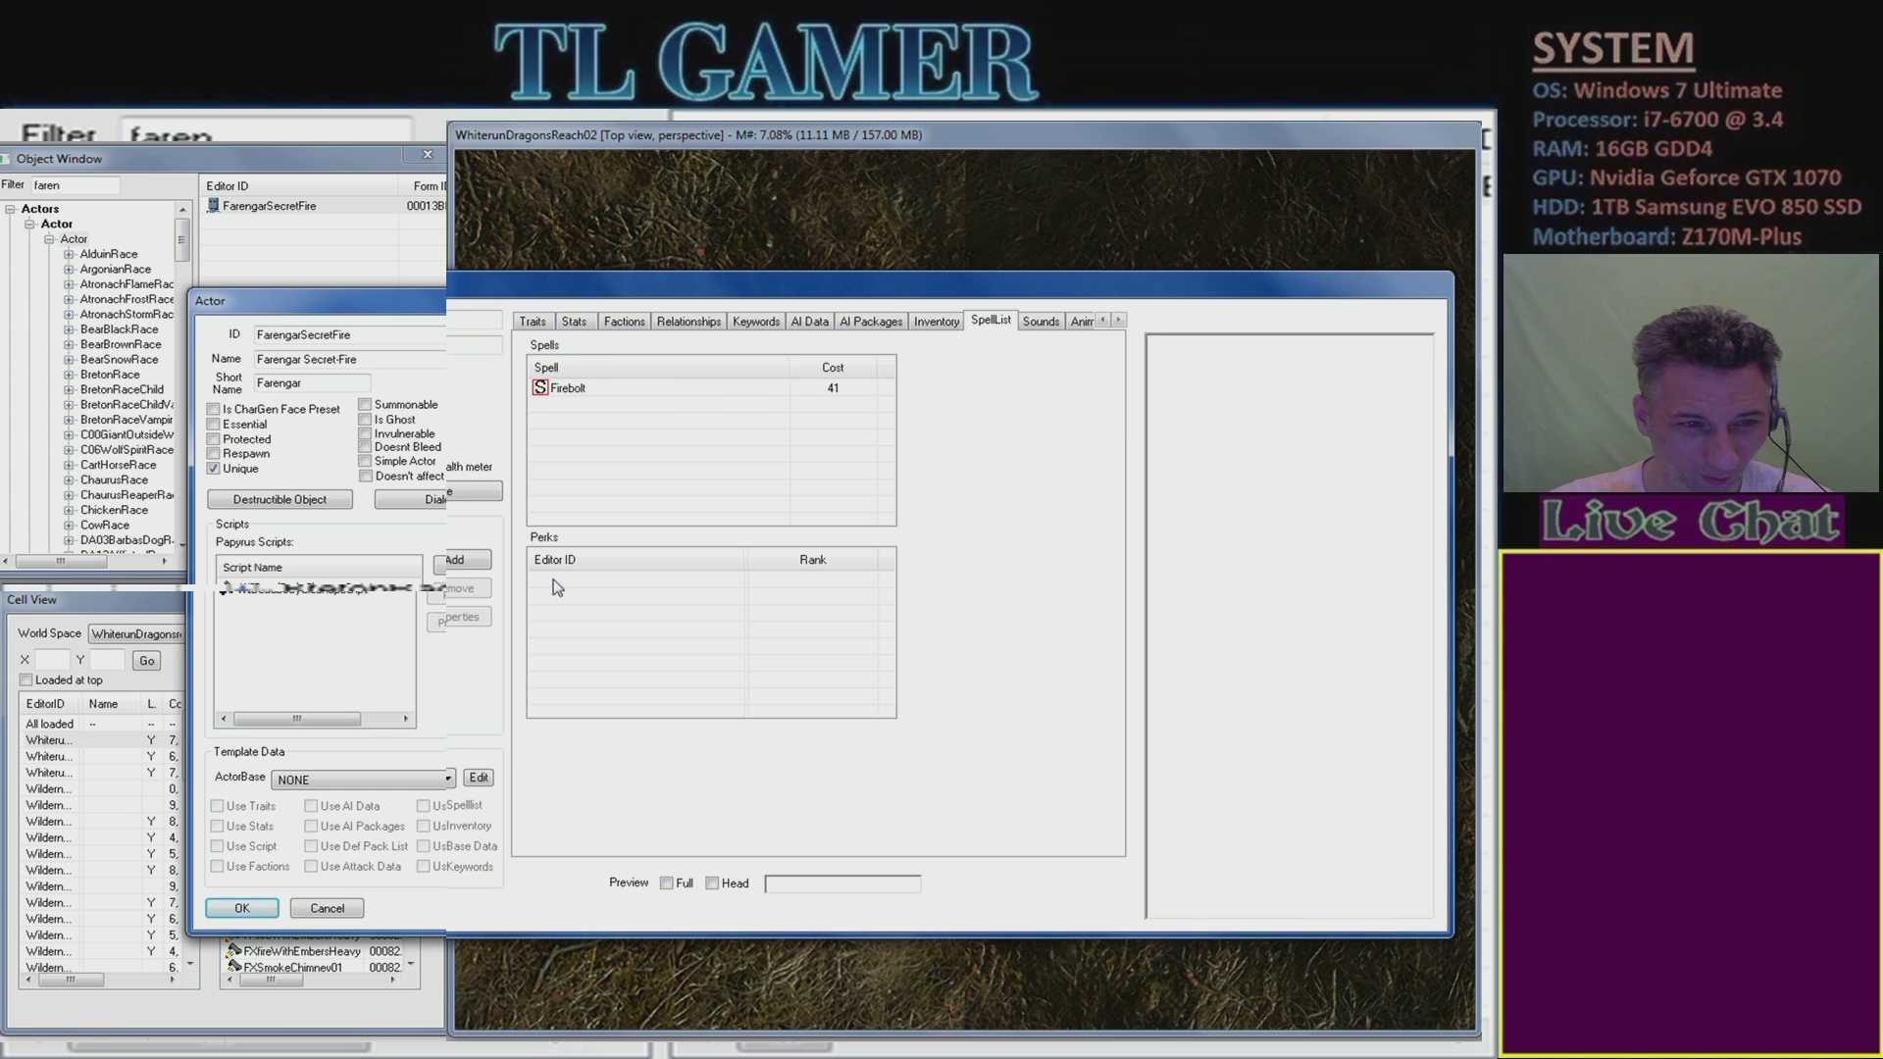
left_click(301, 590)
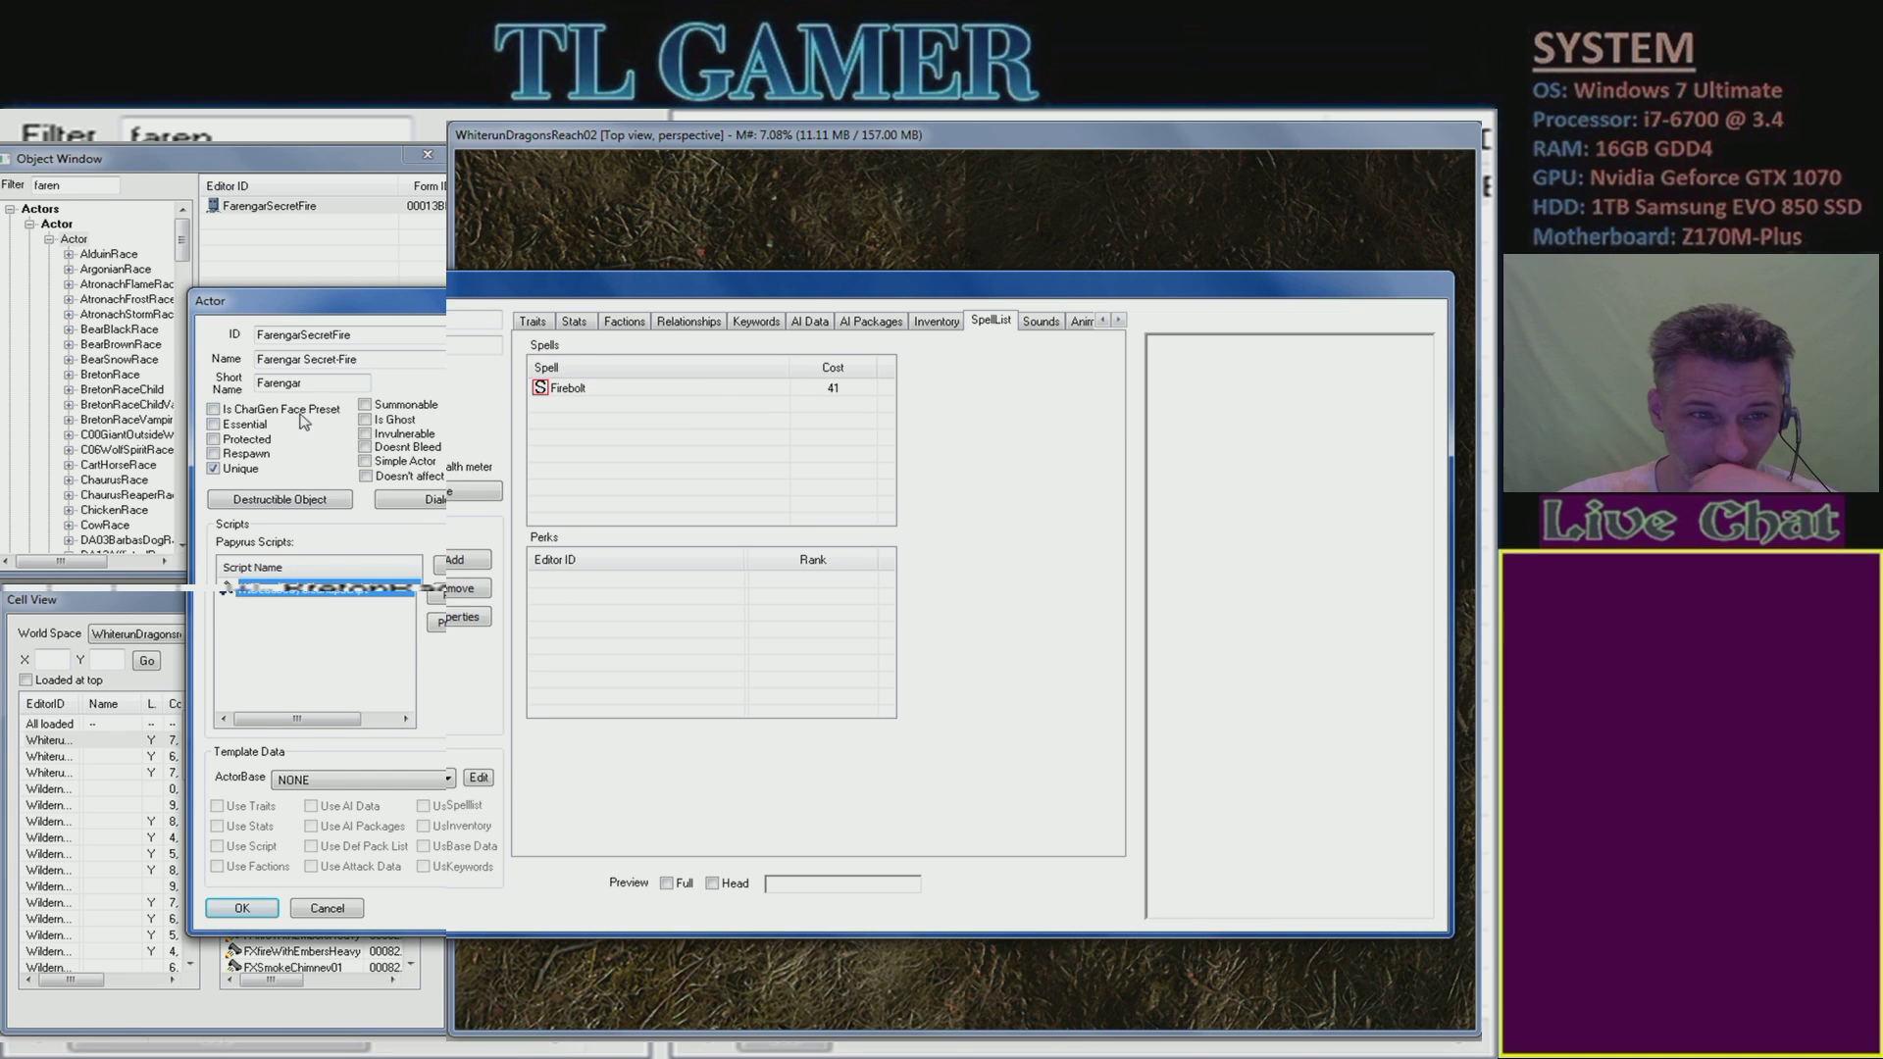
left_click(757, 326)
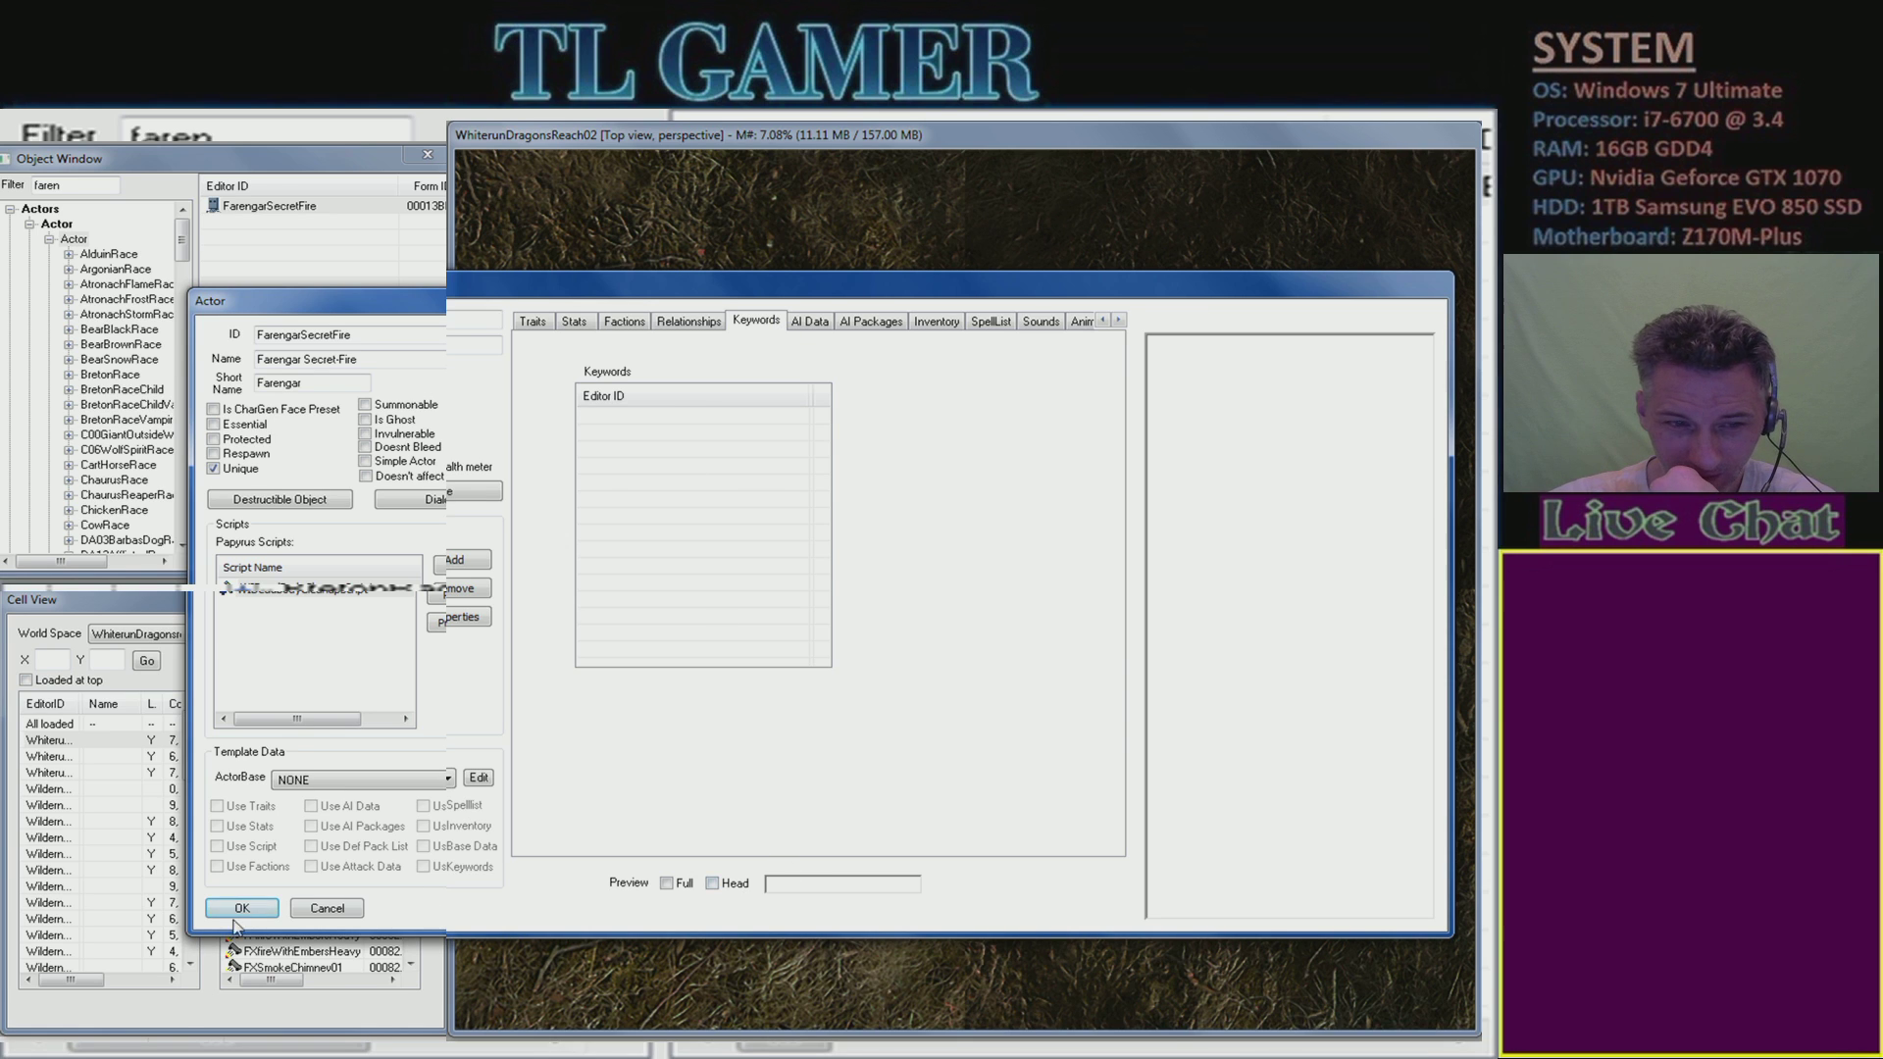
left_click(345, 912)
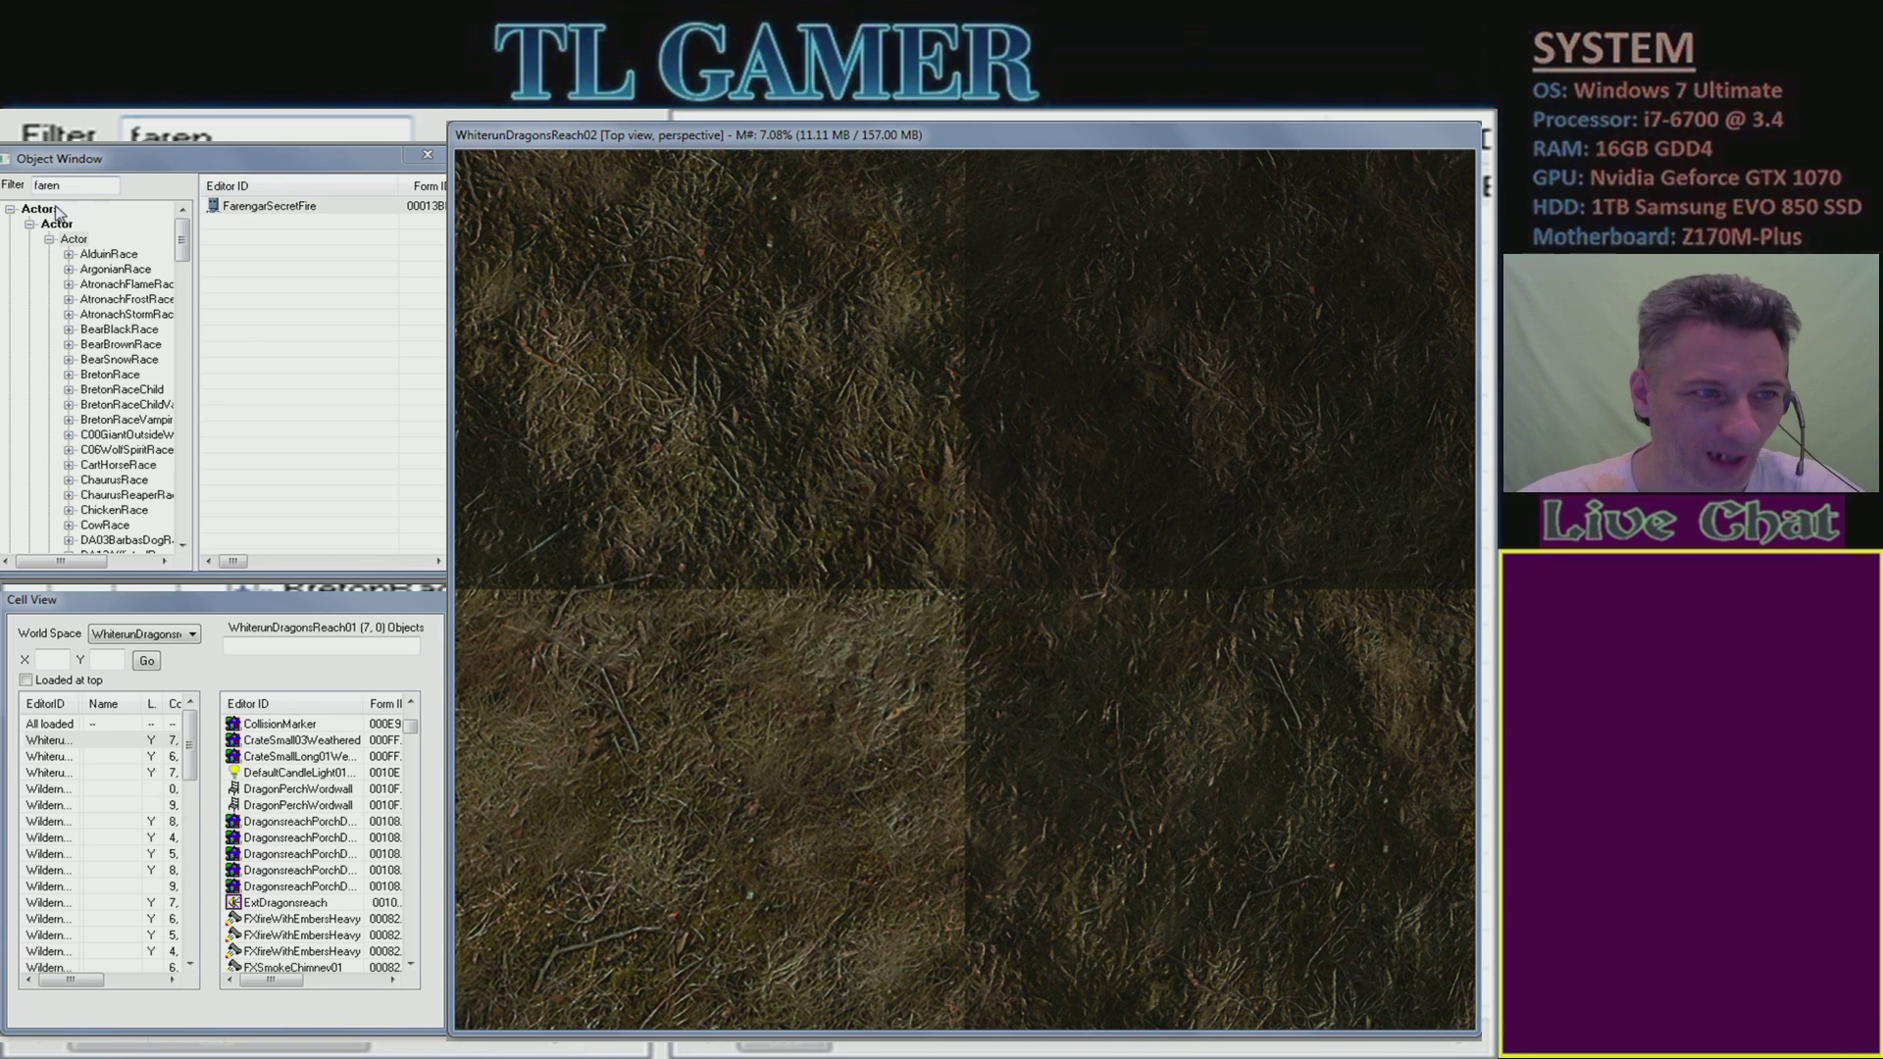
- Replace the actor list filter with "chest"
left_click(79, 187)
double_click(49, 186)
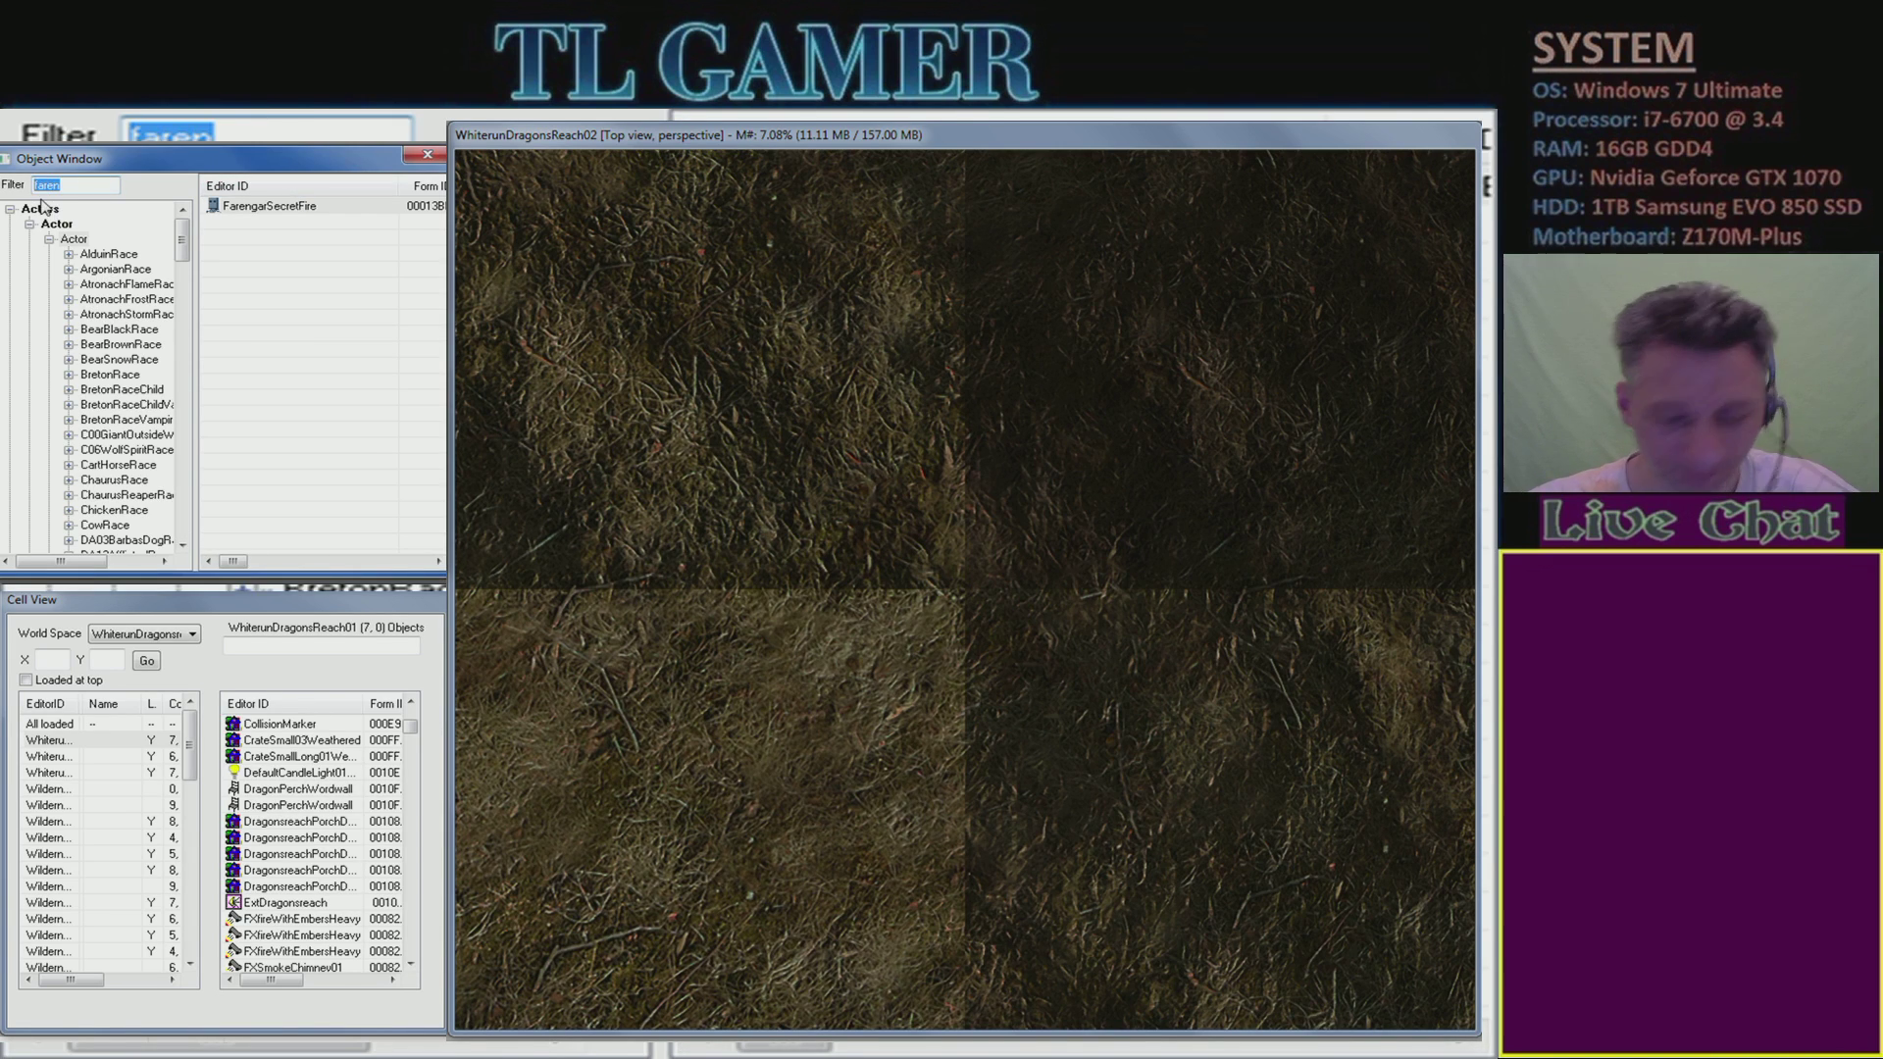
type("chest")
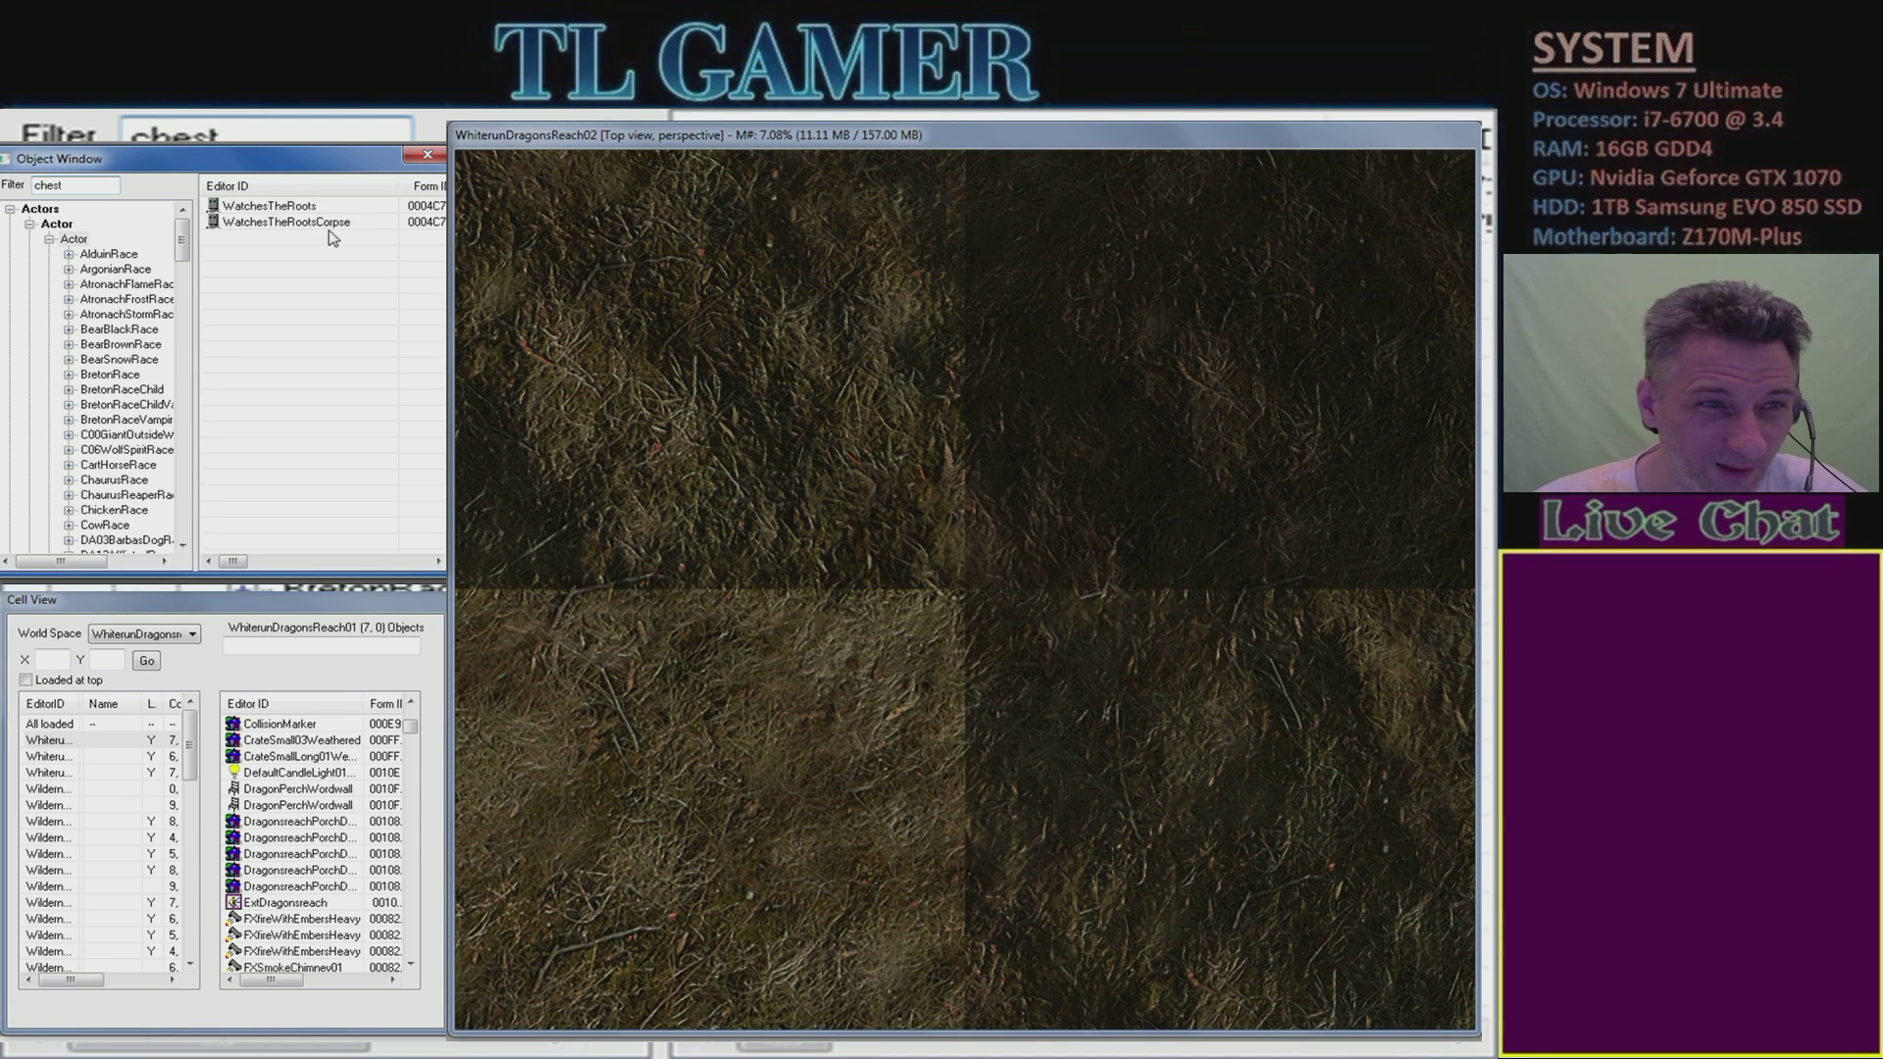
- Extend the "chest" search to the *All category and look through the matching objects
double_click(47, 185)
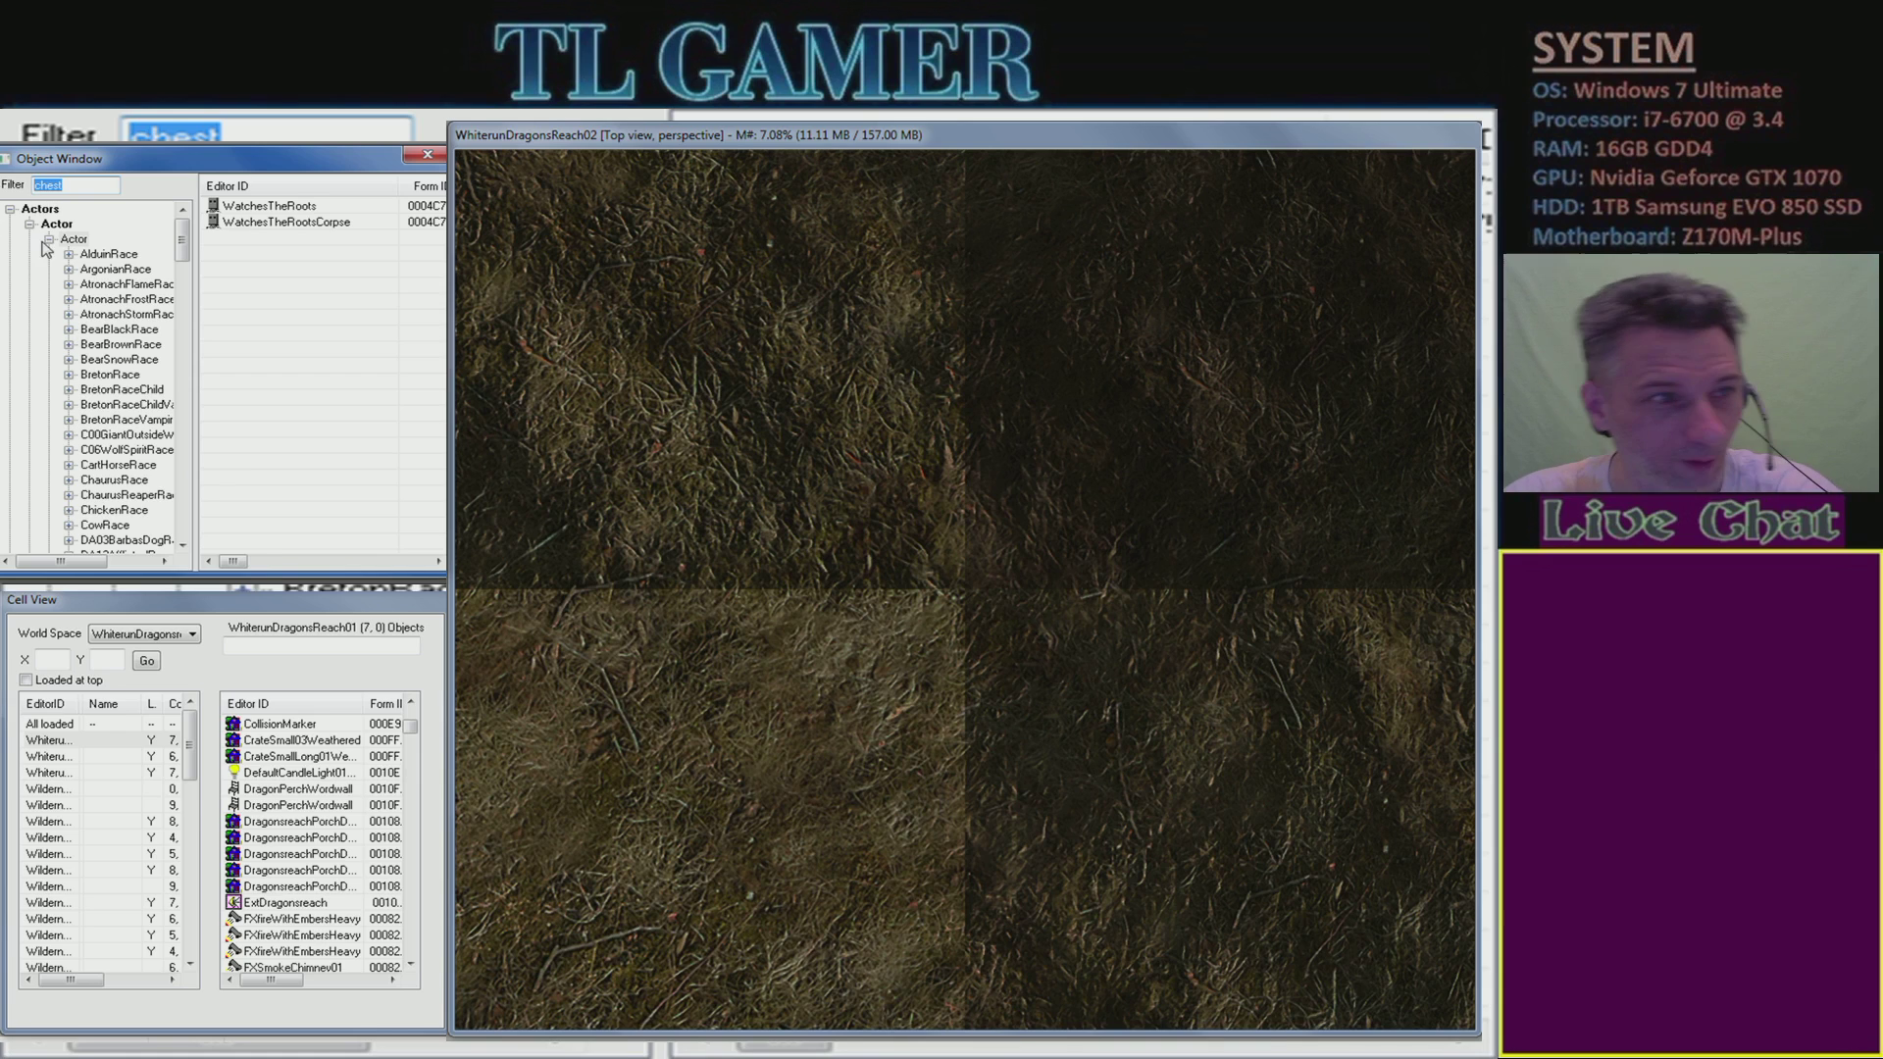
left_click_drag(183, 245, 182, 510)
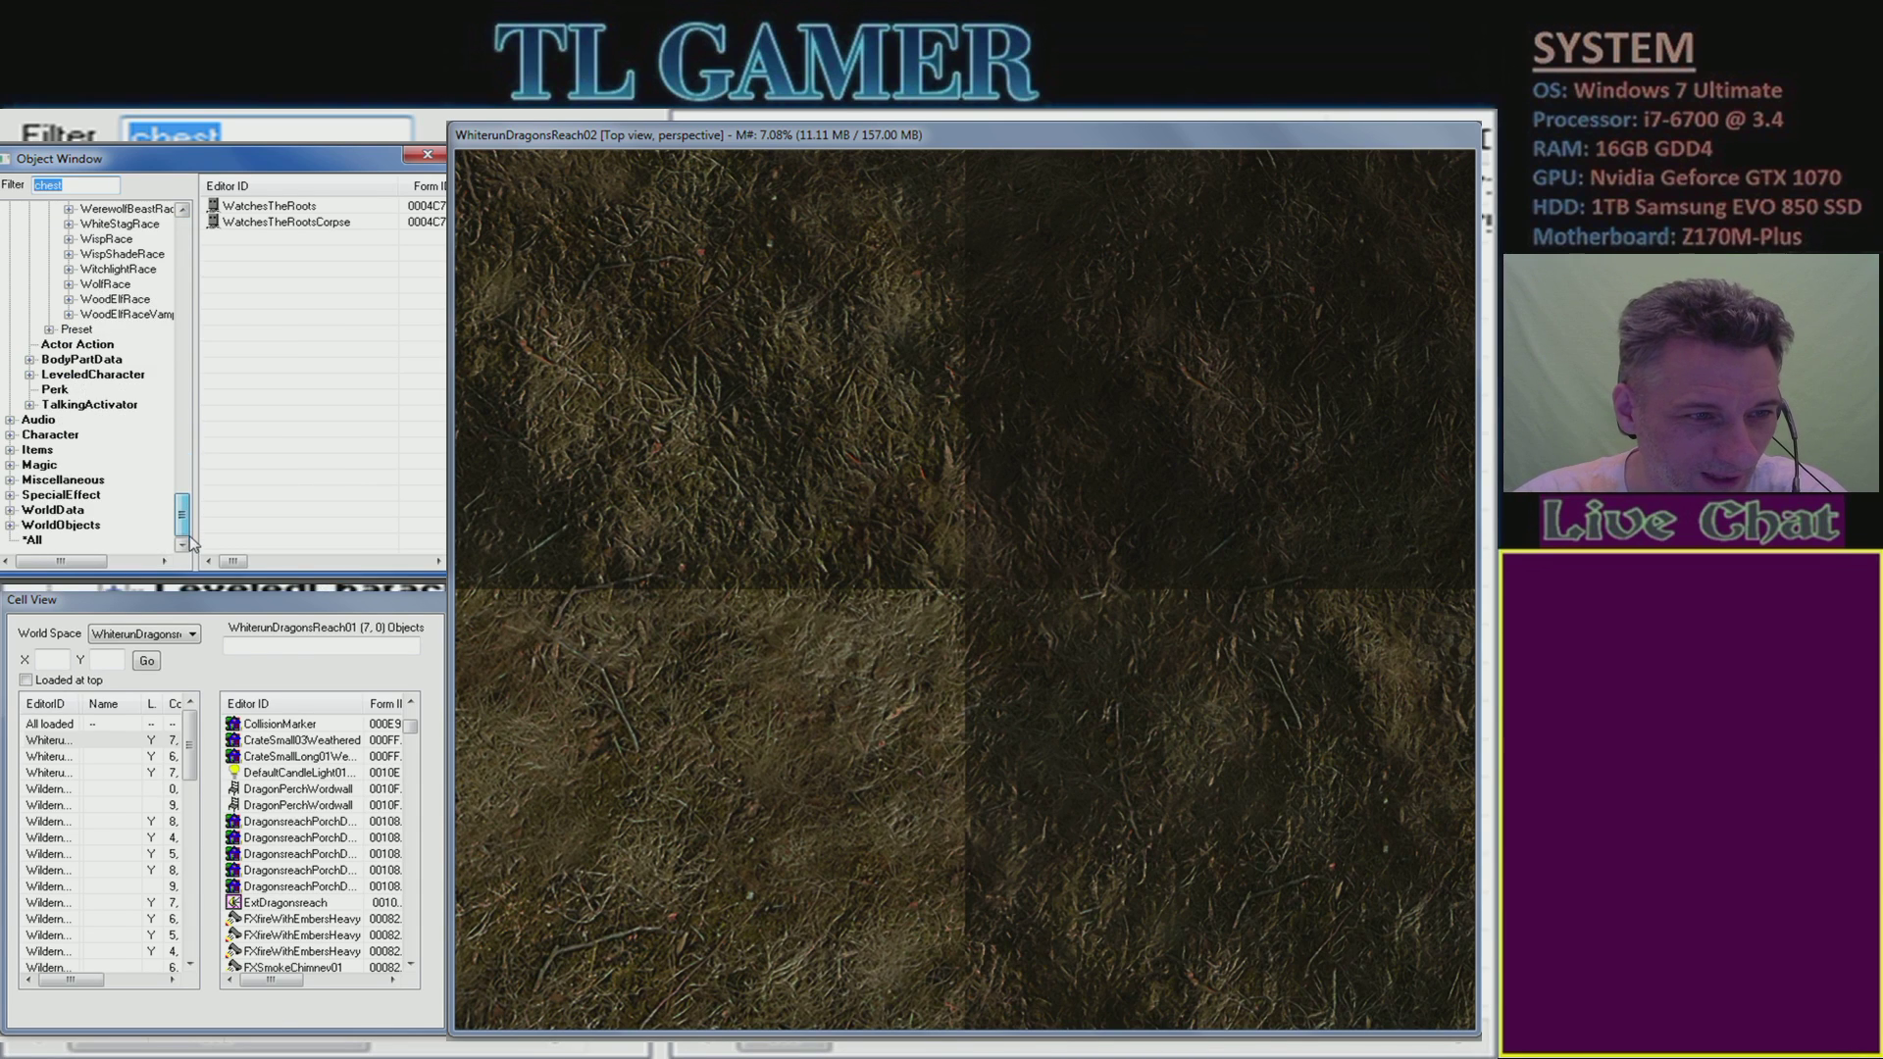
left_click(32, 541)
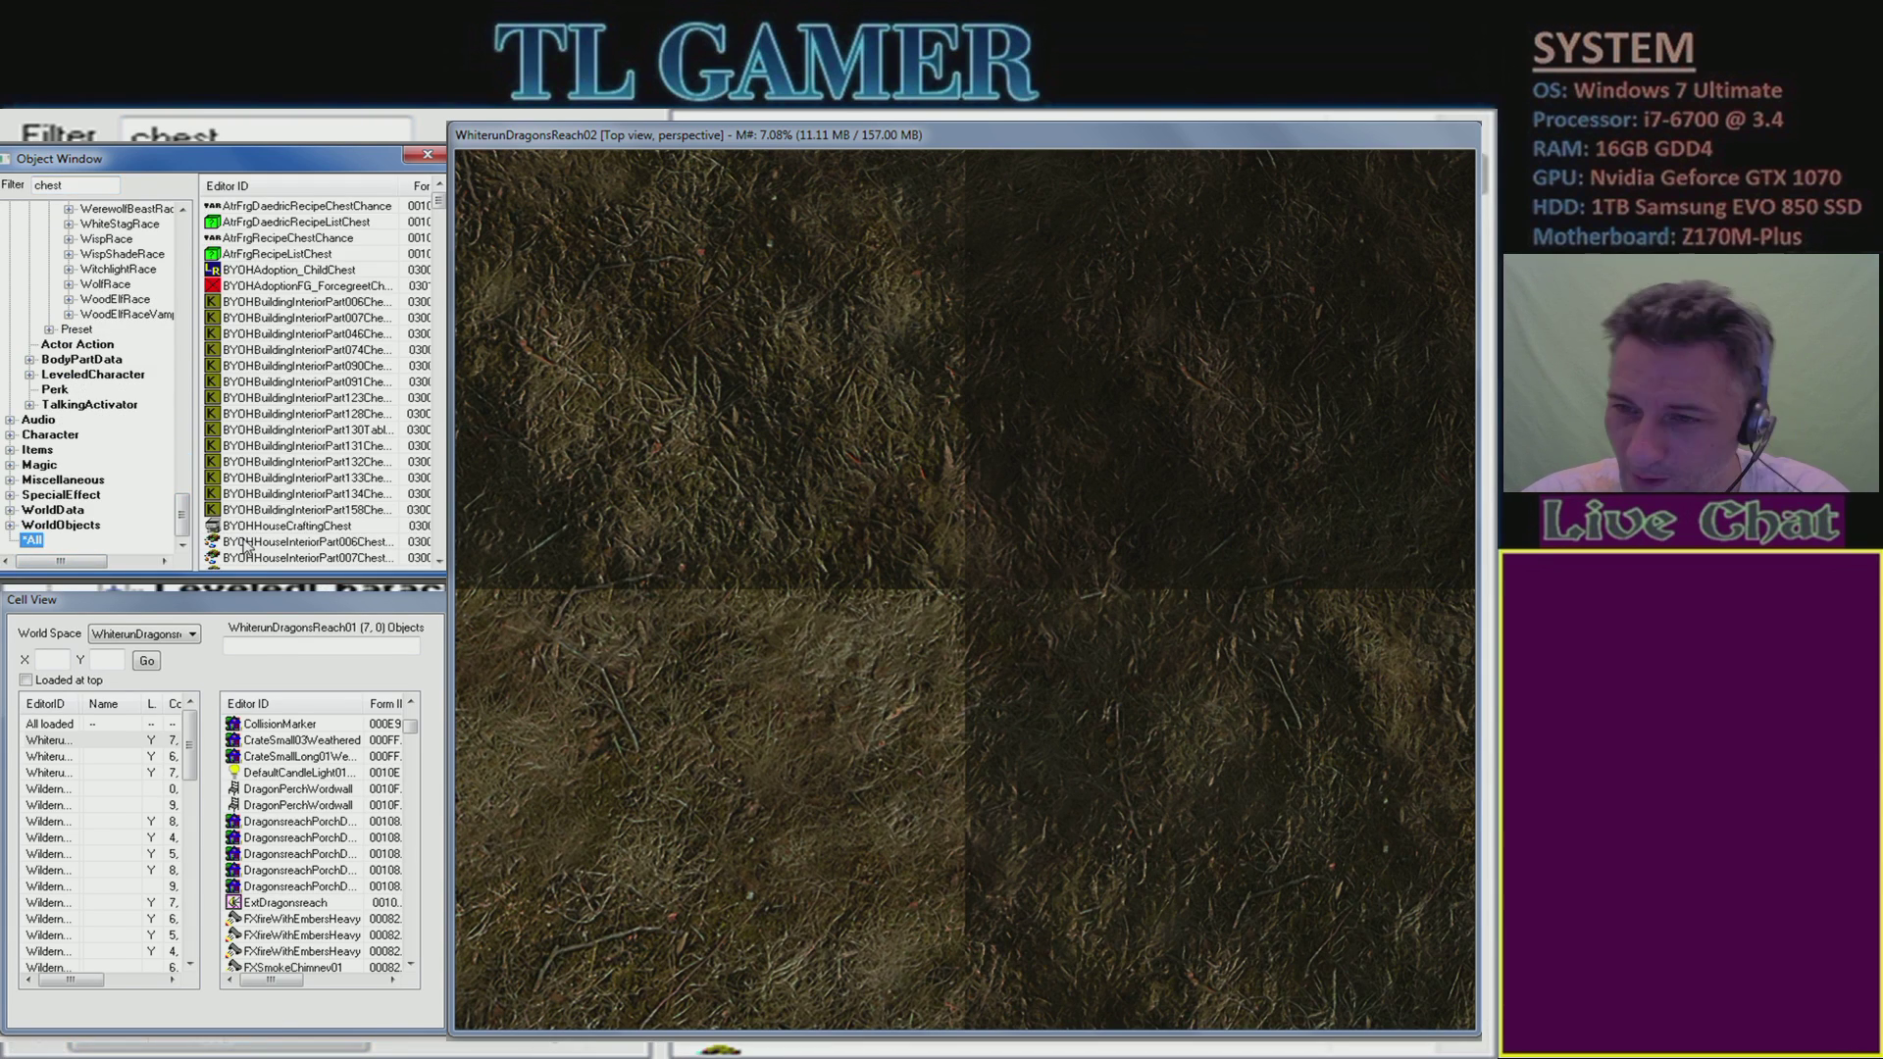
left_click(314, 302)
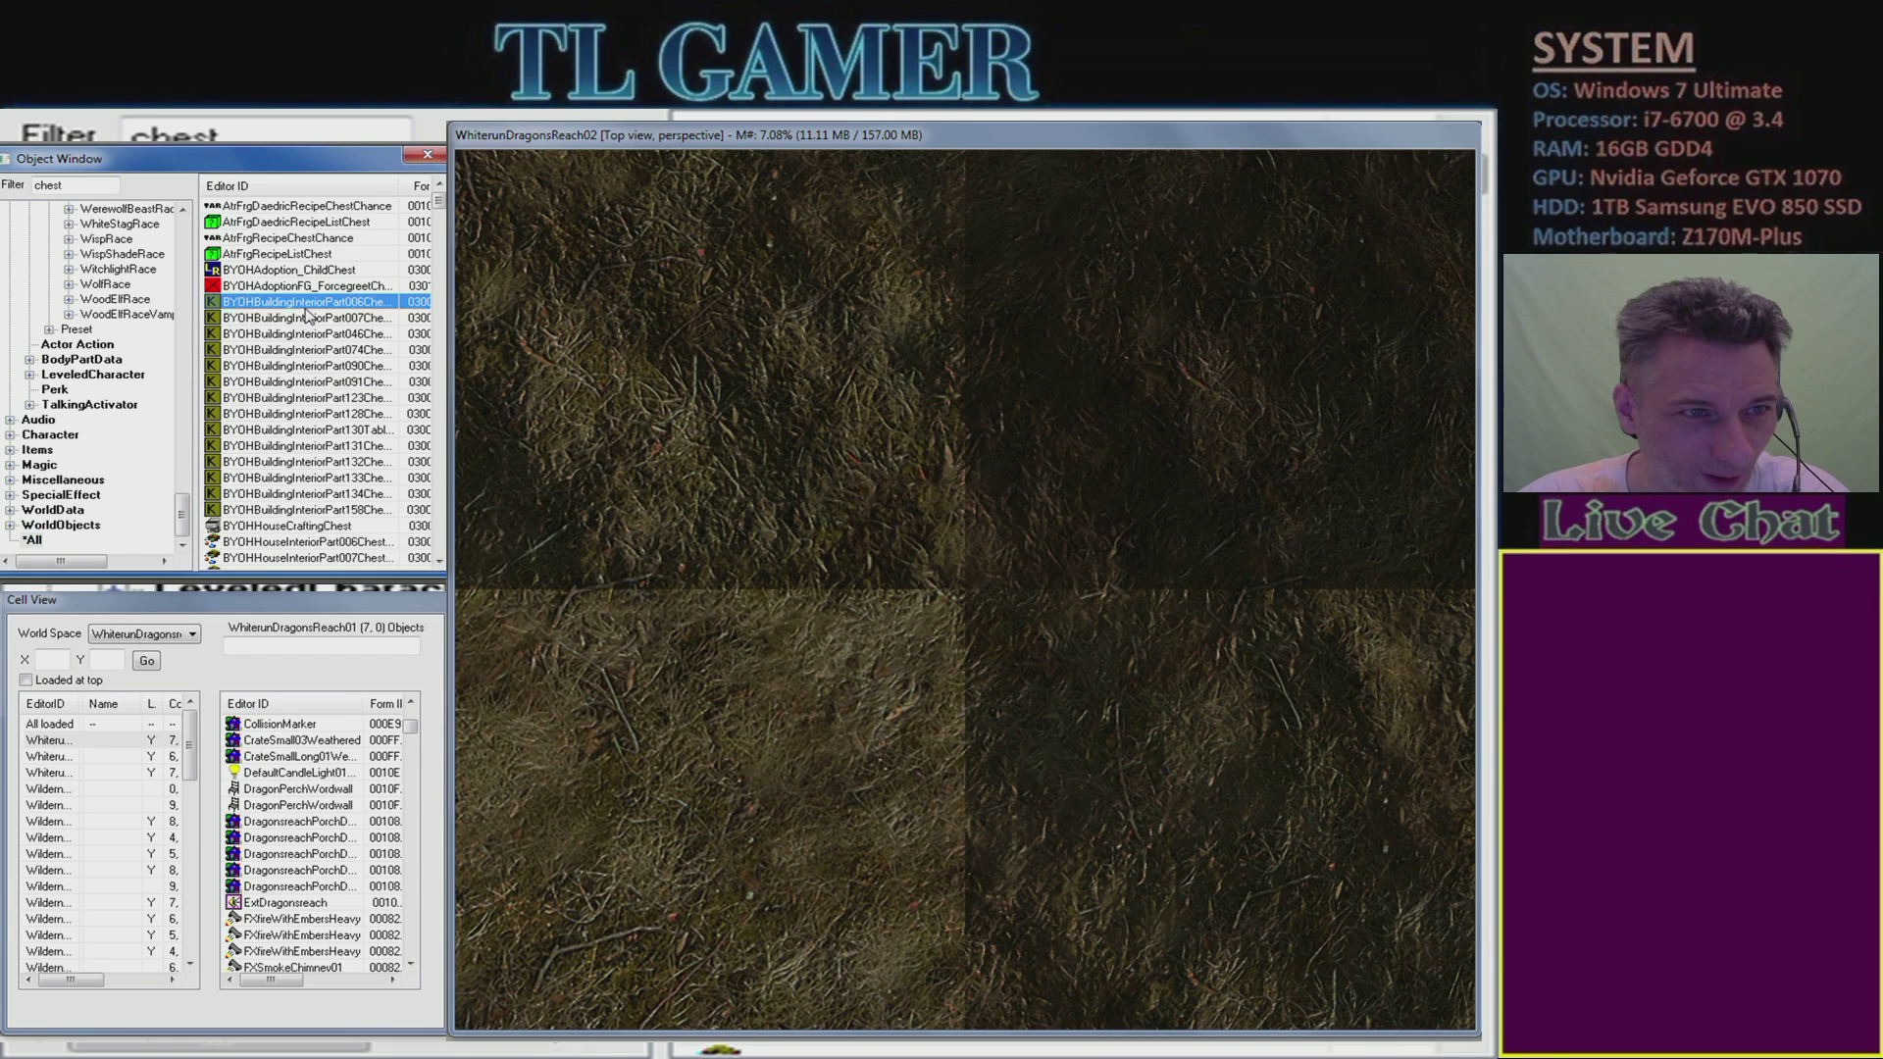
scroll(314, 302, "down", 3)
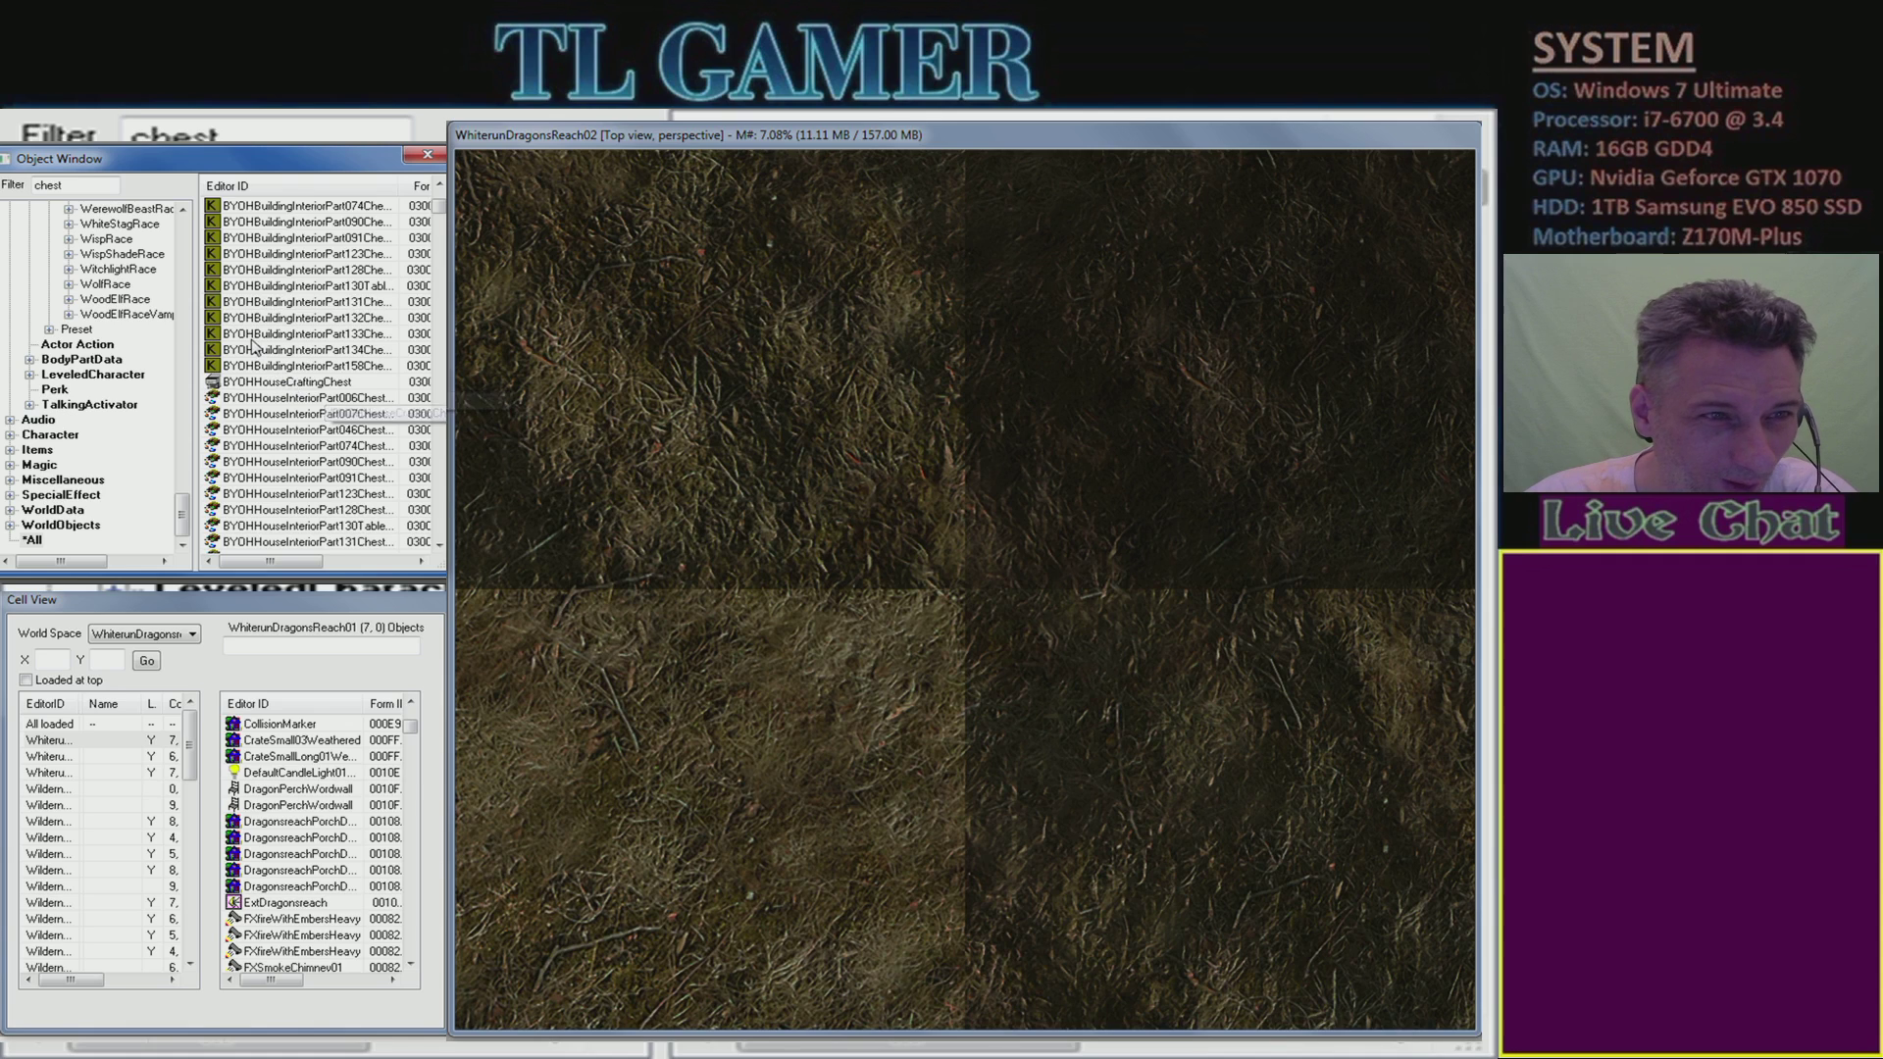
scroll(291, 388, "up", 3)
scroll(292, 388, "down", 3)
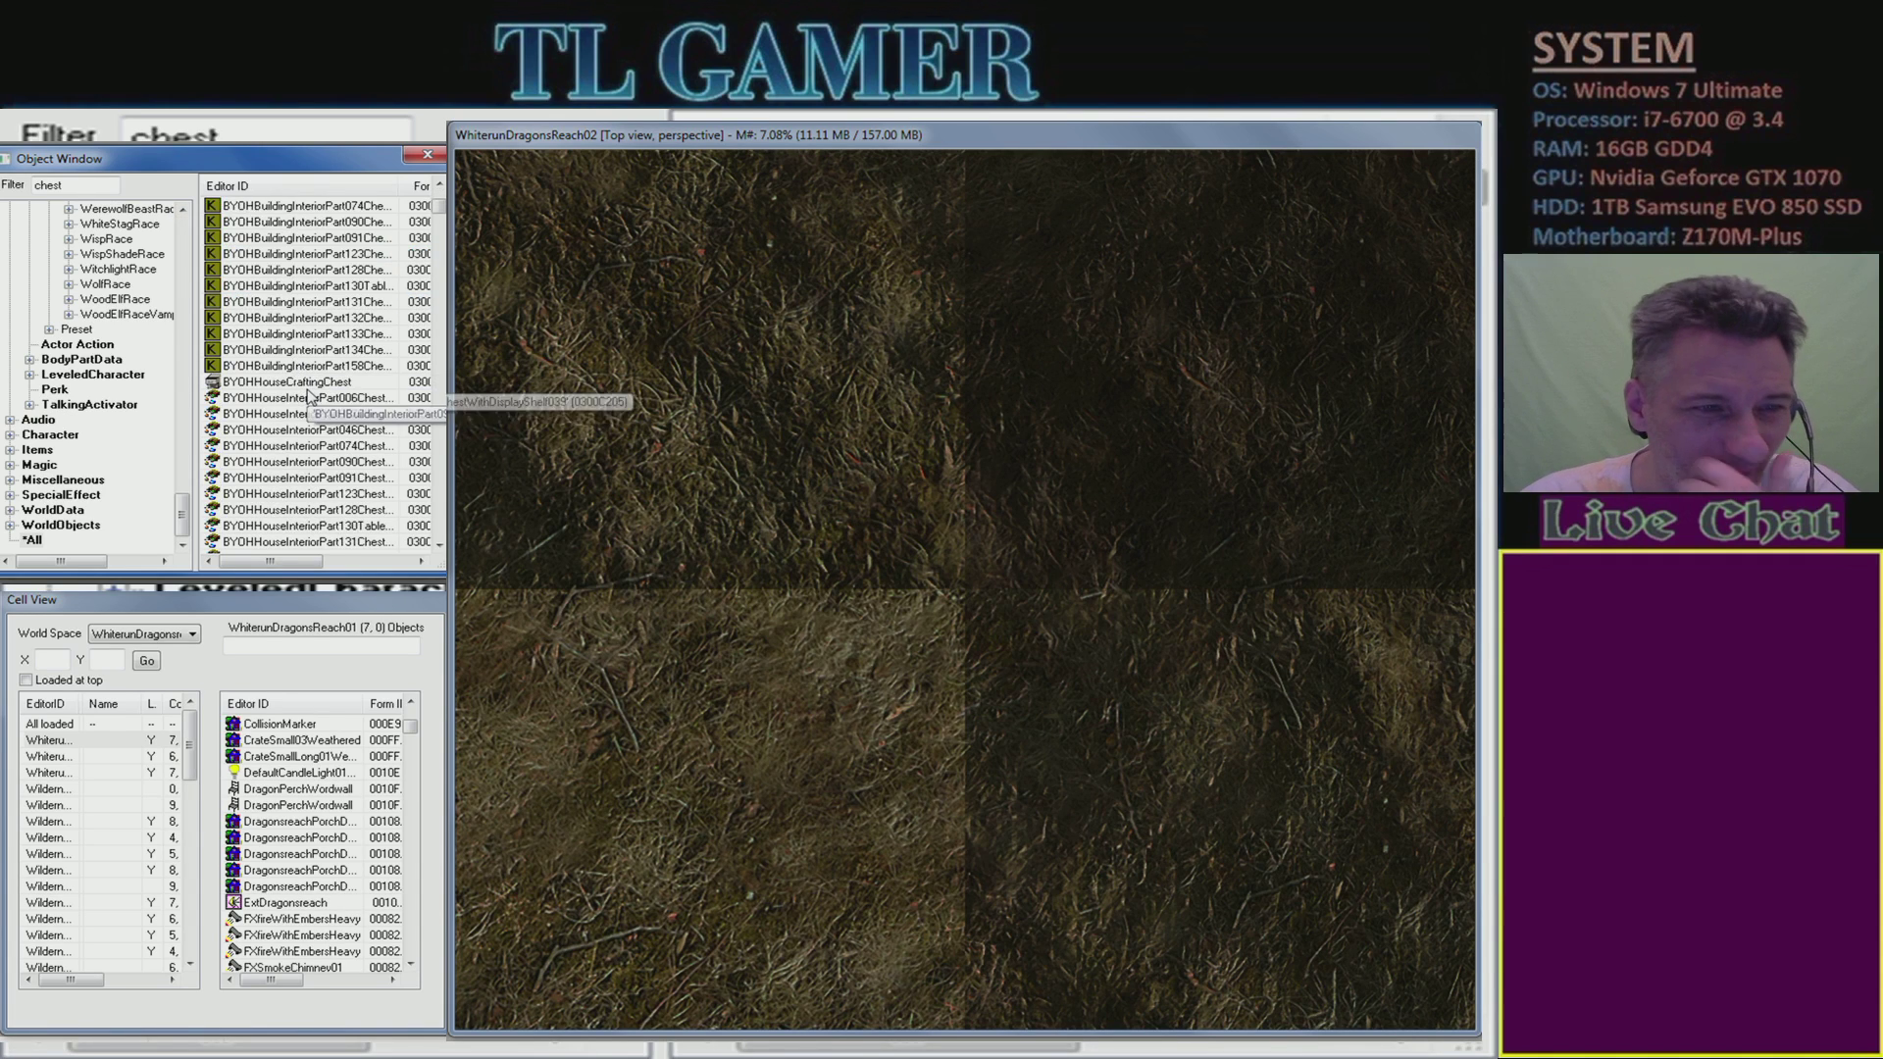
- Filter the WhiterunDragonsReach01 cell's objects by "chest" and choose WhiterunDragonsreachWorld as the world space
left_click(307, 648)
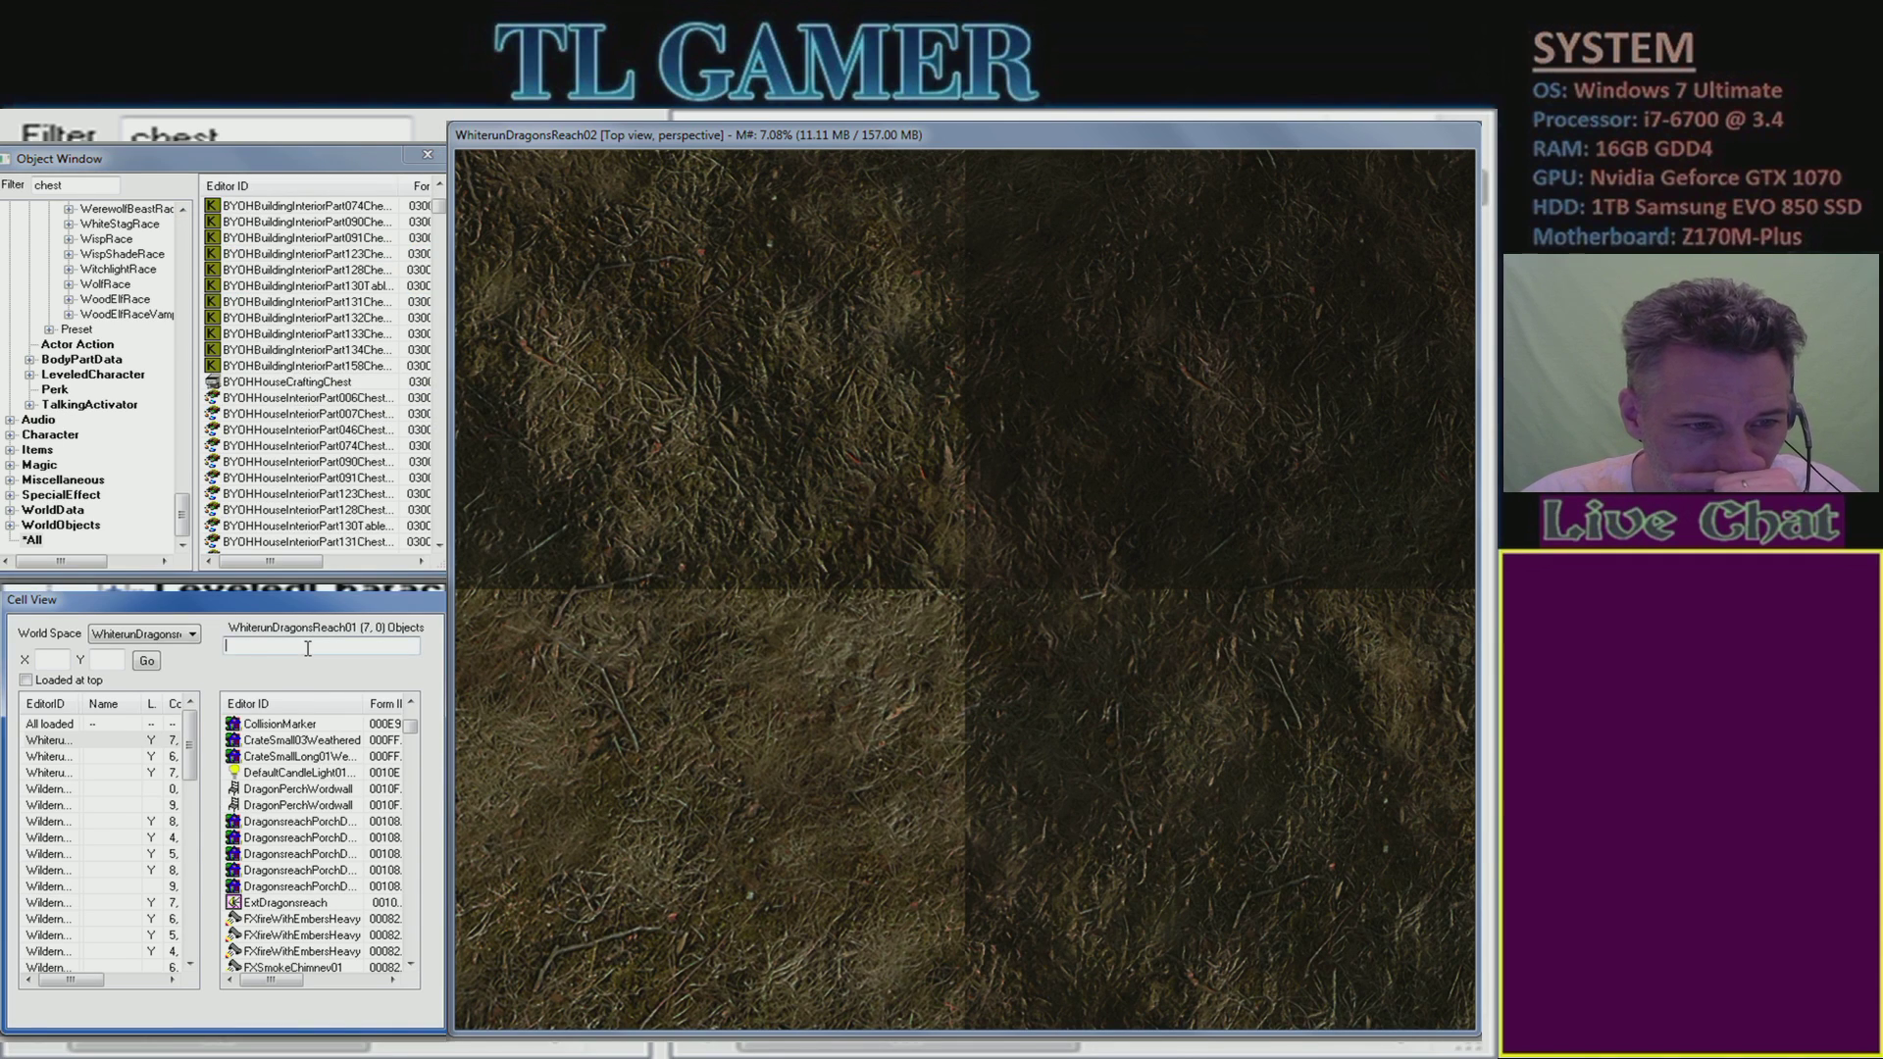
type("cxhest")
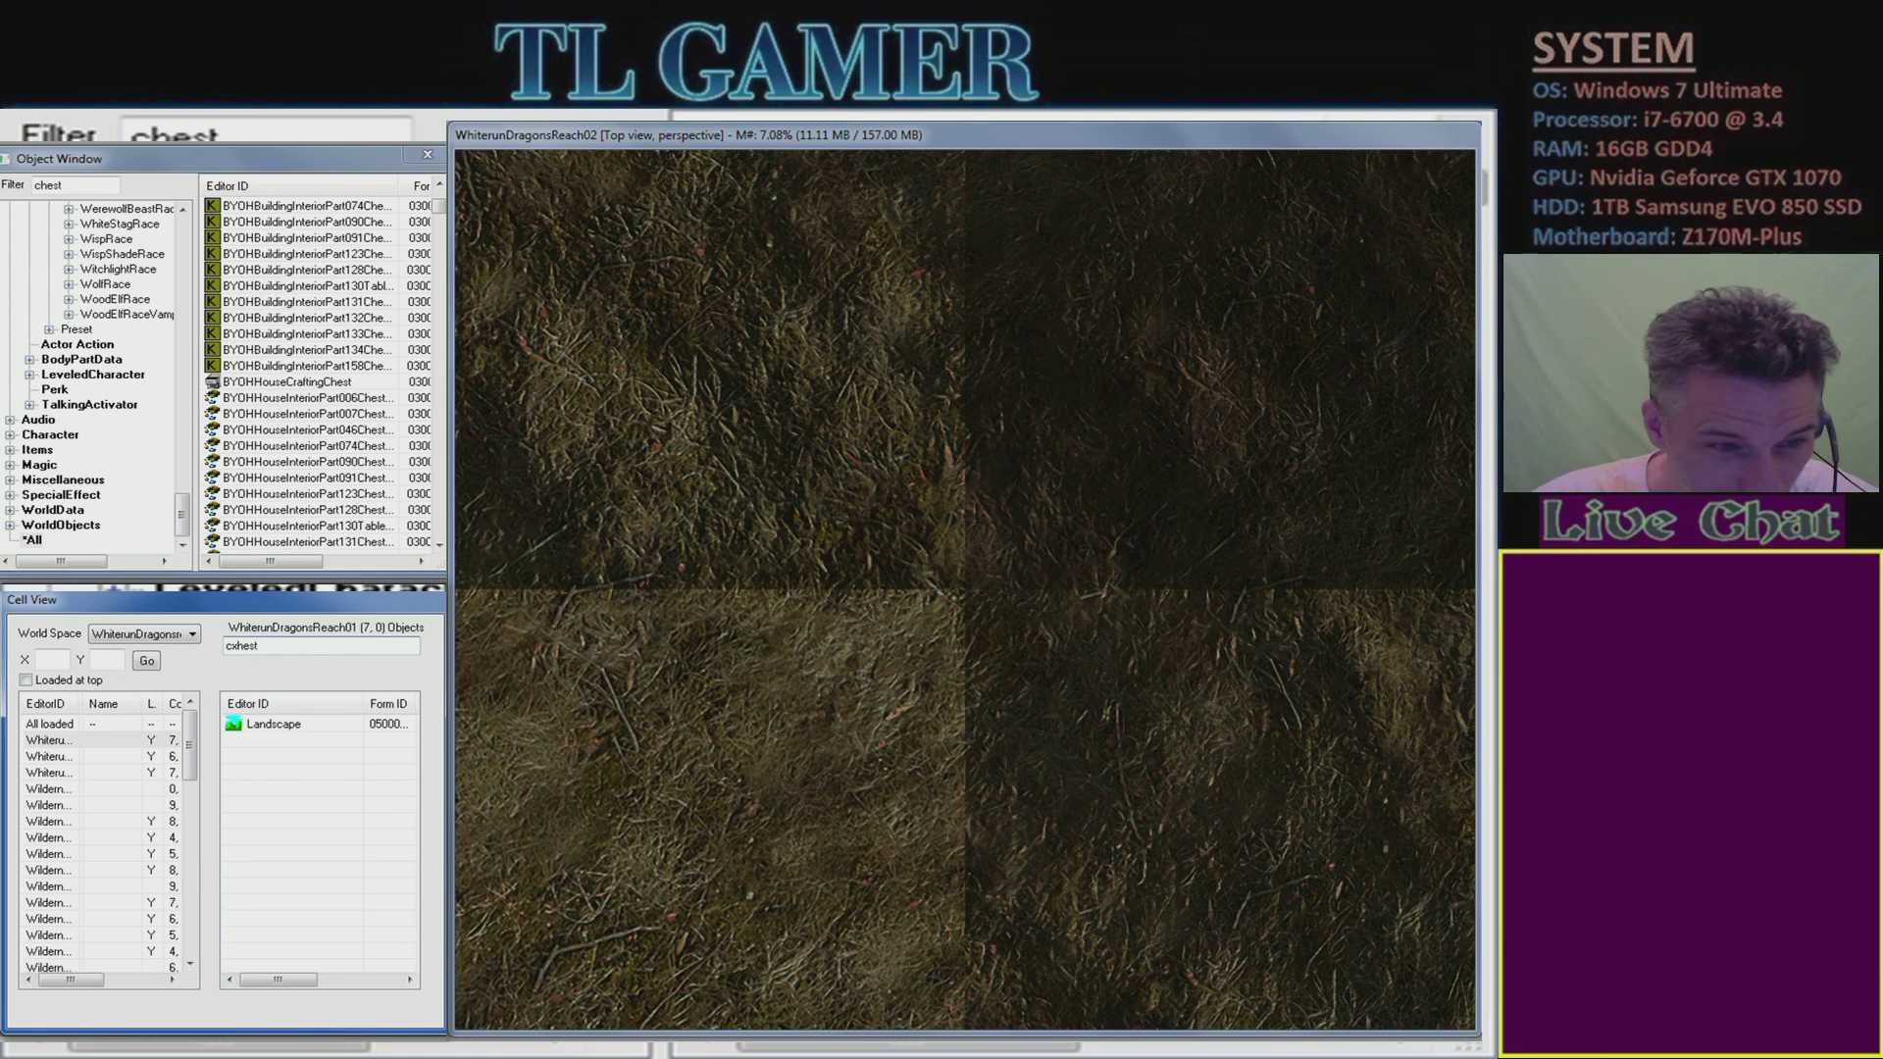
left_click(235, 647)
key("BackSpace")
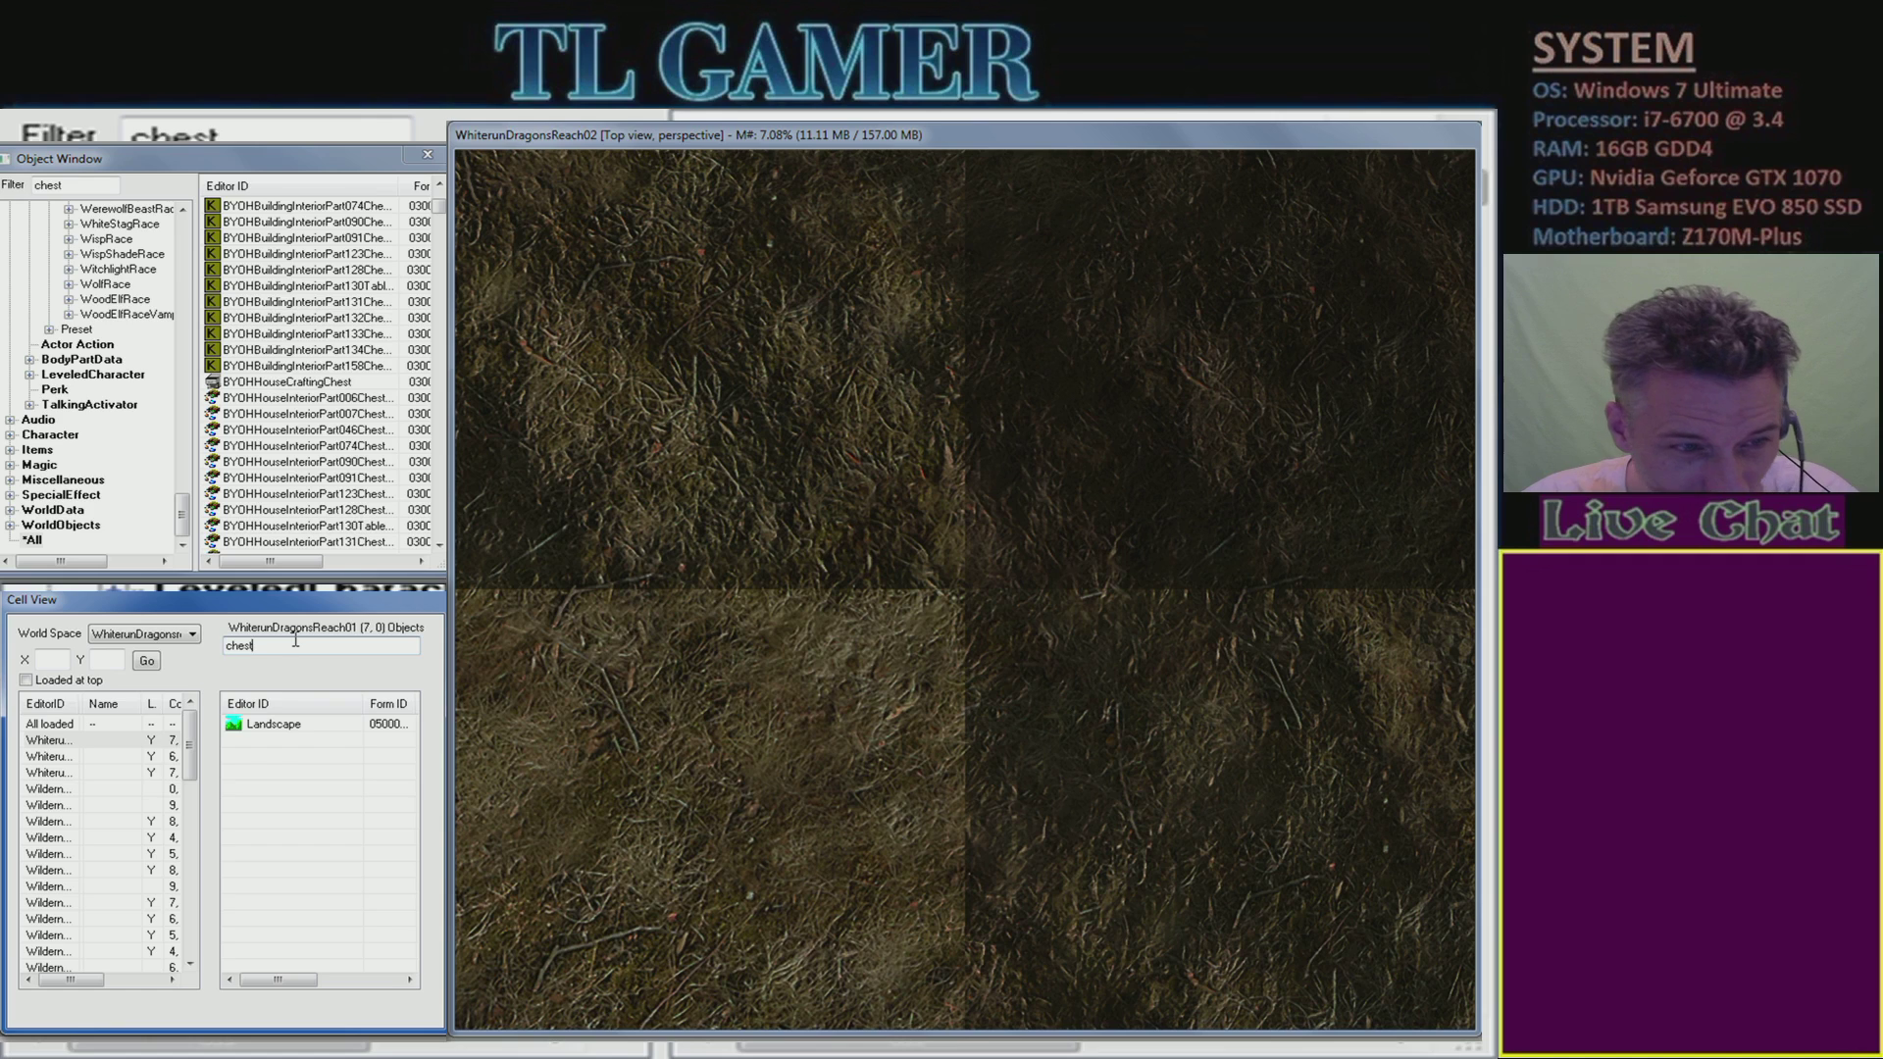
left_click(191, 634)
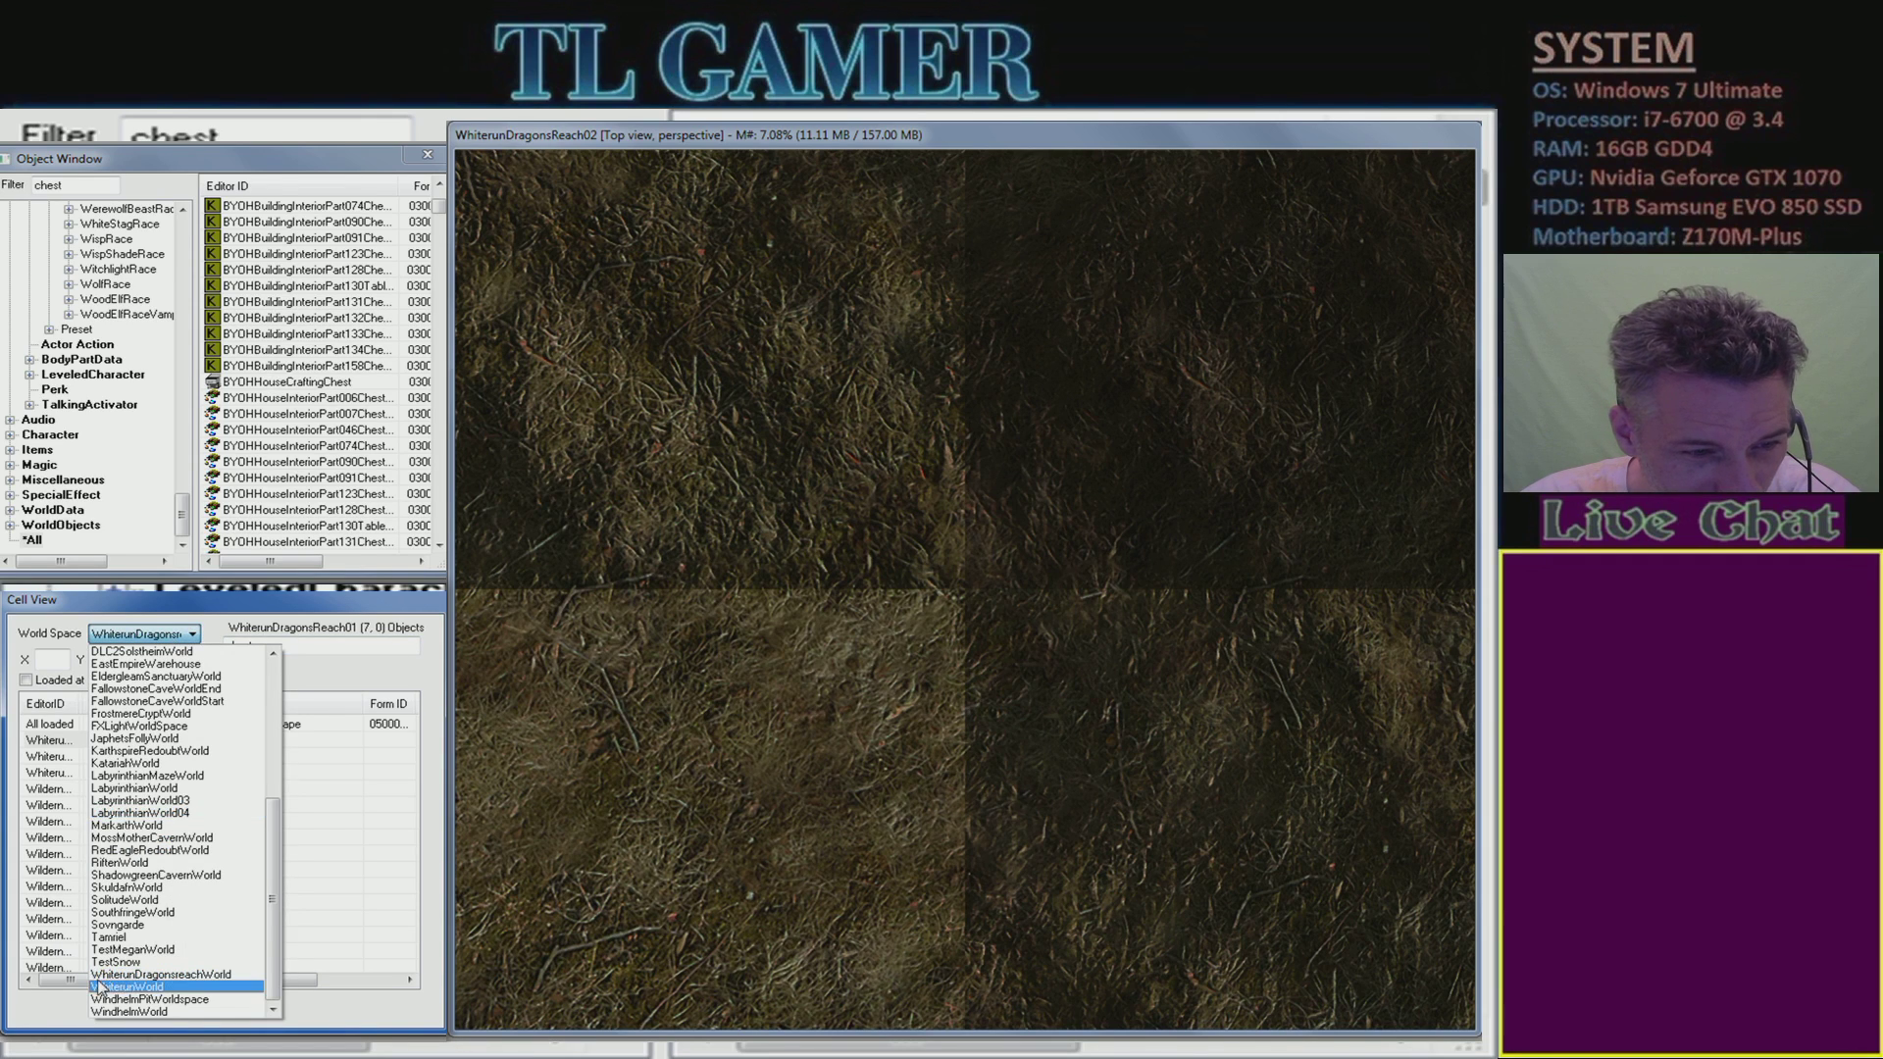
left_click(127, 977)
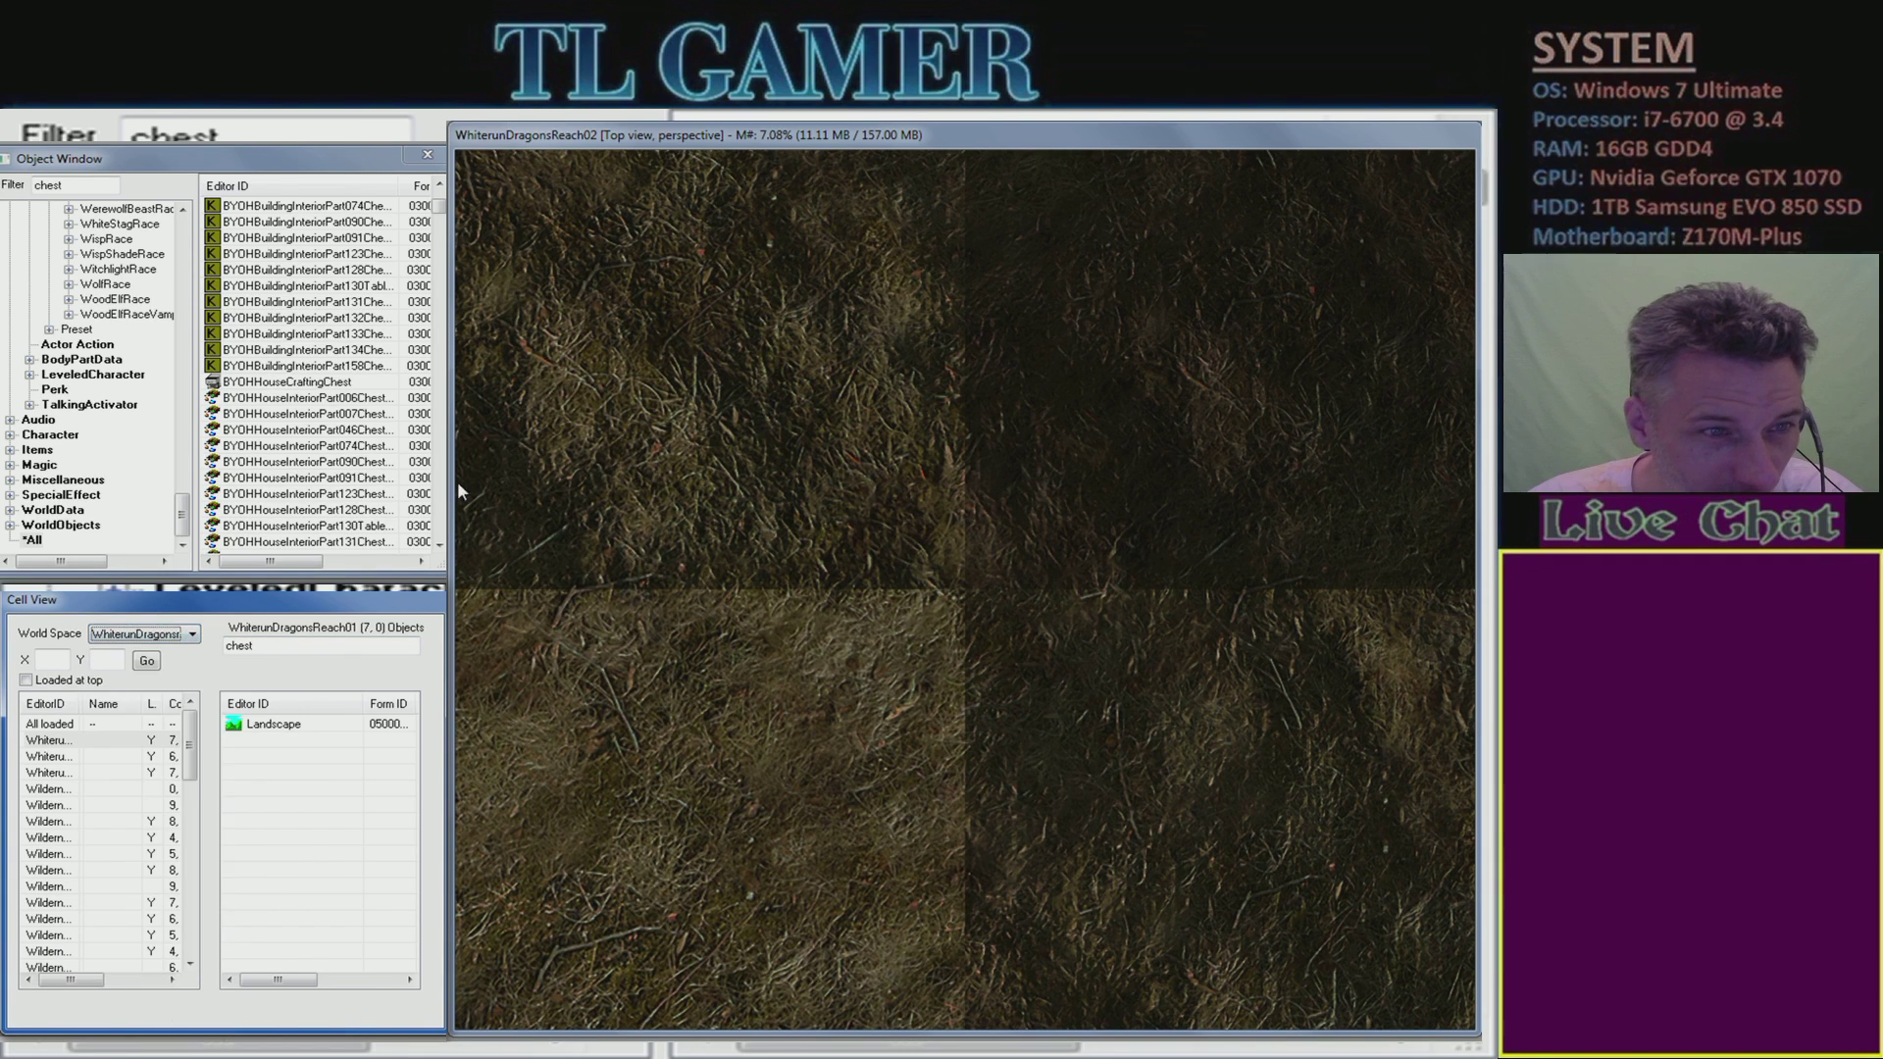
- Look through the objects matching "chest" in the *All category for Farengar's merchant chest
left_click(379, 431)
scroll(378, 443, "down", 4)
scroll(378, 447, "down", 3)
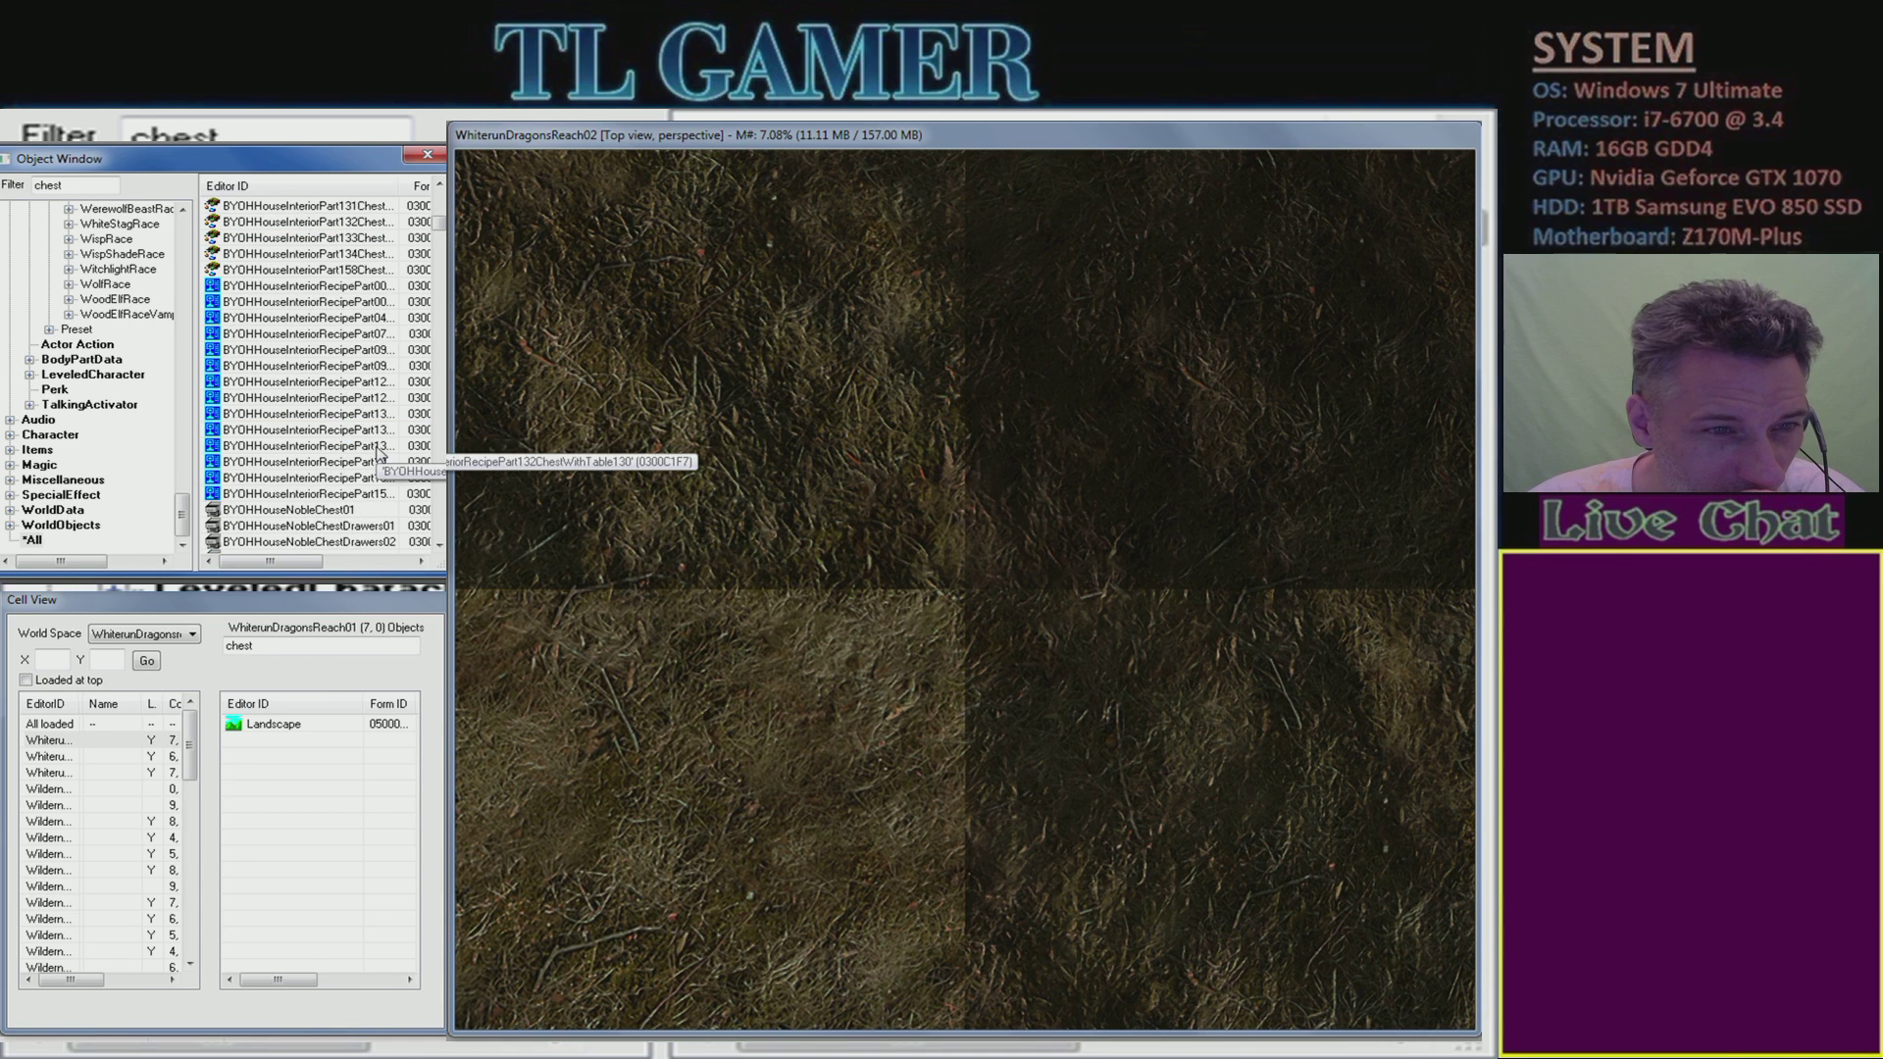
scroll(382, 456, "down", 3)
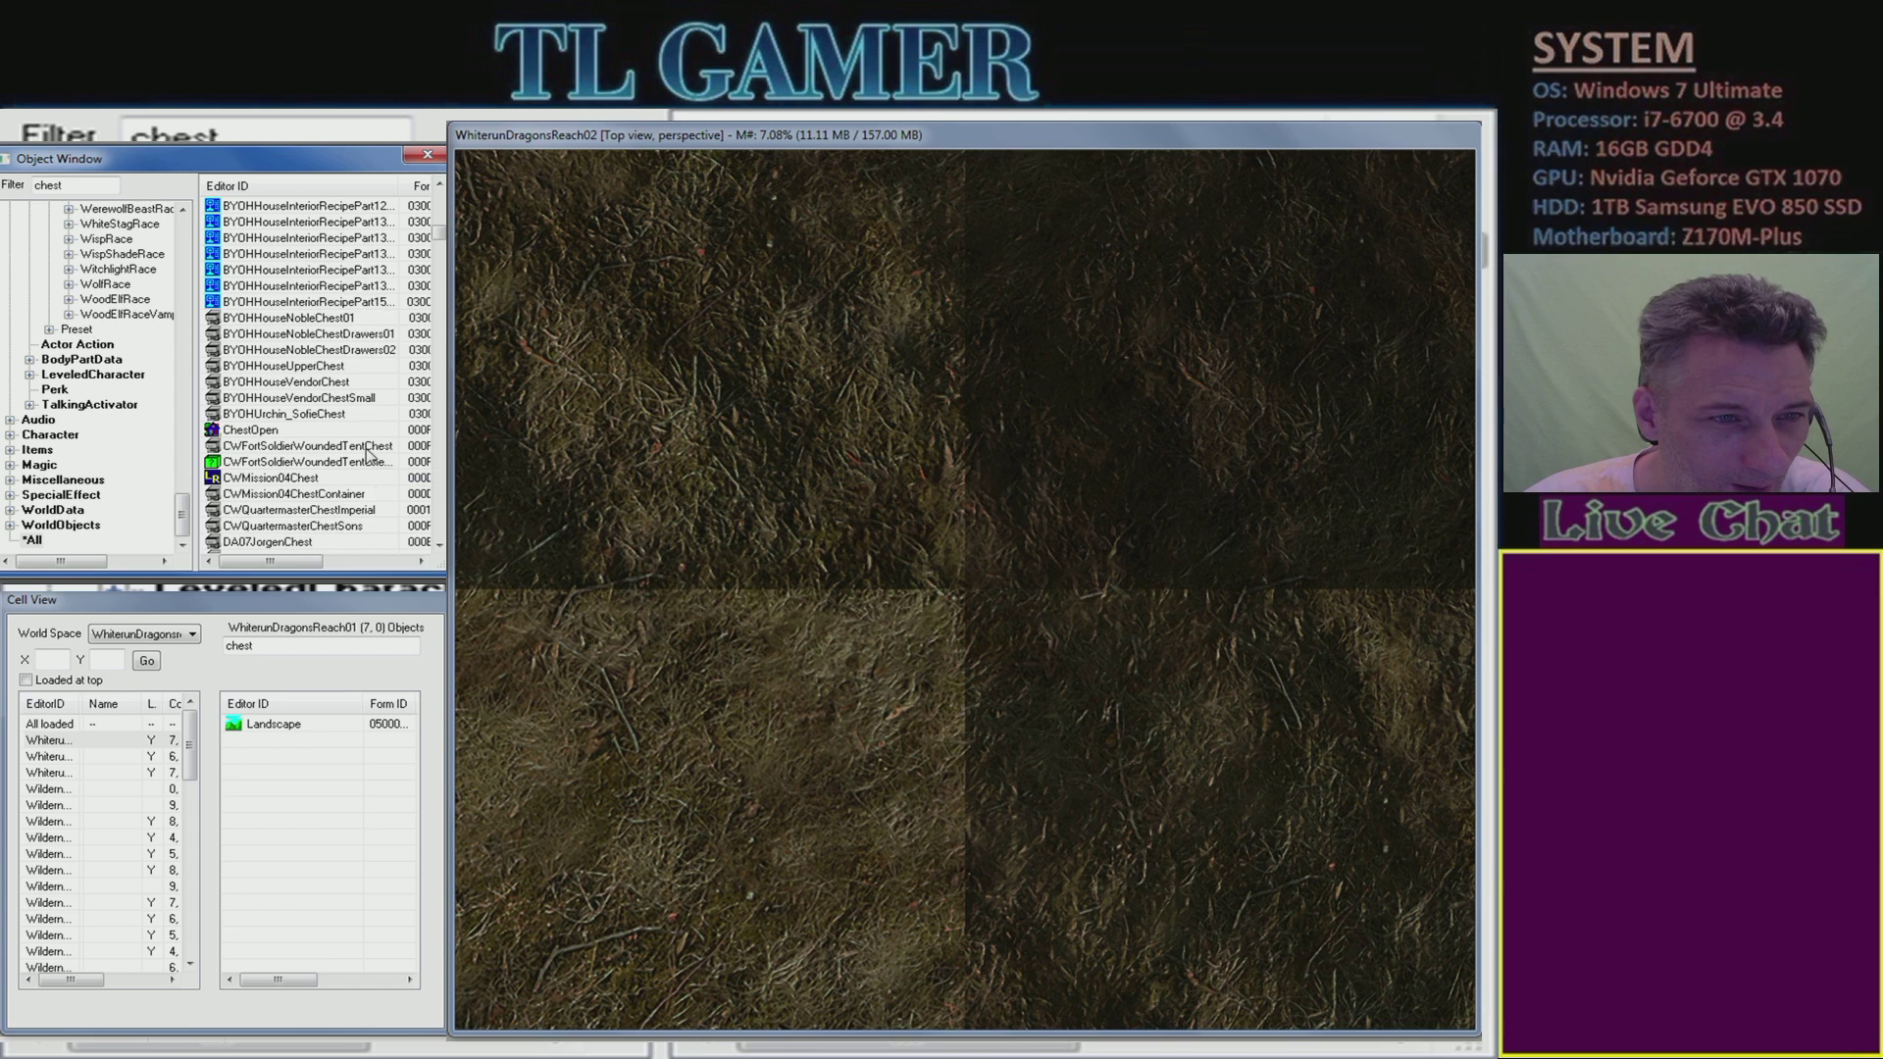
scroll(367, 456, "down", 3)
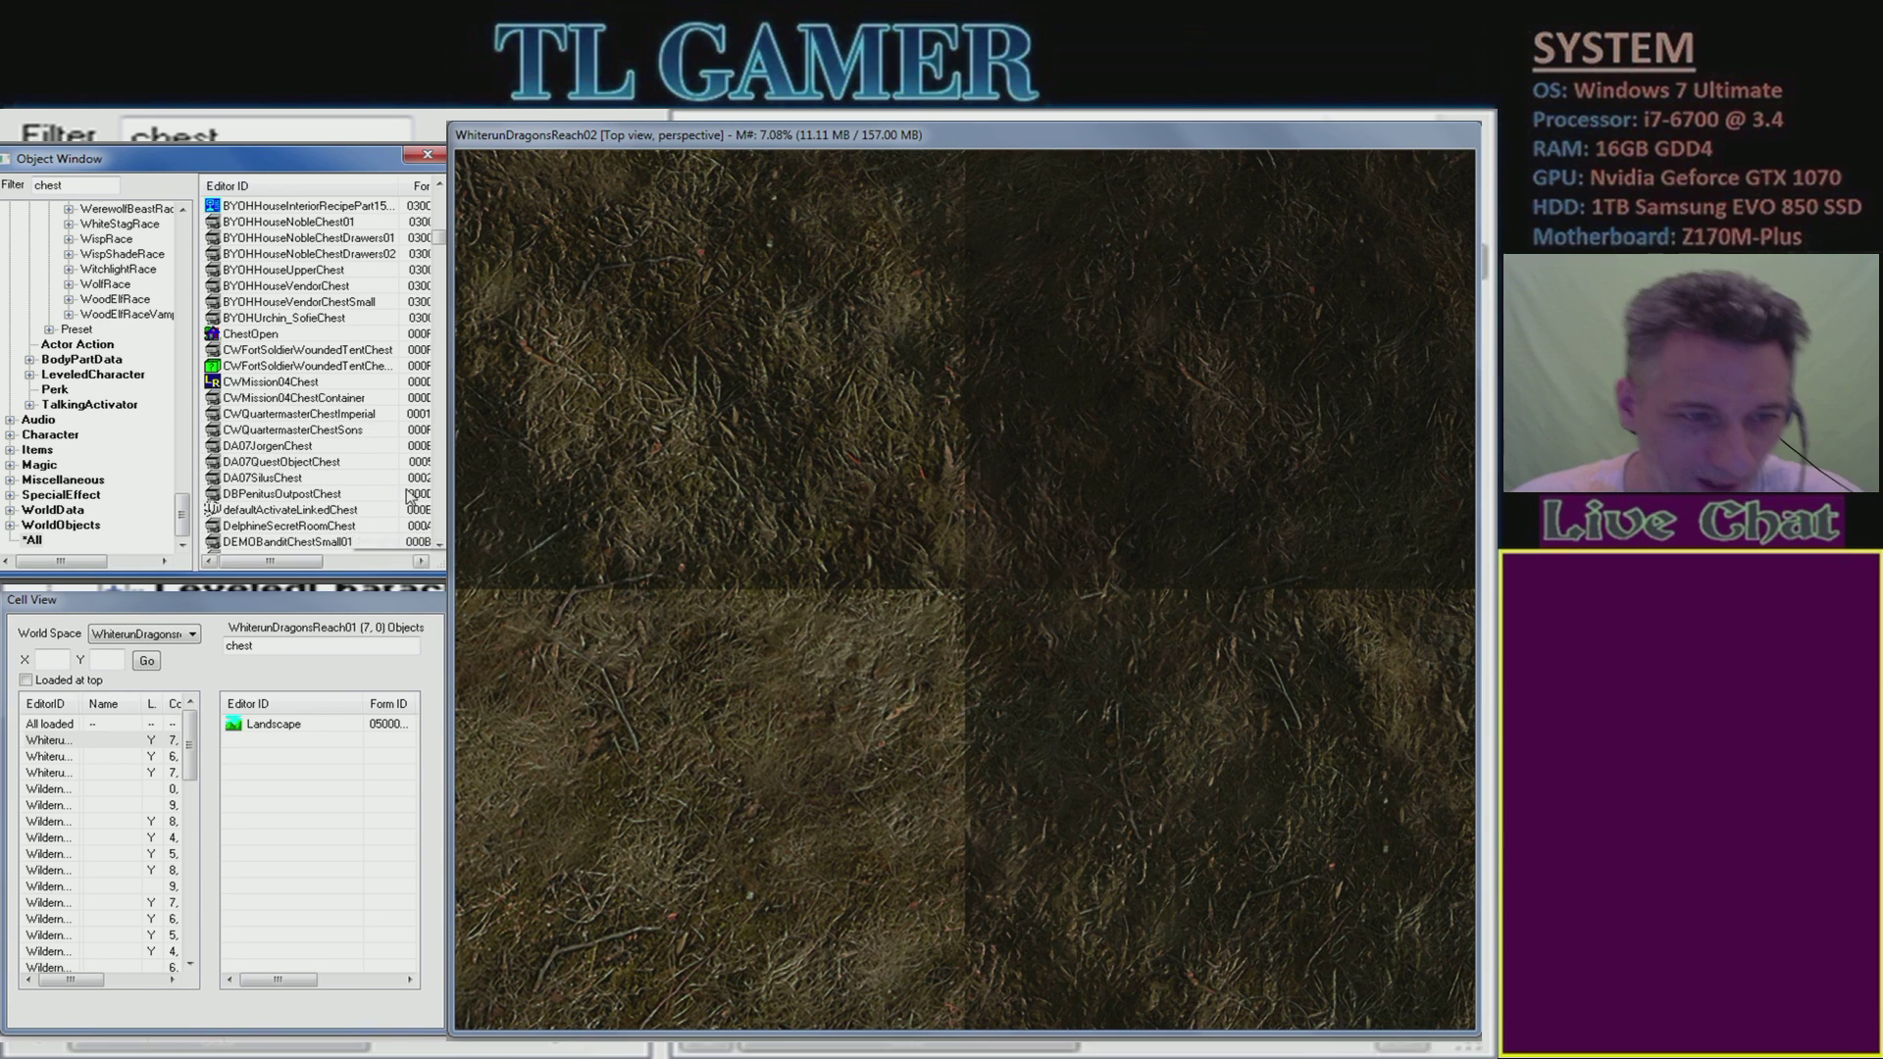
scroll(361, 447, "down", 2)
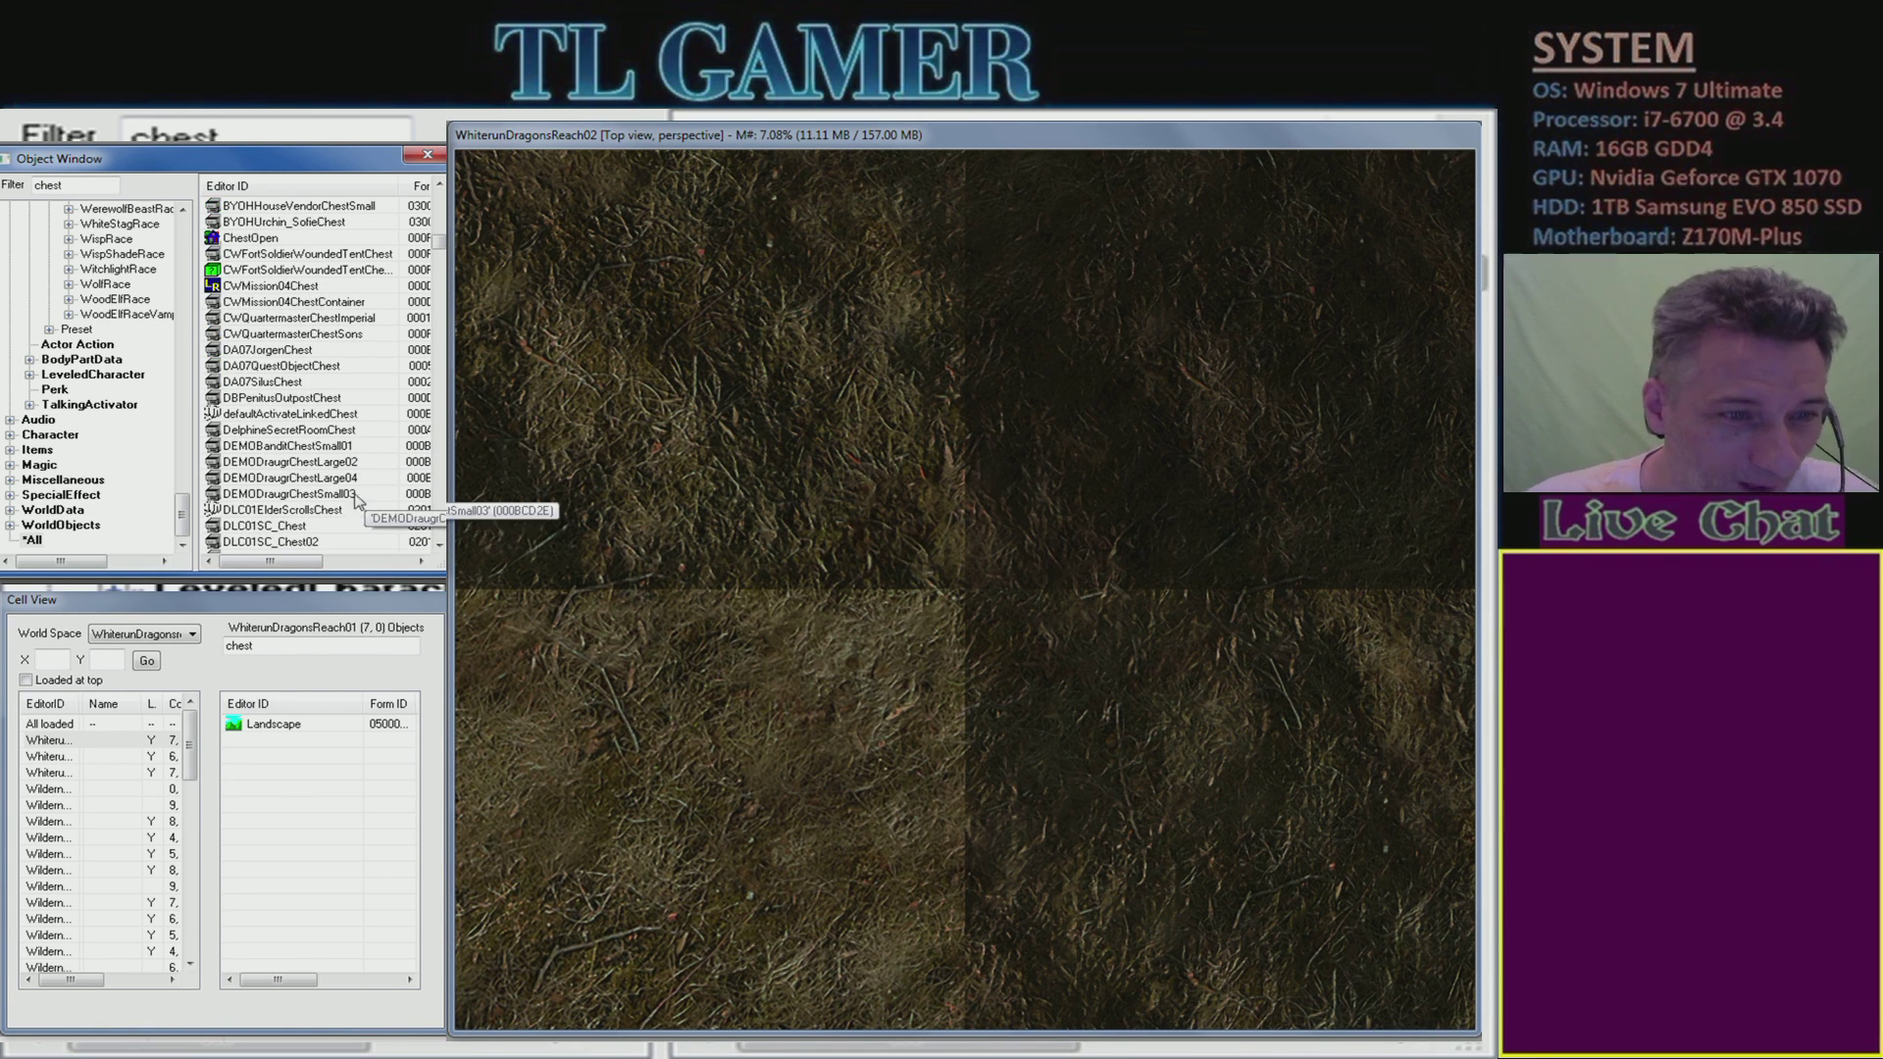
scroll(336, 498, "down", 1)
scroll(353, 451, "down", 7)
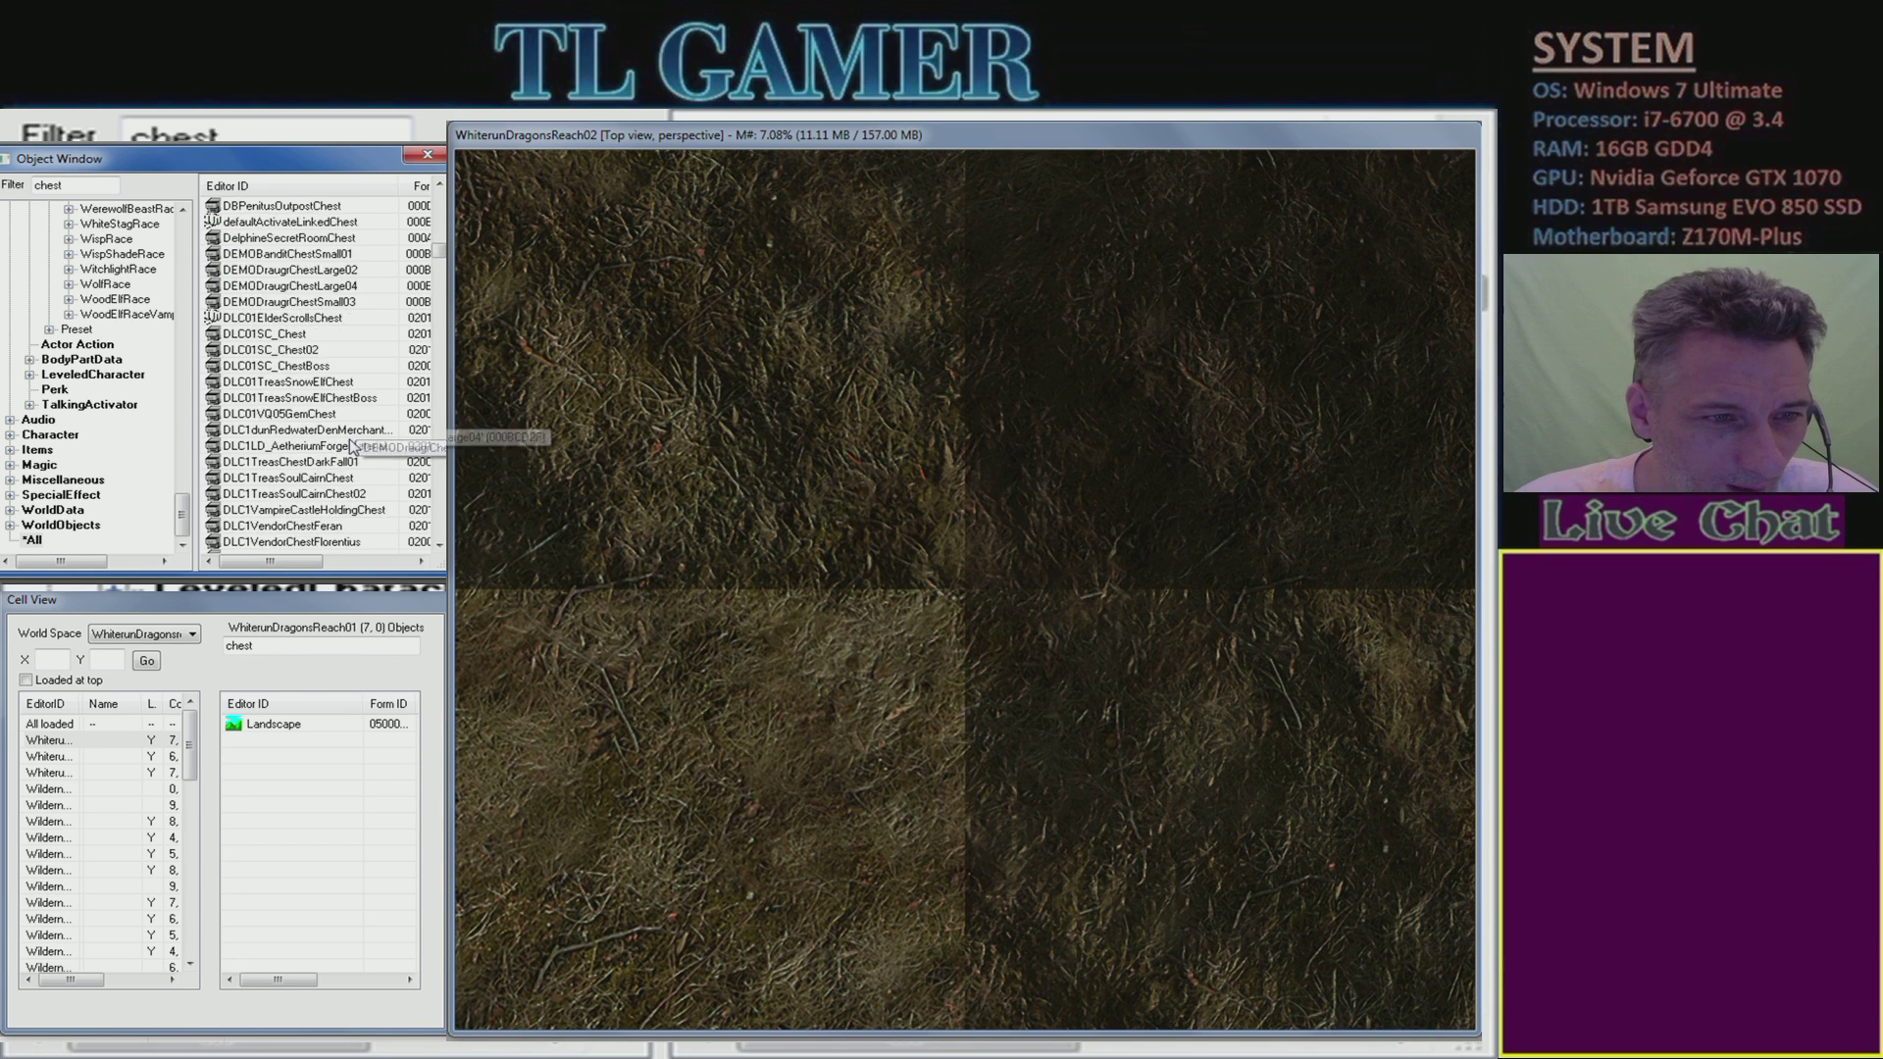
scroll(353, 451, "down", 5)
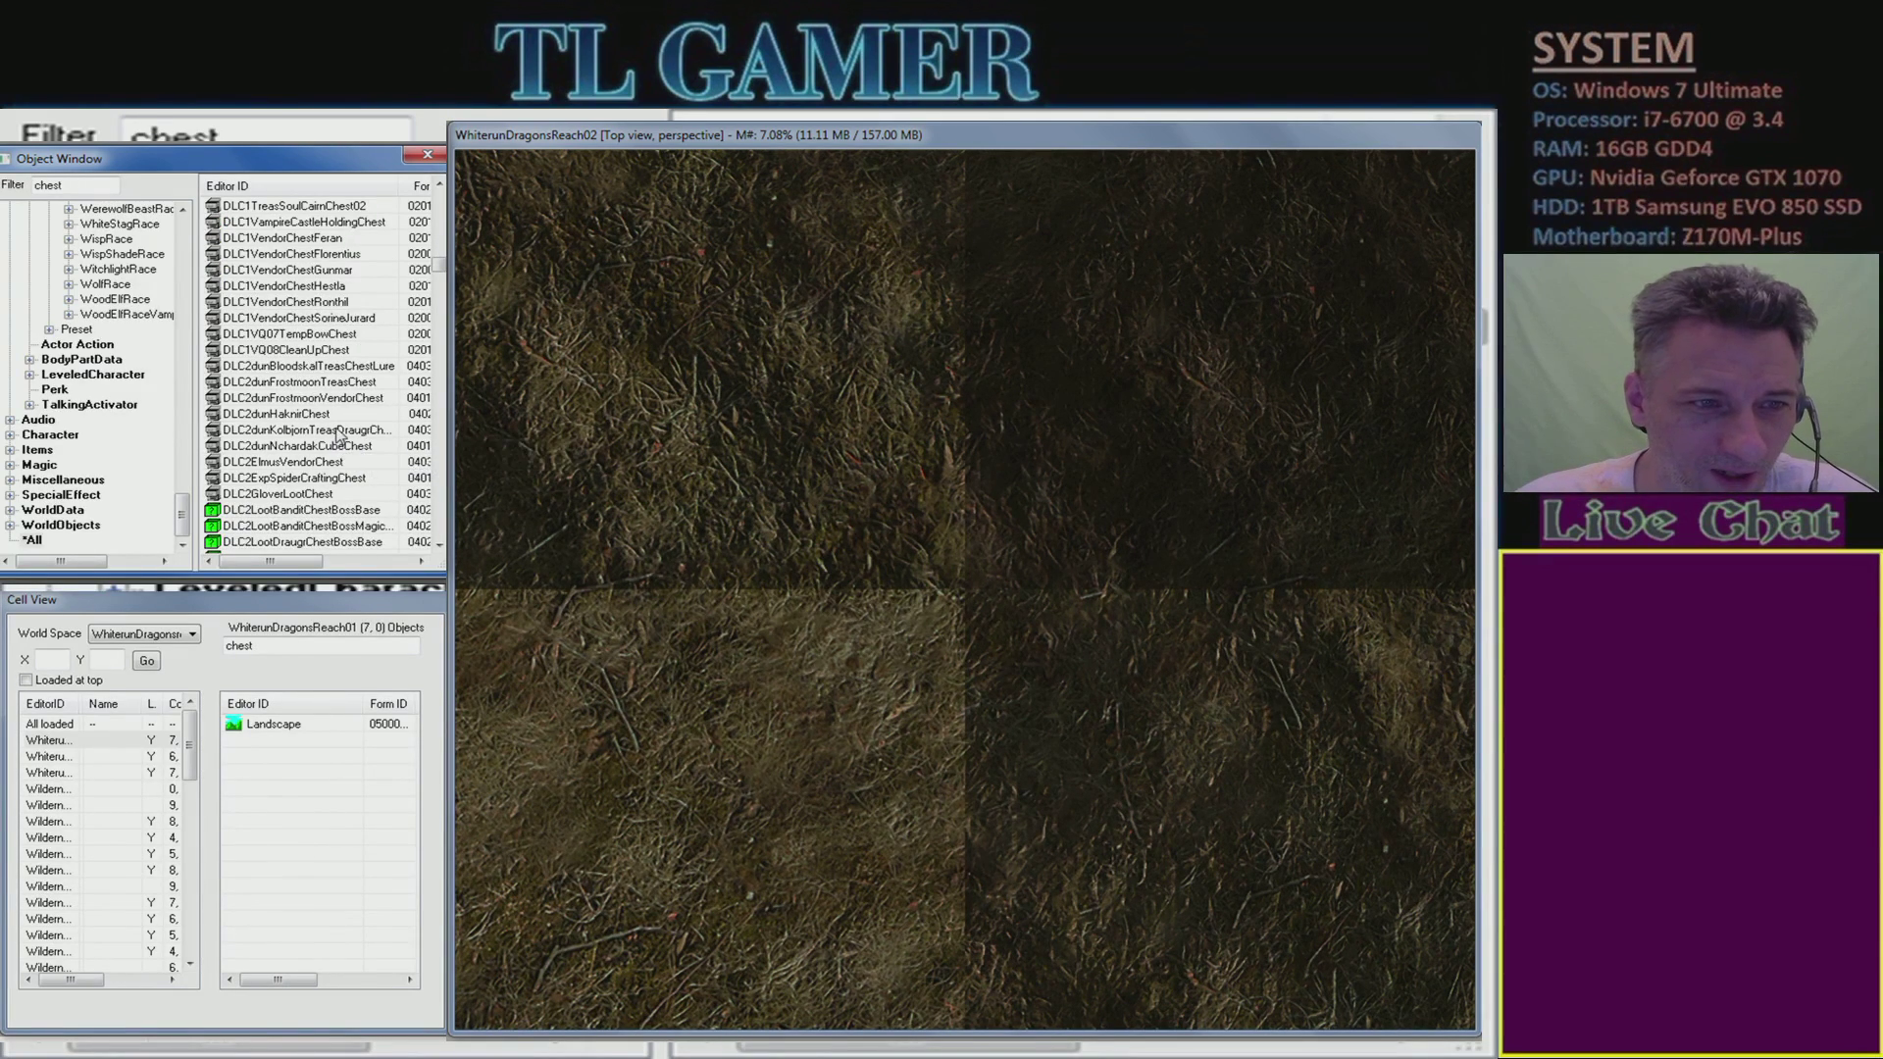
scroll(353, 451, "down", 4)
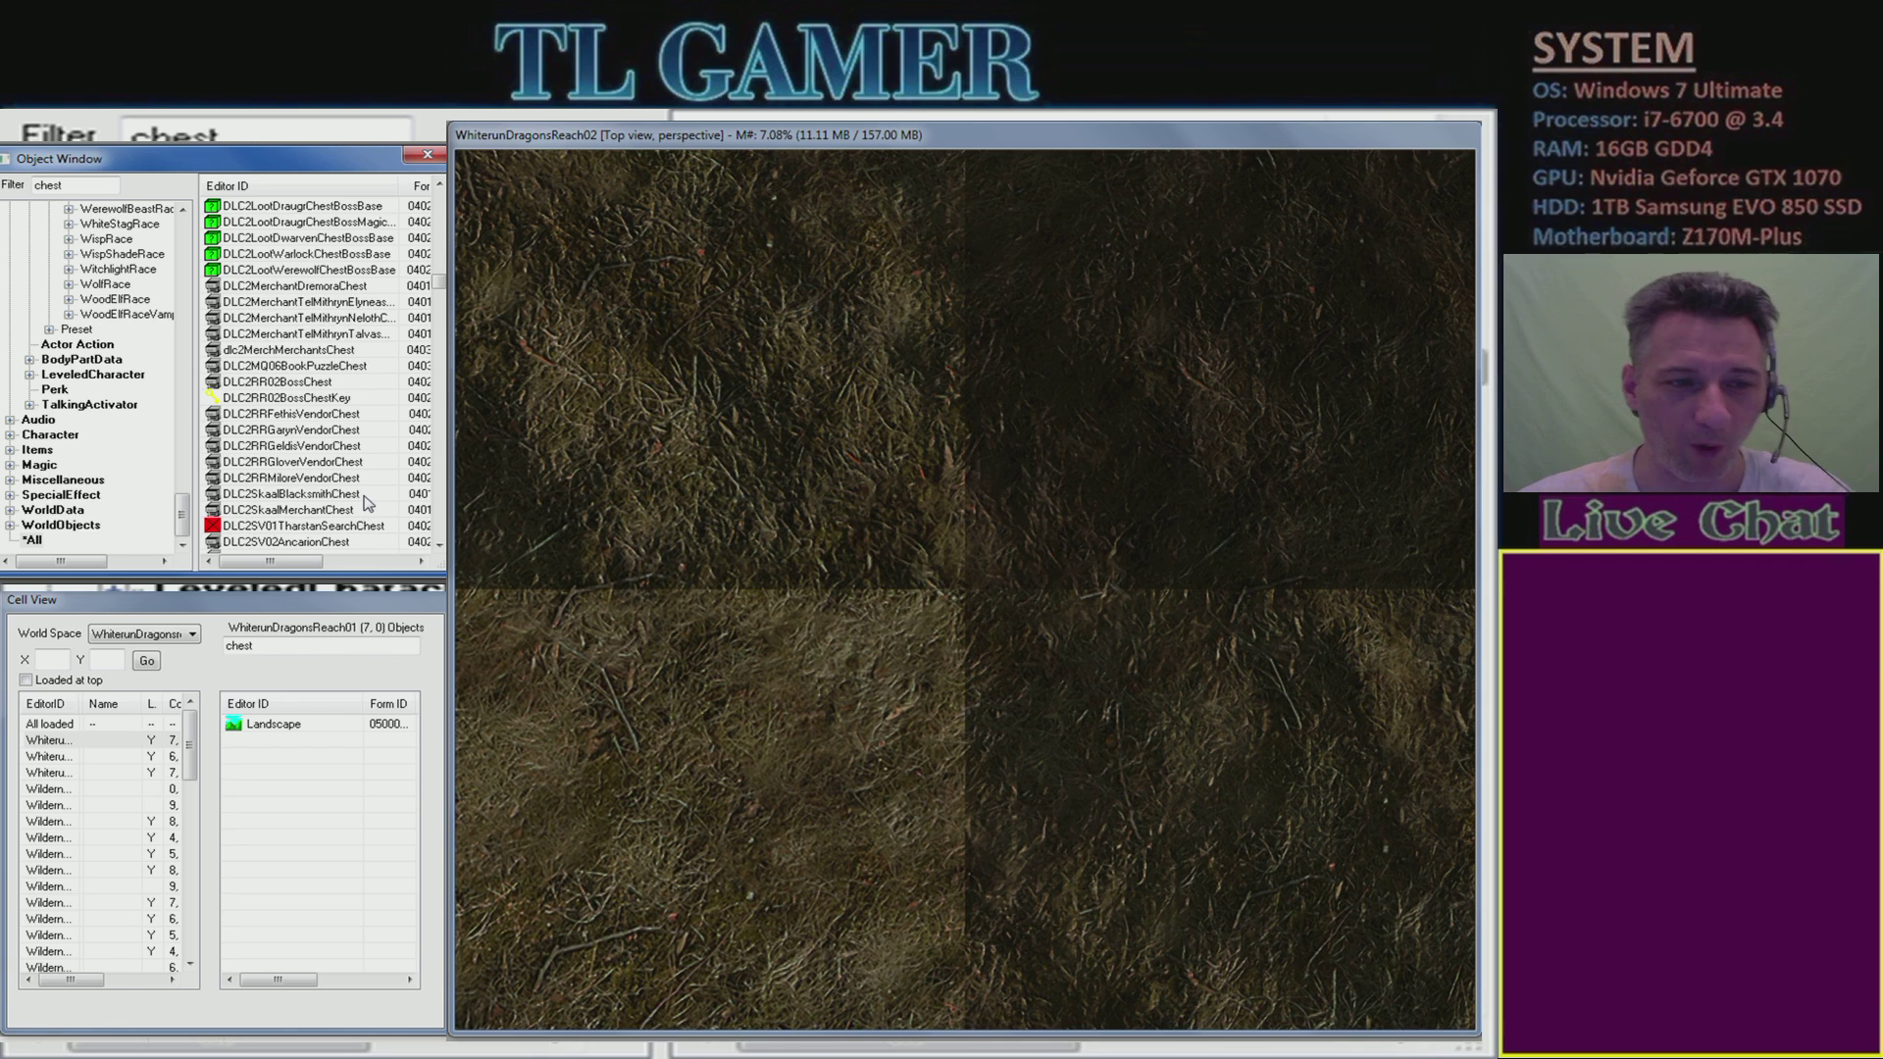
left_click(381, 527)
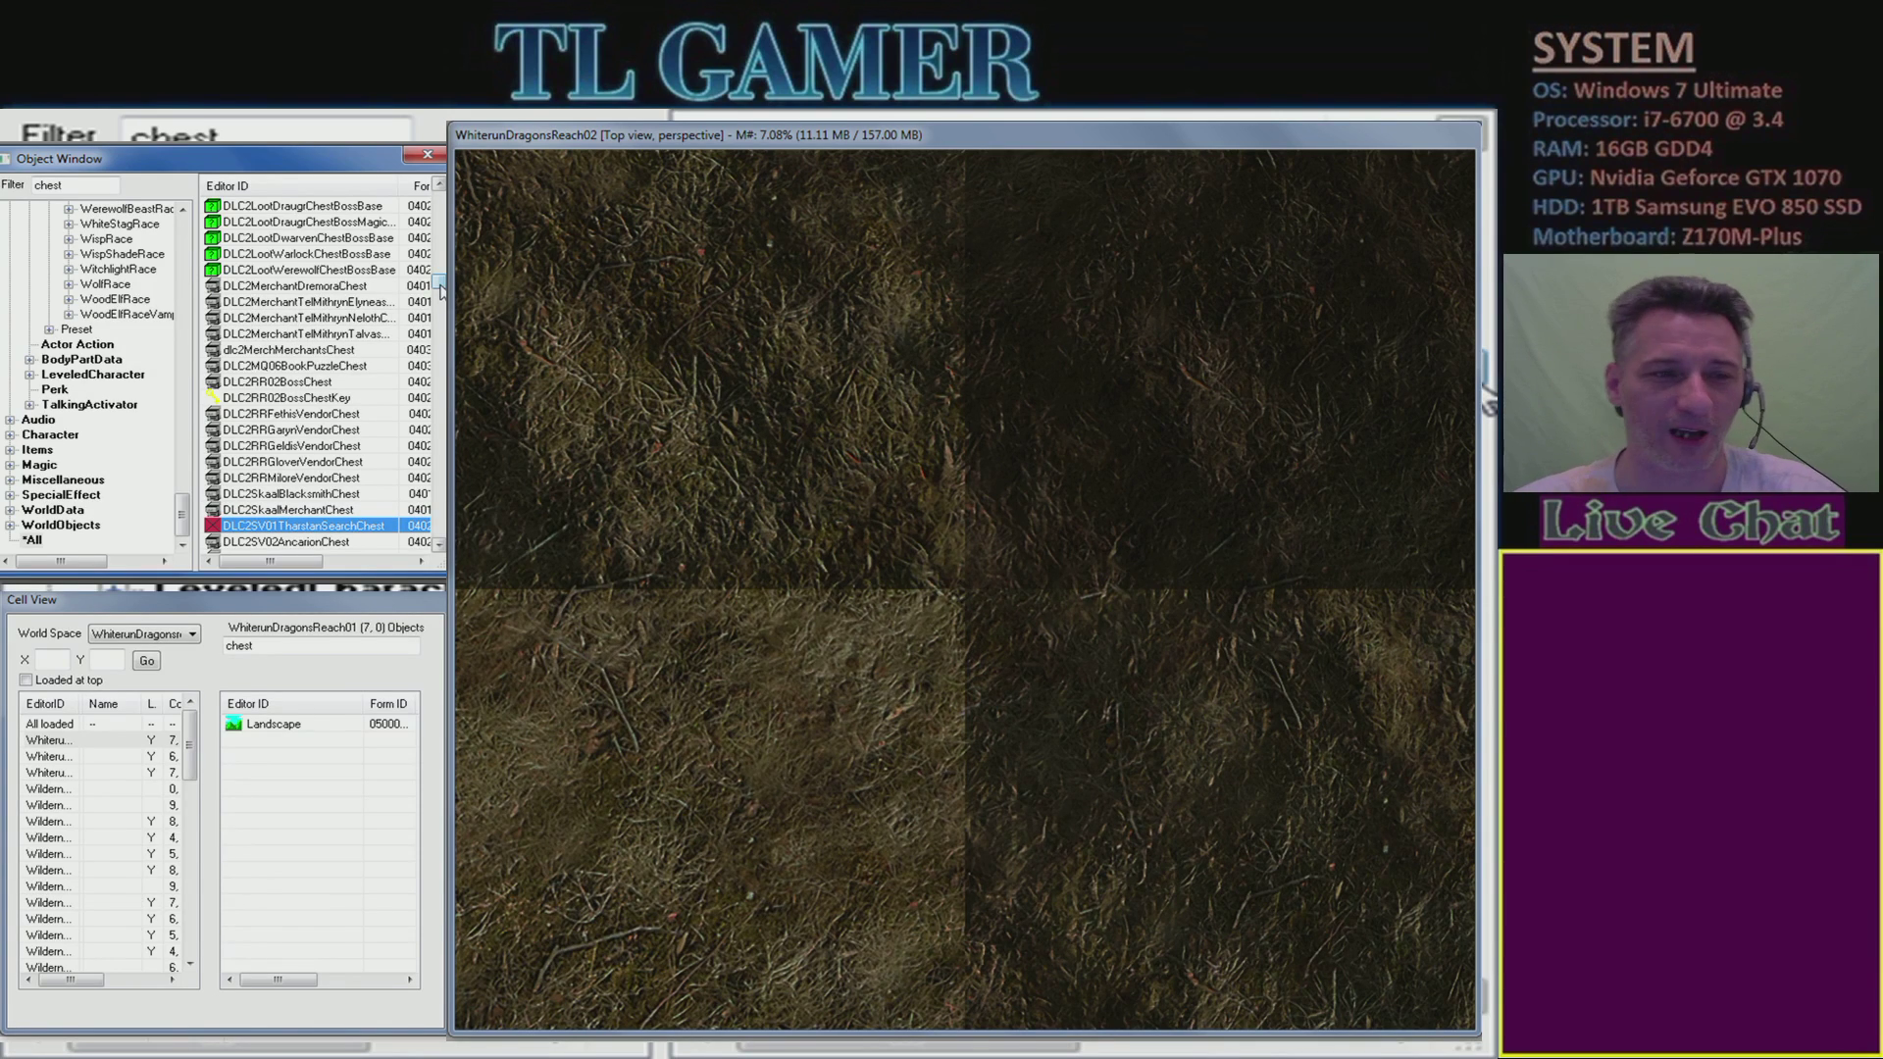
left_click(323, 494)
scroll(358, 524, "down", 6)
scroll(412, 530, "up", 1)
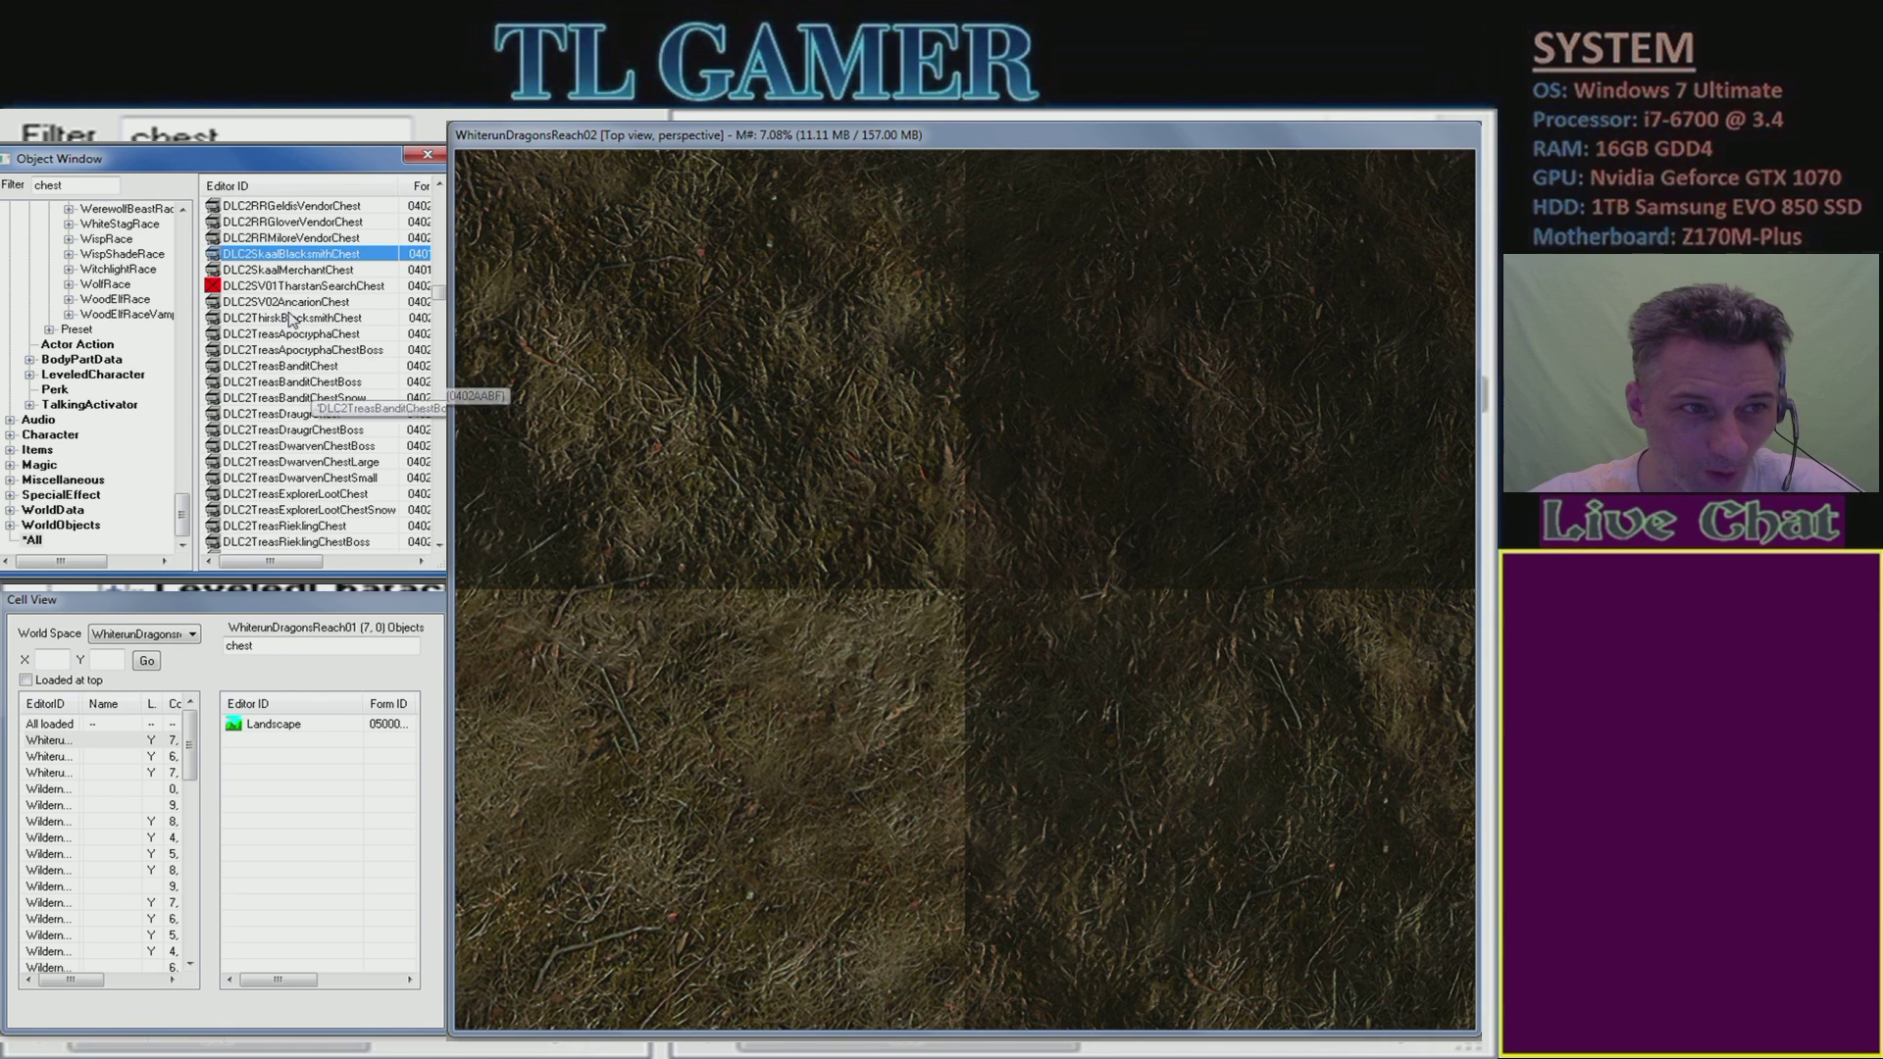
- Change the filter for all objects from "chest" to "faren"
left_click(70, 187)
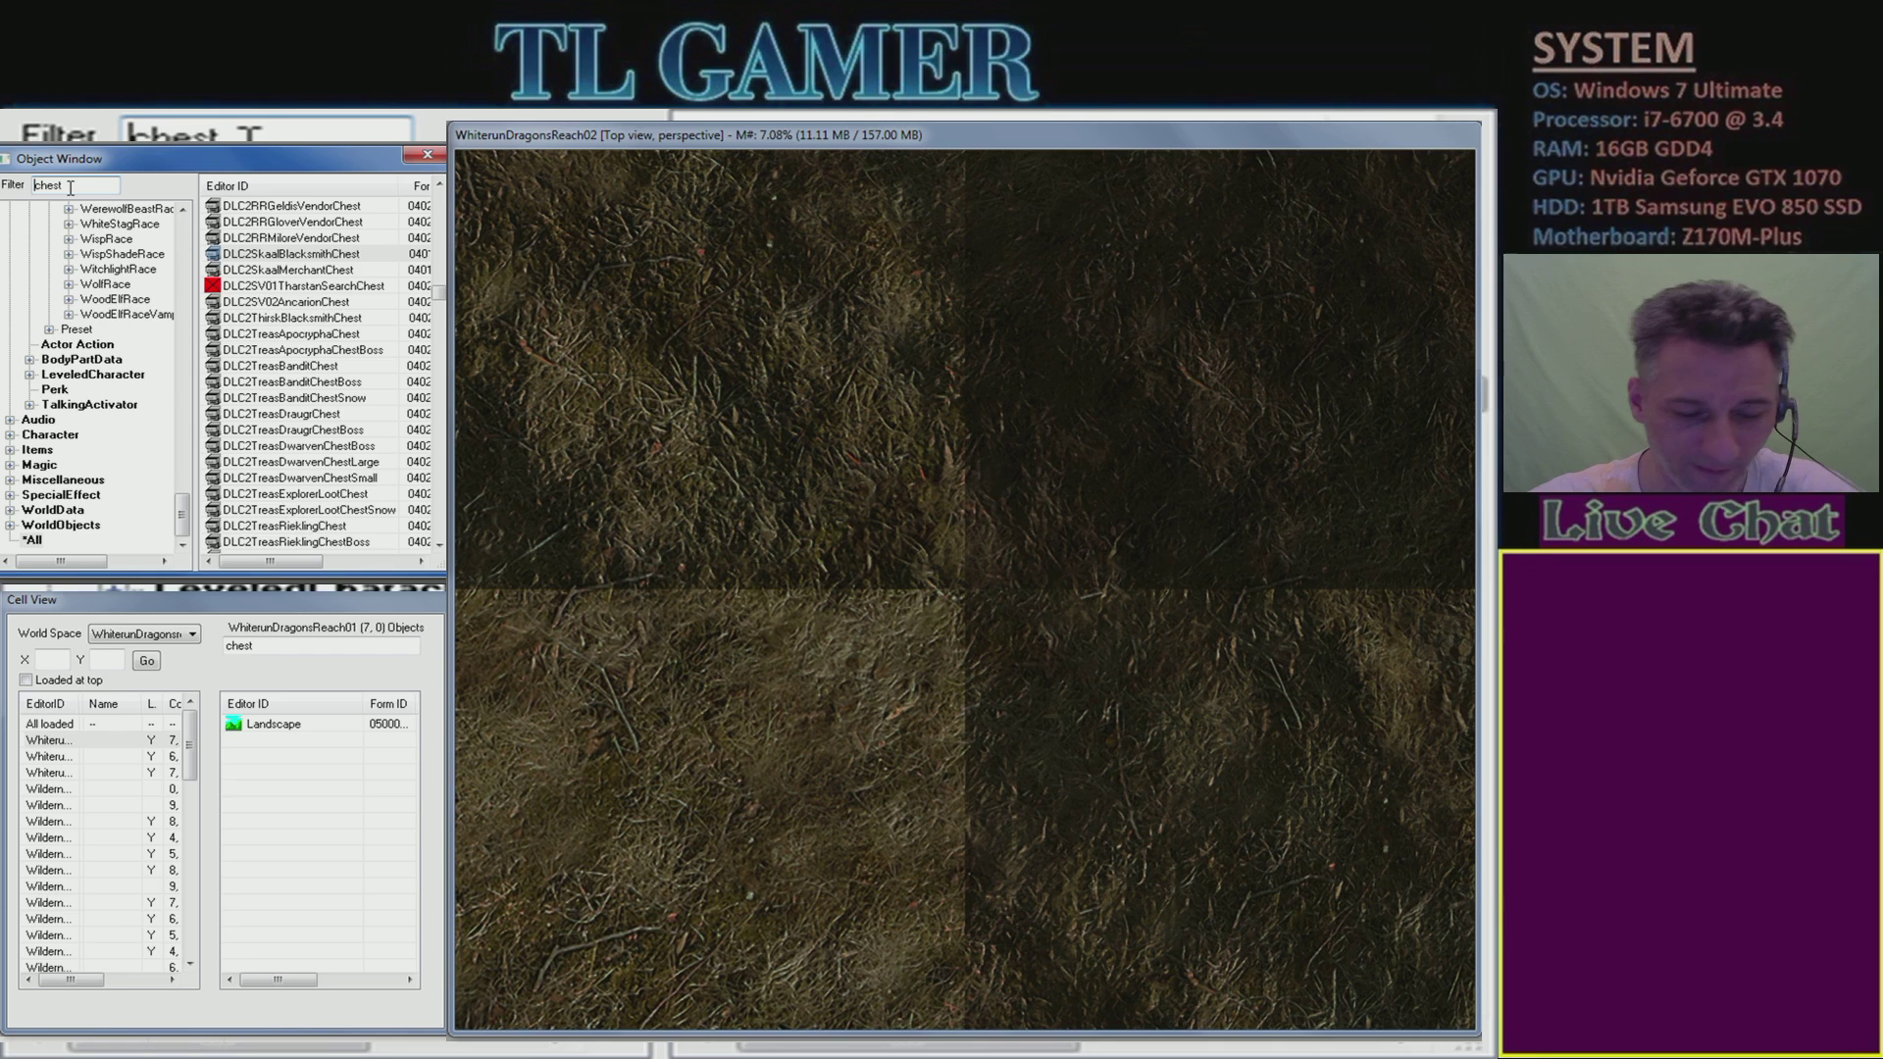
key("Home")
type("far")
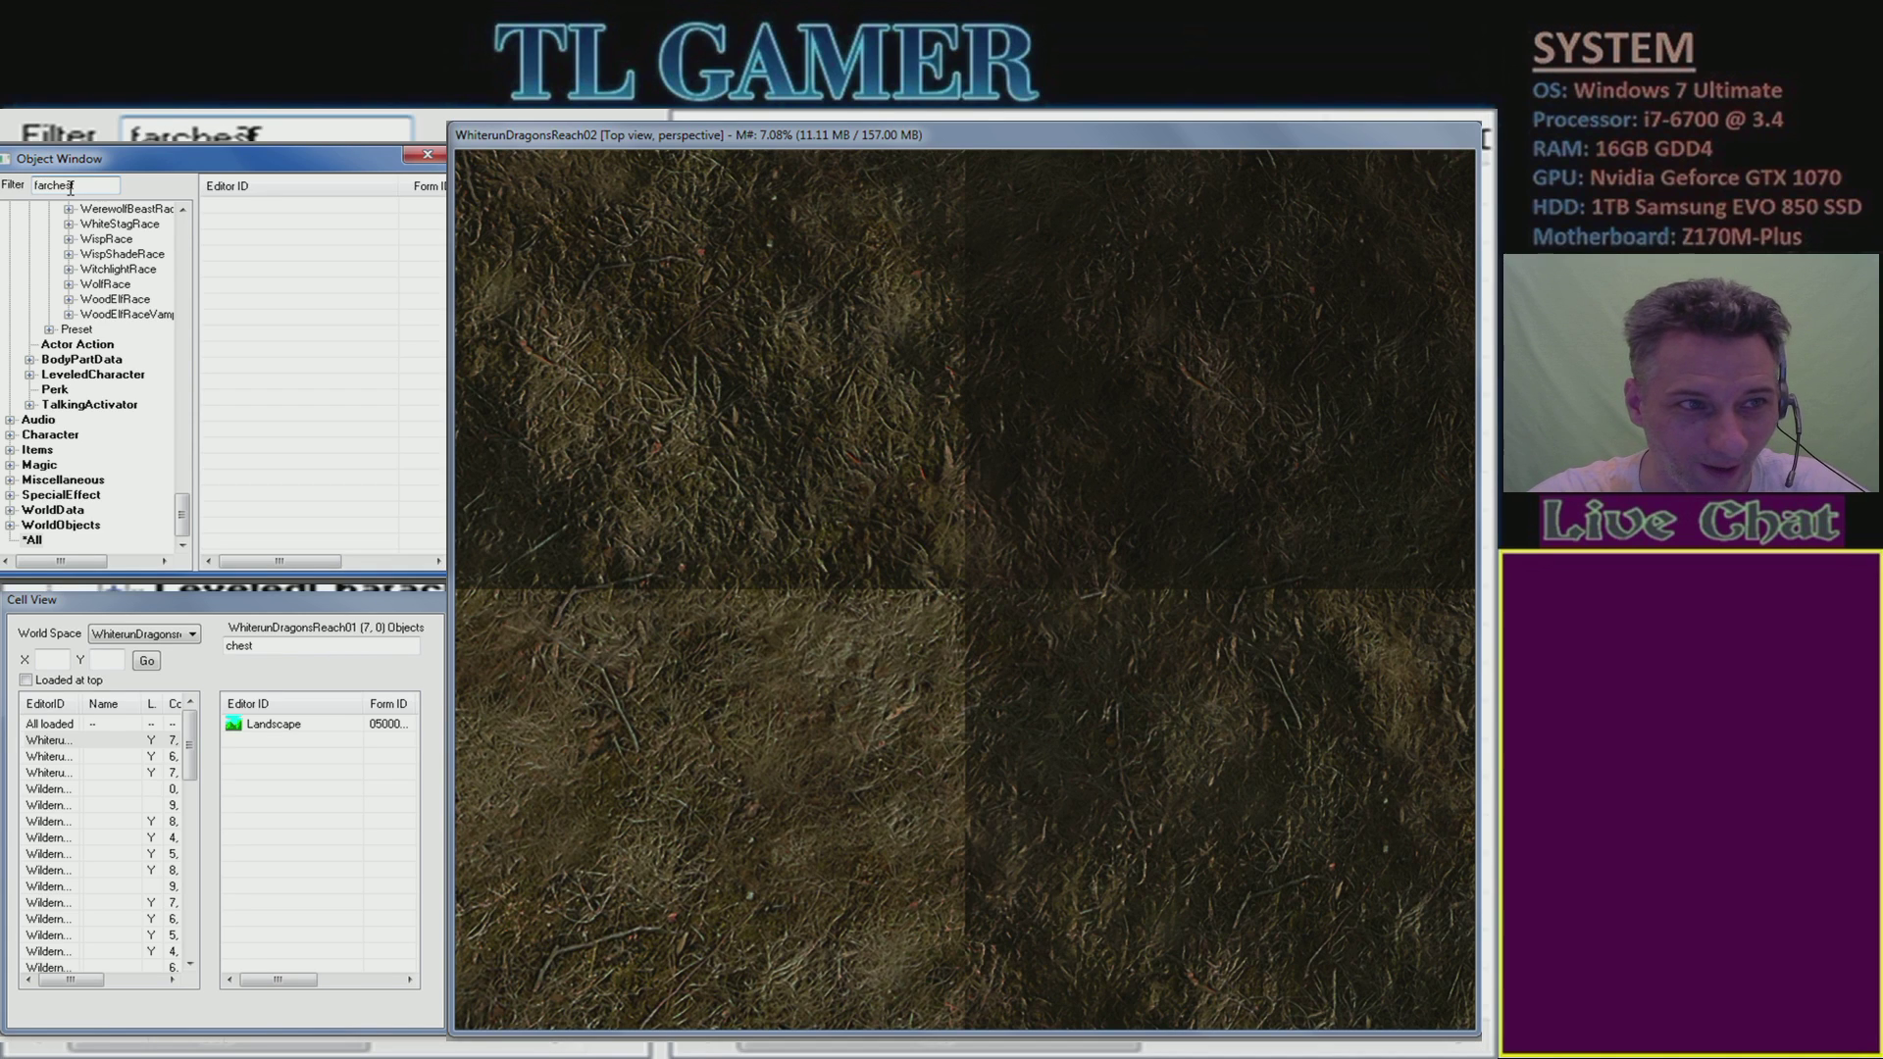
type("en")
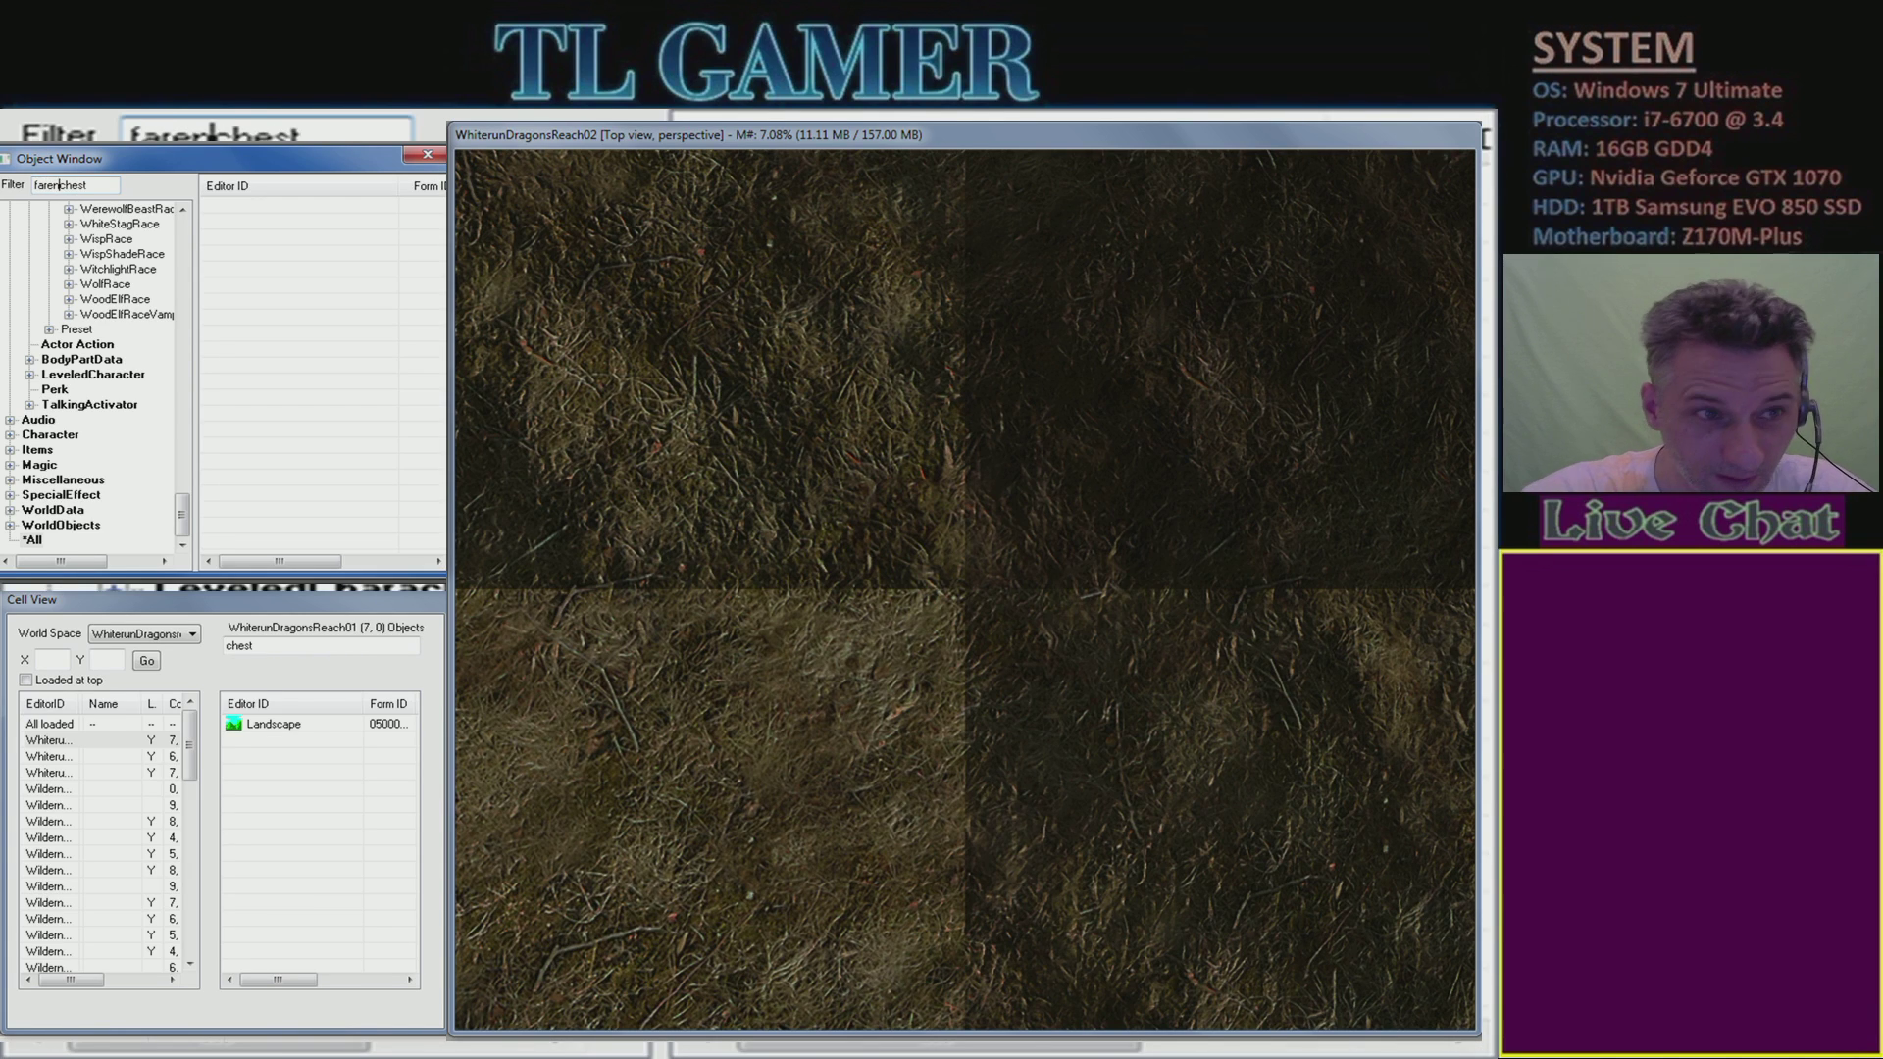
key("Right")
key("Right")
key("Right")
key("Right")
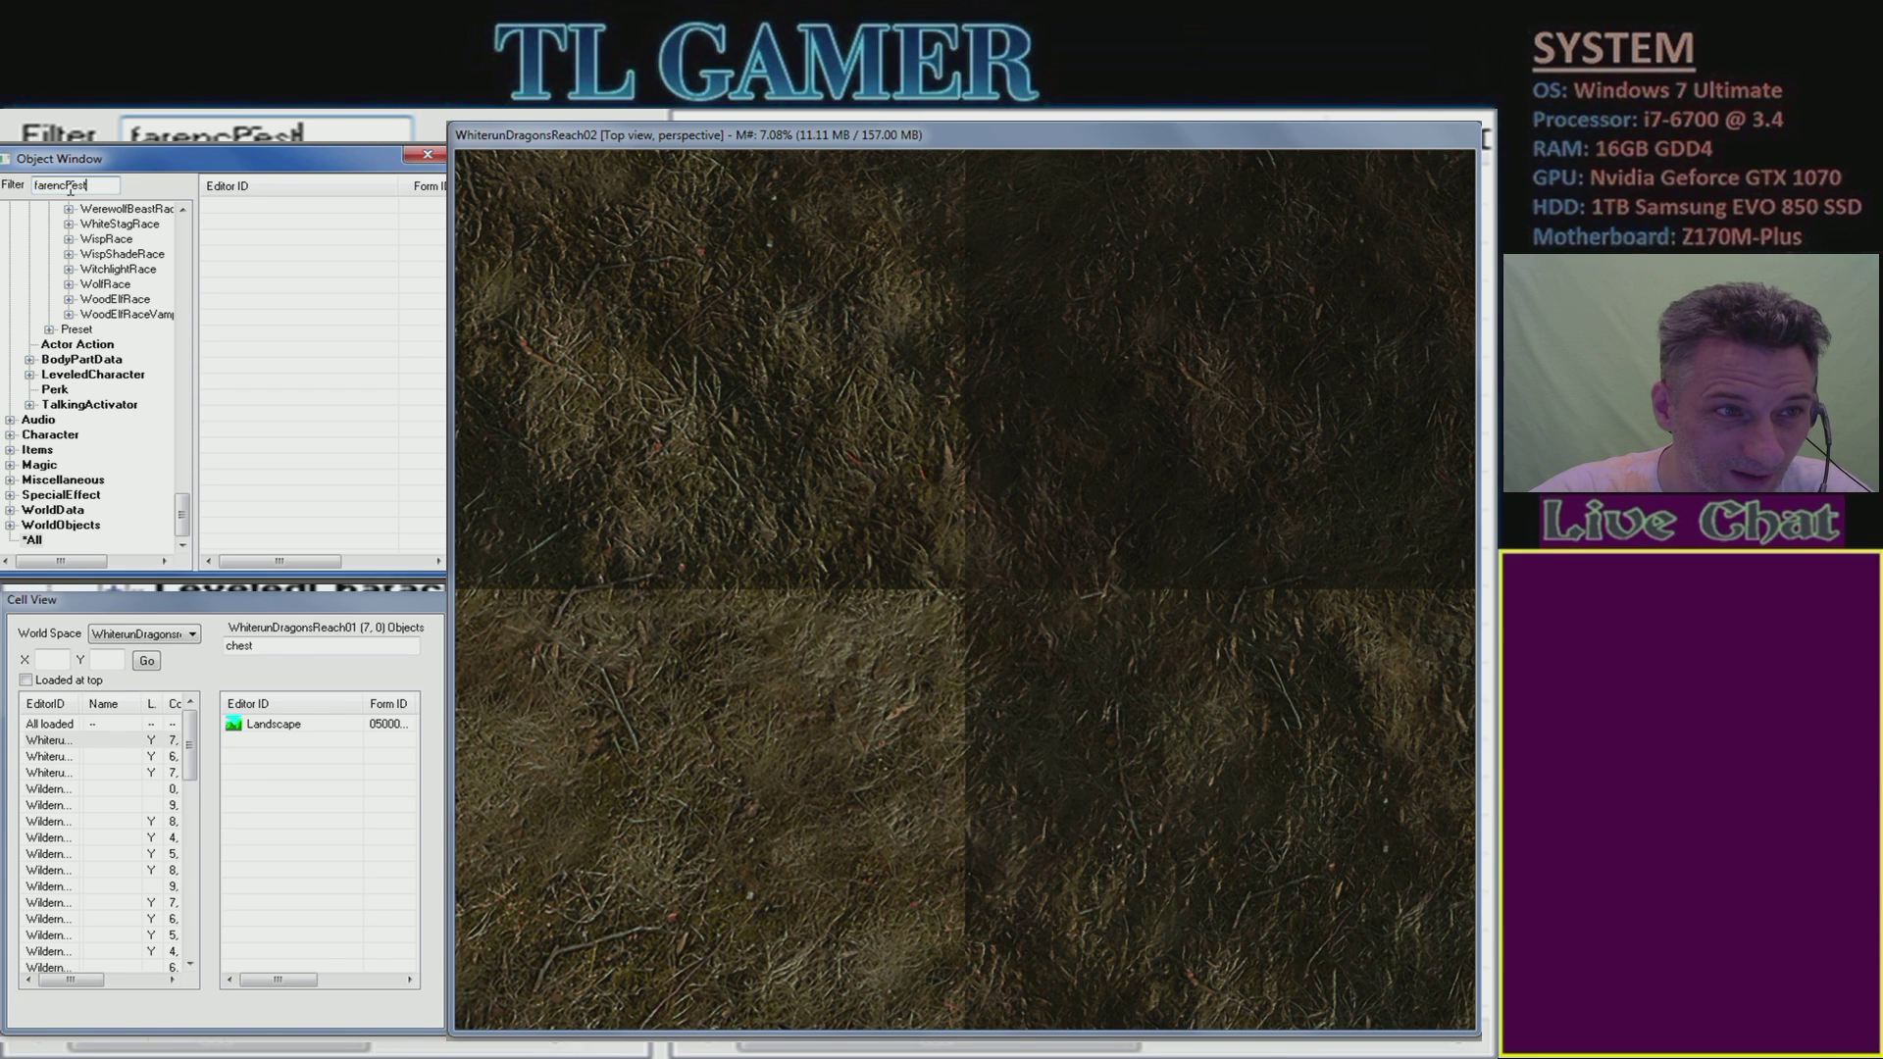
key("BackSpace")
key("BackSpace")
key("BackSpace")
key("BackSpace")
key("BackSpace")
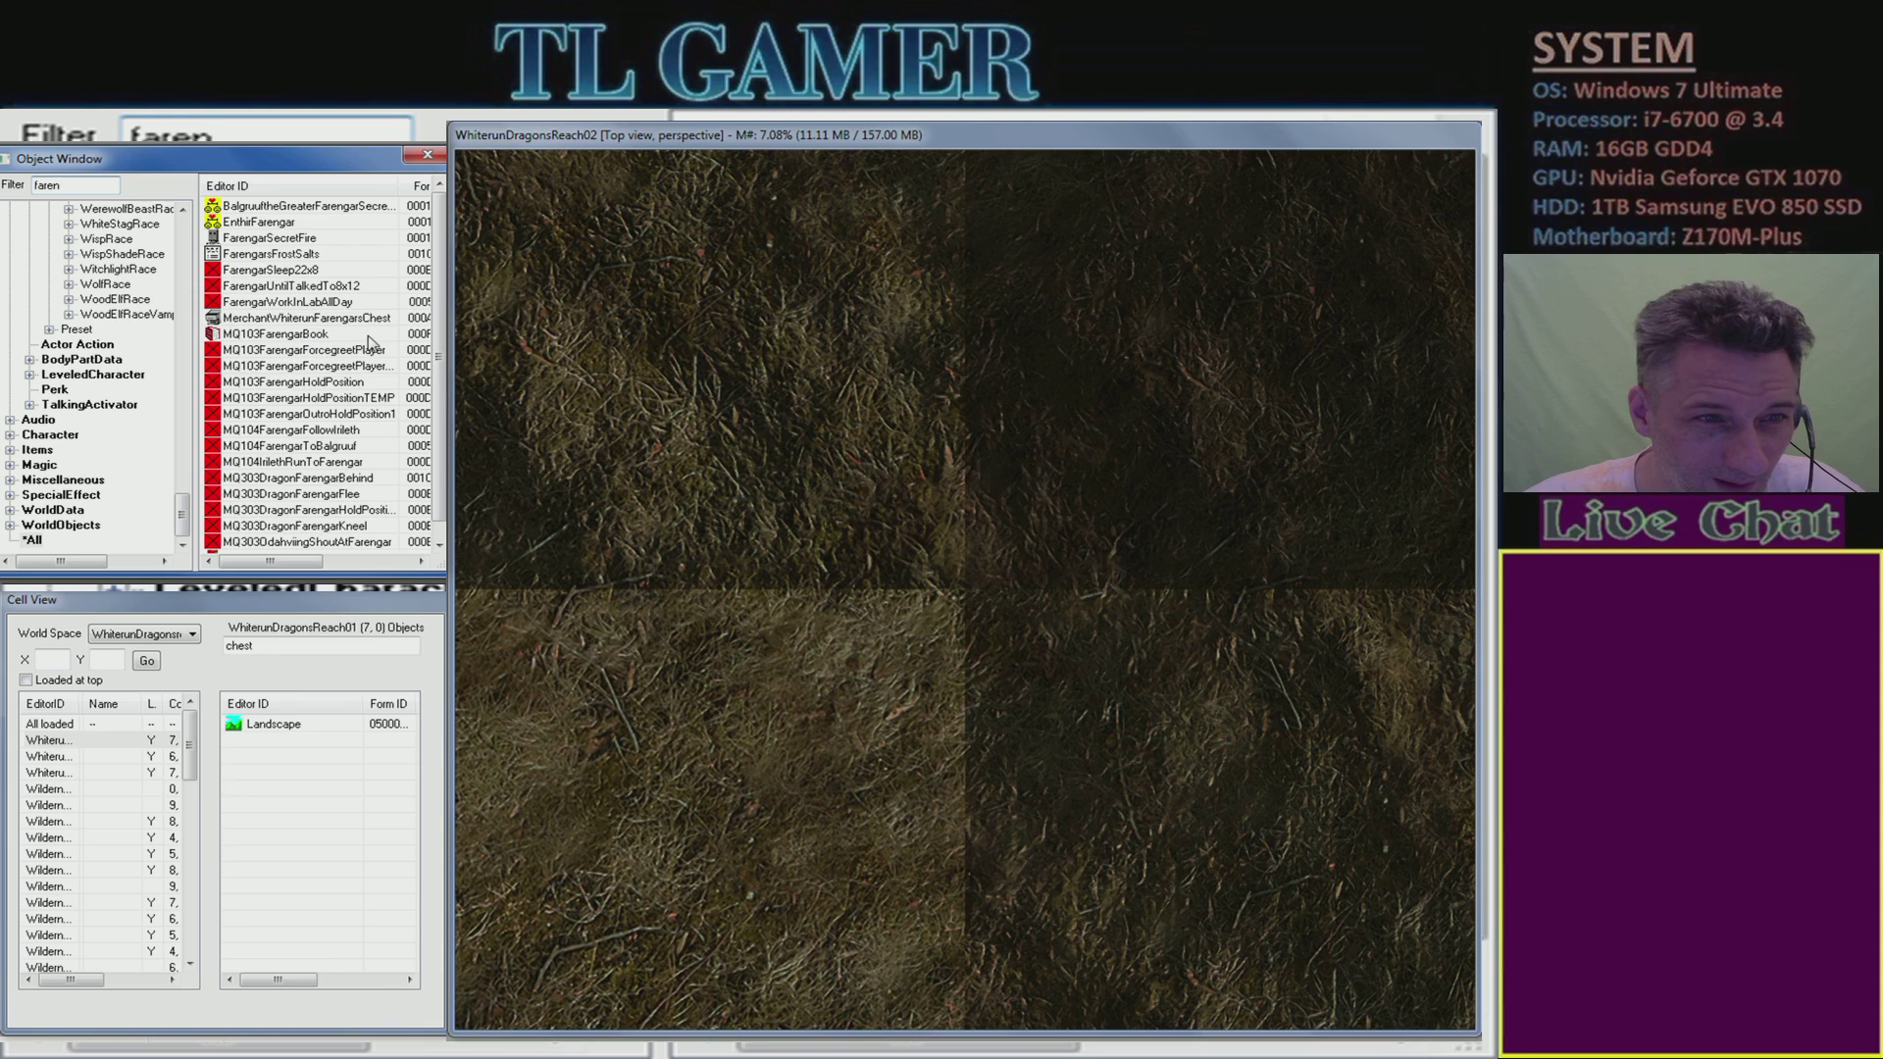
- Review the item list of the MerchantWhiterunFarengarsChest container and cancel out of the record
left_click(359, 320)
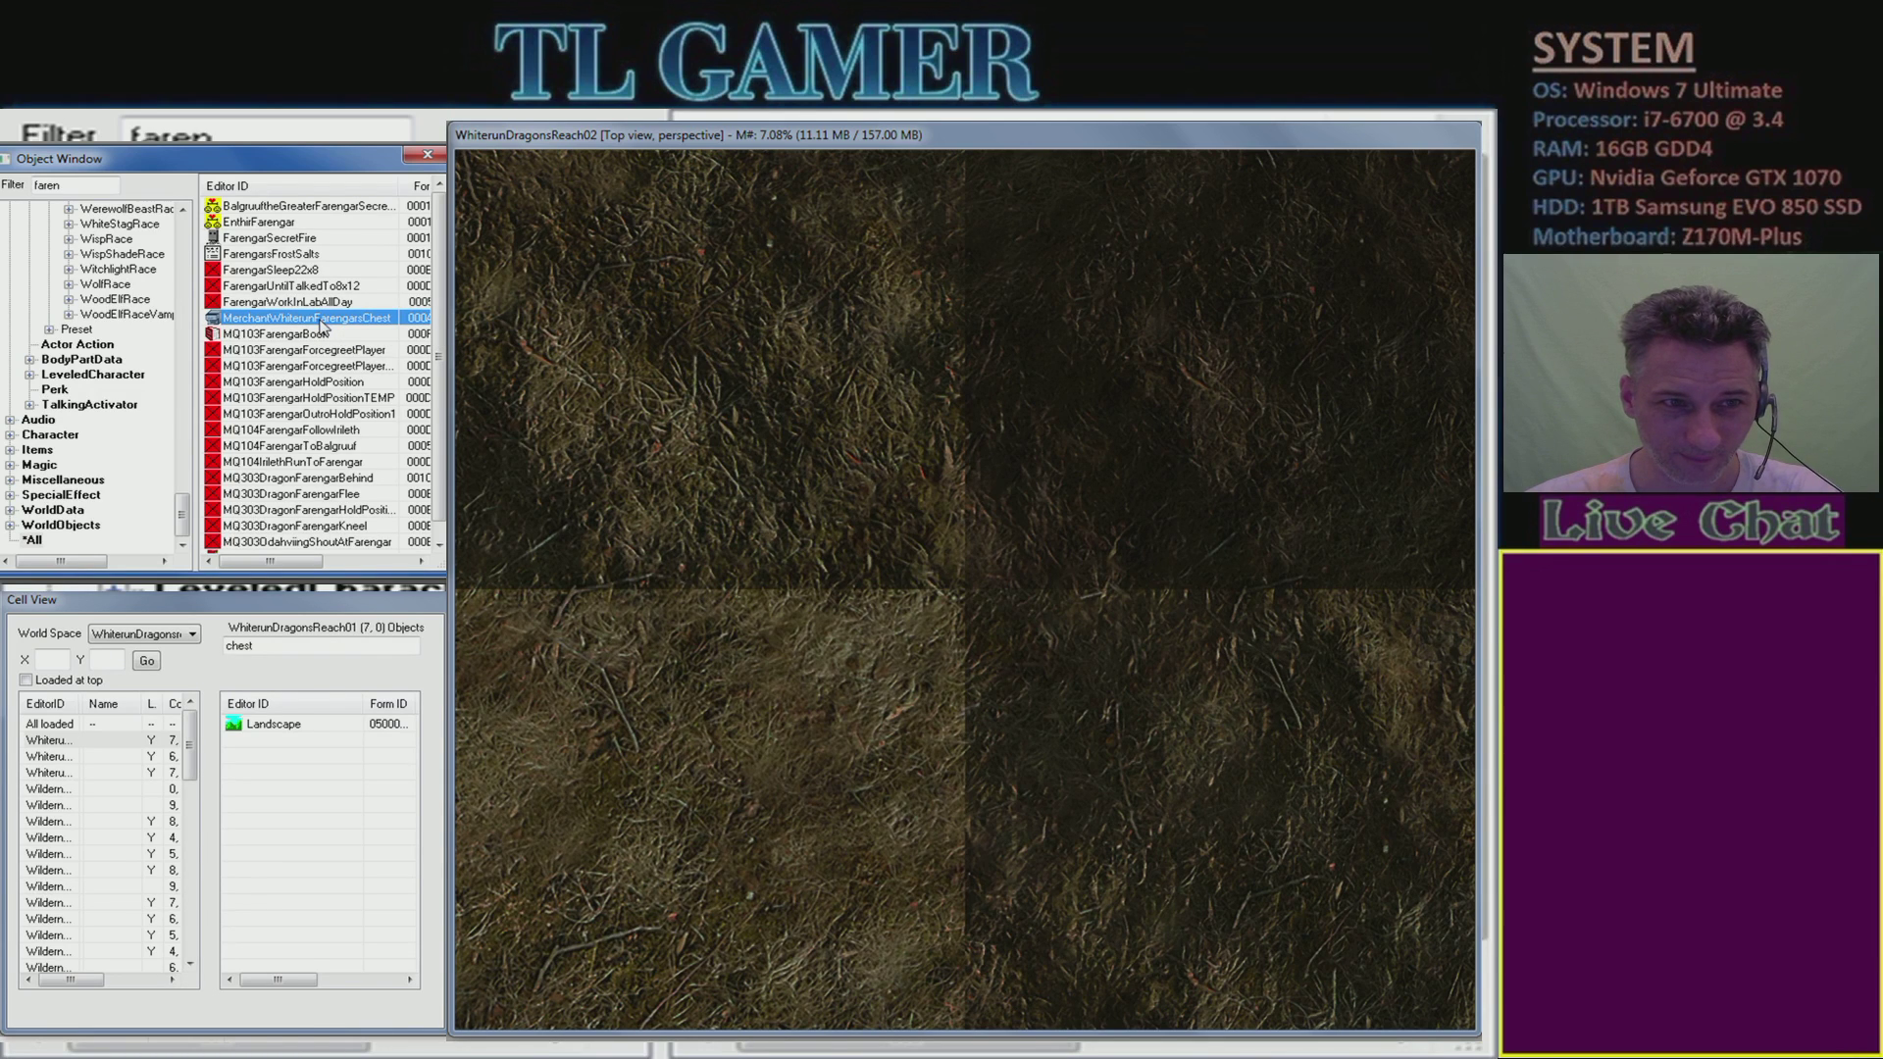
double_click(321, 319)
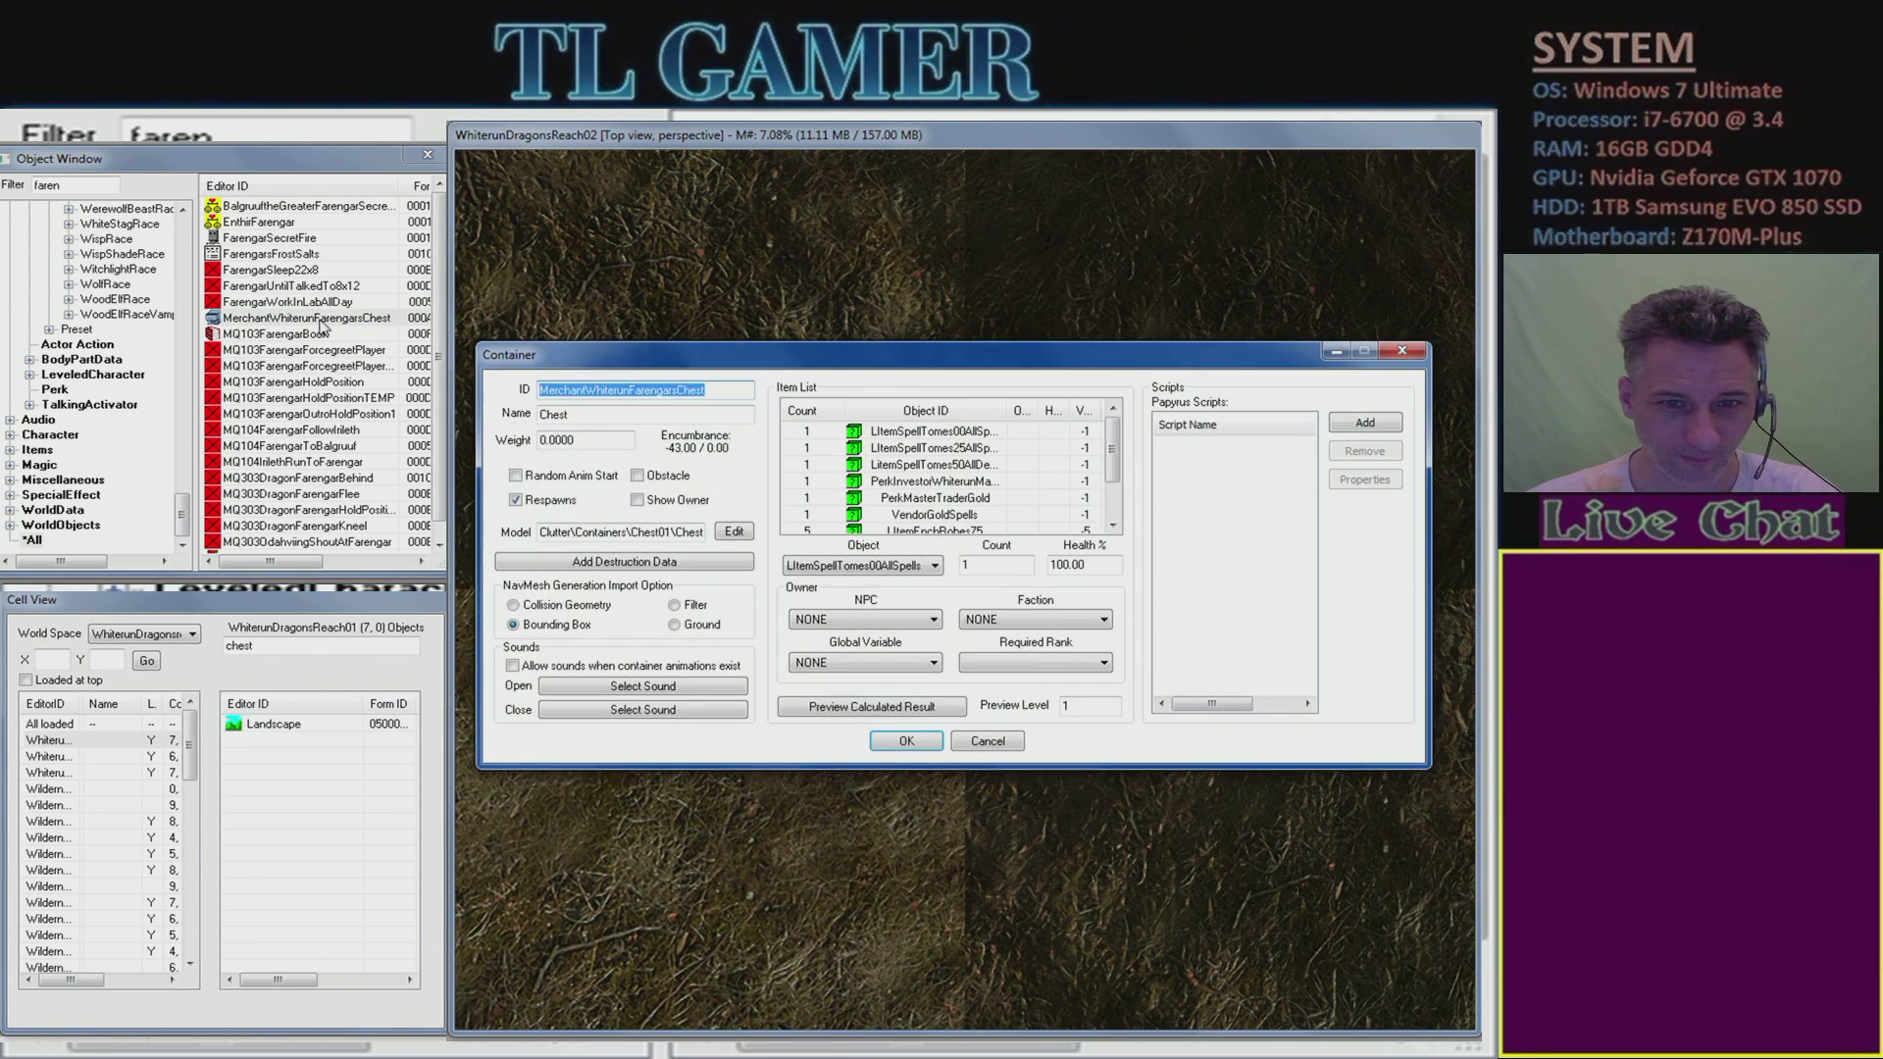
left_click(992, 744)
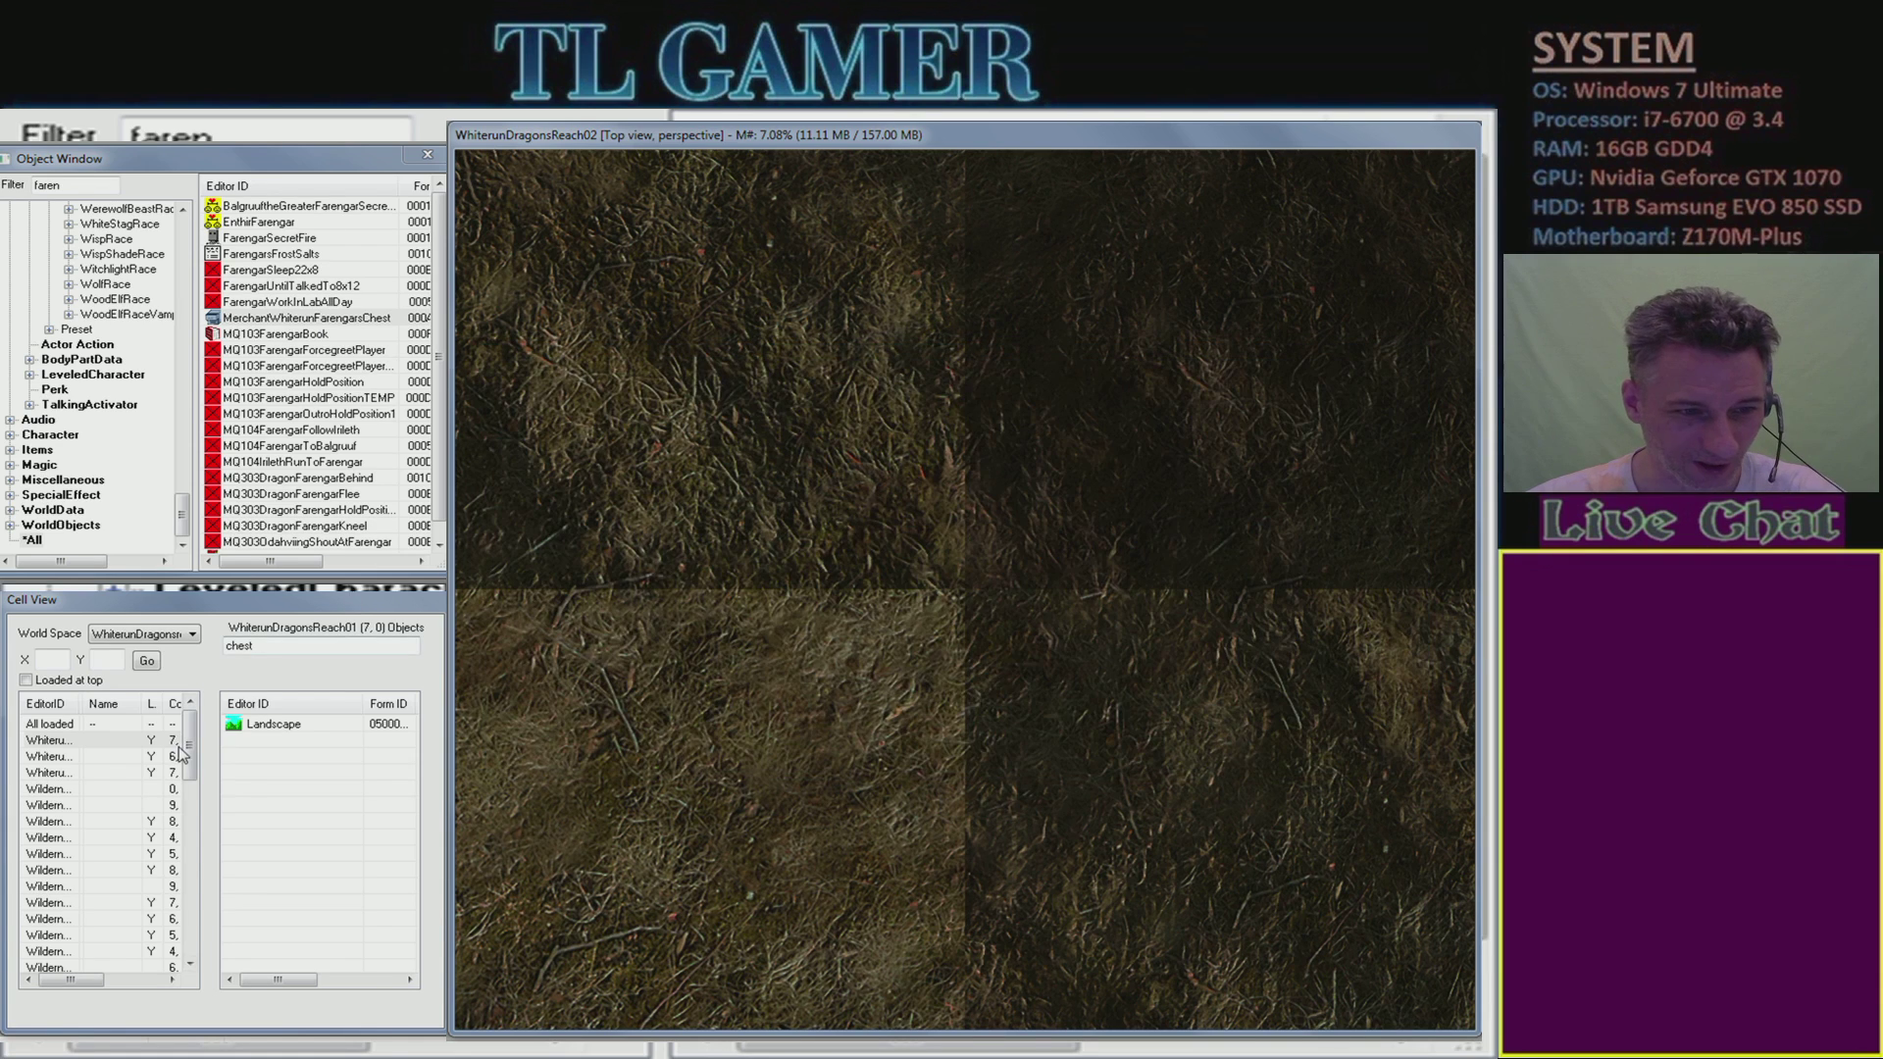
- Search the WhiterunDragonsReach01 cell's objects for "merchant" and clear the filter
left_click(317, 649)
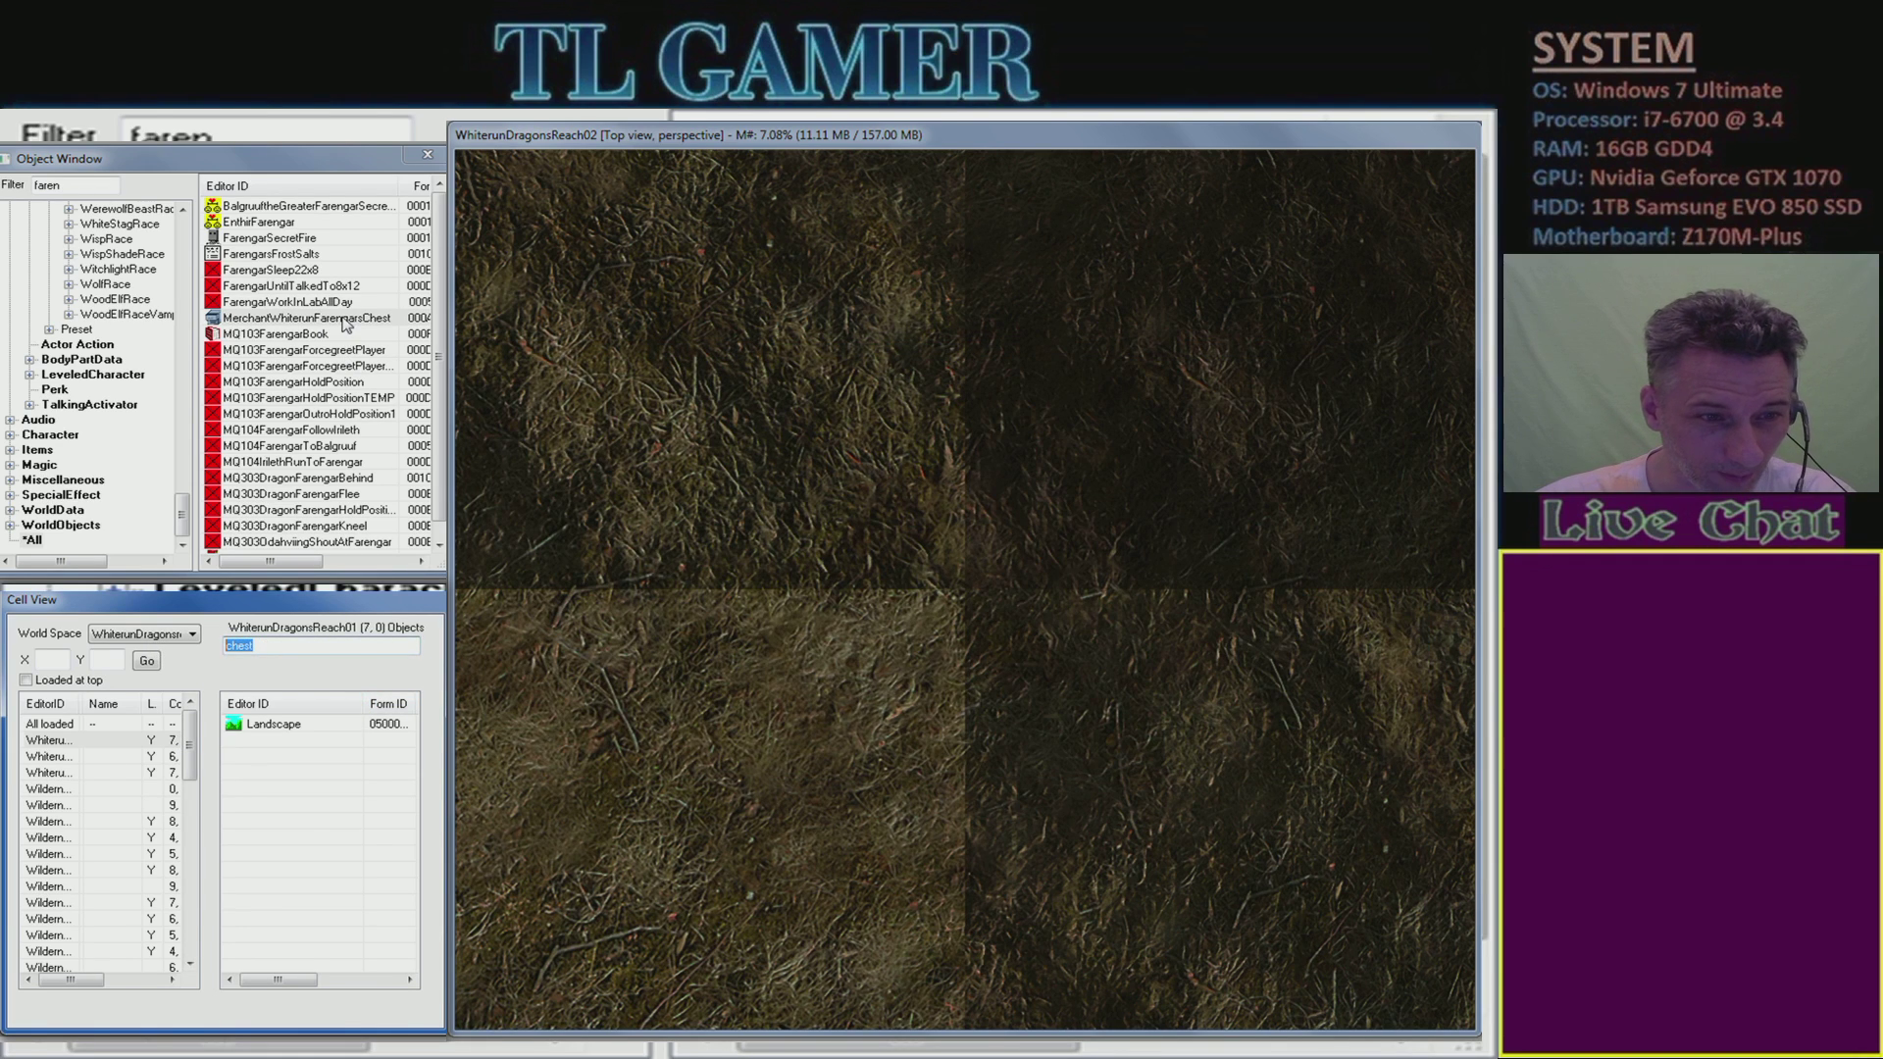
type("merchan")
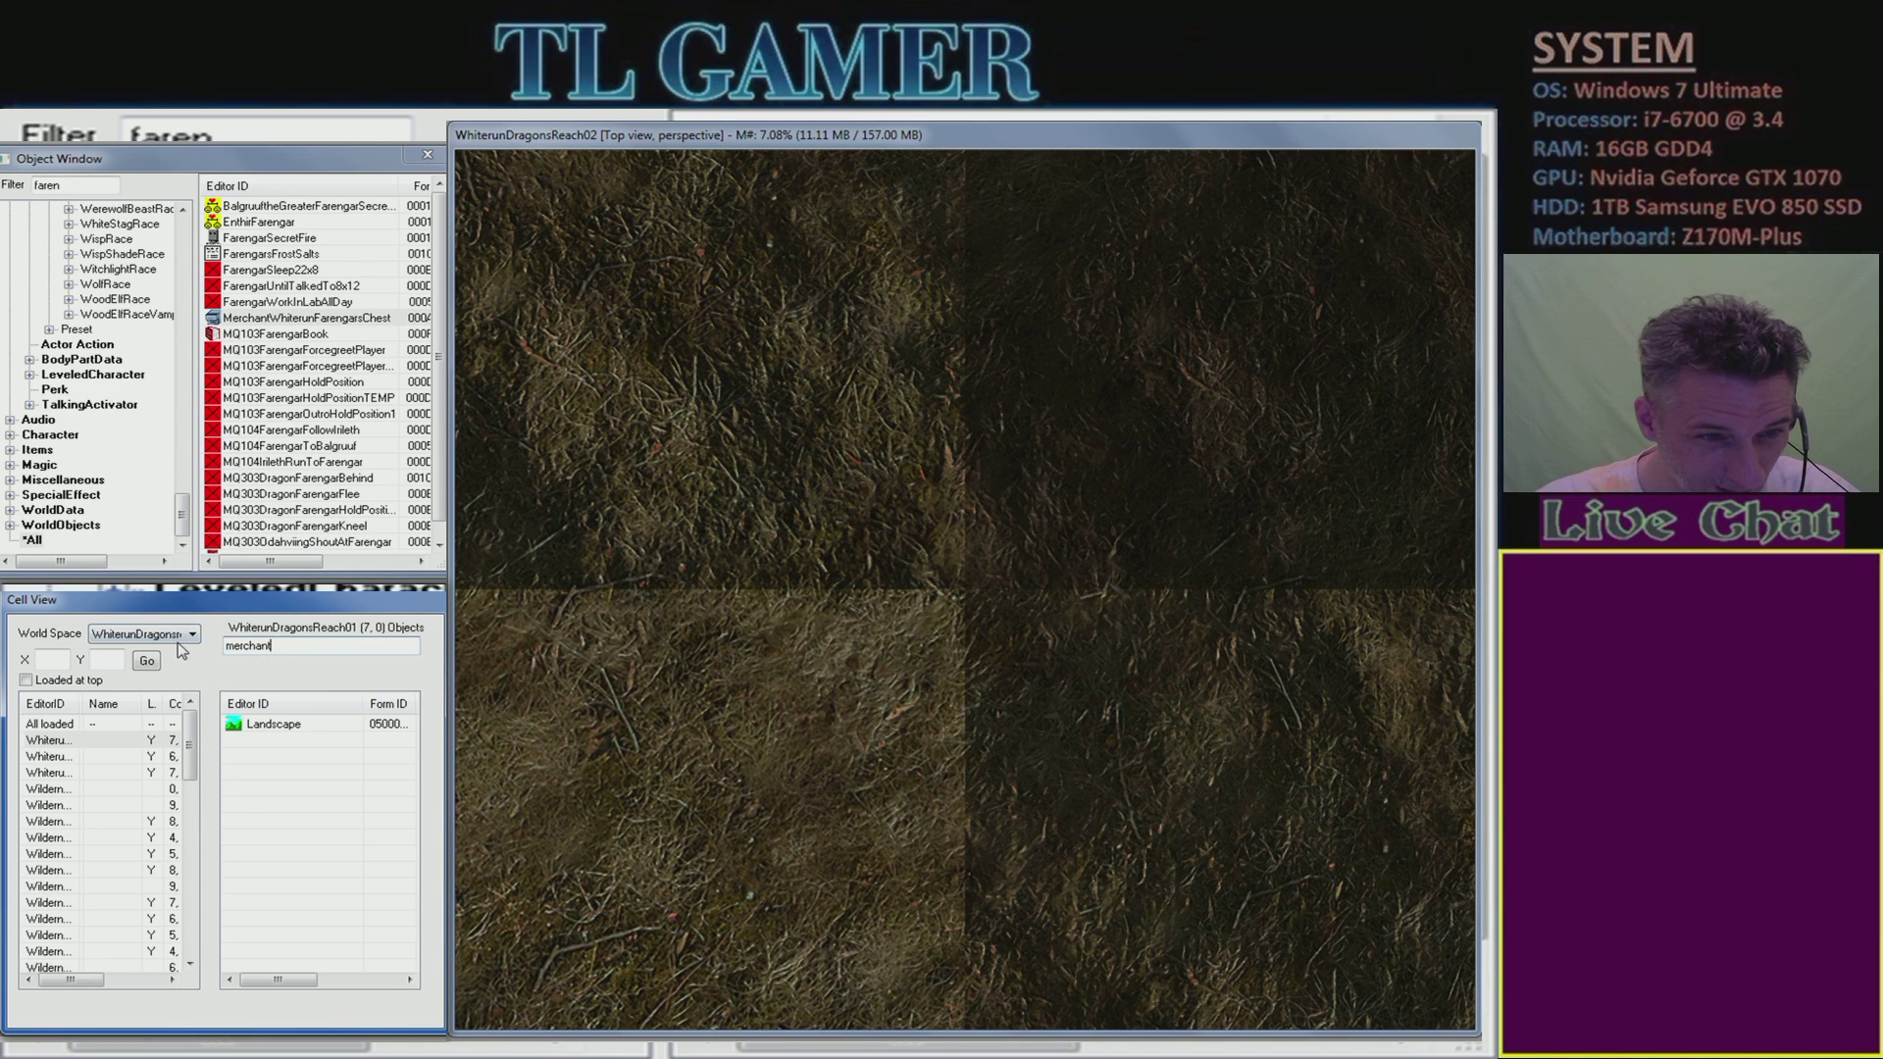
double_click(296, 648)
key("BackSpace")
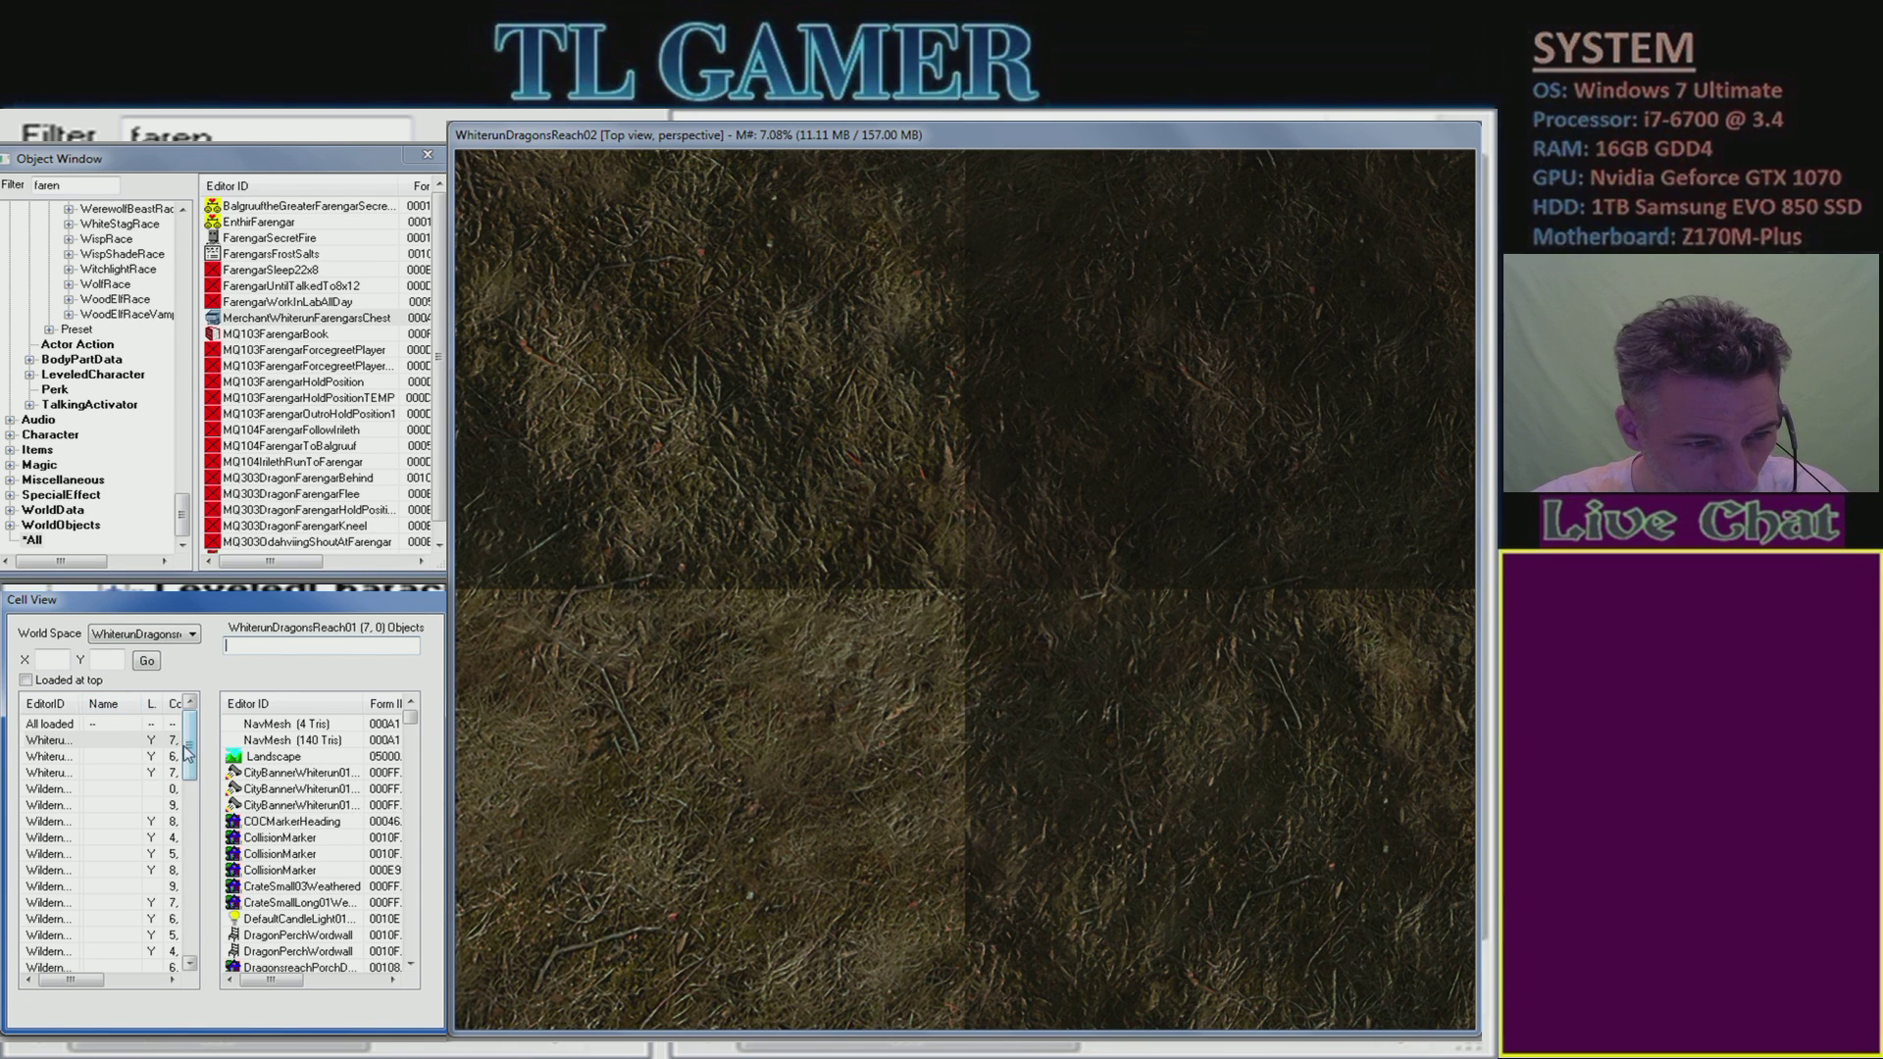
- List the objects of all loaded cells and inspect the MerchantWhiterunFarengarsChest container record
left_click(98, 725)
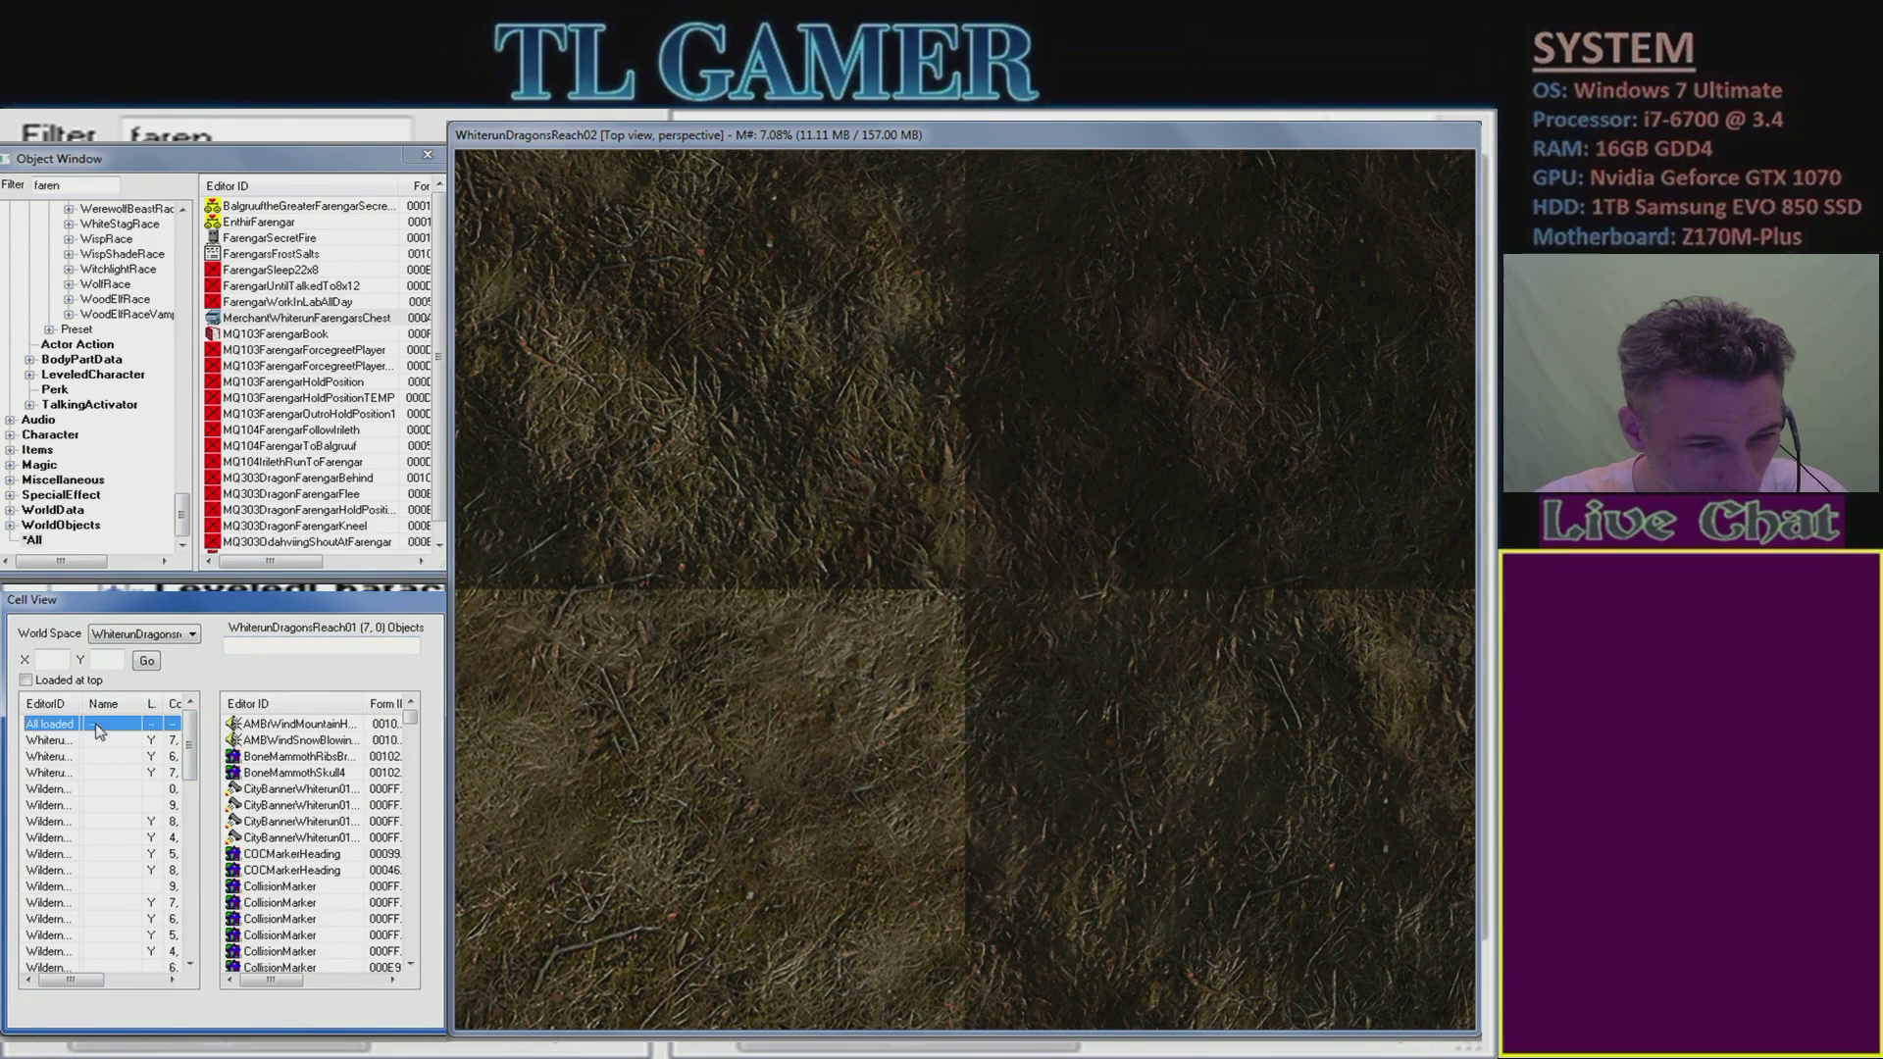
left_click(281, 318)
double_click(282, 323)
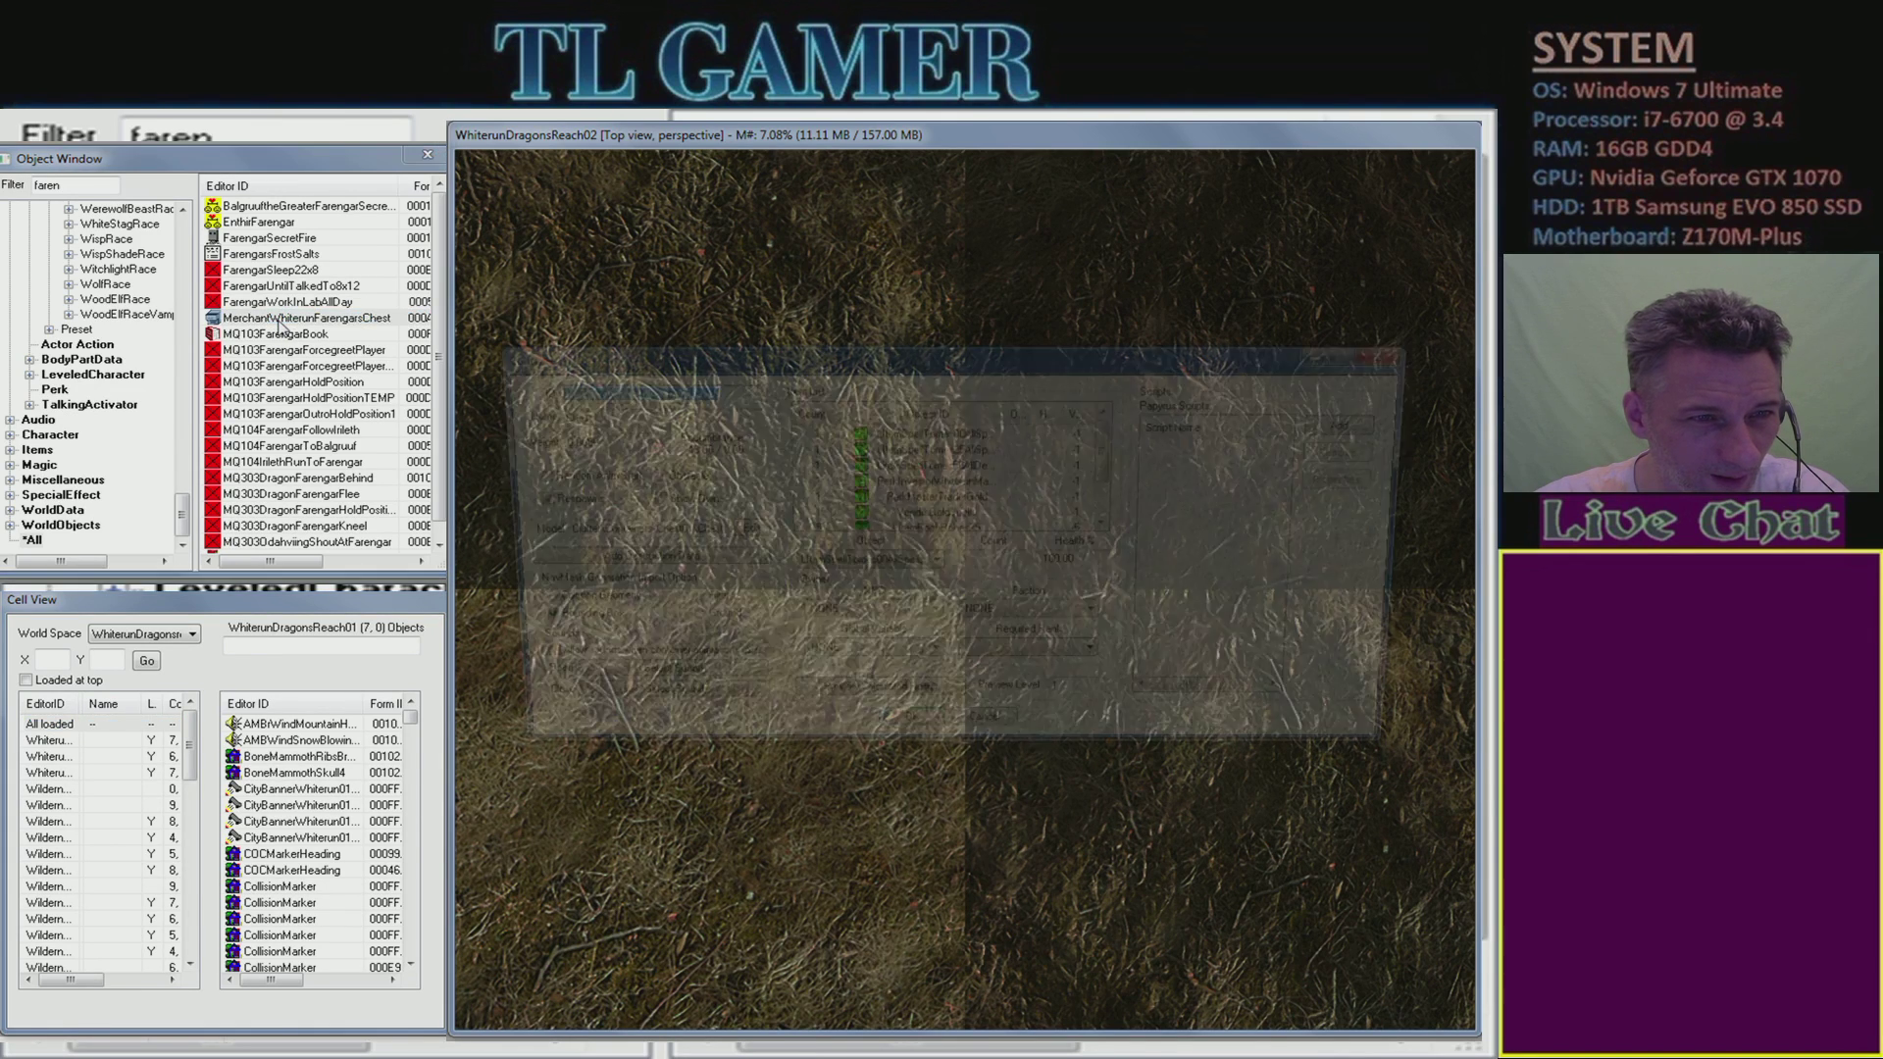
left_click_drag(929, 359, 694, 287)
left_click(753, 668)
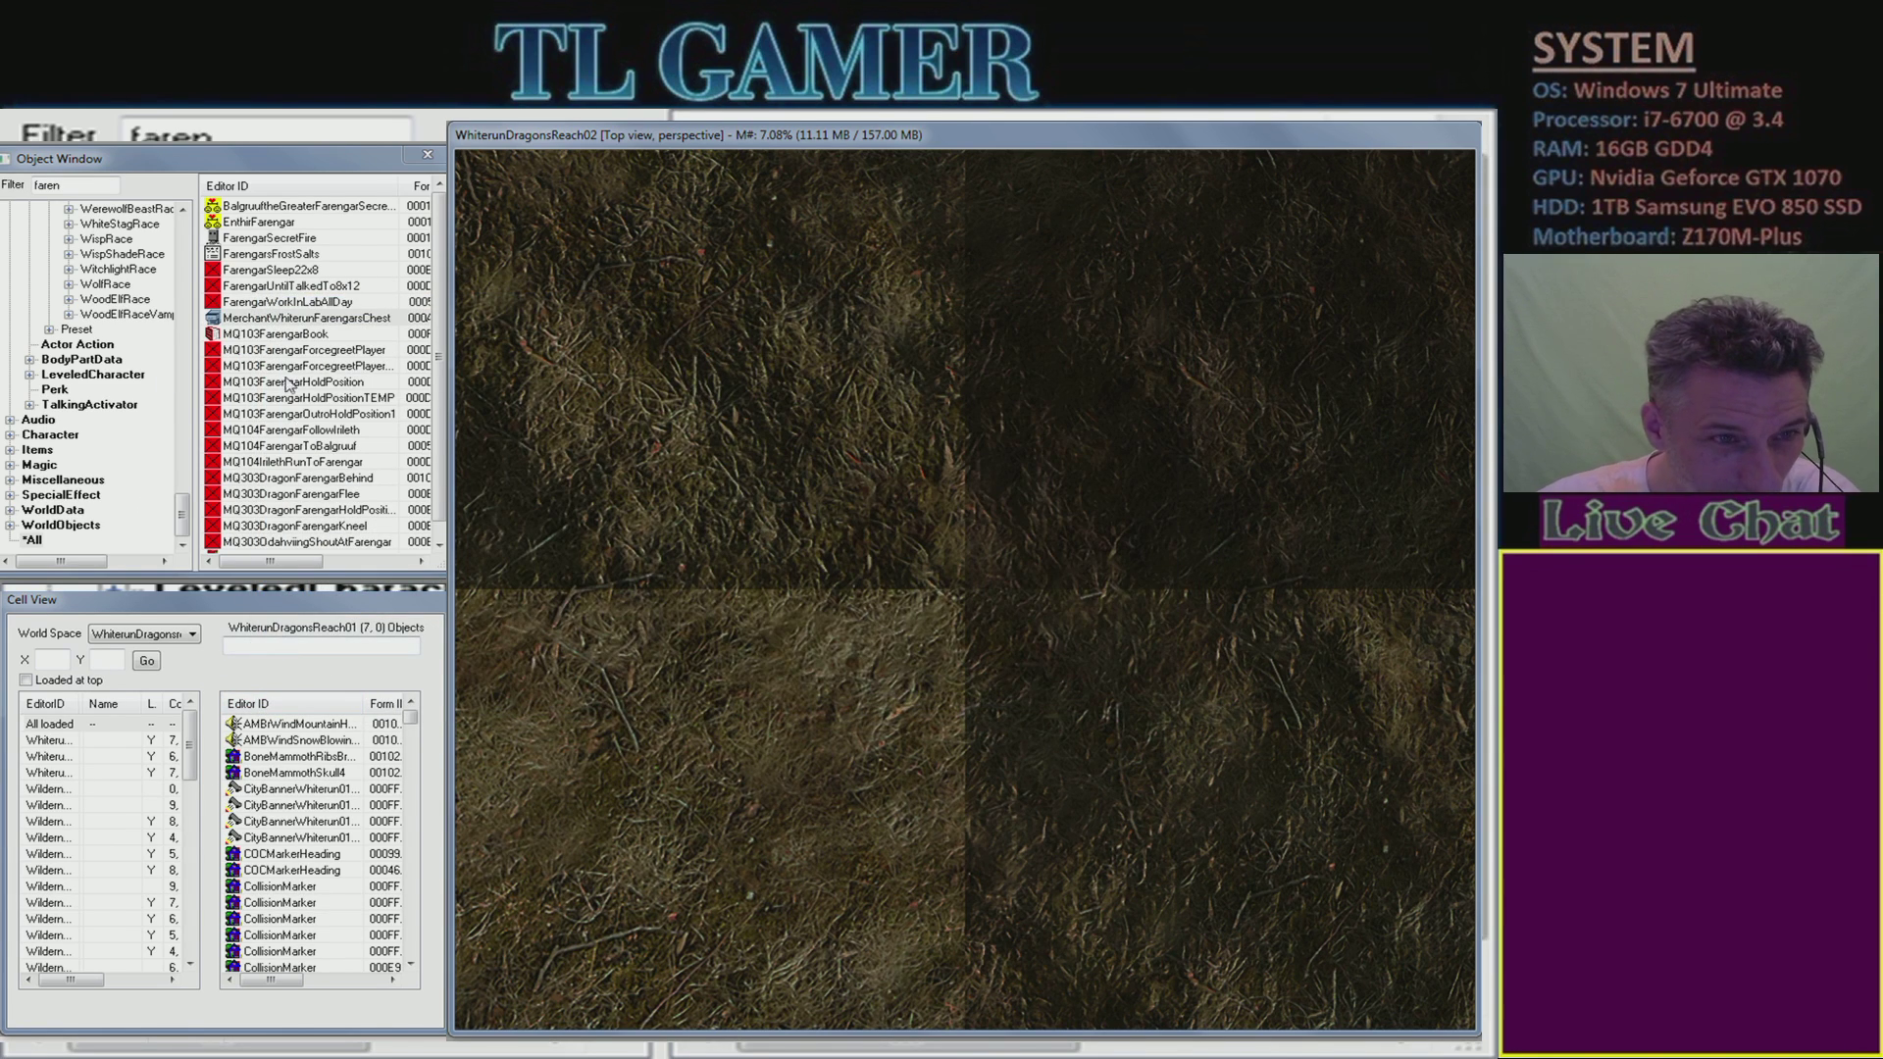
- Copy the ID of the MerchantWhiterunFarengarsChest container, filter the cell objects by it, and close the container record without changes
left_click(299, 322)
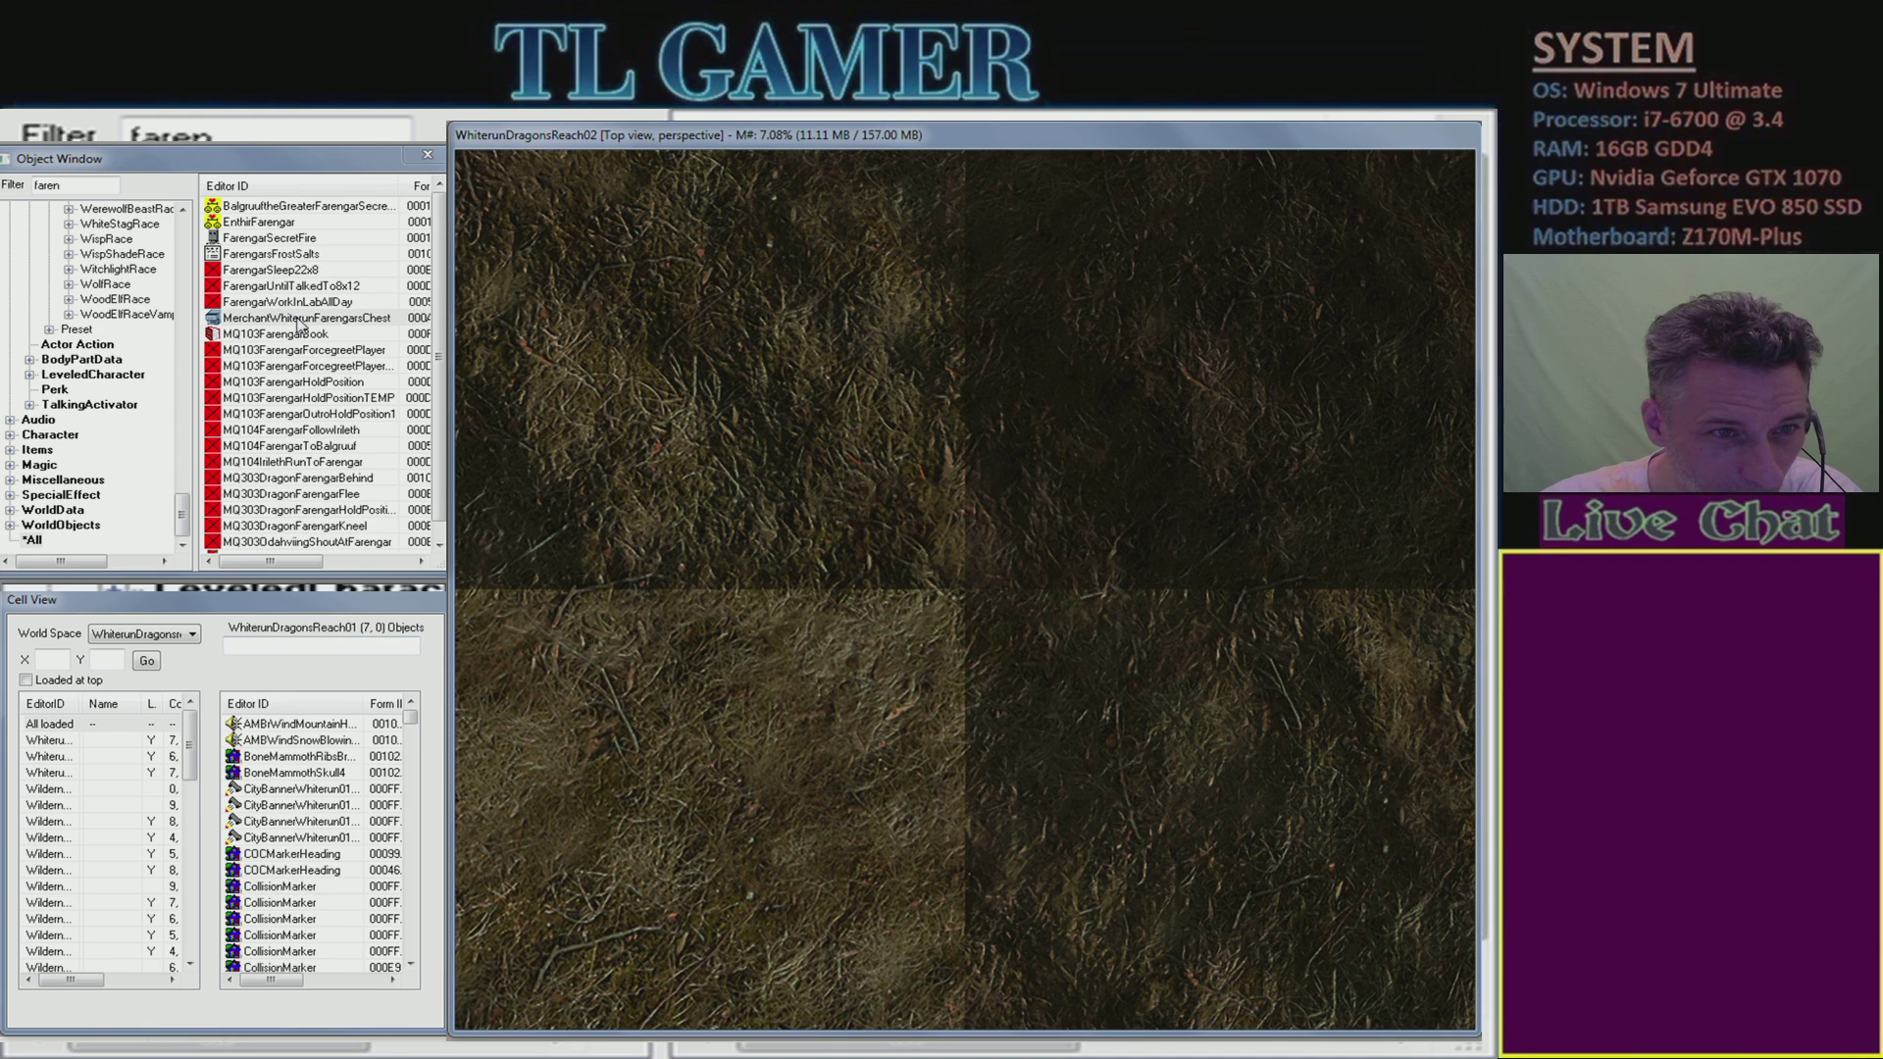
double_click(299, 322)
left_click(721, 392)
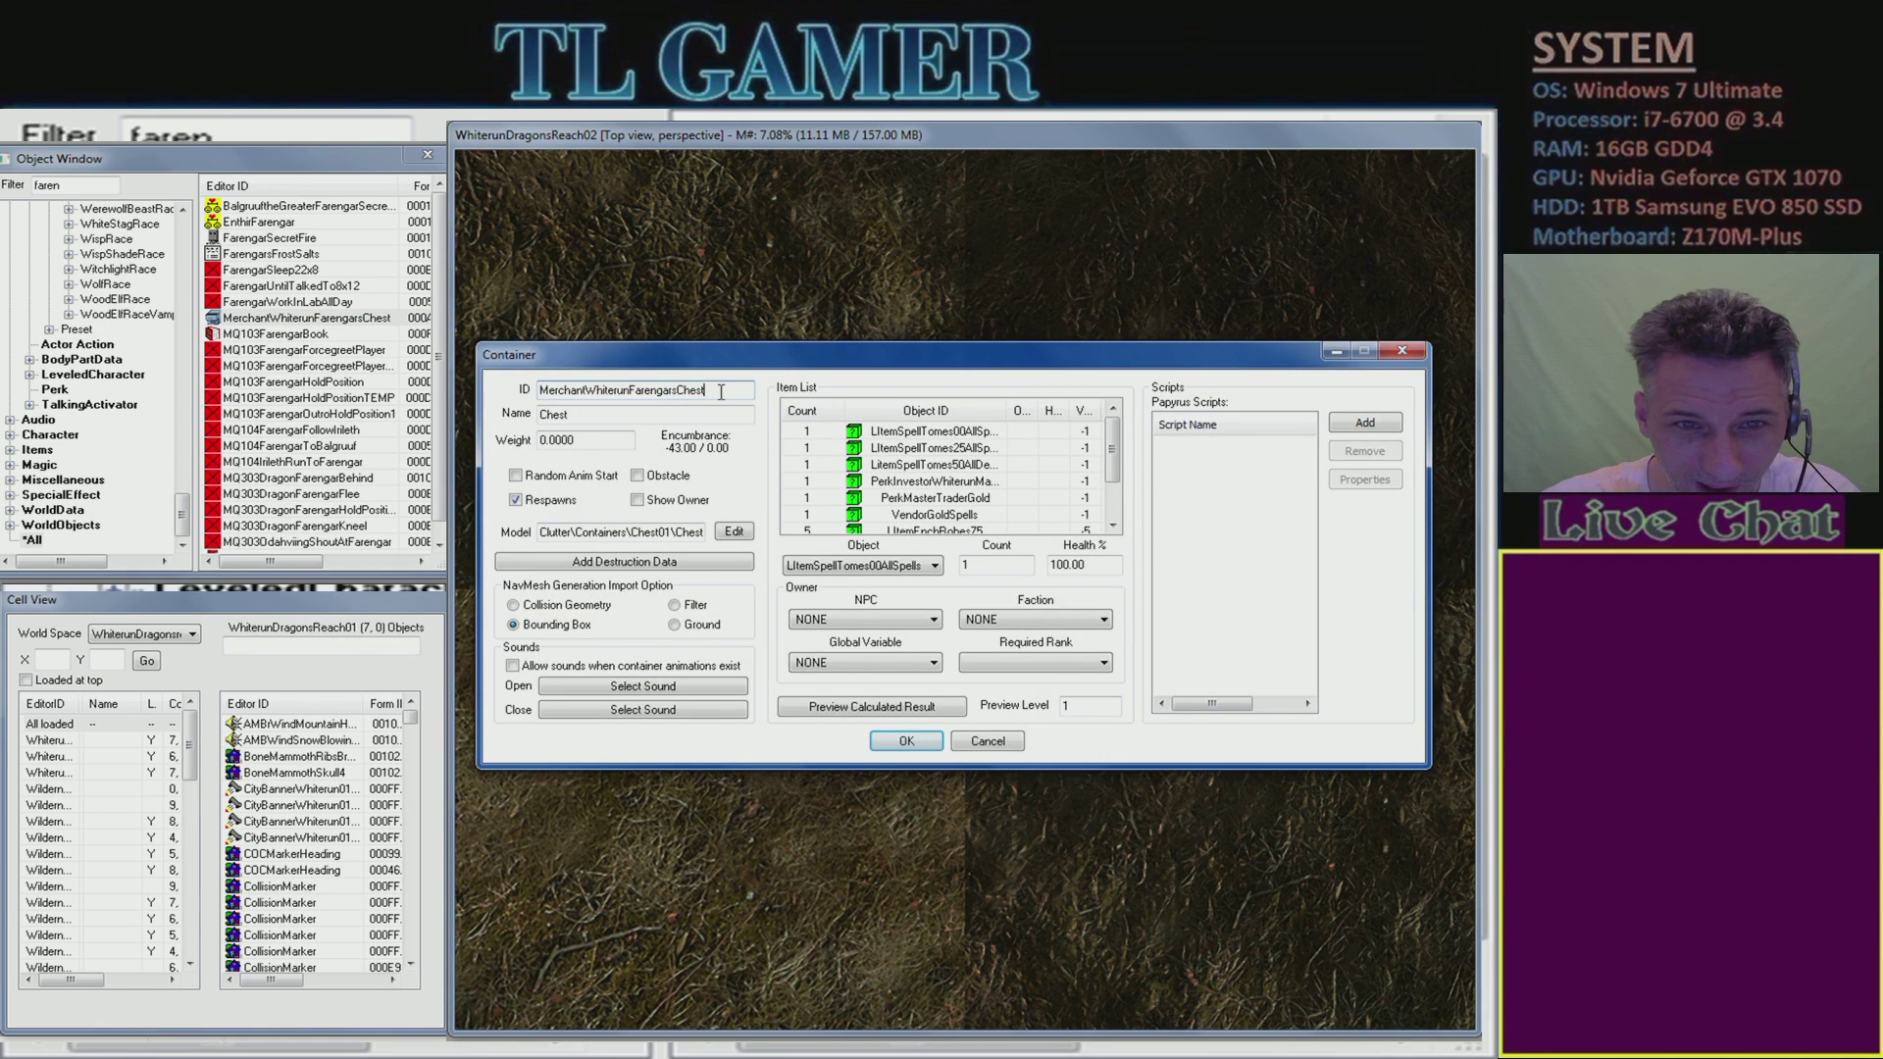
left_click_drag(721, 392, 527, 407)
right_click(601, 394)
left_click(638, 451)
left_click(316, 643)
key("ctrl+v")
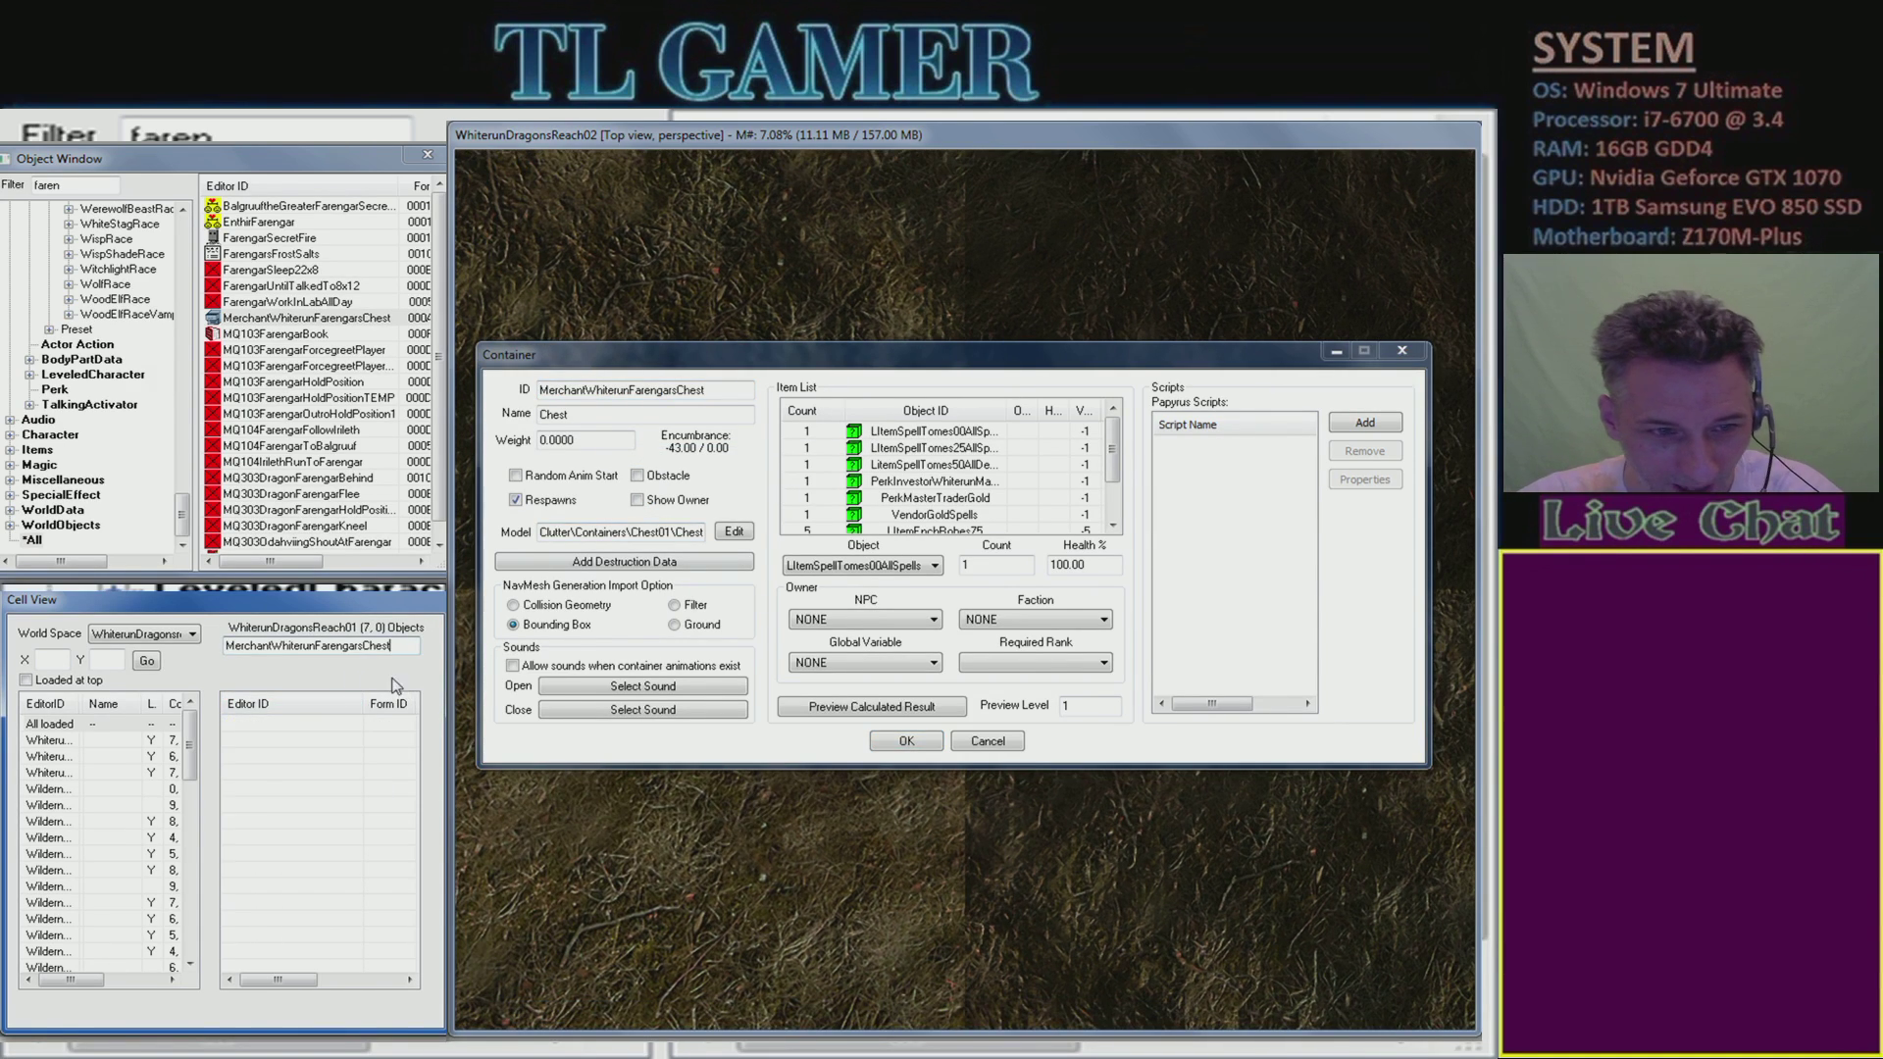
left_click_drag(937, 354, 912, 329)
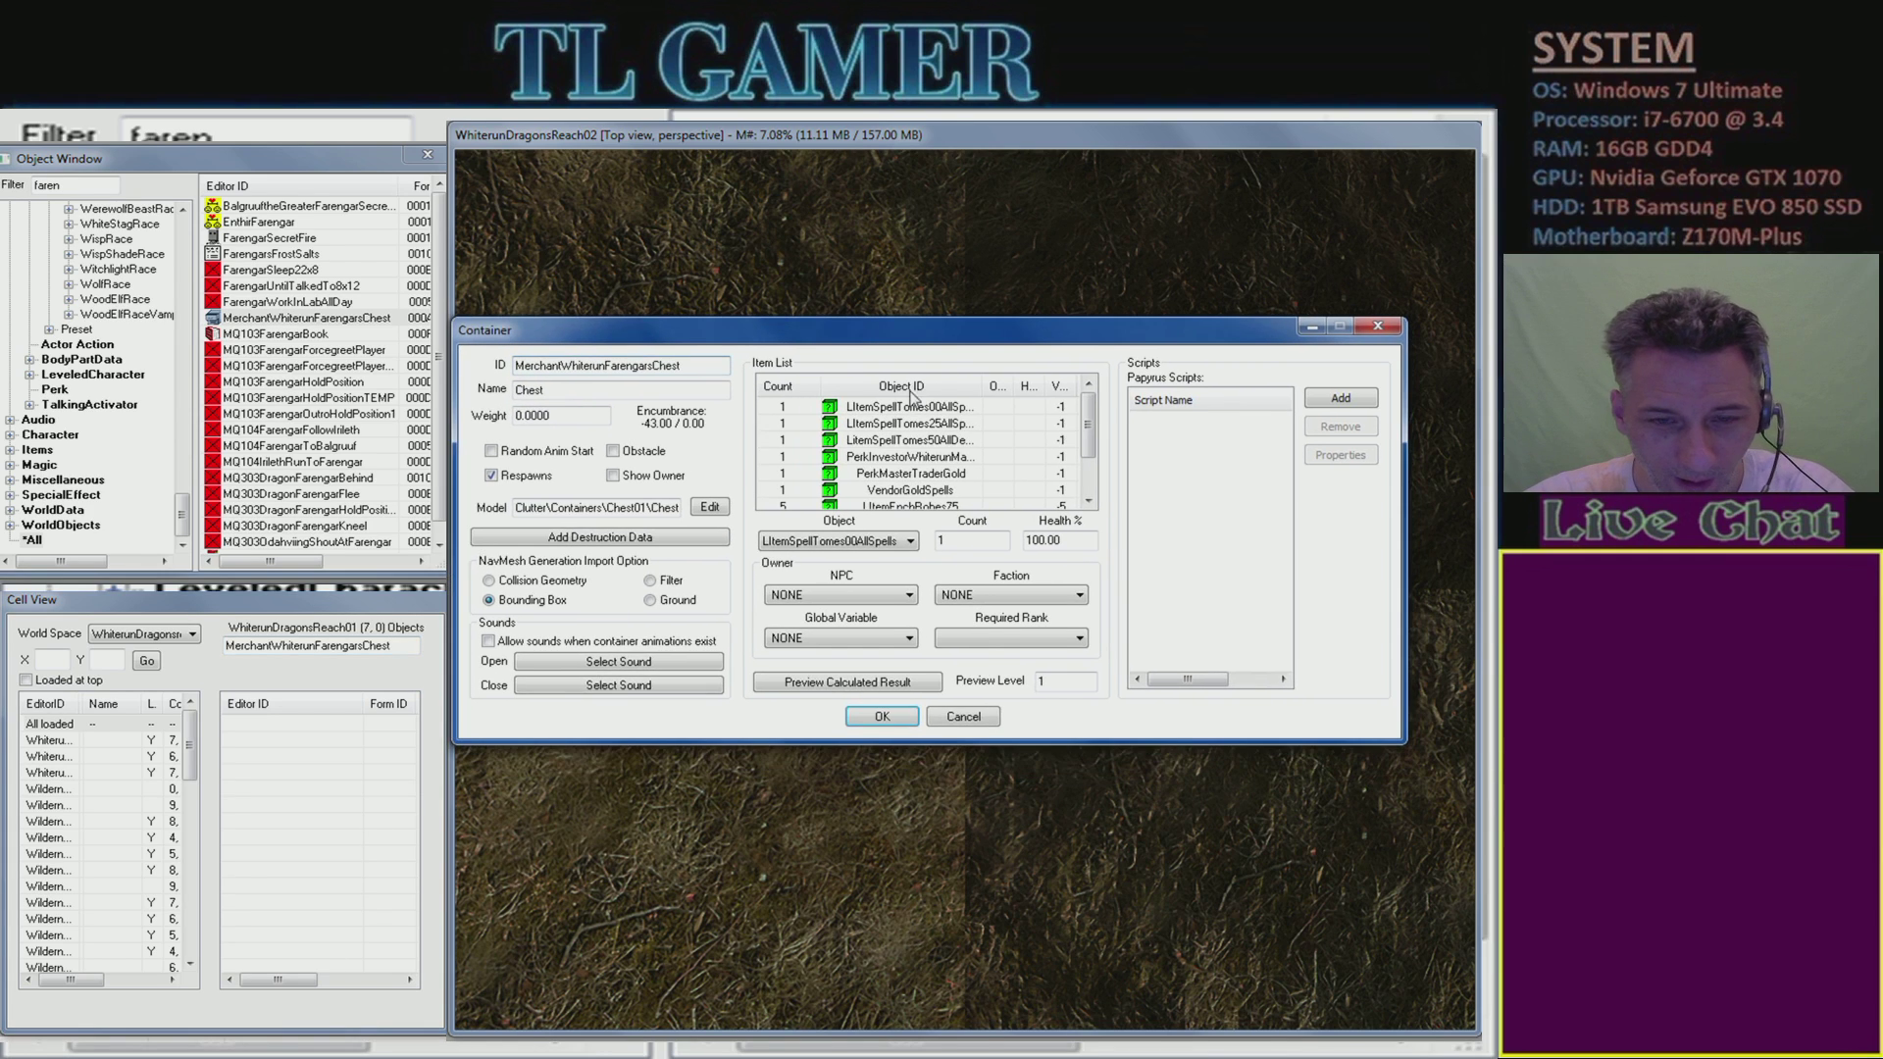
left_click(956, 717)
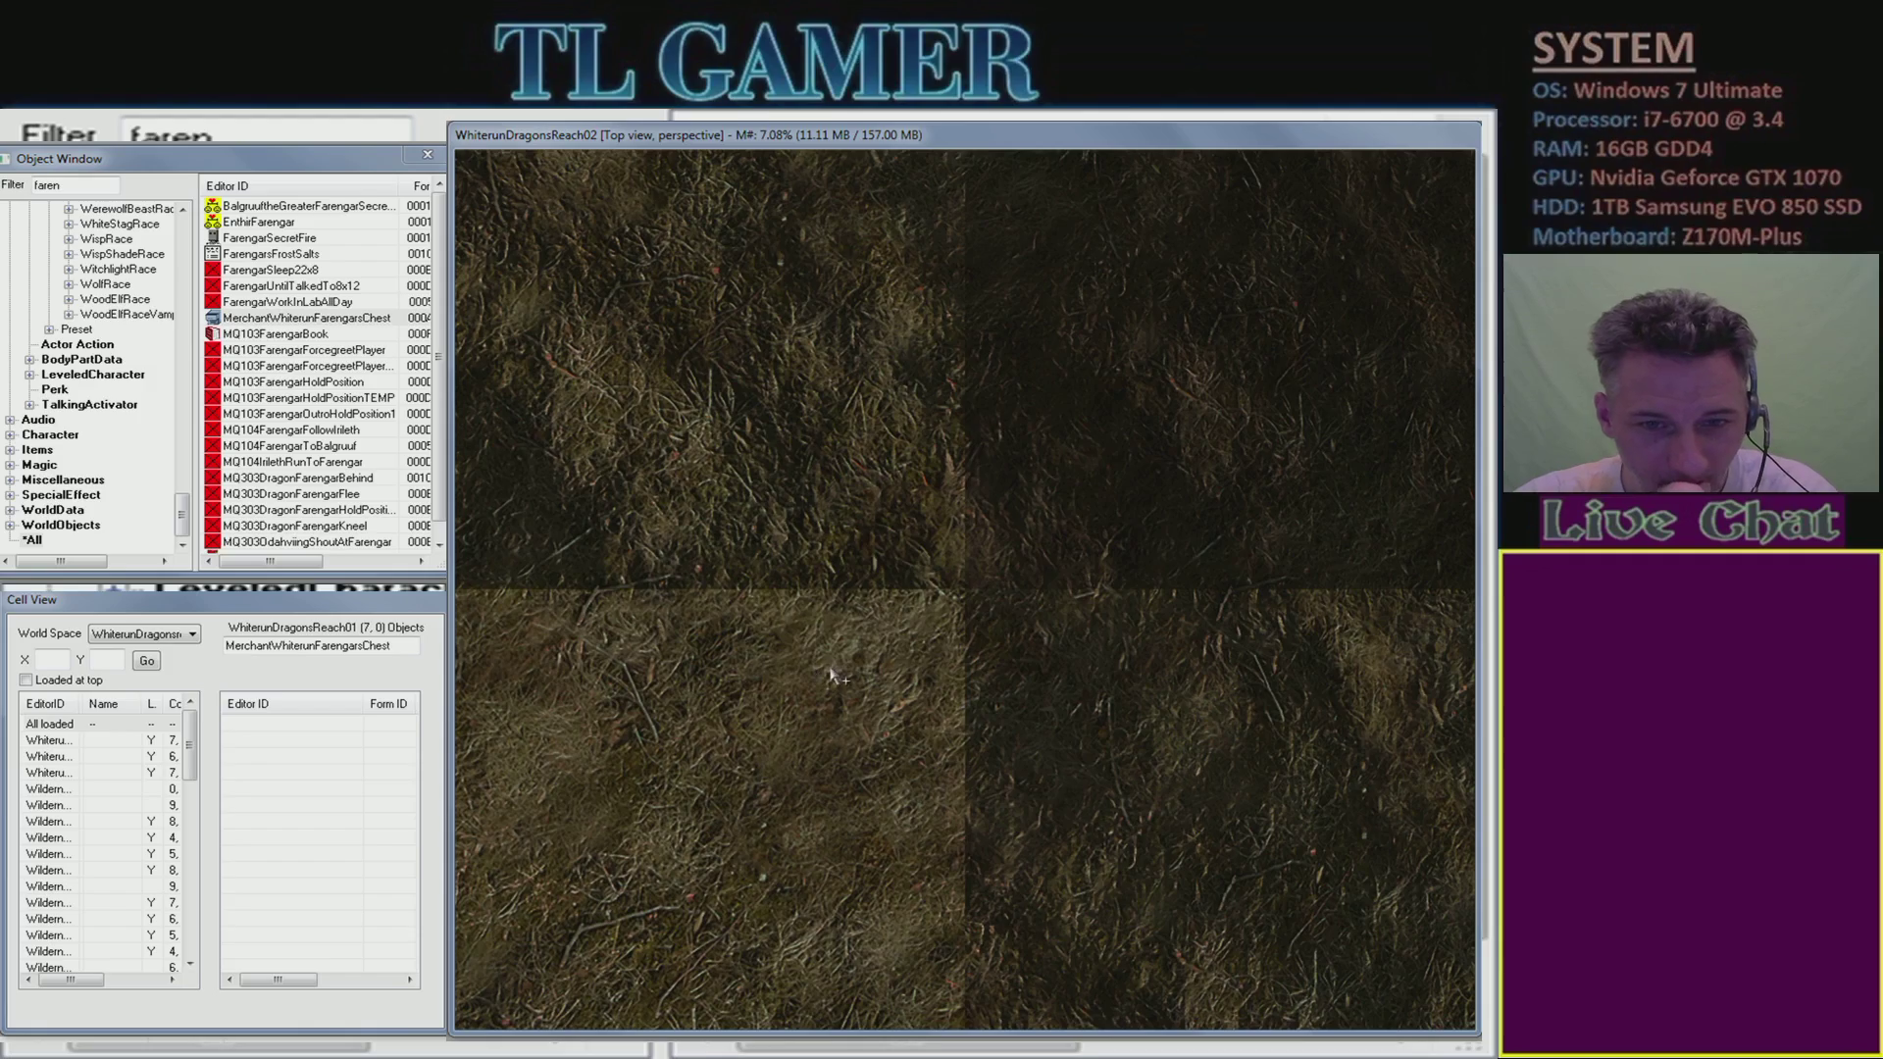
- Switch the cell list's world space to Interiors and widen its EditorID column
scroll(838, 677, "down", 8)
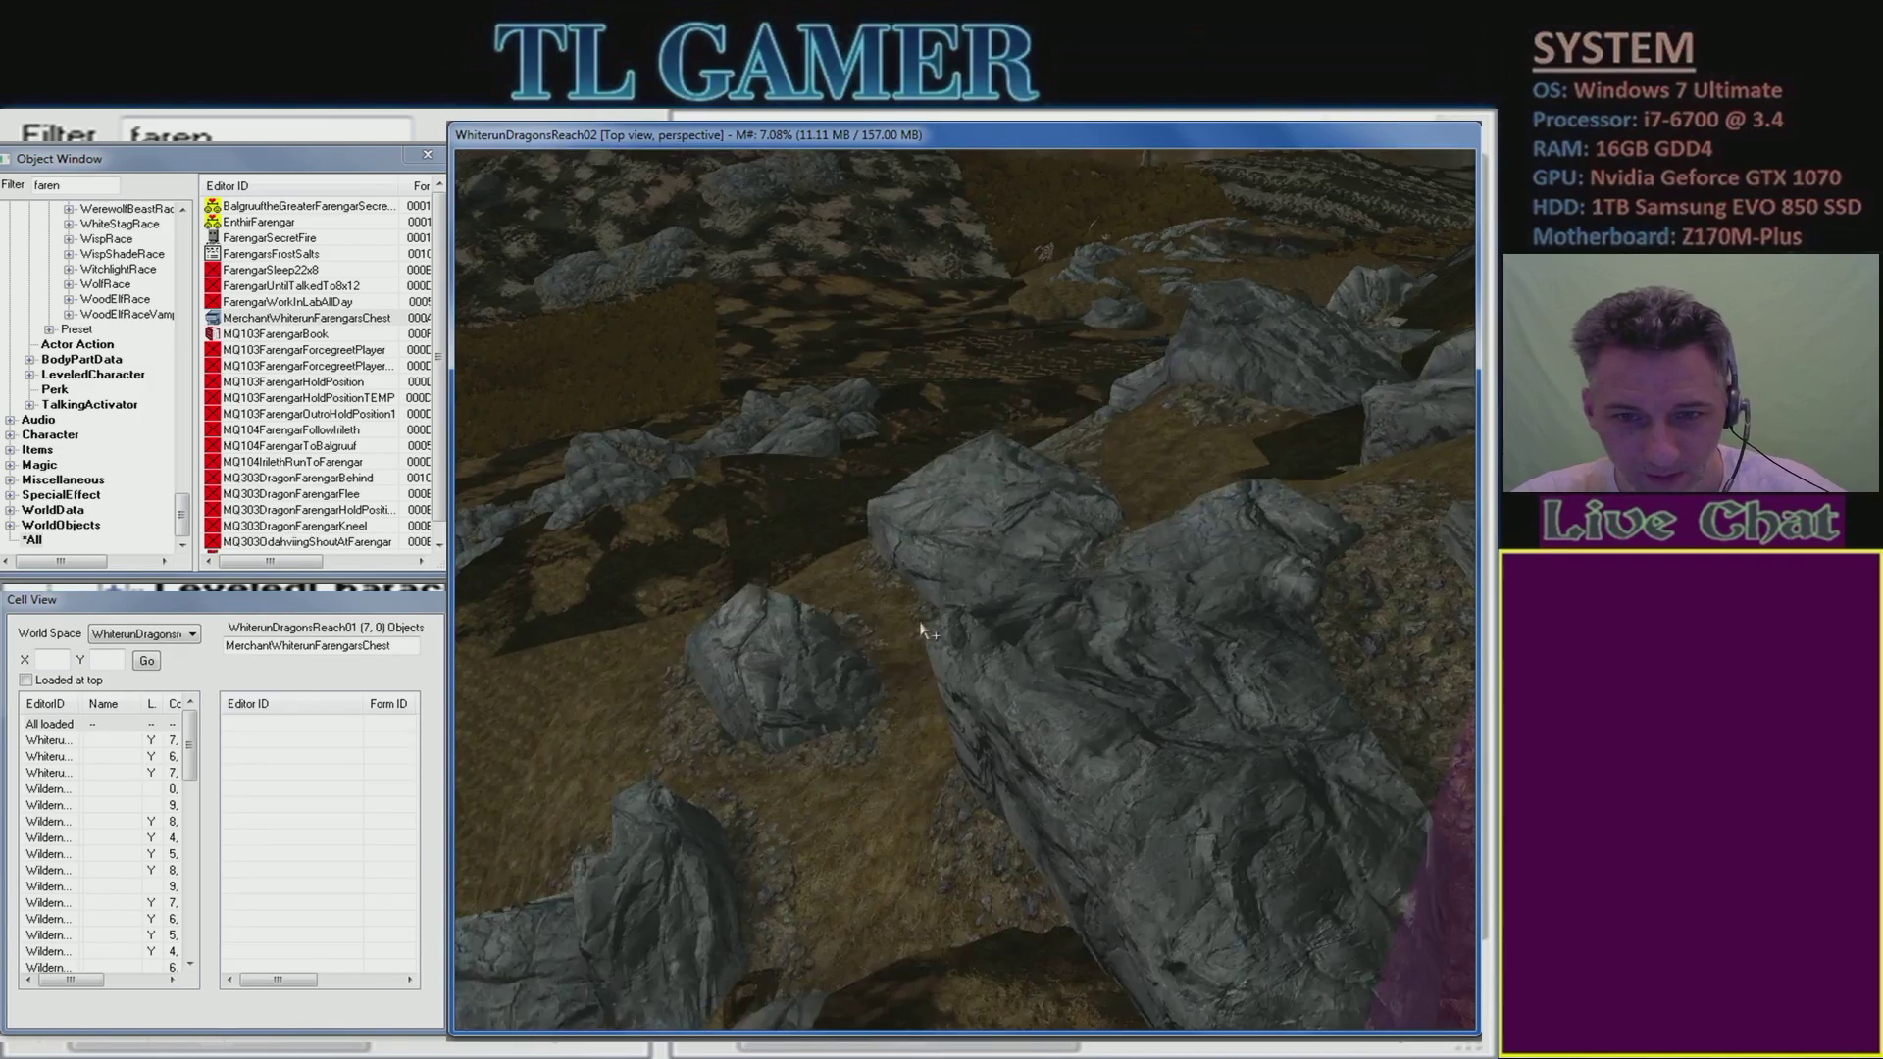
middle_click_drag(922, 632, 1286, 569)
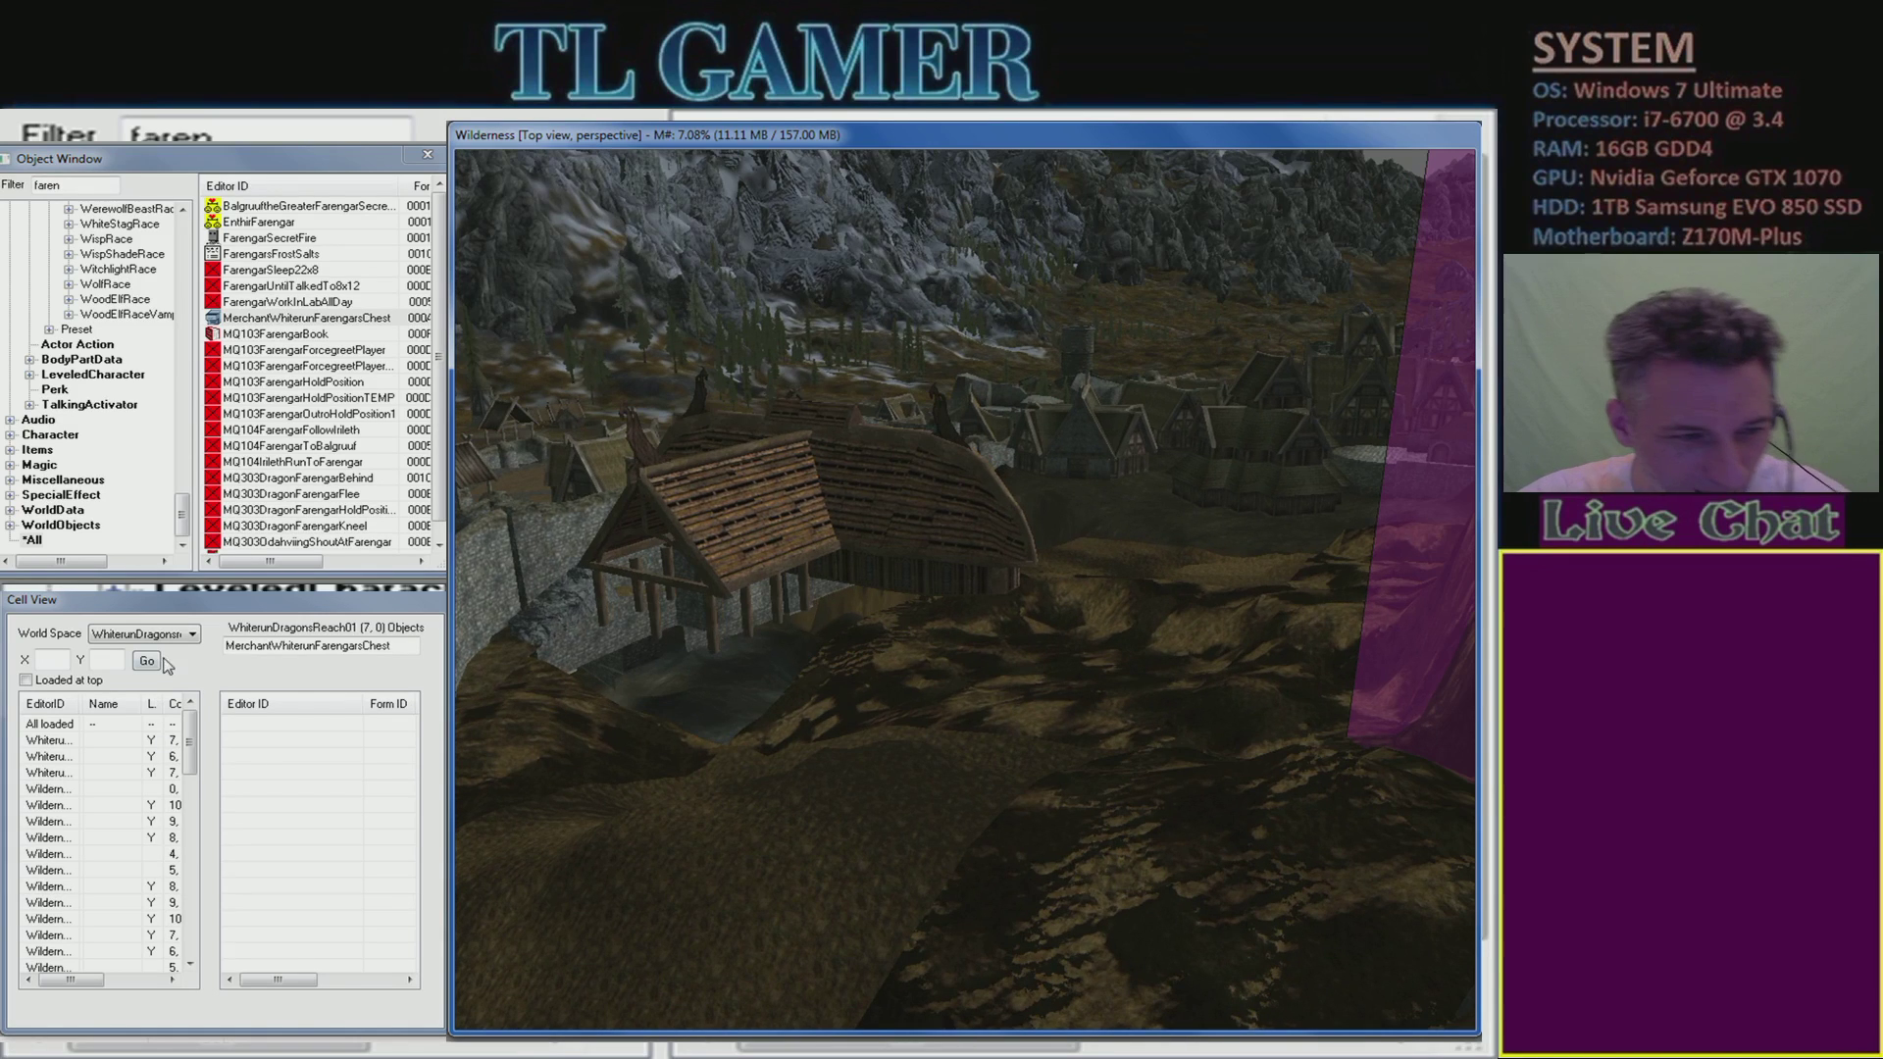
left_click(193, 635)
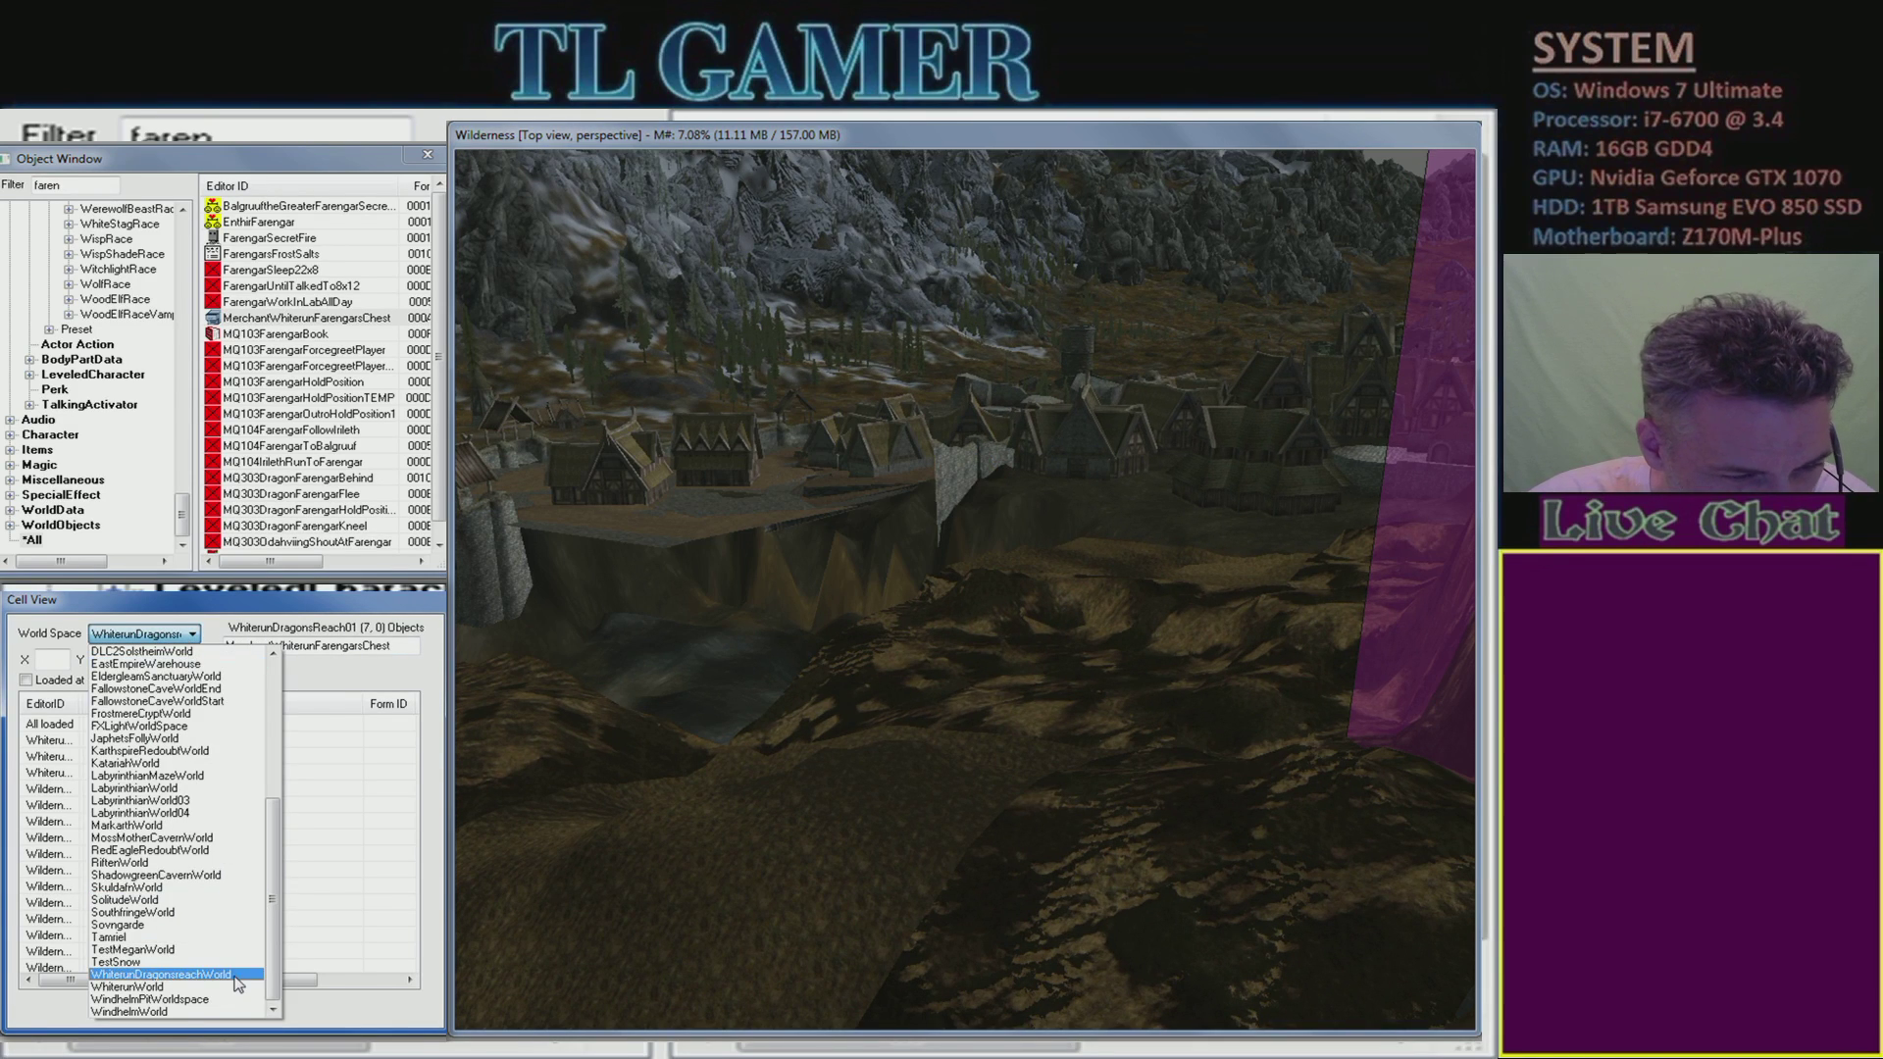
left_click(178, 634)
left_click(178, 633)
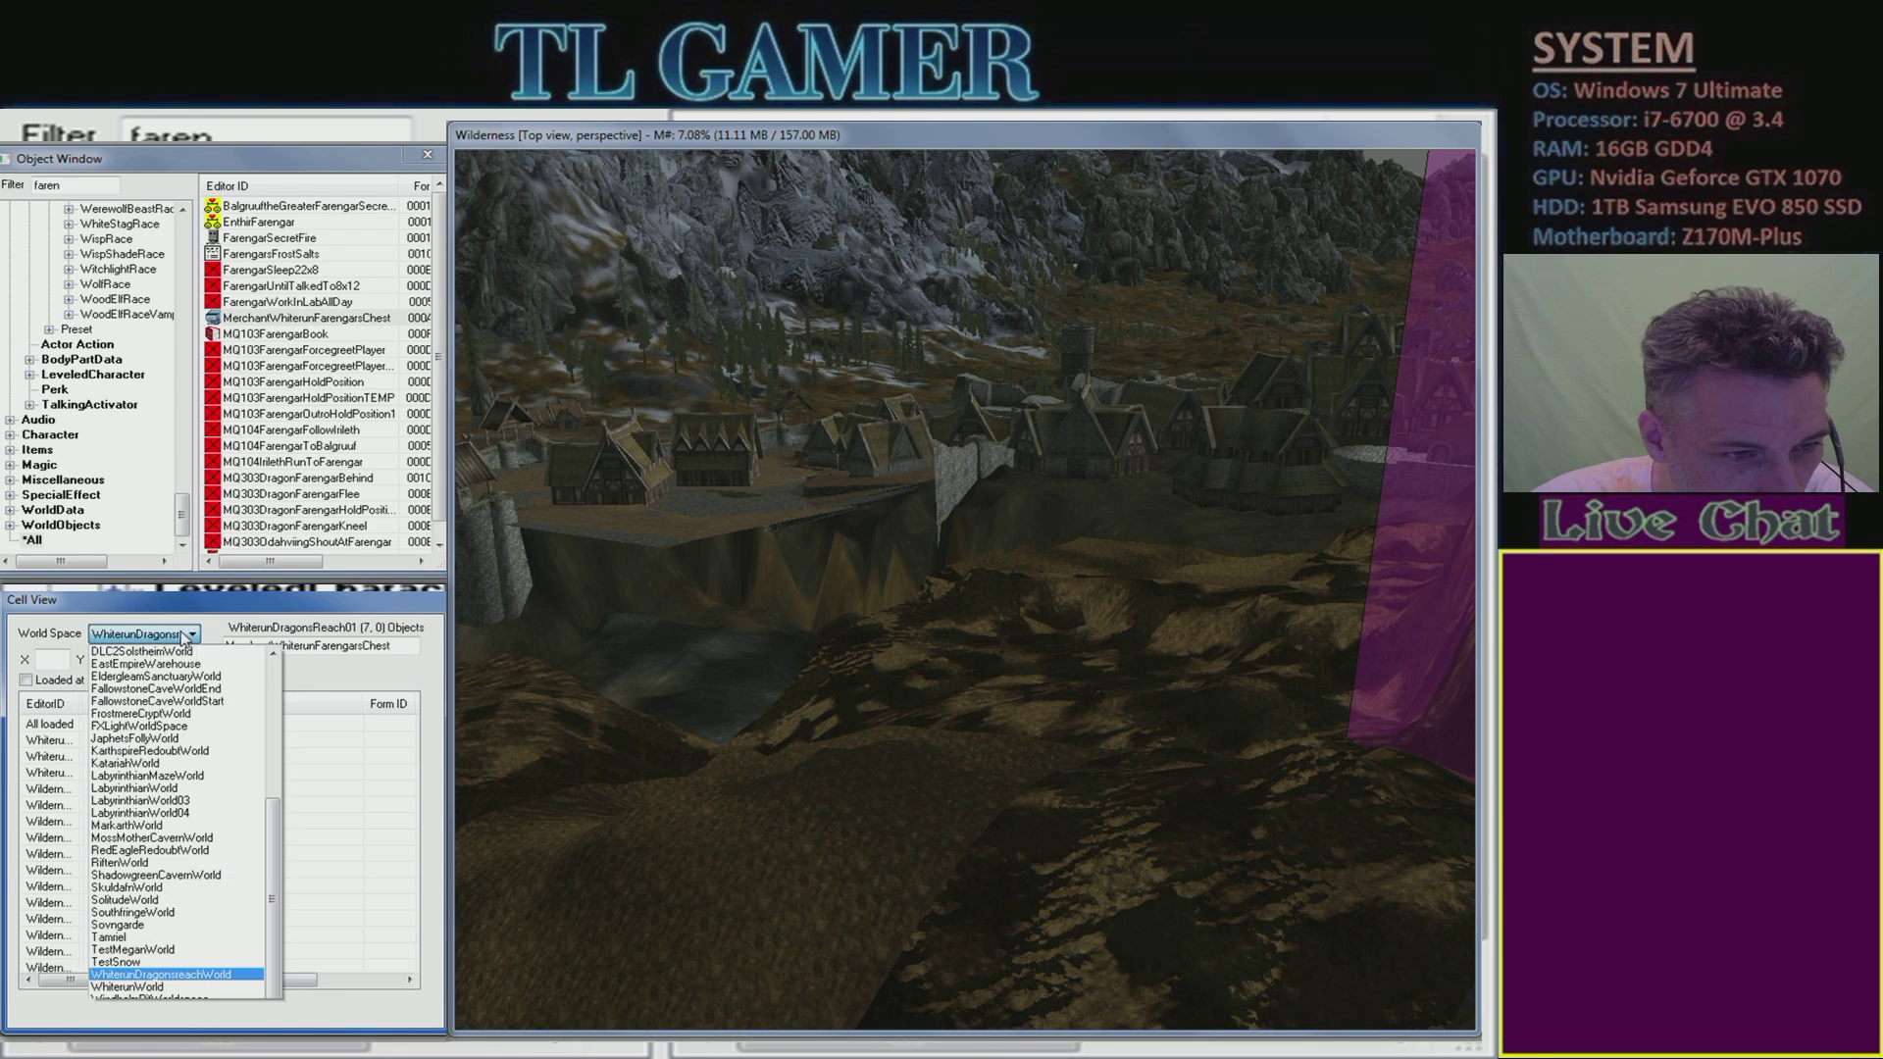
left_click_drag(272, 853, 274, 655)
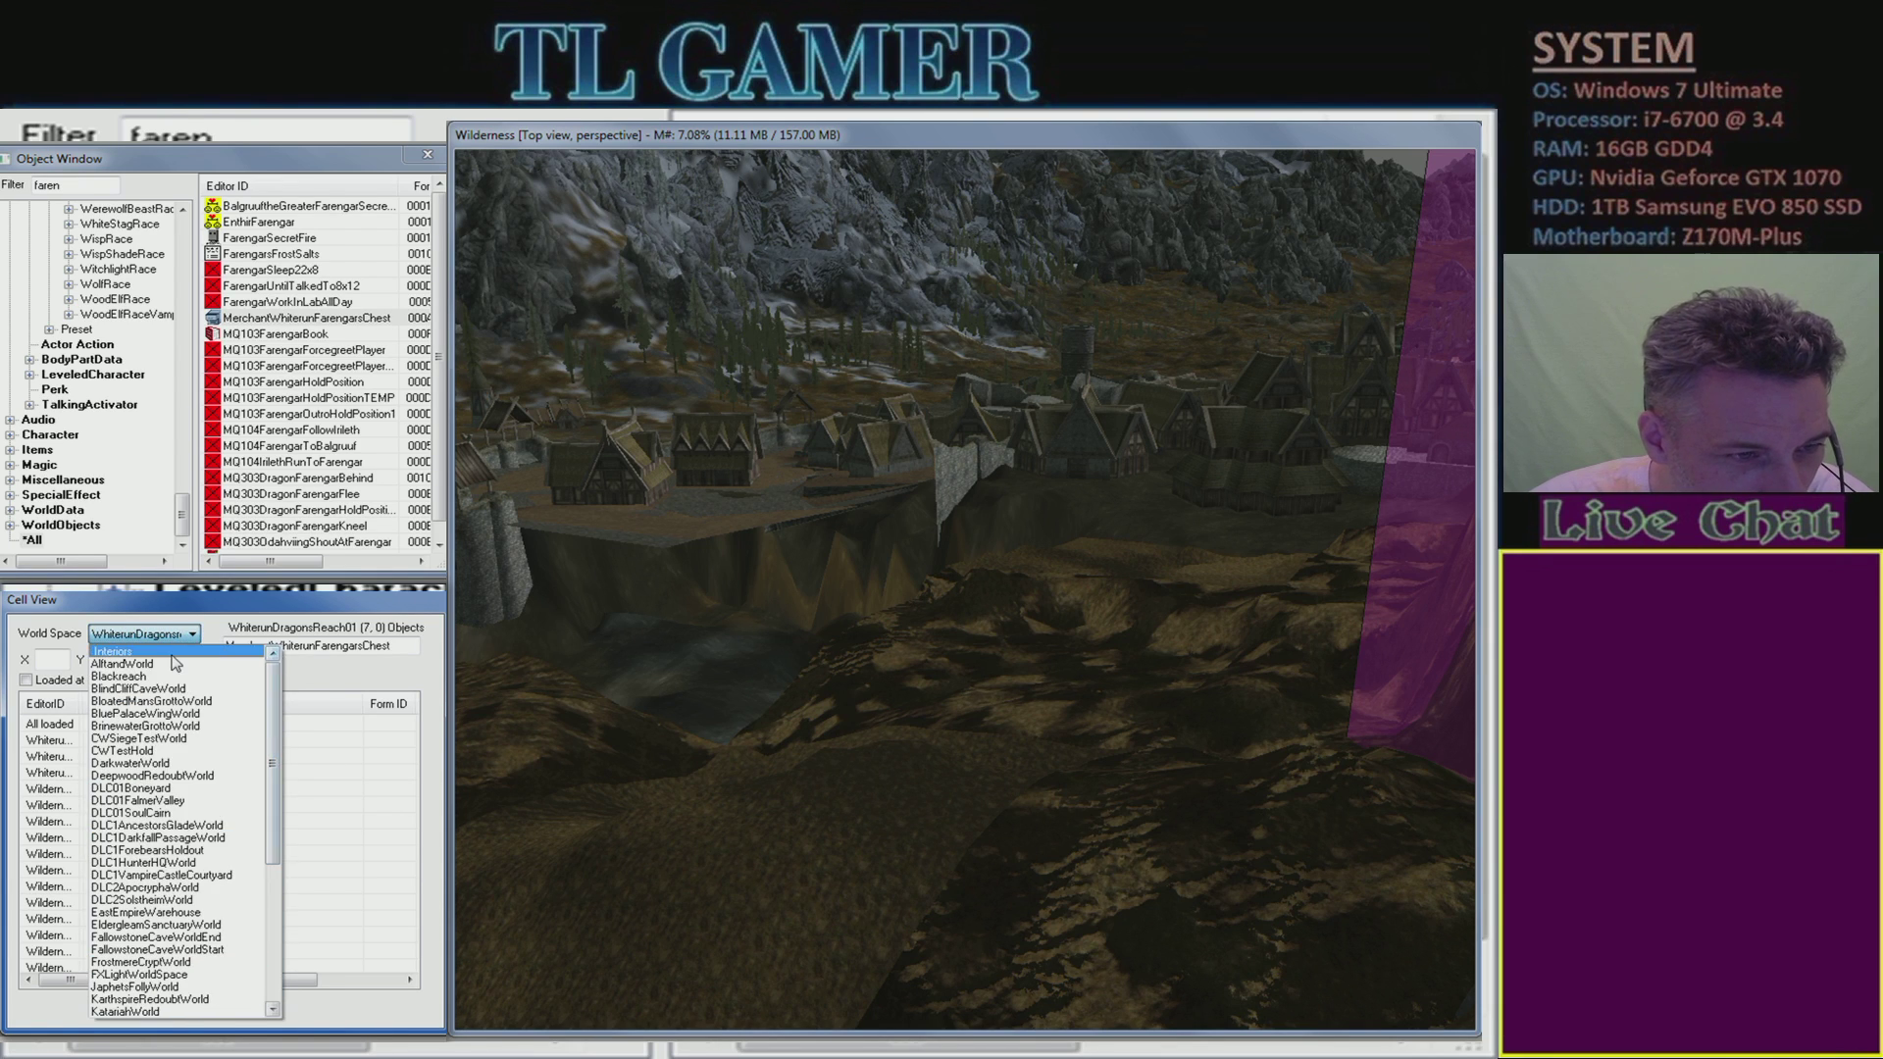
left_click(127, 651)
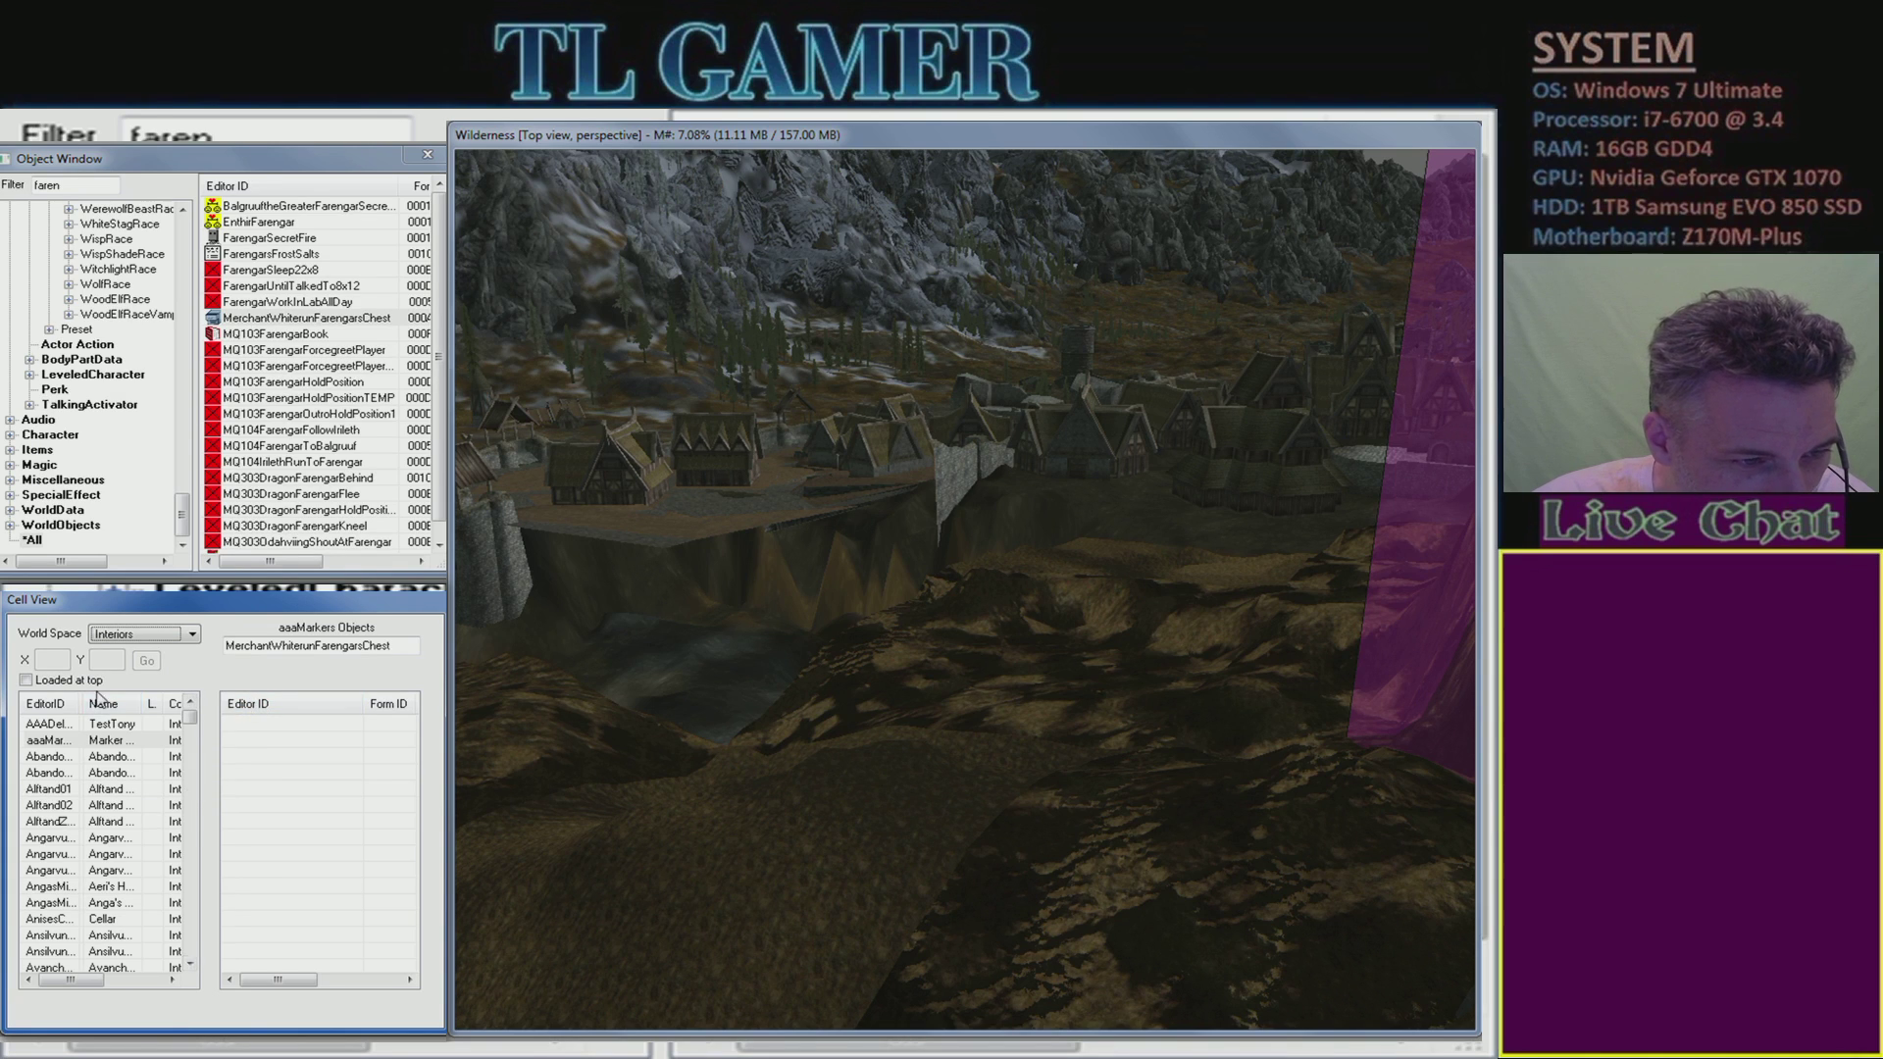
left_click_drag(83, 703, 117, 703)
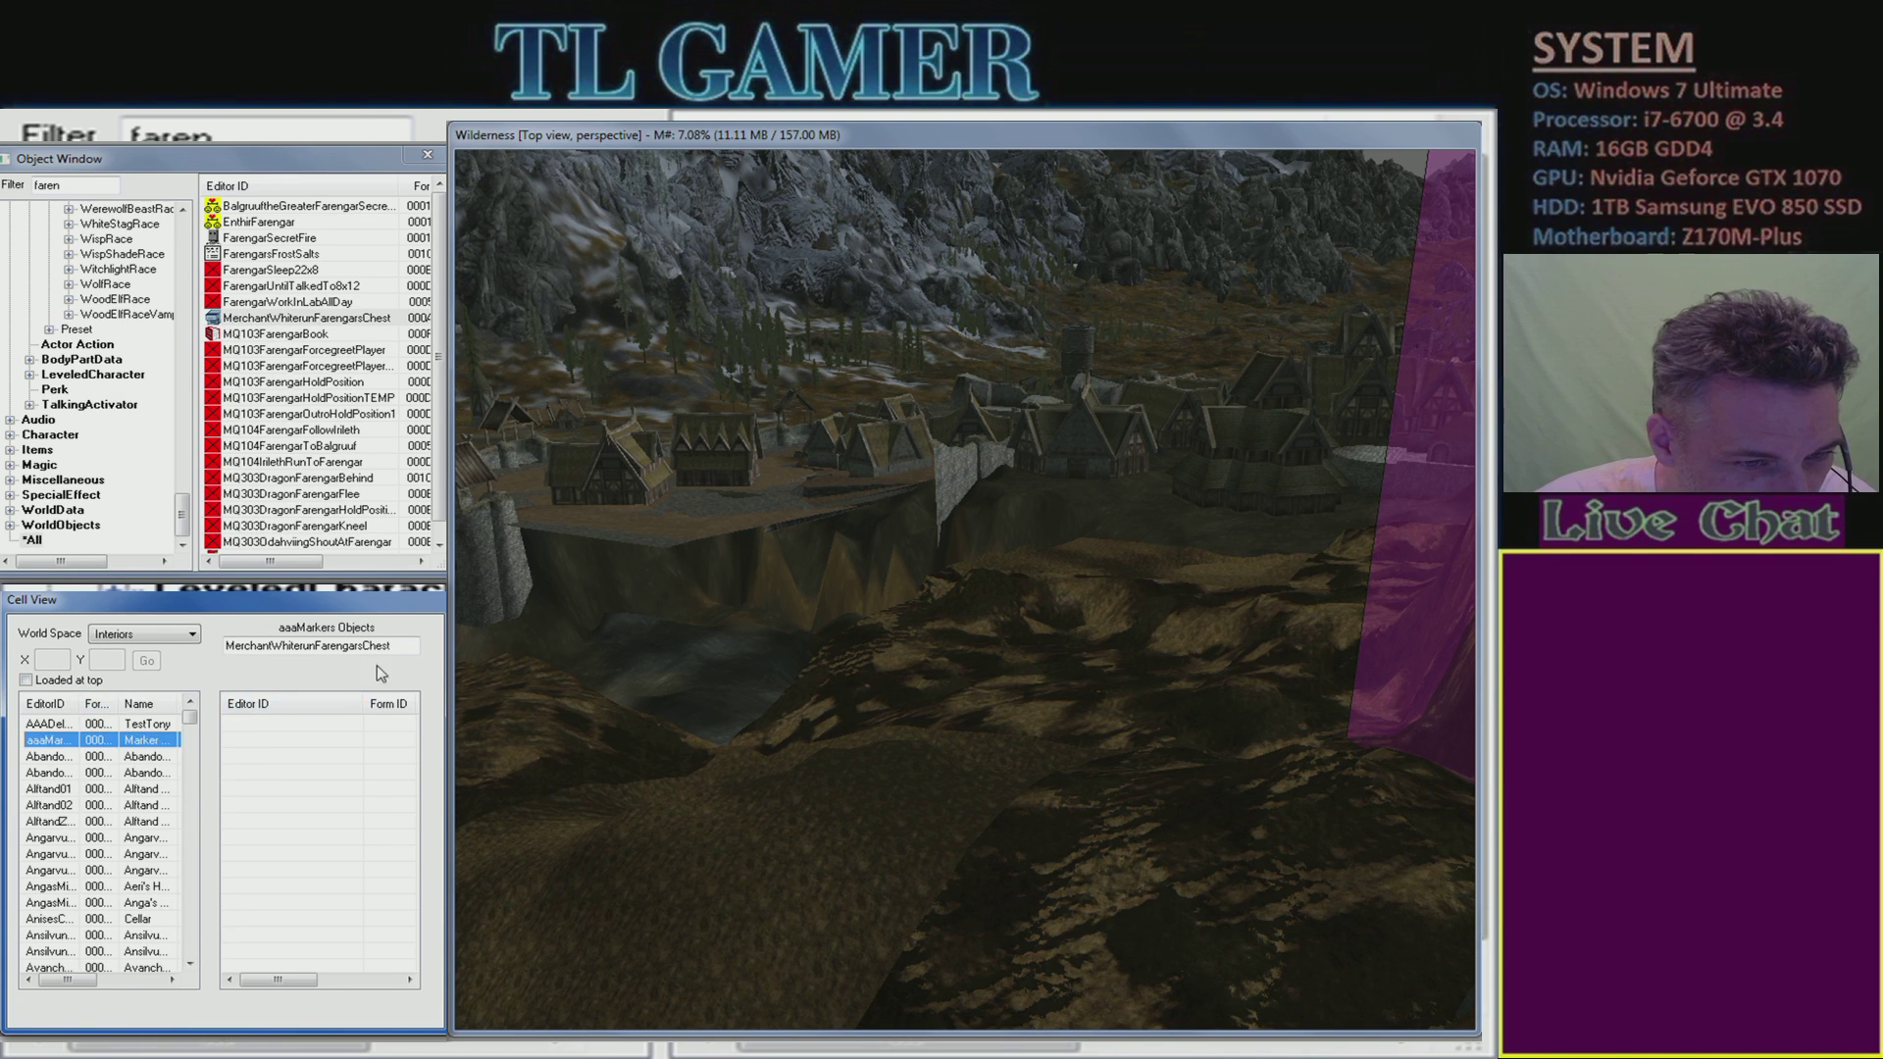
- Switch the cell list's world space to WhiterunWorld
left_click(193, 640)
scroll(236, 807, "down", 10)
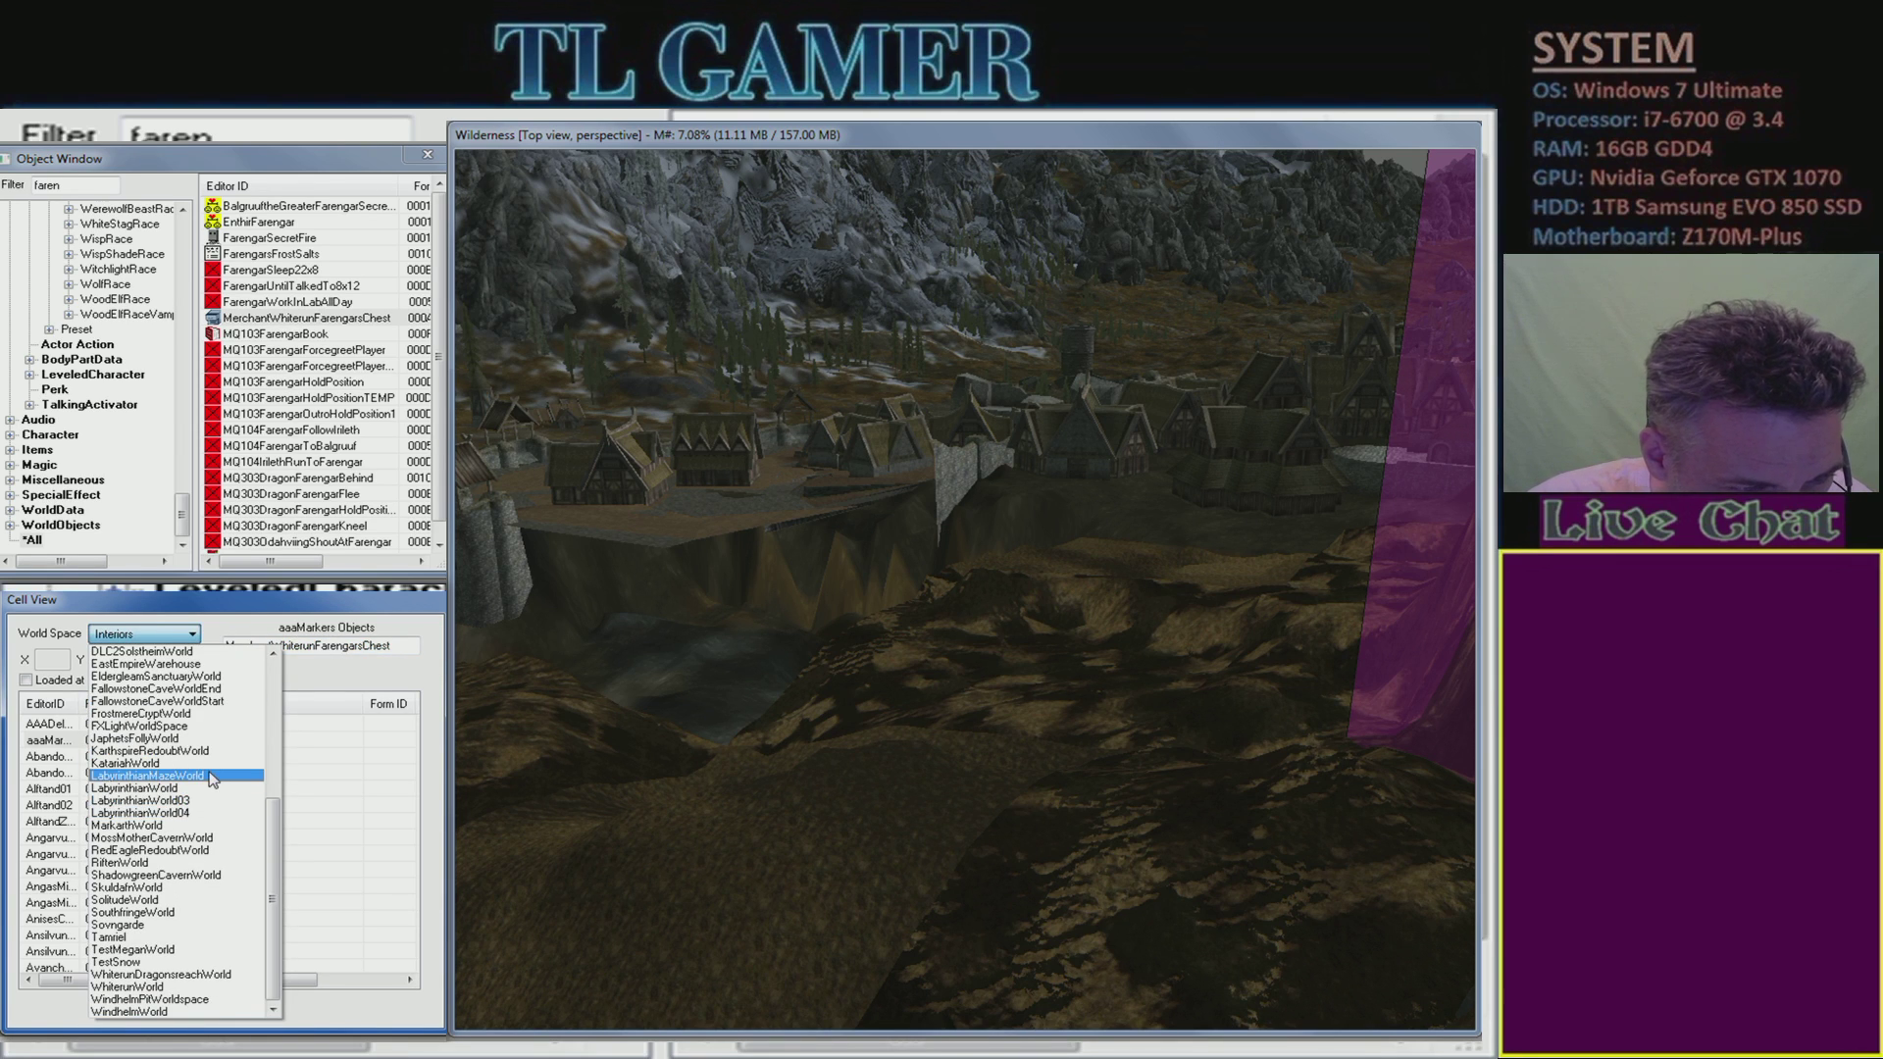
scroll(211, 779, "up", 2)
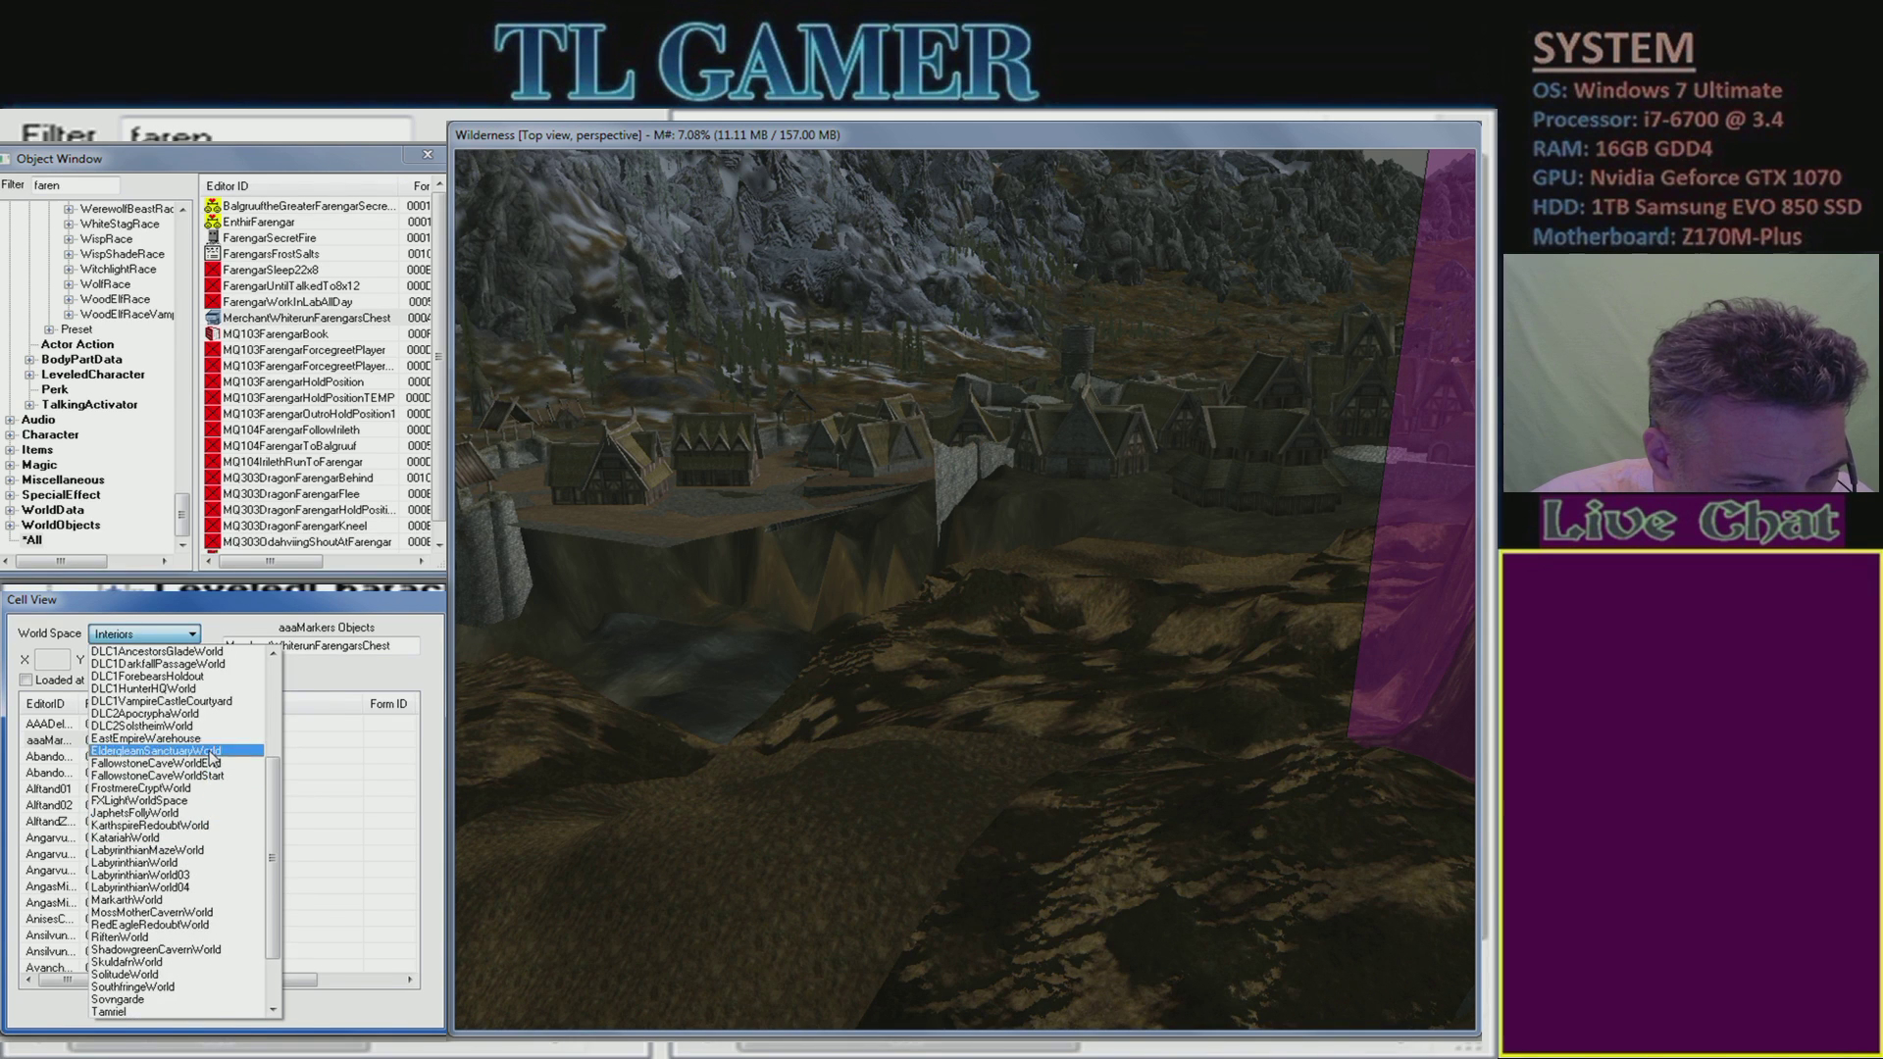
scroll(212, 738, "up", 2)
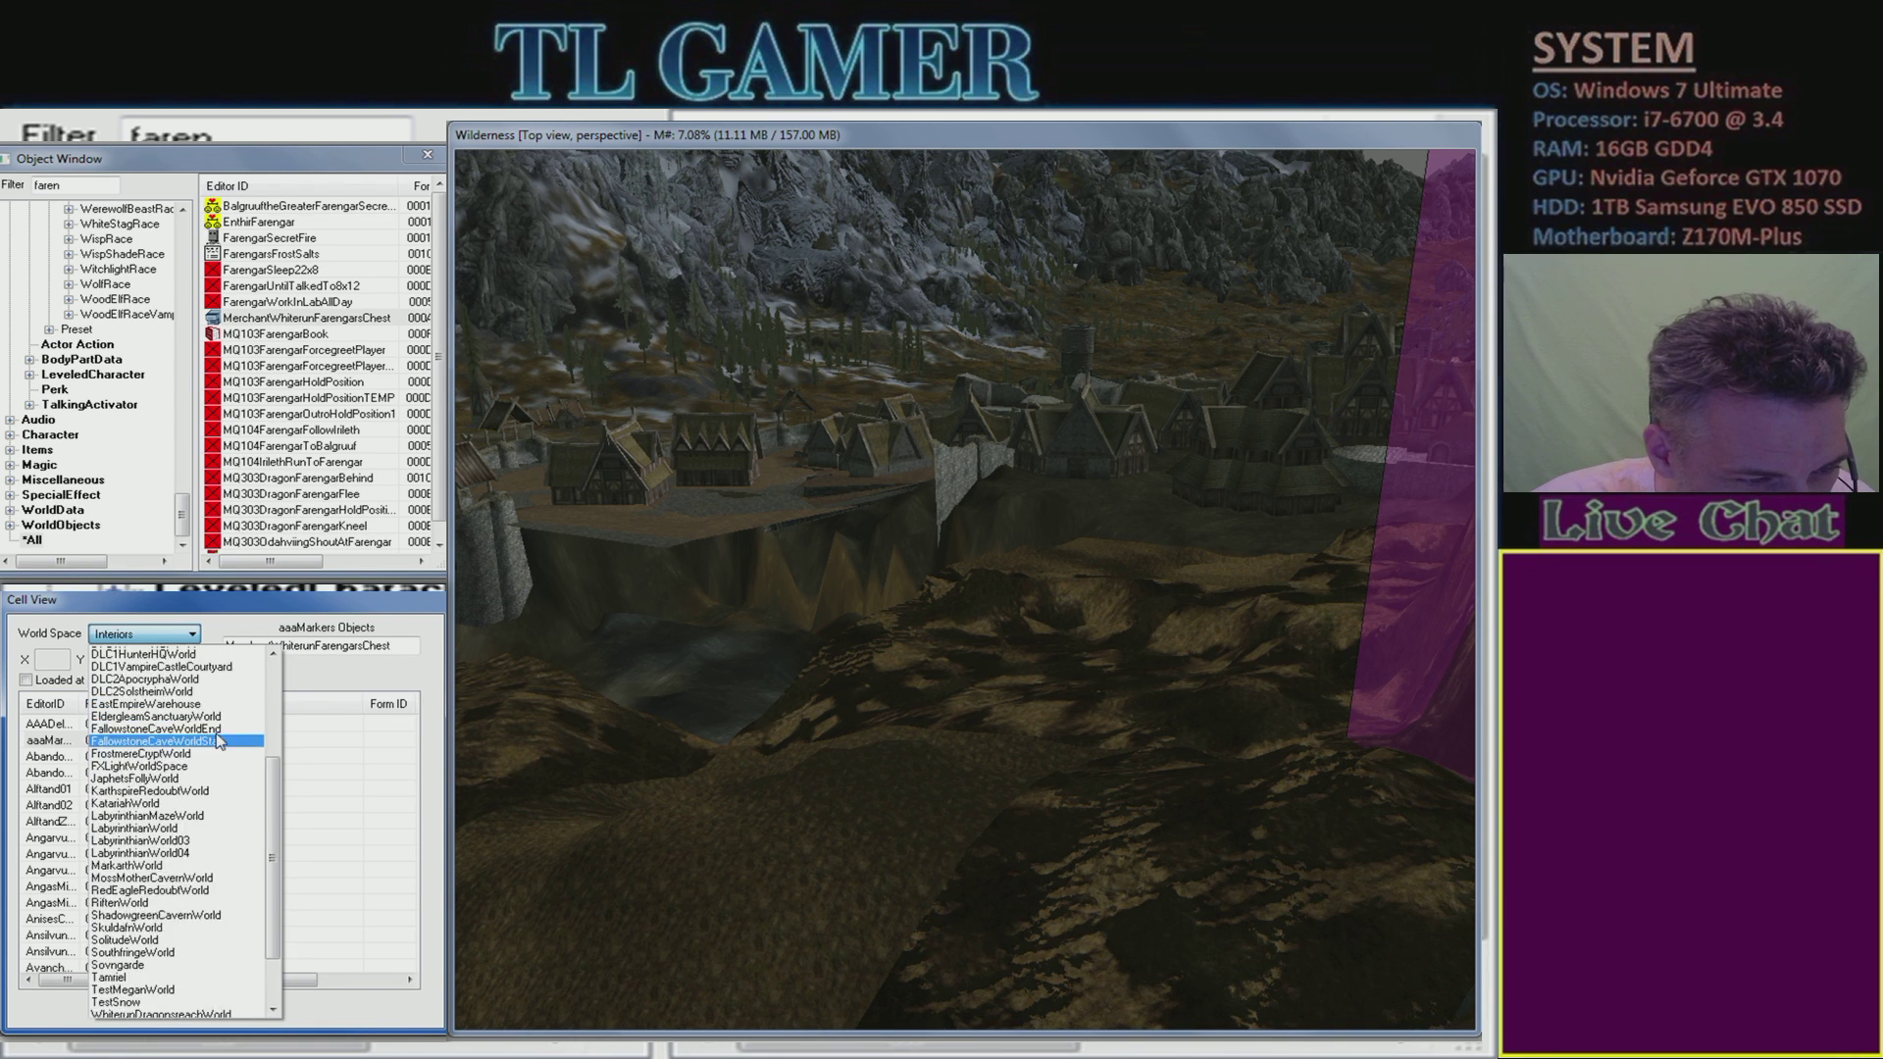
scroll(235, 757, "down", 3)
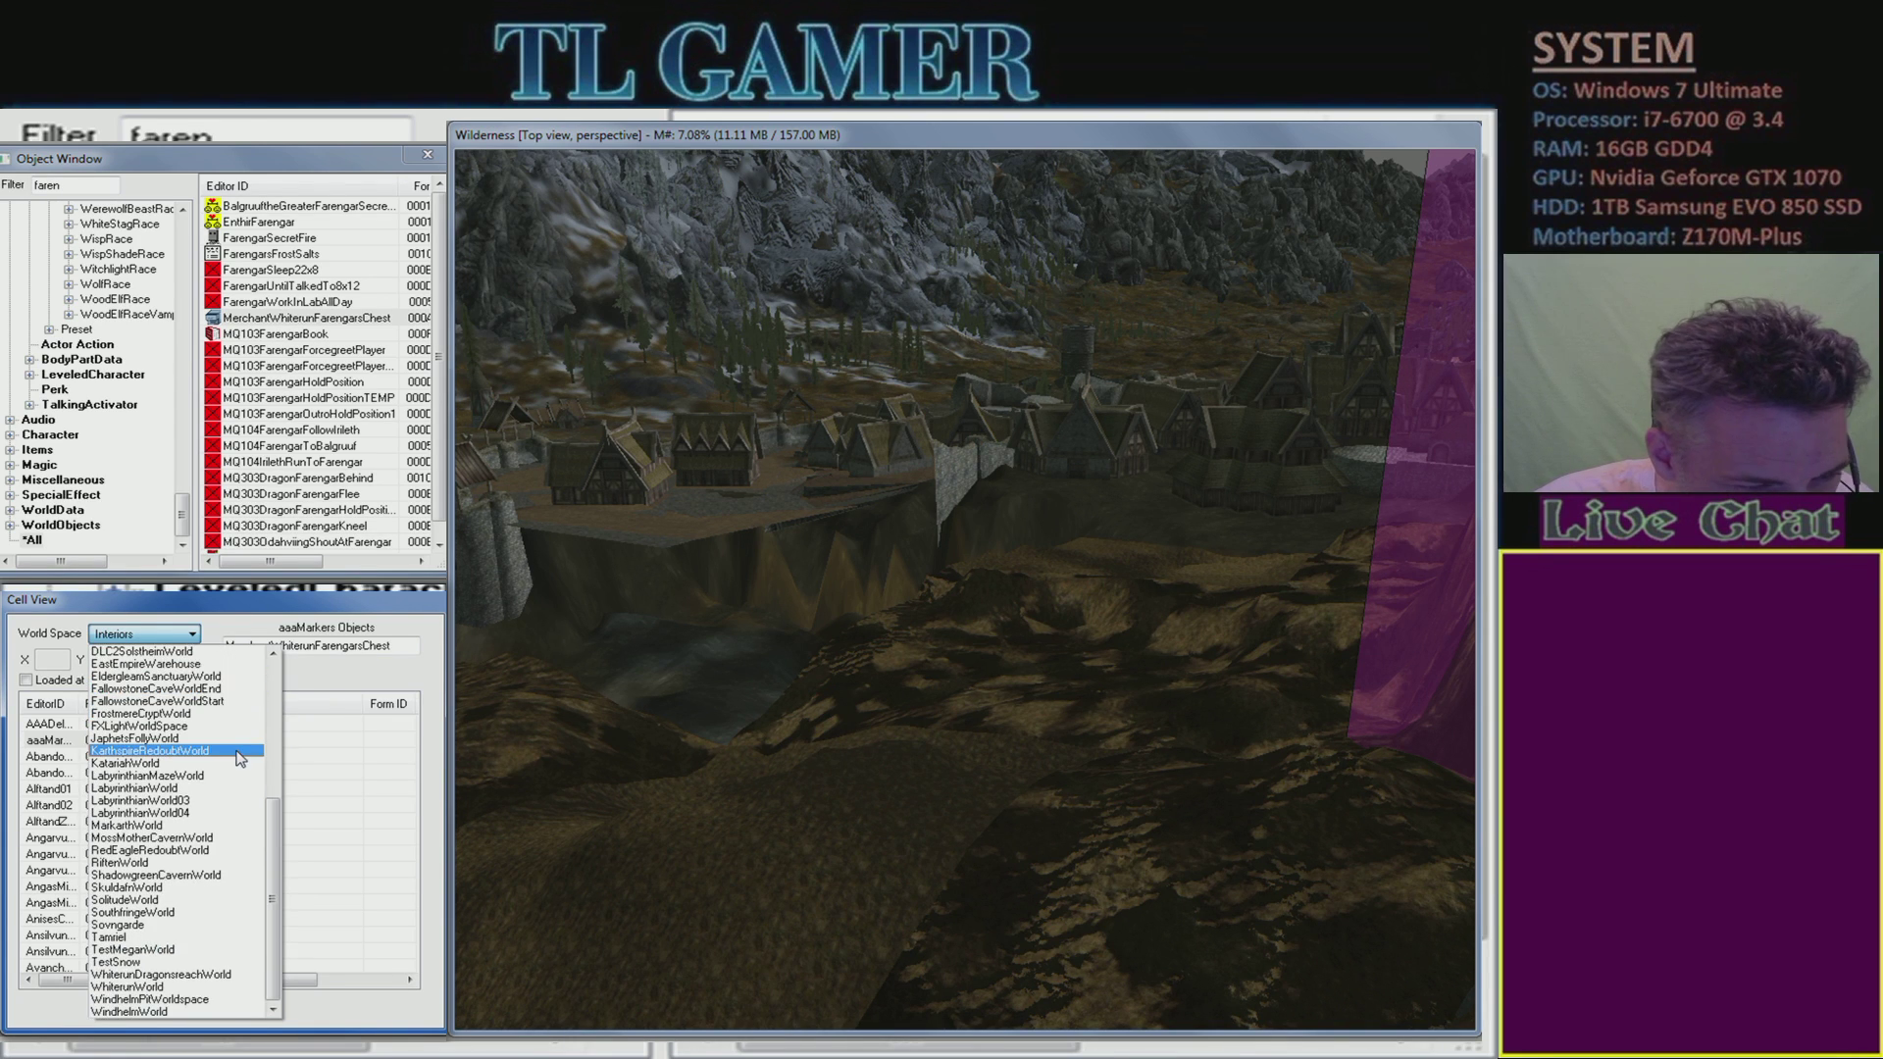
left_click(200, 987)
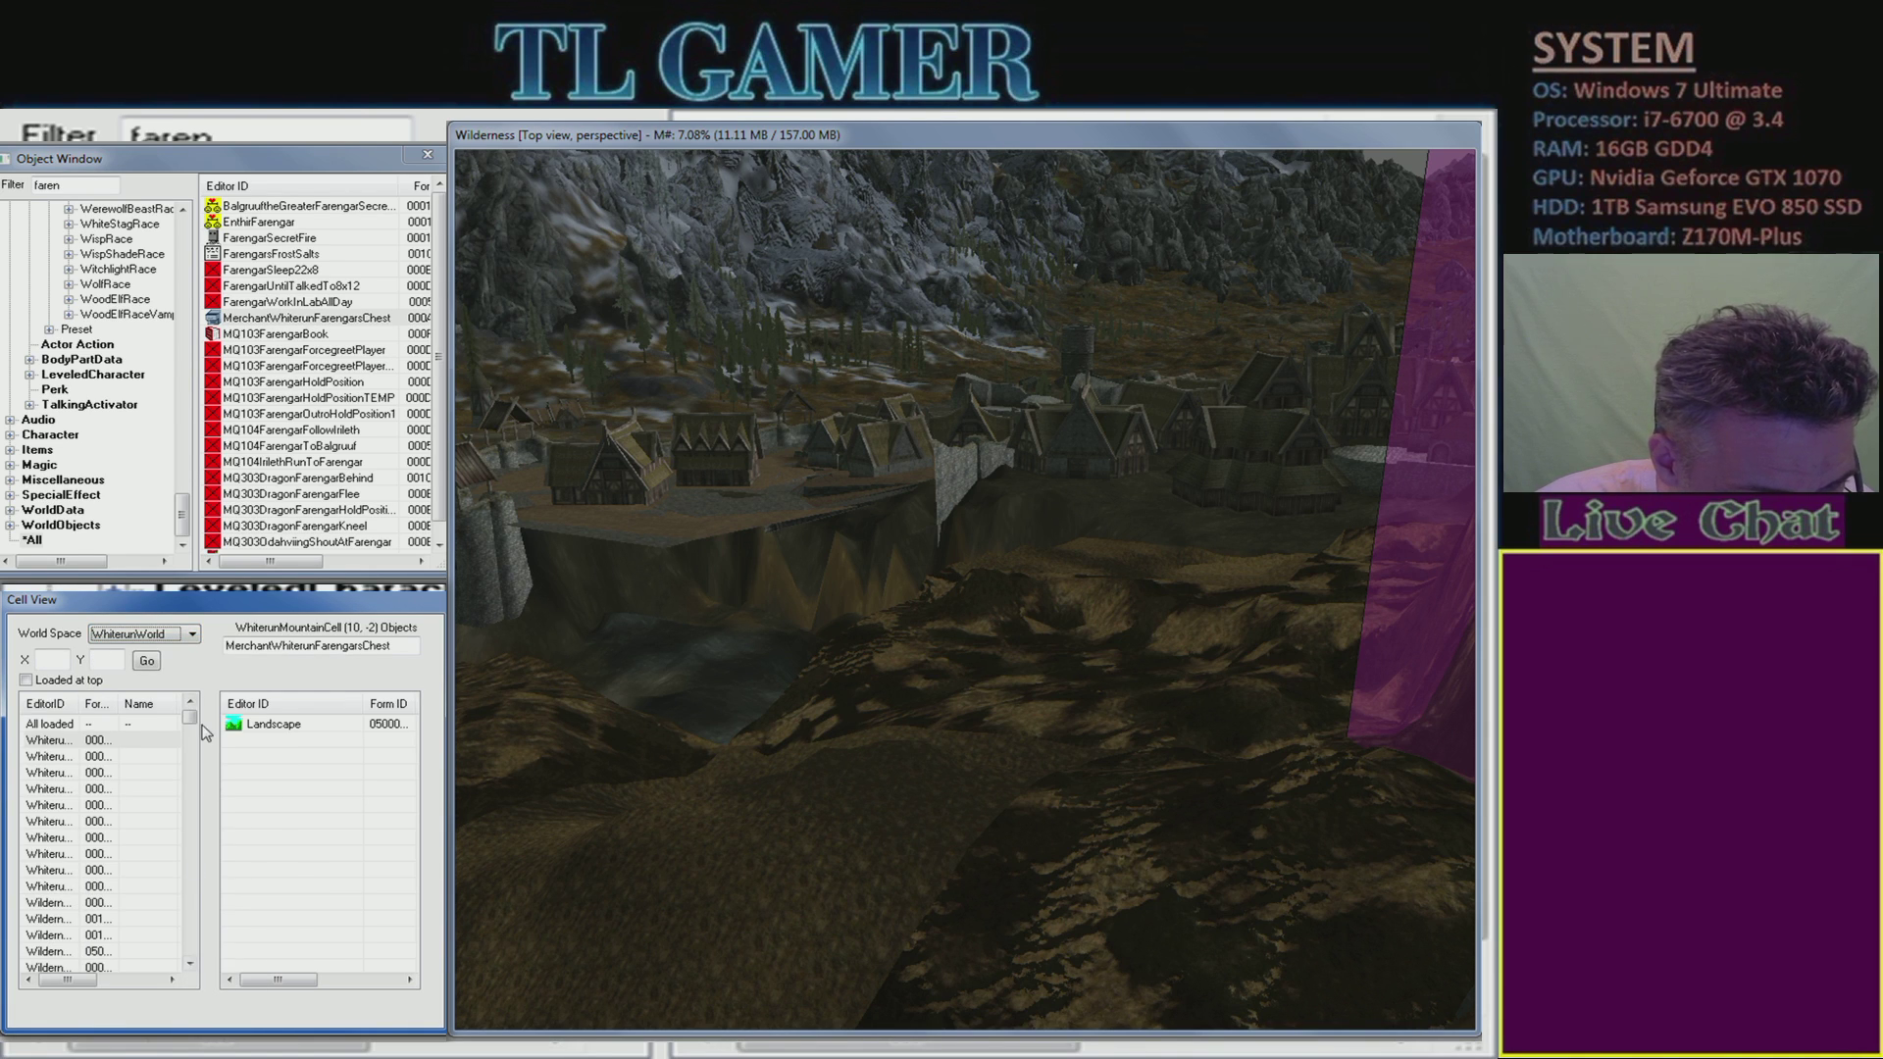
- Set the world space to WhiterunDragonsreachWorld, widen the EditorID column, and check the filtered objects of cells WhiterunDragonsReach02 and WhiterunDragonsreach03
left_click(175, 637)
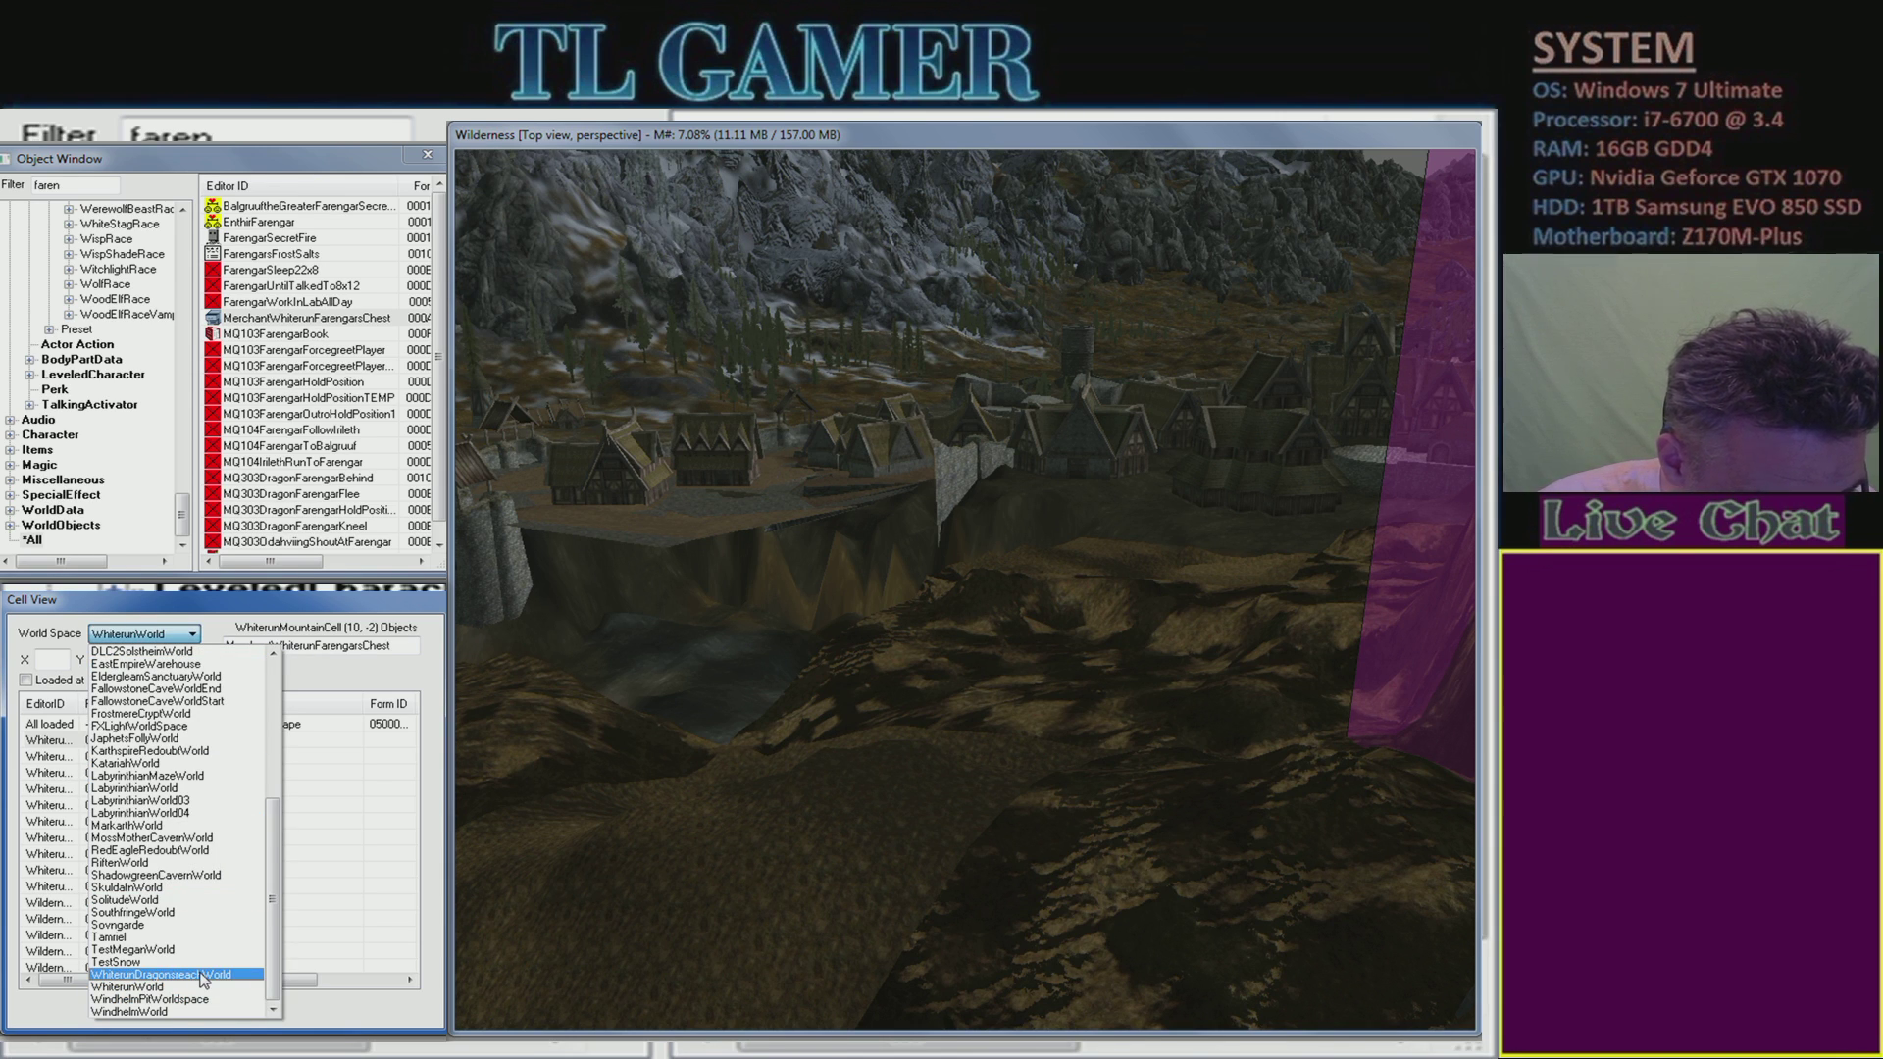
left_click(202, 976)
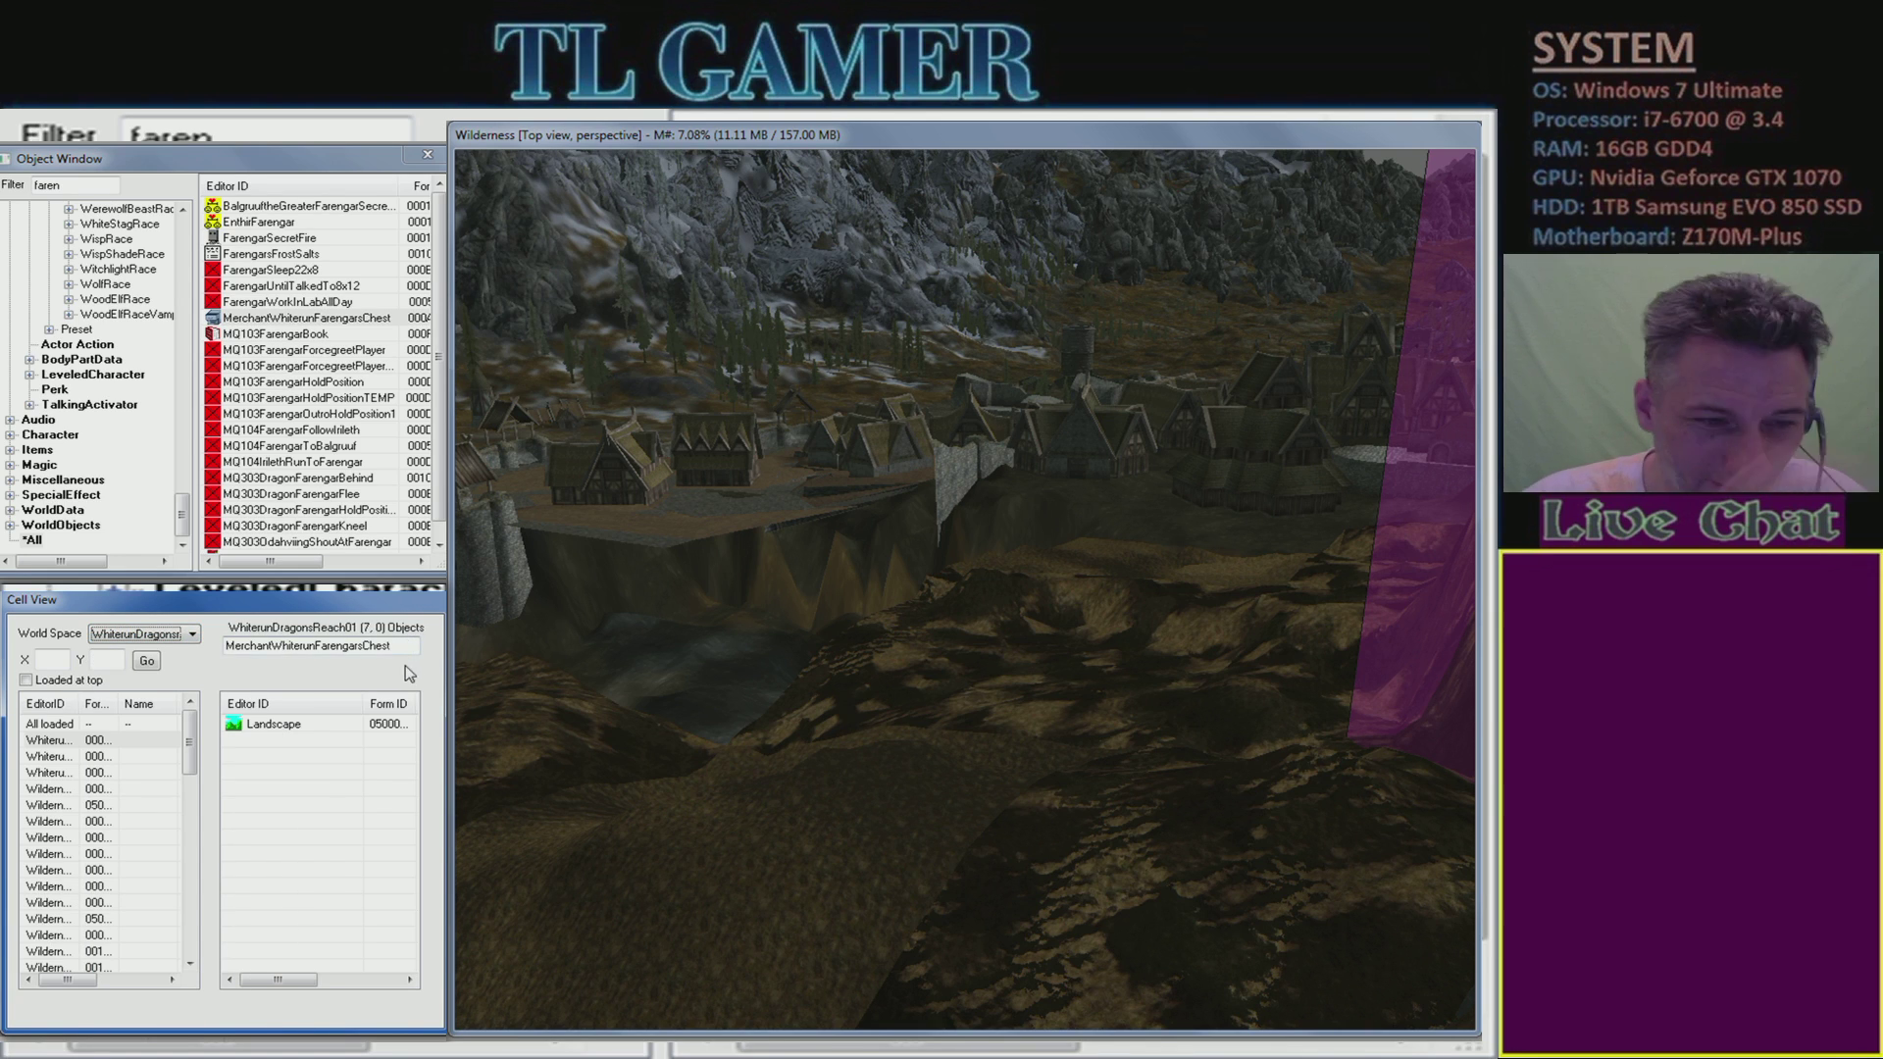
left_click_drag(81, 704, 175, 719)
left_click(149, 757)
left_click(144, 774)
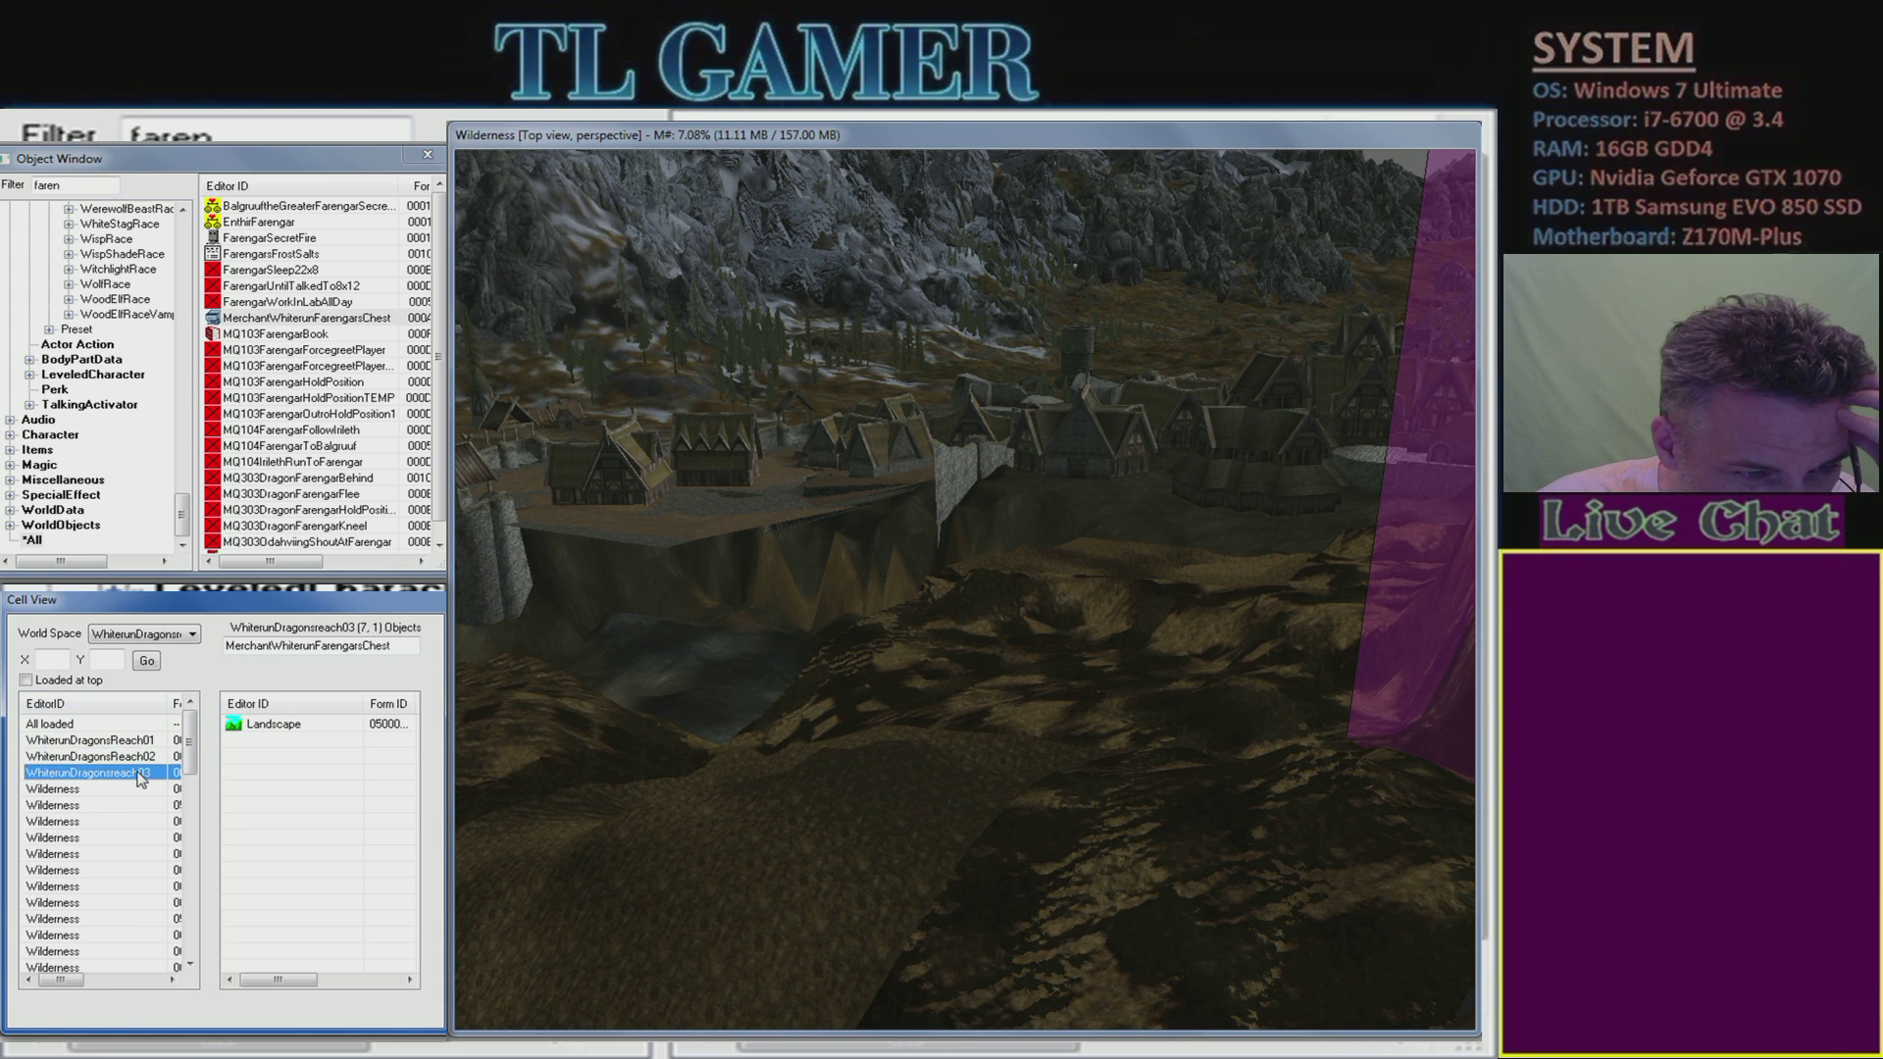
- Shorten the object filter to "Chest" and check the objects of cells WhiterunDragonsreach03, WhiterunDragonsReach02 and WhiterunDragonsReach01
left_click_drag(367, 645, 225, 645)
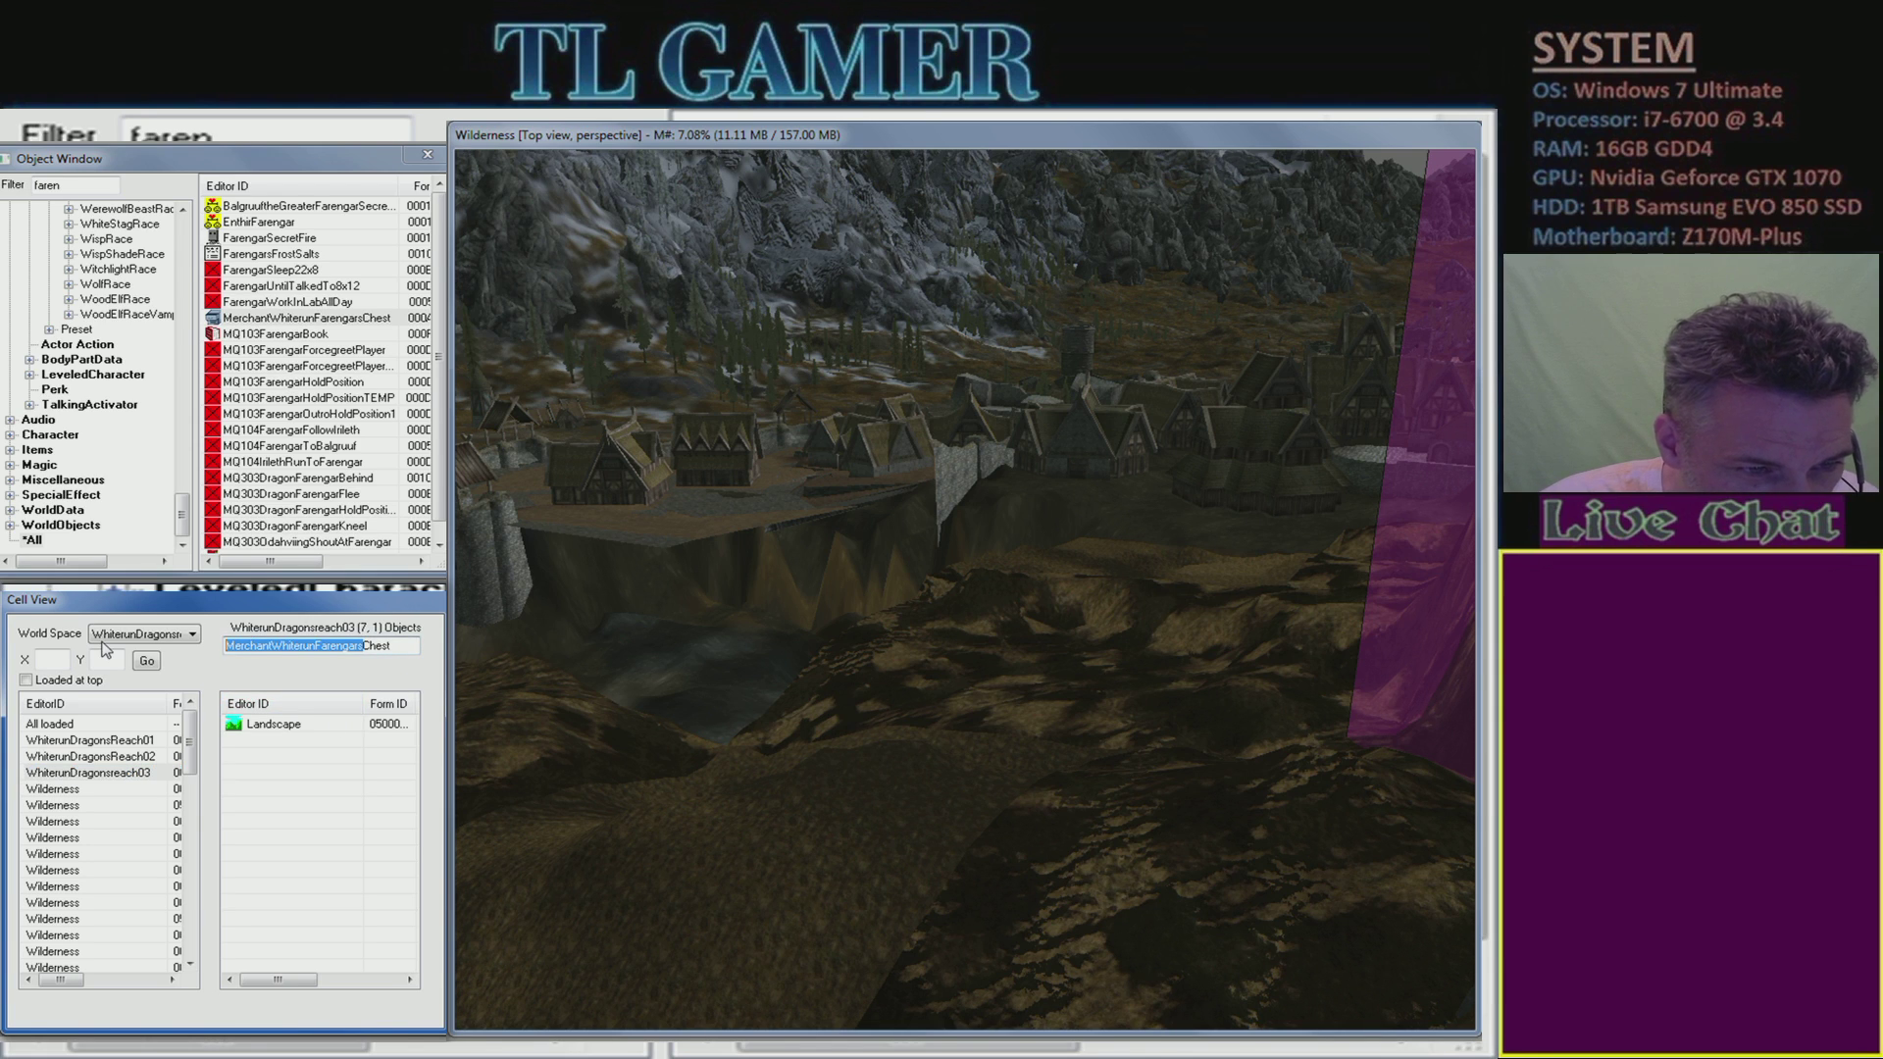
key("BackSpace")
left_click(148, 774)
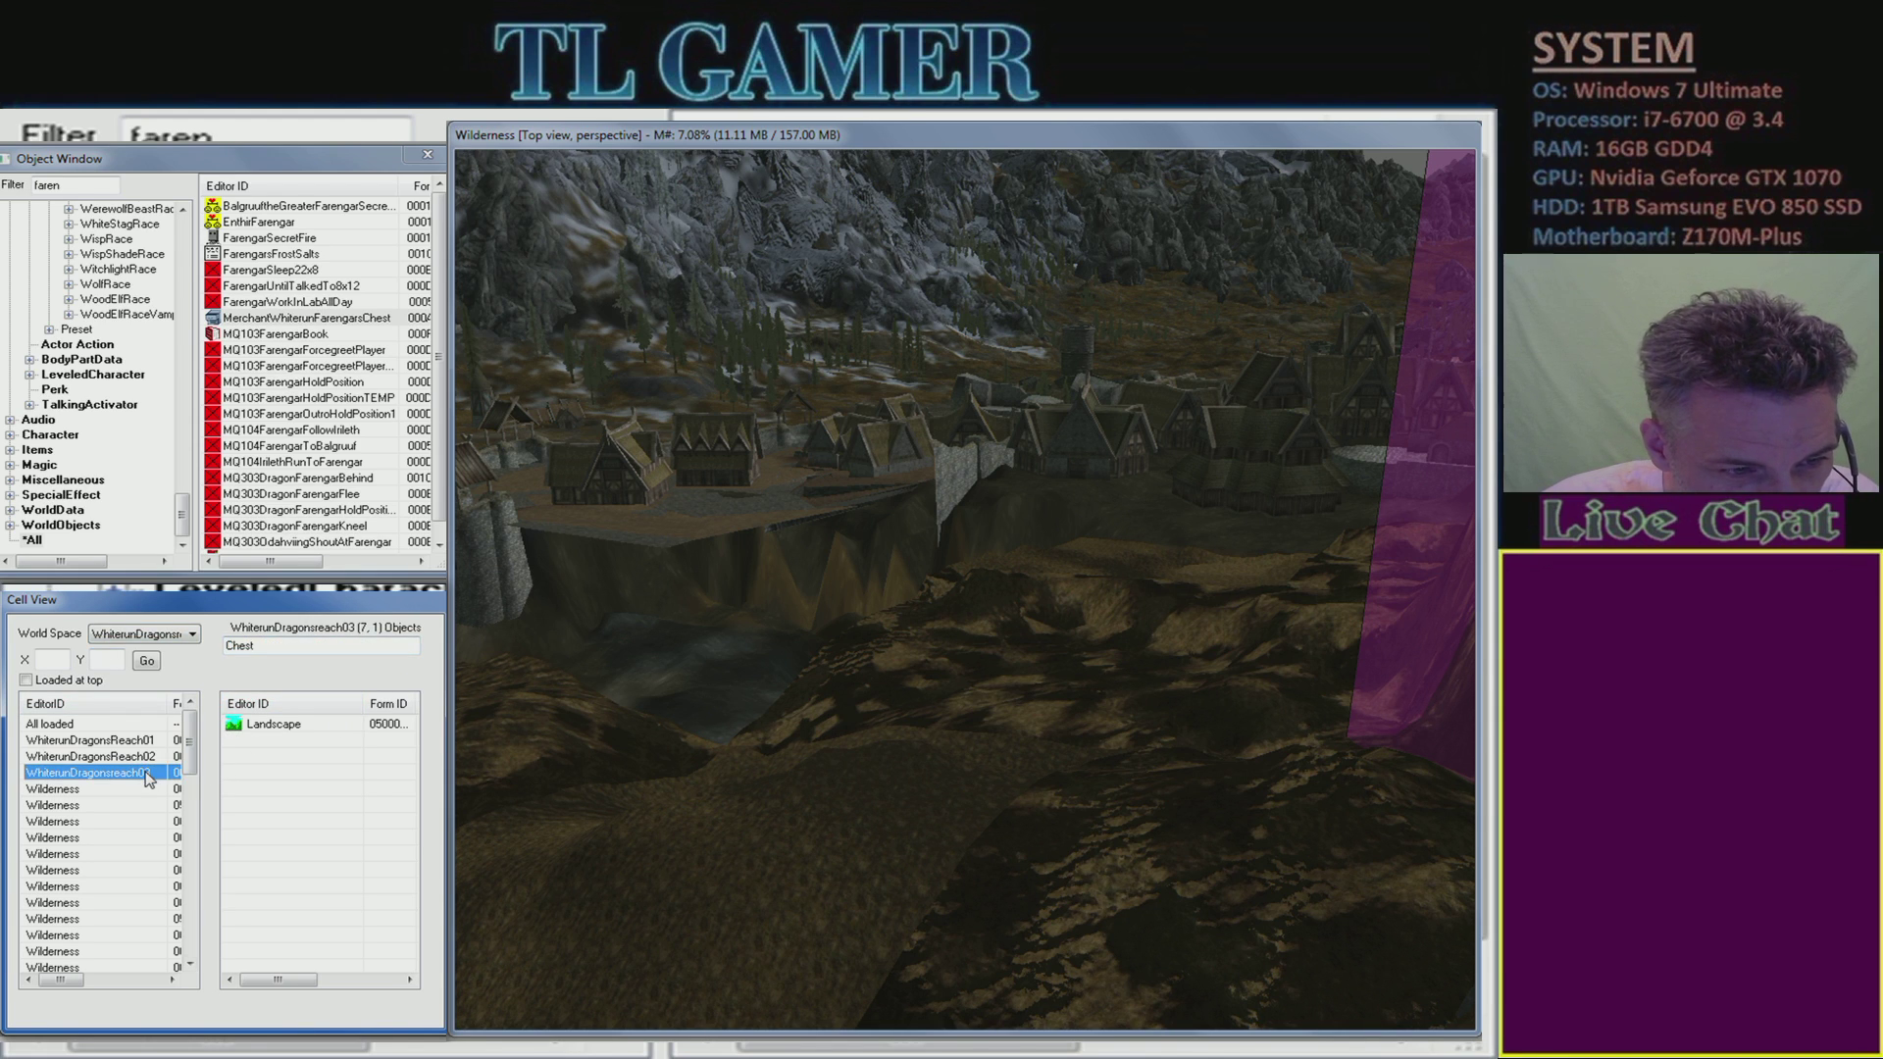
left_click(138, 757)
left_click(138, 742)
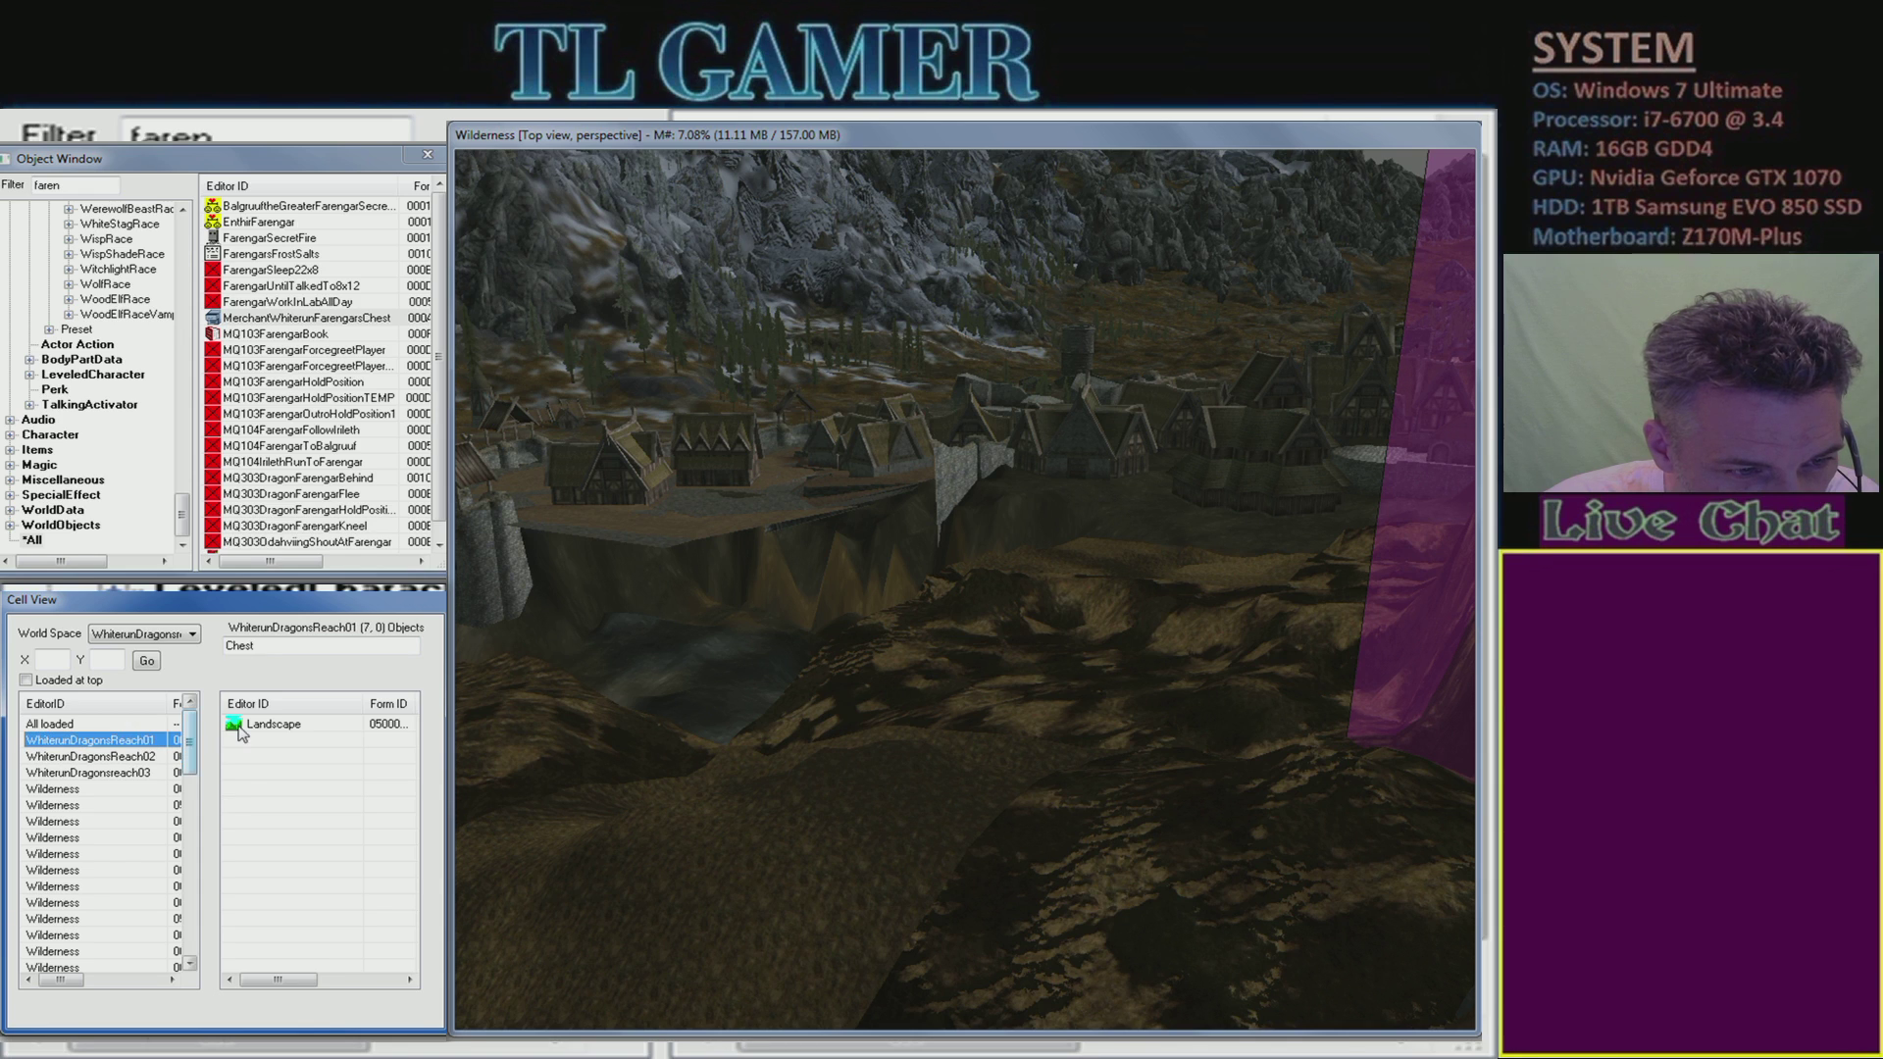
- Clear the object filter, load the DragonPerchWordwall reference of WhiterunDragonsReach01 in the render view, and clear the warnings list
double_click(316, 647)
key("BackSpace")
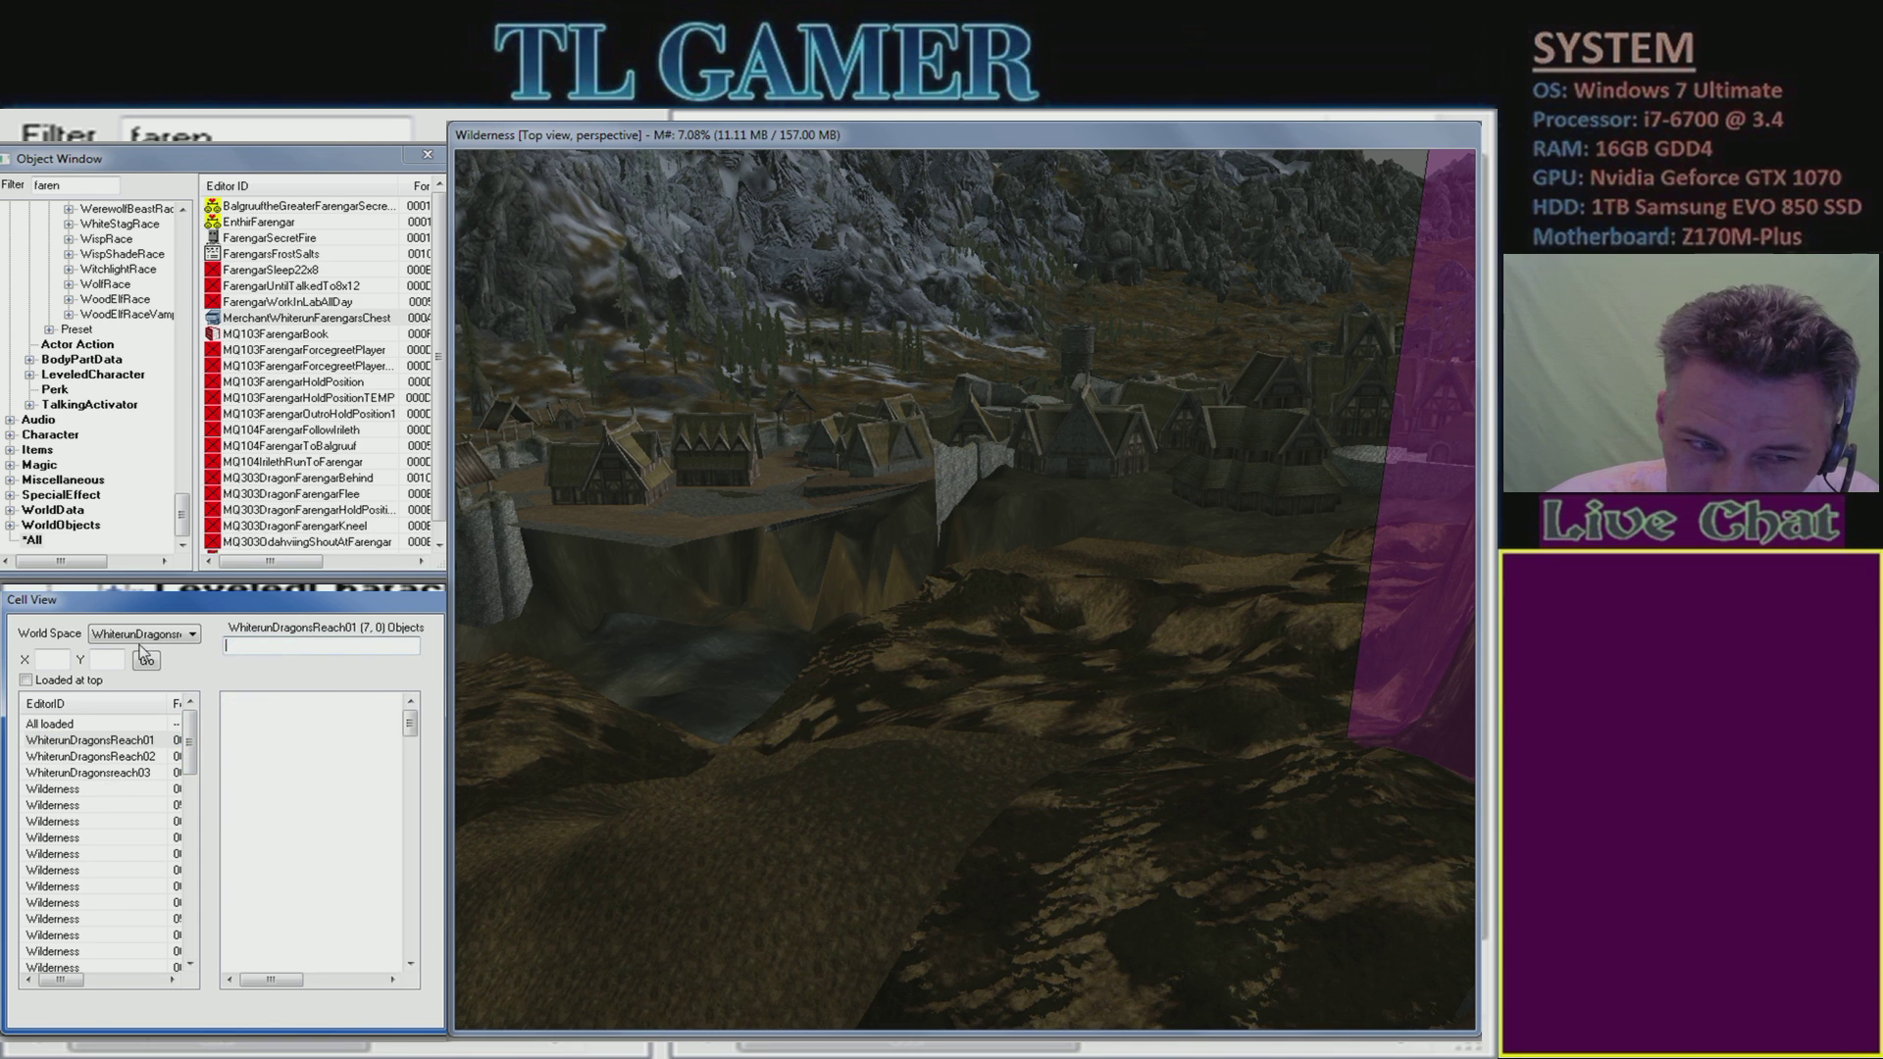
left_click(291, 937)
double_click(292, 937)
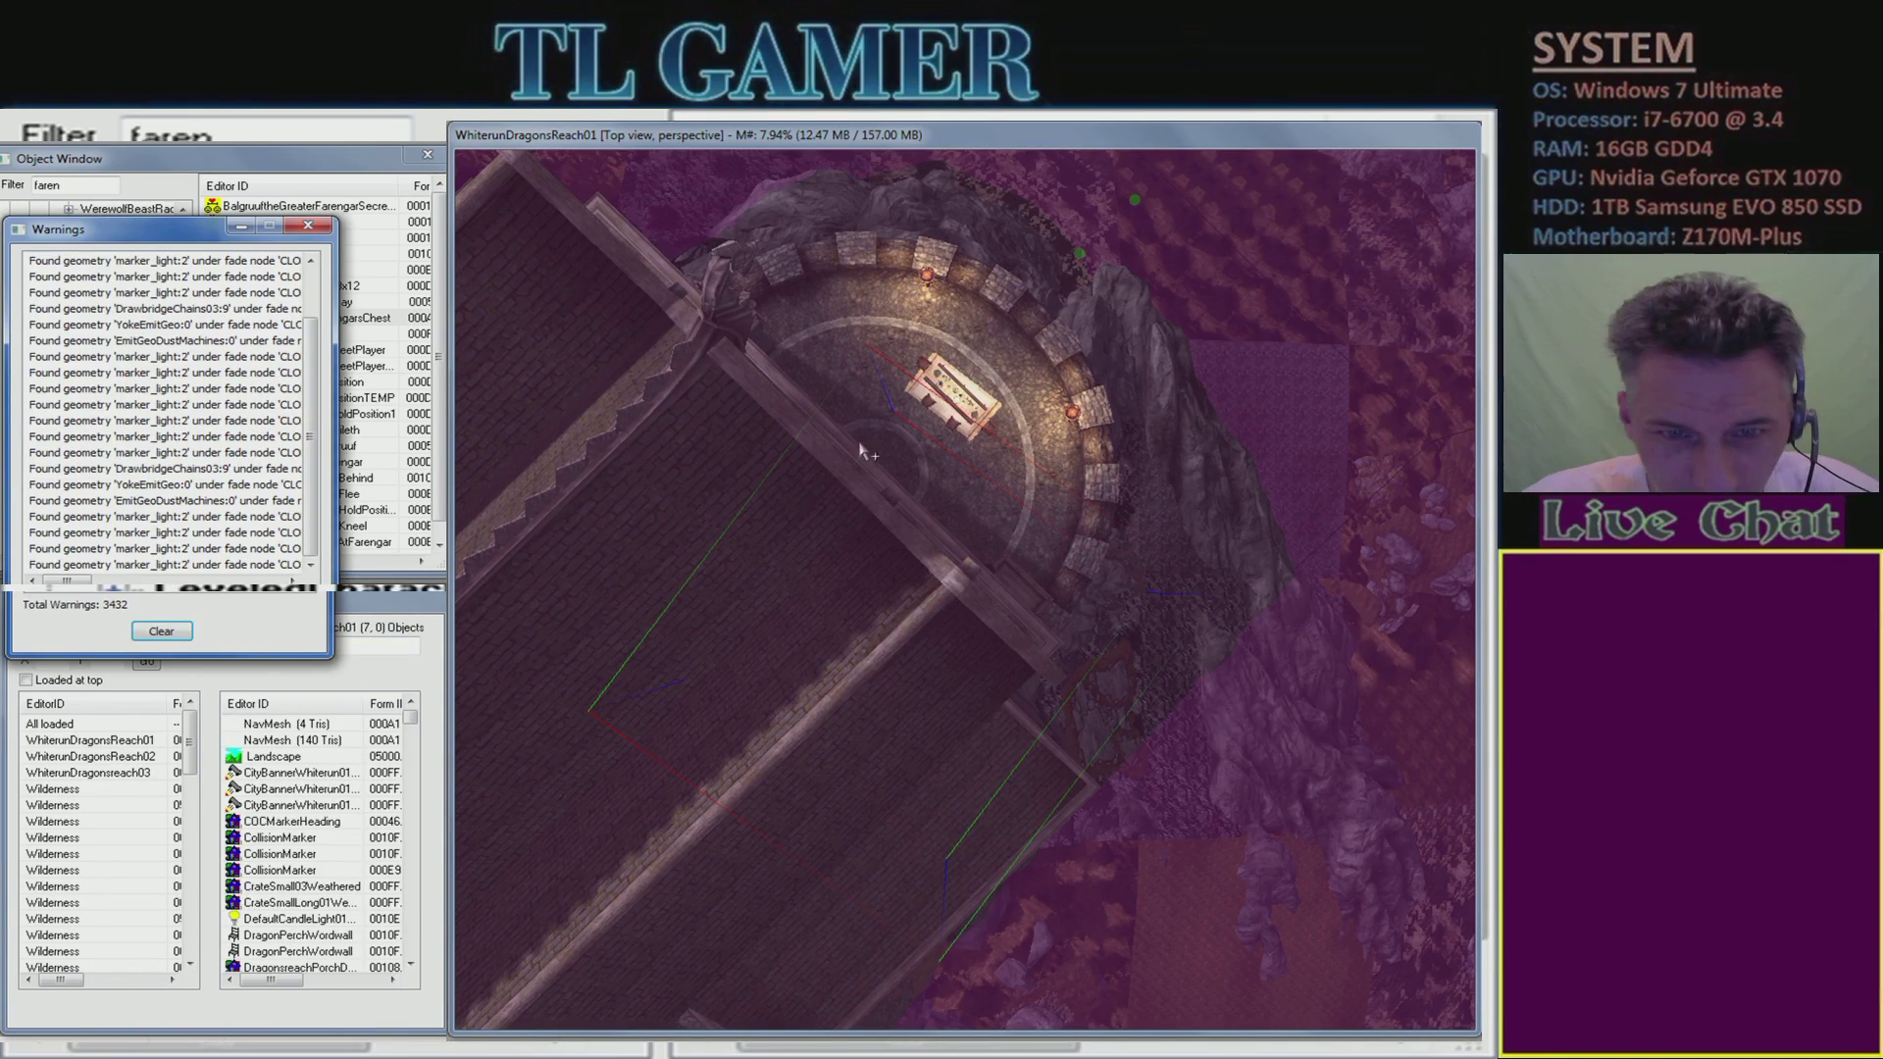
left_click(161, 631)
- Examine the Dragonsreach building's exterior and great hall in the render view
middle_click_drag(903, 691, 1221, 919)
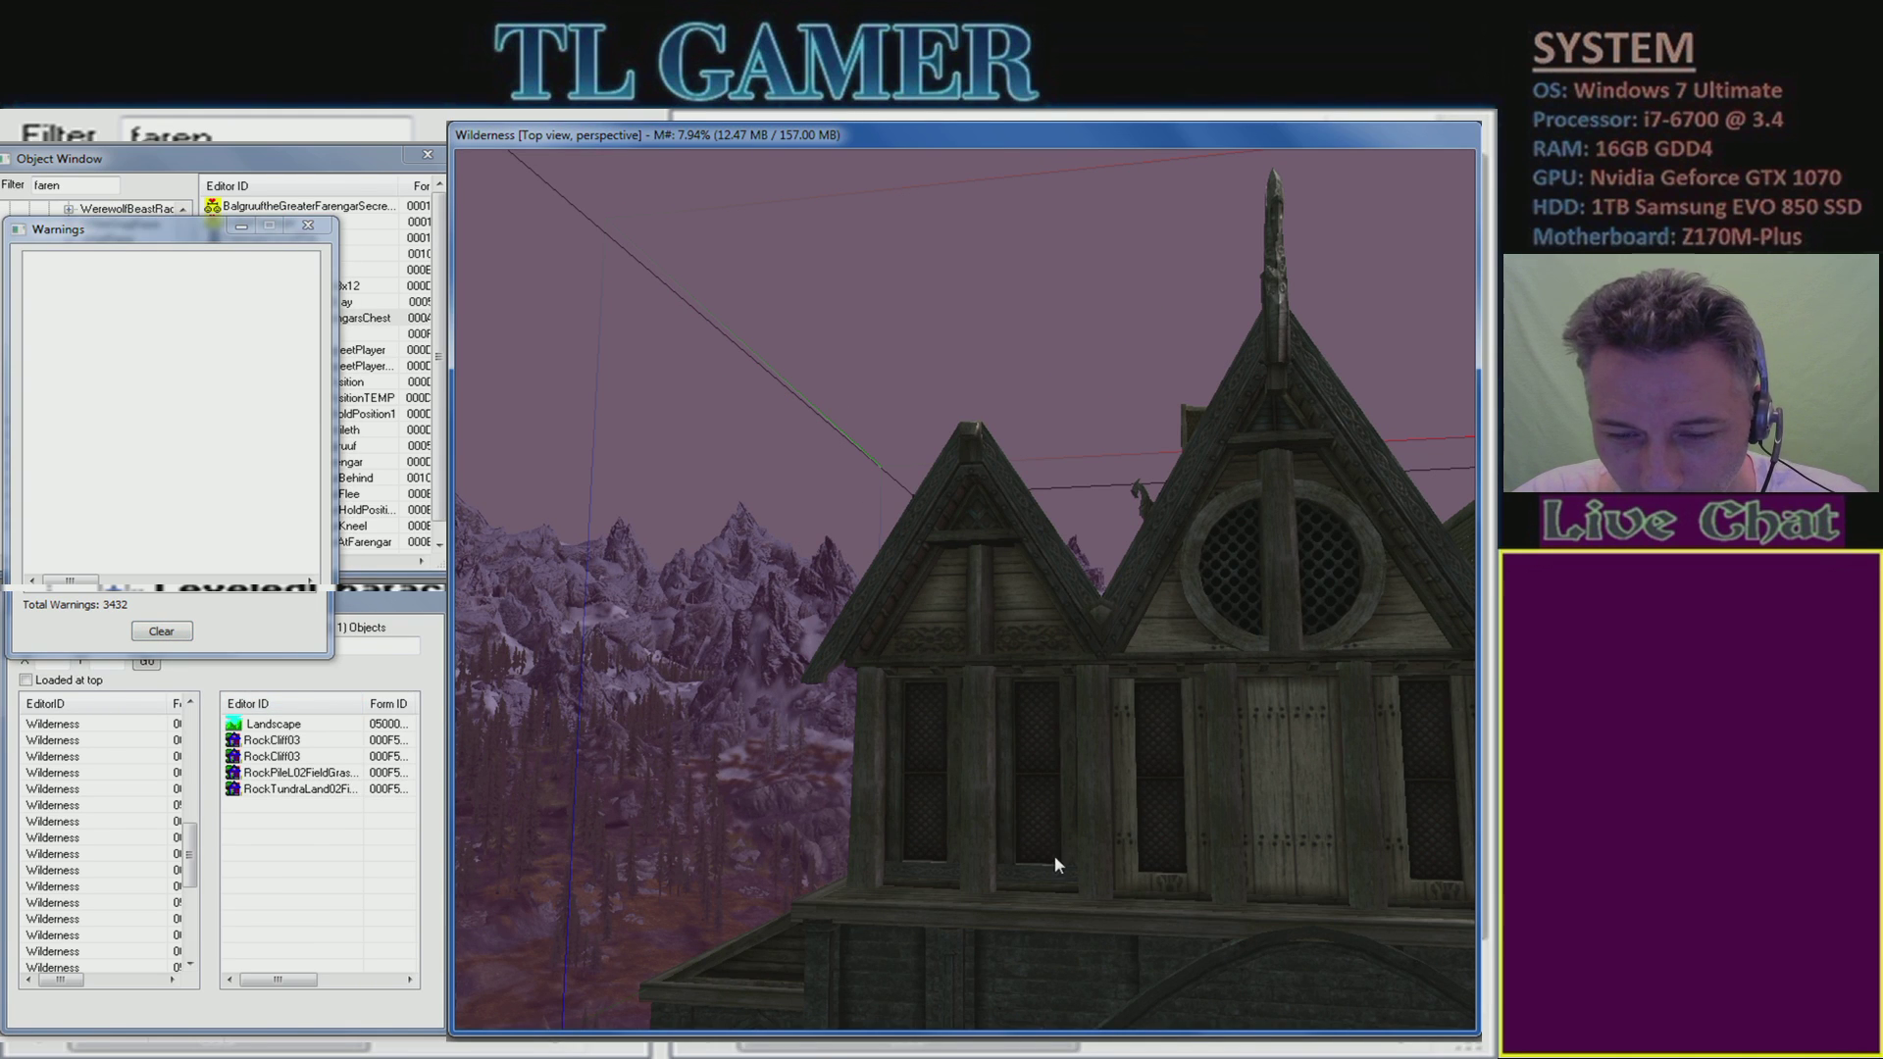
scroll(1042, 785, "up", 10)
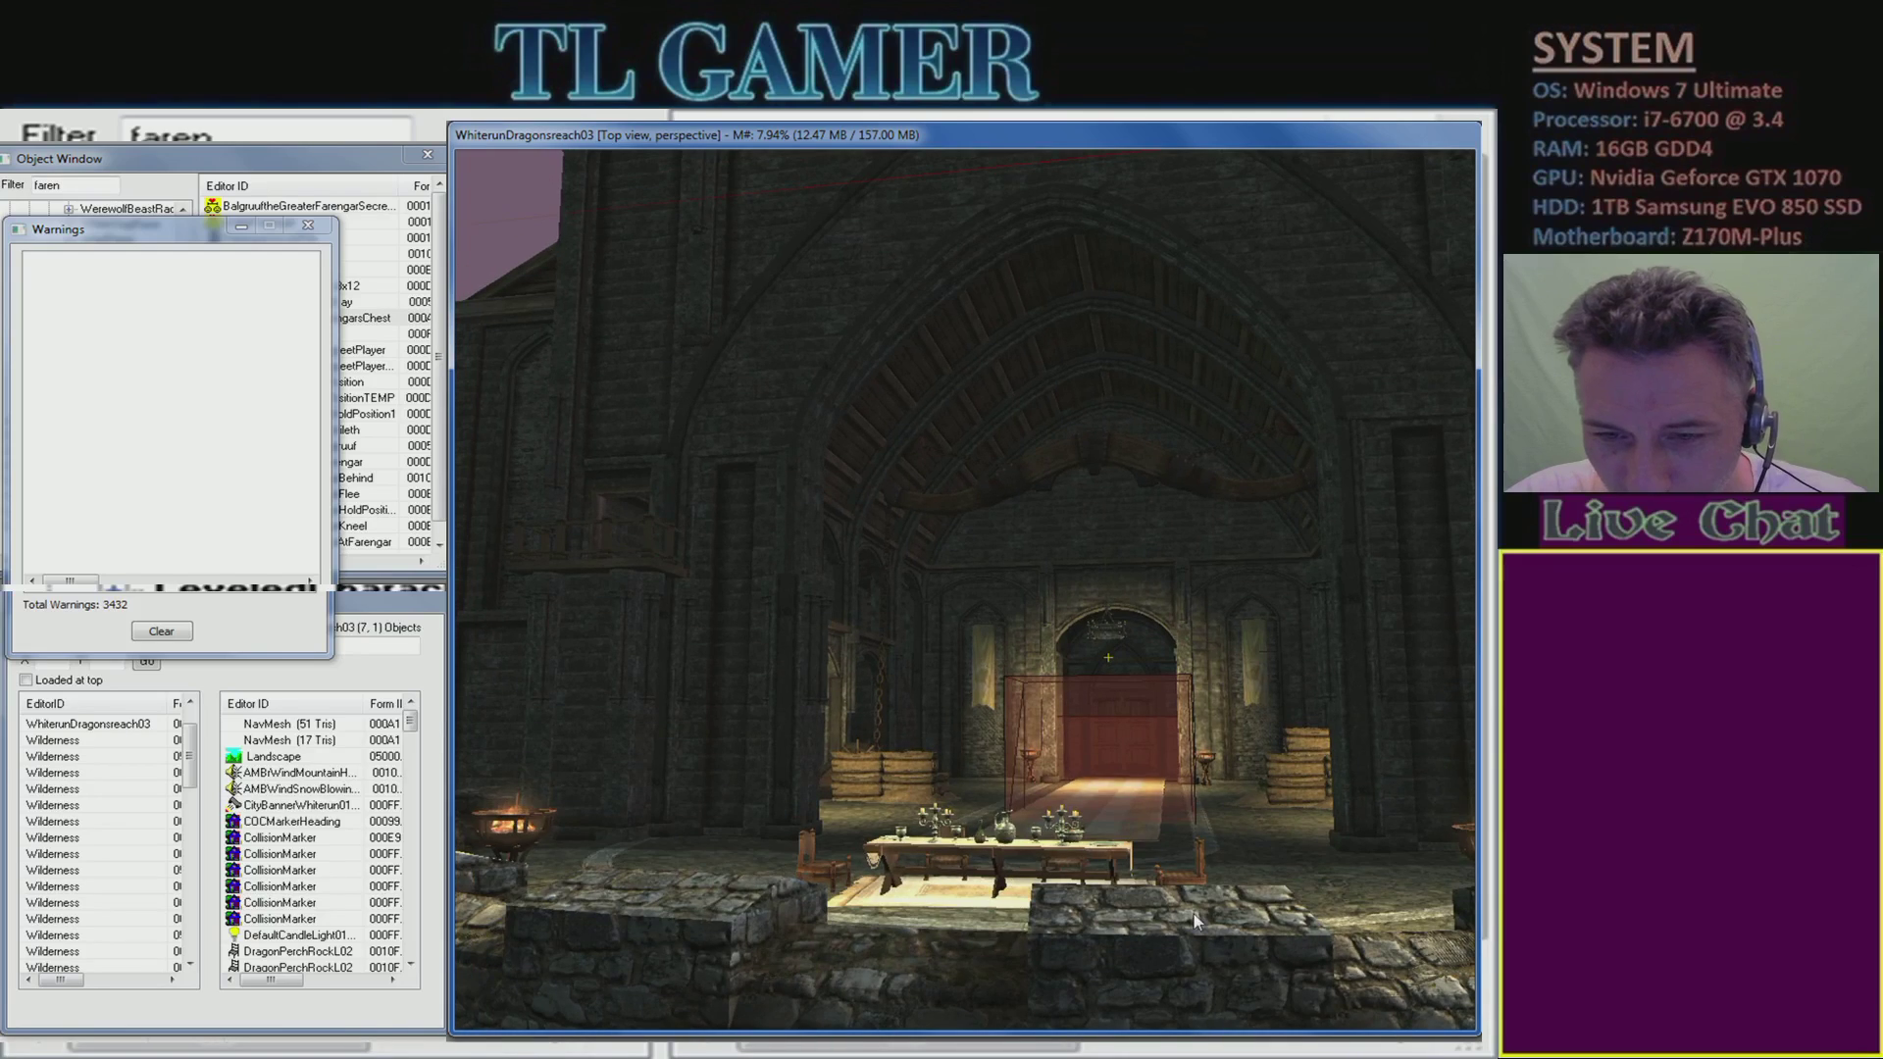
scroll(1195, 920, "up", 6)
middle_click_drag(1246, 909, 1287, 942)
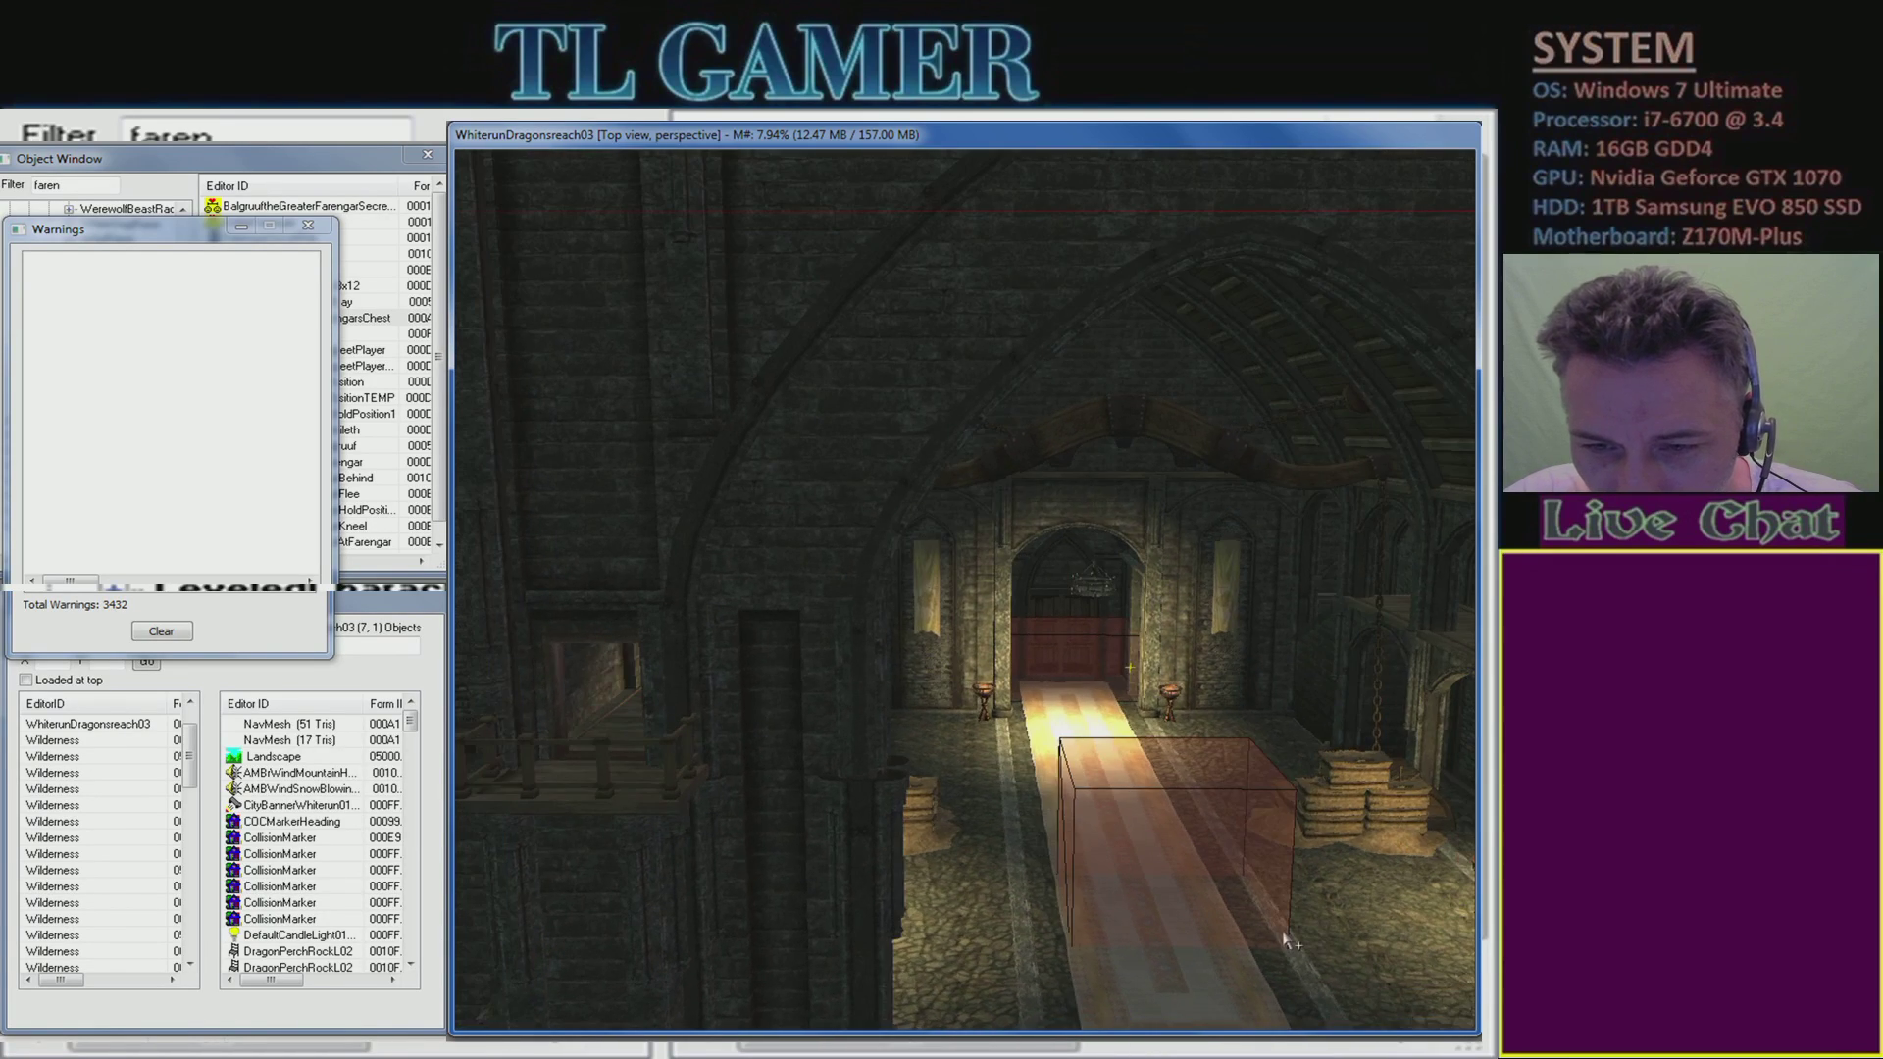
scroll(1286, 941, "down", 6)
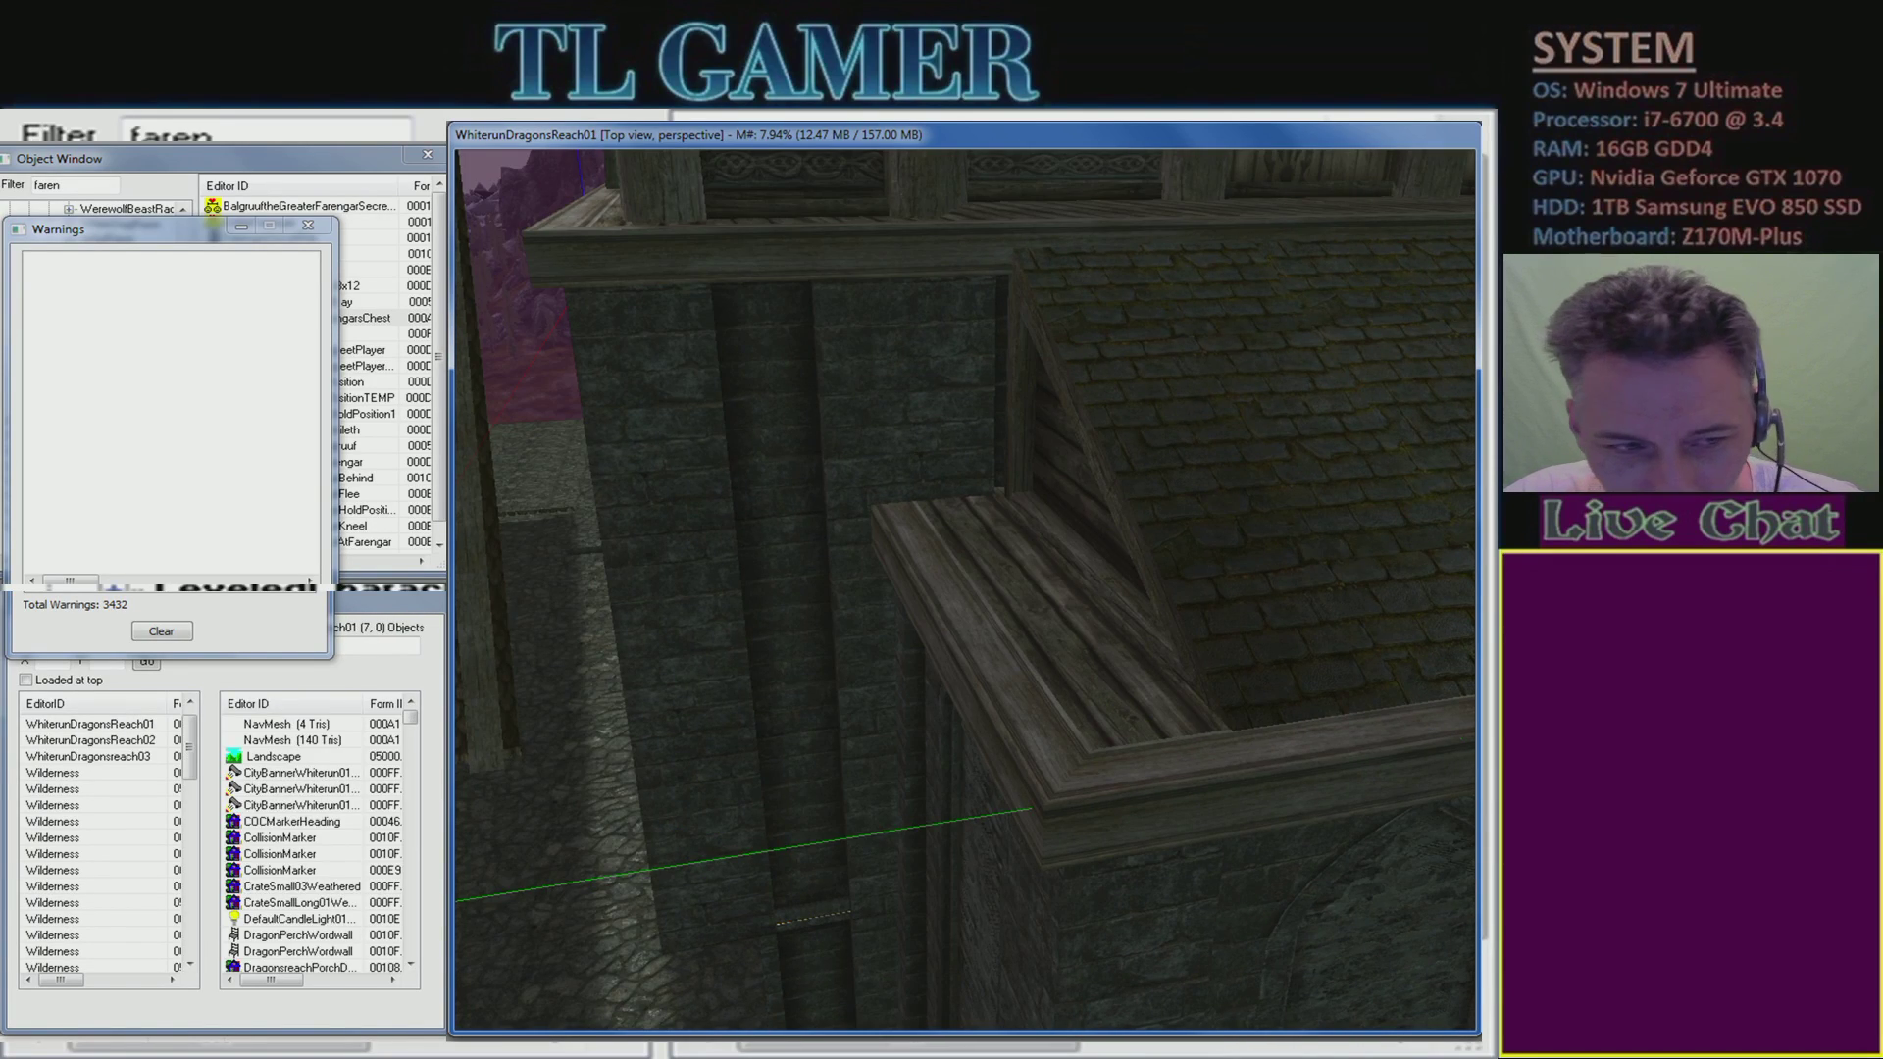
middle_click_drag(802, 819, 863, 822)
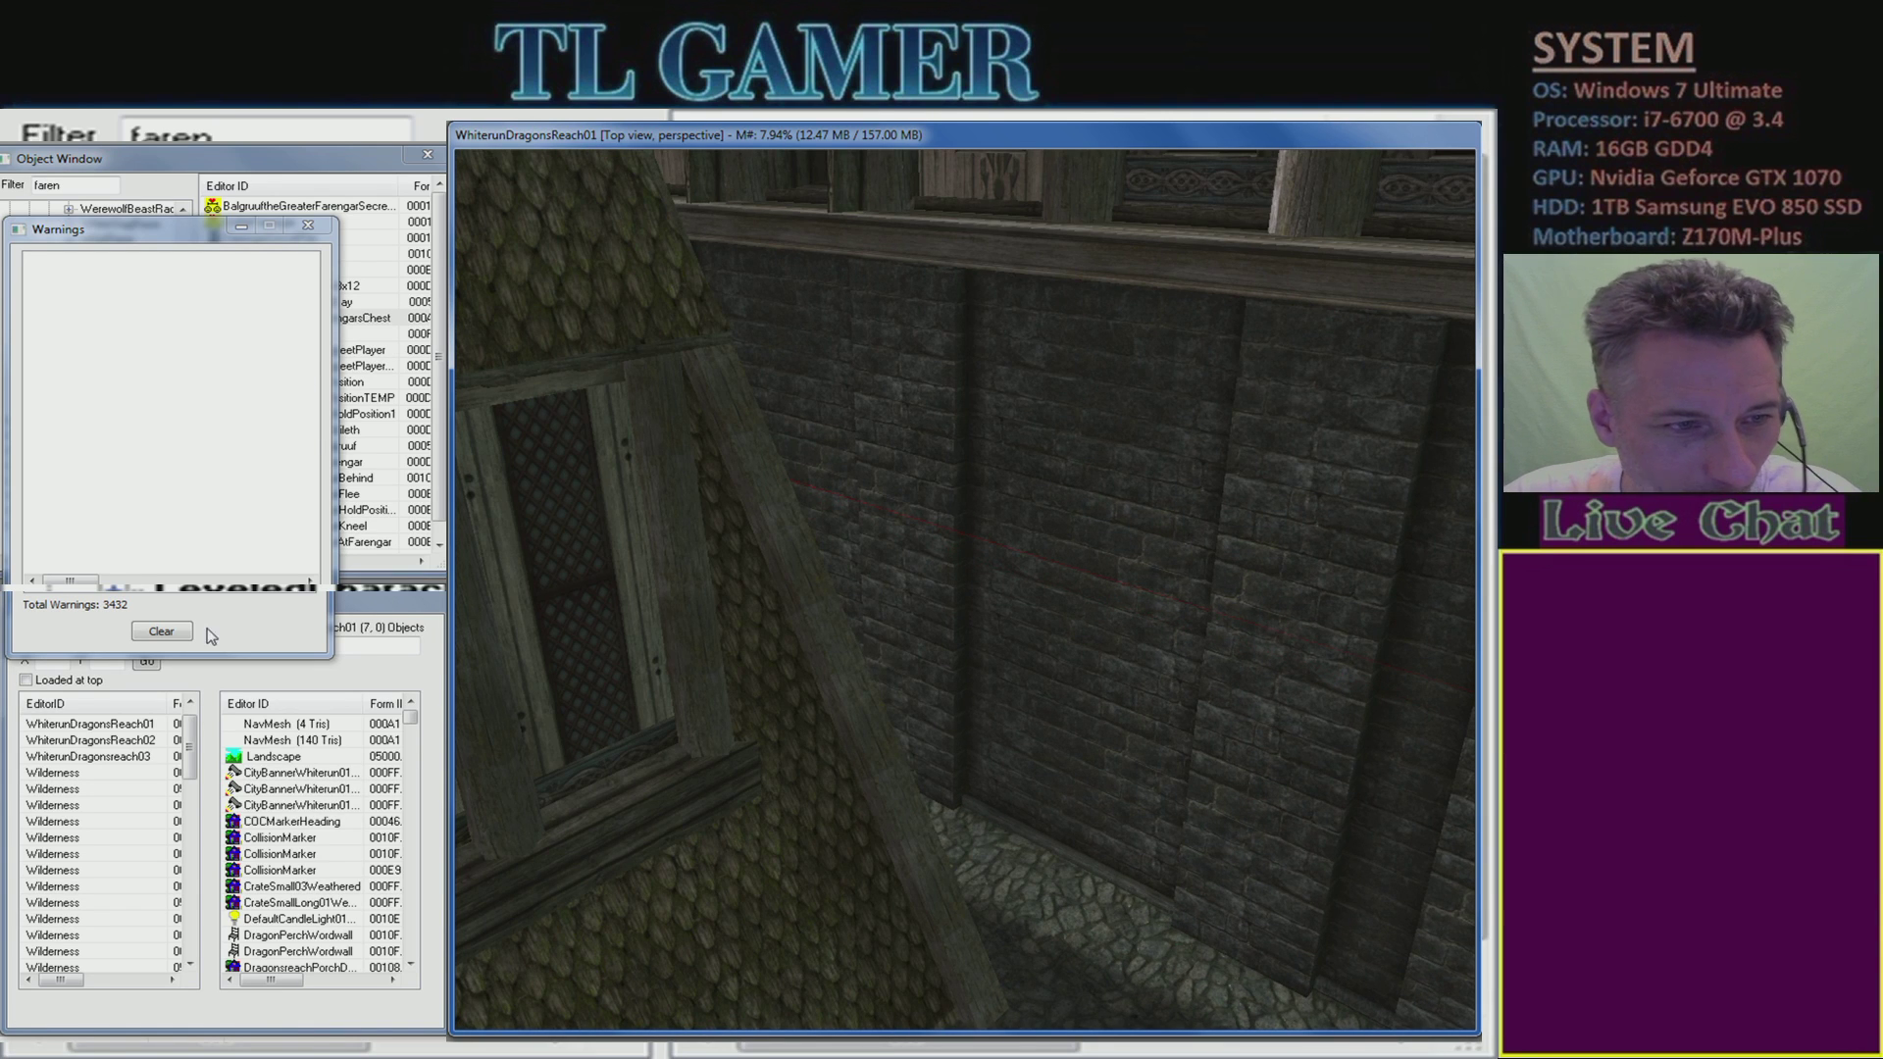
- Close the warnings list and load the WhiterunDragonsreach03 cell in the render view
left_click(308, 225)
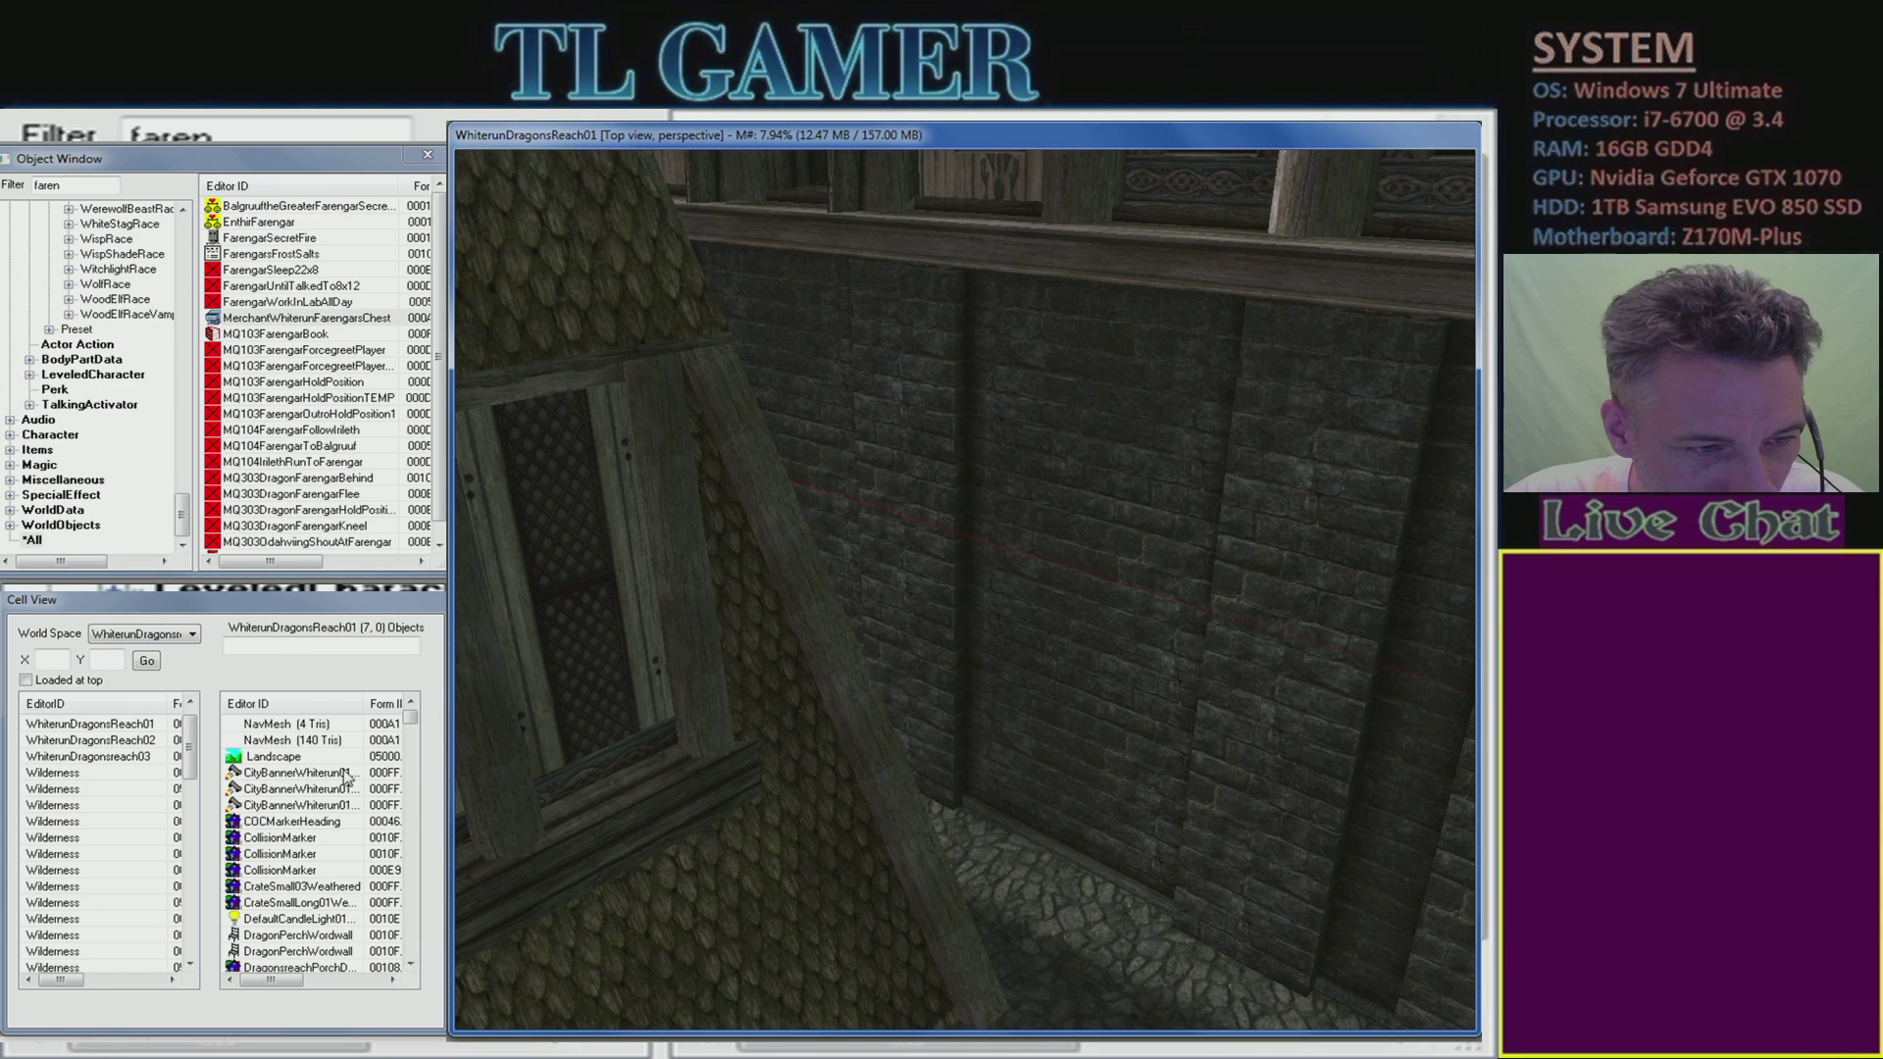
double_click(140, 760)
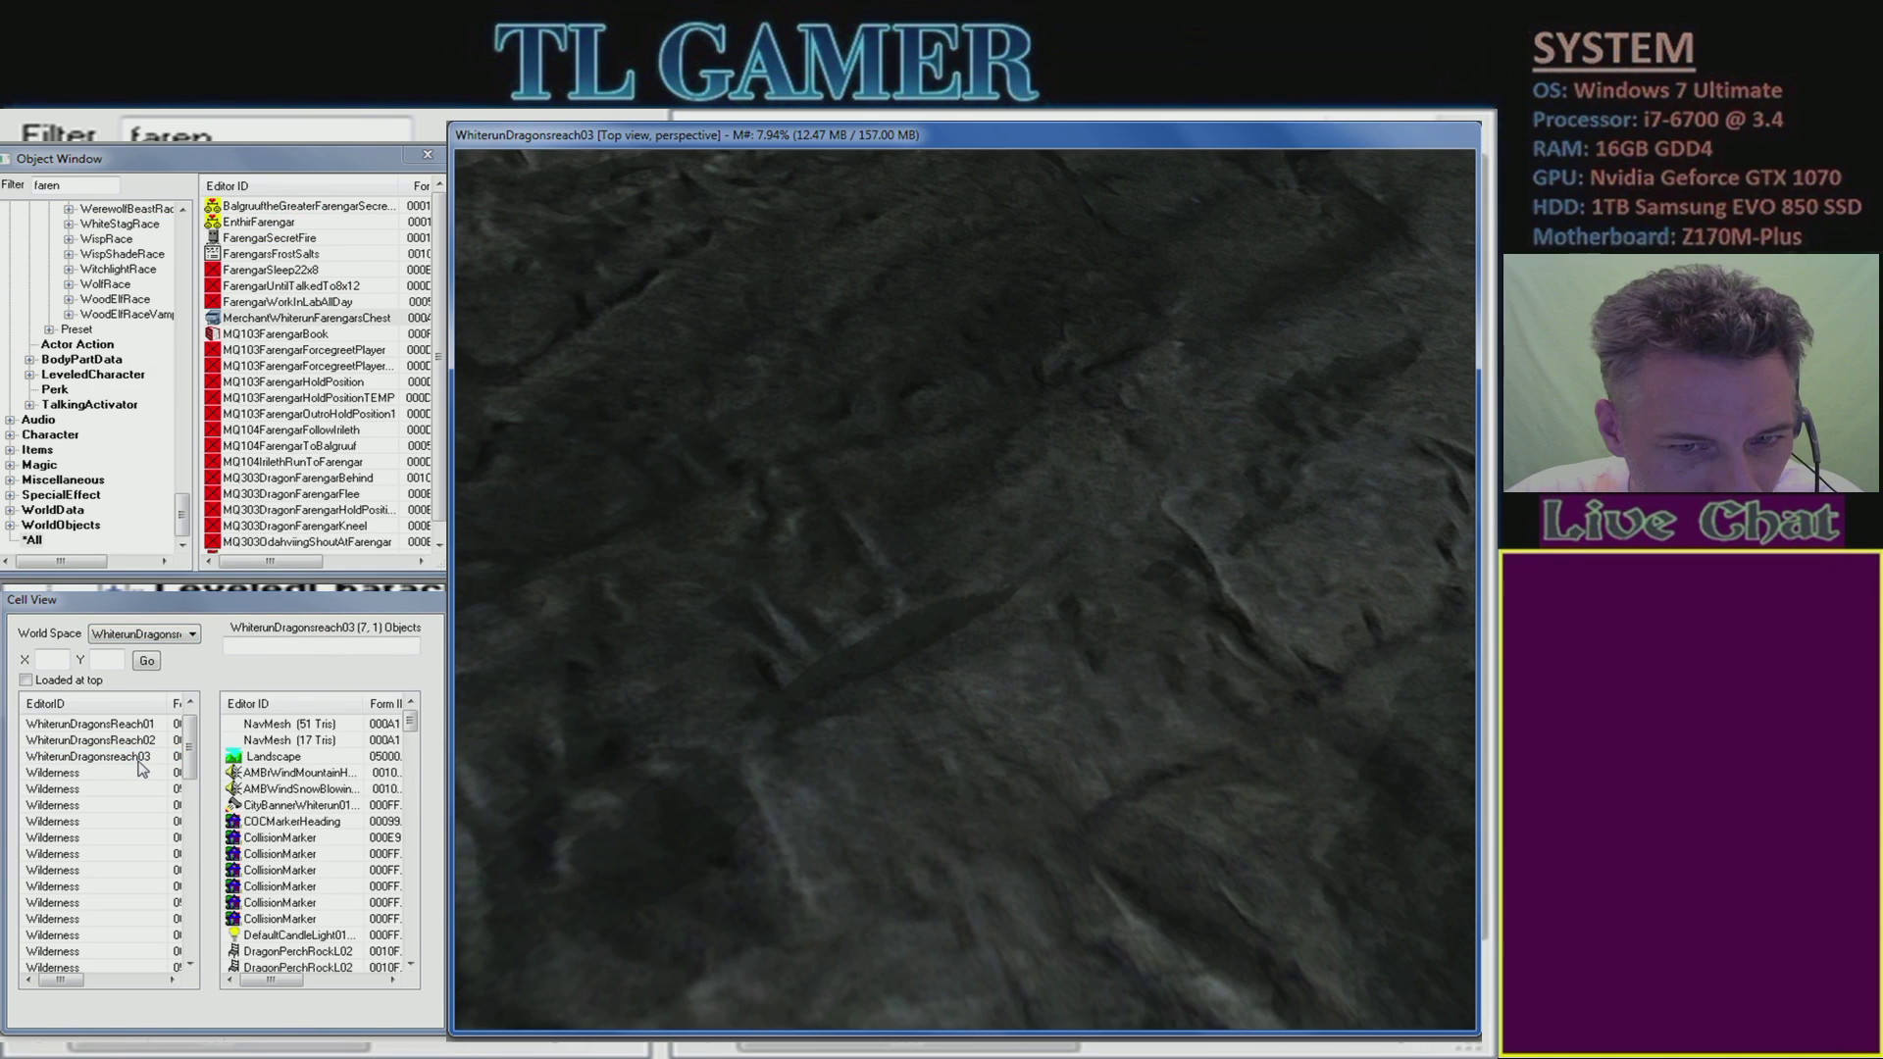
- Examine the terrain around the WhiterunDragonsreach03 cell in the render view, and clear and close the warnings list
middle_click_drag(926, 728, 1408, 570, "shift")
middle_click_drag(951, 851, 604, 907, "shift")
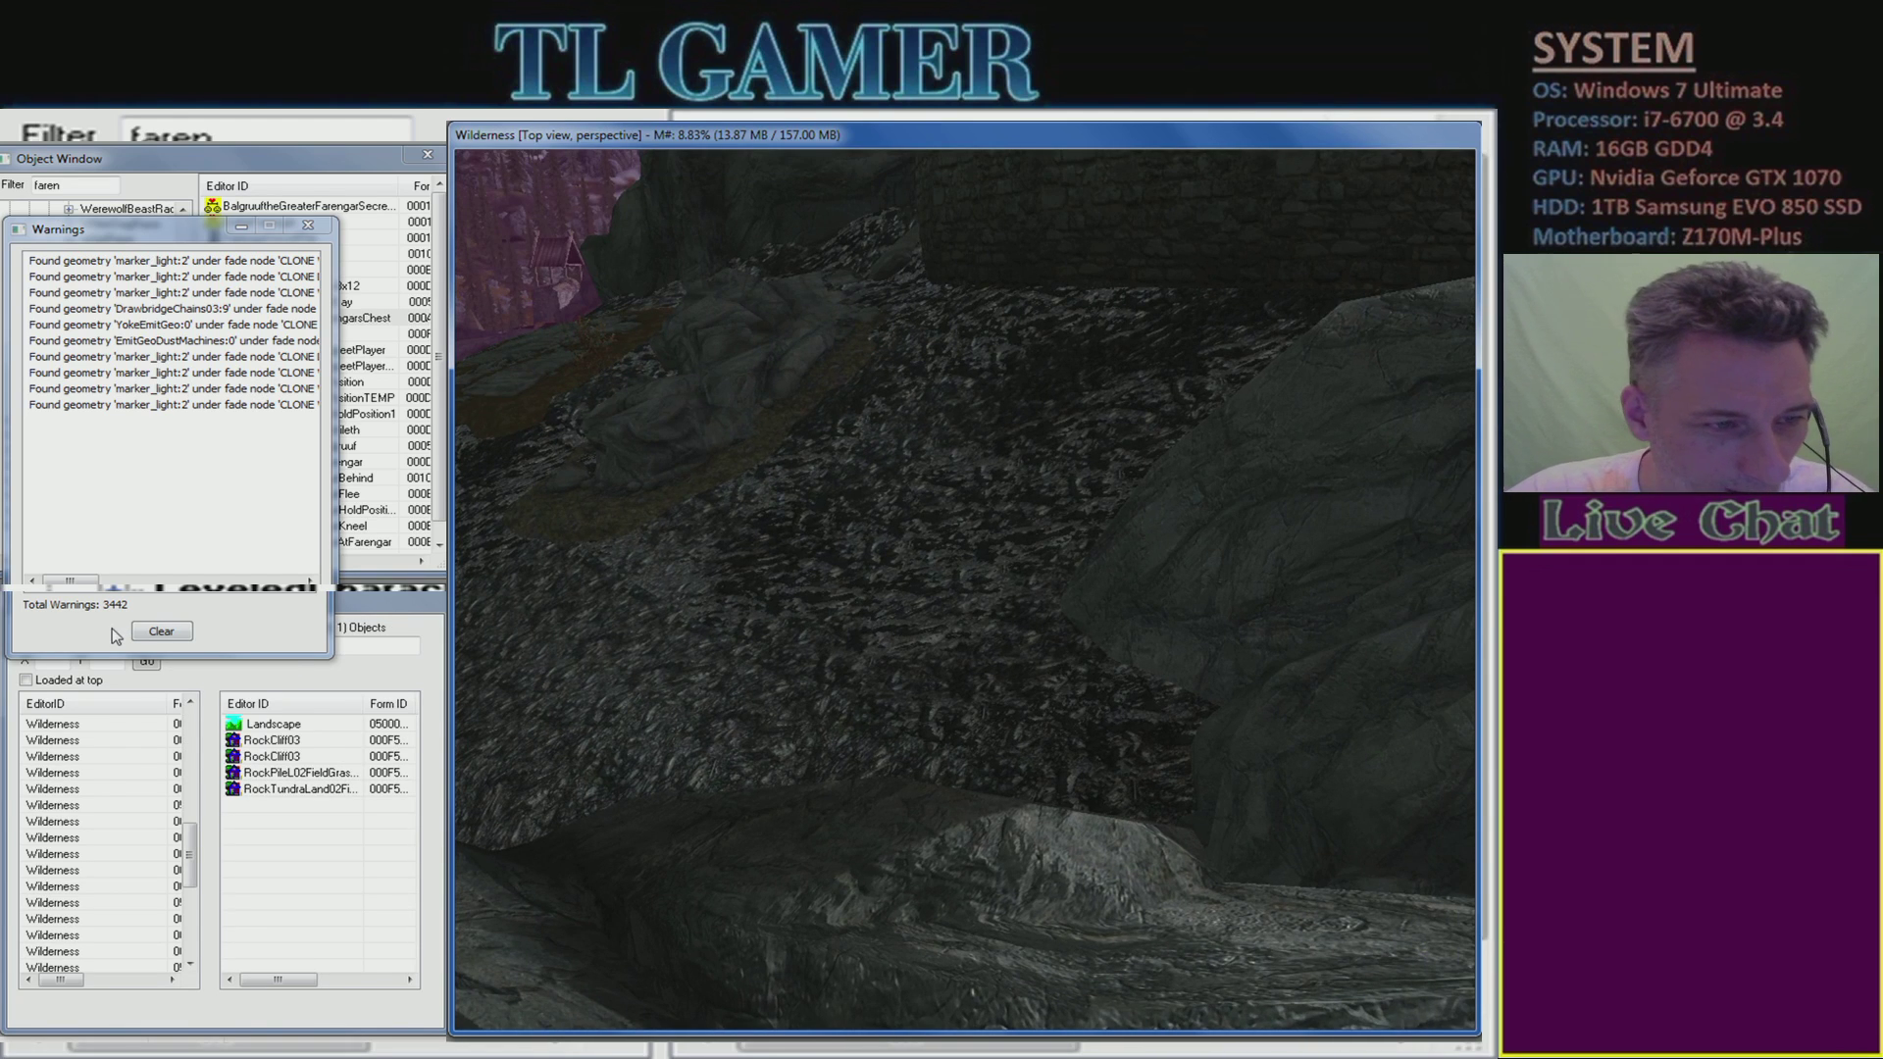
left_click(162, 631)
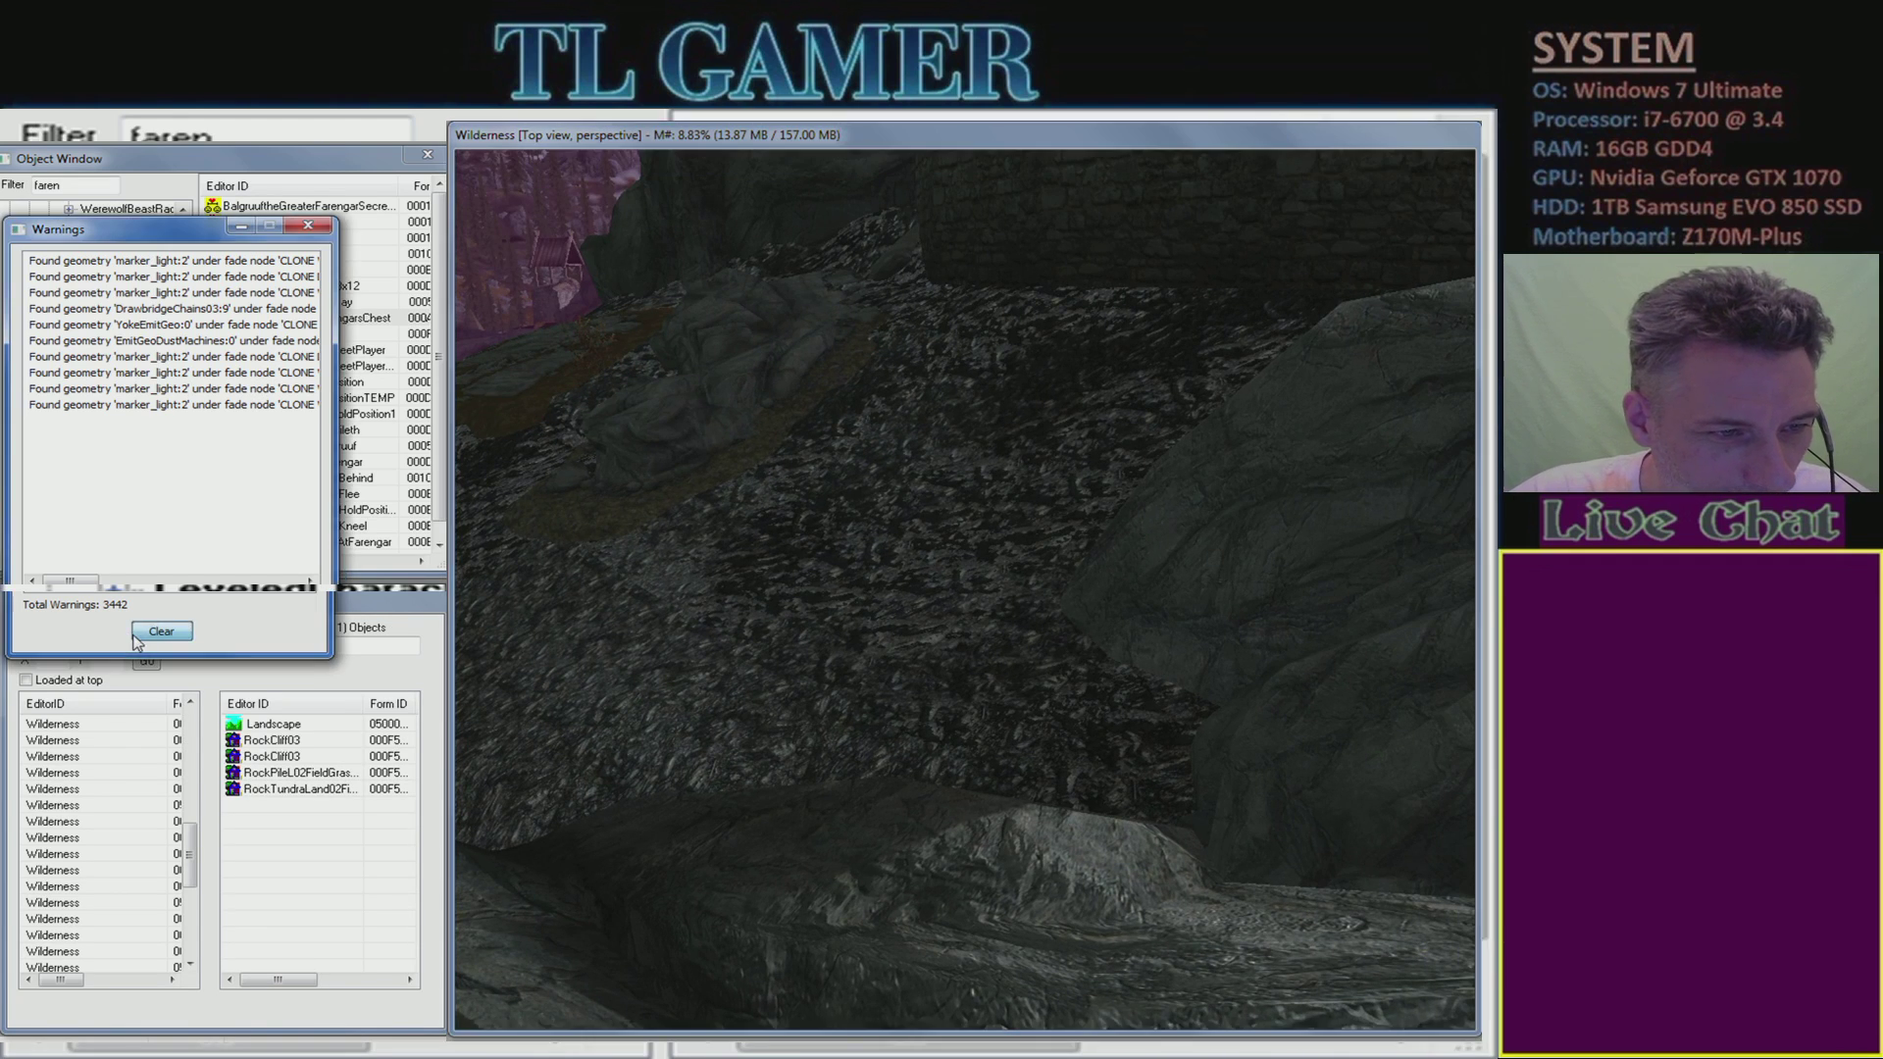
left_click(308, 225)
- Switch the cell list's world space to Interiors and jump to the cells starting with D
left_click(192, 635)
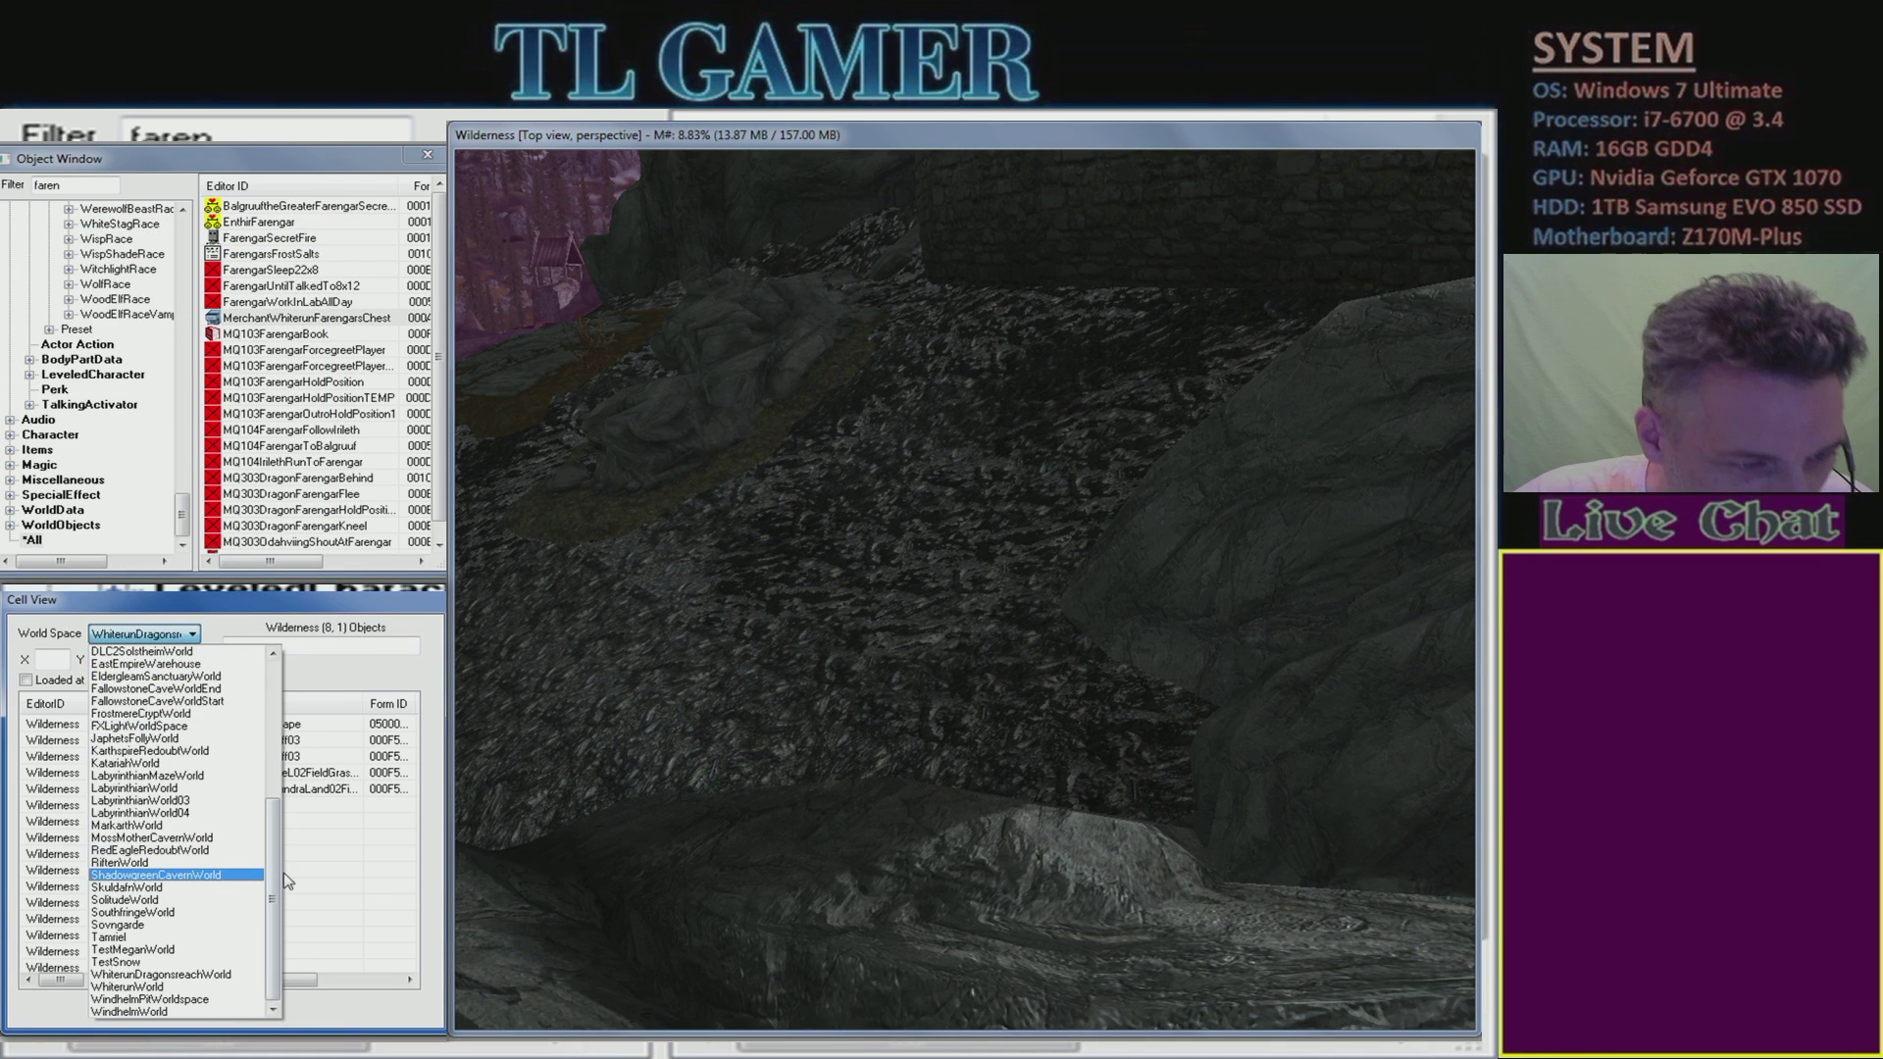
left_click_drag(275, 863, 290, 736)
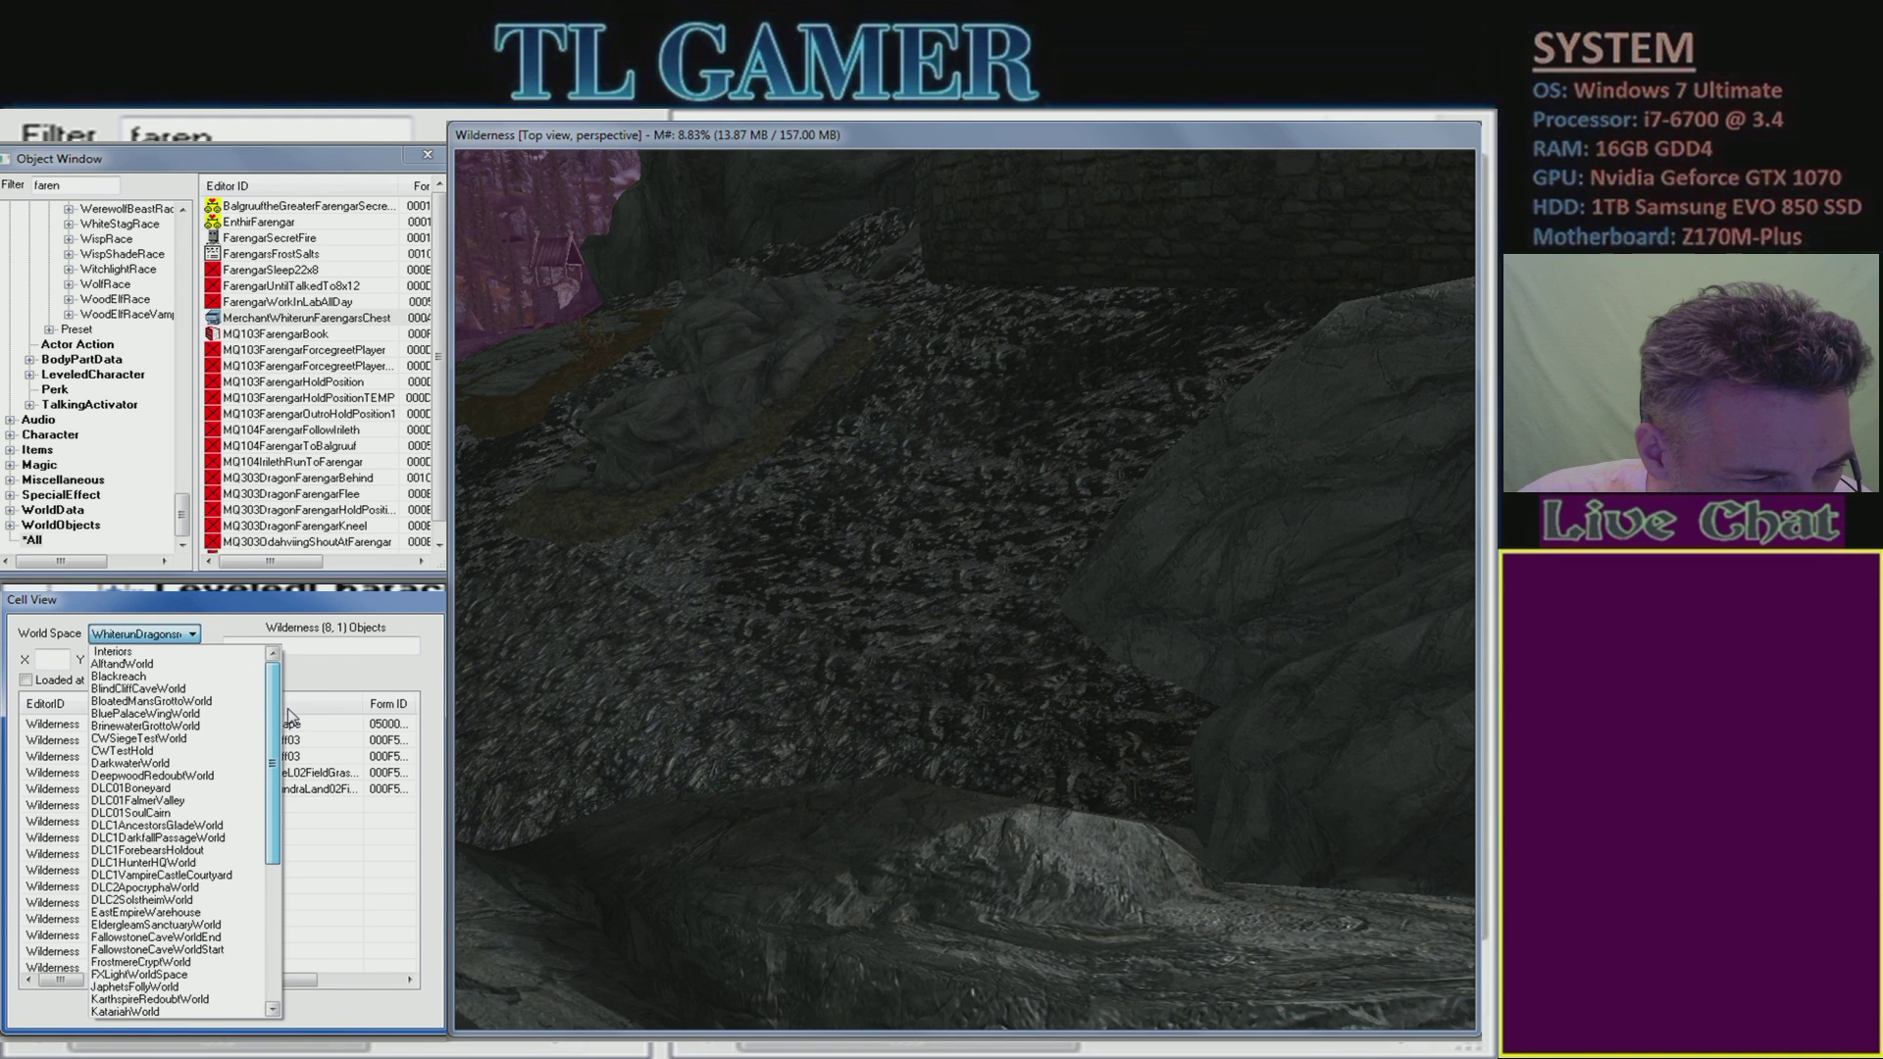
left_click(112, 651)
left_click(141, 775)
scroll(78, 804, "down", 8)
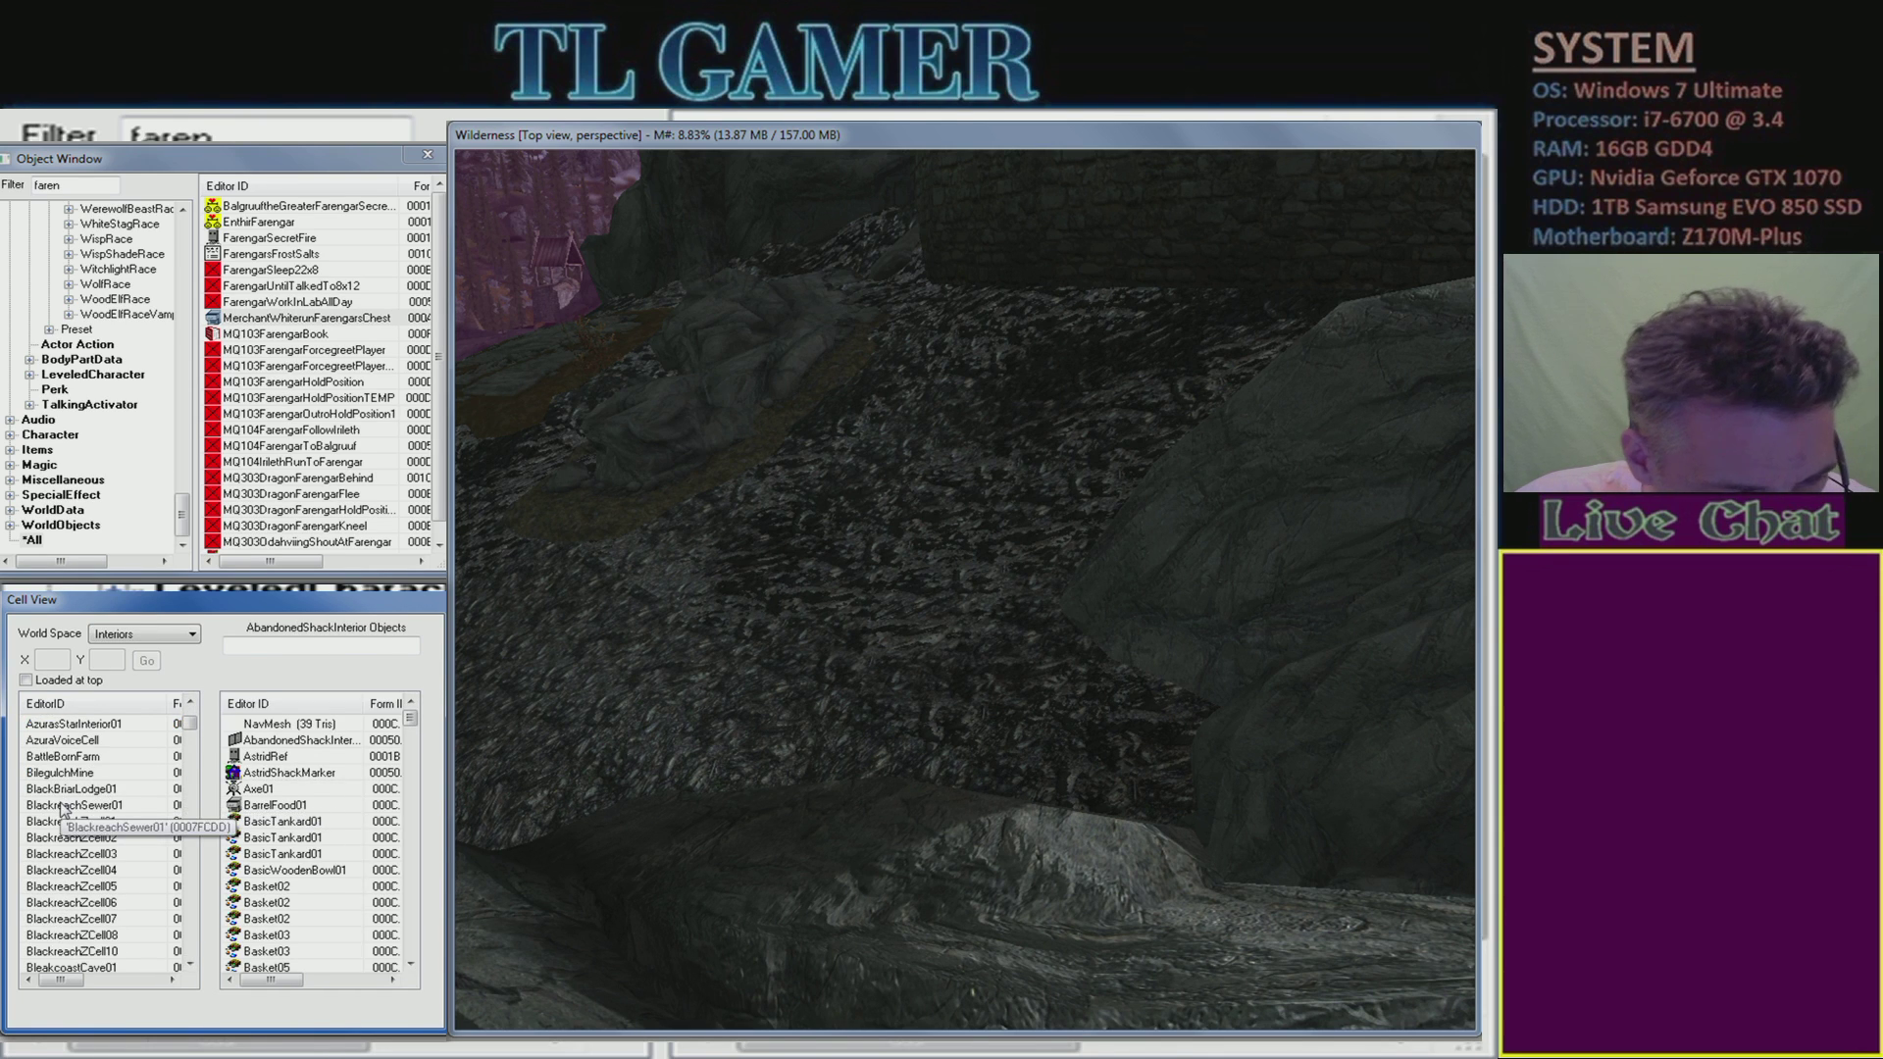
key("d")
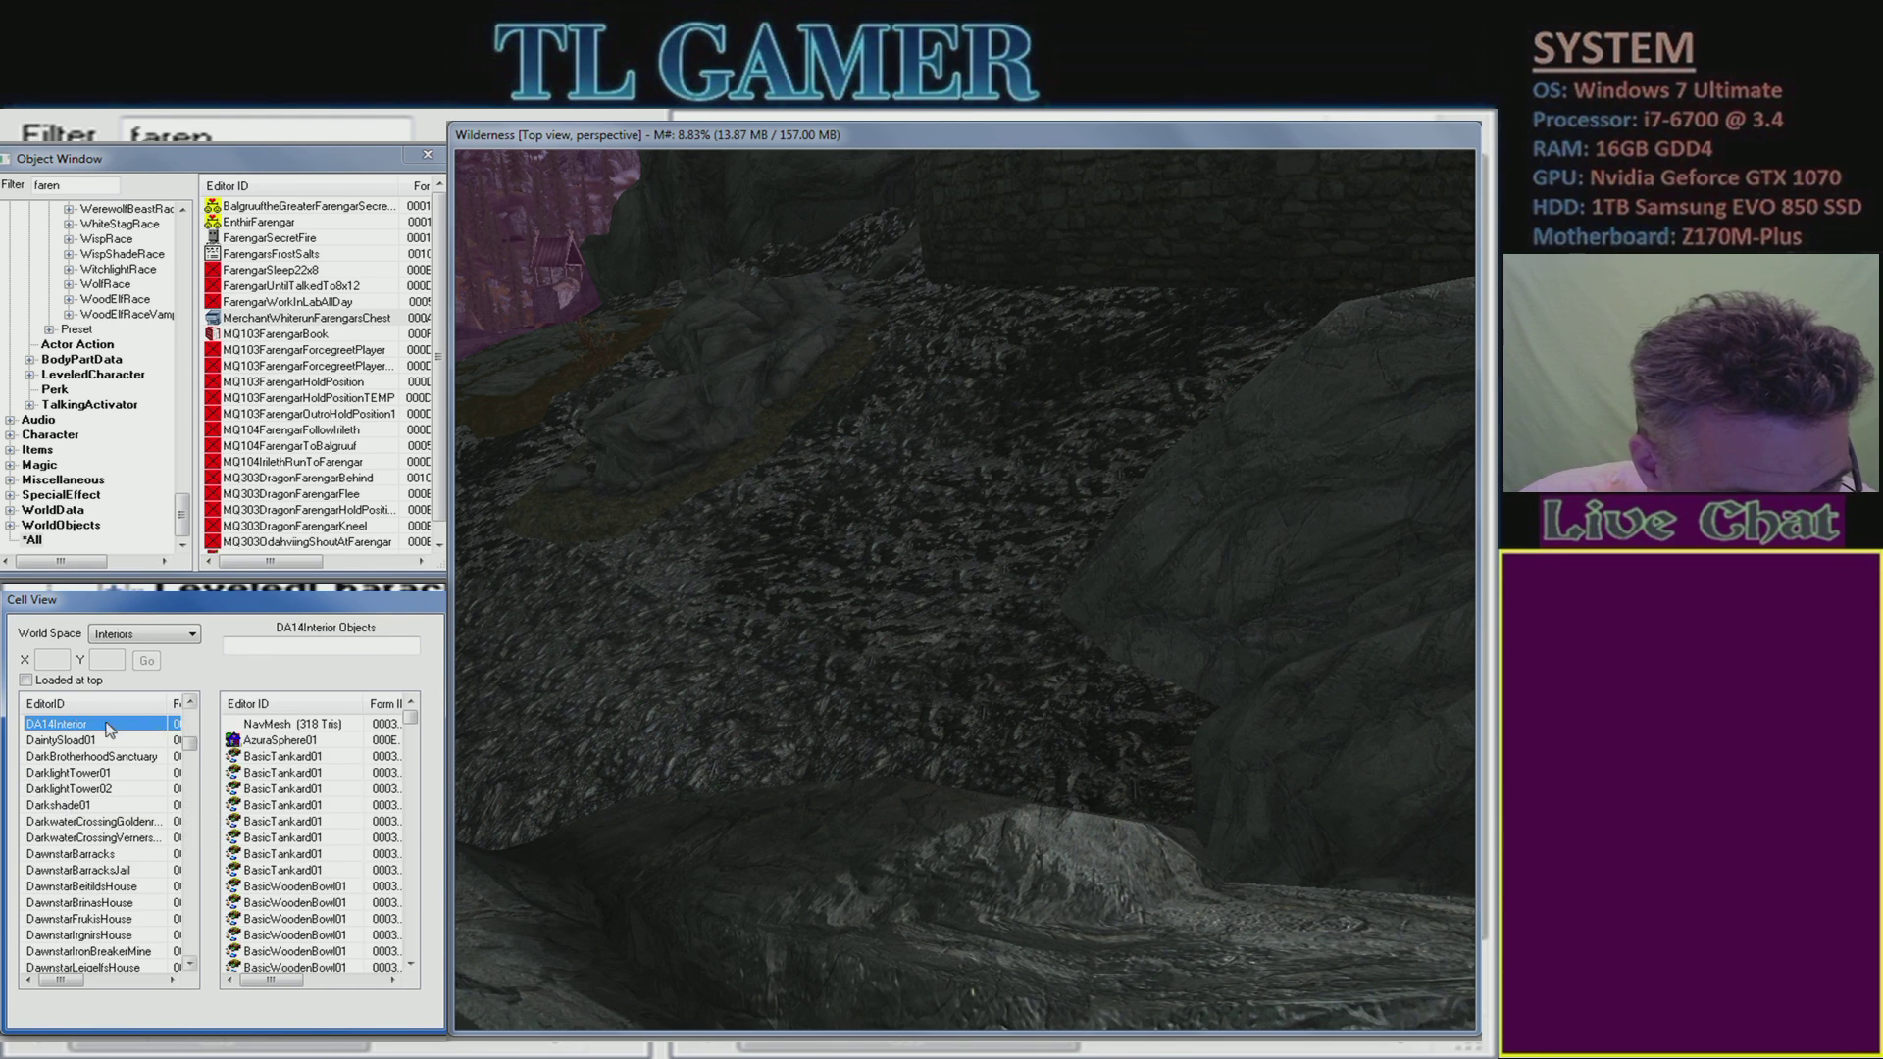
- Look through the interior cells from the Dawnstar entries on to the Dragon Bridge entries
scroll(109, 814, "down", 4)
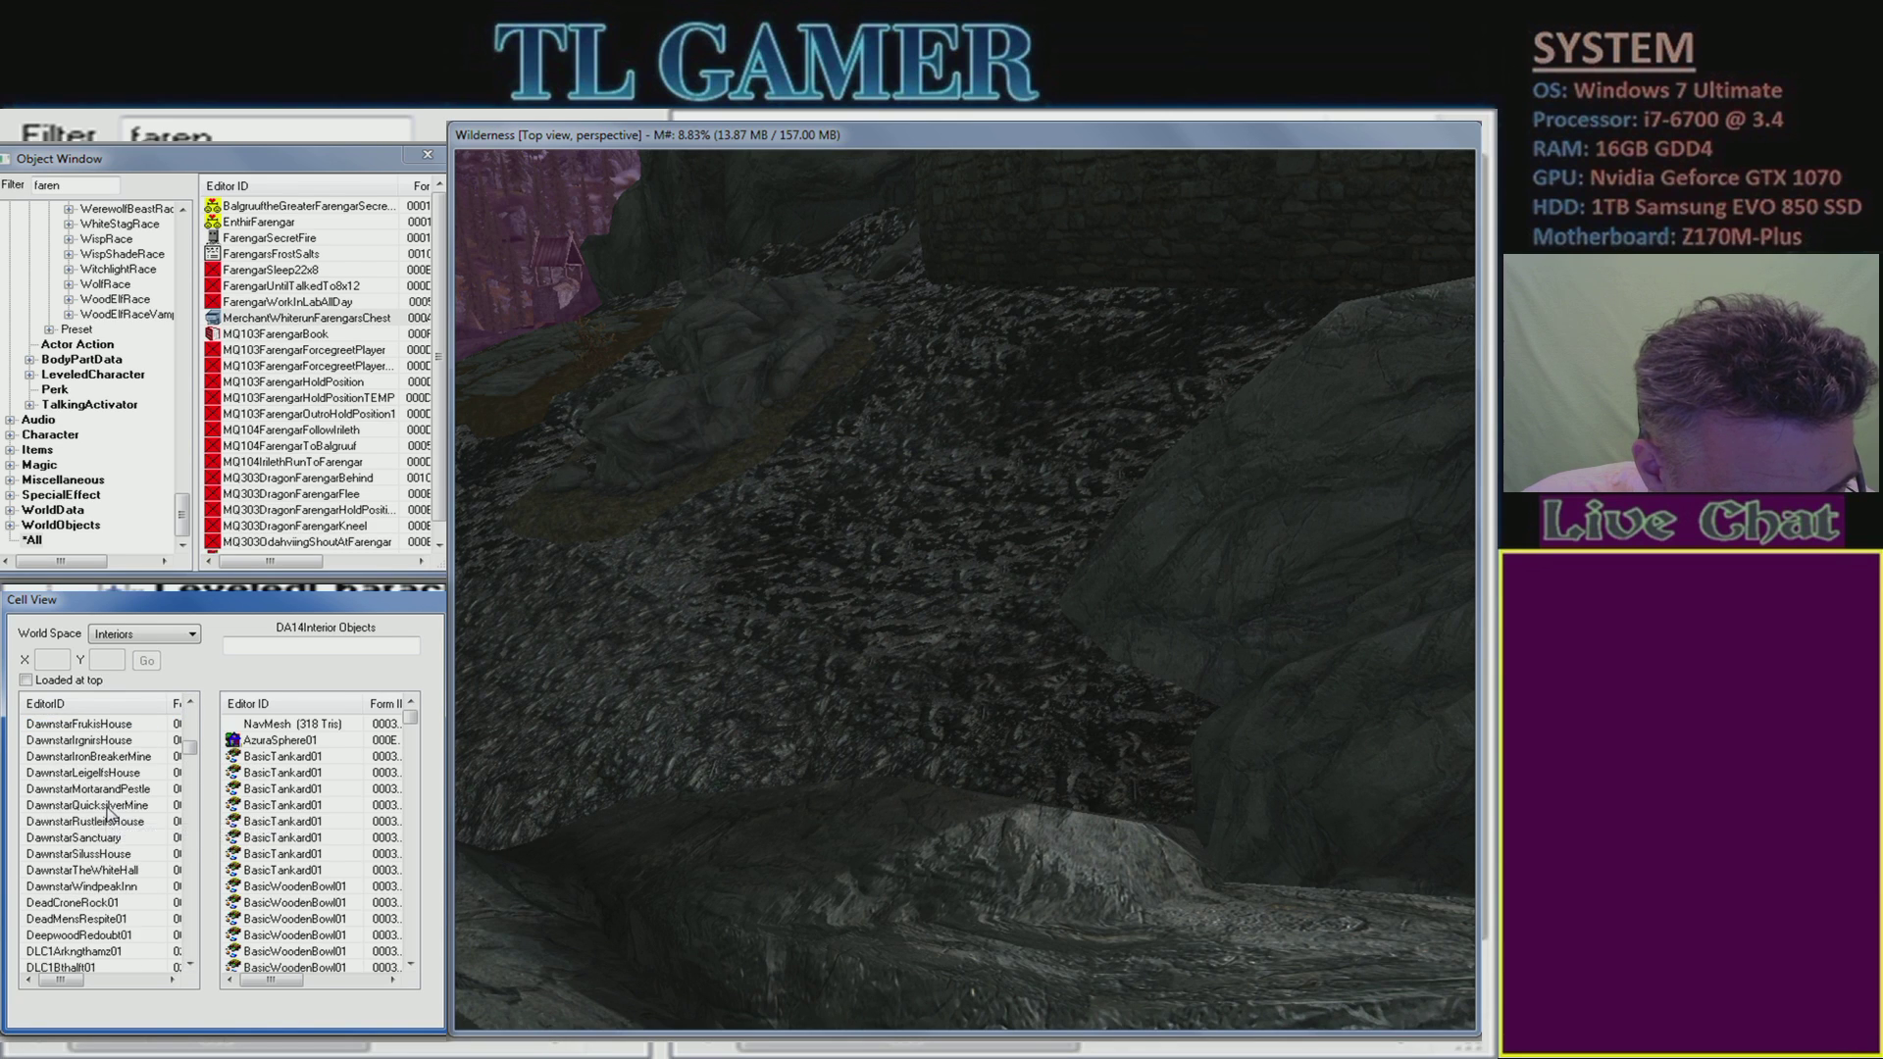
scroll(110, 814, "down", 4)
scroll(110, 814, "down", 10)
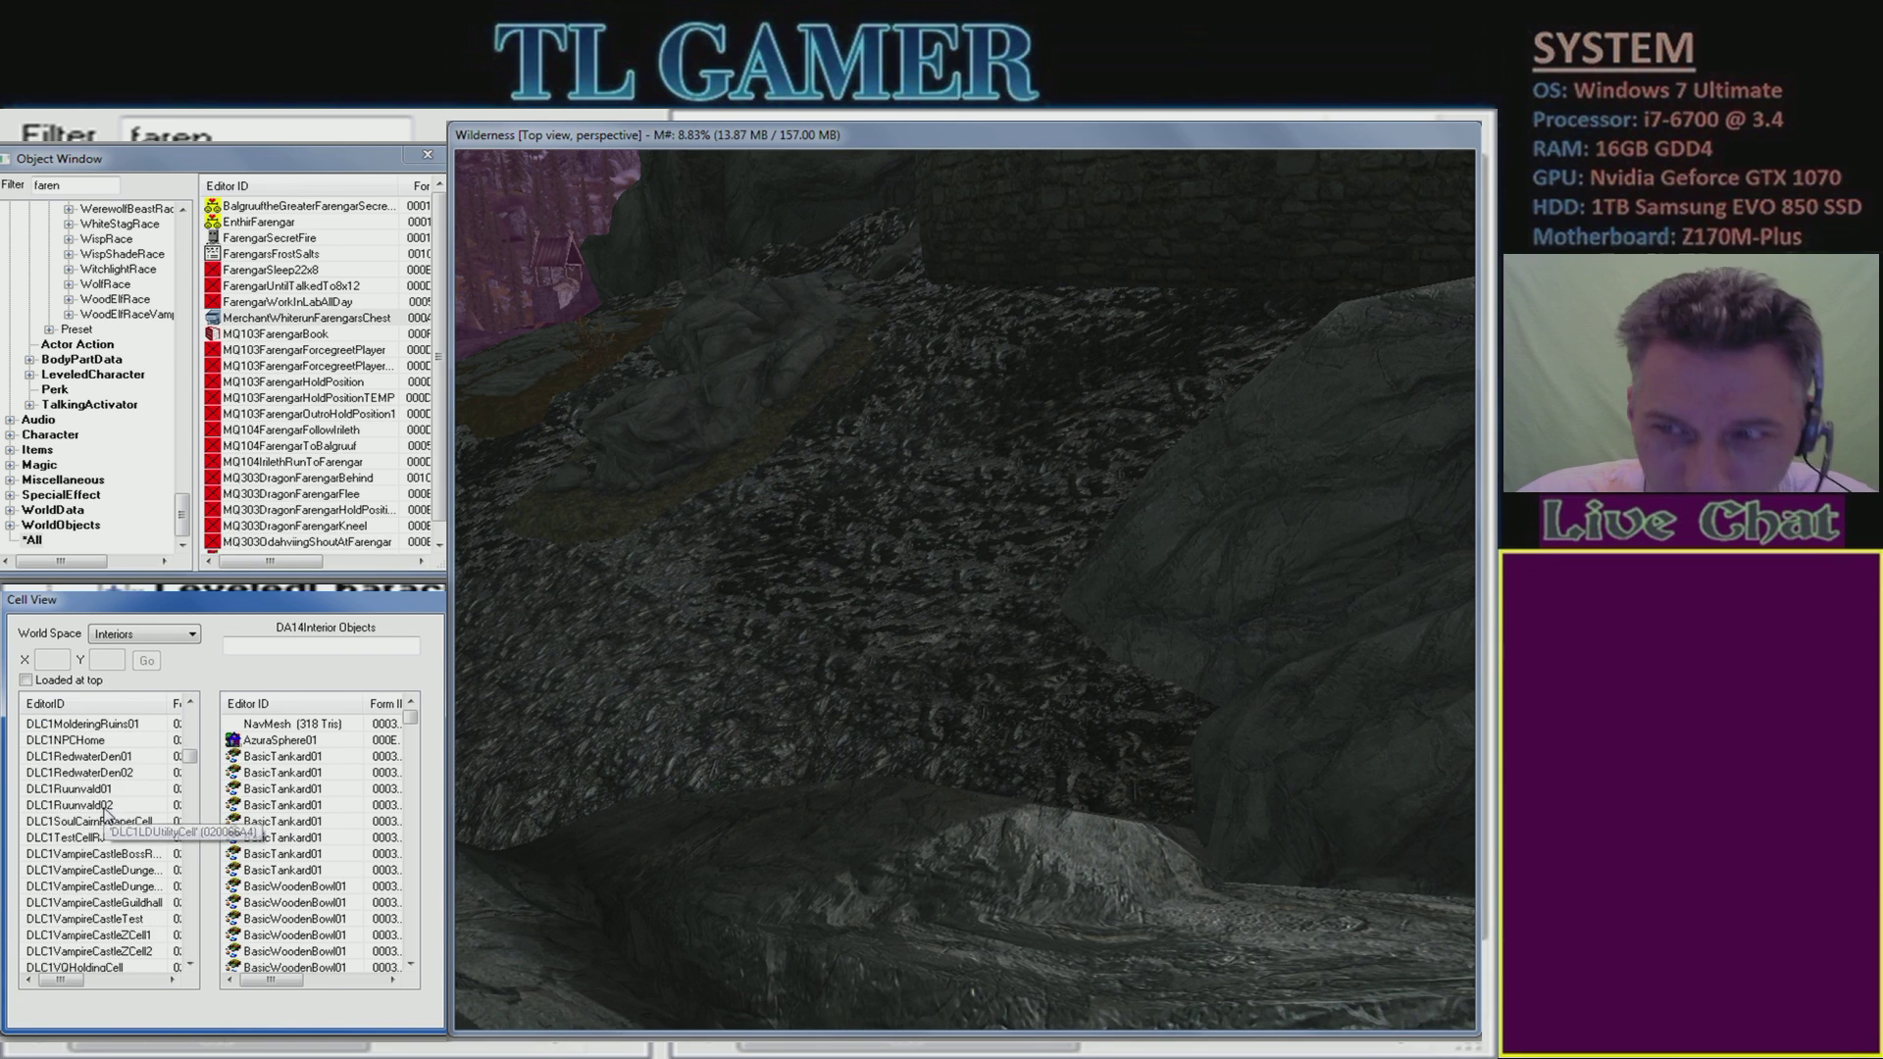
scroll(121, 834, "down", 10)
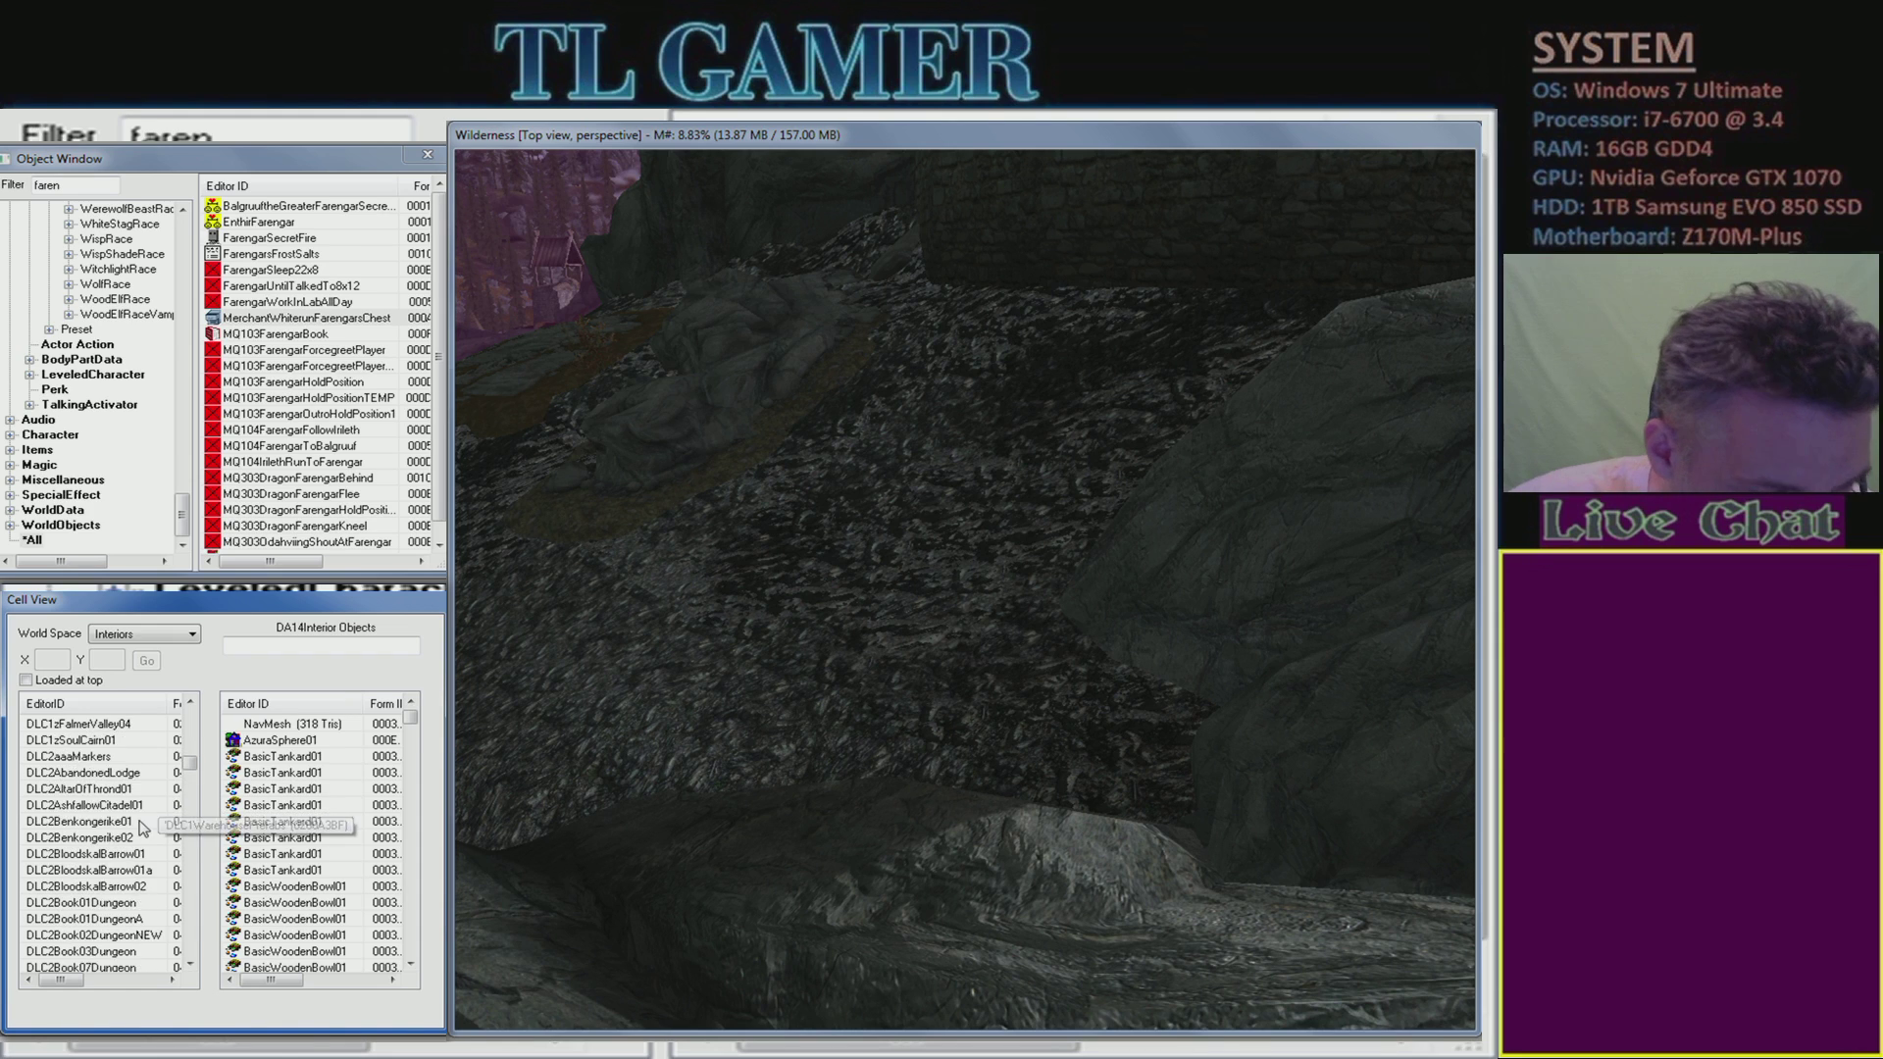
scroll(123, 878, "down", 10)
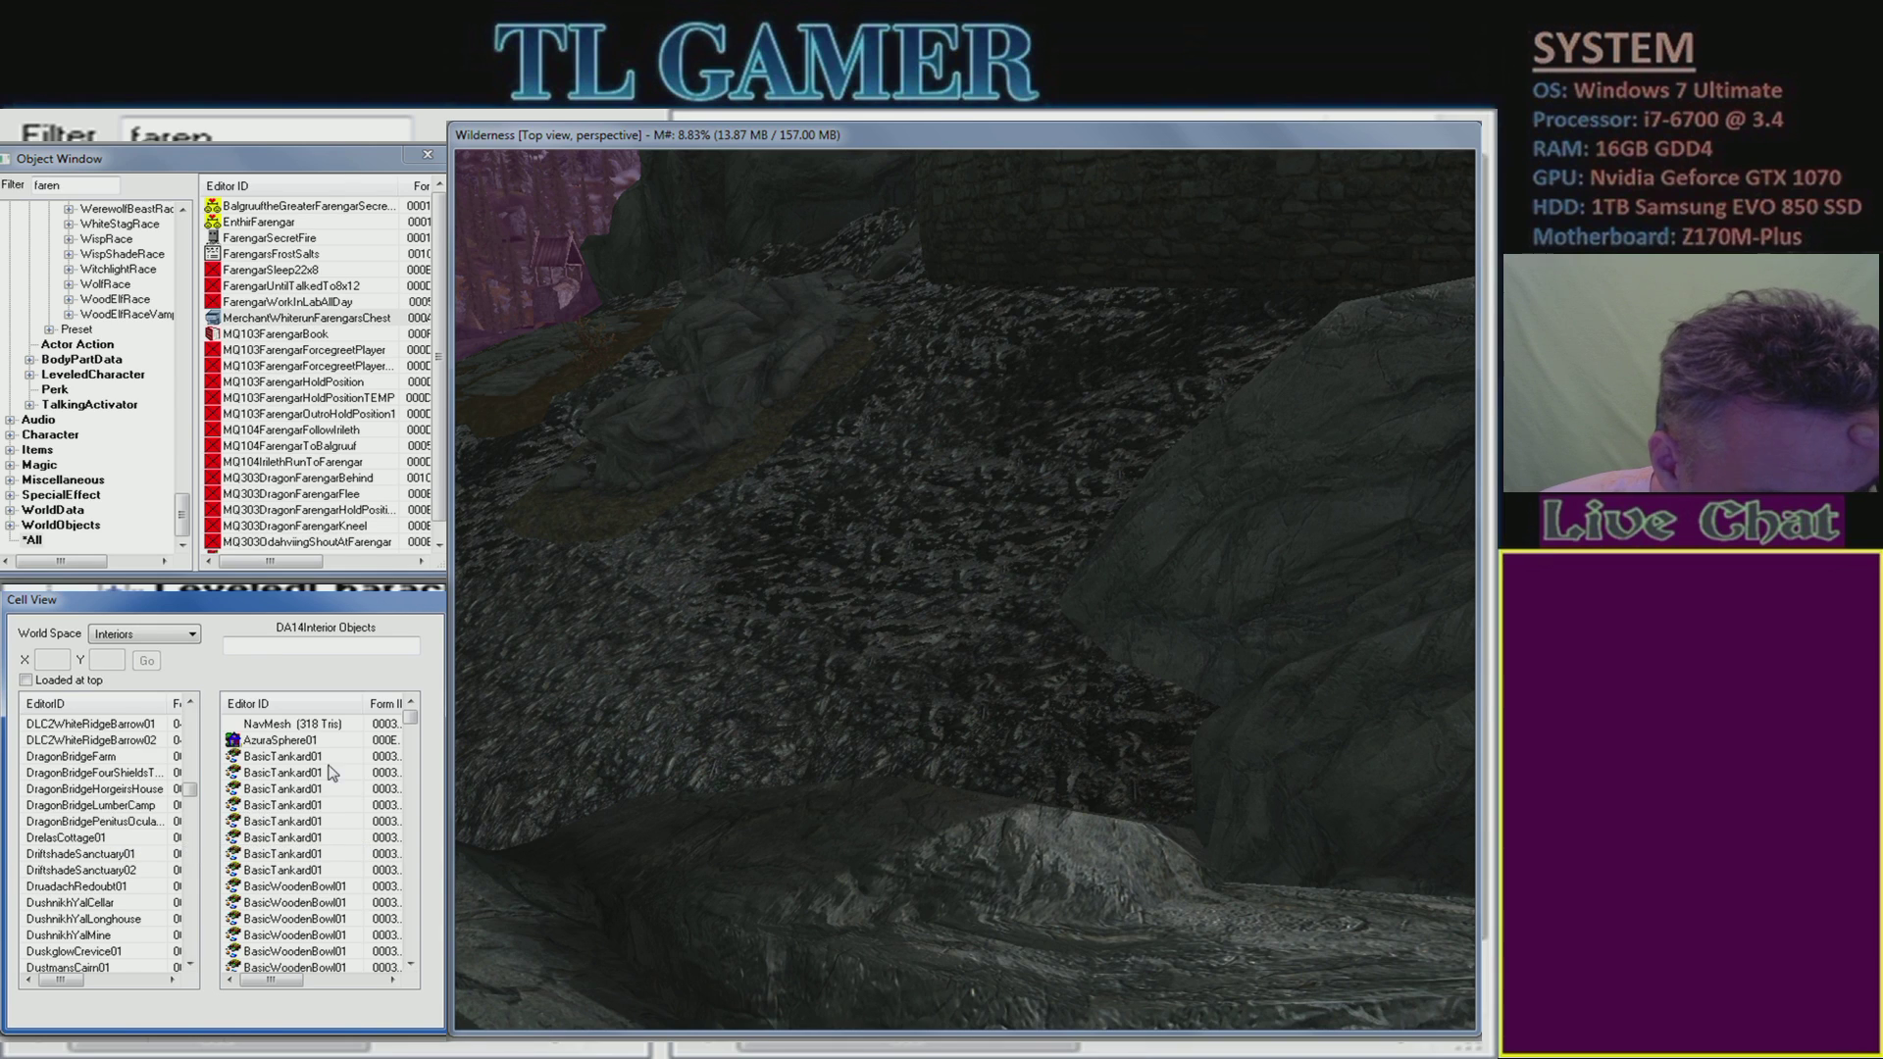
- Filter the cell objects by "MerchantWhiterunFarengarsChest" and check them in the Interiors and Blackreach world spaces
left_click(280, 647)
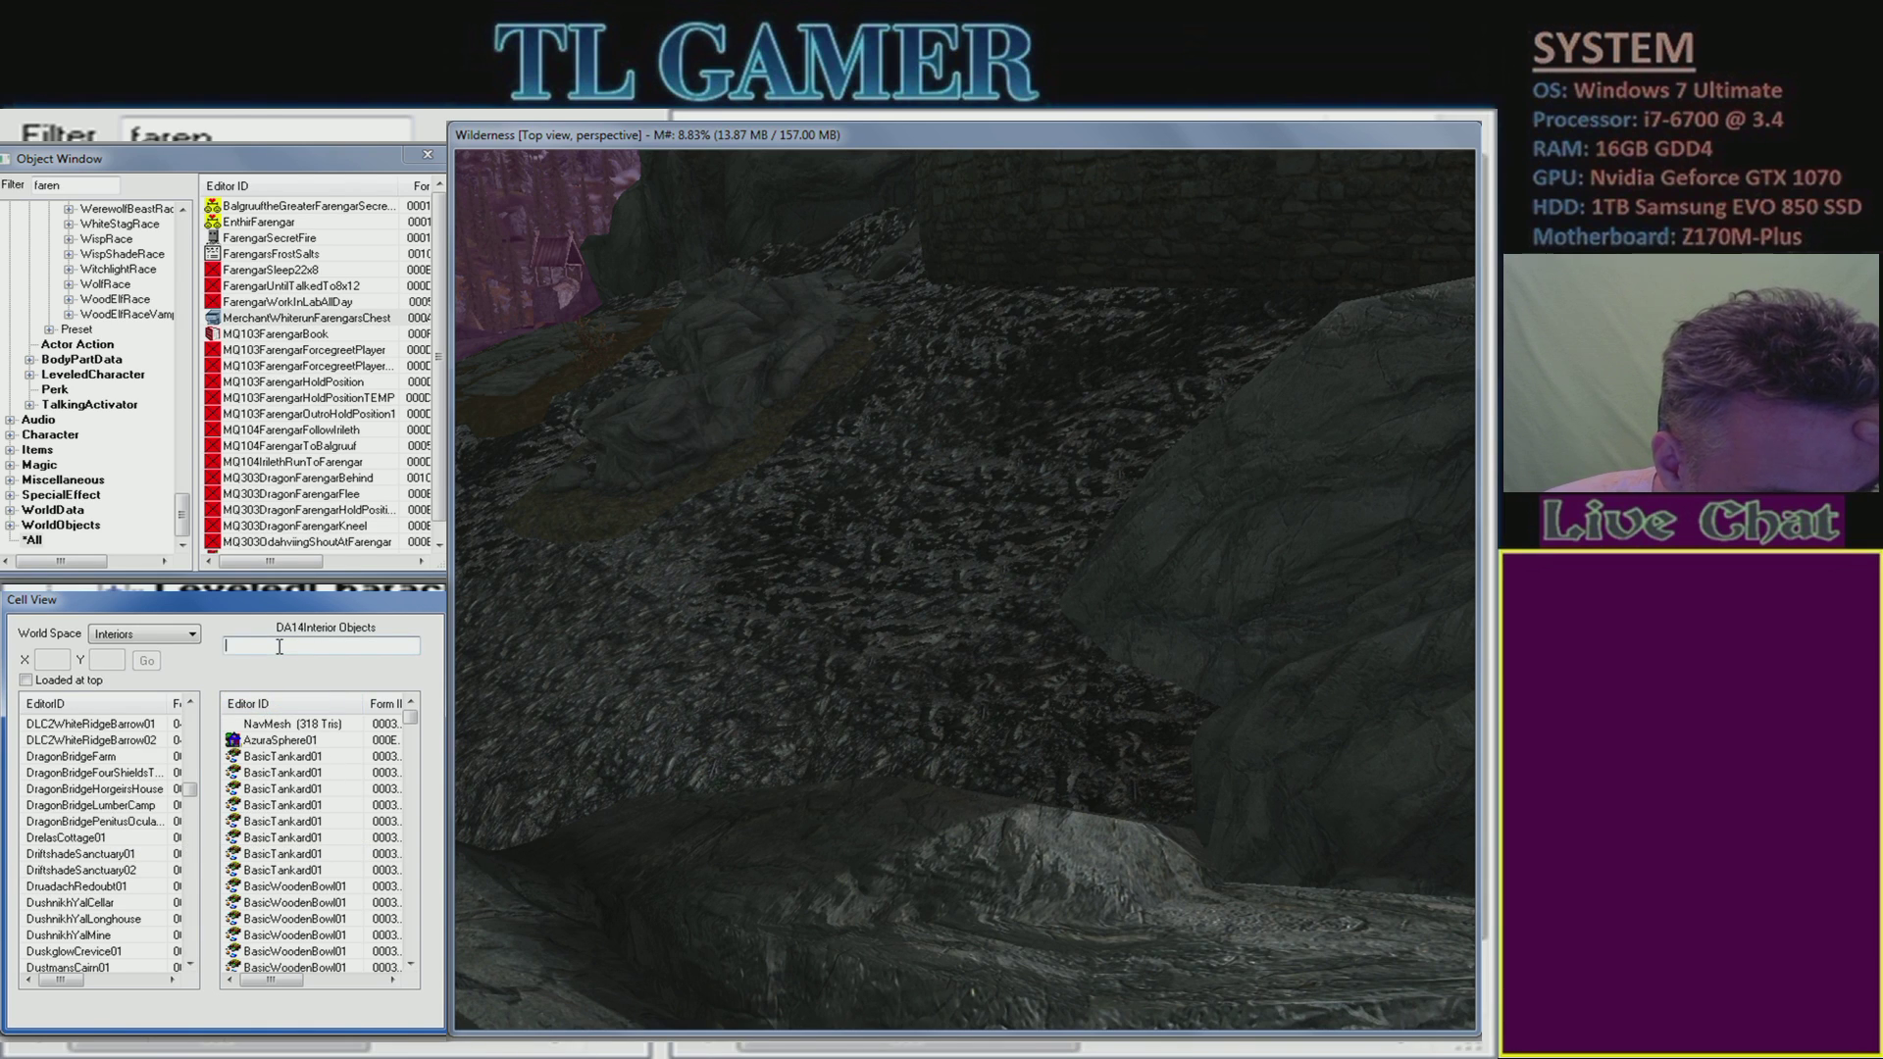
type("MerchantWhiterunFarengarsChest")
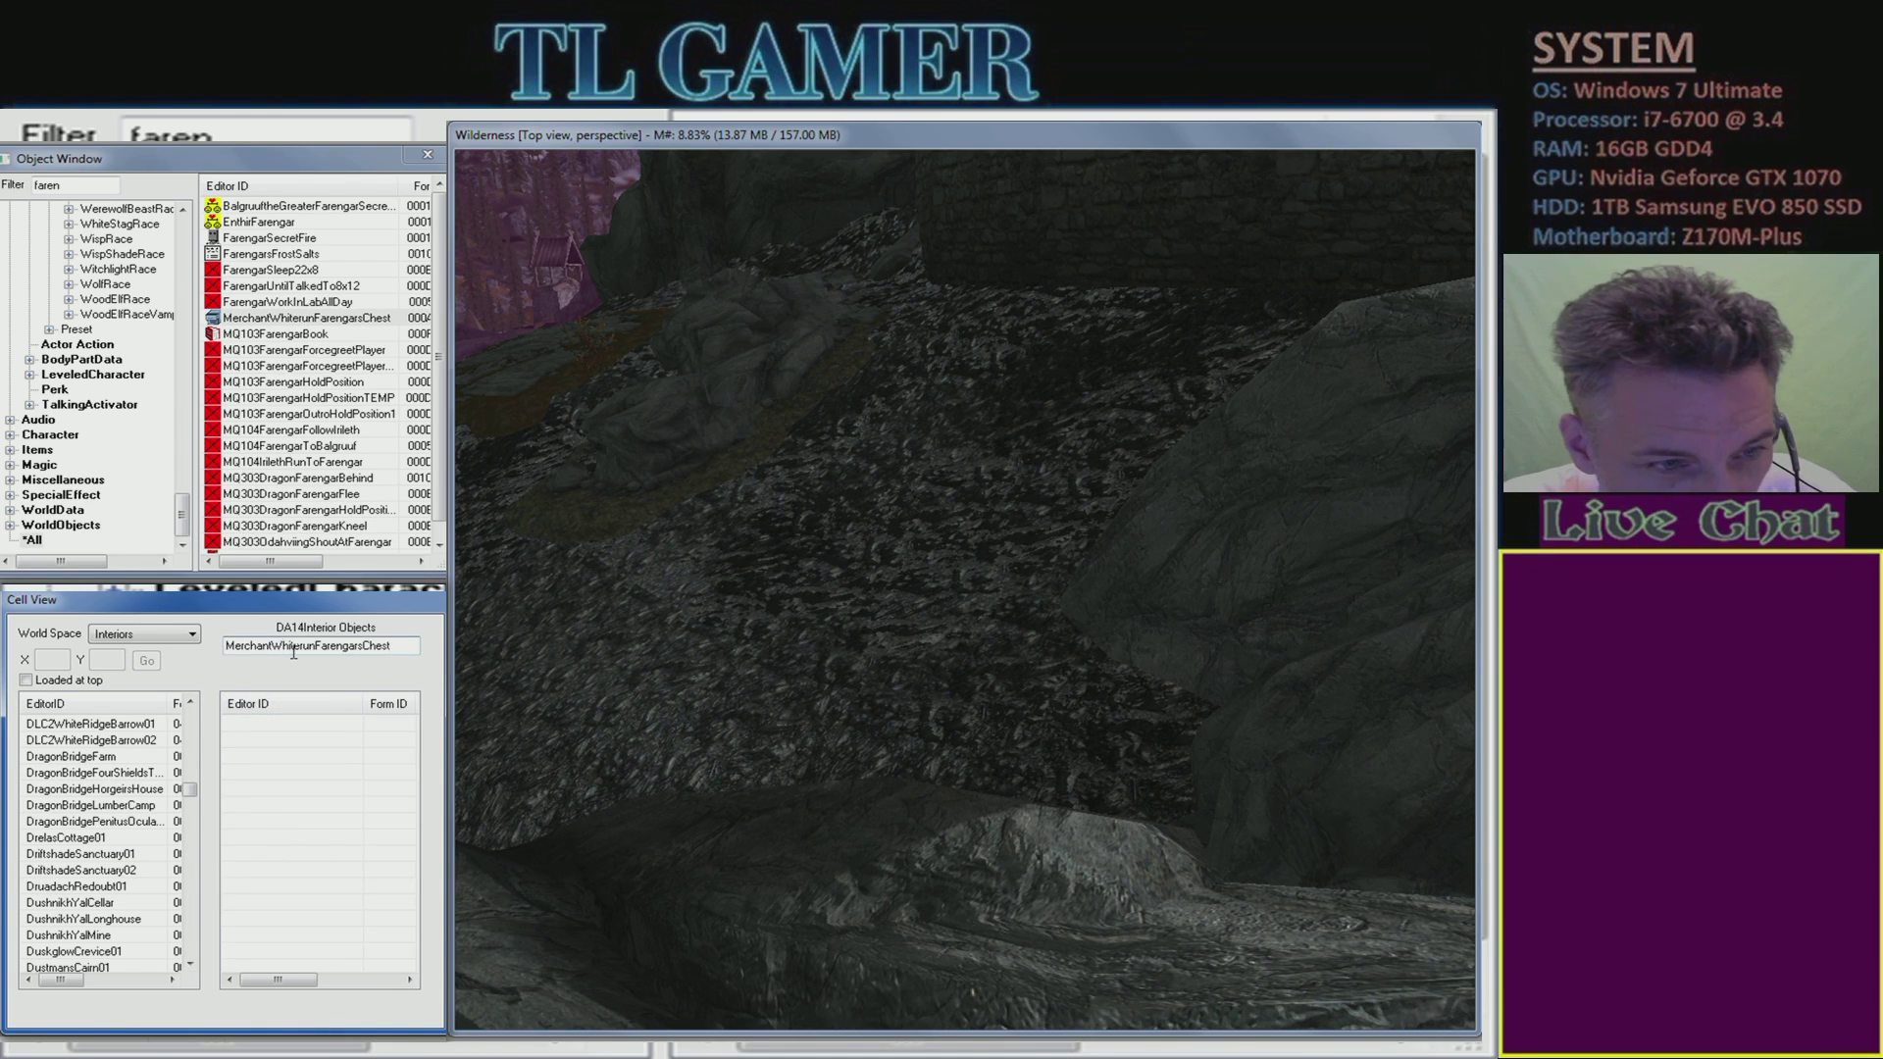
left_click(183, 636)
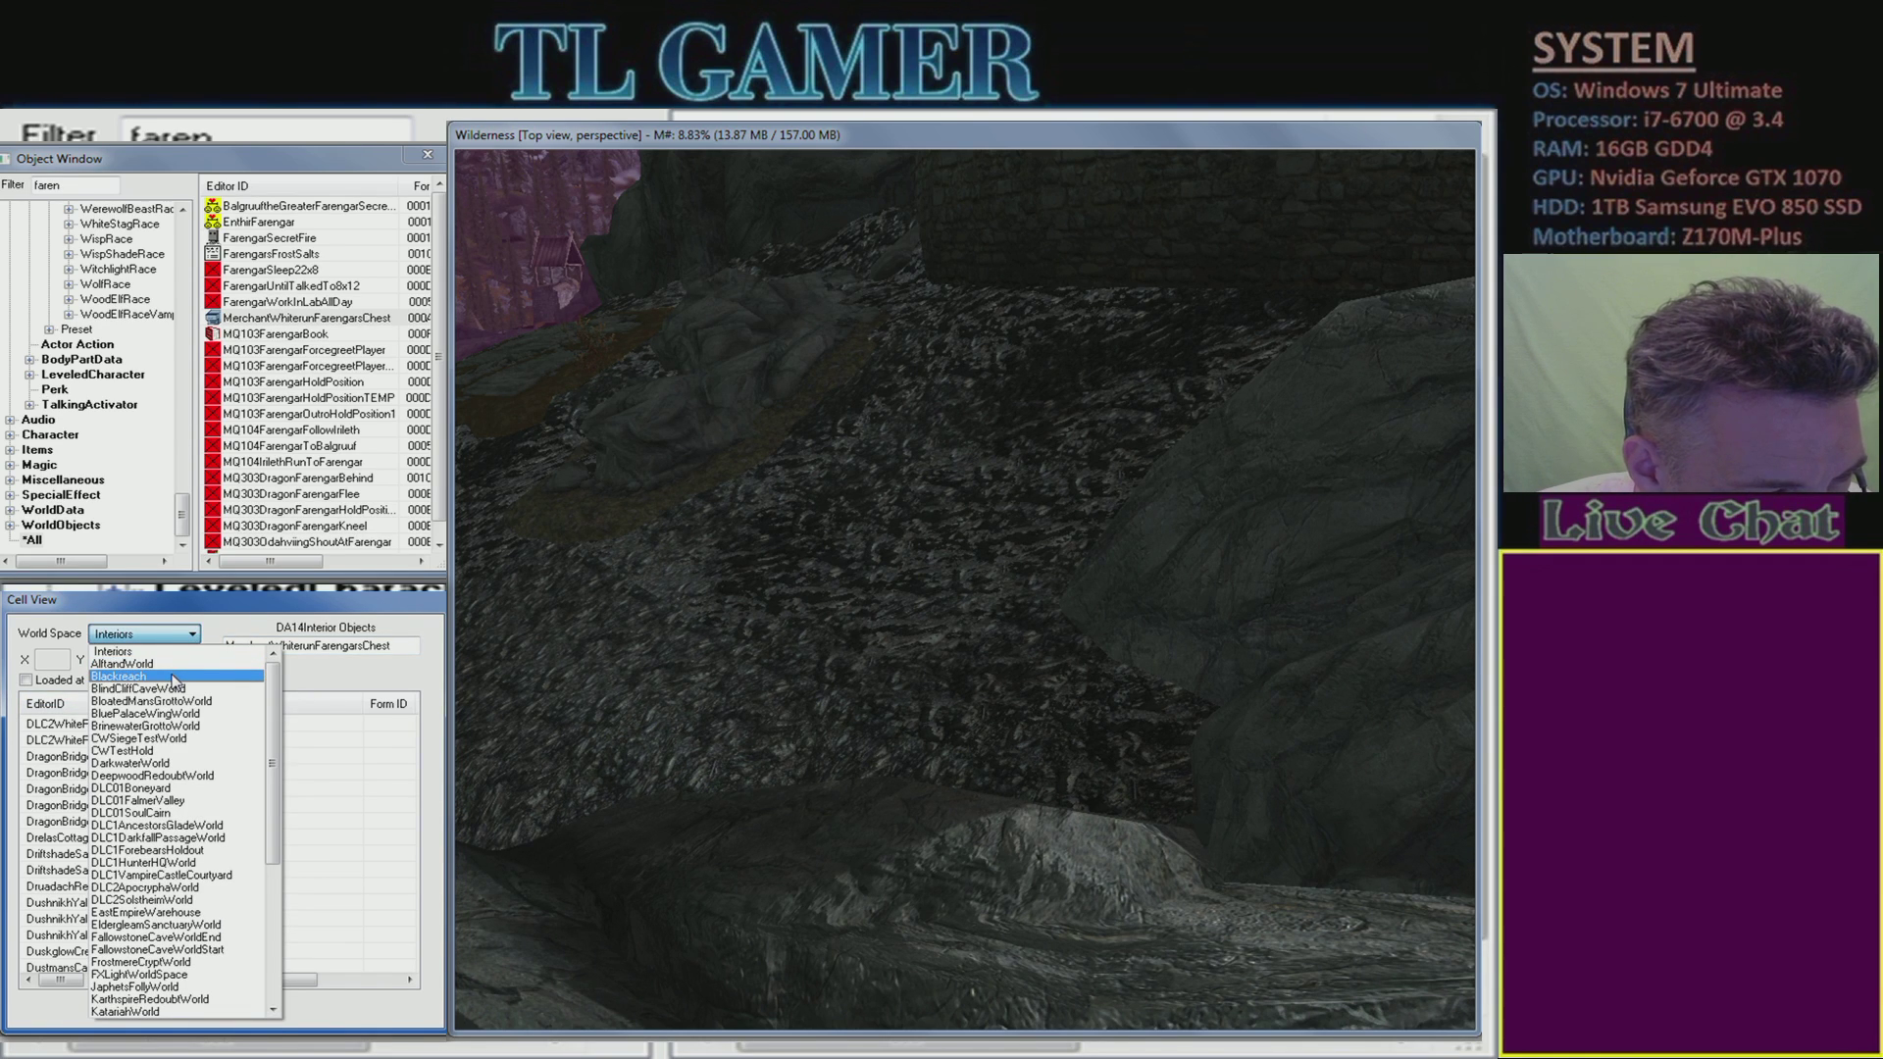
left_click(174, 679)
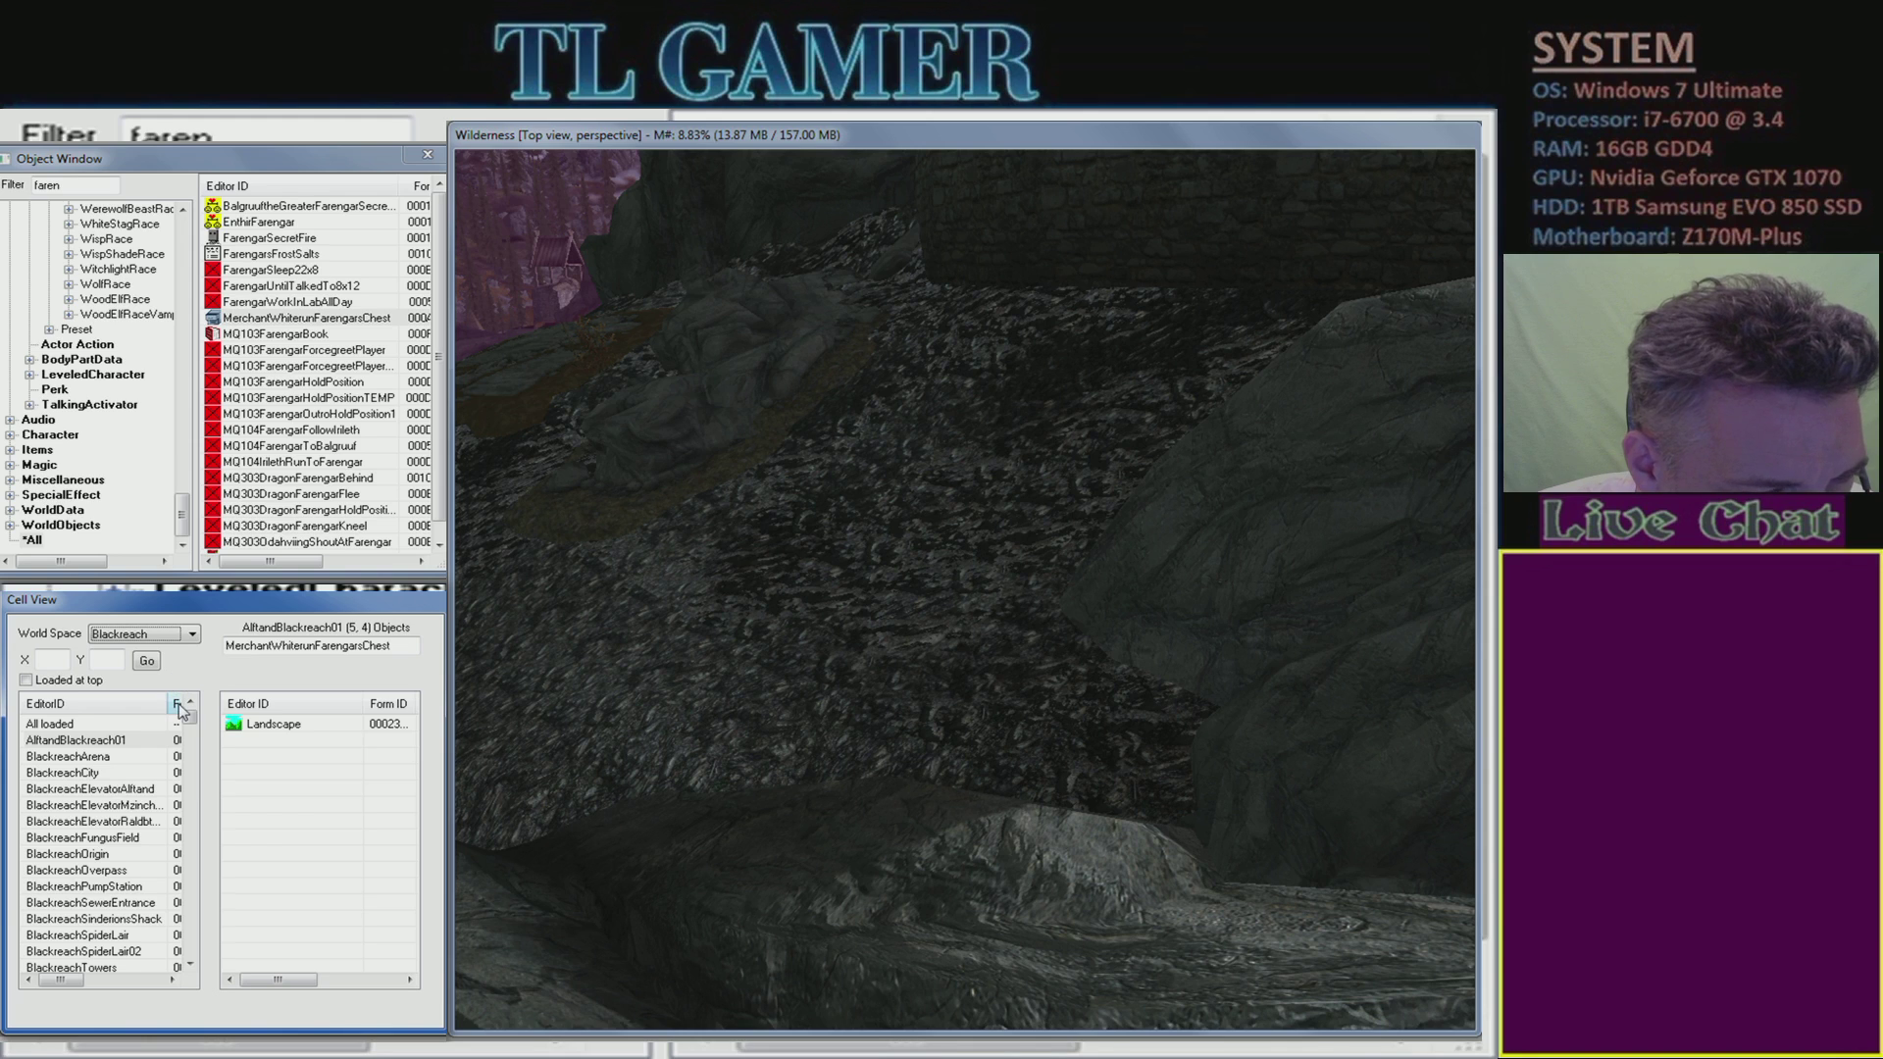
- Shorten the cell object filter to "Farengars"
left_click(192, 635)
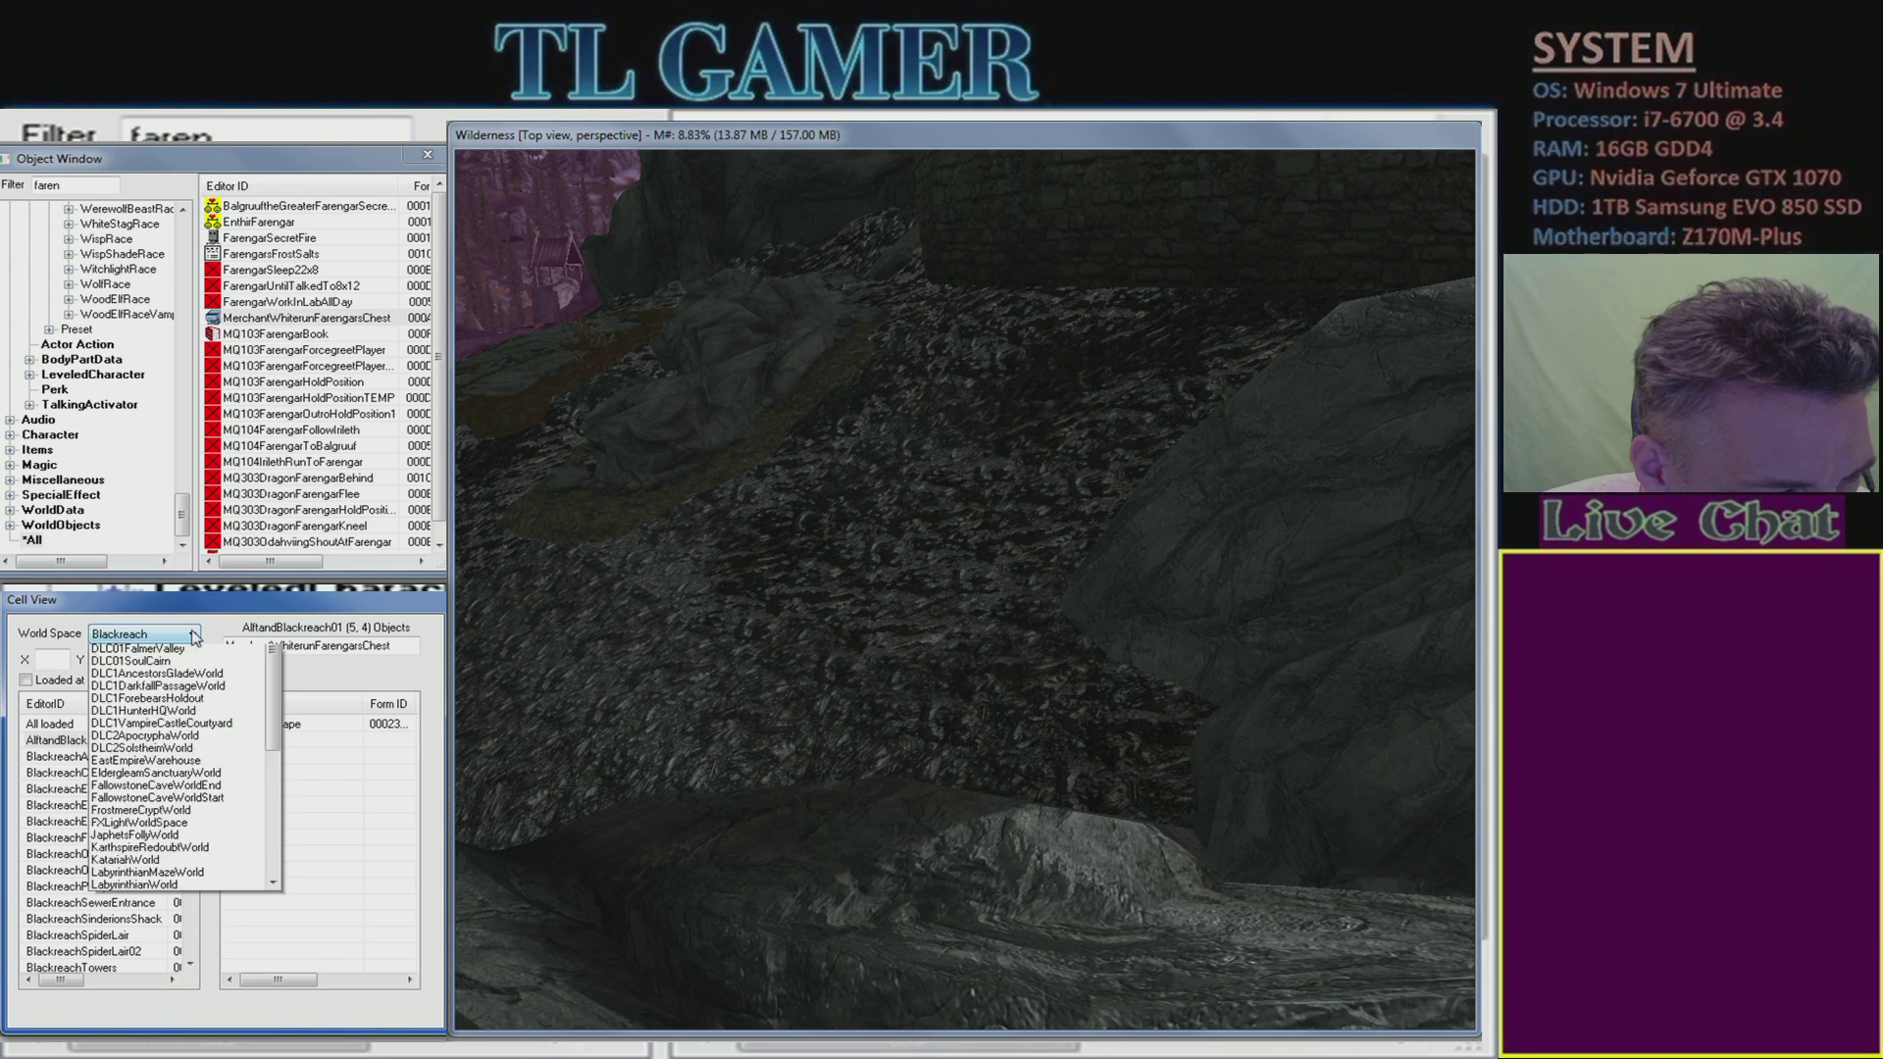
left_click(316, 655)
left_click_drag(316, 645, 224, 645)
key("Delete")
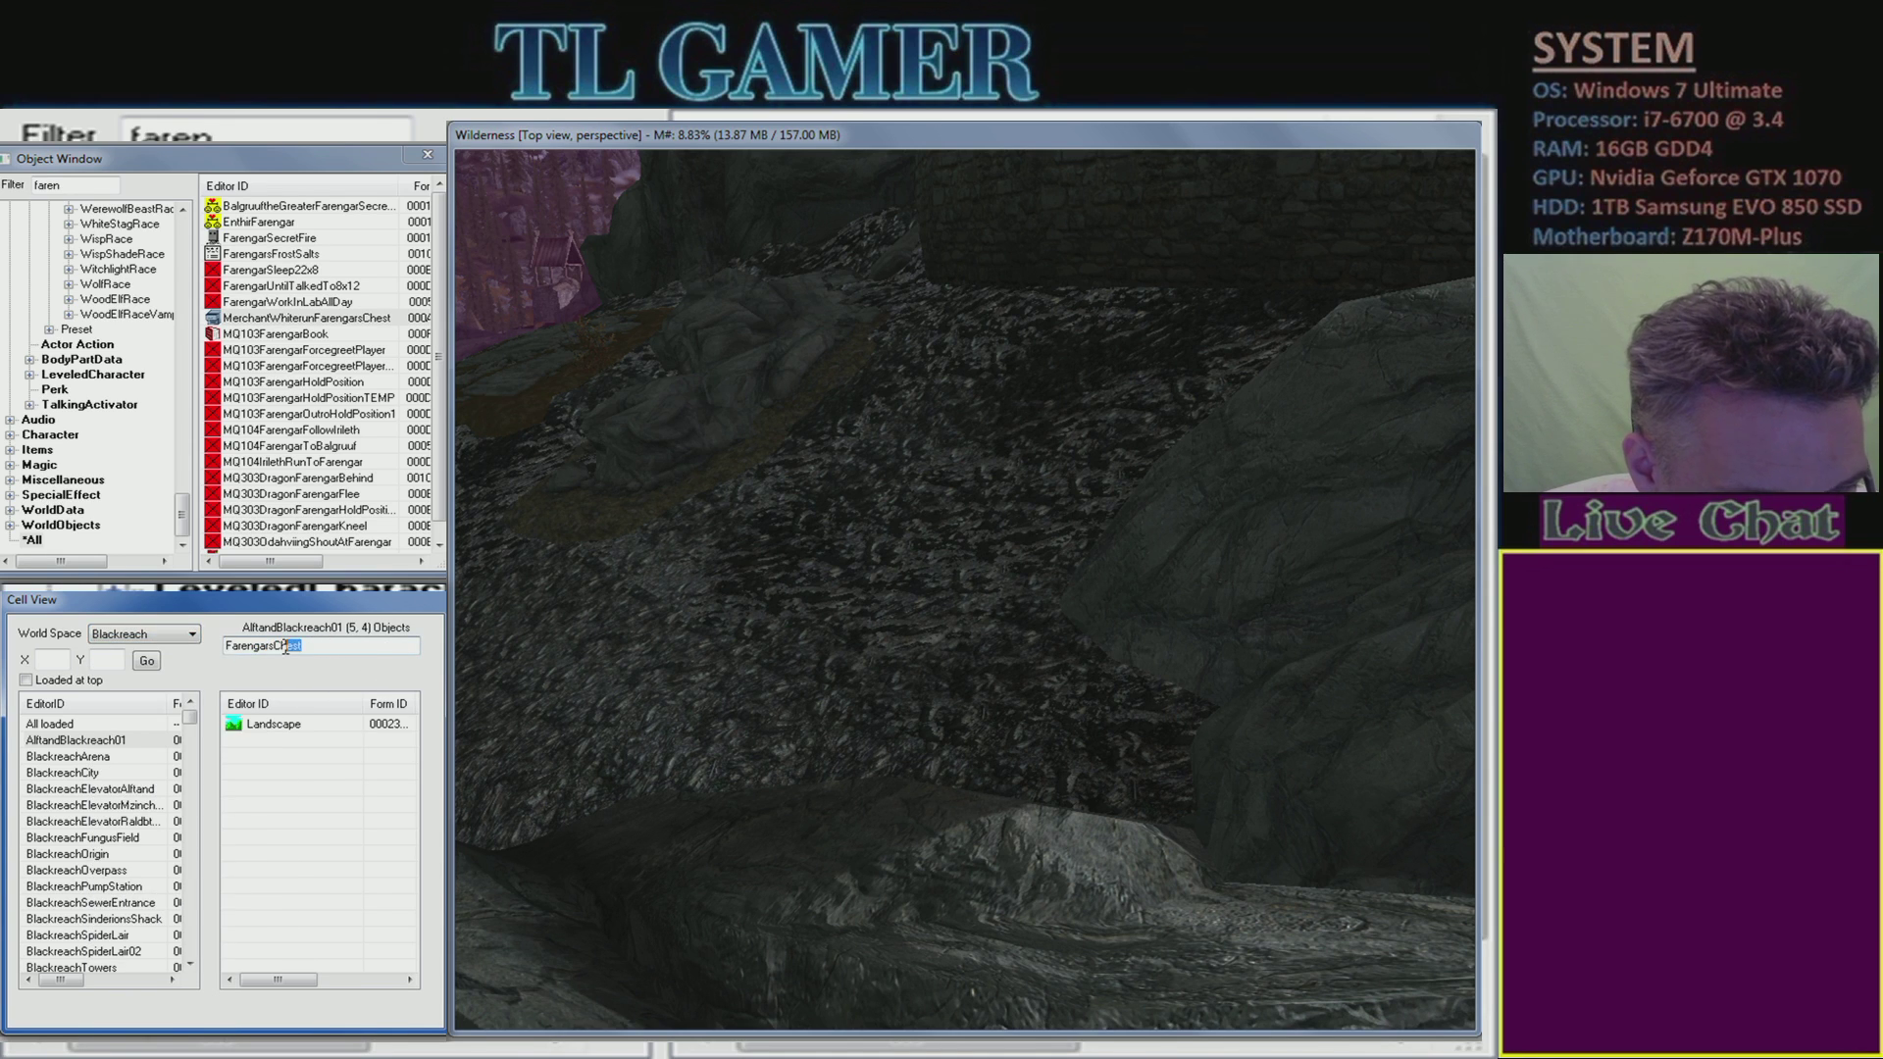
- Switch the world space to WhiterunDragonsreachWorld and examine the surroundings of the MQ303FarengarStartMarker reference in the render view
left_click(178, 634)
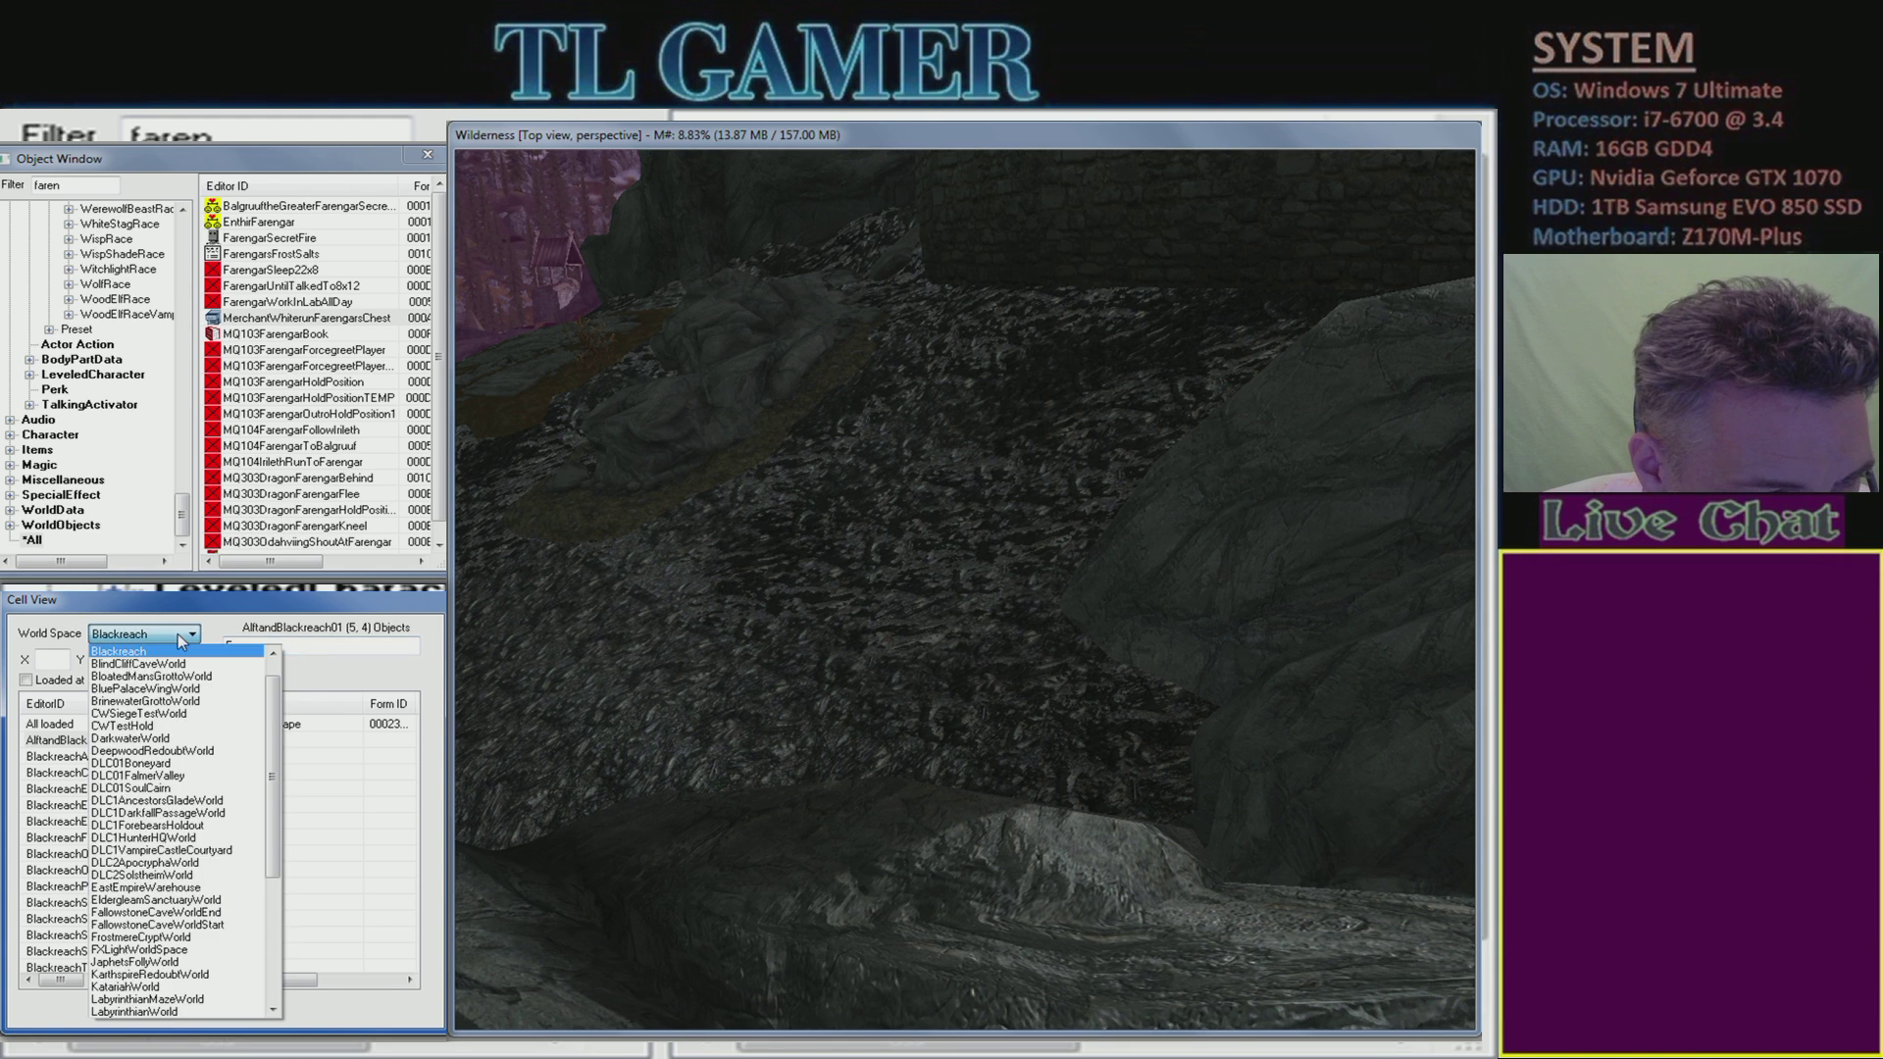
left_click_drag(274, 766, 272, 916)
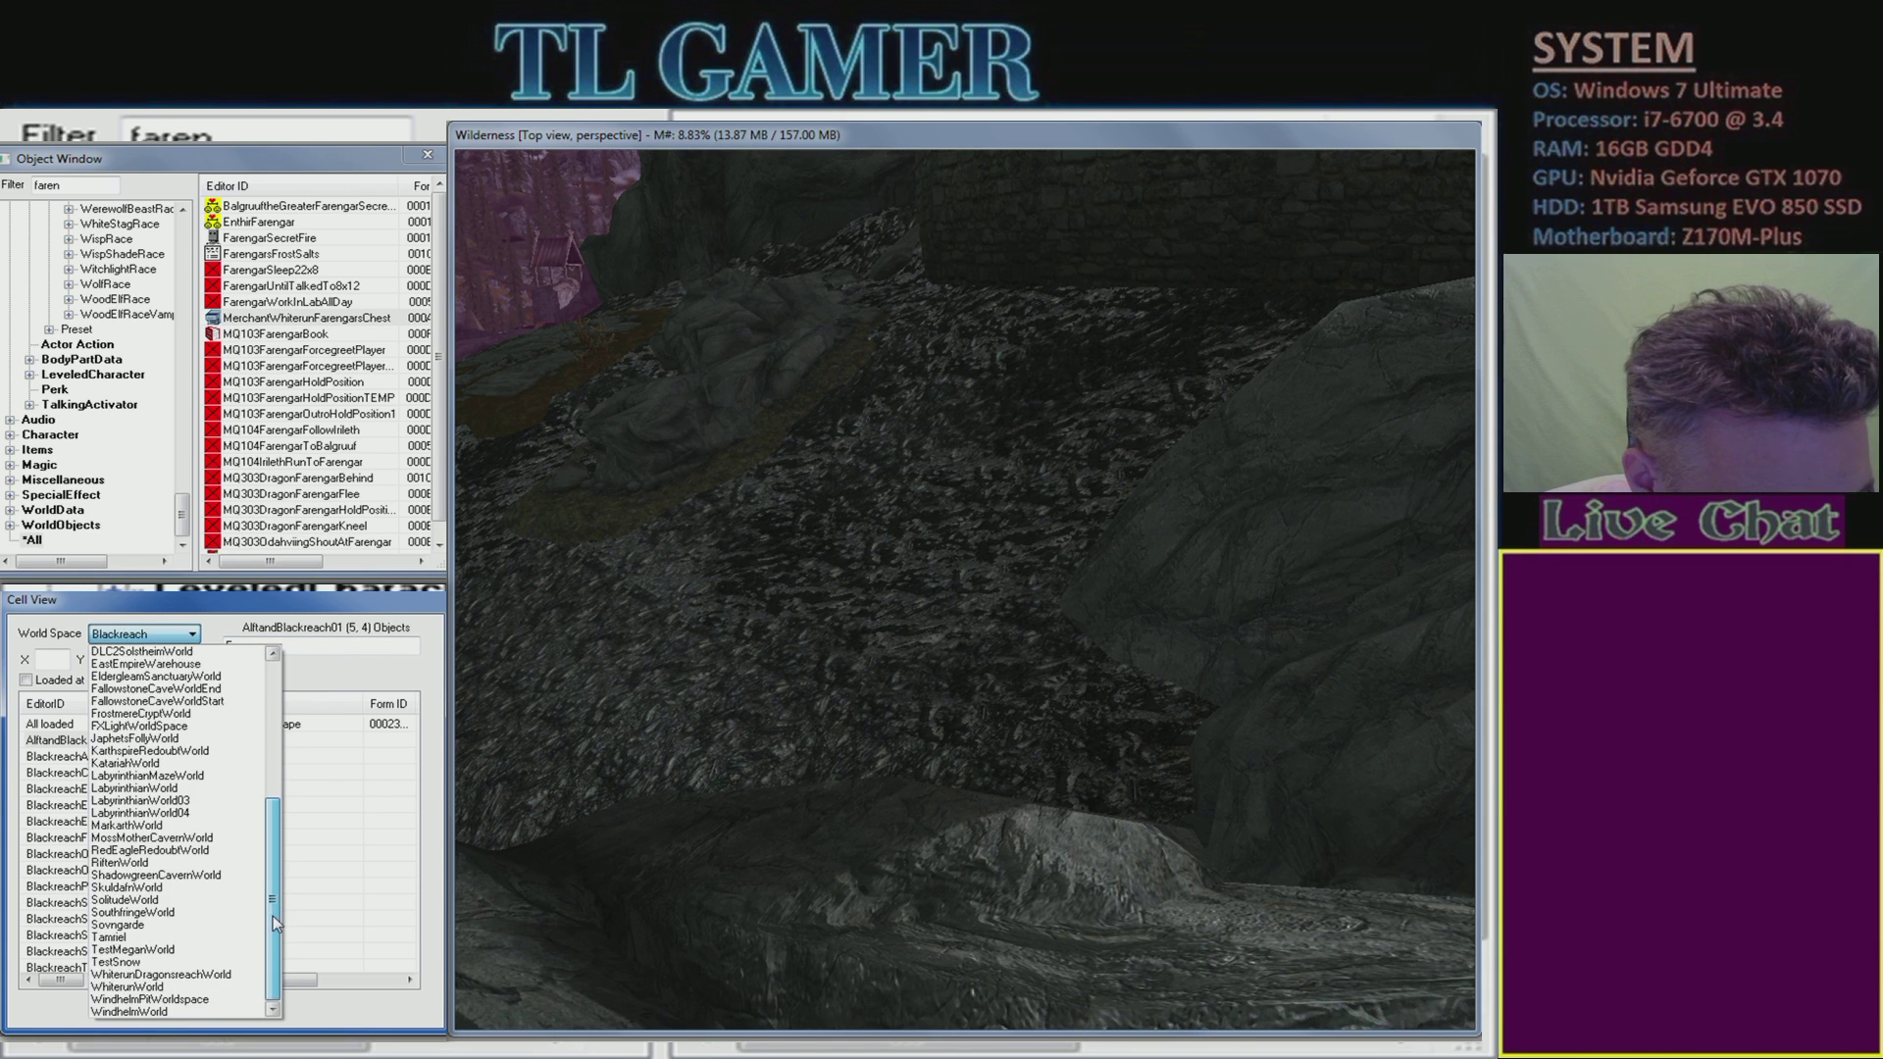
left_click(161, 974)
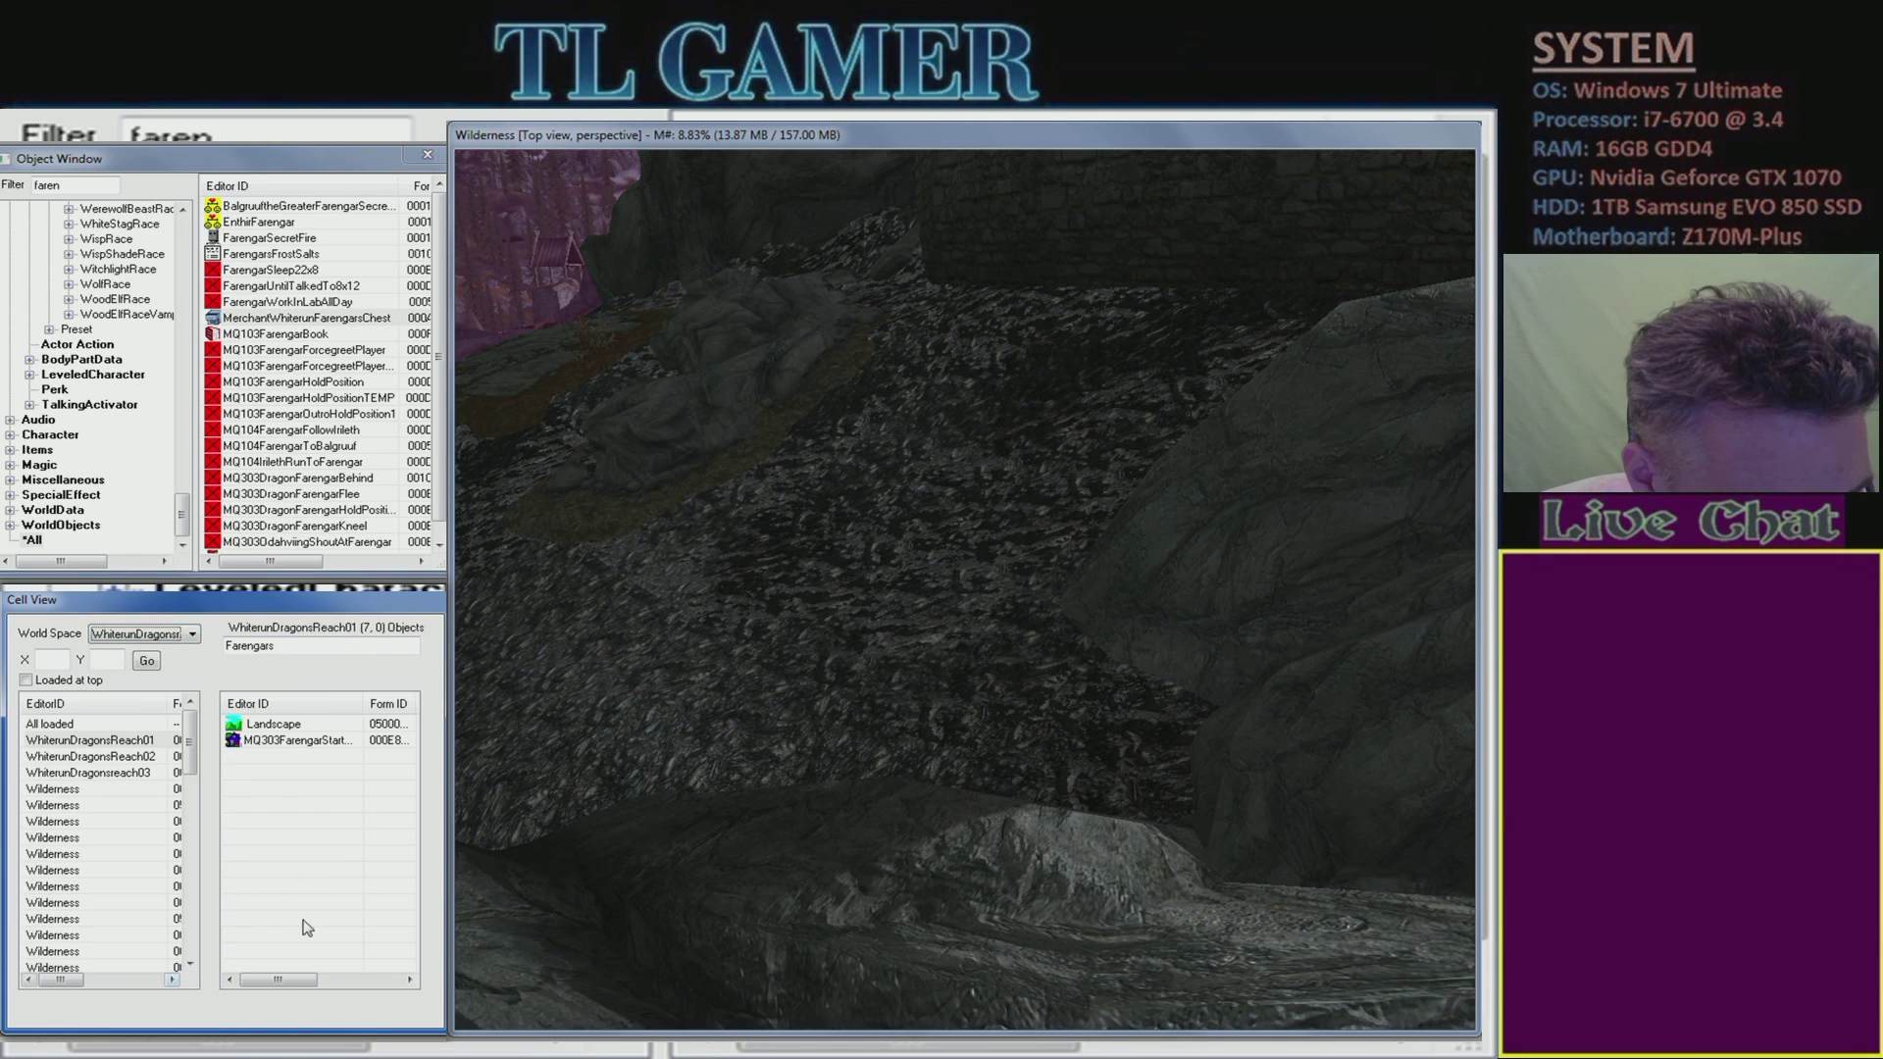
double_click(294, 741)
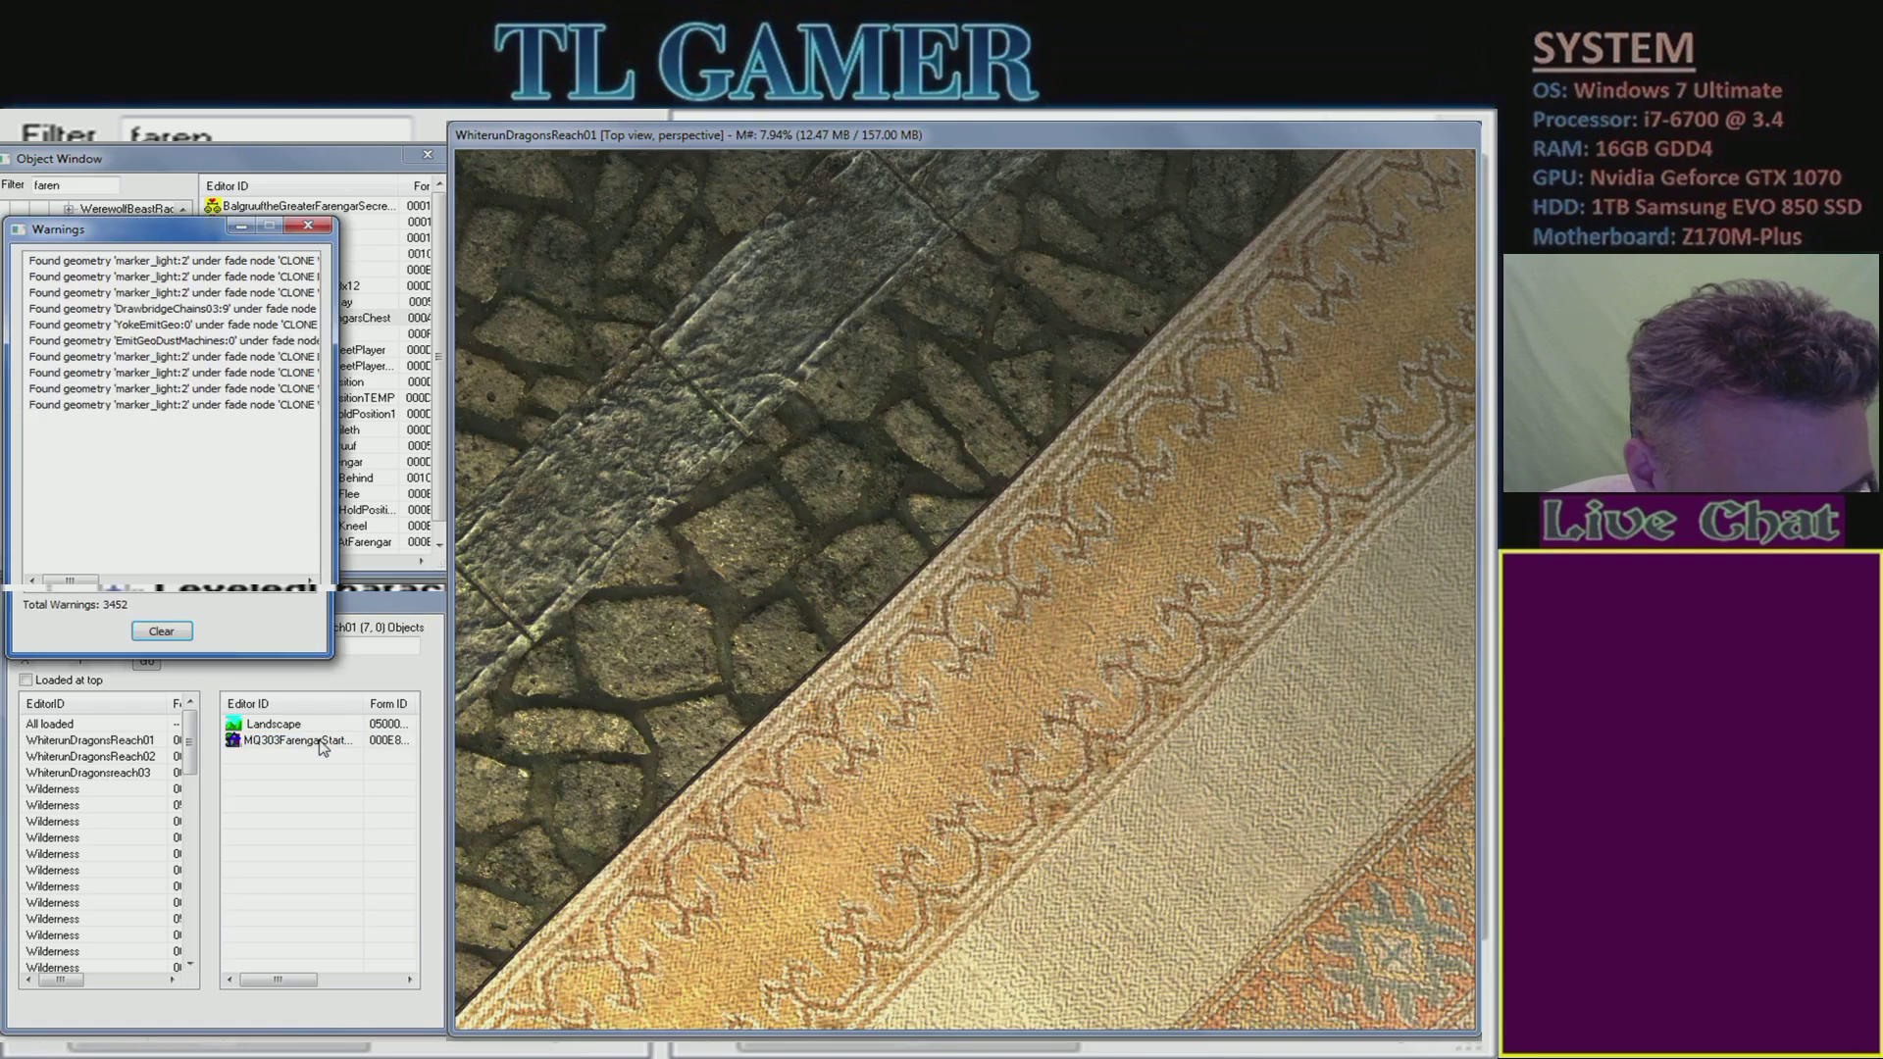
middle_click_drag(1067, 695, 883, 799, "shift")
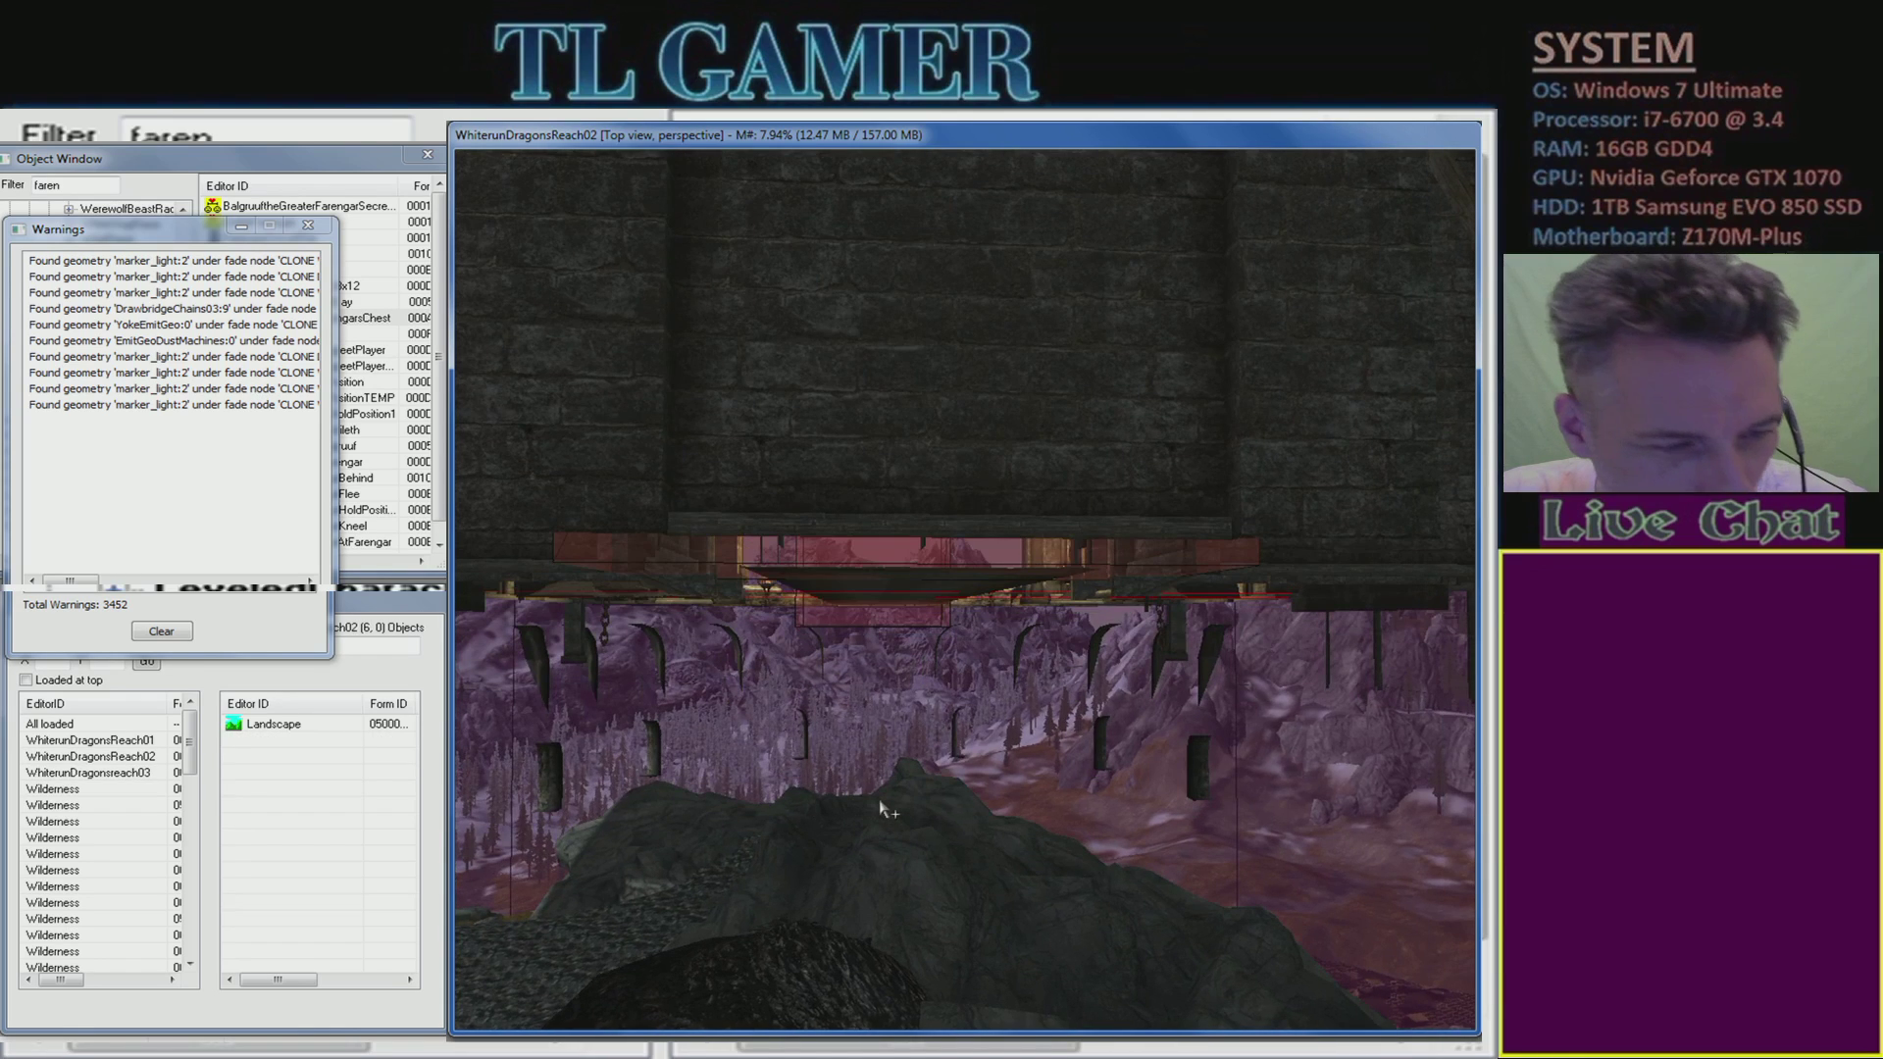
- Check the filtered objects of the three Dragonsreach cells, the first Wilderness cell and all loaded cells, widening the object list's Editor ID column
left_click(133, 742)
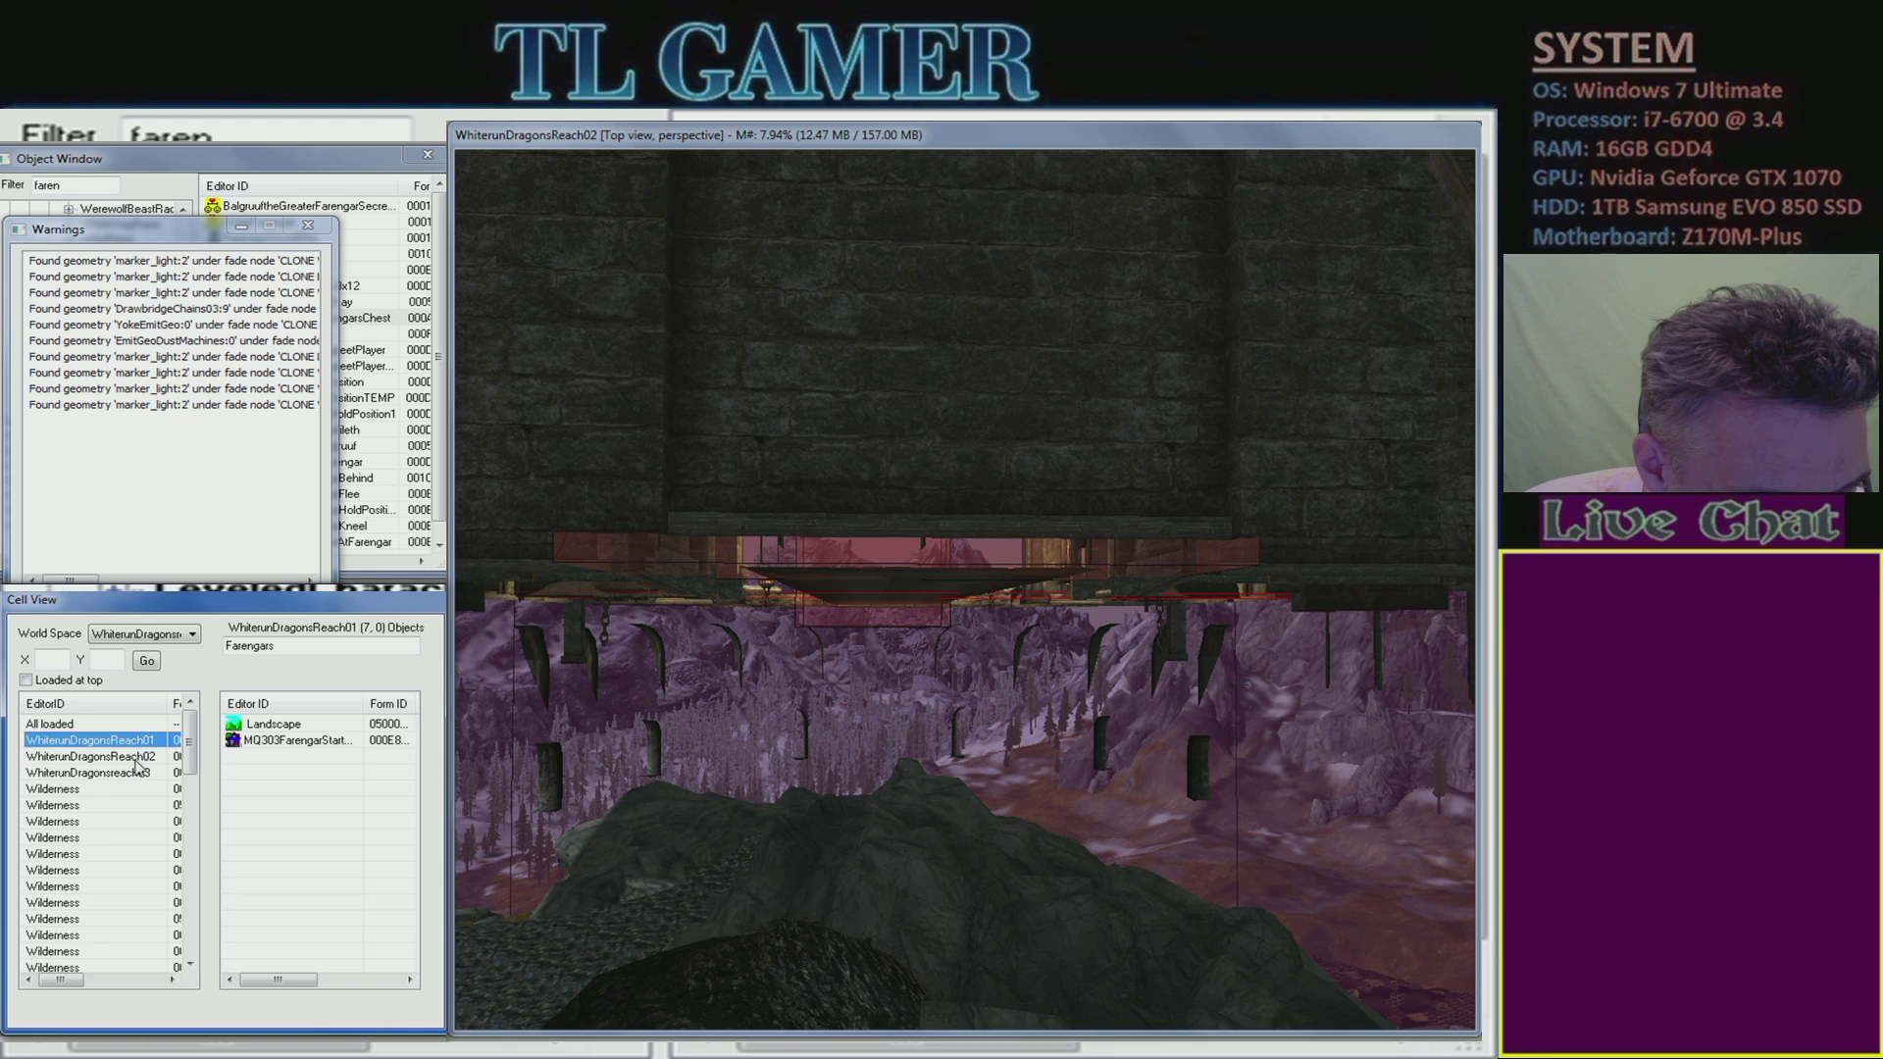
left_click(134, 758)
left_click(128, 774)
left_click(56, 794)
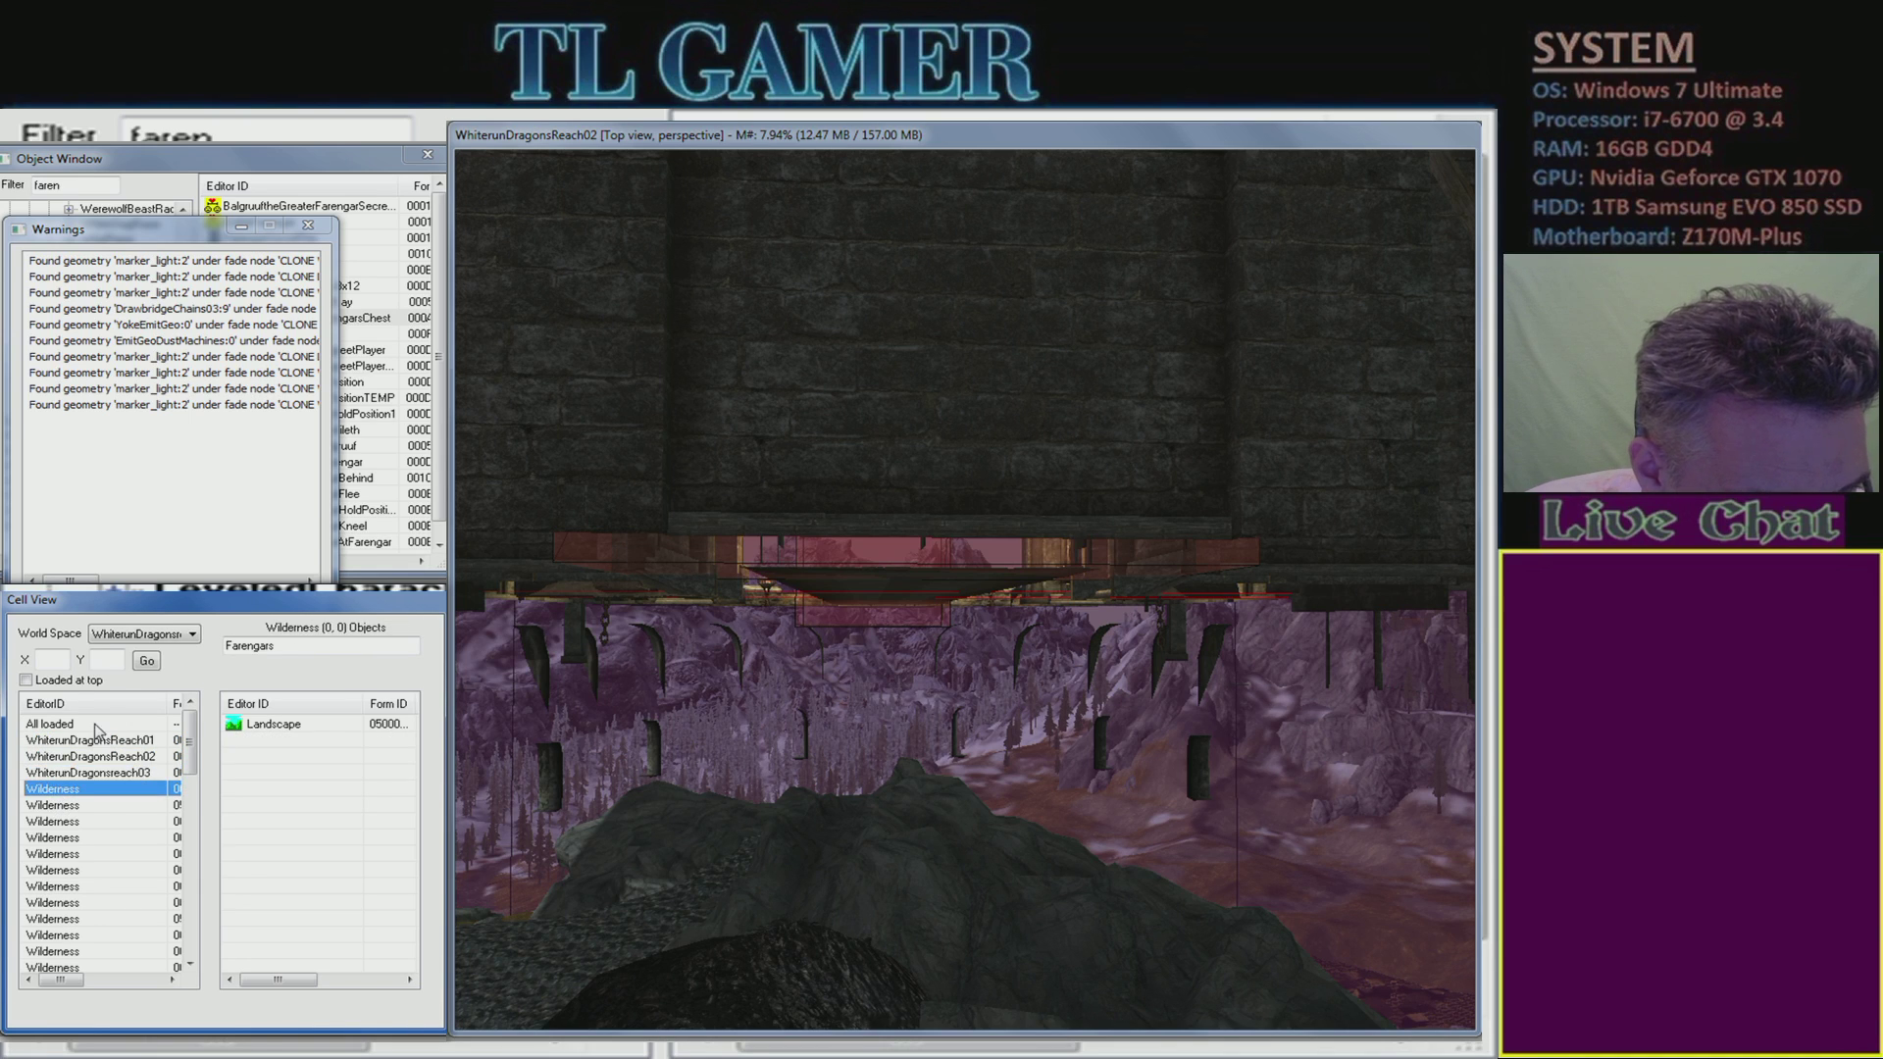
left_click(82, 726)
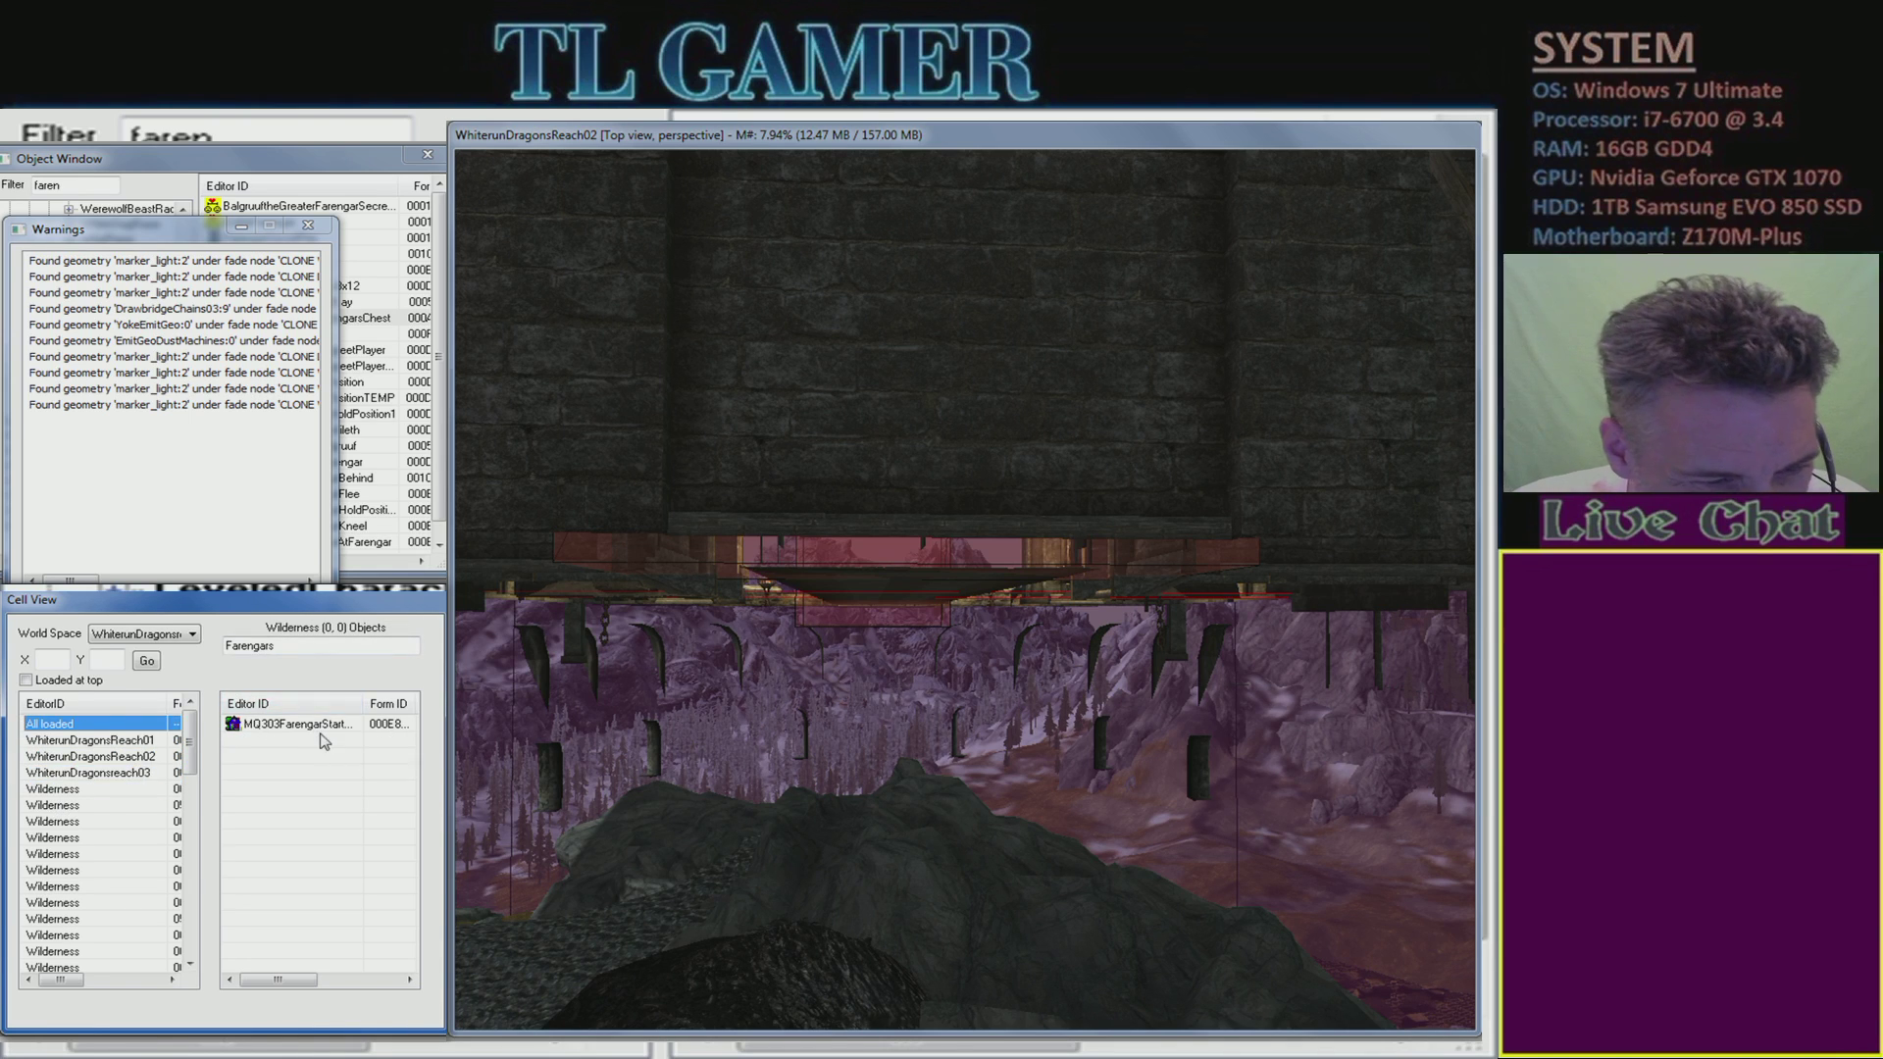
mouse_move(365, 703)
left_mouse_down()
mouse_move(428, 713)
mouse_move(387, 698)
left_mouse_up()
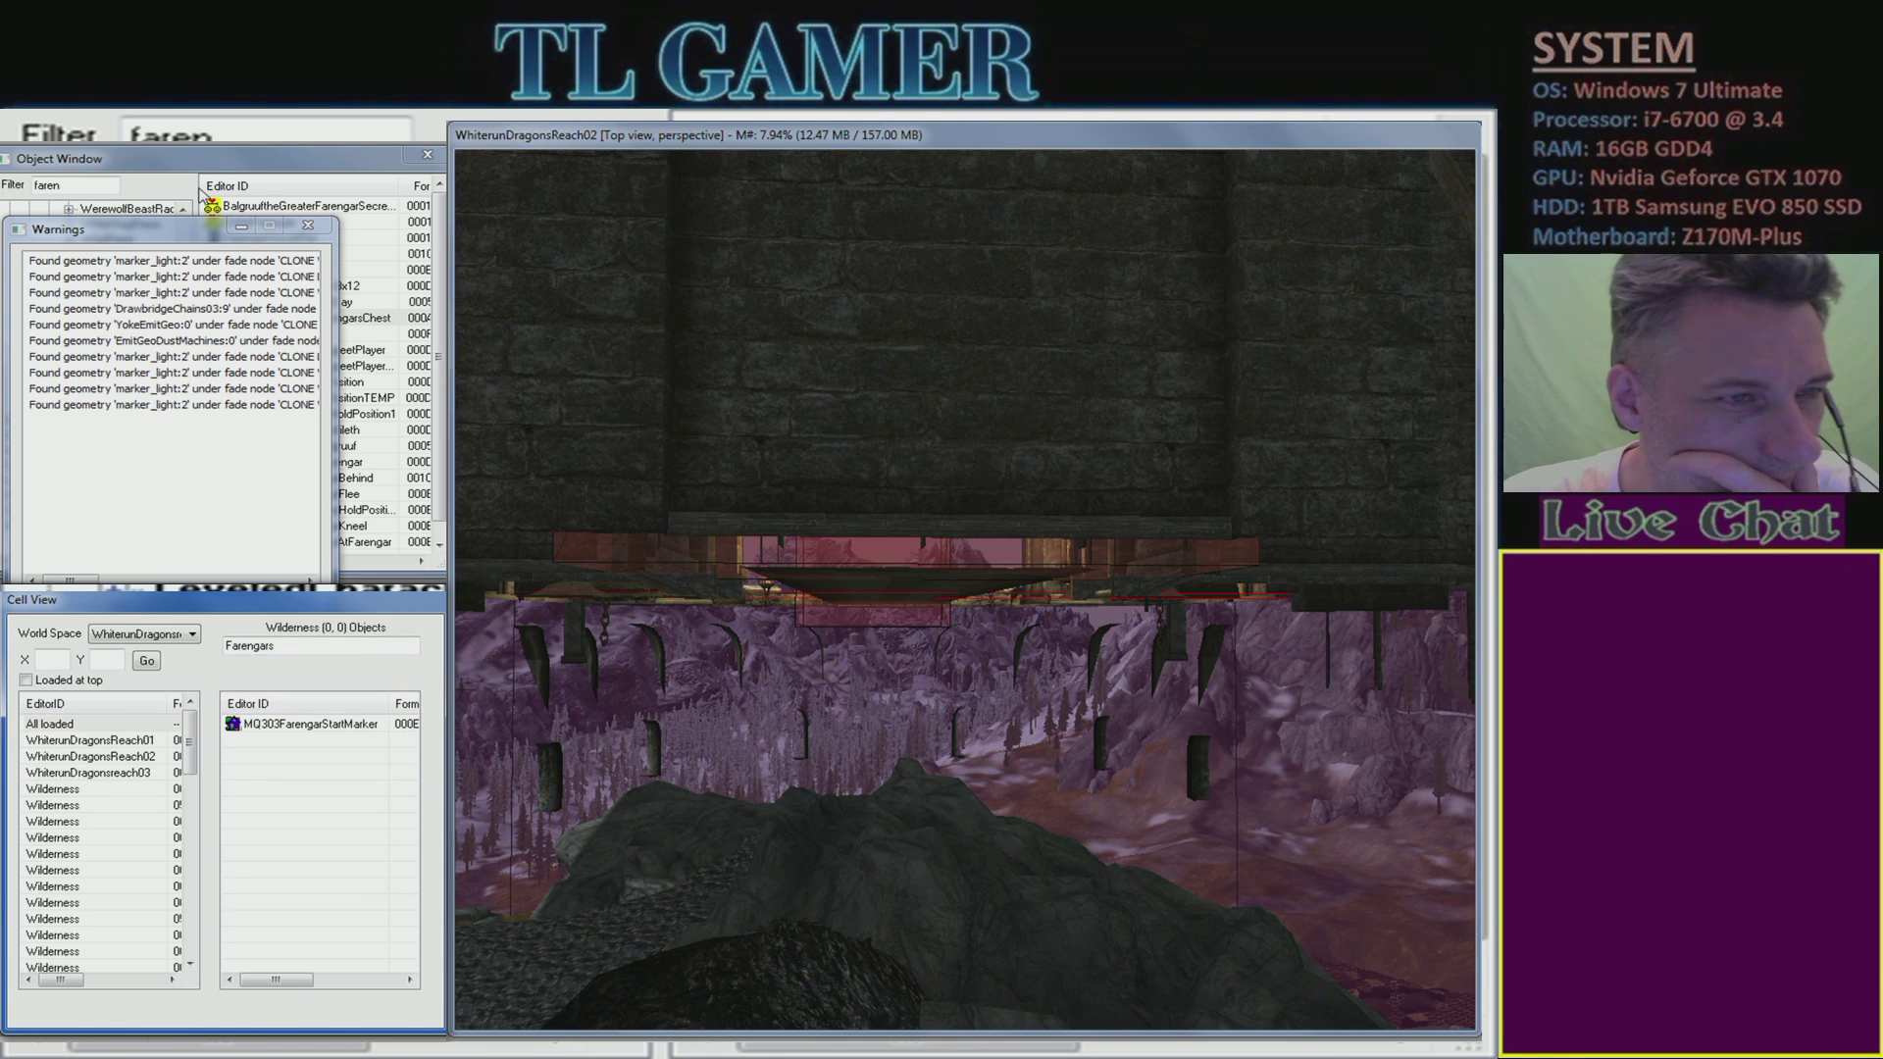
- Move the warnings list clear of the cell view, empty it and close it
left_click_drag(184, 233, 187, 164)
left_click(160, 560)
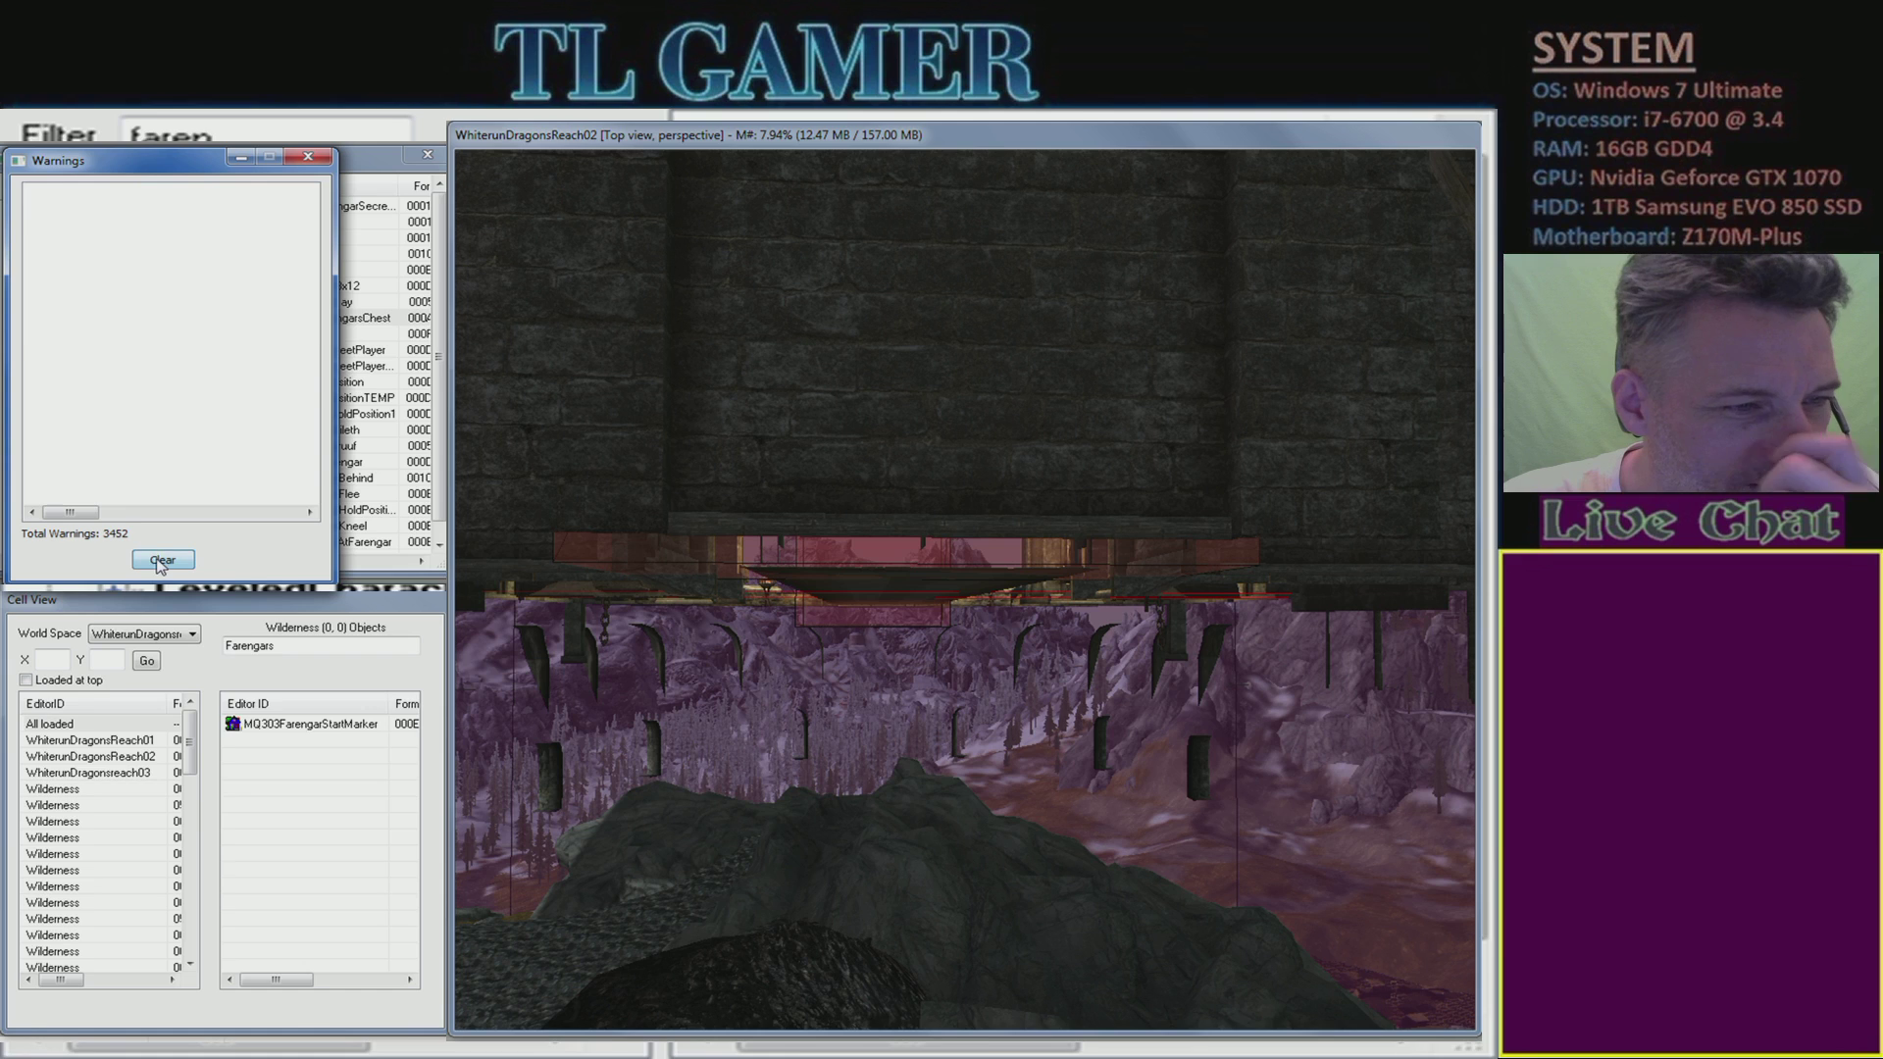
left_click(310, 163)
- Open the properties of the MerchantWhiterunFarengarsChest container, inspect its settings and item list, and close them without changes
left_click(256, 350)
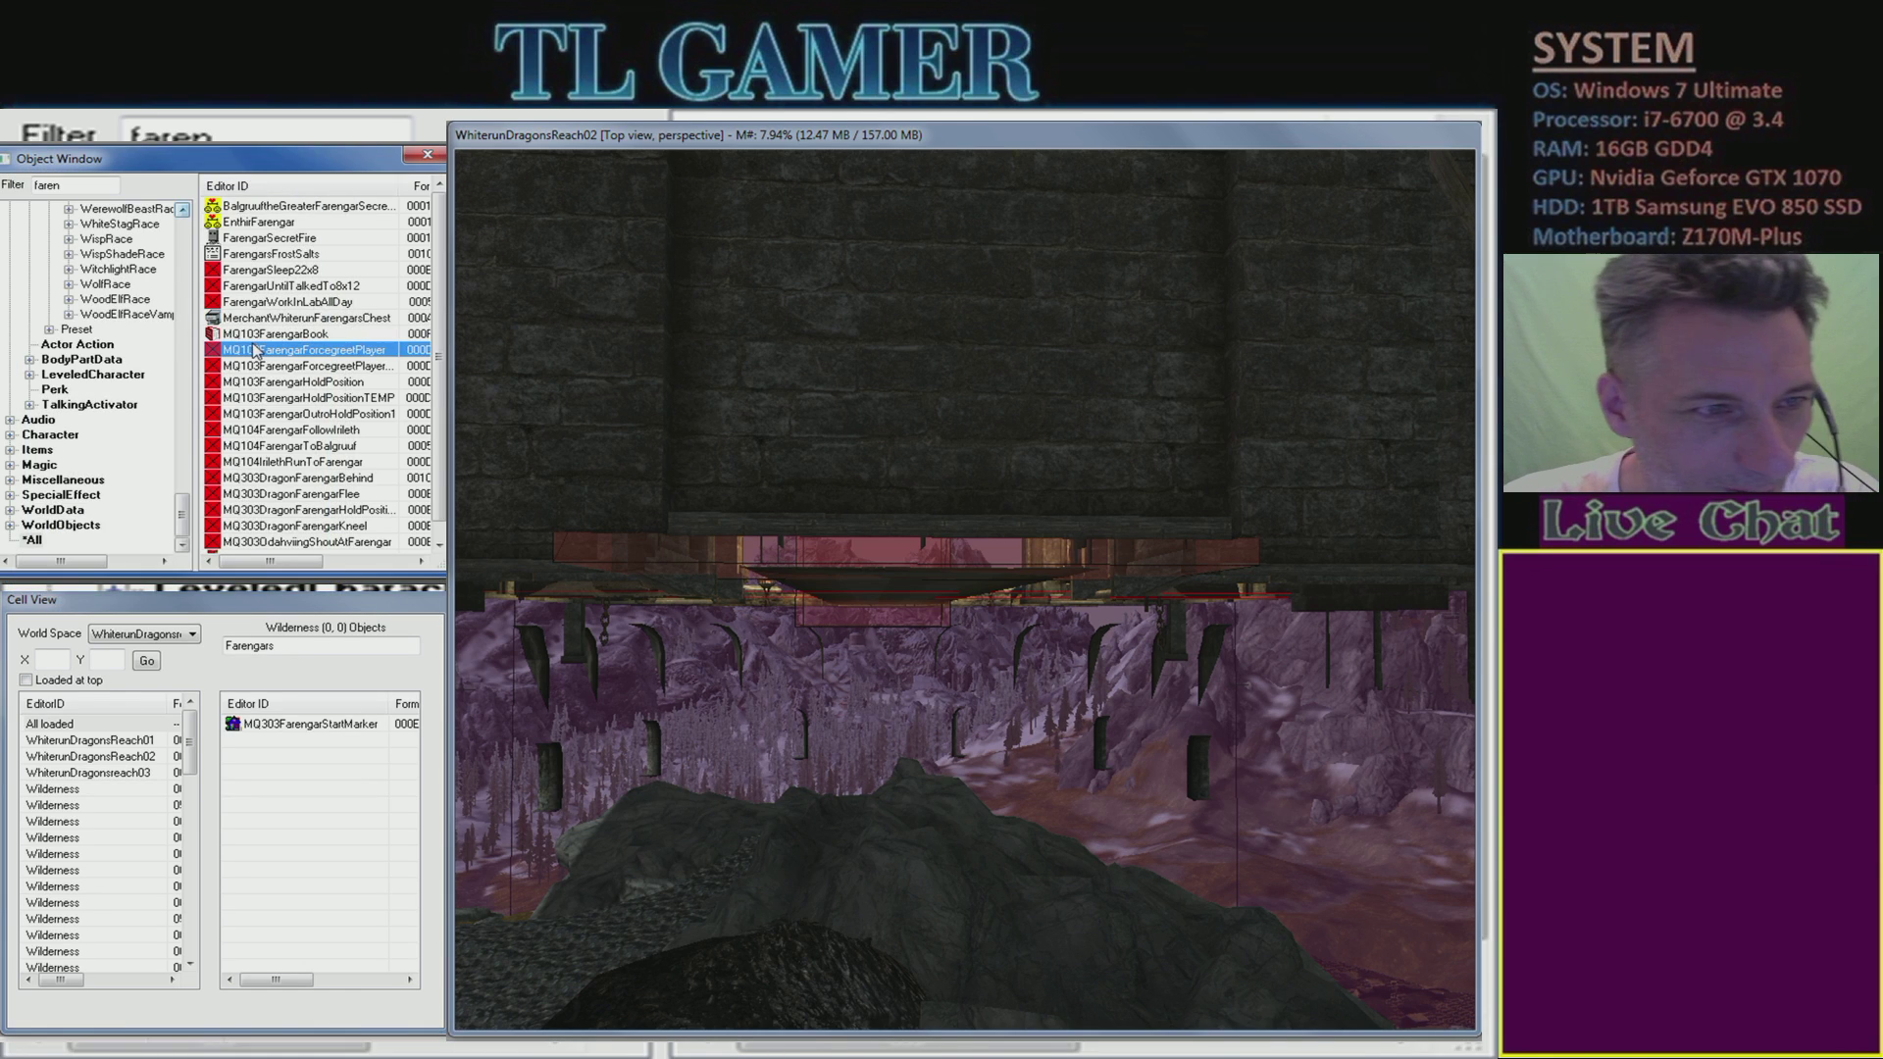
left_click(290, 320)
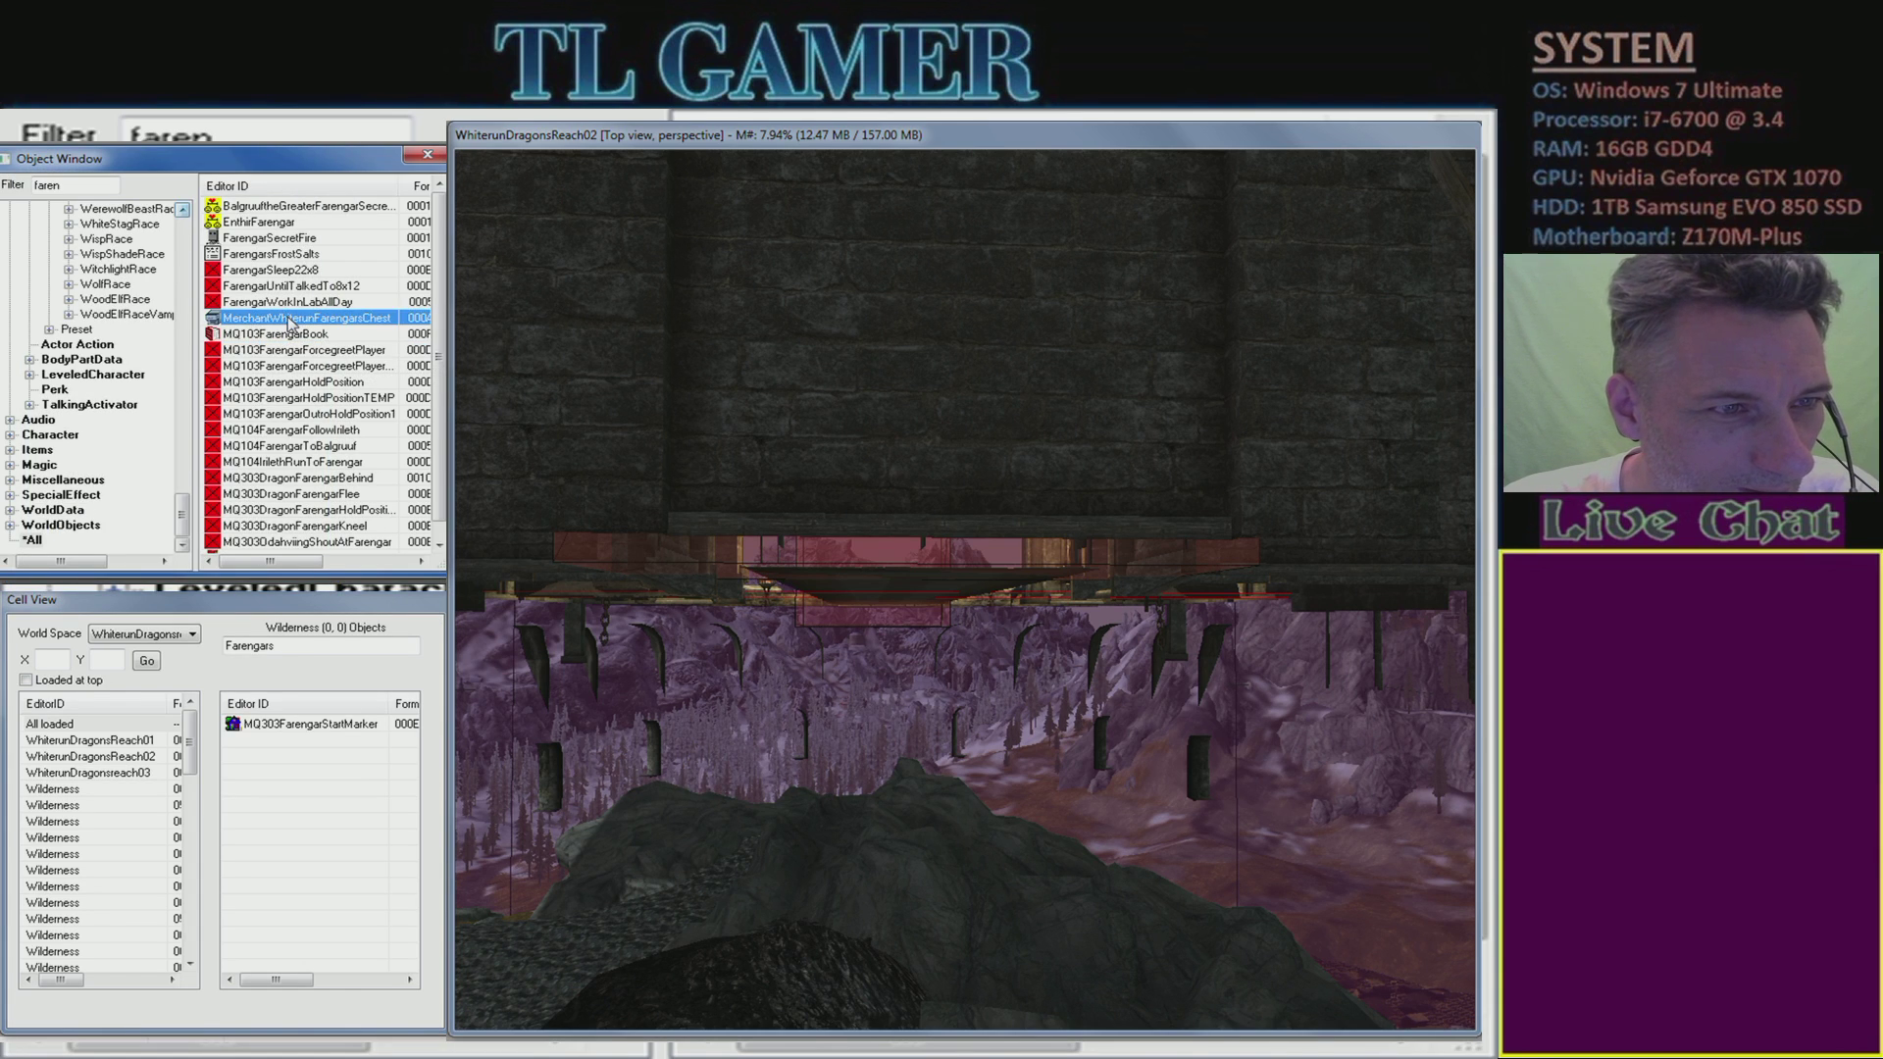
double_click(290, 319)
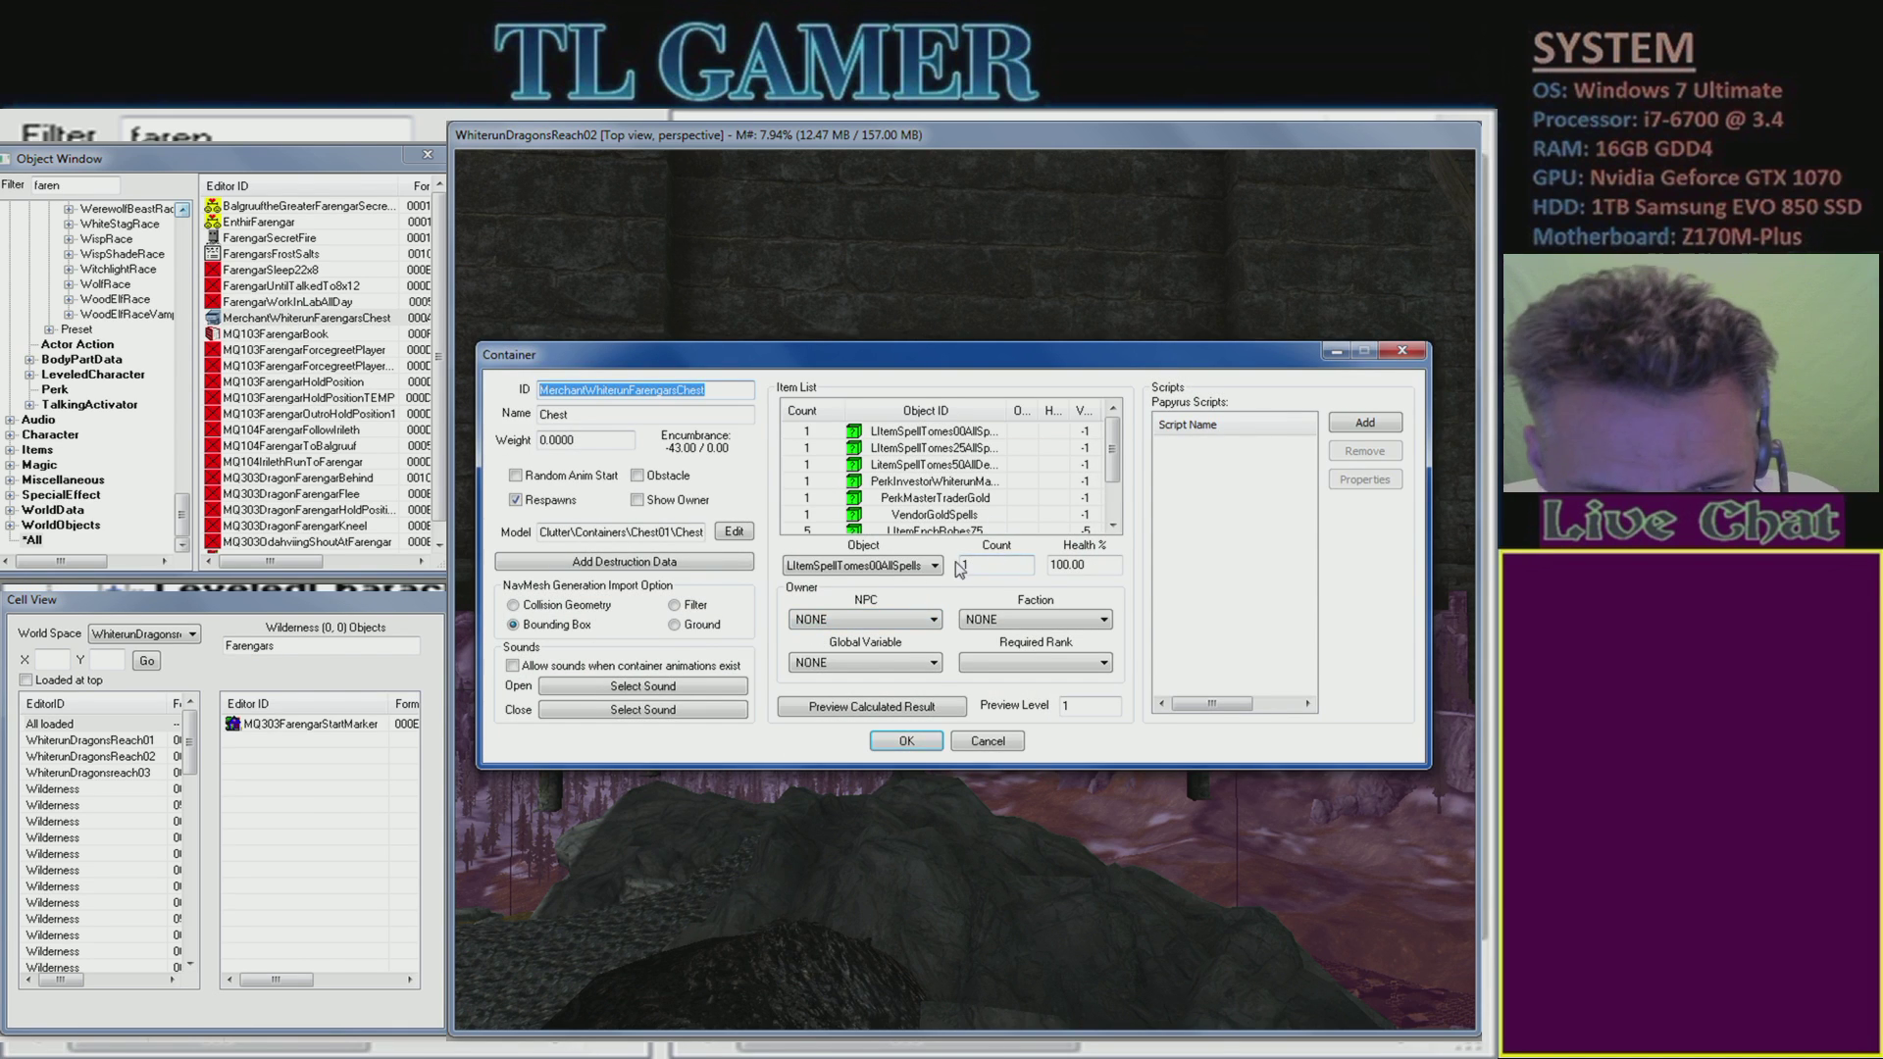
left_click_drag(1177, 359, 1058, 298)
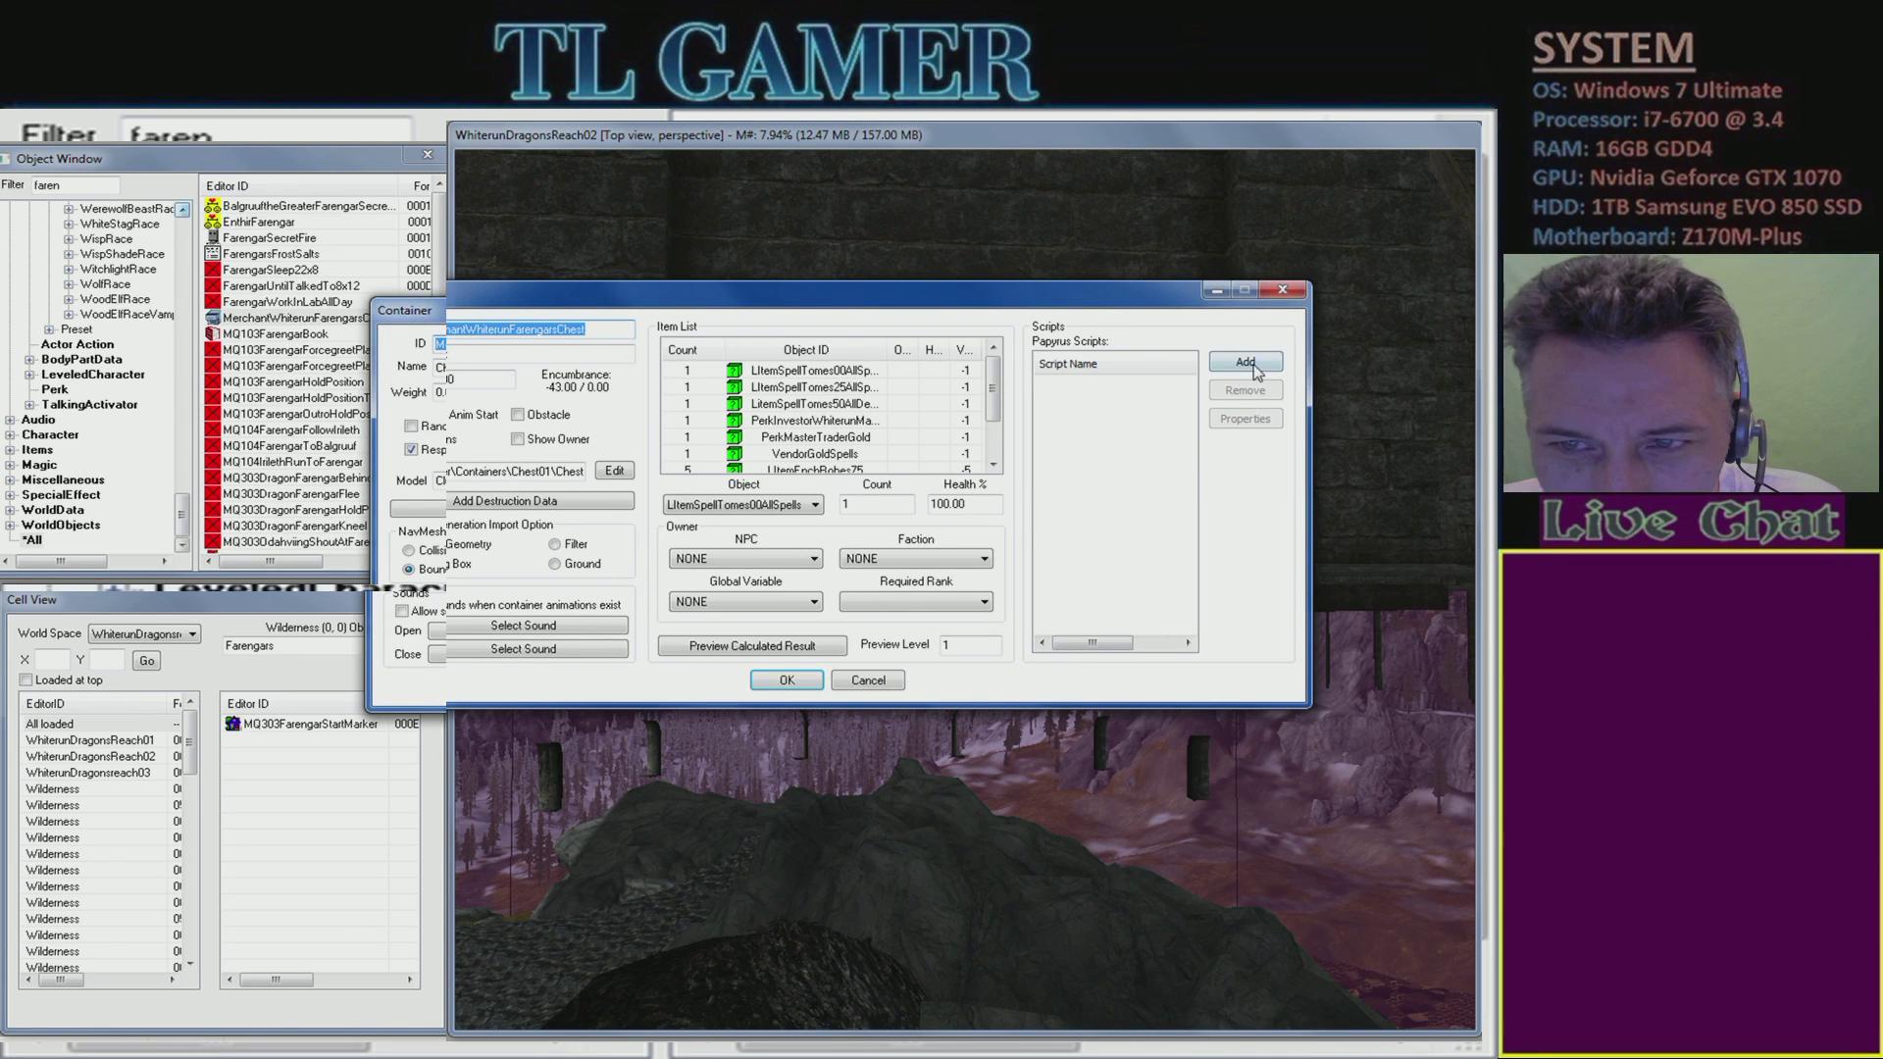
left_click(1279, 296)
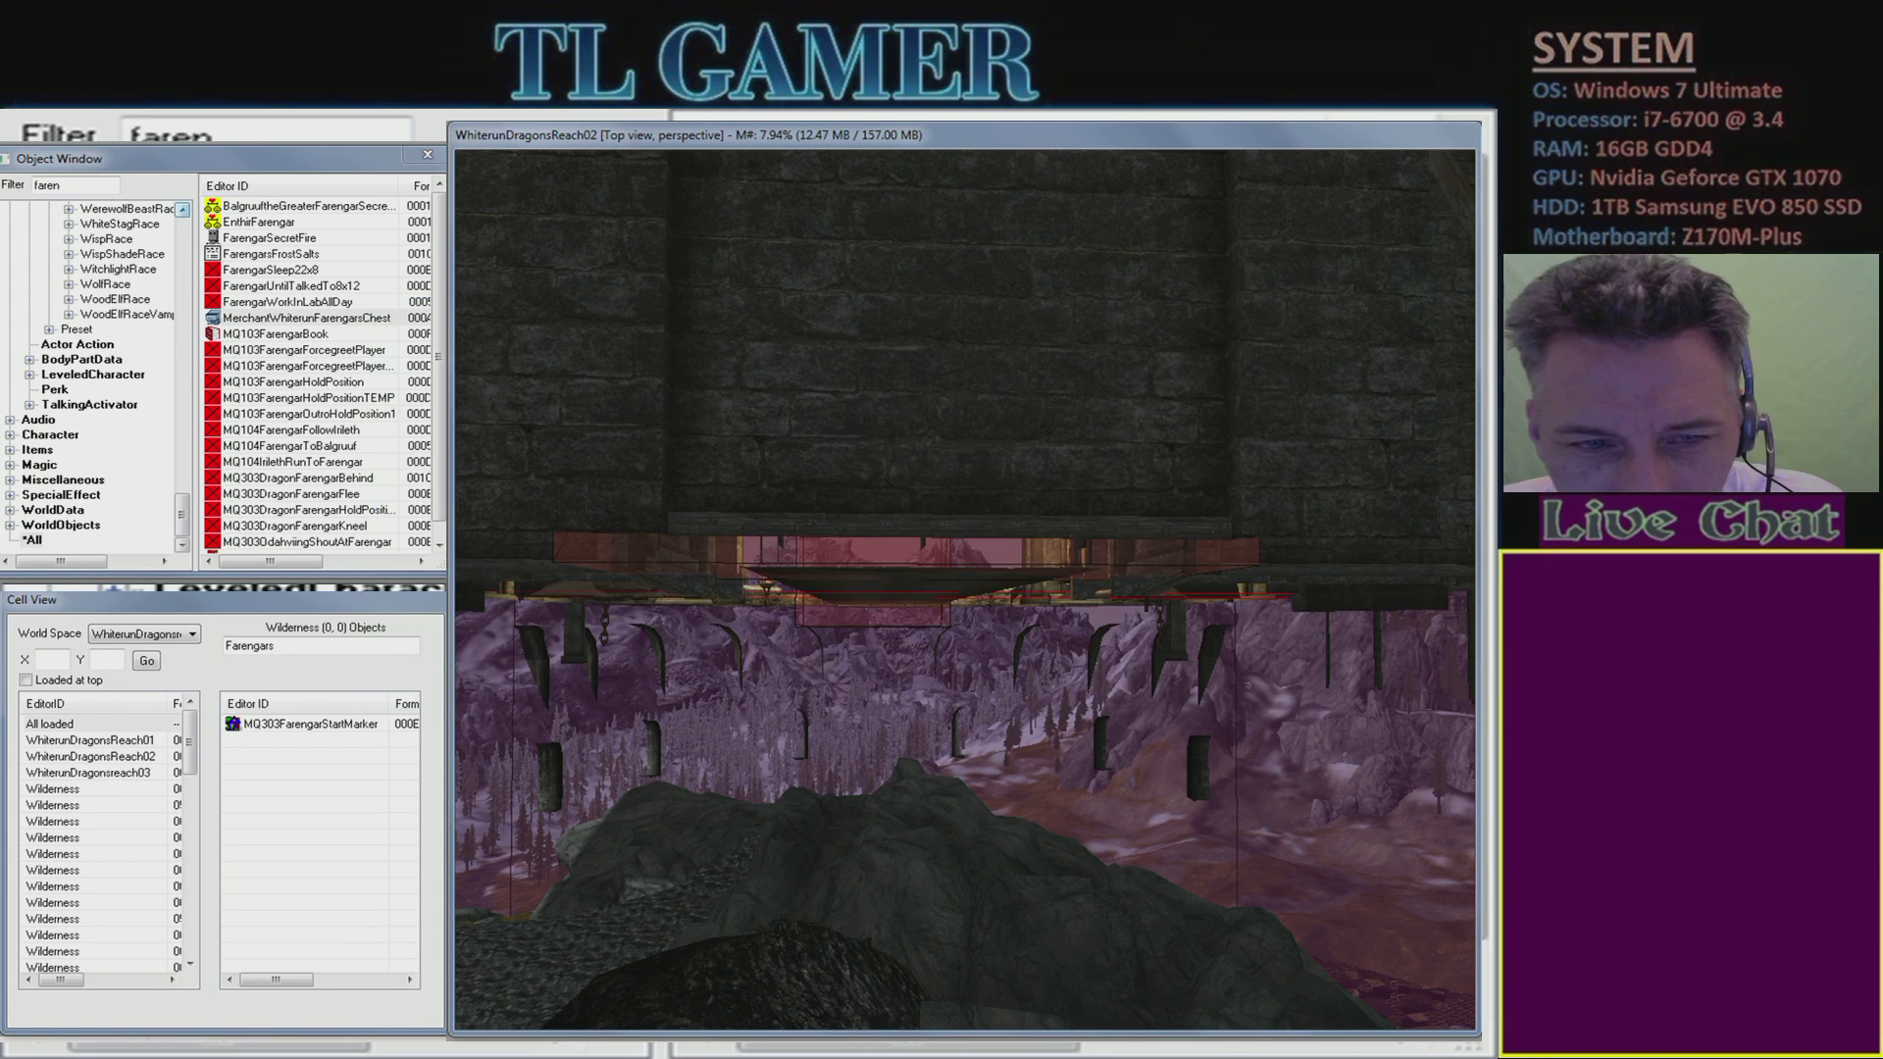
- Examine the underside of Dragonsreach, its floor from above and the surrounding terrain in the render view
left_click(720, 835)
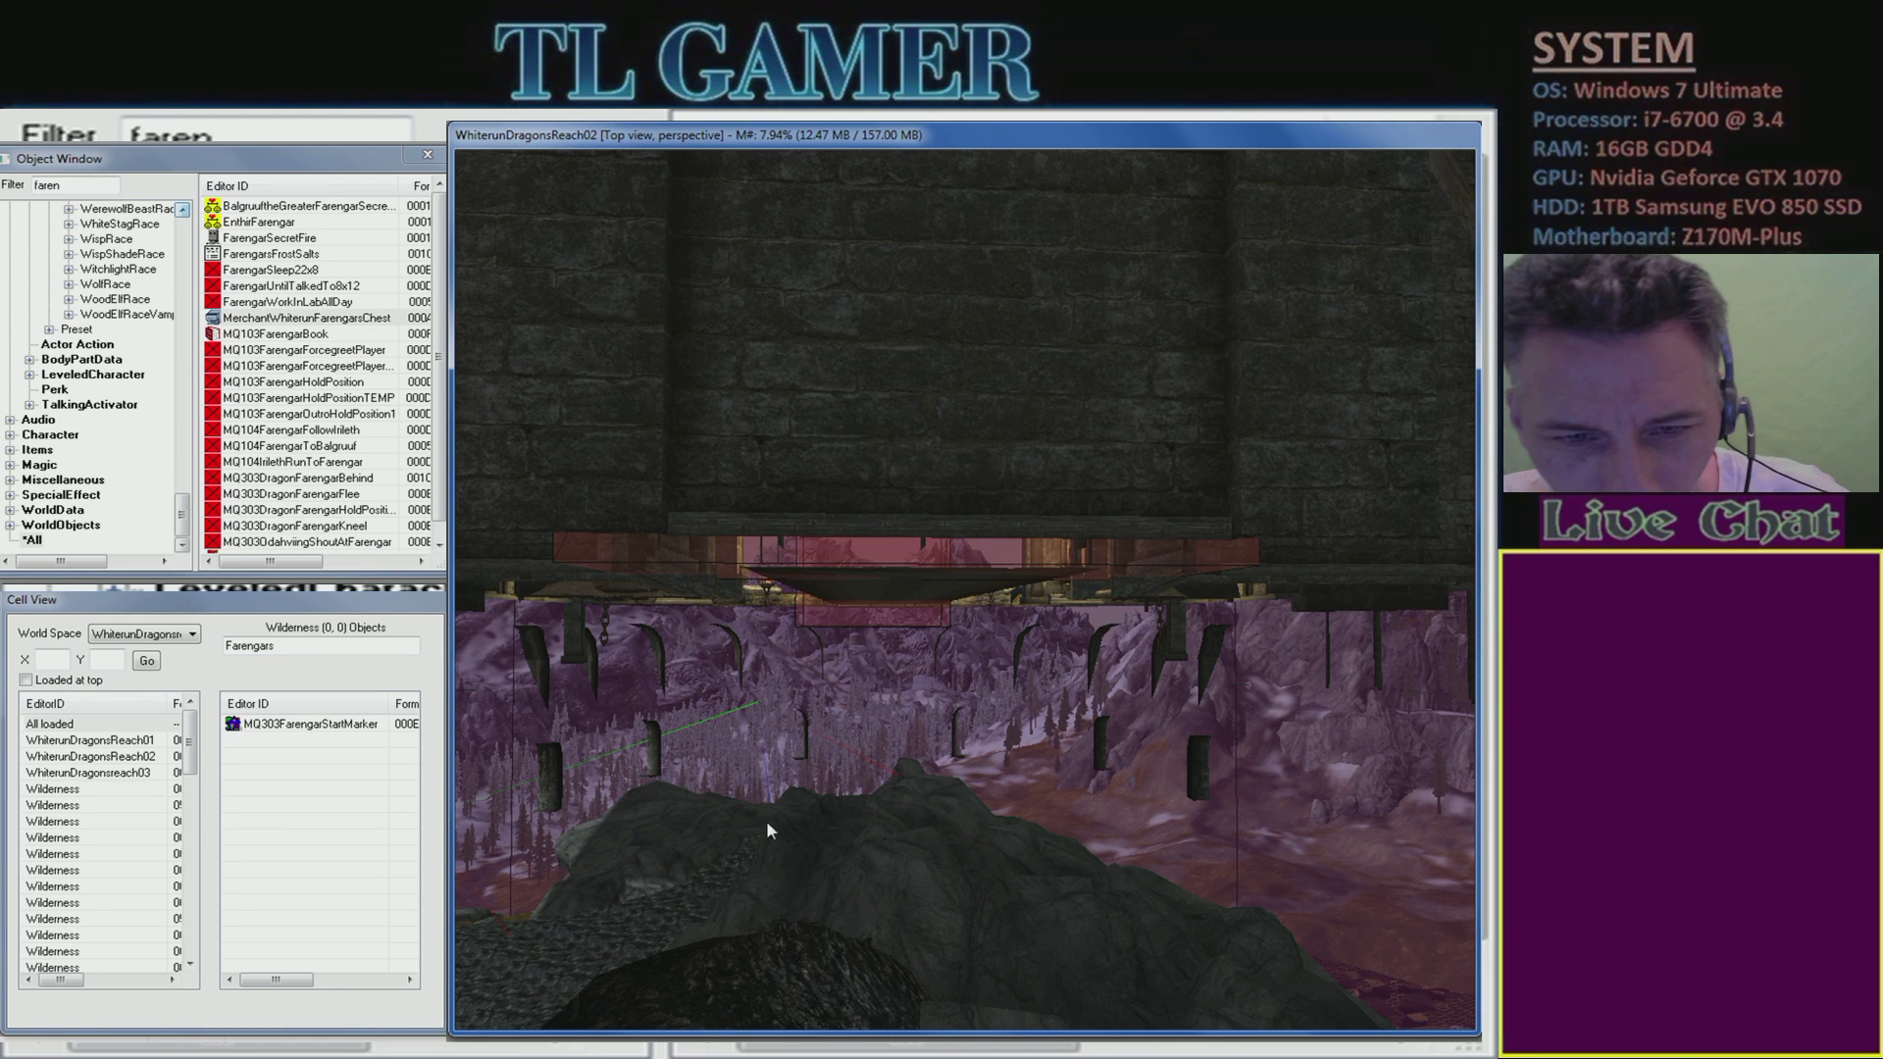
scroll(767, 824, "up", 3)
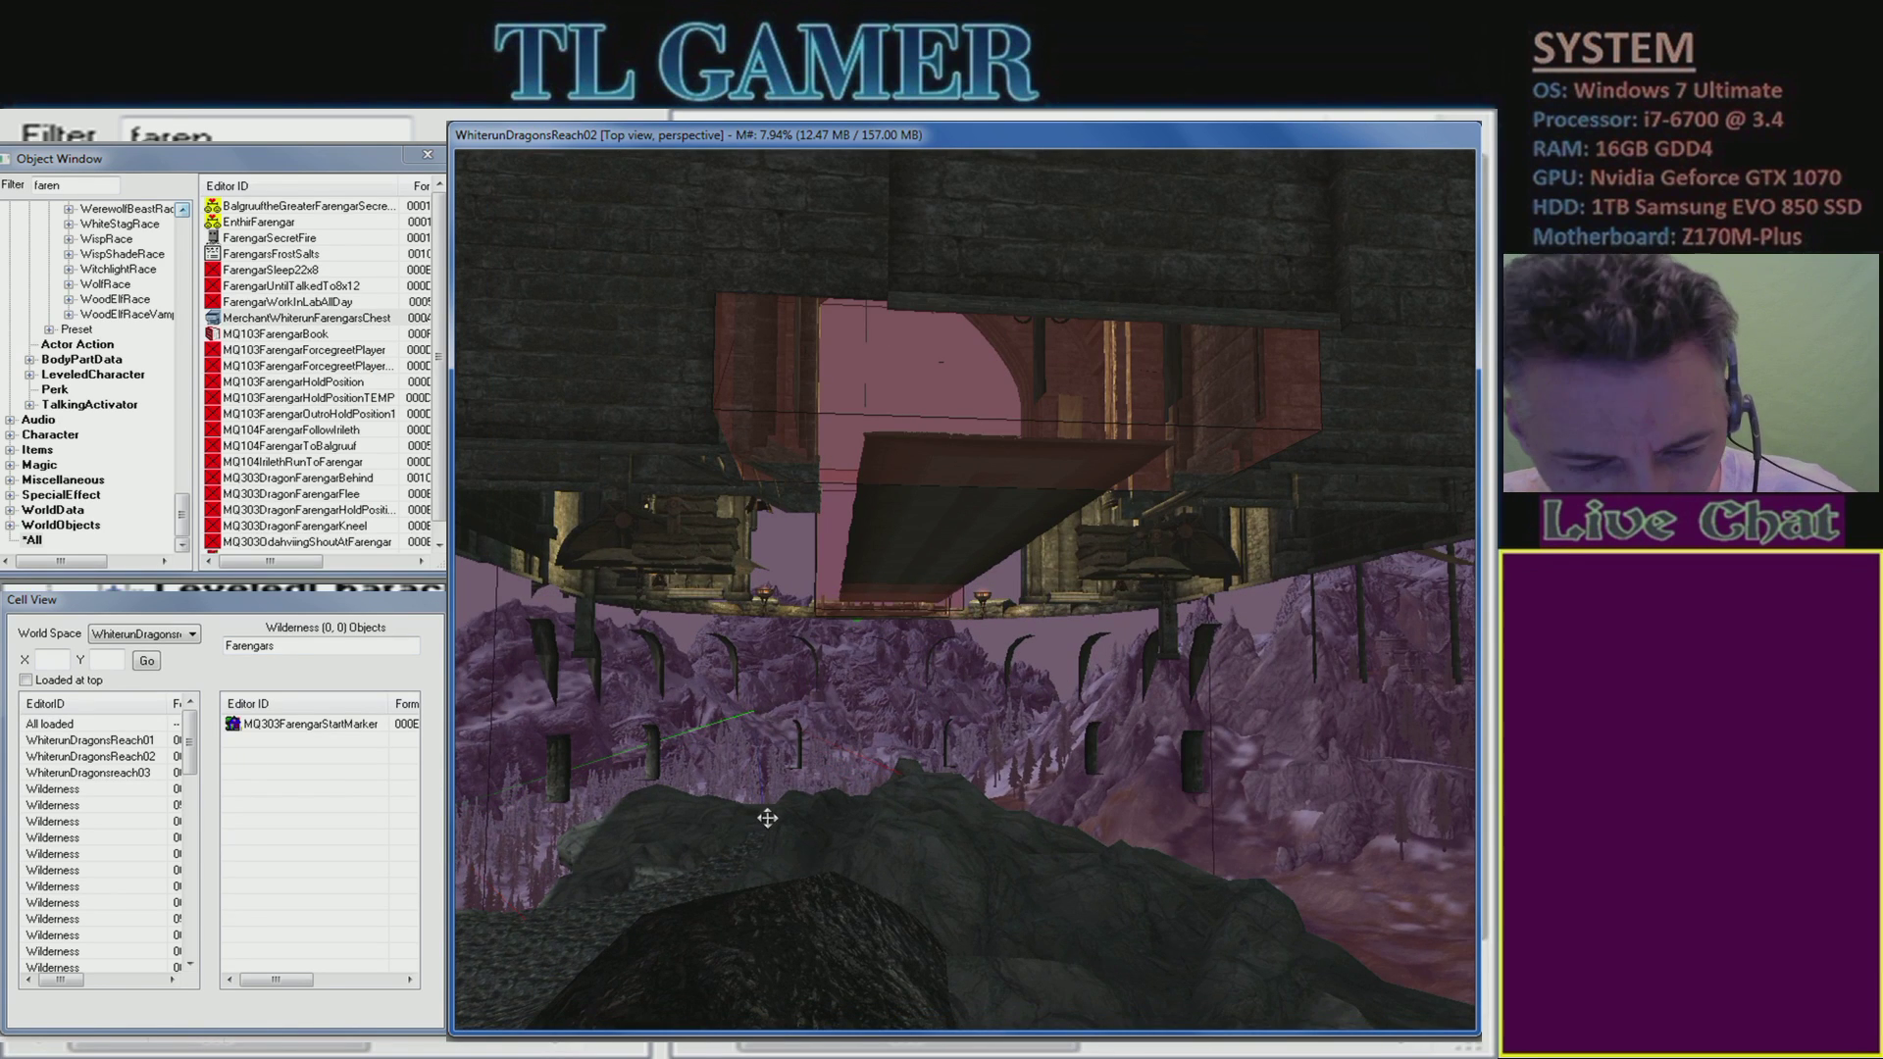
key("t")
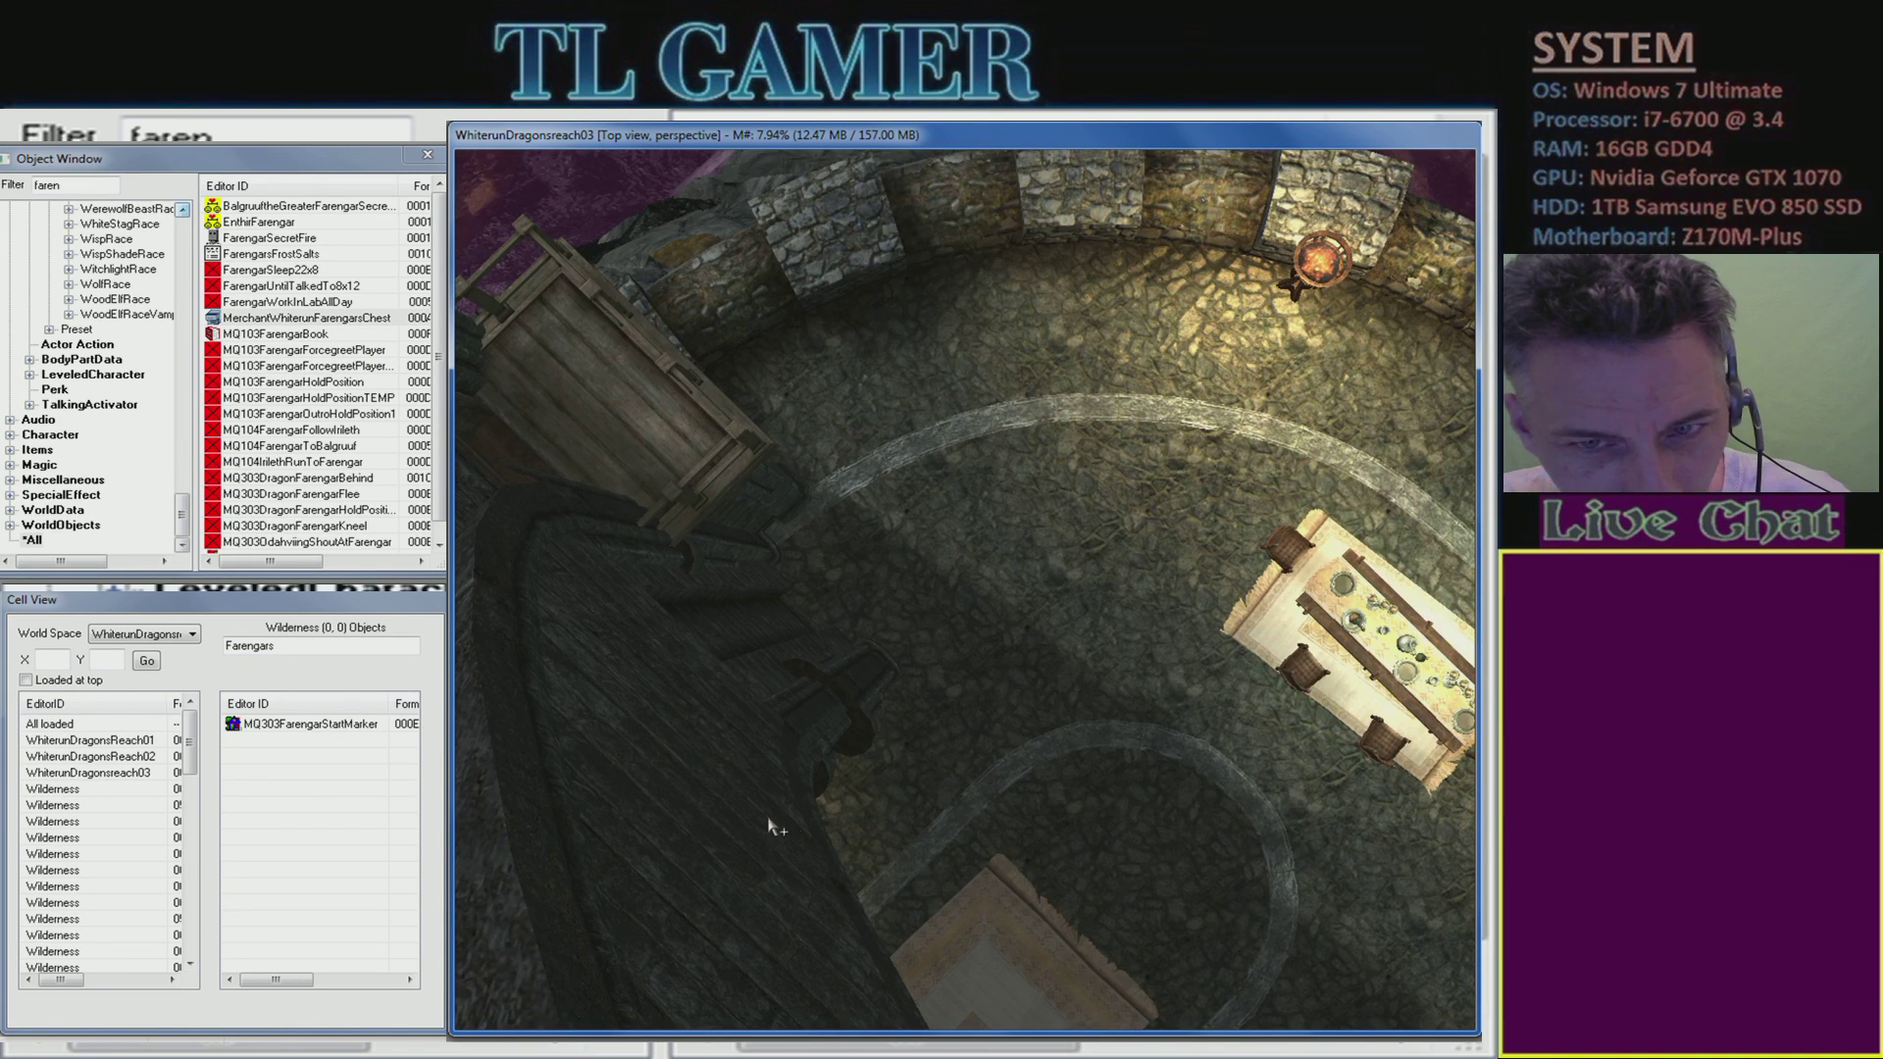
middle_click_drag(828, 827, 1026, 657)
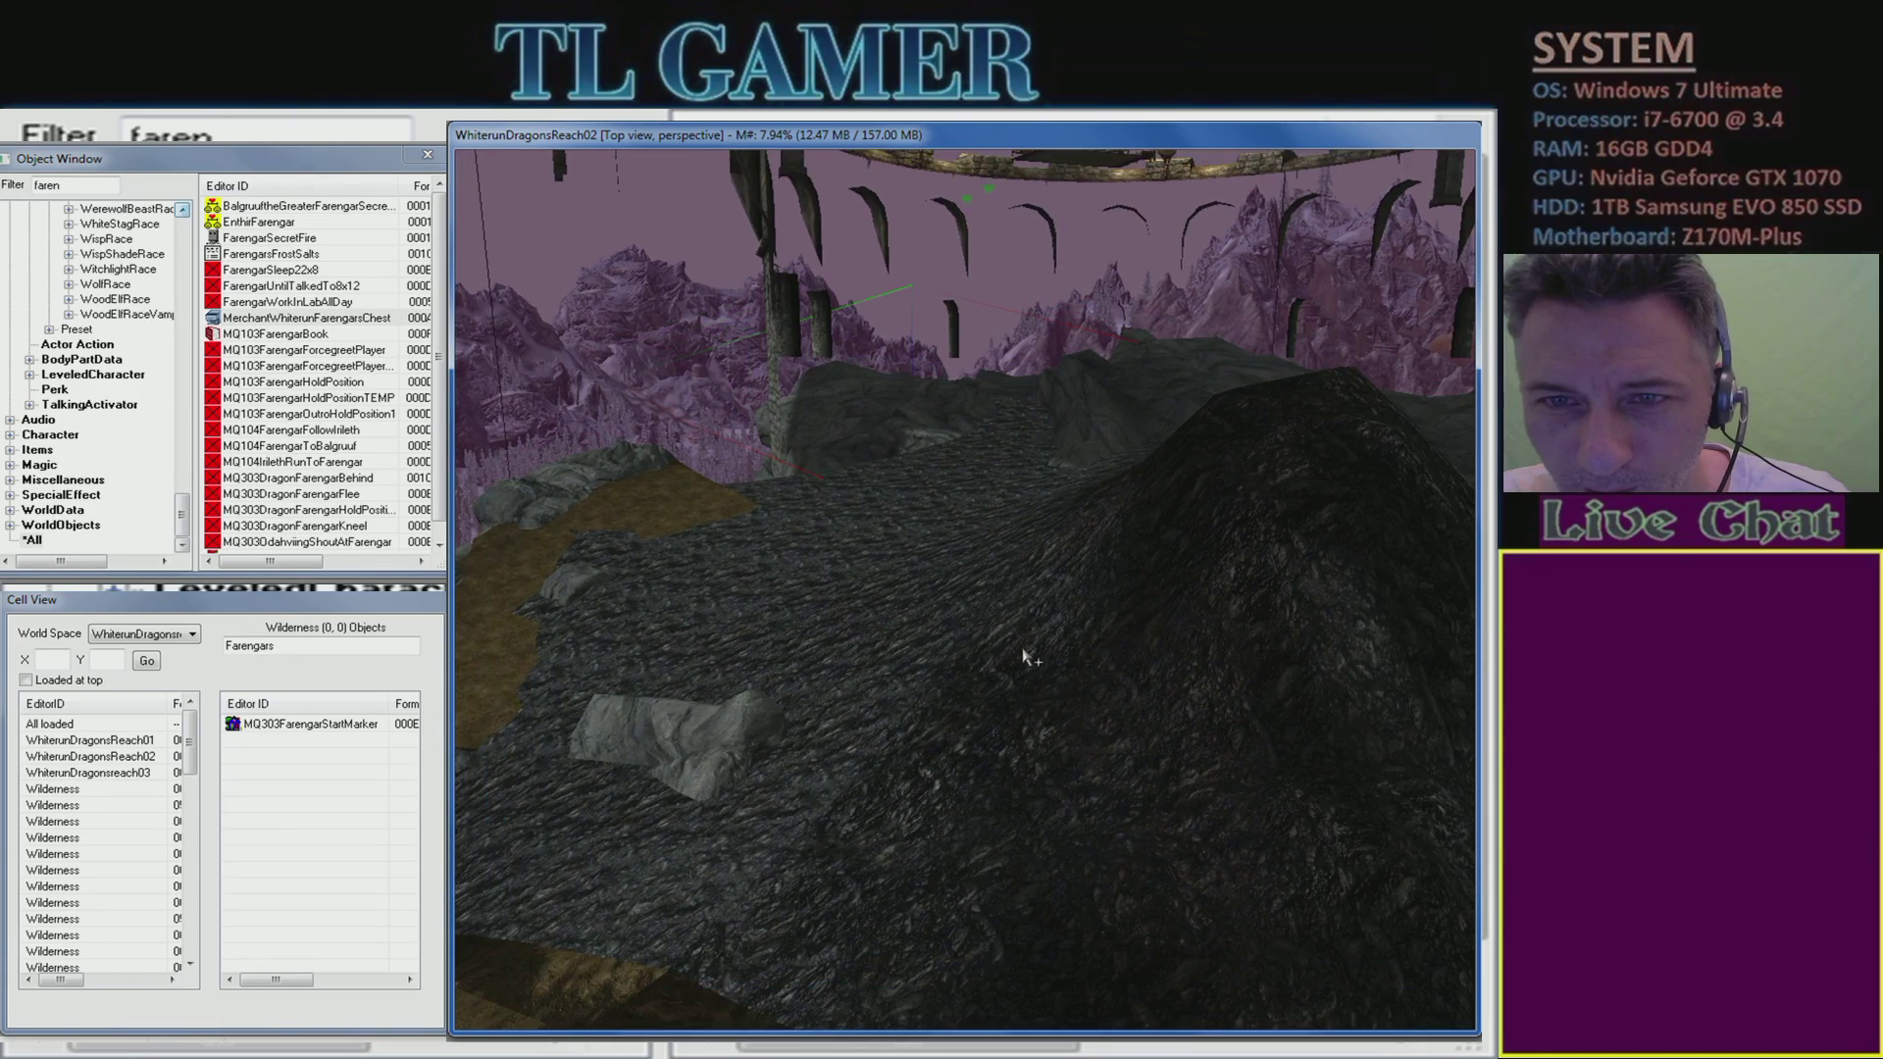
- Open the properties of the MQ103FarengarBook book, look through them and close them without changes
middle_click_drag(1103, 504, 1087, 583)
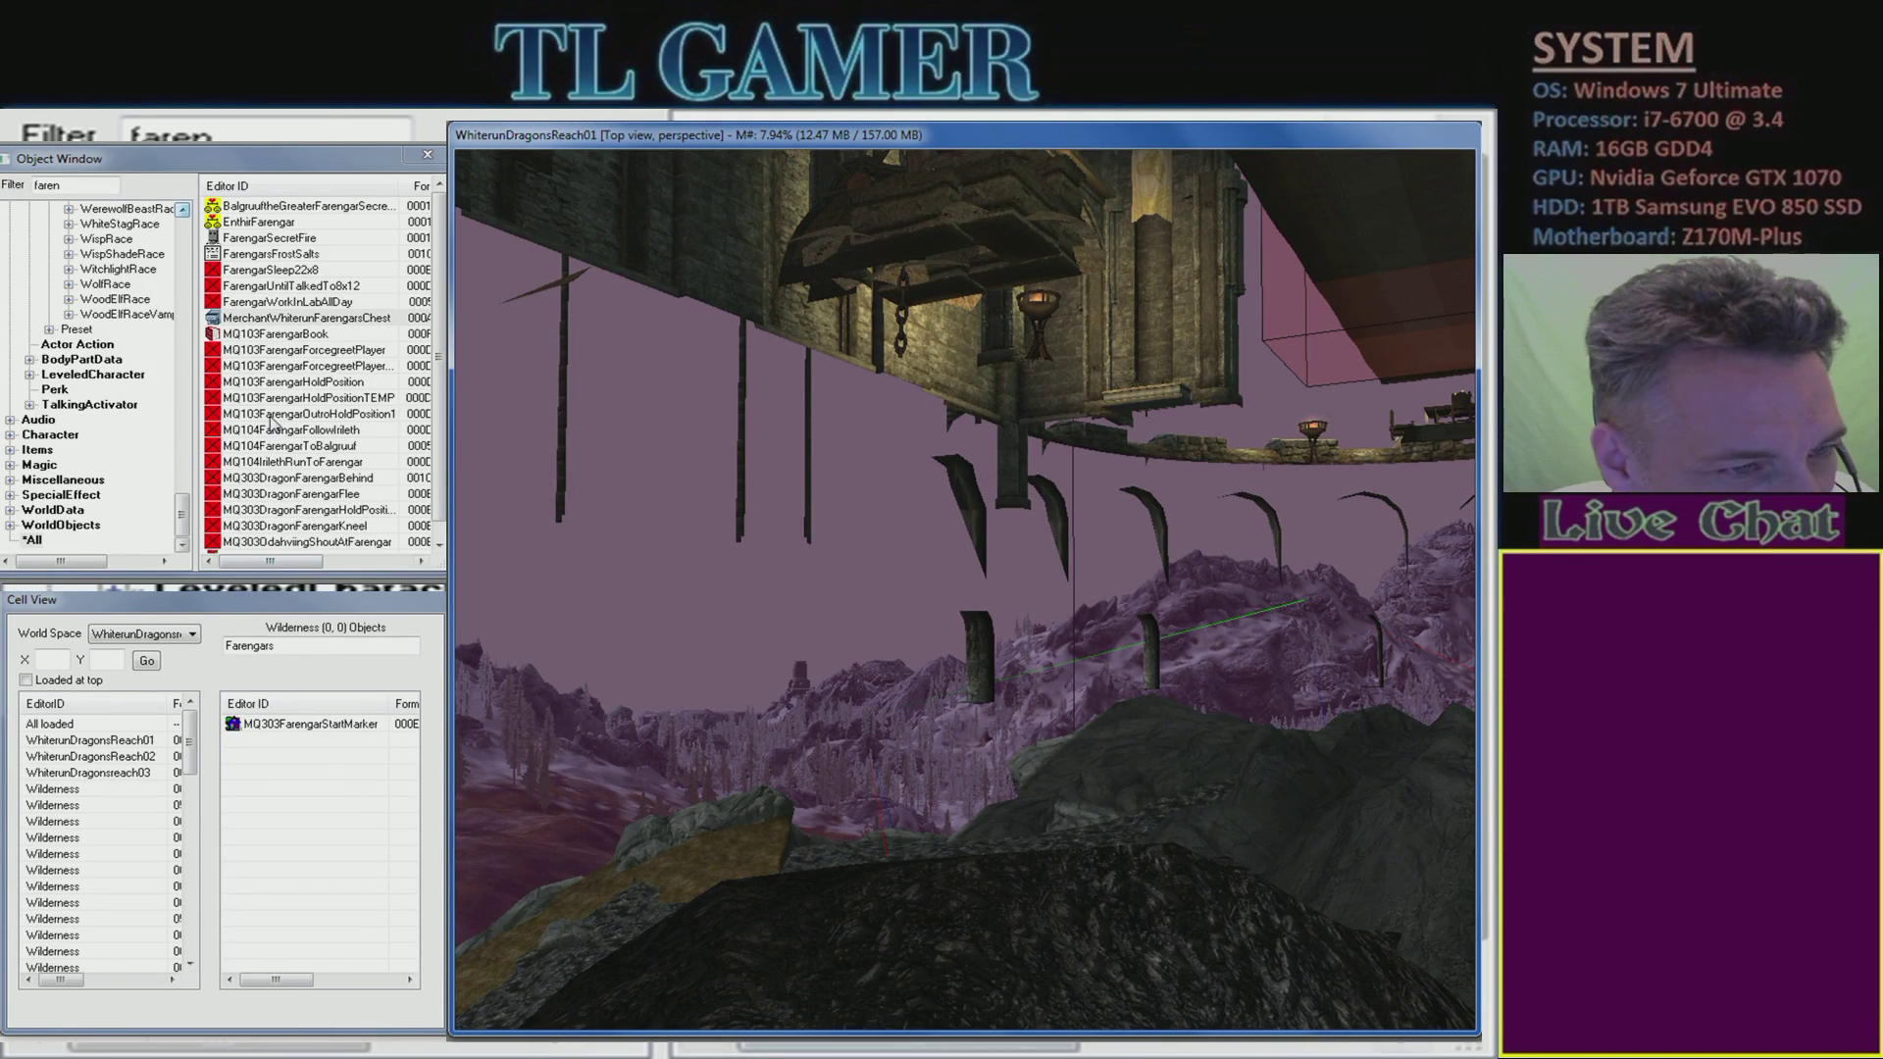
left_click(307, 335)
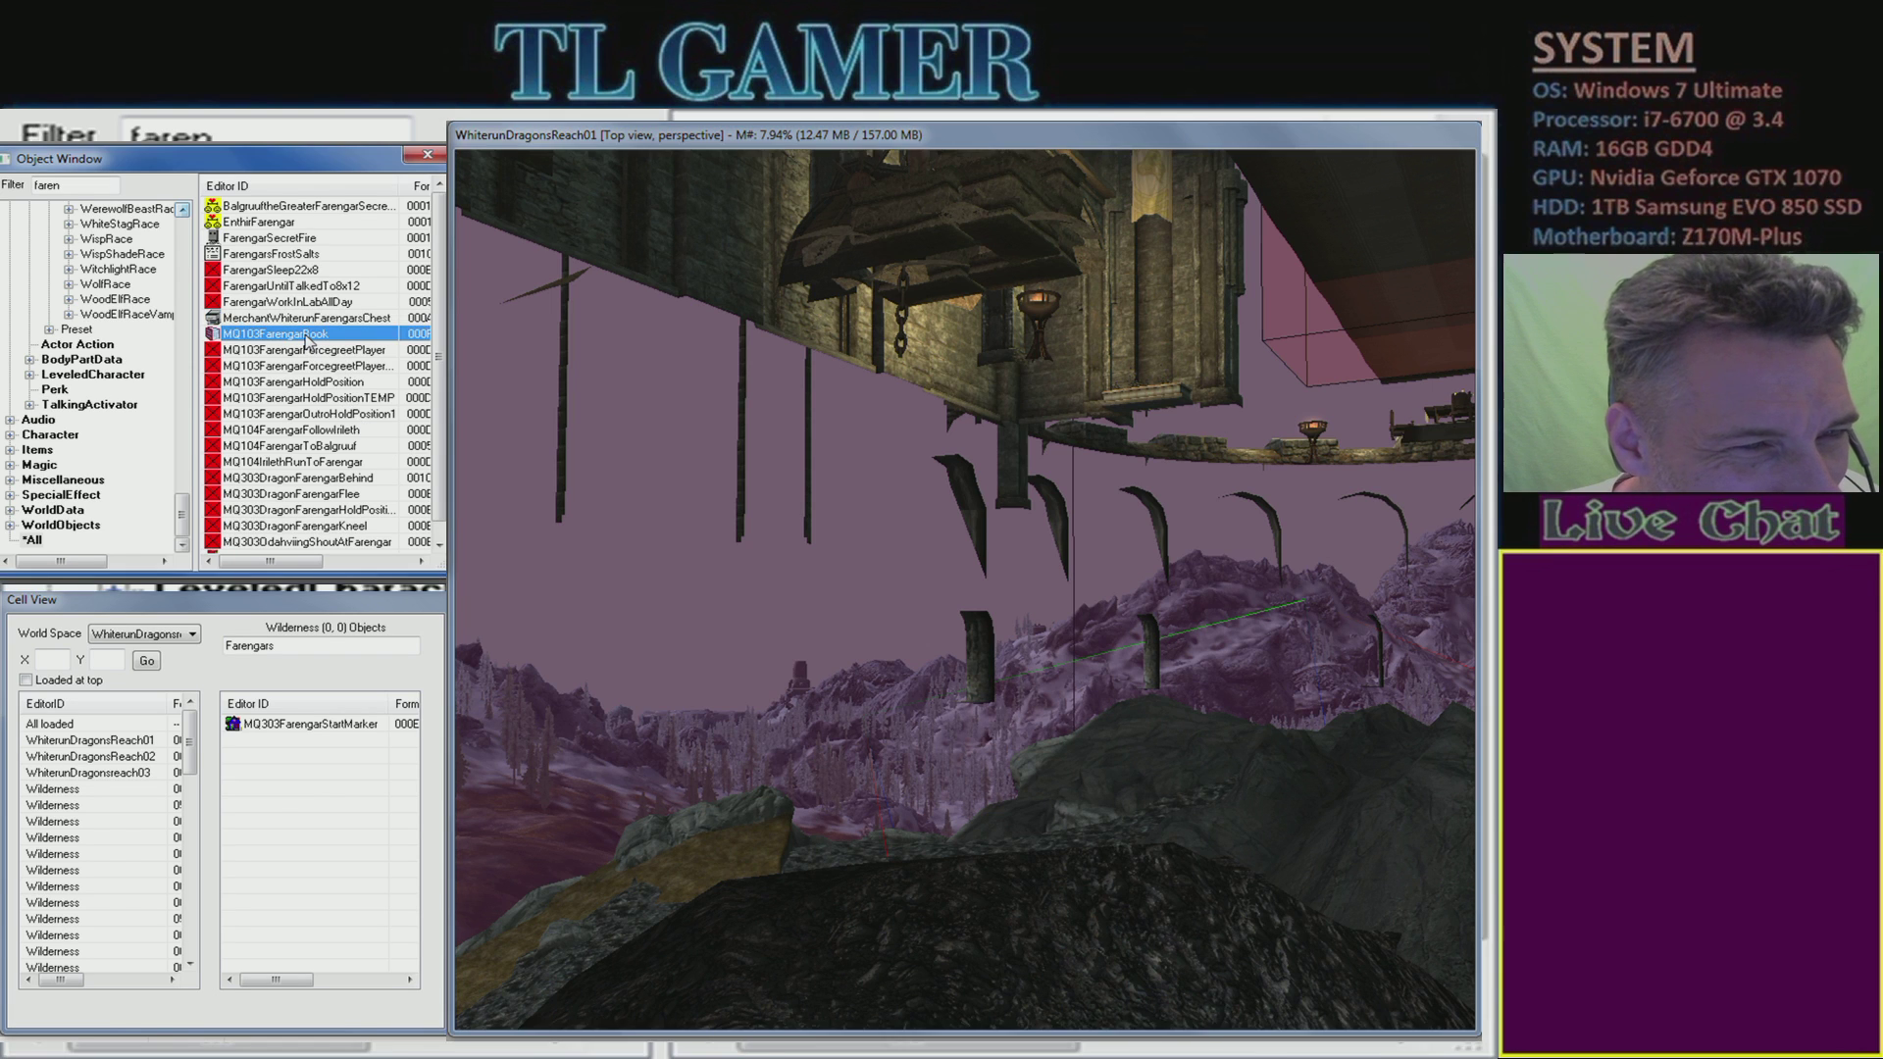
double_click(307, 334)
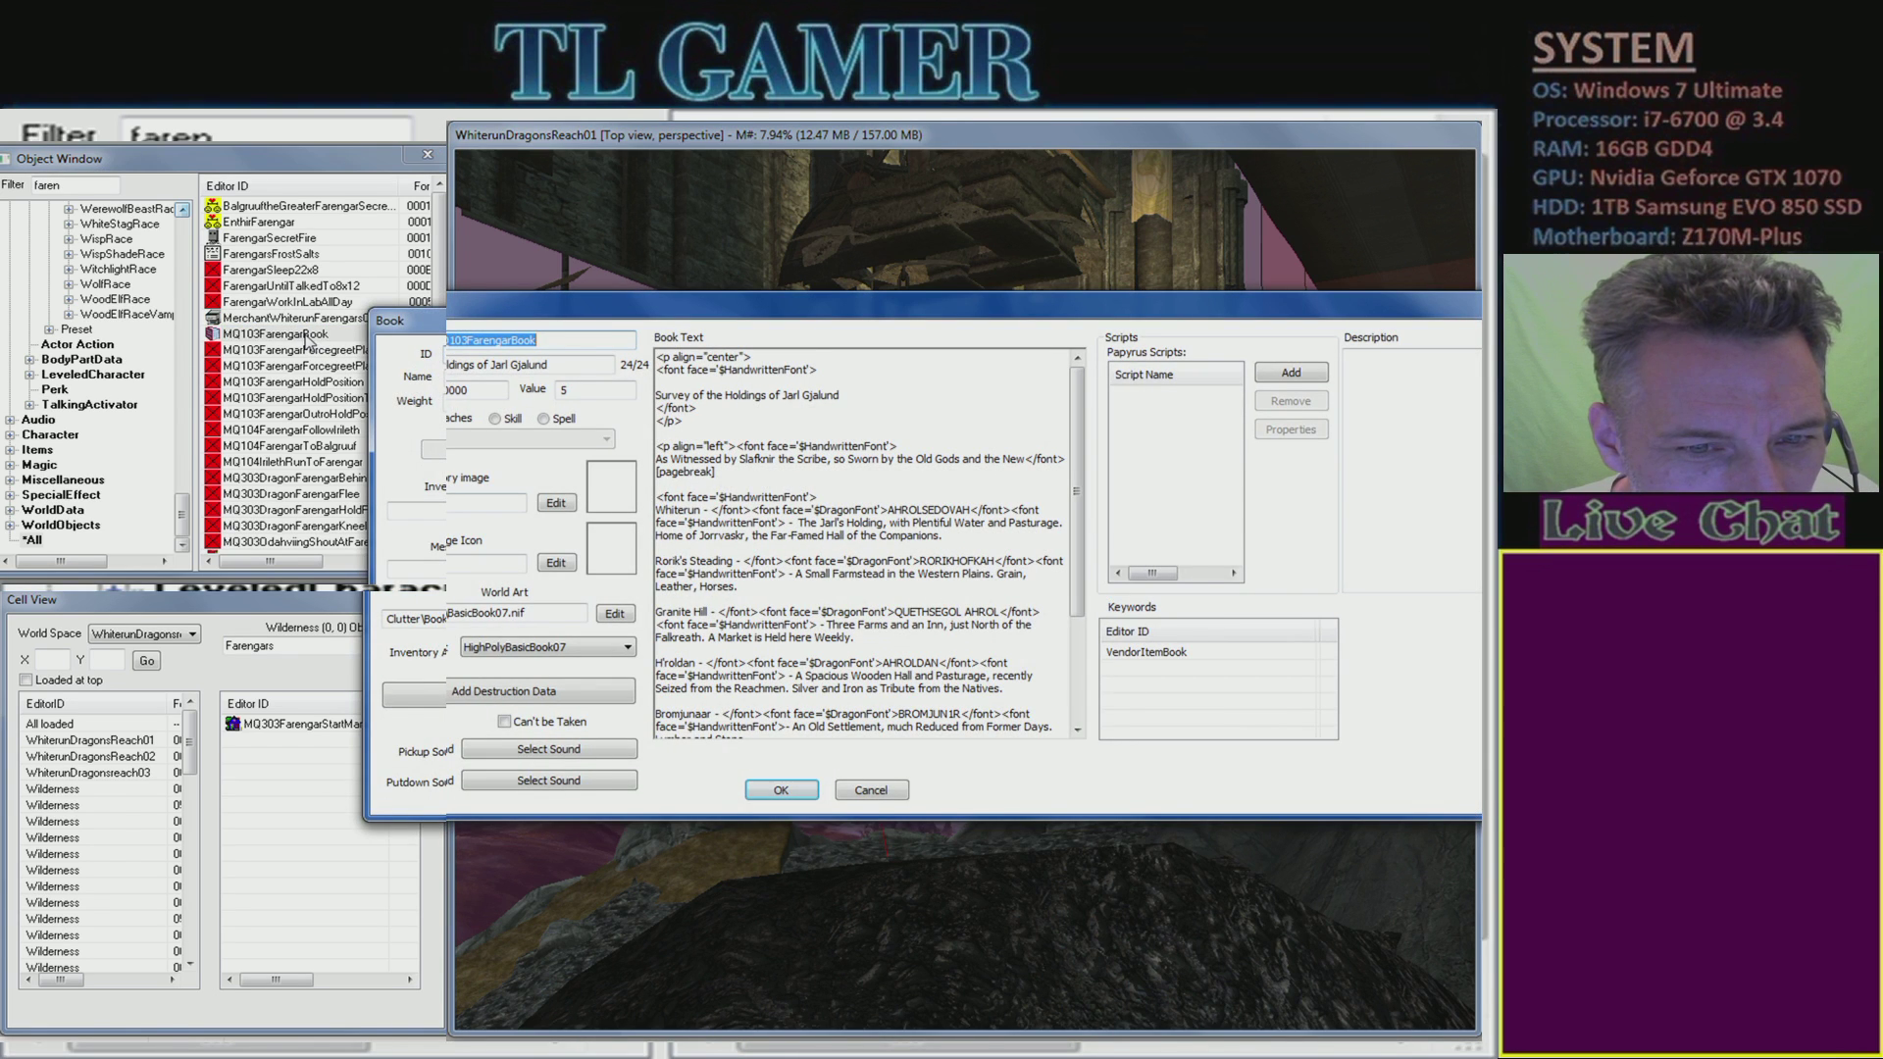
left_click(871, 792)
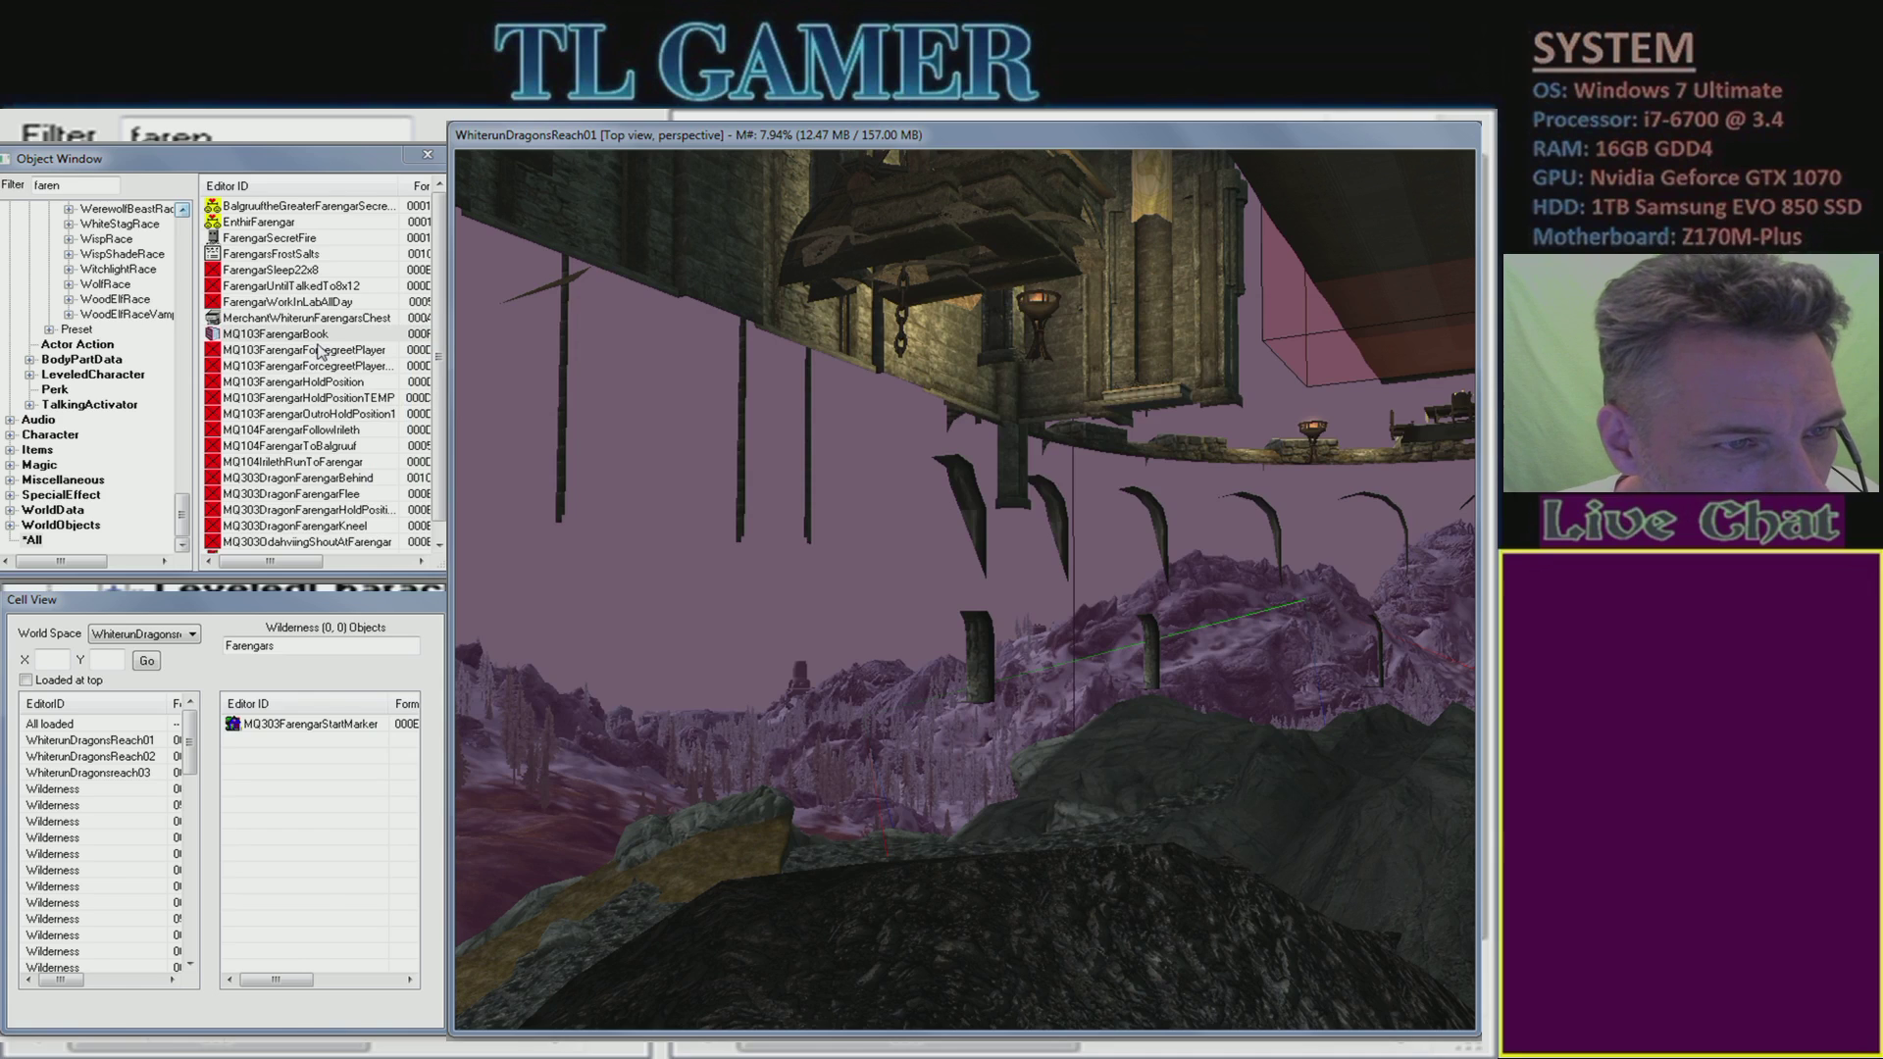
- Copy the ID of the ServicesWhiterunFarengar faction and filter the cell view's objects by it
left_click(305, 335)
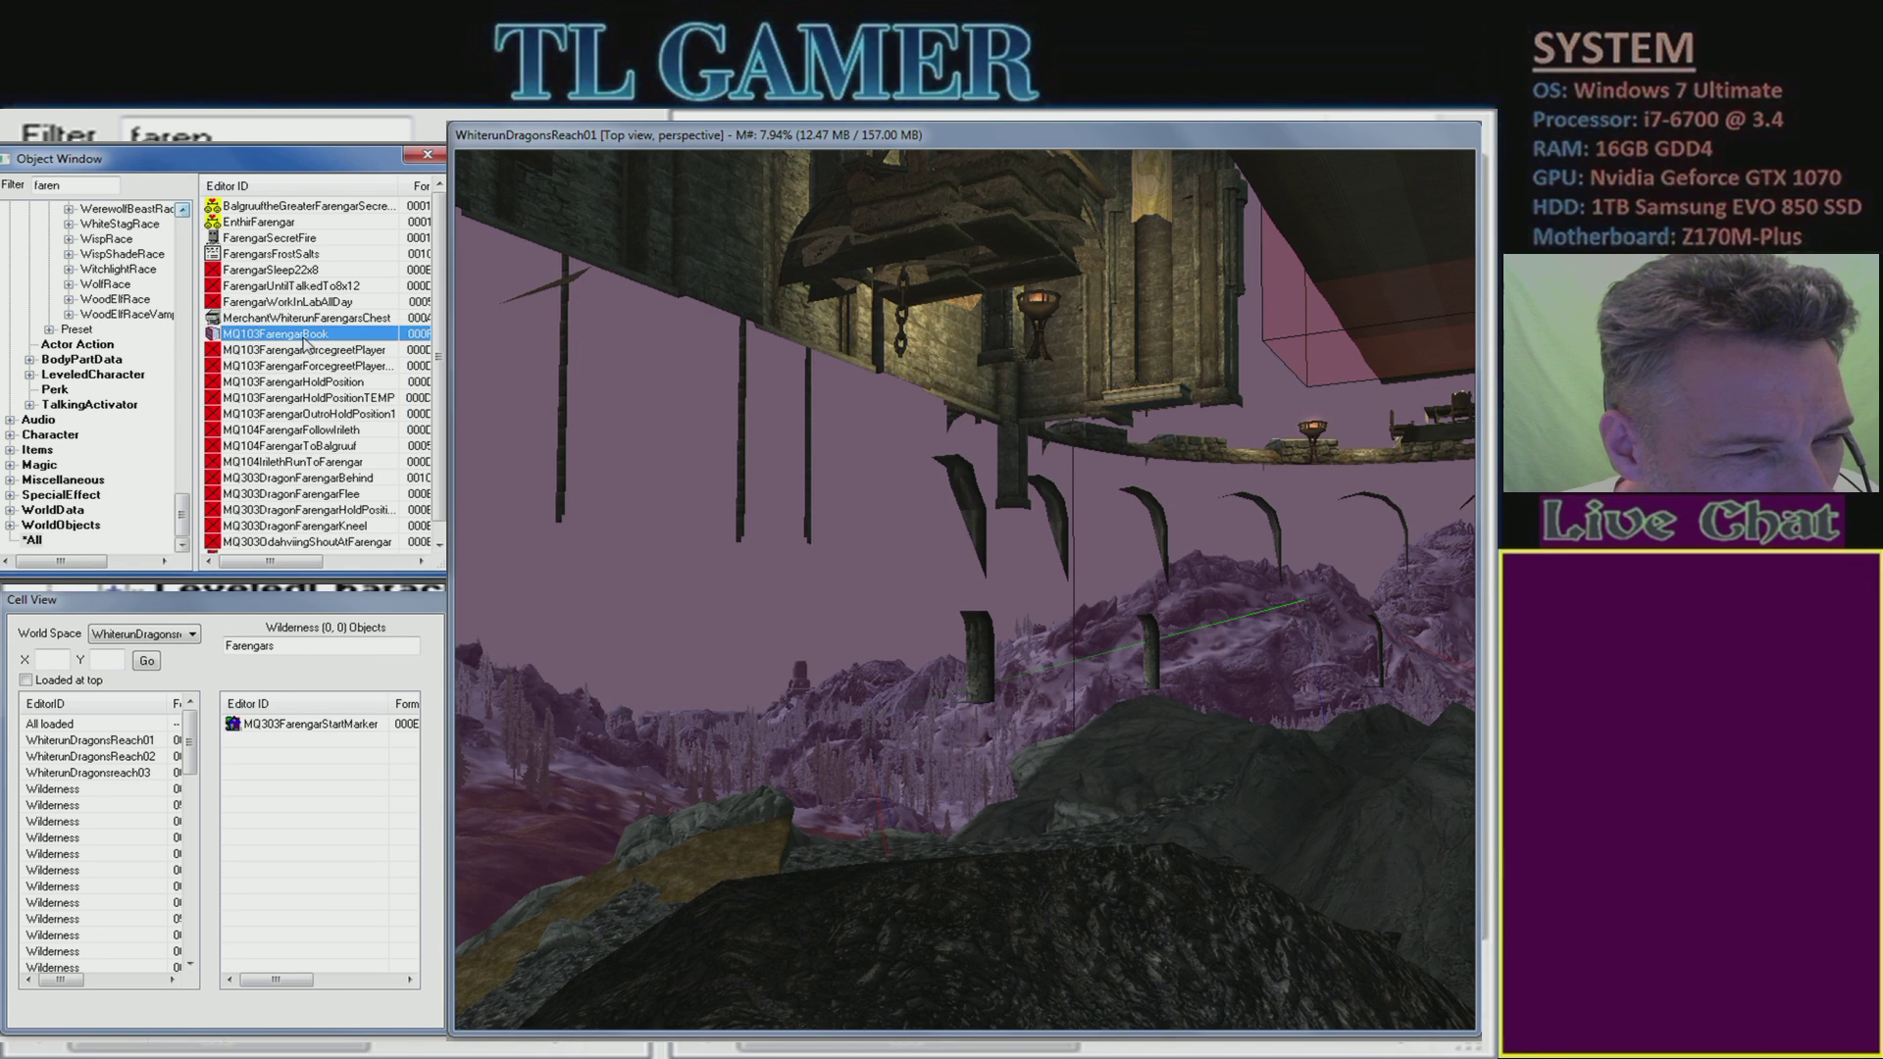
left_click(308, 415)
scroll(319, 431, "down", 1)
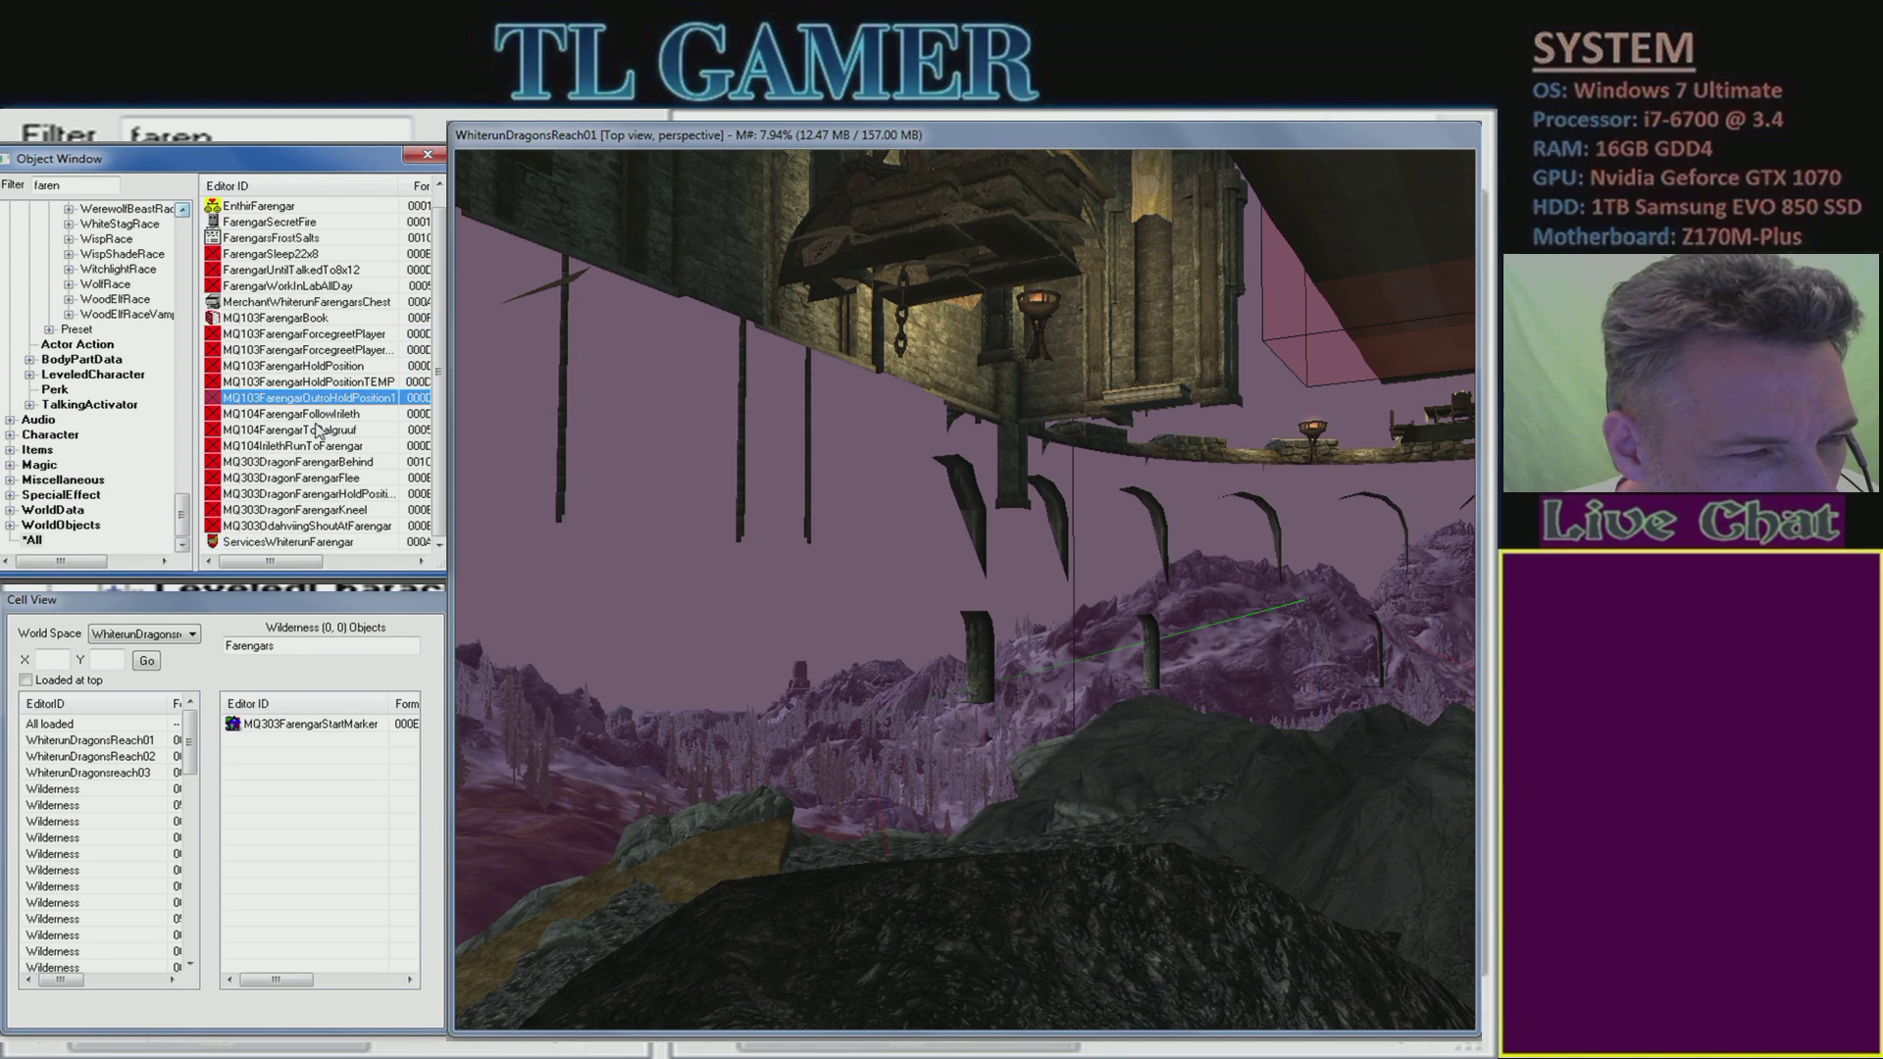
double_click(299, 543)
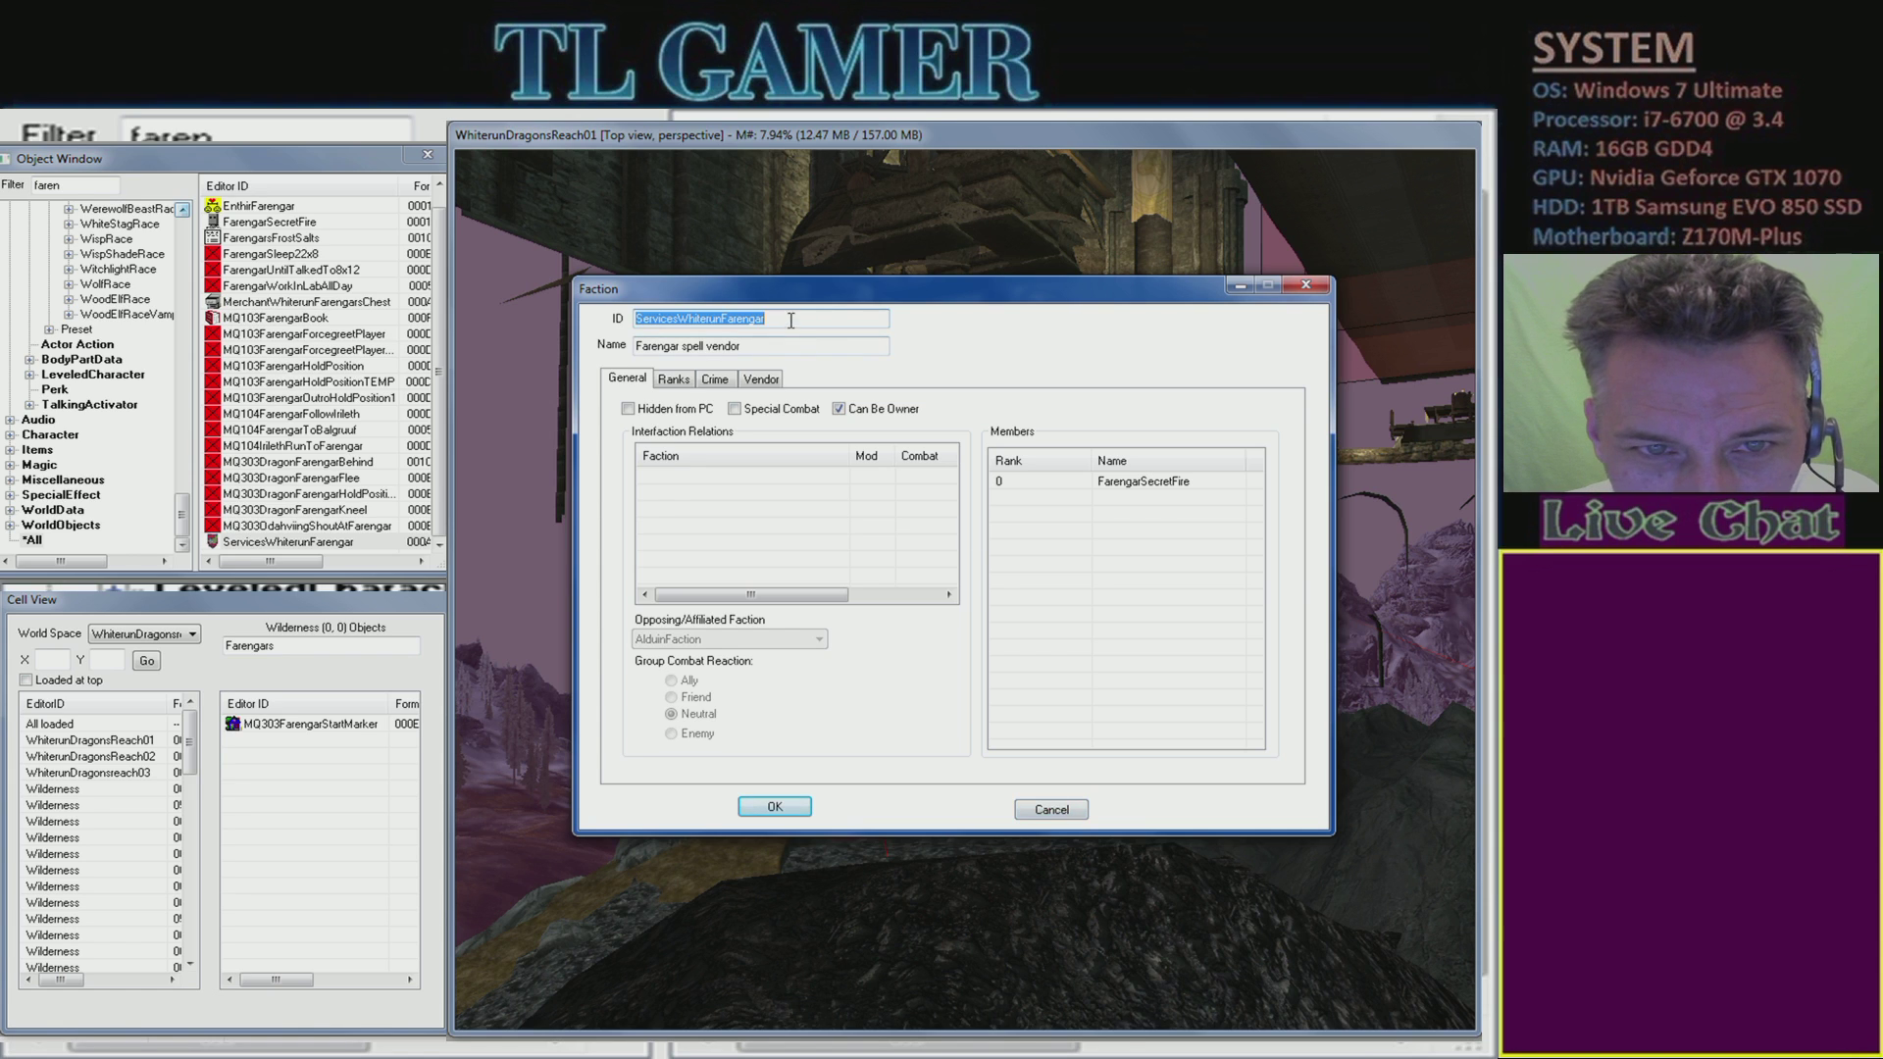
right_click(748, 324)
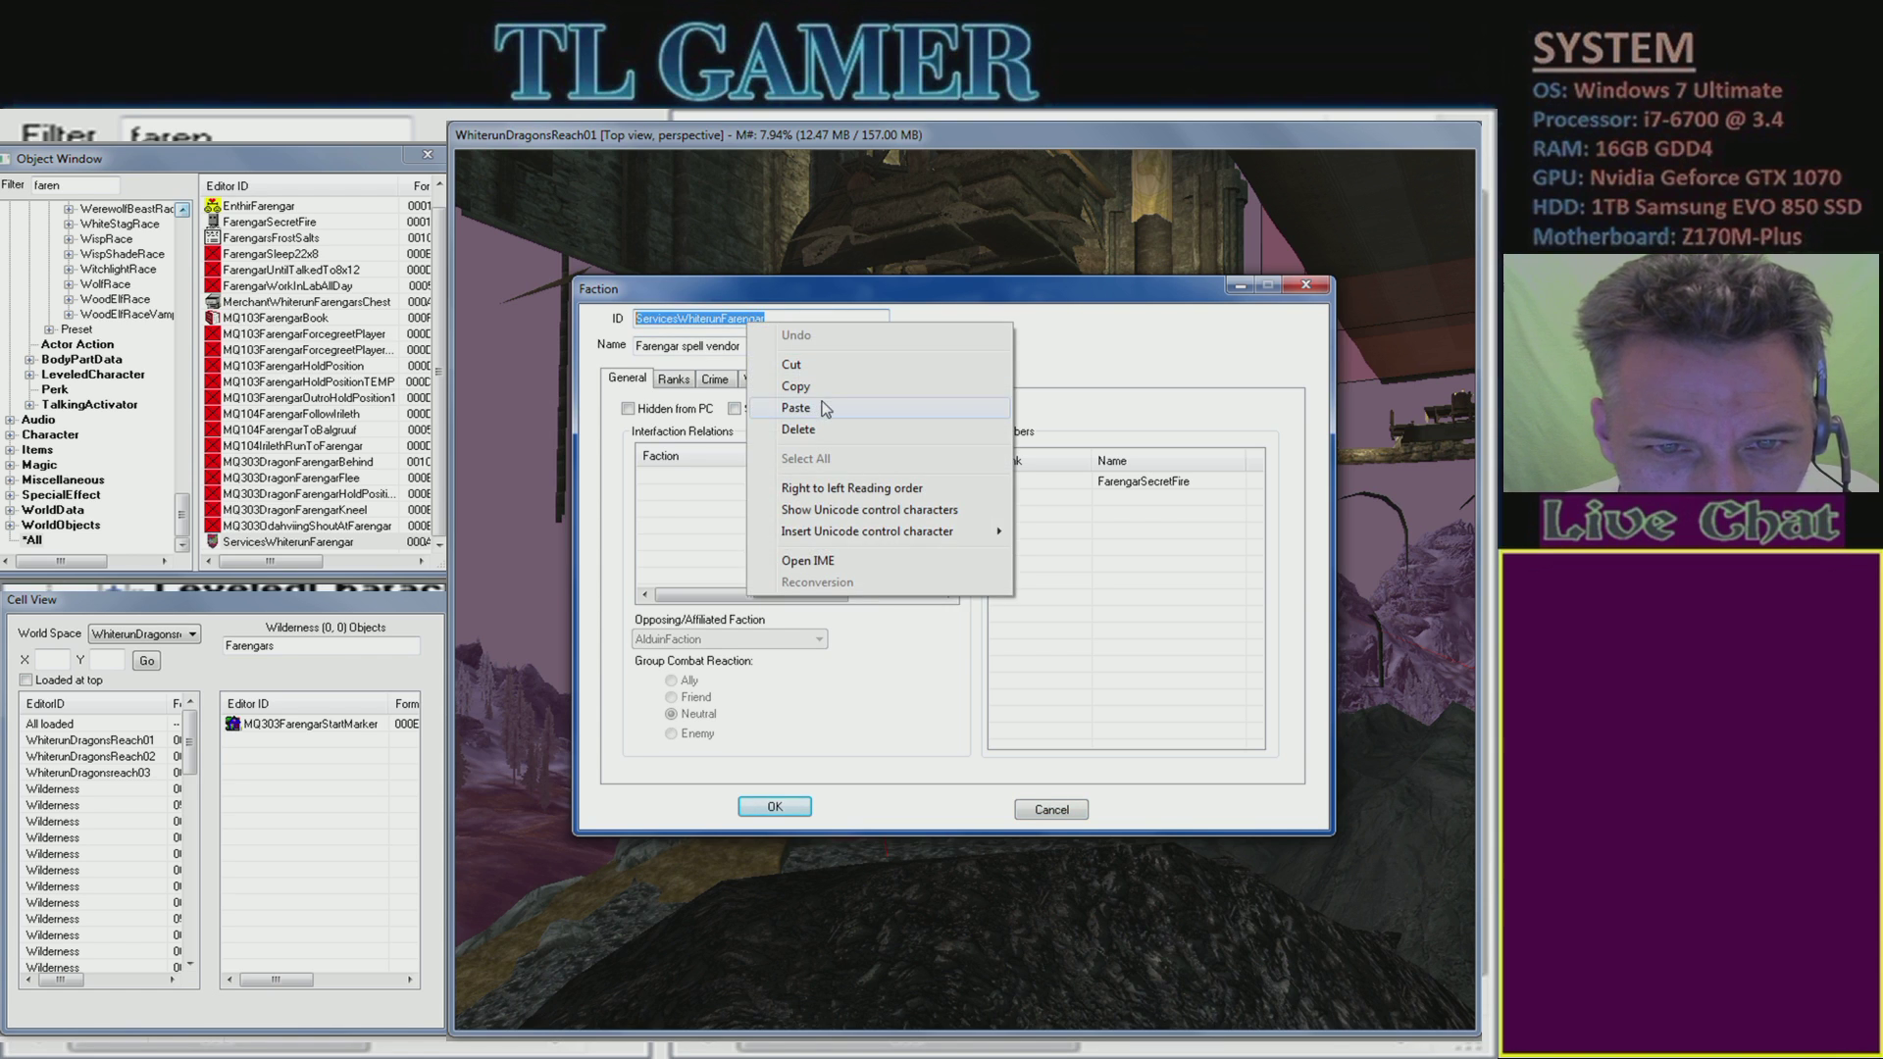
left_click(824, 385)
double_click(306, 639)
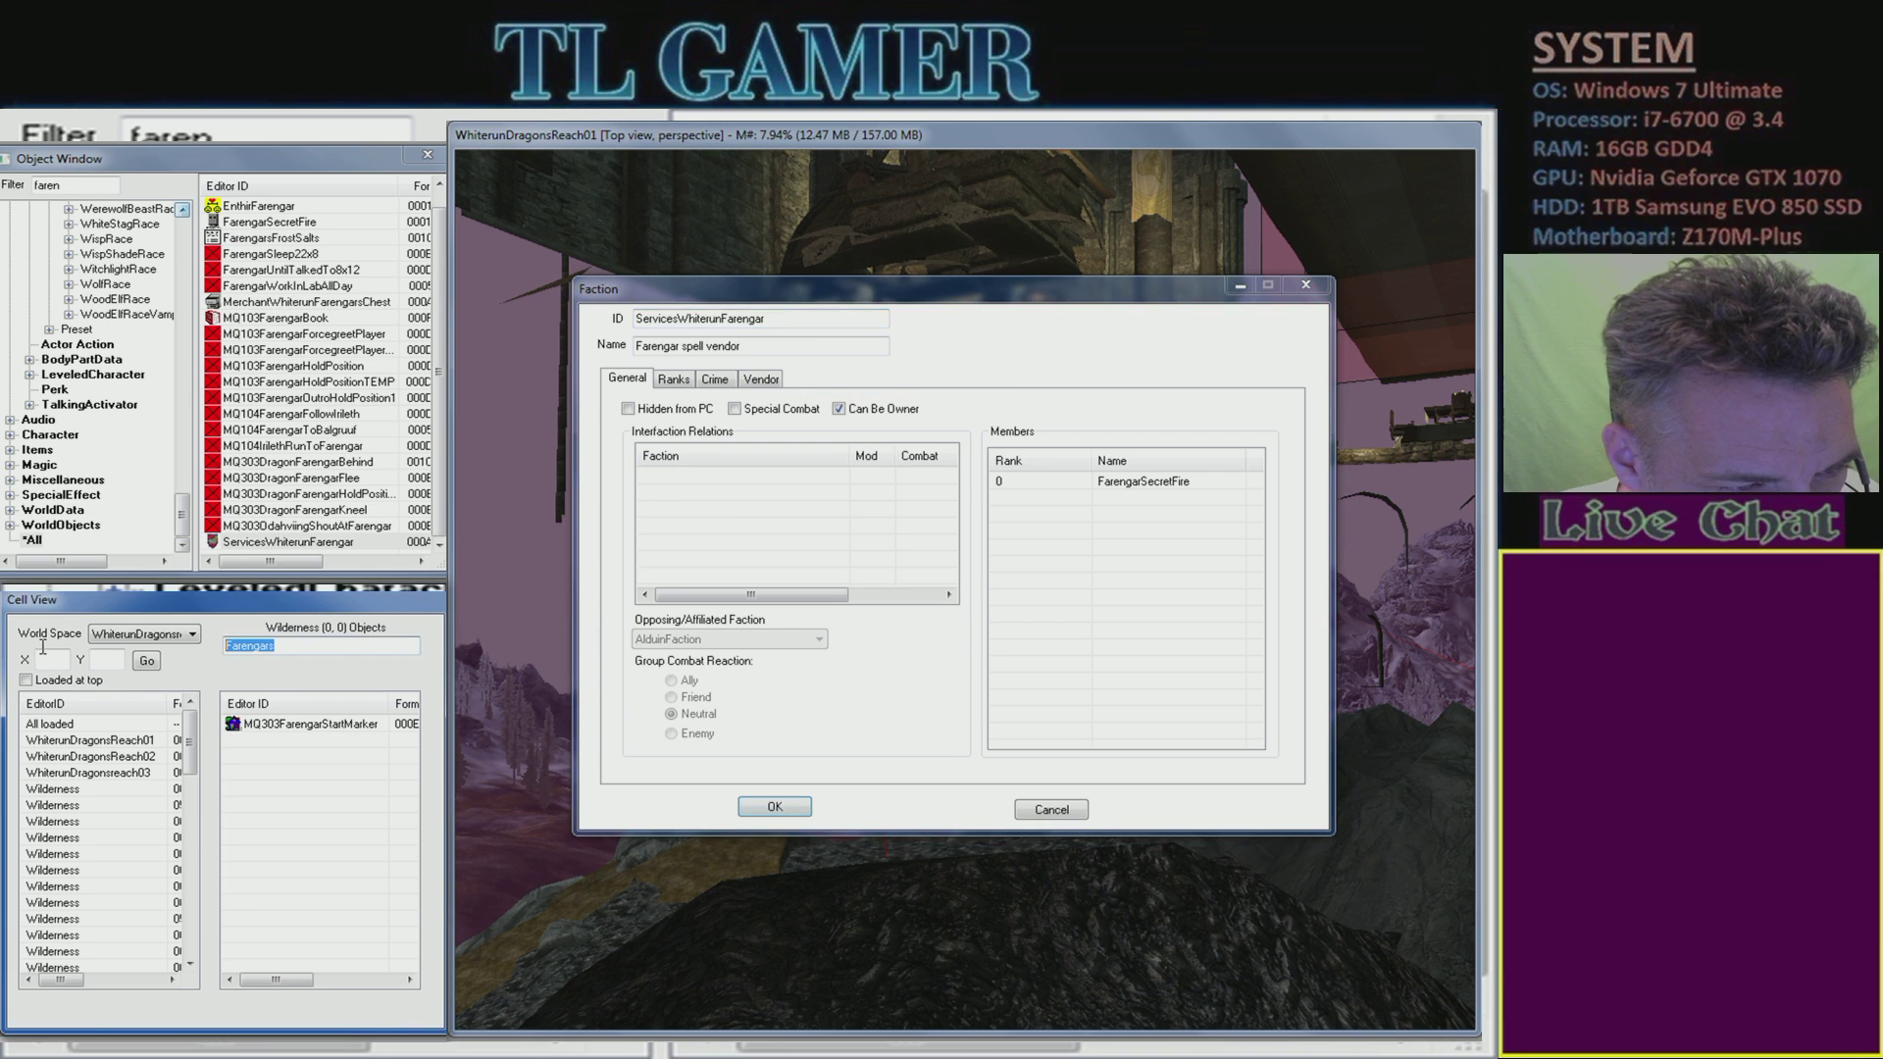
right_click(262, 643)
left_click(383, 733)
- Switch the cell view to WhiterunWorld and check the filtered objects of the WhiterunSkyforge cell
left_click(192, 634)
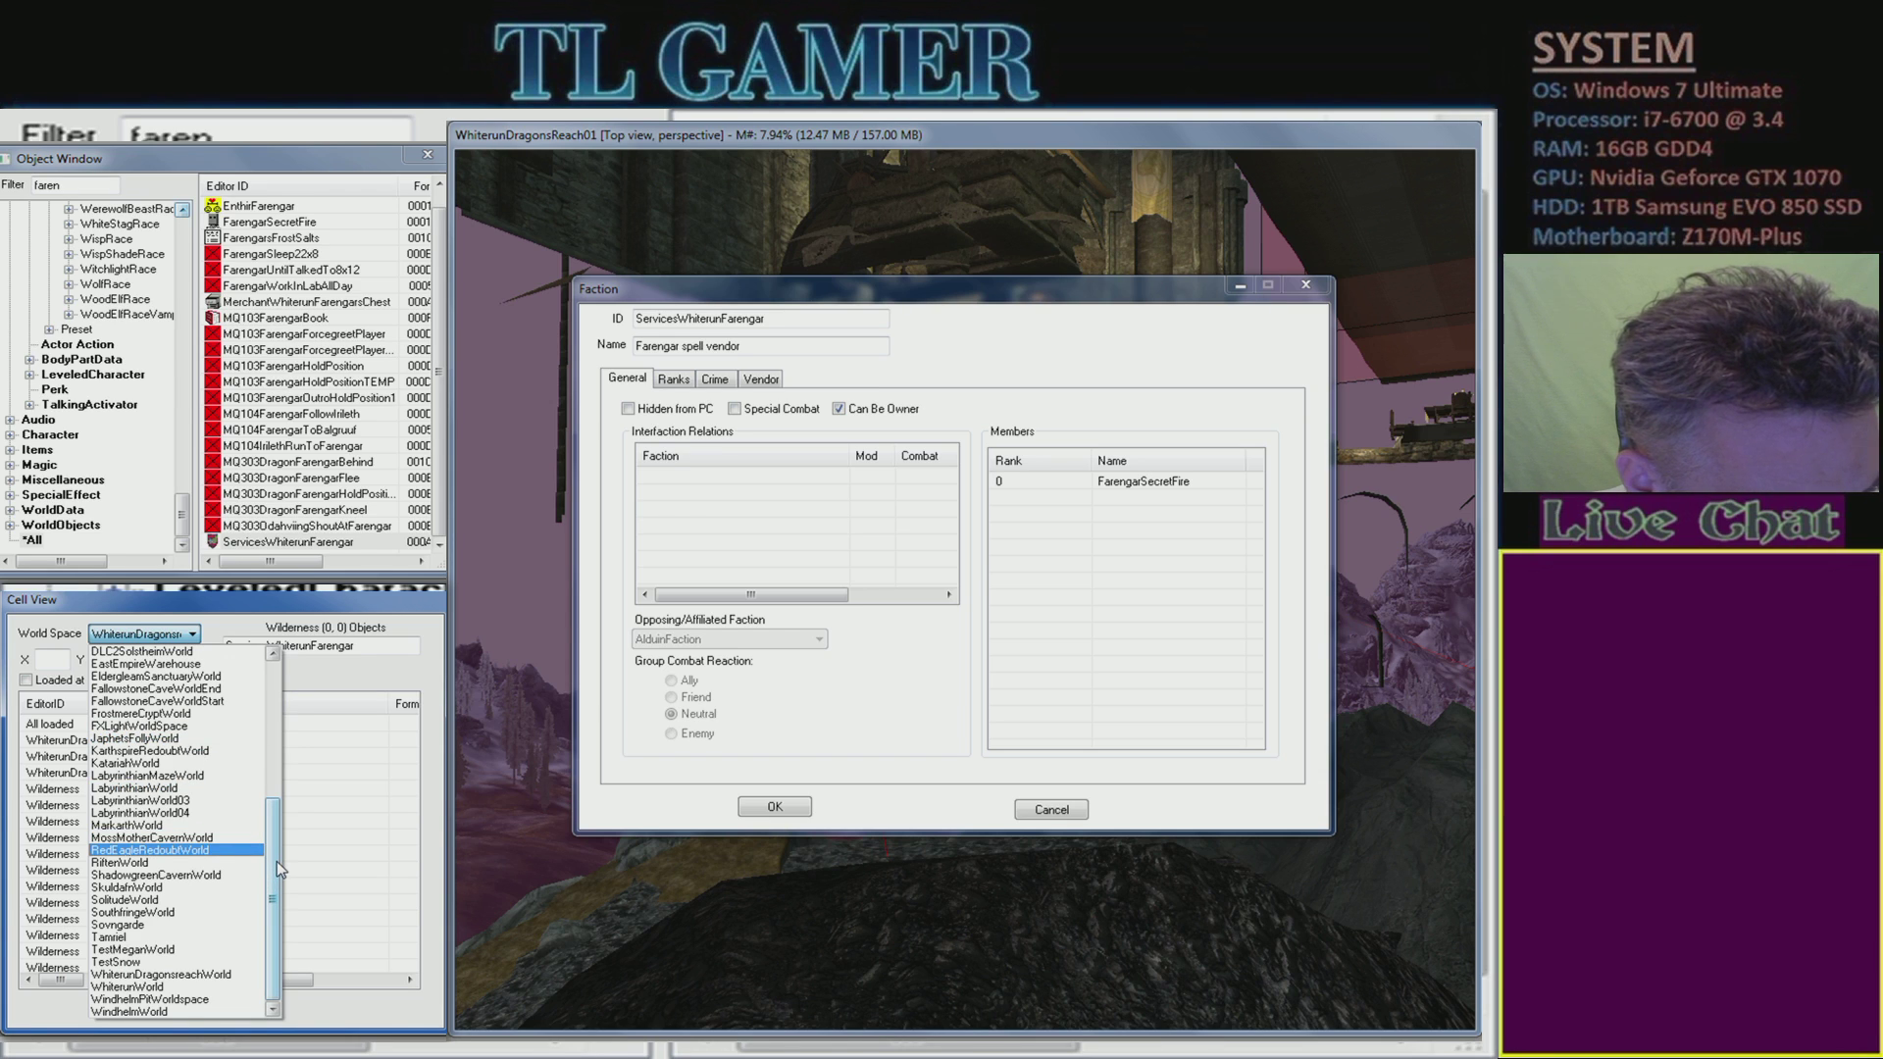
left_click(160, 988)
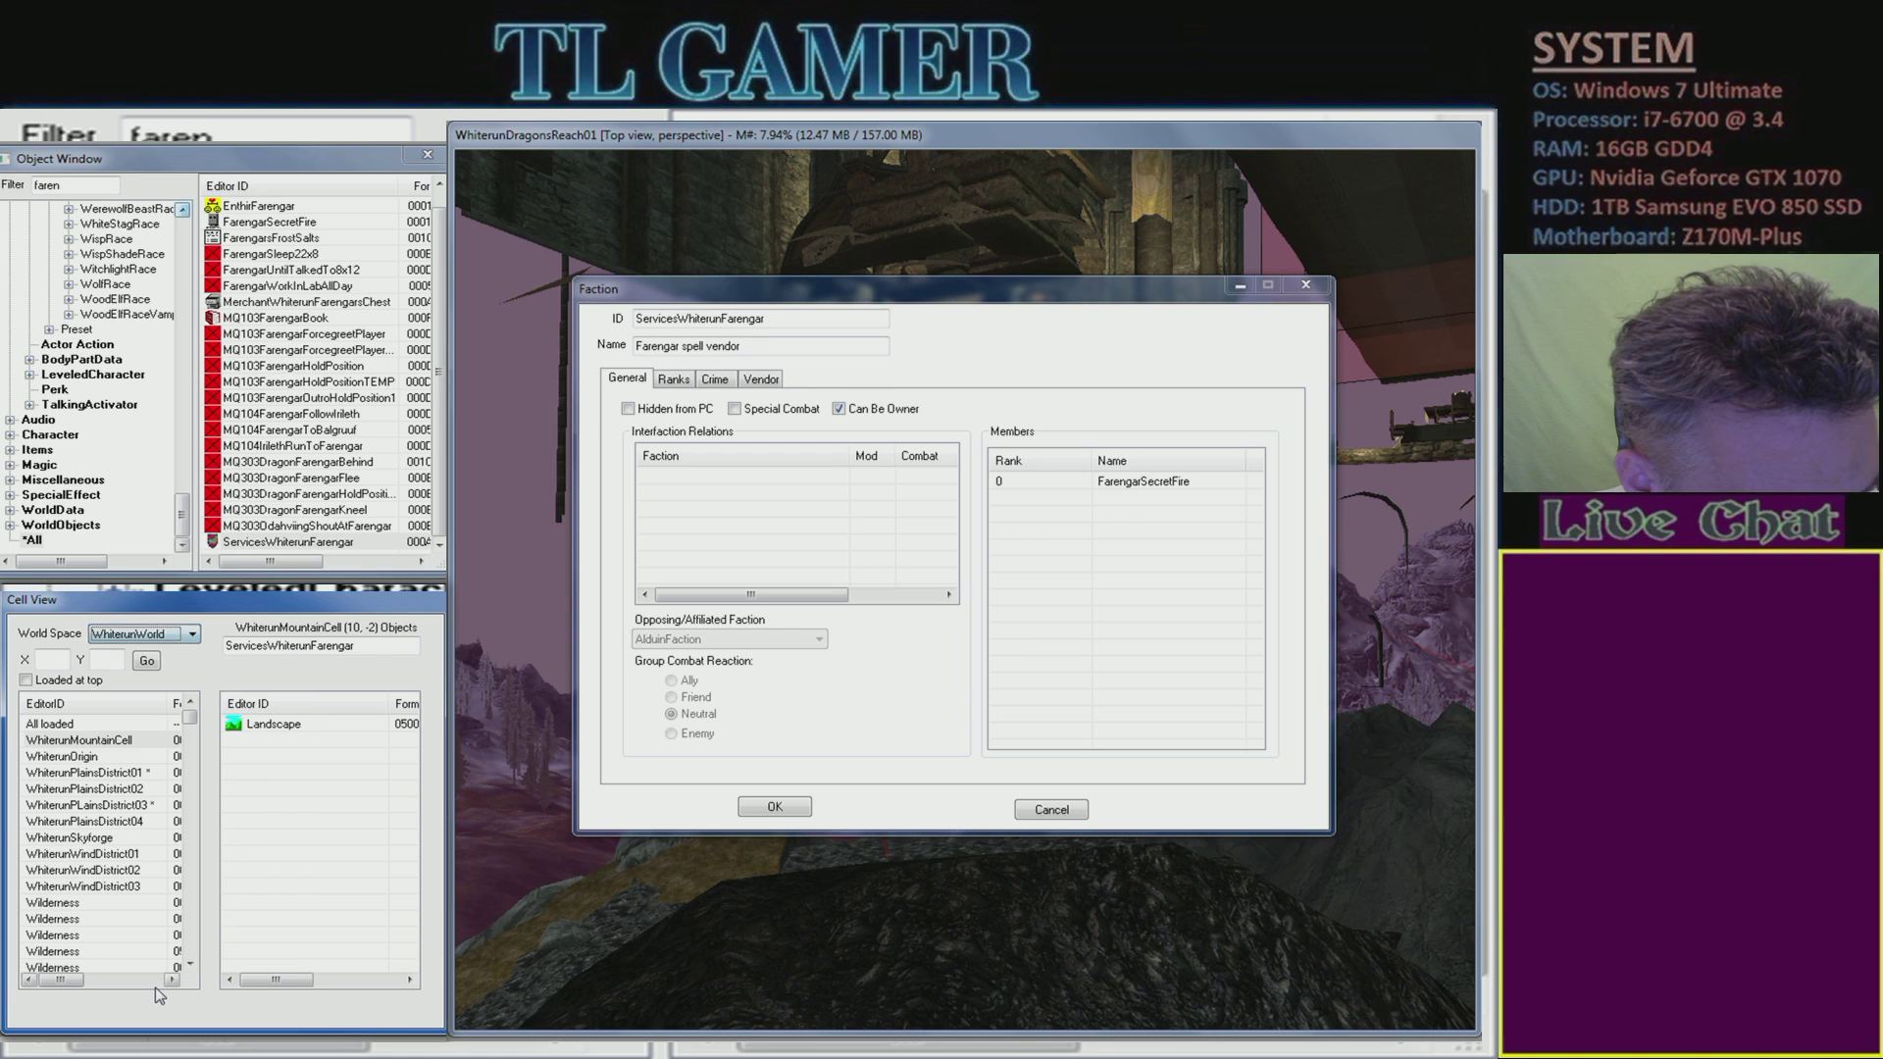
left_click(194, 634)
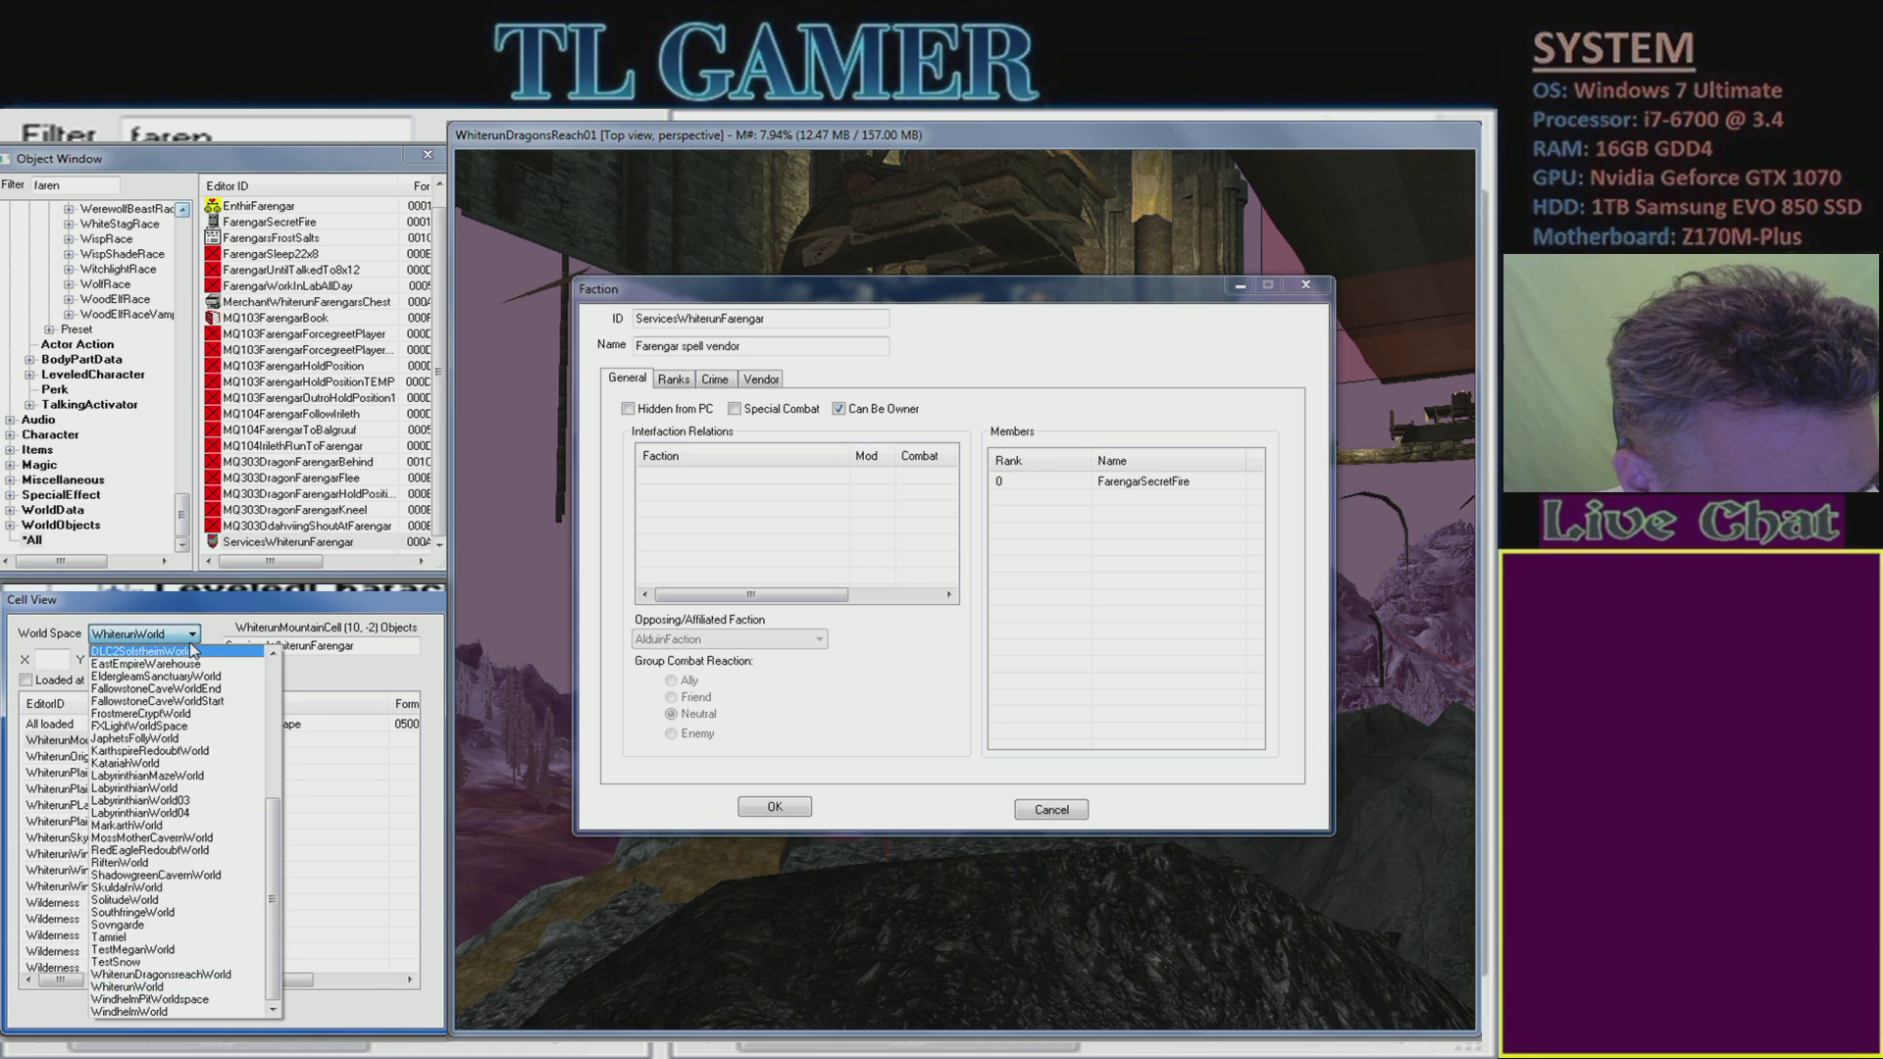
left_click(165, 988)
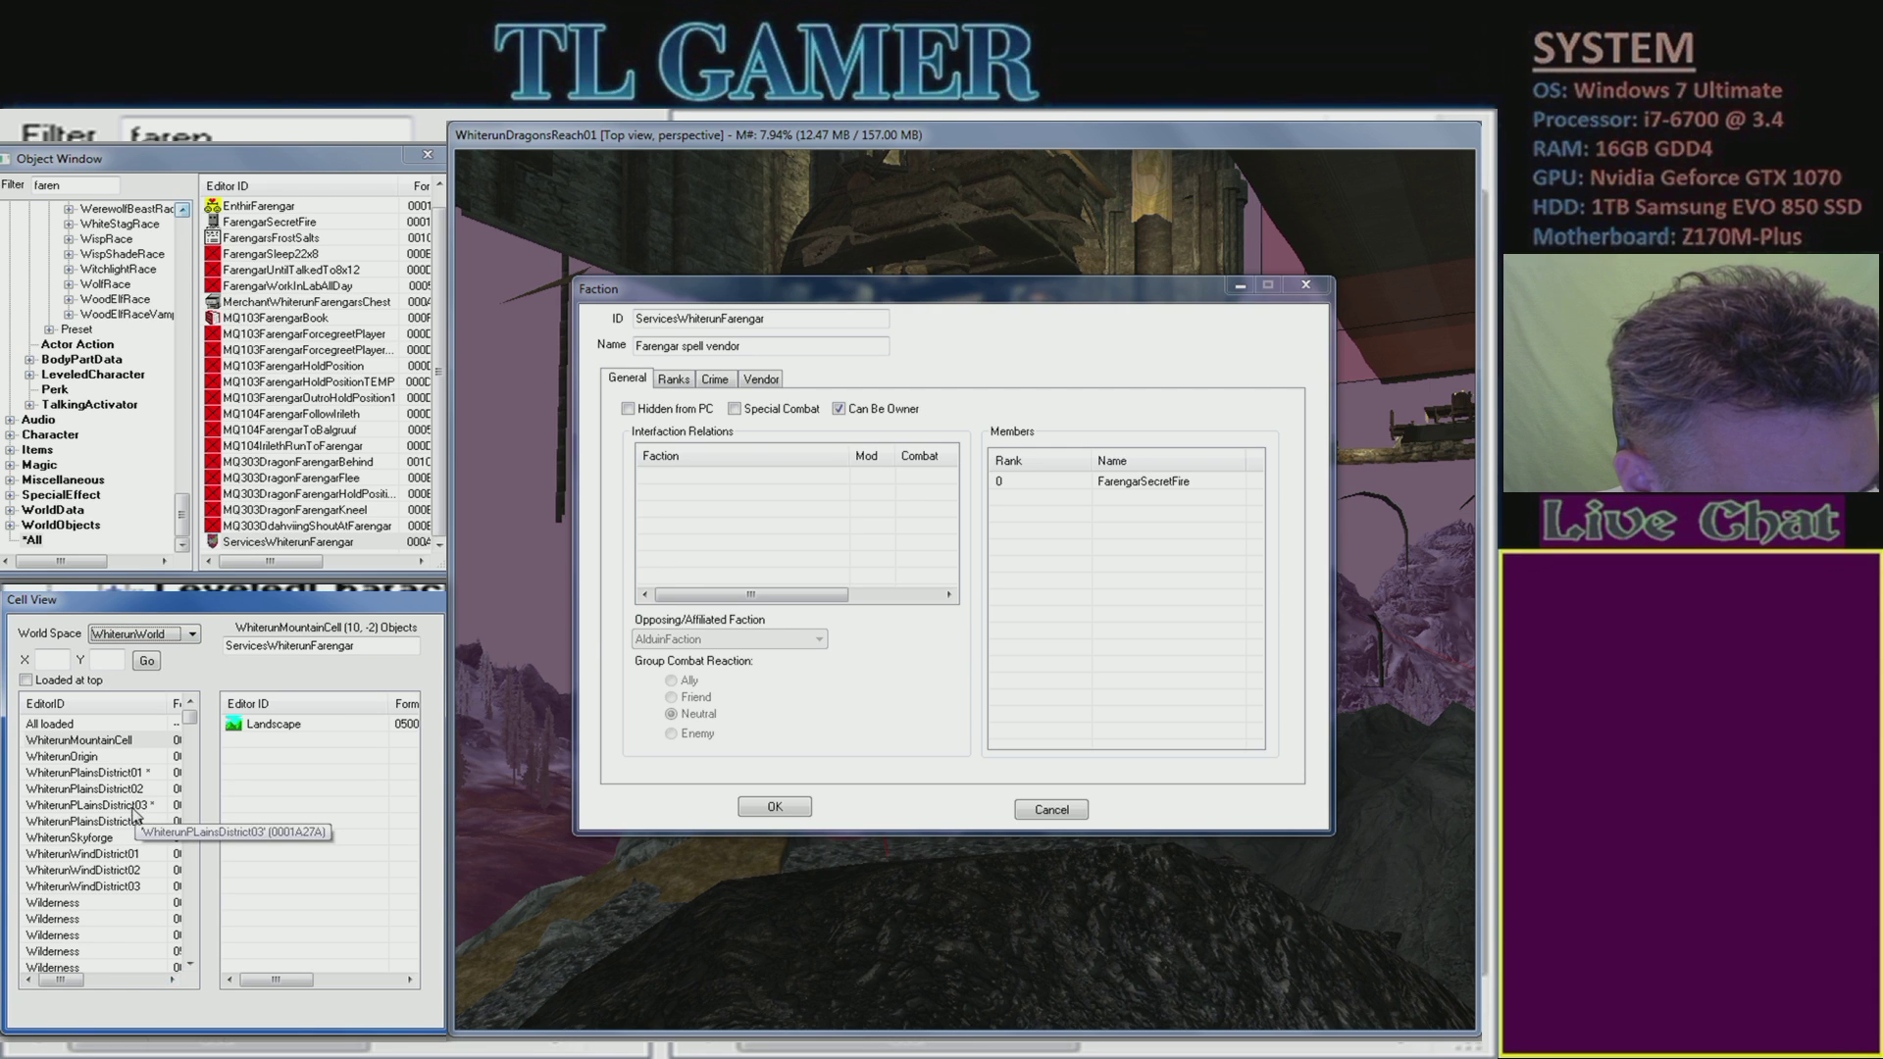
left_click(111, 838)
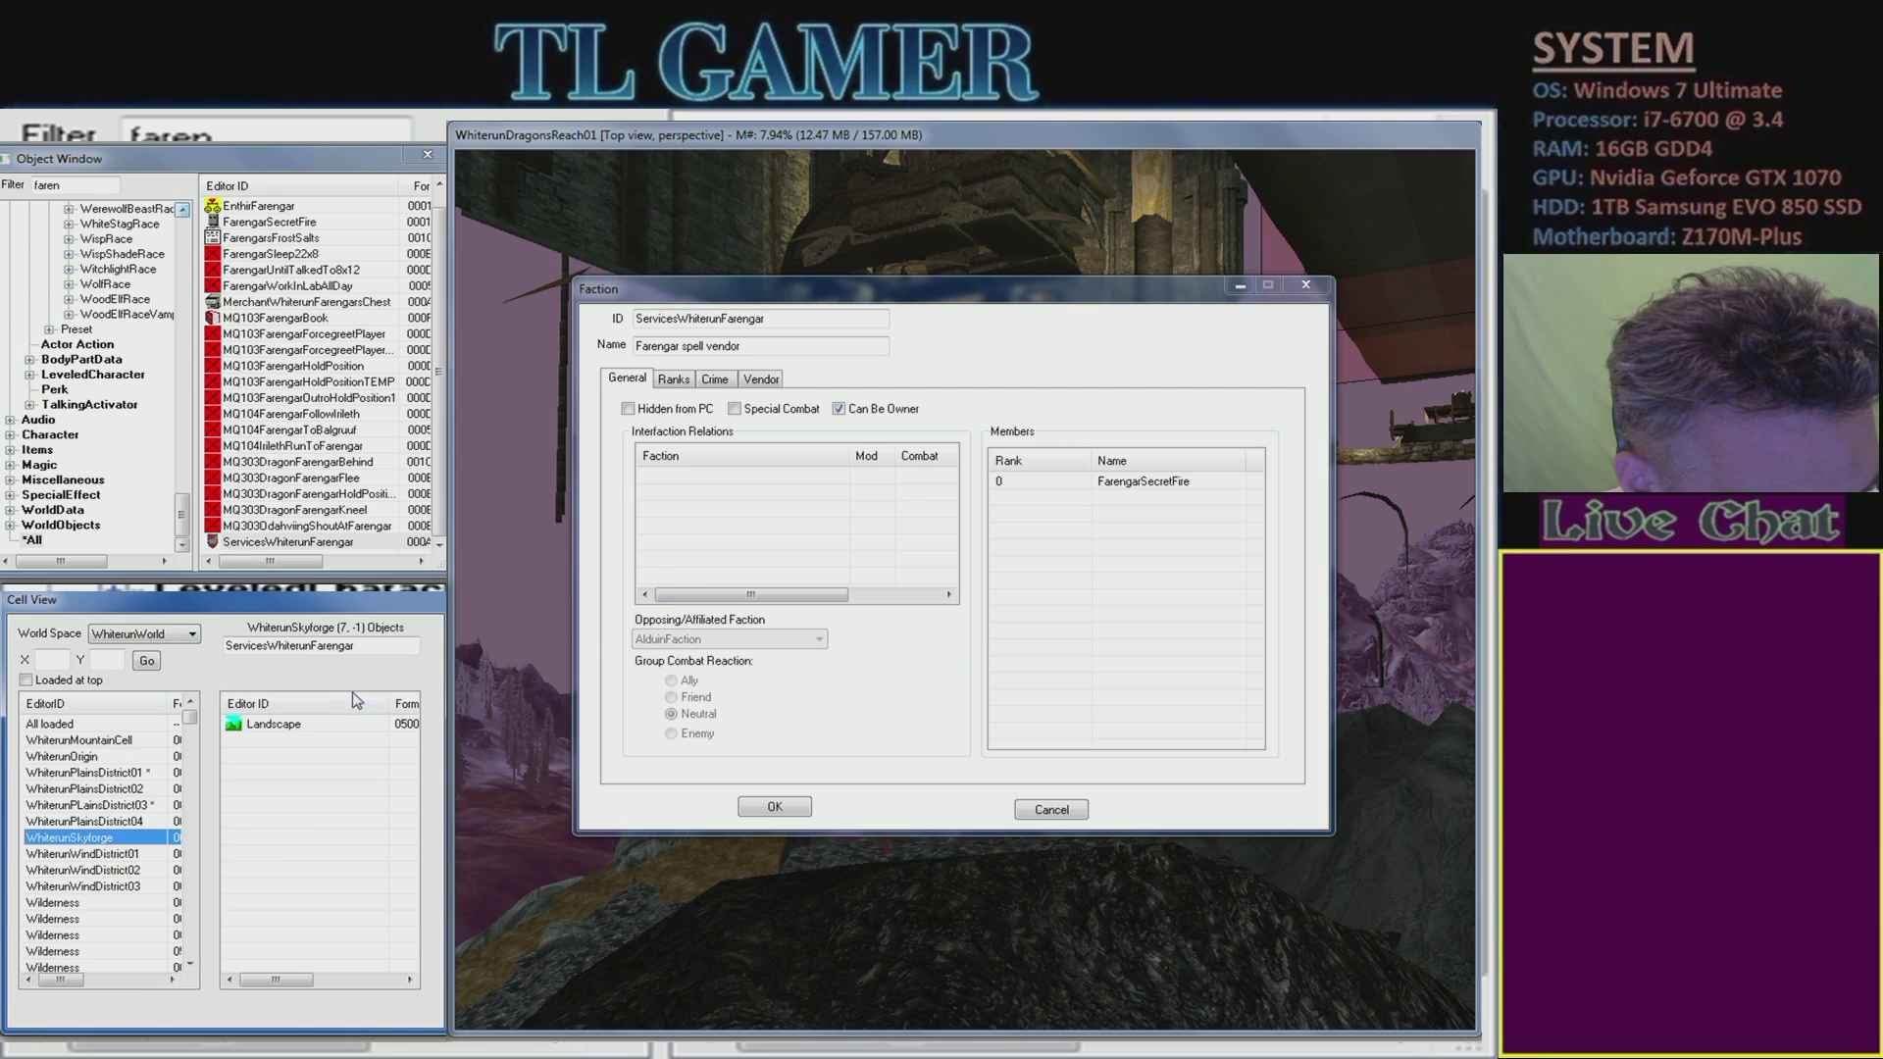
- Clear the ServicesWhiterunFarengar filter from the cell view's objects and close the faction's properties
double_click(387, 647)
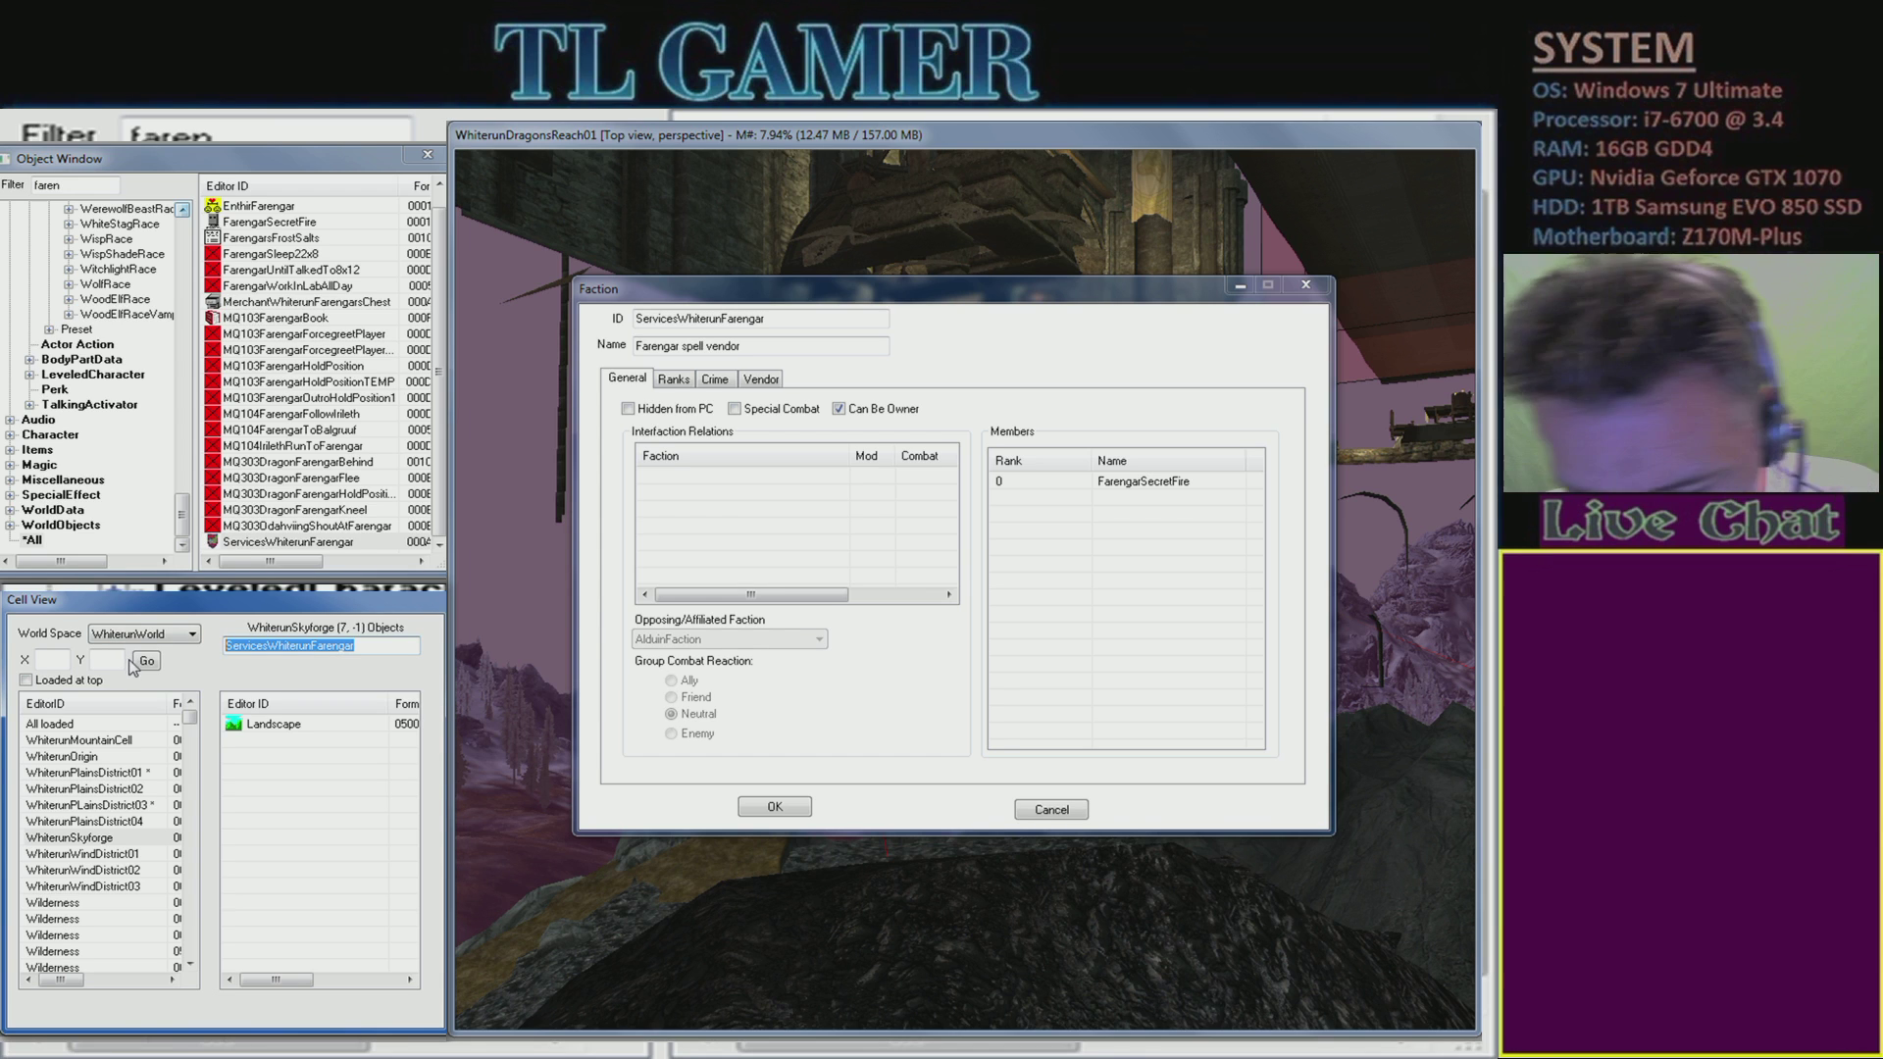
key("BackSpace")
key("ctrl+v")
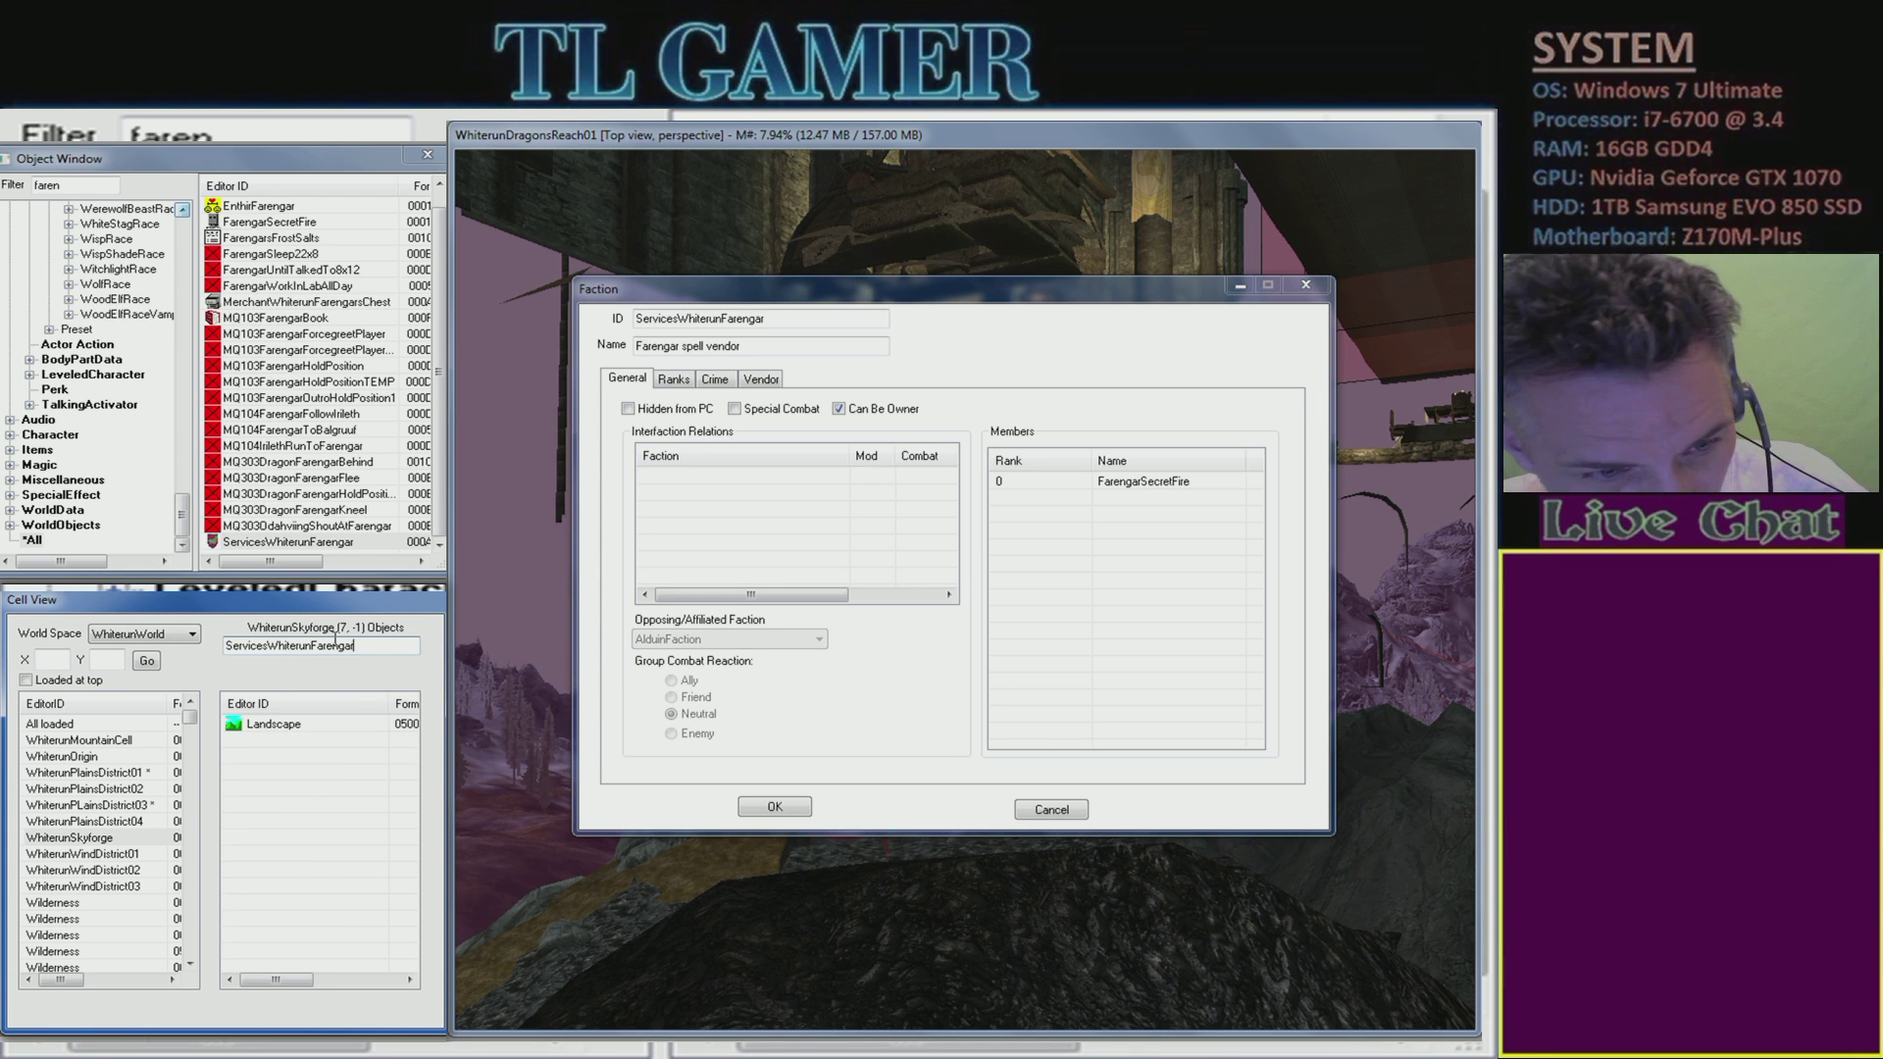
double_click(305, 647)
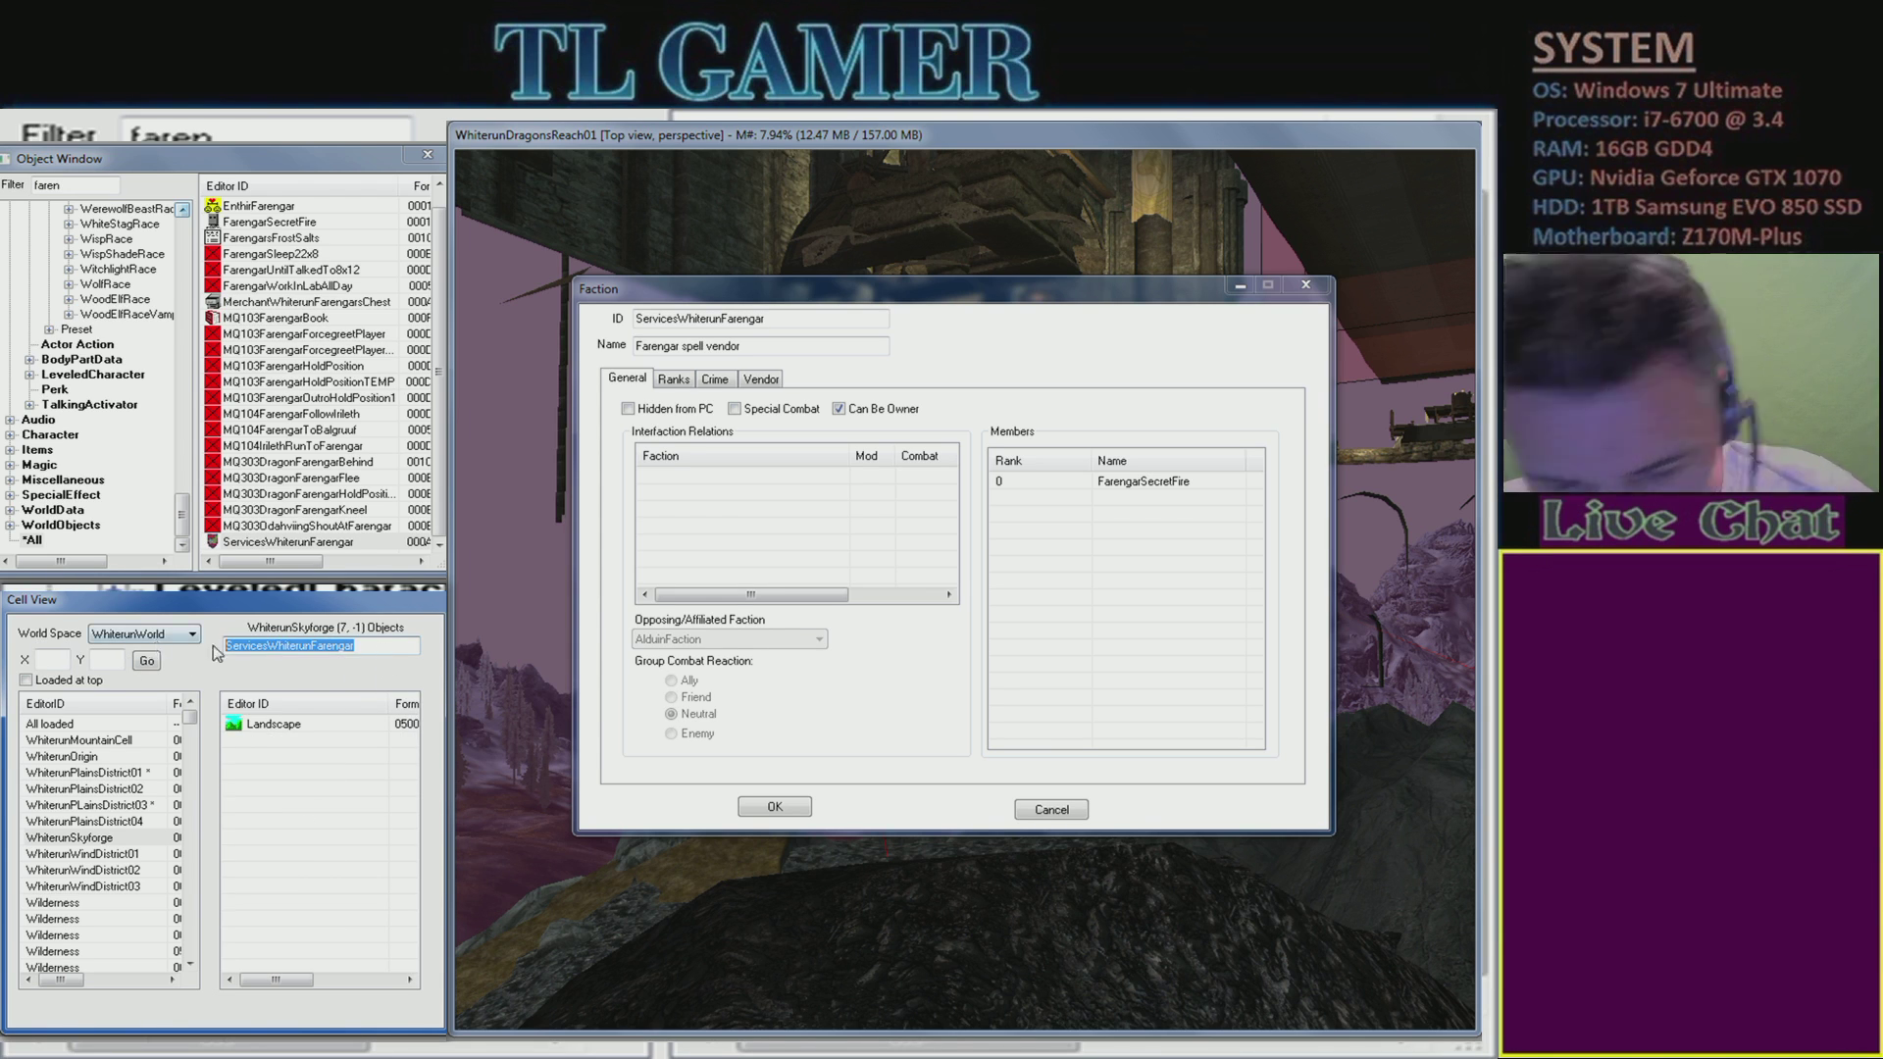
key("BackSpace")
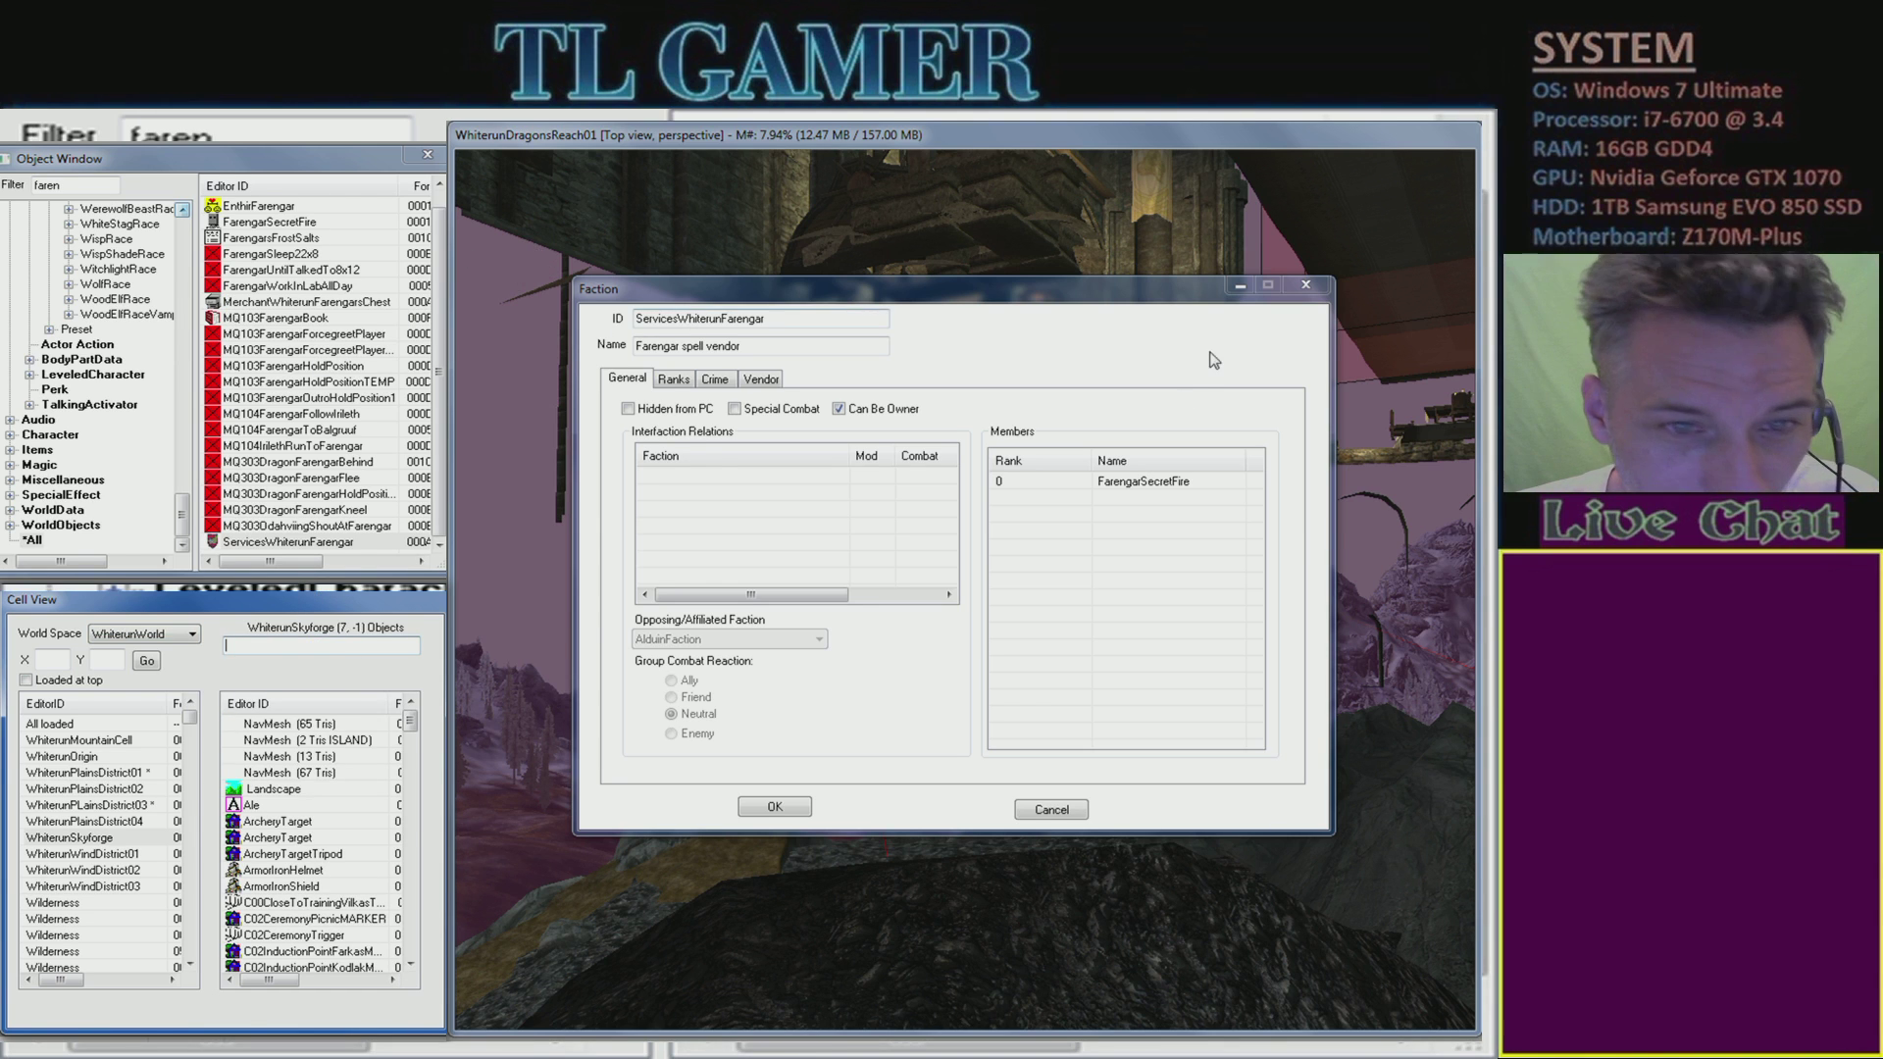
left_click(1305, 285)
- Copy the ID of the MerchantWhiterunFarengarsChest container and filter the cell view's objects by it
left_click(73, 185)
left_click(317, 305)
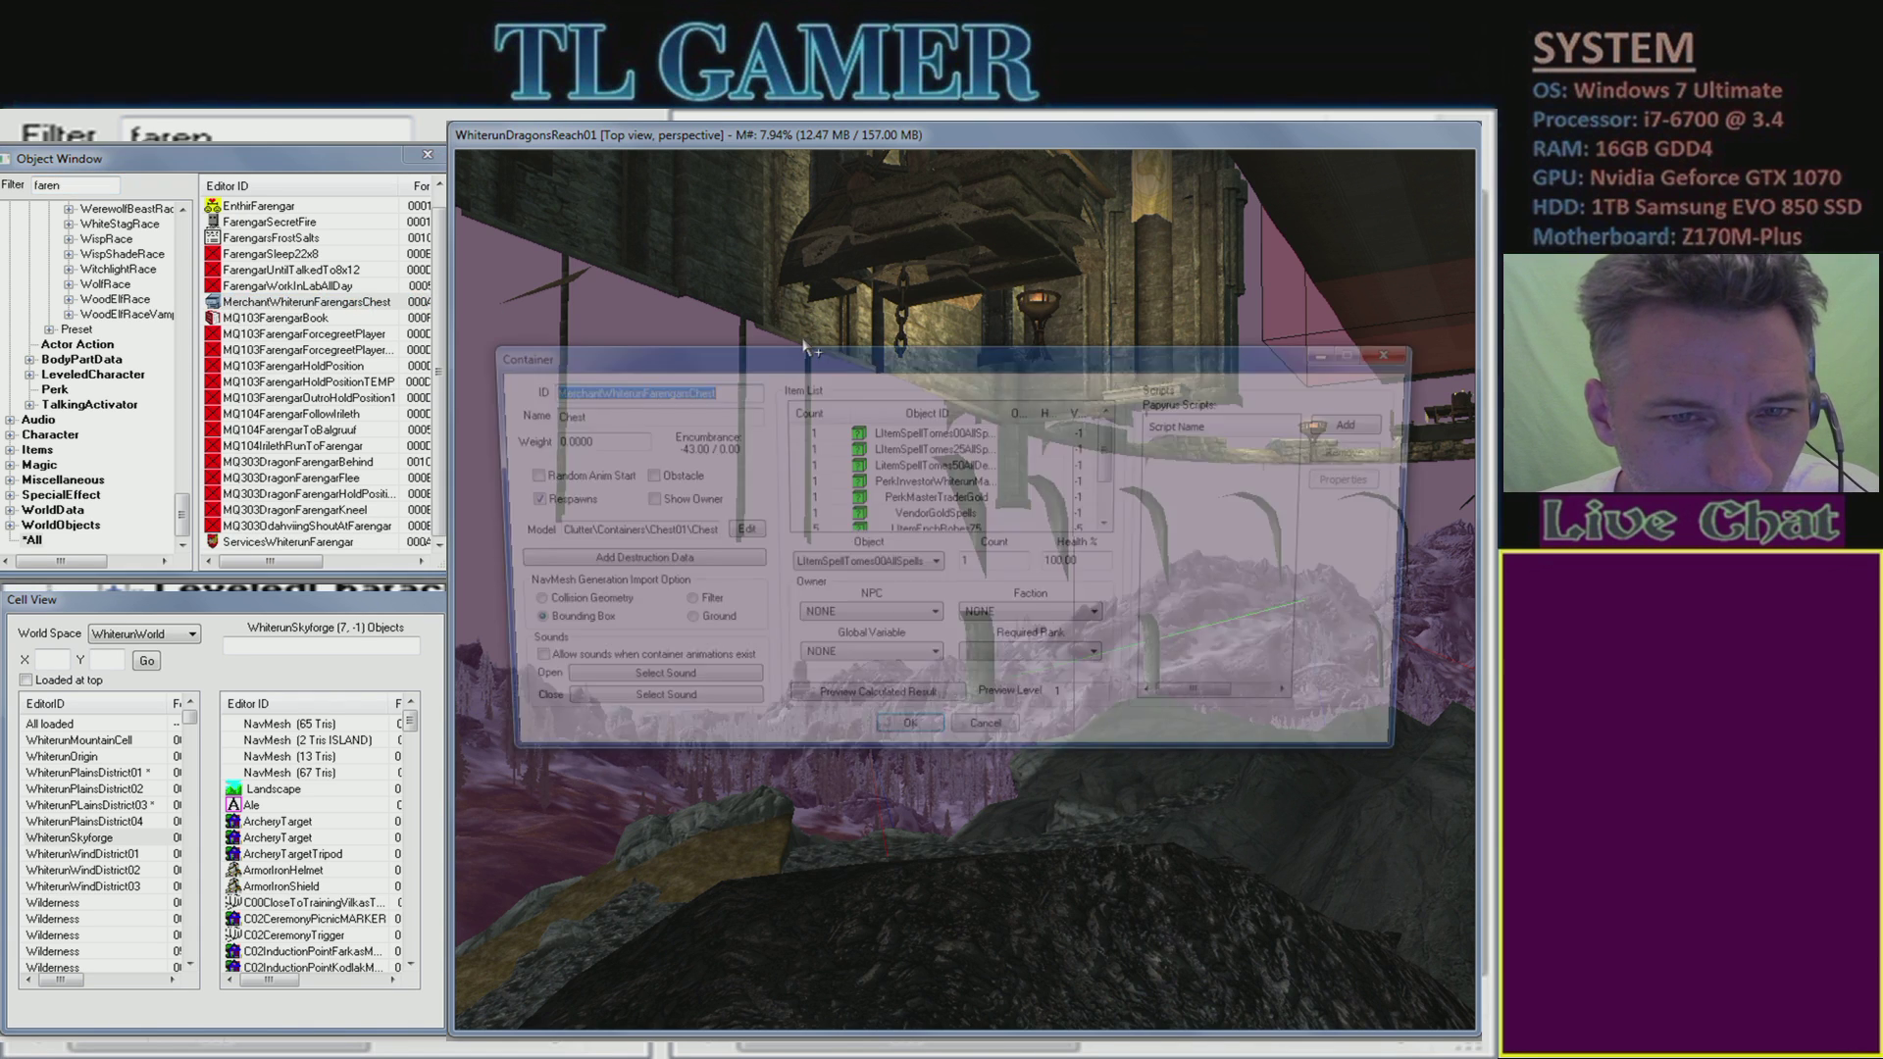
left_click_drag(722, 391, 541, 383)
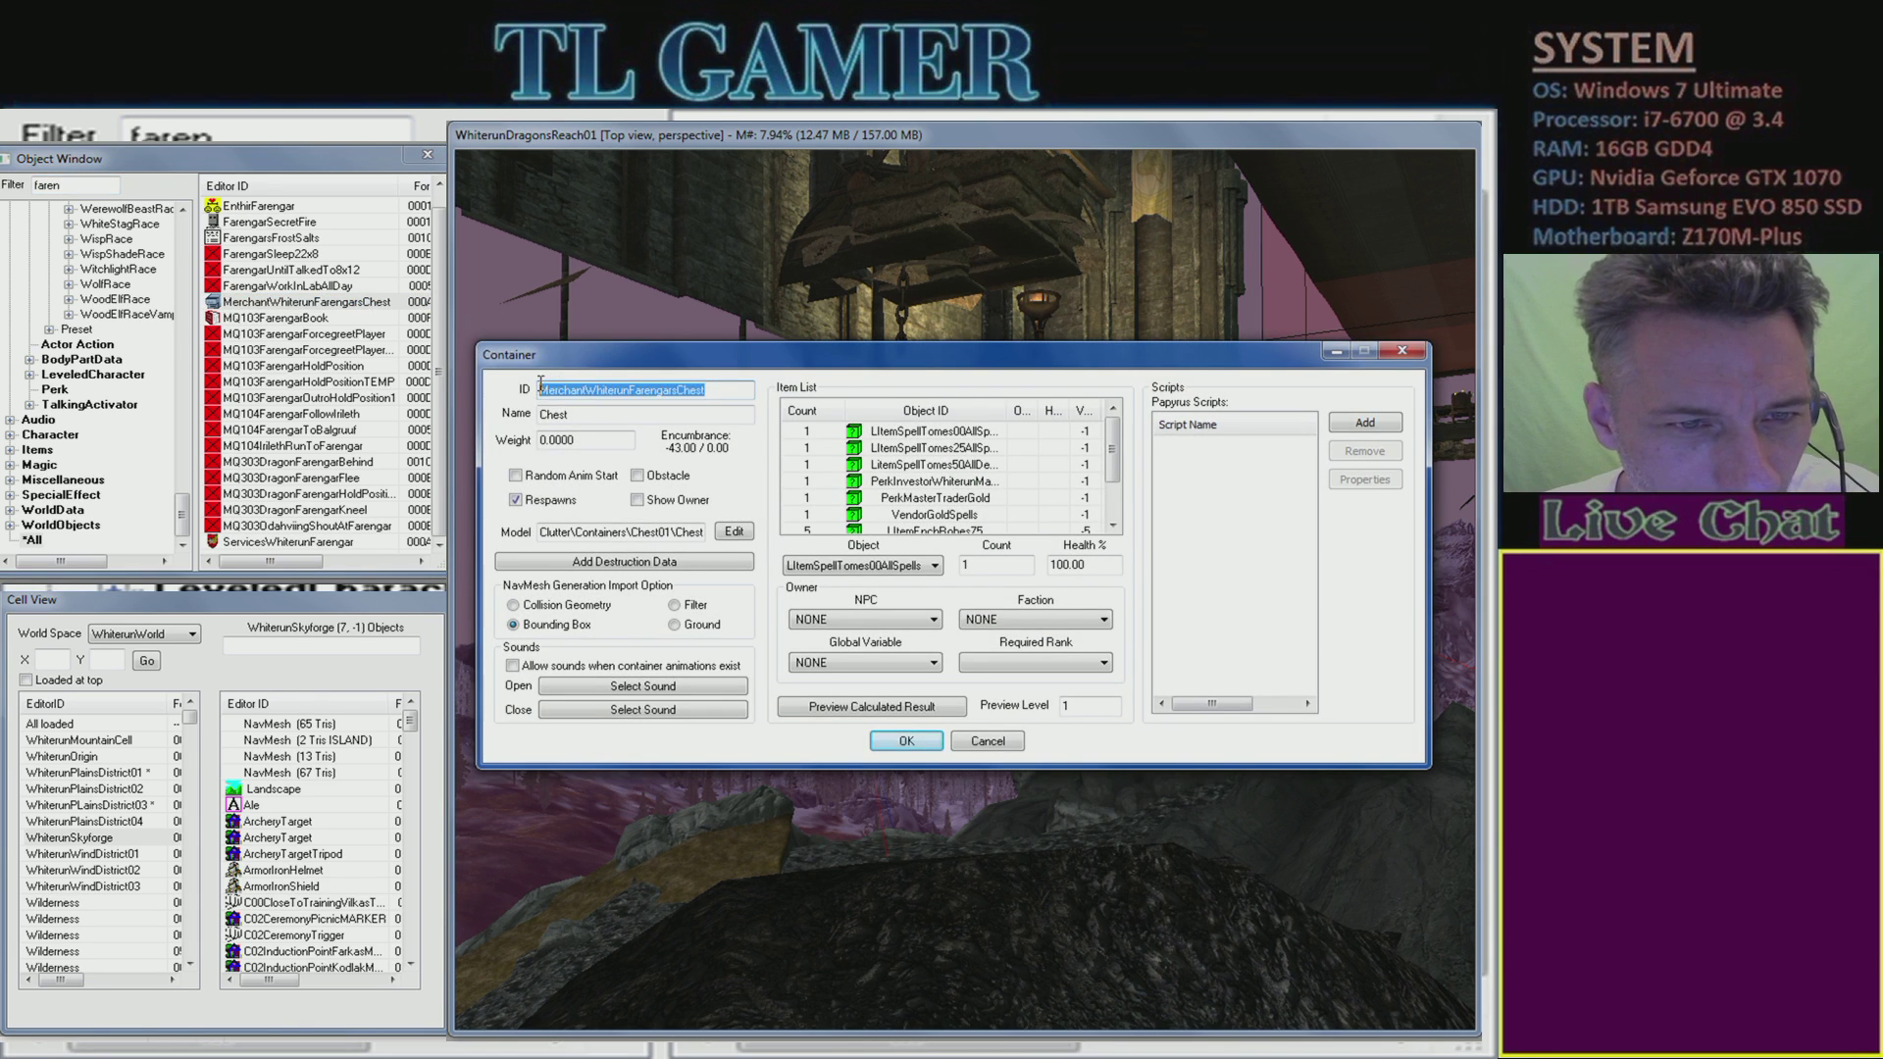
right_click(621, 394)
left_click(668, 457)
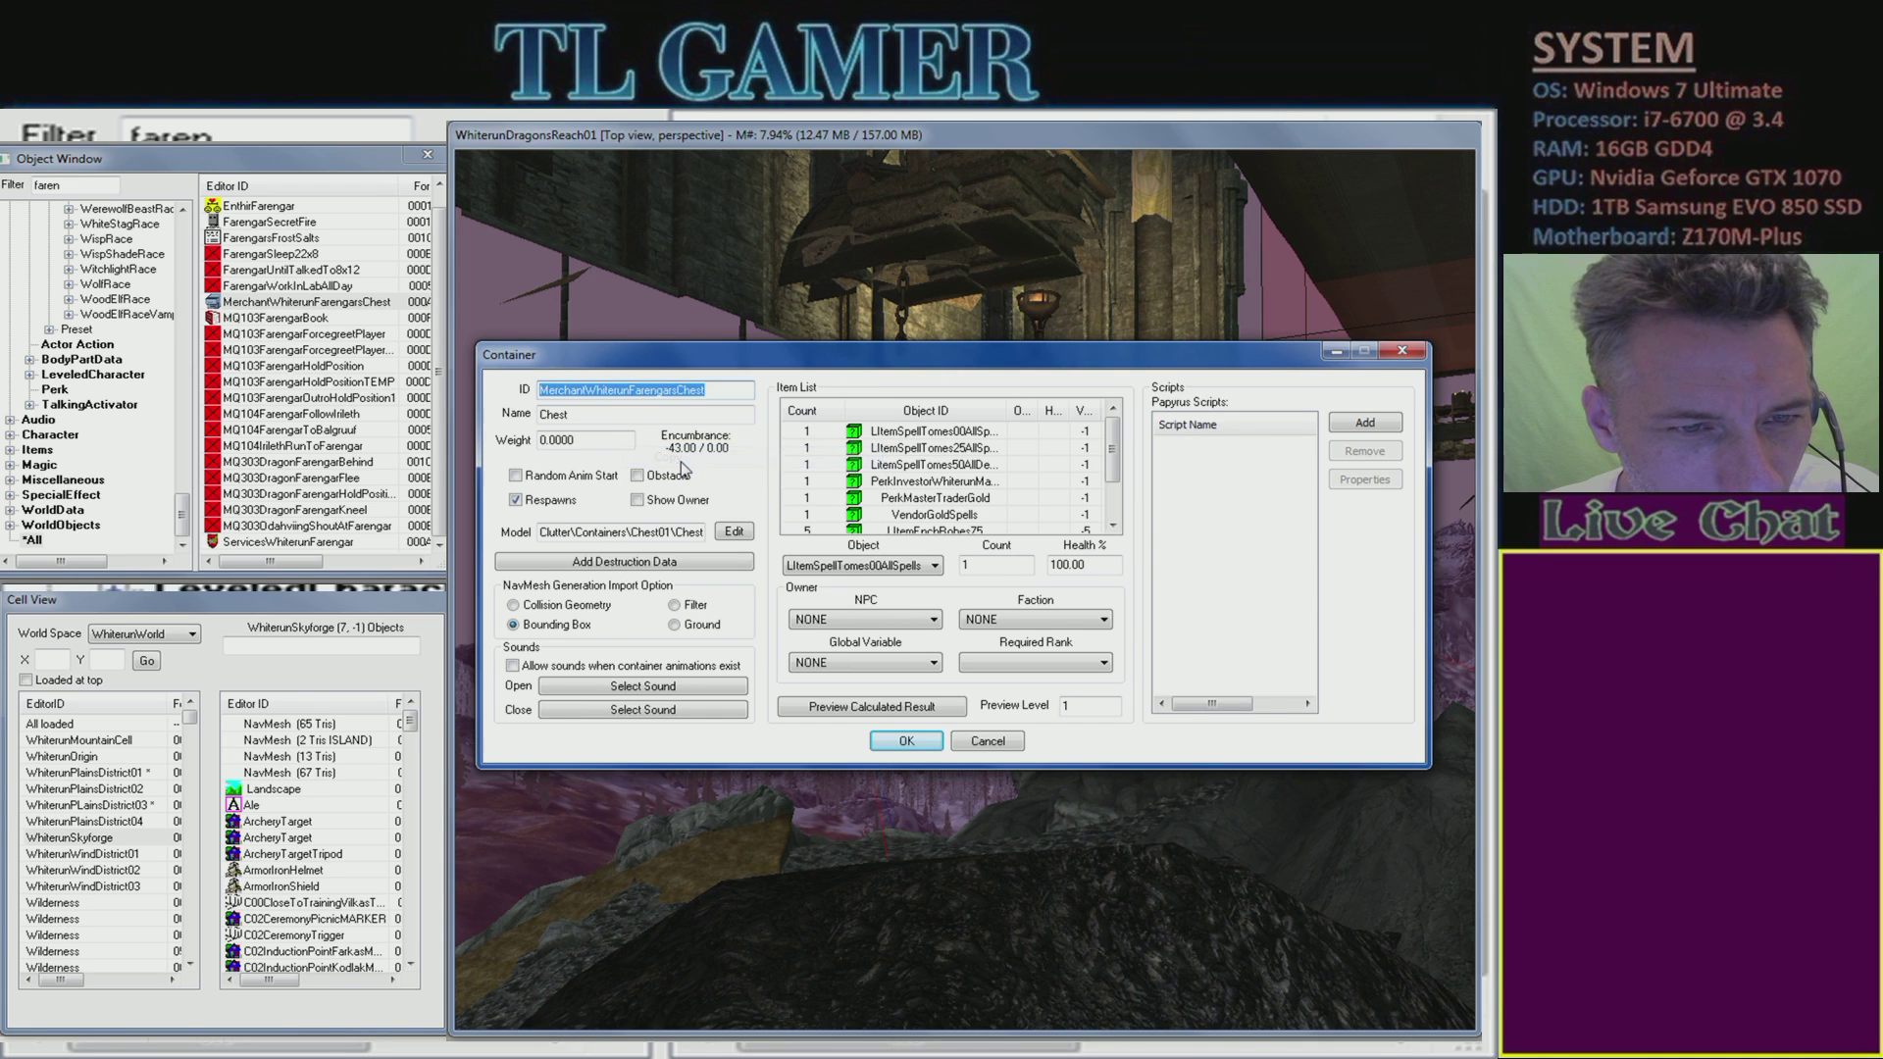
left_click(236, 645)
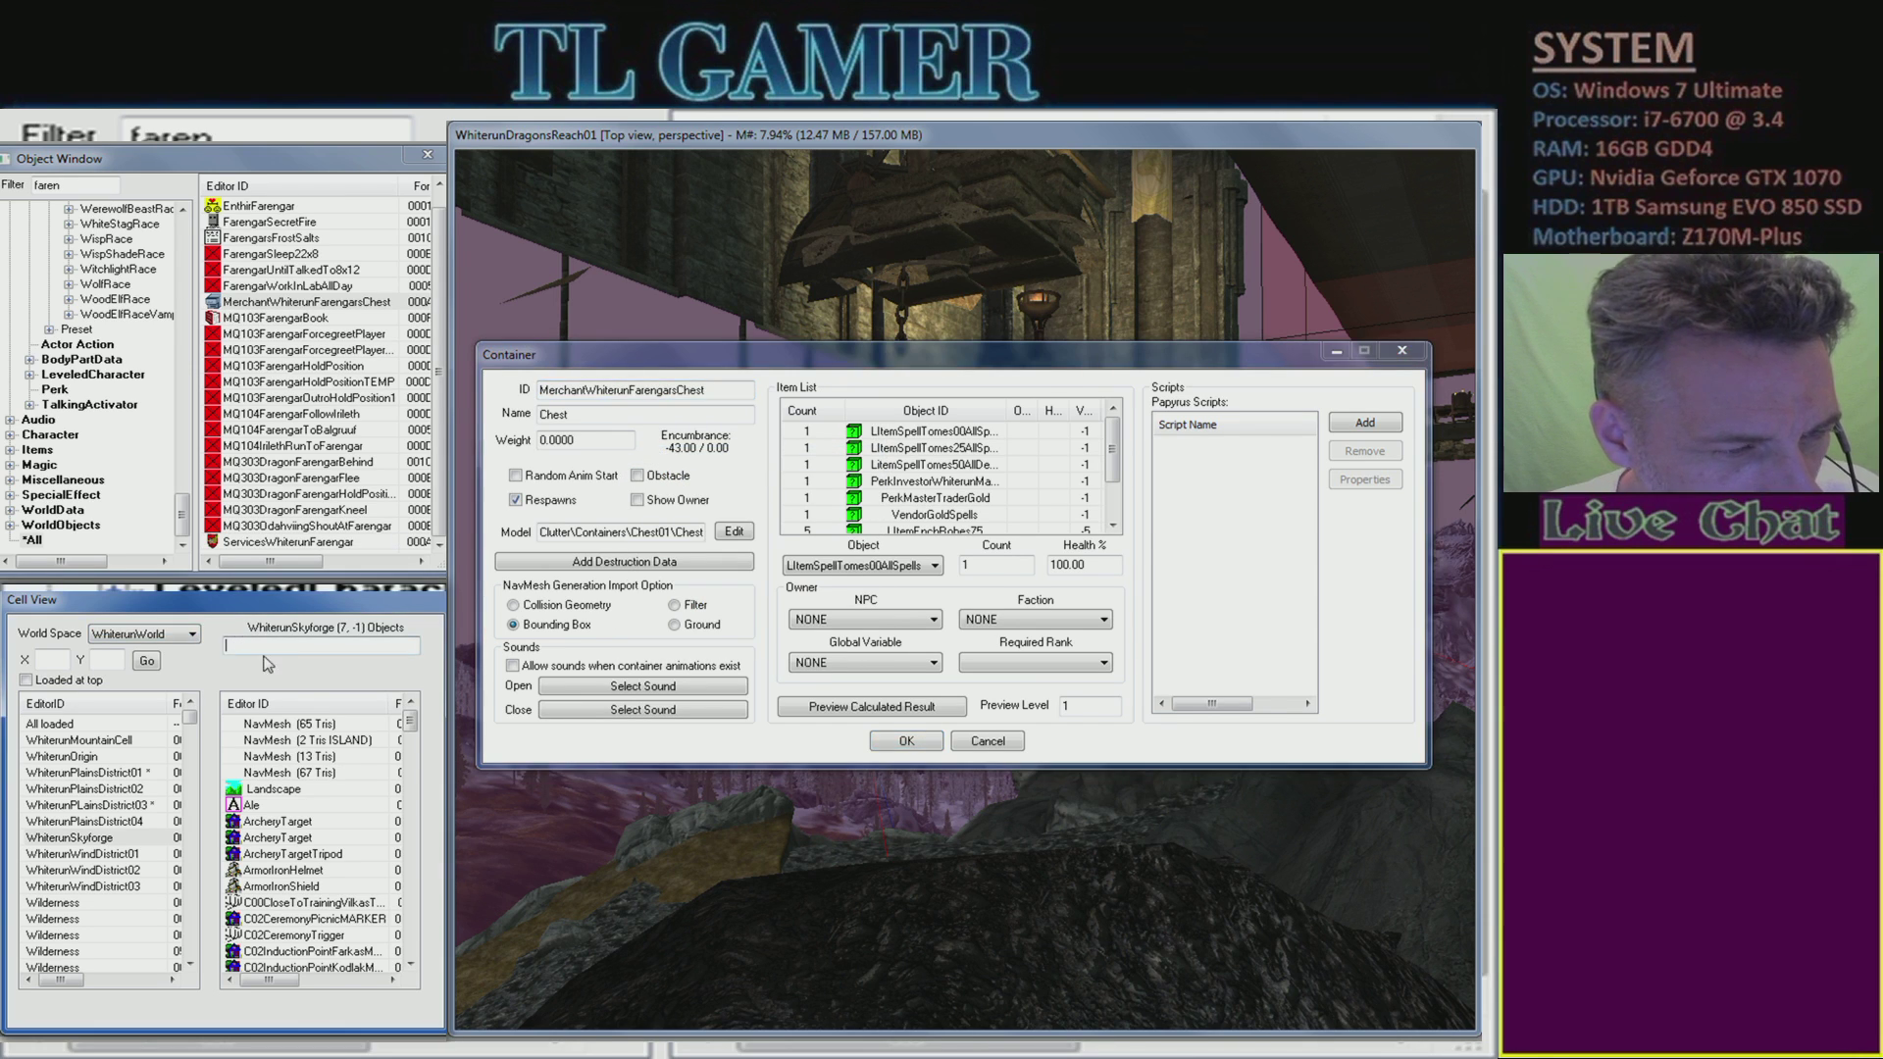
key("ctrl+v")
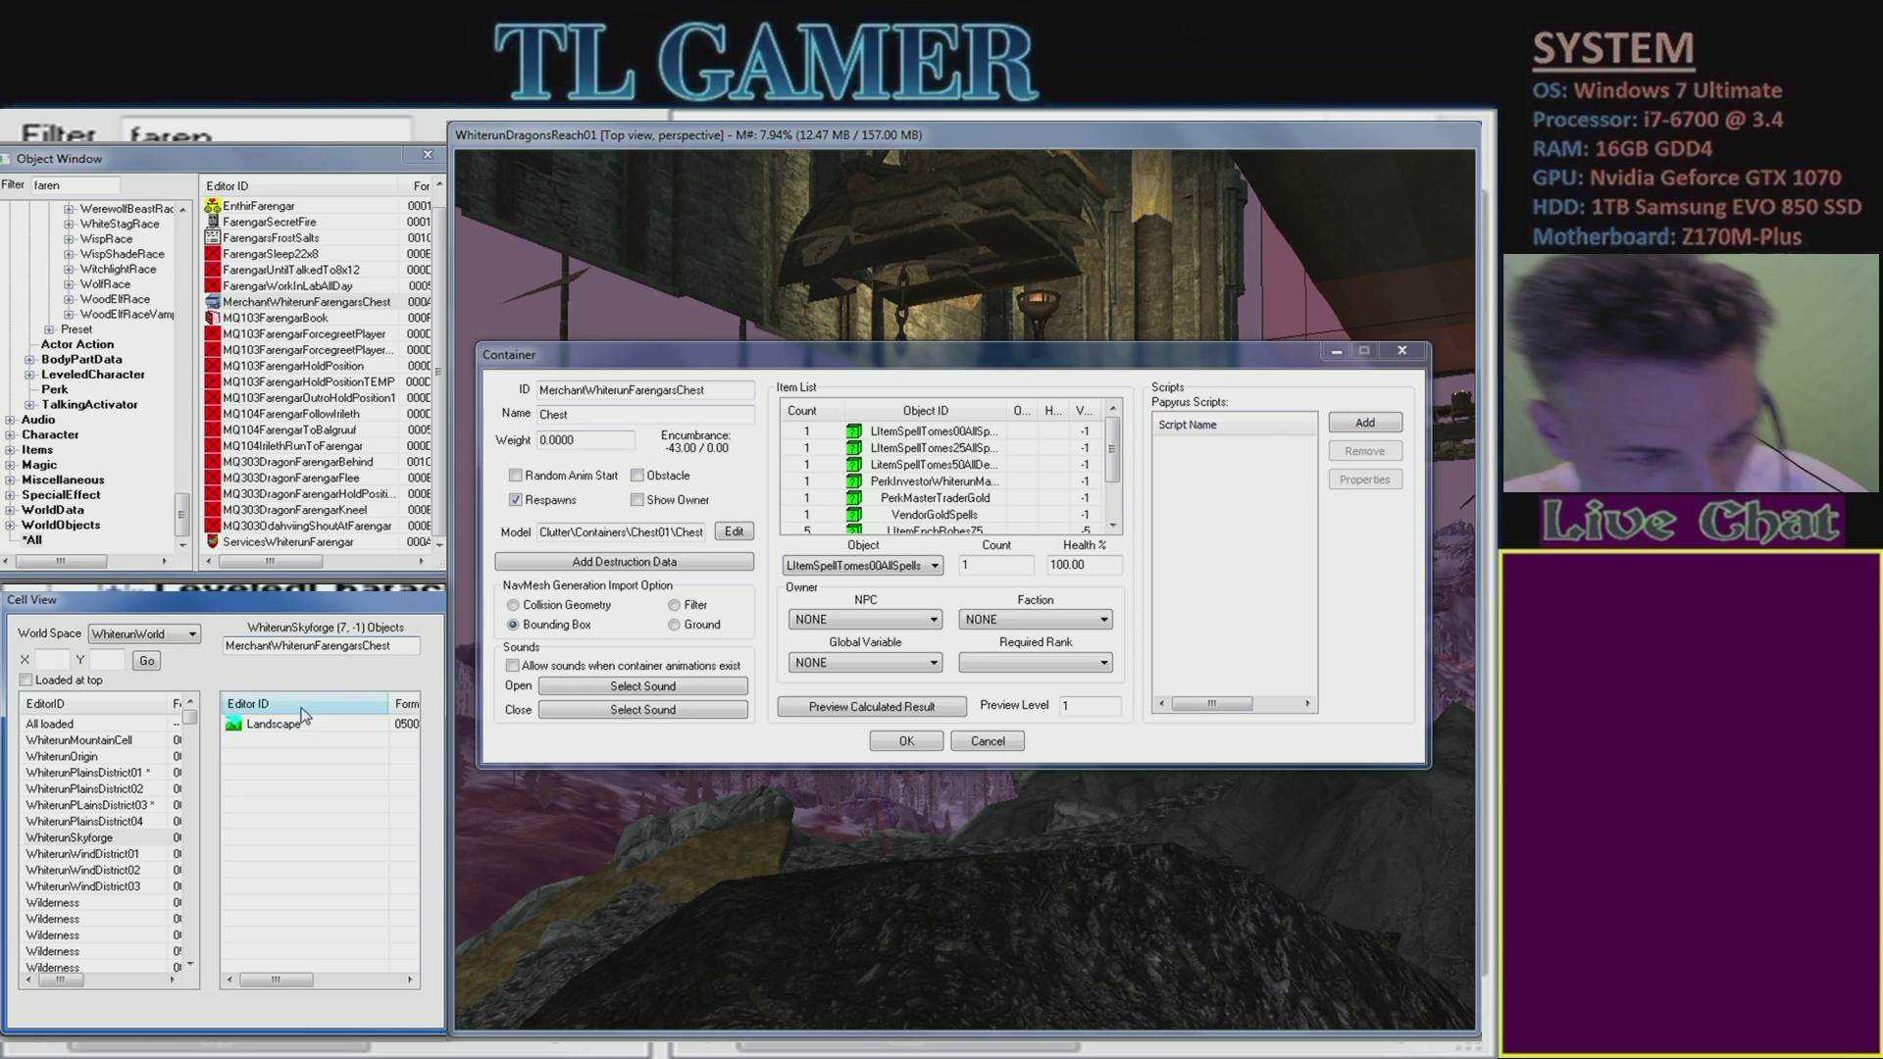
- Switch the cell view to WhiterunDragonsreachWorld, check its filtered objects and go to the location with blank coordinates
left_click(147, 634)
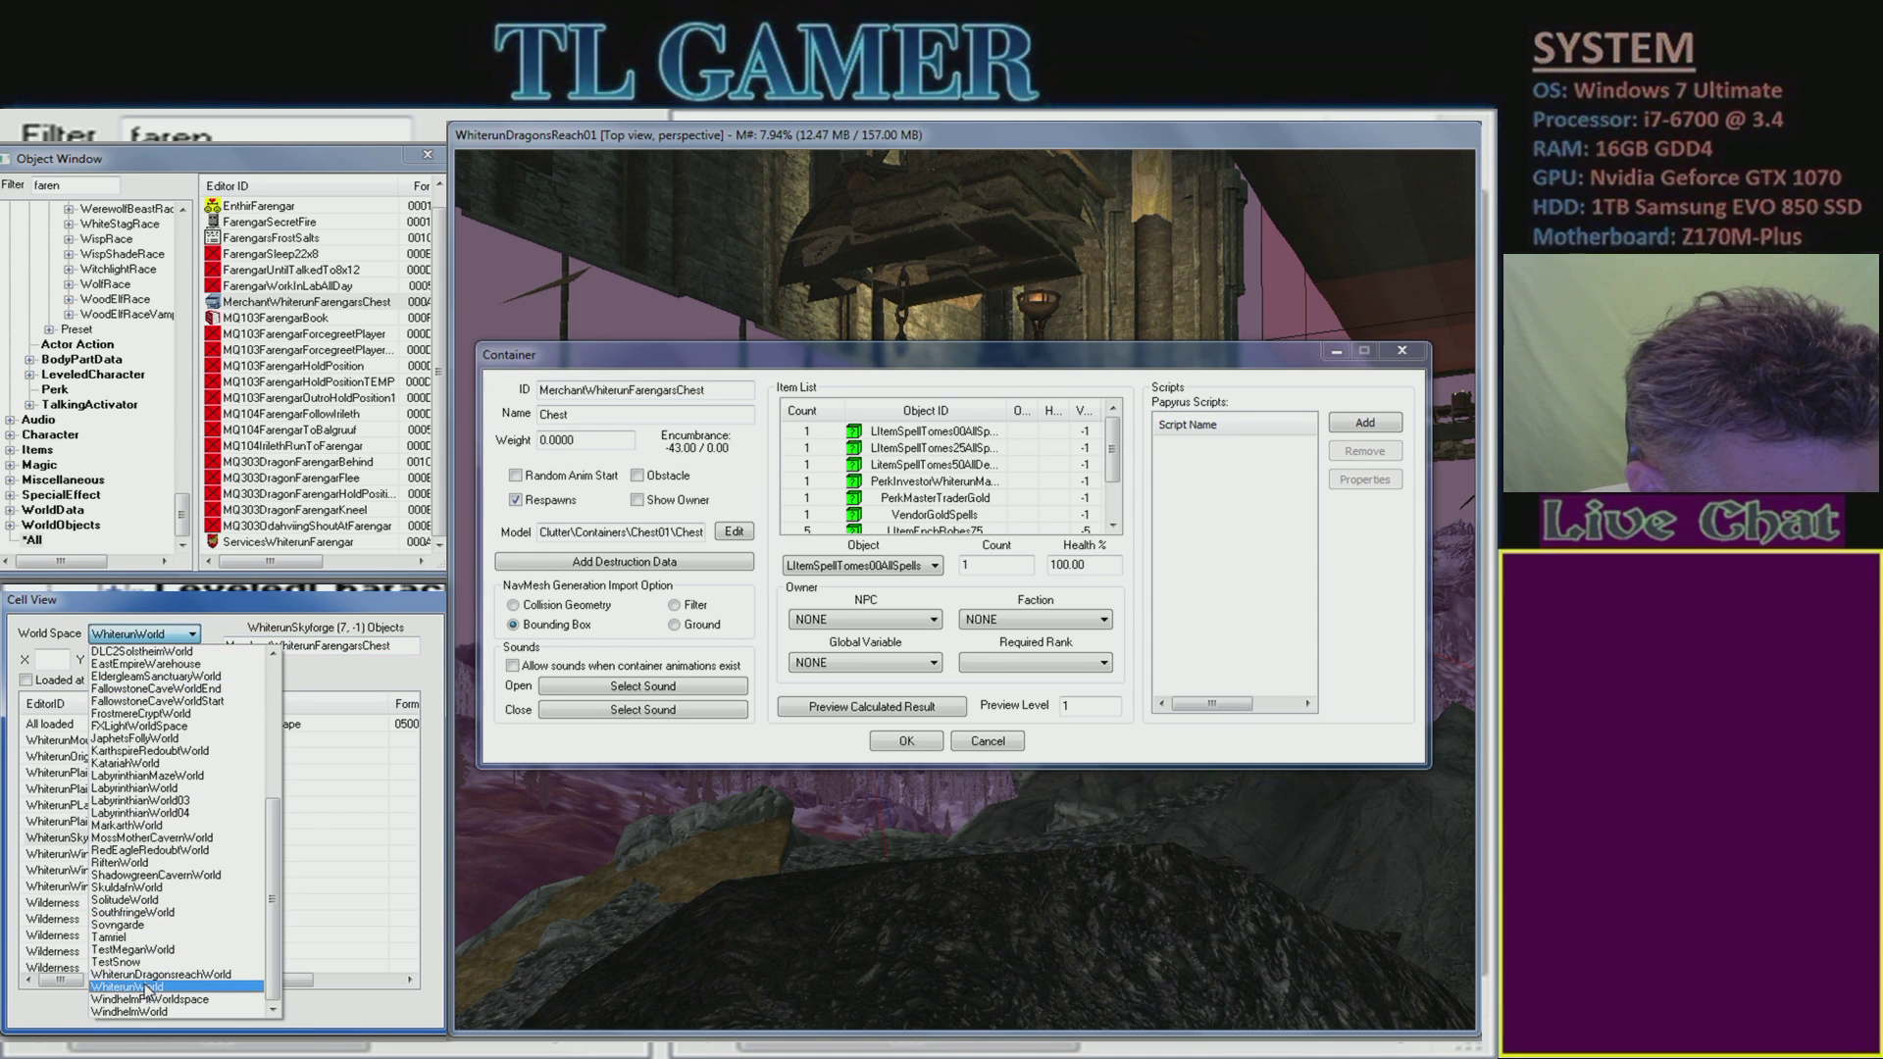
left_click(147, 974)
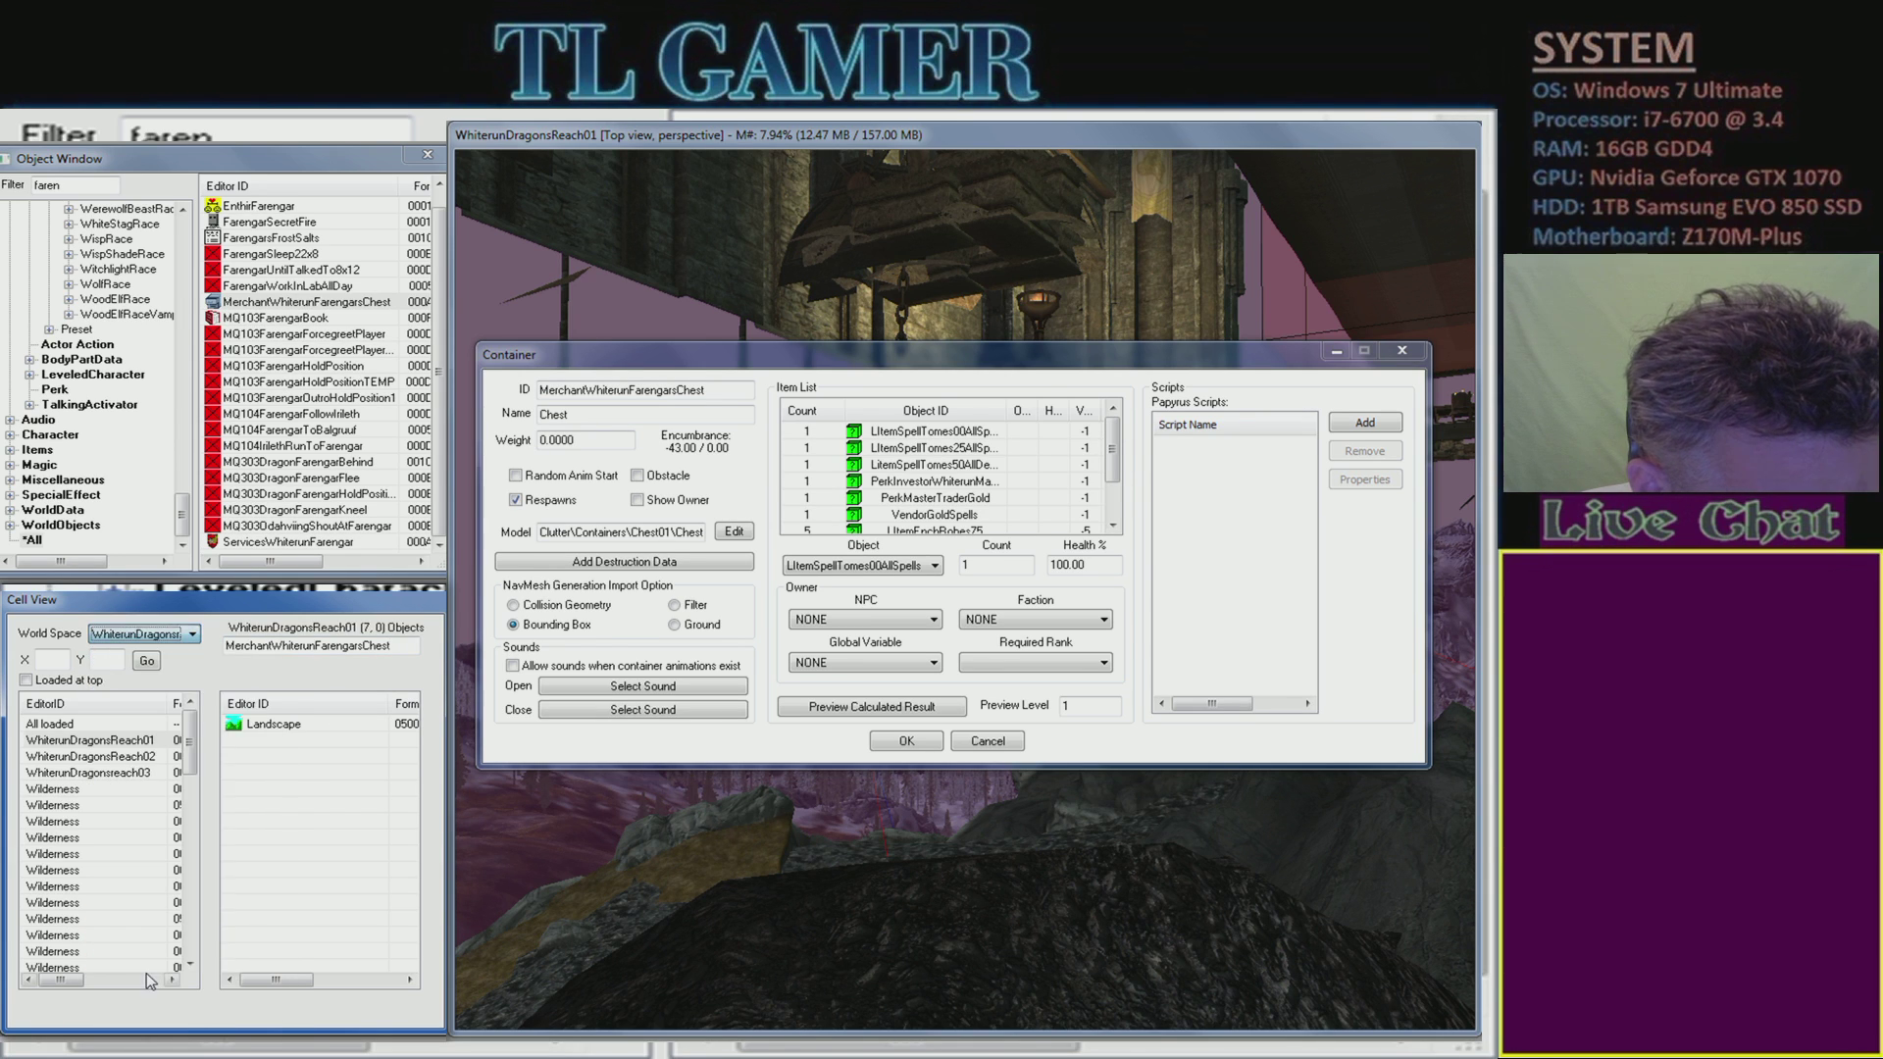
left_click(149, 661)
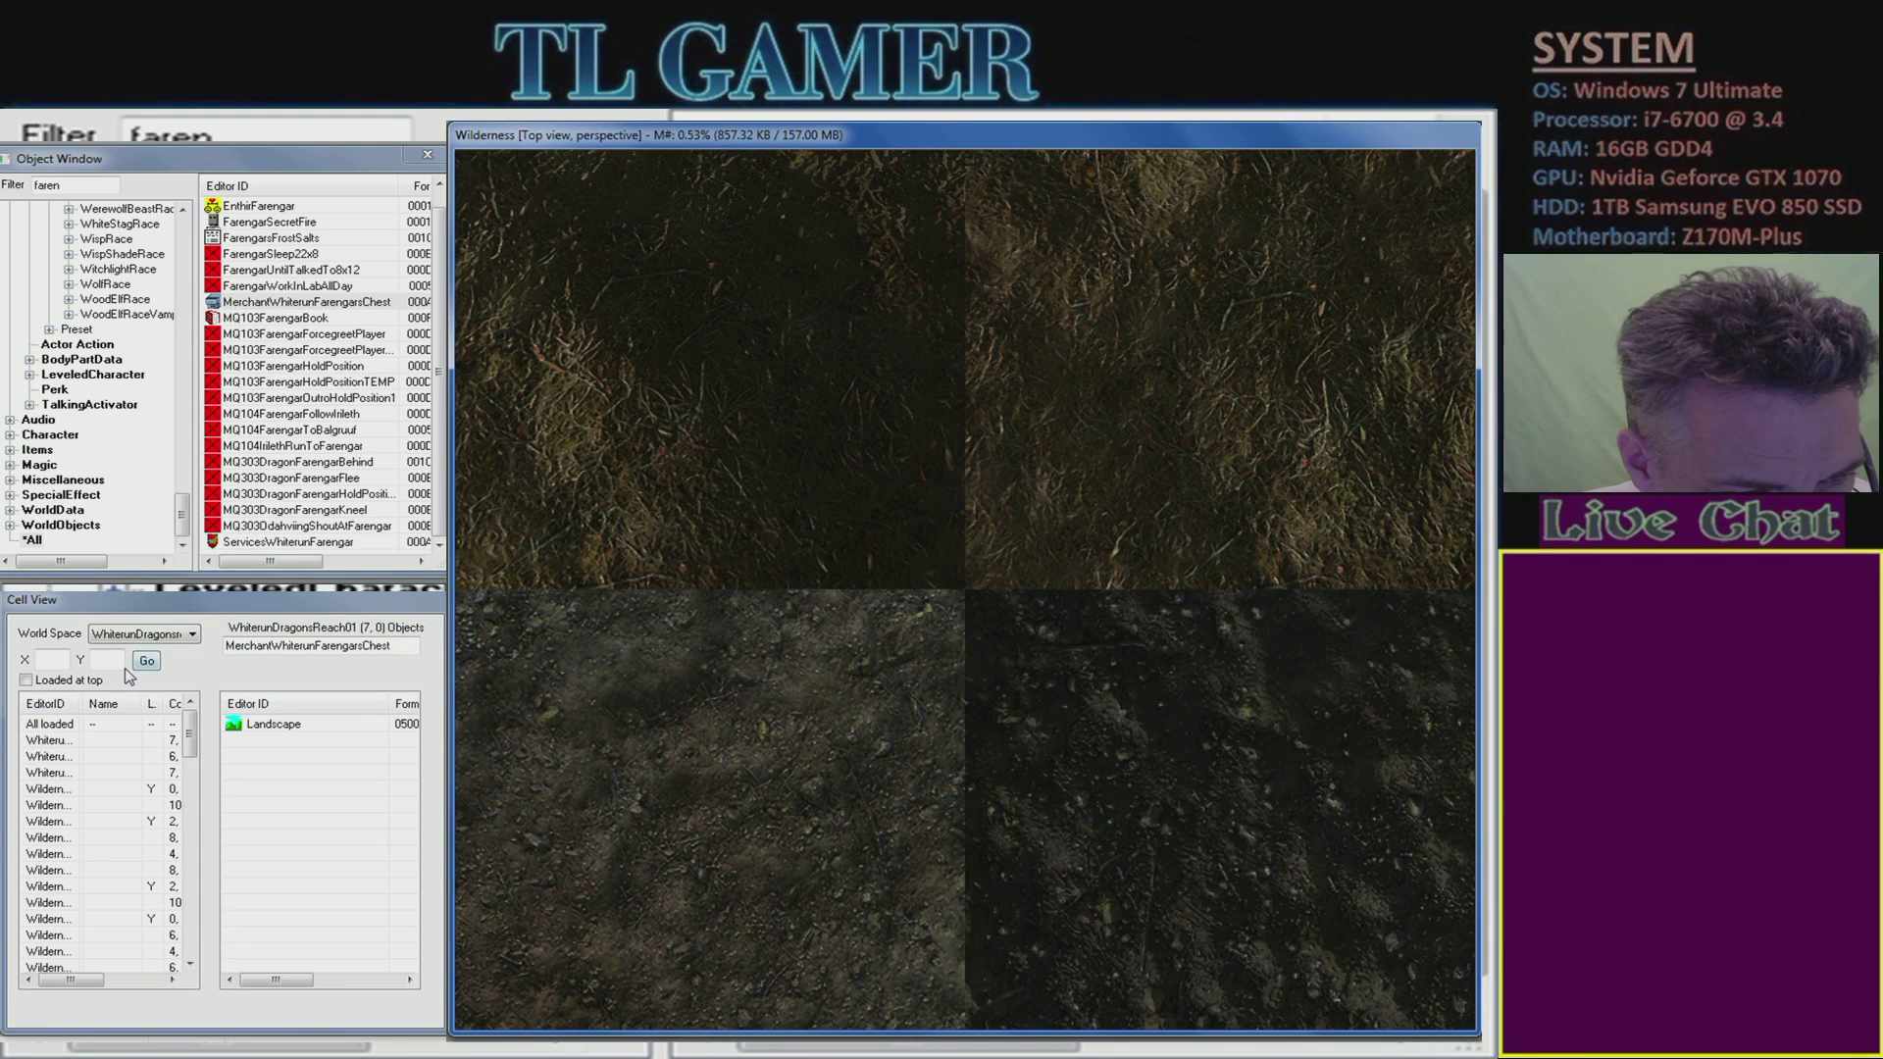
- Switch the cell view to the Interiors list and widen its EditorID column
left_click(172, 639)
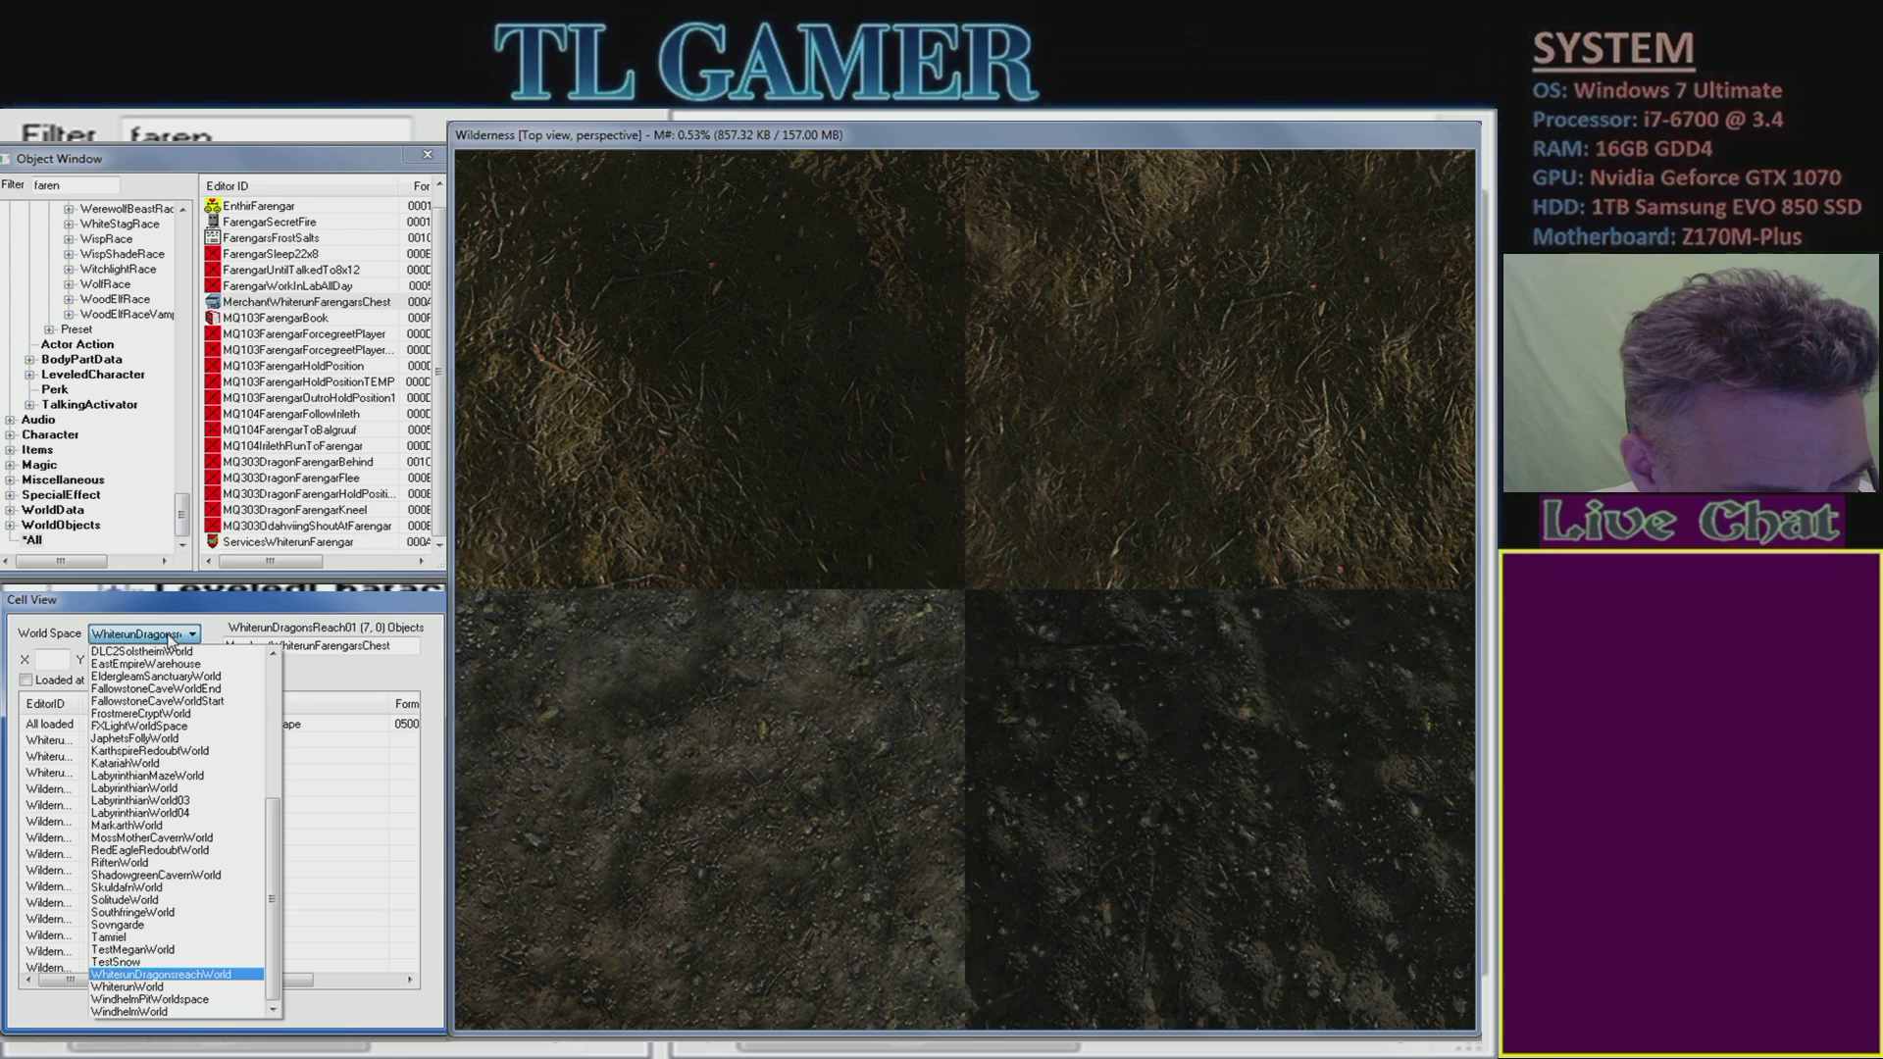
scroll(162, 784, "up", 7)
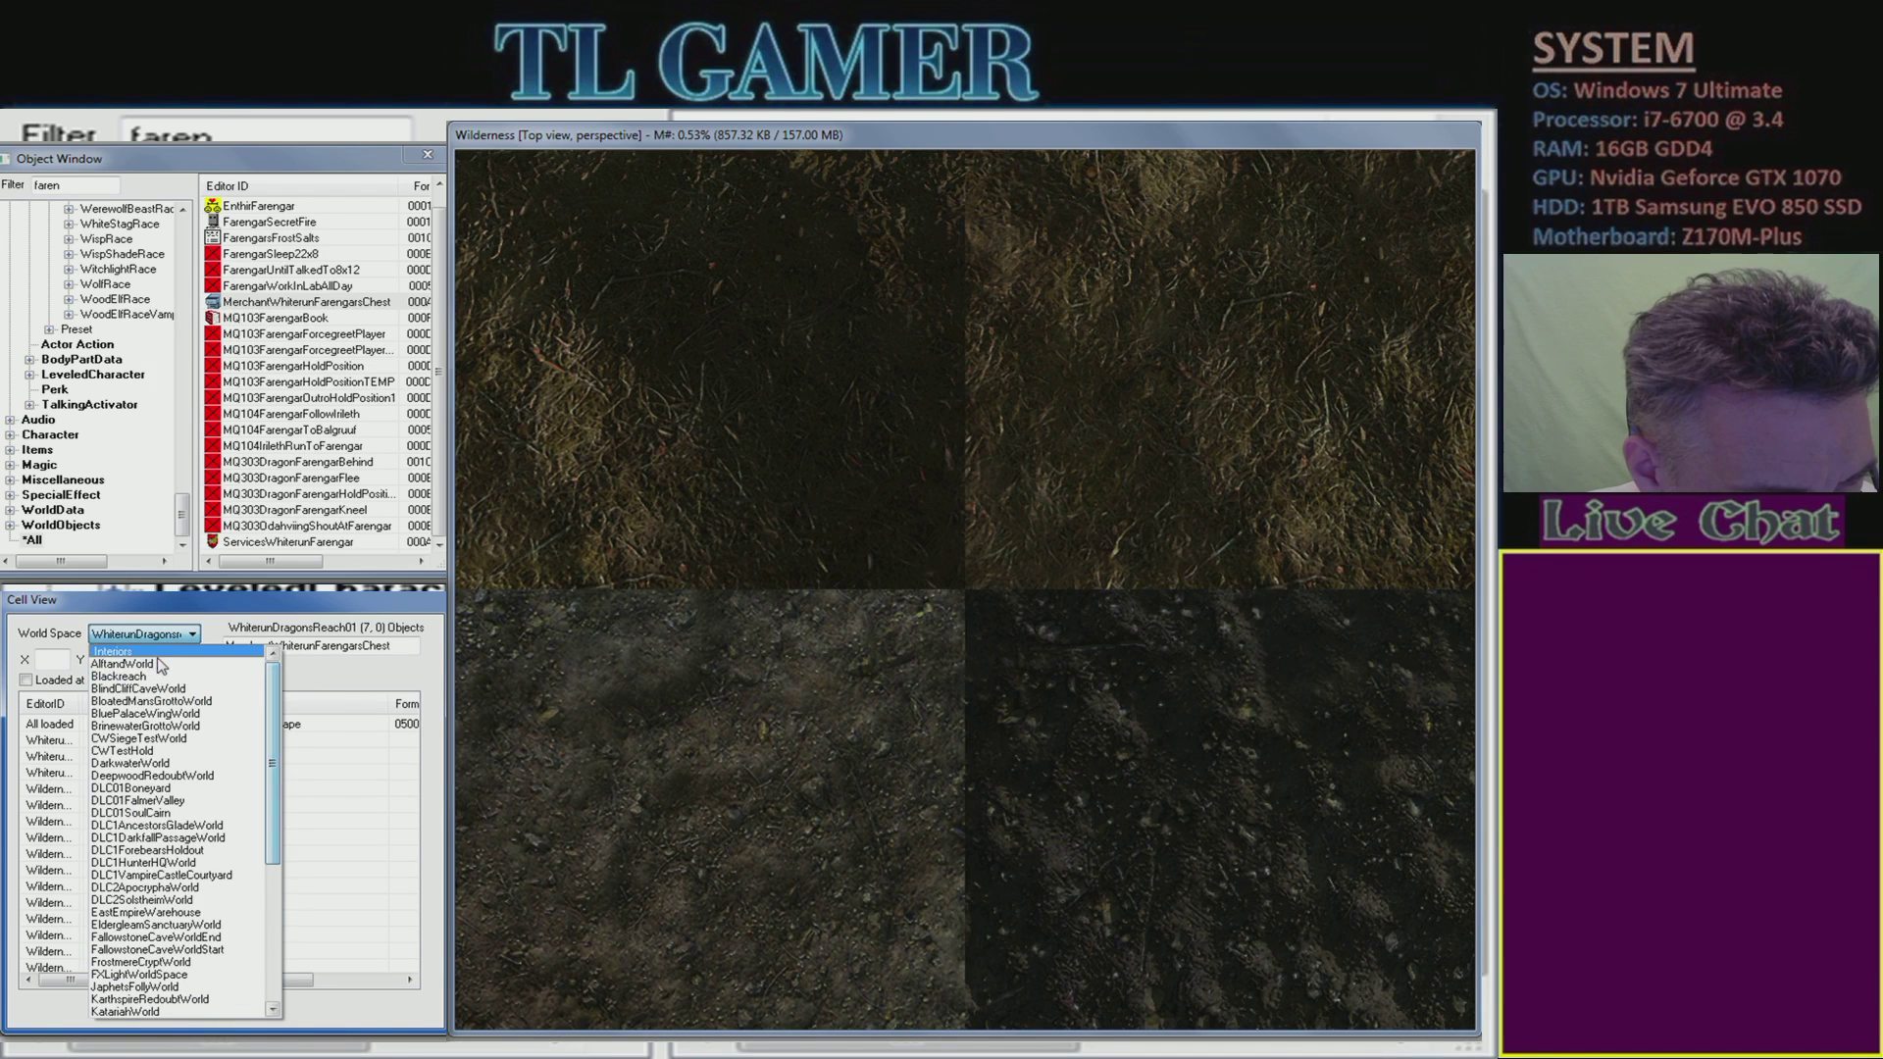
left_click(147, 653)
left_click_drag(152, 703, 203, 802)
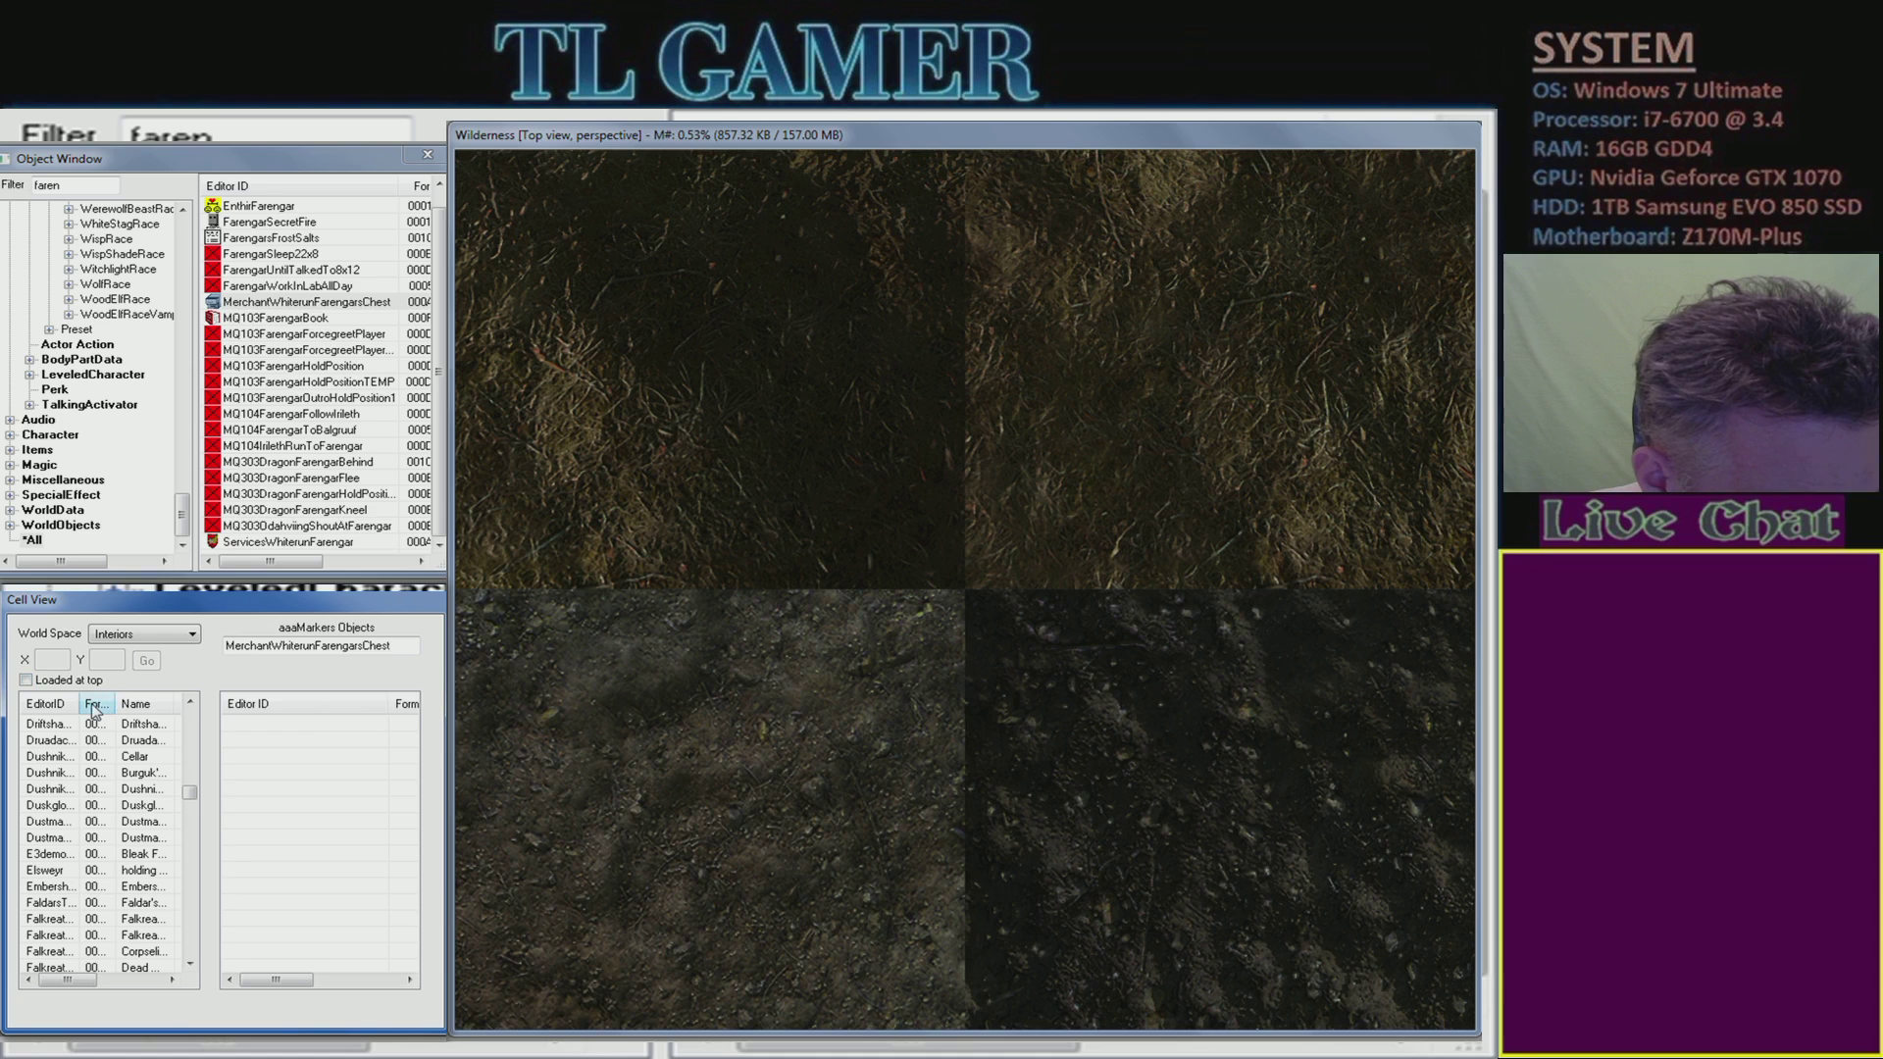
left_click_drag(80, 704, 143, 704)
- Find the WhiterunDragonsreach cell among the interior cells and load it in the render view
left_click(112, 789)
scroll(110, 790, "up", 3)
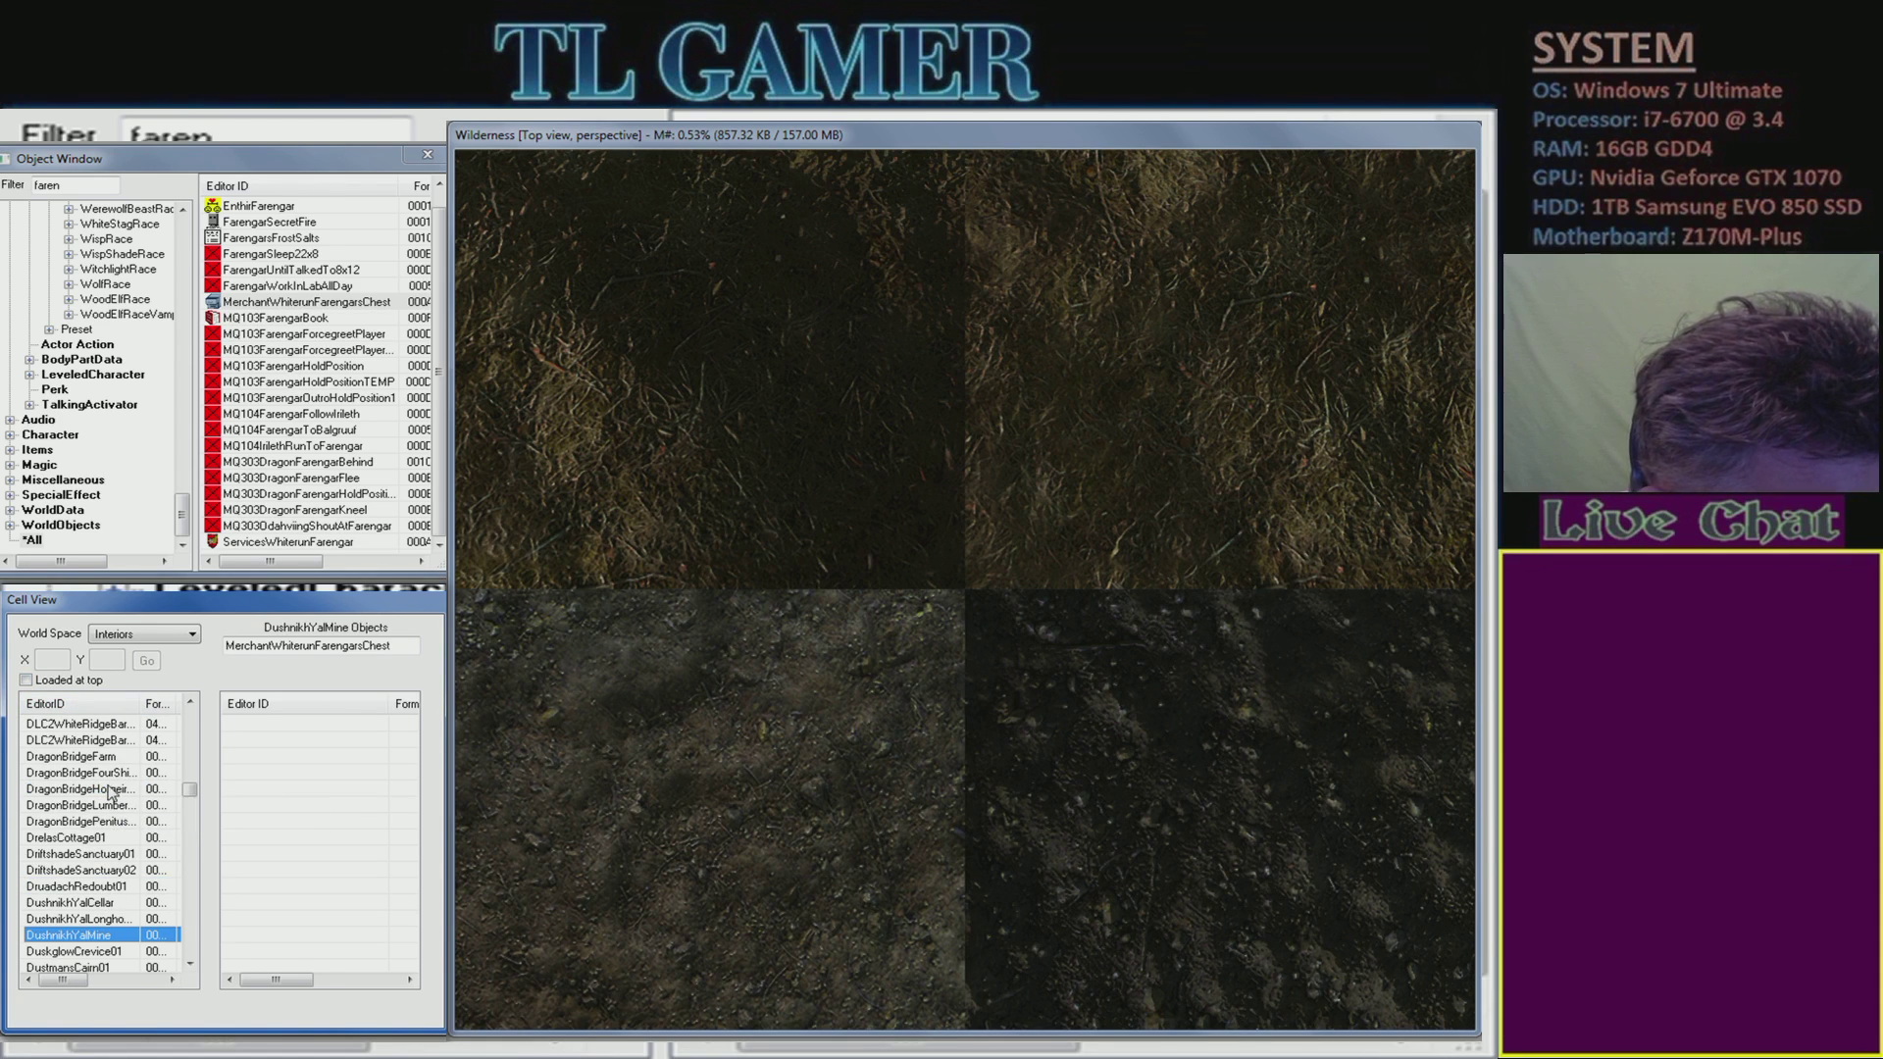
left_click(112, 757)
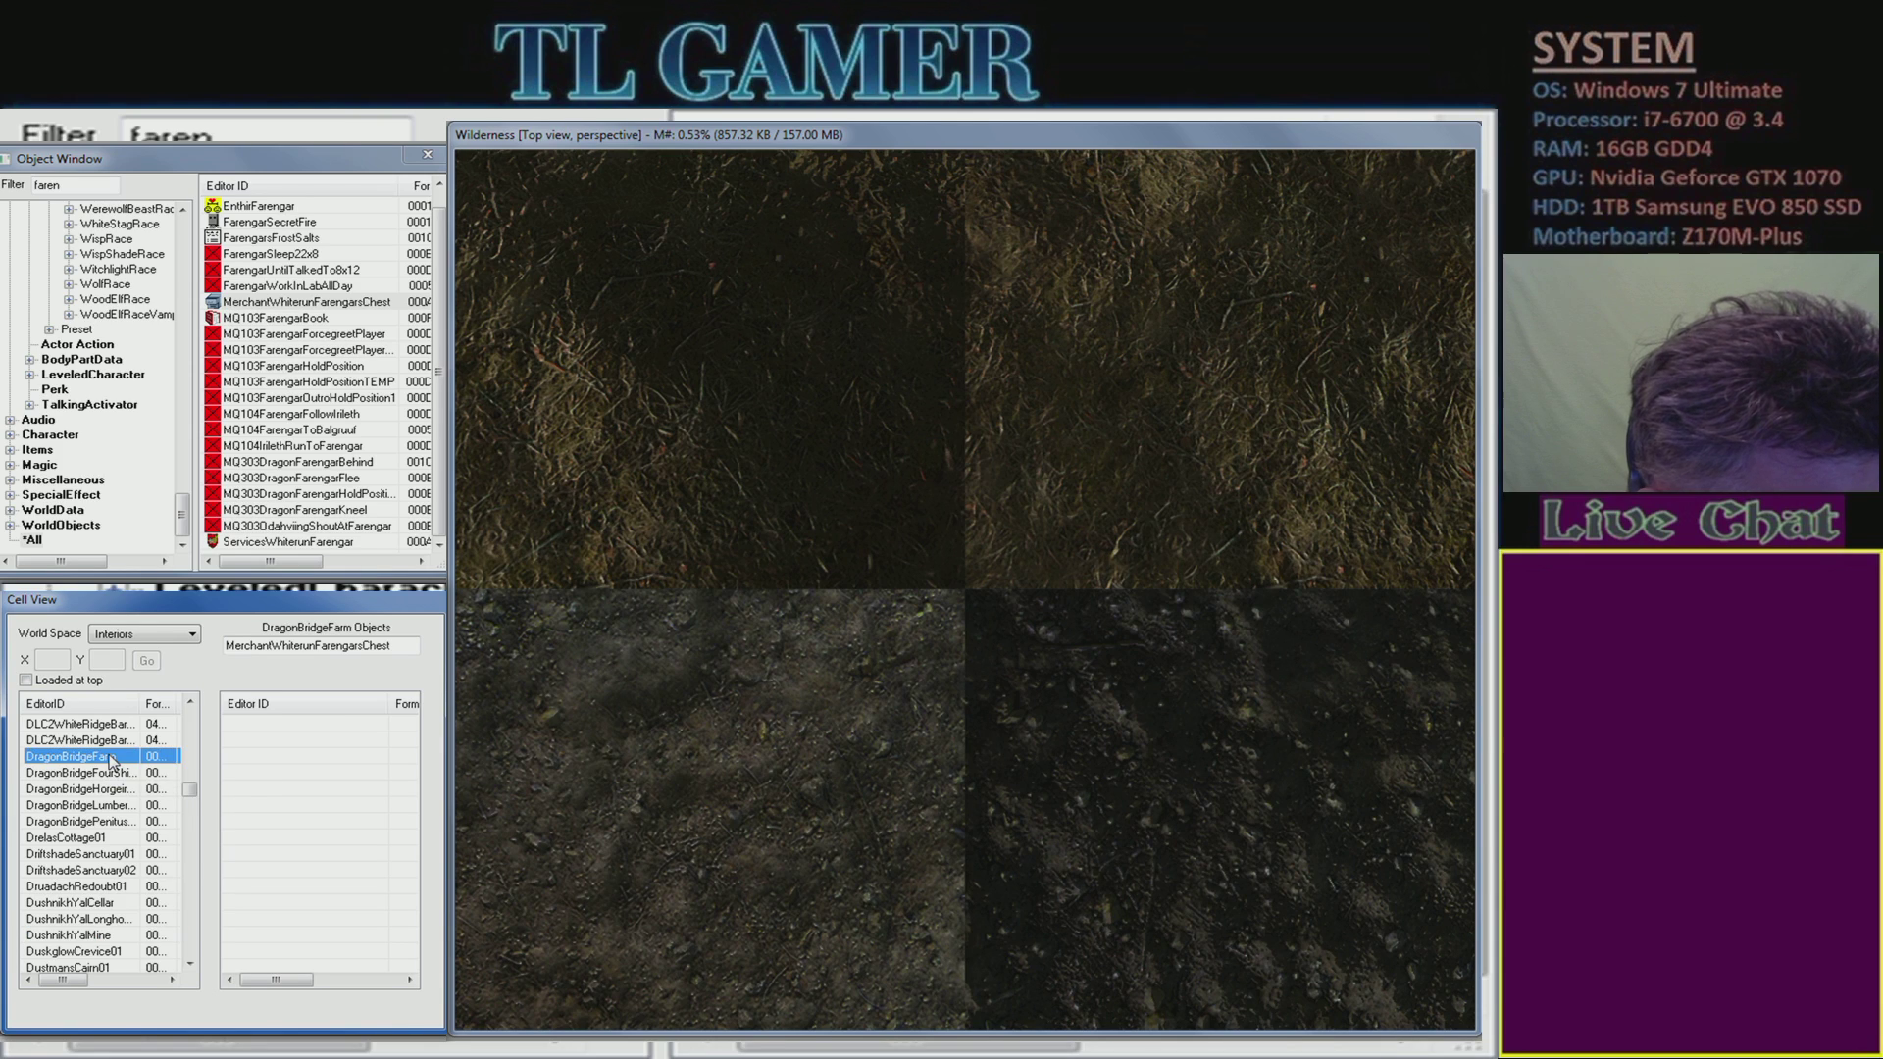
left_click(116, 774)
left_click_drag(189, 789, 218, 976)
scroll(160, 883, "up", 10)
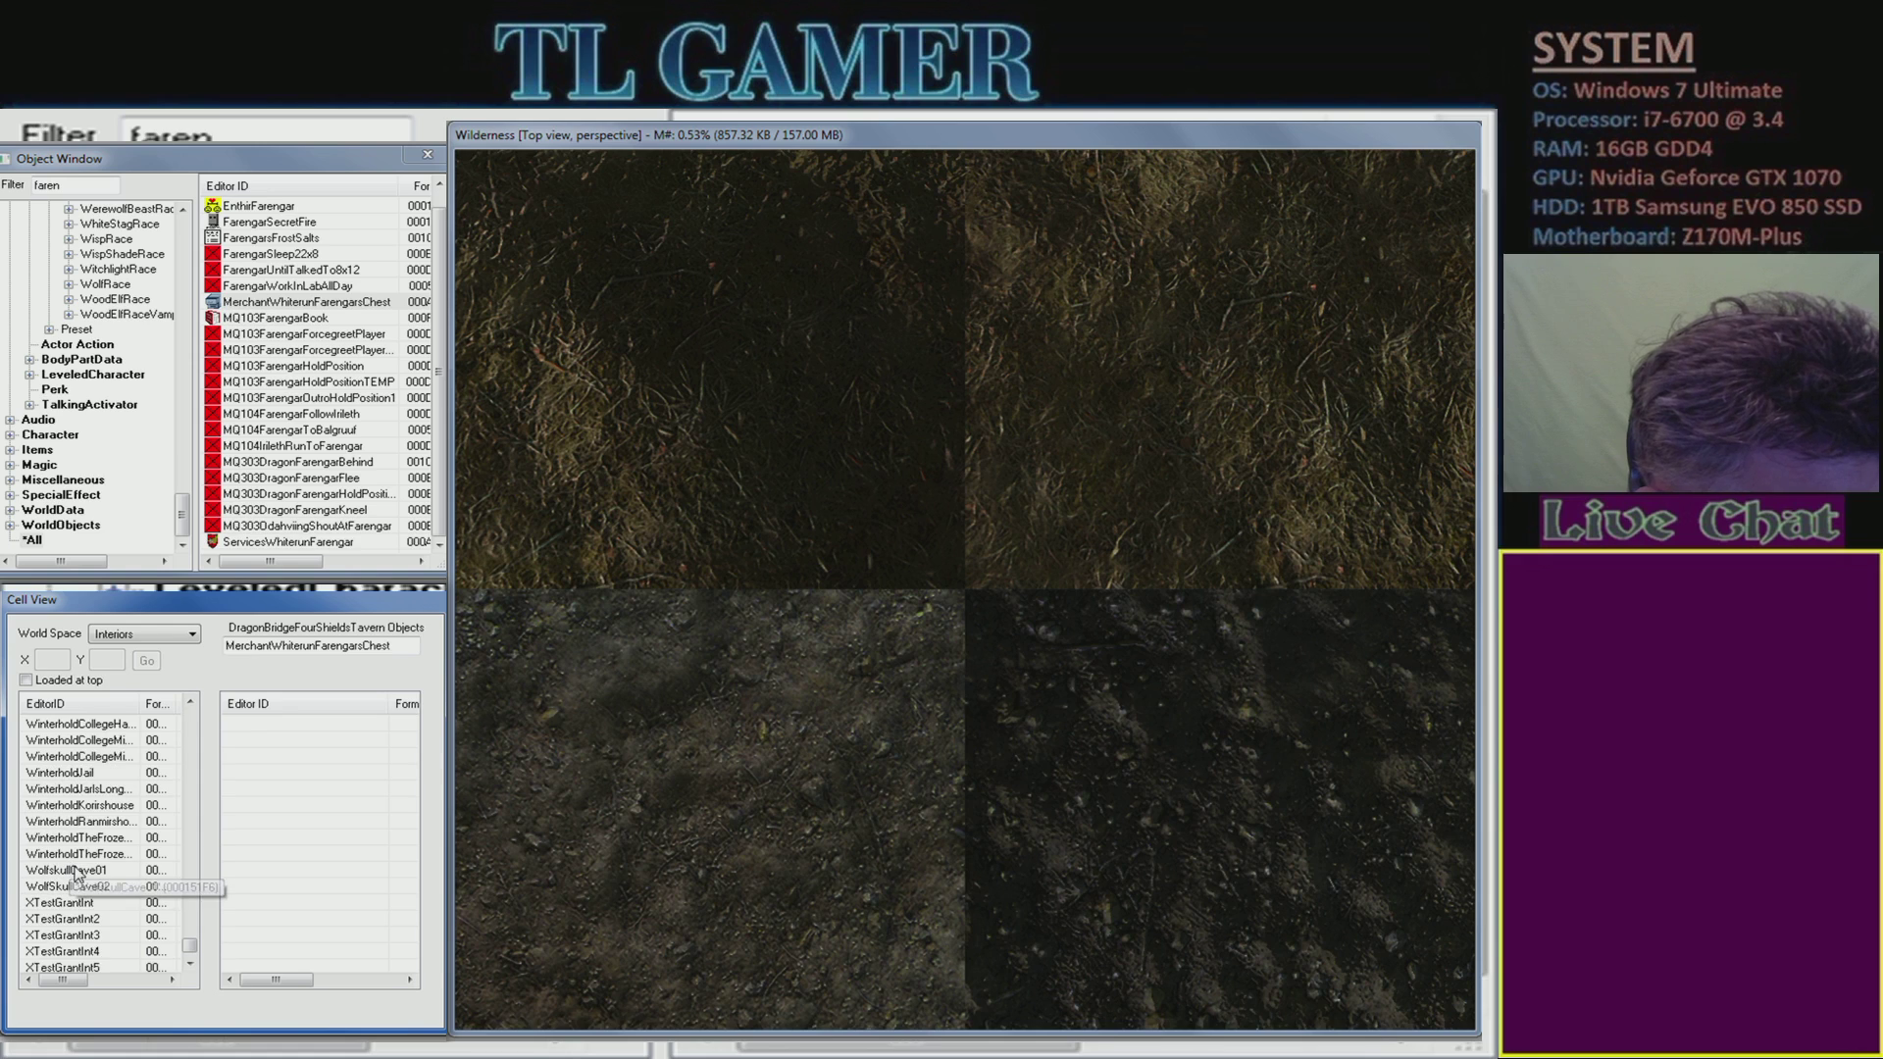
scroll(160, 883, "up", 10)
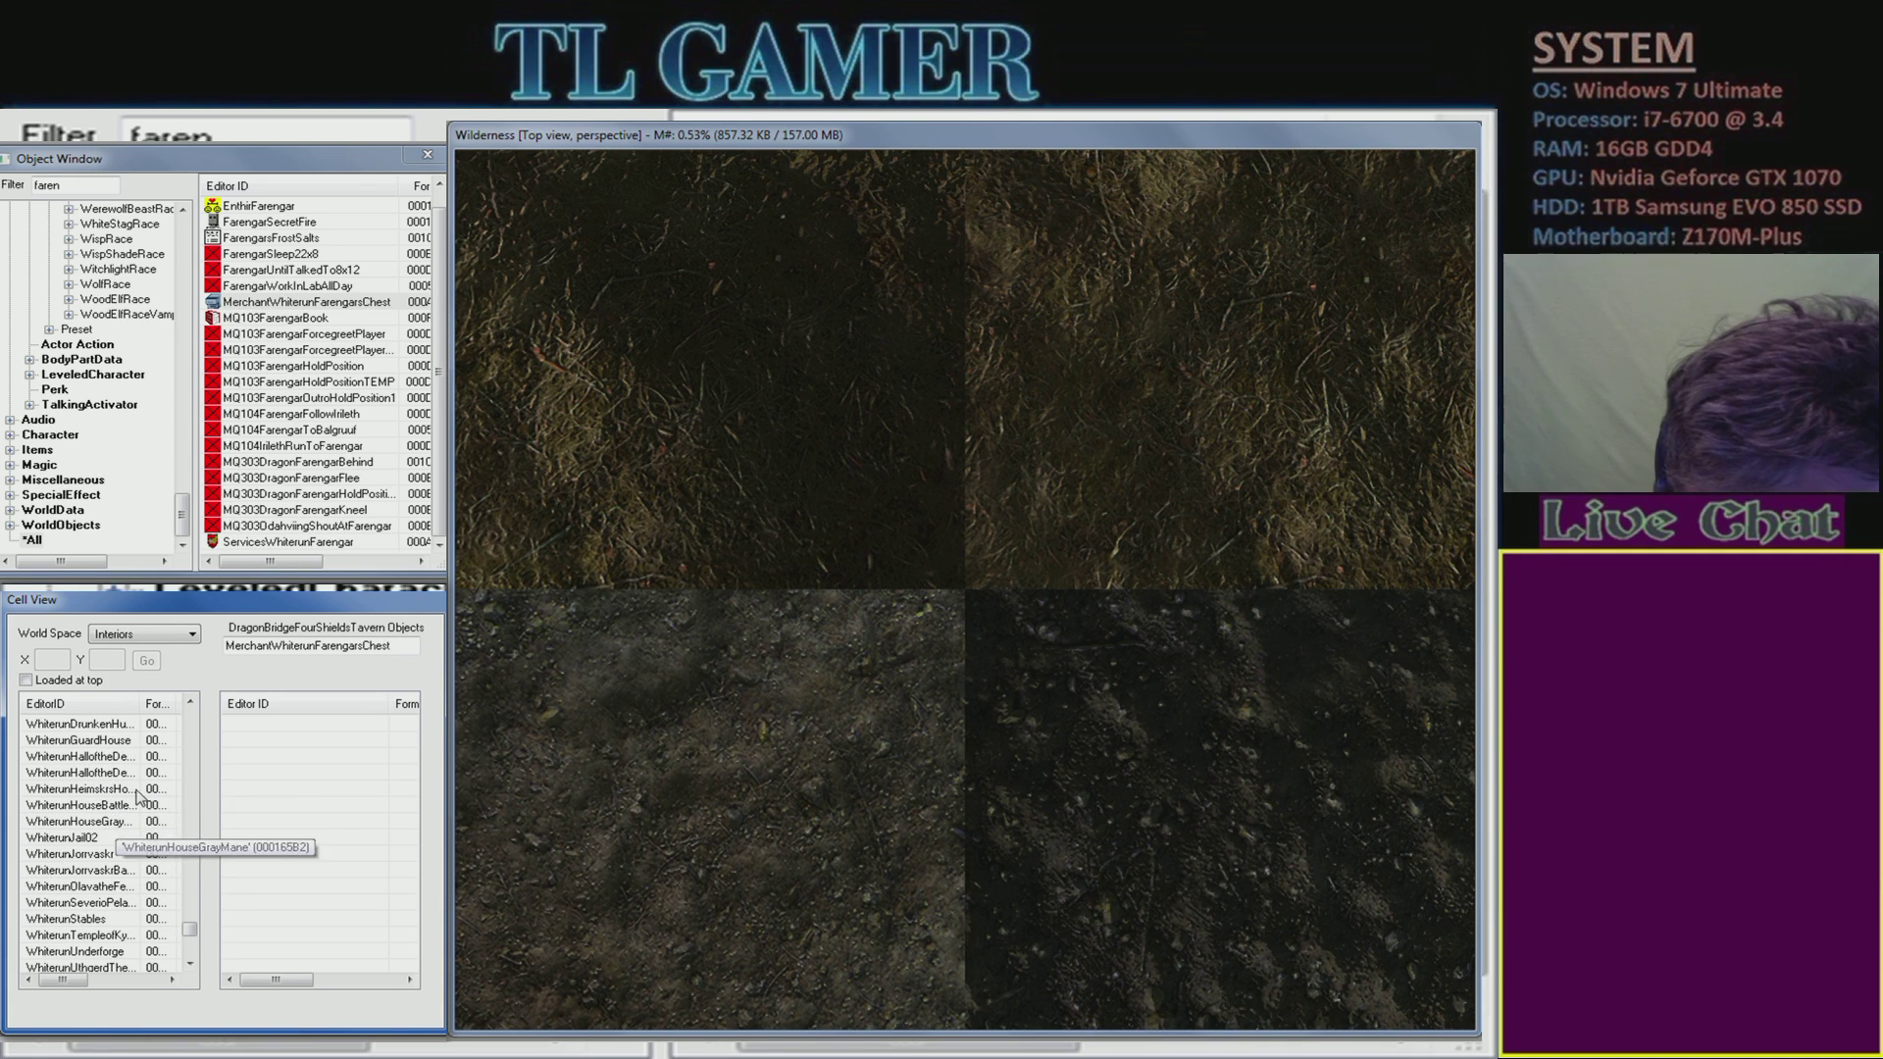
left_click(108, 726)
scroll(108, 731, "up", 2)
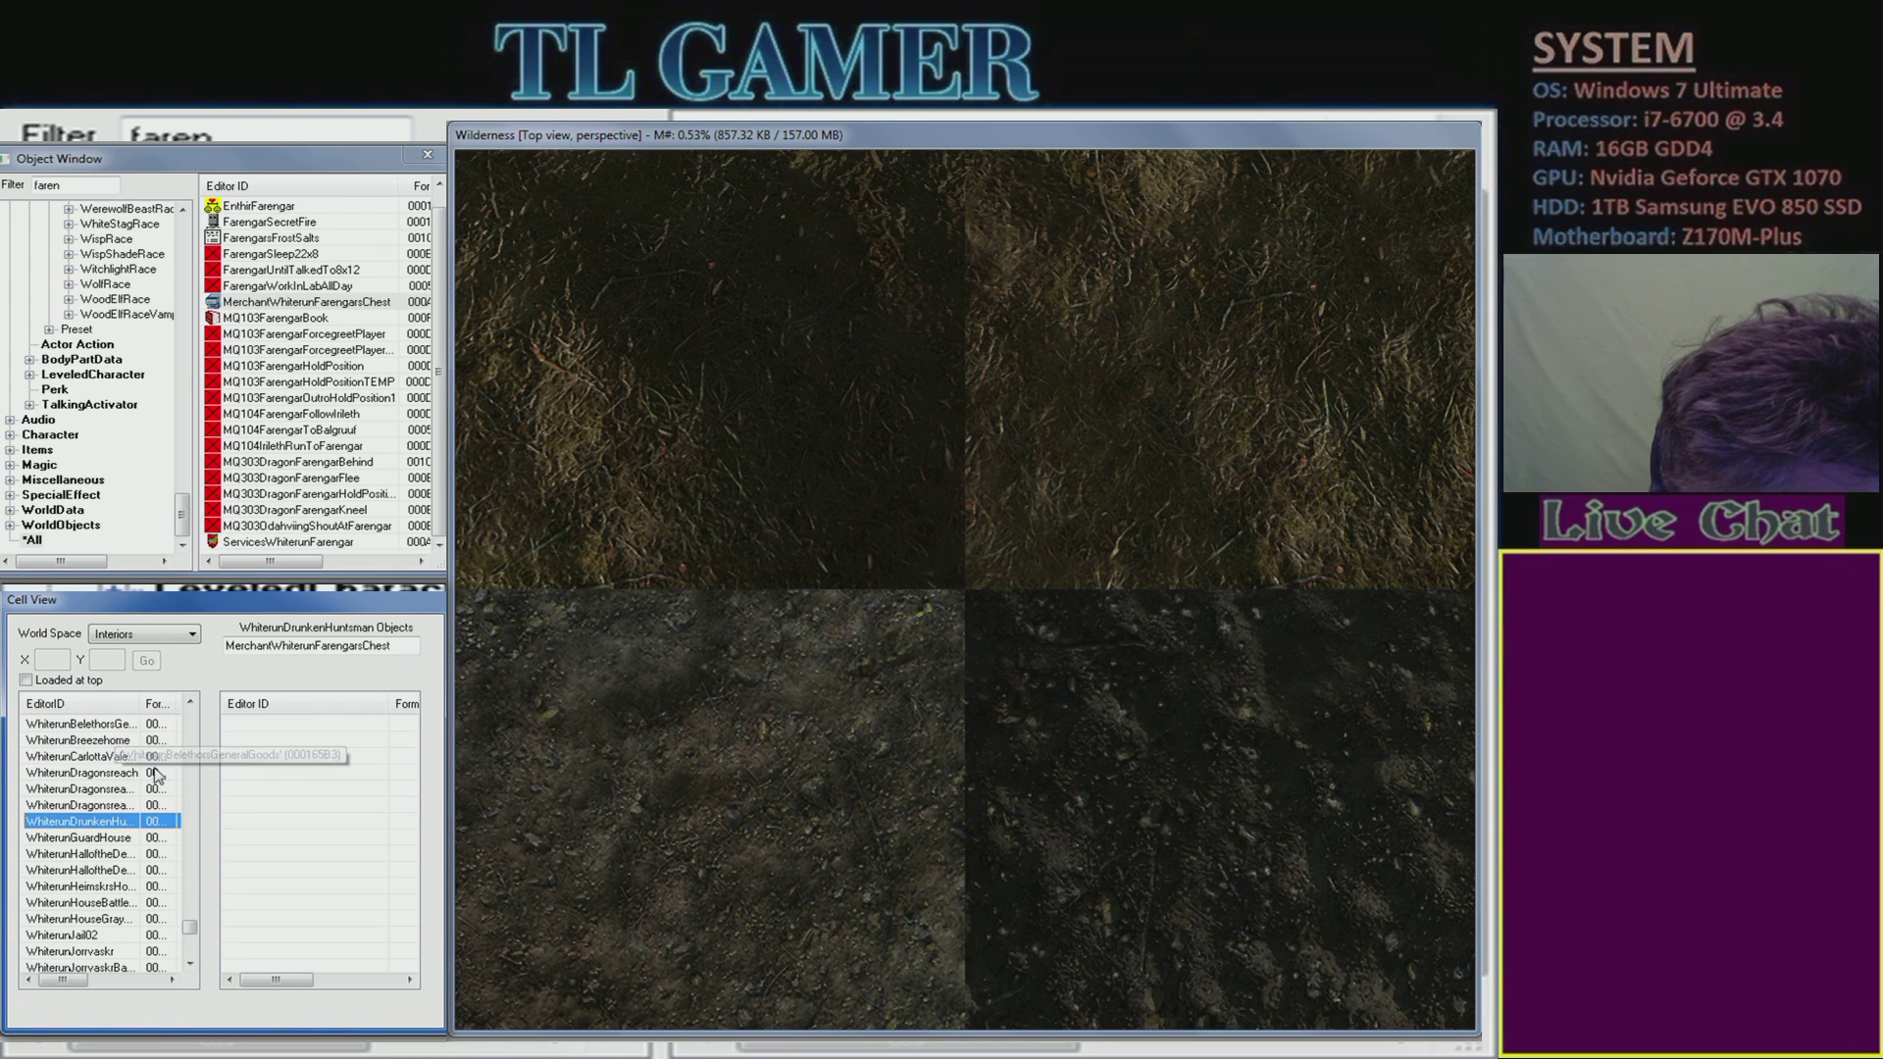
double_click(104, 775)
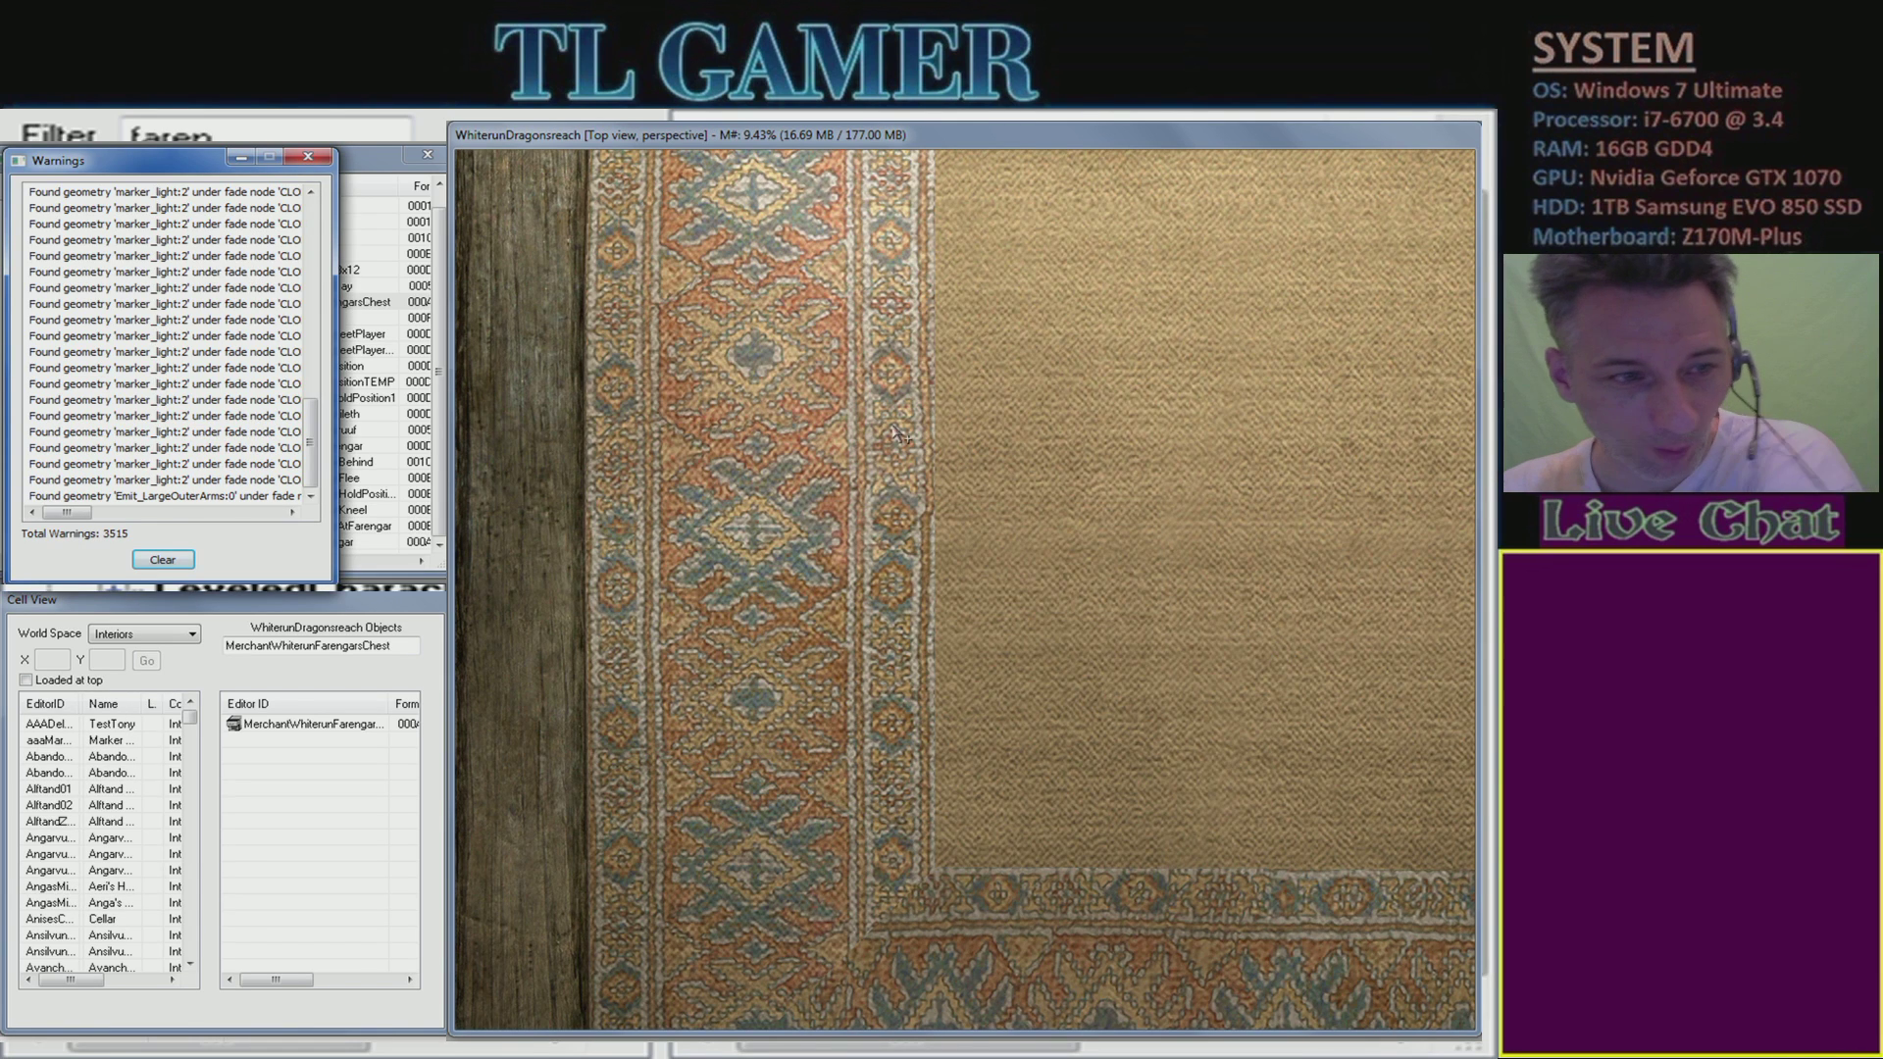
- Clear and close the warnings list and hide the markers in the Dragonsreach render view
left_click(160, 561)
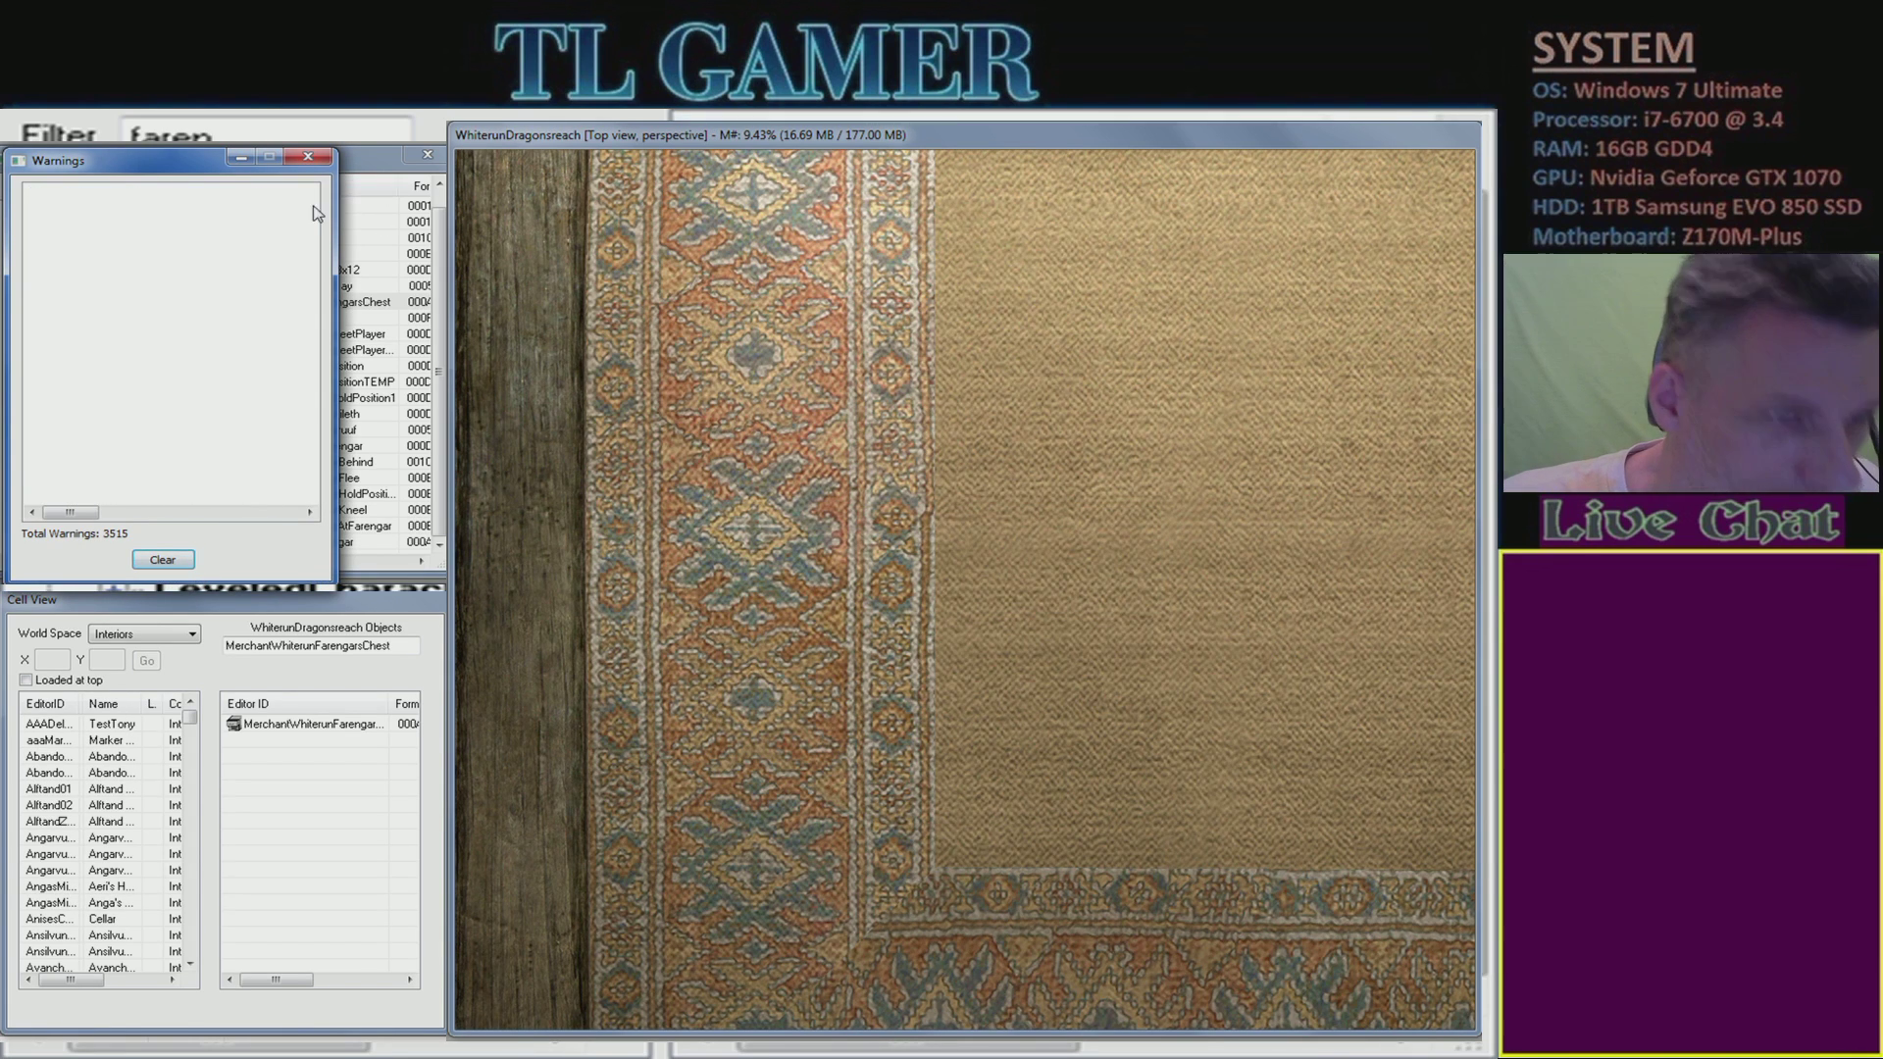
left_click(307, 159)
scroll(981, 706, "down", 5)
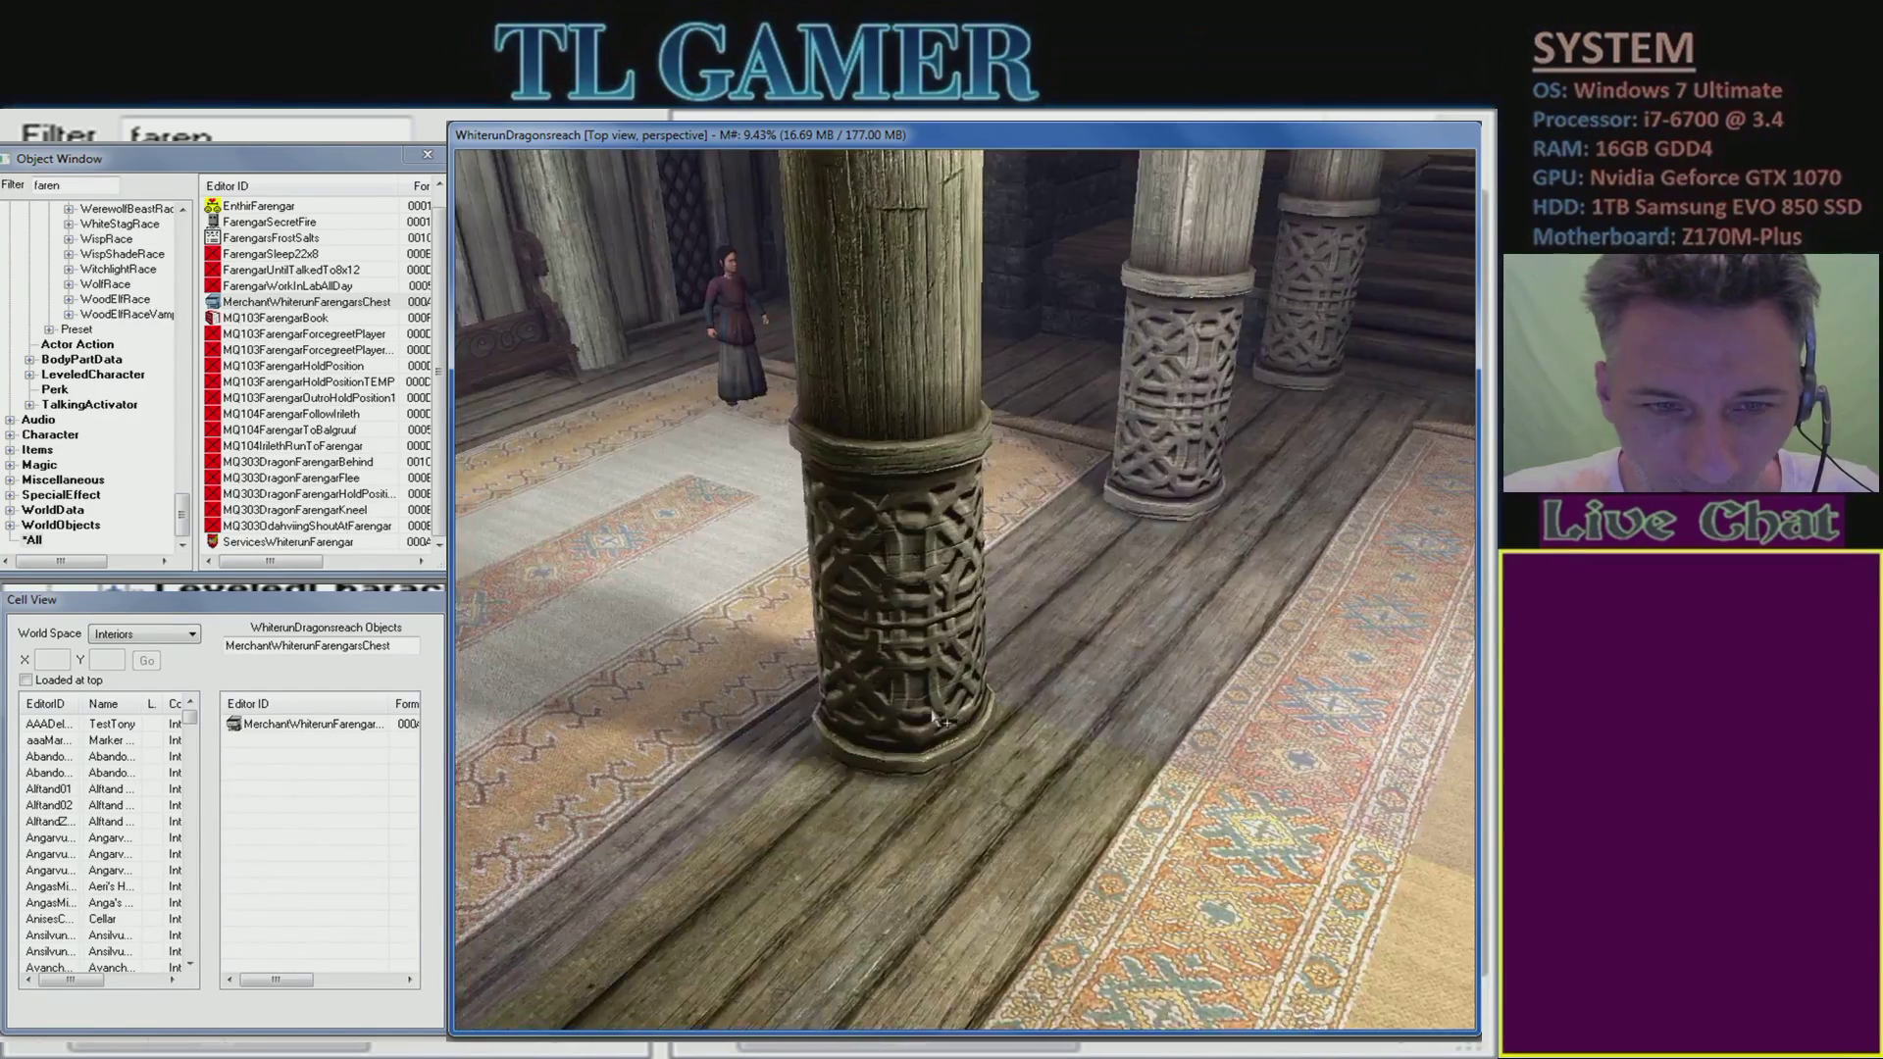
middle_click_drag(935, 721, 875, 711)
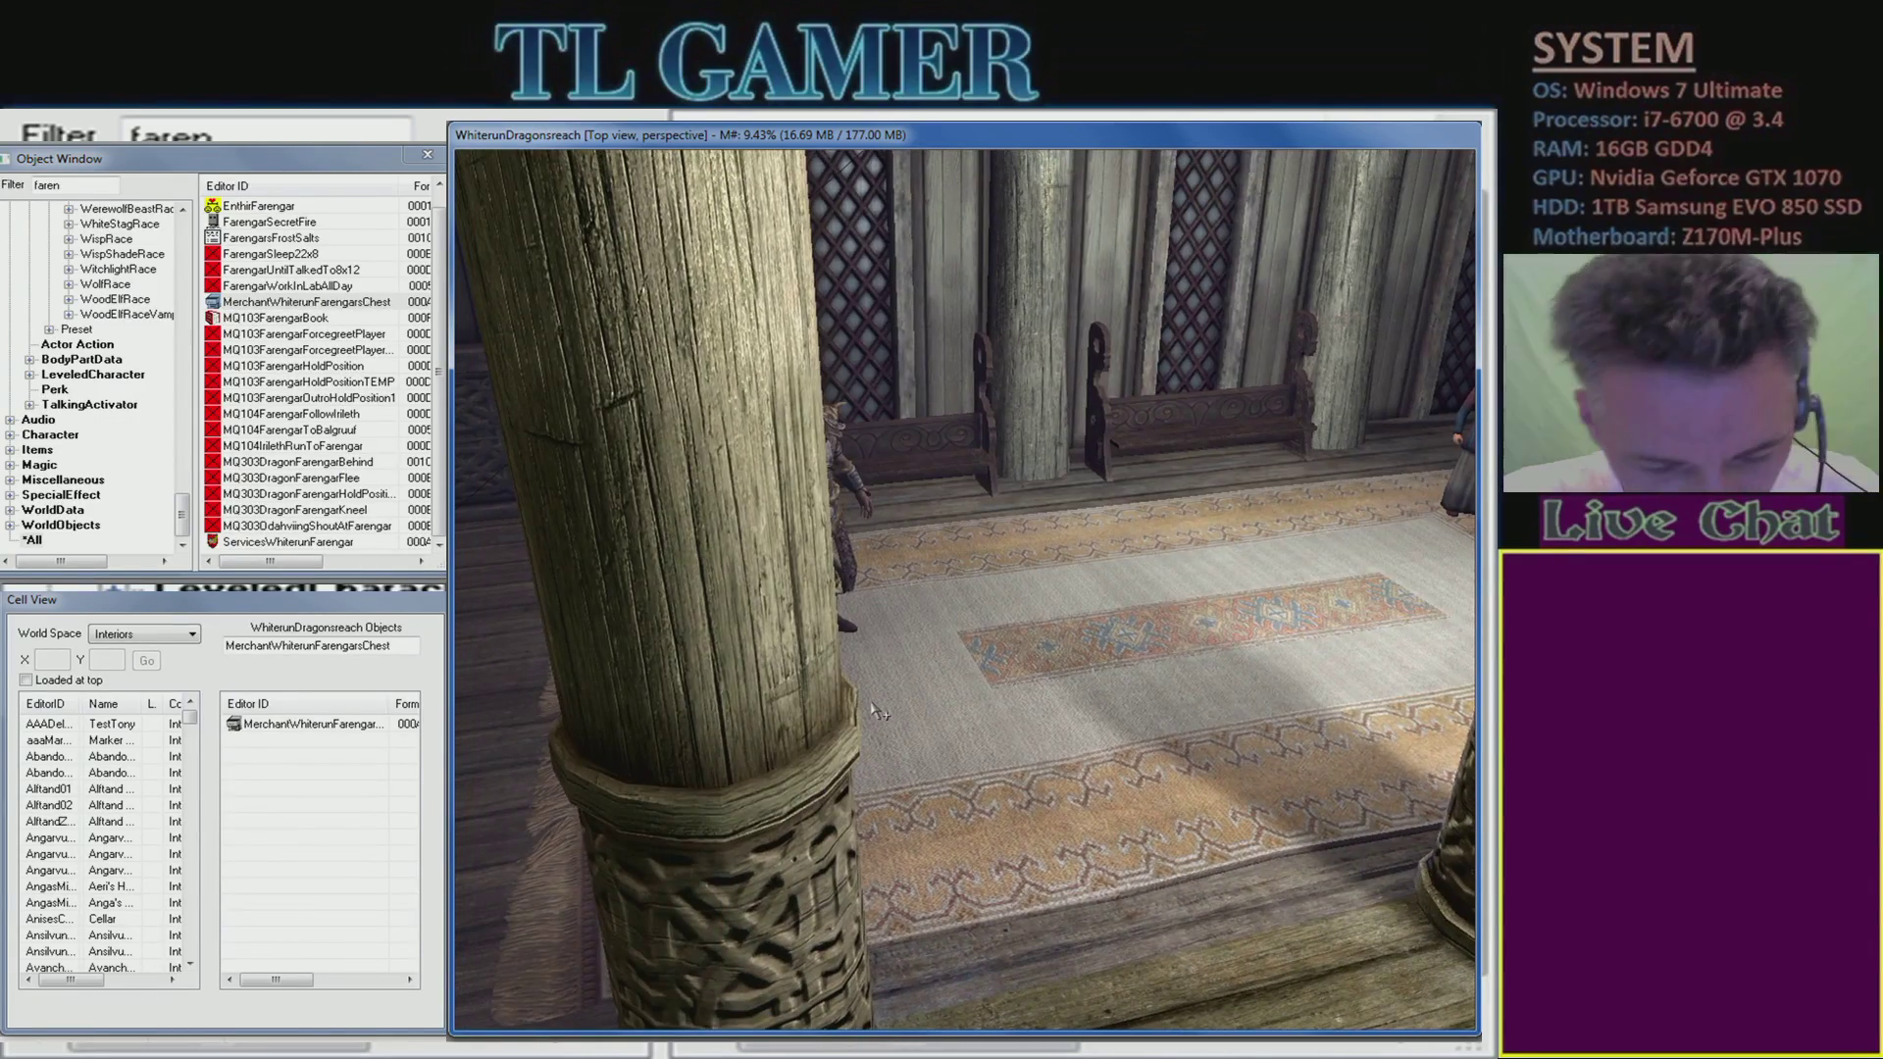
key("t")
scroll(1022, 800, "down", 3)
middle_click_drag(1030, 766, 1013, 716)
middle_click_drag(1001, 859, 952, 694)
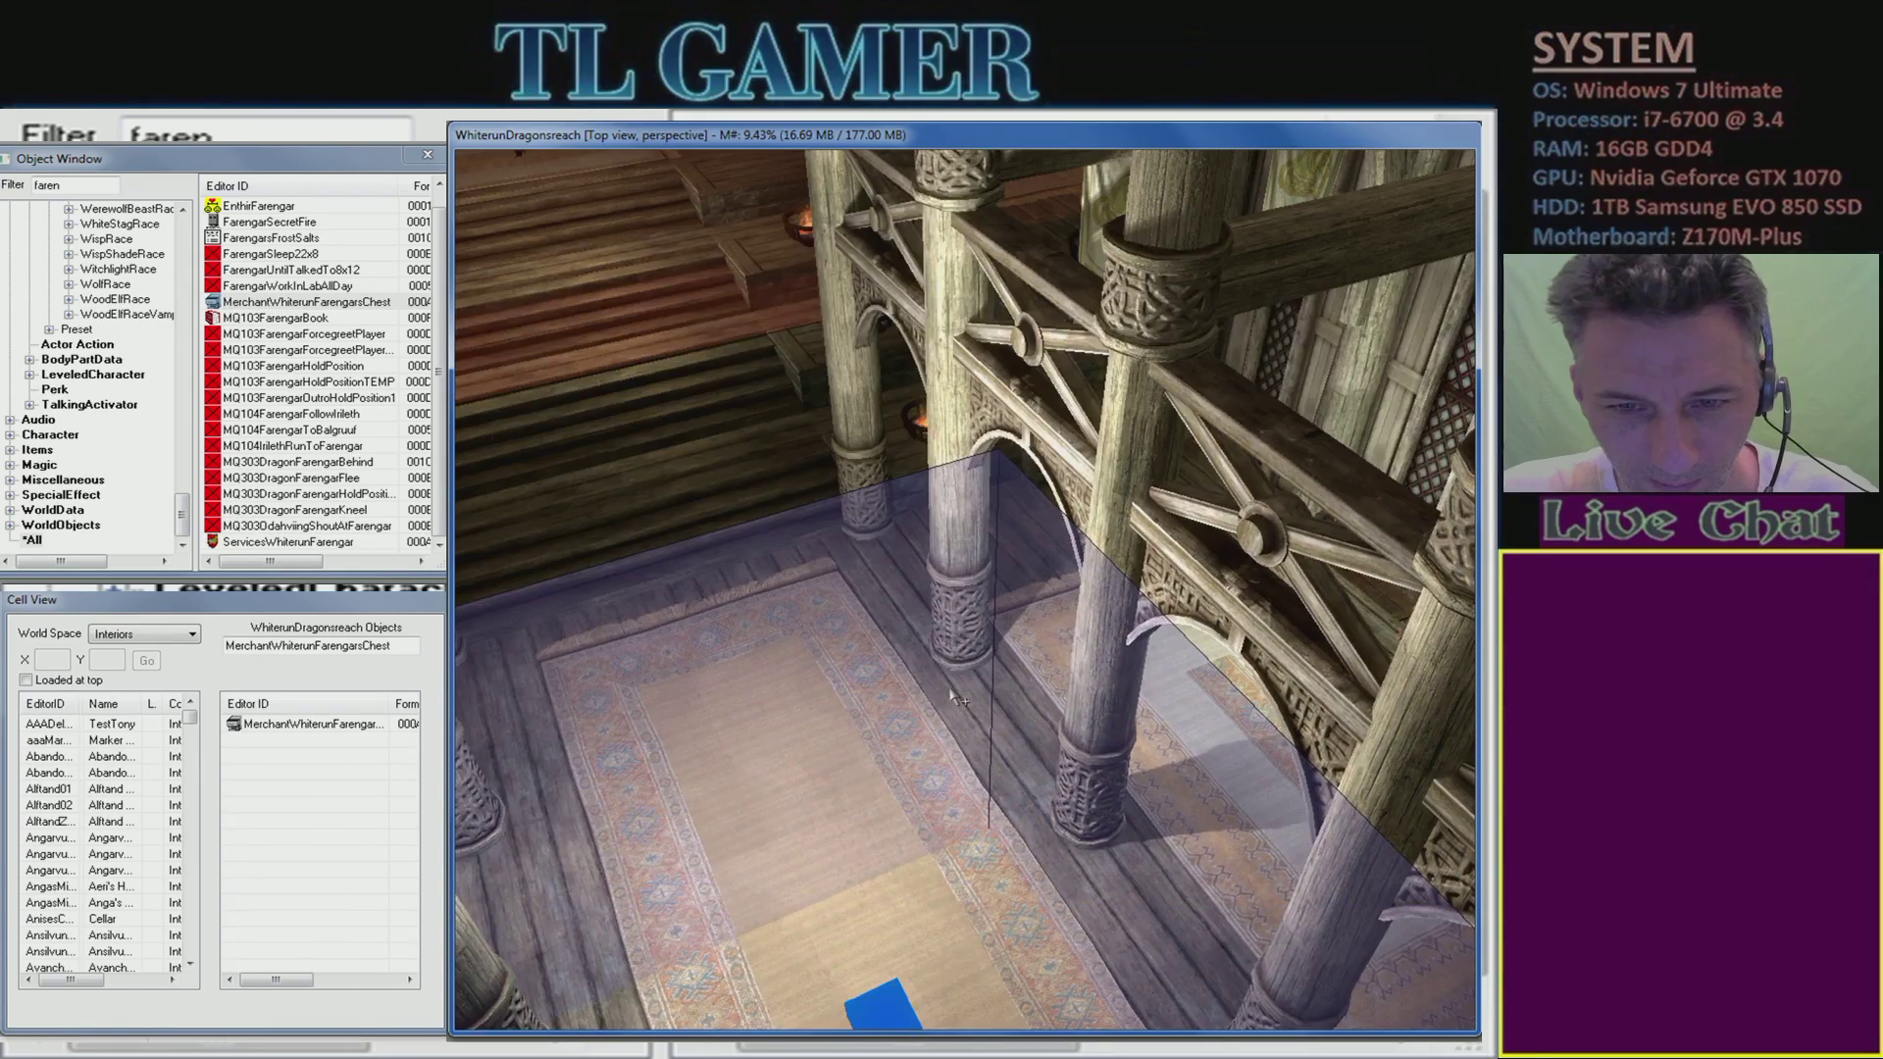
key("m")
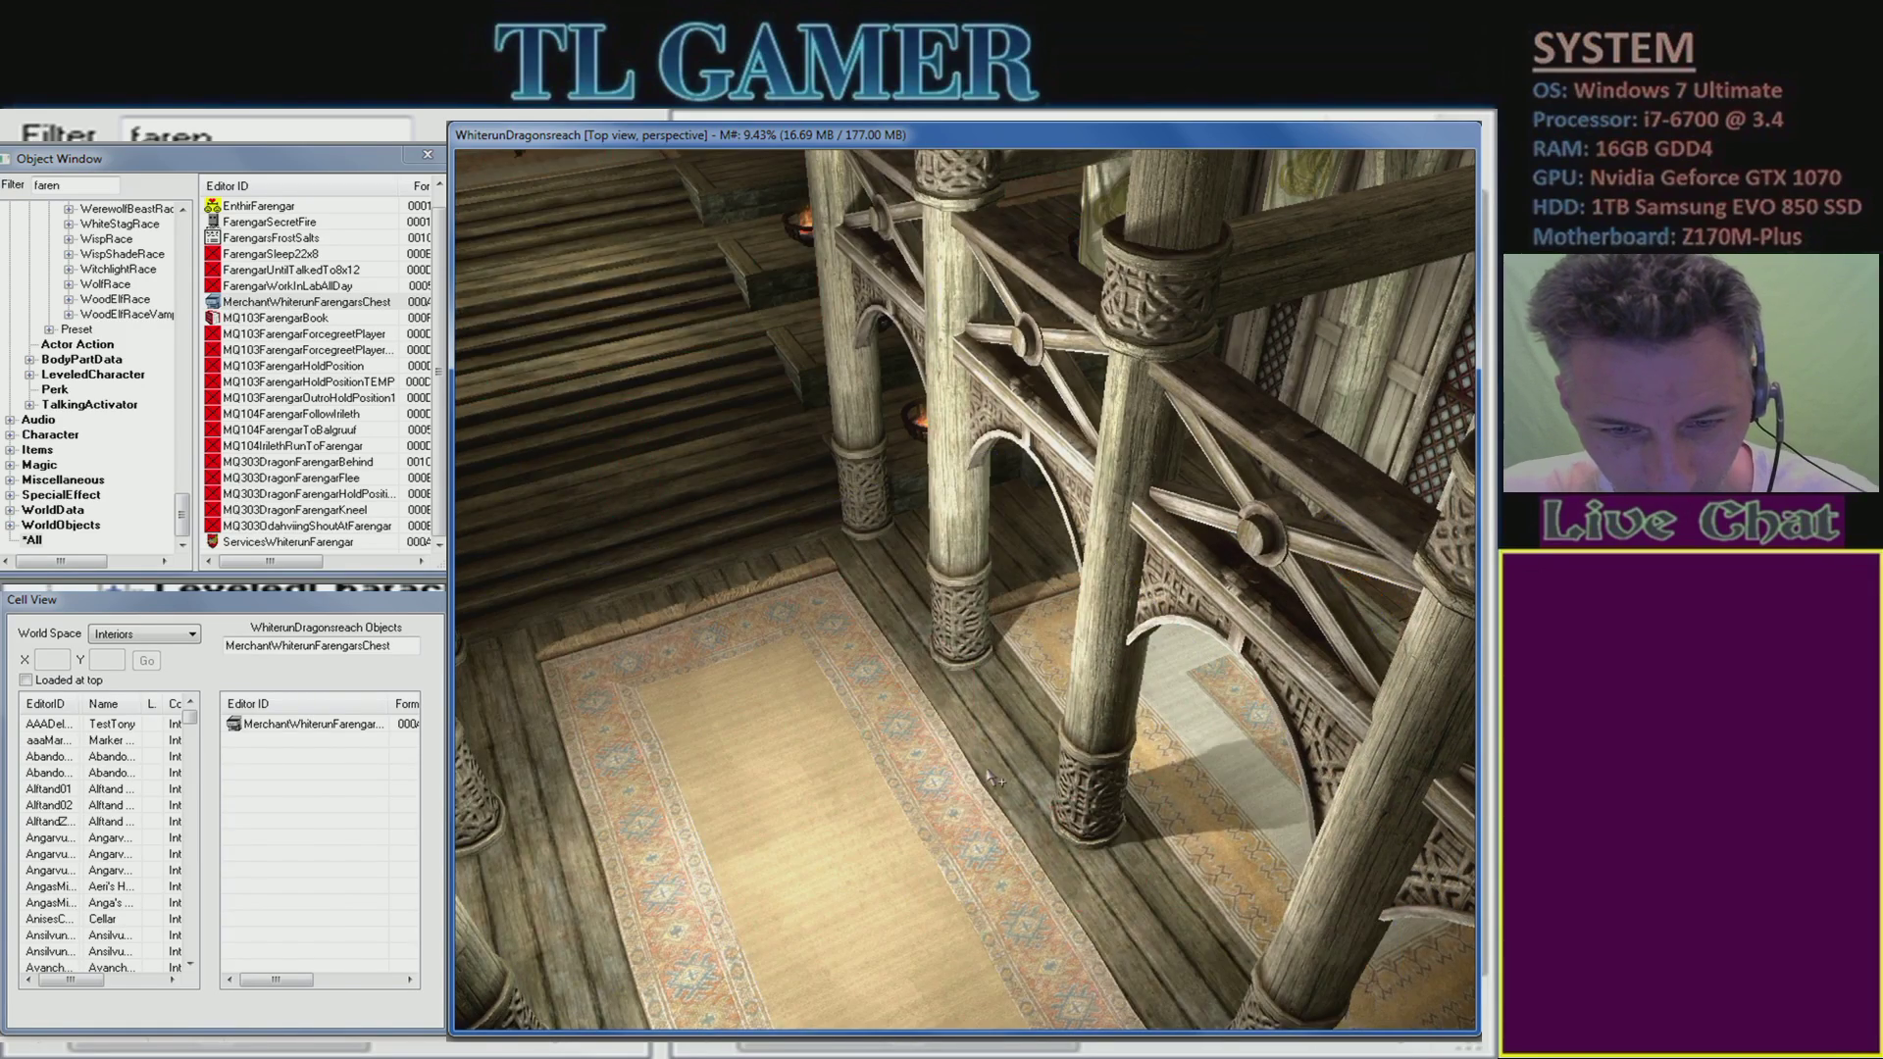
- Examine the Dragonsreach hall from several angles and from below its floor for Farengar's merchant chest
scroll(991, 770, "up", 5)
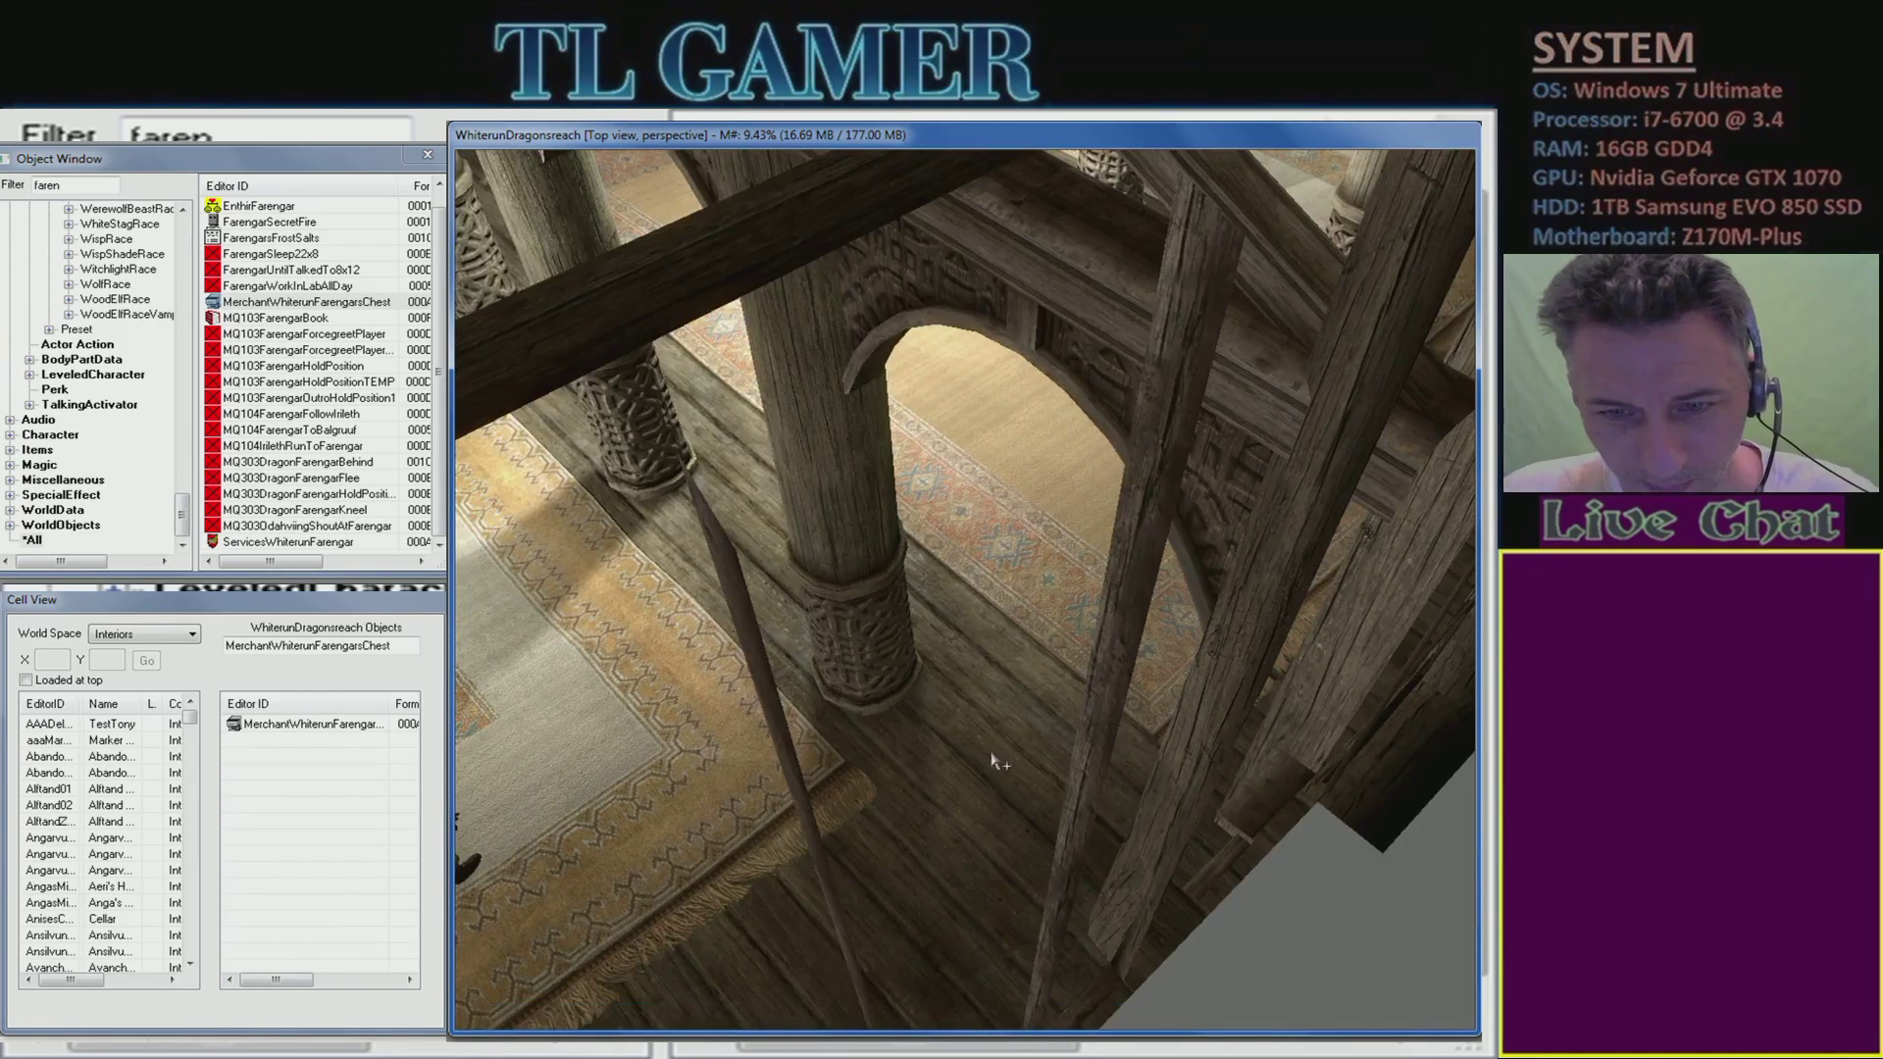
scroll(994, 762, "up", 5)
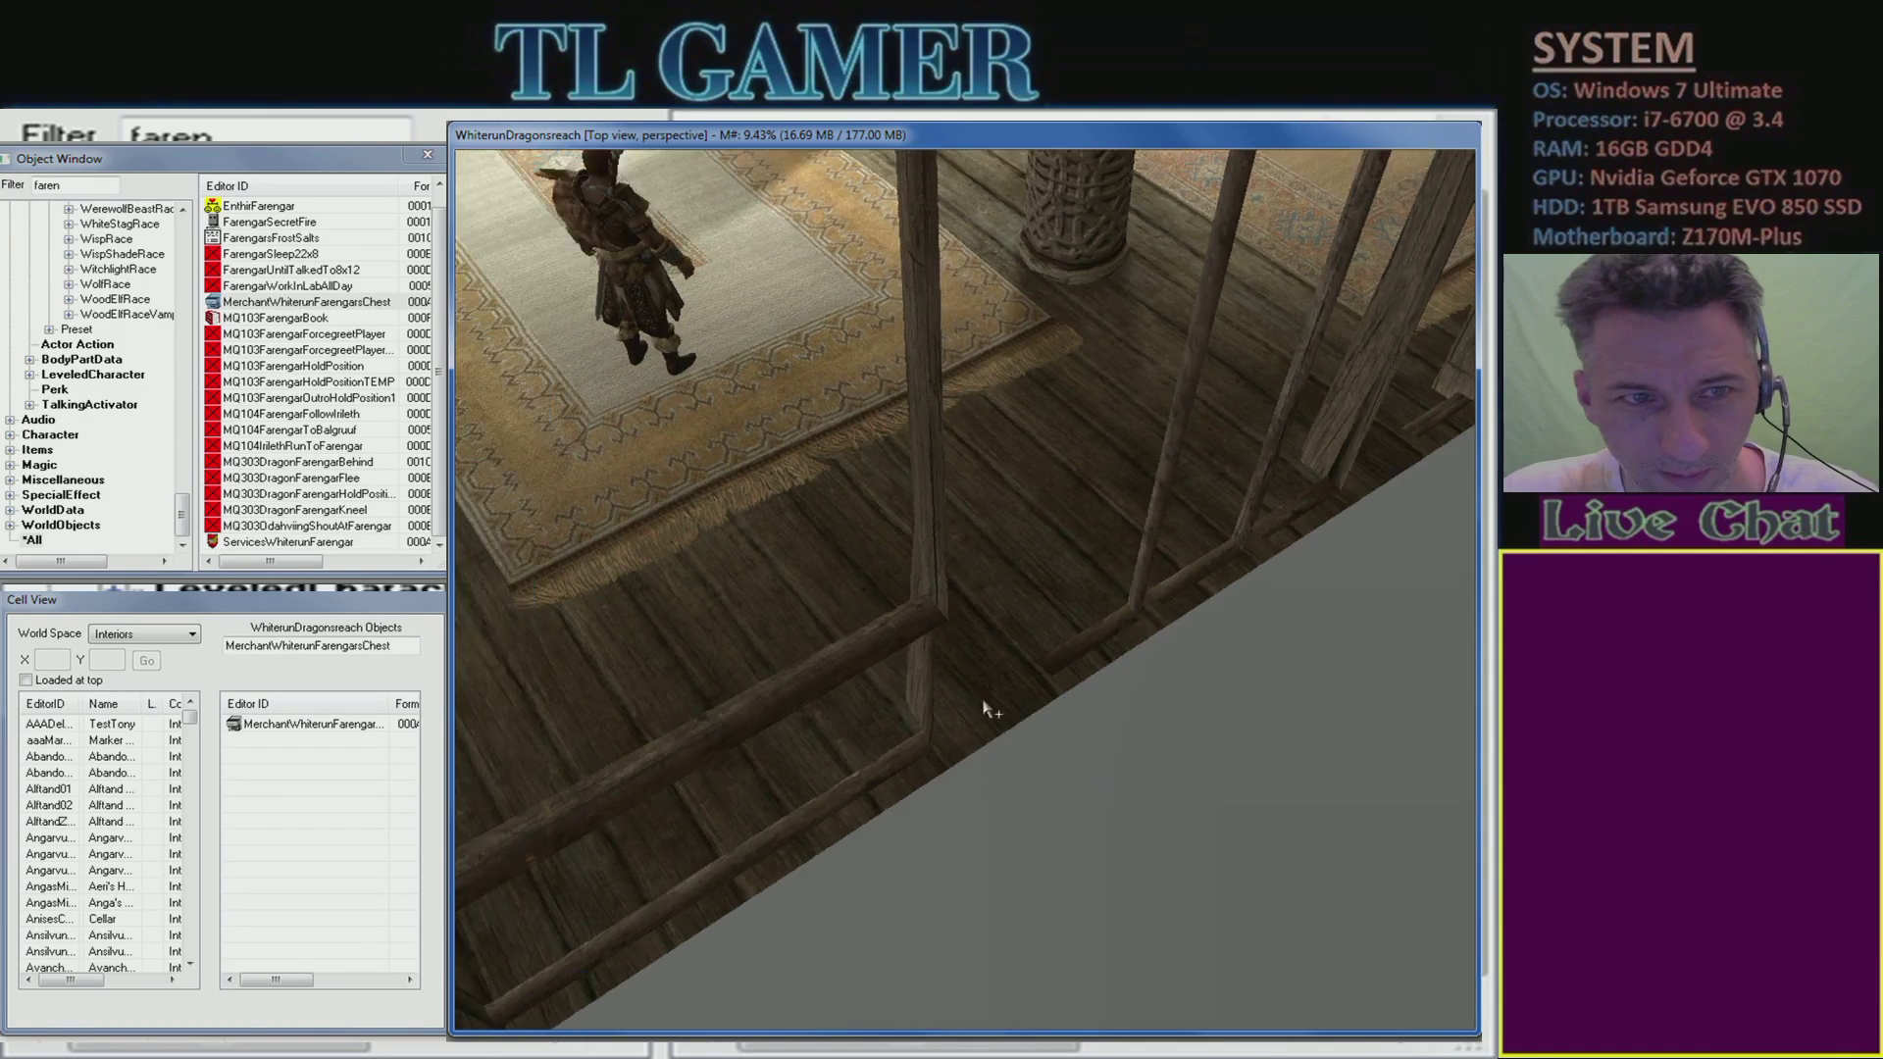
scroll(991, 710, "down", 5)
scroll(933, 671, "up", 3)
scroll(1298, 851, "up", 5)
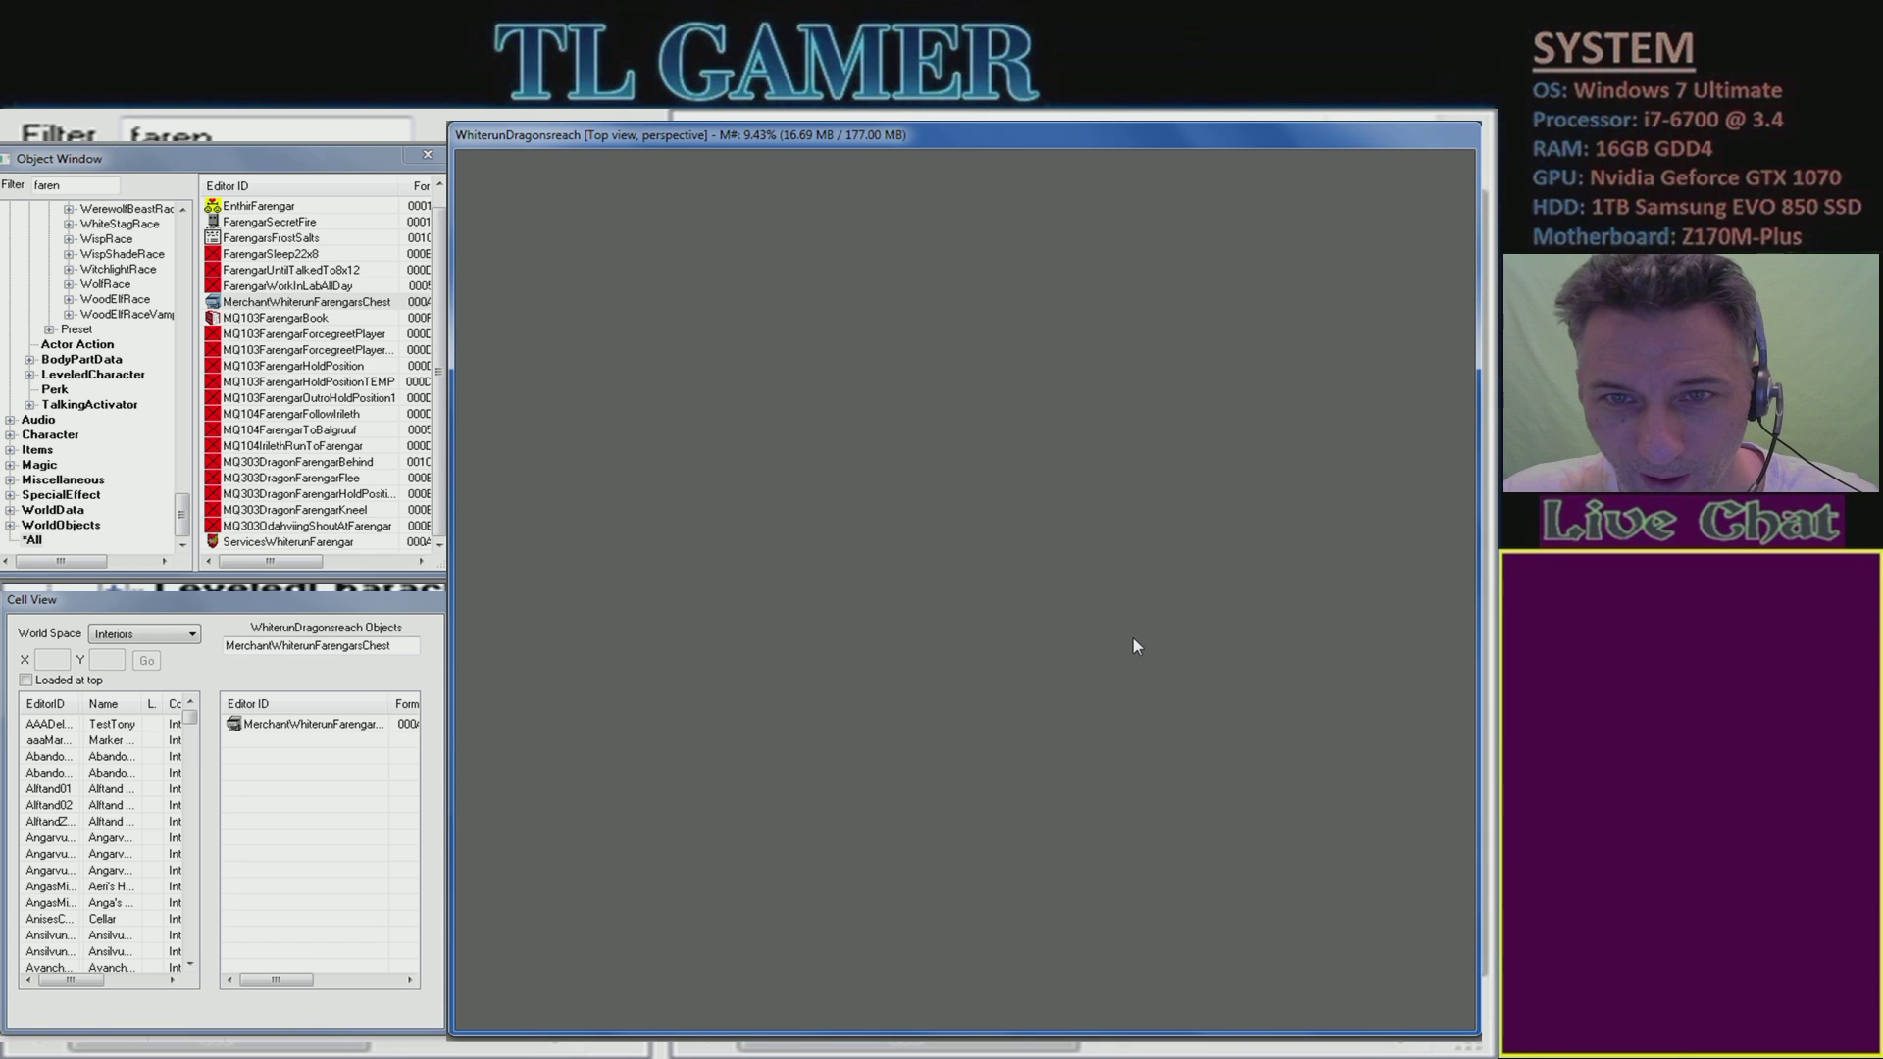
scroll(1132, 636, "down", 5)
scroll(1238, 678, "up", 2)
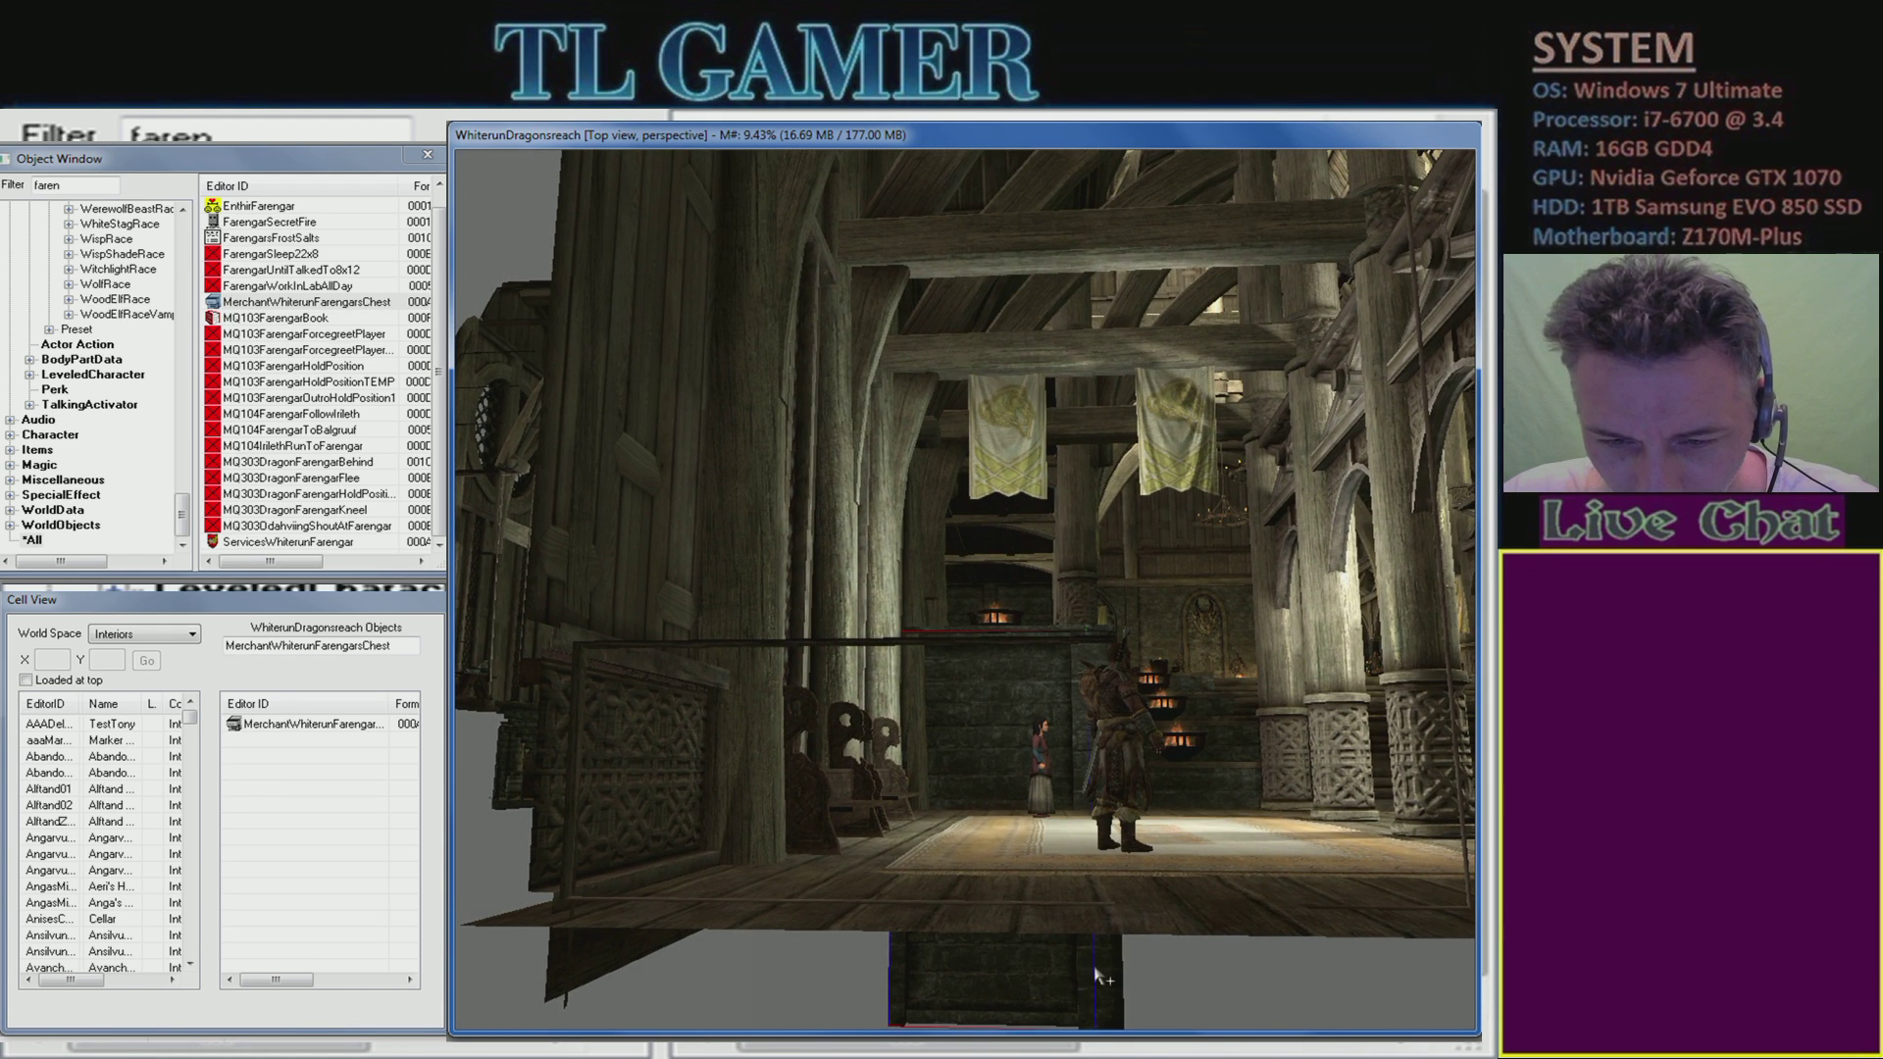
scroll(1098, 976, "up", 5)
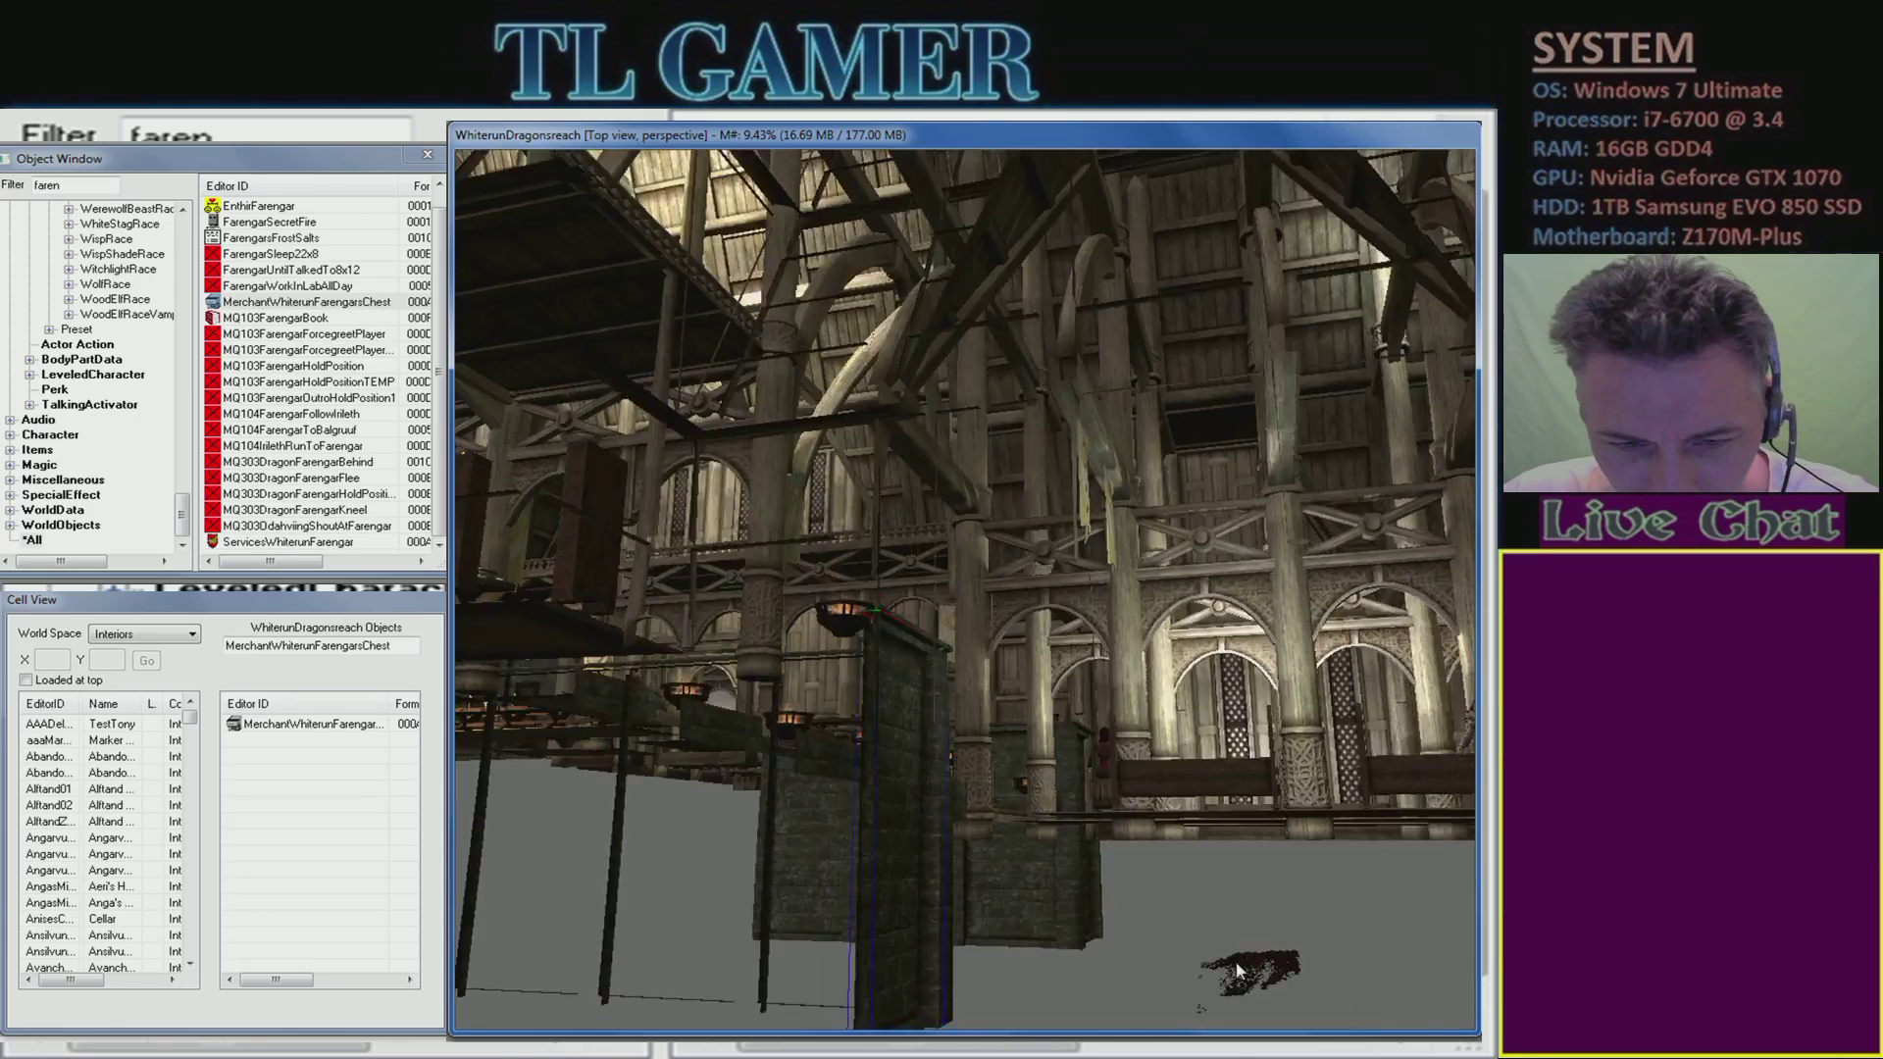
scroll(1239, 961, "down", 5)
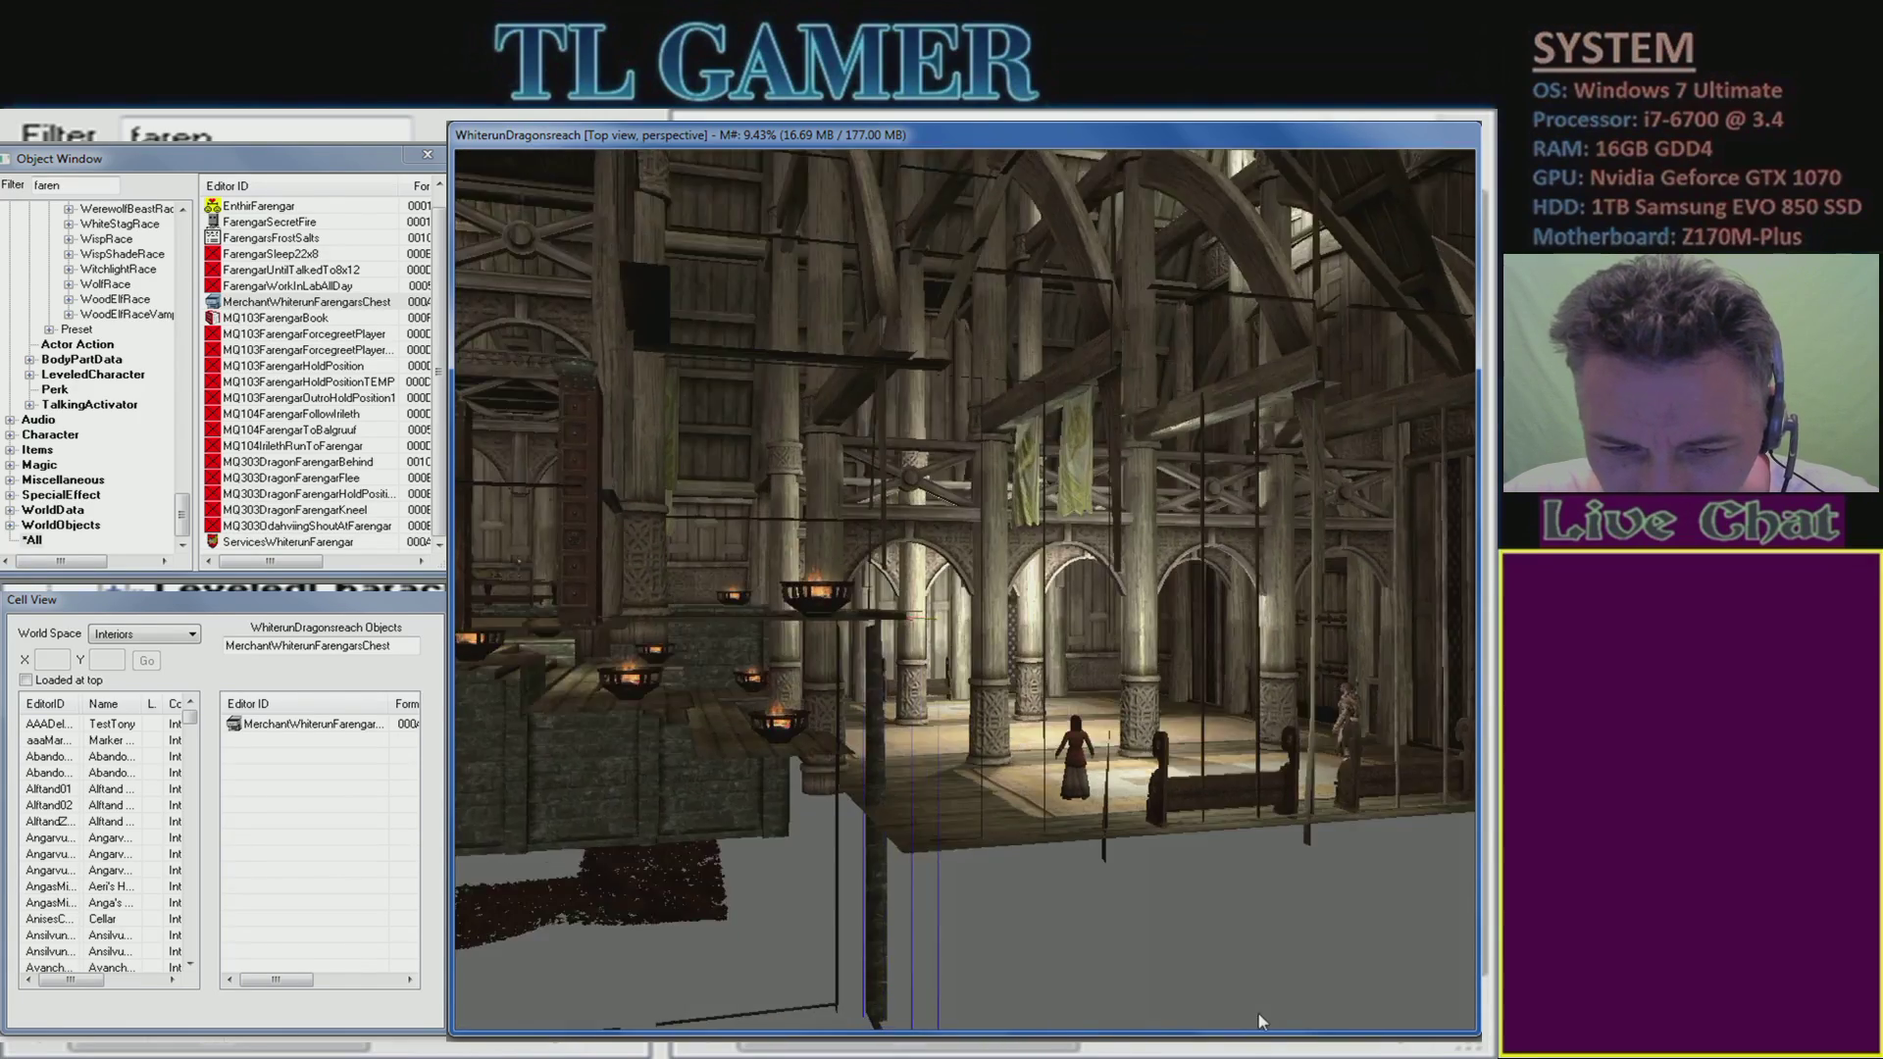
scroll(1257, 1010, "up", 5)
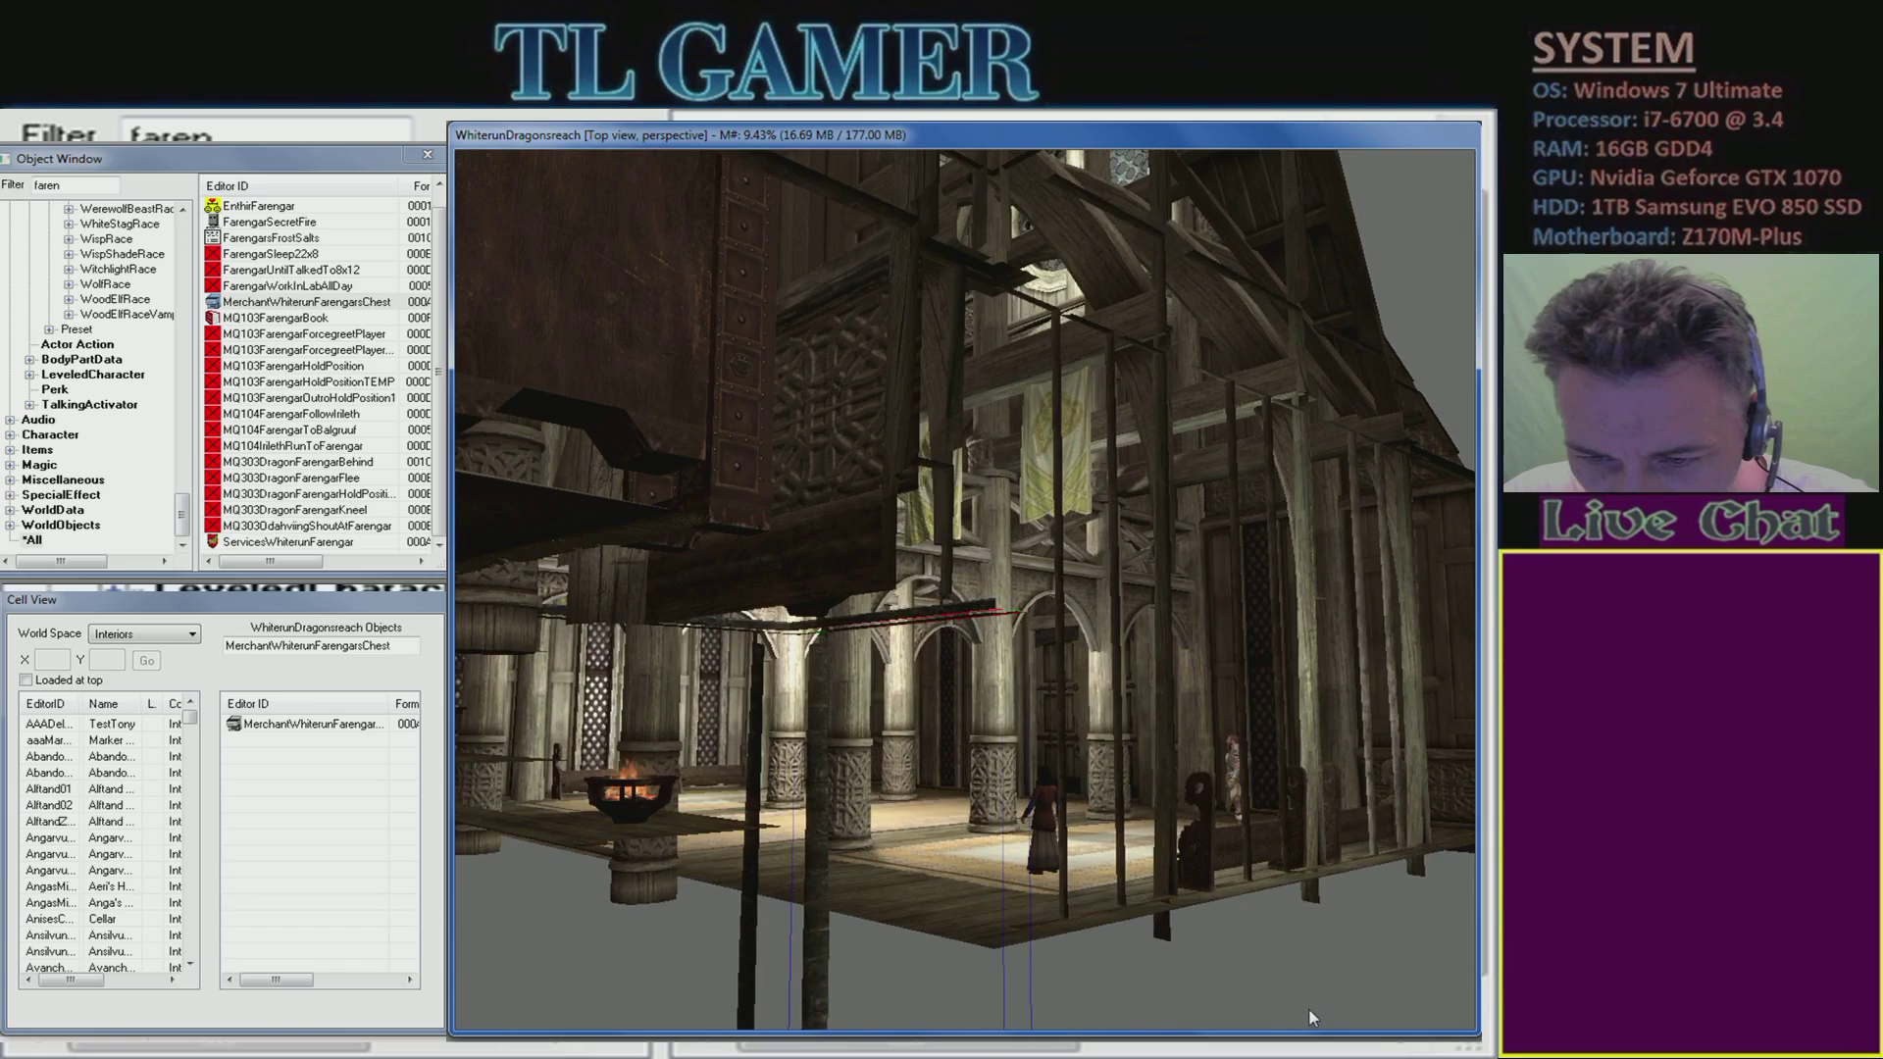
scroll(1309, 1009, "down", 5)
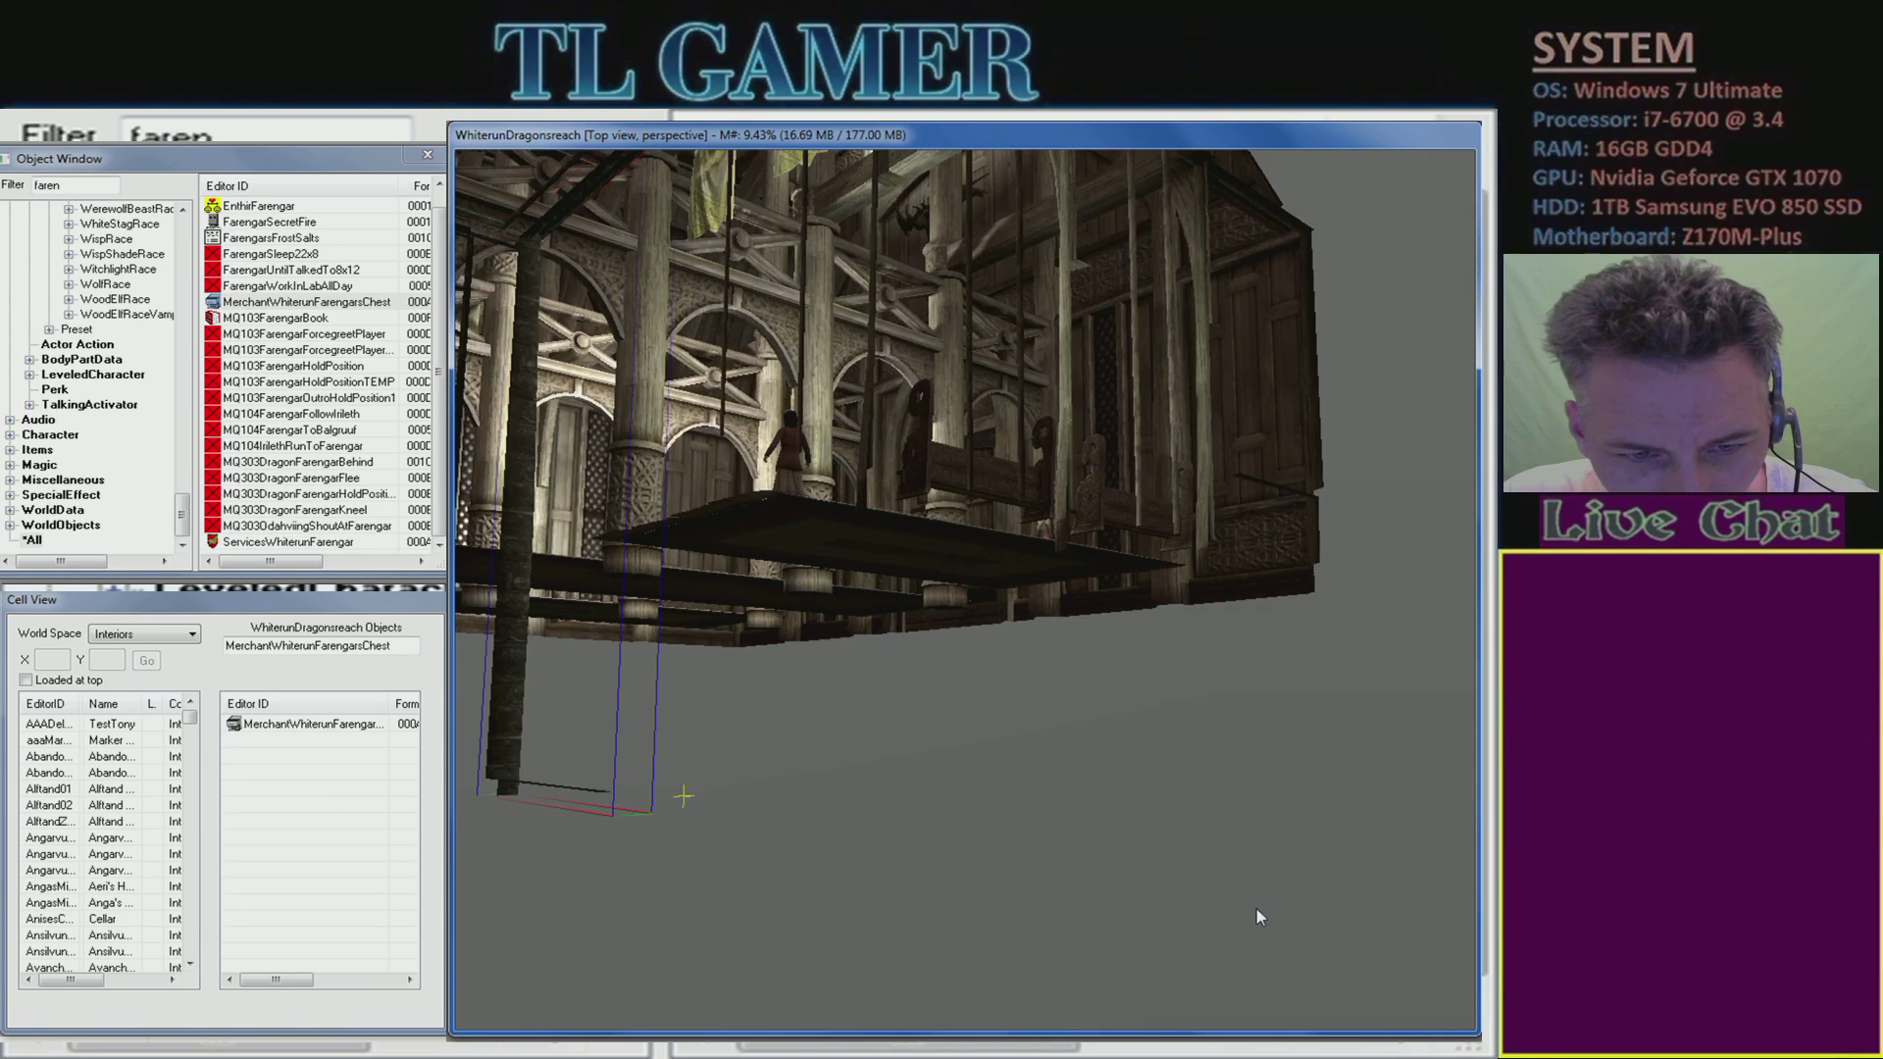
scroll(1133, 918, "up", 5)
scroll(1058, 932, "up", 5)
middle_click_drag(1156, 920, 1093, 740)
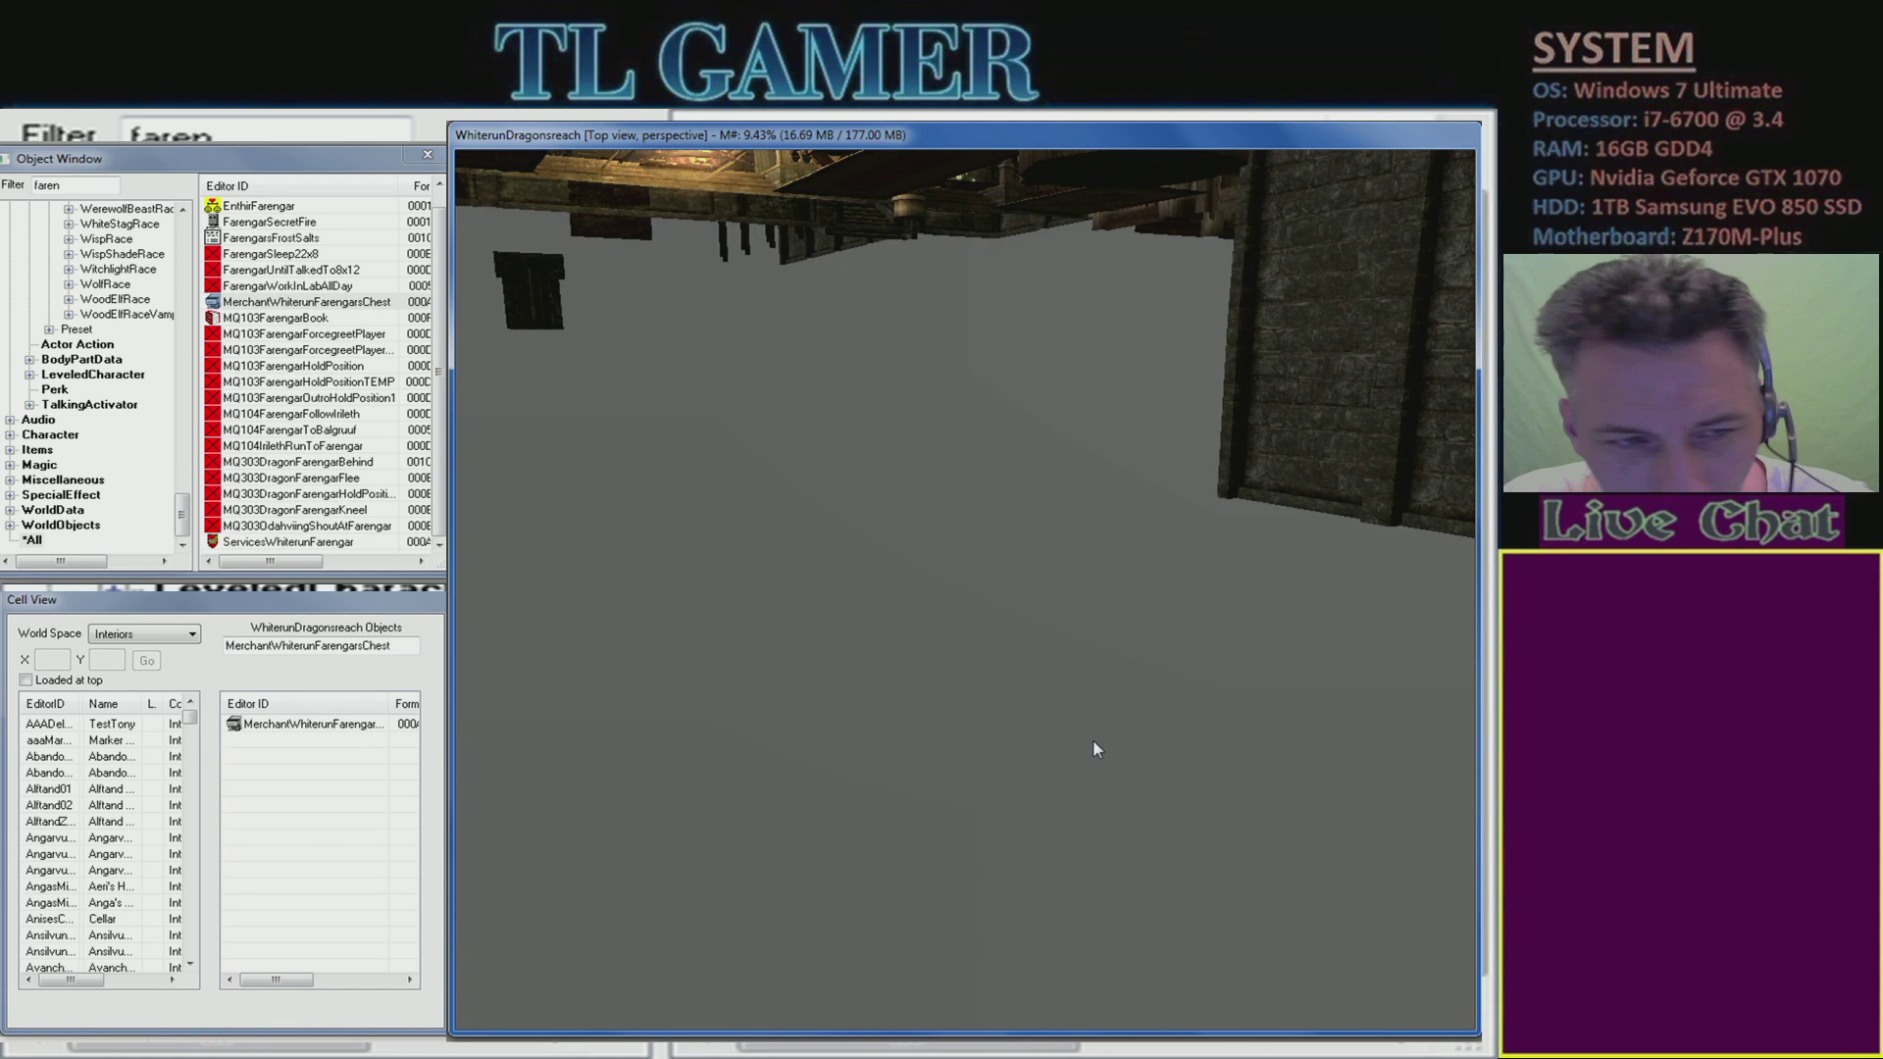
- Jump to the MerchantWhiterunFarengarsChest reference in the render view and examine the furniture around it
left_click(371, 726)
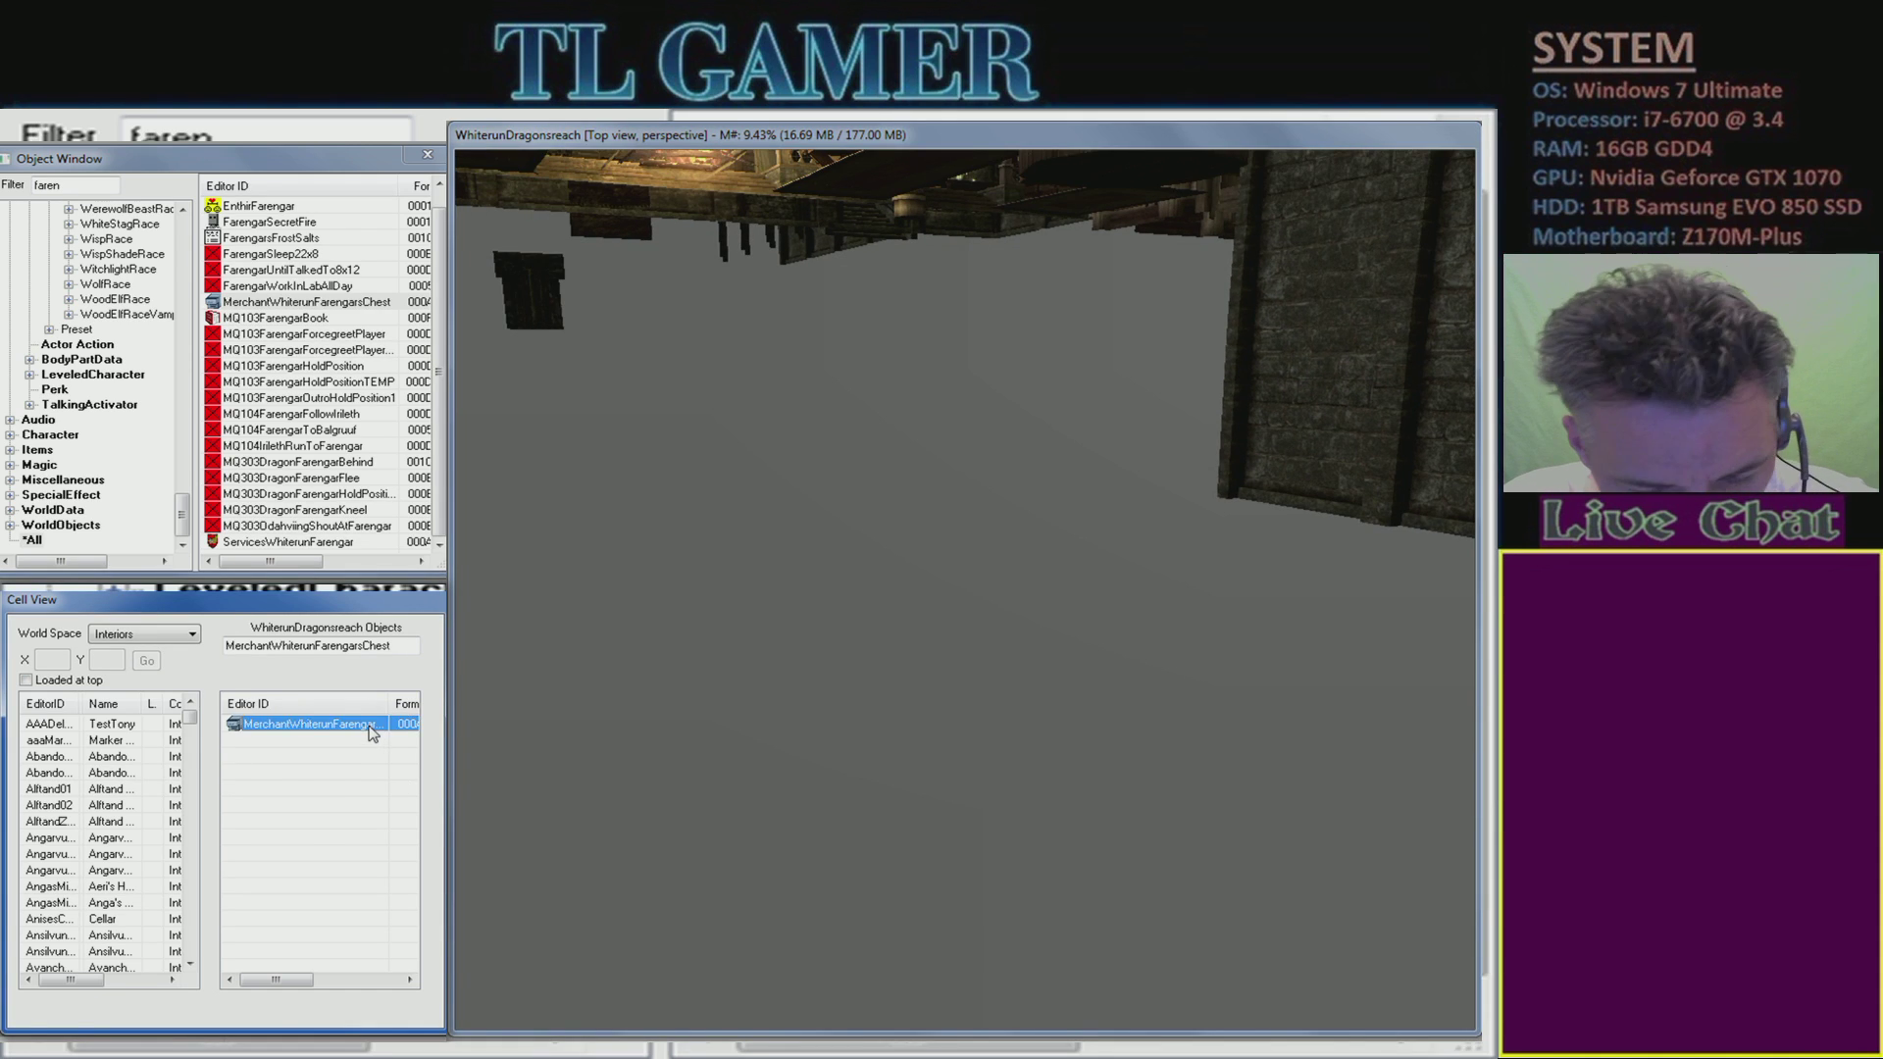
double_click(371, 726)
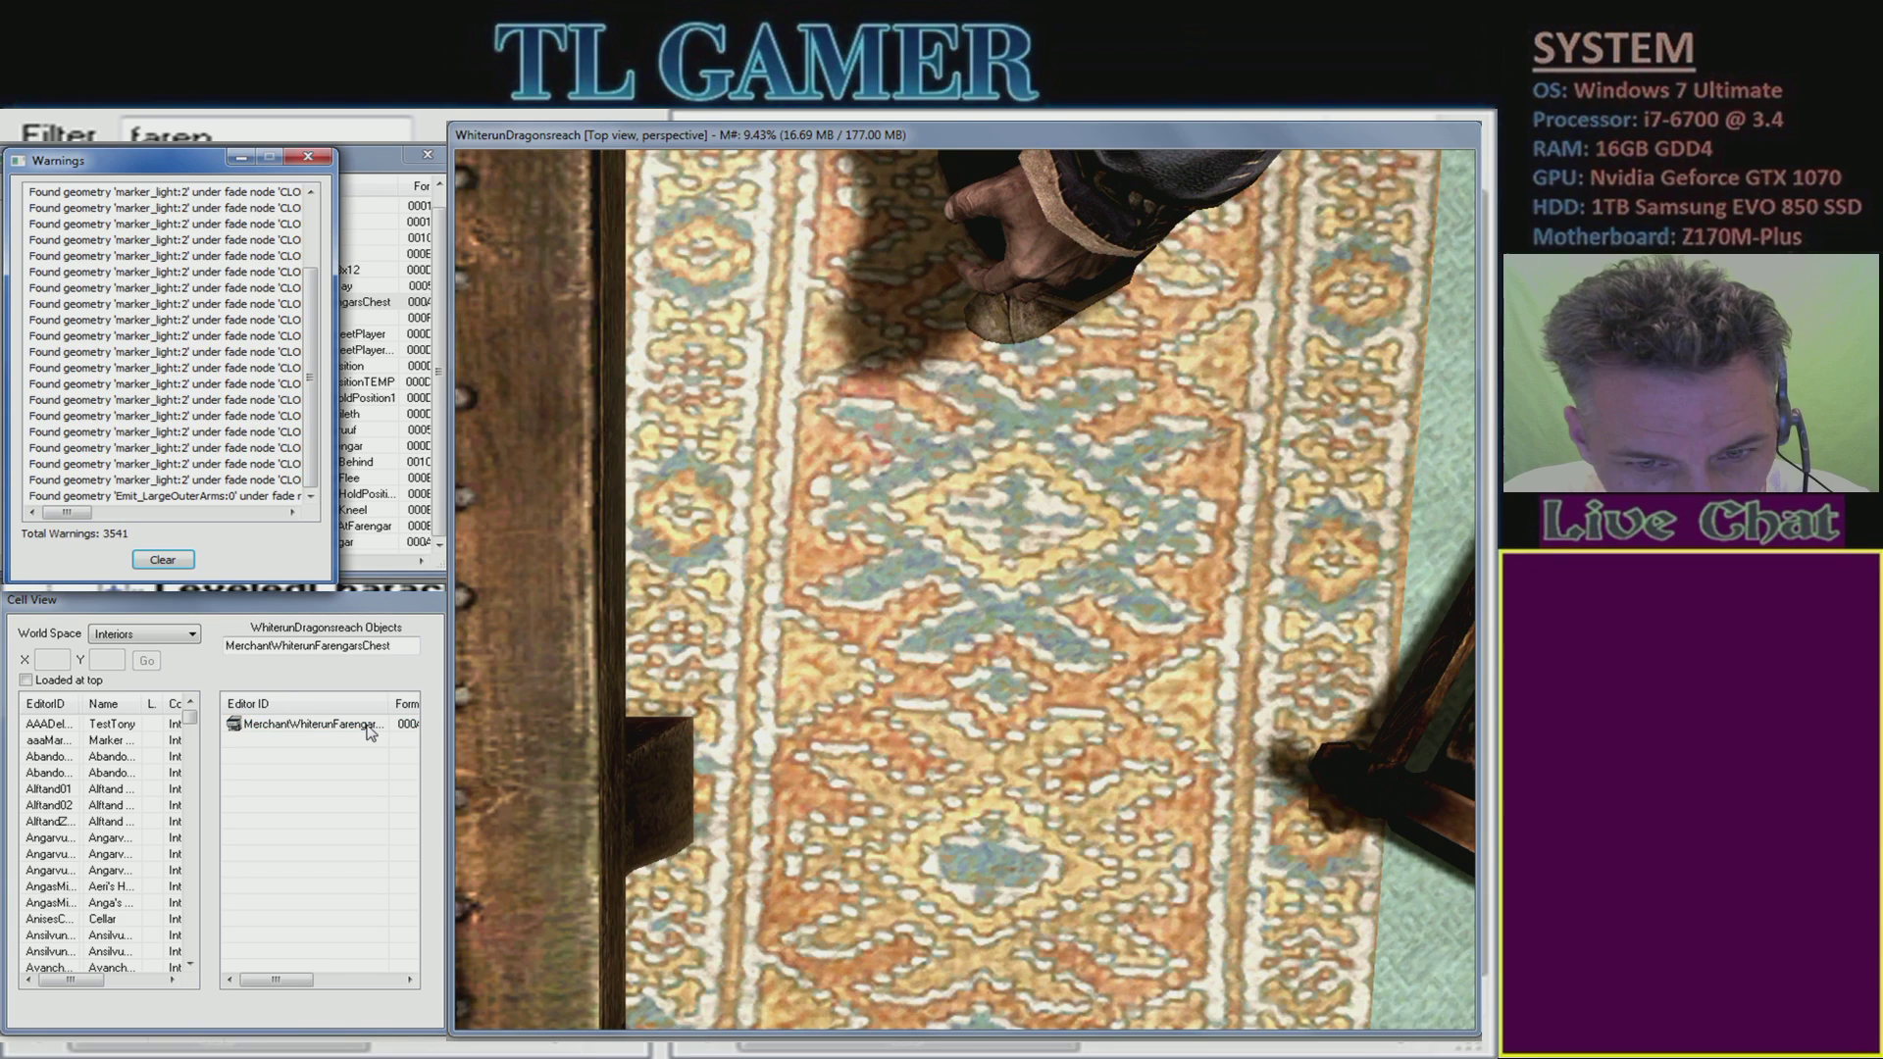
middle_click_drag(551, 726, 760, 562)
left_click(884, 428)
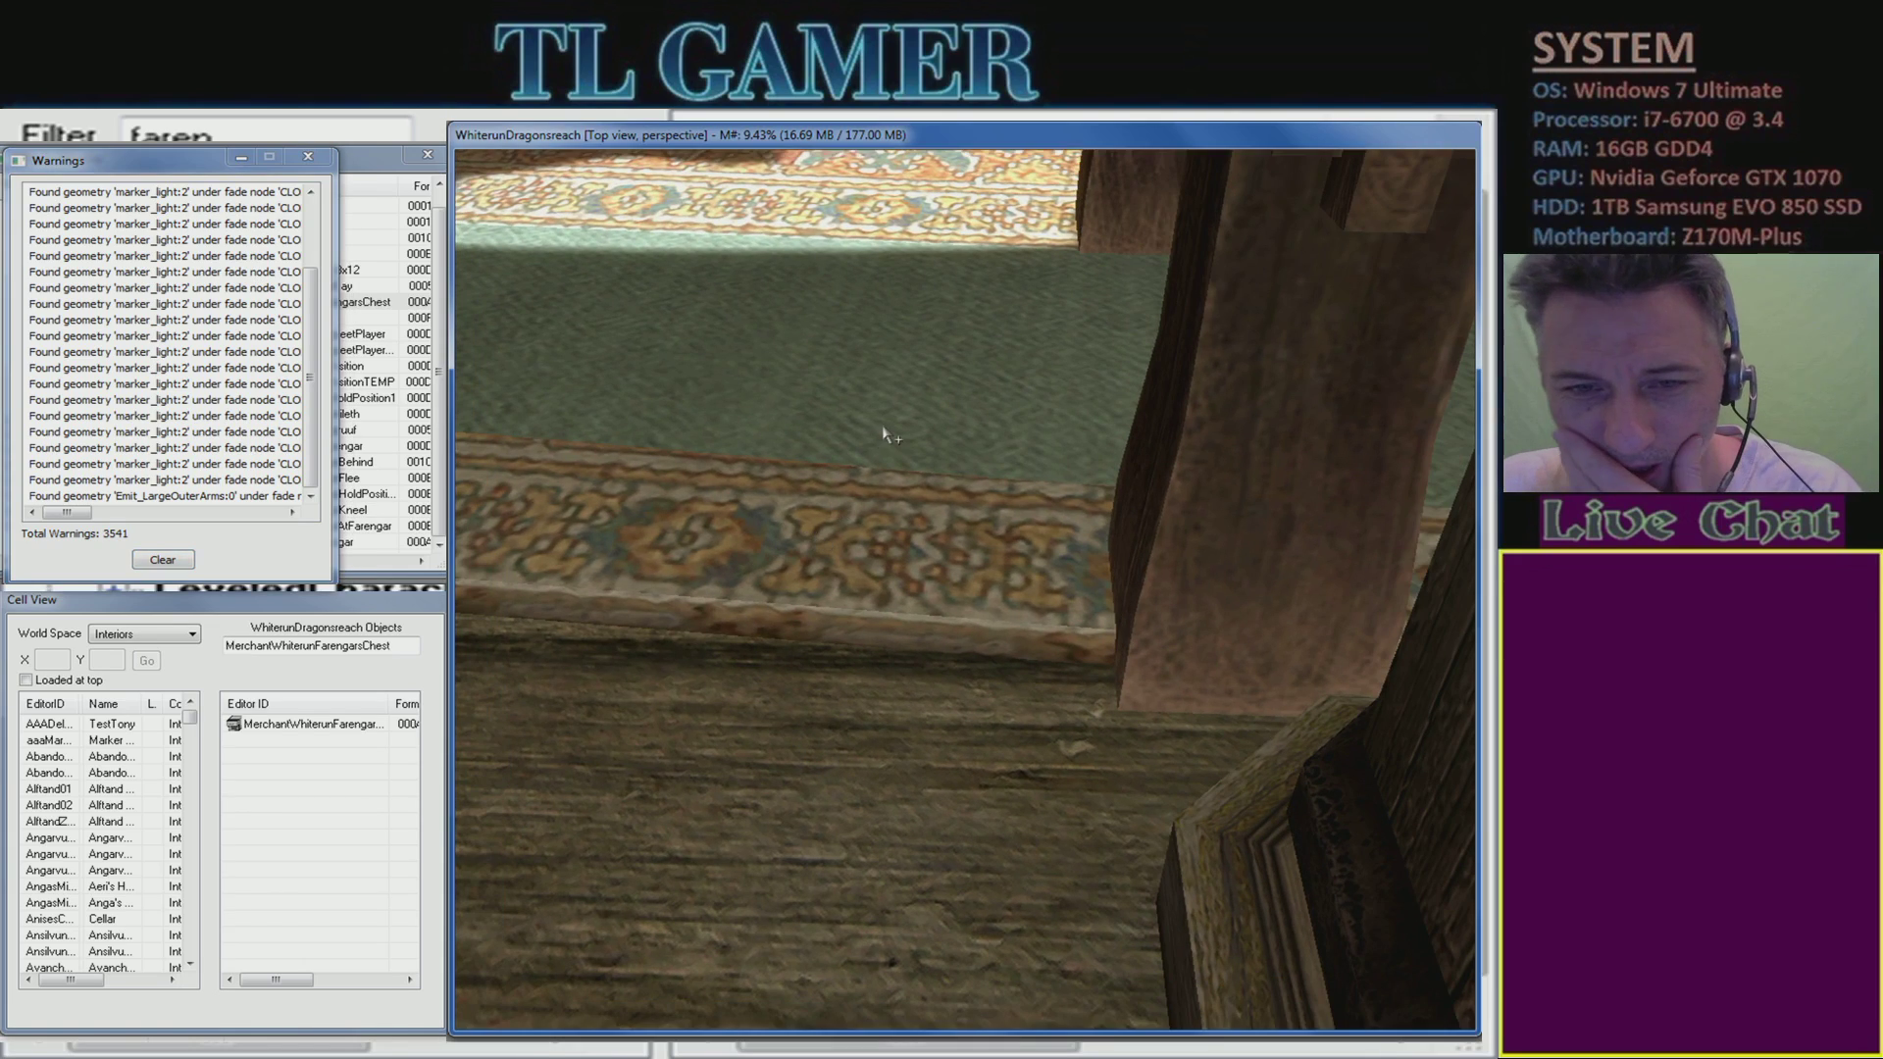
scroll(884, 429, "down", 10)
scroll(985, 474, "down", 5)
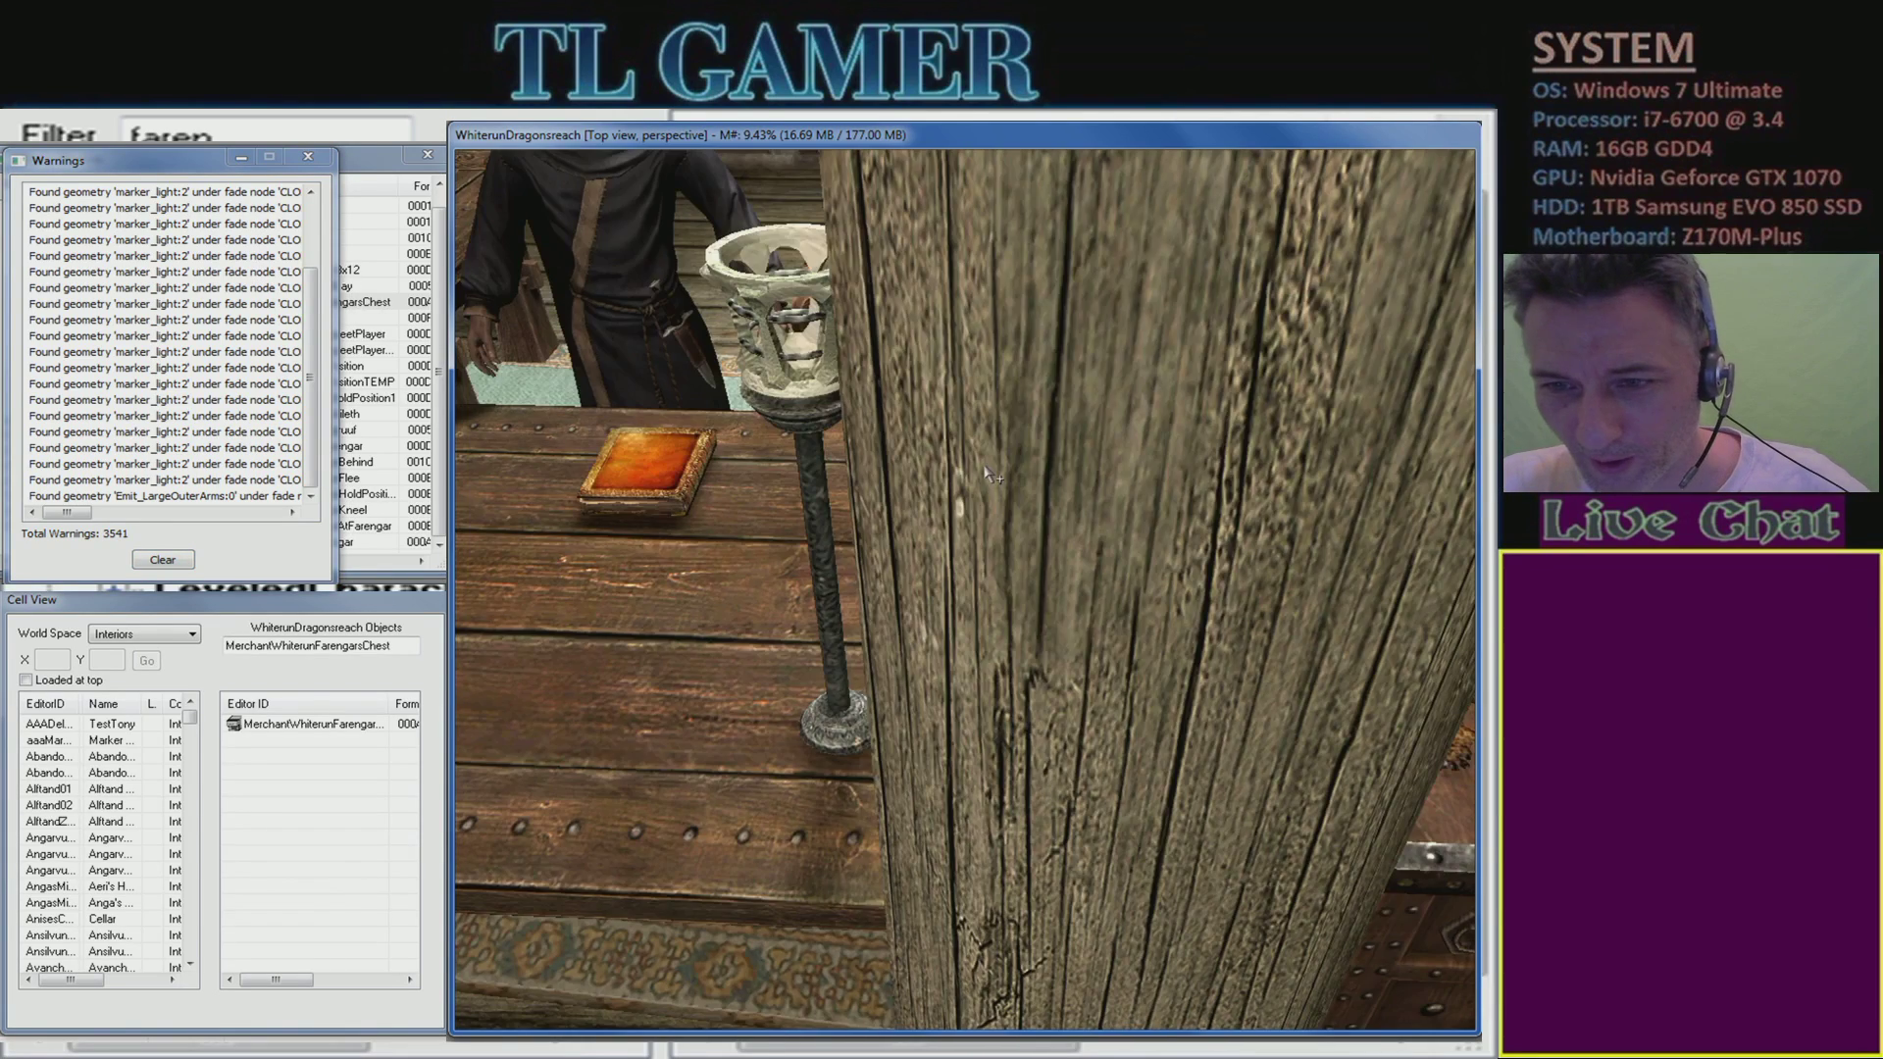
middle_click_drag(1088, 530, 998, 508)
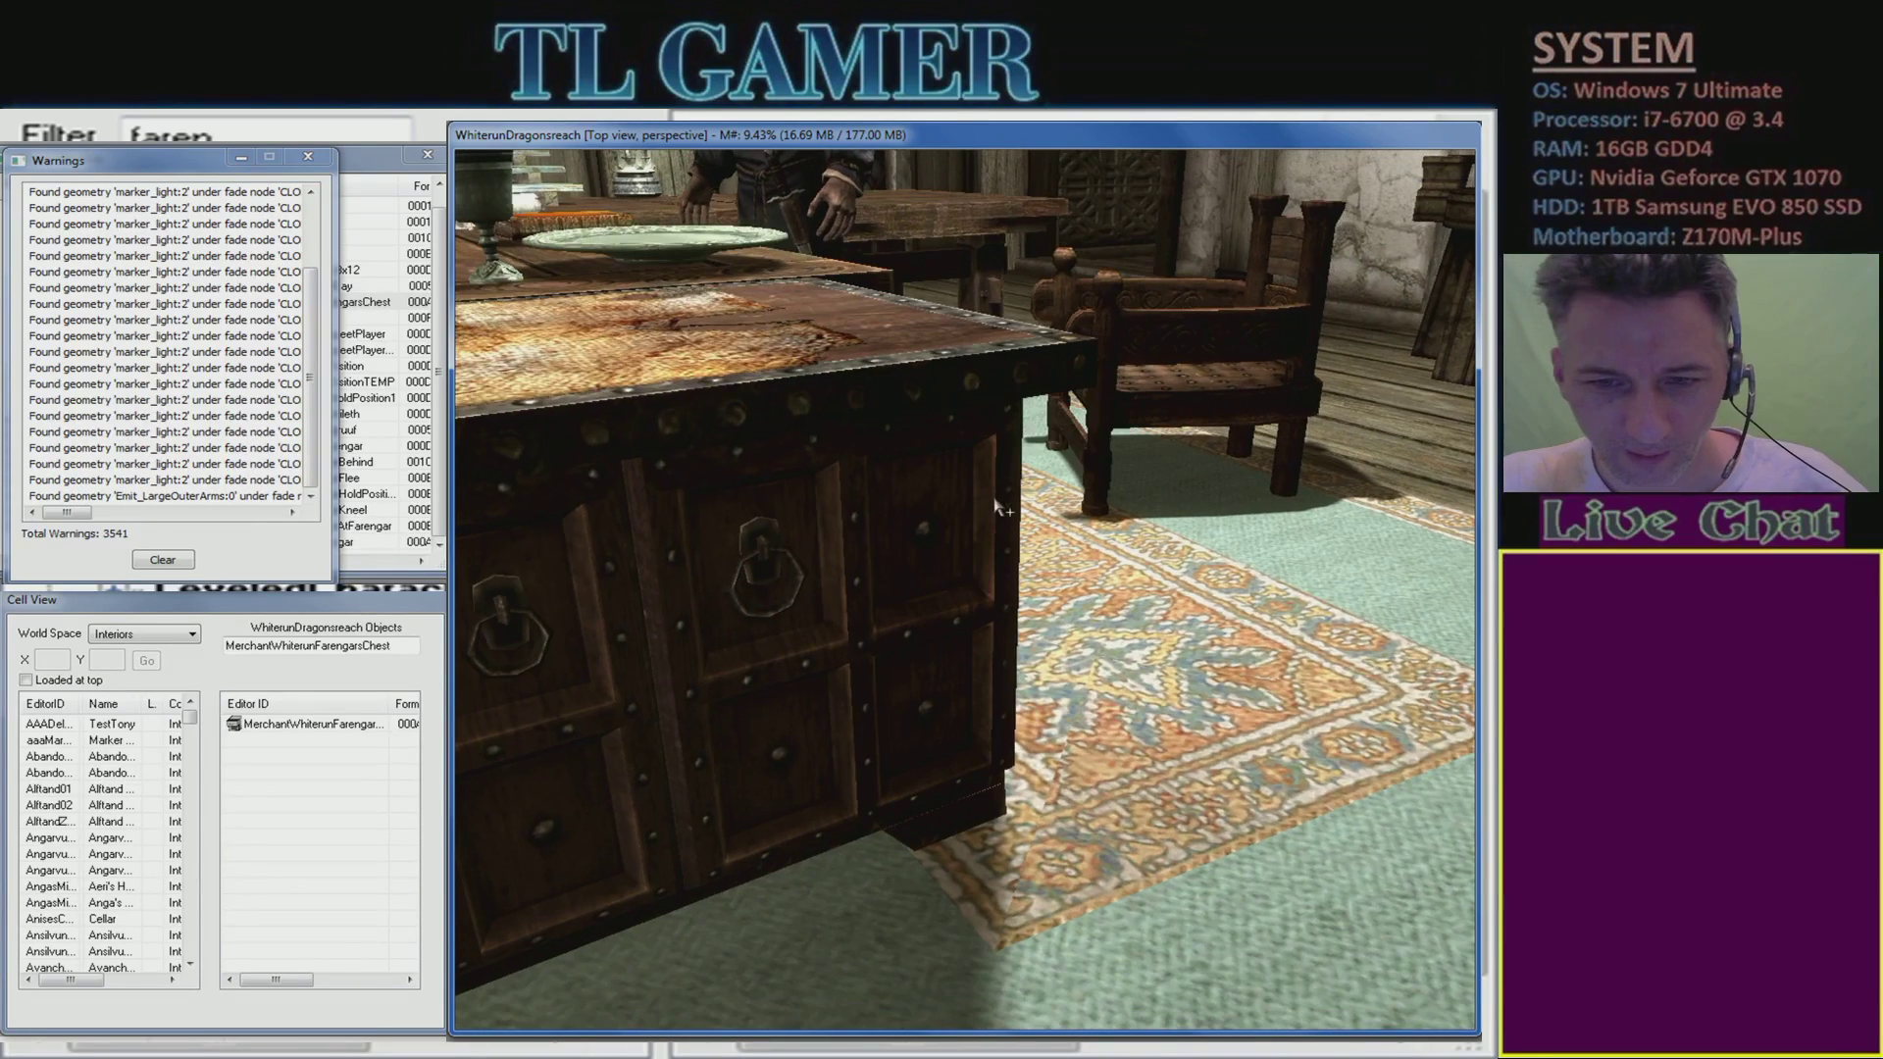
- Check the reference data of the cupboard beside Farengar's desk and close it without changes
double_click(829, 559)
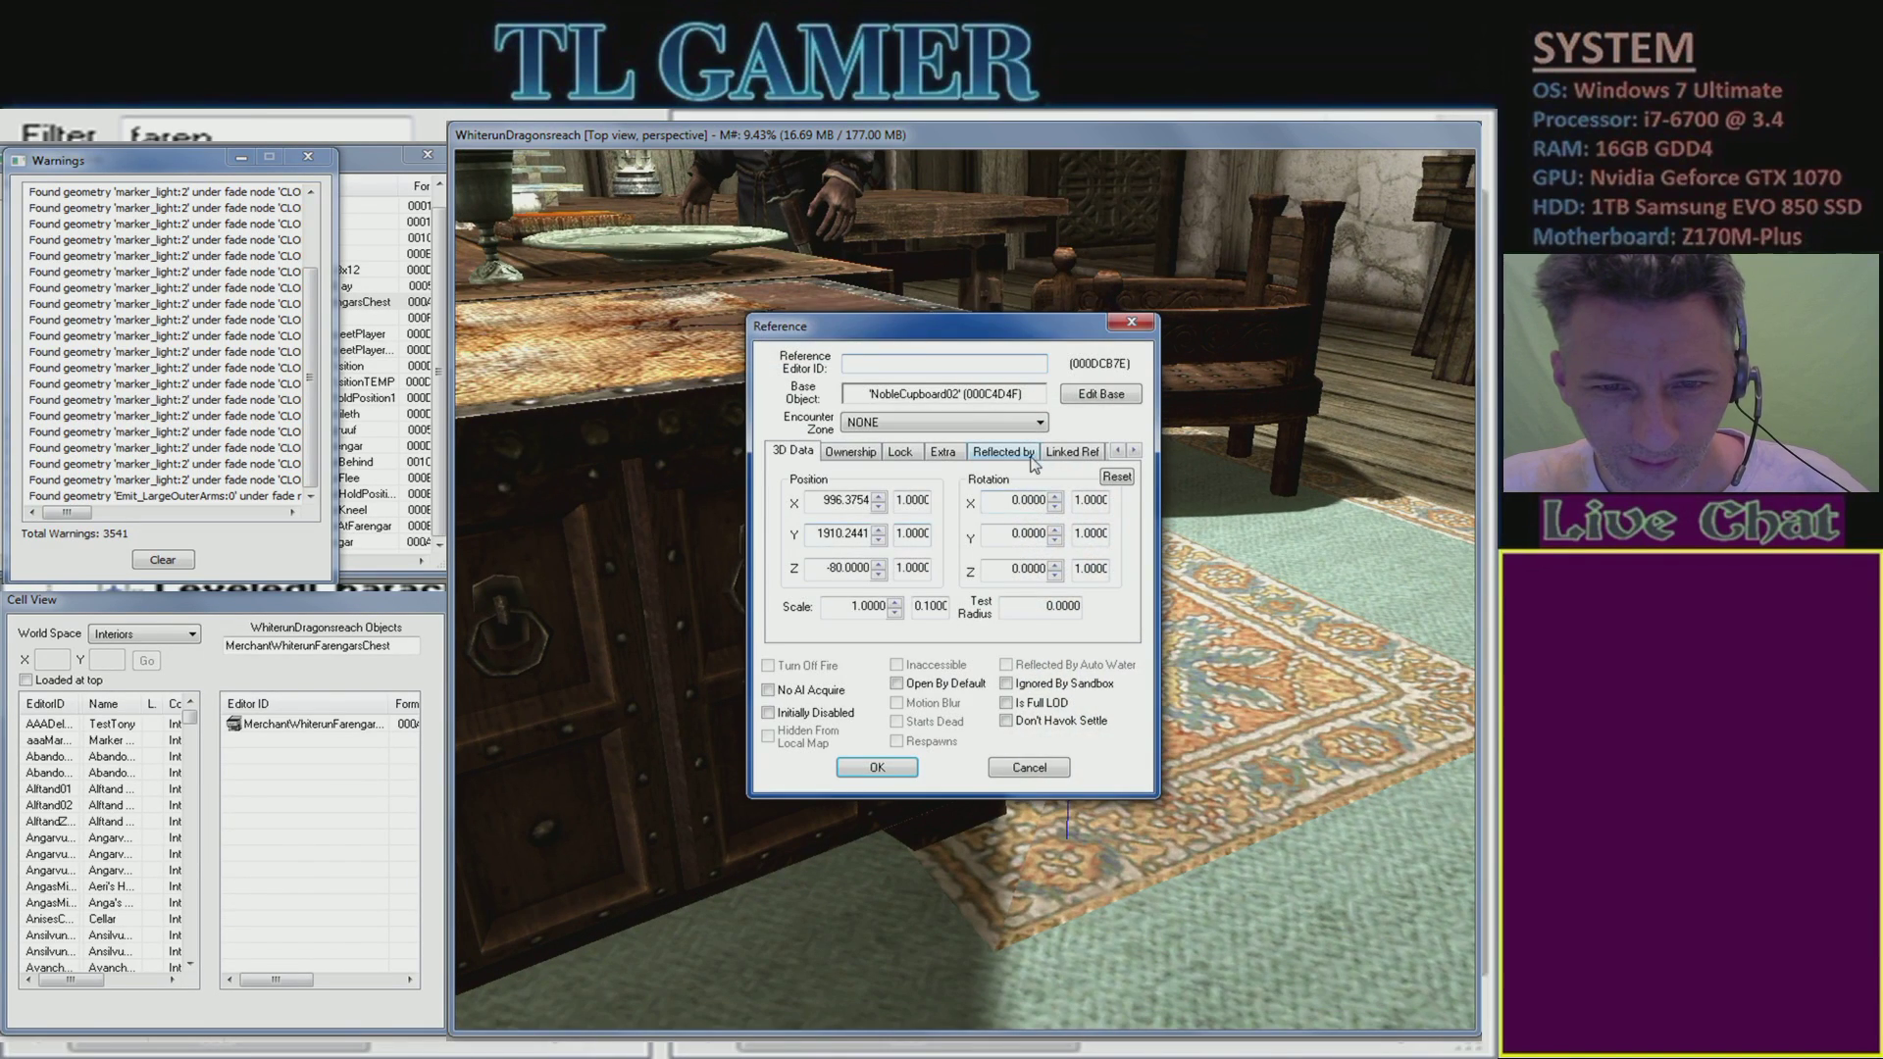
left_click(1009, 774)
middle_click_drag(1013, 673, 1302, 535)
- Inspect Farengar's reference and base actor without changing them, and clear and close the warnings list
left_click(1300, 509)
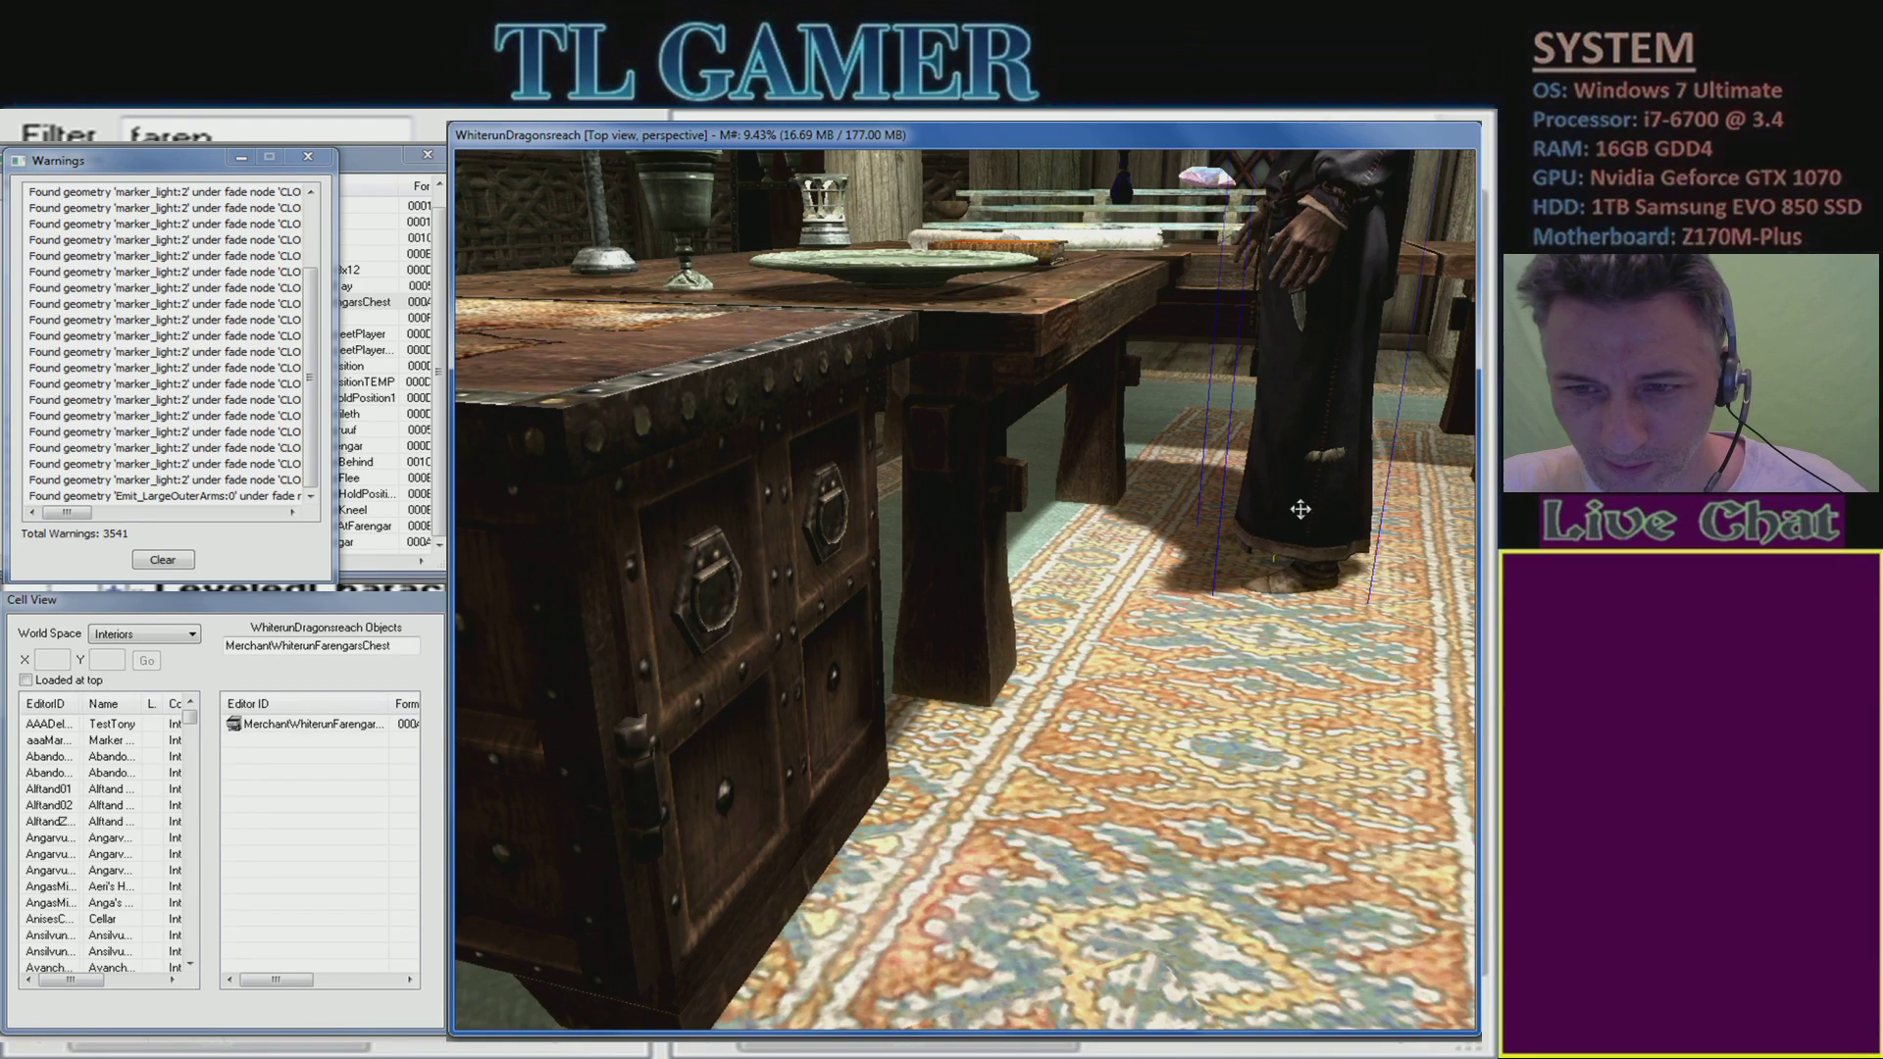
double_click(1301, 509)
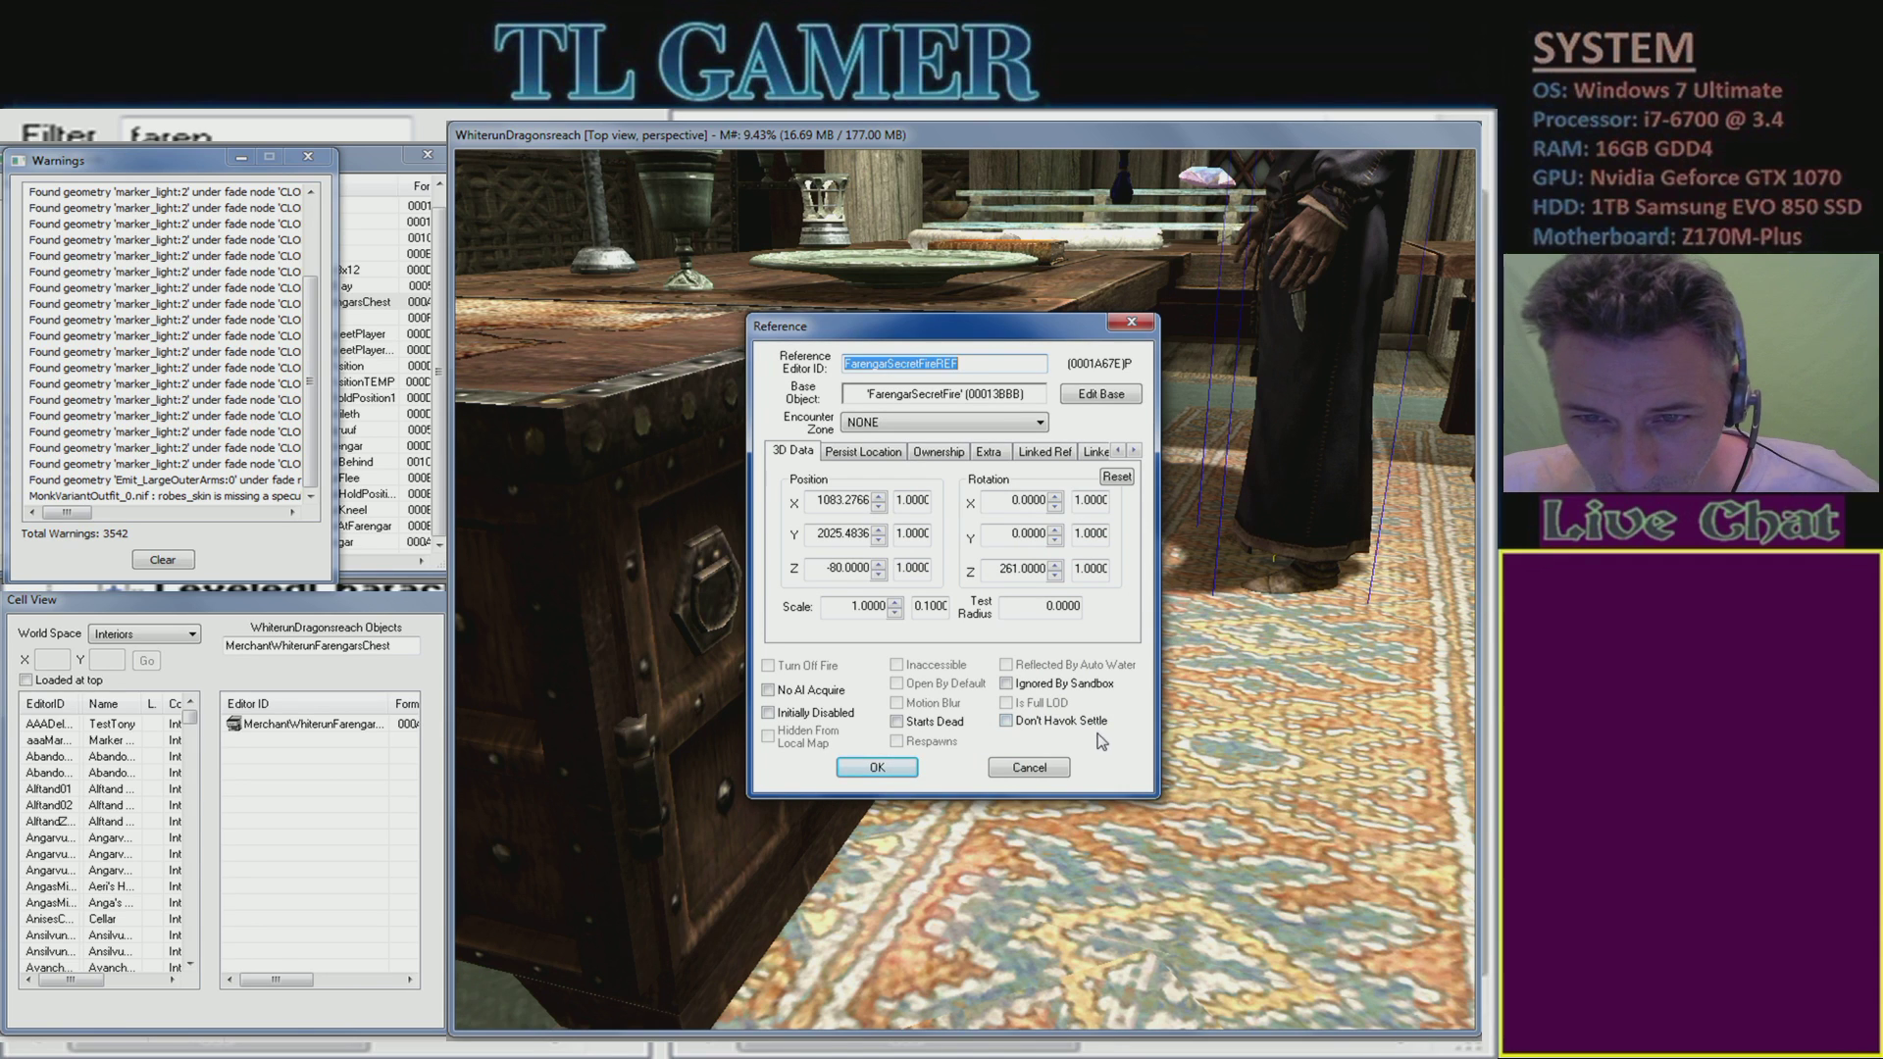
left_click(1089, 398)
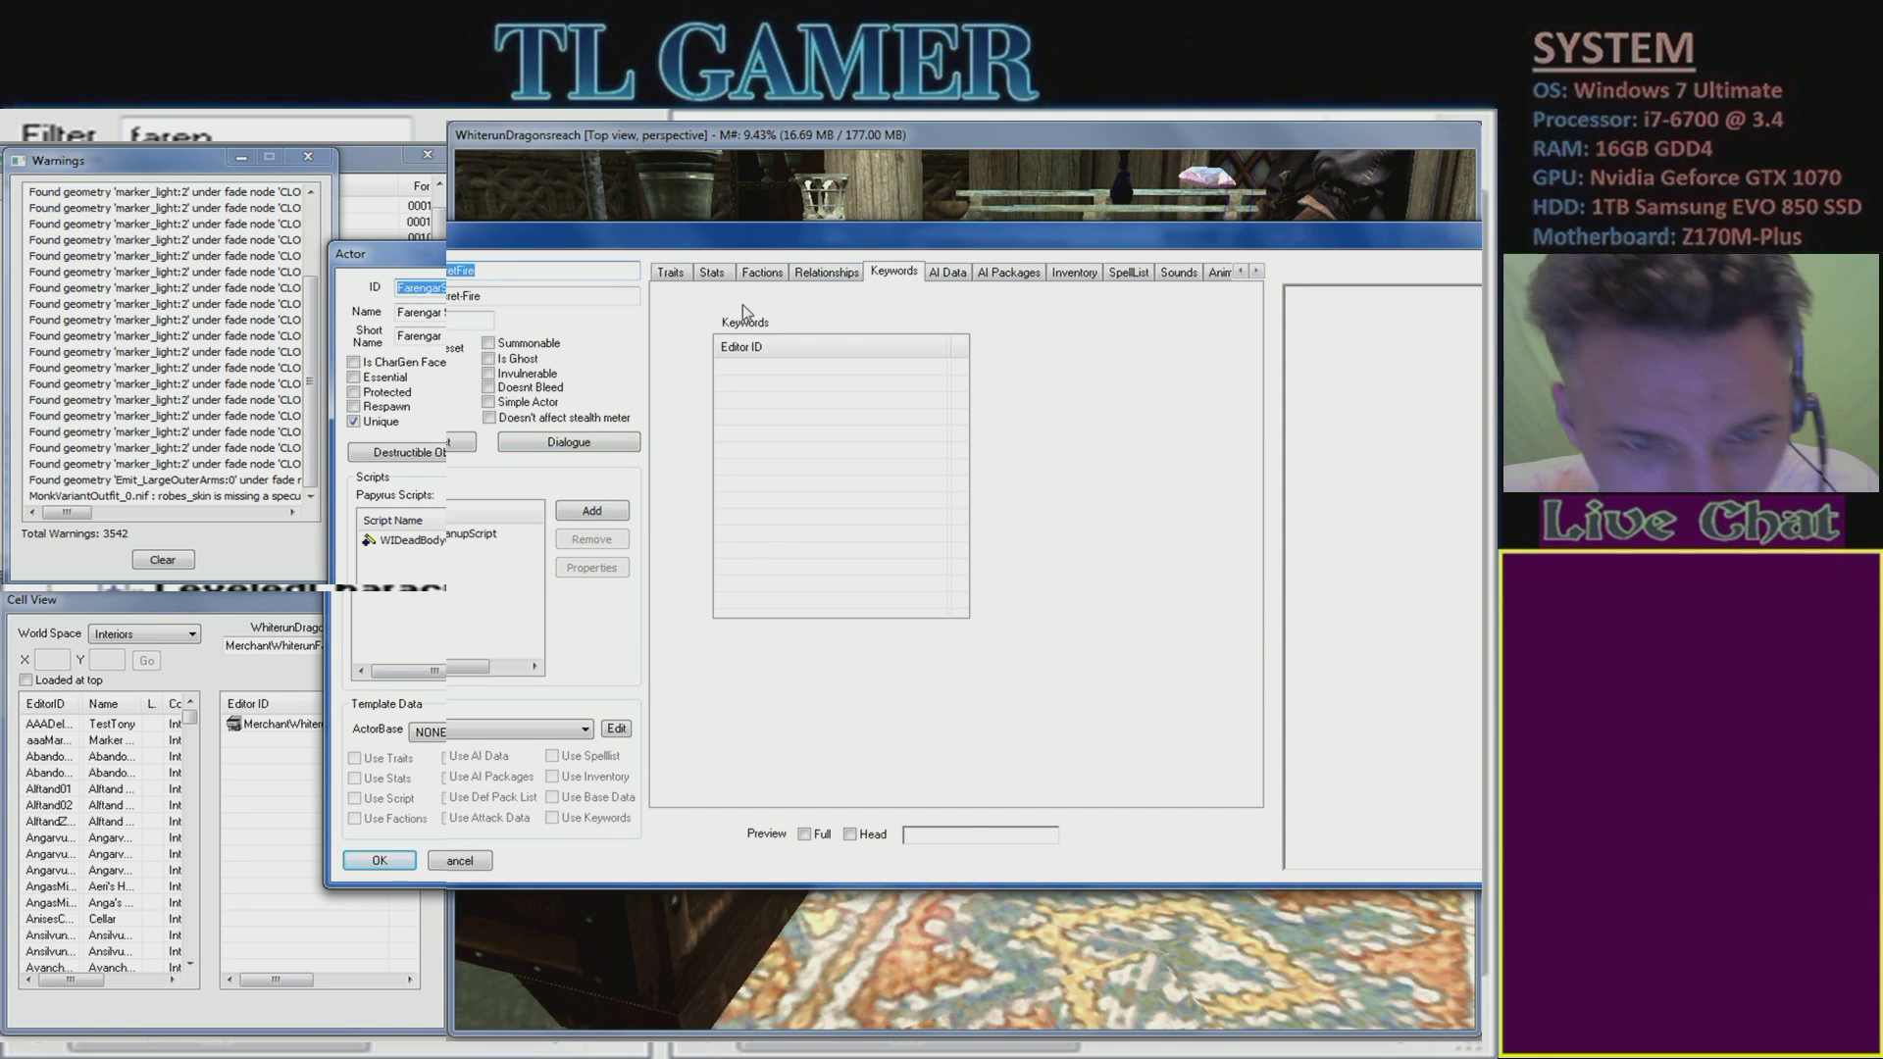
left_click(1393, 733)
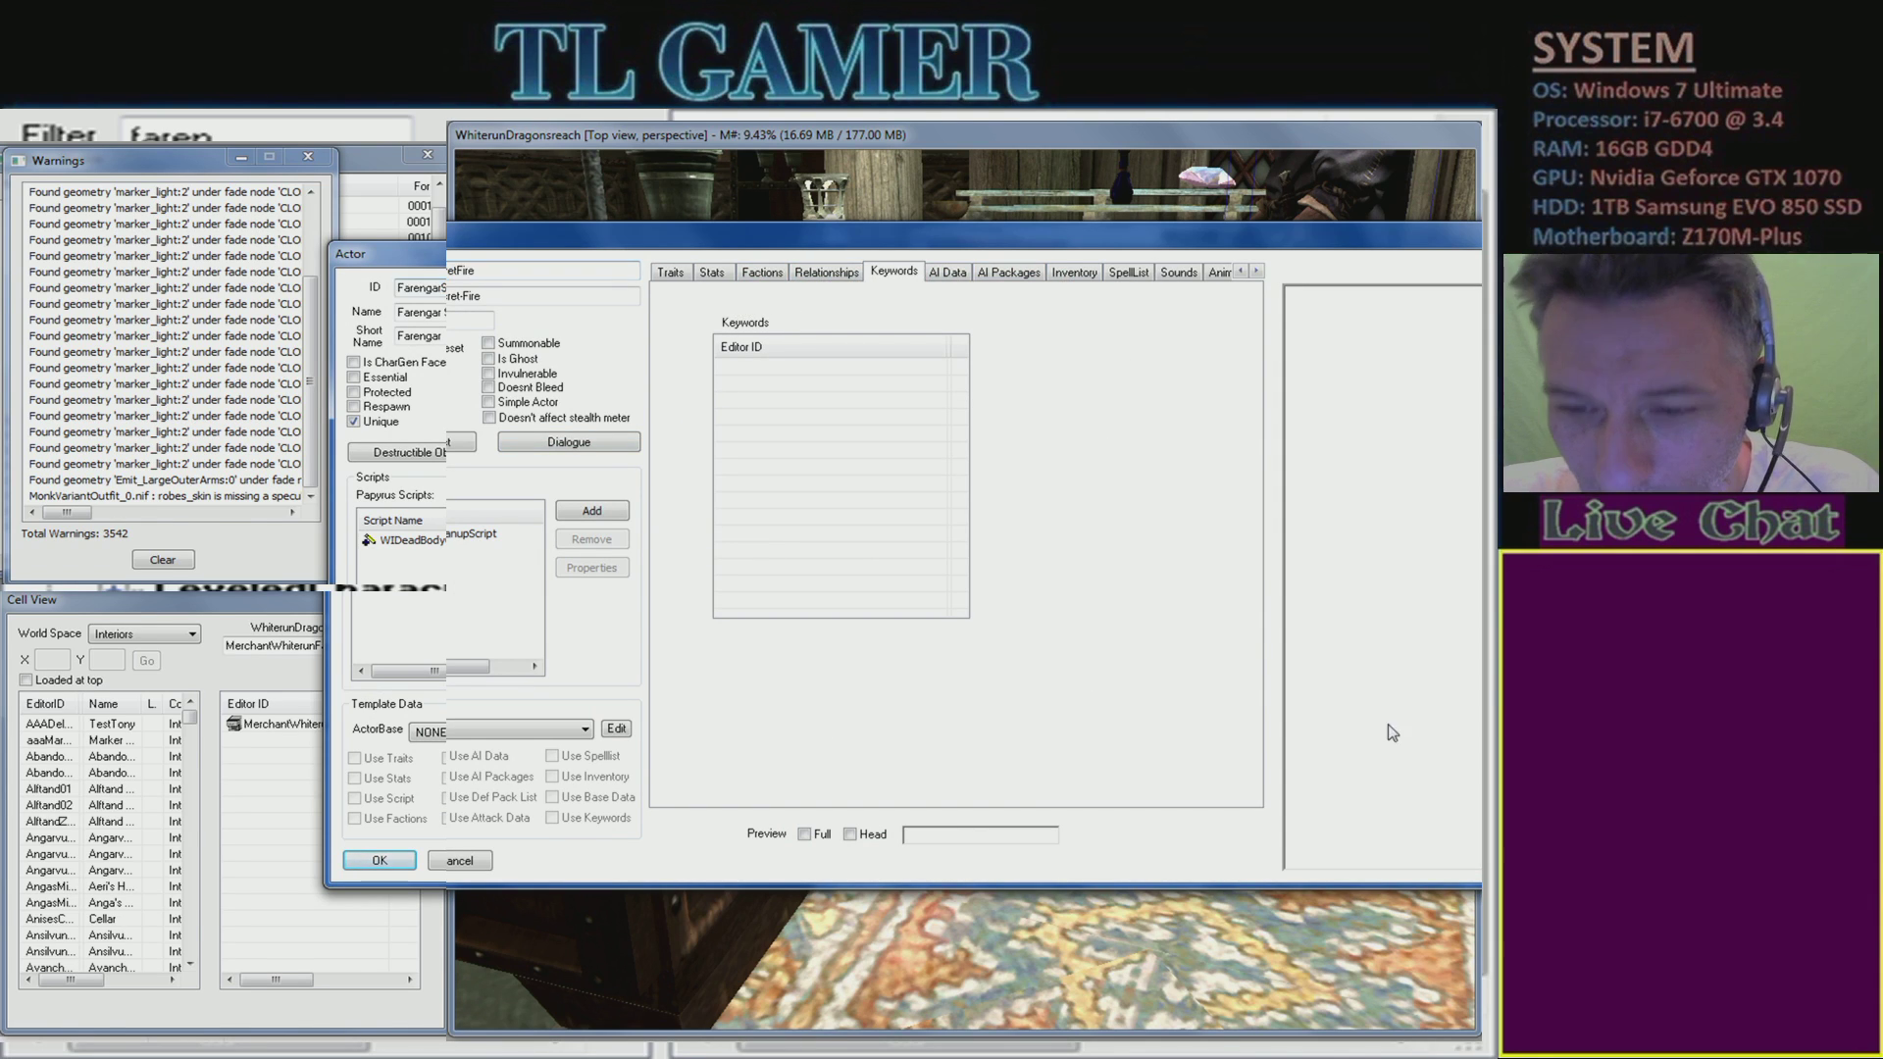
left_click(453, 861)
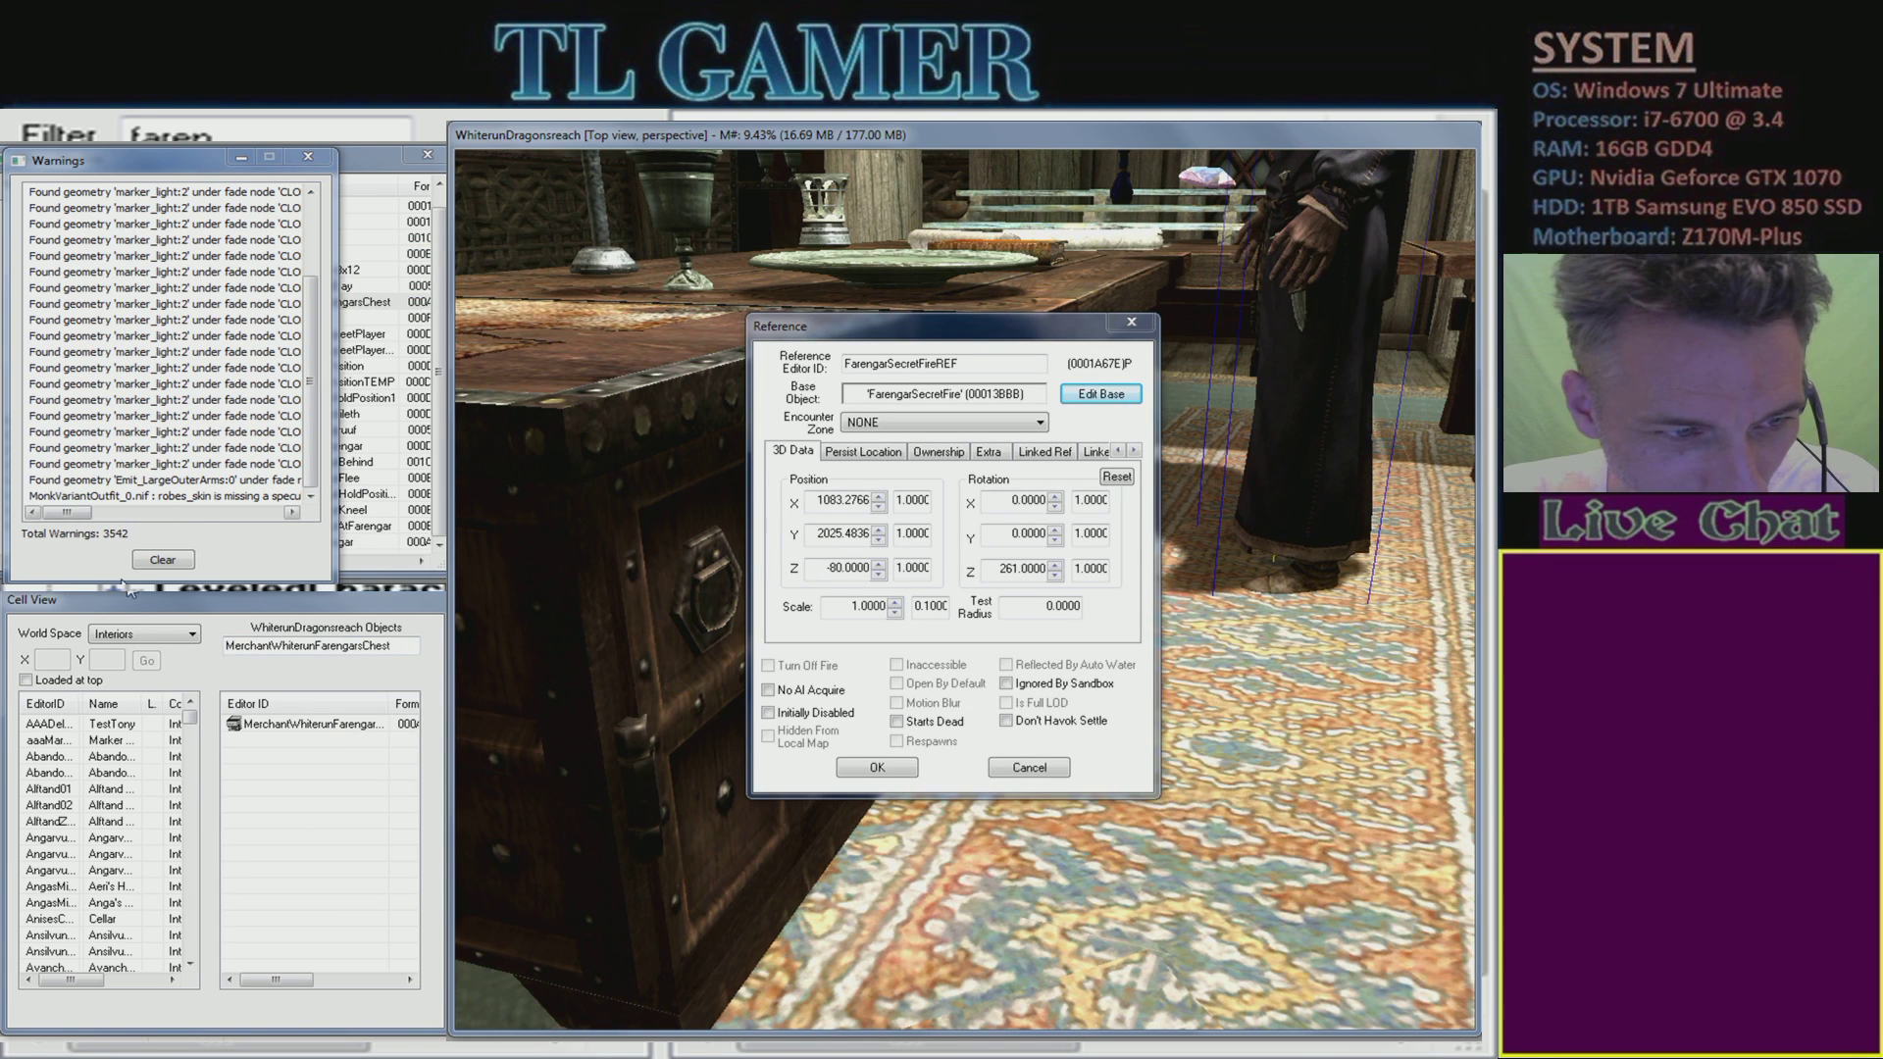
left_click(163, 560)
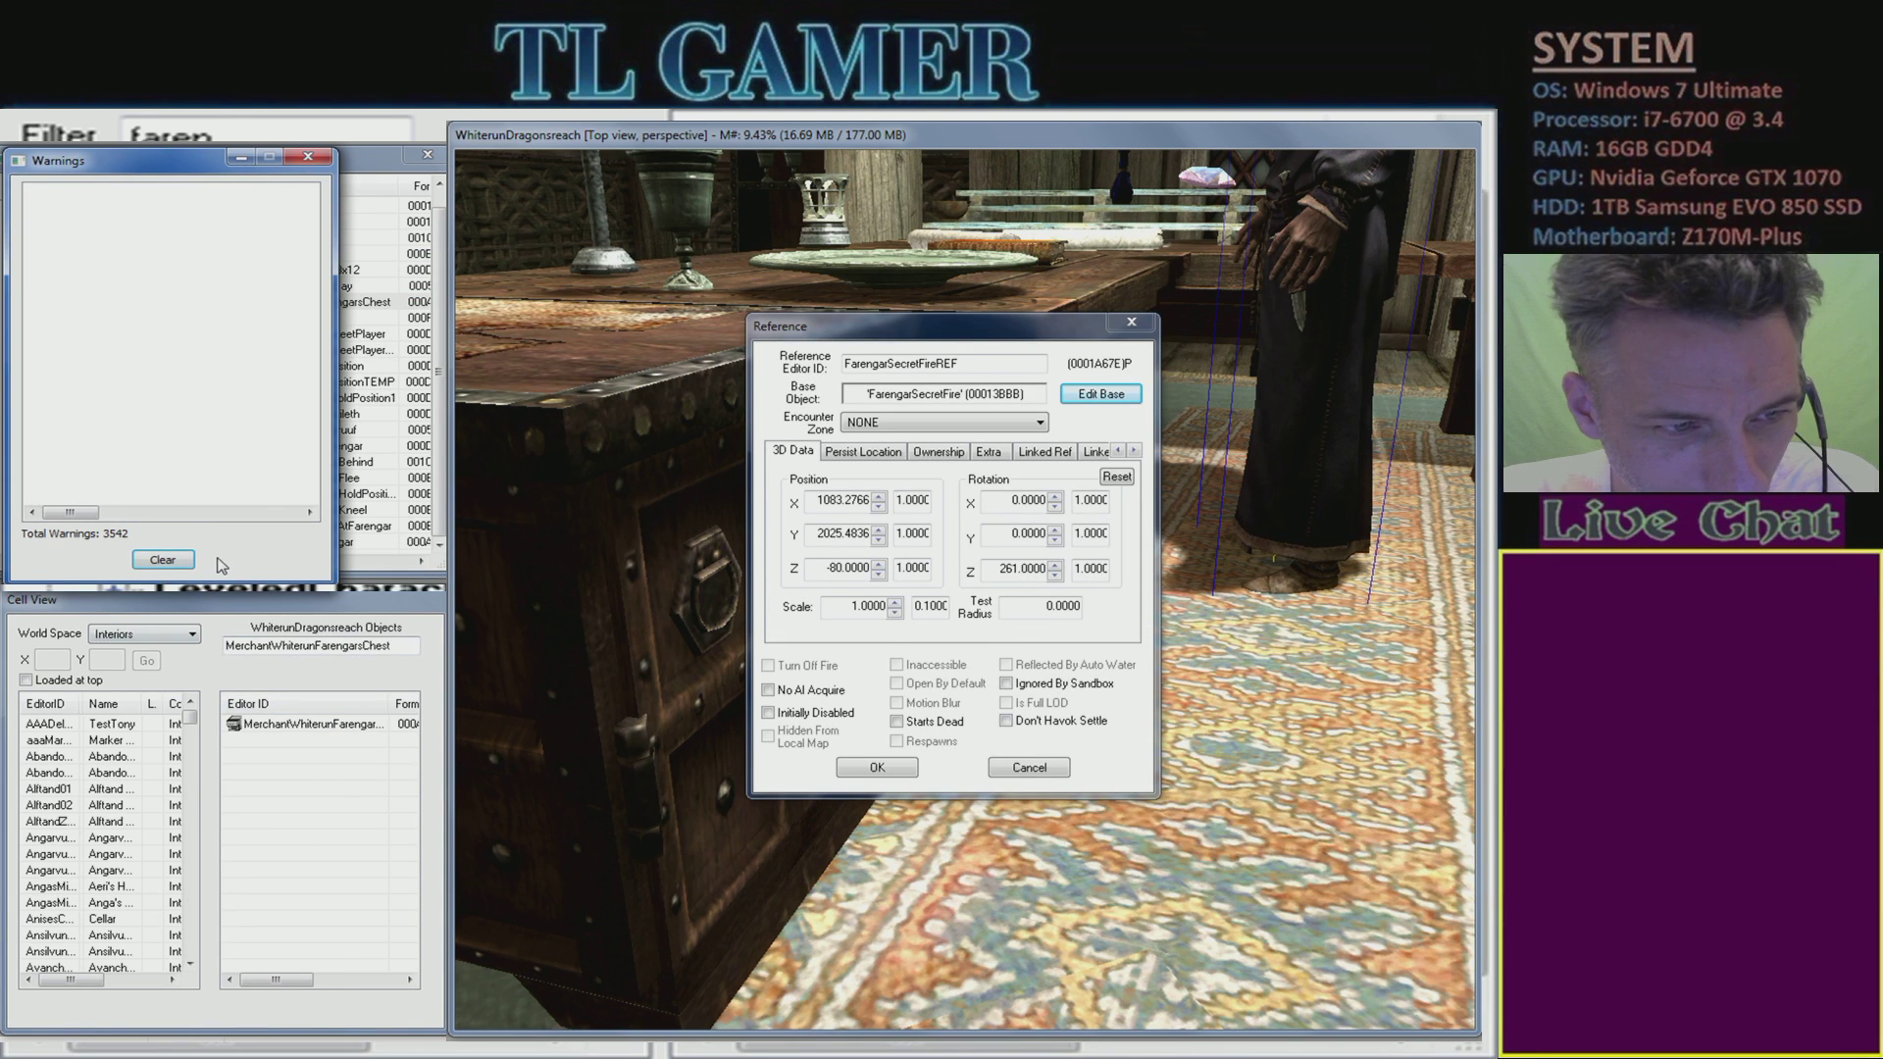
left_click(308, 156)
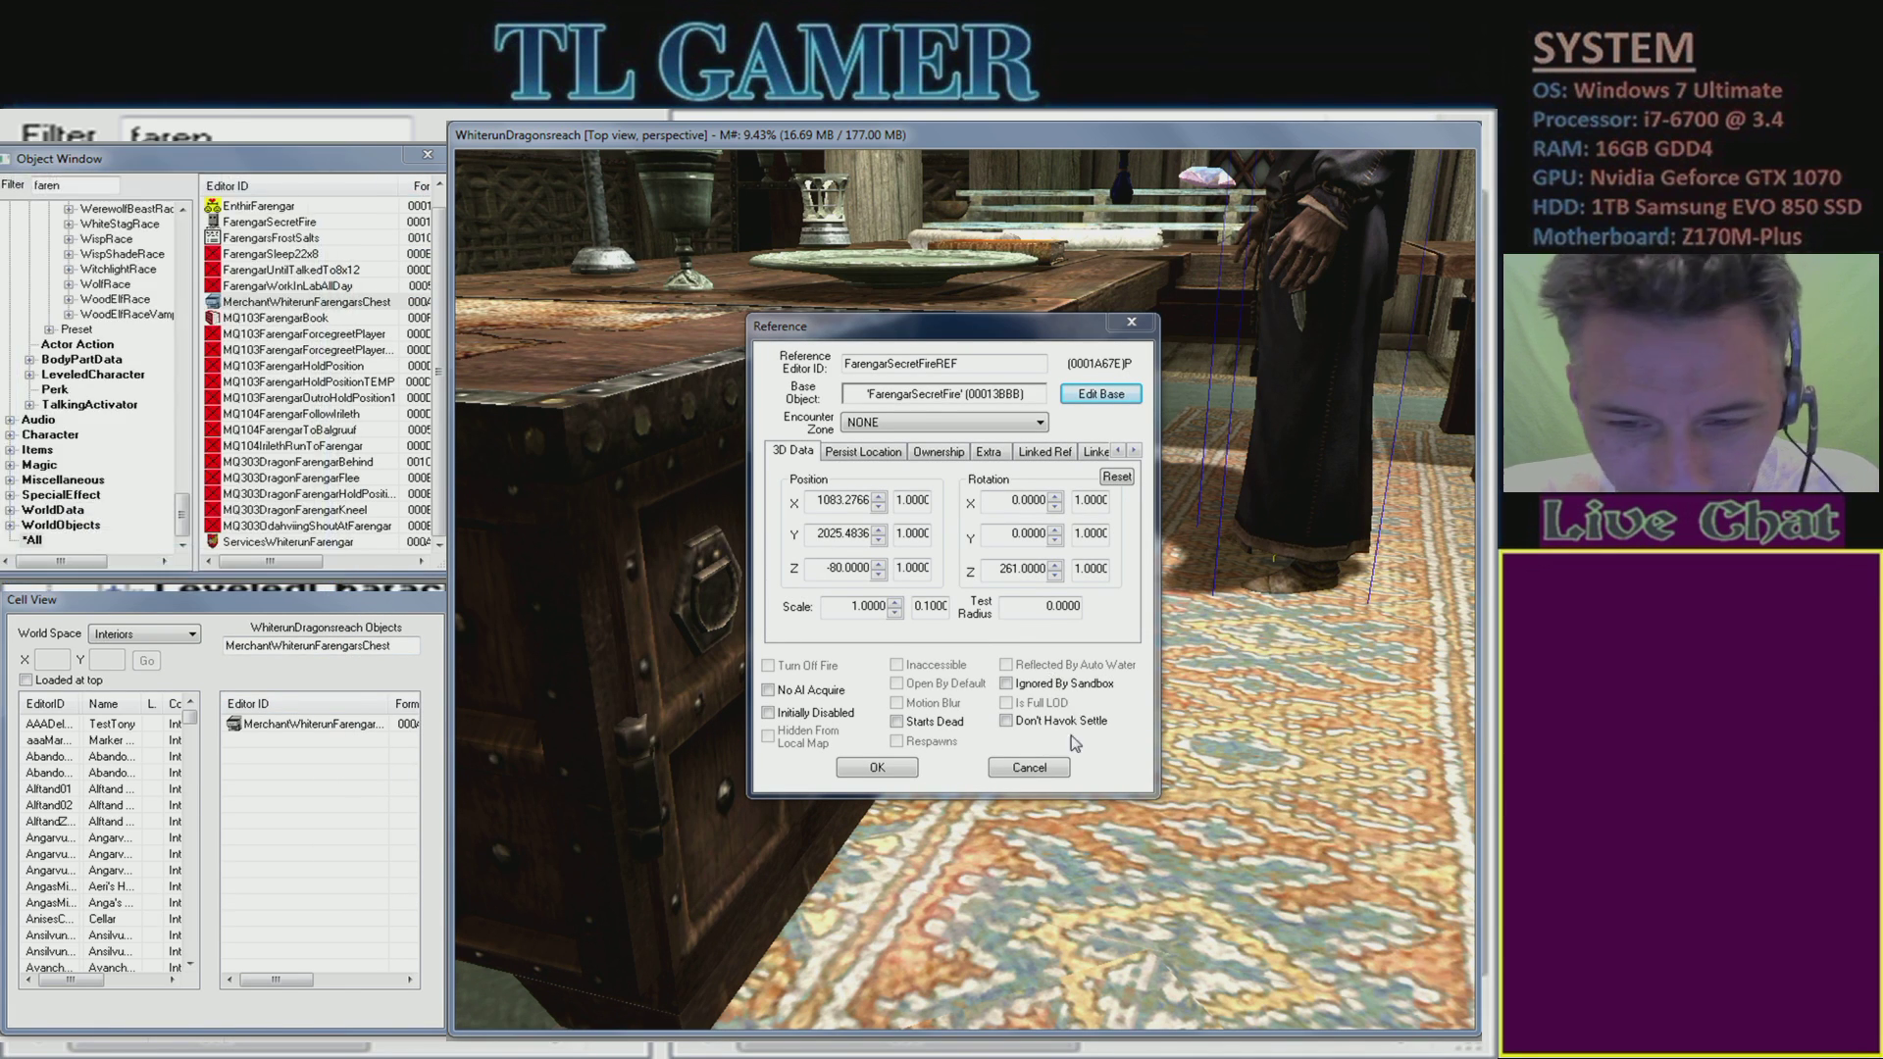
left_click(1030, 768)
- Find the chest beneath the floor of Farengar's study and select it
middle_click_drag(1130, 736, 1074, 738)
key("f")
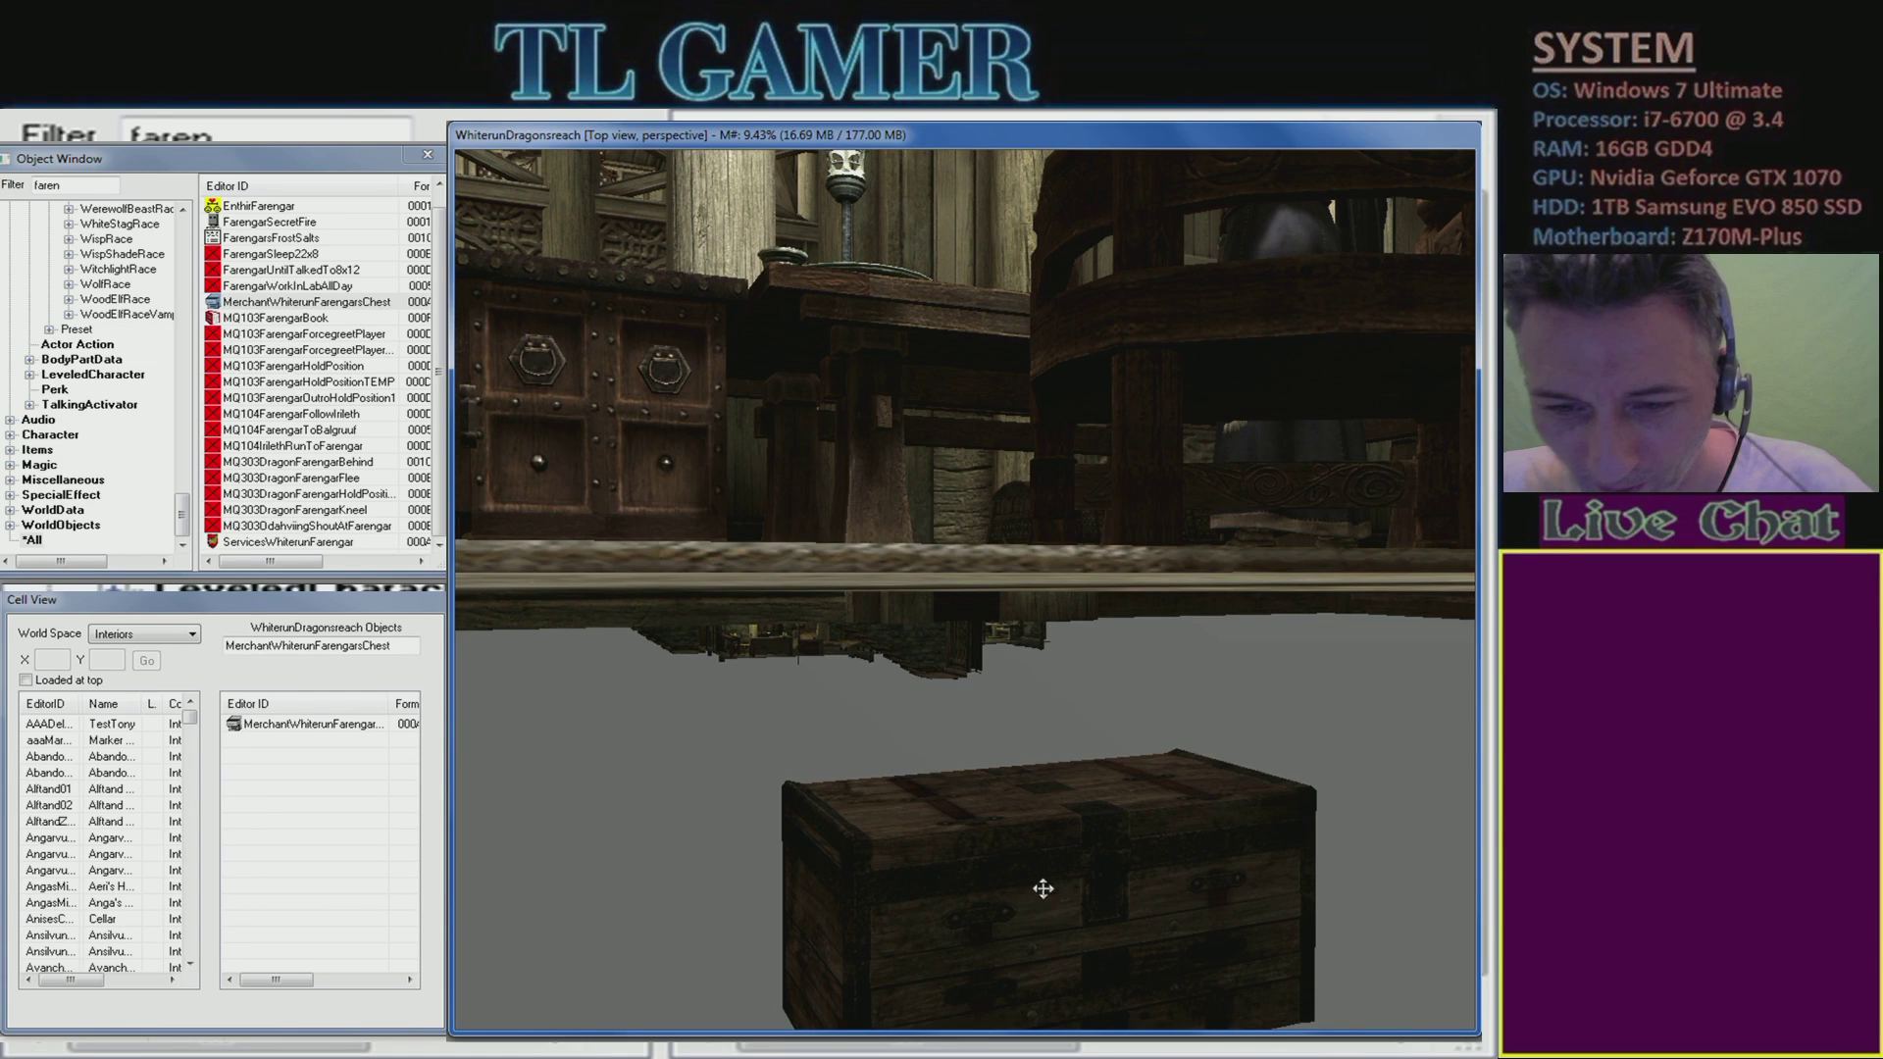
scroll(1050, 861, "down", 3)
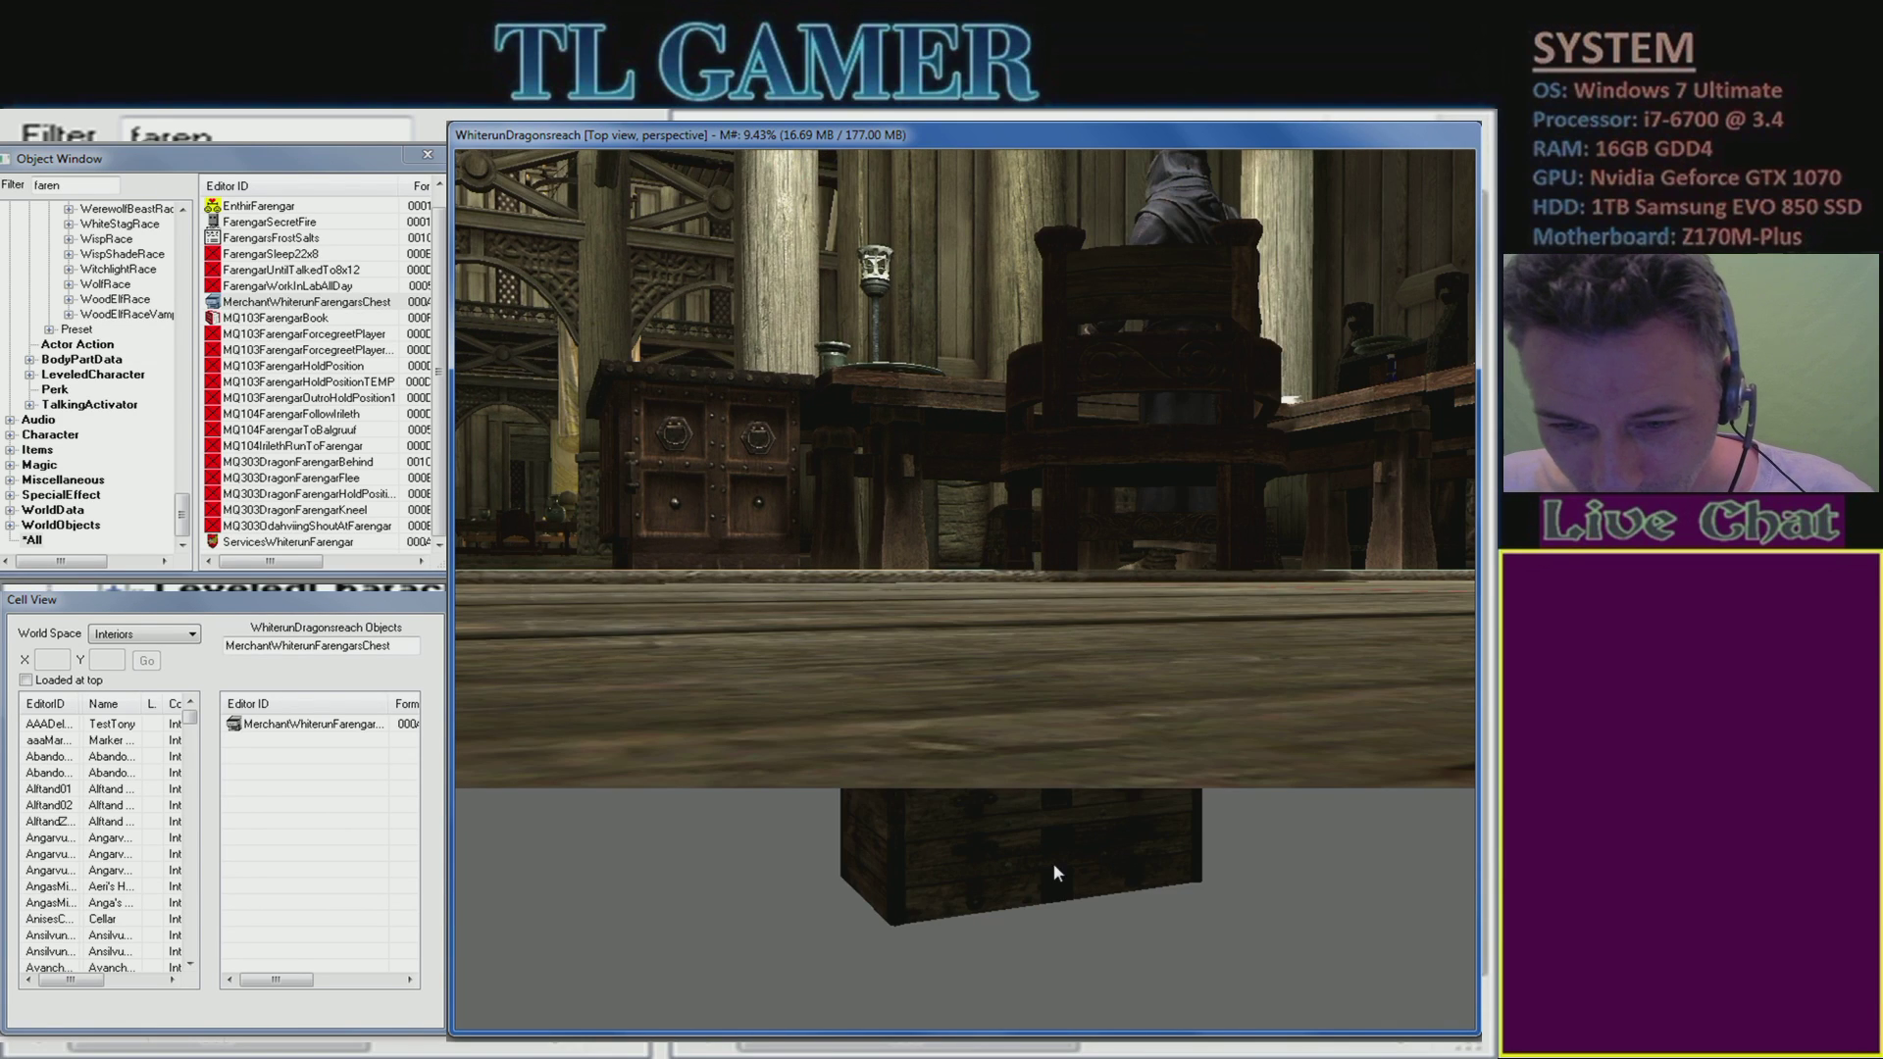
scroll(1051, 862, "up", 2)
left_click(961, 713)
middle_click_drag(957, 714, 1002, 702, "shift")
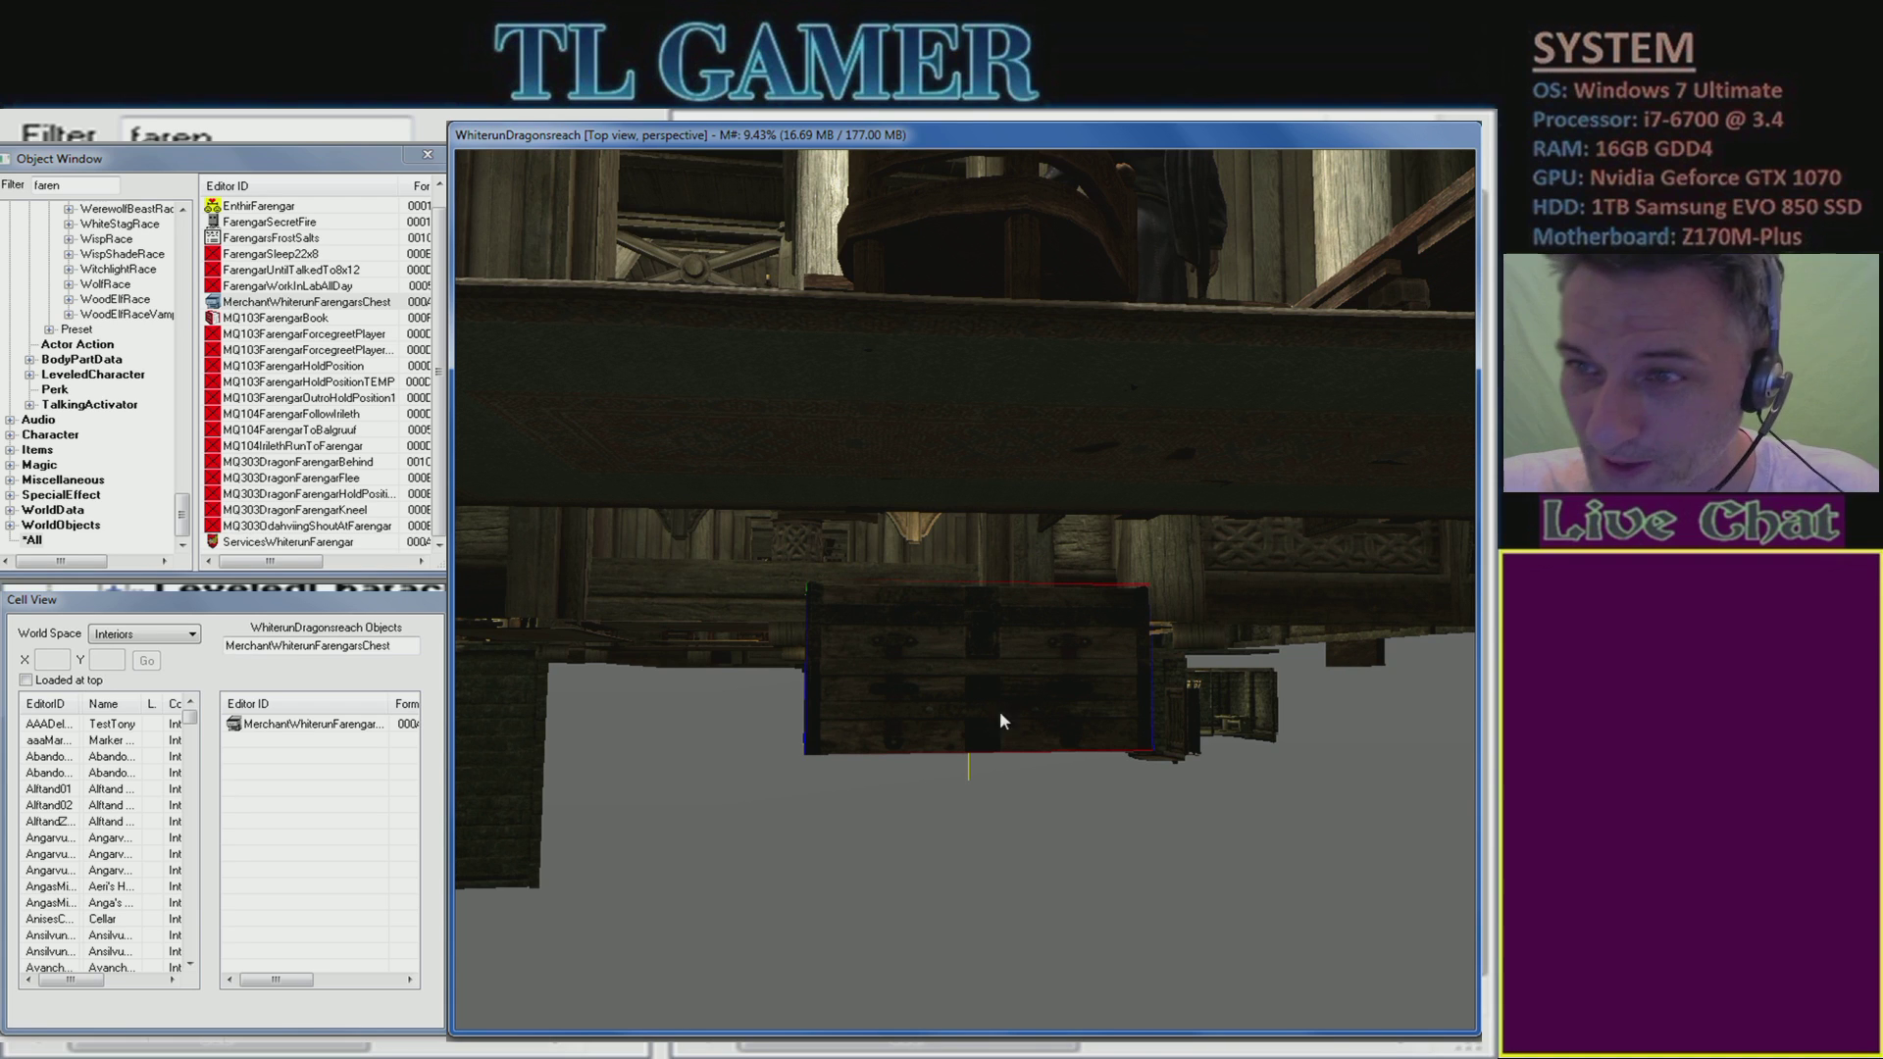
- Inspect the 3D data, ownership and base container of the chest beneath Farengar's study, and close everything without changes
double_click(1022, 704)
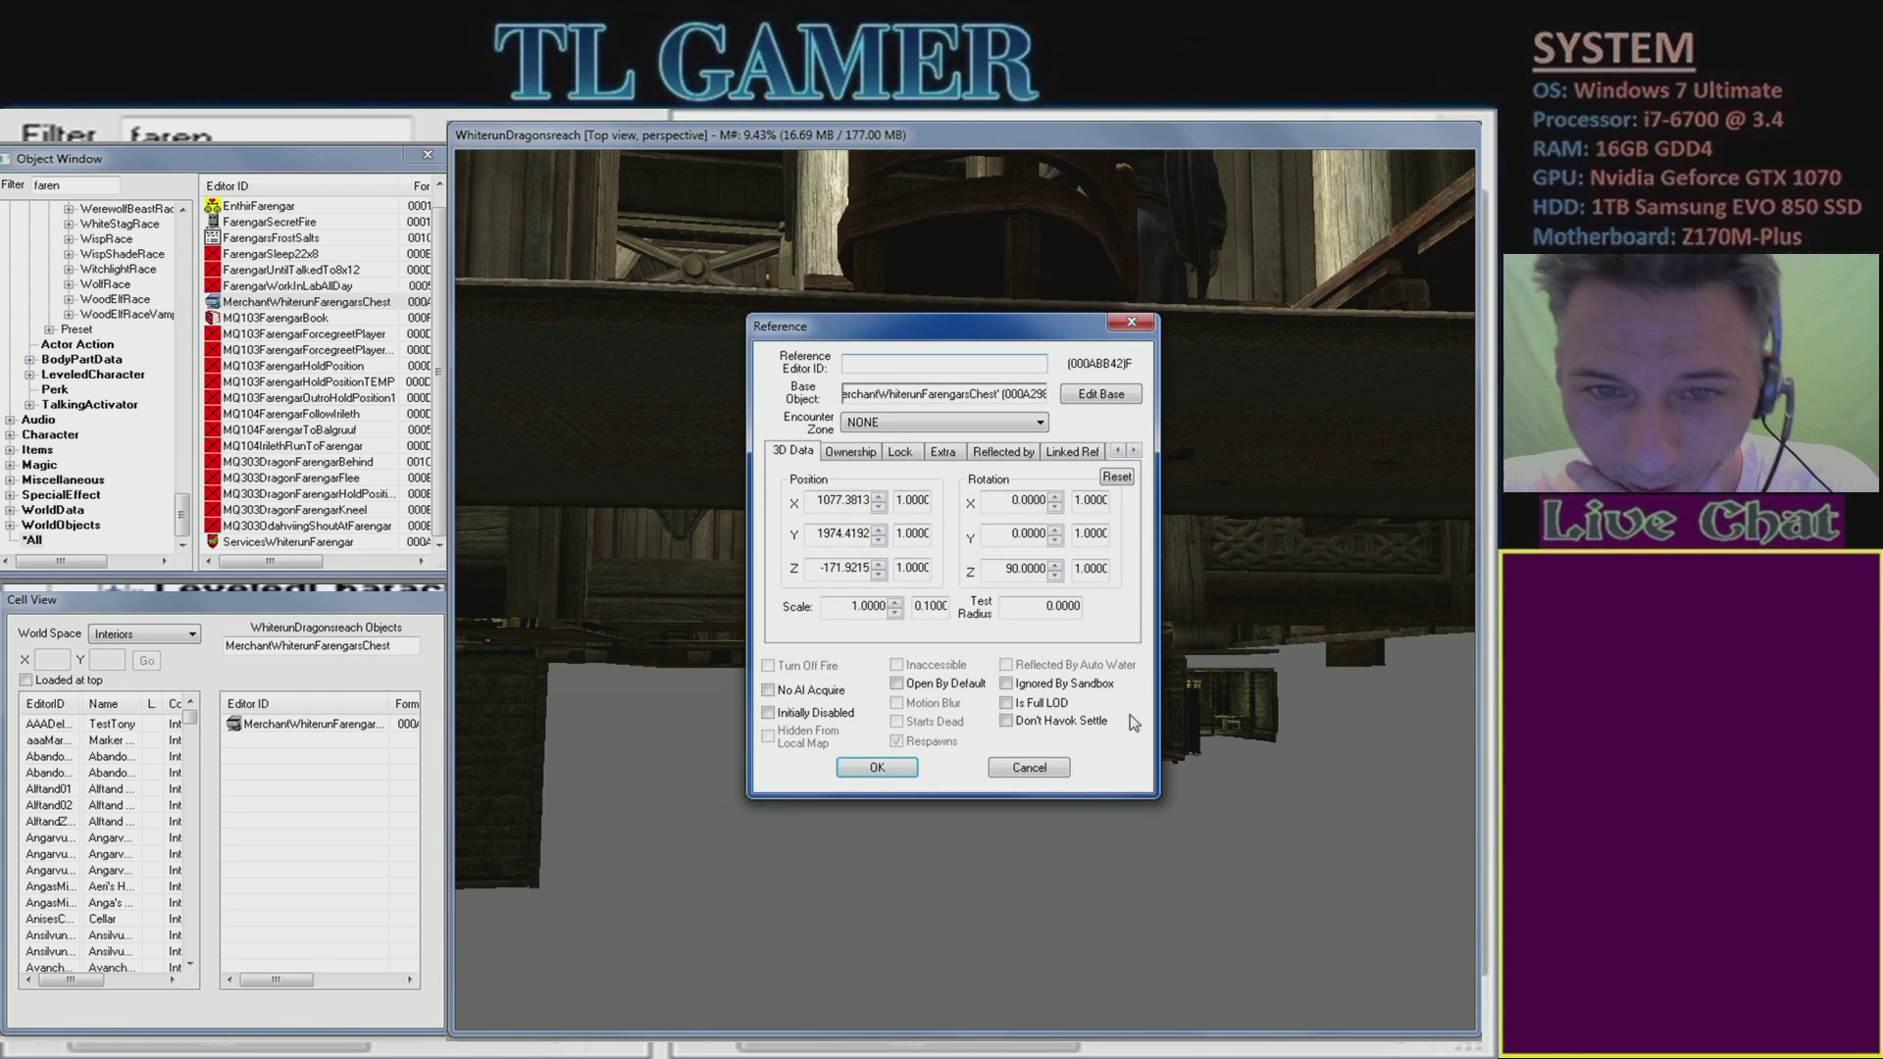
left_click_drag(1010, 338, 913, 299)
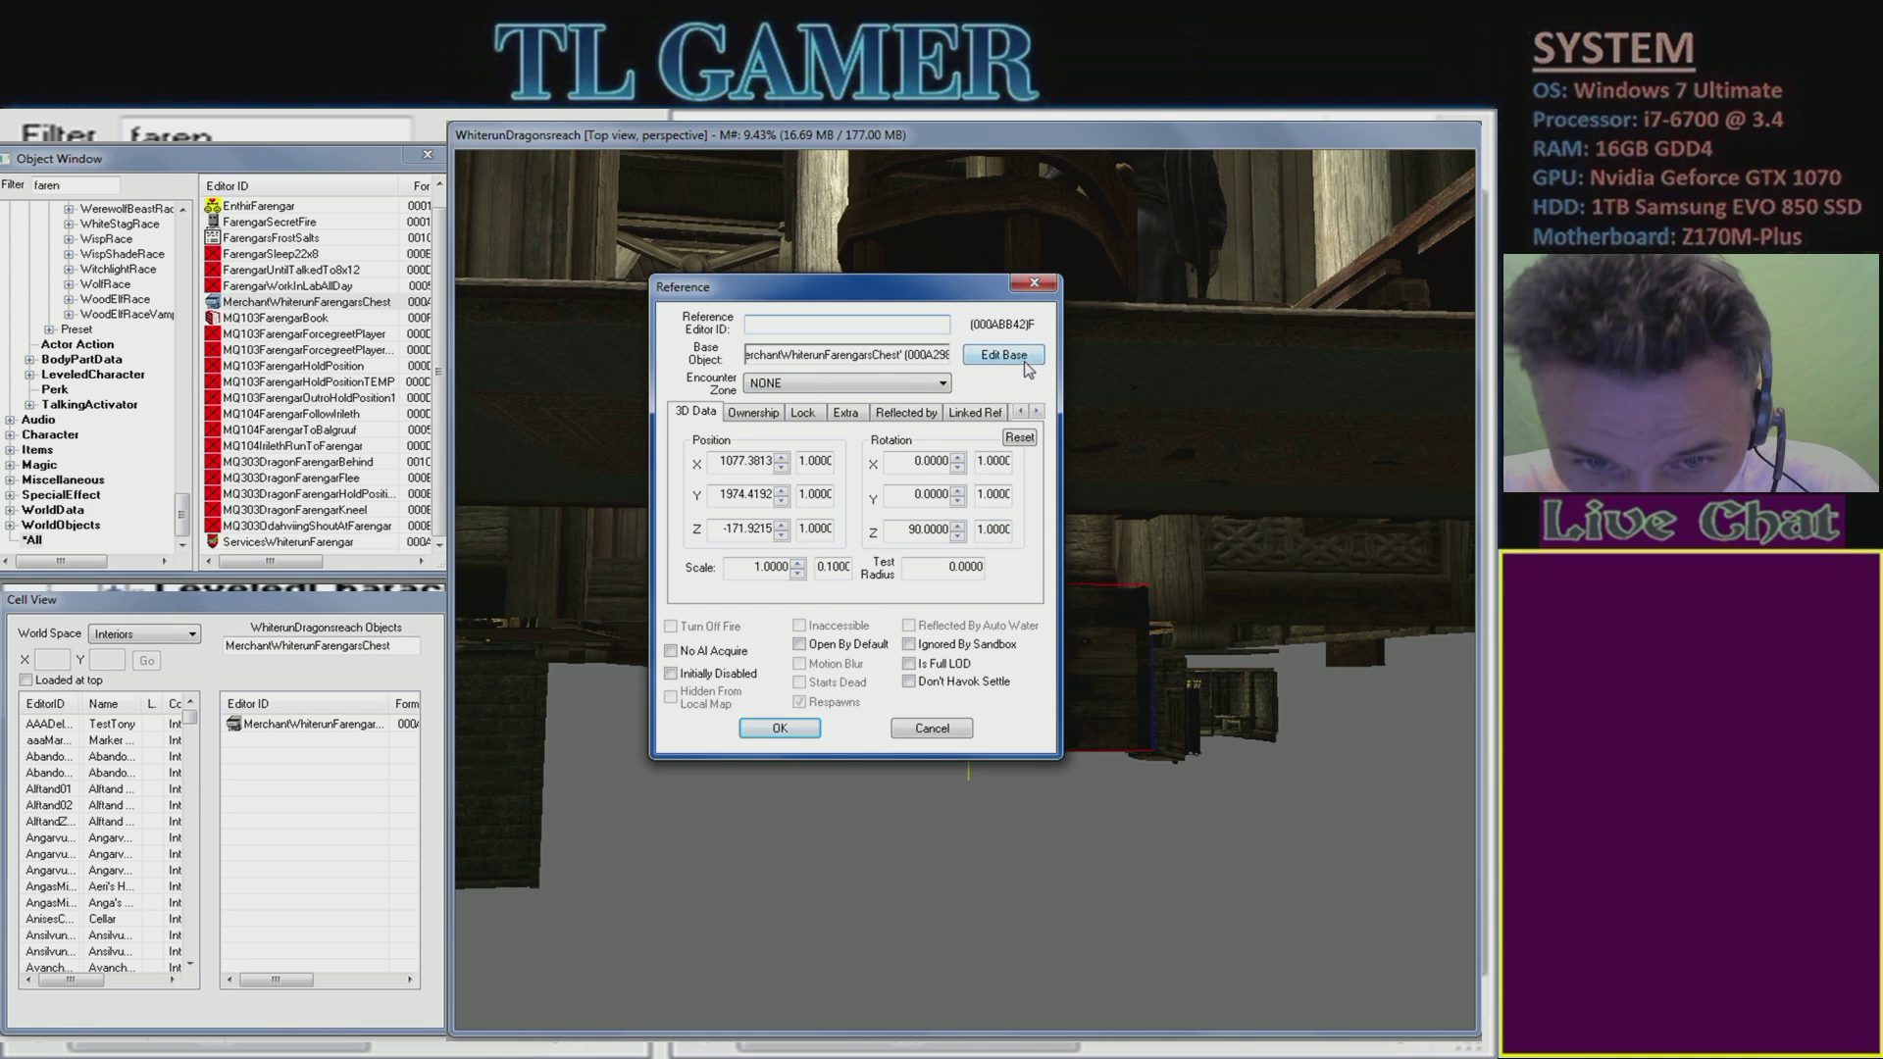
left_click_drag(934, 294, 798, 292)
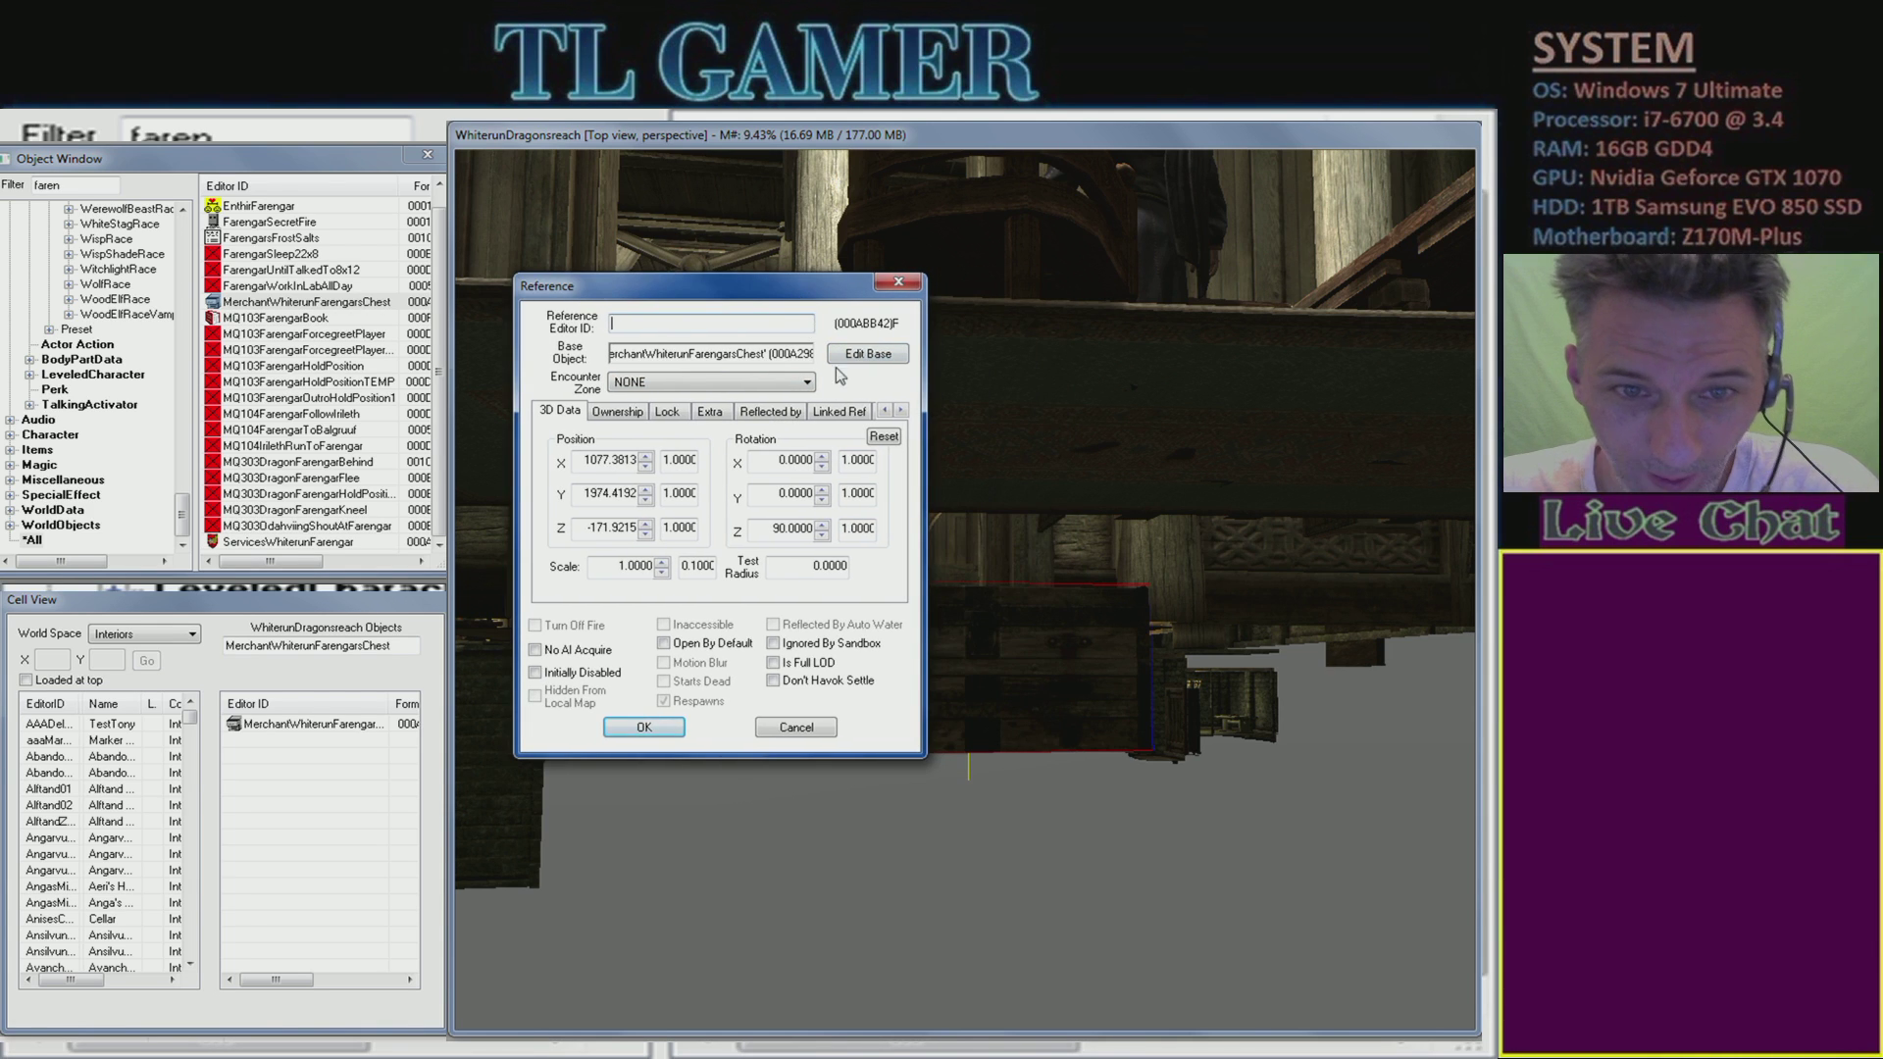
left_click(618, 412)
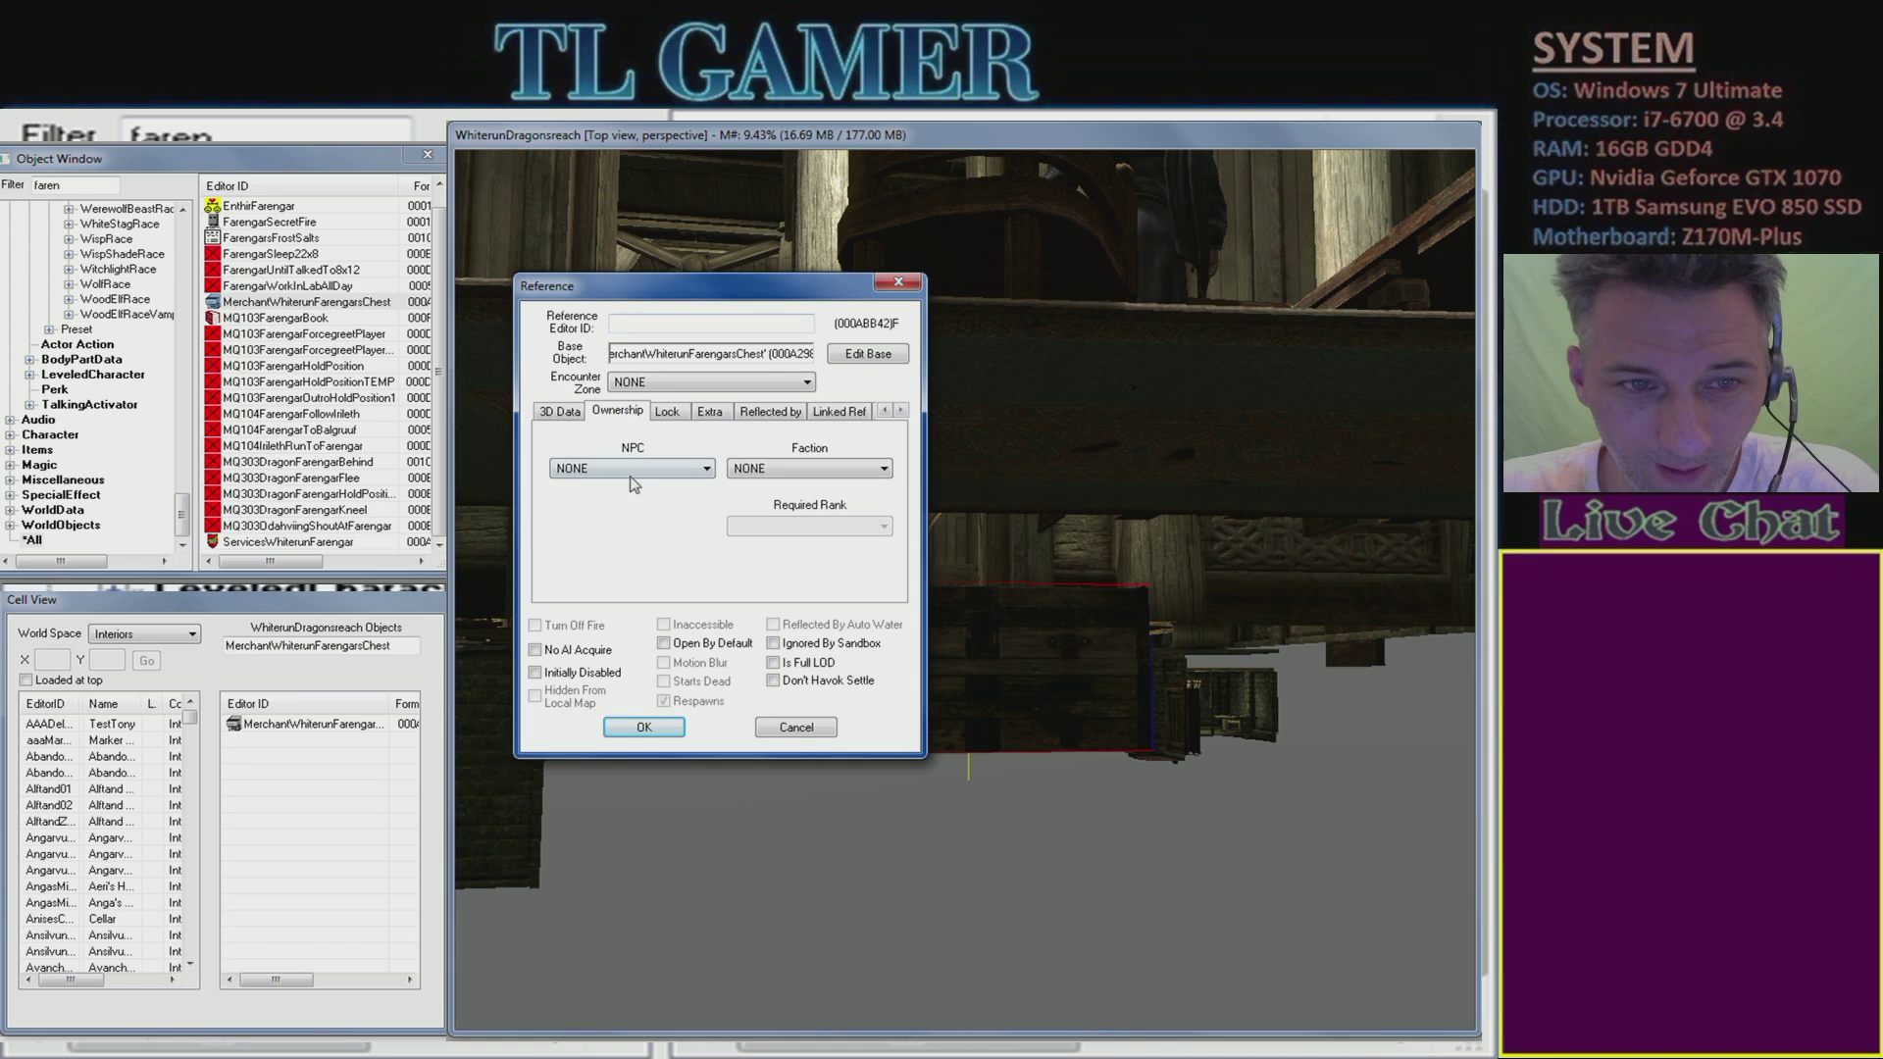
left_click(864, 359)
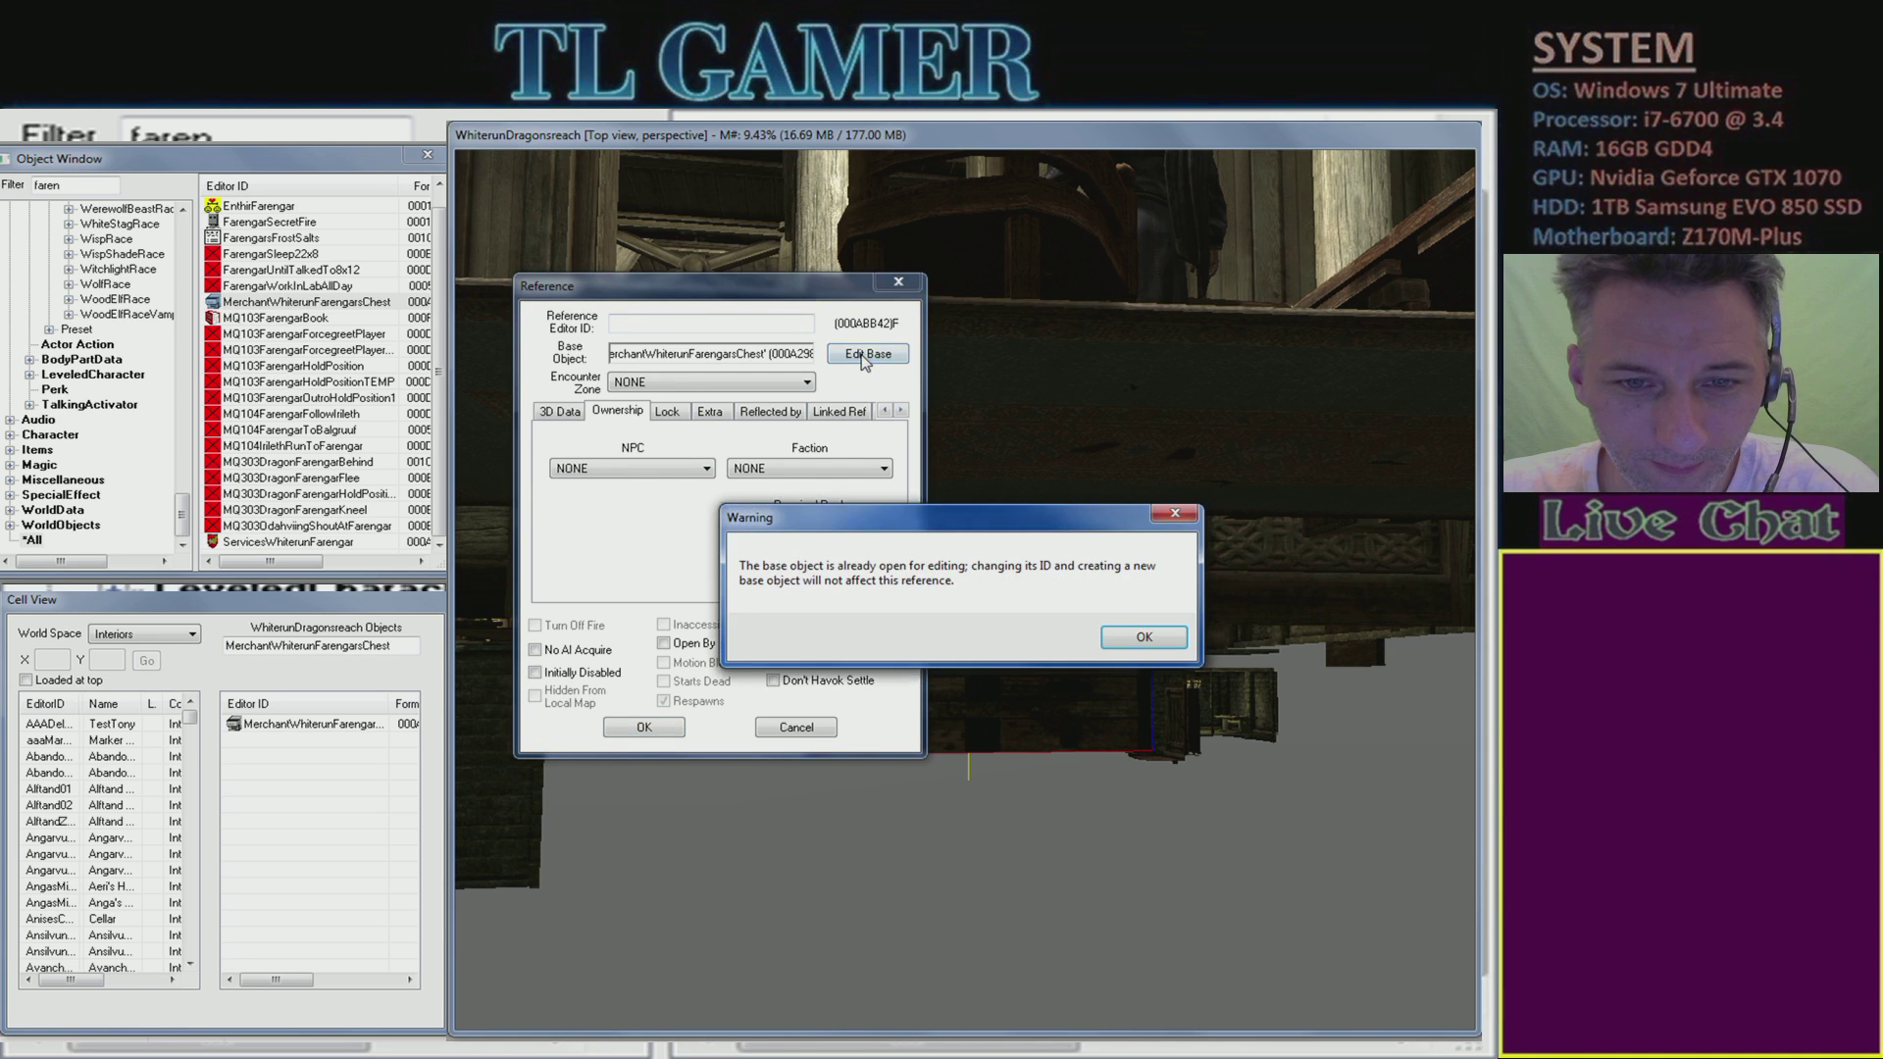
left_click(1144, 639)
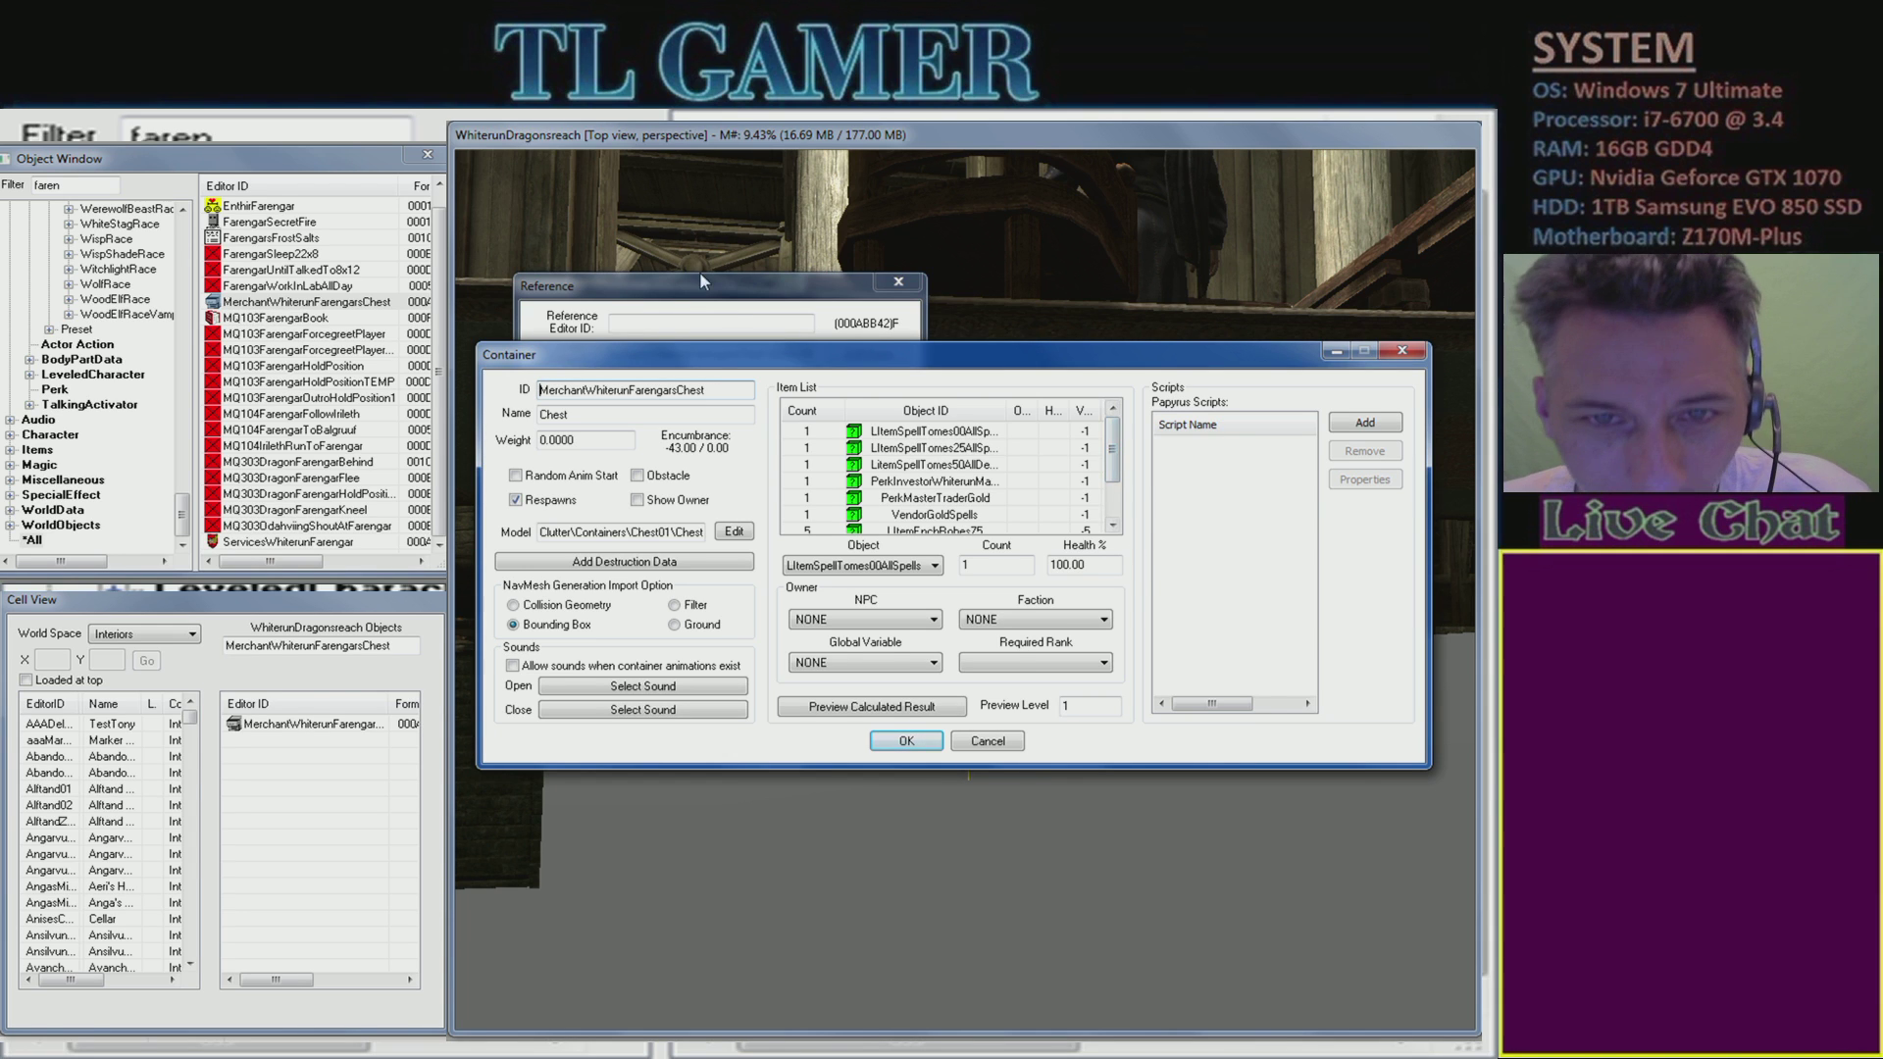
left_click_drag(741, 361, 762, 401)
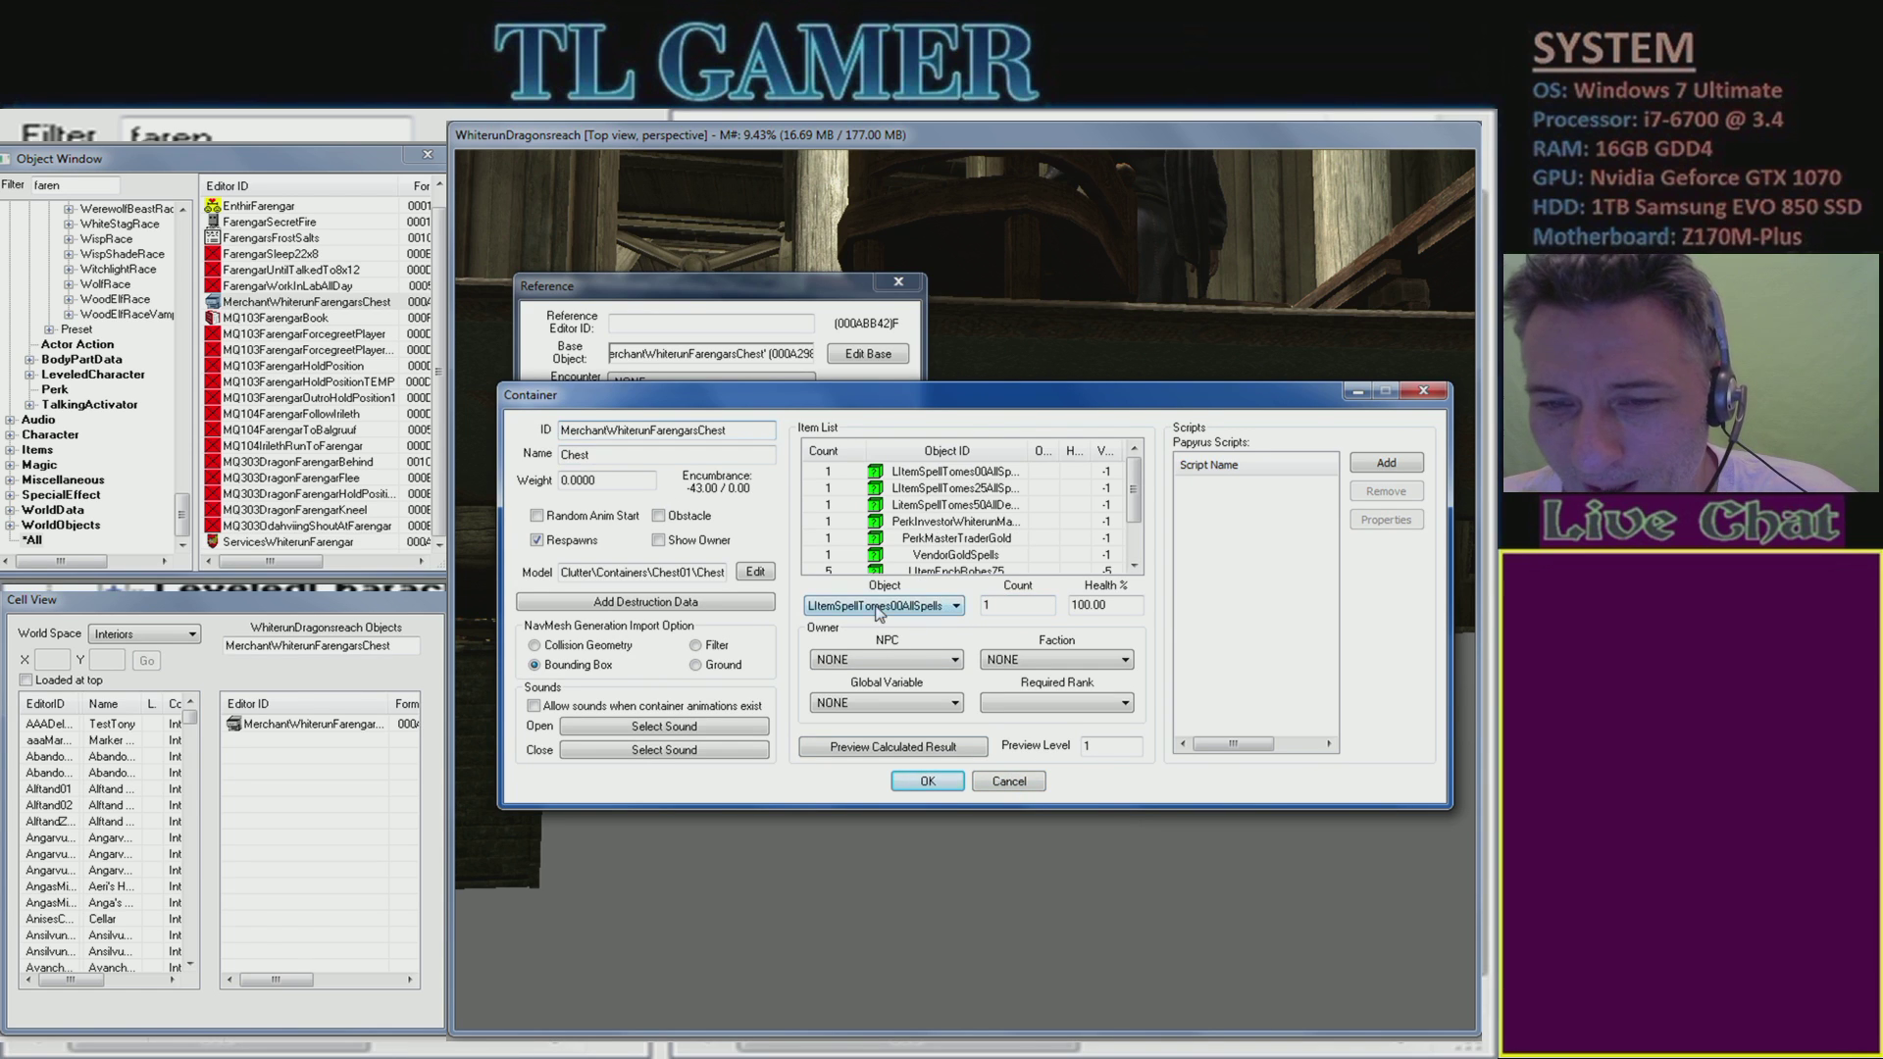
left_click(1032, 784)
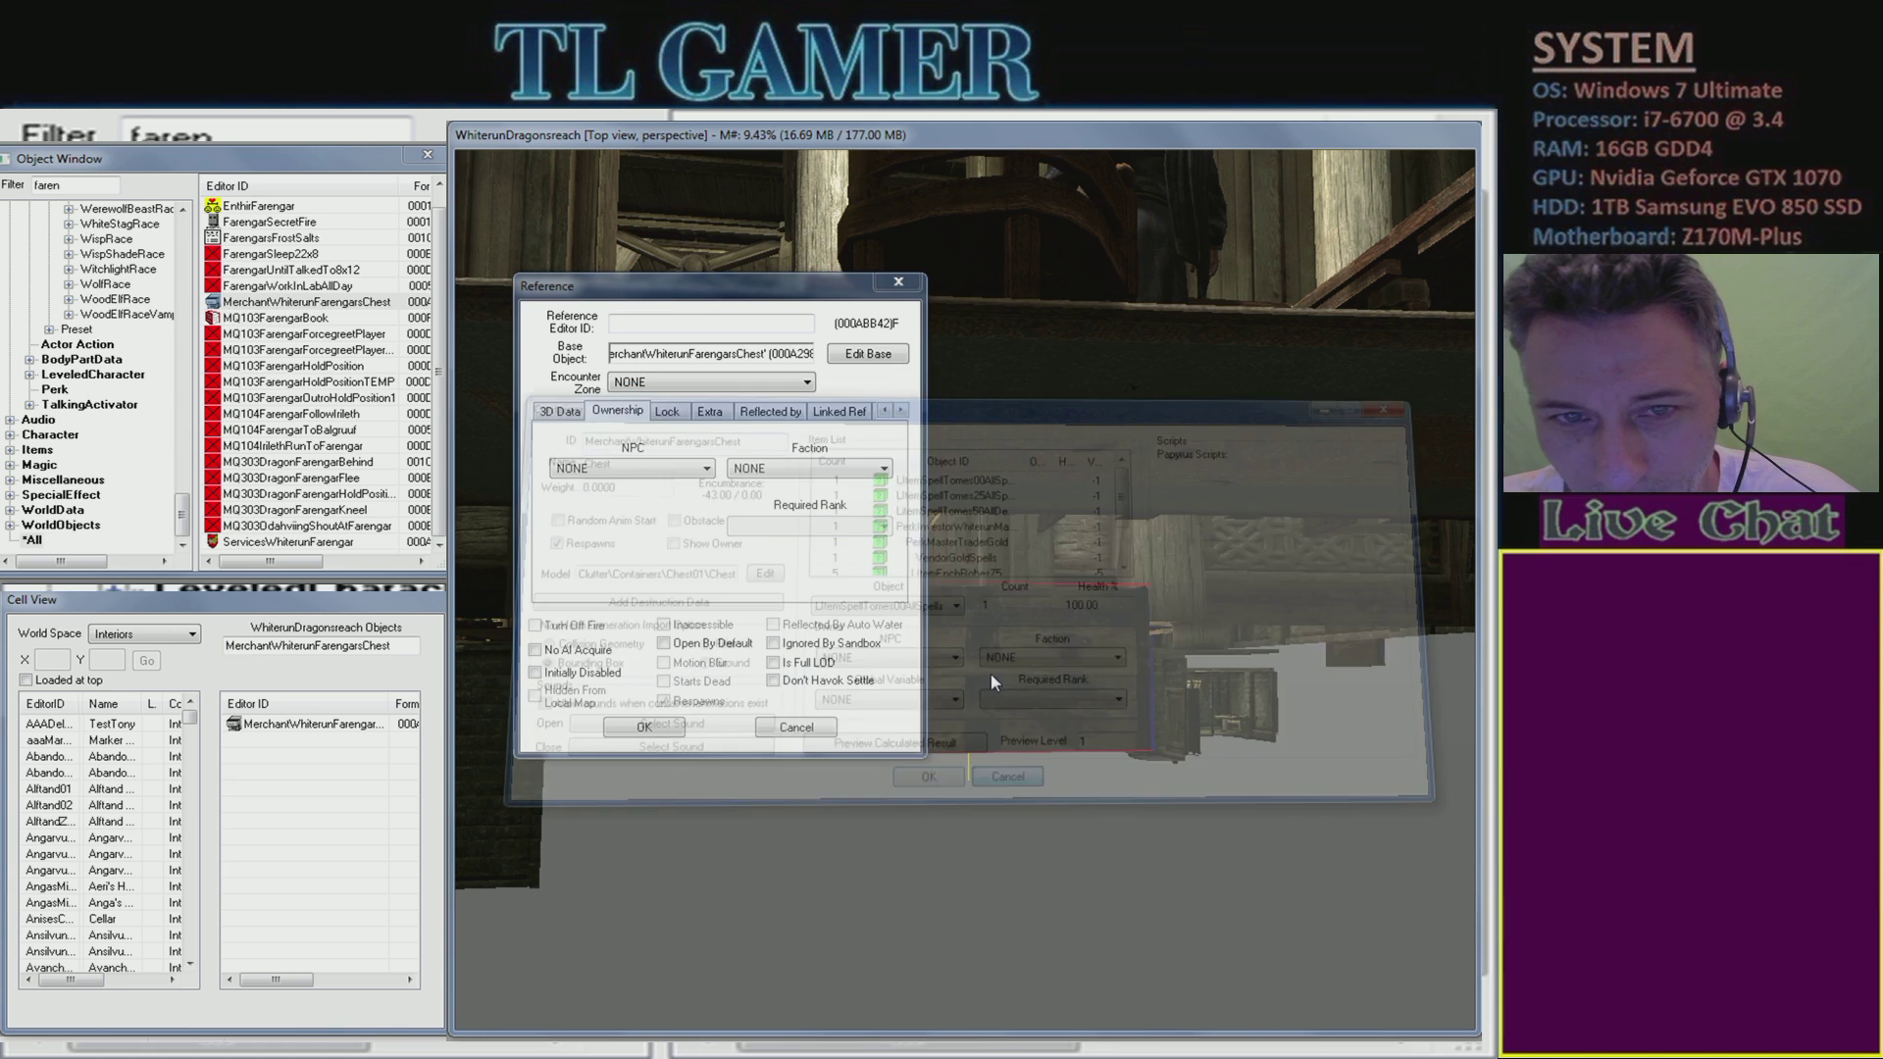
left_click(796, 730)
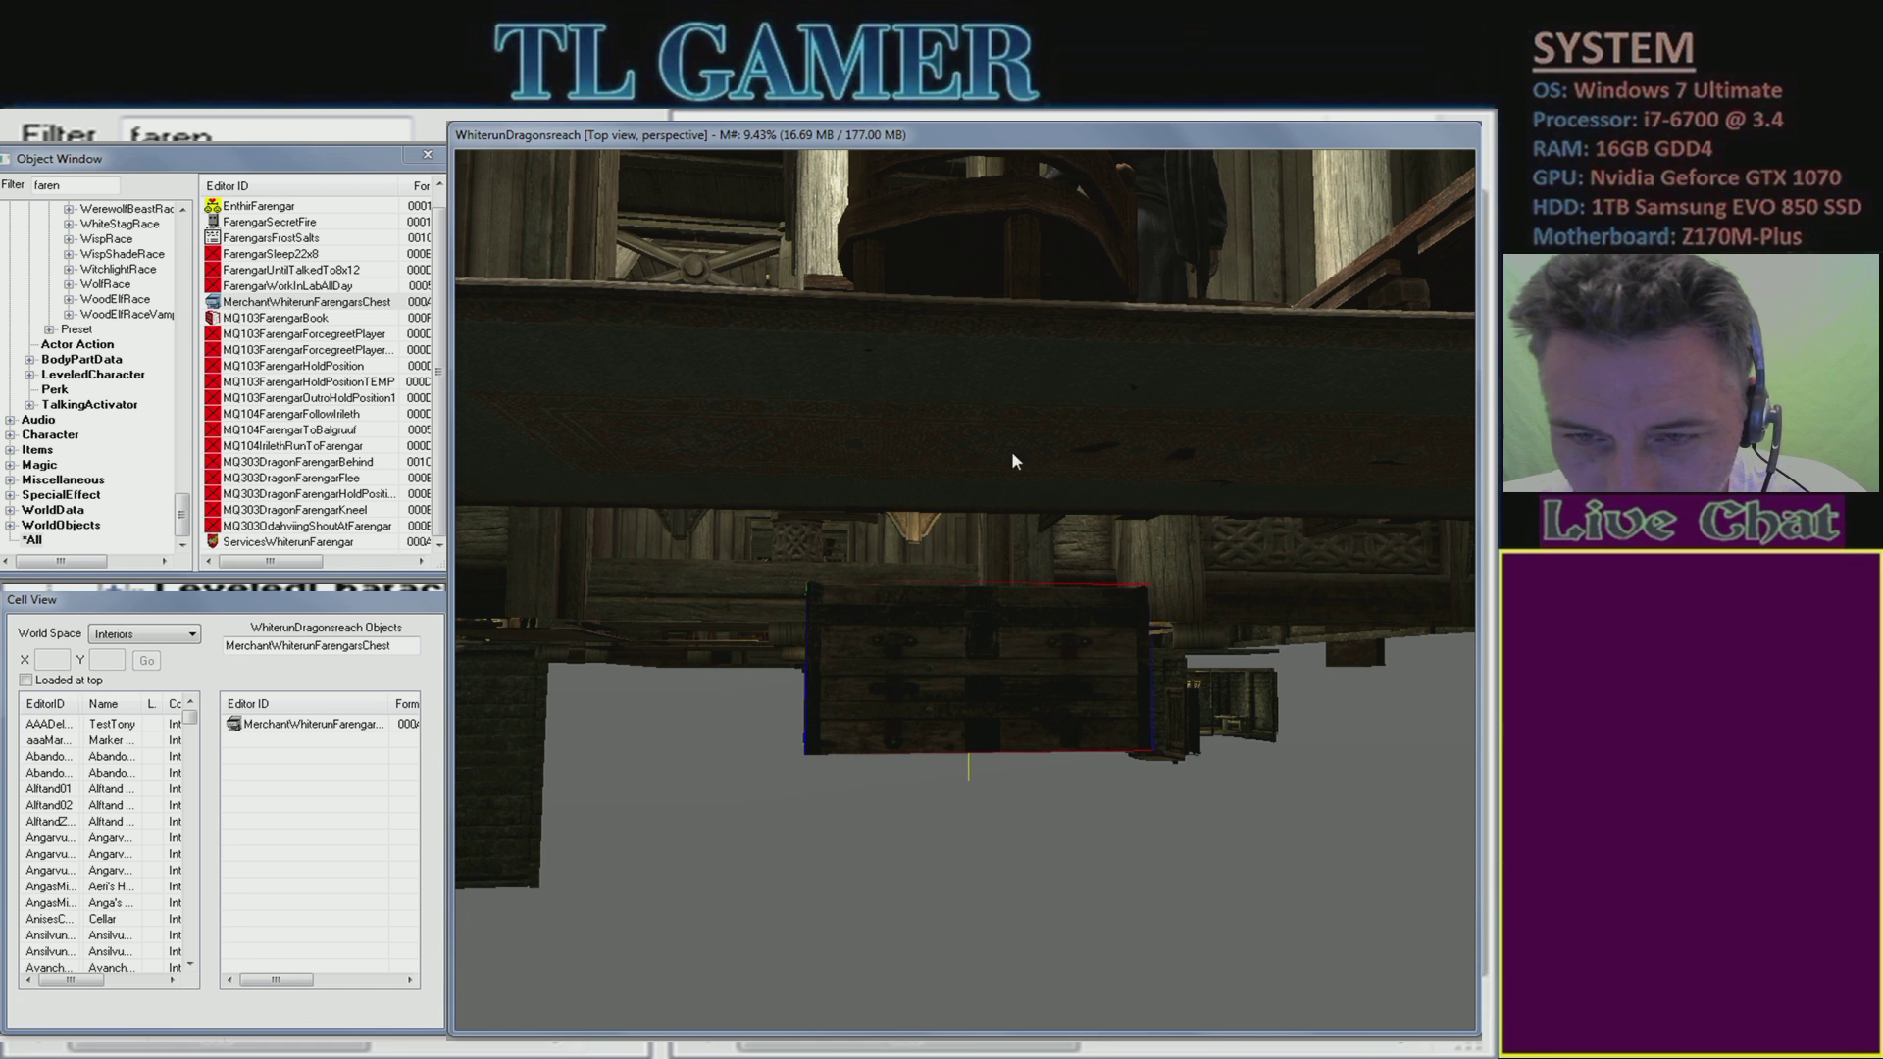
- Open Farengar's reference and base actor, and check his persistence location, inventory and faction memberships
scroll(1189, 249, "down", 5)
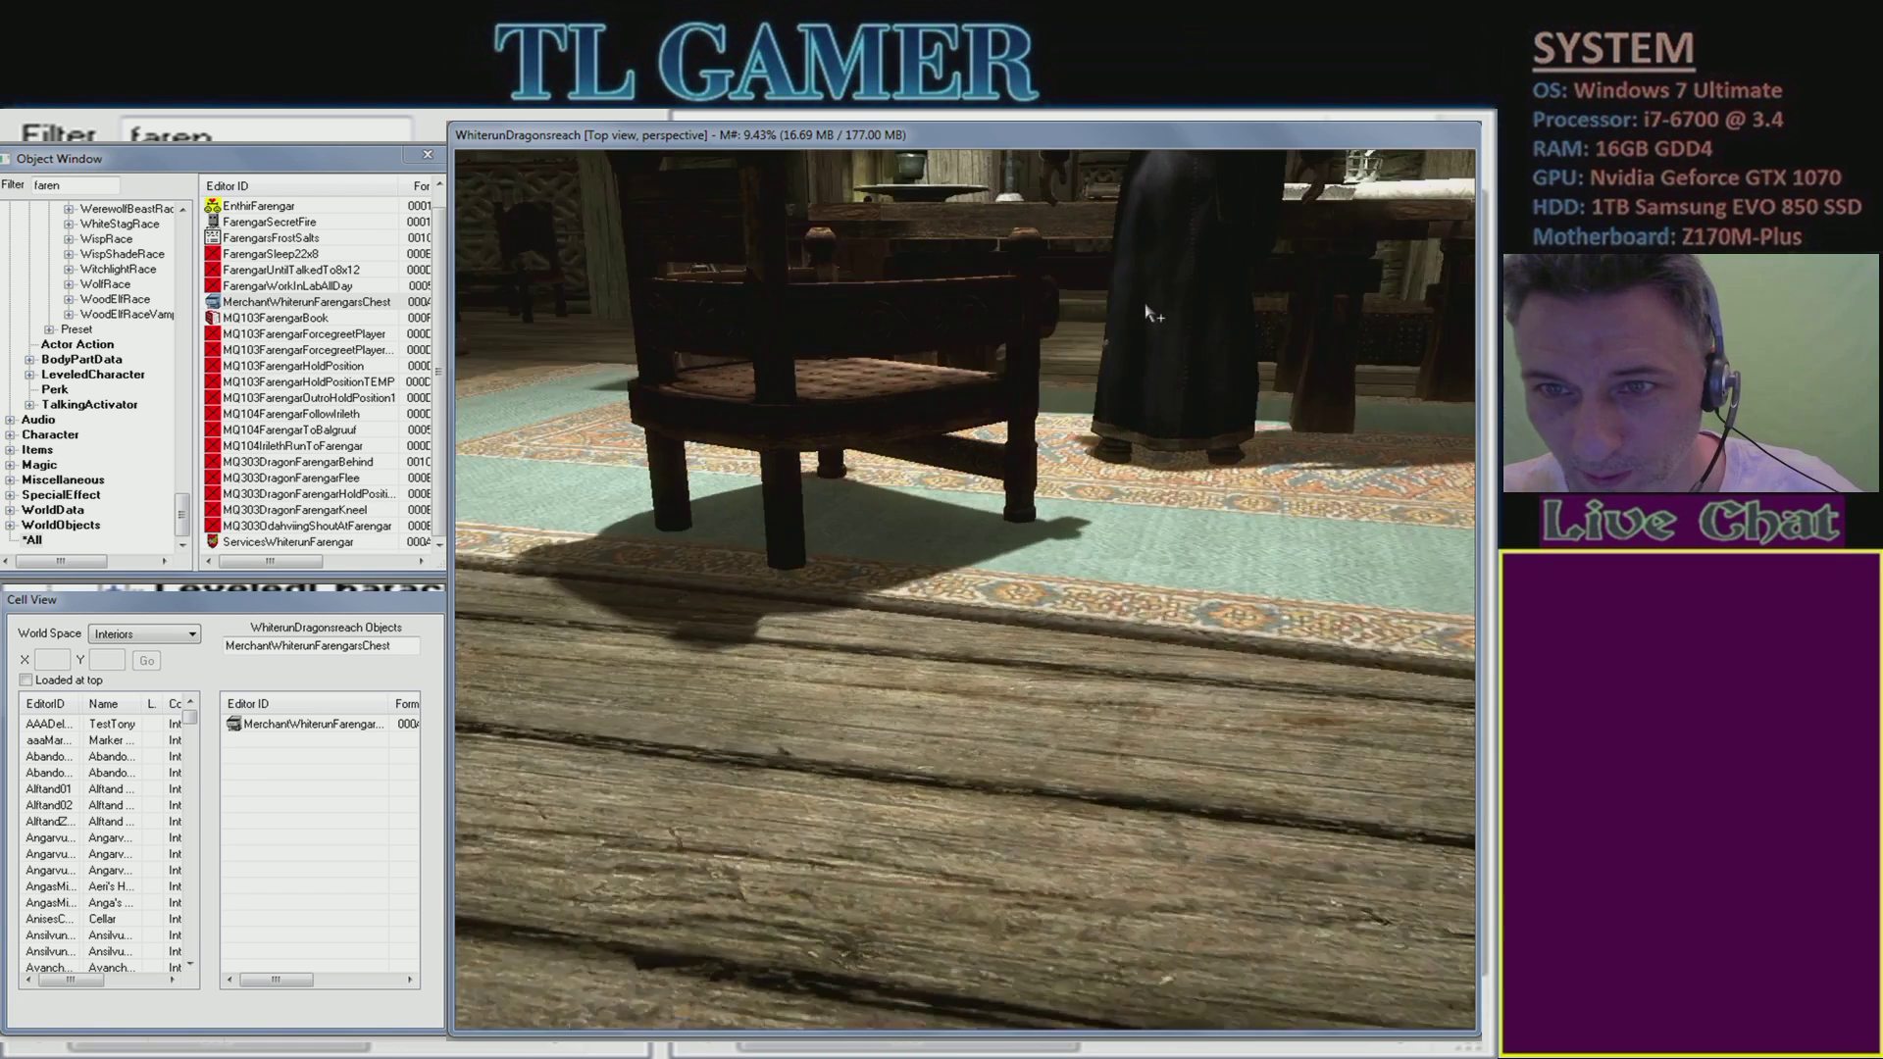
scroll(1152, 314, "up", 5)
double_click(1105, 316)
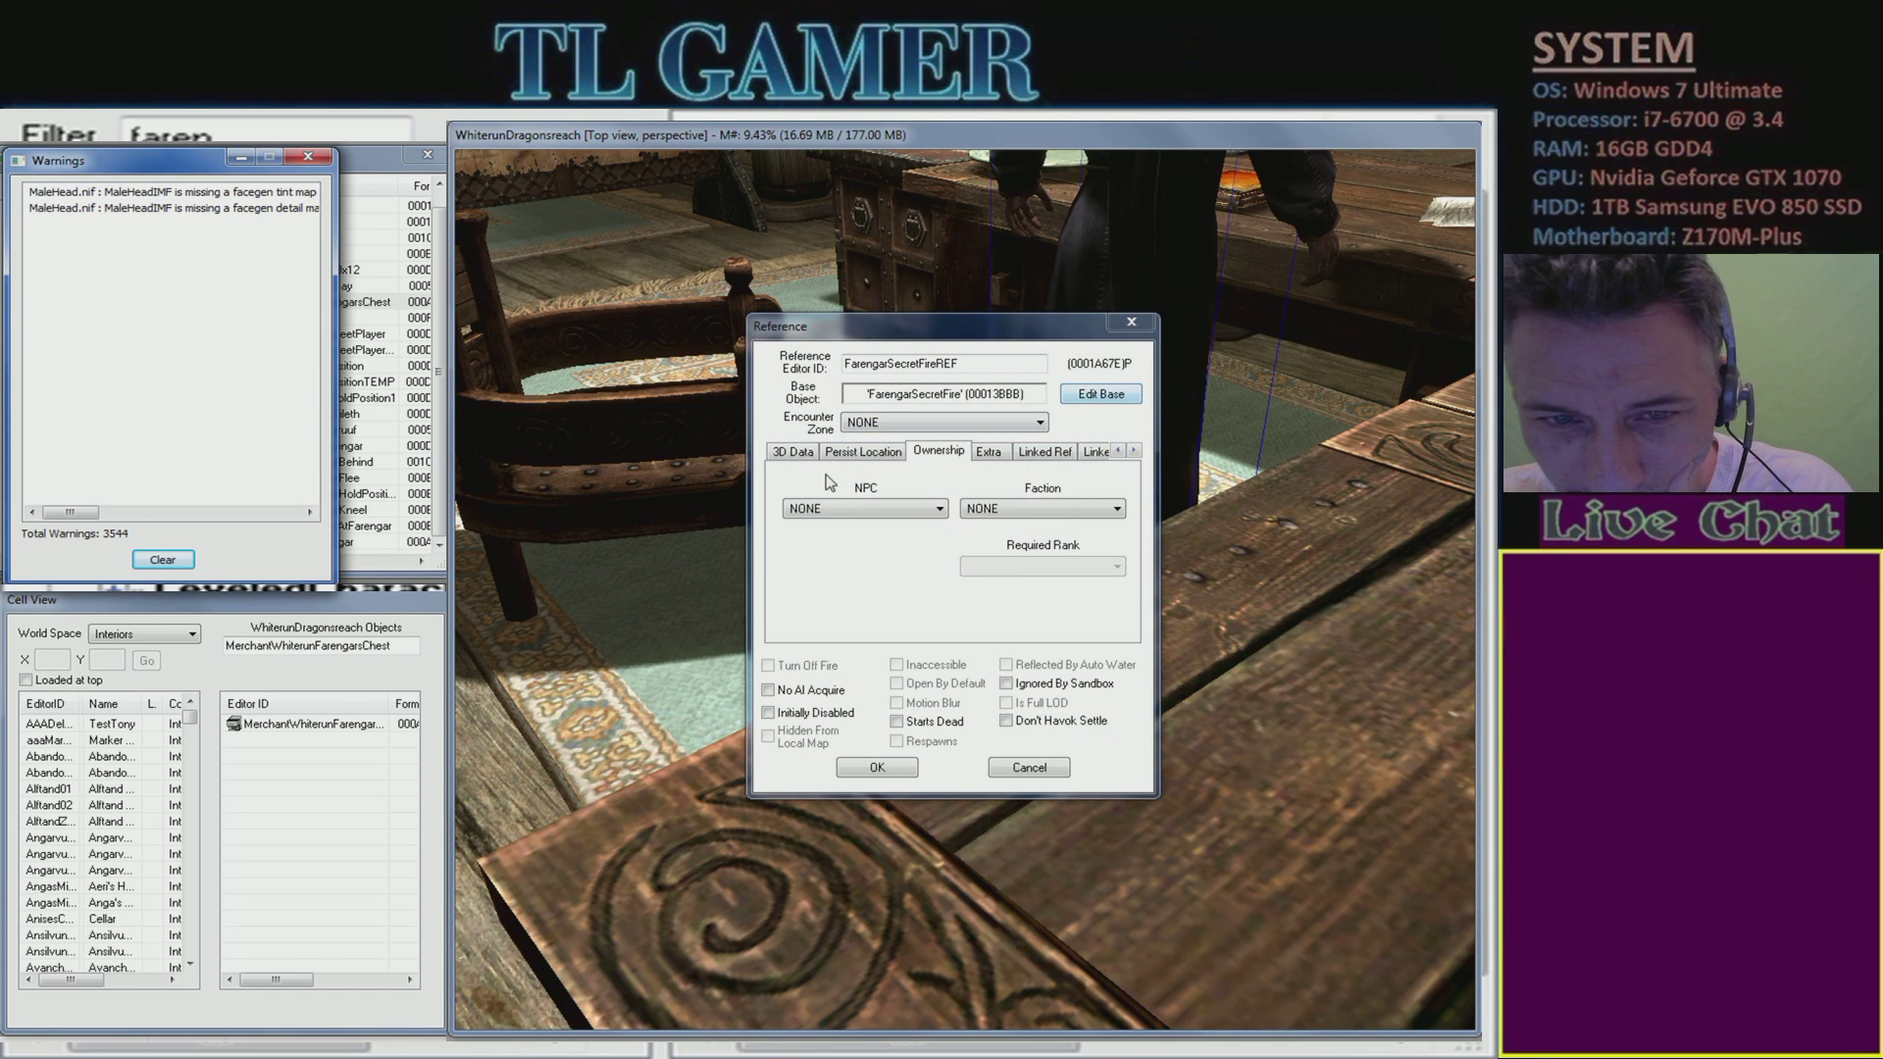
left_click(790, 456)
left_click(849, 459)
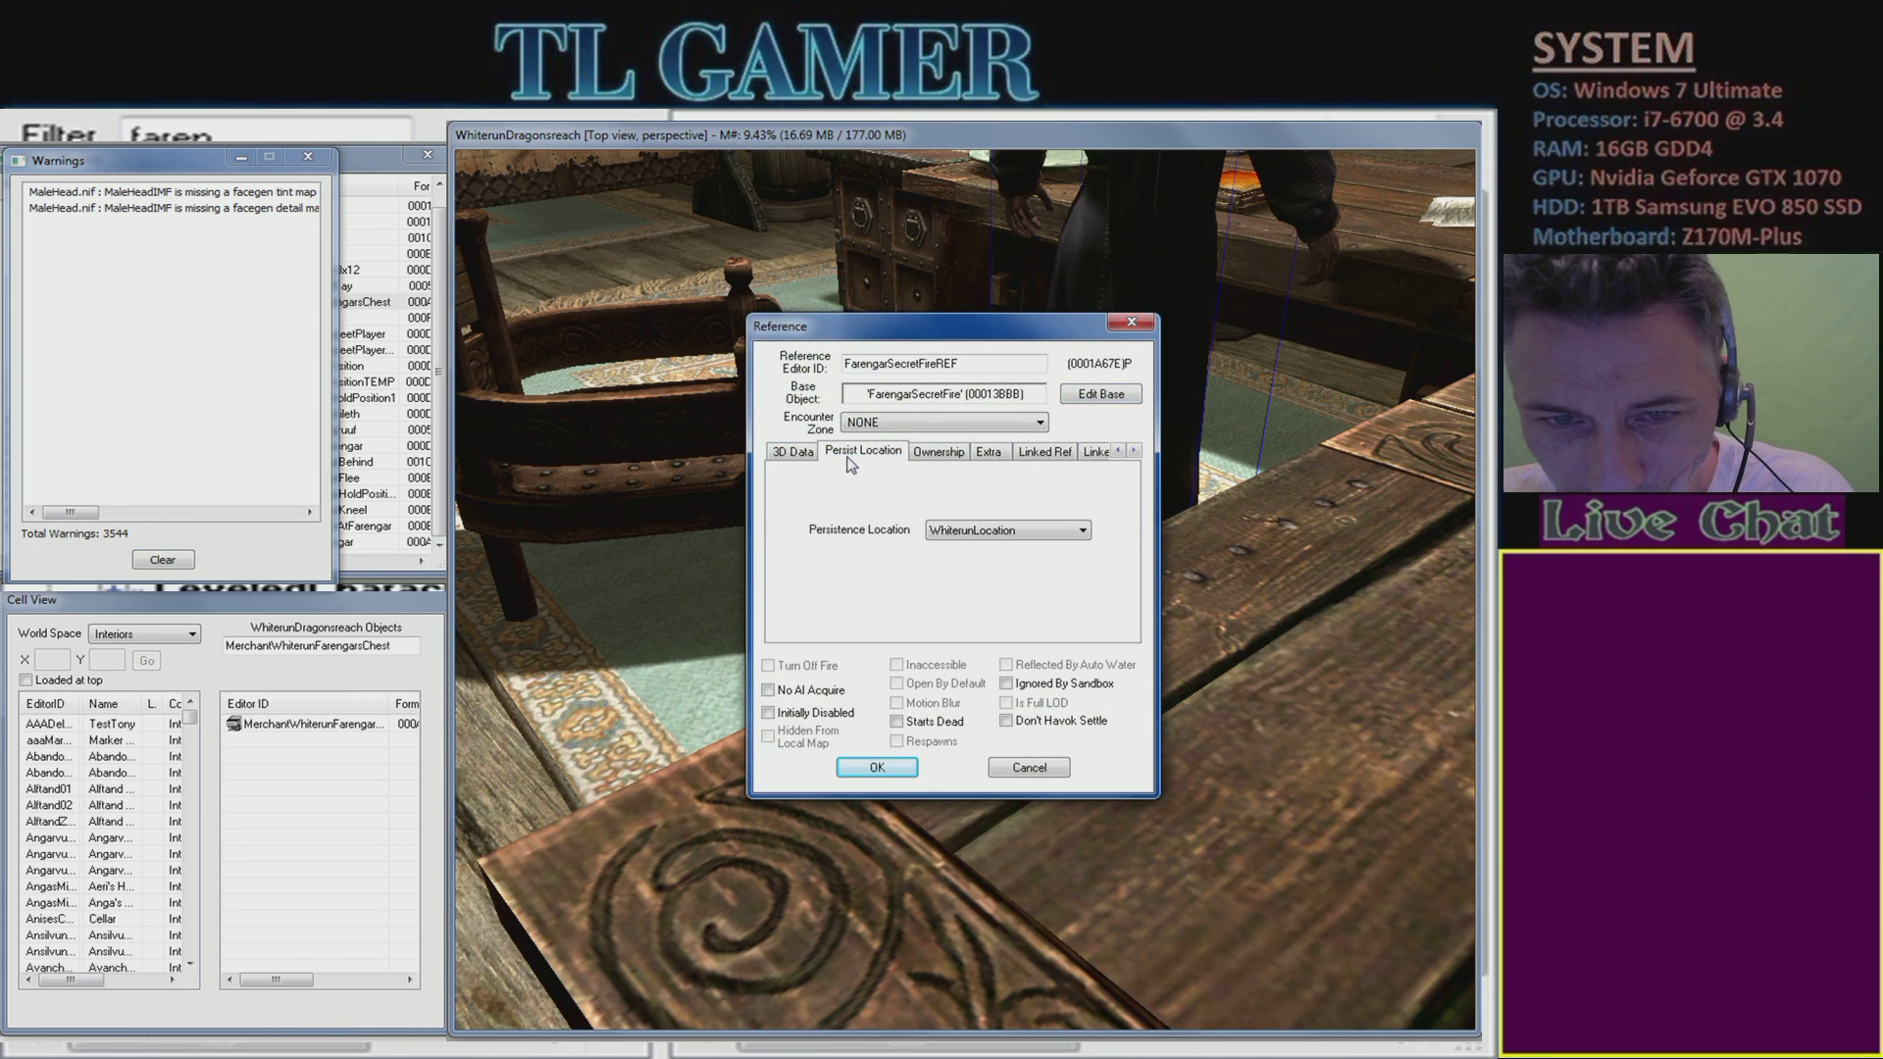
left_click(1093, 396)
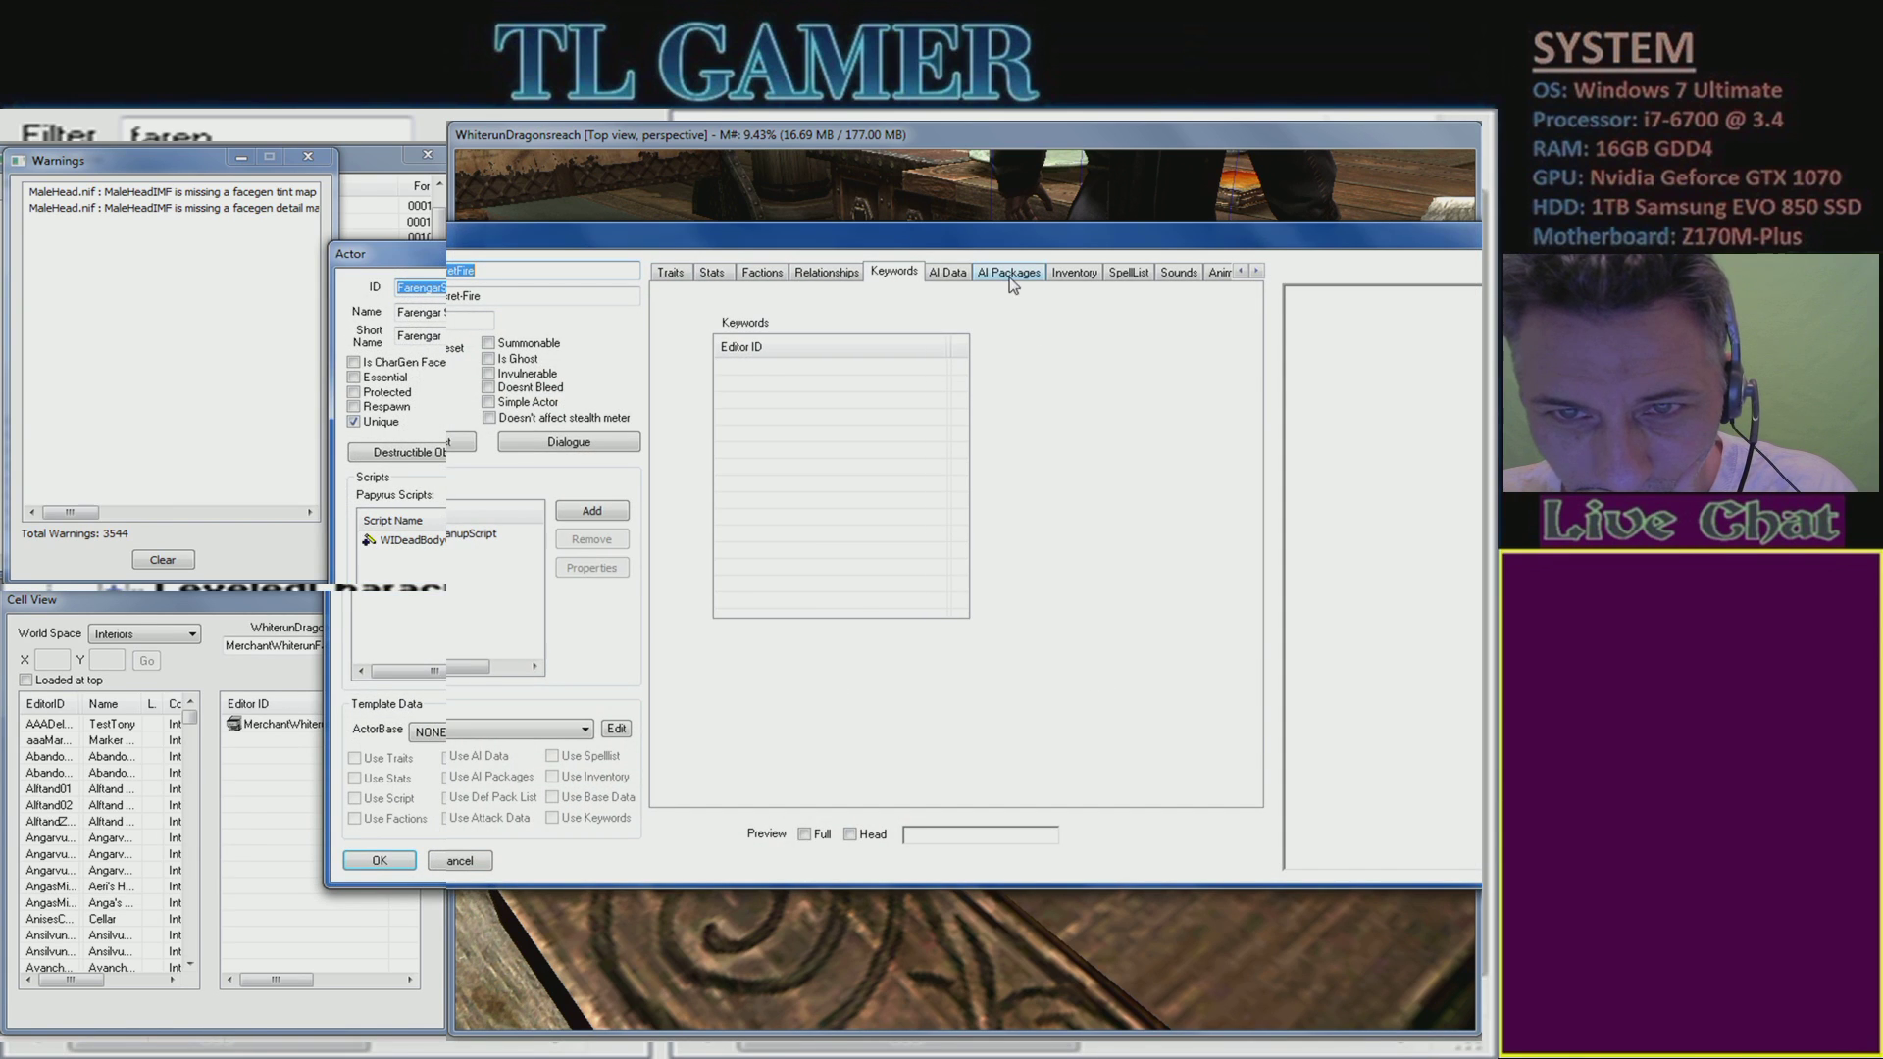
left_click(1076, 274)
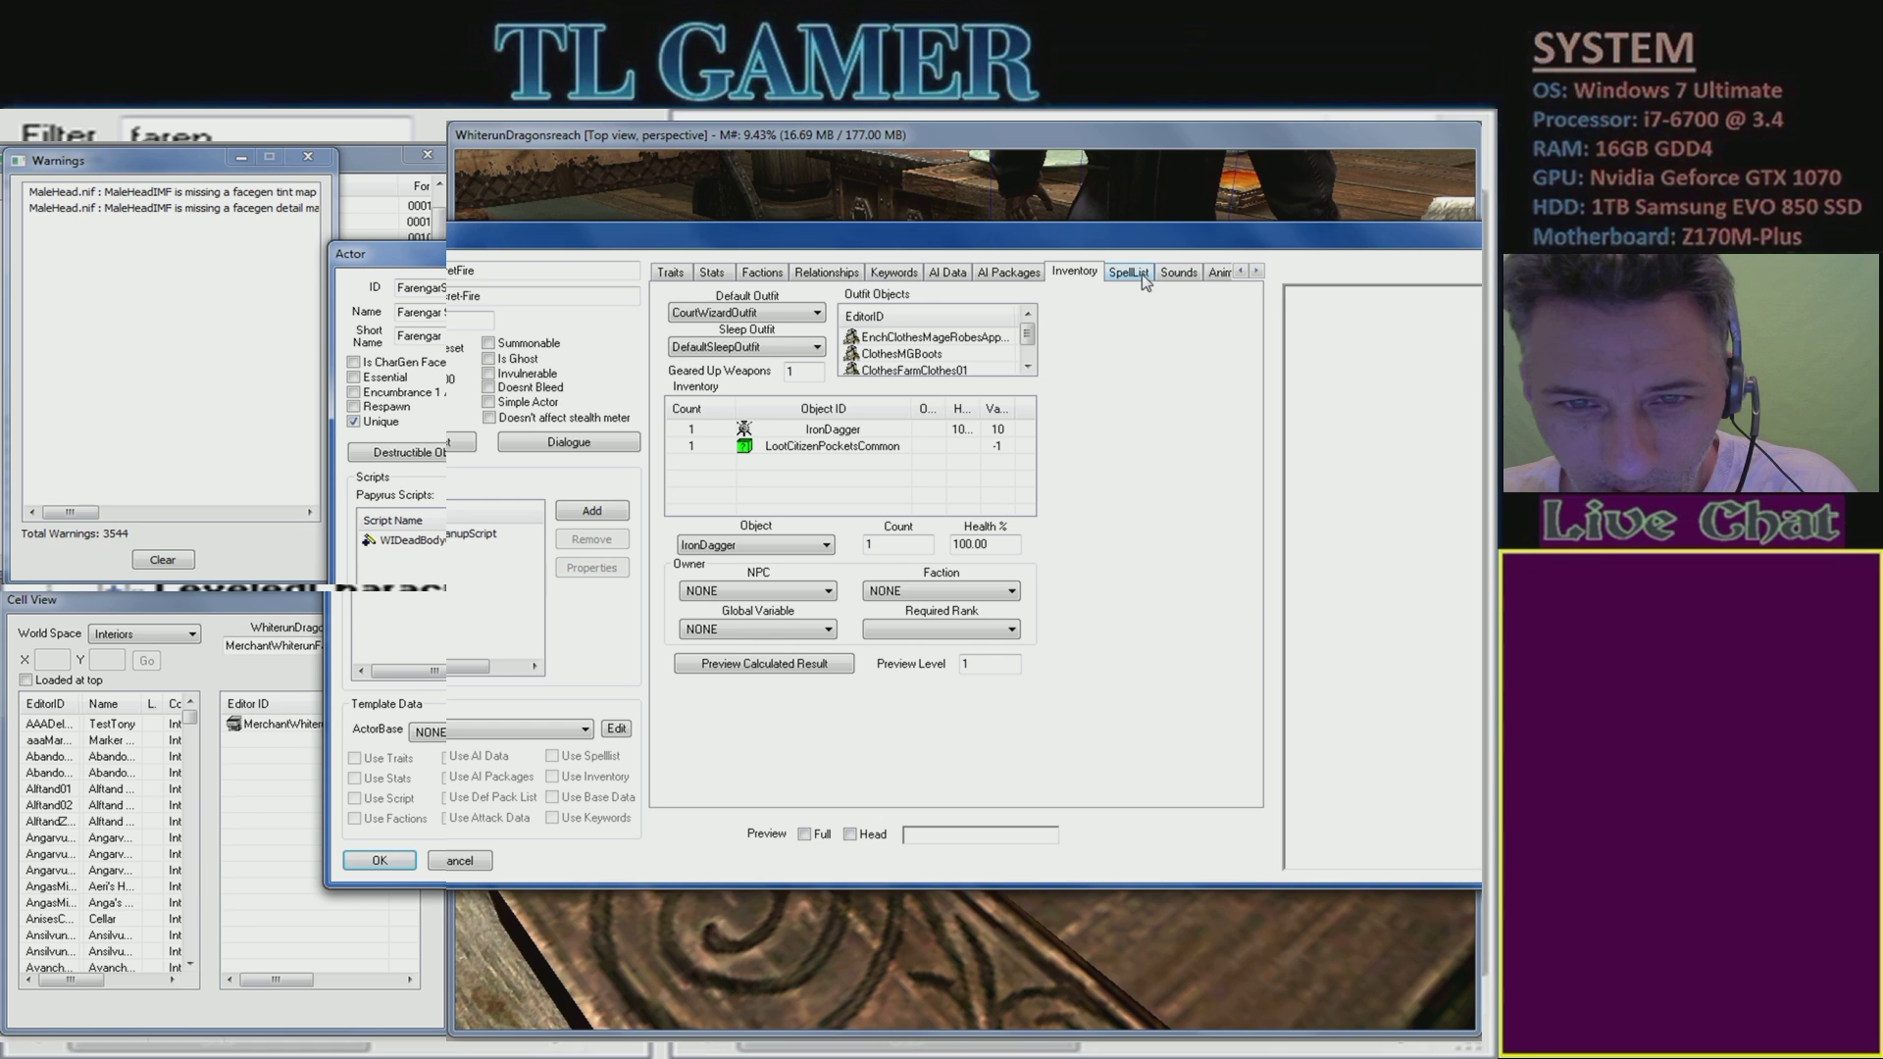
left_click(895, 275)
left_click(780, 275)
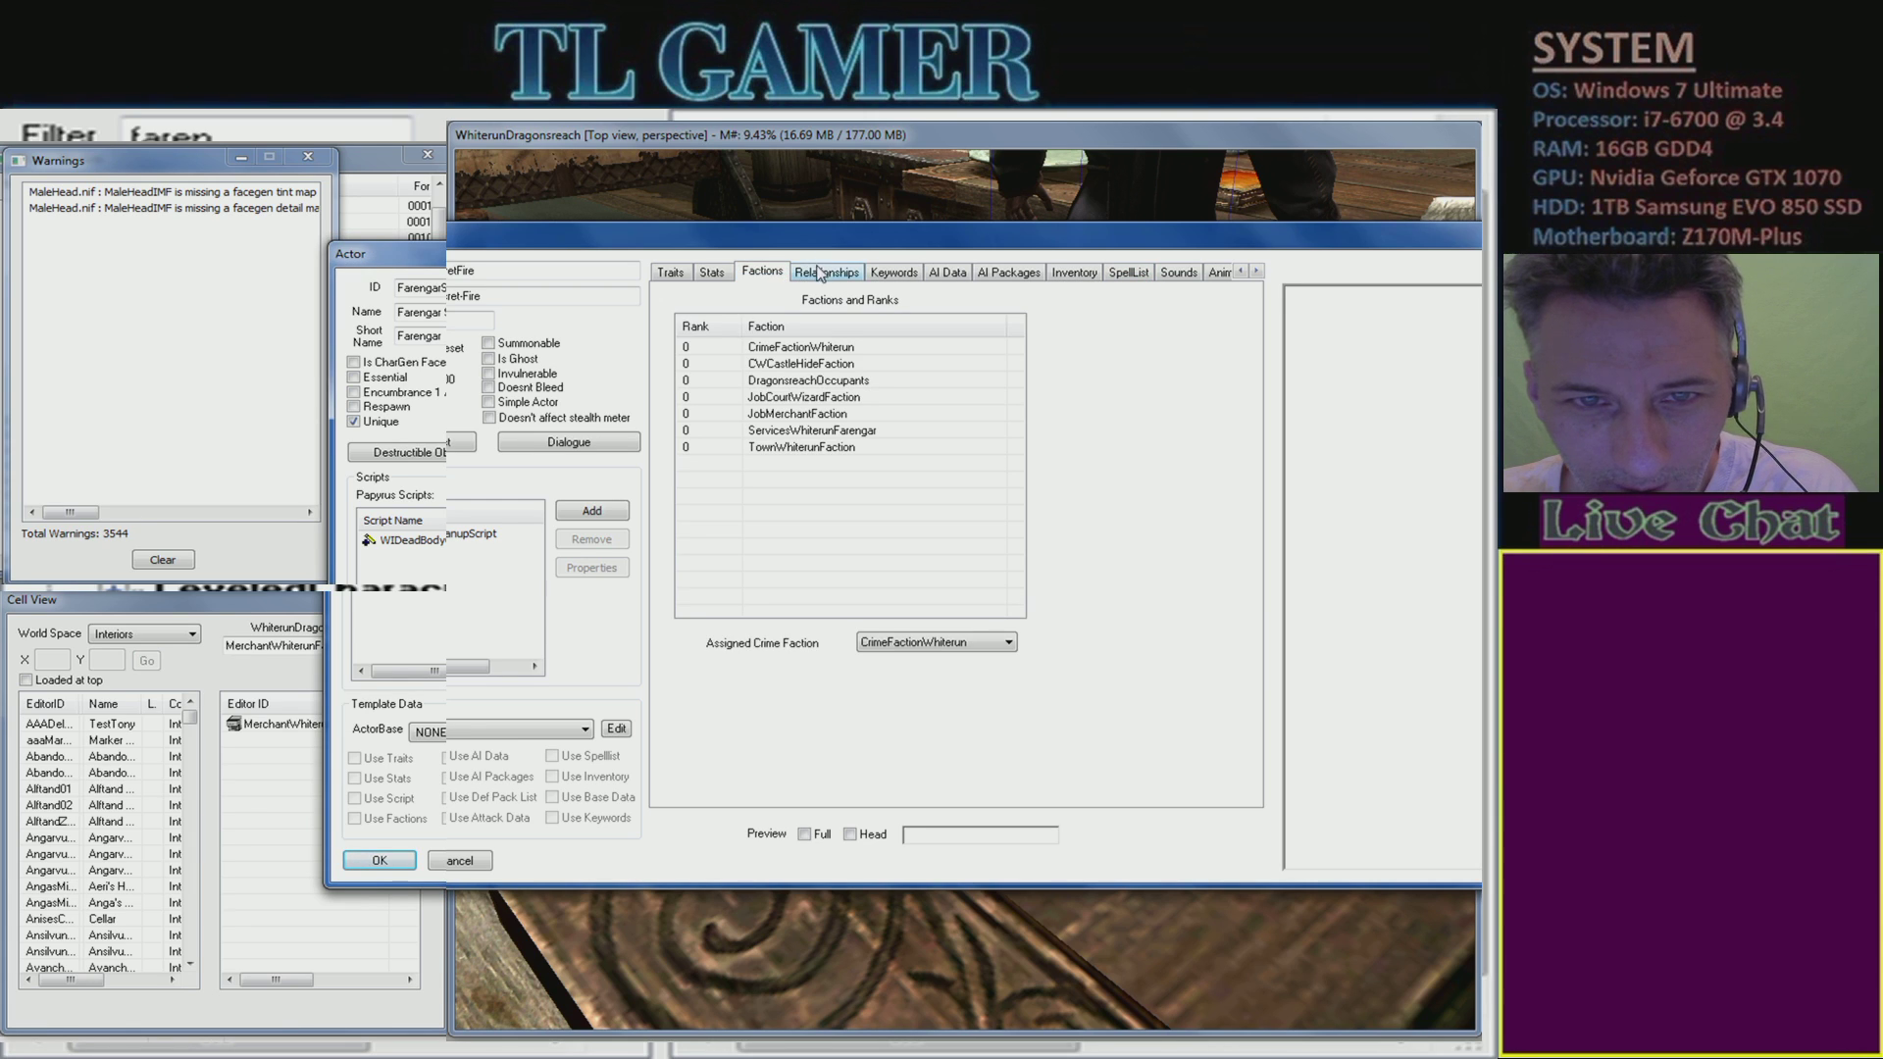
left_click(809, 451)
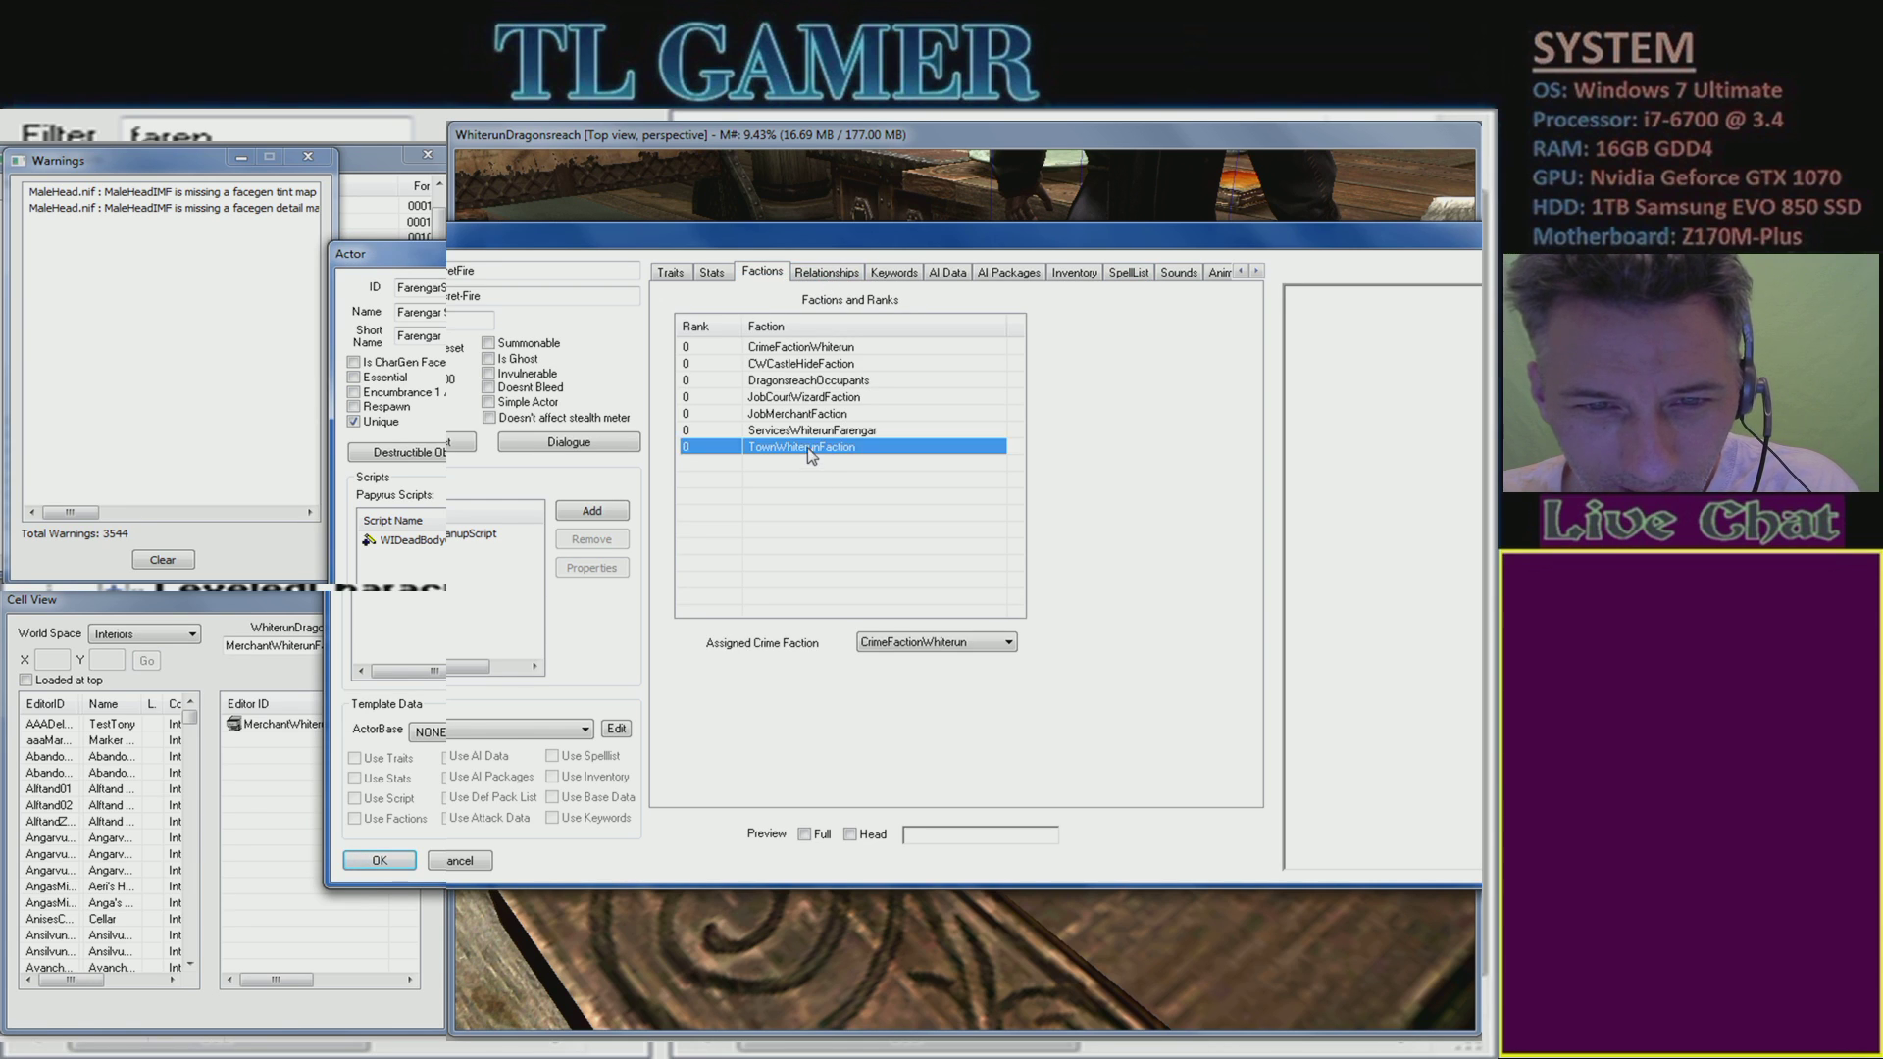
- Examine the members and vendor settings of Farengar's ServicesWhiterunFarengar faction, including its merchant container reference, and cancel without changes
left_click(838, 431)
left_click_drag(1260, 249, 1115, 180)
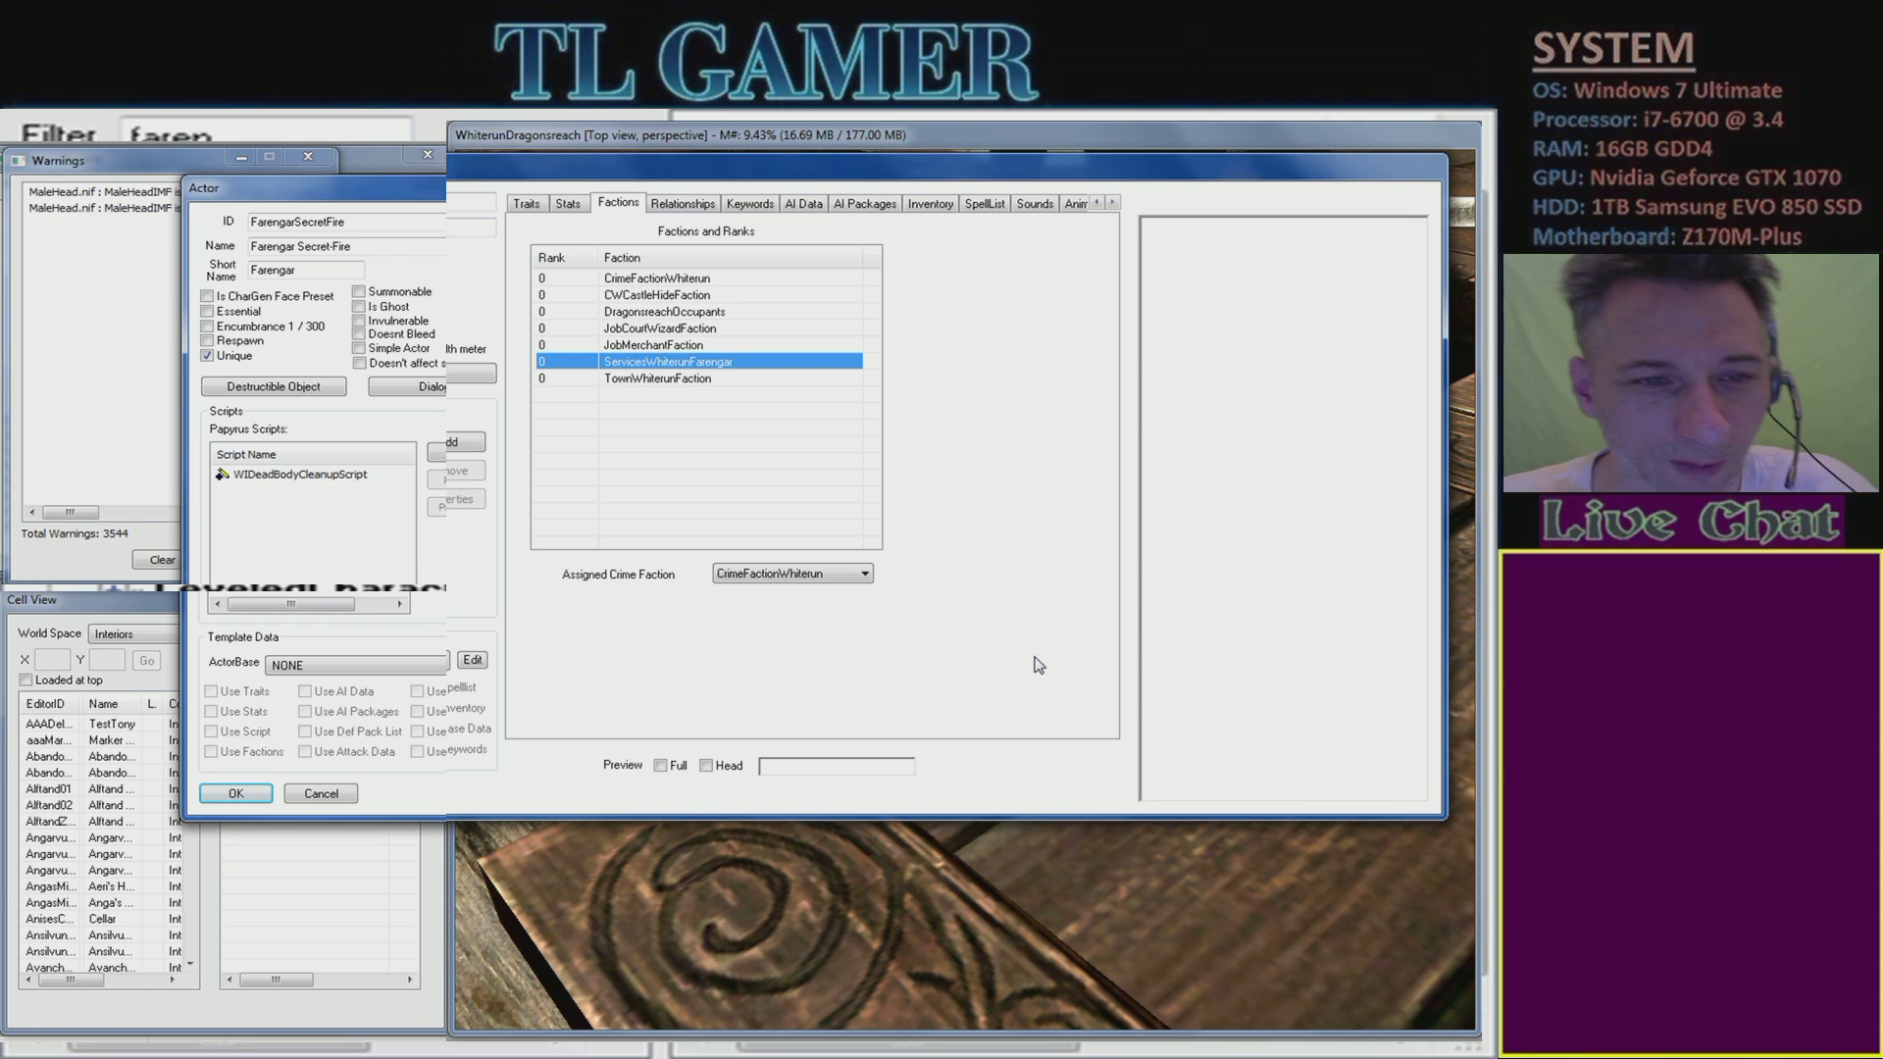
double_click(712, 361)
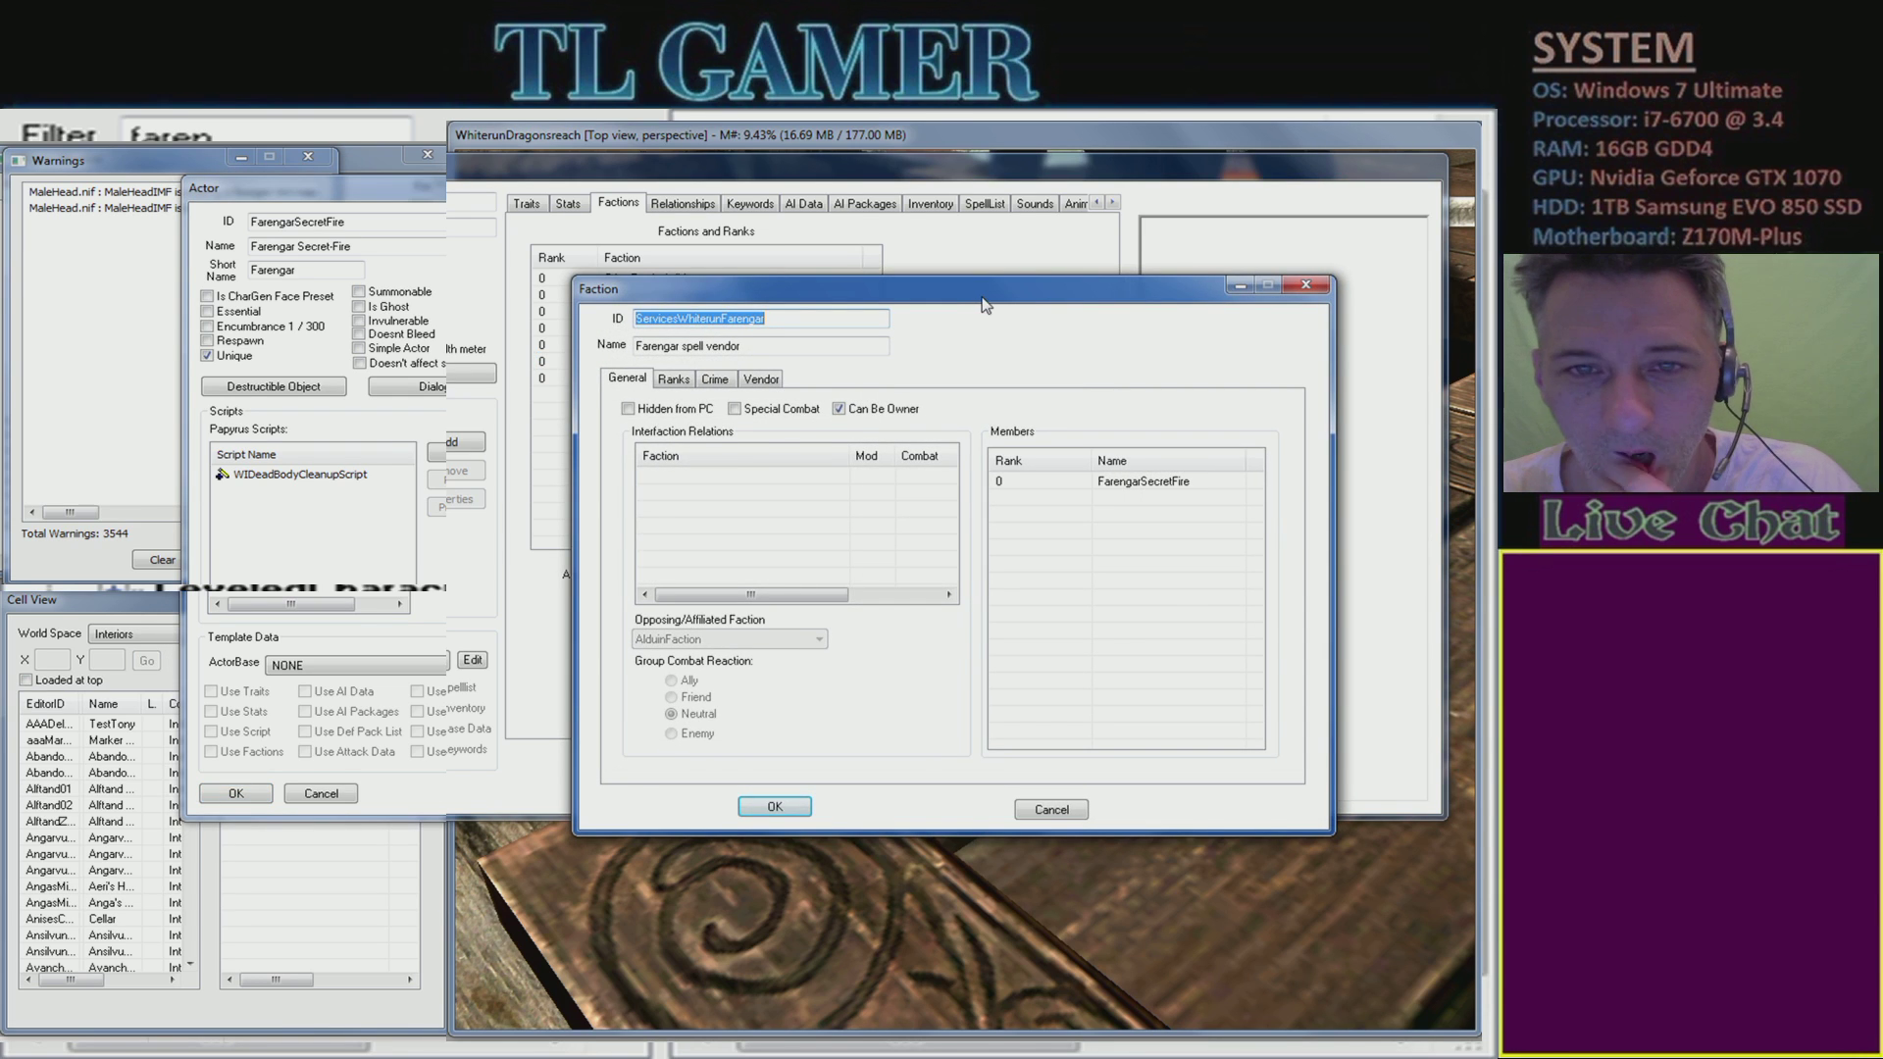
left_click_drag(982, 297, 966, 264)
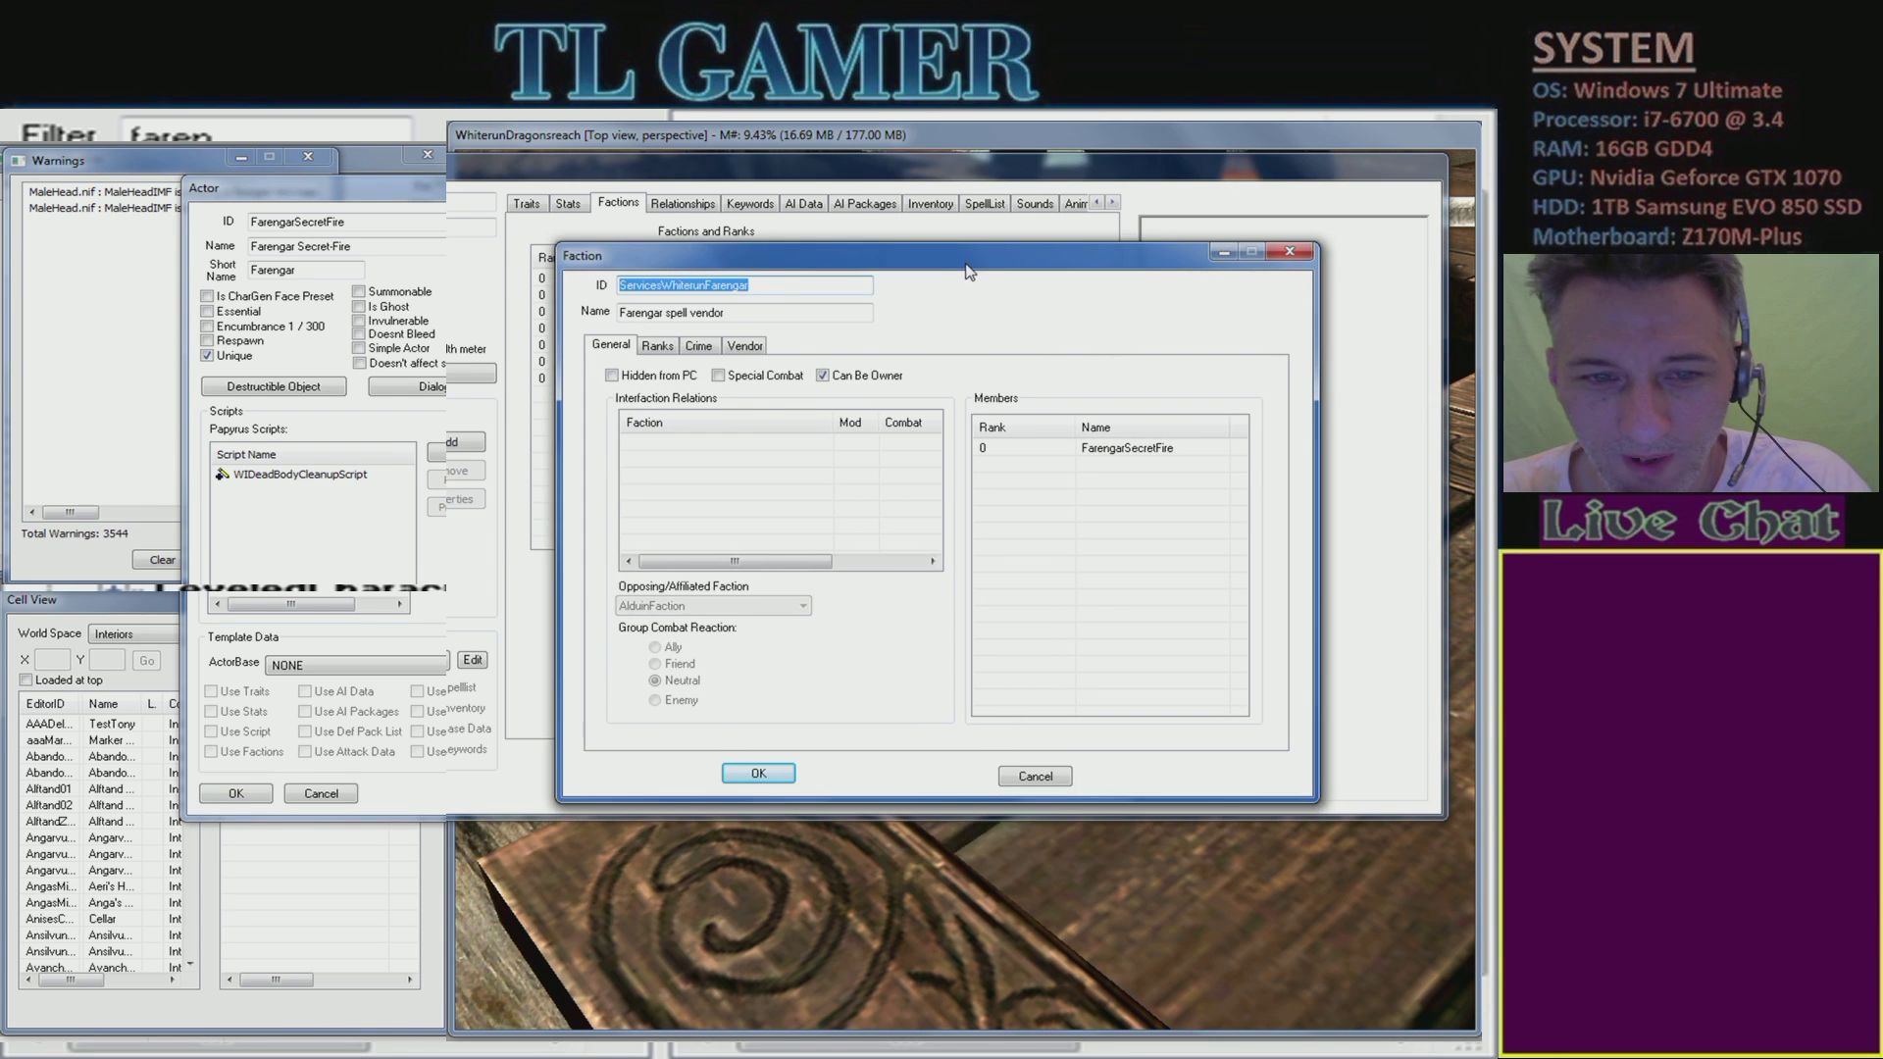
left_click(1164, 453)
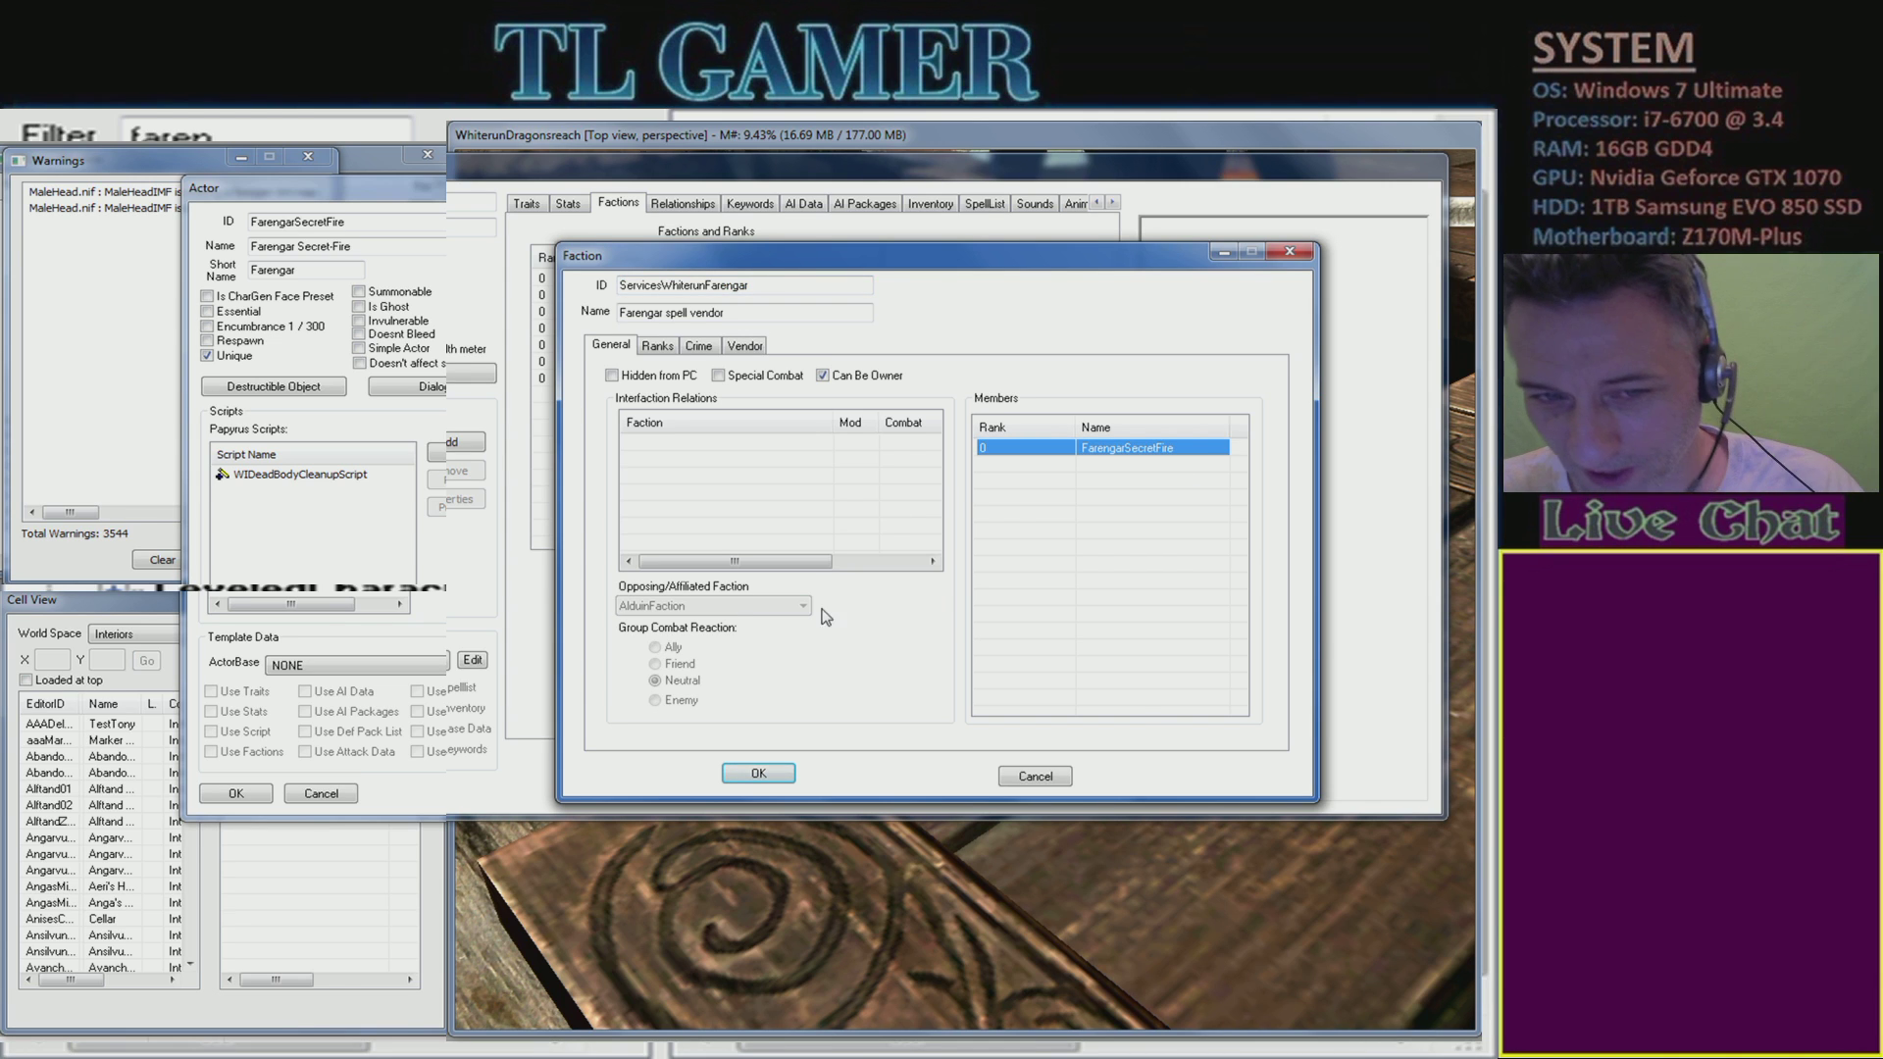
left_click(743, 346)
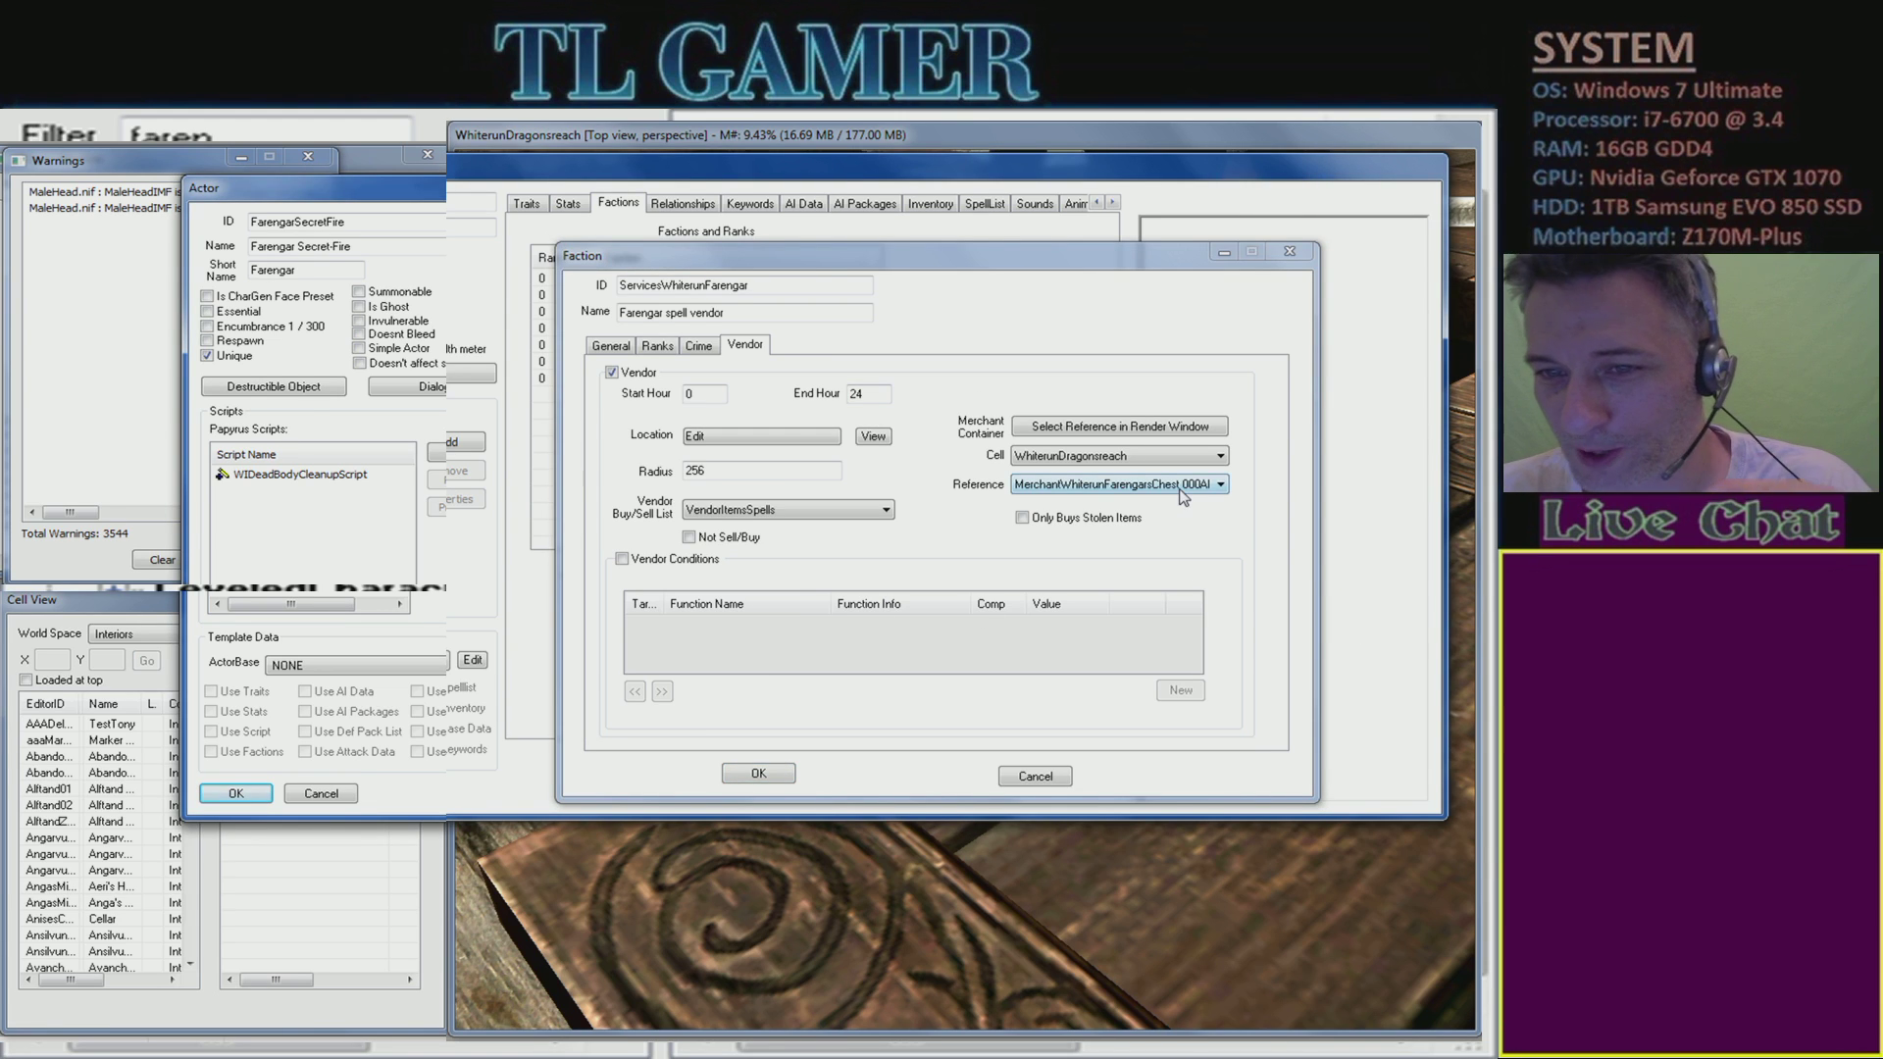
left_click_drag(1119, 257, 1085, 221)
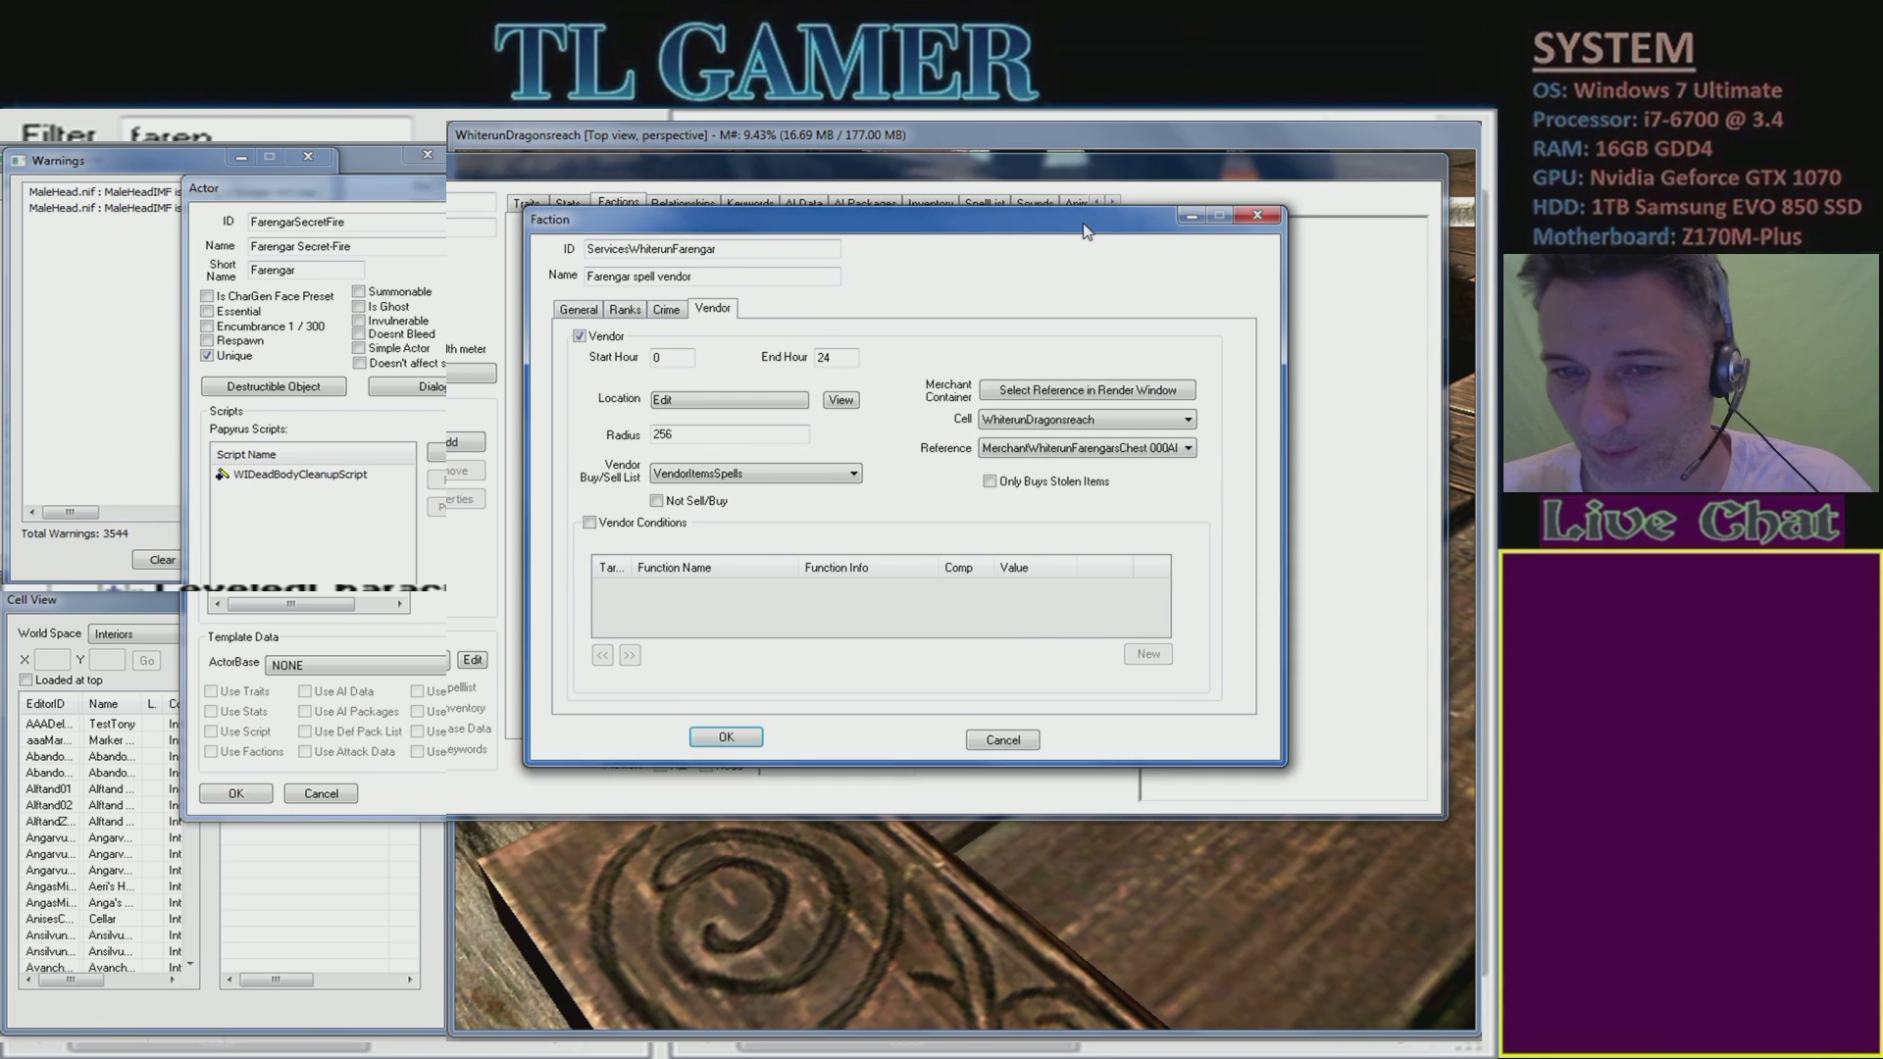
left_click(1138, 449)
left_click(1138, 449)
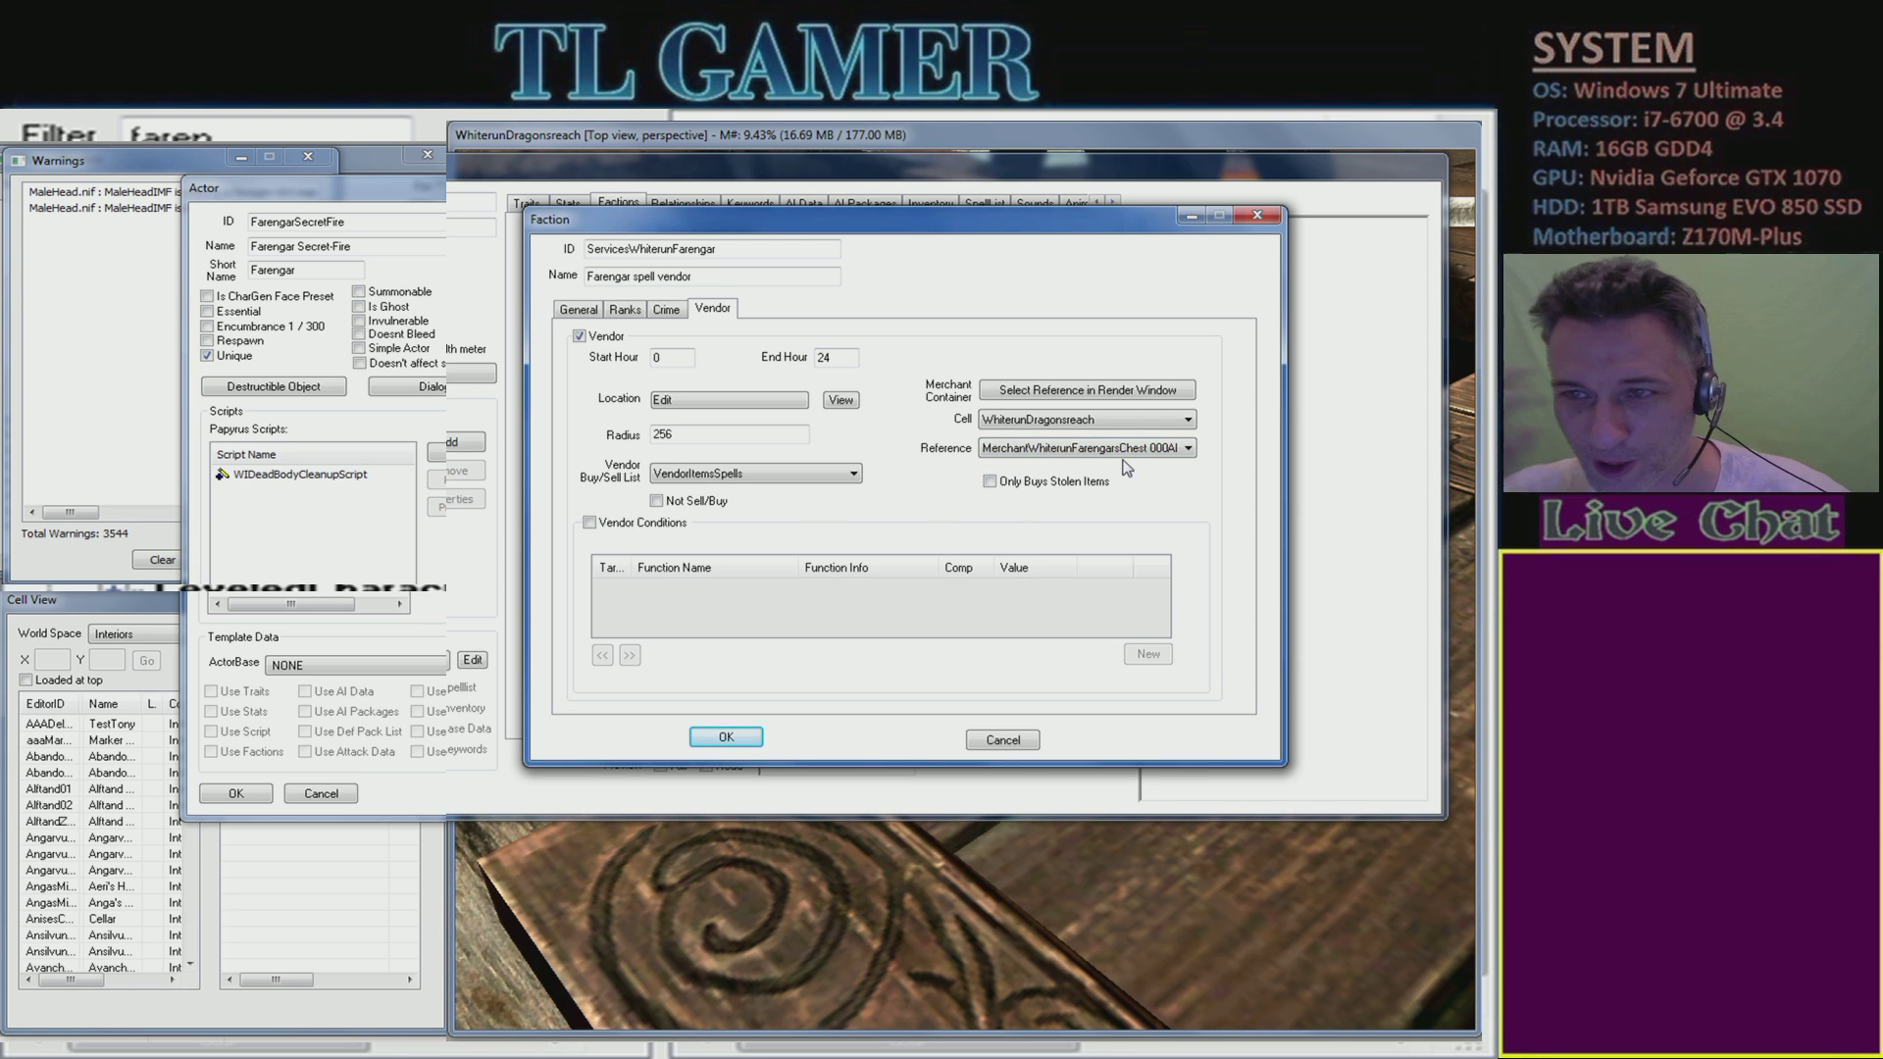
left_click(1017, 741)
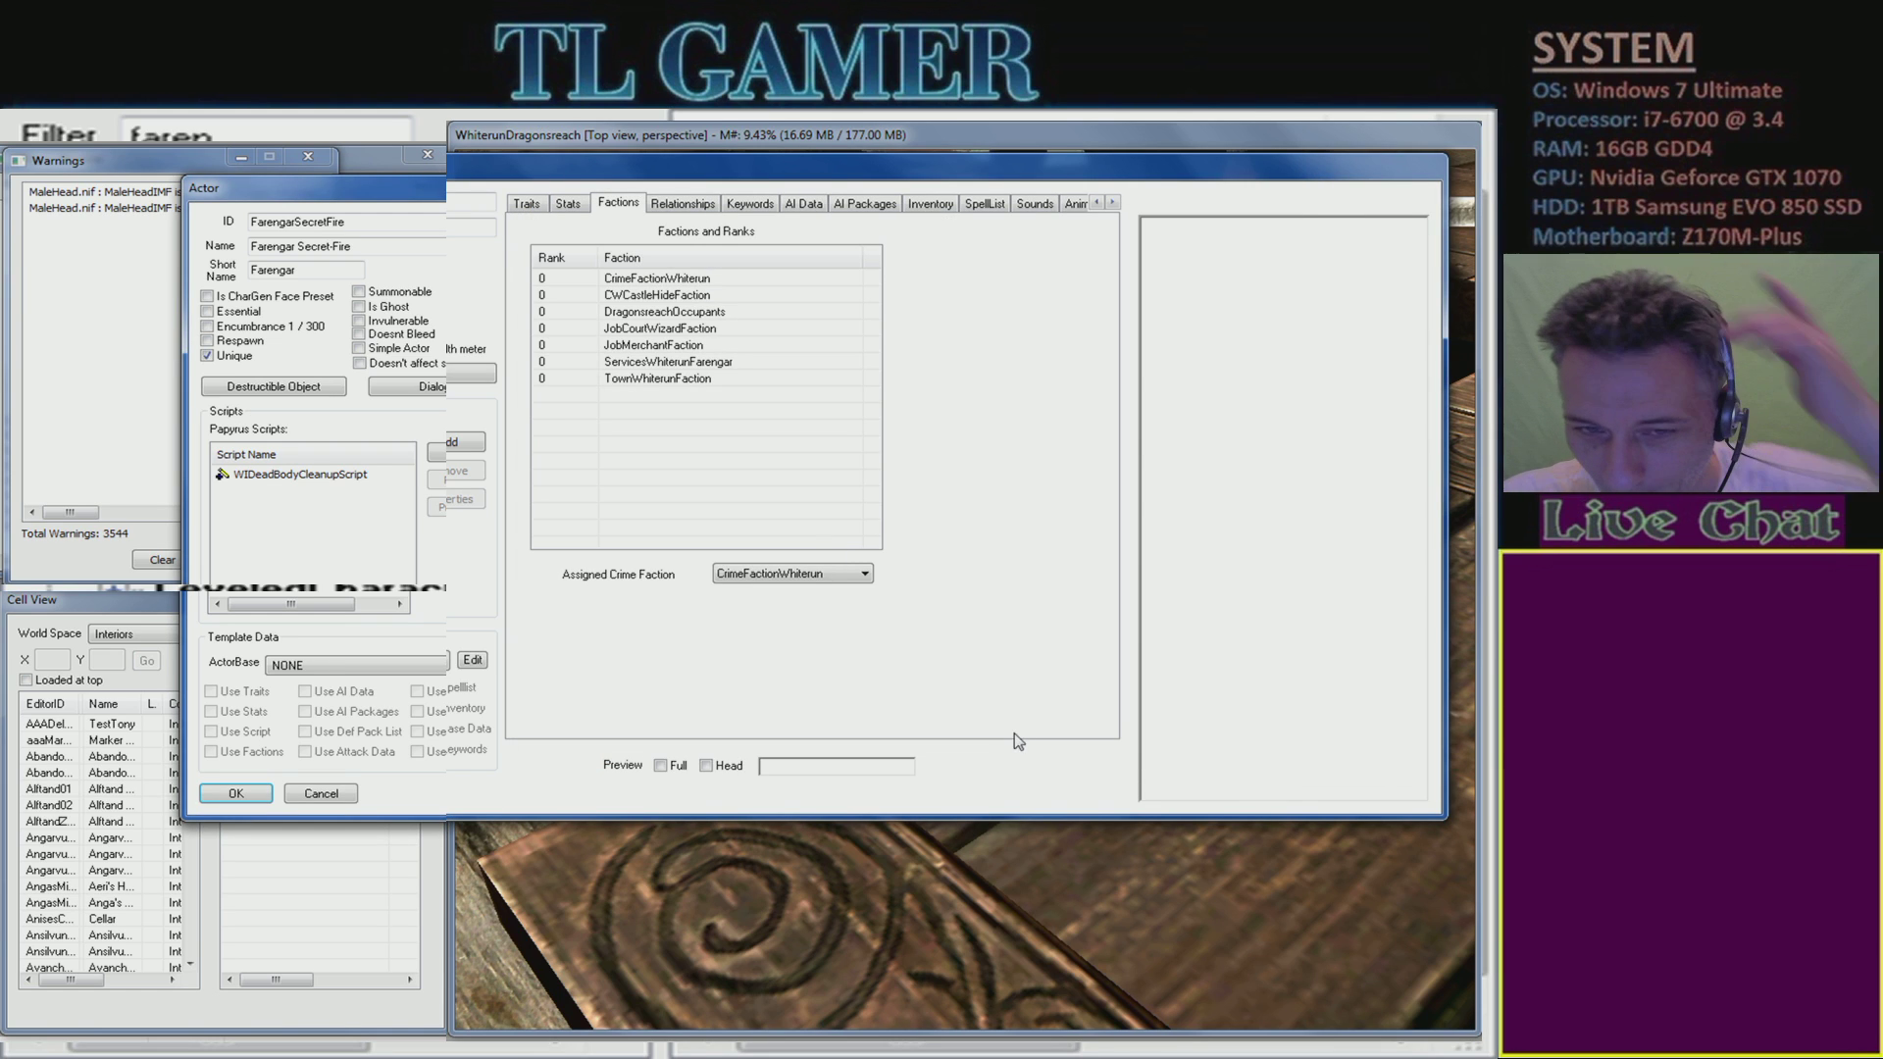
- Close Farengar's base actor and reference without saving changes, and dismiss the warnings list
left_click(687, 362)
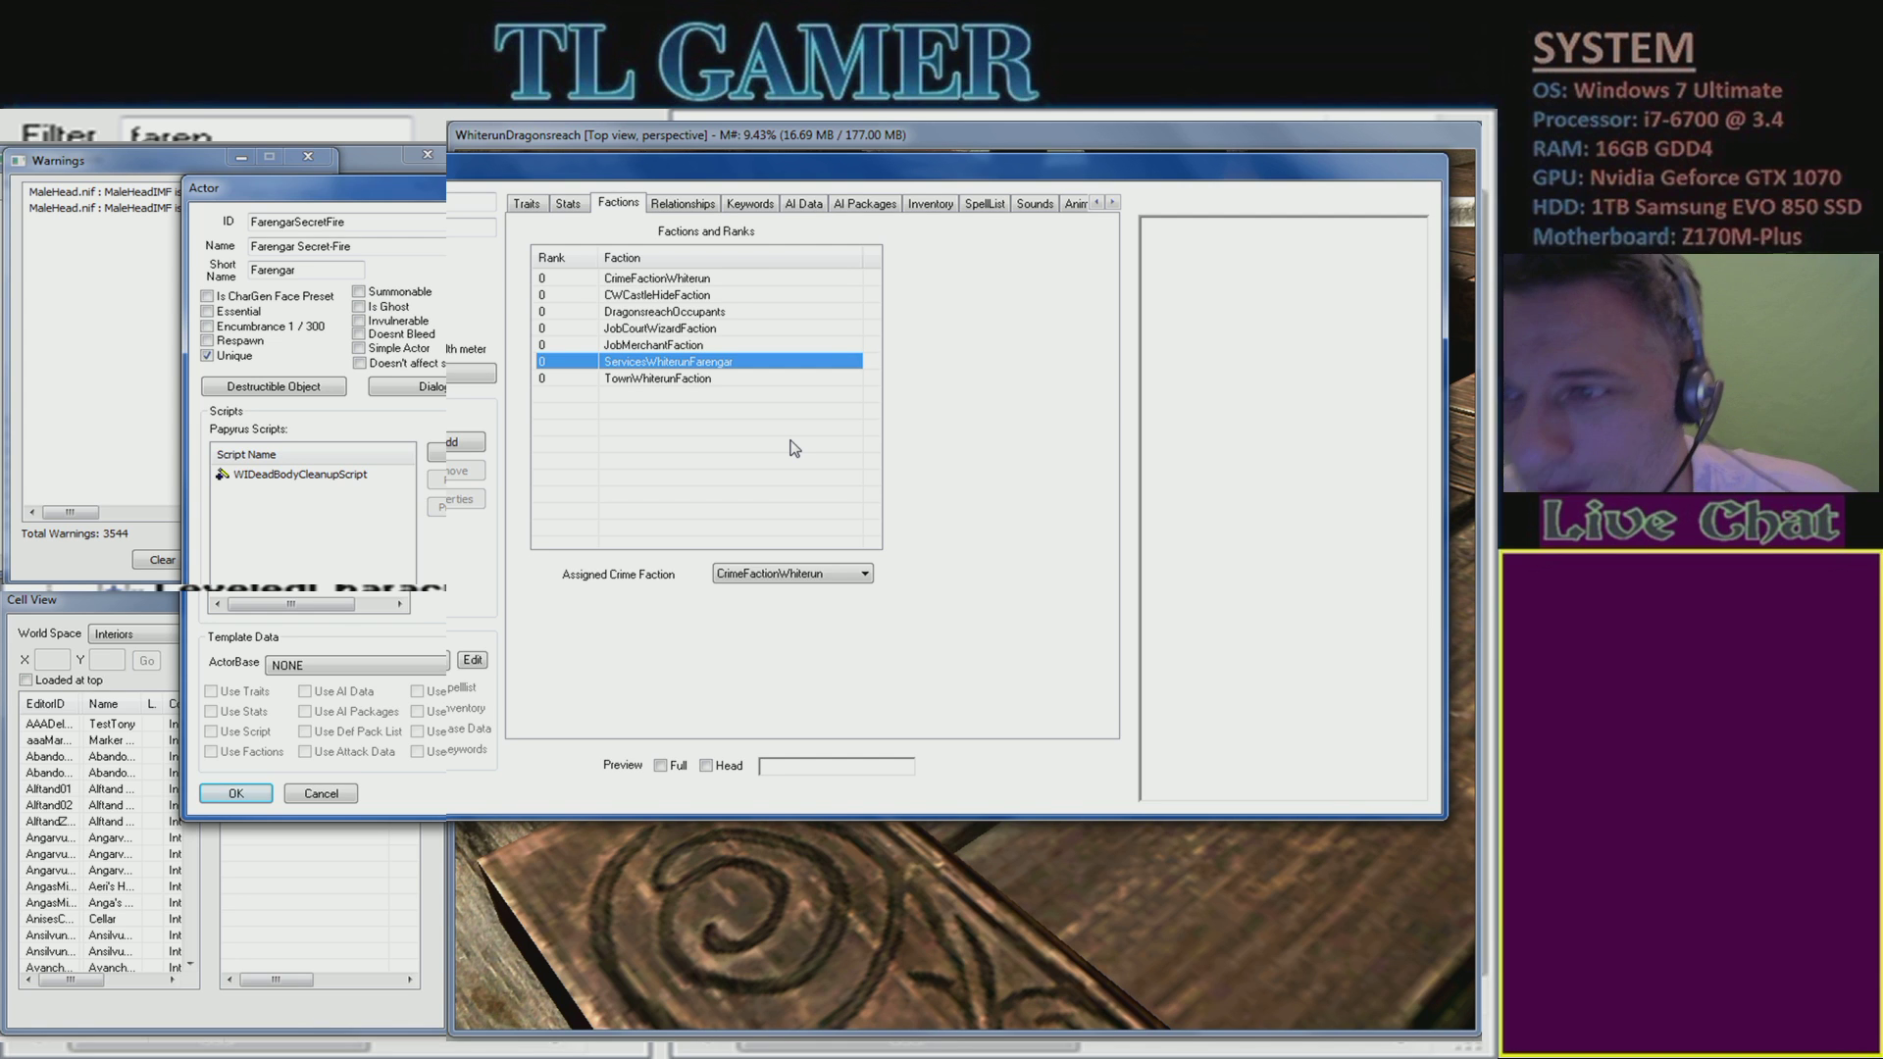
left_click(855, 495)
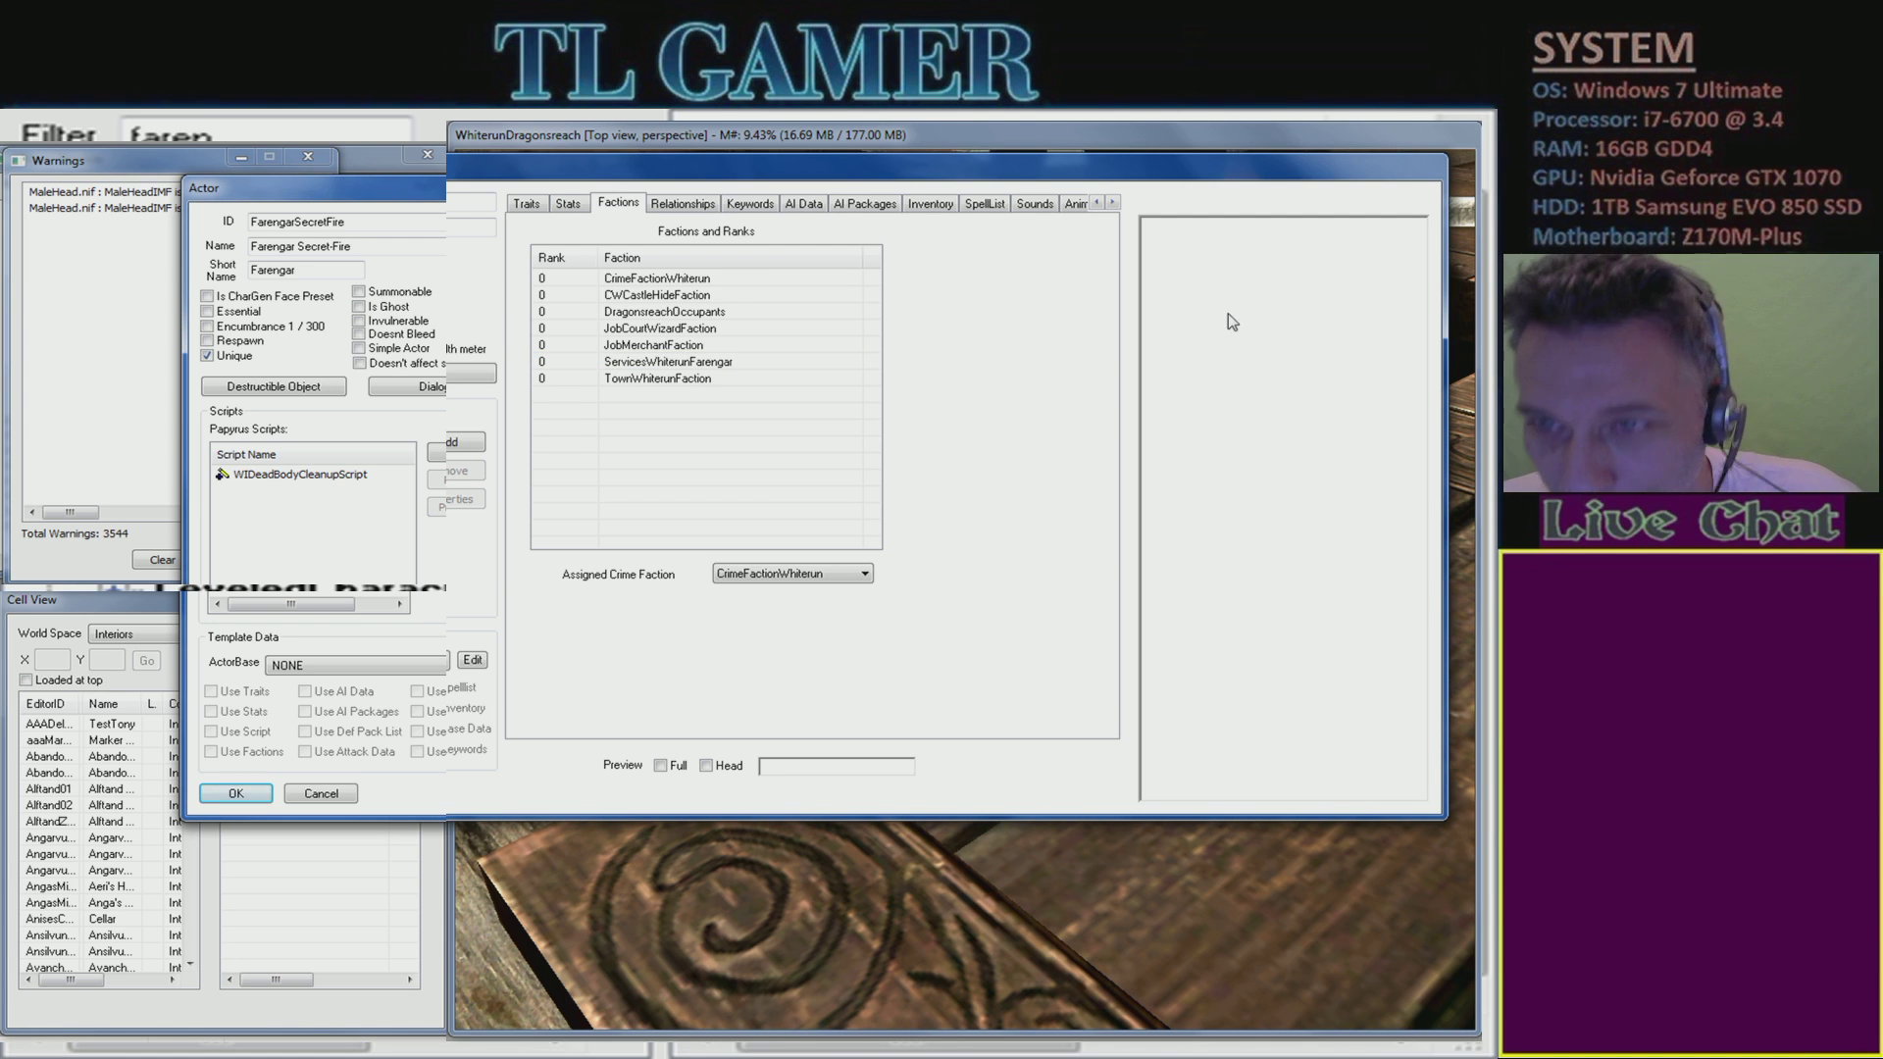
left_click(327, 796)
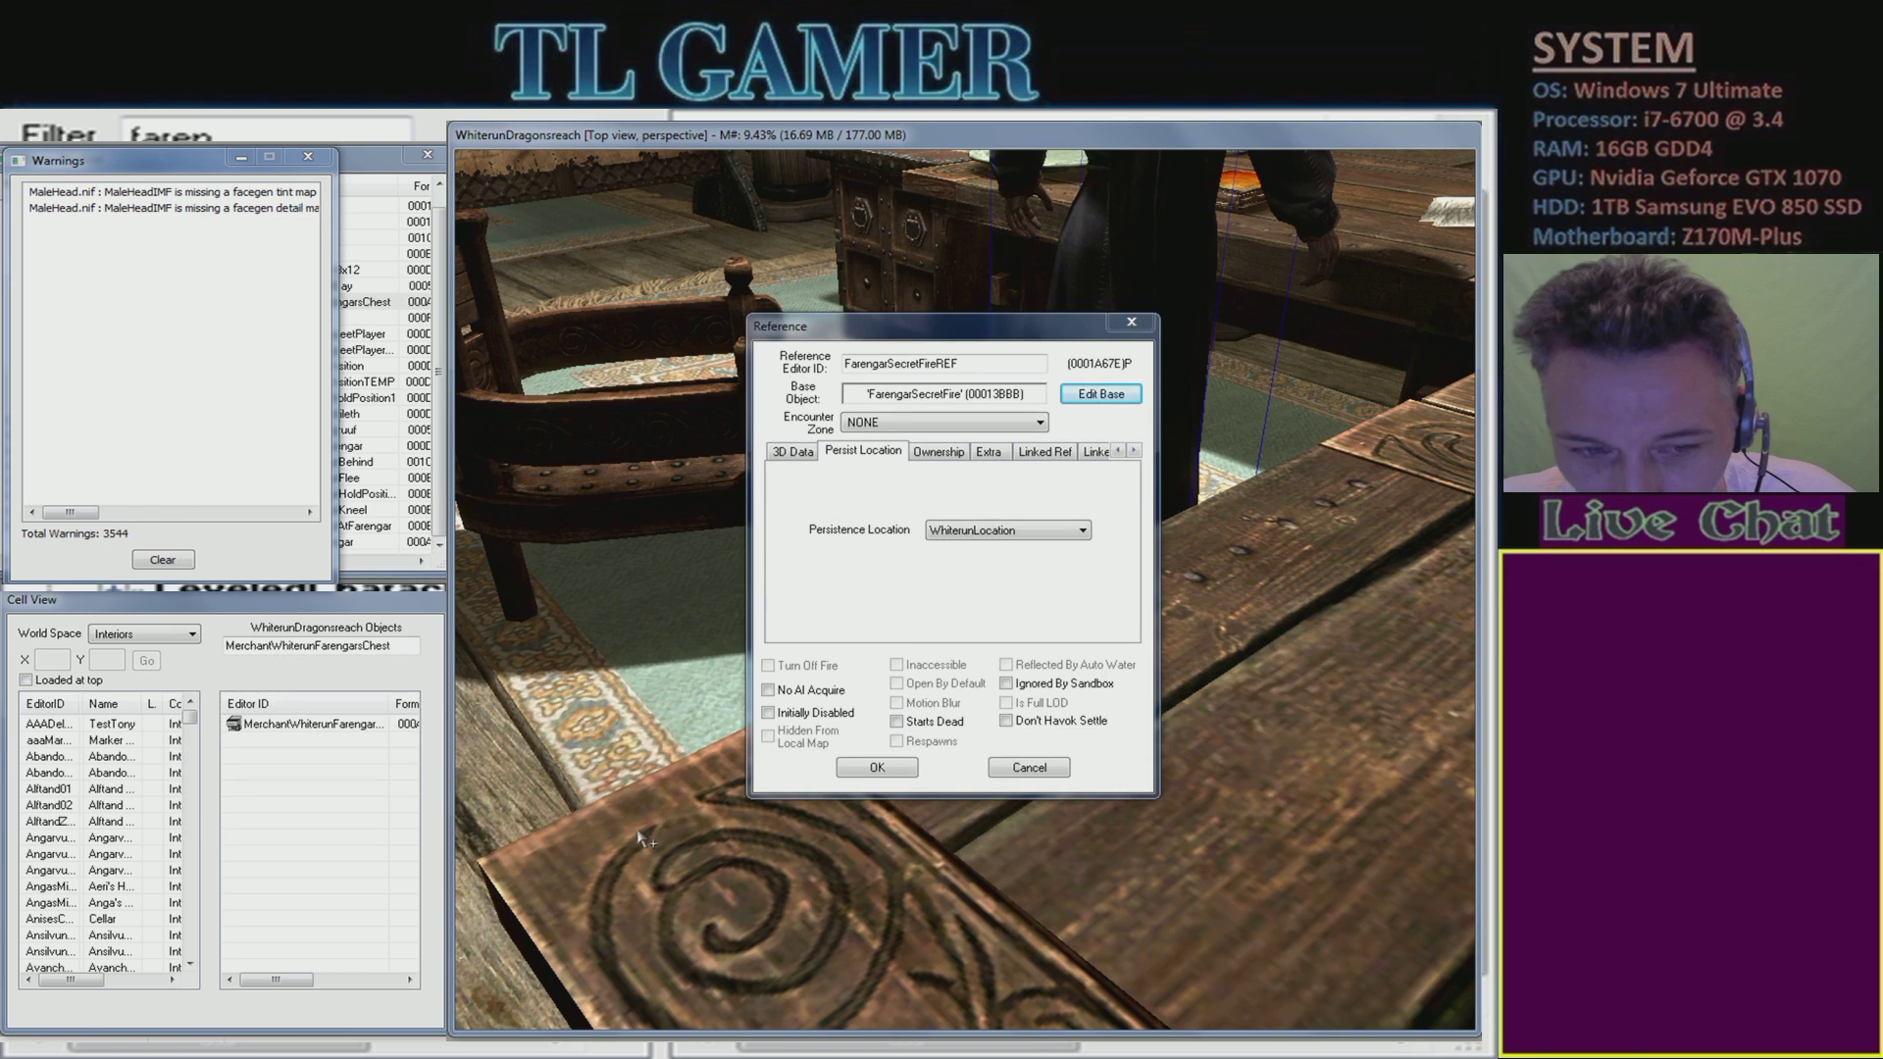
left_click(1029, 767)
left_click(307, 156)
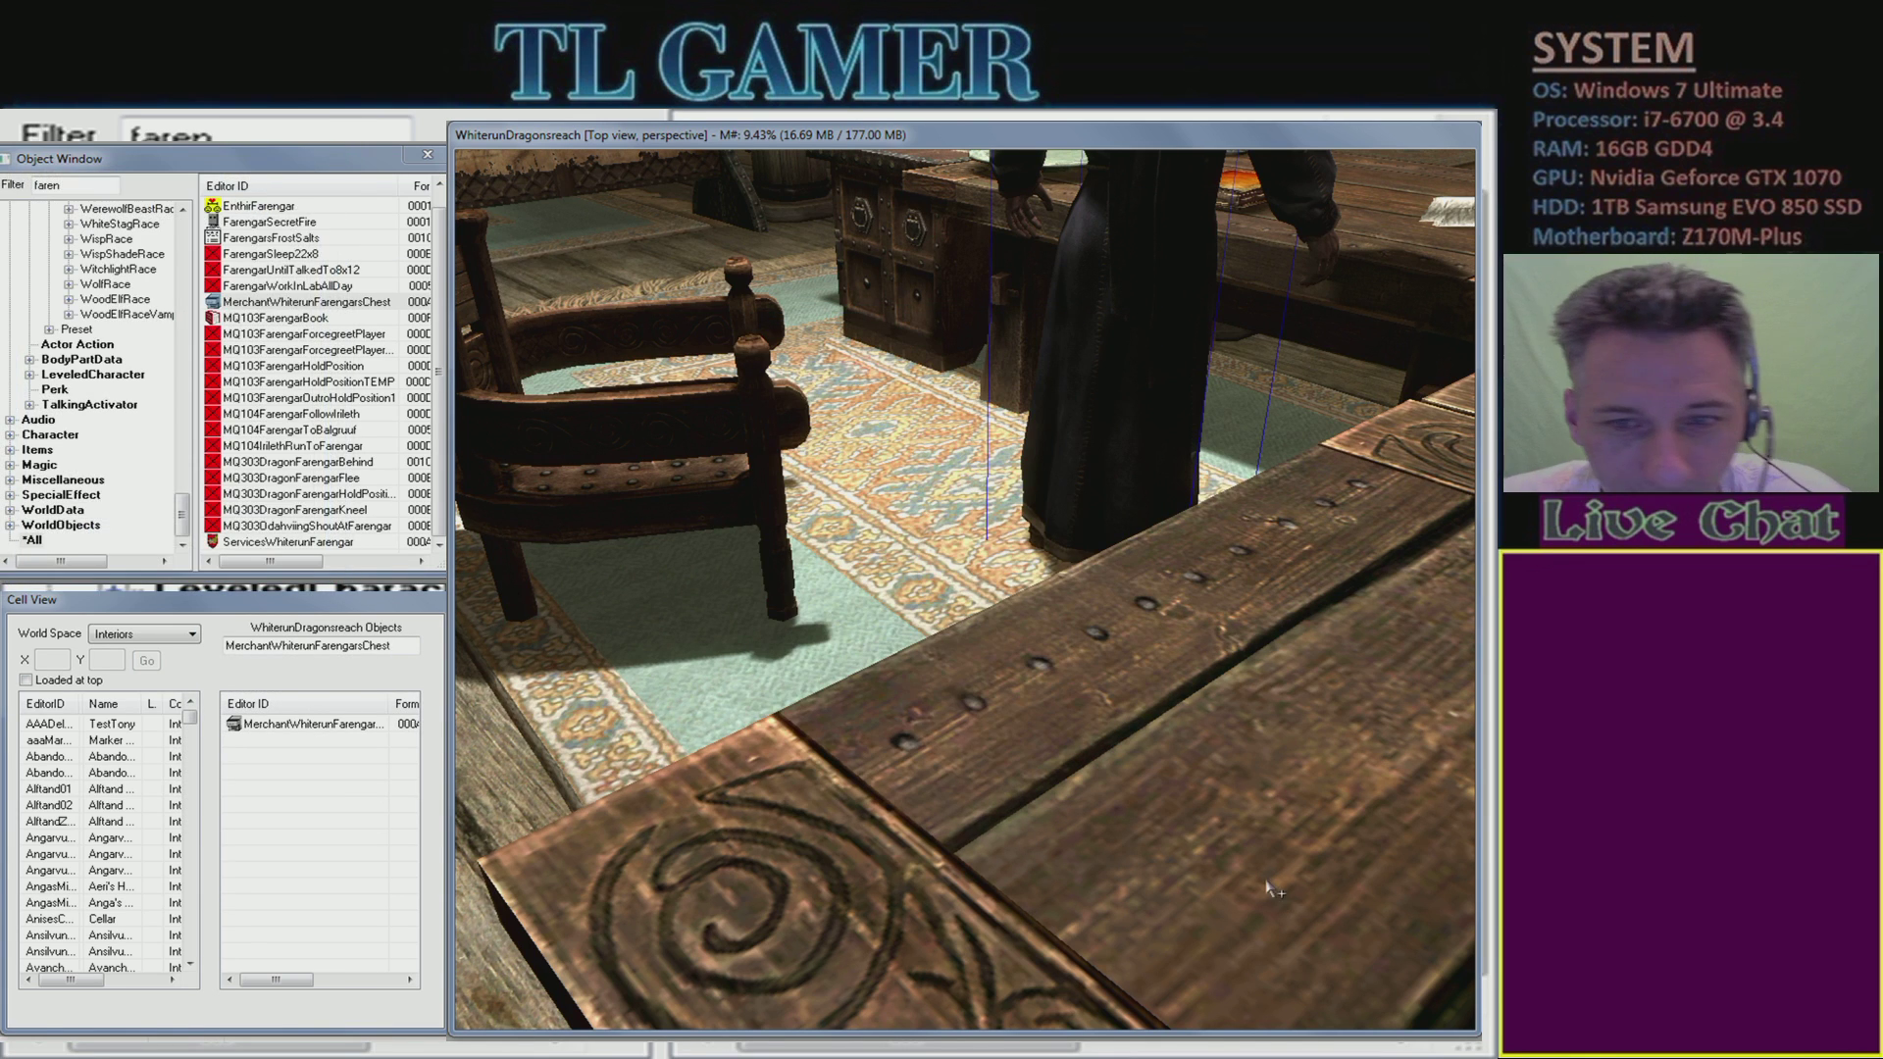
- Return to the merchant chest beneath the floor, check its reference data and close it without changes
key("f")
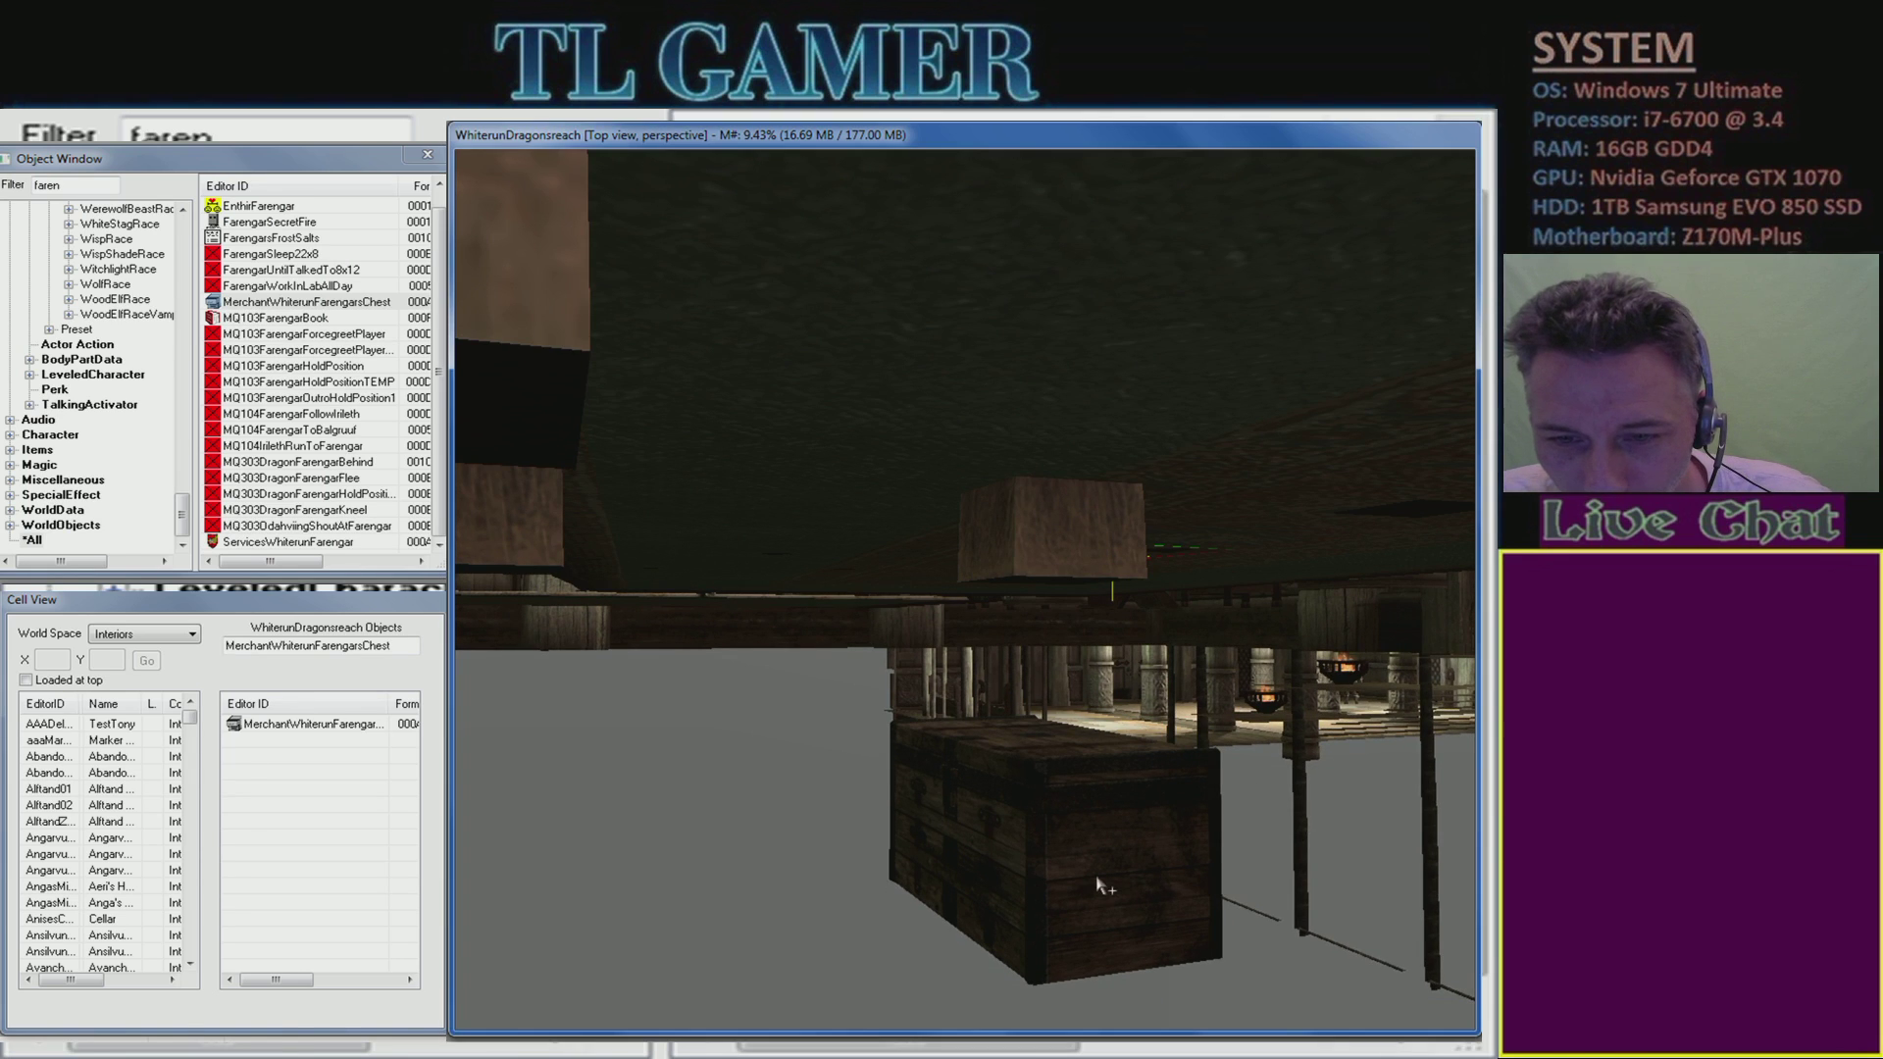
double_click(1096, 876)
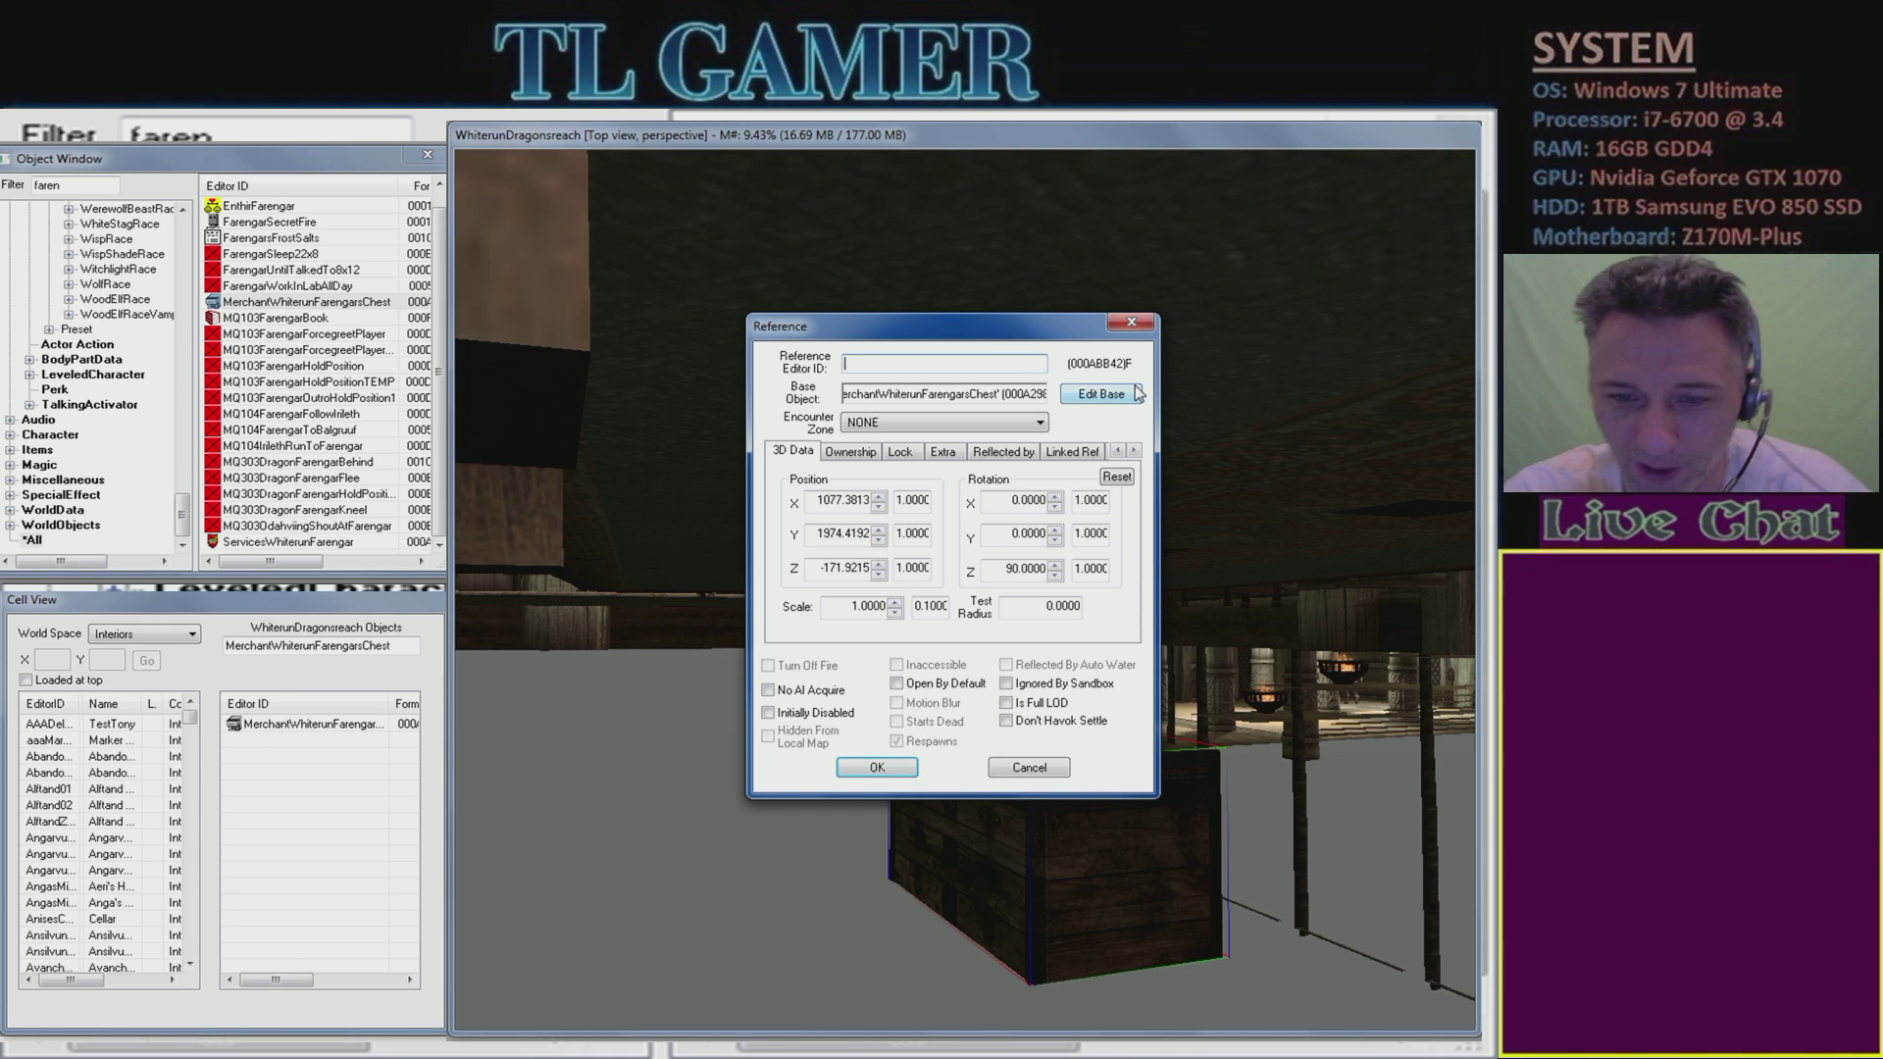
left_click(1048, 770)
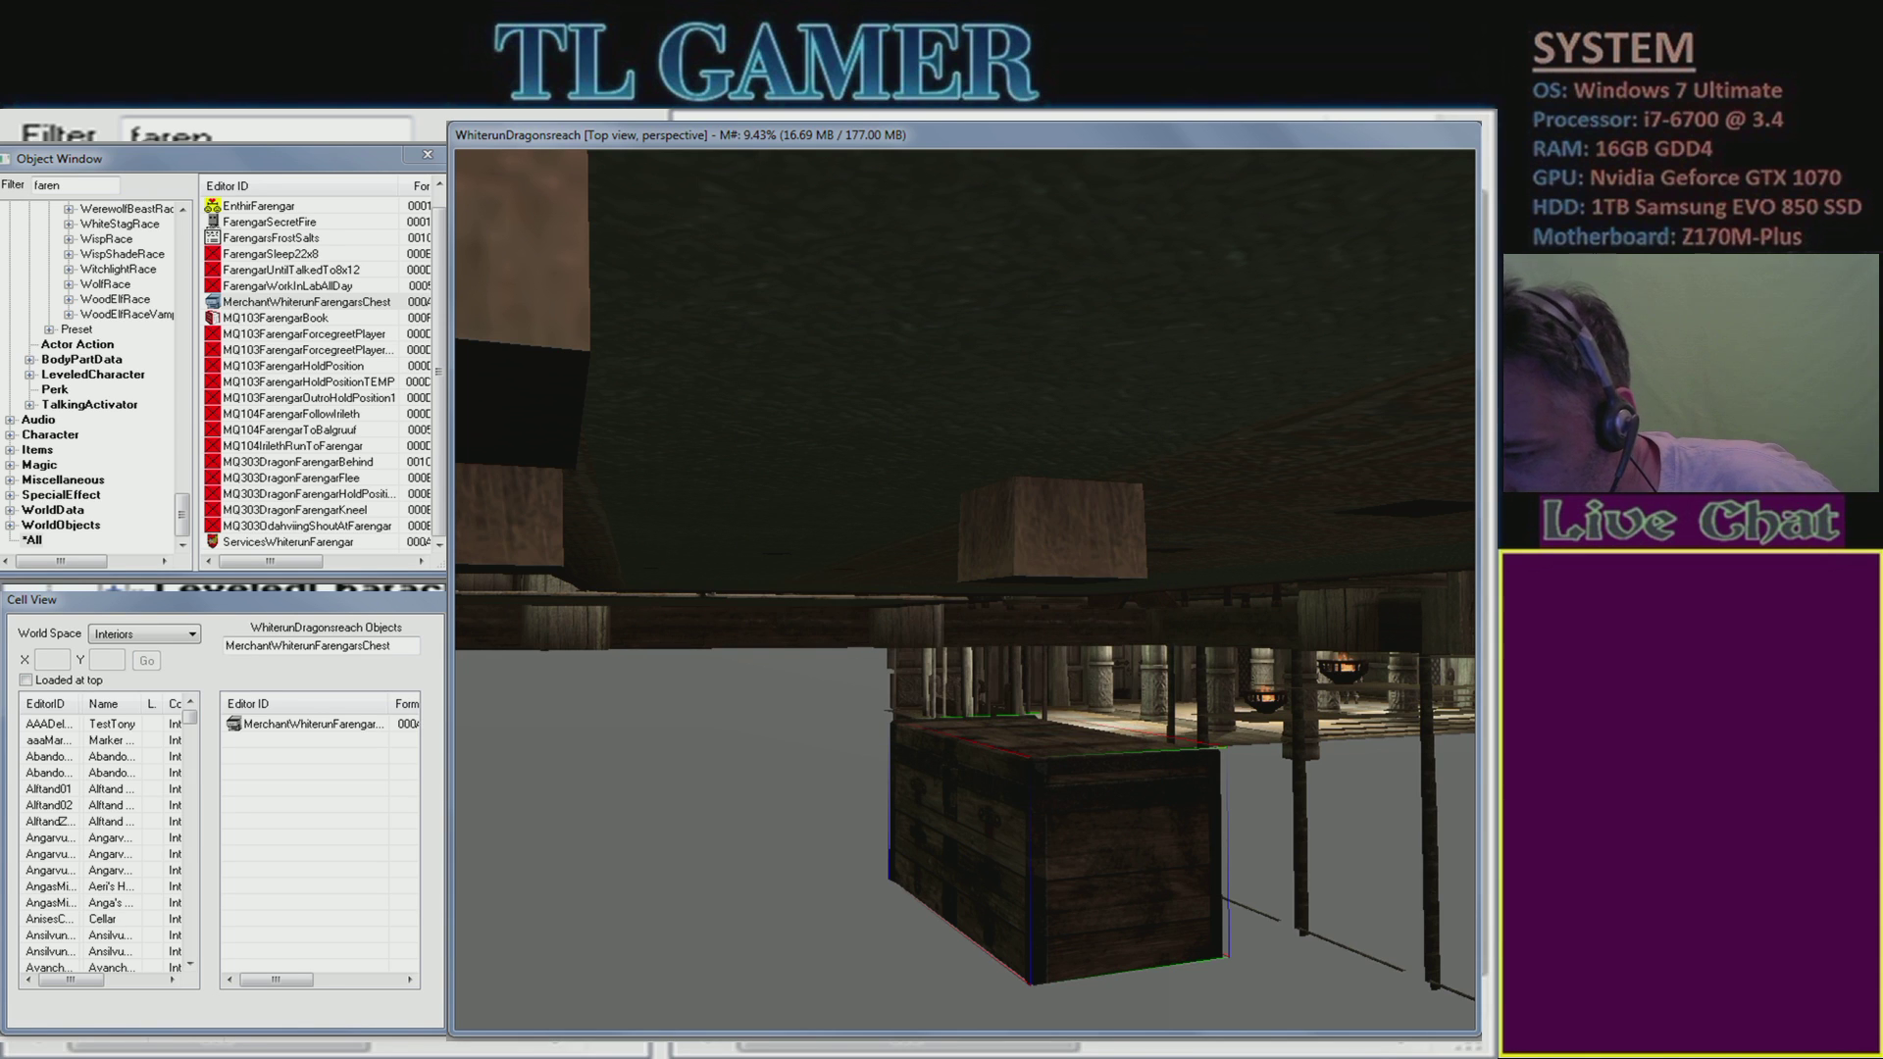
key("alt+Tab")
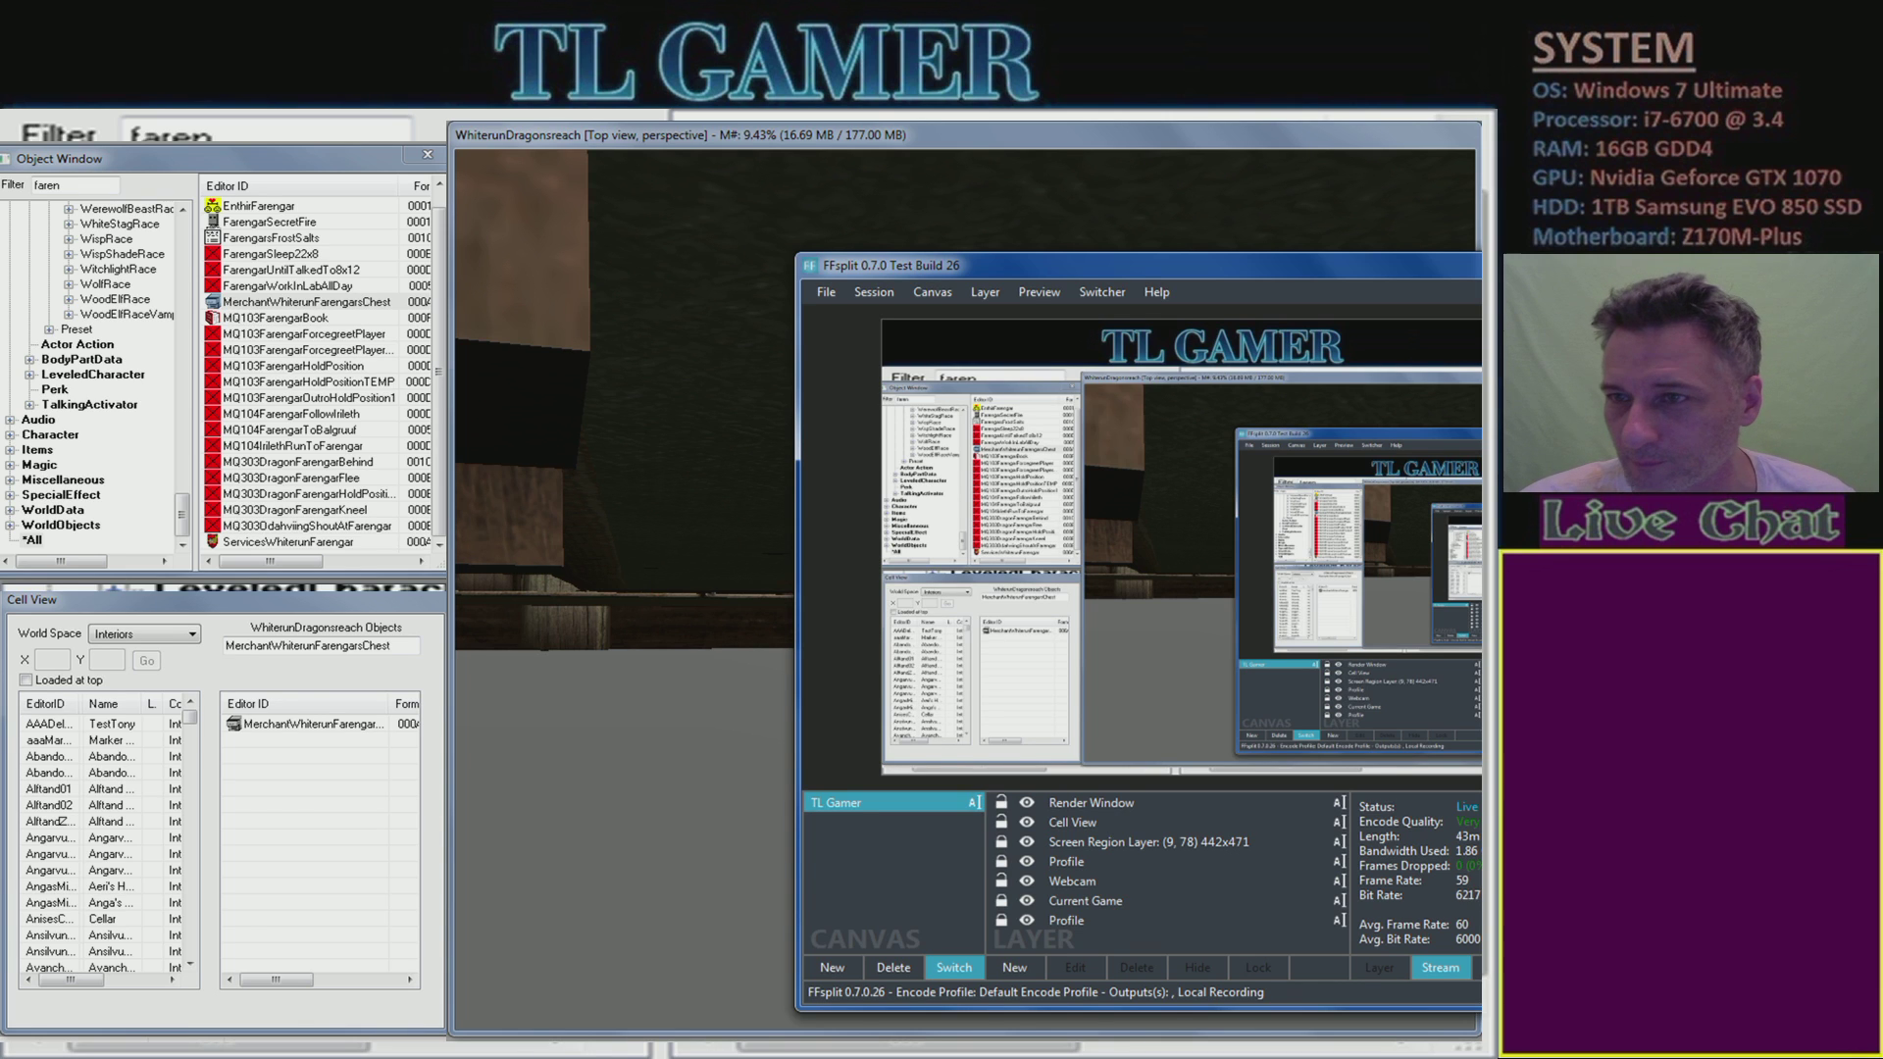
key("alt+Tab")
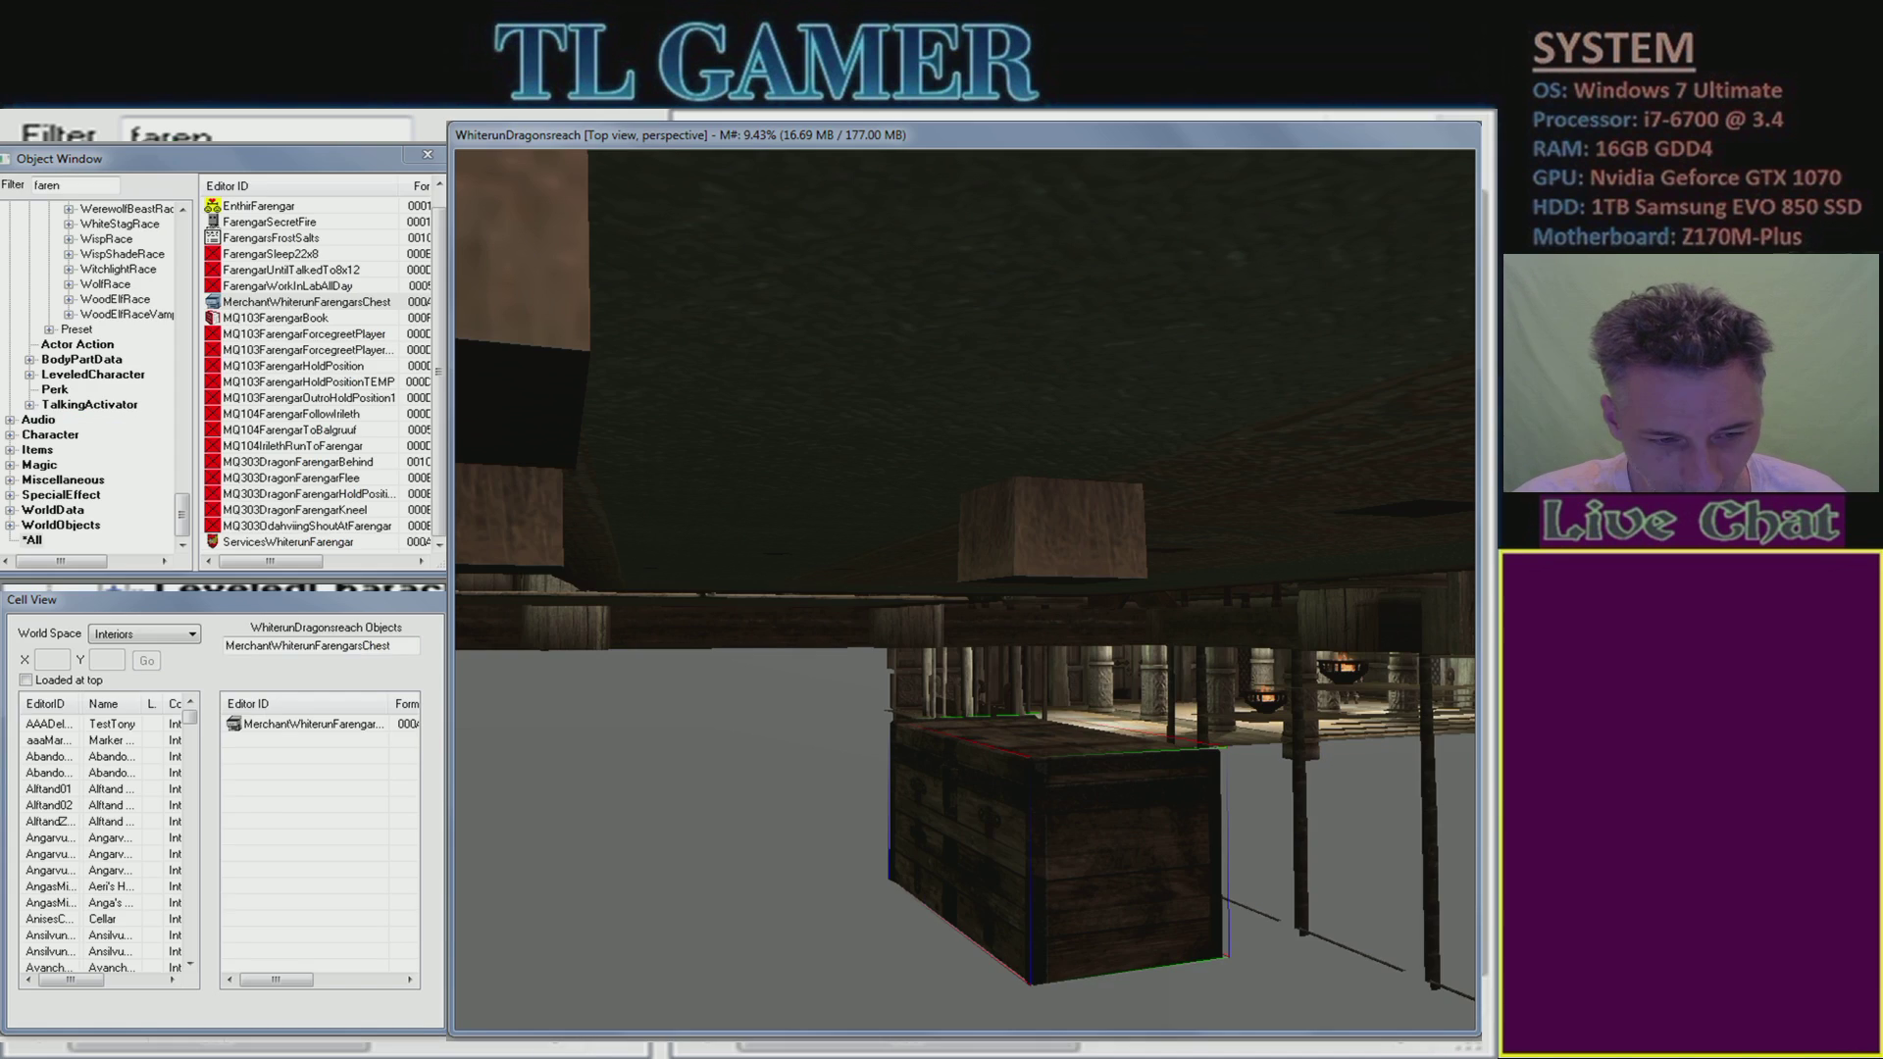
mouse_move(284, 1051)
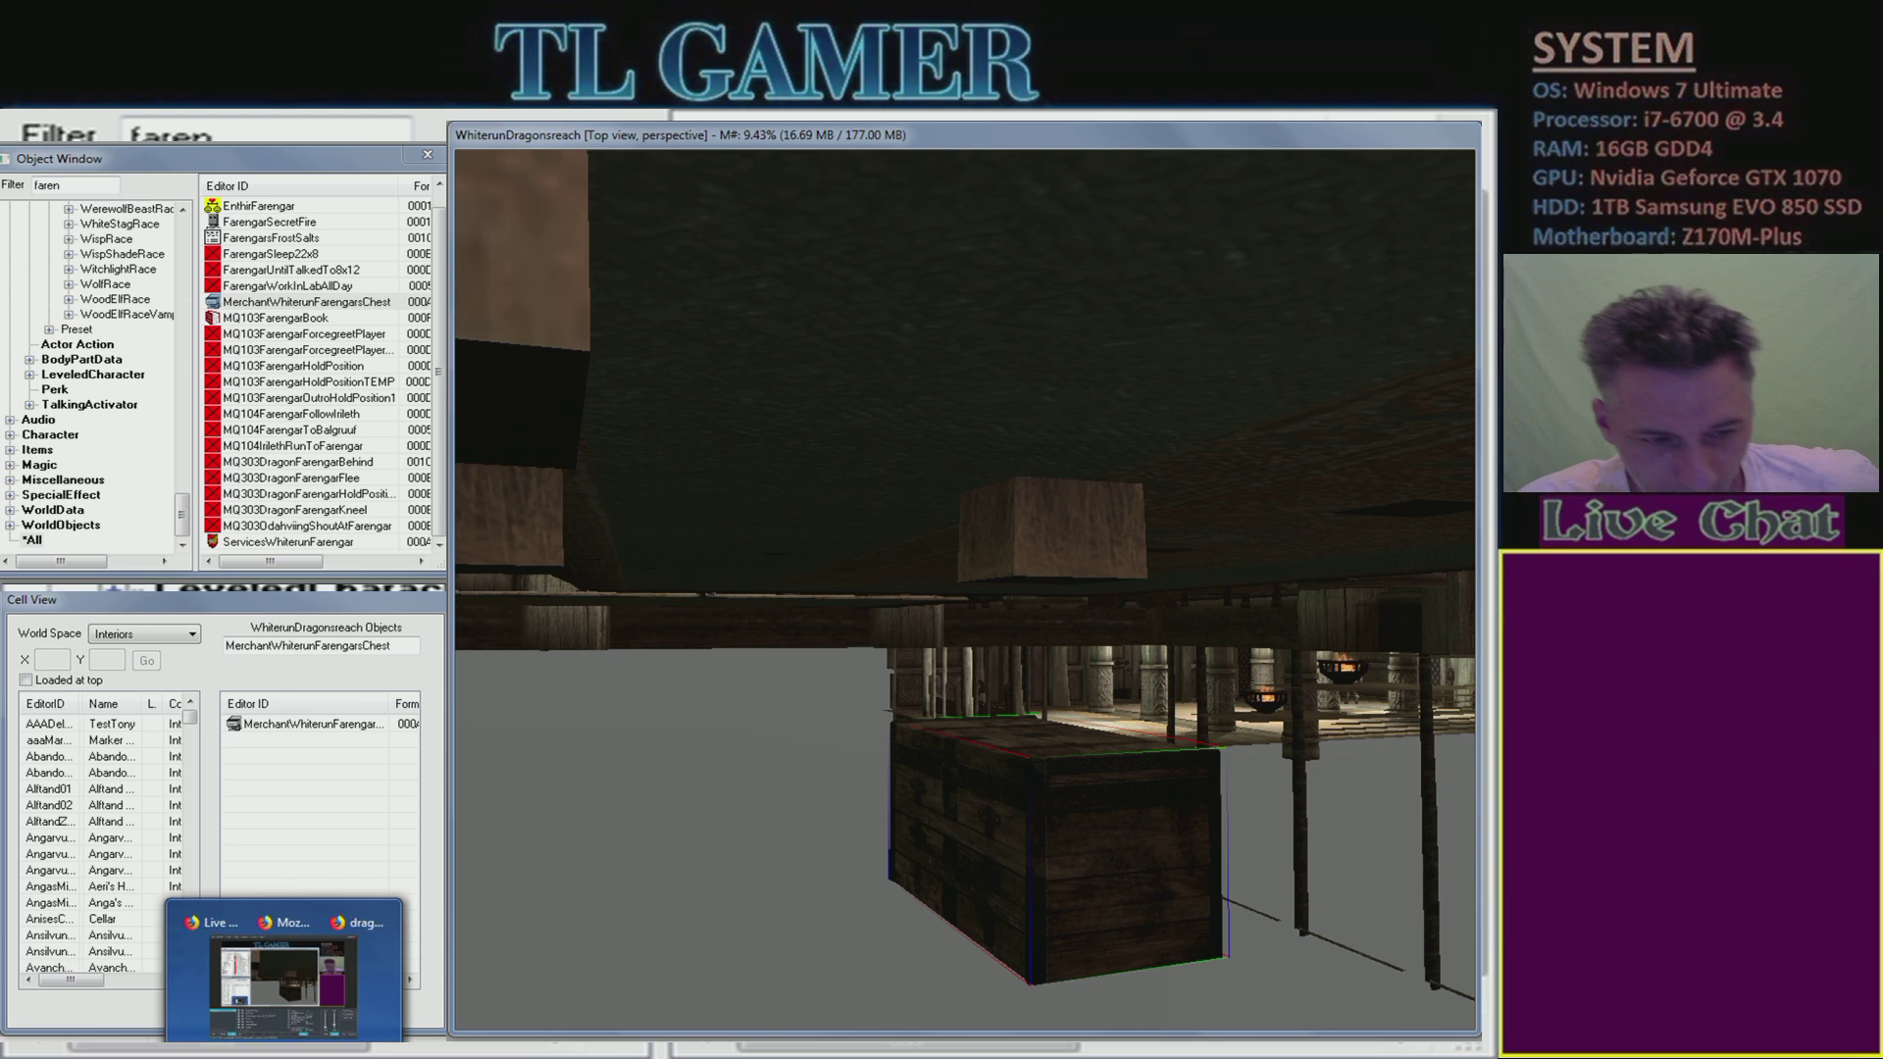
left_click(384, 931)
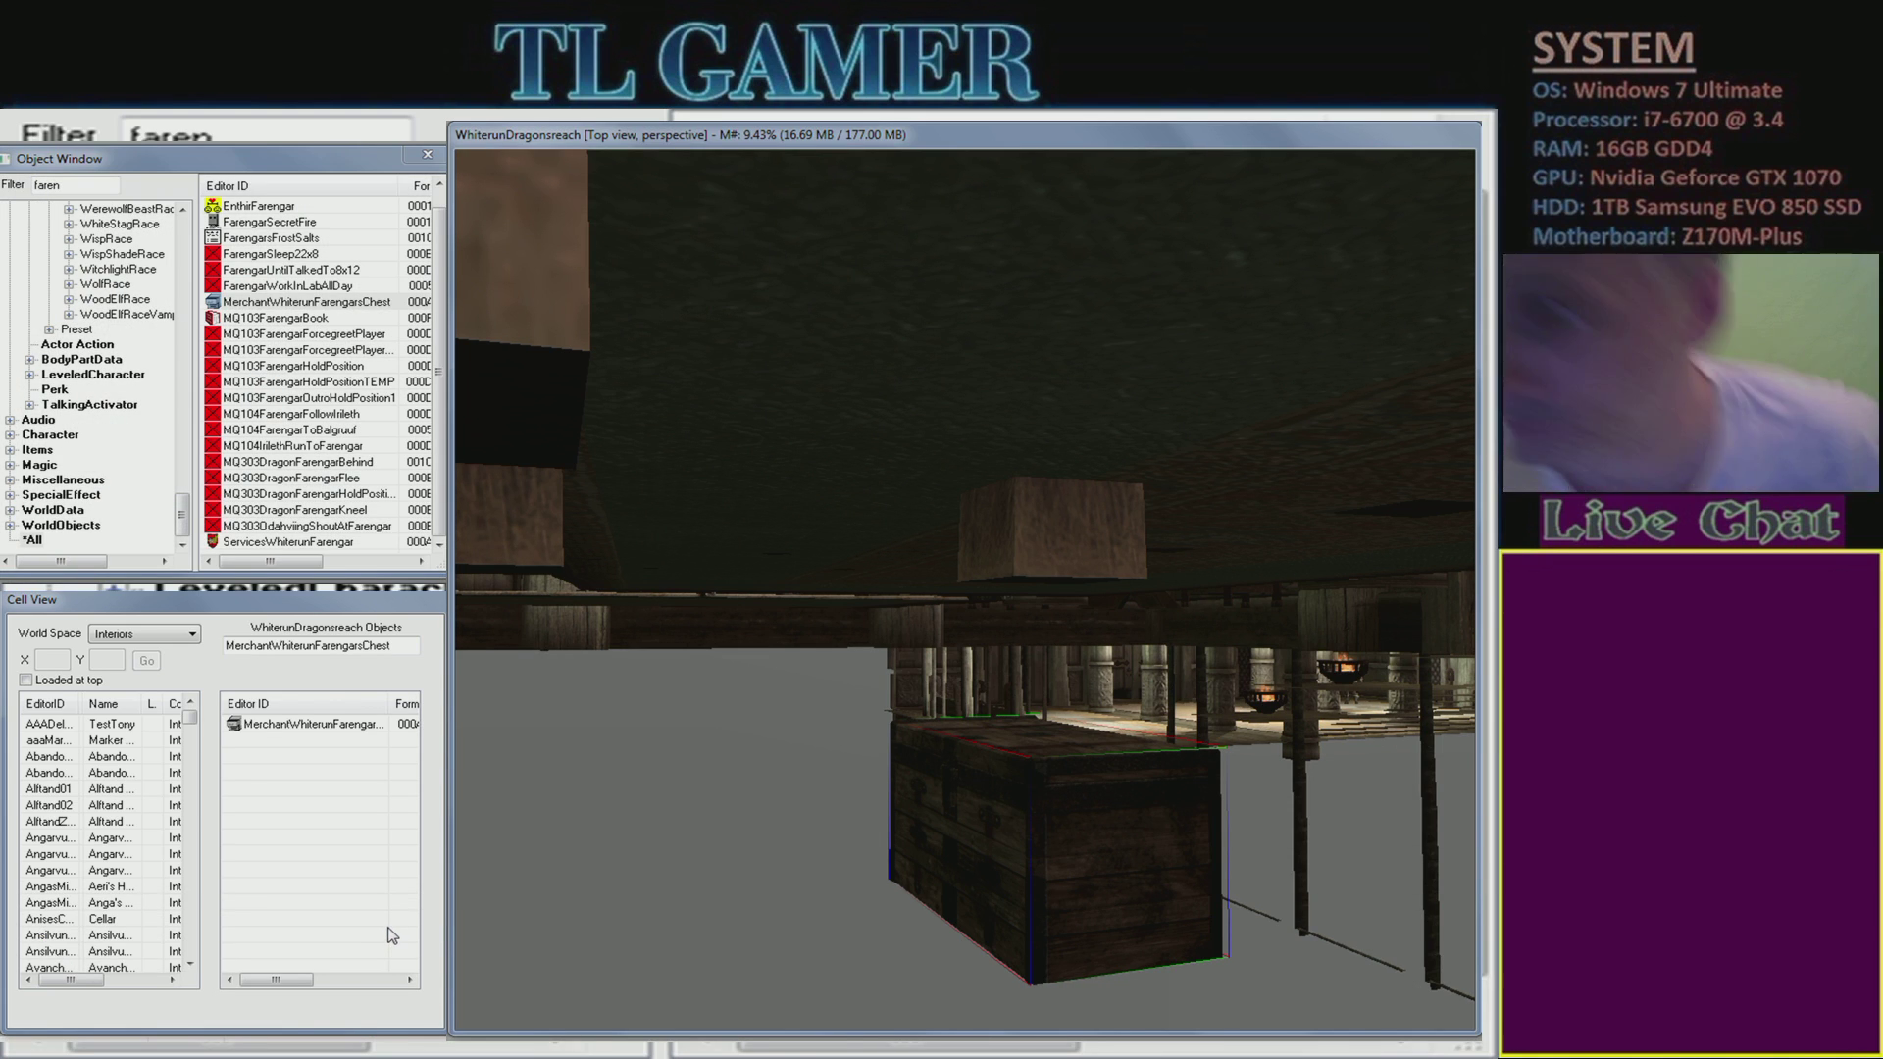
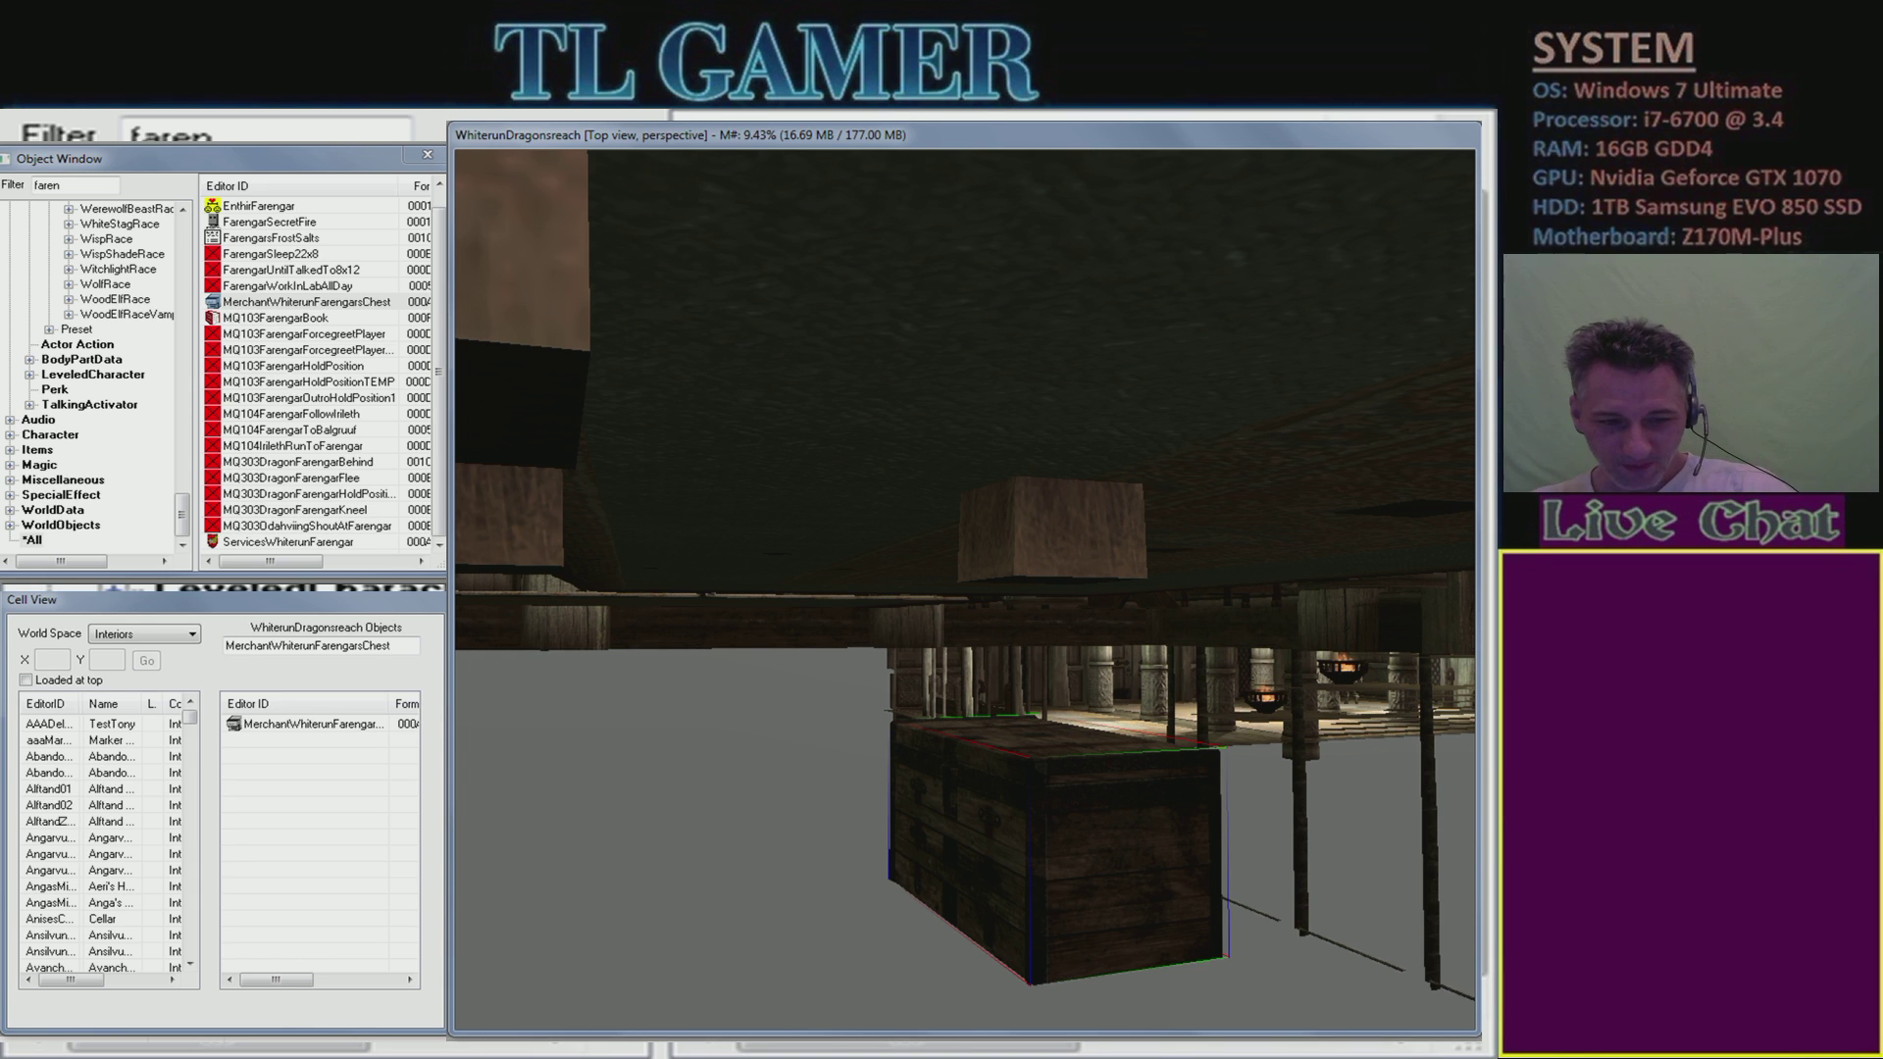
key("alt+Tab")
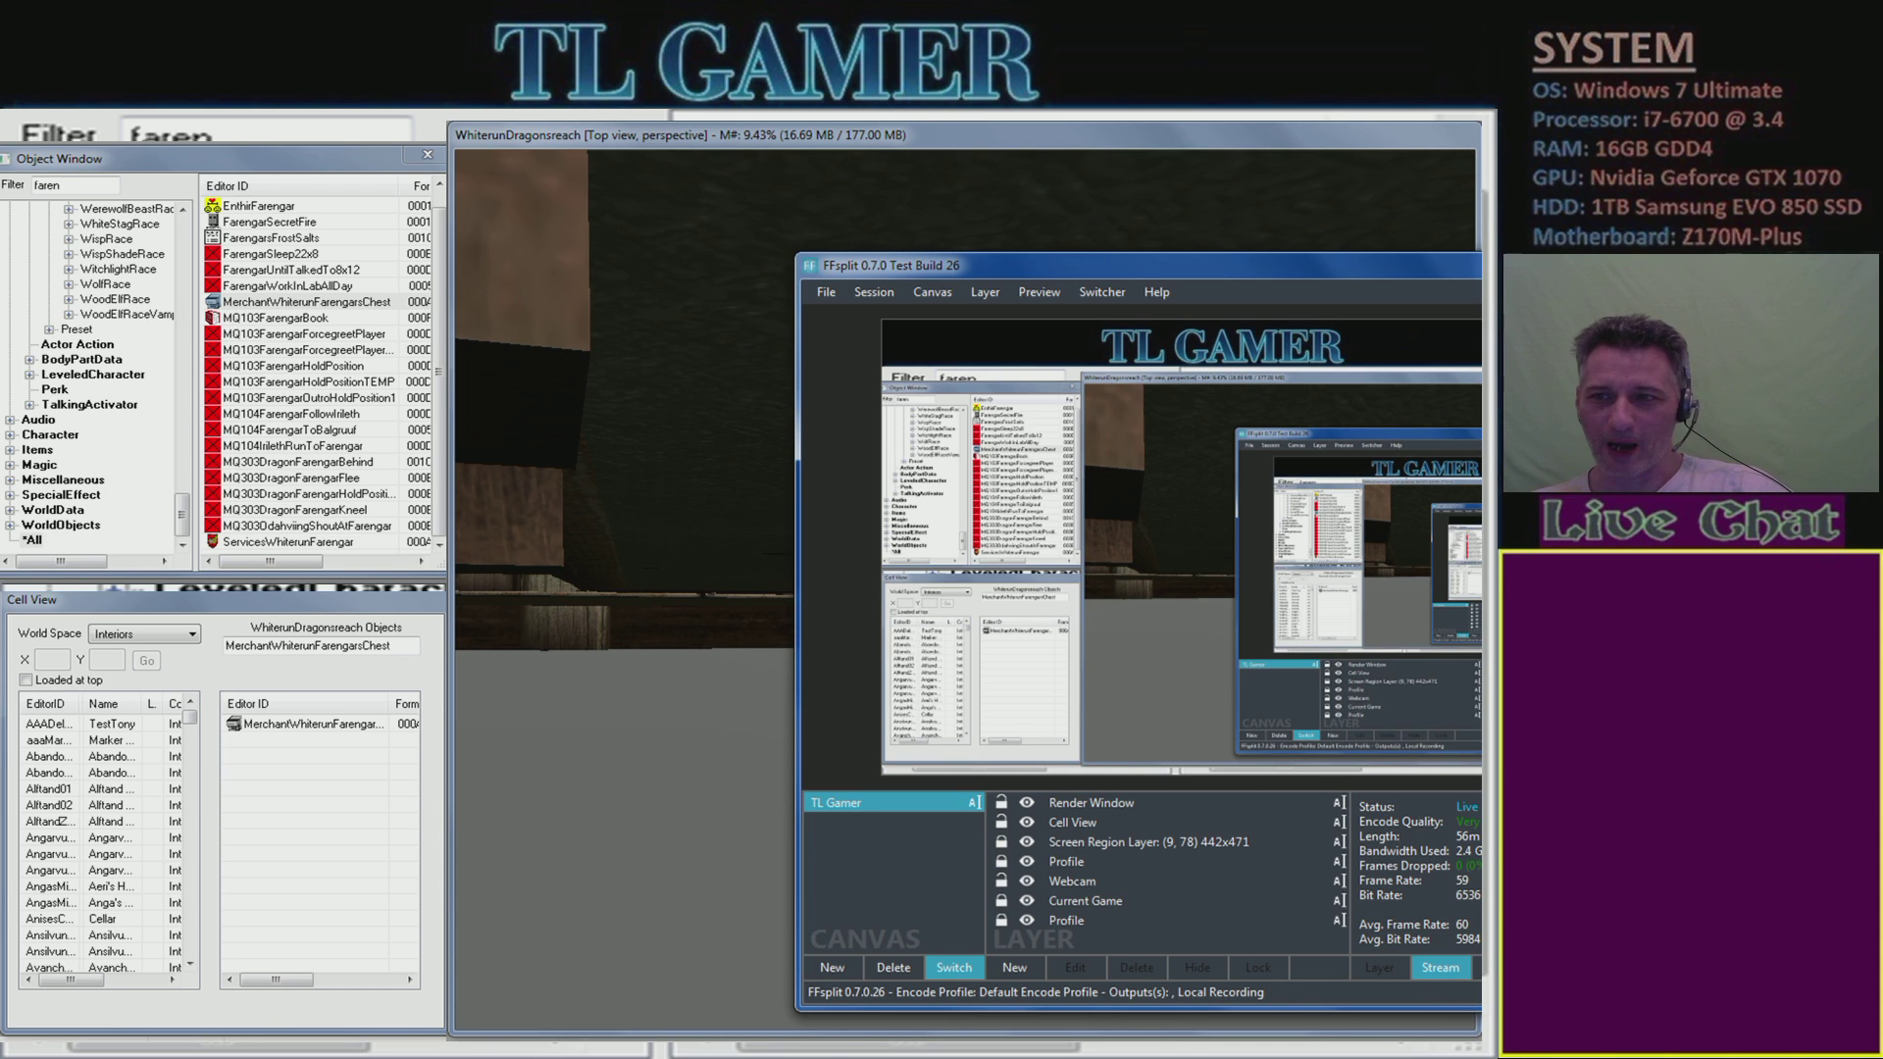
key("alt+Tab")
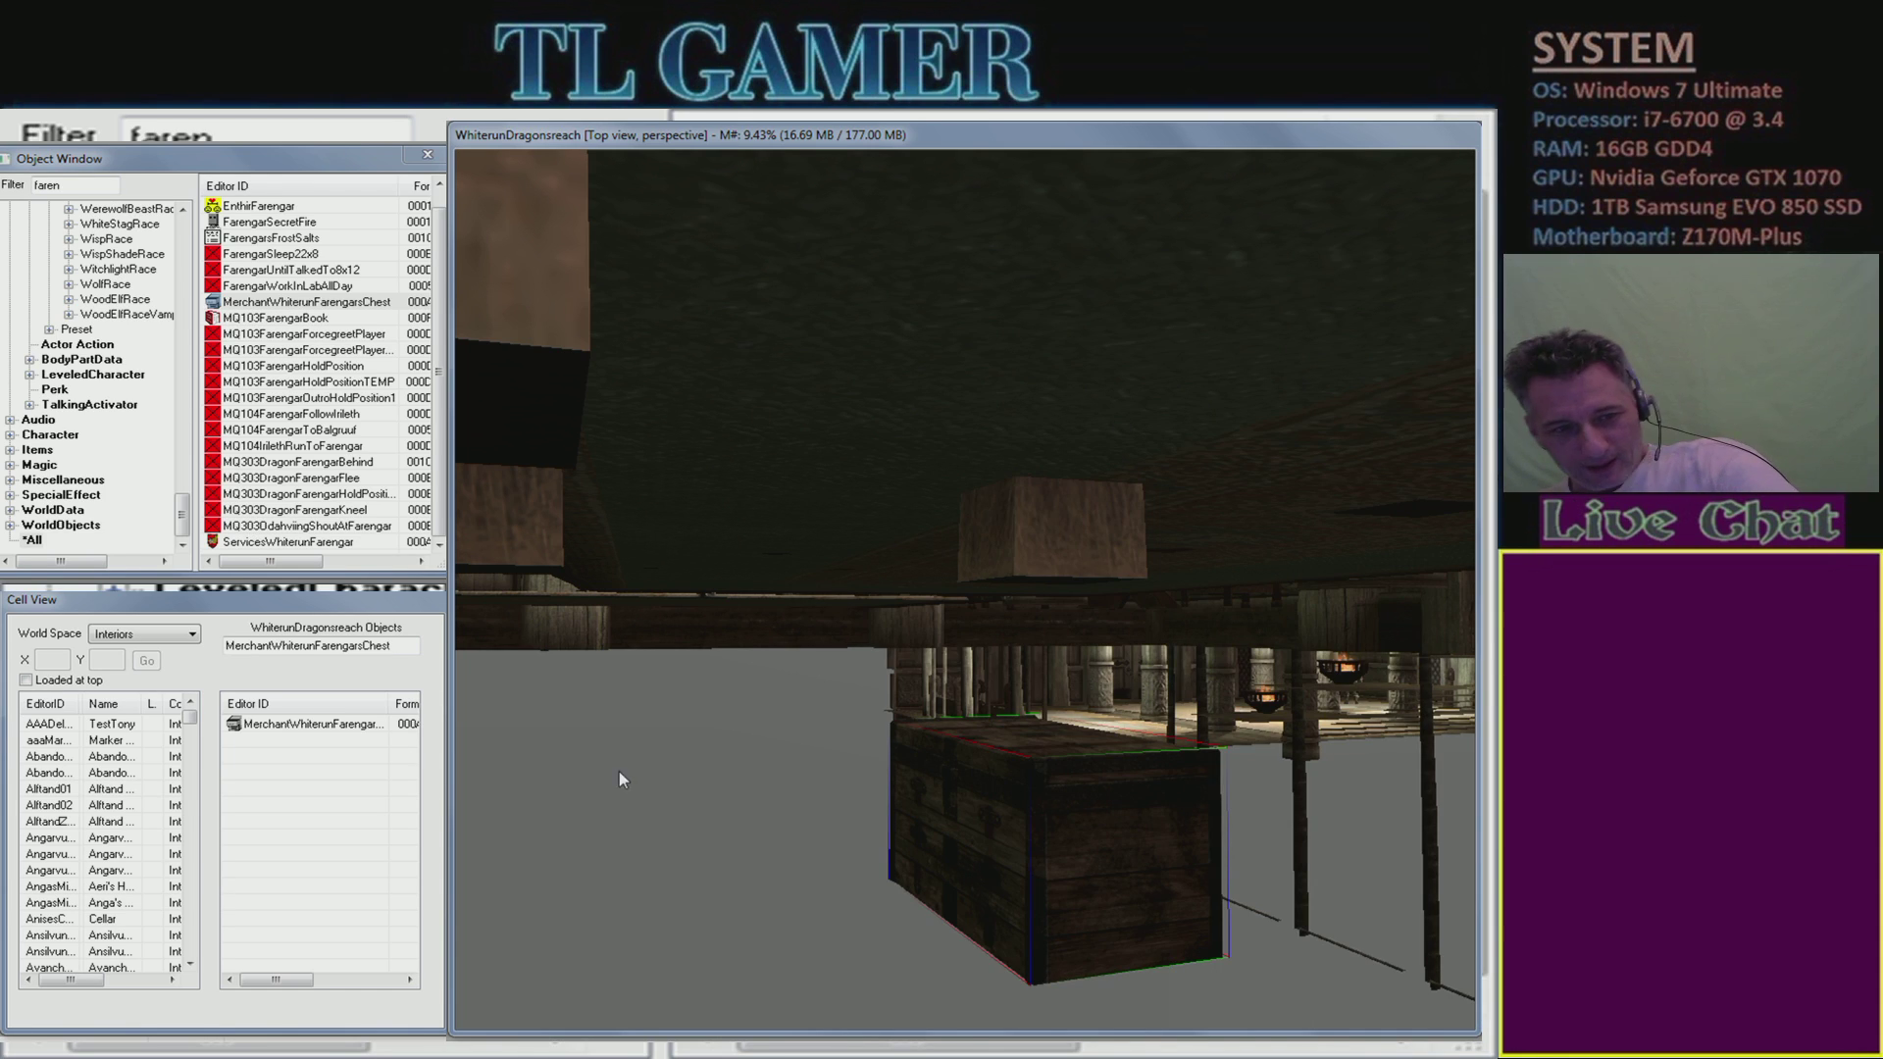
right_click_drag(1099, 525, 1191, 532)
key("d")
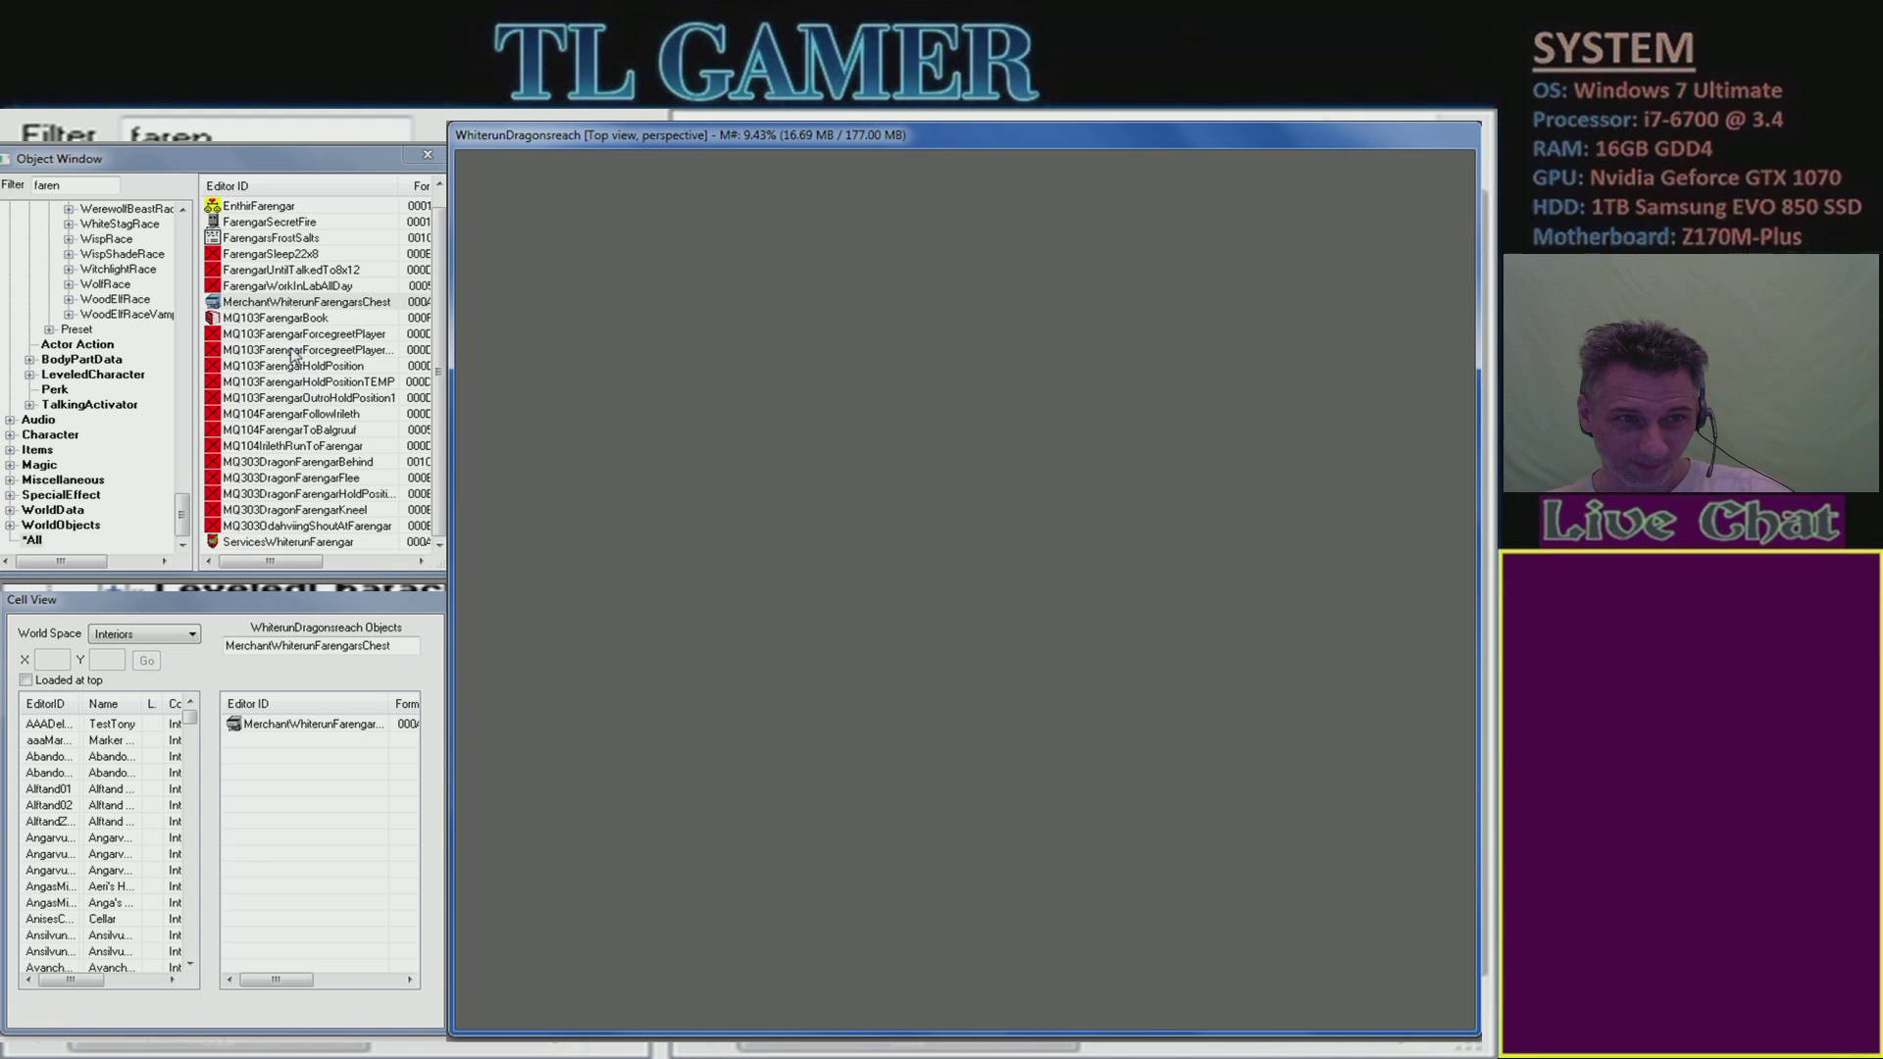
- Bring the MerchantWhiterunFarengarsChest reference back into view in the cell, and clear and close the warnings list
left_click(304, 302)
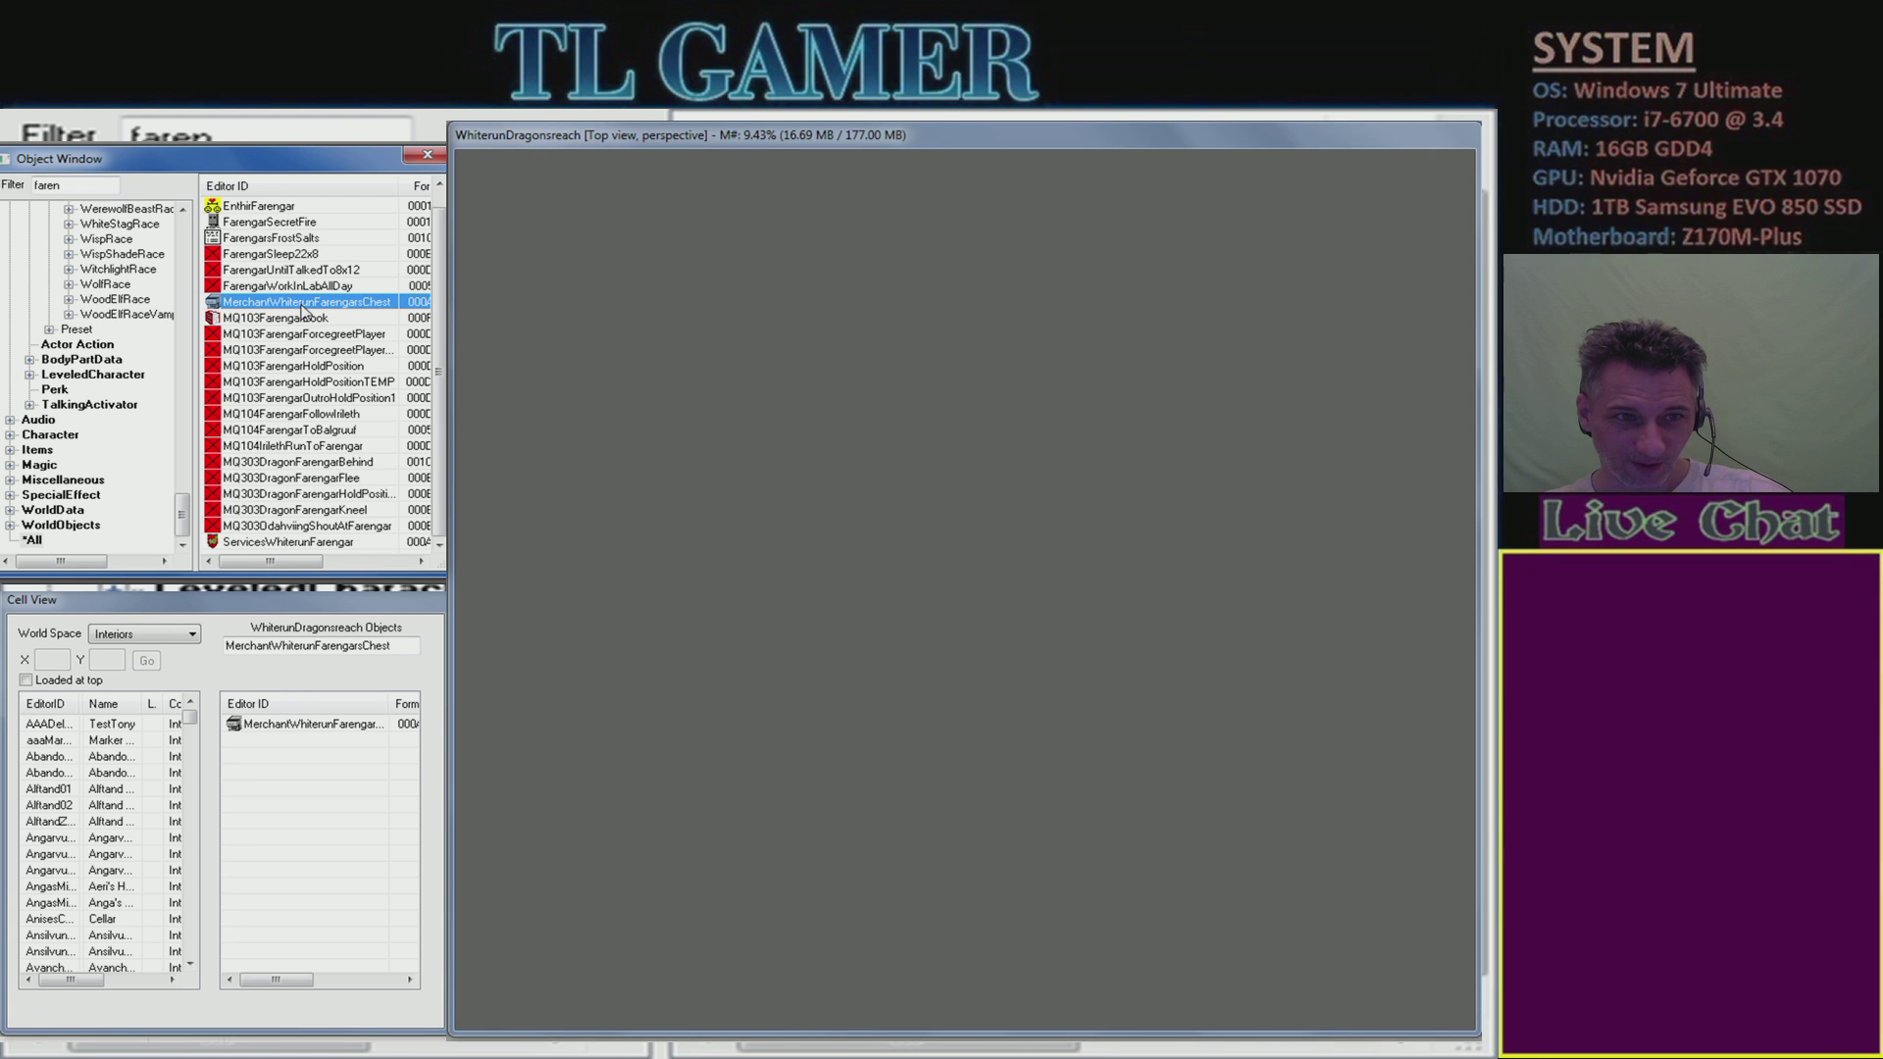
double_click(305, 310)
left_click(1005, 746)
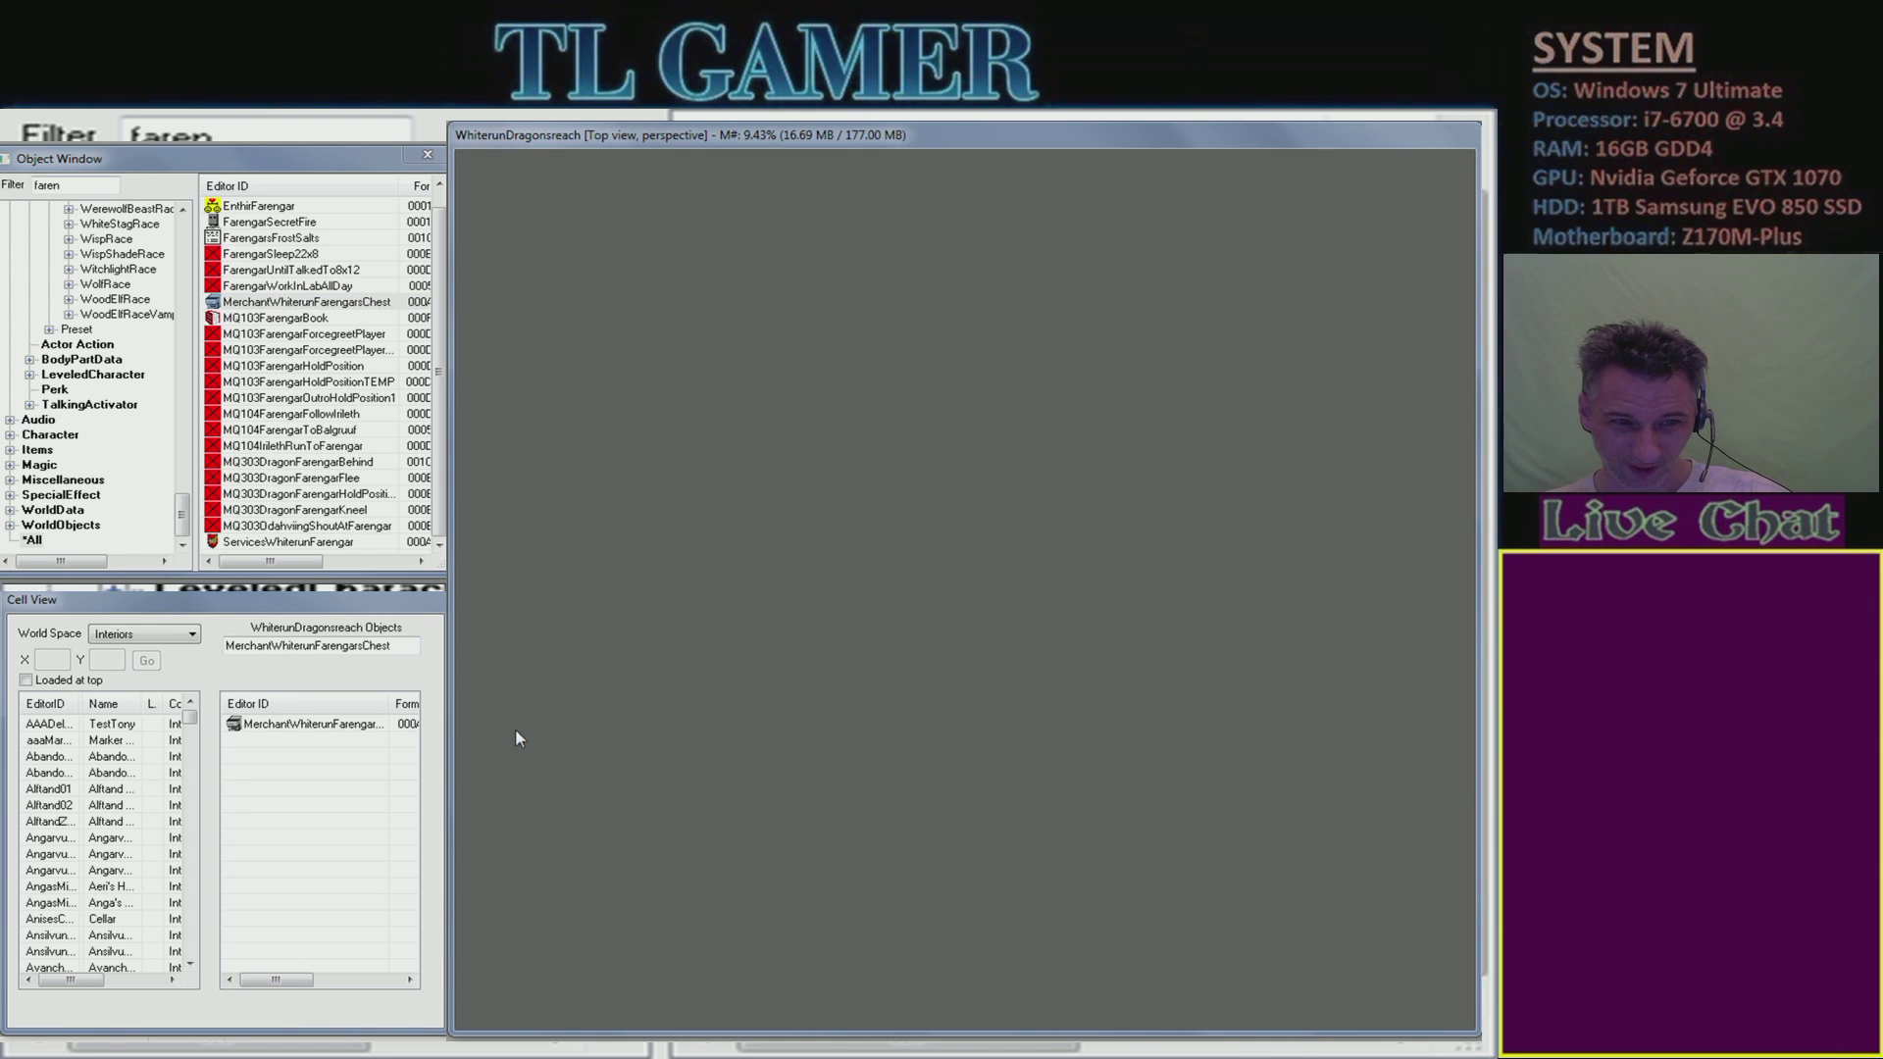
double_click(333, 726)
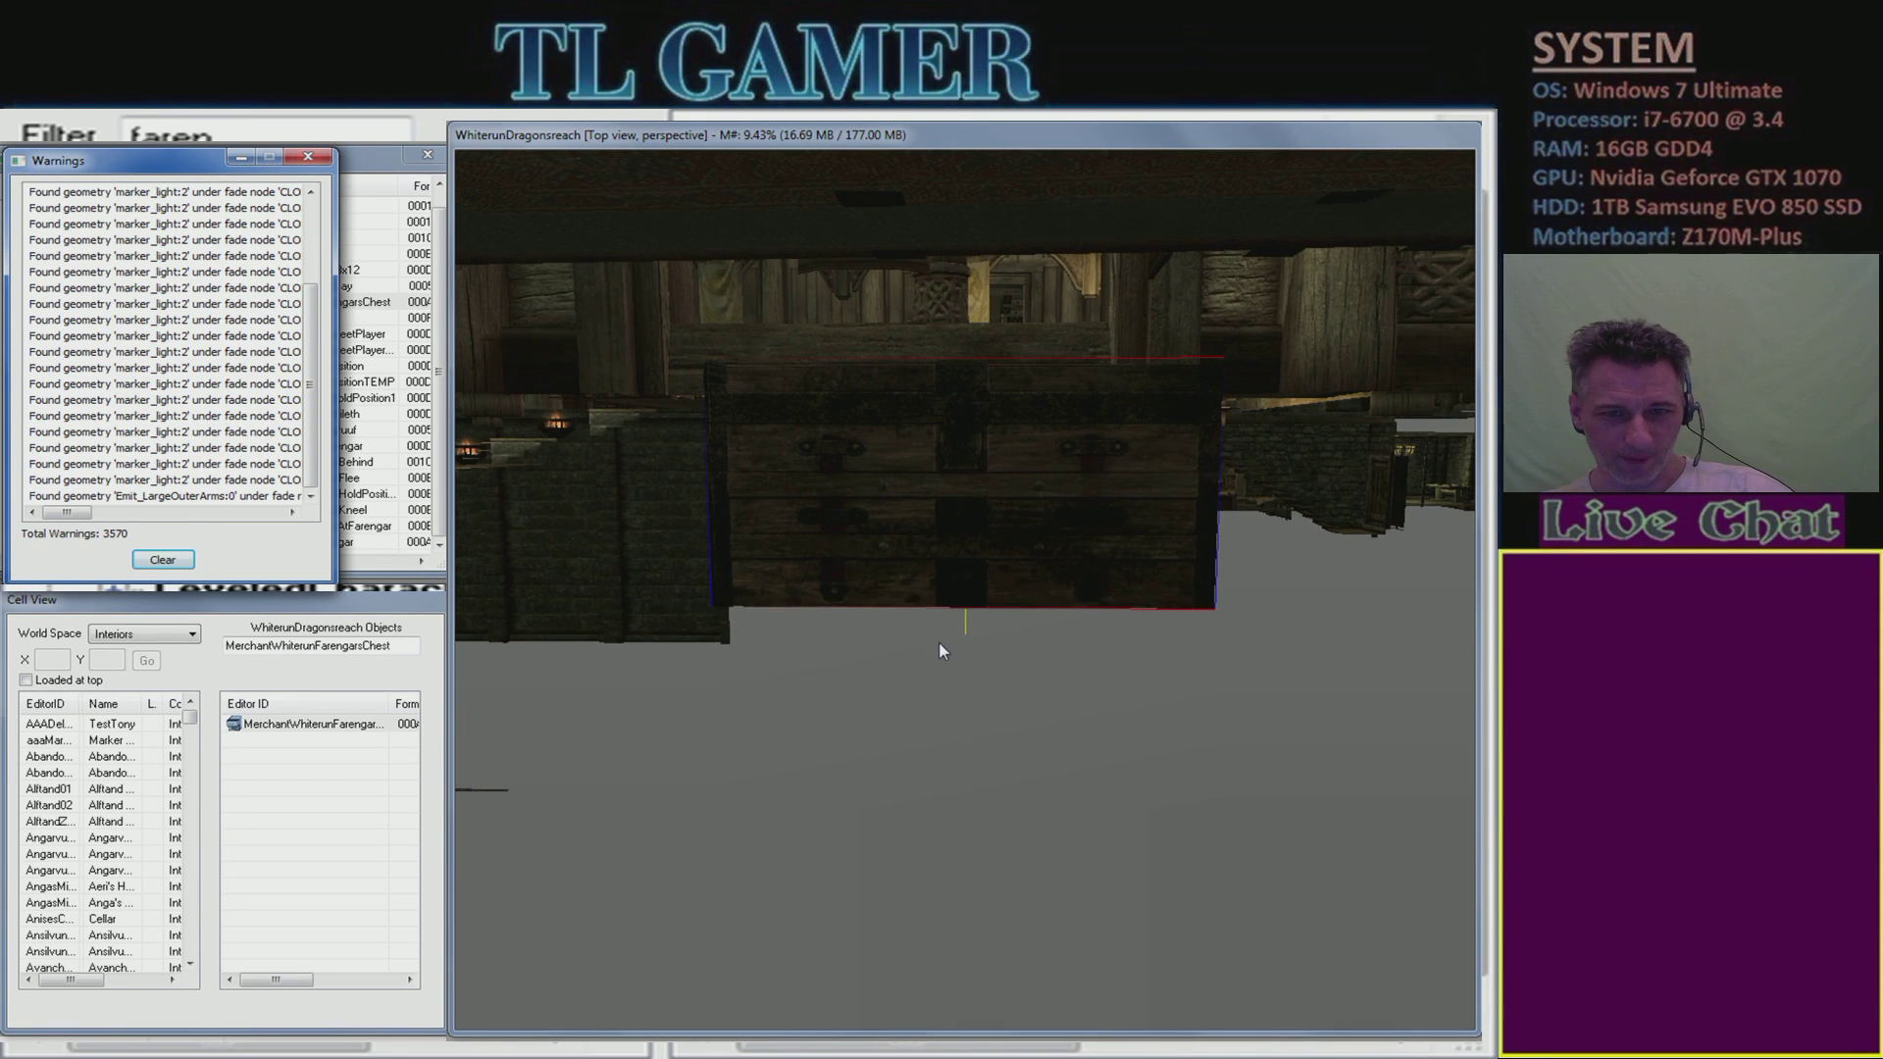
left_click(163, 560)
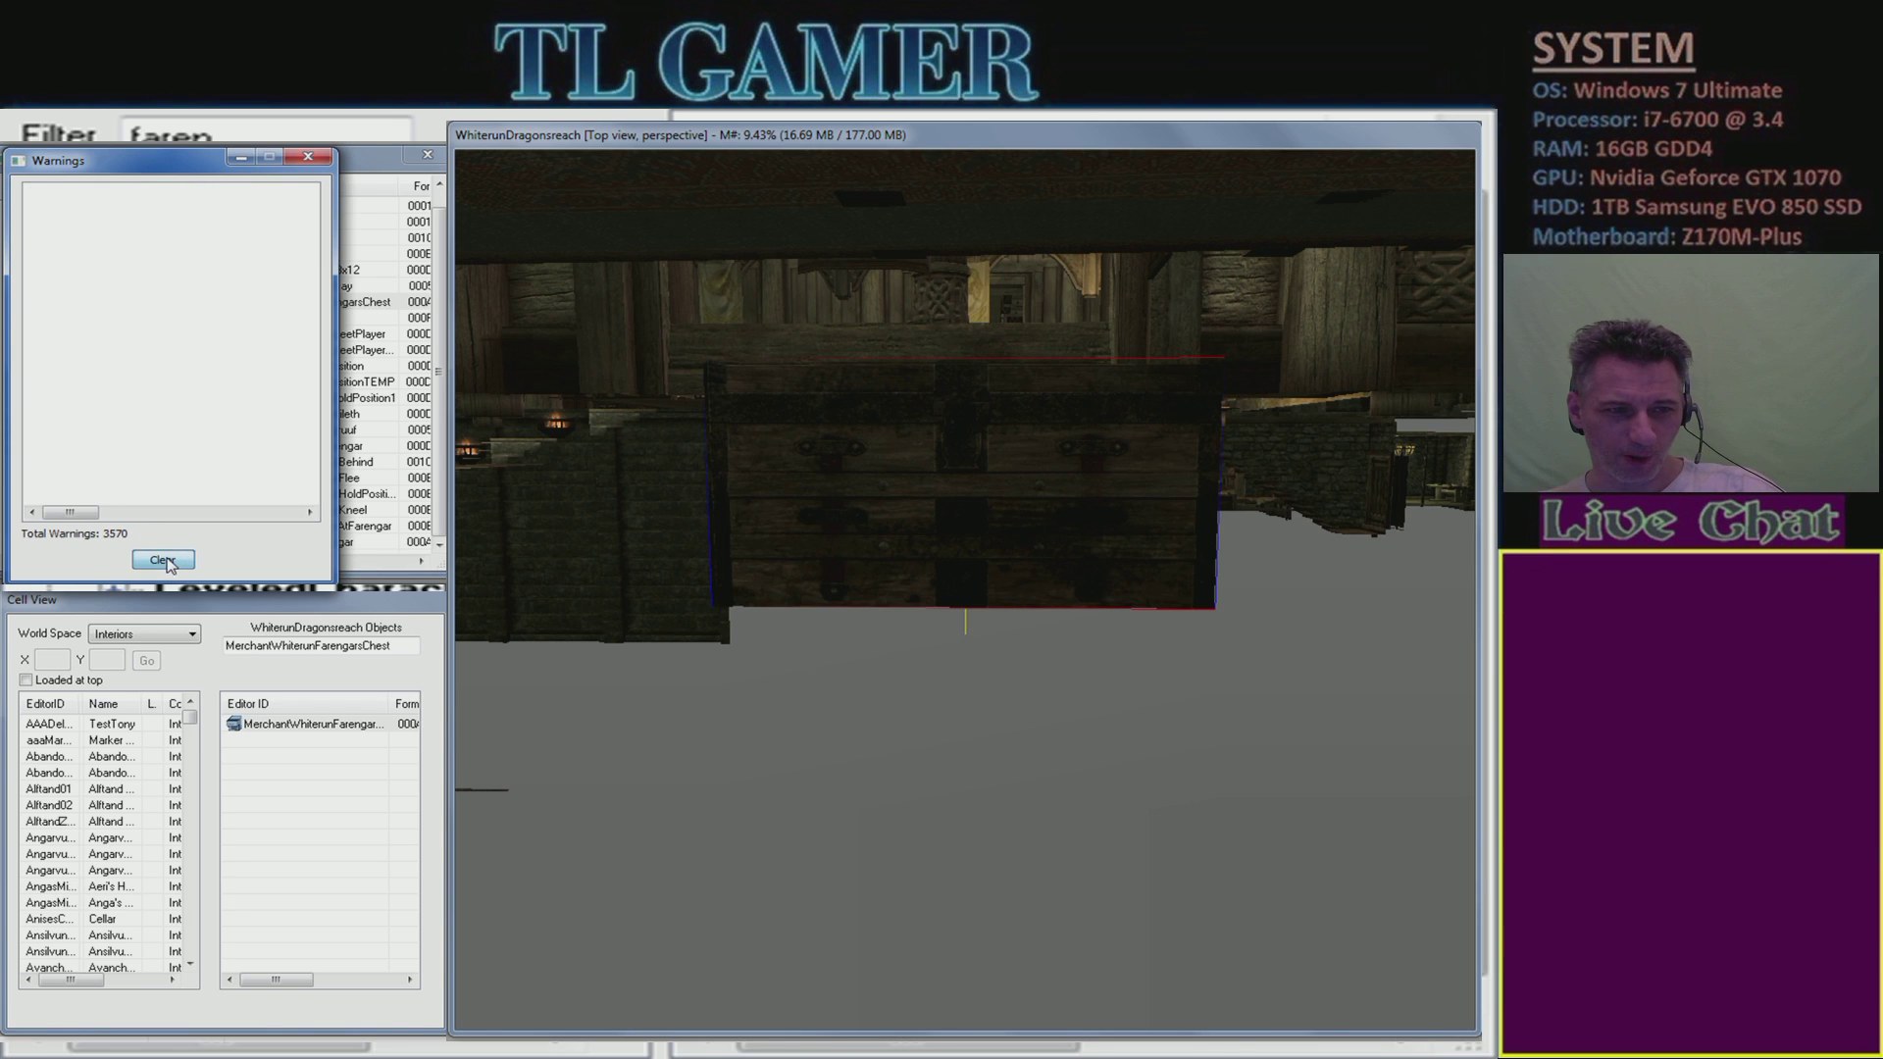
left_click(308, 157)
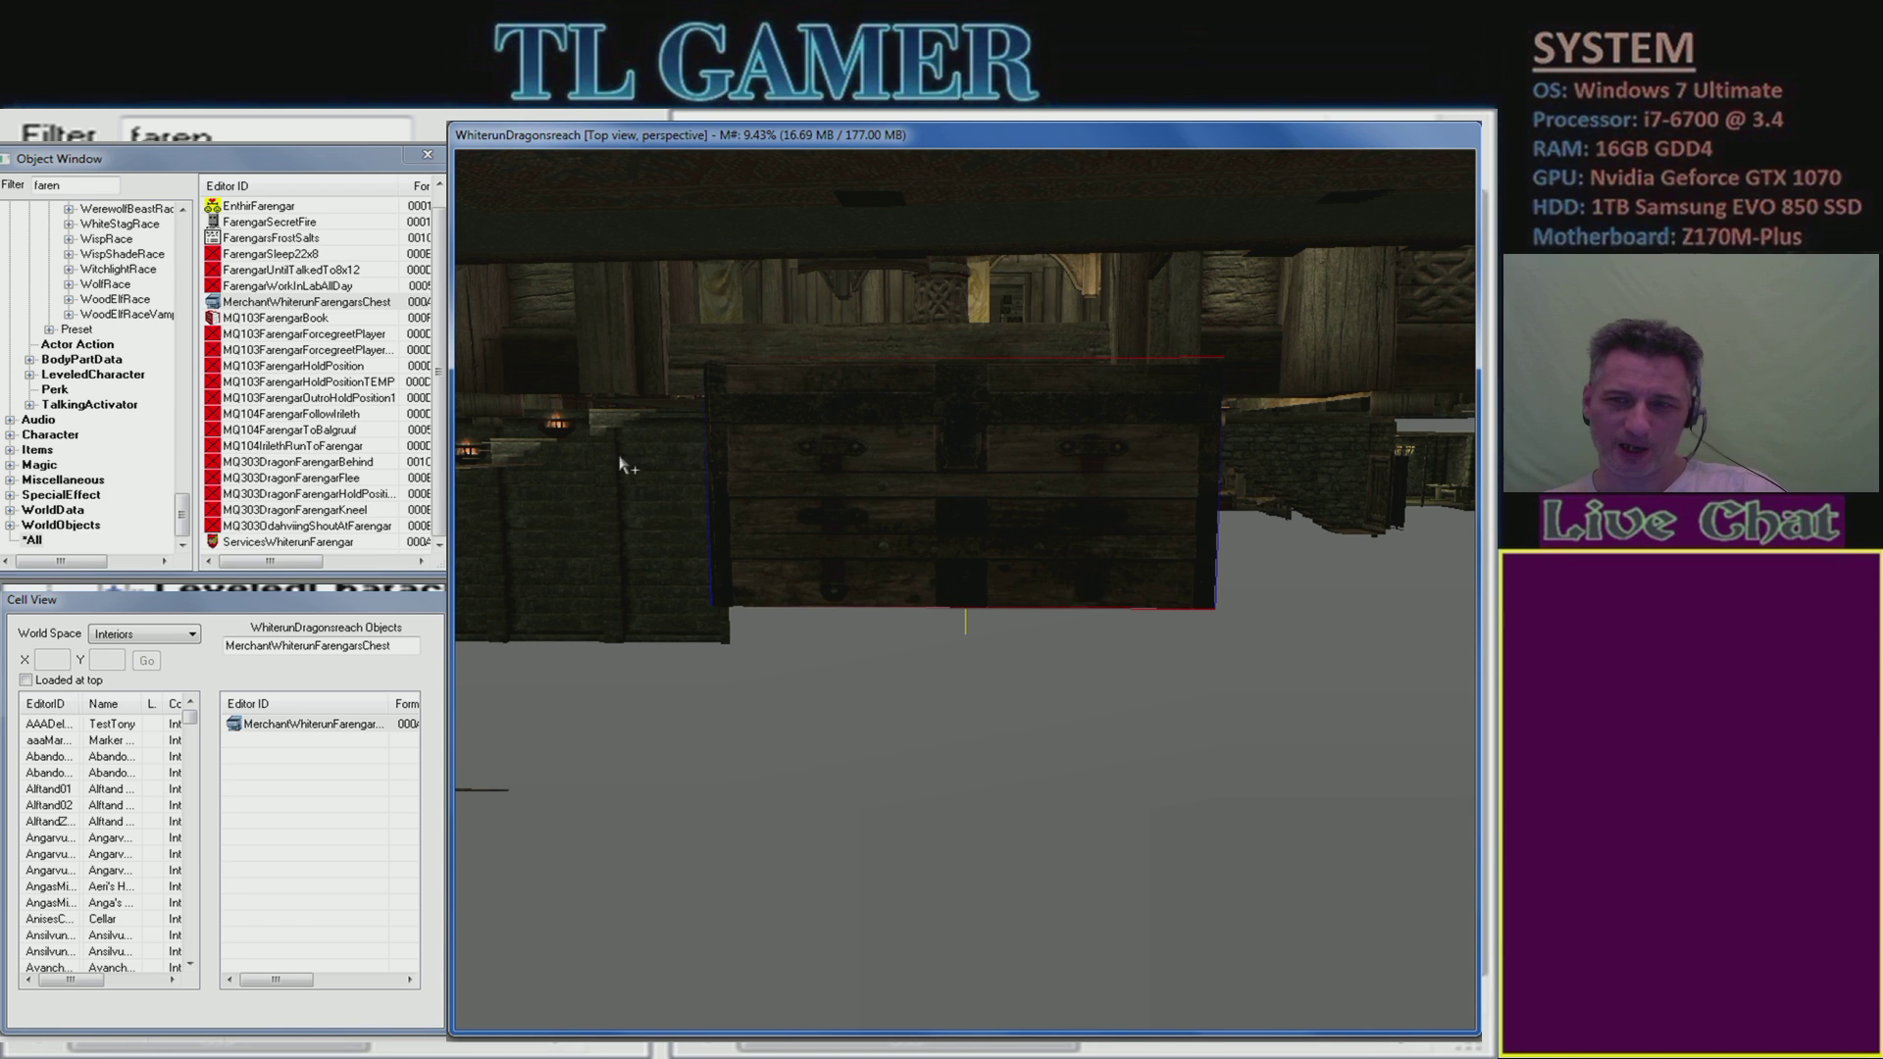
- Review the vendor settings of the ServicesWhiterunFarengar faction and cancel without changes
double_click(272, 544)
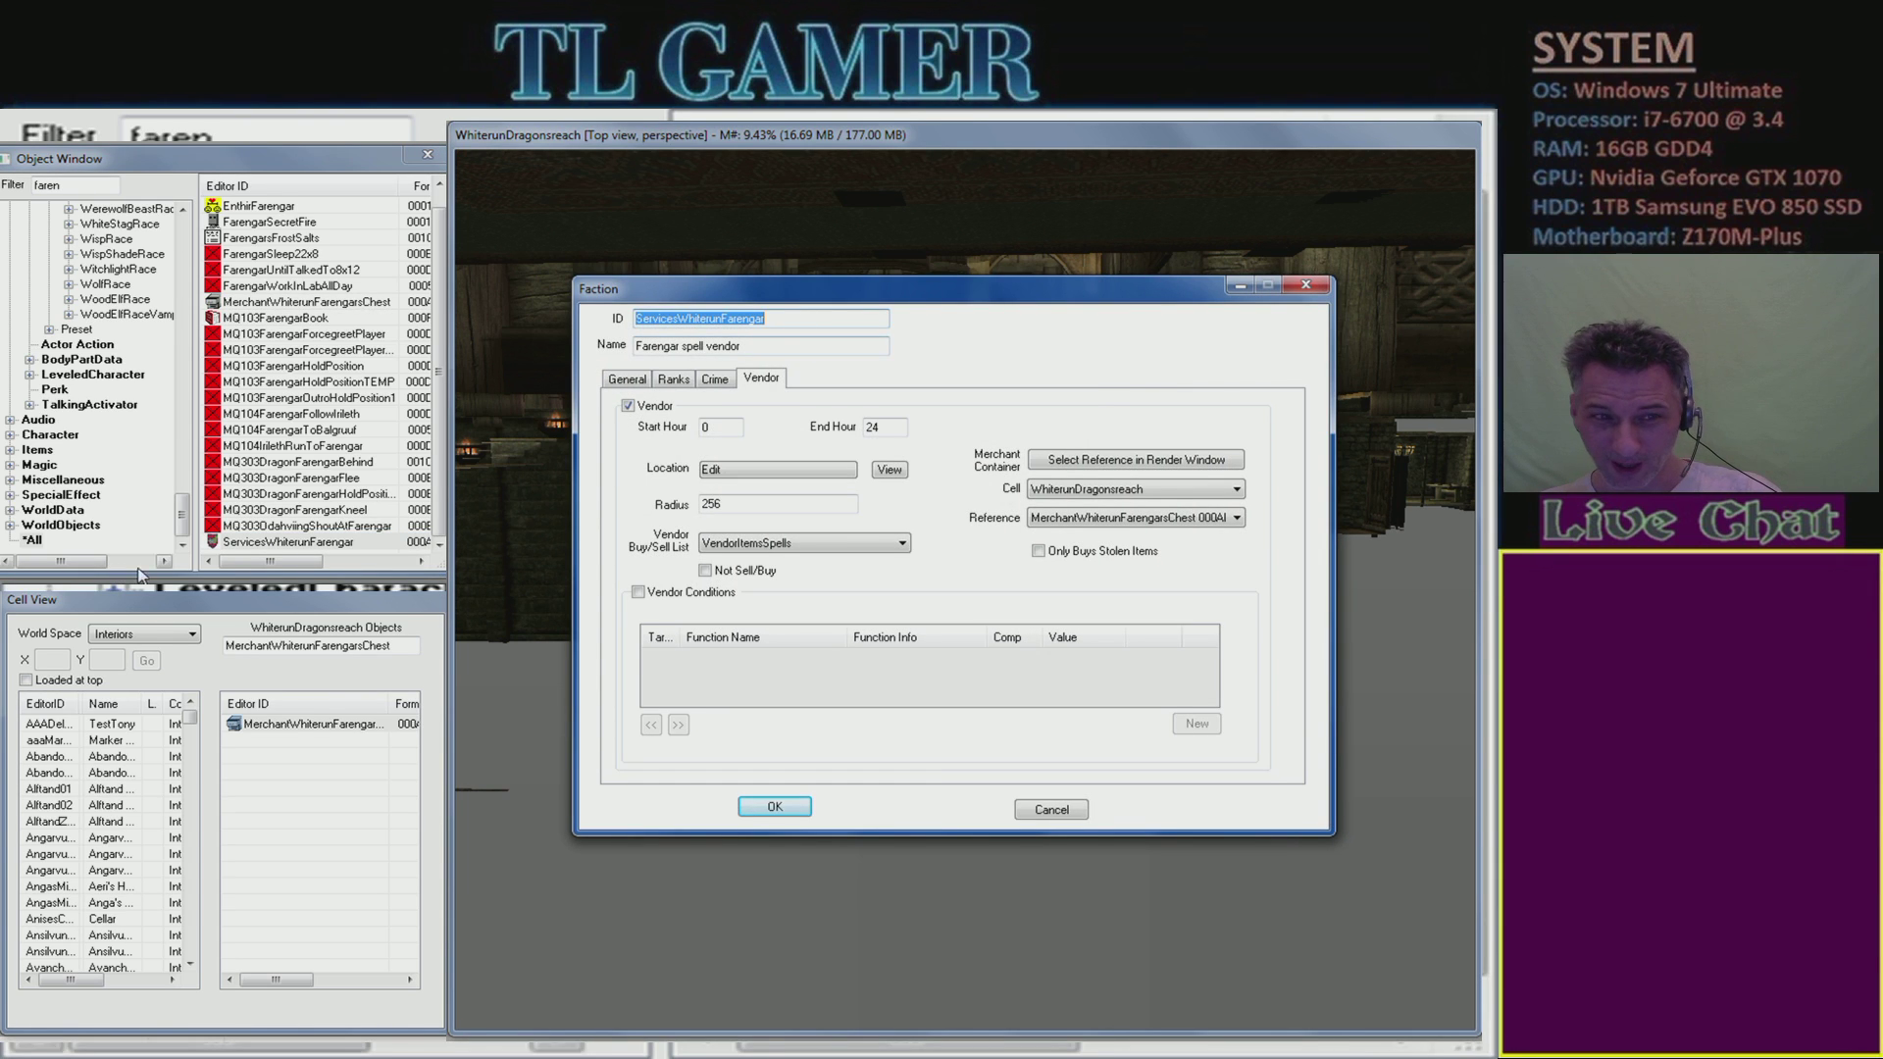
left_click(1052, 810)
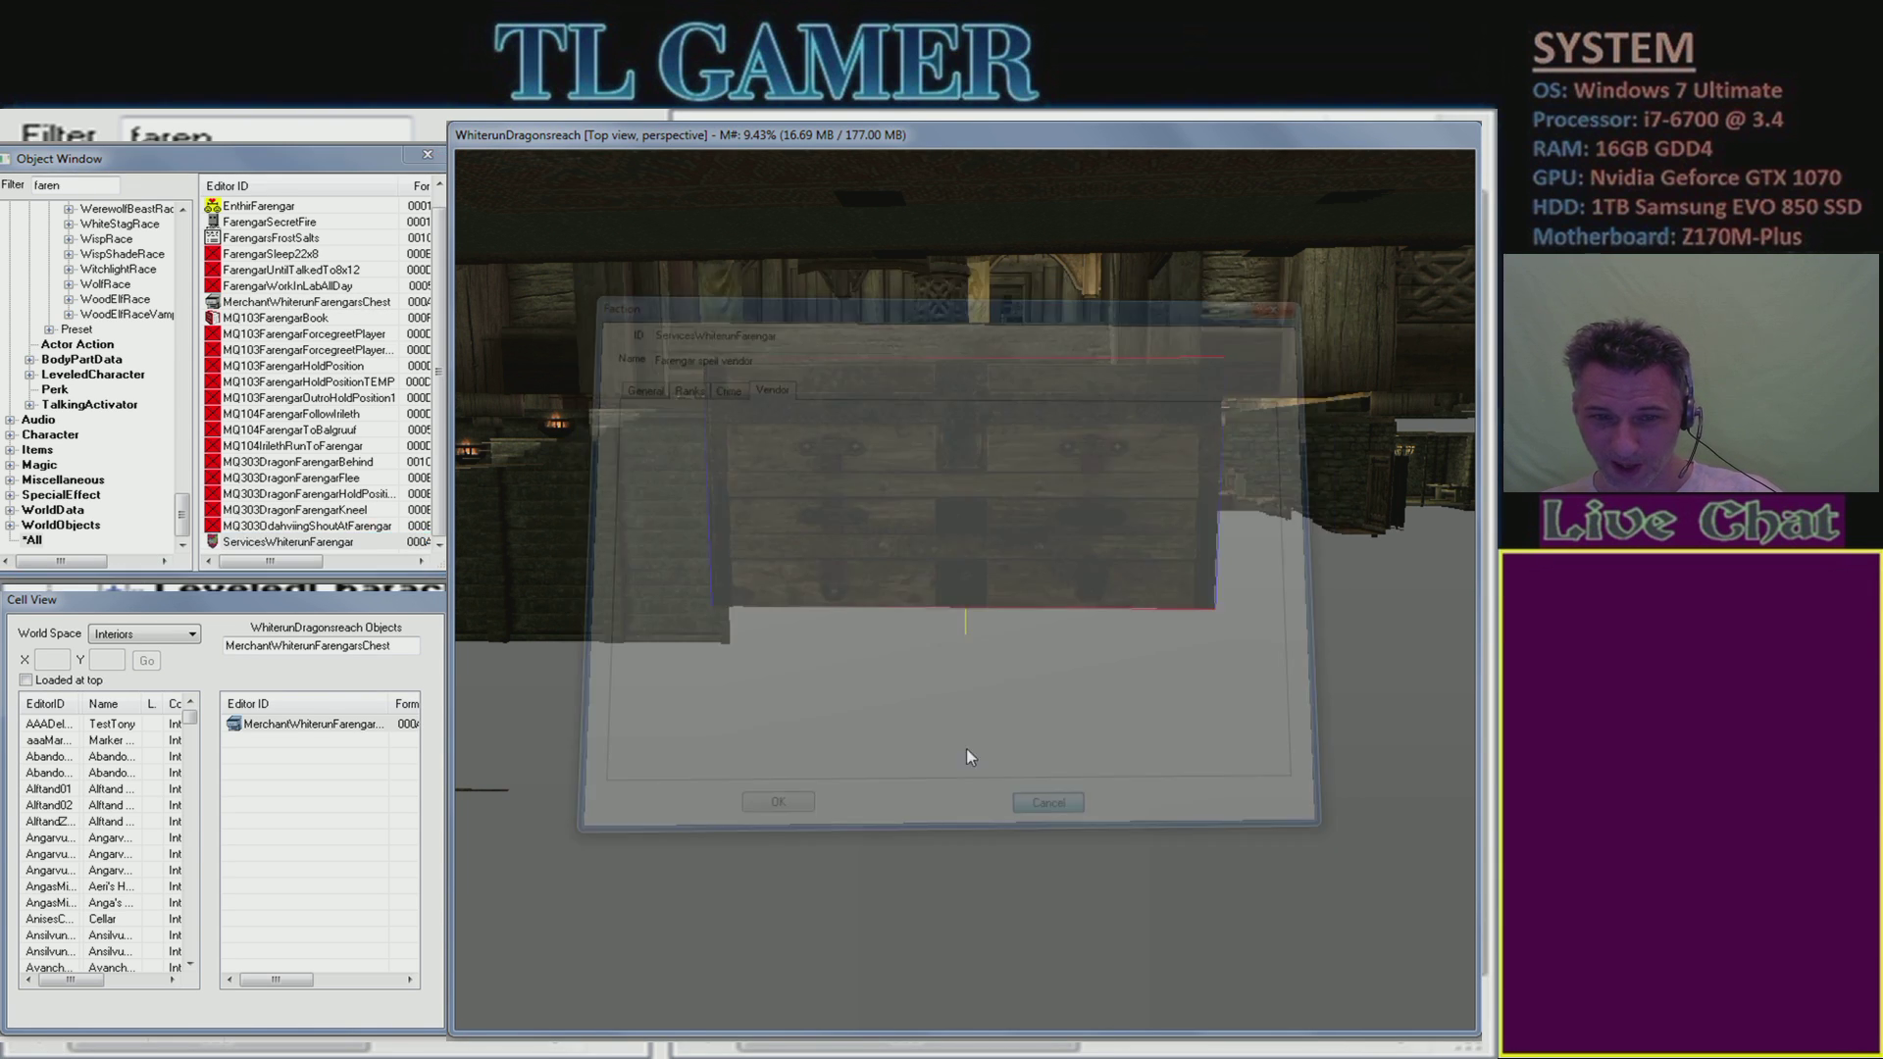
- Filter the full object list by "services" across all object types
double_click(115, 185)
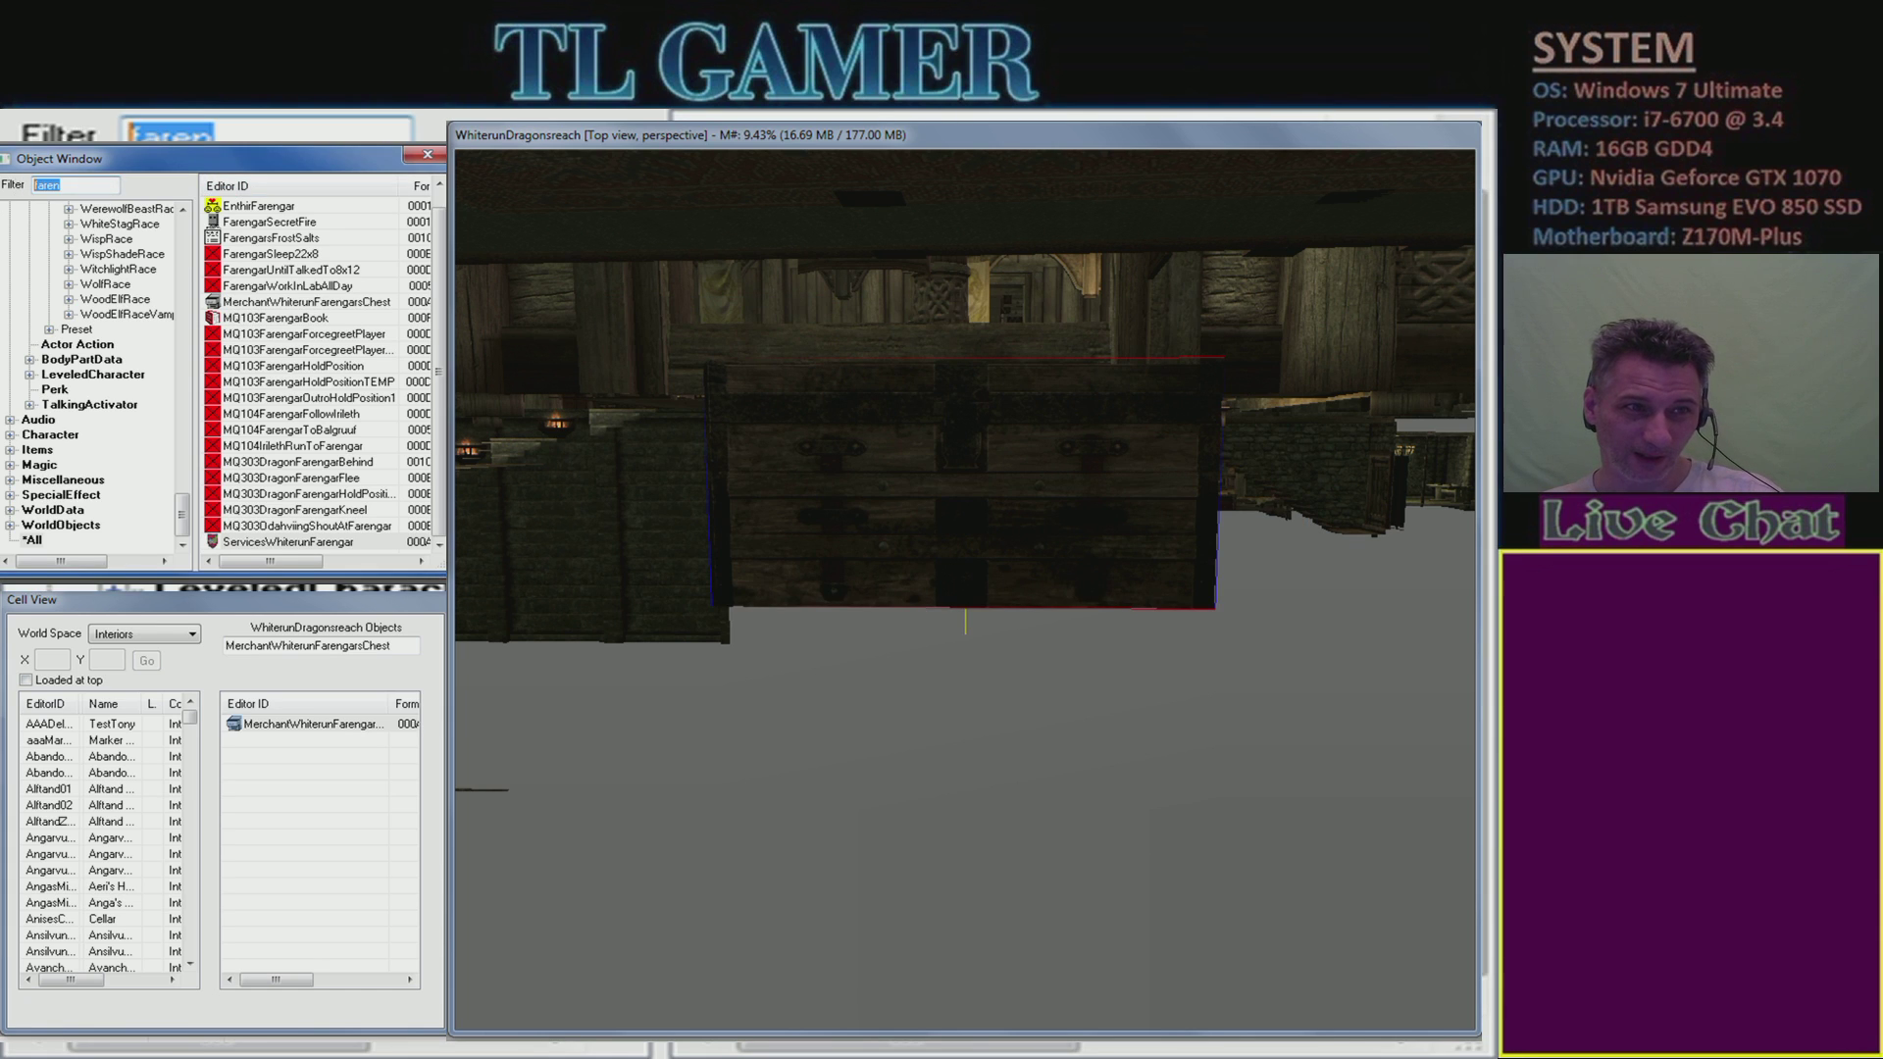
type("services")
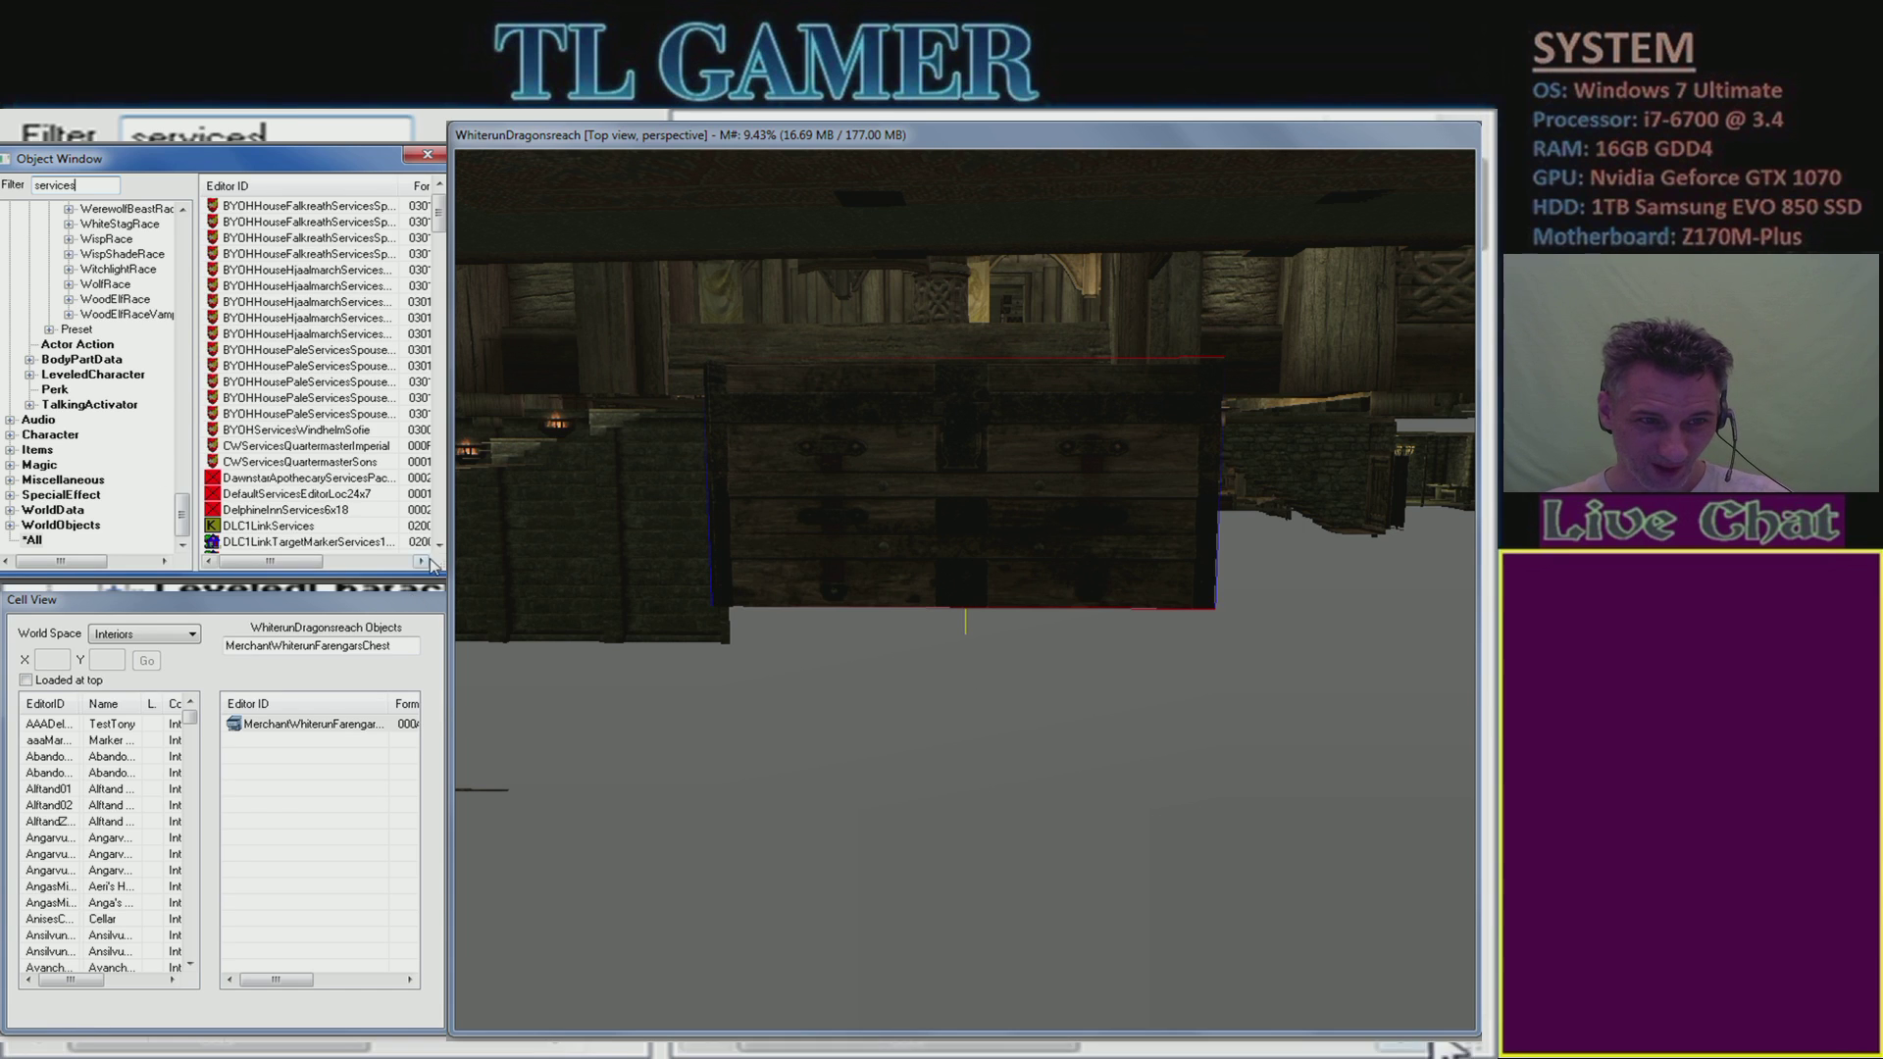
left_click(315, 461)
left_click(314, 447)
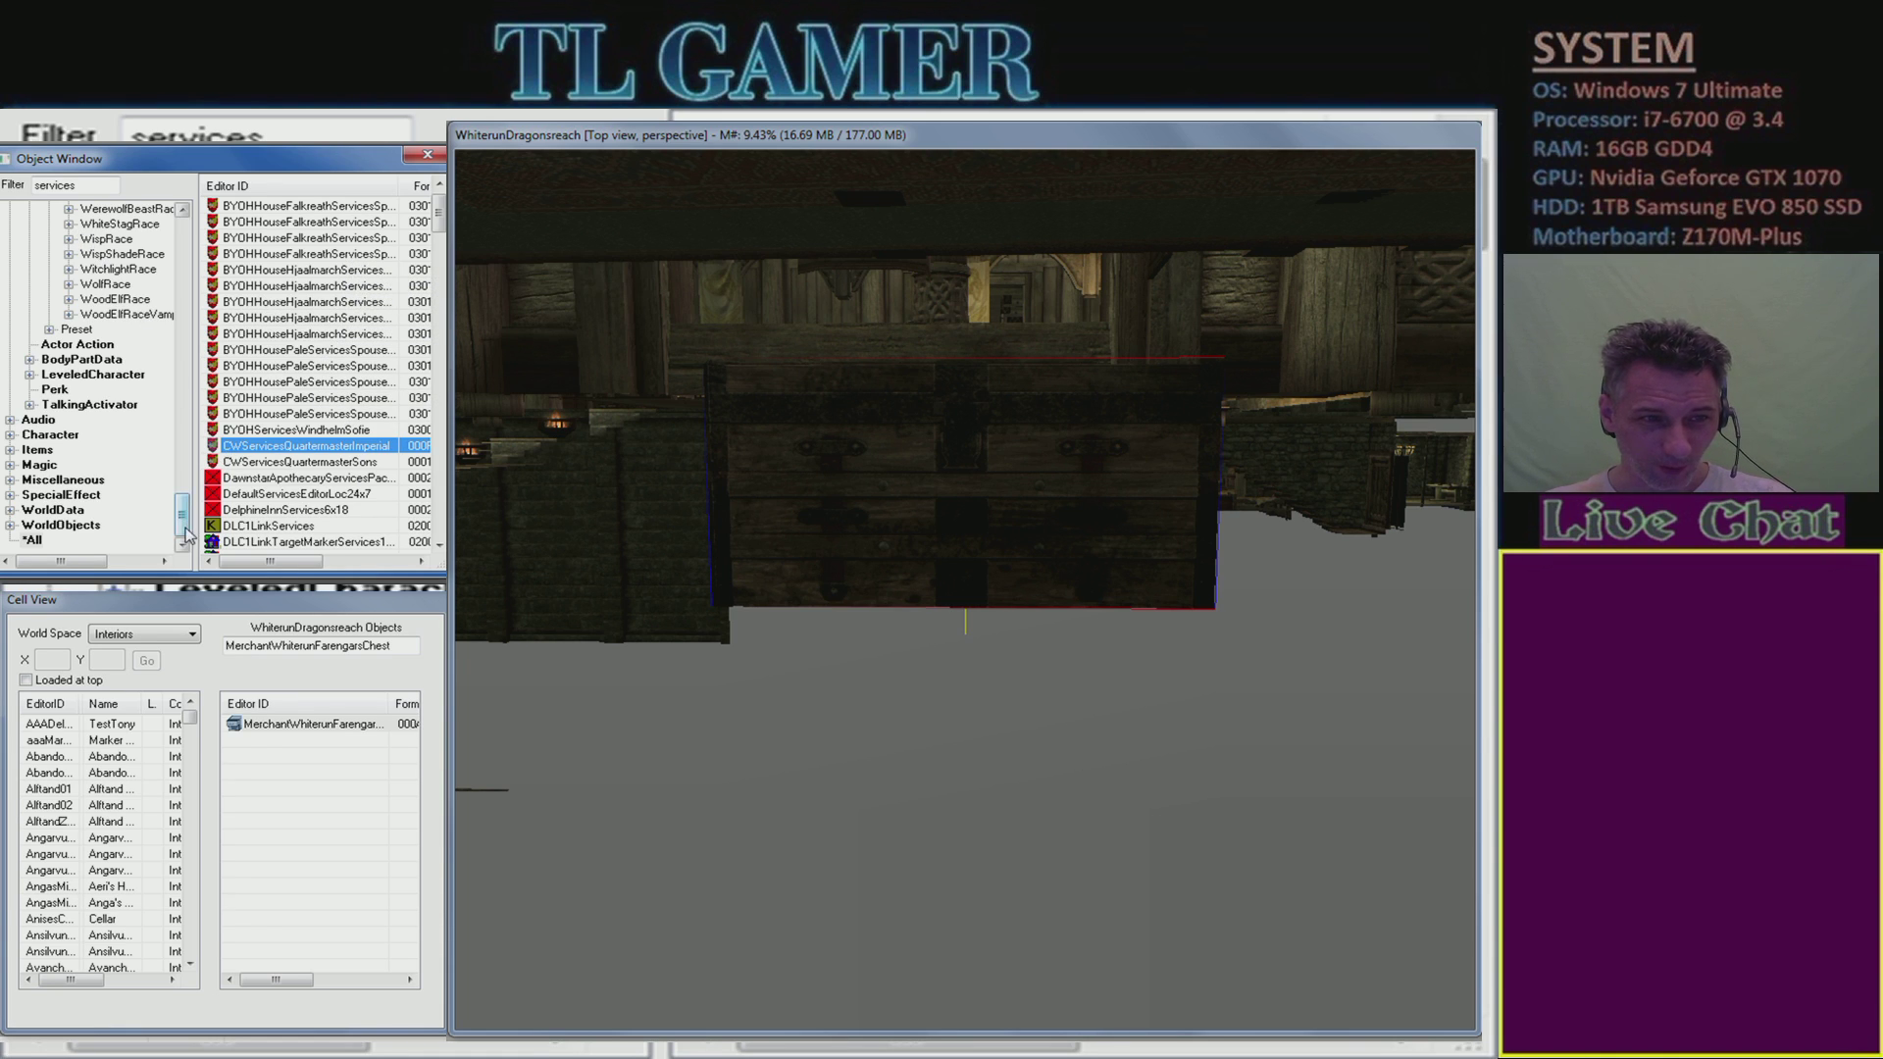
left_click(34, 540)
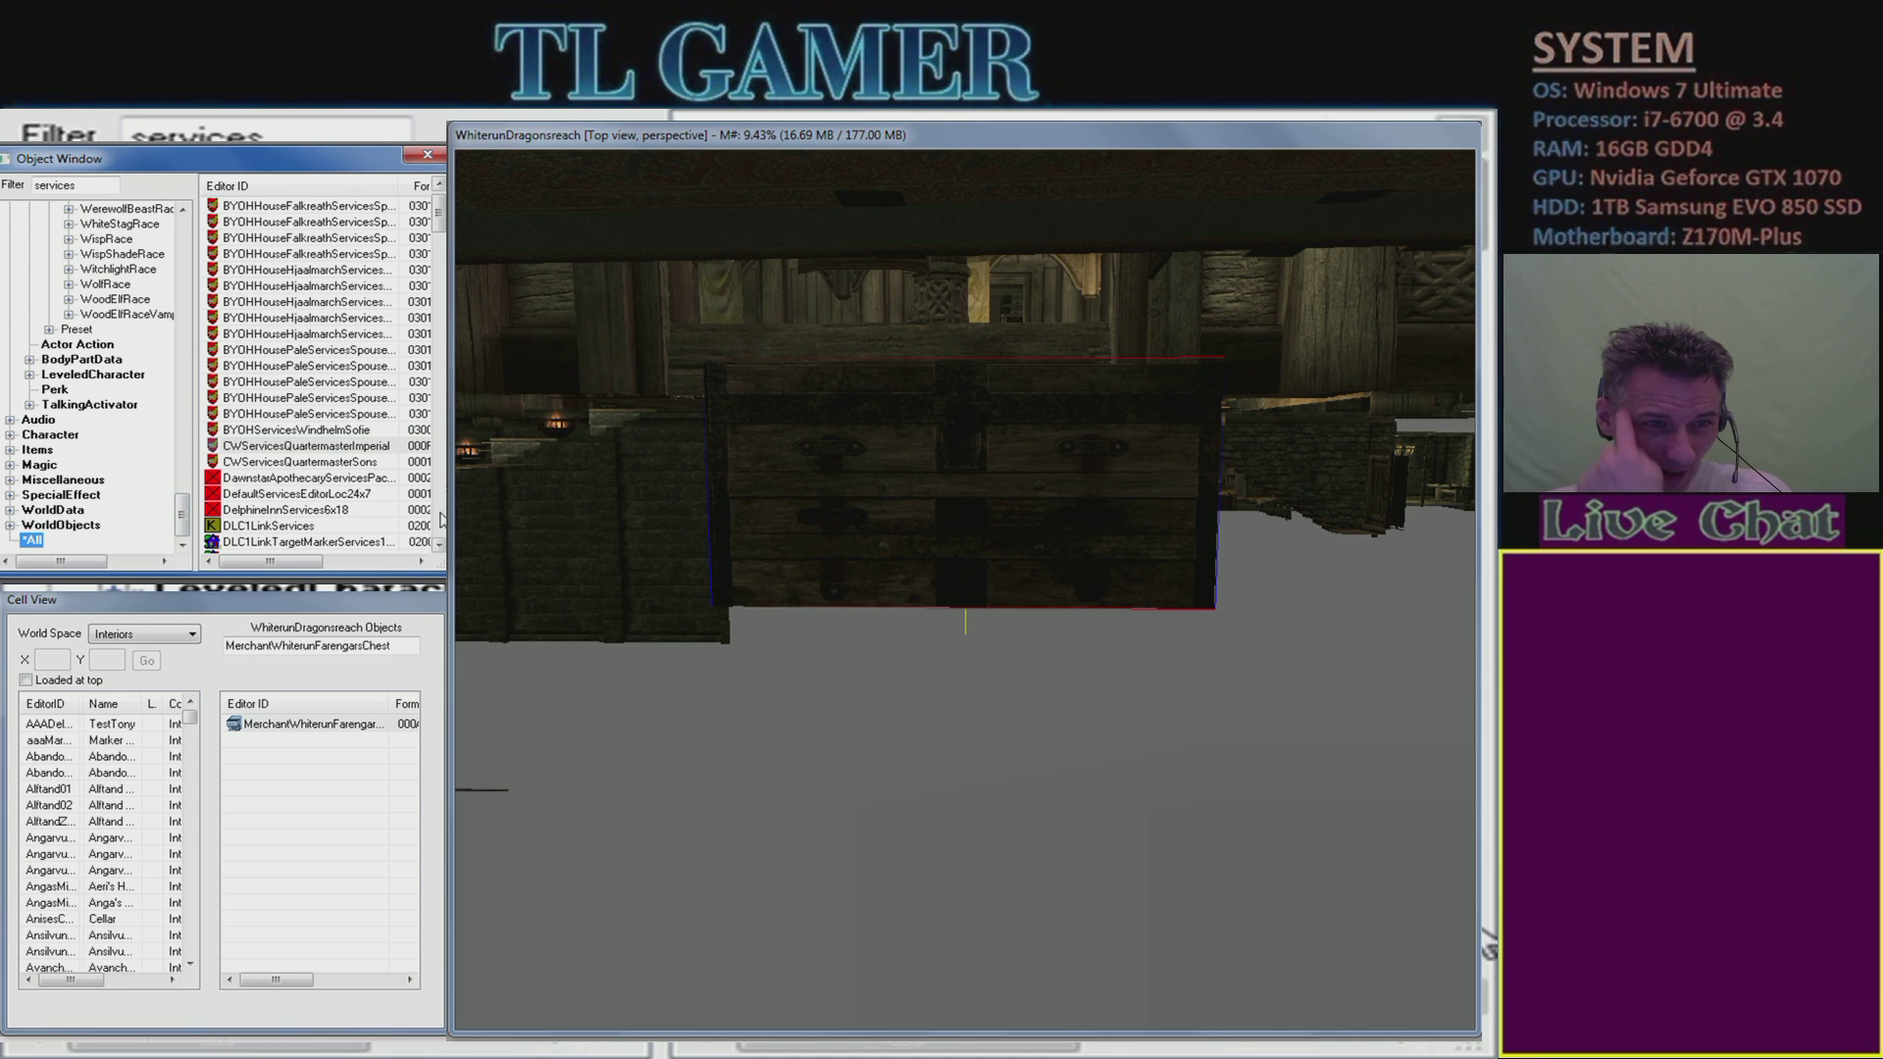
- Browse the filtered services factions from the DLC entries through the Dawnstar, Falkreath, Riften and Solitude vendors
left_click(362, 512)
scroll(324, 471, "down", 10)
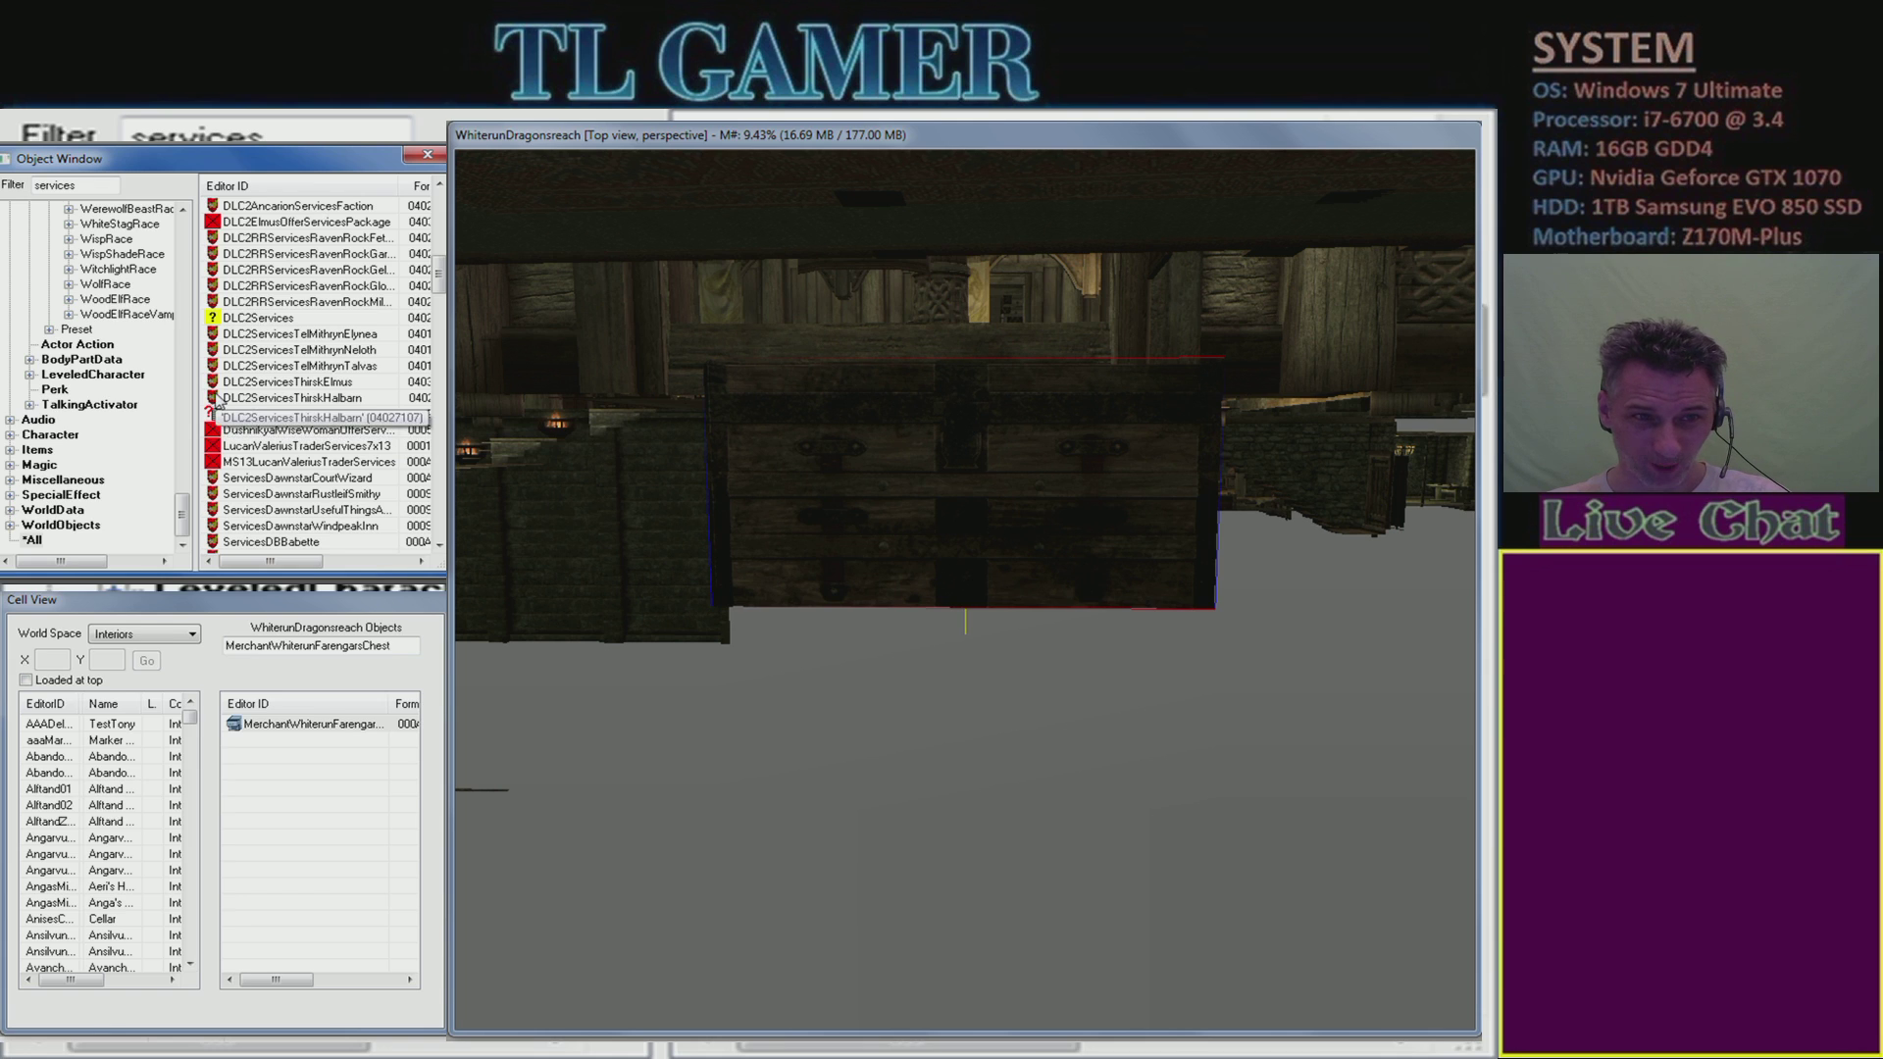
left_click(270, 398)
scroll(281, 432, "down", 3)
scroll(281, 435, "down", 2)
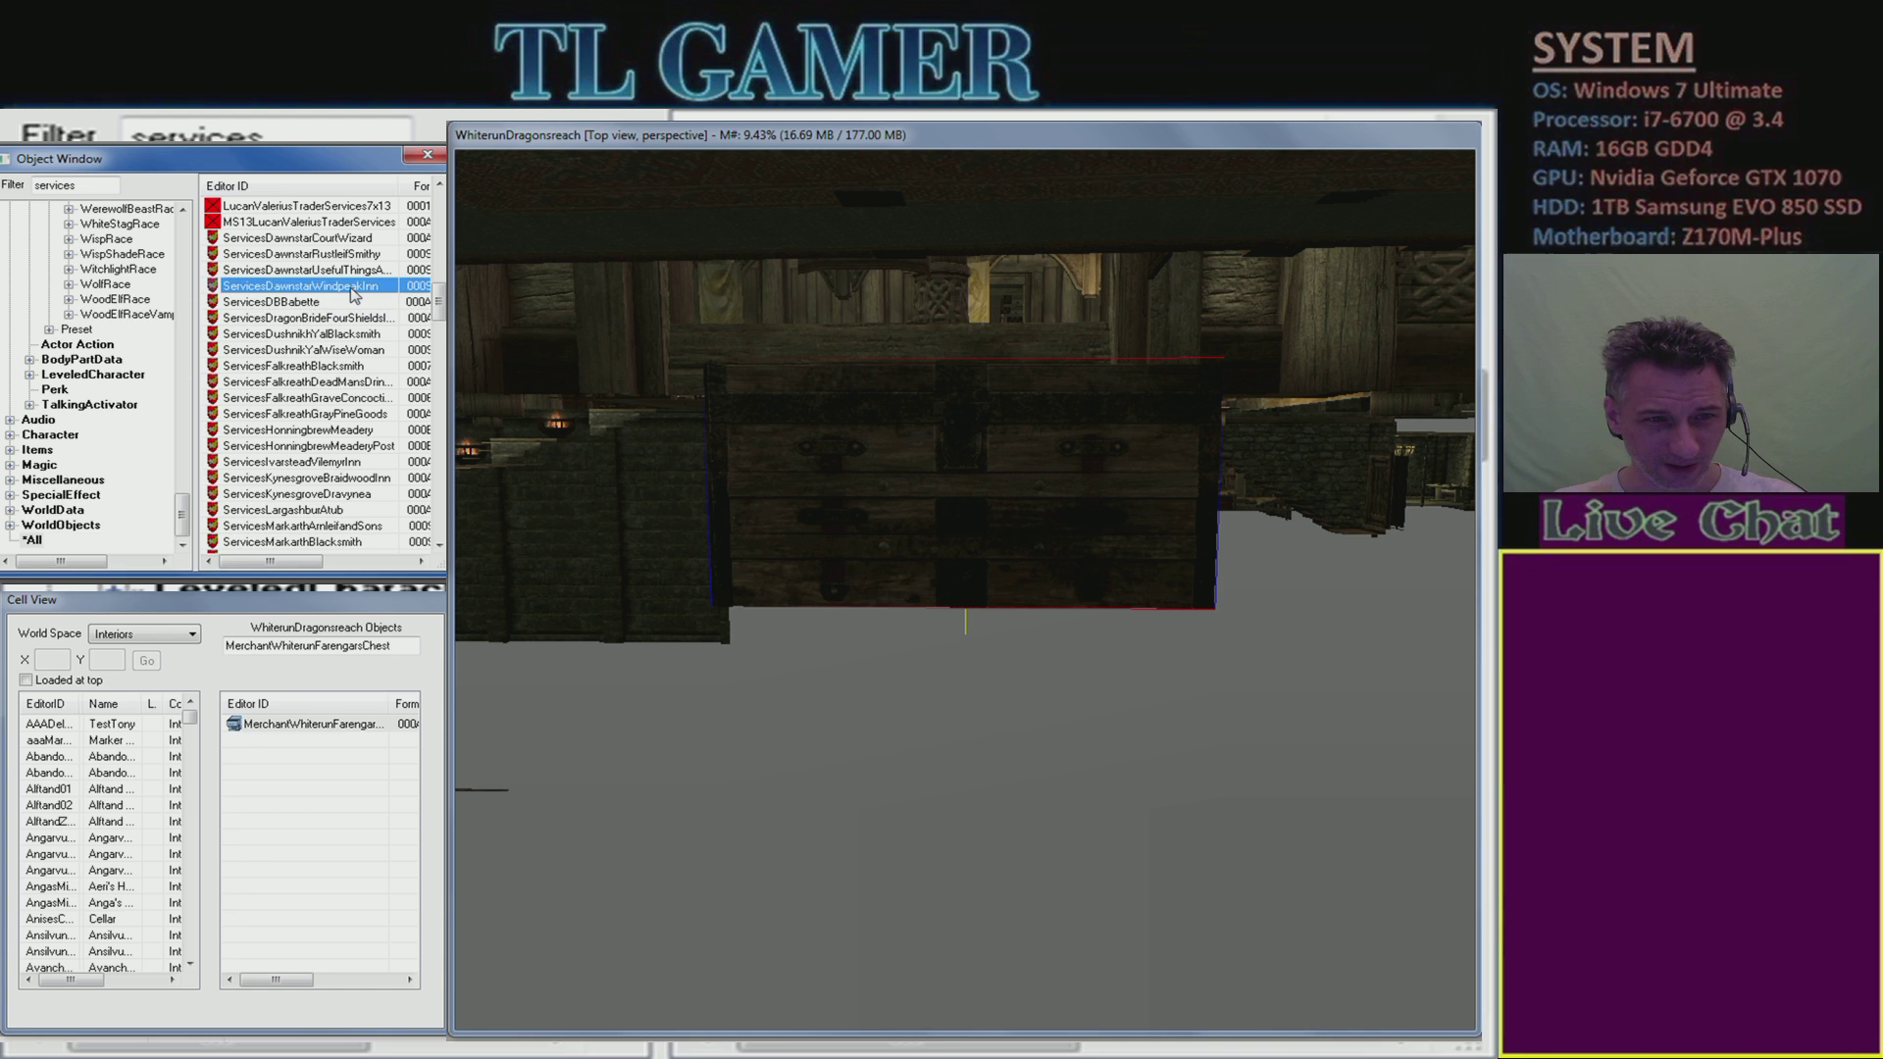
scroll(350, 387, "down", 7)
scroll(350, 392, "down", 8)
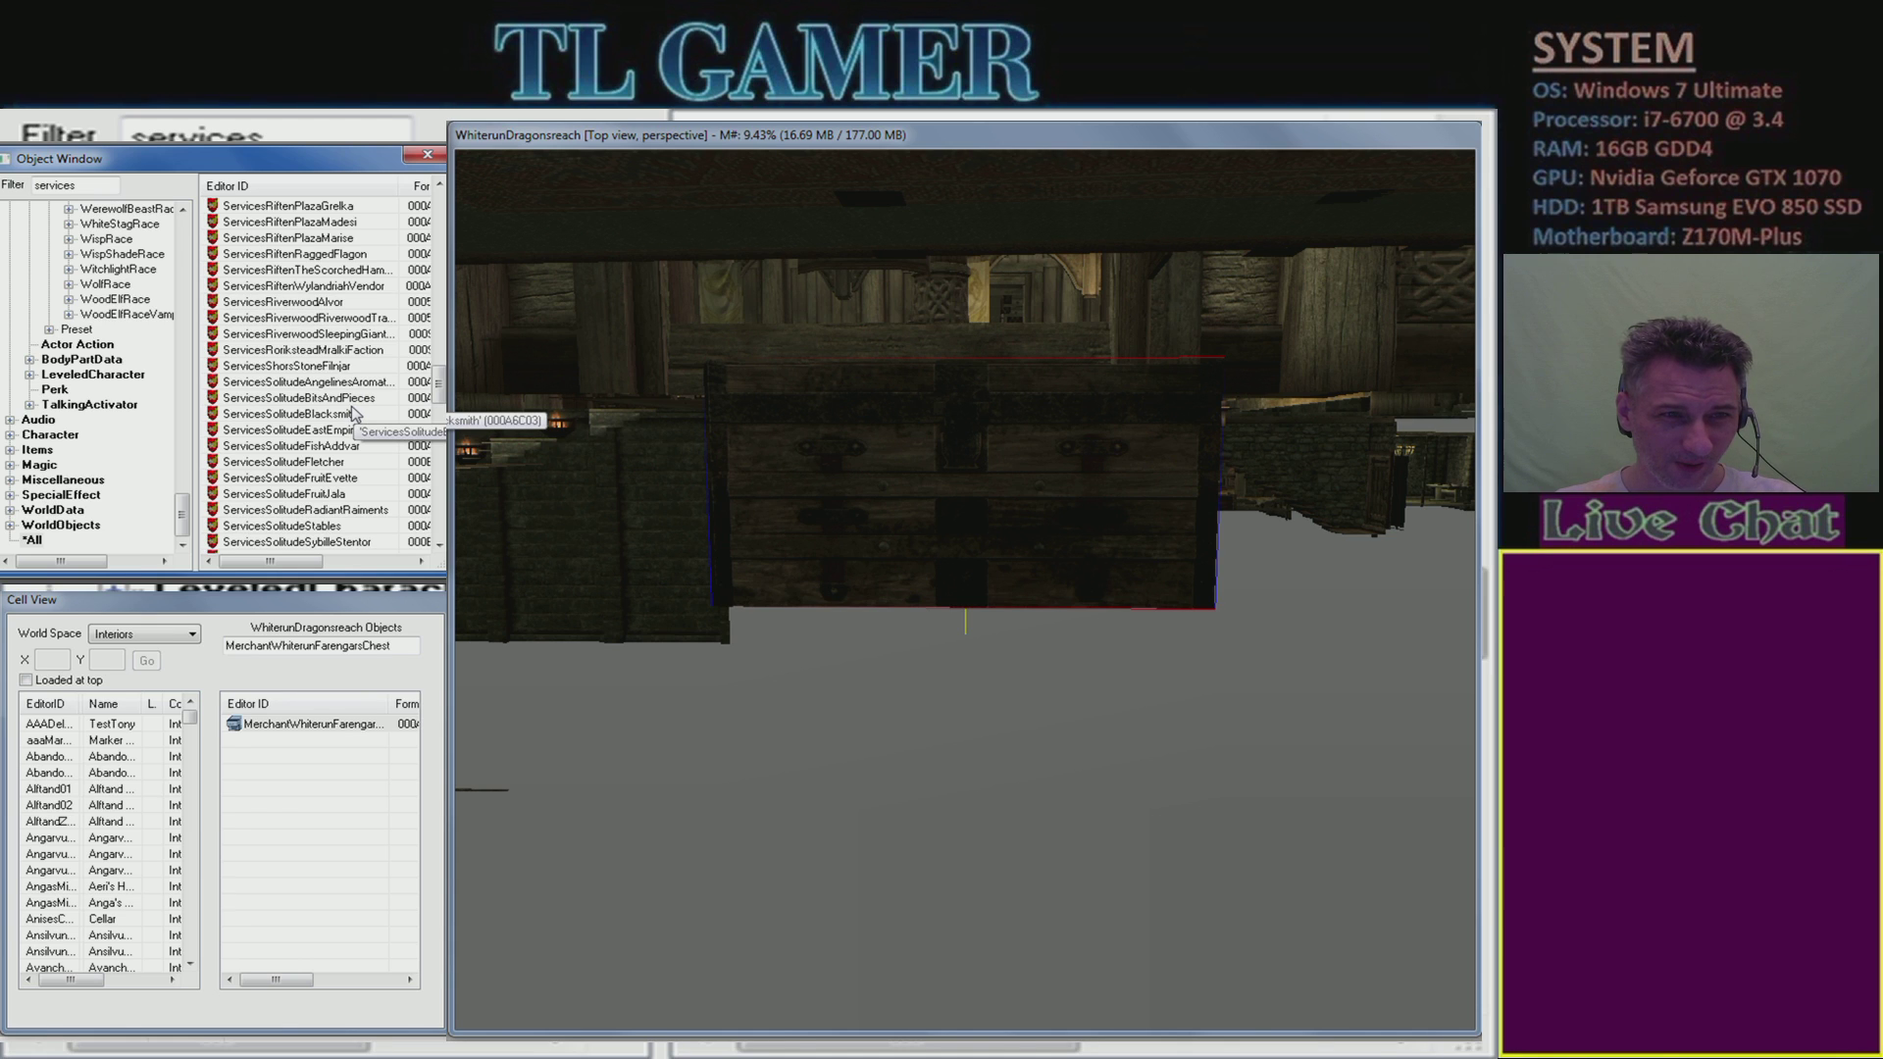
scroll(359, 408, "up", 7)
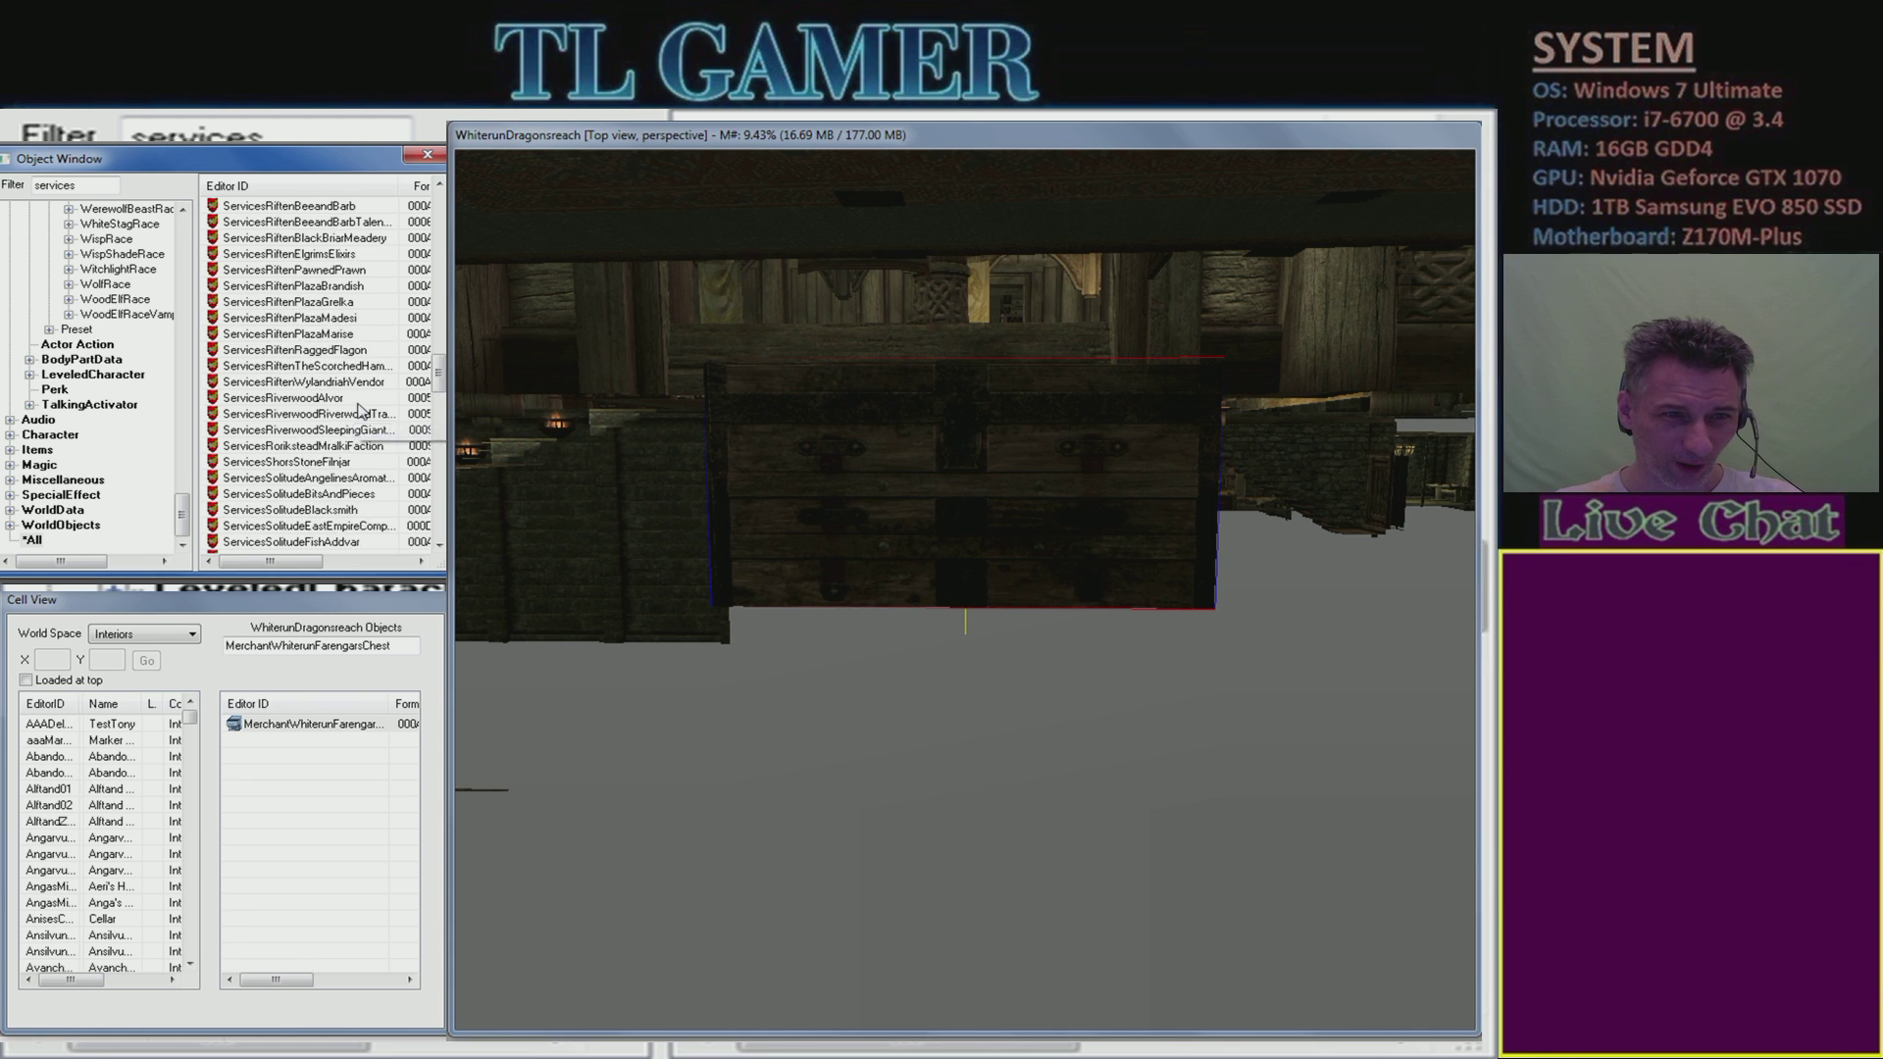
scroll(359, 407, "up", 7)
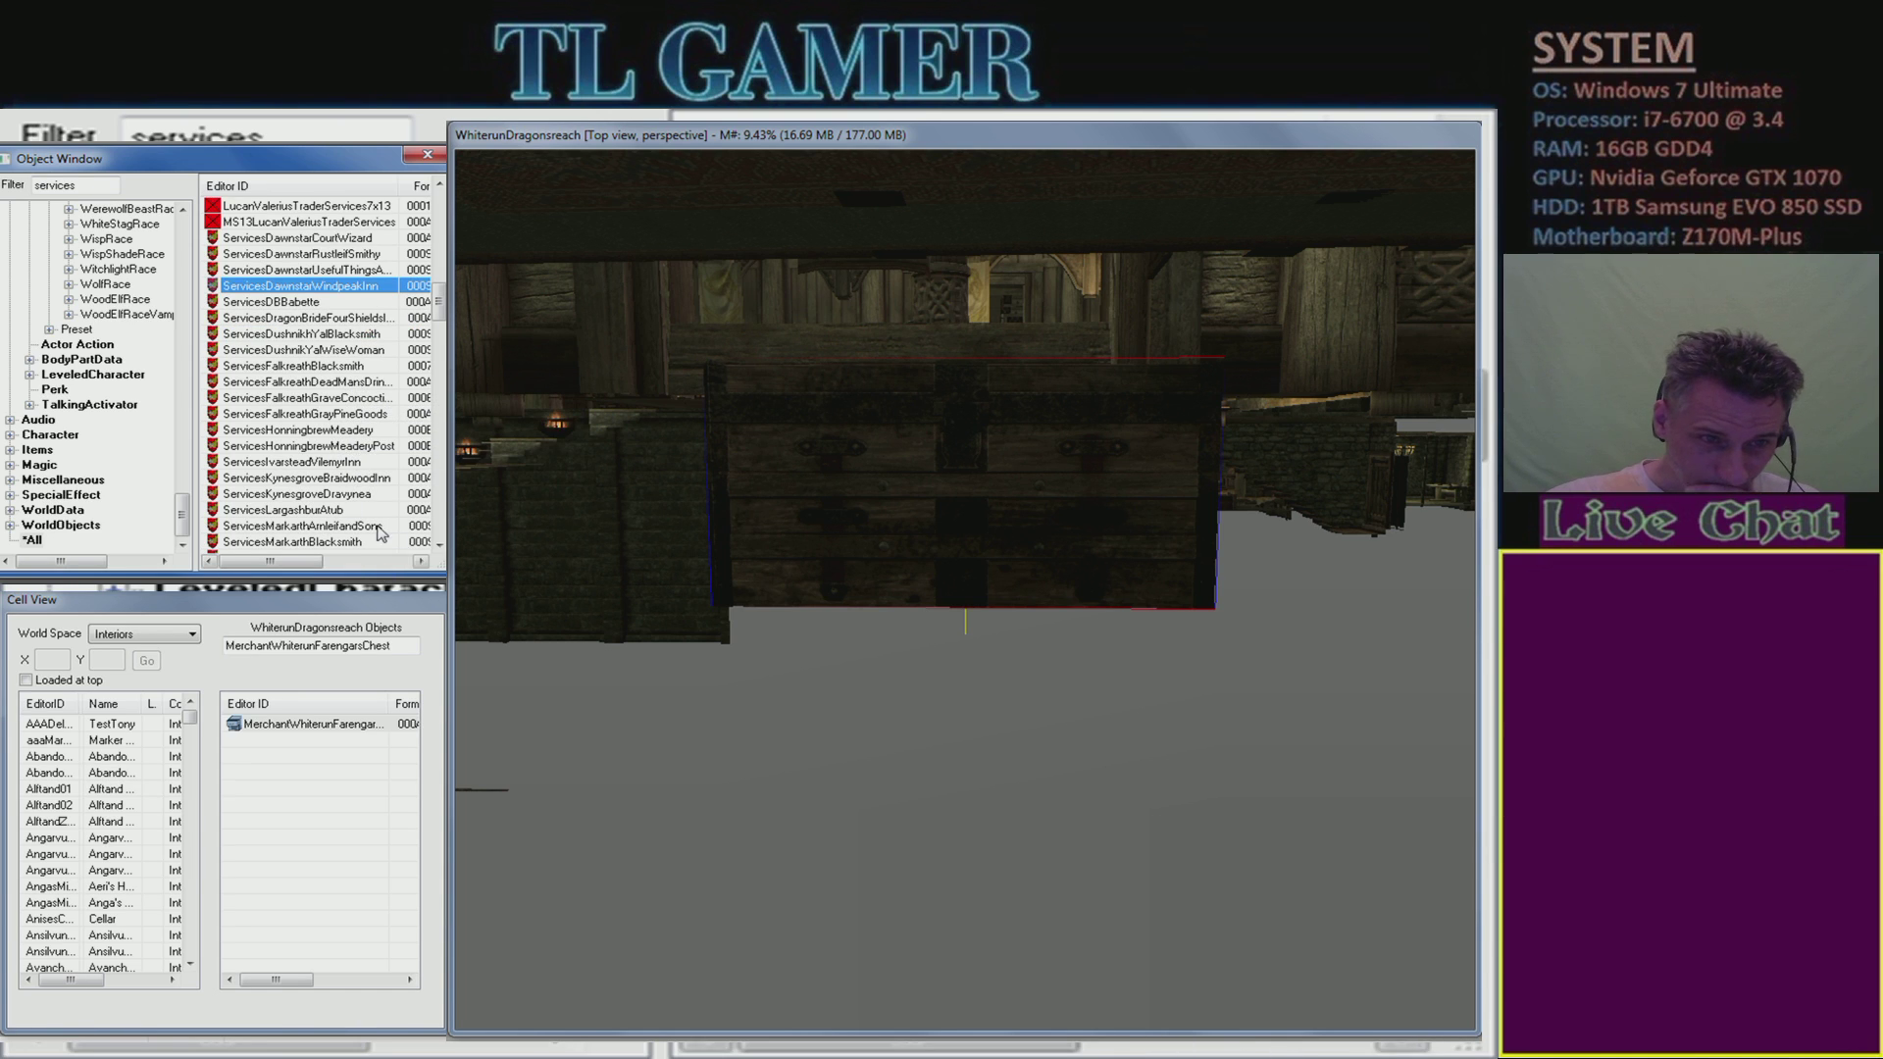
left_click(343, 416)
left_click(340, 370)
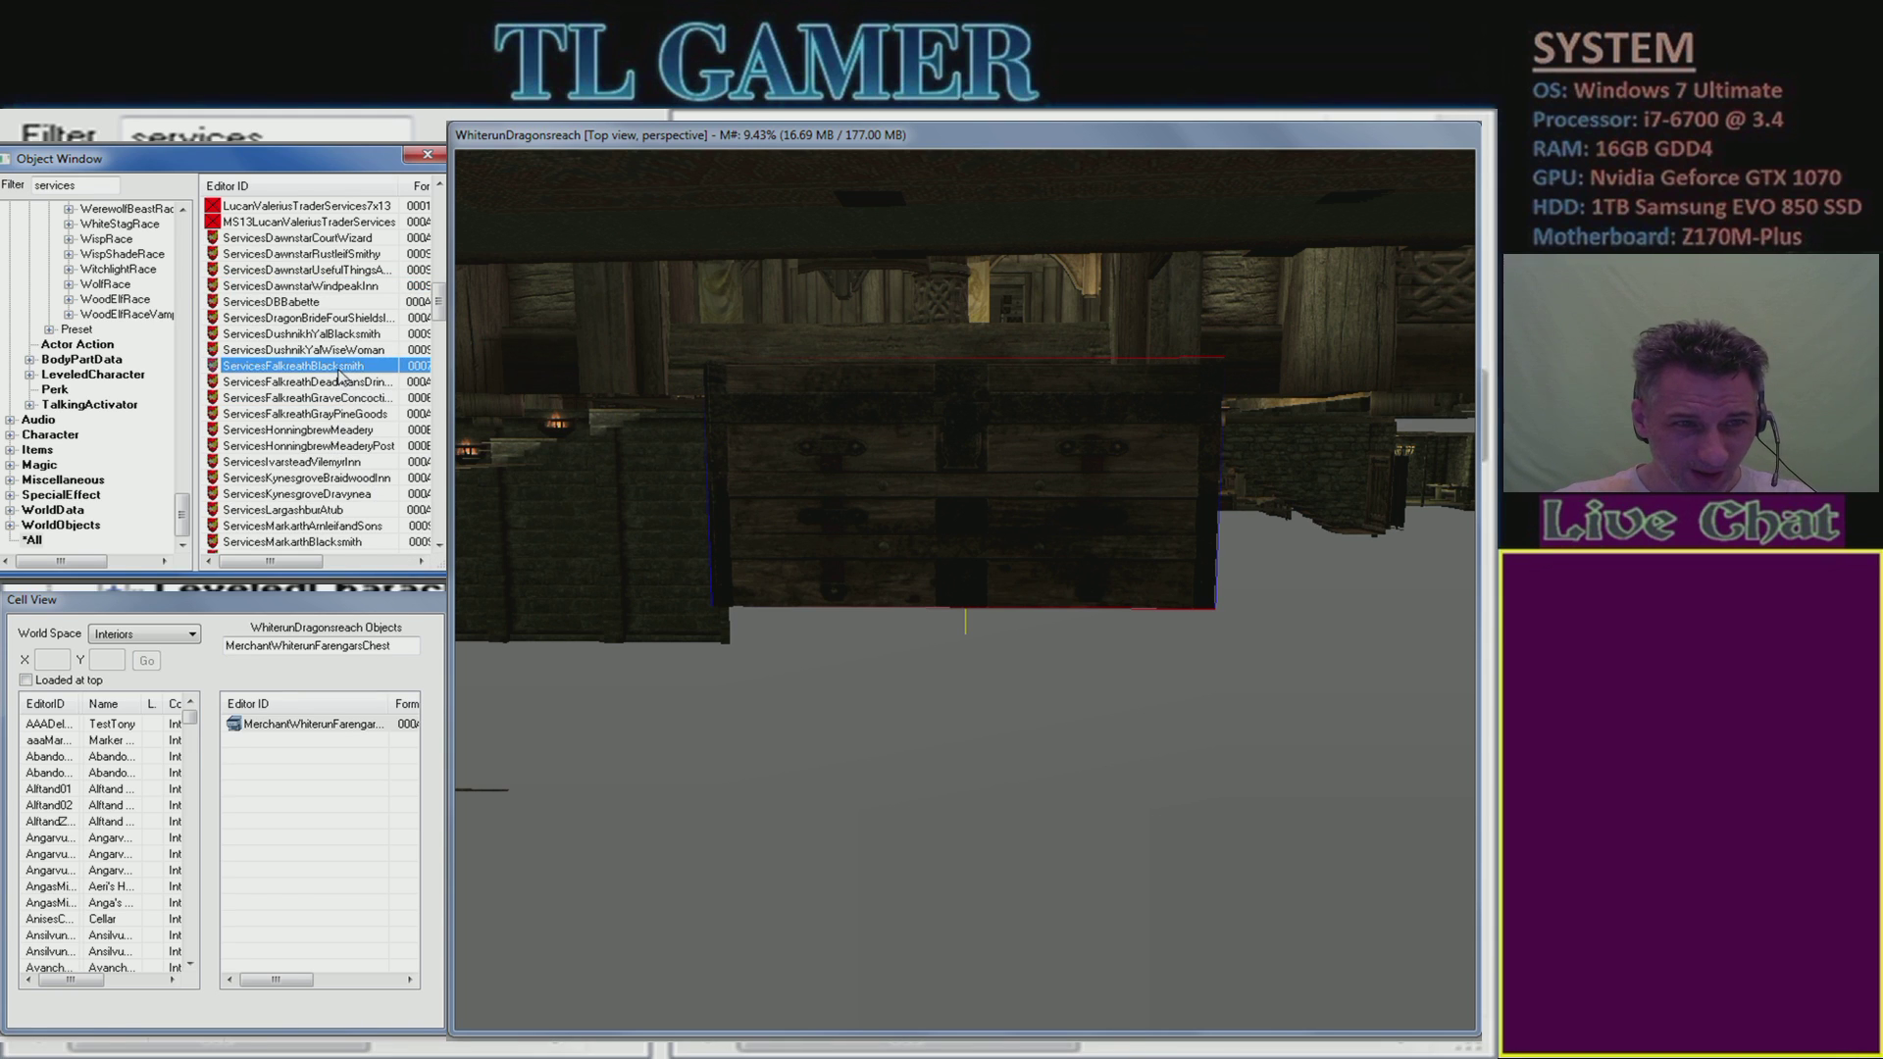
scroll(370, 409, "up", 4)
scroll(373, 408, "up", 5)
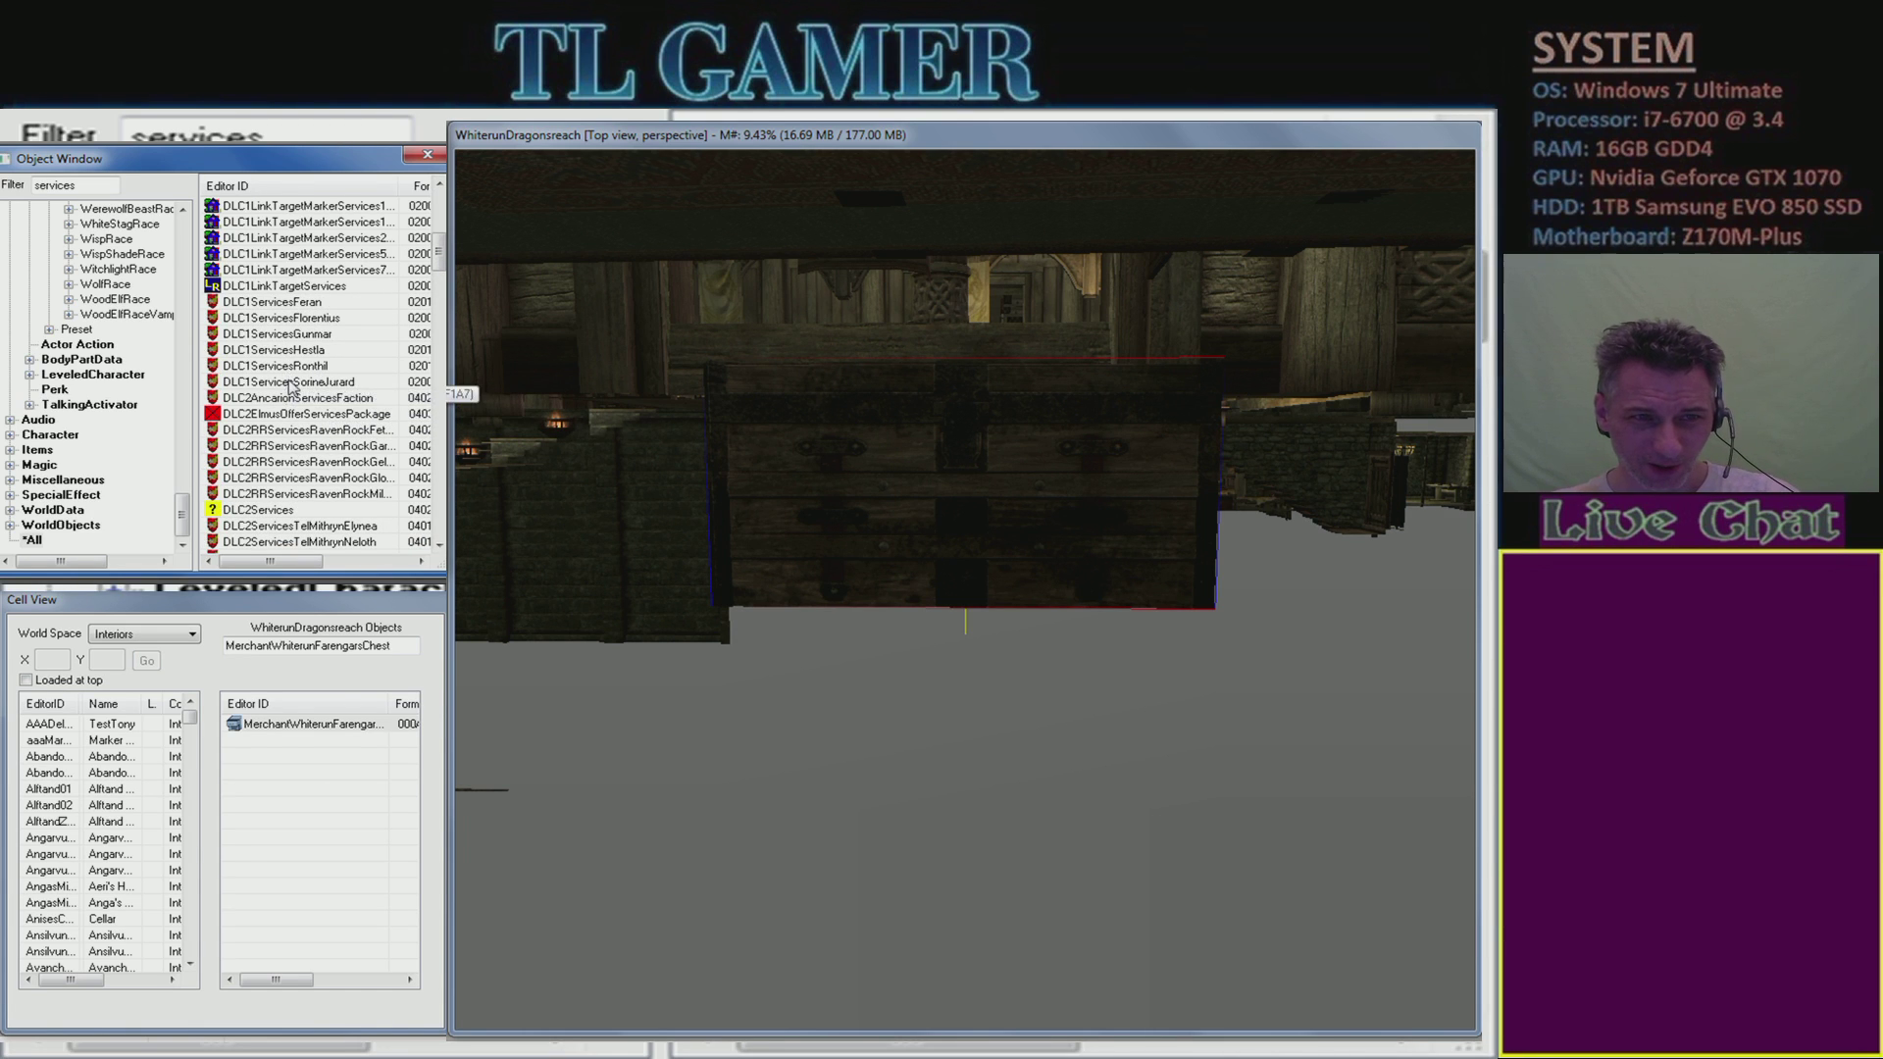
scroll(327, 392, "down", 8)
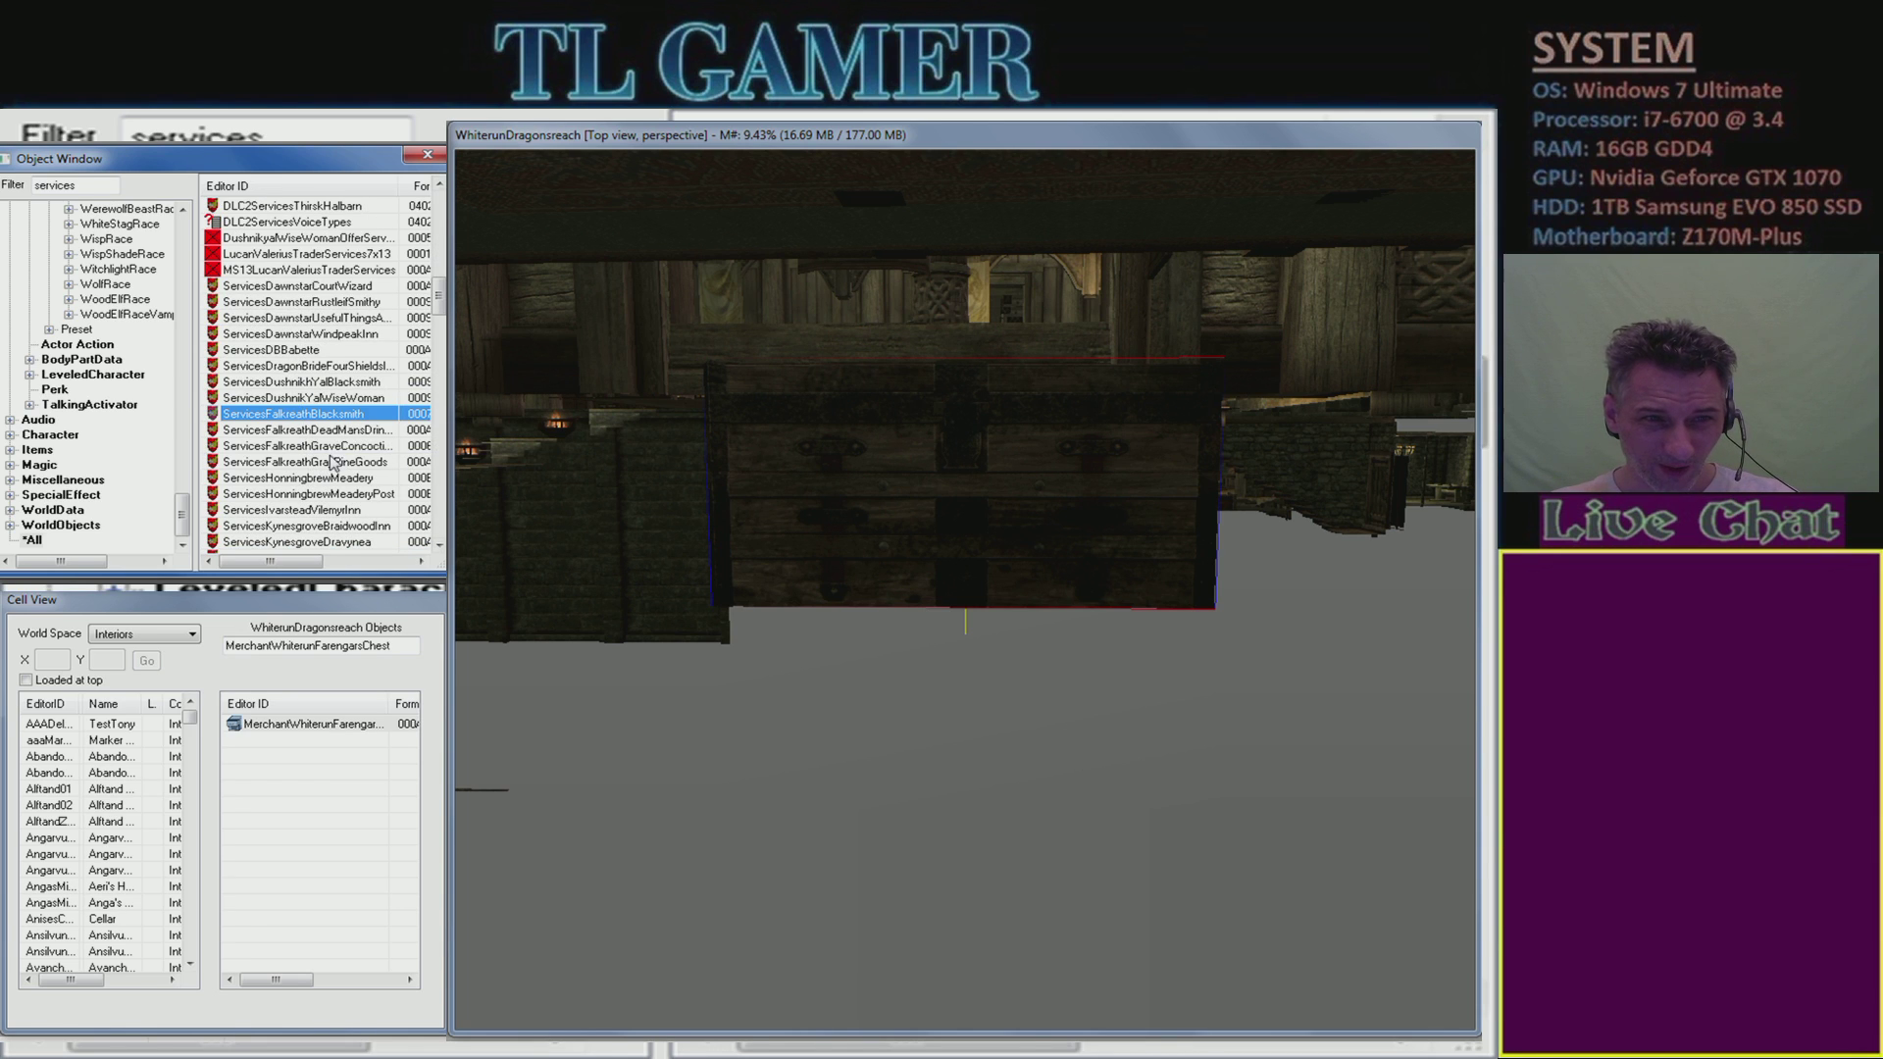
- Open the ServicesFalkreathBlacksmith faction and examine its general, rank, crime and vendor settings
double_click(328, 422)
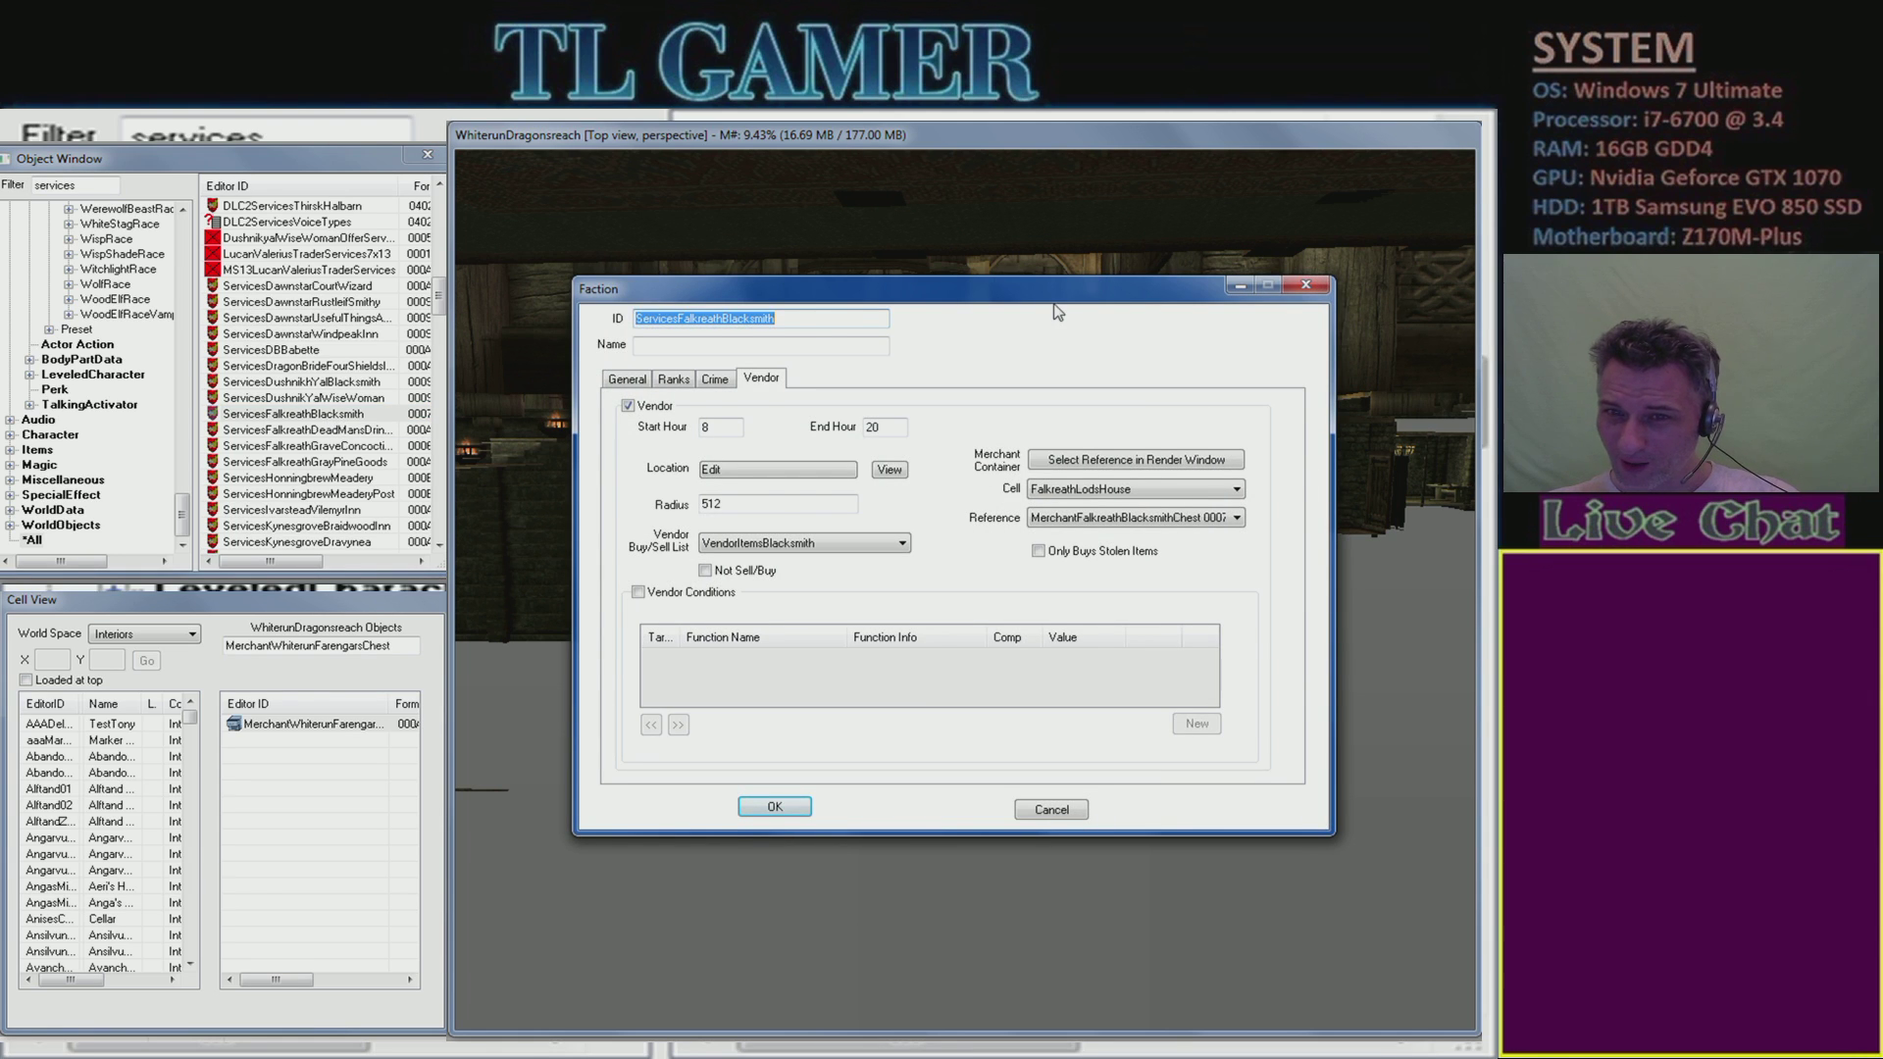
left_click_drag(1056, 299, 961, 230)
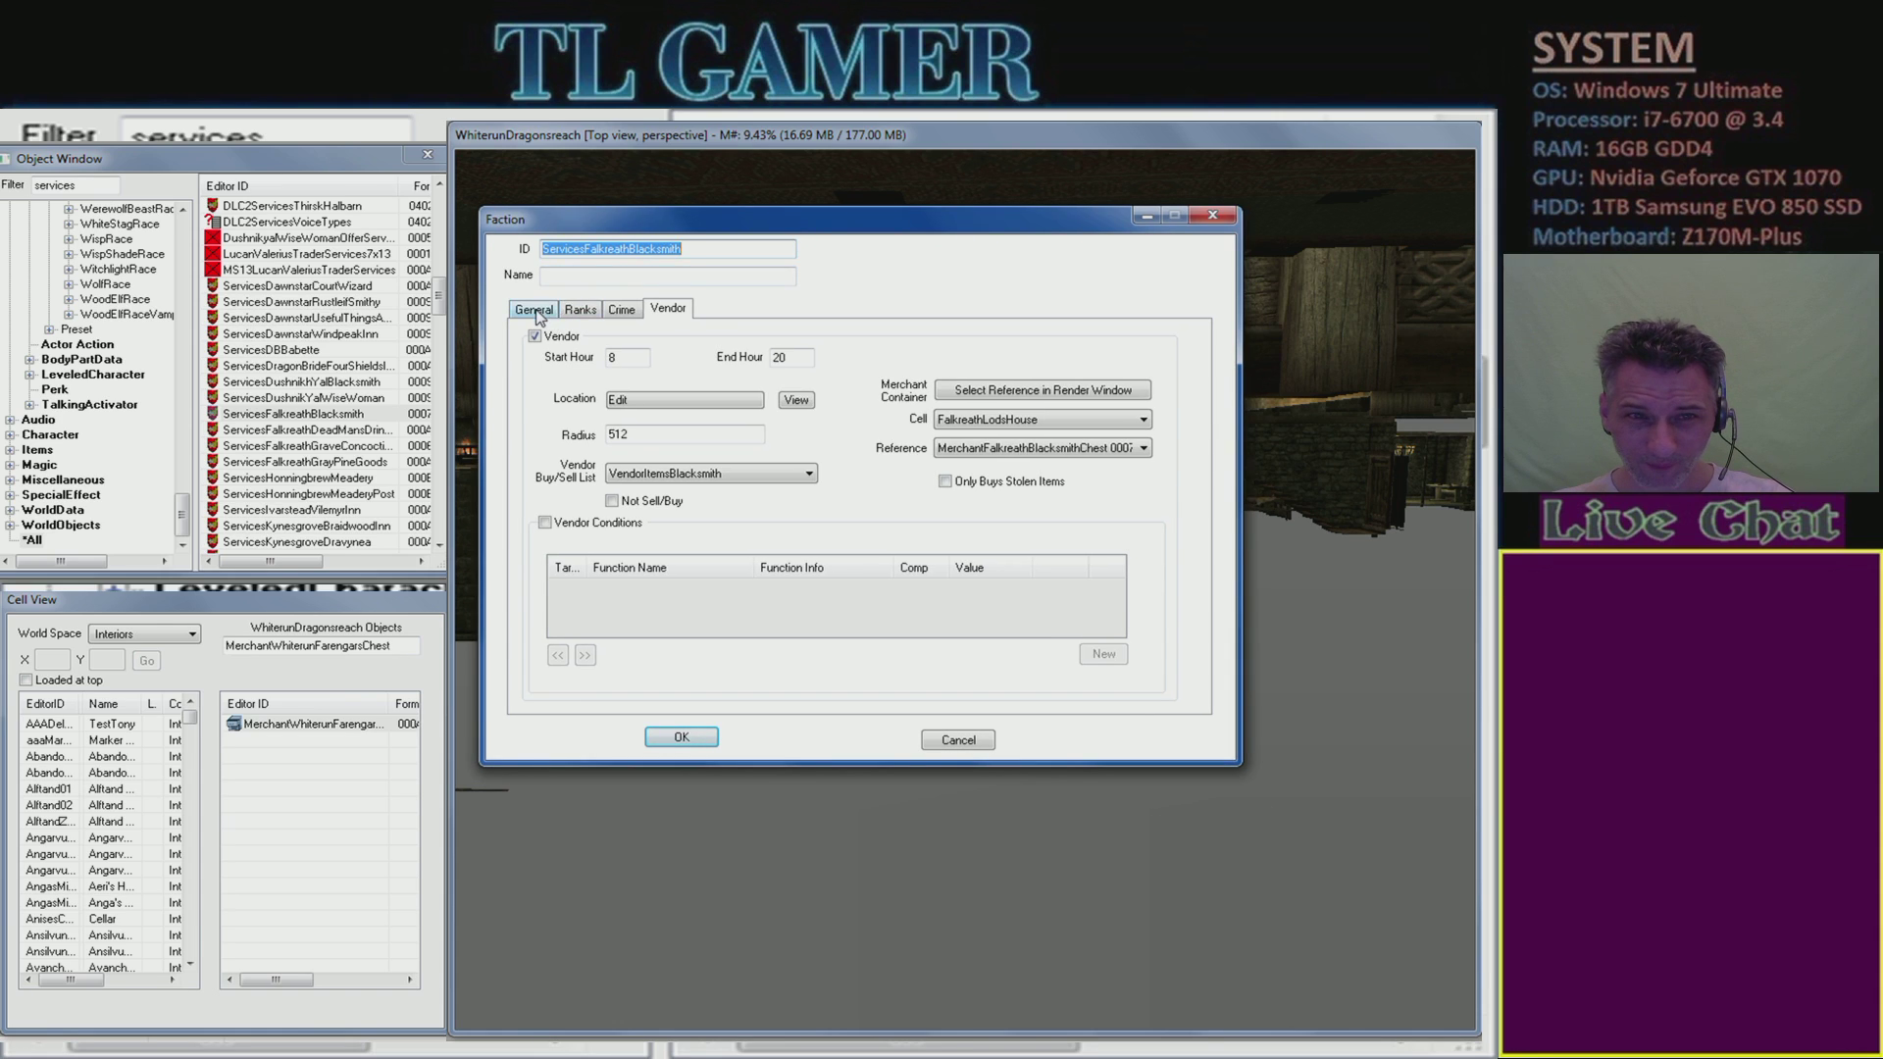
left_click(536, 308)
left_click(582, 312)
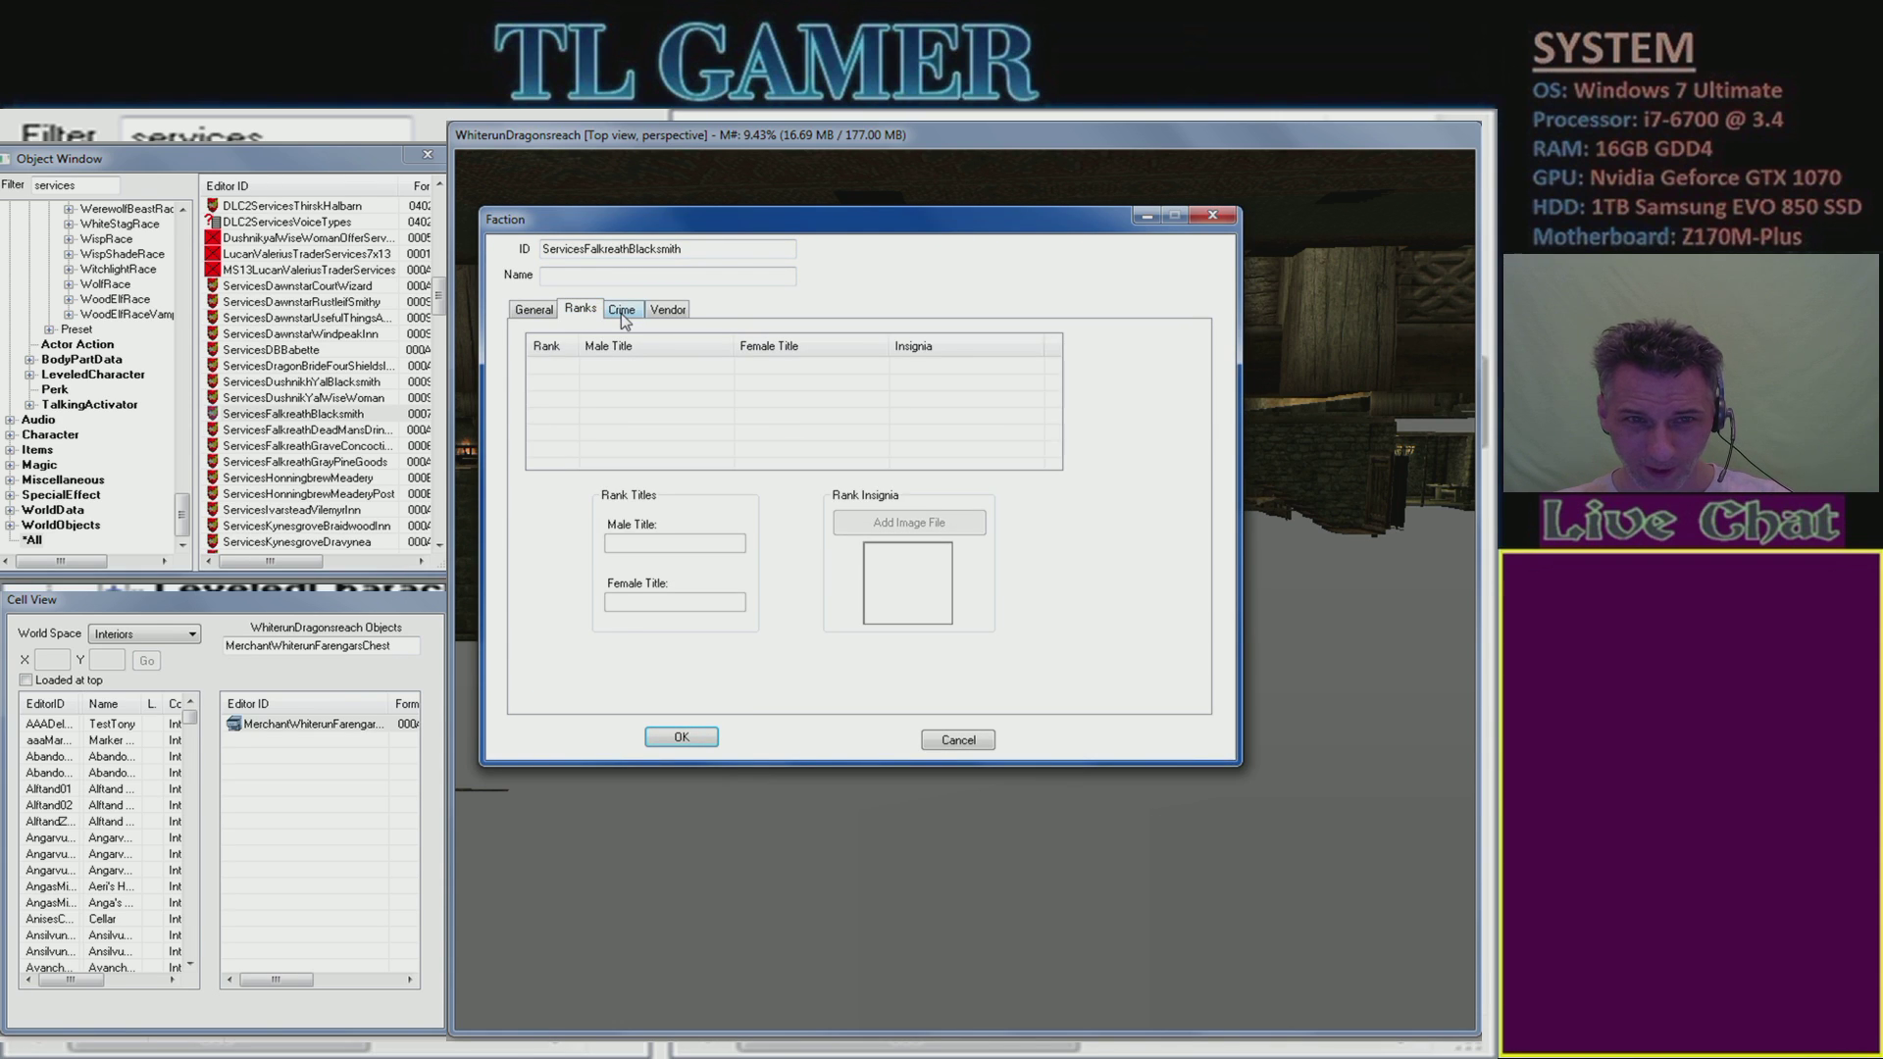
left_click(621, 312)
left_click(662, 311)
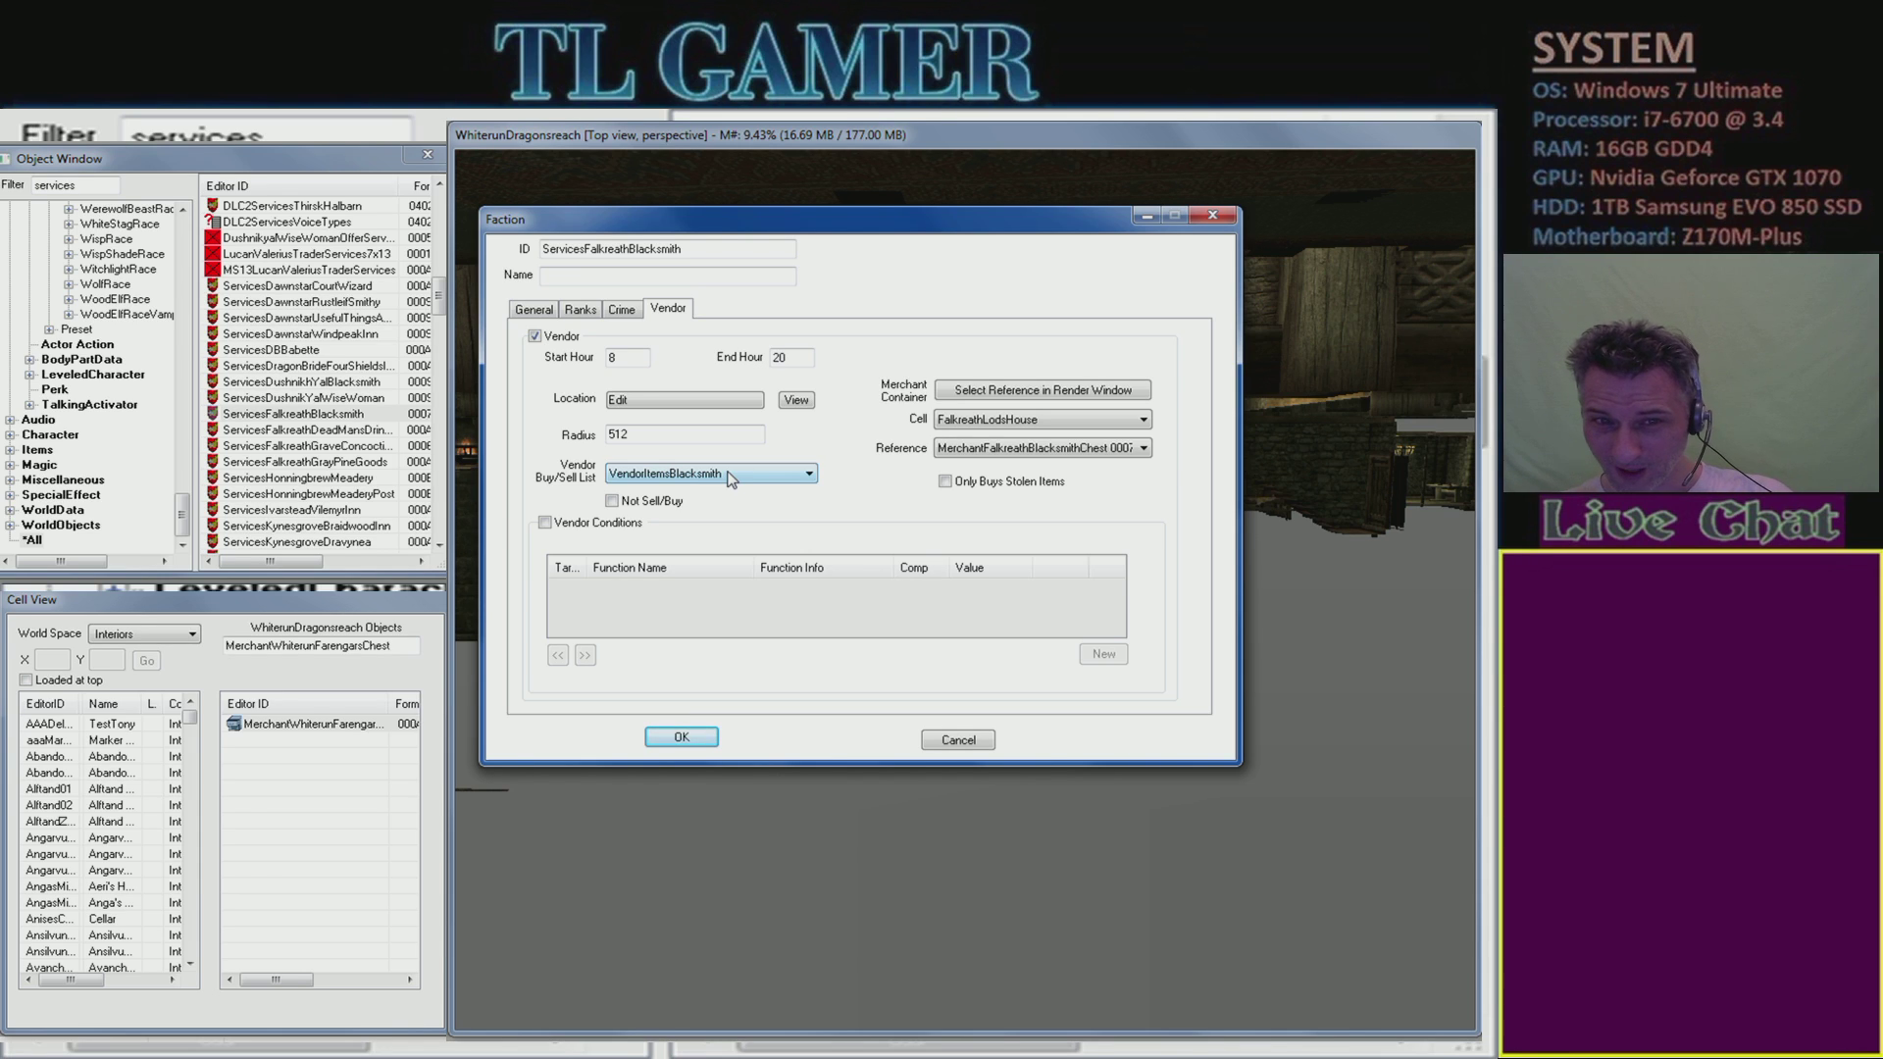
- Filter the object list by "vendoritemsblacksmith" to find the faction's buy/sell list
double_click(103, 186)
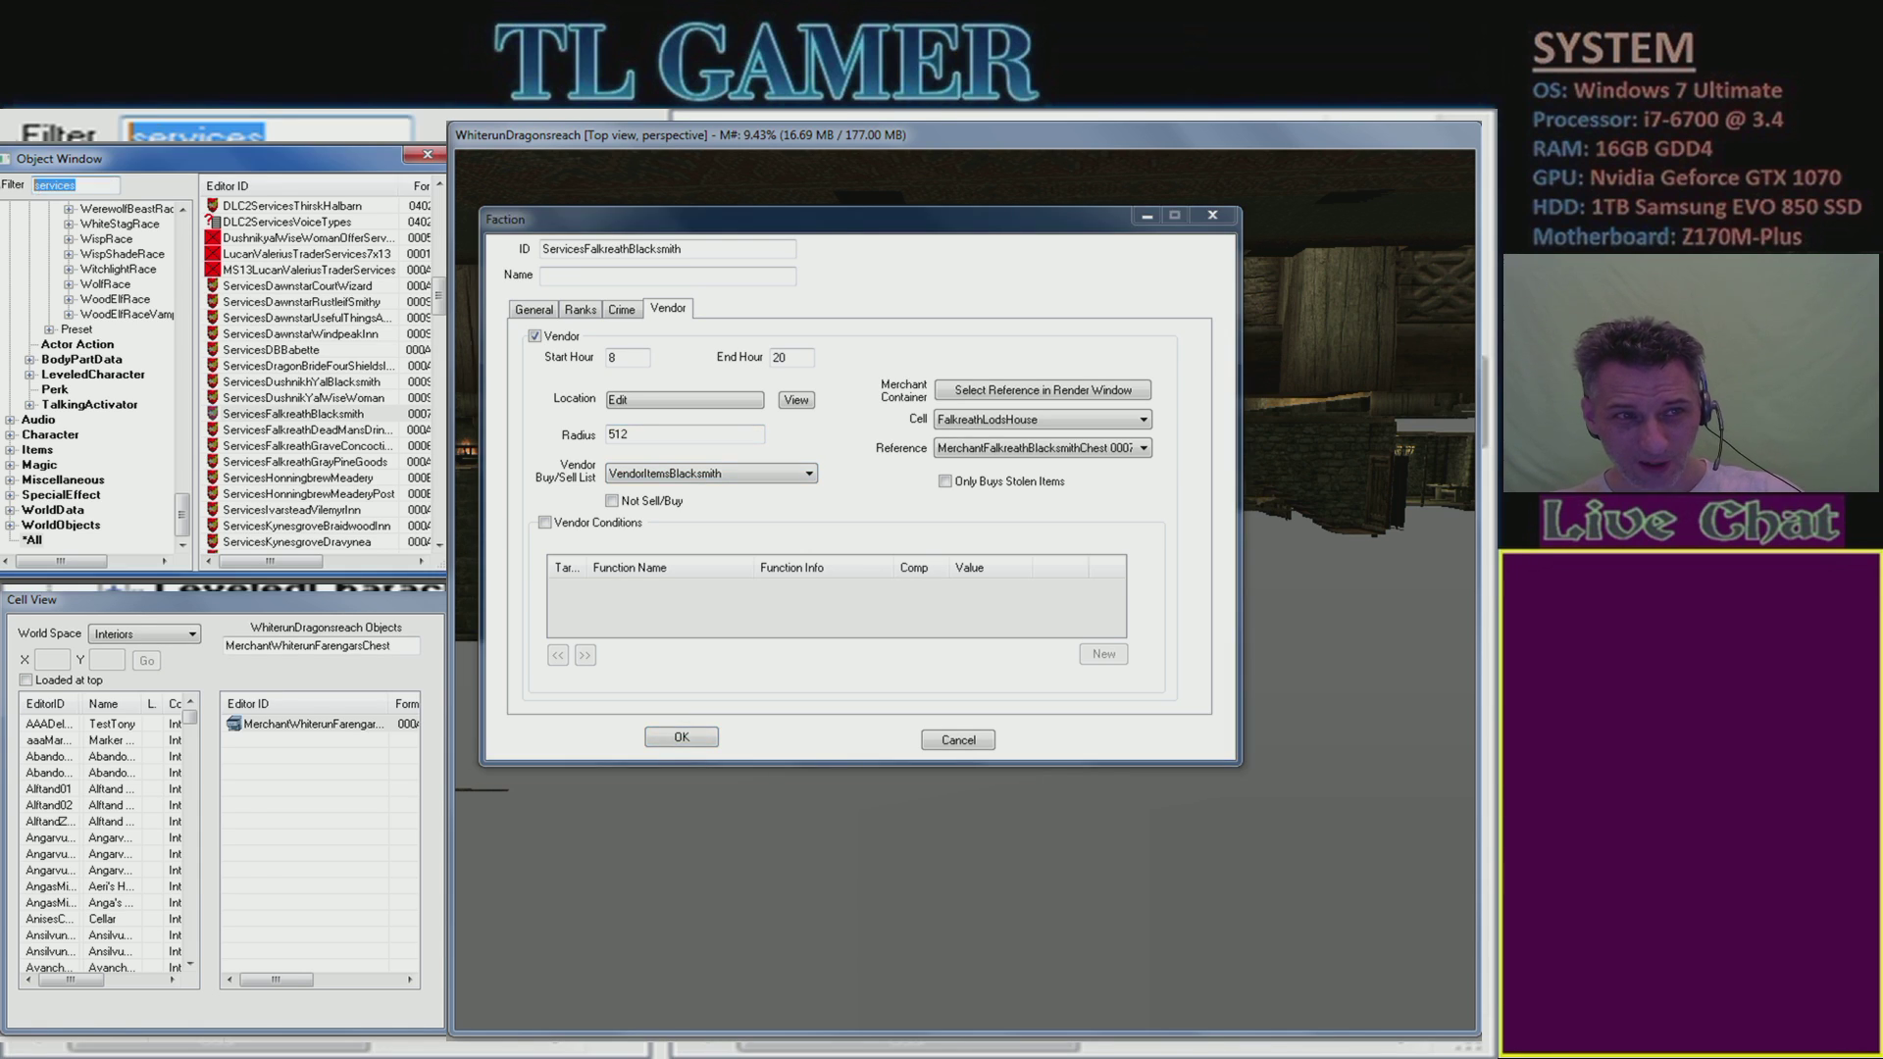
type("vendor")
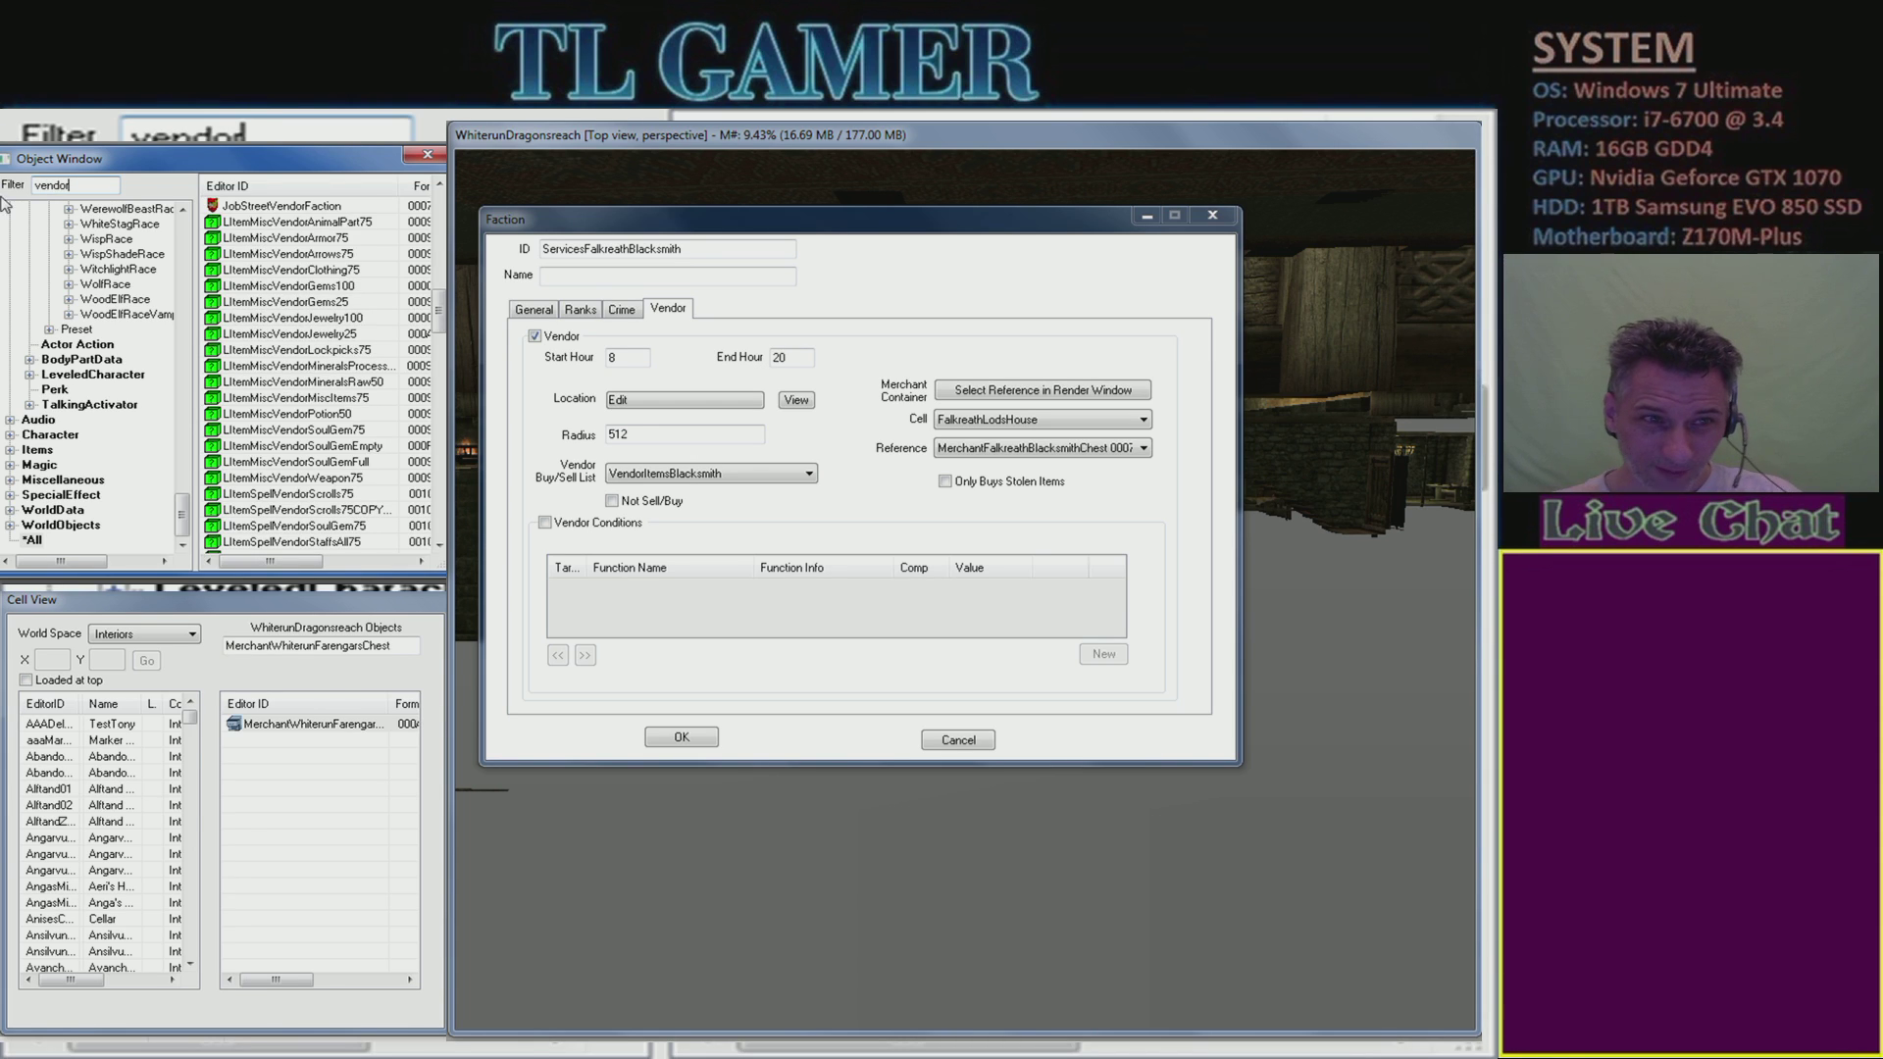
left_click(808, 476)
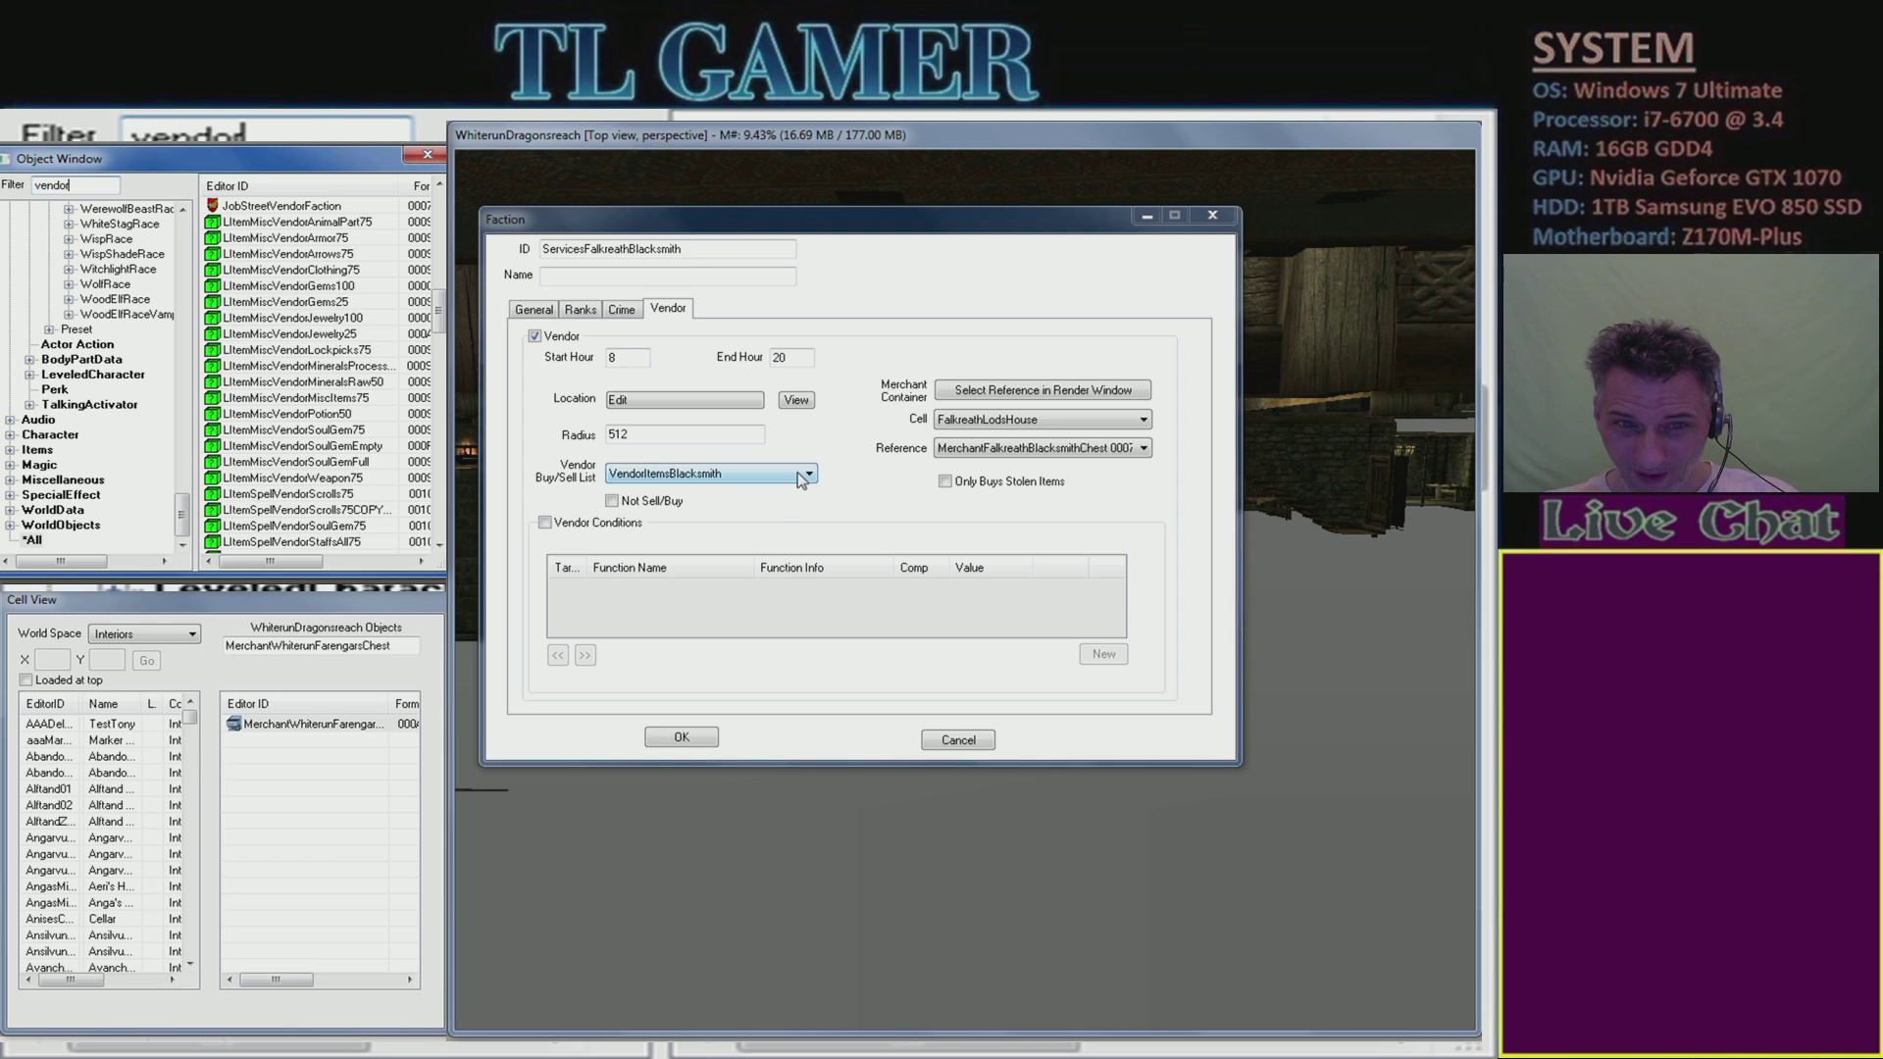
left_click(112, 187)
type("ite")
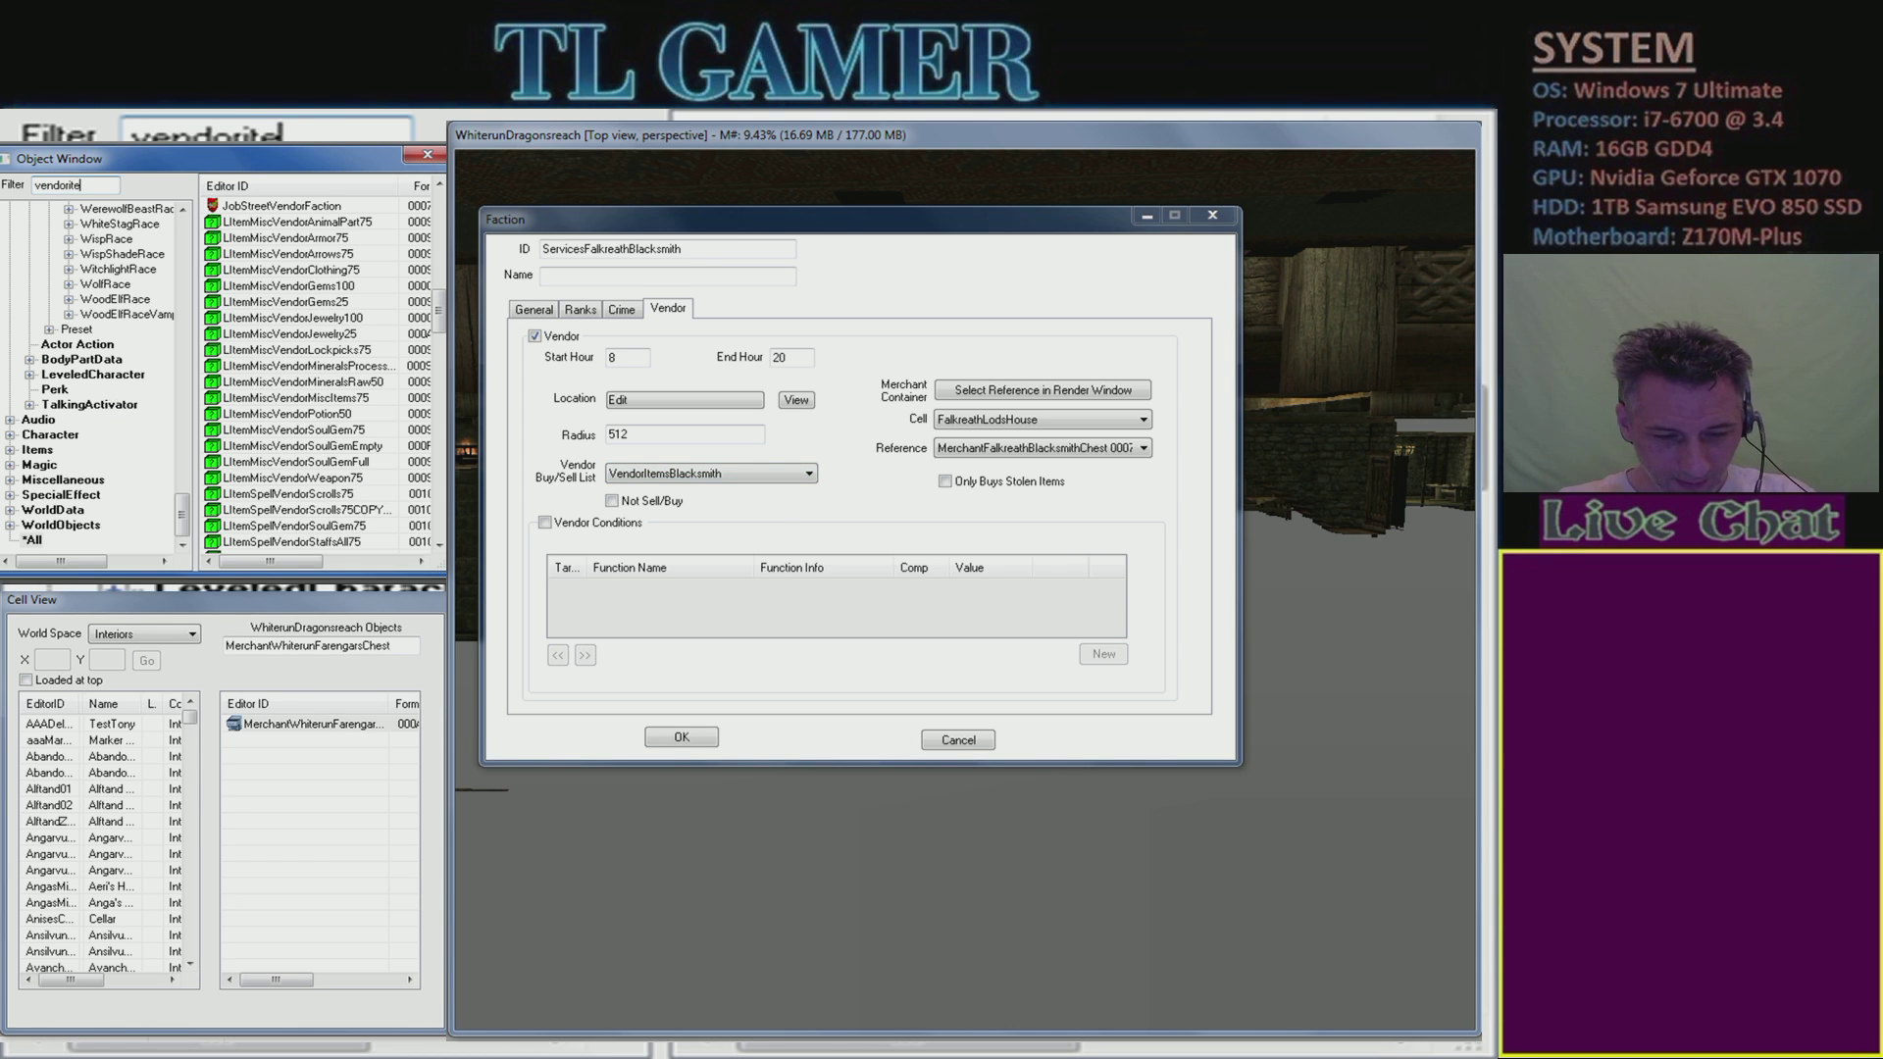
type("msblacksmith")
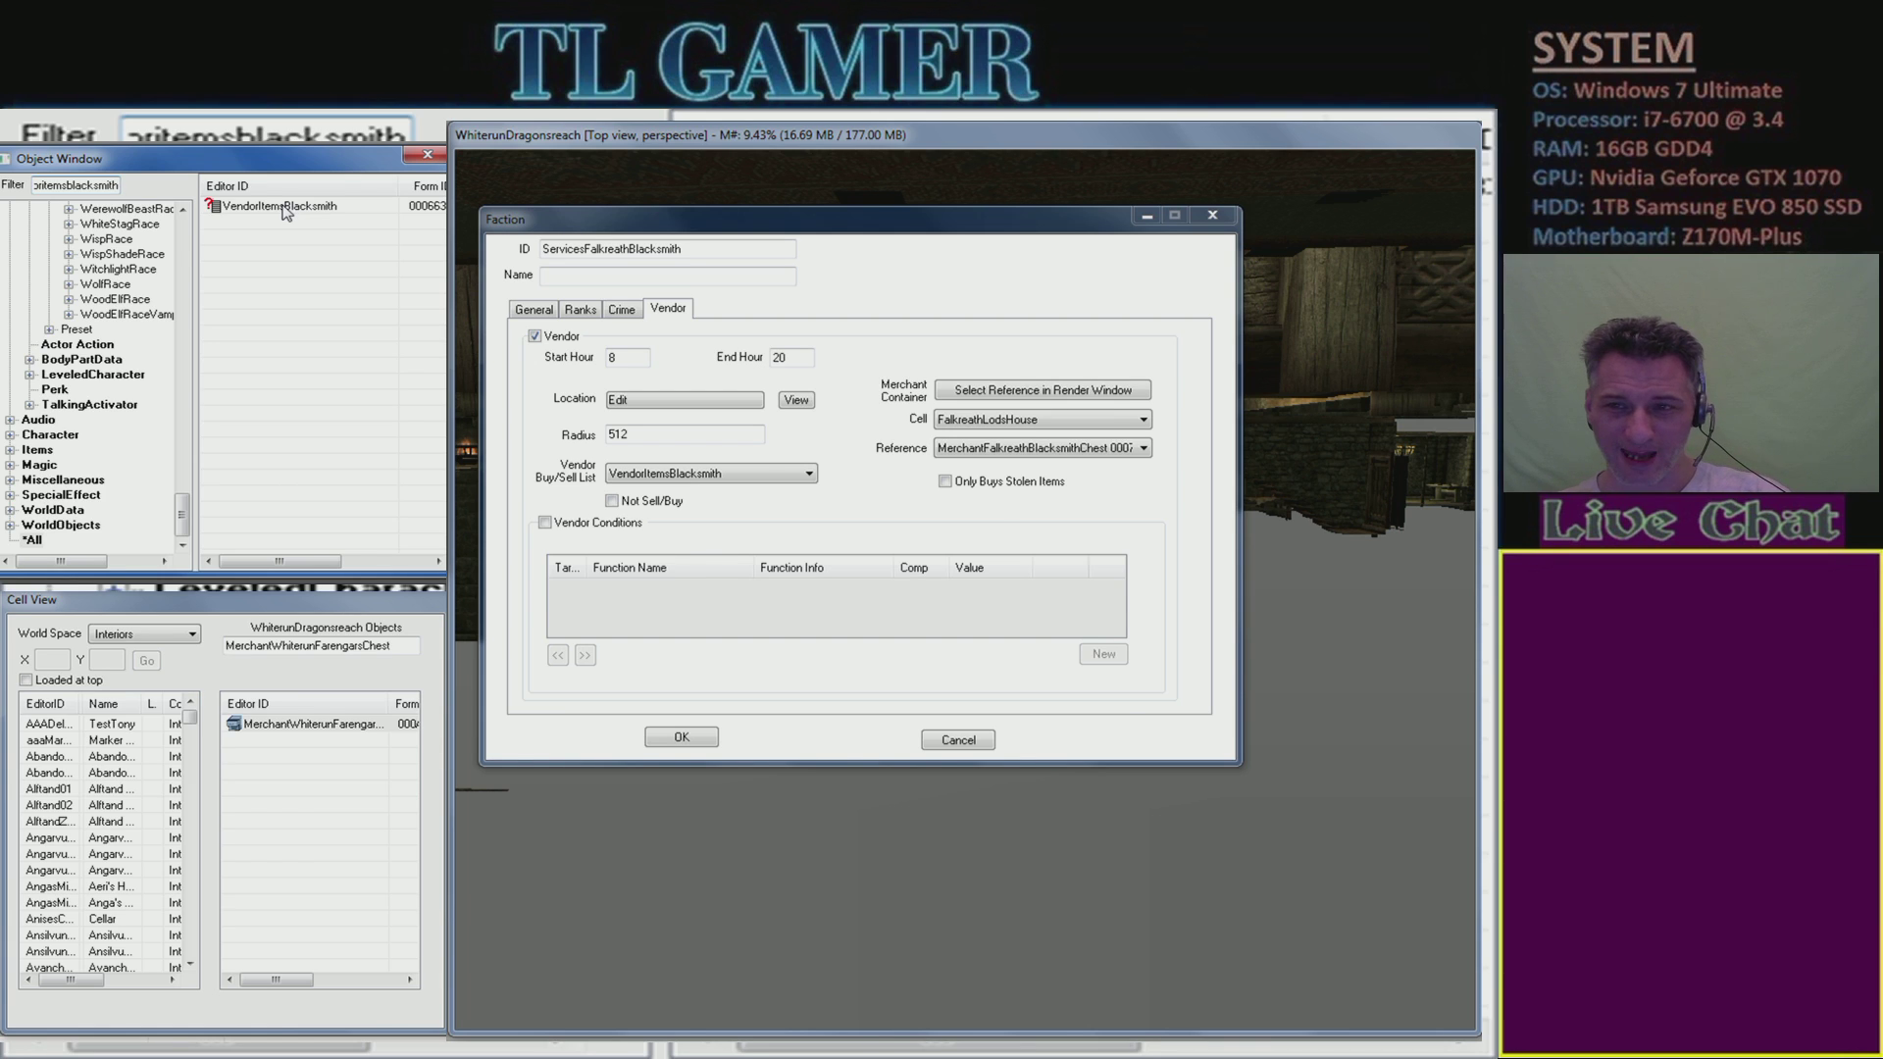
- Examine each vendor keyword in the VendorItemsBlacksmith form list, then close the list and the ServicesFalkreathBlacksmith faction without saving
double_click(285, 209)
left_click_drag(976, 390, 612, 255)
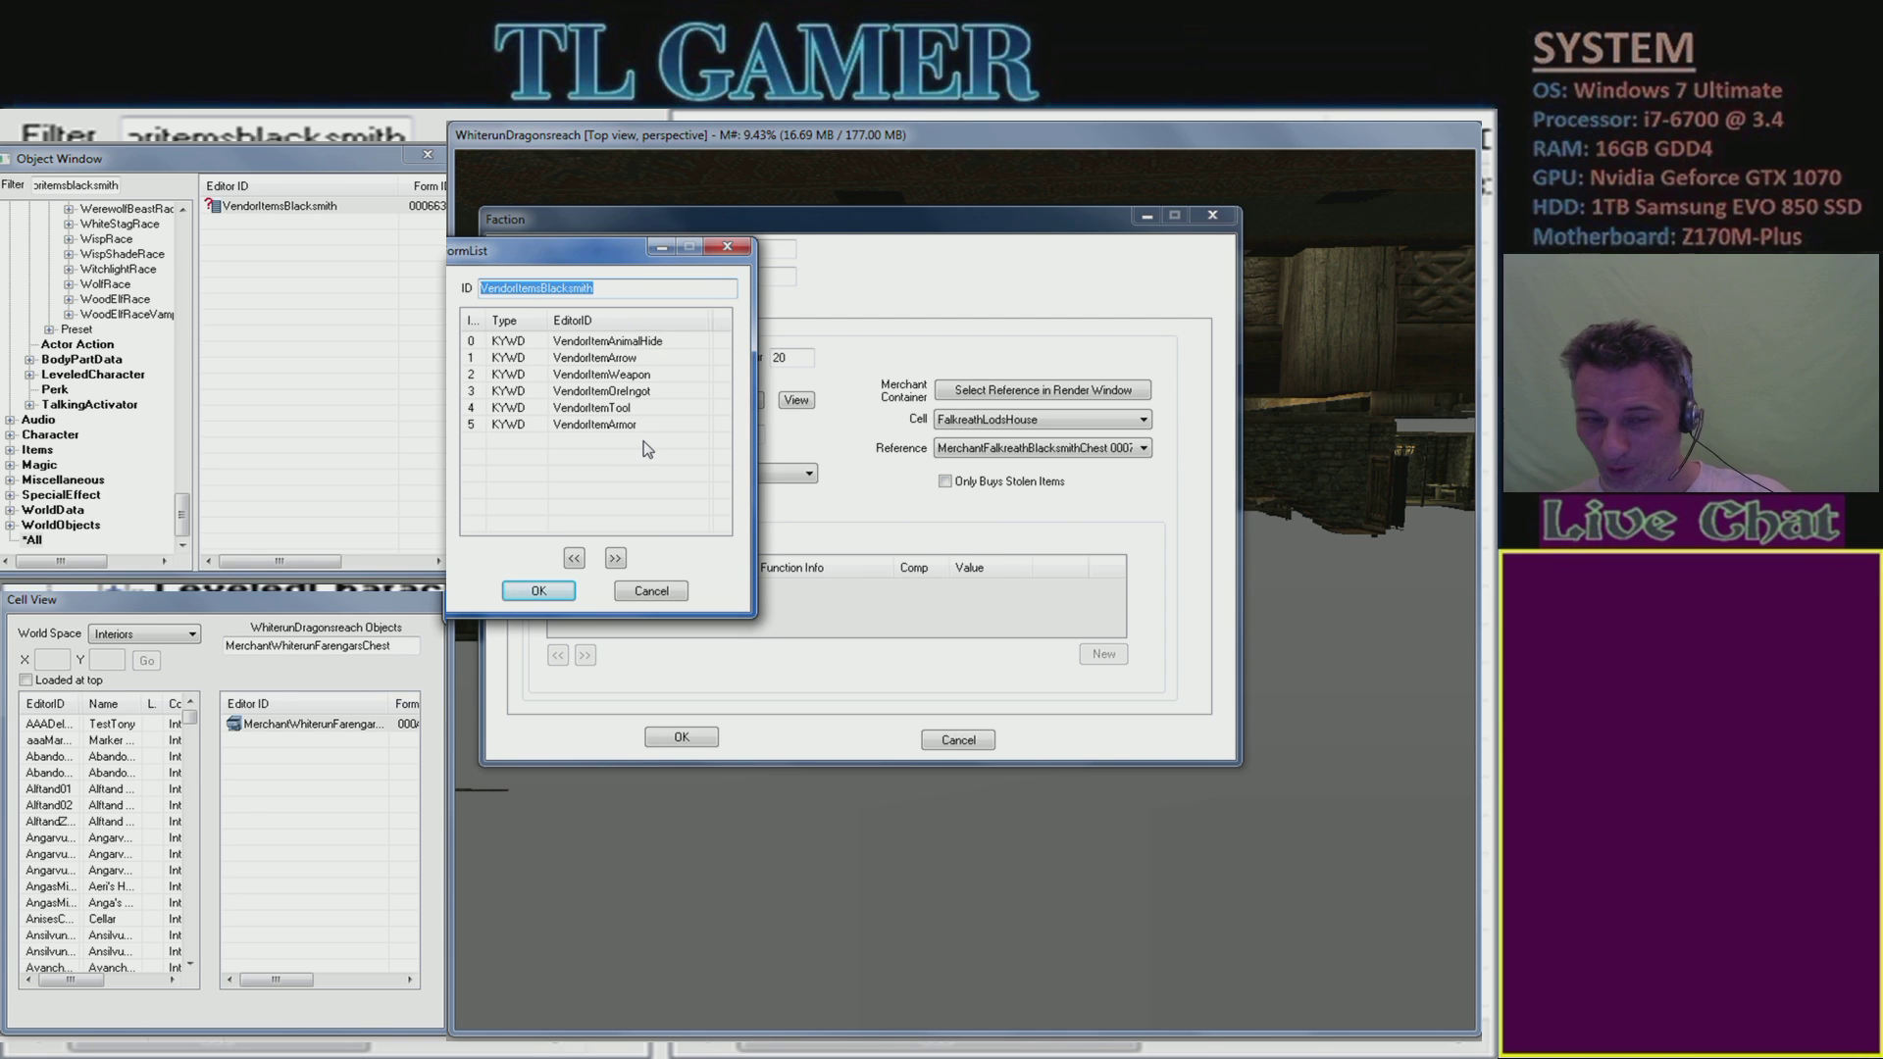
left_click(593, 432)
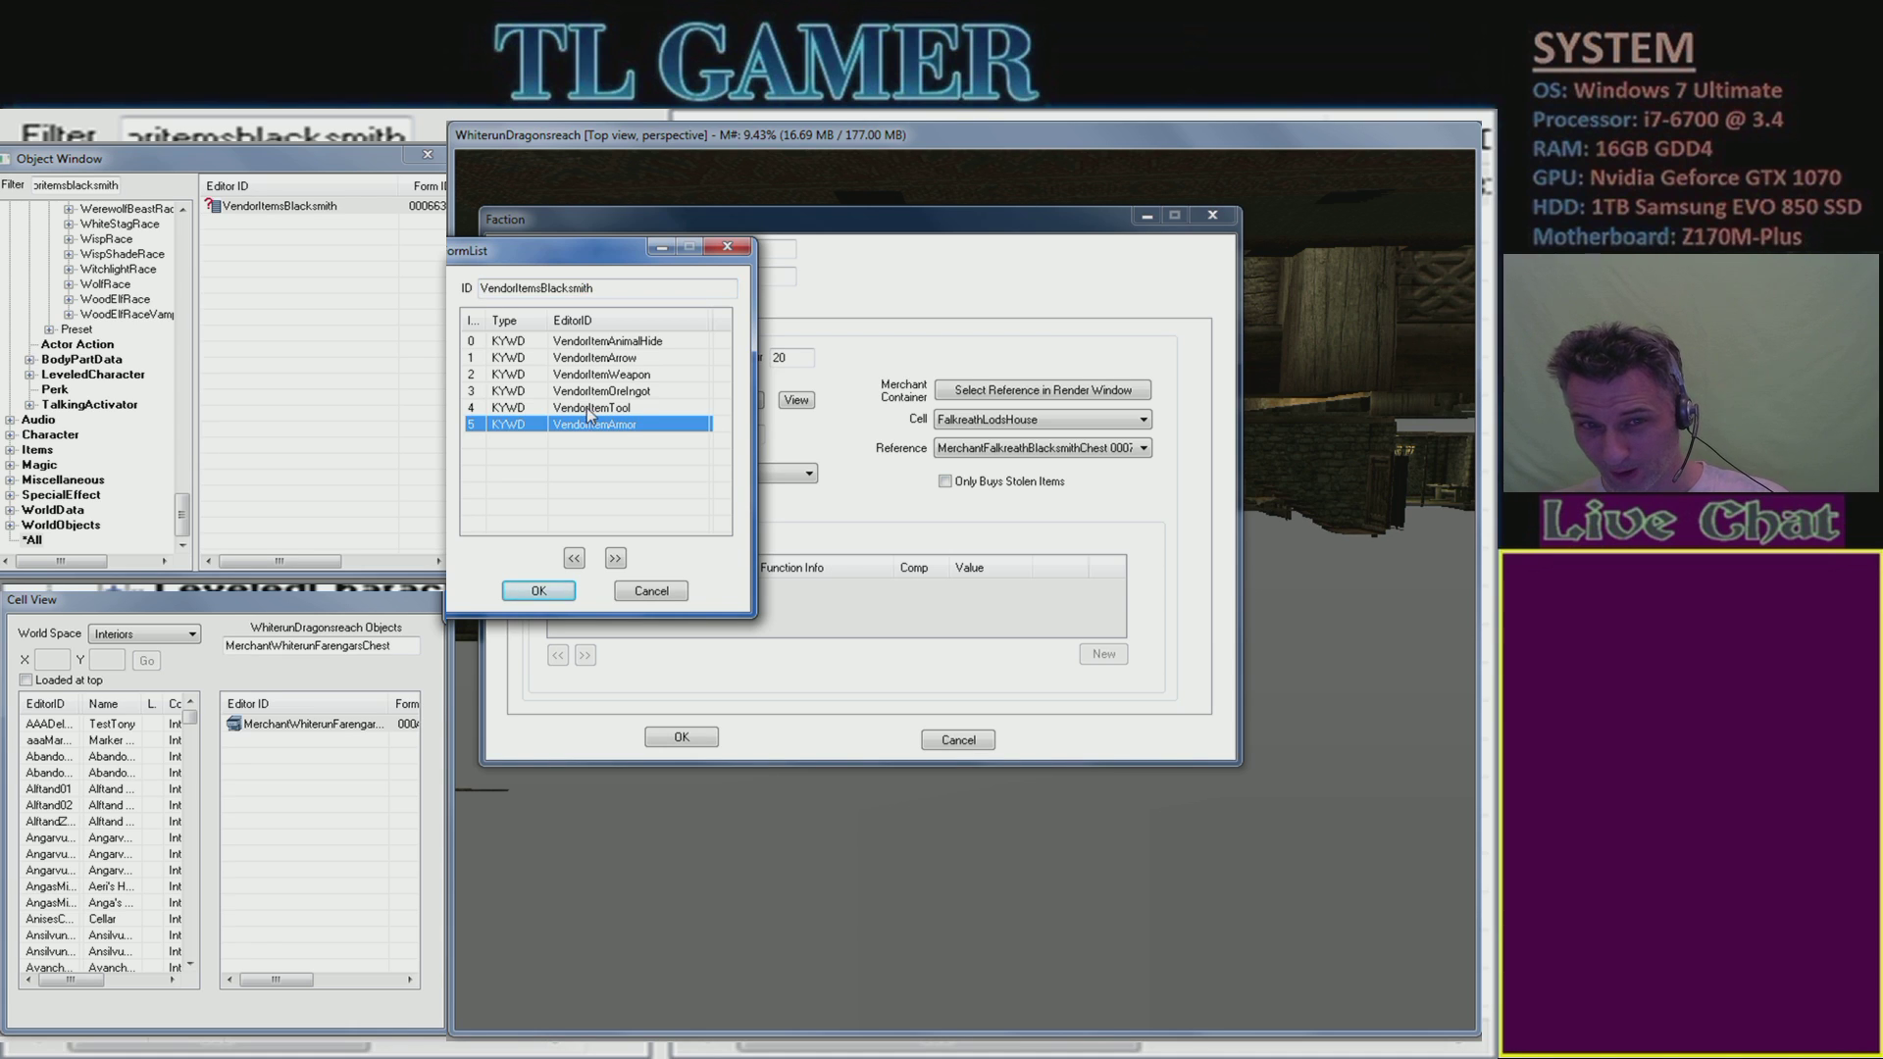
left_click(588, 408)
left_click(593, 391)
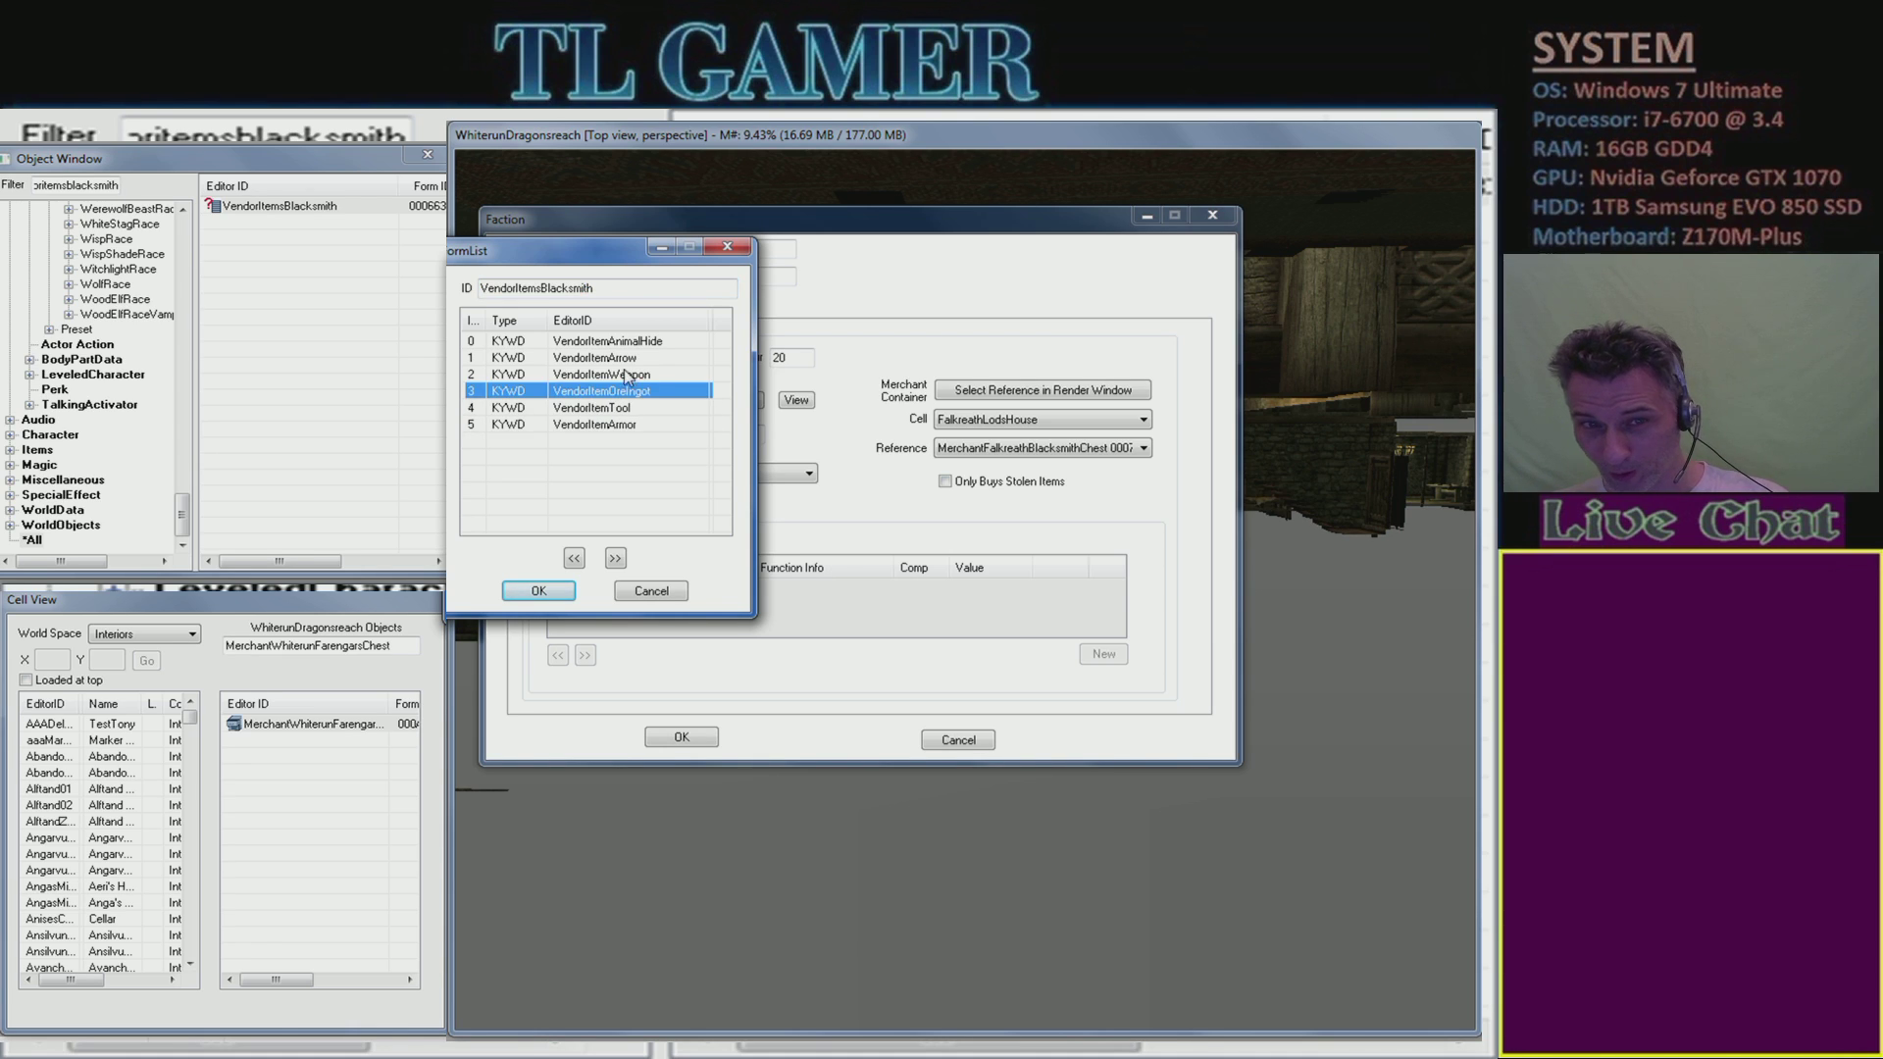
left_click(596, 375)
left_click(601, 359)
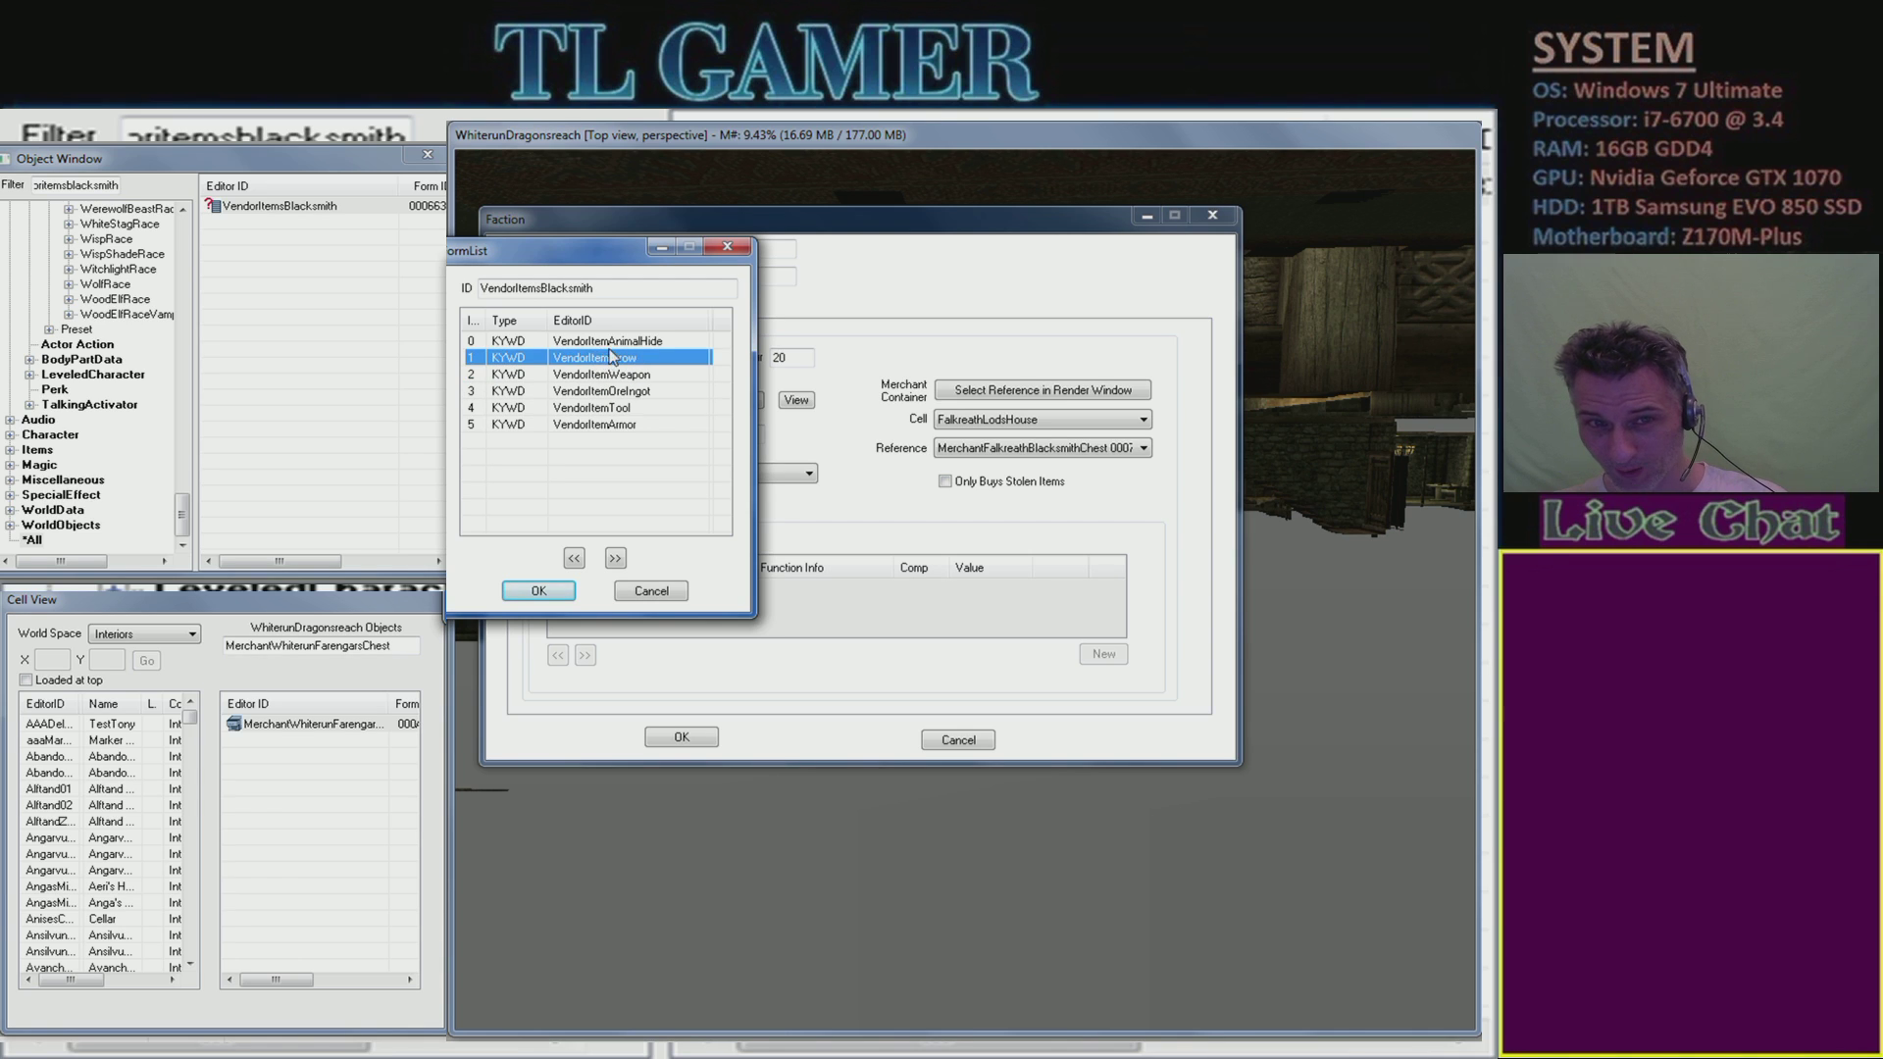
left_click(616, 342)
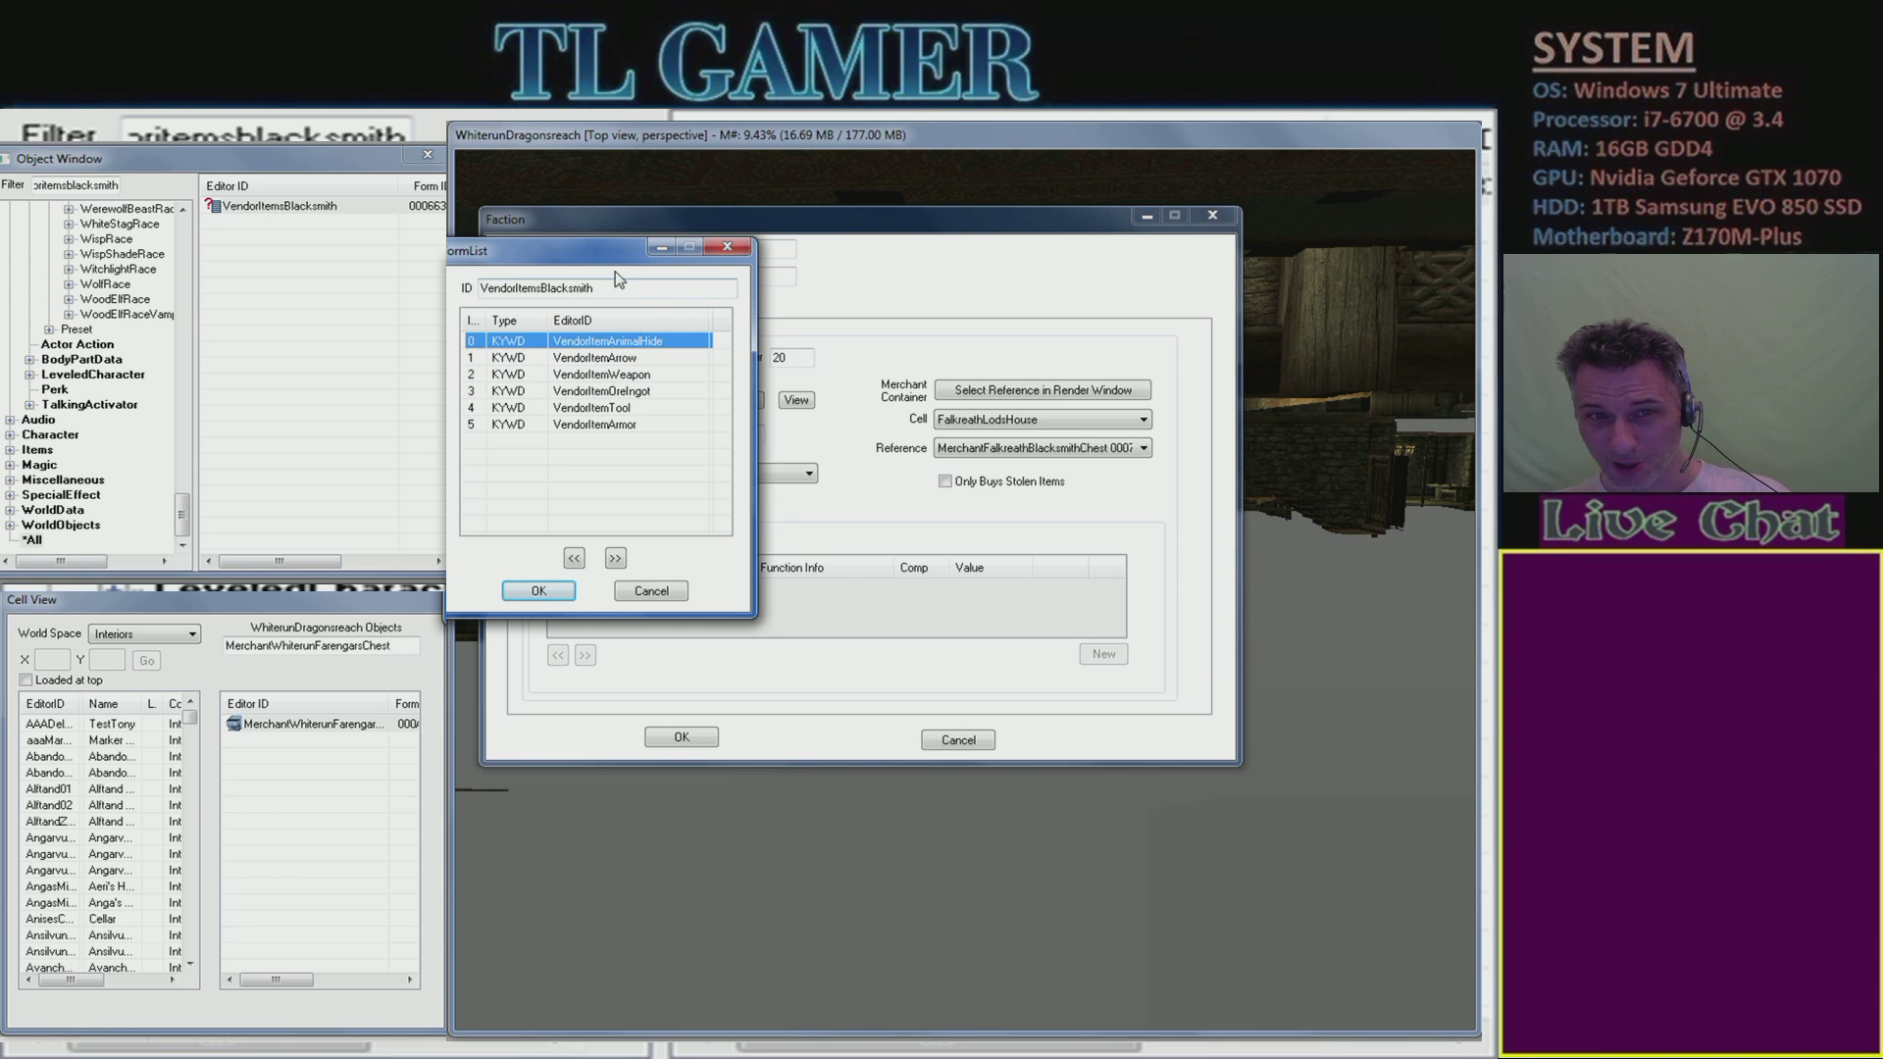
left_click_drag(618, 258, 700, 220)
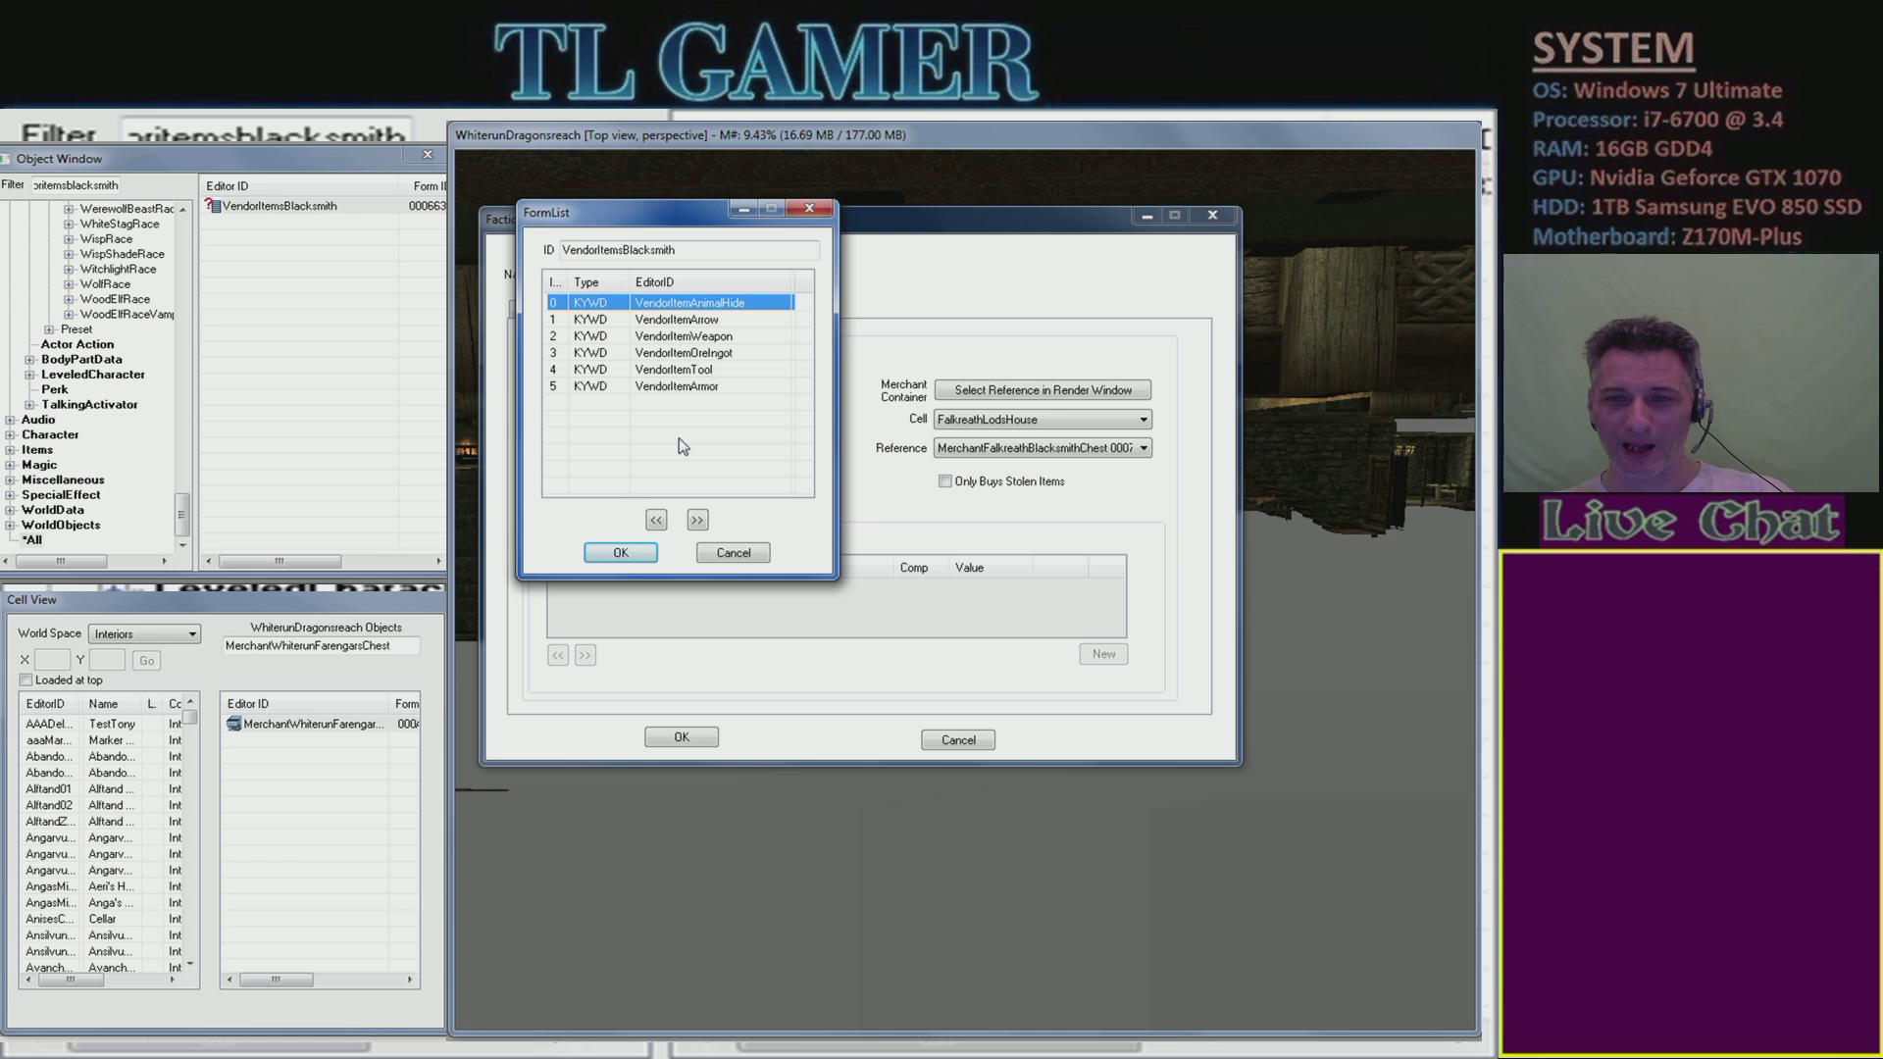
left_click(750, 554)
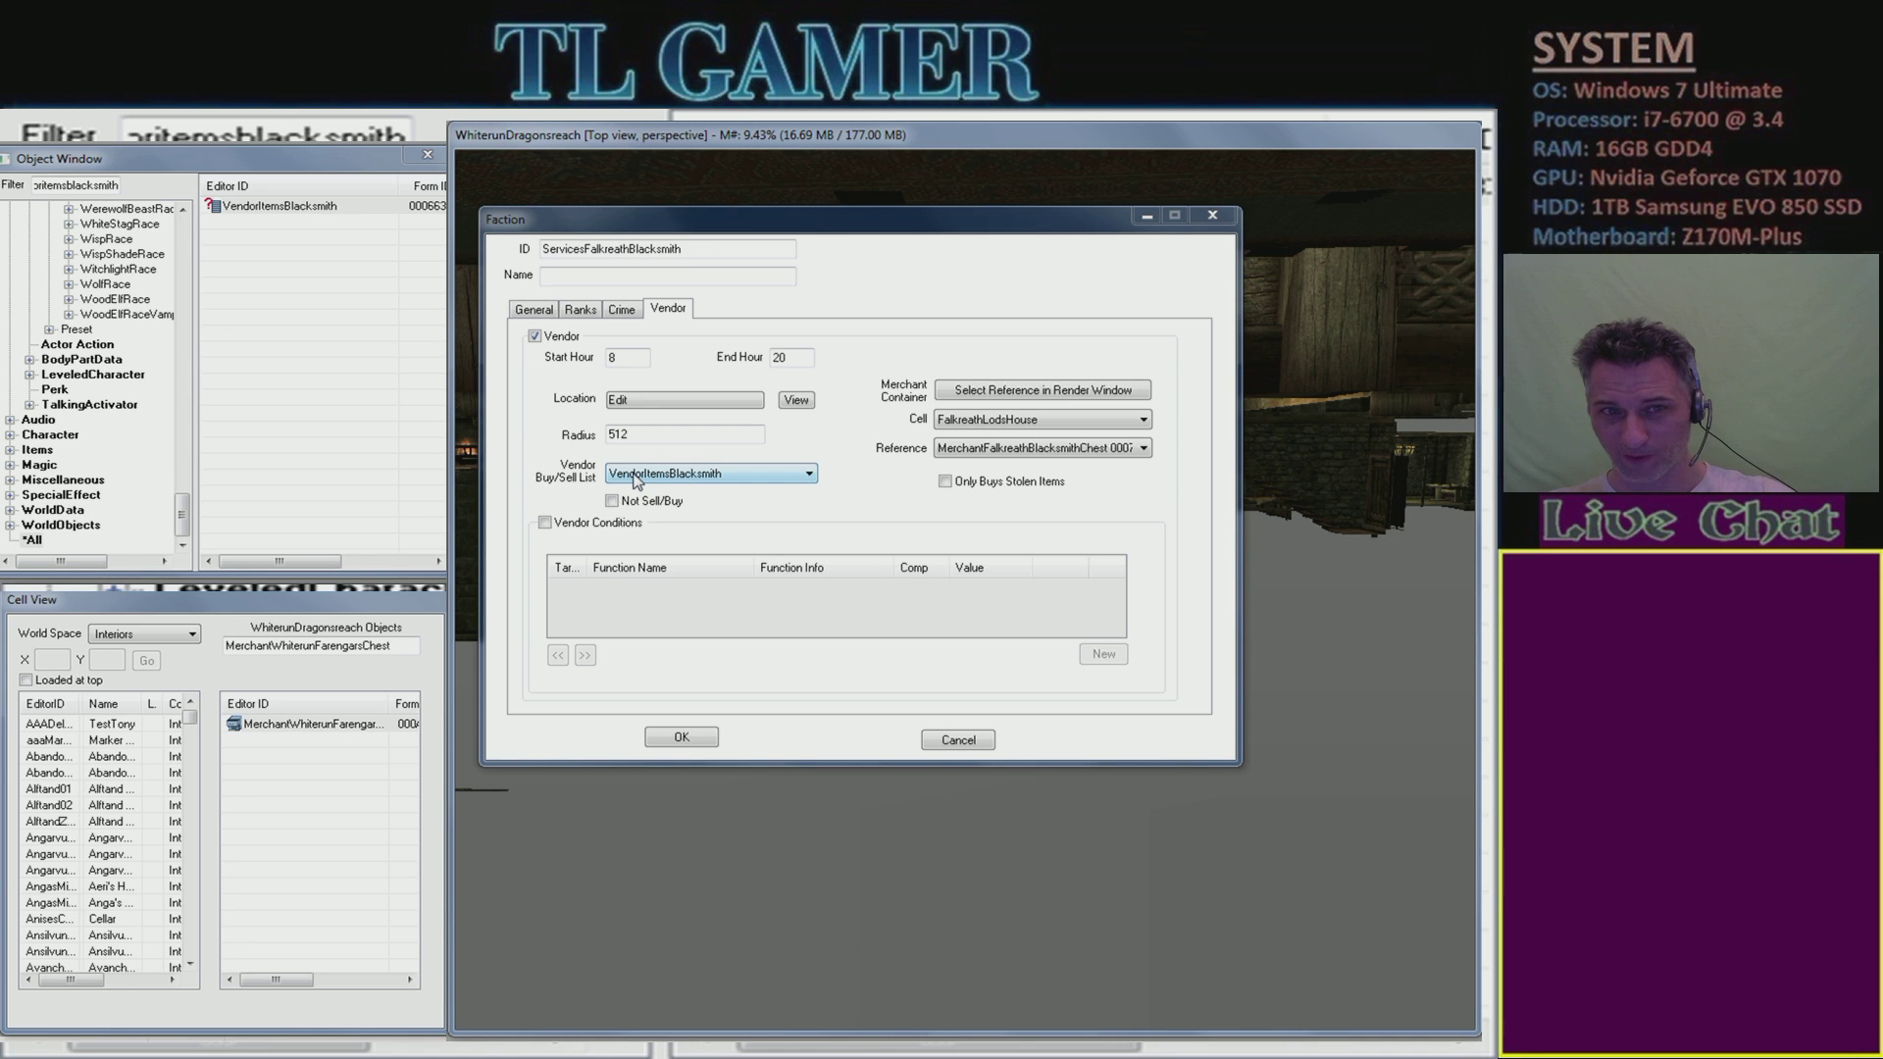
key("Tab")
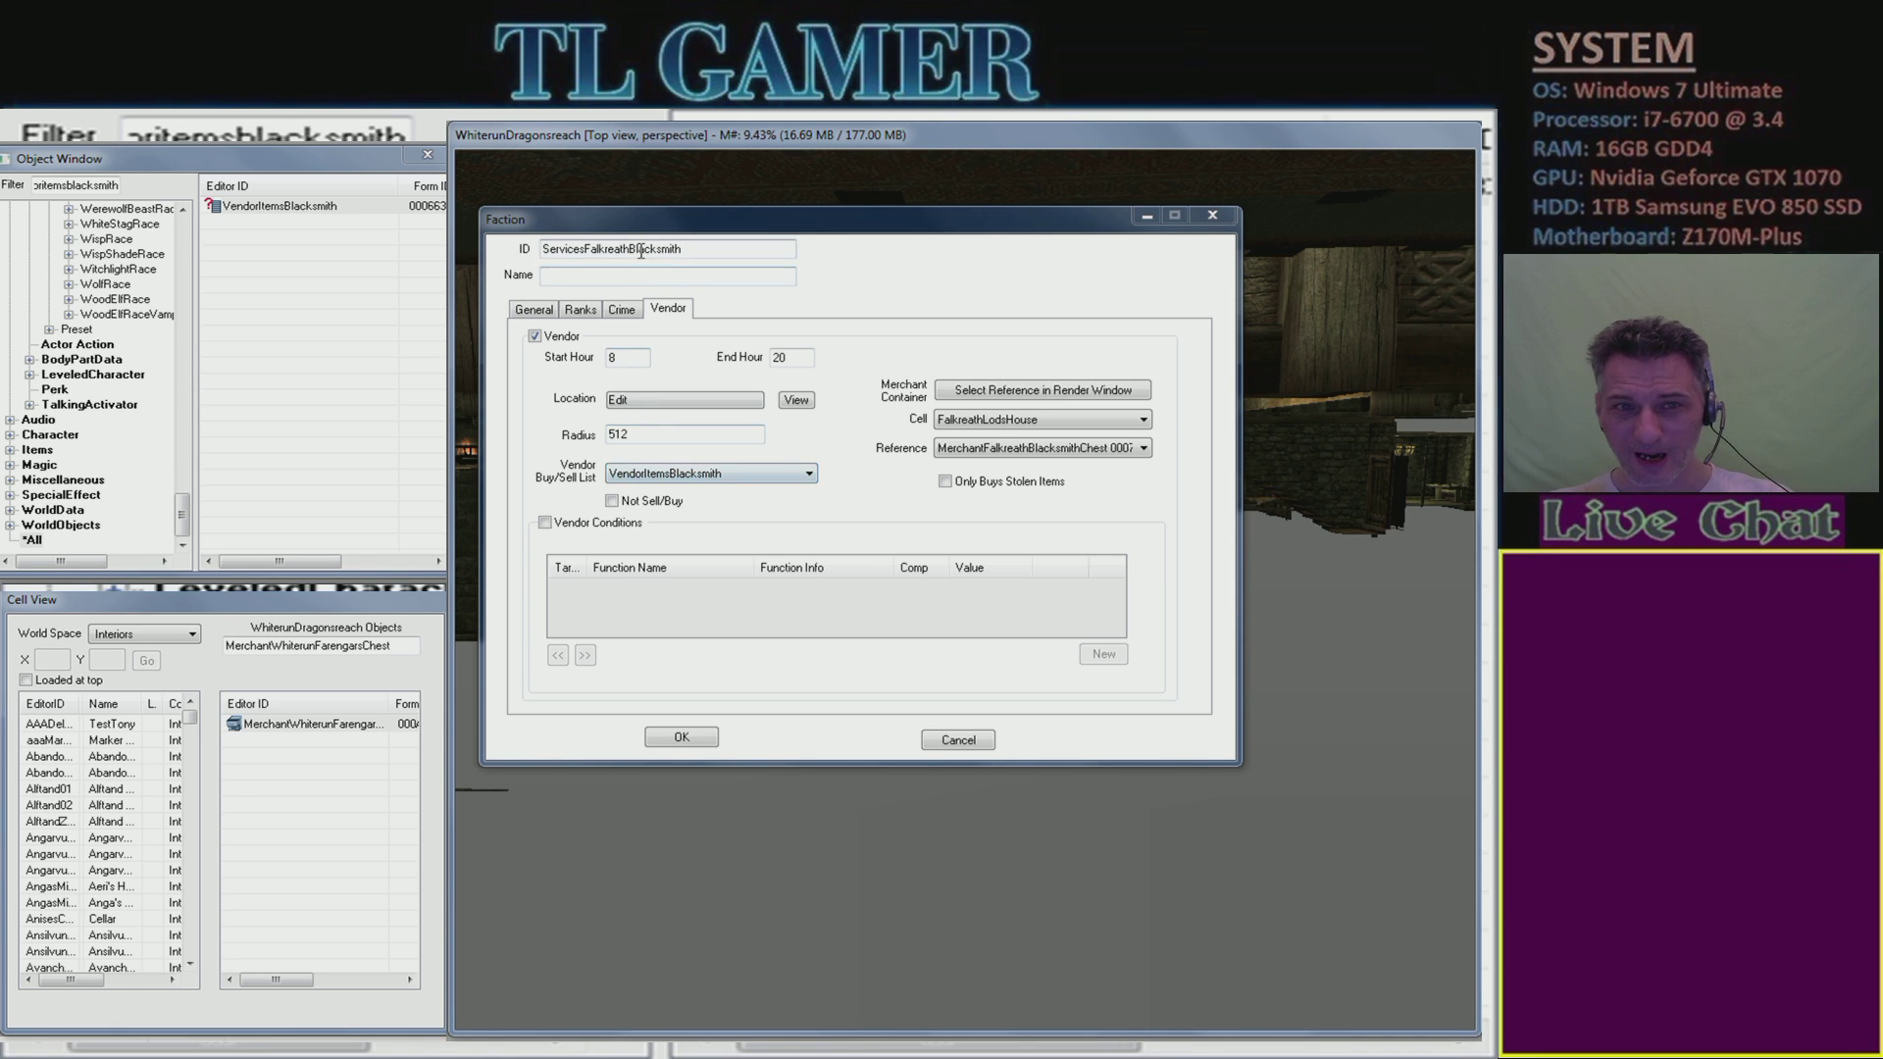
left_click(957, 736)
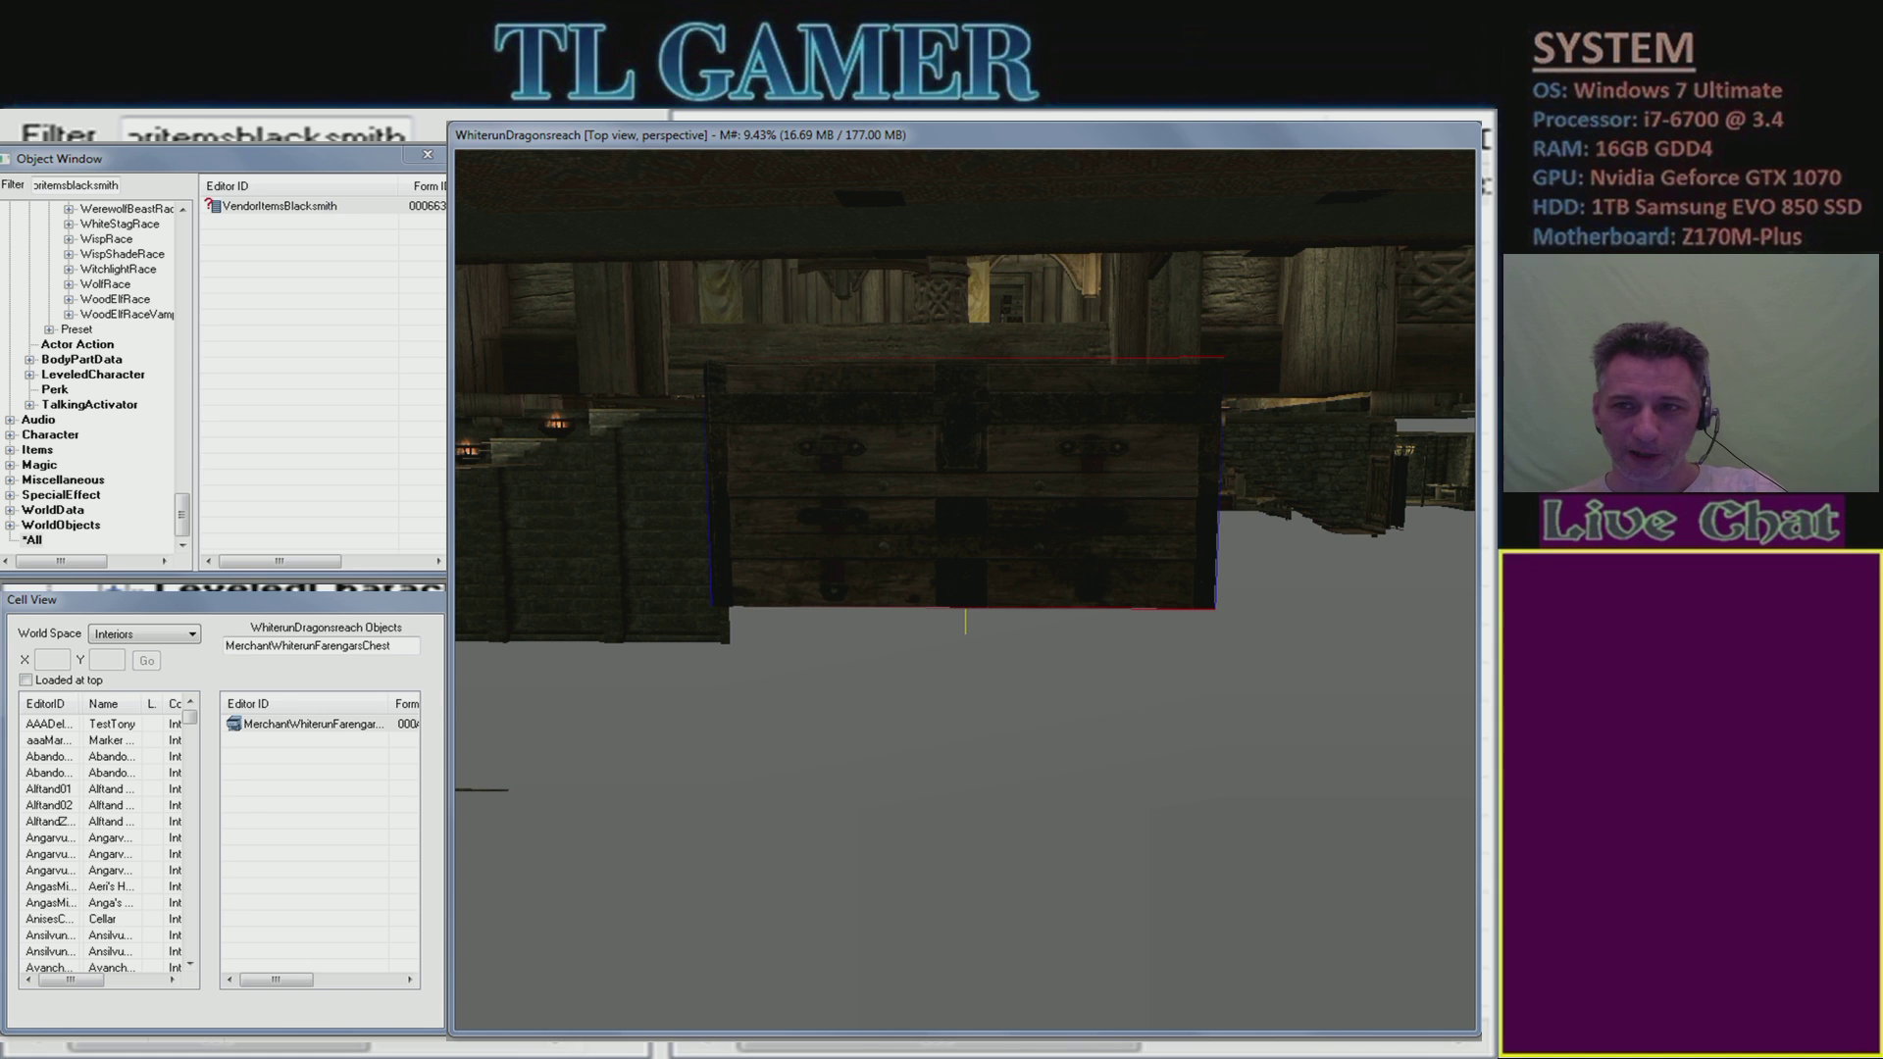
- Switch to the YouTube live dashboard, set the stream preview quality to 1080p60, and return to the Creation Kit
key("alt+Tab")
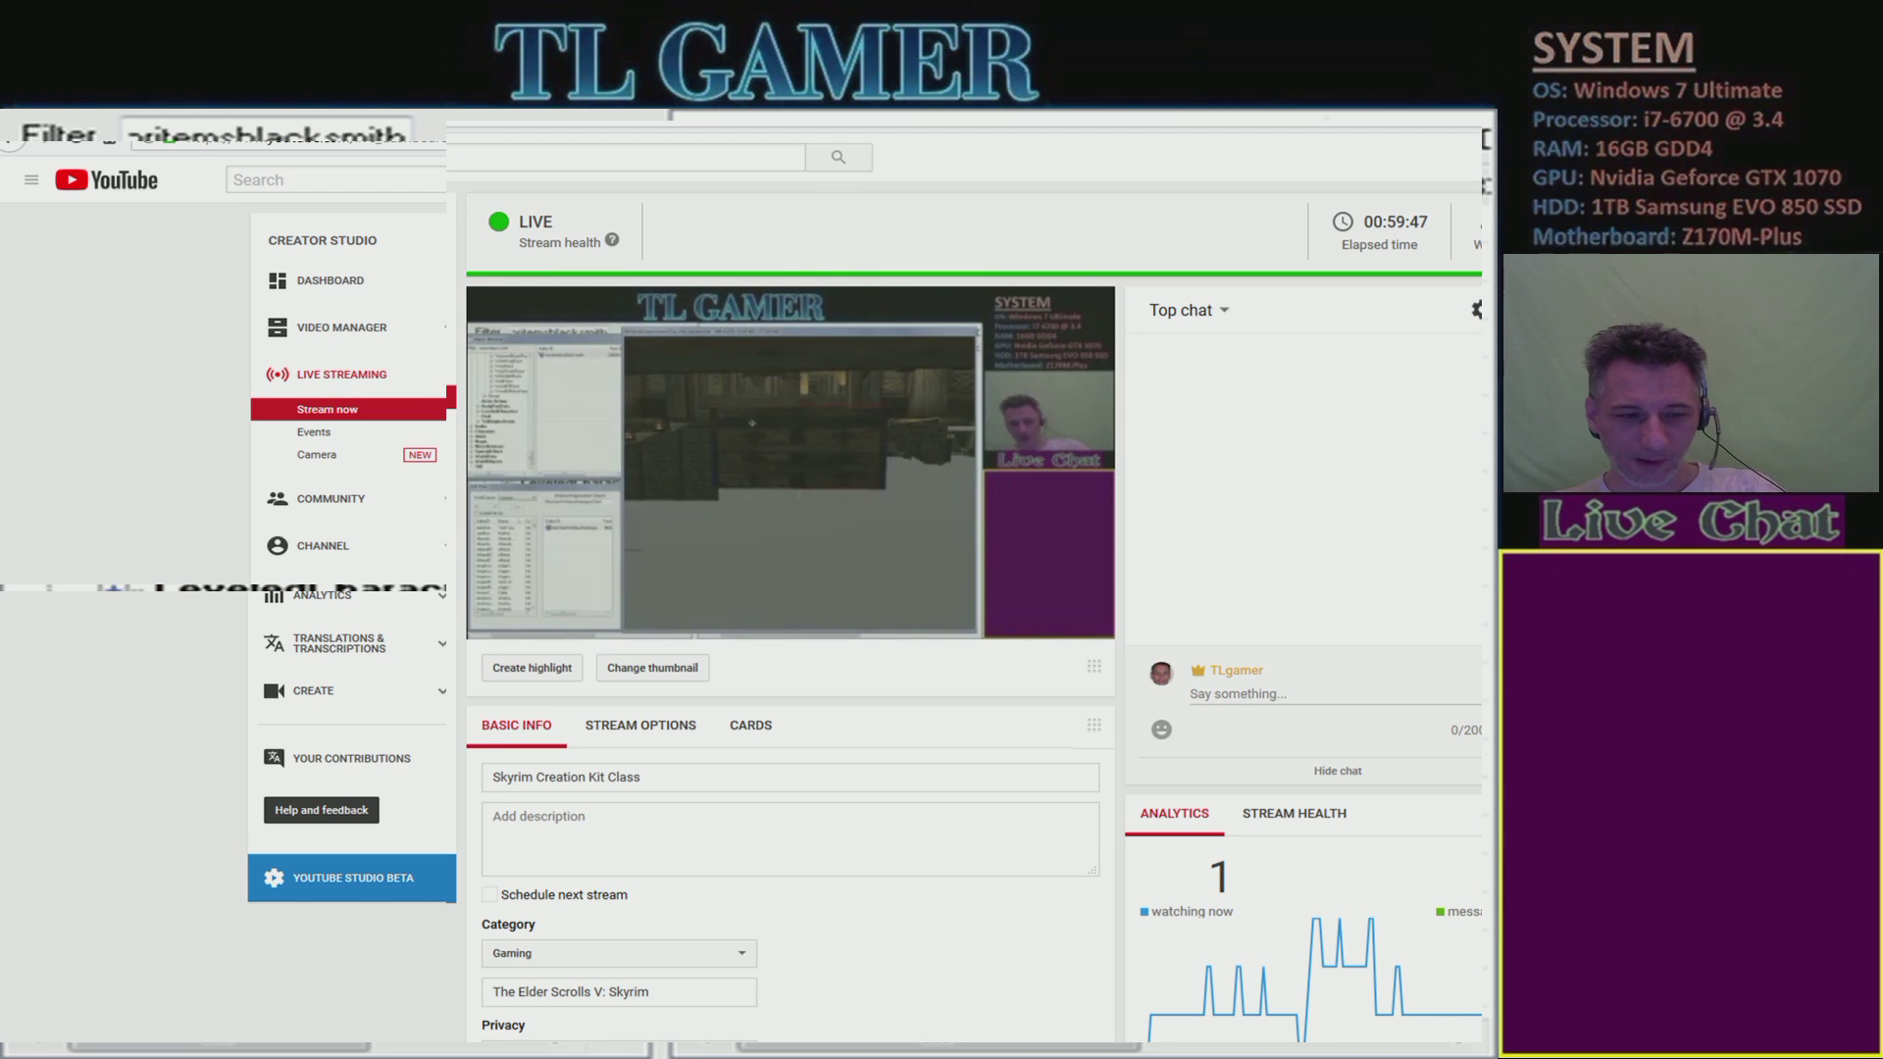
left_click(1047, 622)
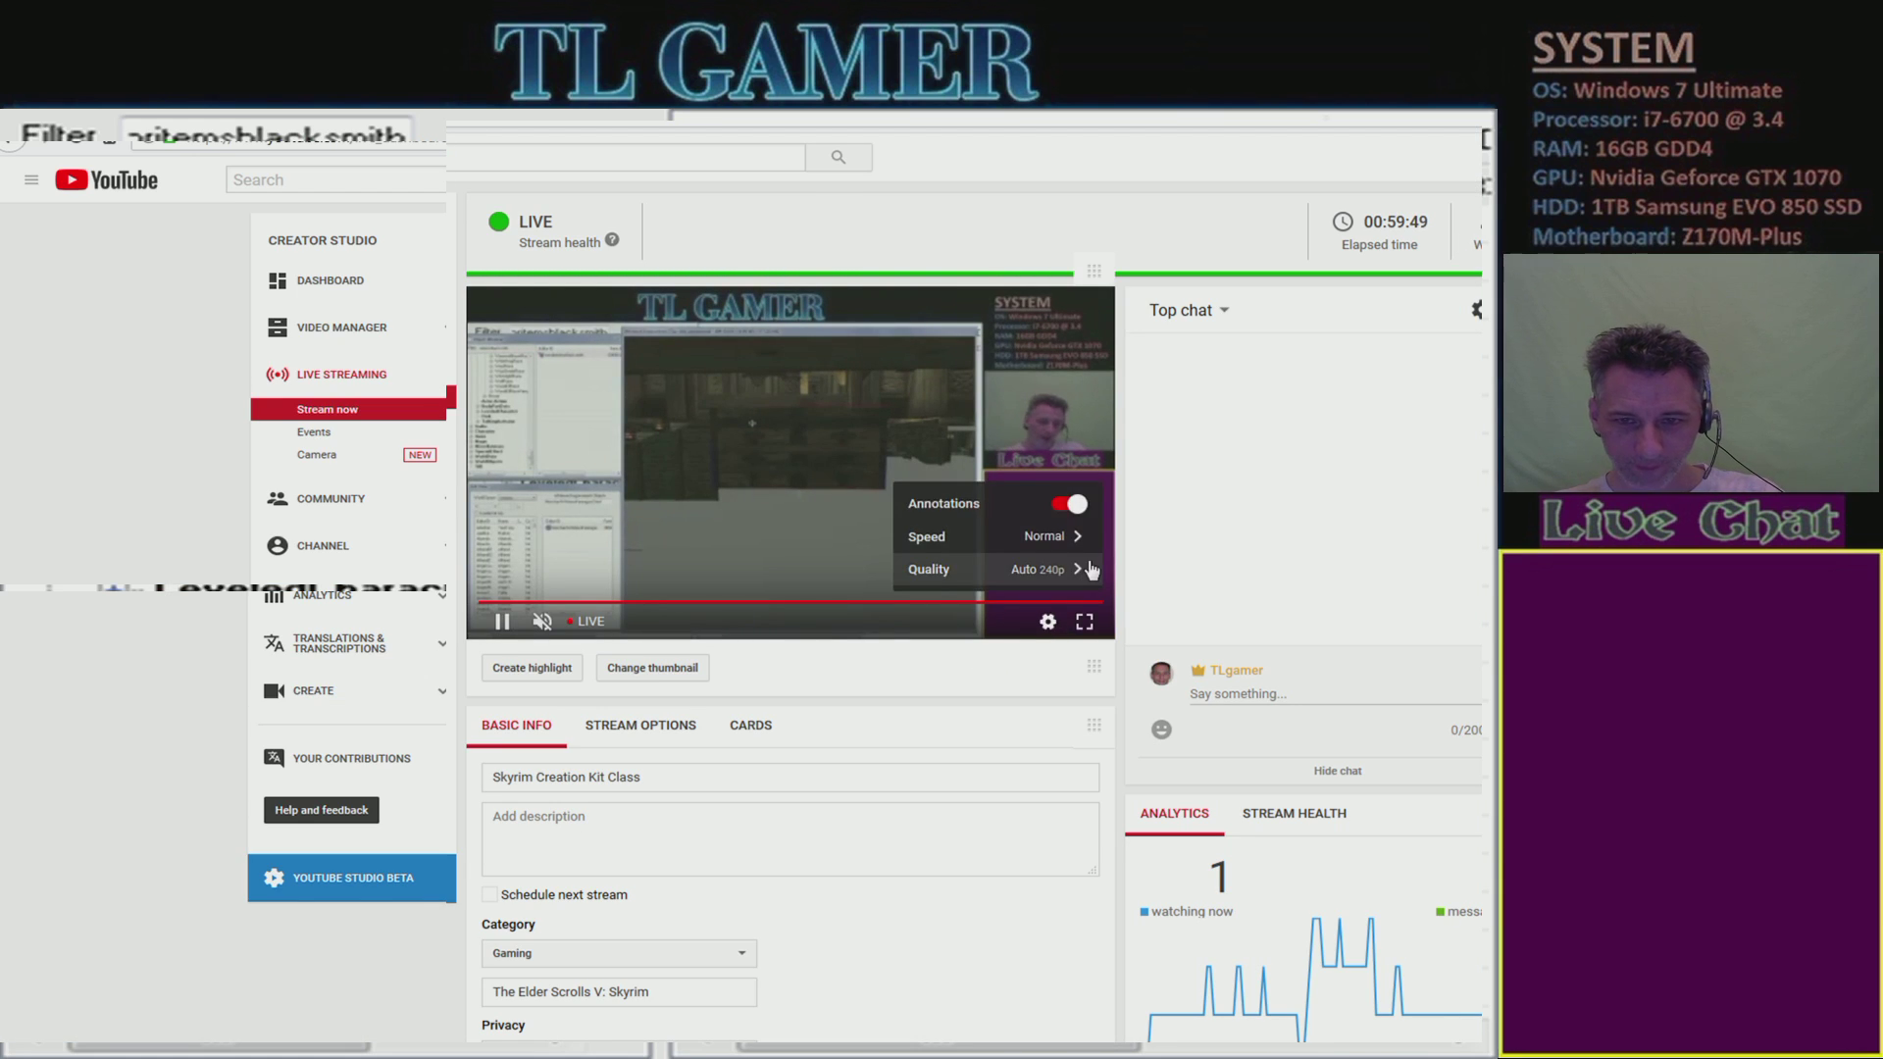
left_click(1045, 569)
left_click(1050, 419)
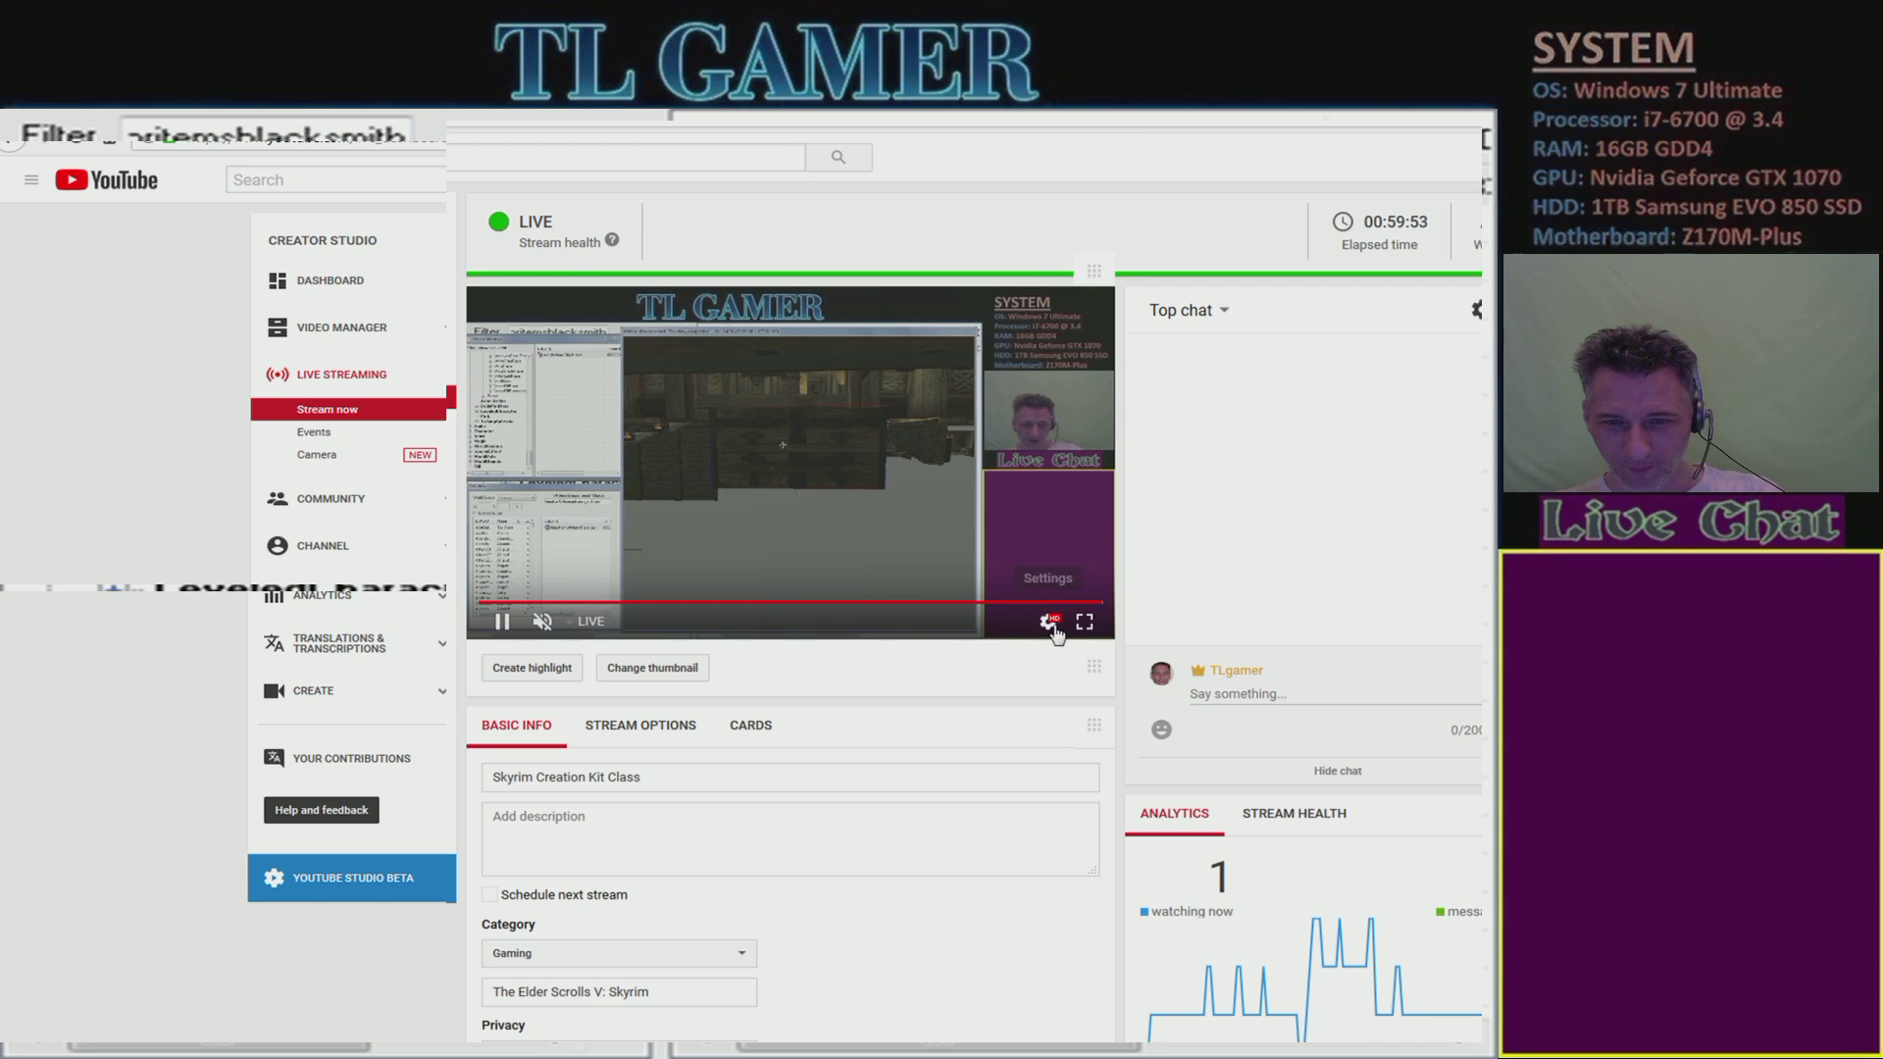
left_click(1047, 622)
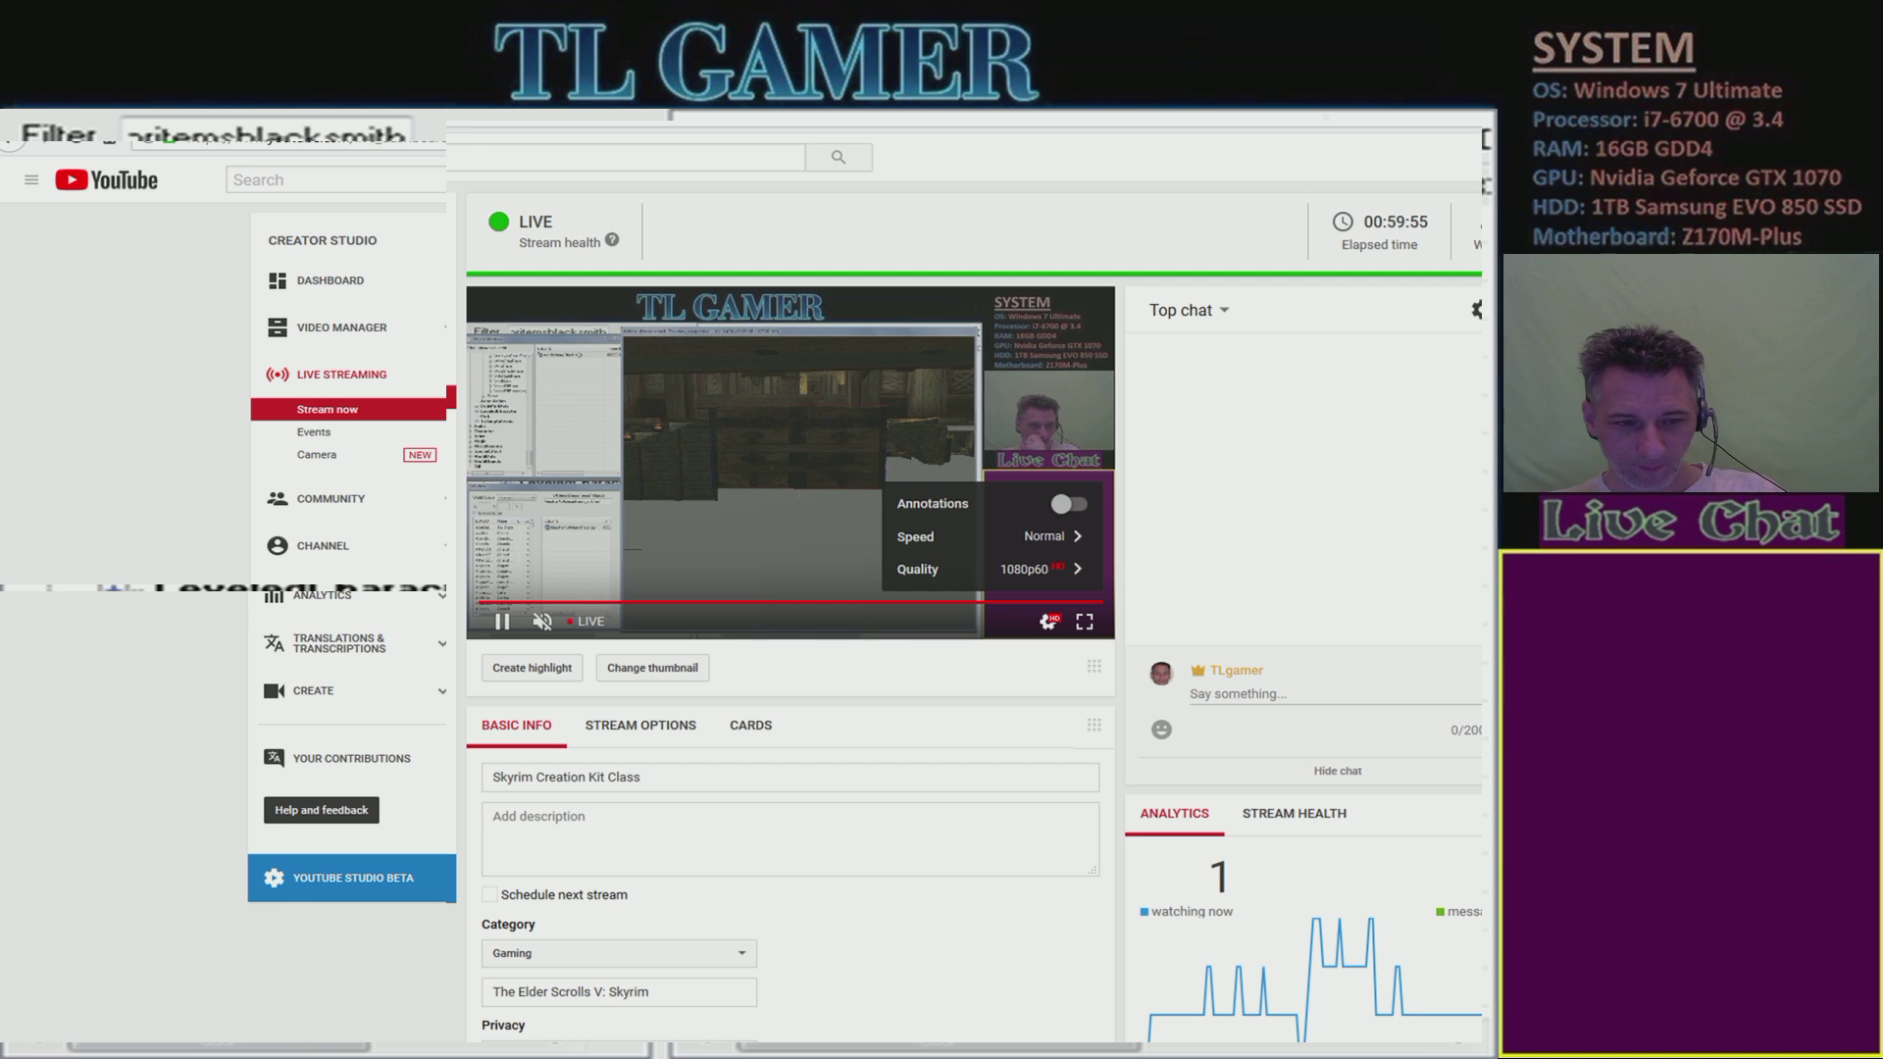
mouse_move(327, 1030)
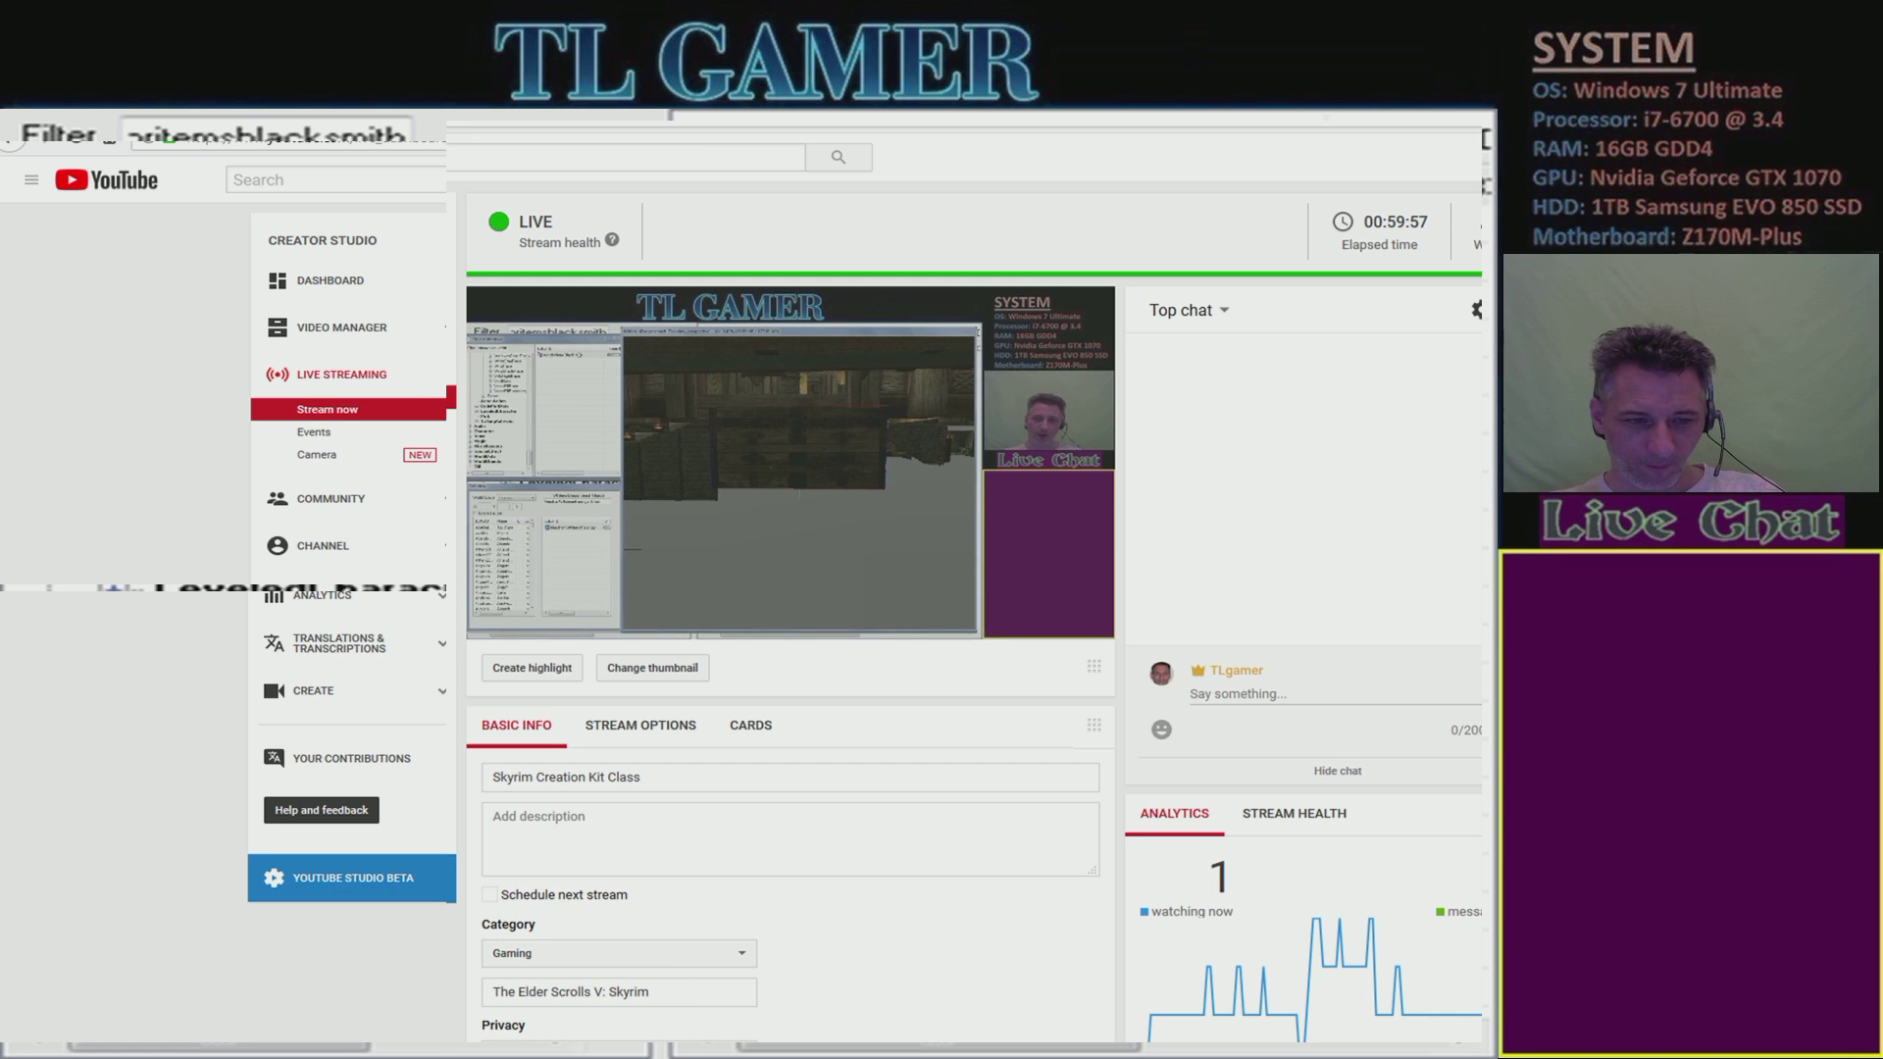
key("alt+Tab")
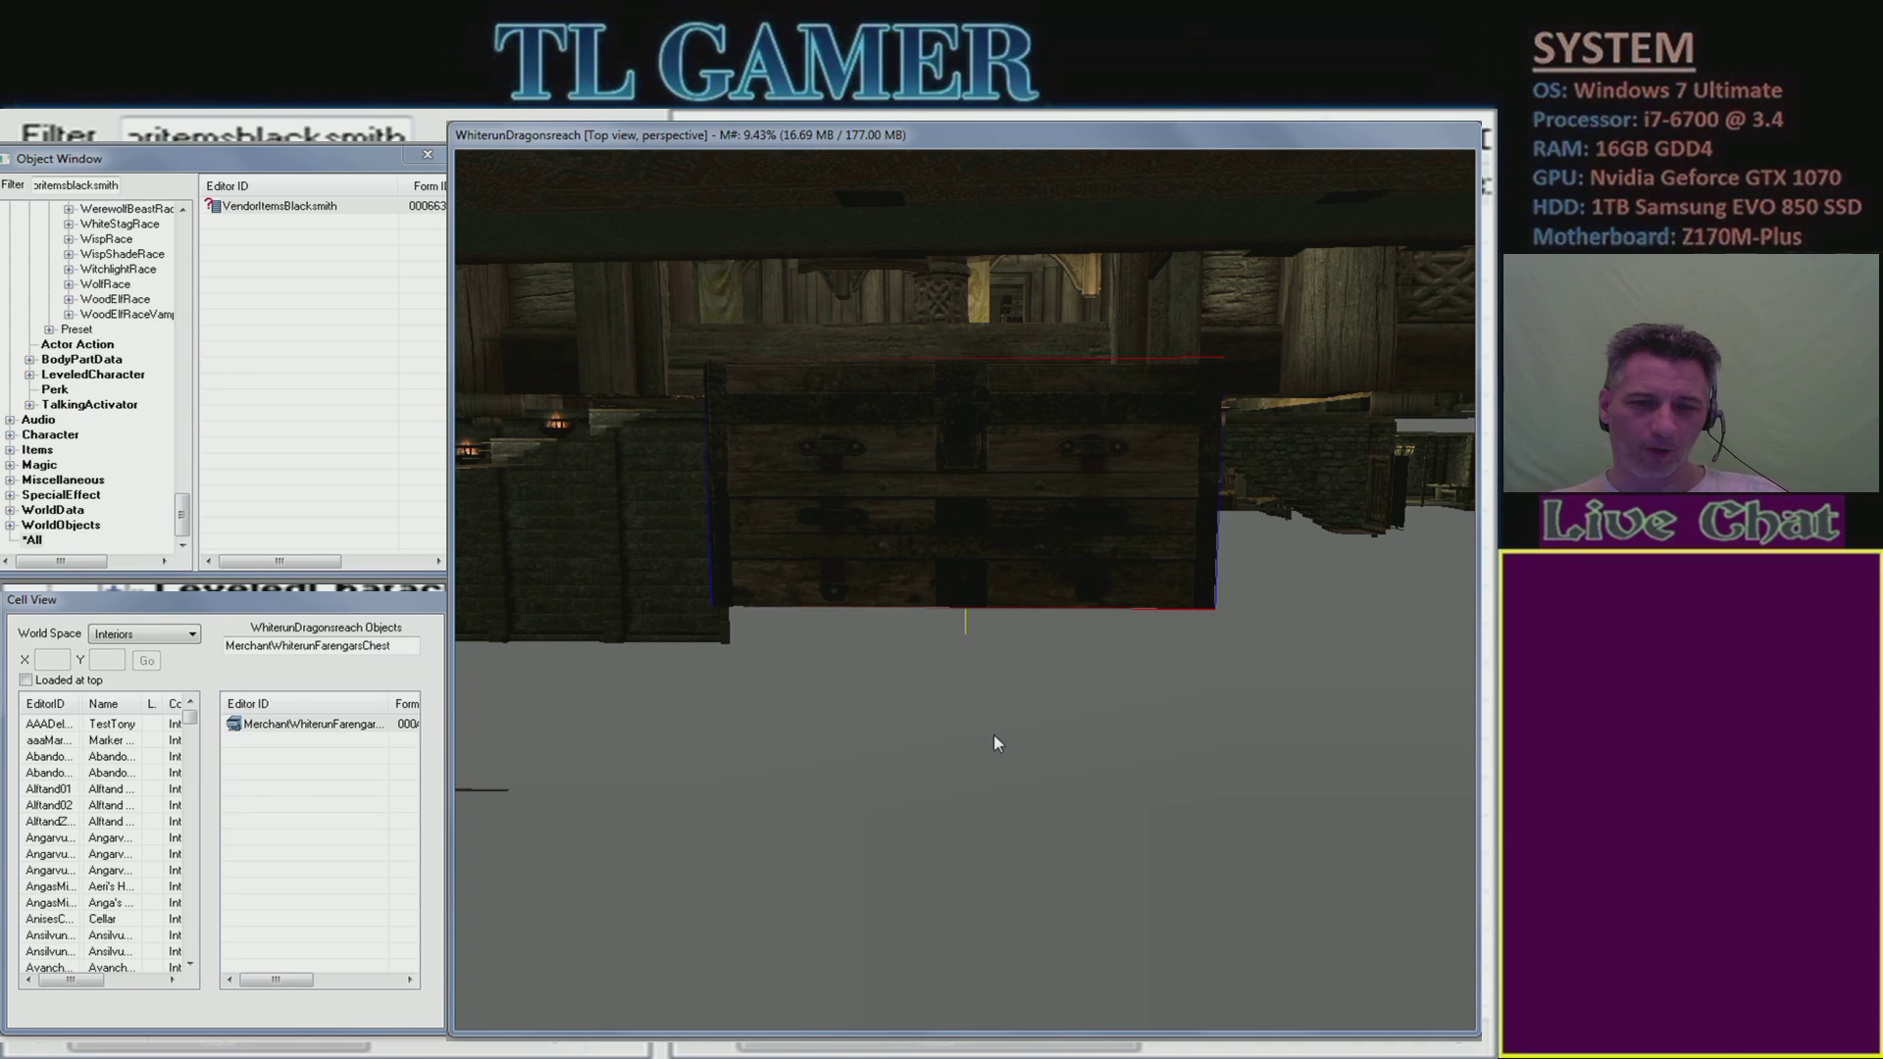
- Replace the object list filter with "door" across all object types
left_click(992, 734)
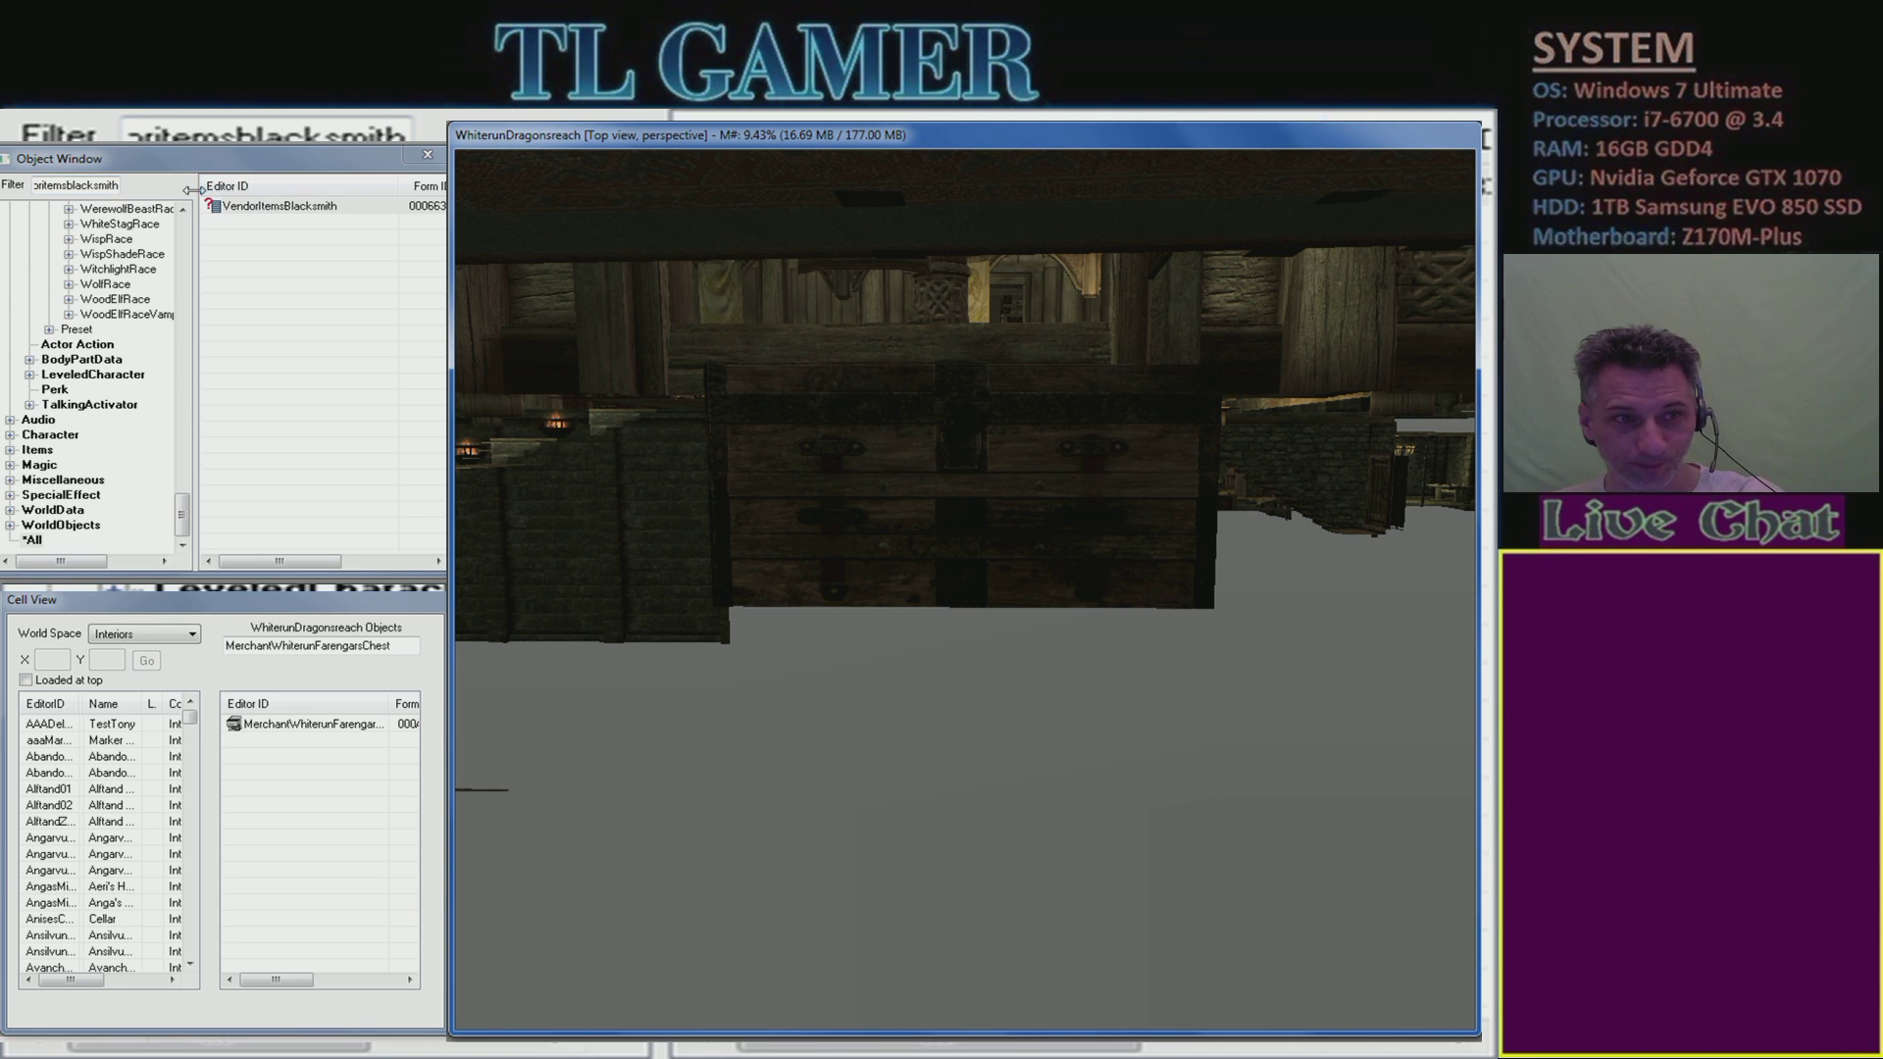
double_click(113, 186)
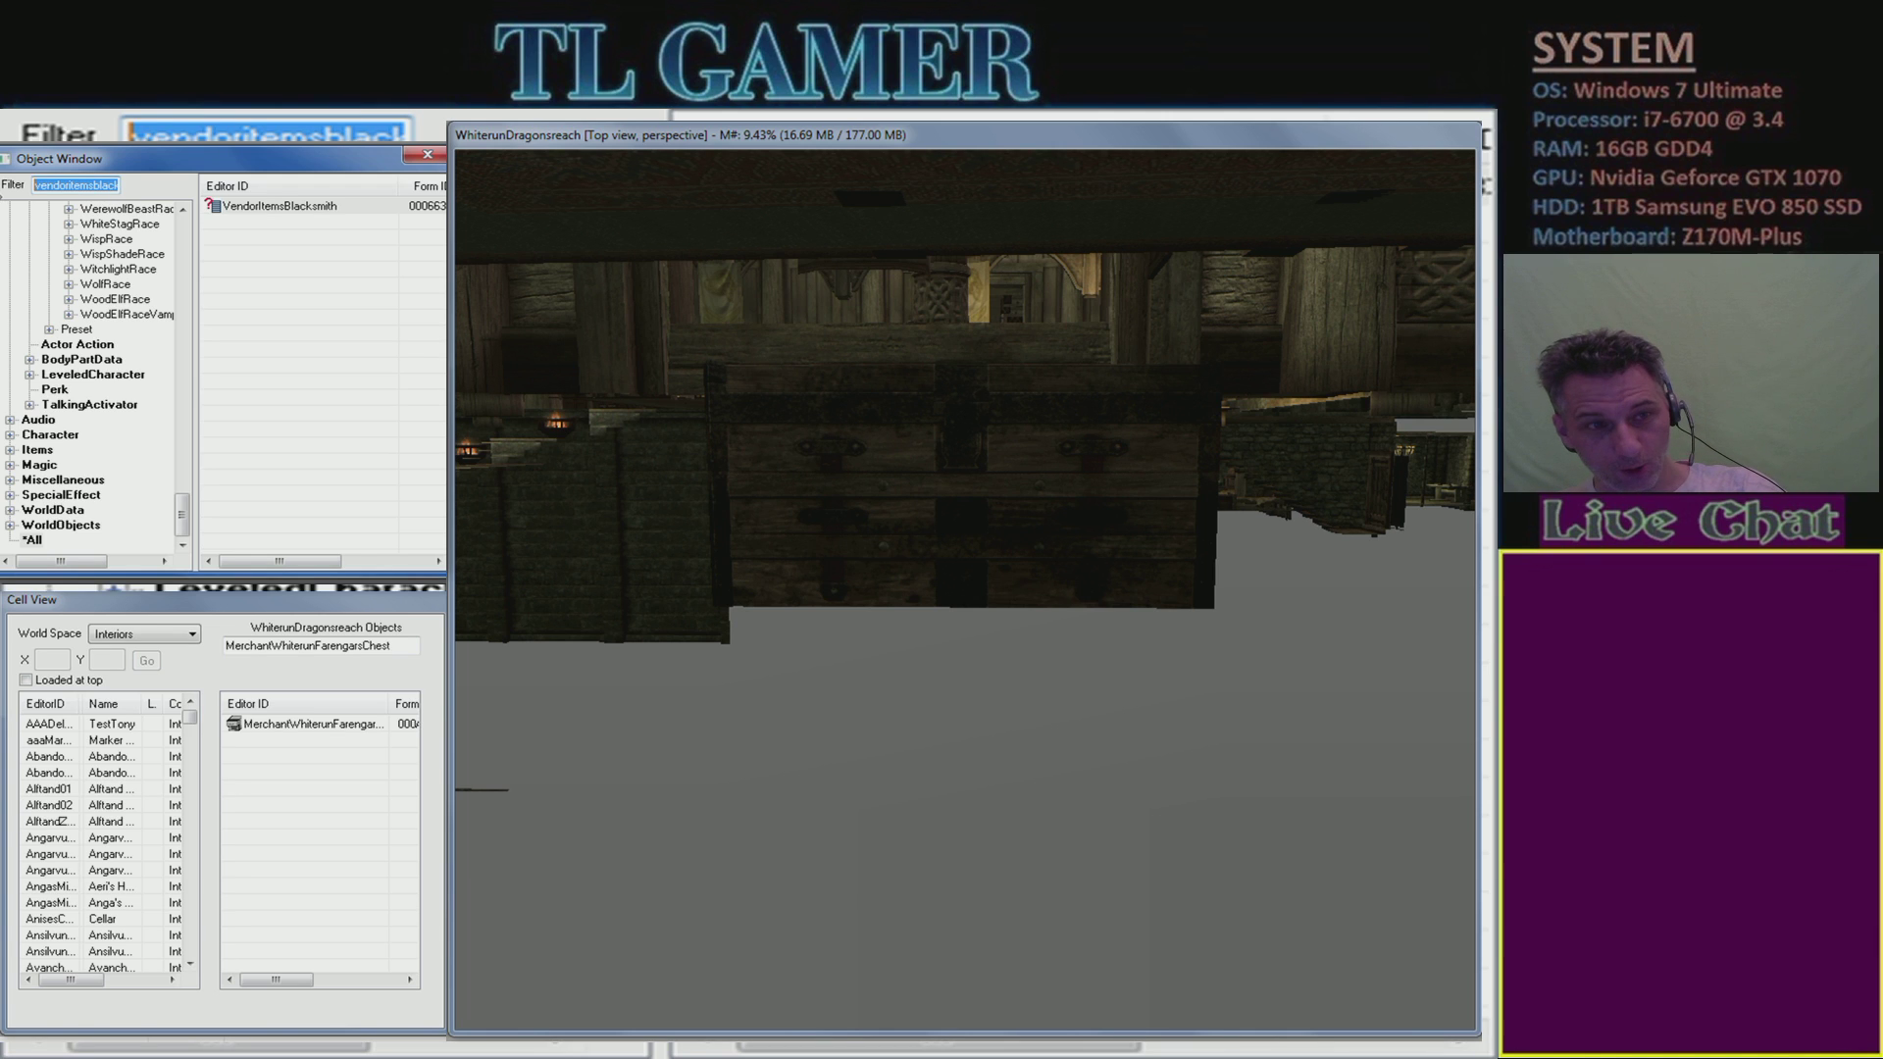
key("BackSpace")
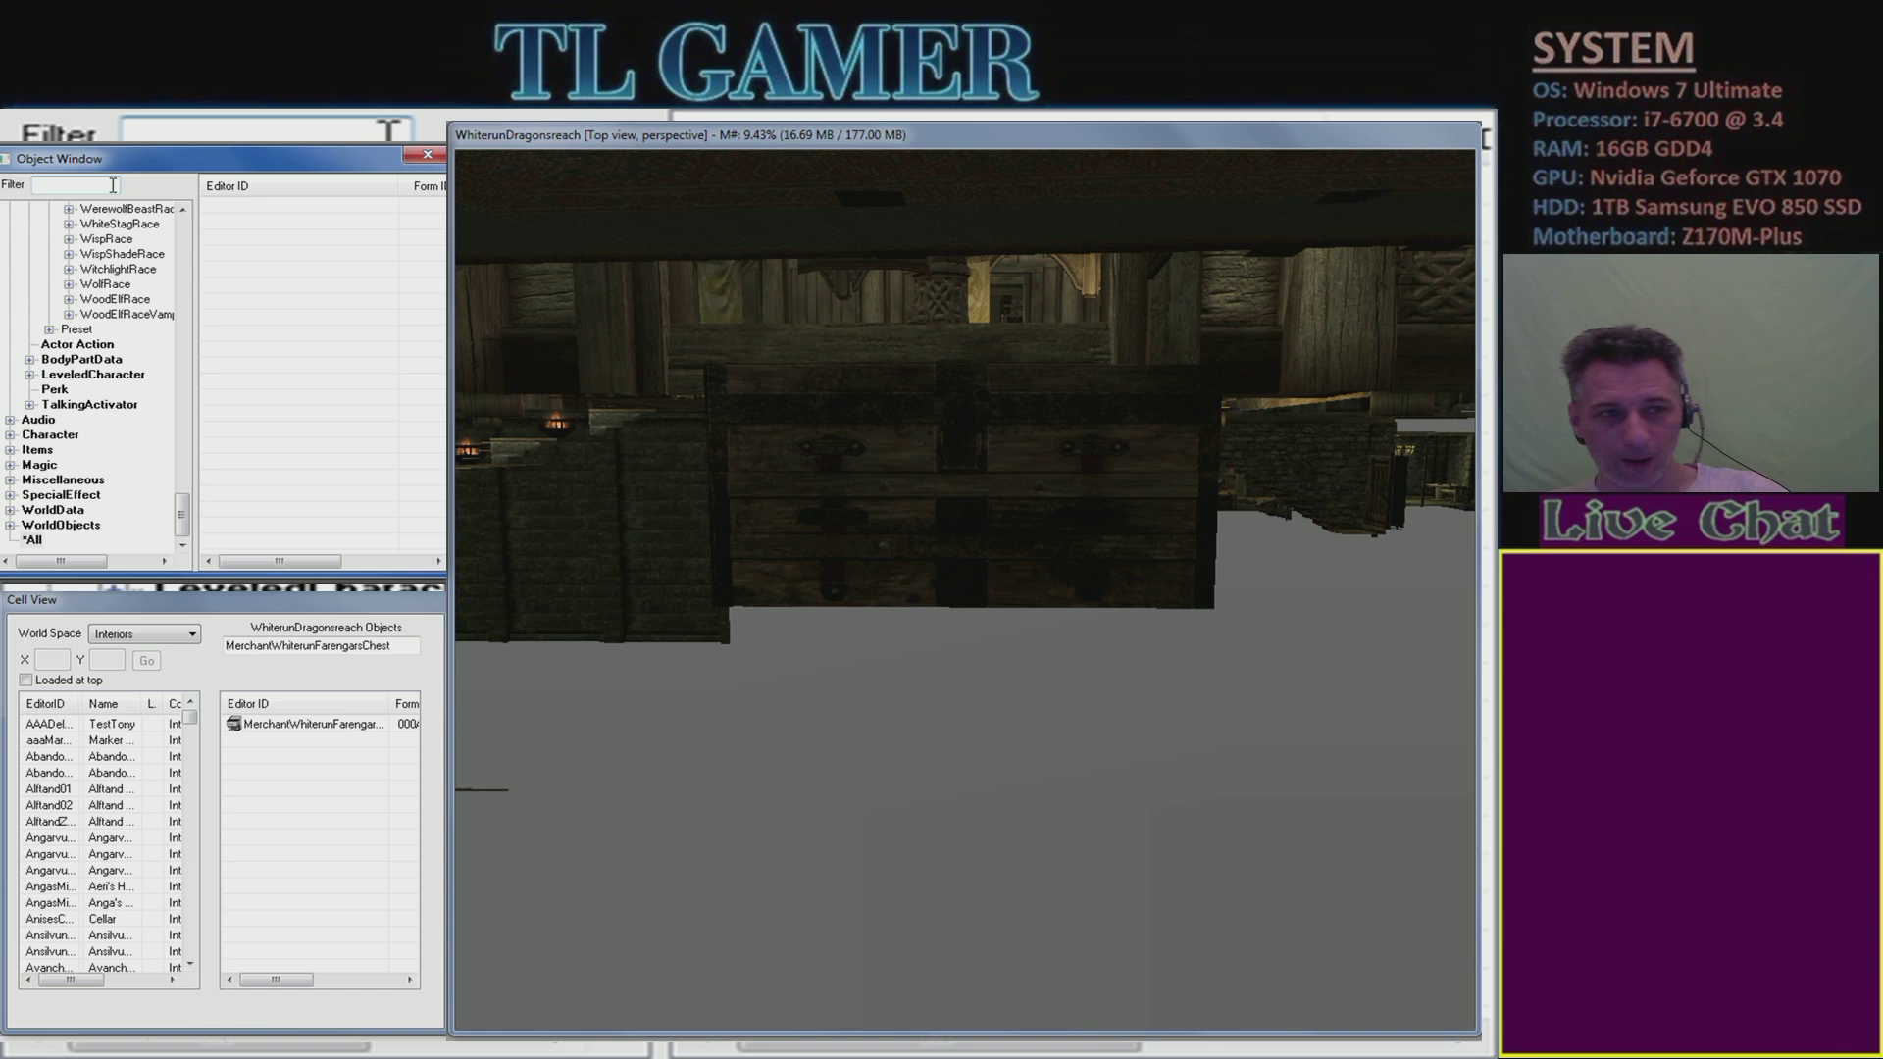
type("door")
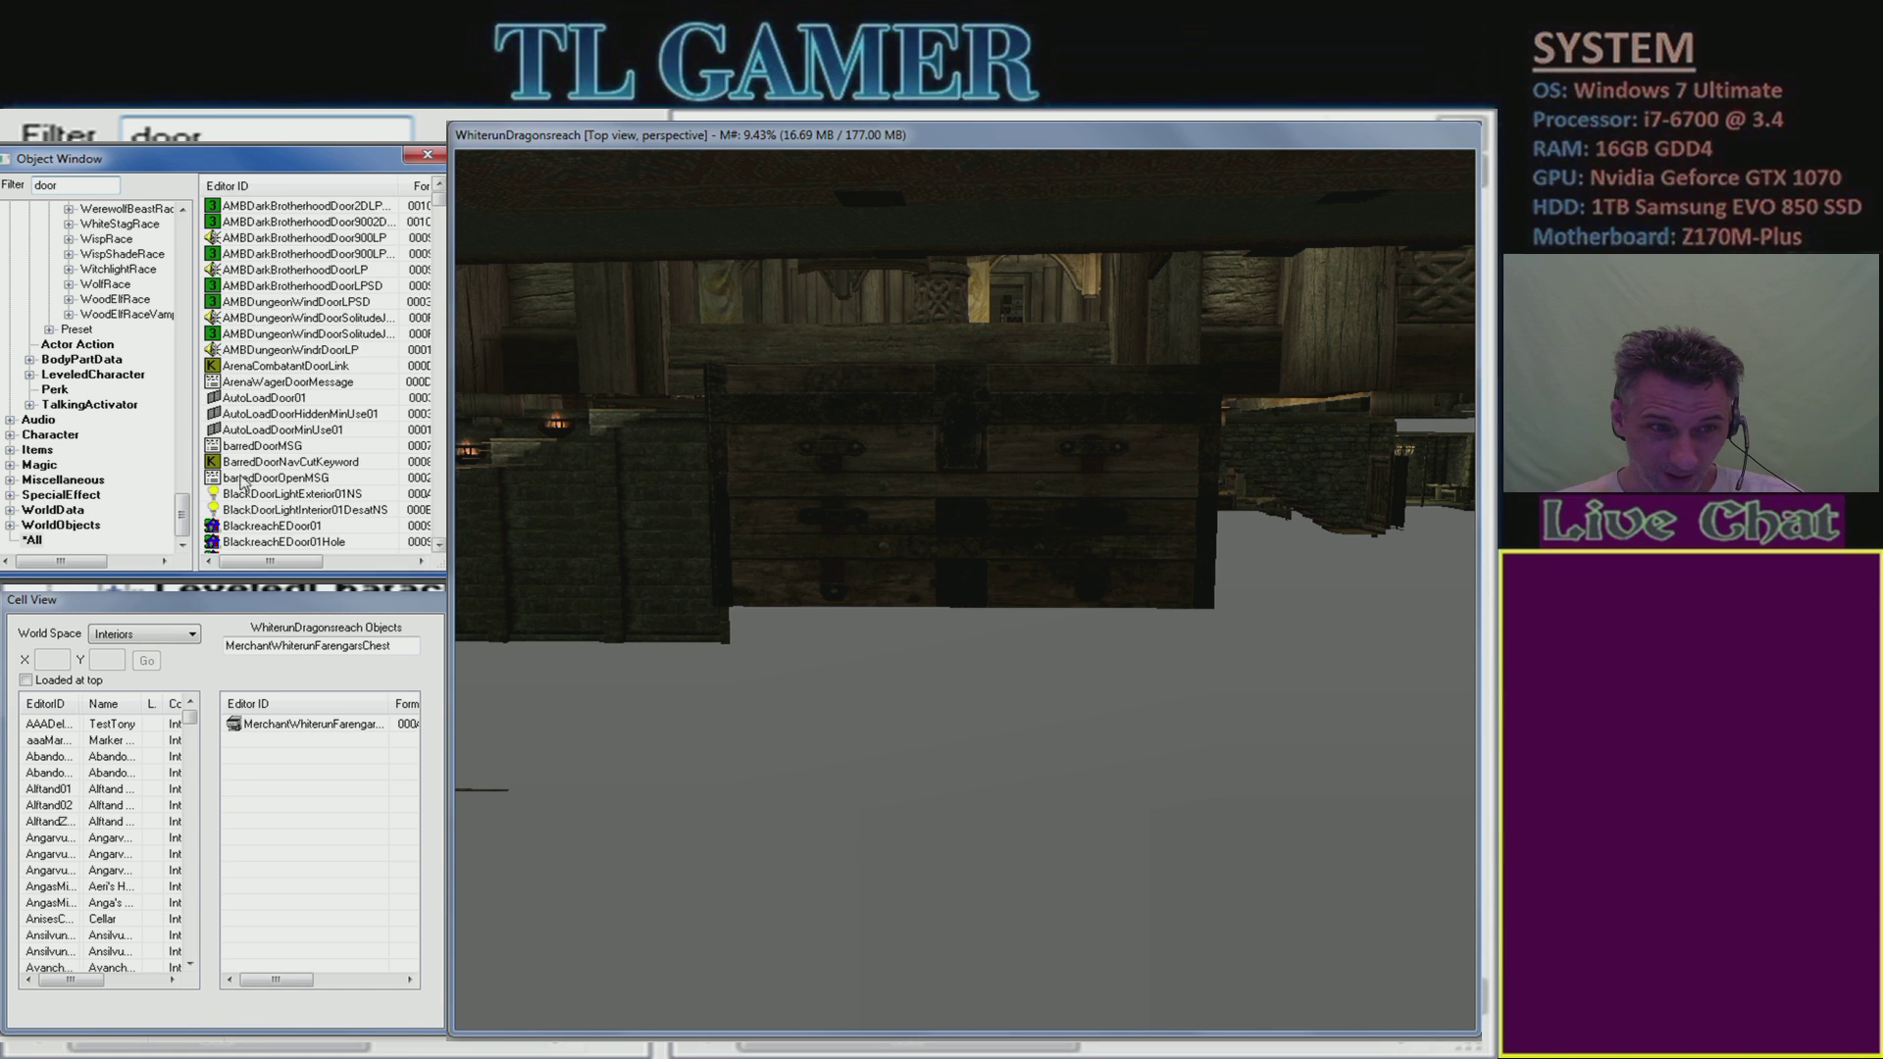
- Collapse the Actors and Items branches of the object tree so only the main categories are listed
left_click(62, 527)
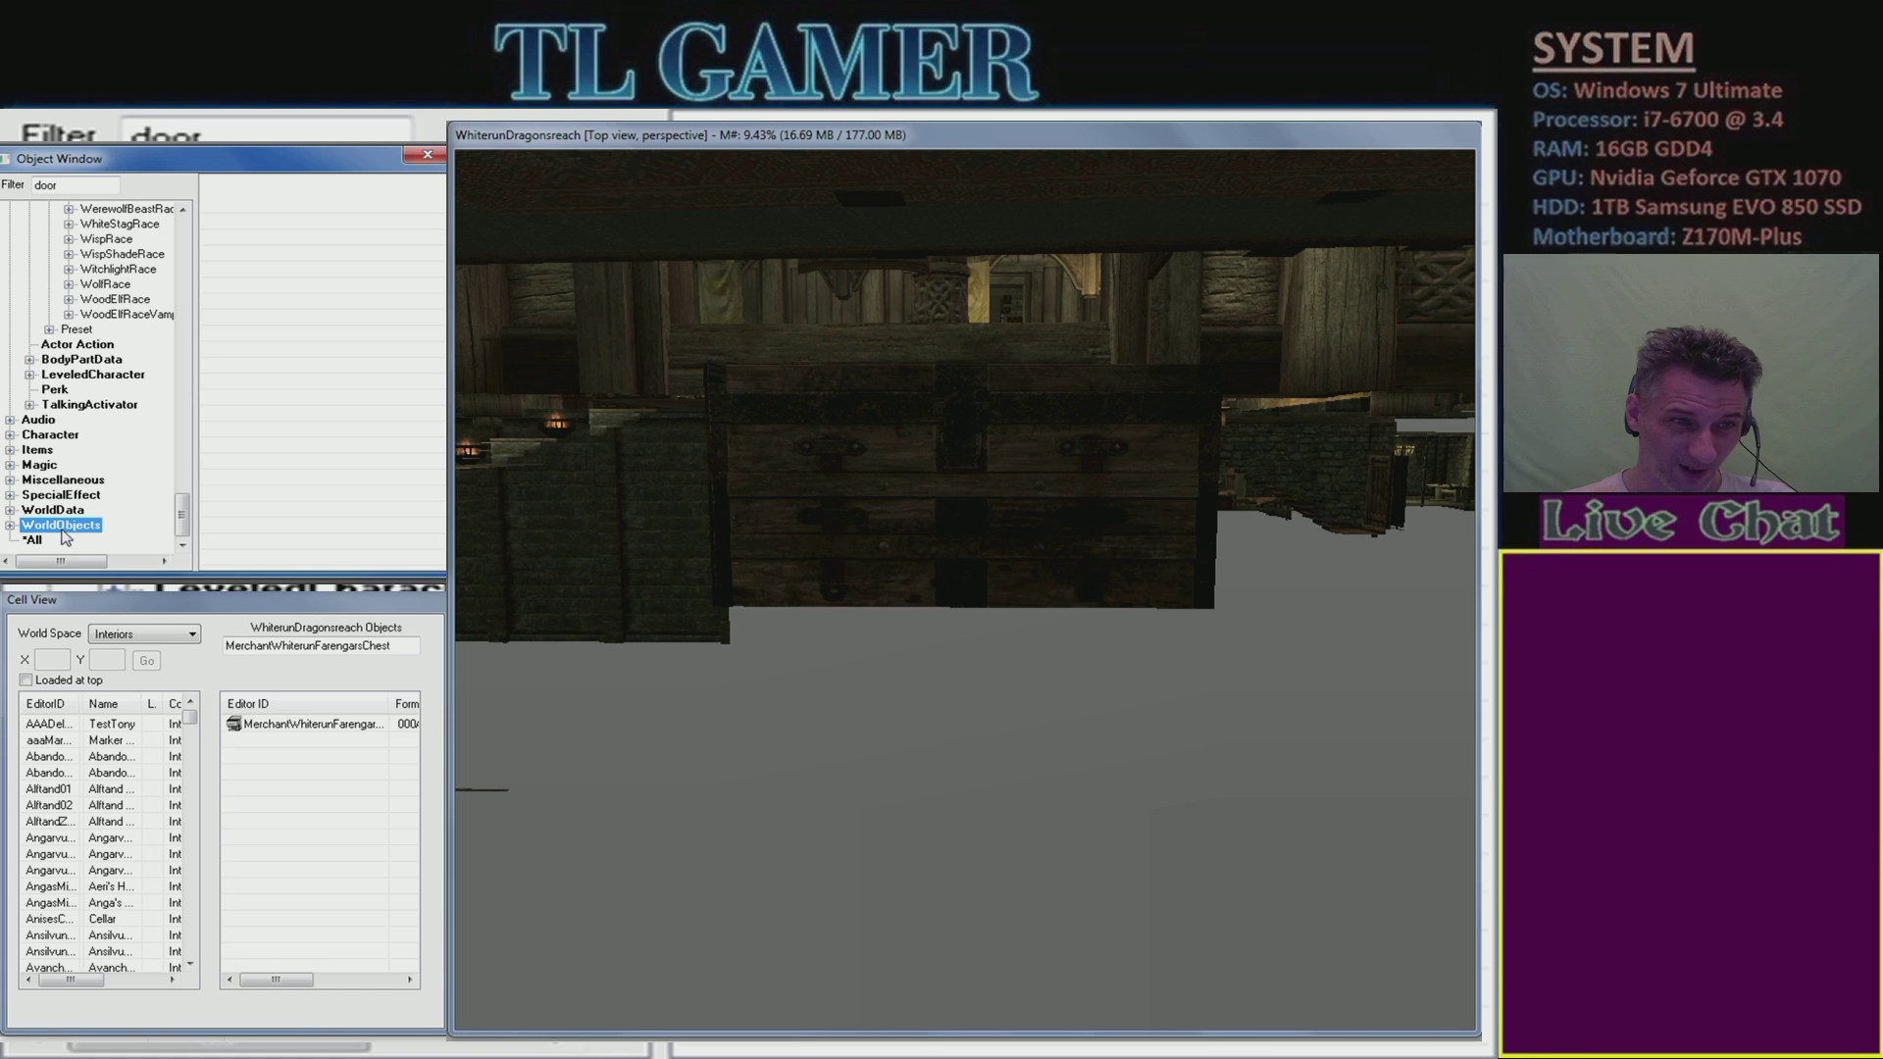
left_click(36, 453)
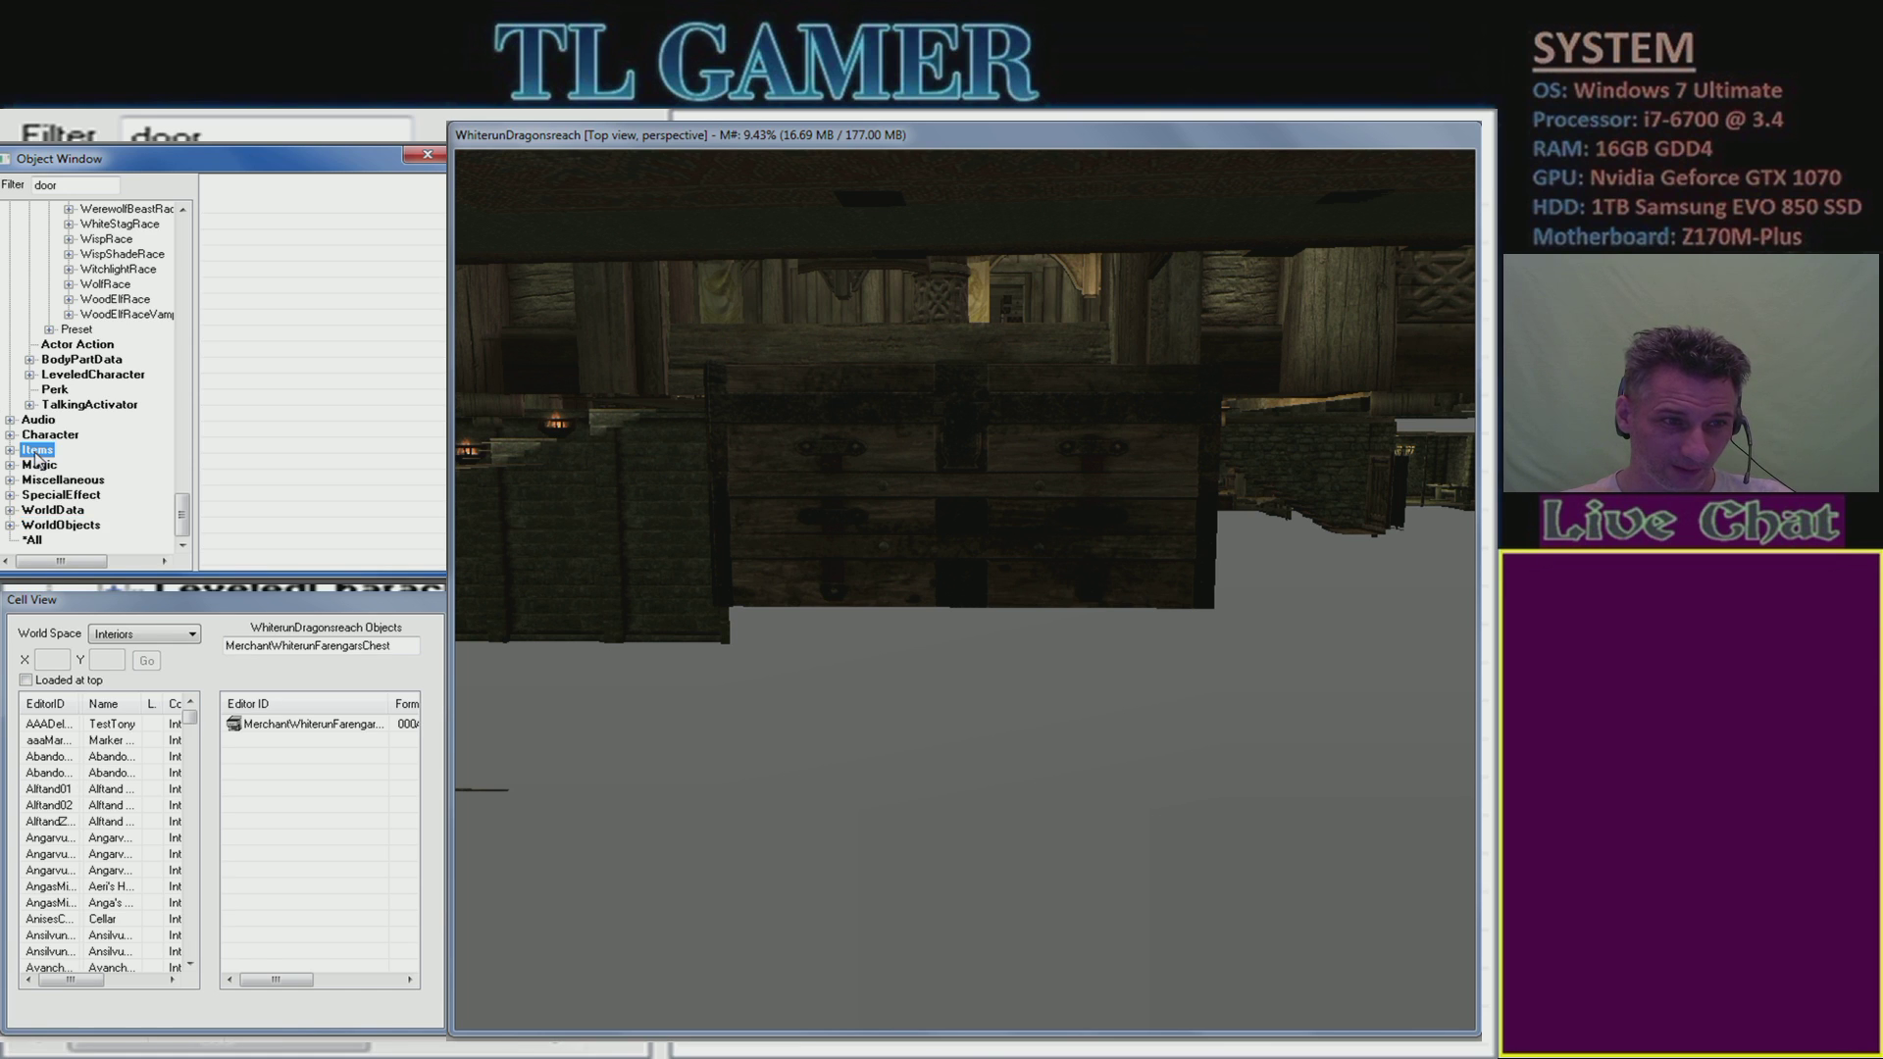
left_click(11, 450)
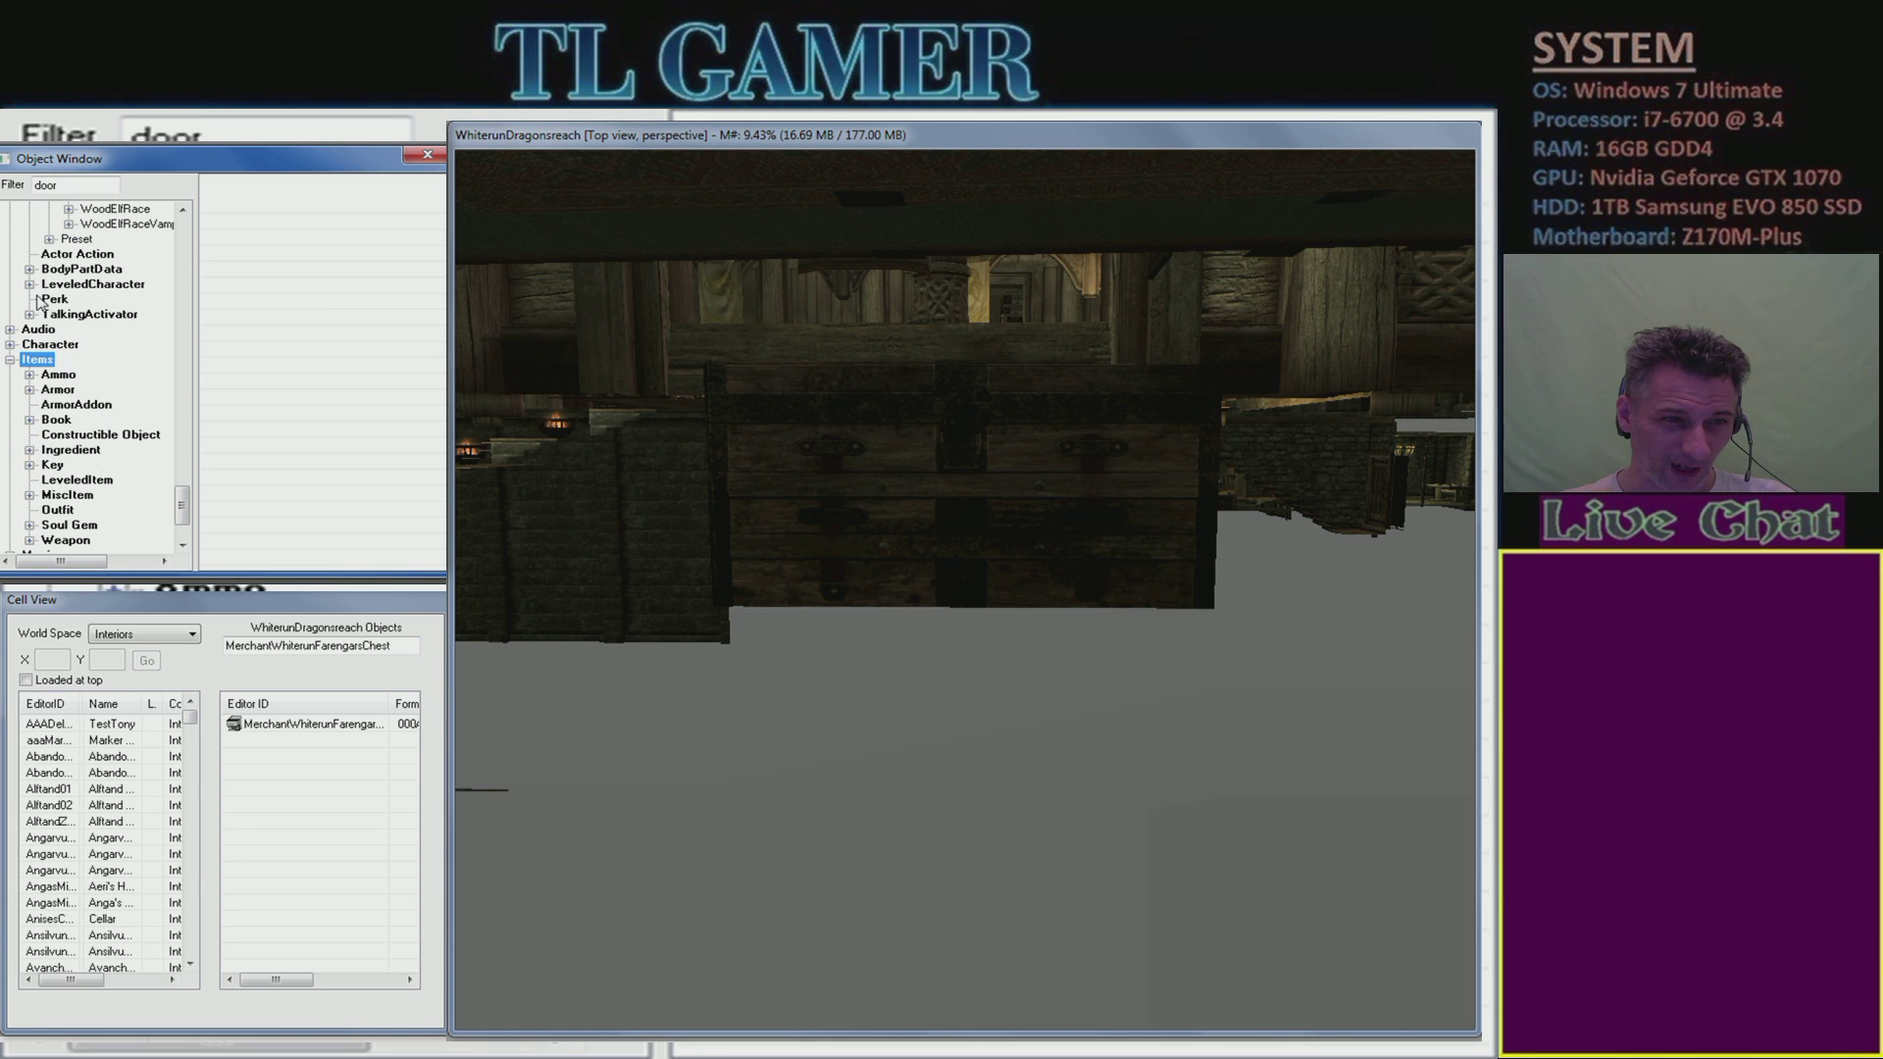
scroll(127, 366, "up", 7)
scroll(127, 366, "up", 20)
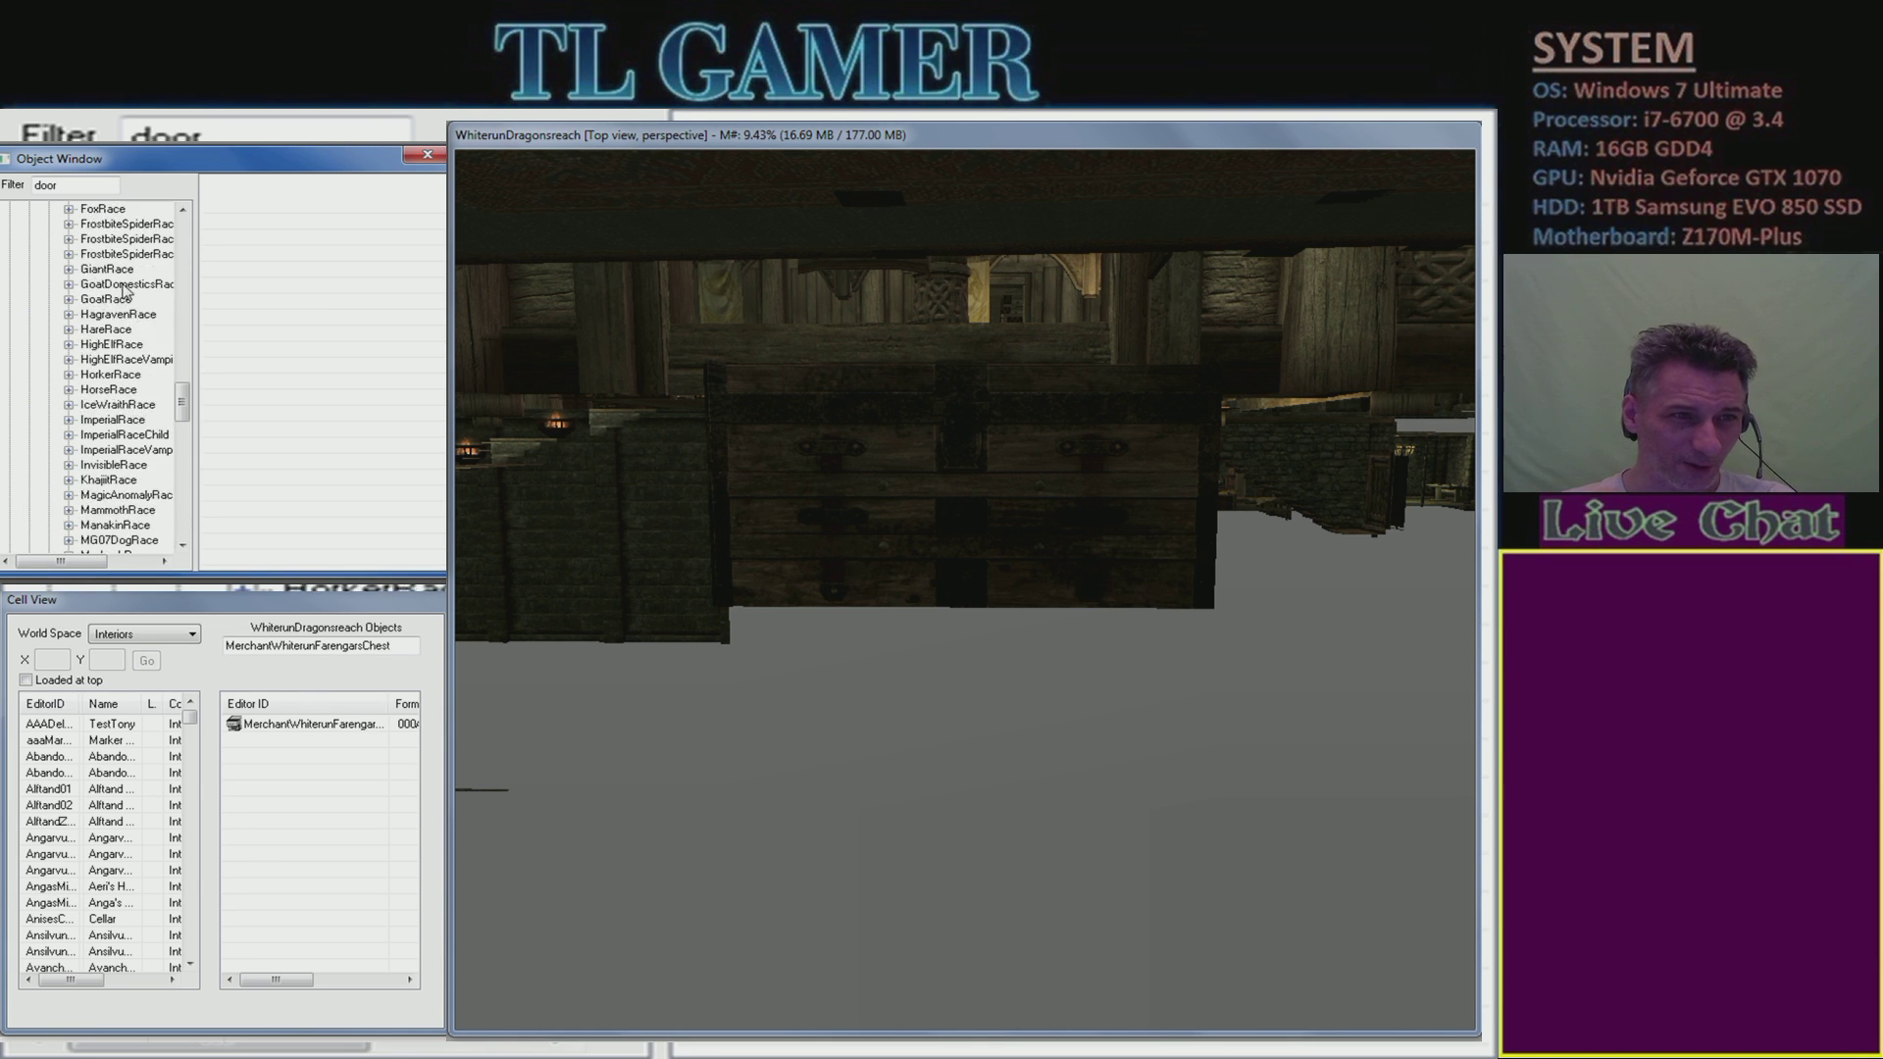
scroll(103, 265, "up", 10)
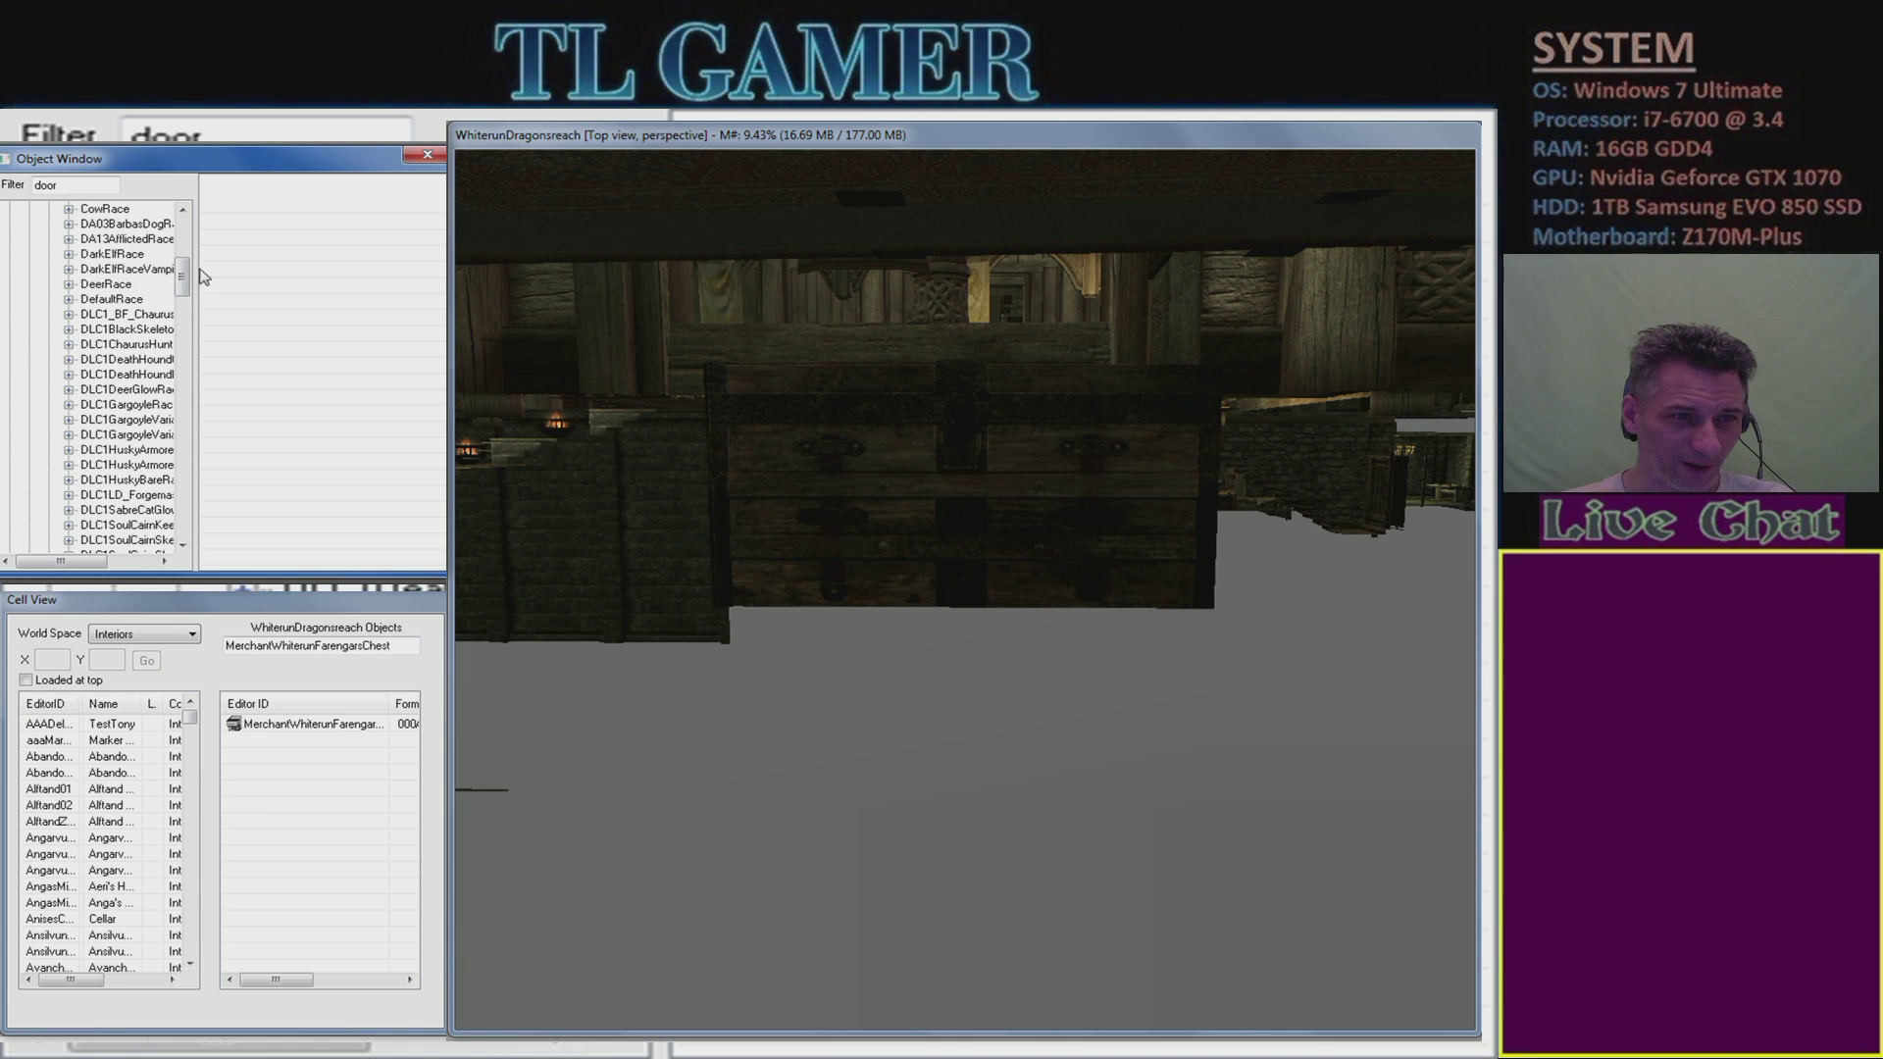
left_click_drag(181, 285, 179, 247)
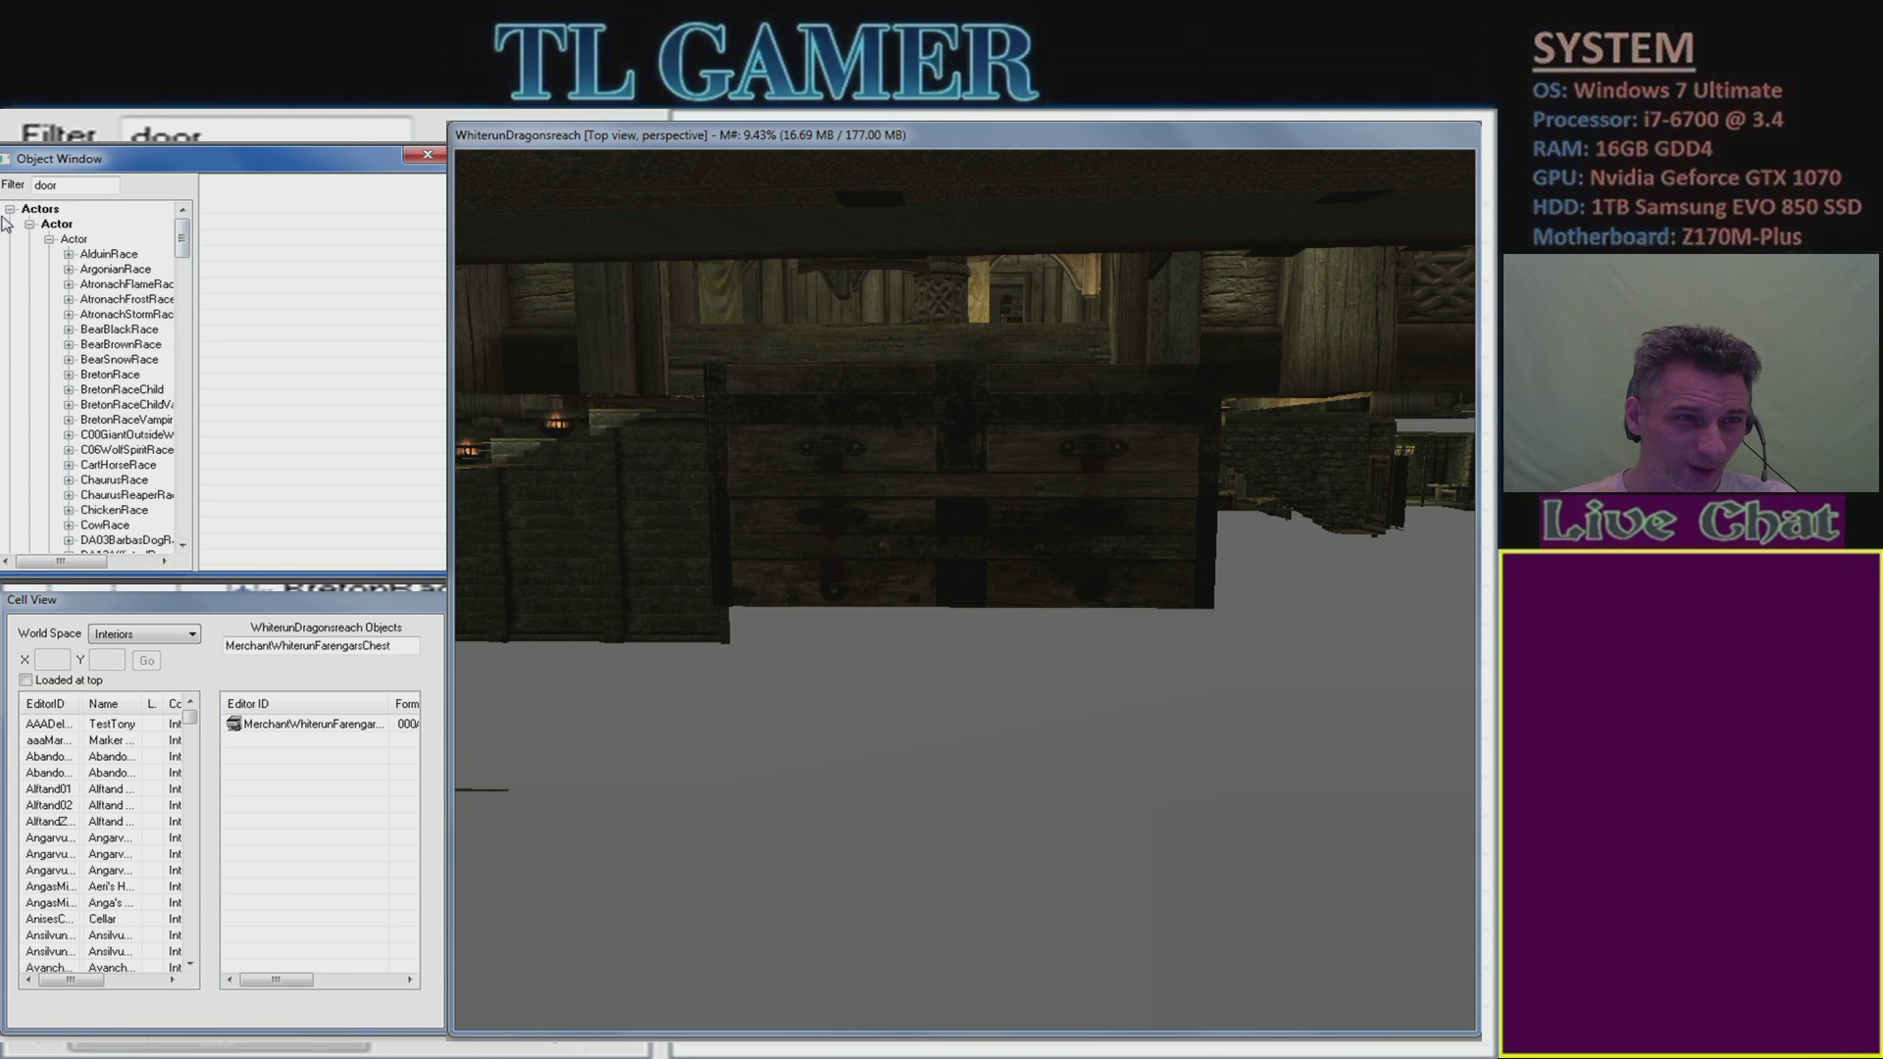
left_click(10, 209)
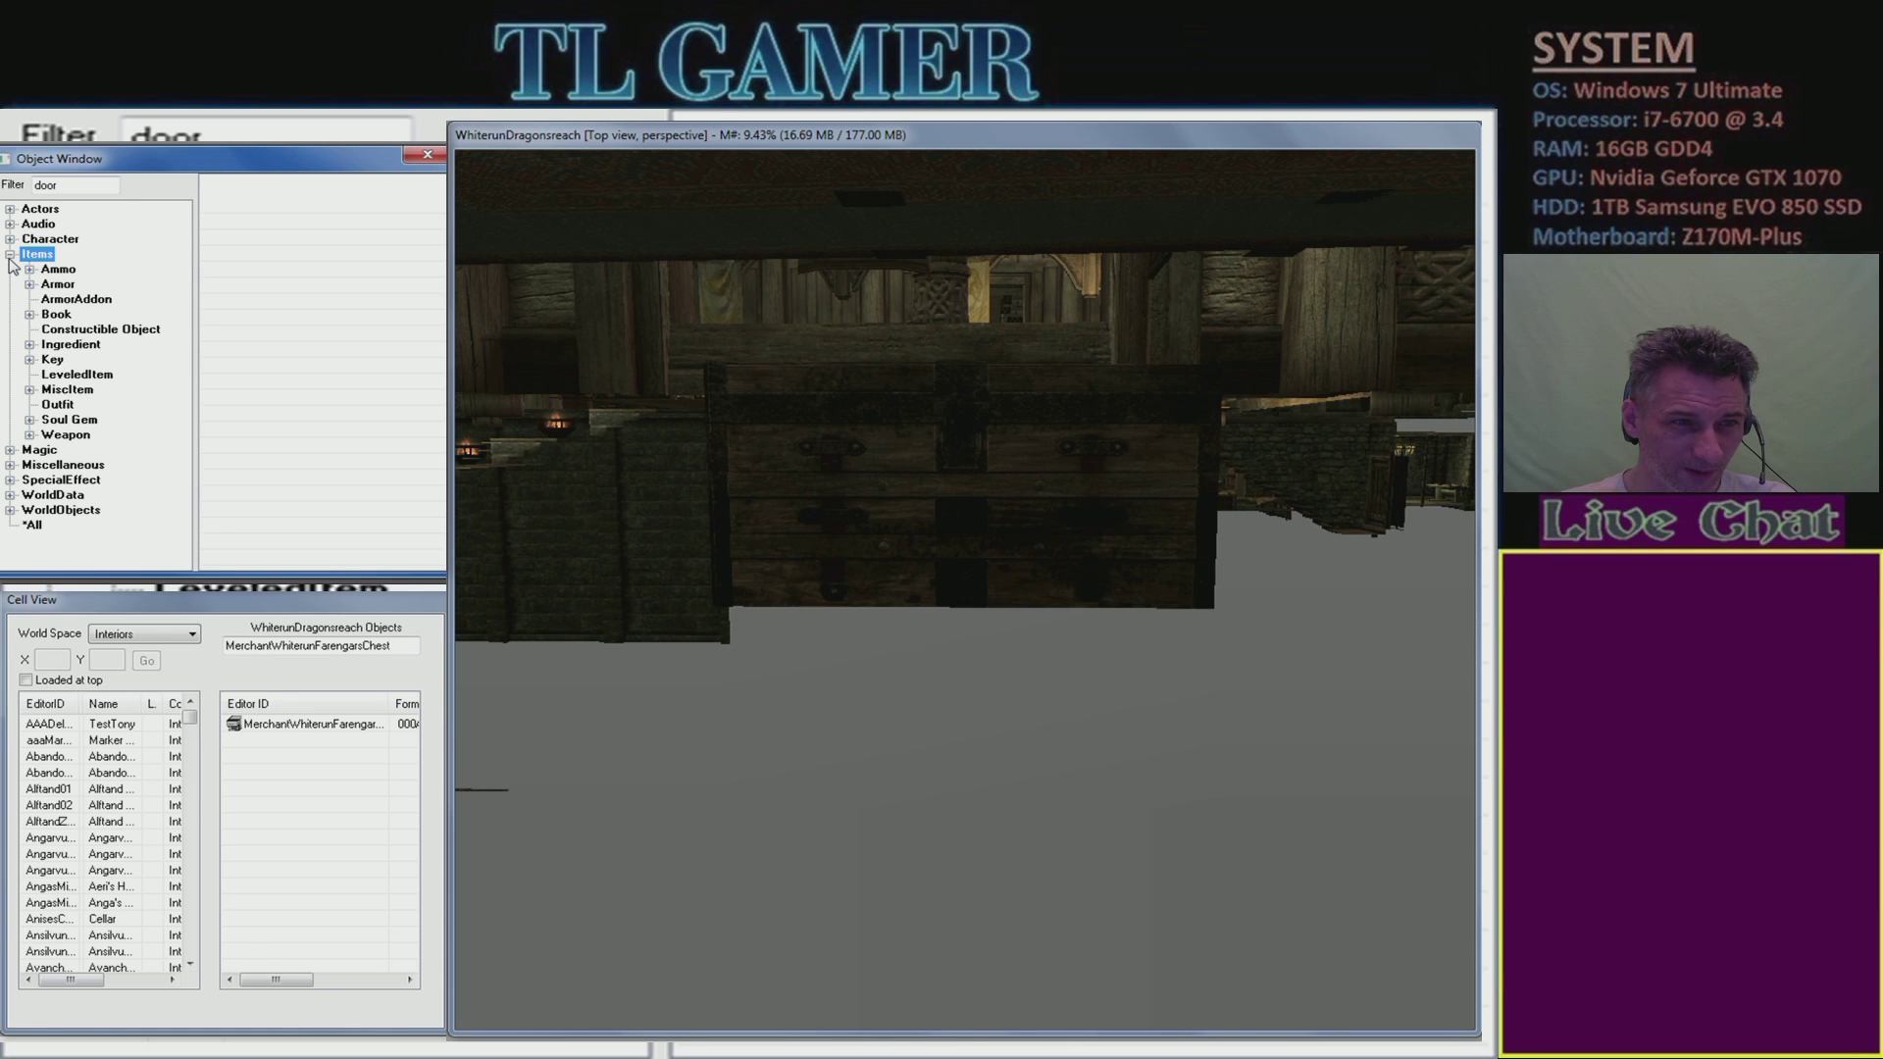
left_click(10, 254)
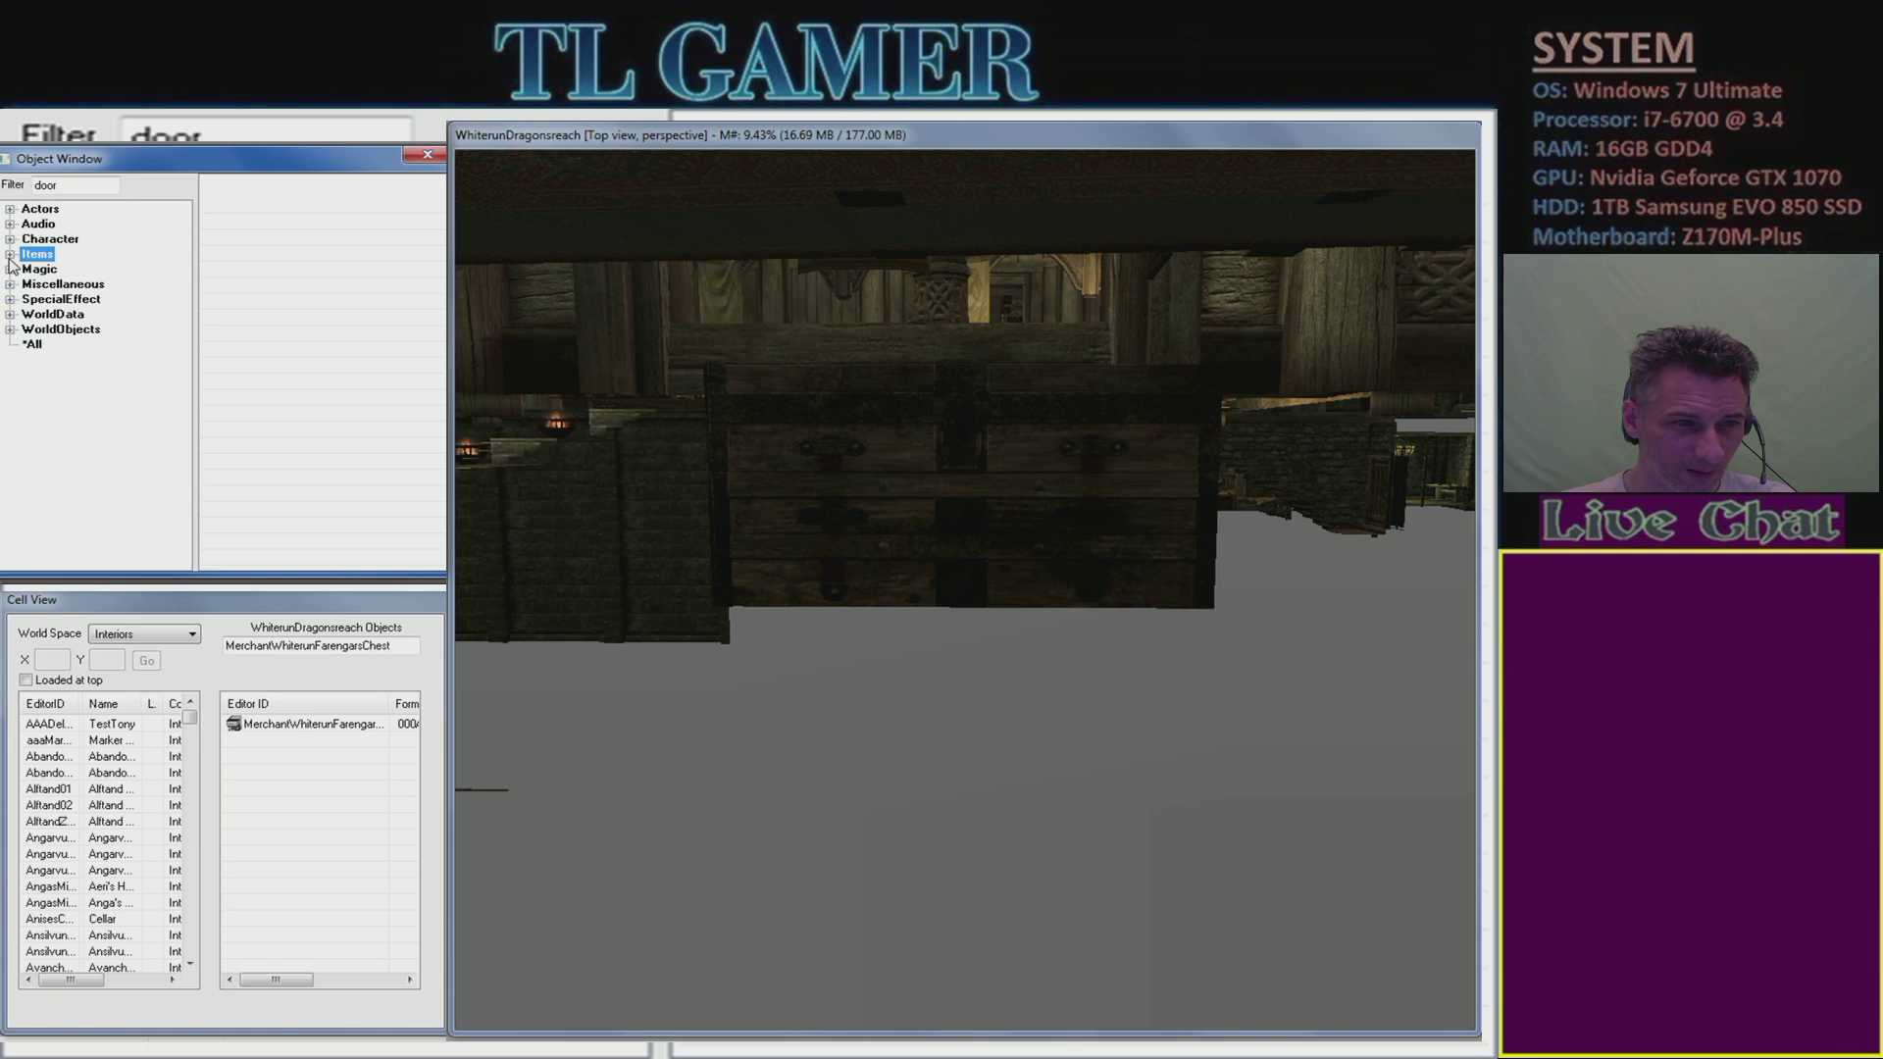
- Browse the door objects under WorldObjects, including the DLC01 group and the Dwemer dungeon doors
left_click(10, 329)
left_click(57, 375)
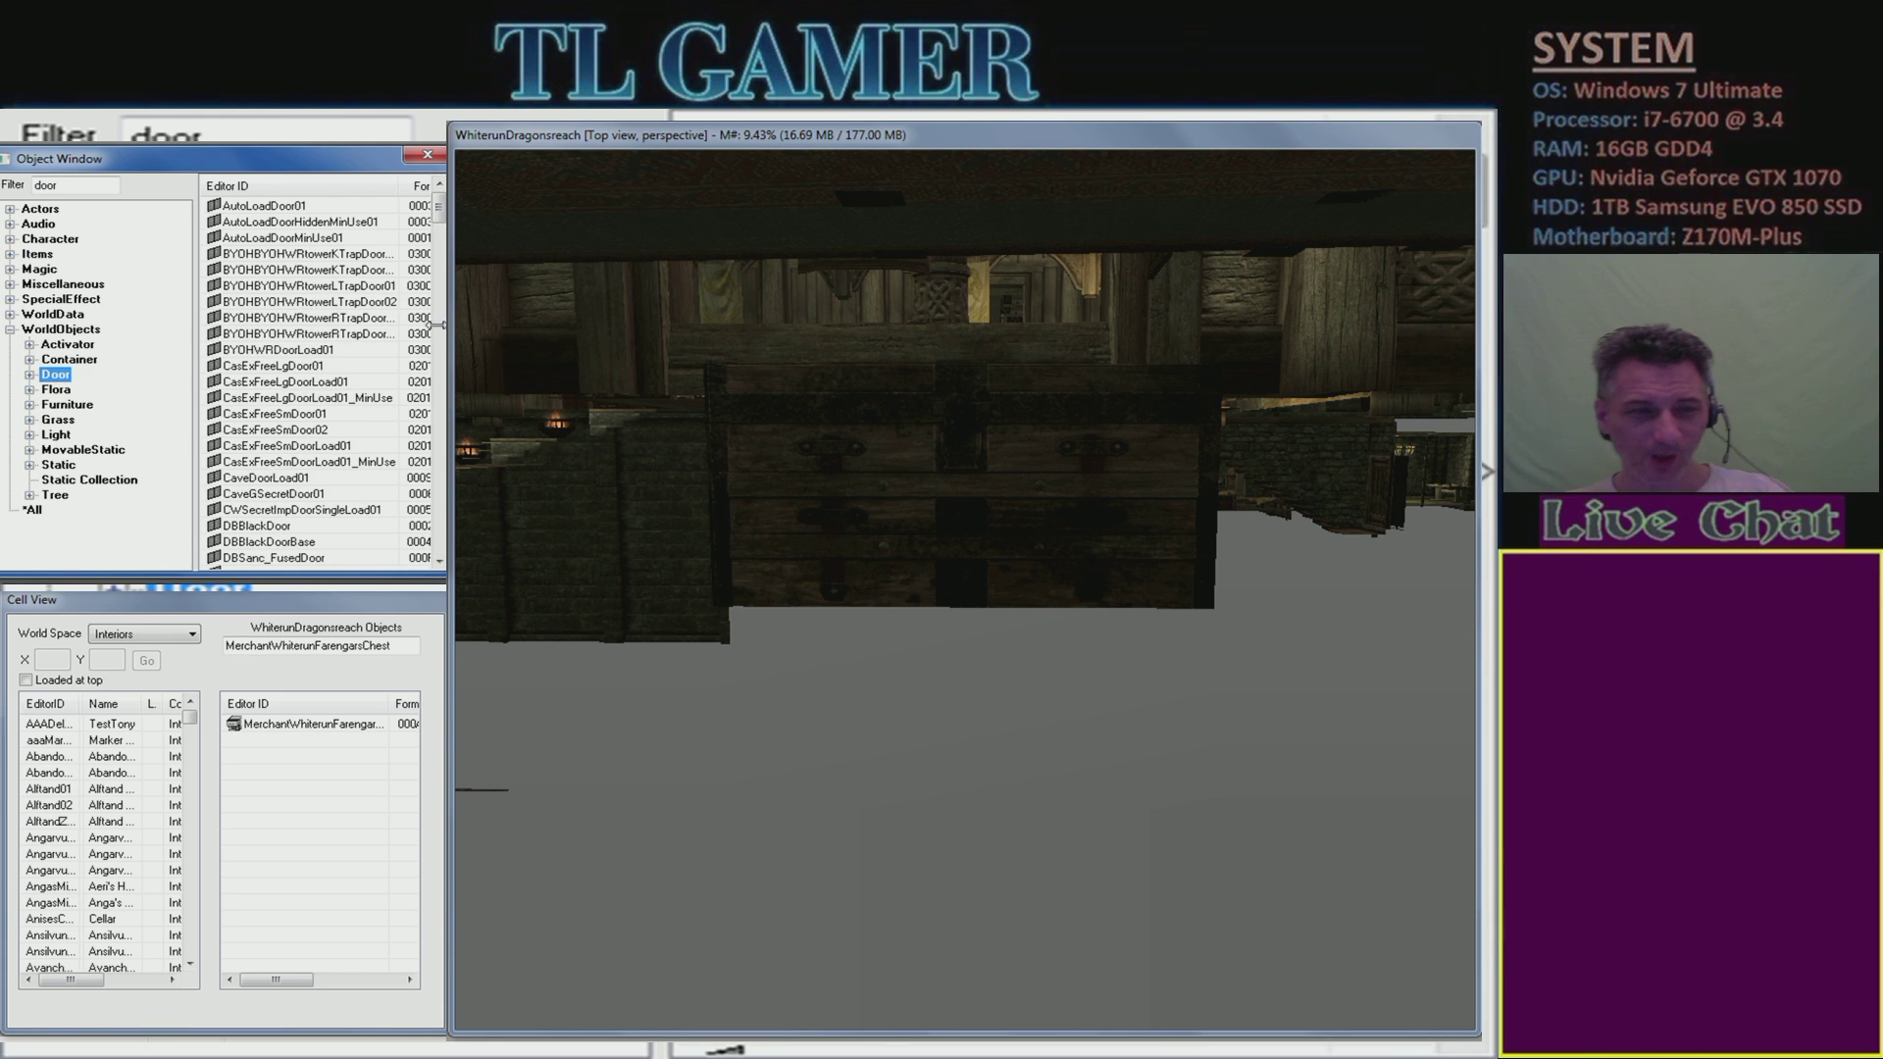
left_click(31, 375)
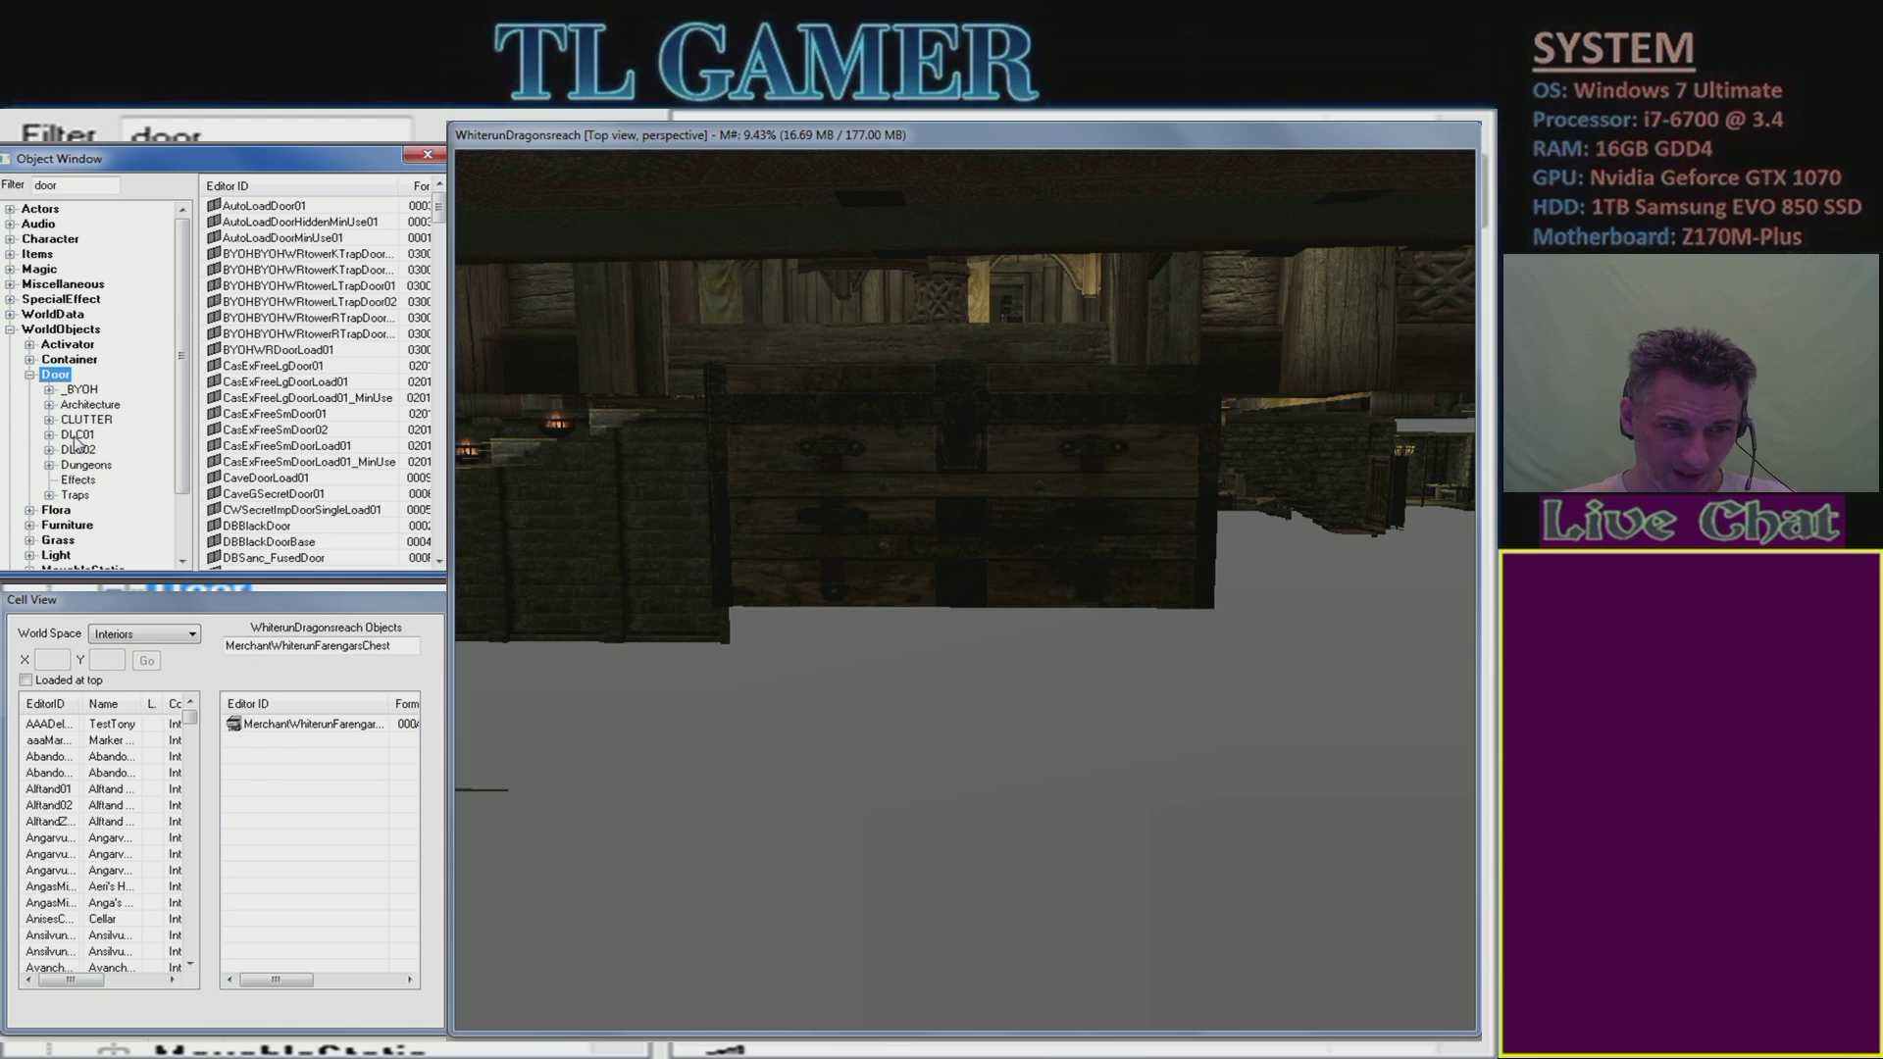
left_click(77, 438)
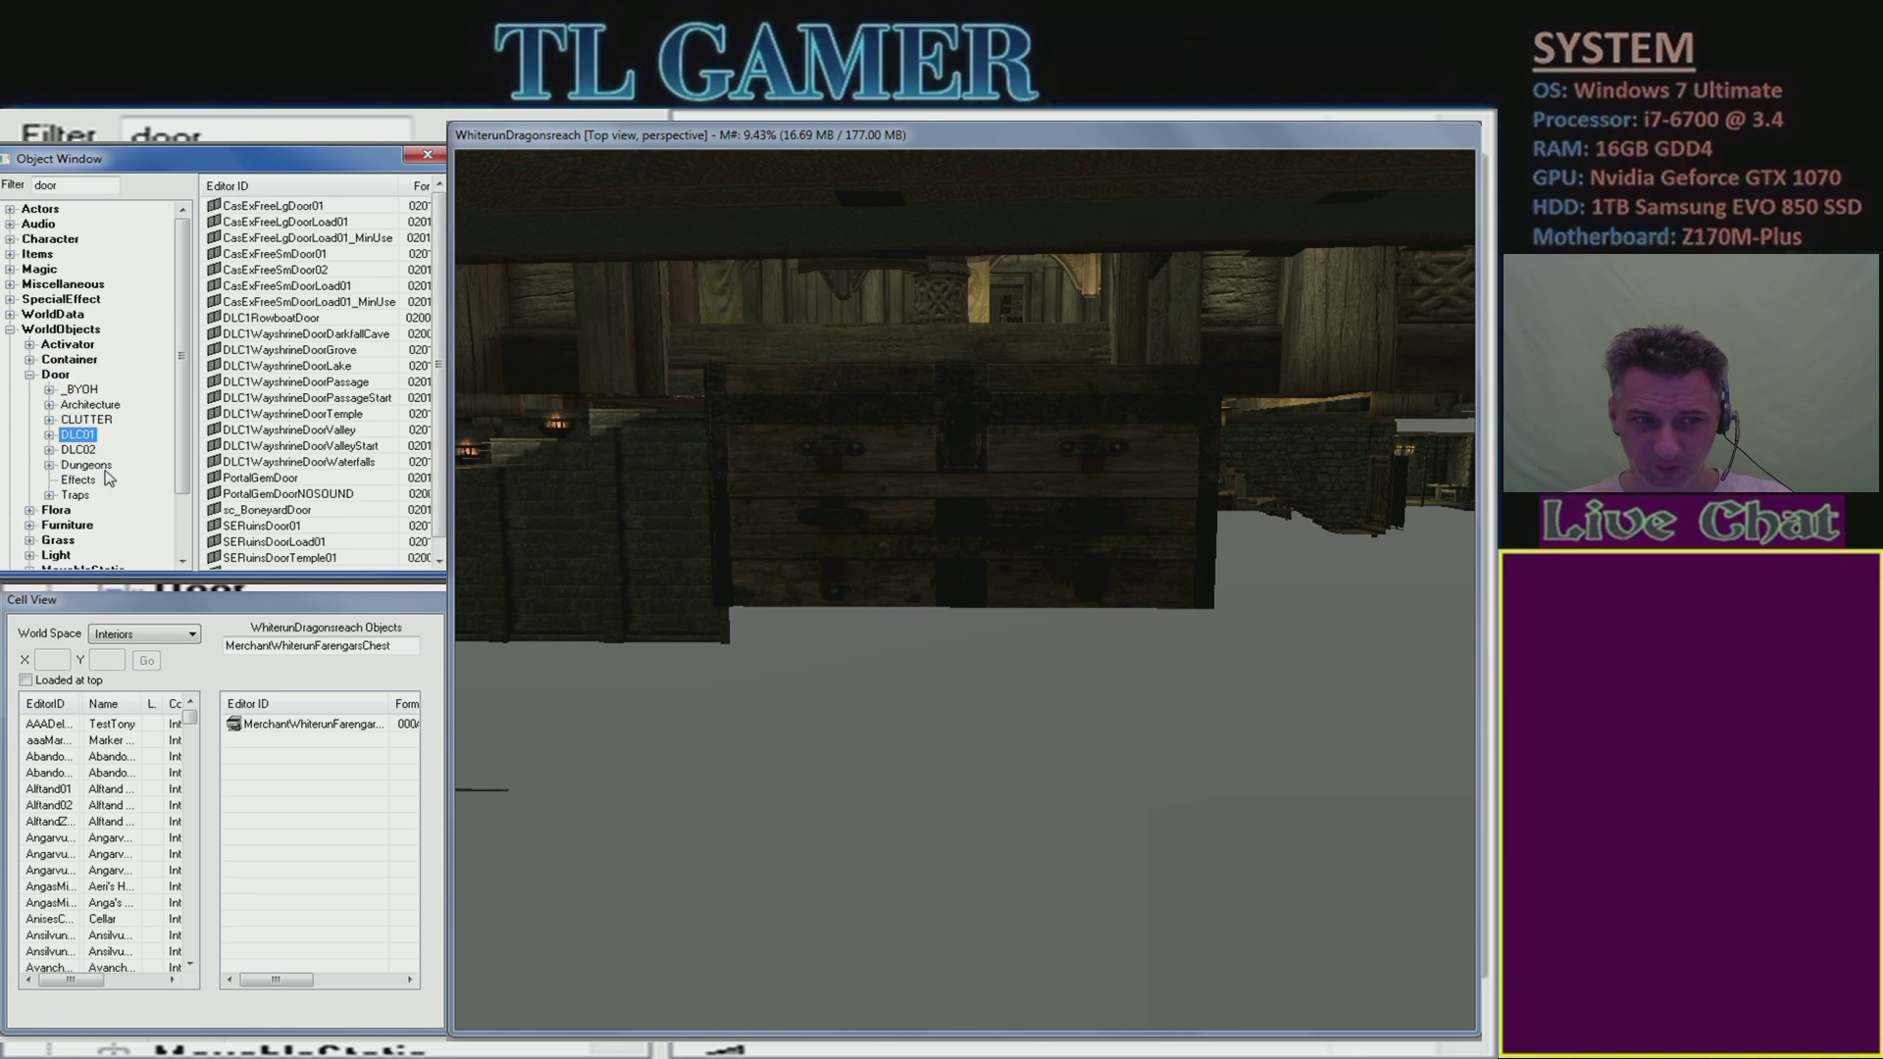
left_click(49, 465)
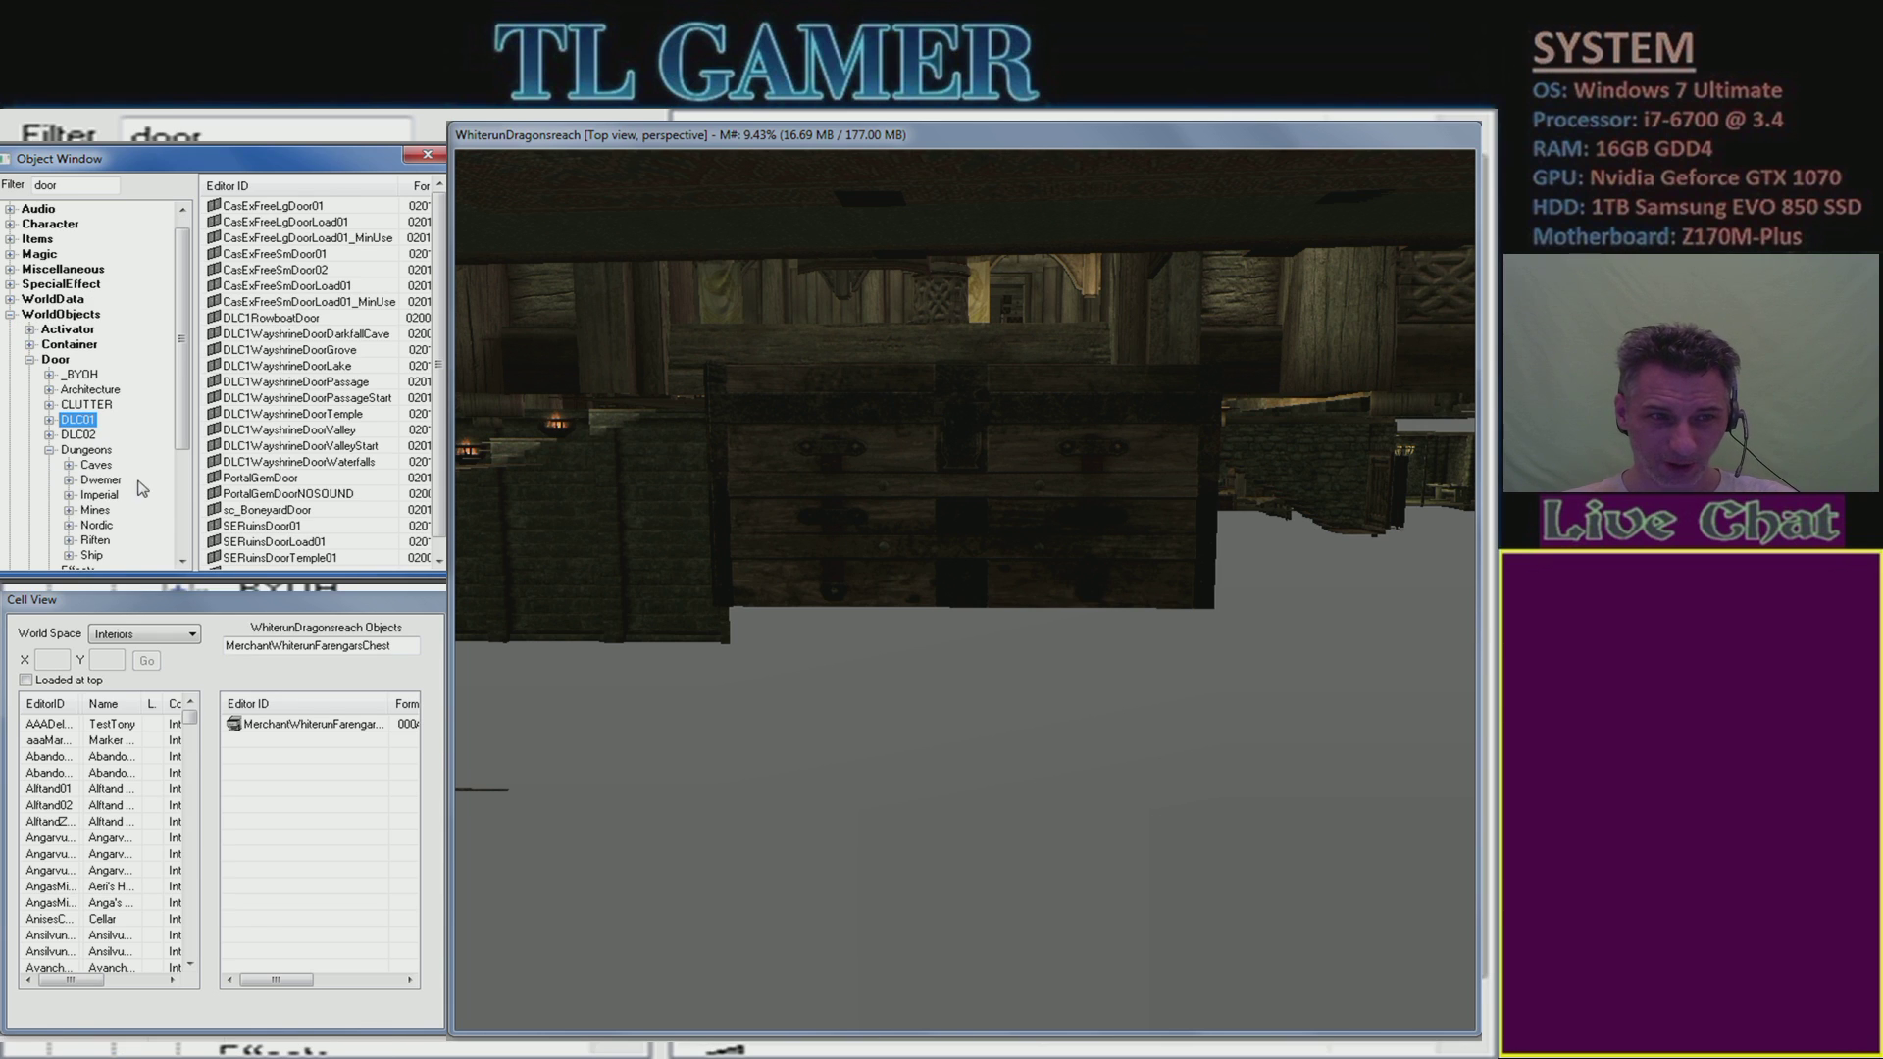
left_click(69, 479)
left_click(112, 495)
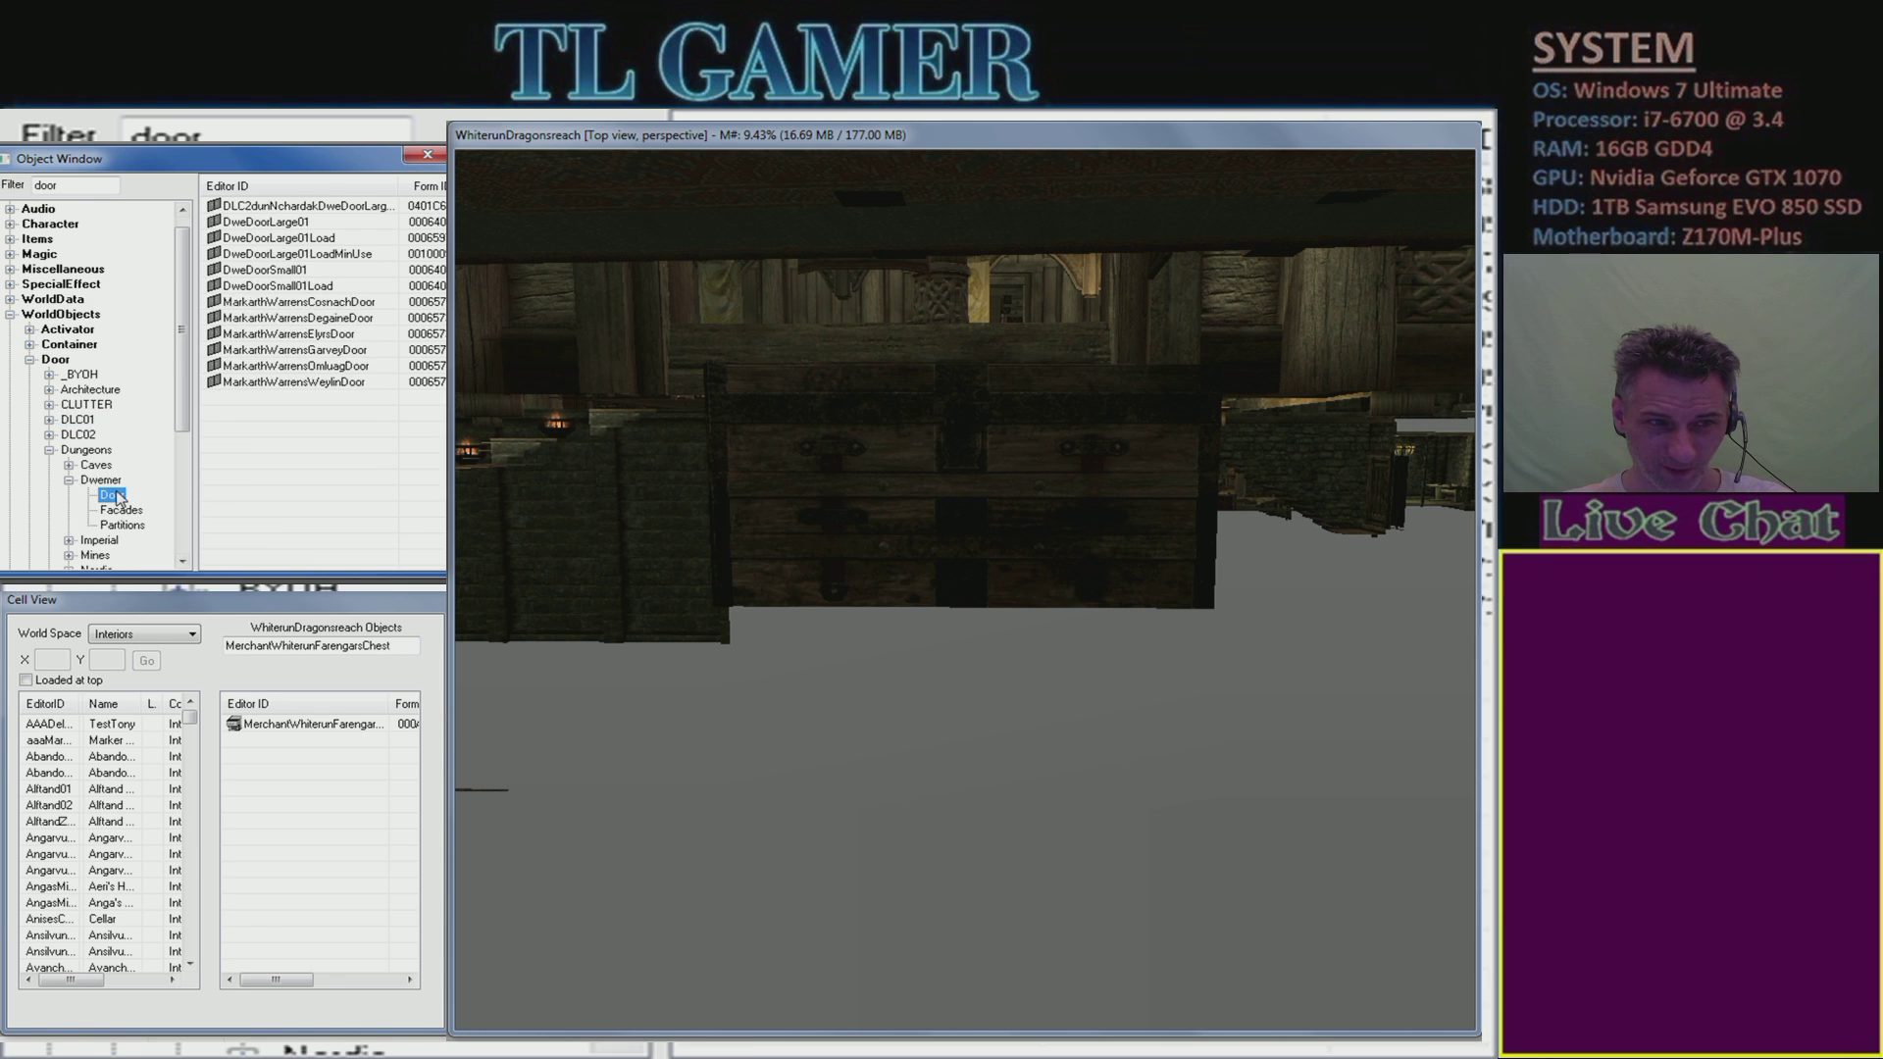
- Filter the WhiterunDragonsreach cell objects by "door" and bring the second WRCastleDoor01 reference into view
double_click(381, 649)
type("door")
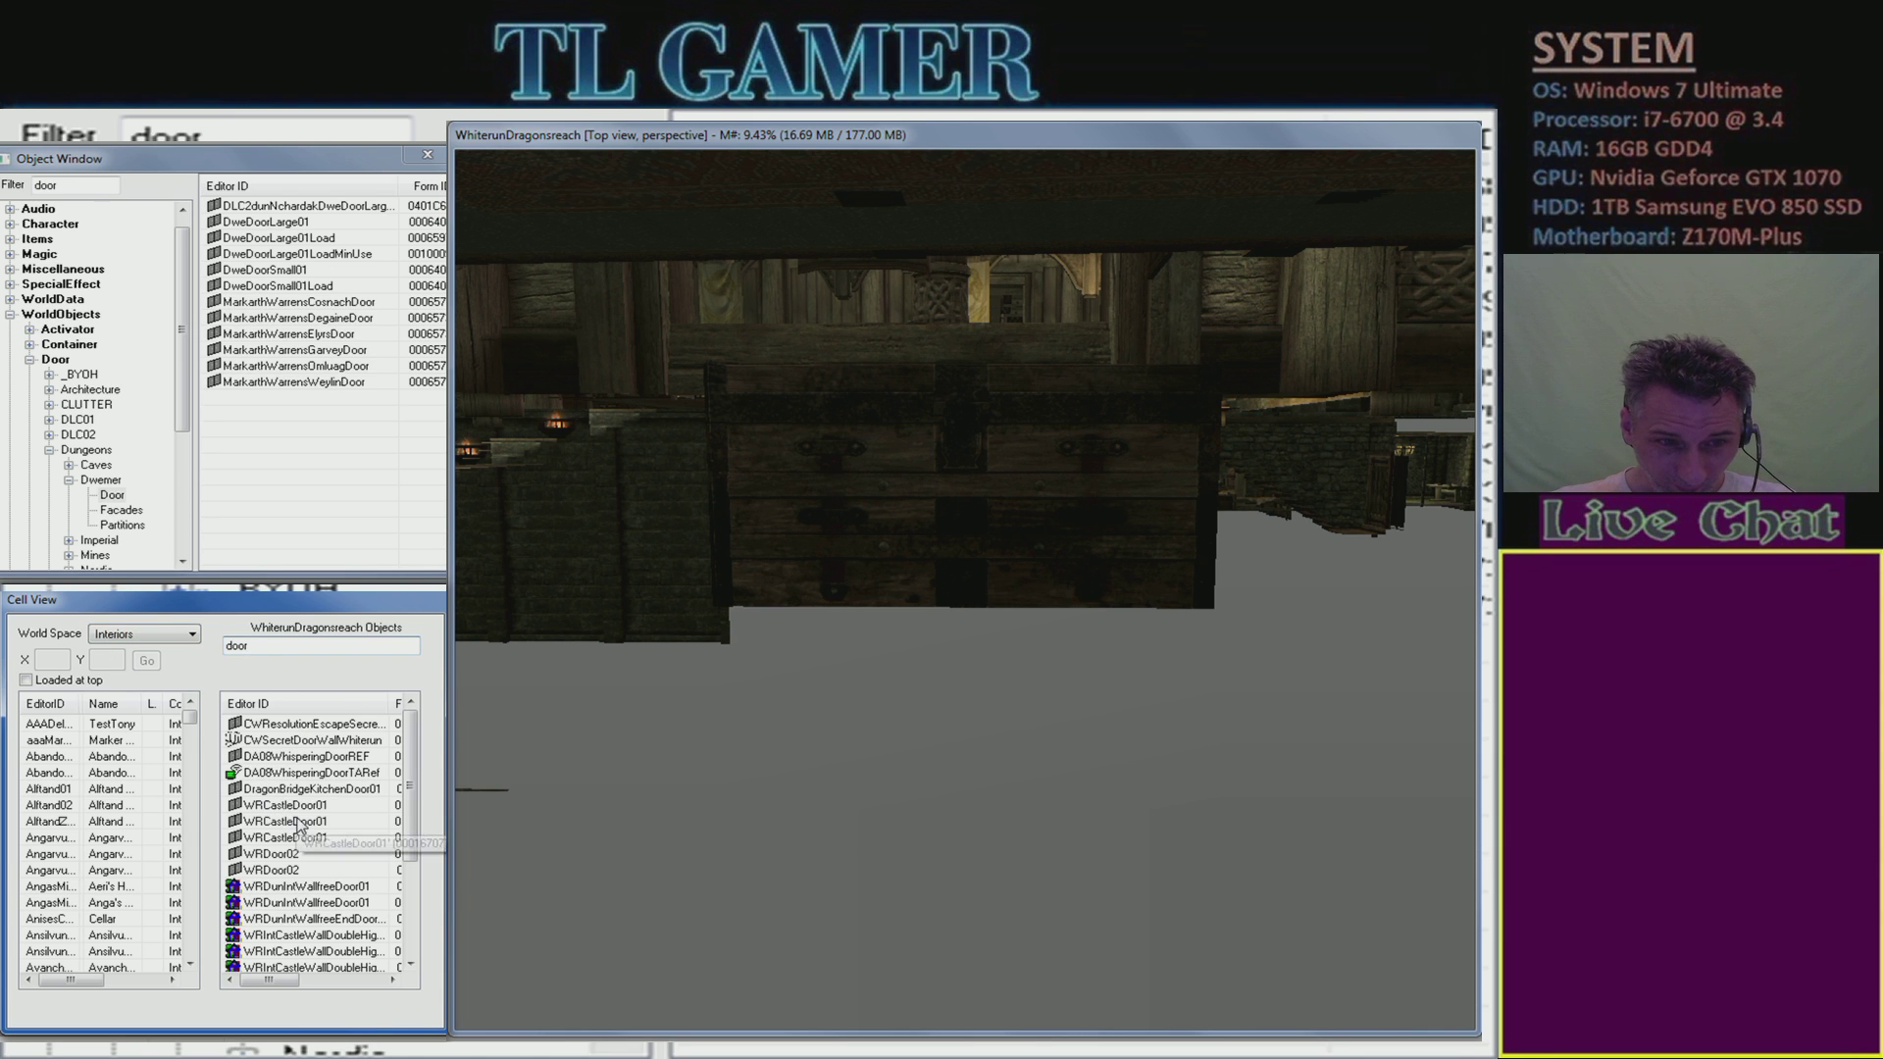
double_click(294, 822)
middle_click_drag(1332, 538, 1312, 393)
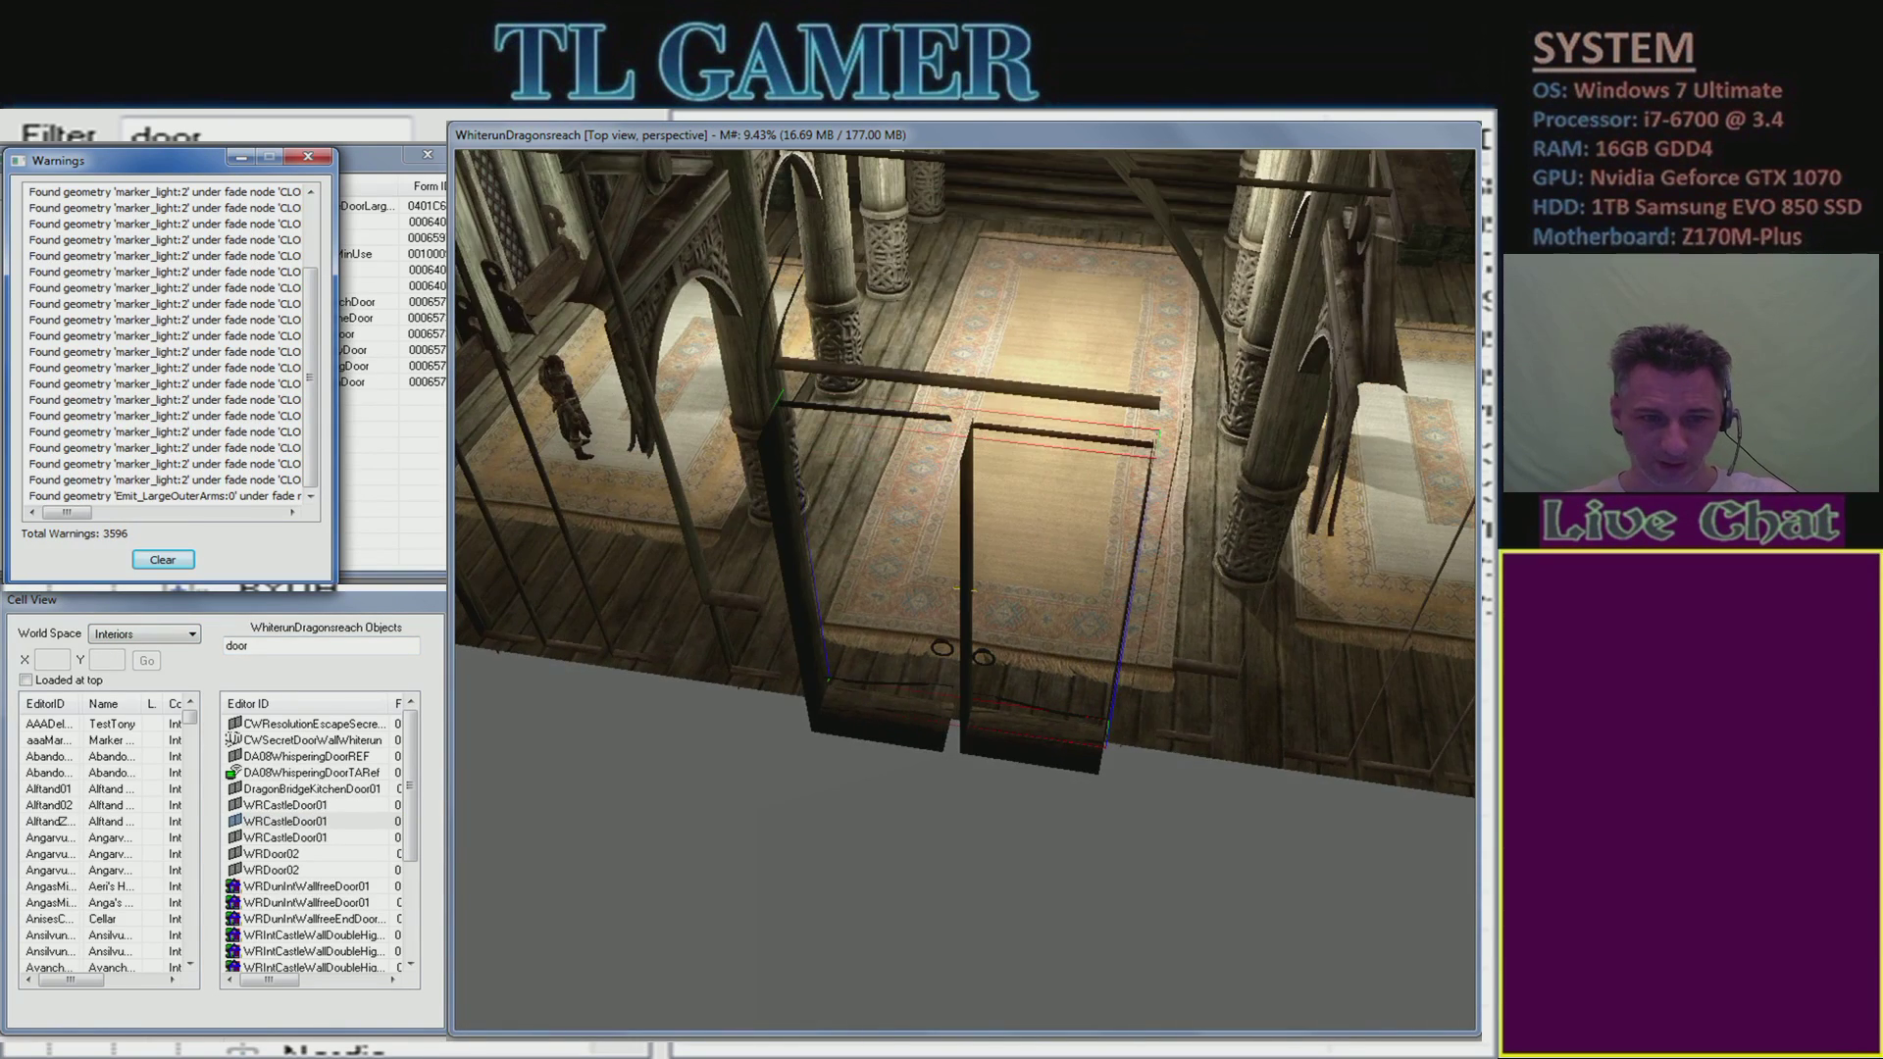
- Switch the cell list to the WhiterunWorld world space, empty the cell object filter, and clear and close the warnings
left_click(181, 635)
scroll(286, 963, "down", 3)
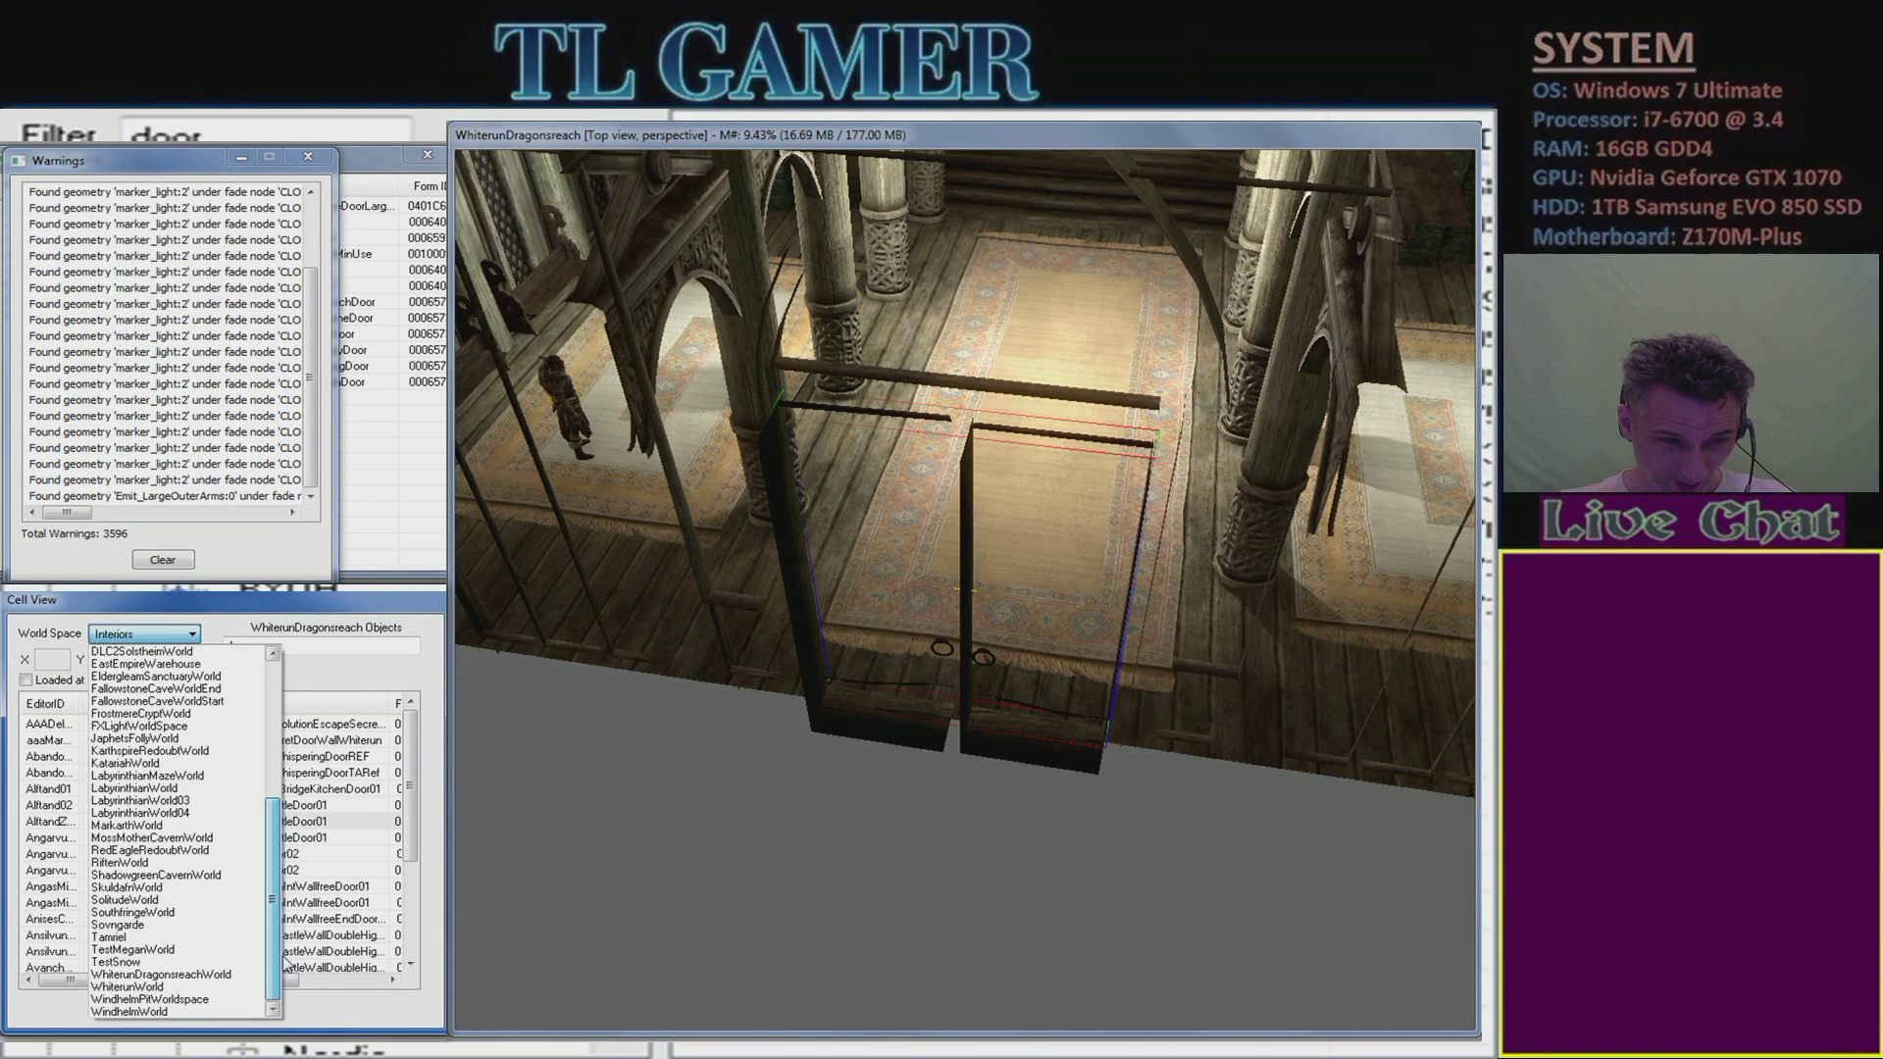
left_click(182, 988)
left_click_drag(253, 645, 221, 645)
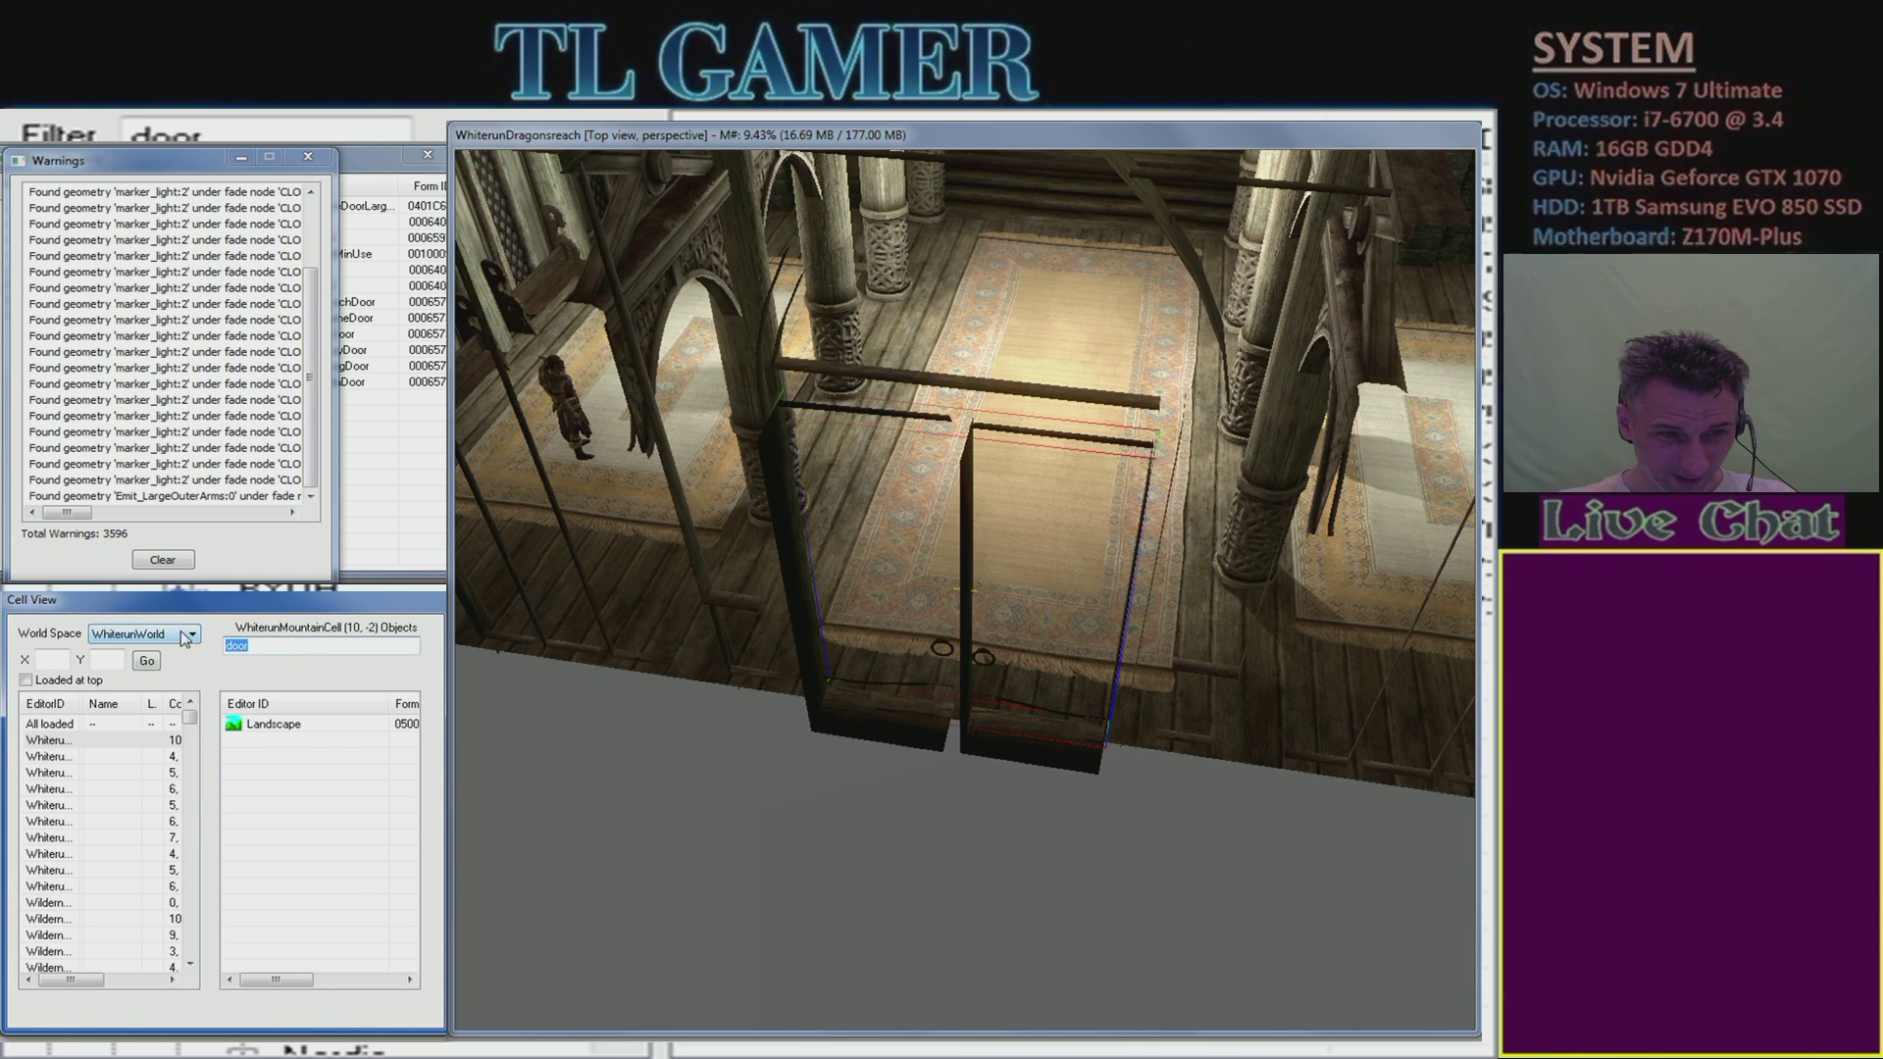
key("BackSpace")
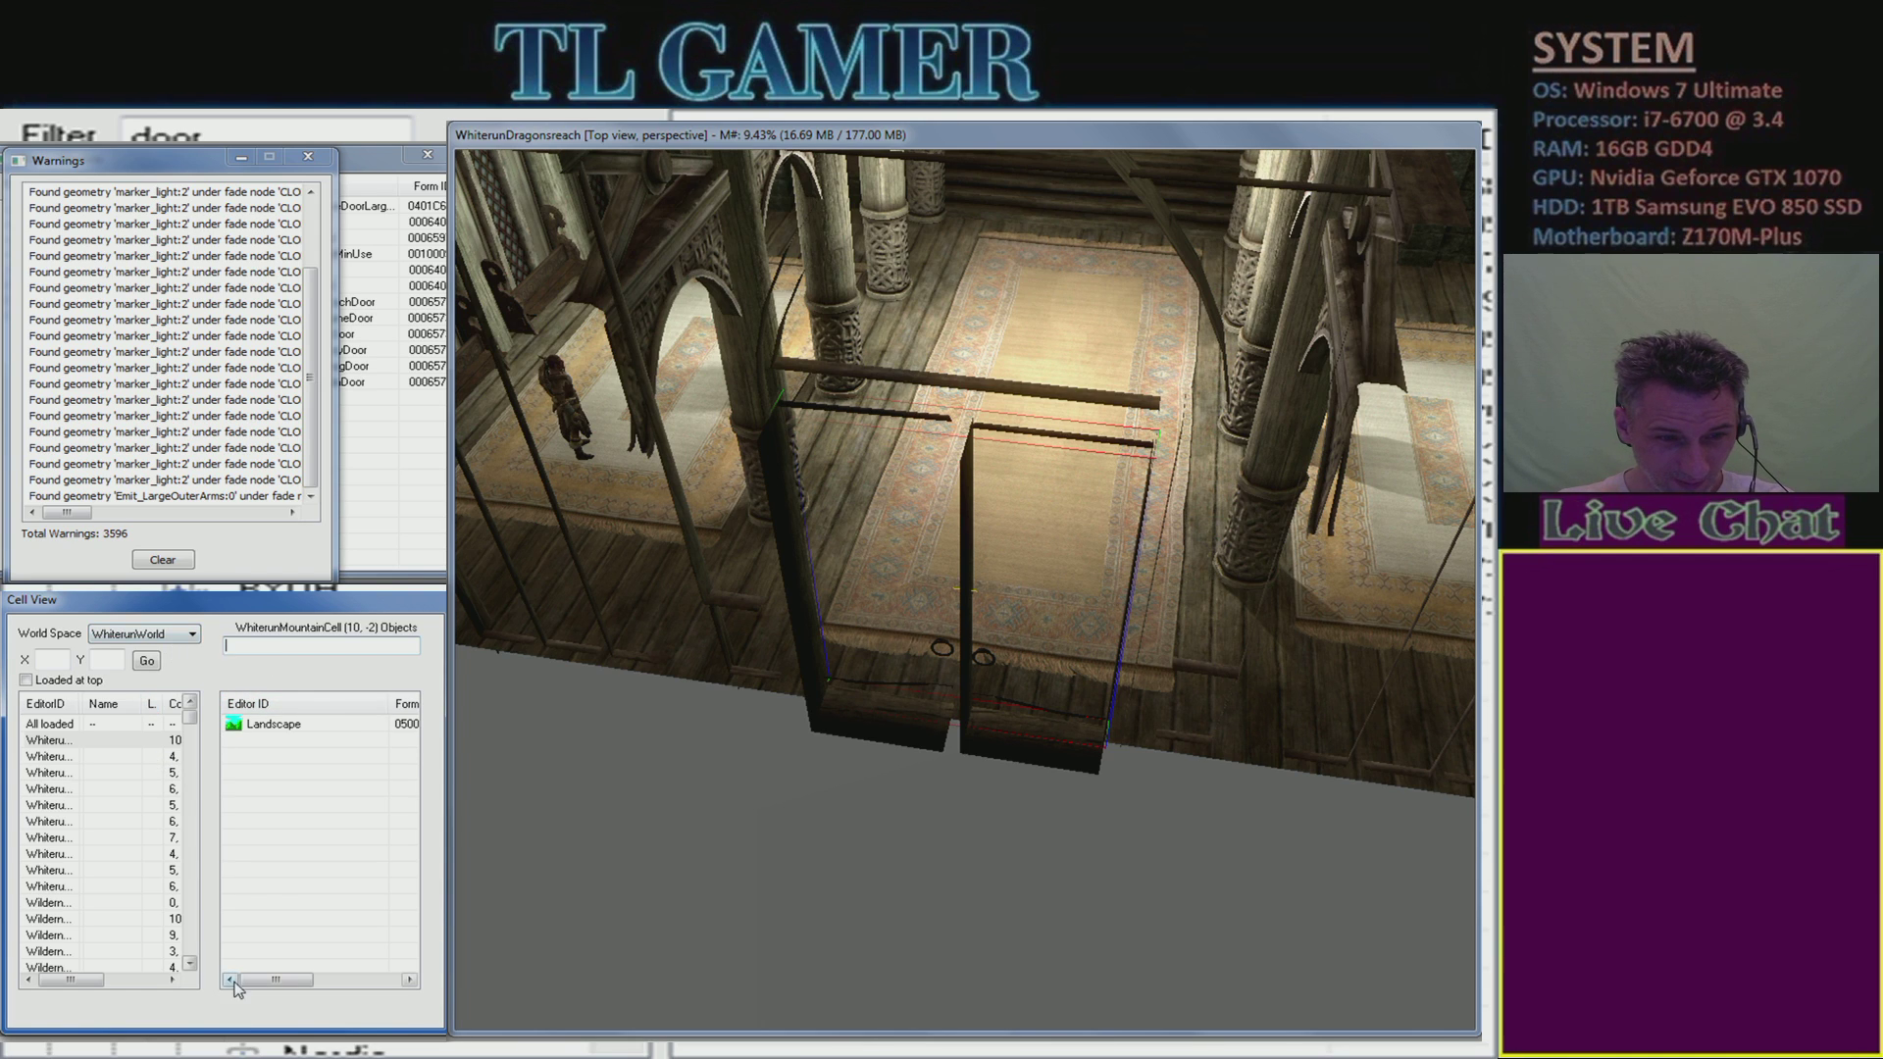
left_click(165, 563)
left_click(308, 157)
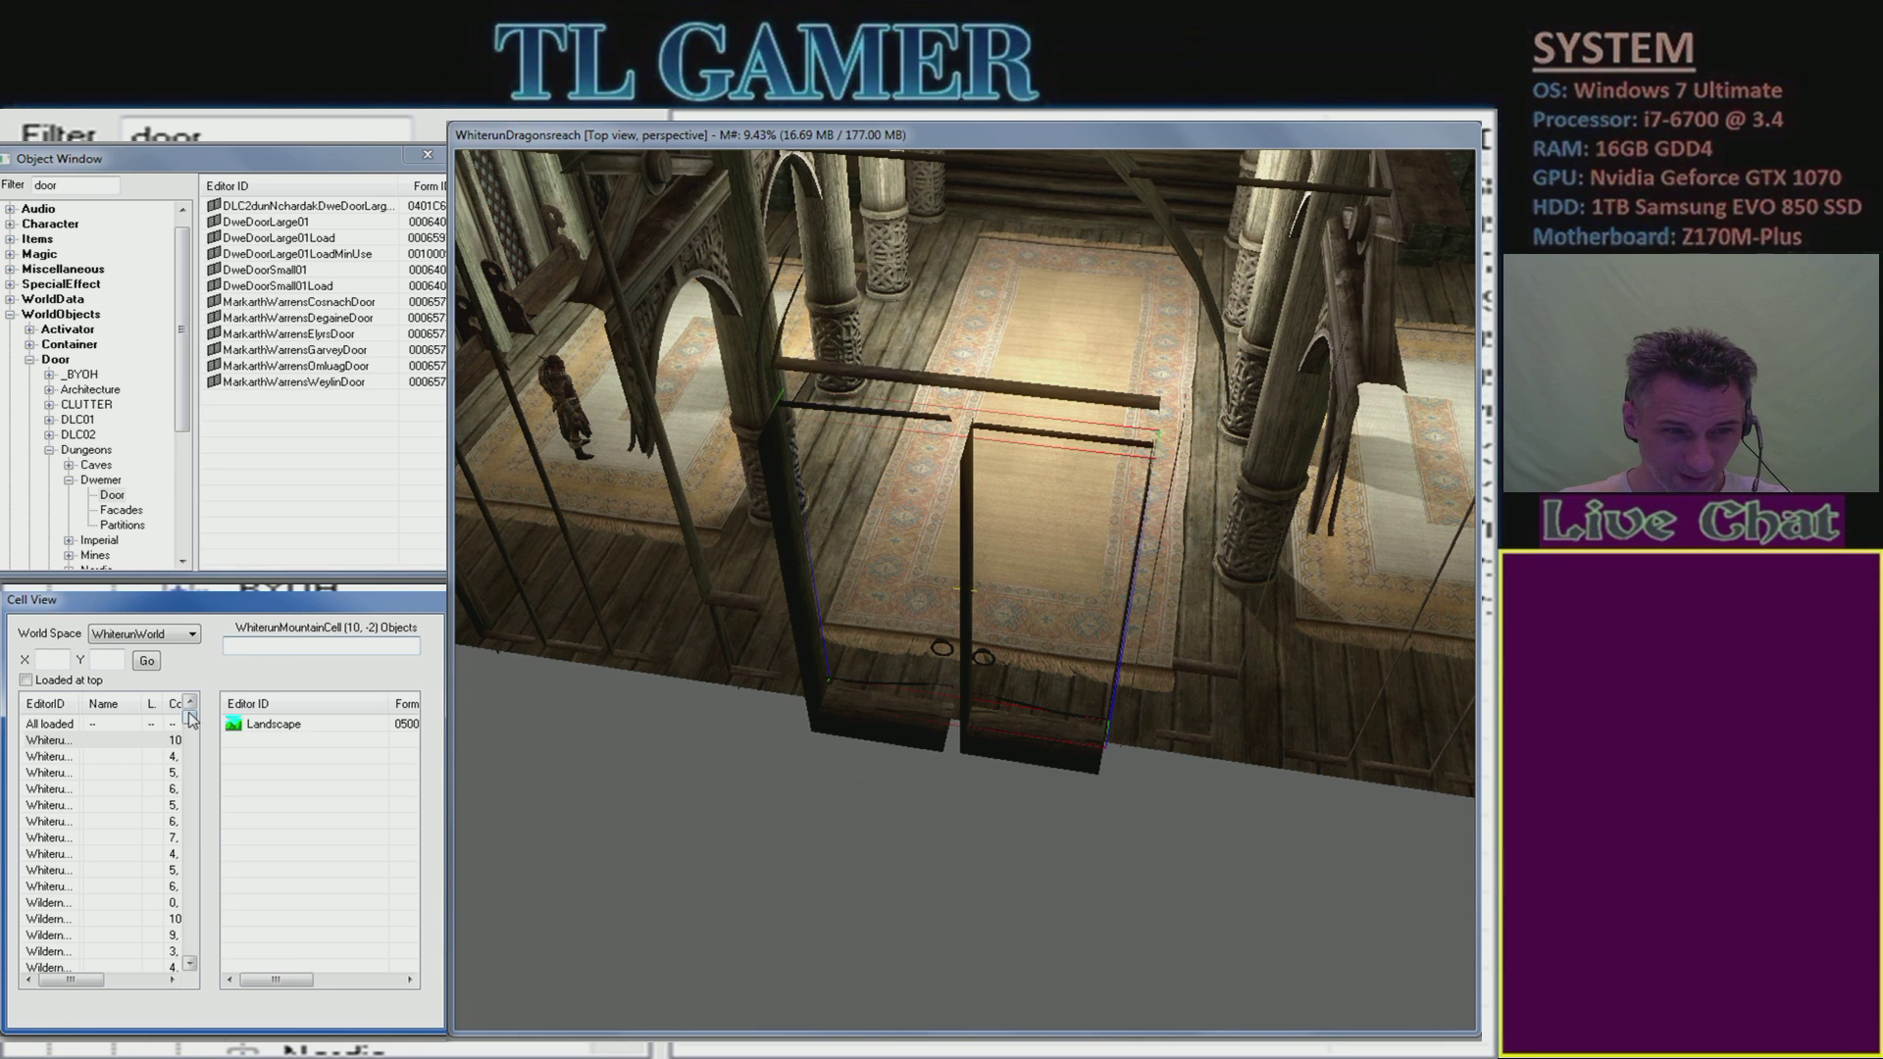
- List the objects of all loaded cells in WhiterunWorld and filter them by "door"
left_click(192, 634)
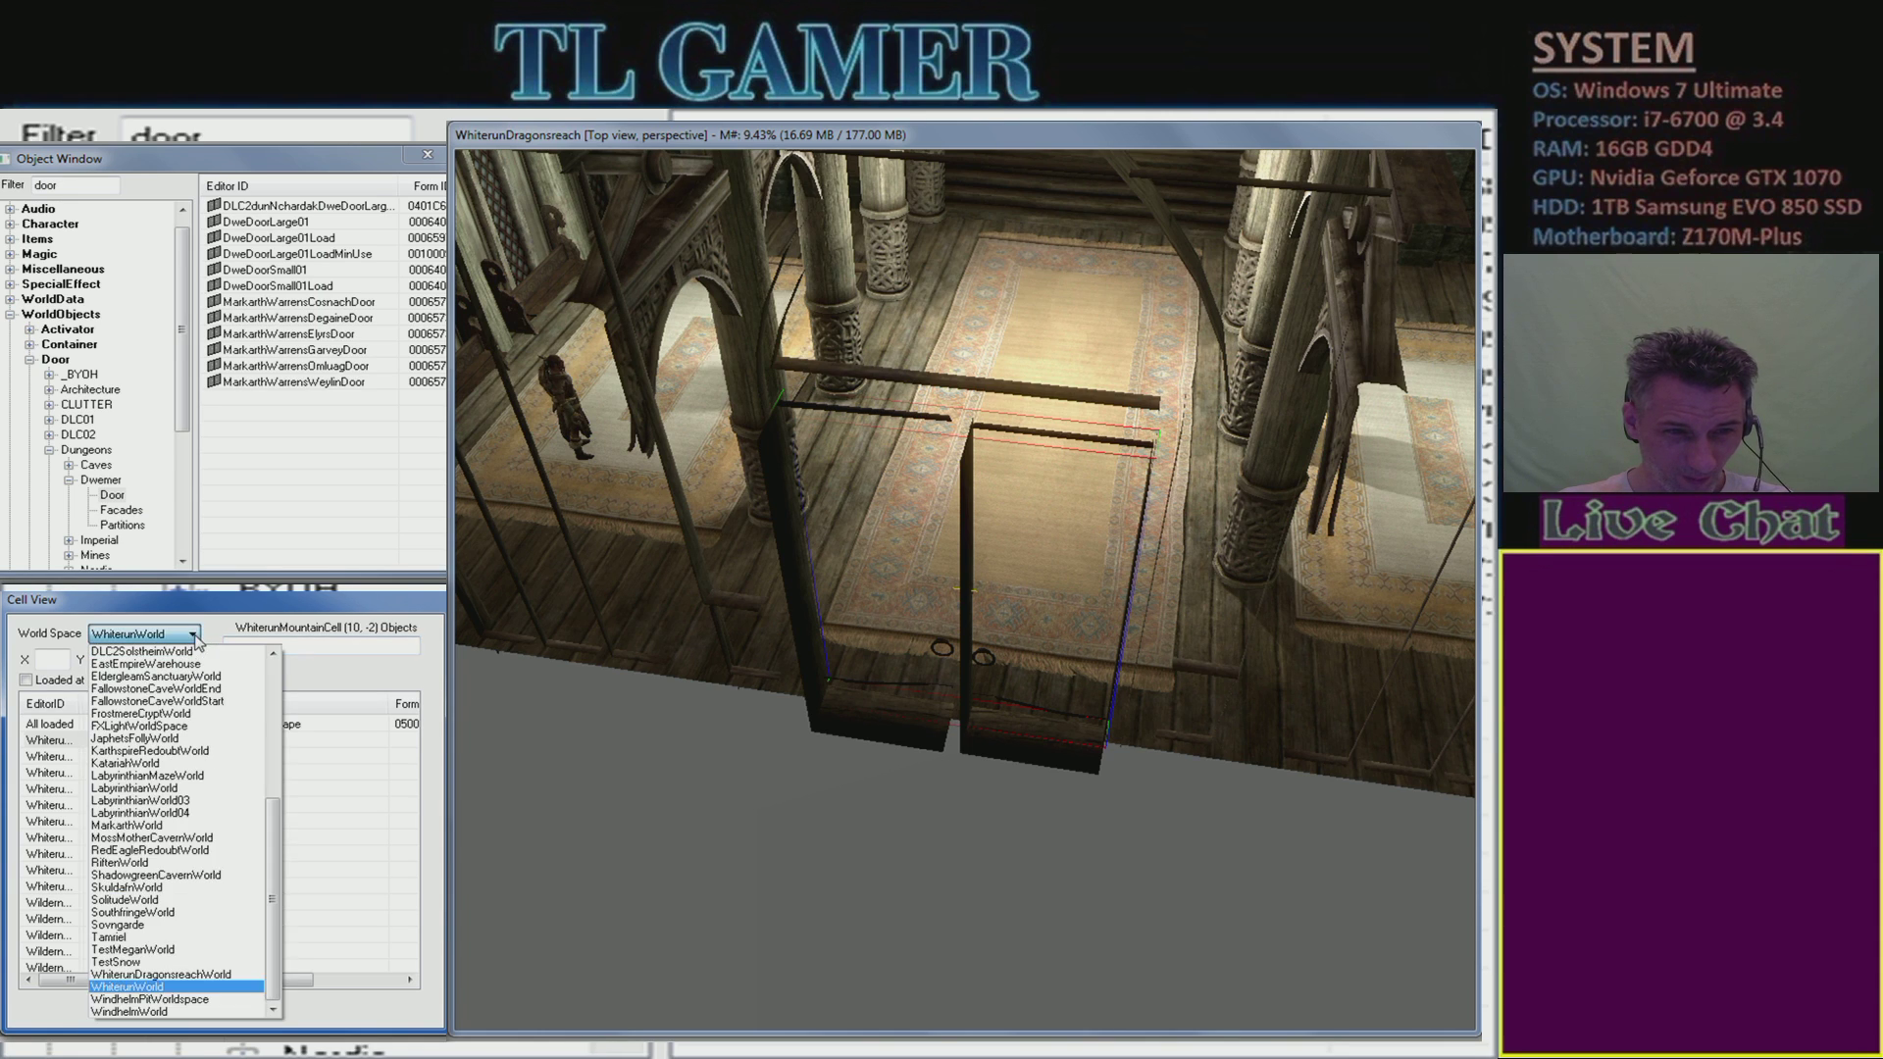
left_click(201, 987)
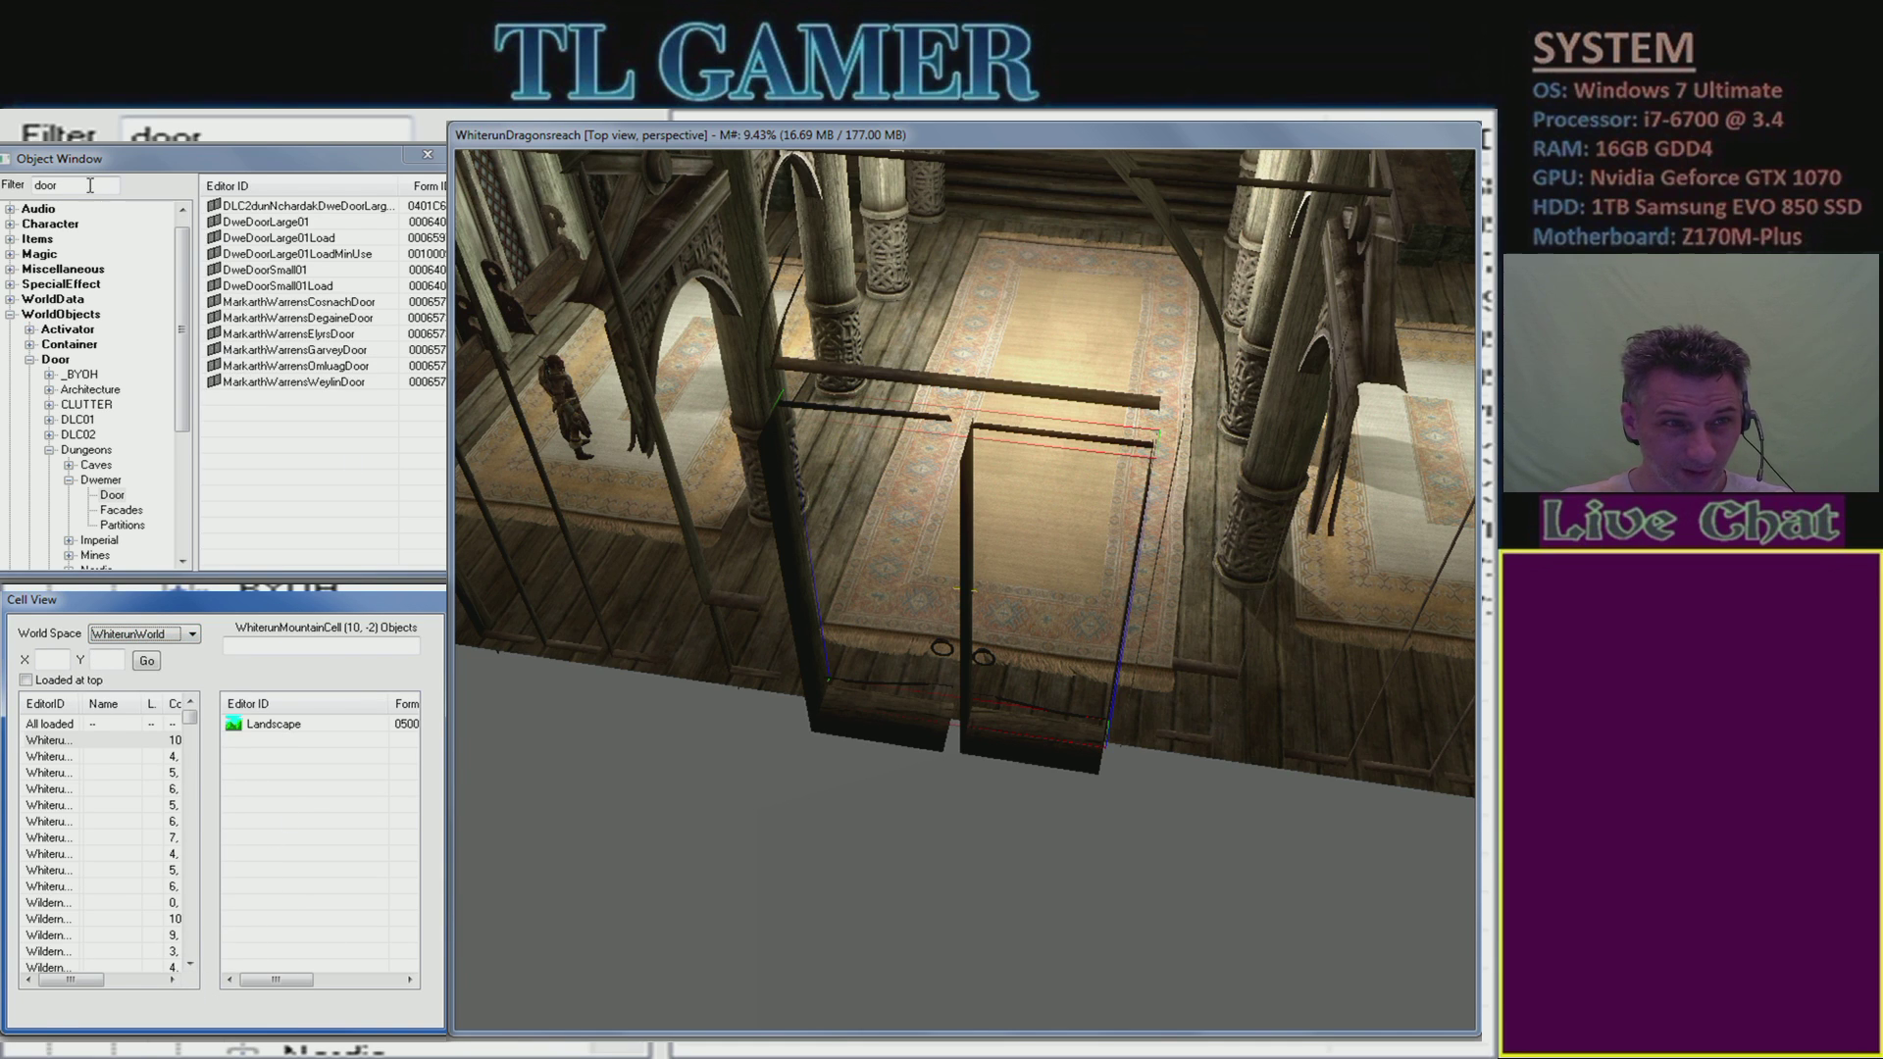
left_click(317, 644)
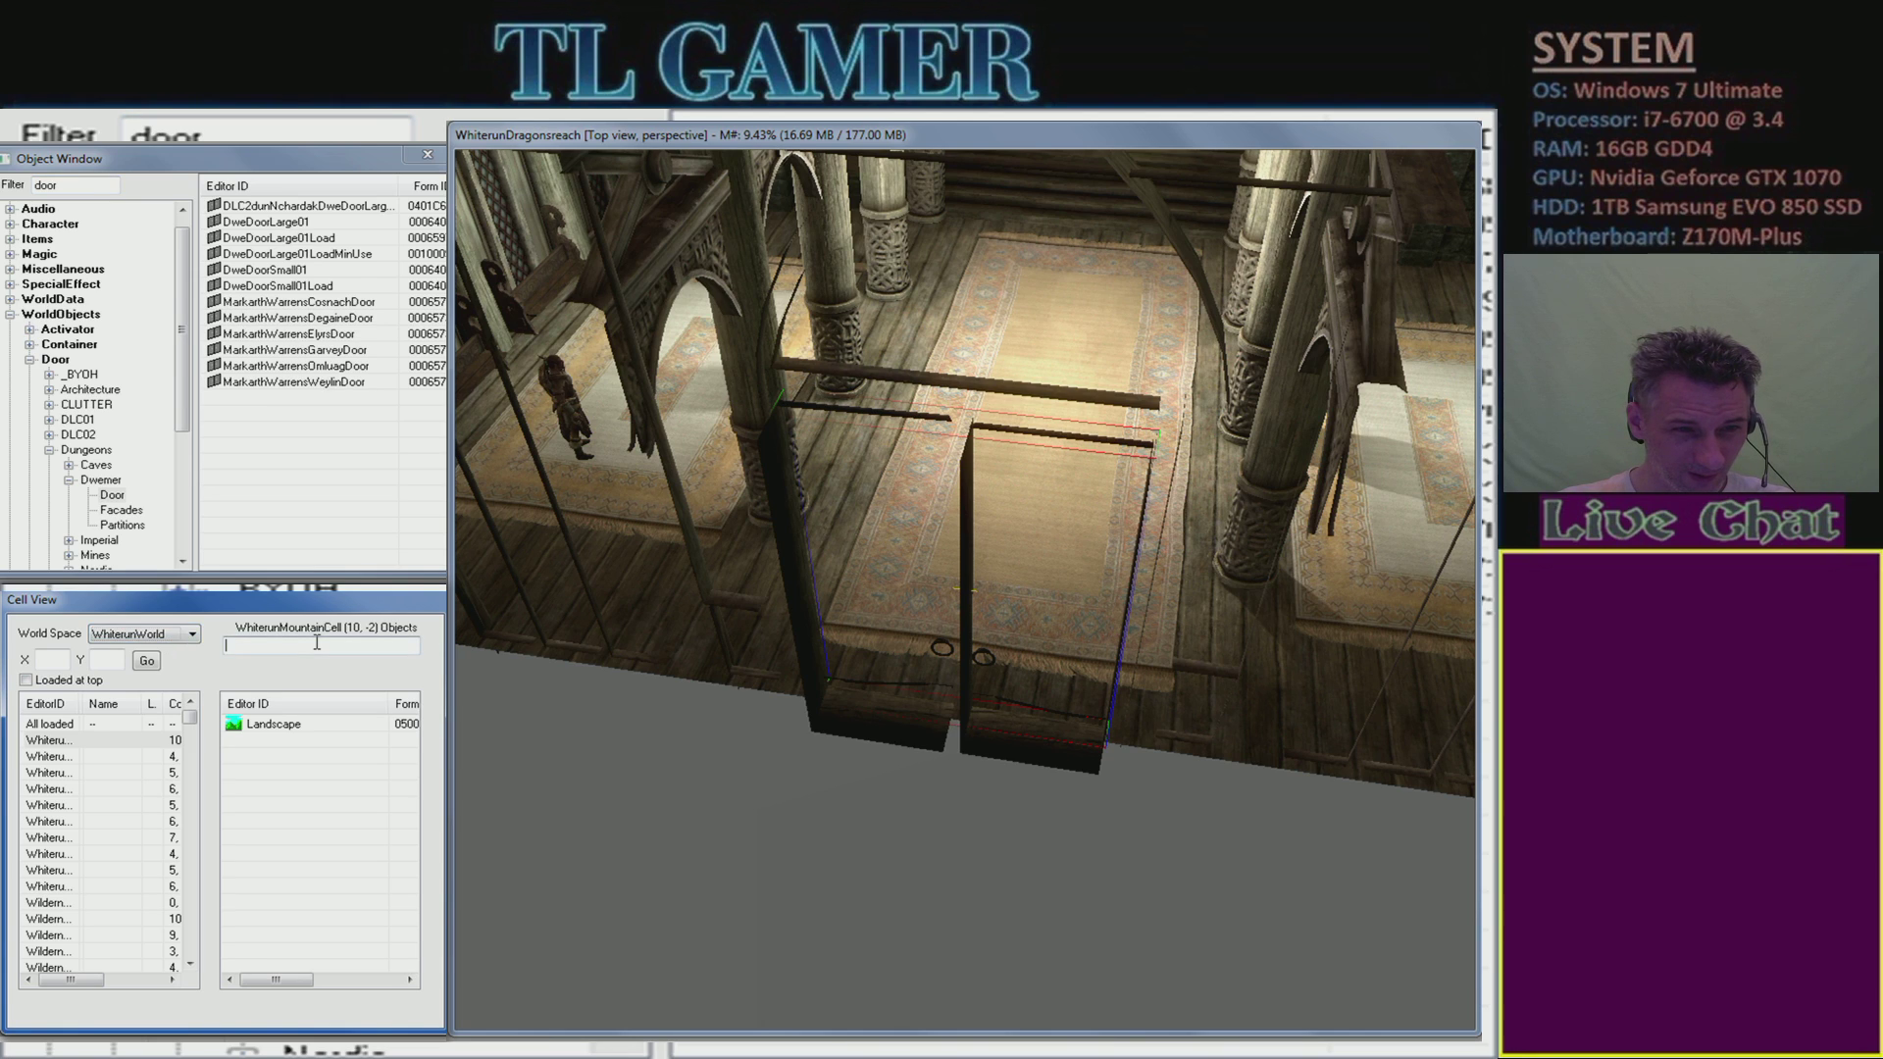
left_click(53, 726)
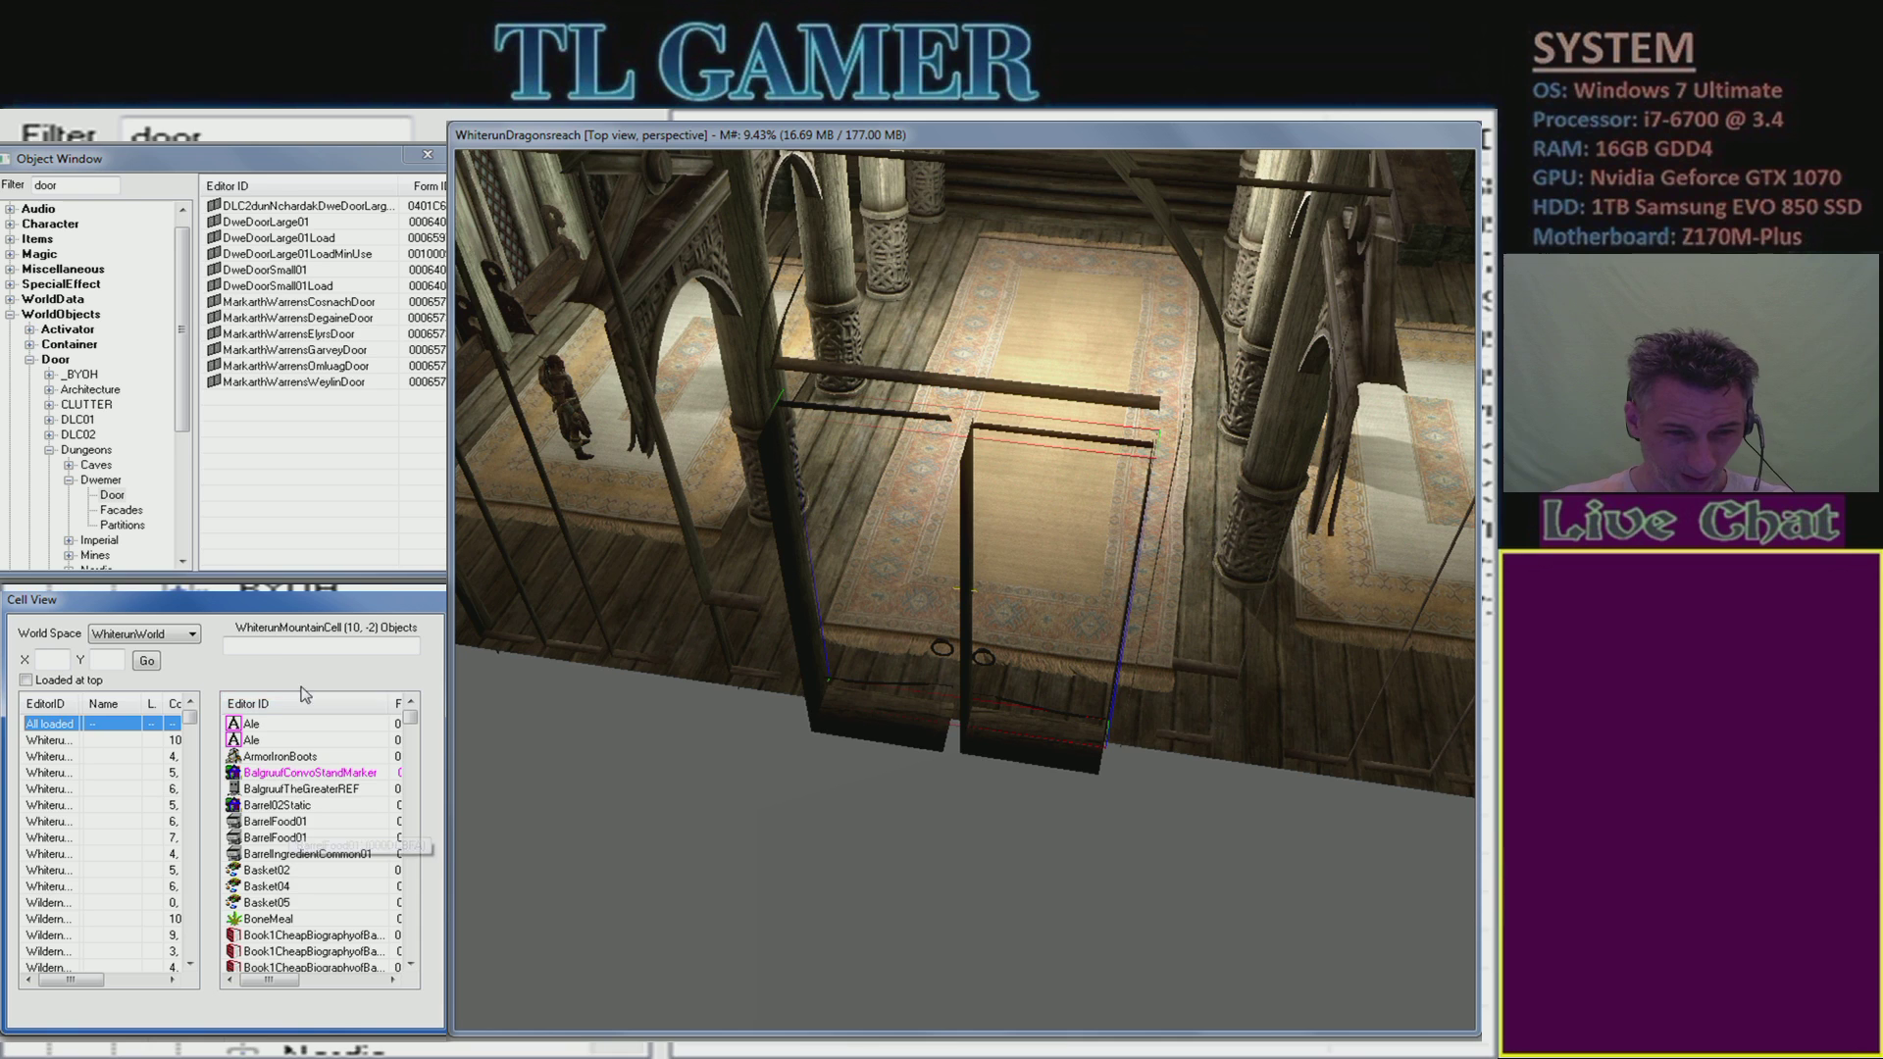
left_click(278, 649)
type("door")
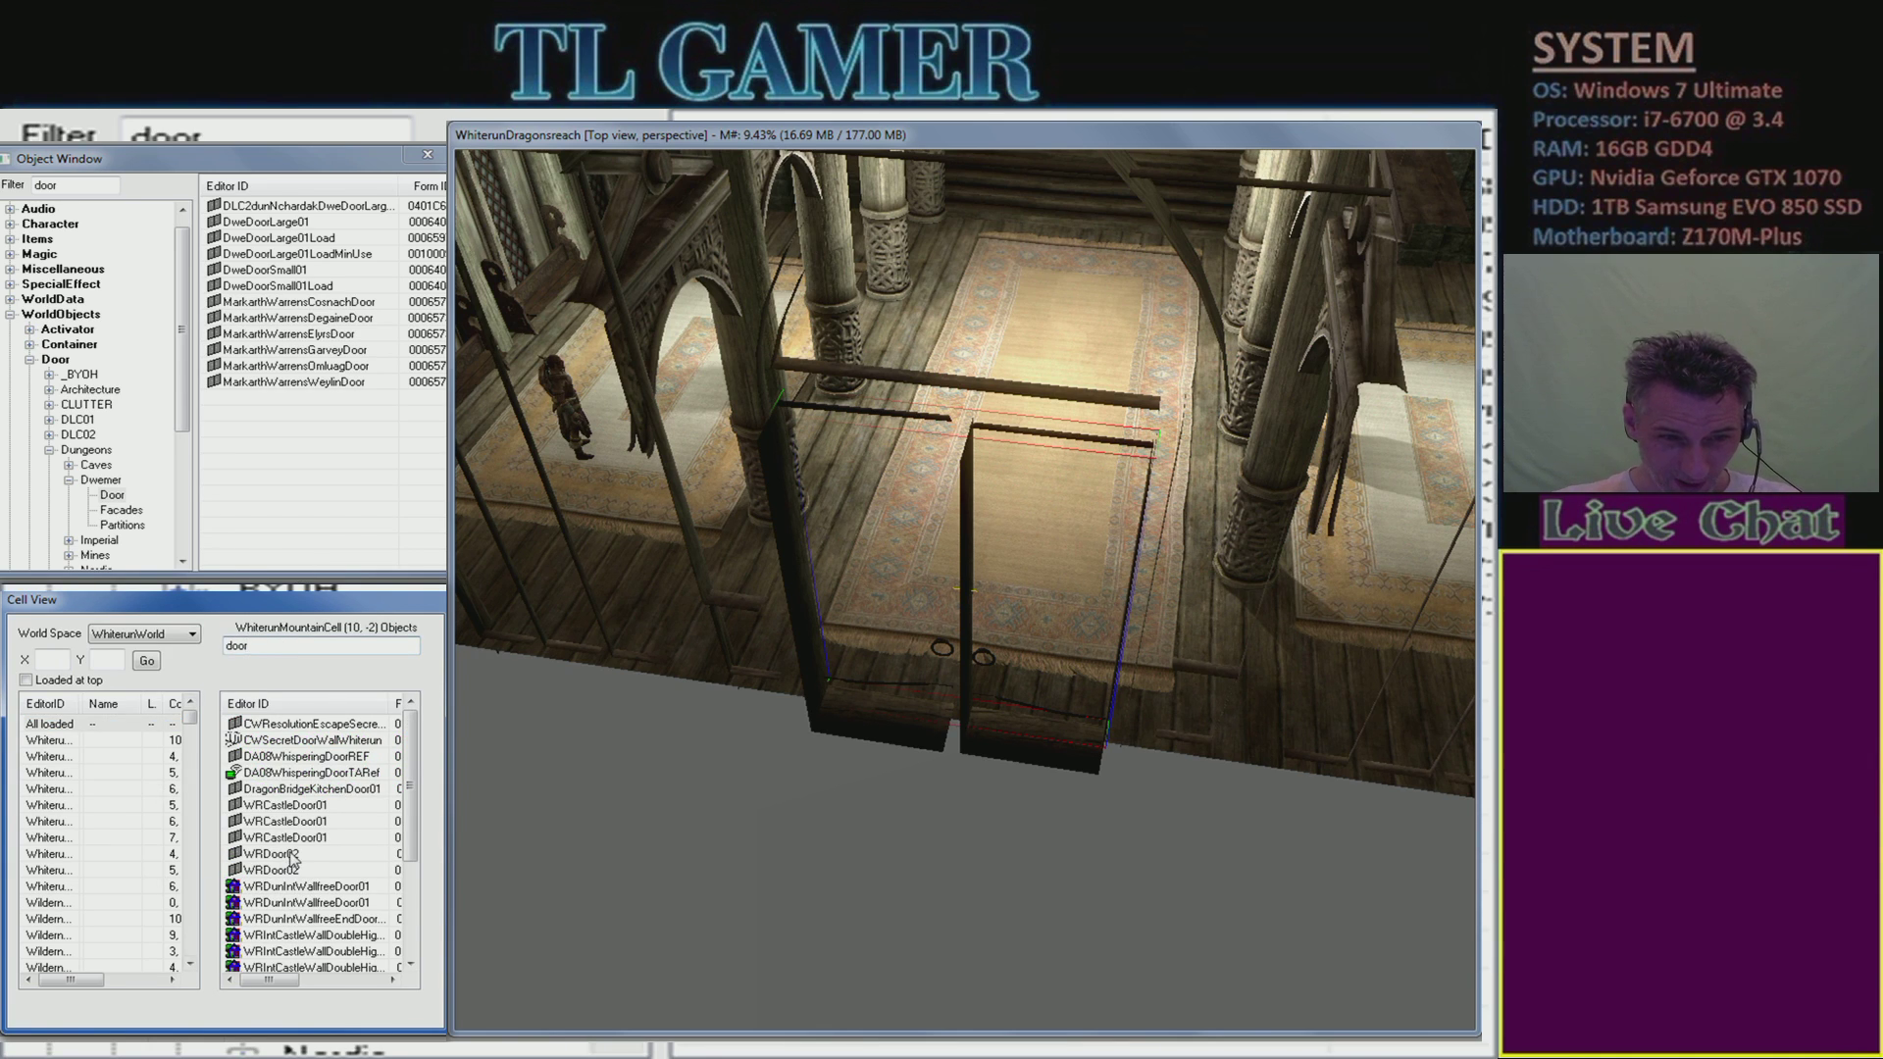
- Bring the first WRCastleDoor01 reference into view and examine the double door up close and from behind
double_click(292, 837)
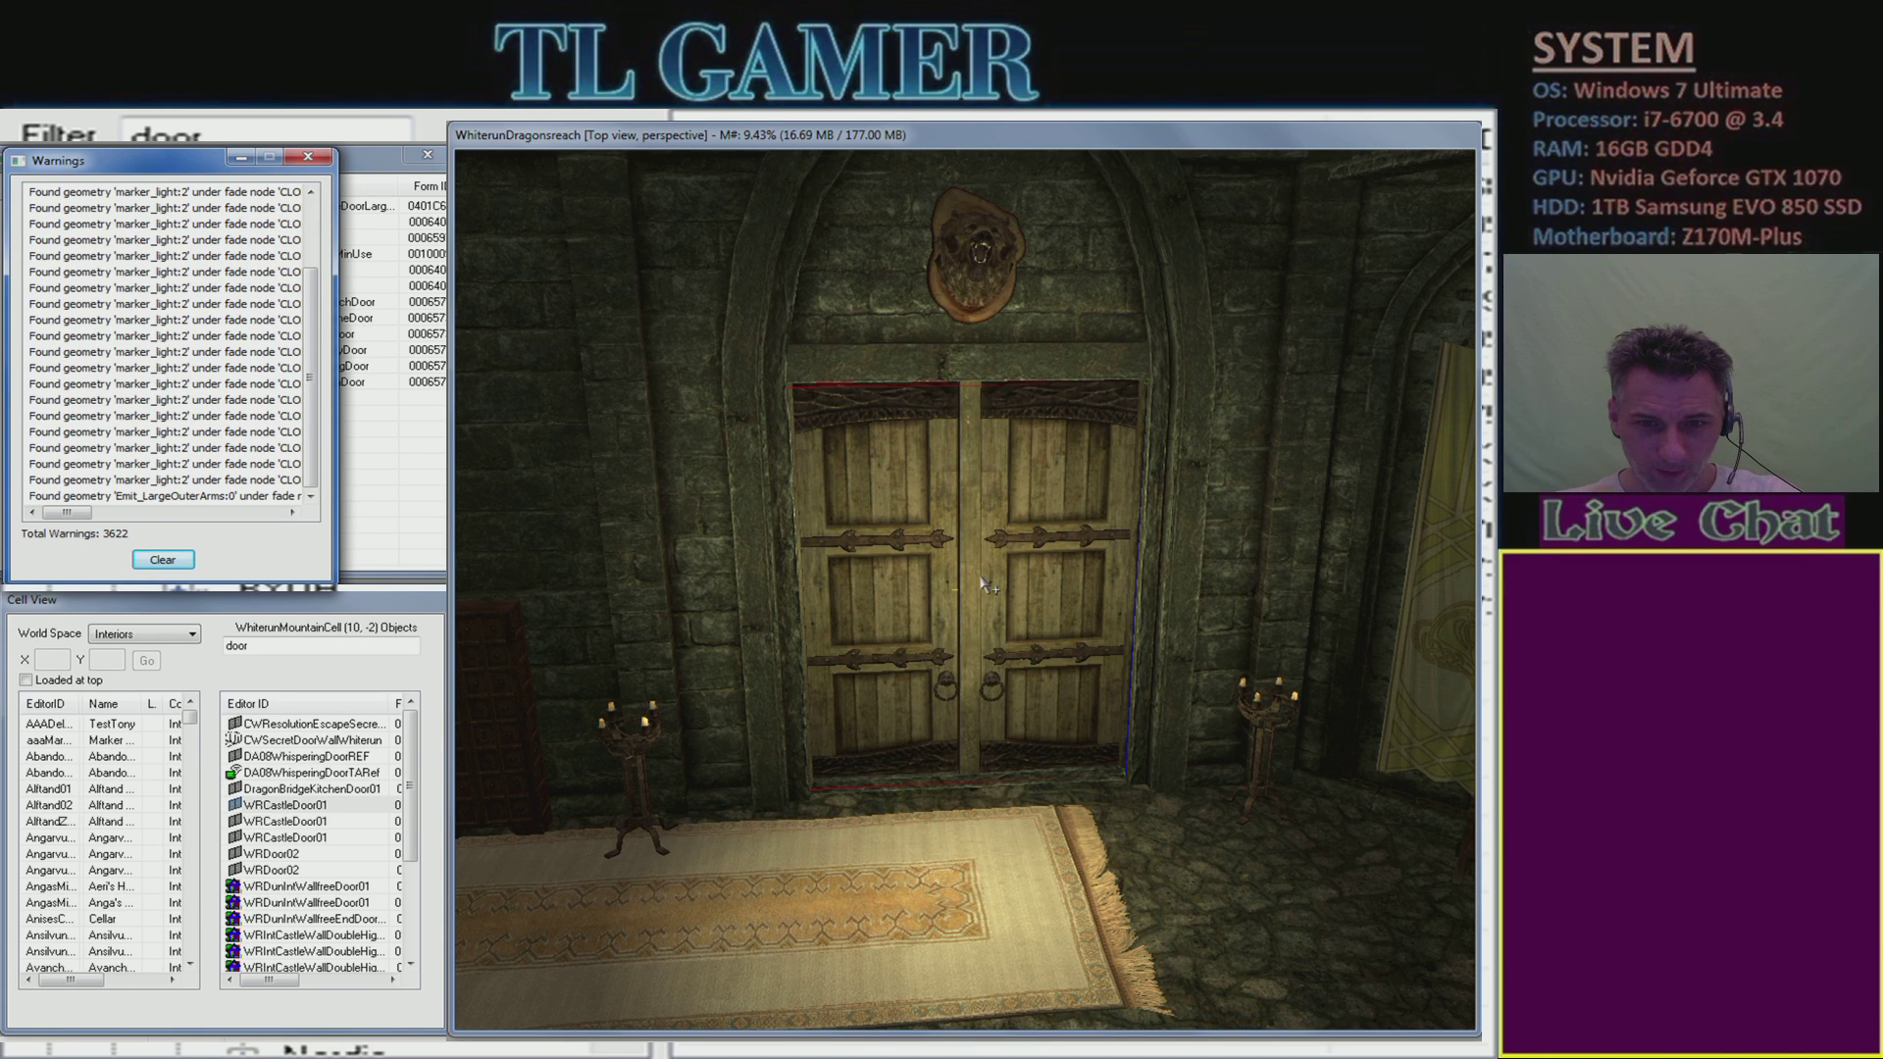
left_click(312, 156)
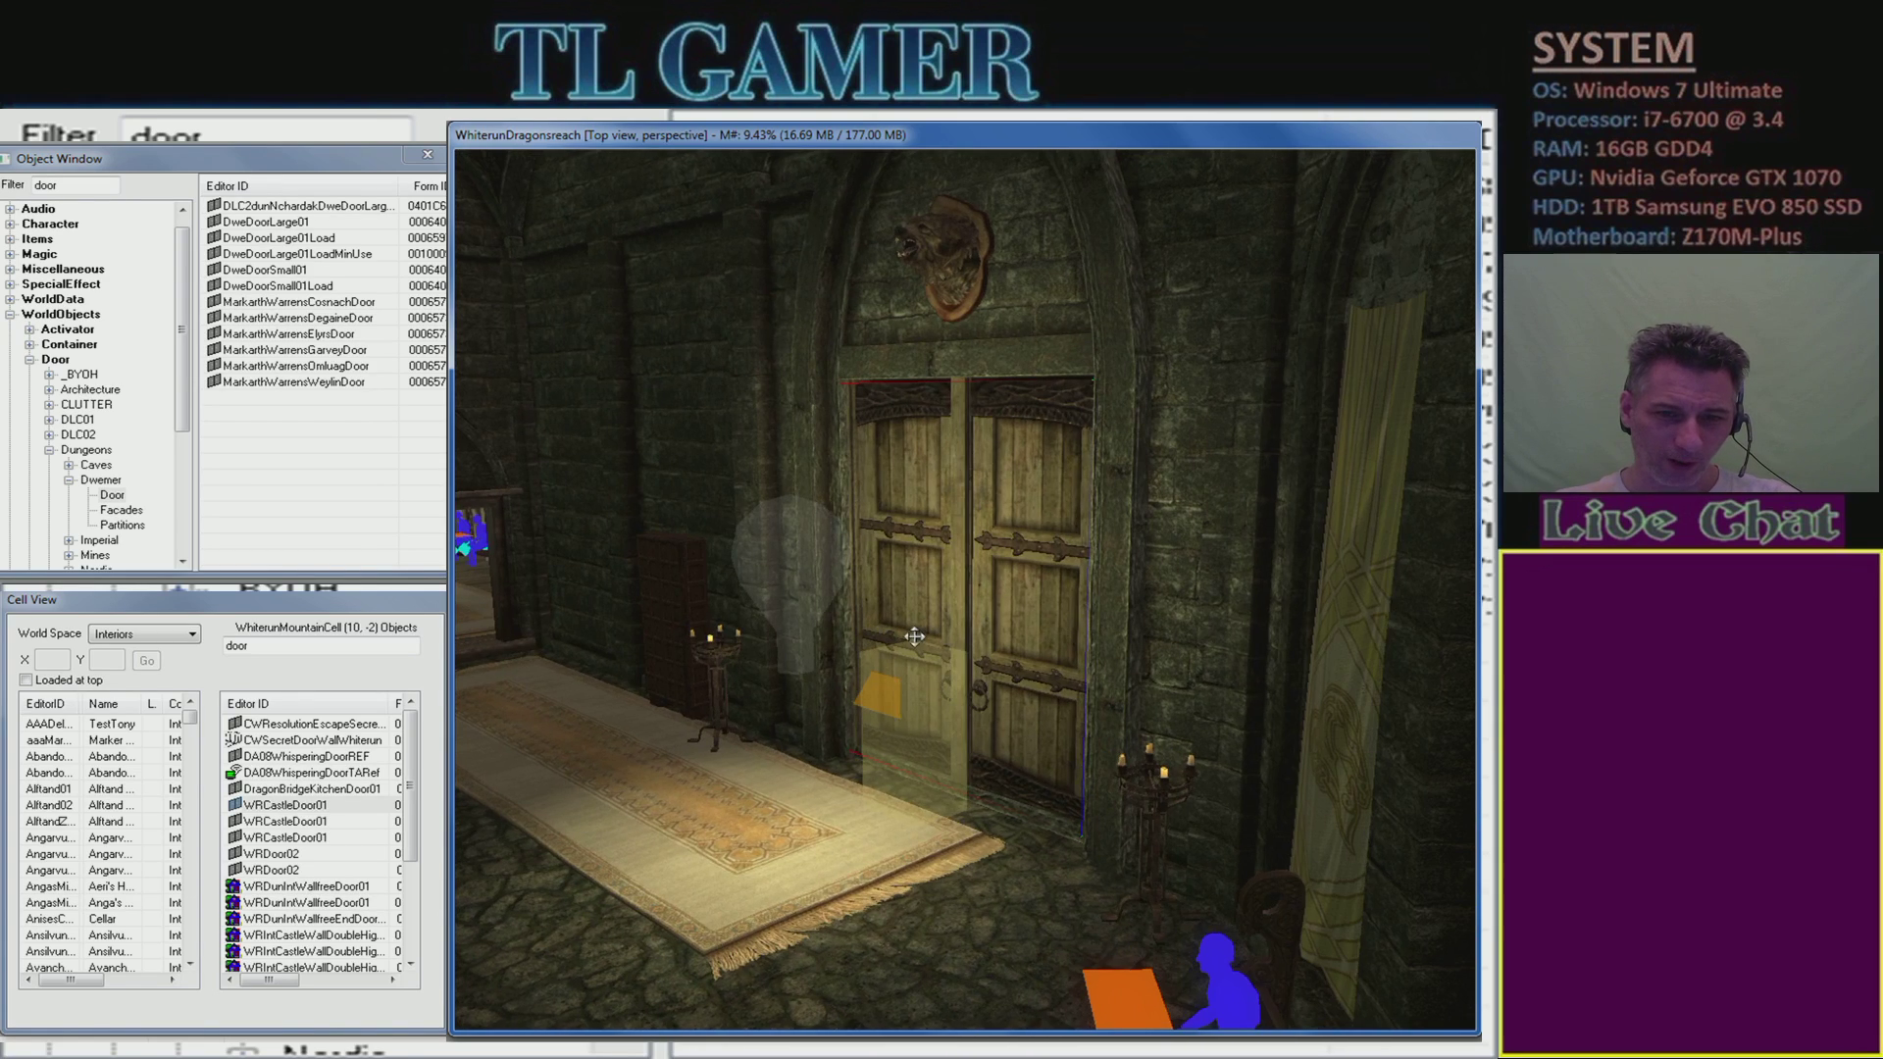
scroll(914, 635, "up", 2)
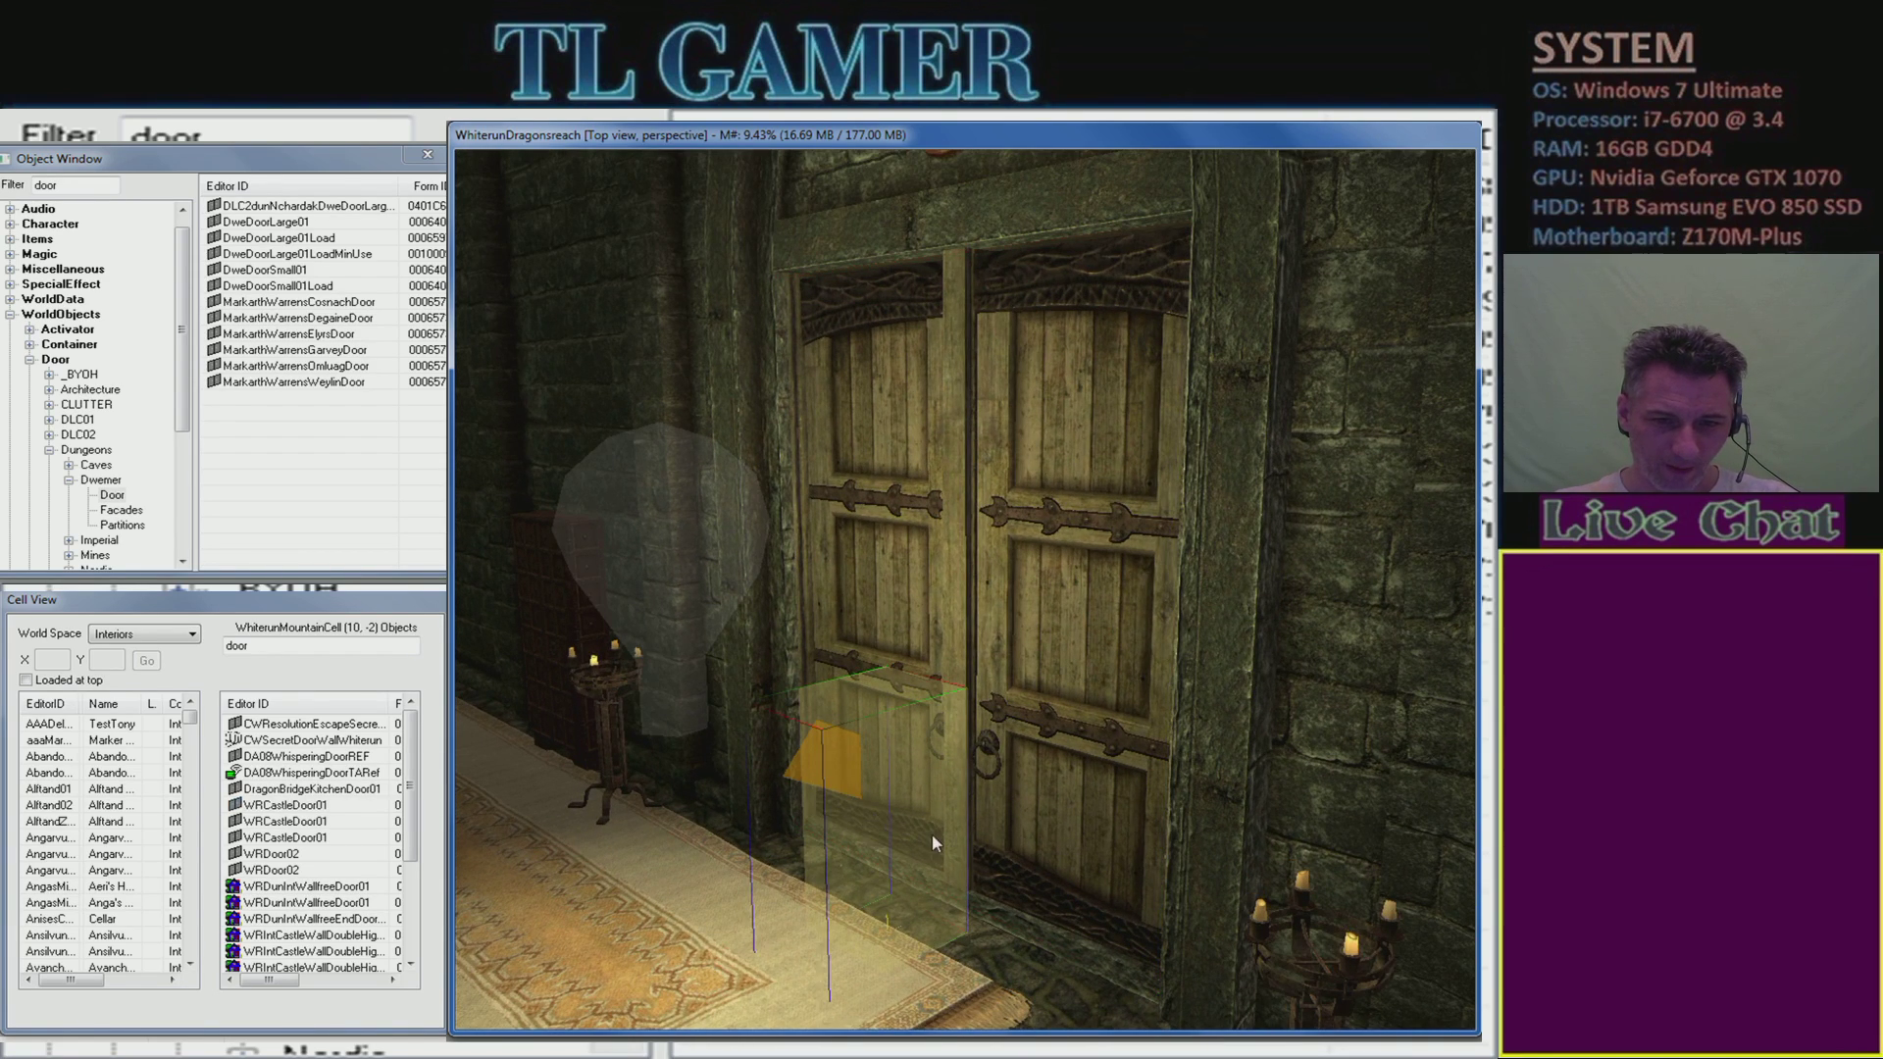
scroll(931, 843, "up", 5)
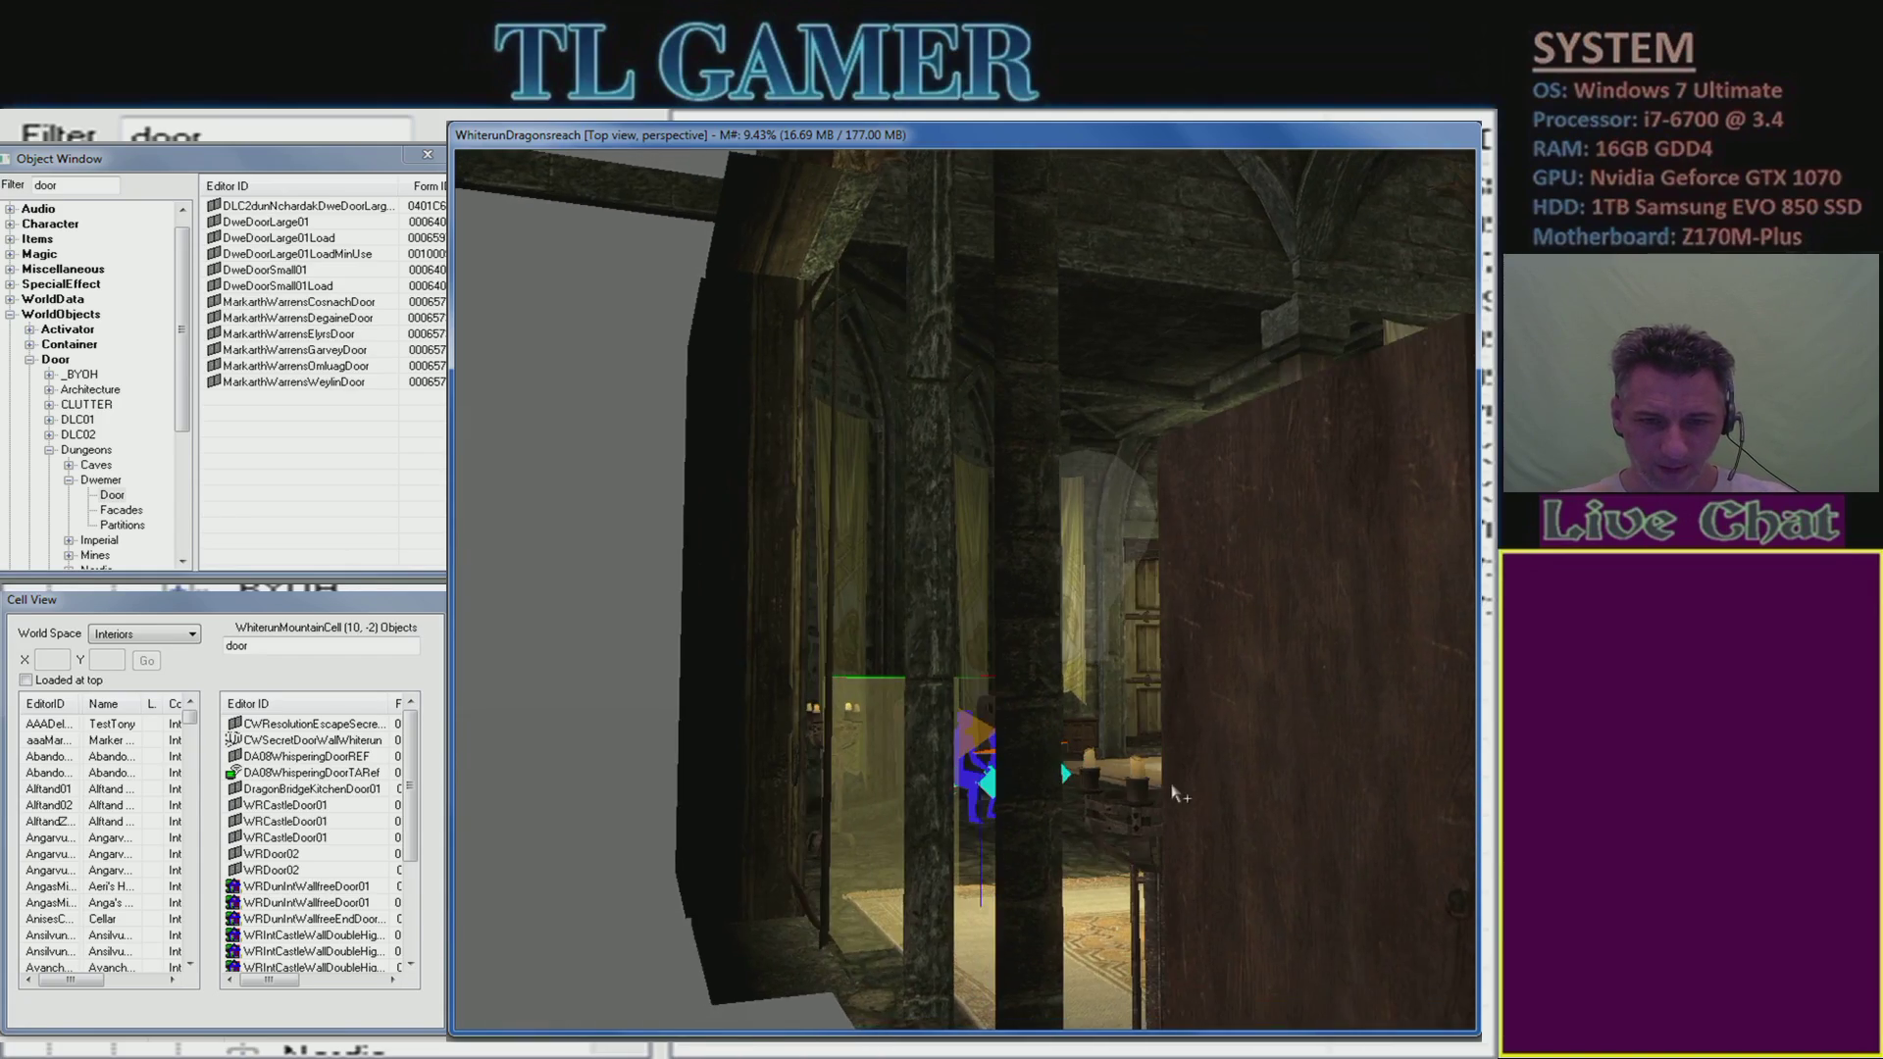
key("f")
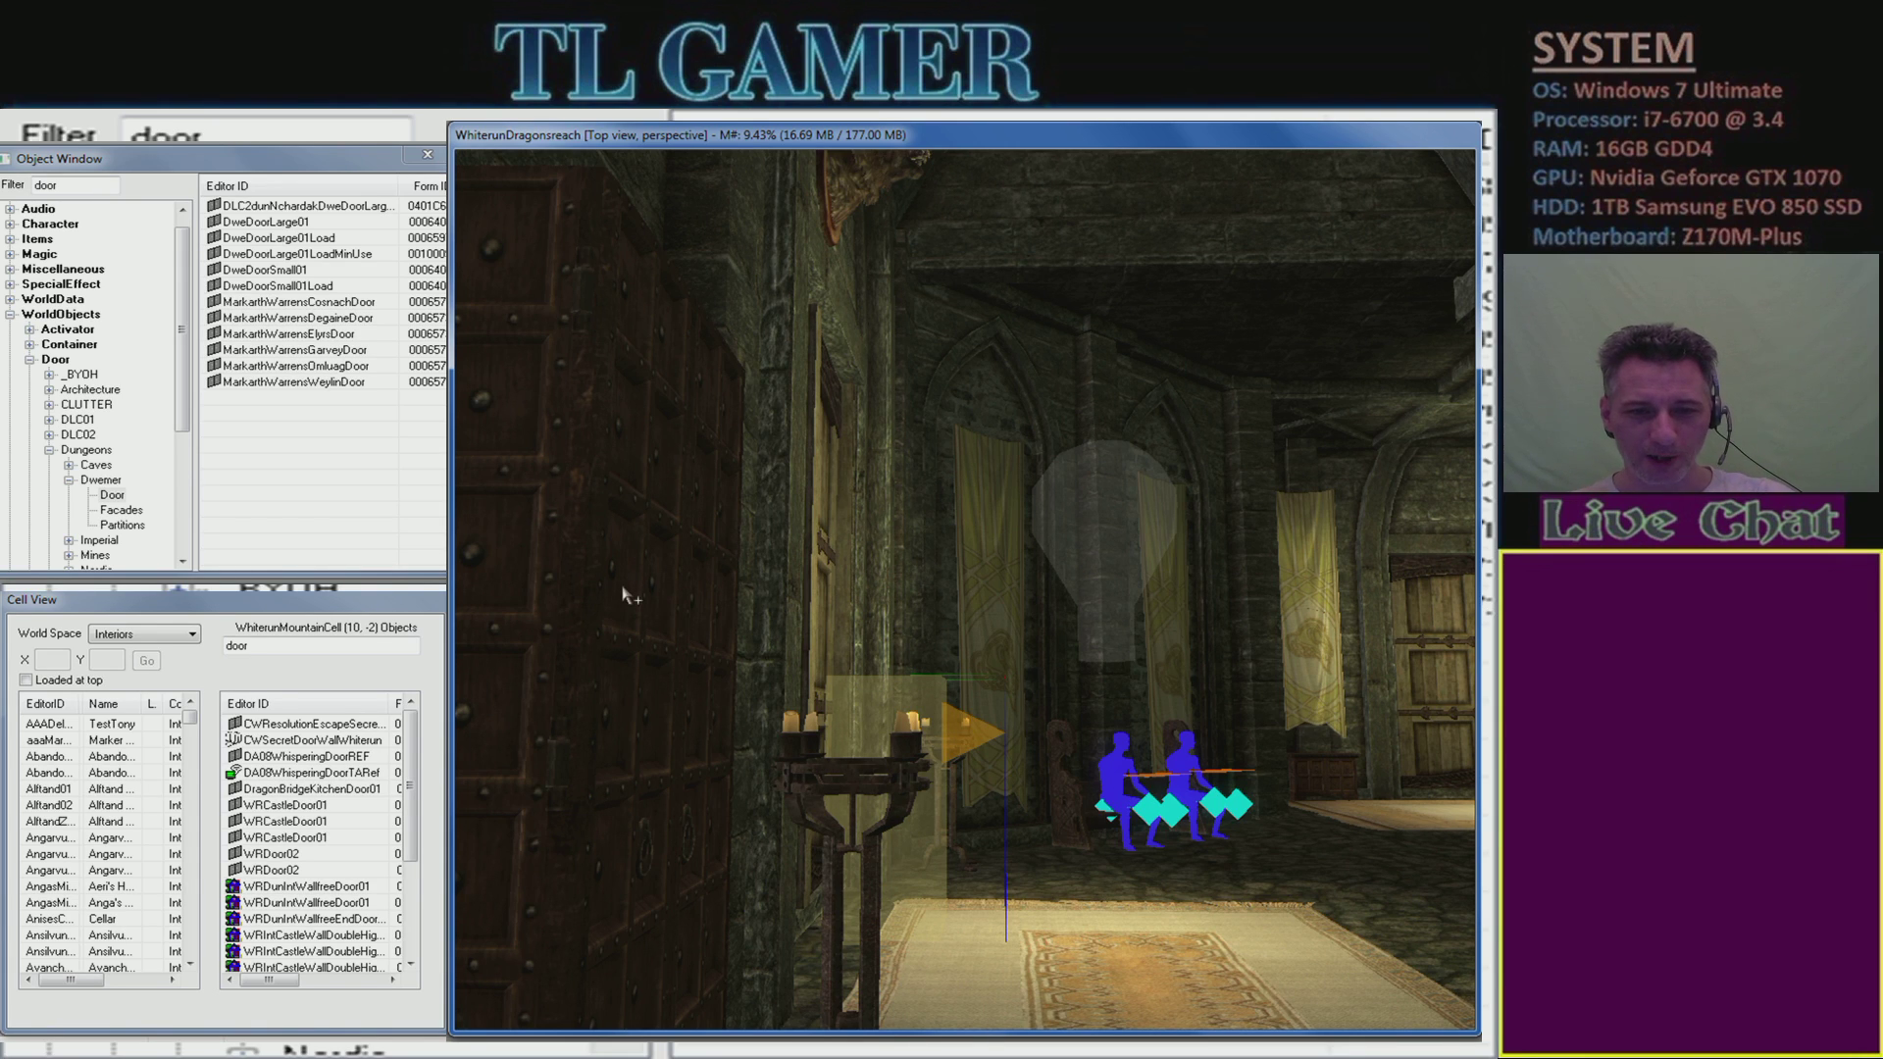
- Switch back to WhiterunWorld, load the WhiterunMountainCell landscape into view, and close the warnings and landscape editing windows
left_click(173, 639)
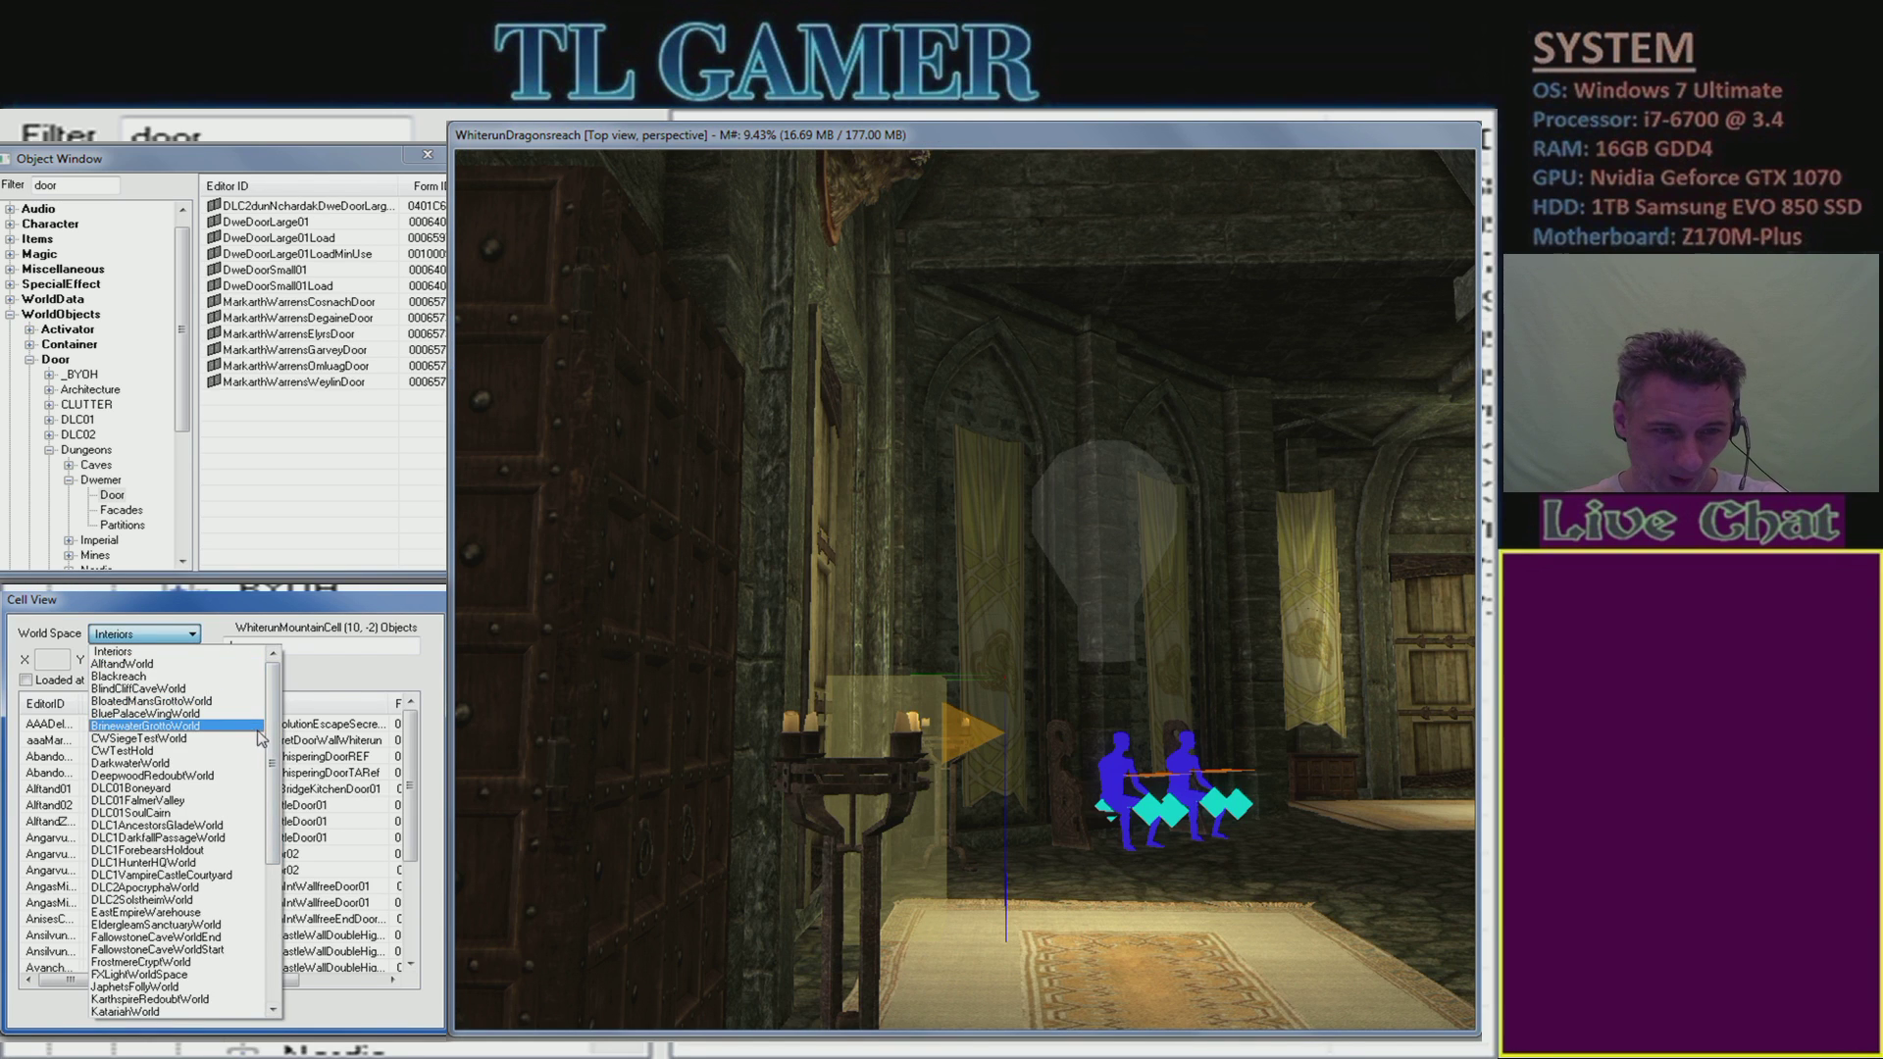
scroll(274, 742, "down", 5)
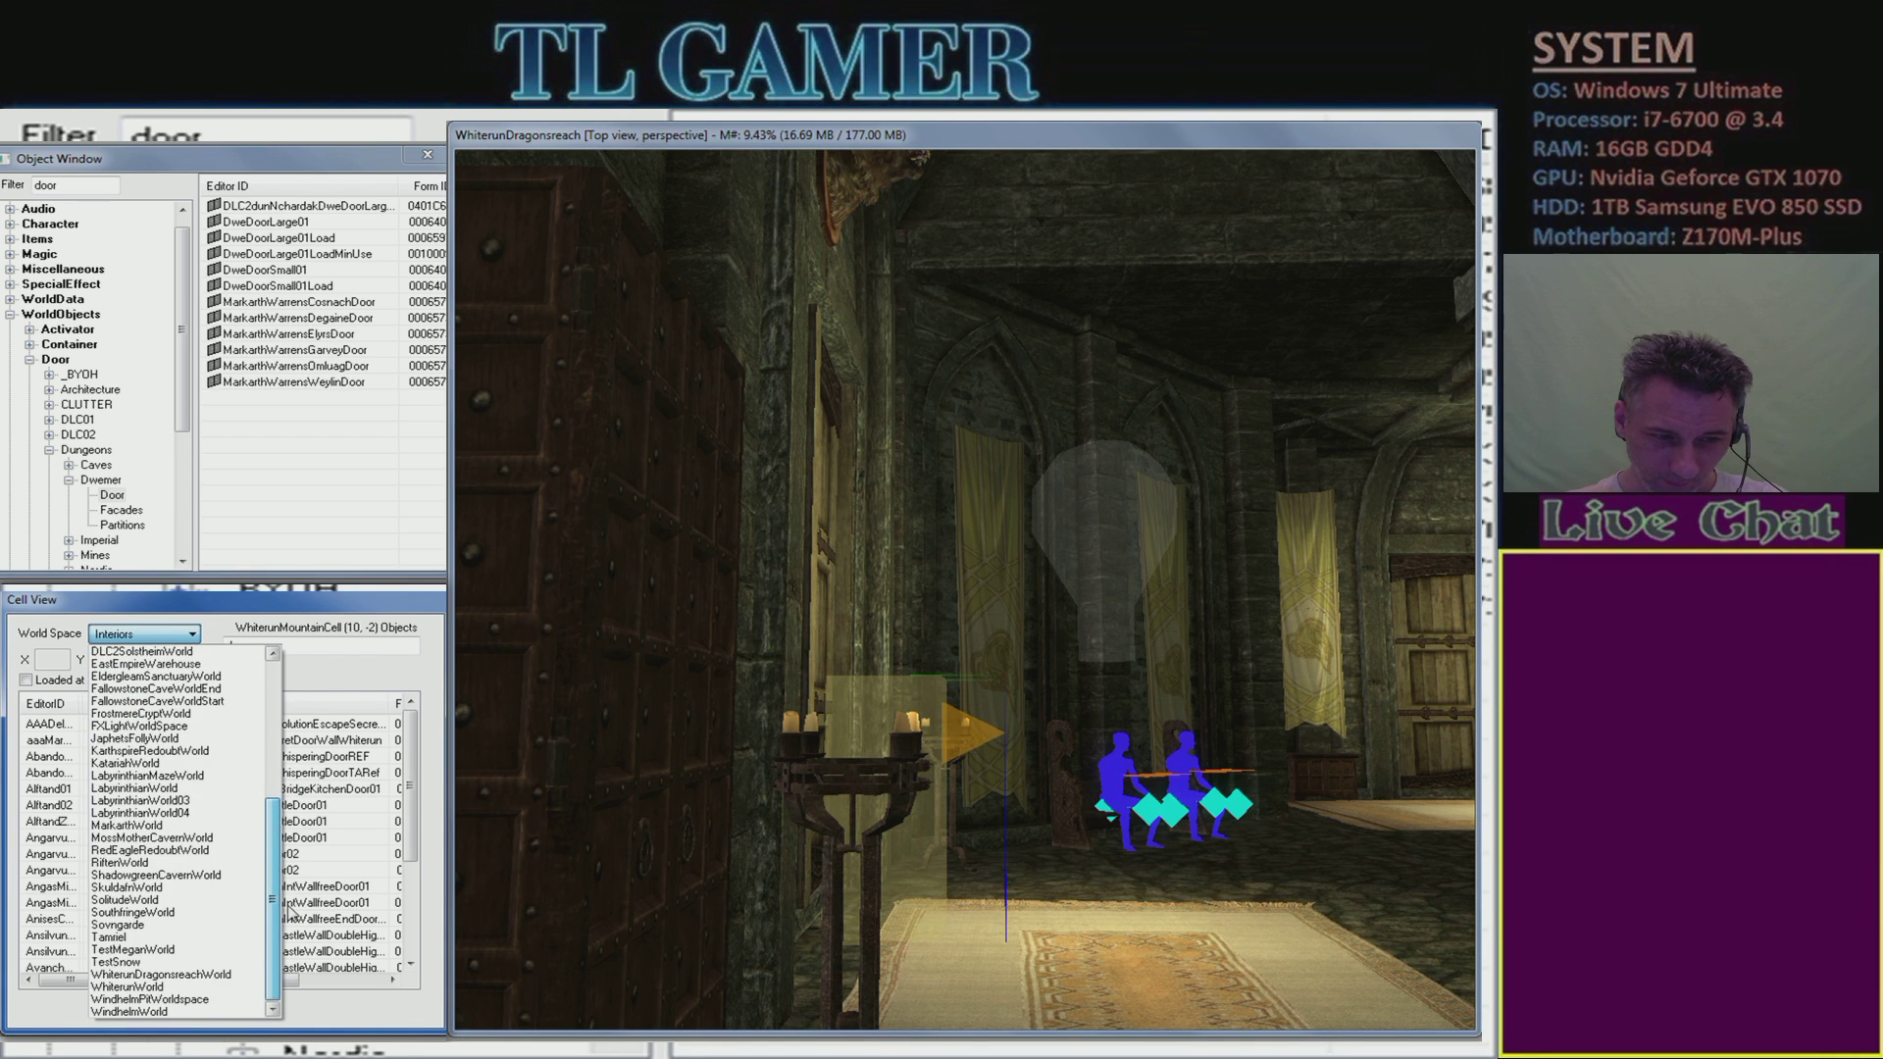
left_click(162, 996)
double_click(270, 736)
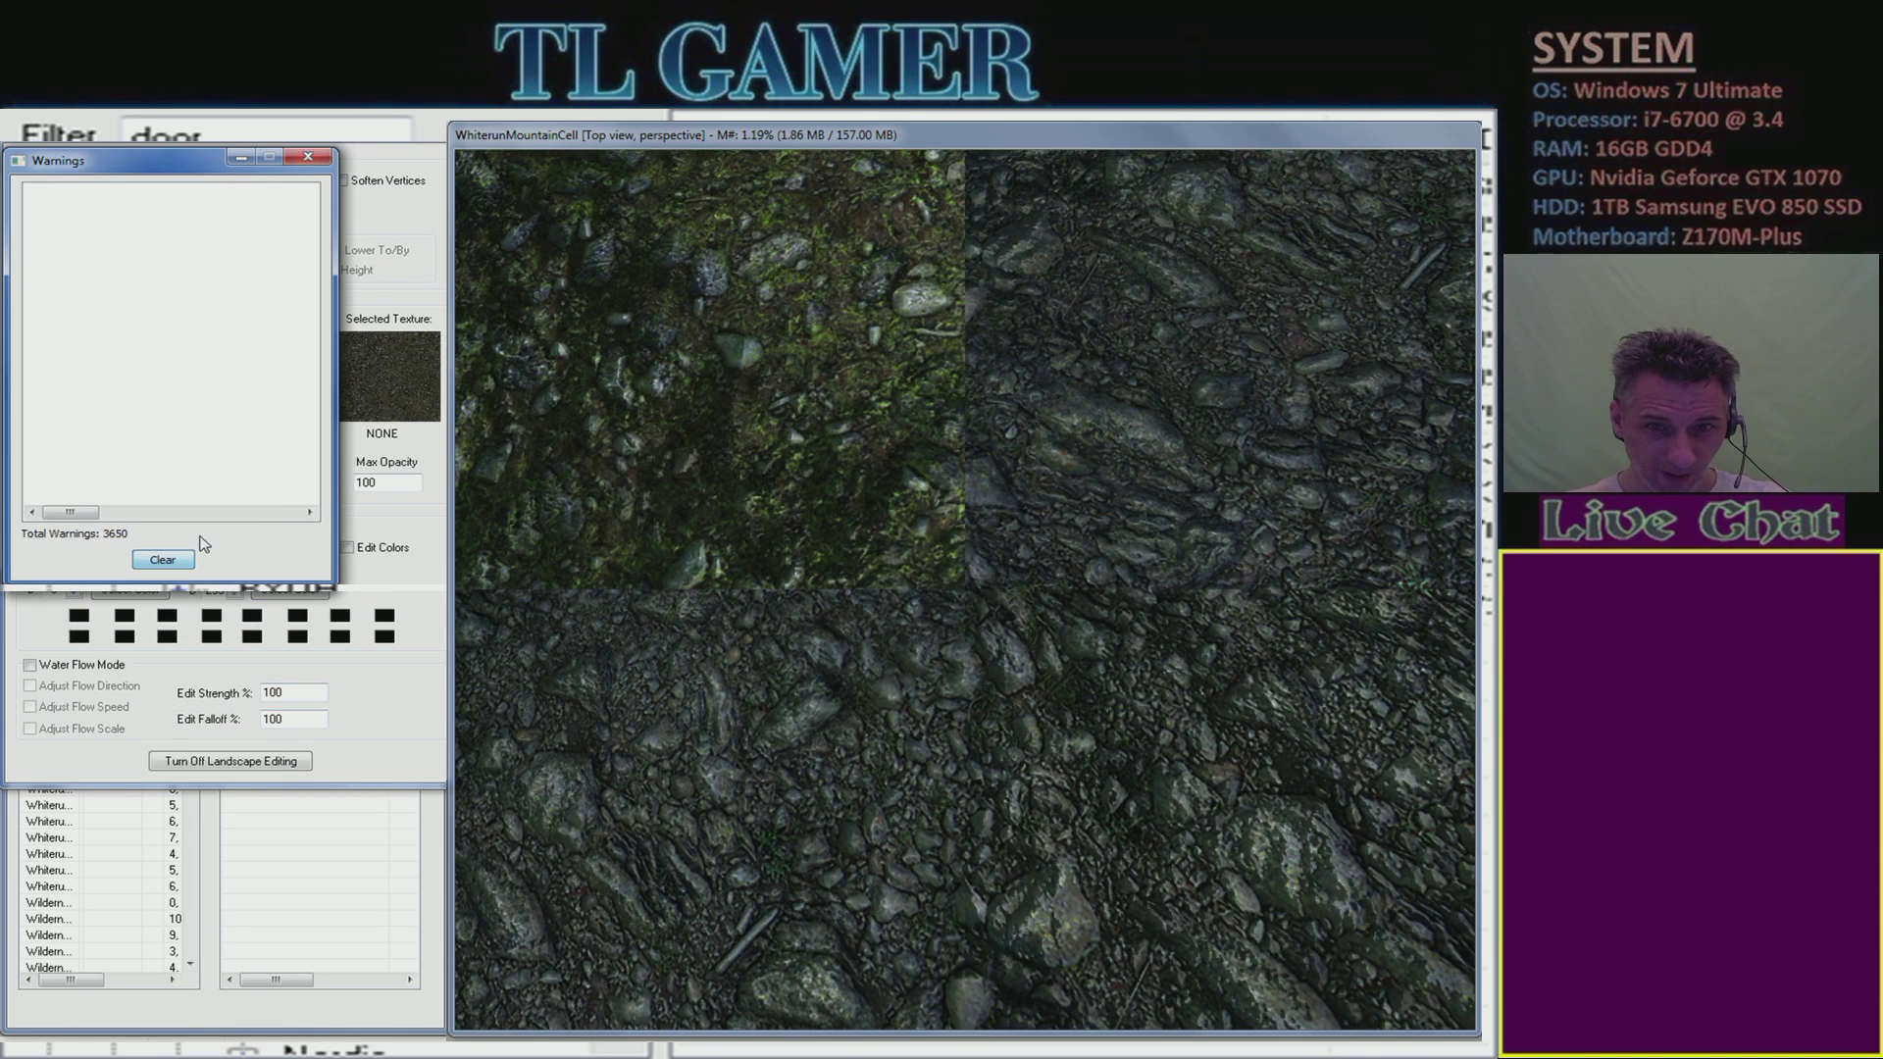
left_click(308, 157)
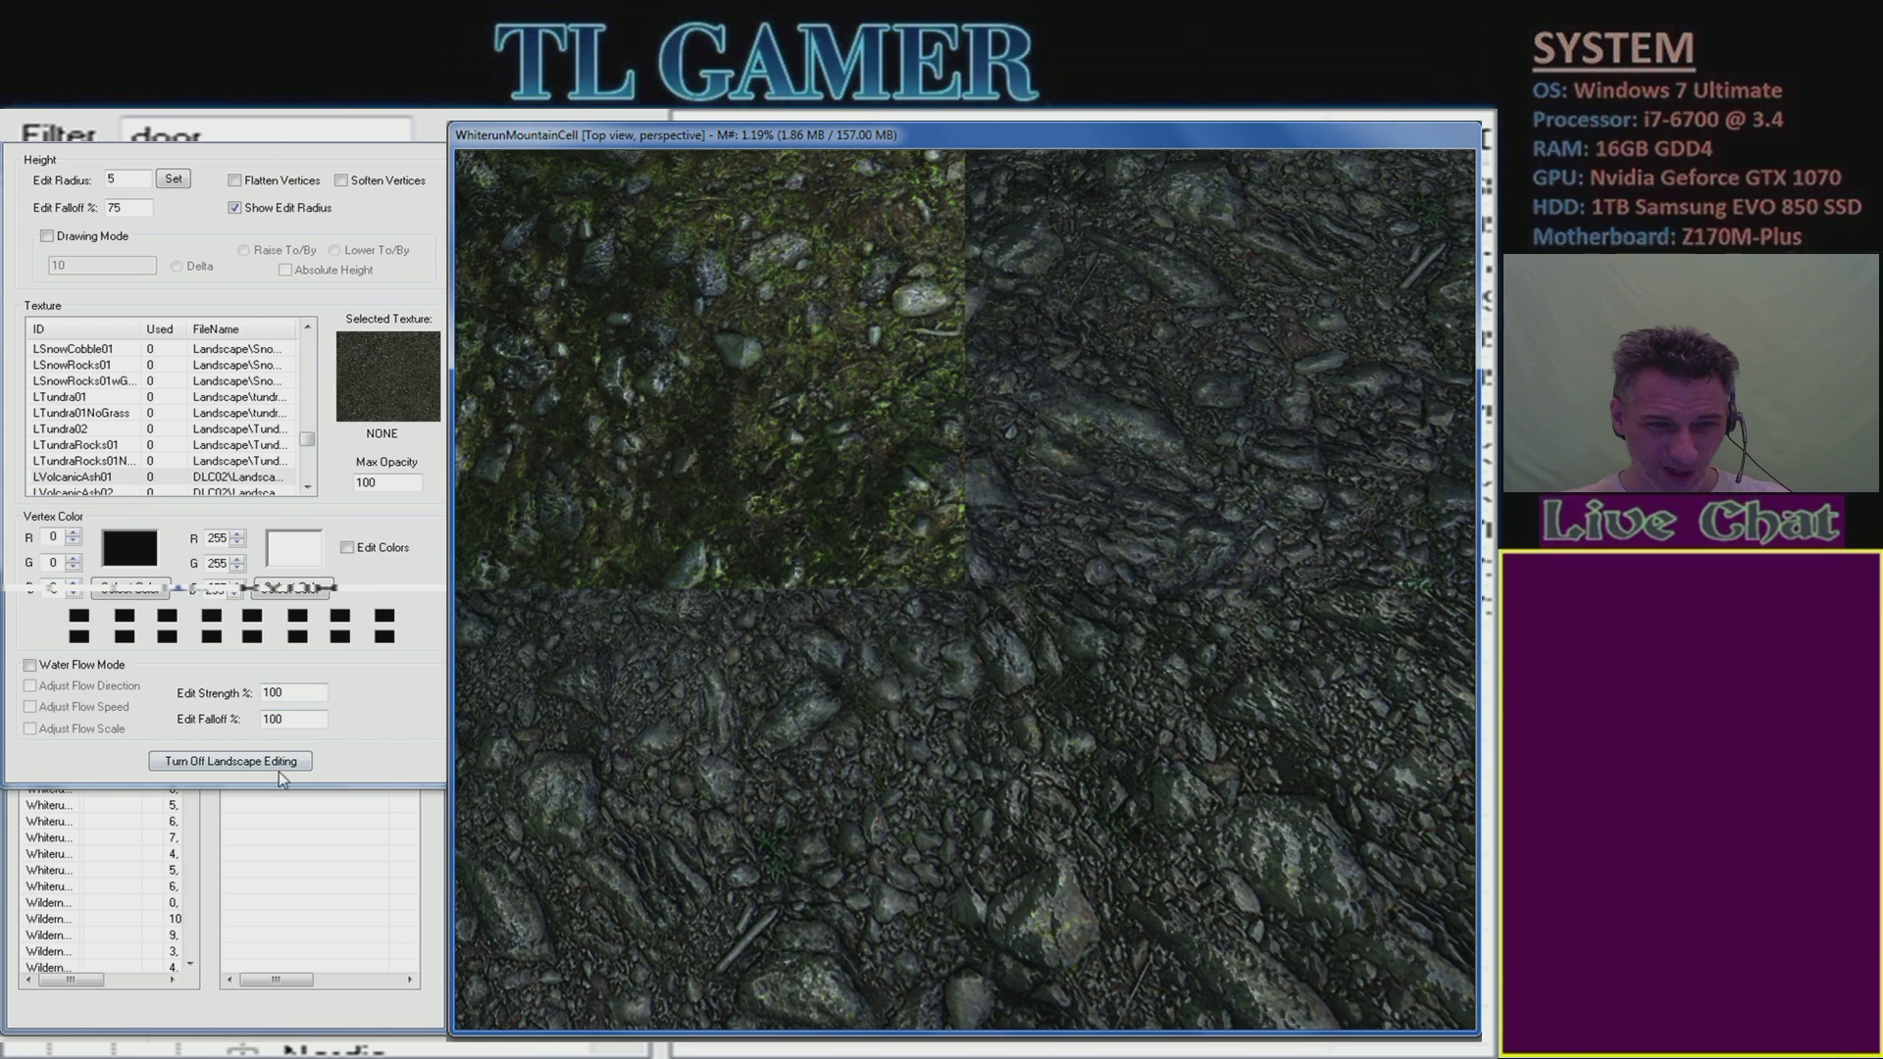
key("h")
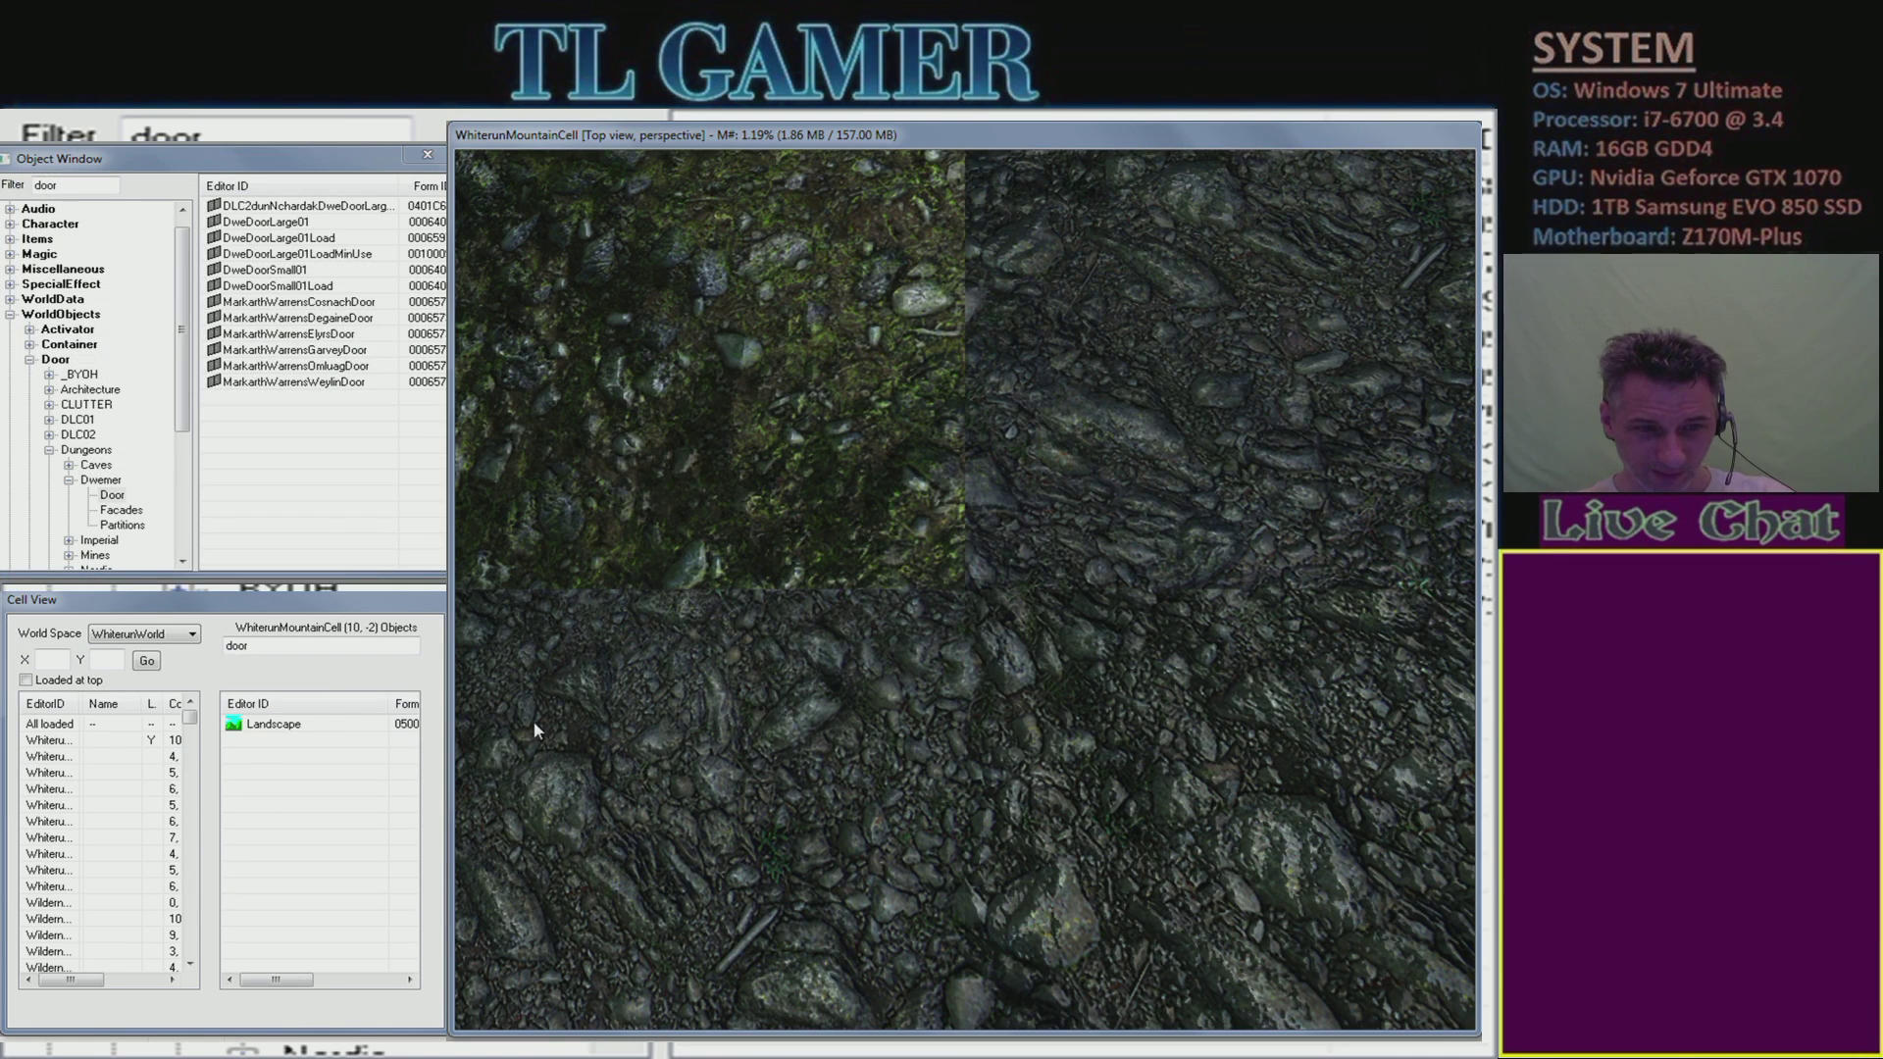
- Widen the EditorID column to read the WhiterunWorld cell names, load the WhiterunOrigin cell, and dismiss its warnings
left_click(153, 640)
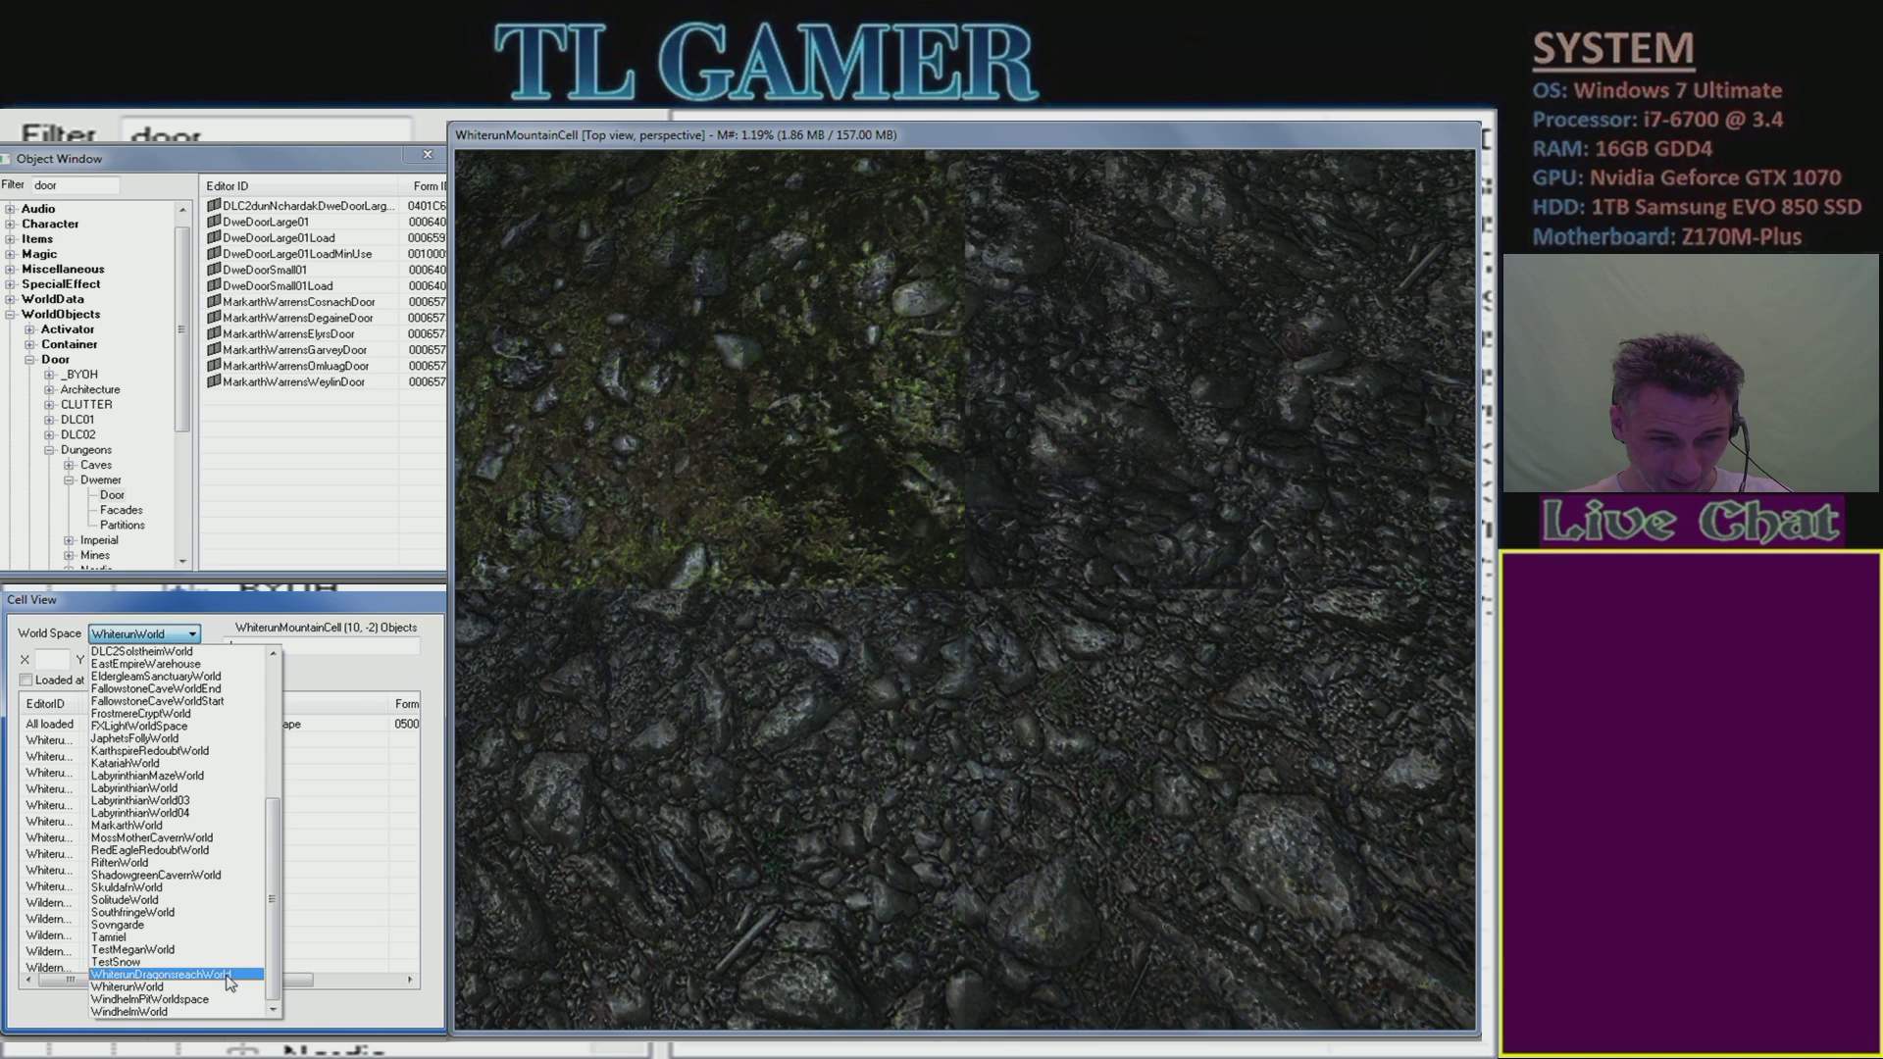
left_click(188, 987)
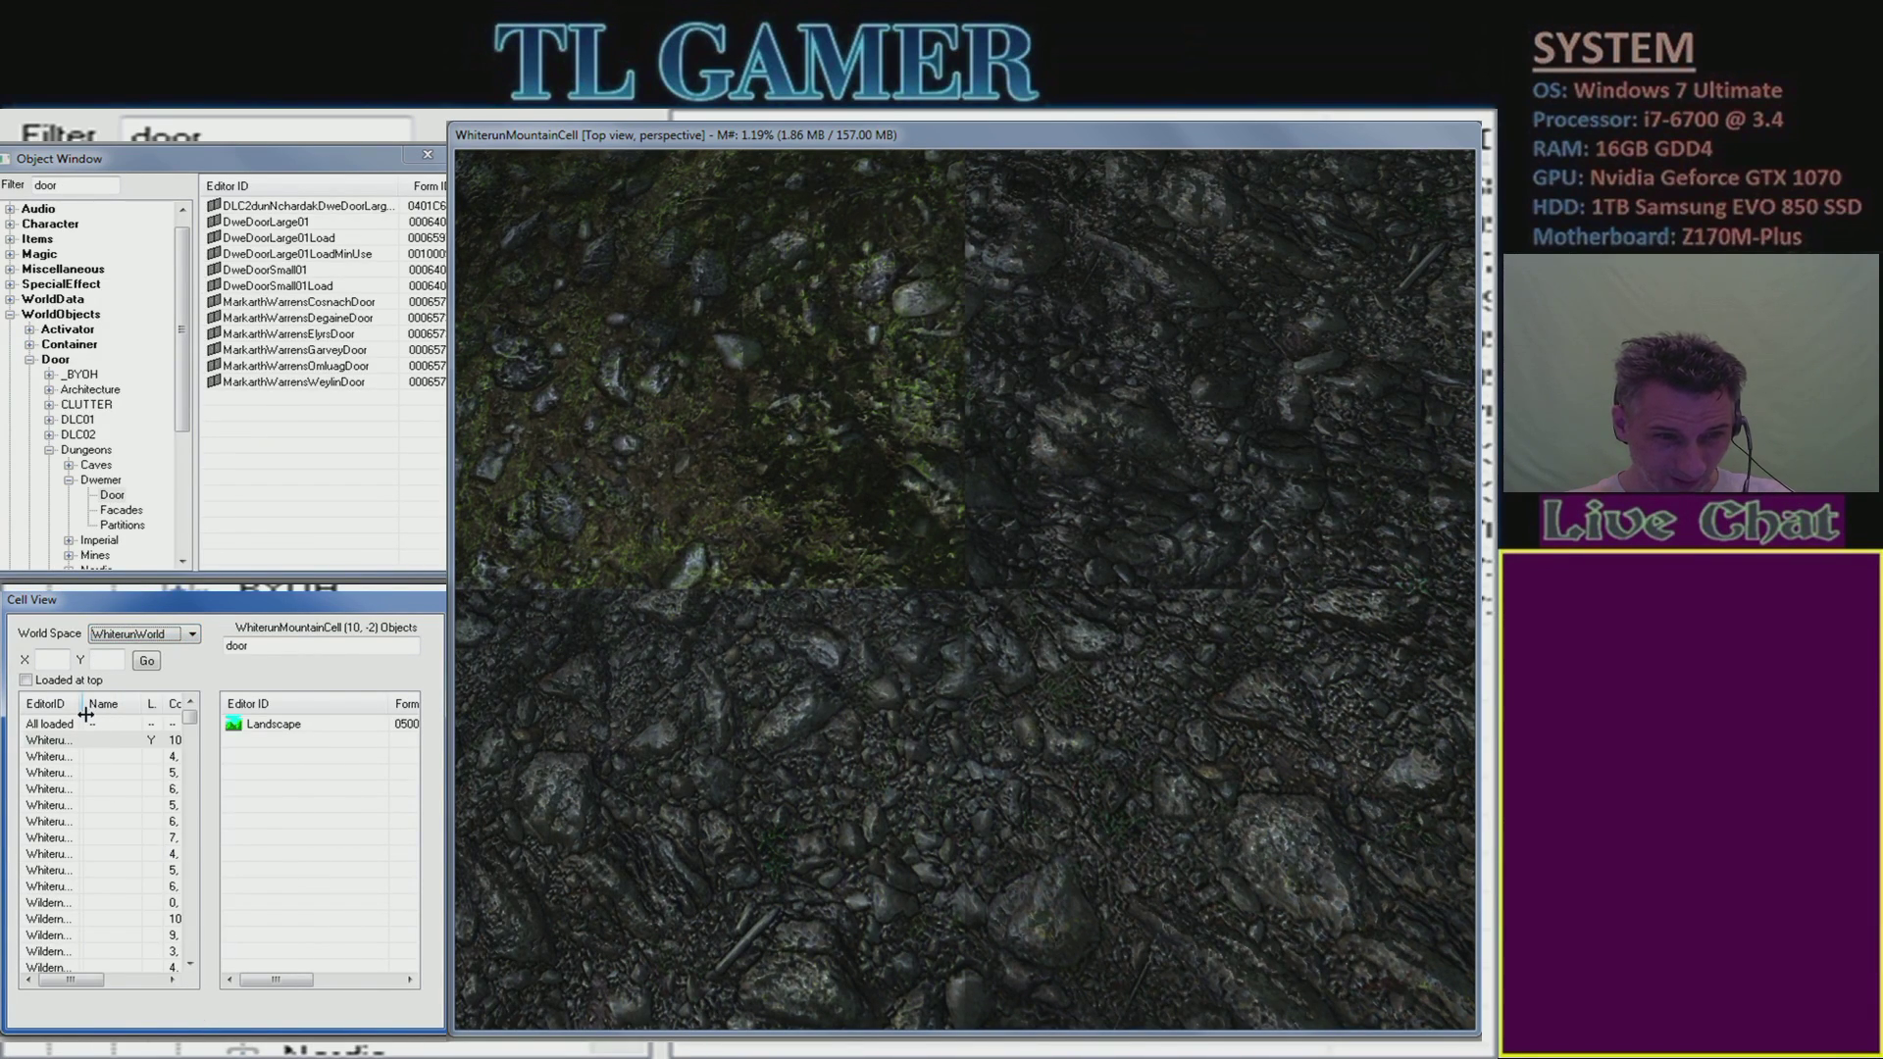
left_click_drag(81, 708, 155, 713)
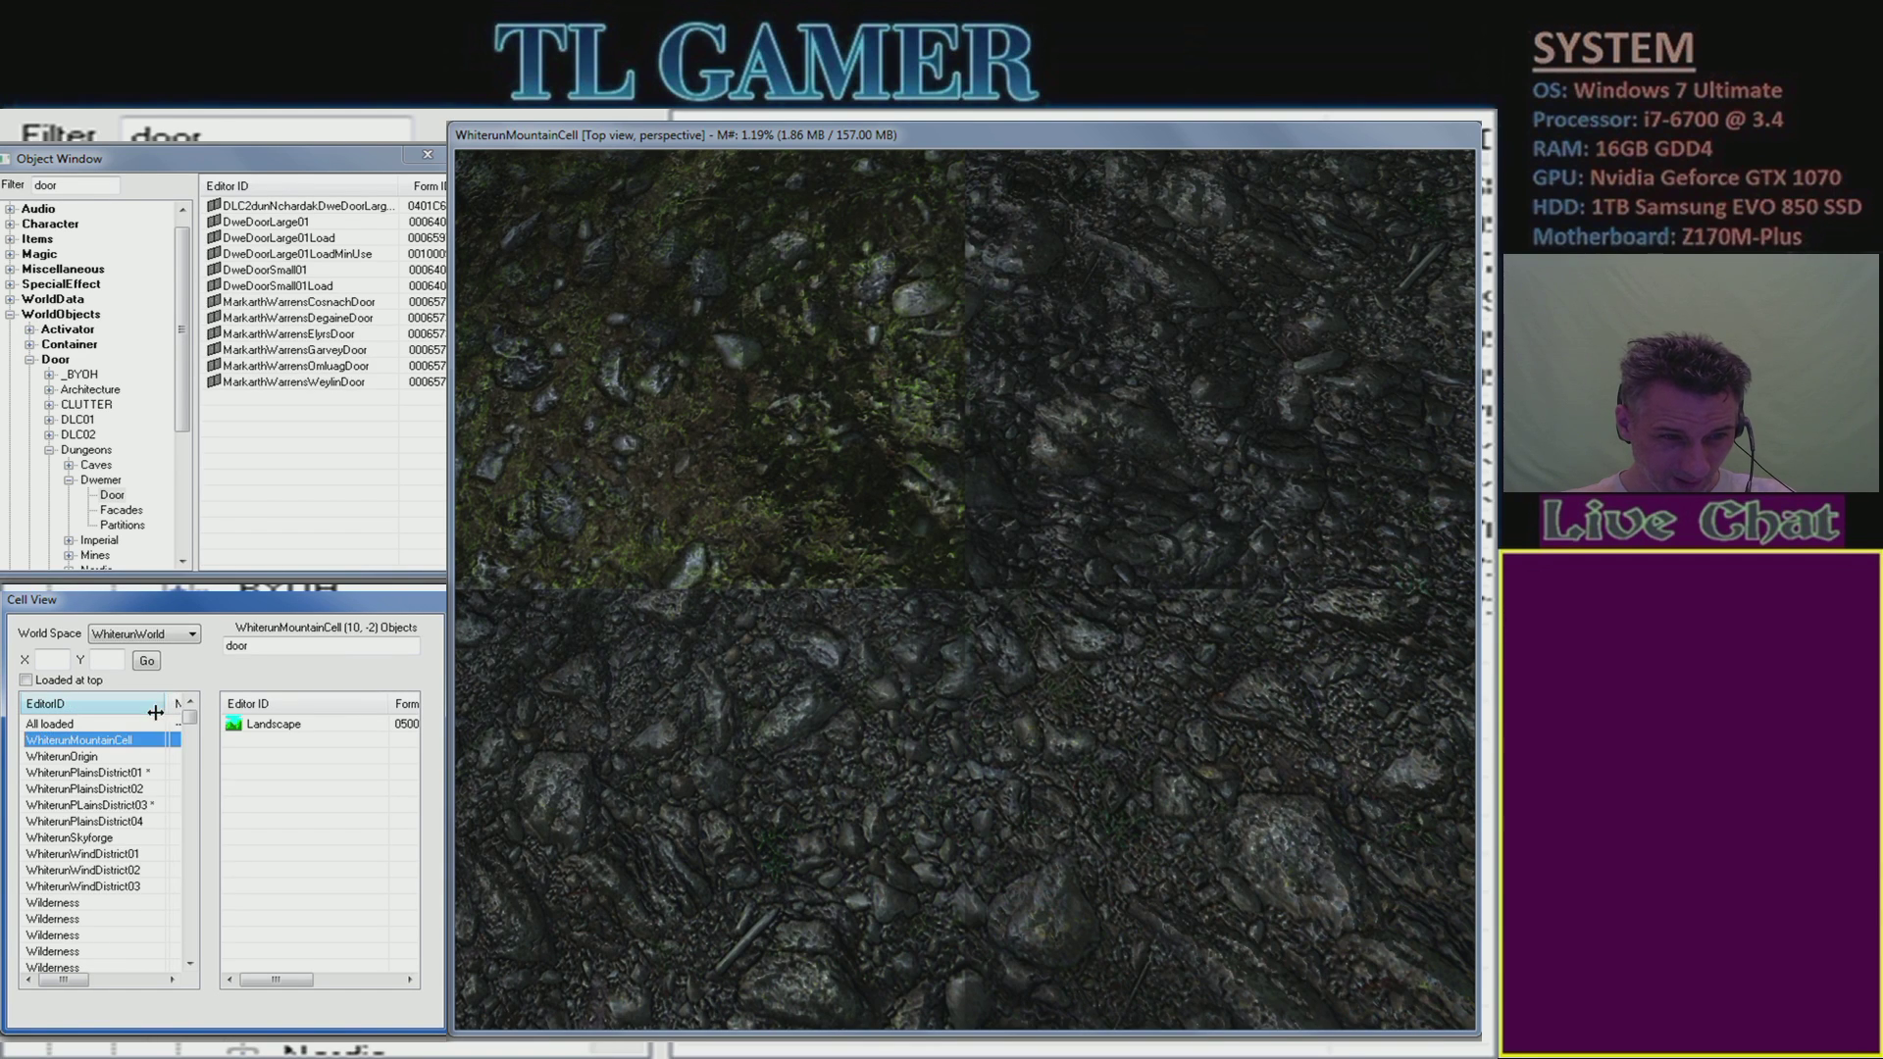
double_click(108, 756)
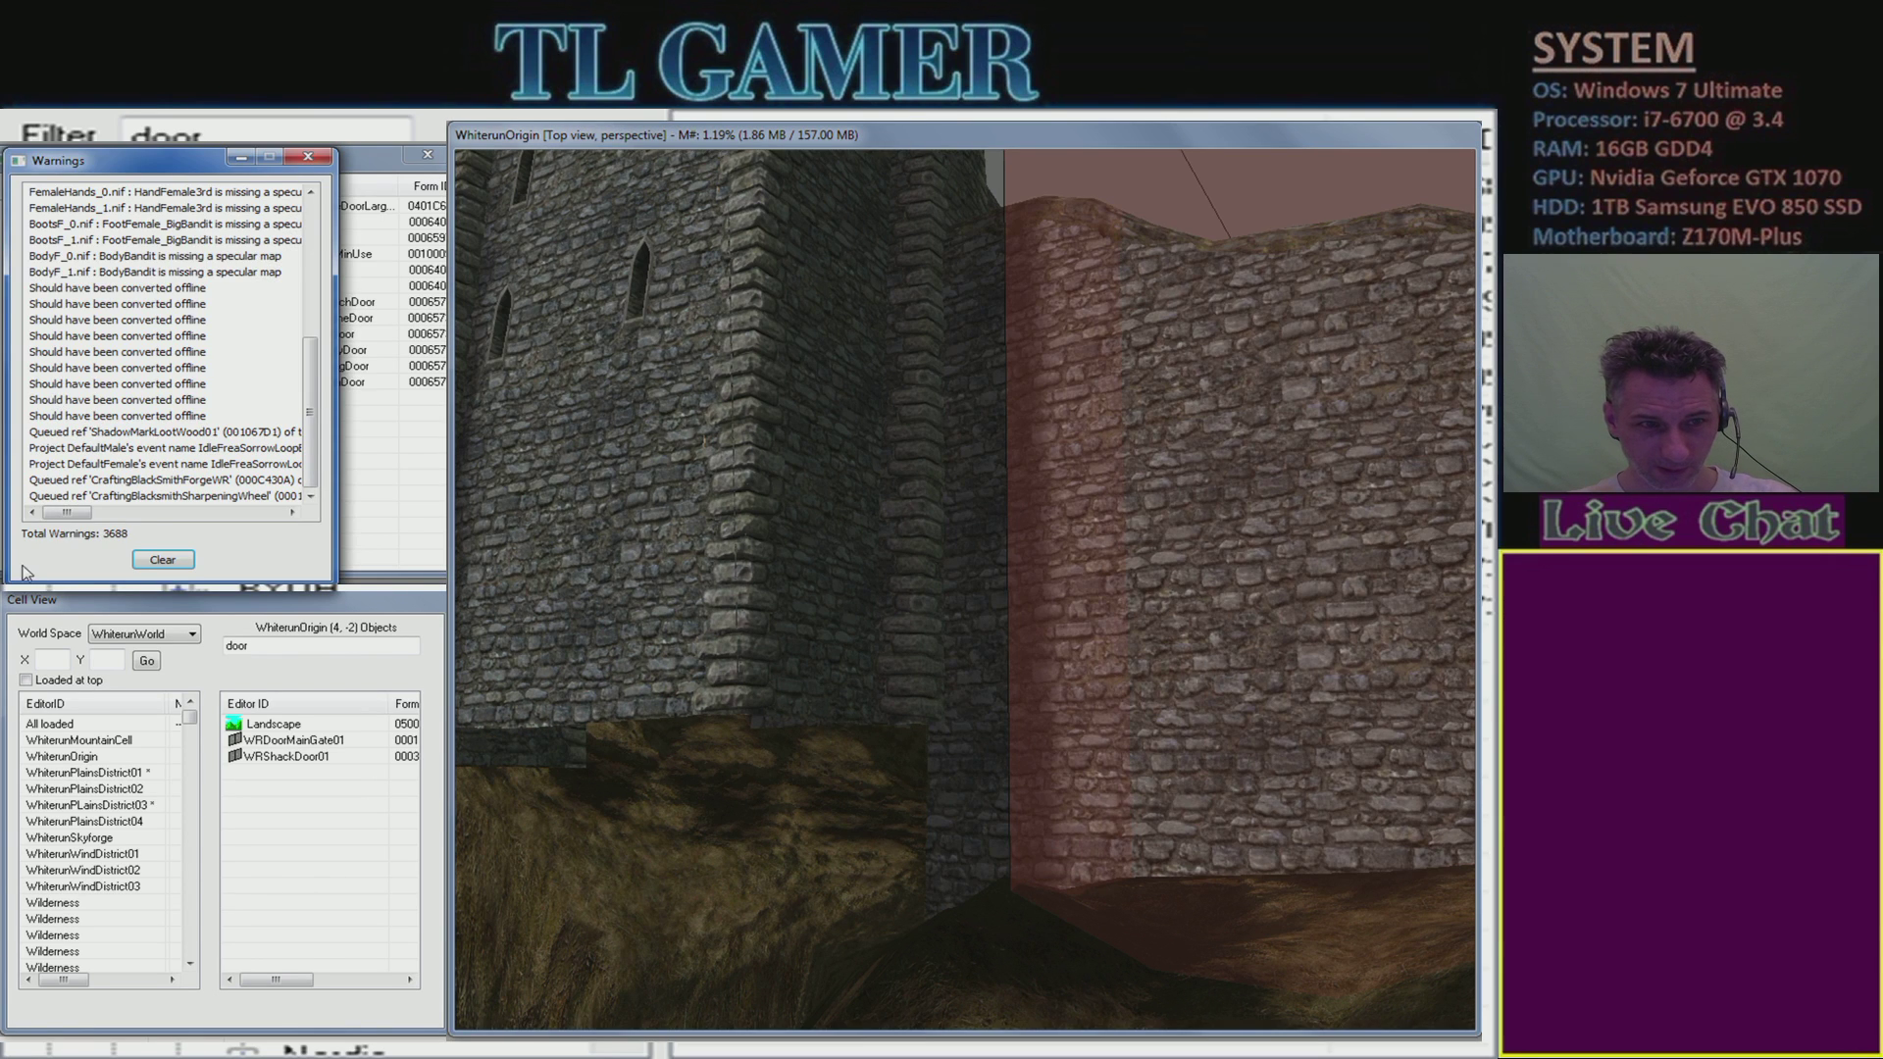
left_click(149, 561)
left_click(306, 158)
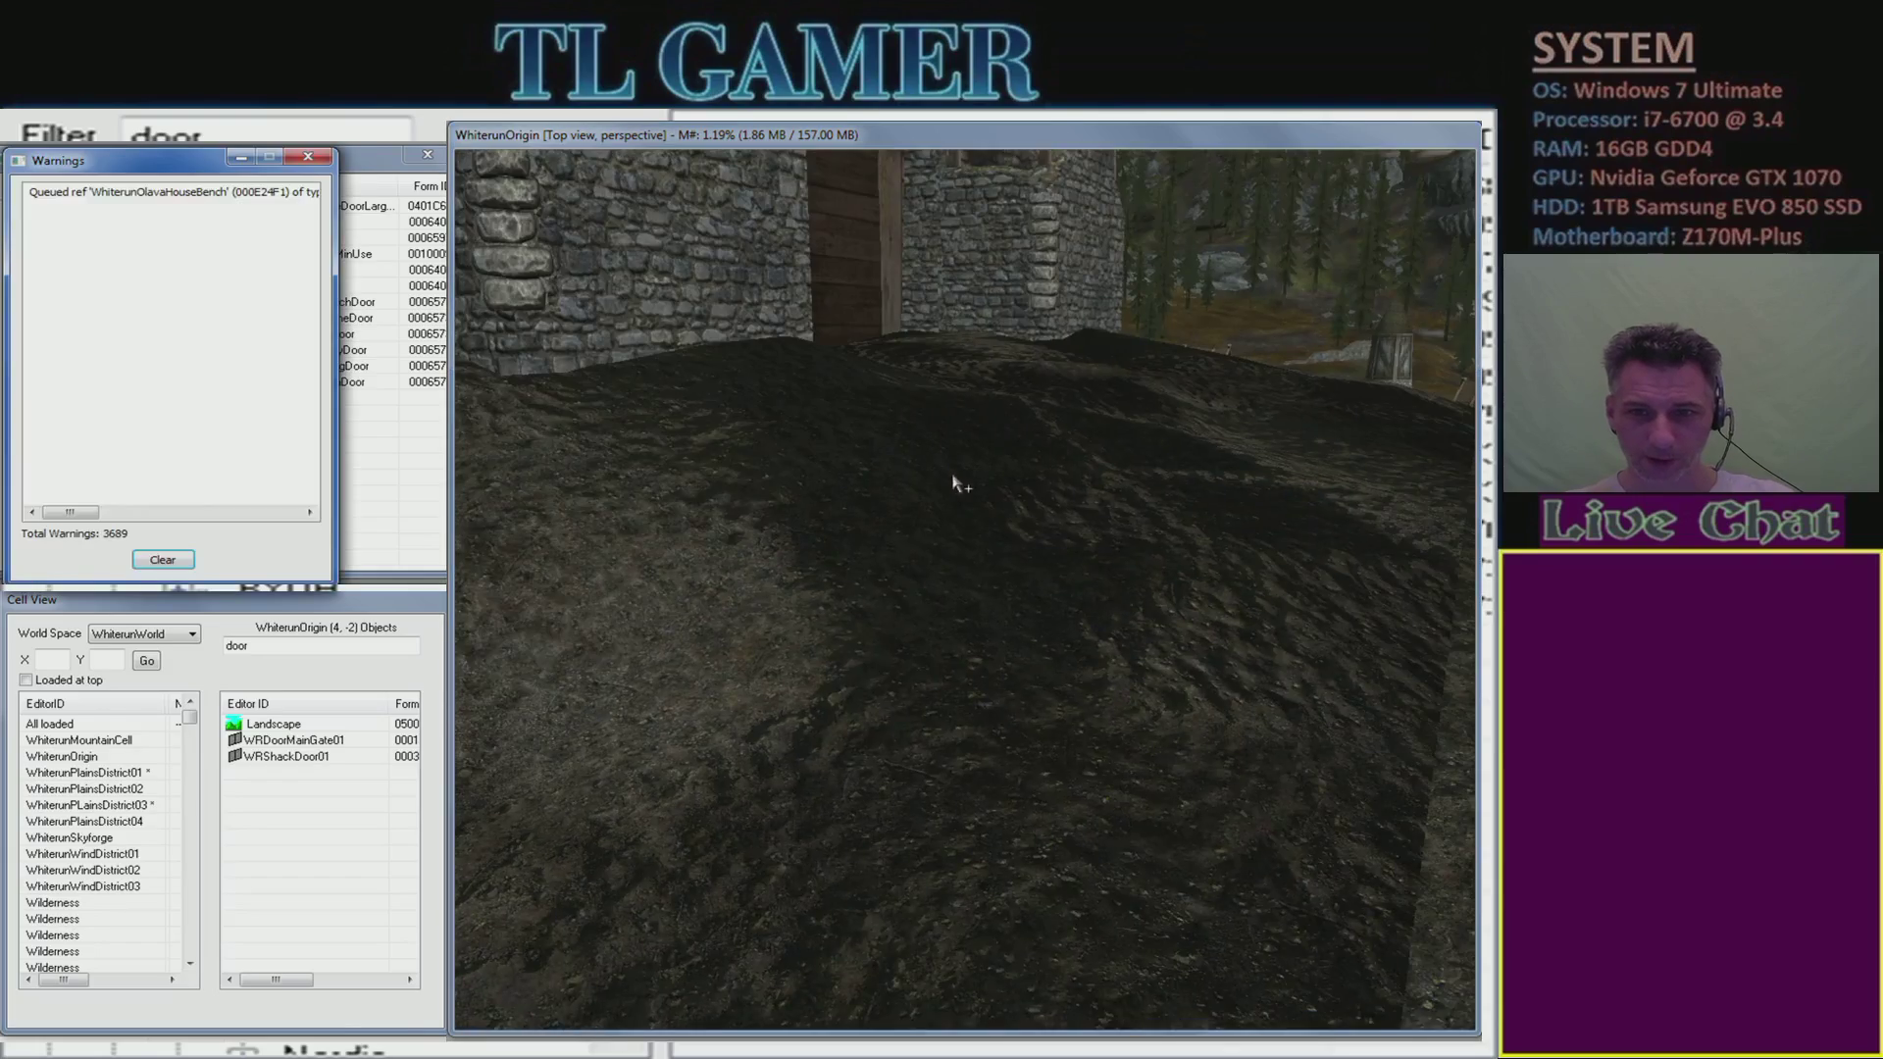
- Place a DweDoorLarge01 door on the open ground outside Whiterun's main gate, and clear and close the resulting warnings
mouse_move(961, 454)
middle_mouse_down("shift")
mouse_move(809, 292)
mouse_move(942, 465)
mouse_move(904, 482)
mouse_move(959, 466)
mouse_move(853, 475)
mouse_move(971, 468)
middle_mouse_up("shift")
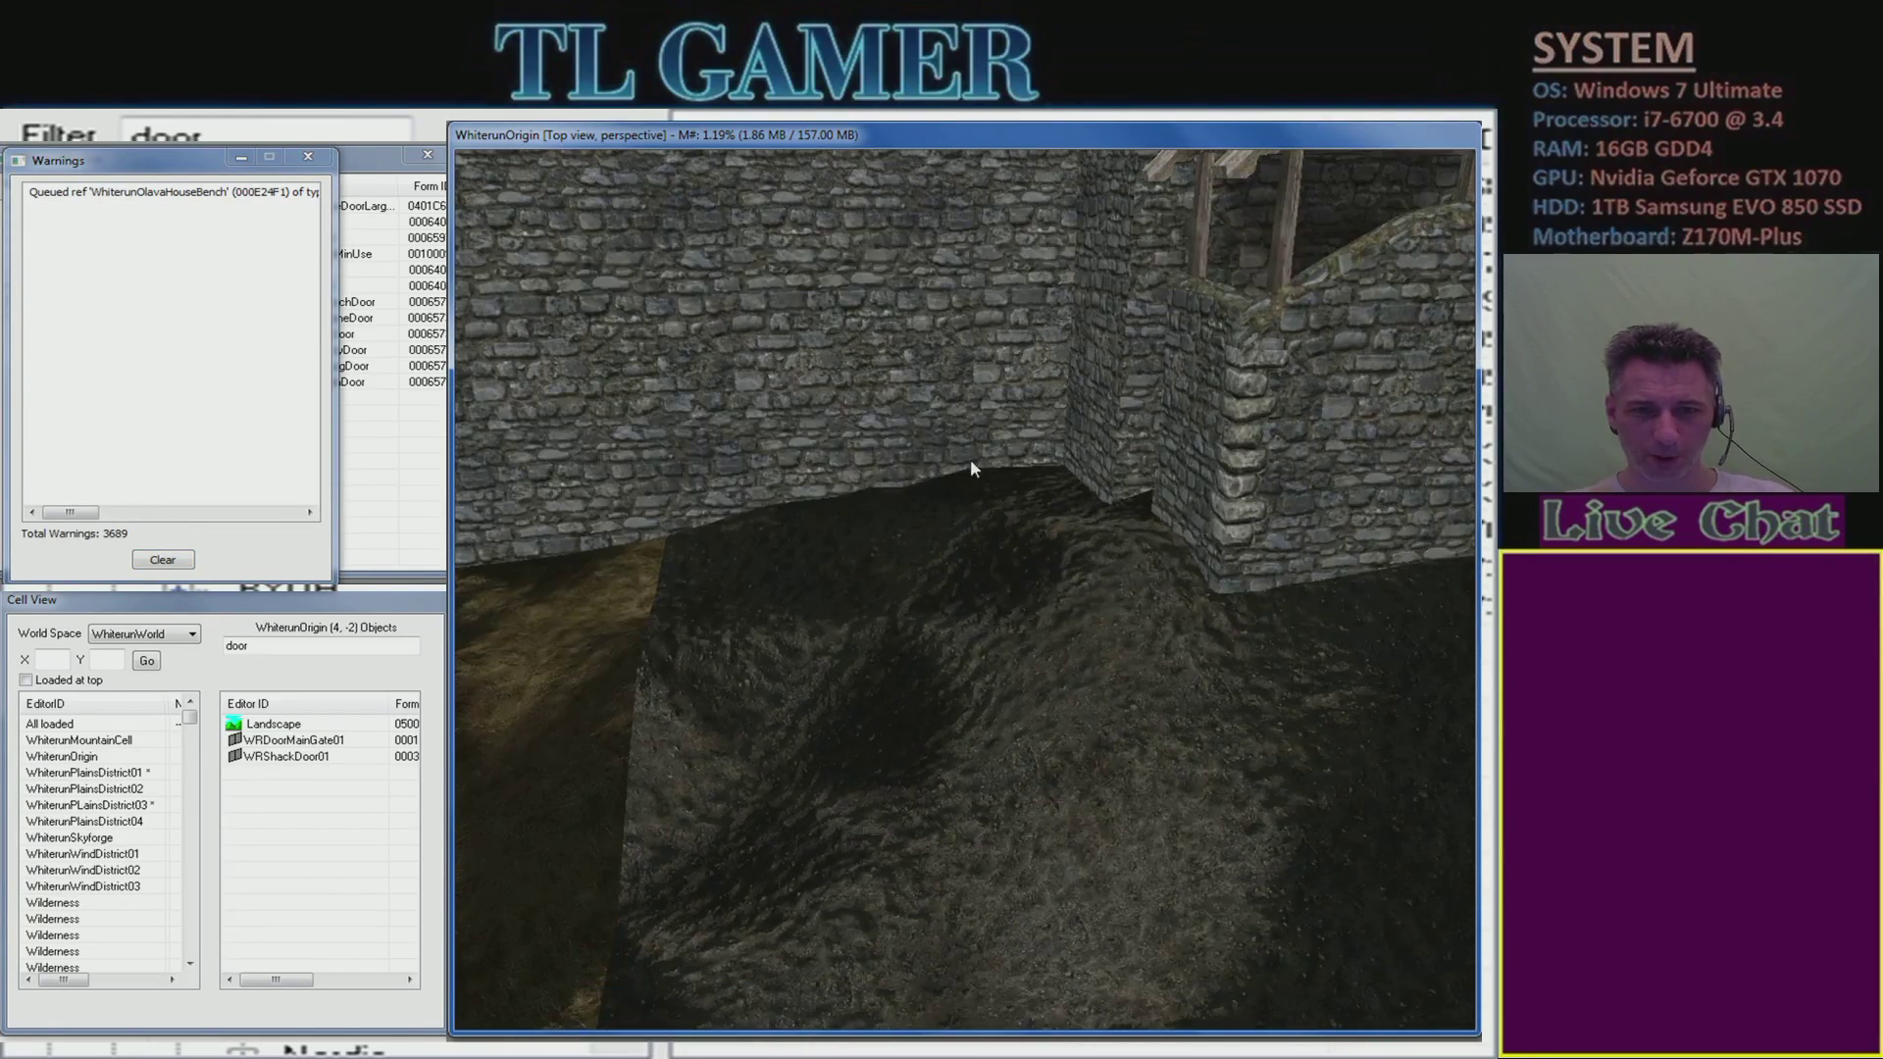
middle_click_drag(1324, 407, 1090, 472, "shift")
middle_click_drag(735, 559, 761, 500, "shift")
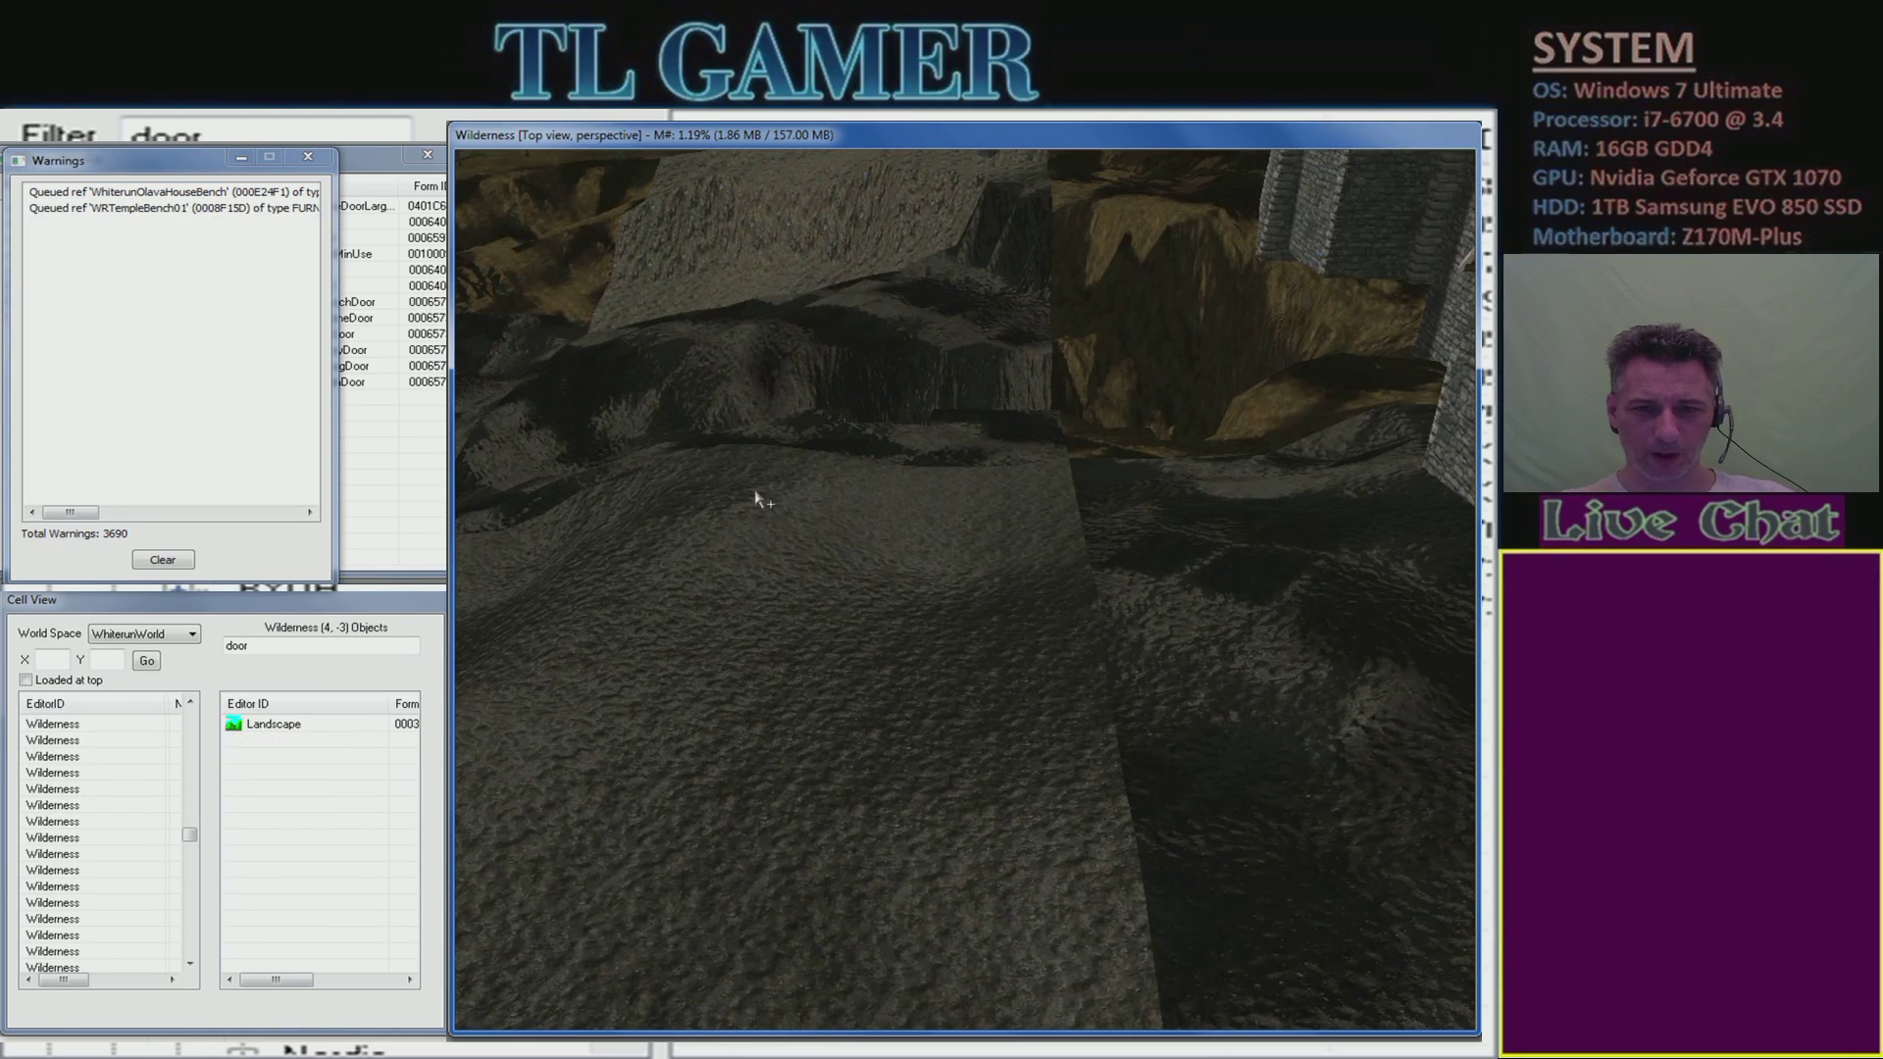
left_click(309, 157)
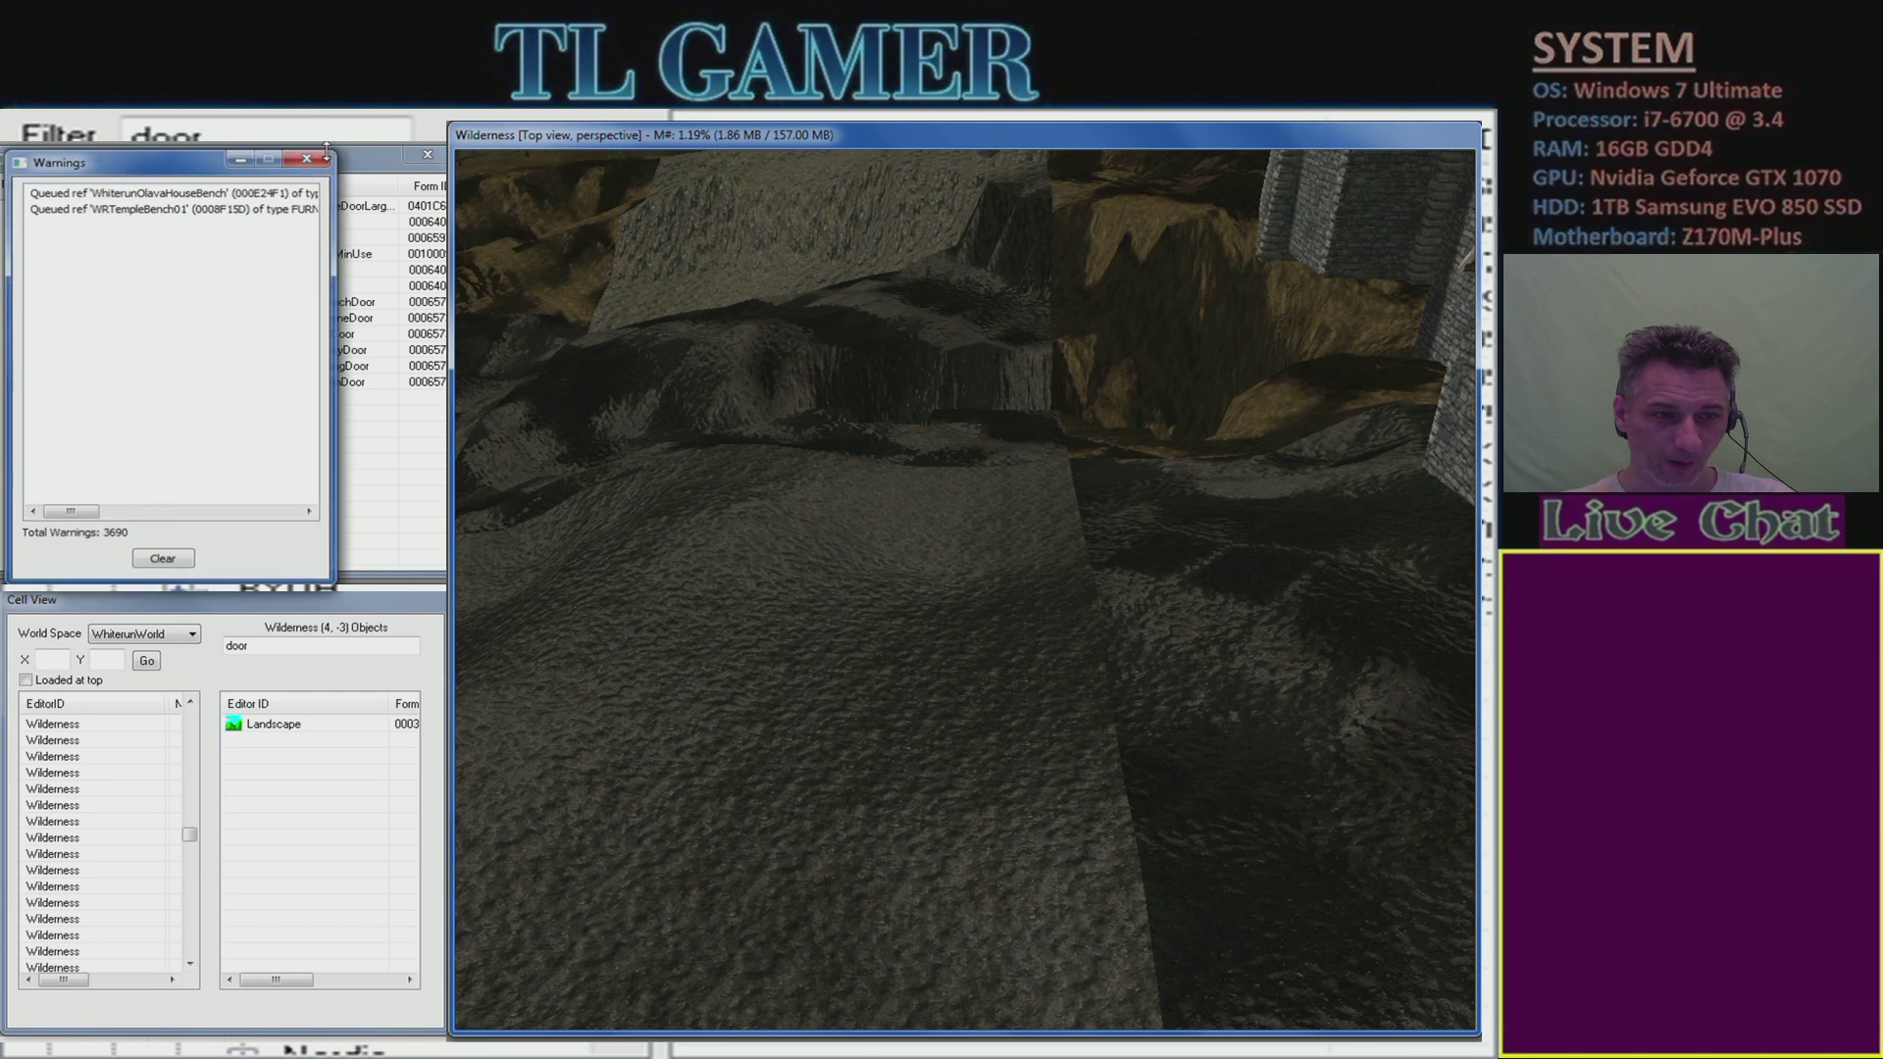
left_click_drag(272, 228, 839, 687)
left_click_drag(838, 790, 811, 723)
scroll(861, 786, "down", 3)
middle_click_drag(1050, 676, 1042, 689)
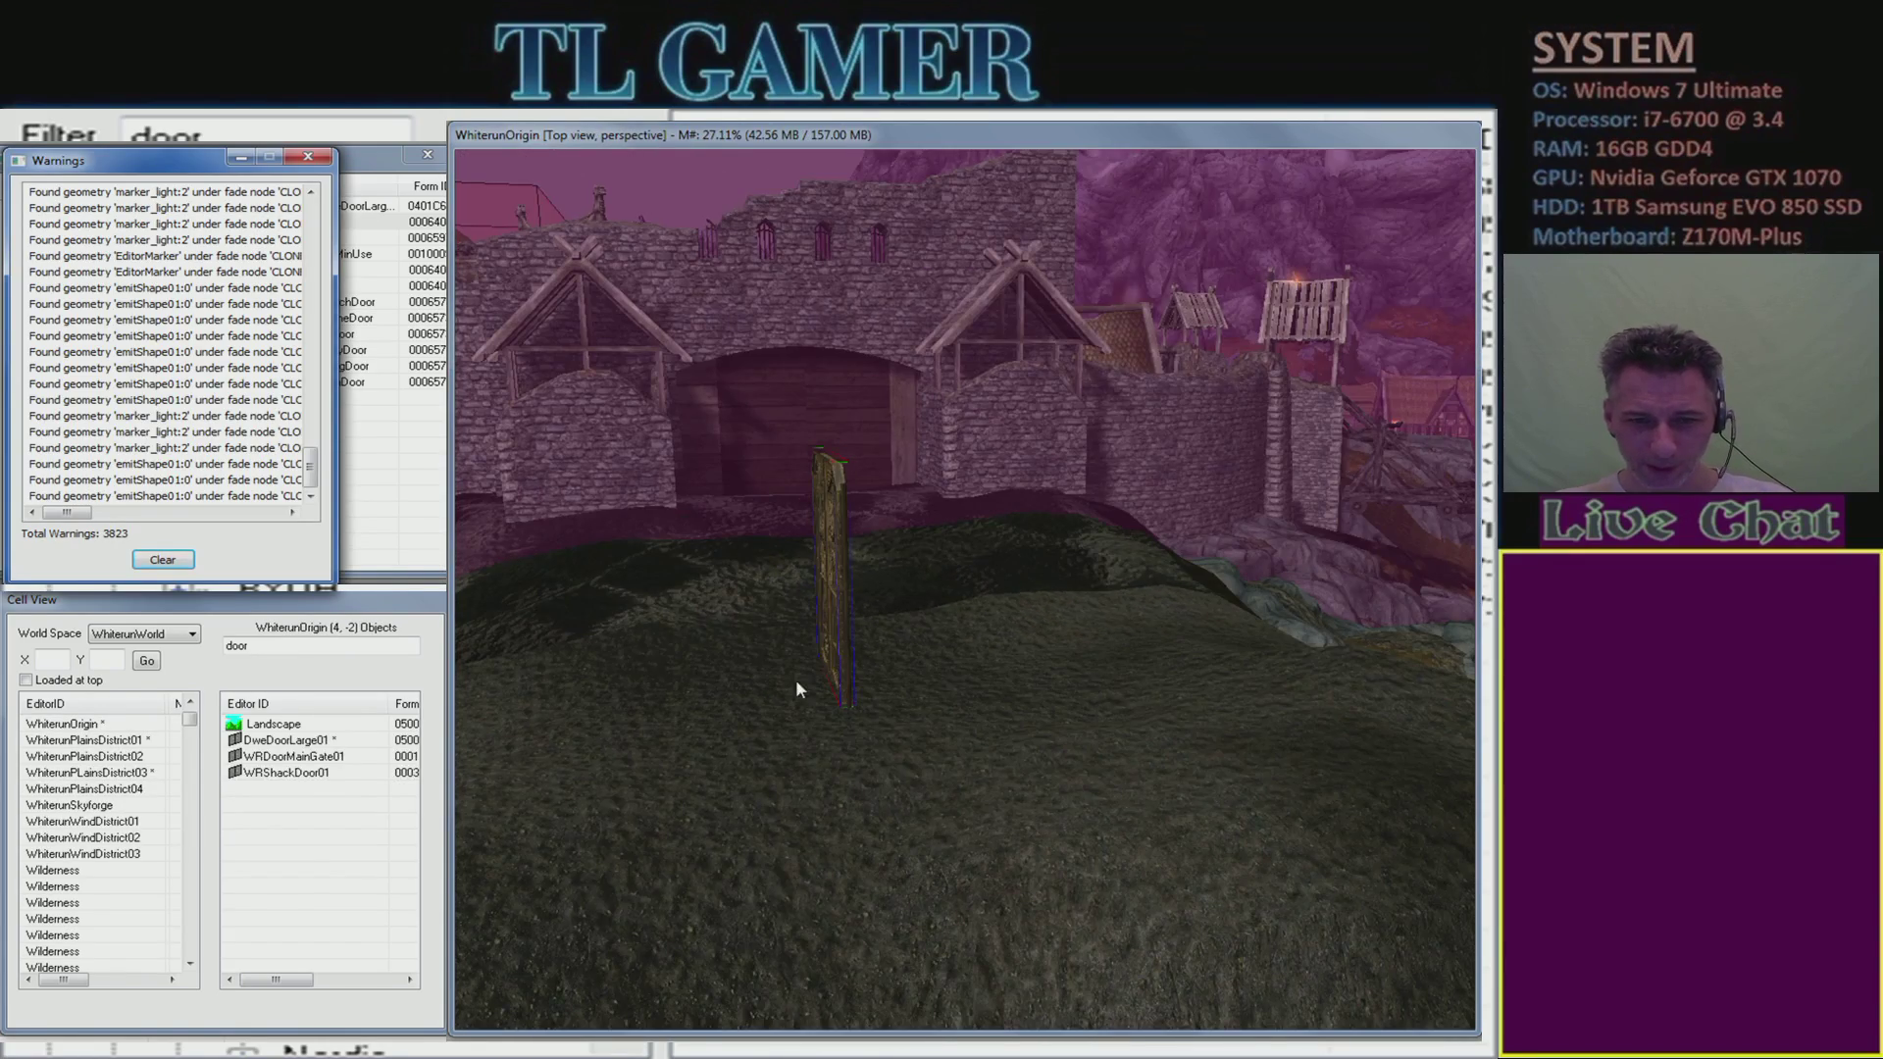
left_click(163, 560)
left_click(308, 157)
- Duplicate the placed Dwemer door, move the copy a short distance beside the original, and close the warnings
middle_click_drag(687, 510, 809, 598)
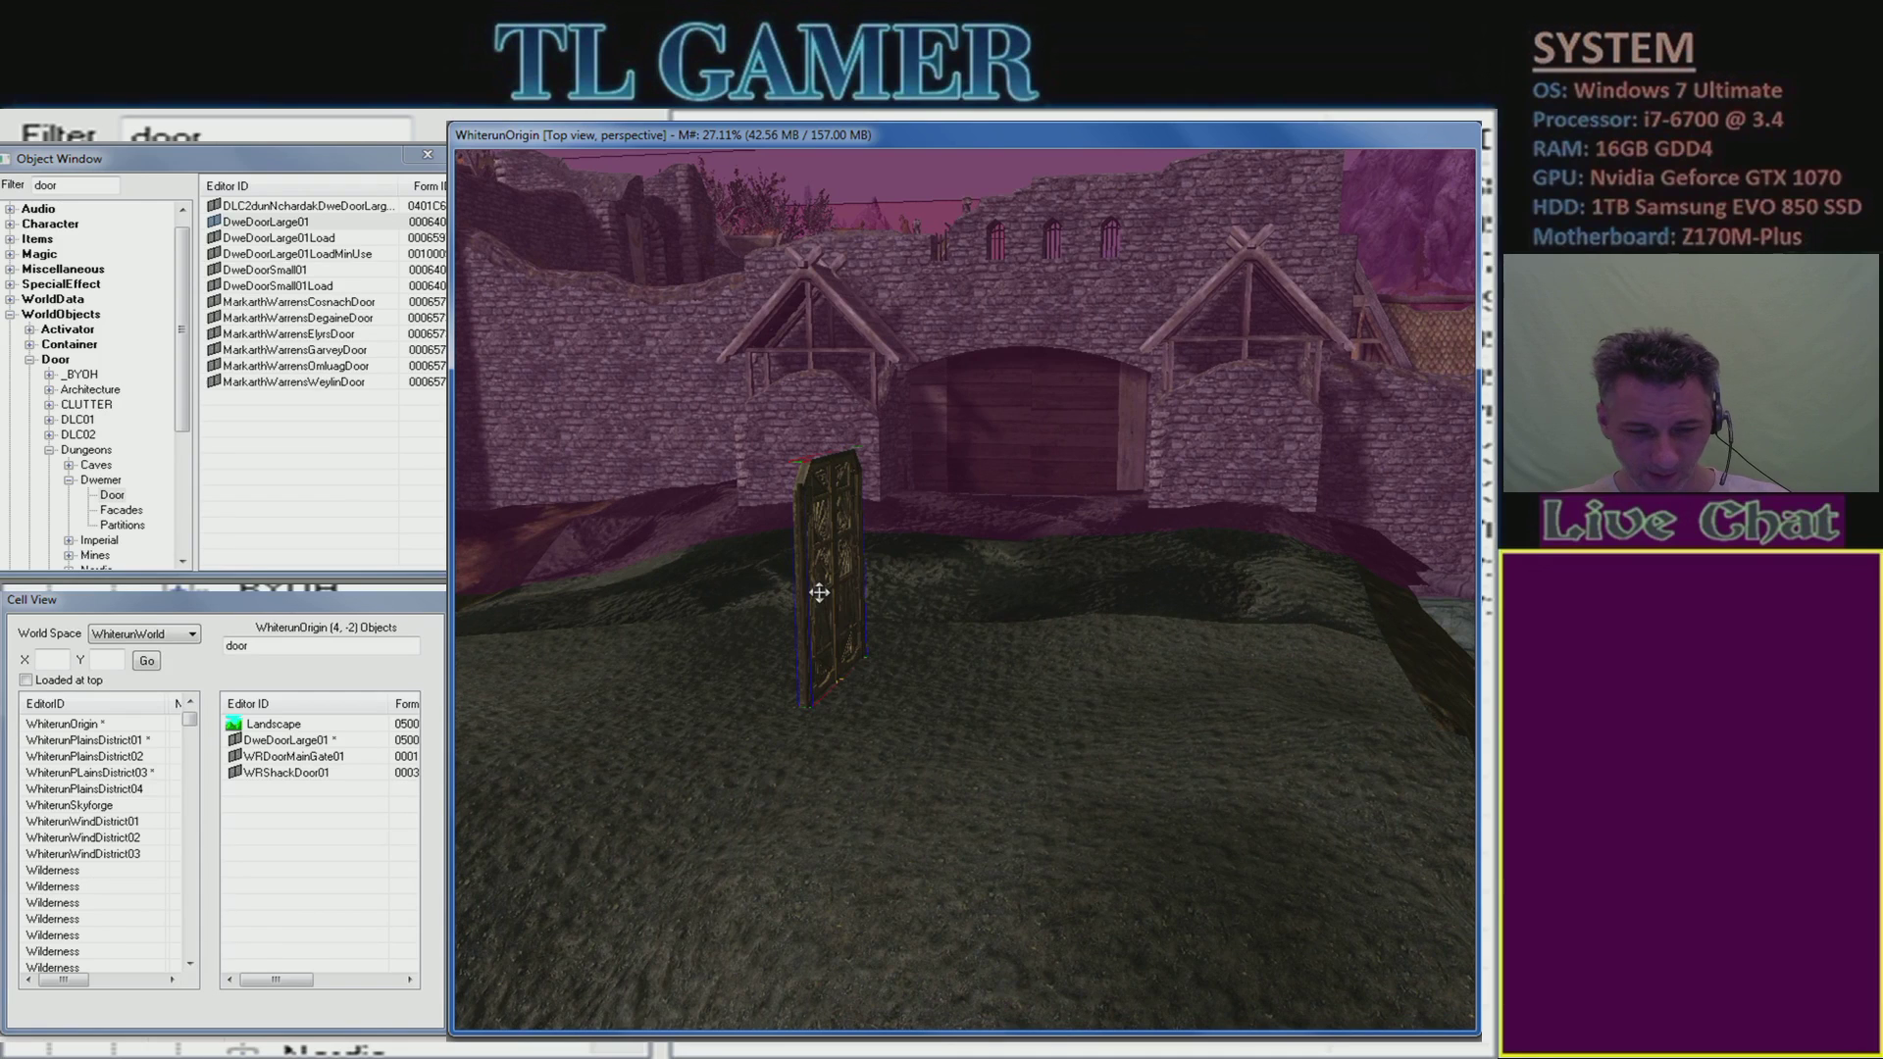
key("ctrl+d")
left_click_drag(826, 593, 1137, 618)
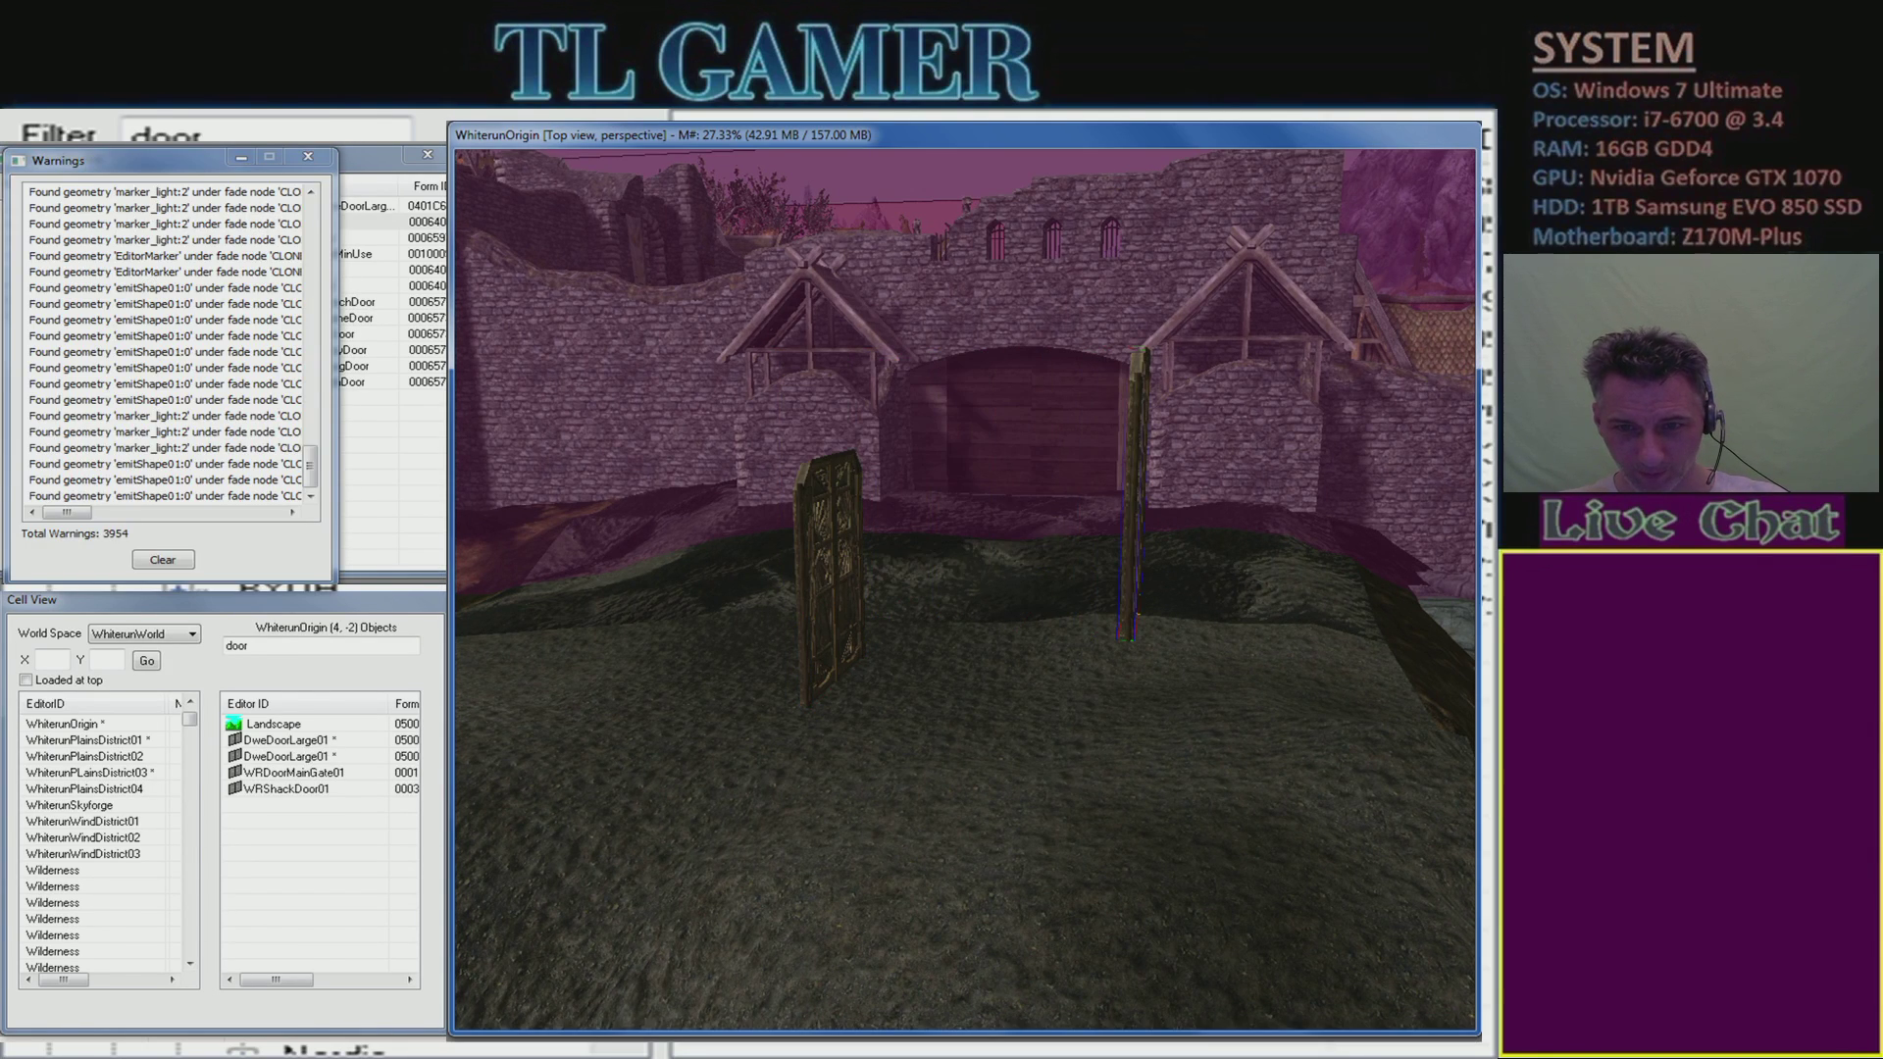
middle_click_drag(1141, 637, 591, 676)
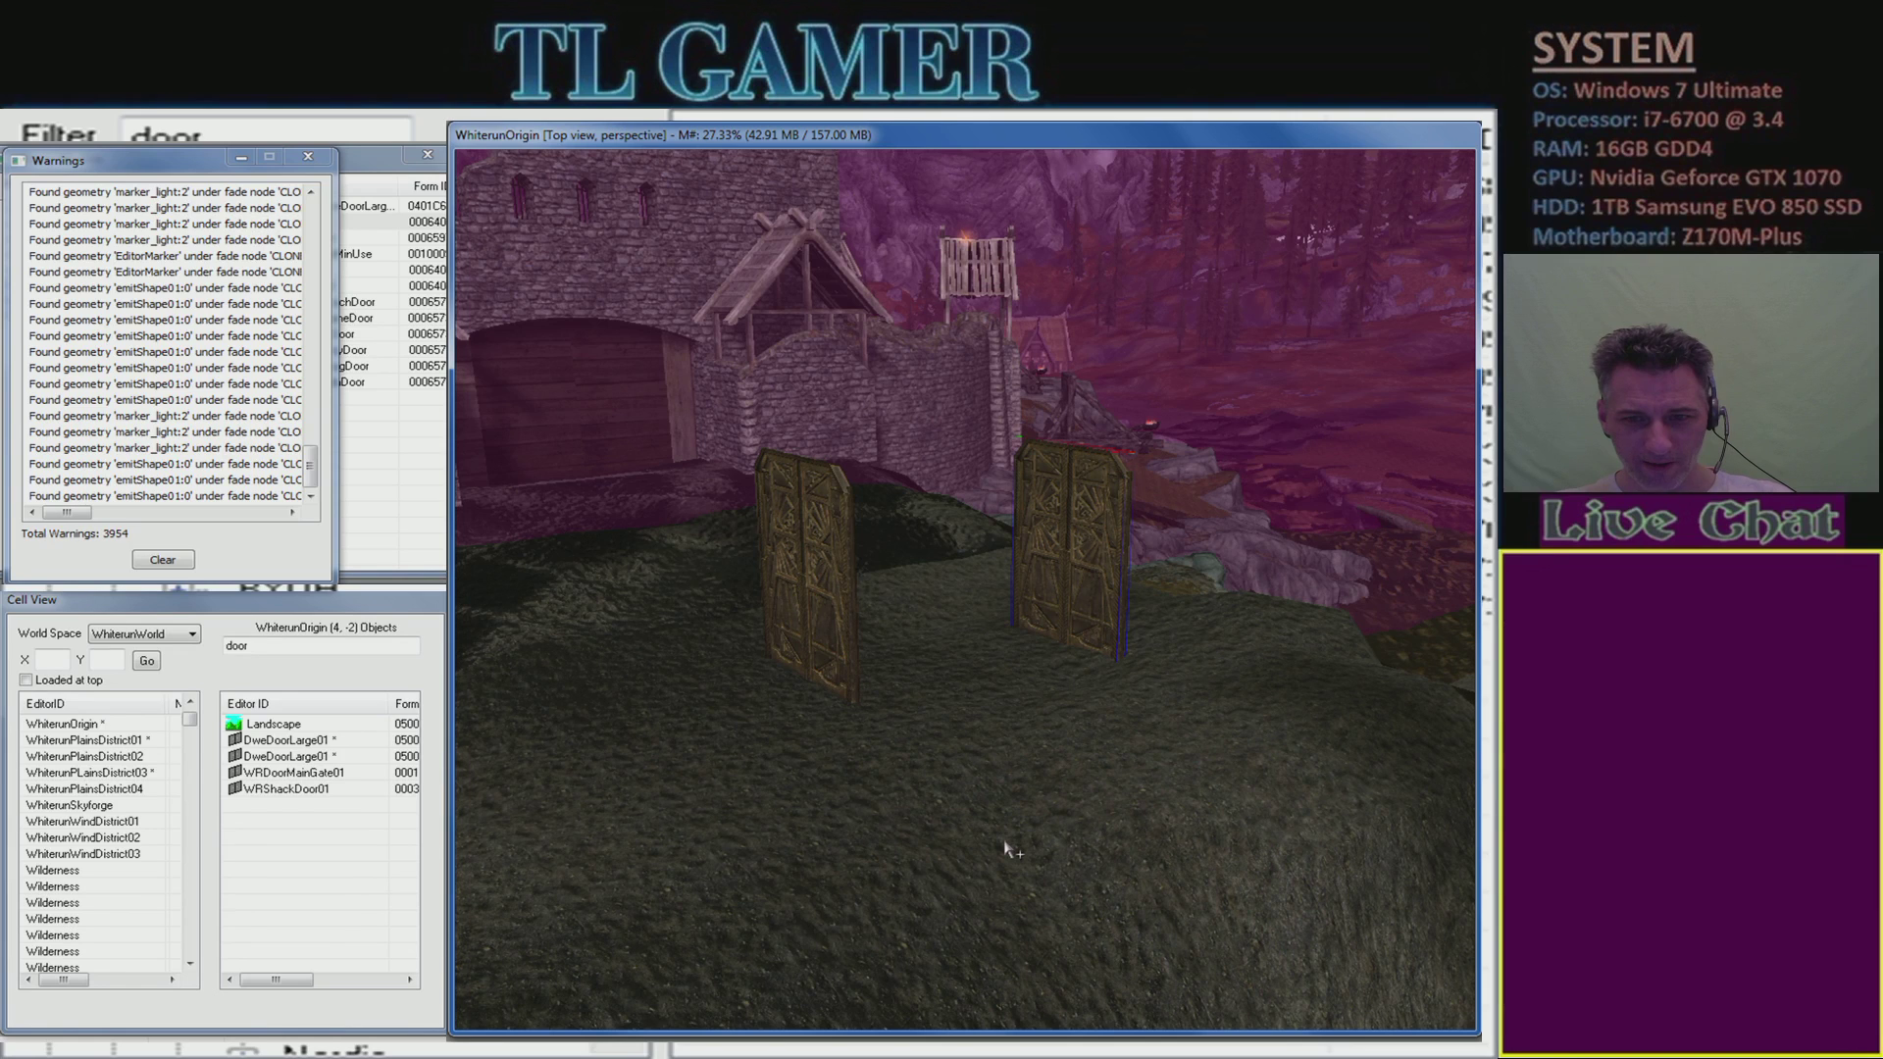
middle_click_drag(1009, 843, 978, 820)
middle_click_drag(833, 706, 533, 492)
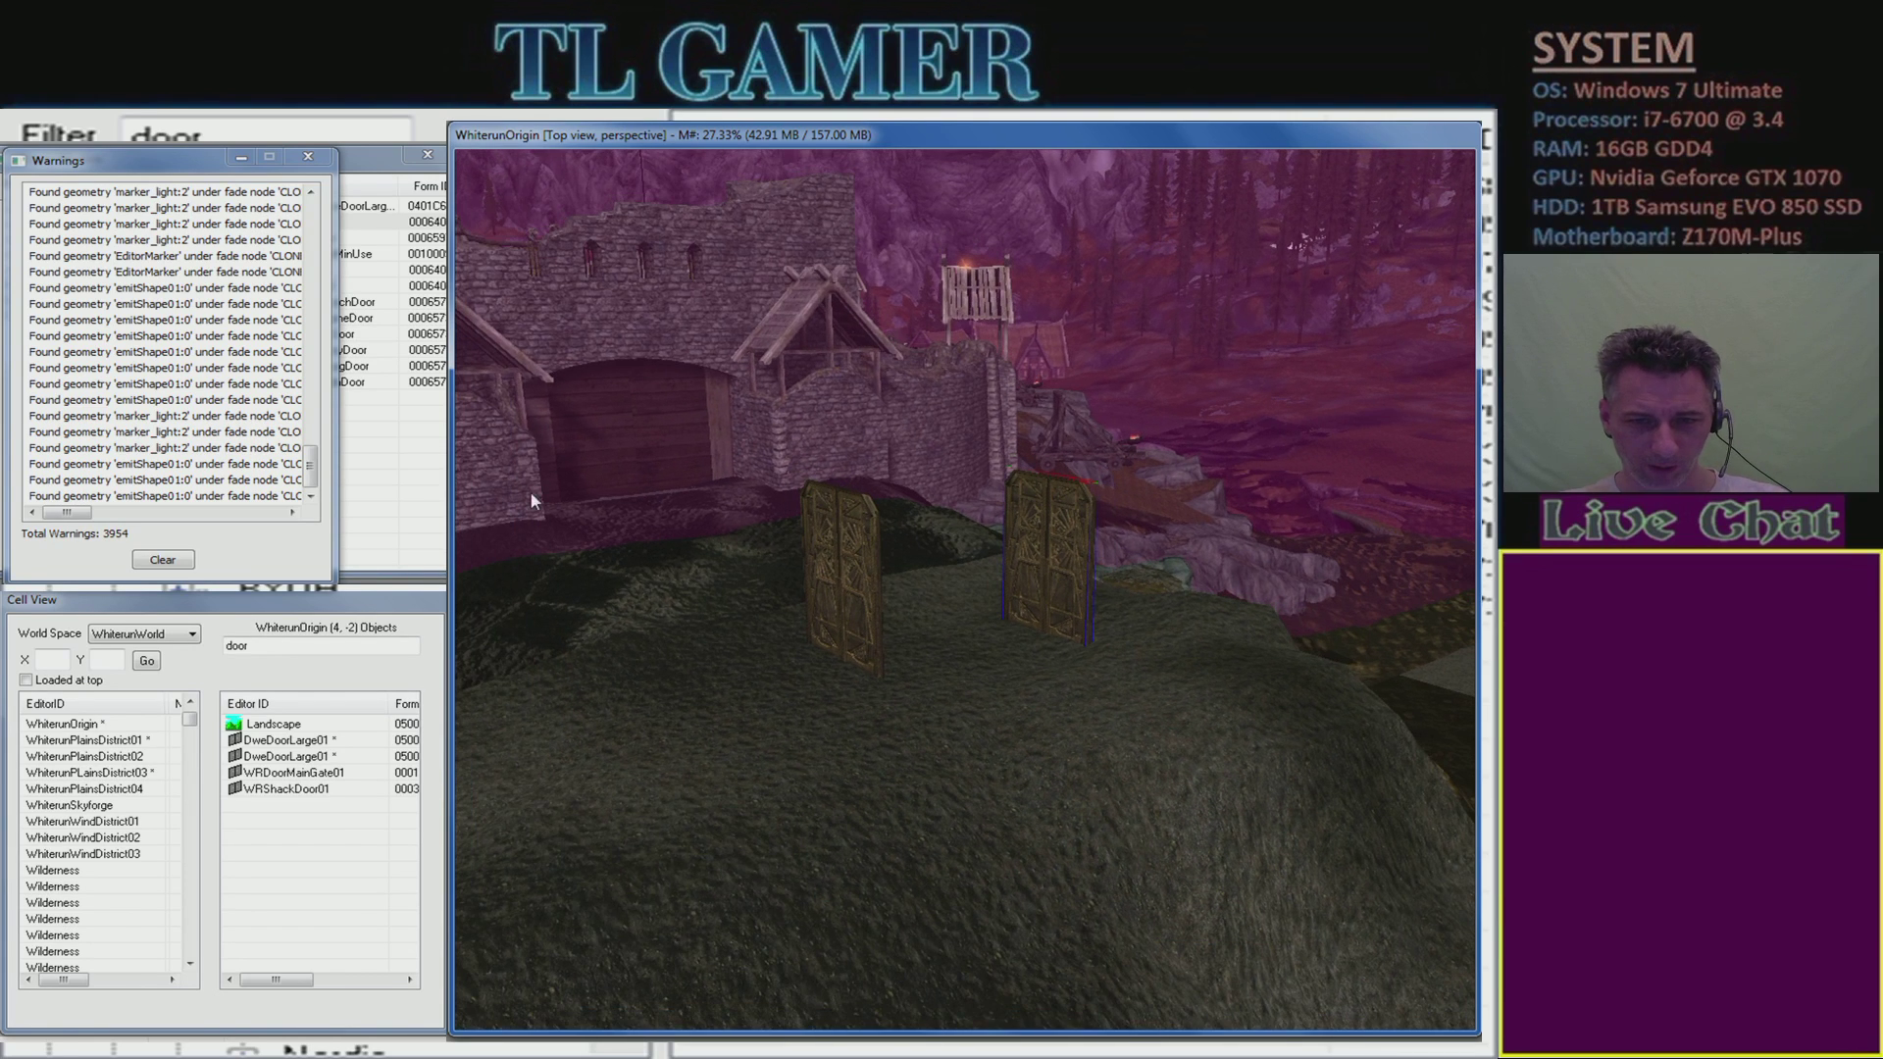
left_click(307, 159)
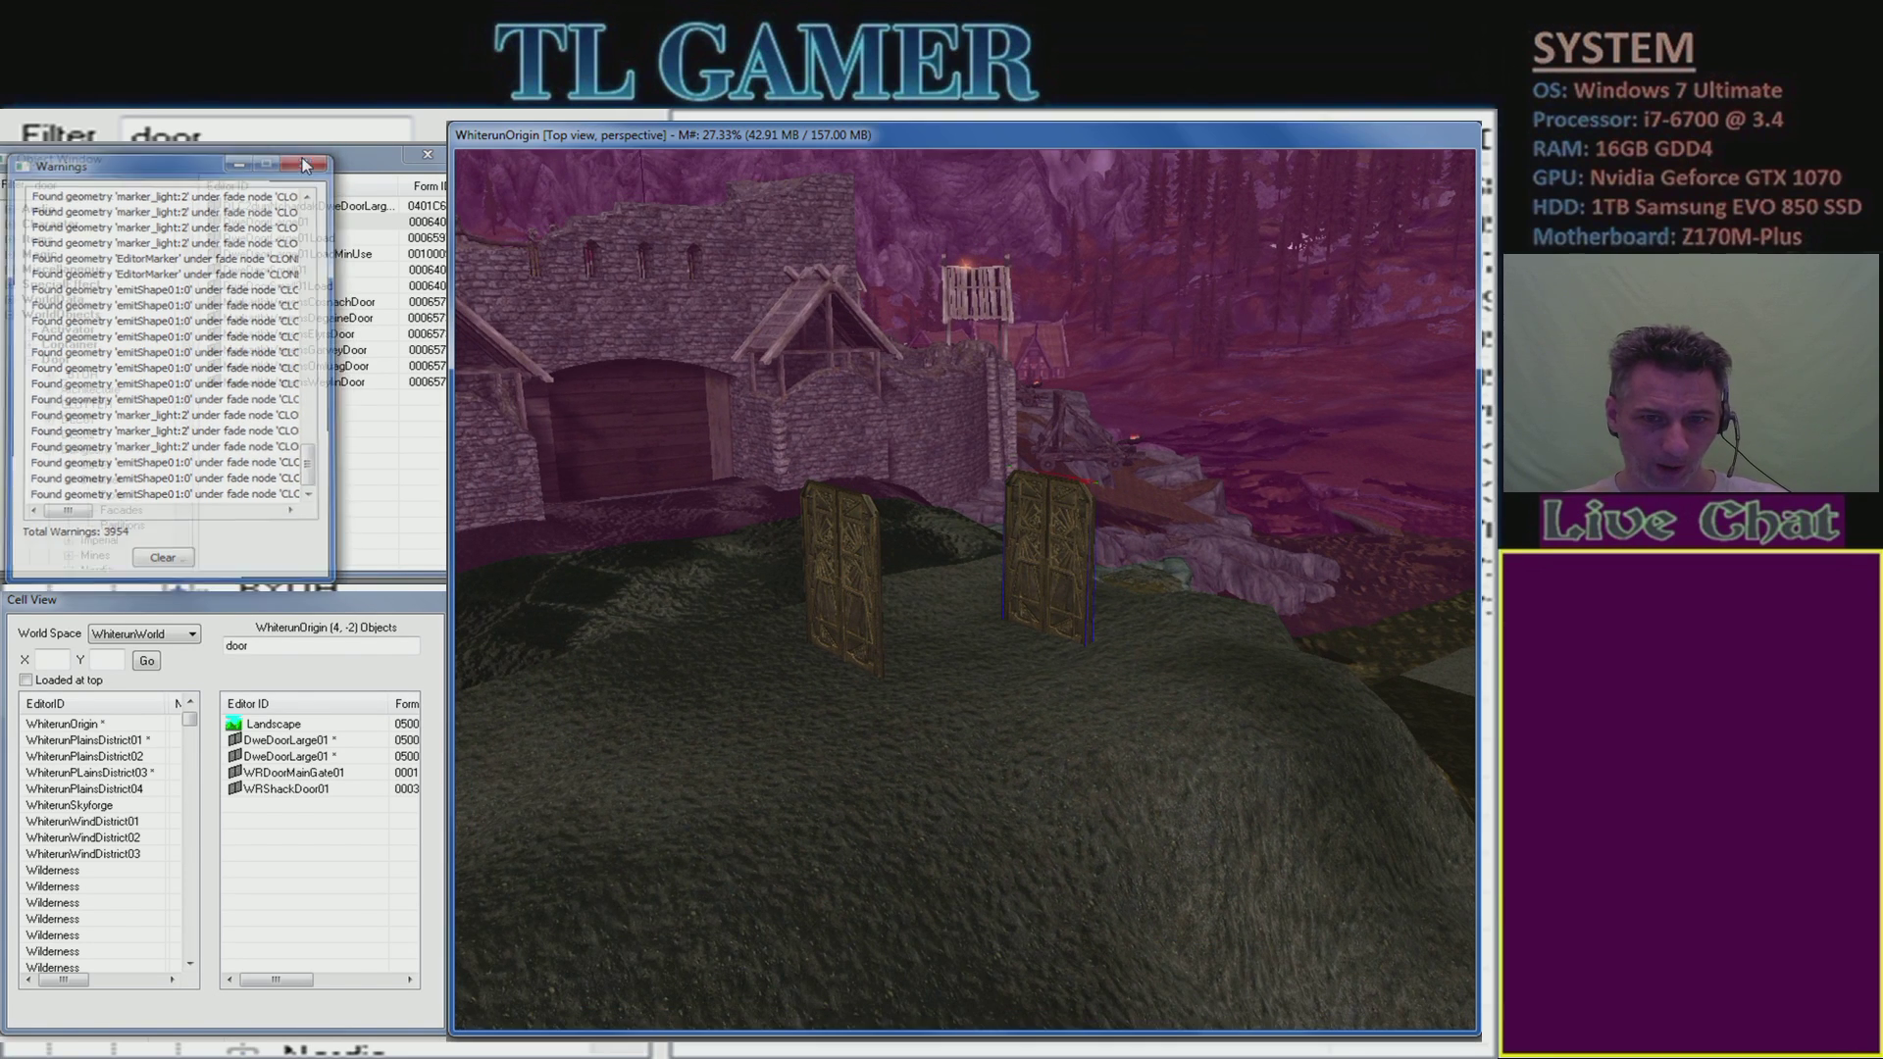
- Move the original Dwemer door farther from its copy to widen the gap between the two doors
middle_click_drag(778, 441, 699, 463)
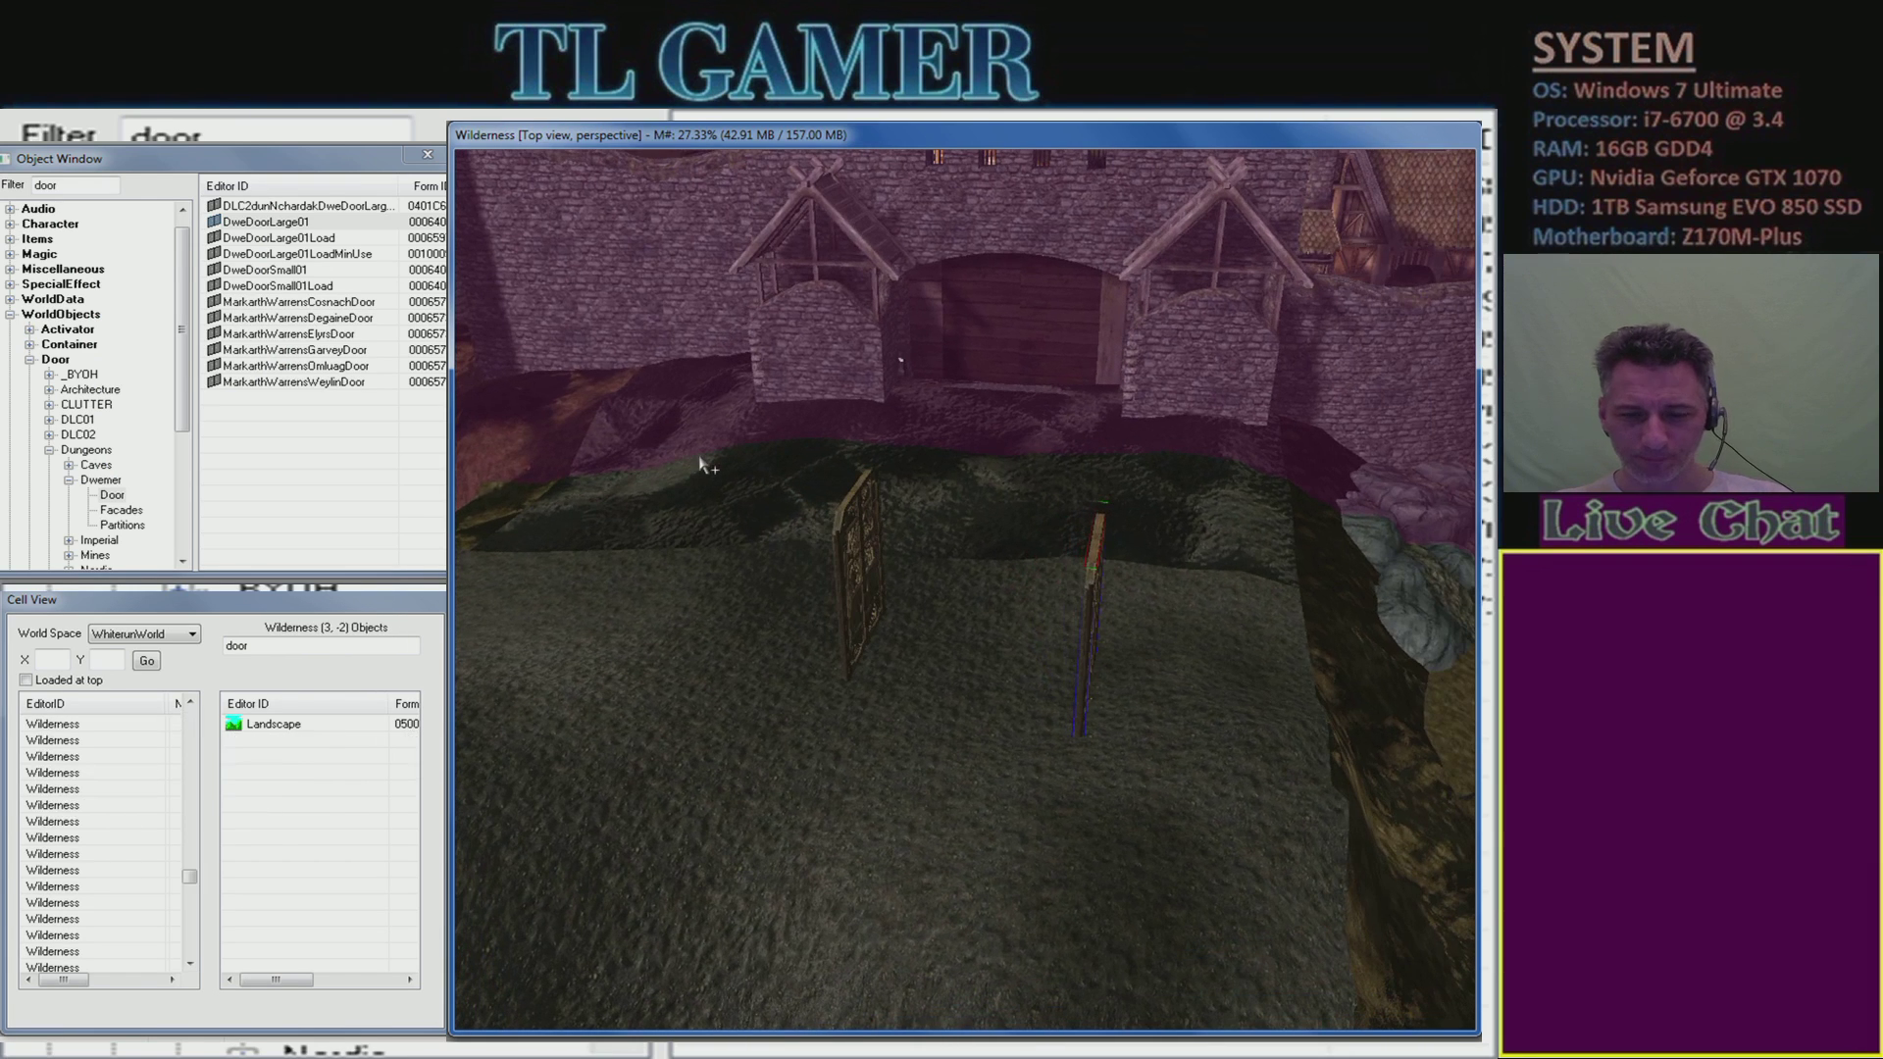
left_click_drag(844, 579, 740, 603)
middle_click_drag(746, 589, 923, 520)
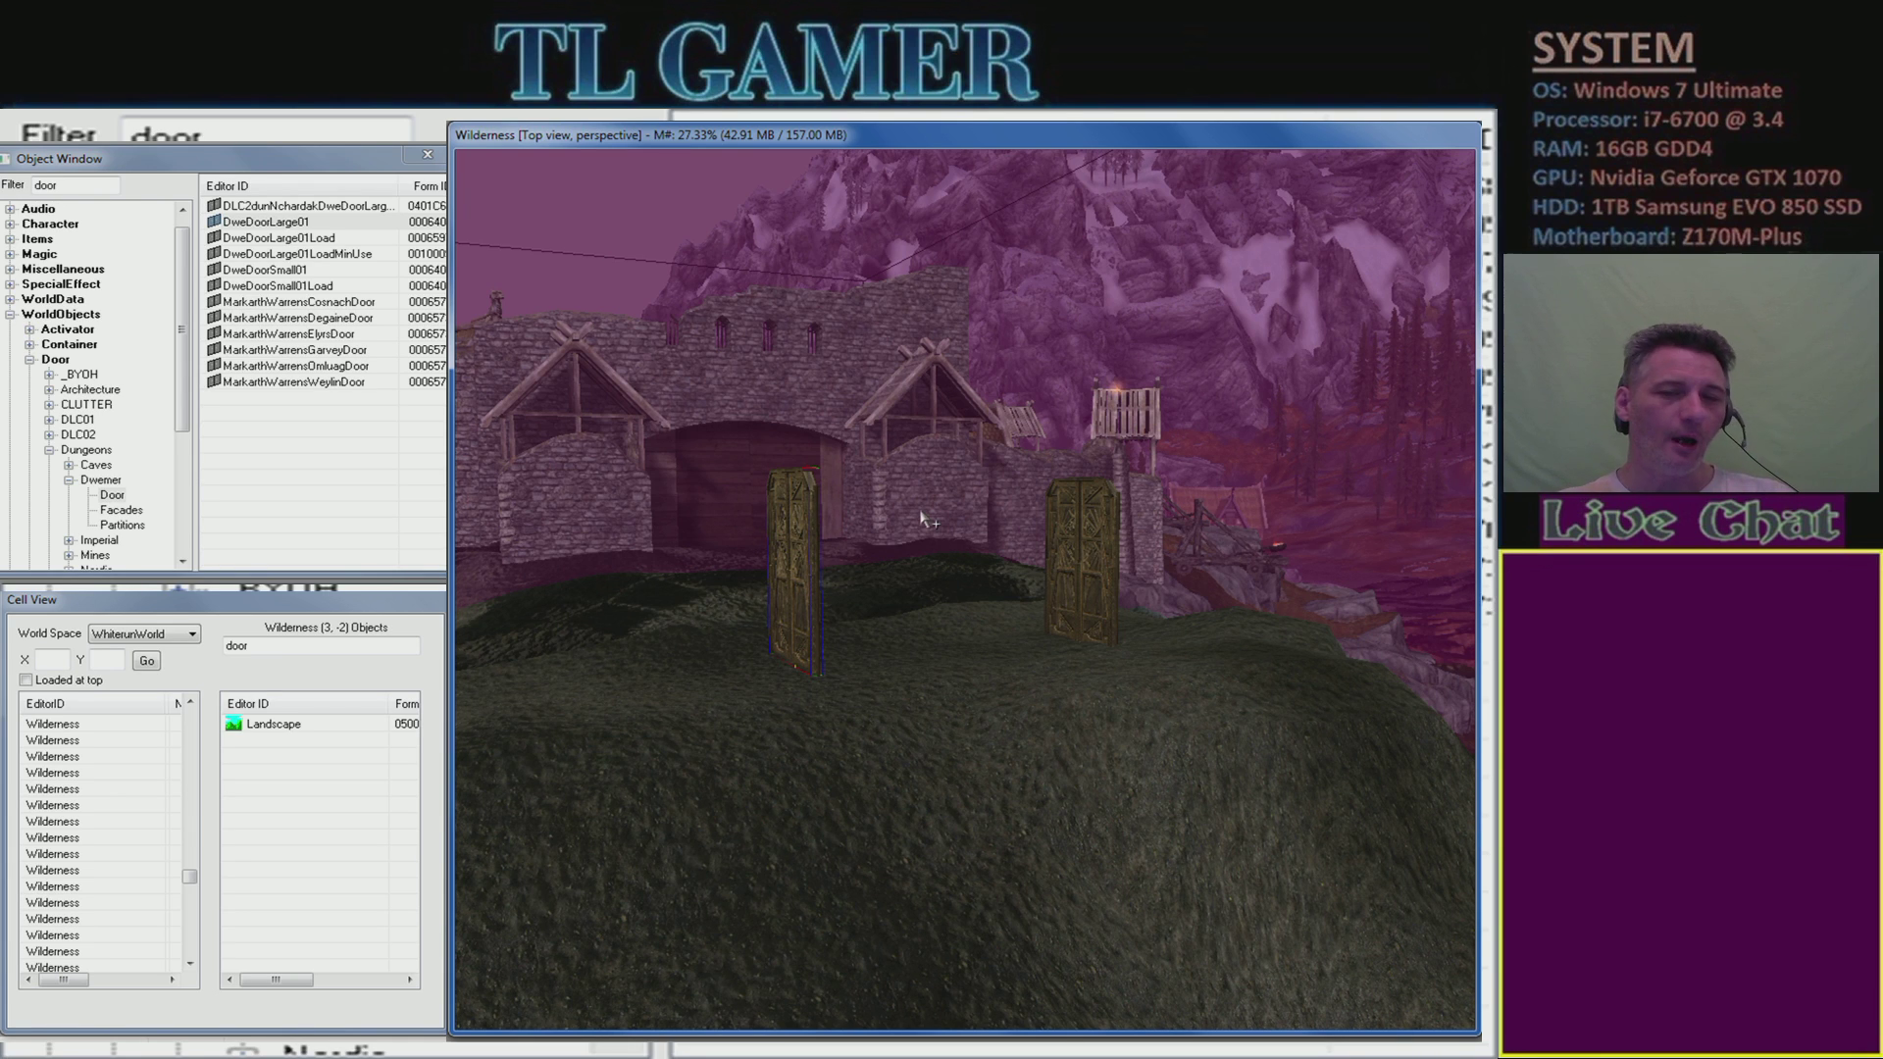
- Examine the two placed Dwemer doors and the gap between them from several angles, including from above
mouse_move(895, 508)
middle_mouse_down("shift")
mouse_move(839, 505)
mouse_move(892, 517)
middle_mouse_up("shift")
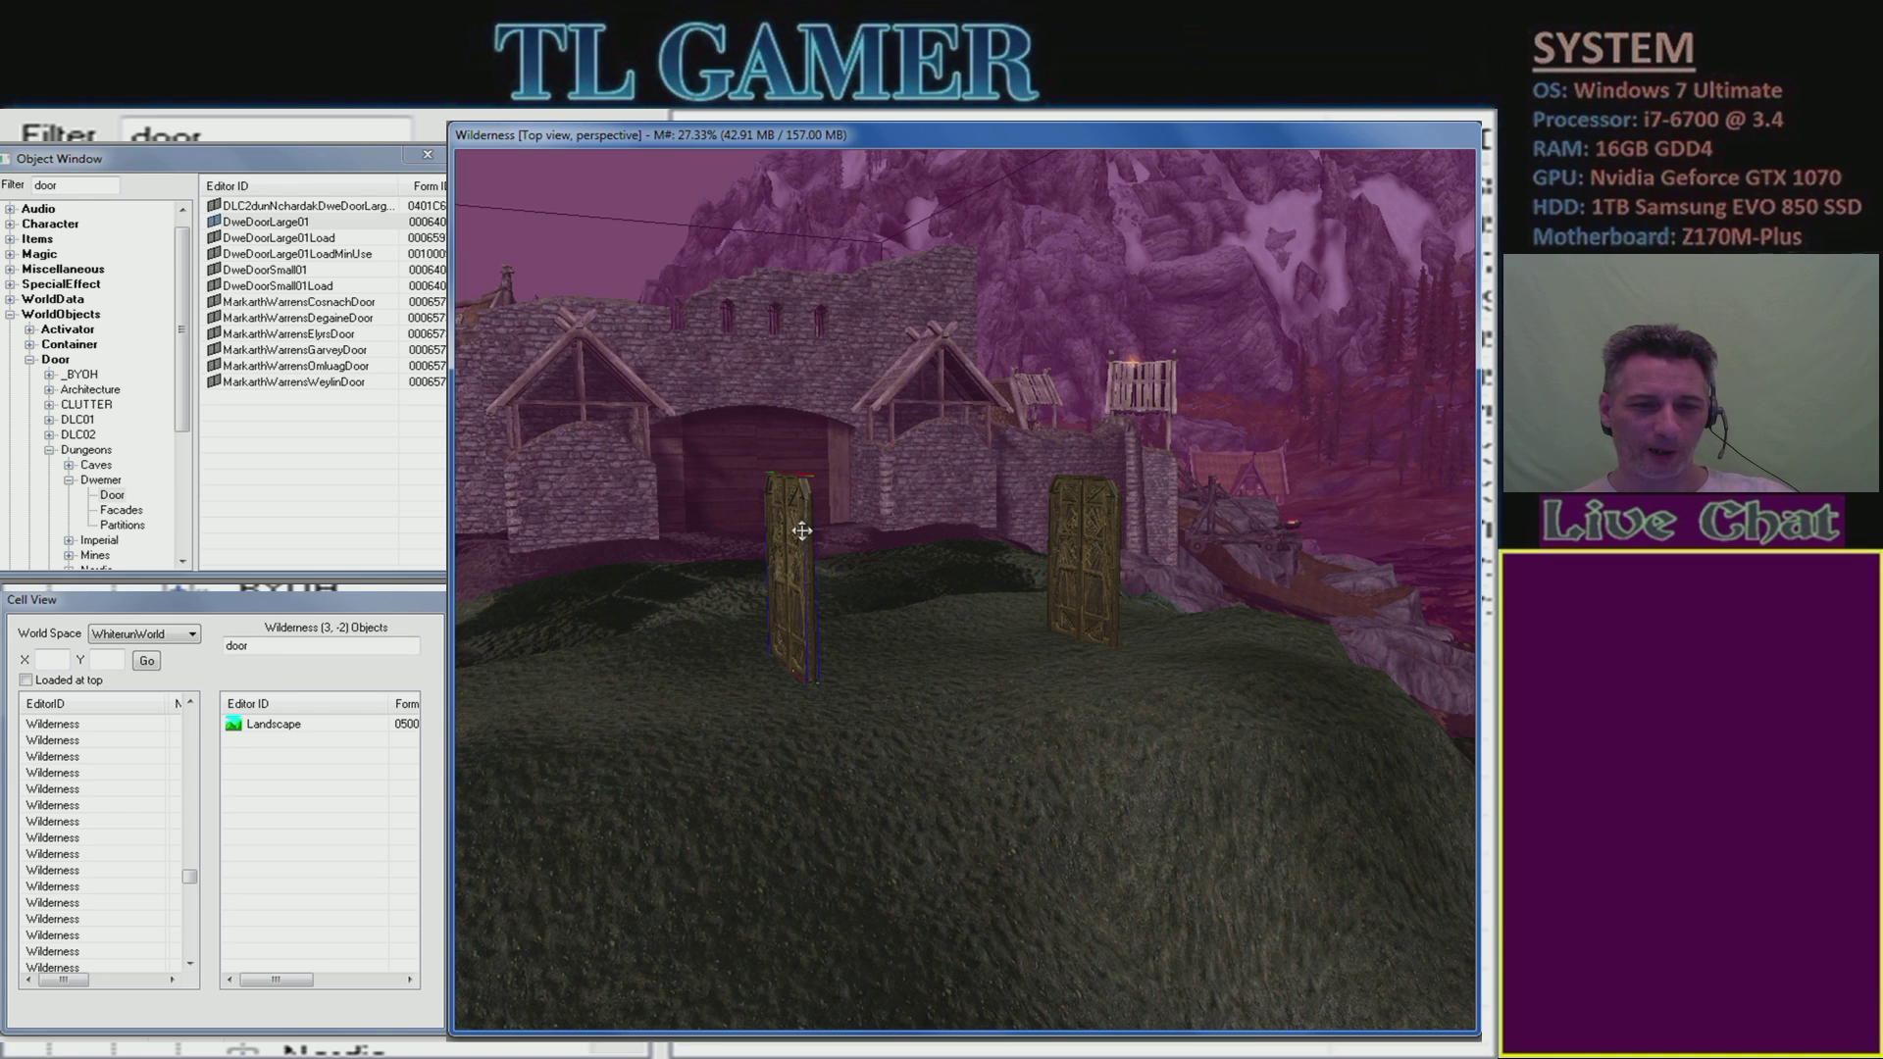
right_click_drag(798, 529, 794, 529)
mouse_move(798, 530)
left_mouse_down()
mouse_move(799, 883)
mouse_move(799, 535)
left_mouse_up()
scroll(789, 529, "up", 4)
scroll(789, 525, "up", 5)
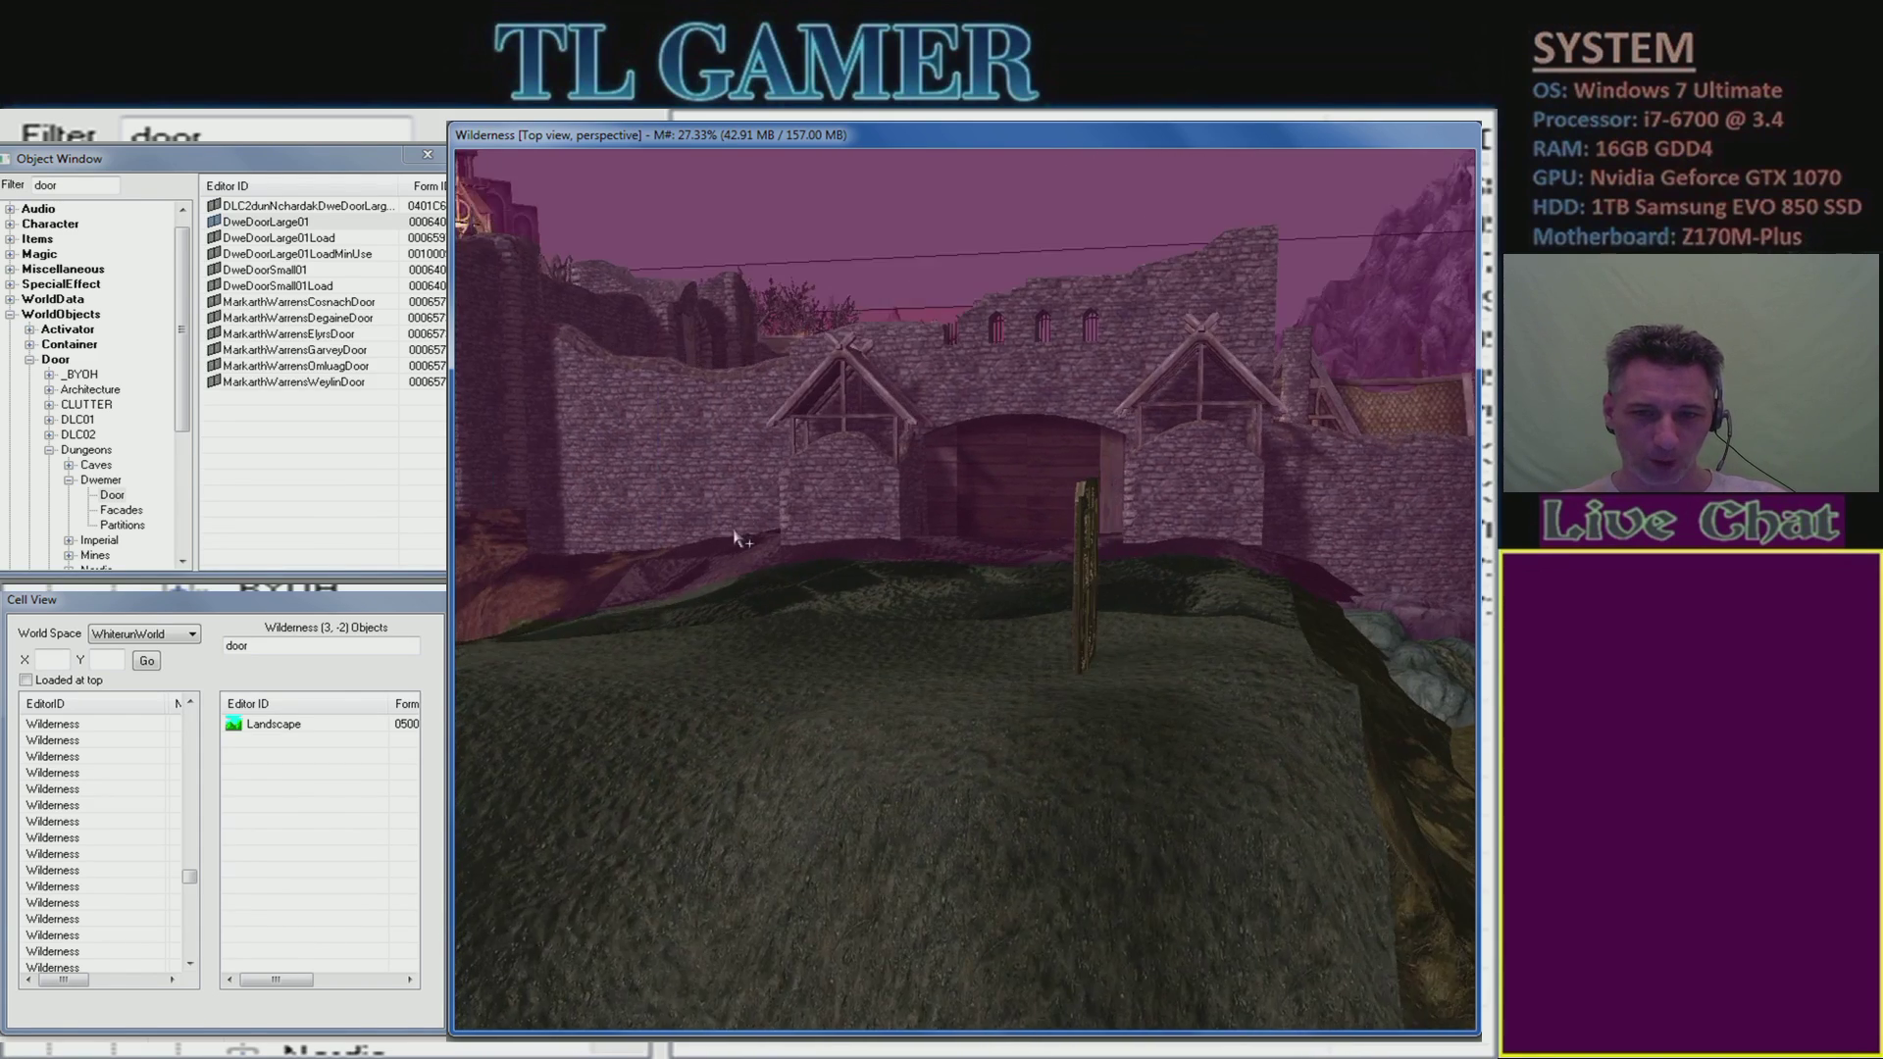
middle_click_drag(789, 535, 845, 569, "shift")
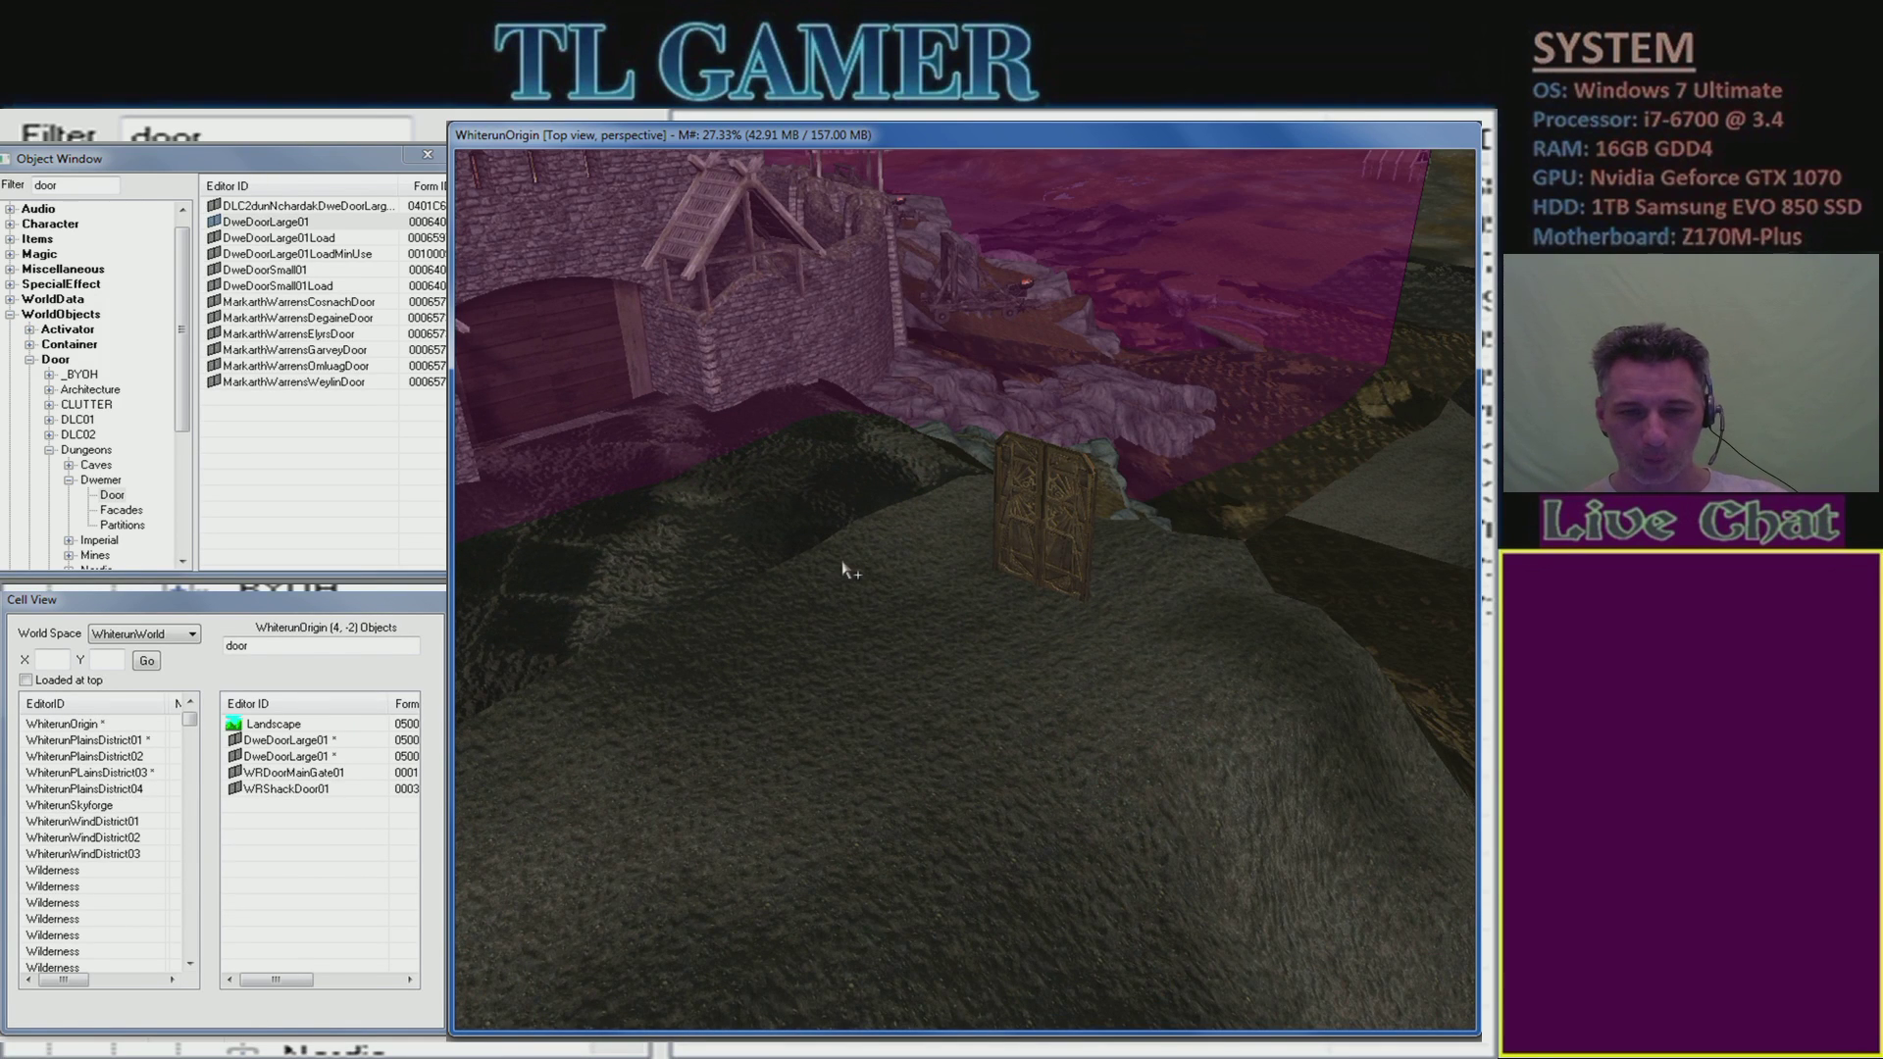
middle_click_drag(845, 568, 778, 471, "shift")
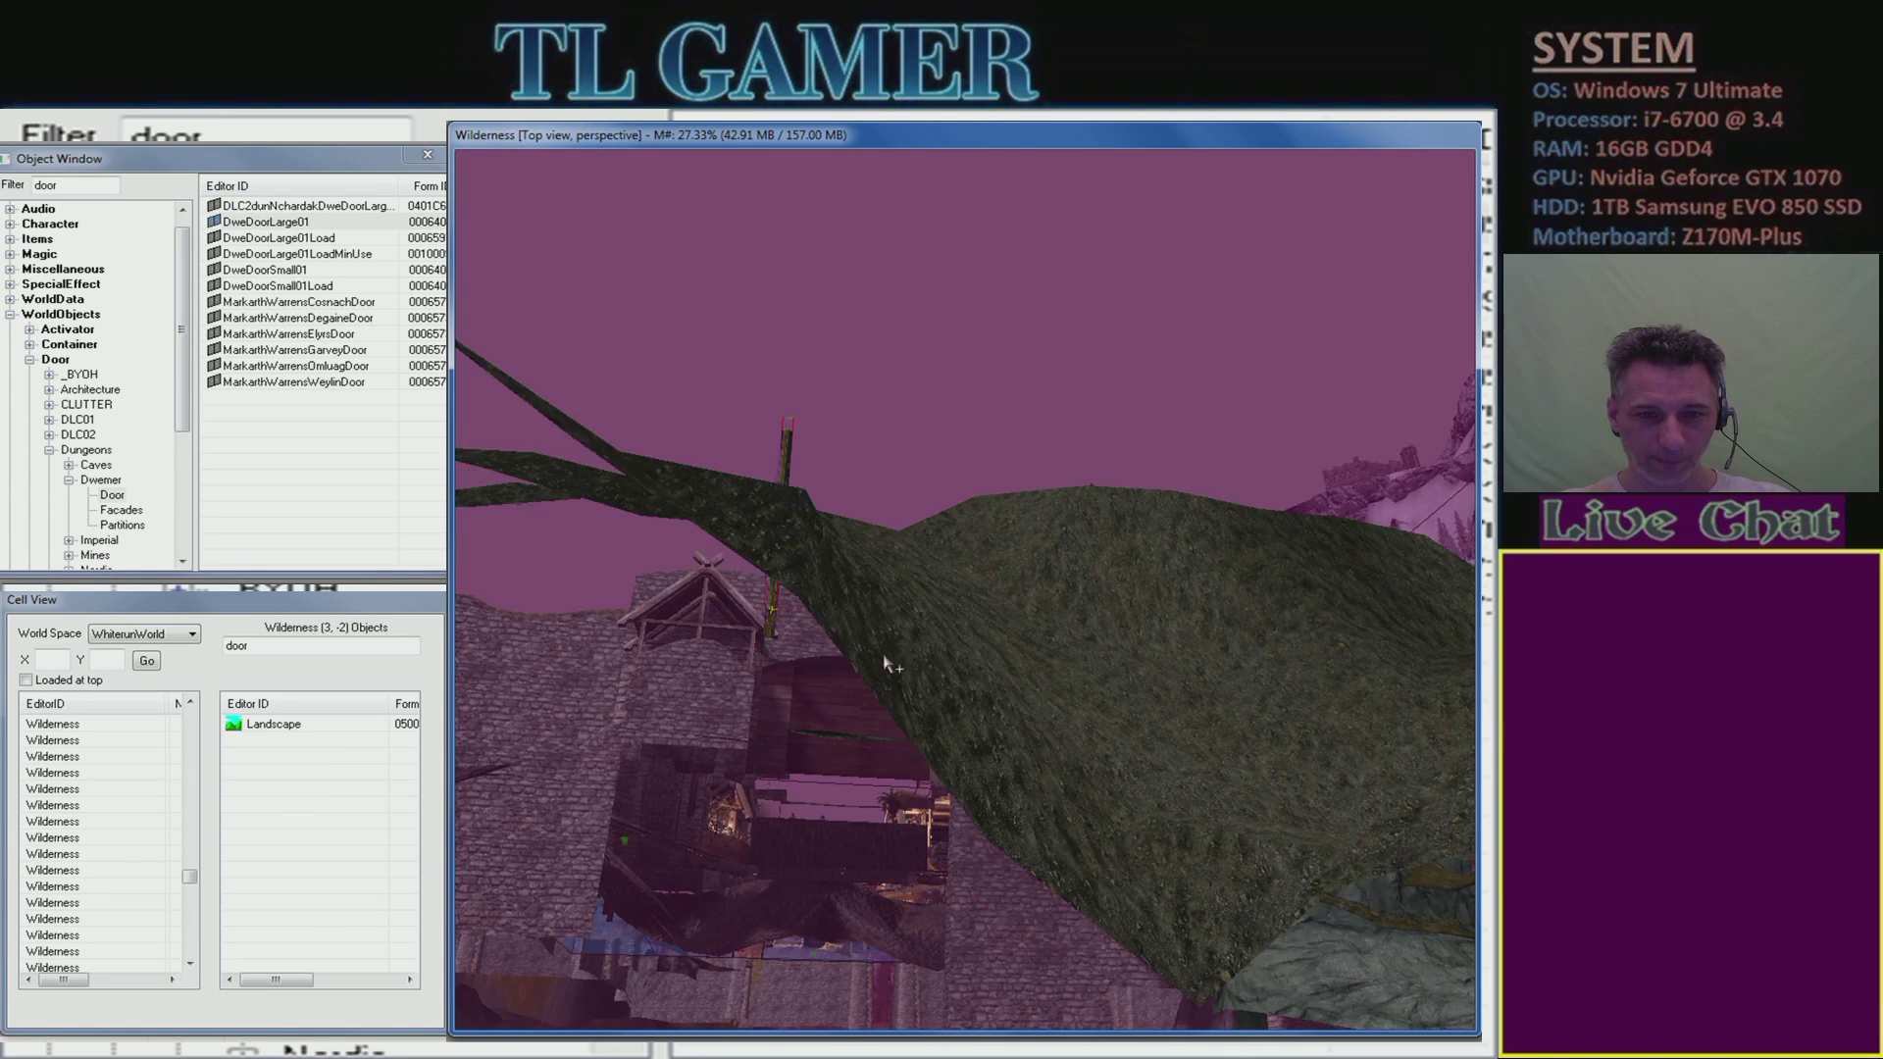
key("t")
left_click(1174, 482)
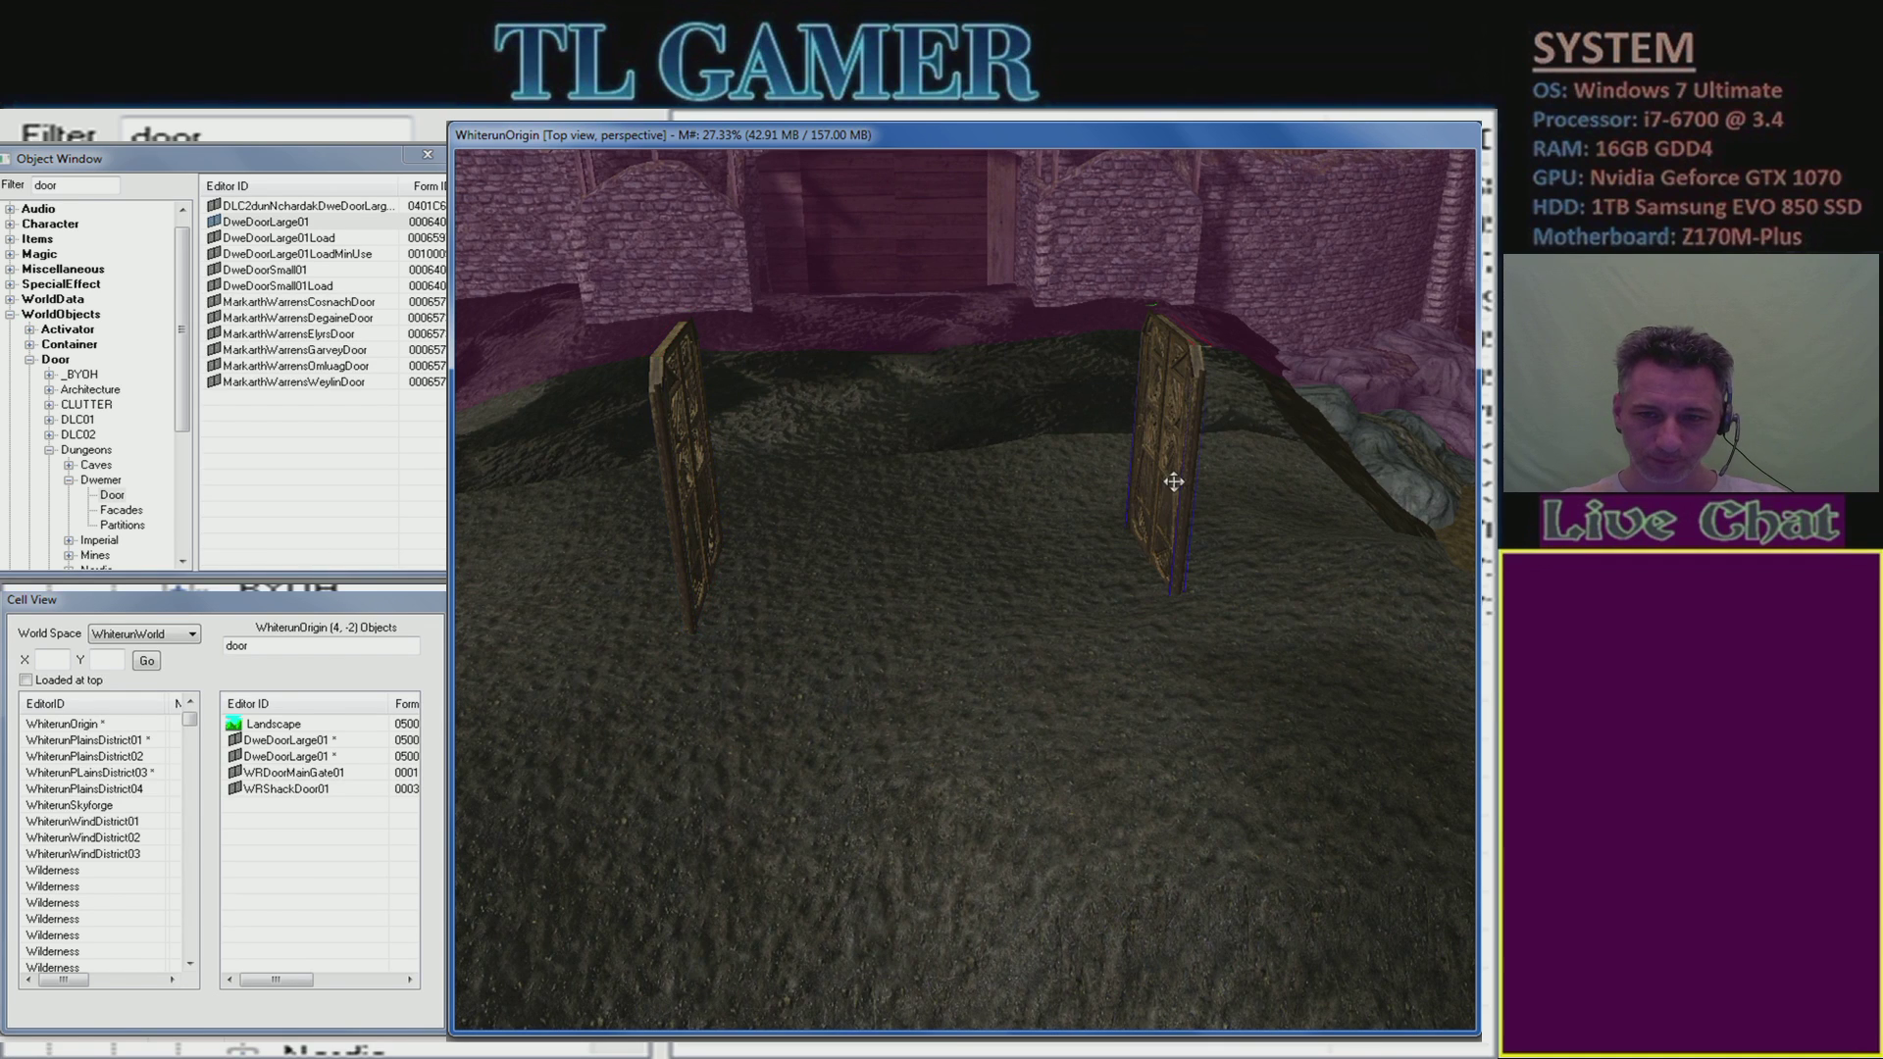
double_click(1174, 482)
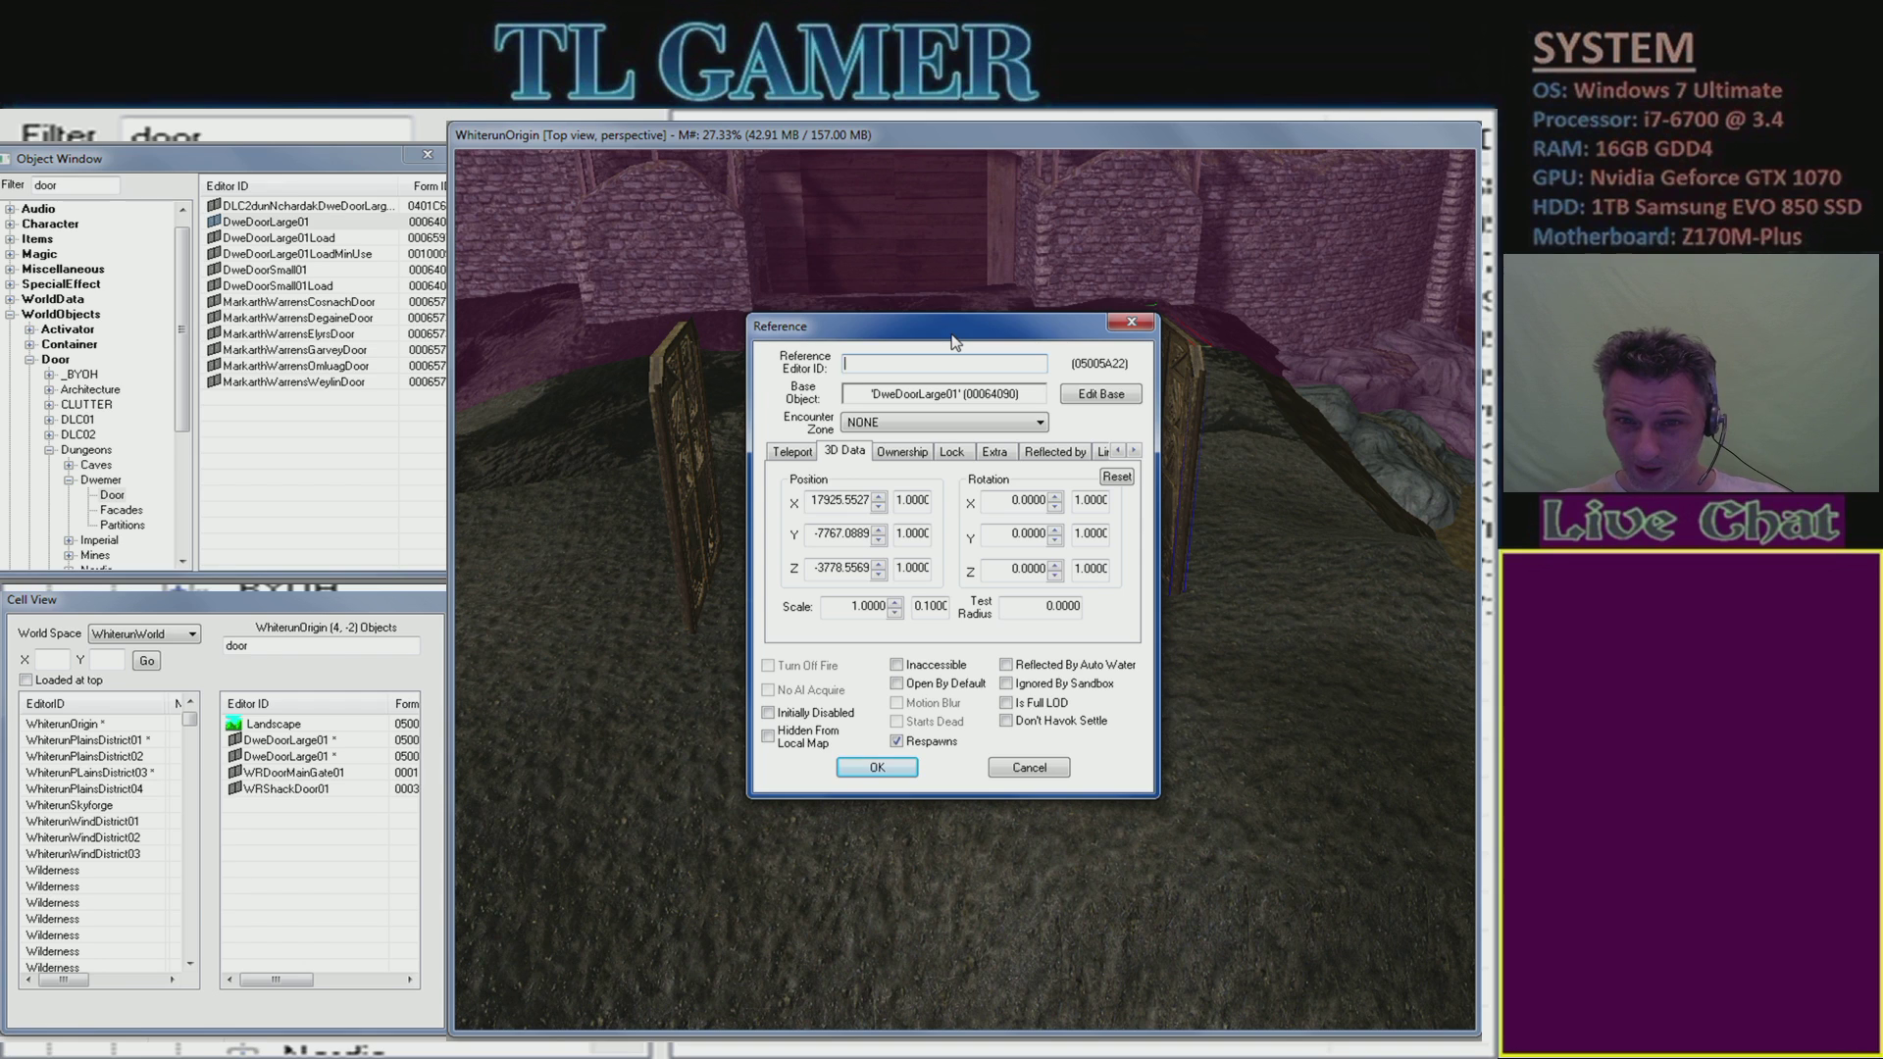
left_click_drag(955, 340, 1165, 356)
key("Return")
double_click(668, 458)
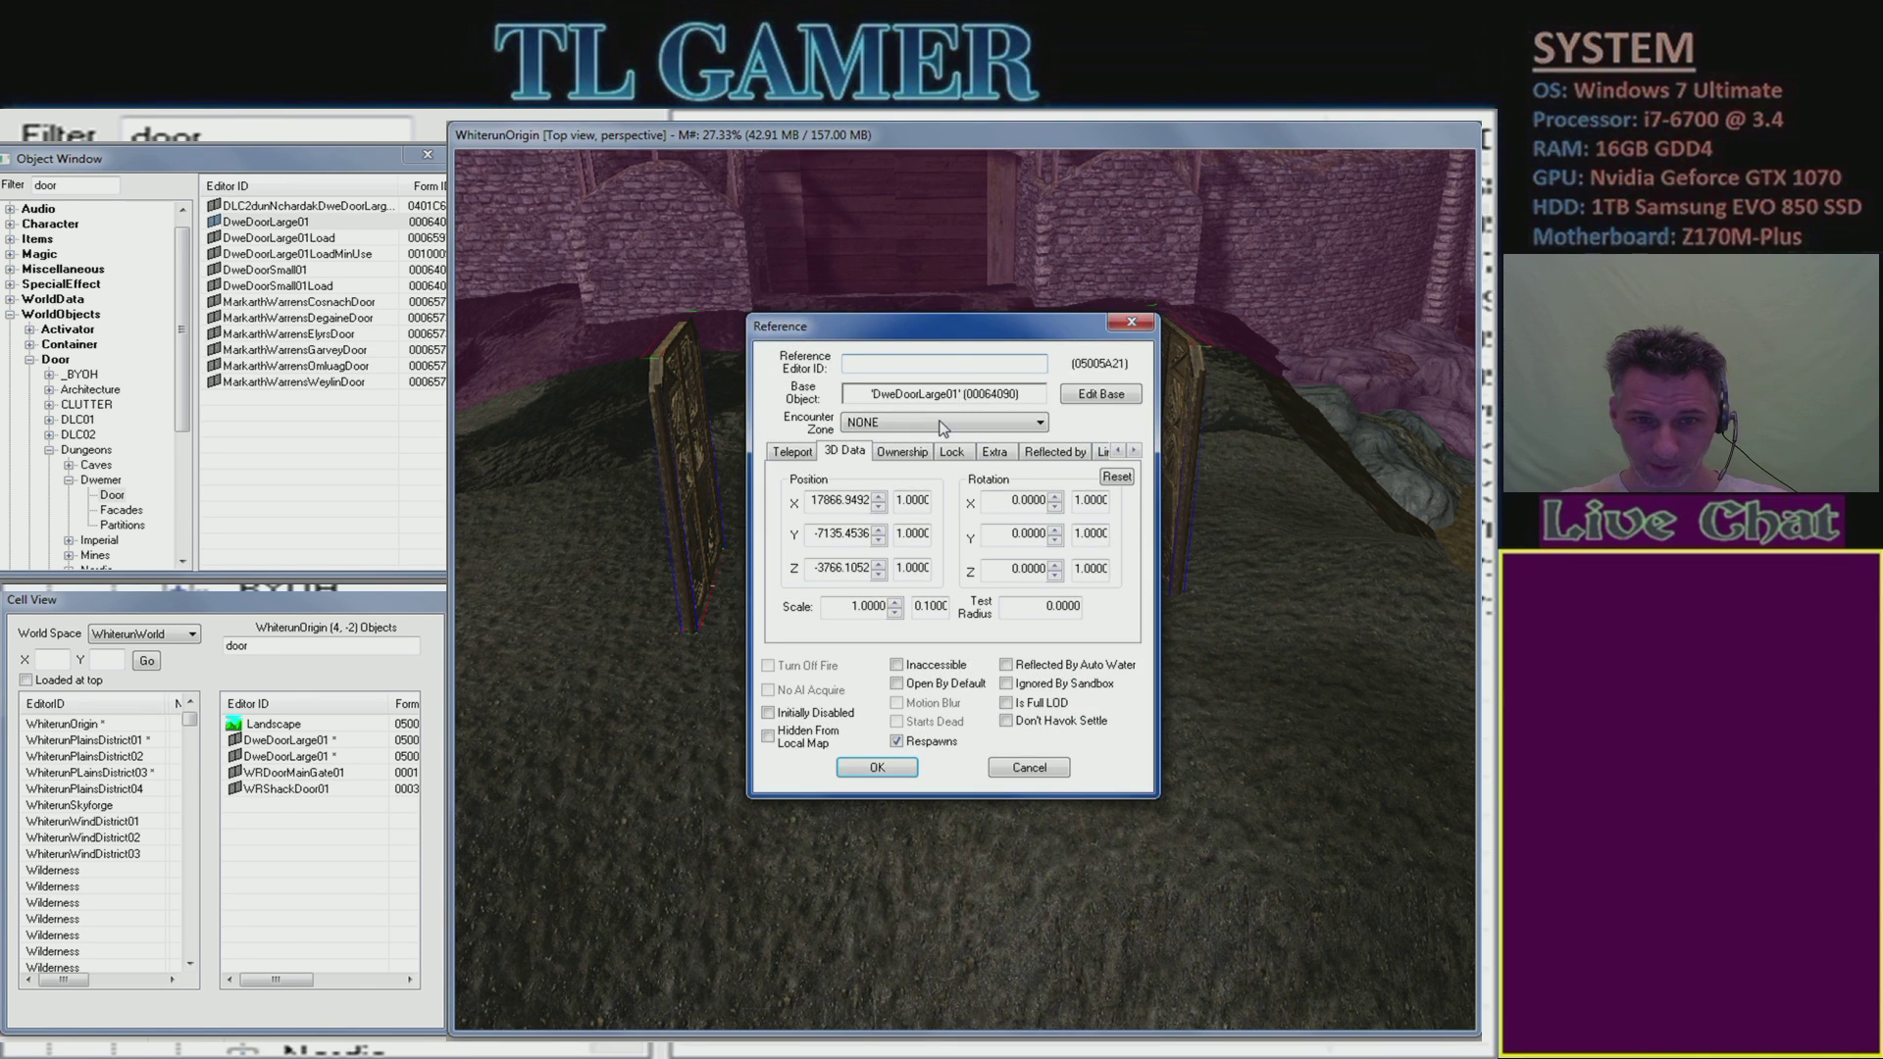
left_click_drag(956, 322, 822, 333)
left_click(334, 1052)
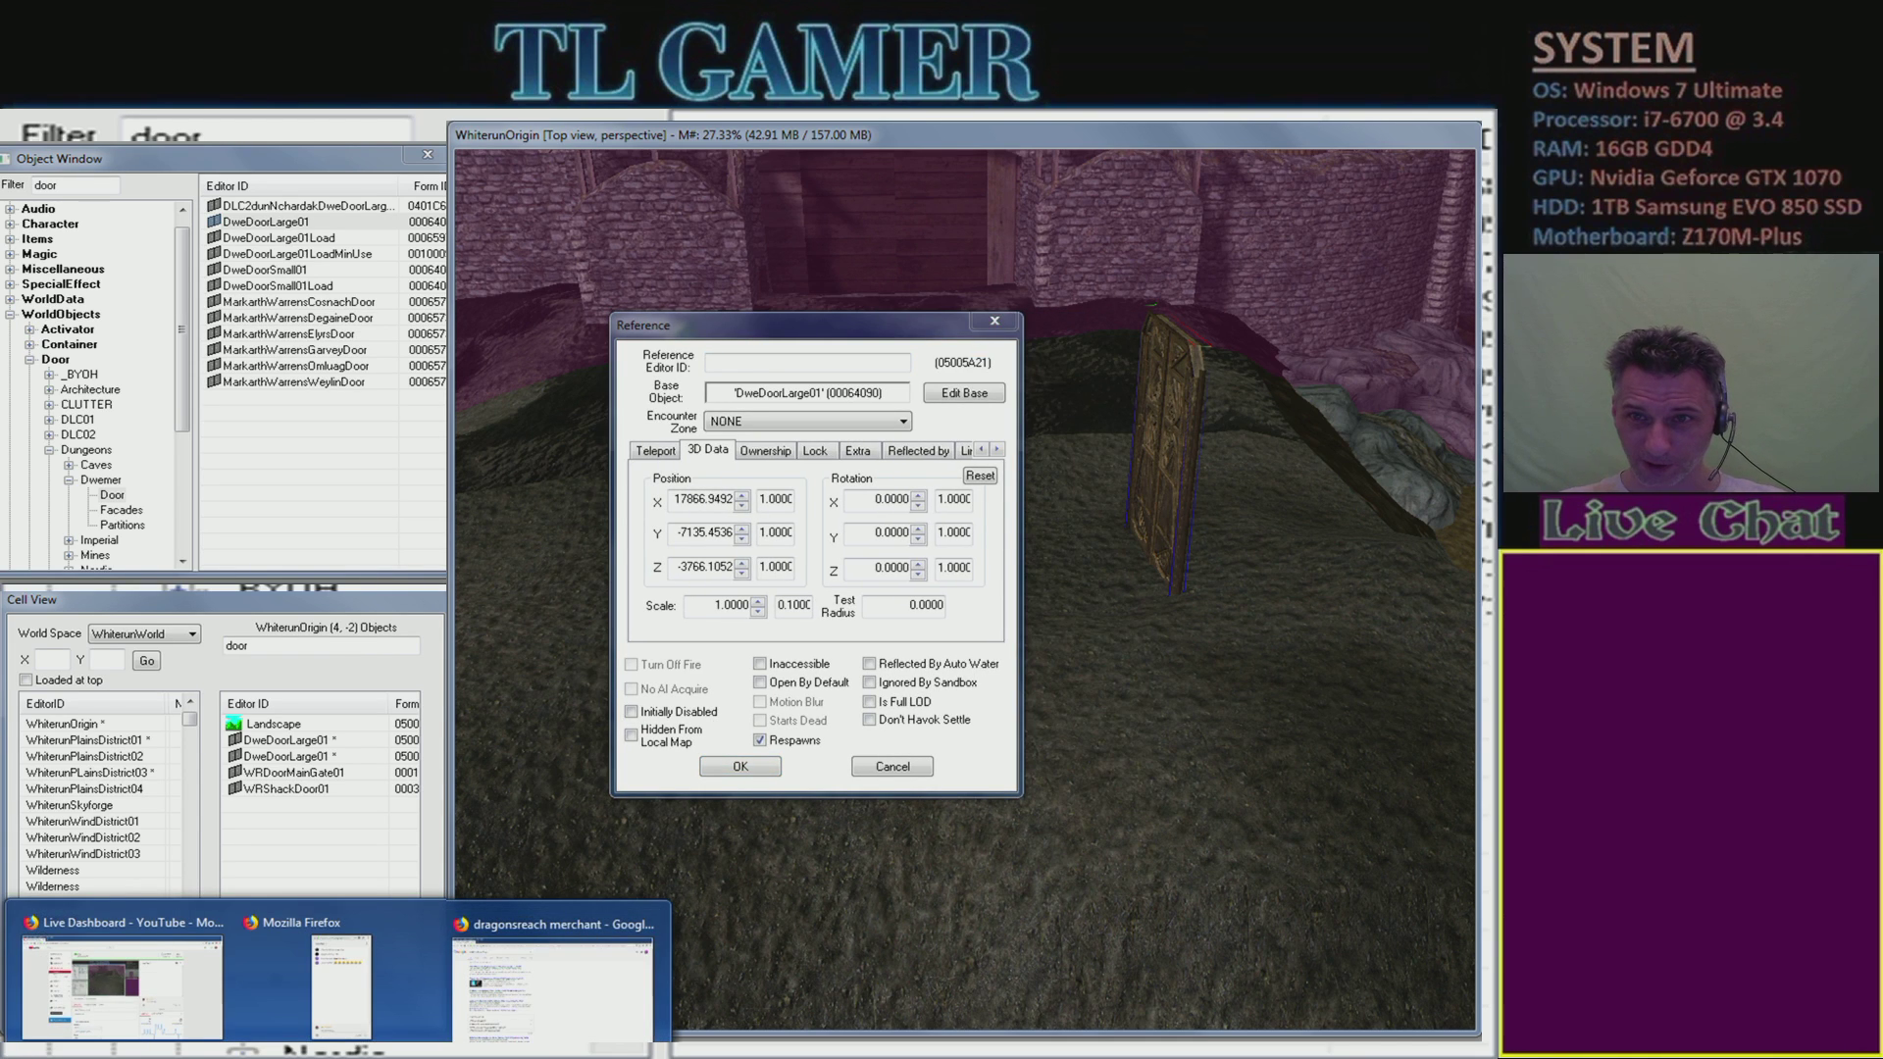
left_click_drag(1277, 135, 1312, 512)
left_click_drag(881, 325, 282, 322)
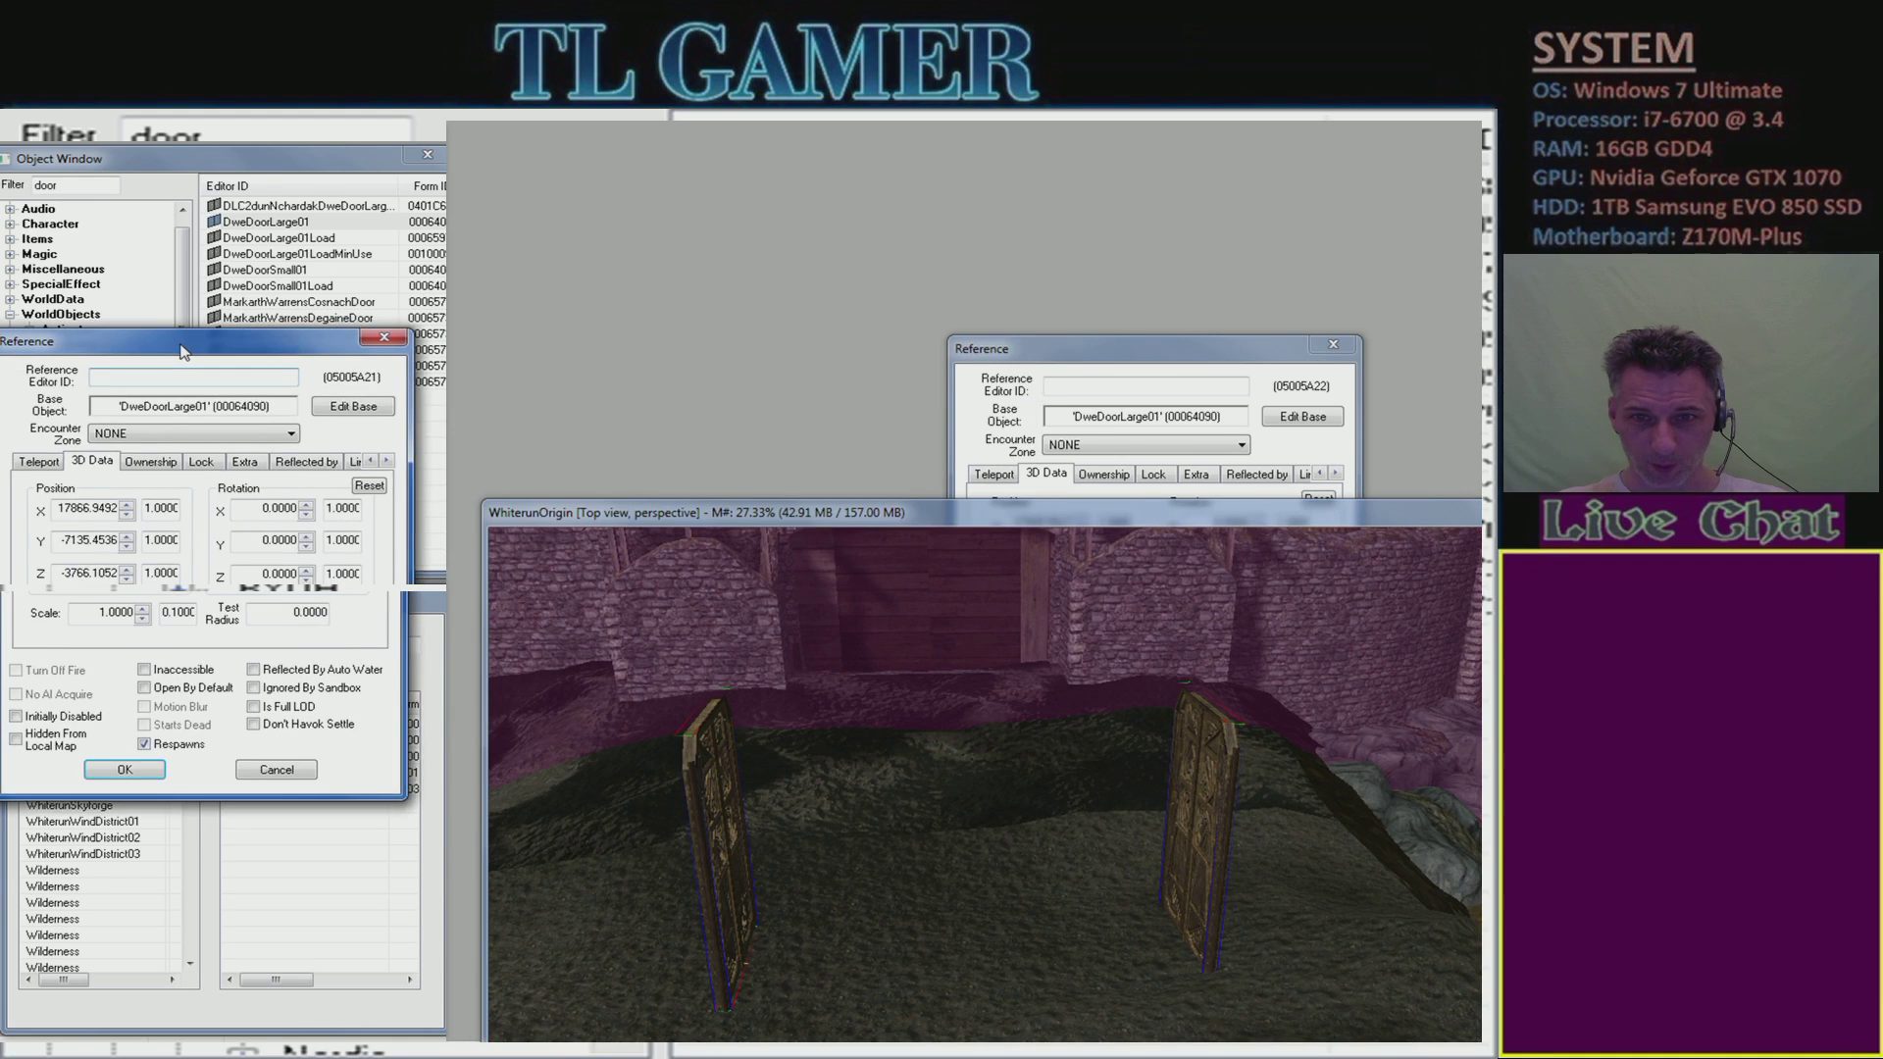
left_click(395, 762)
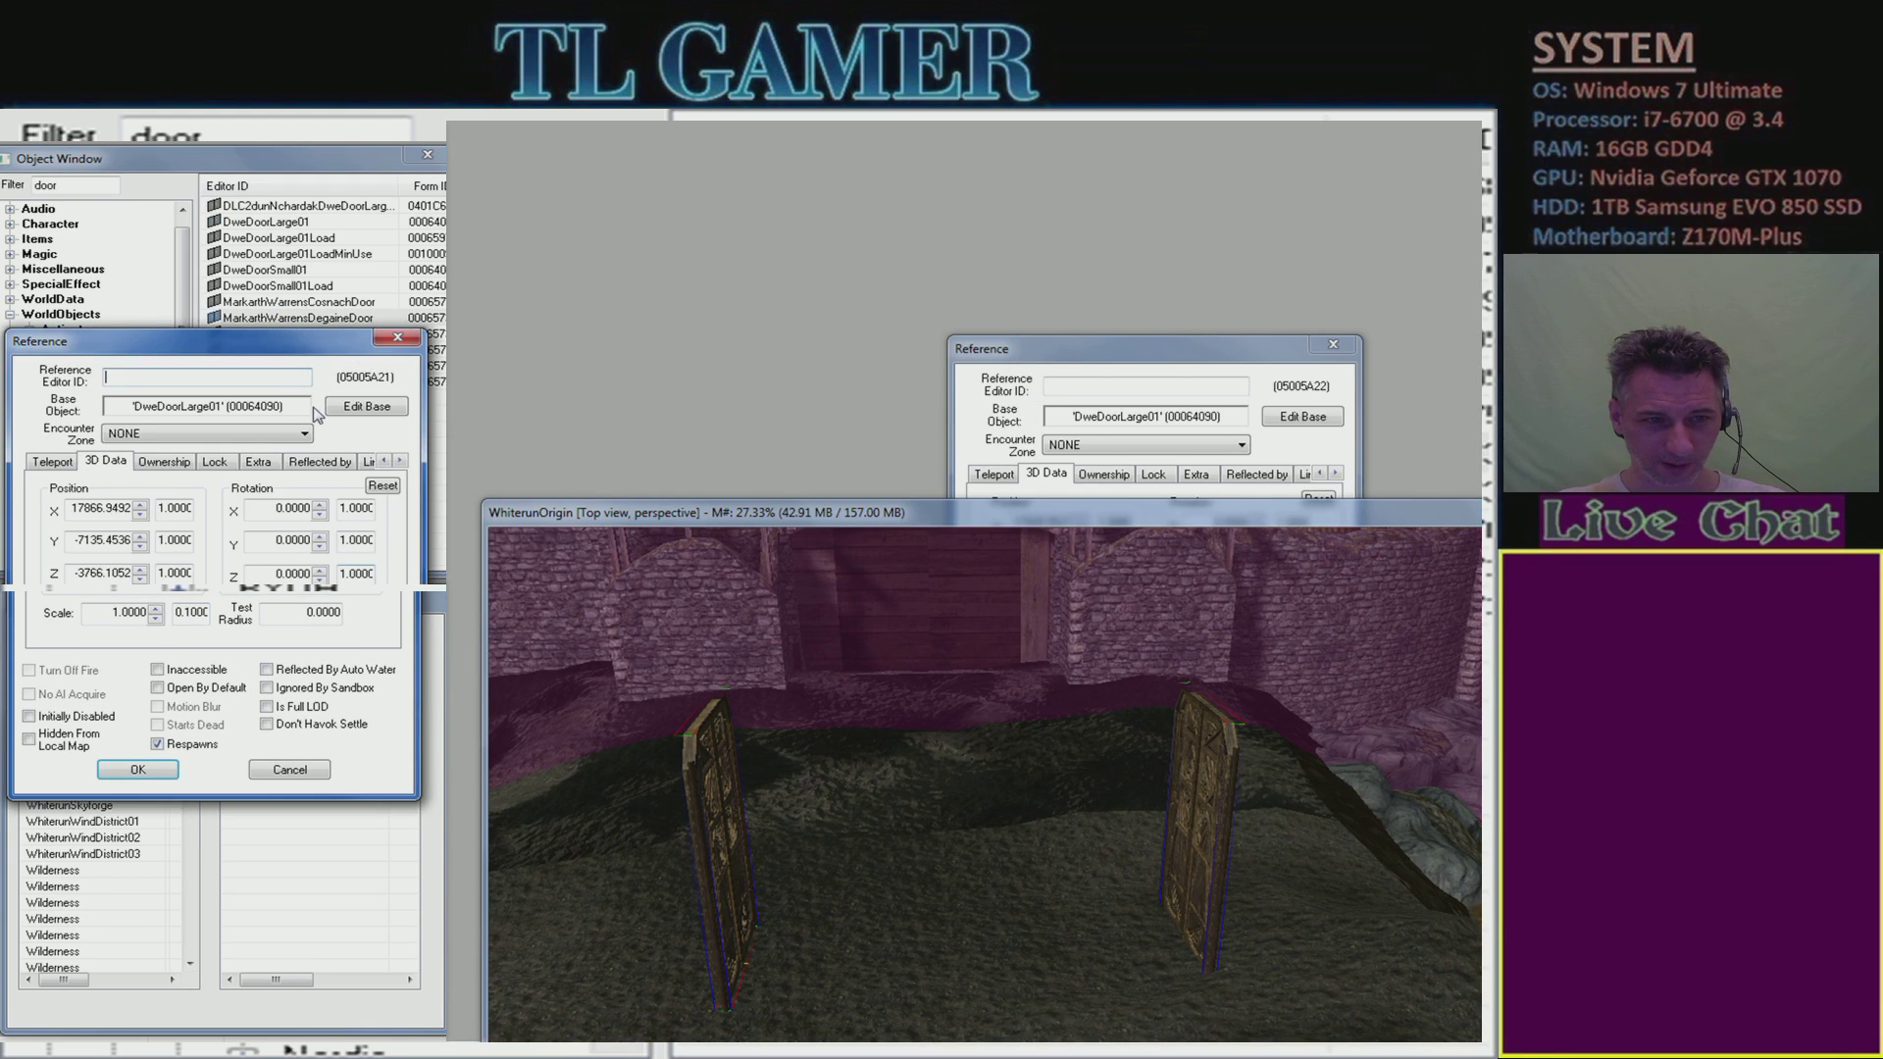
left_click_drag(281, 349, 323, 86)
left_click_drag(1221, 348, 1023, 55)
left_click_drag(656, 524, 643, 146)
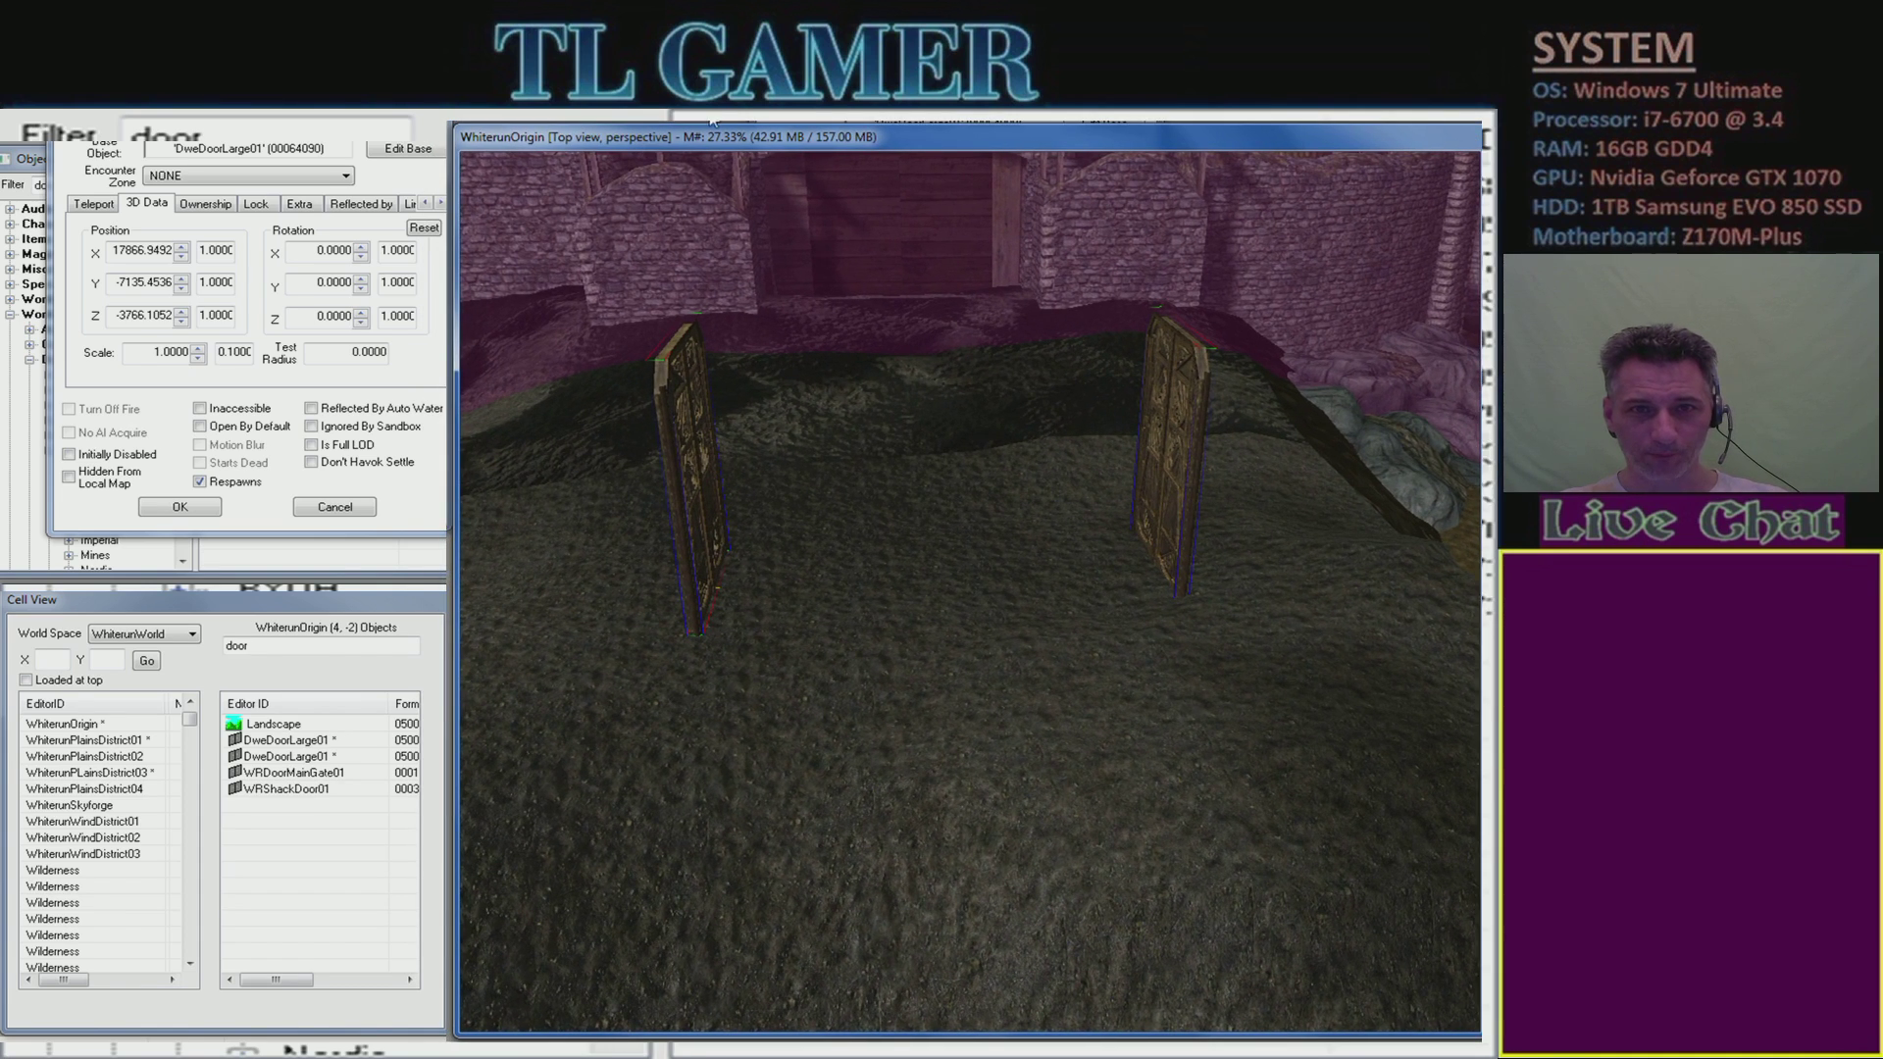
left_click_drag(1023, 54, 1029, 561)
left_click(1188, 461)
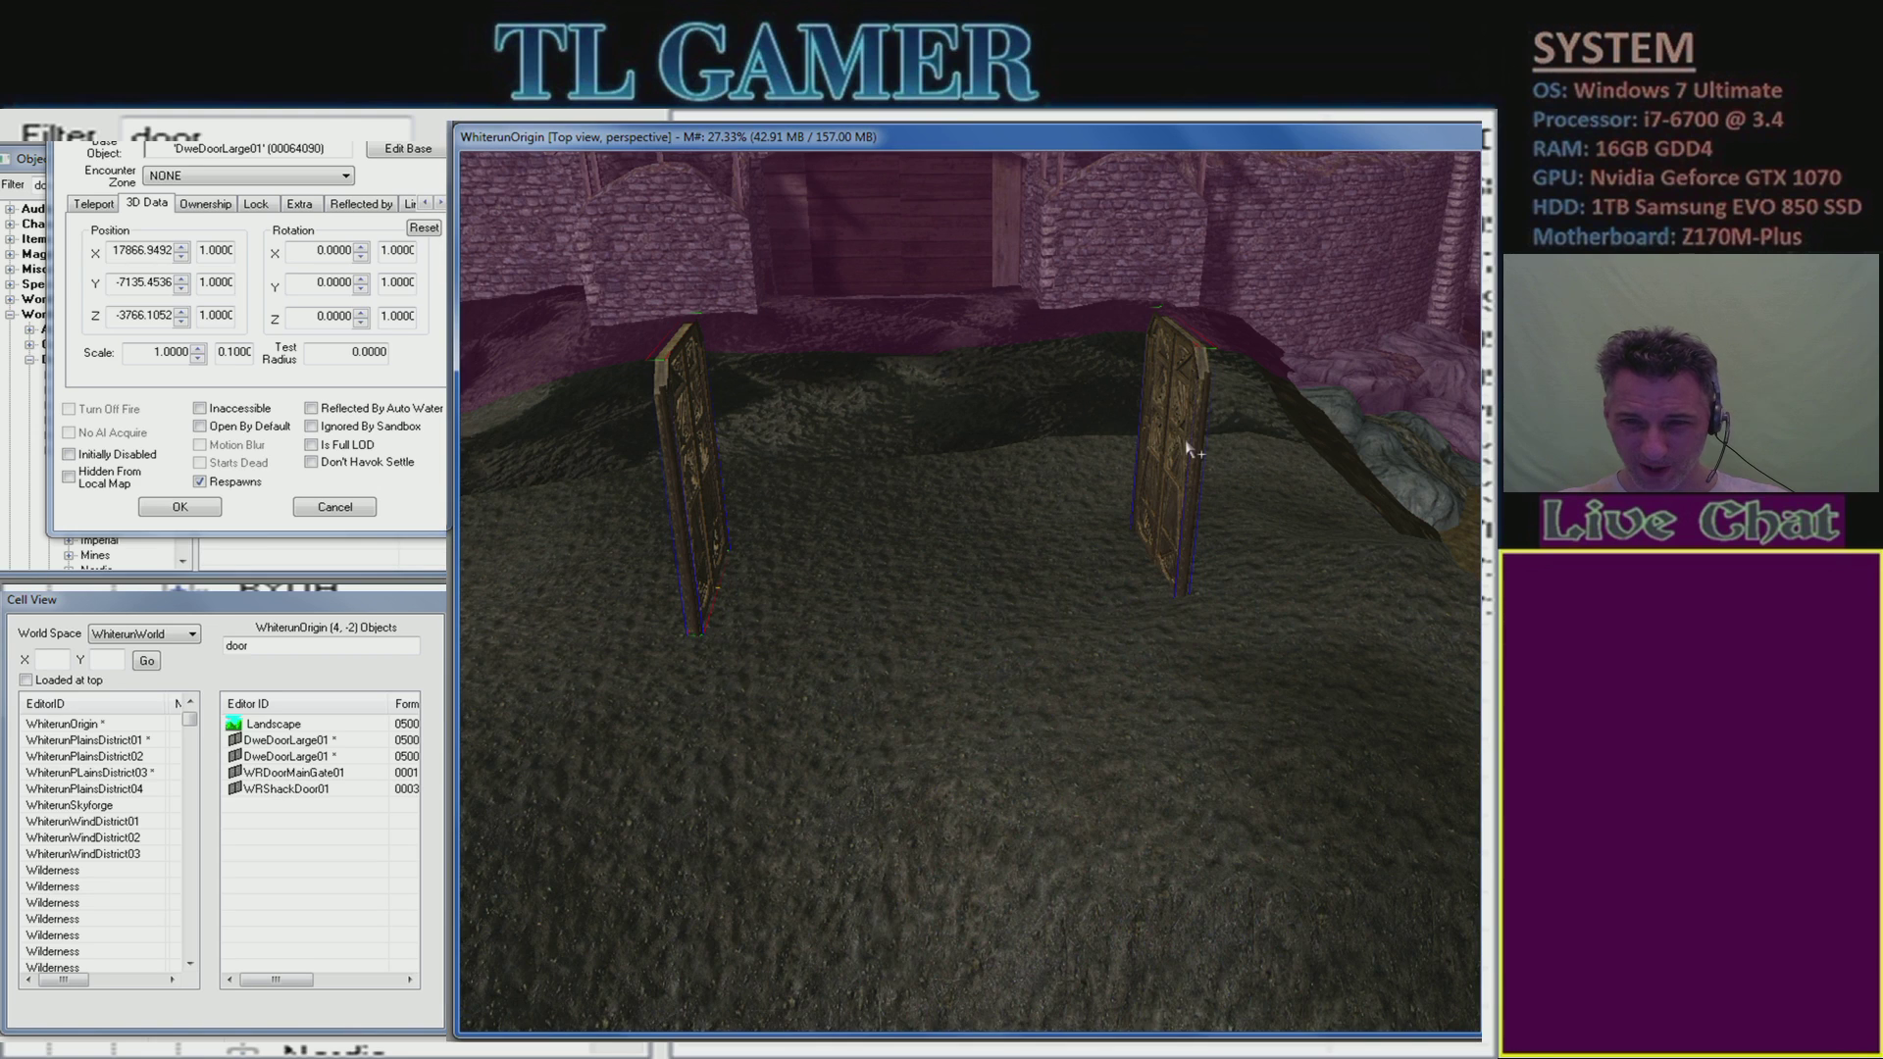
left_click_drag(1157, 136, 1367, 661)
left_click_drag(1133, 563, 303, 567)
left_click_drag(1238, 651, 1013, 150)
mouse_move(353, 567)
left_mouse_down()
mouse_move(432, 569)
mouse_move(388, 569)
left_mouse_up()
left_click(477, 557)
key("Escape")
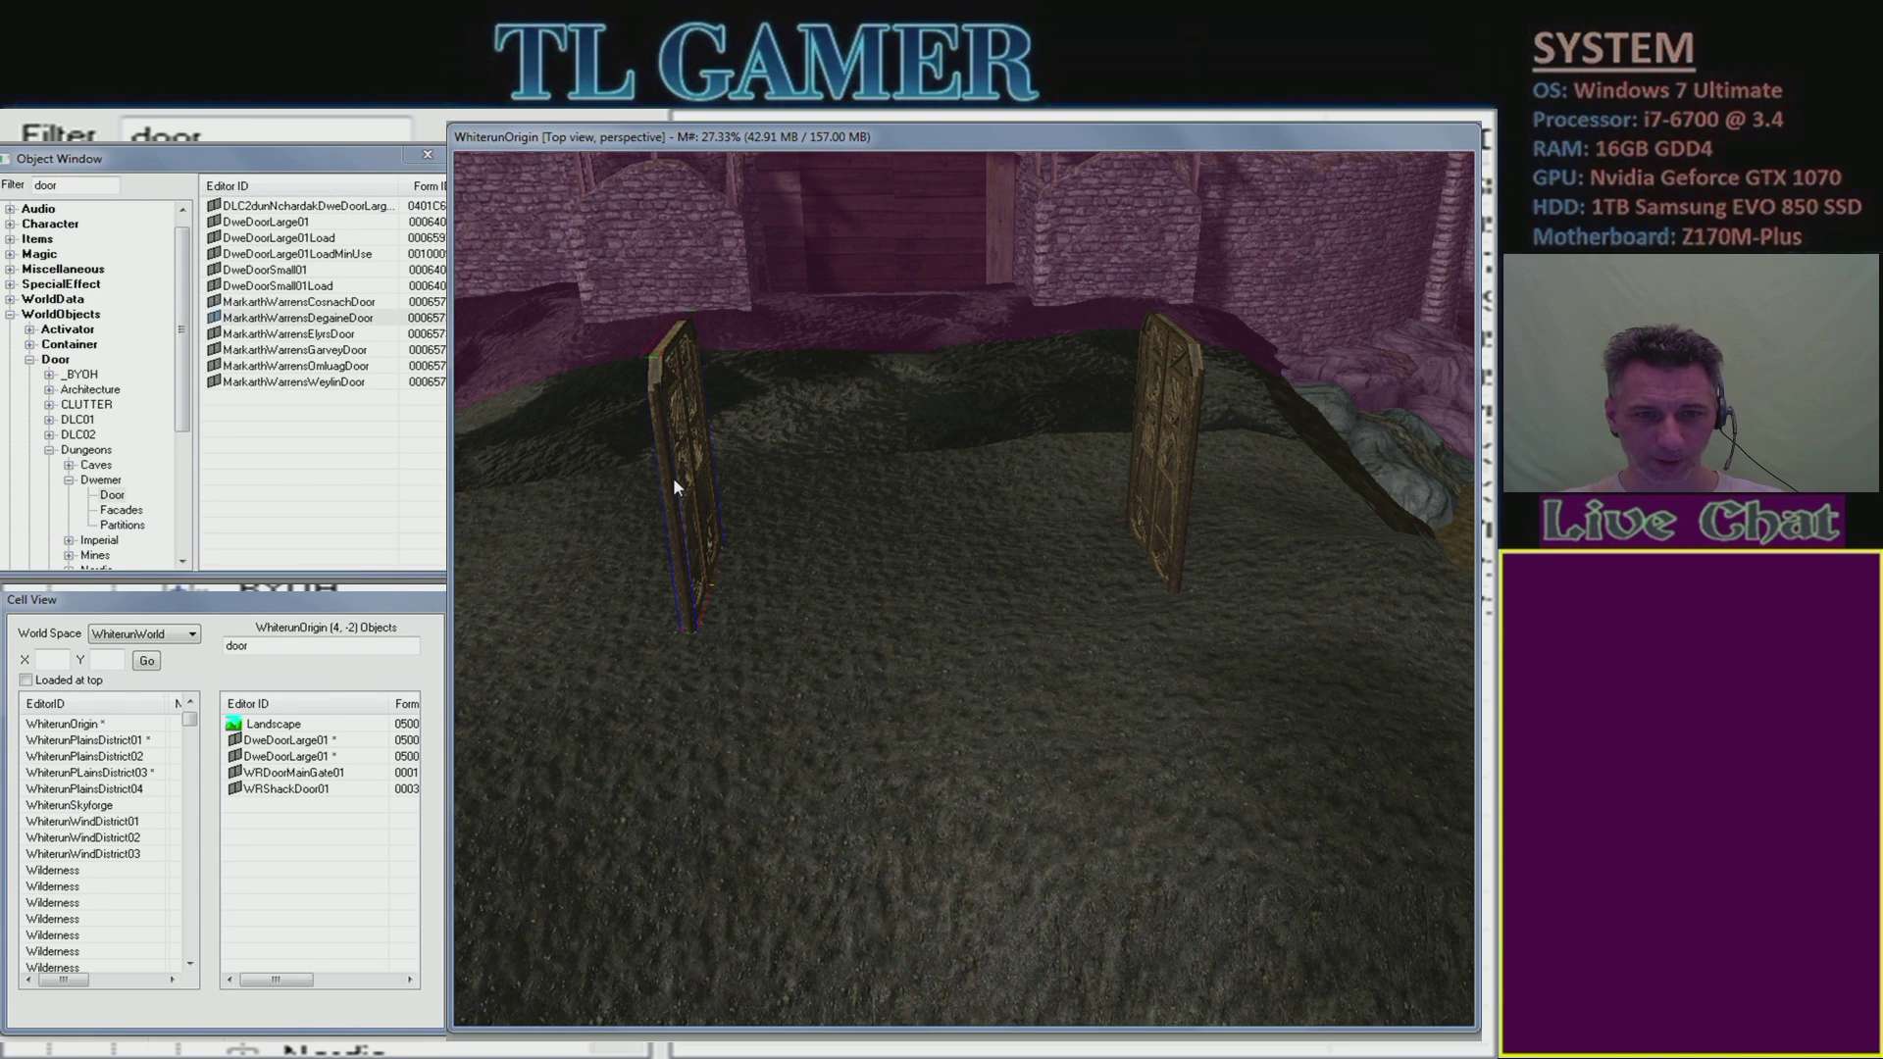
- Open the reference properties of both Dwemer doors and stack the two dialogs beside the render view
double_click(673, 484)
left_click_drag(1050, 317, 299, 122)
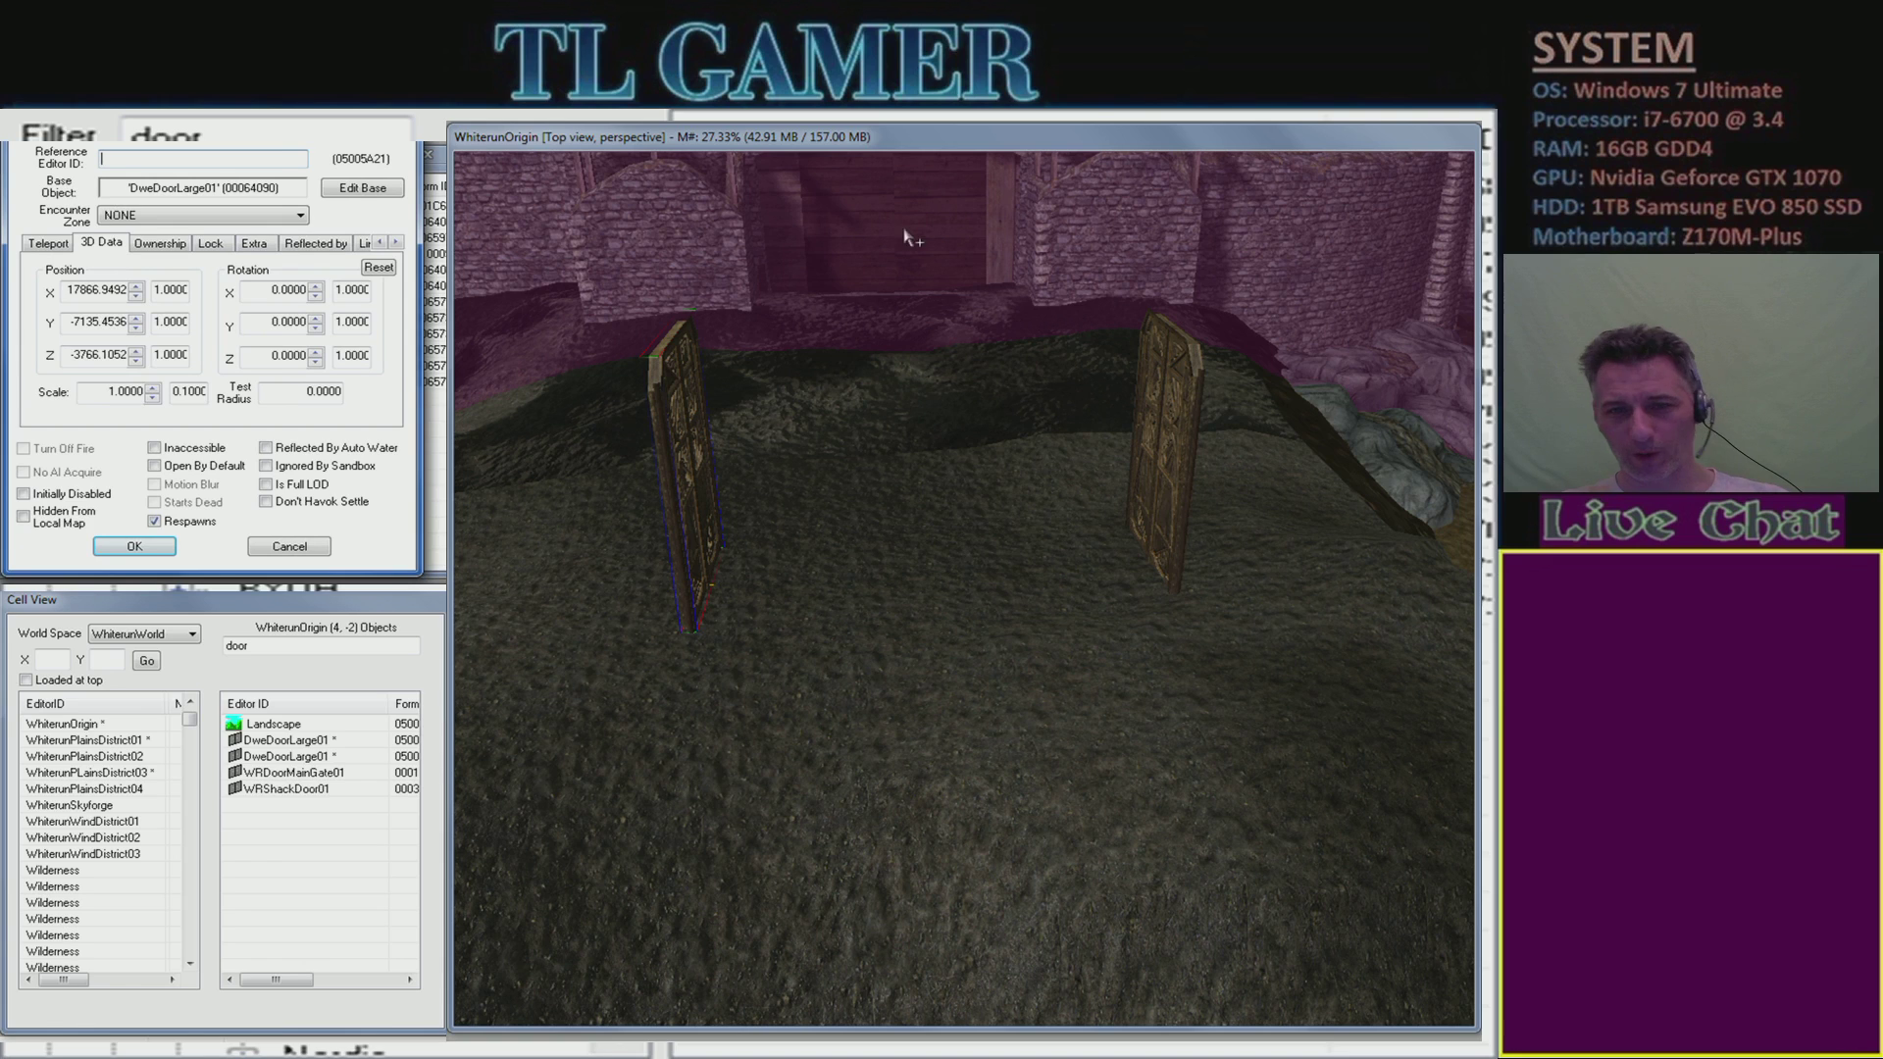
left_click(1164, 517)
double_click(1166, 523)
left_click_drag(1025, 329, 301, 608)
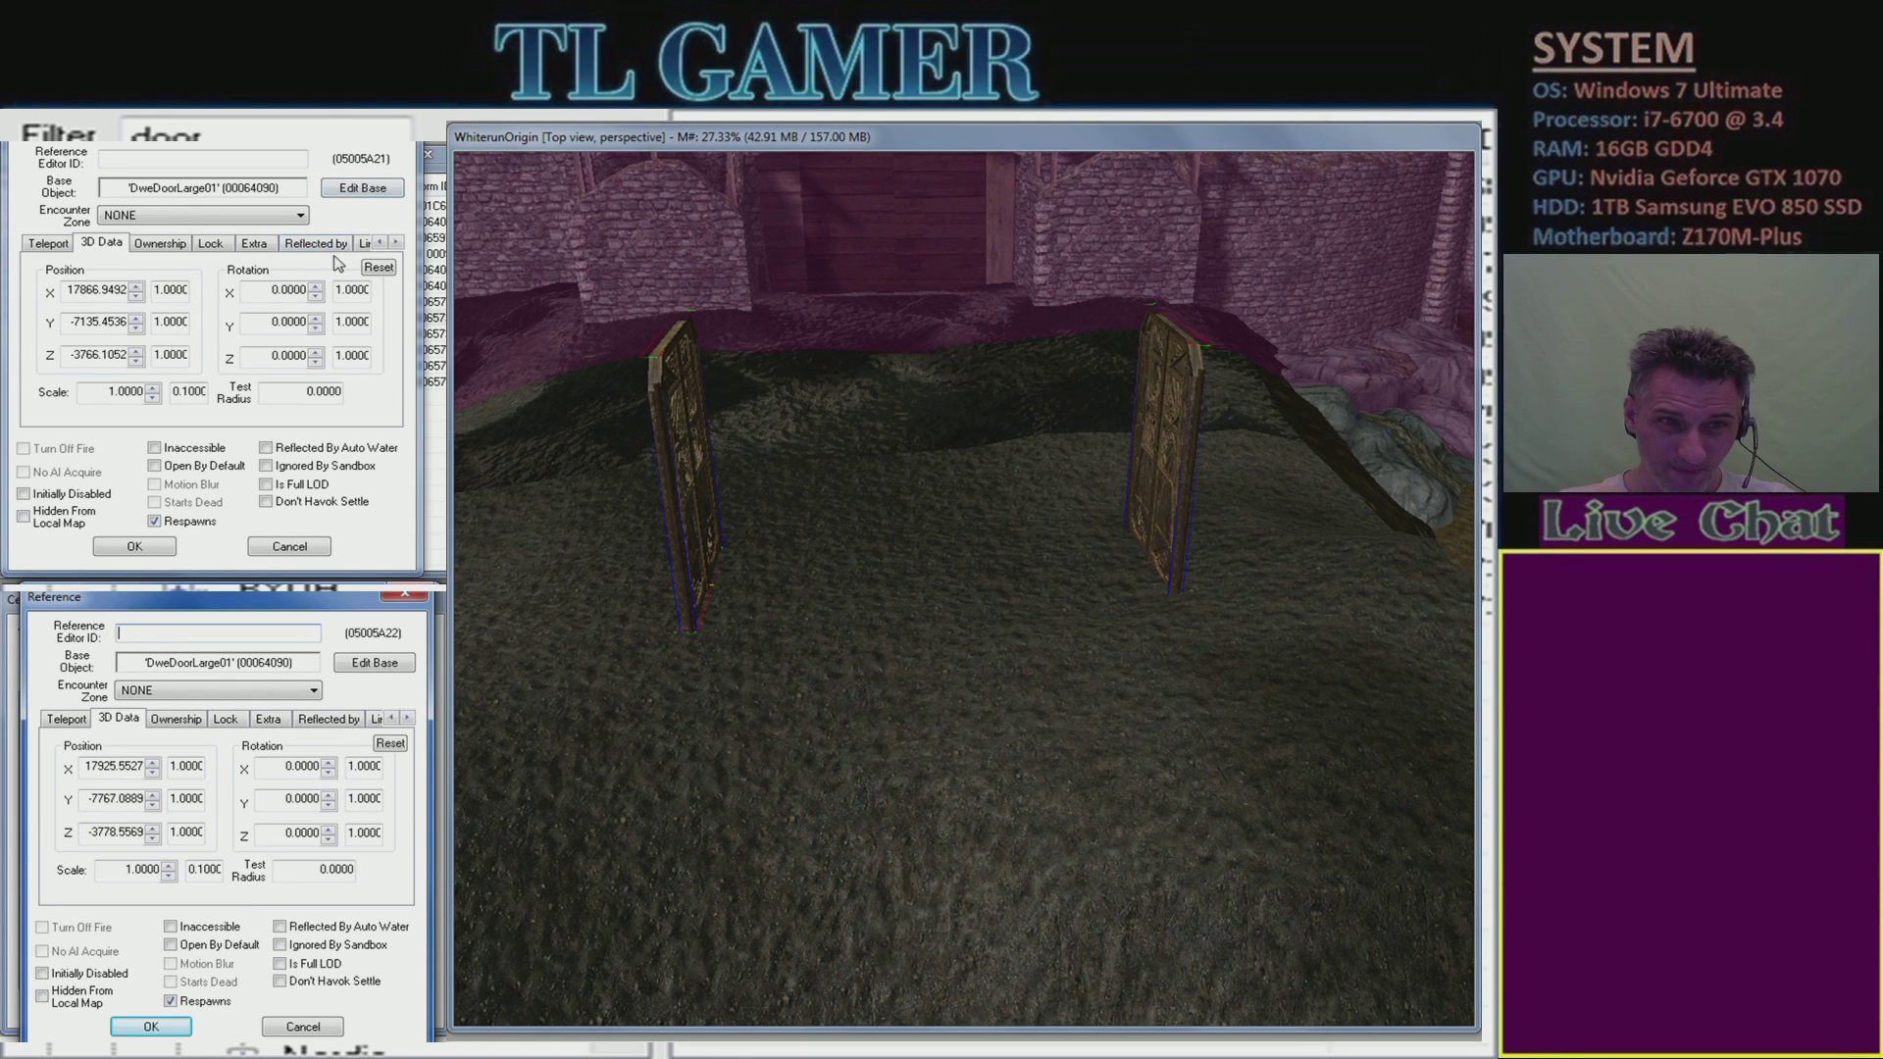
- Show the teleport settings of both door references and inspect the DweDoorLarge01 base object, cancelling without changes
left_click(48, 247)
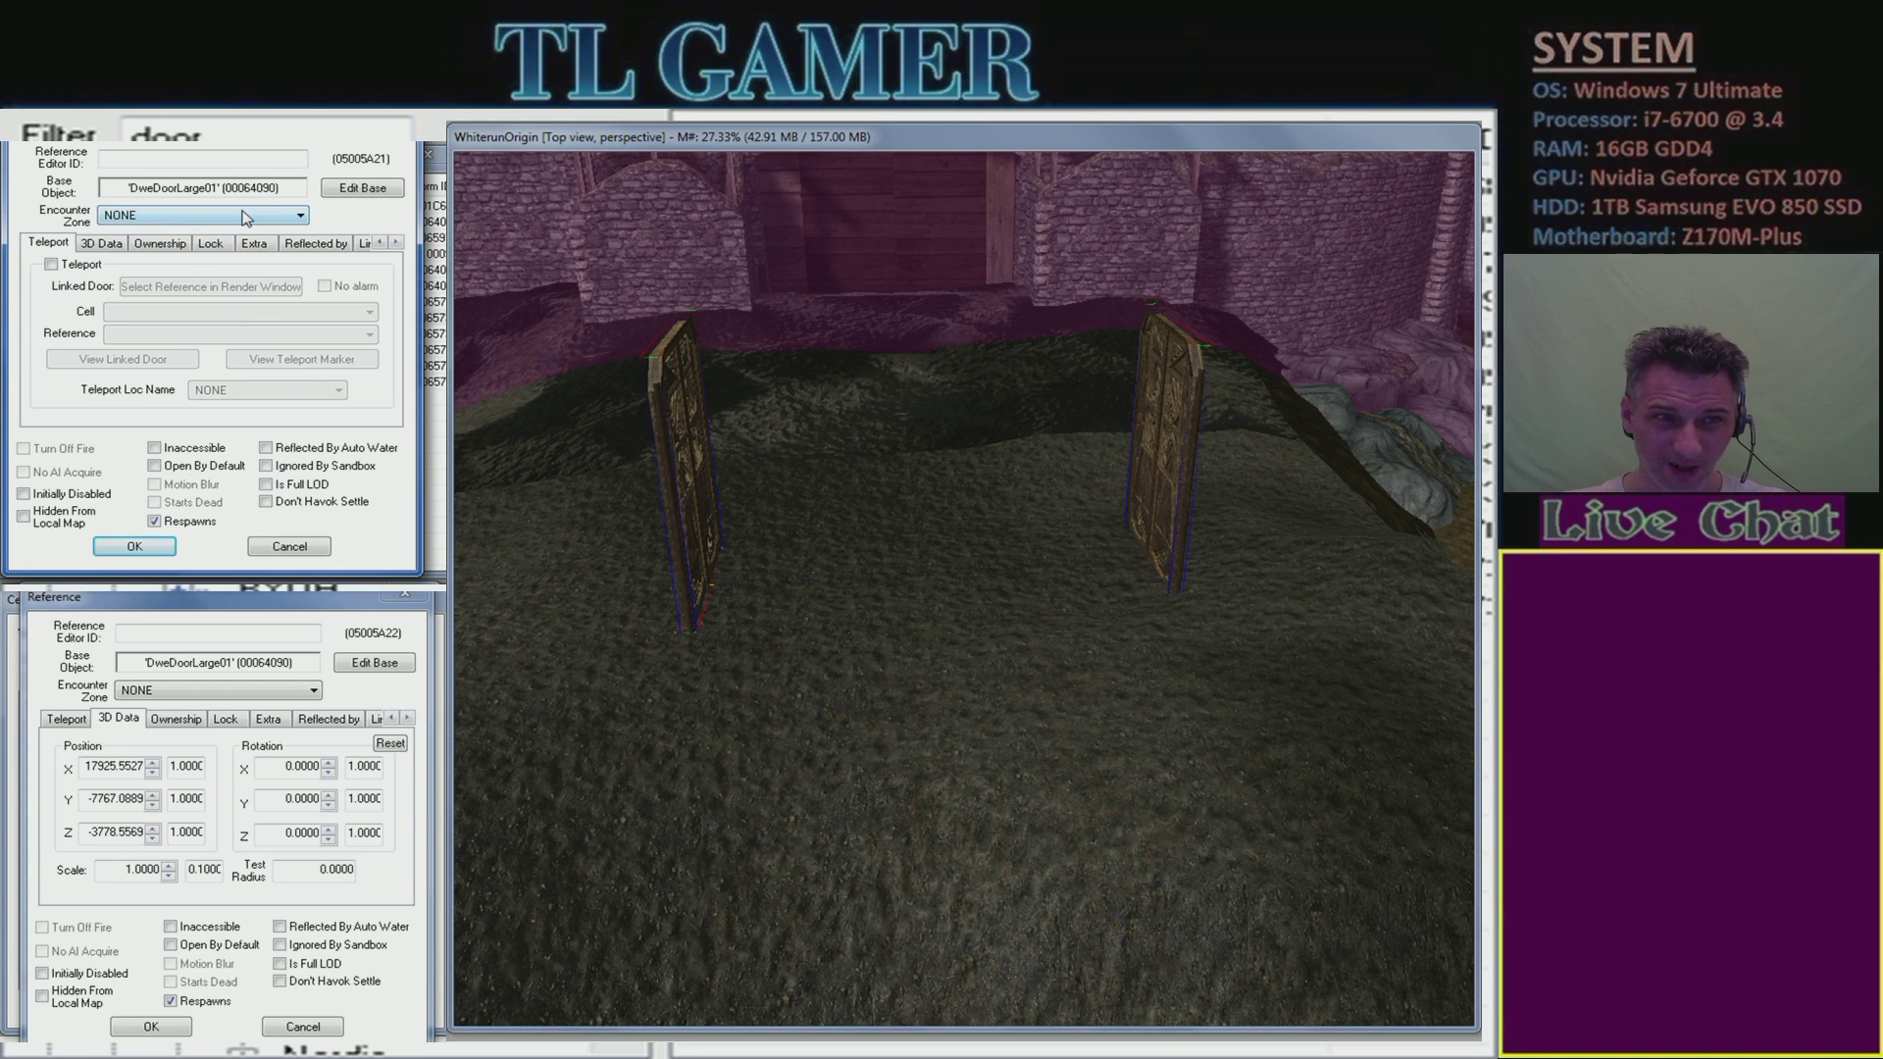
left_click(388, 191)
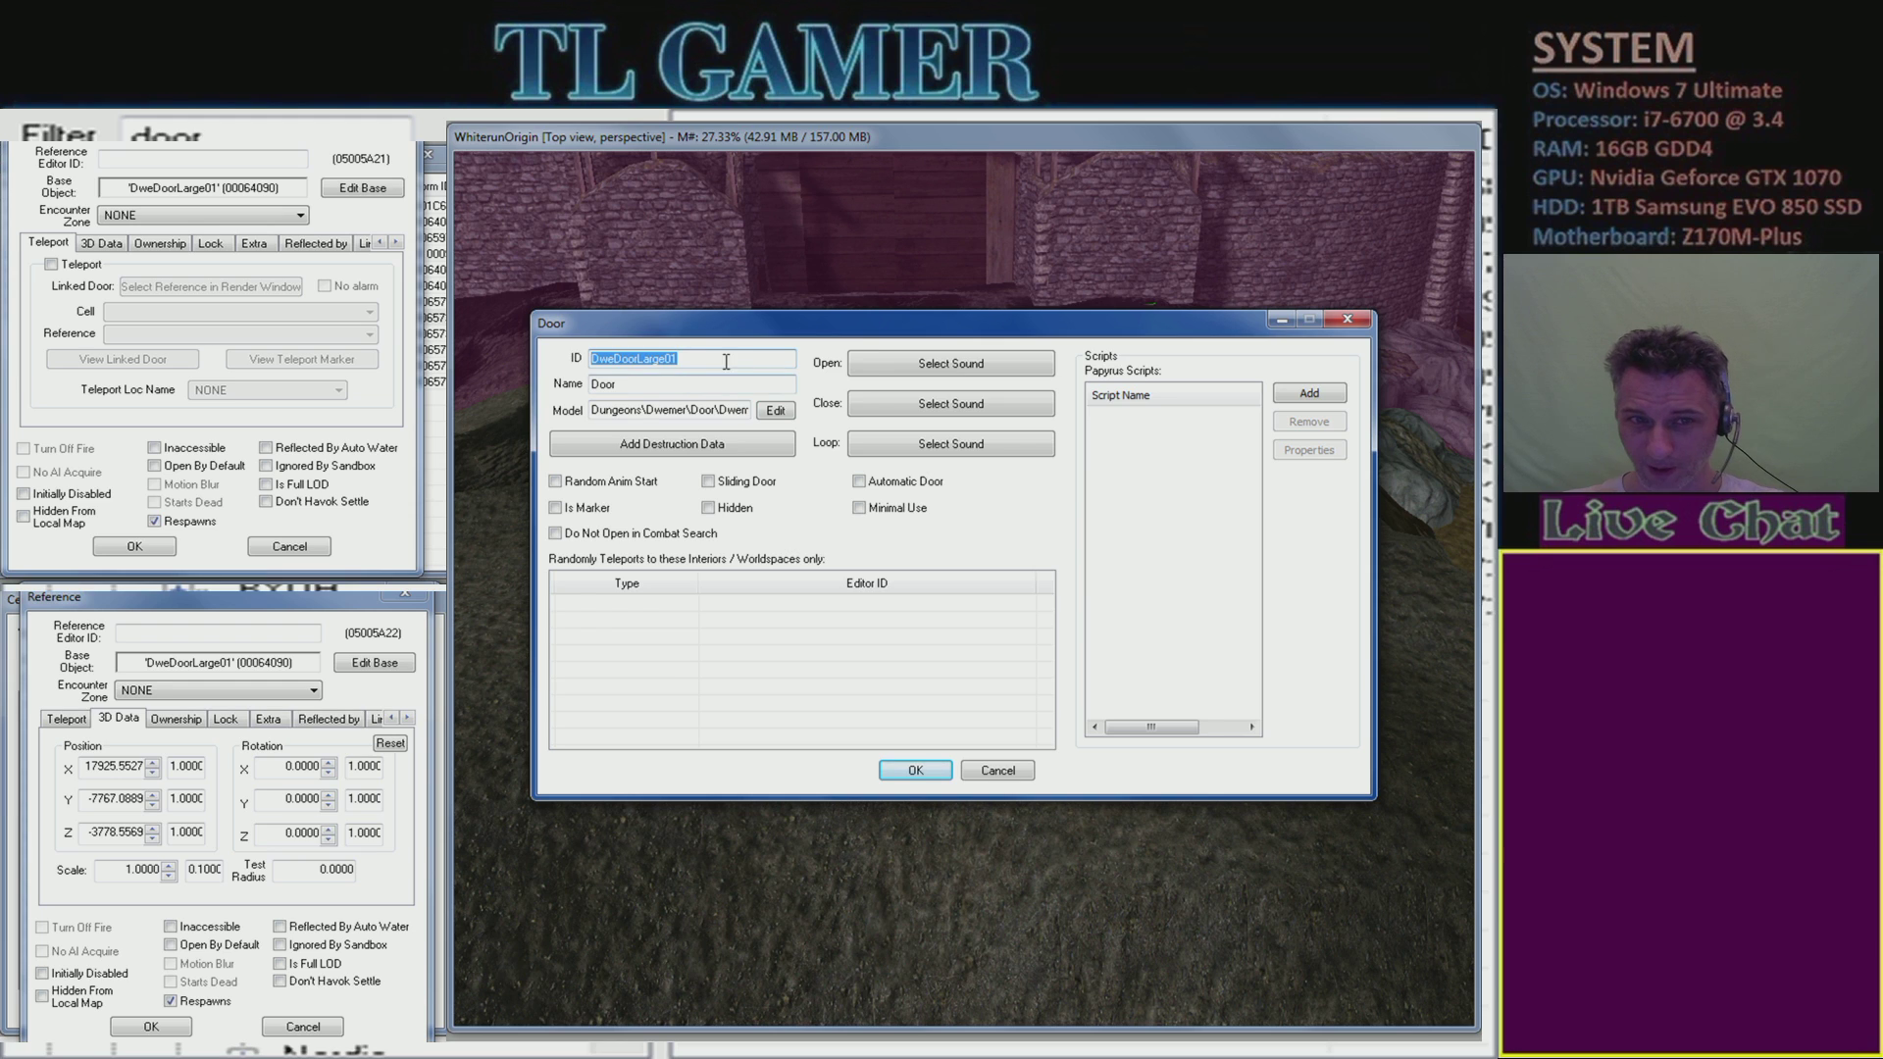
left_click(1008, 777)
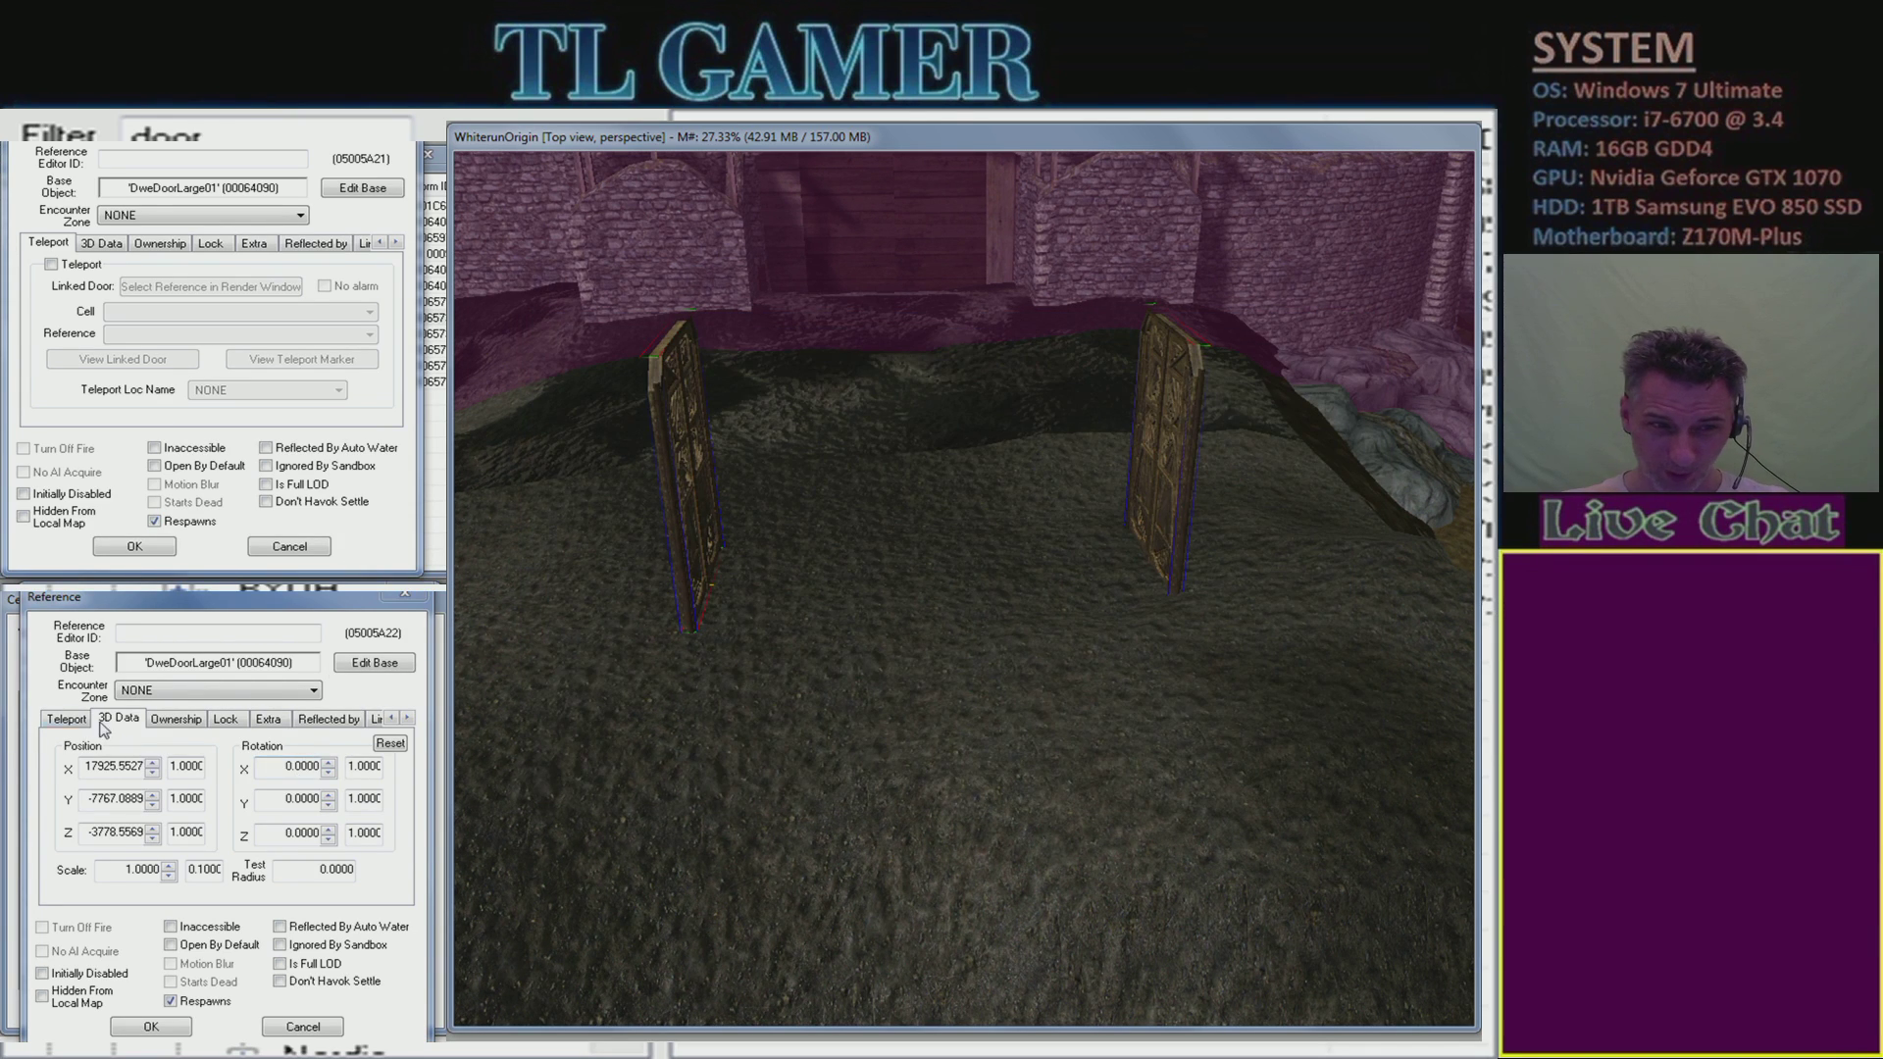
left_click(65, 719)
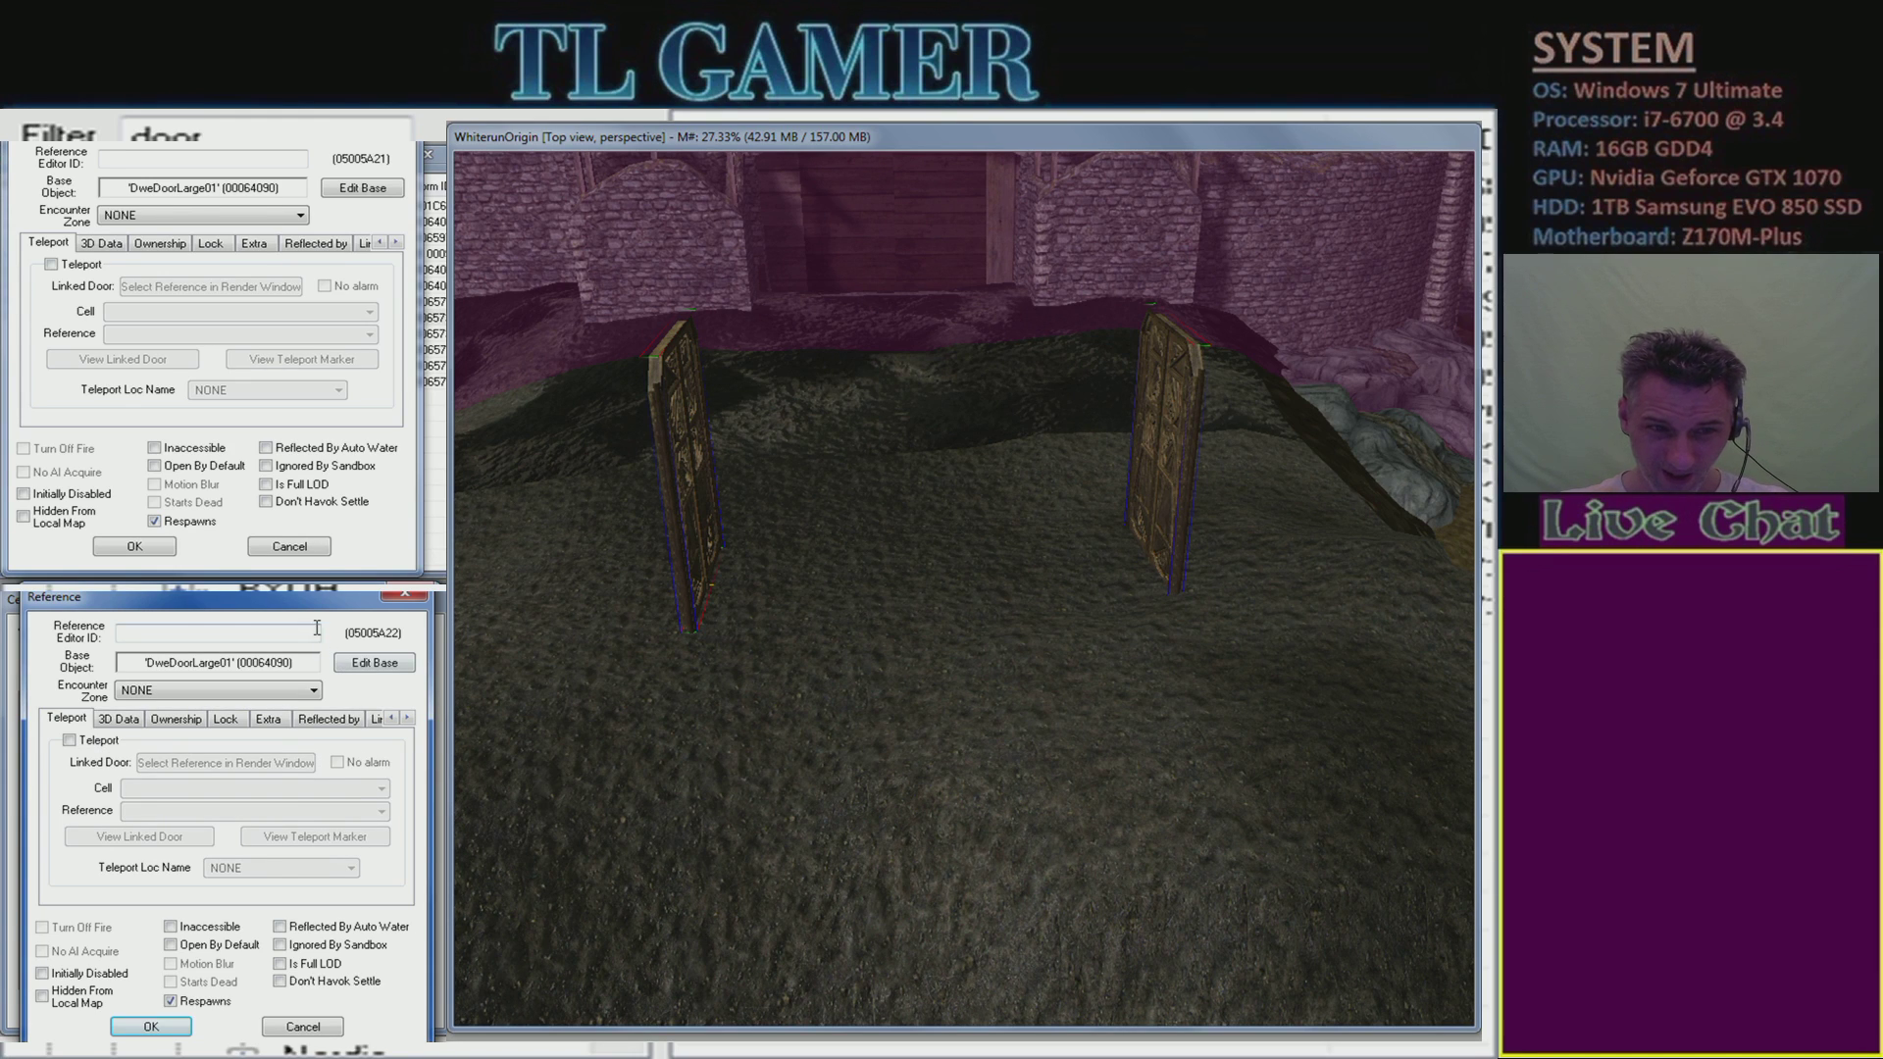
- Browse the encounter zones available for the second door, keep NONE, and review its 3D data and teleport settings
left_click_drag(307, 610, 305, 384)
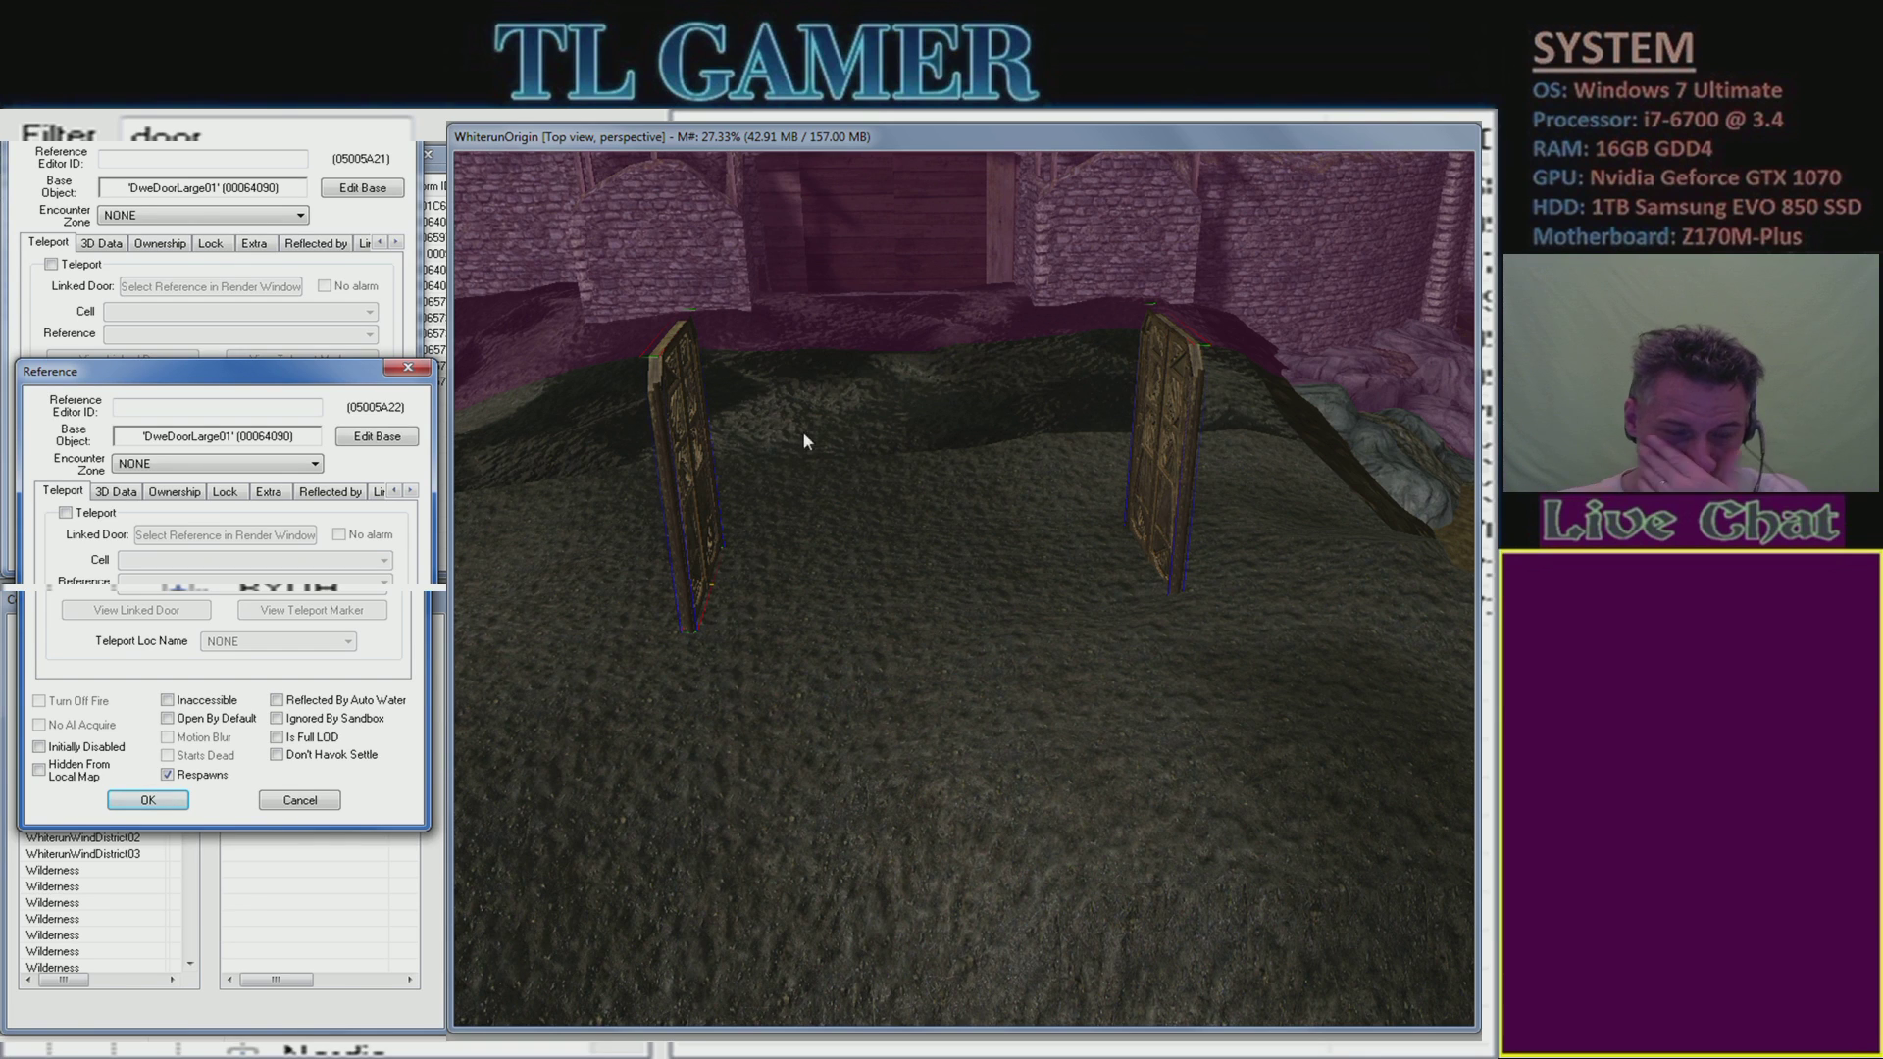
key("alt+Tab")
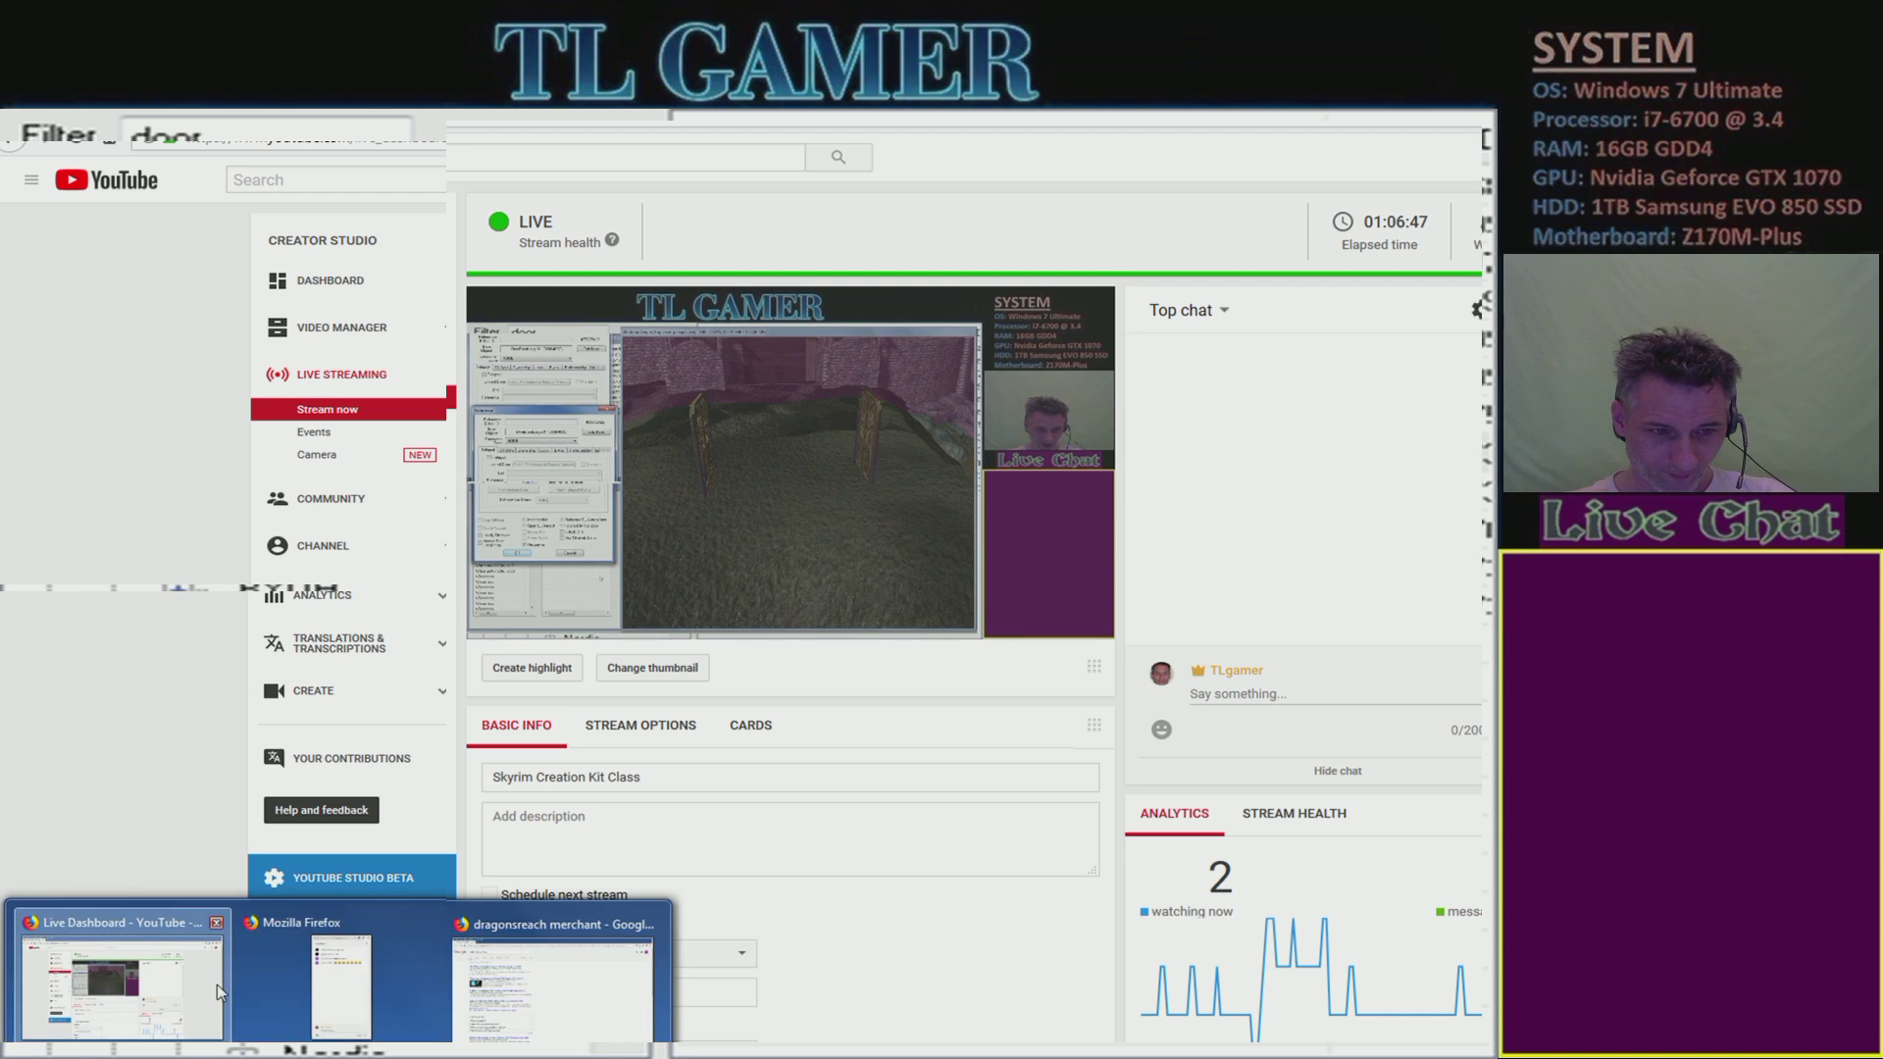
key("alt+Tab")
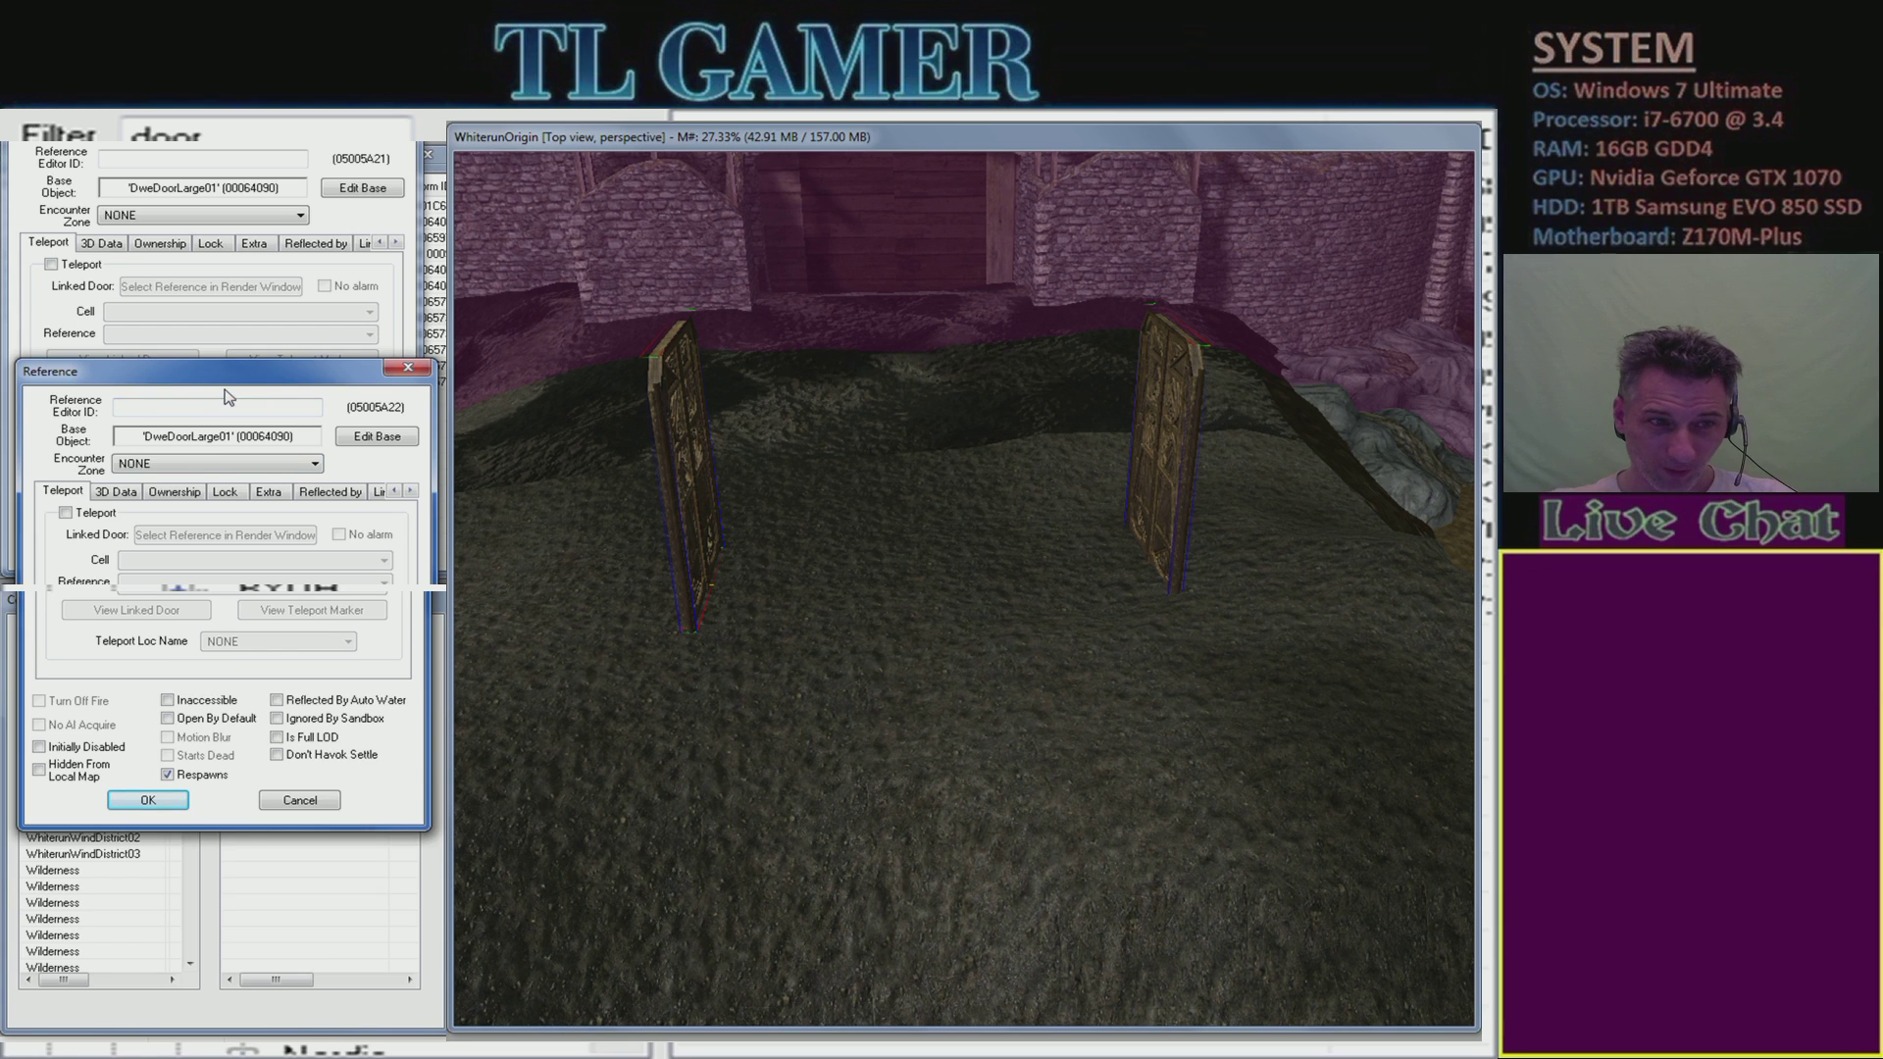
left_click(278, 465)
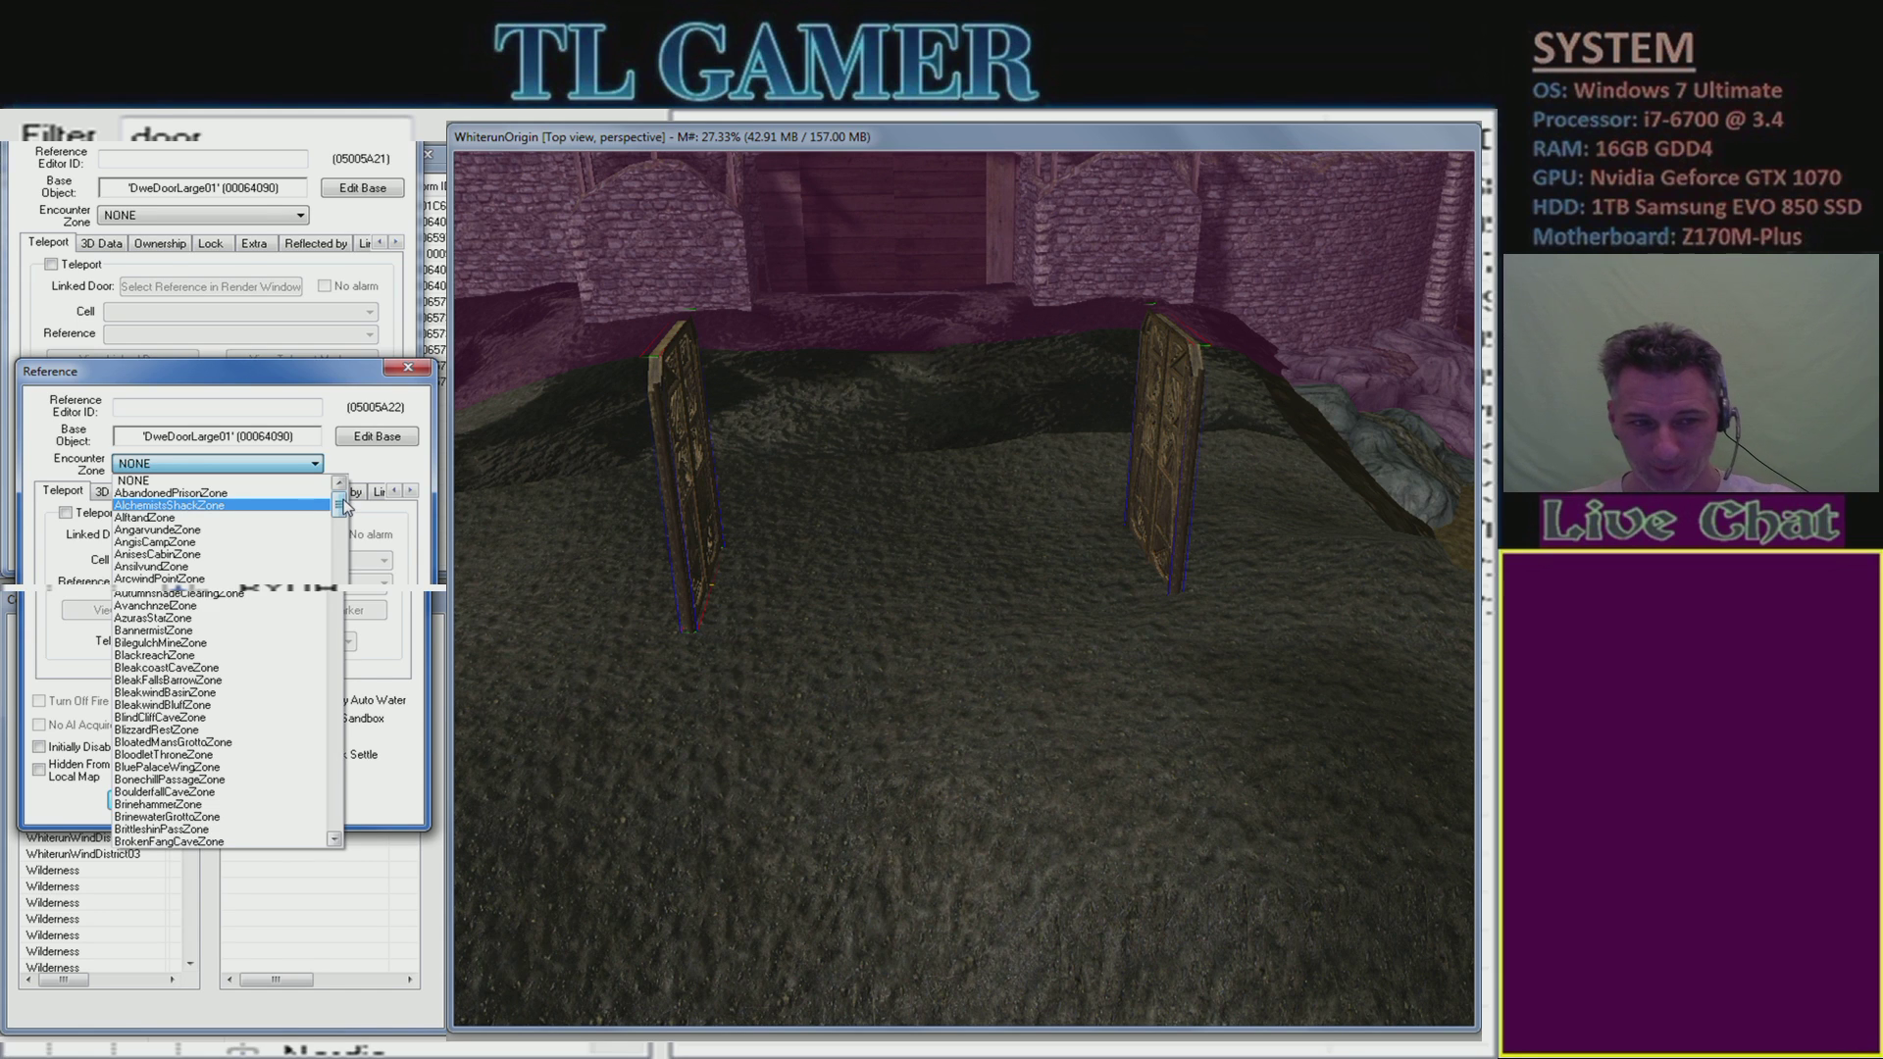
left_click_drag(344, 505, 331, 832)
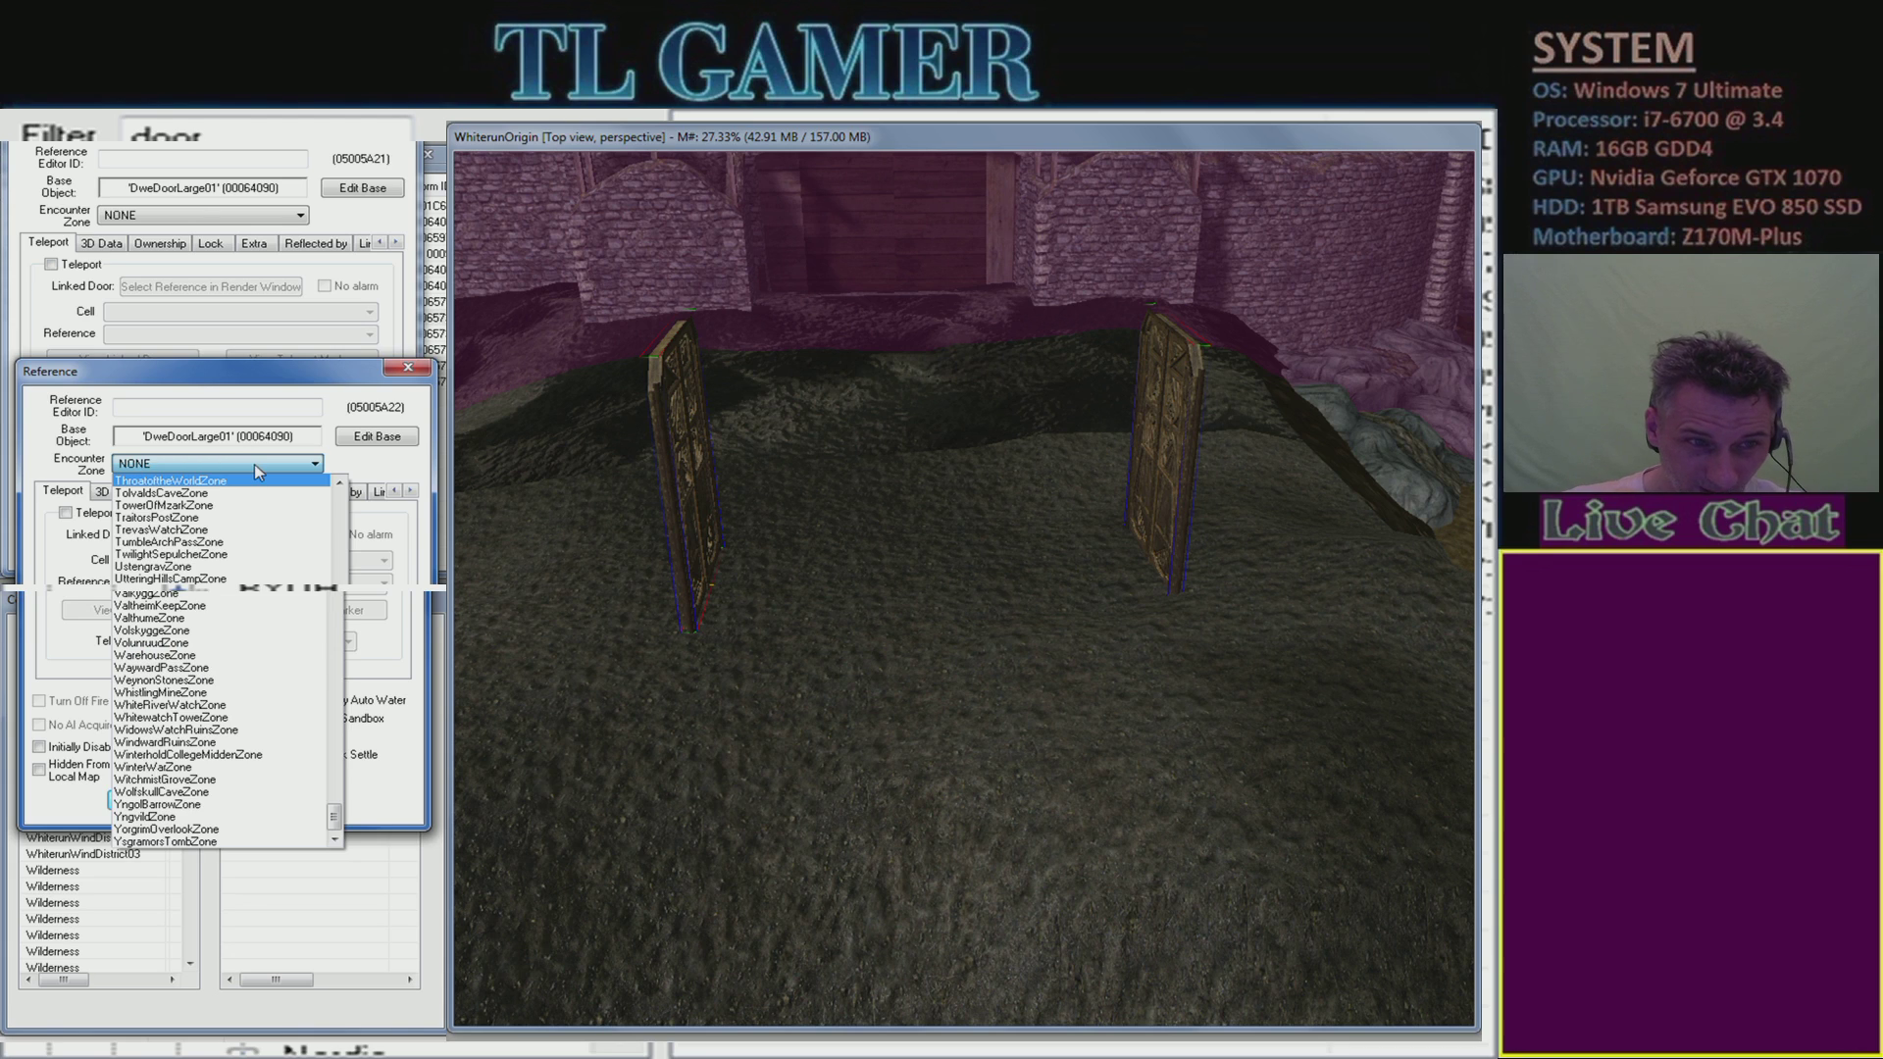
left_click_drag(334, 816, 339, 469)
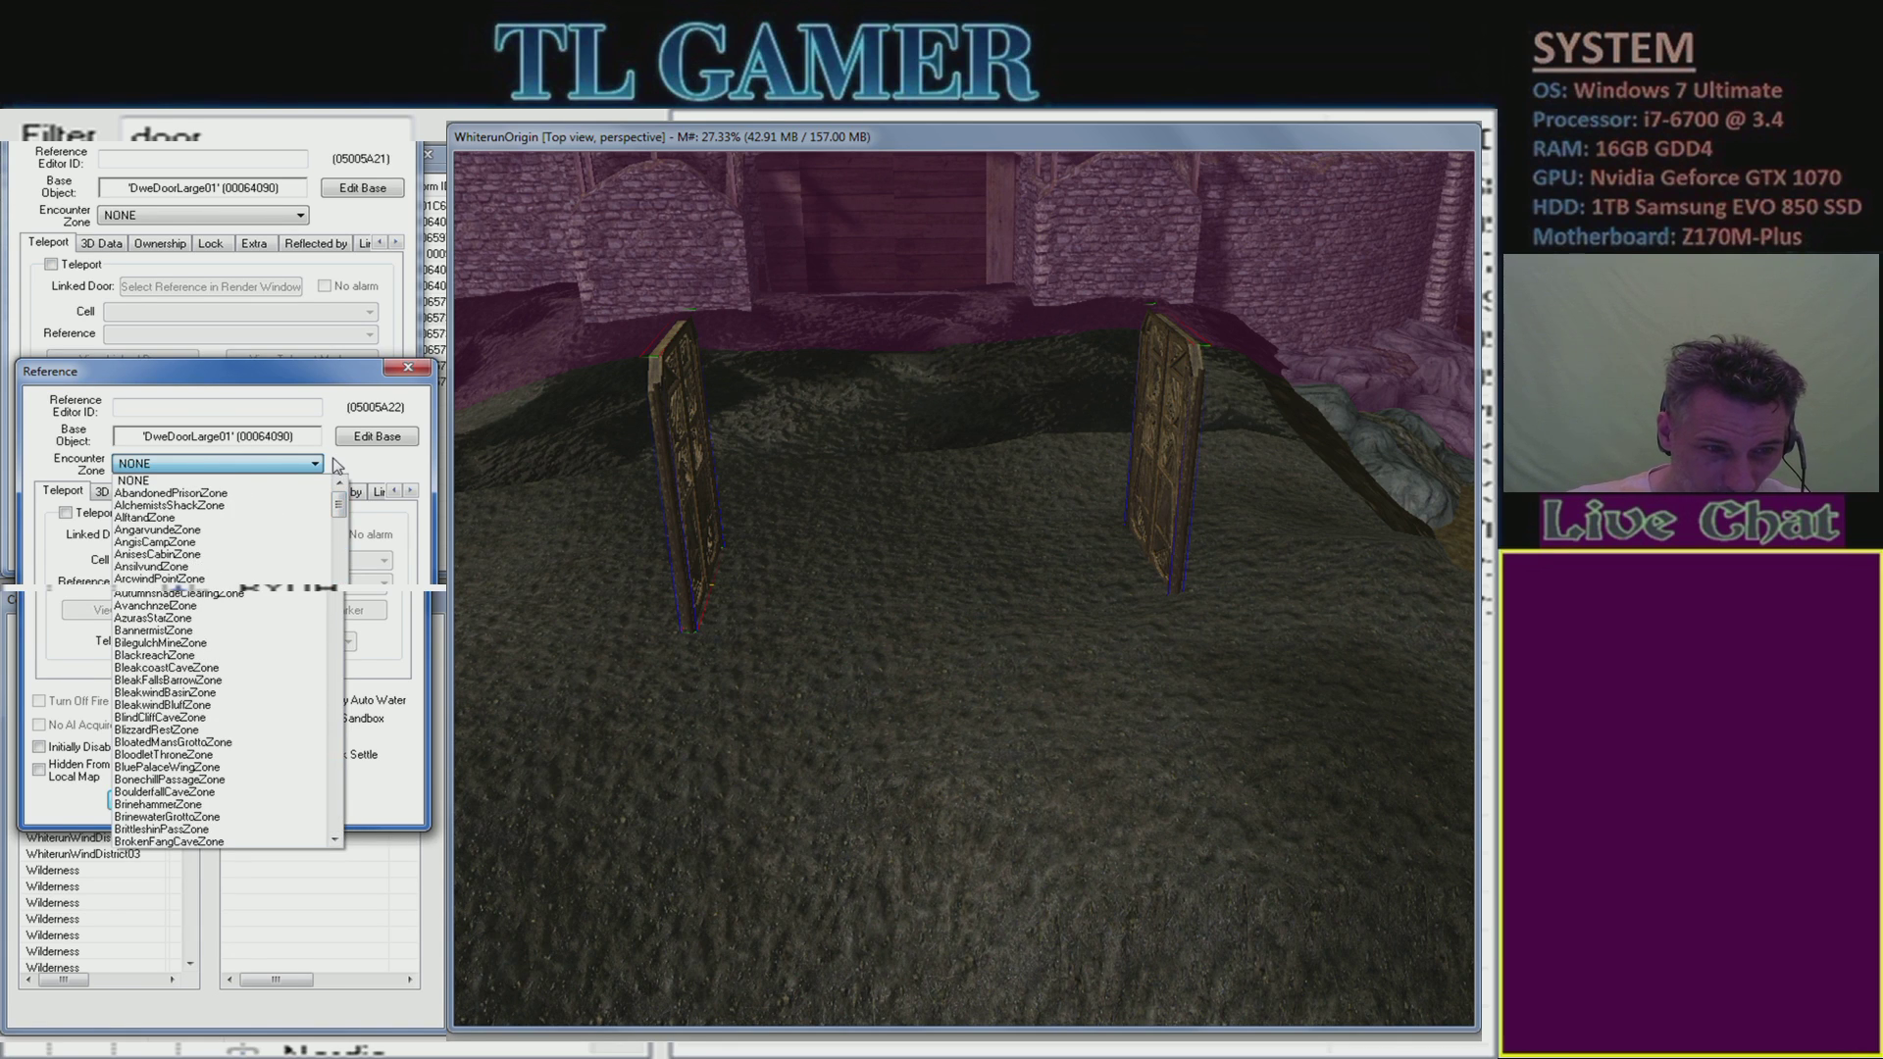
left_click(172, 482)
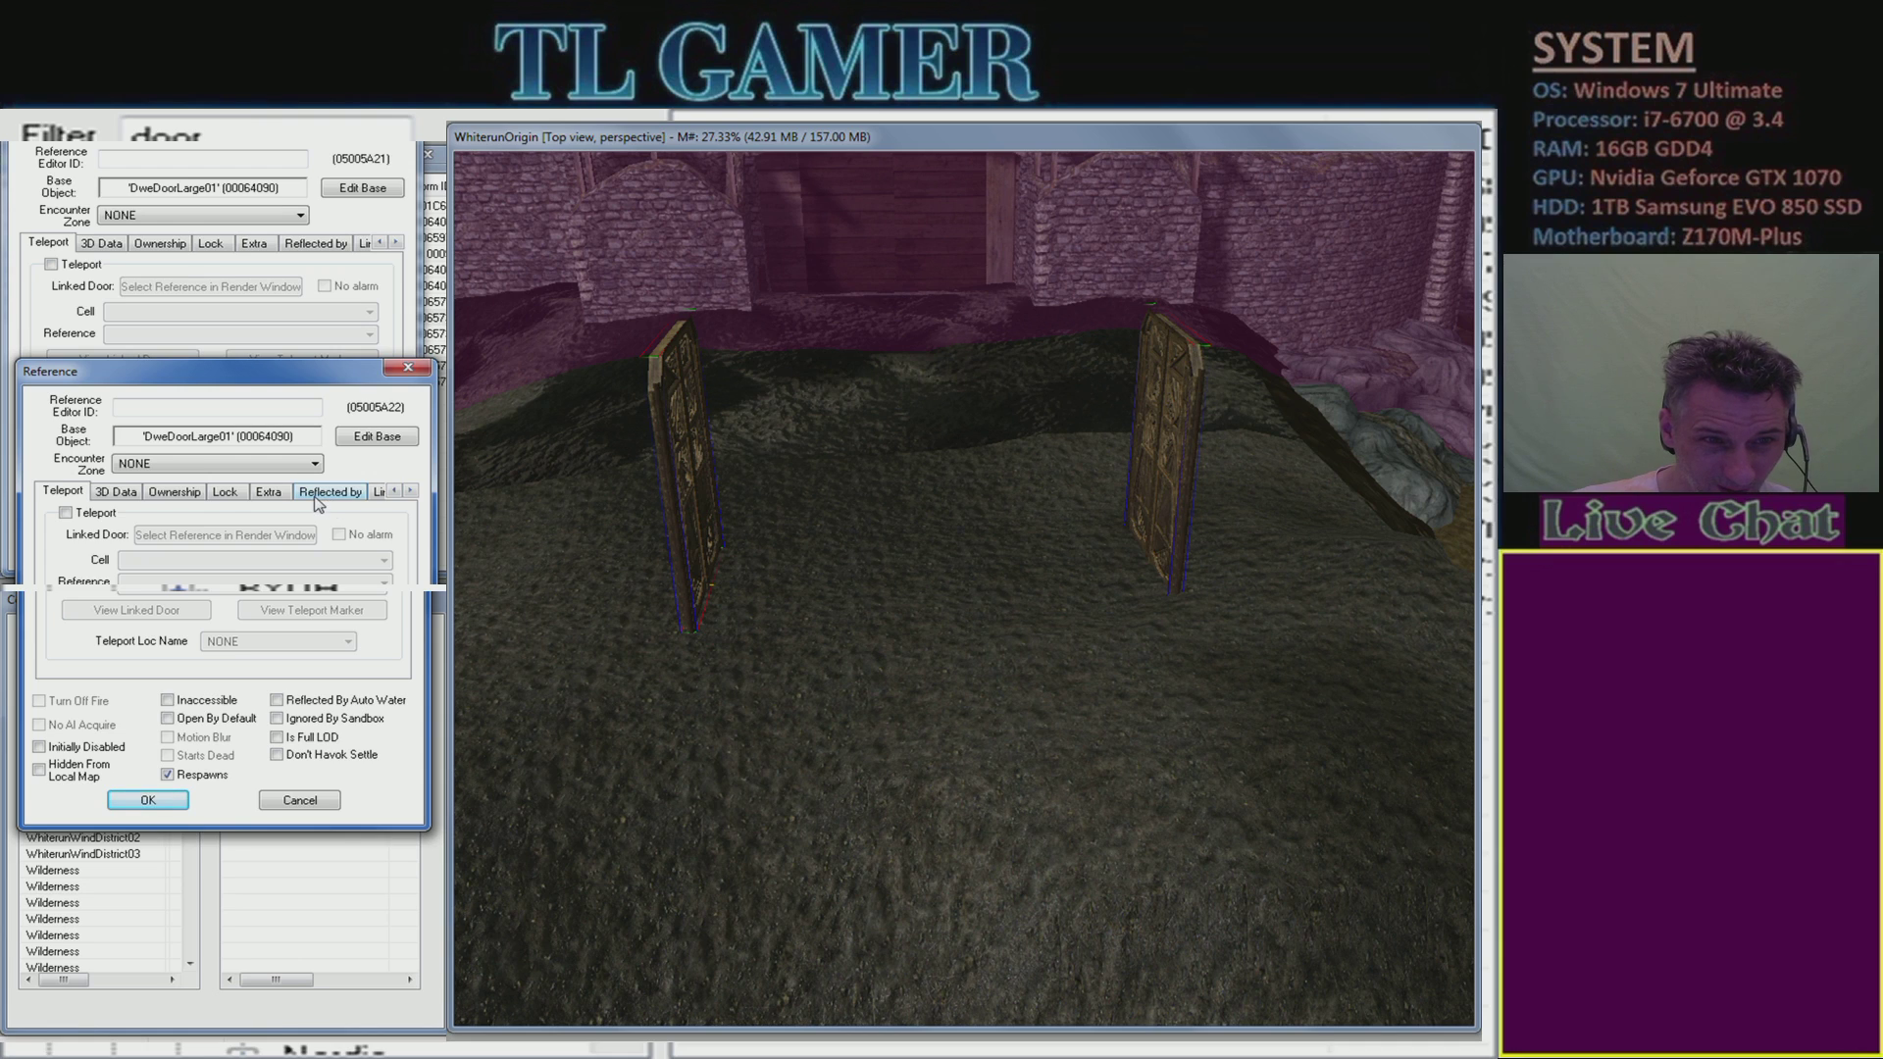
left_click(116, 492)
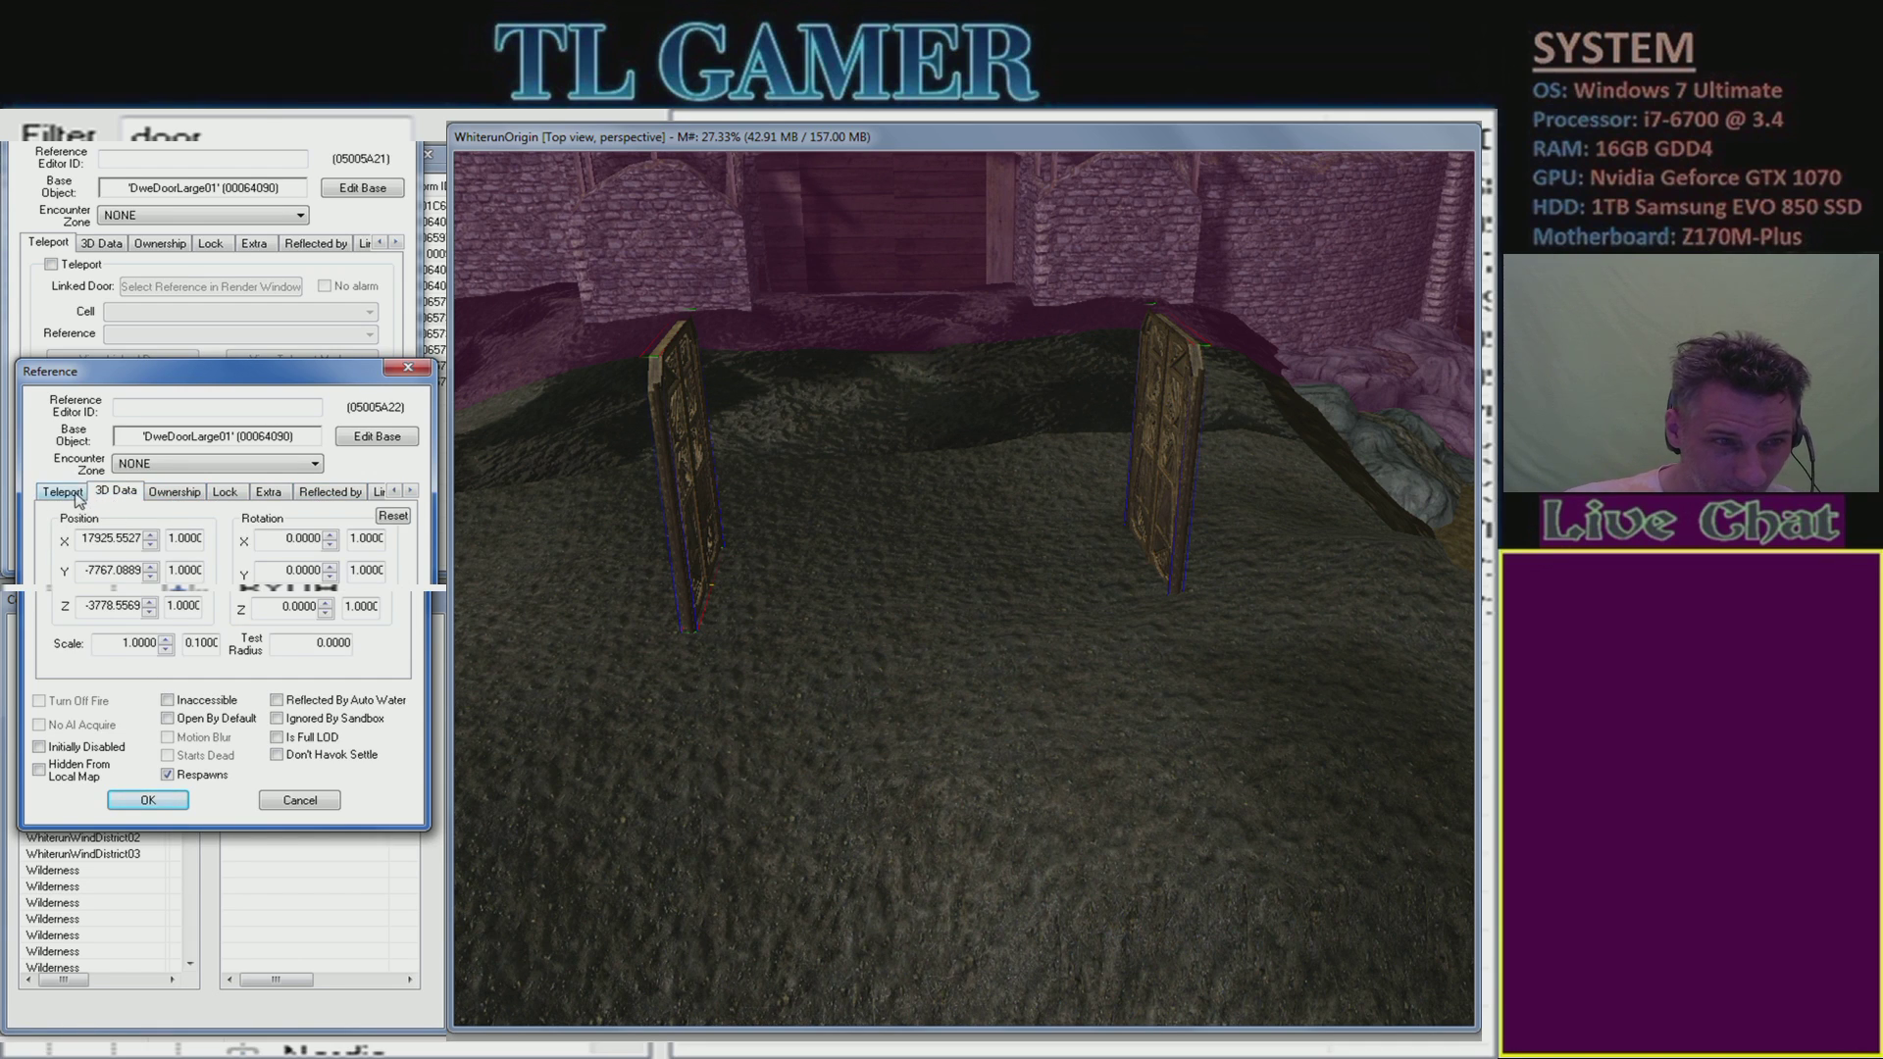
left_click(76, 494)
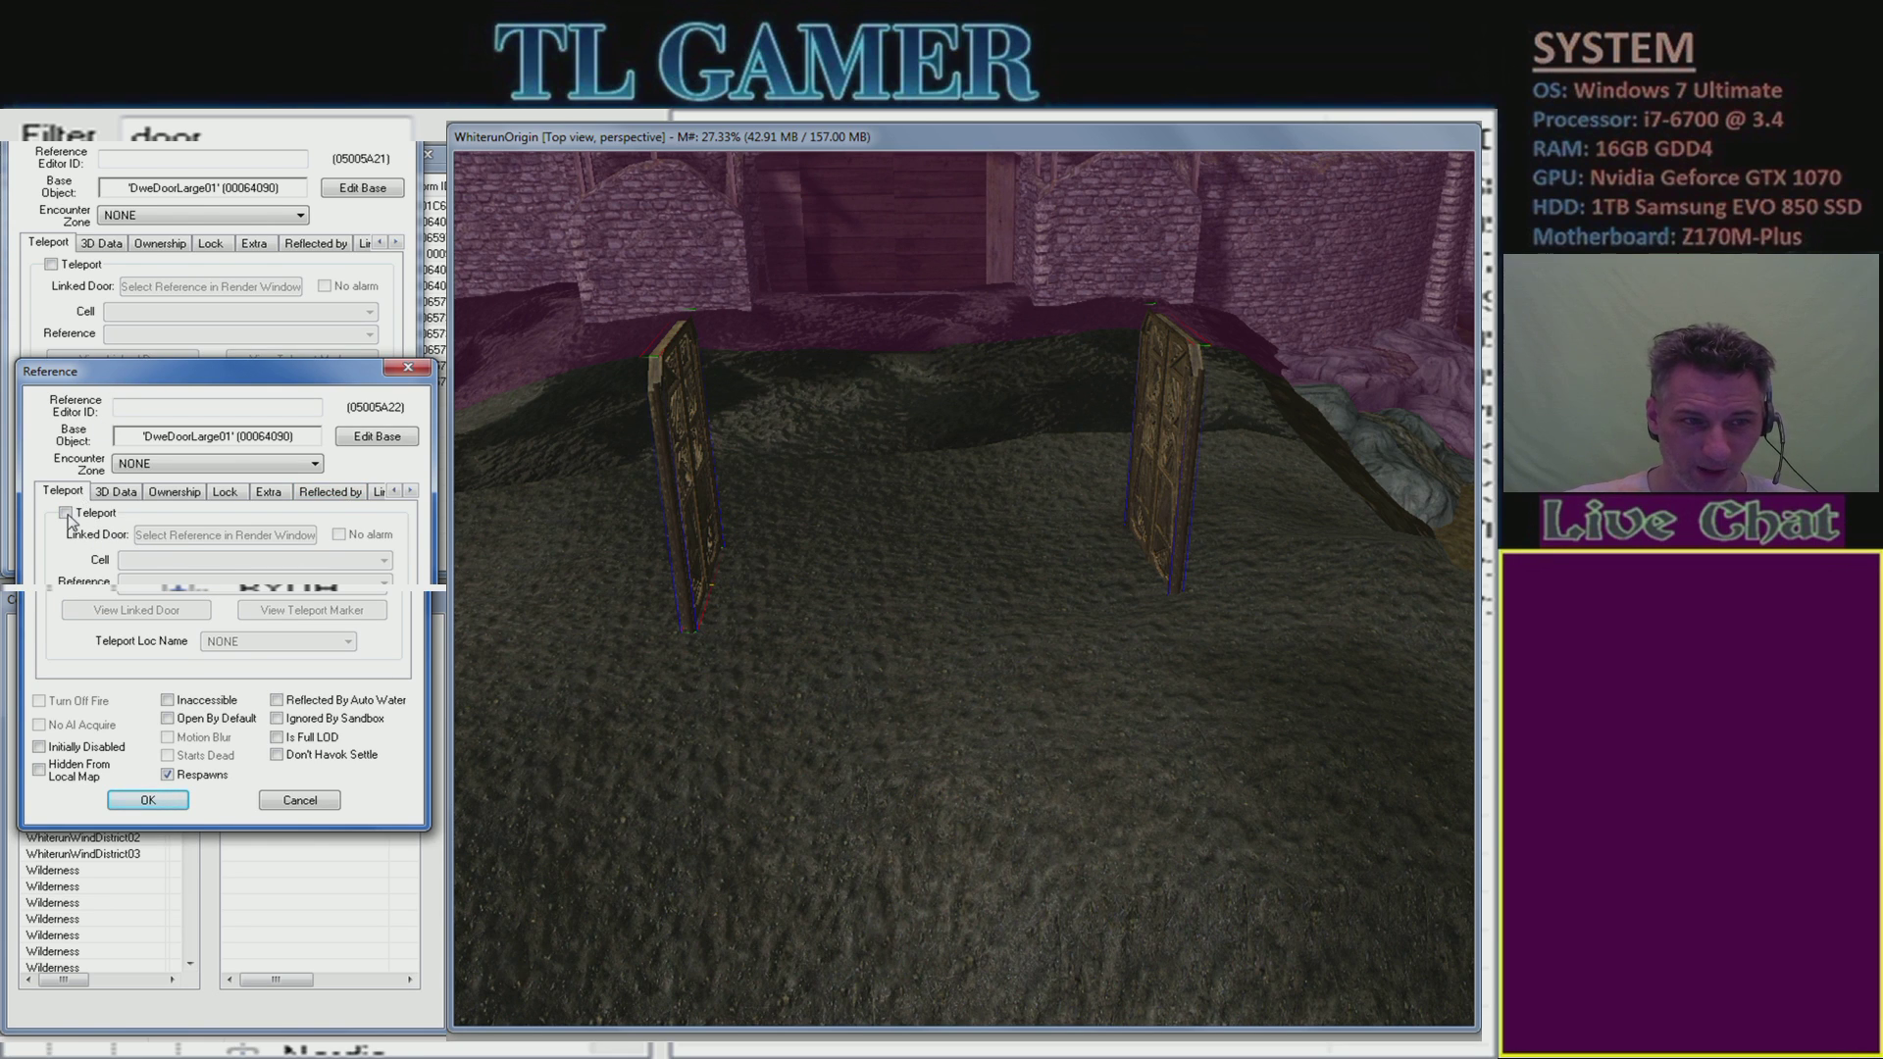
- Restack the second door's properties below the first's and enable Teleport on both door references
left_click_drag(138, 371, 134, 578)
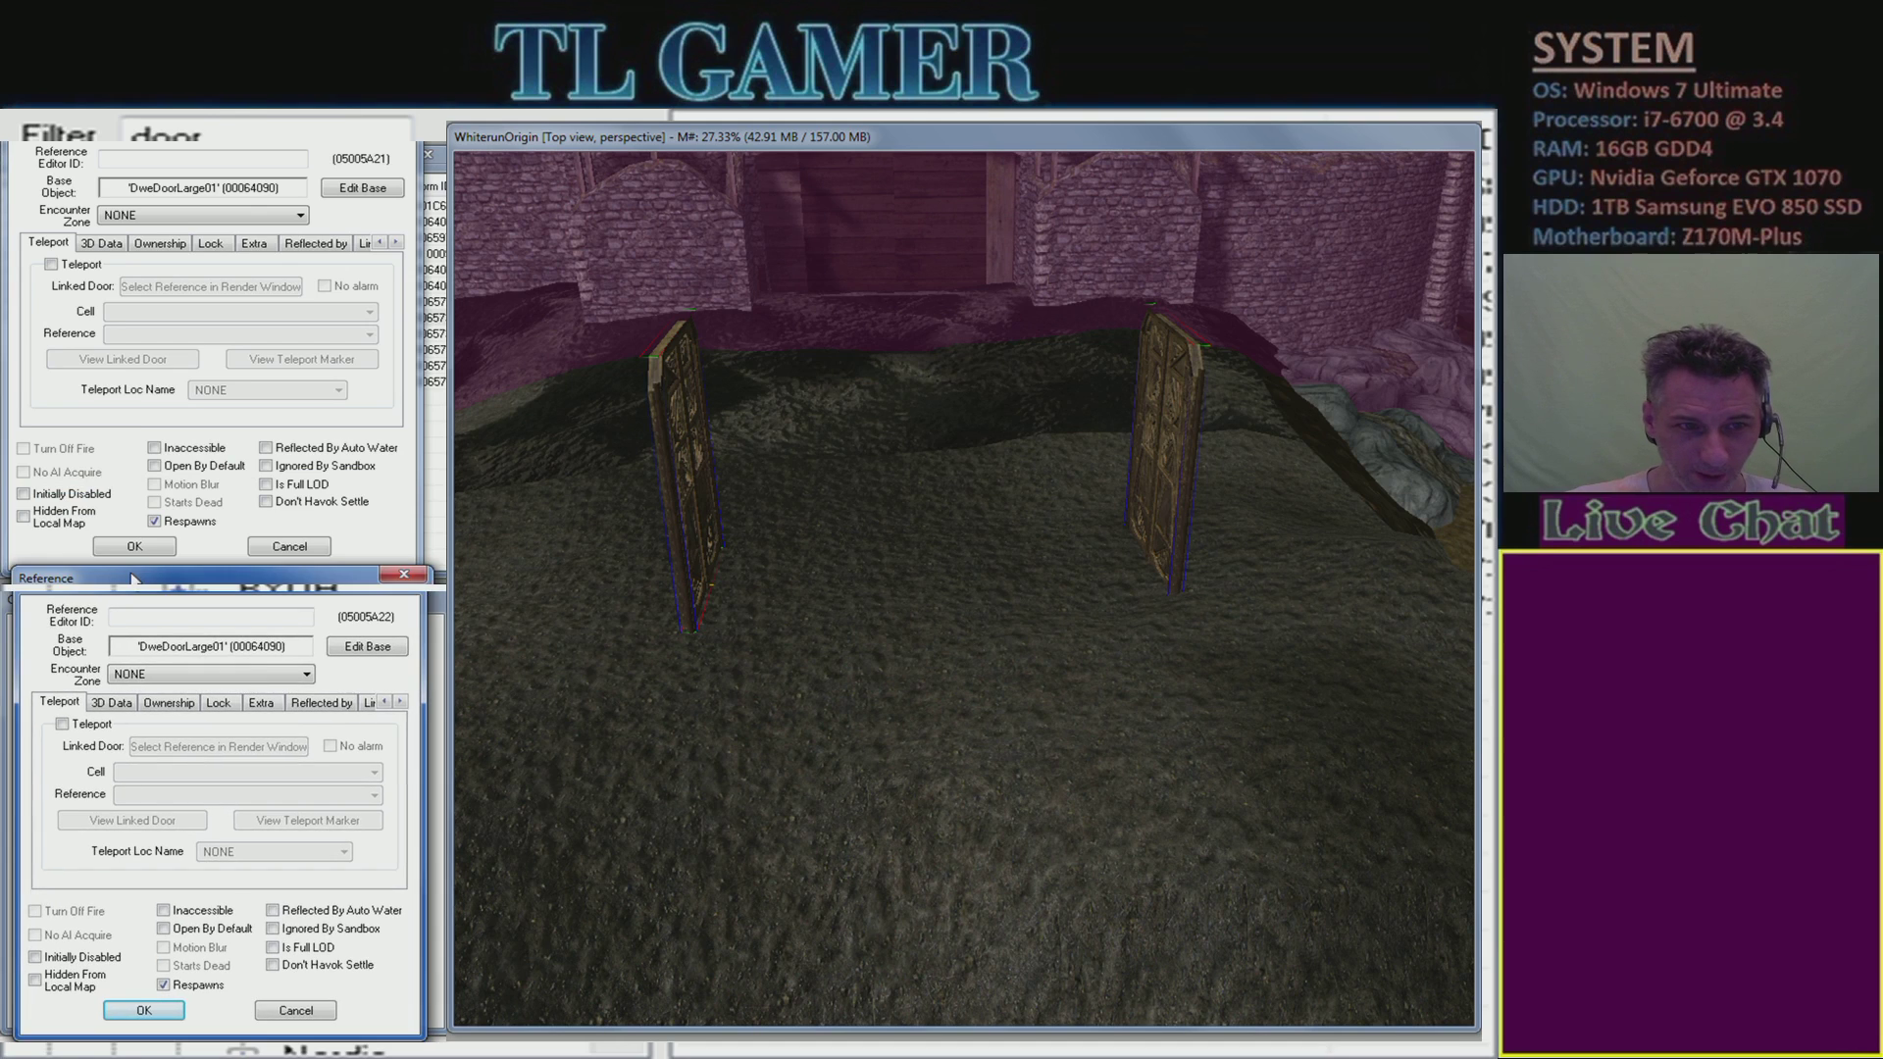
left_click(62, 723)
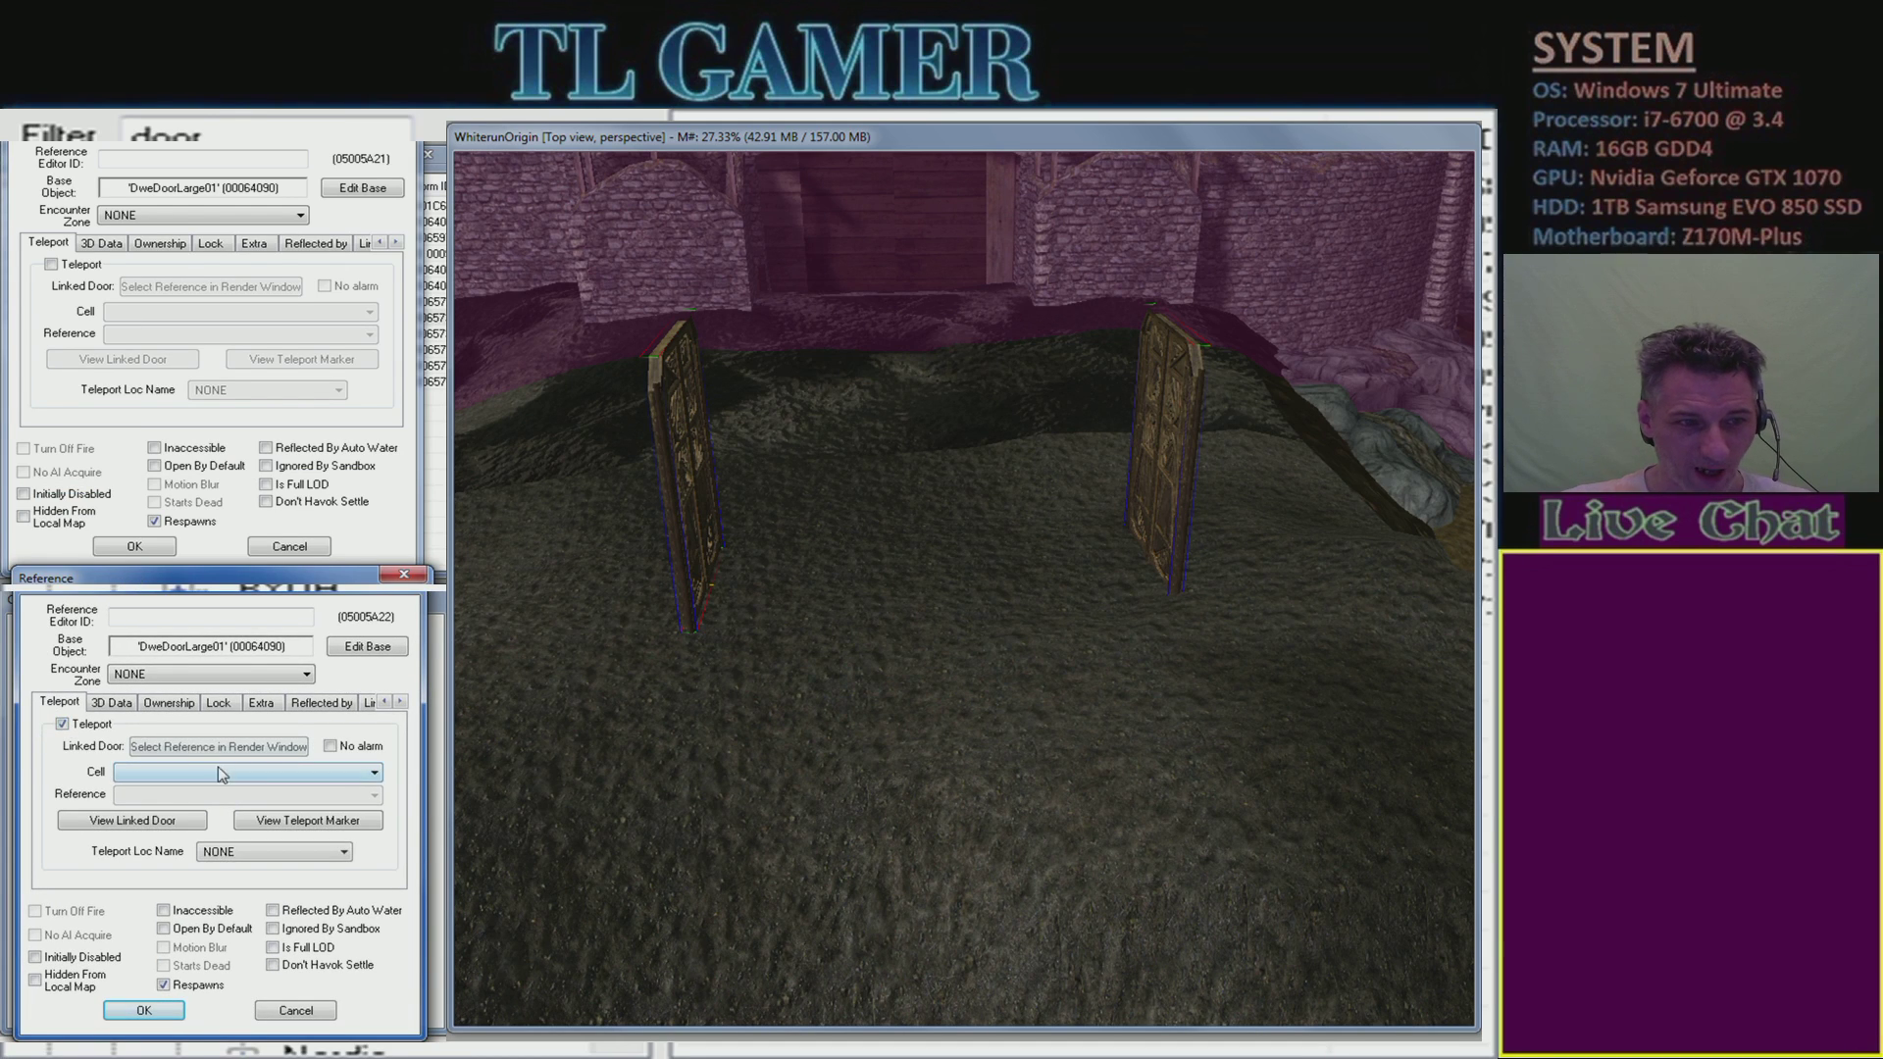
left_click(51, 264)
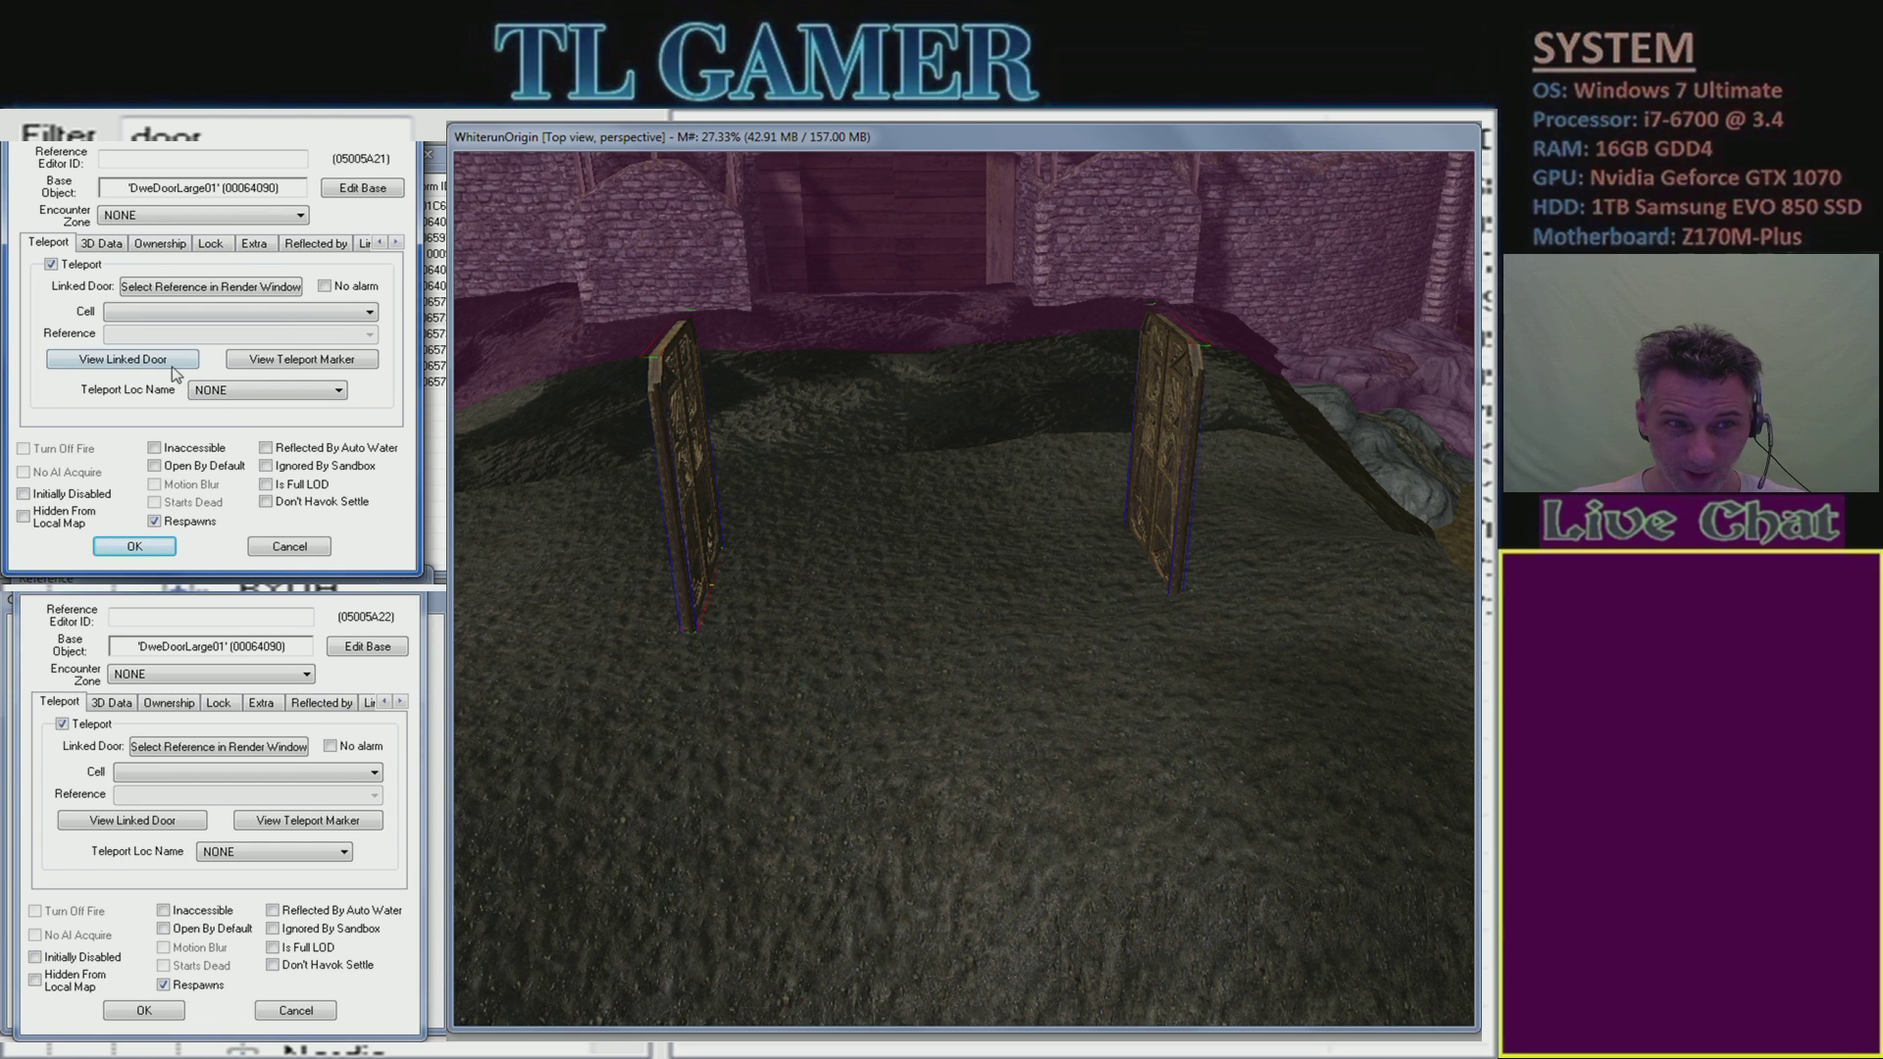
- Try to link the first door's teleport to the other Dwemer door by picking it in the render window
left_click(255, 286)
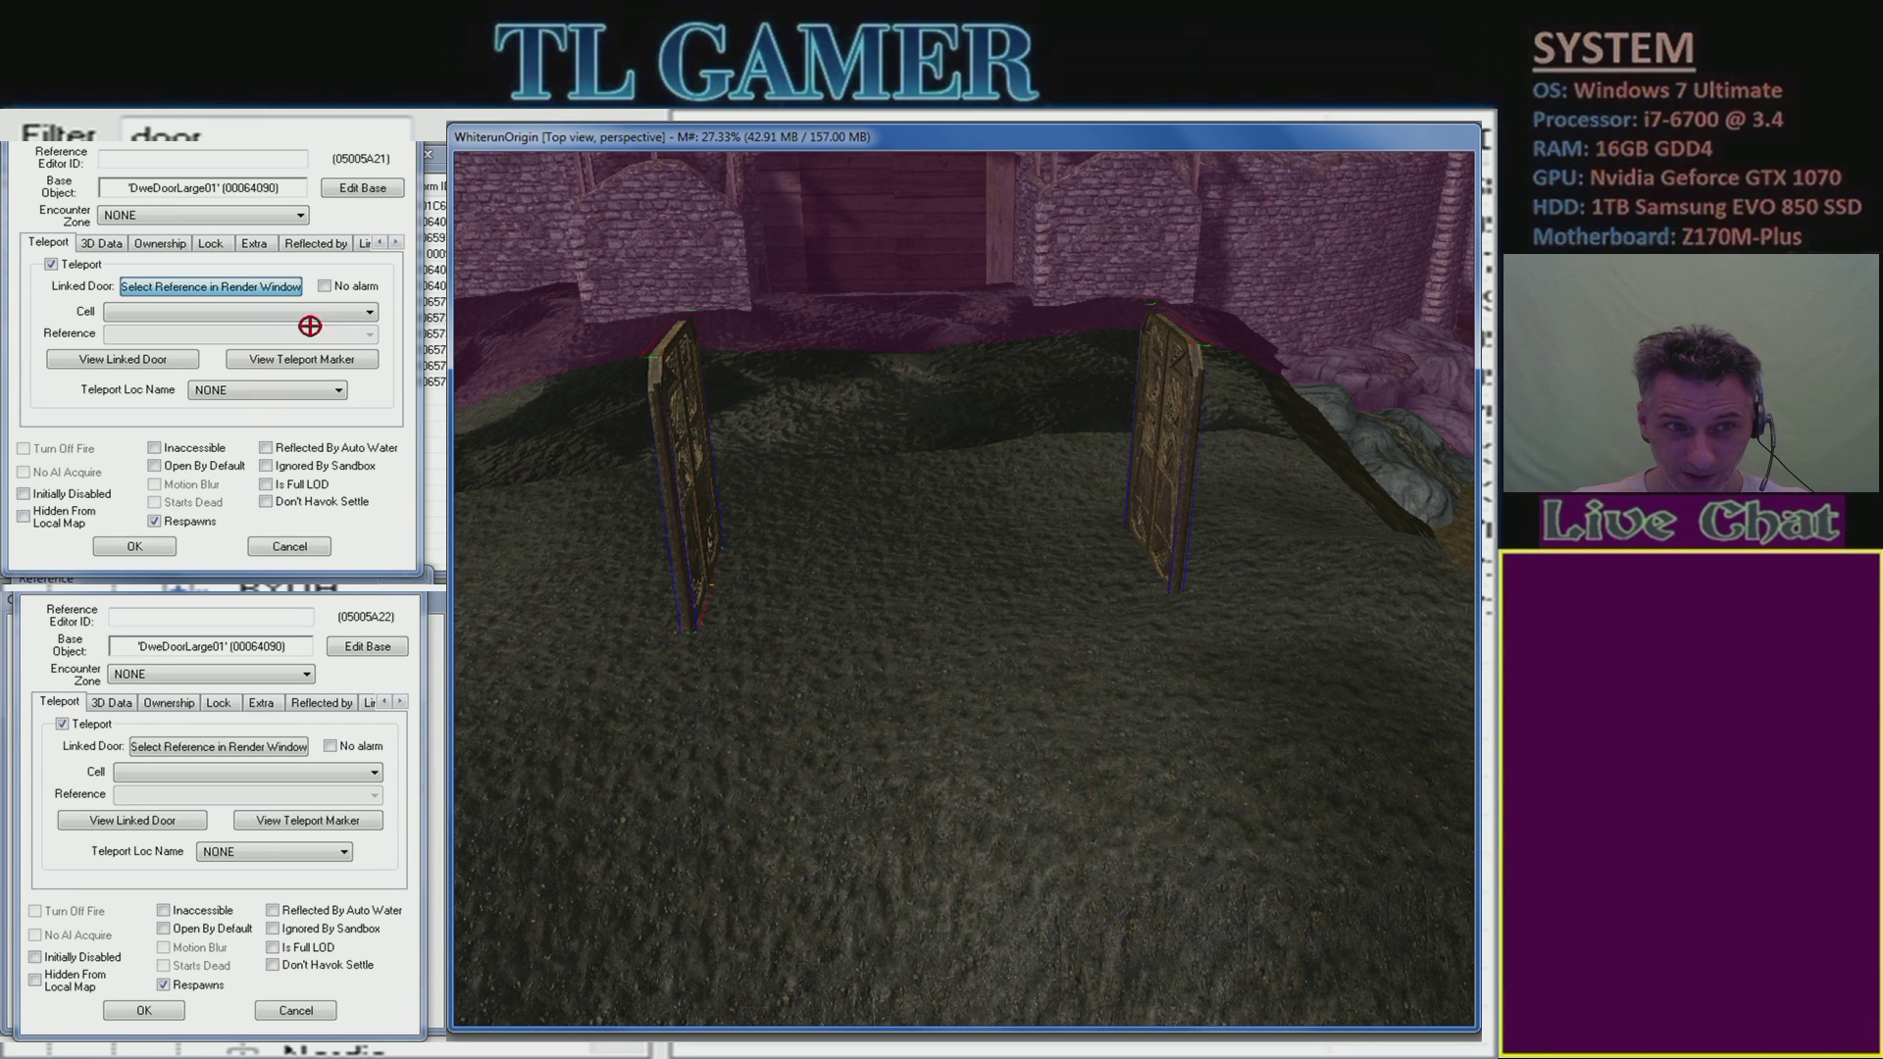
left_click(299, 286)
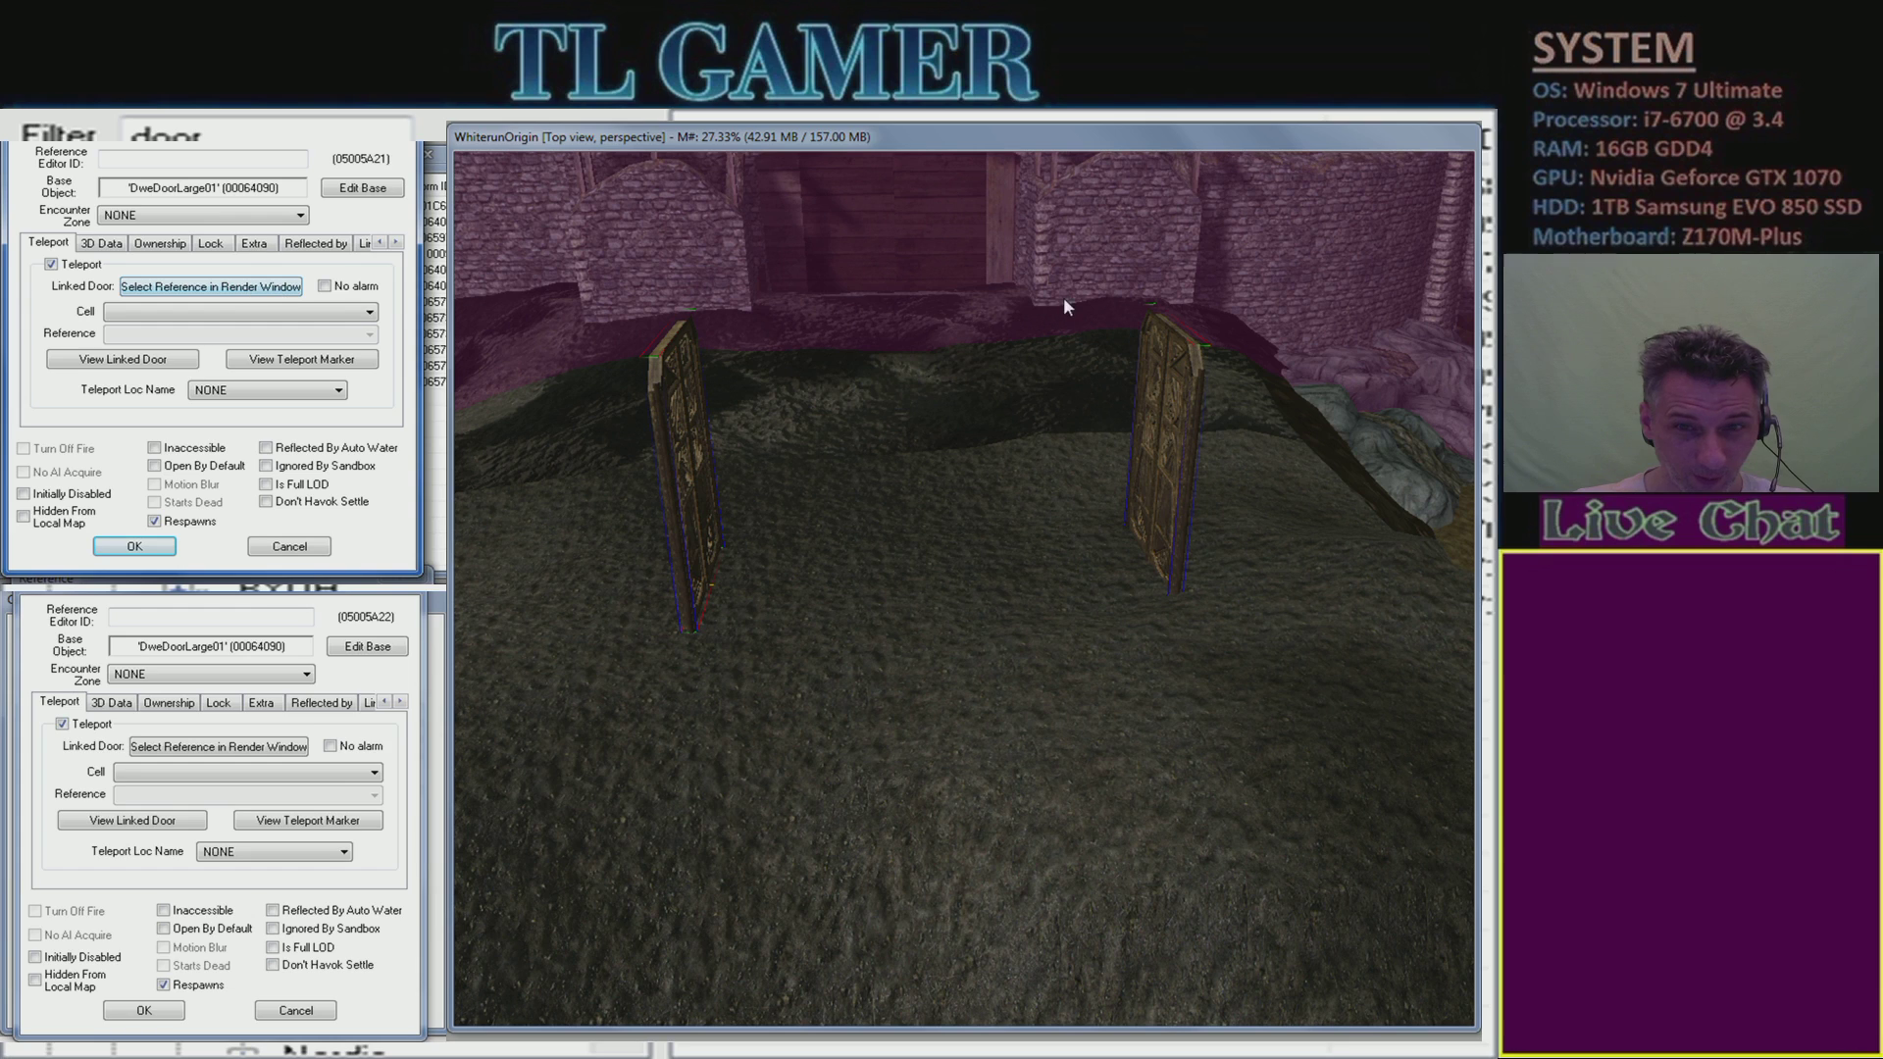
left_click(1186, 428)
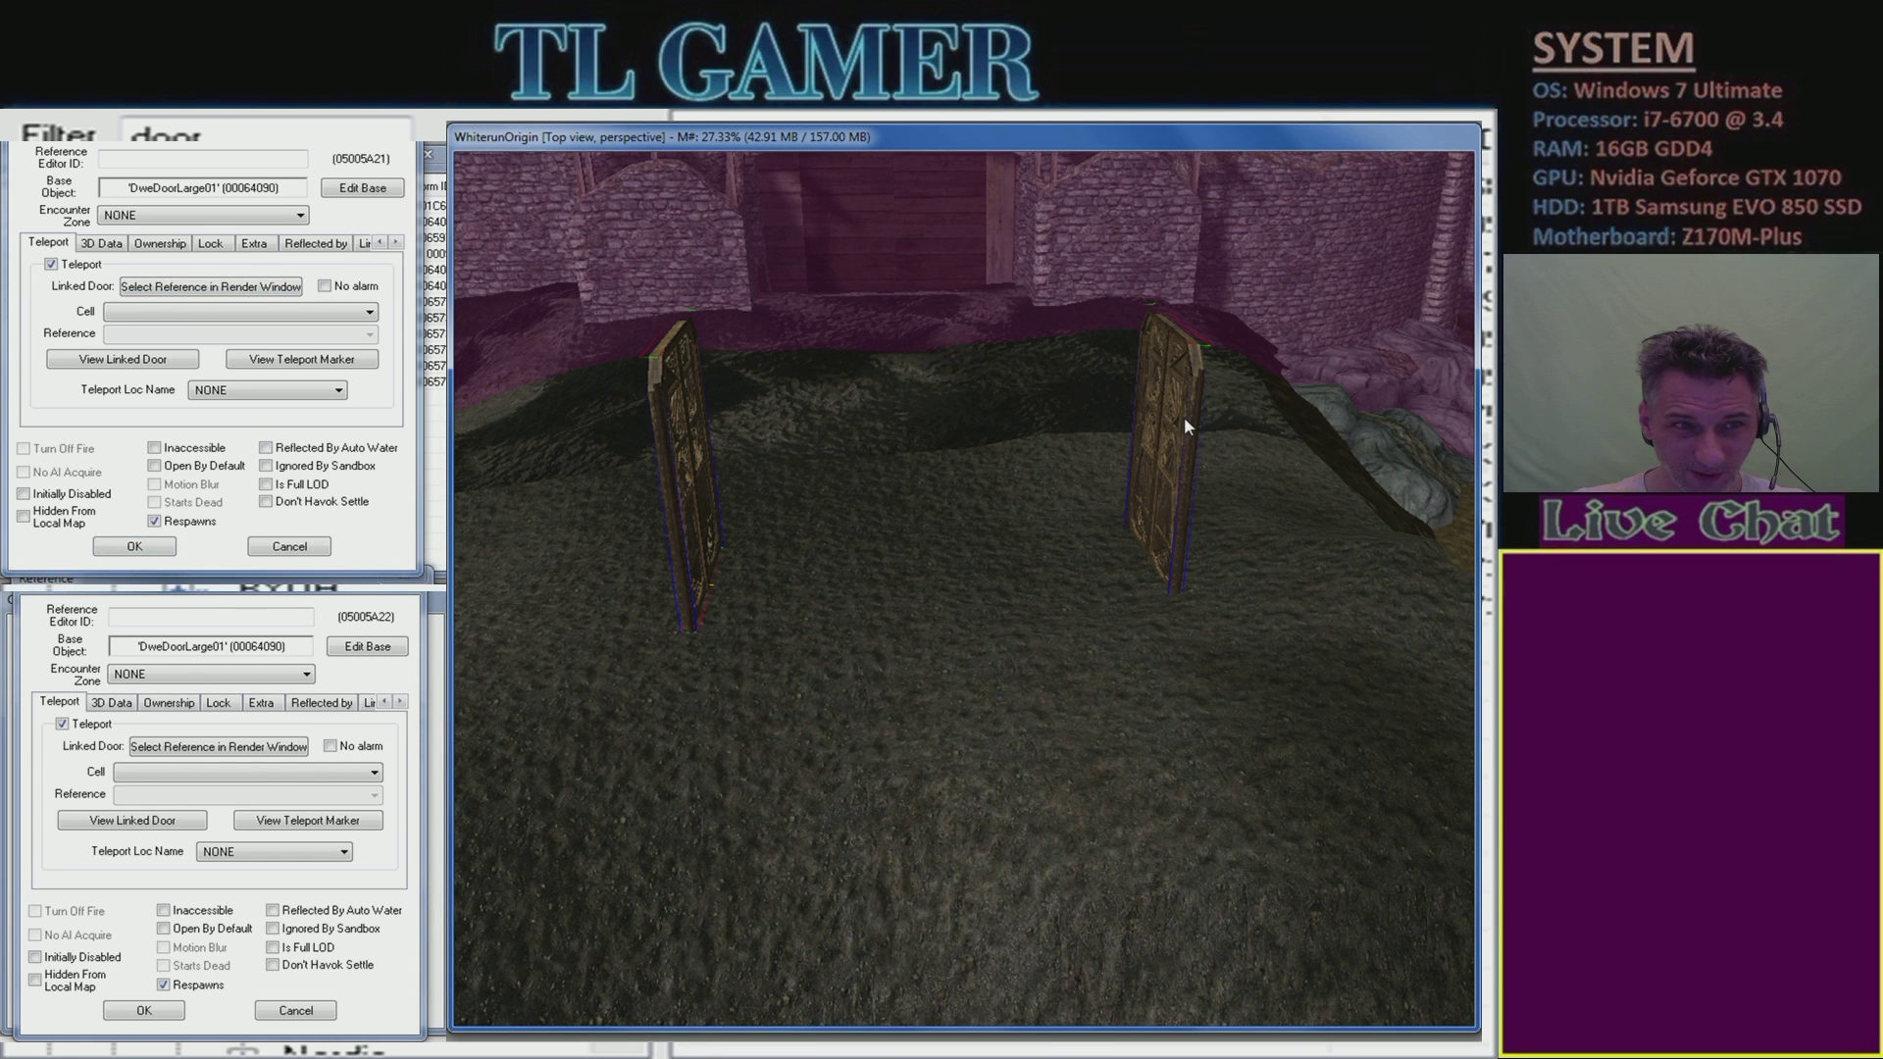
left_click(222, 288)
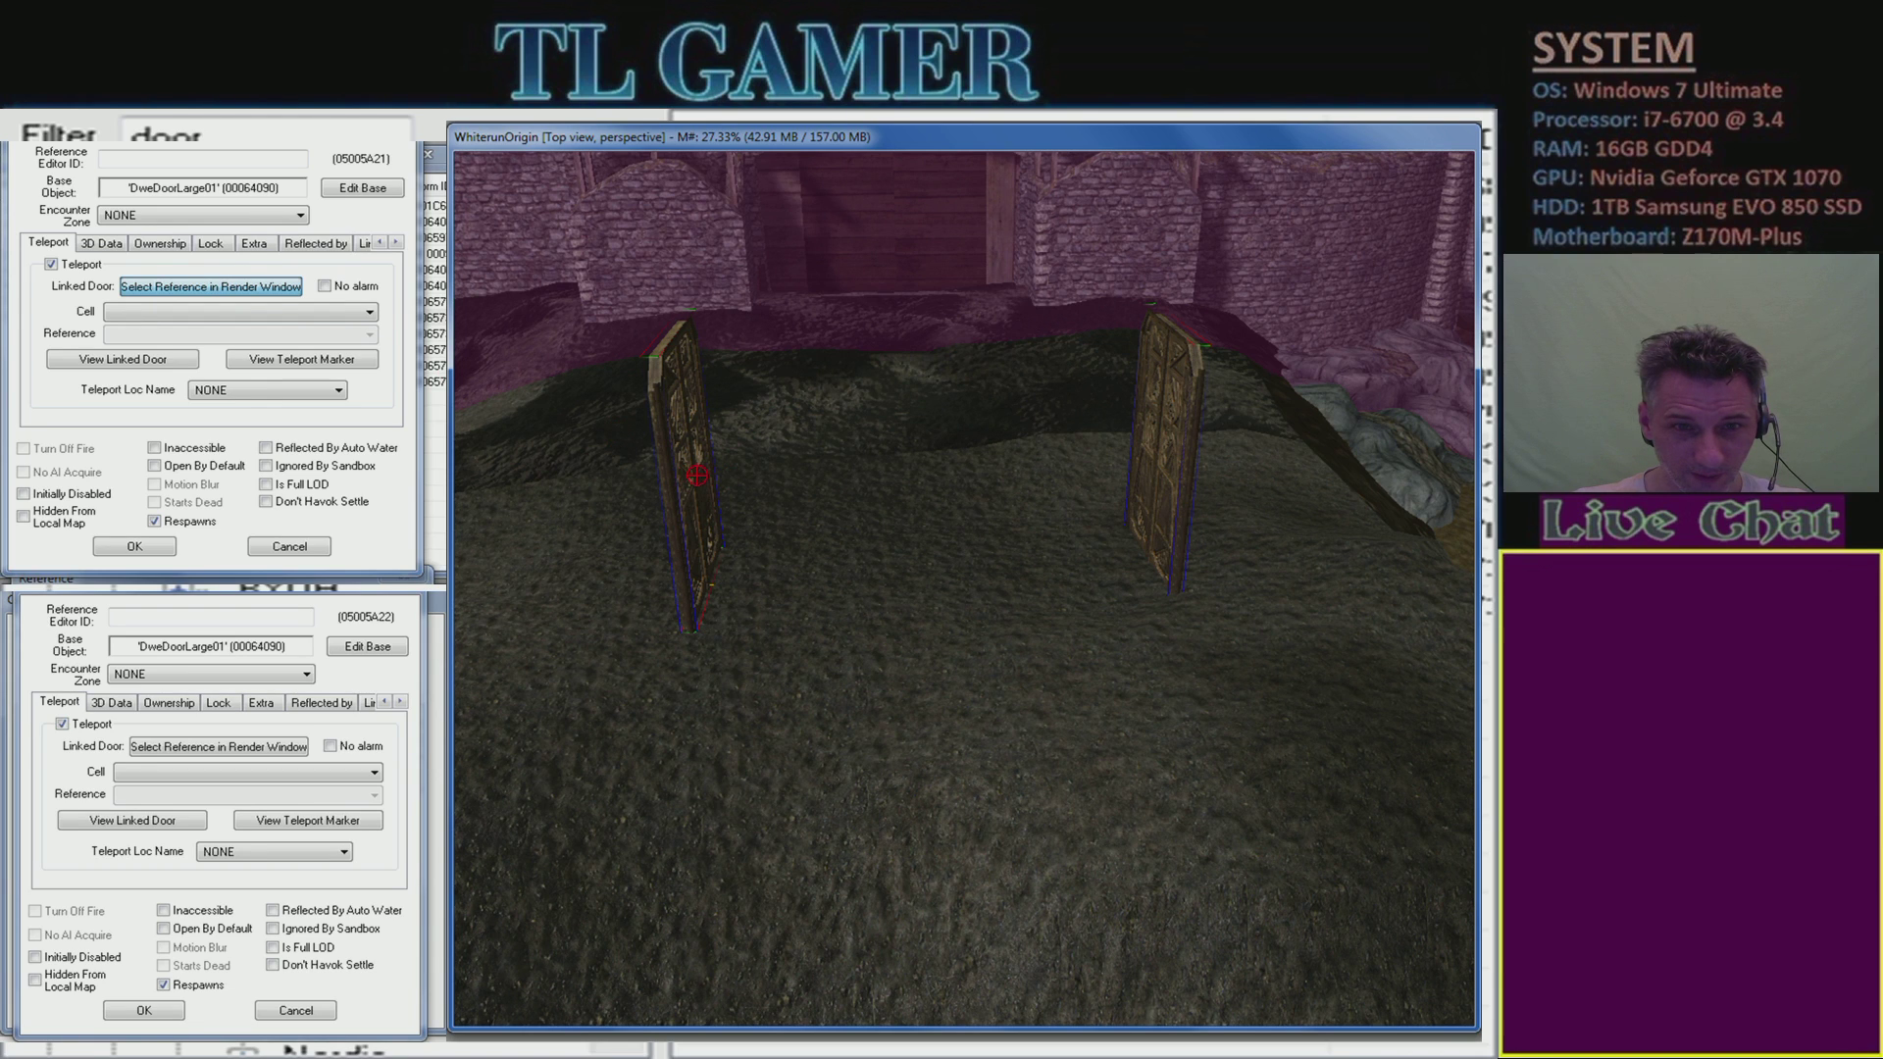
scroll(698, 474, "up", 2)
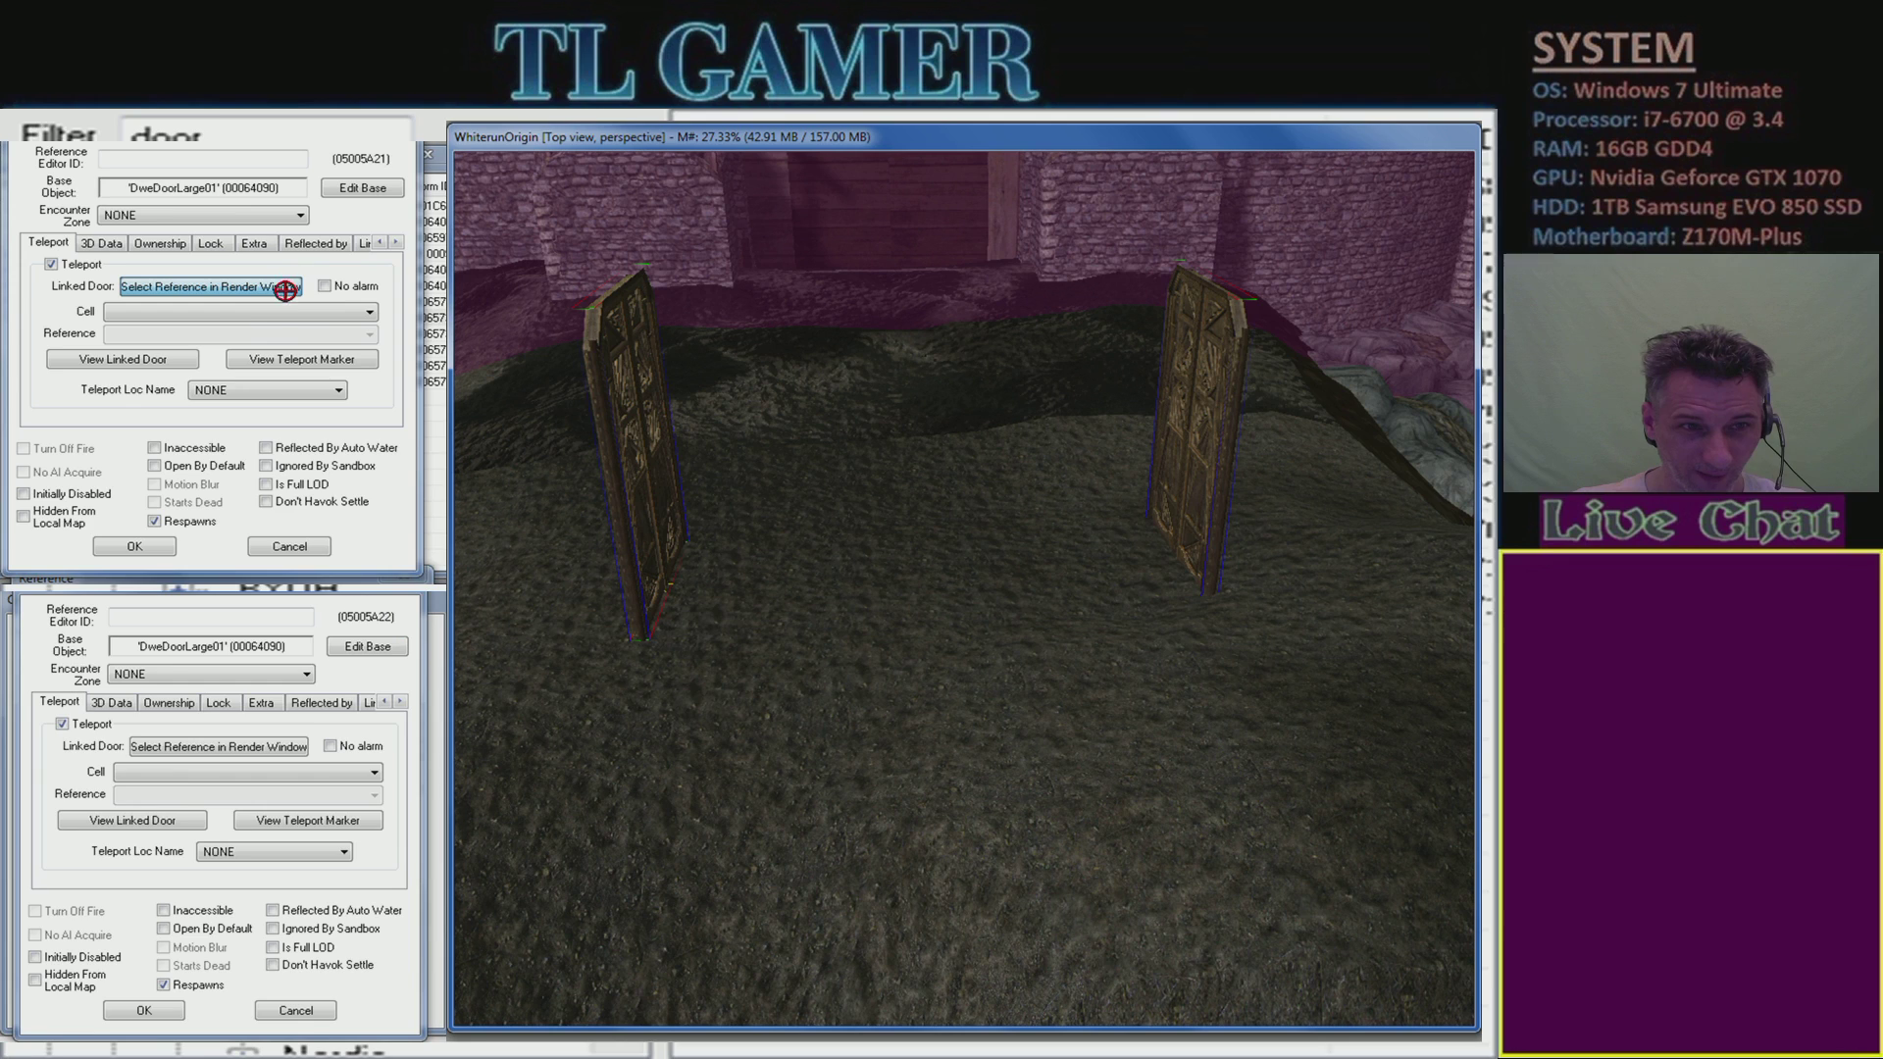
key("Escape")
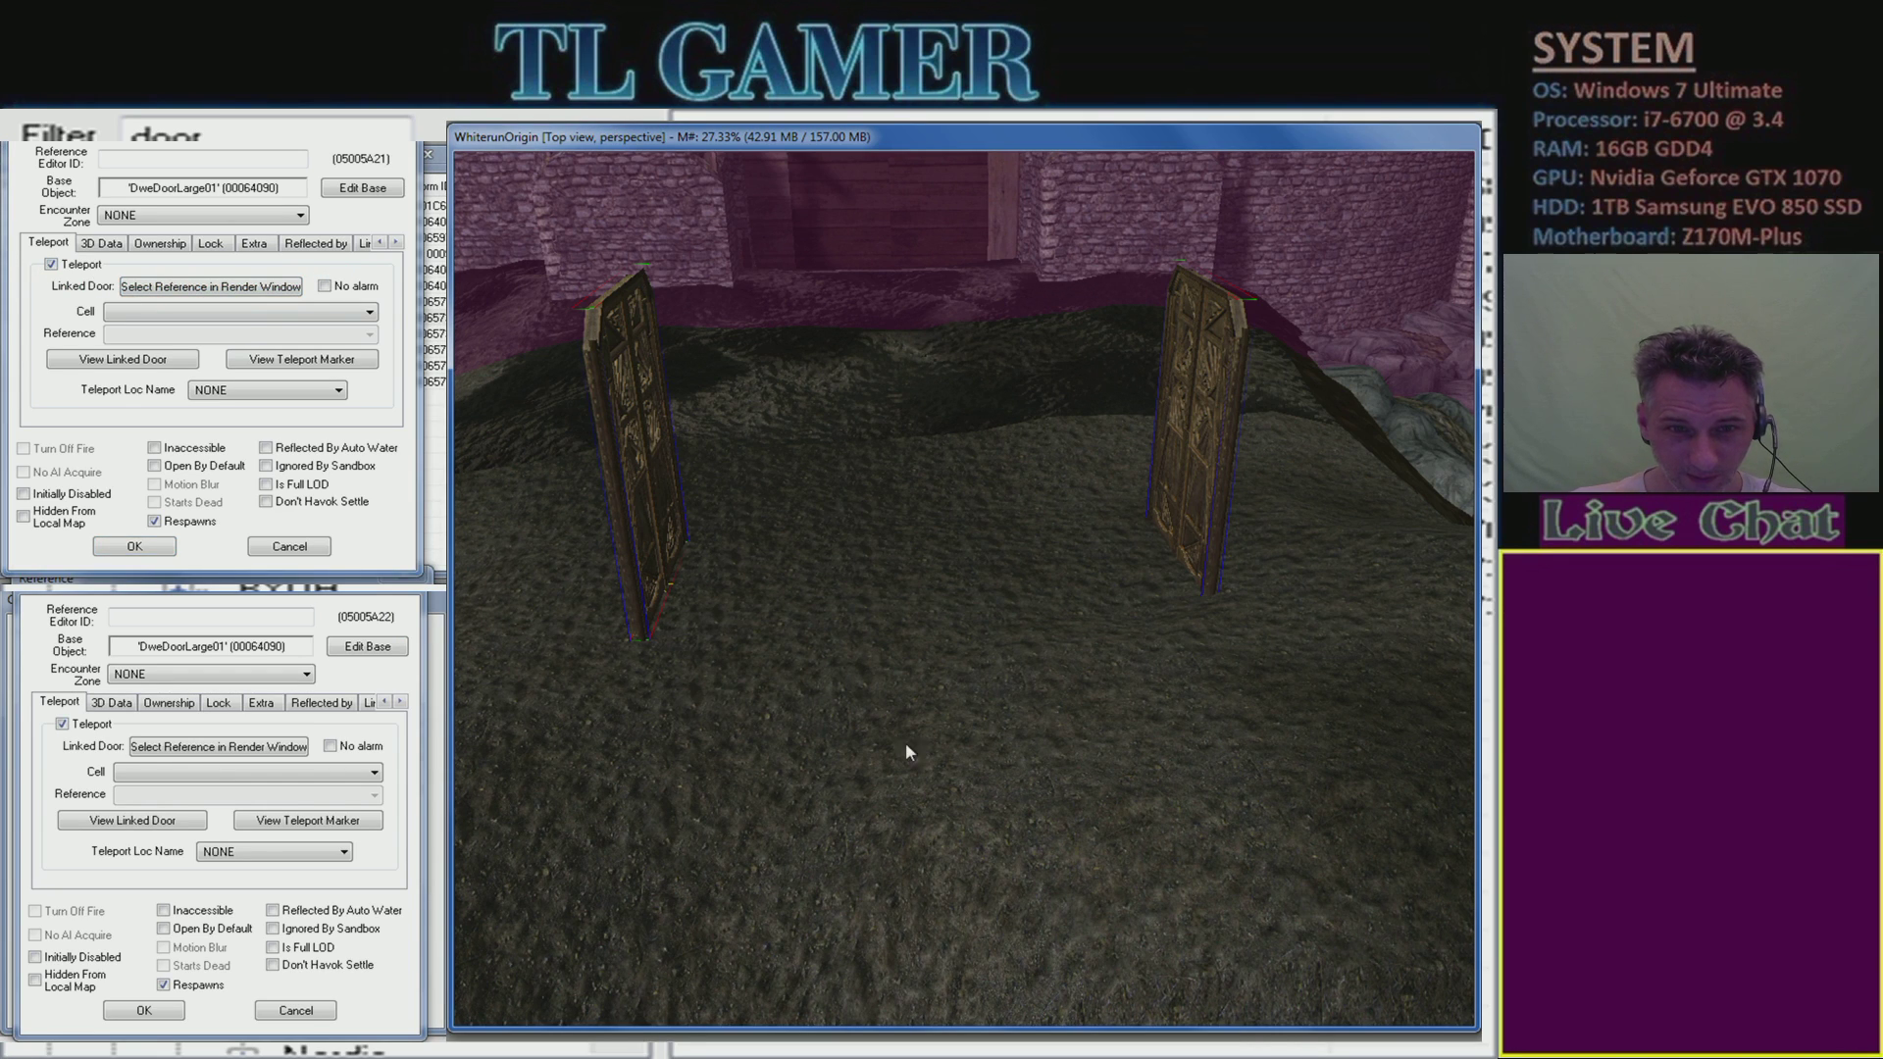
middle_click_drag(752, 854, 746, 424)
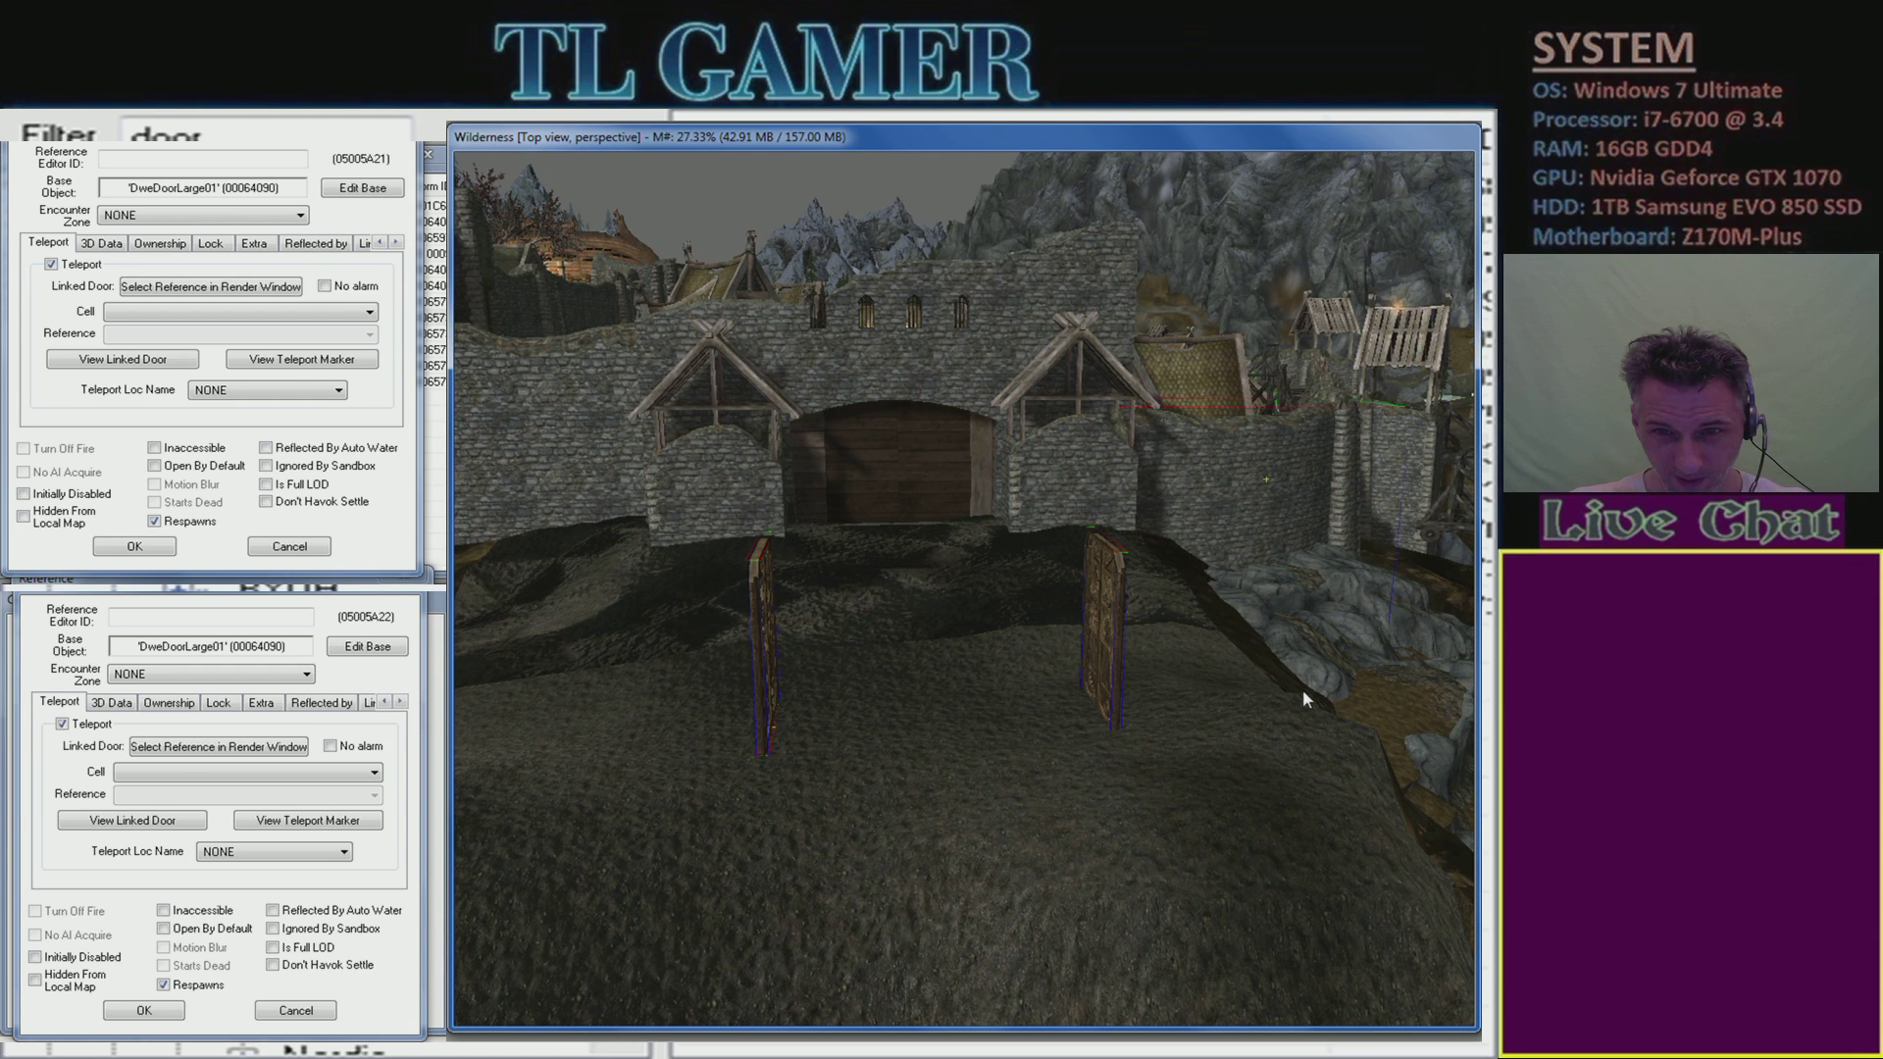
- Close the second door's reference properties and delete that door from the scene, dismissing the warnings
left_click(414, 626)
left_click(403, 575)
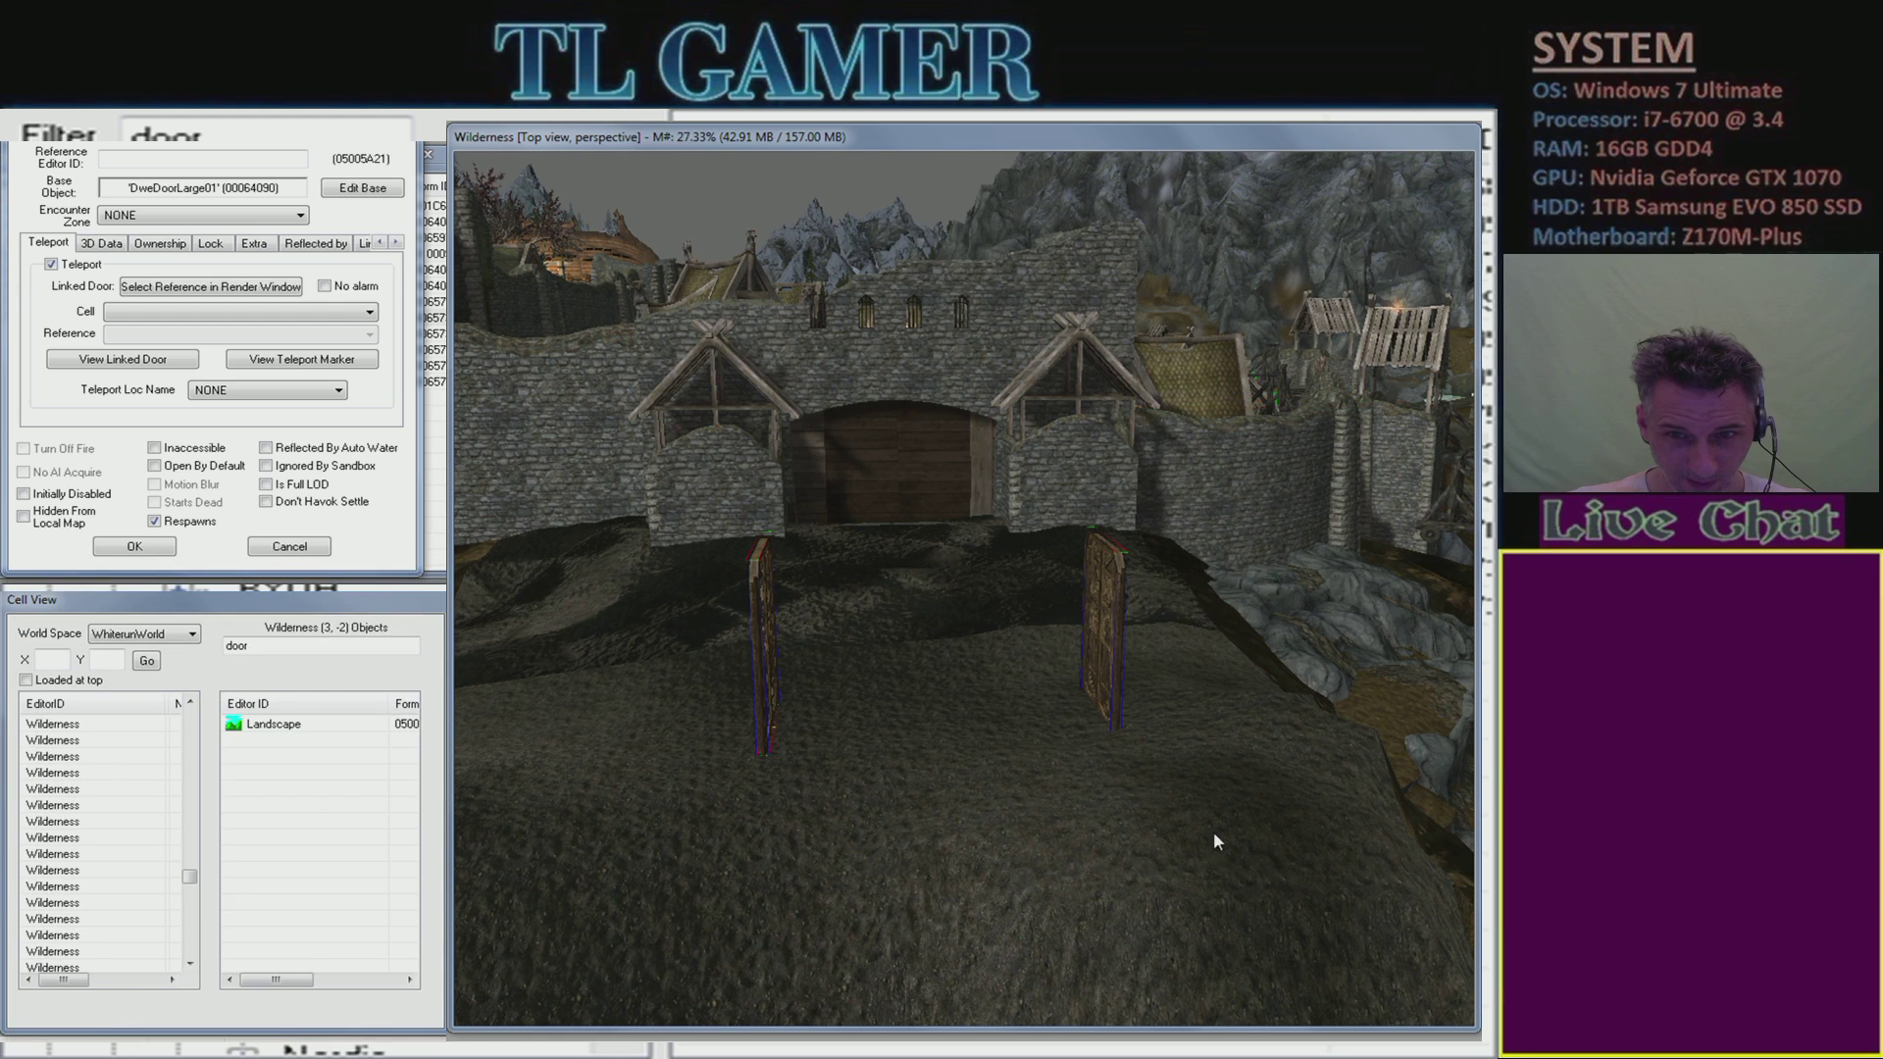
left_click_drag(1098, 655, 1075, 657)
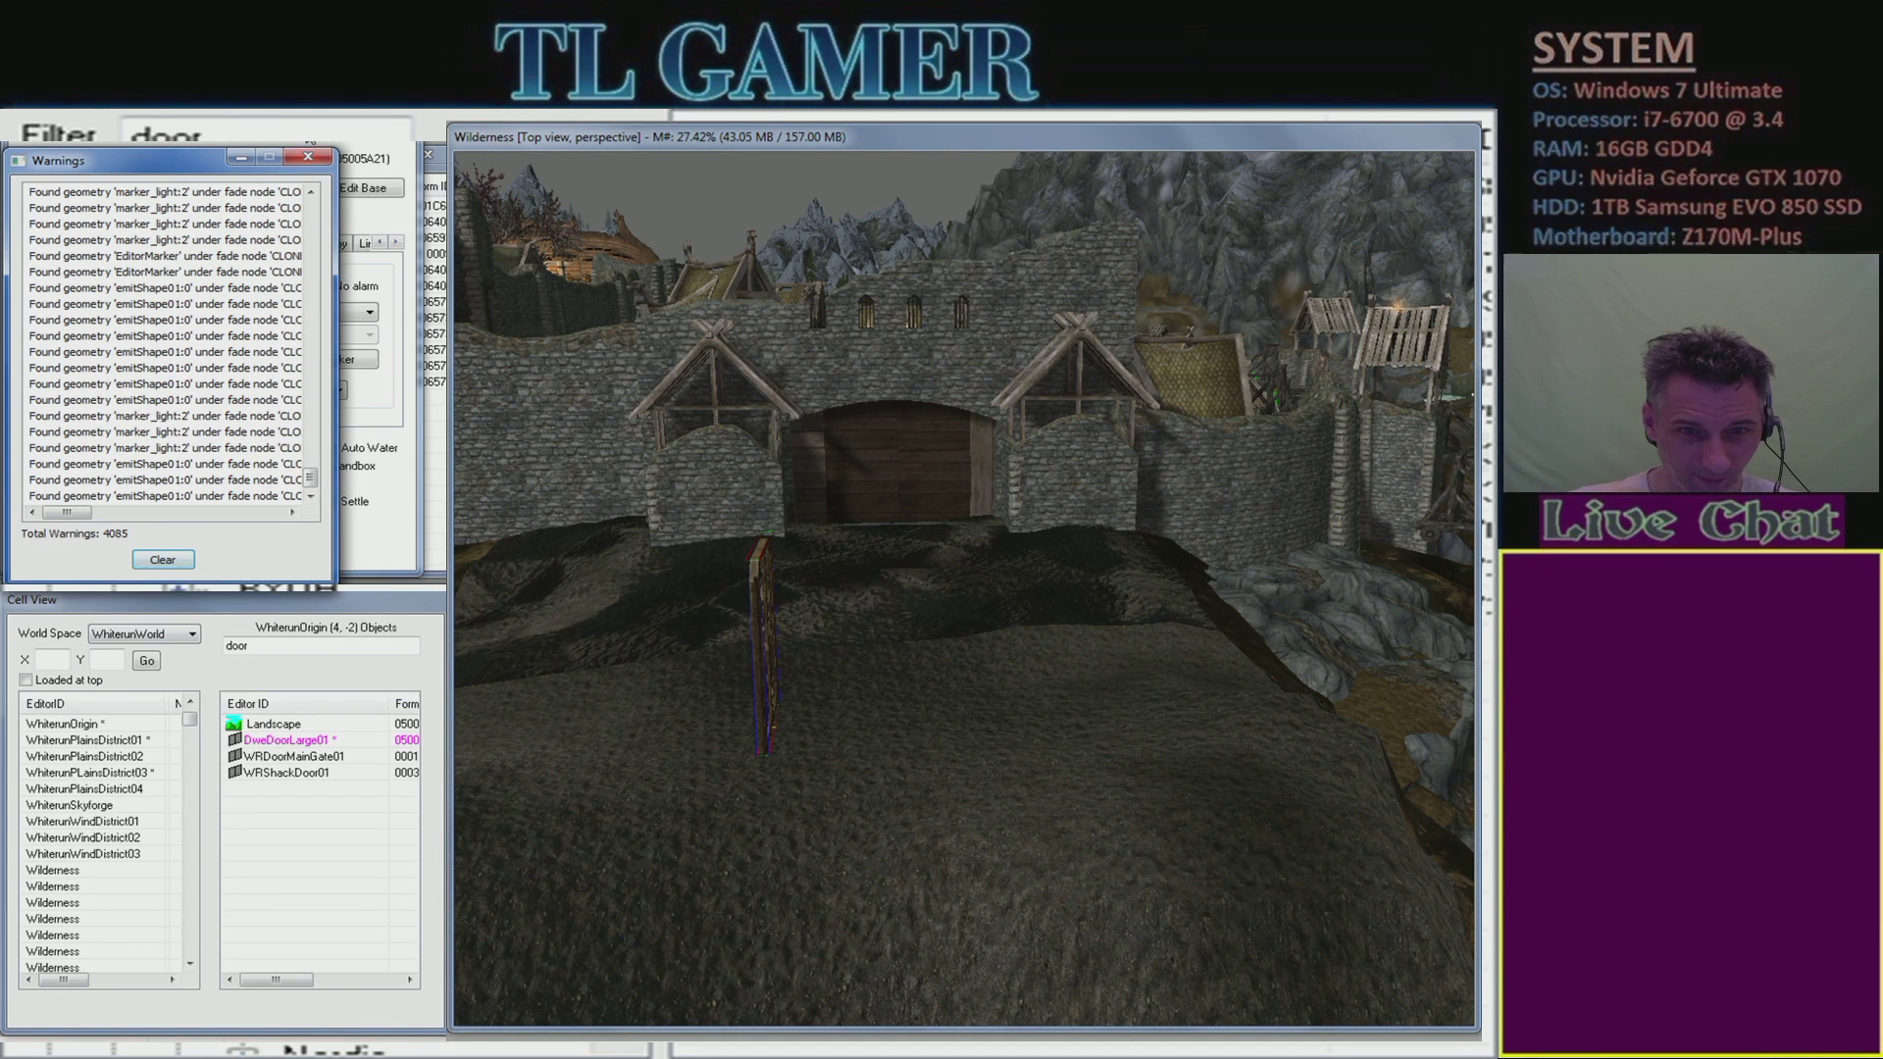
left_click(308, 157)
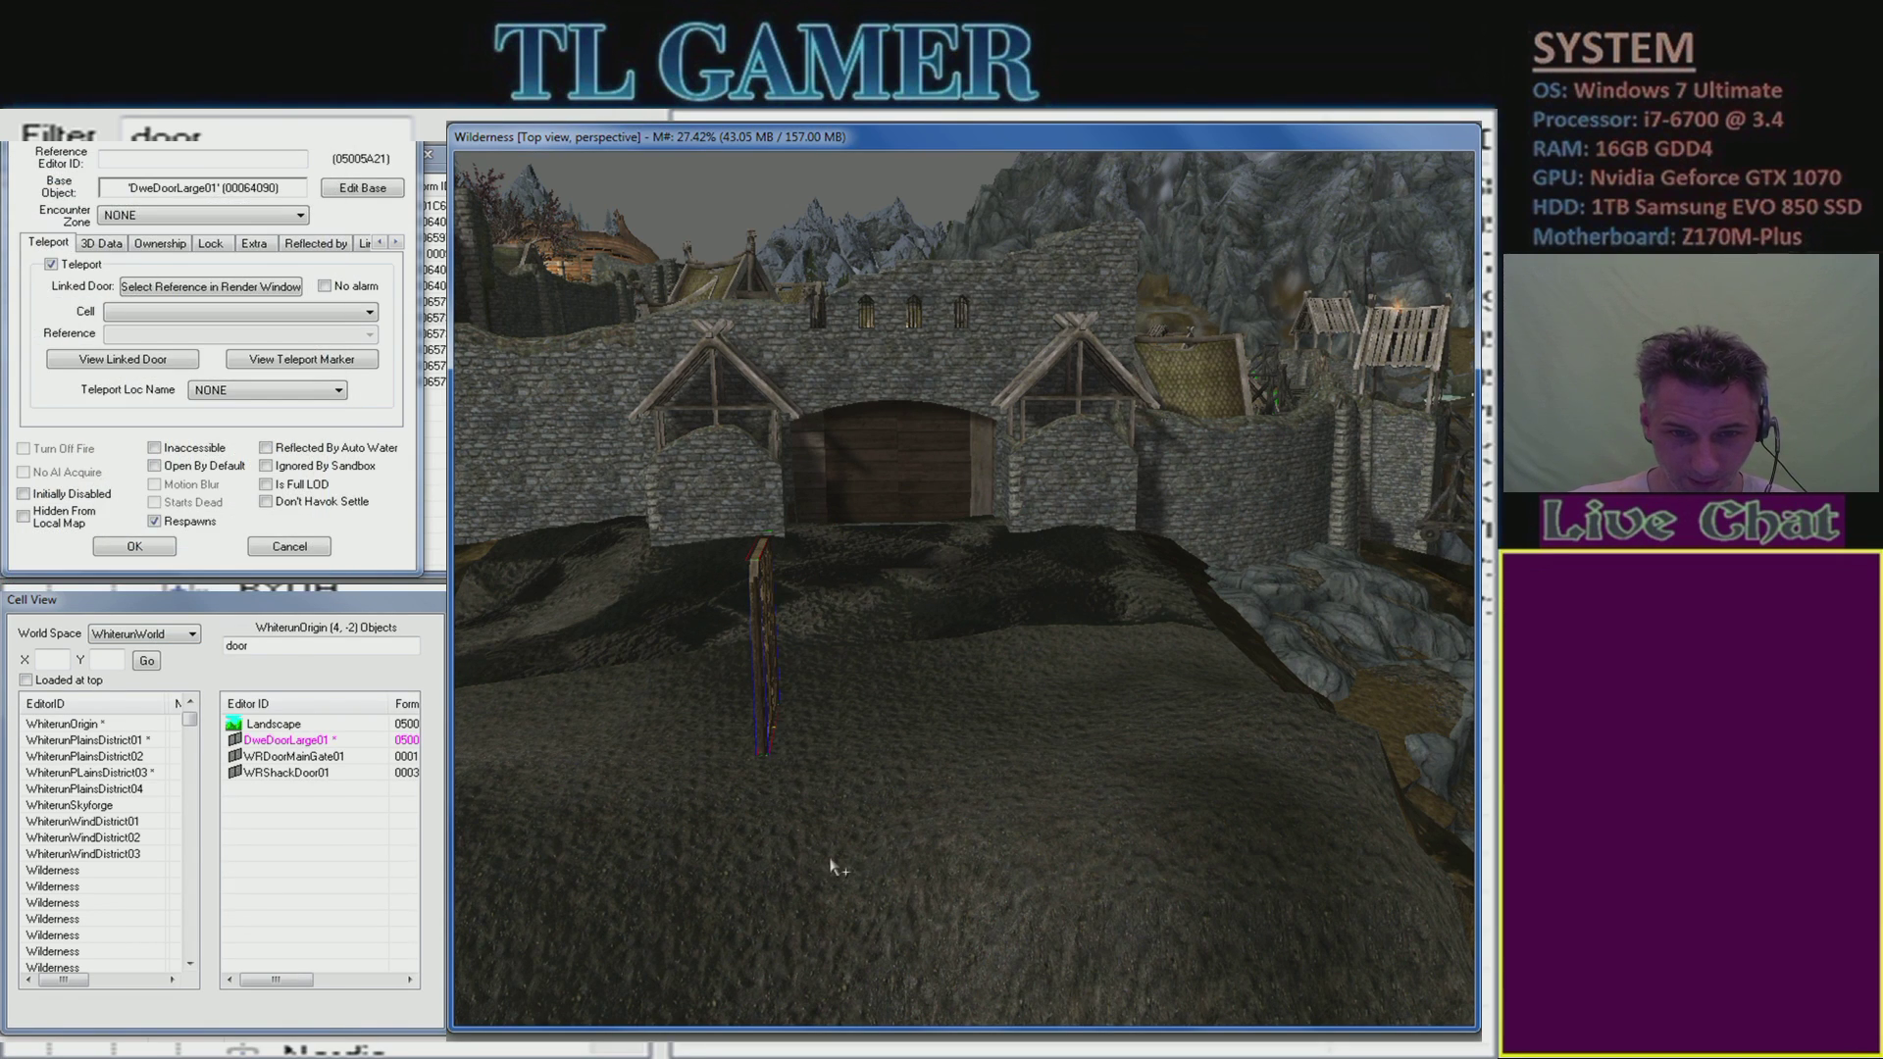
- Examine the remaining Dwemer door in front of Whiterun's gate from several angles and distances
middle_click_drag(1197, 523, 806, 353)
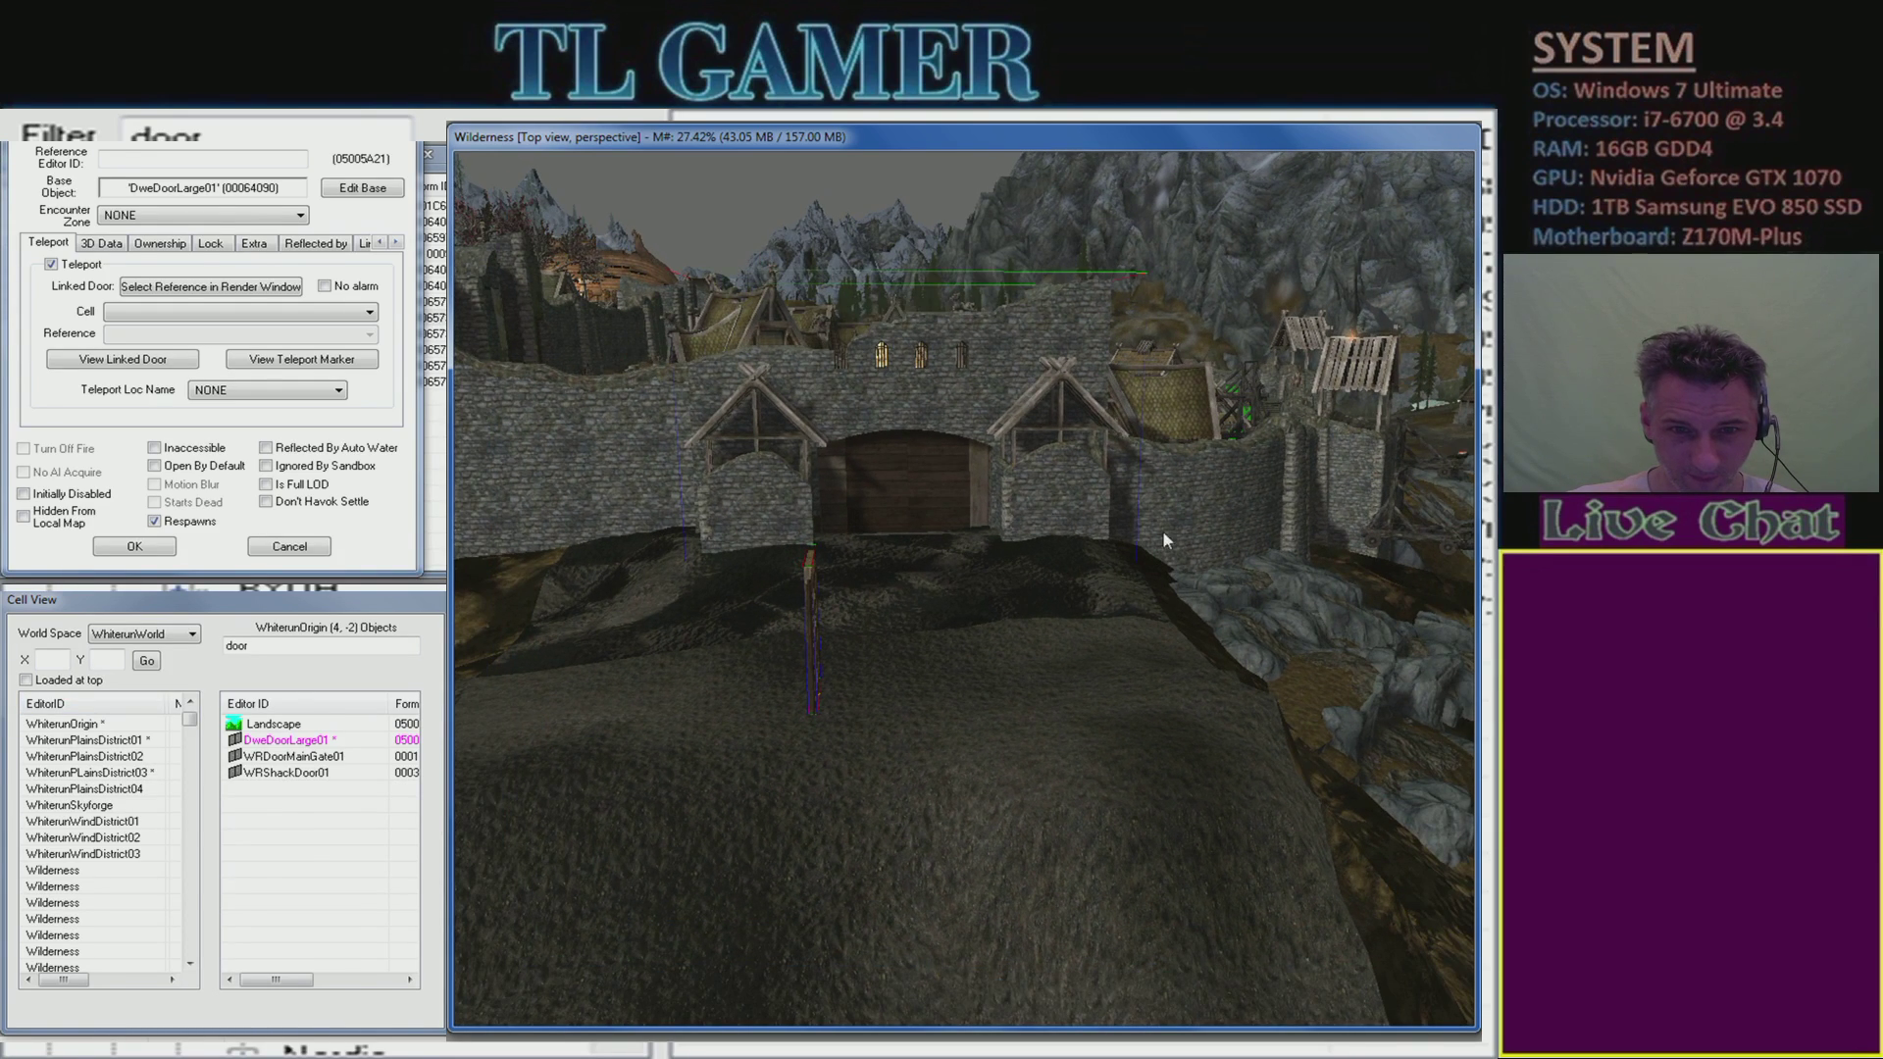
mouse_move(1050, 567)
middle_mouse_down()
mouse_move(976, 585)
mouse_move(1135, 559)
mouse_move(1121, 581)
mouse_move(1040, 563)
middle_mouse_up()
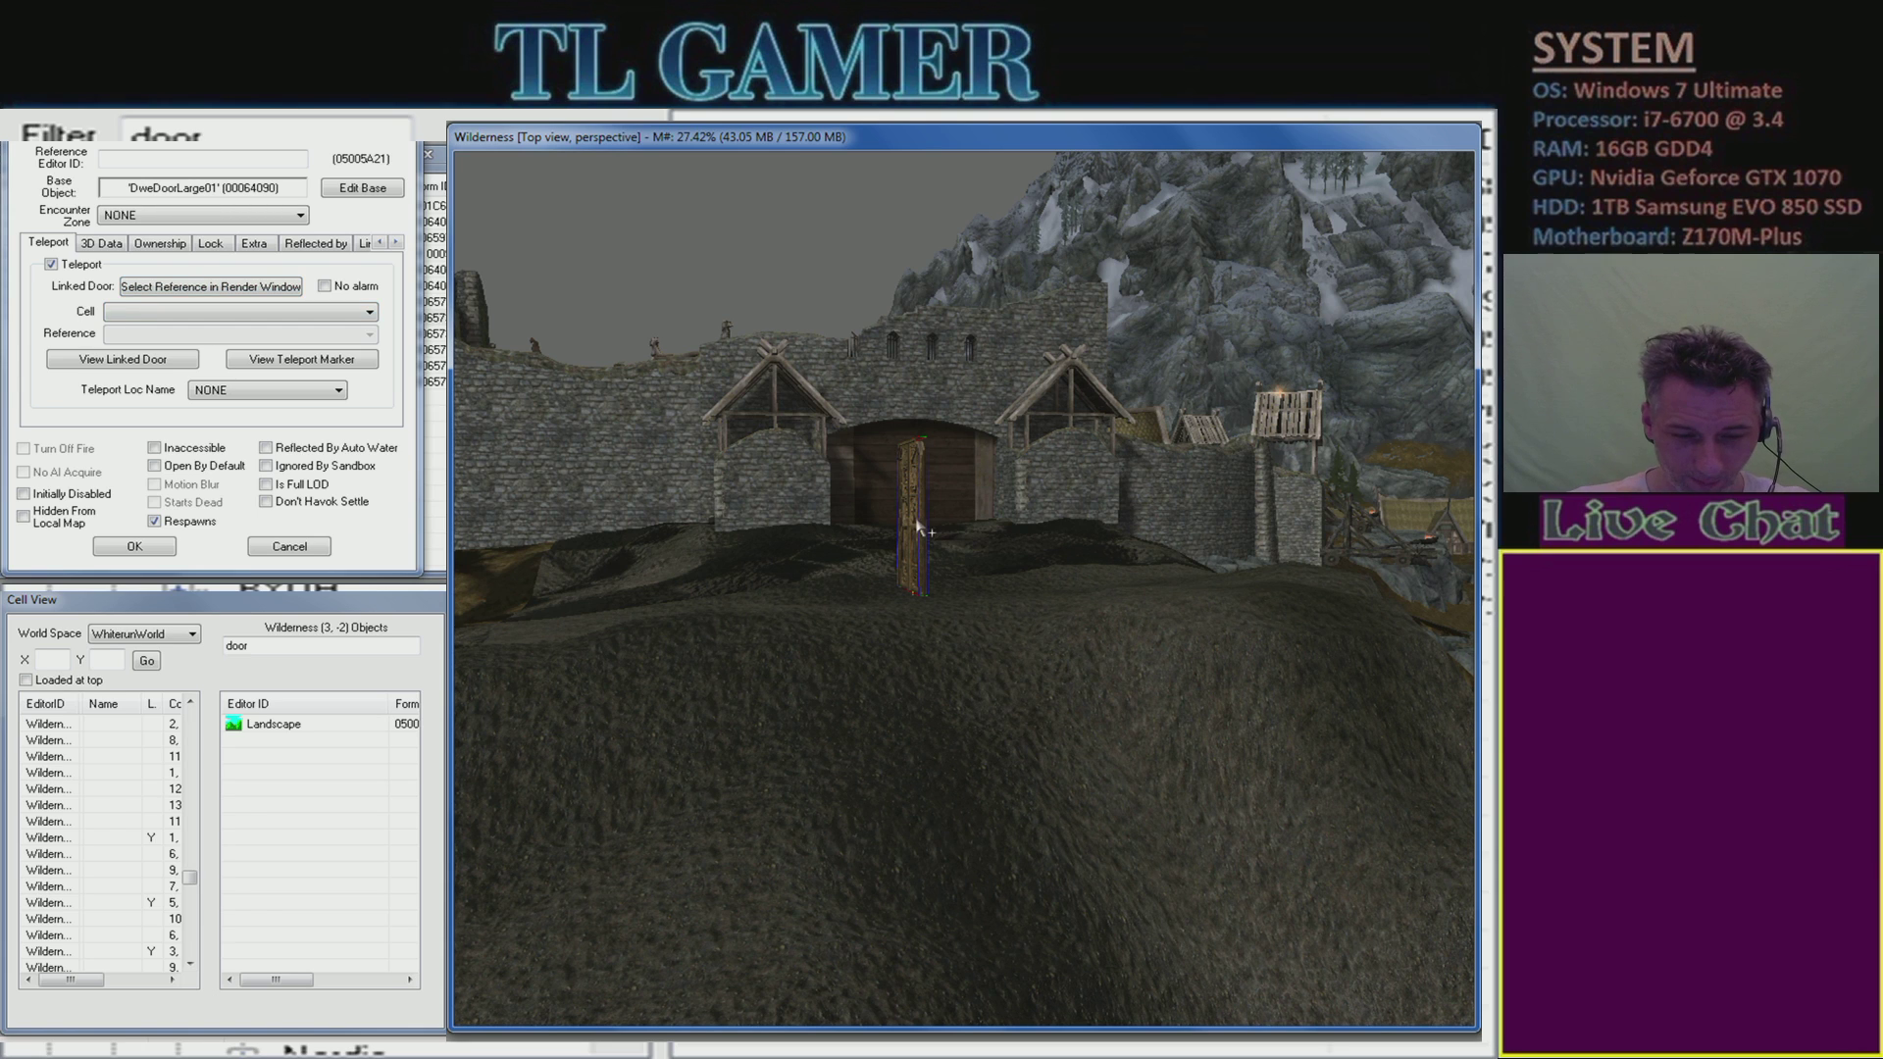
mouse_move(922, 533)
middle_mouse_down()
mouse_move(979, 538)
mouse_move(920, 532)
middle_mouse_up()
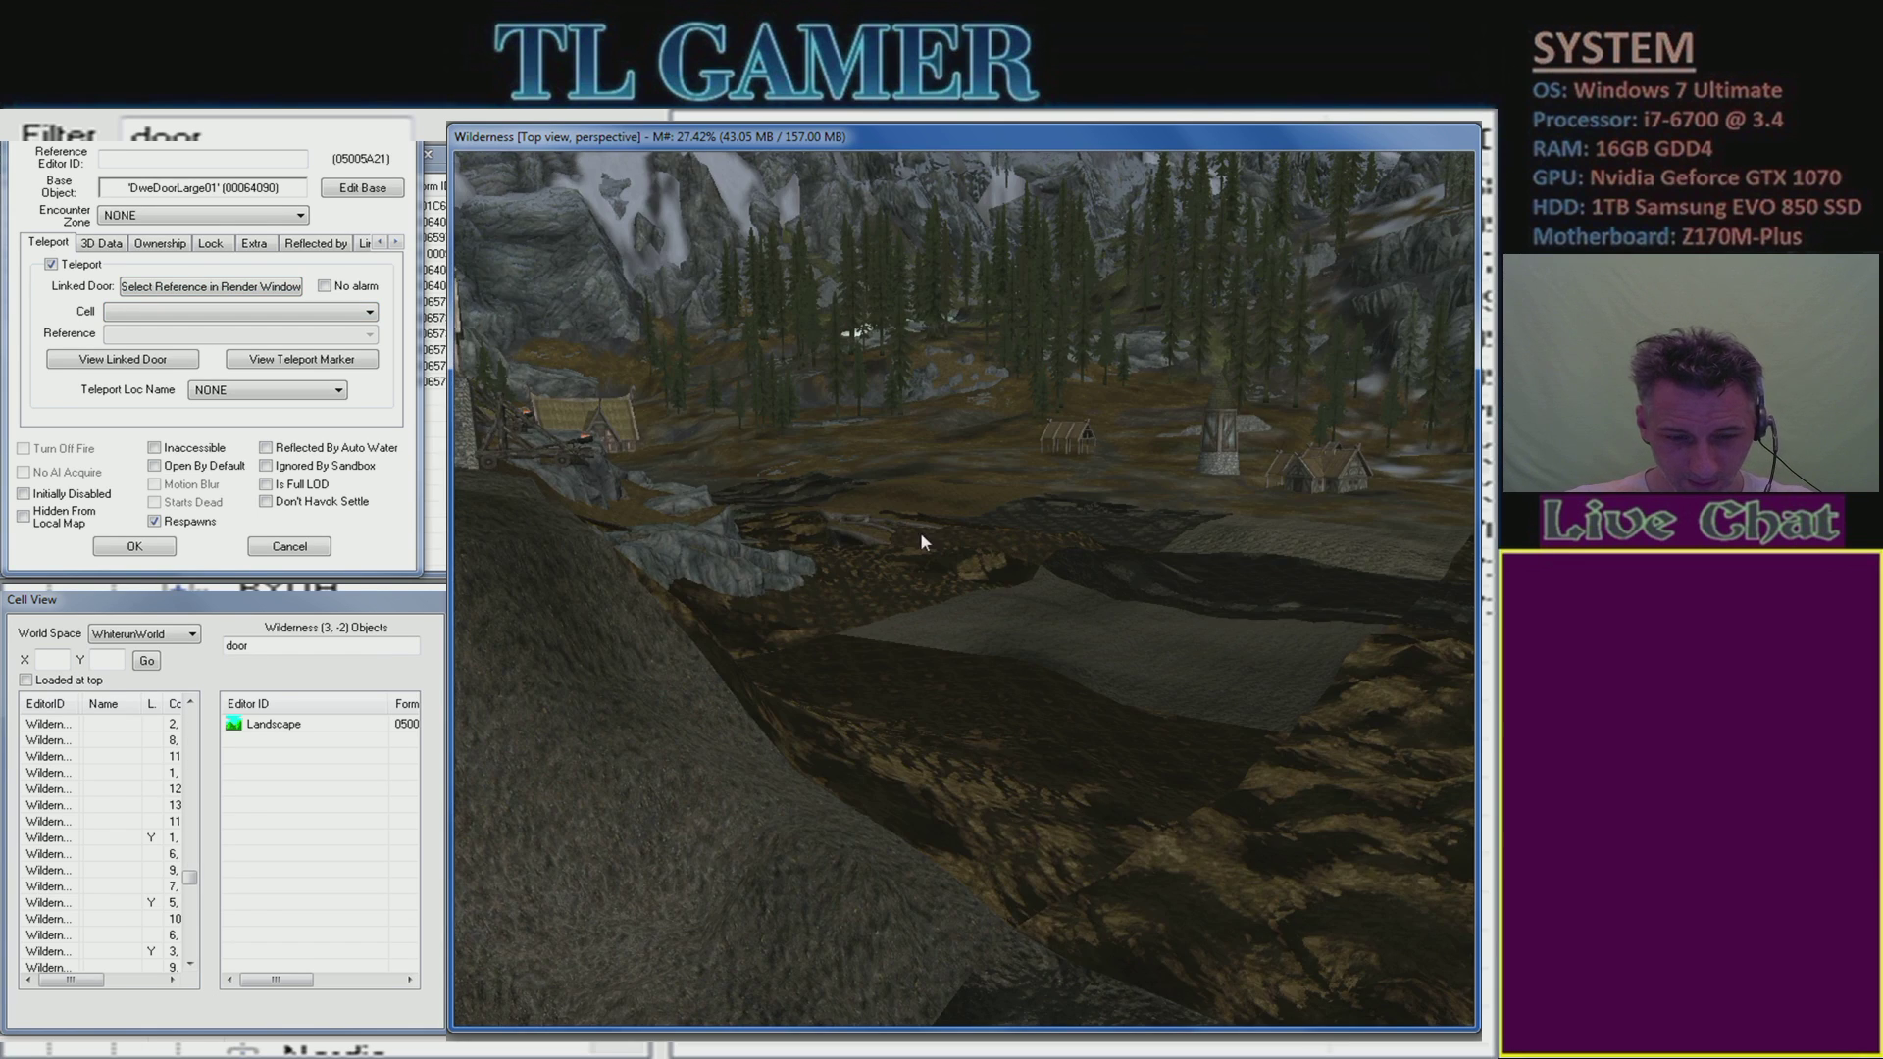
middle_click_drag(771, 592, 566, 588)
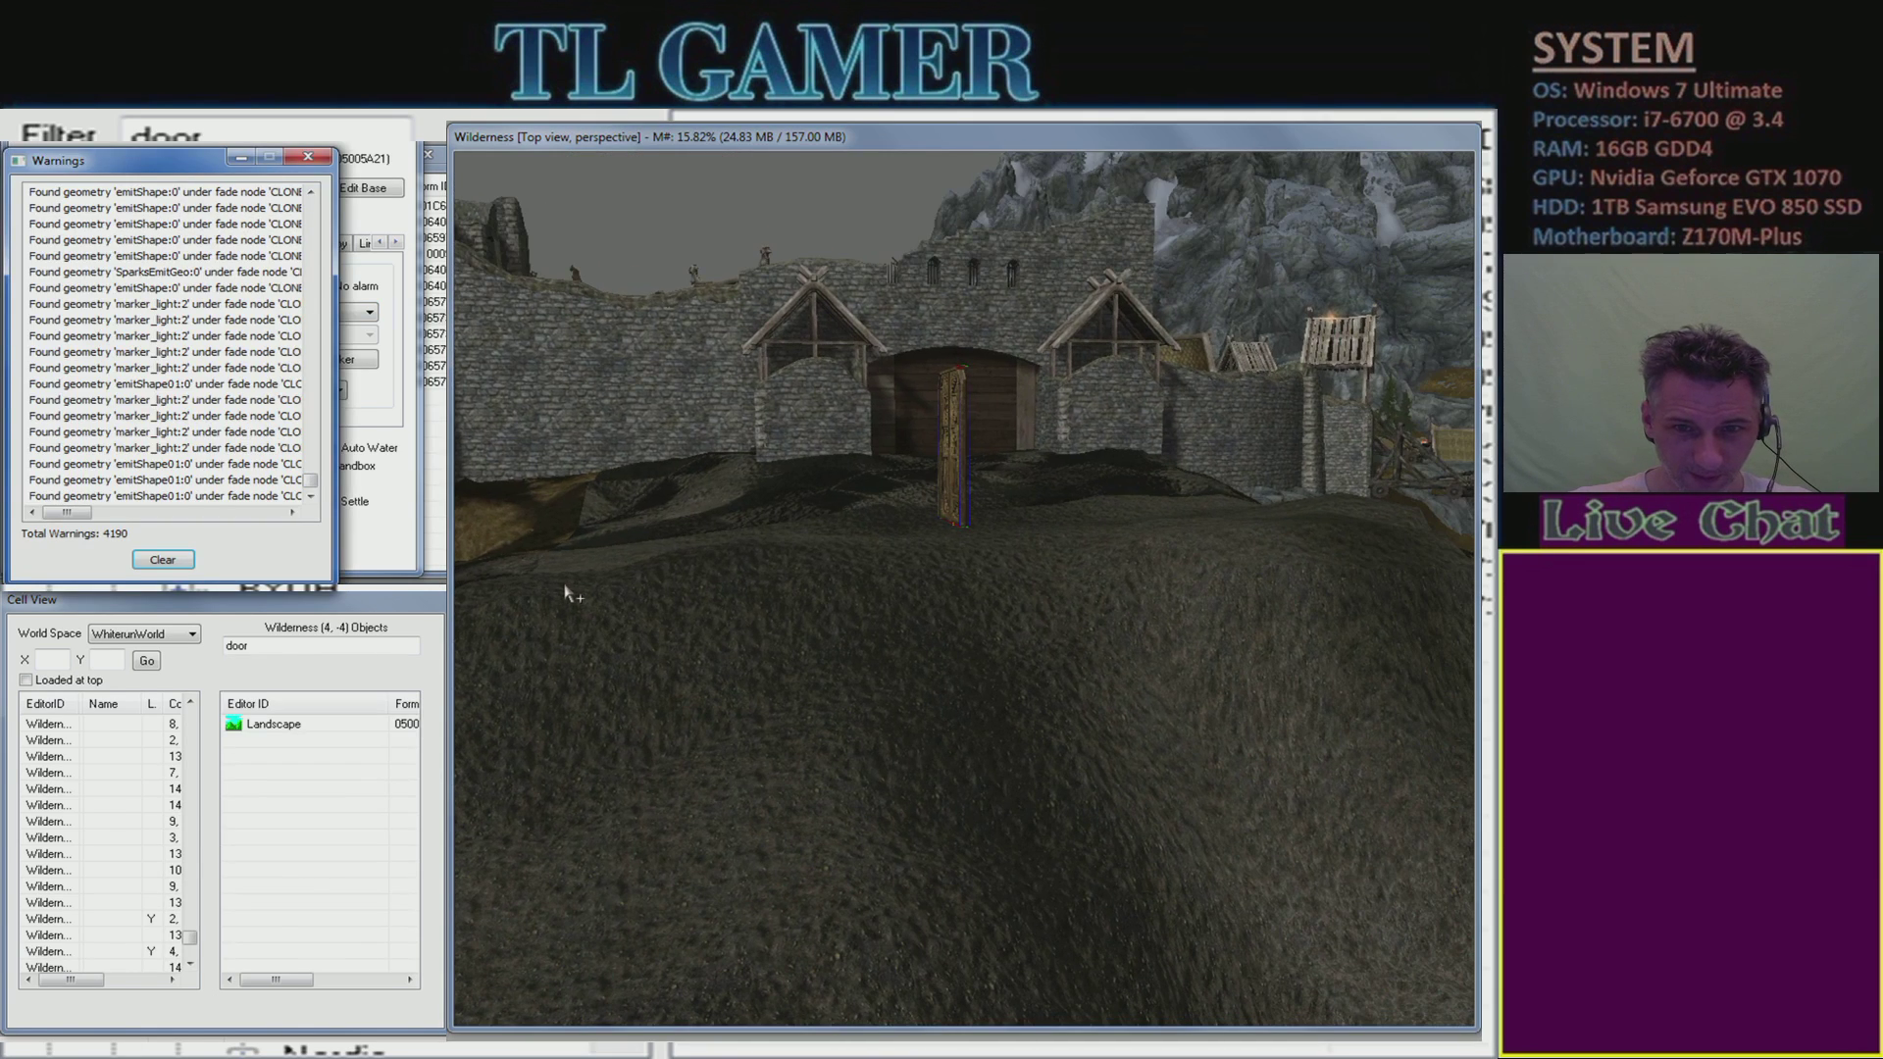
left_click(951, 485)
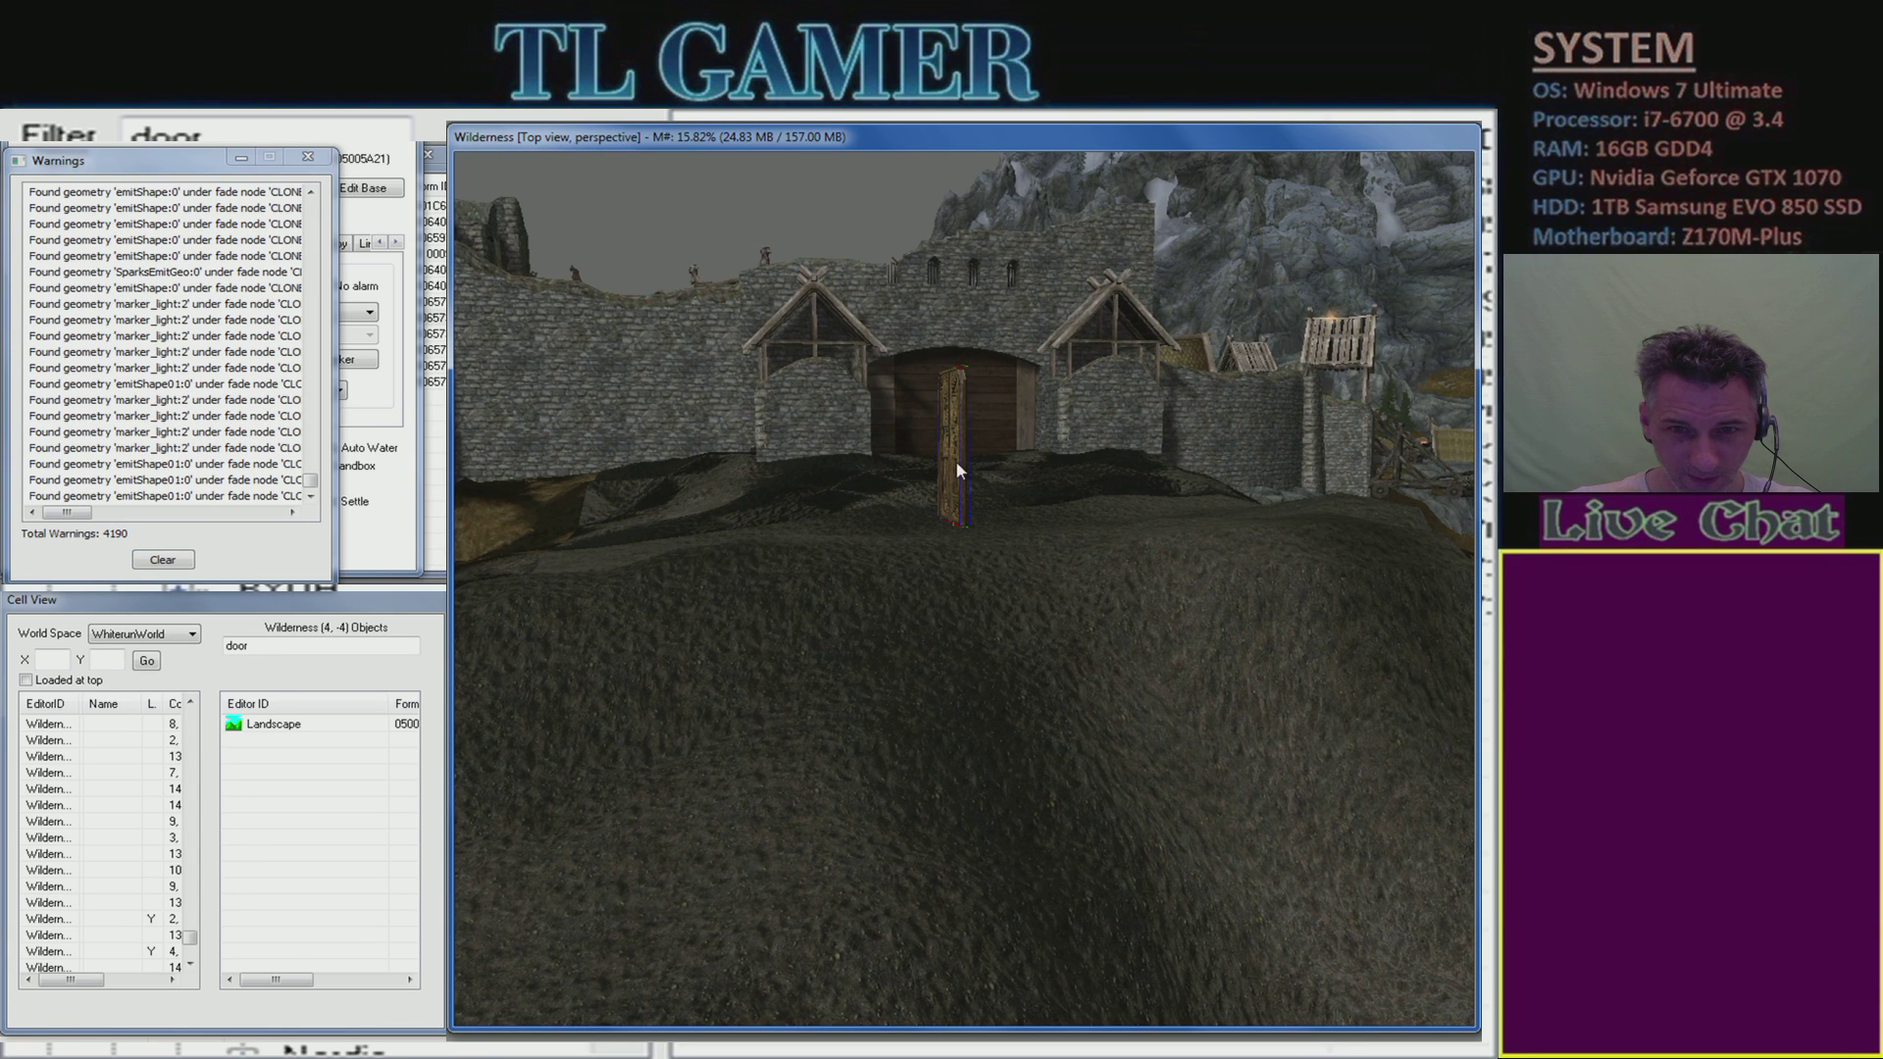
scroll(951, 453, "up", 6)
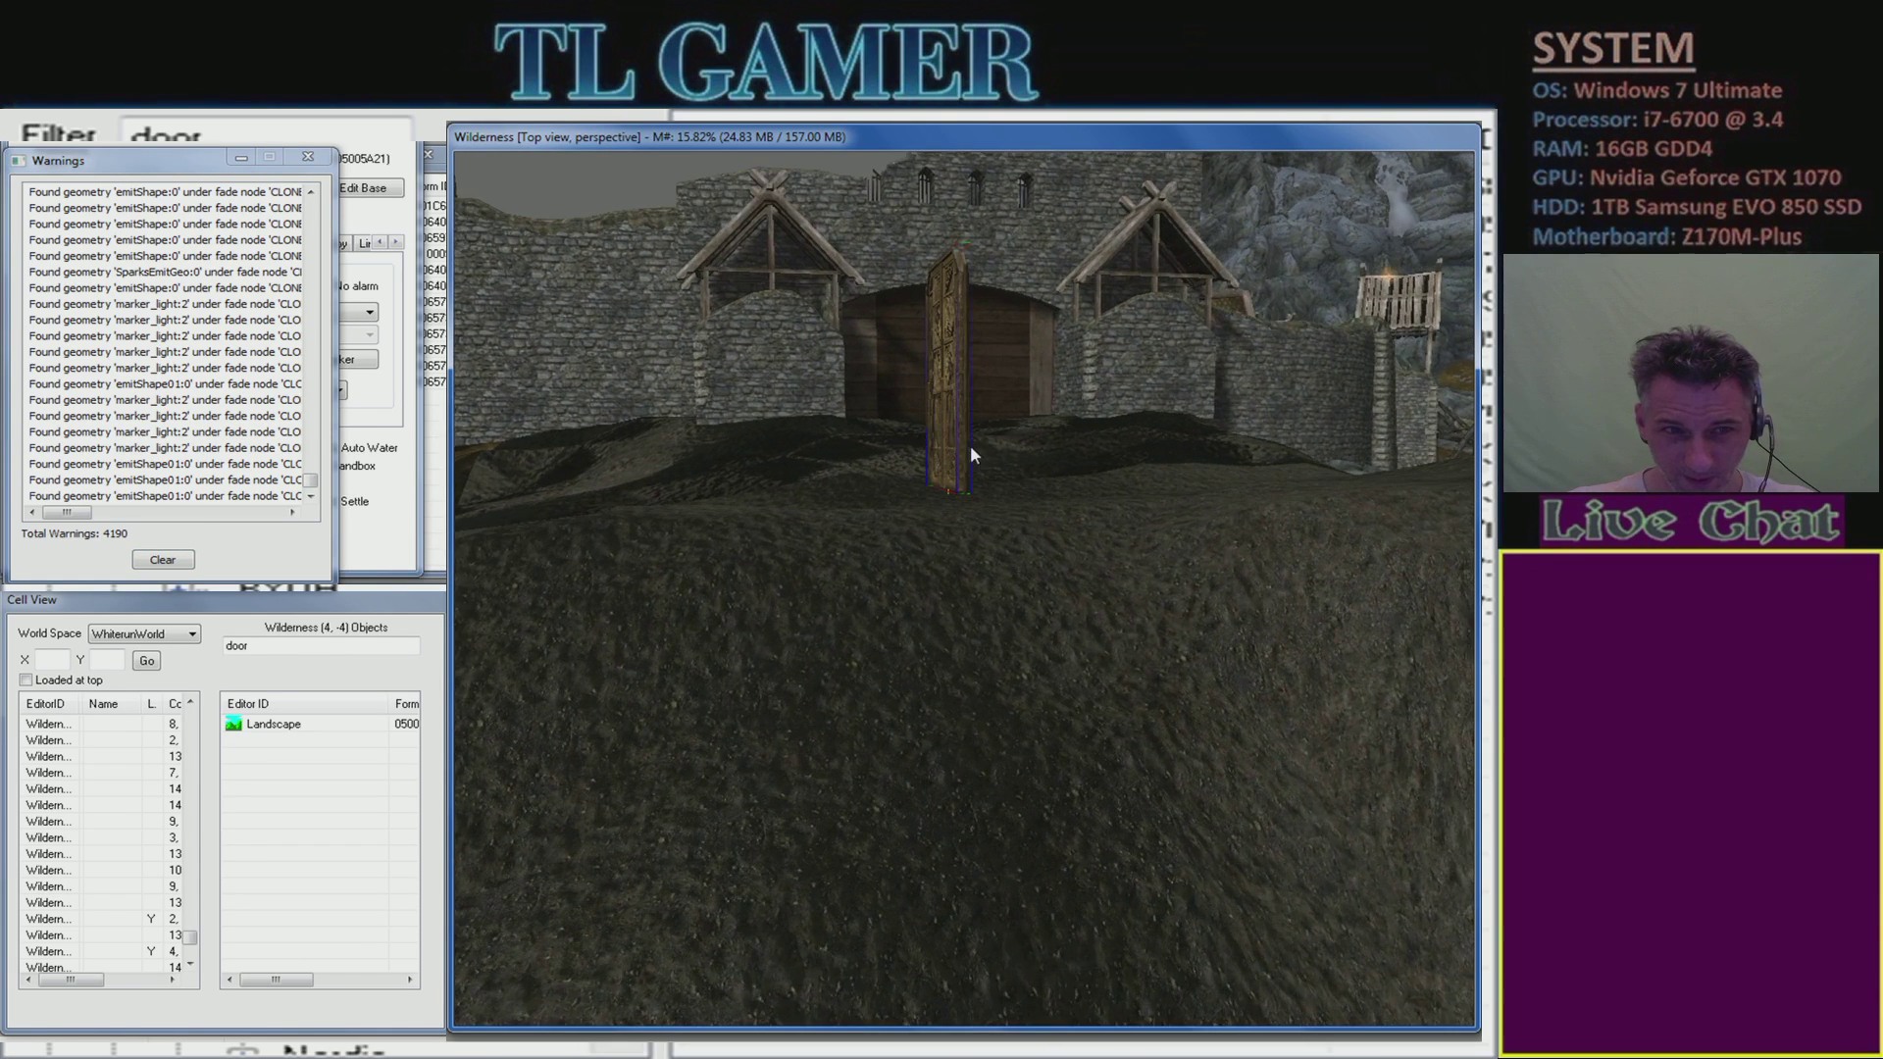
left_click(307, 157)
mouse_move(984, 467)
middle_mouse_down()
mouse_move(941, 467)
mouse_move(936, 432)
mouse_move(978, 438)
middle_mouse_up()
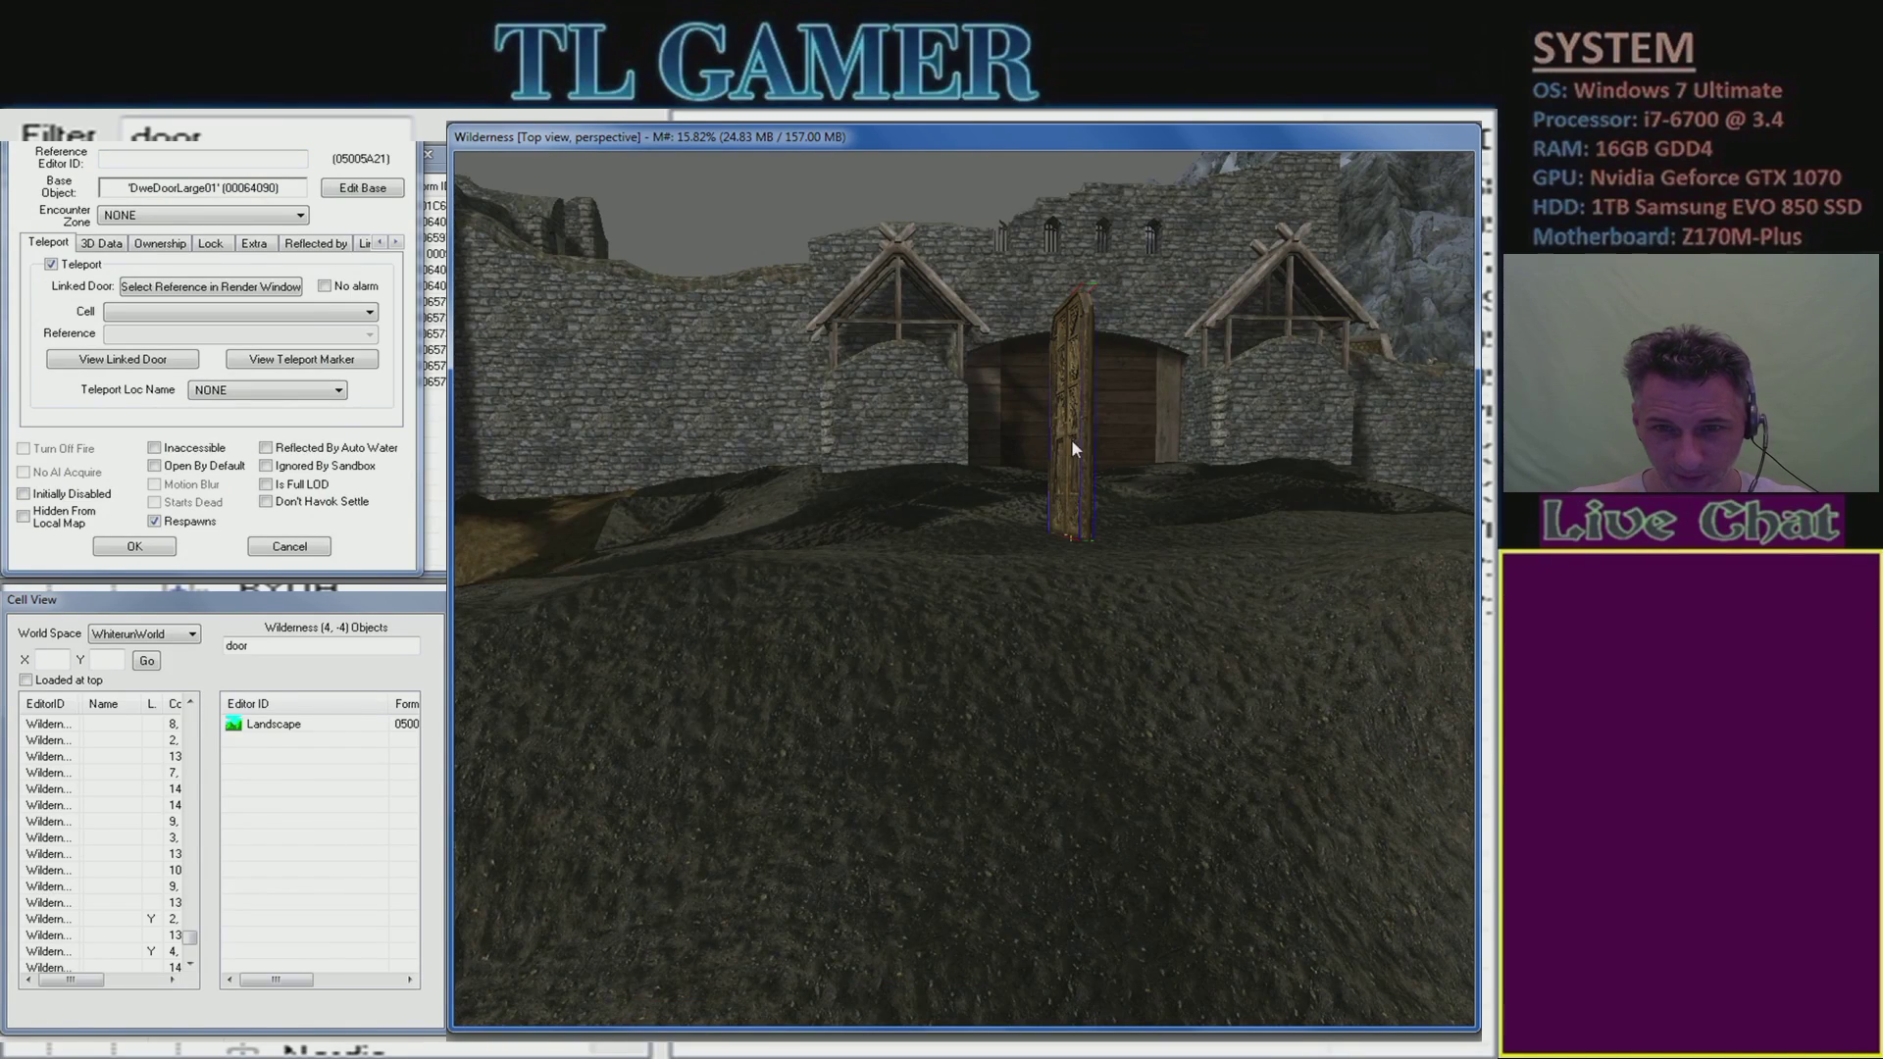
scroll(1085, 469, "up", 5)
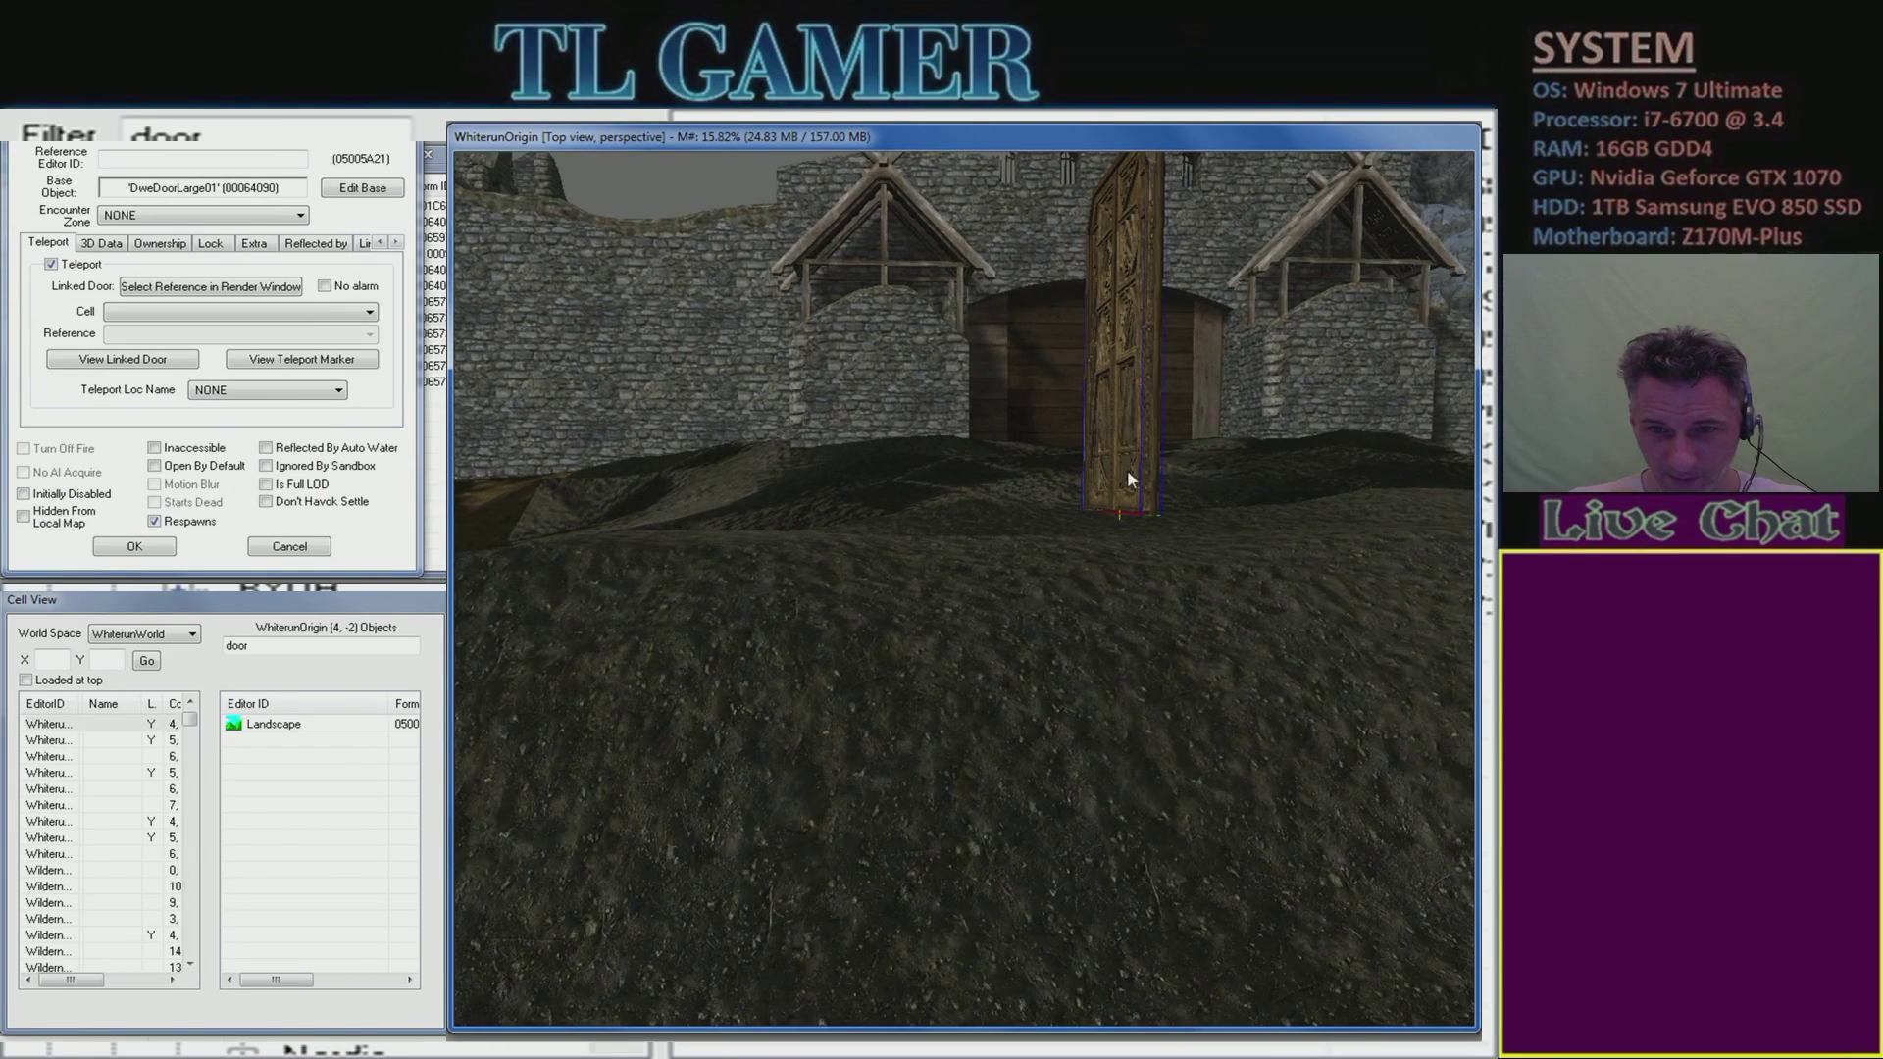
left_click_drag(1226, 429, 1067, 579)
left_click_drag(945, 648, 981, 658)
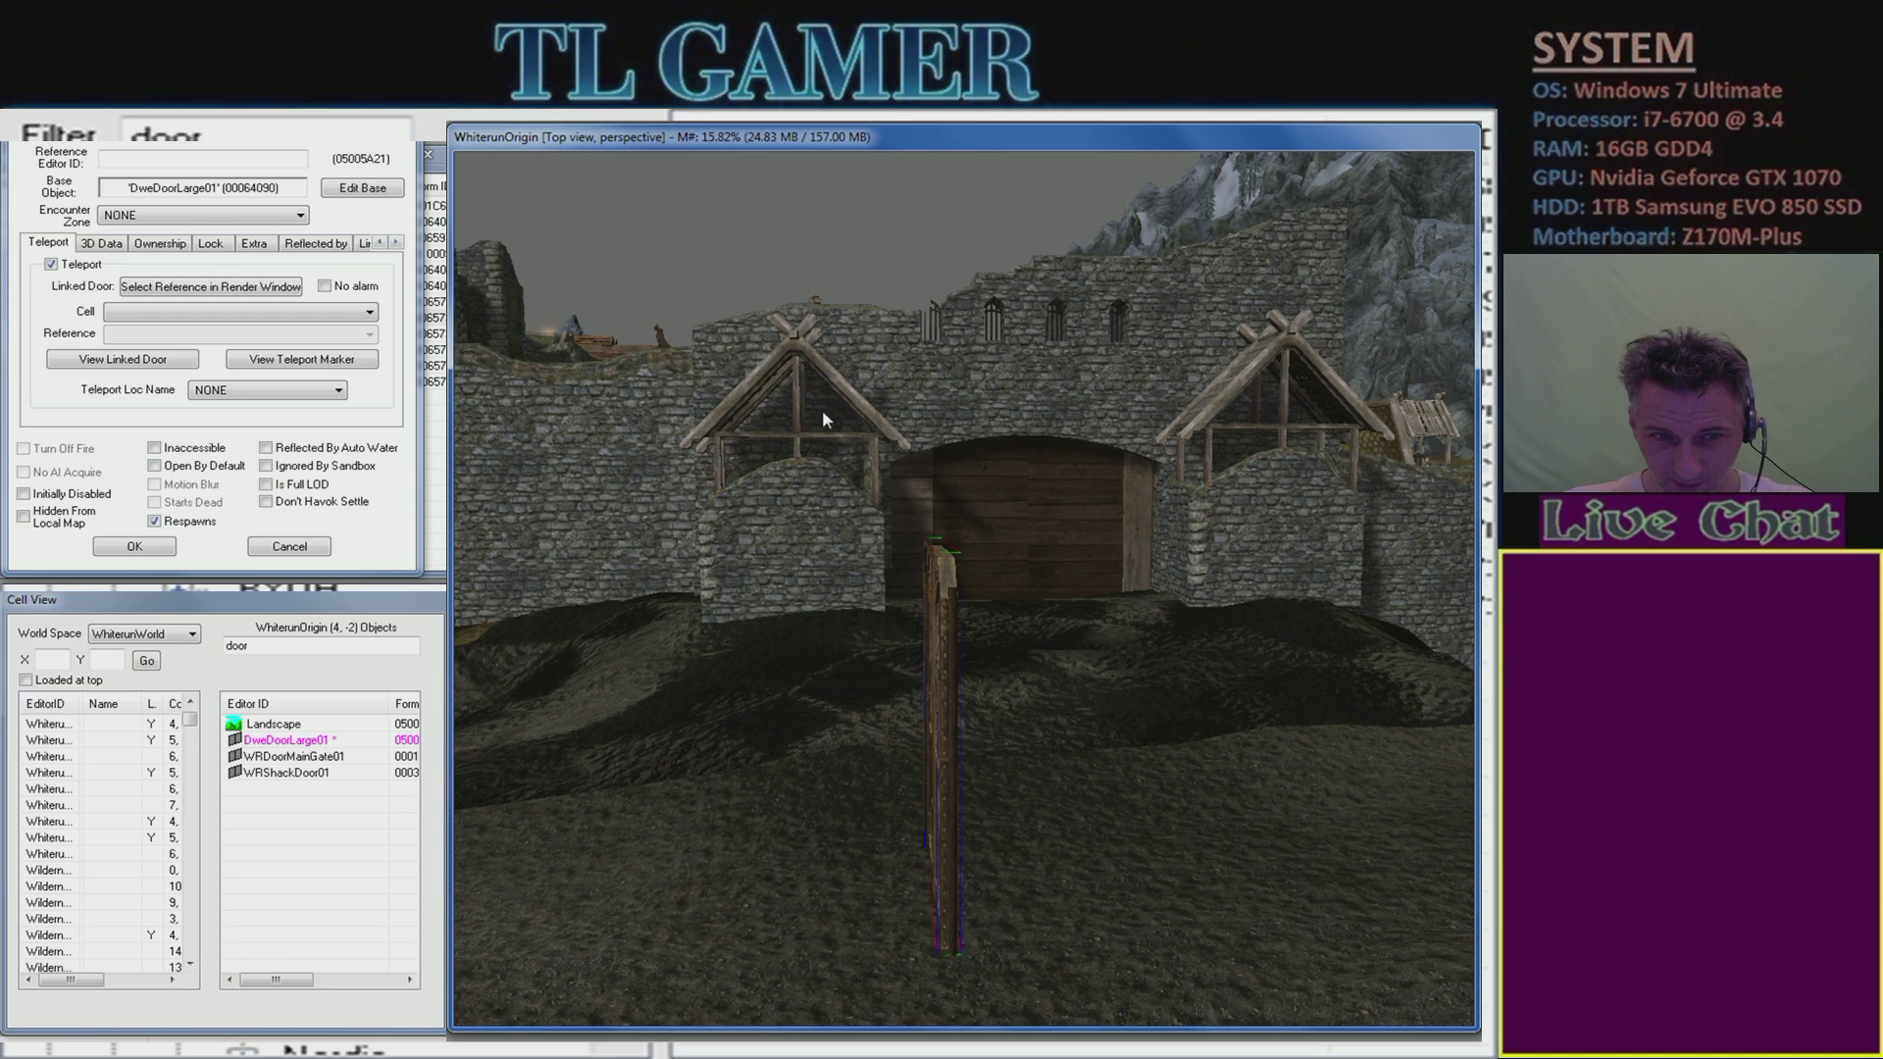
- Discard the remaining door's teleport changes and recheck its reference properties without saving
left_click(289, 548)
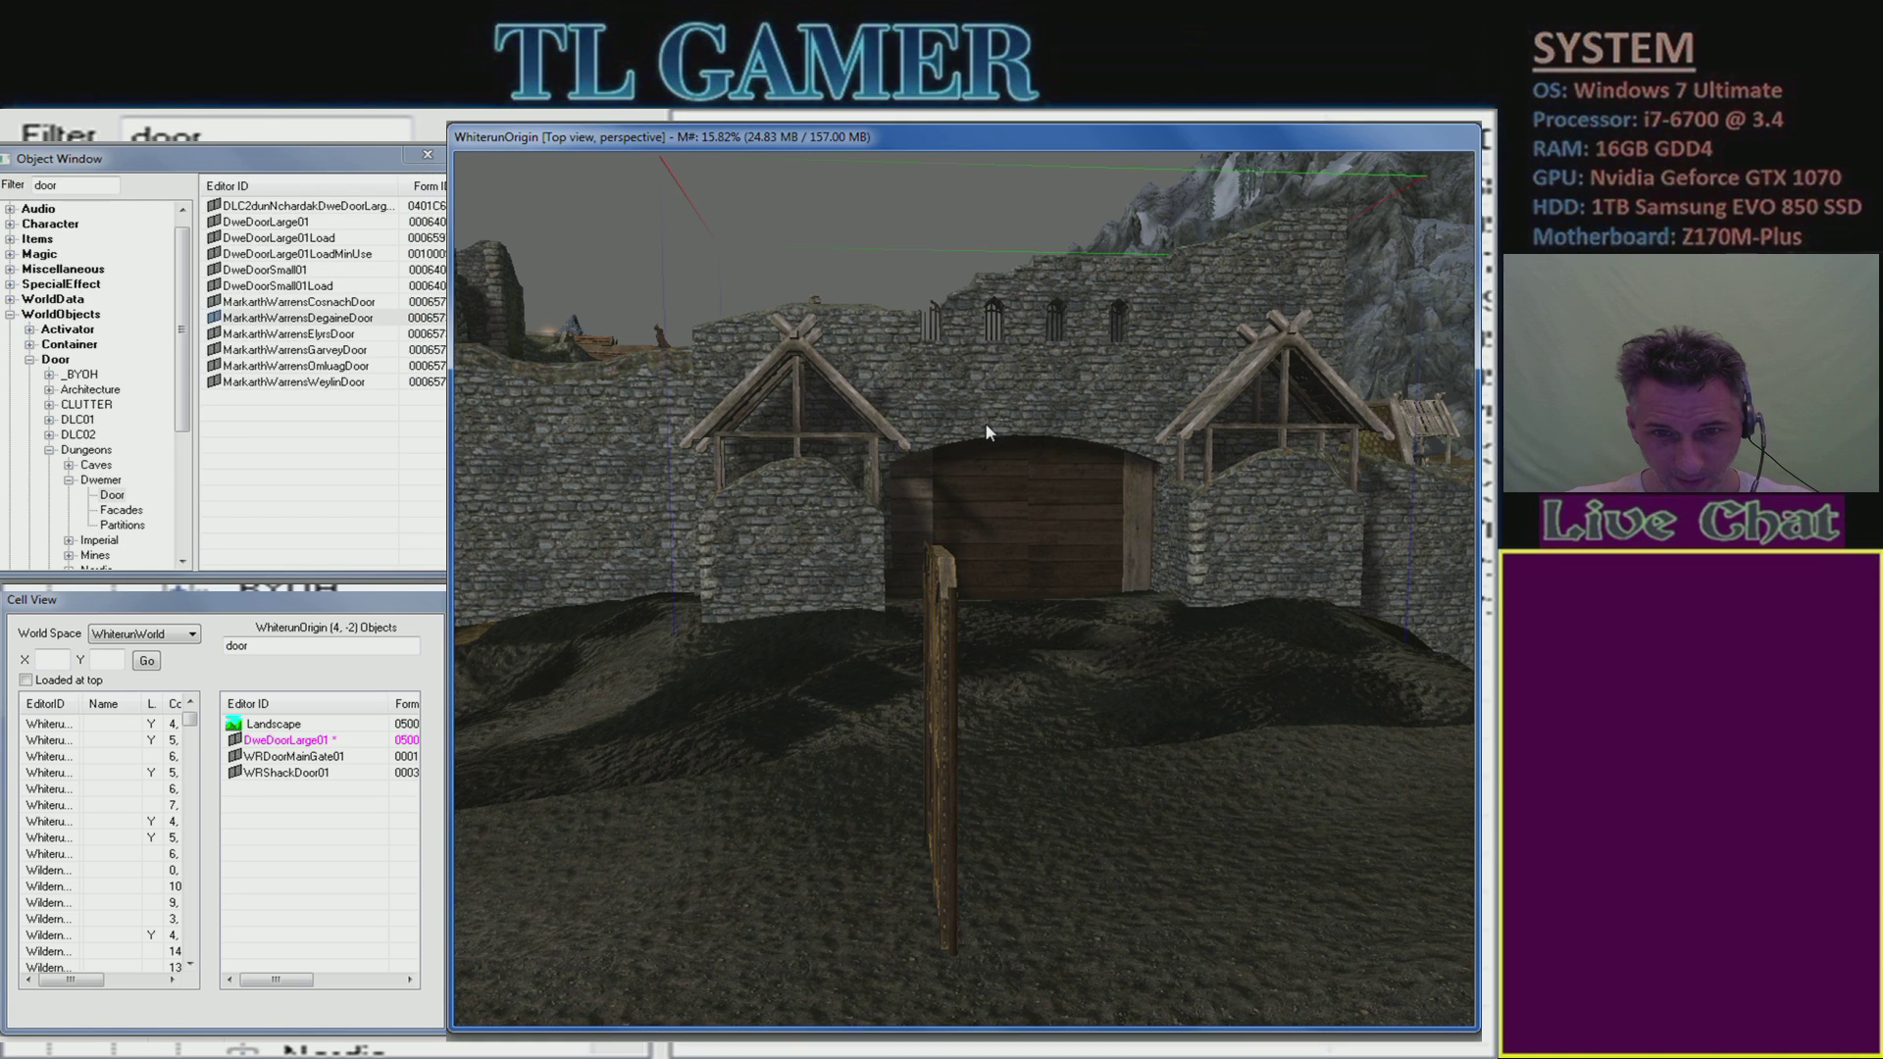
double_click(945, 728)
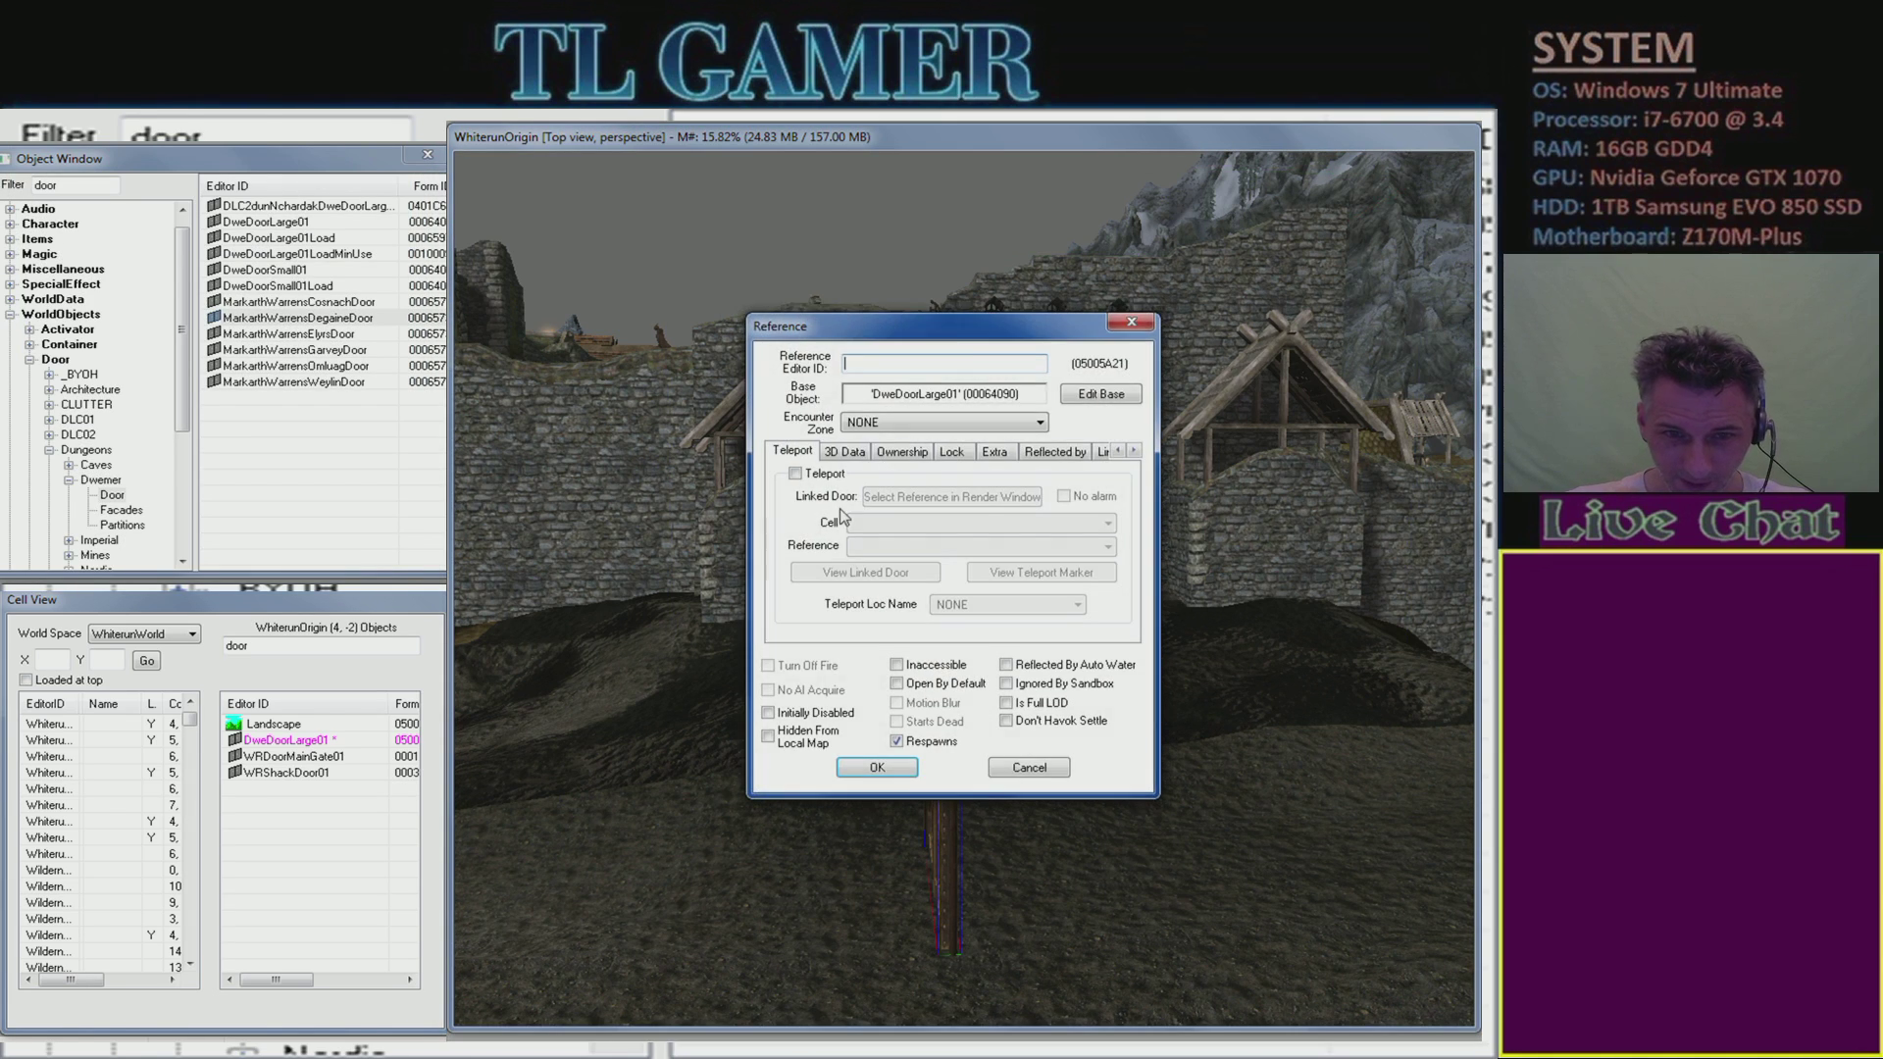
left_click_drag(978, 347, 271, 167)
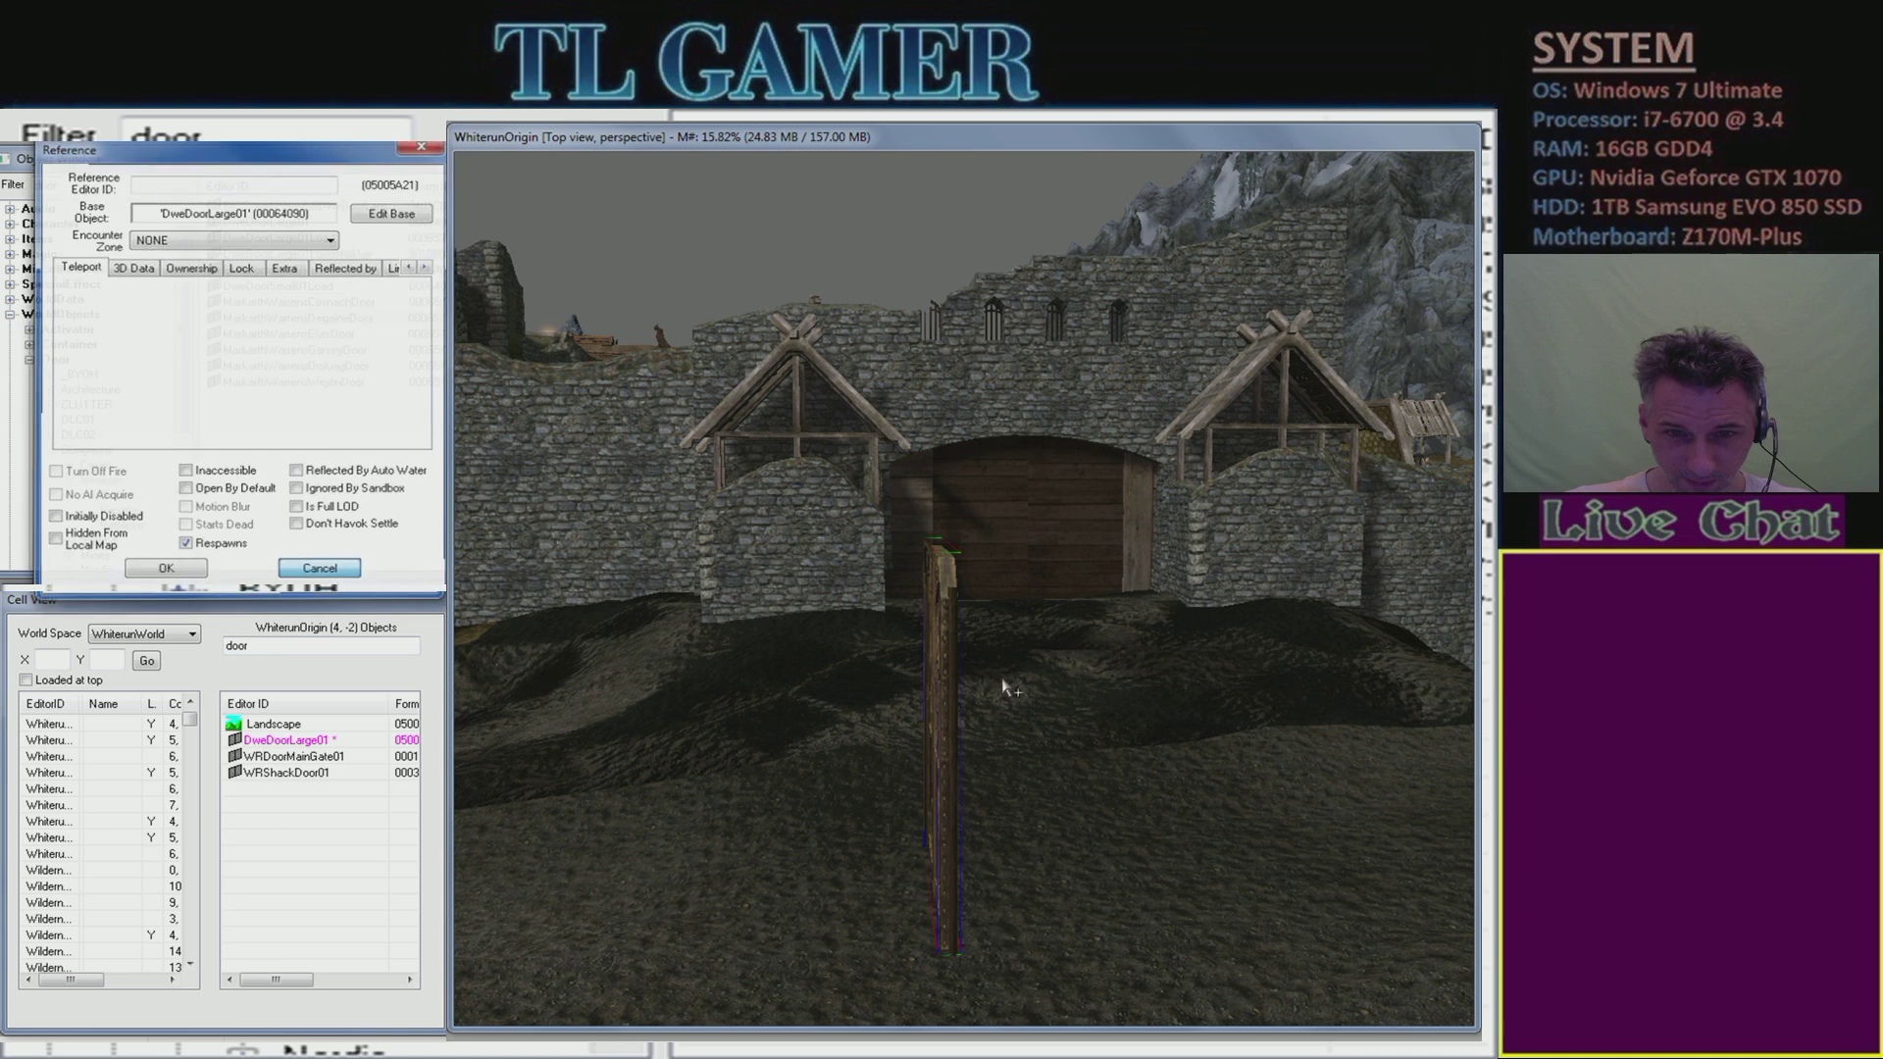
key("Escape")
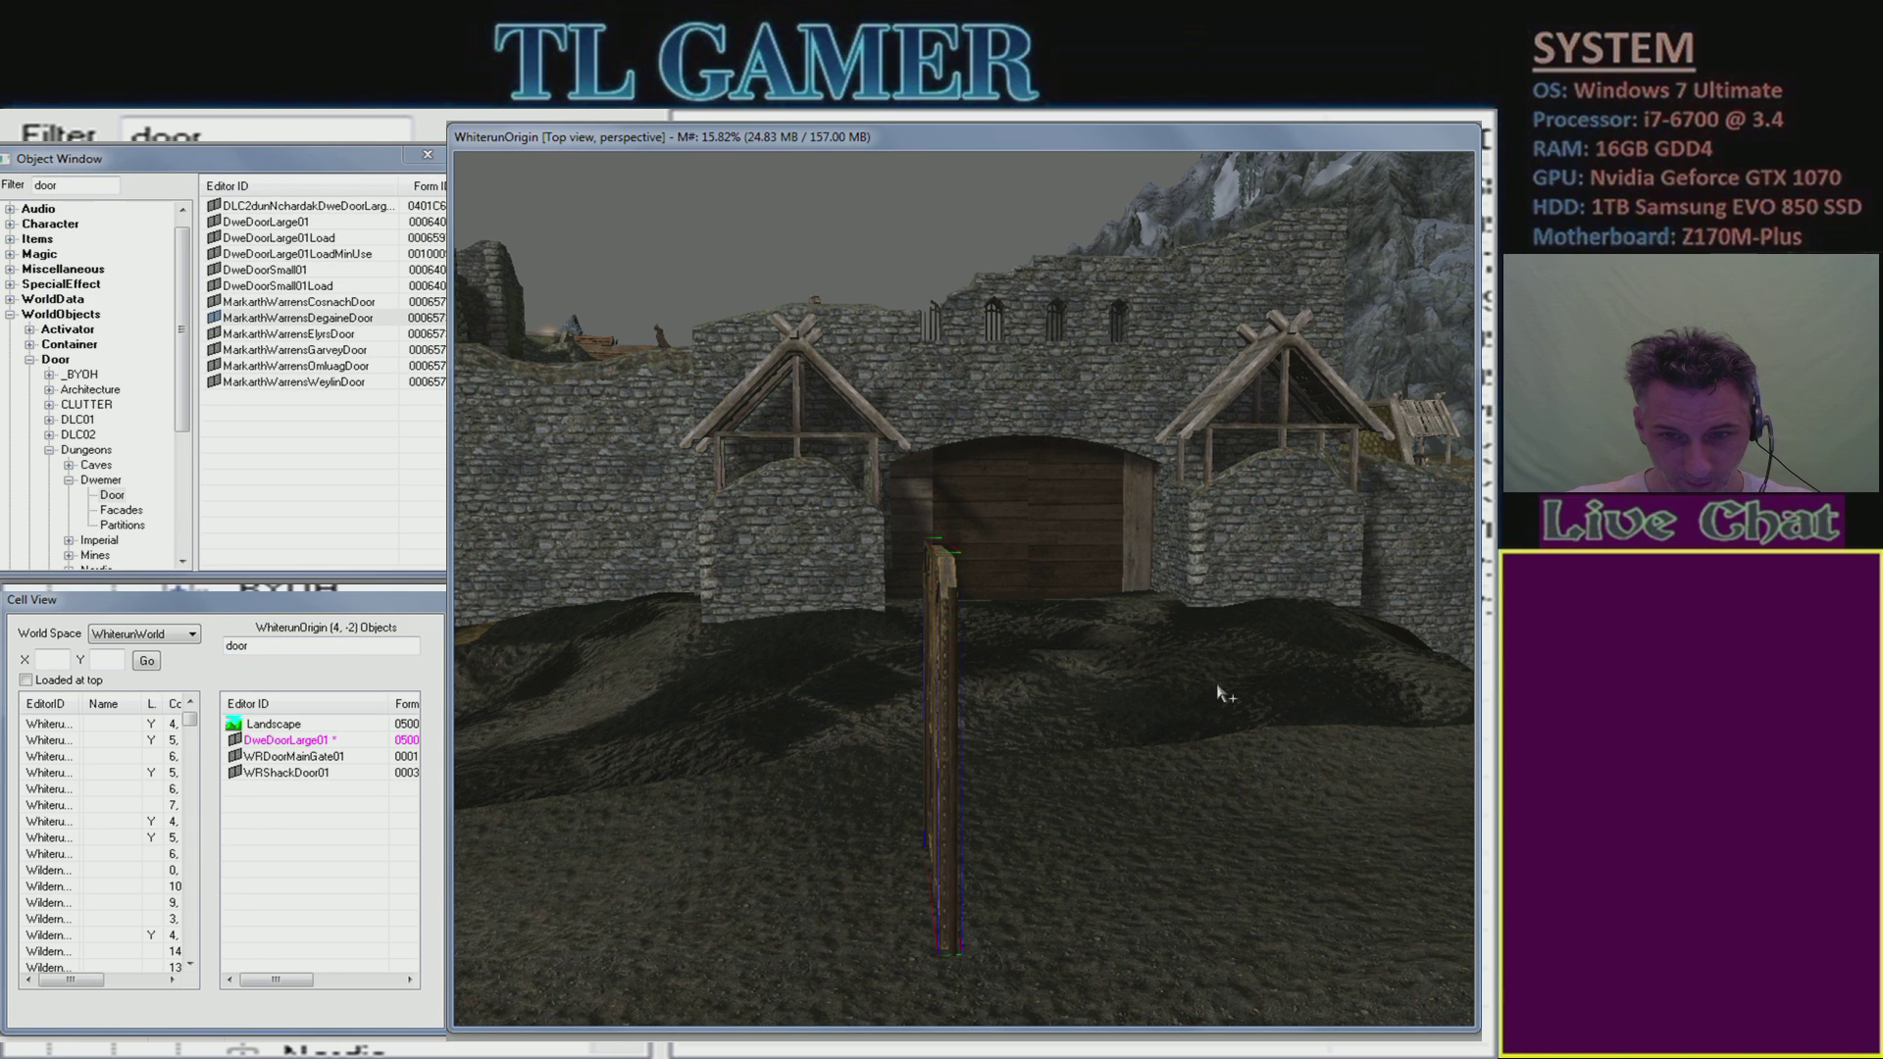
- Rotate the remaining Dwemer door, duplicate it, and space the two doors apart in front of the gate
right_click_drag(945, 686, 1039, 686)
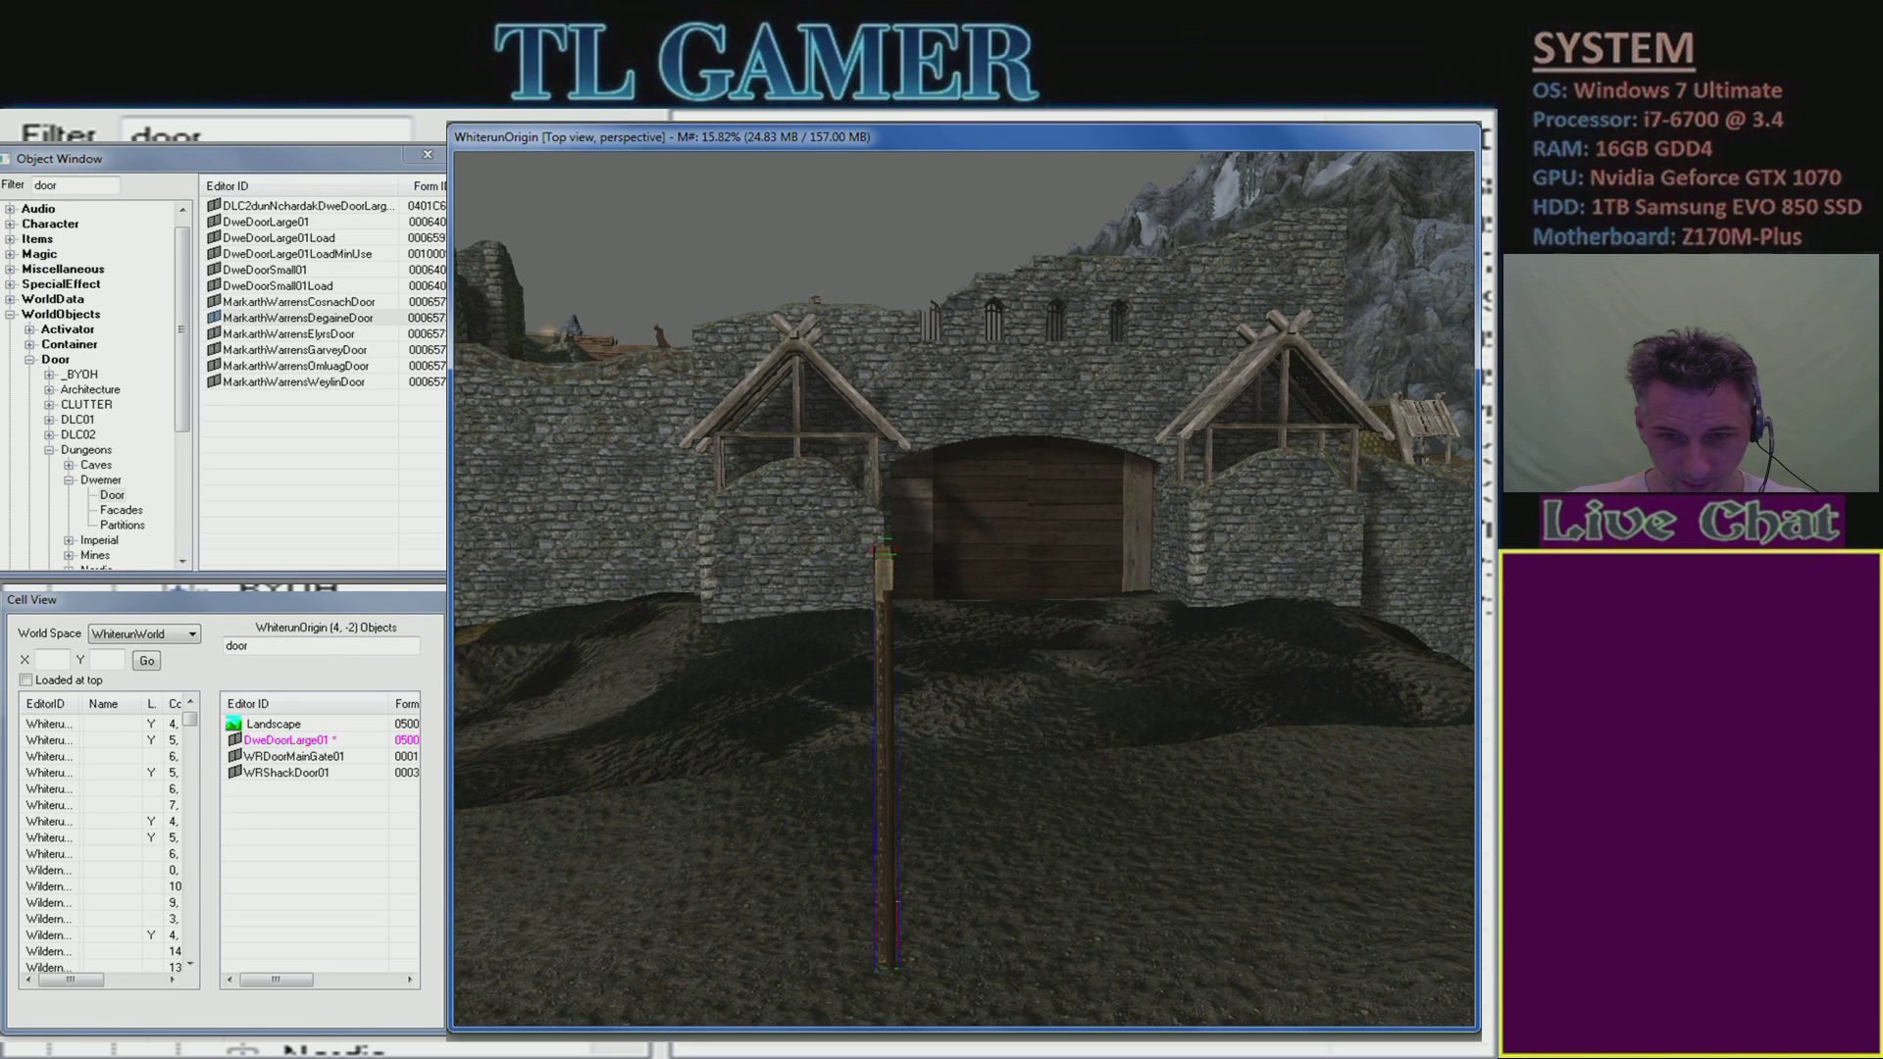
key("ctrl+d")
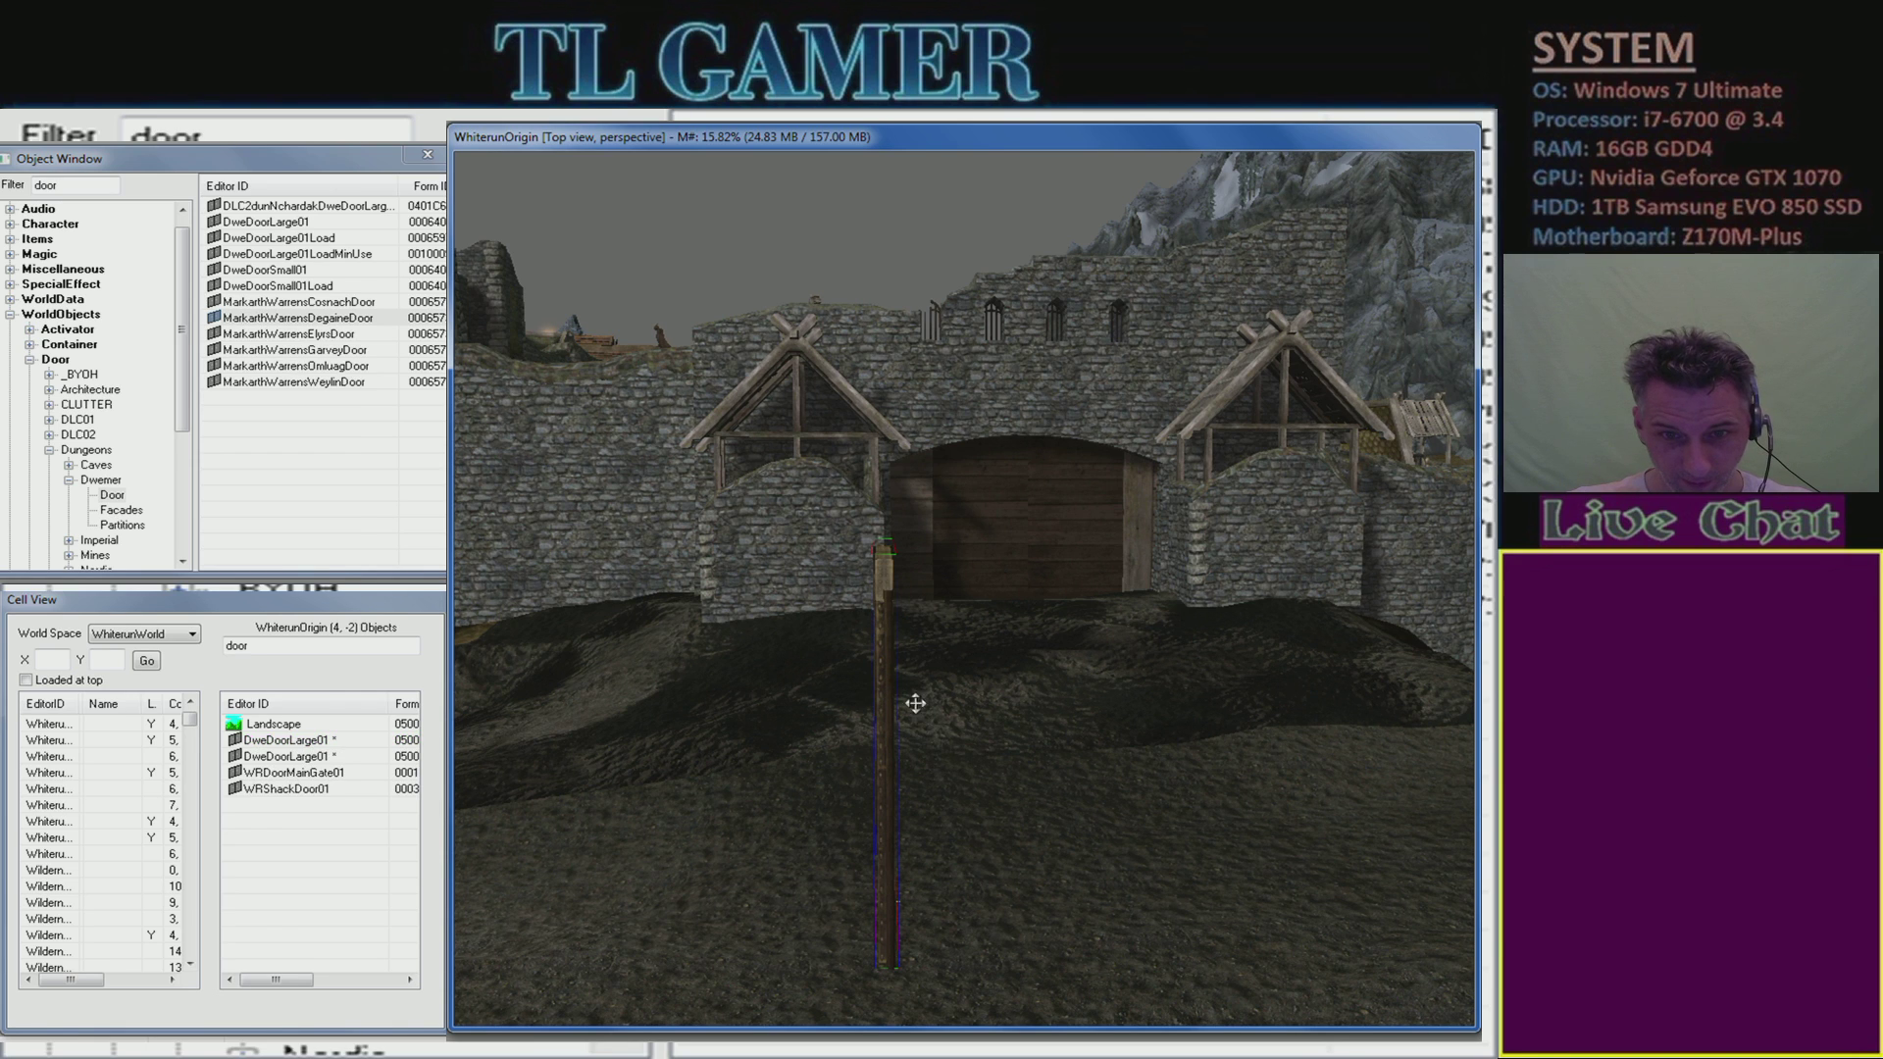
right_click_drag(1040, 687, 1424, 772)
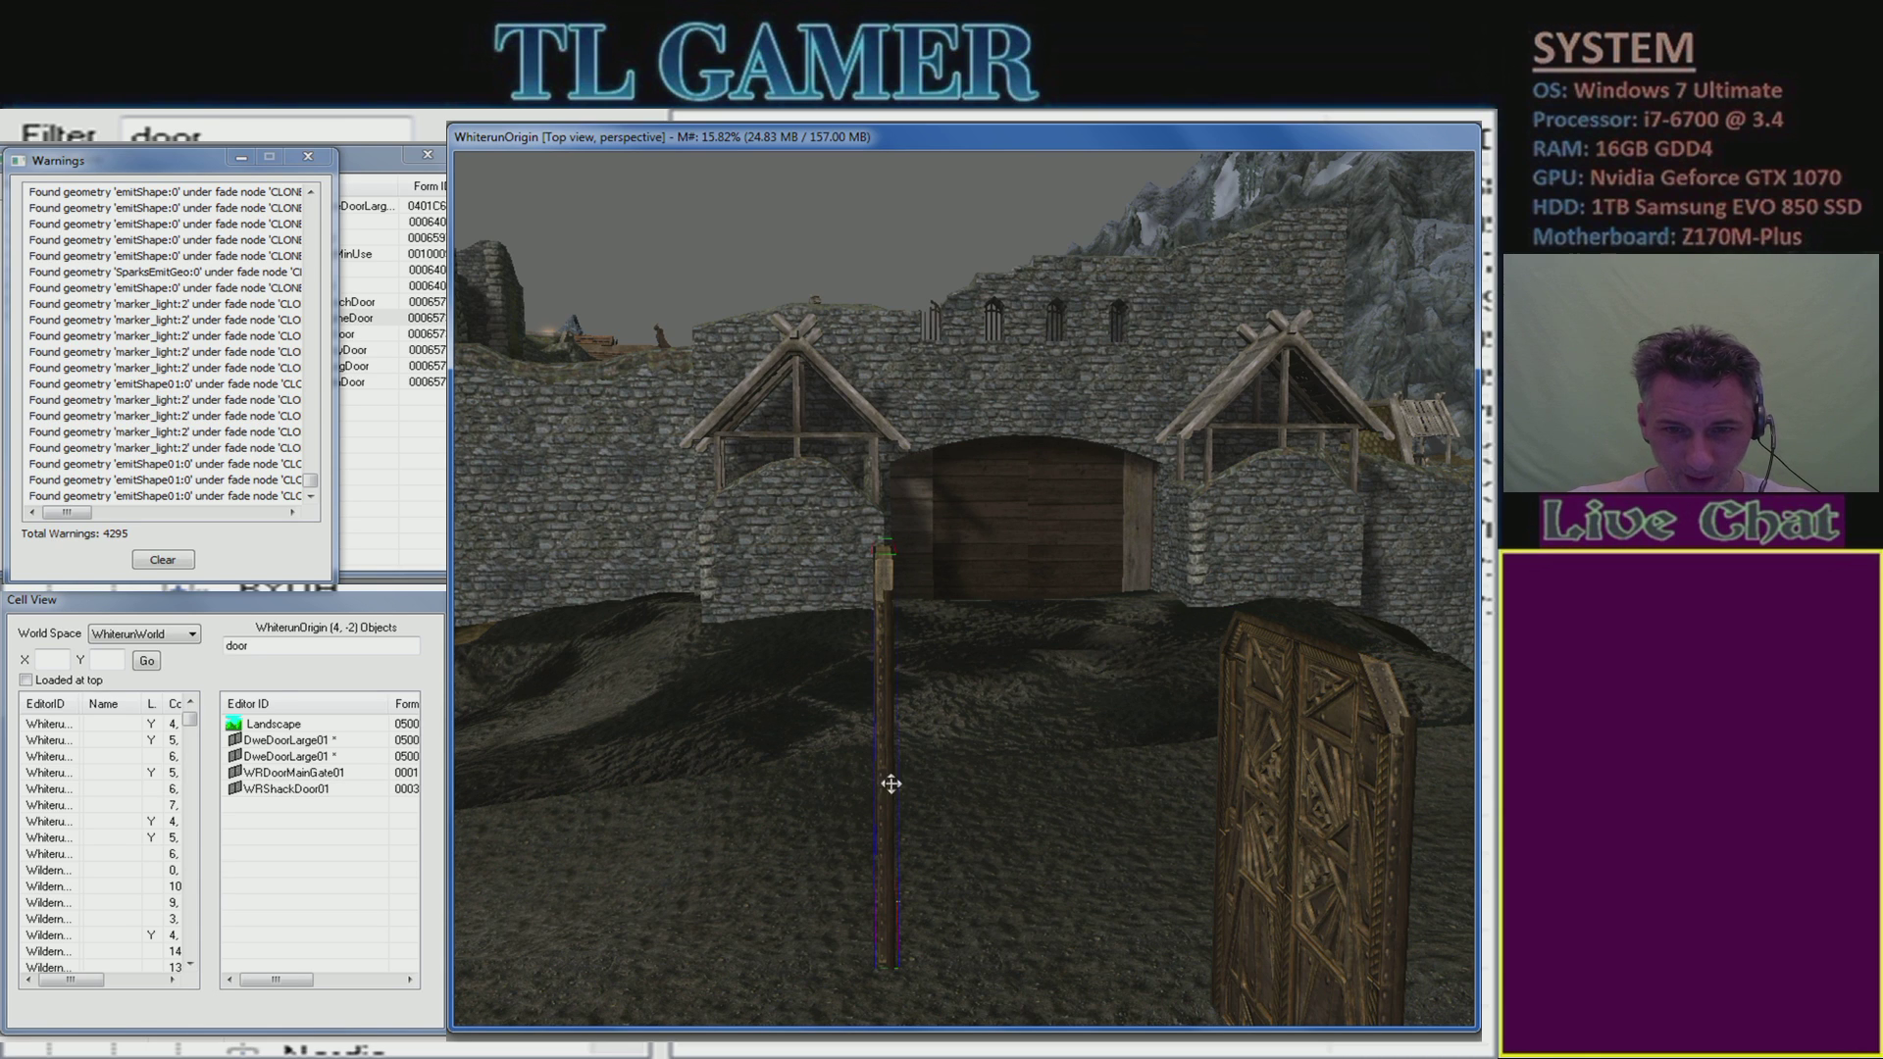
scroll(891, 782, "down", 5)
left_click(308, 157)
left_click_drag(909, 661, 647, 656)
scroll(687, 622, "down", 1)
scroll(816, 665, "down", 4)
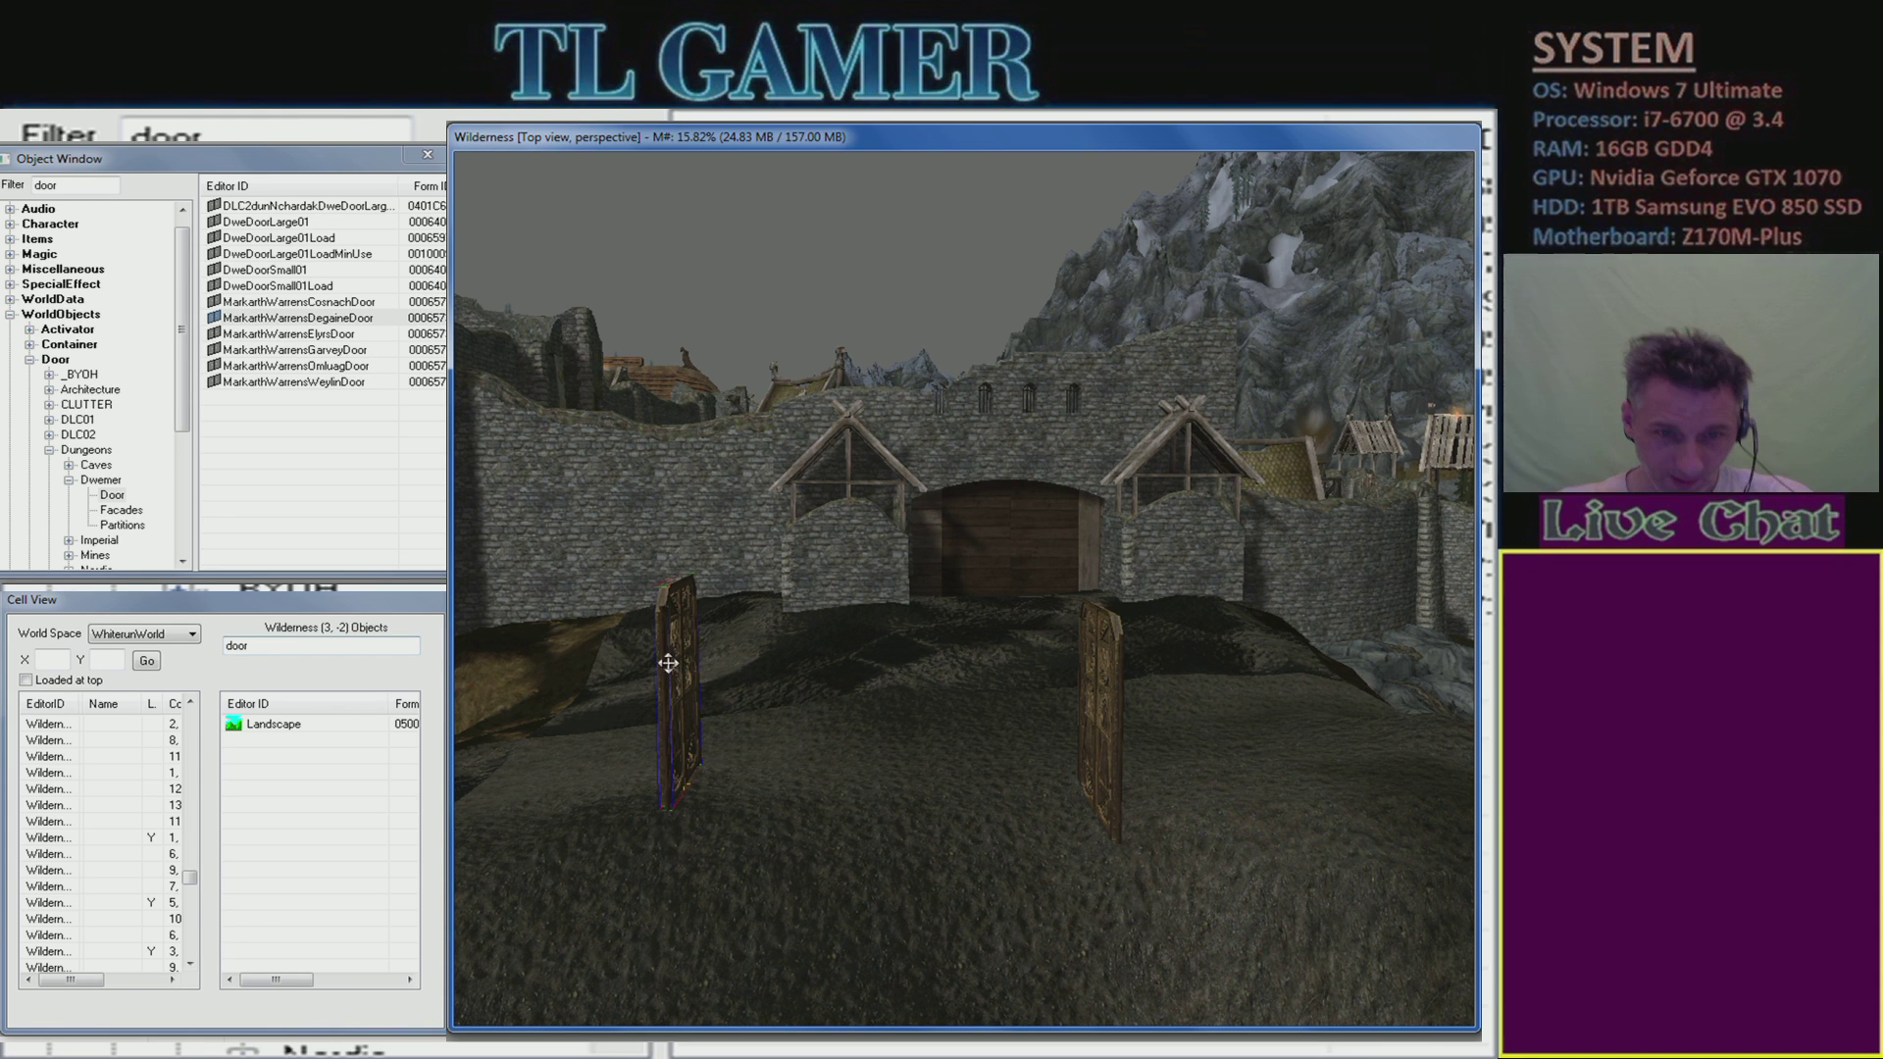
- Open the reference properties of the original door and its duplicate, stacking both dialogs beside the render view
double_click(687, 687)
left_click_drag(1002, 329, 234, 126)
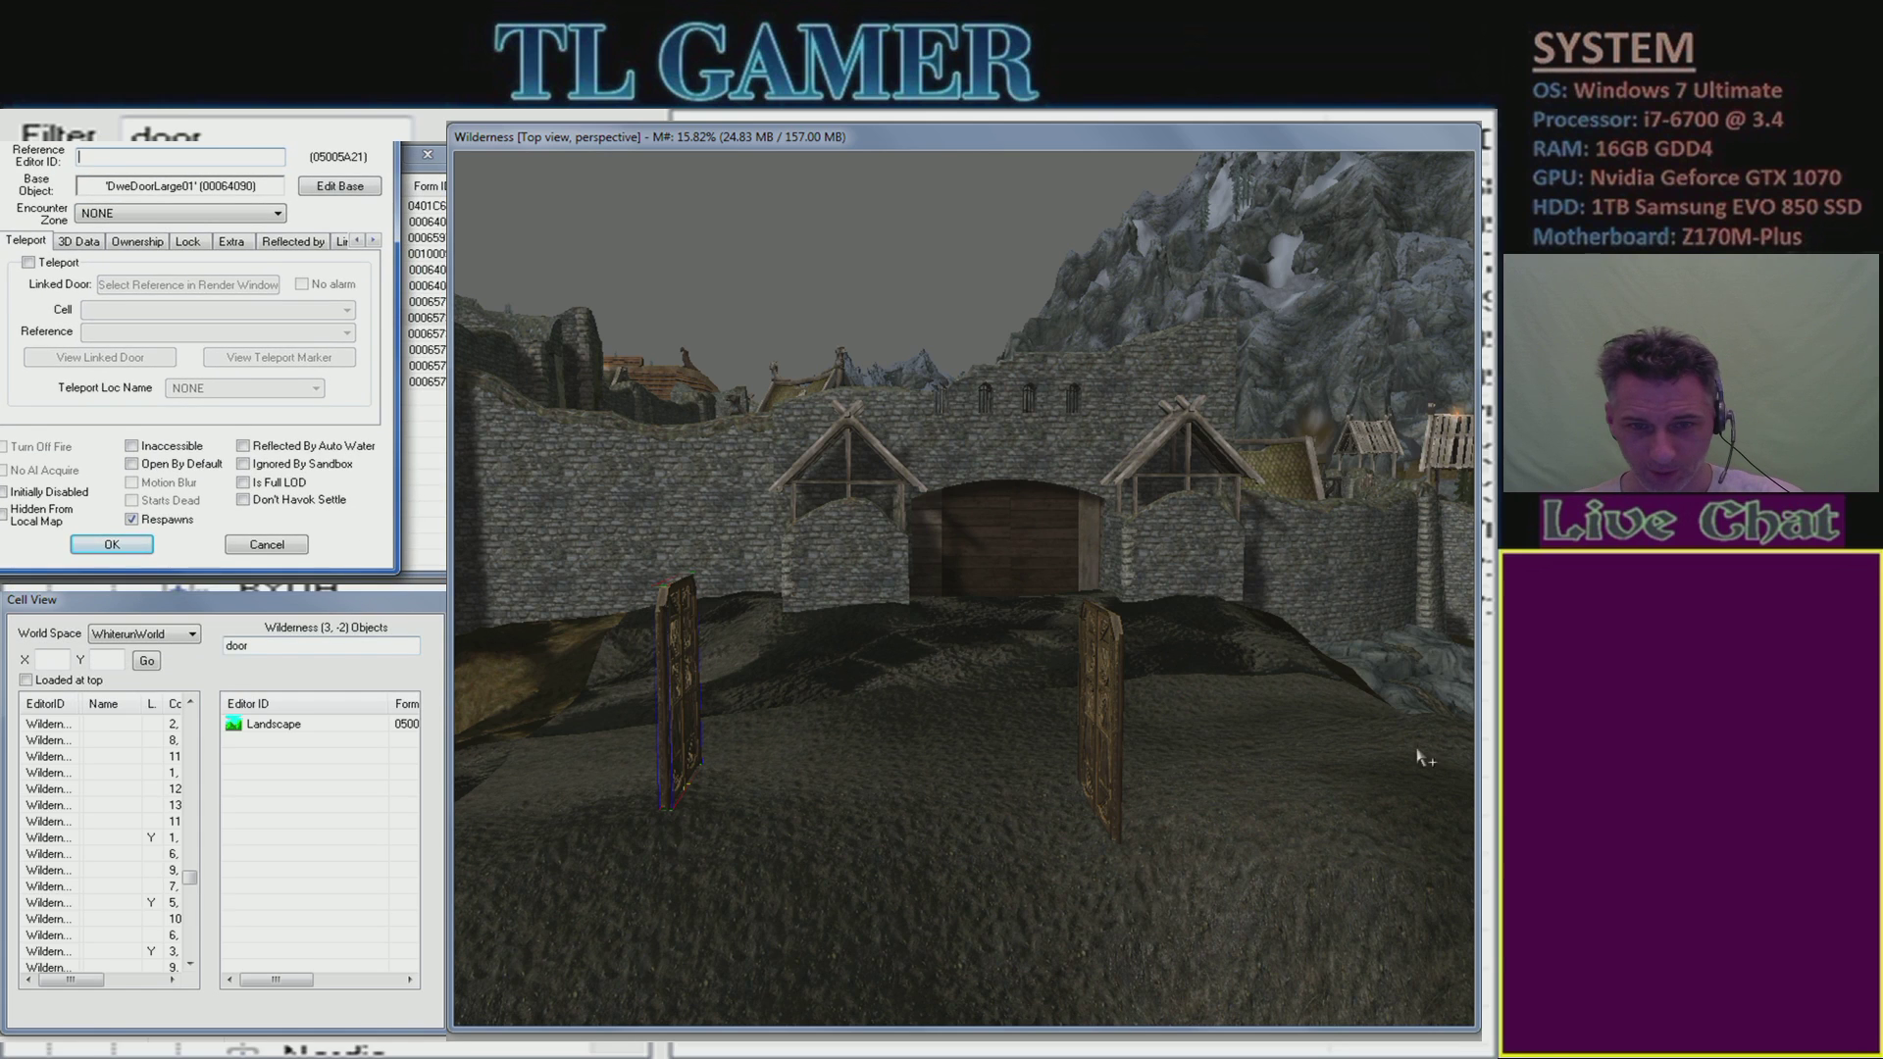
double_click(1112, 689)
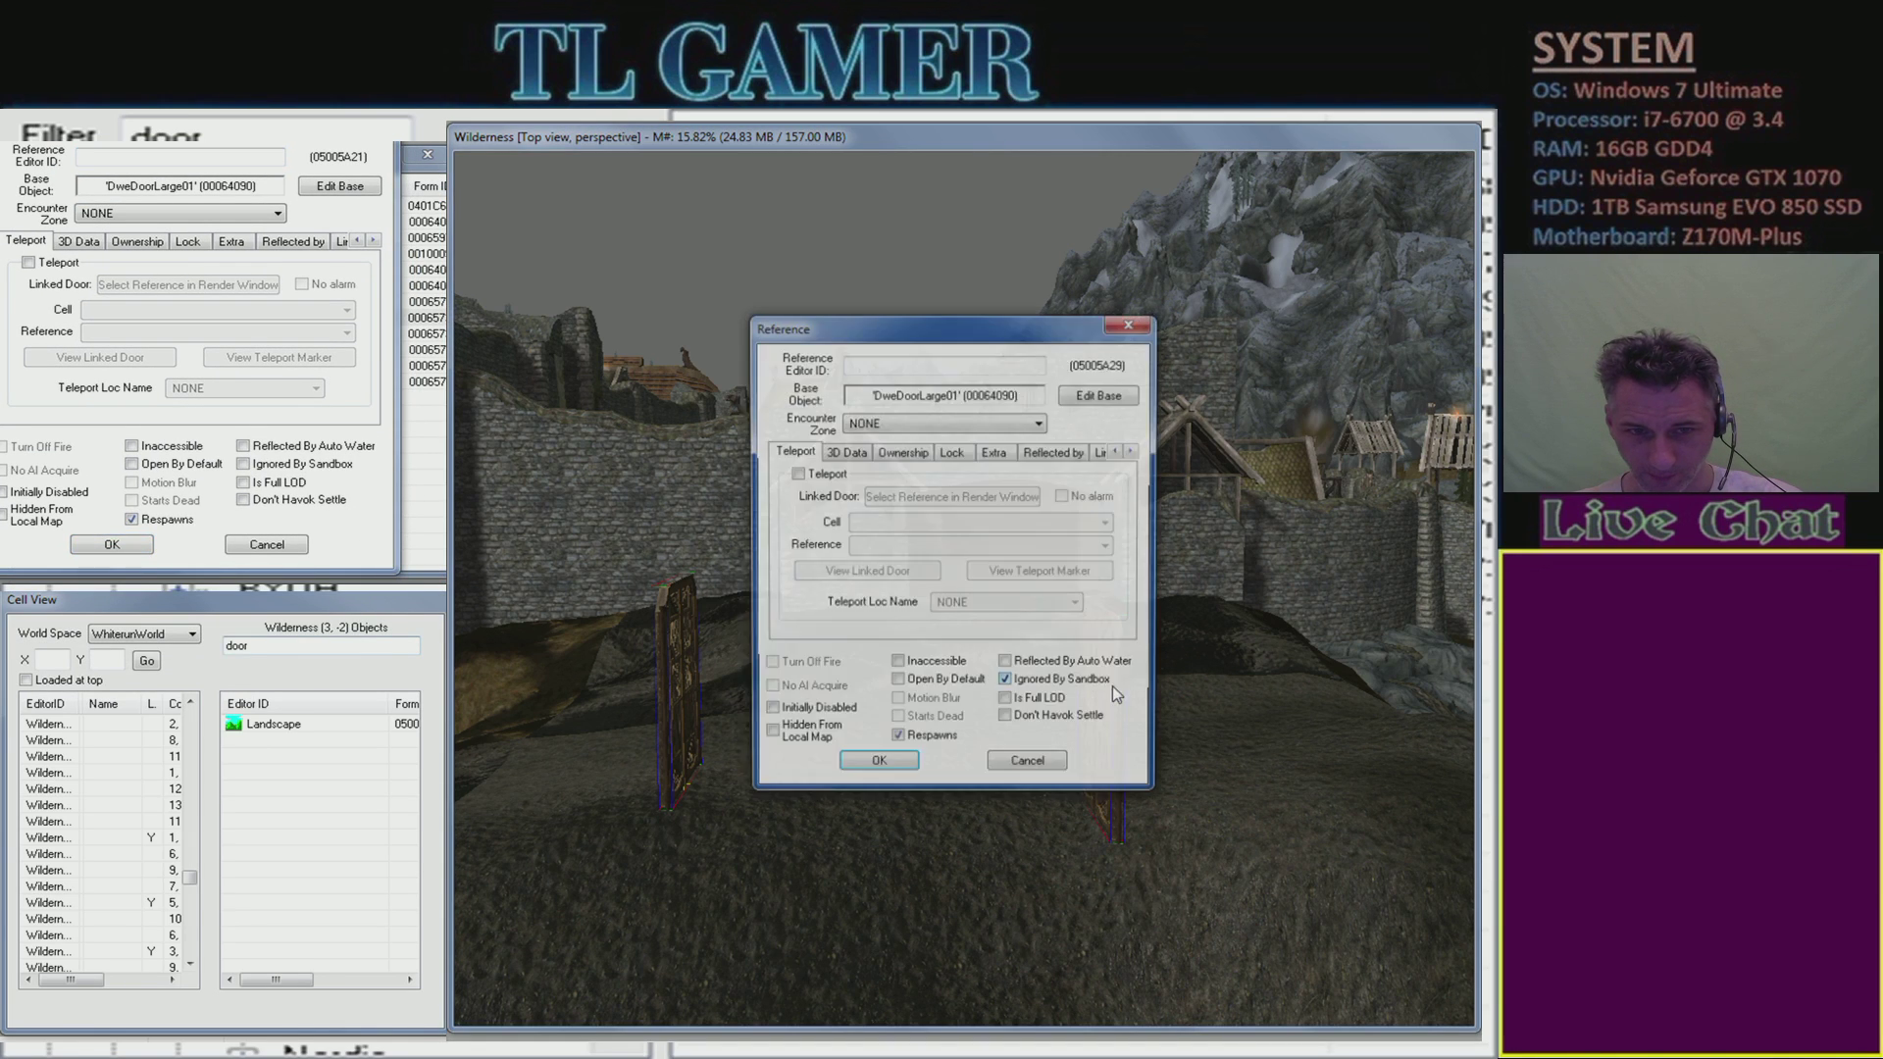
left_click_drag(932, 325, 199, 575)
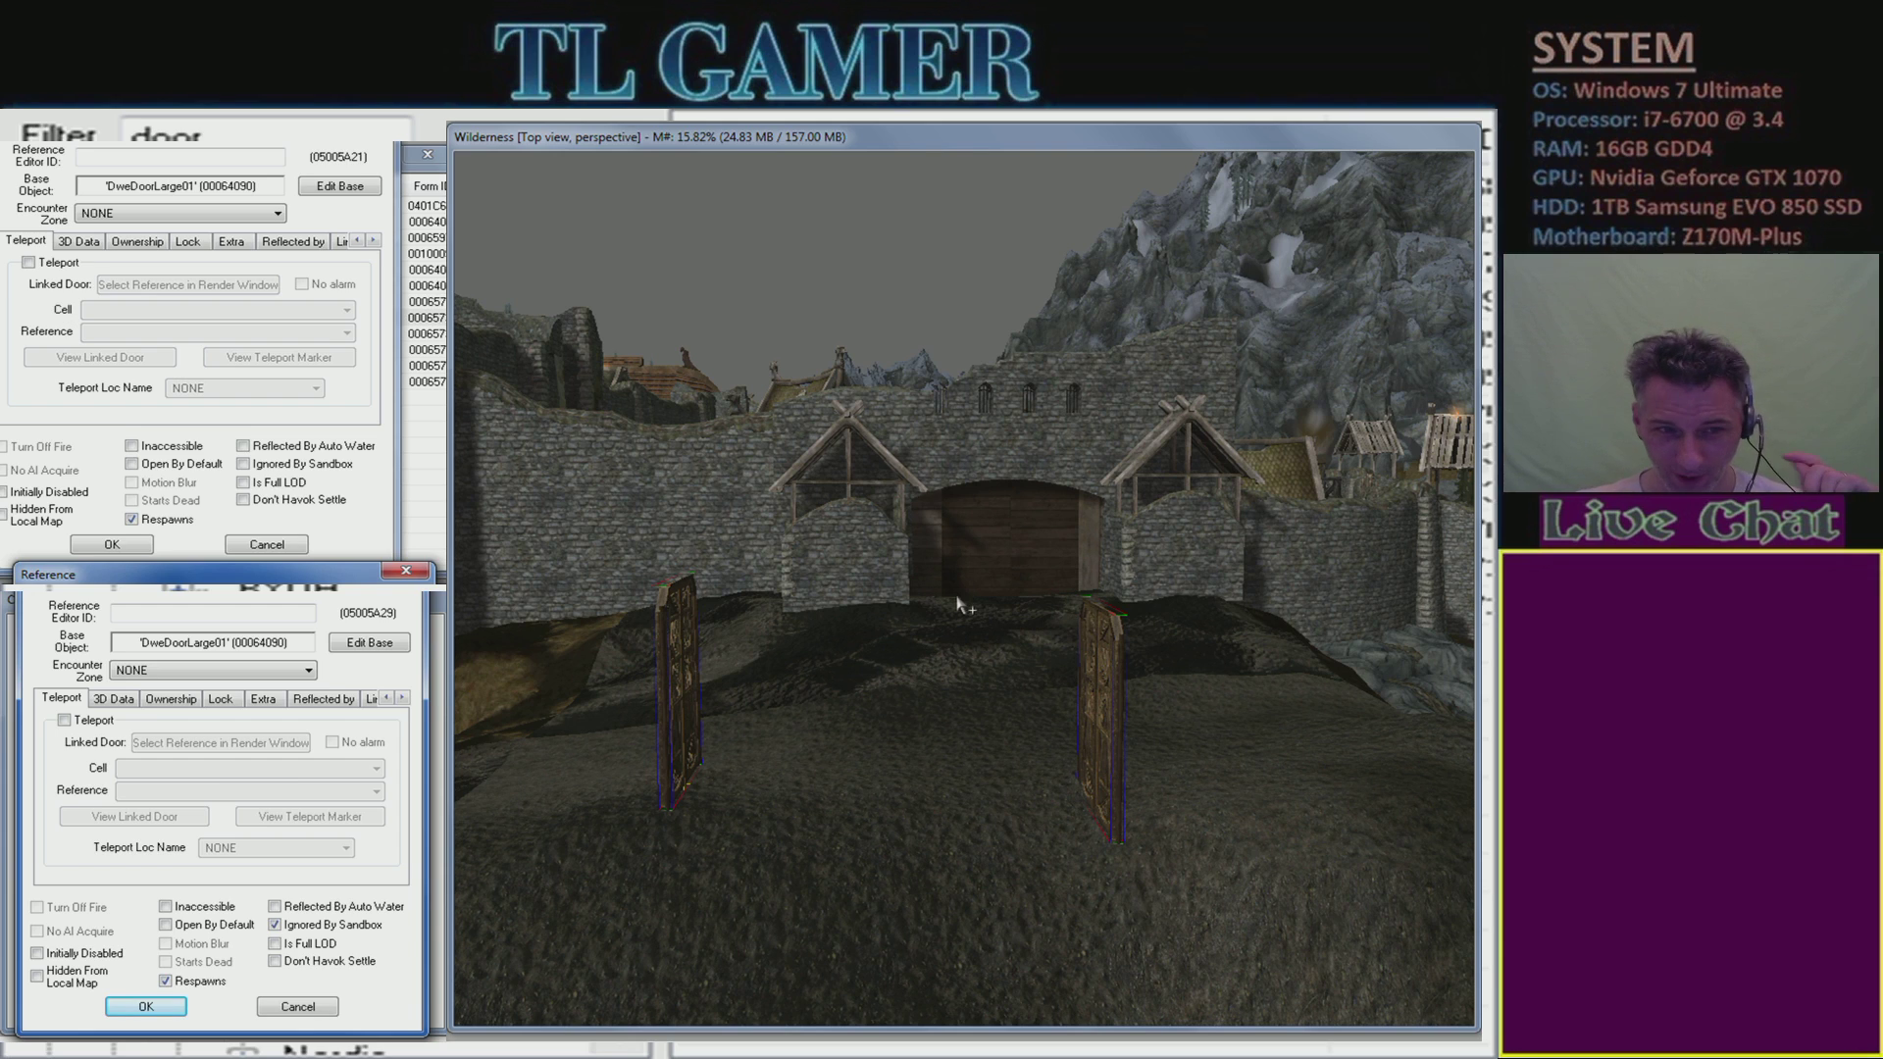
- Close the duplicate's properties and change the original door's base object ID to 01Doors, creating a new form
left_click(405, 570)
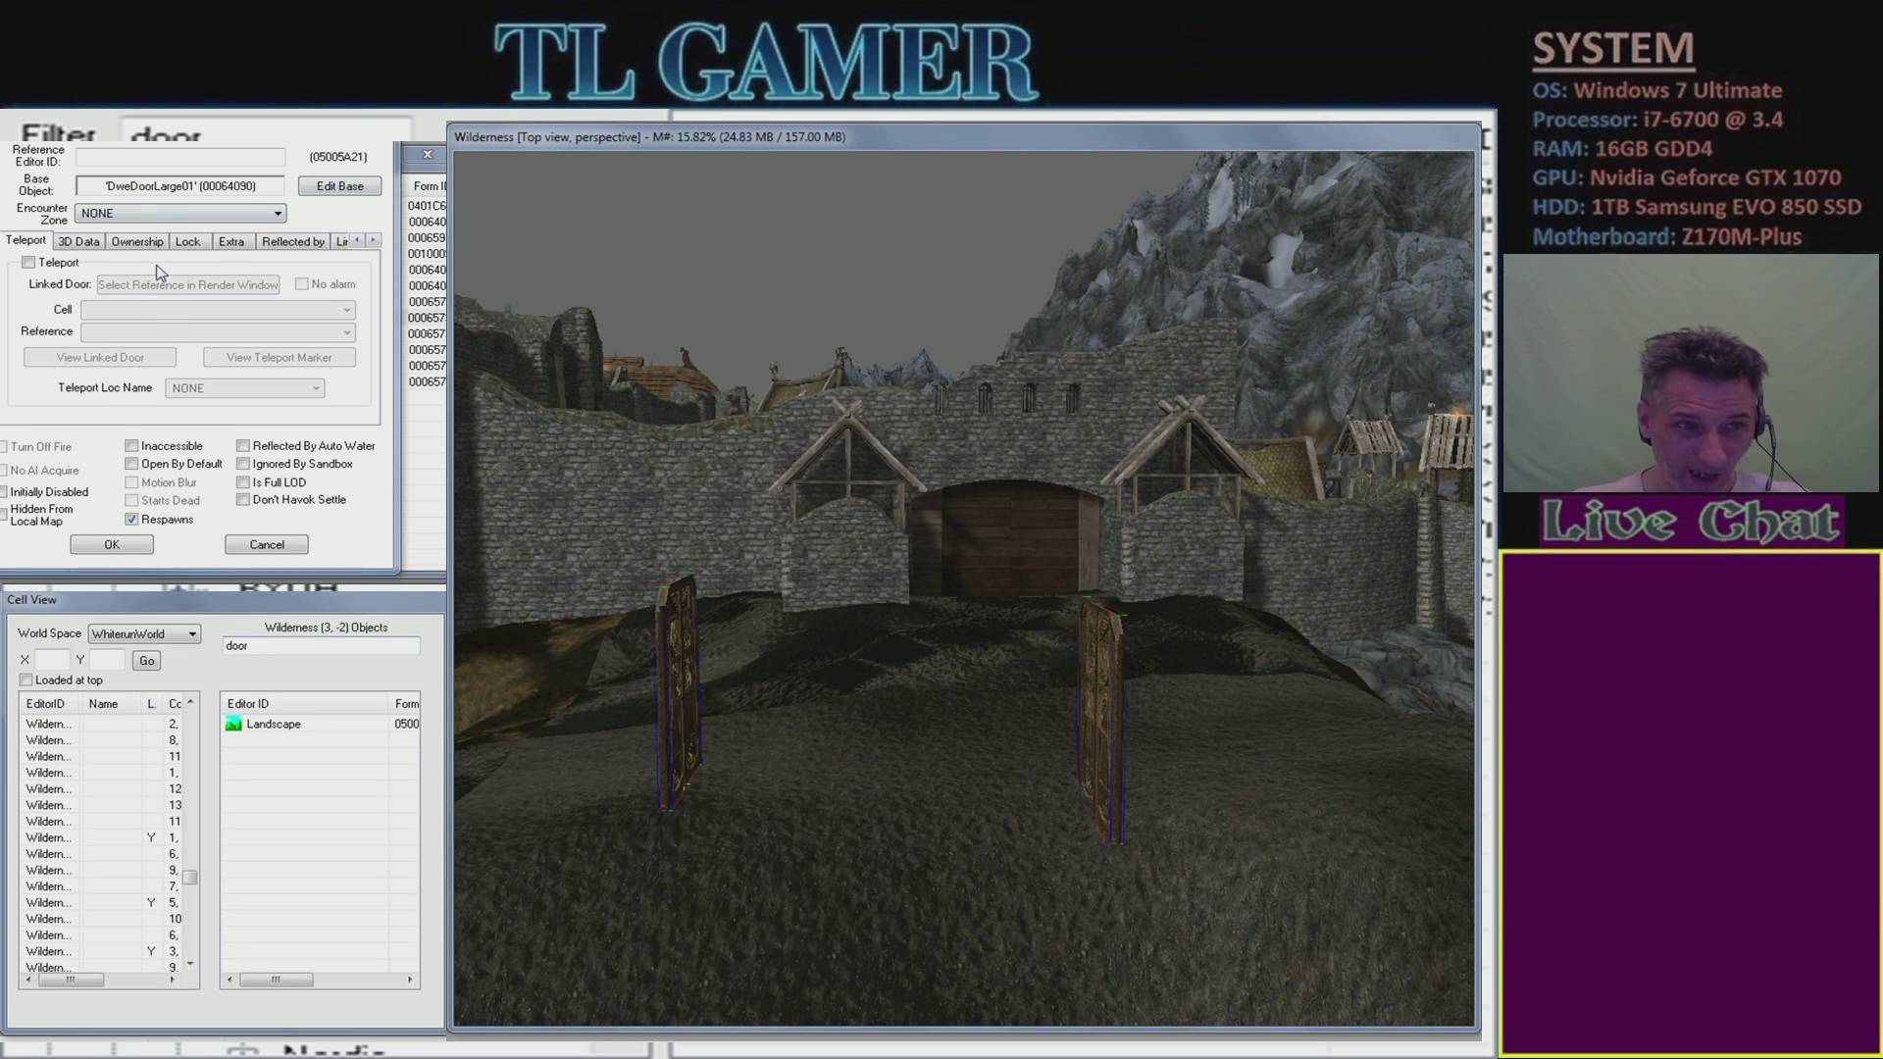
left_click(343, 192)
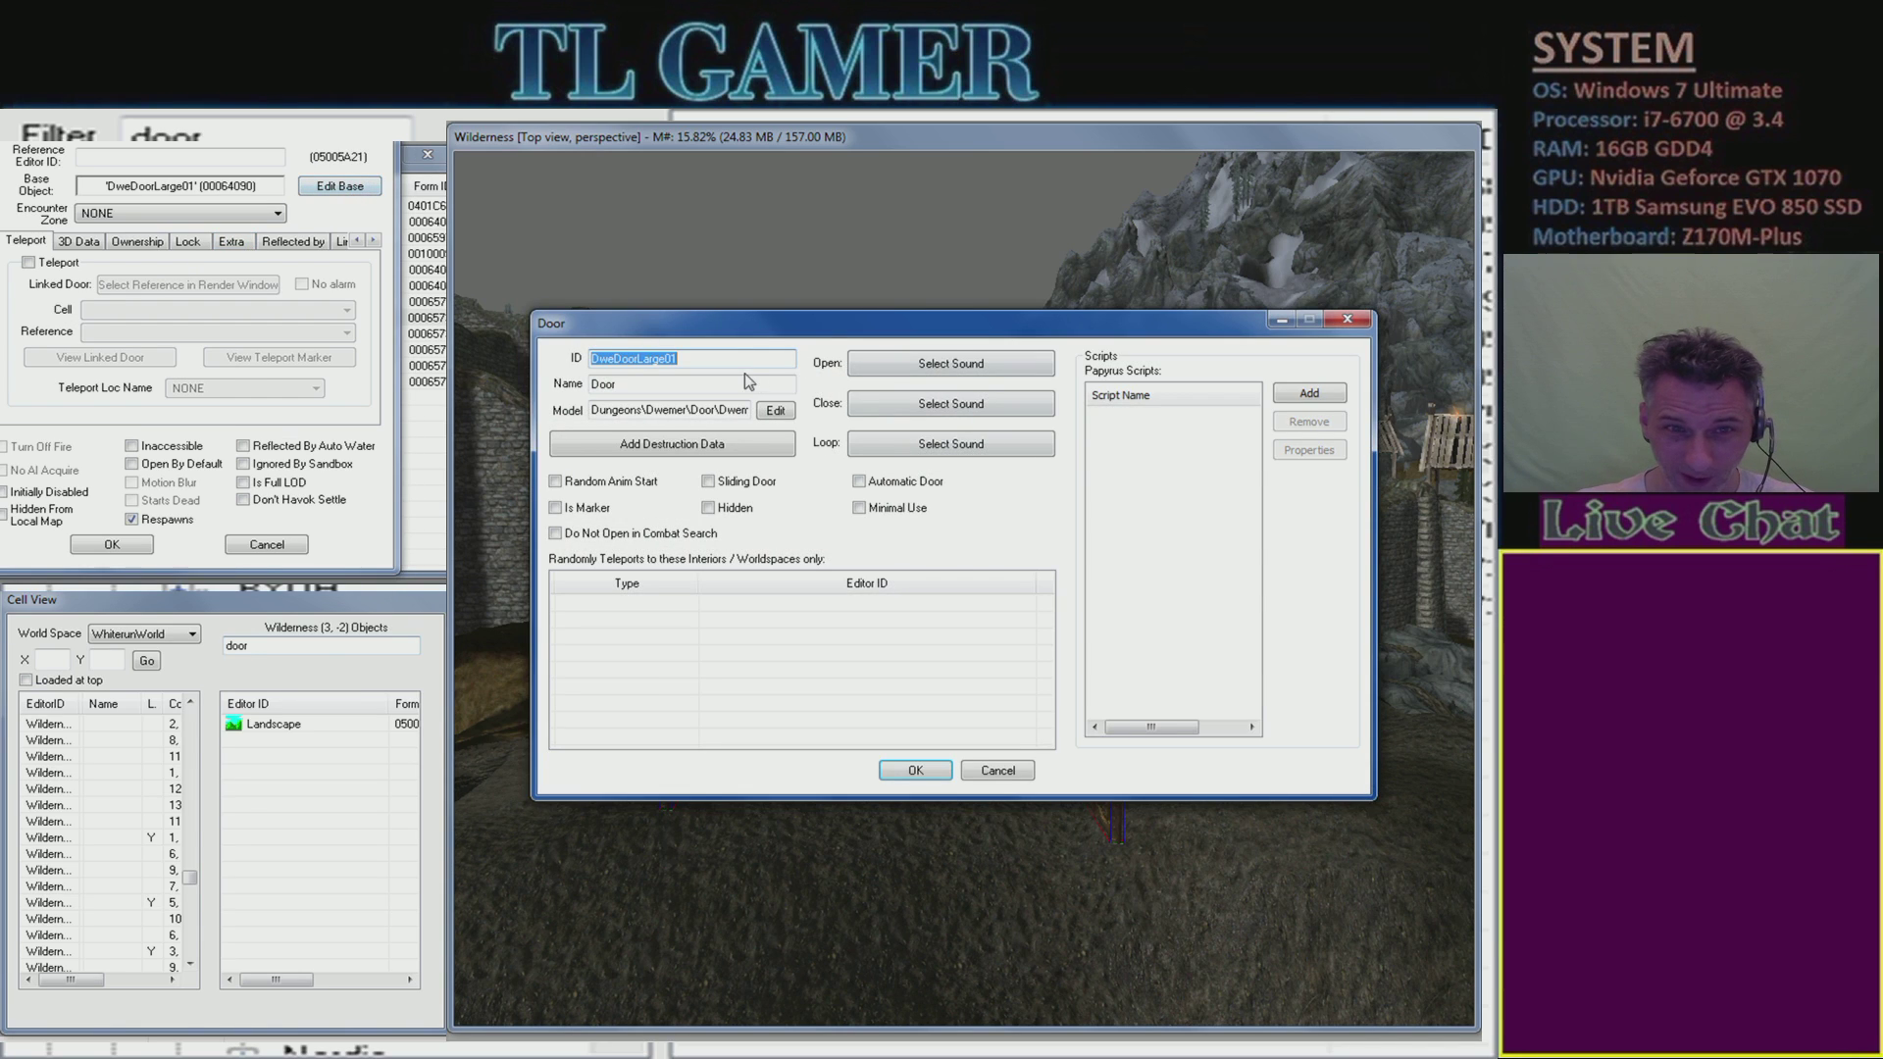
type("01Doors")
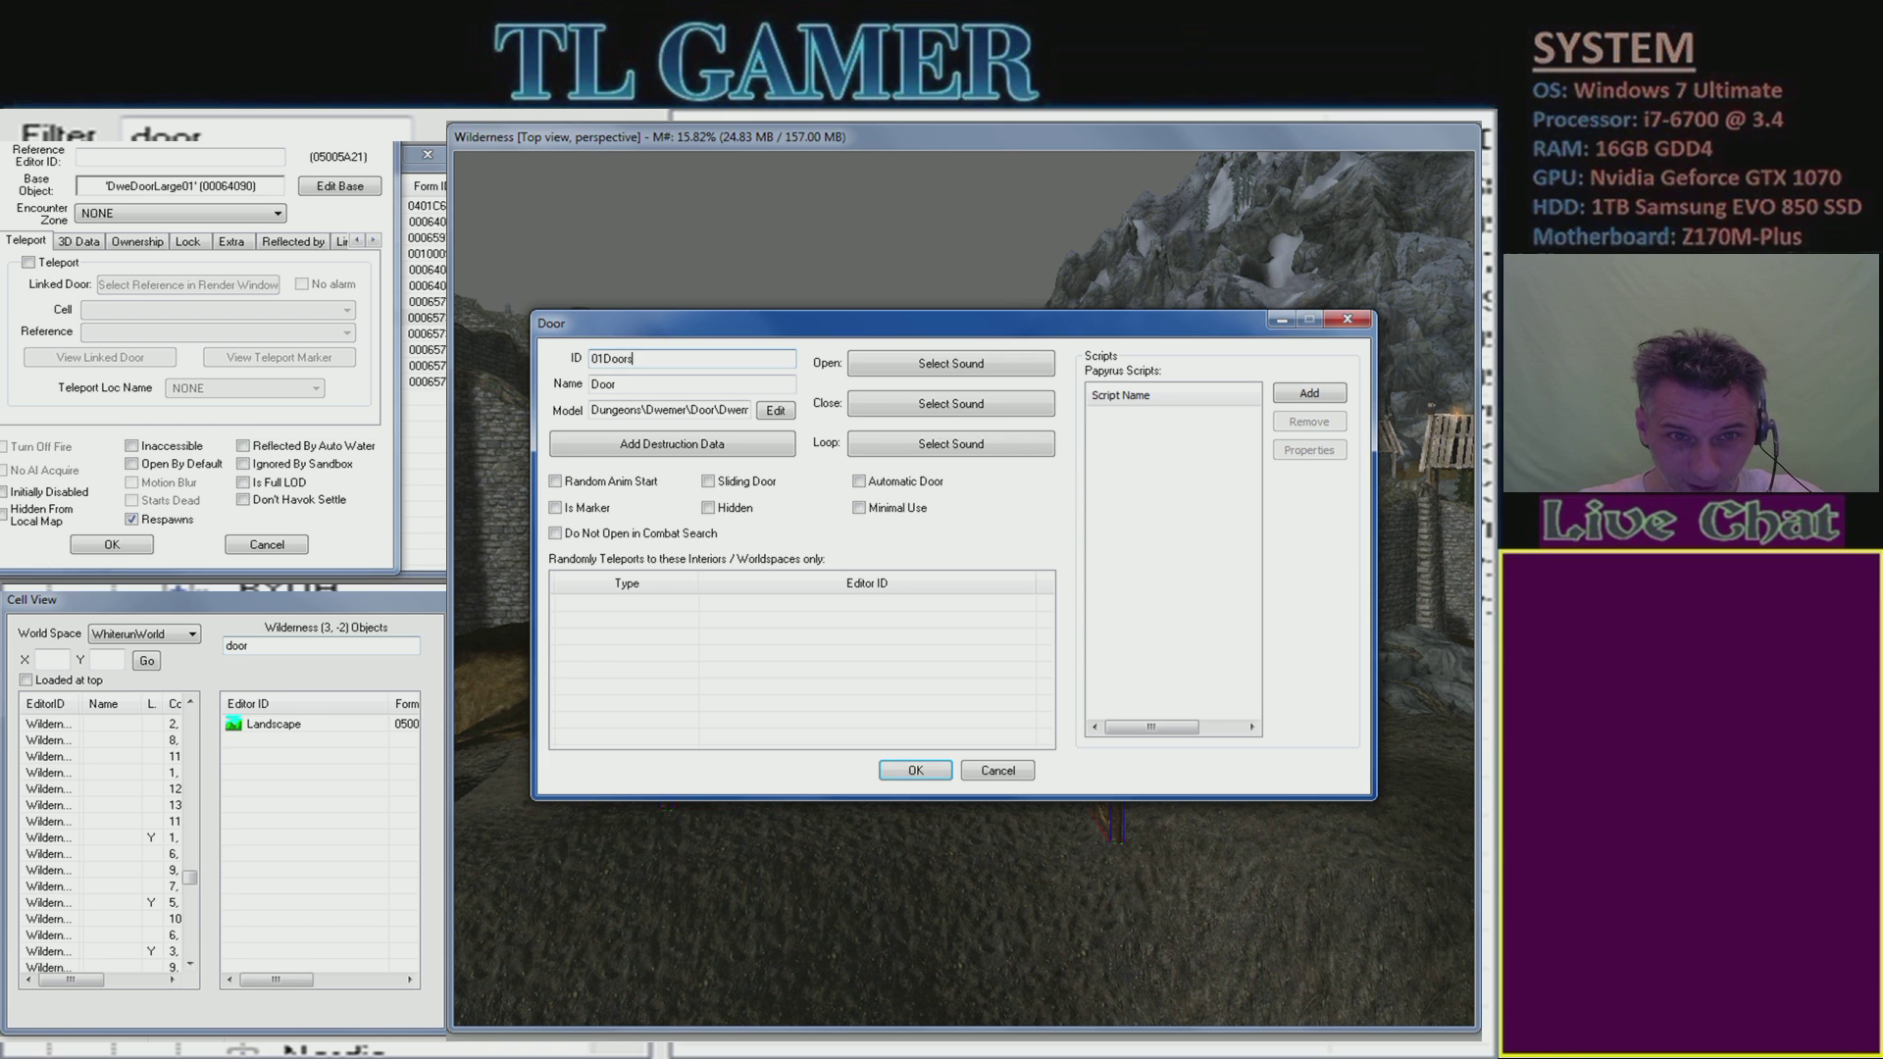
left_click(947, 771)
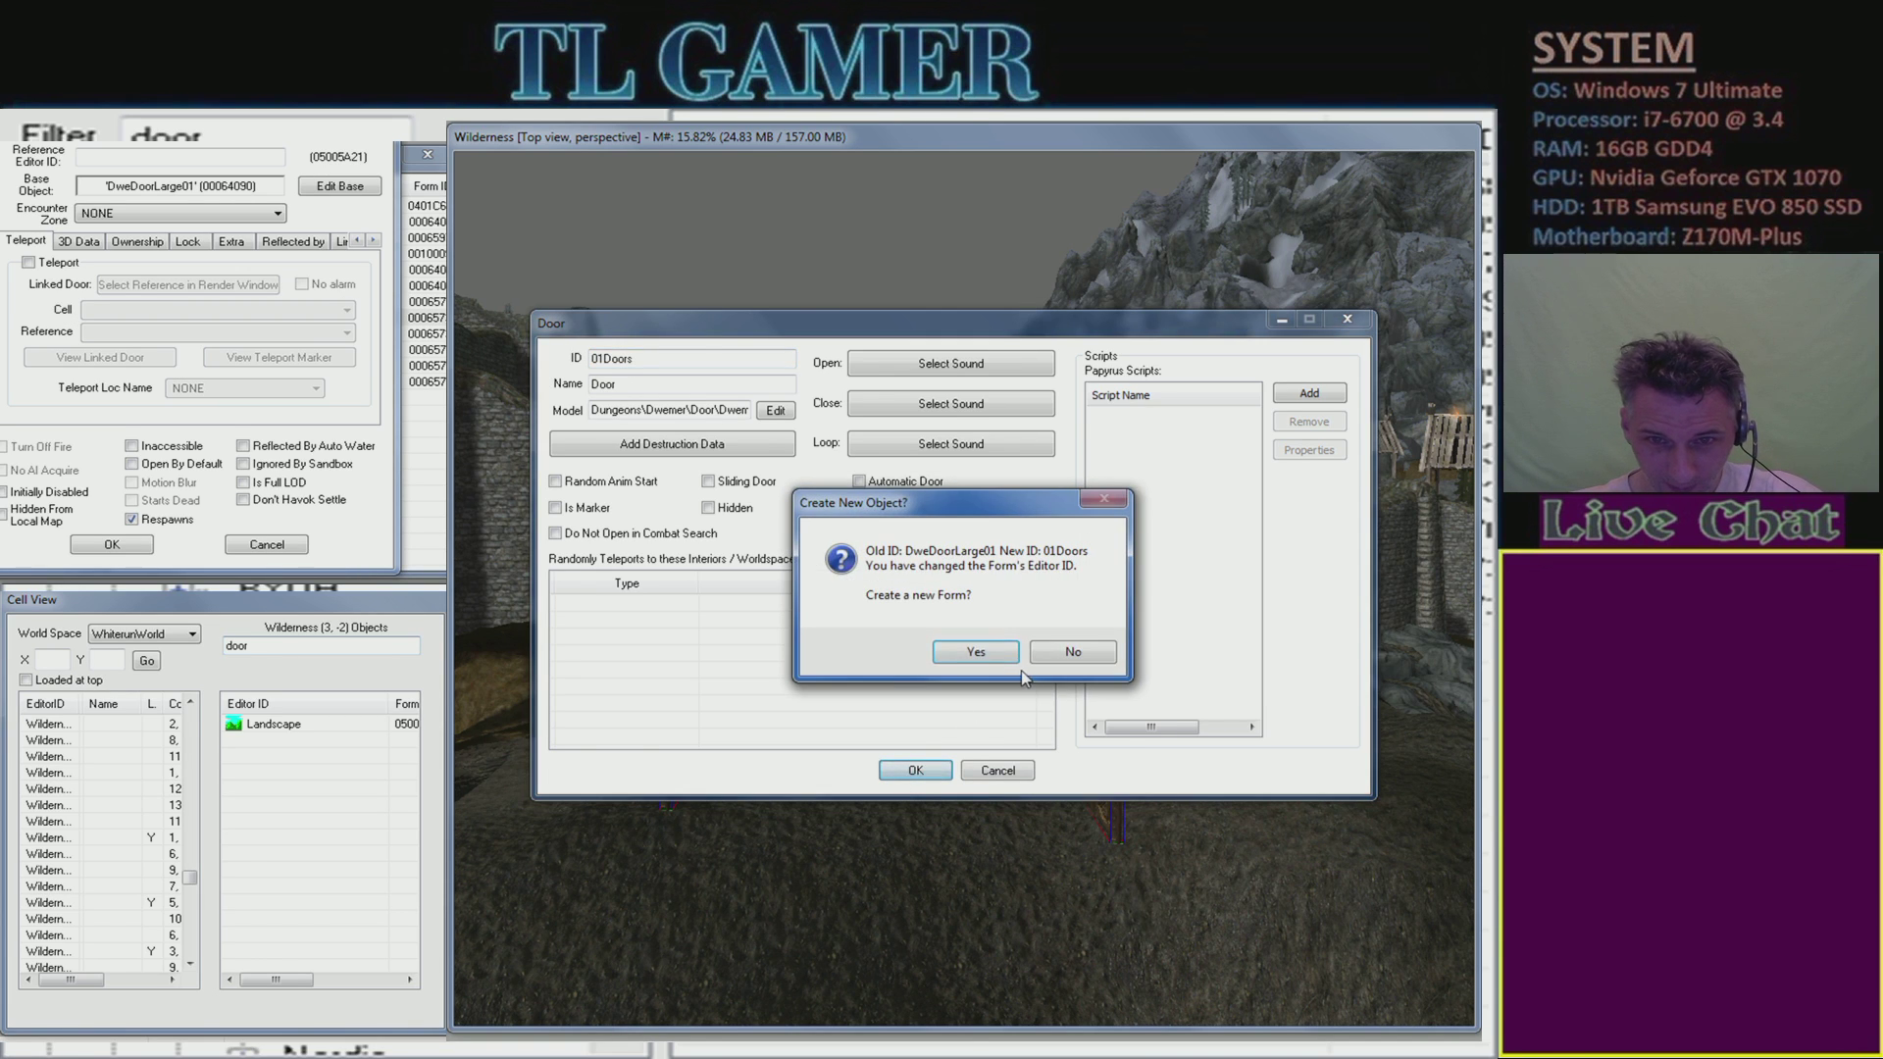
left_click(1003, 654)
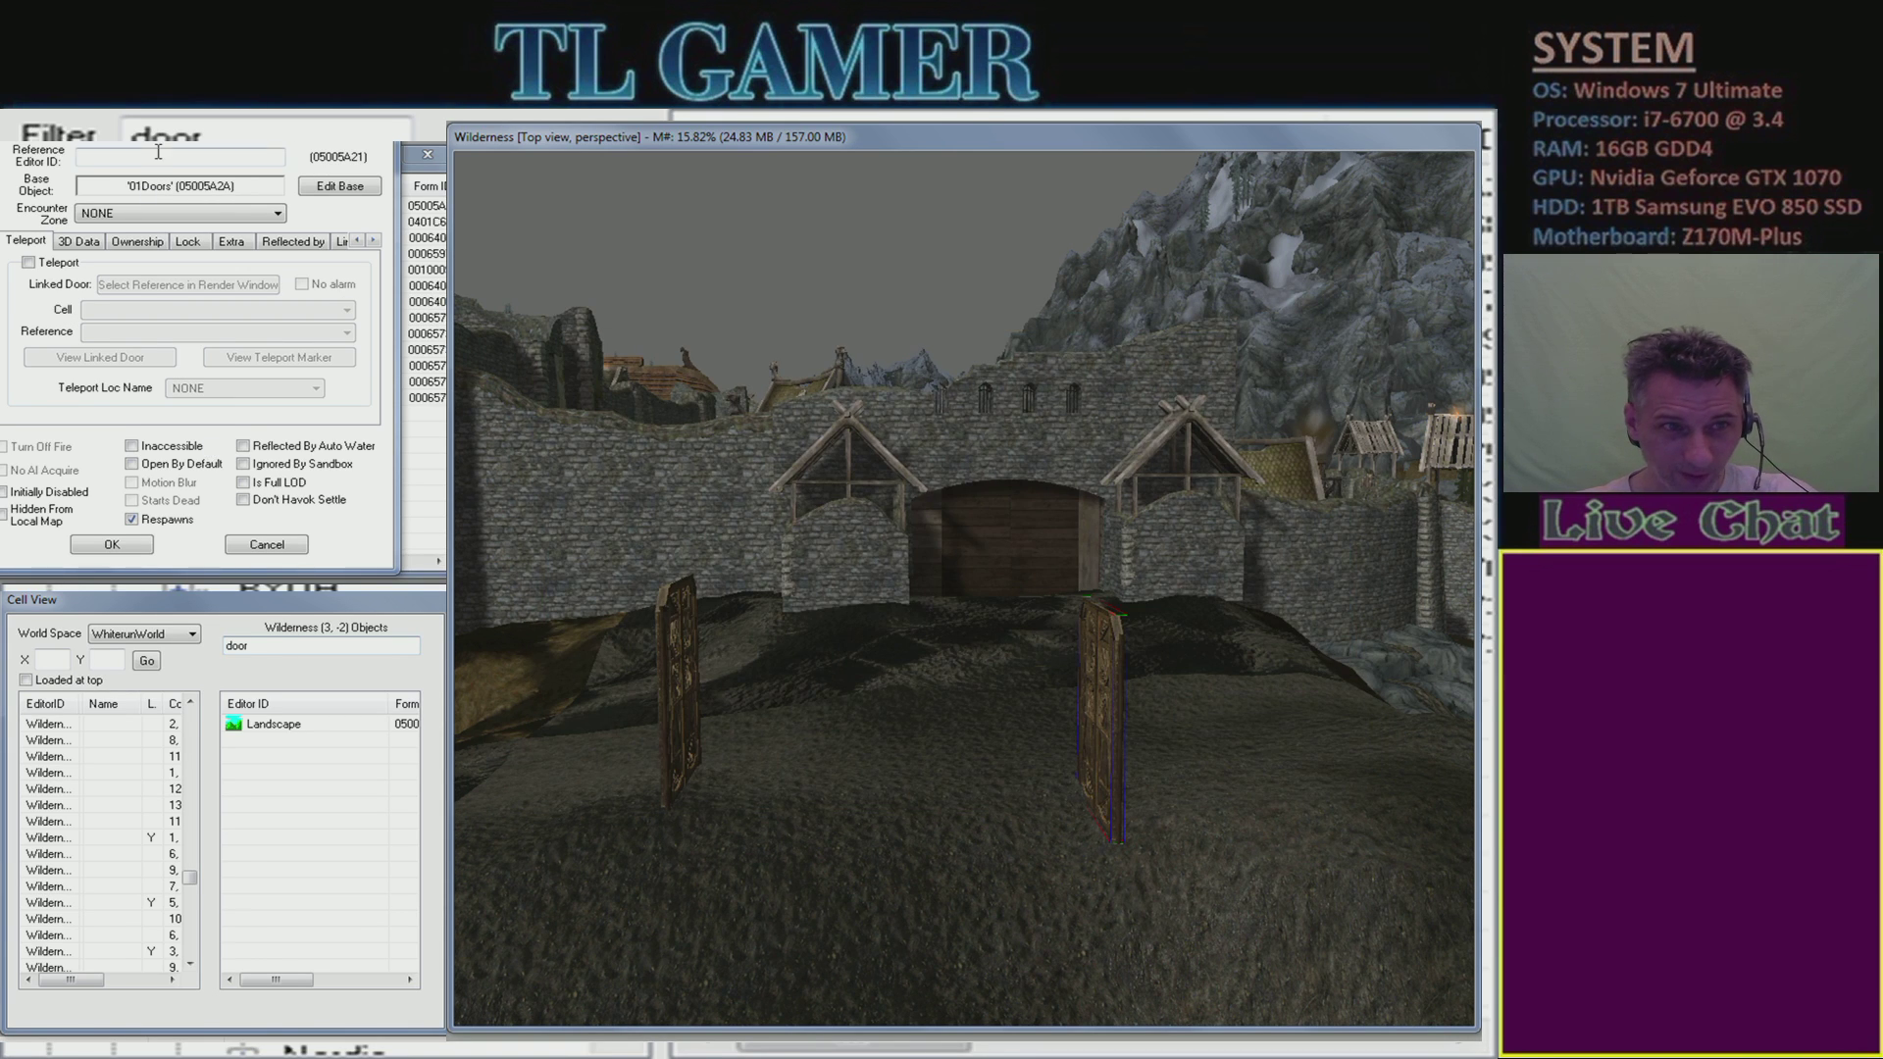
- Cancel the open door reference properties, delete both Dwemer doors in front of the gate, and close the warnings
left_click(266, 546)
left_click(678, 654)
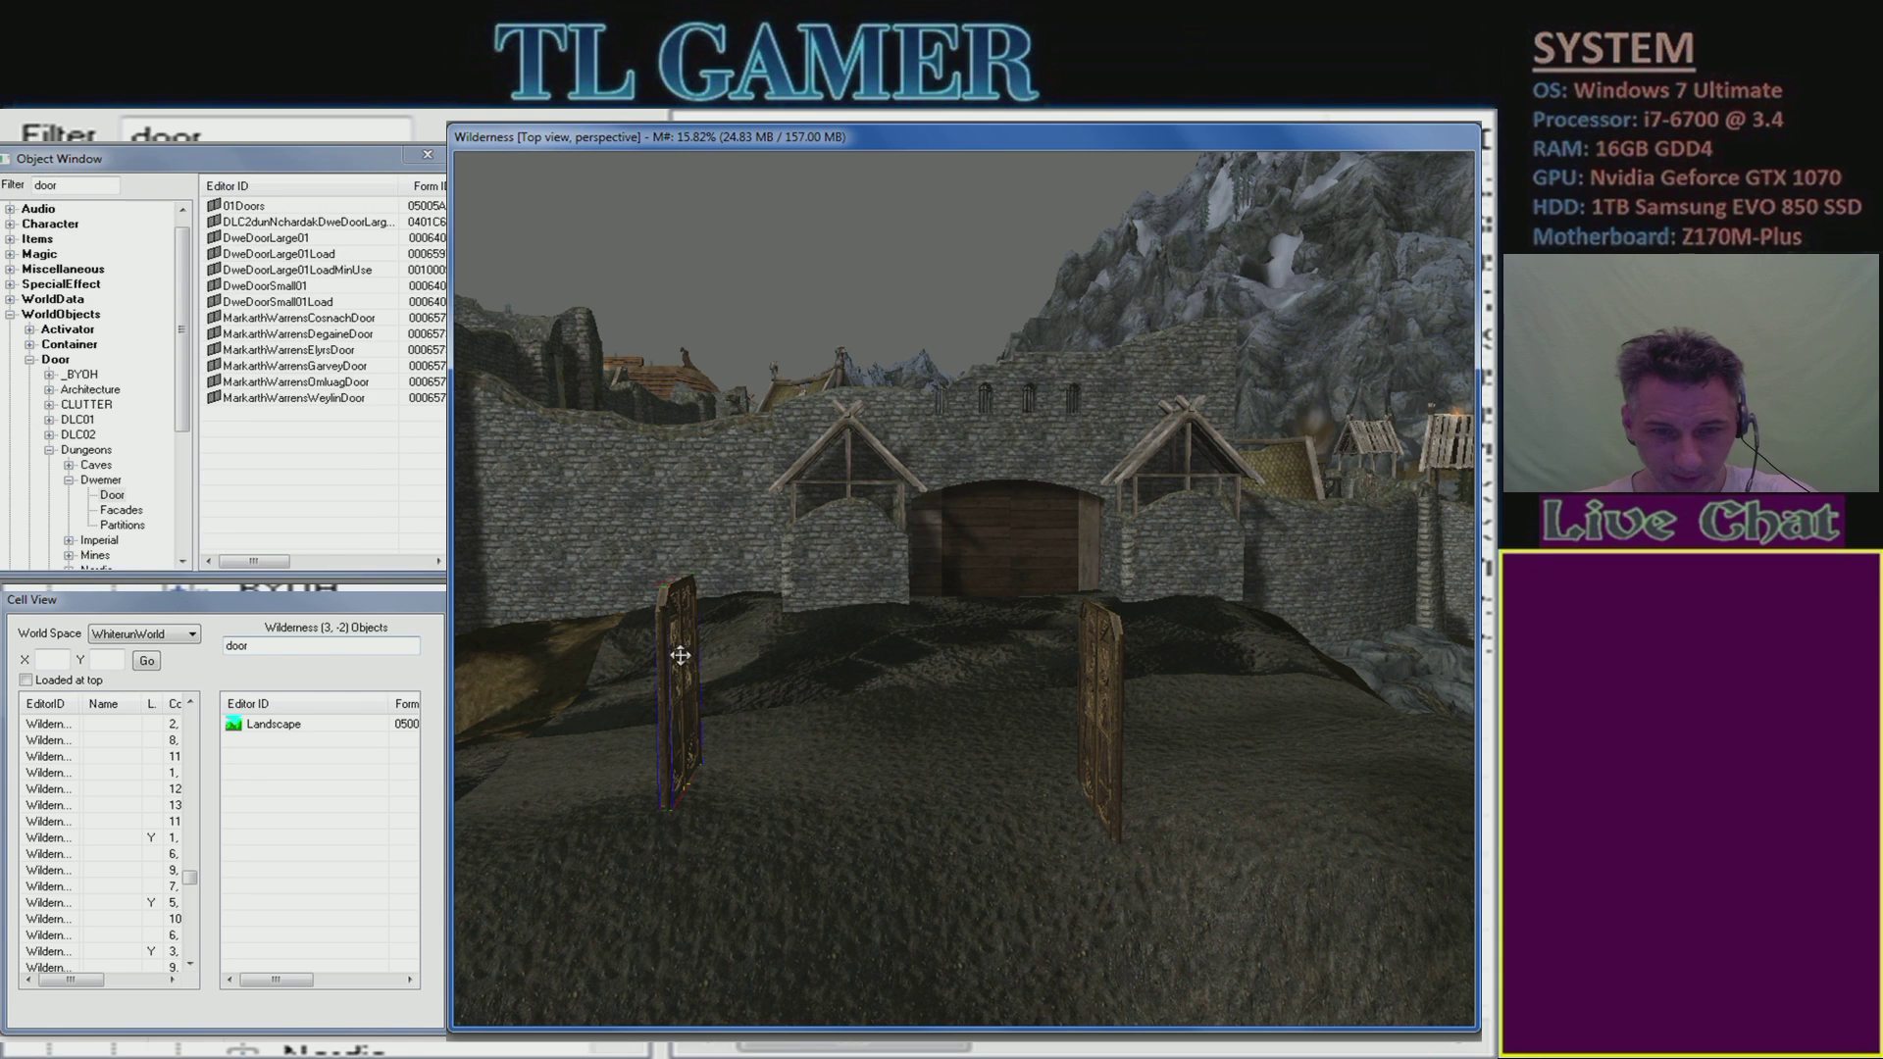
key("Delete")
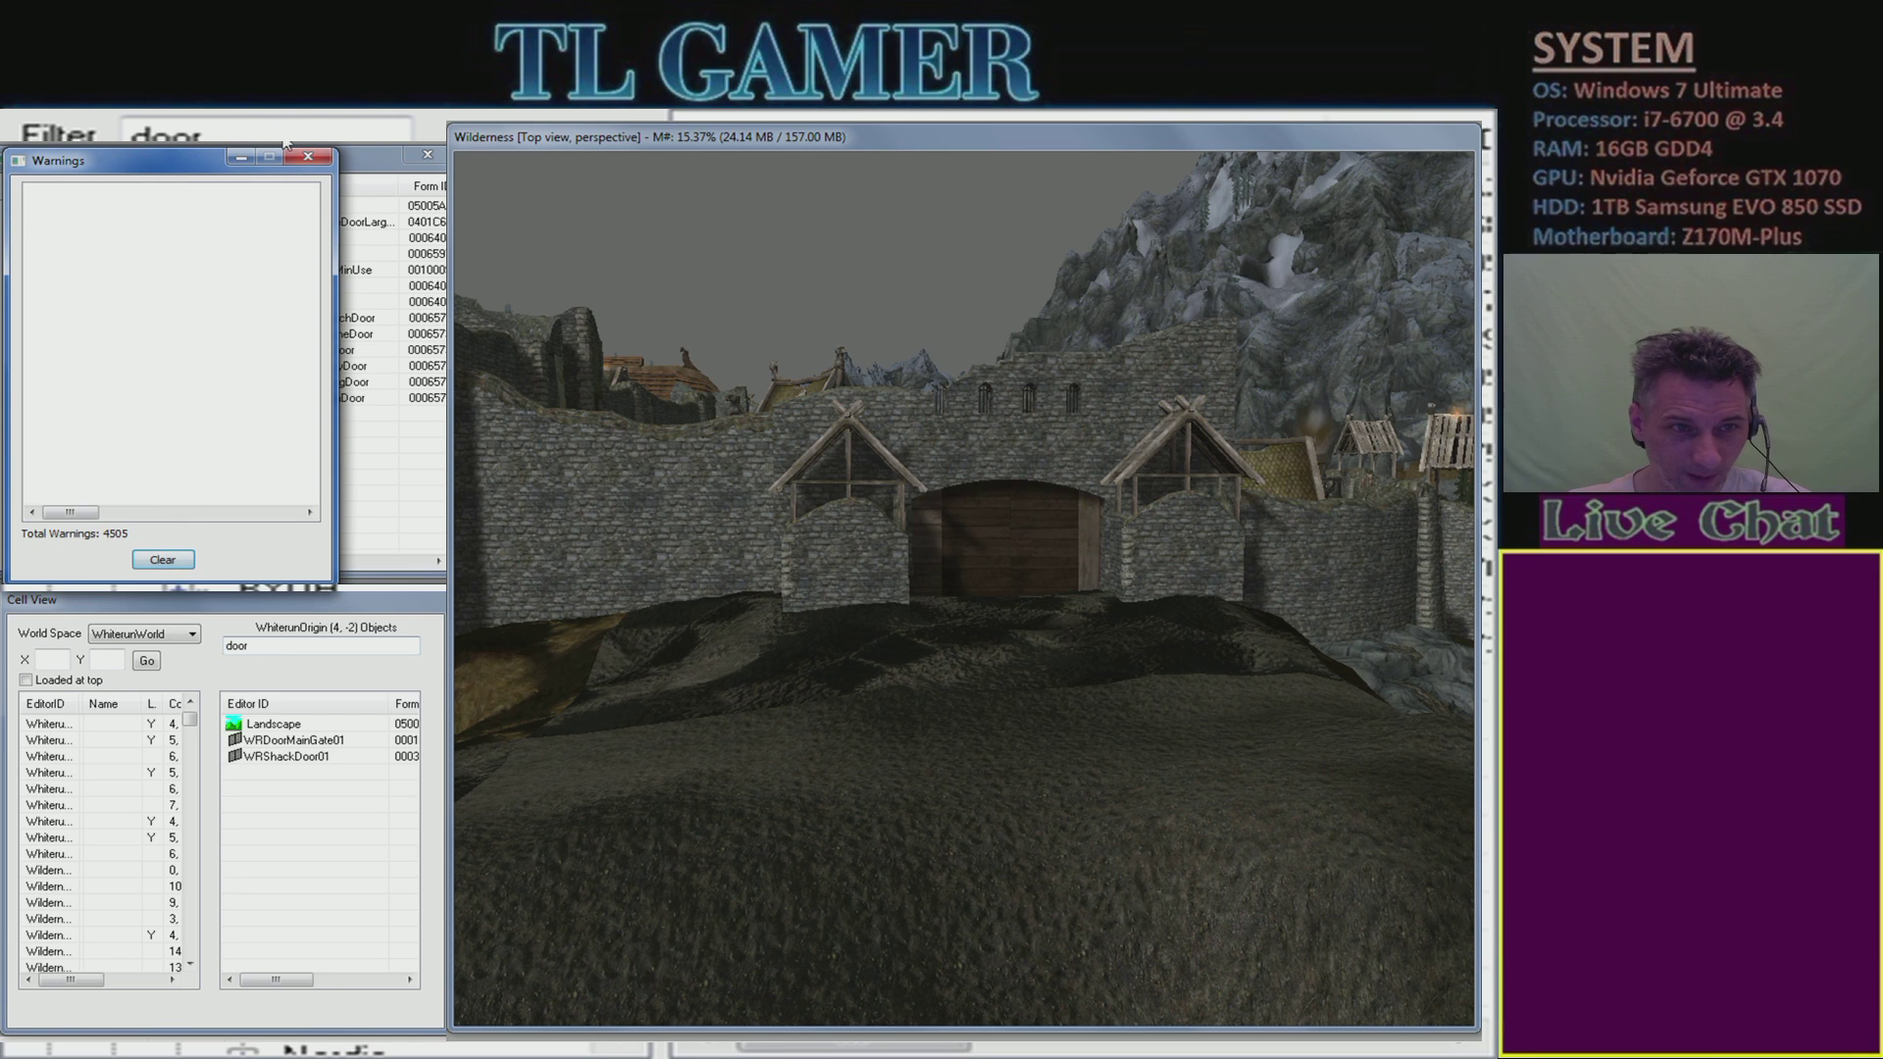
left_click(314, 159)
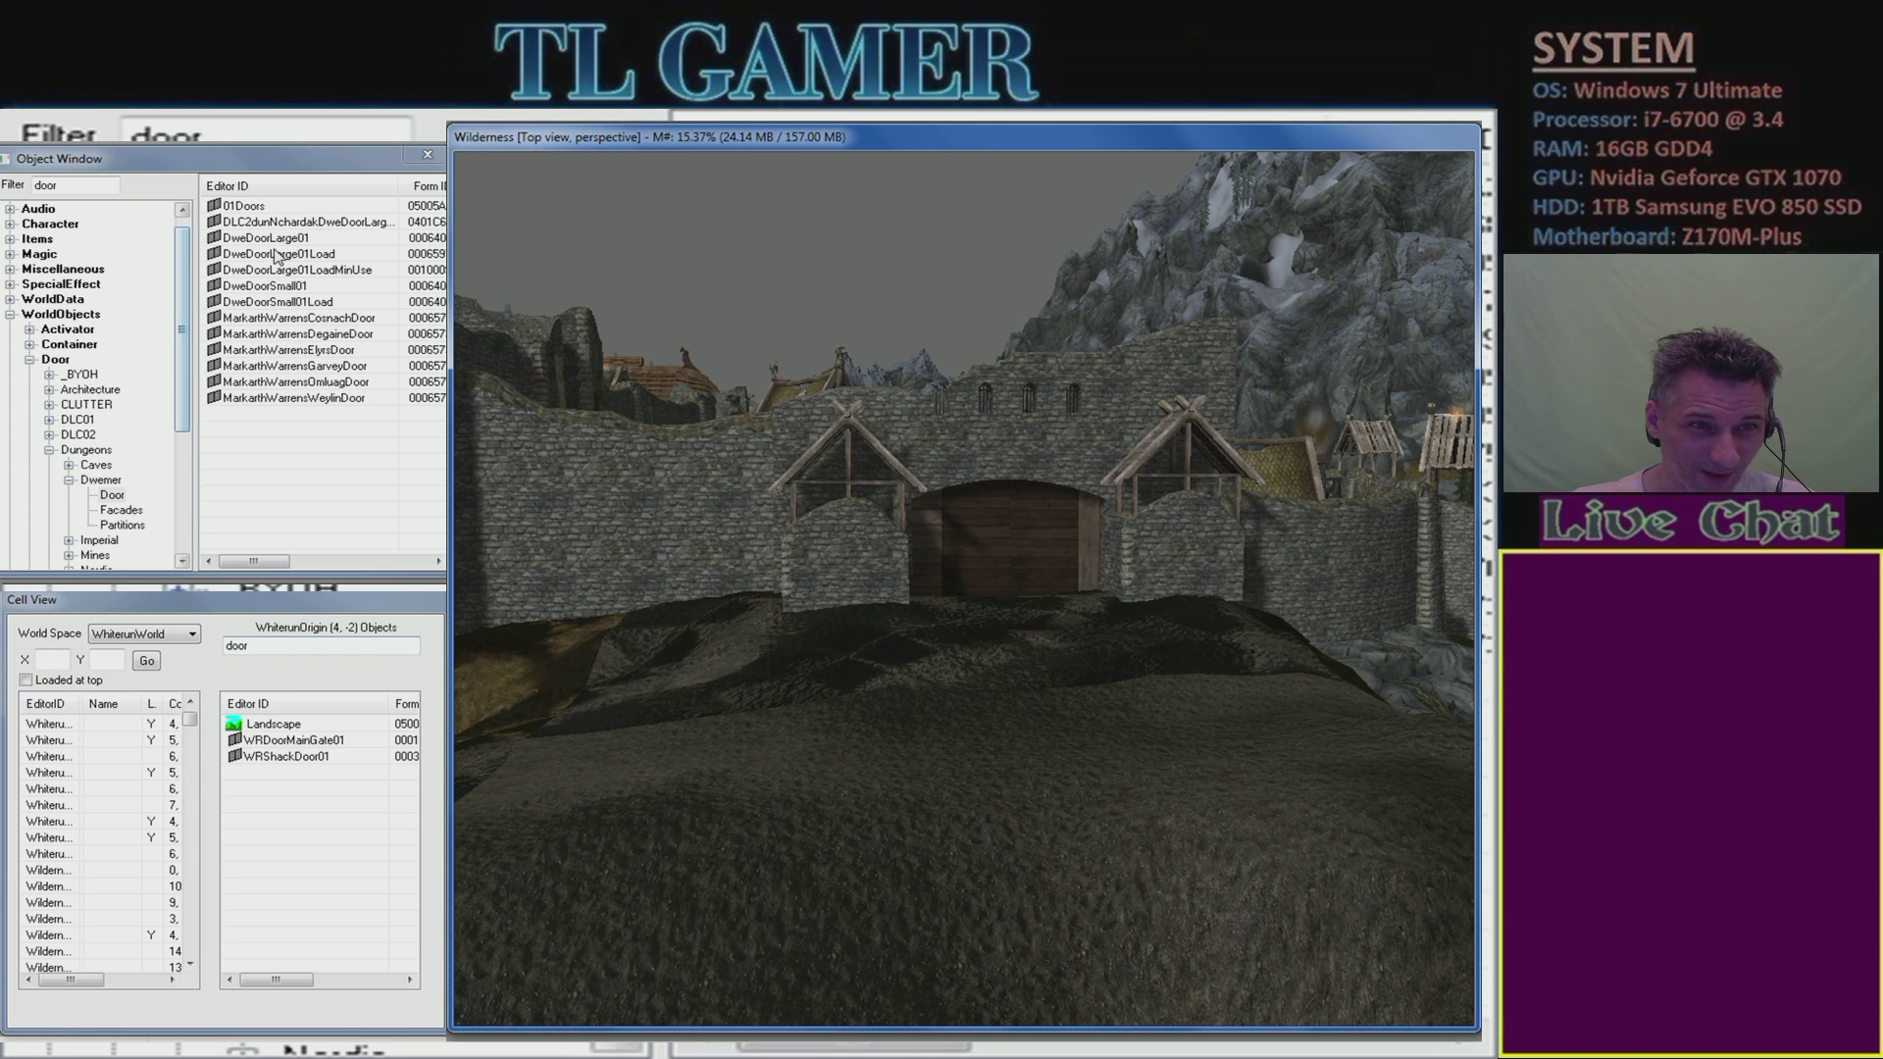
- Check the 01Doors base object without changing it, then place a 01Doors door in front of Whiterun's gate
double_click(243, 208)
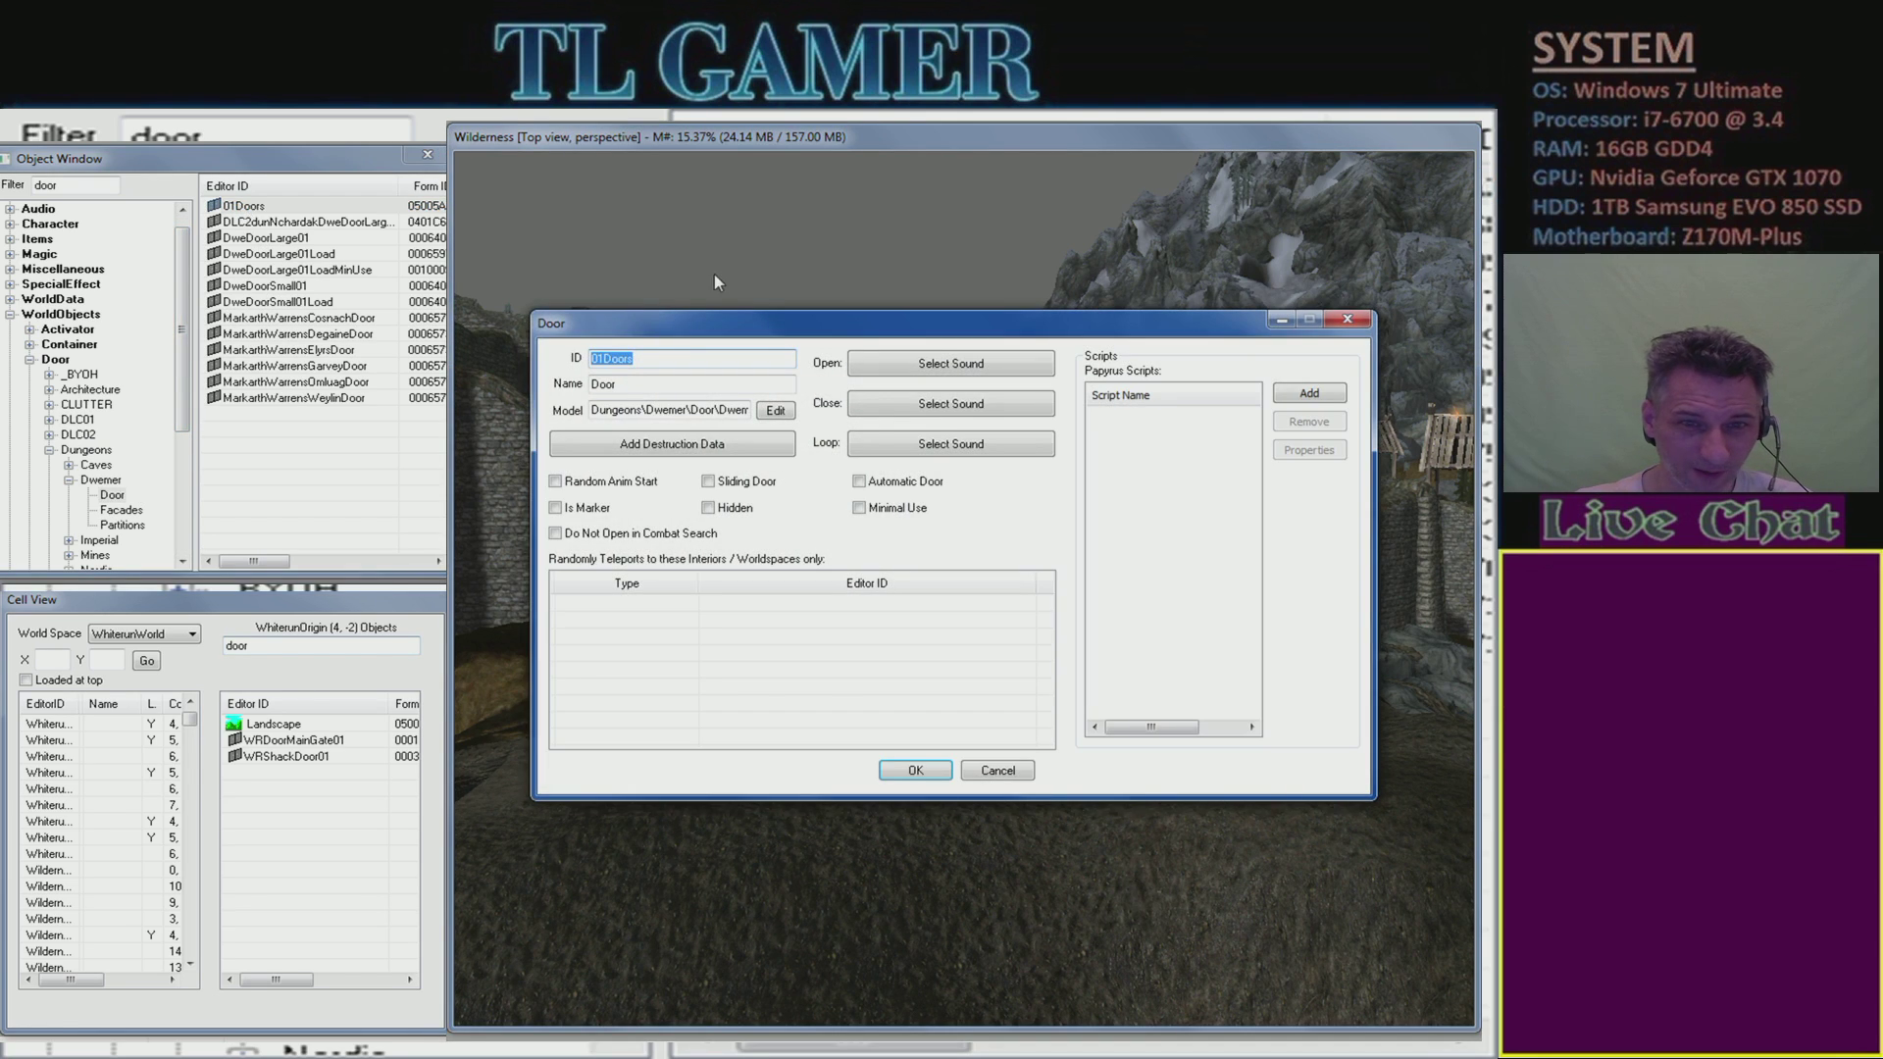
left_click(1362, 321)
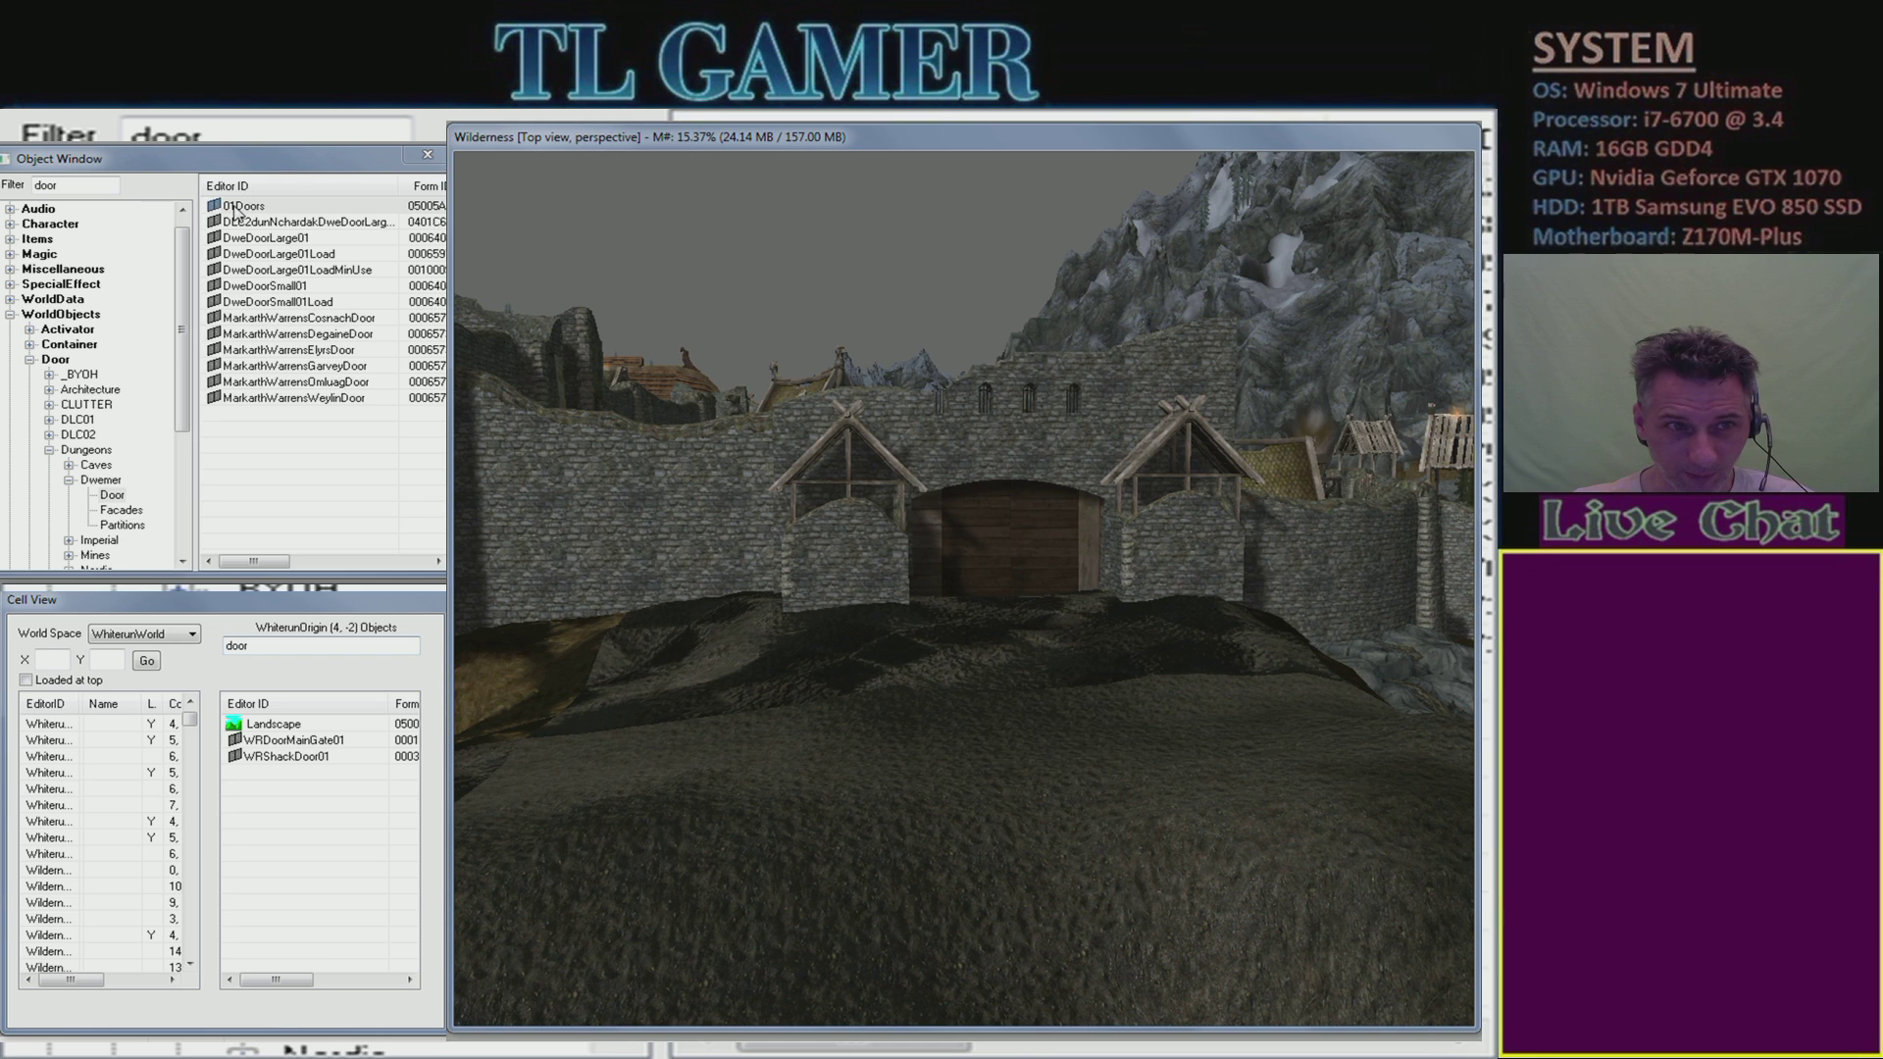
left_click_drag(755, 775, 745, 770)
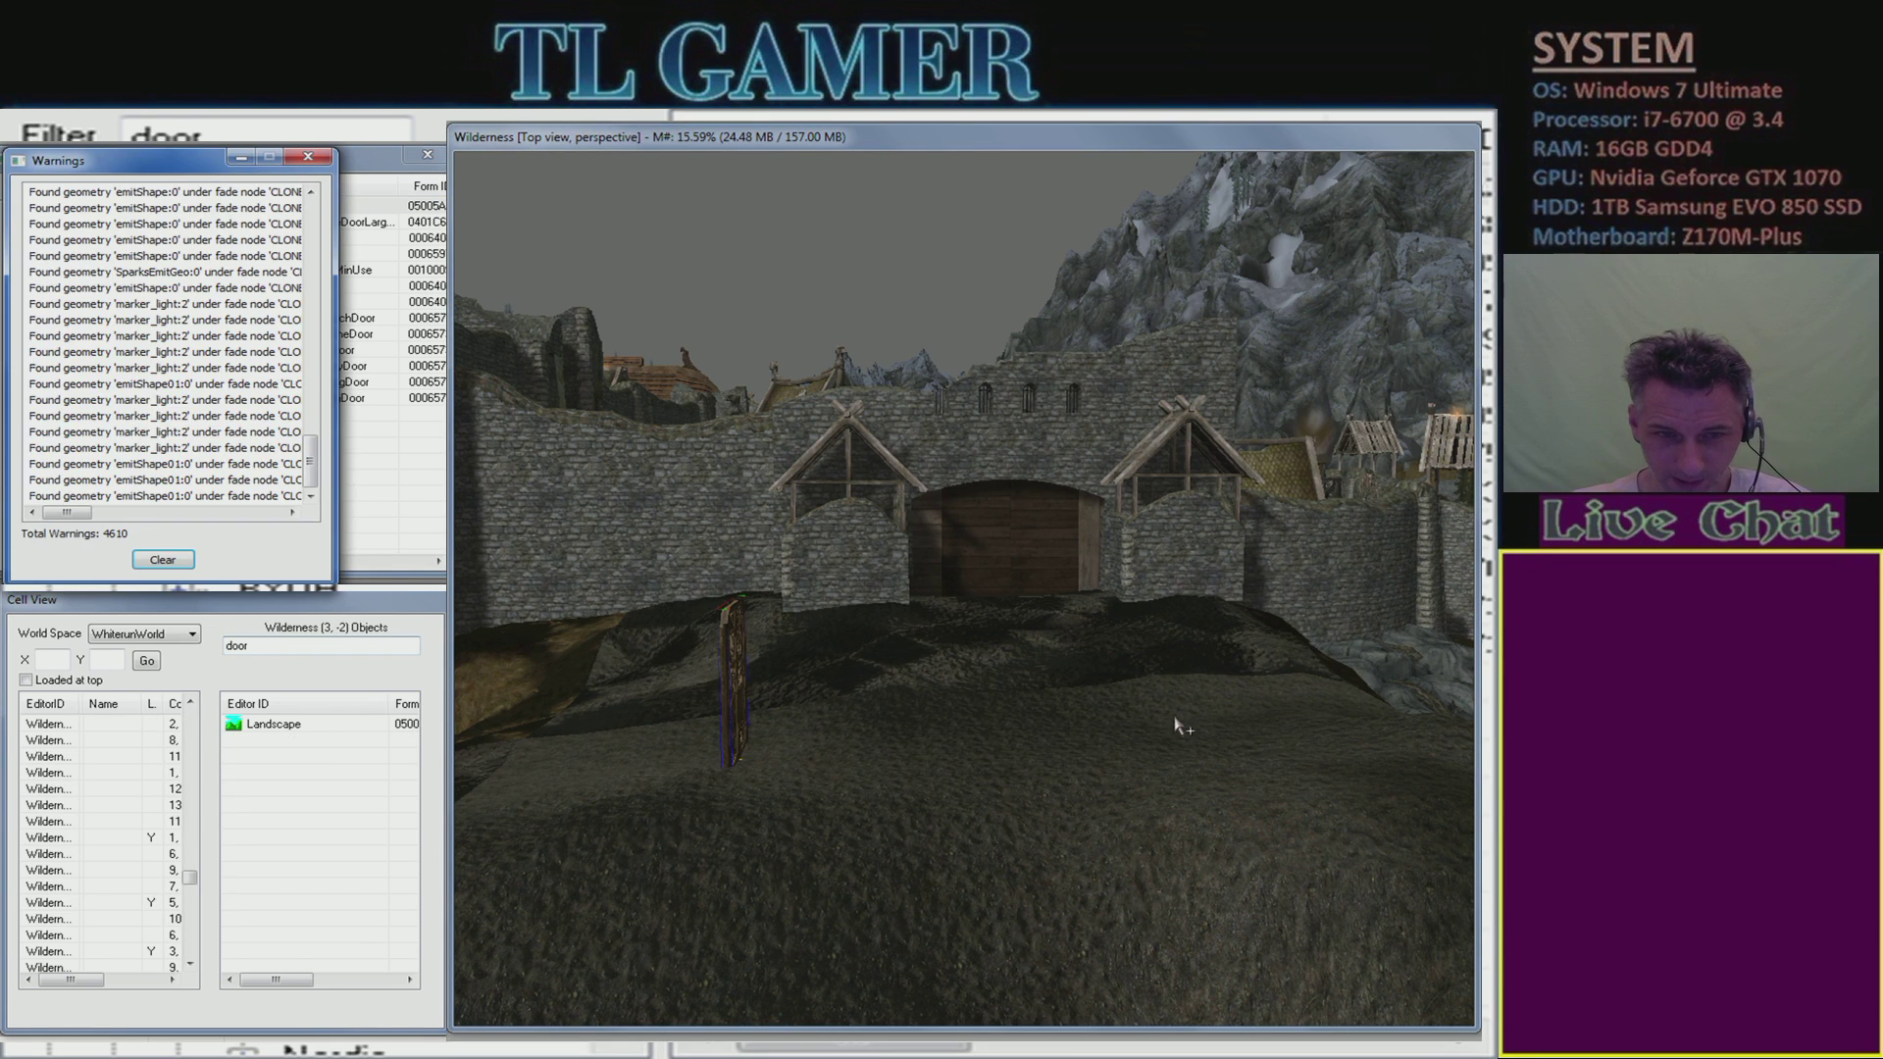
left_click(185, 561)
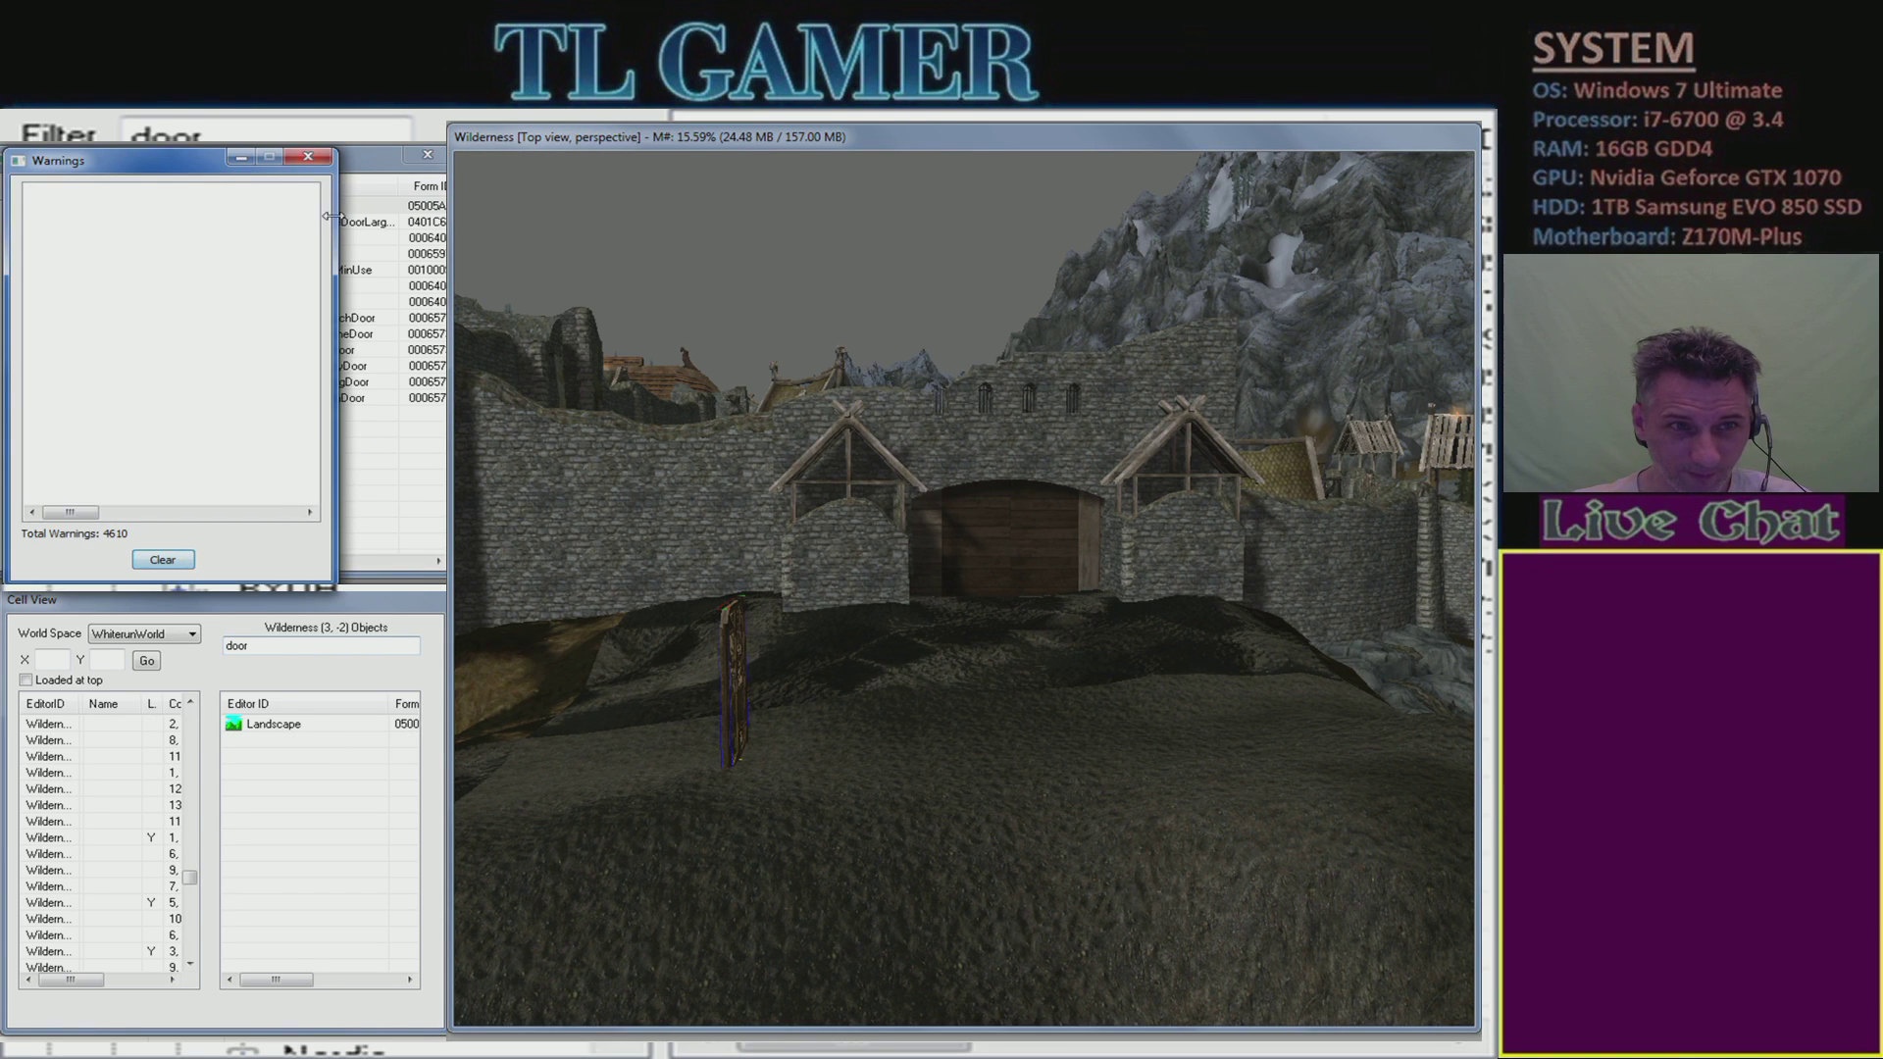
left_click(308, 157)
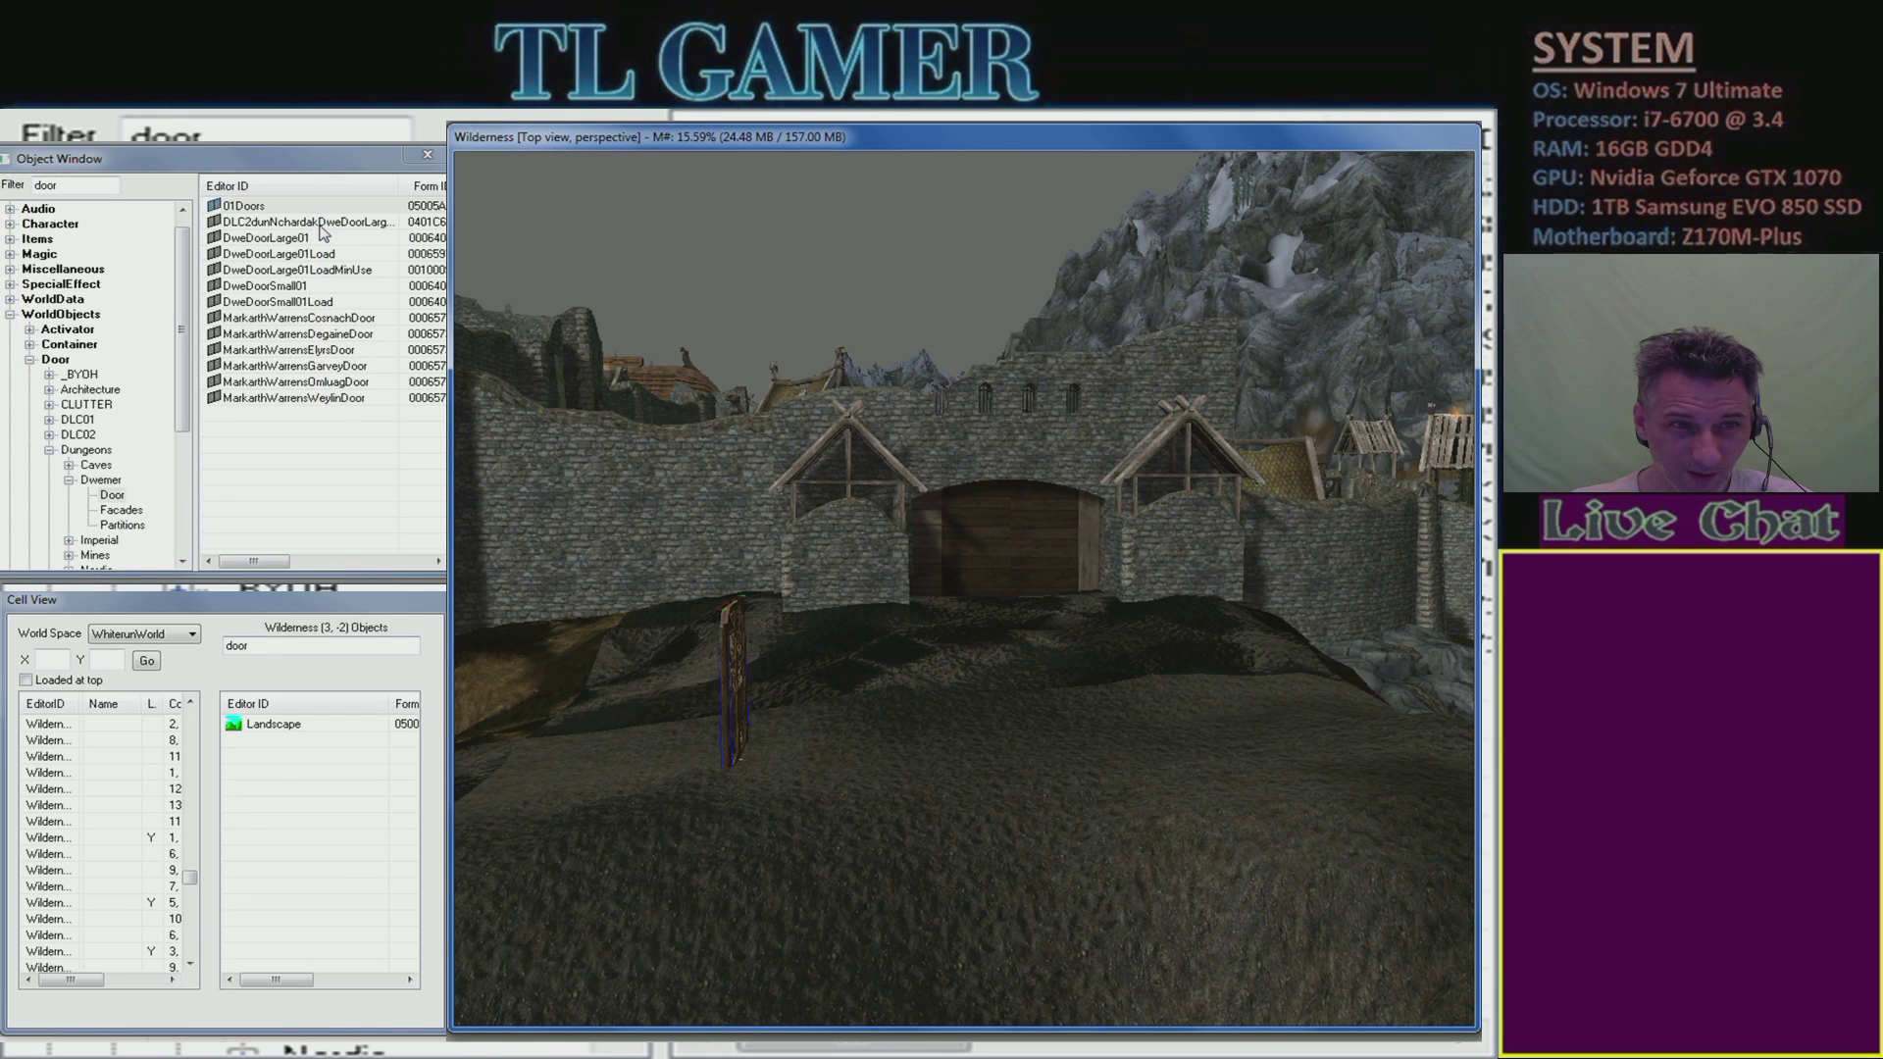
- Create a new door form with ID 01Door from the DLC2 Nchardak large Dwemer door
double_click(321, 223)
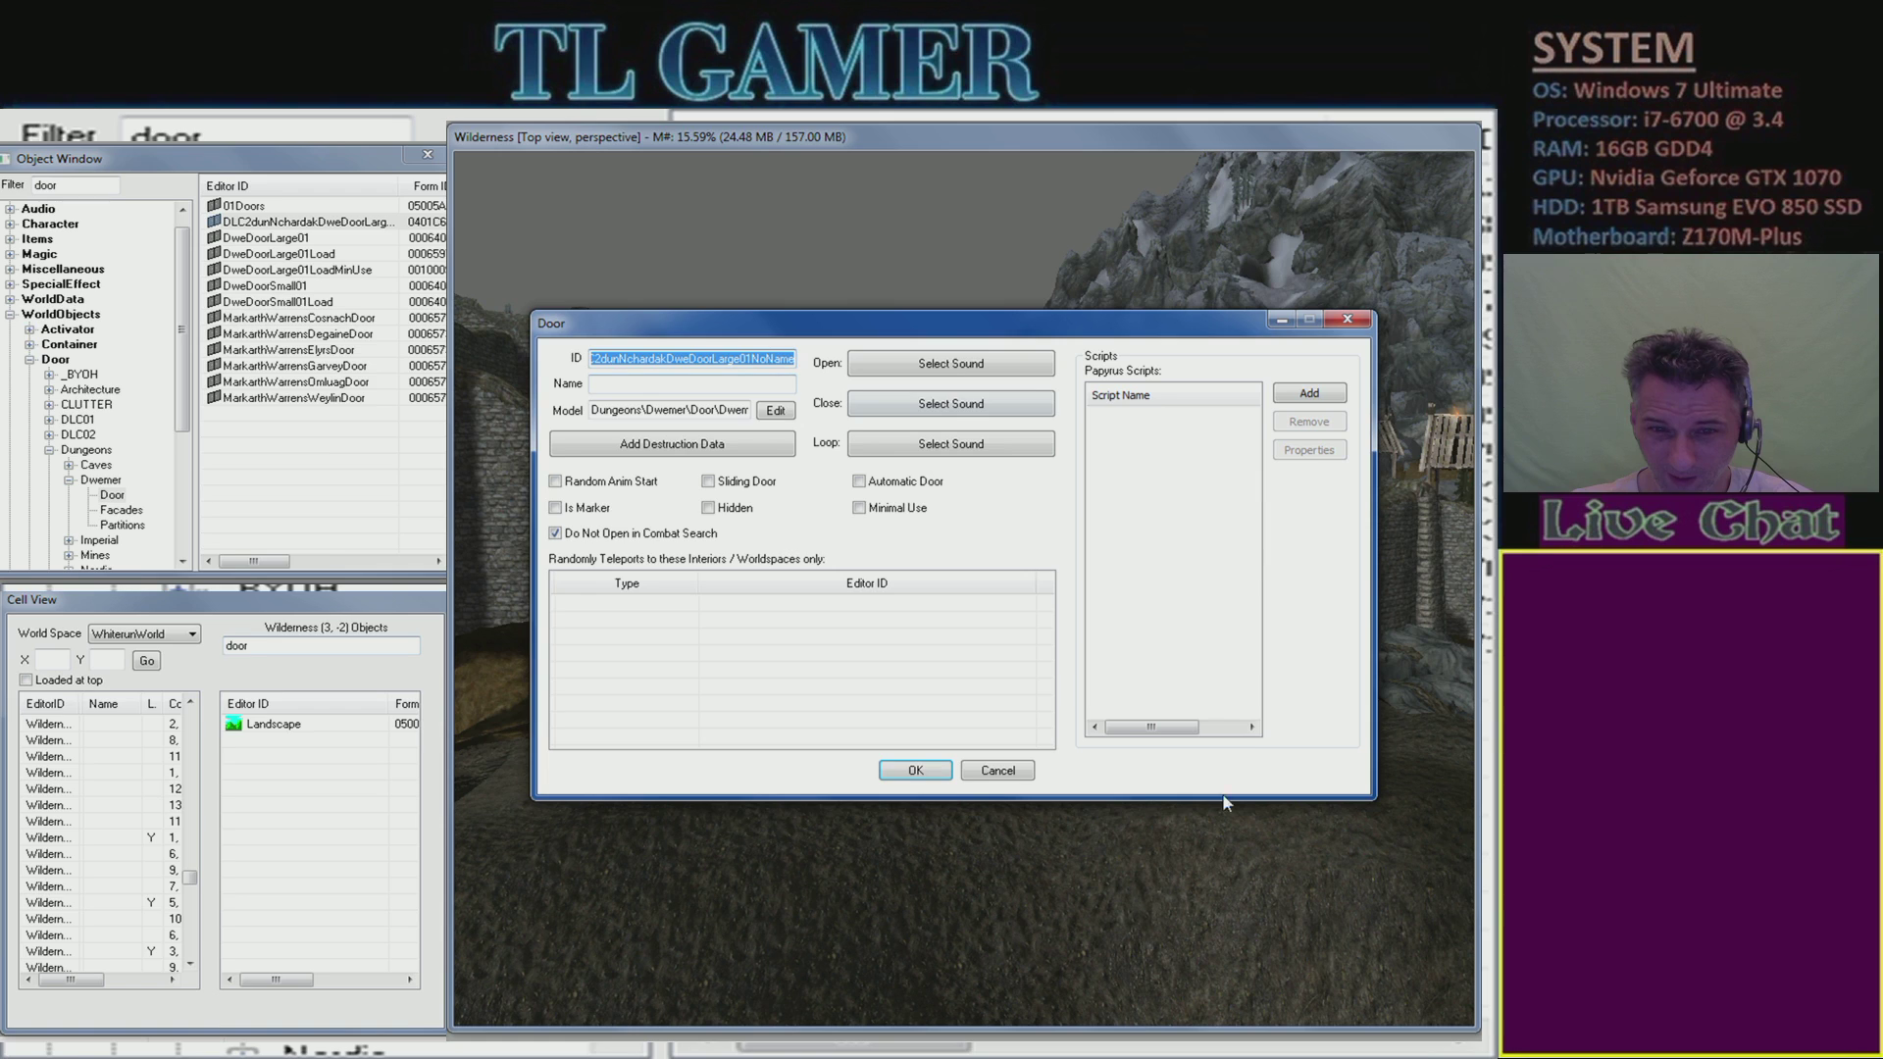
left_click(626, 364)
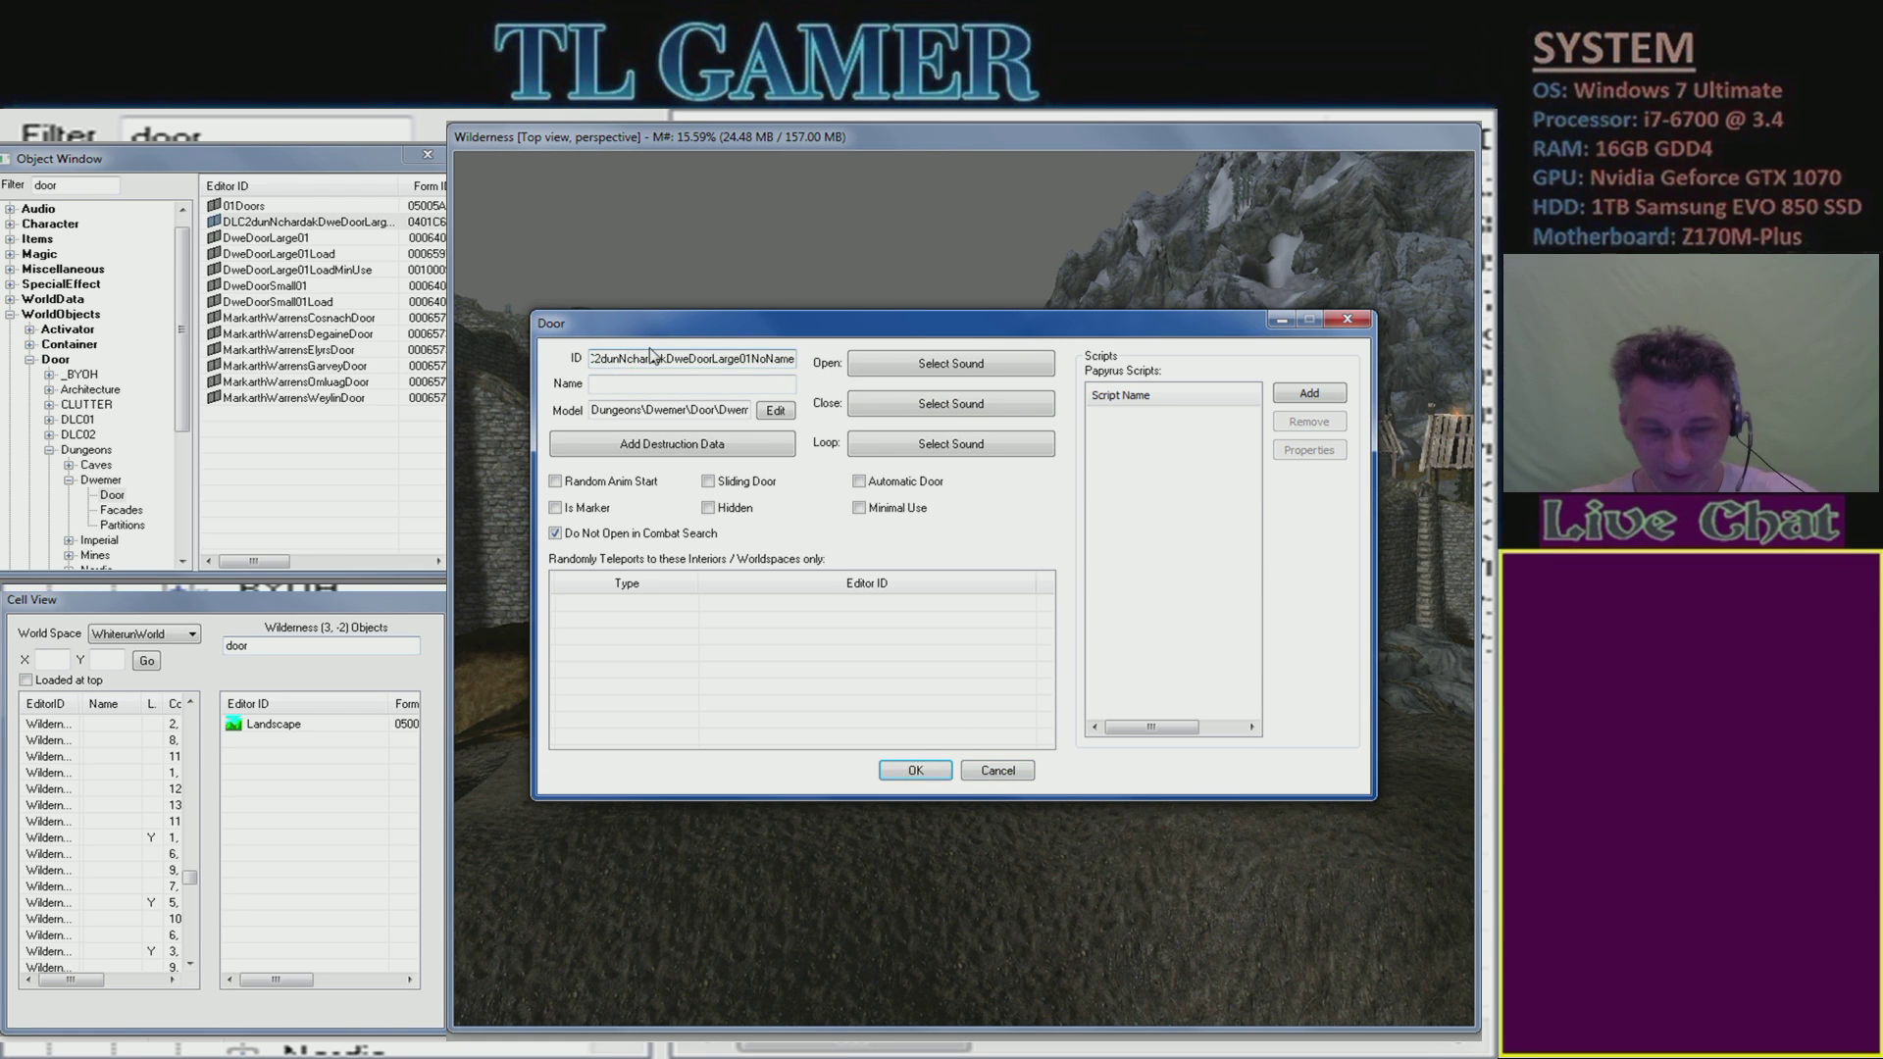
double_click(650, 357)
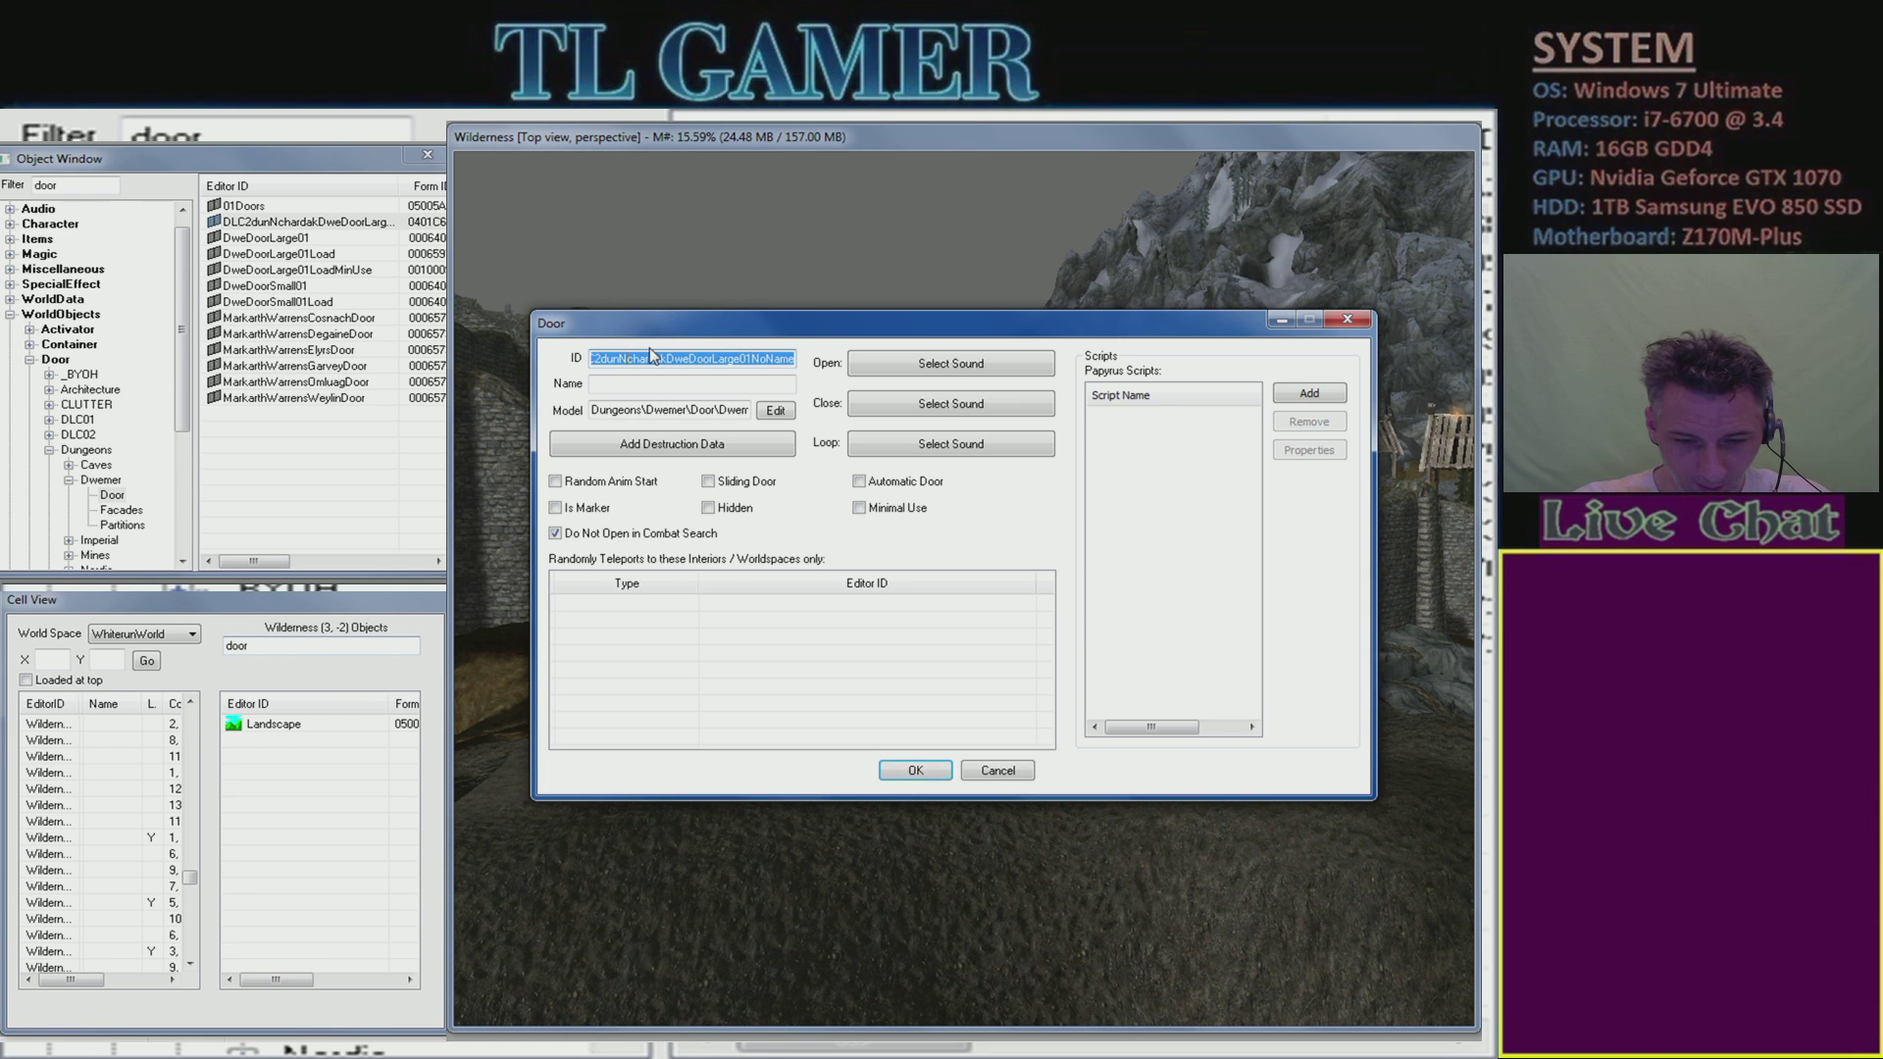
type("01Door")
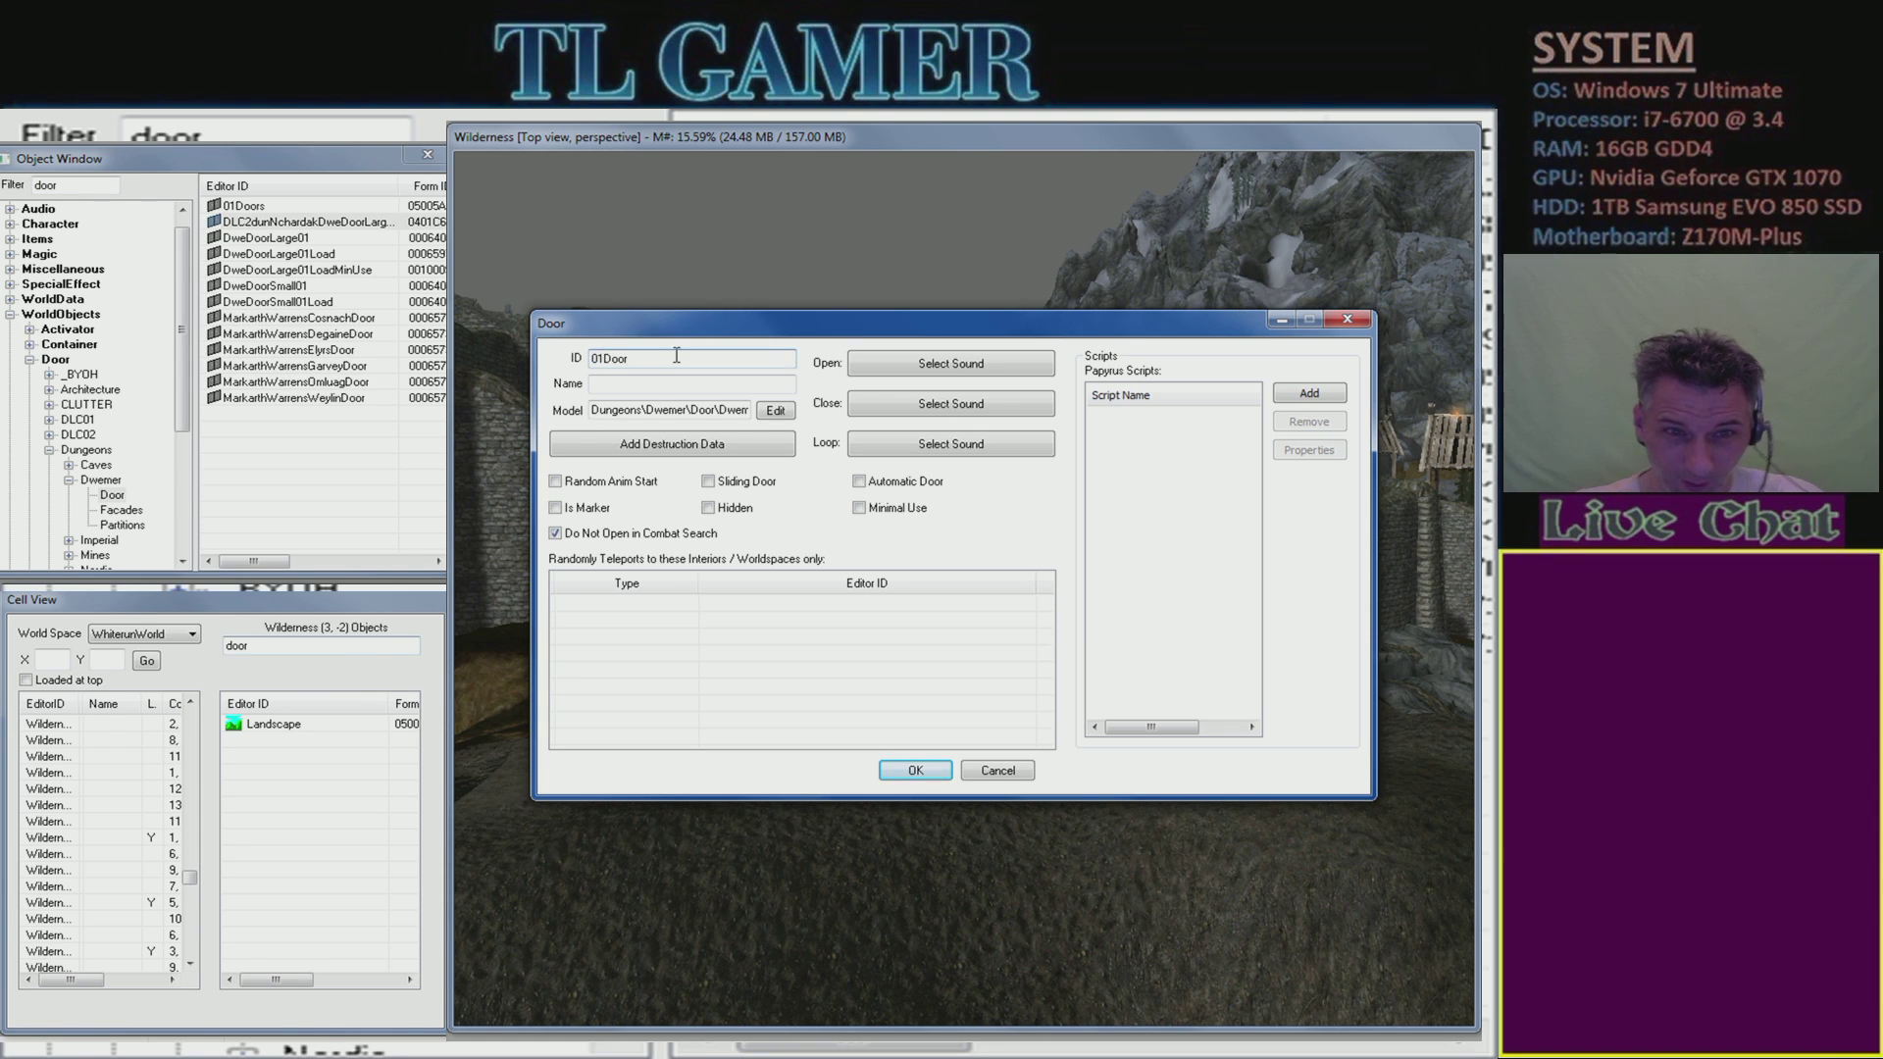
left_click(915, 770)
left_click(1055, 655)
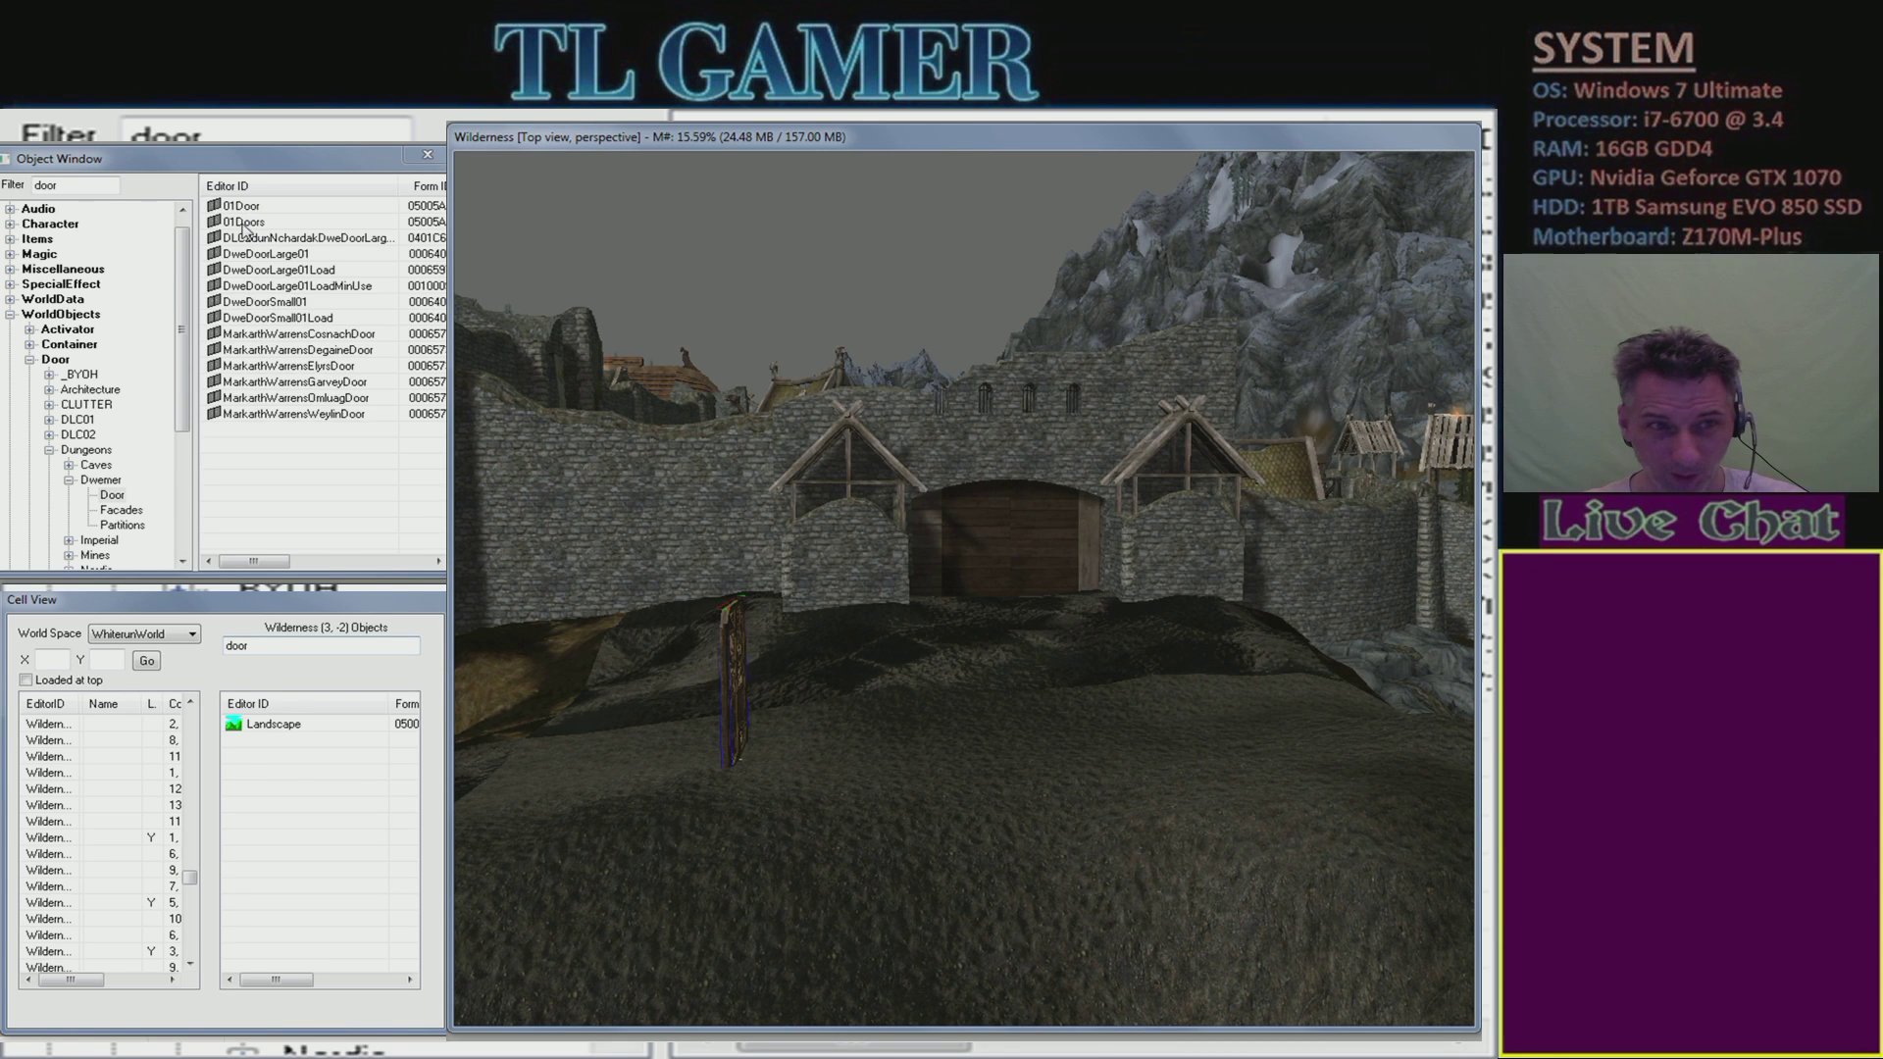
- Place a 01Door door in front of the gate beside the 01Doors door and adjust the 01Doors door's position
left_click(245, 207)
left_click_drag(986, 721, 1008, 737)
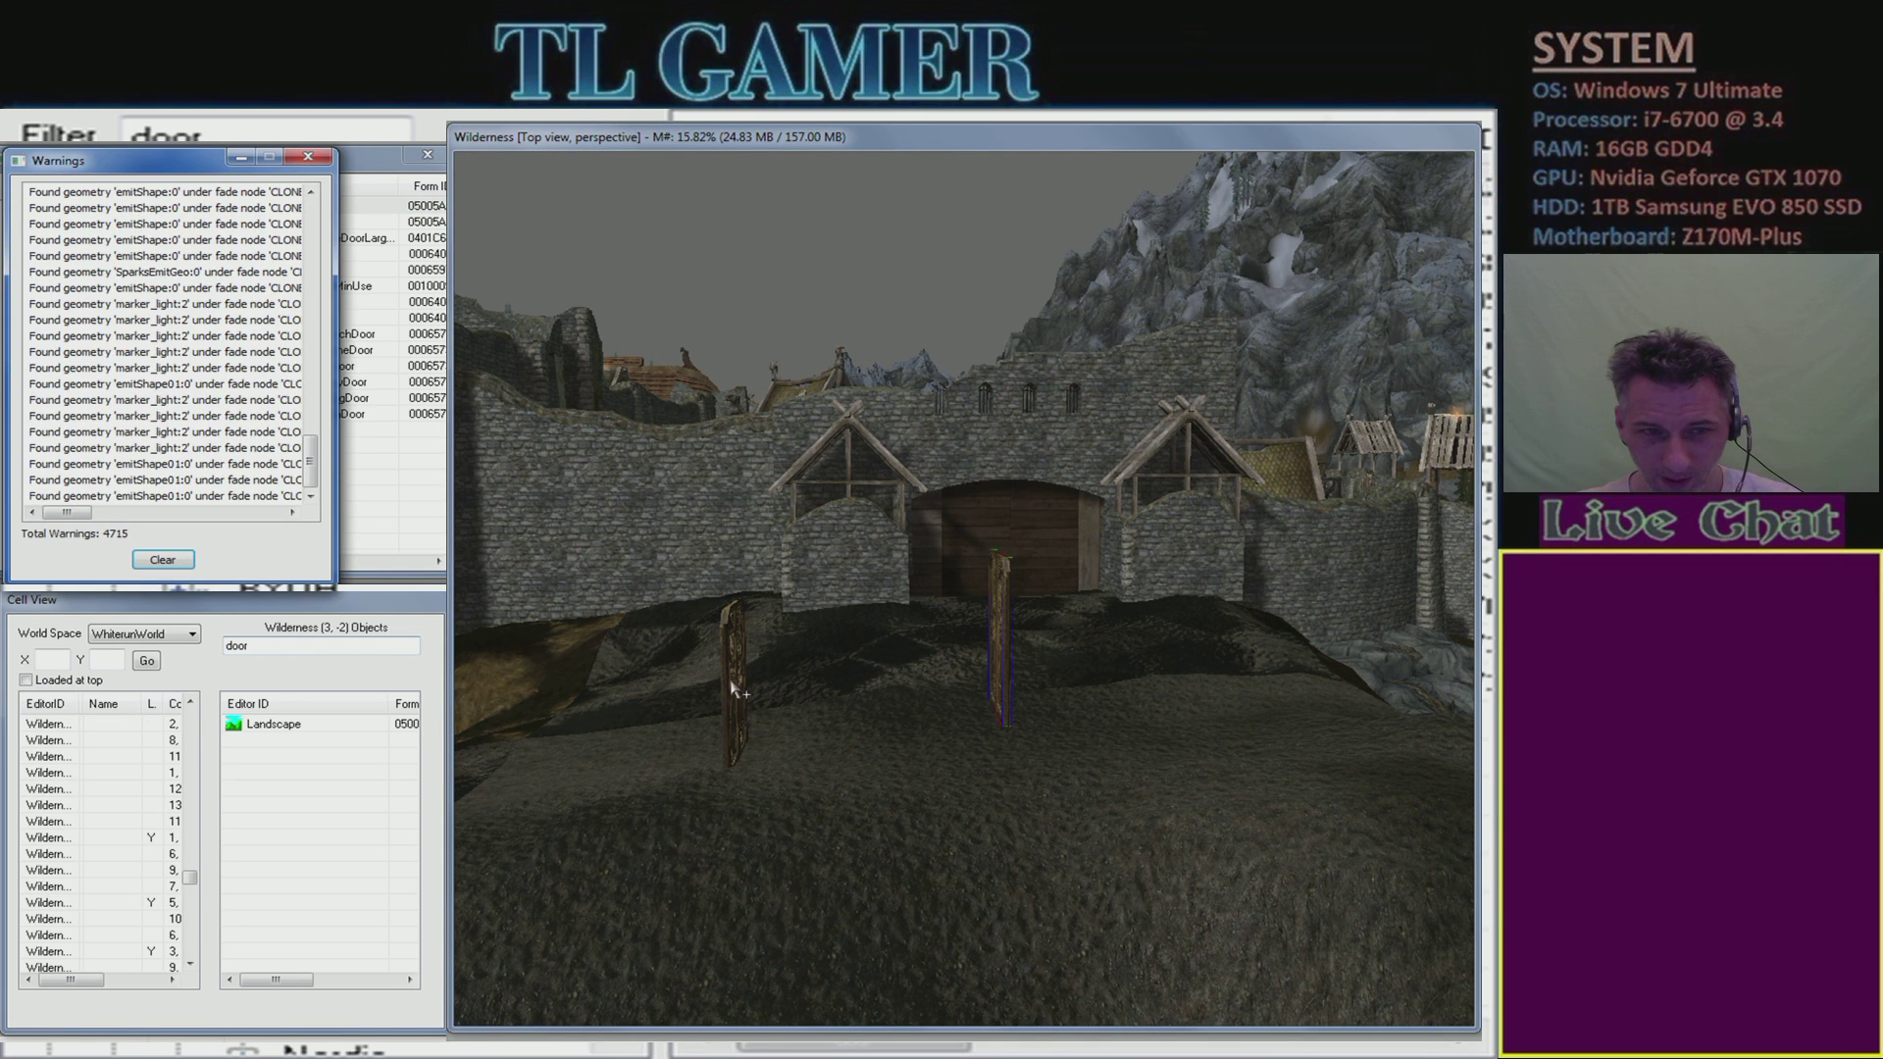
left_click(308, 157)
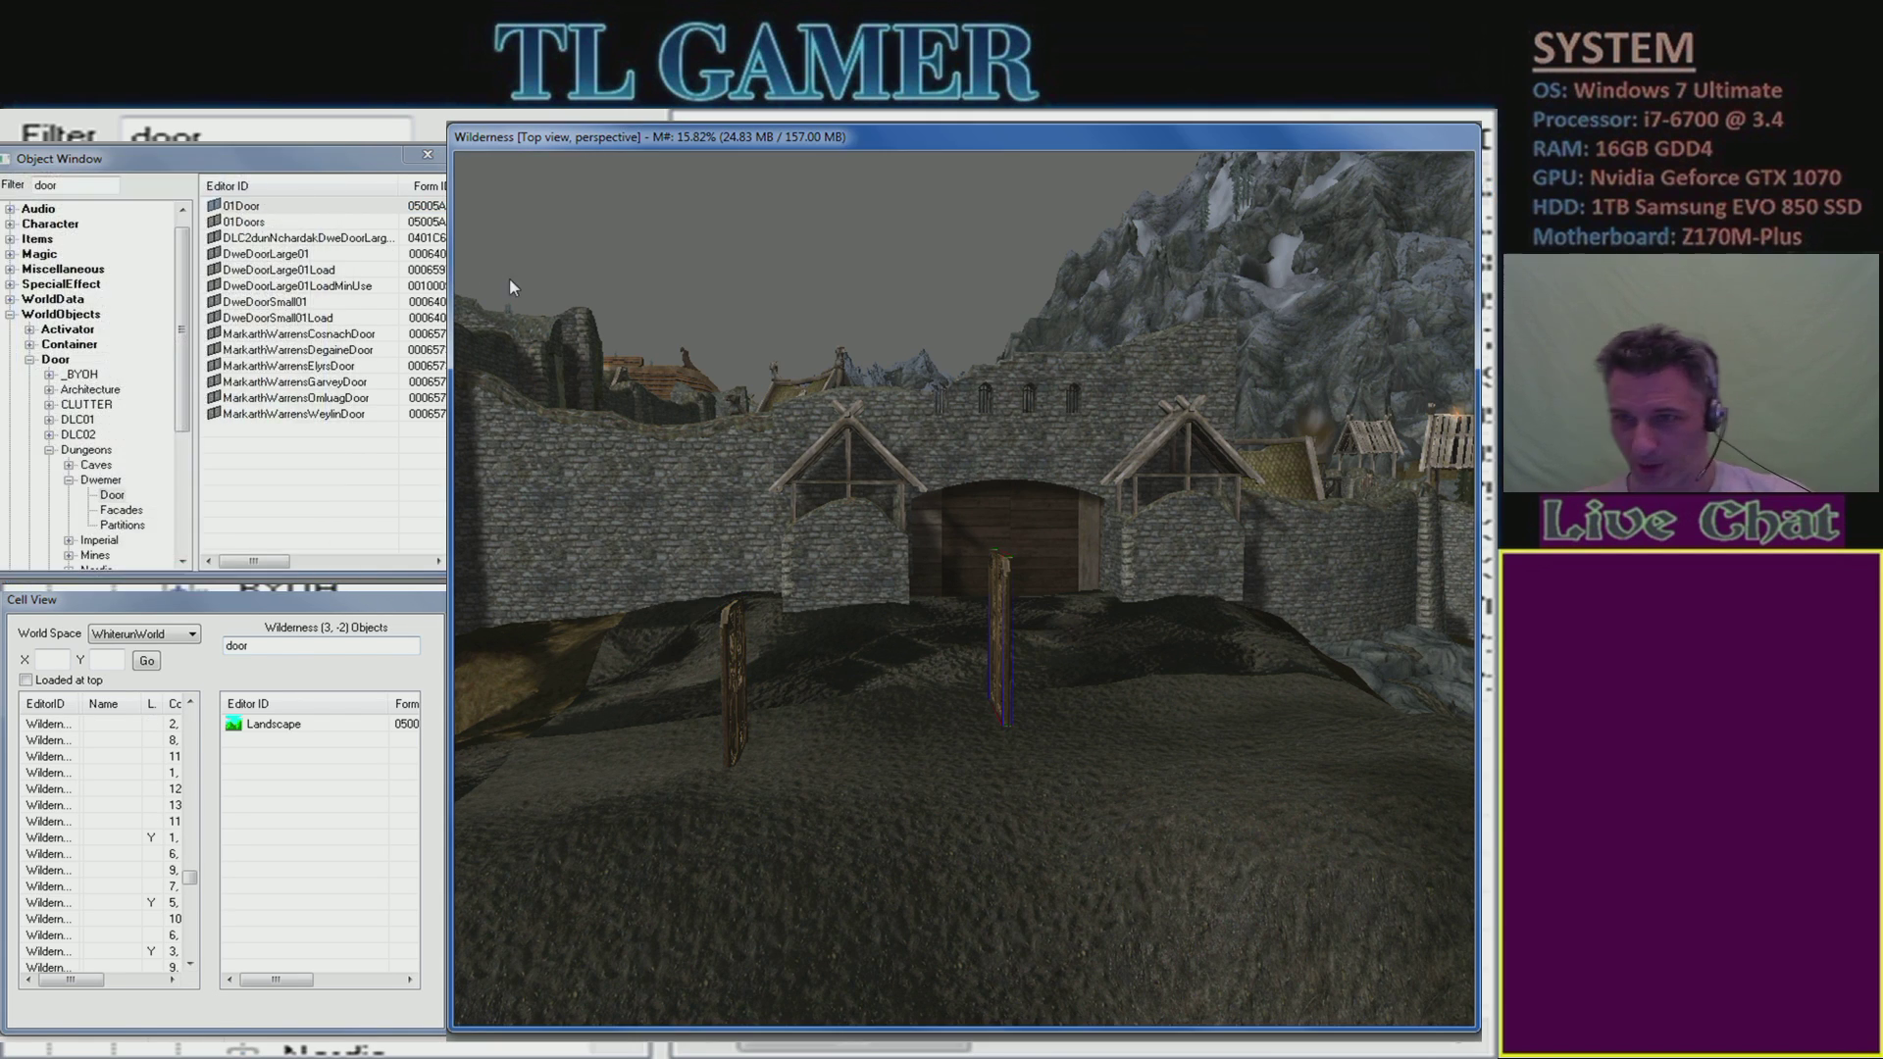
middle_click_drag(832, 744, 779, 733, "shift")
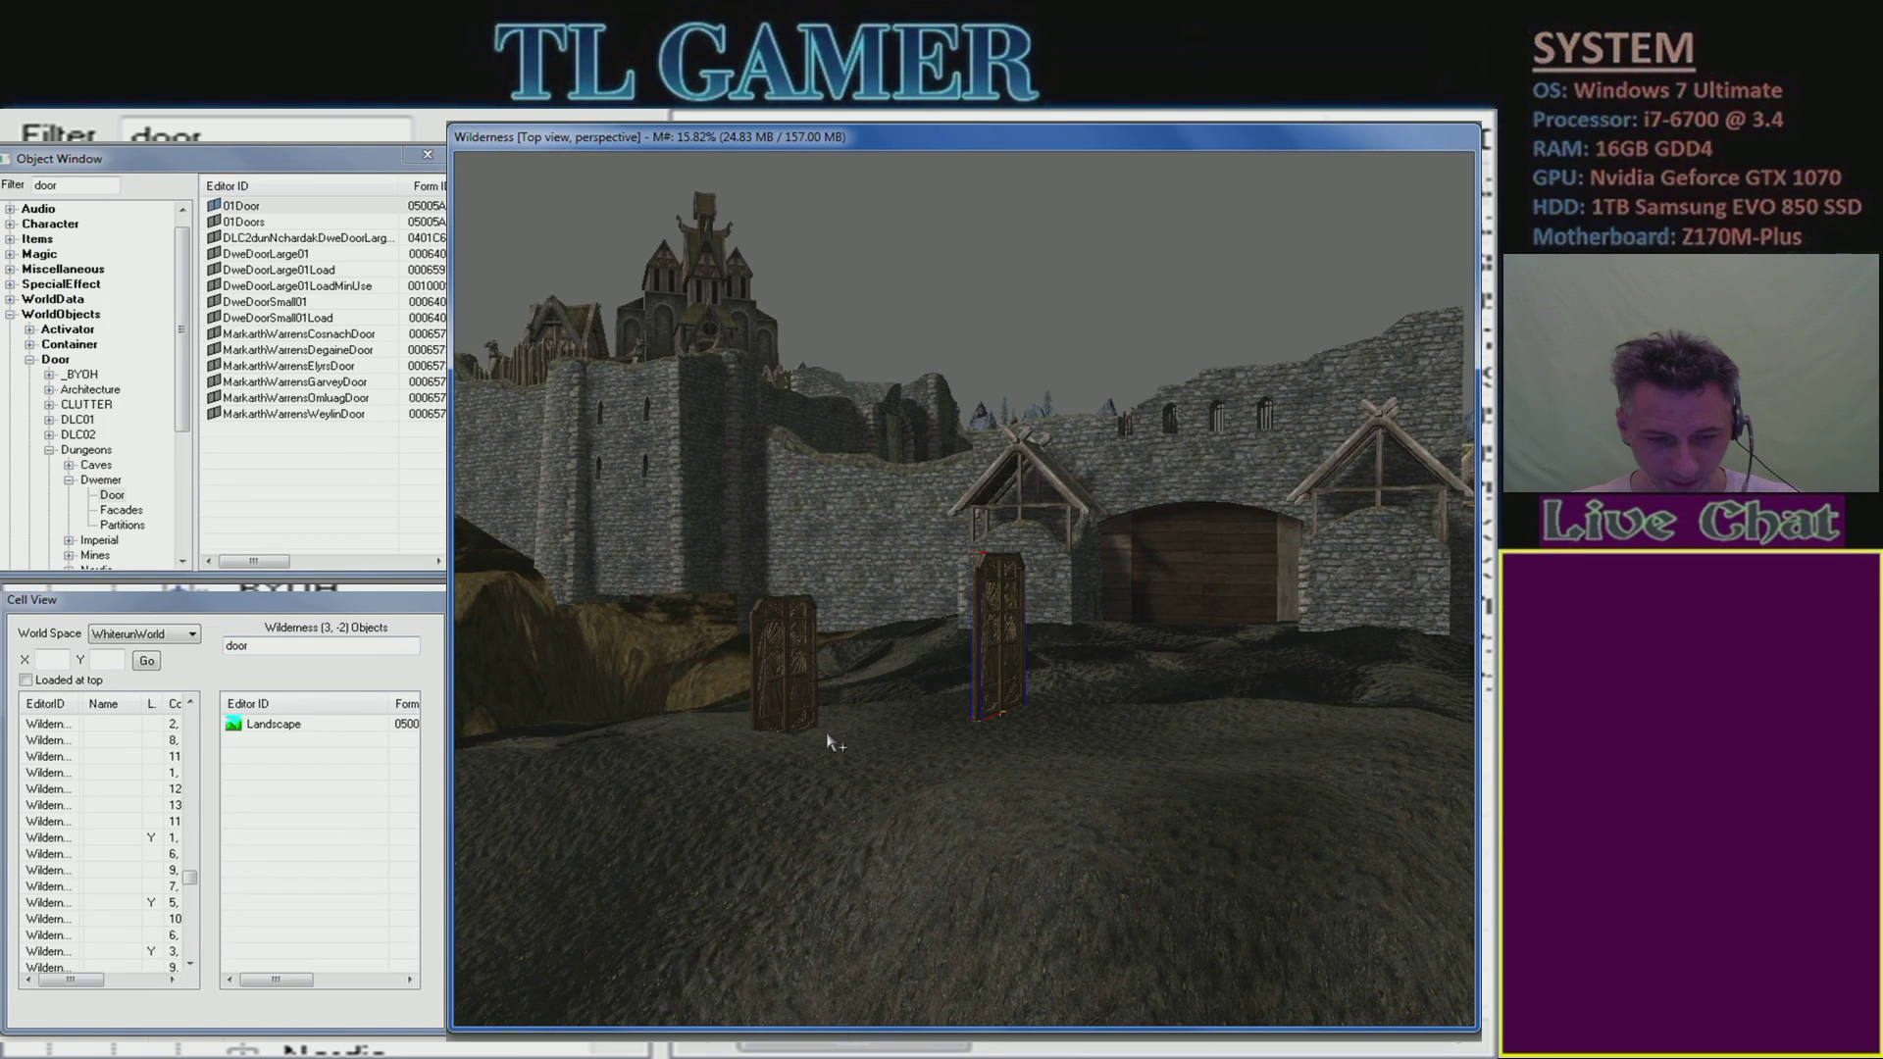
middle_click_drag(794, 638, 820, 666, "shift")
left_click(731, 711)
left_click_drag(732, 714, 730, 687)
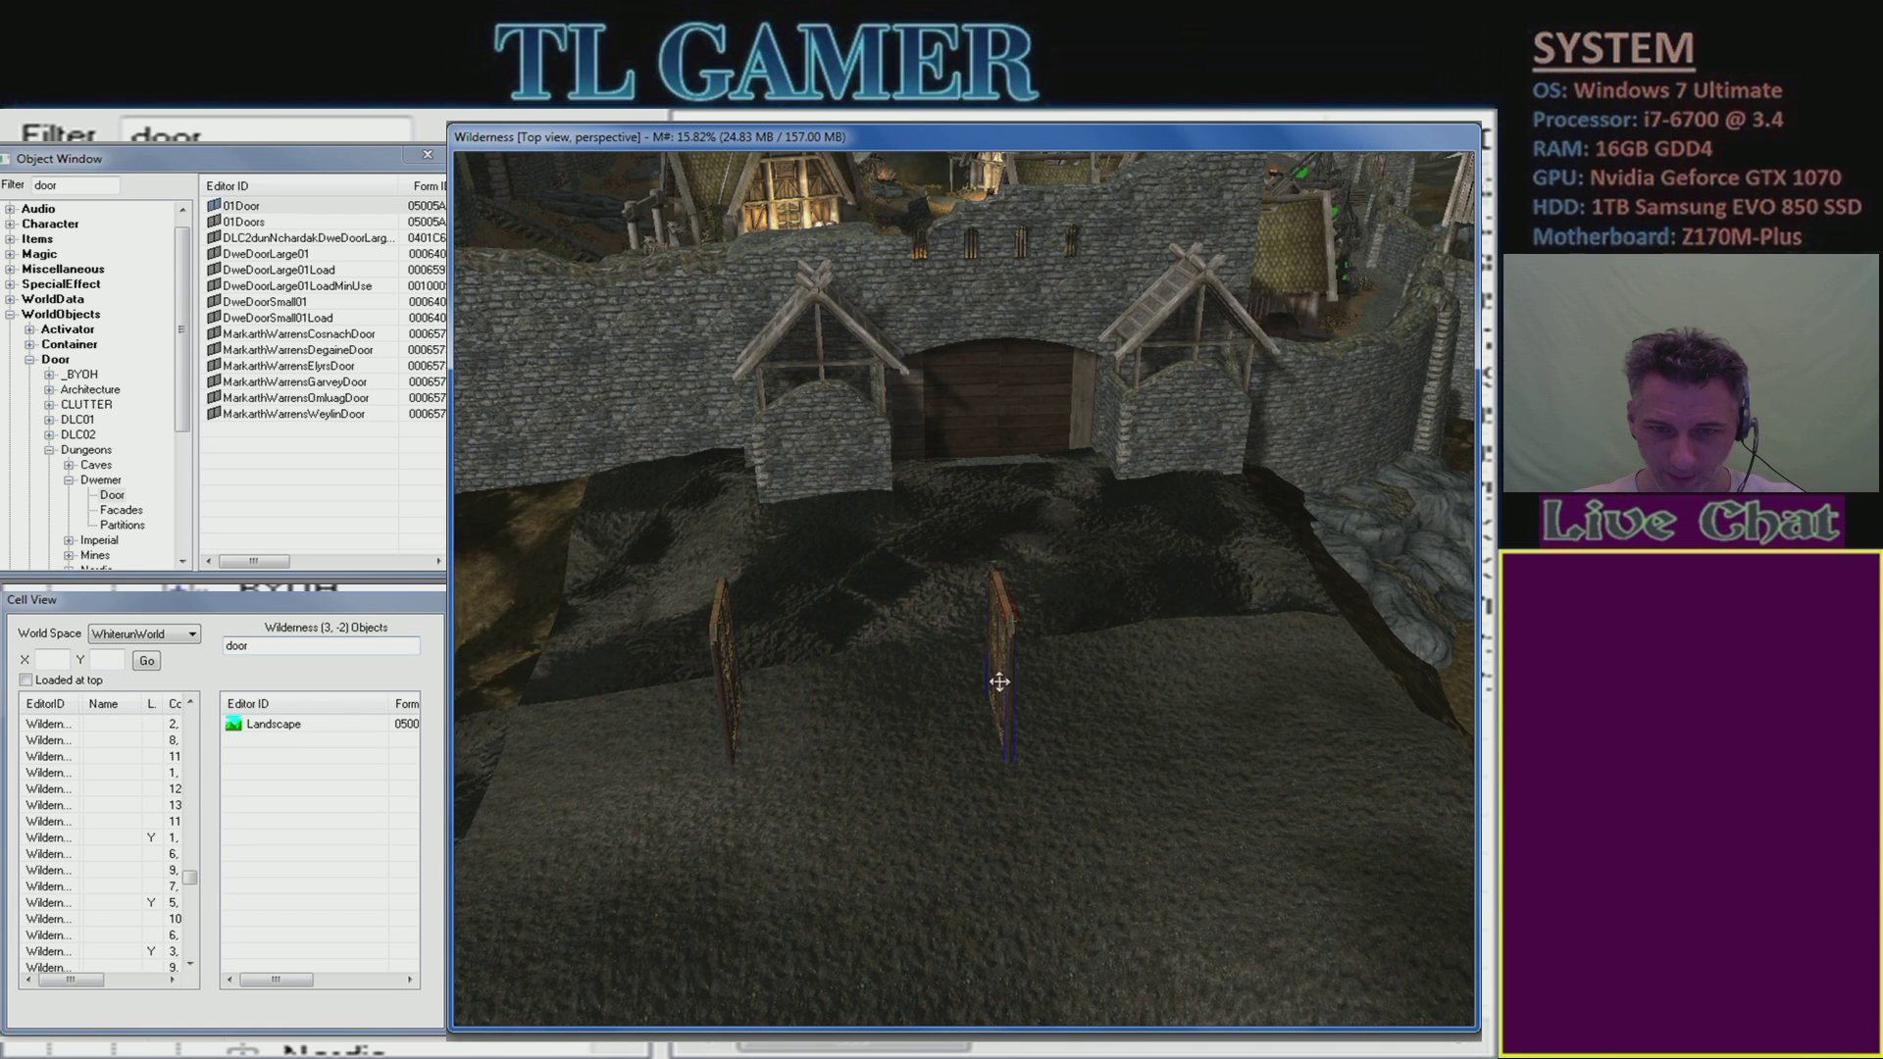
double_click(731, 665)
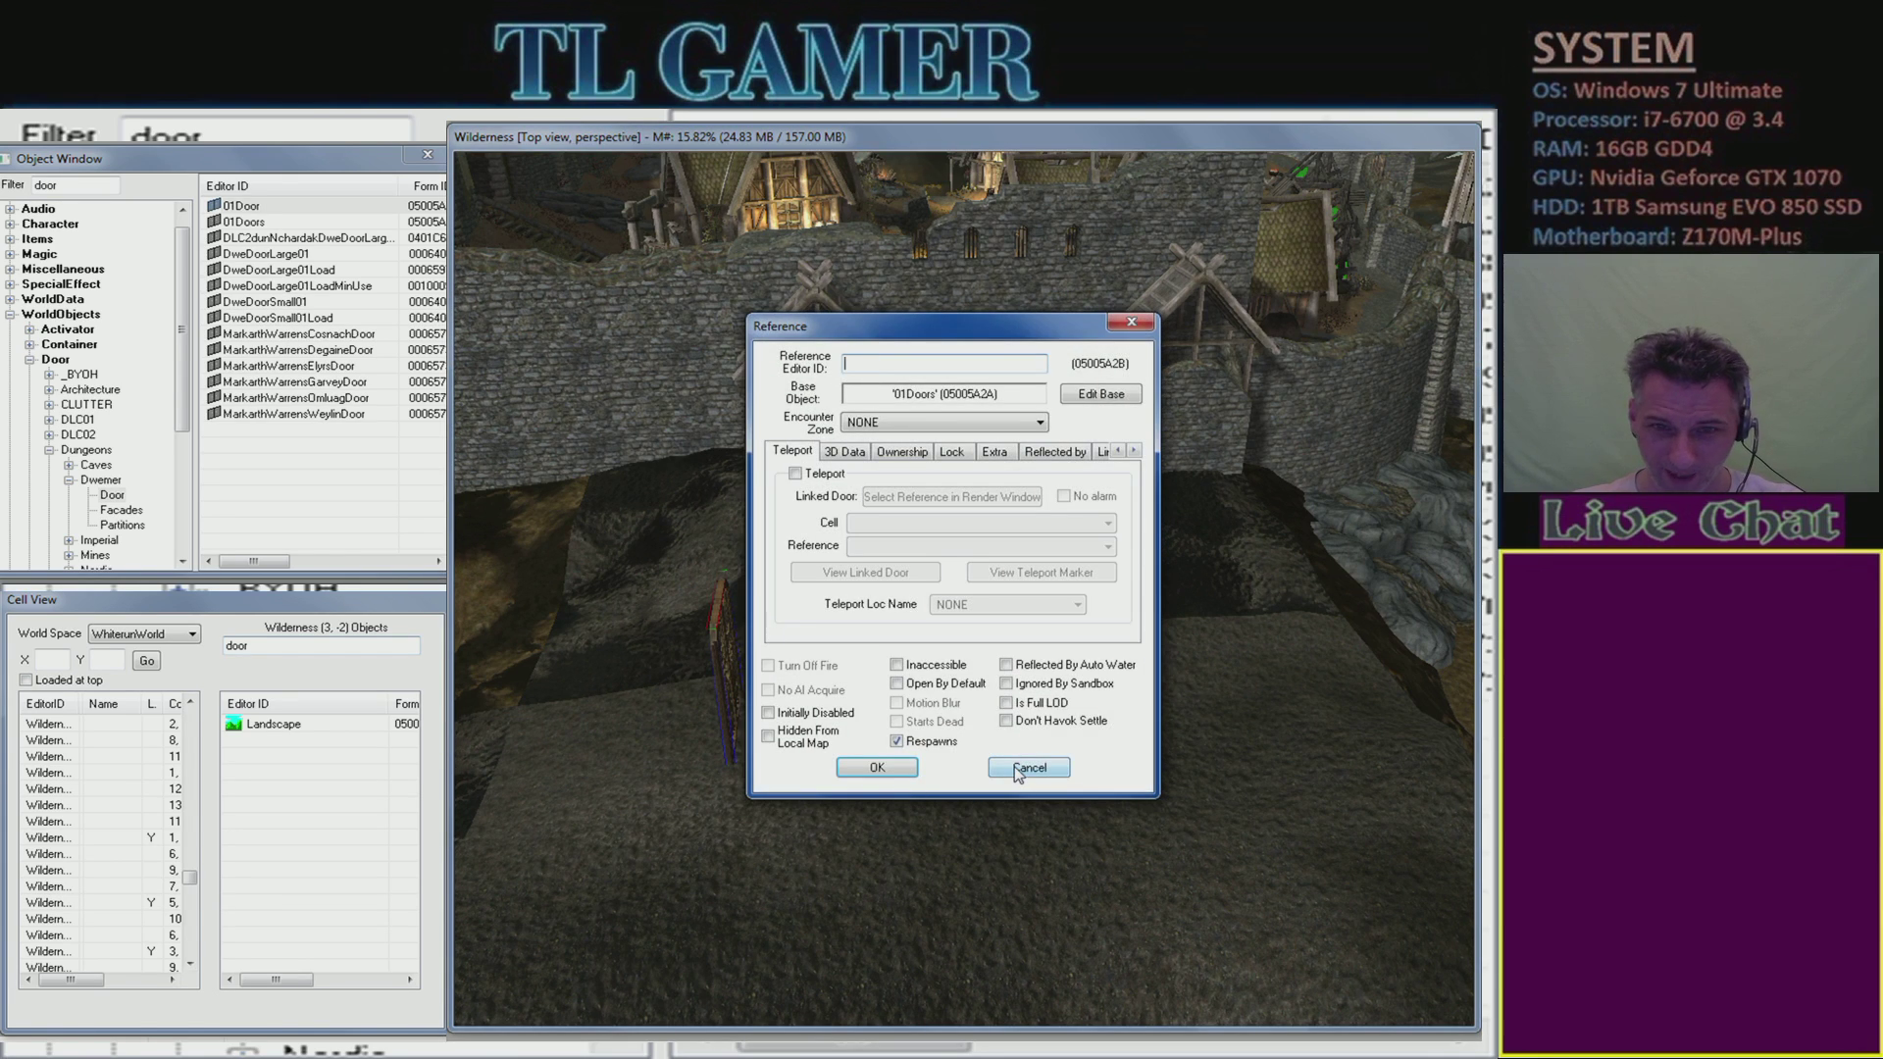
left_click(796, 474)
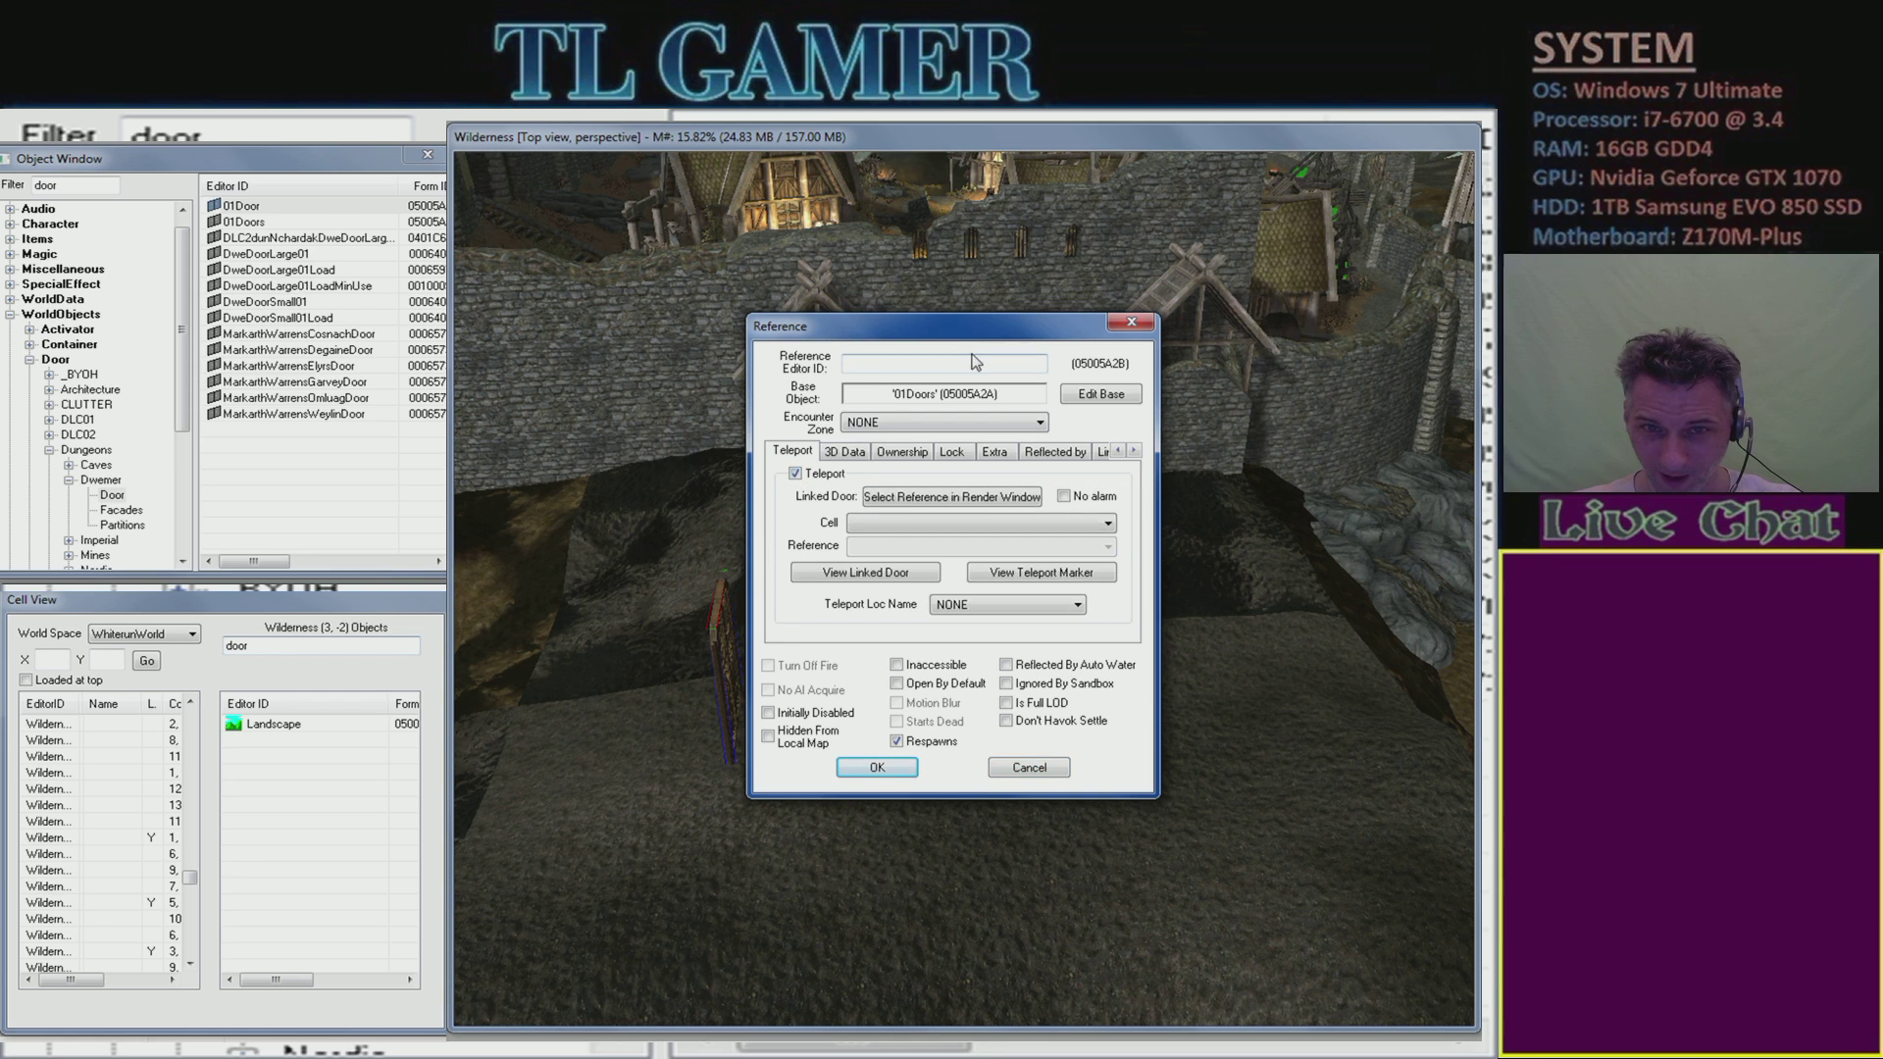
left_click_drag(976, 337, 317, 317)
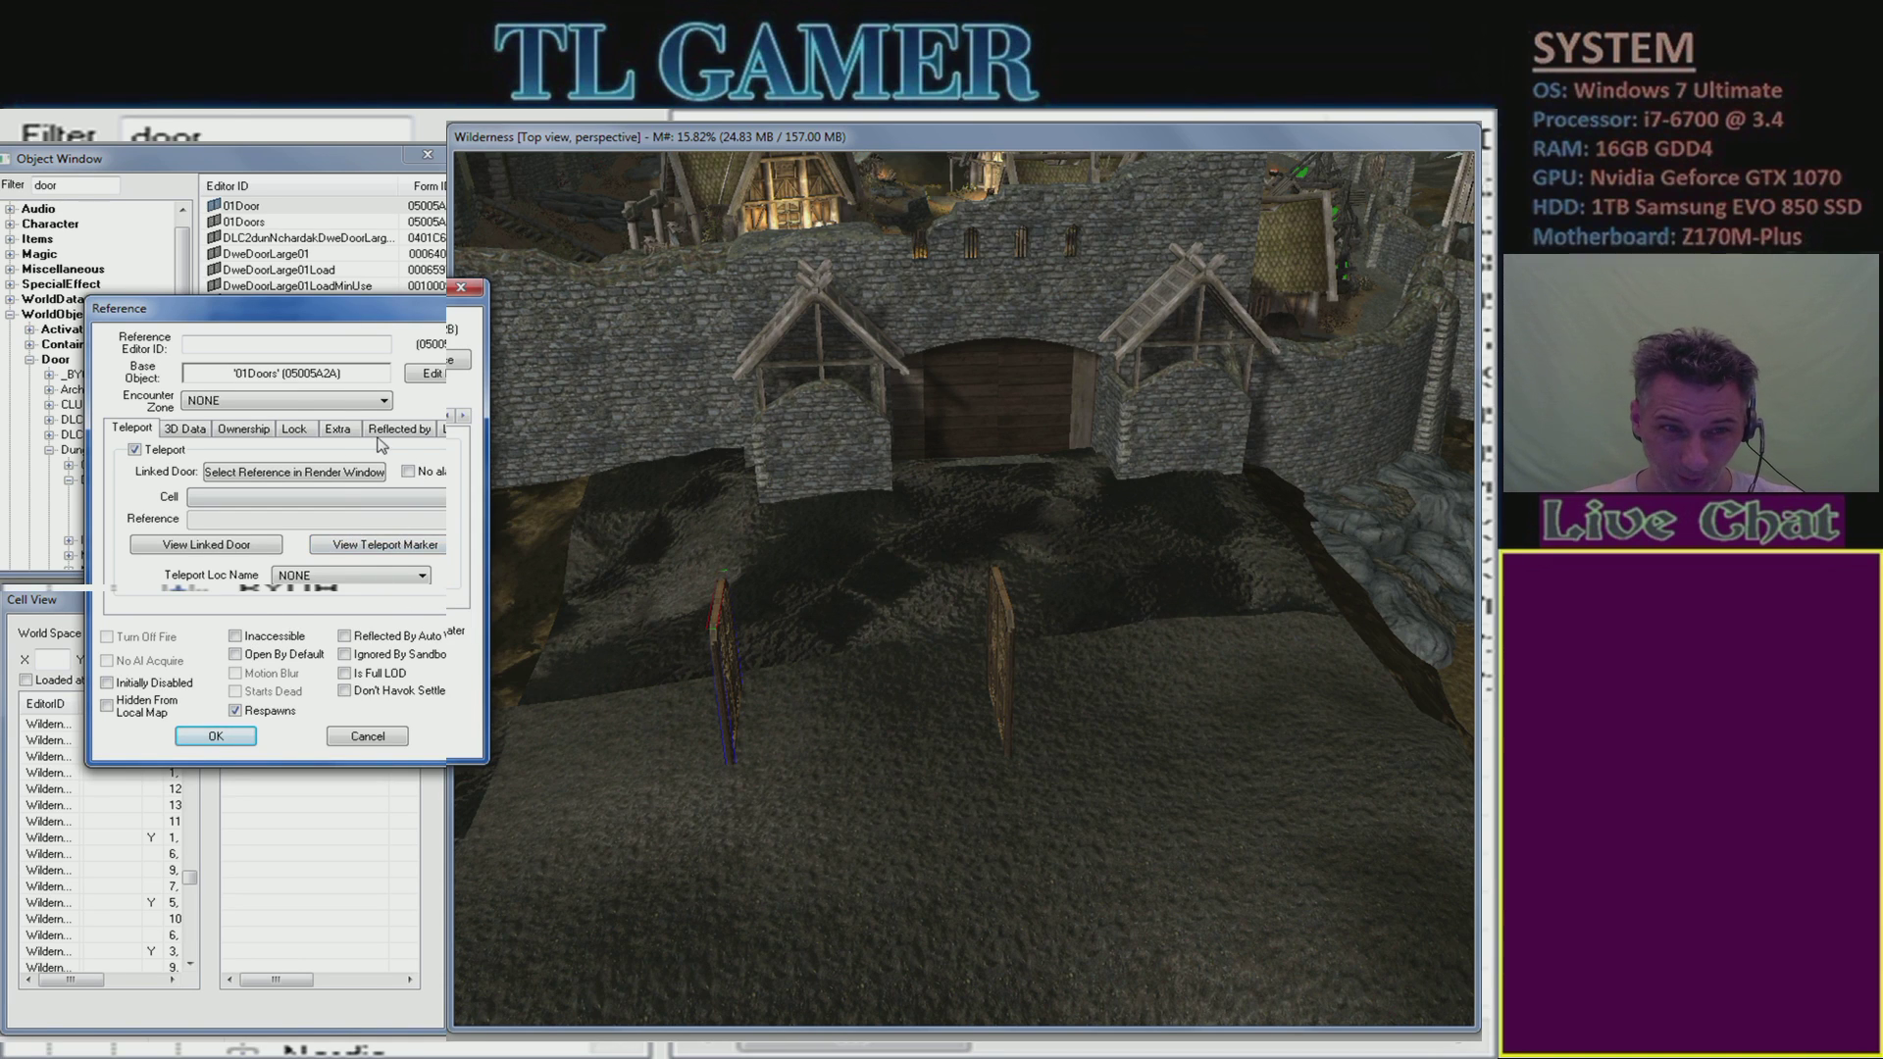
left_click(362, 508)
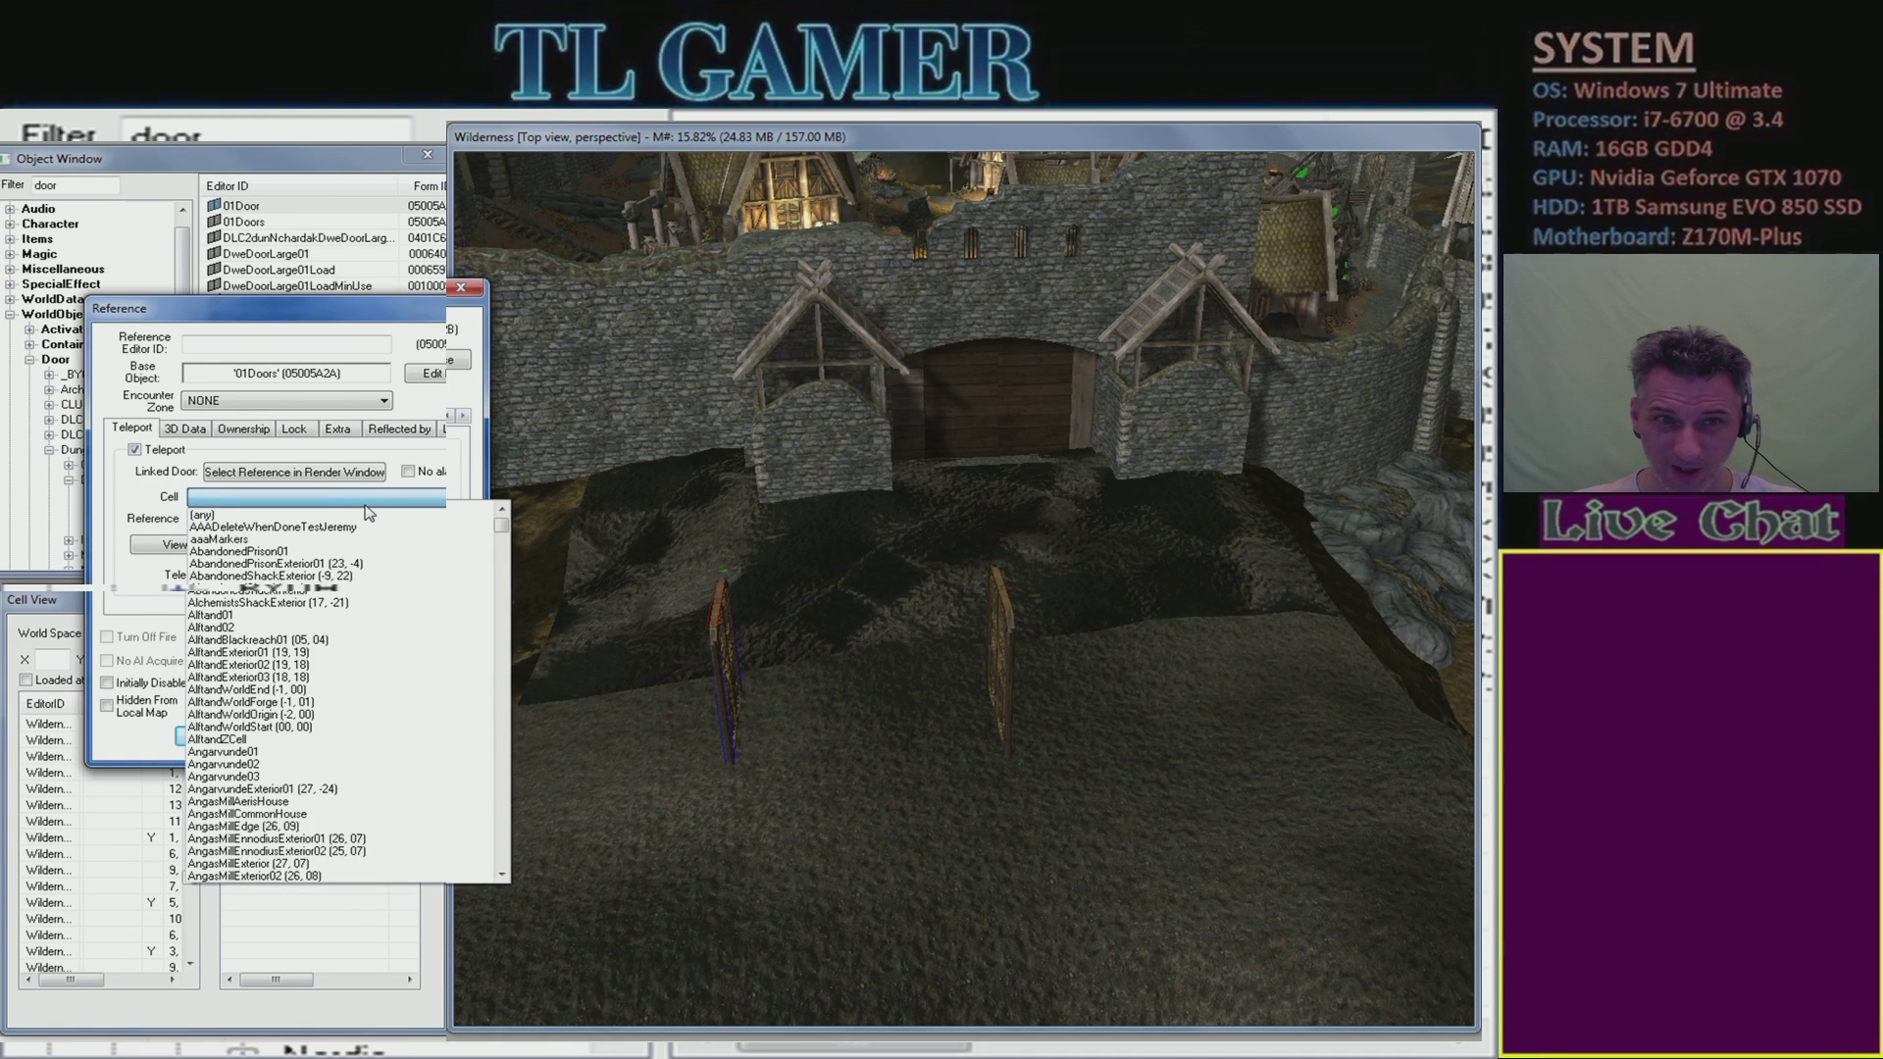
left_click_drag(503, 530, 510, 866)
scroll(392, 672, "up", 5)
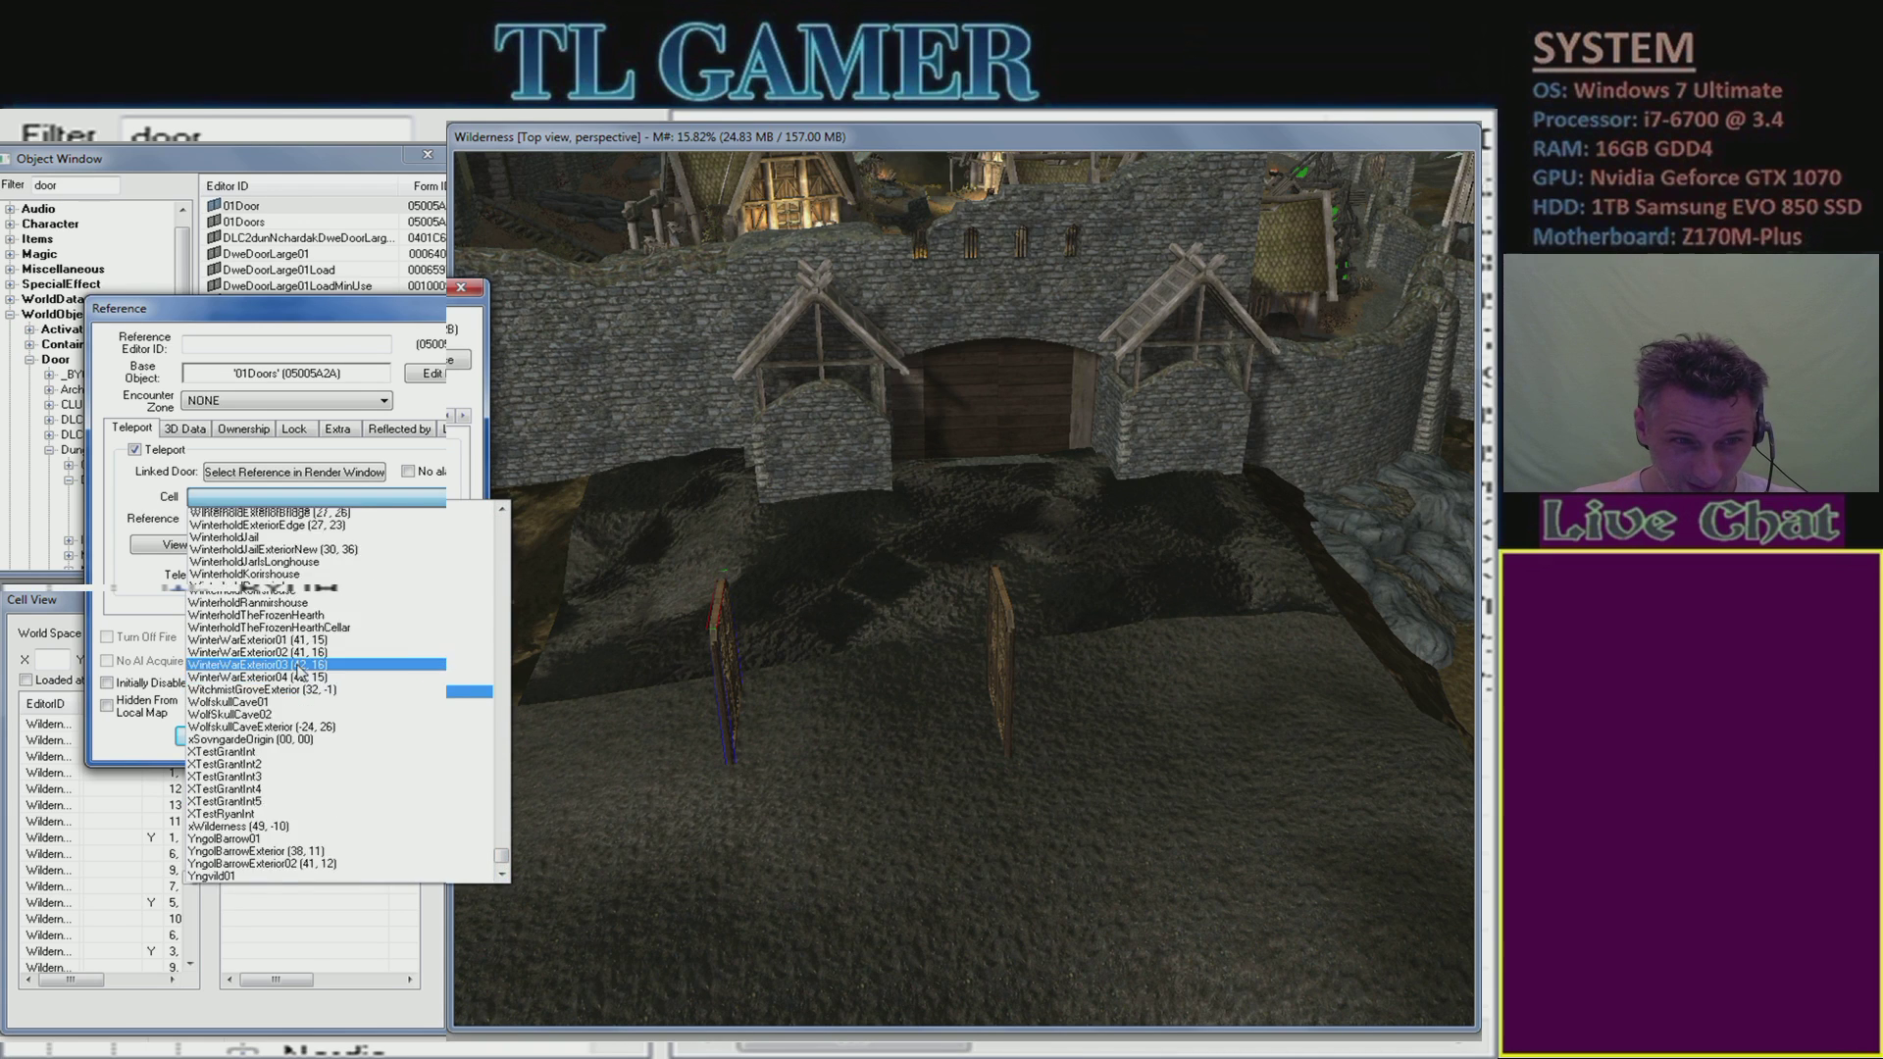
scroll(387, 659, "up", 1)
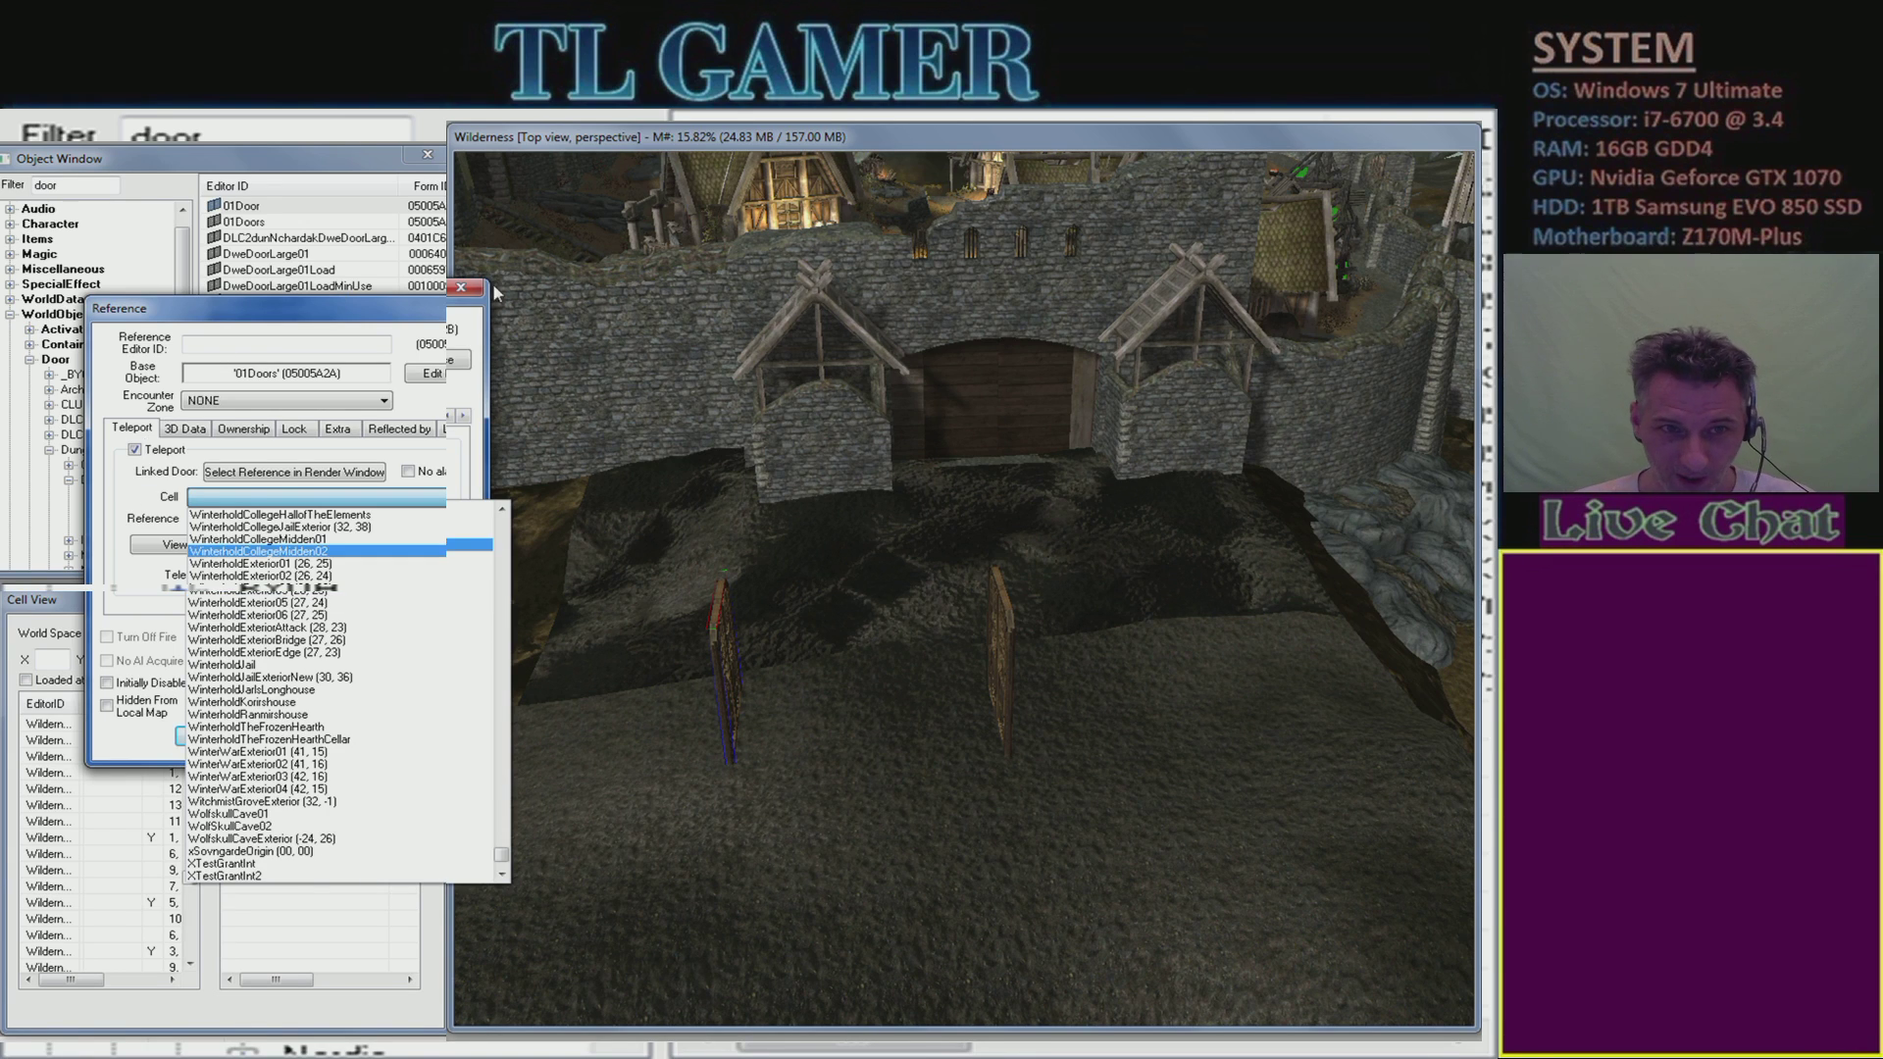
left_click(375, 317)
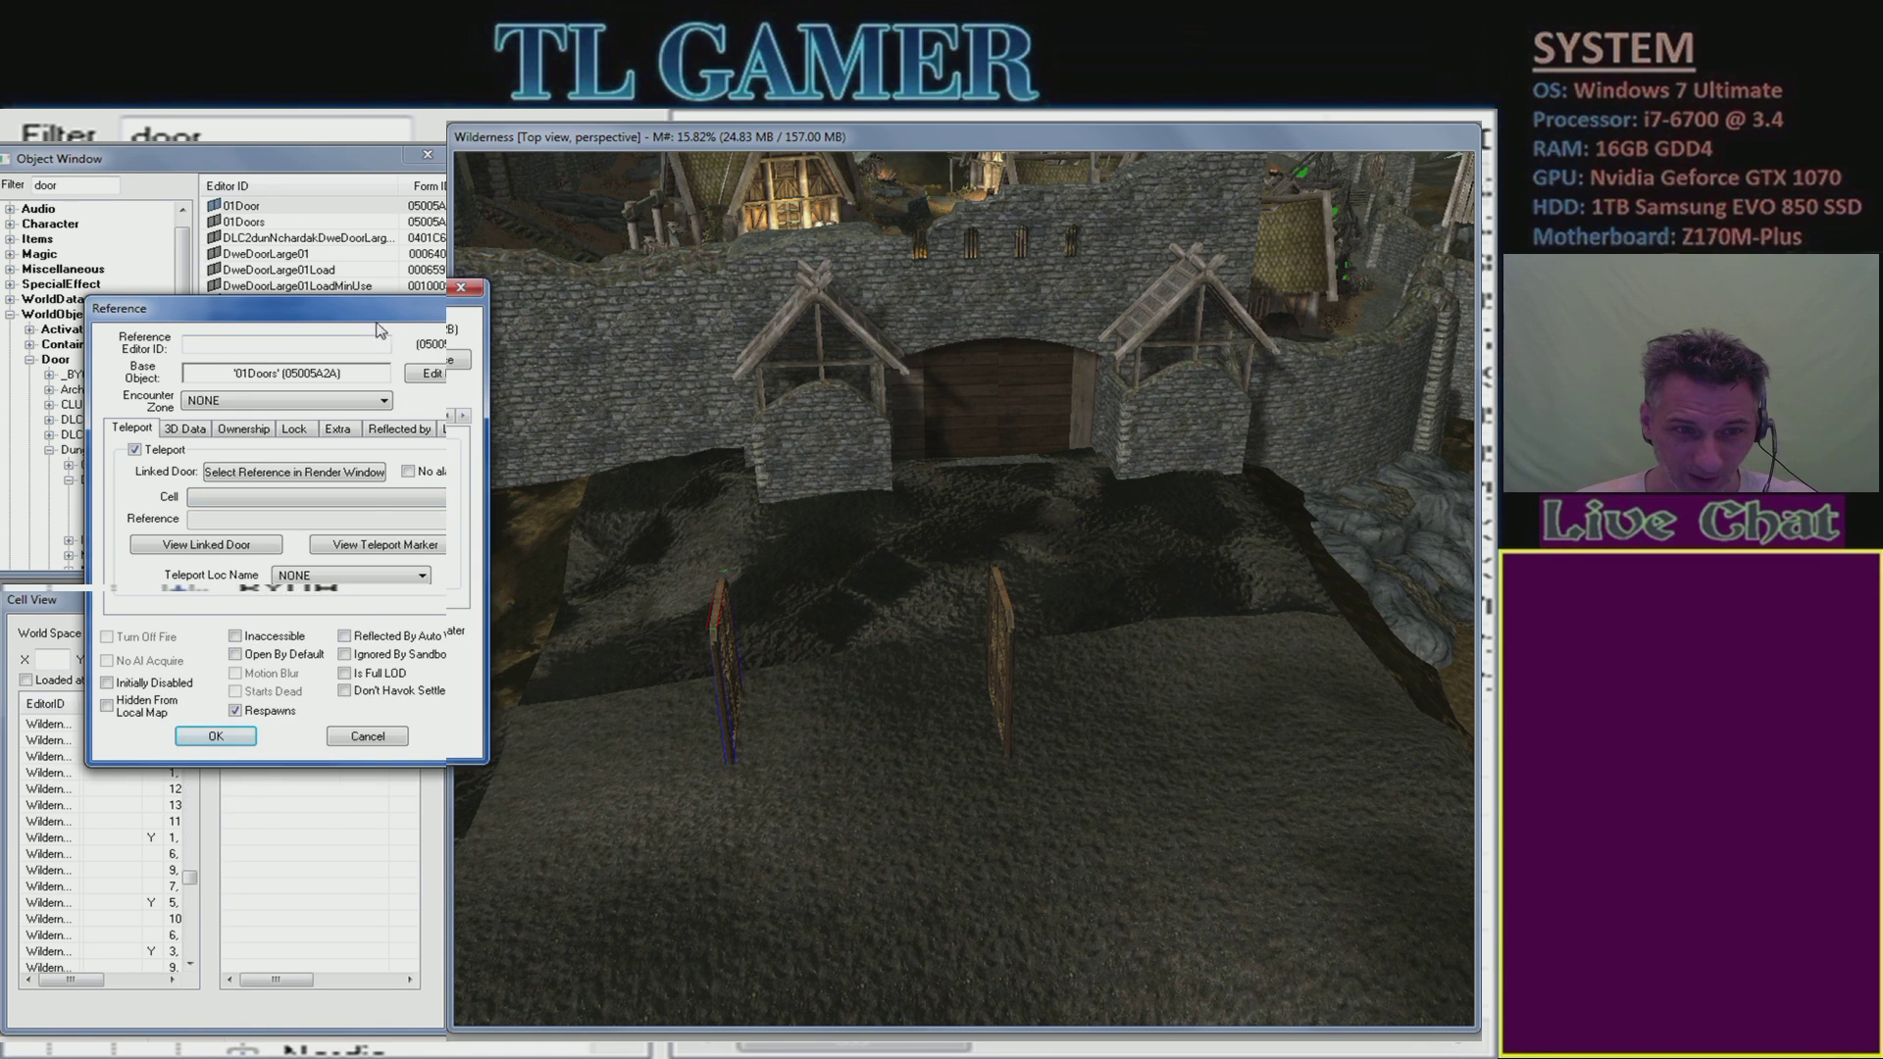
left_click(366, 743)
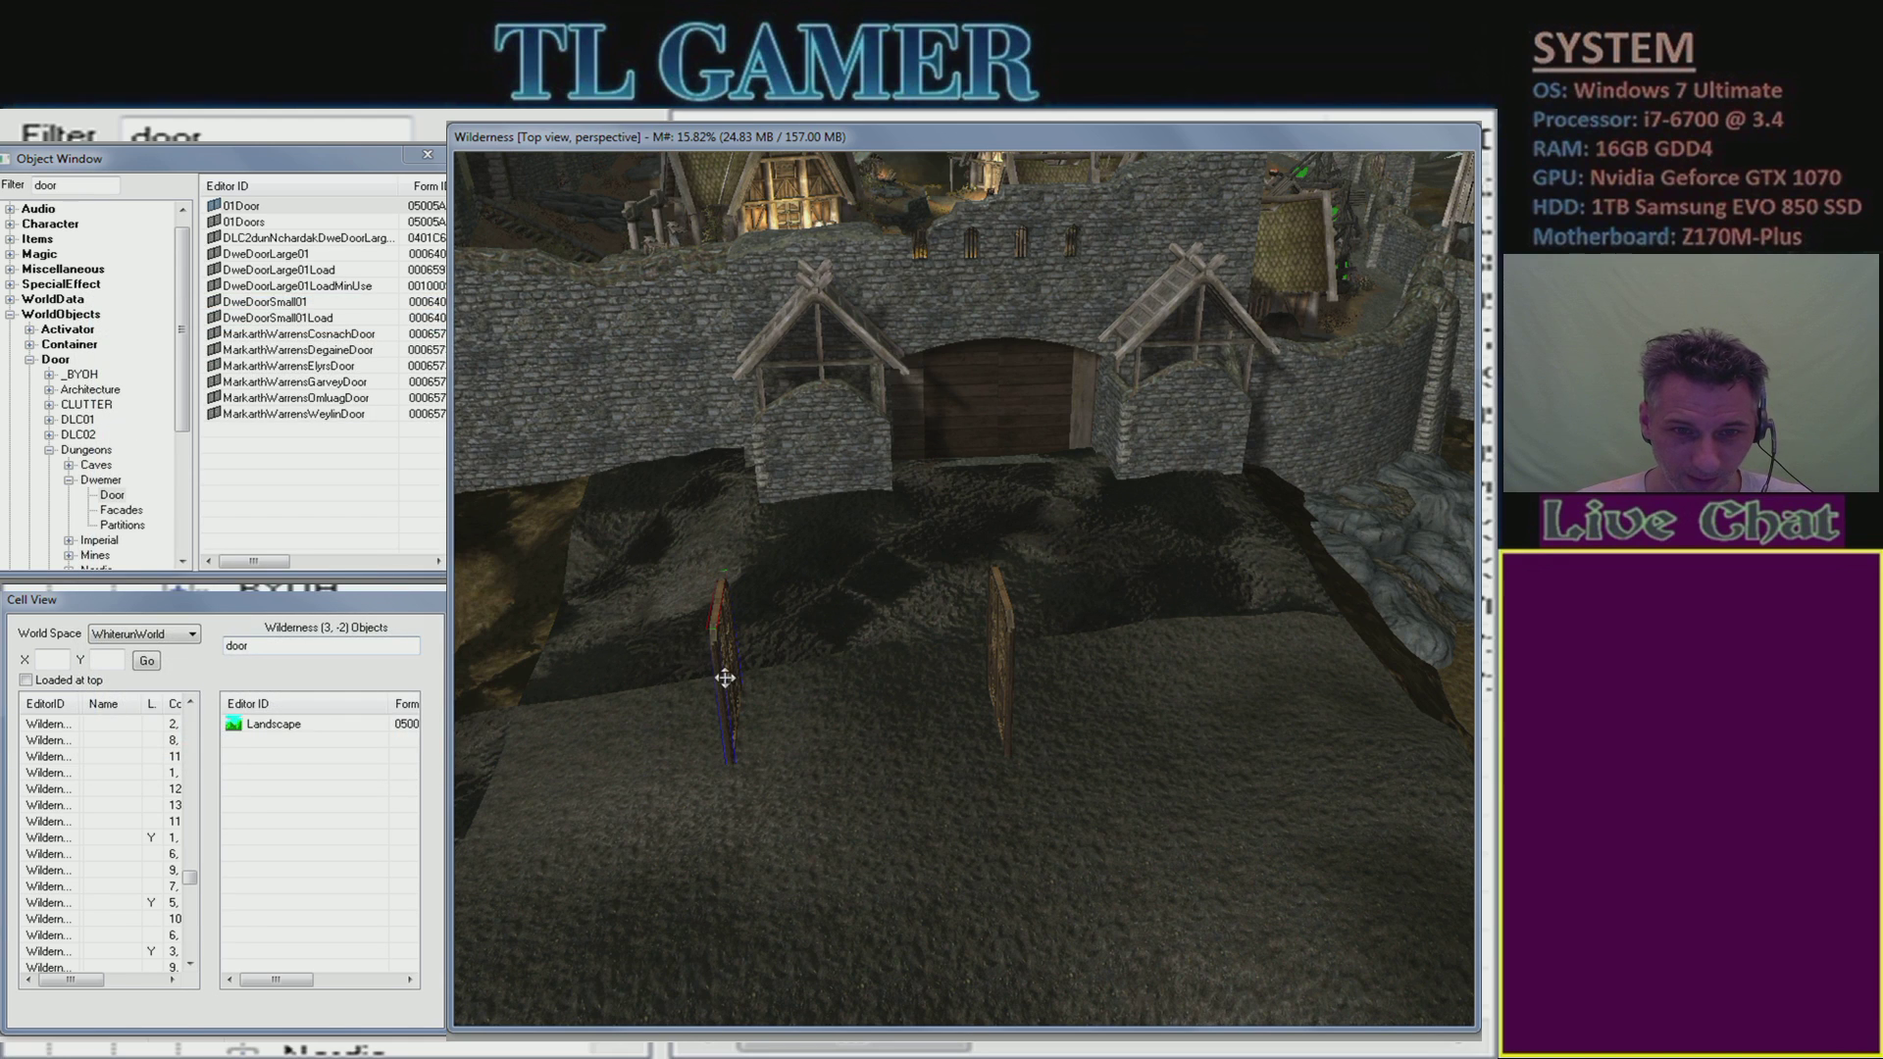
- Enable teleport on the 01Doors door, link it to the 01Door door in the scene, and save the reference
double_click(726, 677)
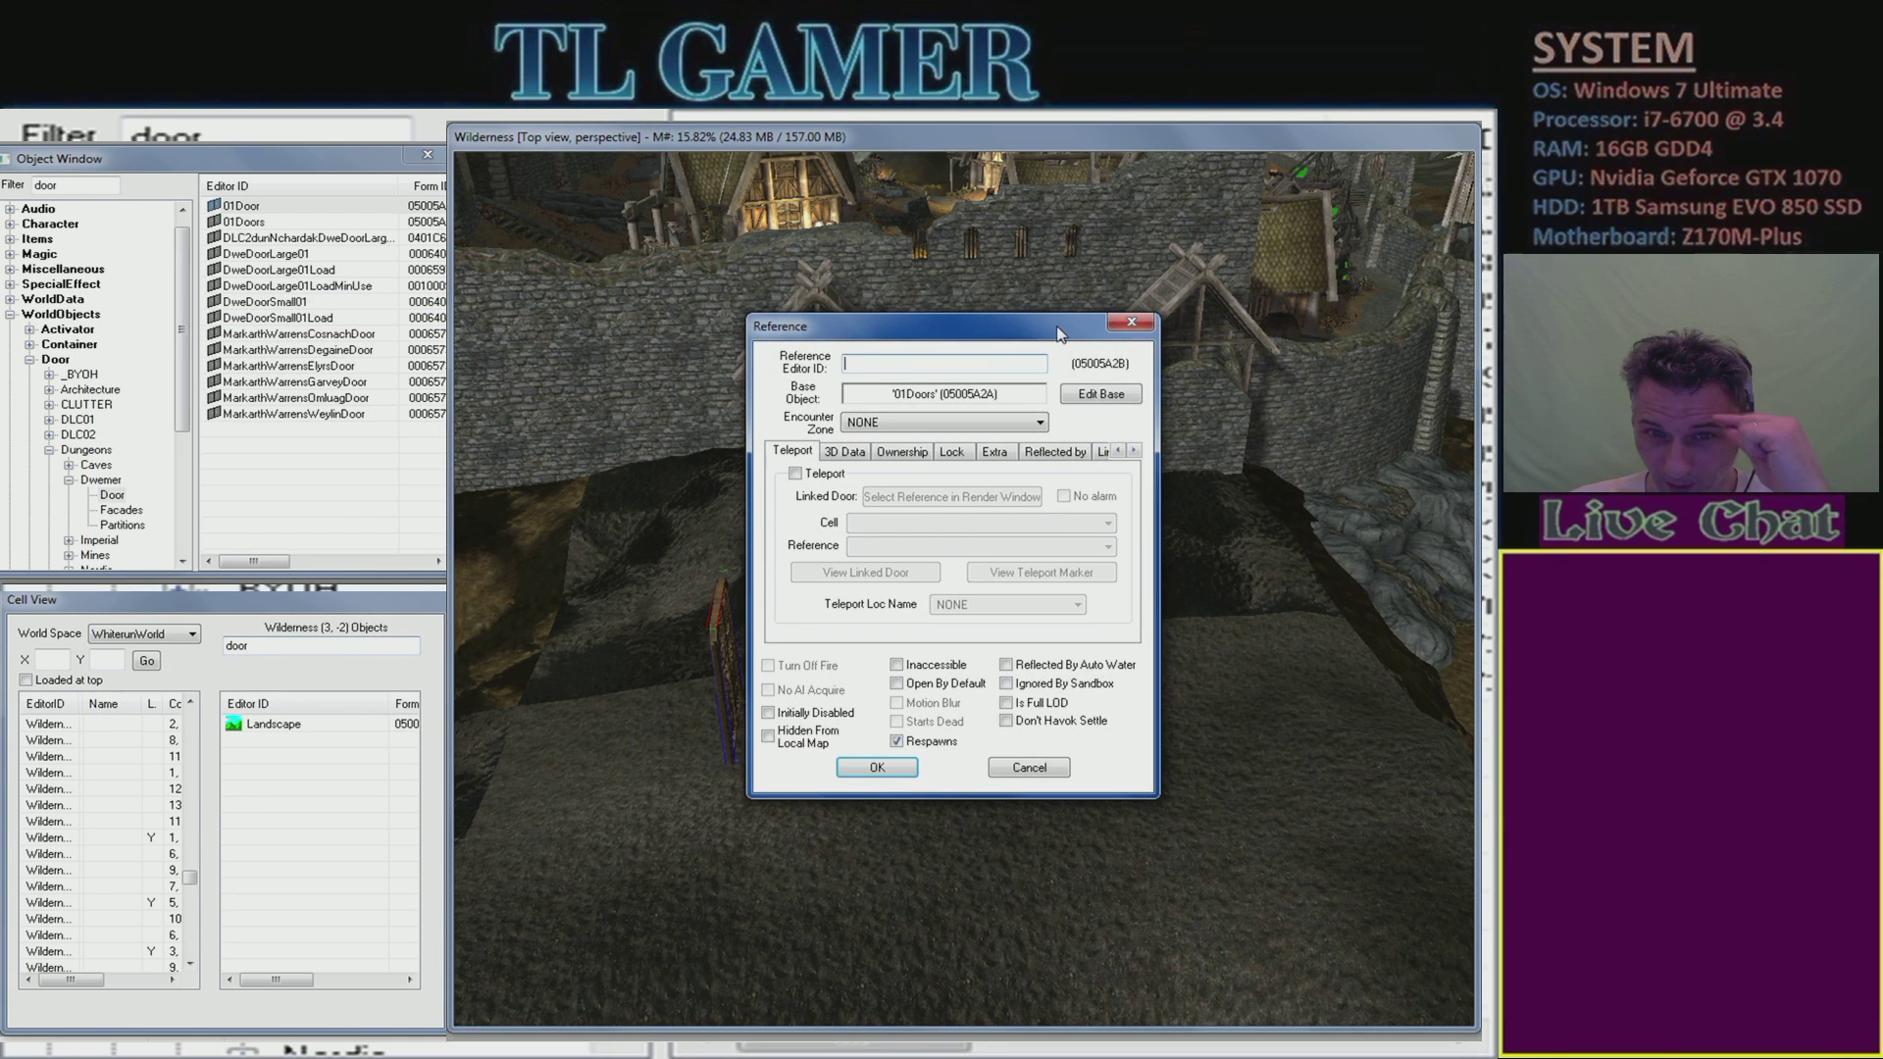
left_click_drag(1056, 333, 335, 256)
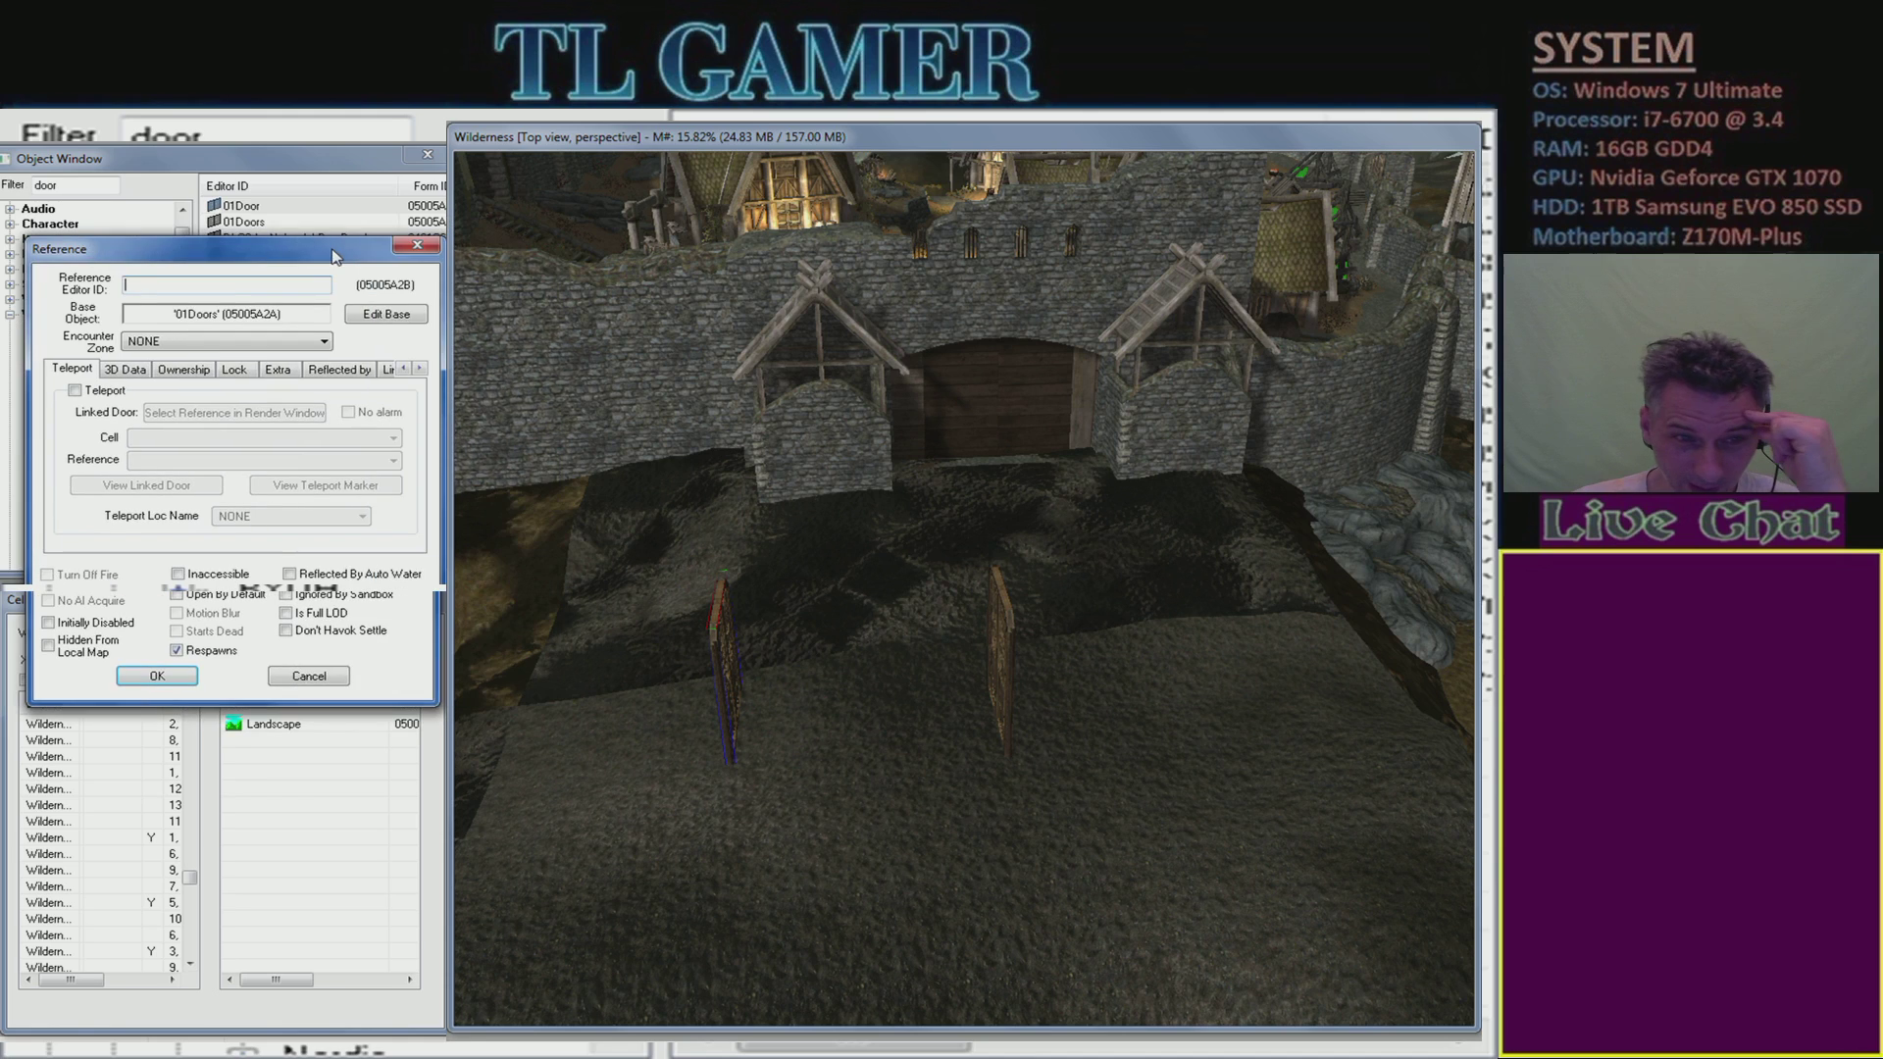
left_click(74, 390)
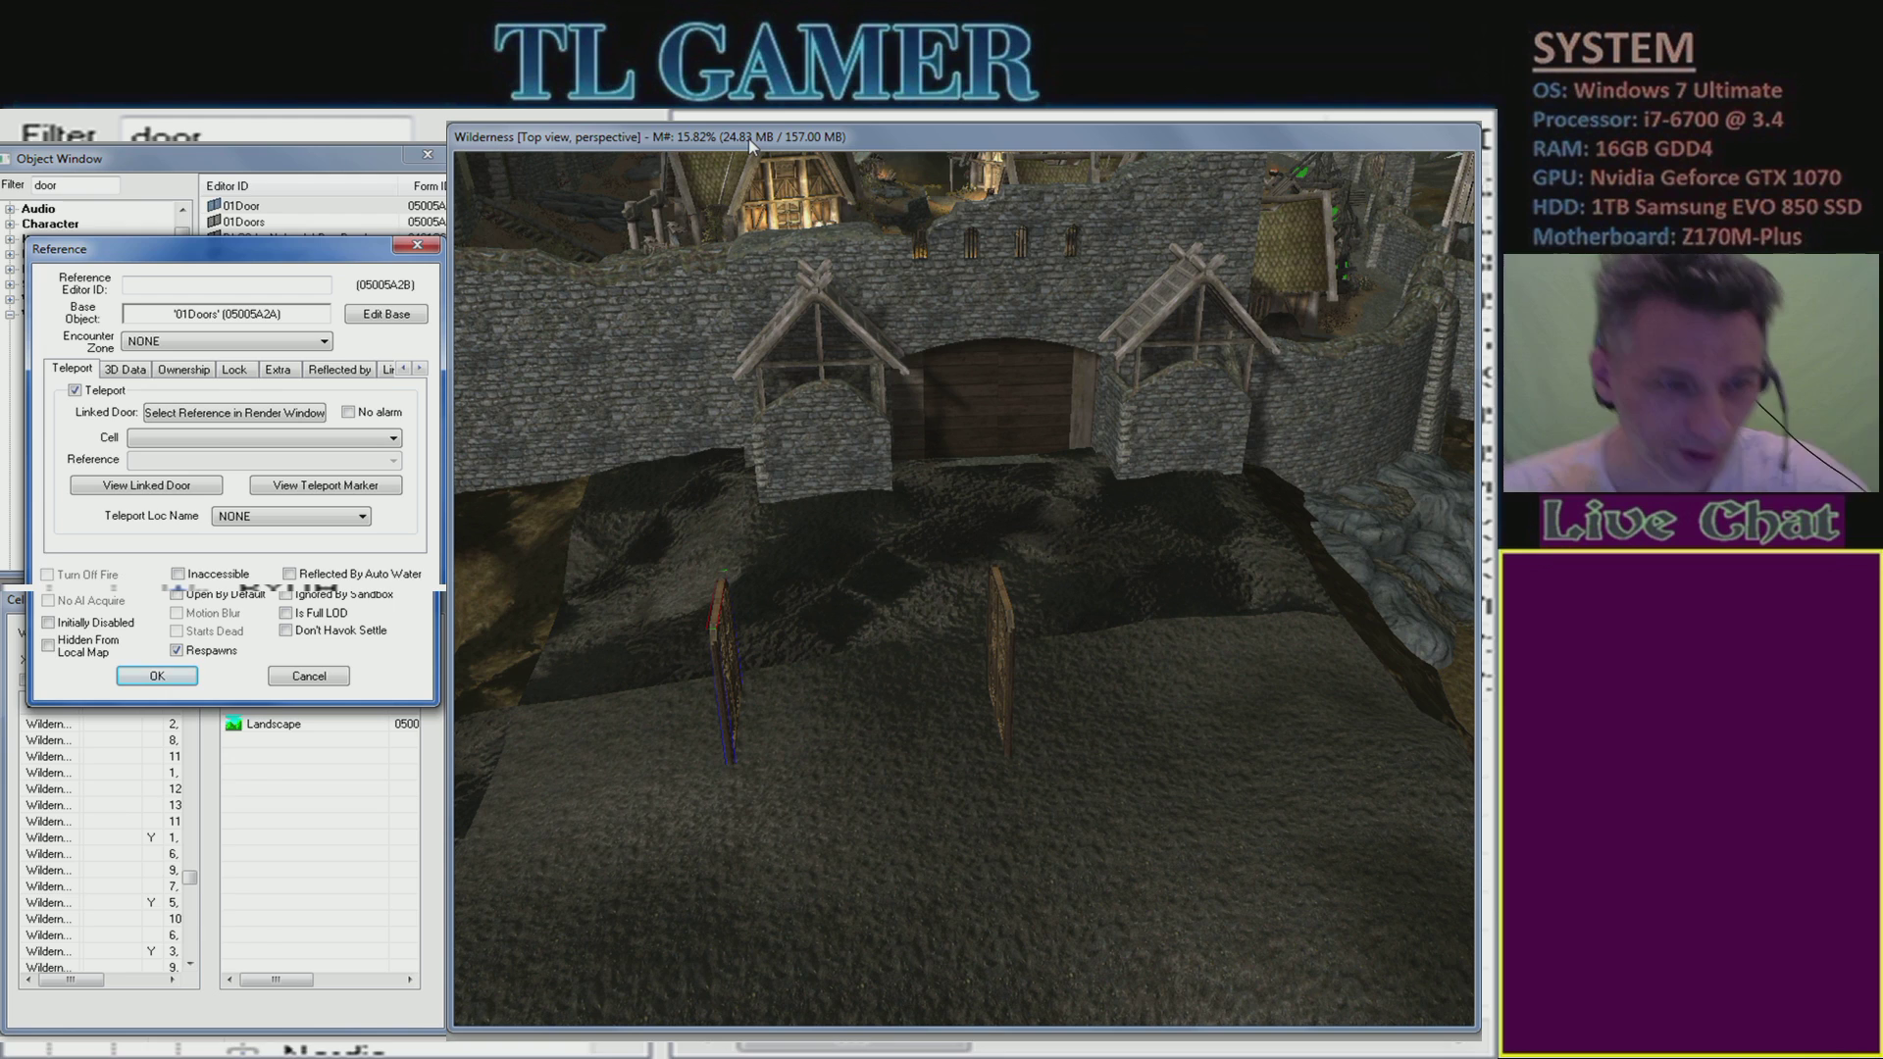
left_click(279, 412)
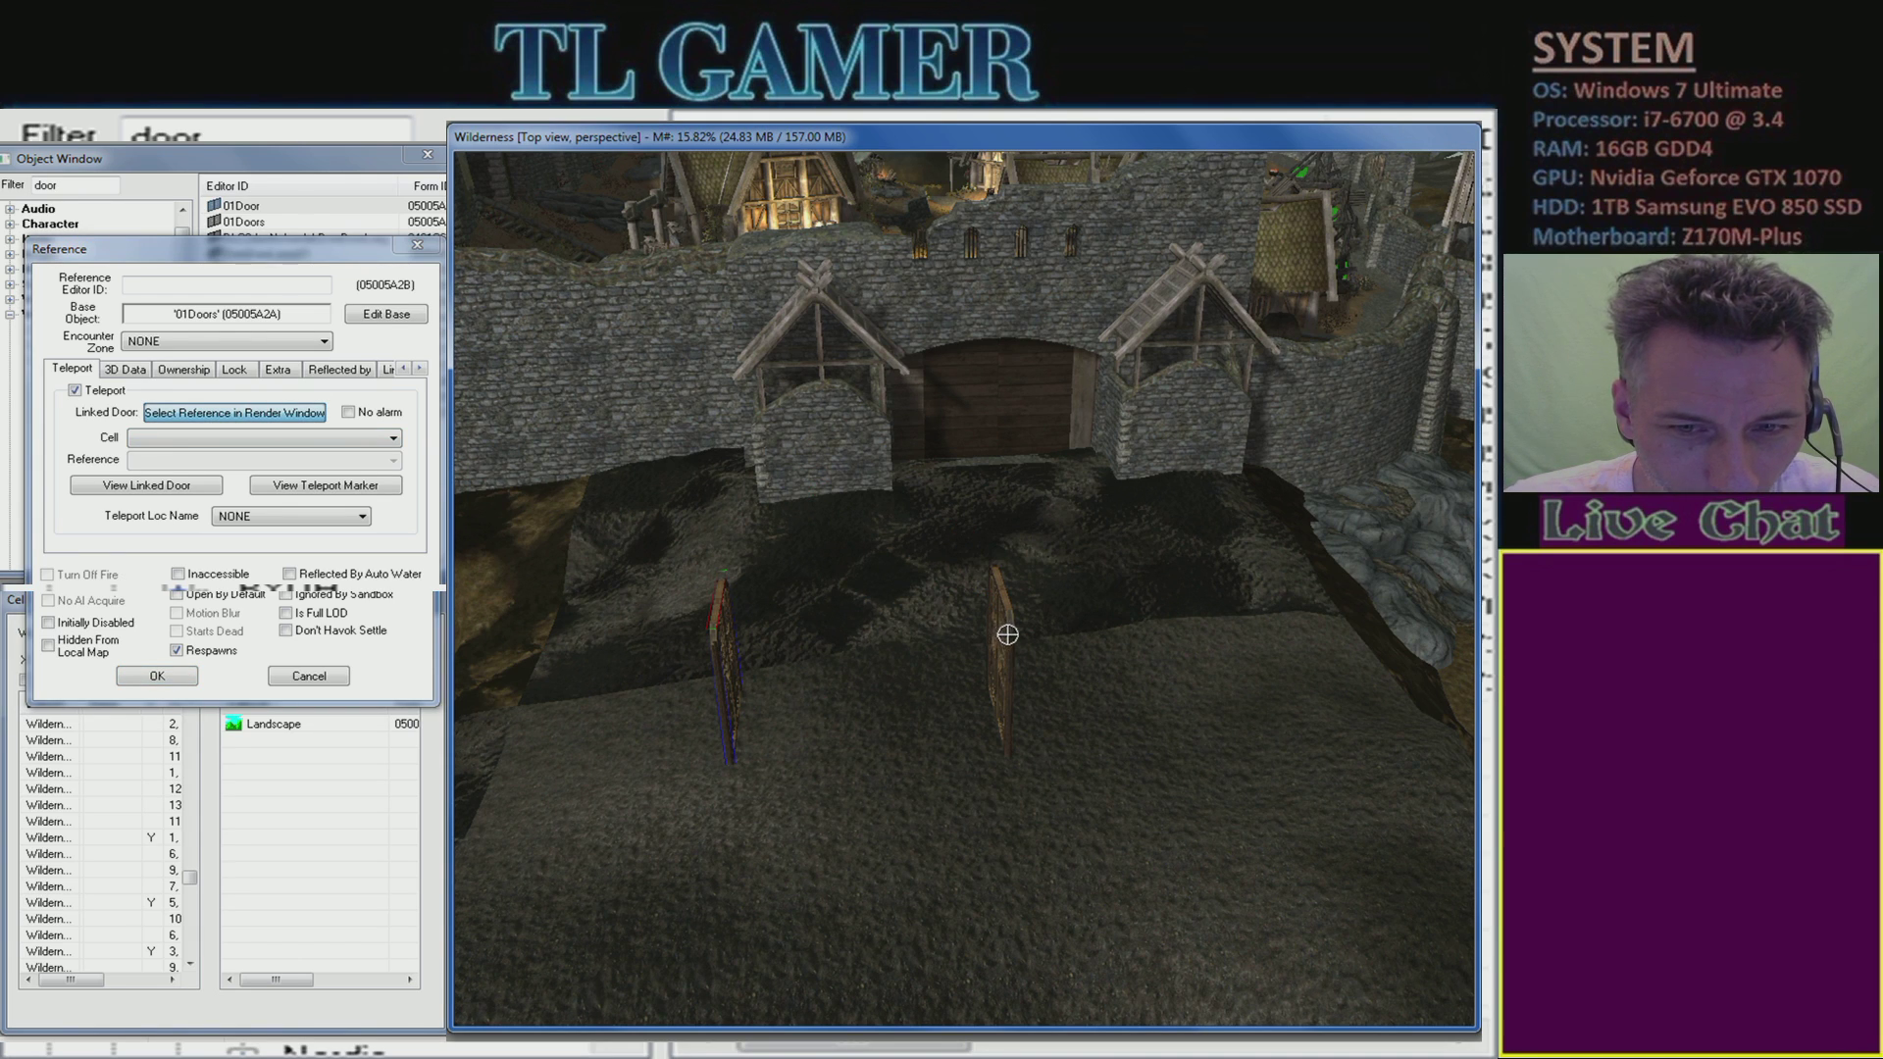
left_click(1004, 675)
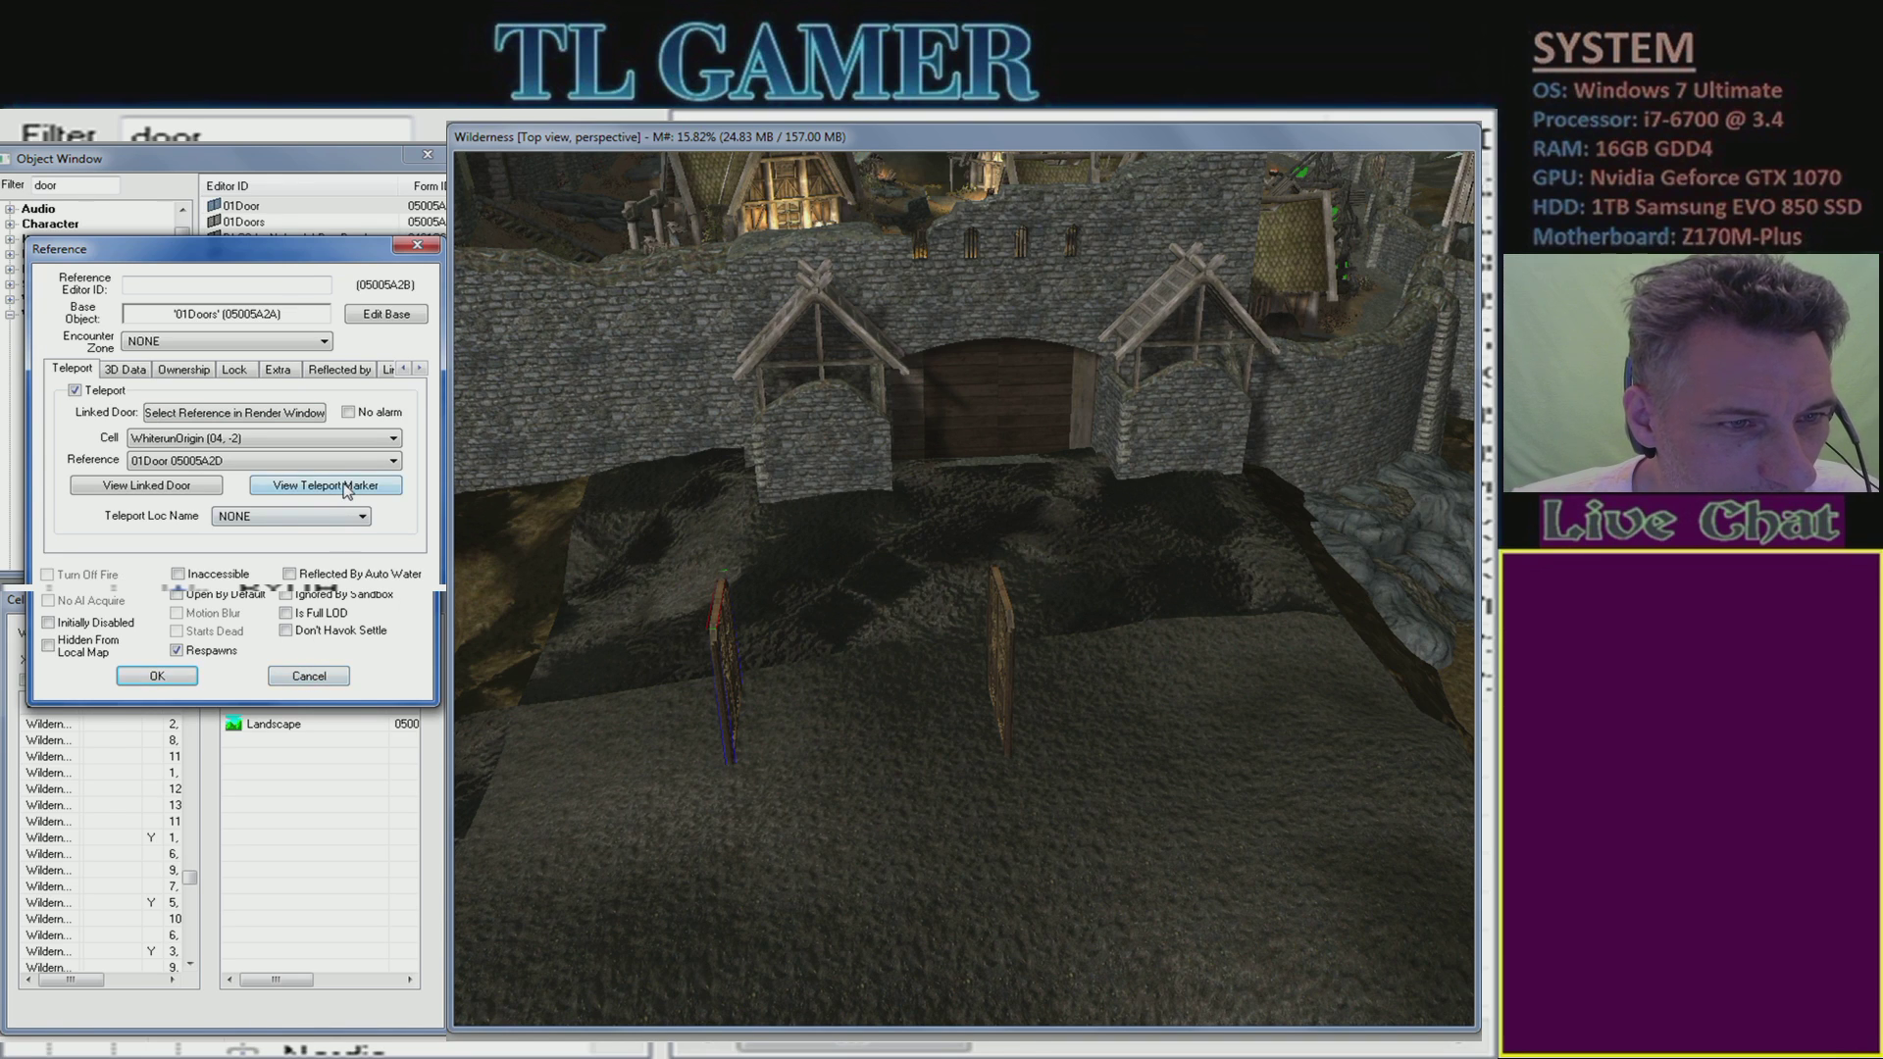
left_click(164, 687)
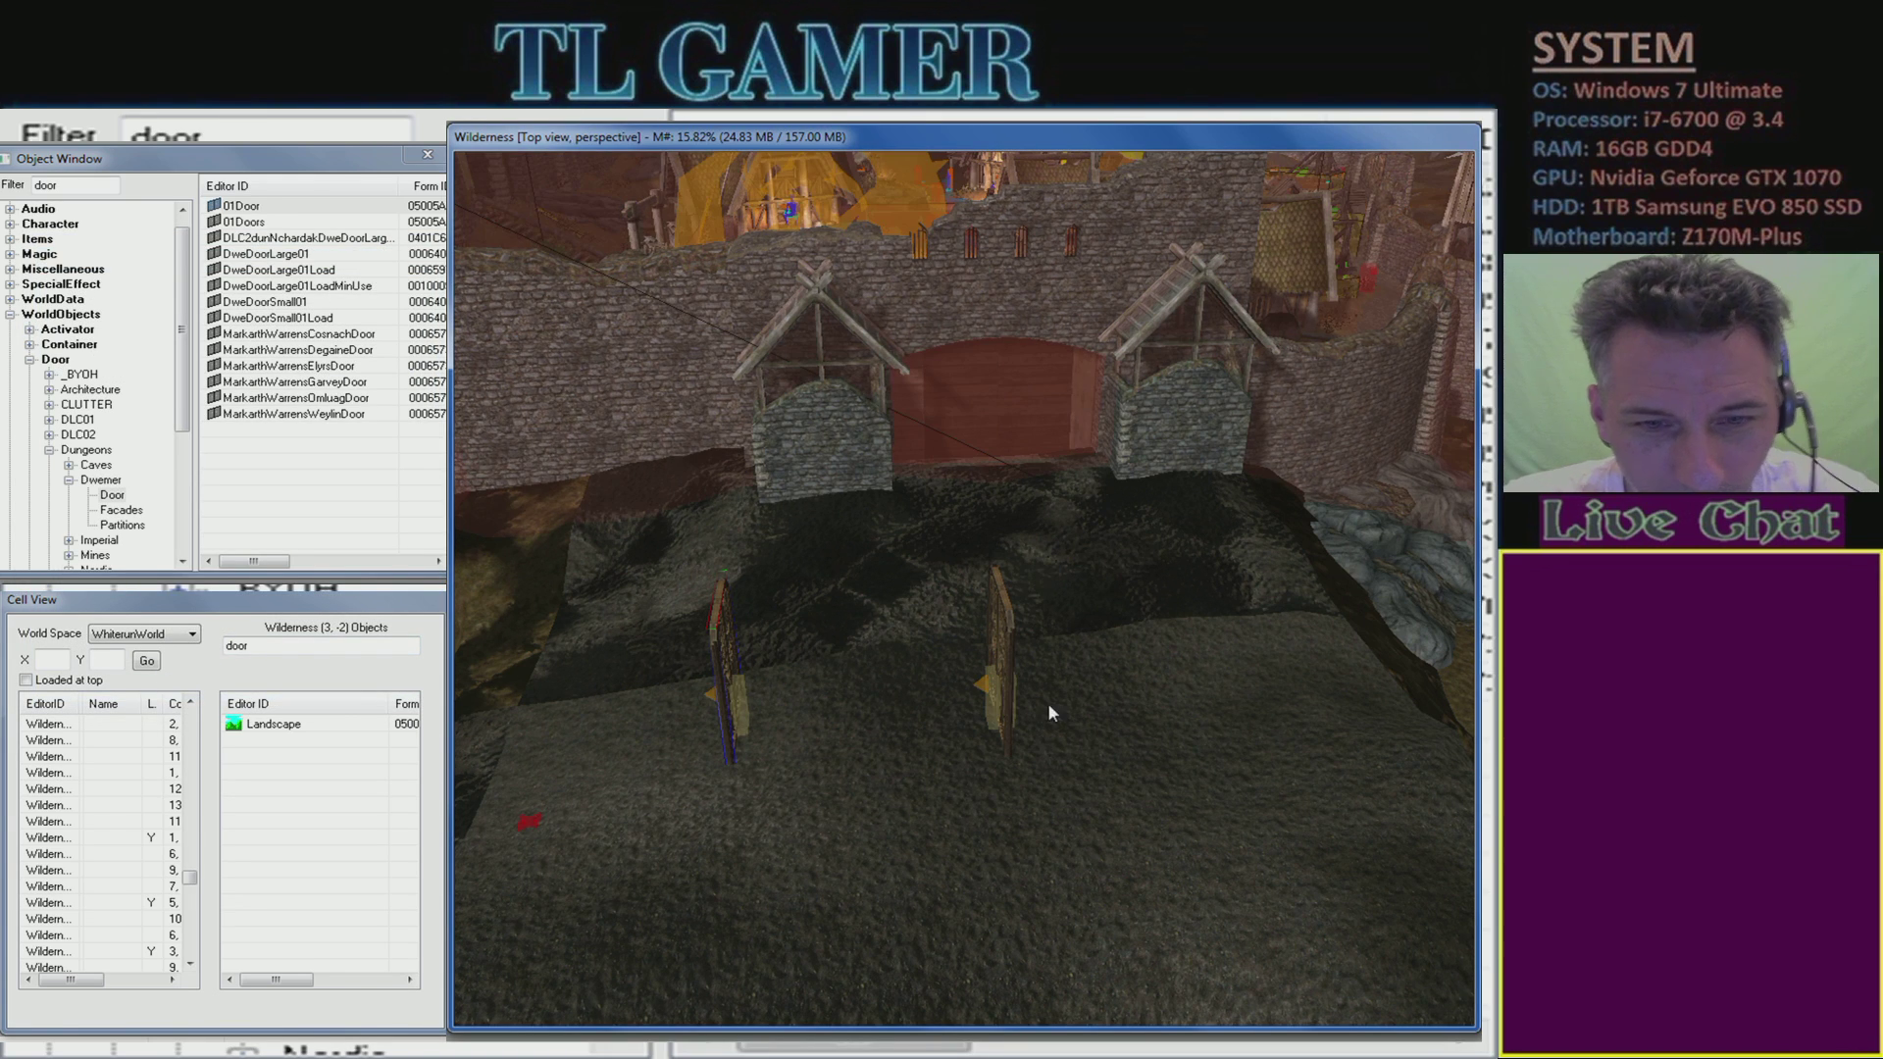
- With markers shown, move the teleport marker at the 01Doors door toward the gate and shift the door away from it
middle_click_drag(1048, 677, 1060, 675)
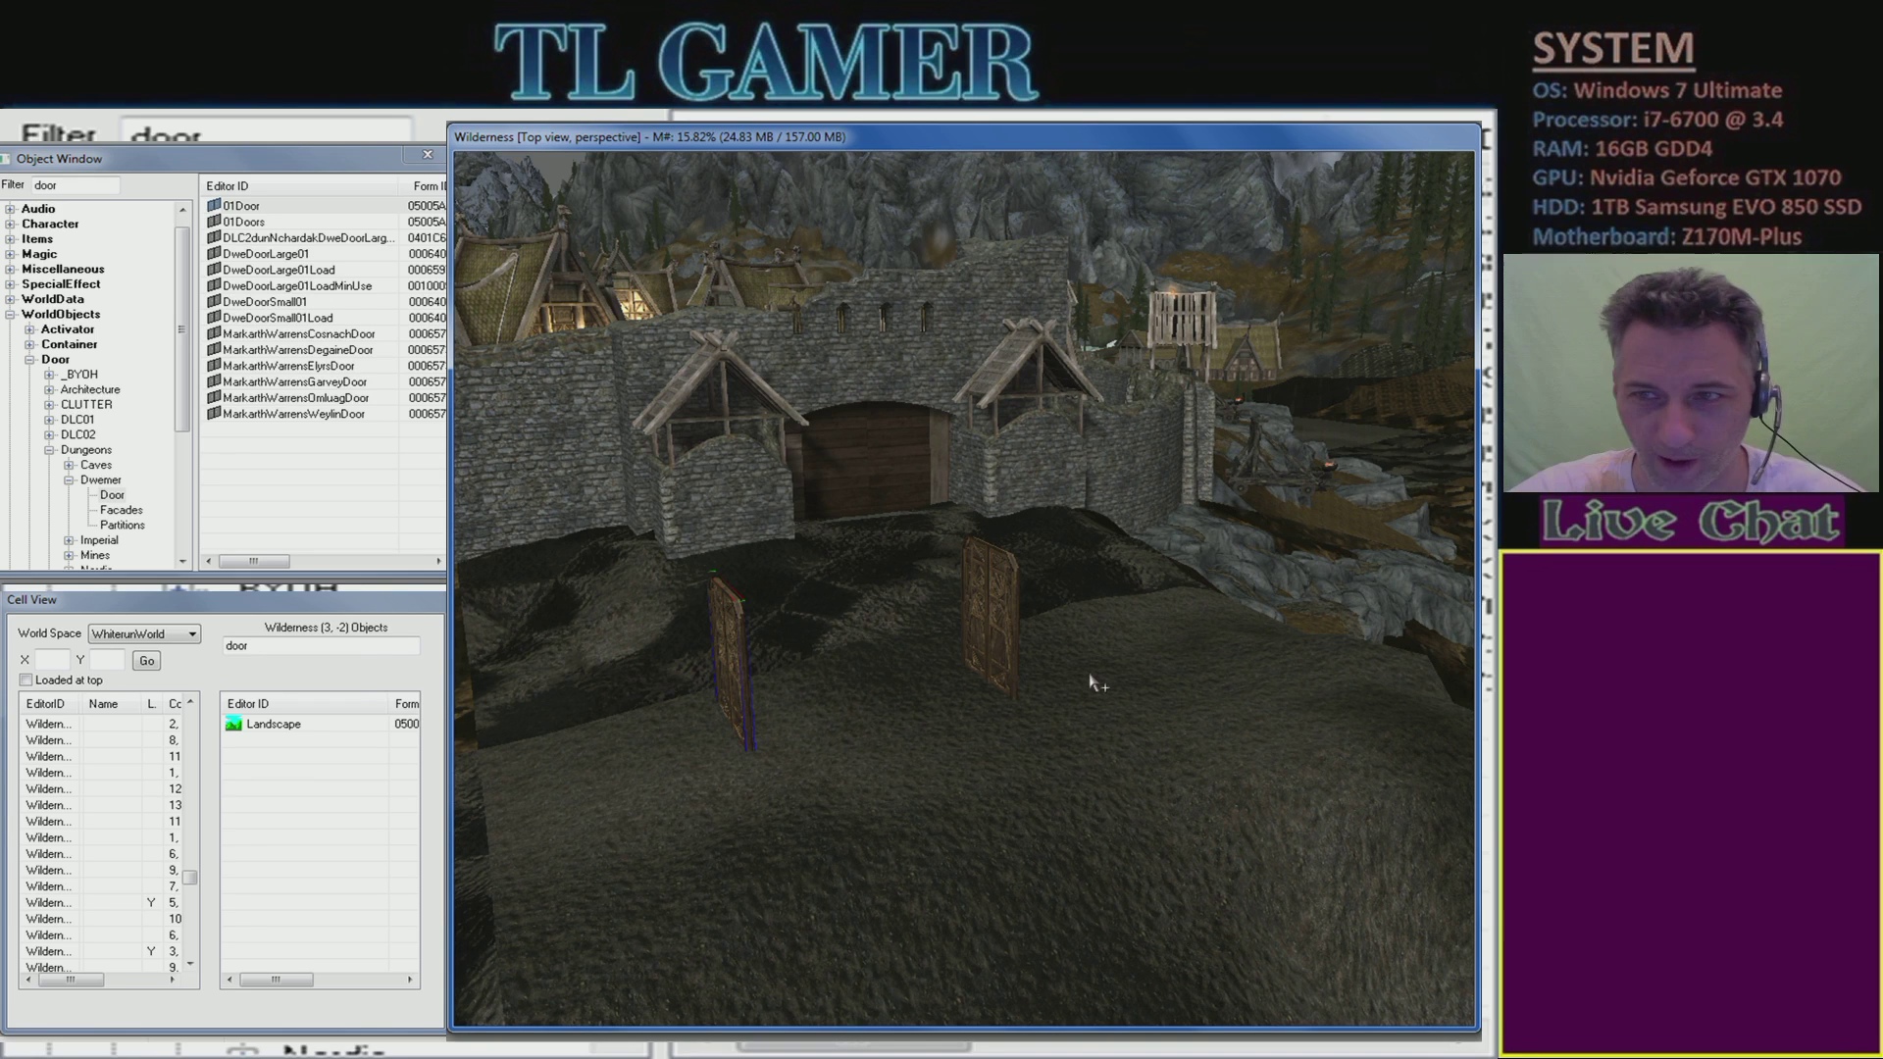
mouse_move(816, 588)
middle_mouse_down("shift")
mouse_move(786, 594)
mouse_move(825, 585)
middle_mouse_up("shift")
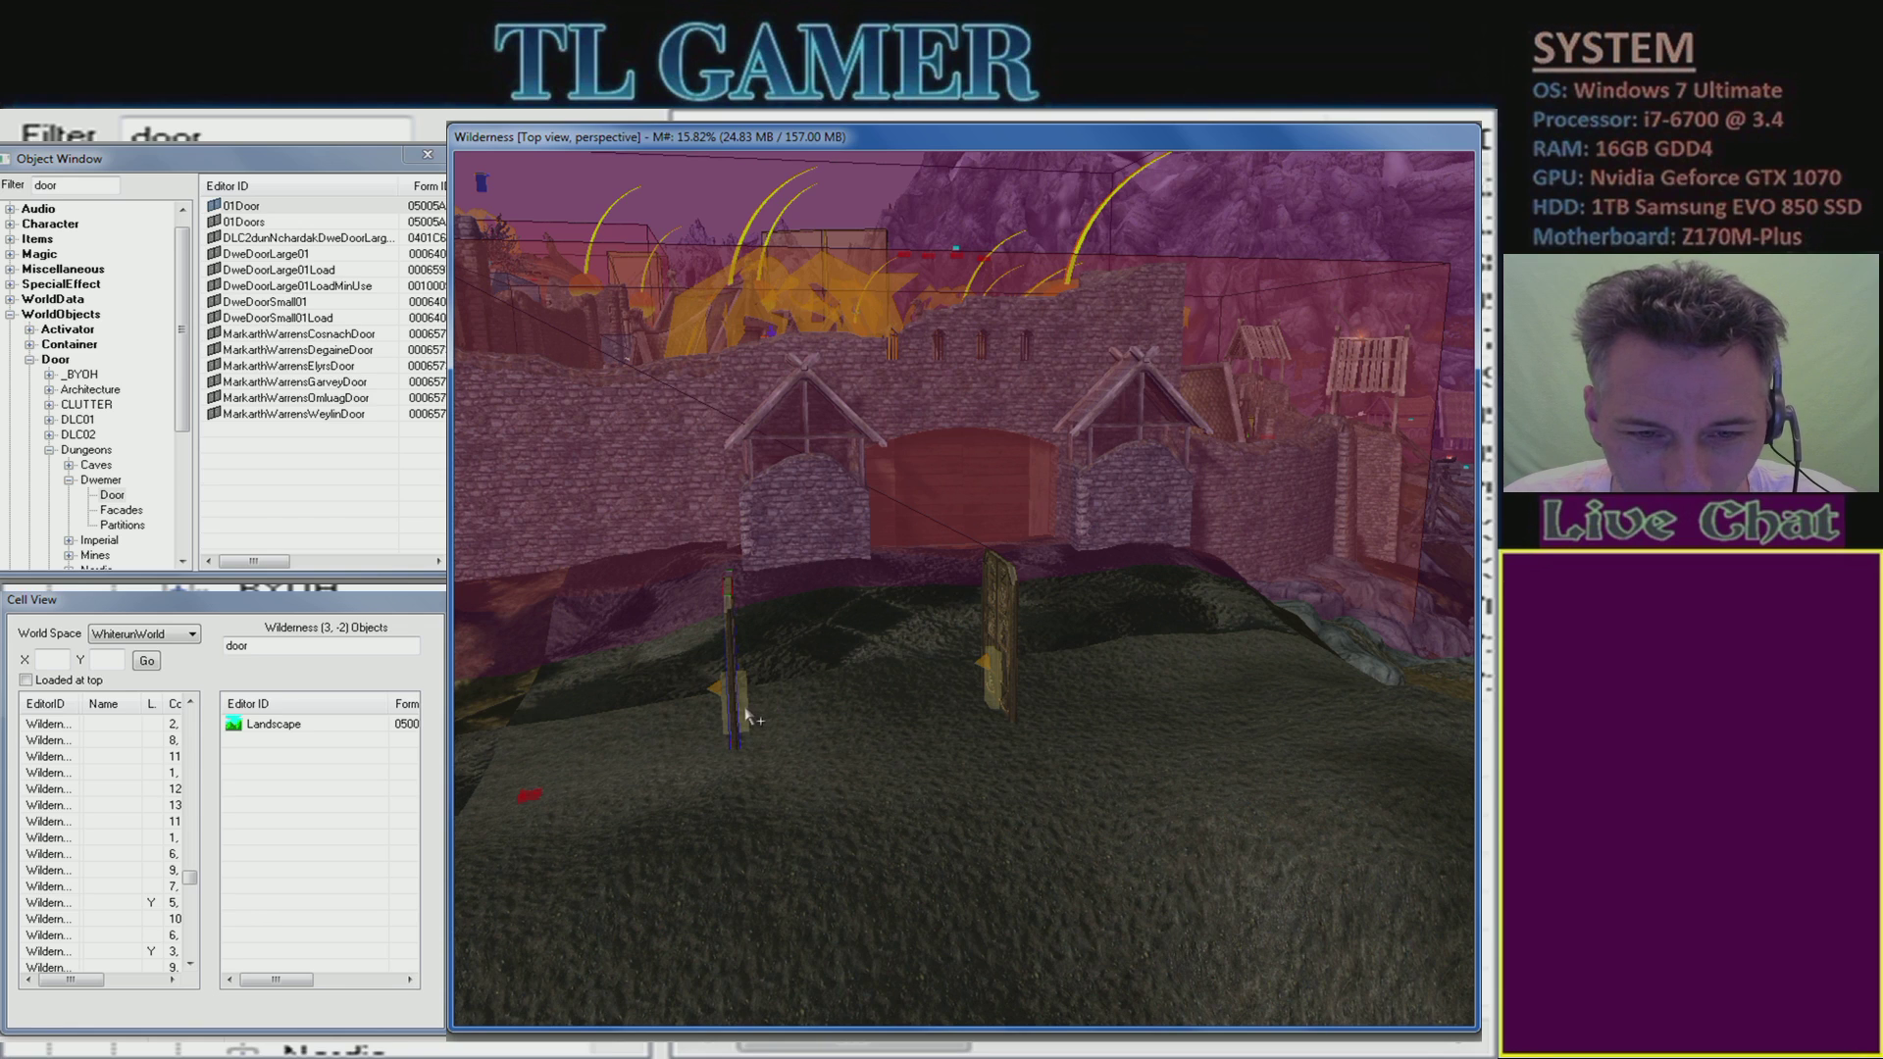
left_click_drag(747, 718, 783, 520)
middle_click_drag(862, 525, 867, 584)
left_click(724, 675)
middle_click_drag(727, 673, 697, 613)
left_click_drag(726, 638, 726, 1020)
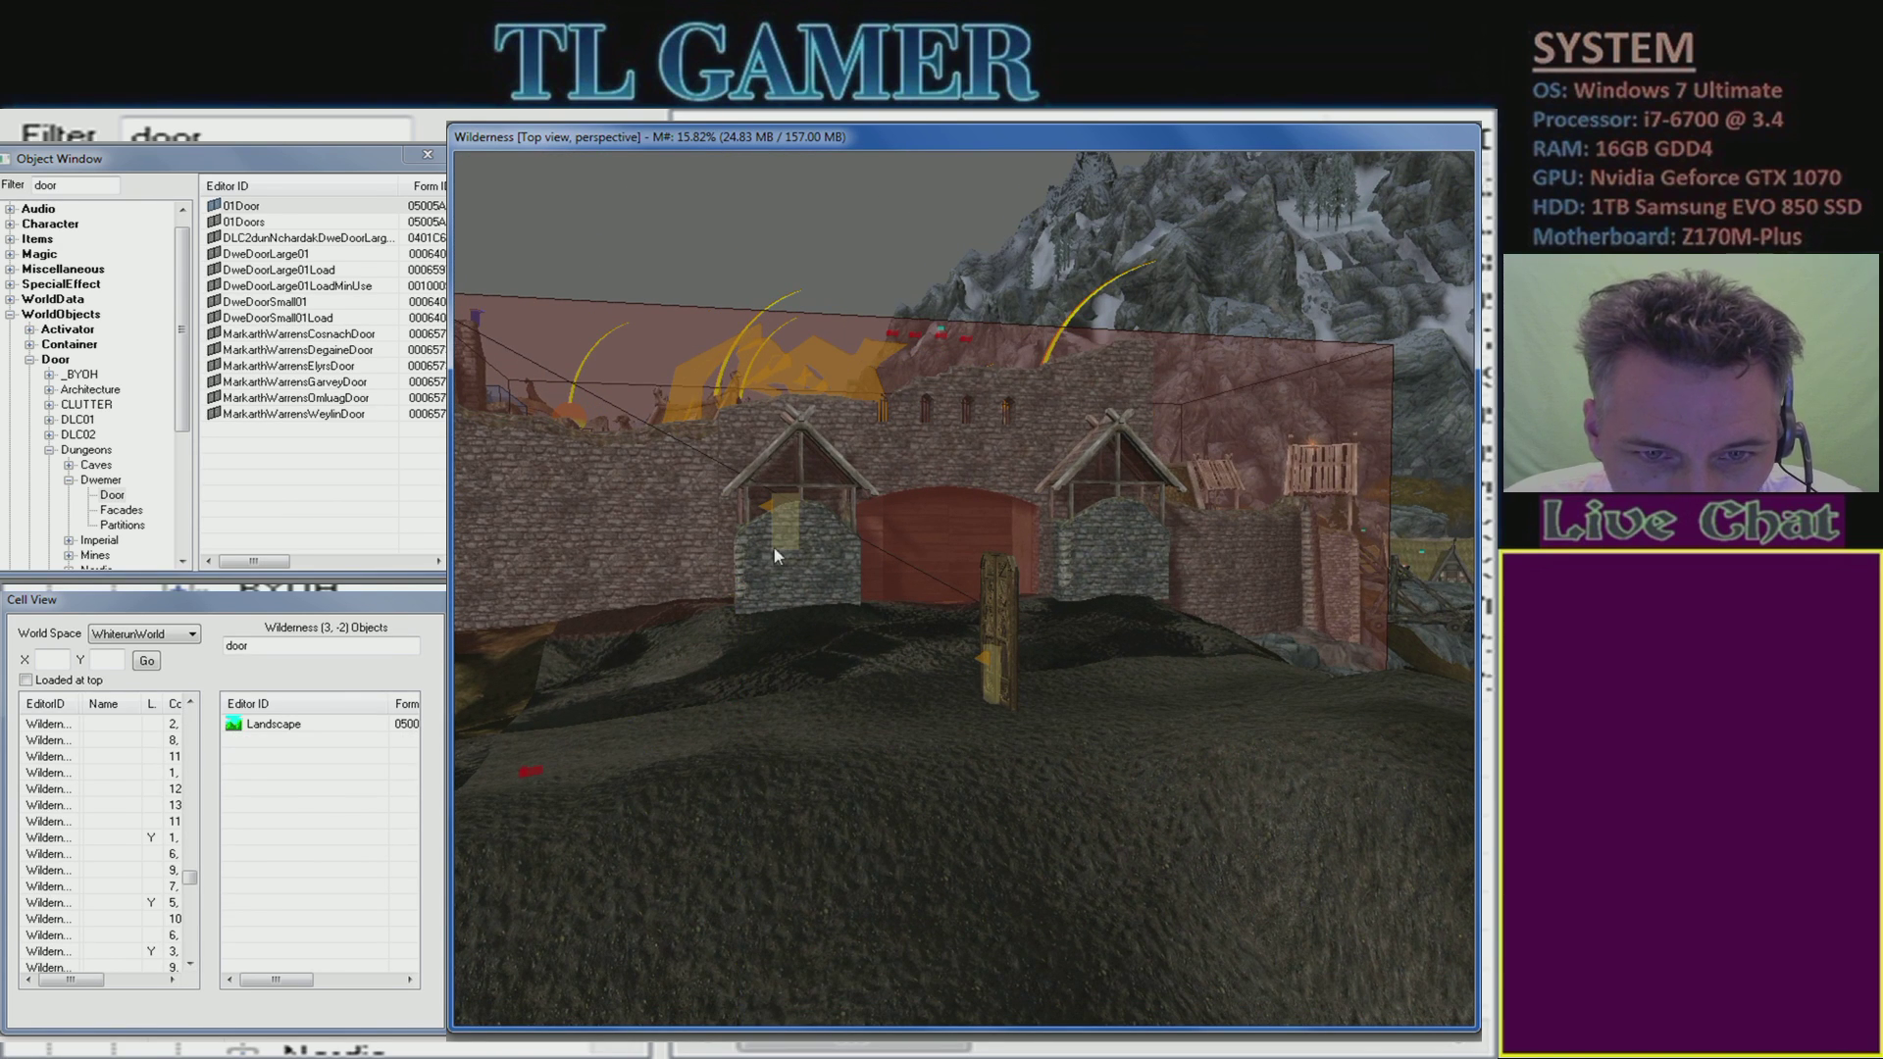
mouse_move(784, 532)
middle_mouse_down()
mouse_move(856, 545)
mouse_move(808, 543)
middle_mouse_up()
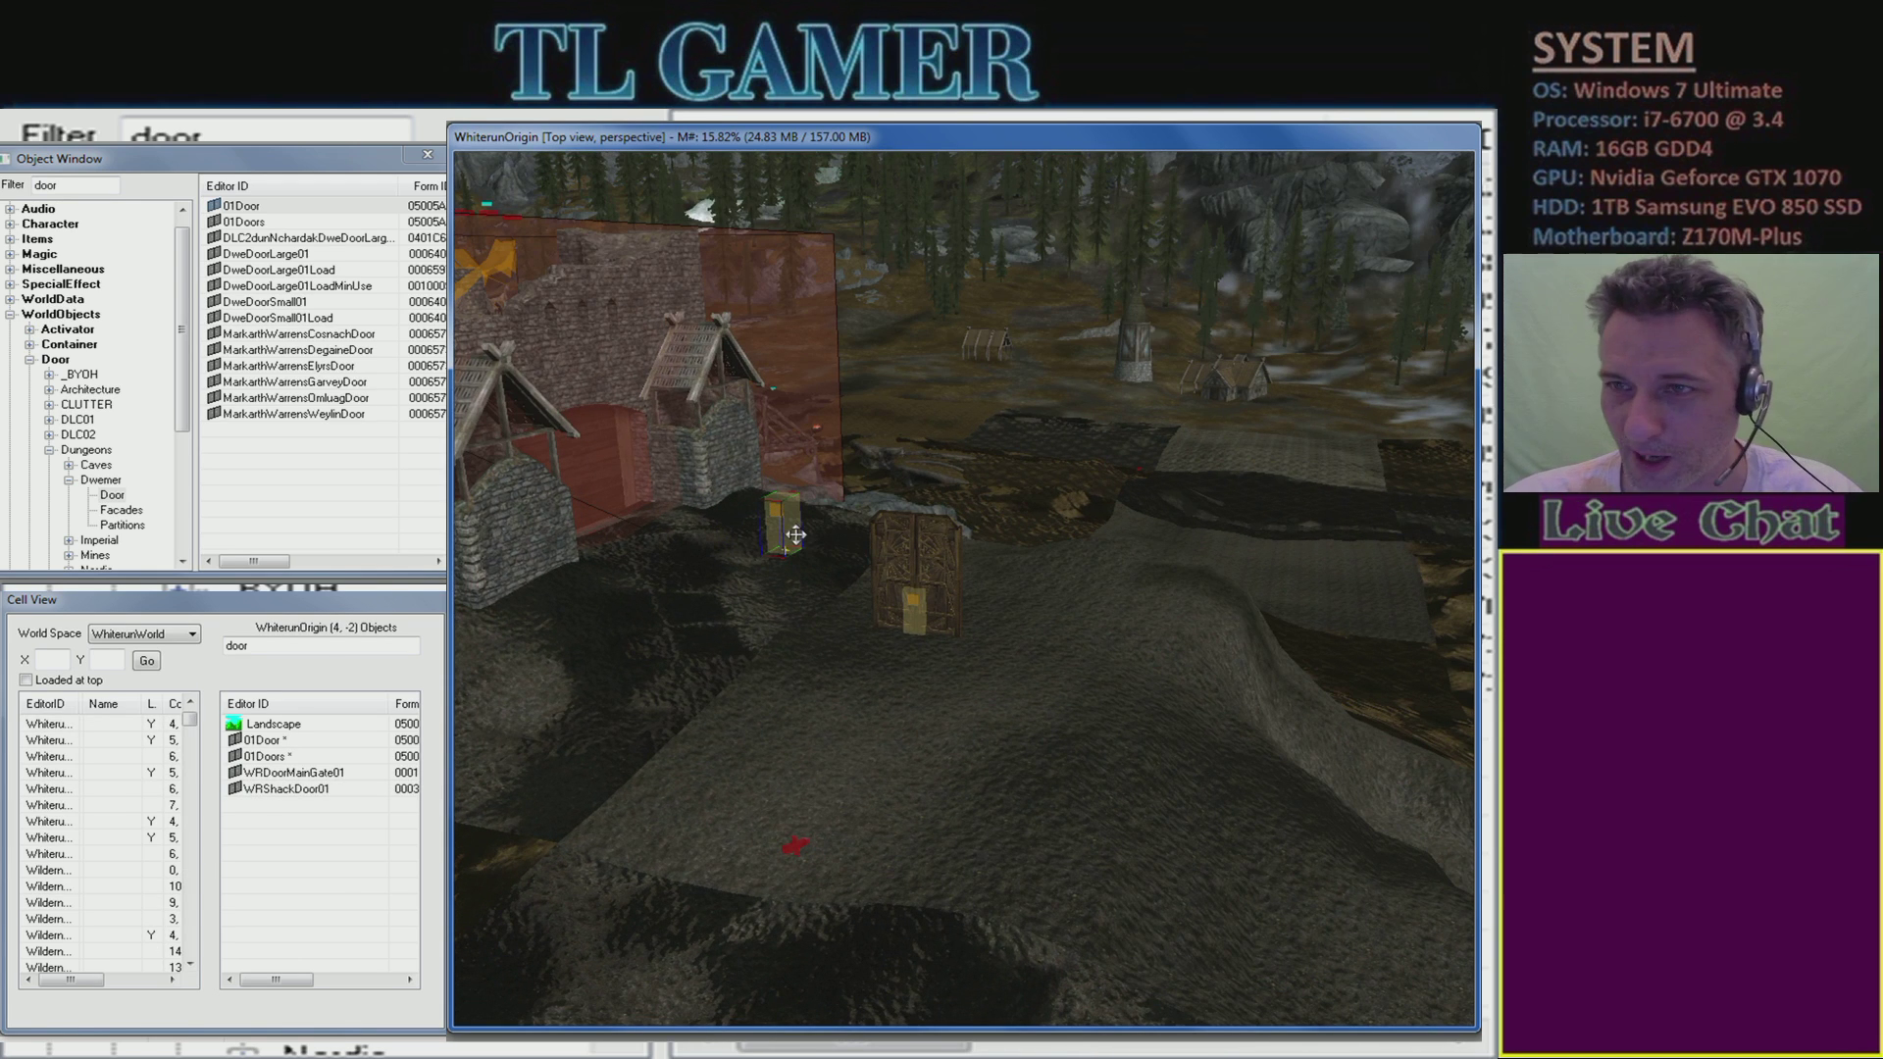
- Move the teleport marker away from the gate onto the open ground, drop it to the terrain and adjust its rotation
left_click_drag(795, 534, 836, 620)
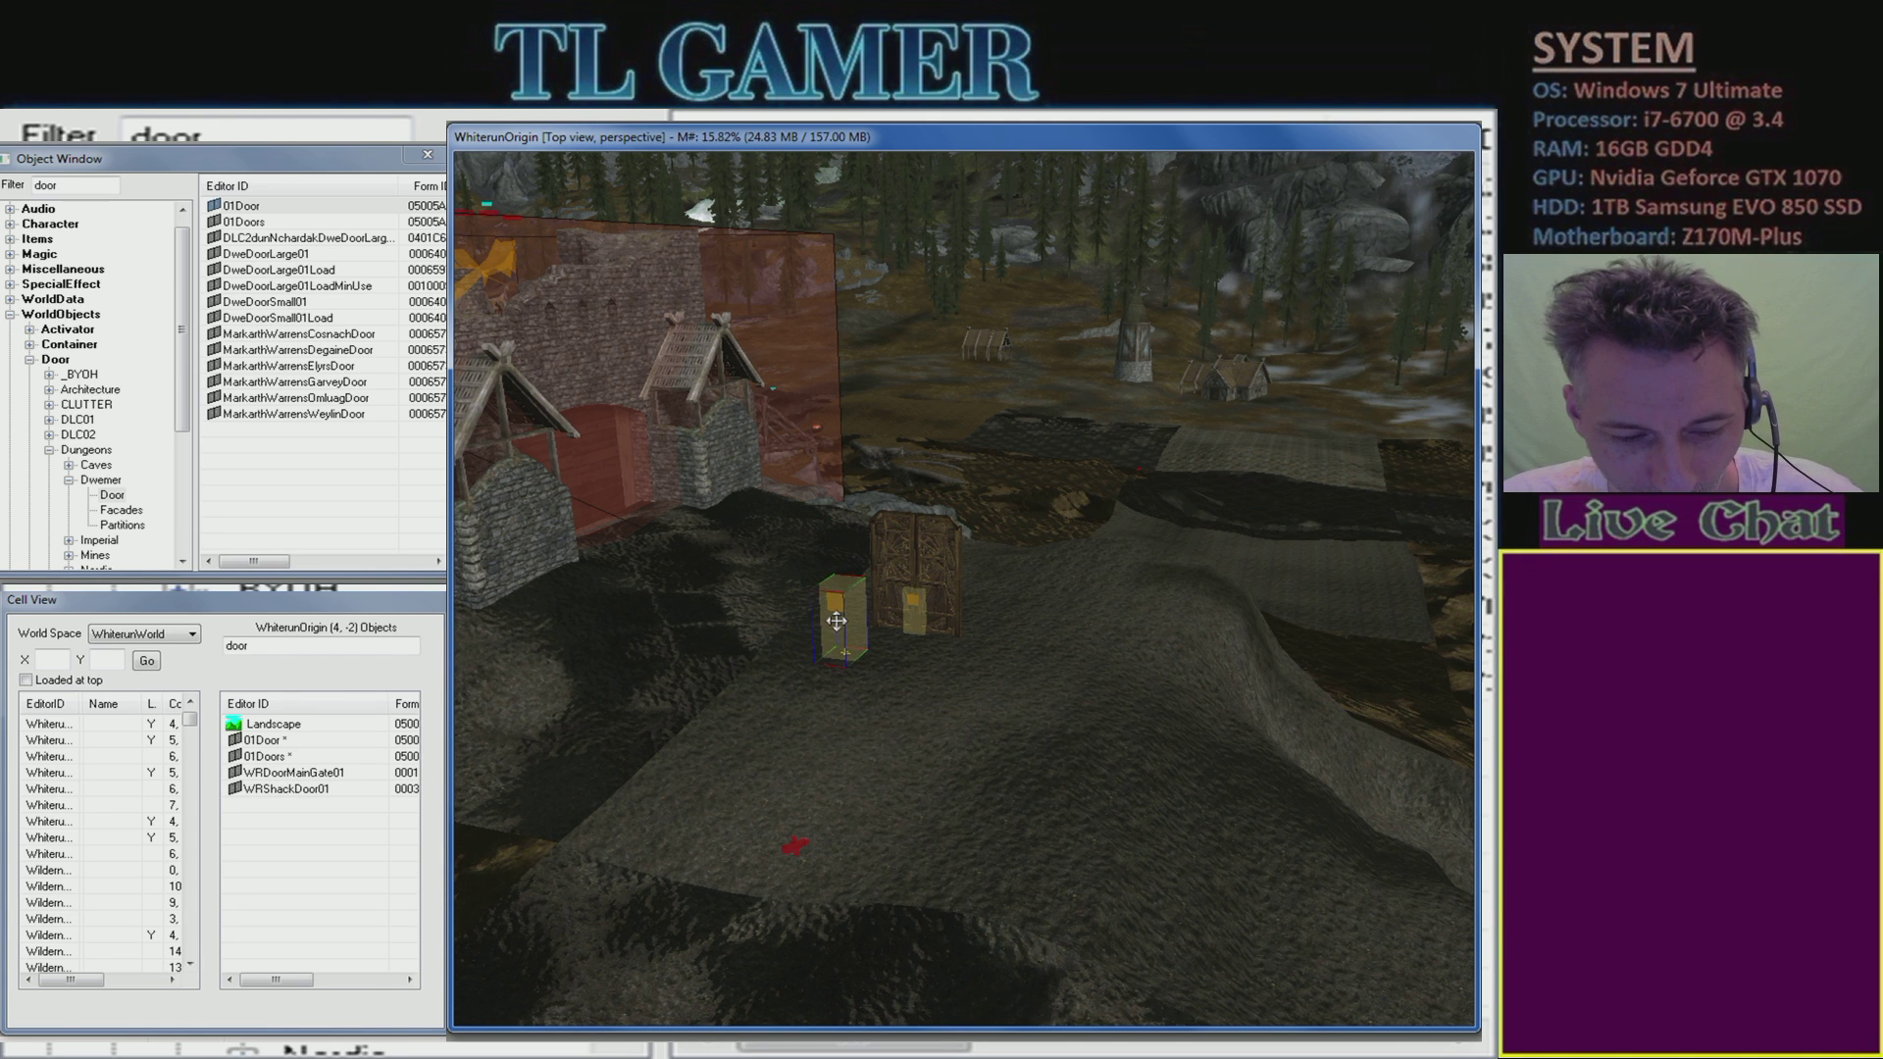
key("f")
middle_click_drag(836, 618, 1079, 704)
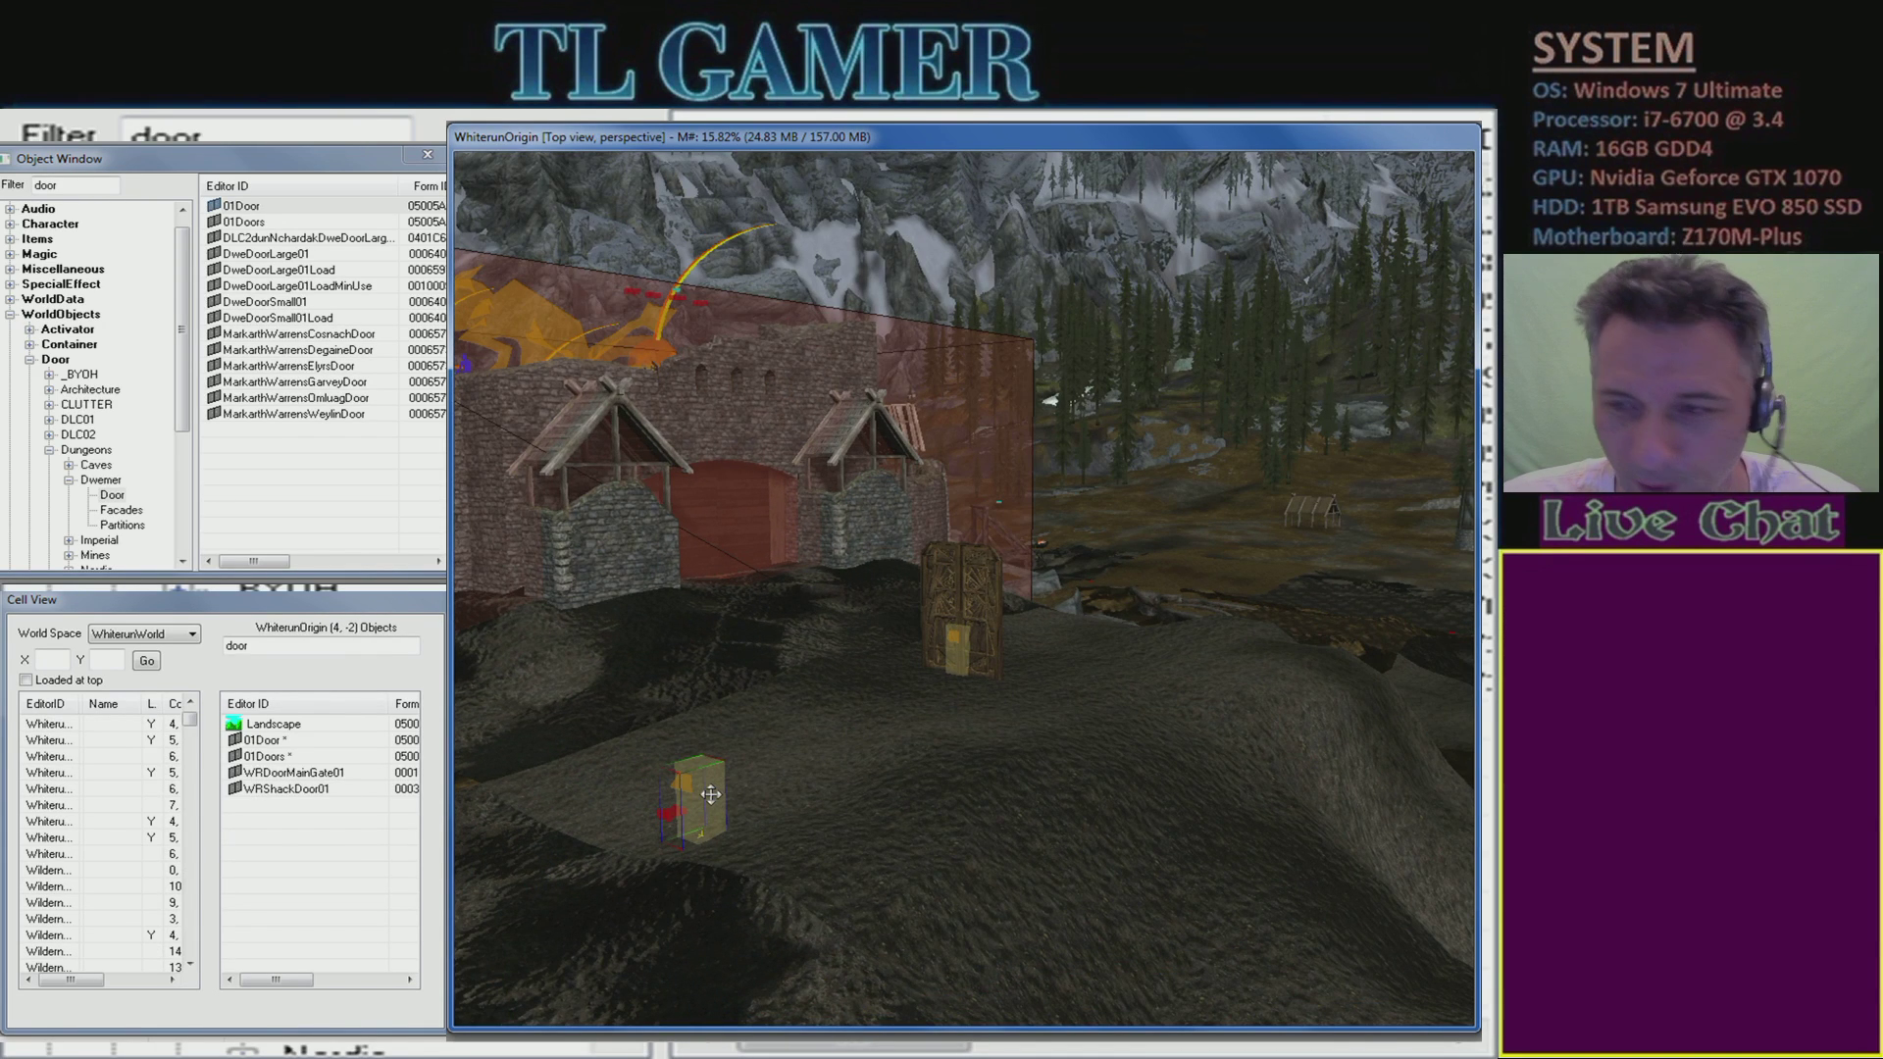
left_click_drag(710, 795, 731, 780)
right_click_drag(730, 781, 731, 780)
mouse_move(731, 781)
middle_mouse_down("shift")
mouse_move(769, 774)
mouse_move(708, 773)
middle_mouse_up("shift")
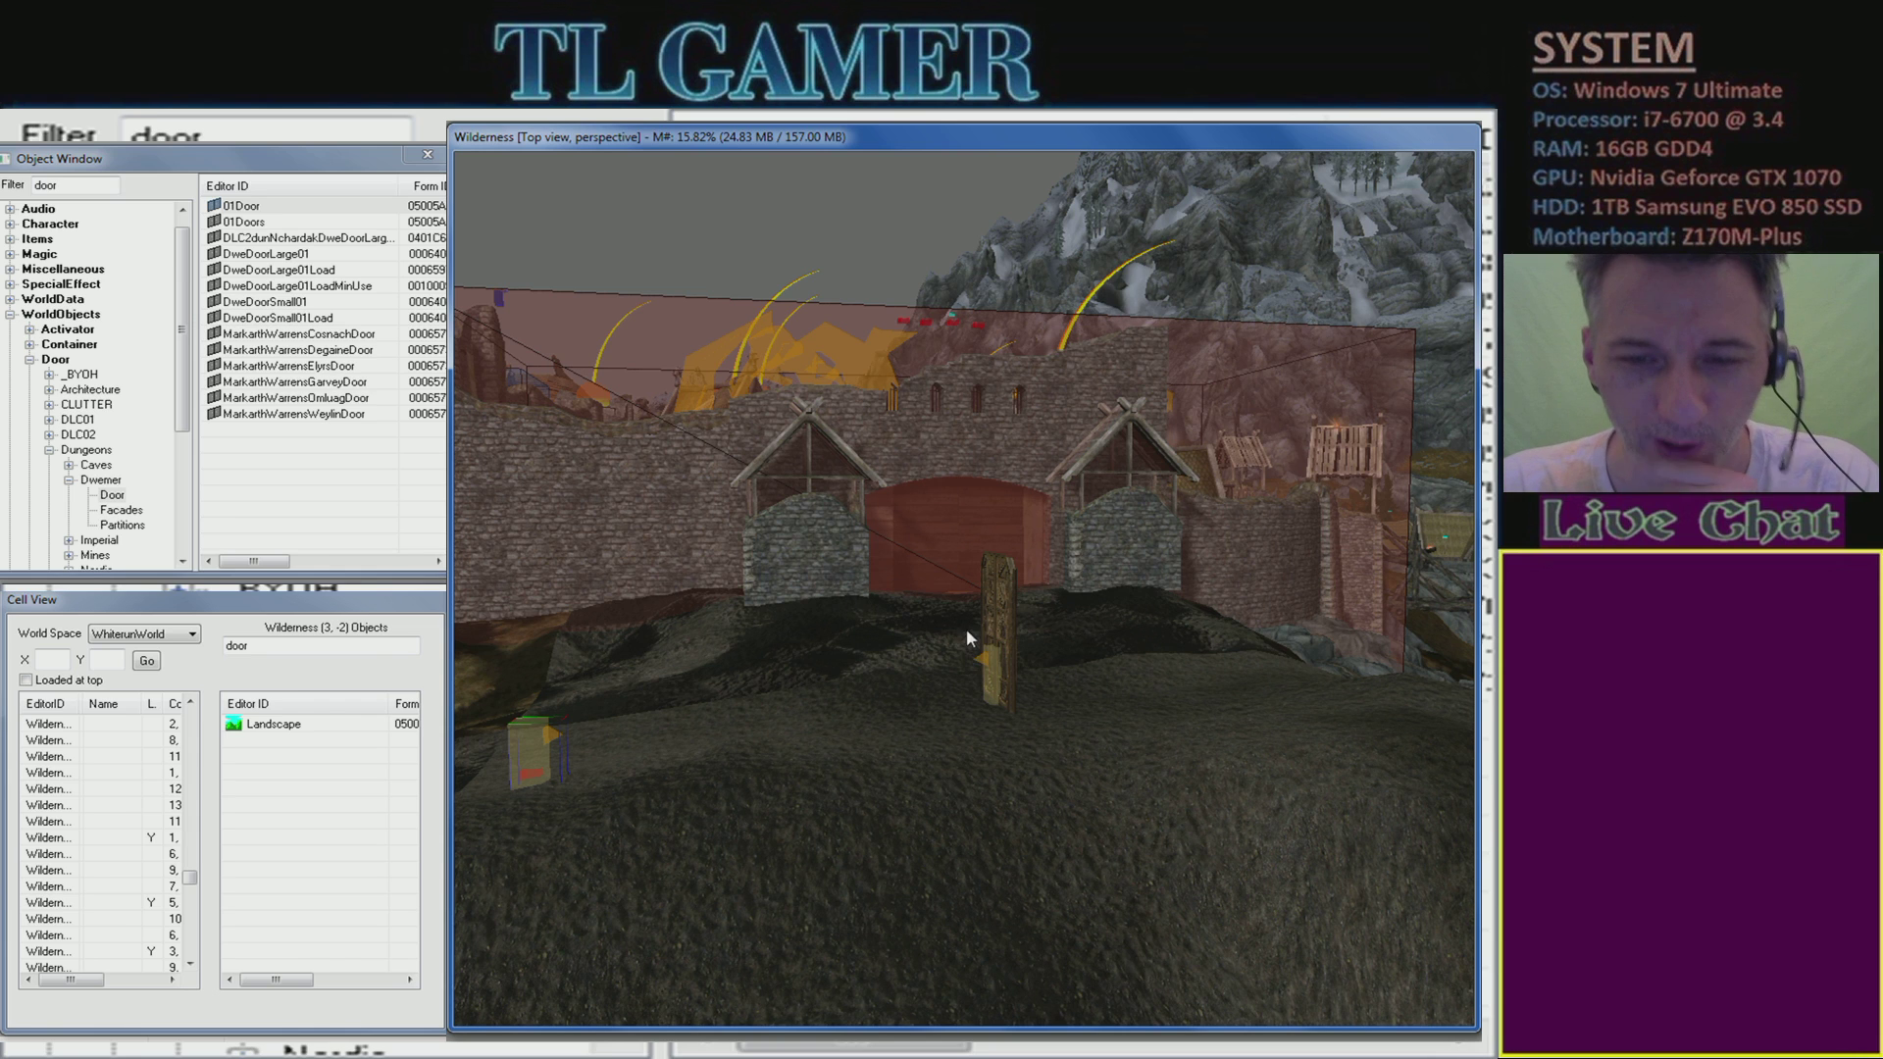
mouse_move(875, 604)
middle_mouse_down()
mouse_move(978, 497)
mouse_move(961, 579)
mouse_move(891, 601)
middle_mouse_up()
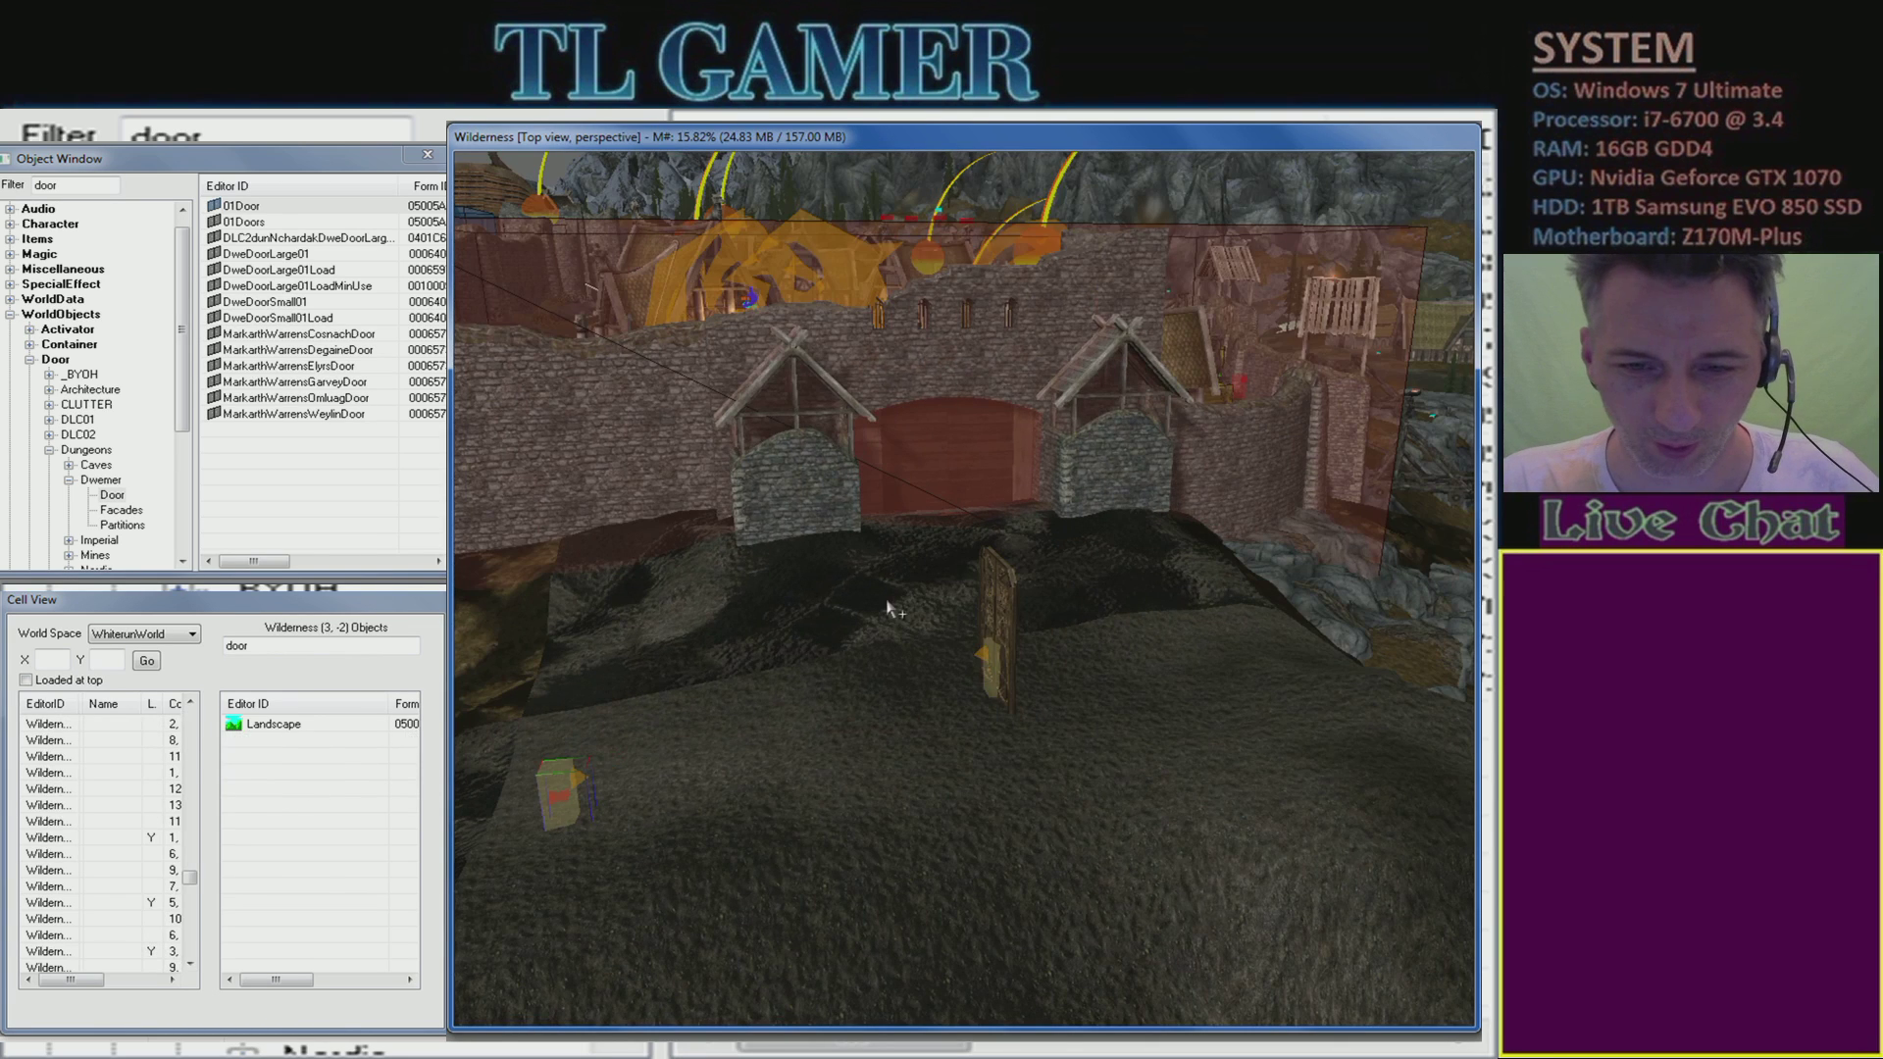
- Delete the placed 01Doors door from the scene, accept removing its linked use, and clear the warnings
double_click(1011, 612)
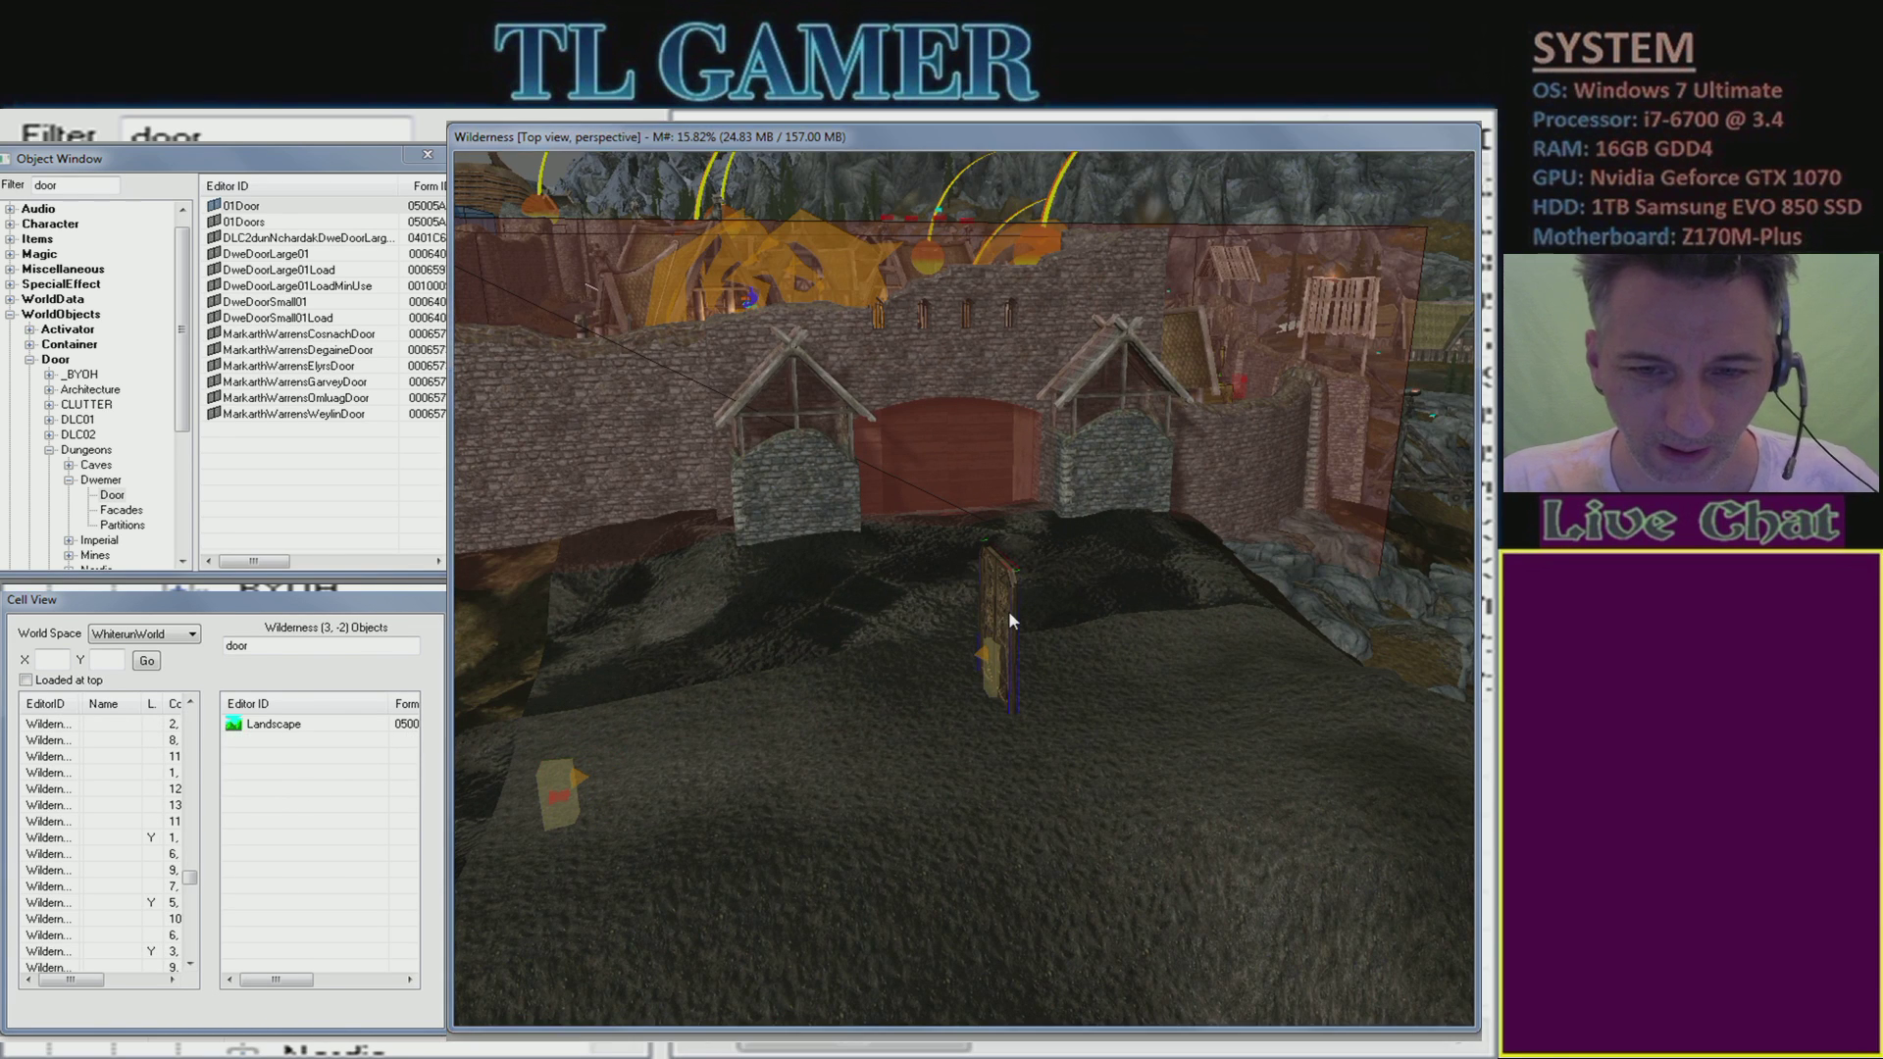
left_click(908, 572)
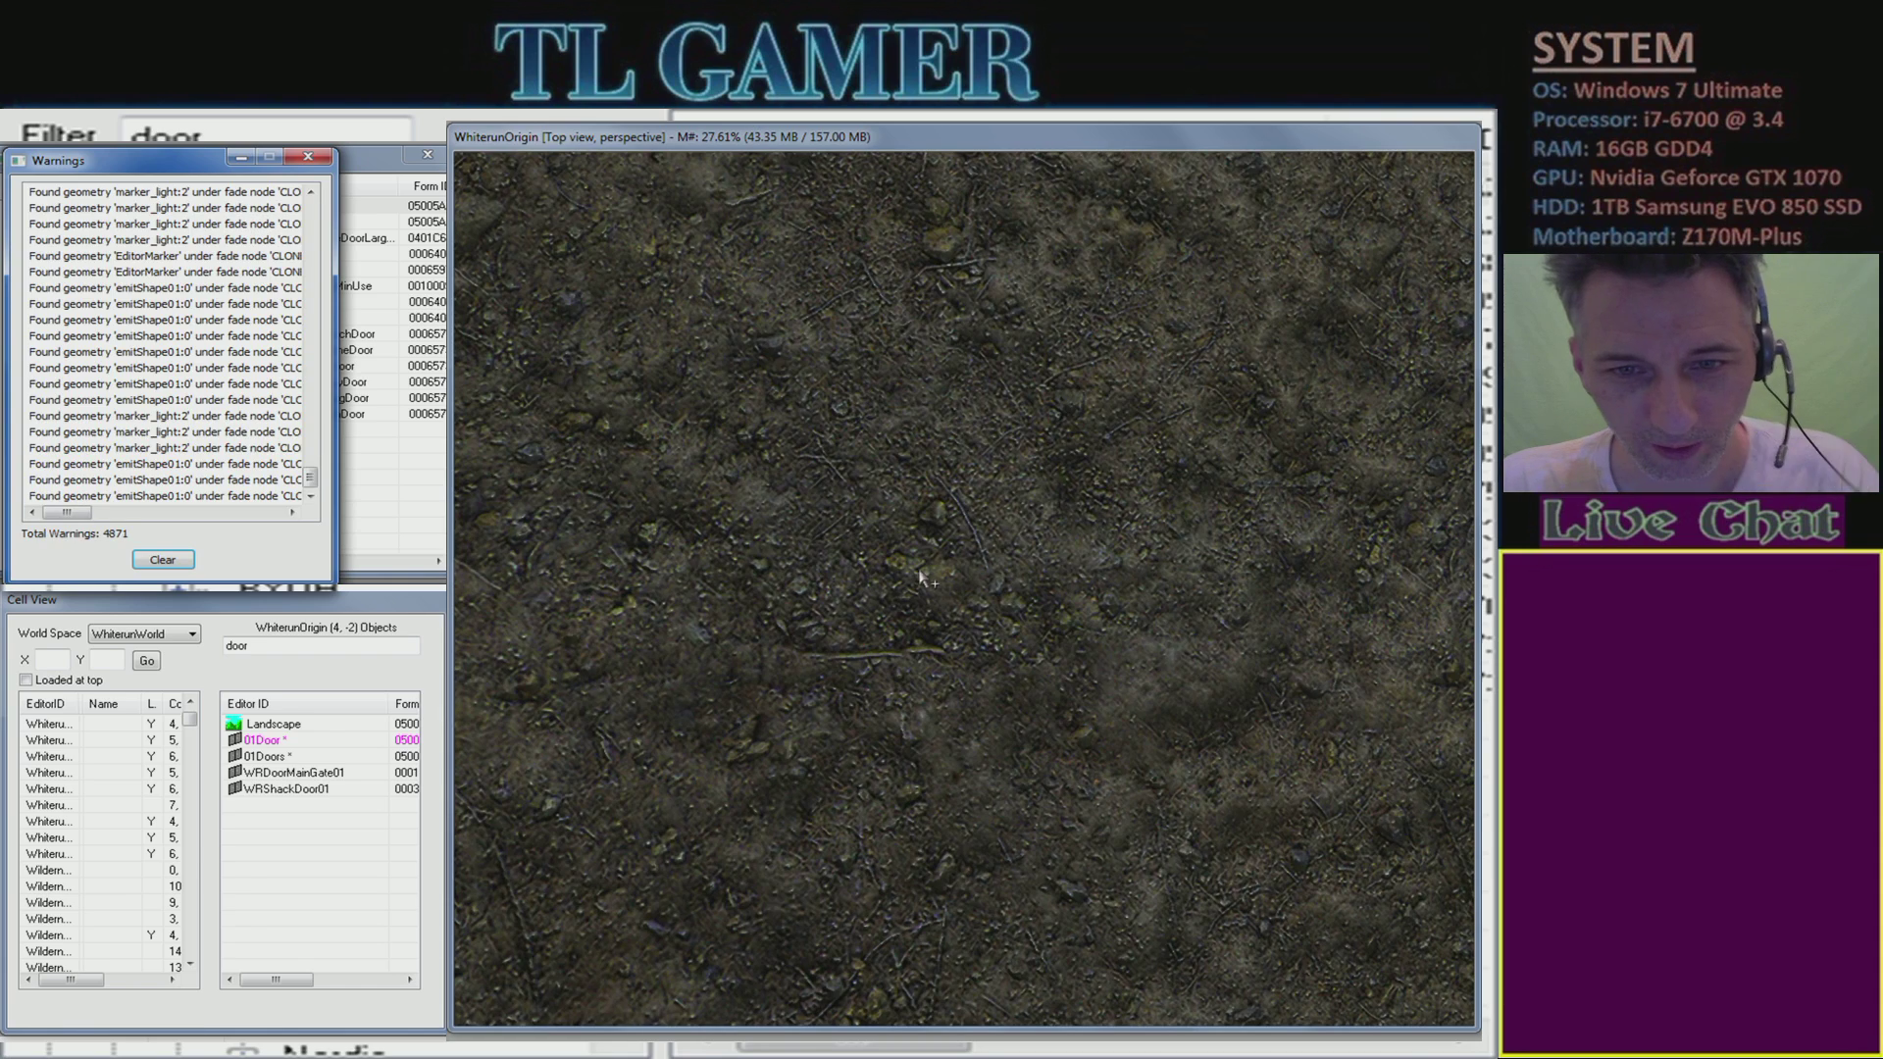
middle_click_drag(922, 579, 1082, 436)
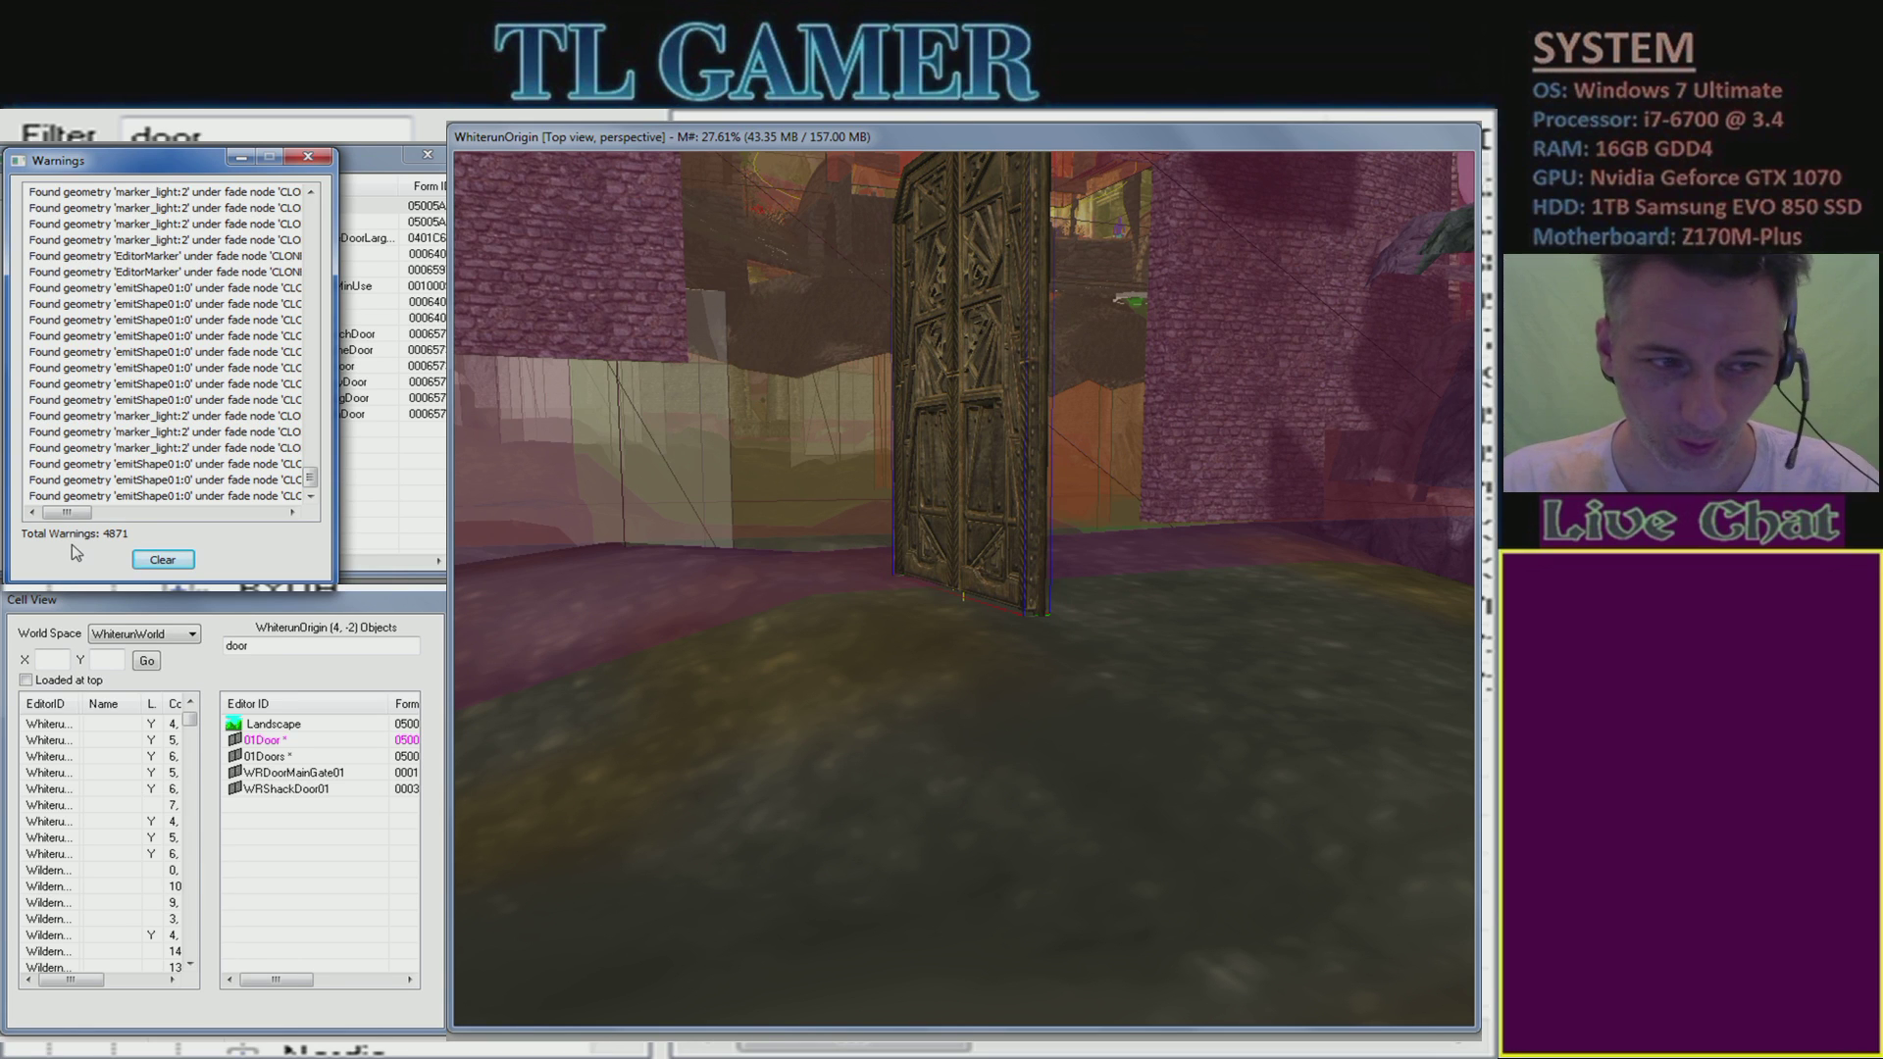
left_click(163, 559)
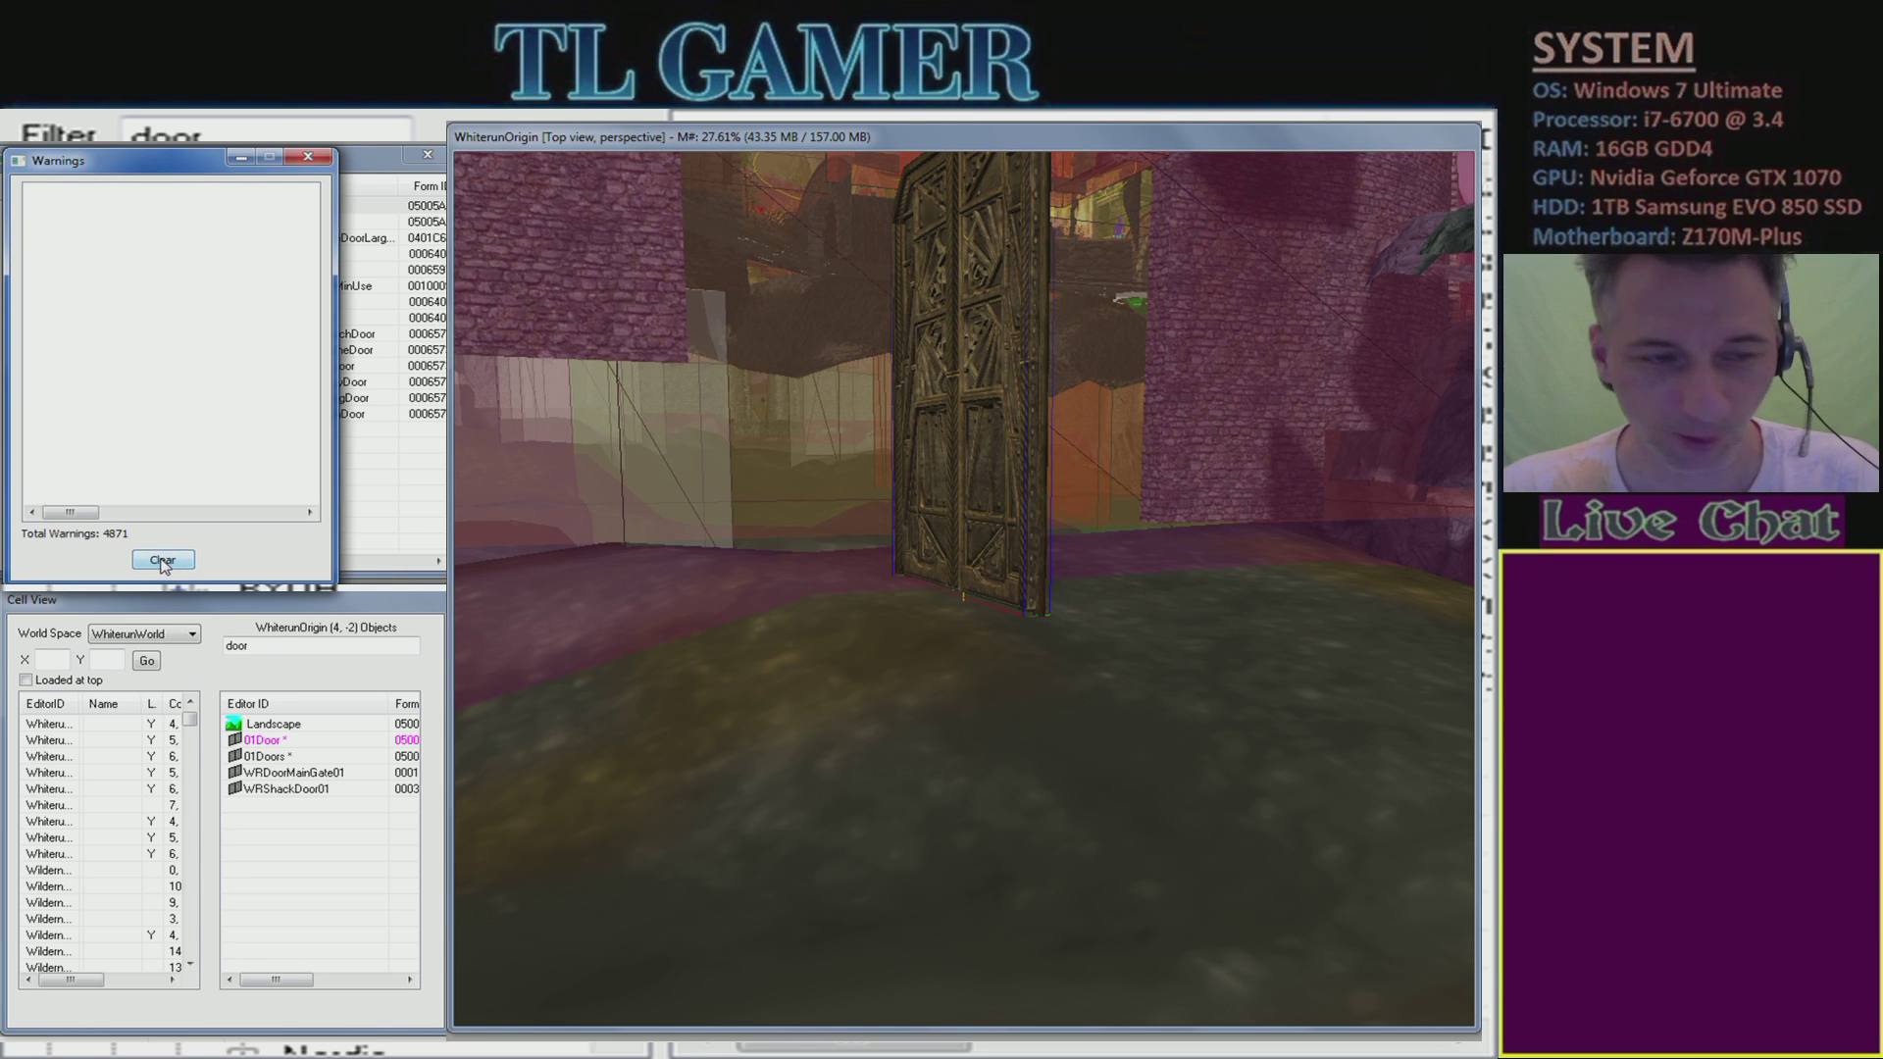
left_click(308, 157)
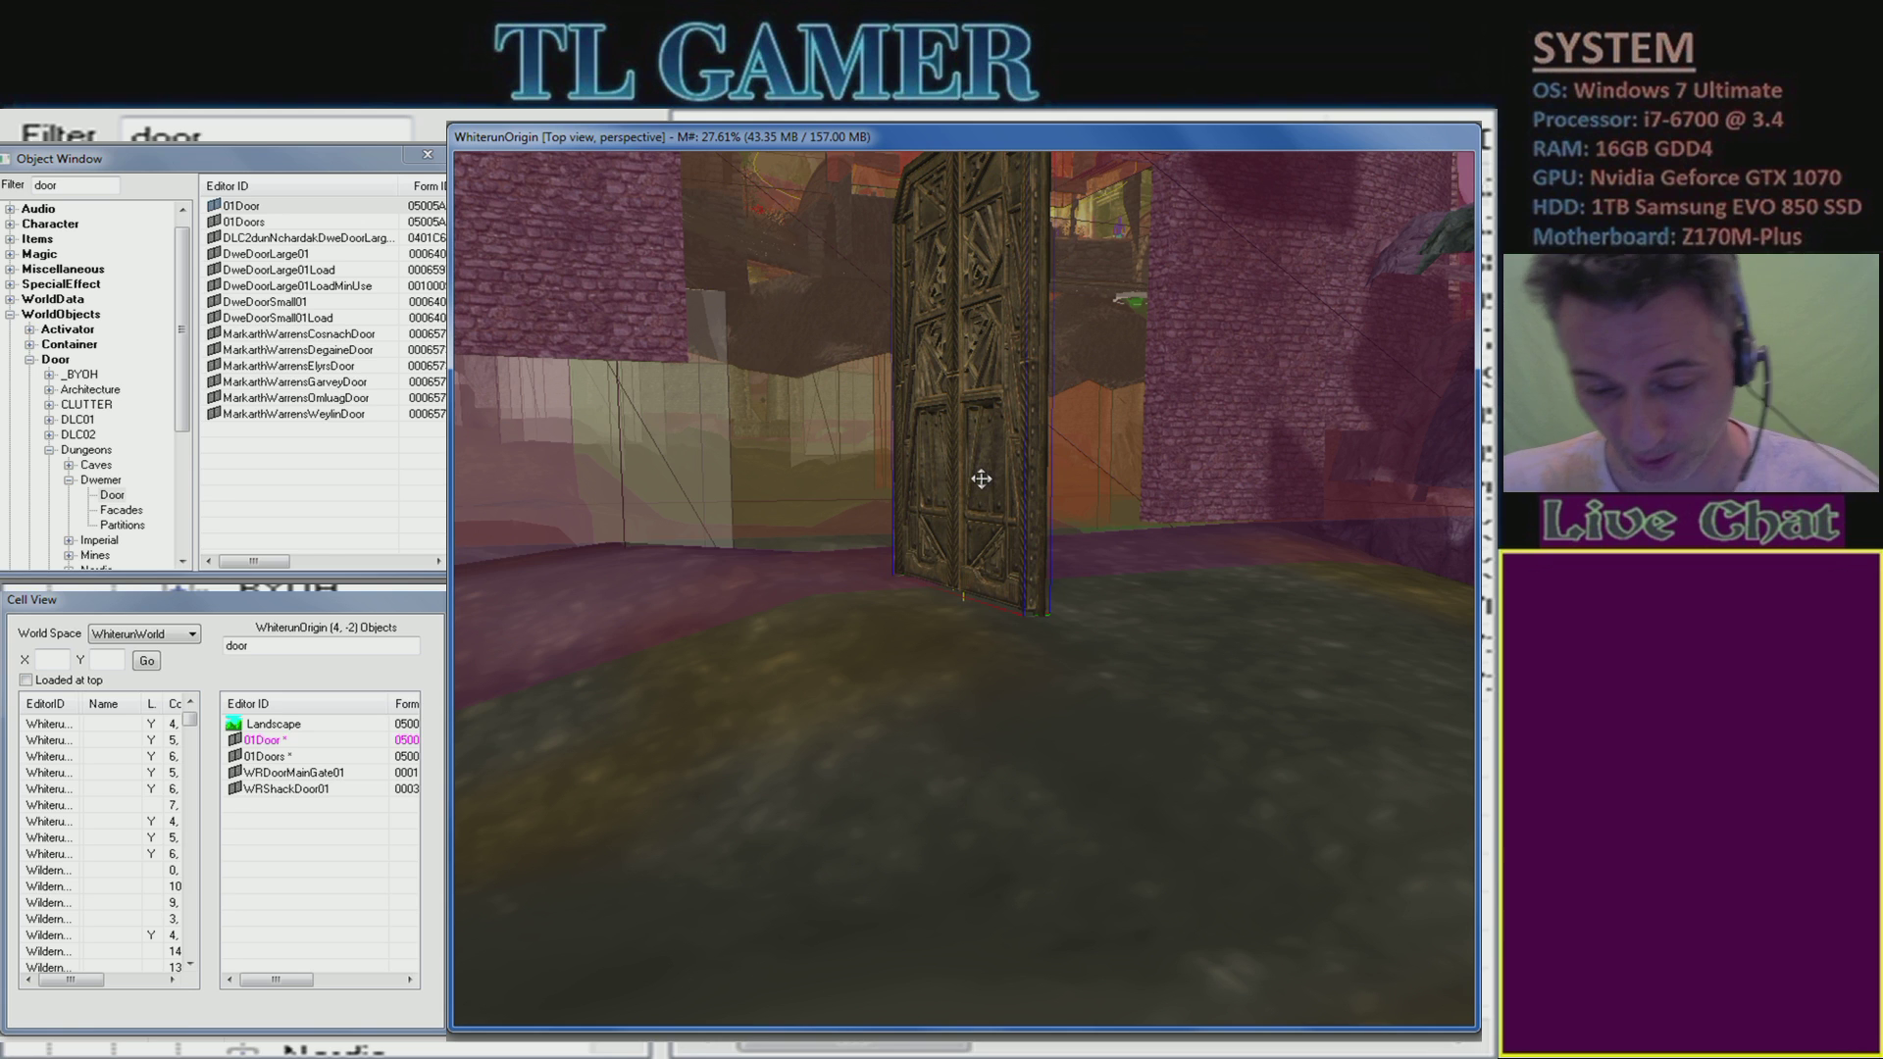
key("Delete")
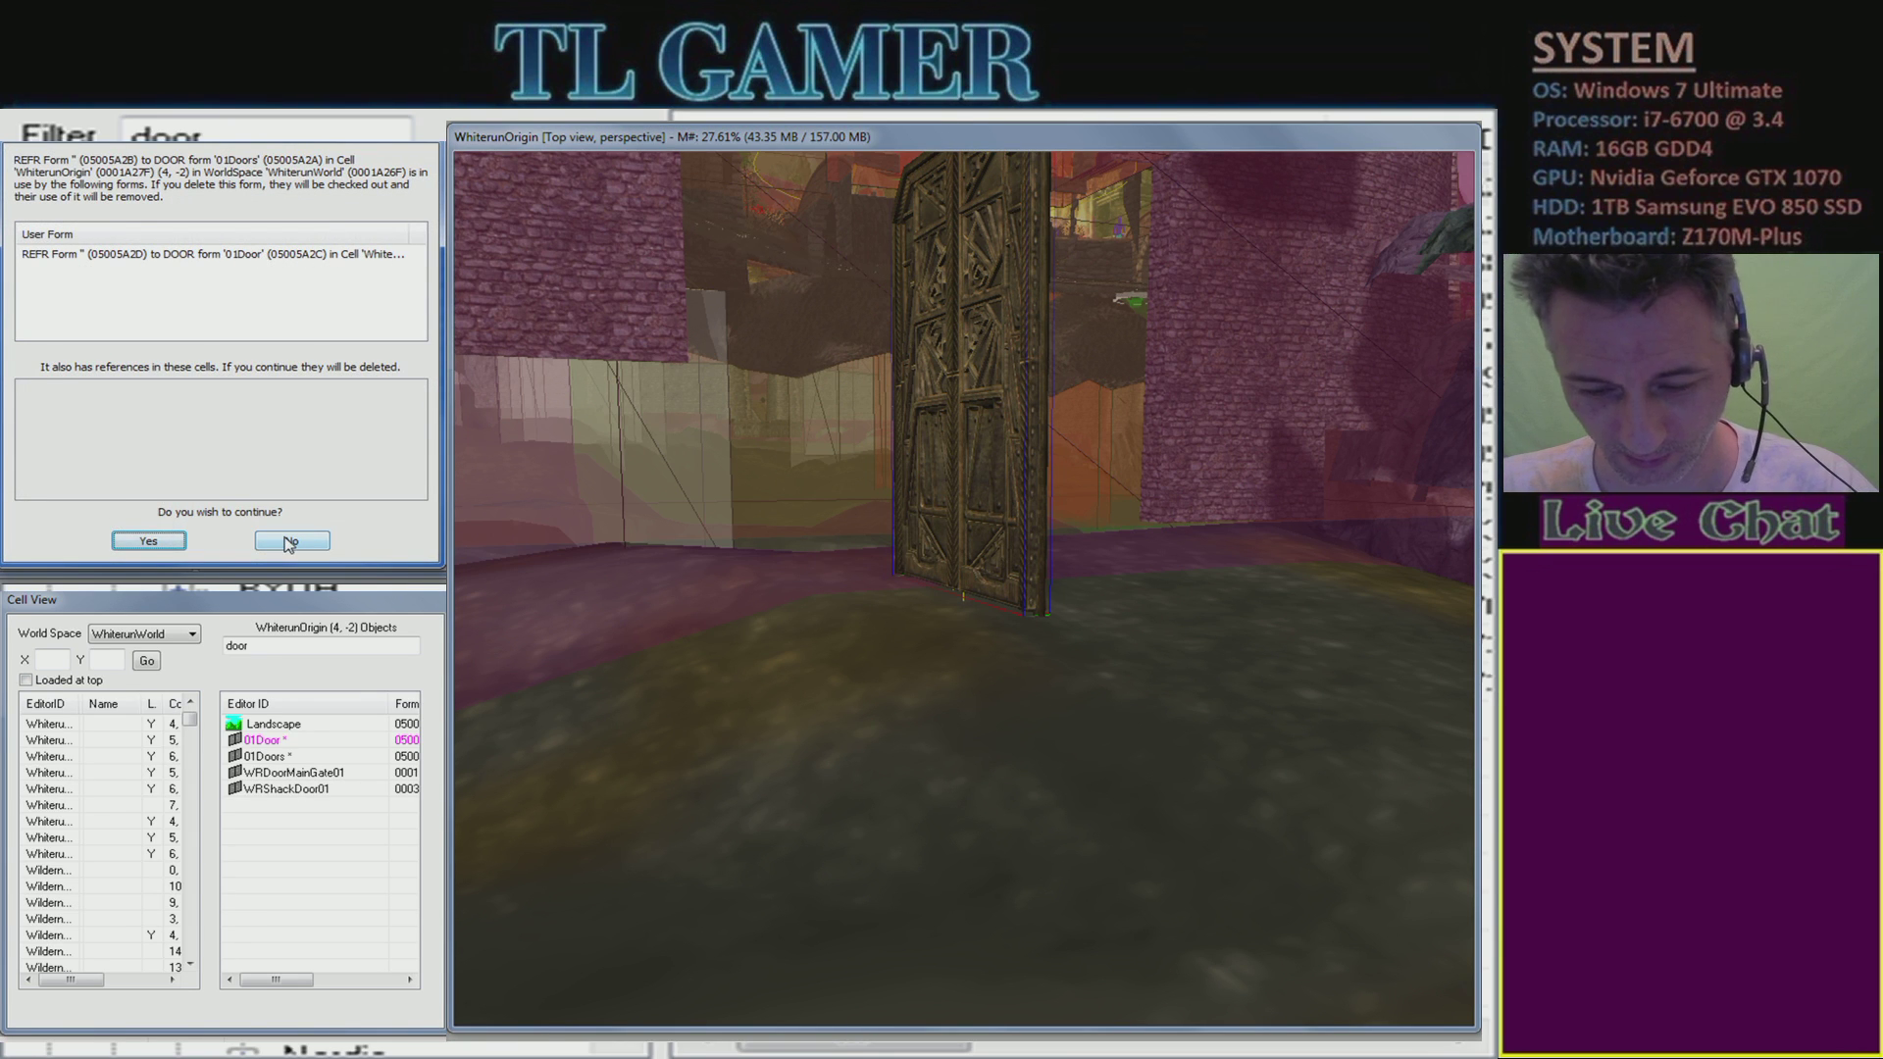
left_click(132, 539)
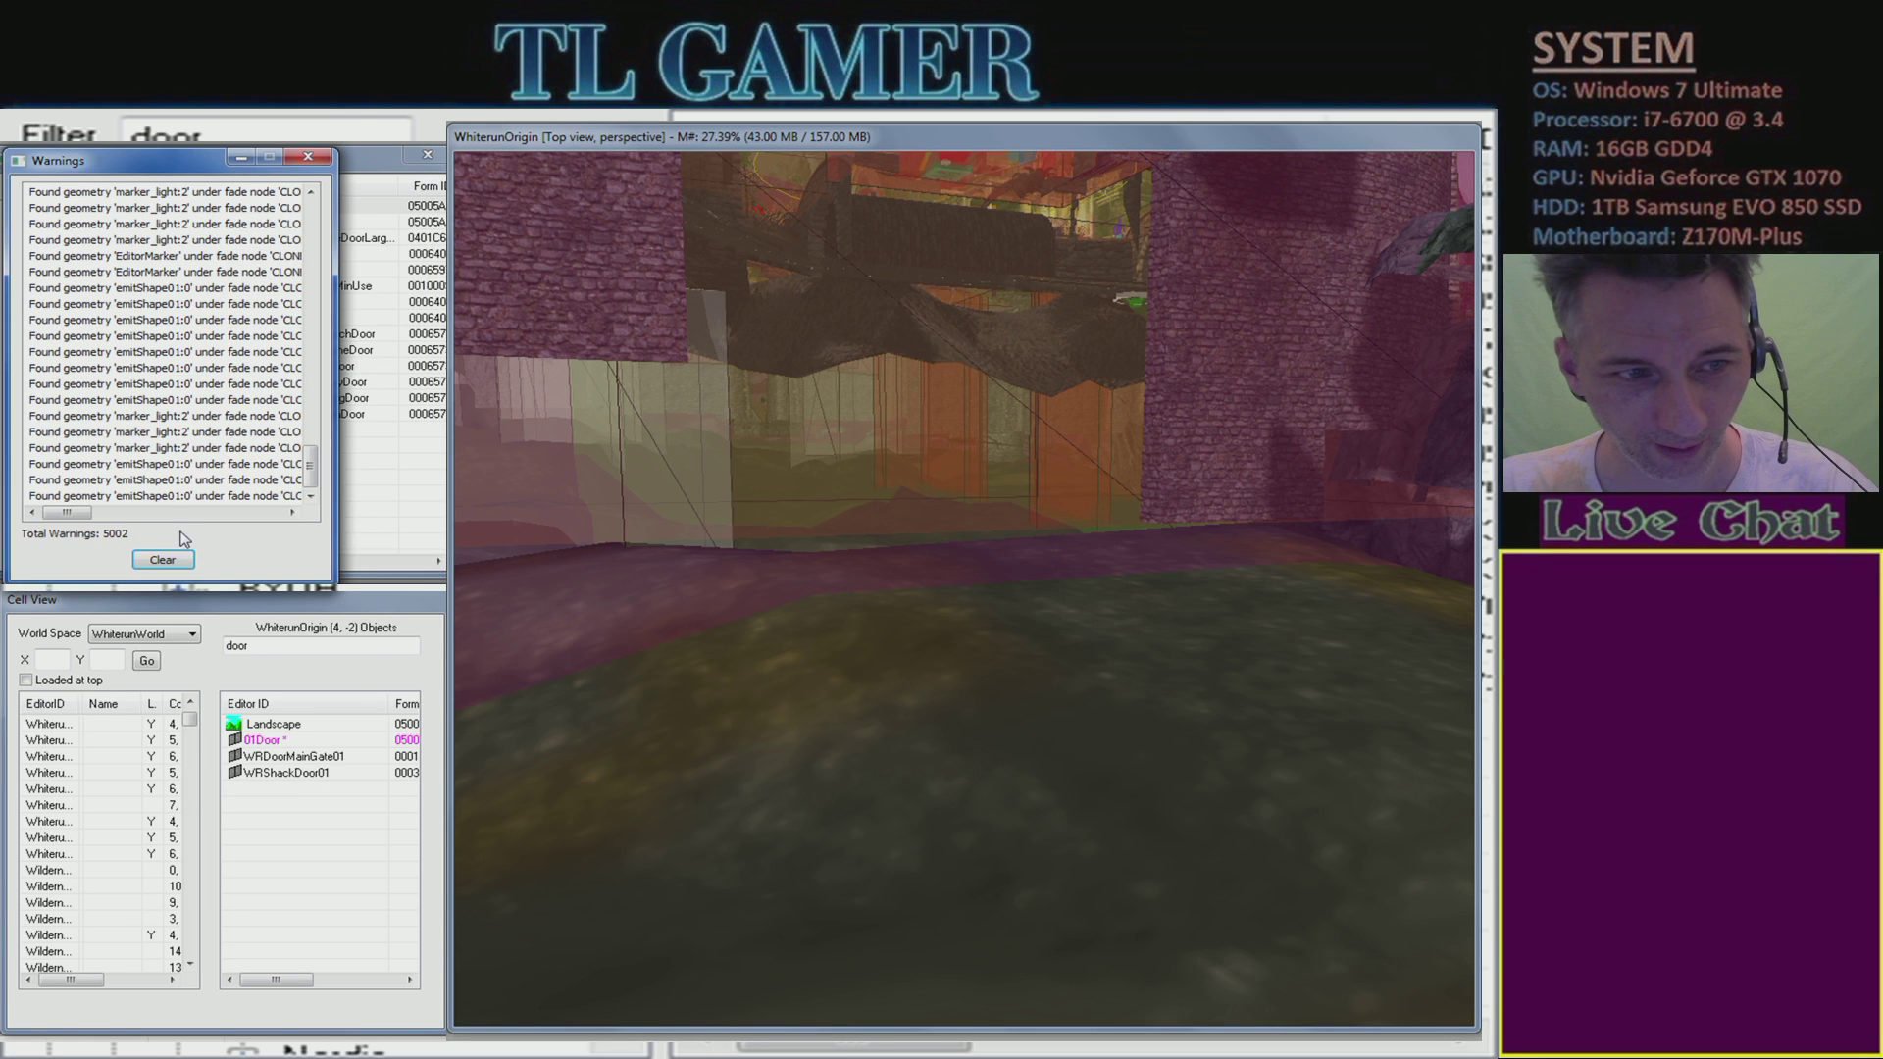
left_click(163, 560)
left_click(308, 157)
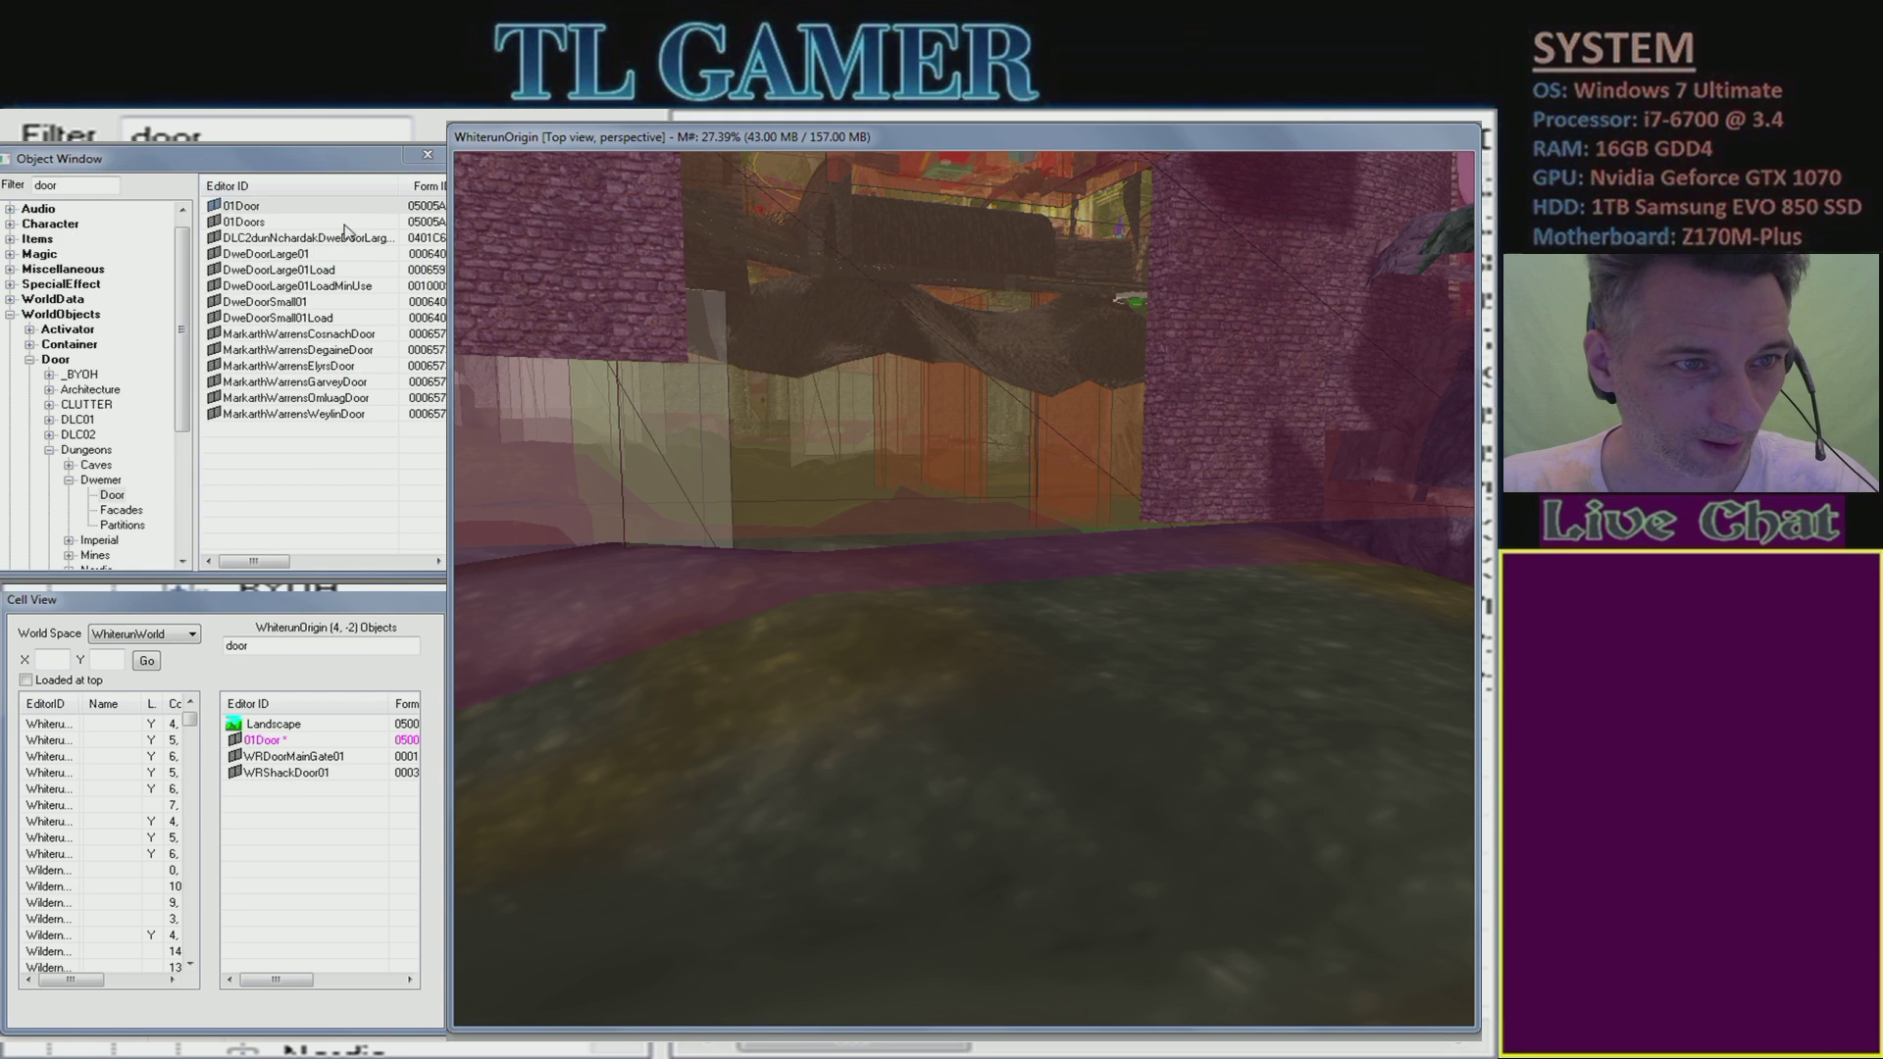
- Delete the custom 01Doors and 01Door door forms, accepting the removal of the remaining 01Door reference and its link
right_click(266, 224)
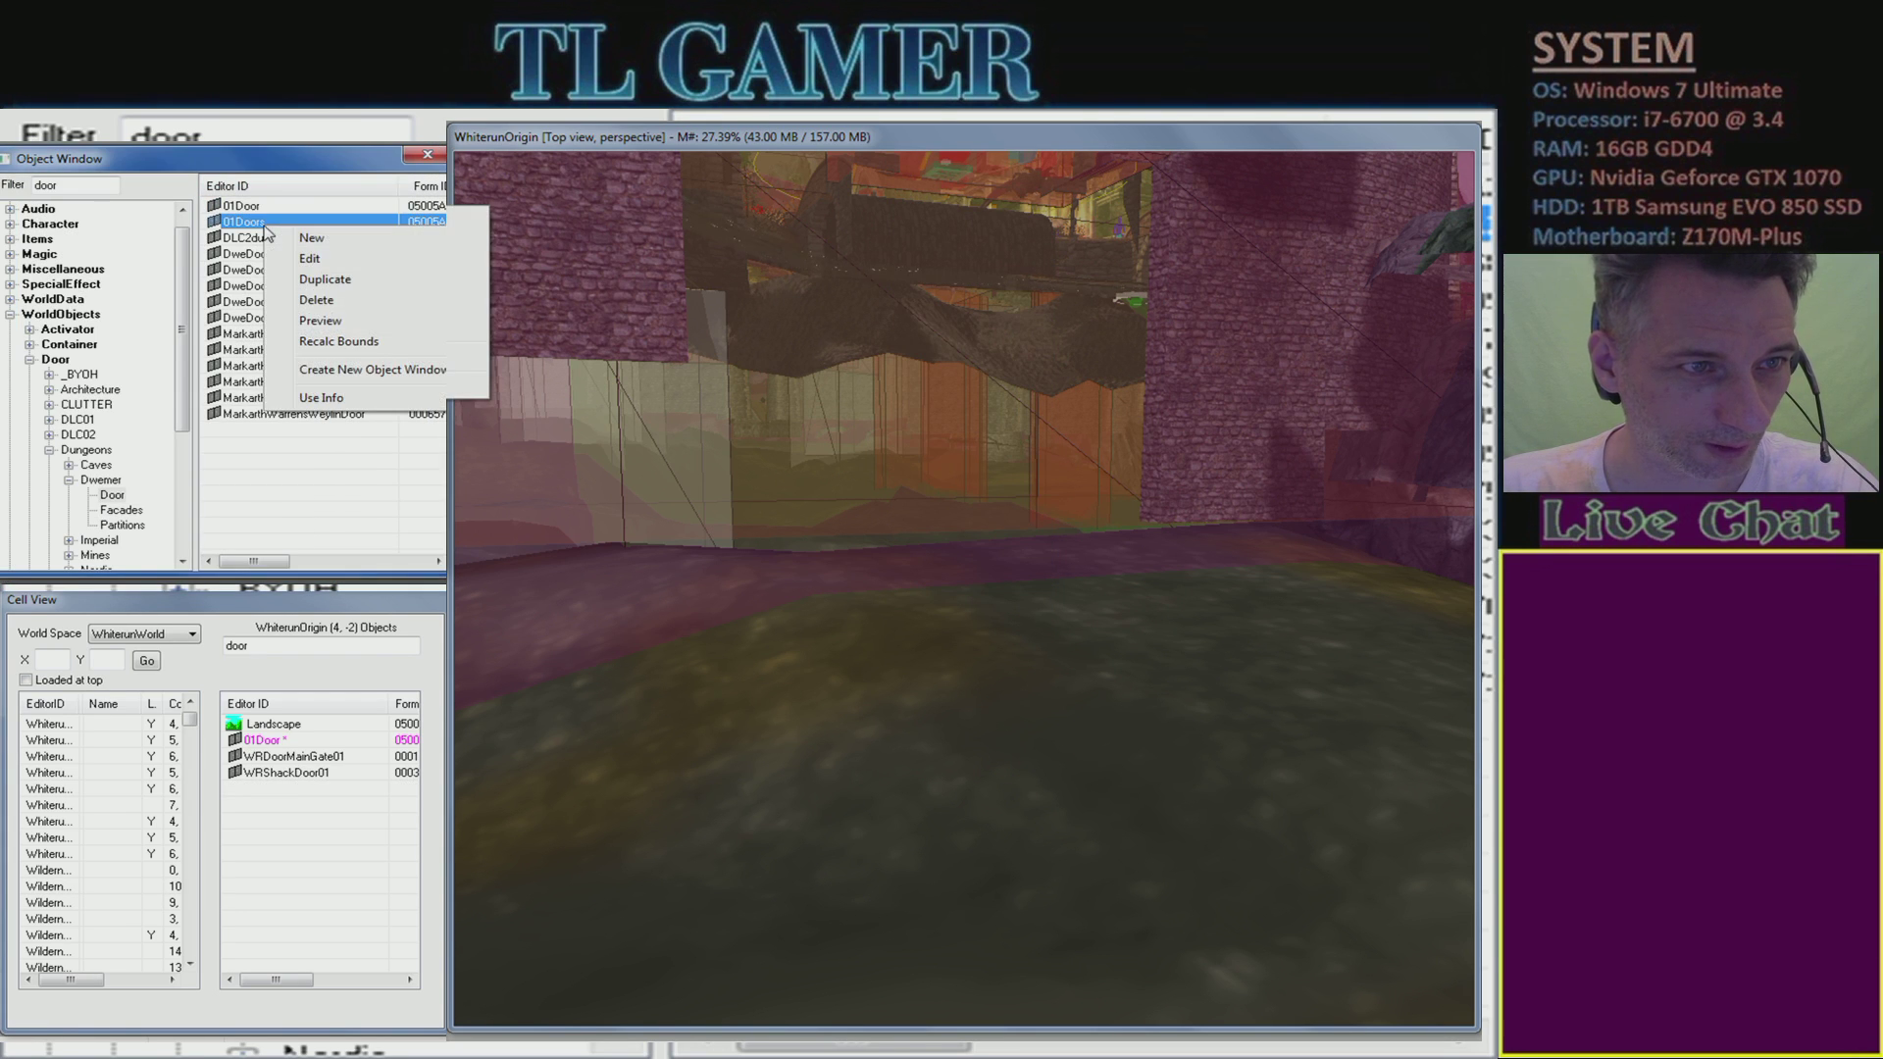
left_click(316, 300)
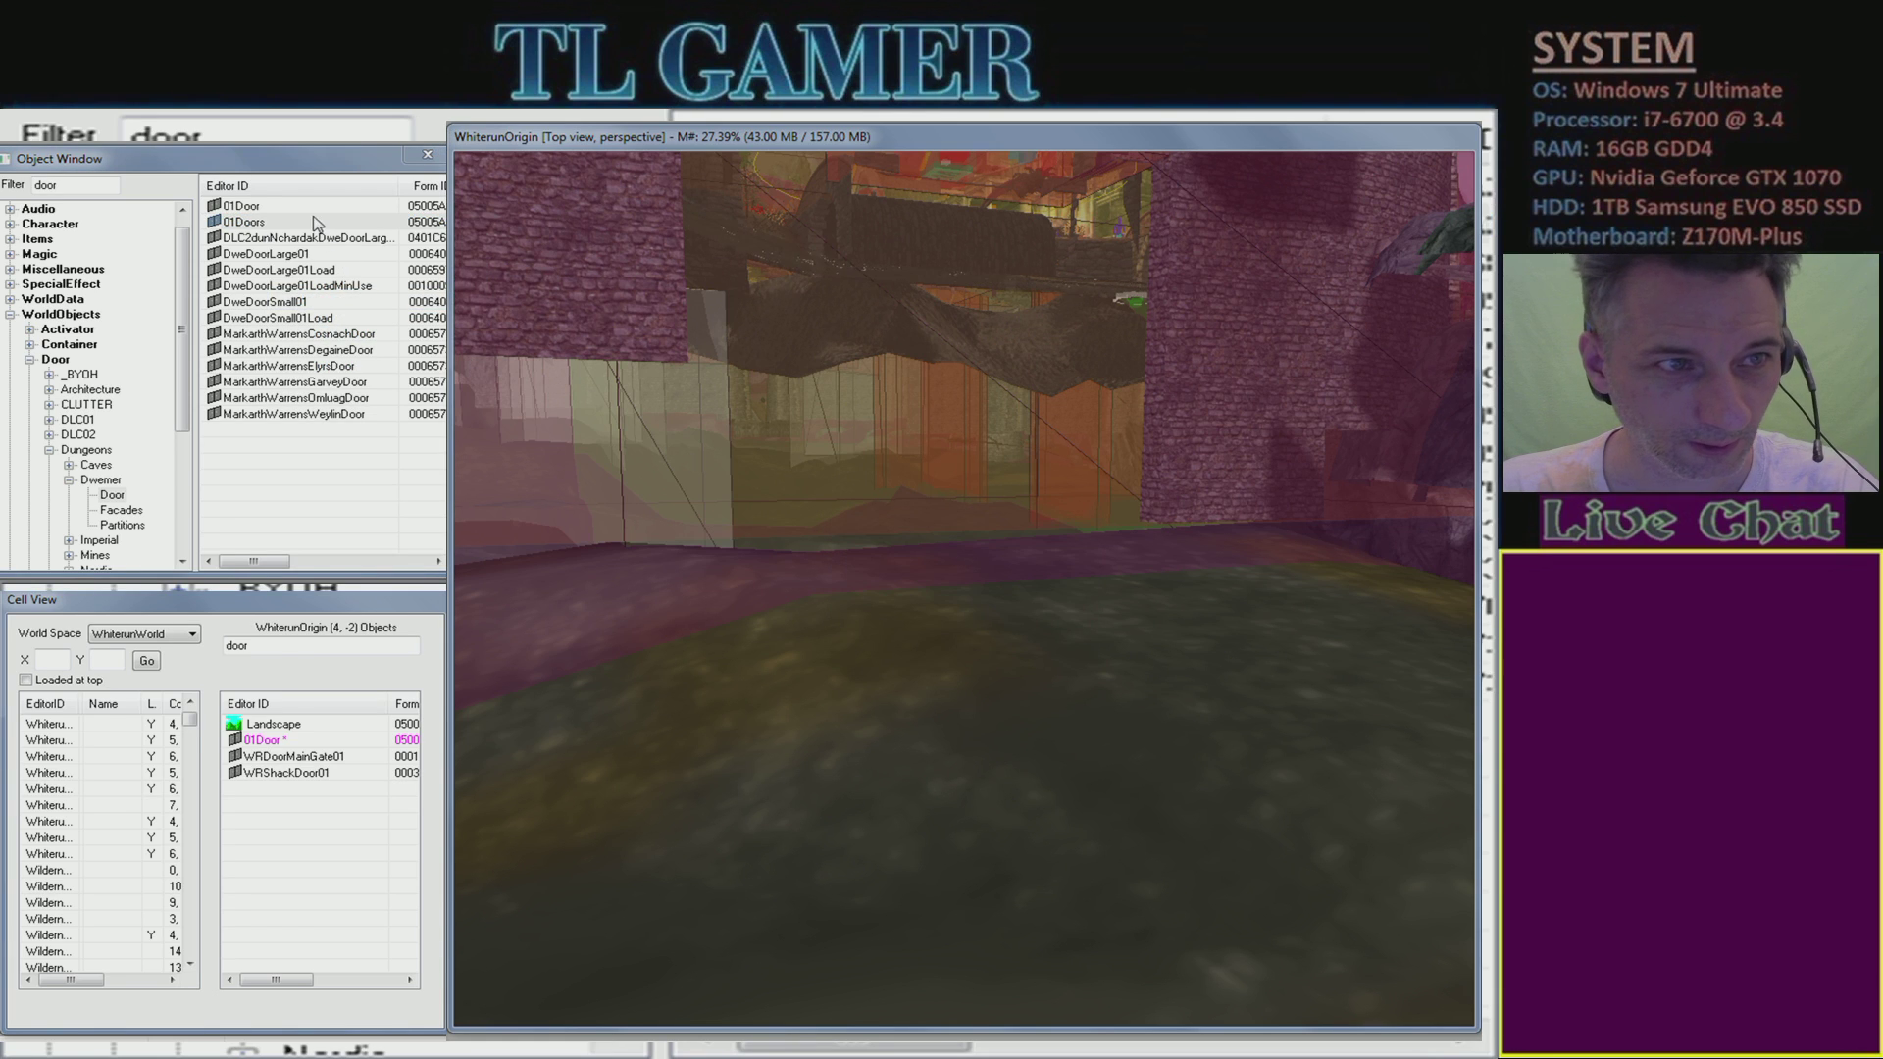
right_click(258, 208)
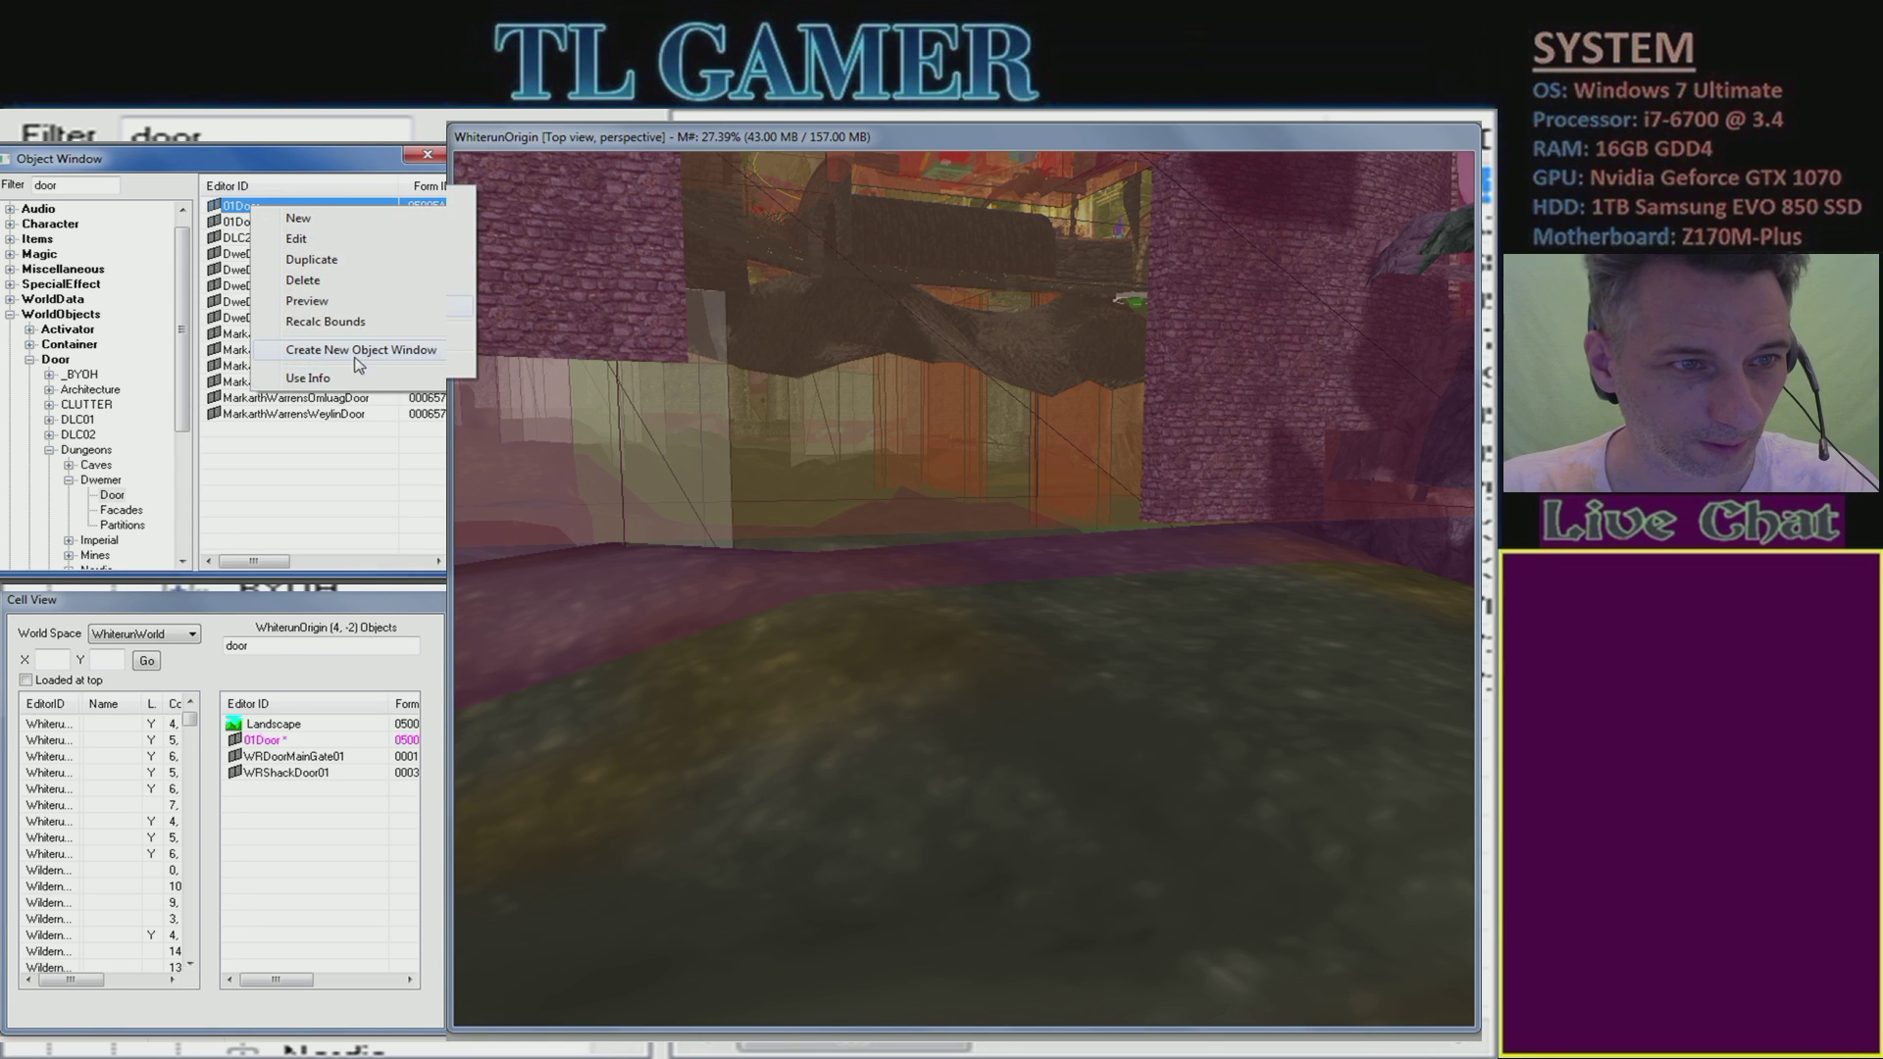
left_click(319, 281)
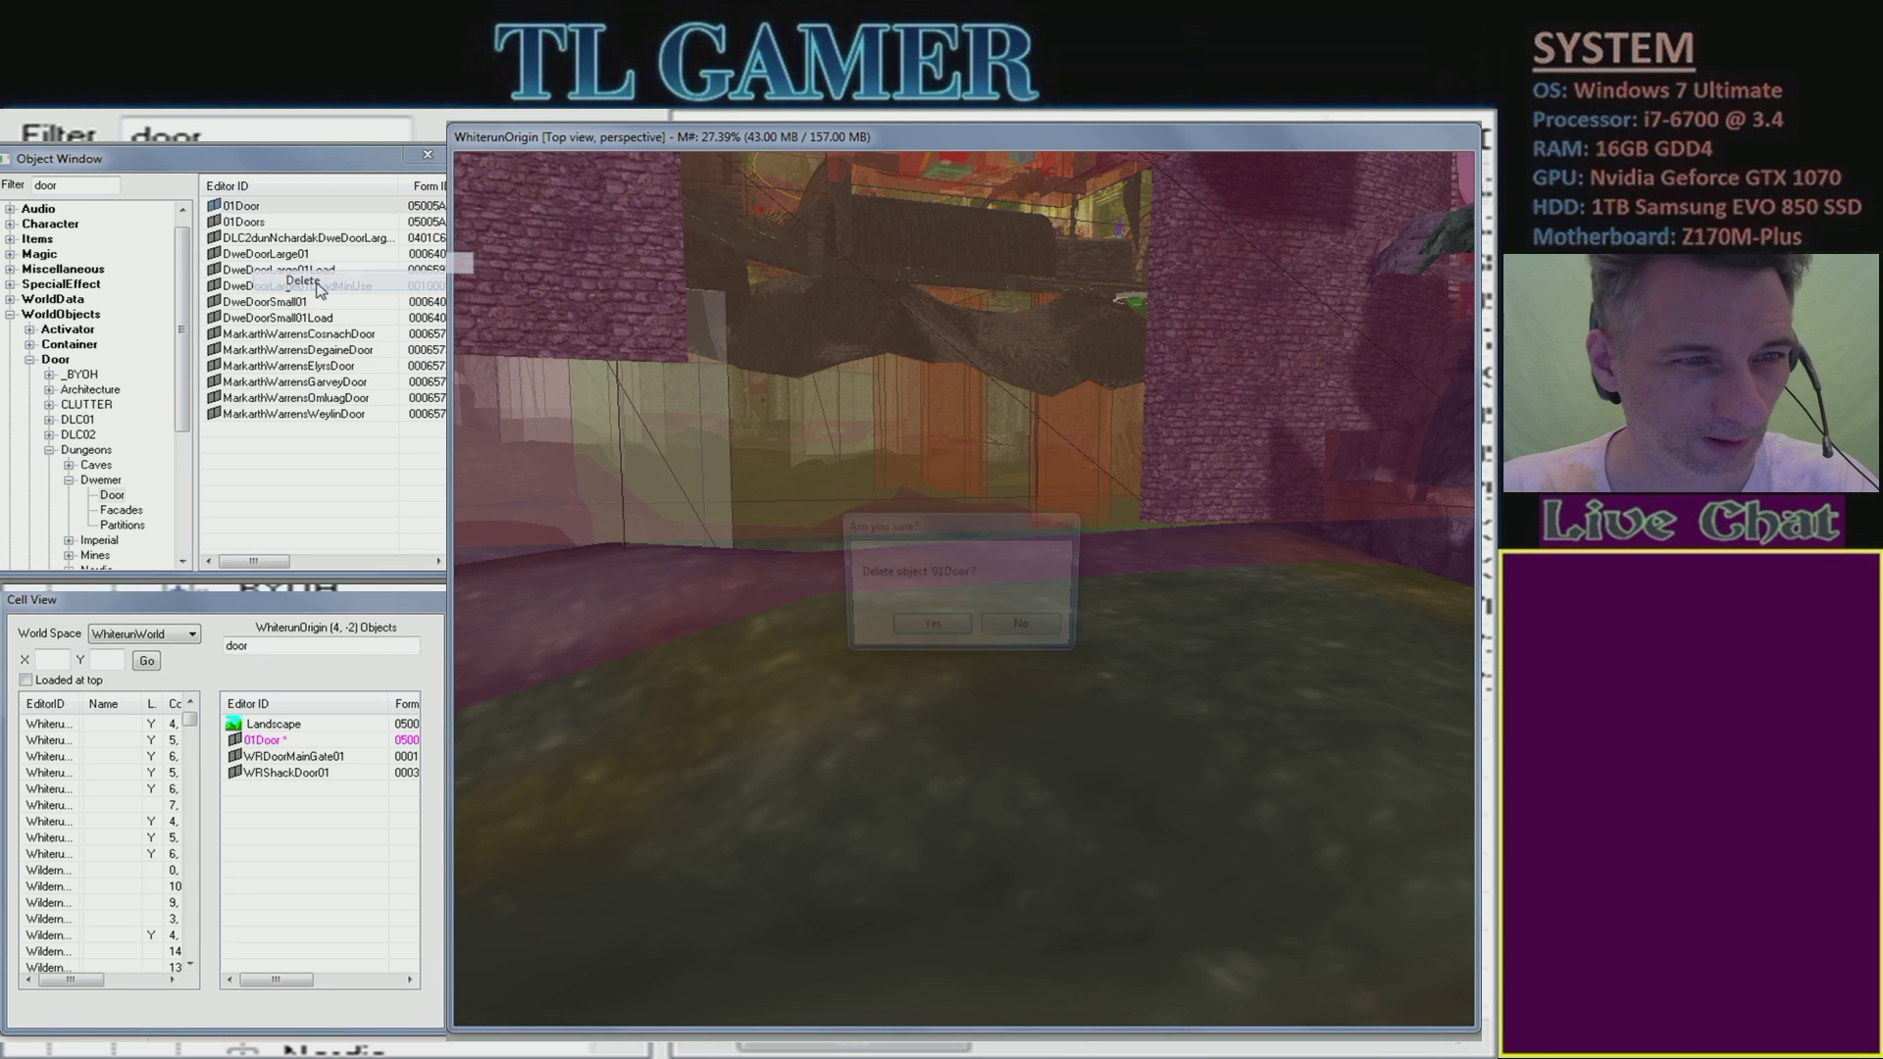
left_click(927, 633)
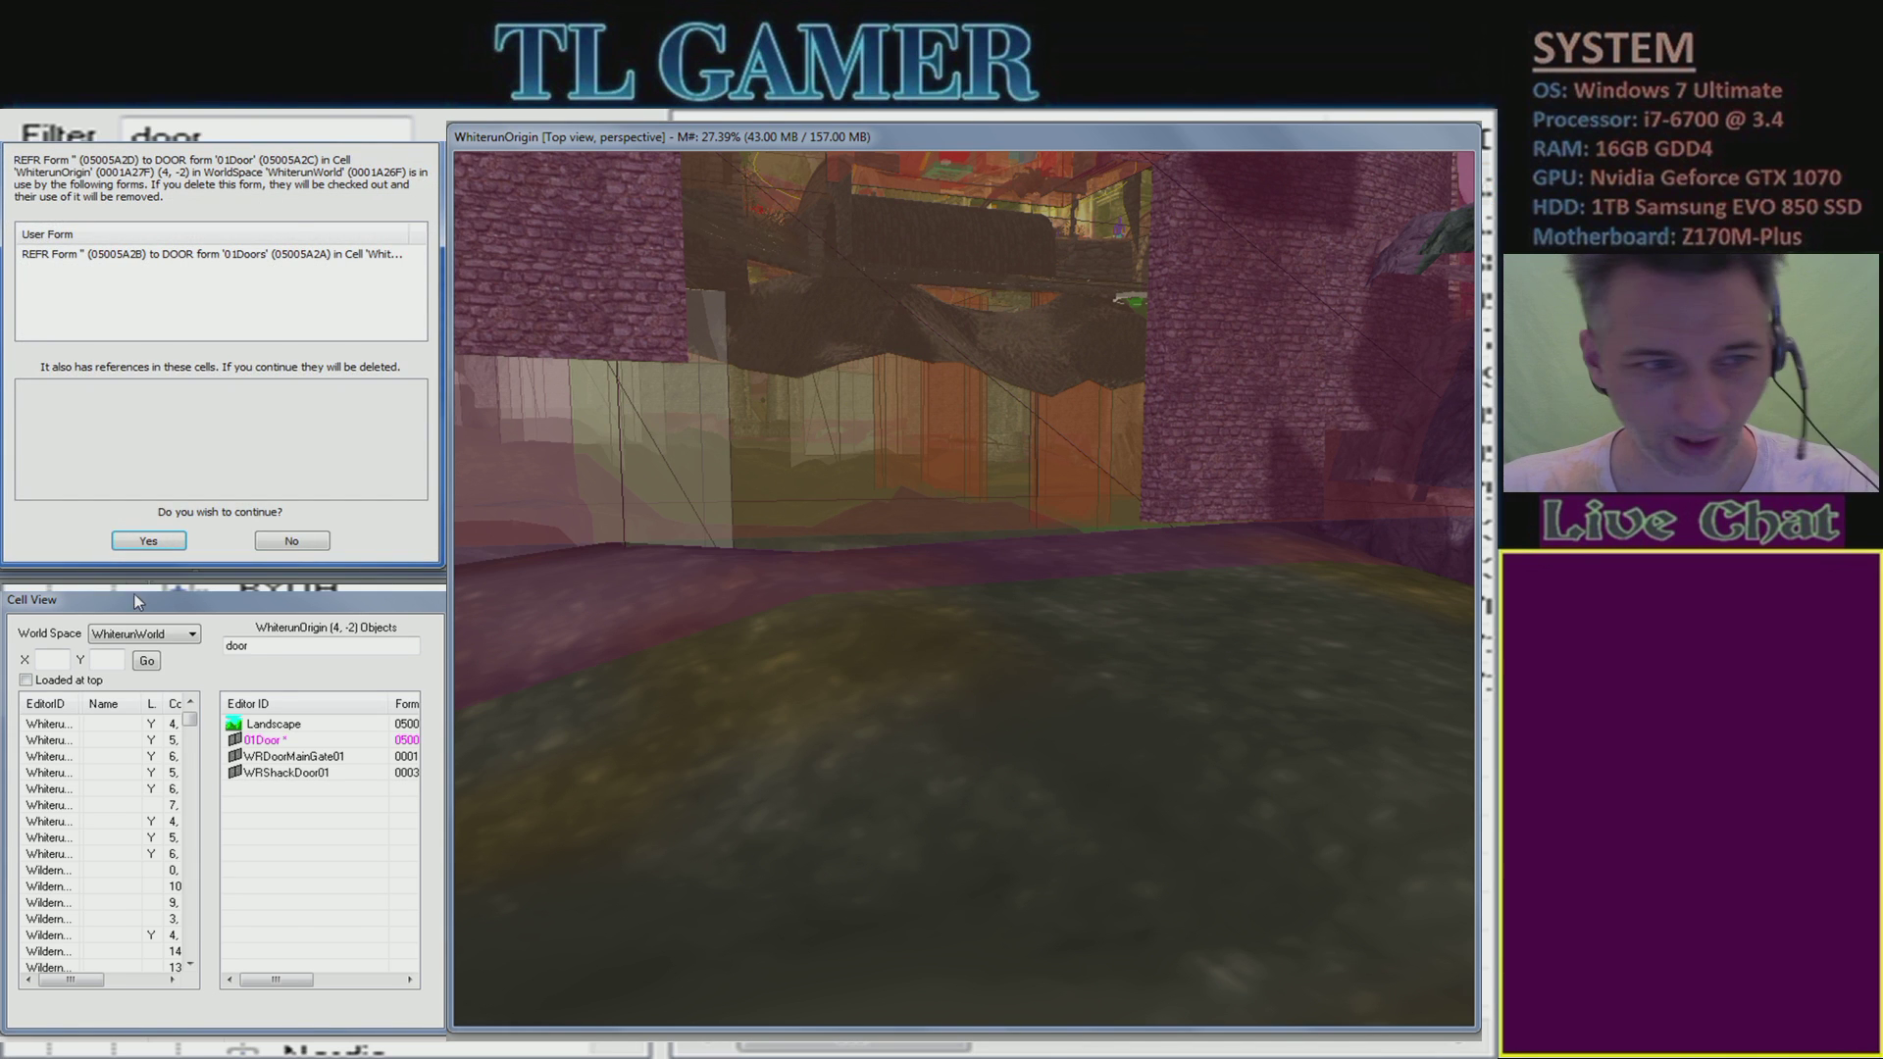
left_click(149, 541)
middle_click_drag(1061, 681, 1104, 667, "shift")
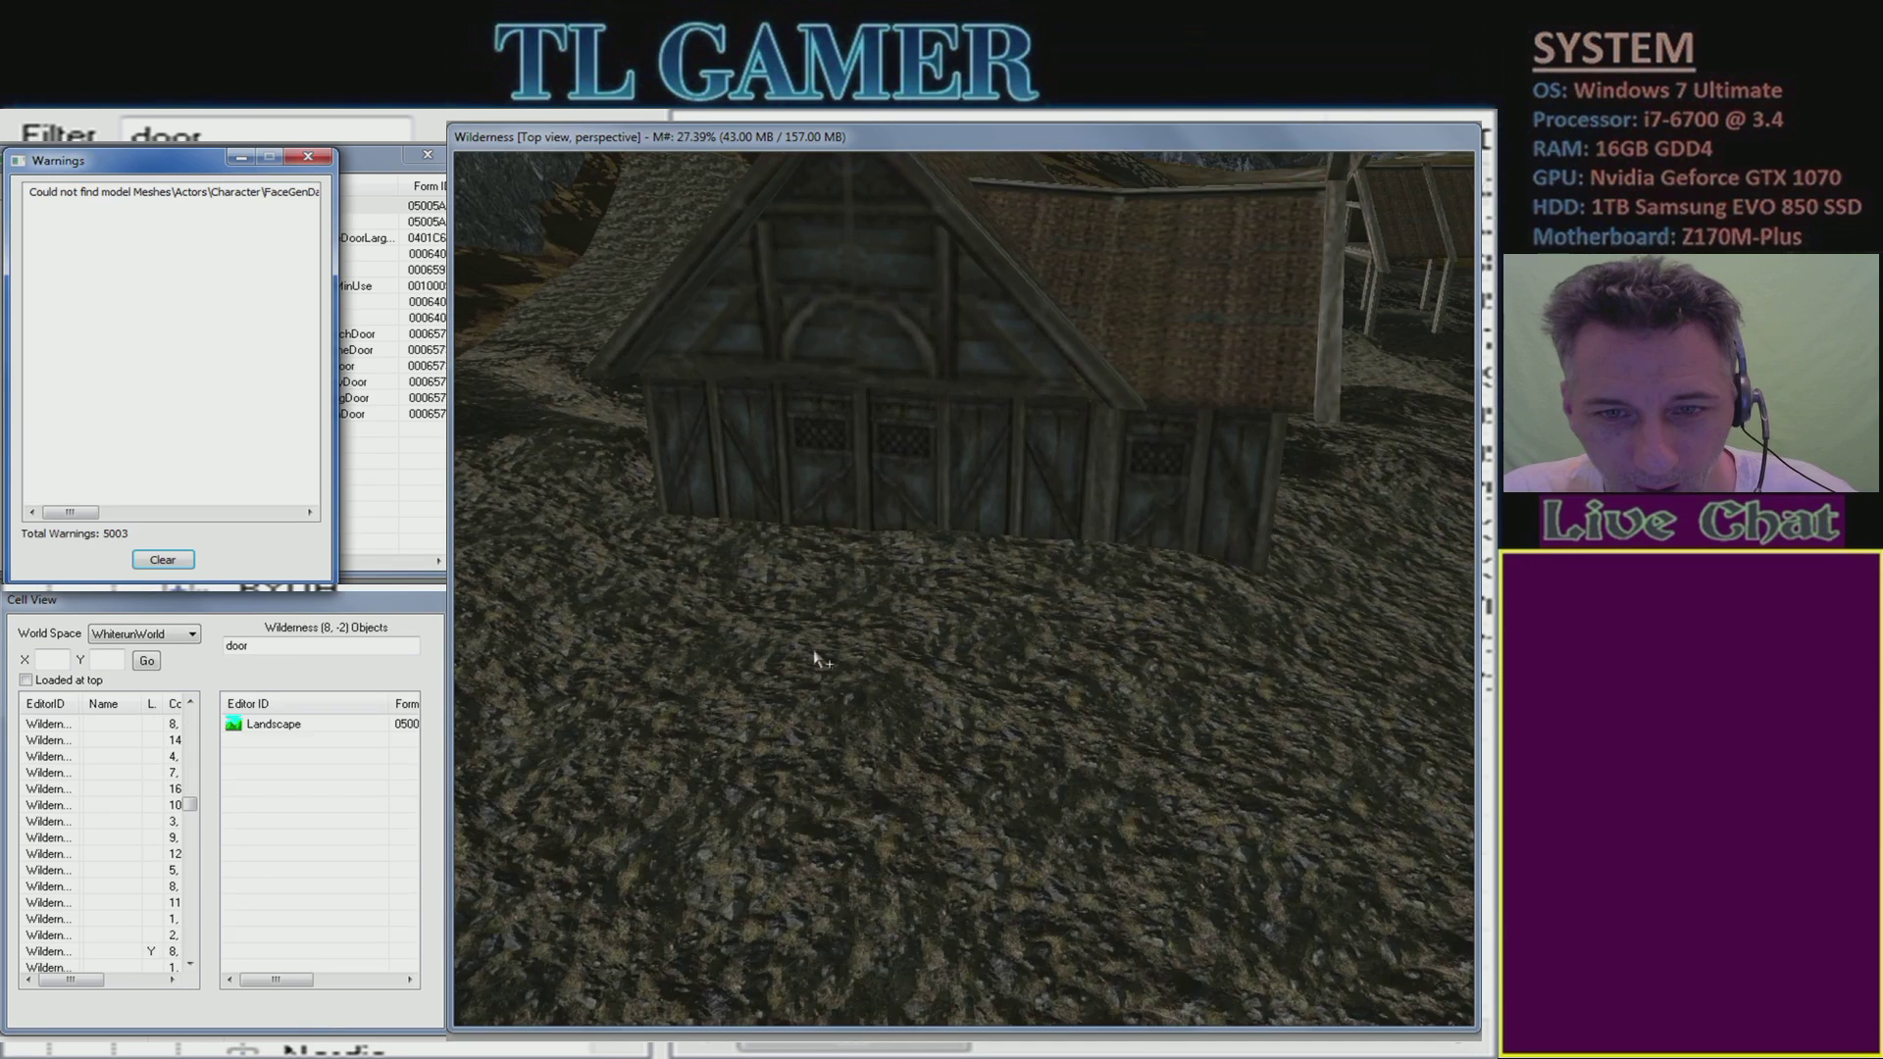
middle_click_drag(817, 659, 659, 621, "shift")
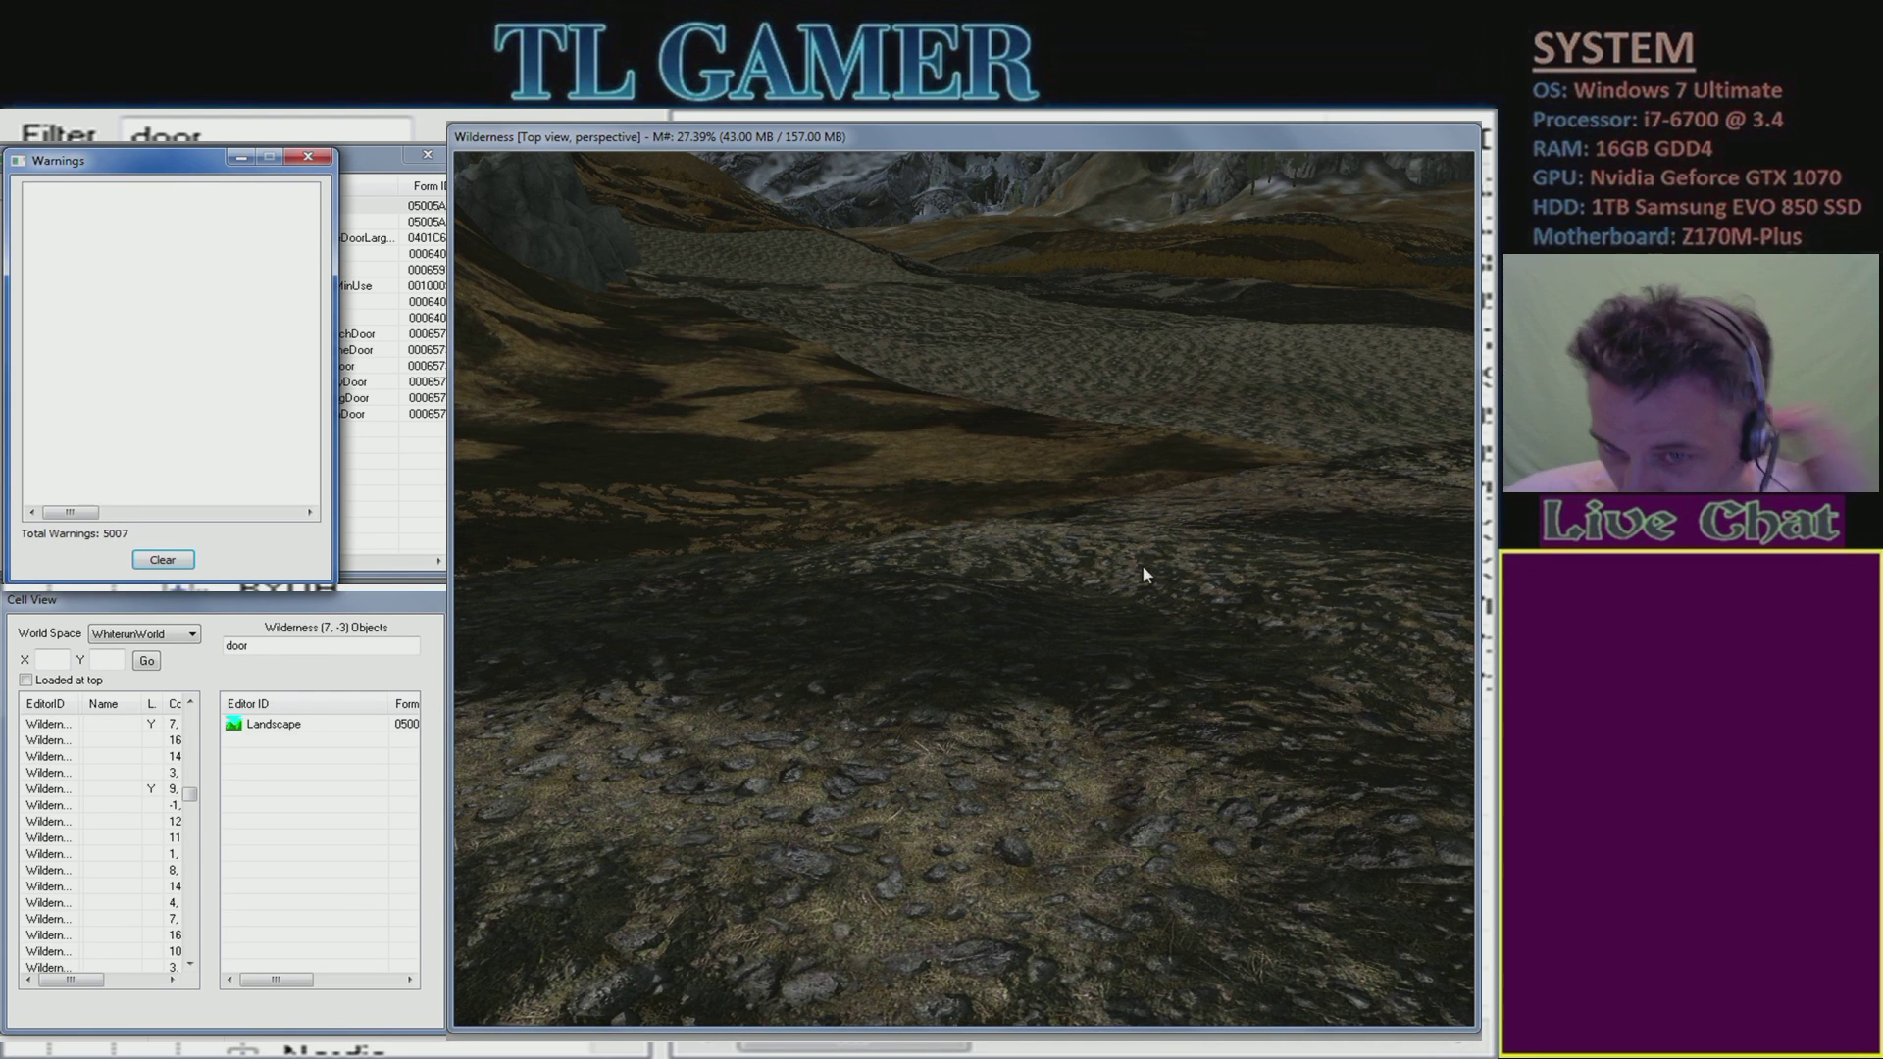
left_click(308, 159)
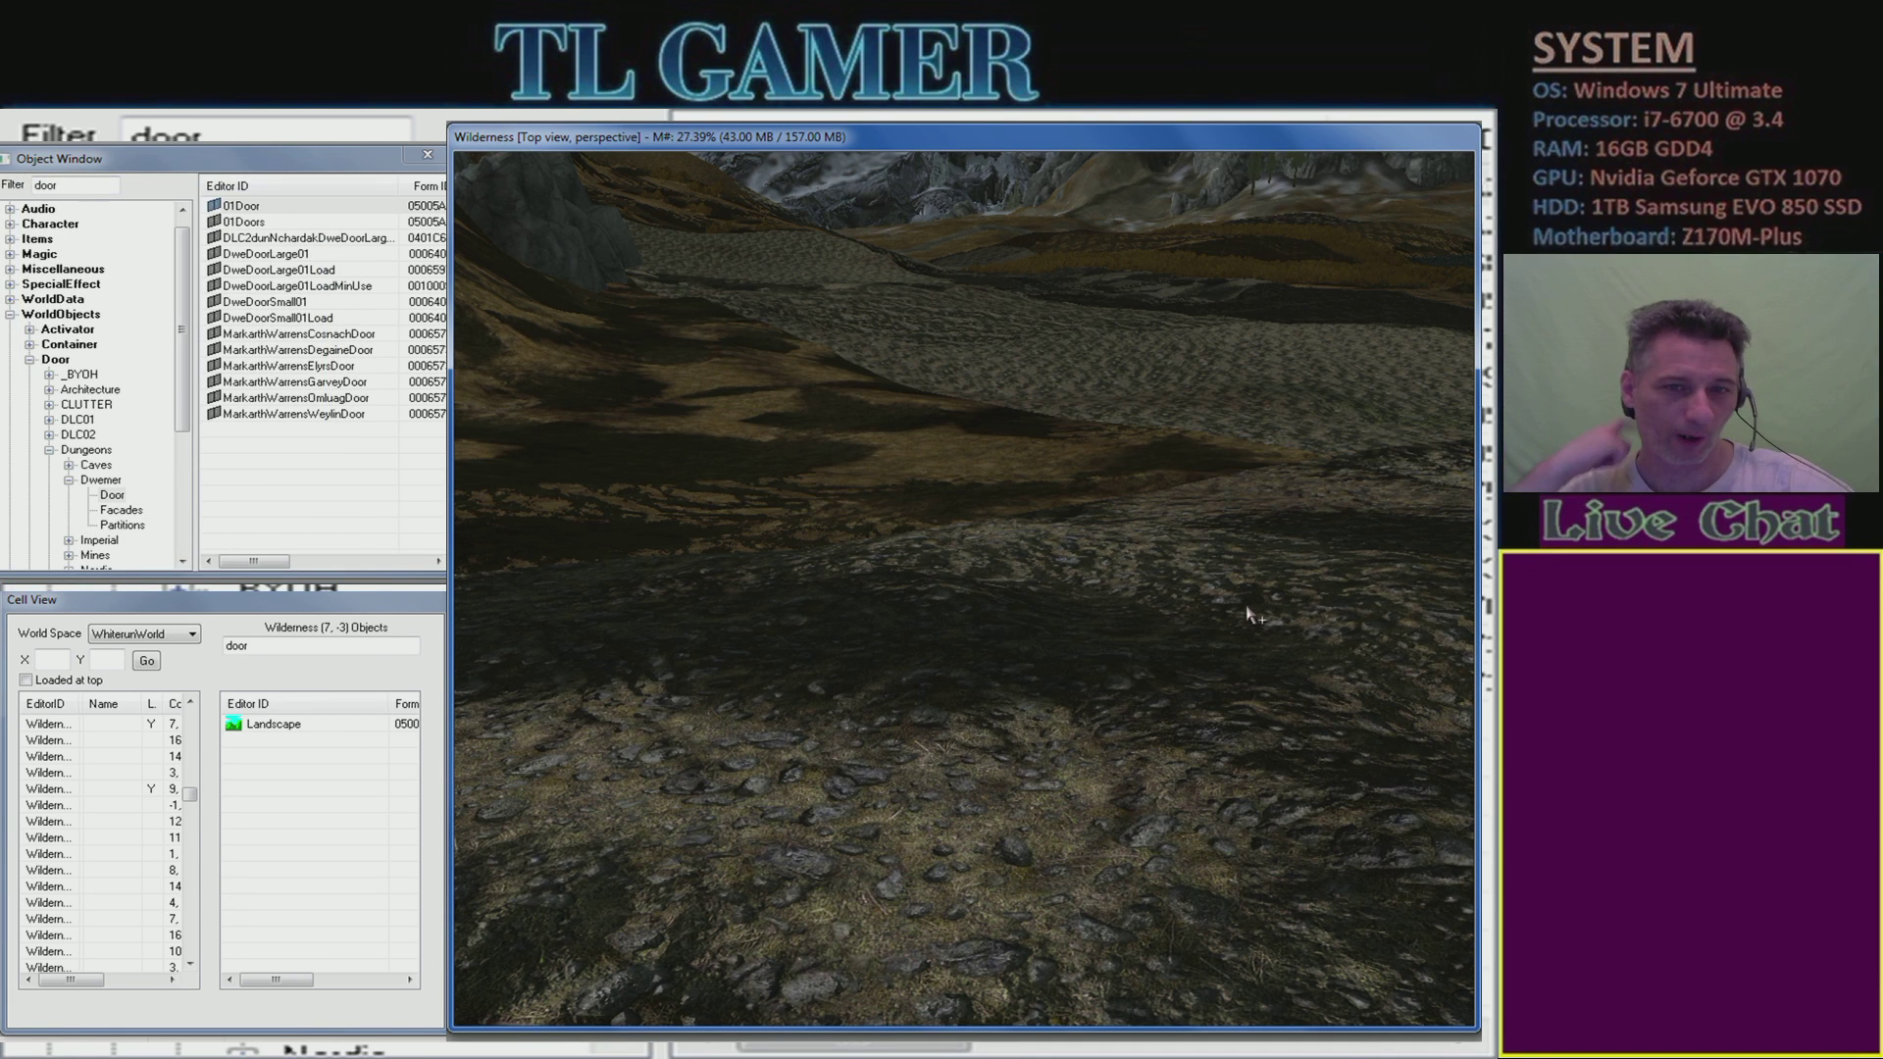
mouse_move(1248, 615)
middle_mouse_down("shift")
mouse_move(1218, 553)
mouse_move(1228, 622)
middle_mouse_up("shift")
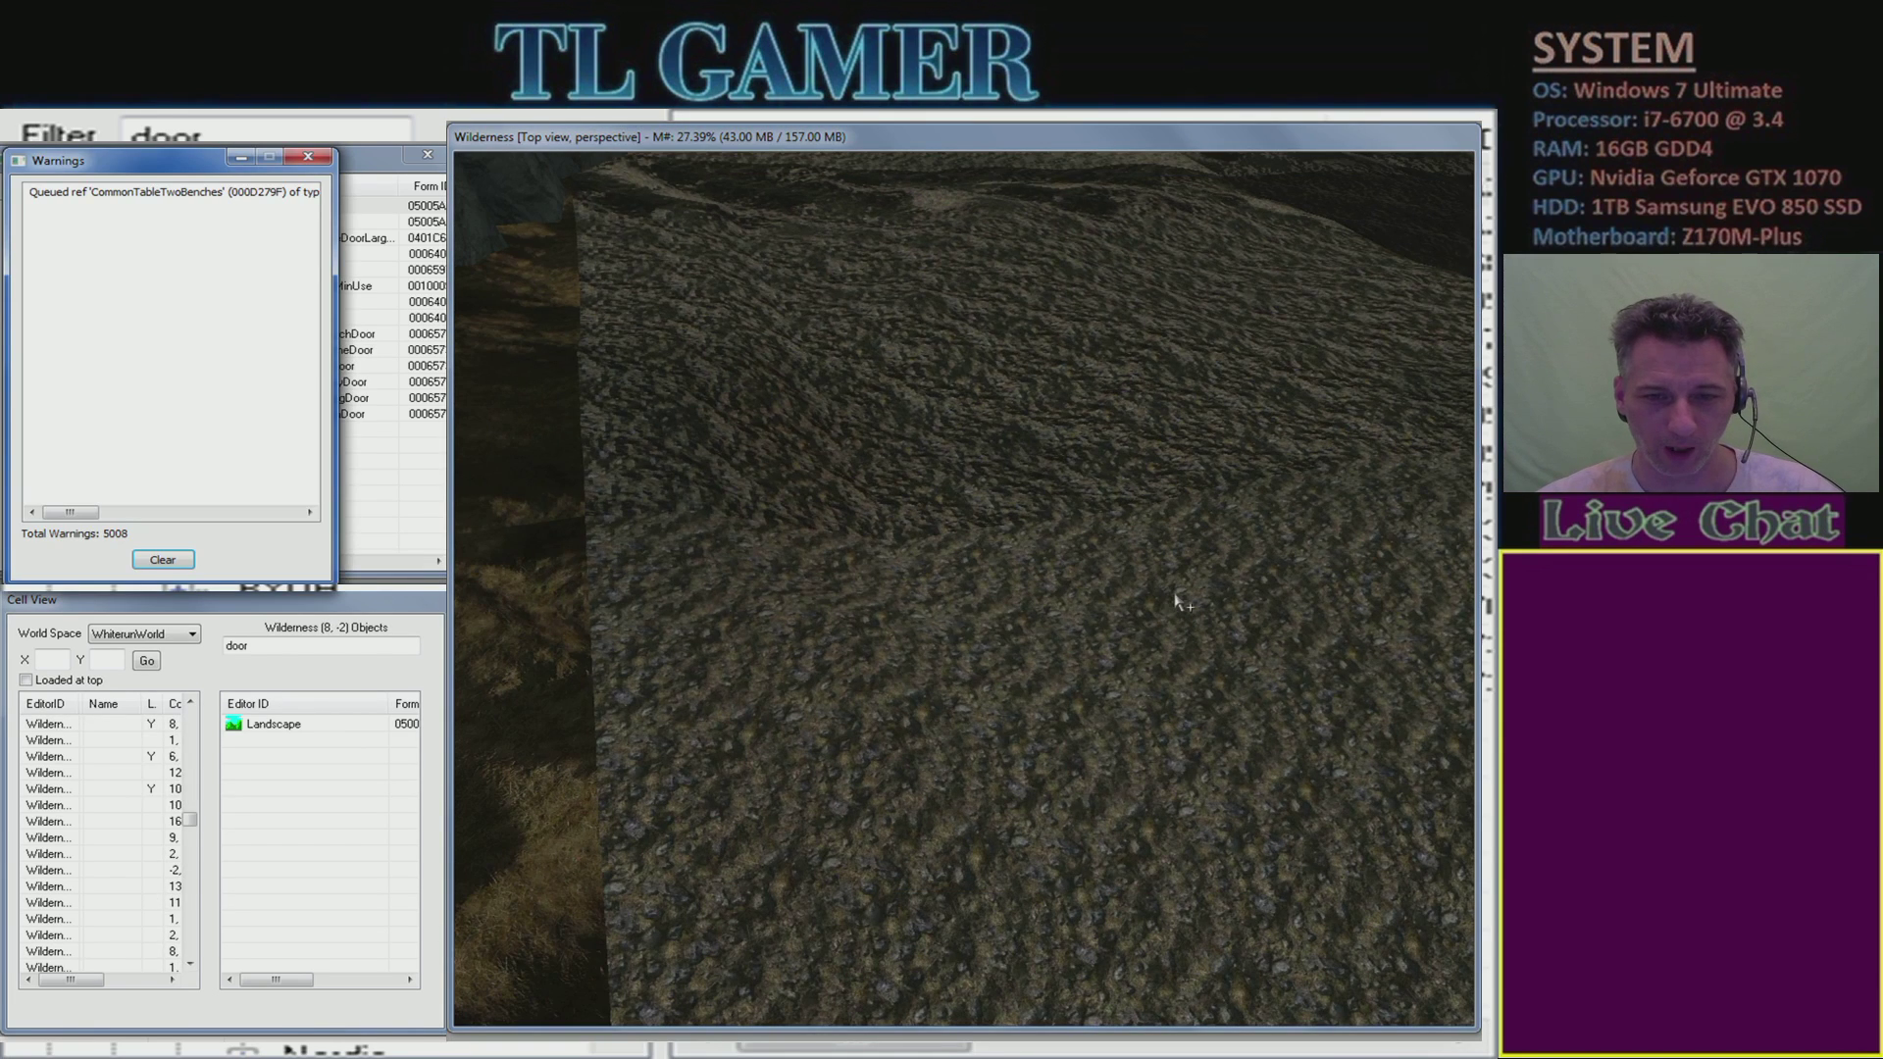
- Close the Warnings window and switch the Cell View world space to DLC2SolstheimWorld
left_click(308, 157)
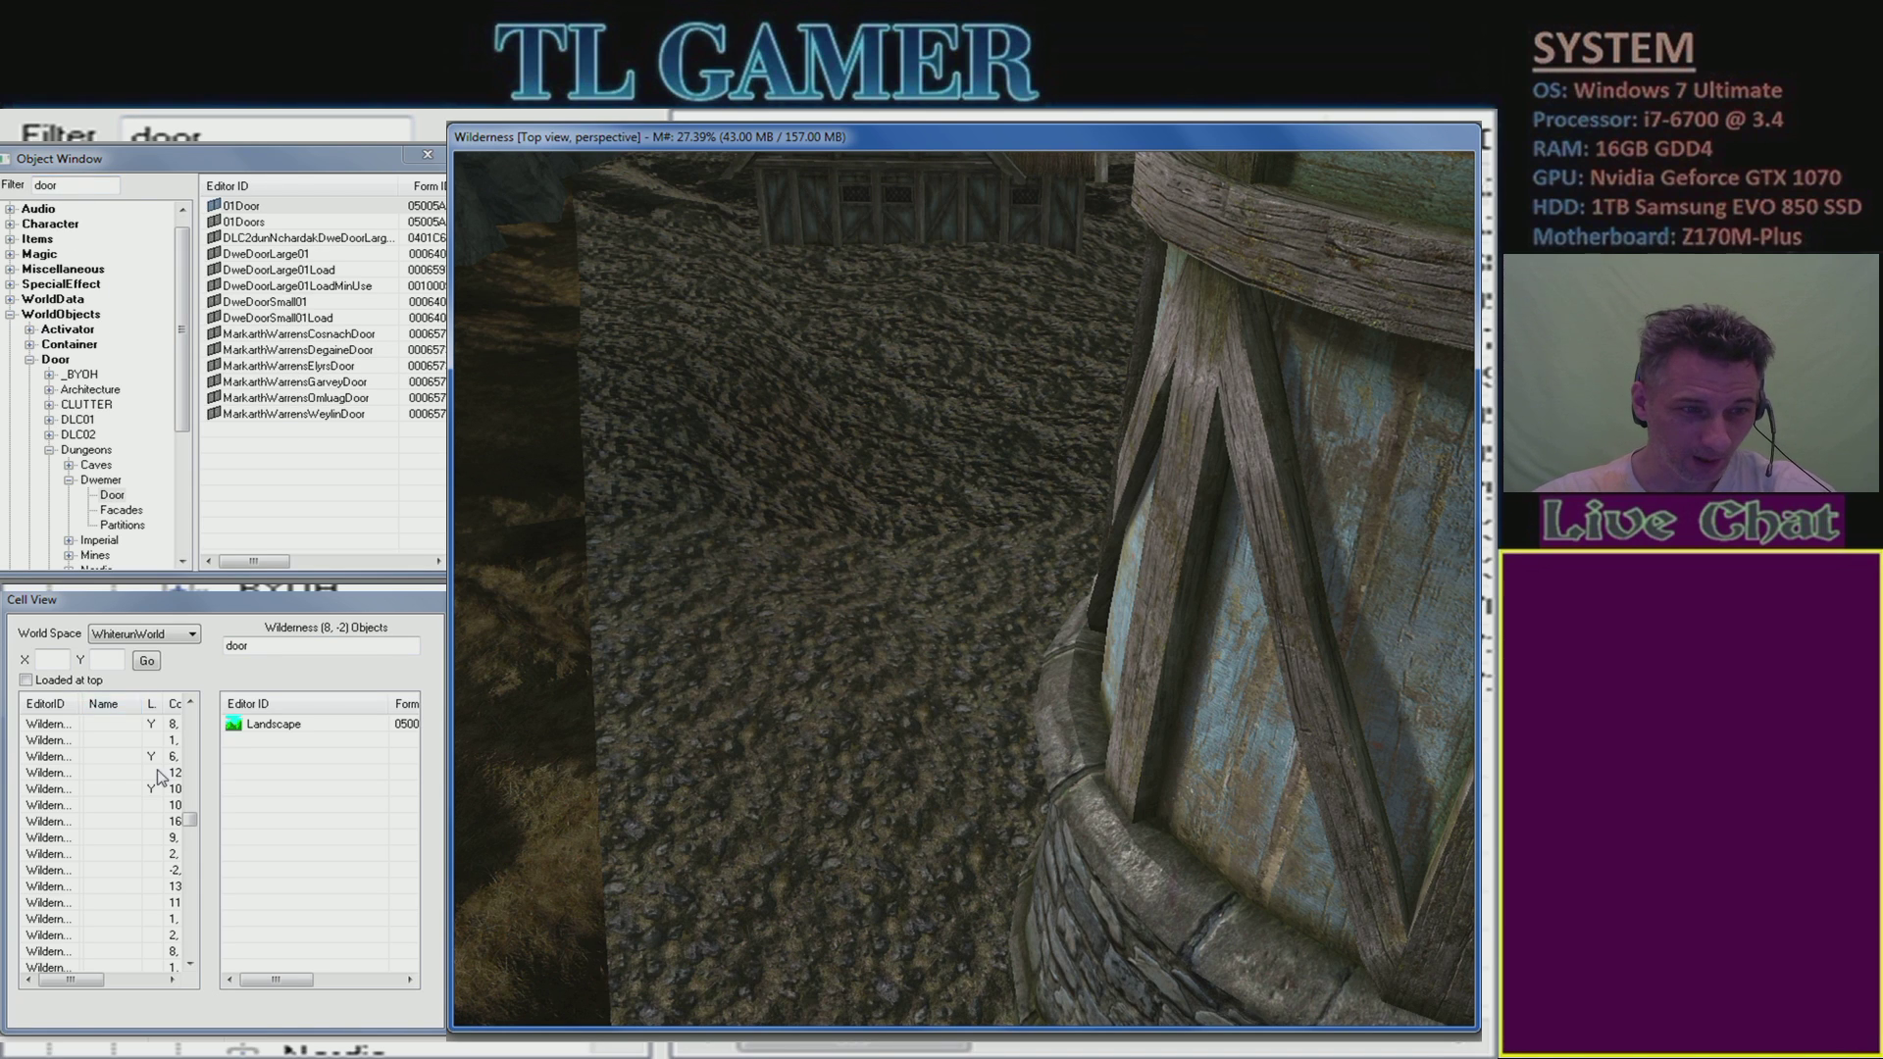
left_click(175, 641)
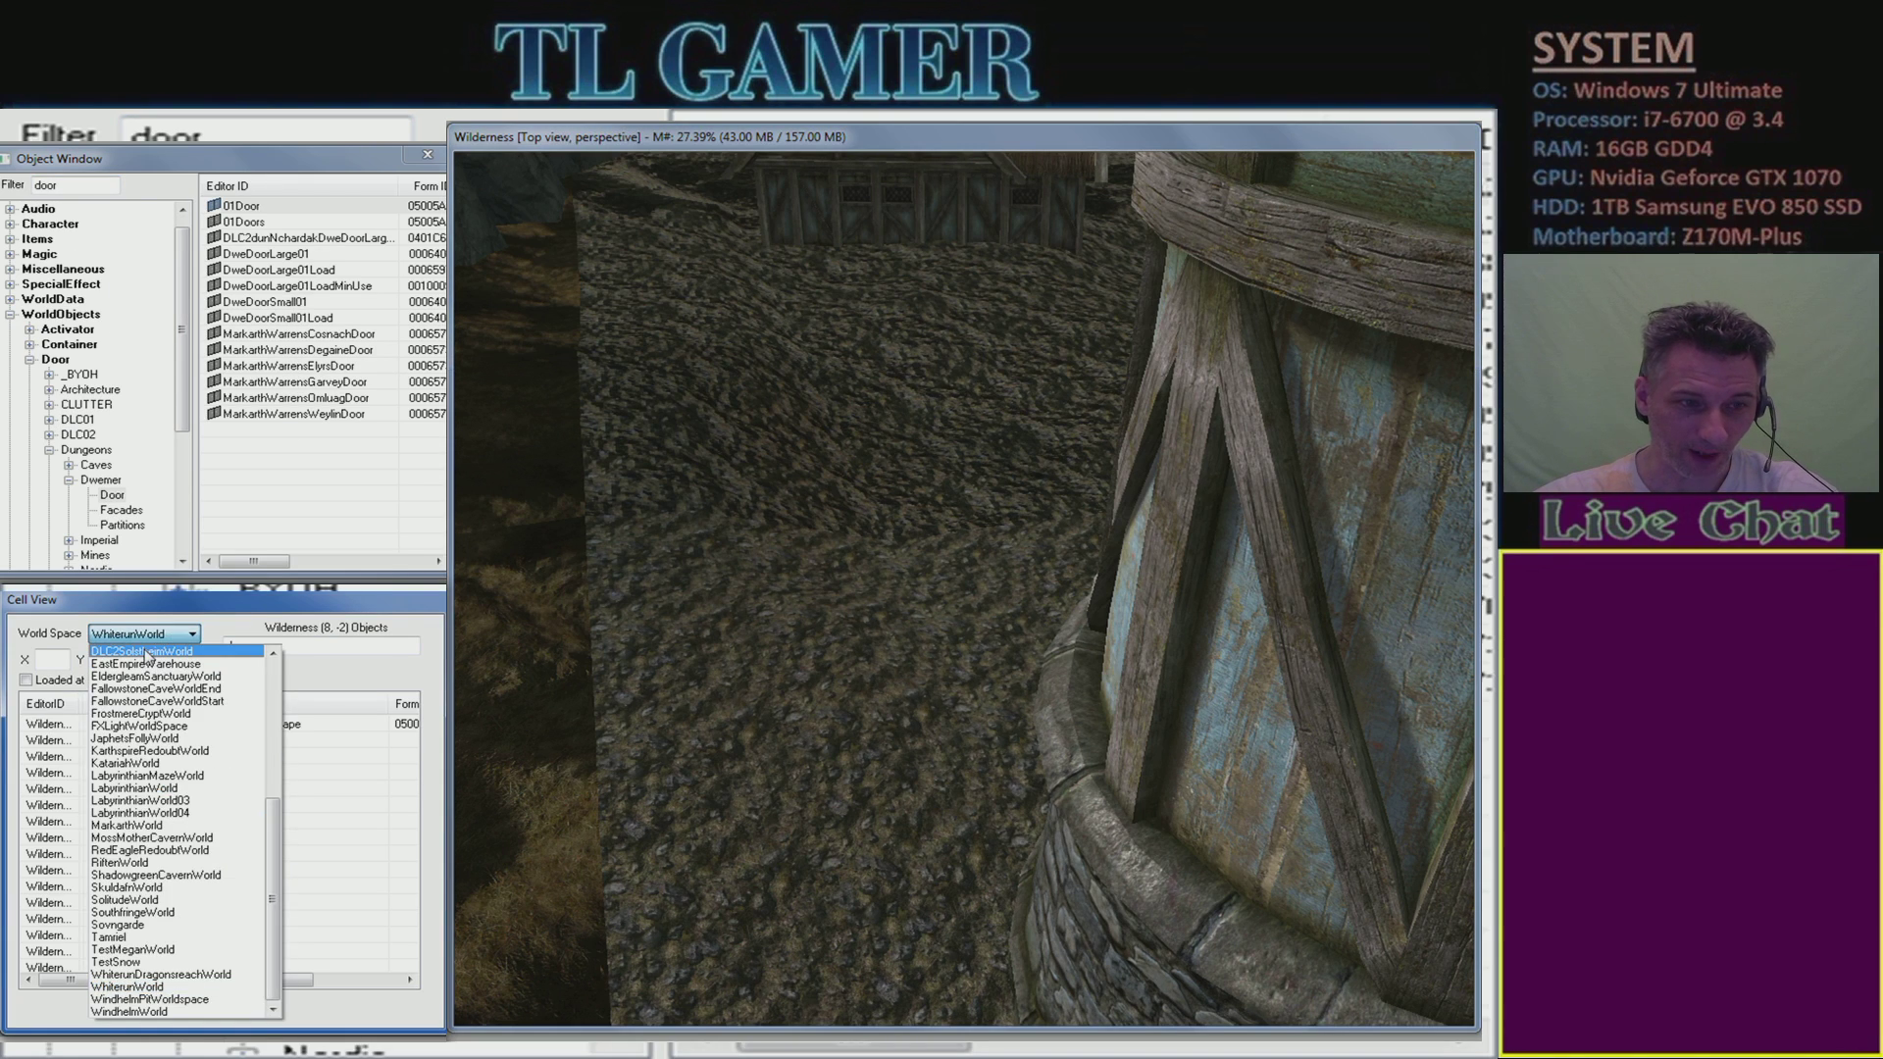
left_click(146, 645)
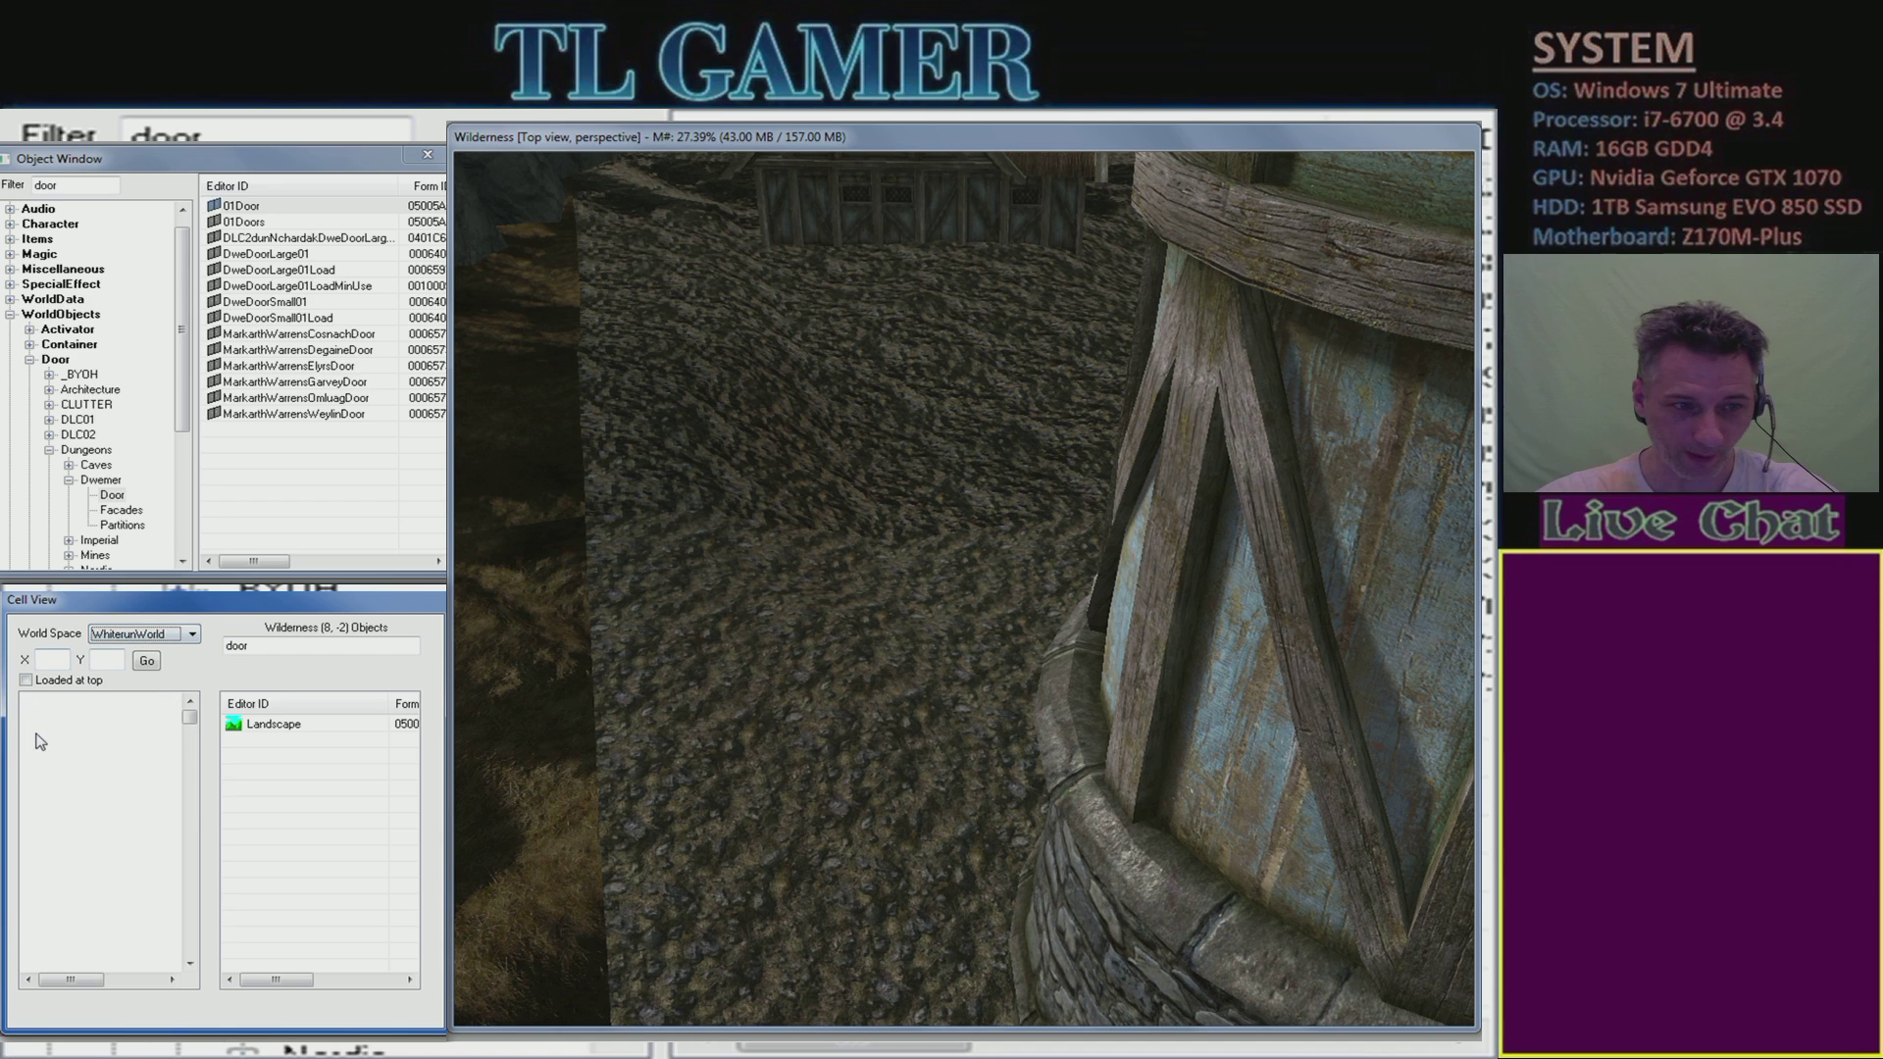
left_click(179, 637)
left_click(221, 657)
- Clear the "door" filter from the cell's object list and widen the EditorID column of the cell list
left_click(275, 649)
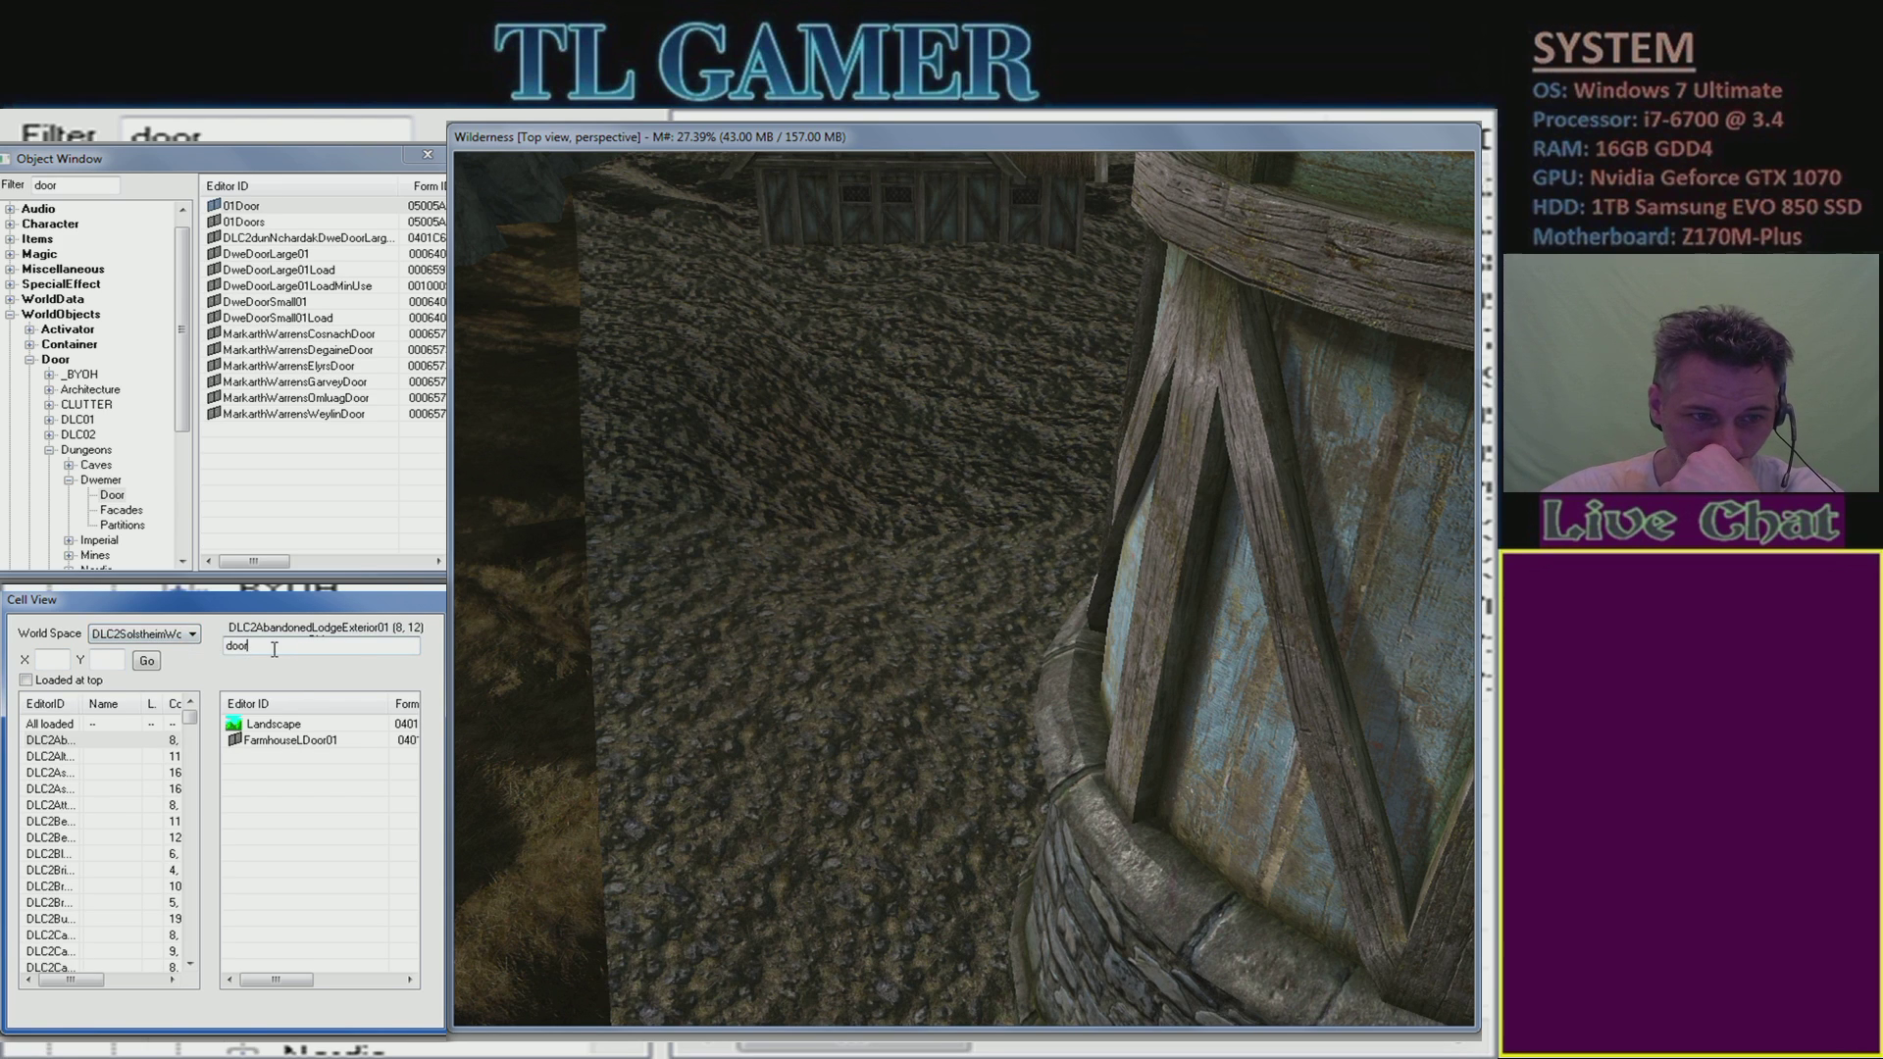
key("BackSpace")
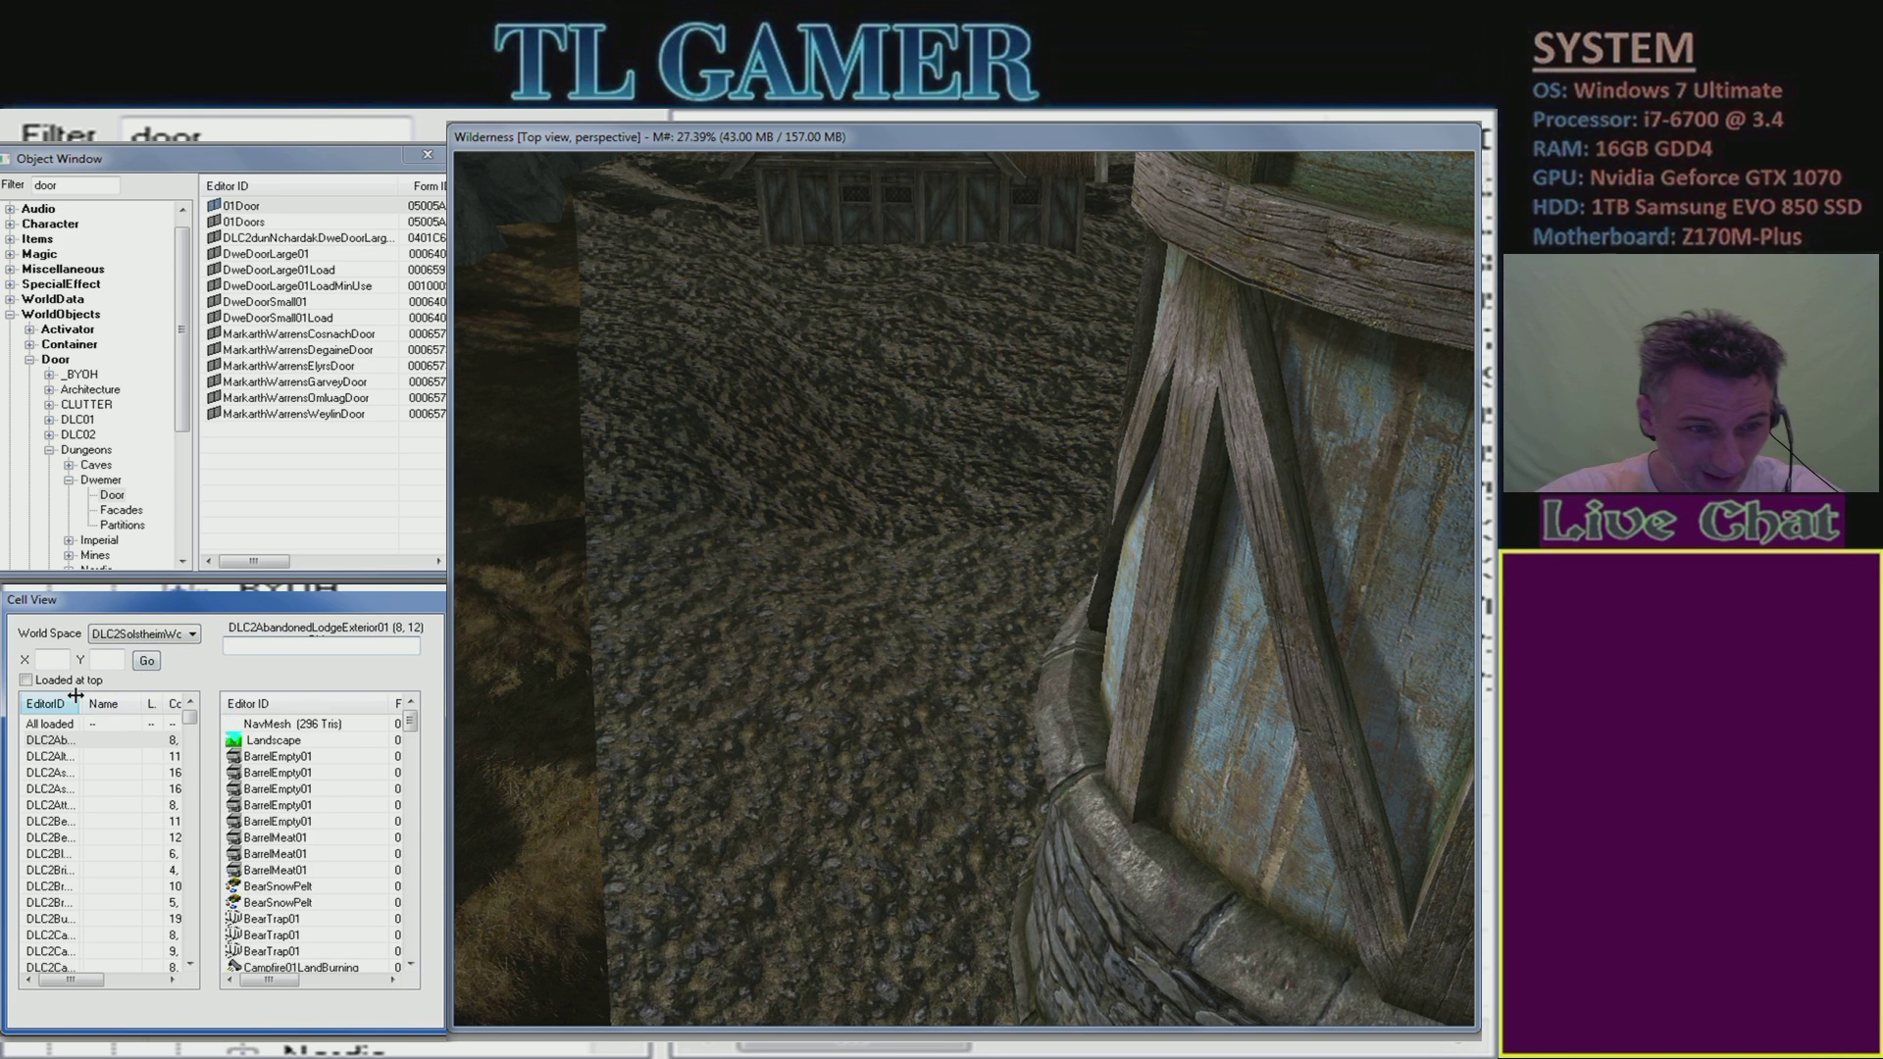
left_click_drag(76, 695, 171, 713)
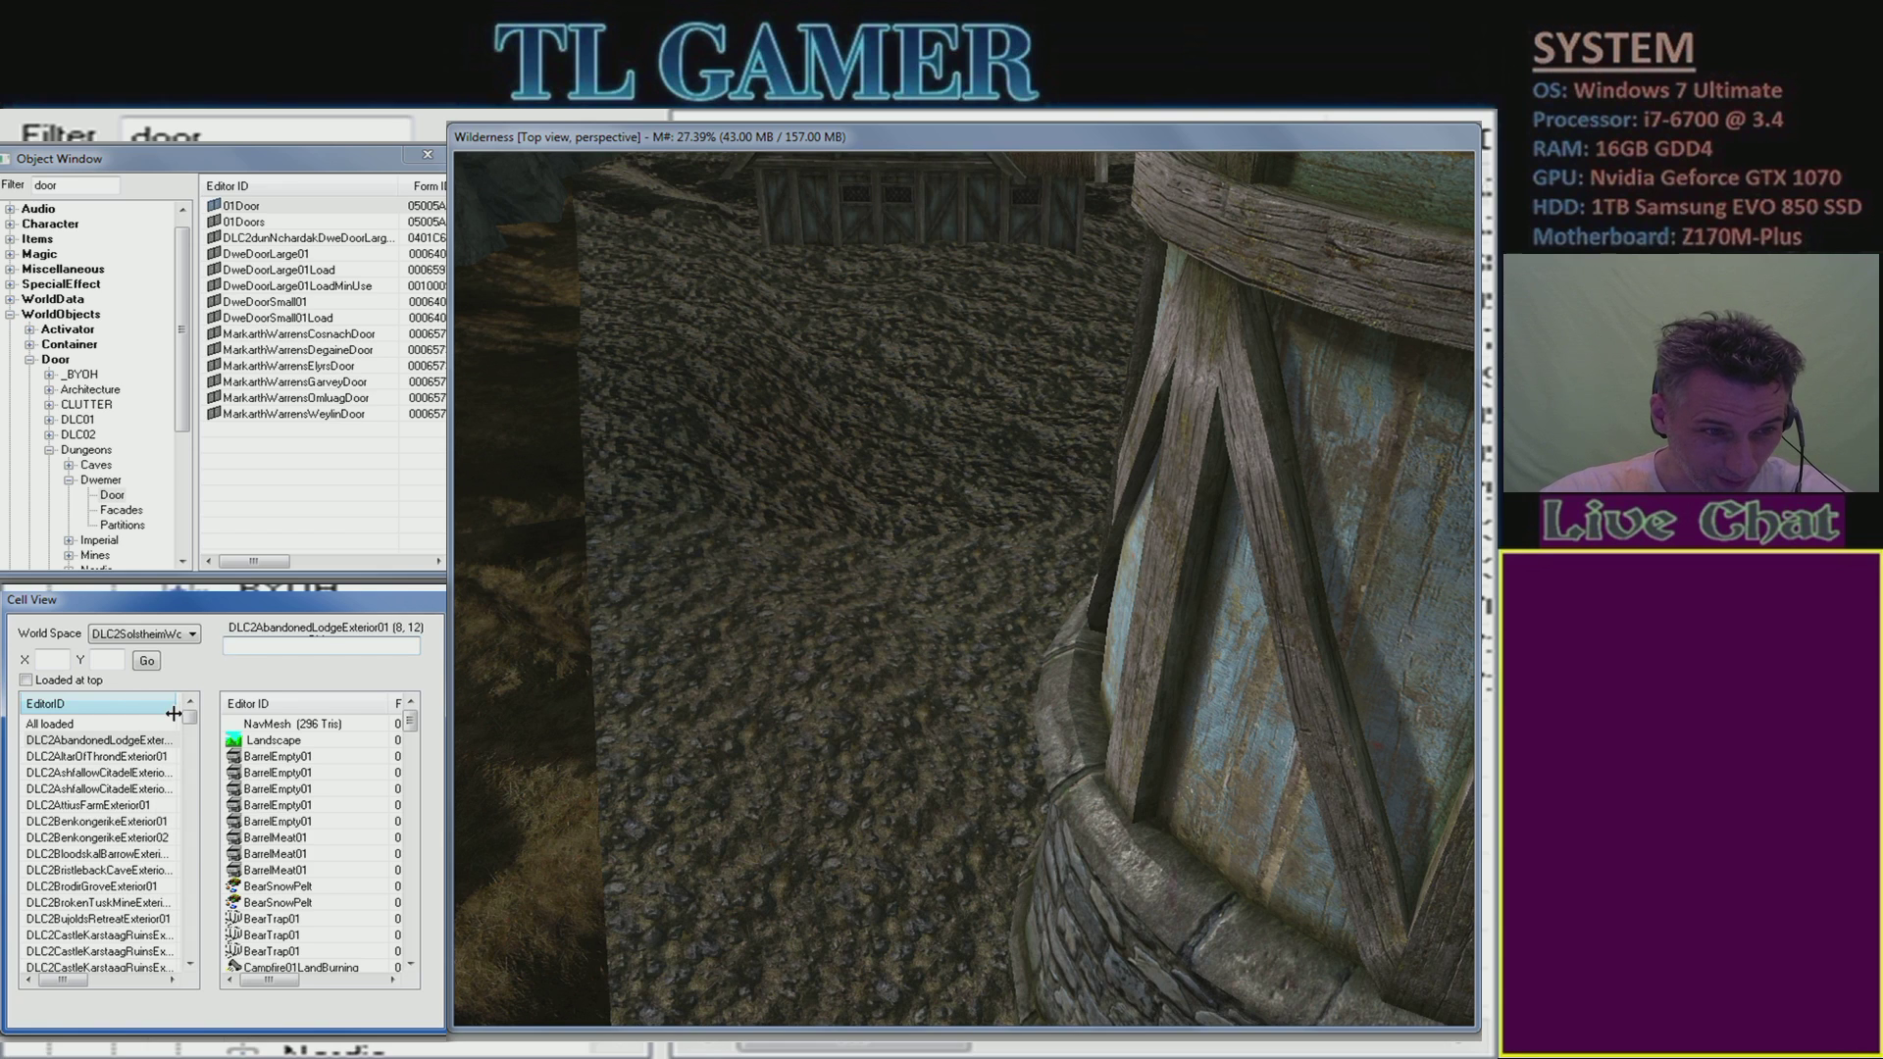
- Set the world space to WhiterunWorld and load the WhiterunPlainsDistrict01 cell in the render window
left_click(192, 633)
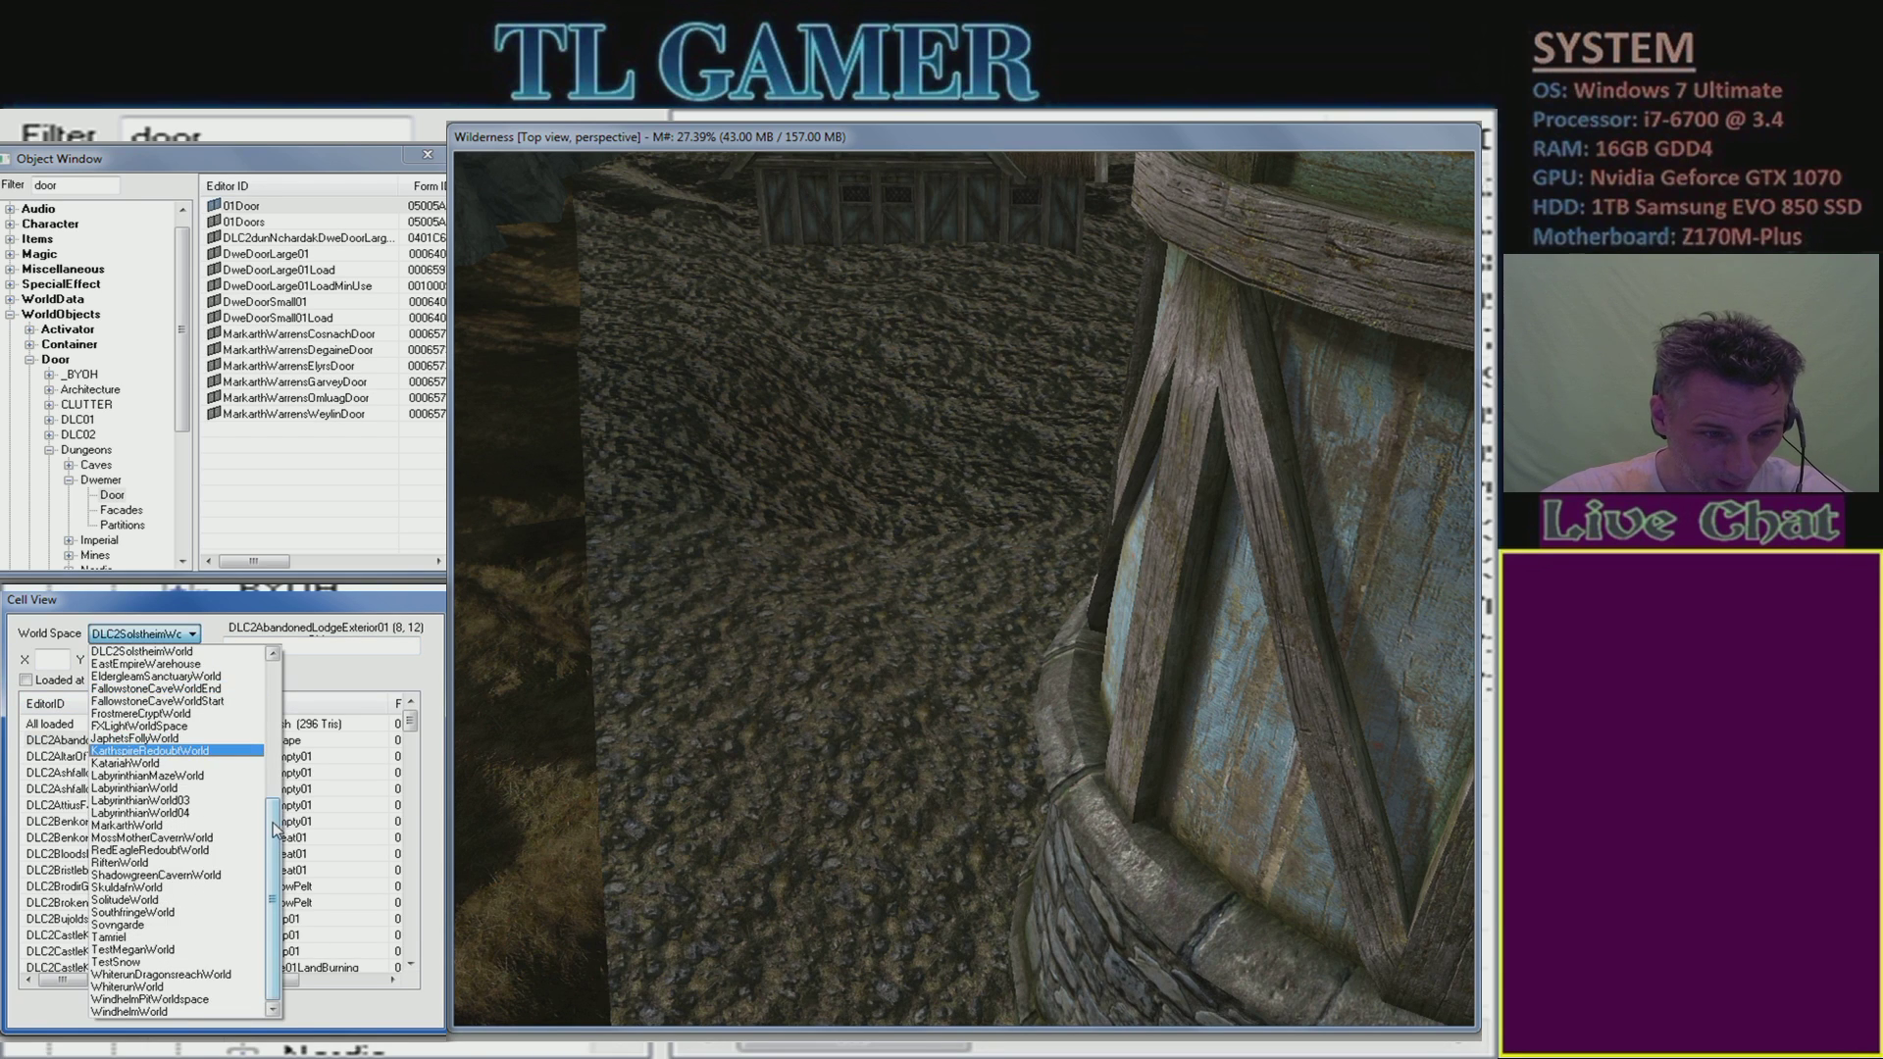
left_click(171, 990)
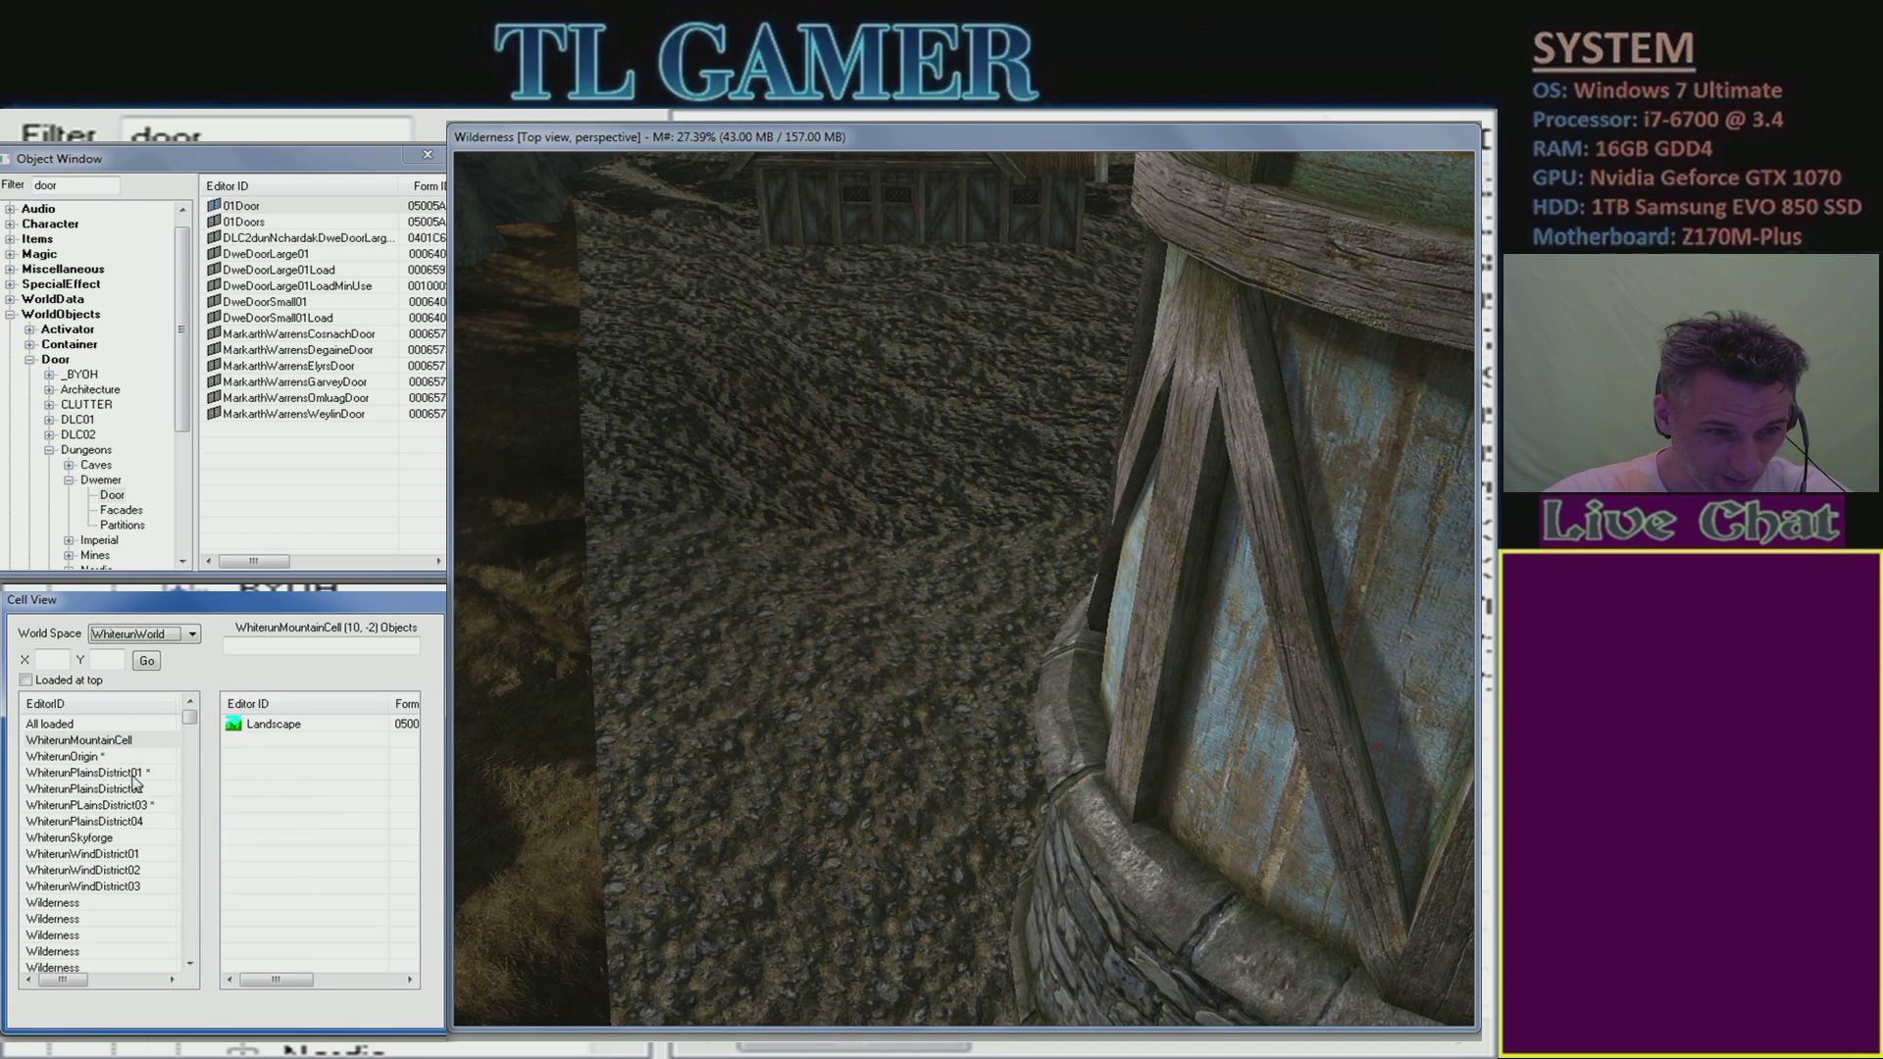
double_click(133, 774)
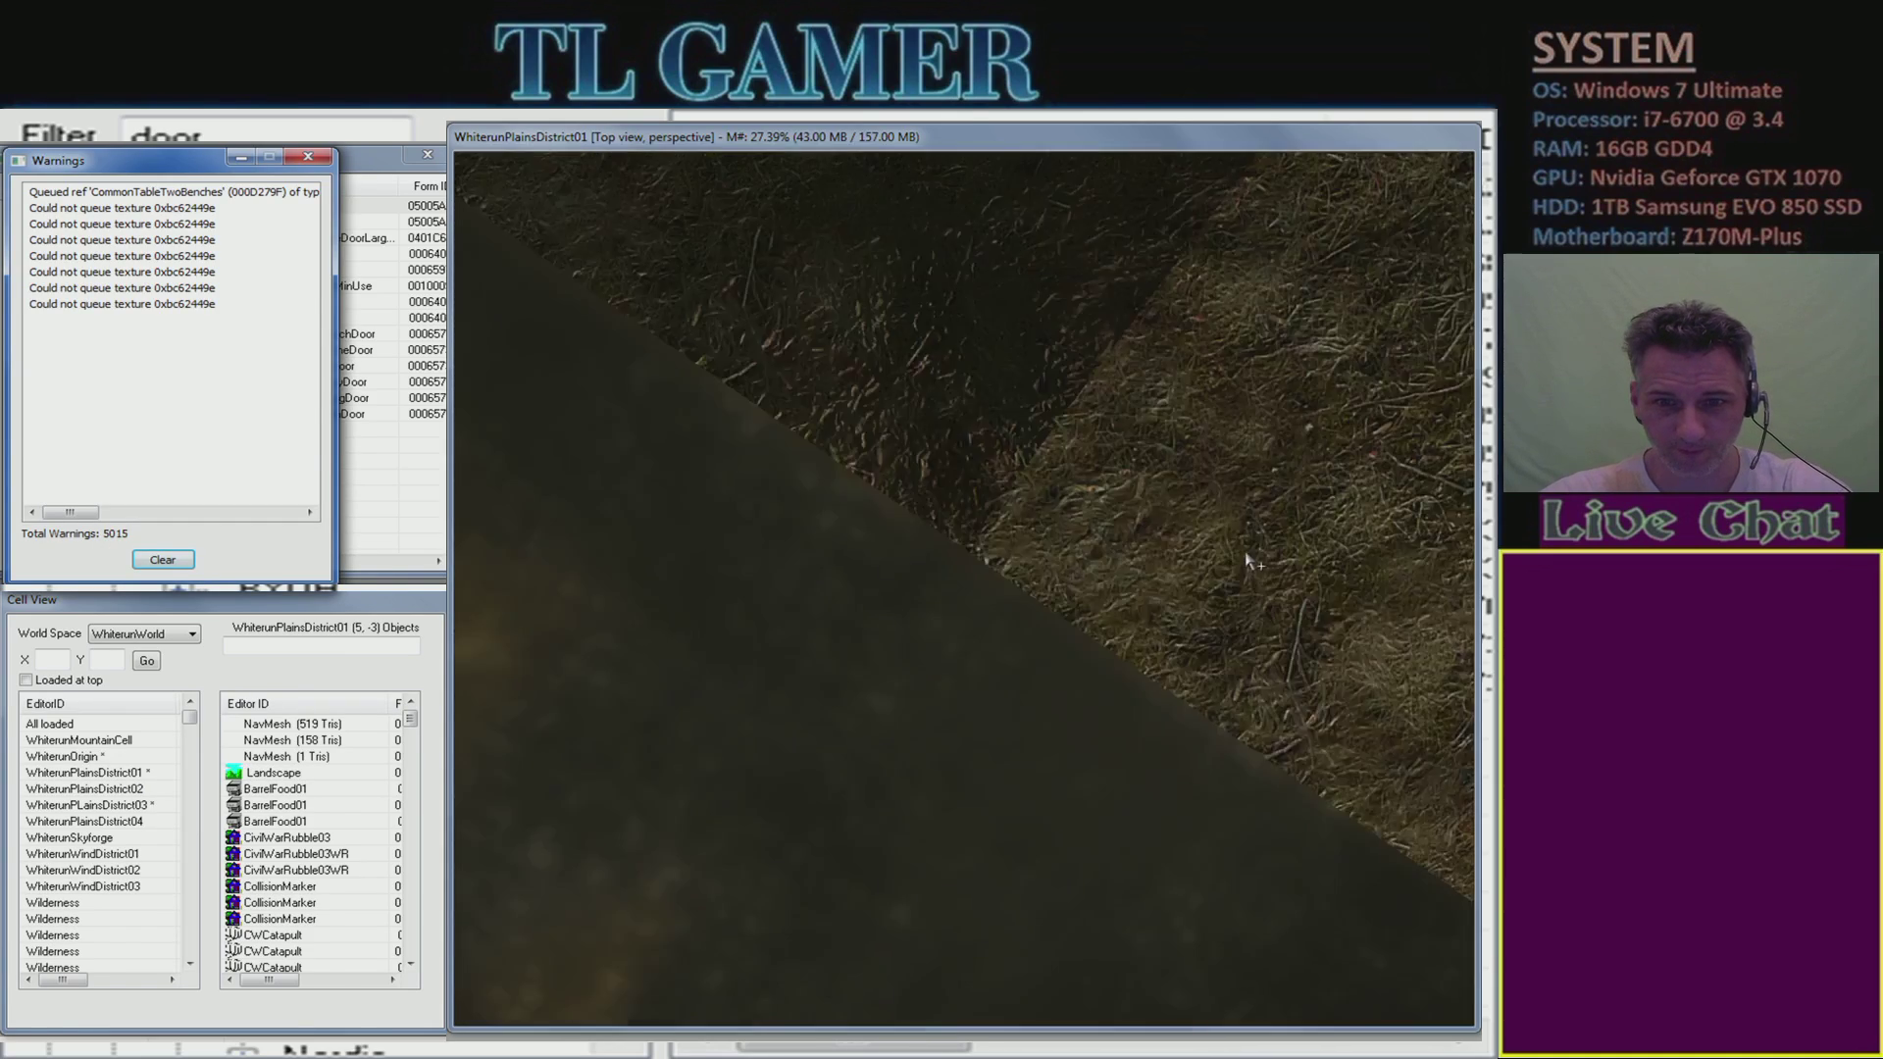
- Switch to the YouTube live streaming page, reload it and set the stream preview quality to 1080p60
key("alt+Tab")
key("alt+Tab")
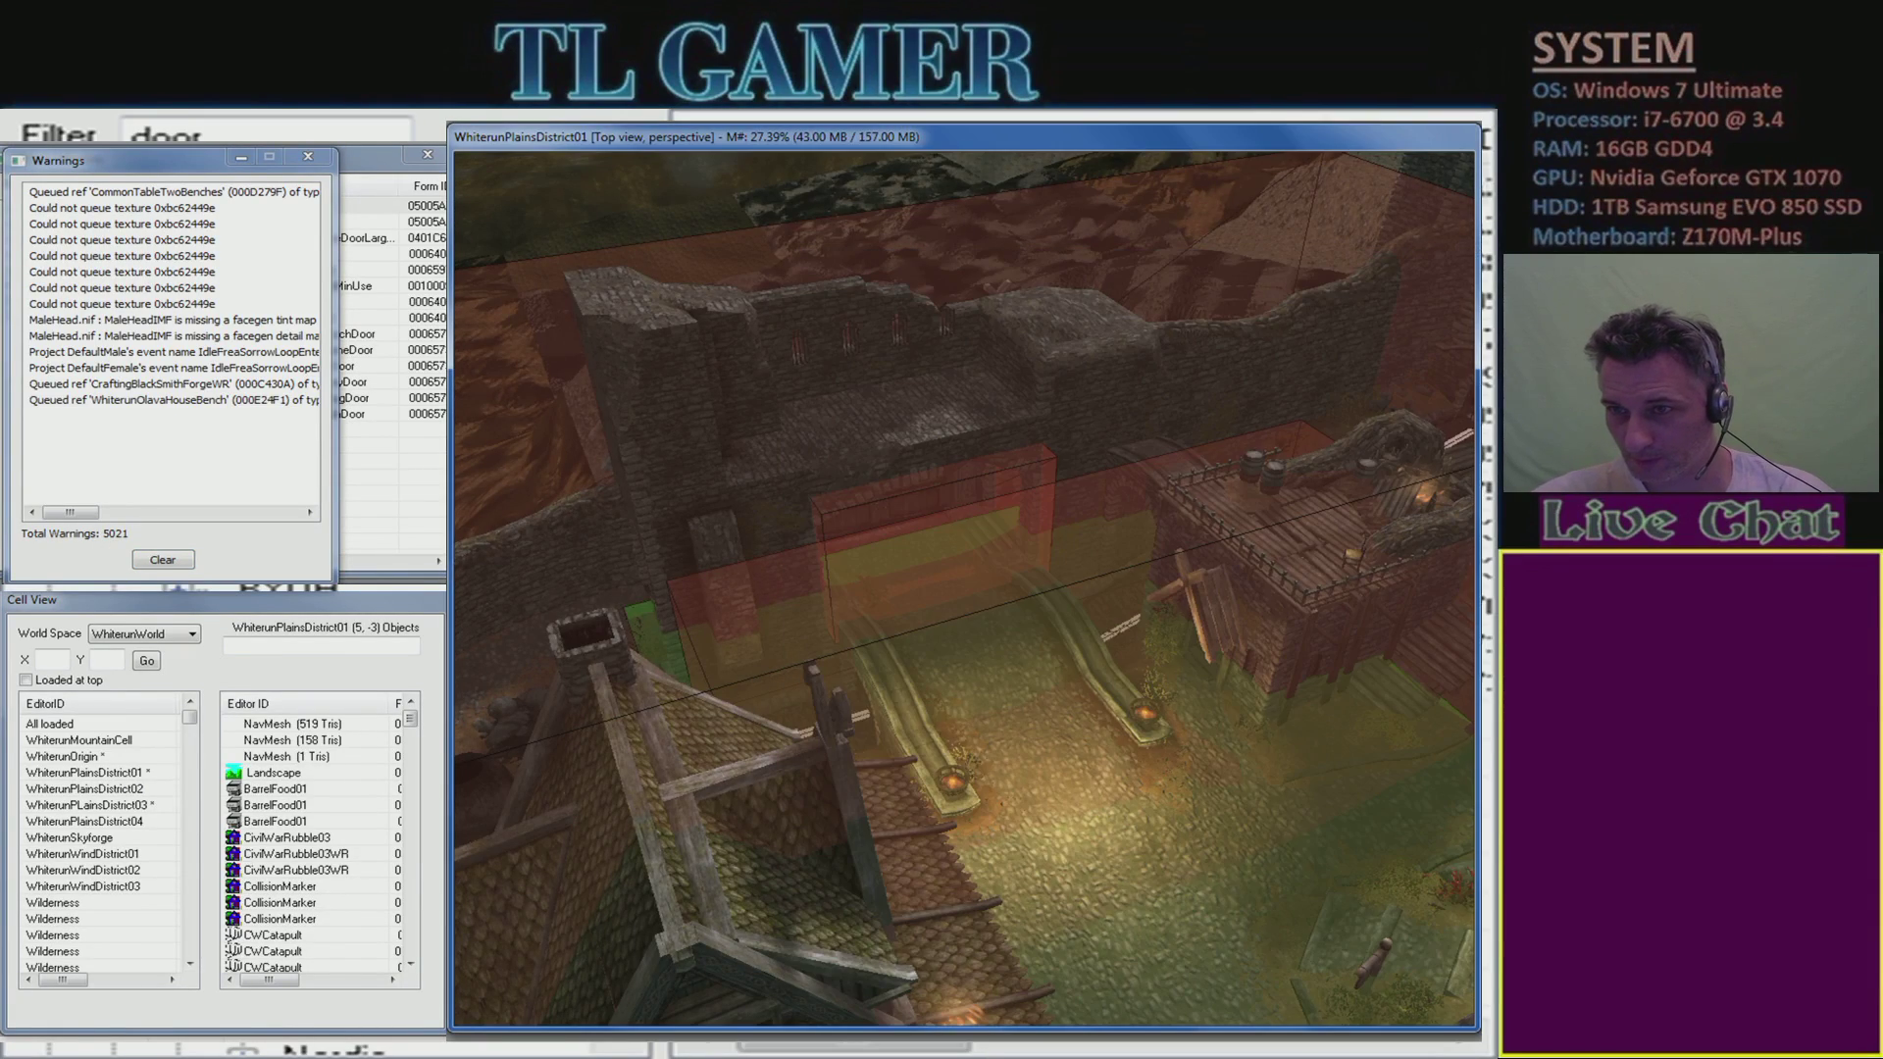
key("alt+Tab")
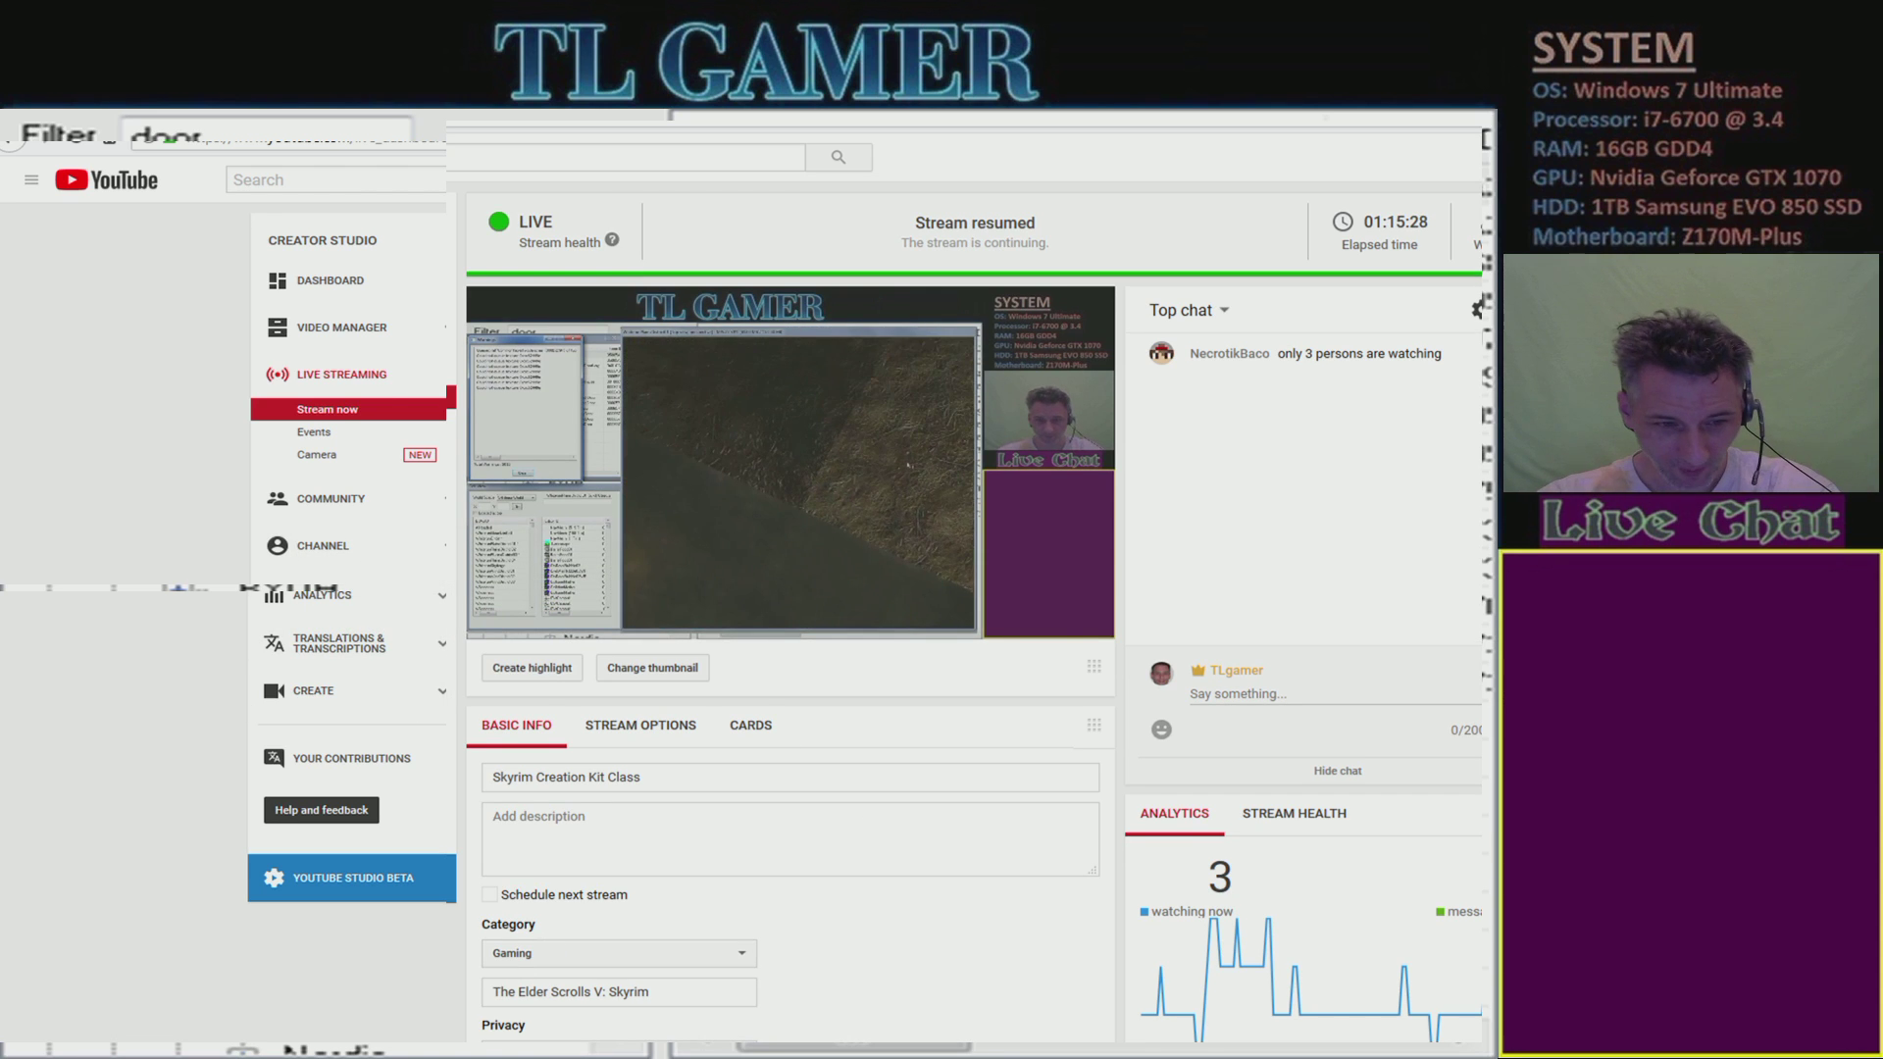
mouse_move(338, 1051)
left_click(546, 934)
left_click(643, 928)
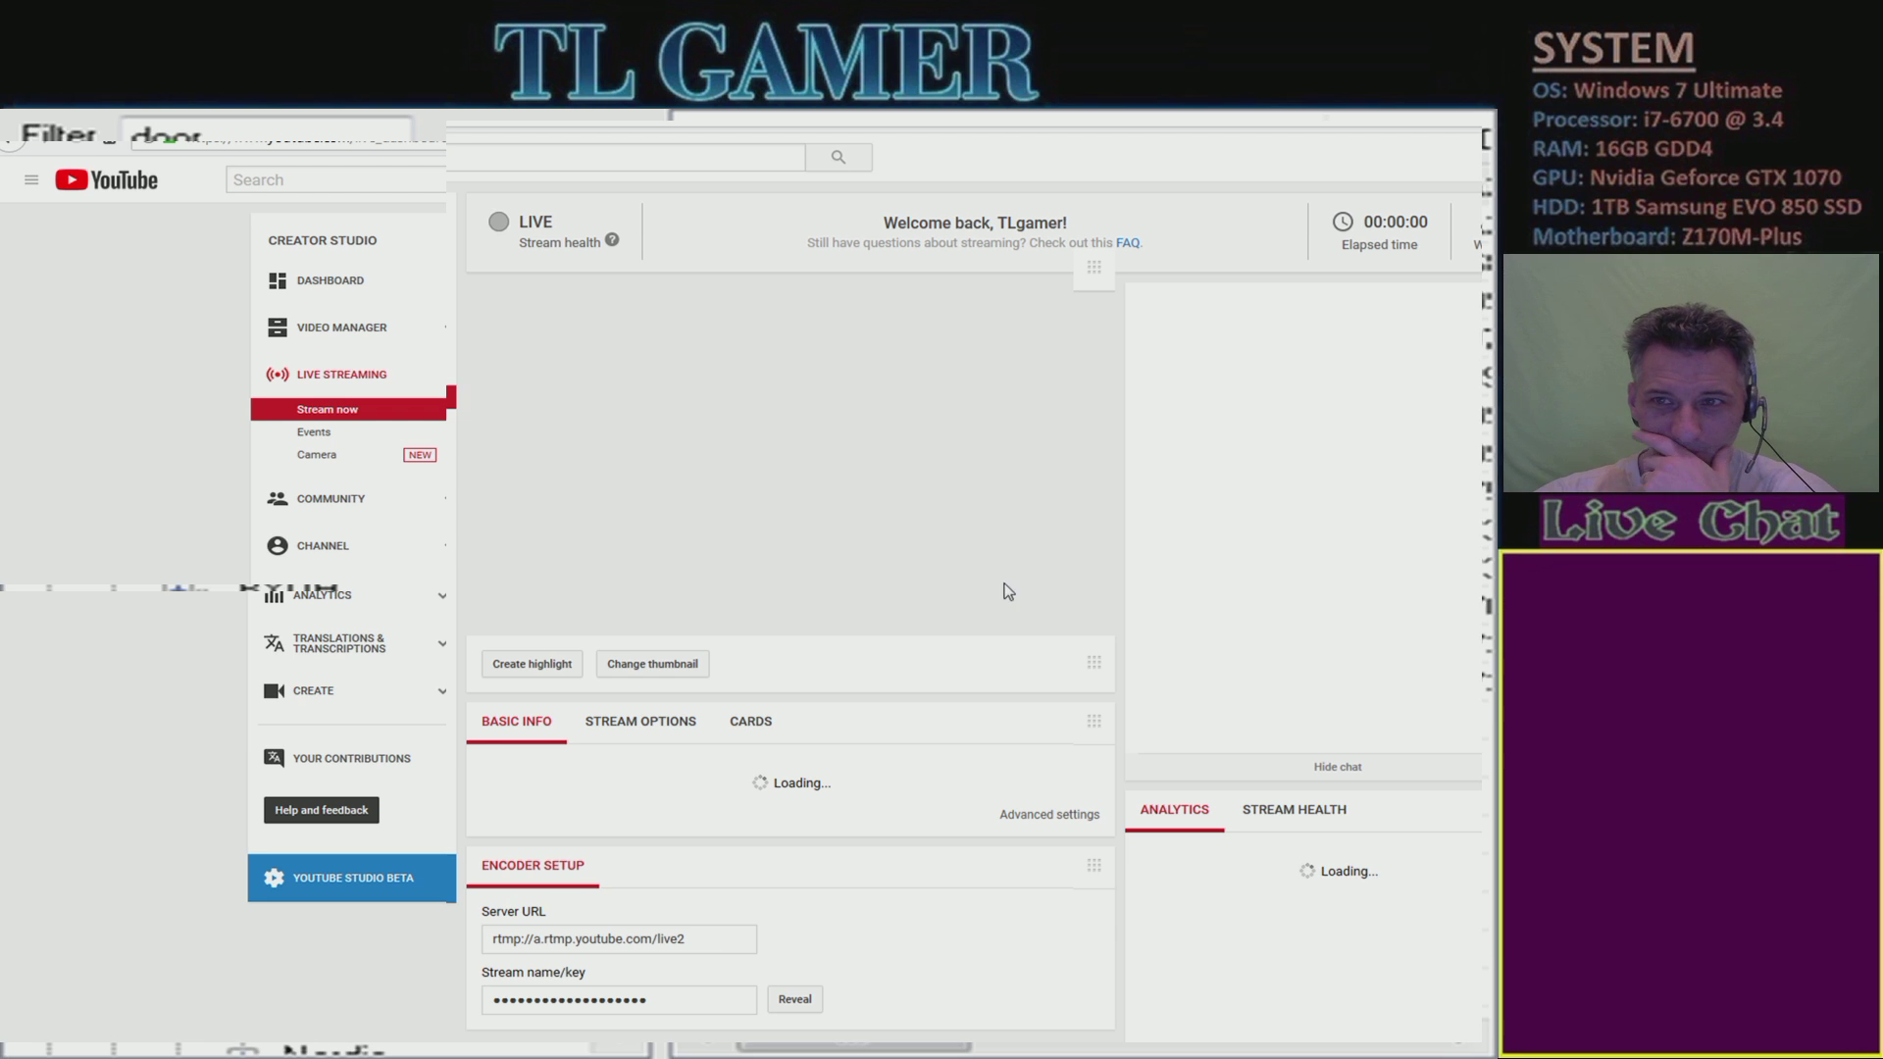
left_click(1048, 623)
left_click(1039, 572)
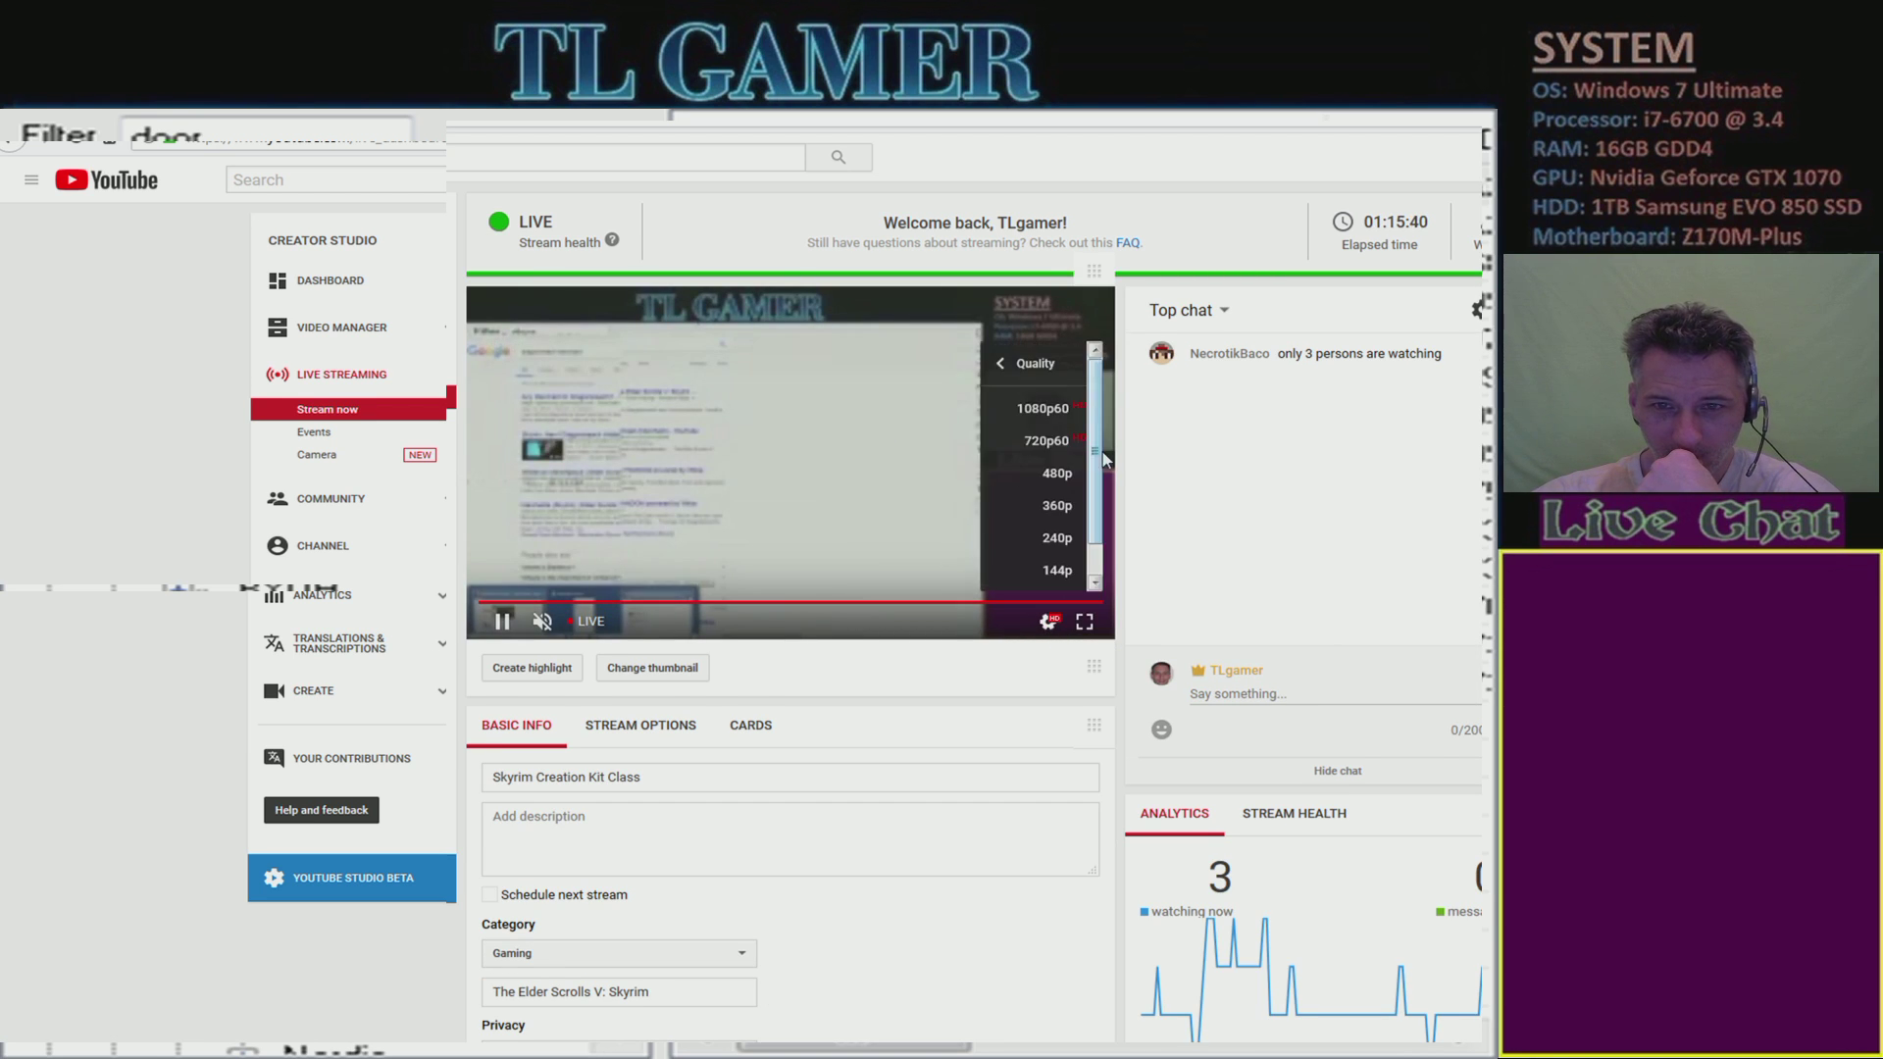
left_click(1043, 410)
mouse_move(769, 444)
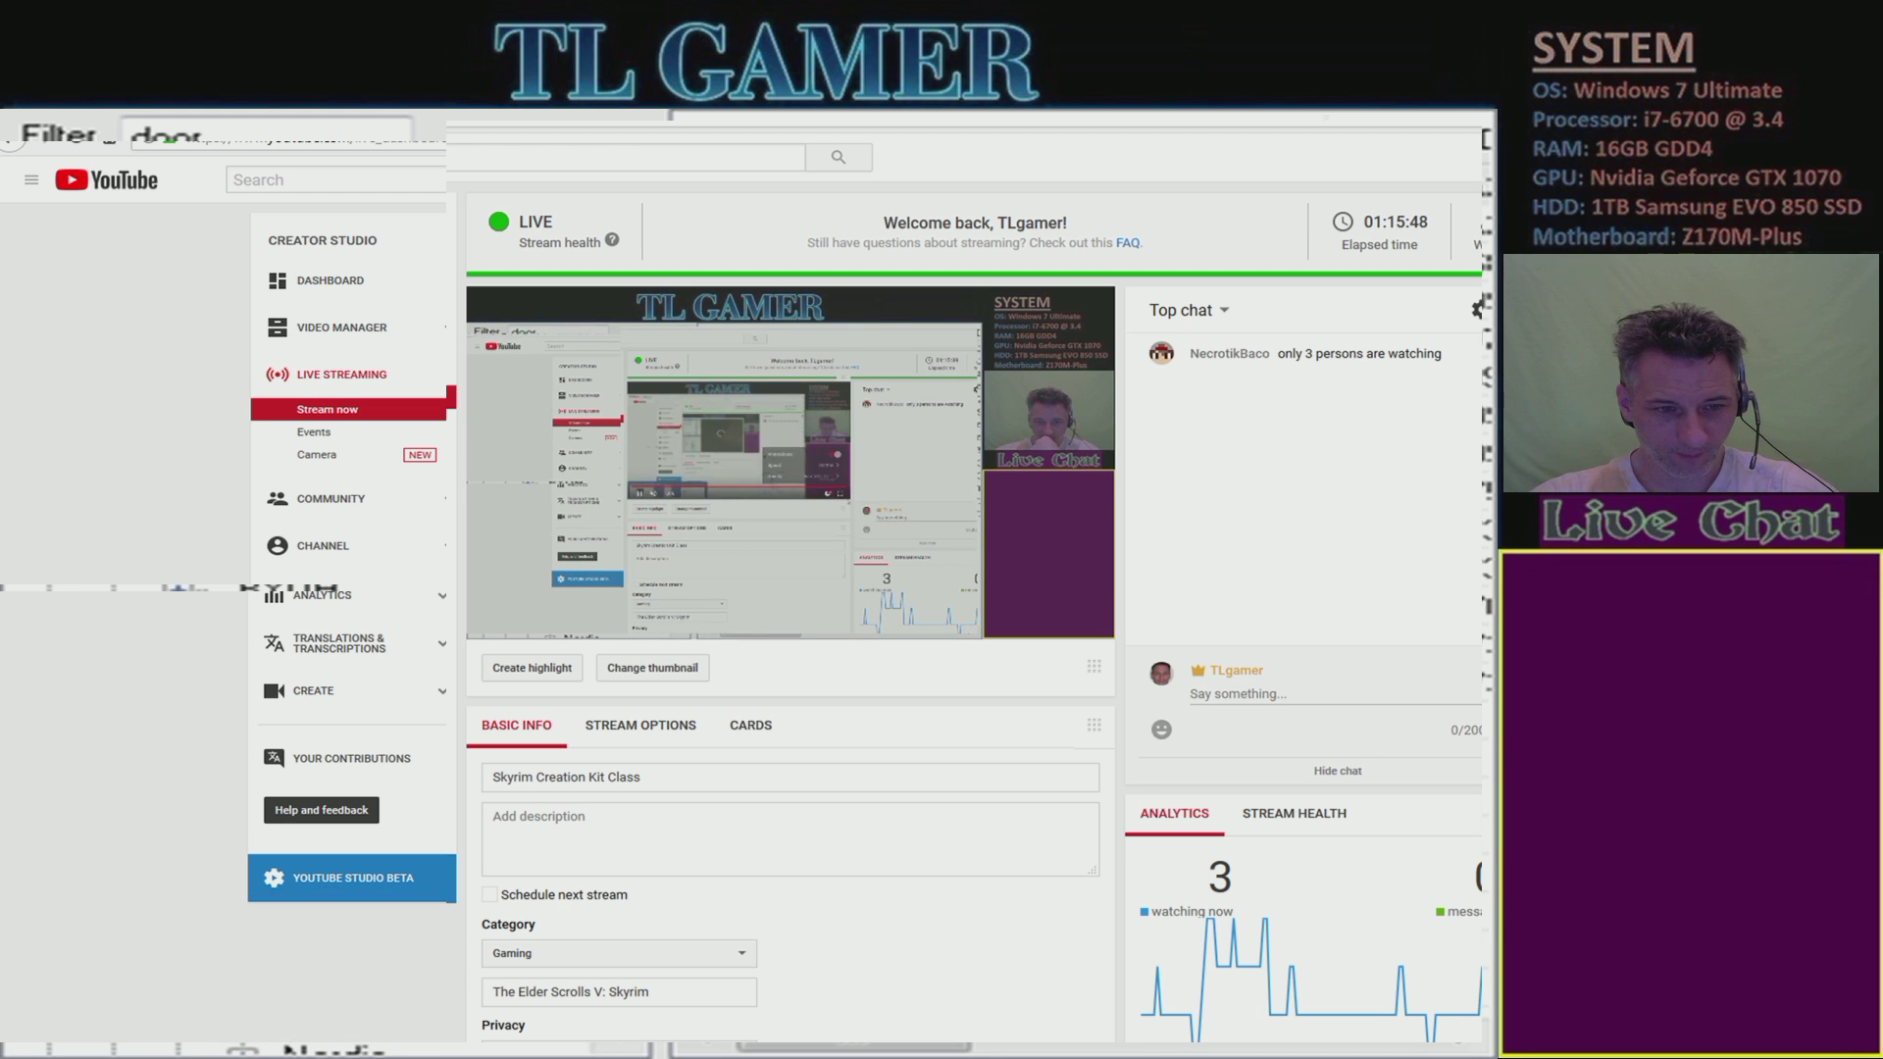
- Return to the Creation Kit, clear the warnings list and close the Warnings window
key("alt+Tab")
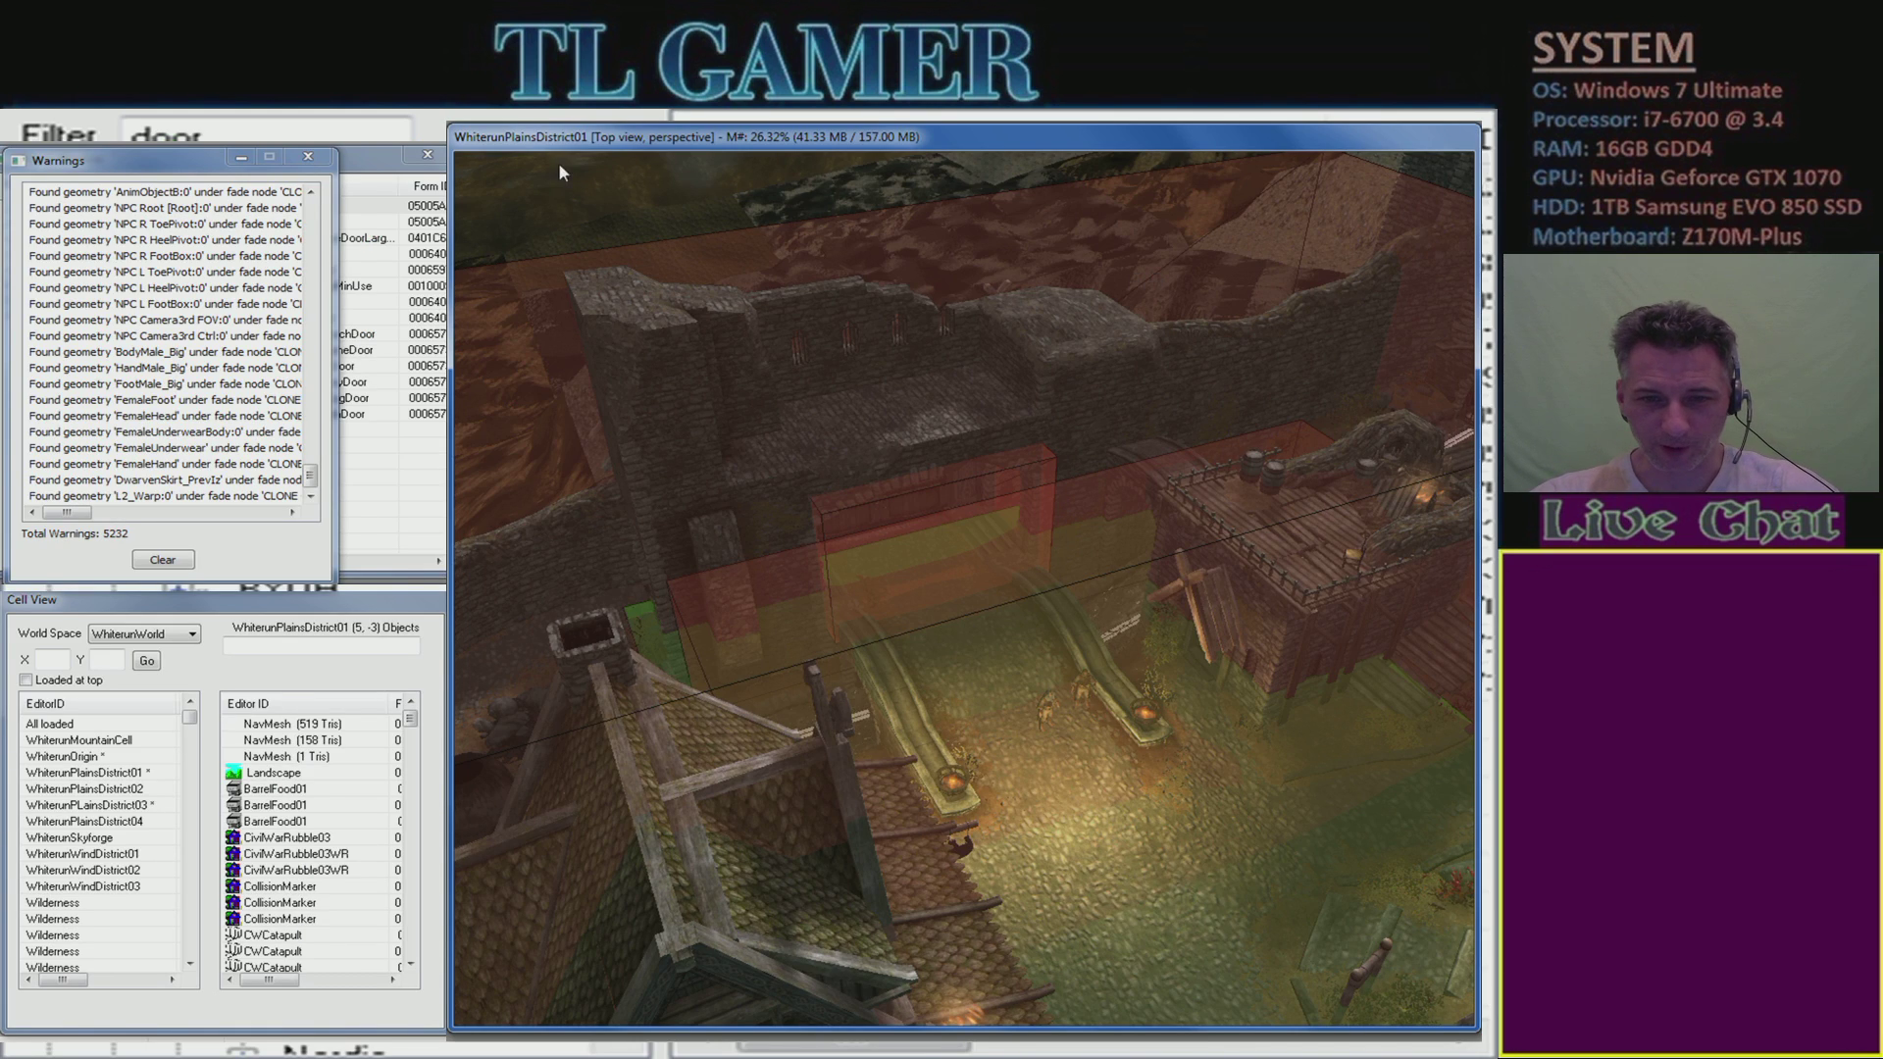
left_click(168, 559)
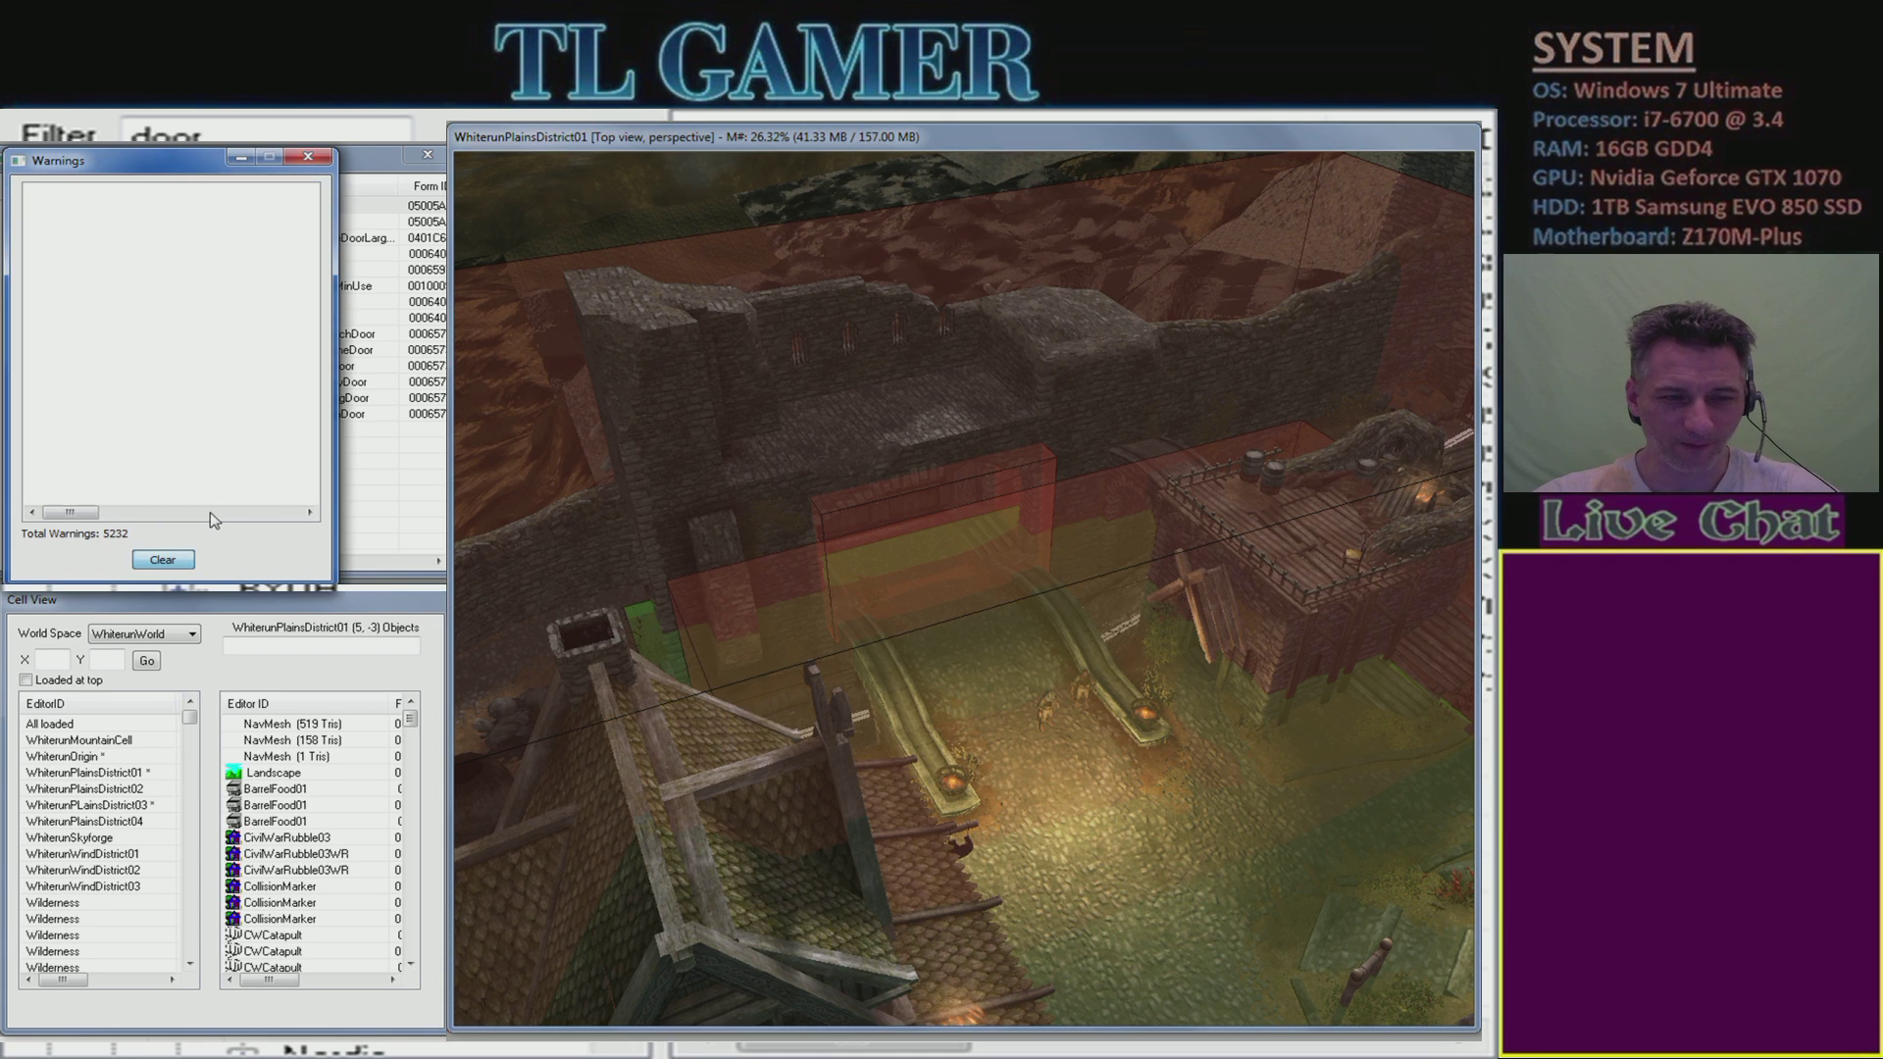
left_click(325, 162)
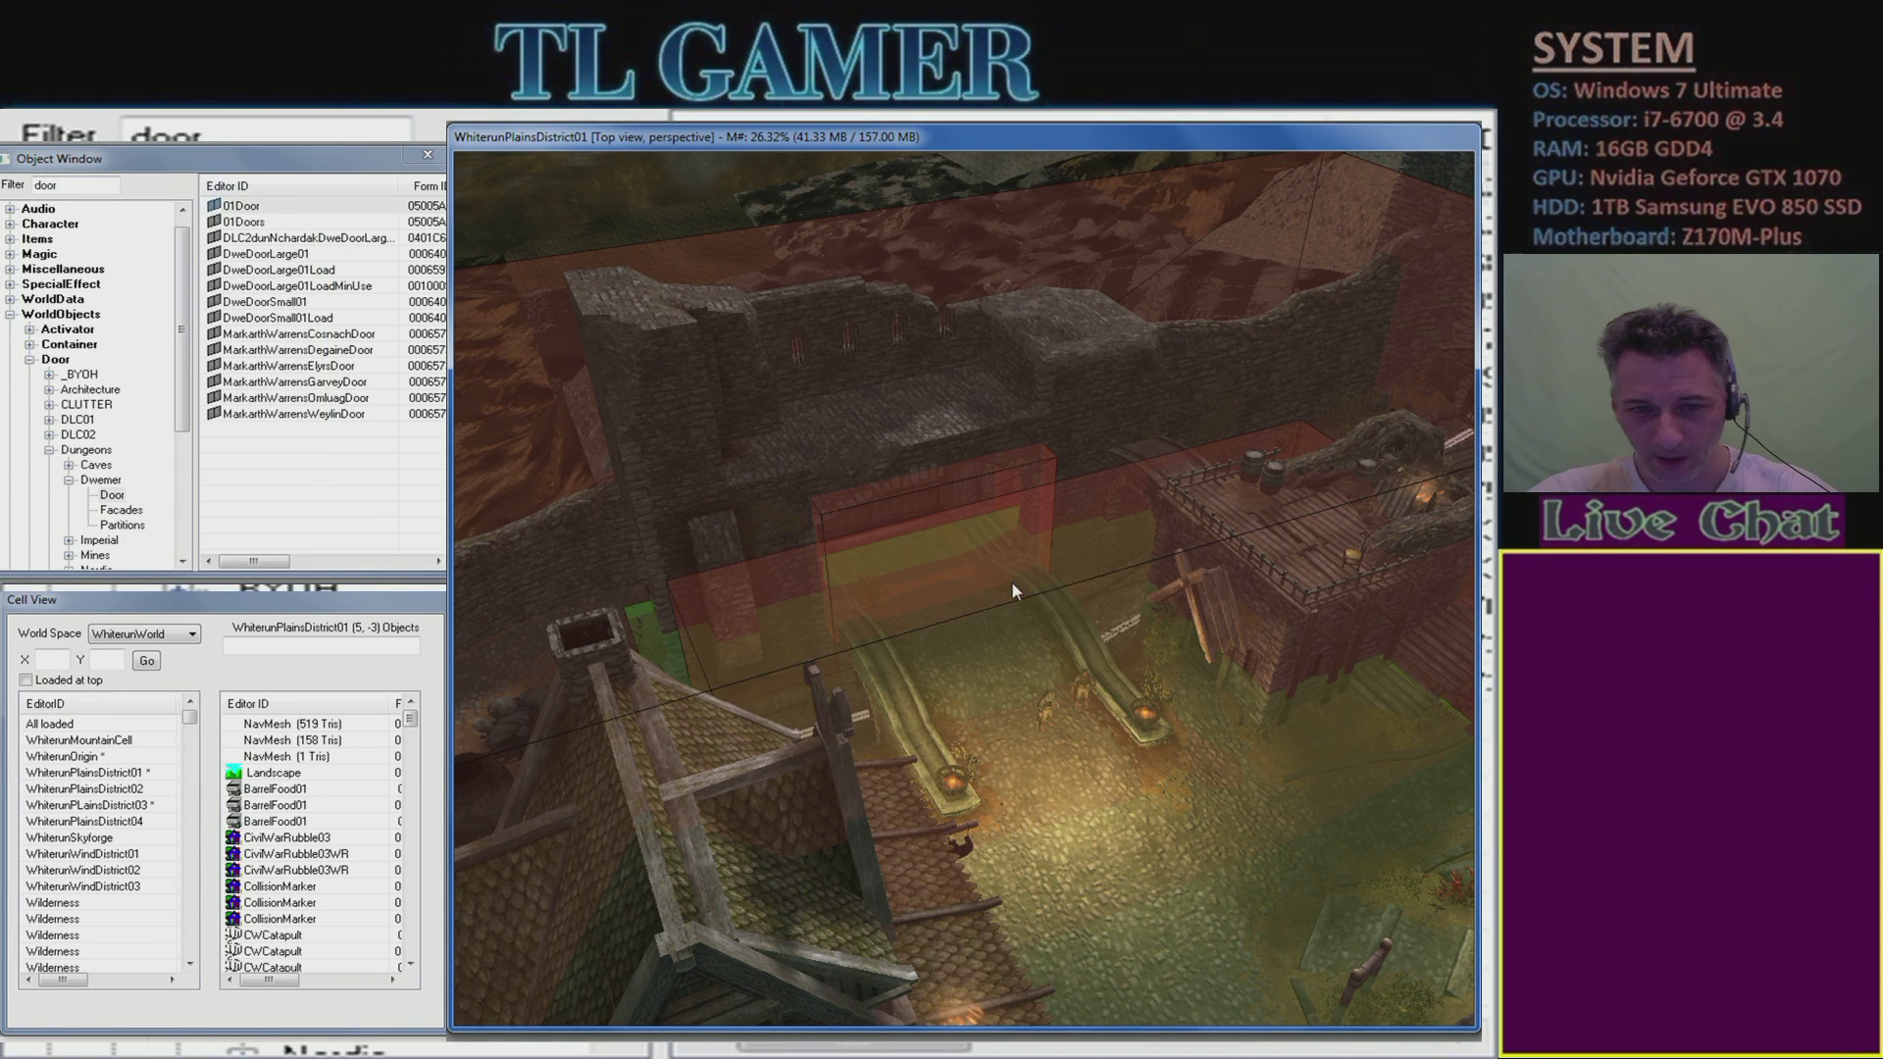
- Inspect the stone walls and gate area around the WhiterunOrigin cell in the render window
middle_click_drag(973, 375, 1161, 717)
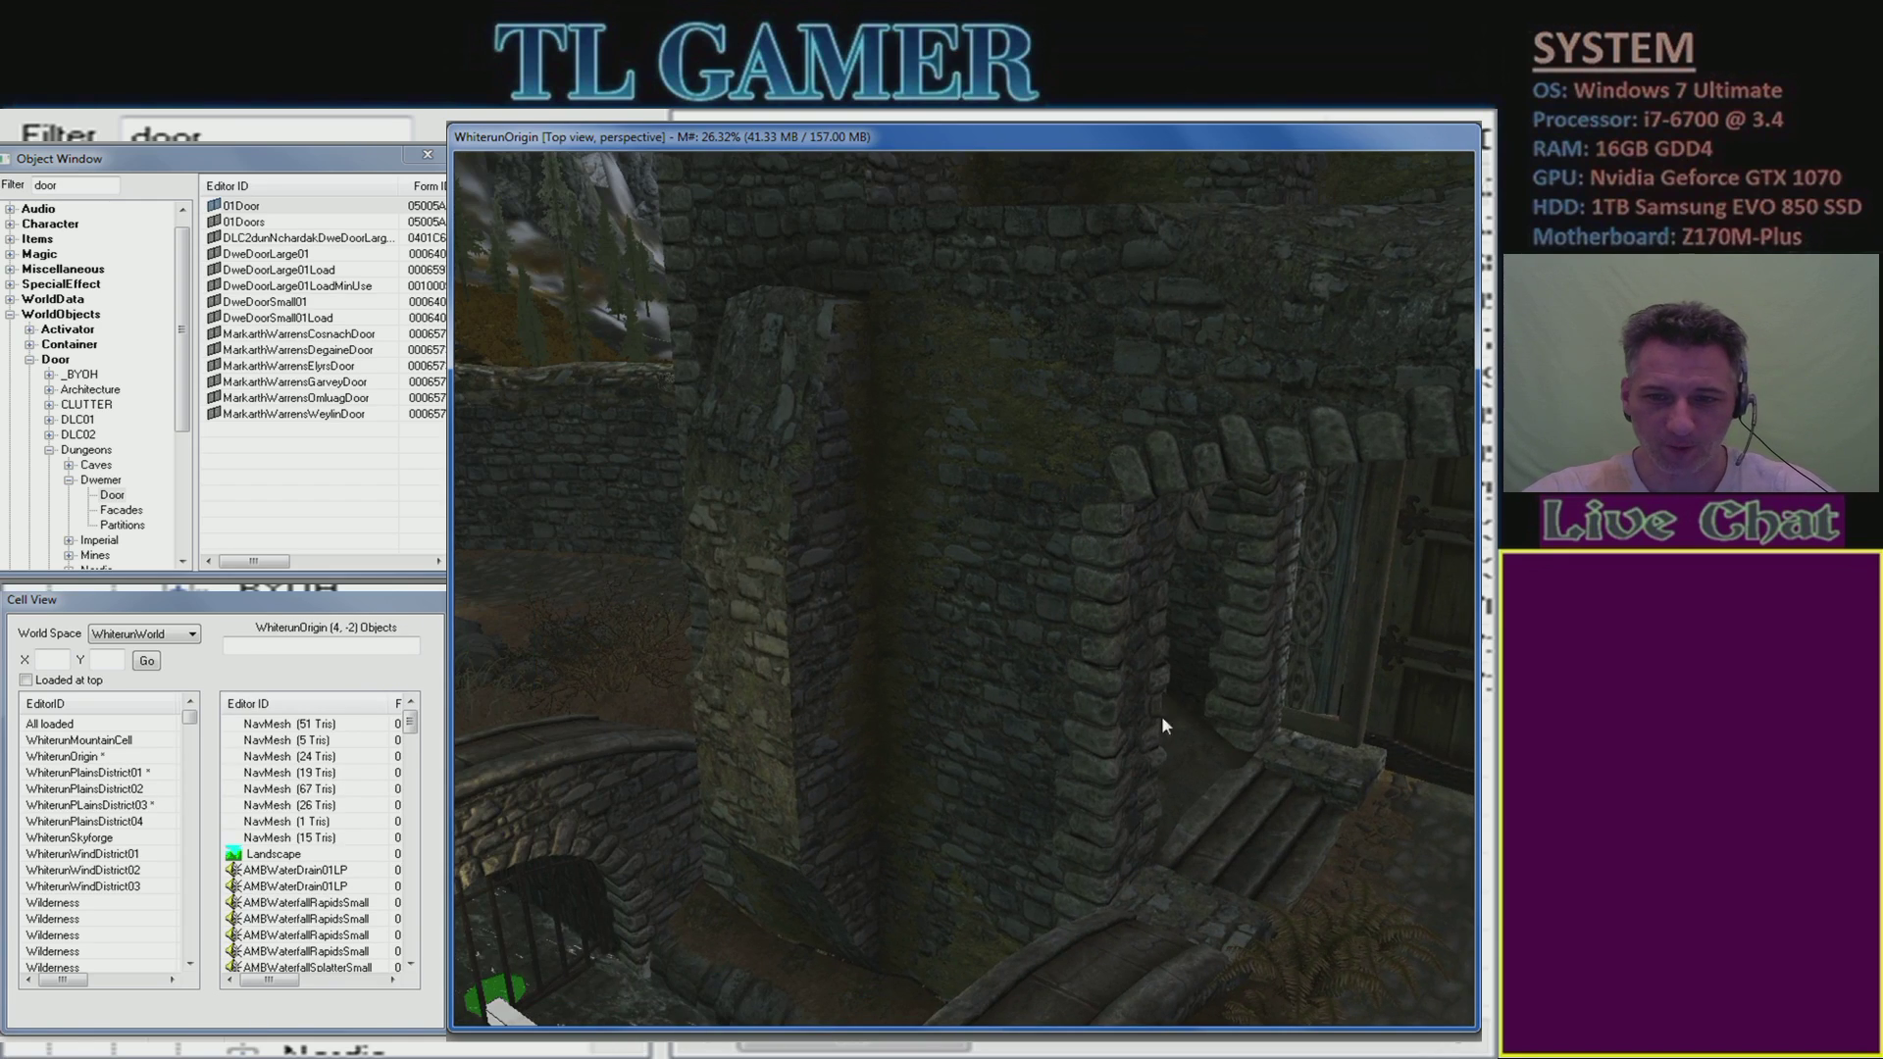
middle_click_drag(1356, 701, 846, 687)
middle_click_drag(1088, 577, 1468, 731)
middle_click_drag(1150, 638, 1255, 726)
middle_click_drag(1135, 530, 1180, 558)
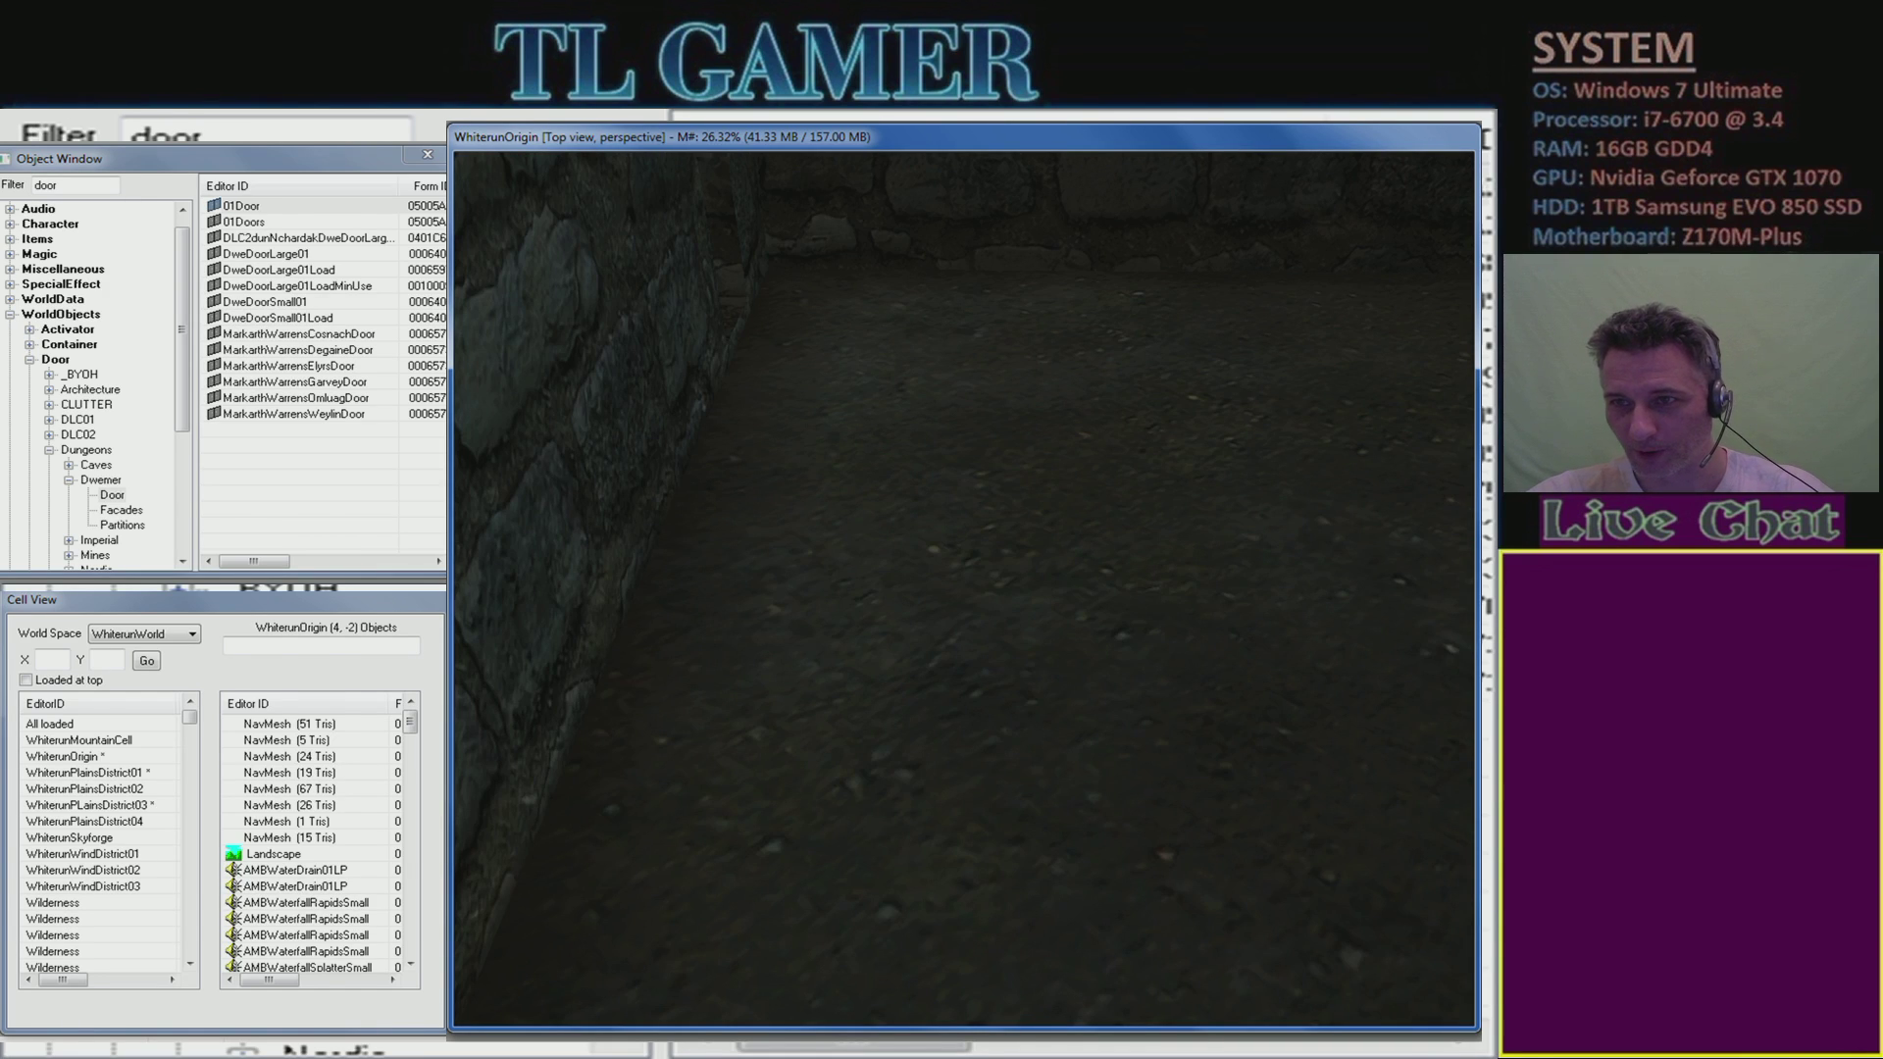
- Check the live preview on the YouTube streaming page and return to the Creation Kit
key("alt+Tab")
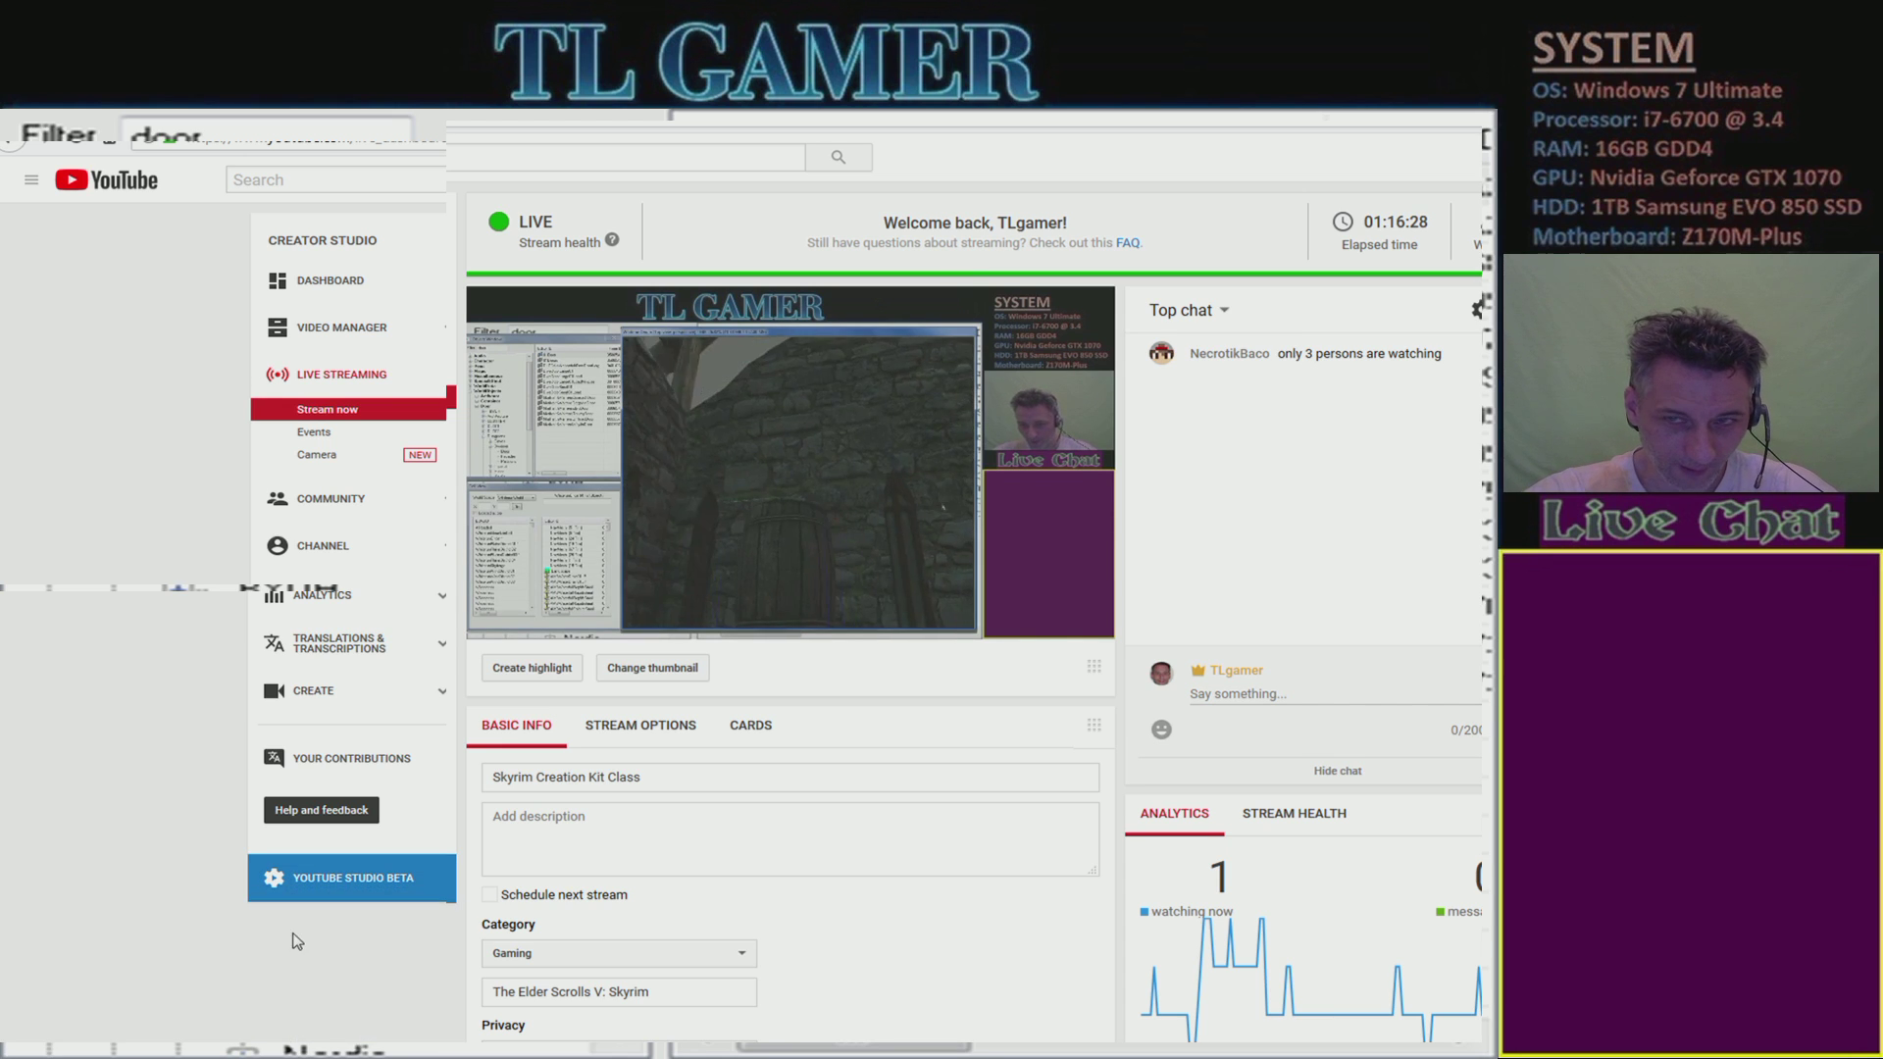
key("alt+Tab")
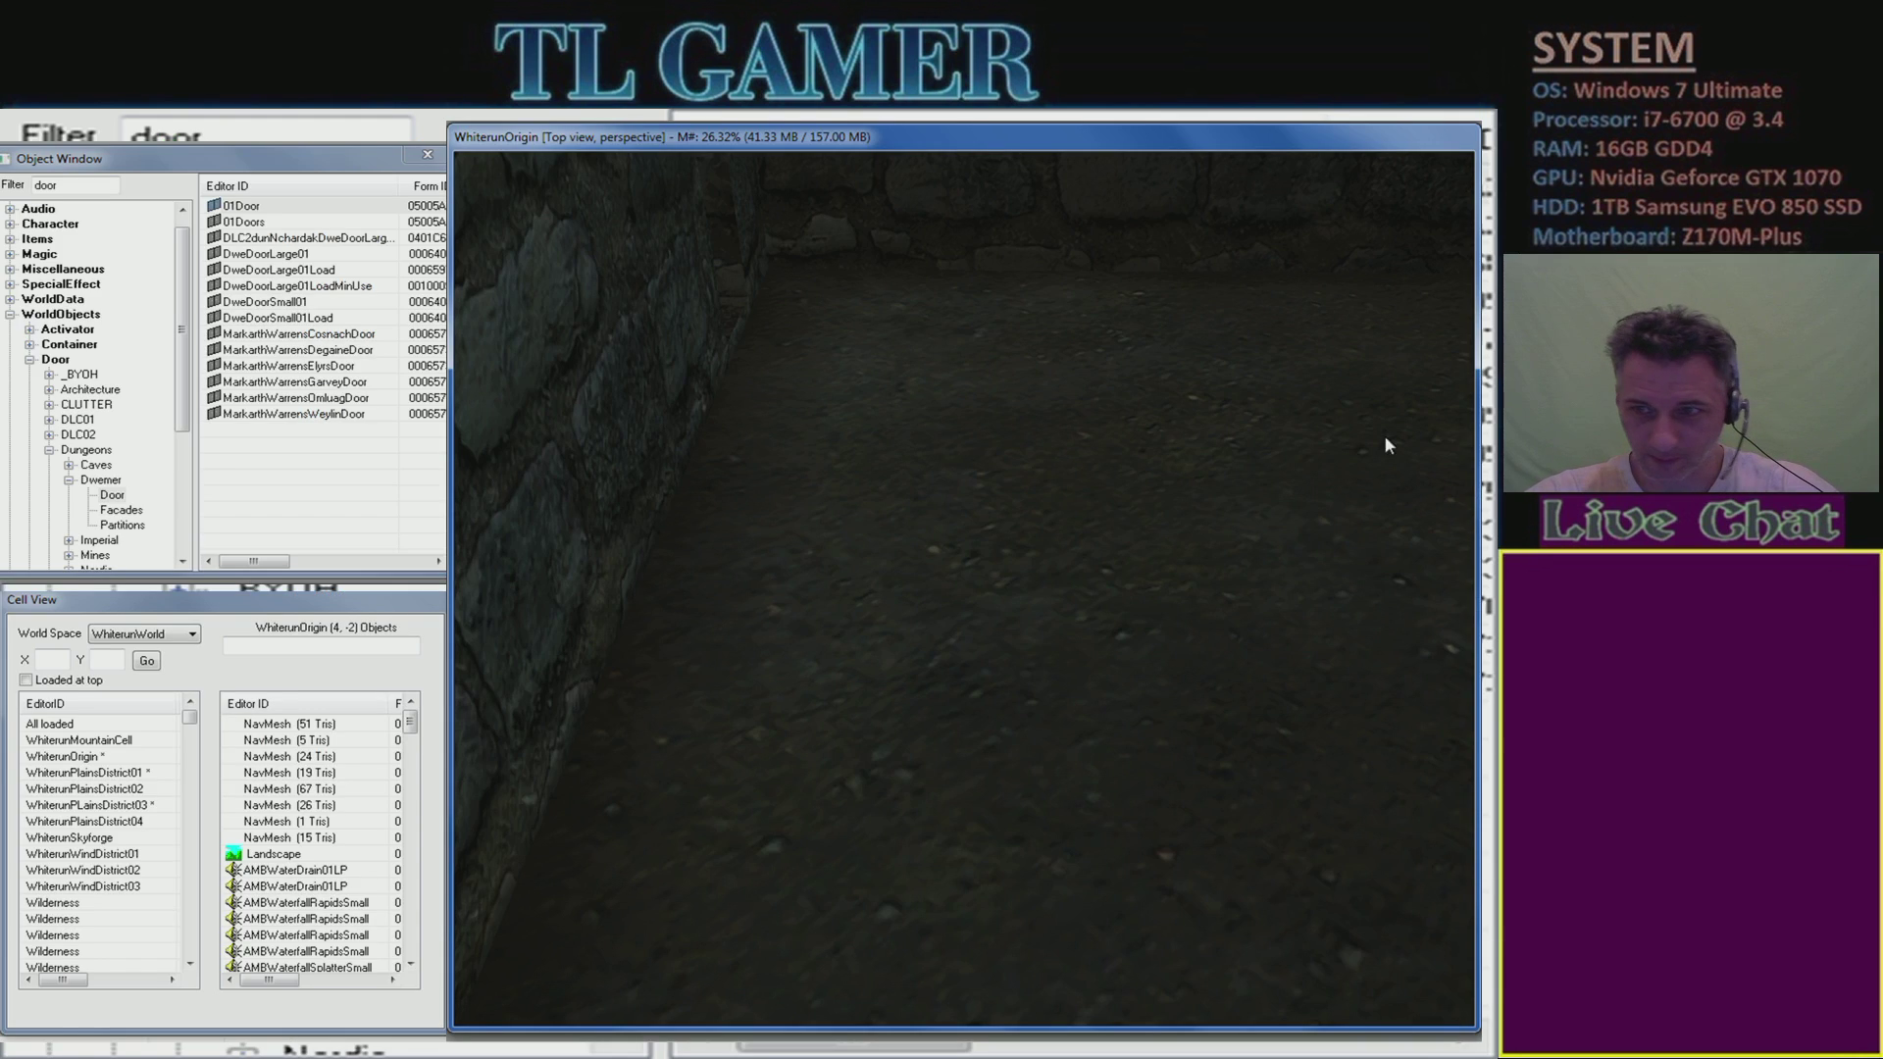
key("alt+Tab")
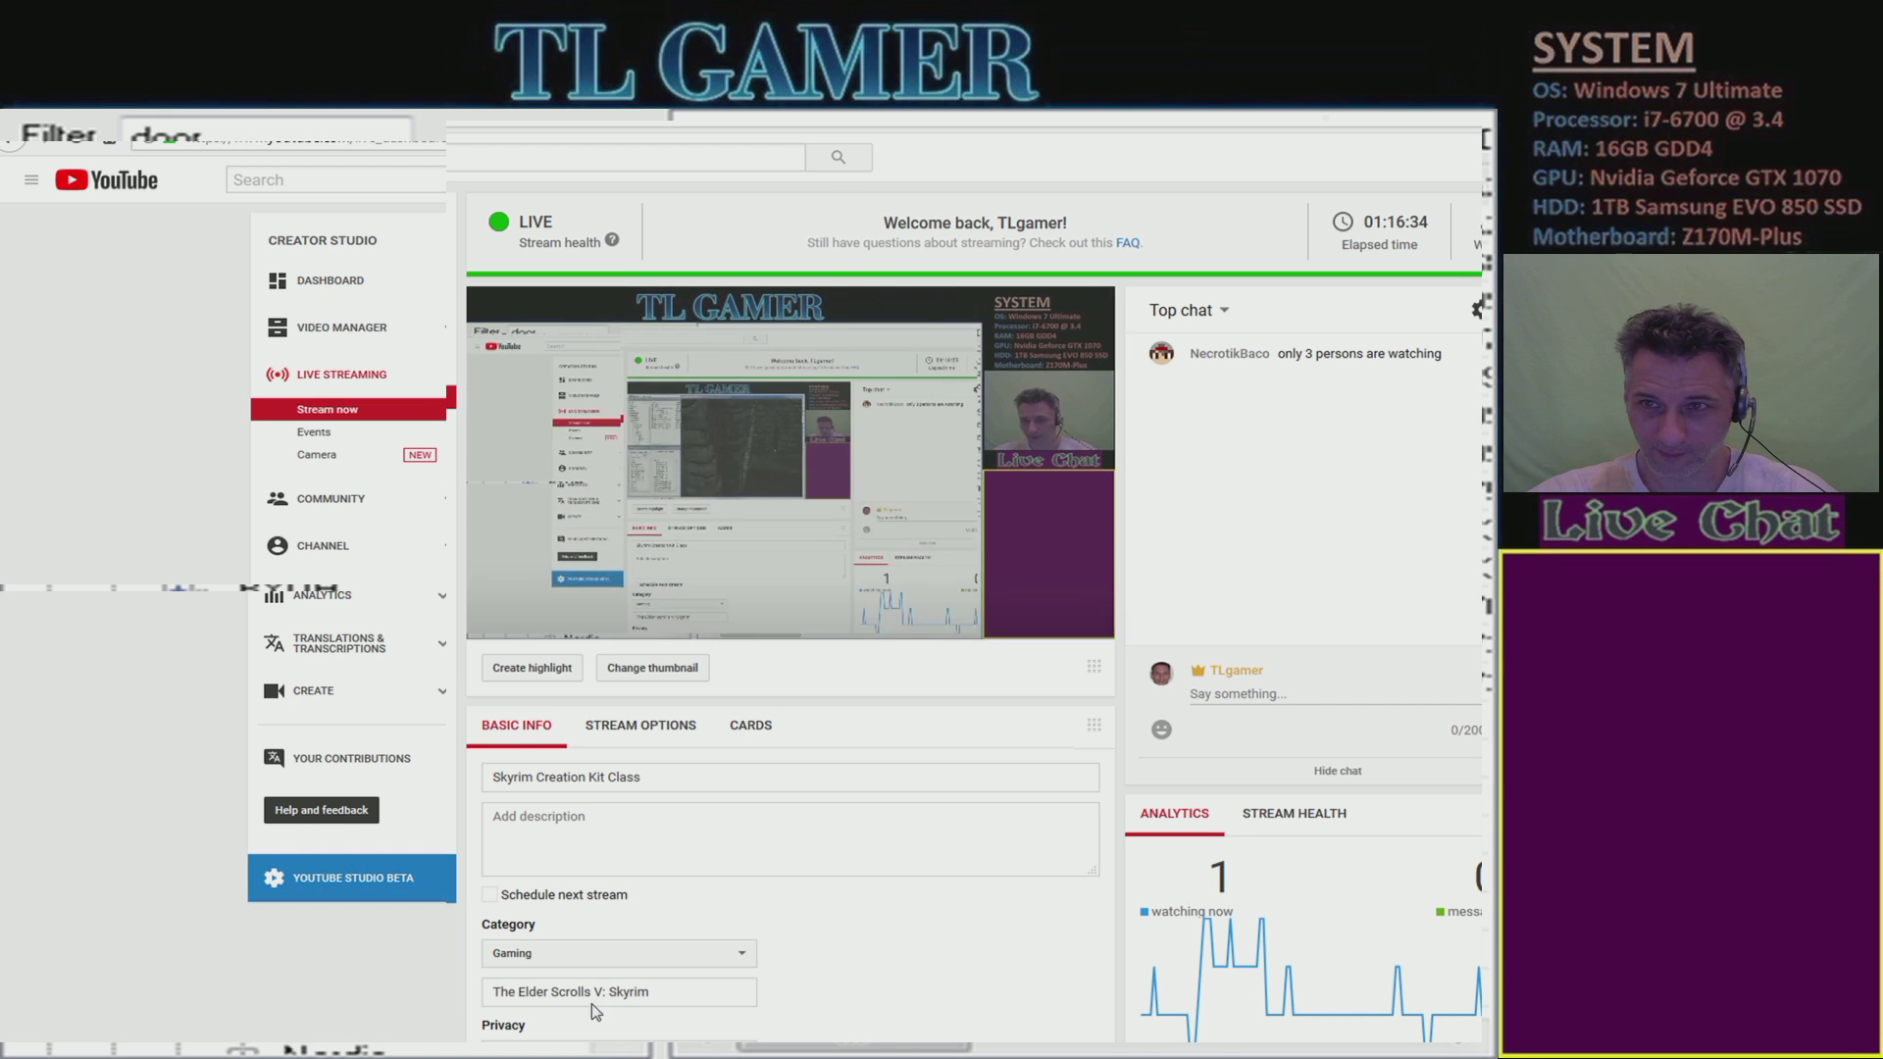
key("alt+Tab")
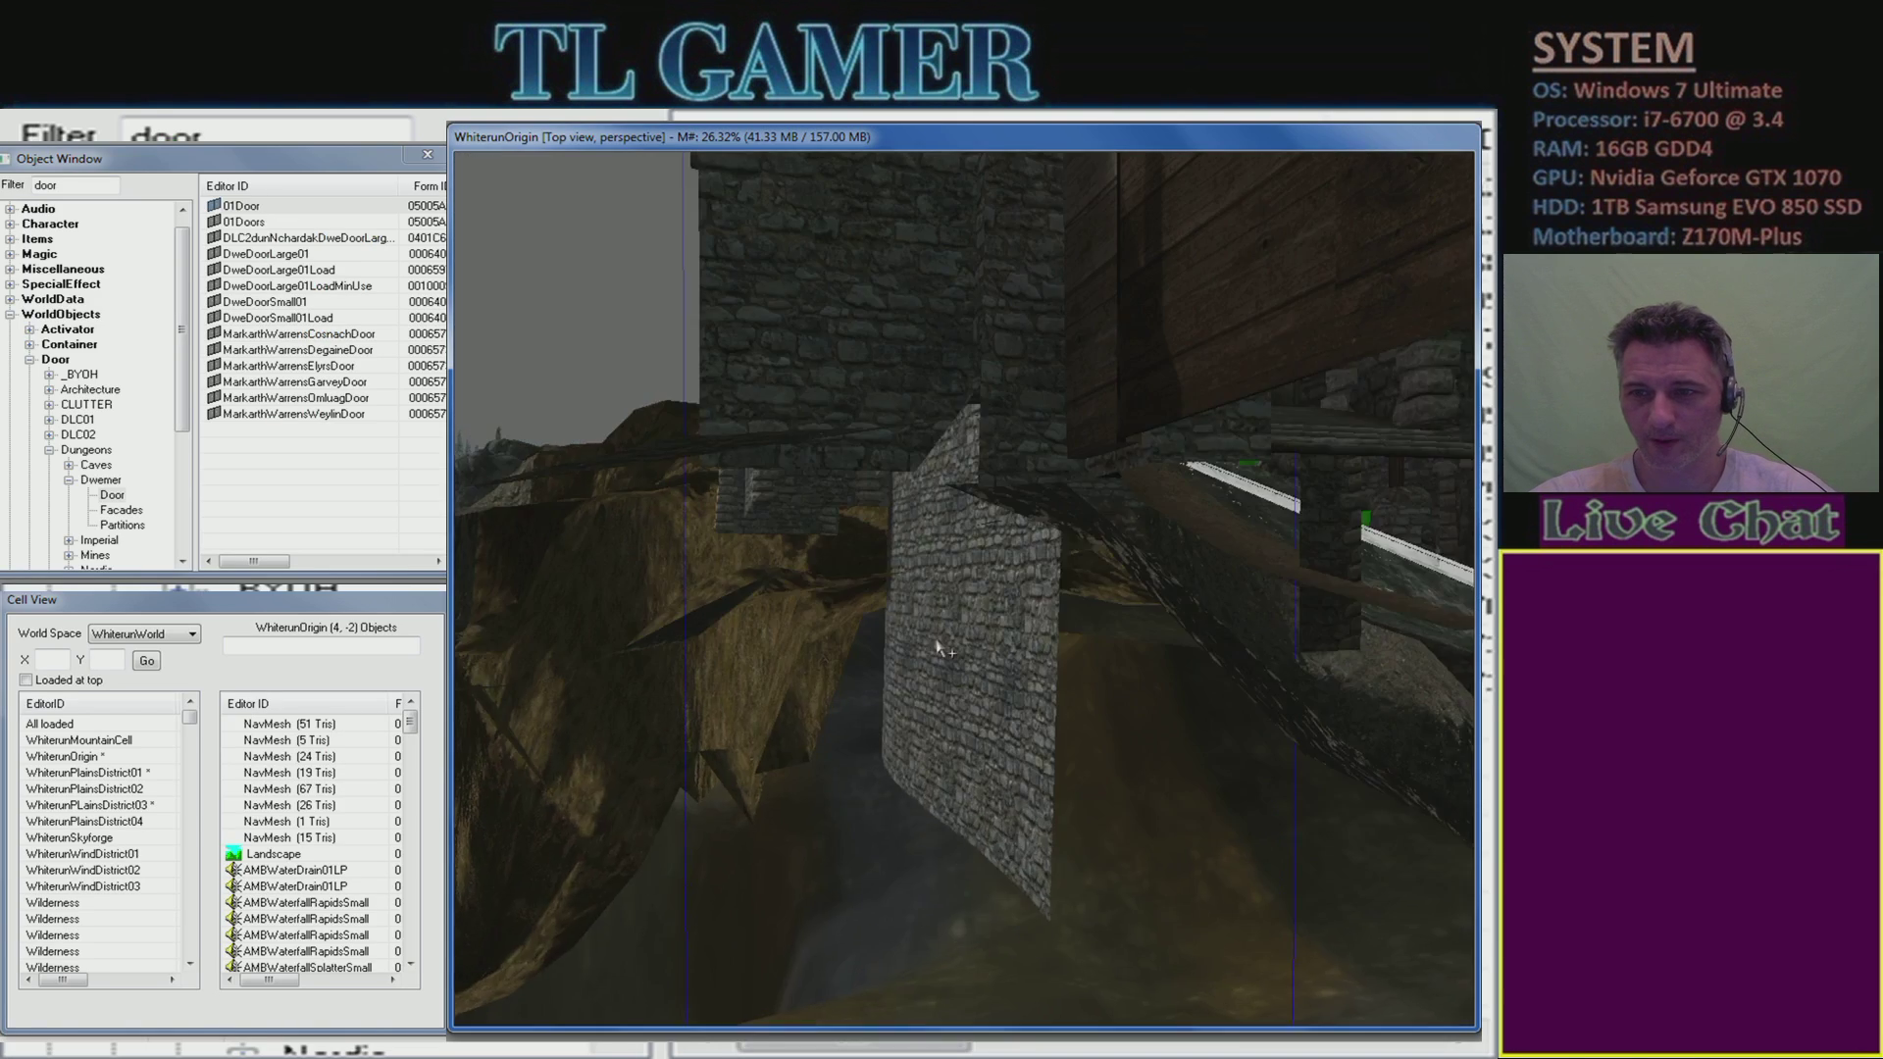
- Examine the walled corner with the barrel in the WhiterunOrigin cell from several angles, including from above
middle_click_drag(939, 636, 766, 662)
middle_click_drag(958, 908, 820, 791)
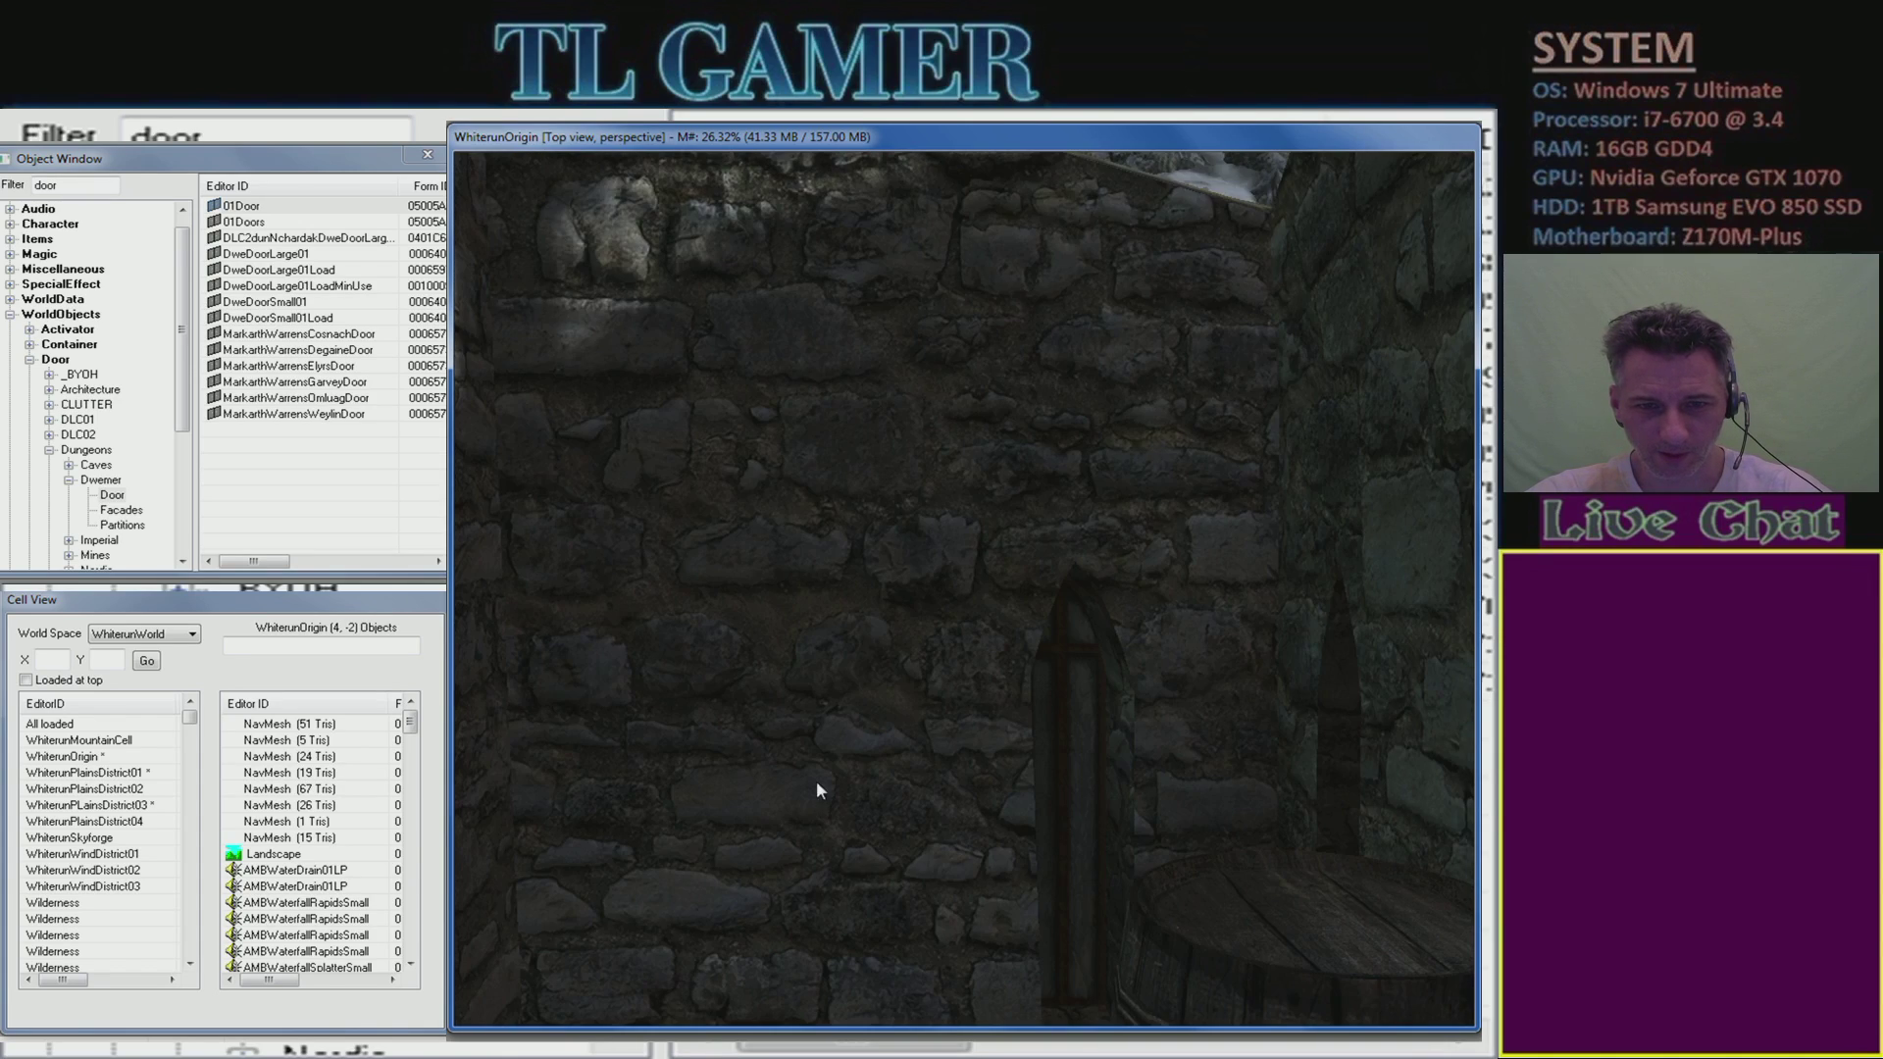
middle_click_drag(1290, 969, 1461, 1000)
middle_click_drag(1399, 876, 1324, 863)
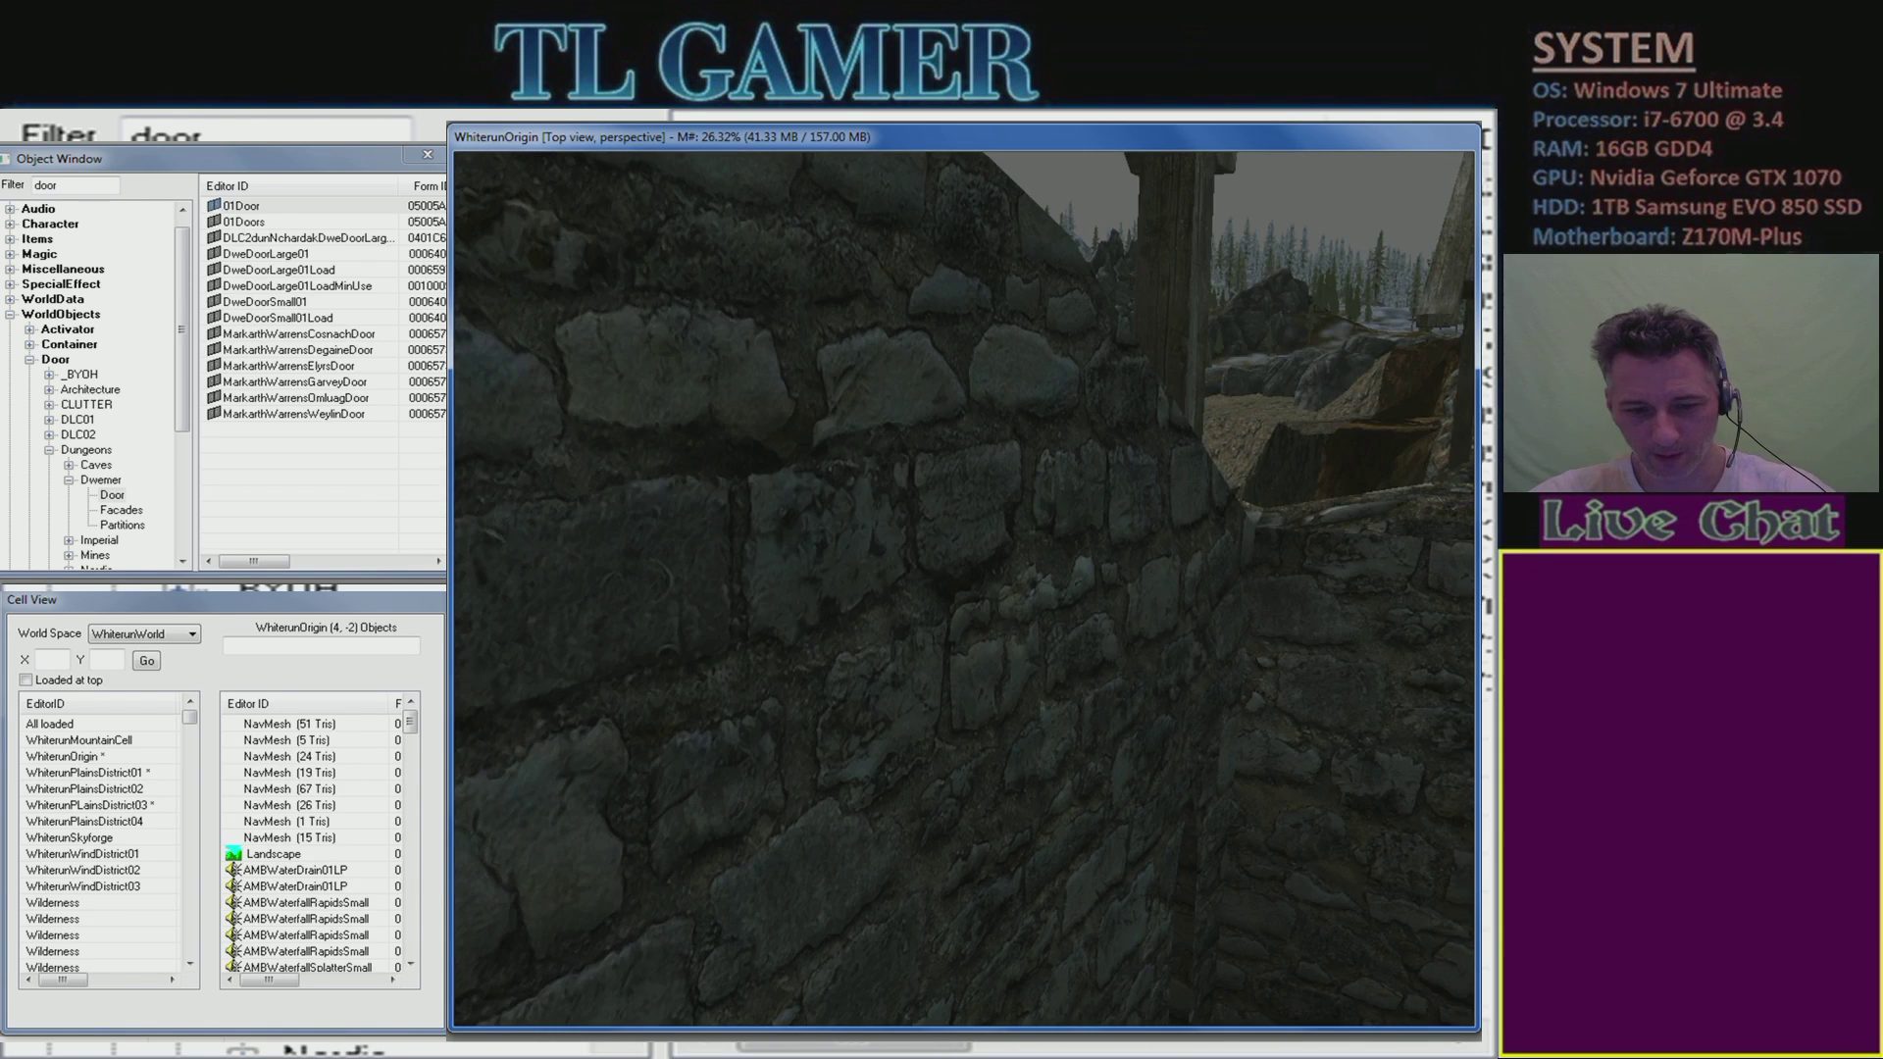
key("t")
middle_click_drag(1437, 876, 1445, 758)
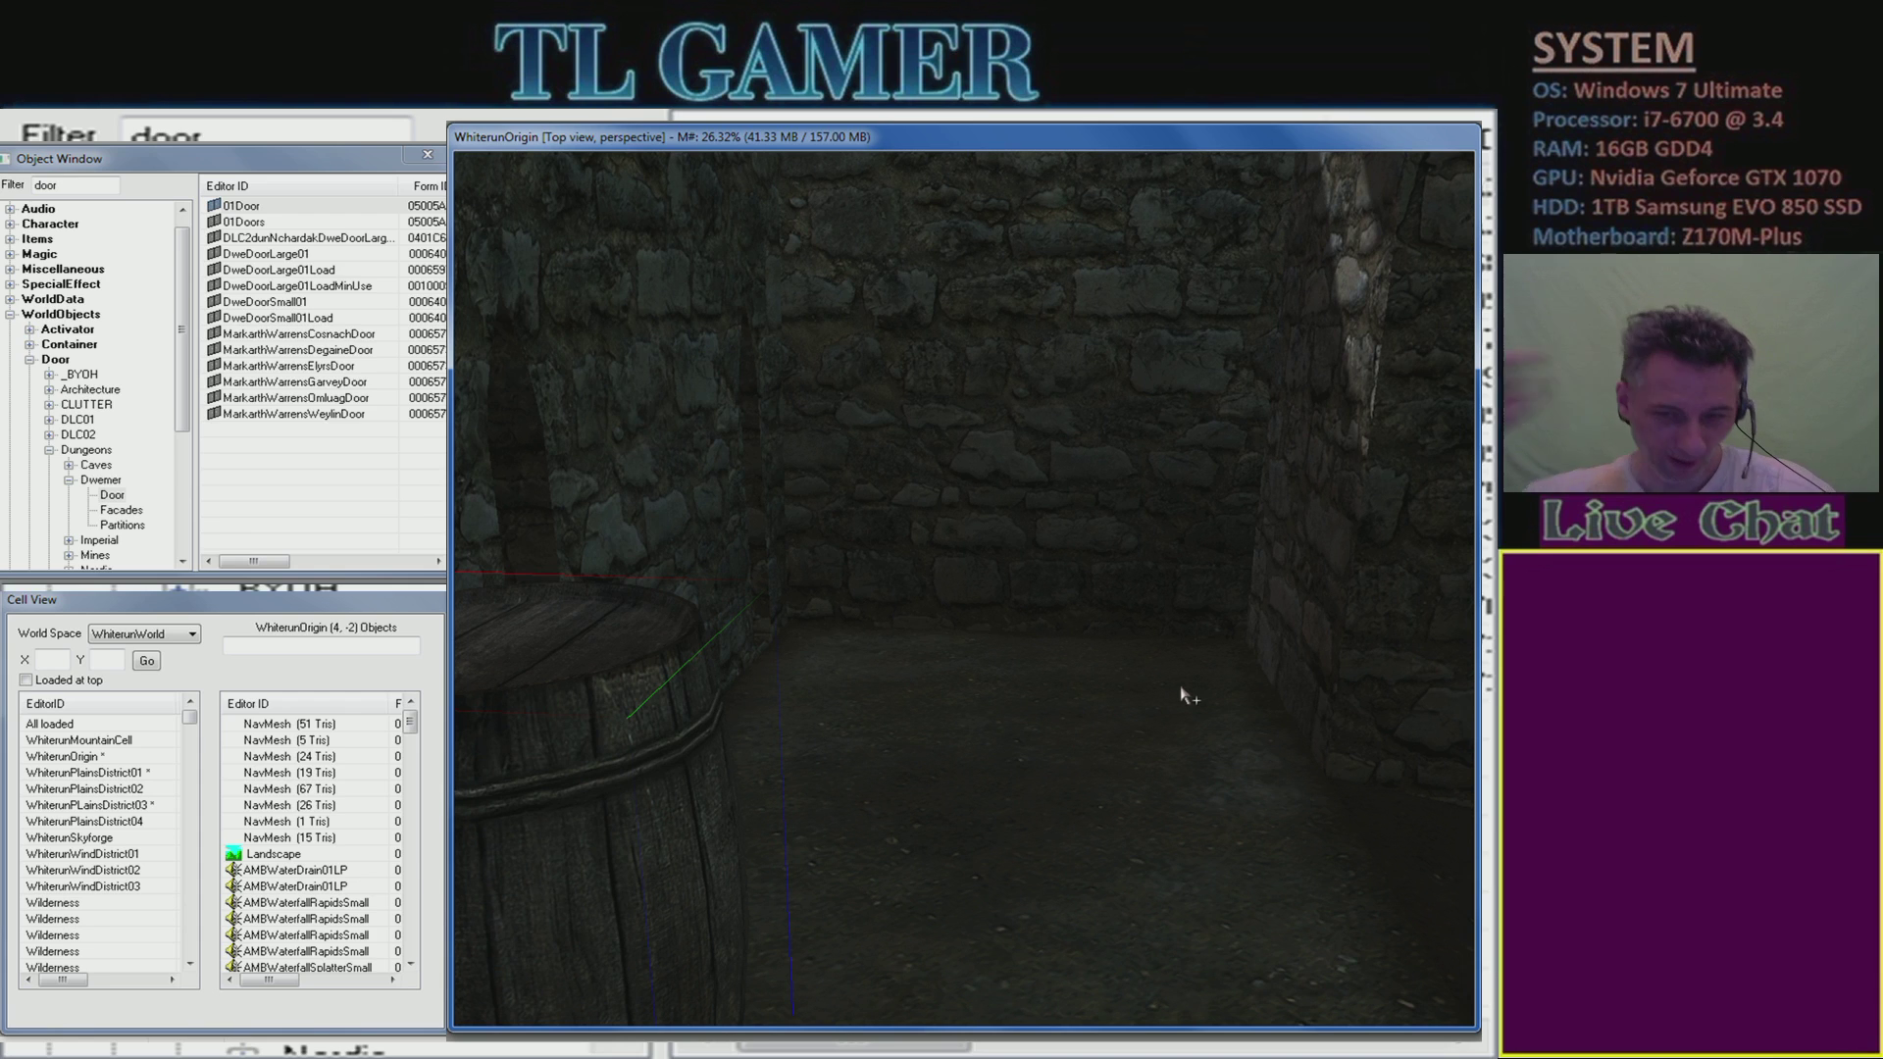
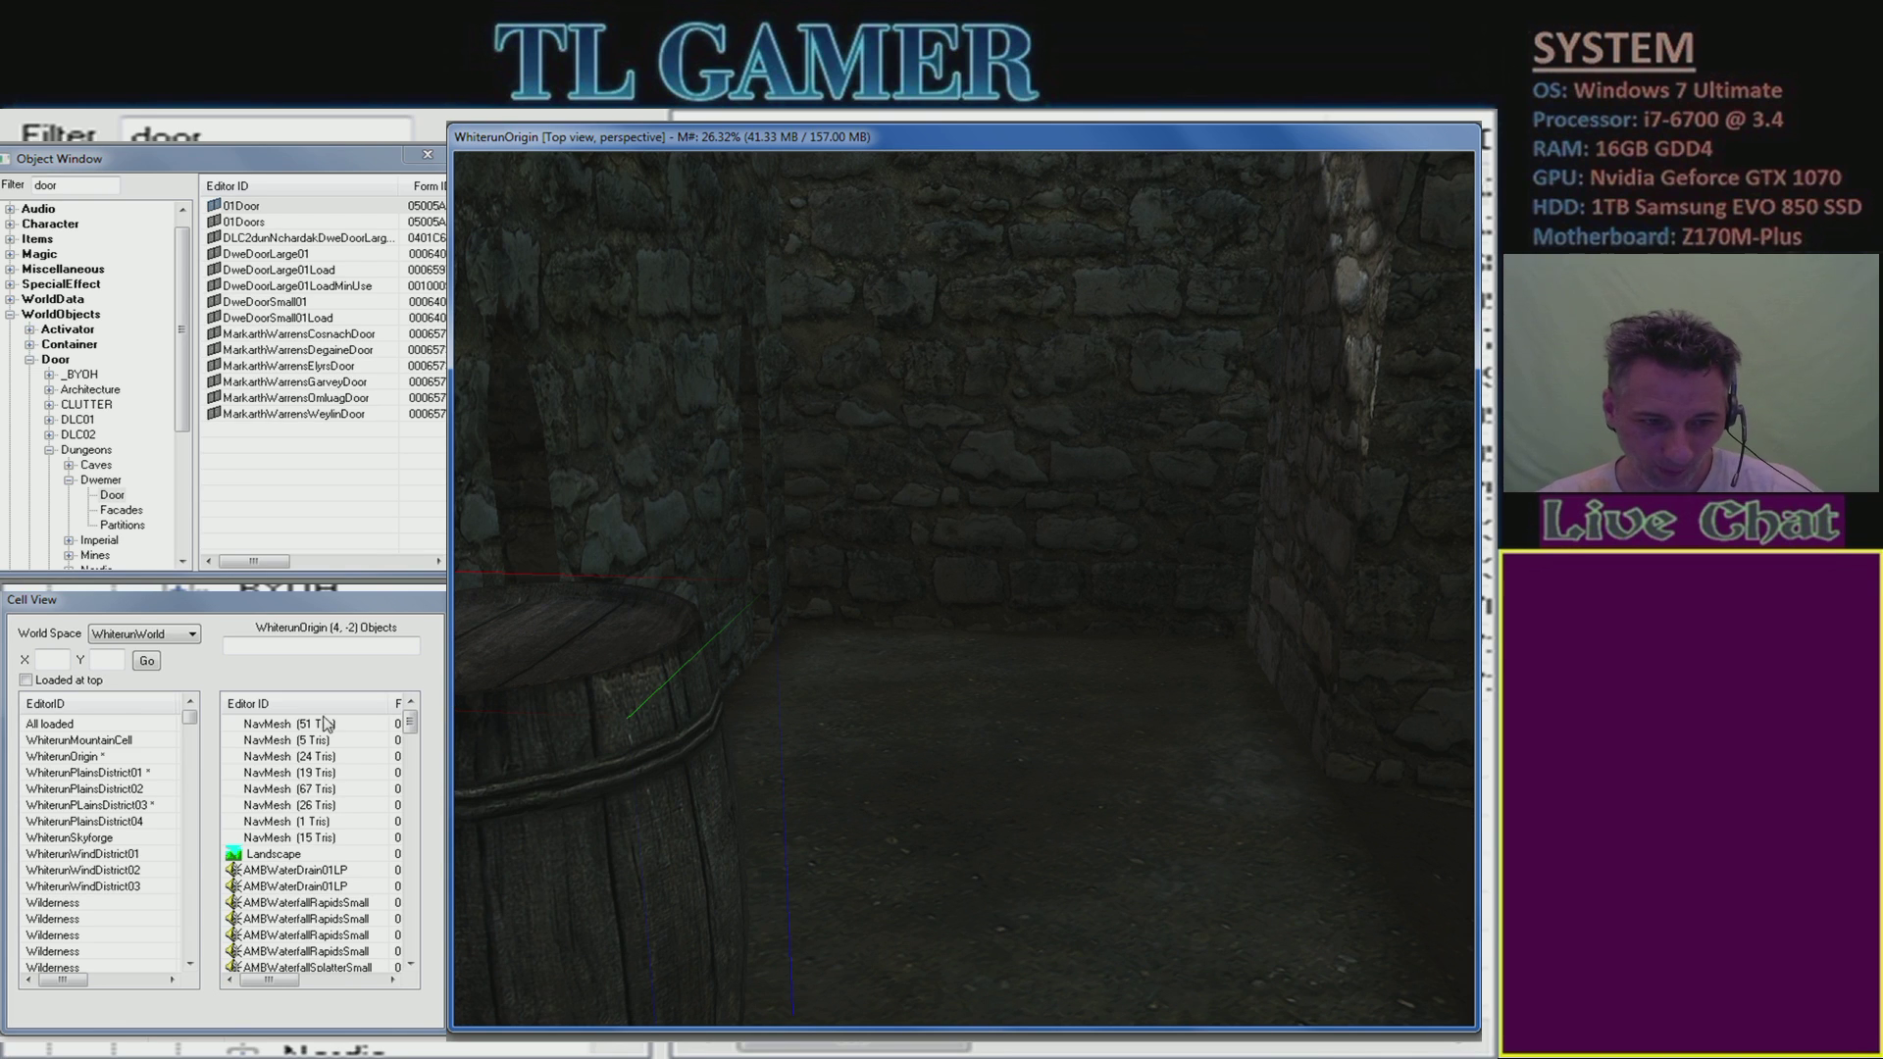
- Look through the available world spaces and switch the Cell View to Interiors
left_click(190, 635)
scroll(185, 799, "up", 2)
scroll(184, 800, "up", 5)
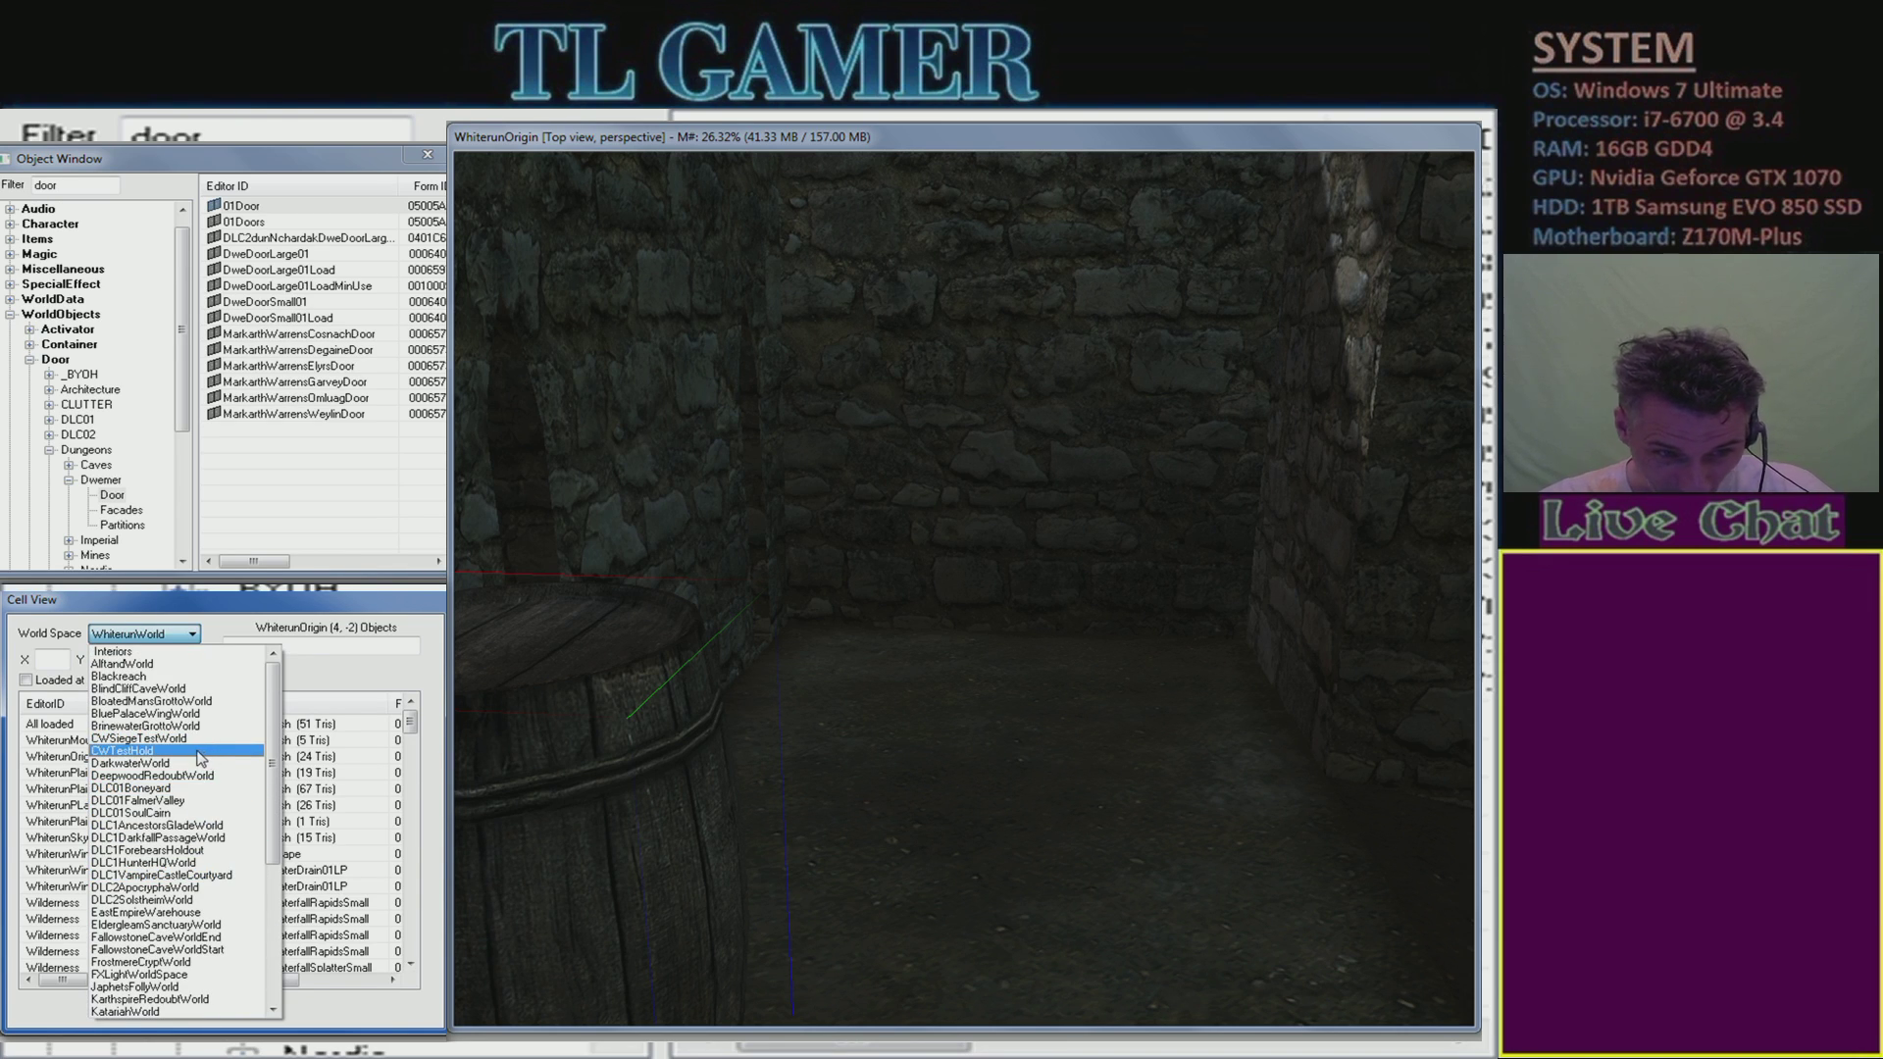
scroll(201, 760, "down", 7)
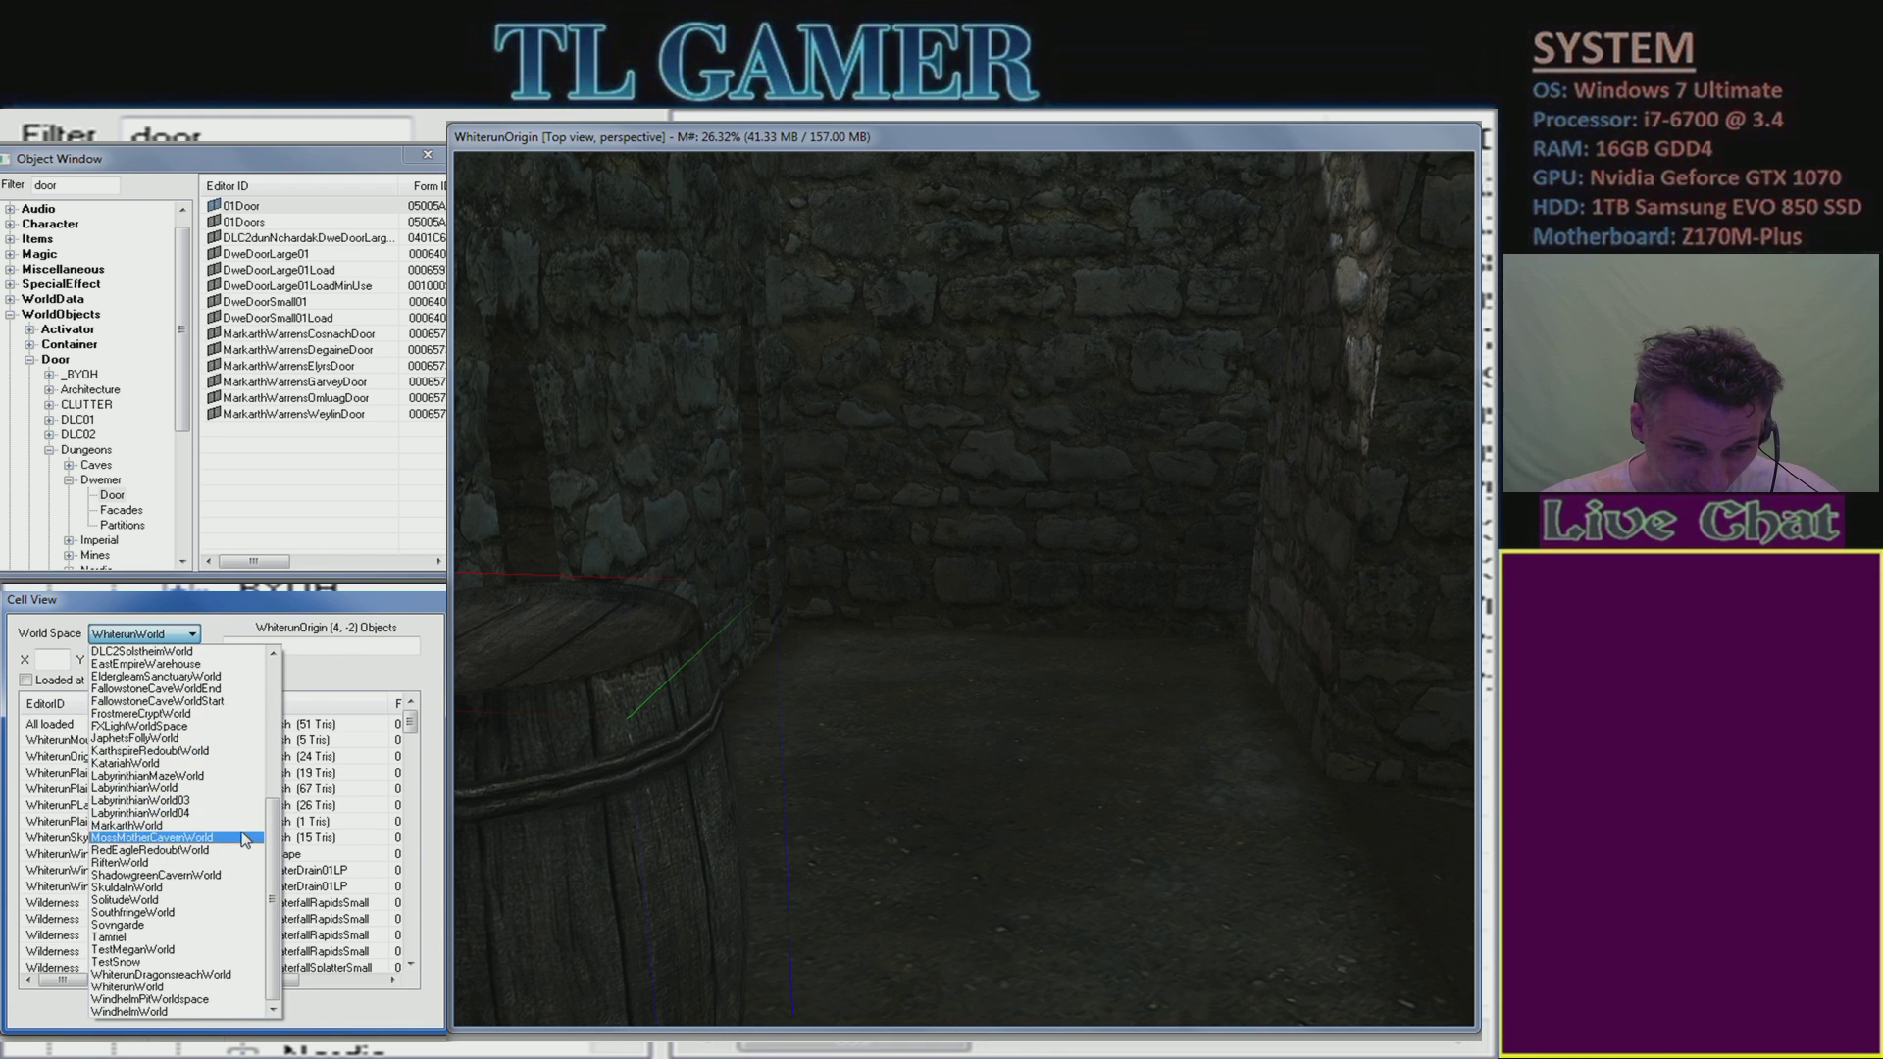
scroll(186, 784, "up", 4)
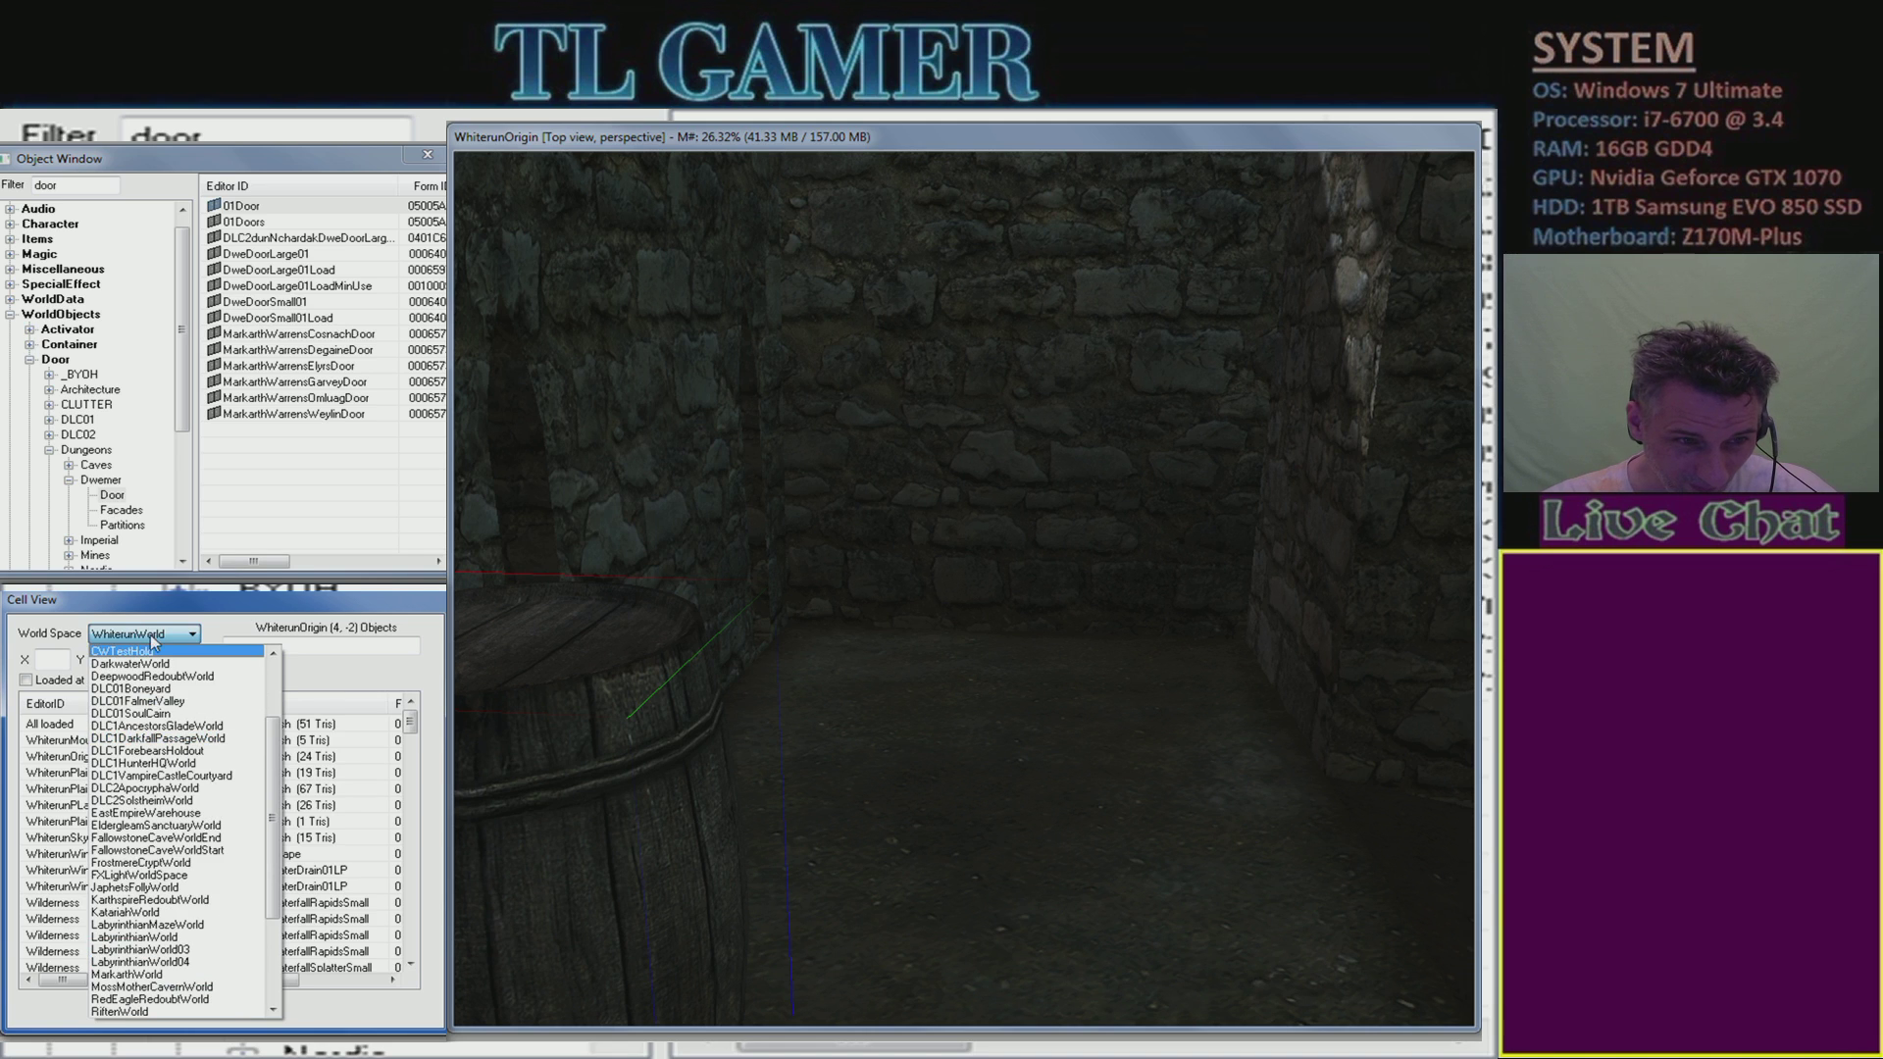
left_click(150, 634)
left_click(152, 635)
scroll(263, 694, "up", 10)
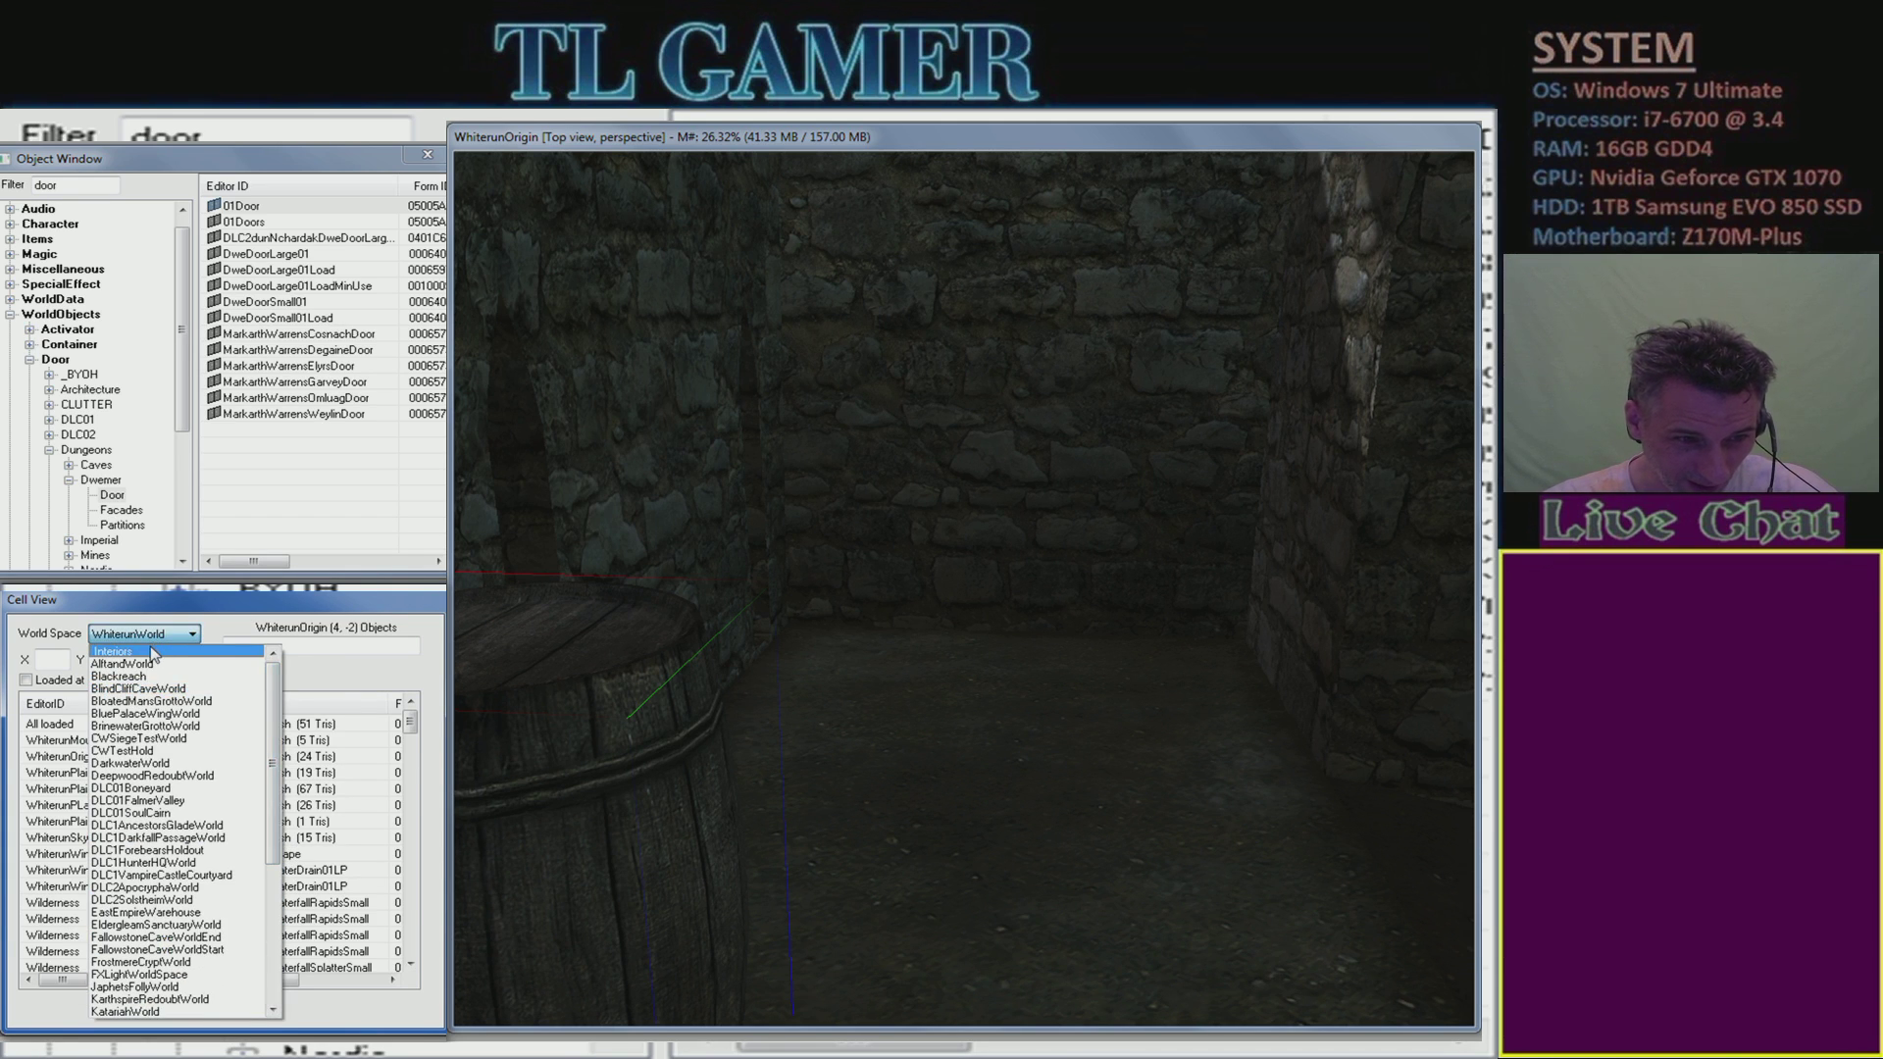
left_click(153, 652)
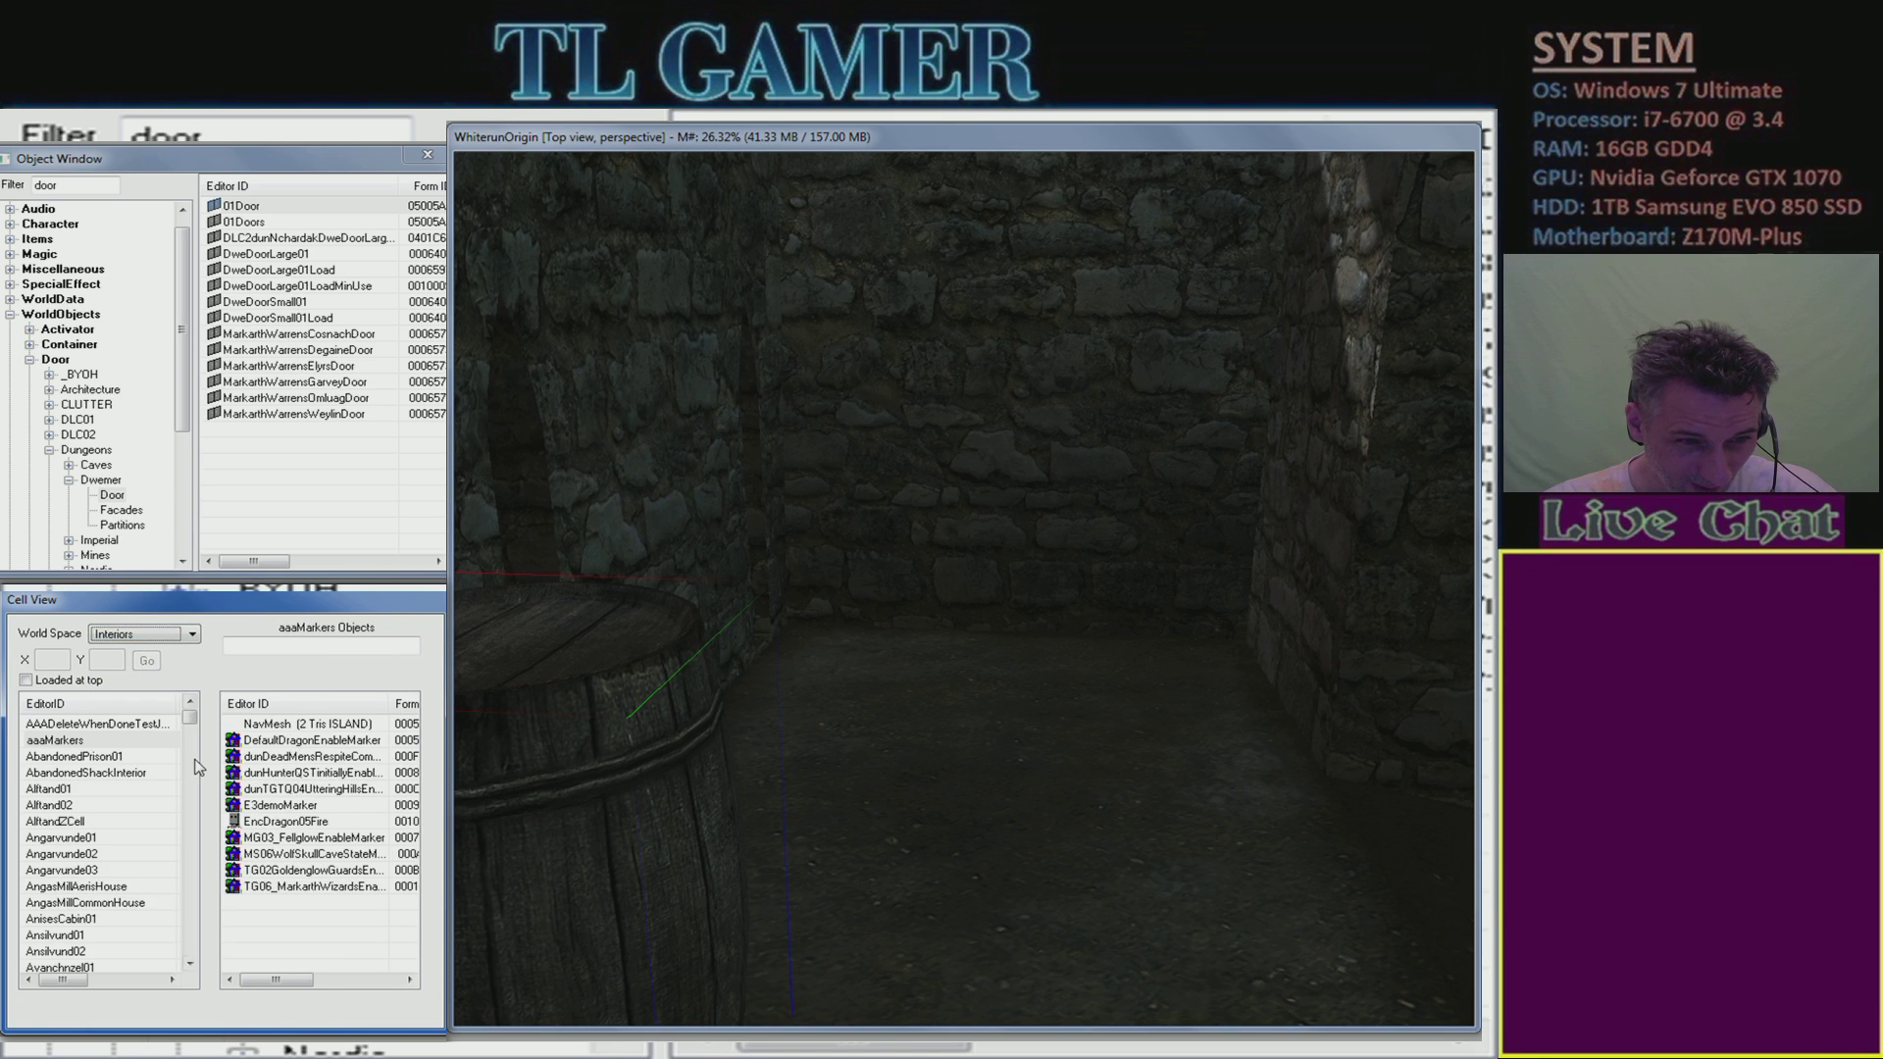
- Restore the Cell View's world space to Interiors after looking through the interior cells and world spaces
left_click_drag(191, 725, 196, 744)
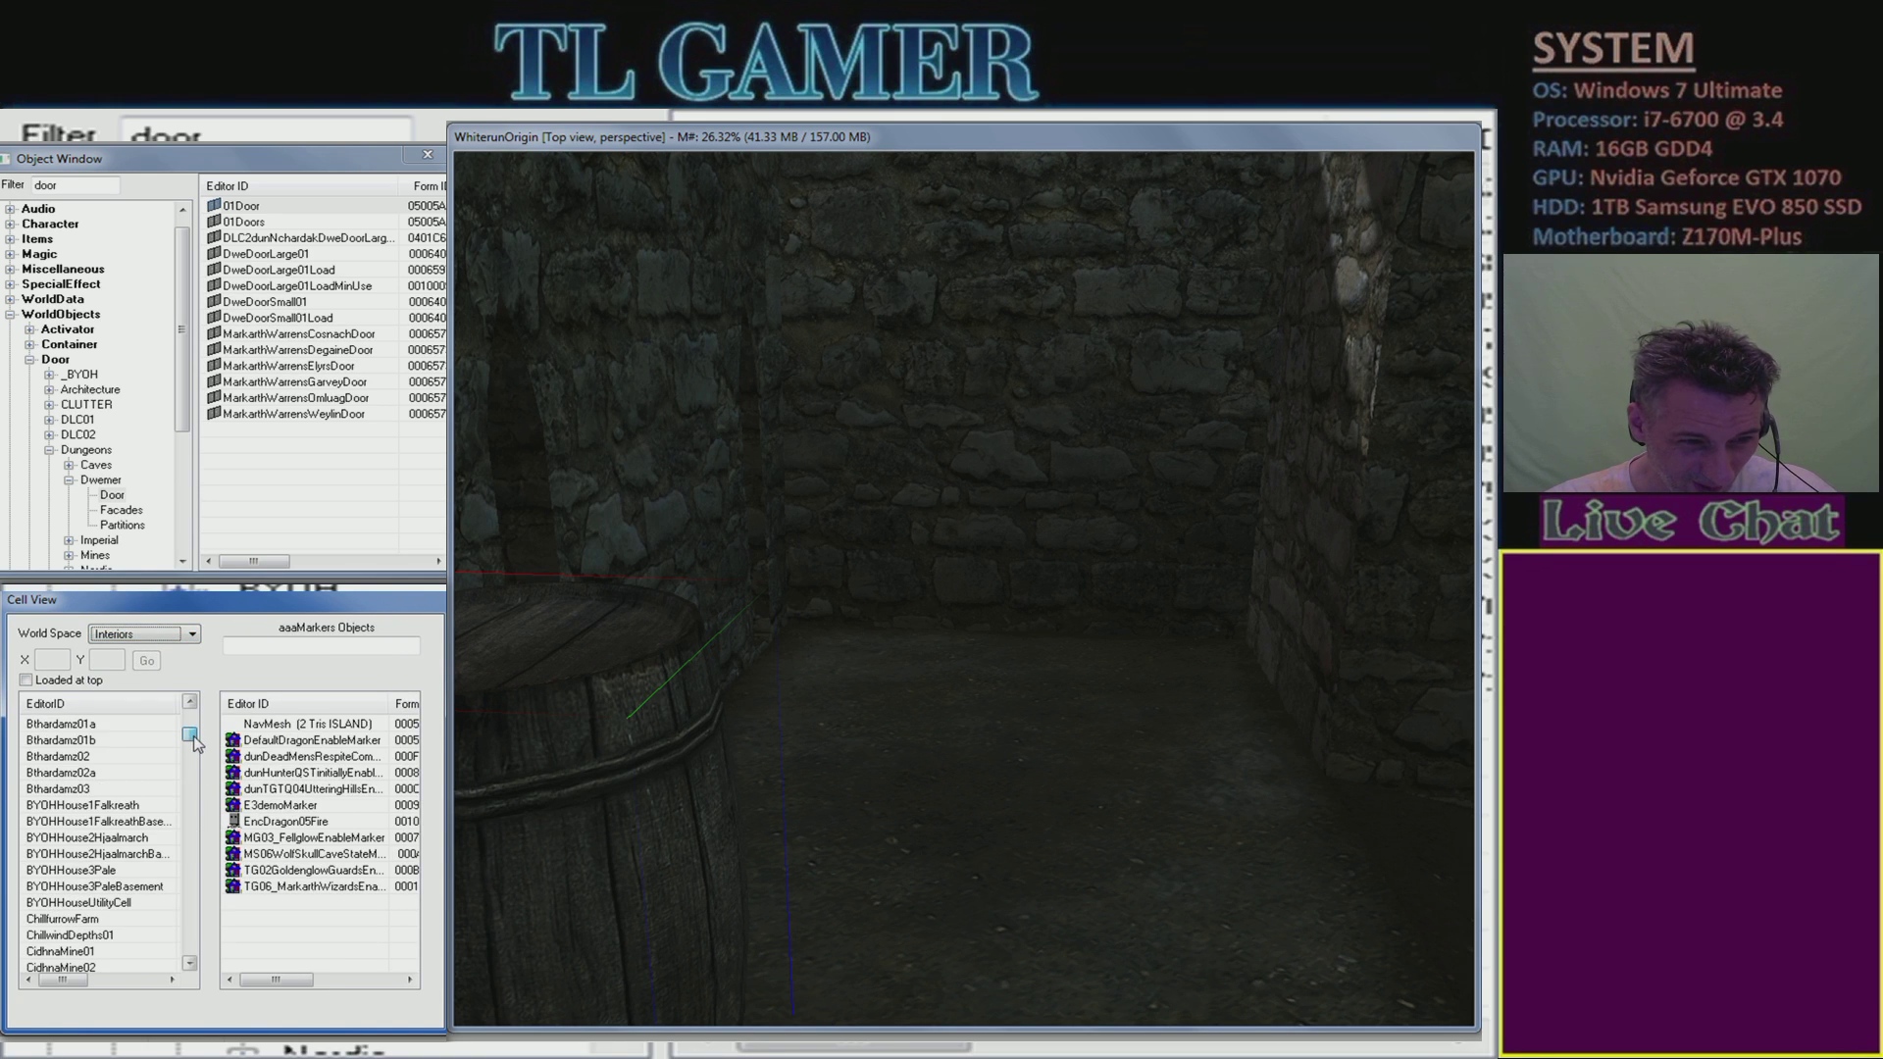
scroll(119, 829, "down", 1)
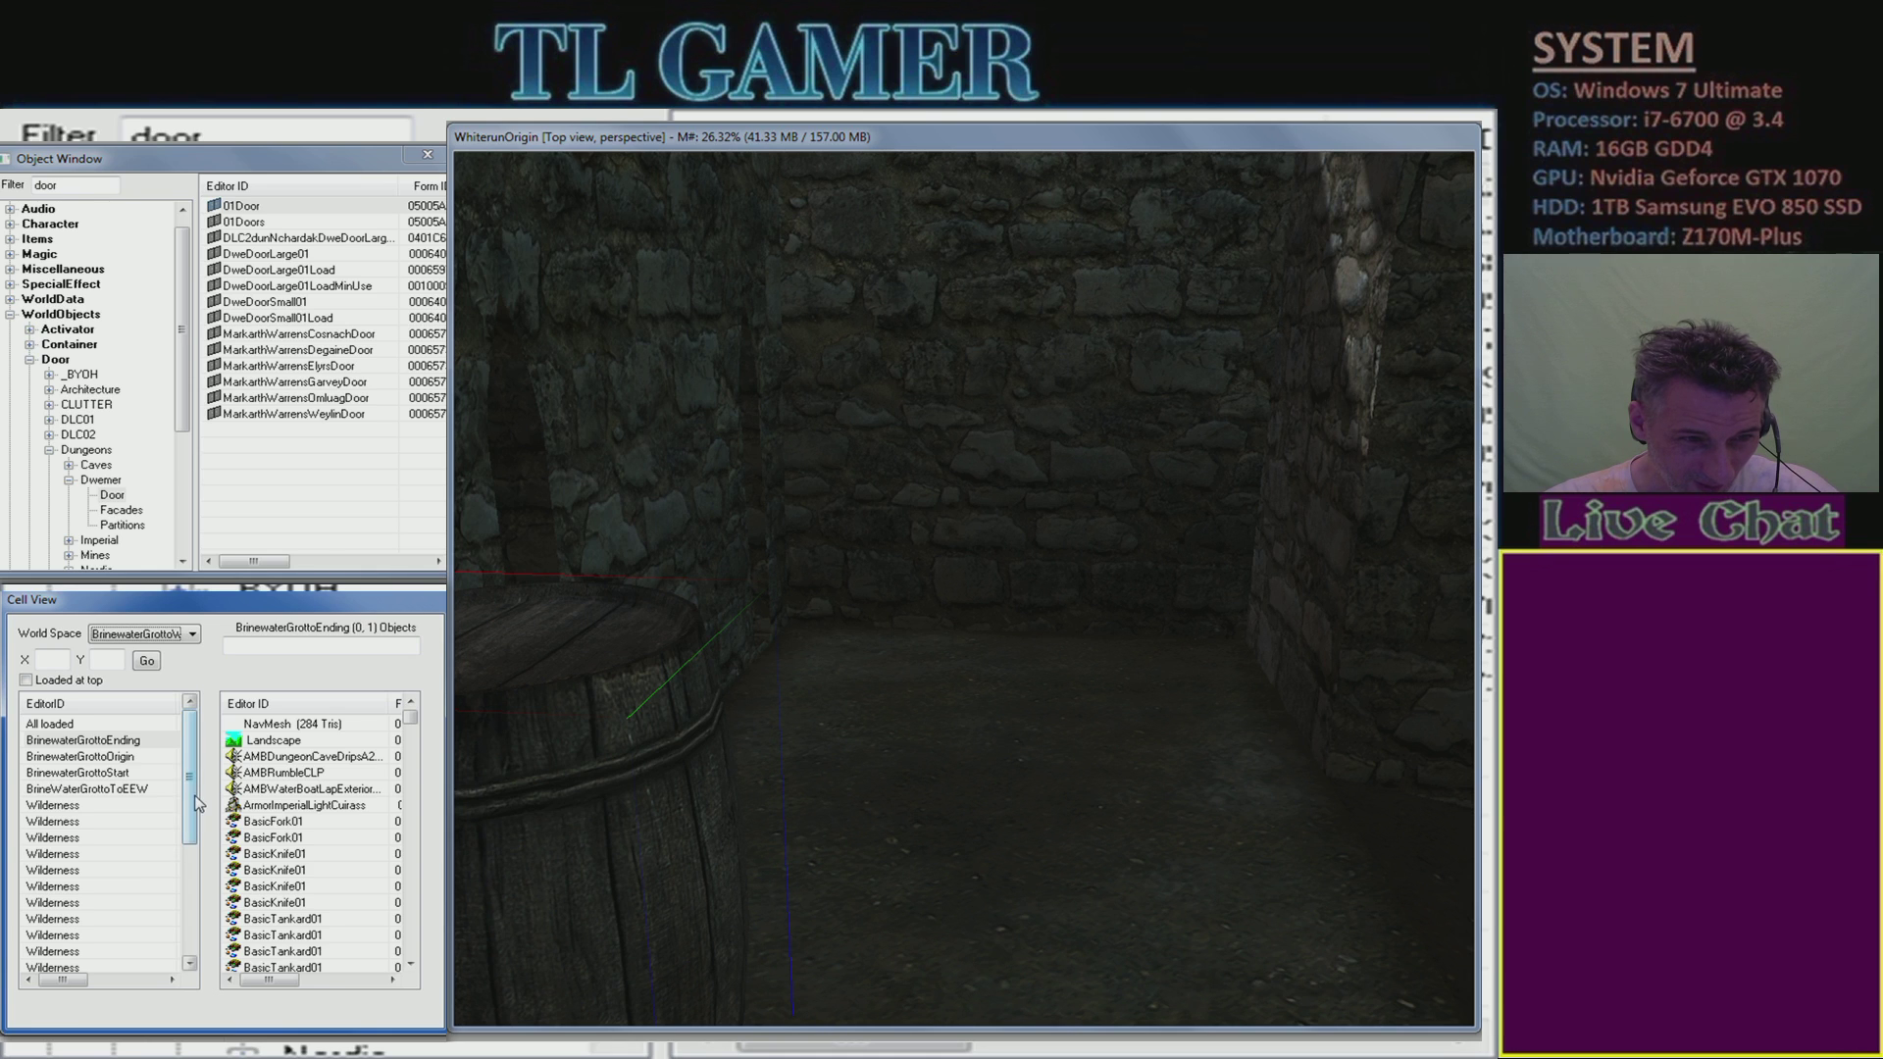
left_click(170, 643)
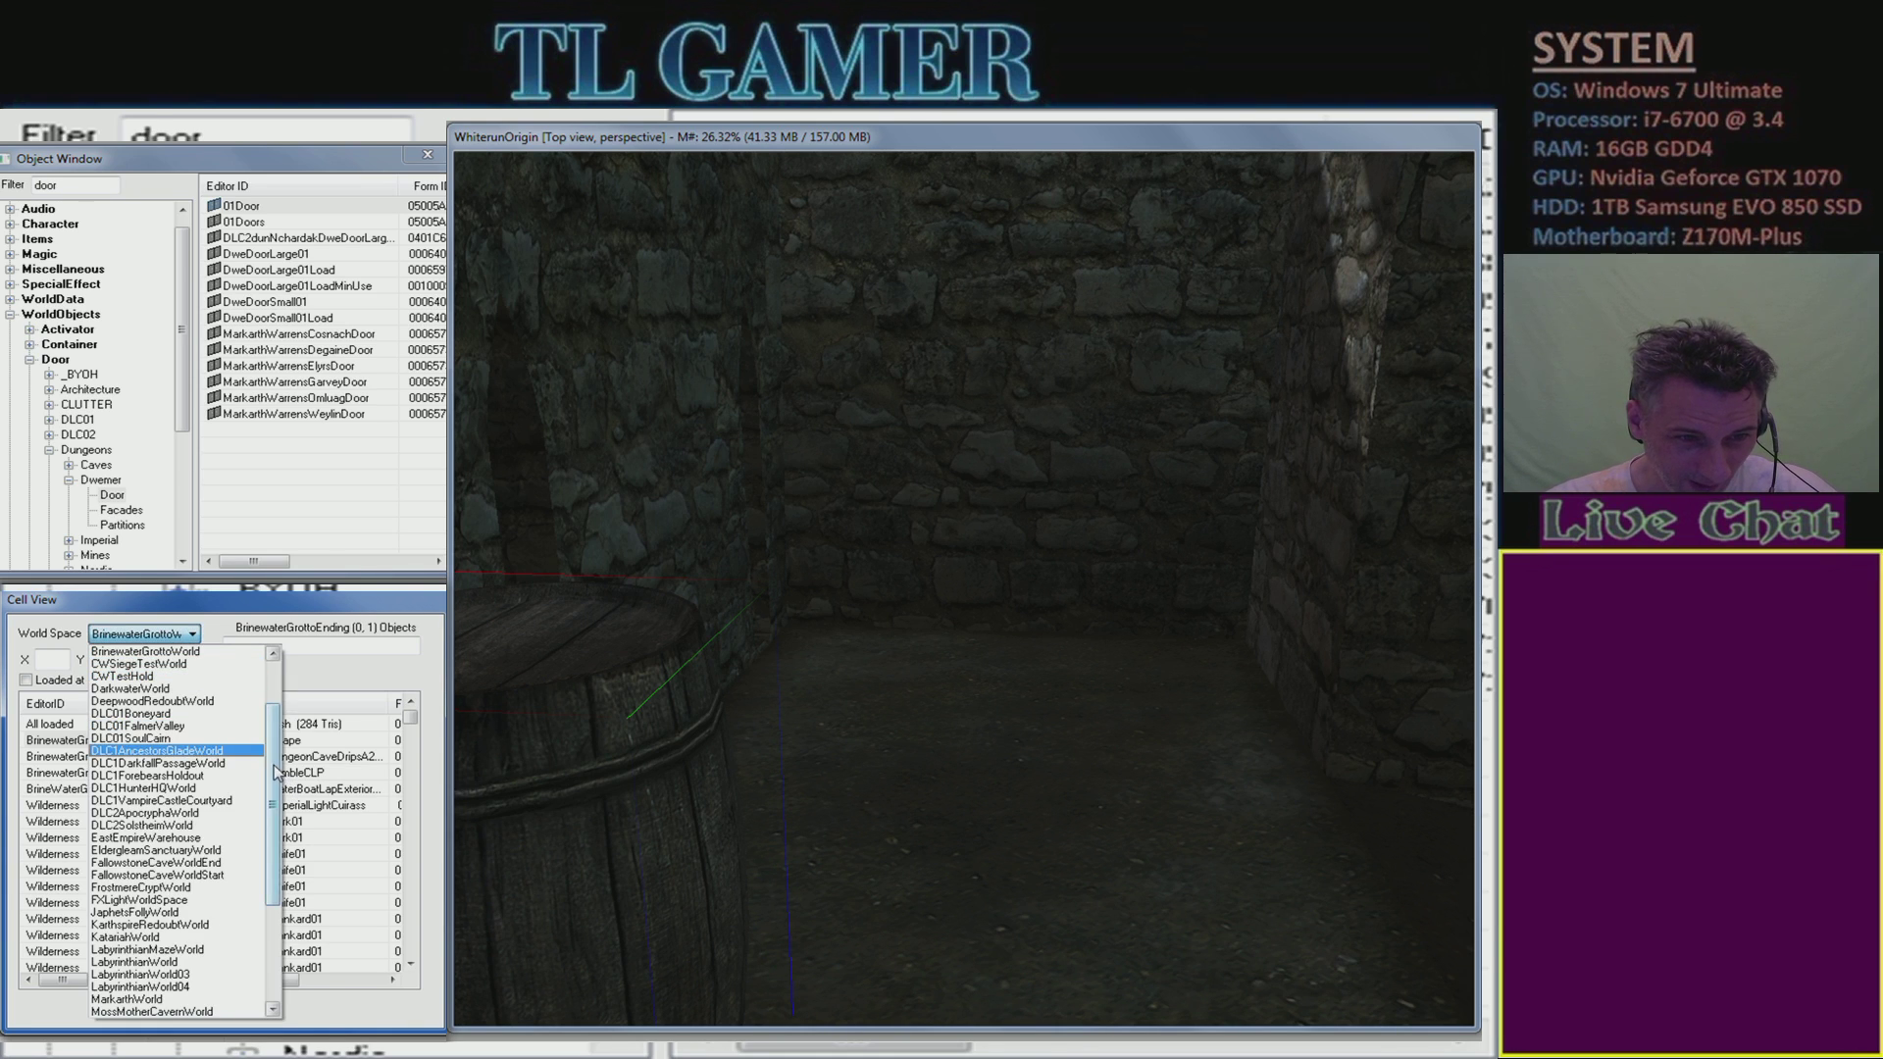
scroll(147, 706, "up", 3)
left_click(135, 668)
left_click(152, 639)
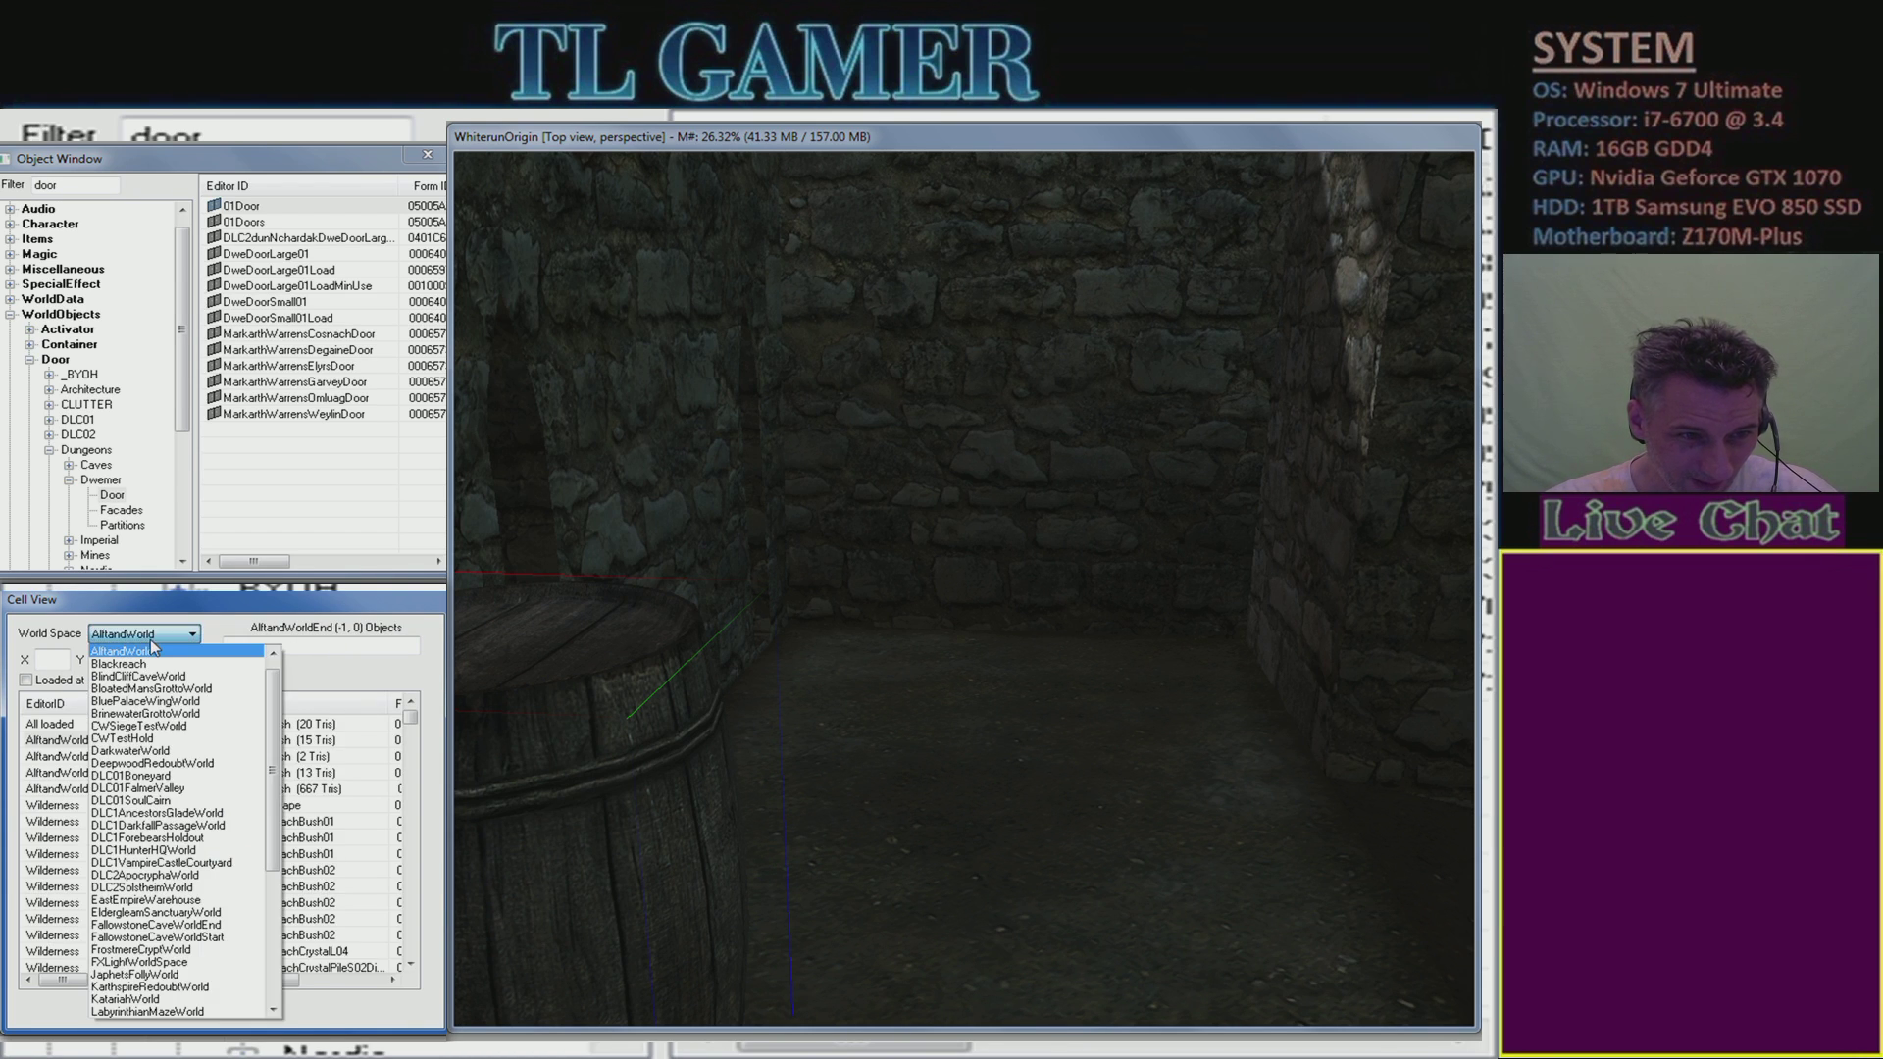
scroll(136, 655, "up", 1)
left_click(135, 656)
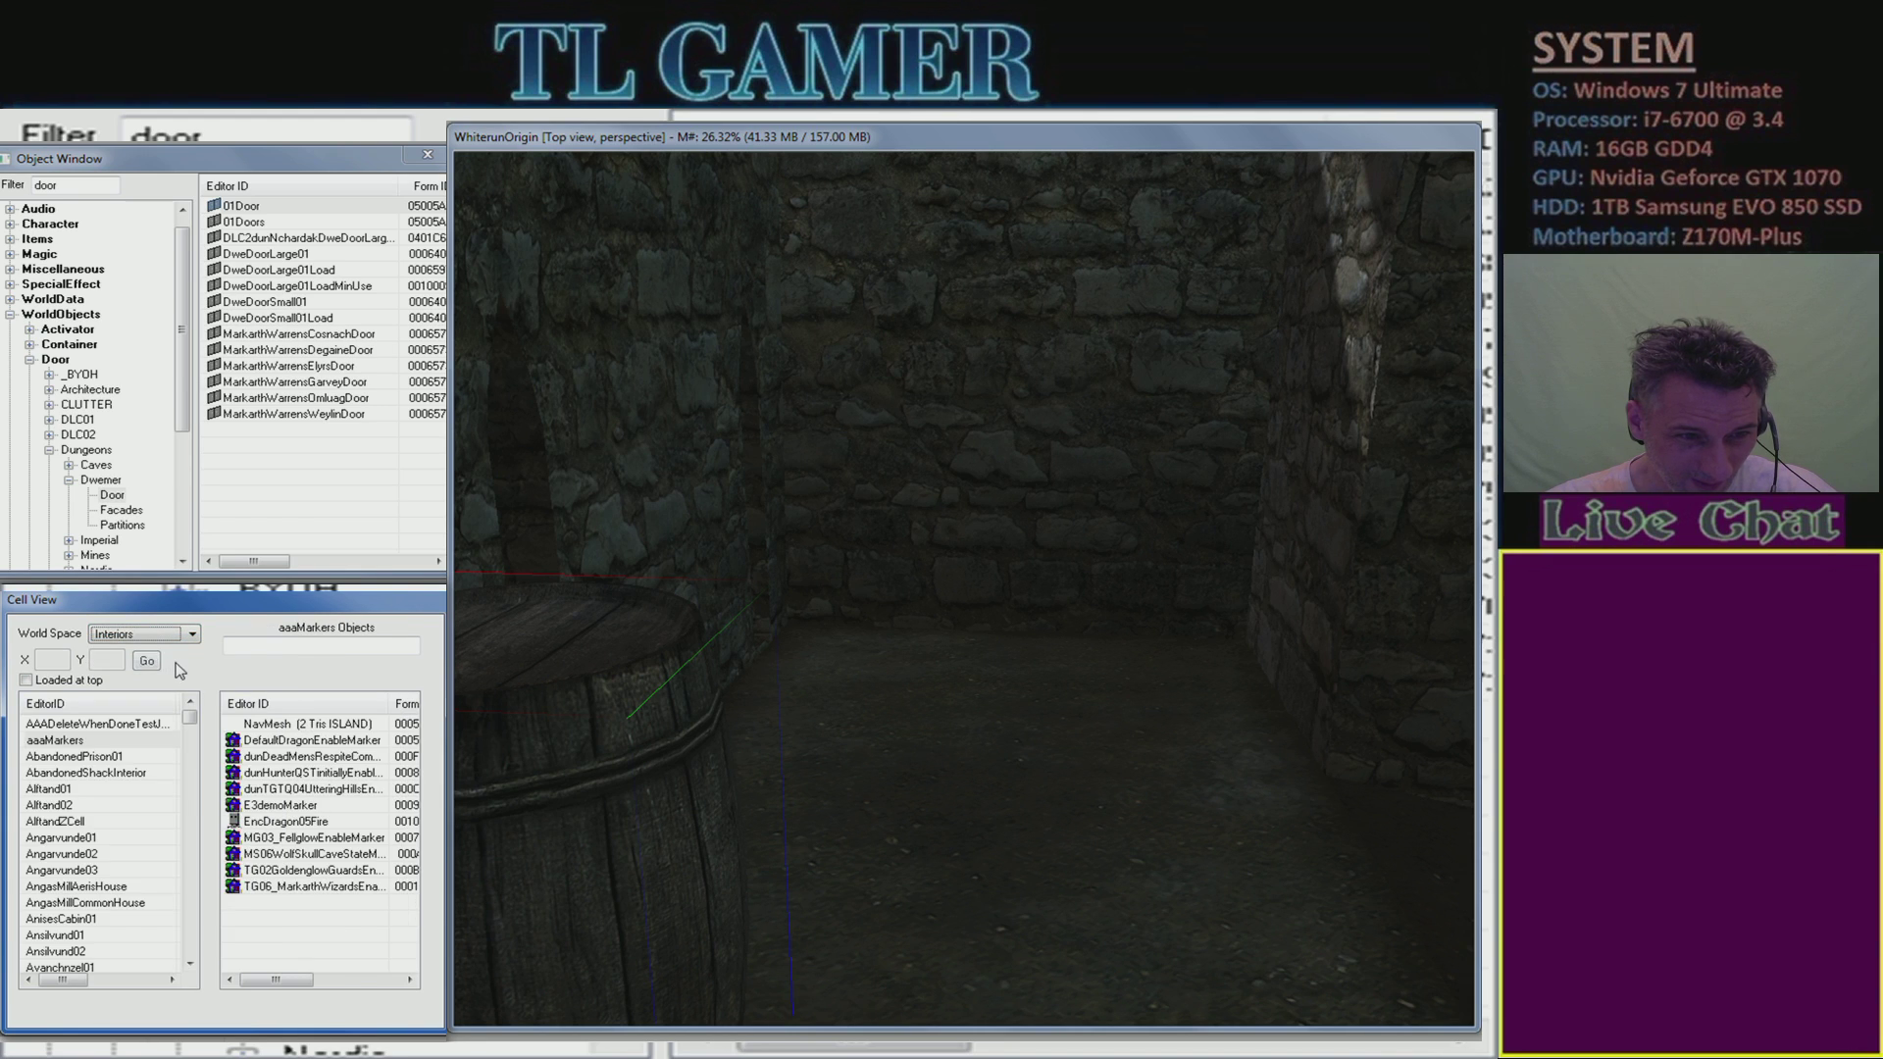
- Look through the interior cells up to those starting with D and filter the aaaMarkers objects by "smoke"
left_click(88, 741)
scroll(98, 785, "down", 20)
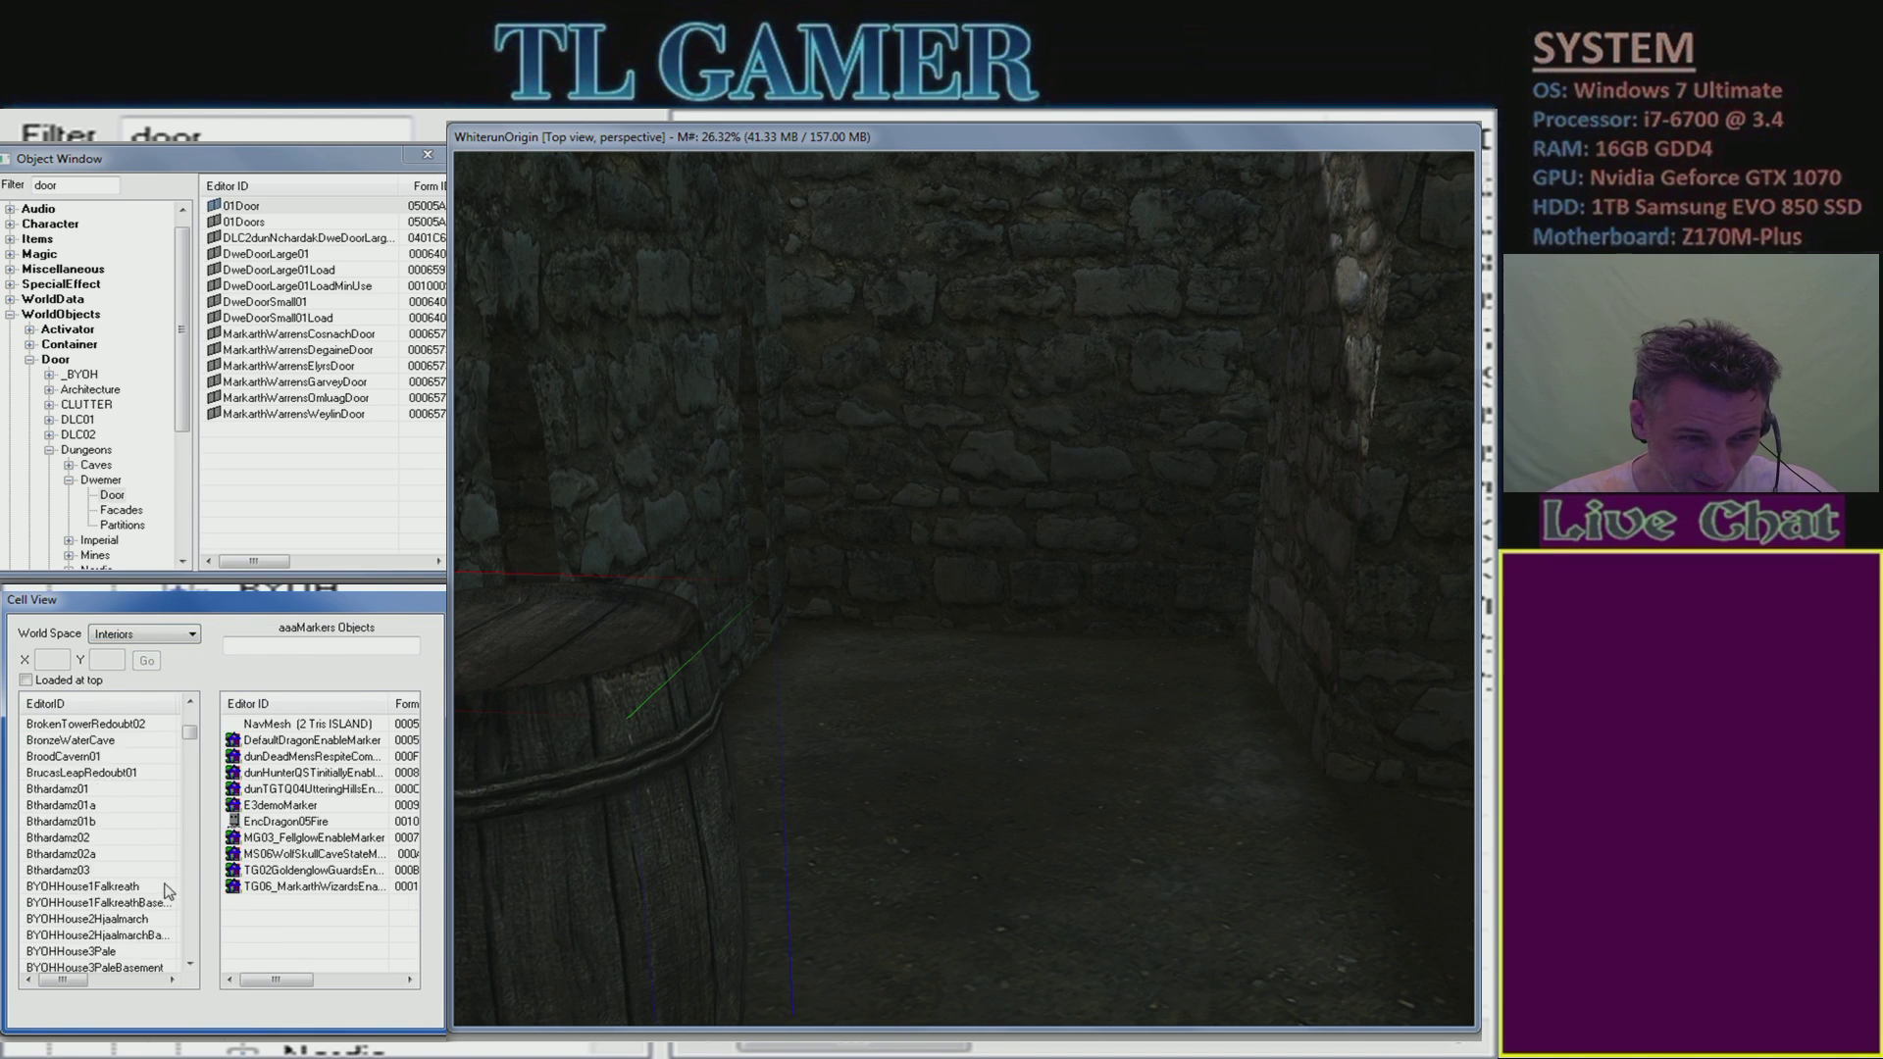
scroll(144, 890, "down", 3)
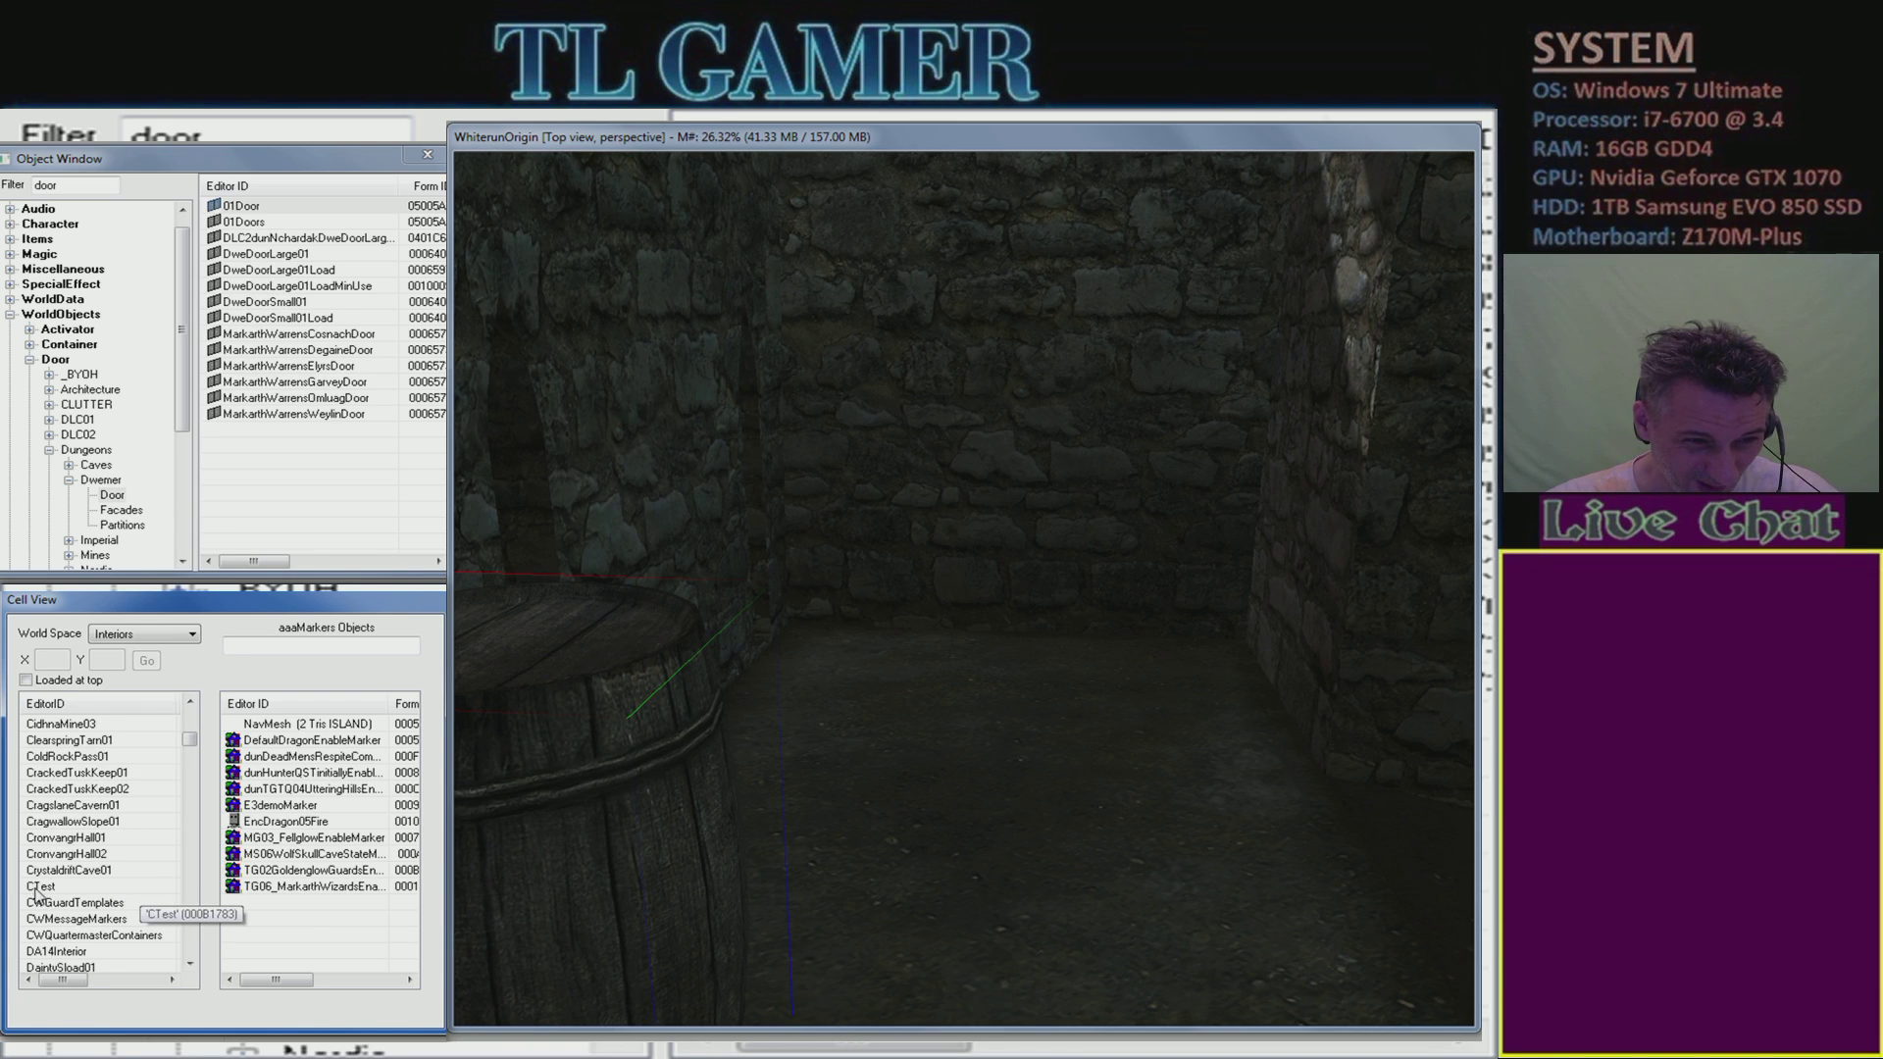
scroll(47, 893, "down", 2)
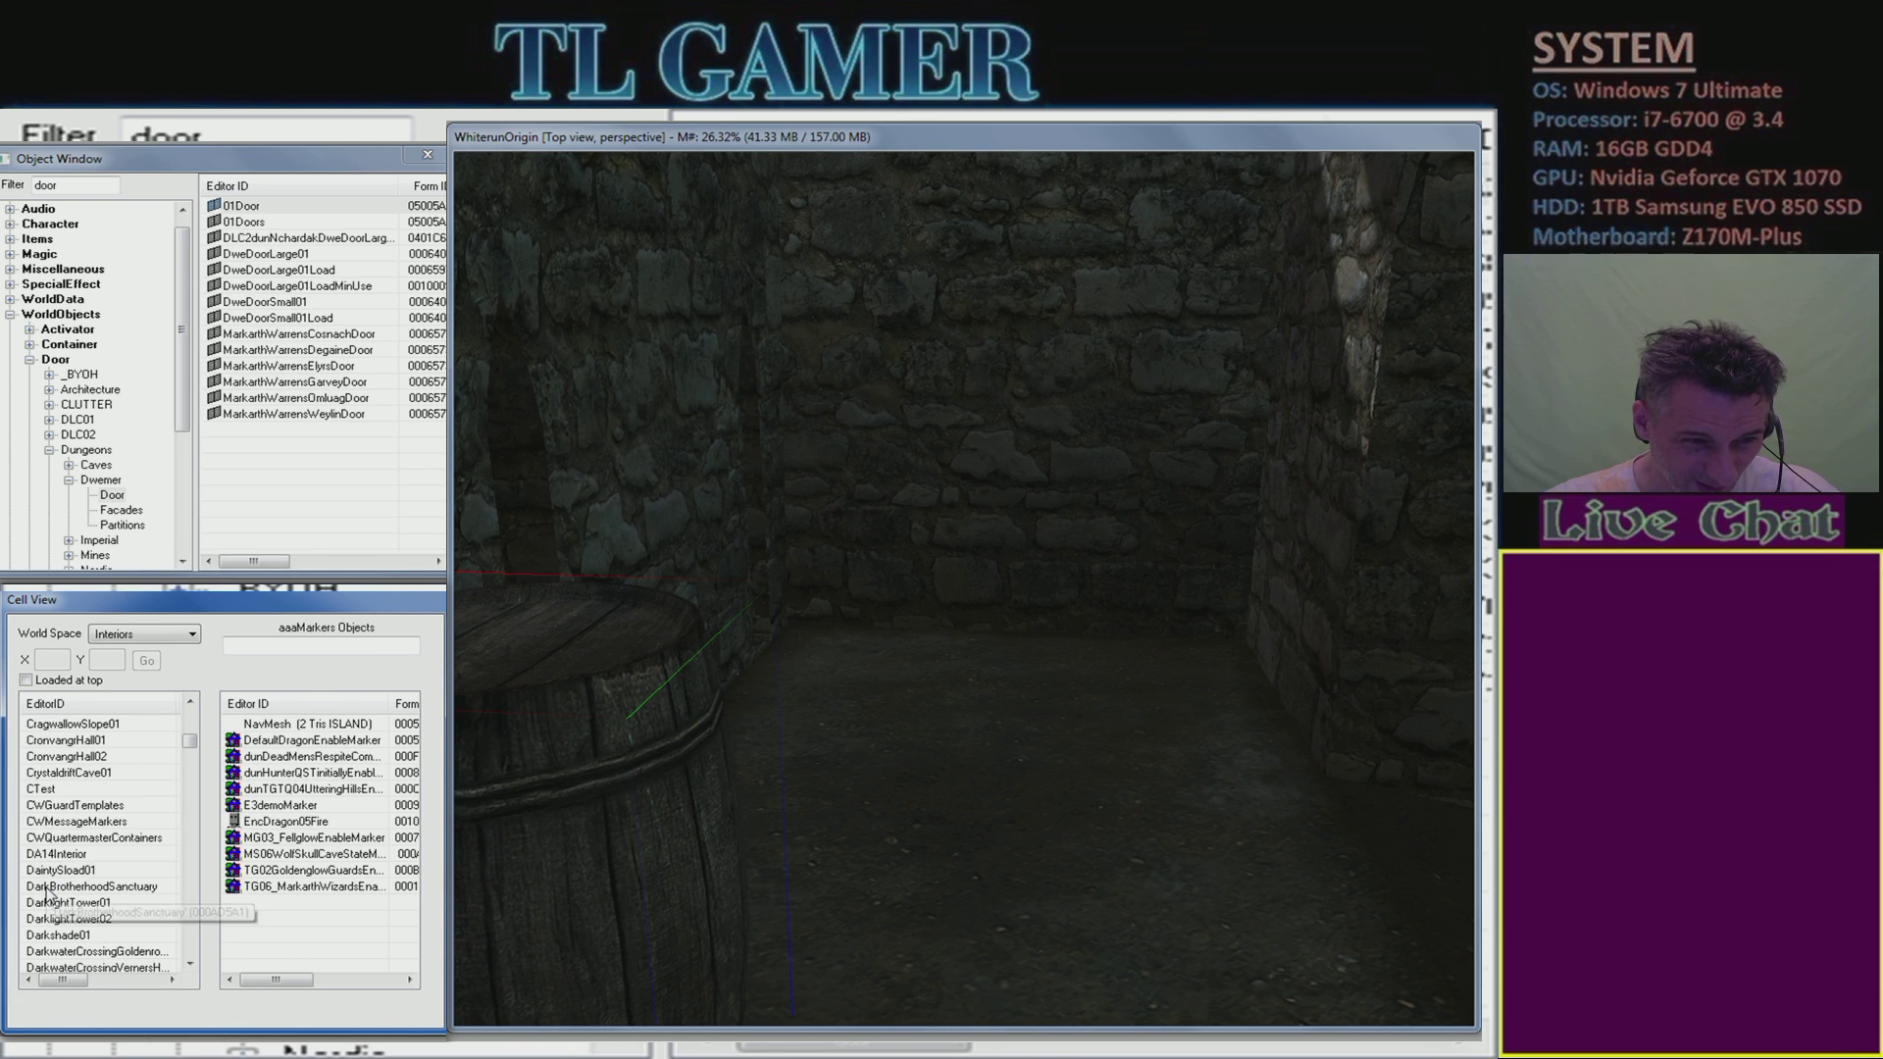
left_click(304, 648)
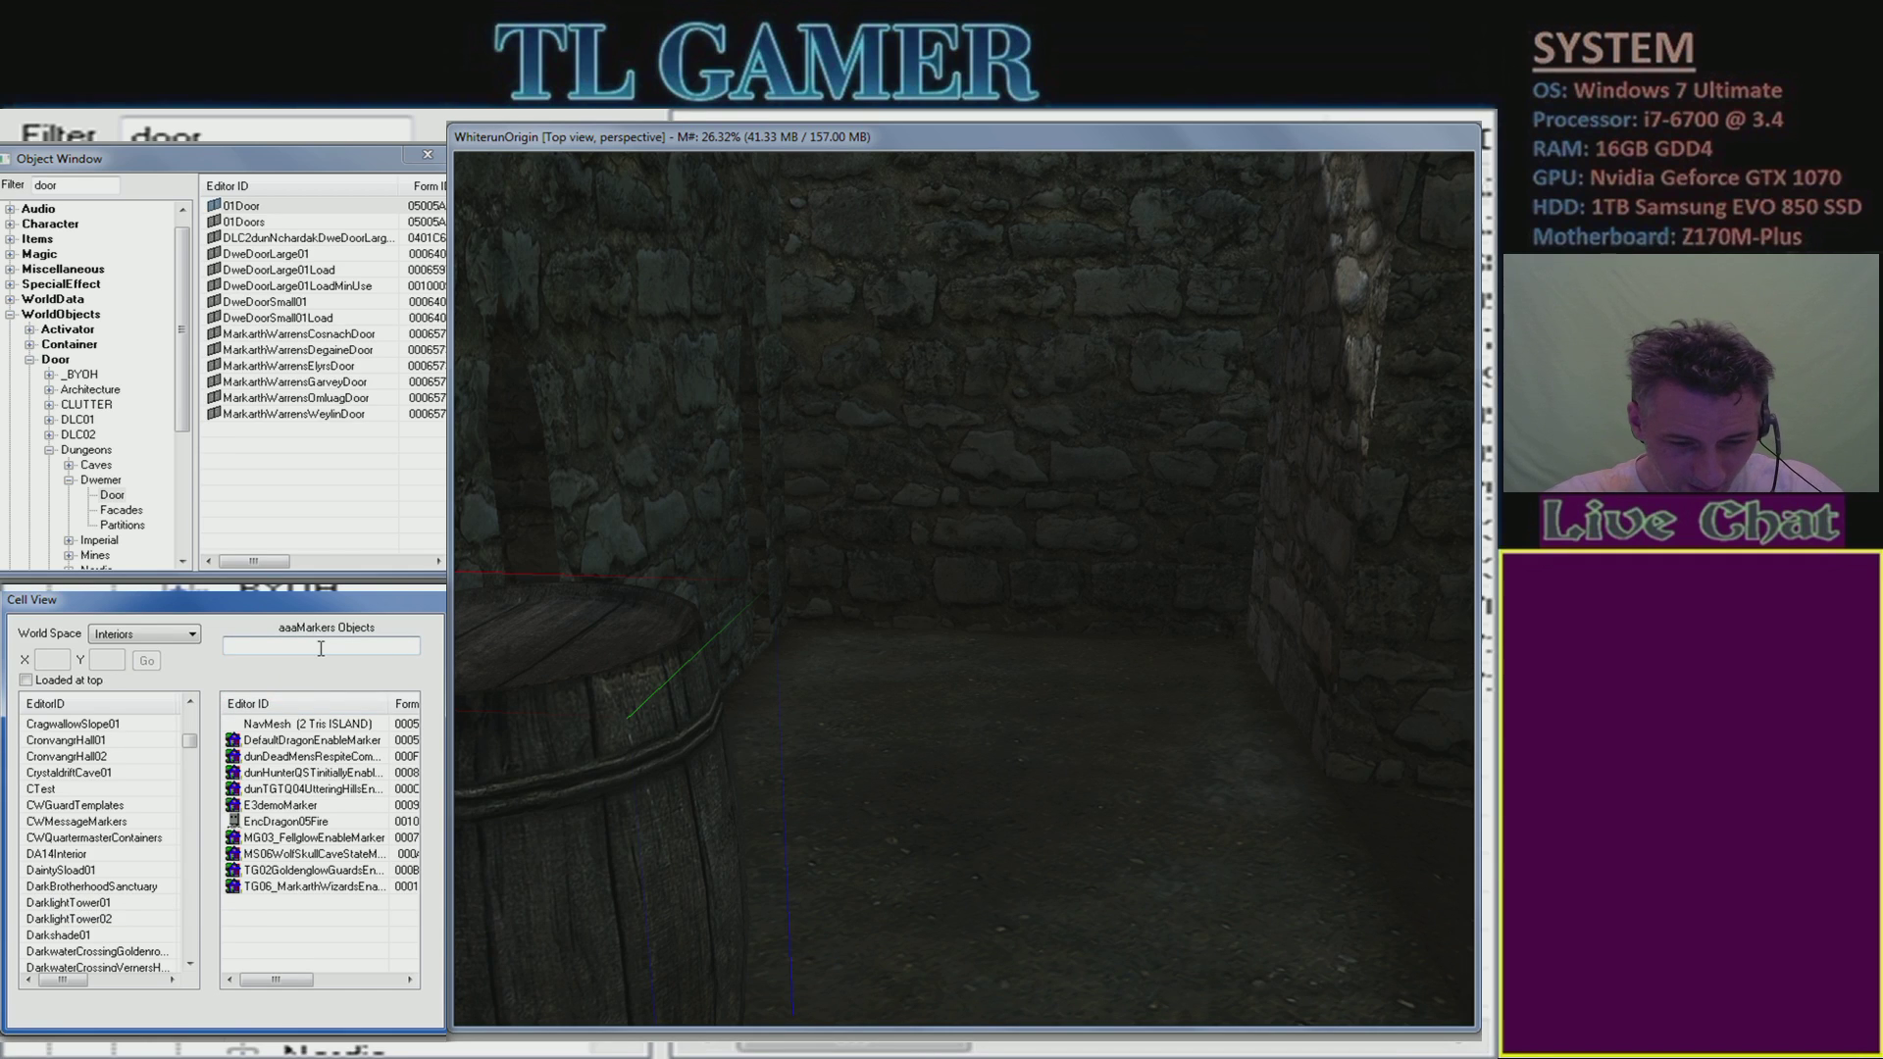
type("smoke")
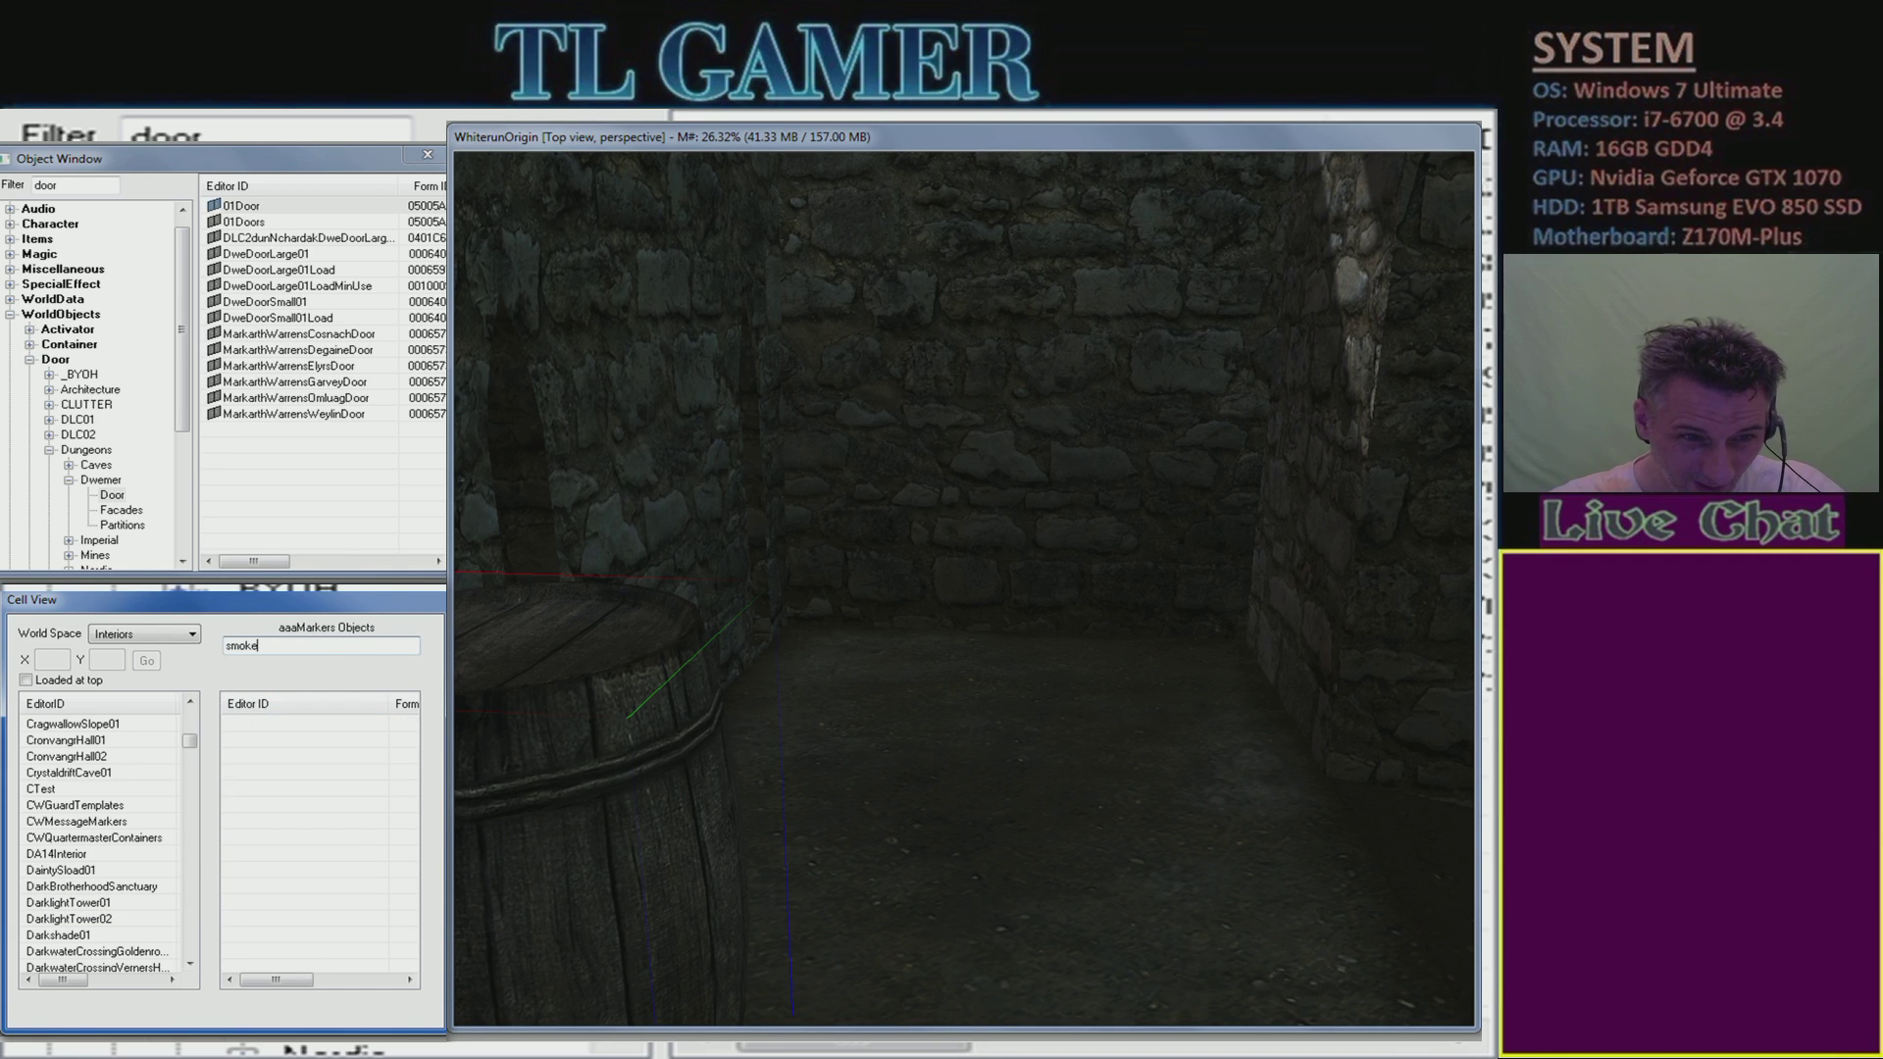
- Switch the world space to FallowstoneCaveWorldEnd and clear the "smoke" object filter
left_click(169, 634)
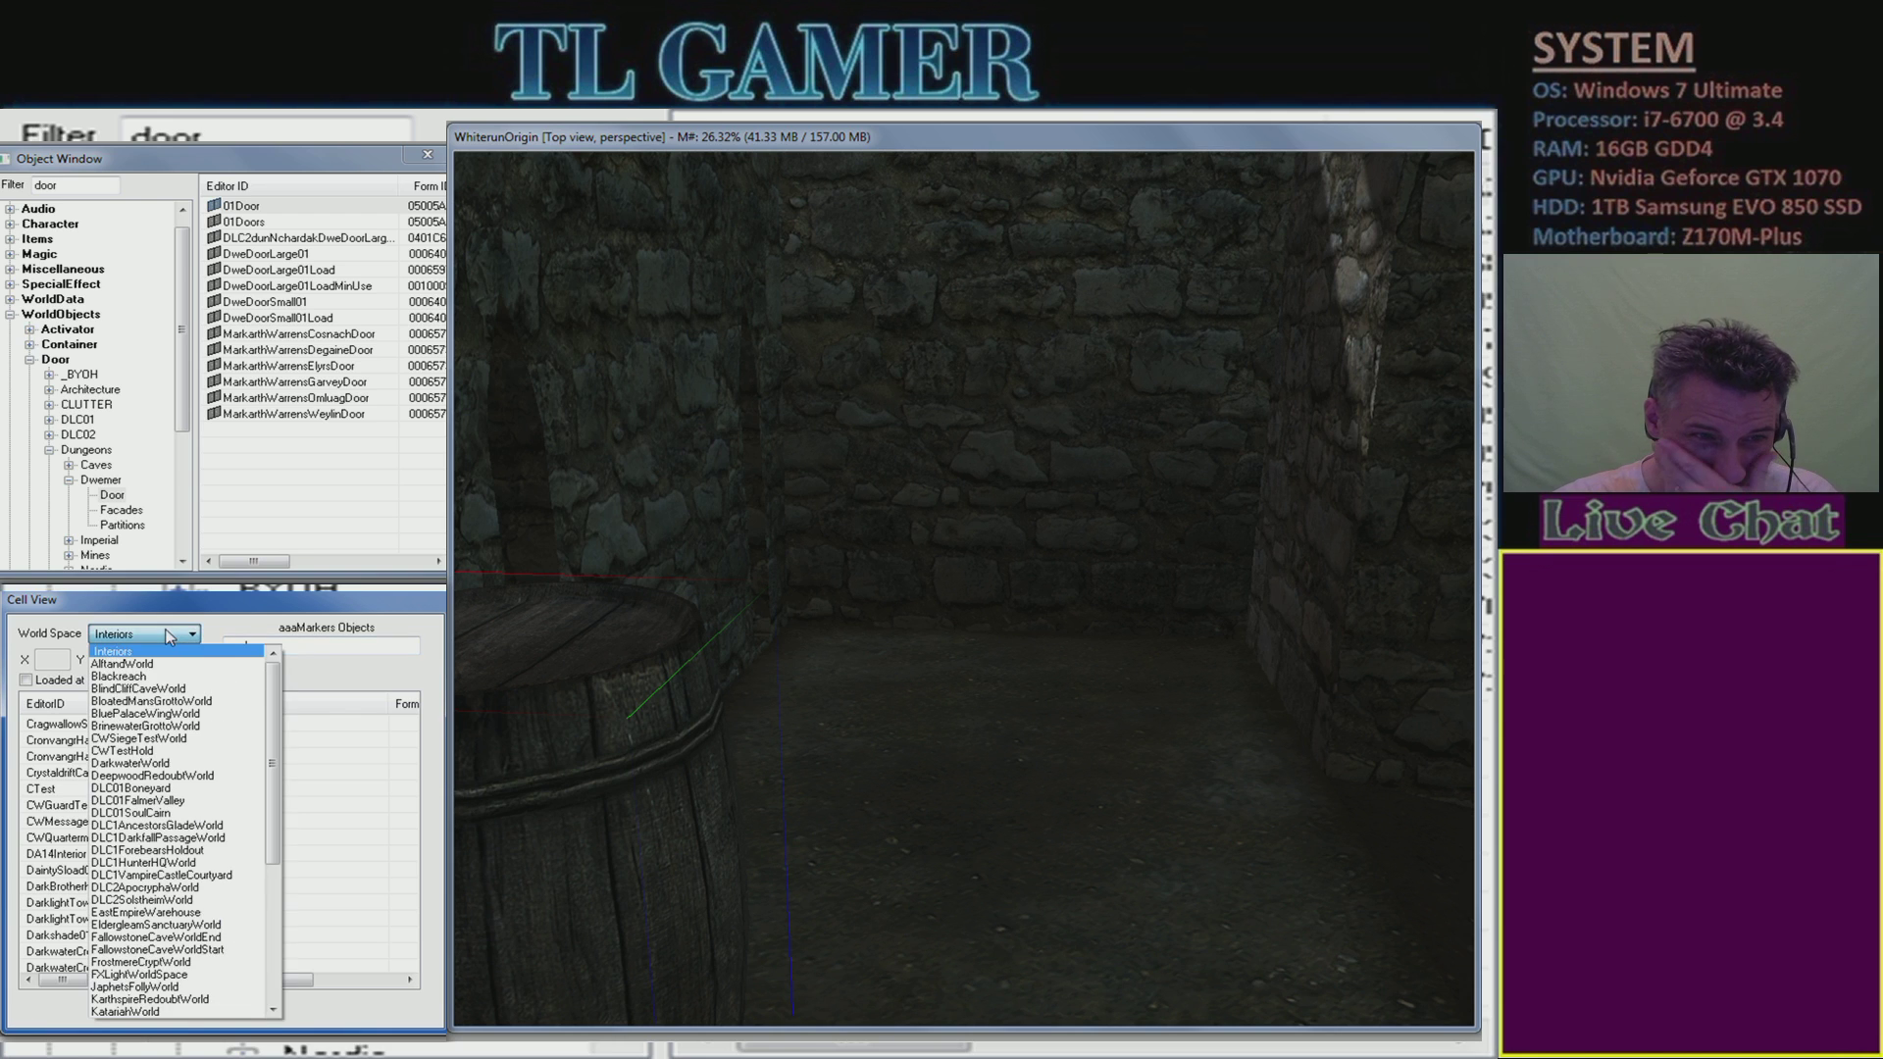
mouse_move(280, 721)
left_mouse_down()
mouse_move(280, 897)
mouse_move(274, 724)
left_mouse_up()
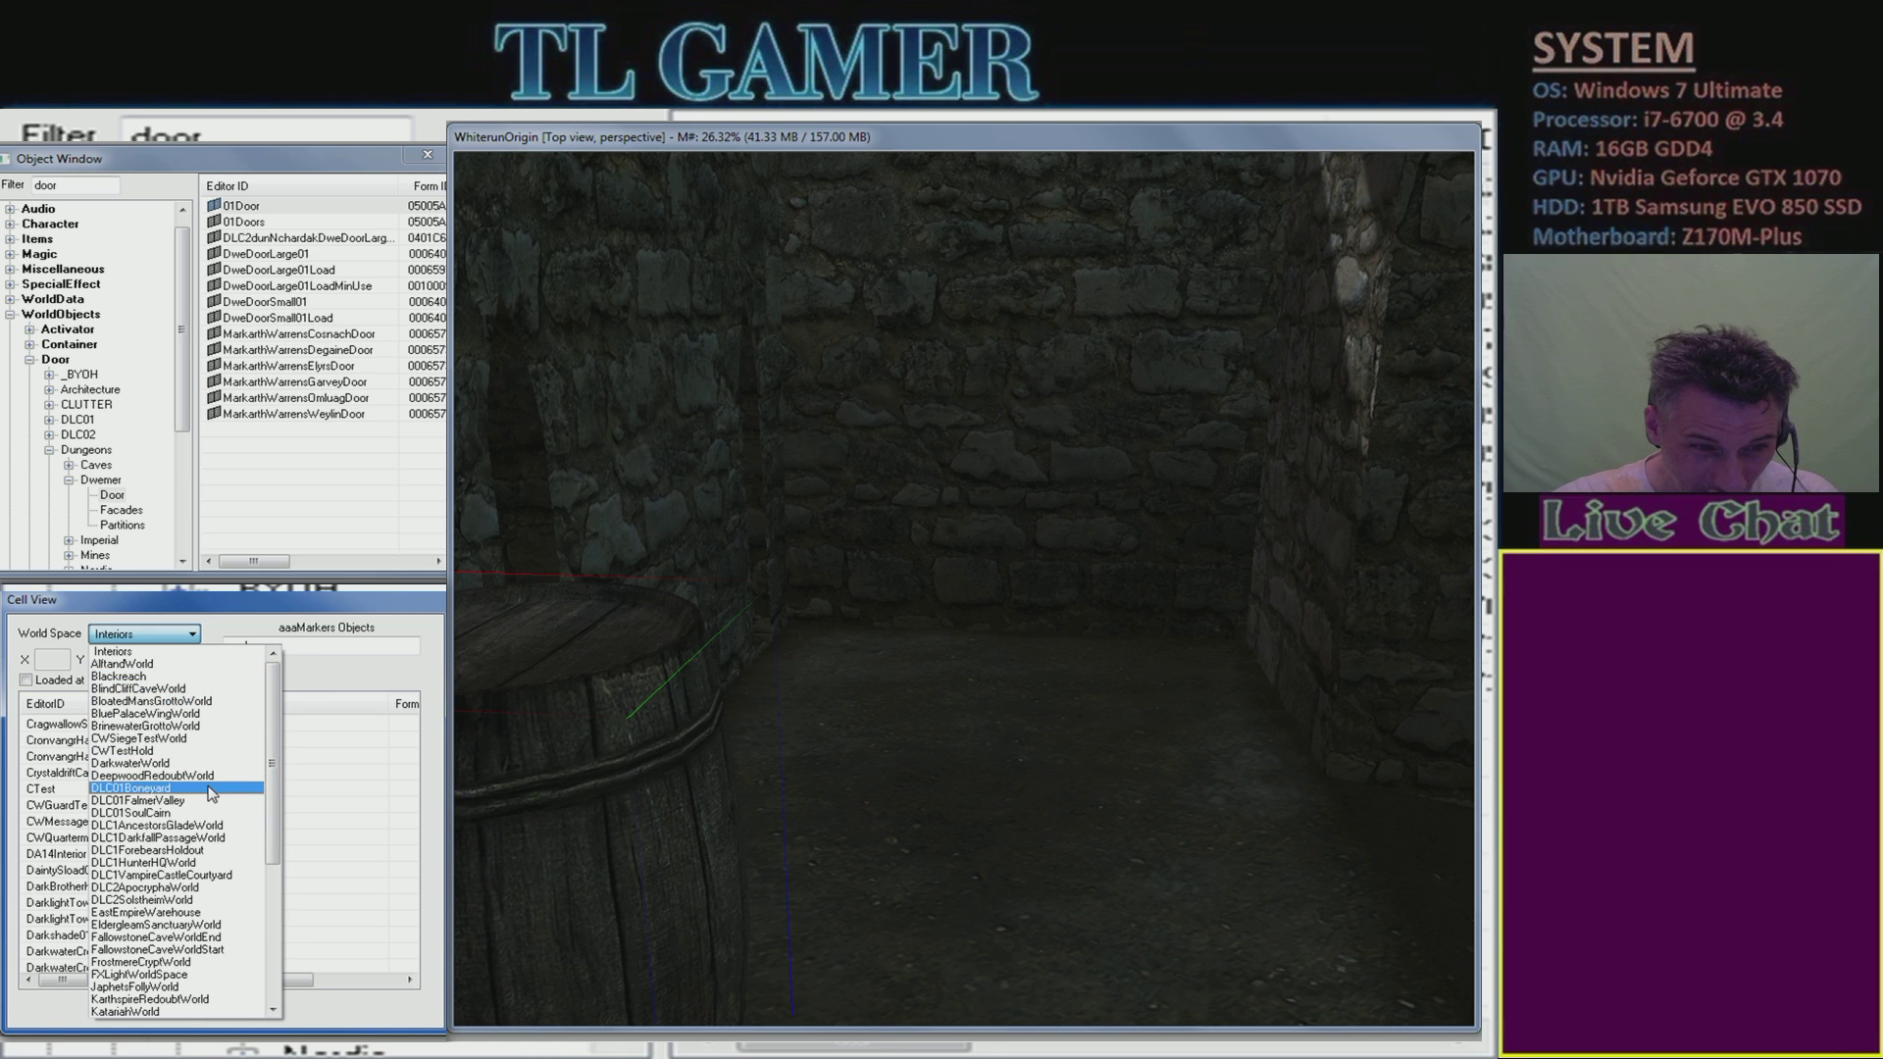
left_click(211, 937)
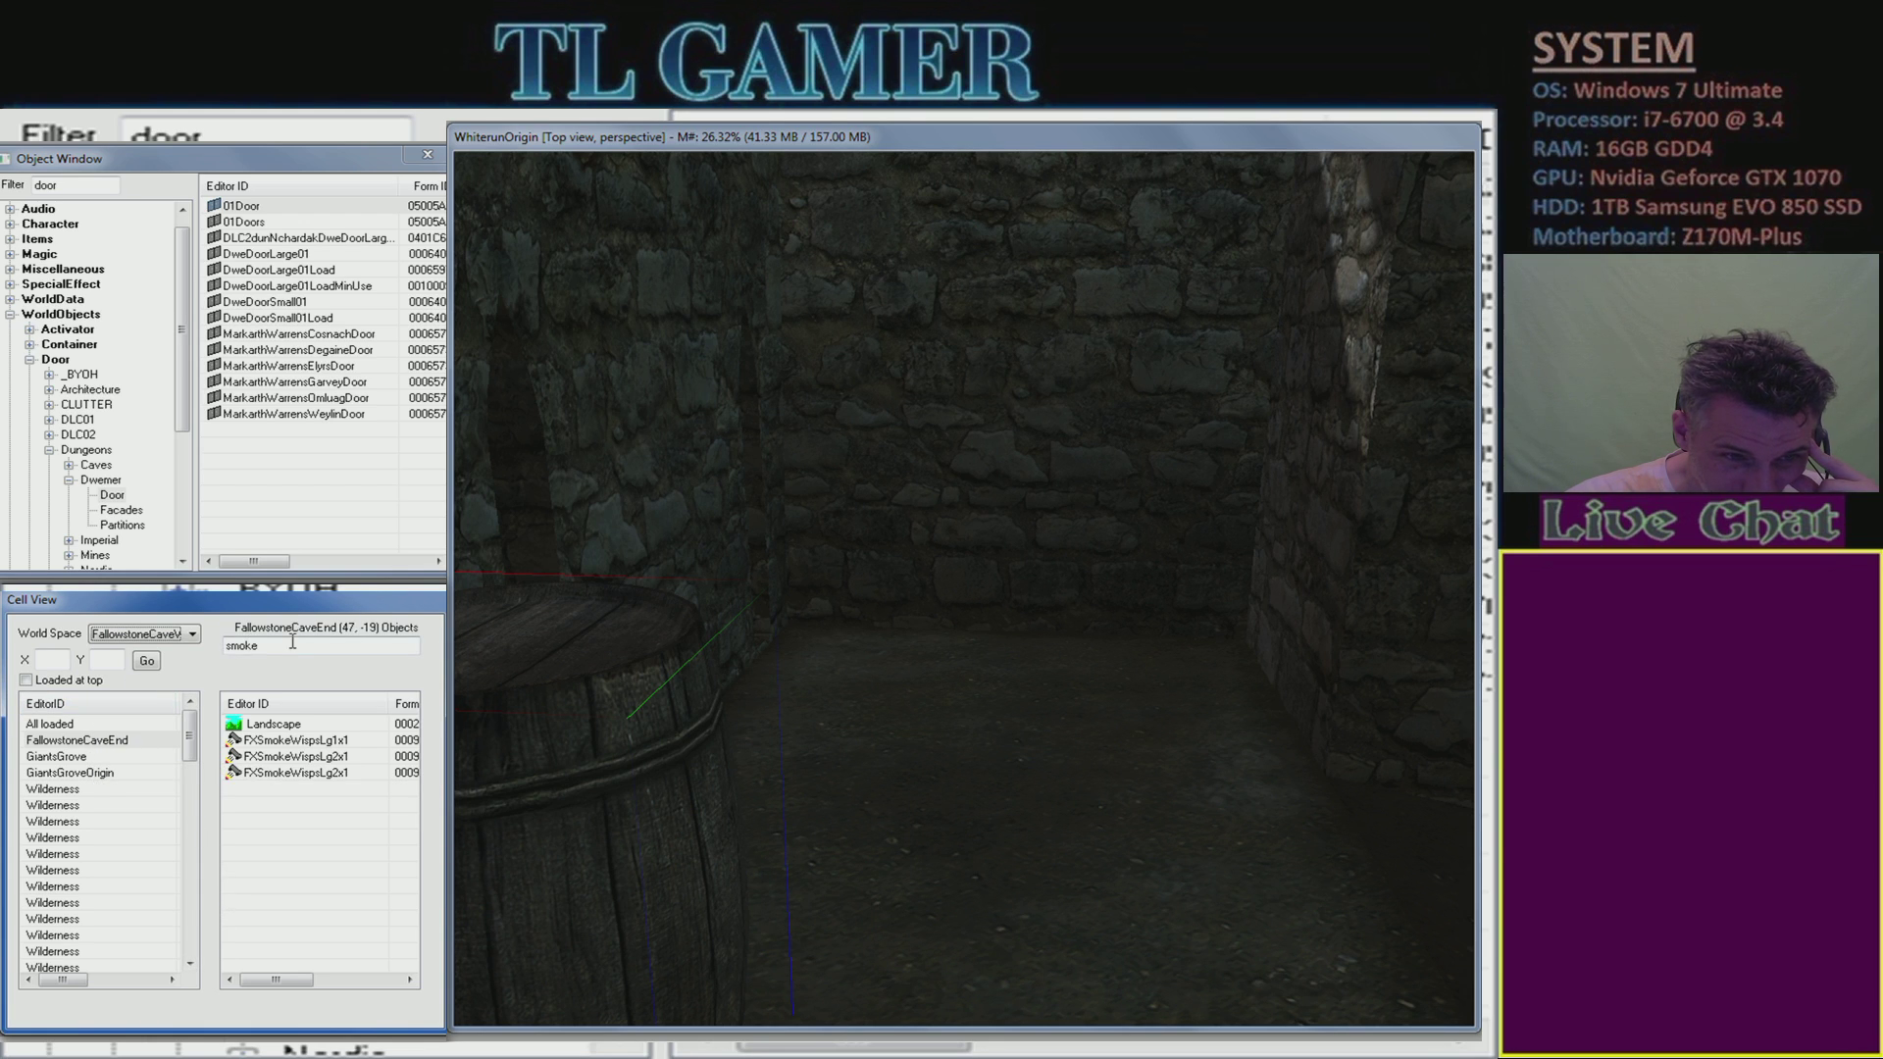
double_click(293, 642)
key("BackSpace")
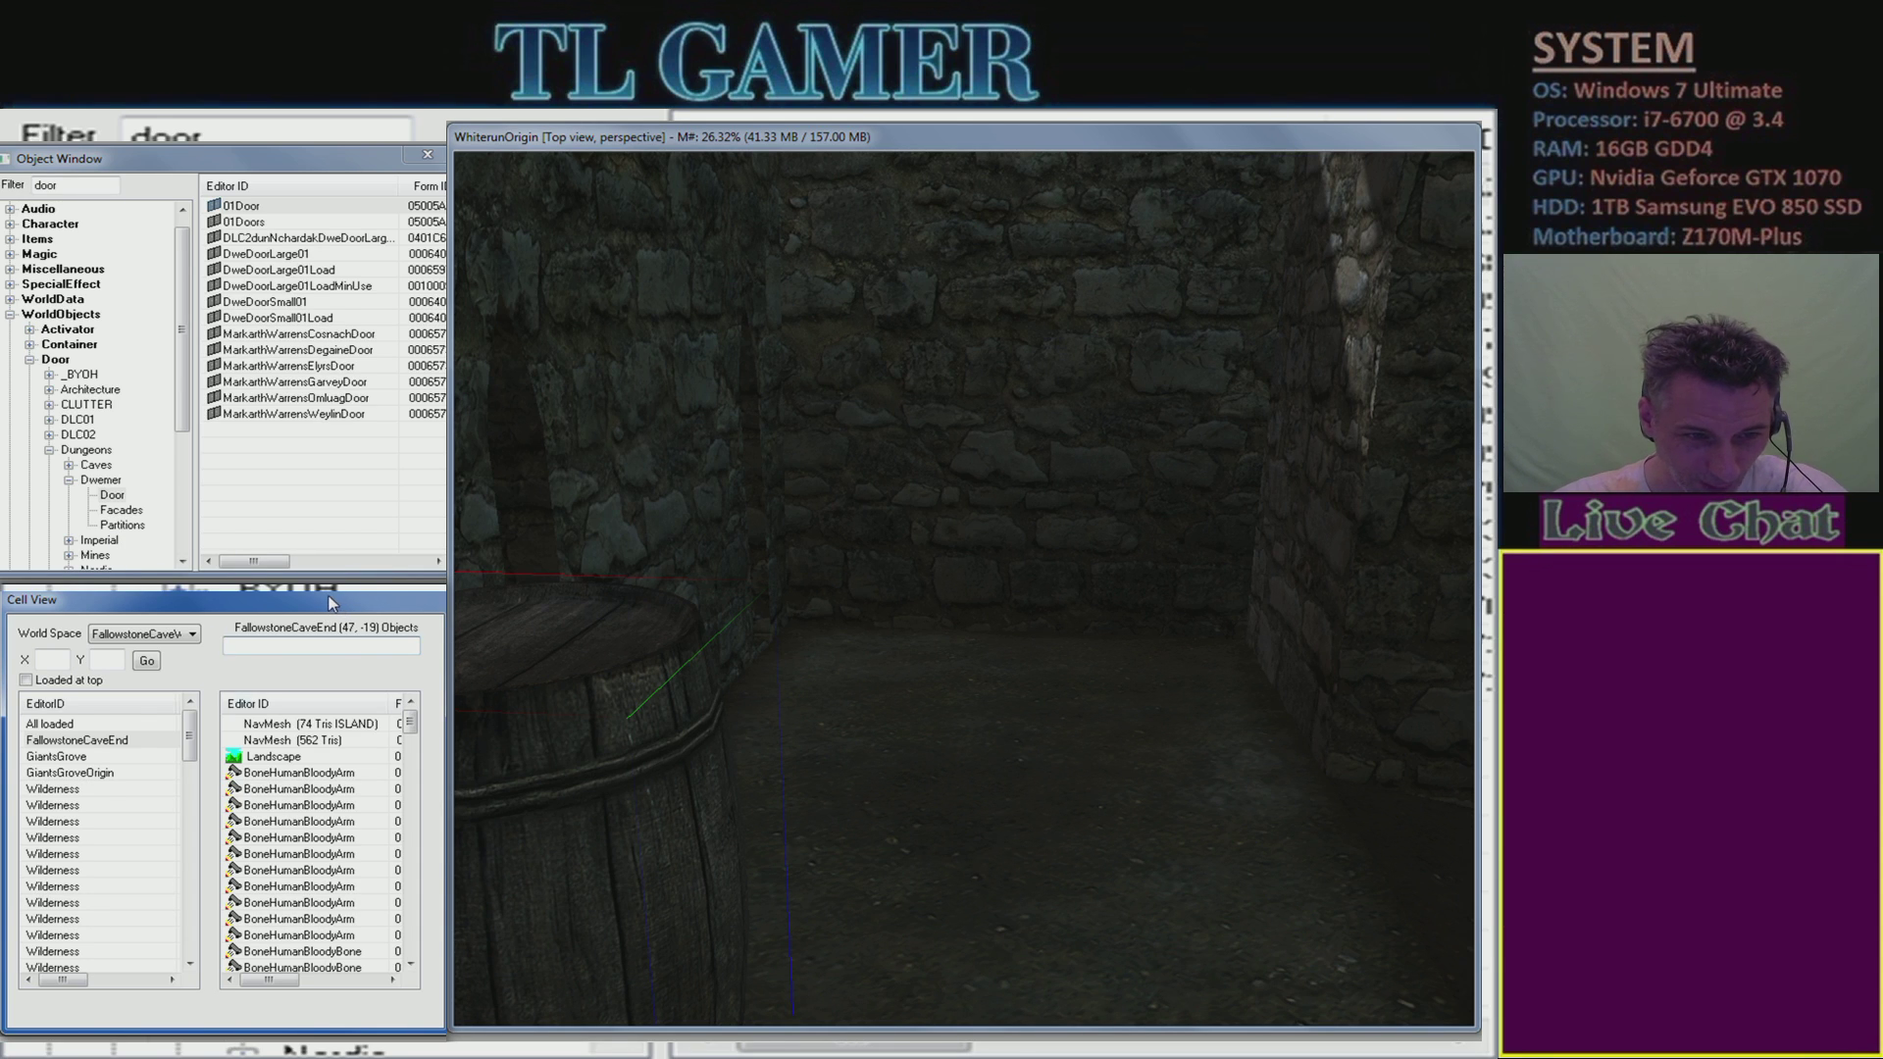
- Select the GiantsGroveOrigin cell and filter its objects by "CQ"
left_click(67, 773)
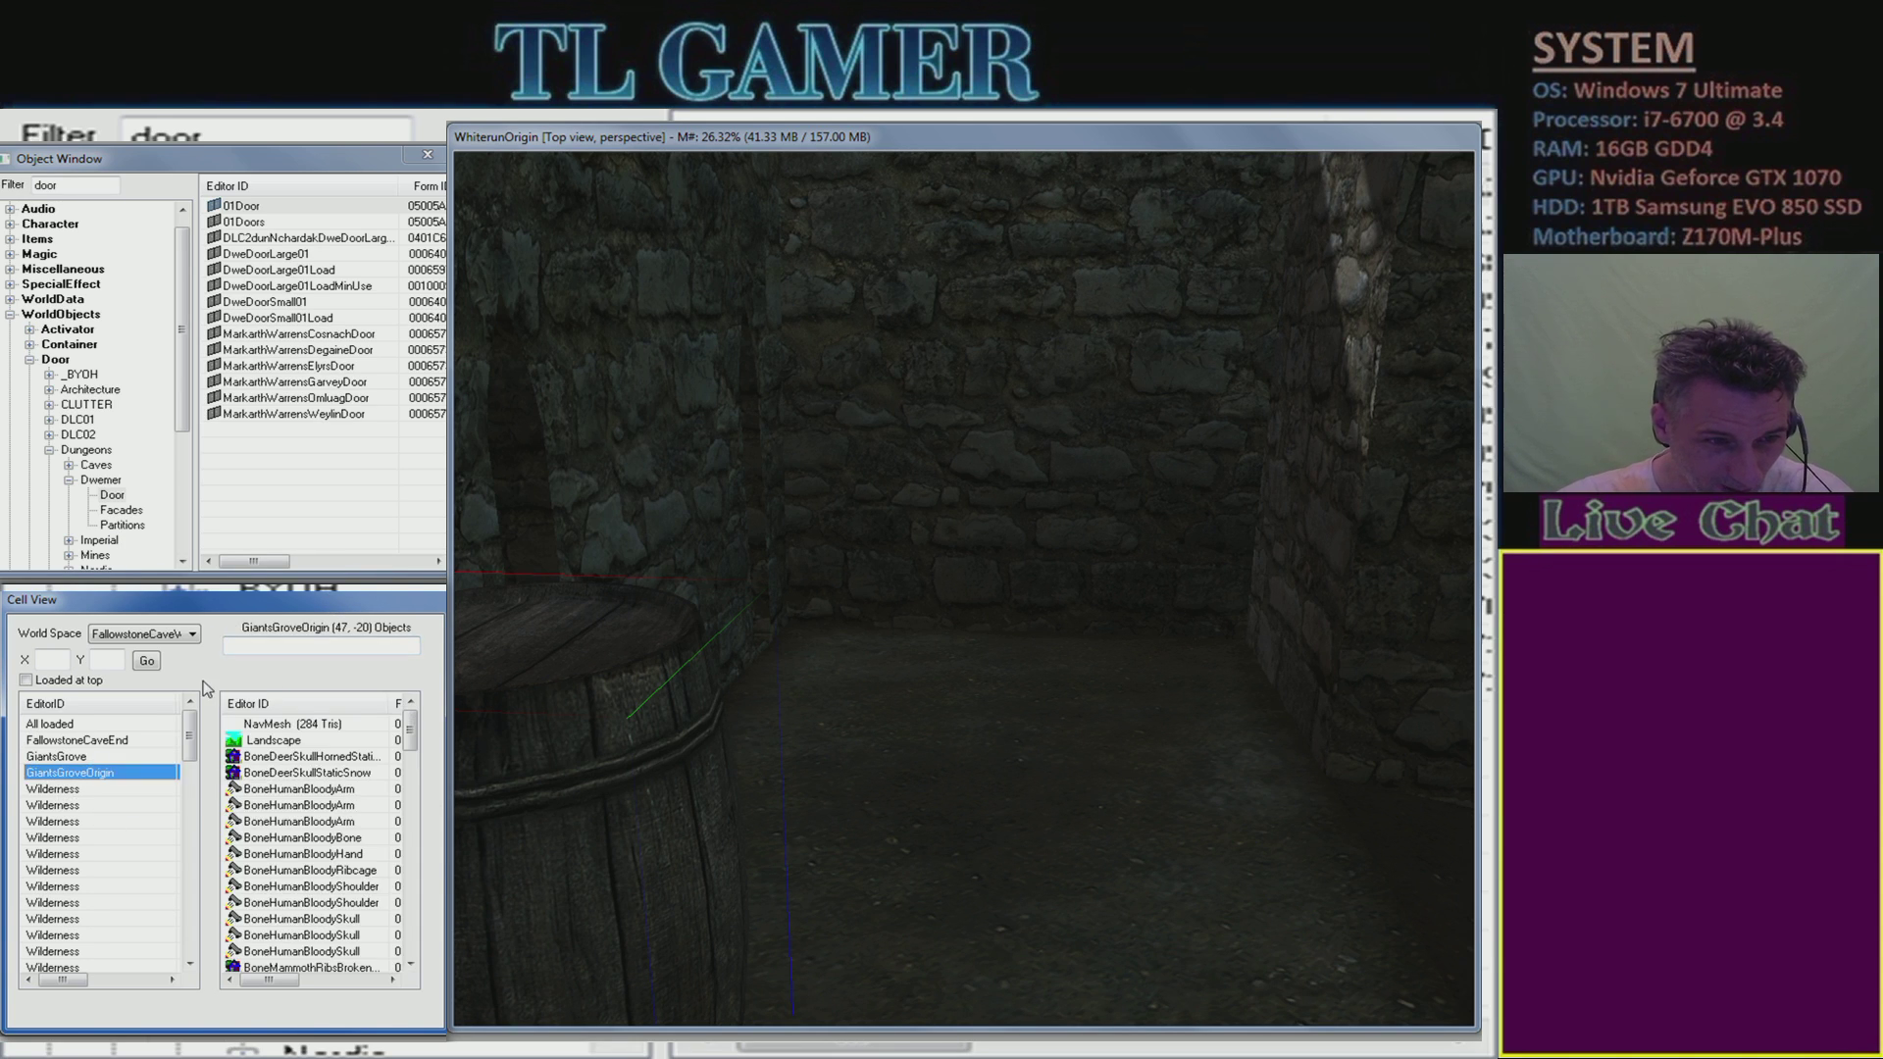
left_click(320, 645)
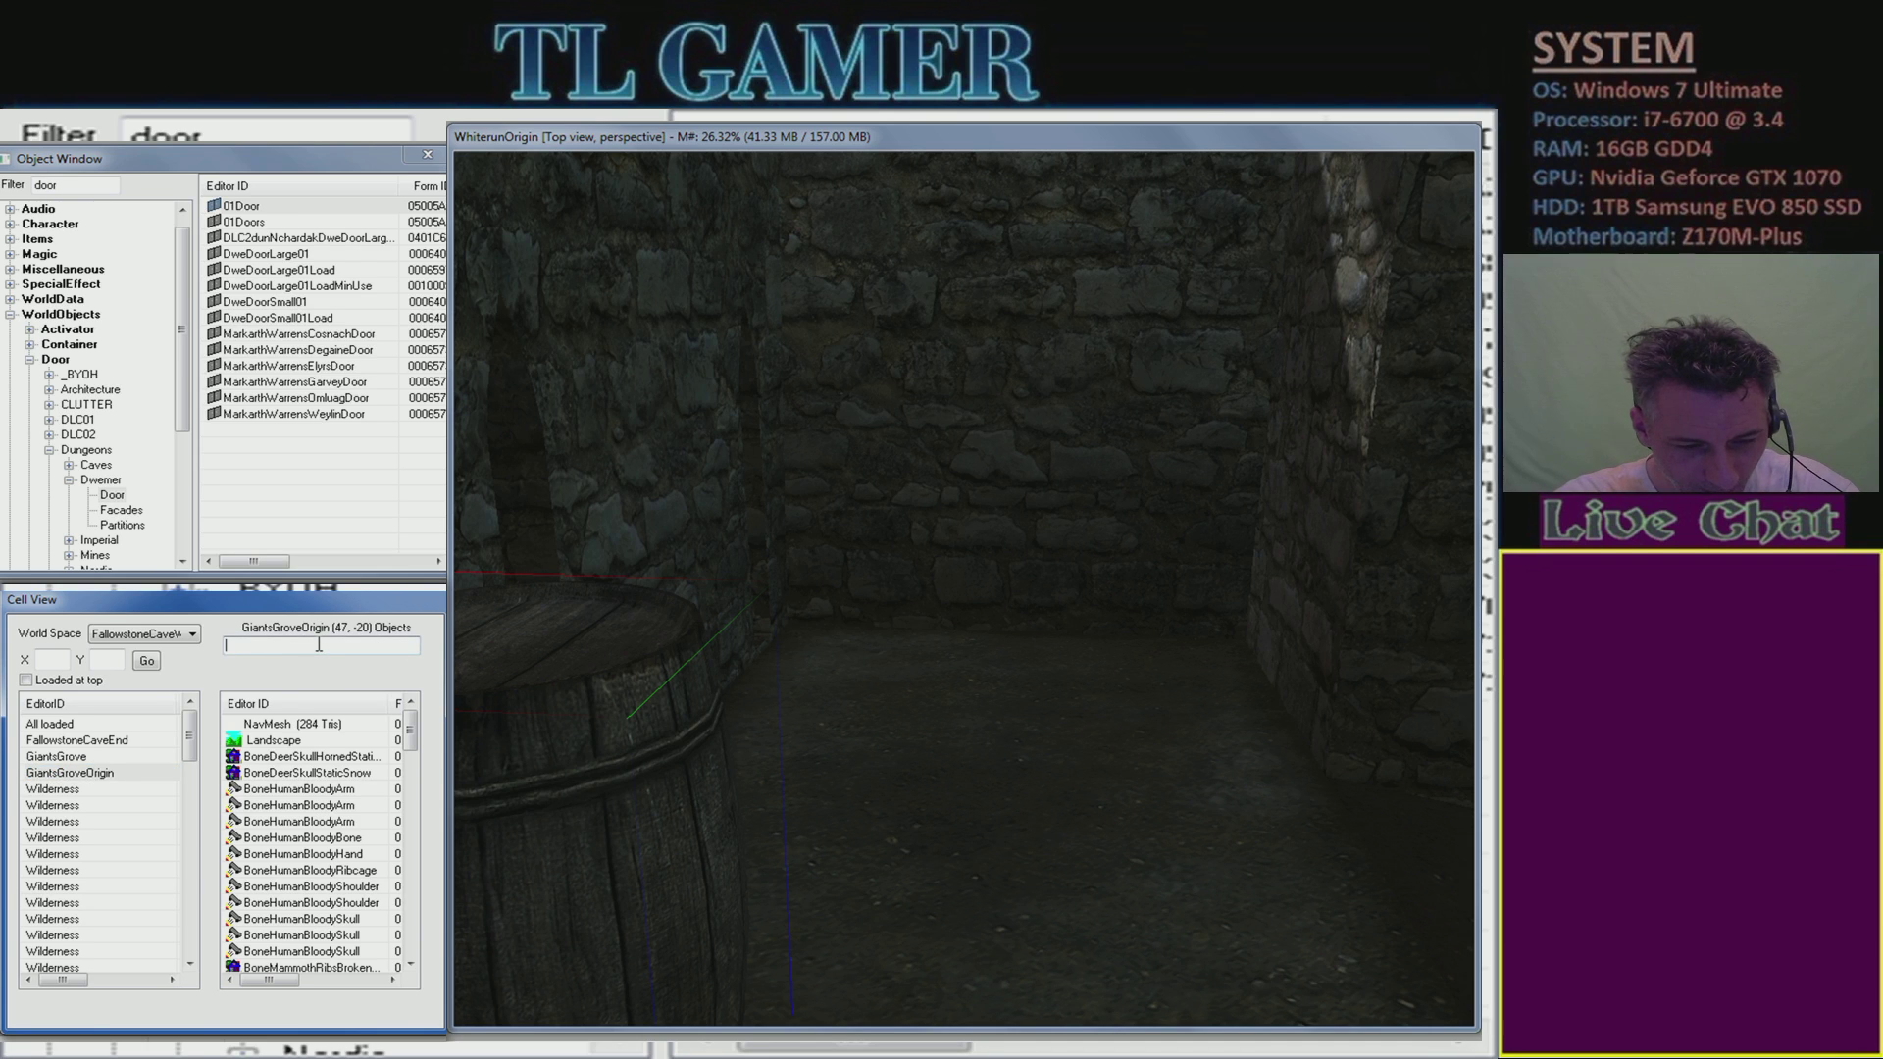
type("CO")
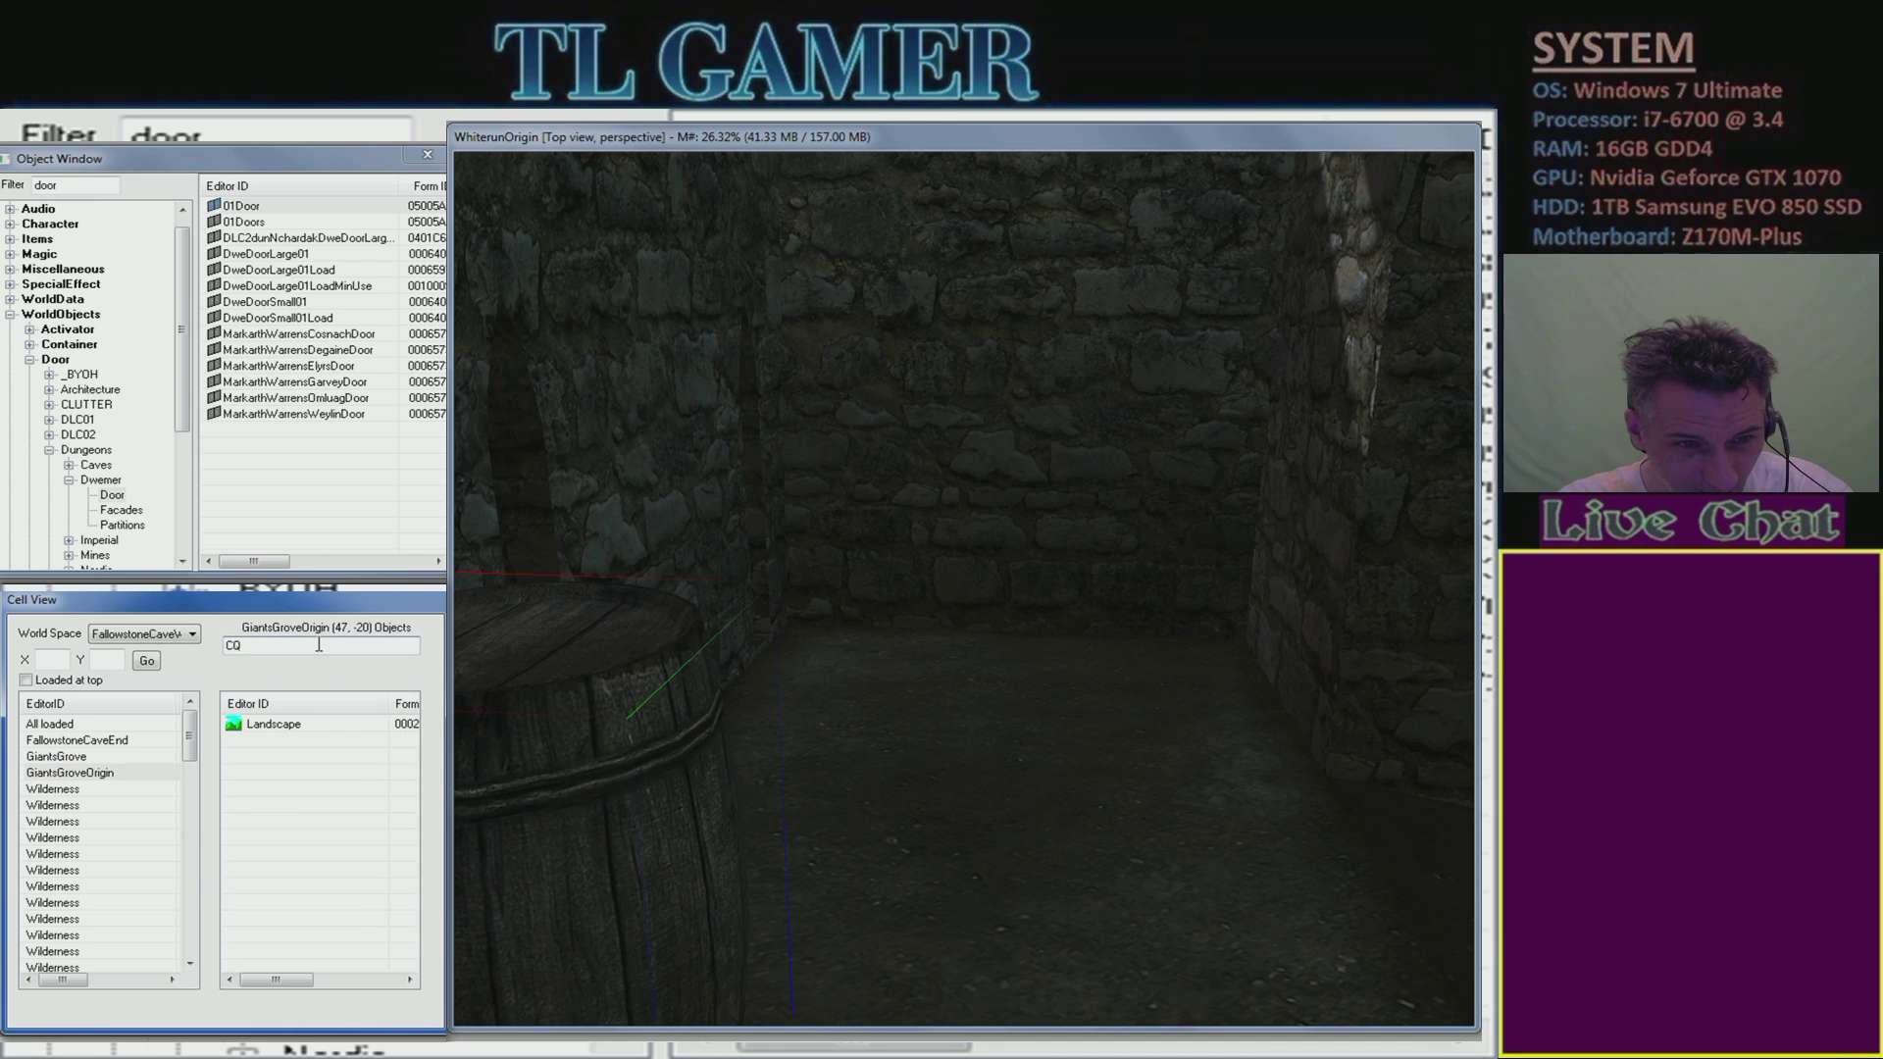
- Switch the Cell View's world space to CWTestHold
left_click(180, 639)
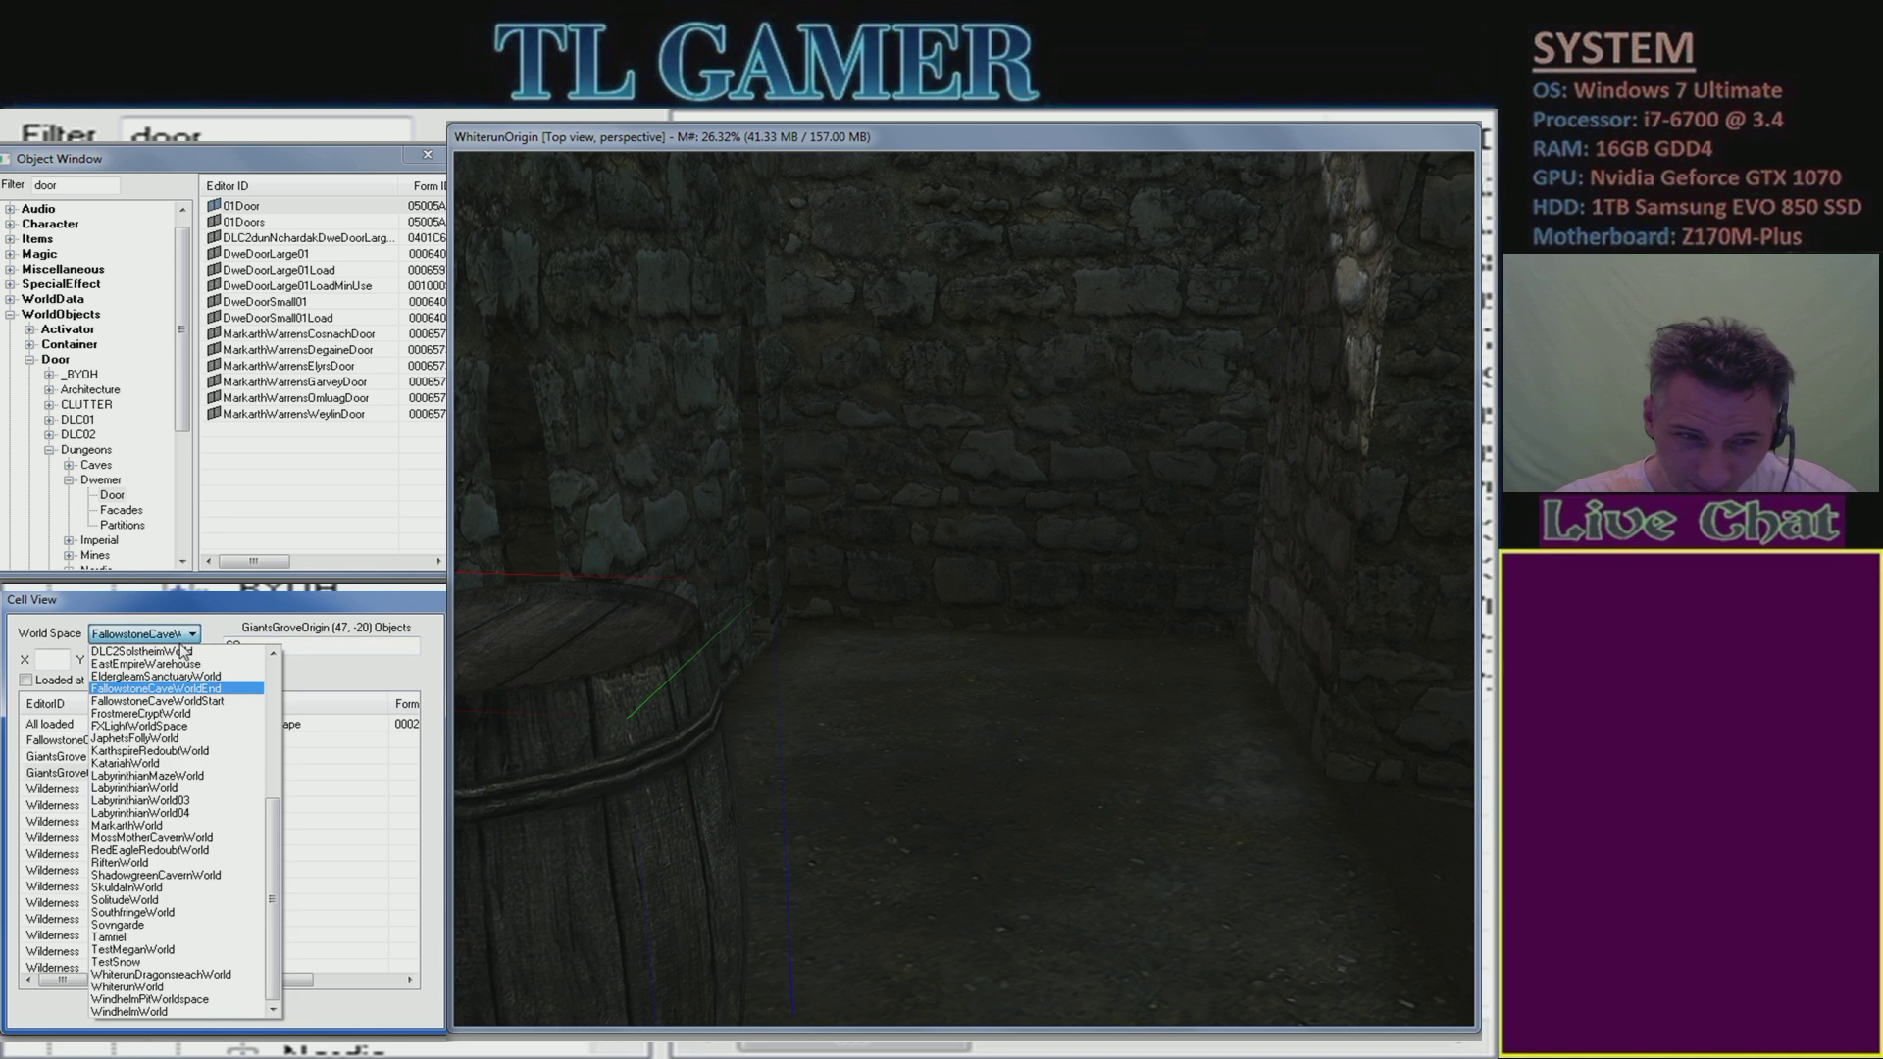
left_click_drag(275, 816, 310, 676)
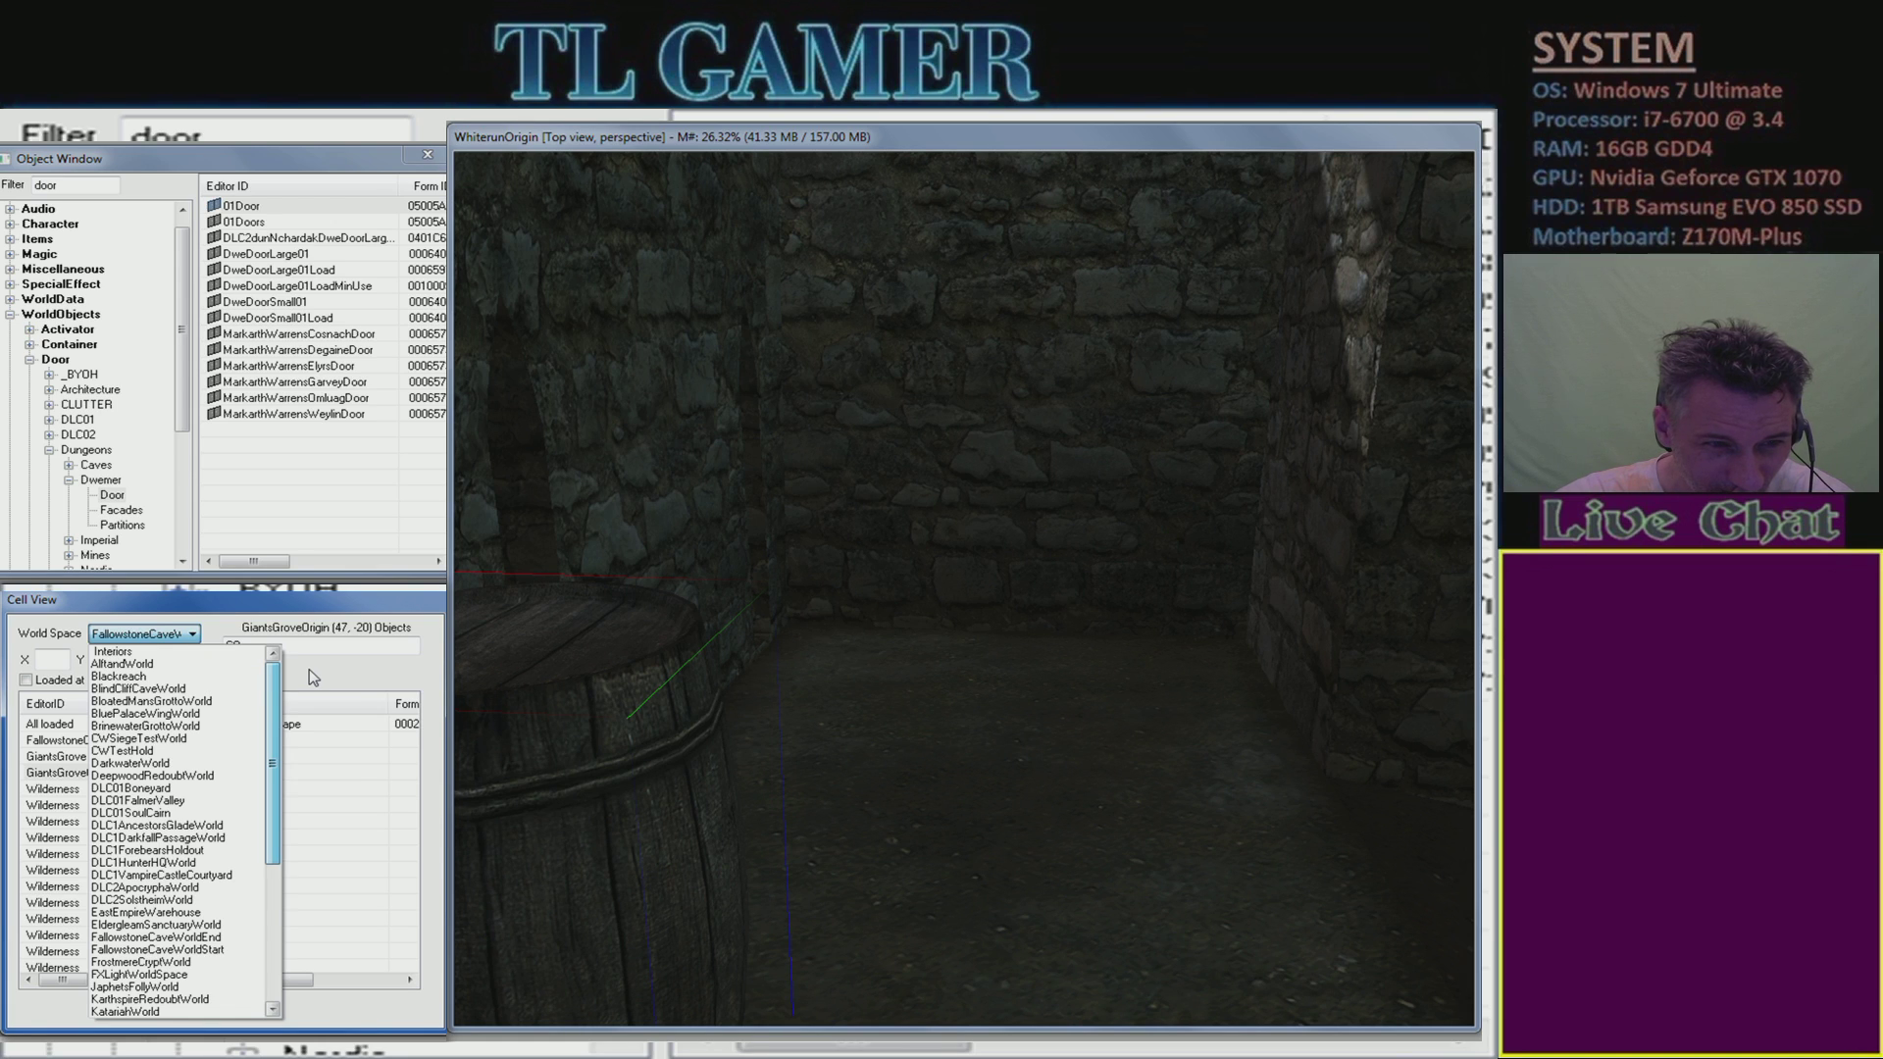
left_click(145, 749)
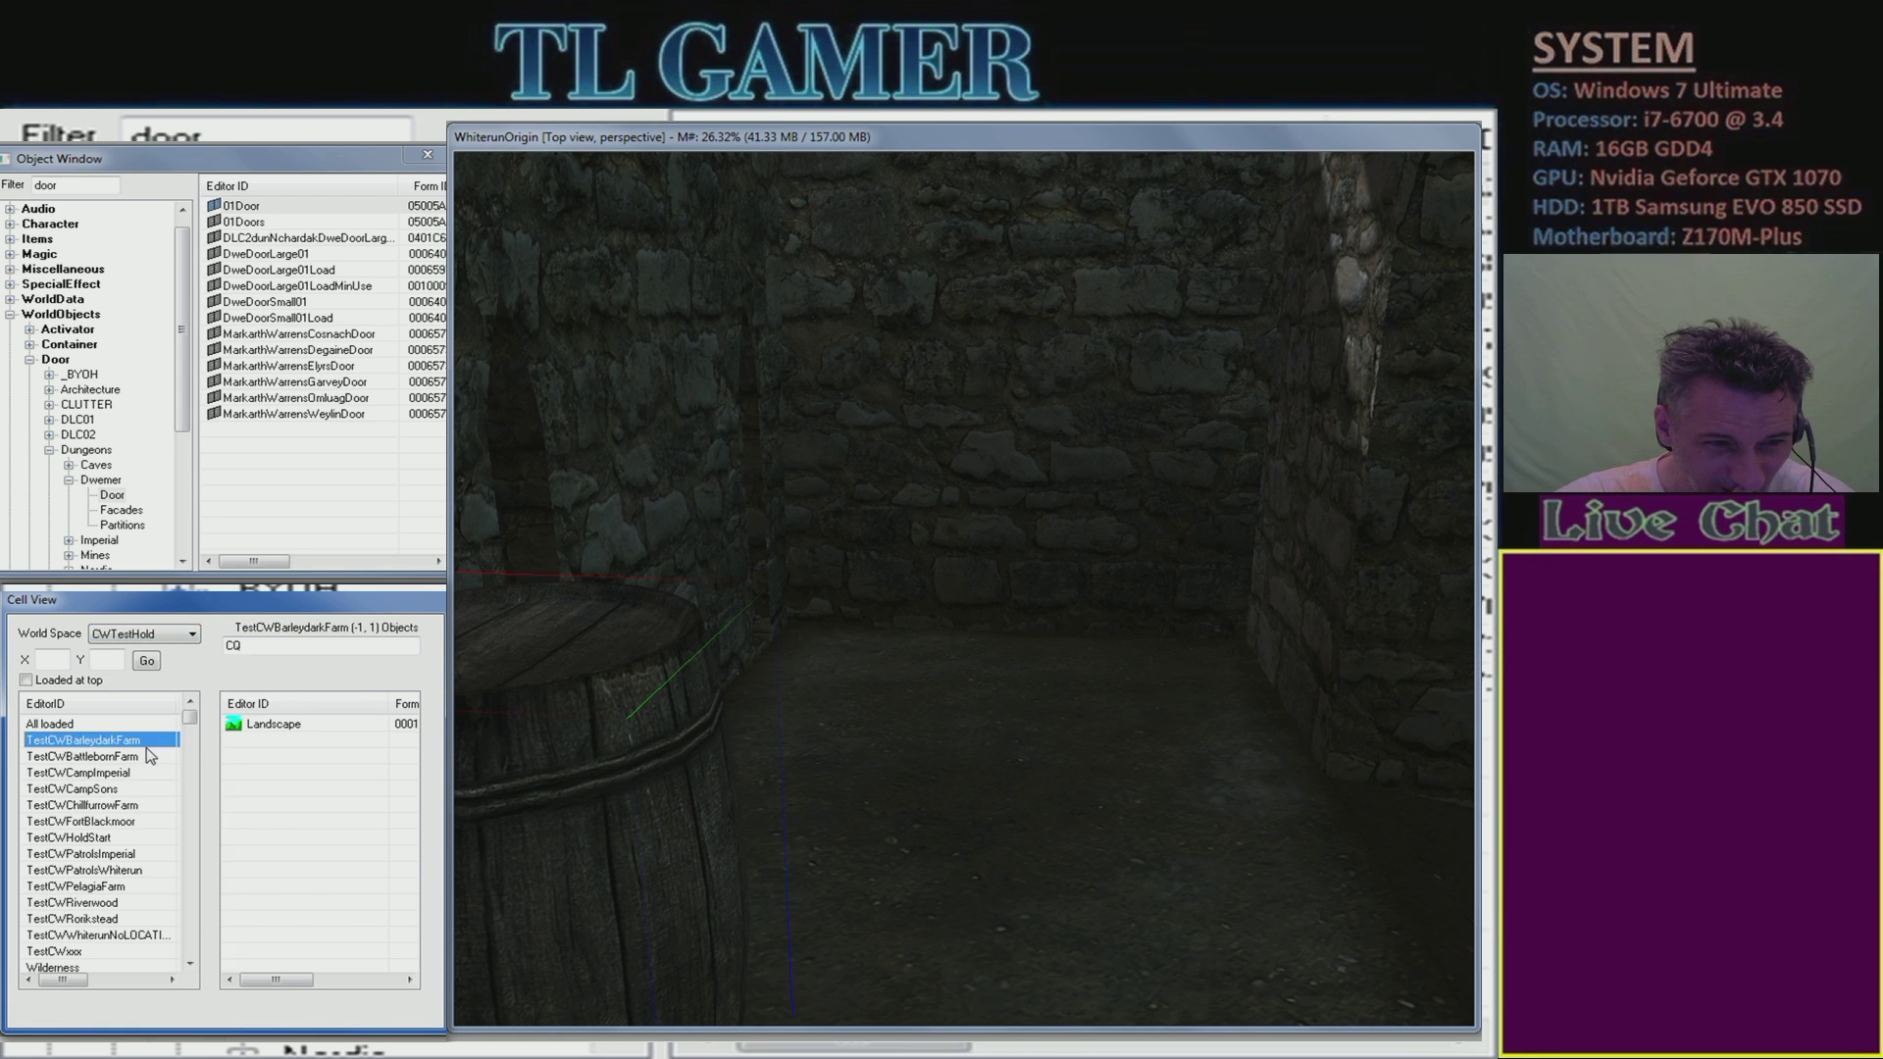
- Select the TestCWFortBlackmoor cell and set its object filter to "Q"
left_click(140, 823)
scroll(143, 833, "down", 3)
scroll(149, 834, "up", 3)
double_click(240, 645)
type("Q")
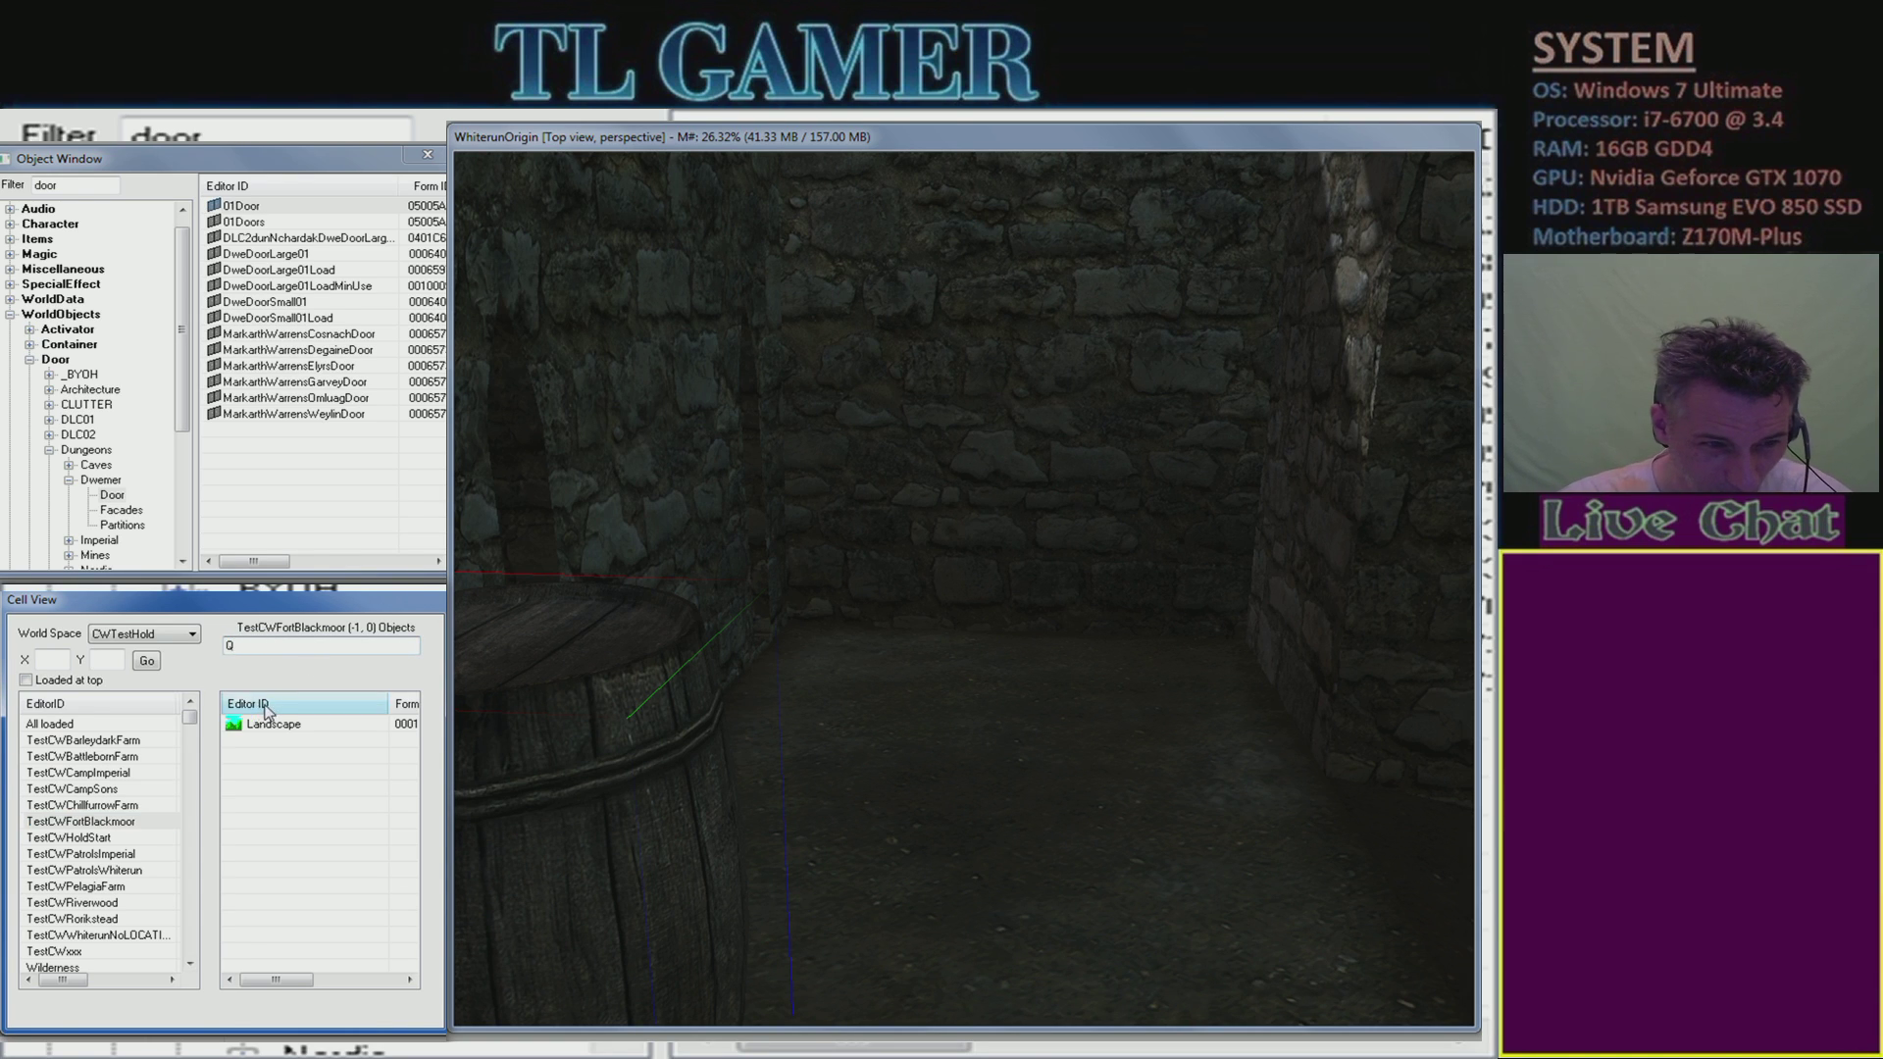
- Look through the available world spaces and switch to DLC2SolstheimWorld
left_click(179, 633)
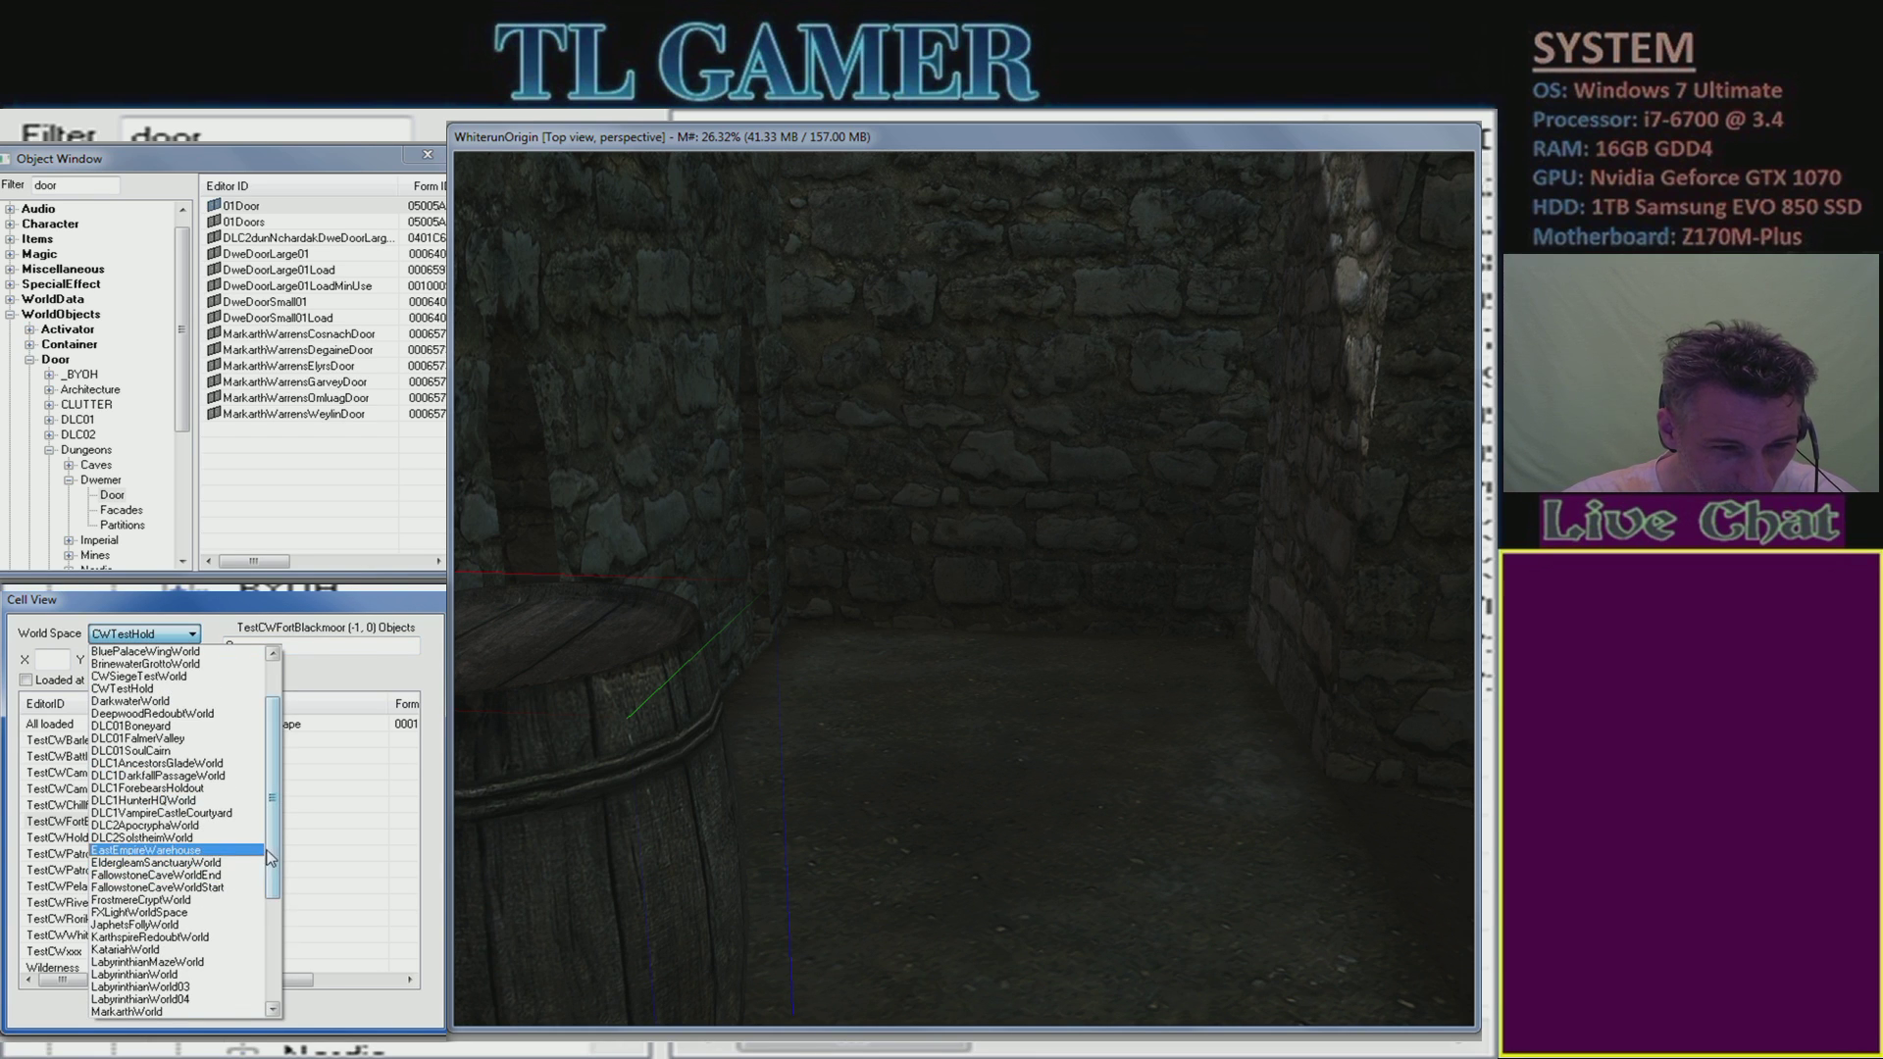
left_click_drag(273, 850, 271, 806)
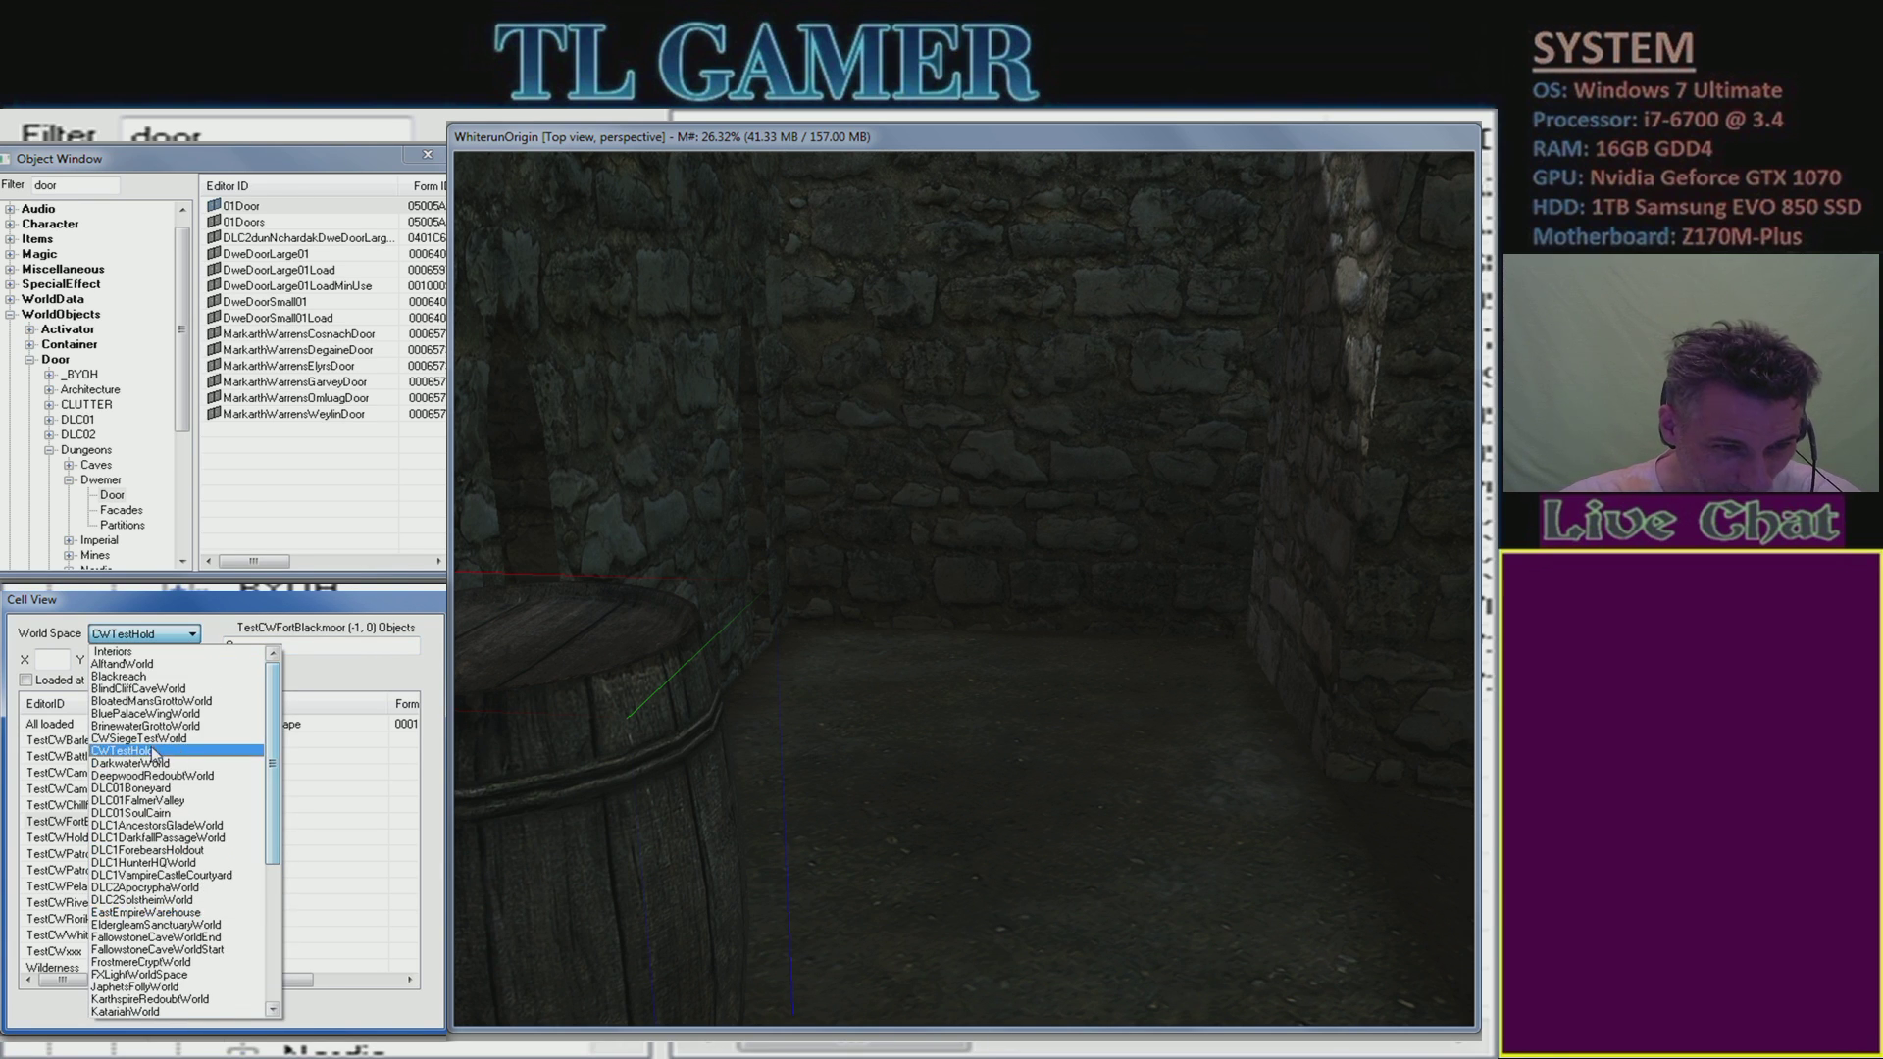
scroll(191, 785, "down", 4)
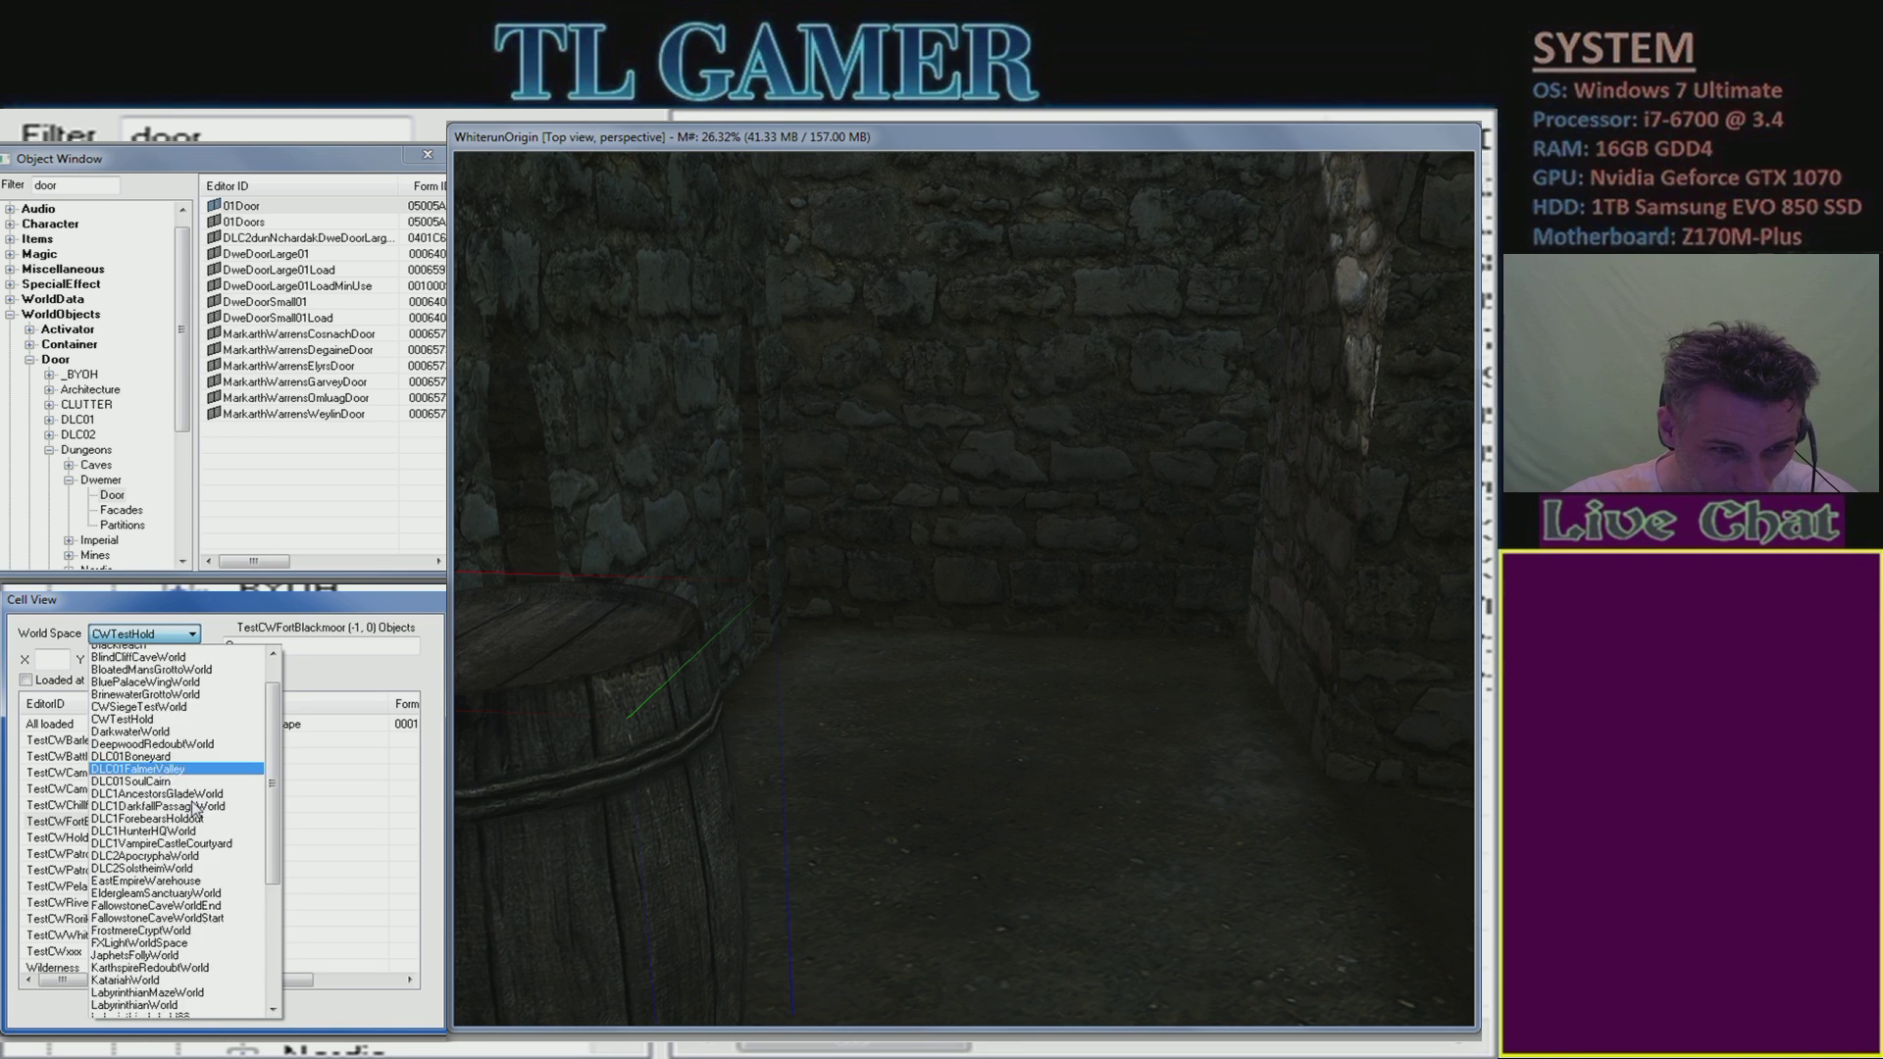
scroll(211, 816, "down", 3)
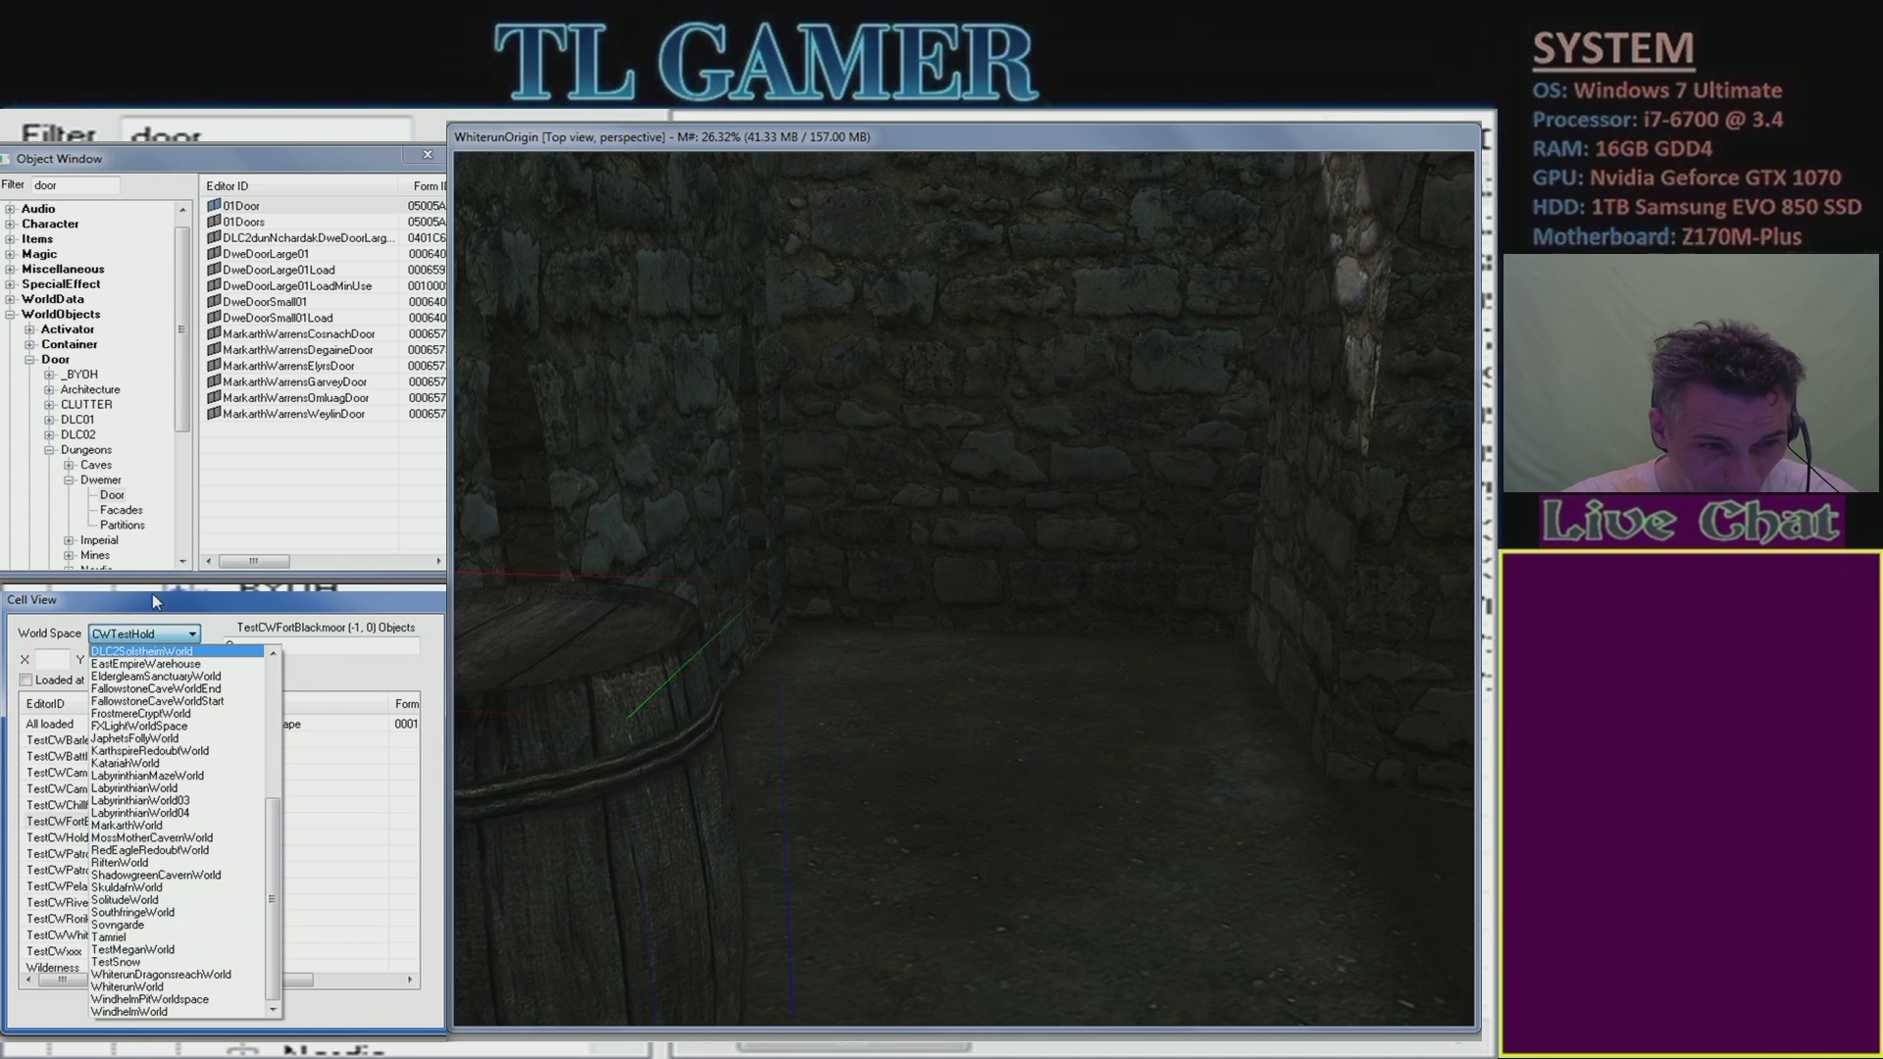
left_click(173, 650)
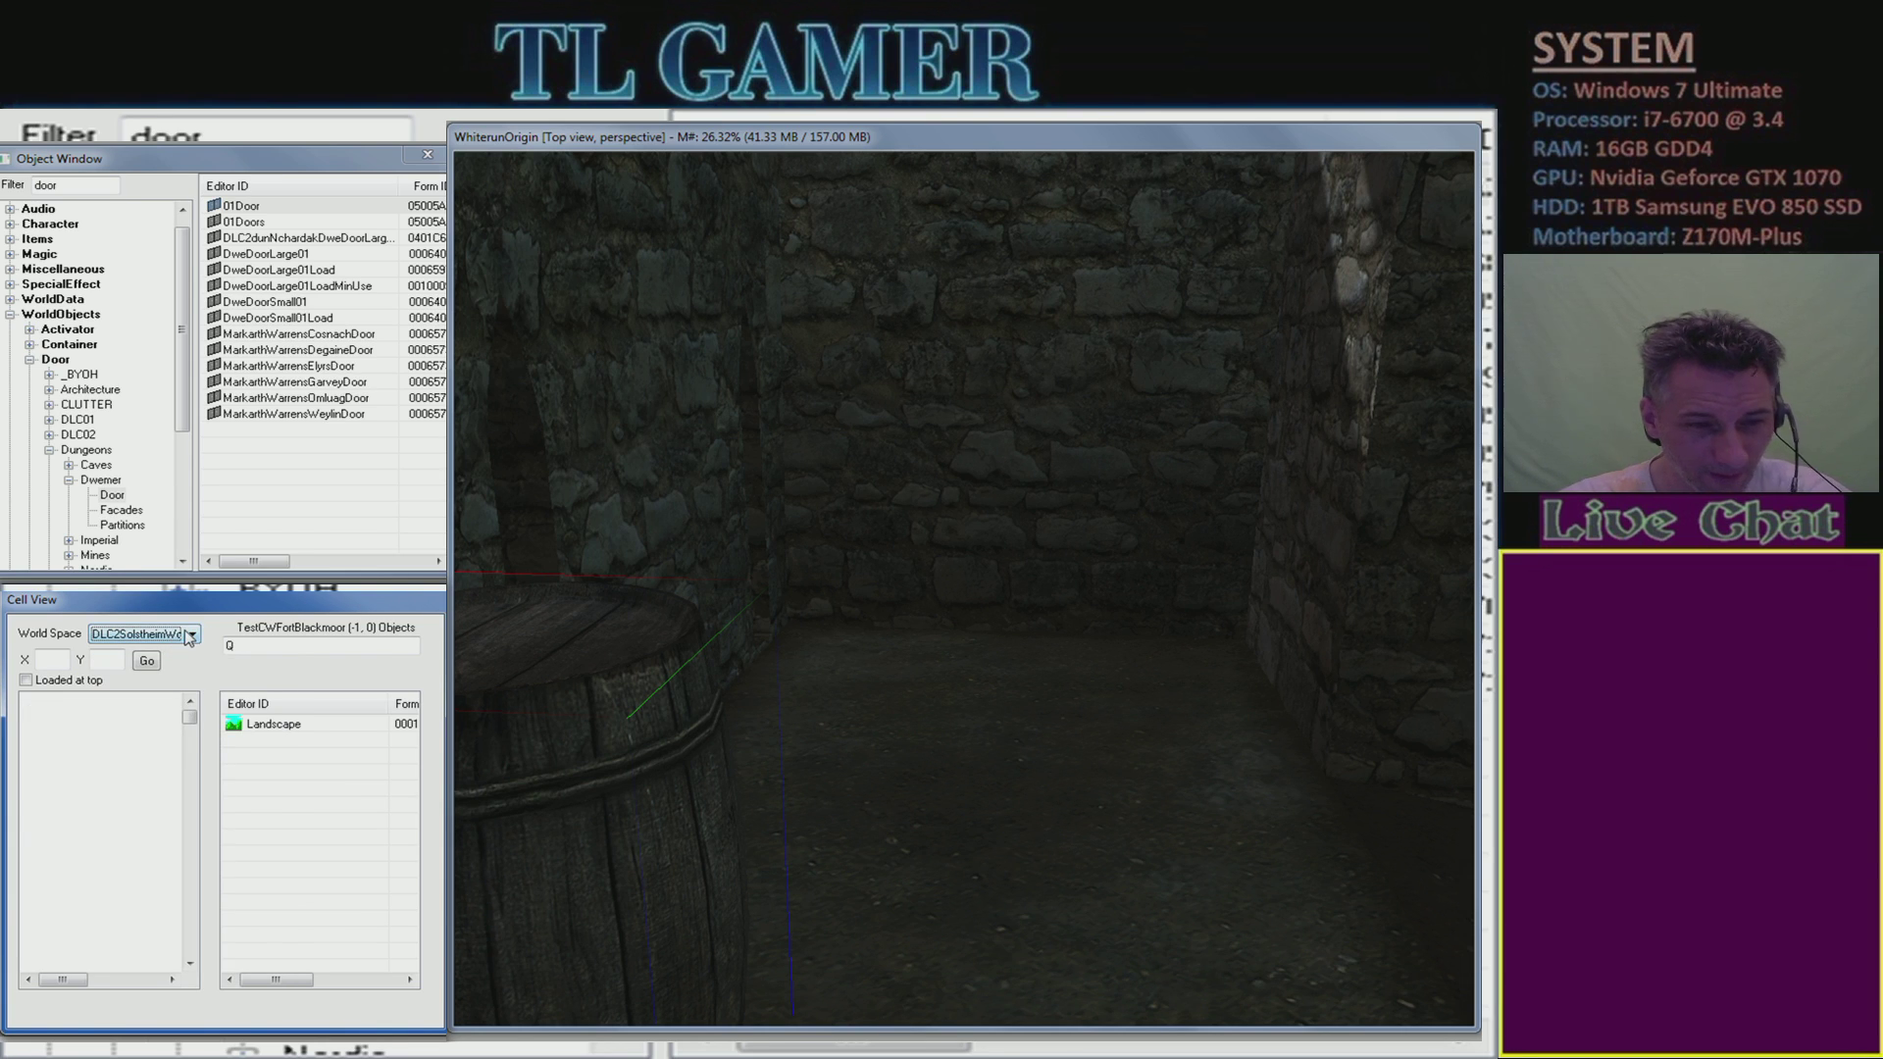
- Change the Cell View's world space to Interiors to list the interior cells
scroll(189, 638, "up", 1)
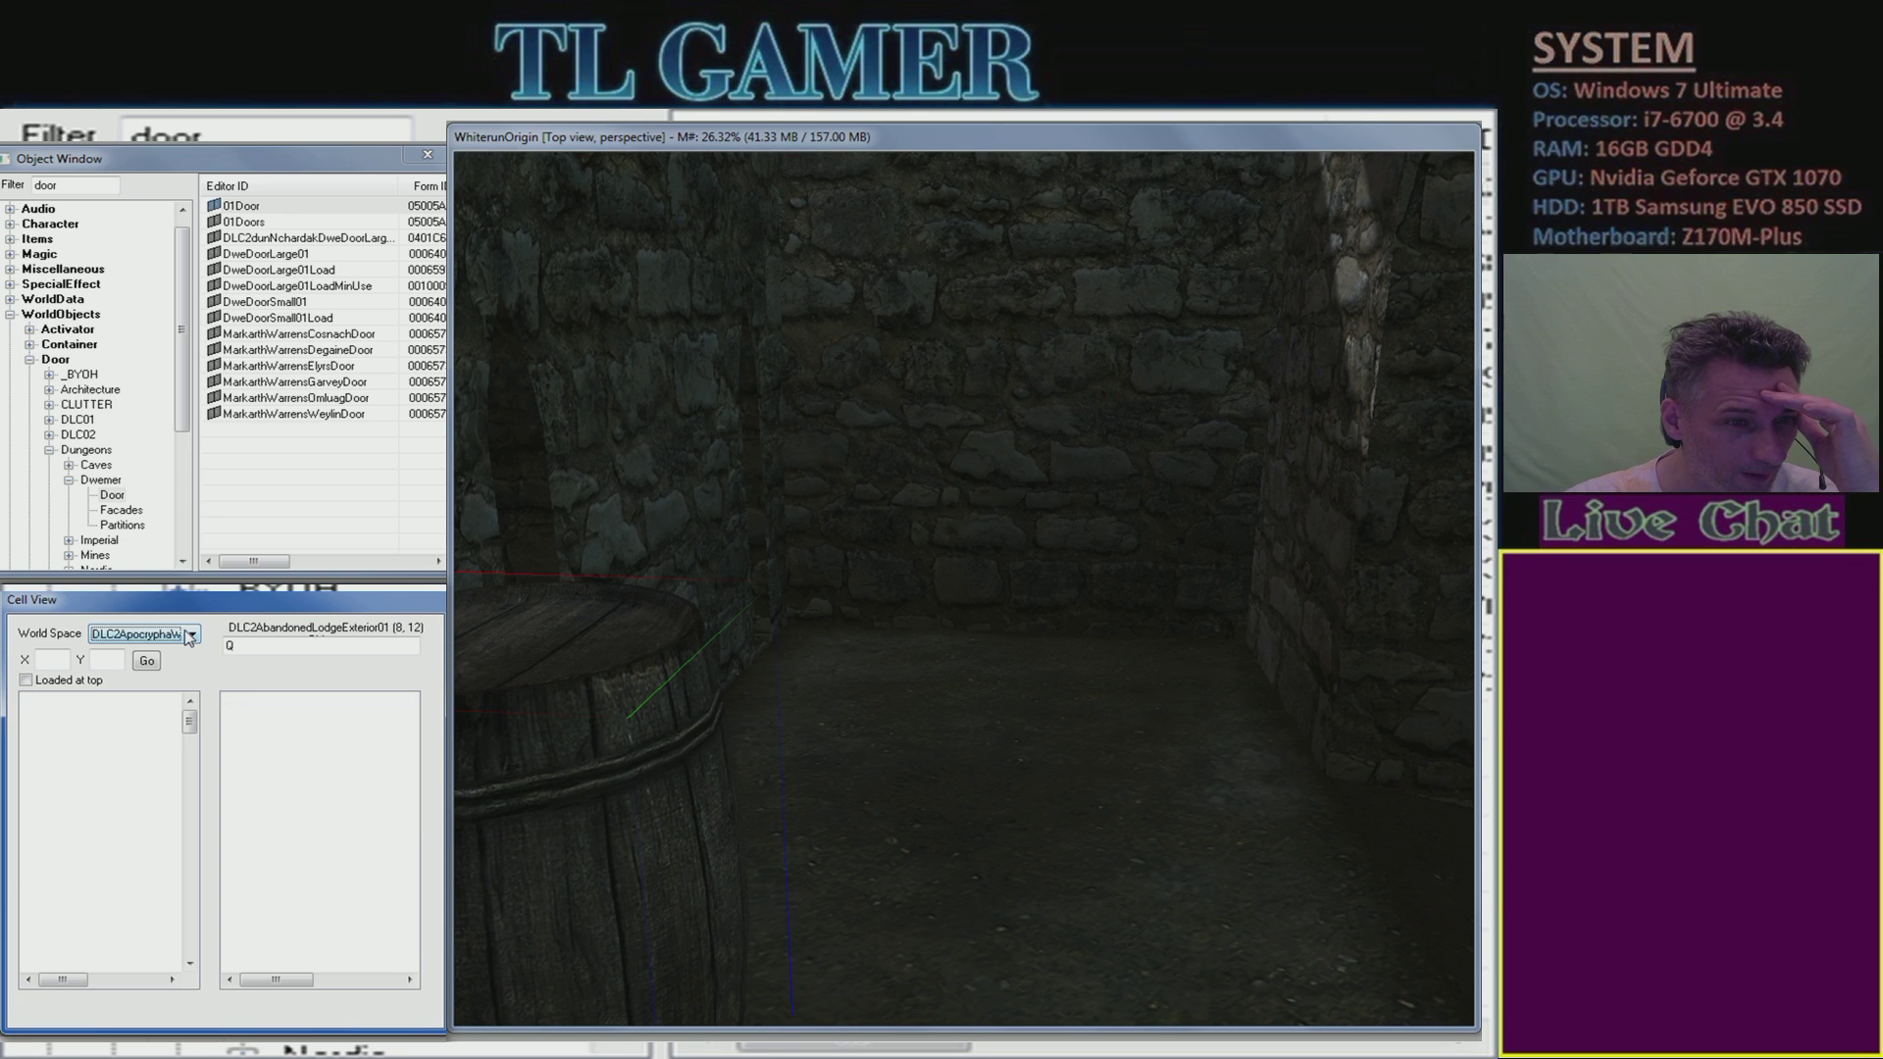
scroll(201, 643, "up", 1)
left_click(193, 636)
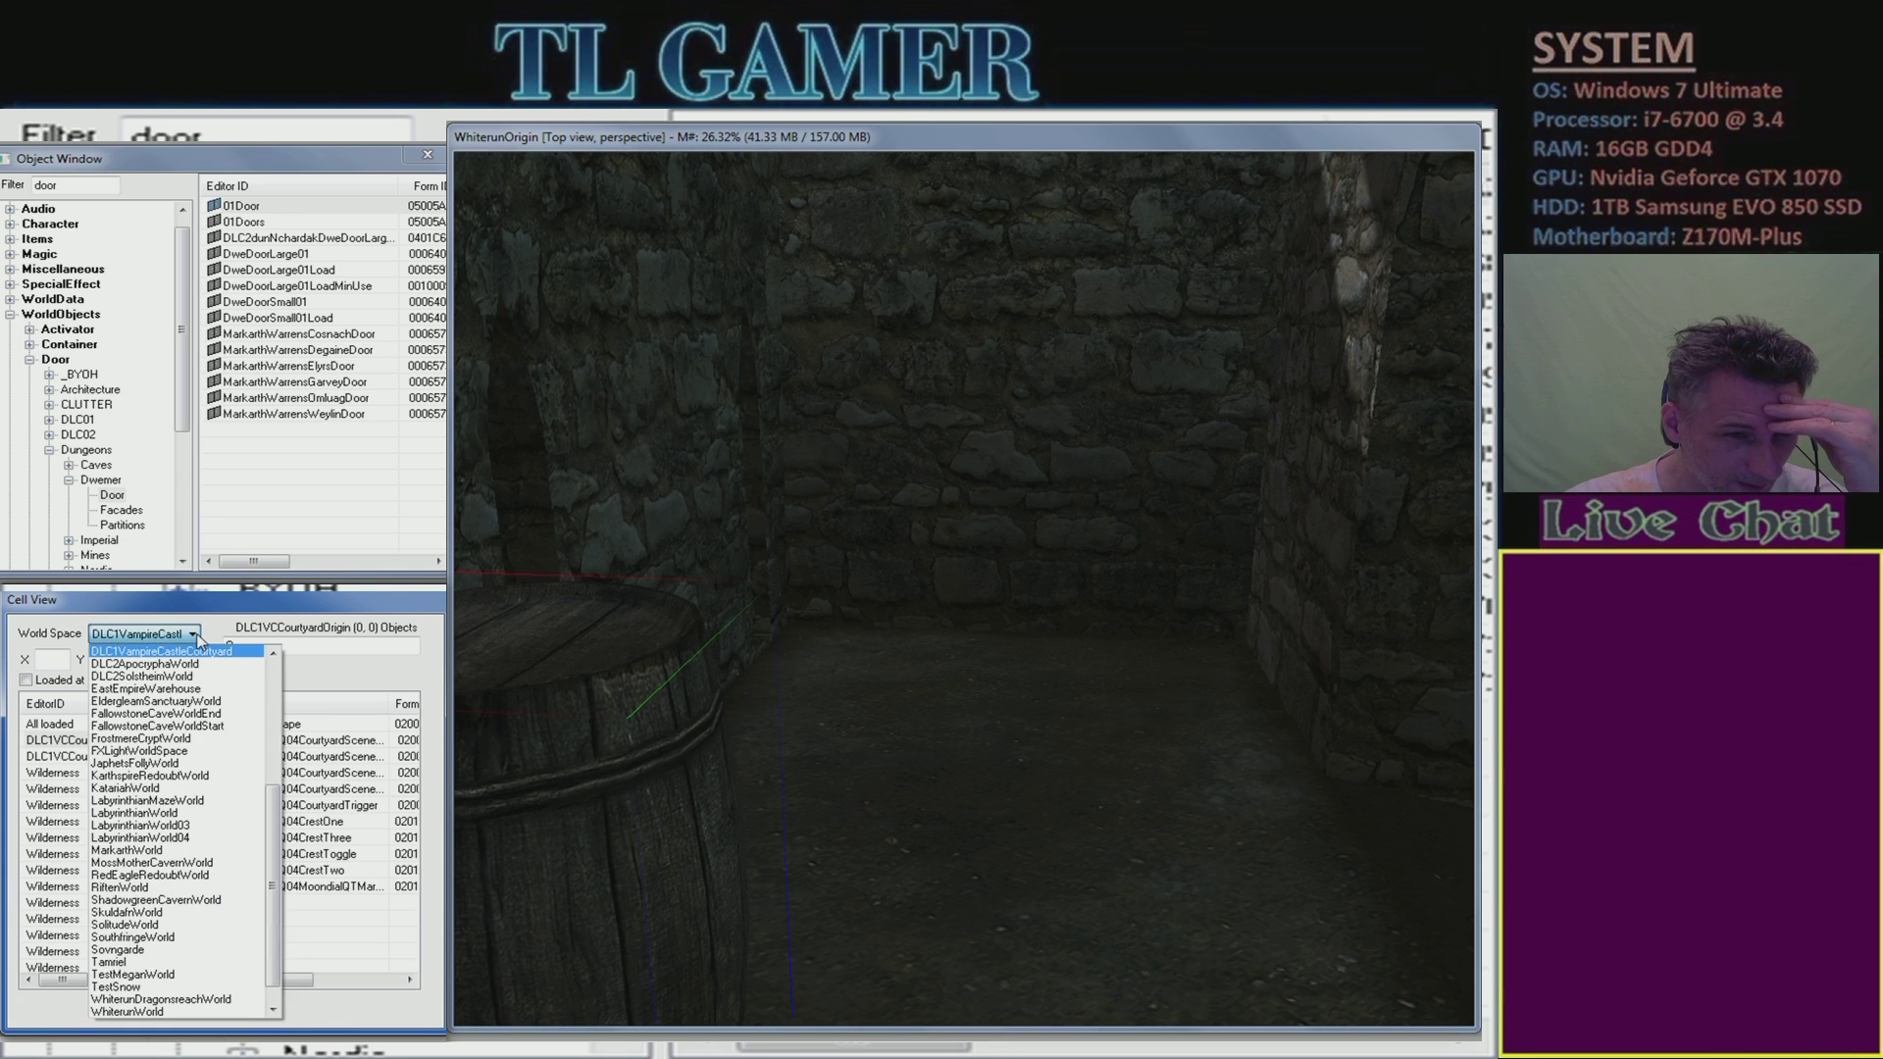
scroll(251, 654, "up", 6)
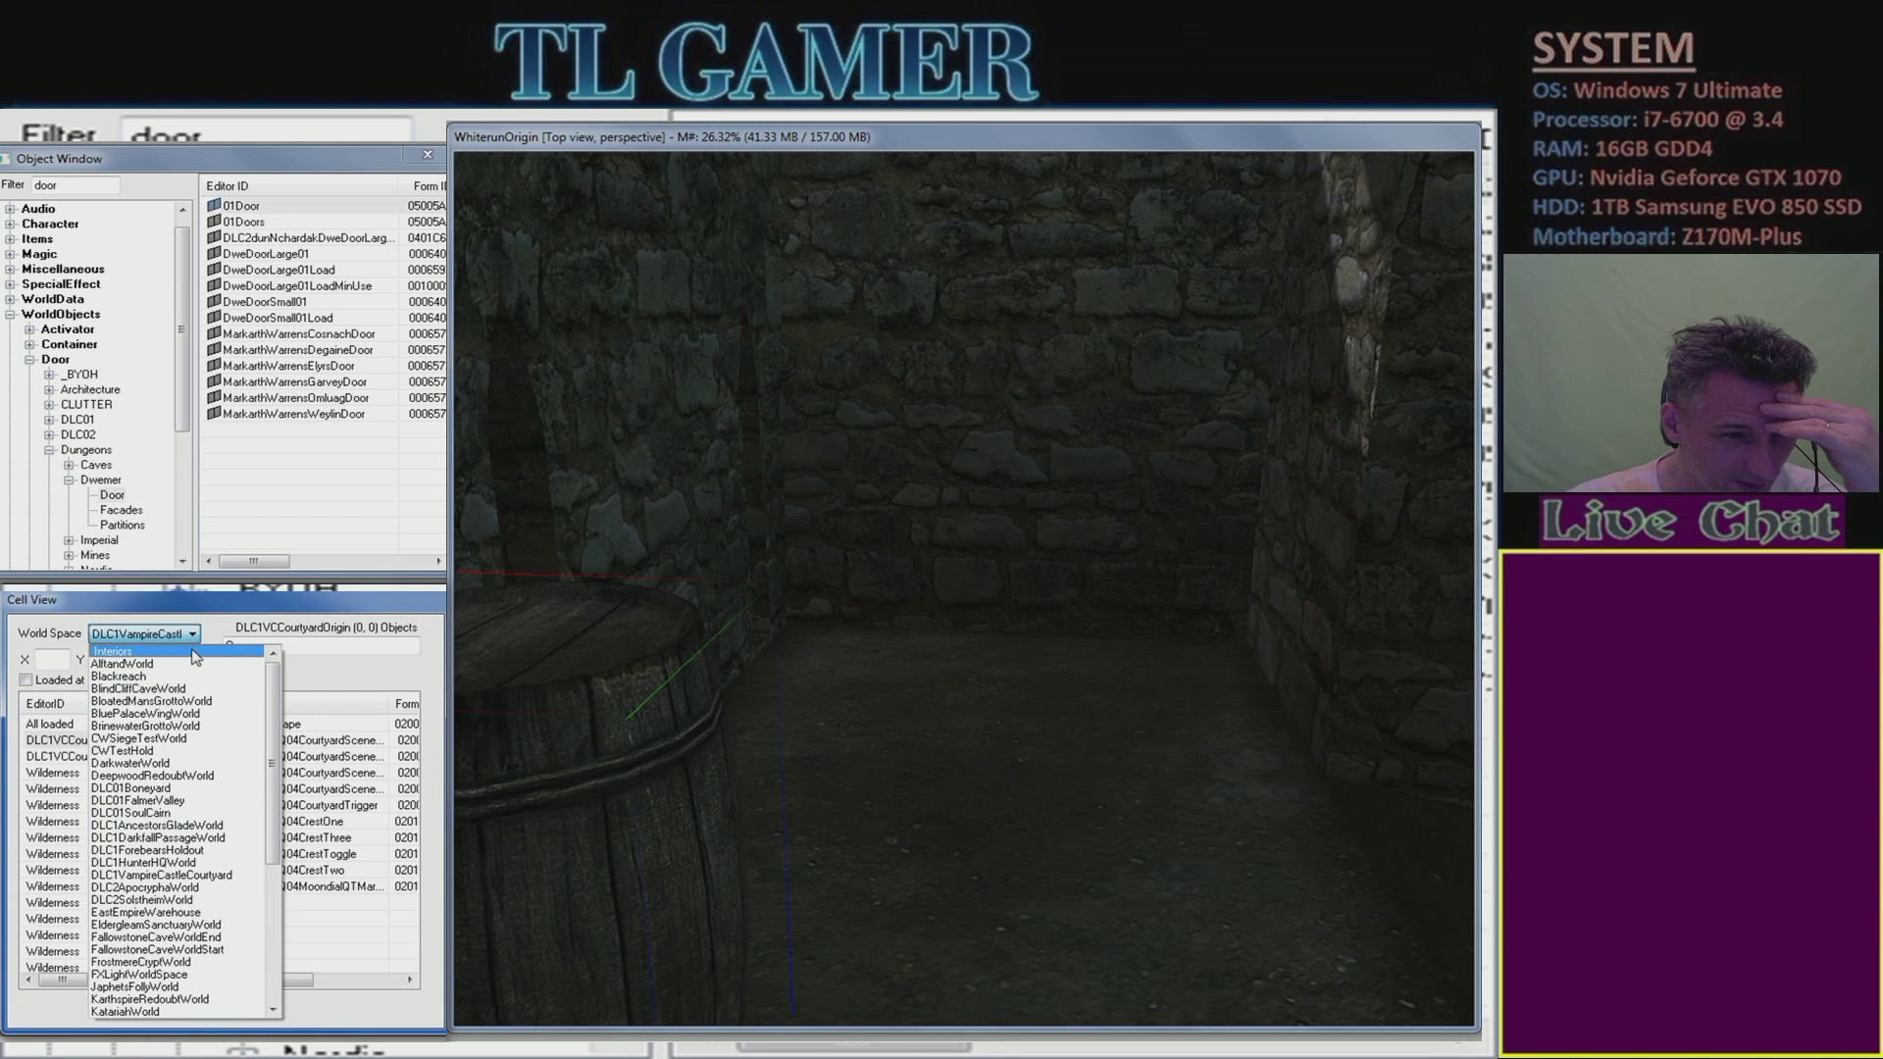
left_click(194, 654)
- Jump through the interior cell list by initial letter, from AbandonedShackInterior to DA14Interior and Saarthal01
left_click(69, 775)
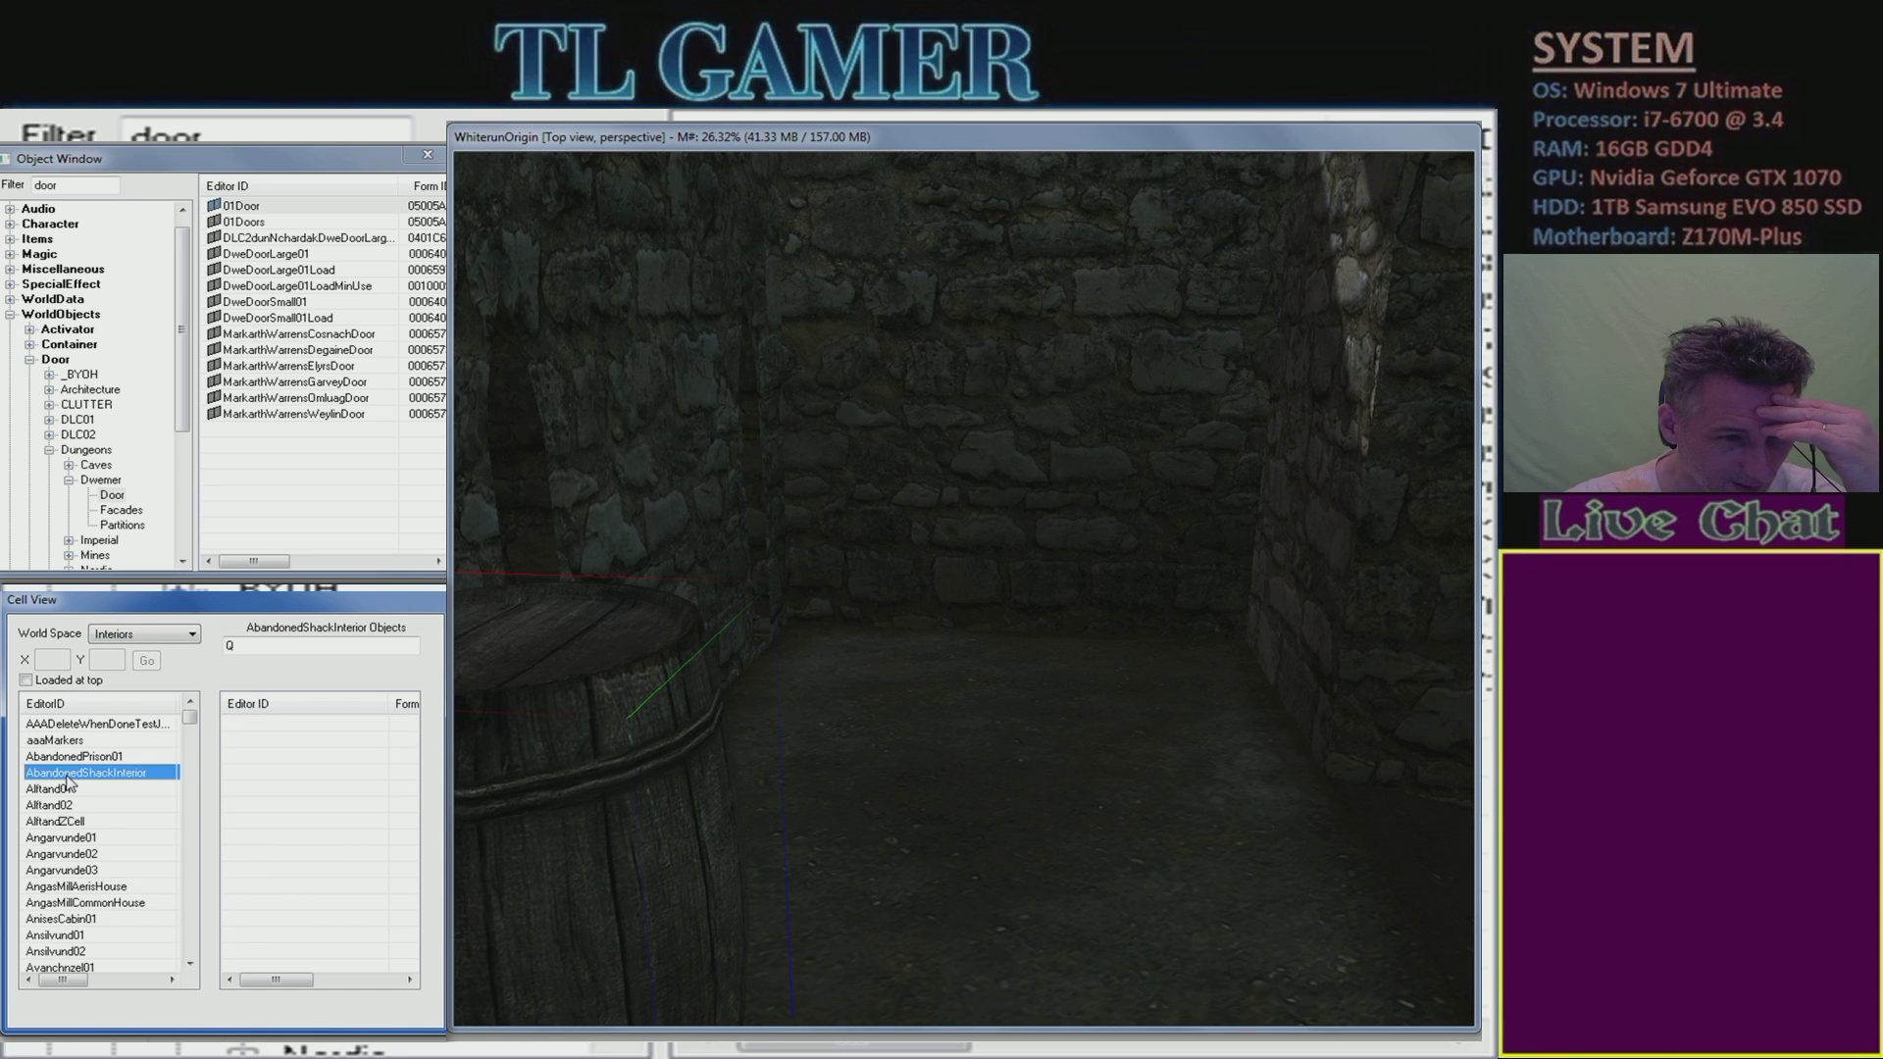
key("d")
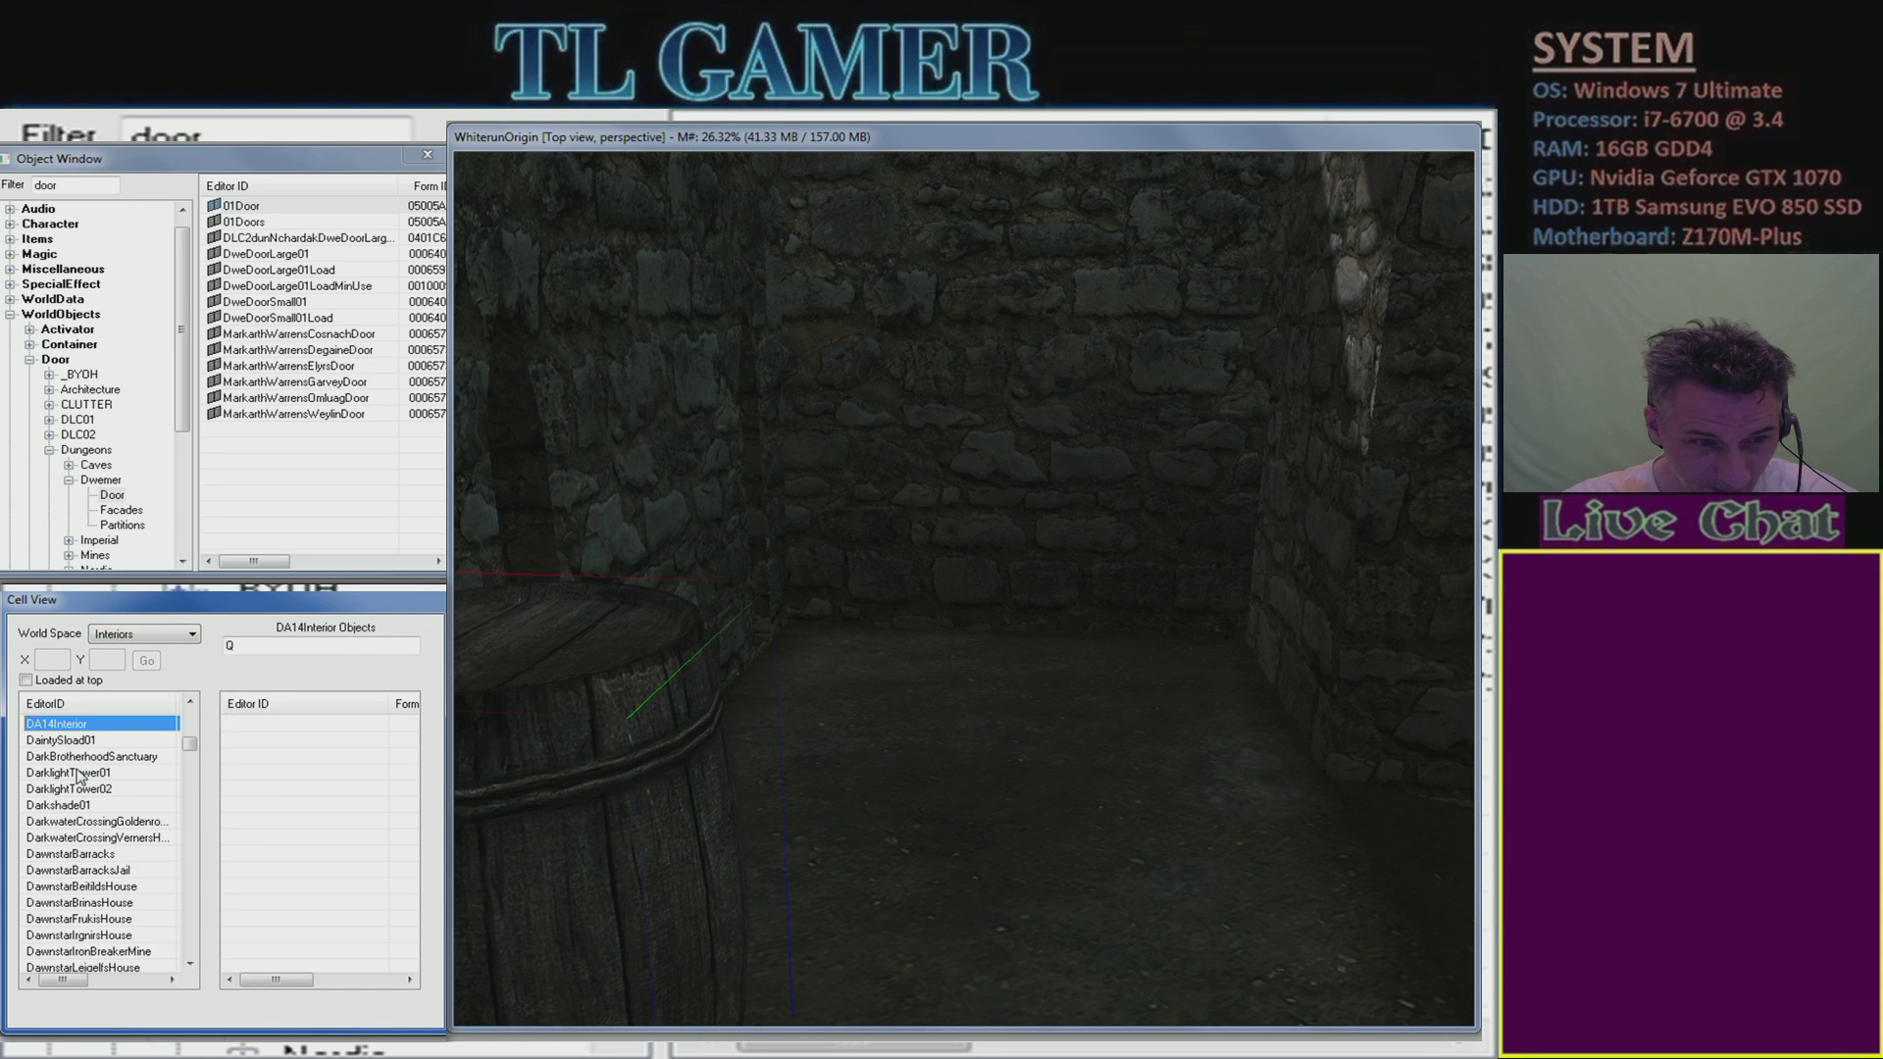
key("c")
key("d")
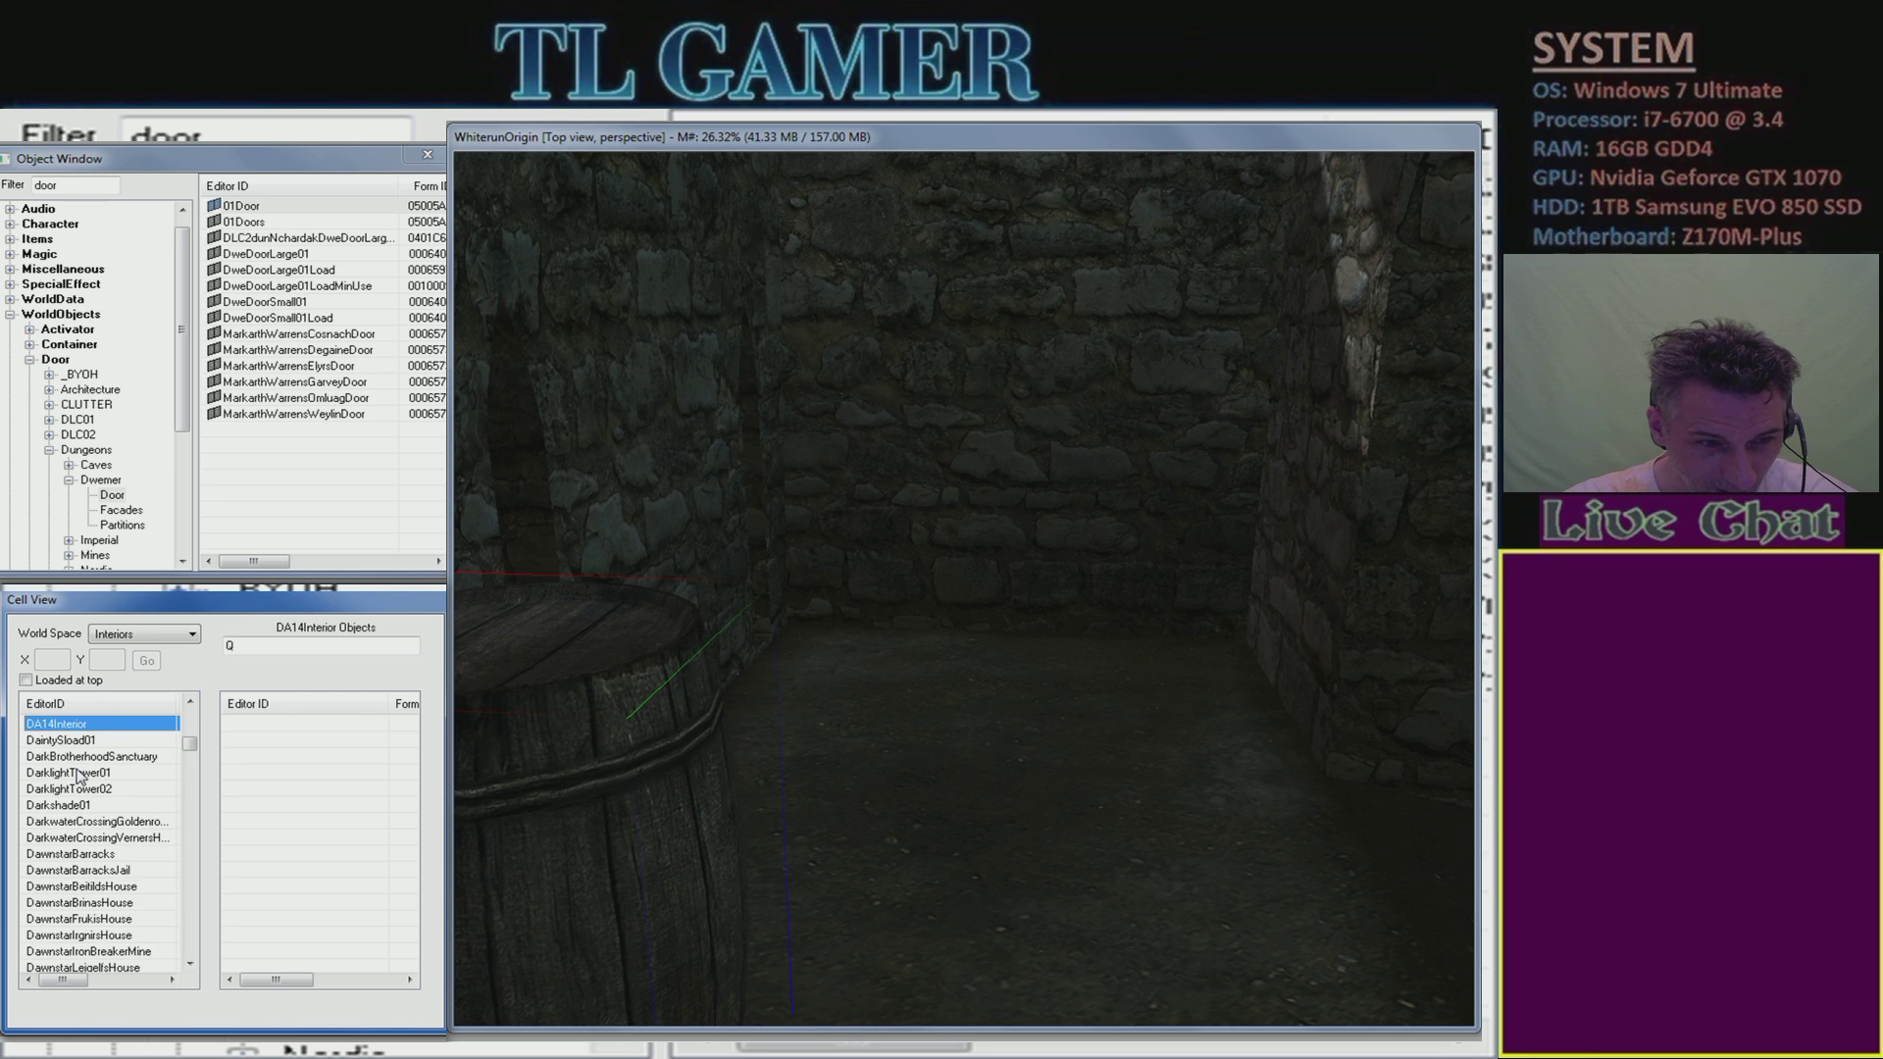
key("s")
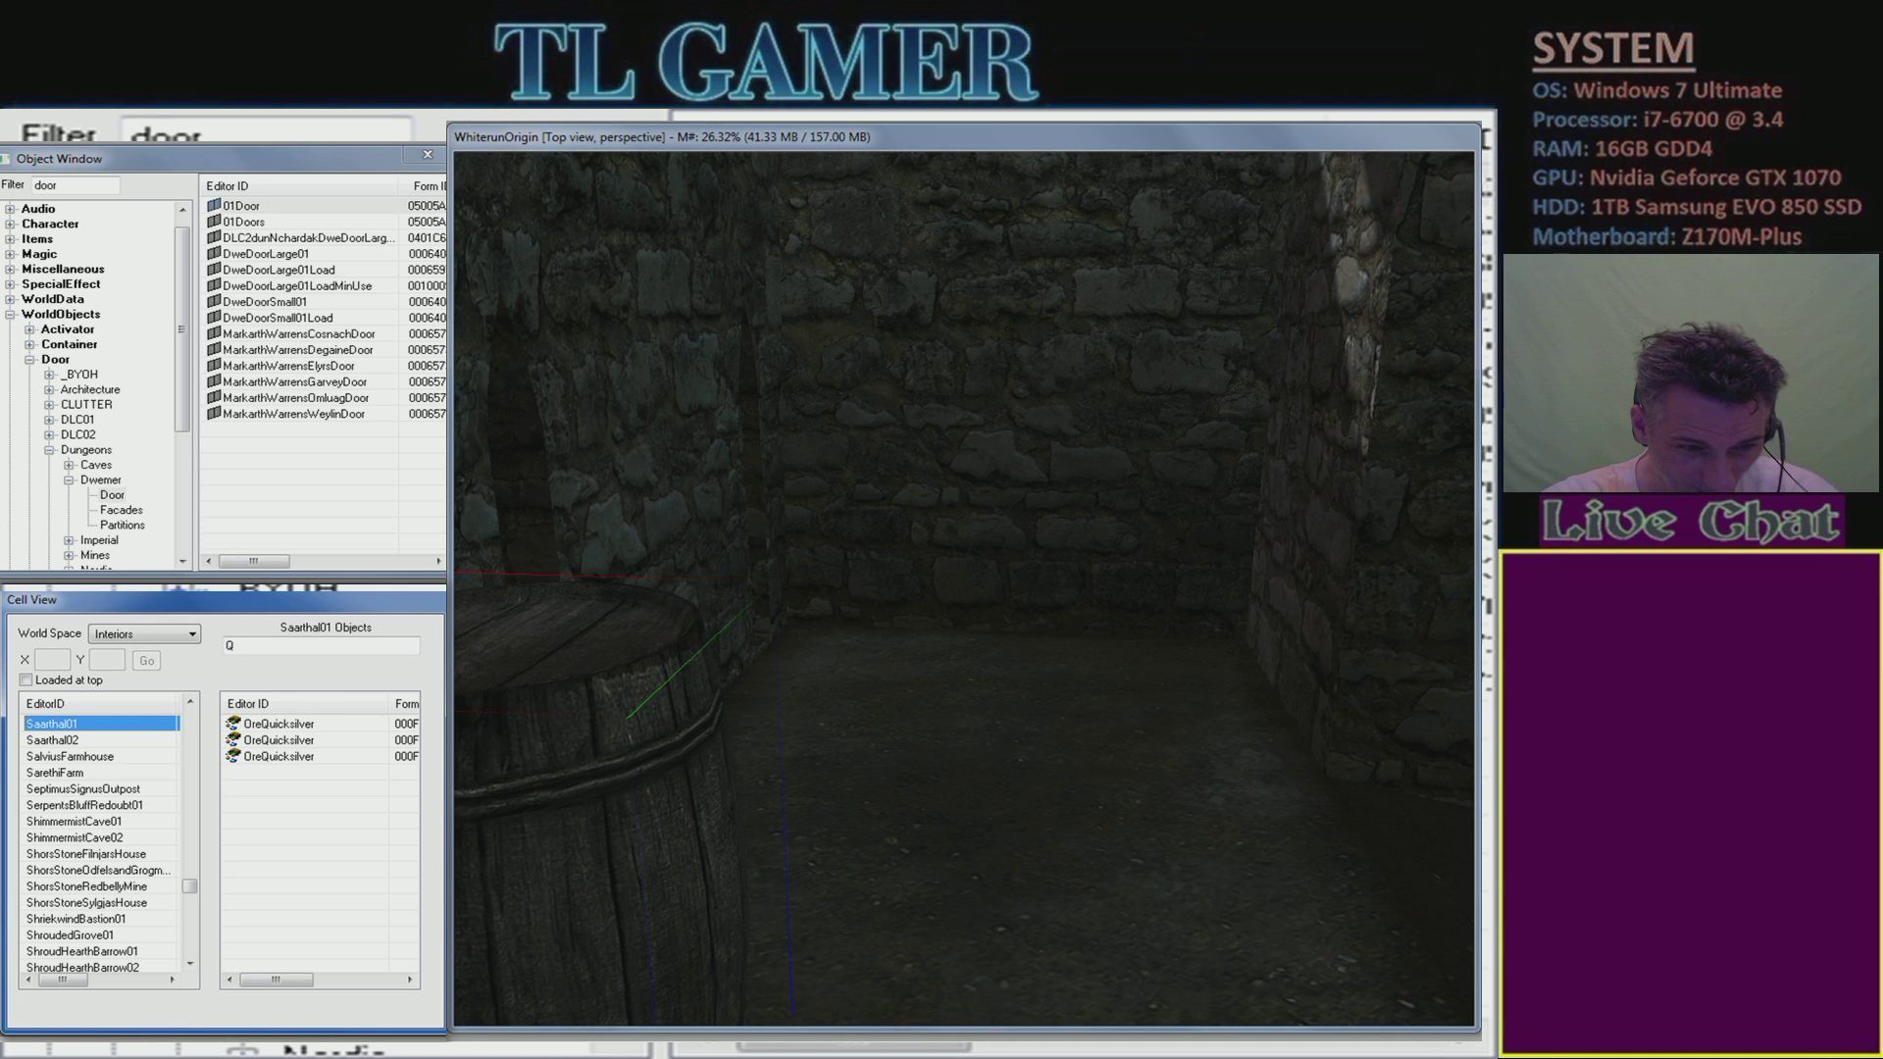
- Switch to the web browser and search Google for "qsmoke skyrim"
key("alt+Tab")
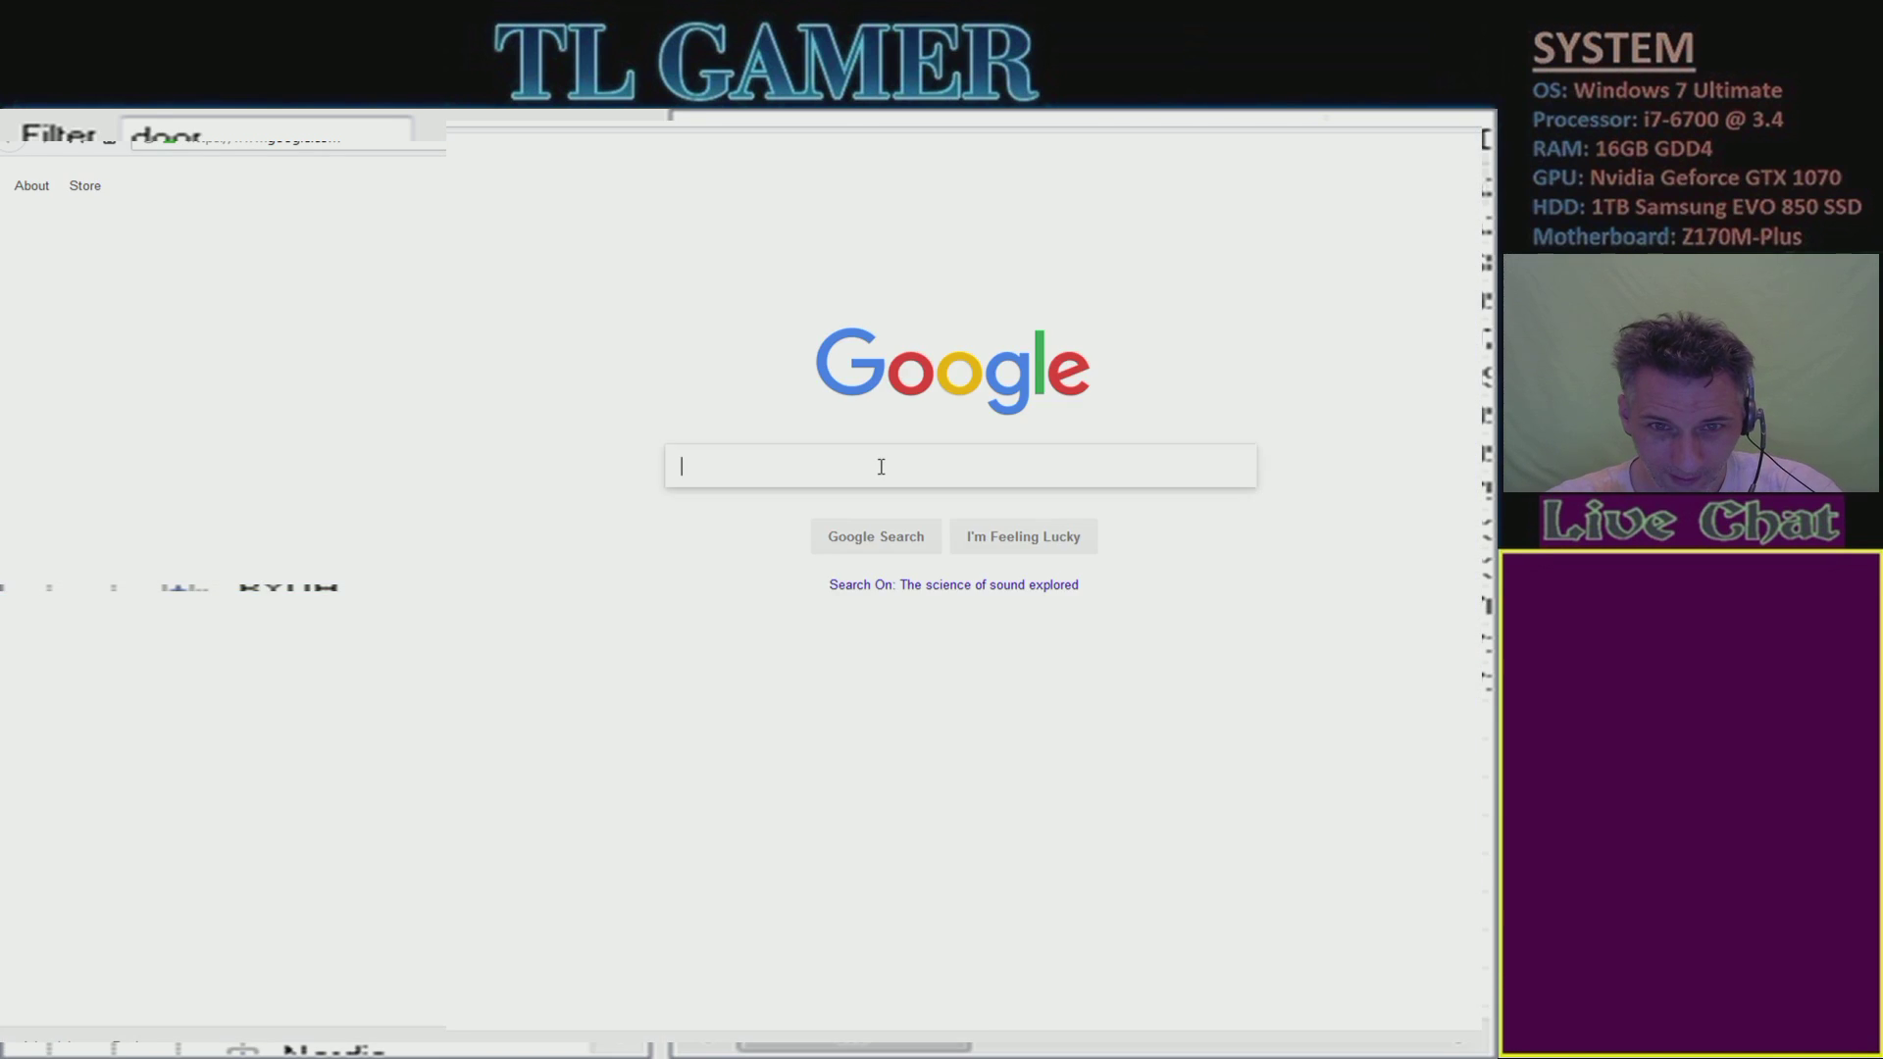
left_click(882, 461)
type("qsmoke")
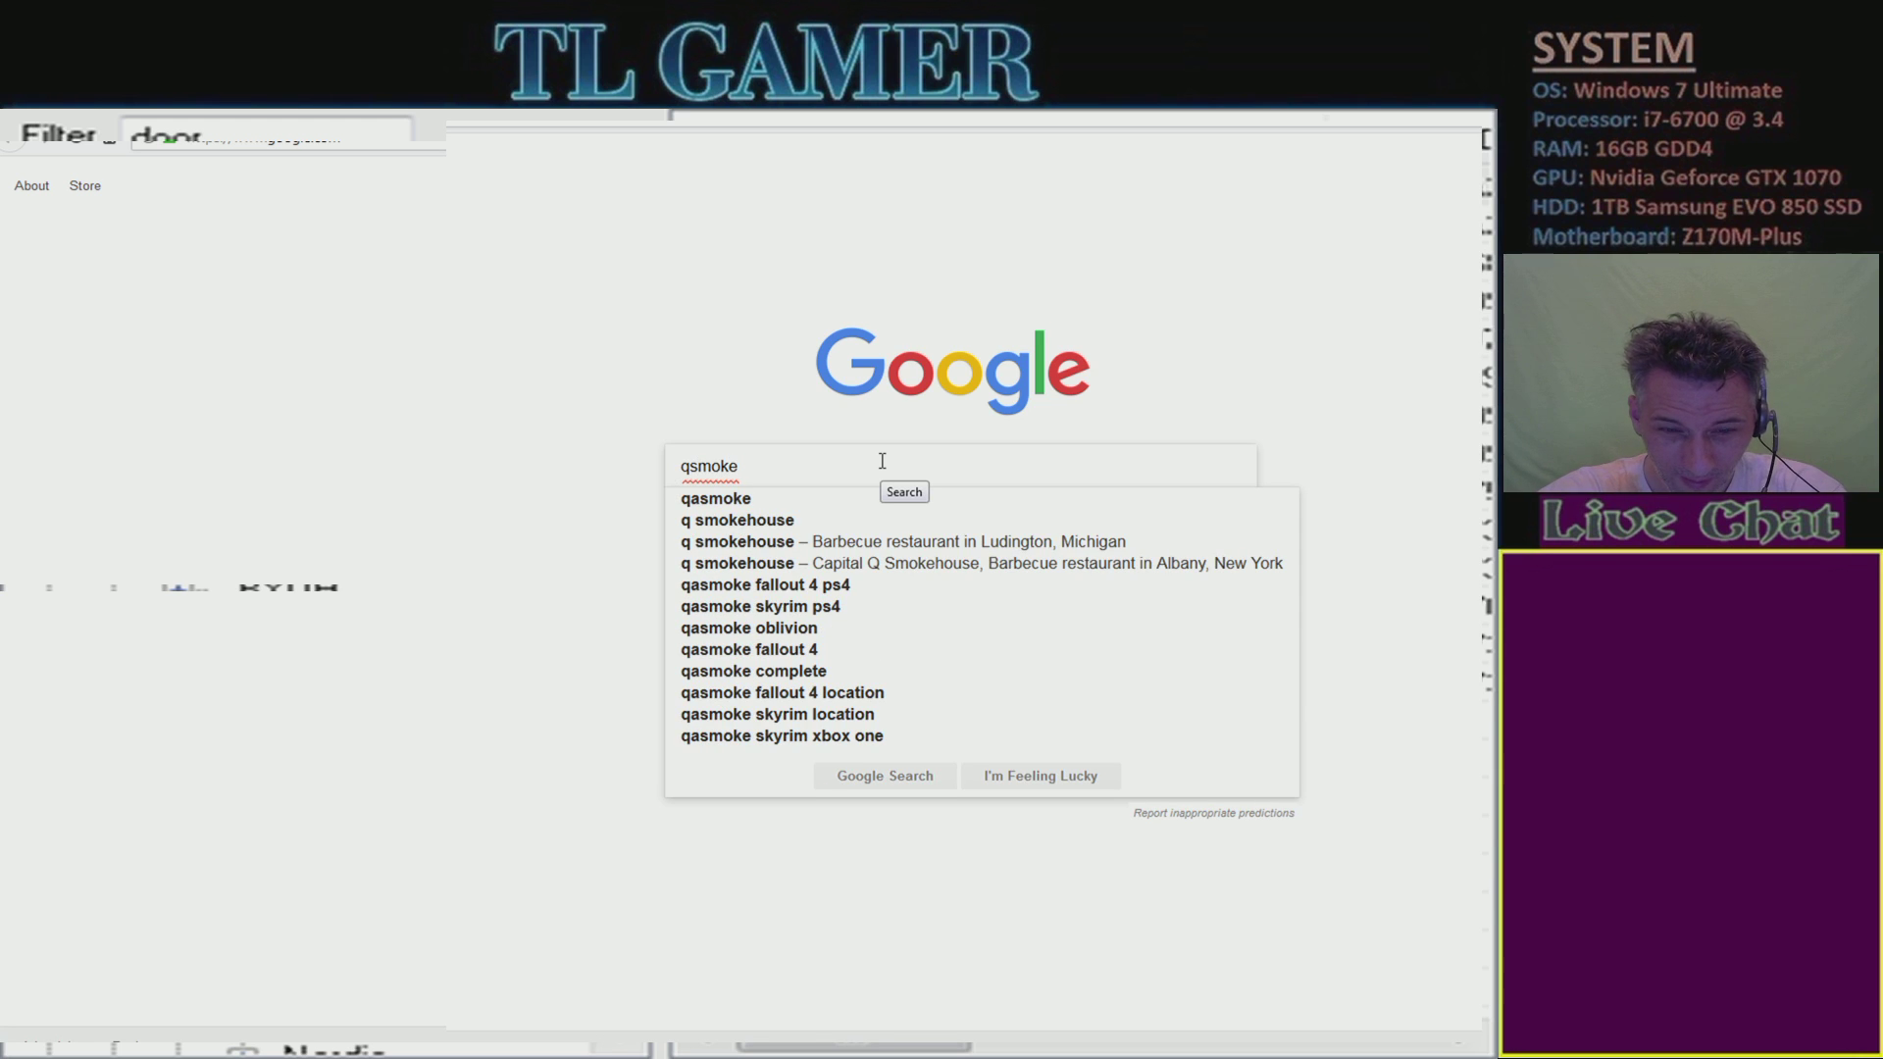
type(" skyrim")
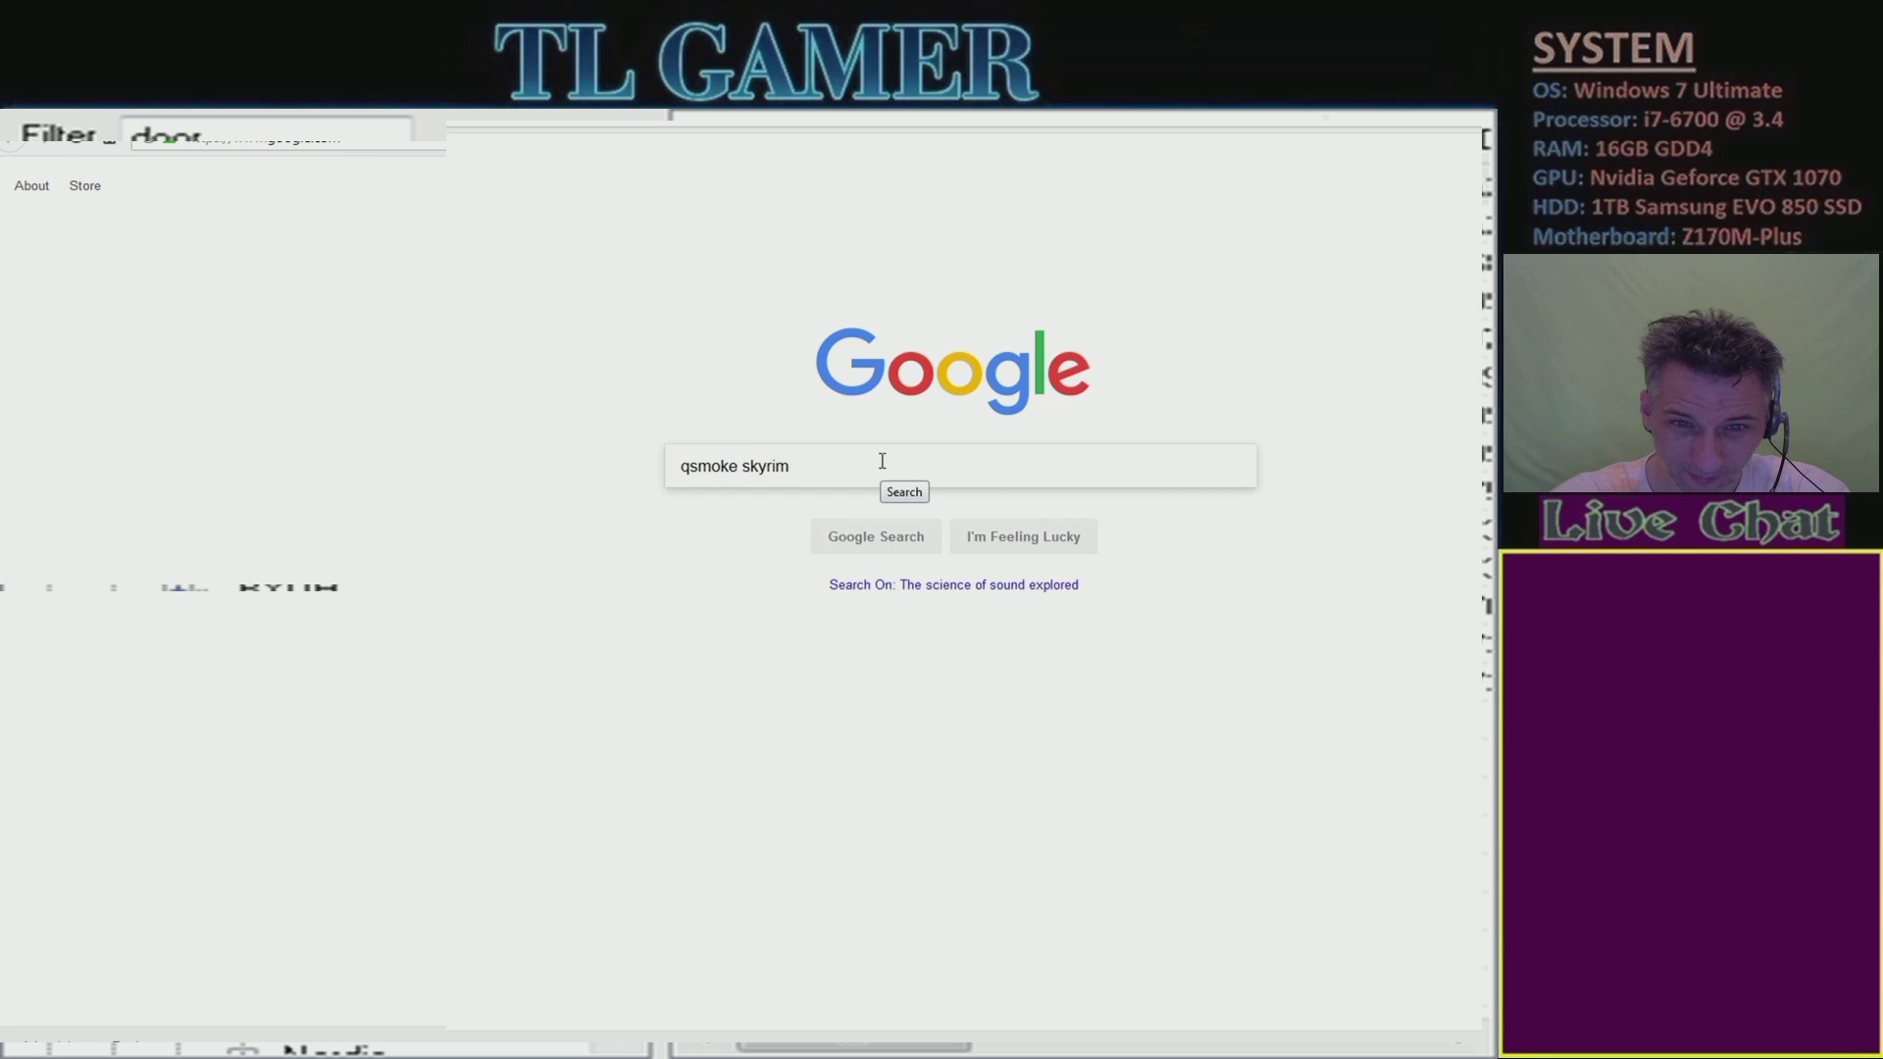
key("Return")
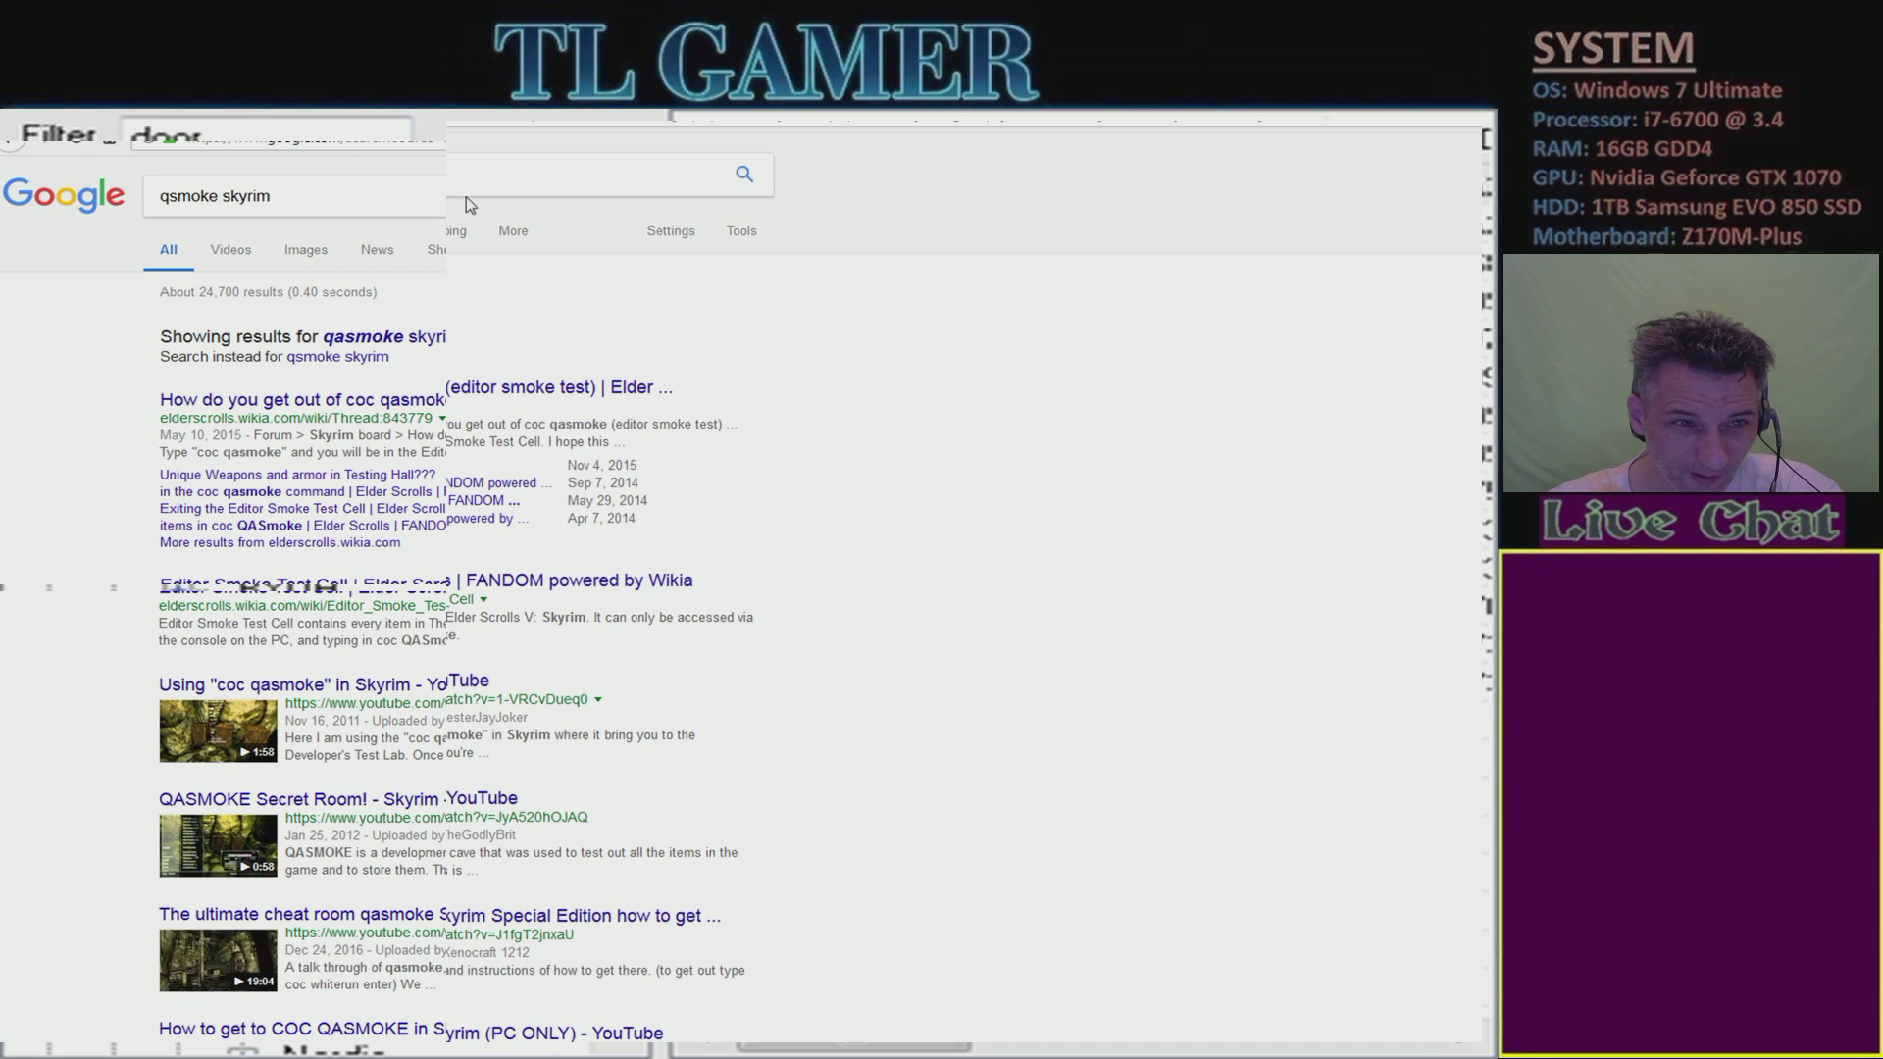
- Return to the Creation Kit and filter the Saarthal01 cell's objects by "COC"
key("alt+Tab")
left_click(910, 567)
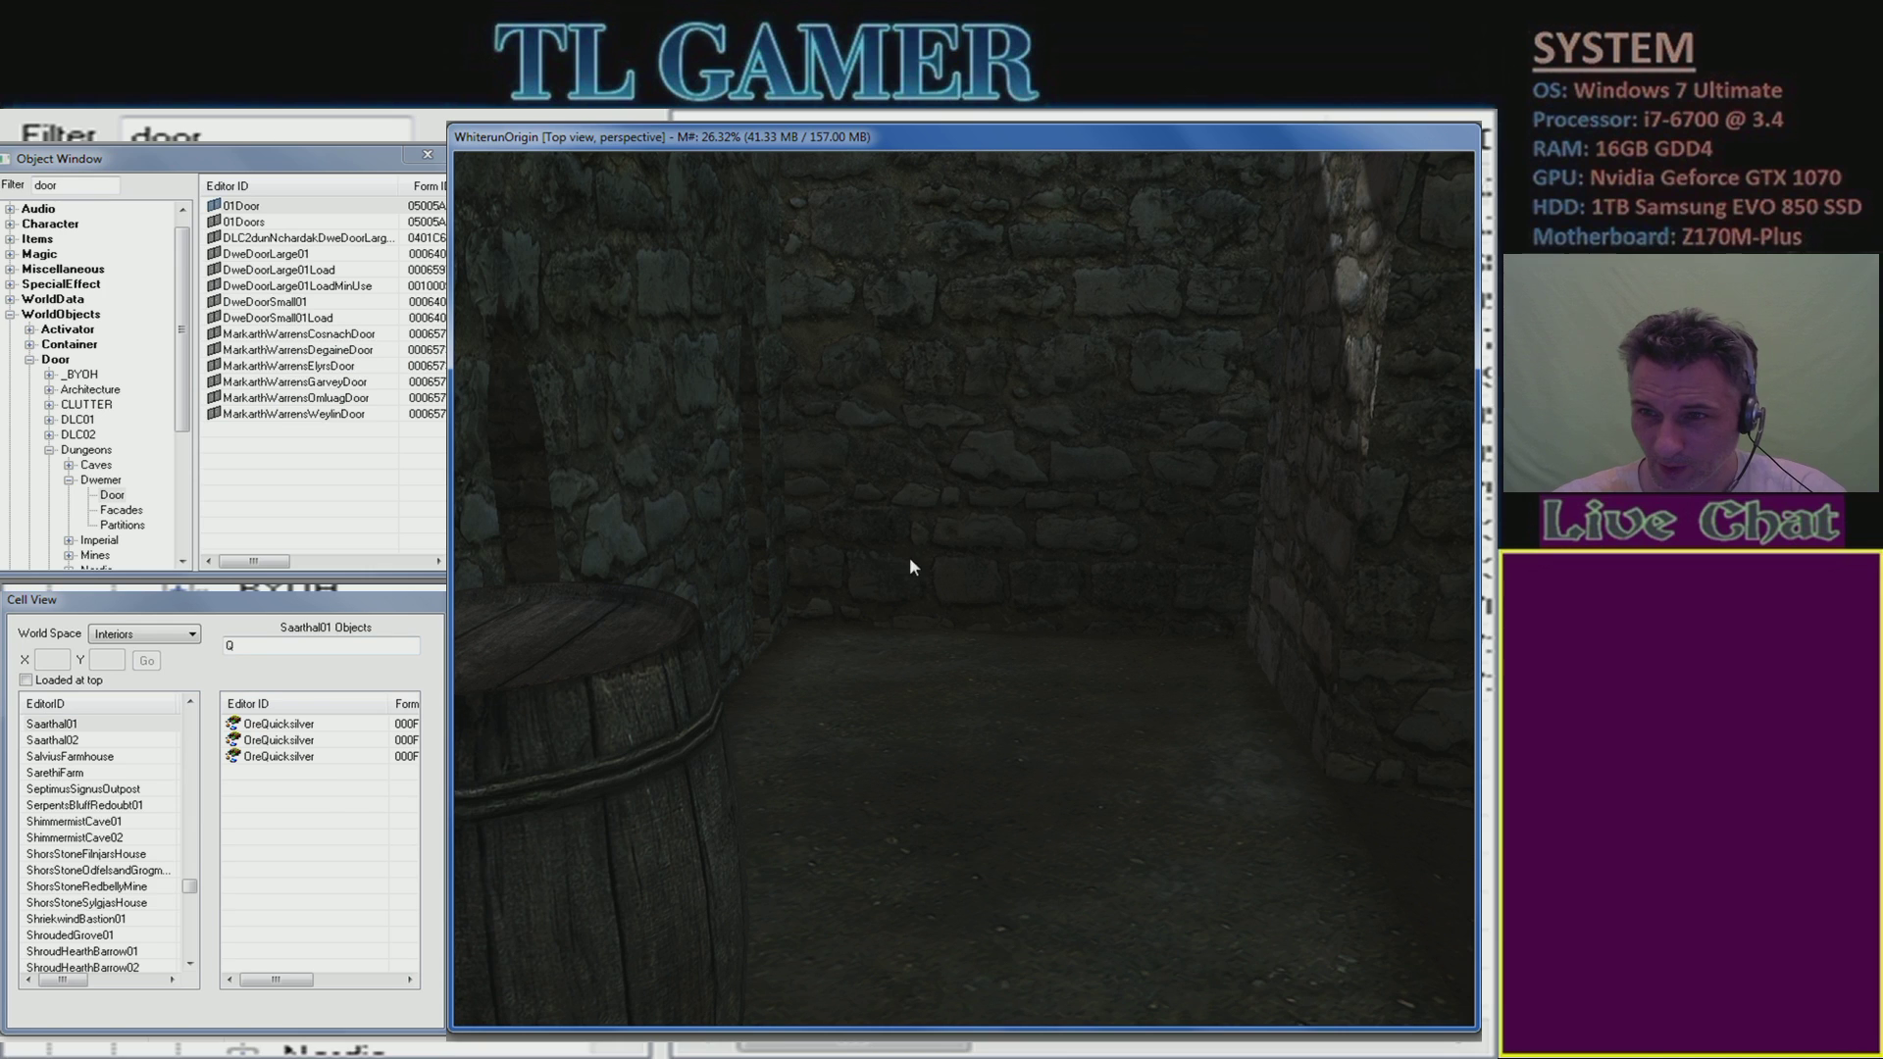
left_click(288, 648)
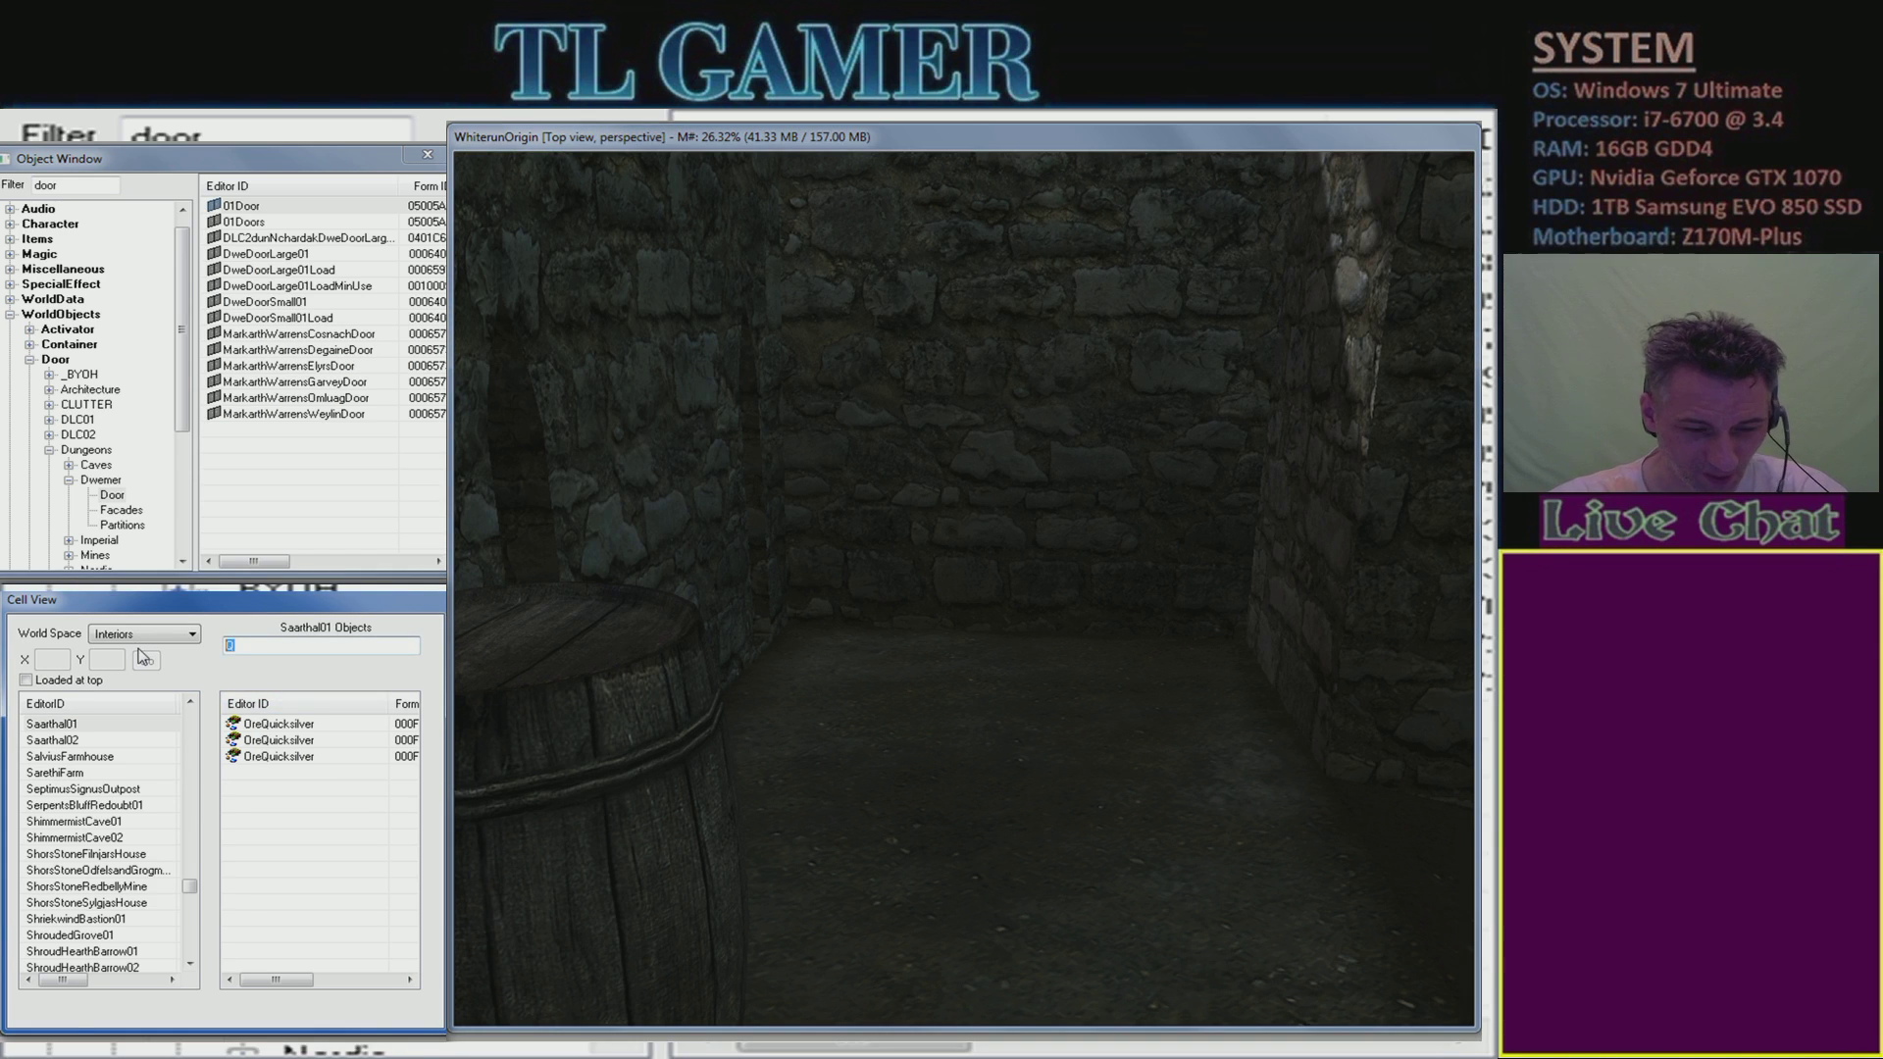
type("COC")
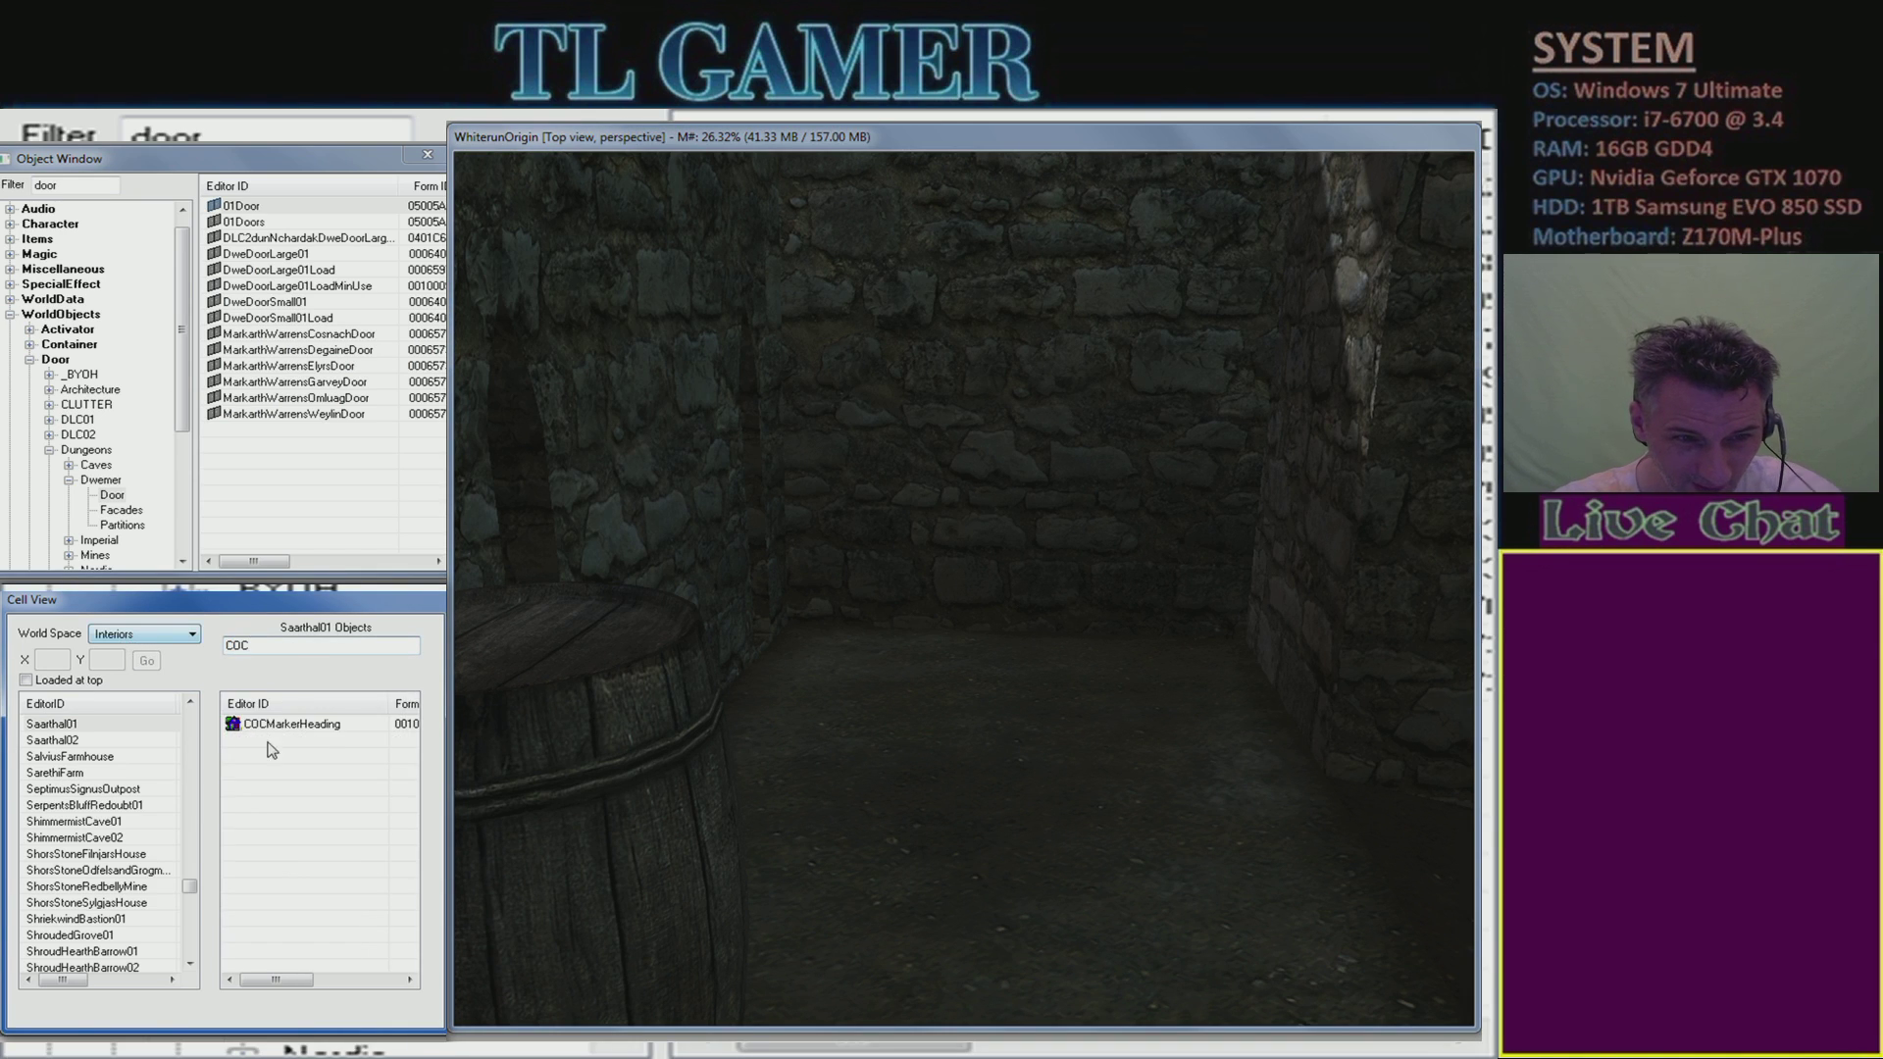
- Look through the world spaces and choose Interiors again to relist the interior cells from the beginning
left_click(177, 638)
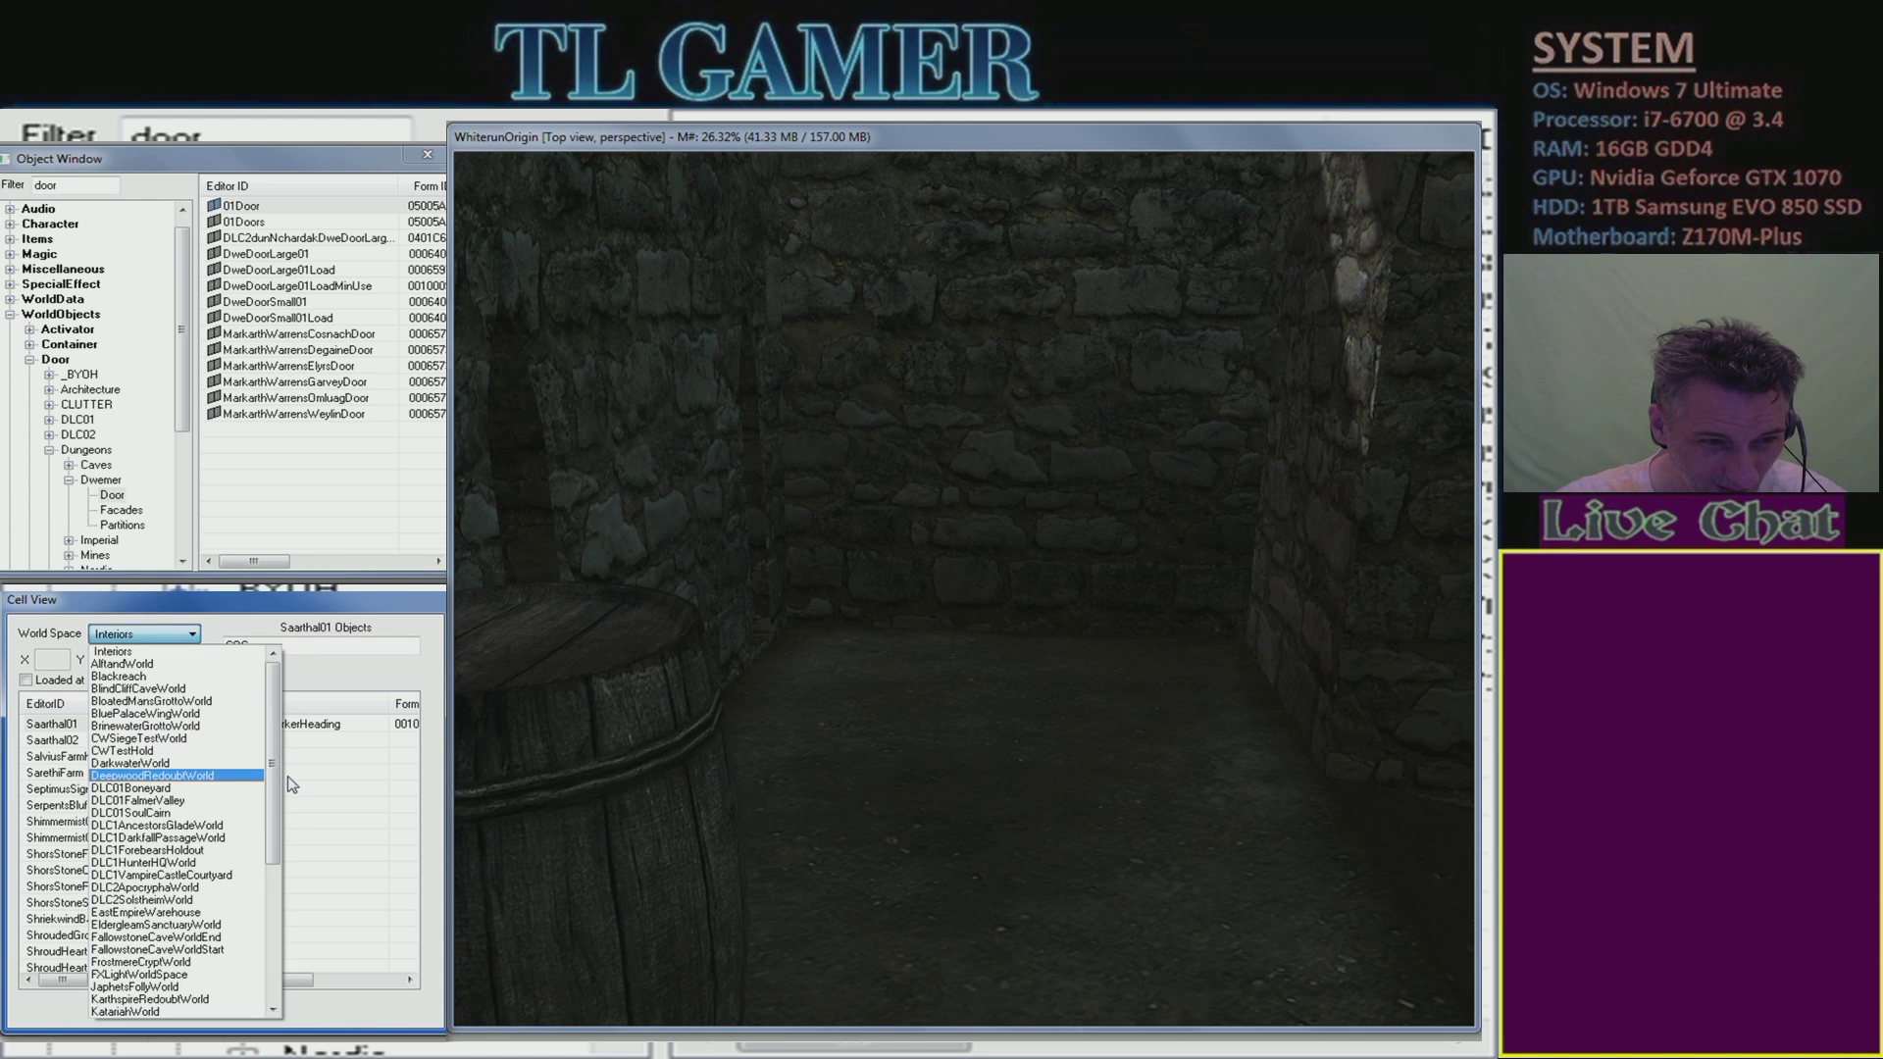
left_click_drag(278, 779, 327, 962)
scroll(176, 833, "up", 8)
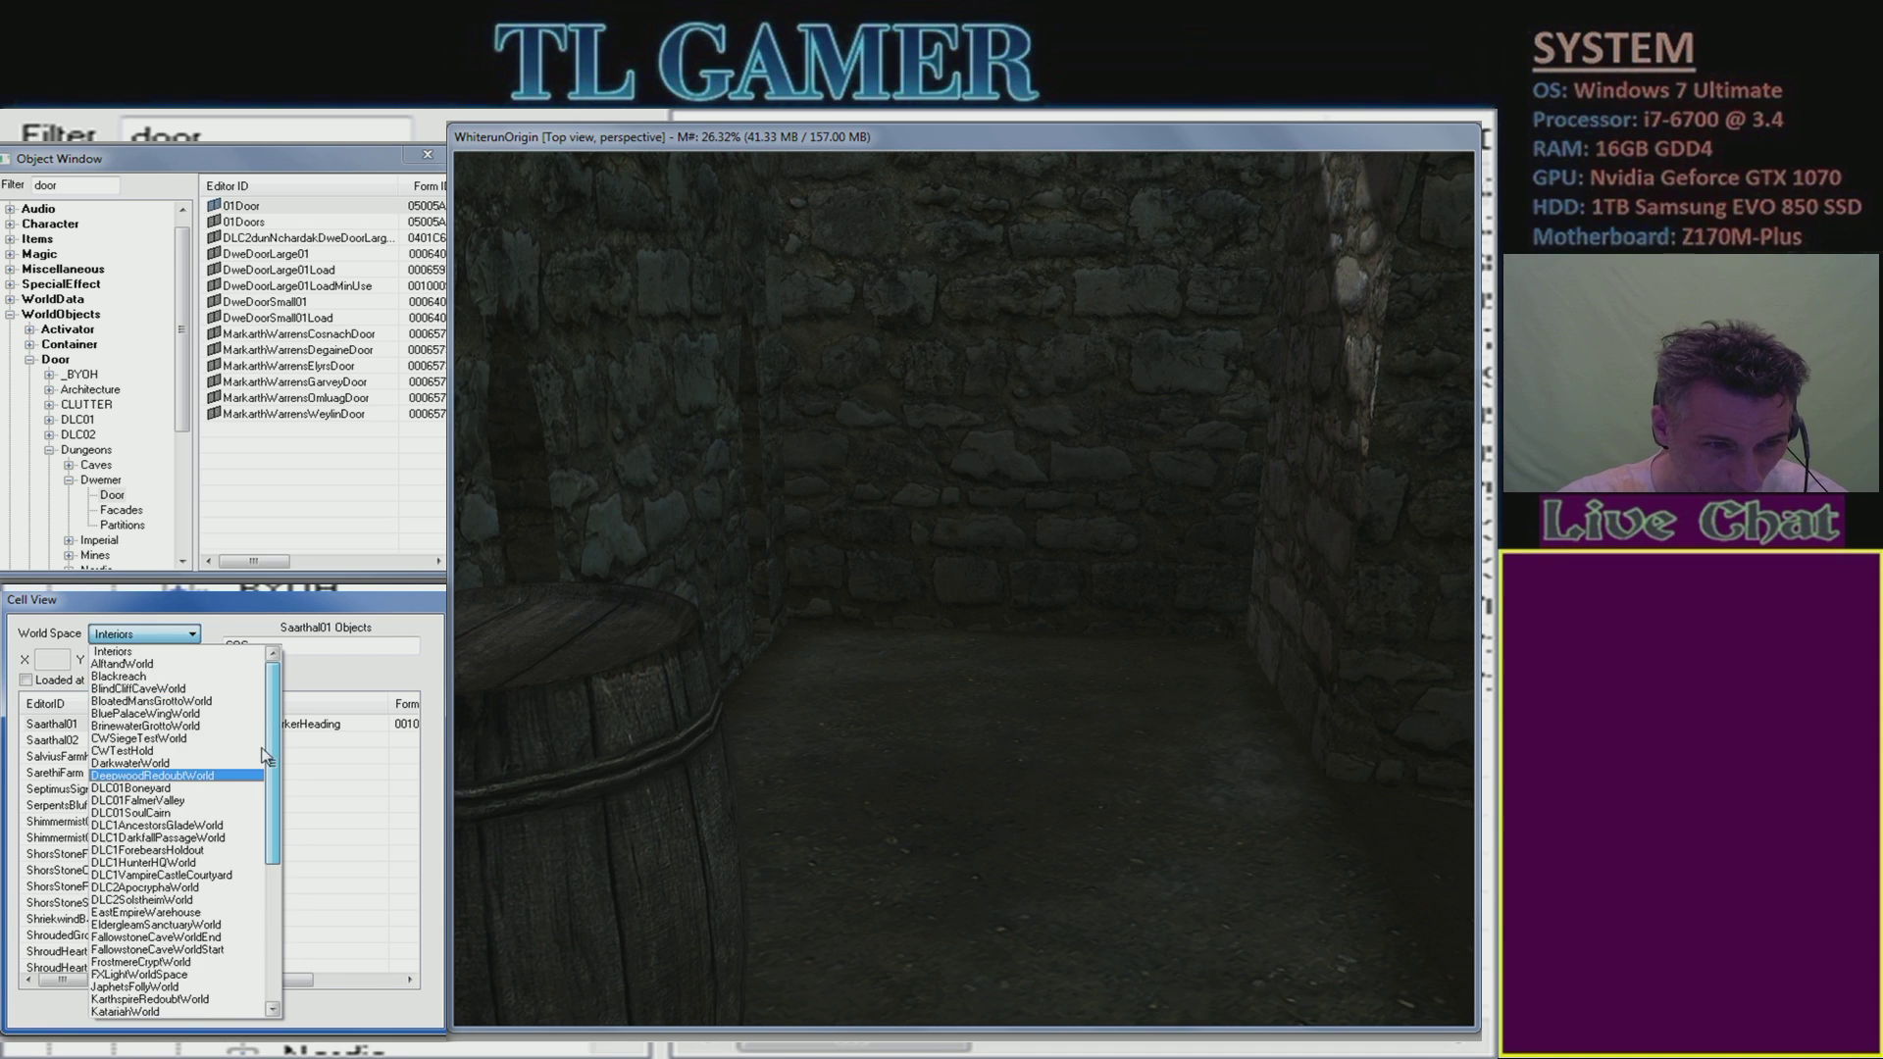
left_click(145, 653)
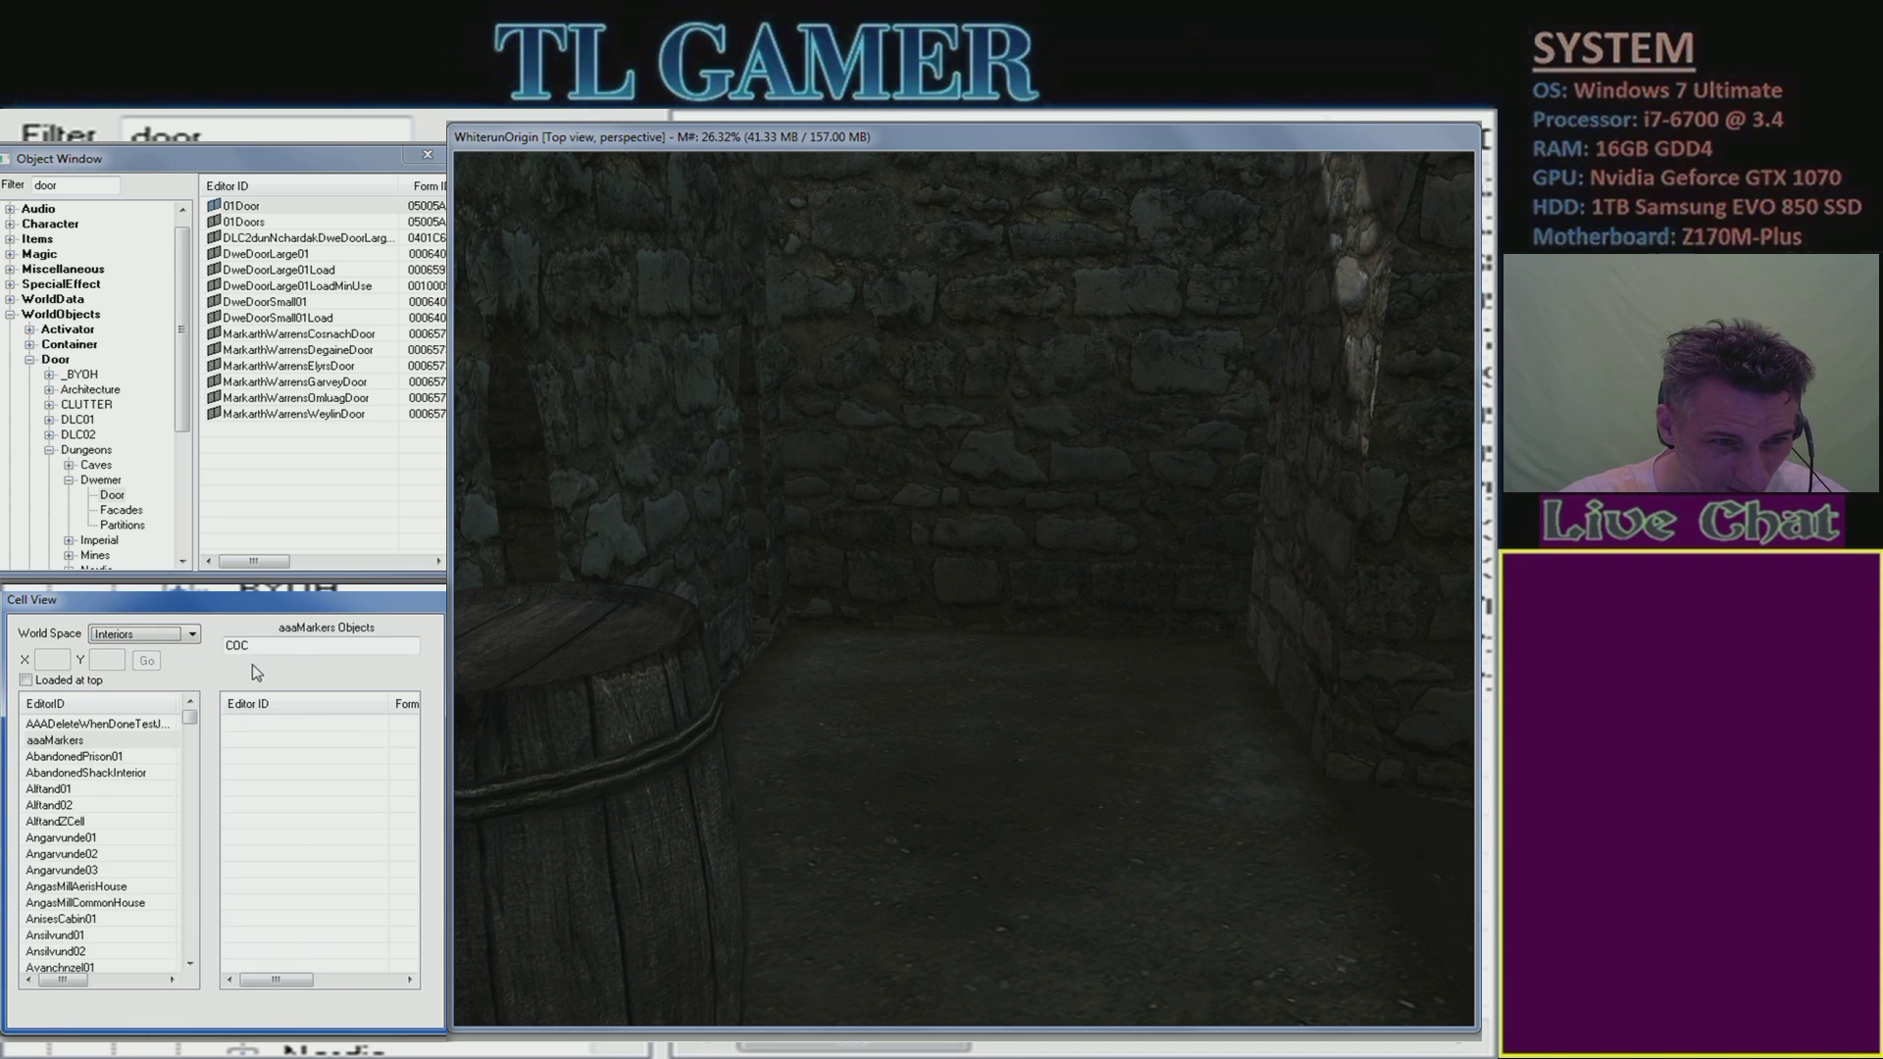
- Select the Angarvunde01 cell and look through the interior cells as far as the N to P names for the QASmoke cell
left_click(67, 839)
scroll(73, 841, "down", 10)
scroll(73, 844, "down", 10)
scroll(98, 872, "down", 15)
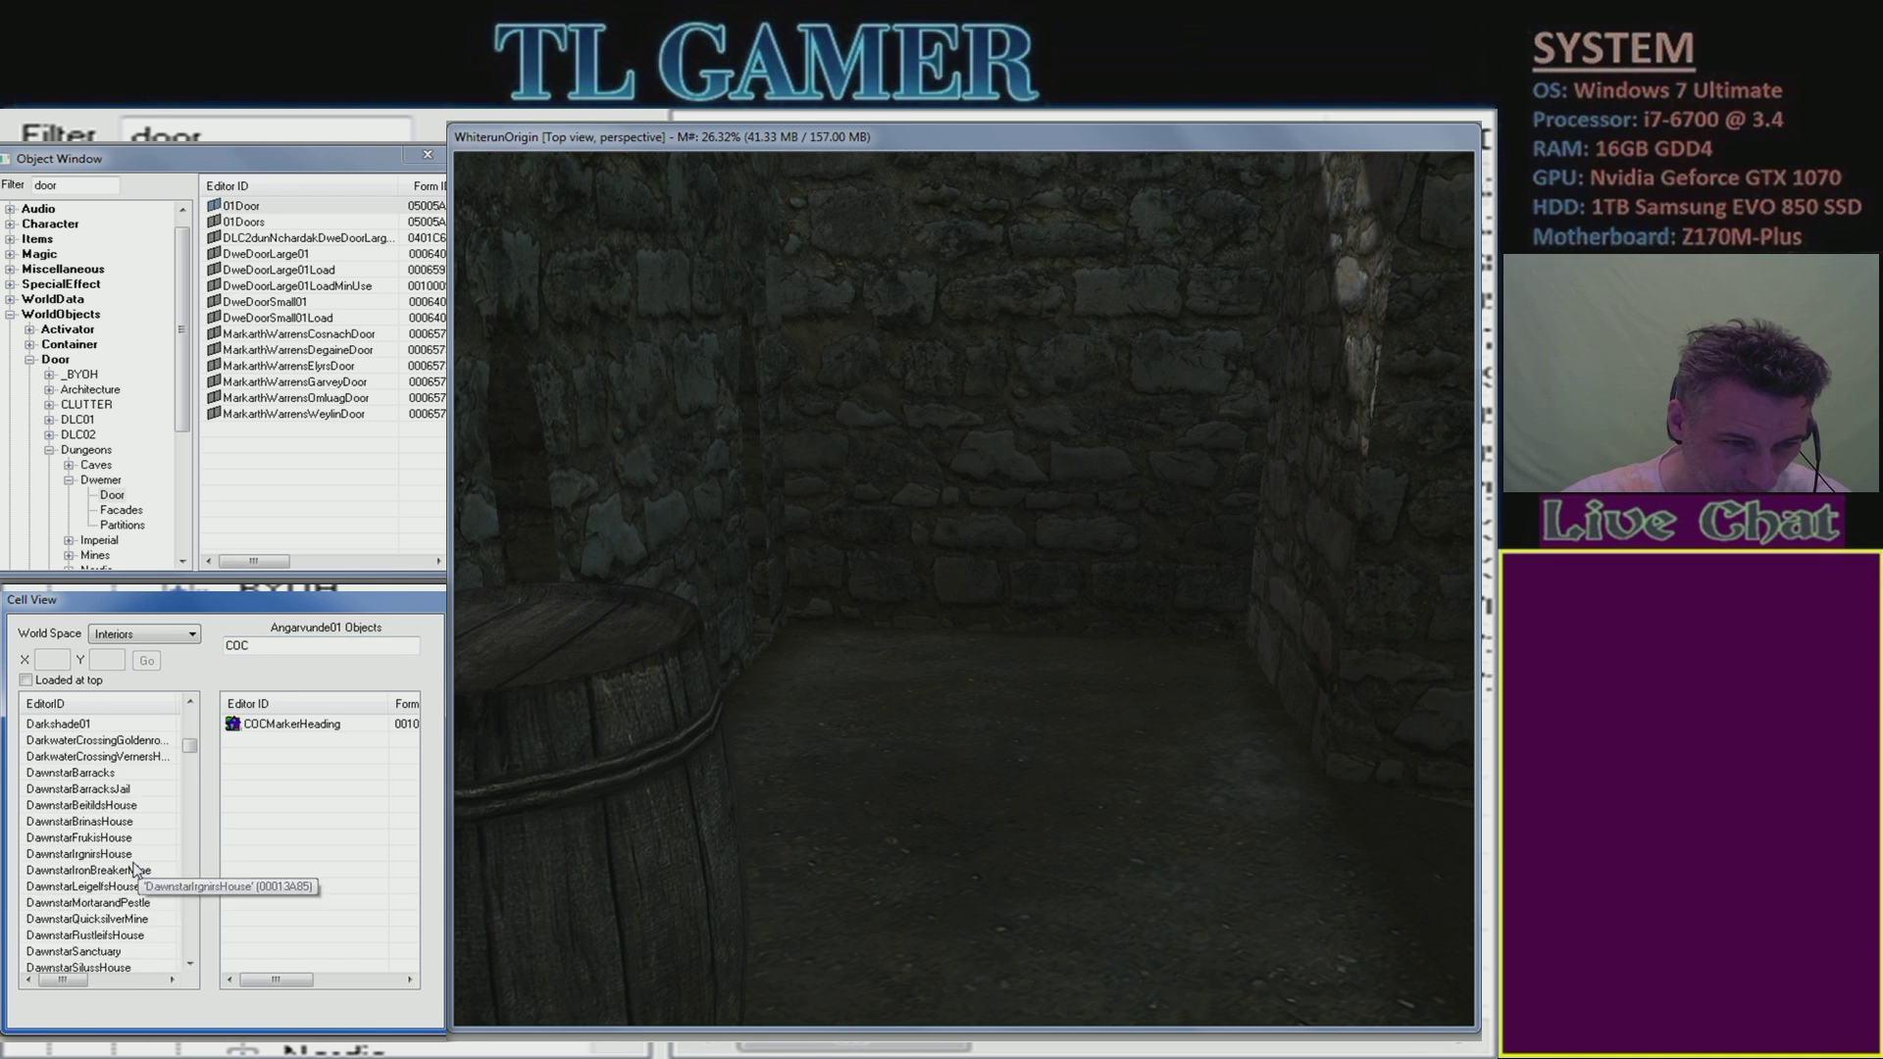
scroll(142, 891, "down", 15)
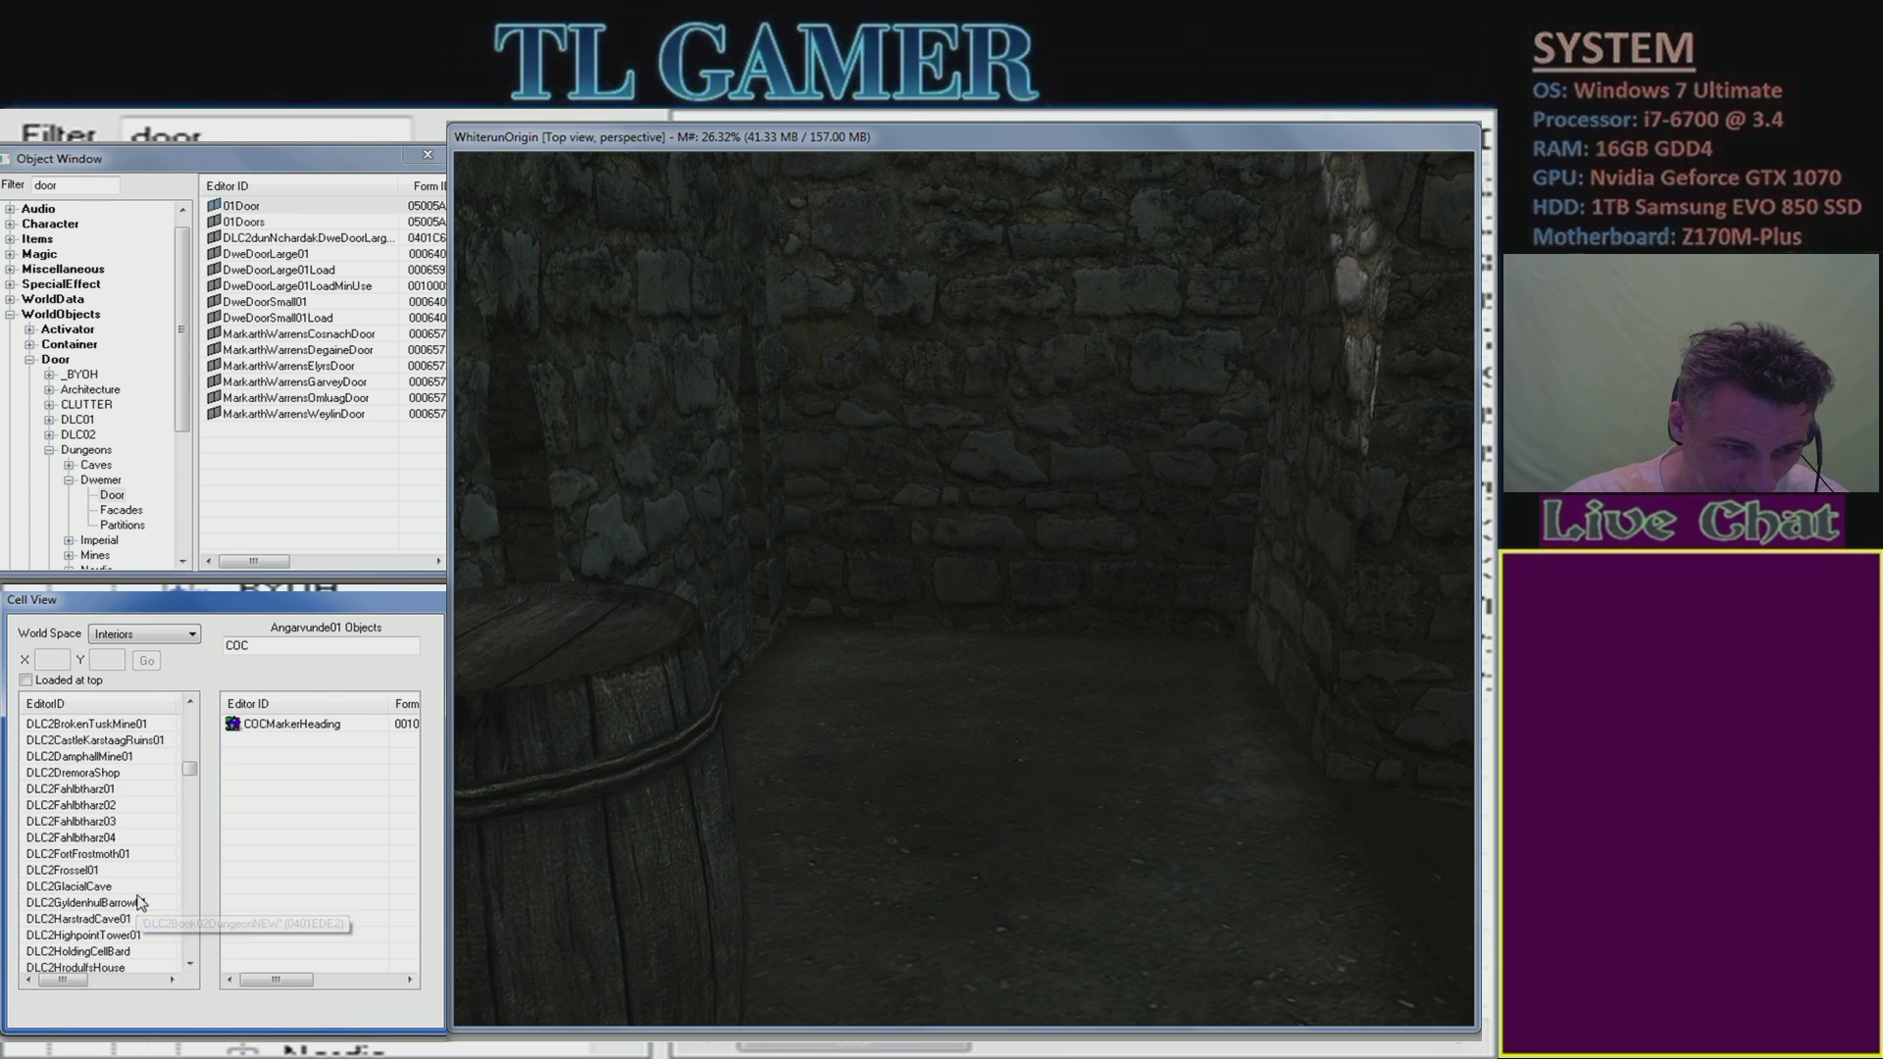
scroll(128, 895, "down", 15)
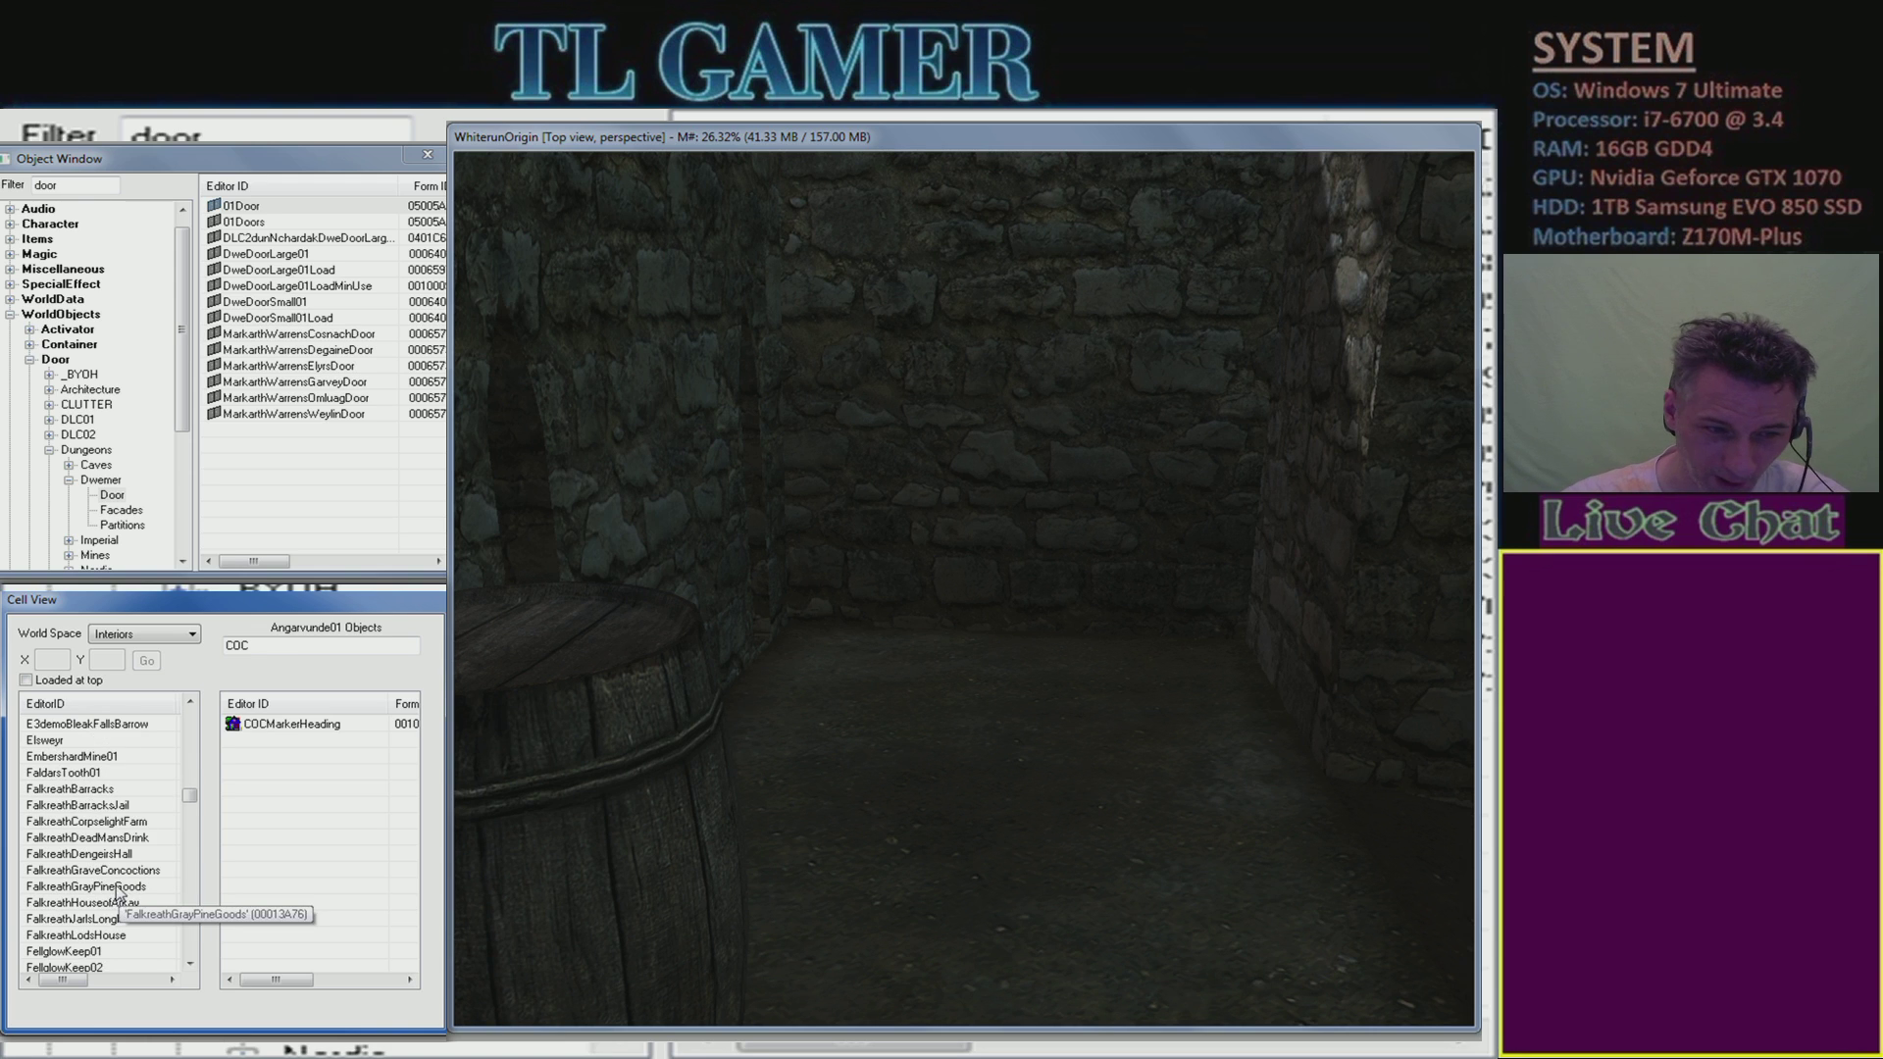
scroll(118, 892, "down", 15)
scroll(113, 890, "down", 15)
scroll(137, 902, "down", 15)
scroll(162, 906, "down", 15)
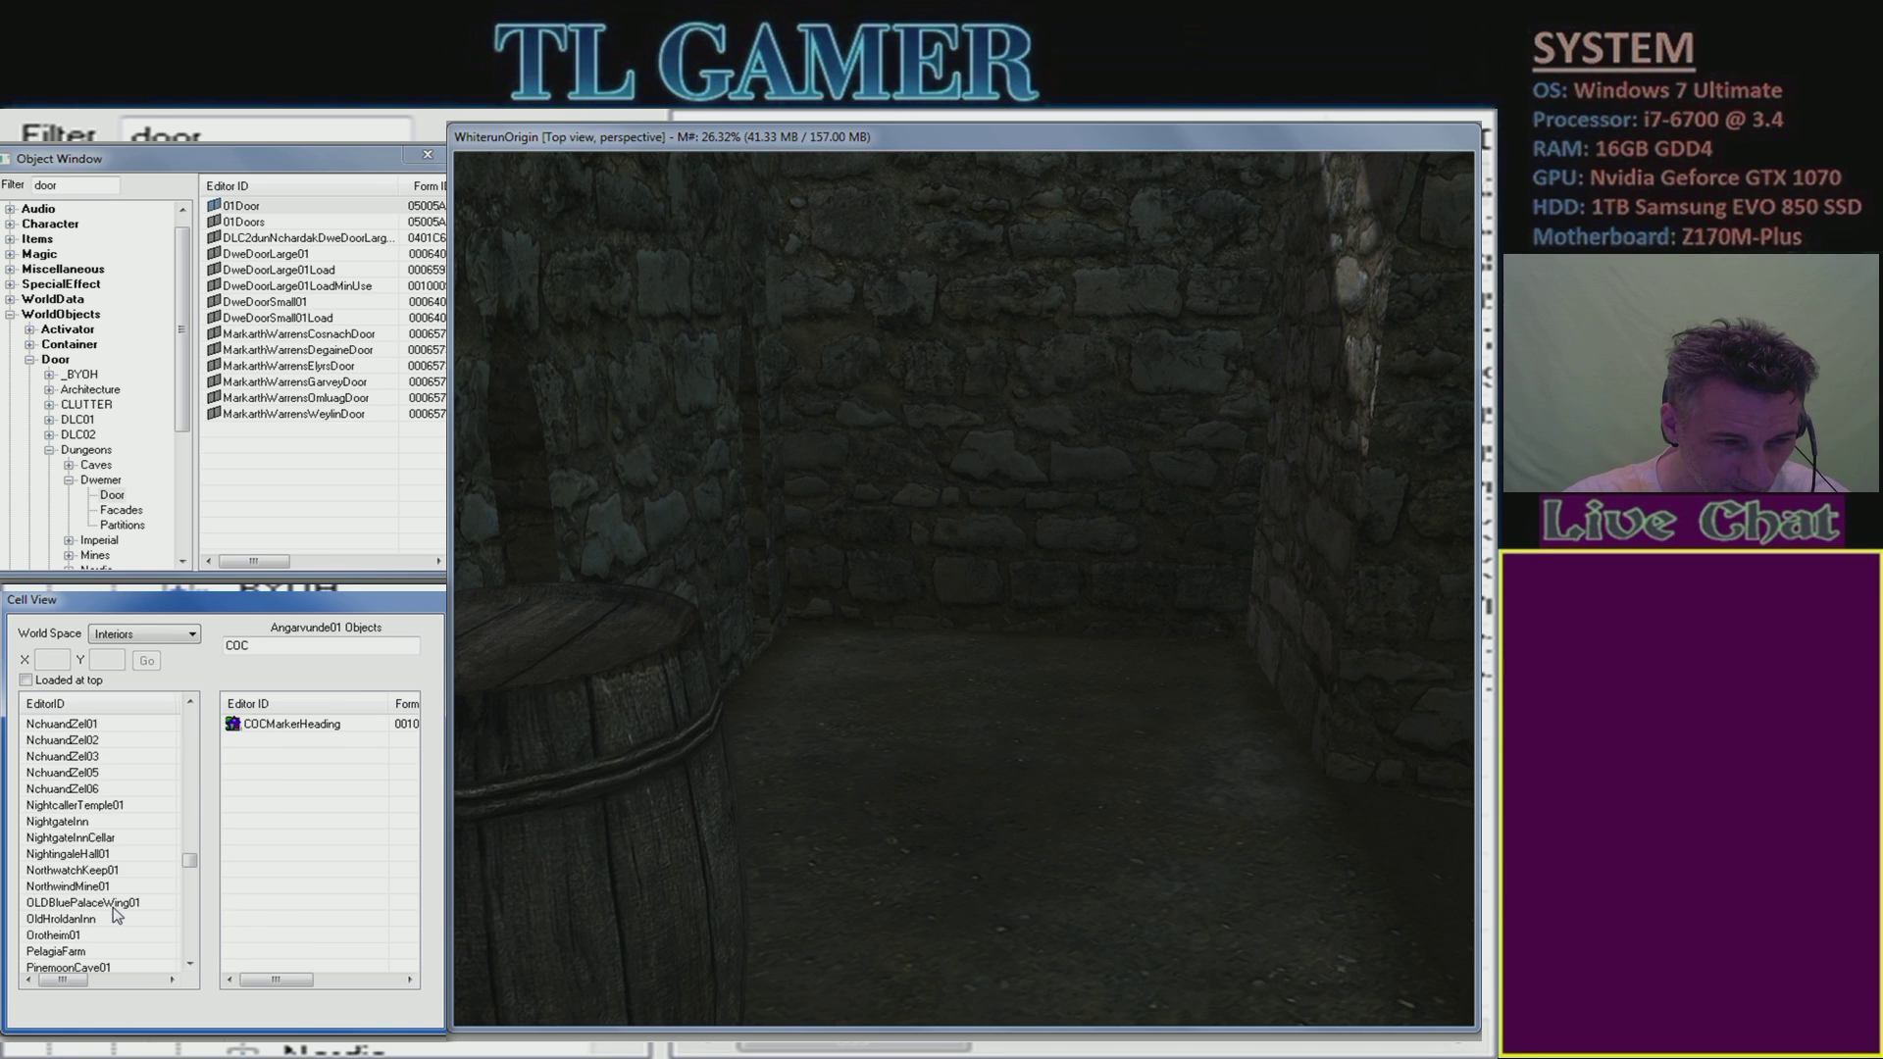
- Go back to the start of the interior cells, load the CTest cell and close the Warnings window
left_click_drag(190, 861, 196, 706)
scroll(117, 789, "down", 15)
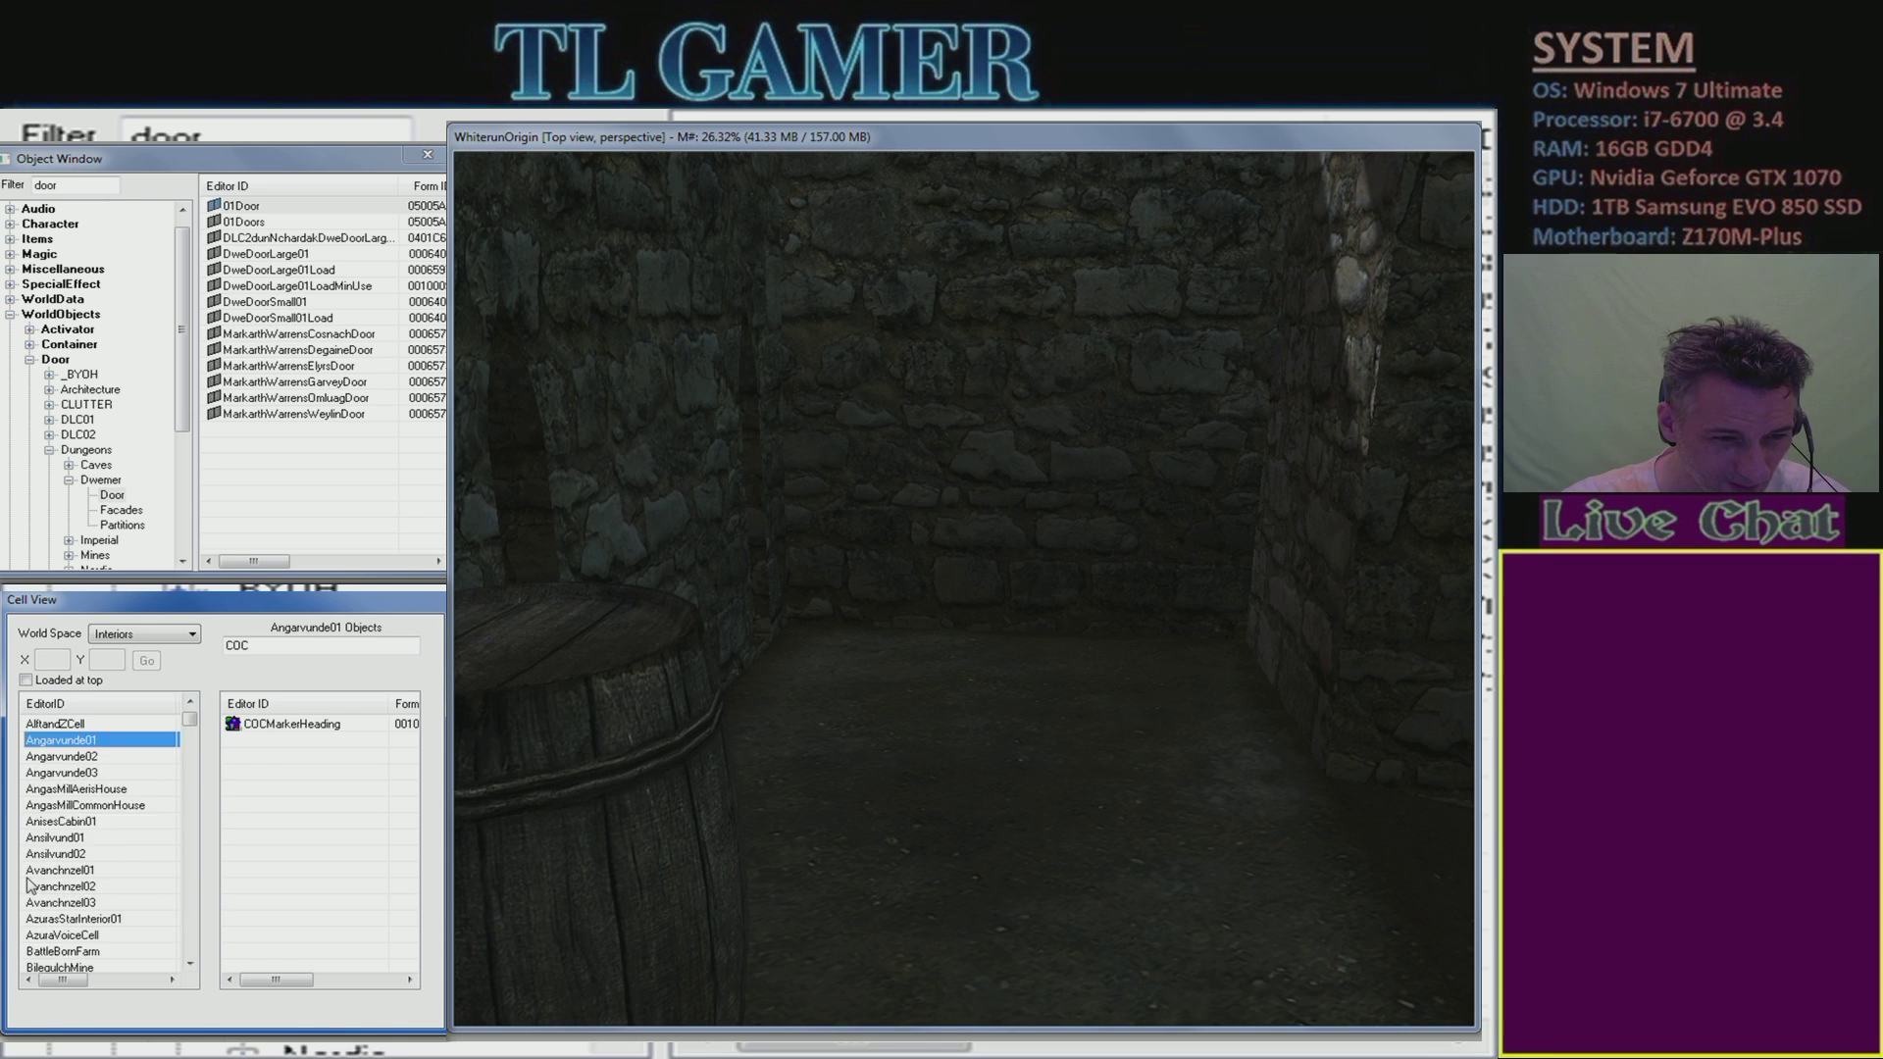
scroll(101, 897, "down", 10)
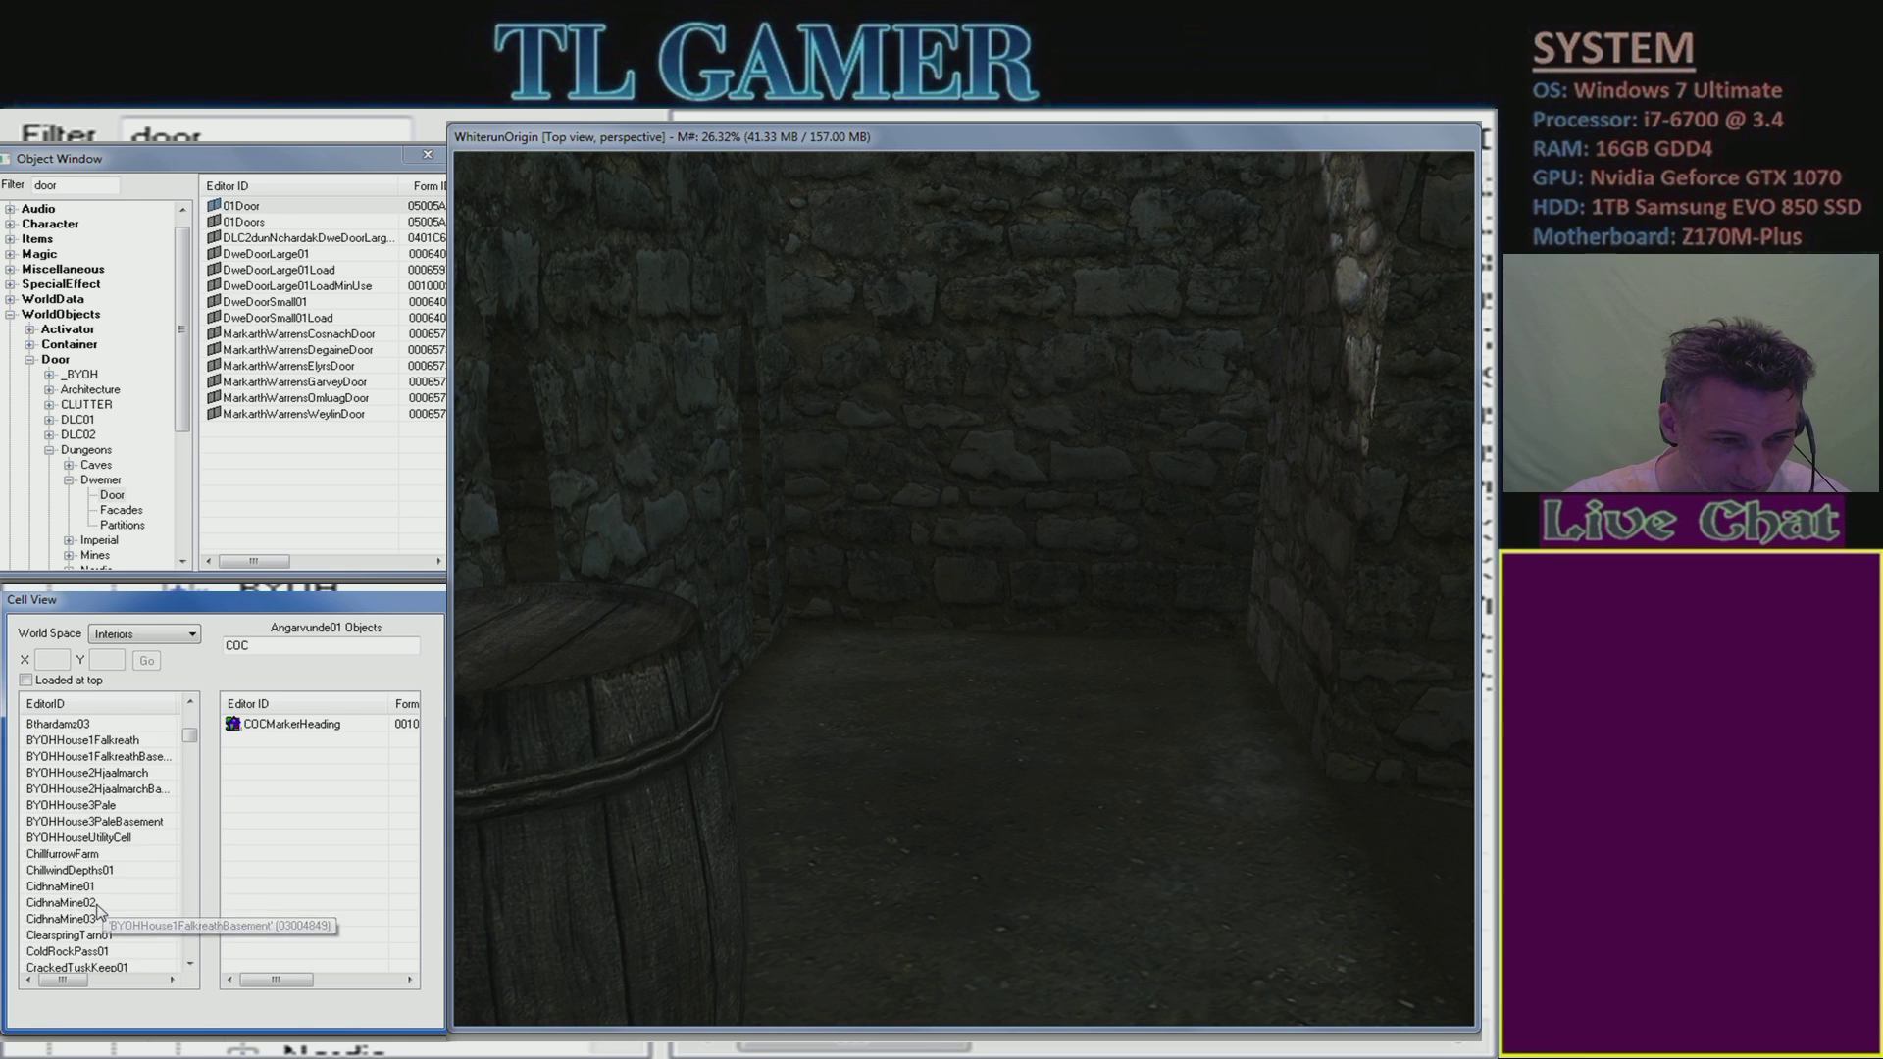
scroll(117, 898, "down", 1)
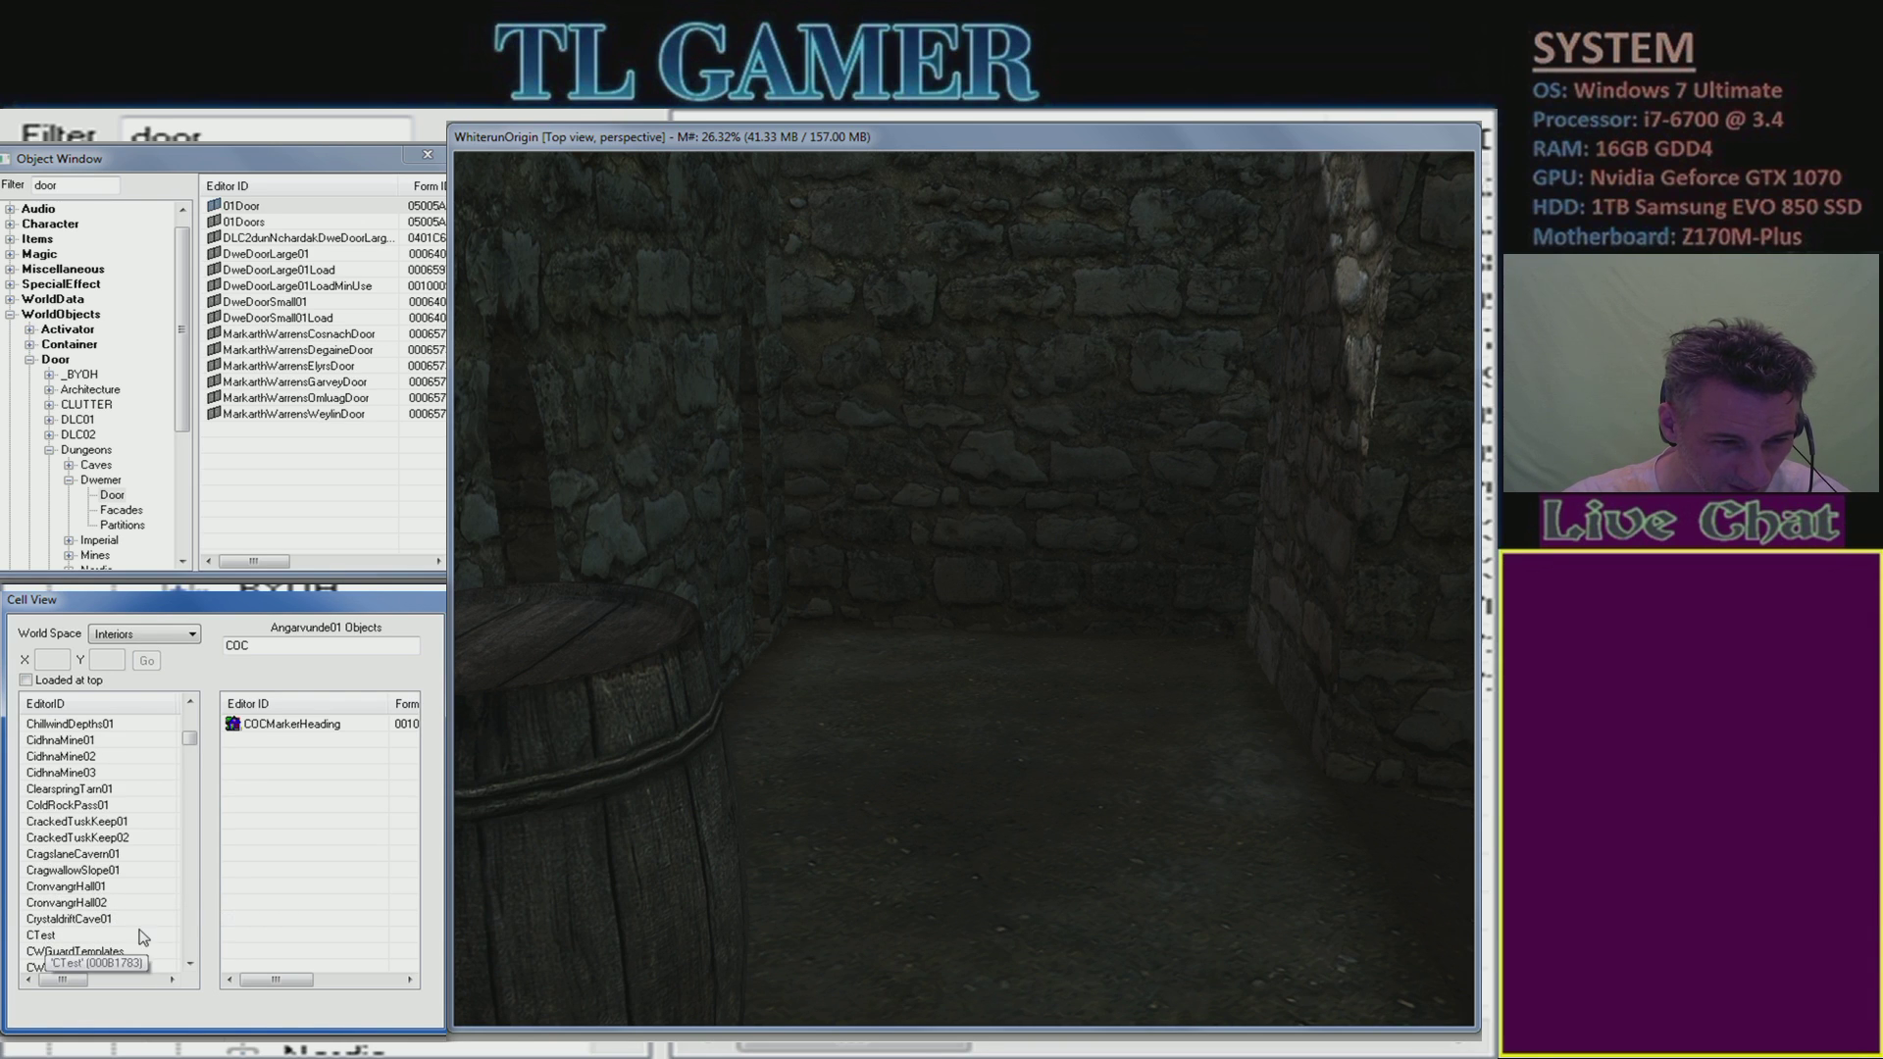
double_click(50, 938)
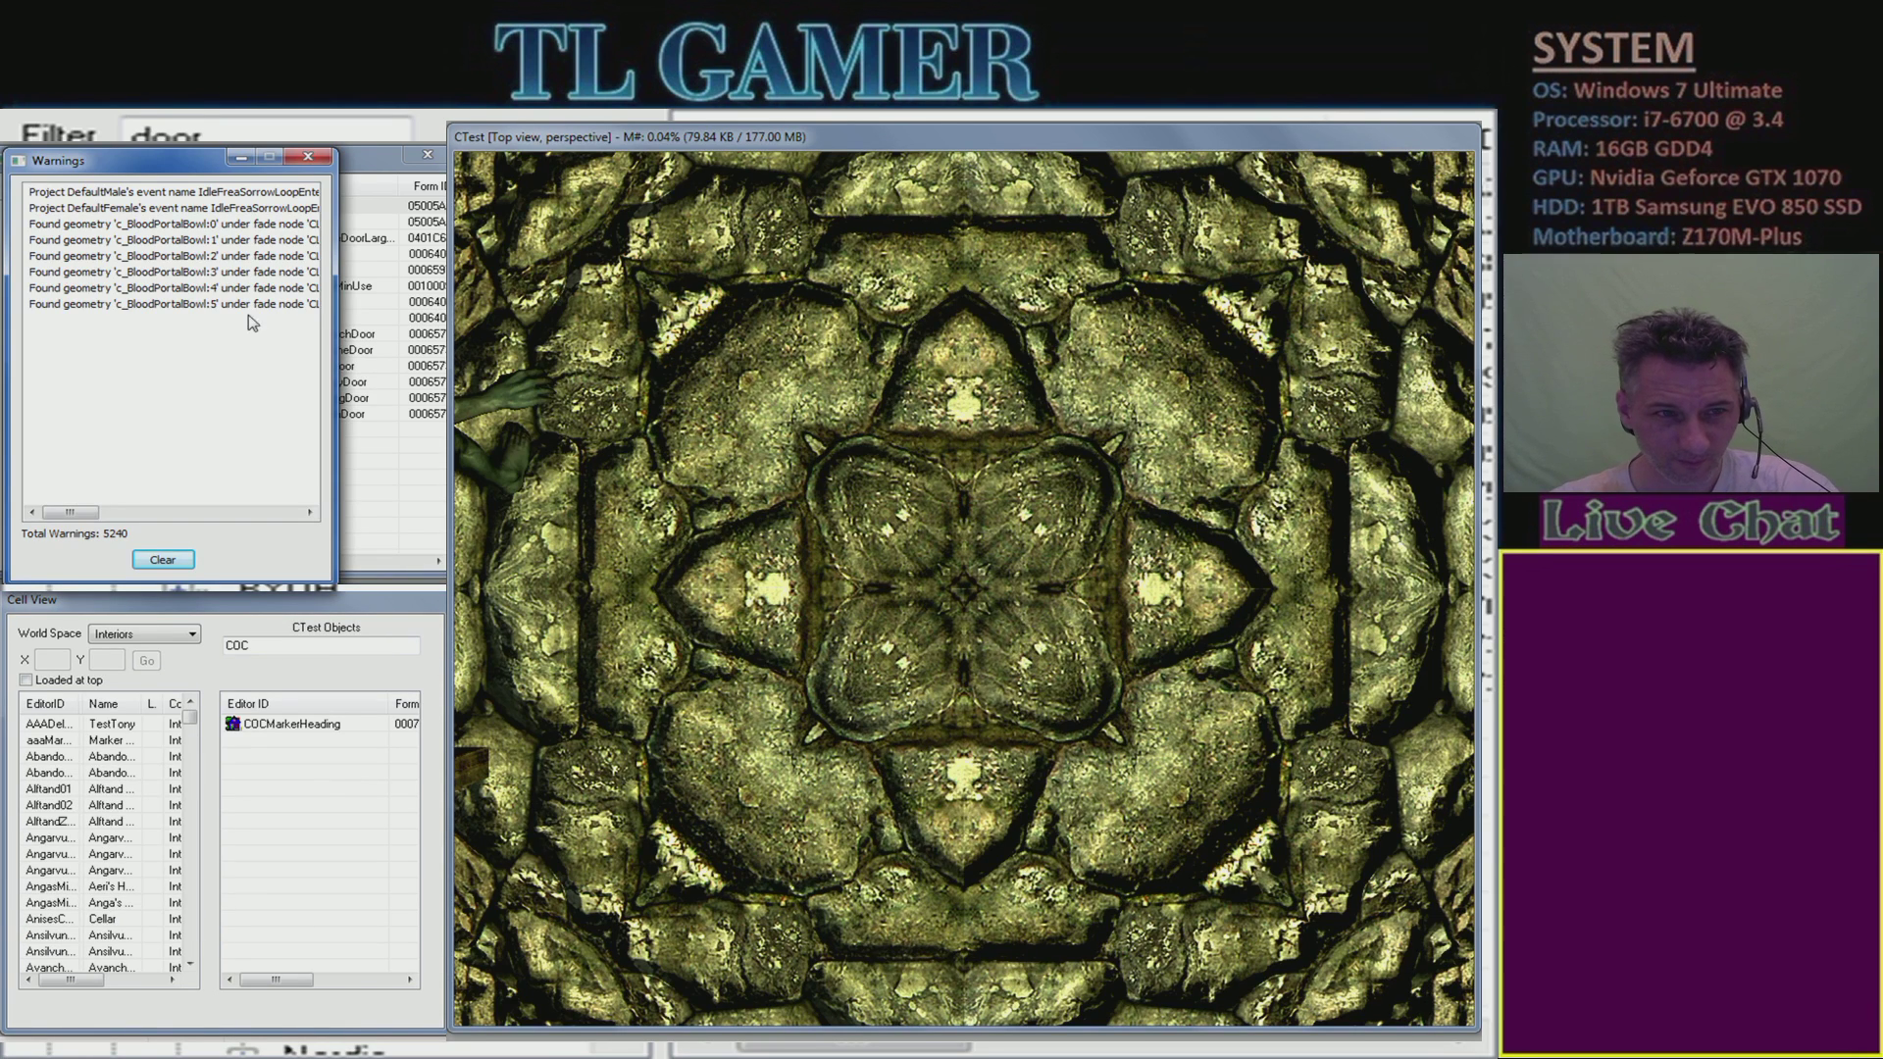
left_click(308, 156)
- Examine the CTest room from several distances and angles, checking the YouTube live stream dashboard in between
scroll(964, 517, "up", 5)
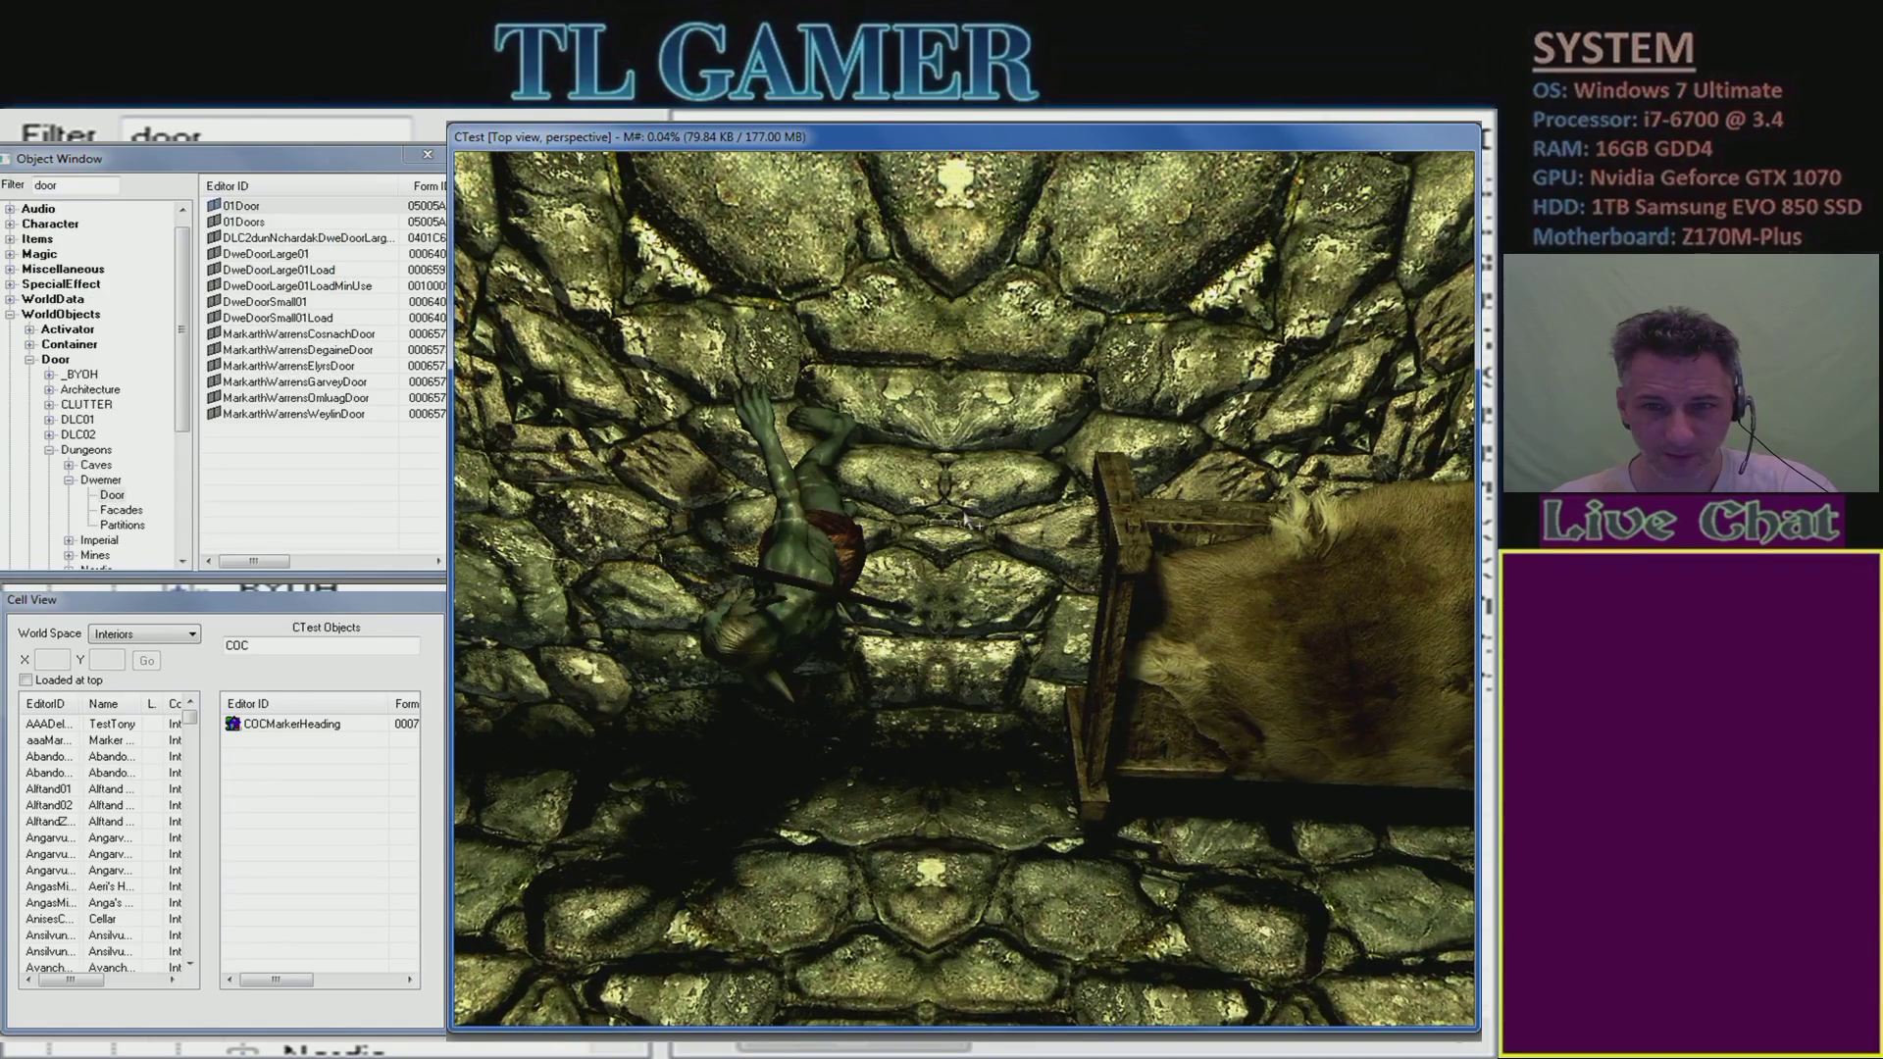
scroll(1000, 549, "down", 6)
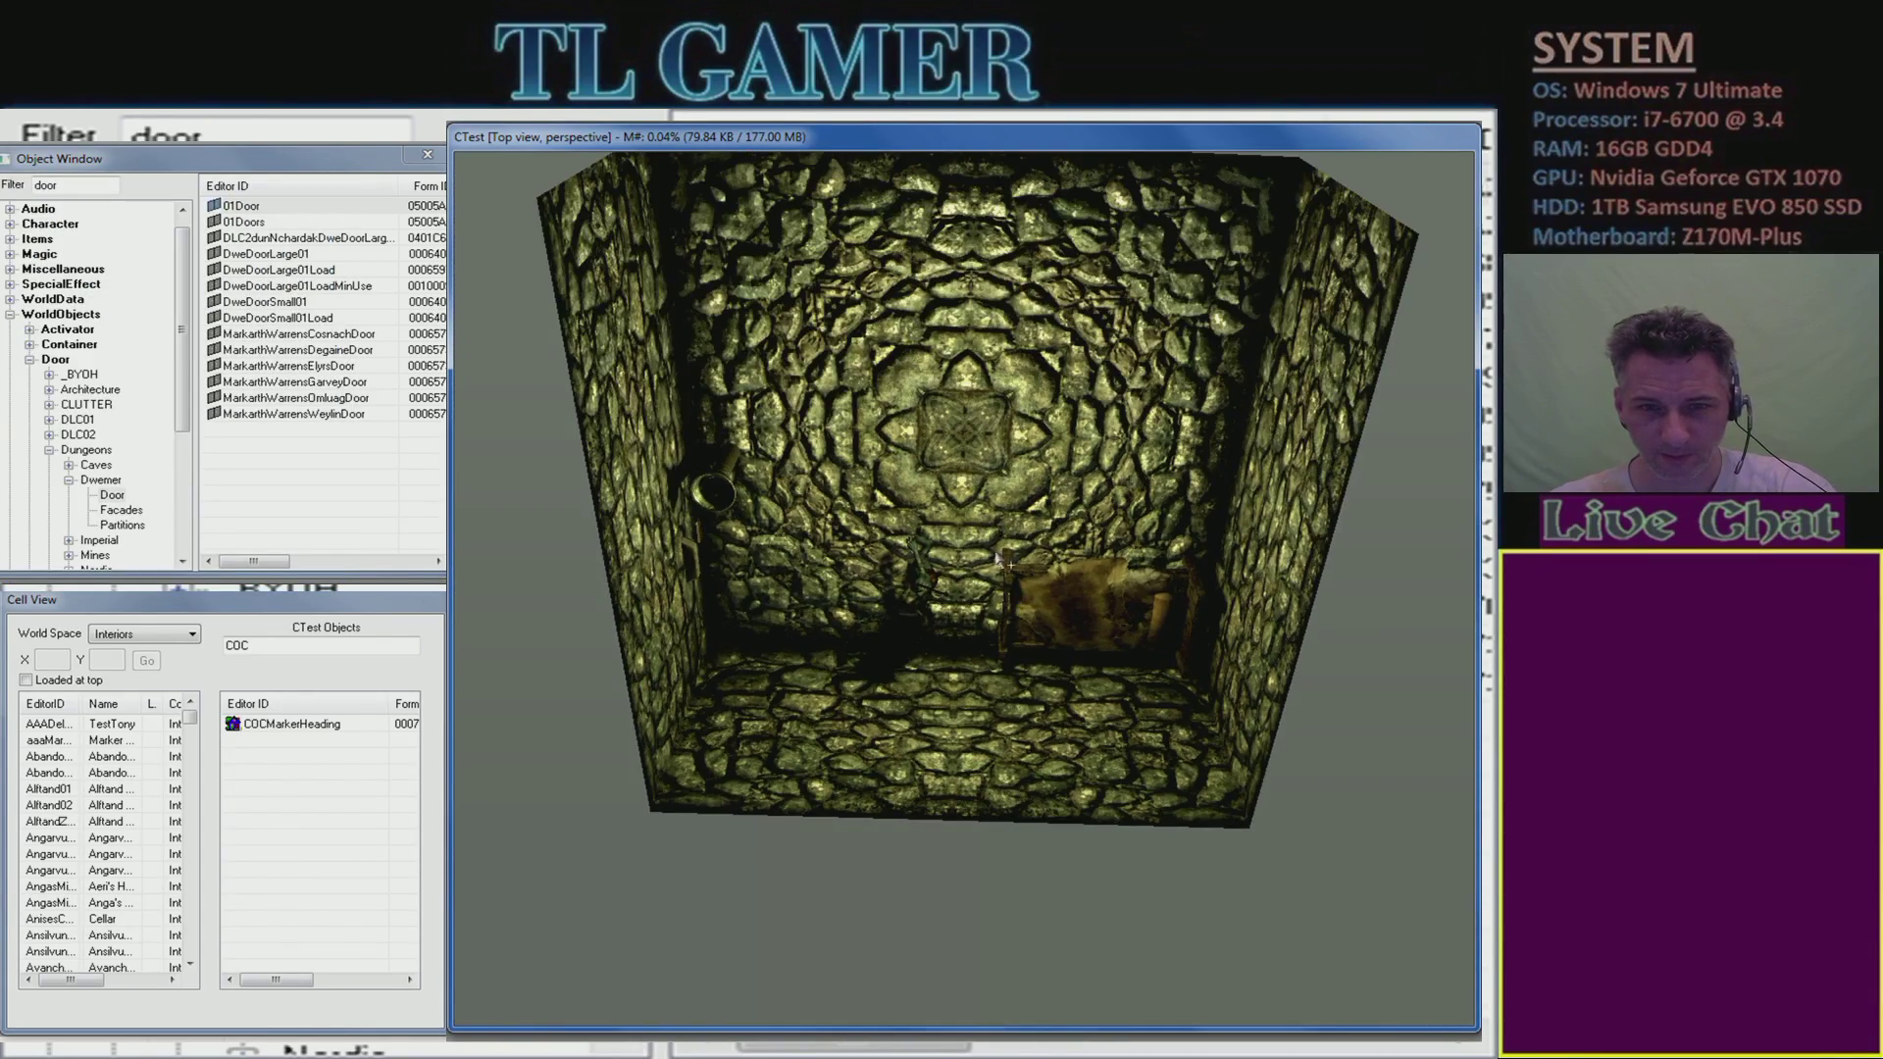
middle_click_drag(997, 561, 990, 509)
left_click(884, 758)
middle_click_drag(885, 758, 1365, 378)
key("alt+Tab")
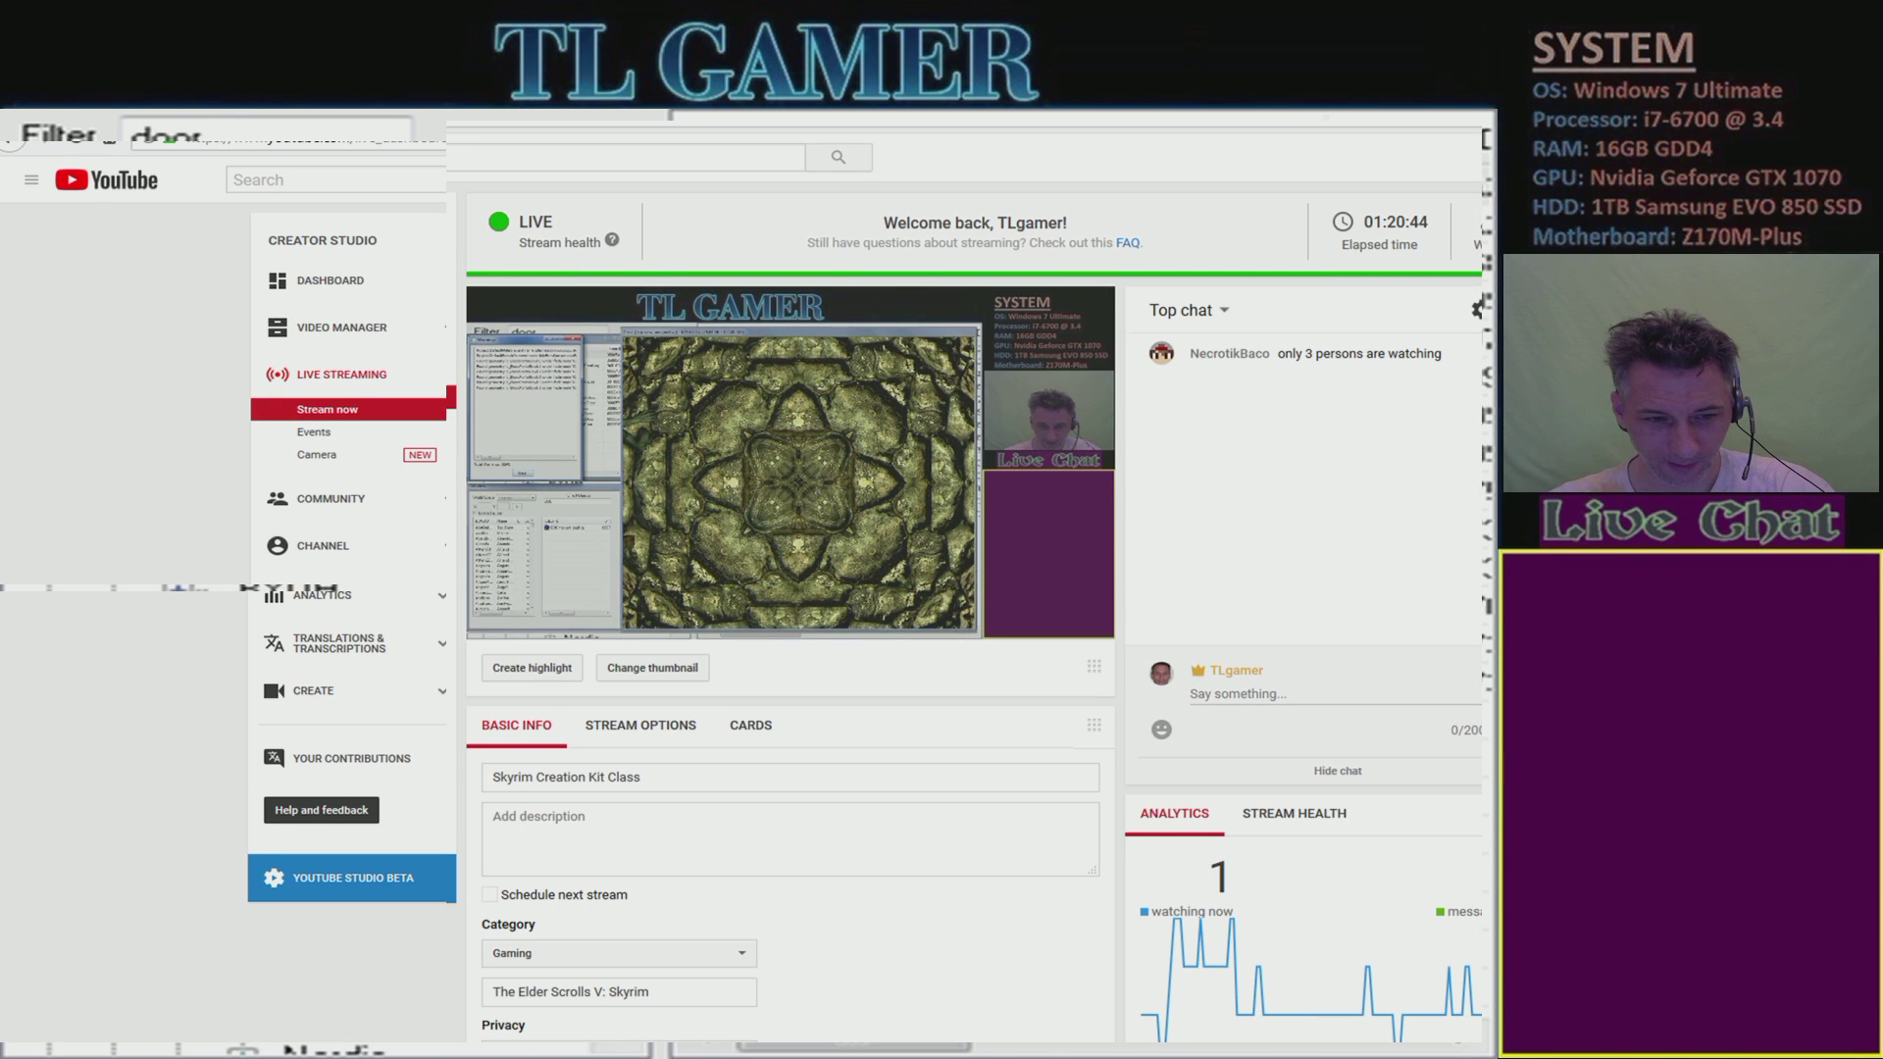
key("alt+Tab")
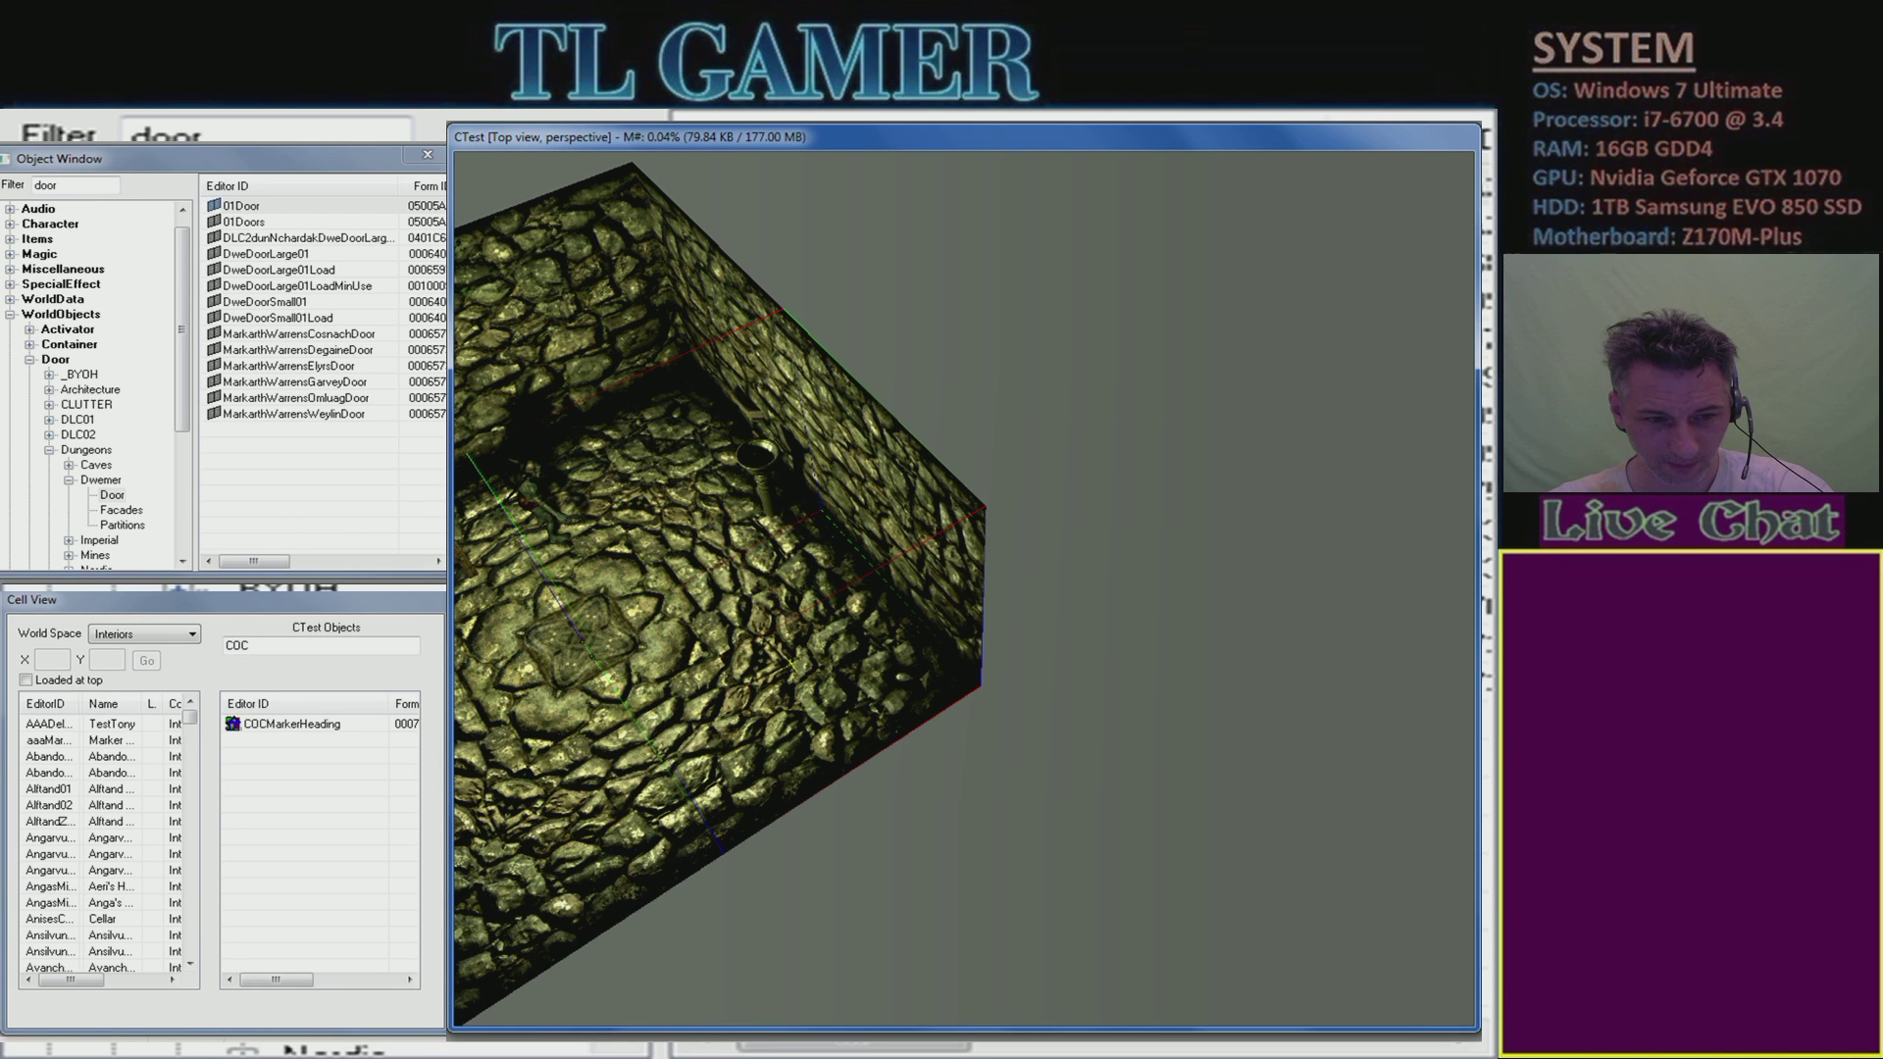
key("alt+Tab")
middle_click_drag(1061, 571, 667, 478, "shift")
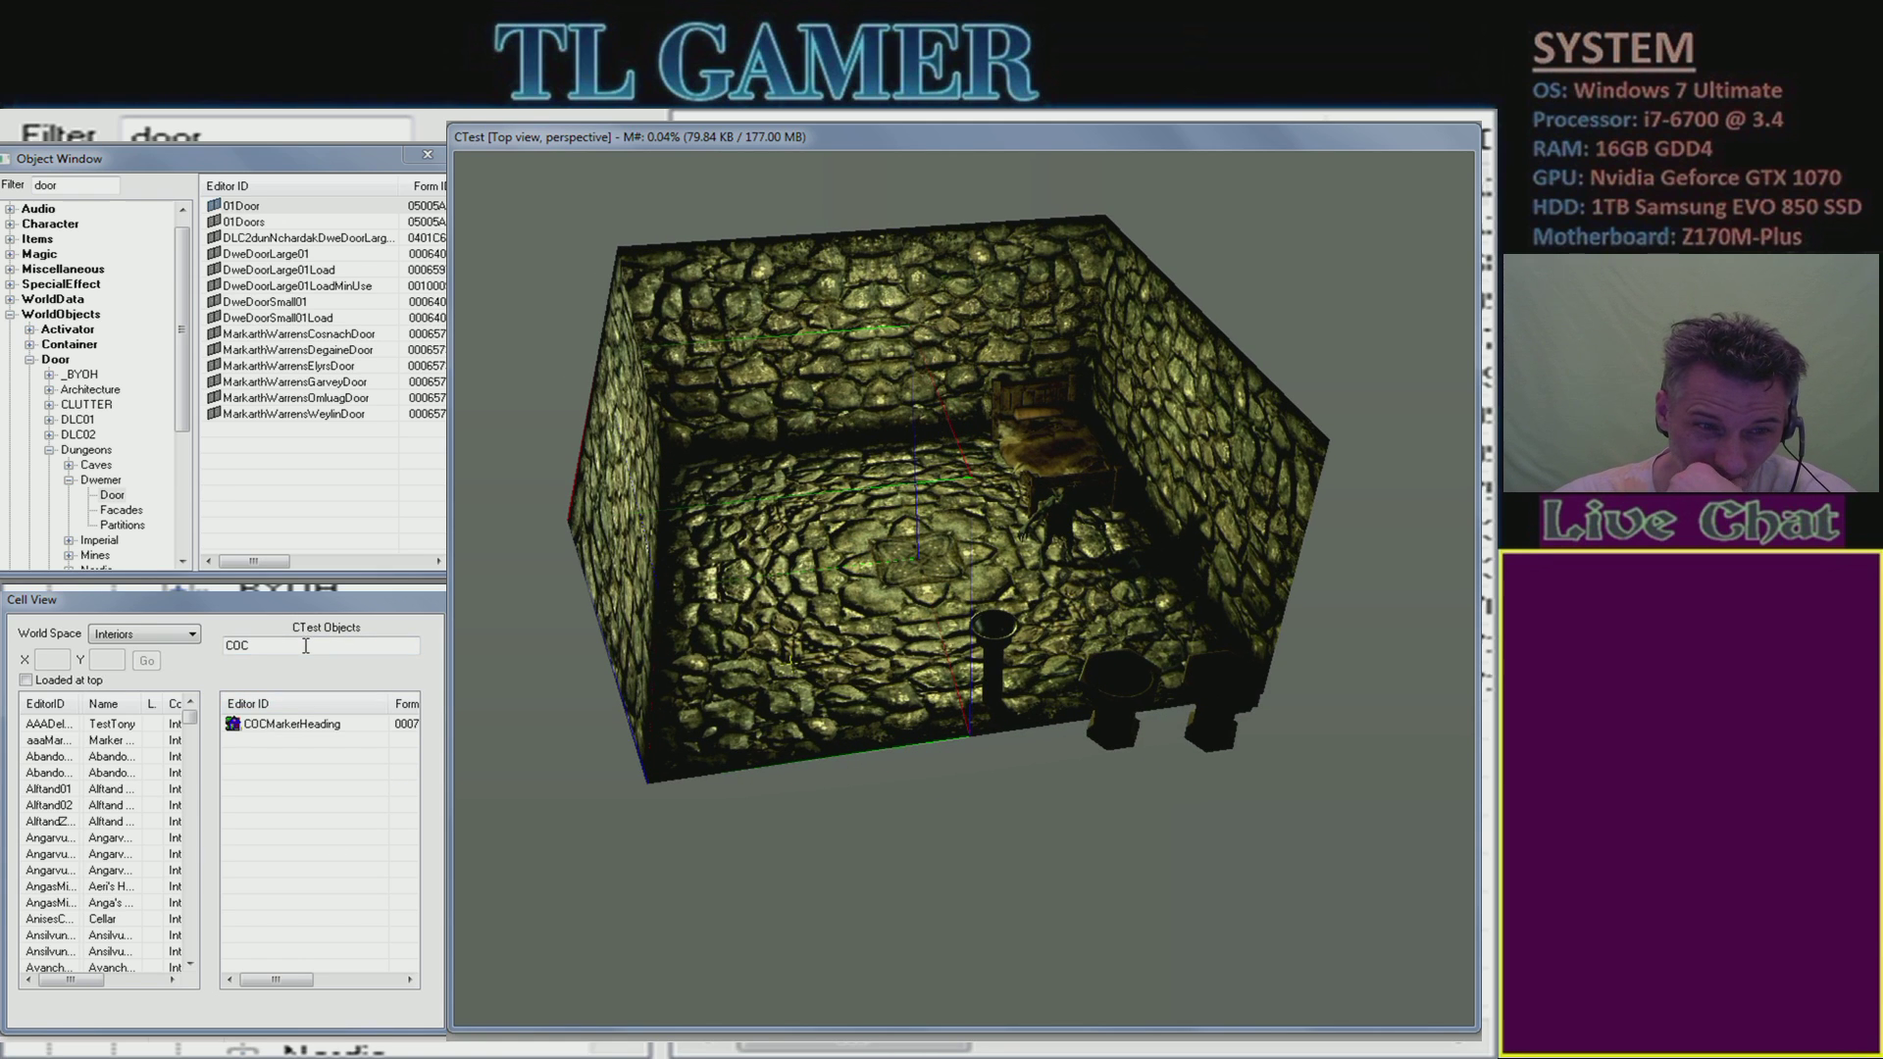
- Set the cell object filter to "smoke" and select the first interior cell in the list
left_click_drag(306, 645, 226, 647)
type("smoke")
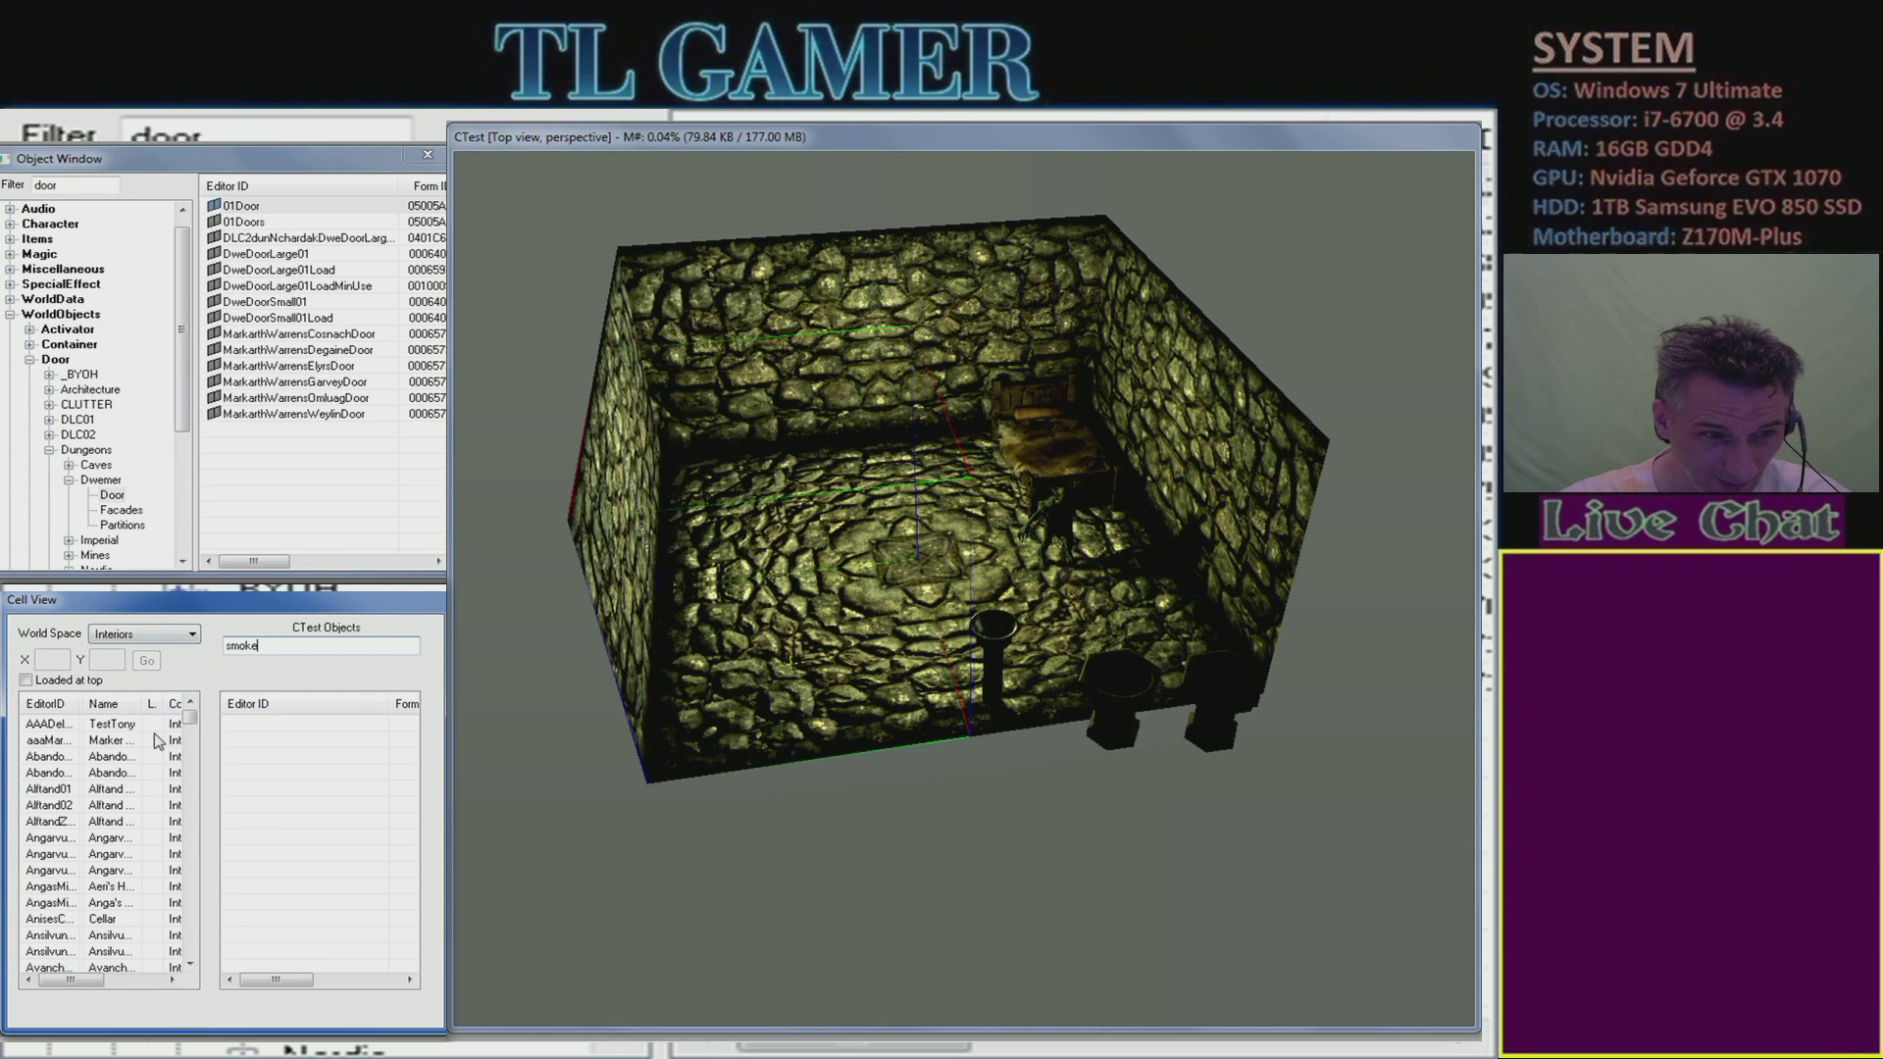
left_click(108, 723)
- Switch the Cell View's world space from Interiors to SolitudeWorld and view the loaded room from farther away
left_click(180, 634)
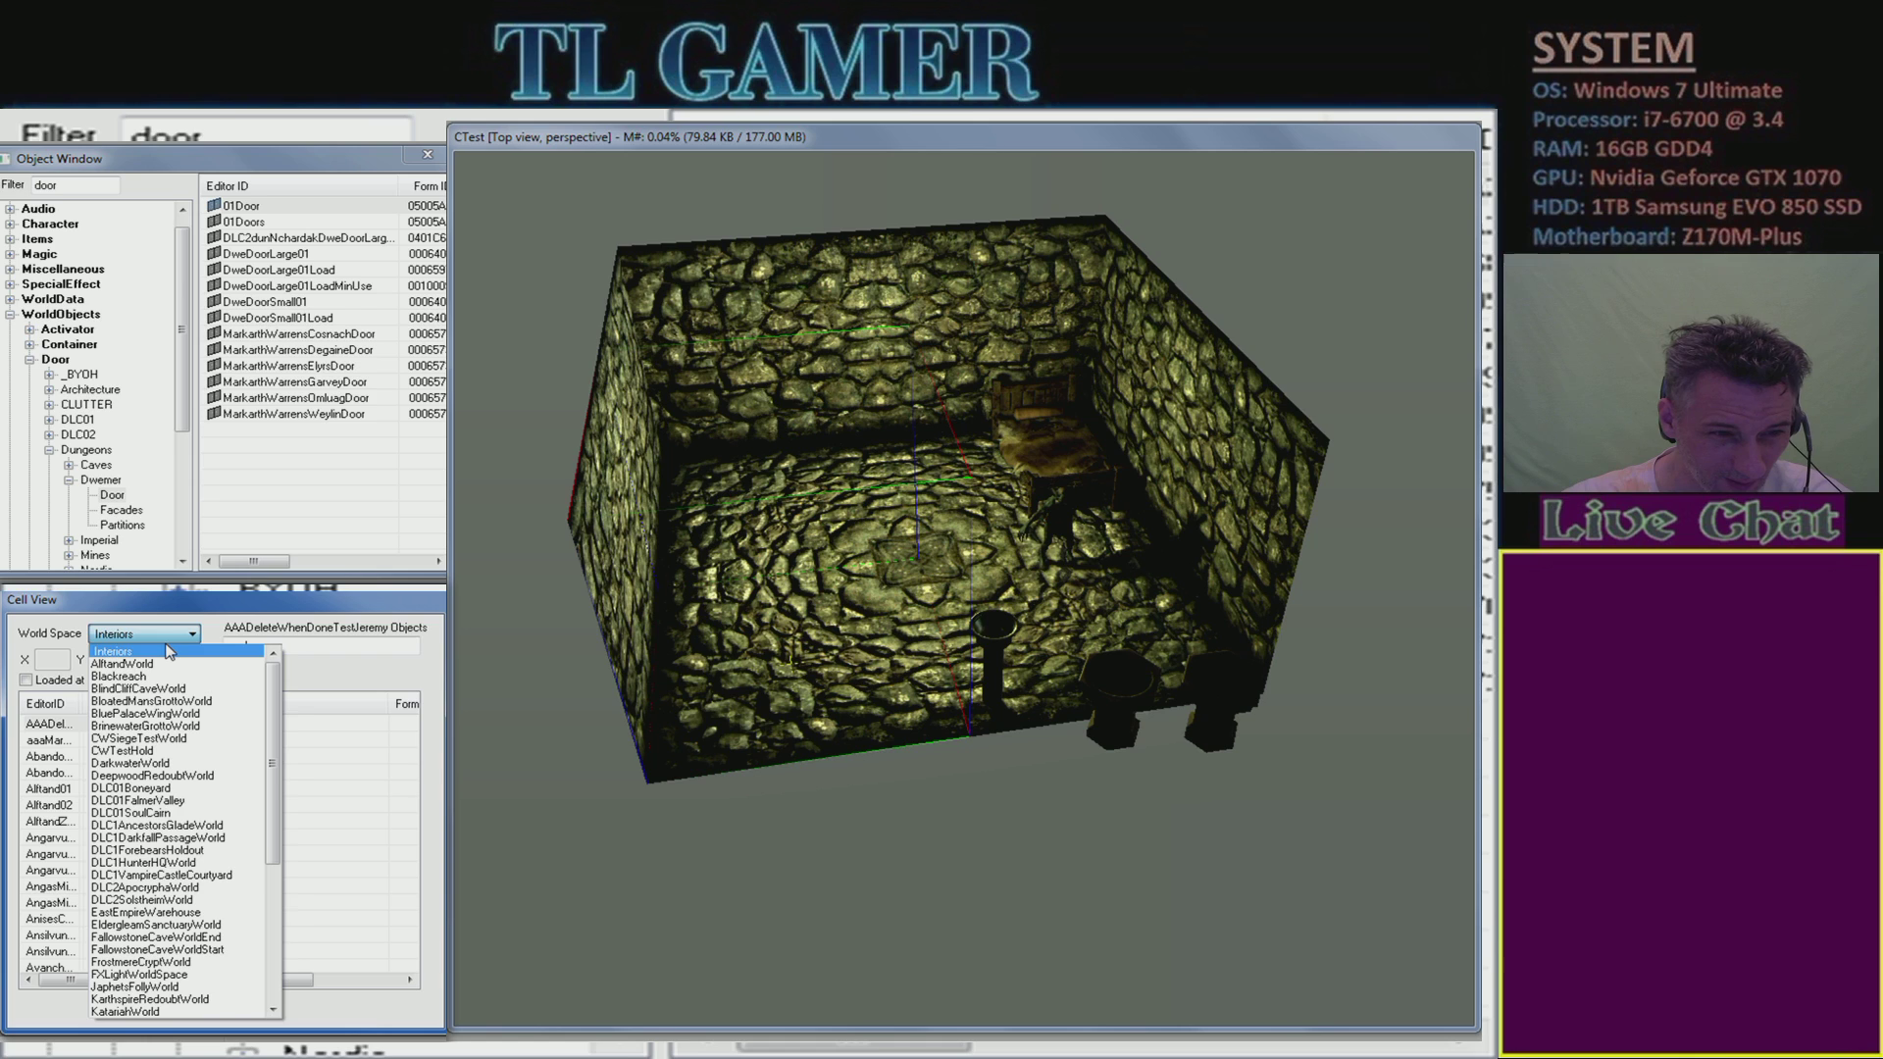
scroll(169, 652, "down", 15)
left_click(168, 651)
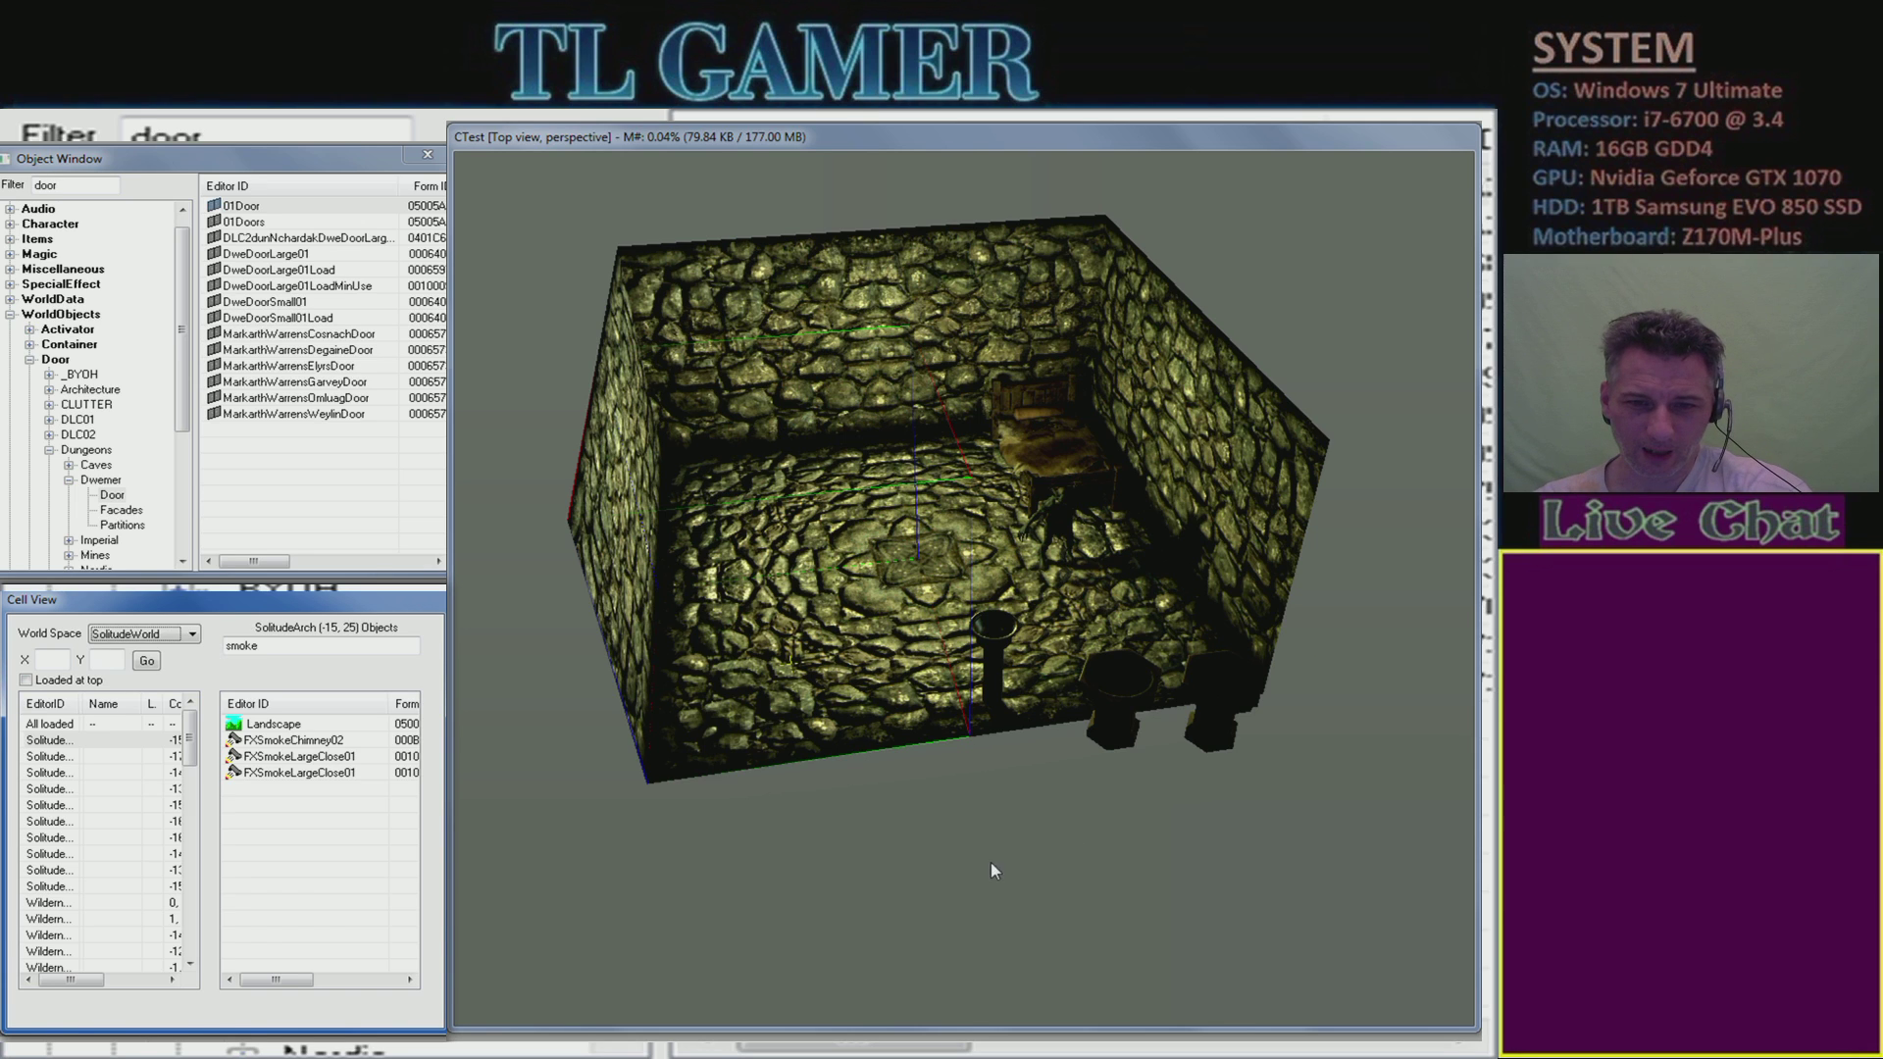
scroll(680, 379, "down", 5)
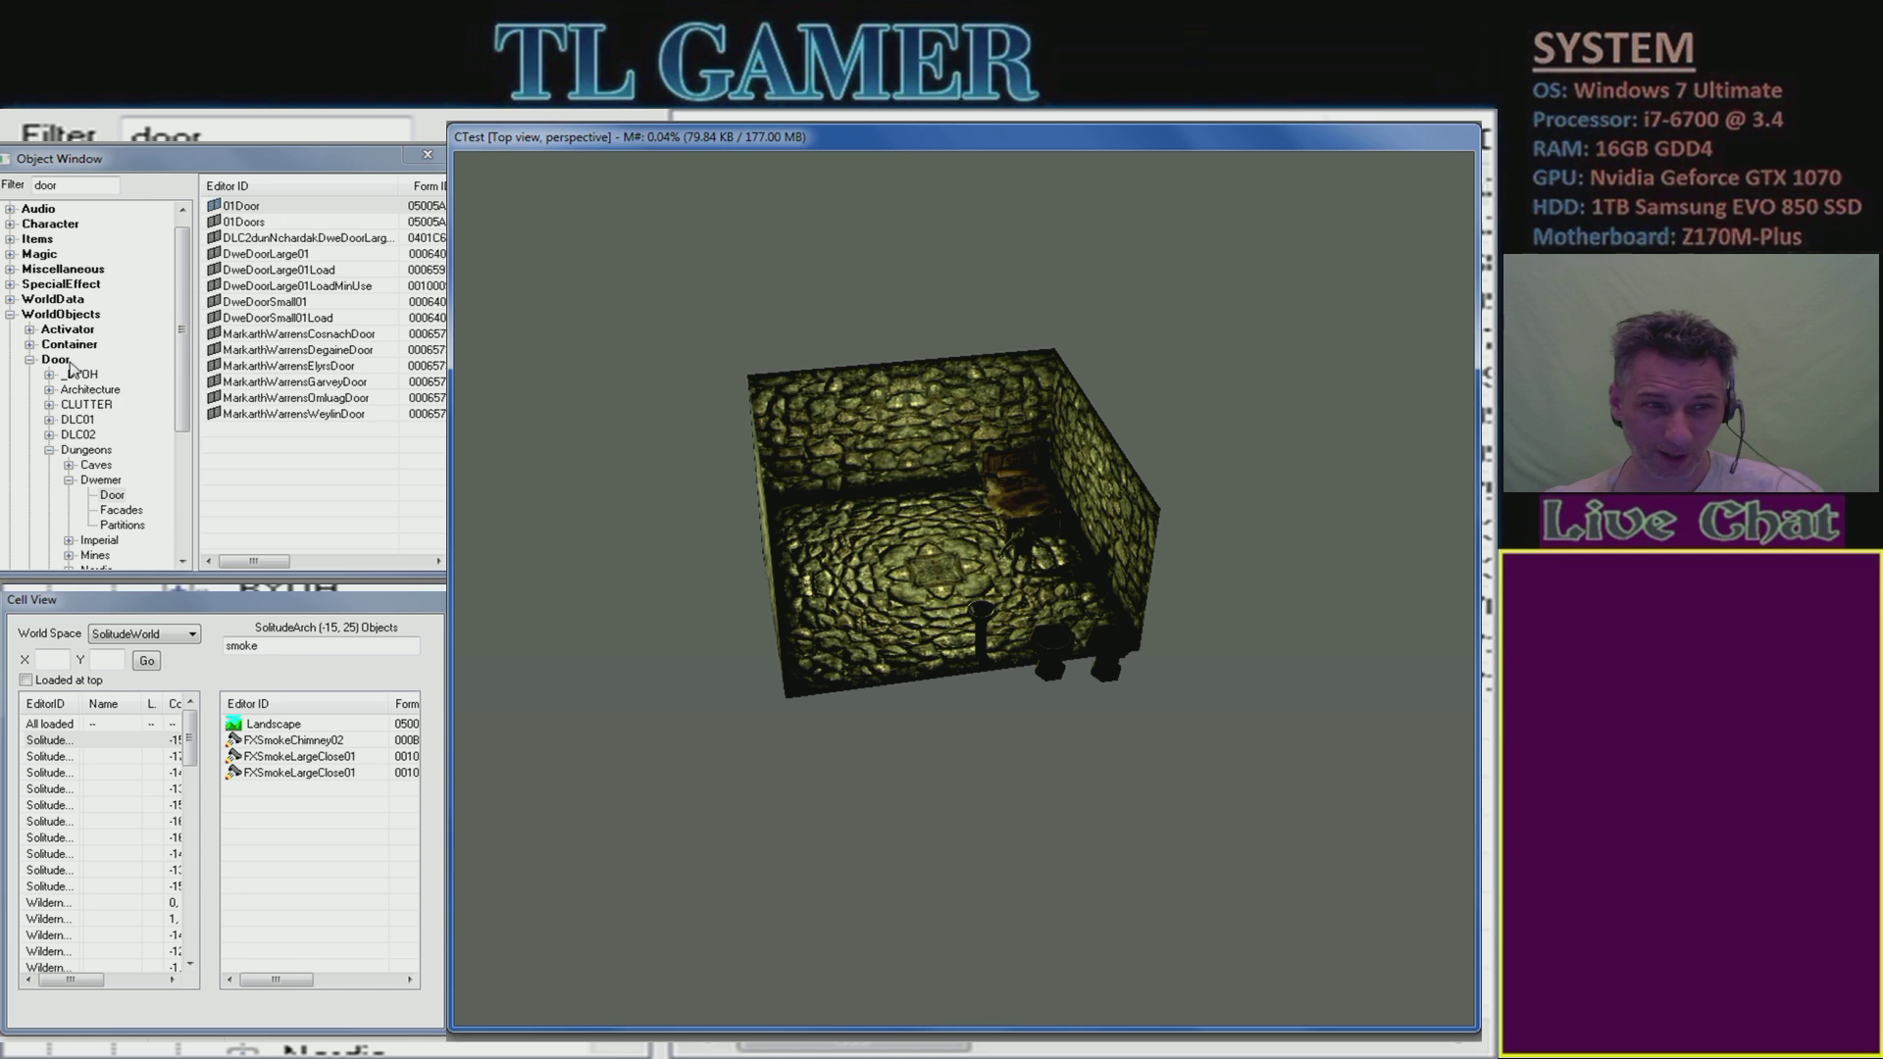
- Collapse the Door and WorldObjects categories, show all object types and set the object filter to "reci"
left_click(30, 359)
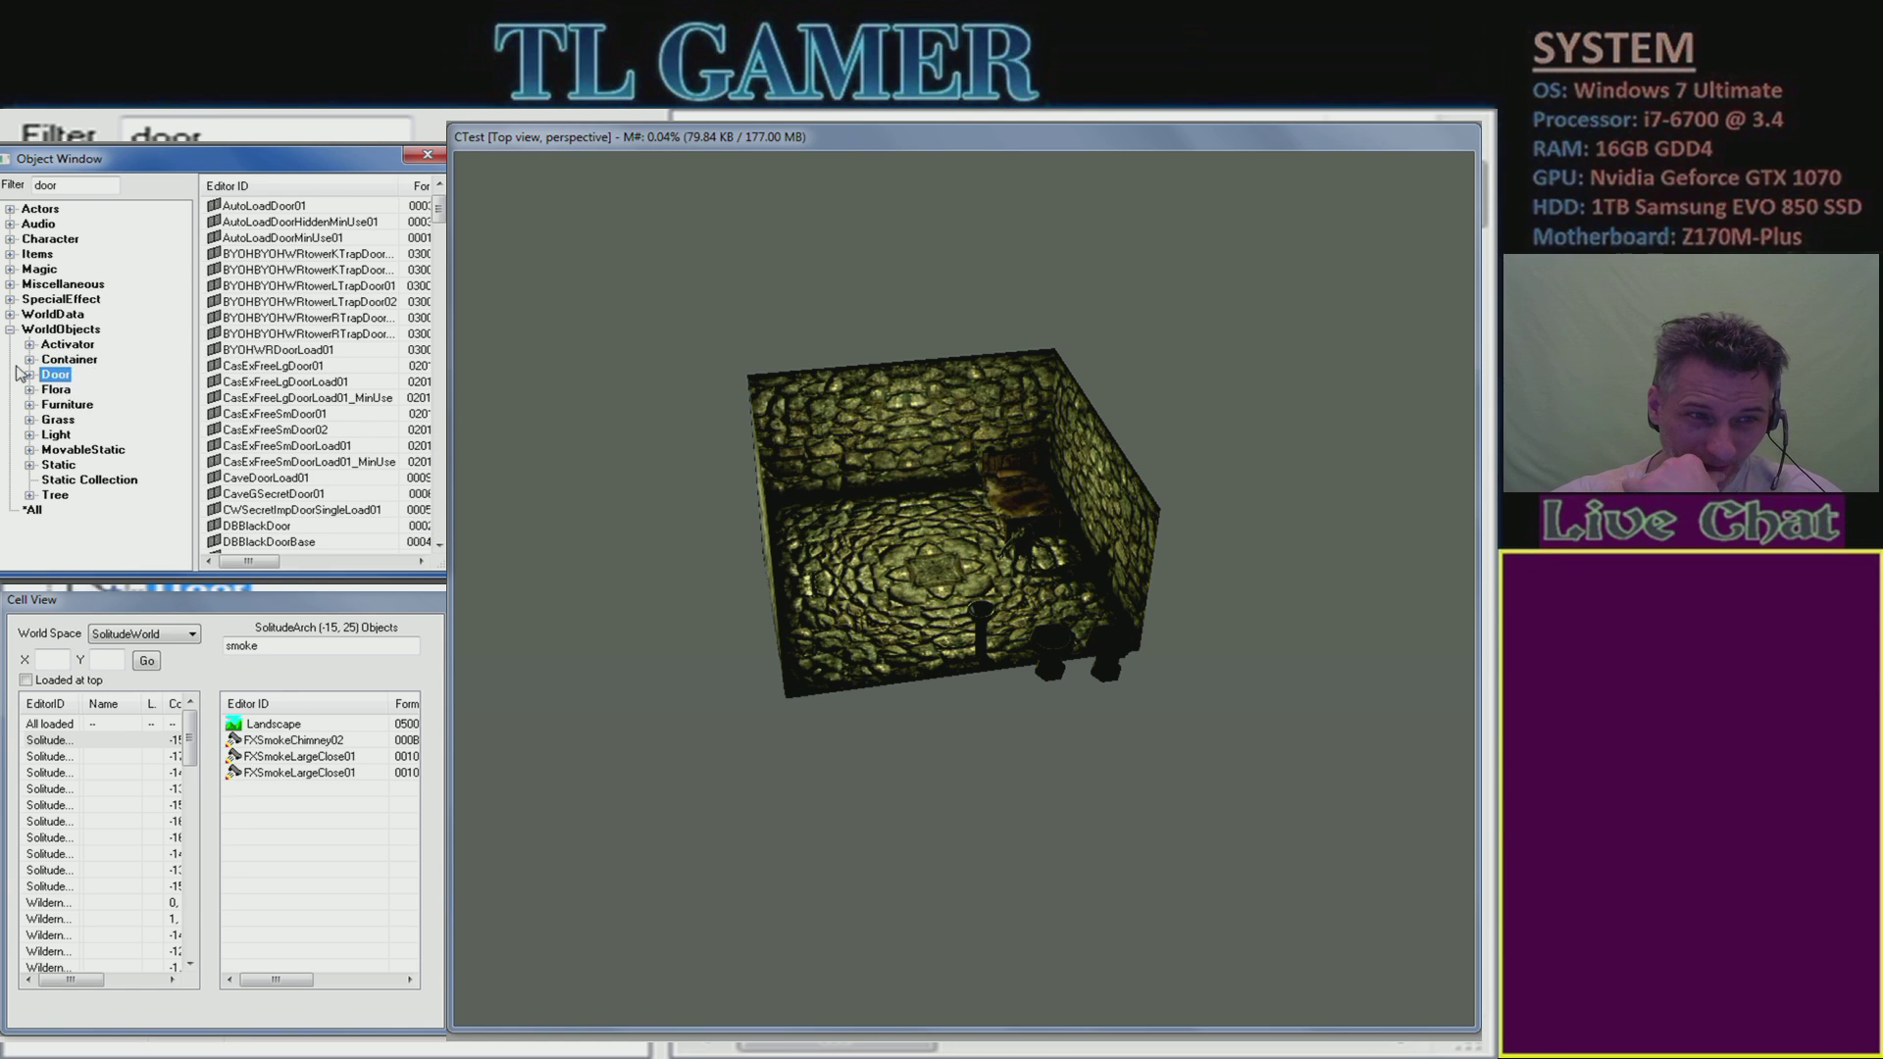
left_click(10, 331)
left_click(88, 185)
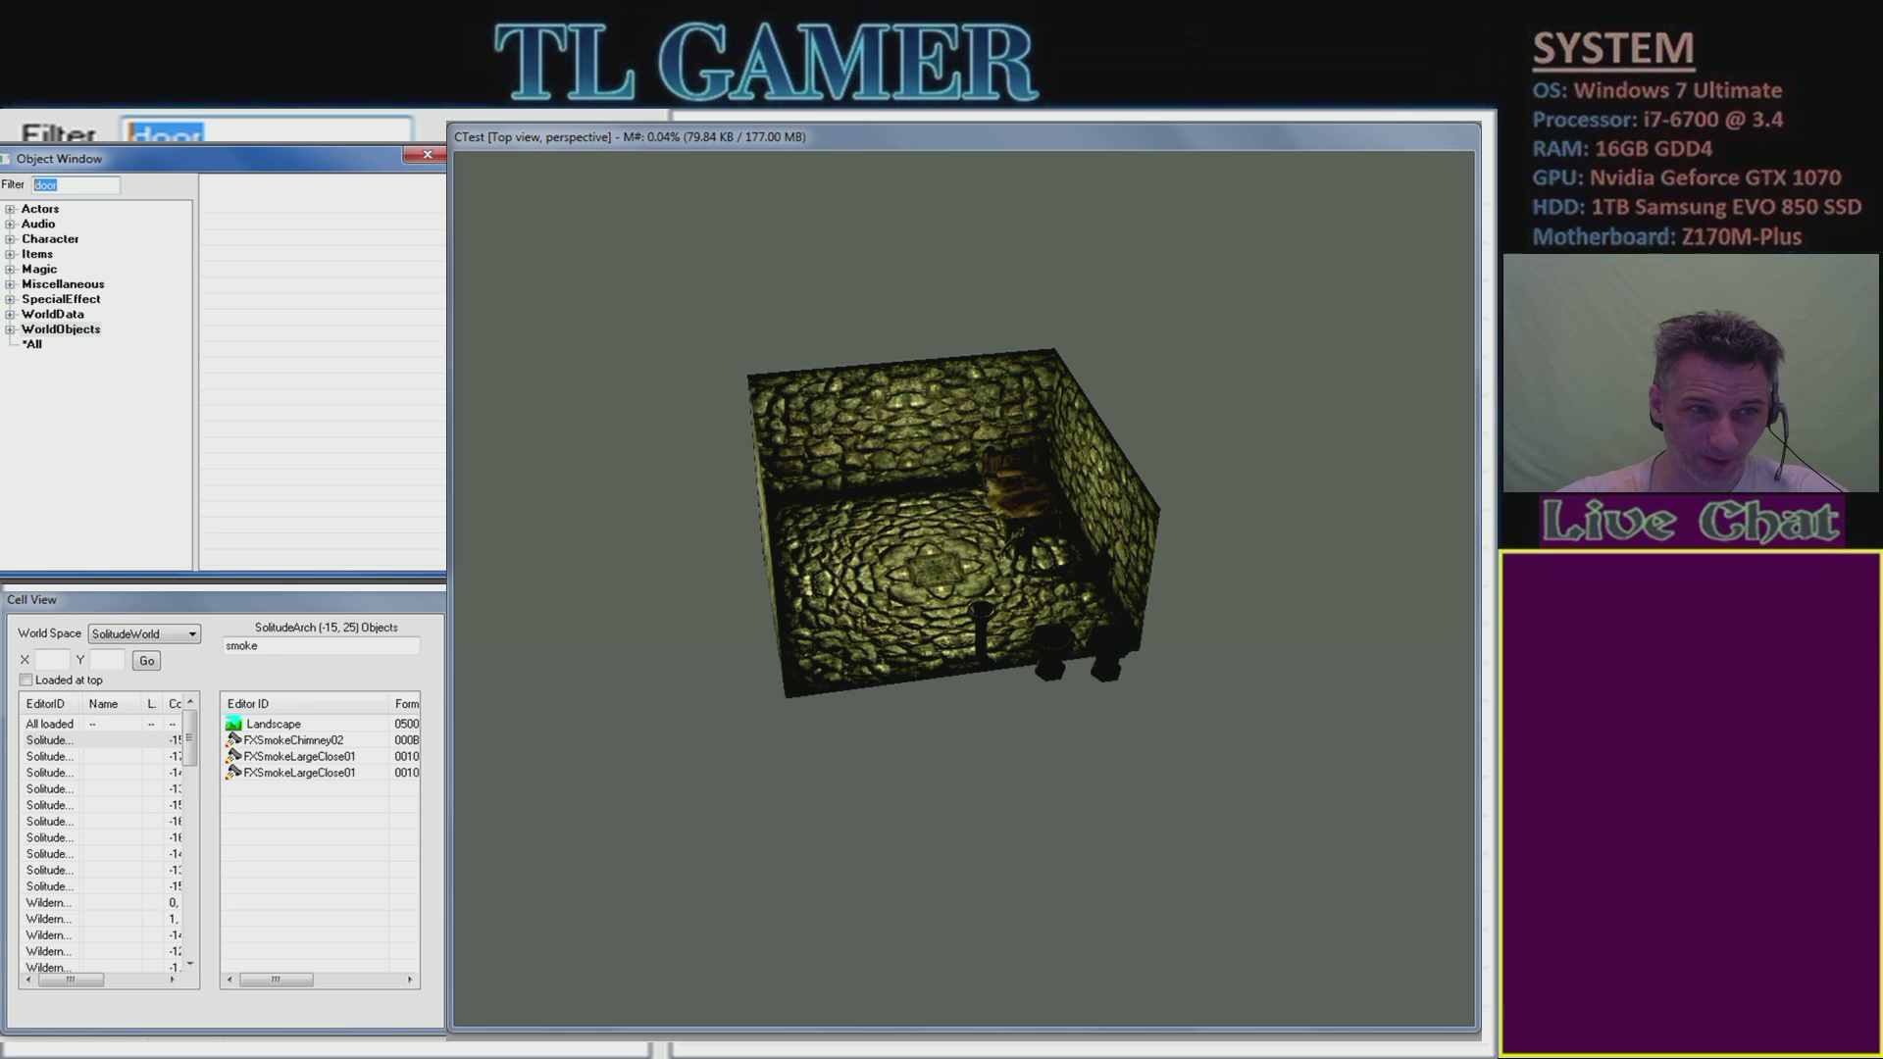
left_click(33, 344)
type("reci")
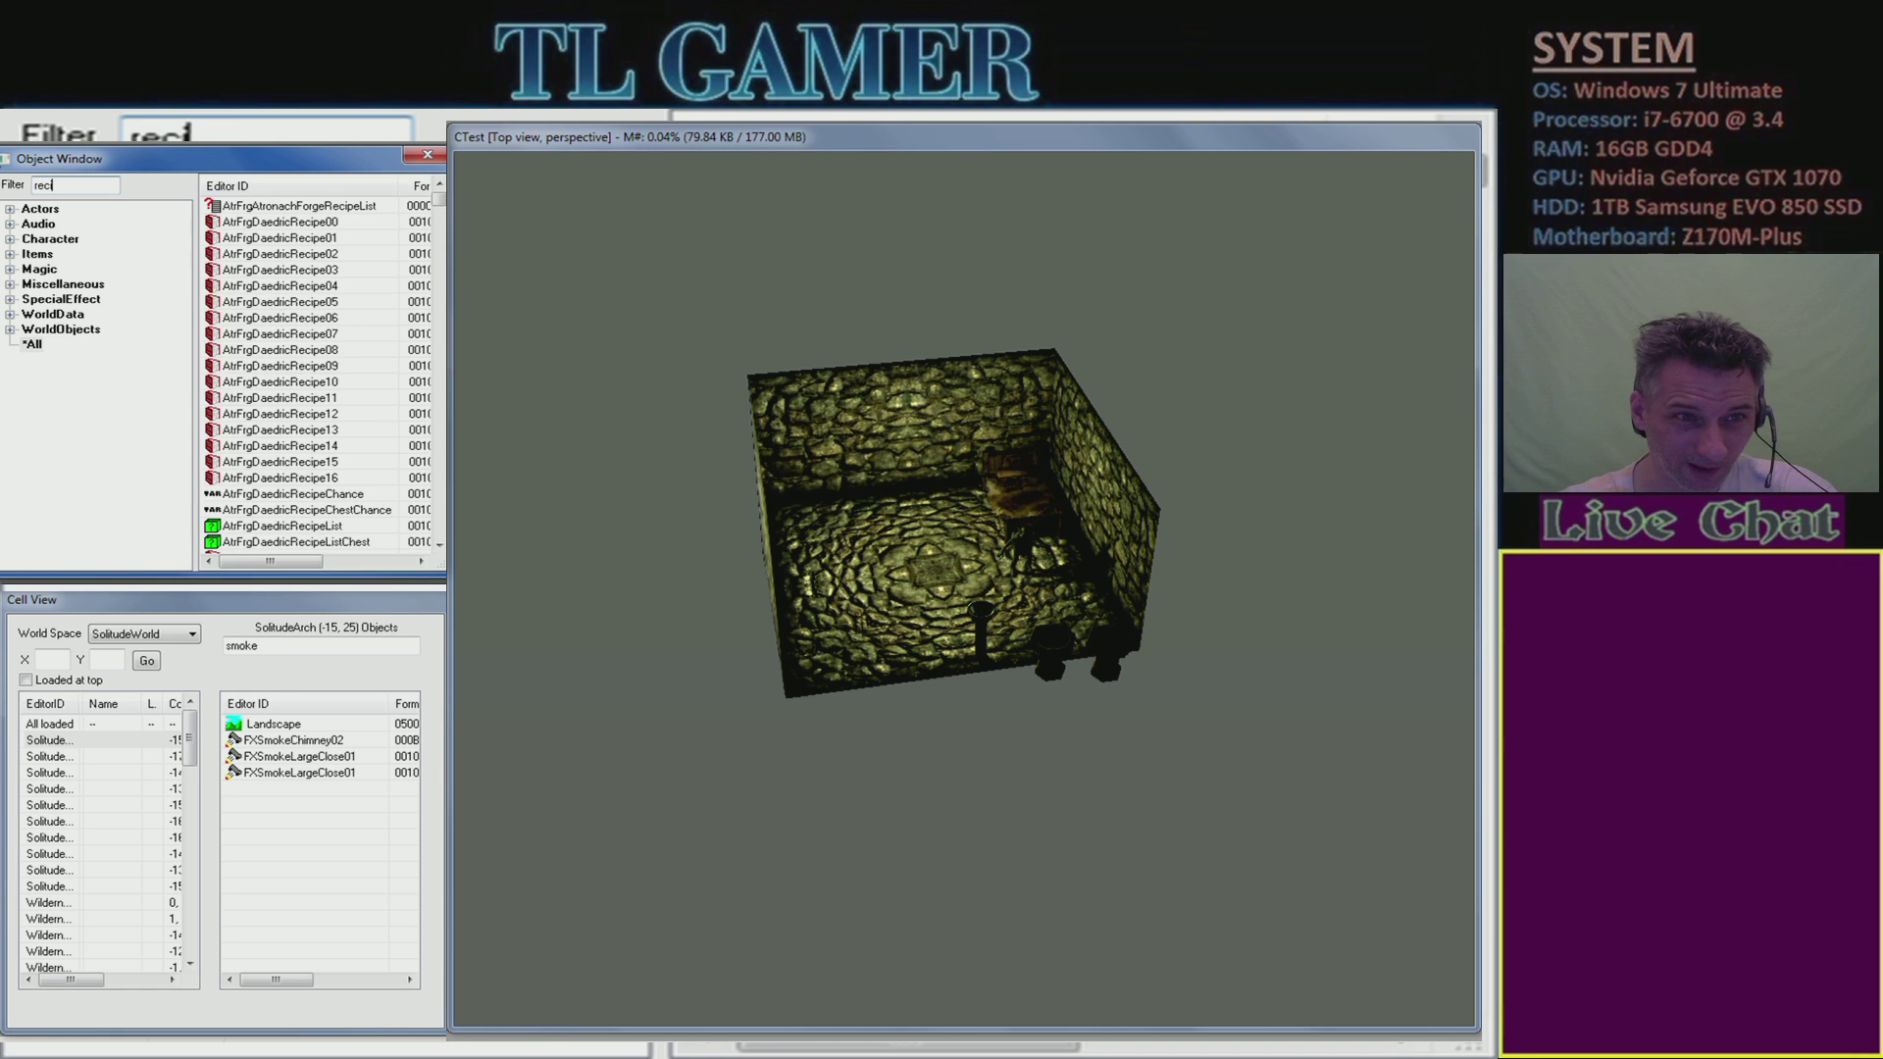
- Look through the recipe objects down to the BYOHHouseInteriorRecipePart entries and bring the ends of their Editor IDs into view
left_click(338, 431)
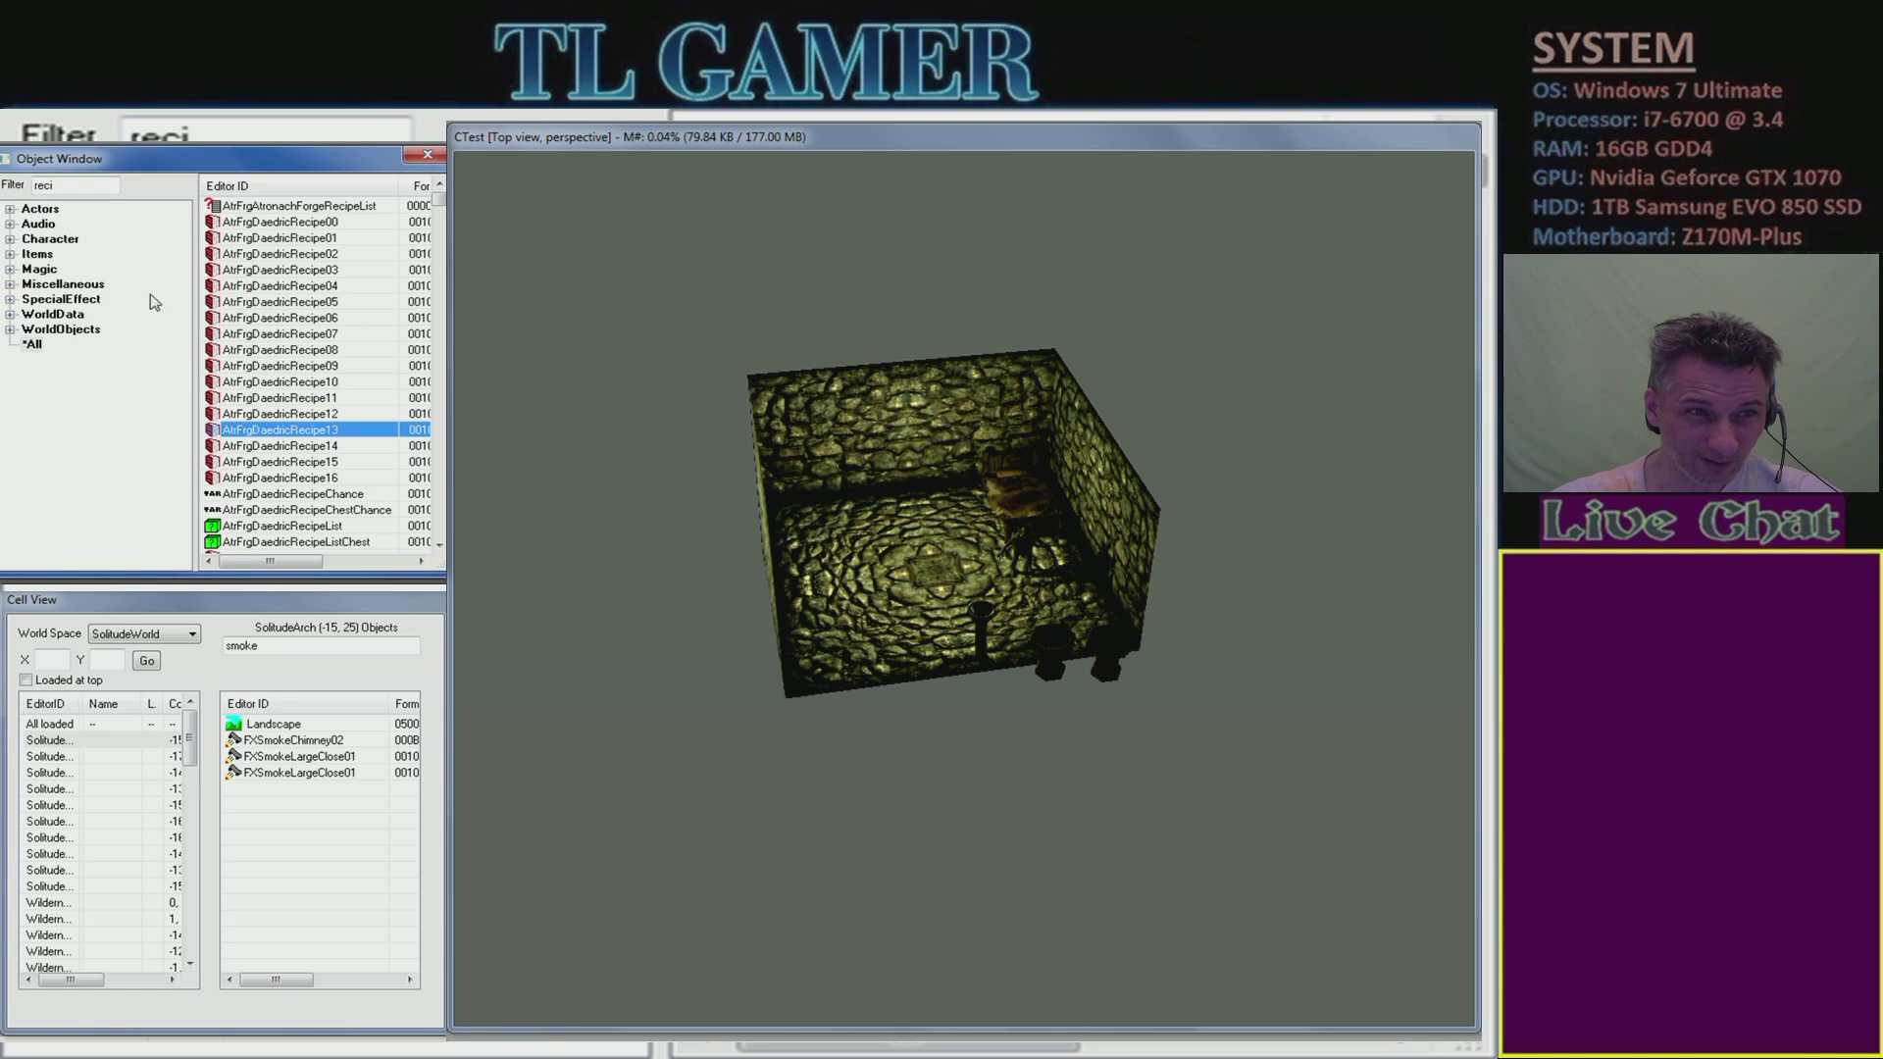
scroll(294, 382, "down", 6)
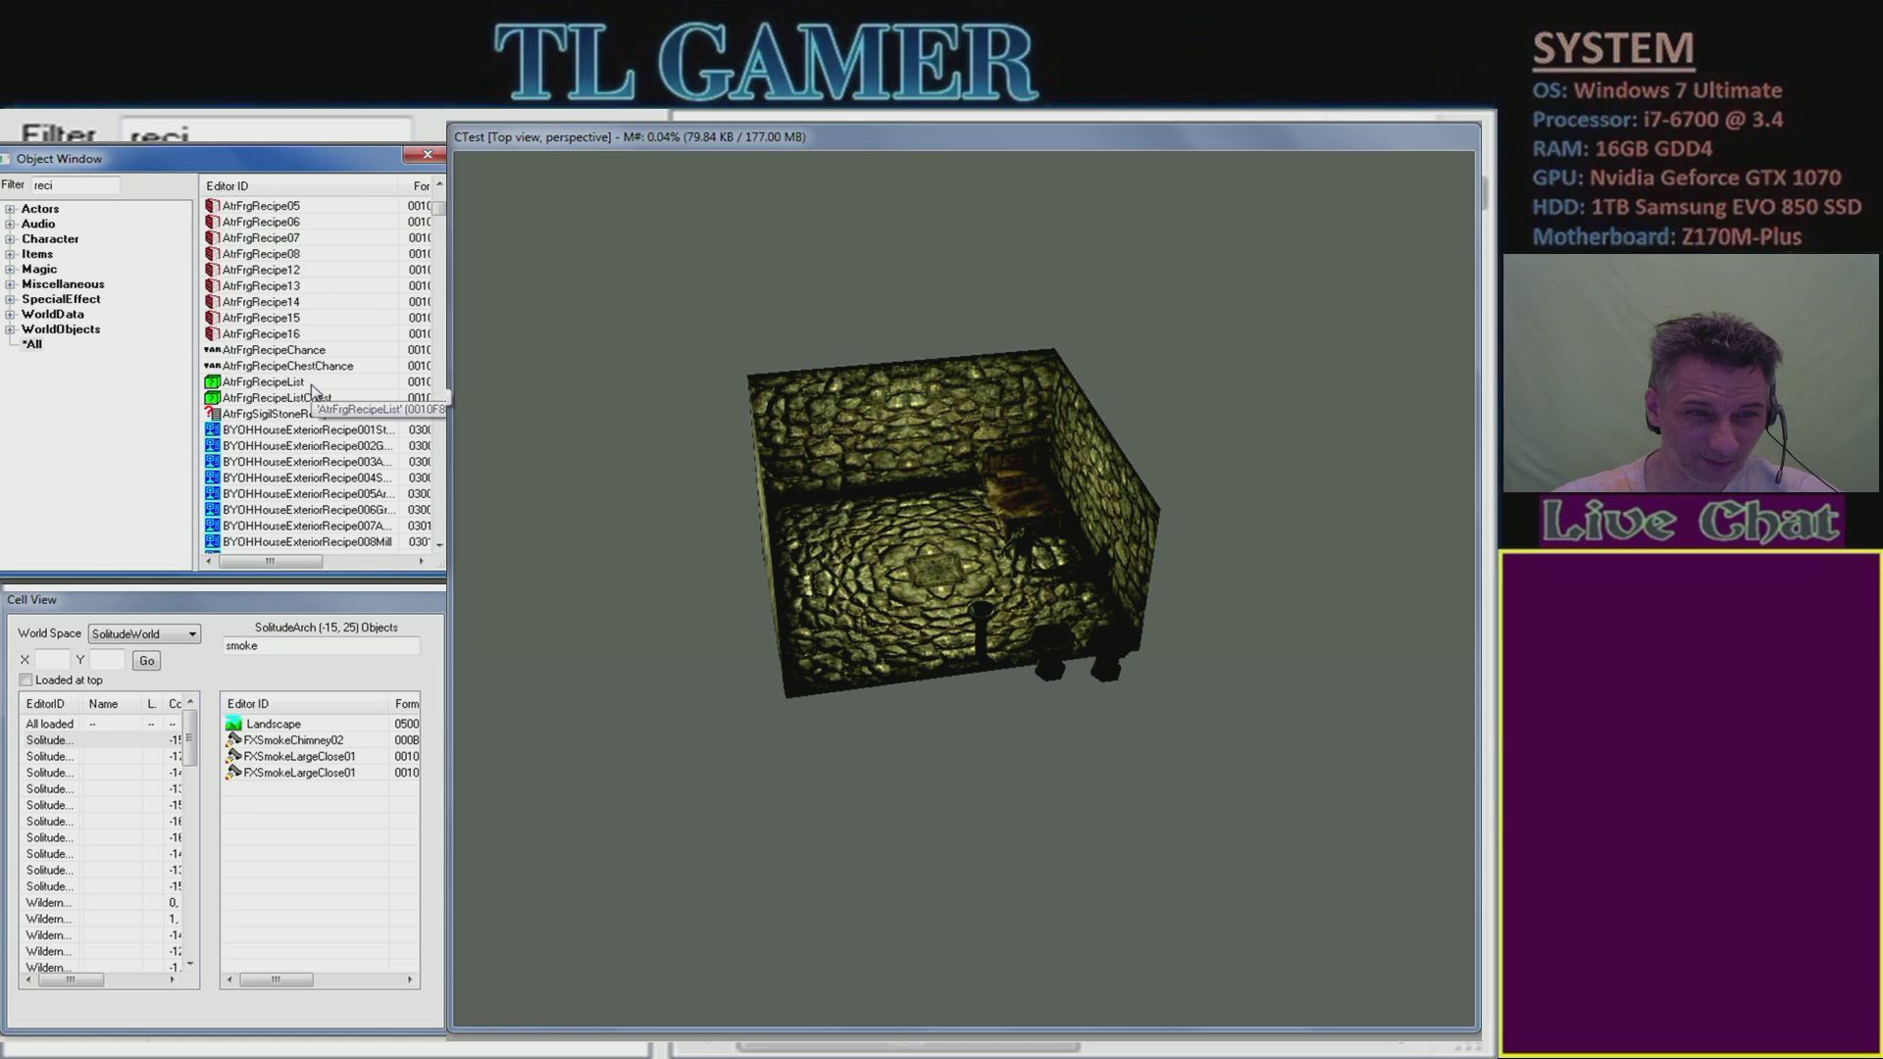
scroll(329, 417, "down", 4)
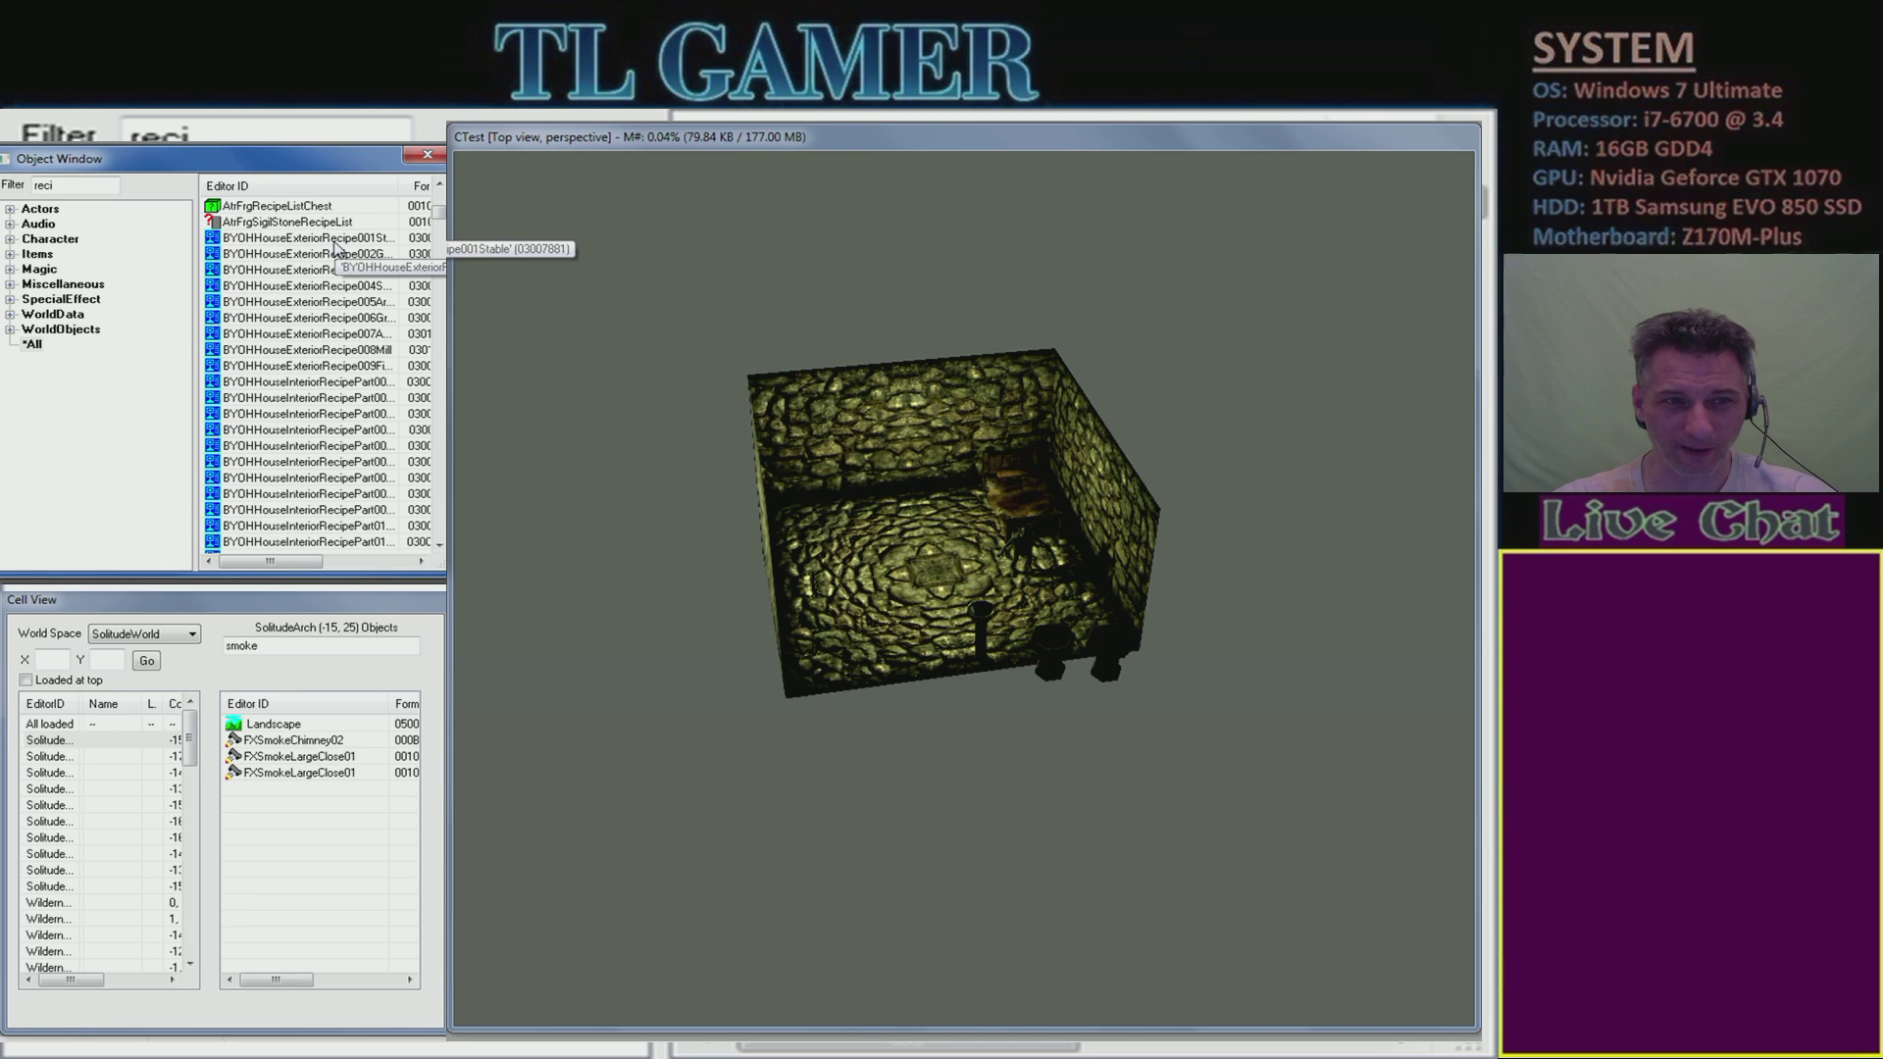
scroll(333, 250, "down", 4)
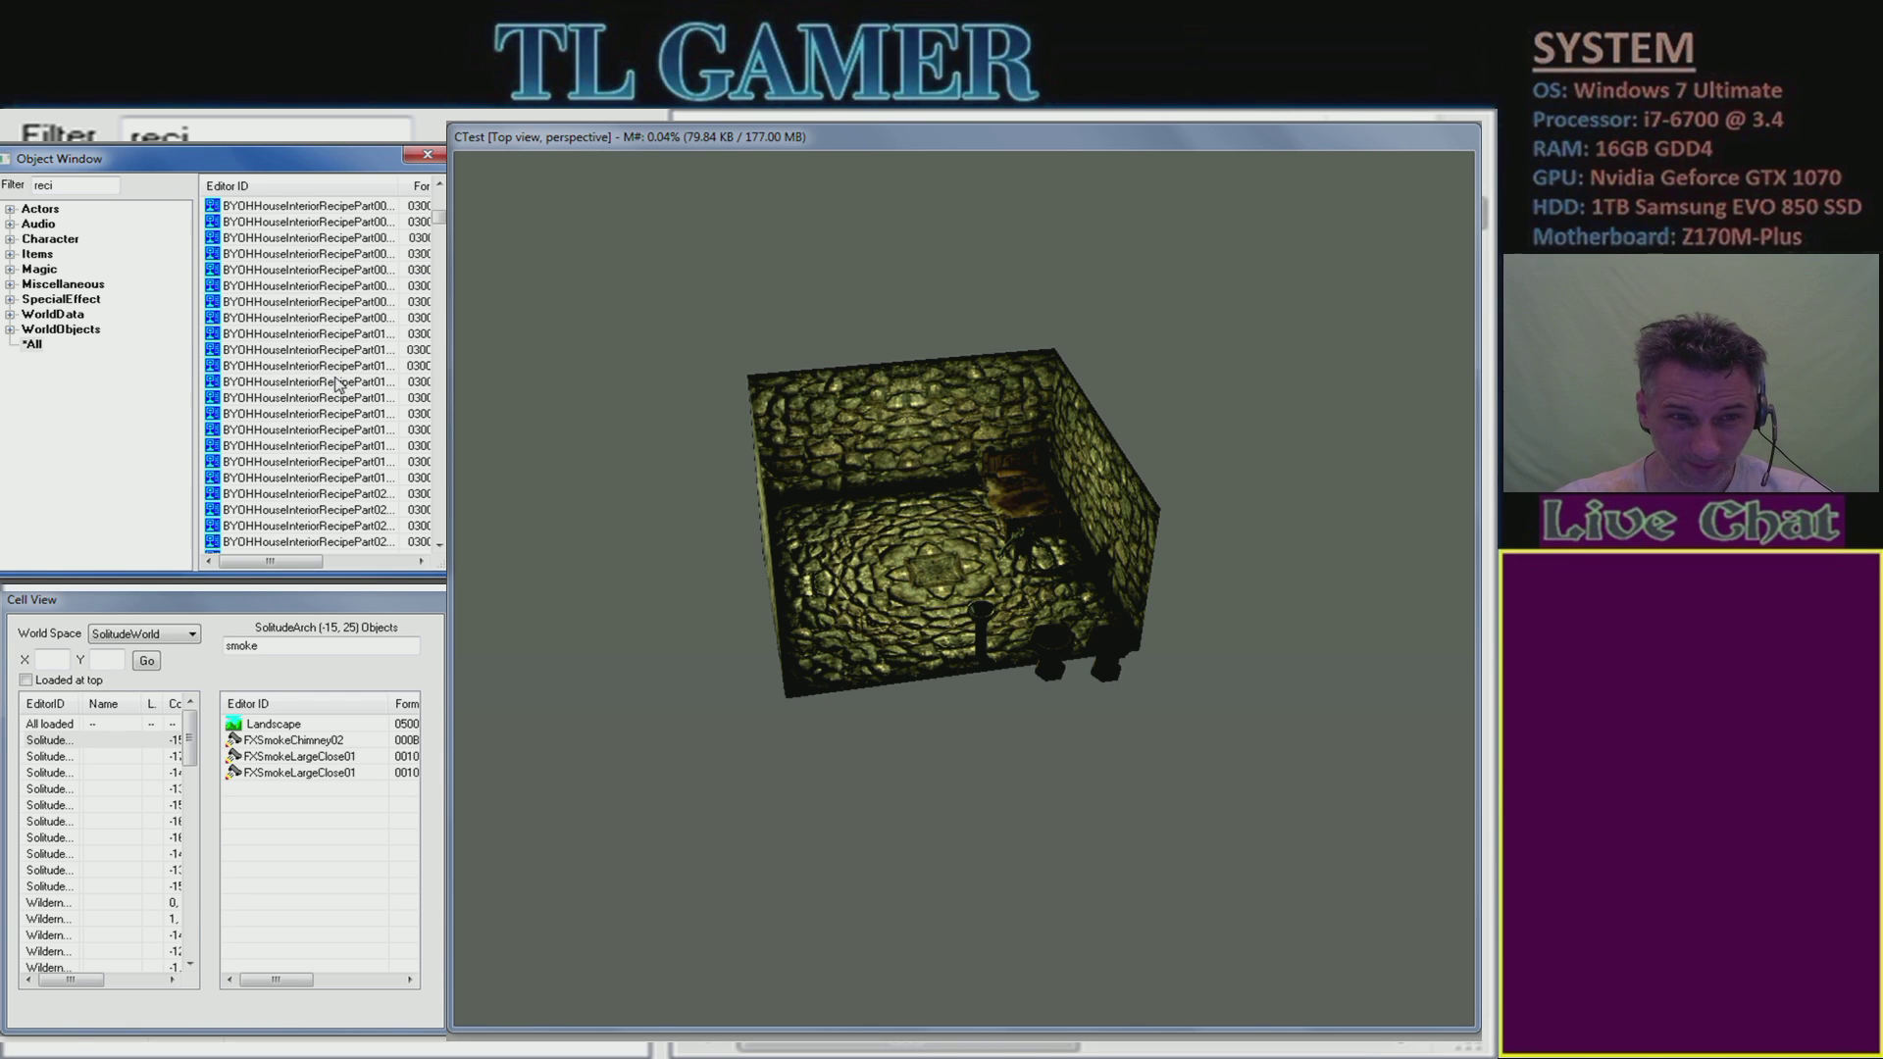
double_click(398, 186)
left_click_drag(276, 567, 295, 567)
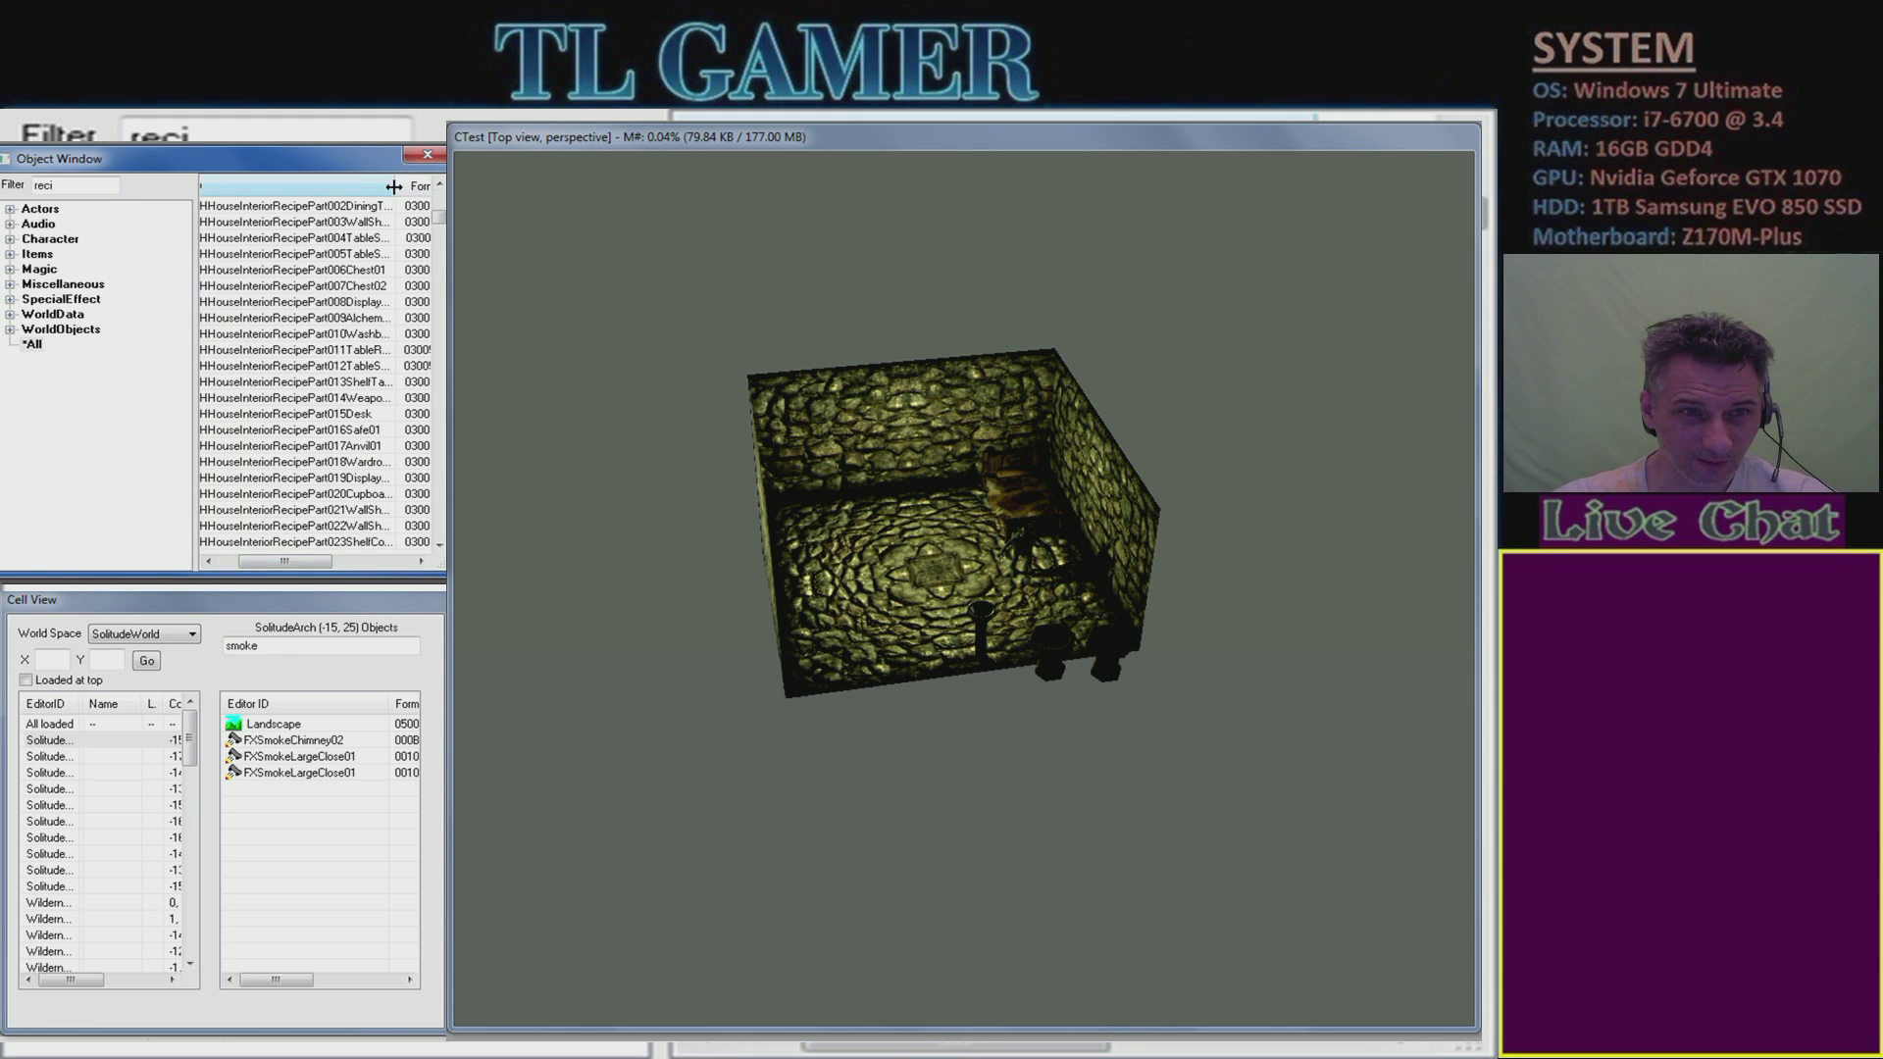
- Widen the Editor ID column and look further down the BYOHHouseInteriorRecipePart entries
left_click_drag(394, 187, 436, 199)
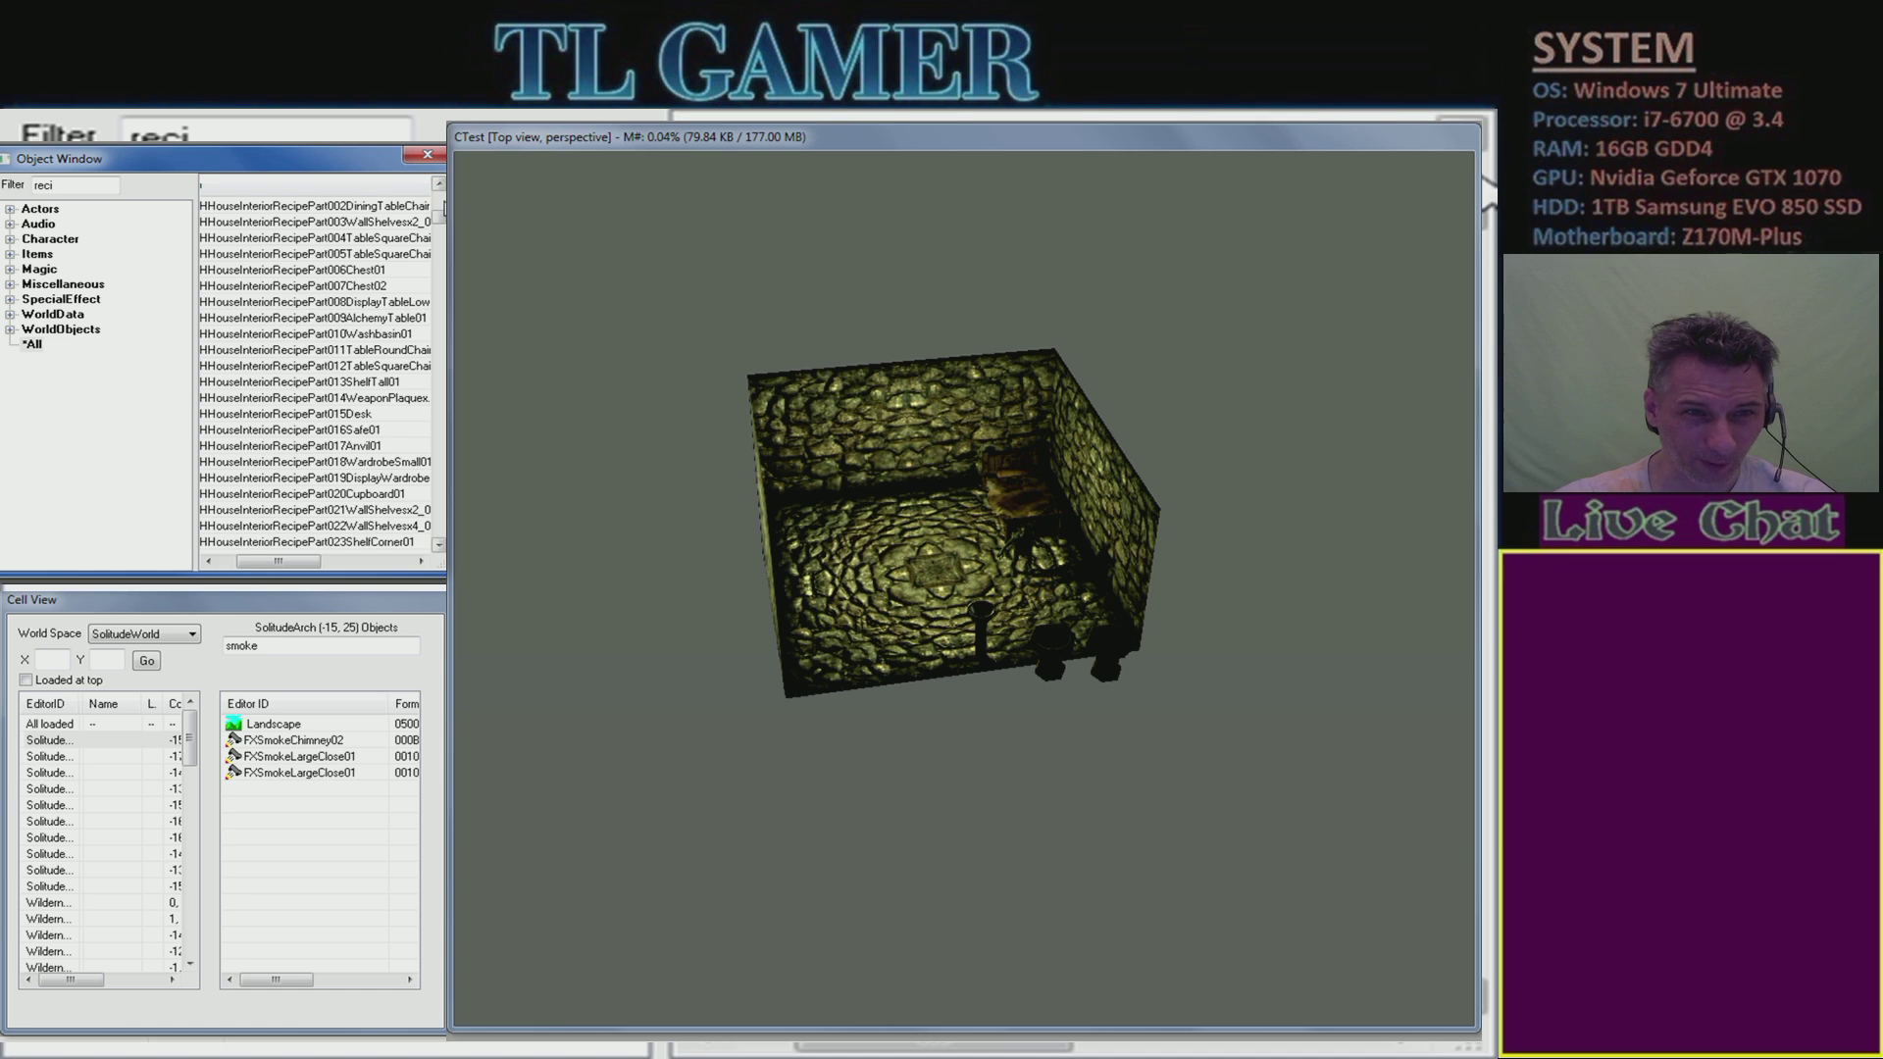
mouse_move(259, 566)
left_mouse_down()
mouse_move(277, 566)
mouse_move(231, 569)
left_mouse_up()
scroll(276, 567, "down", 5)
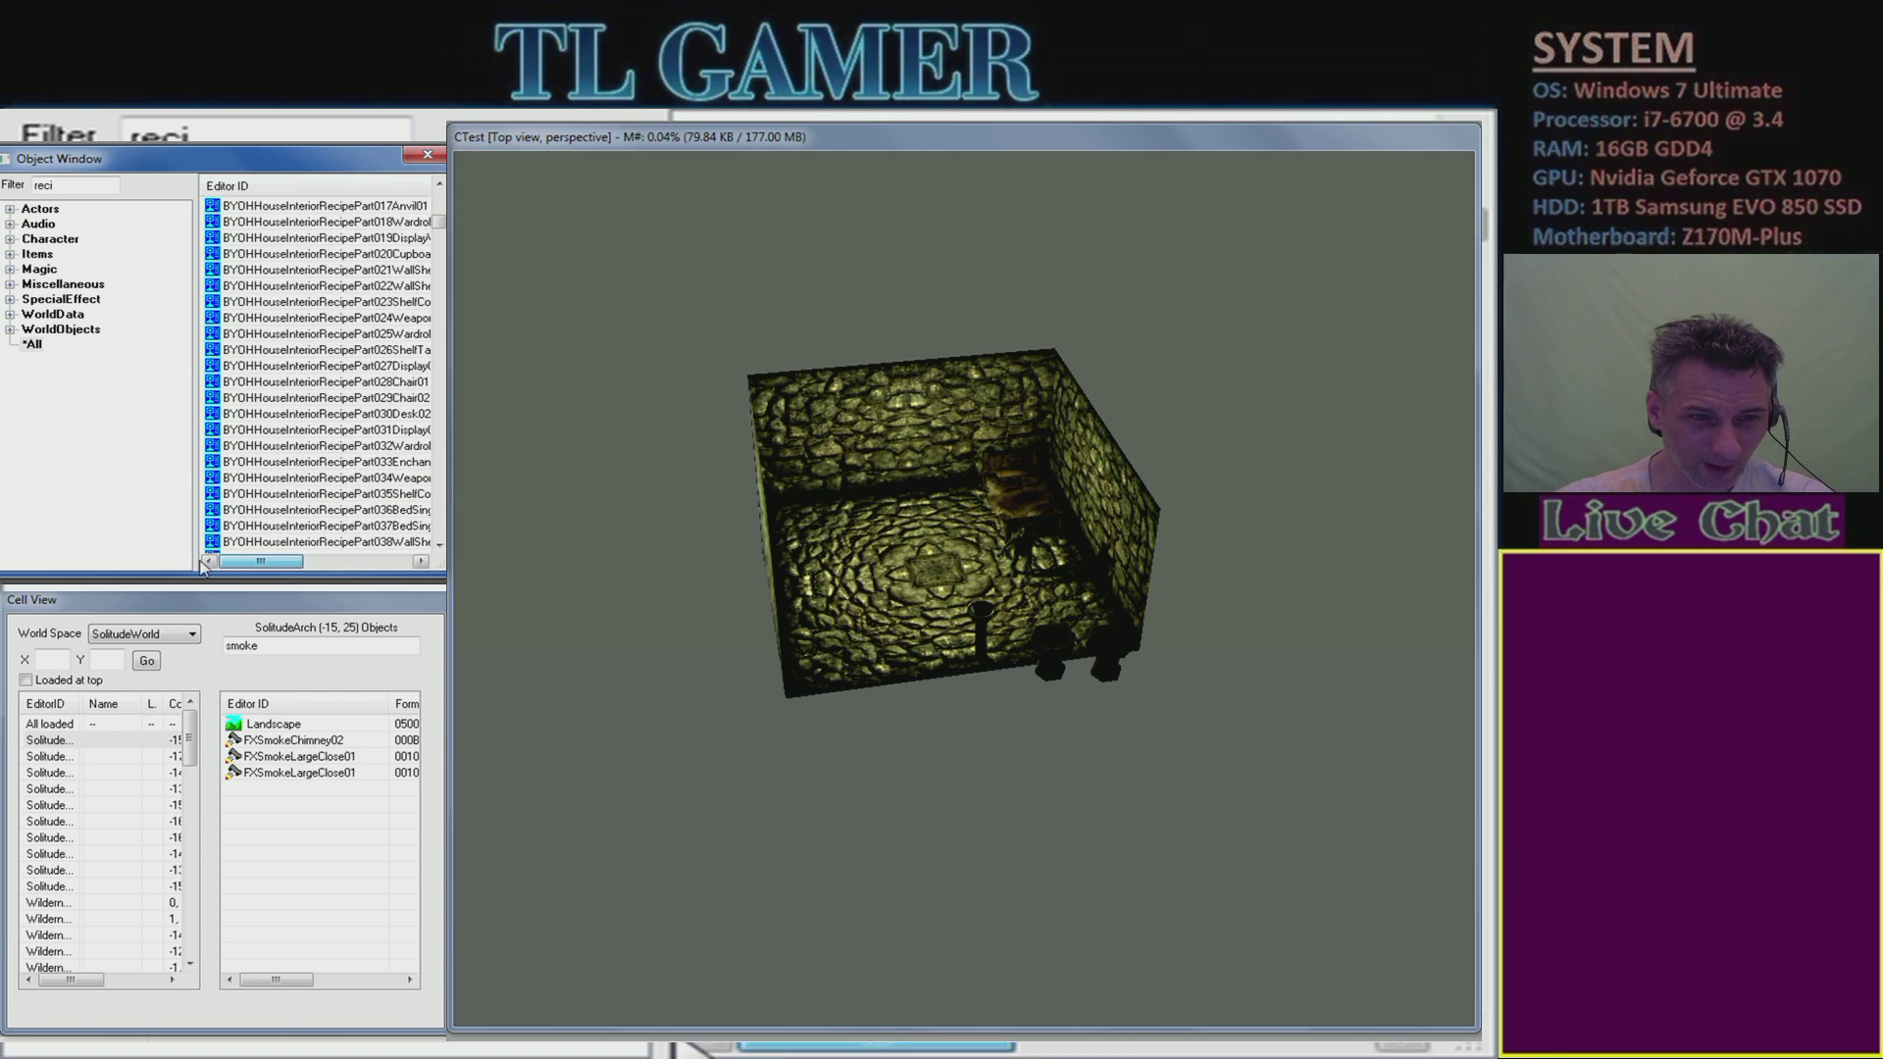
scroll(331, 472, "down", 14)
scroll(332, 471, "down", 20)
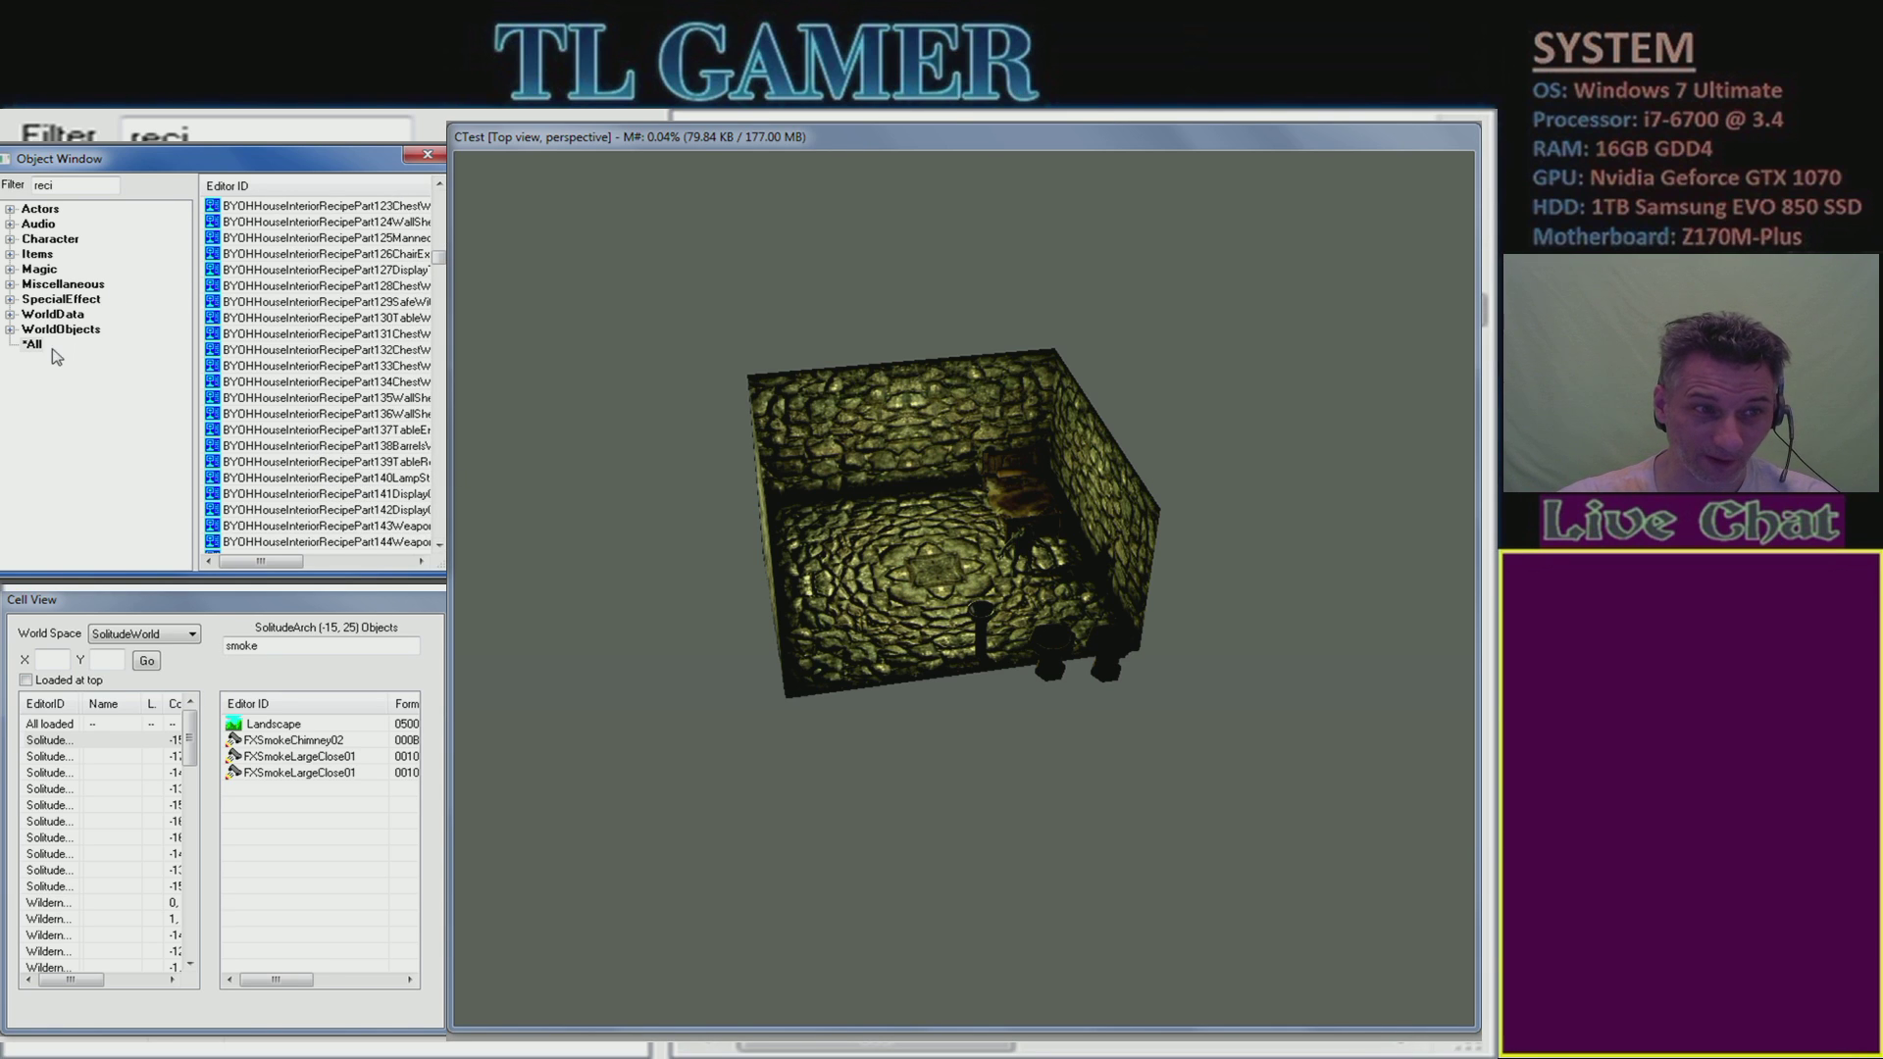
- Examine the subcategories of Miscellaneous and of Items, including MiscItem, in the object tree and collapse them again
left_click(11, 284)
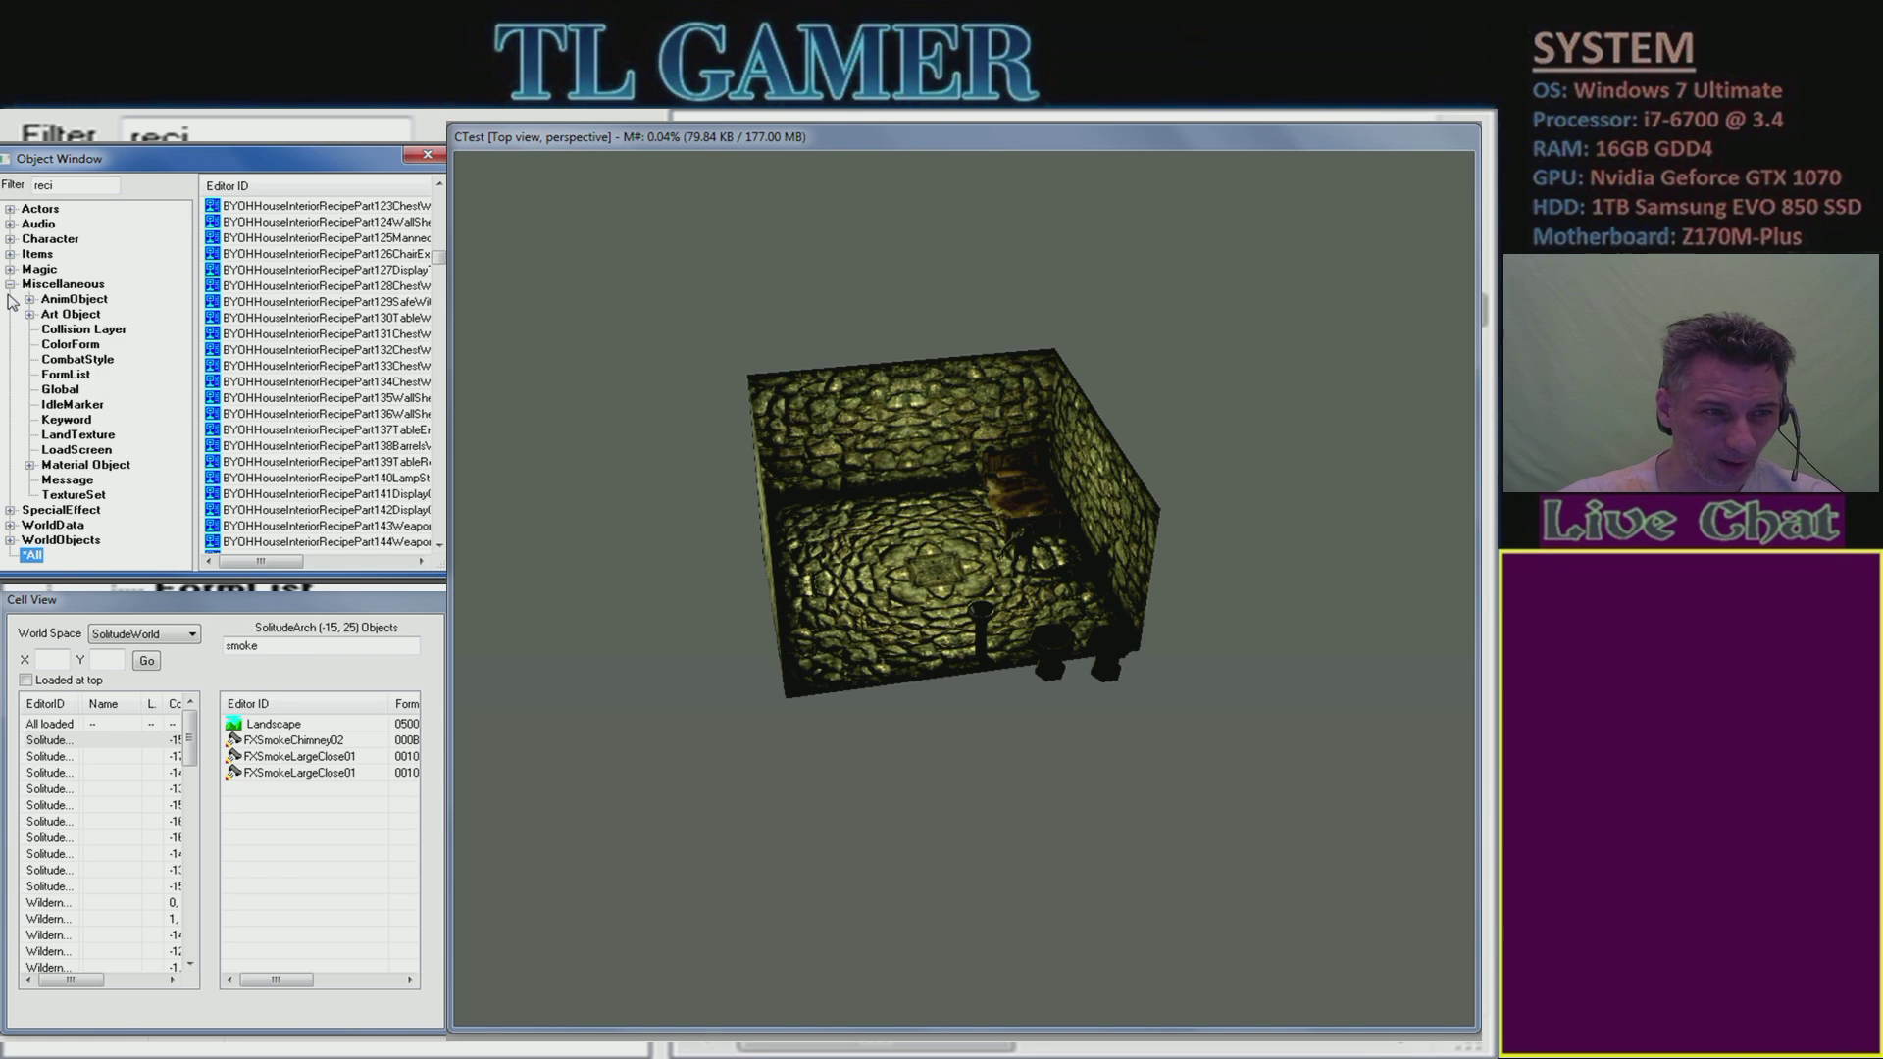
left_click(11, 285)
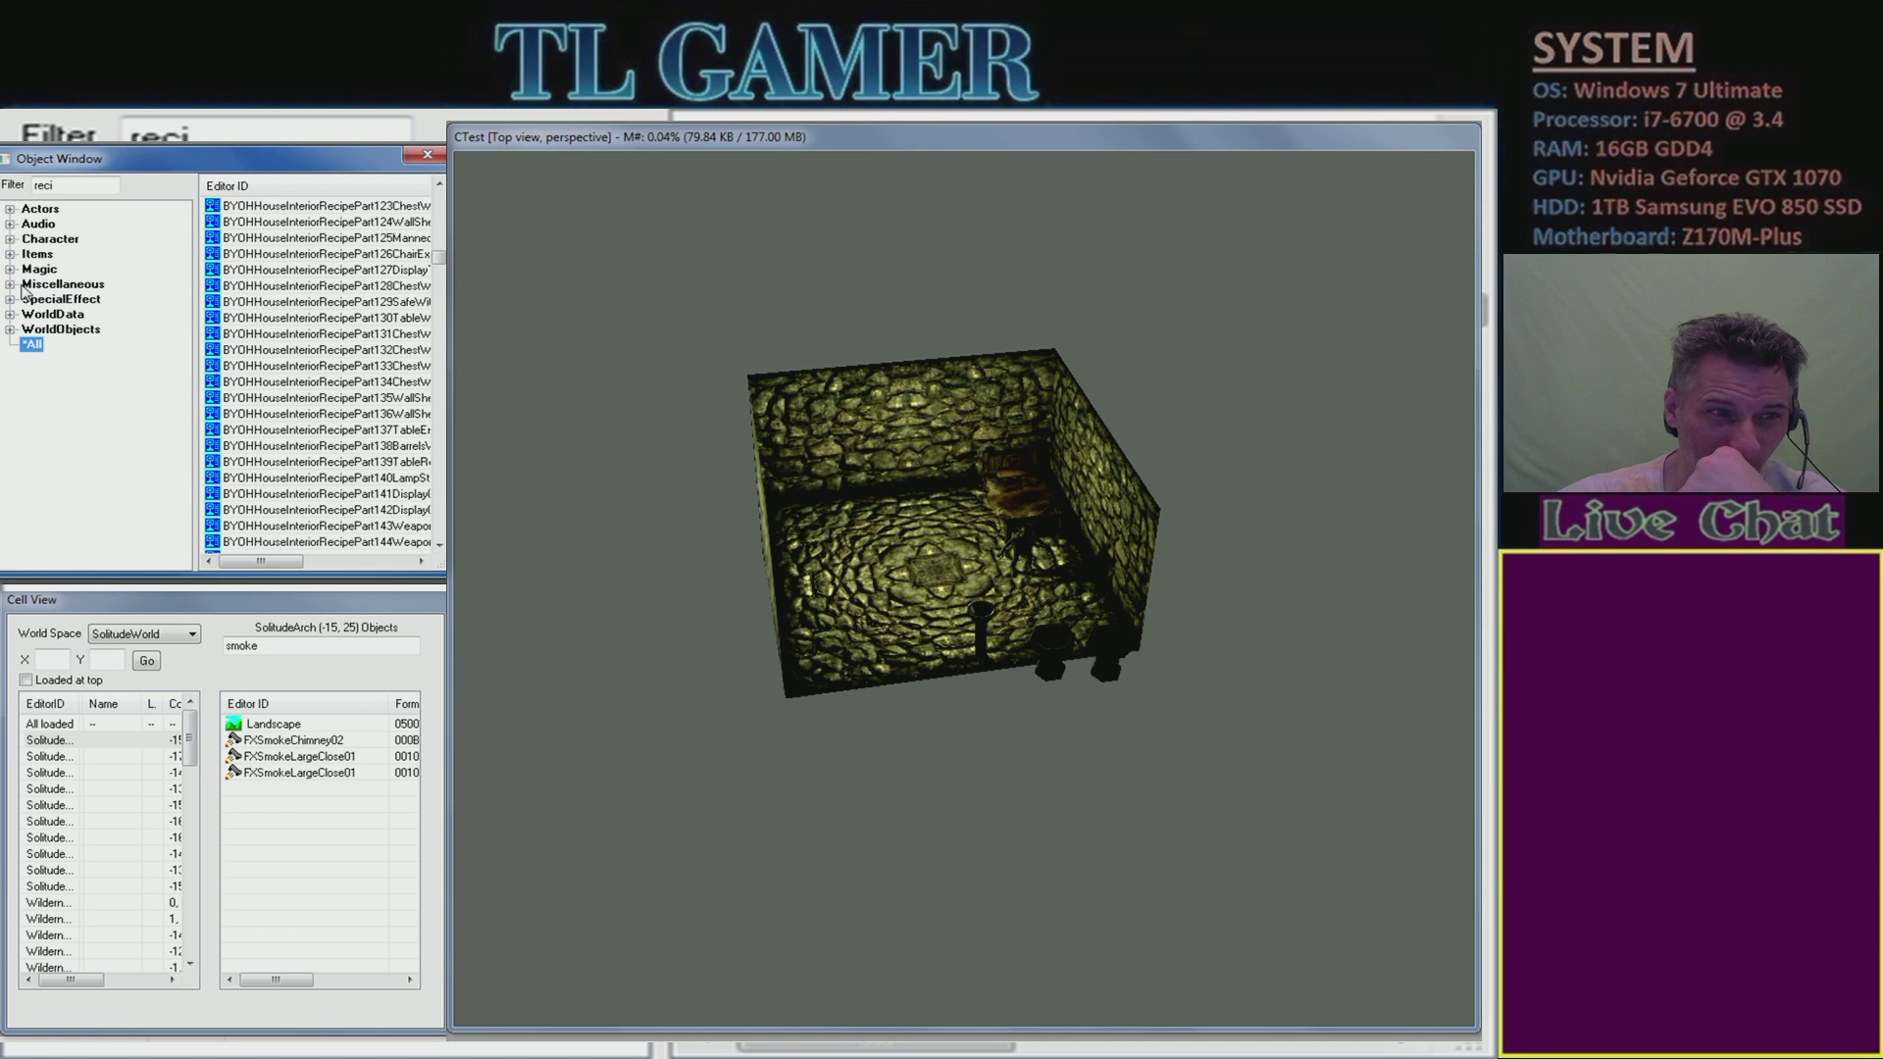
left_click(10, 255)
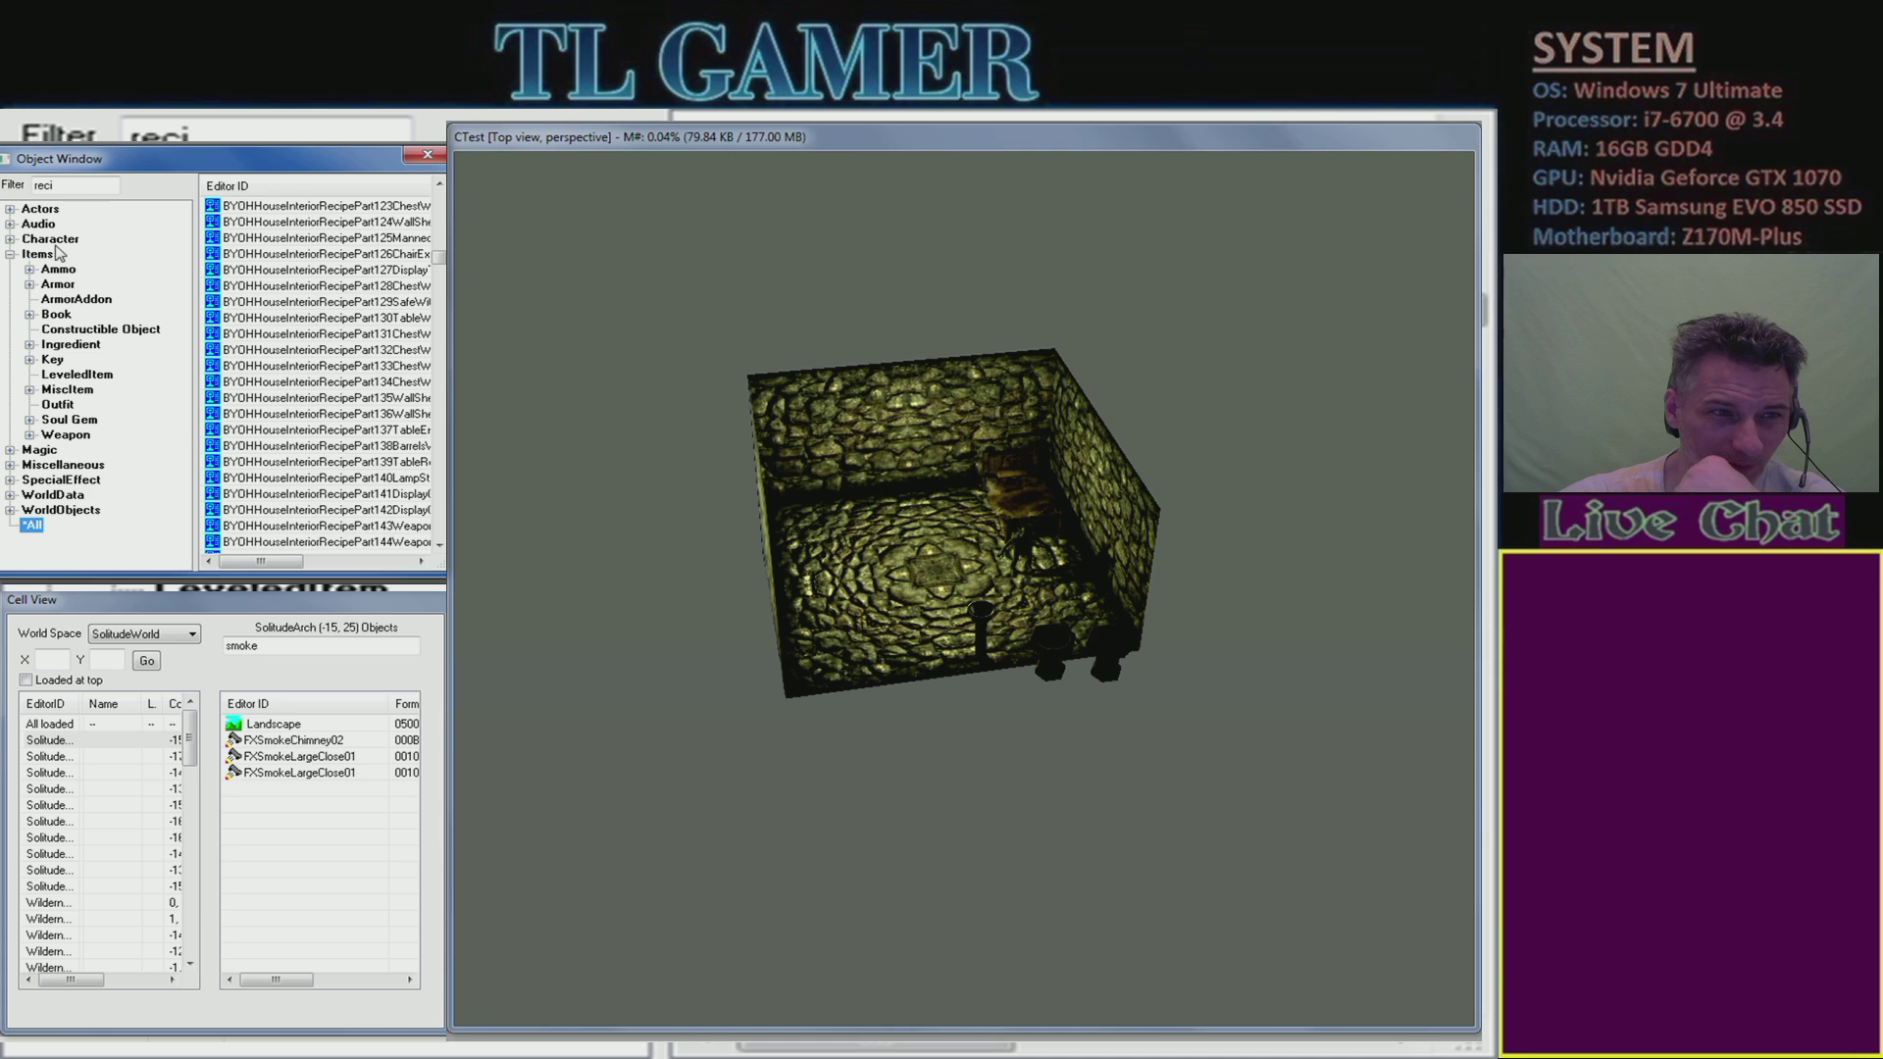
left_click(30, 390)
scroll(157, 441, "down", 4)
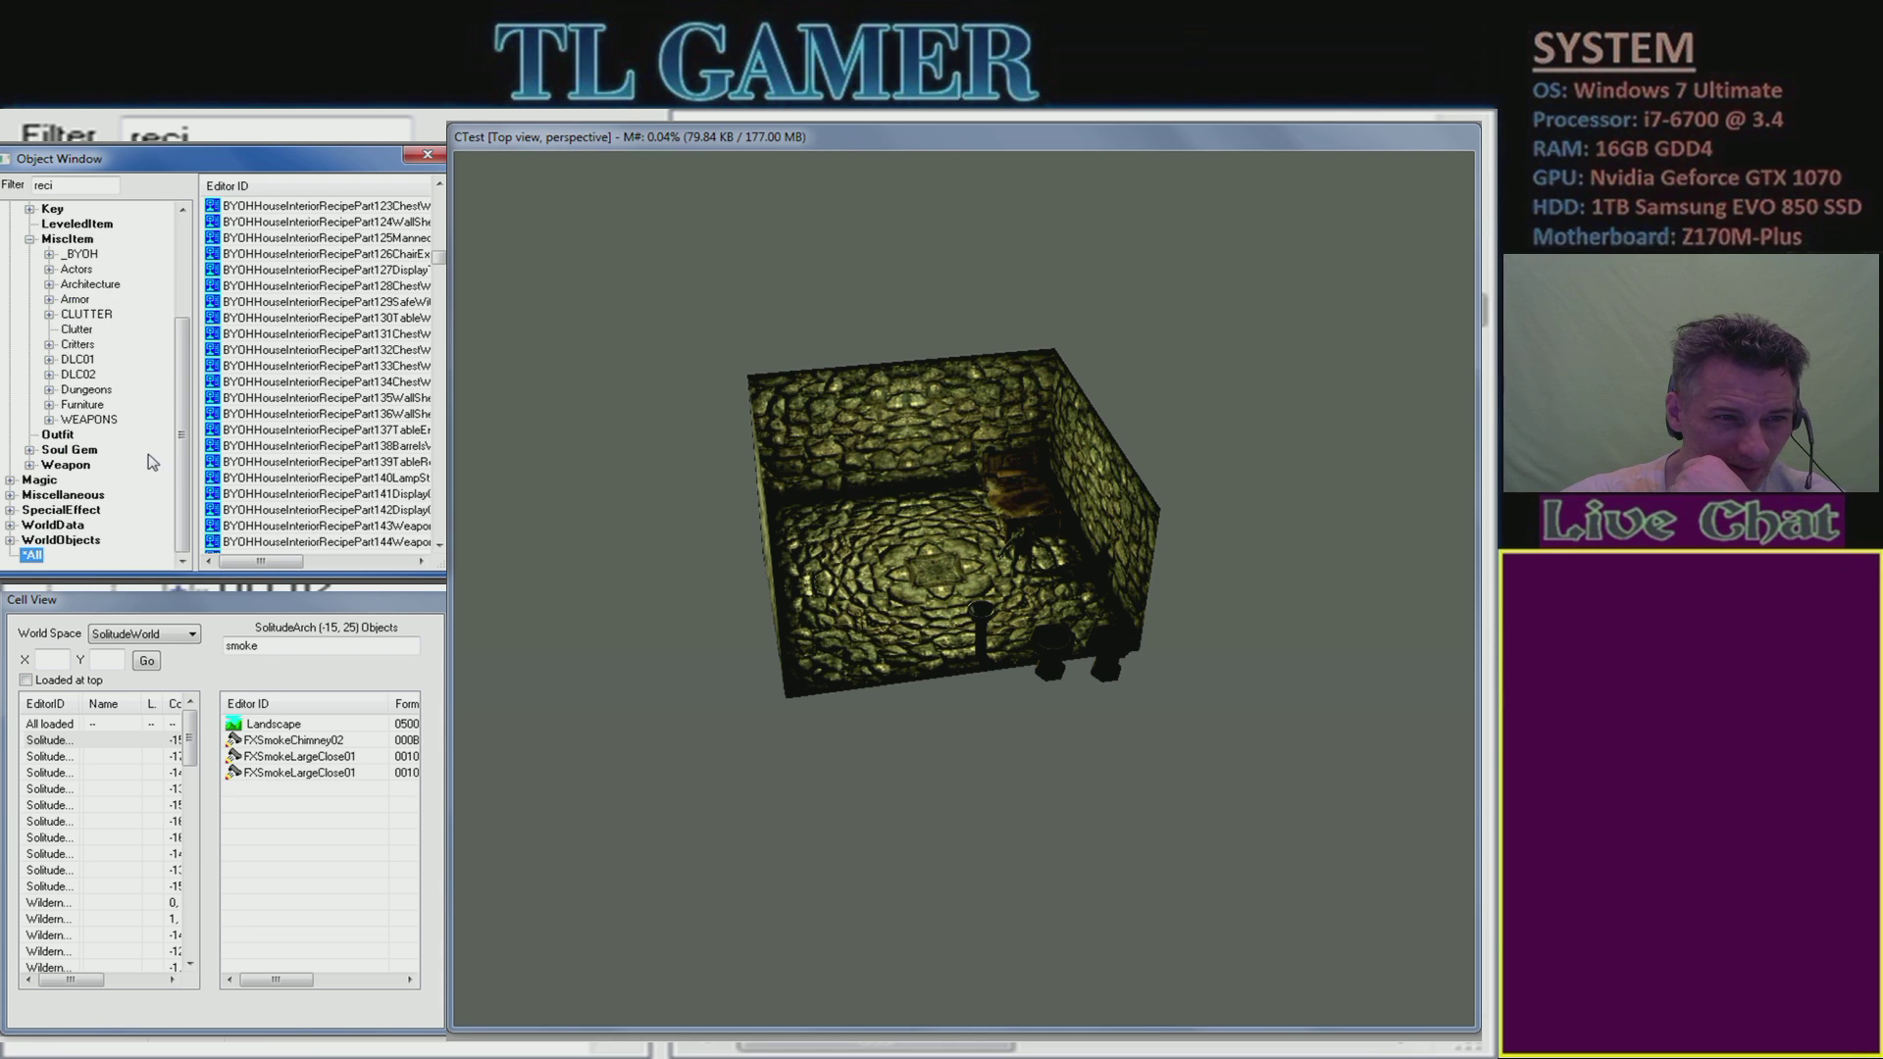
left_click(31, 239)
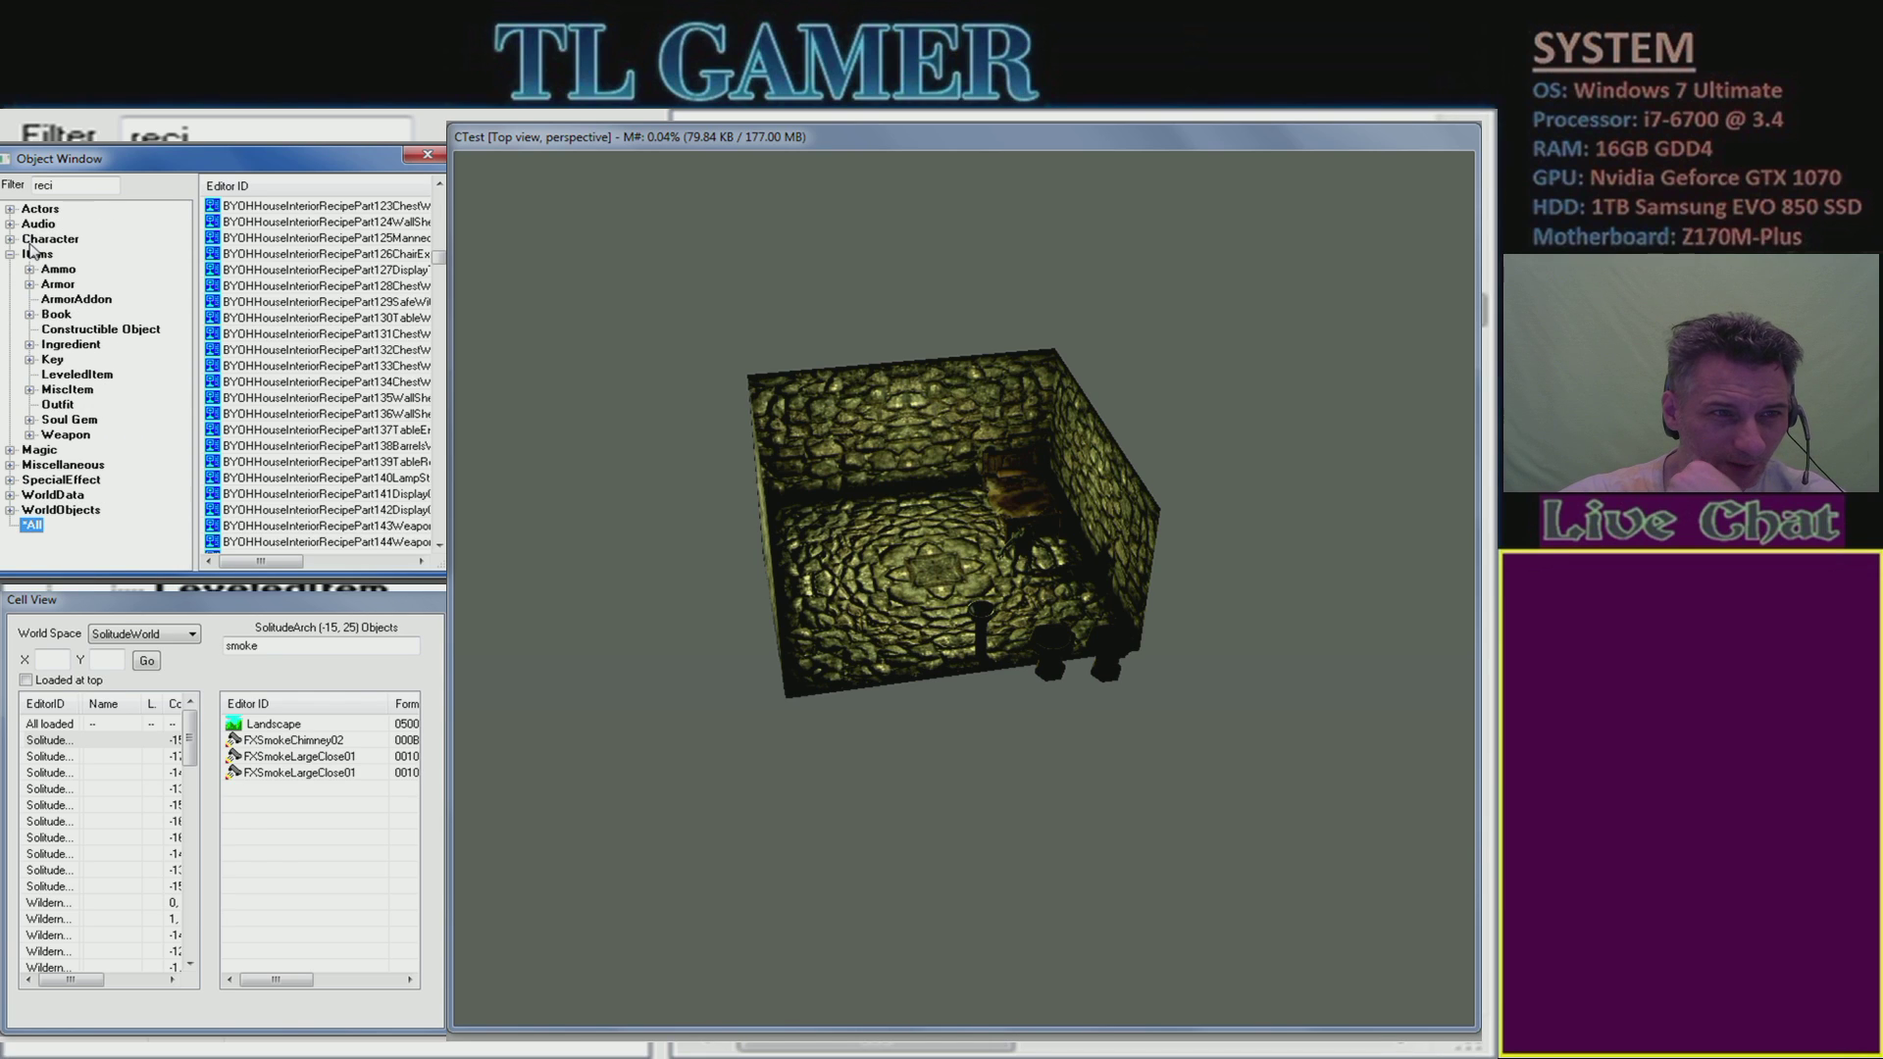
left_click(10, 255)
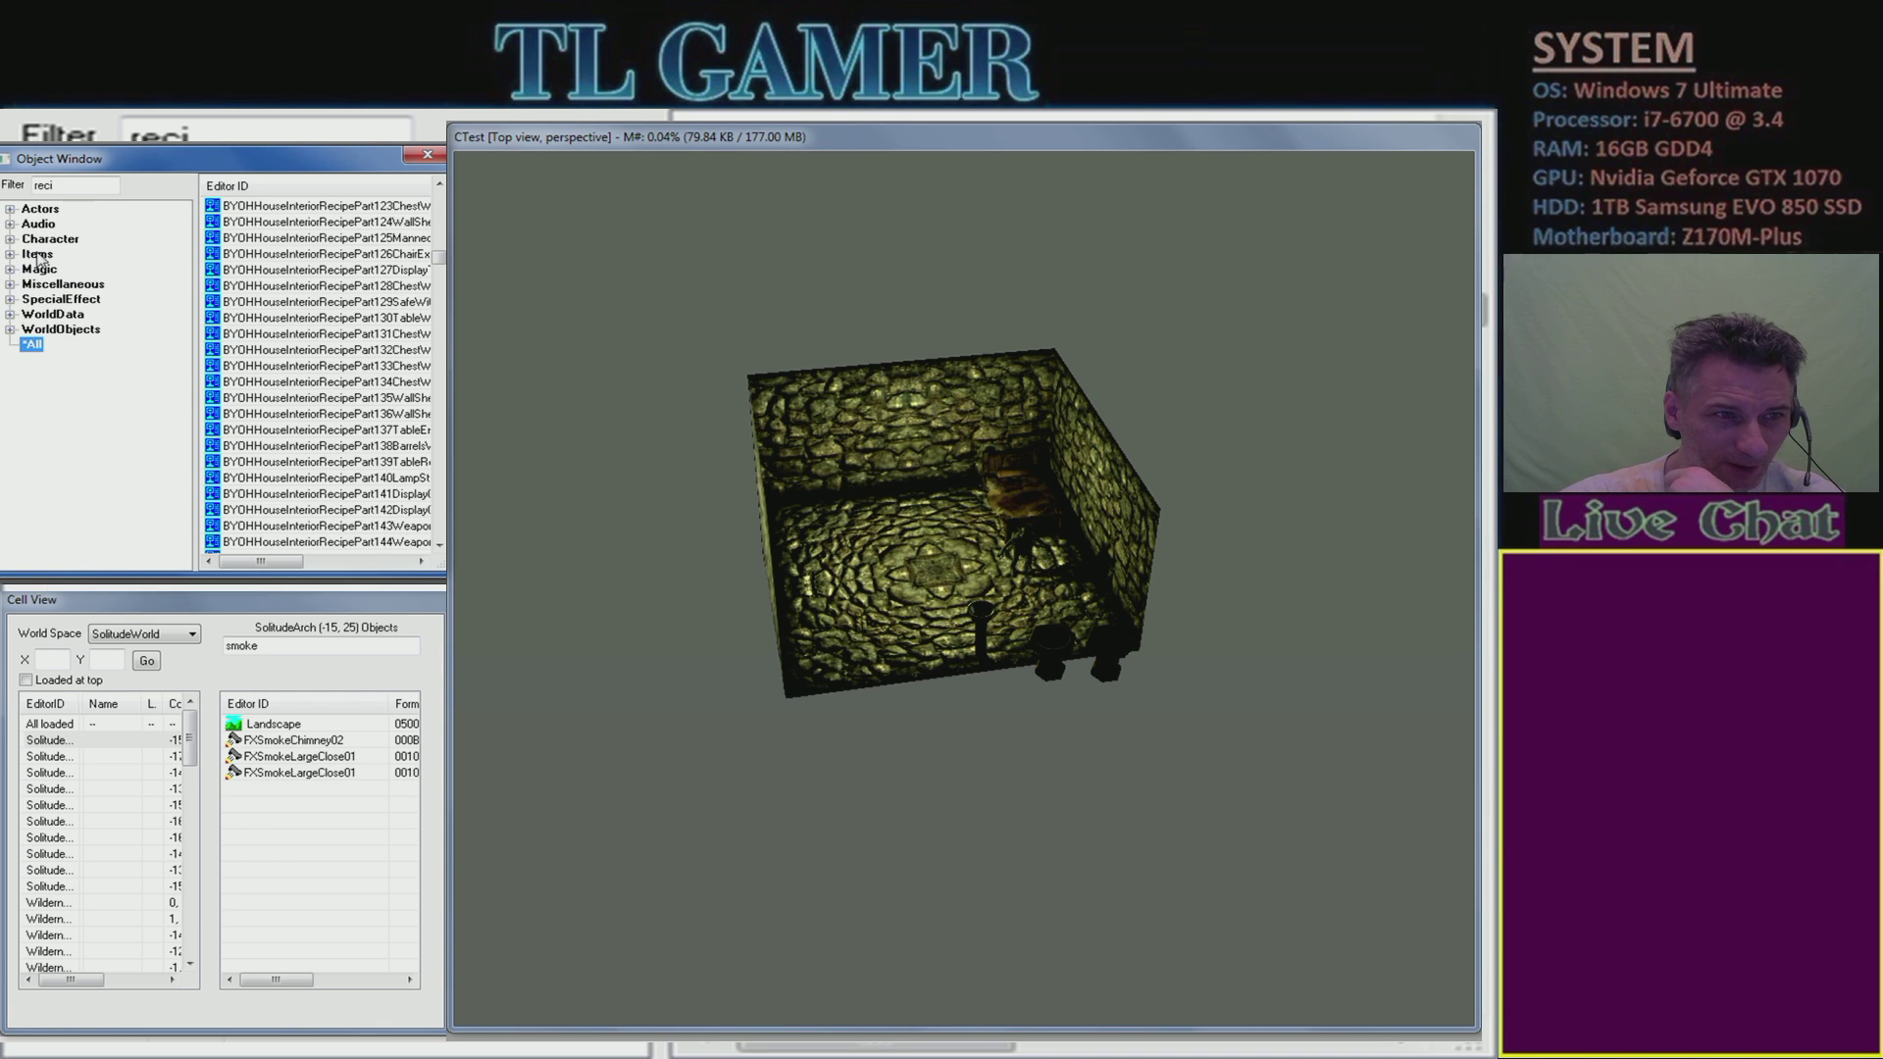
- Examine the object types under WorldObjects, WorldData and SpecialEffect, collapsing each category again
left_click(10, 331)
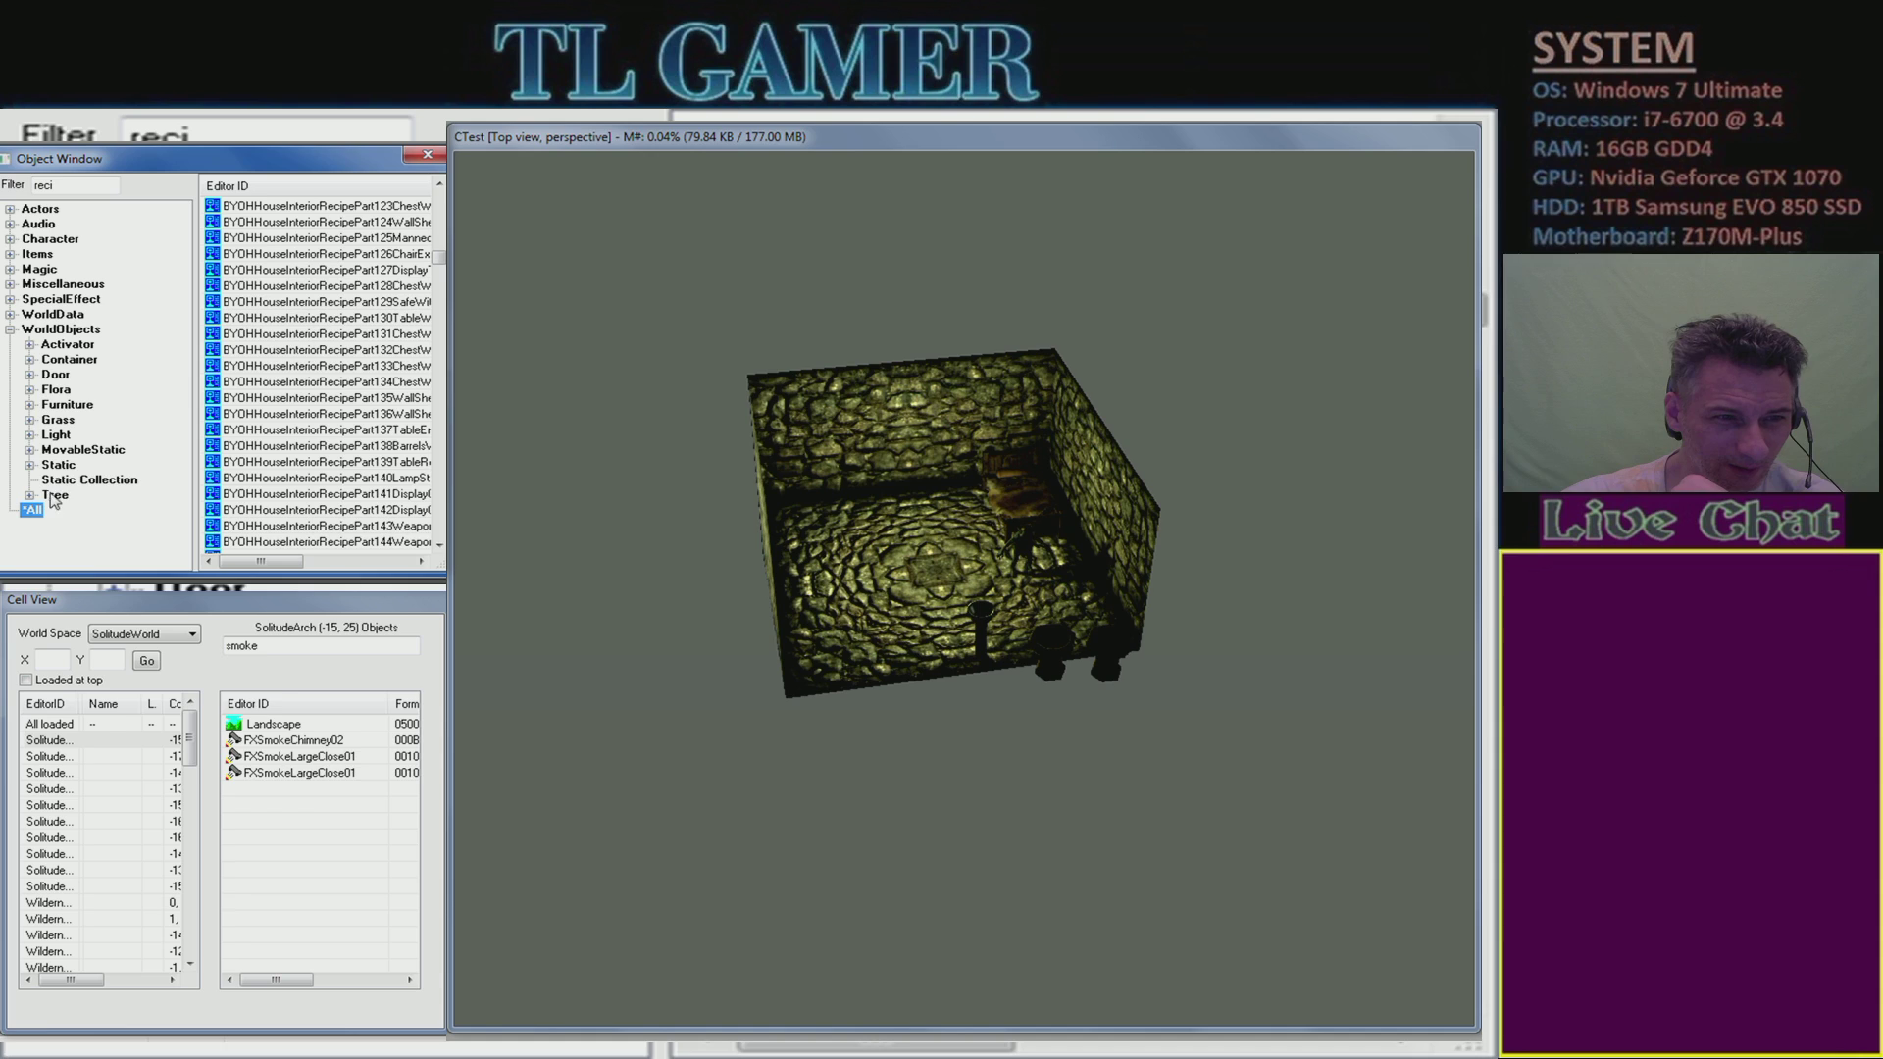
left_click(10, 330)
left_click(11, 315)
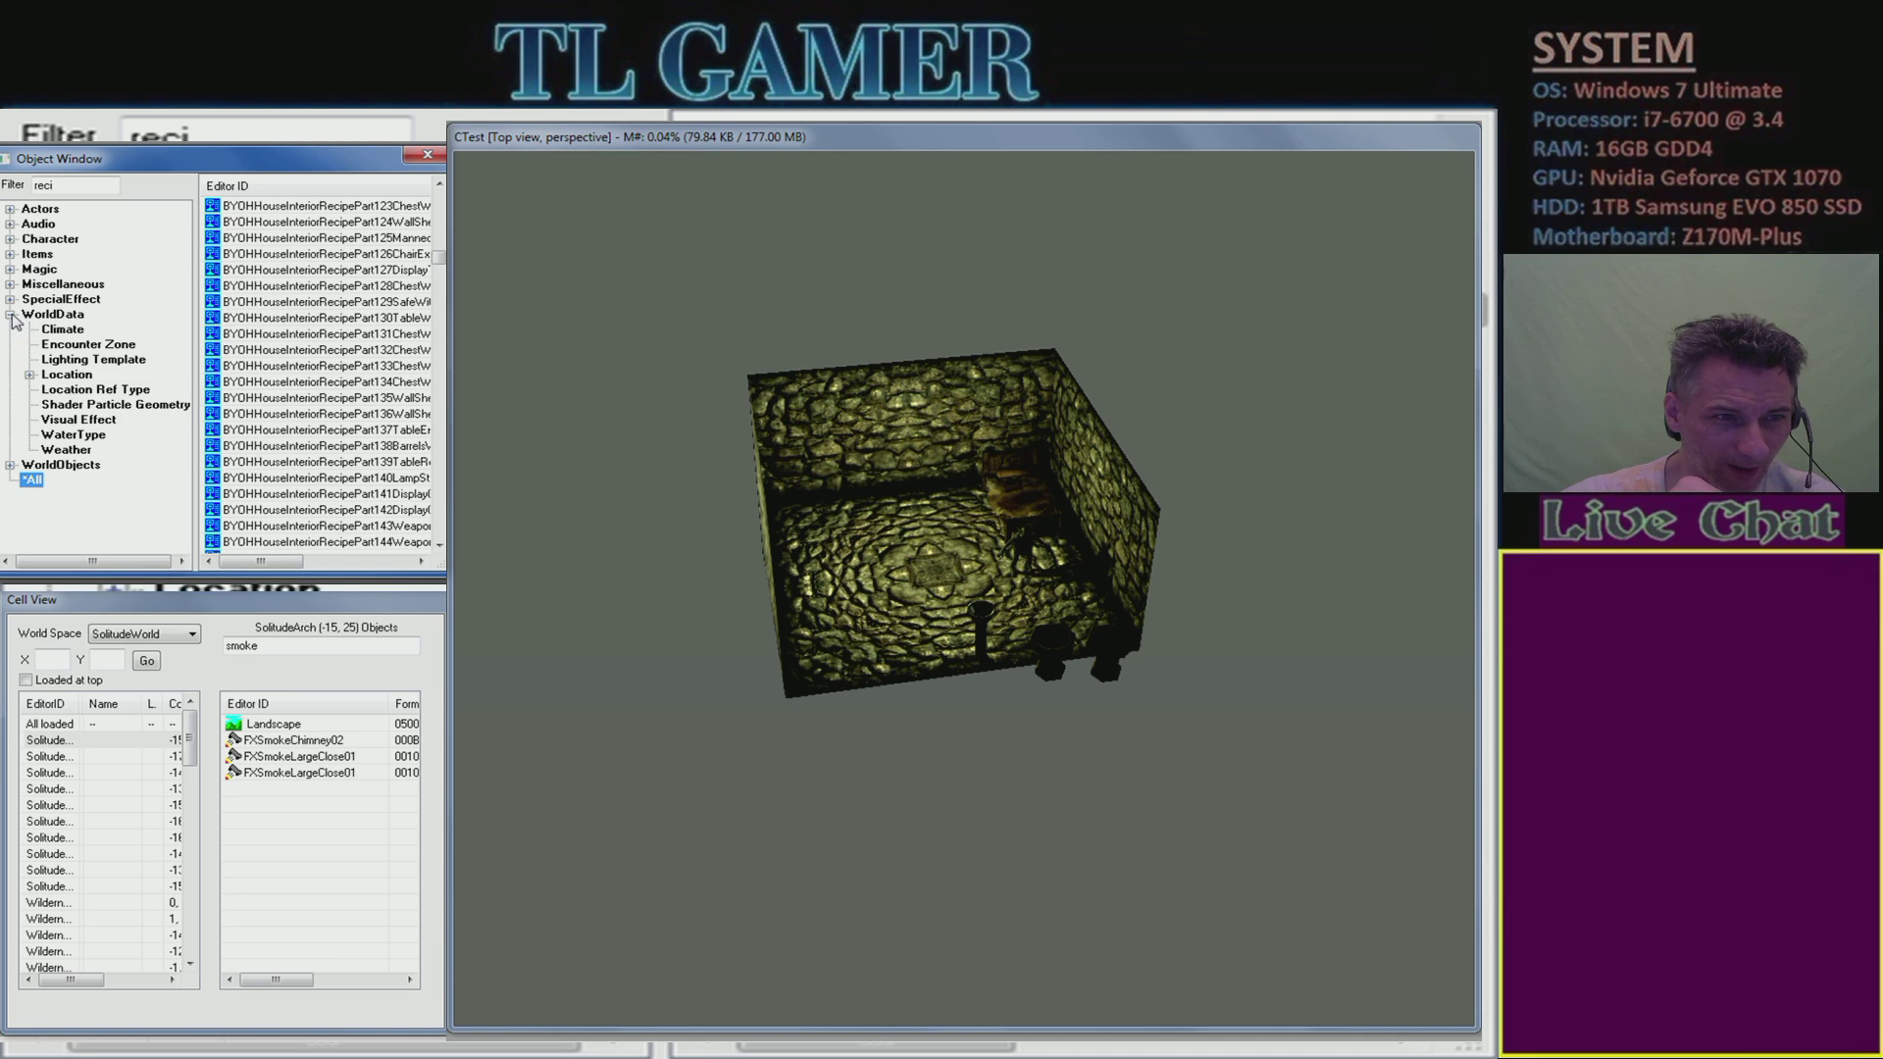
left_click(11, 314)
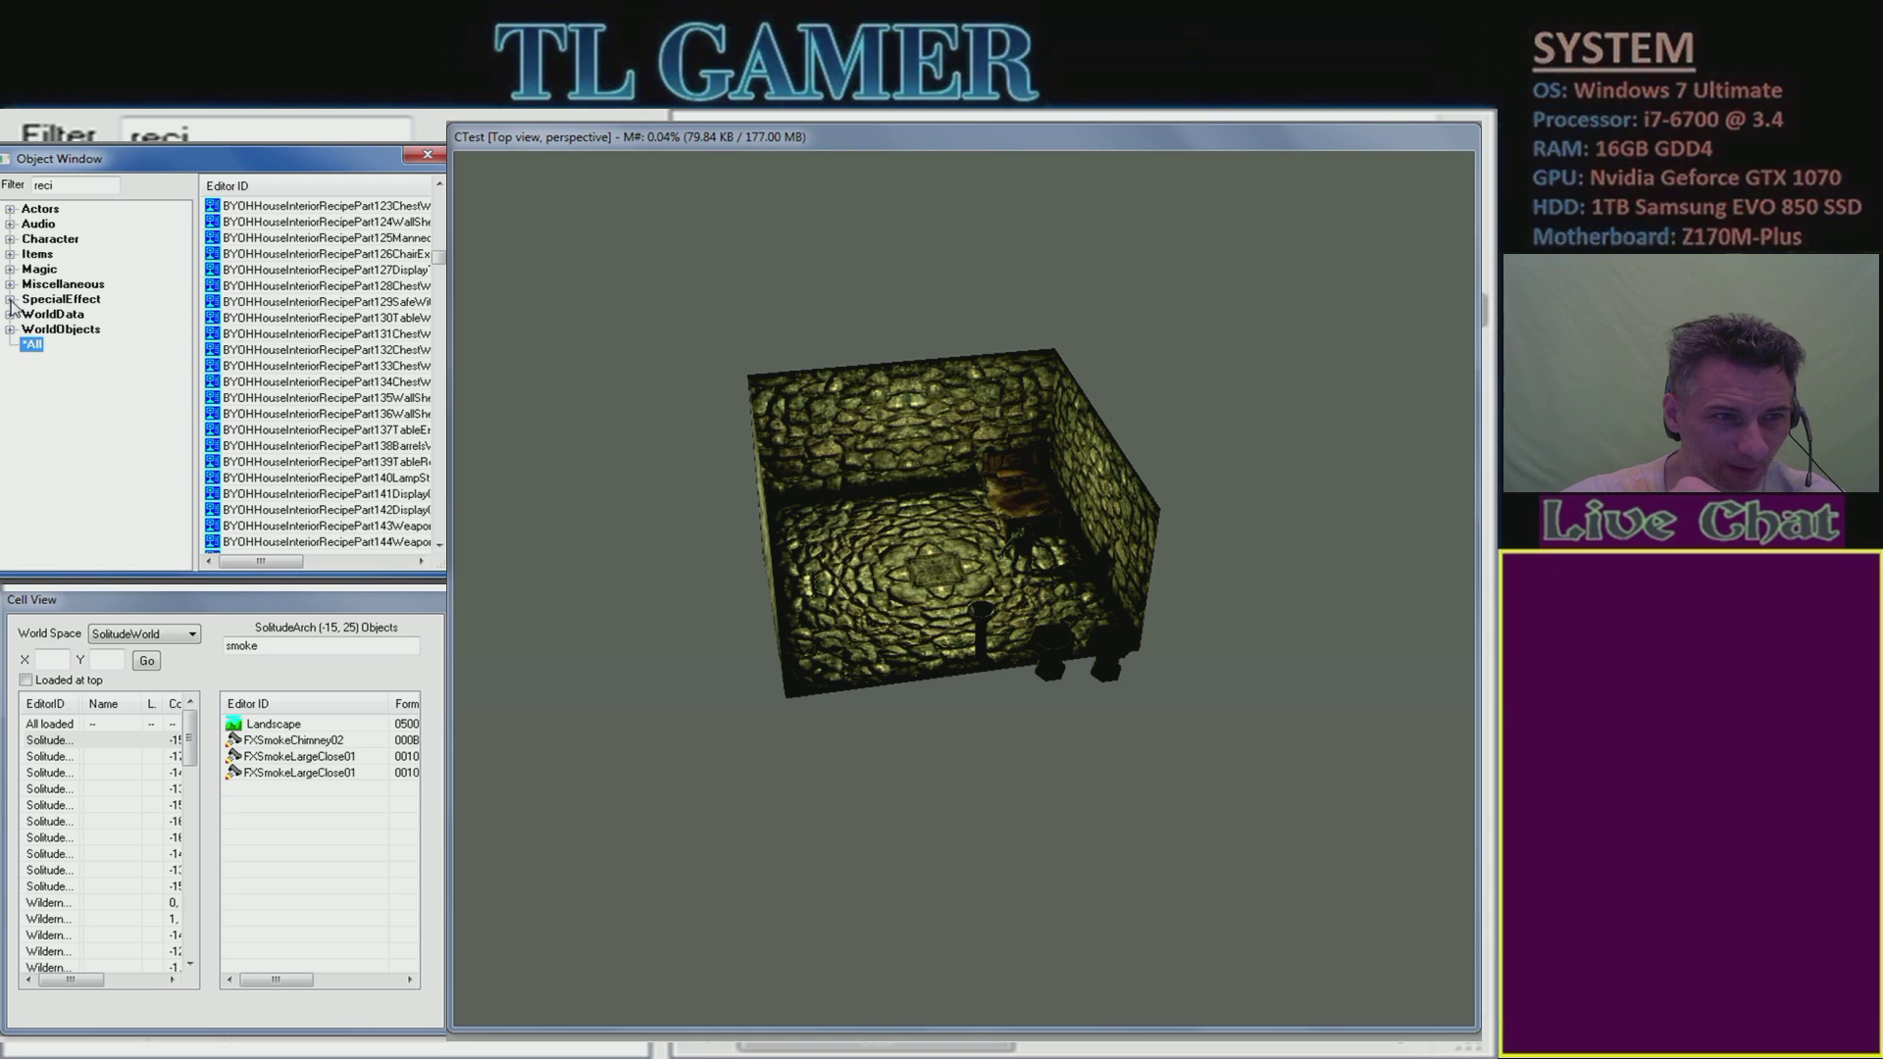
left_click(11, 300)
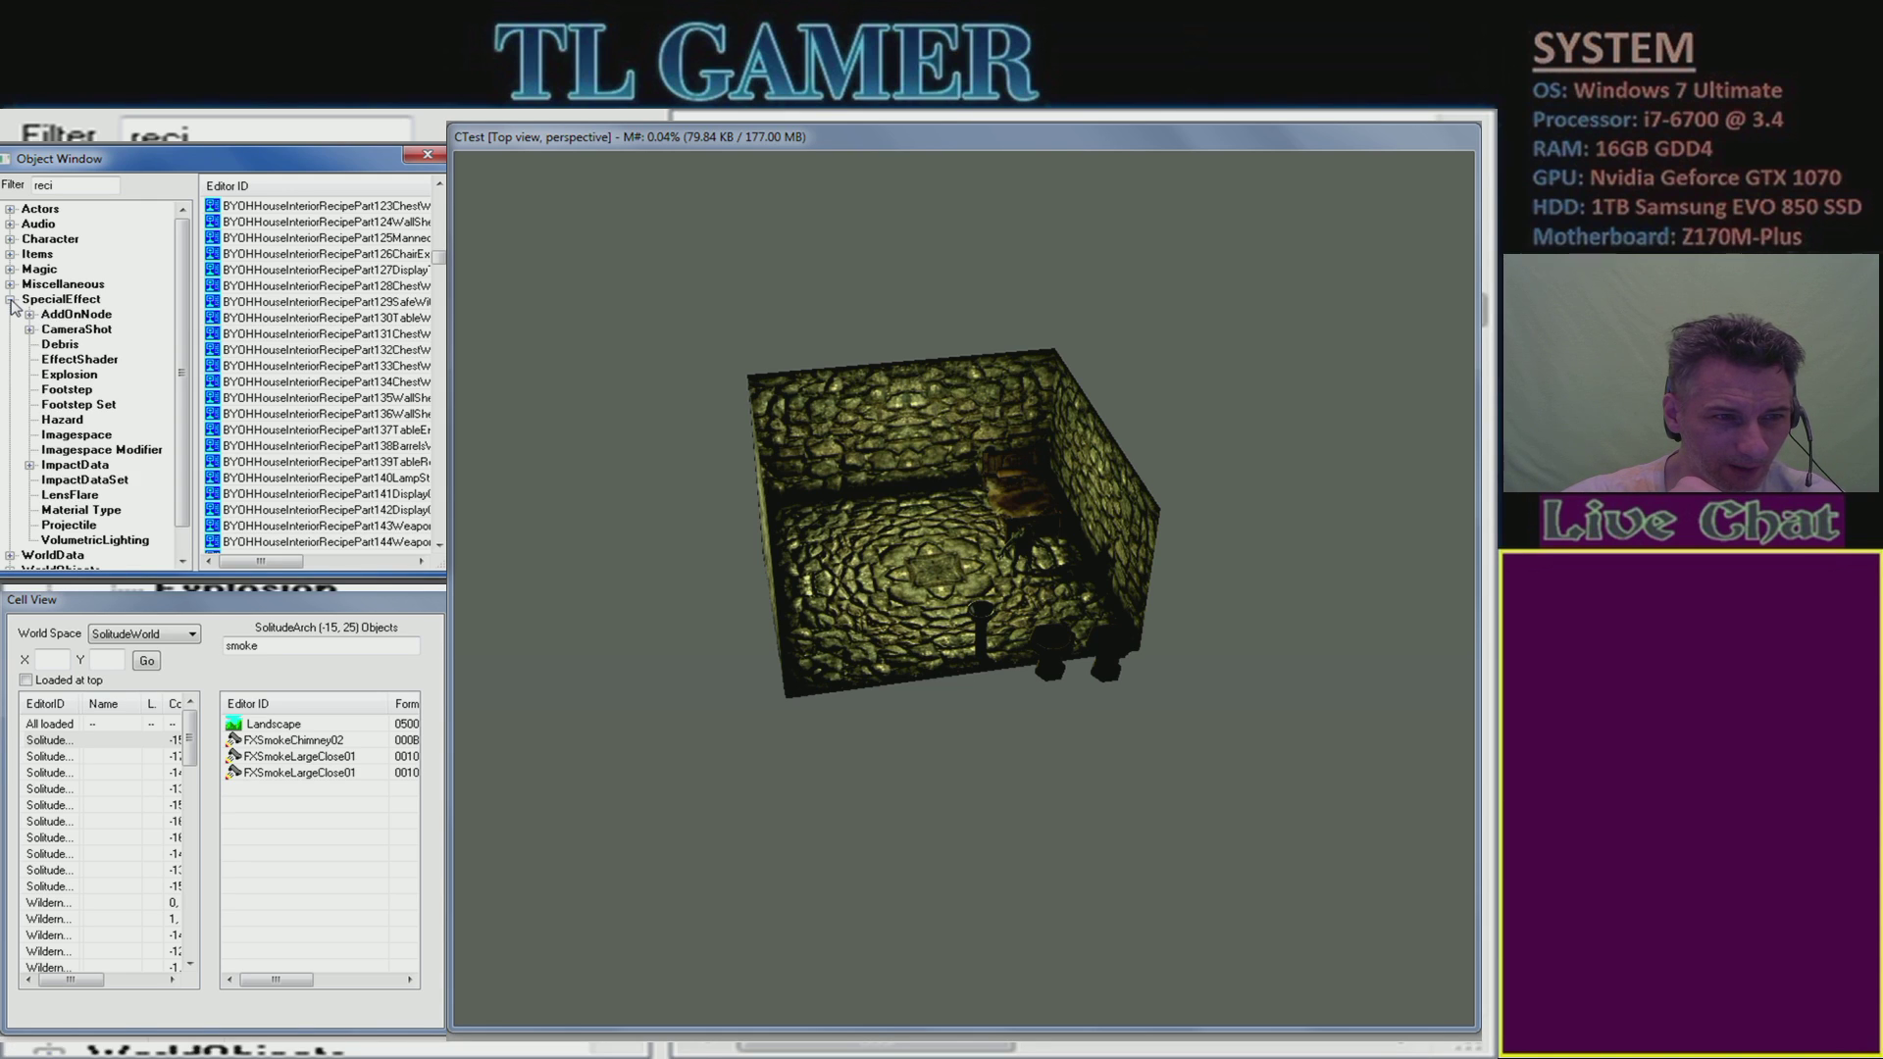
left_click(11, 301)
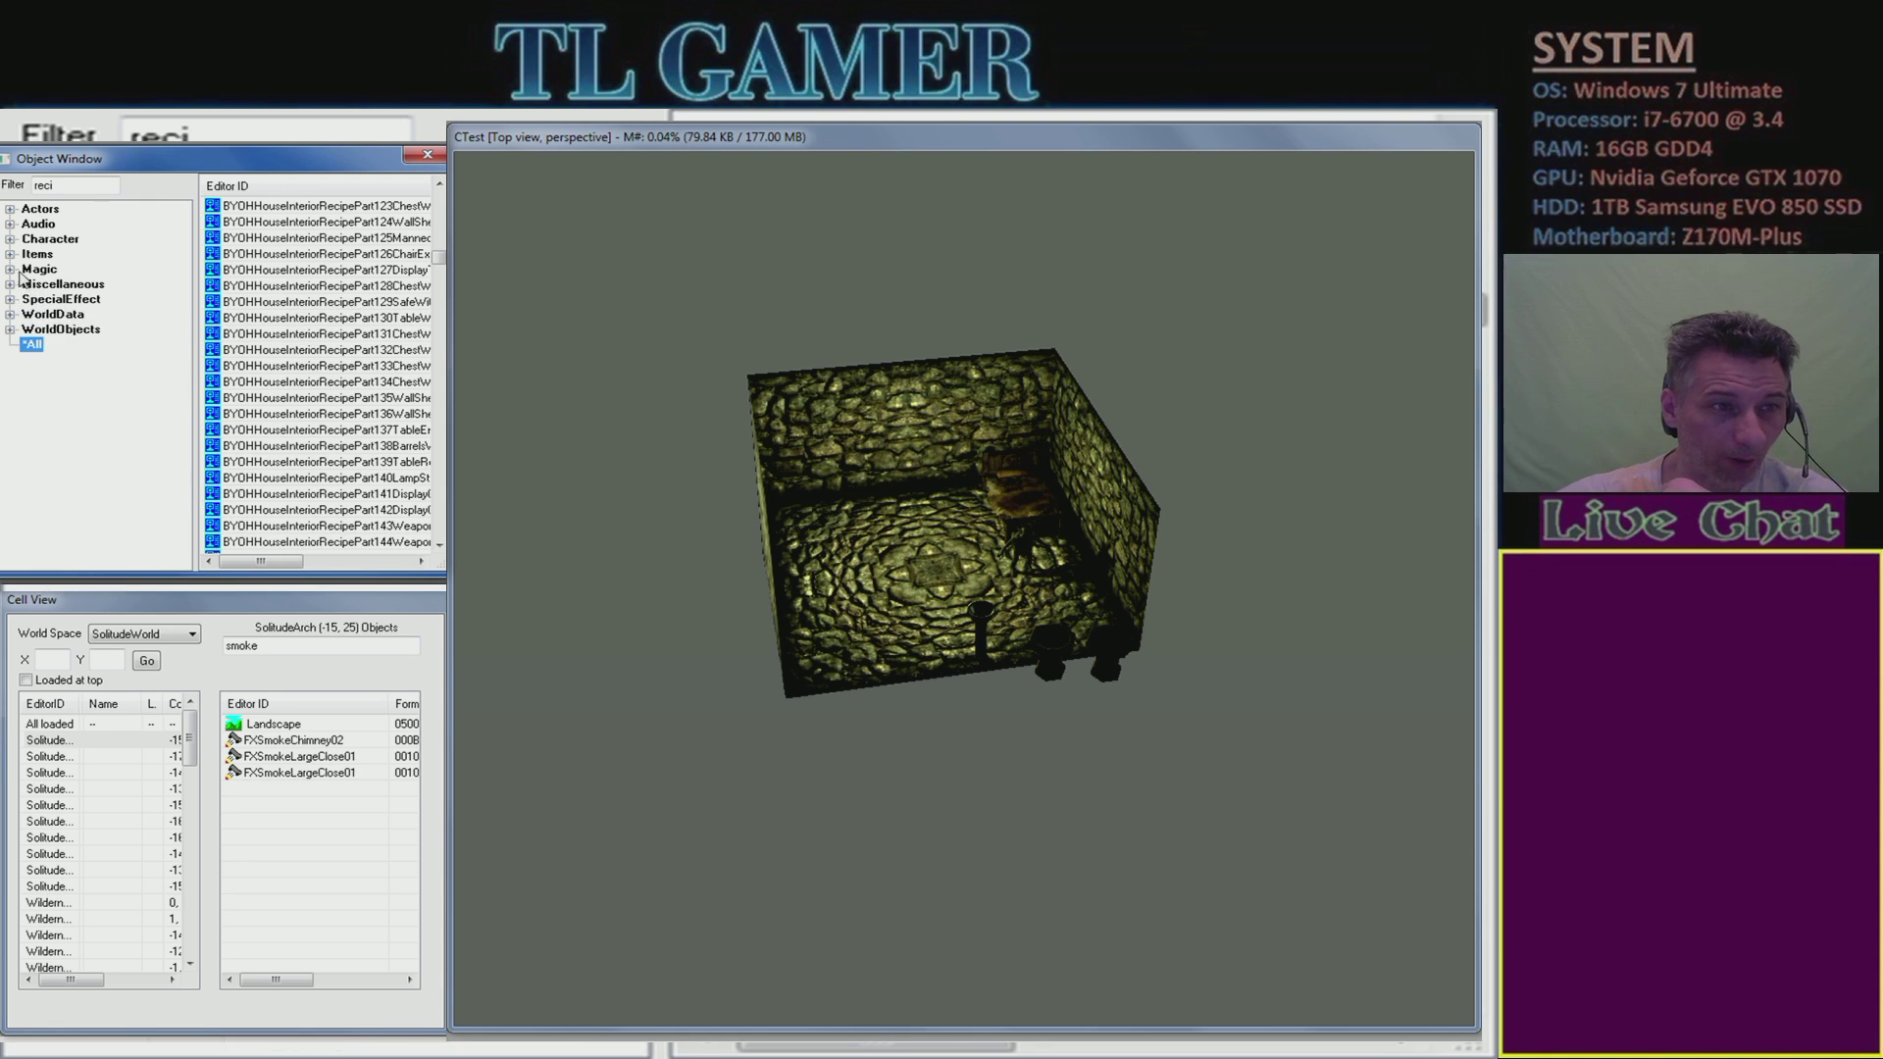
- Examine the Magic category with its Spell types, and expand the Static folders under WorldObjects
left_click(11, 269)
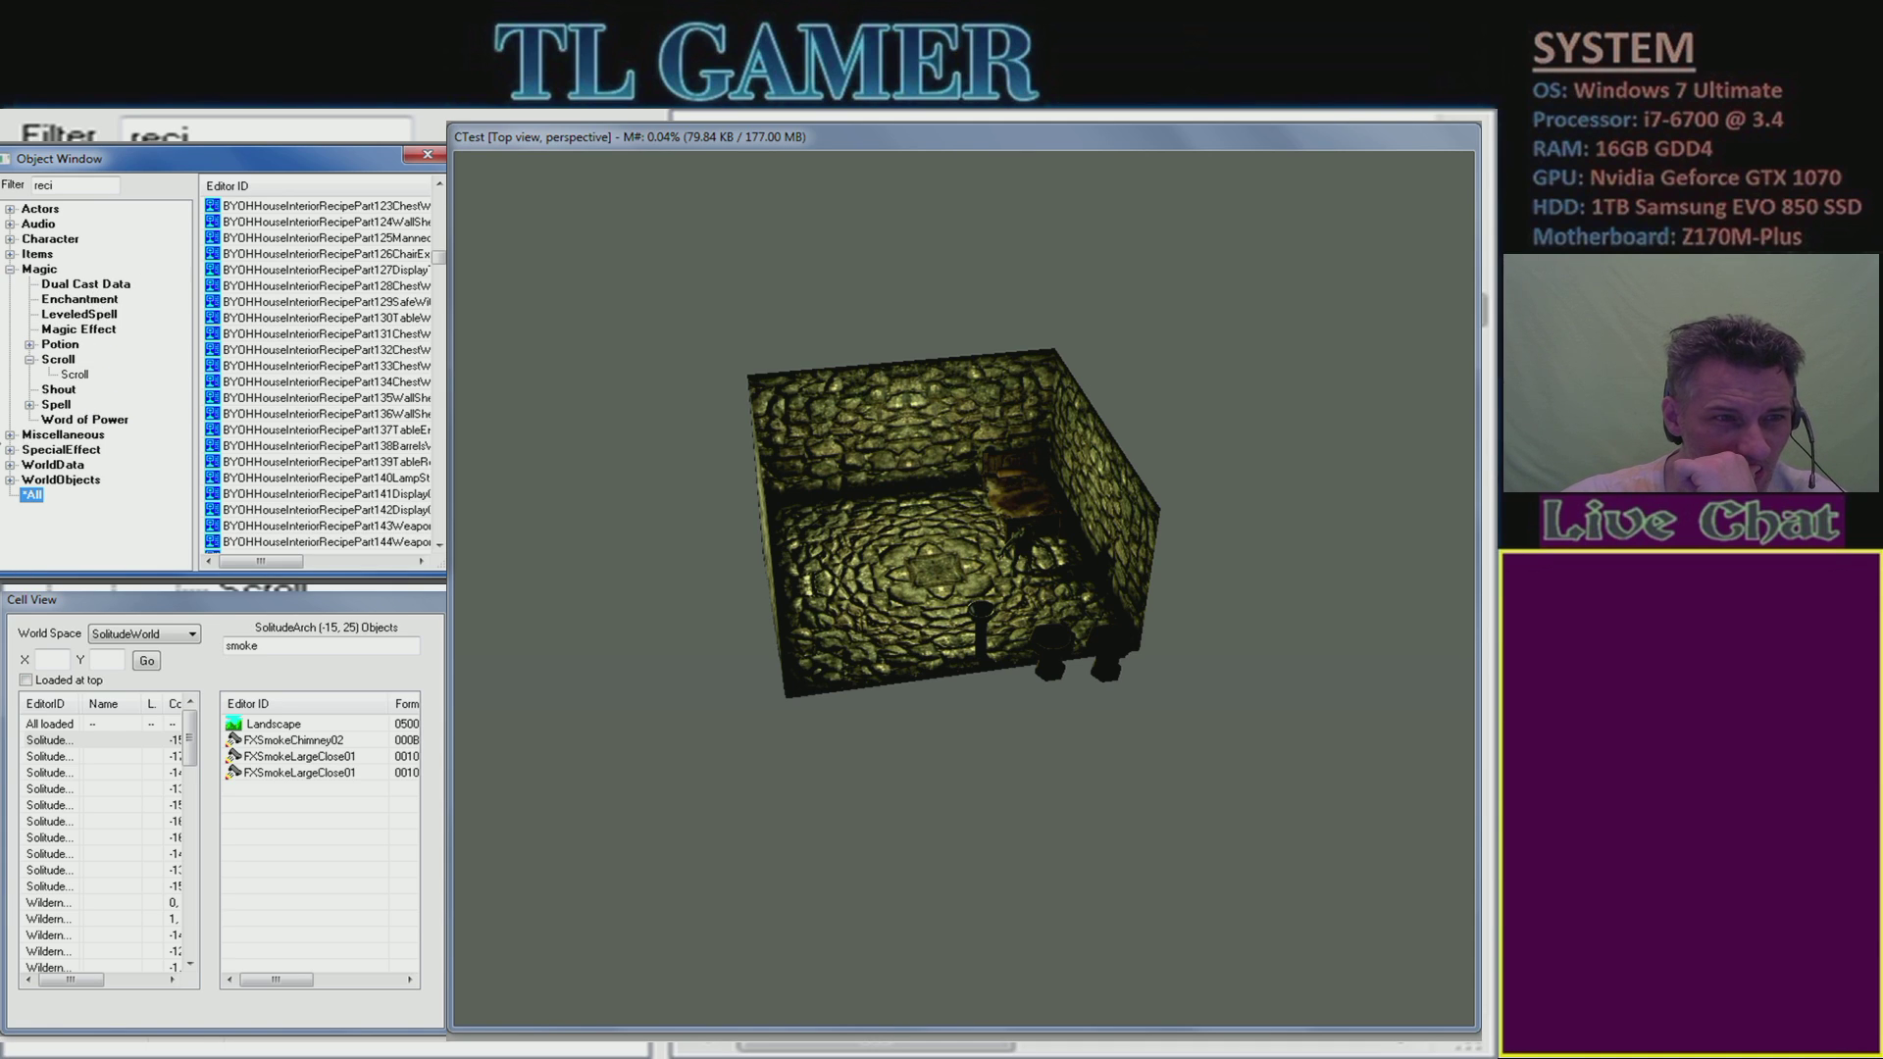
left_click(31, 405)
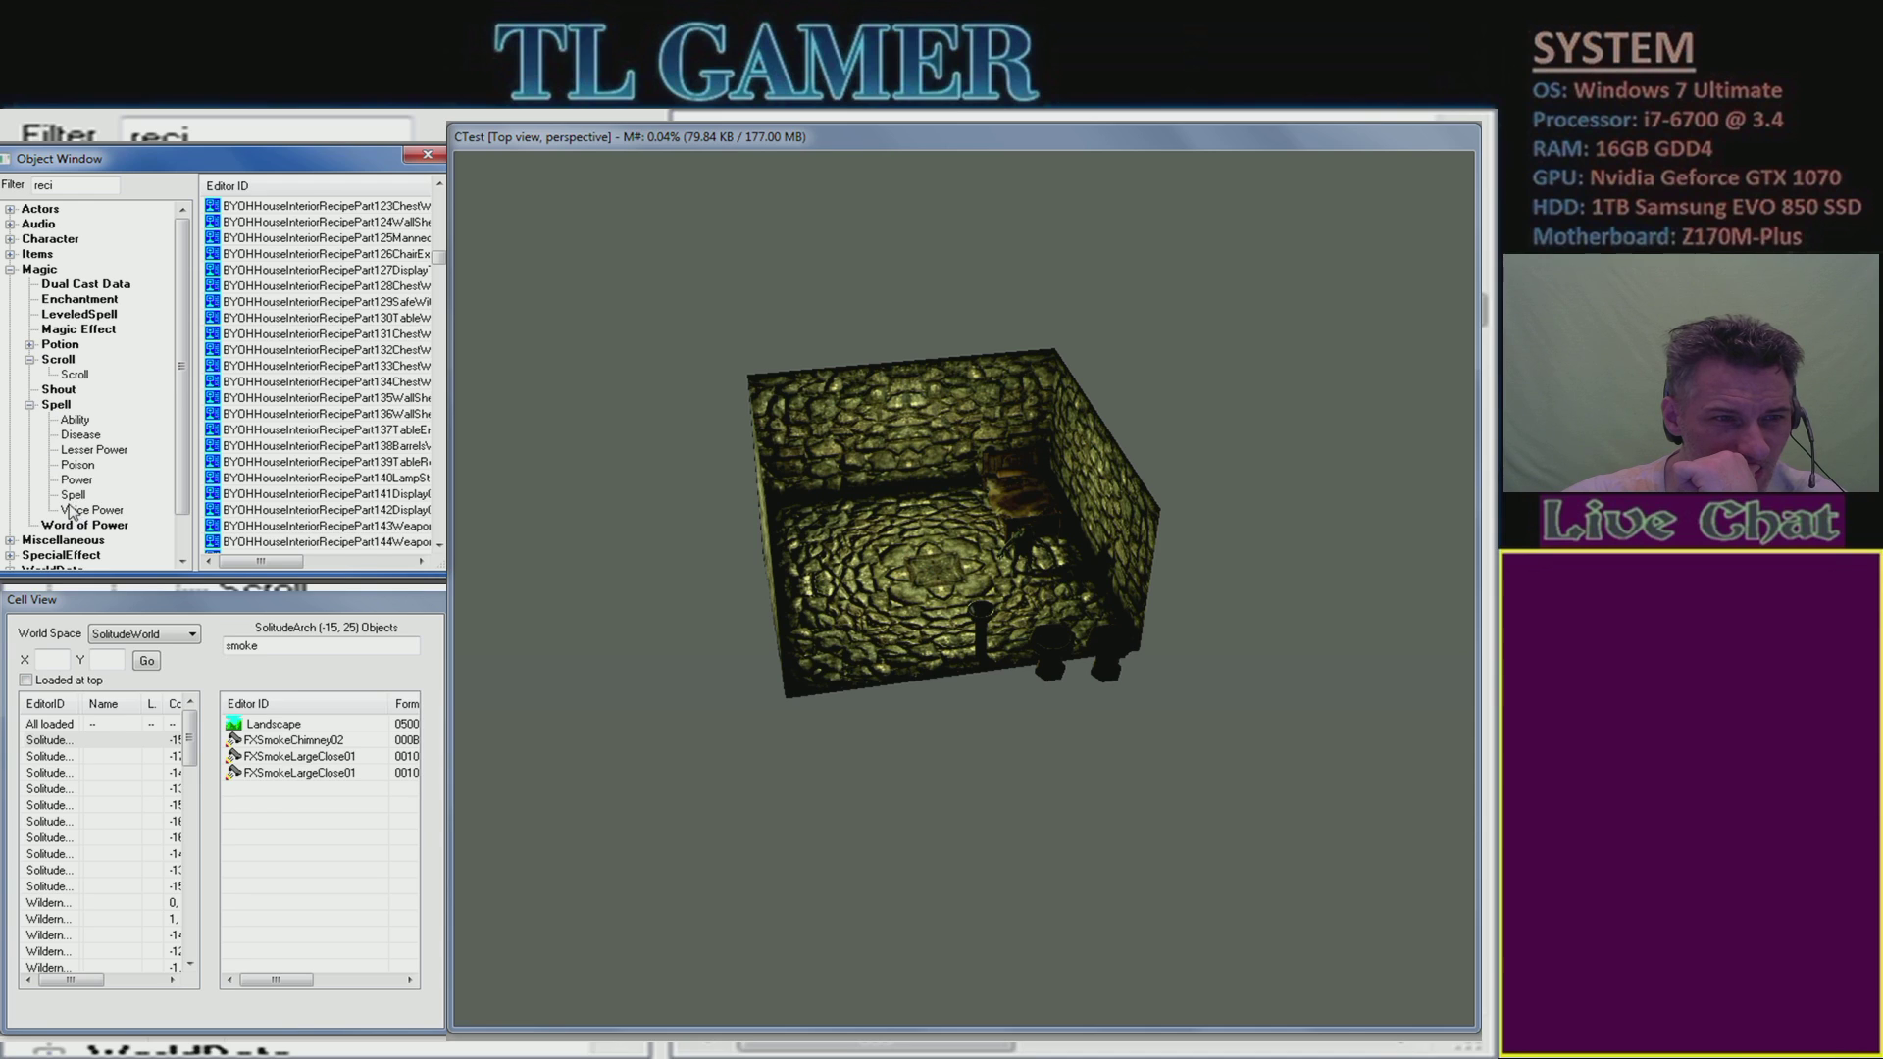
left_click(30, 405)
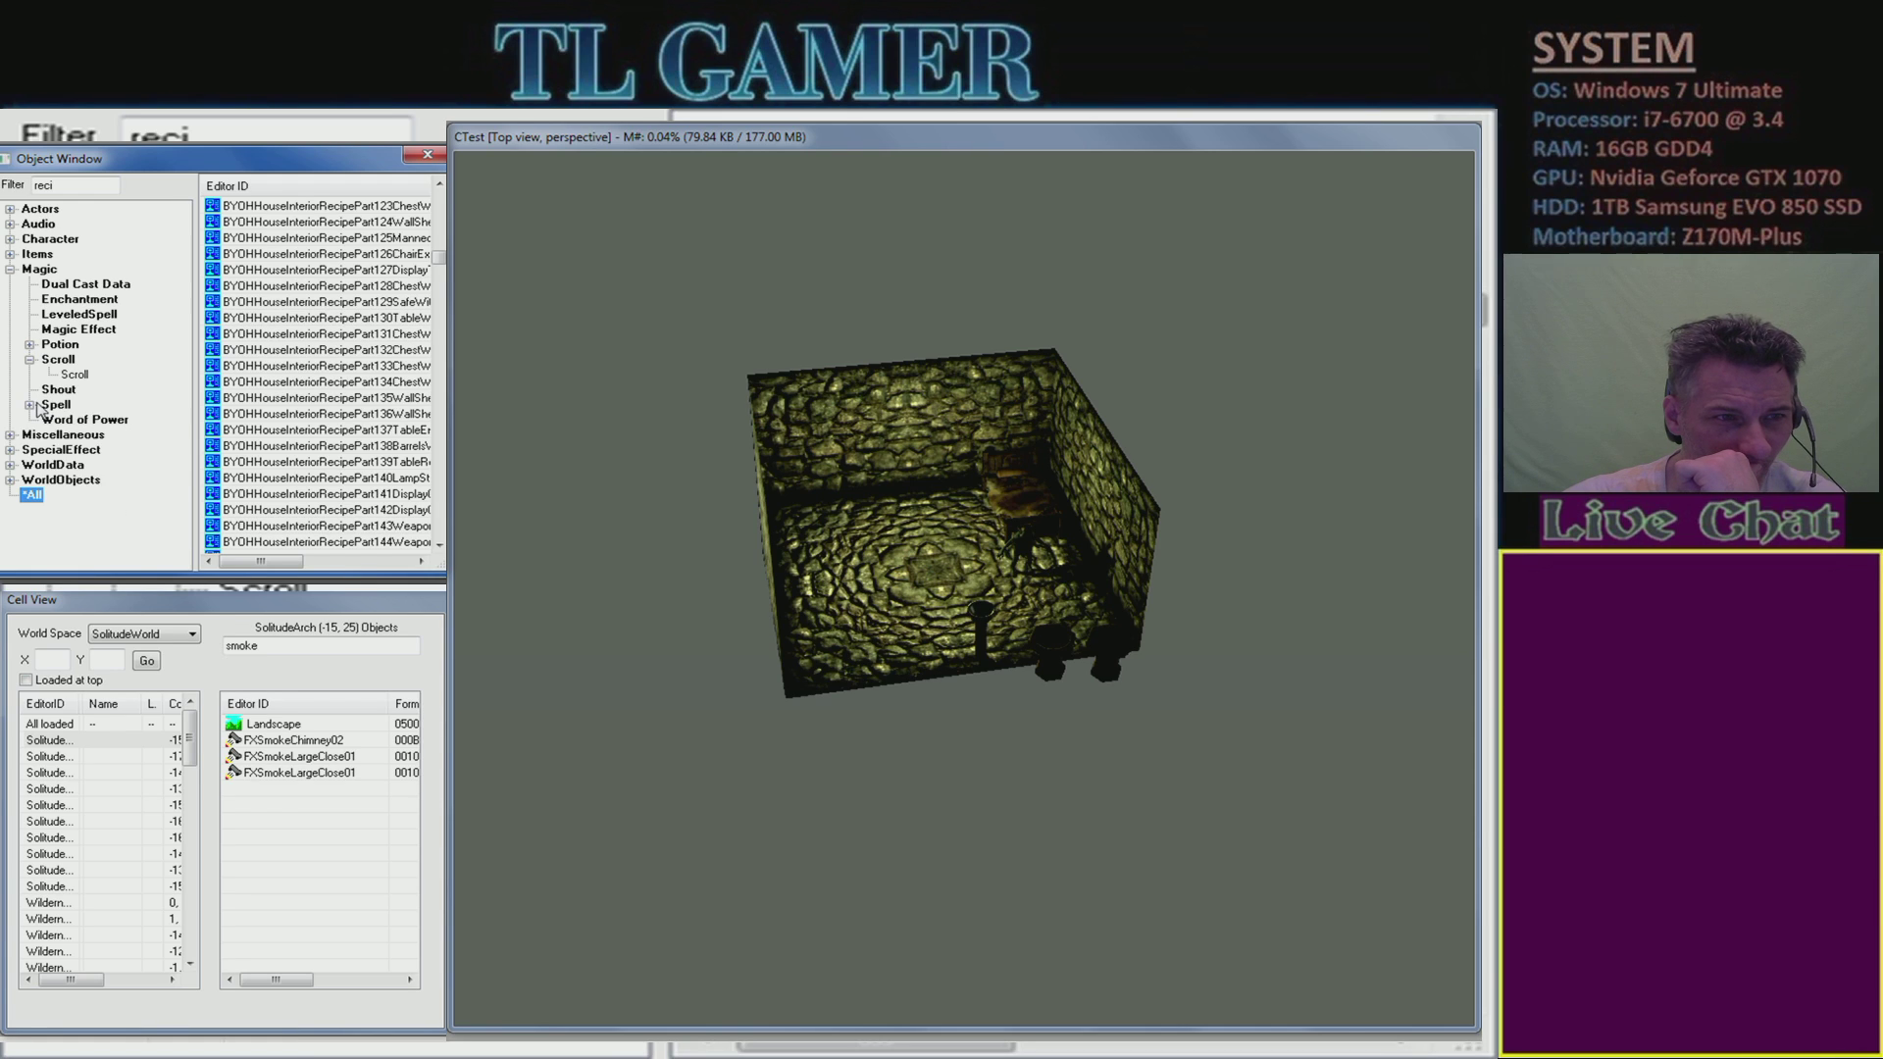
left_click(11, 480)
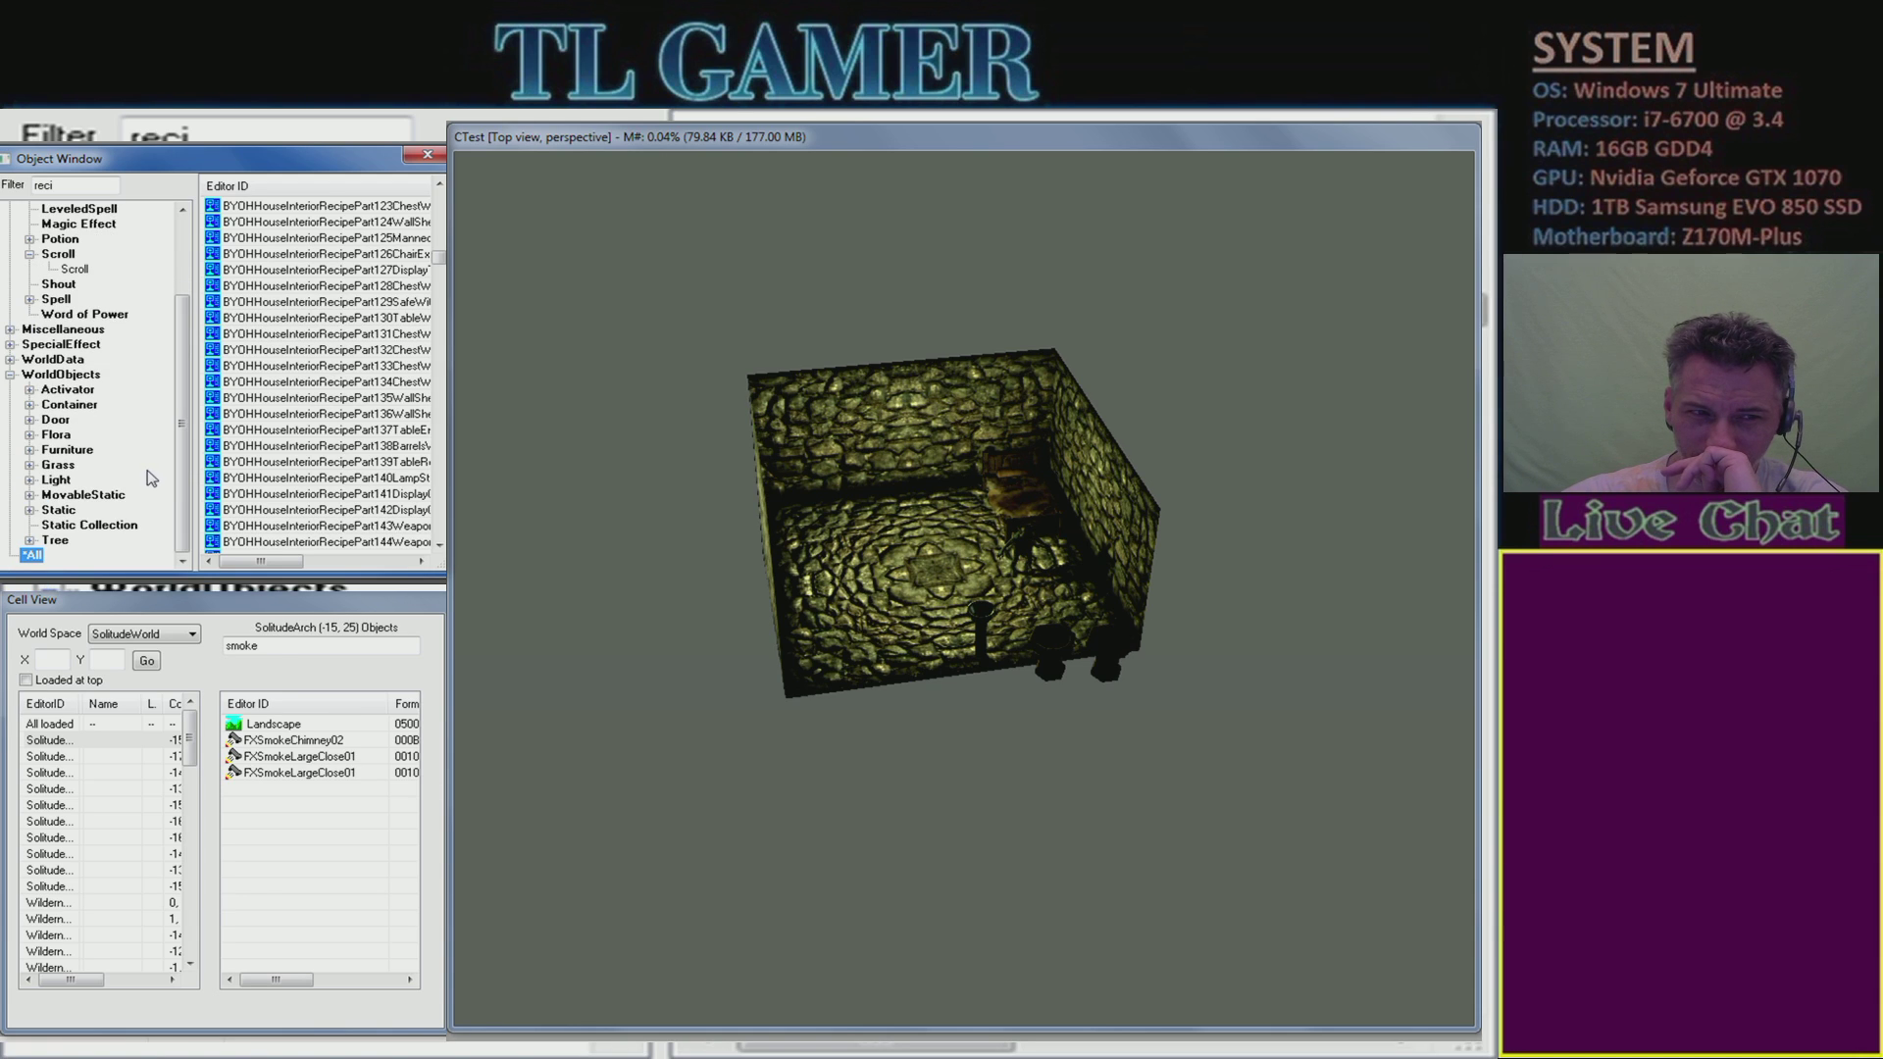
left_click(33, 512)
scroll(49, 514, "down", 2)
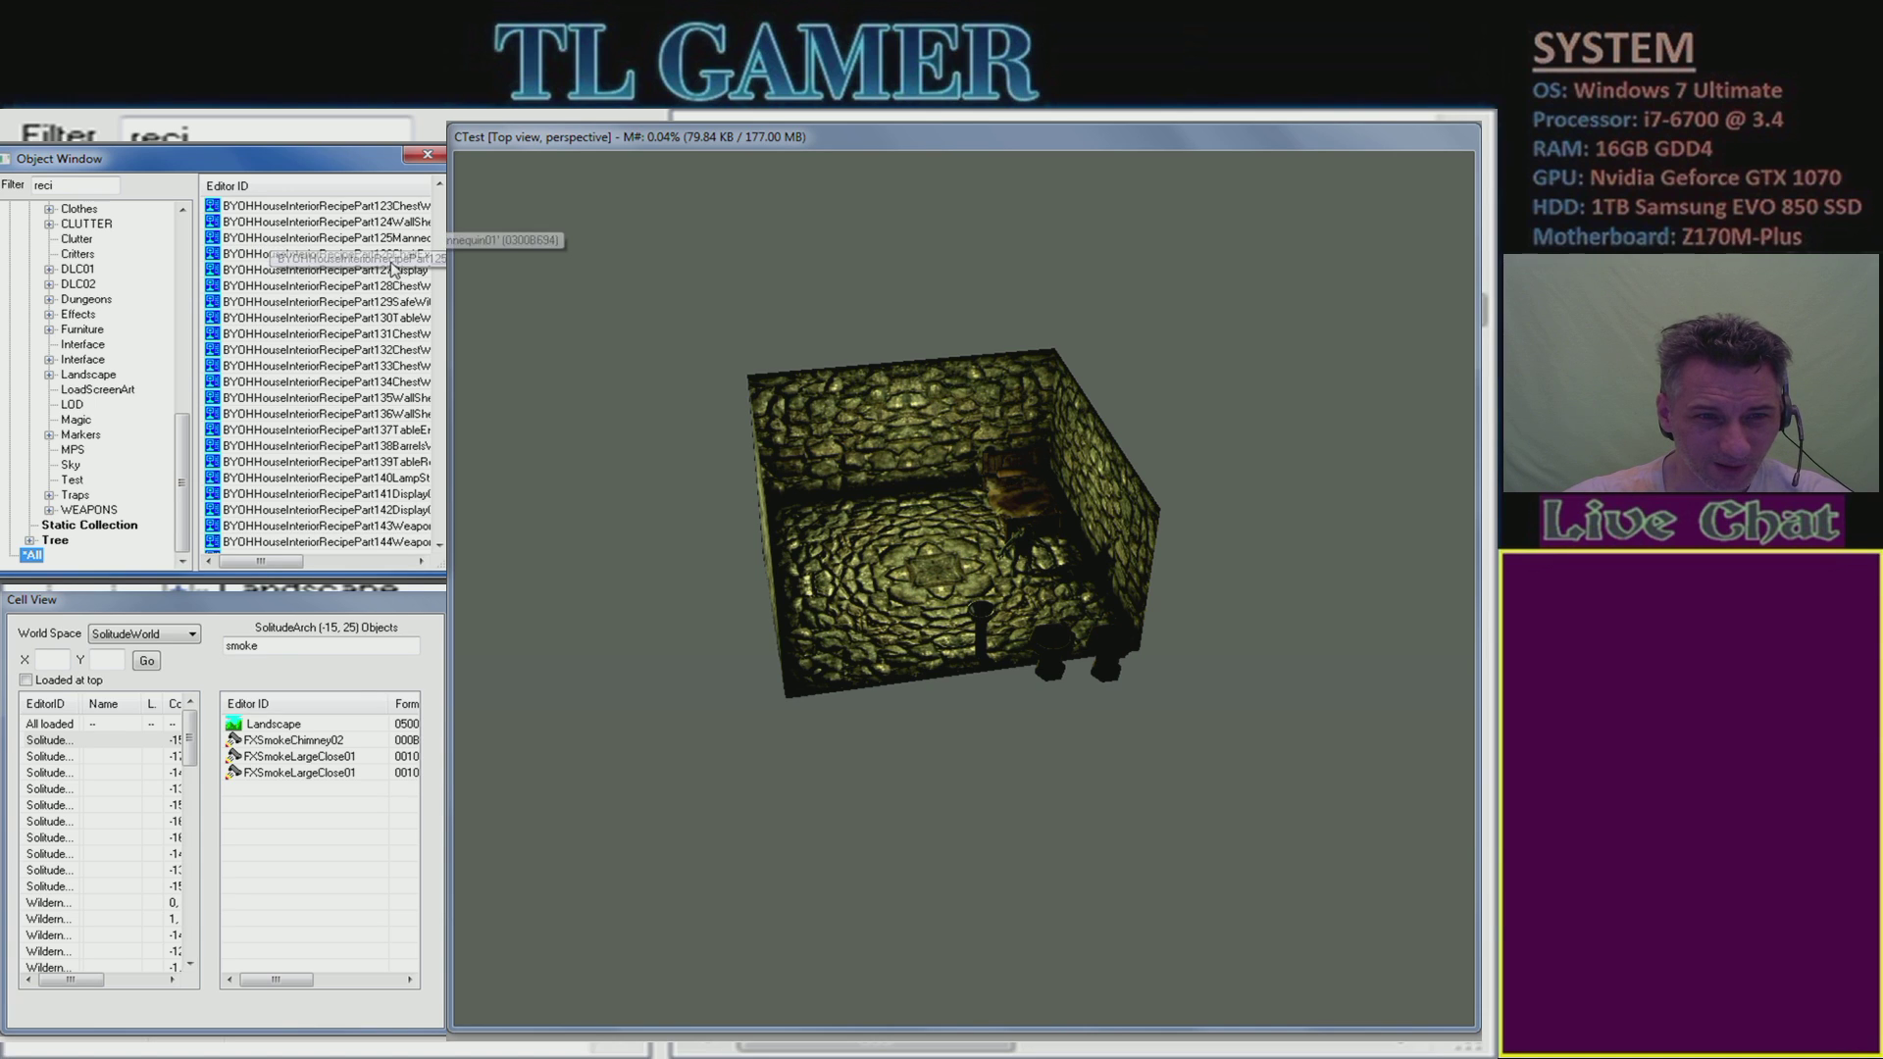
- Look through the end of the recipe list from VendorItemRecipe back to the ingot recipes and select RecipeIngotMalachite
left_click_drag(439, 265, 461, 549)
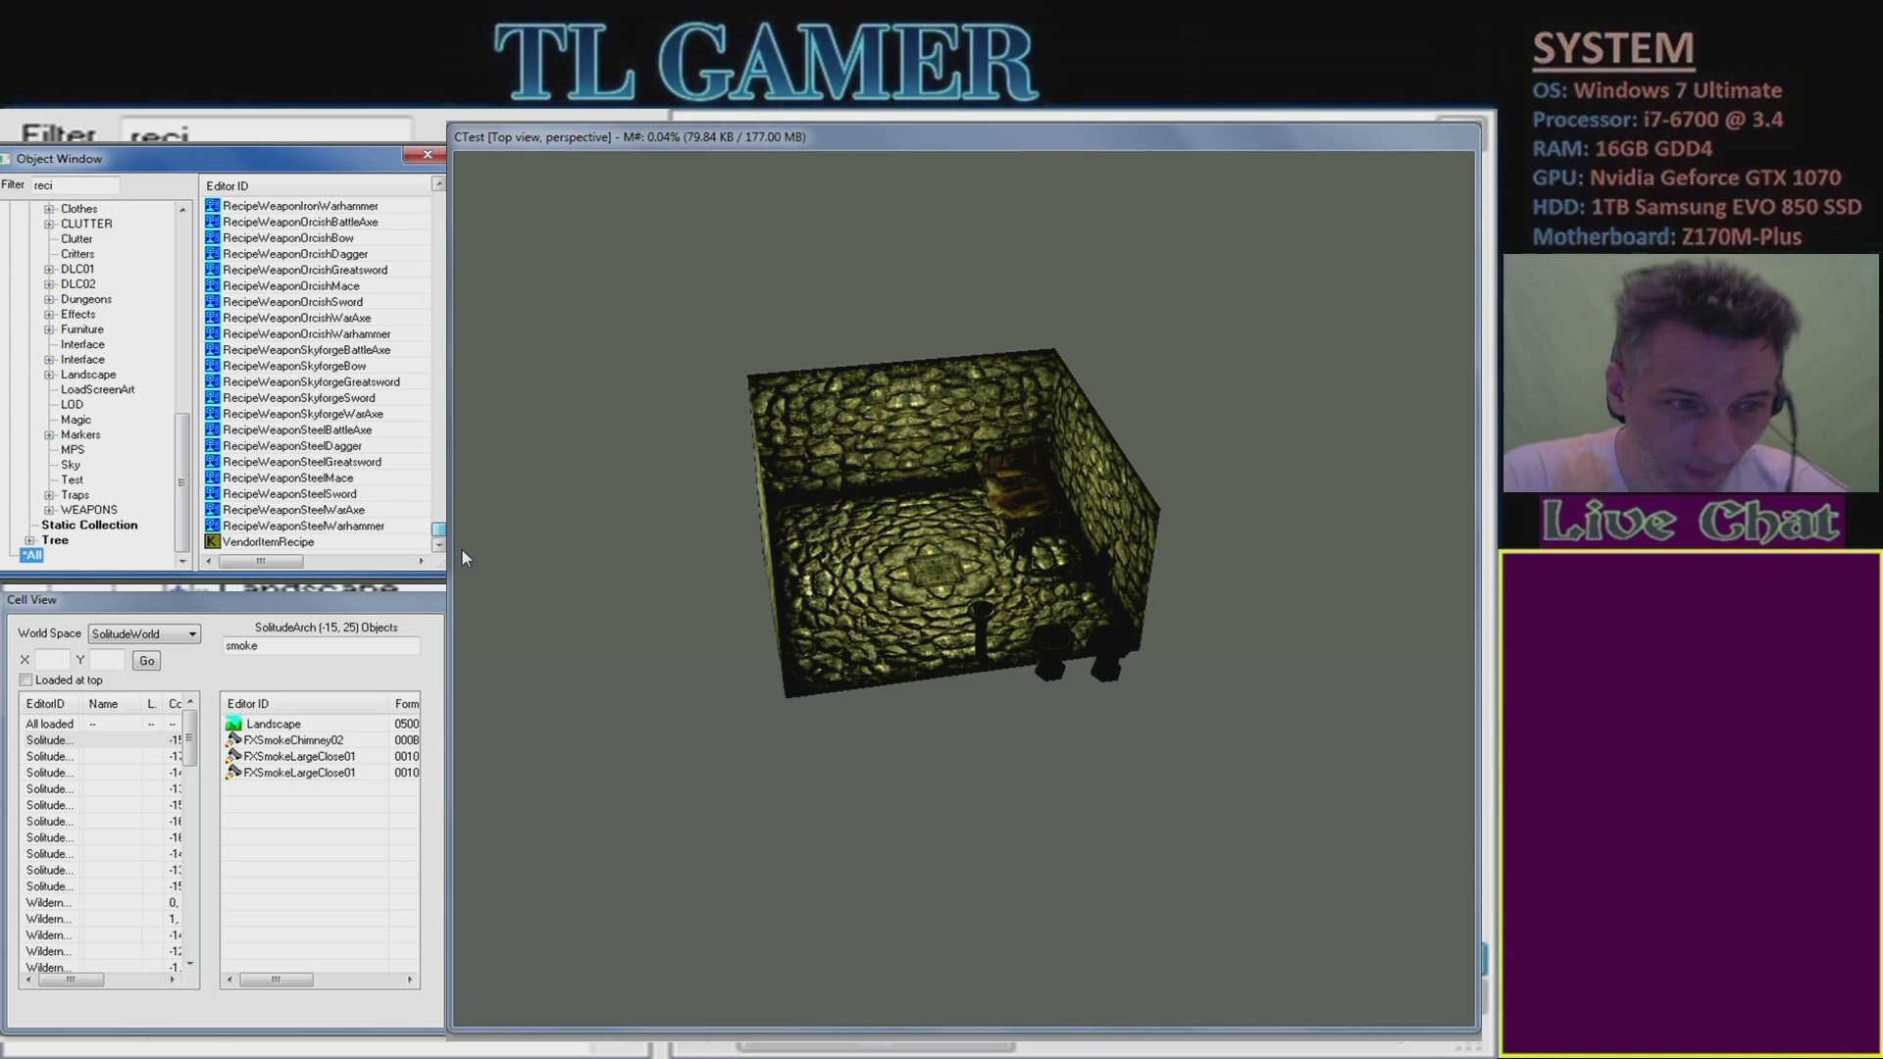
left_click(280, 542)
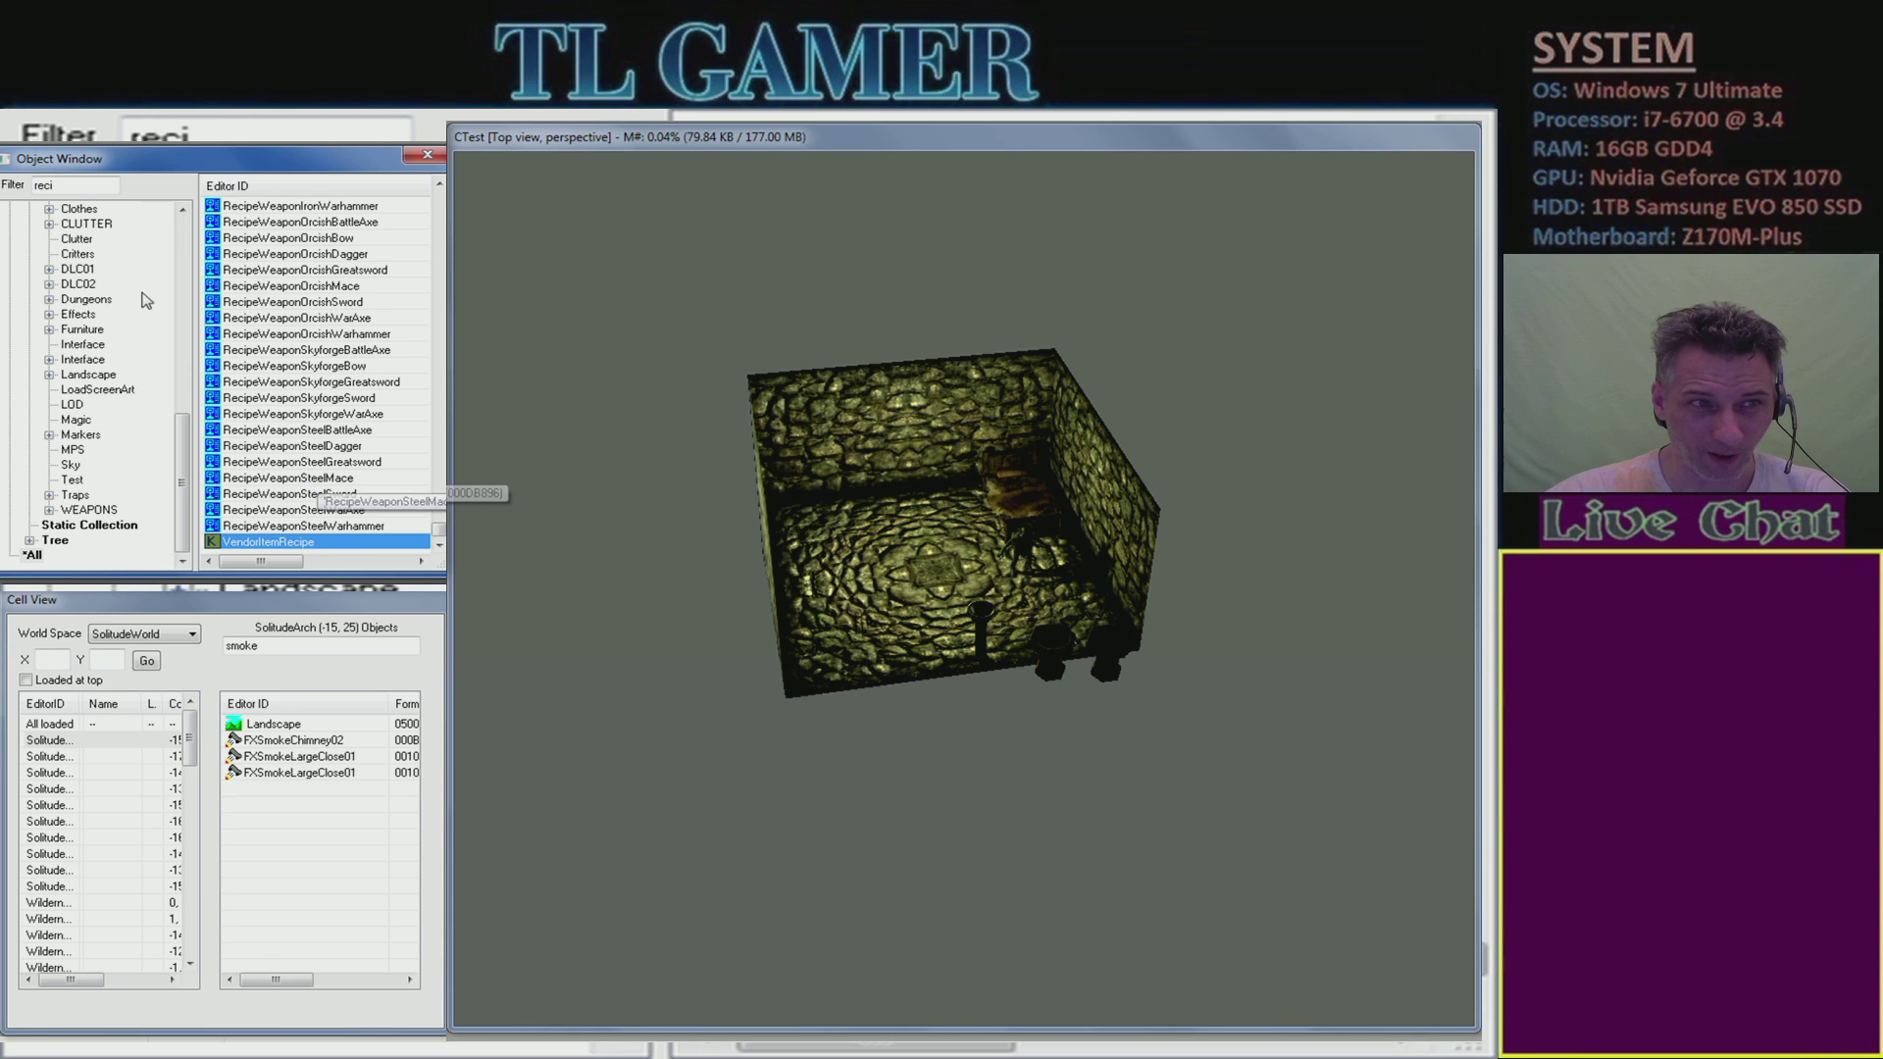
scroll(378, 368, "up", 15)
scroll(397, 365, "up", 10)
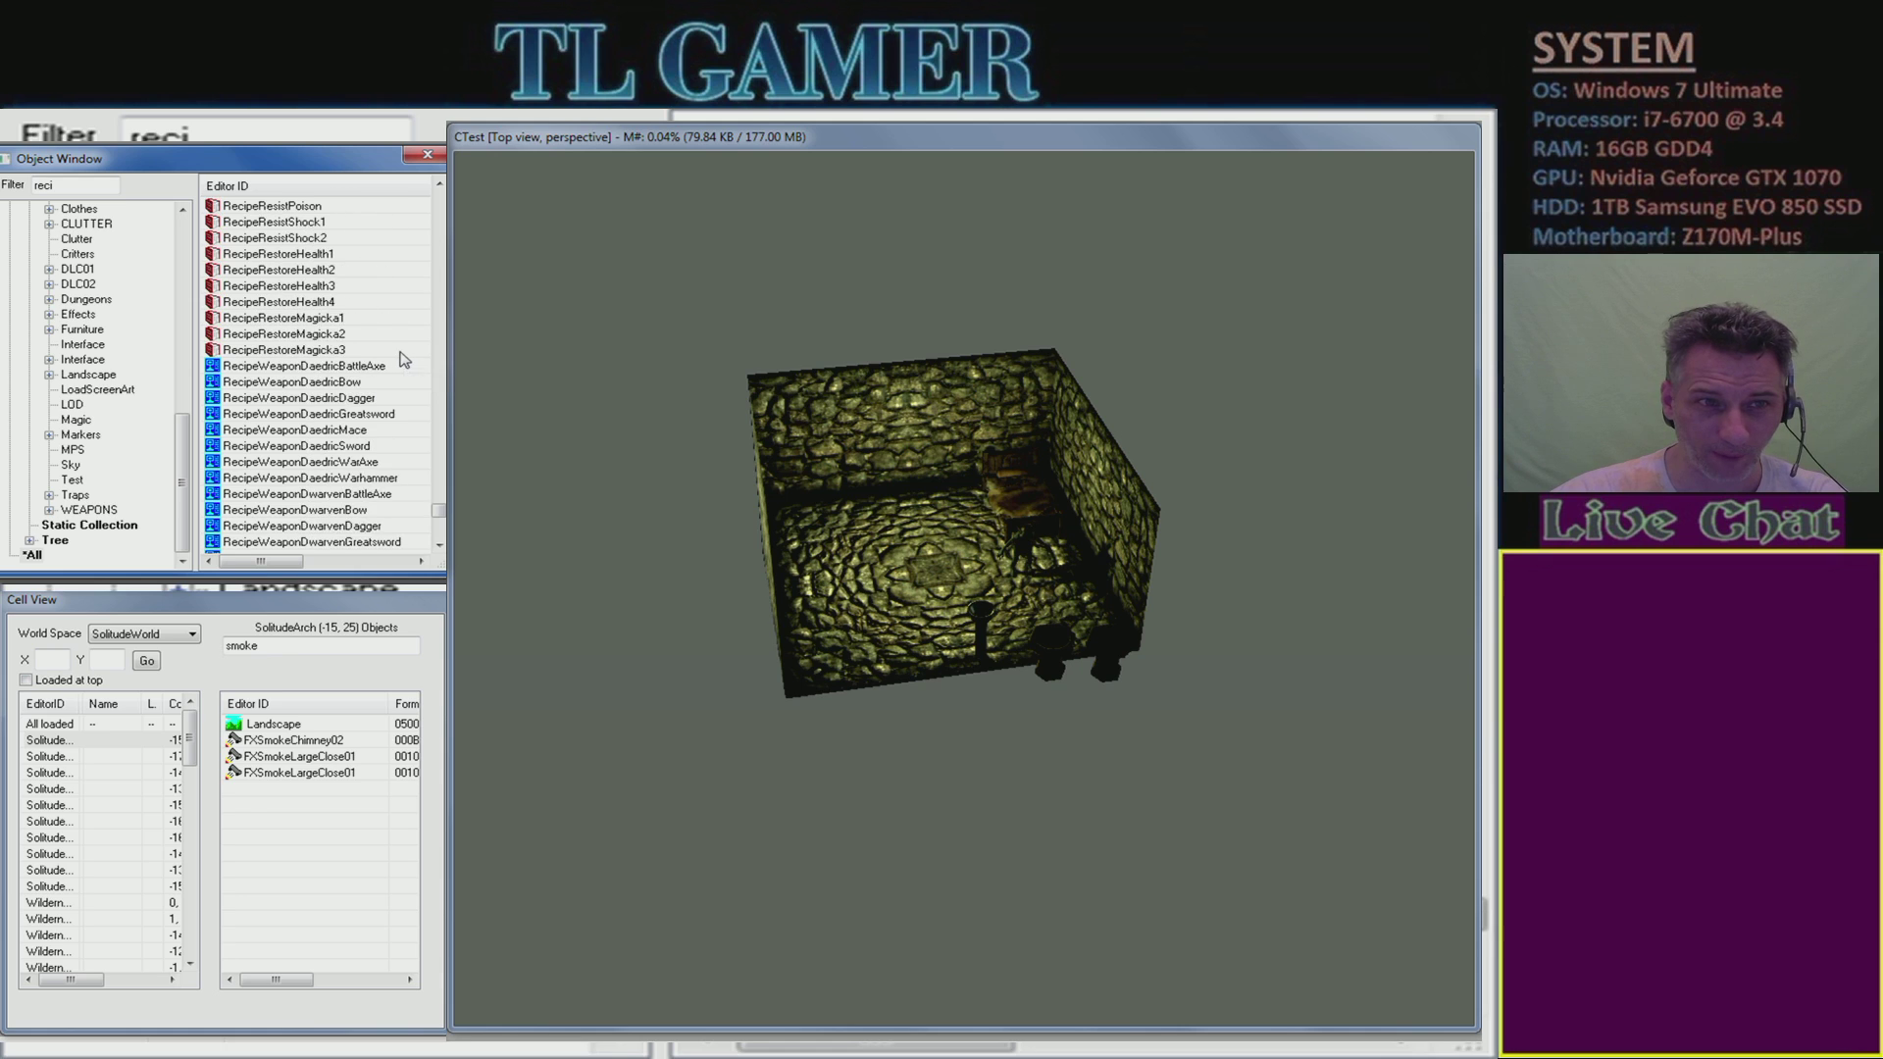
scroll(393, 377, "up", 10)
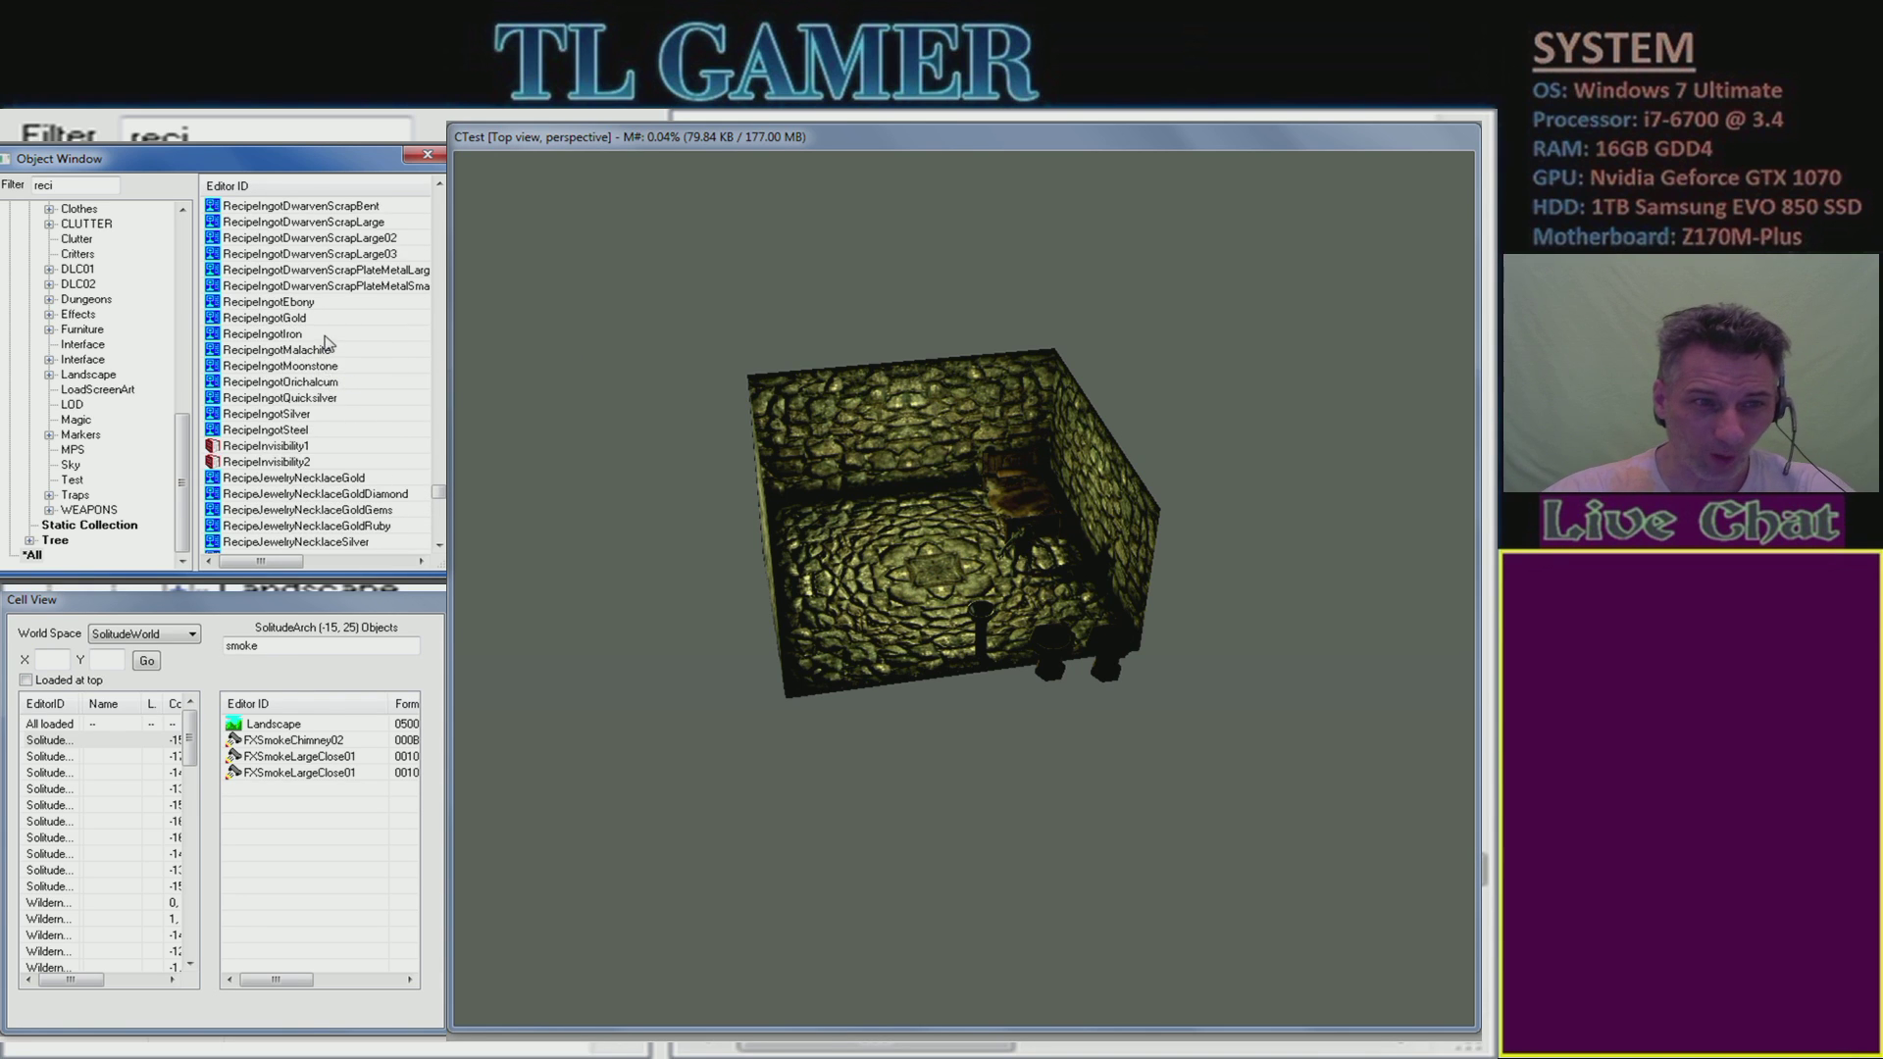
left_click(317, 353)
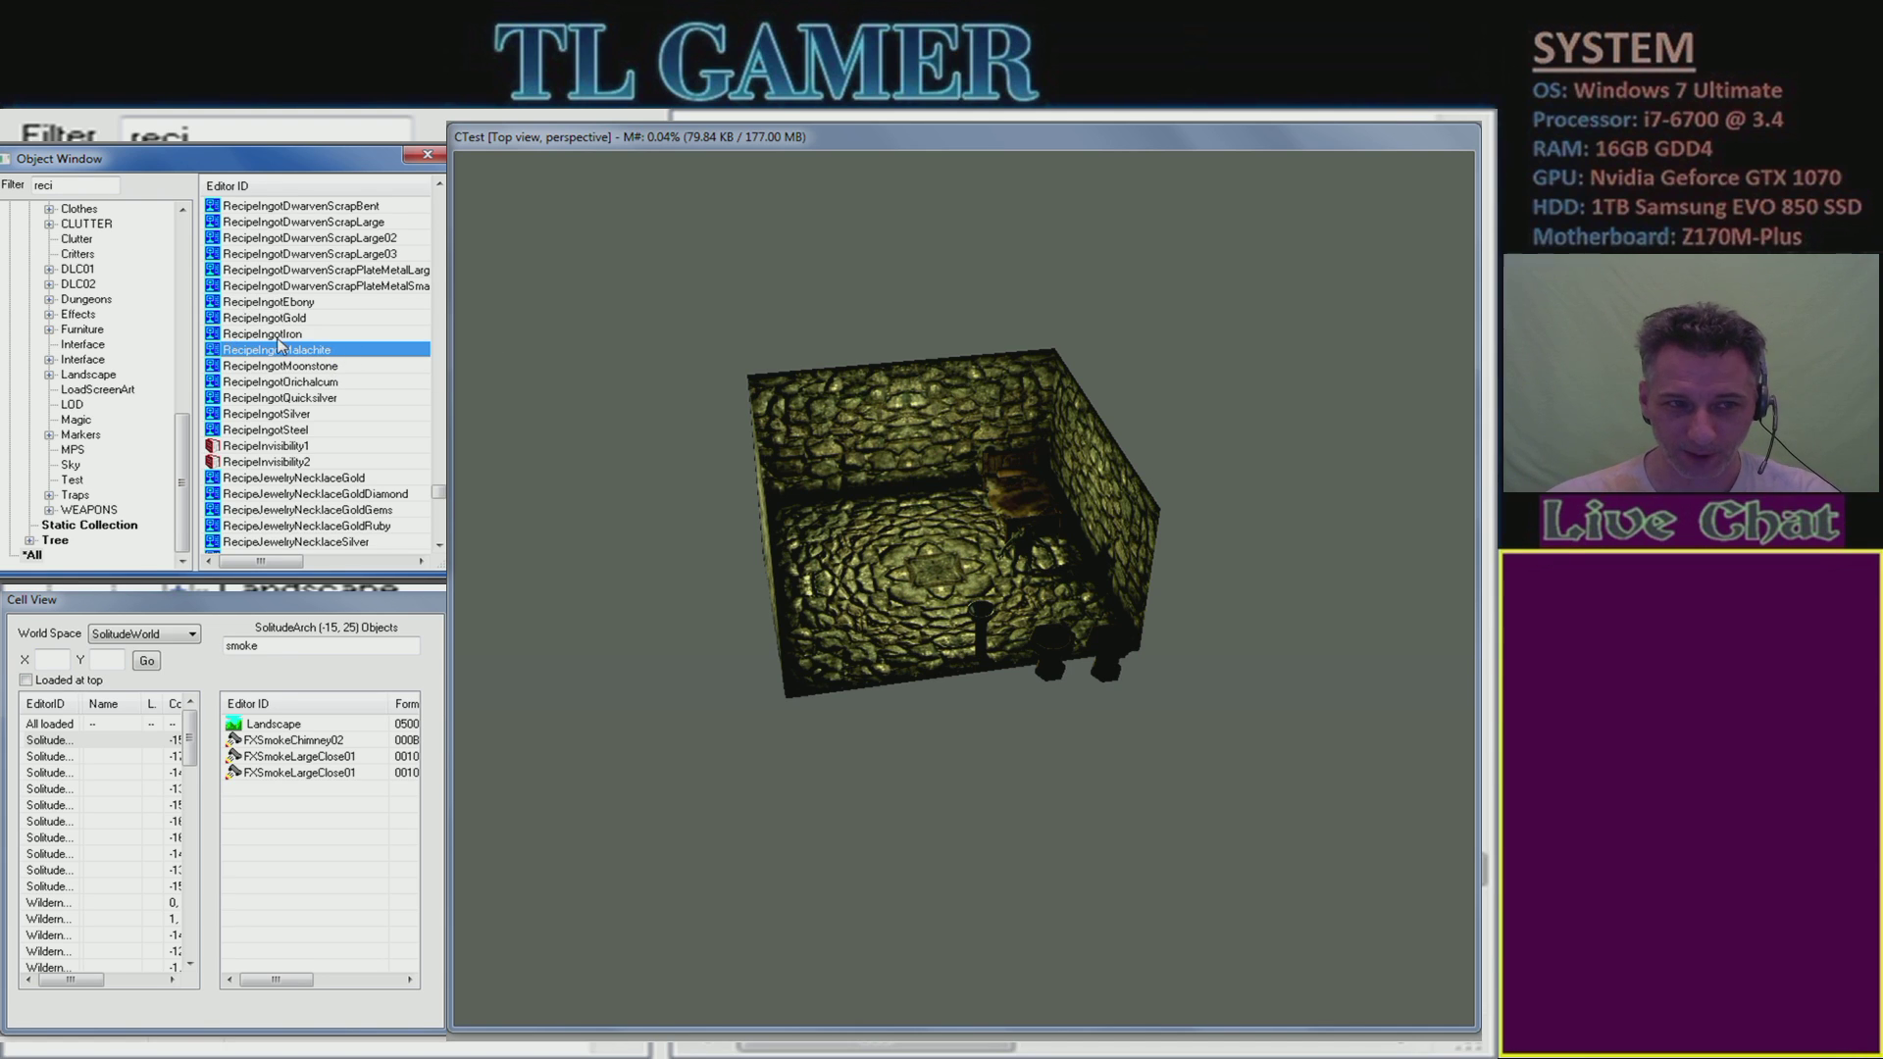
- Find the Daedric weapon recipes and open RecipeWeaponDaedricDagger for editing
scroll(330, 334, "up", 9)
scroll(373, 341, "up", 6)
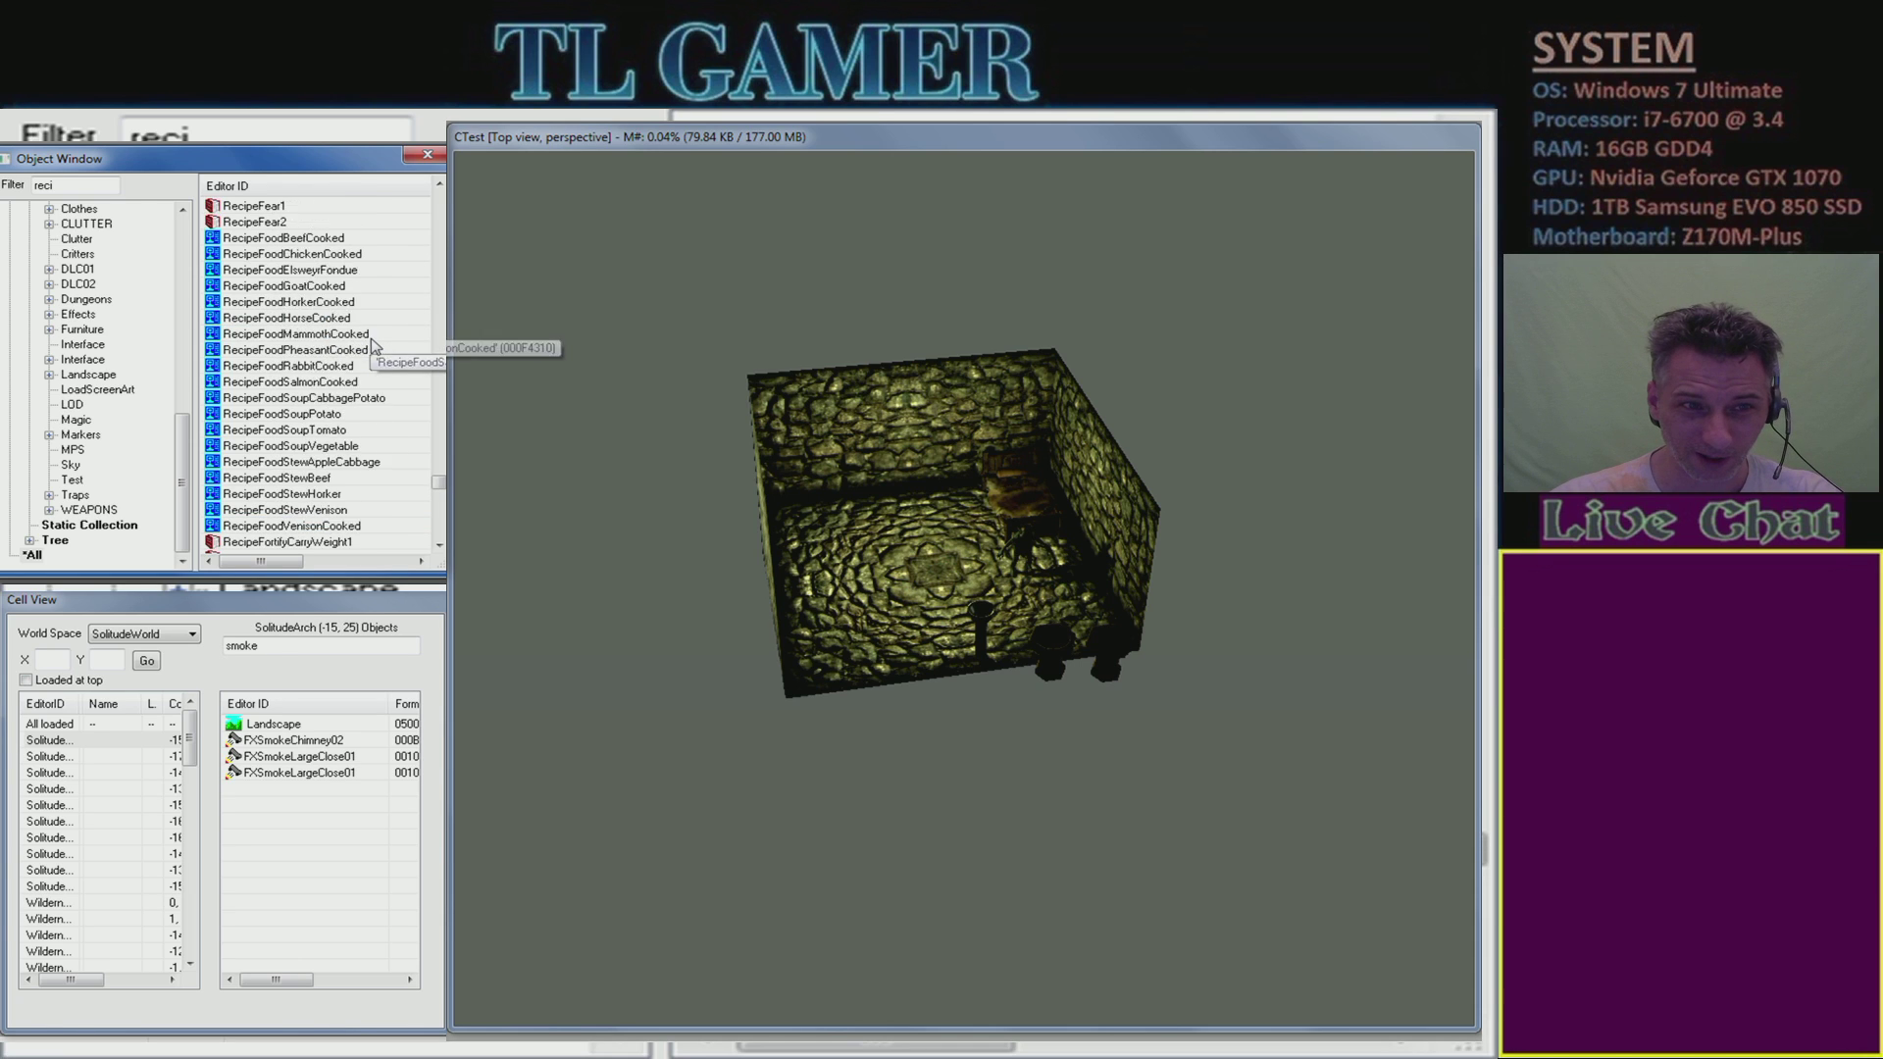
scroll(385, 341, "down", 18)
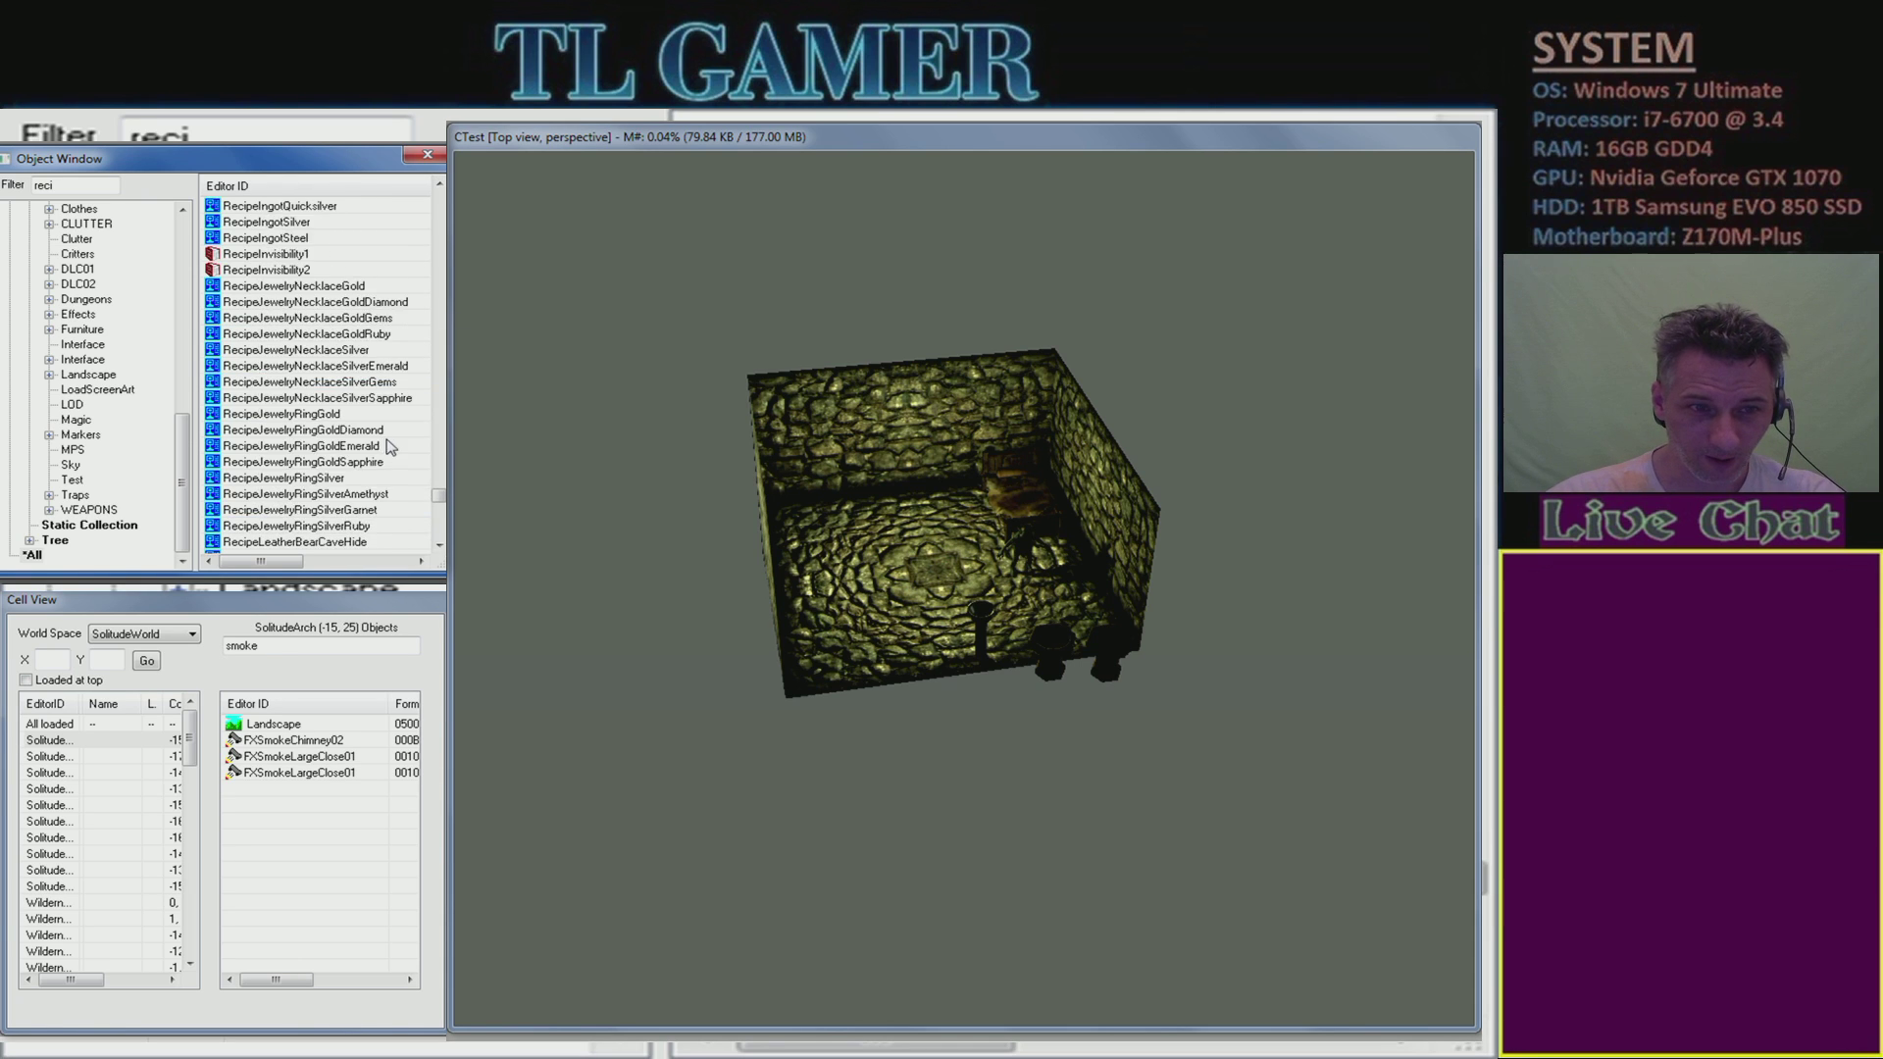
scroll(402, 500, "down", 3)
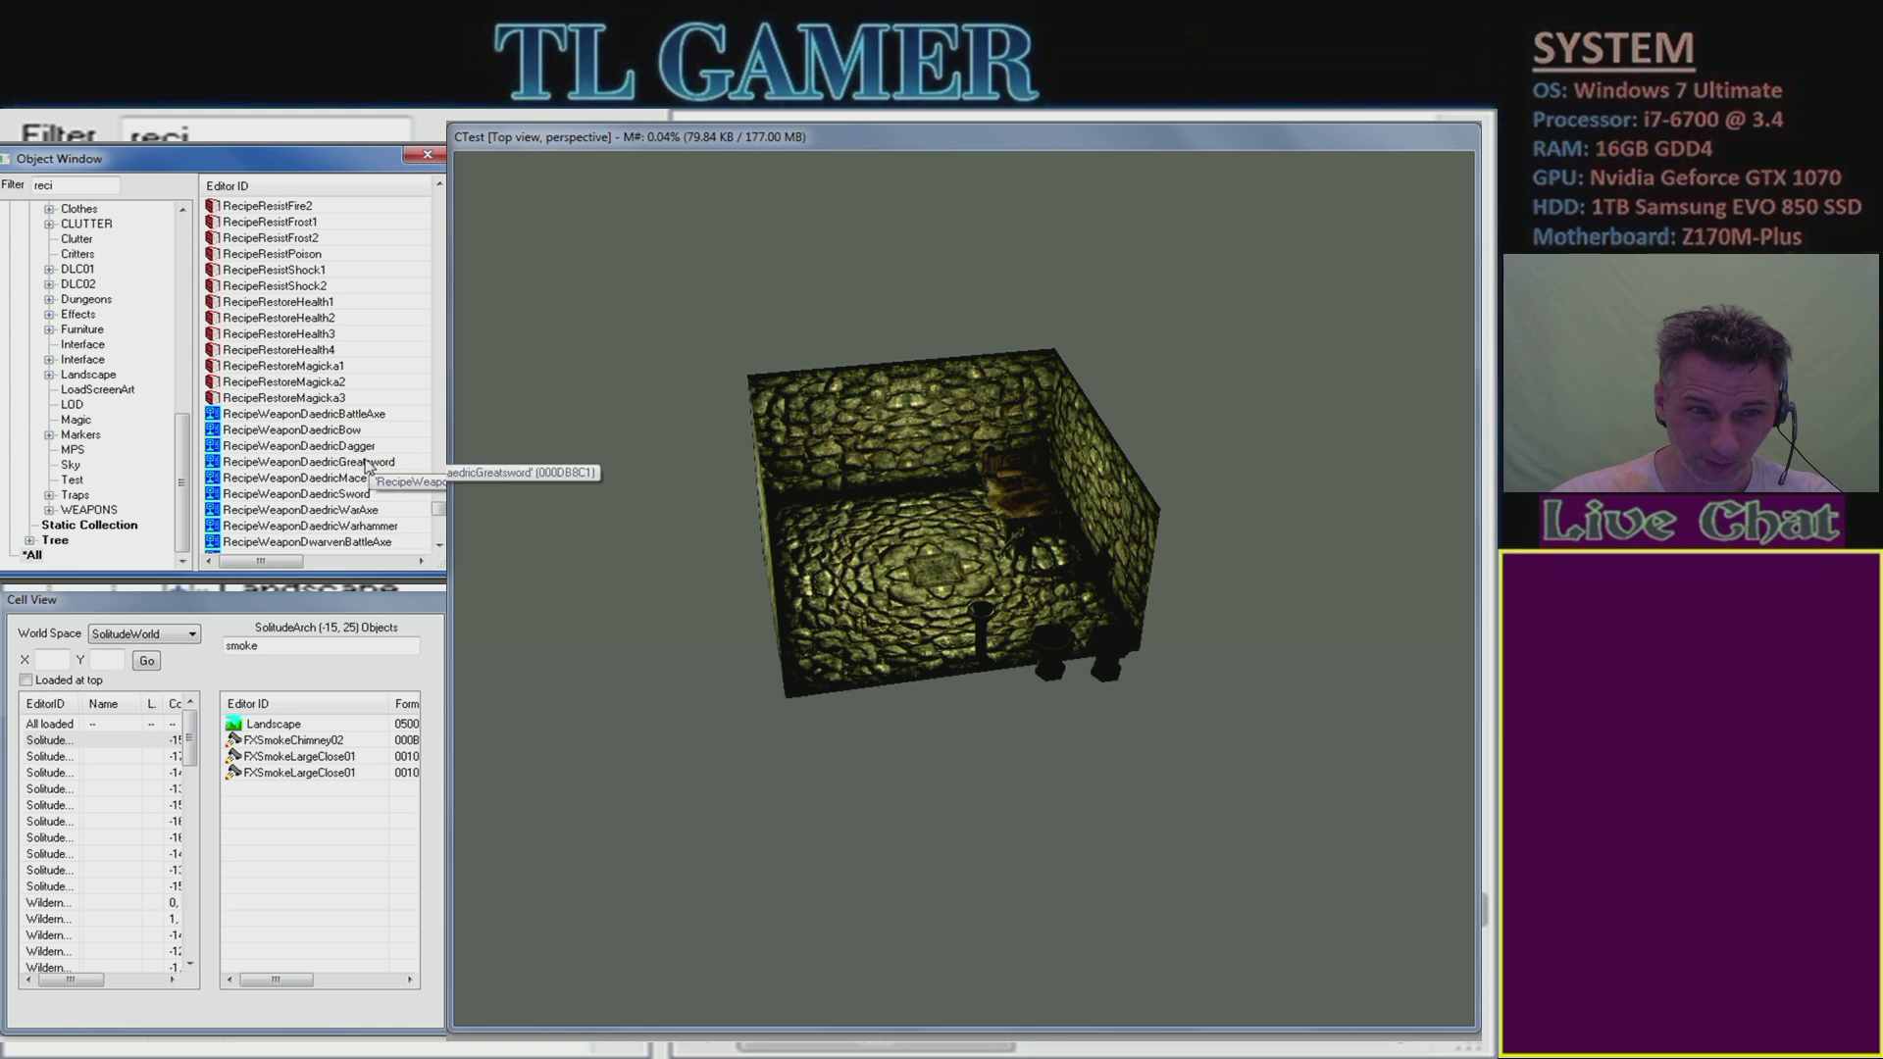
left_click(382, 509)
scroll(382, 509, "down", 2)
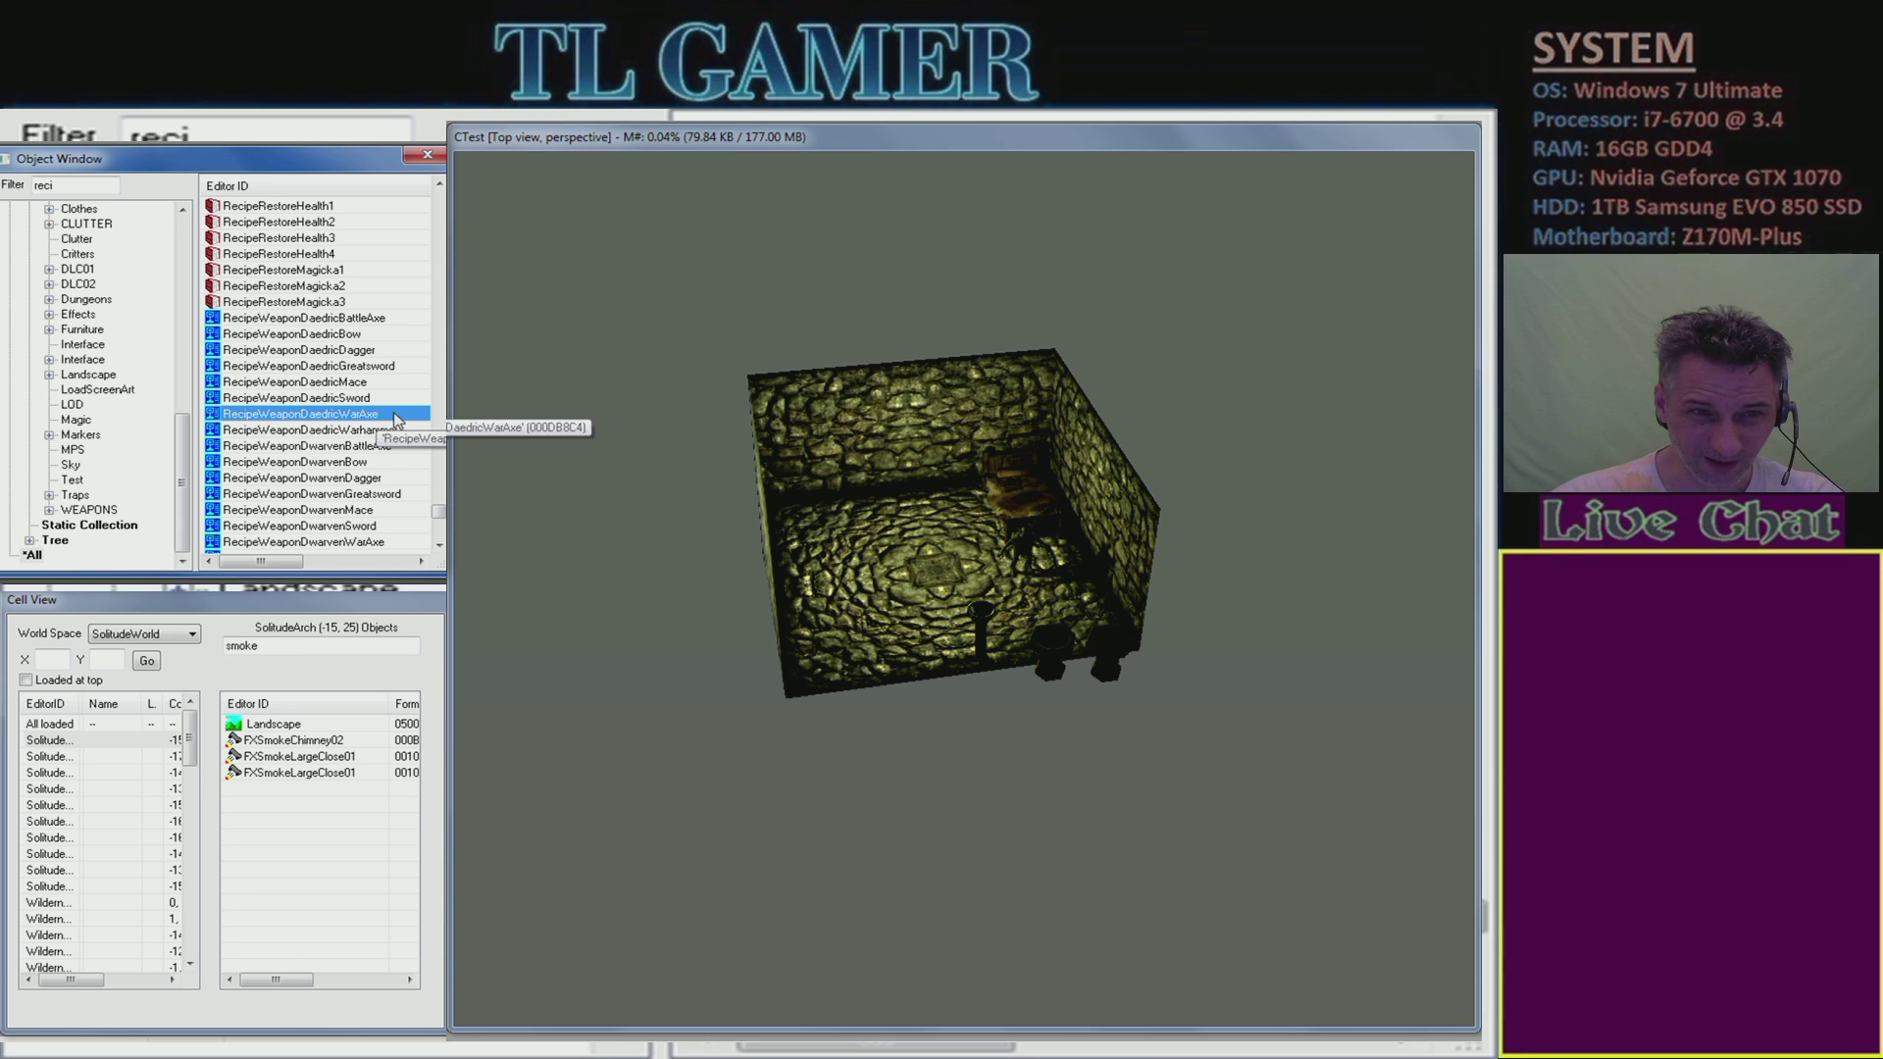
left_click(350, 353)
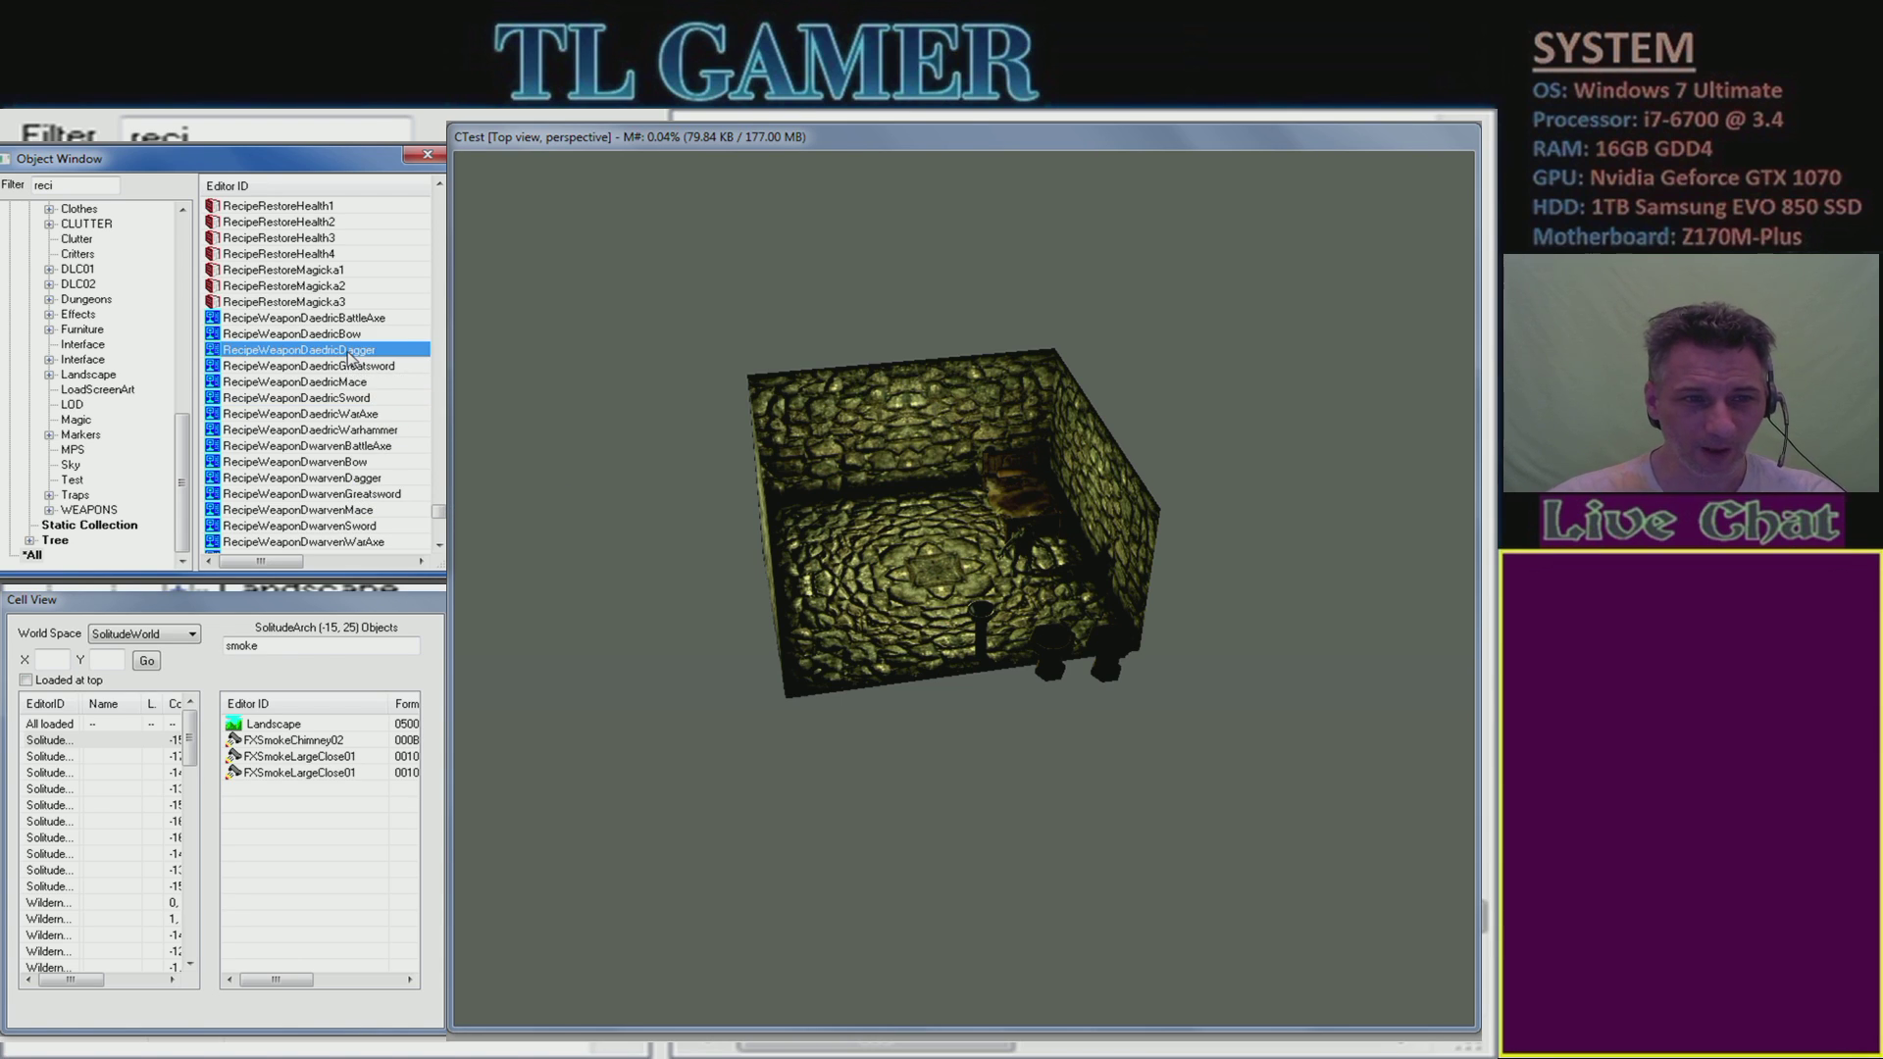
double_click(350, 353)
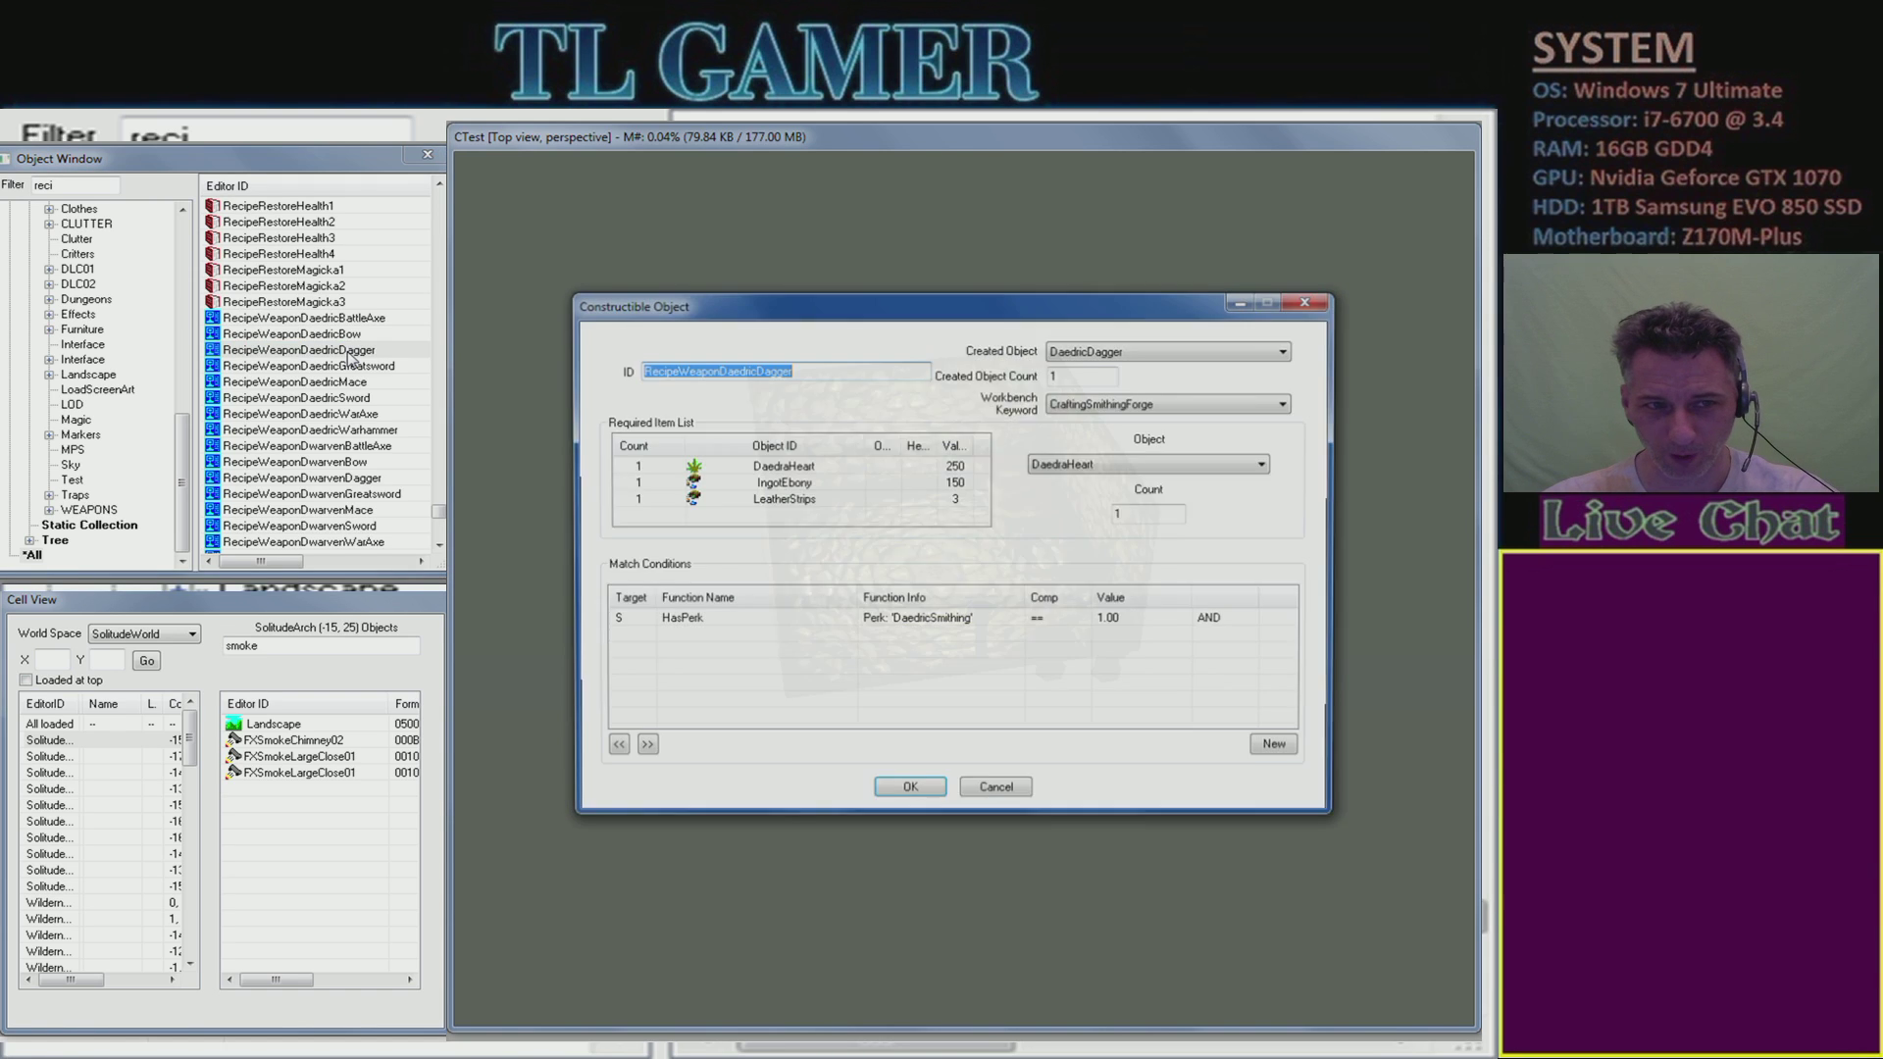
left_click_drag(920, 311, 826, 256)
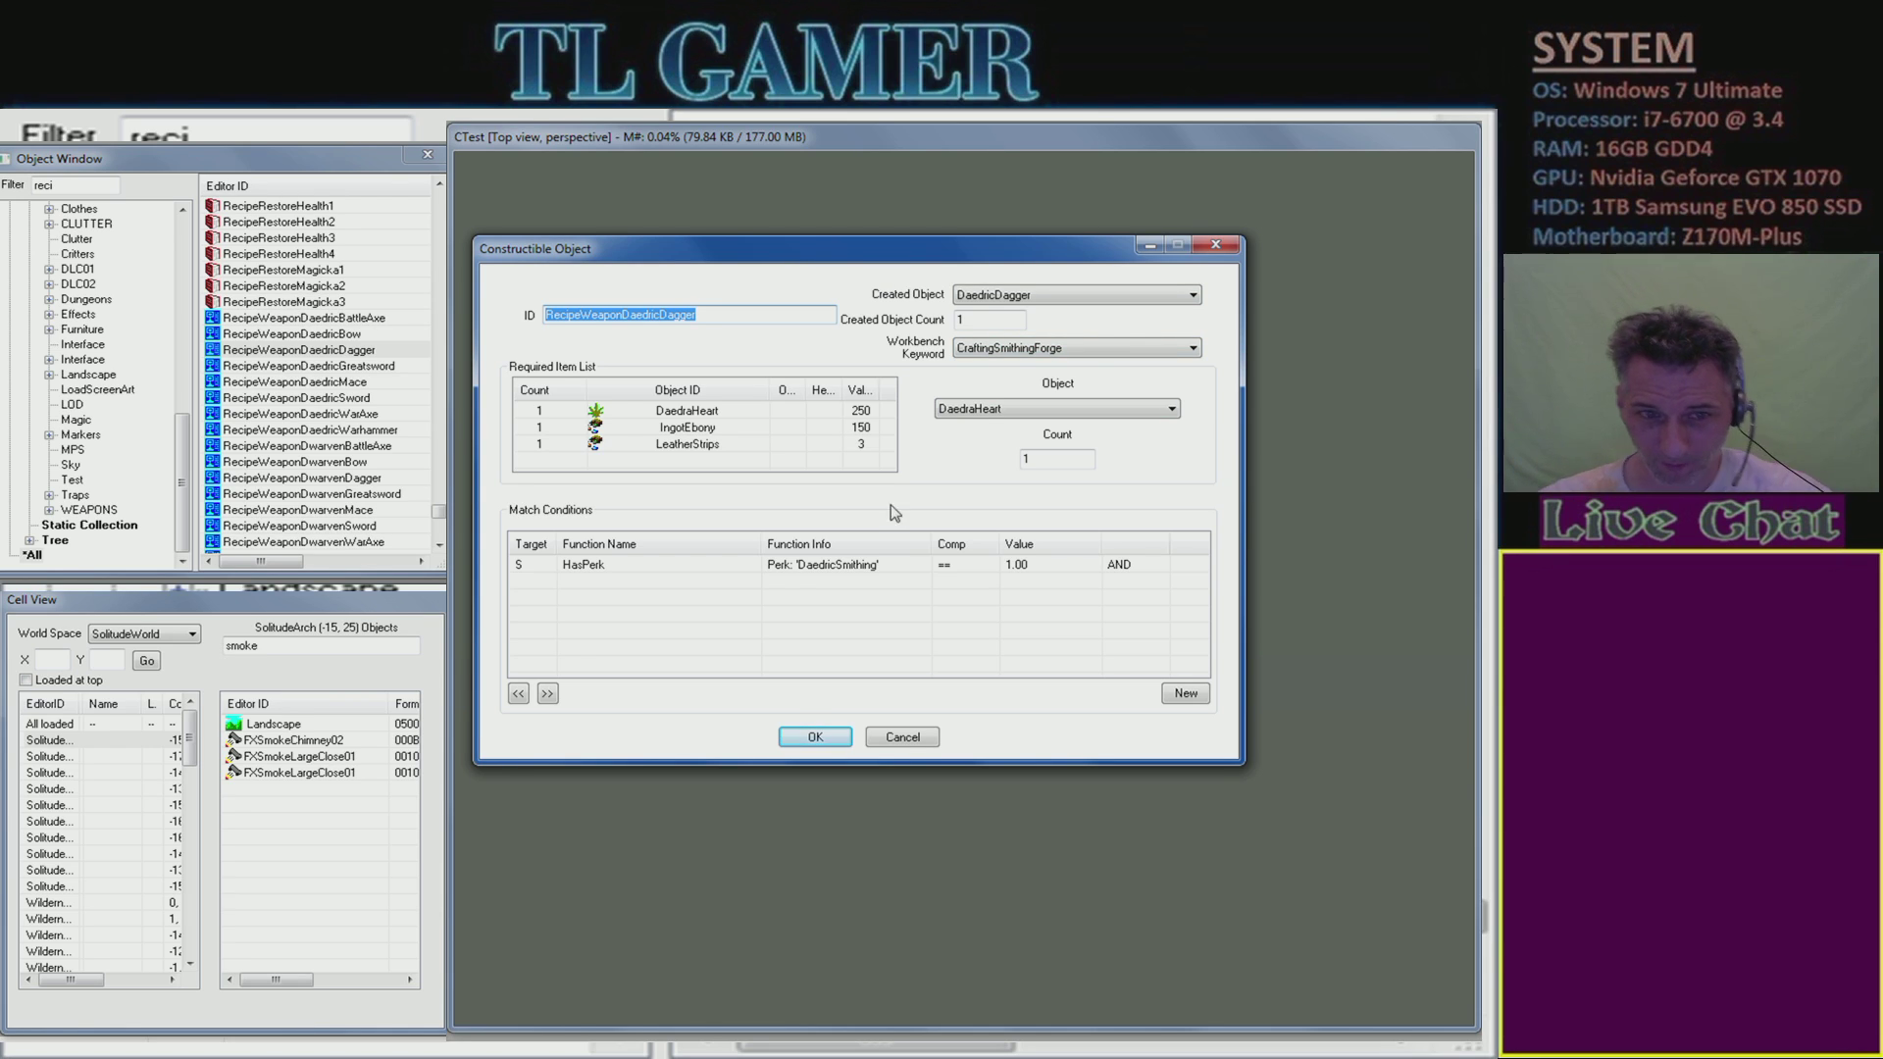
- Delete the DaedricSmithing HasPerk condition and all three required items, DaedraHeart, IngotEbony and LeatherStrips, from the dagger recipe
left_click(624, 565)
key("Delete")
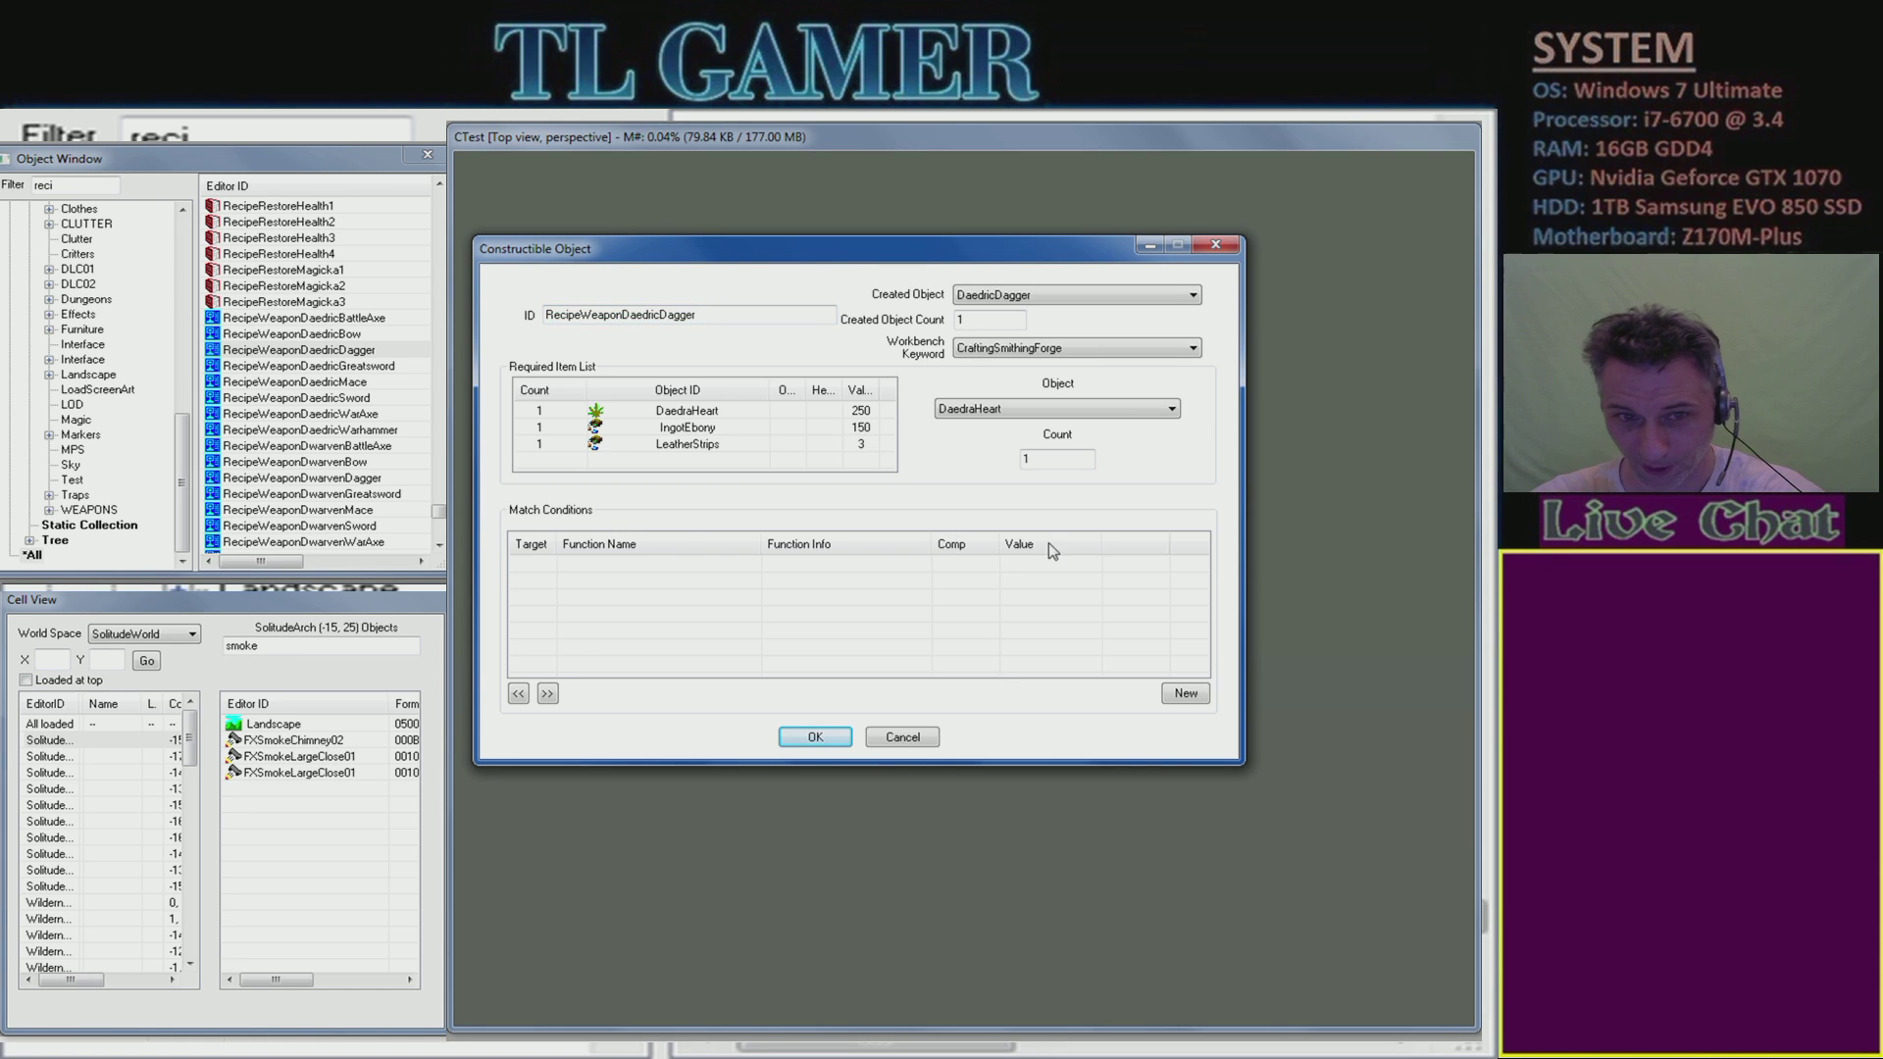
left_click_drag(704, 460, 647, 417)
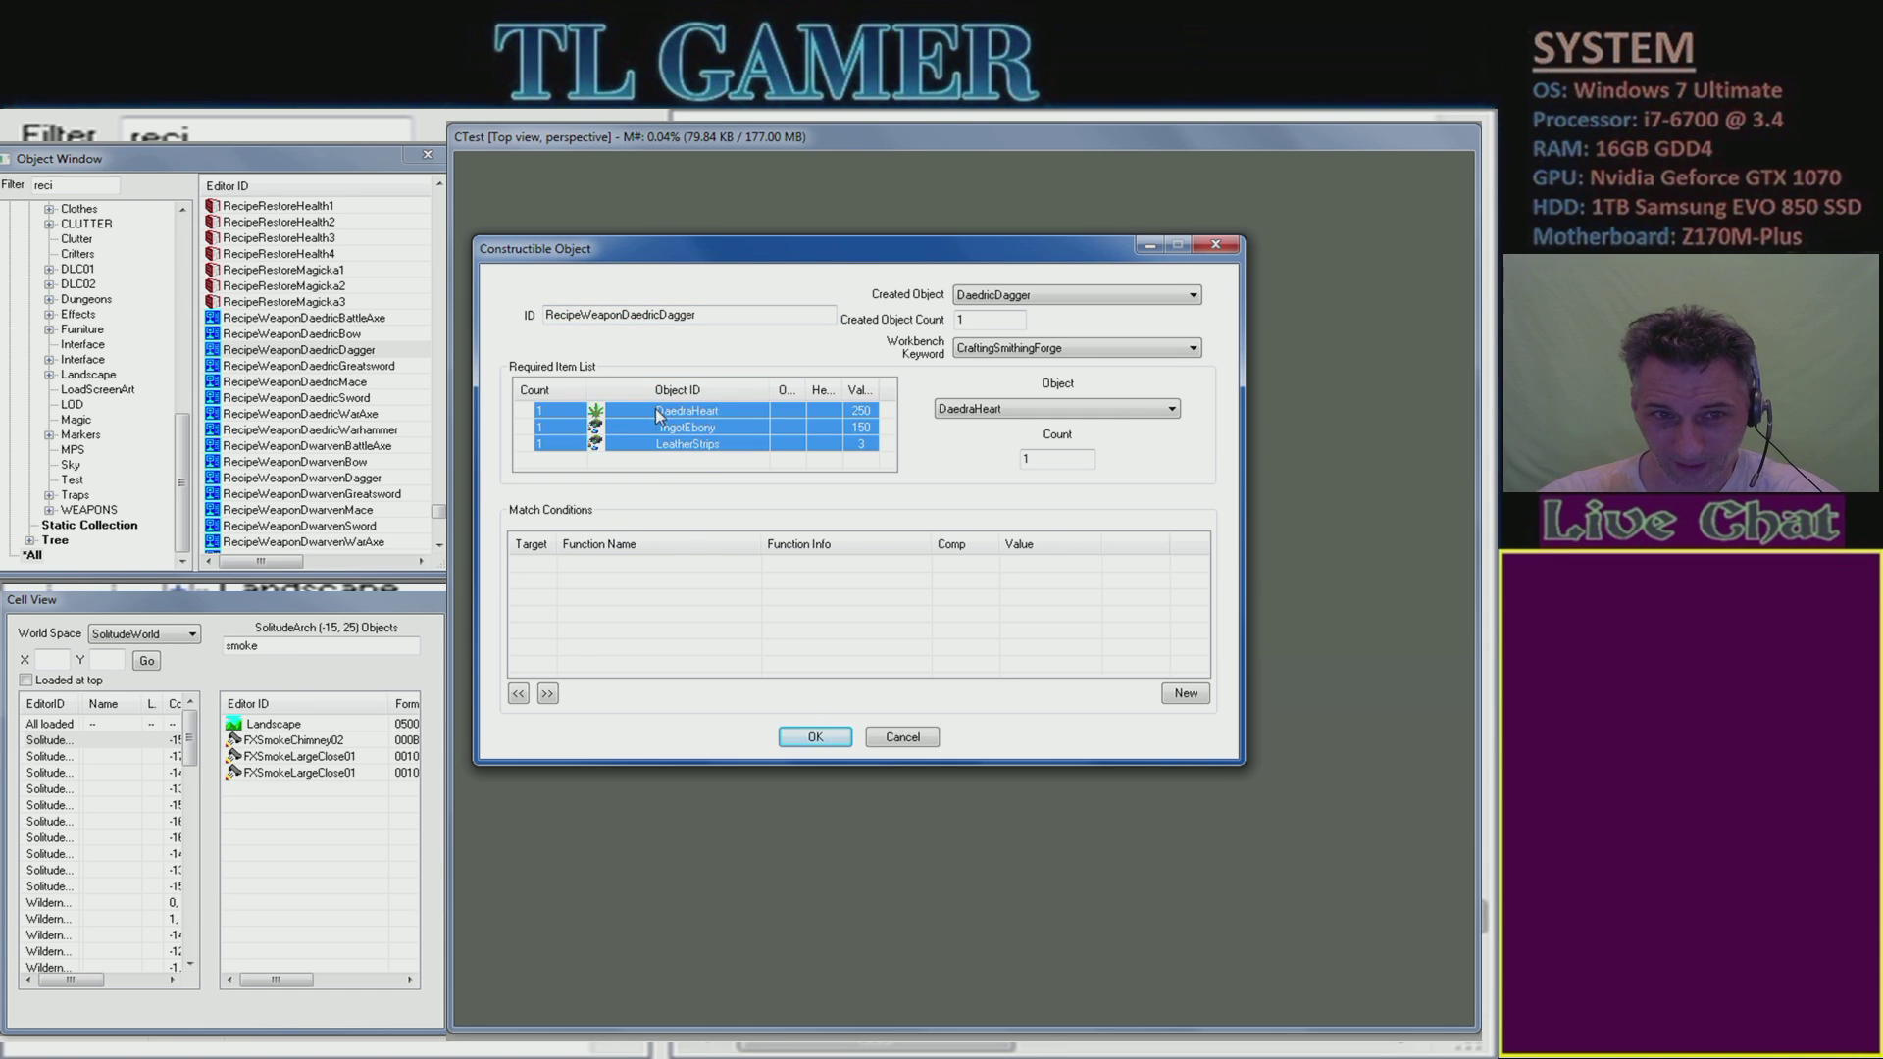
key("Delete")
- Set both the workbench keyword and the created object of the dagger recipe to NONE
left_click(1064, 349)
scroll(1084, 392, "up", 10)
scroll(1089, 397, "up", 10)
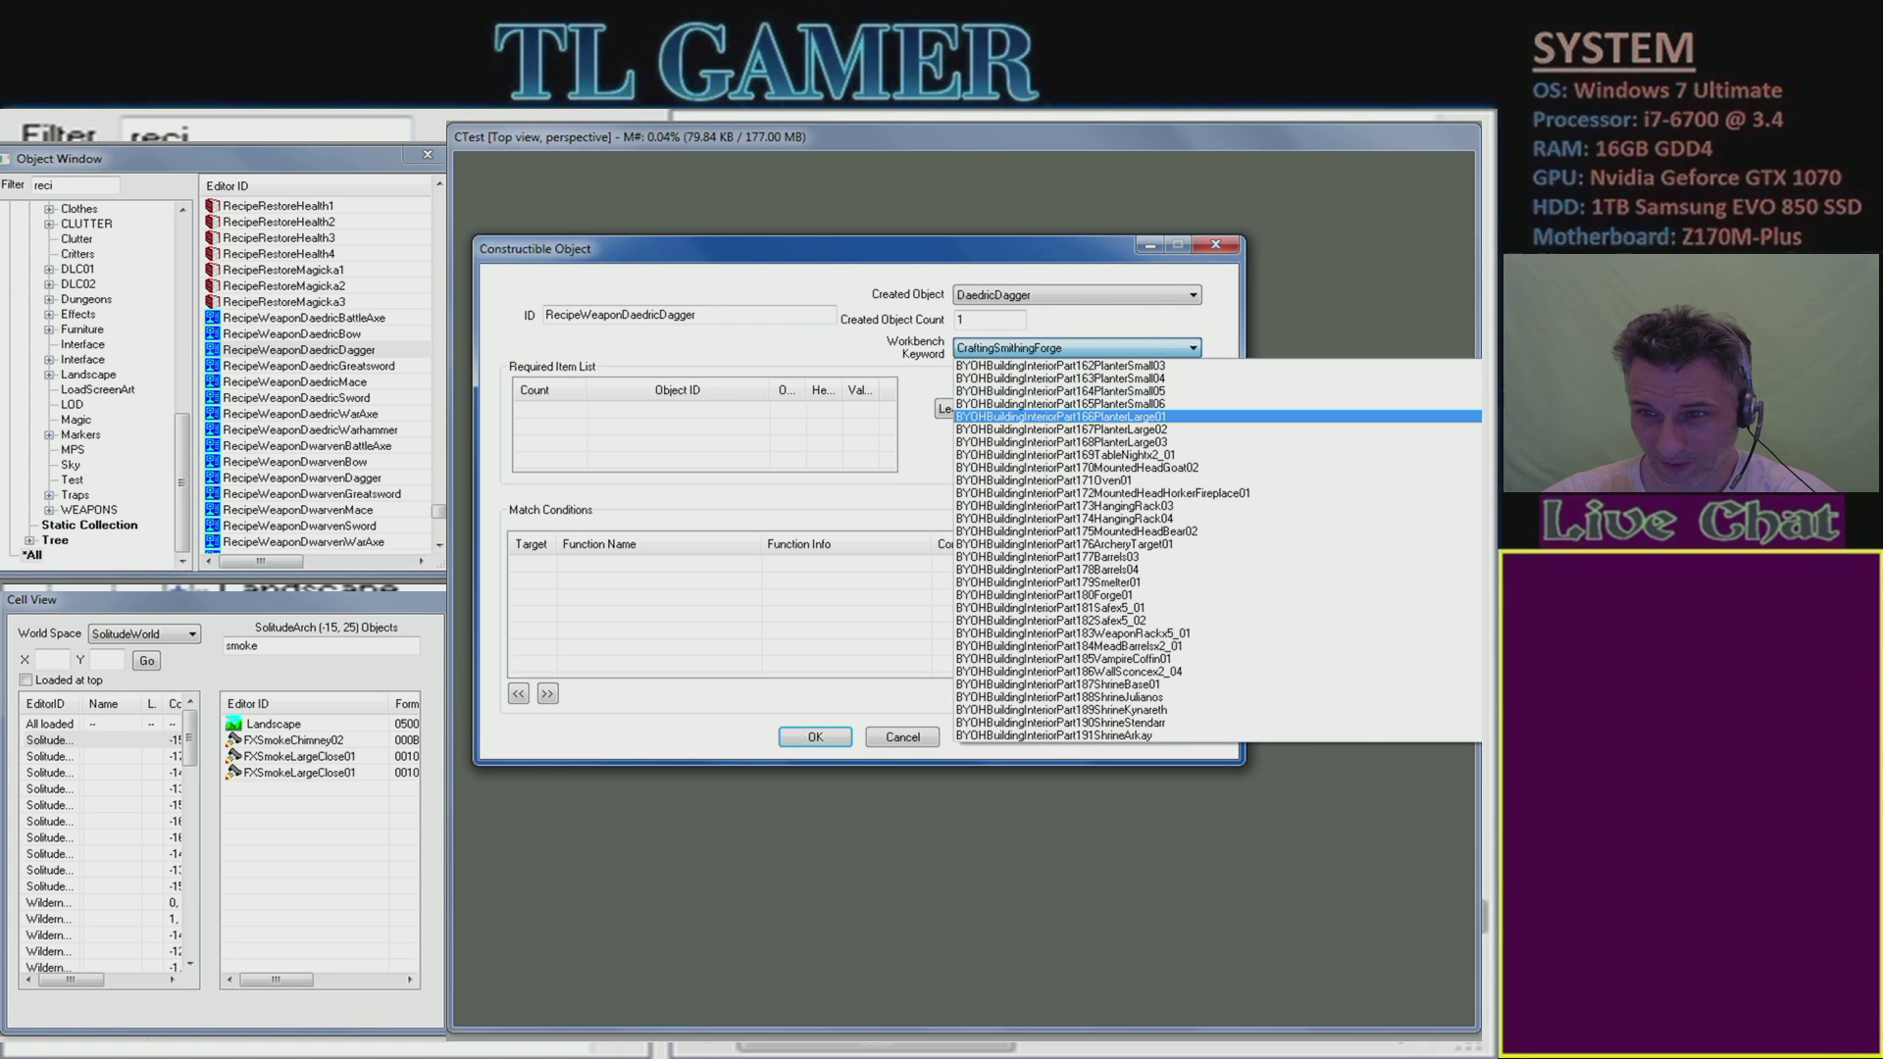
scroll(1062, 386, "up", 20)
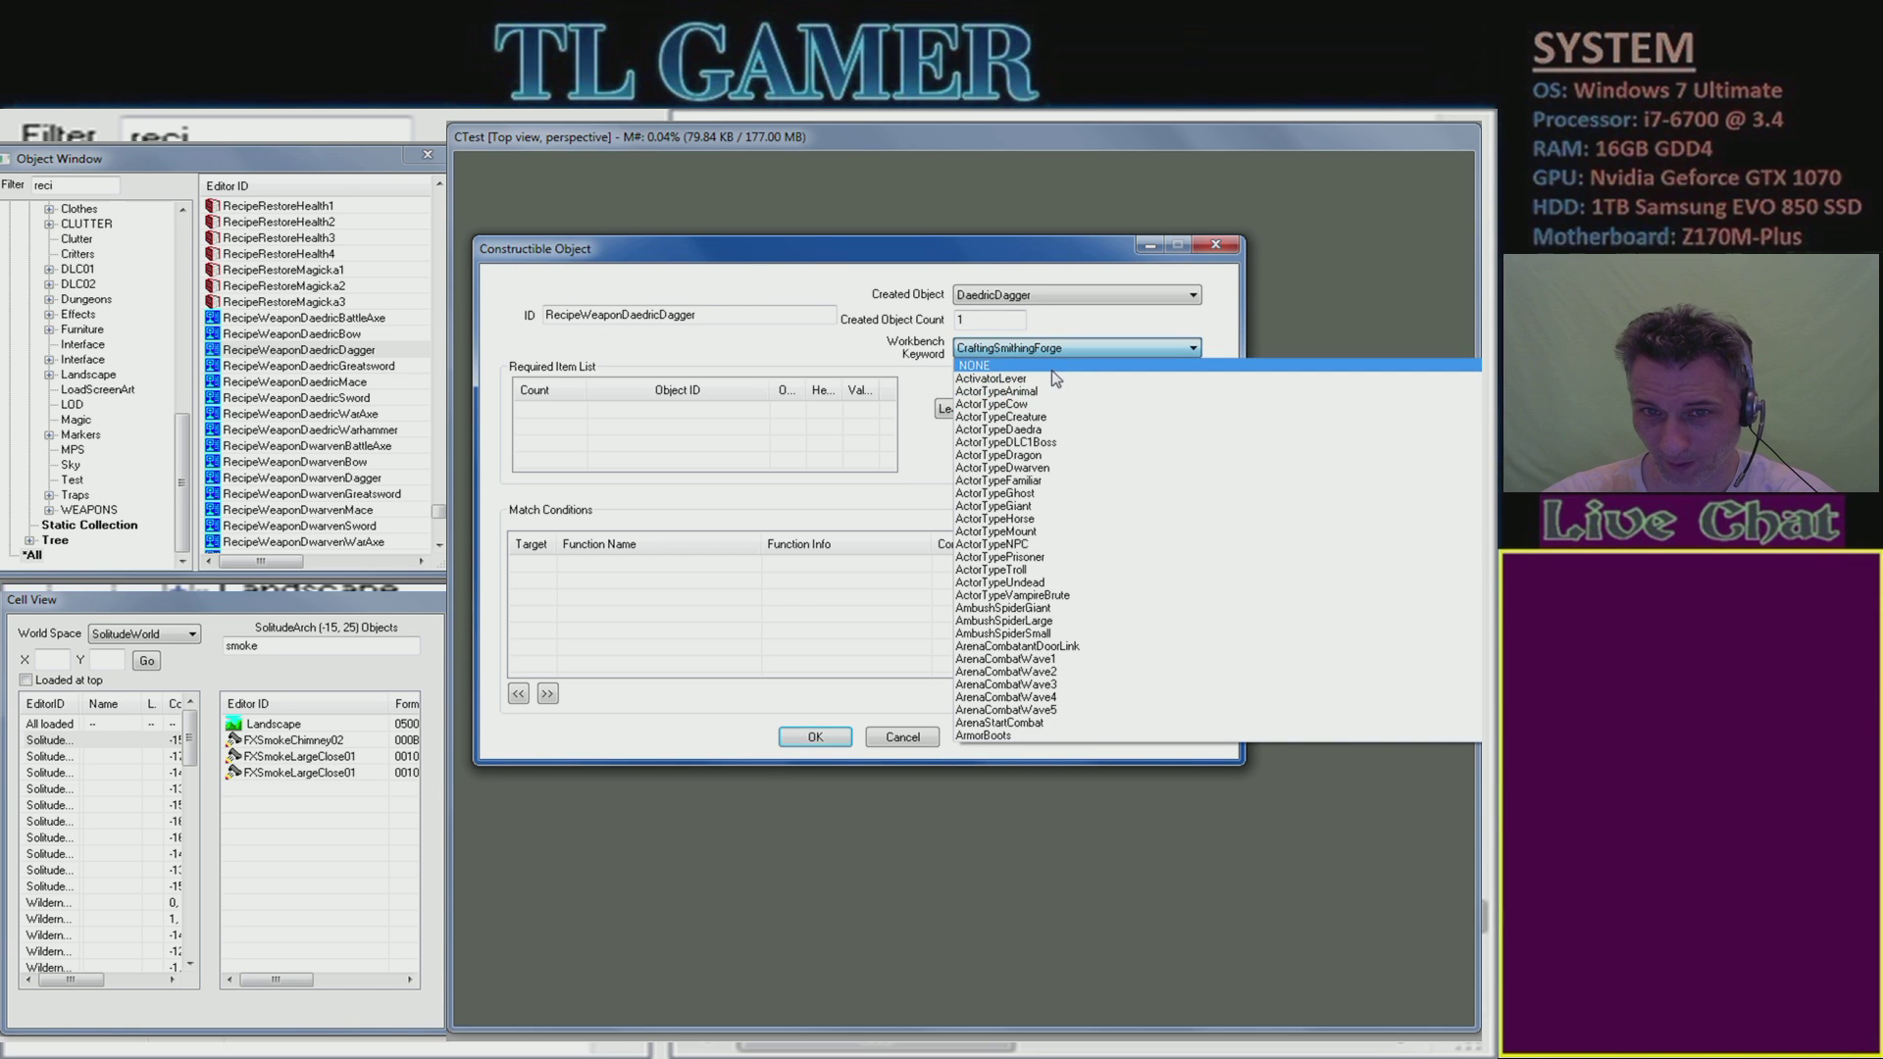
left_click(1066, 301)
left_click(1066, 301)
key("Home")
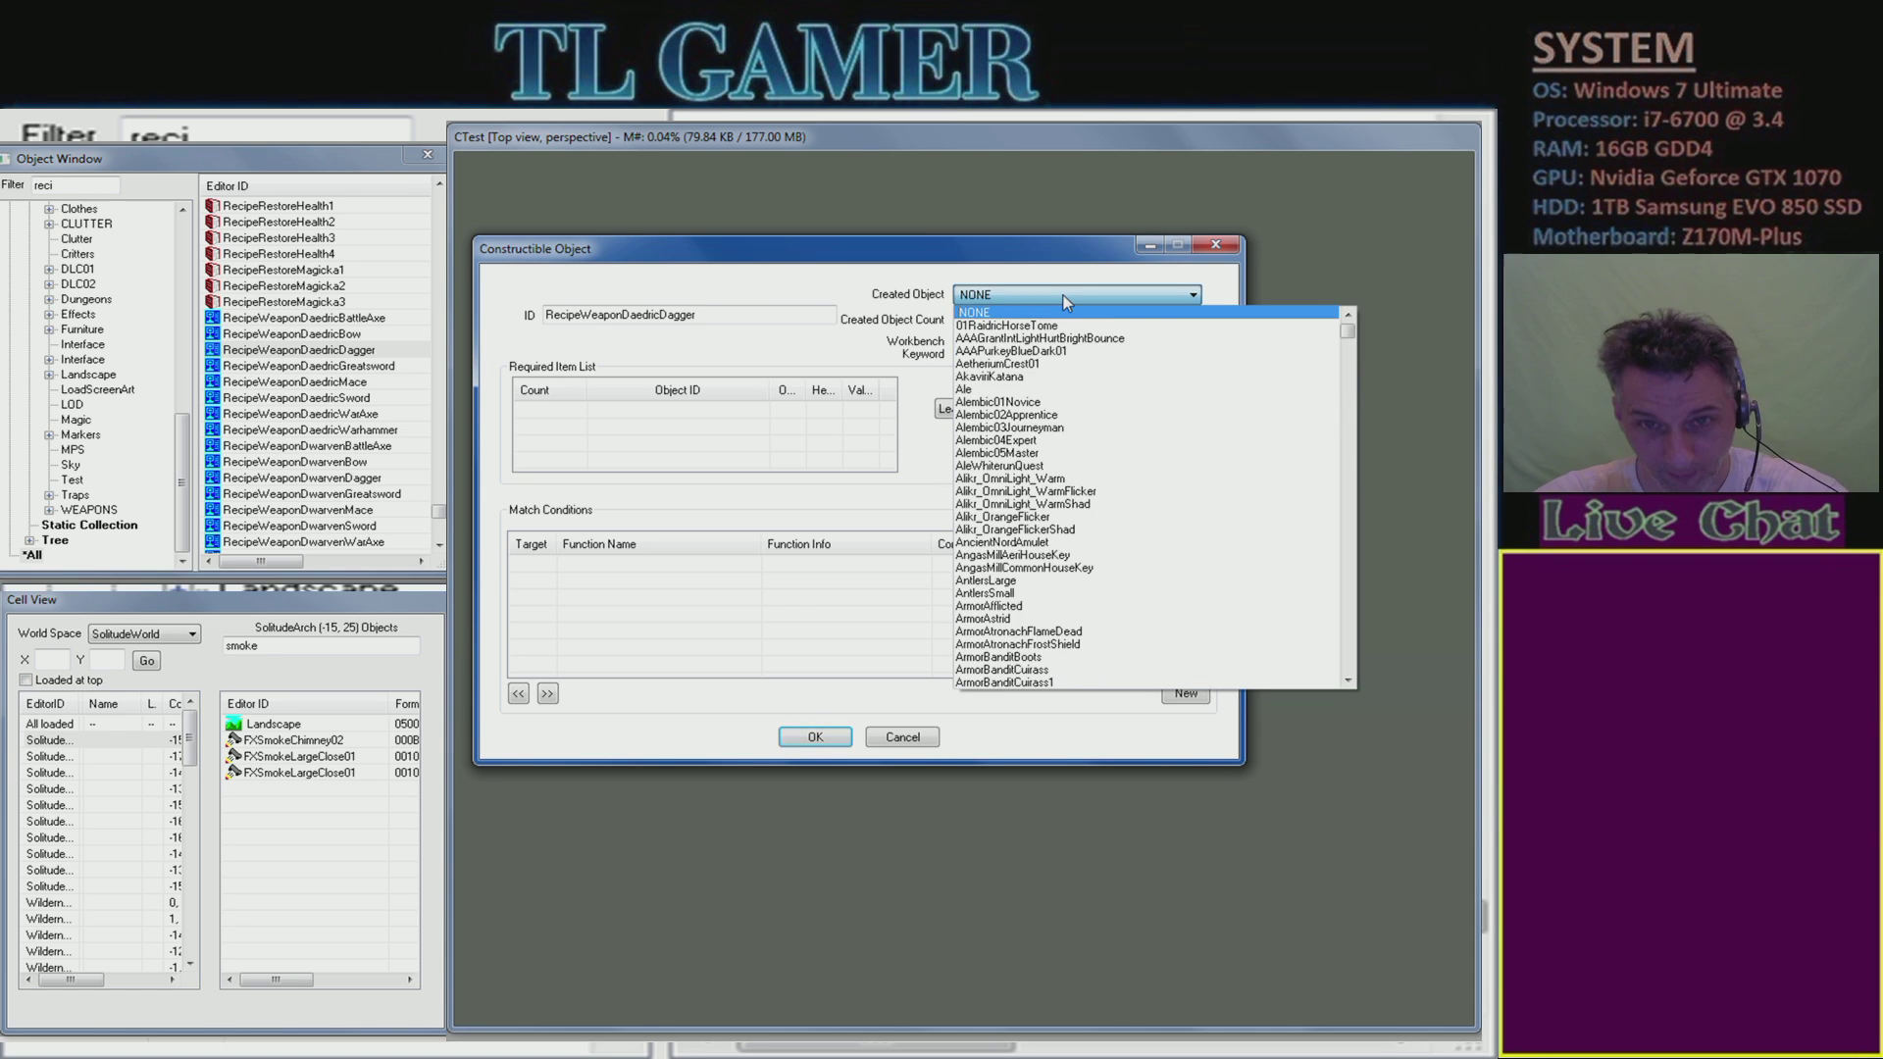
- Change the recipe's ID to 01RecipieWeaponDeadricSteelDagger
left_click(739, 309)
double_click(741, 314)
type("01")
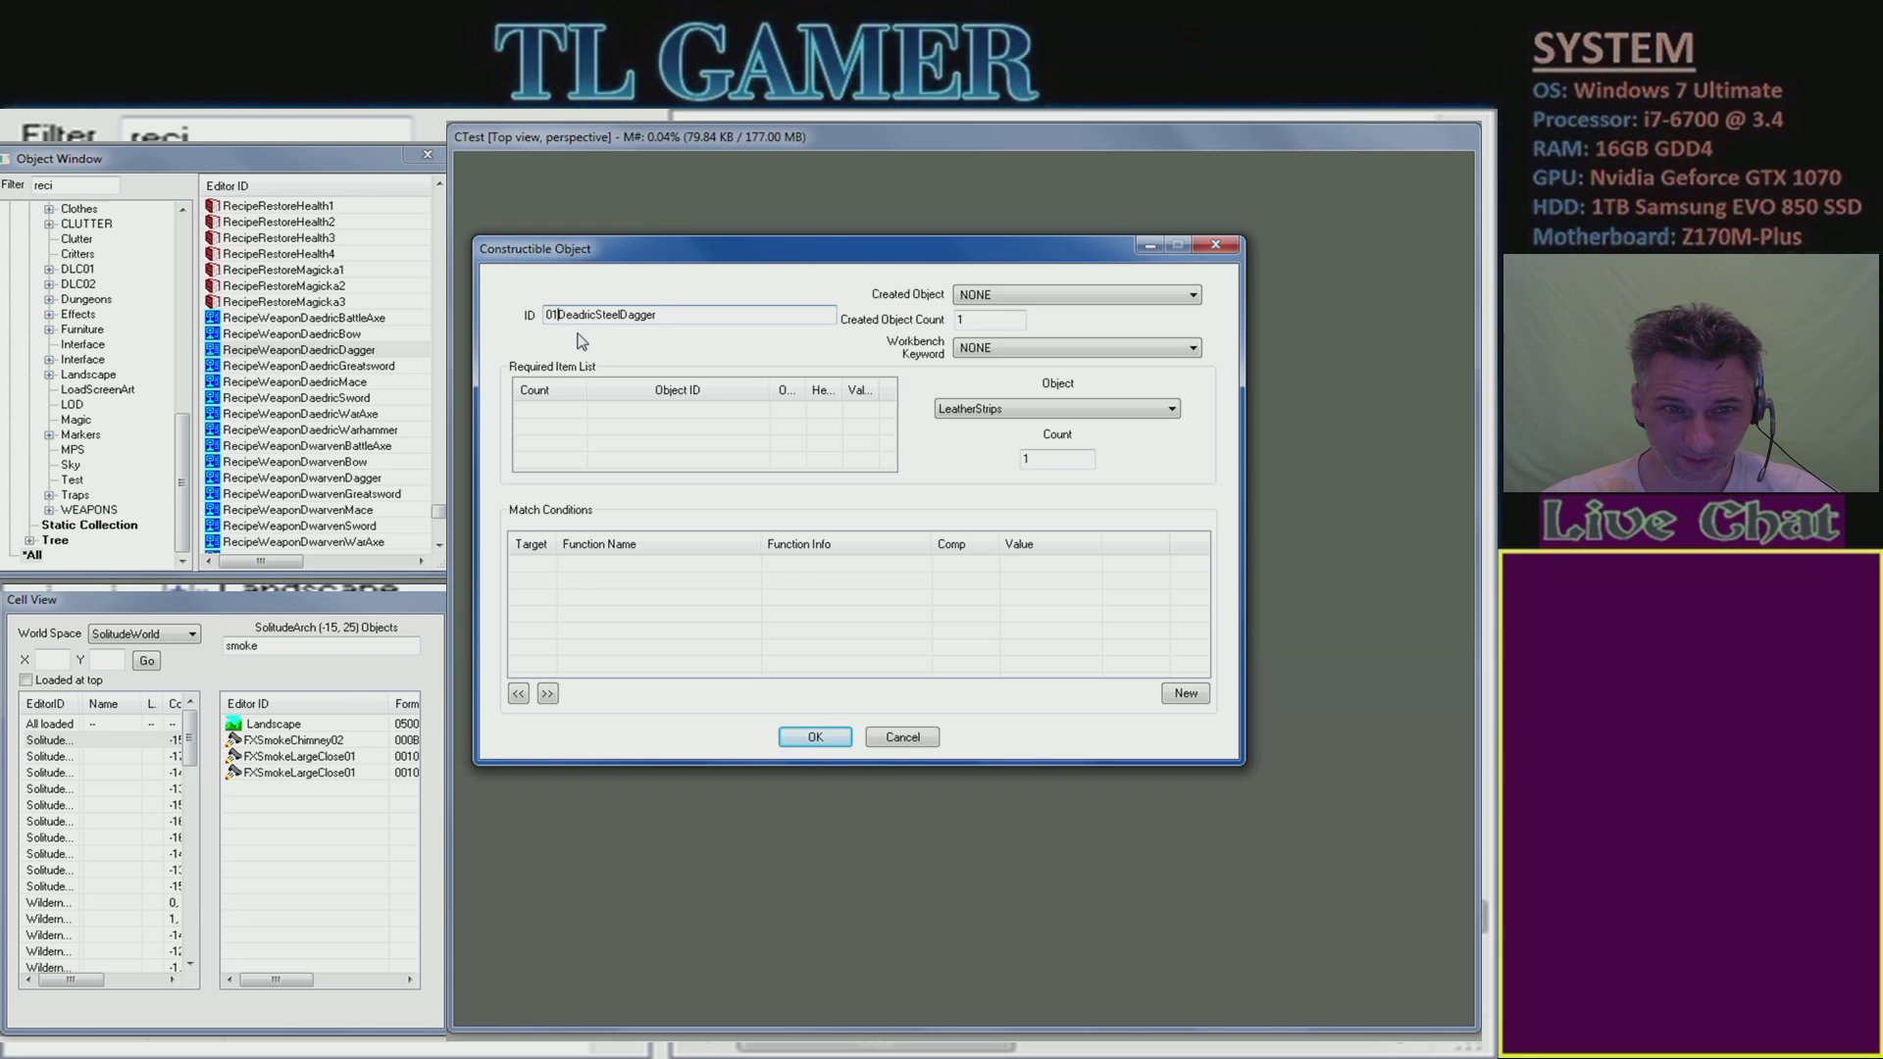
type("Recipie We")
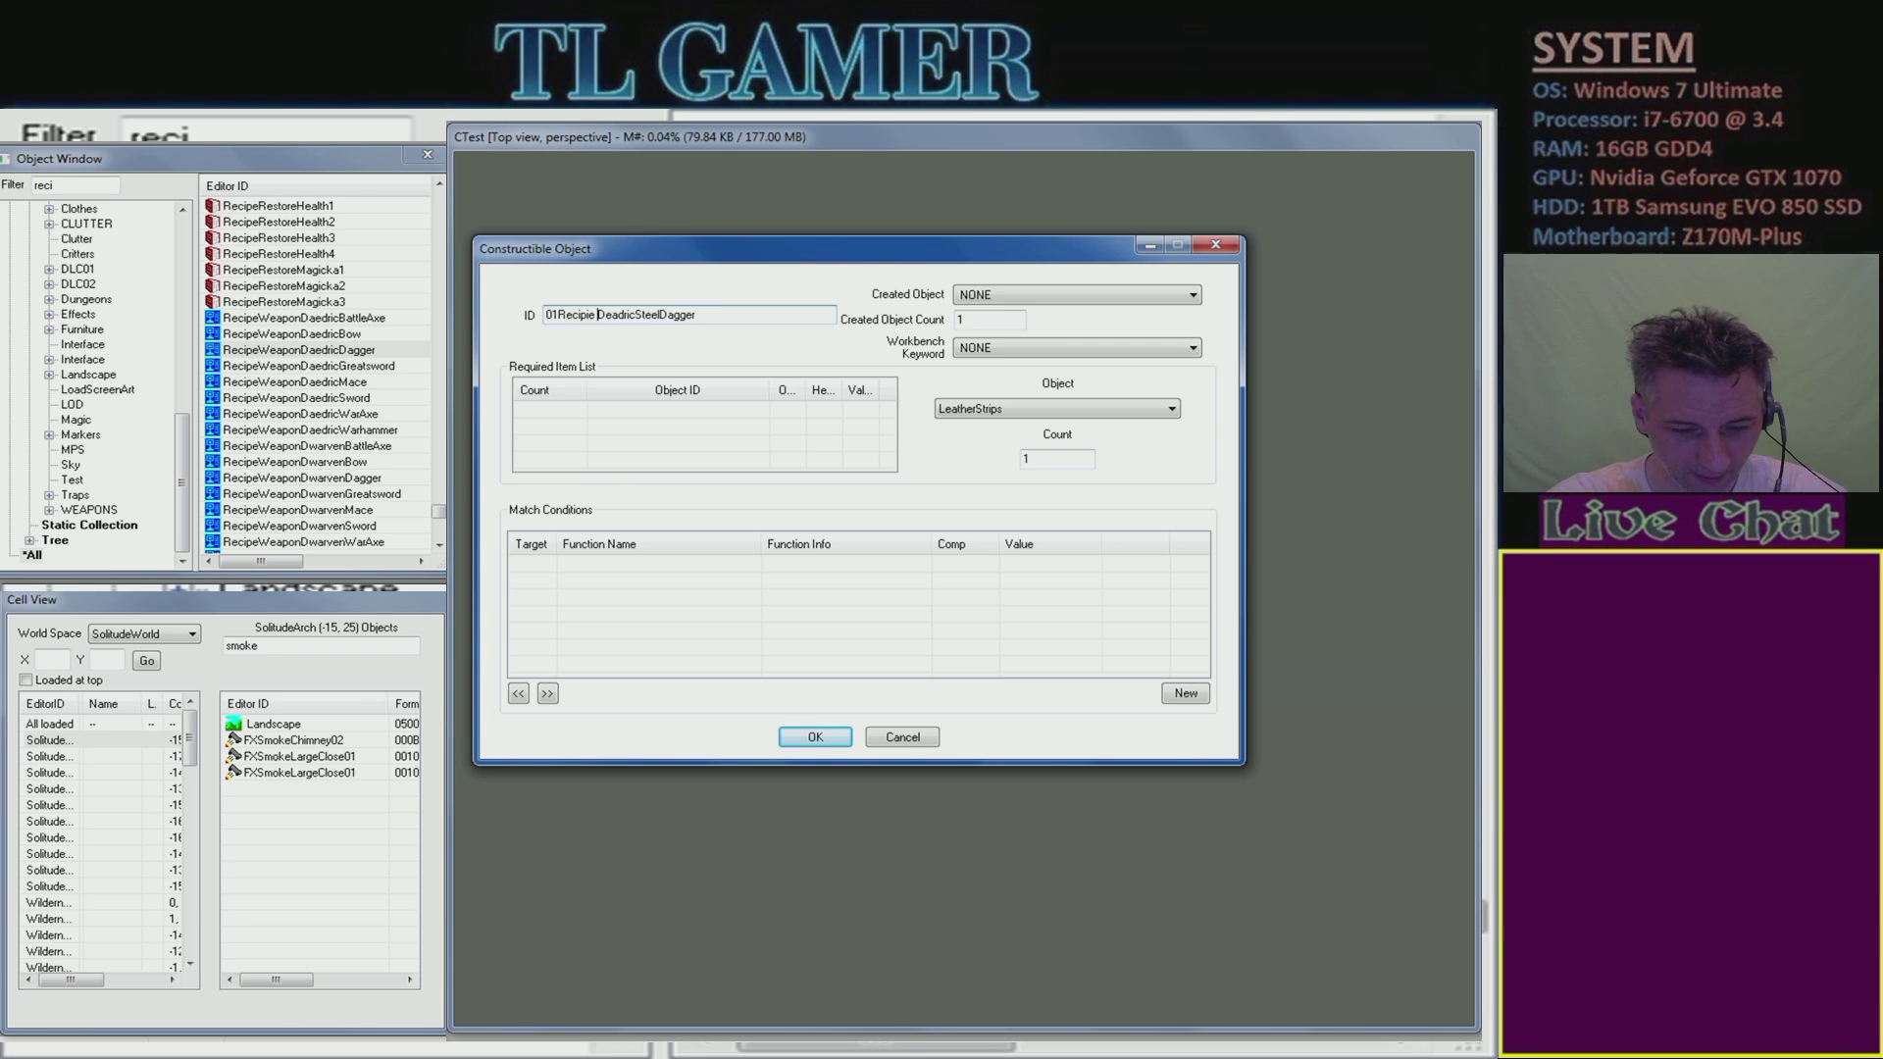
type("apon")
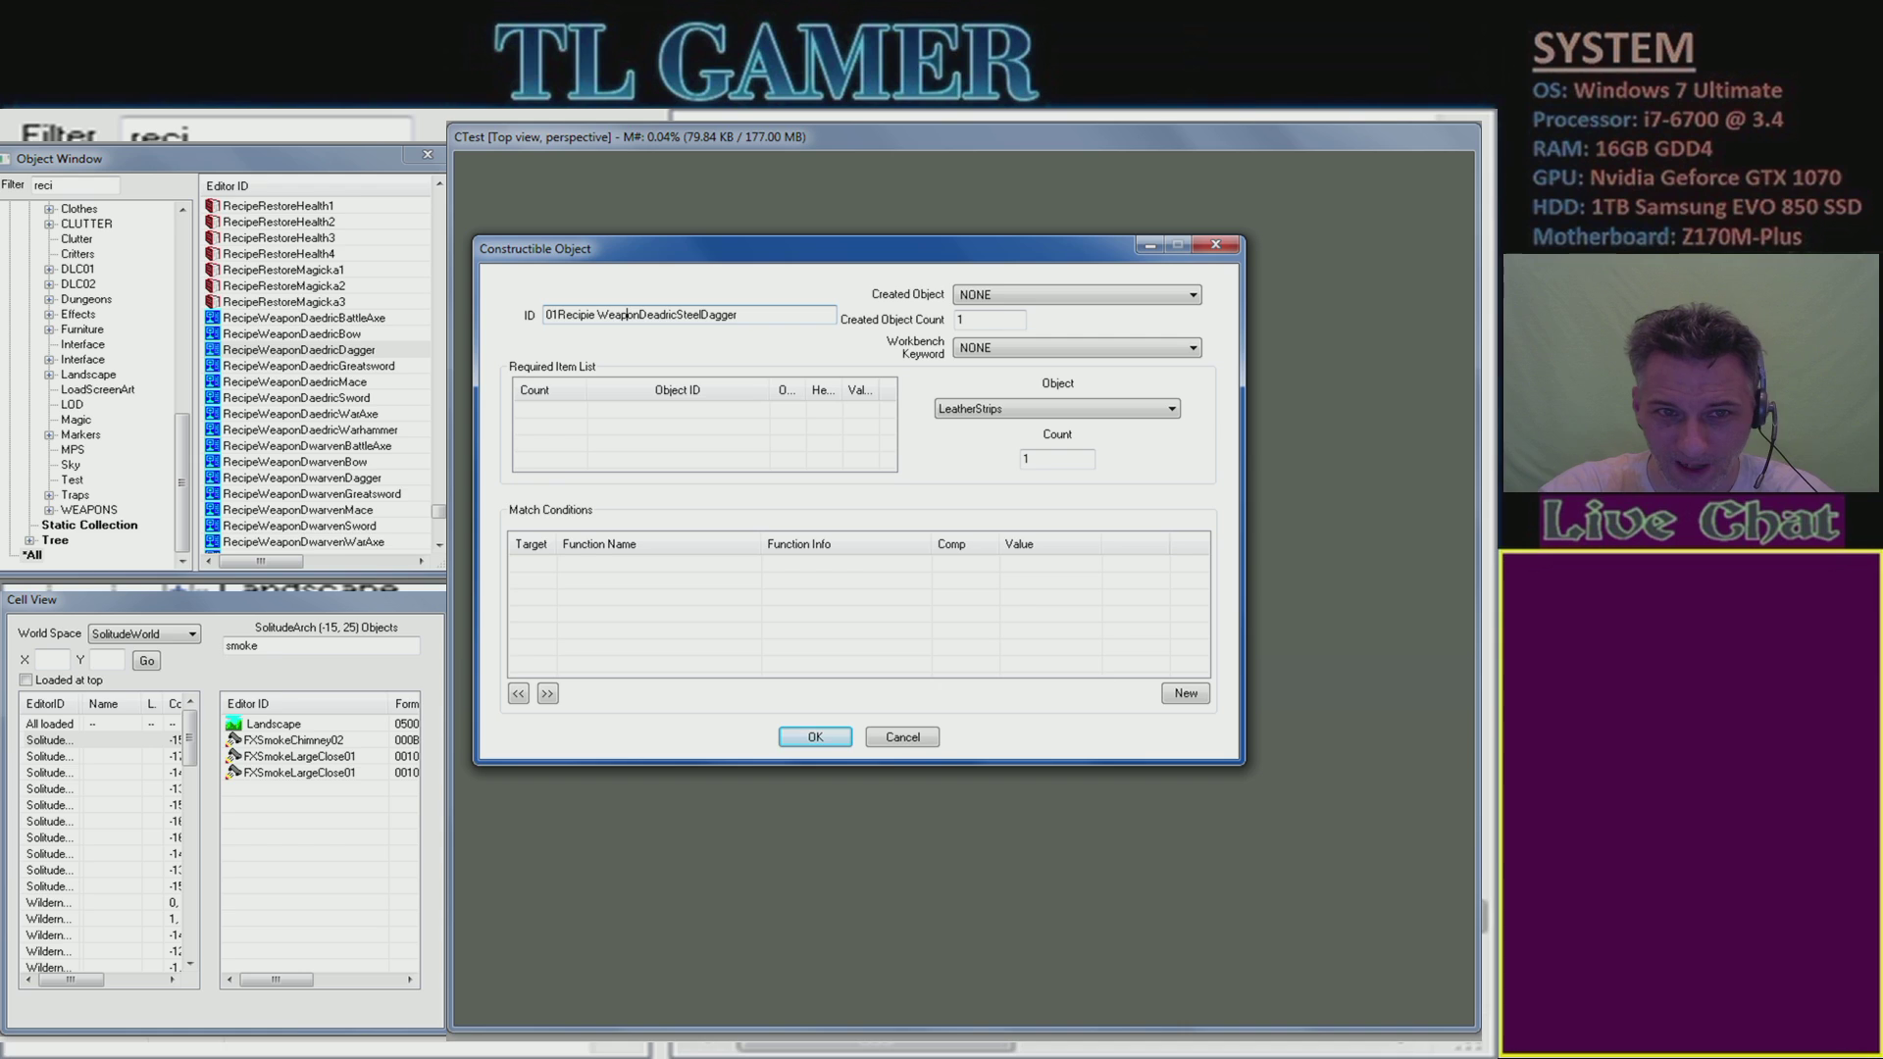
left_click(598, 315)
key("BackSpace")
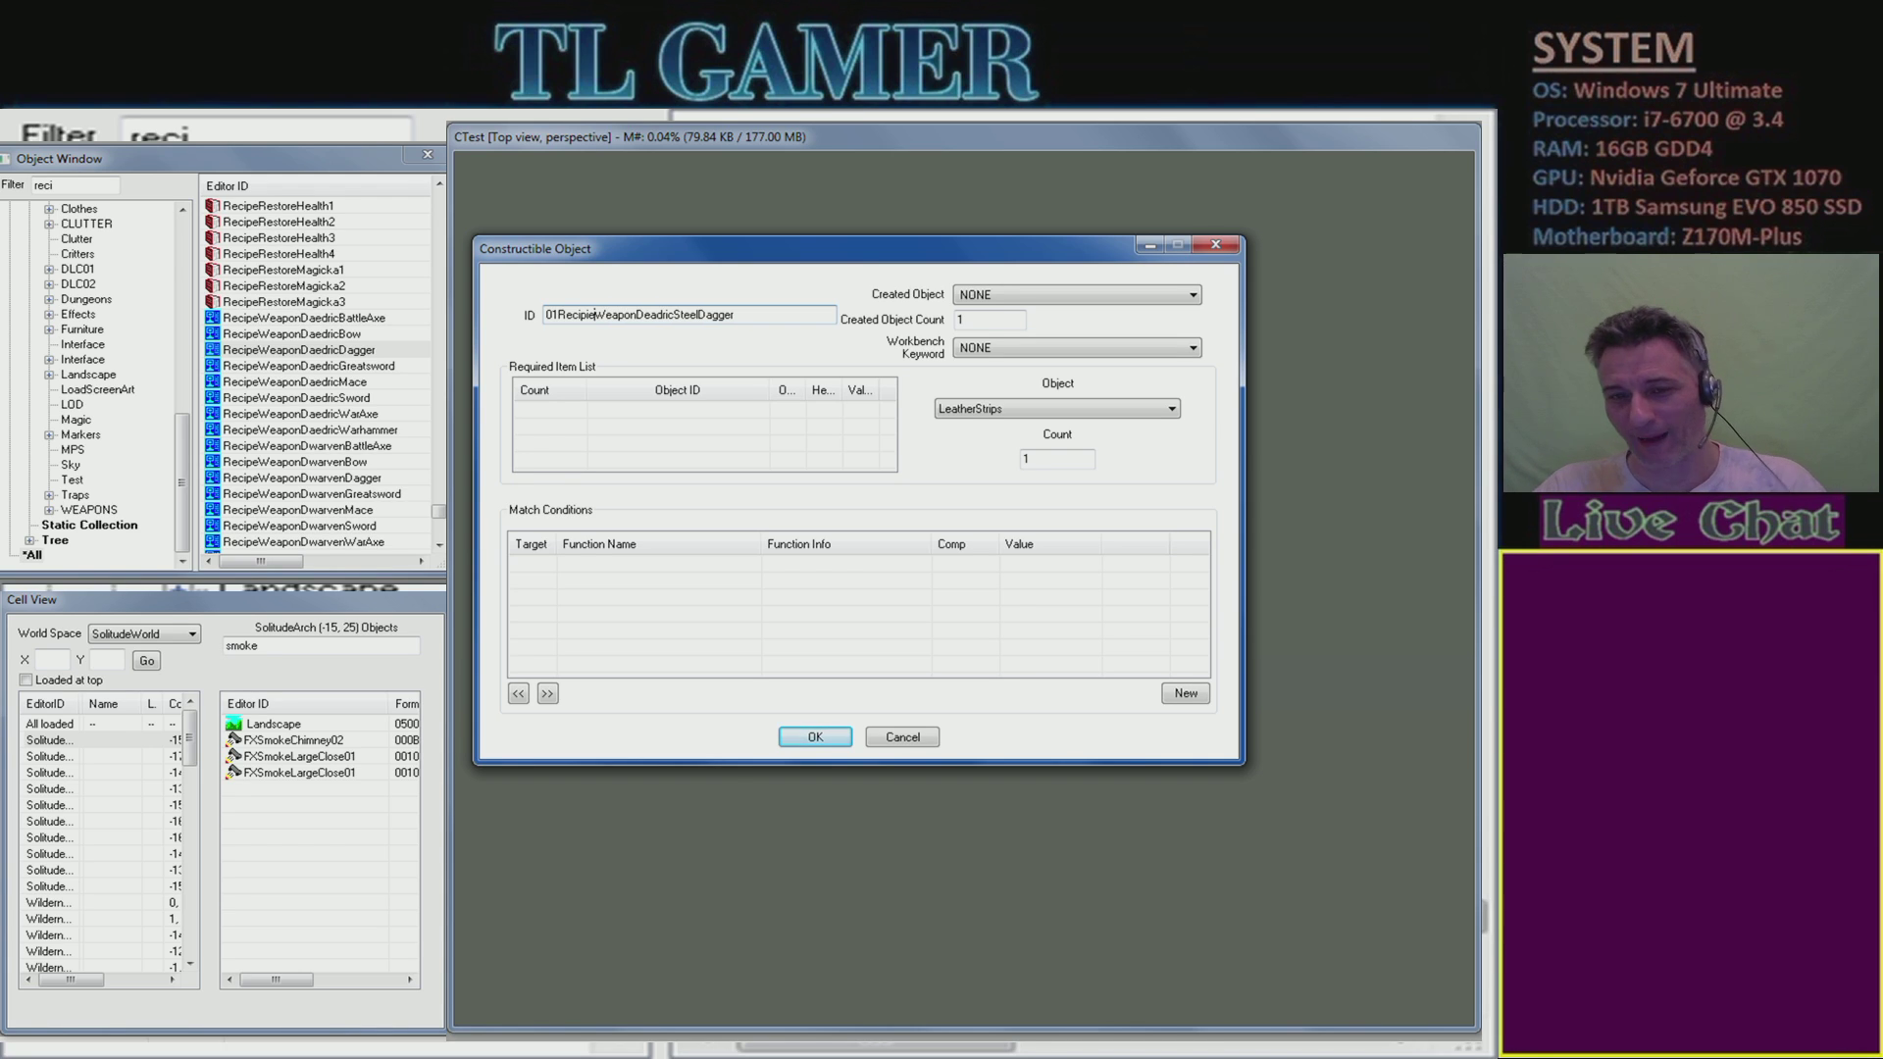
- Choose 01RaidricHorseTome as the required-item object and save the renamed recipe as a new form
left_click(1118, 410)
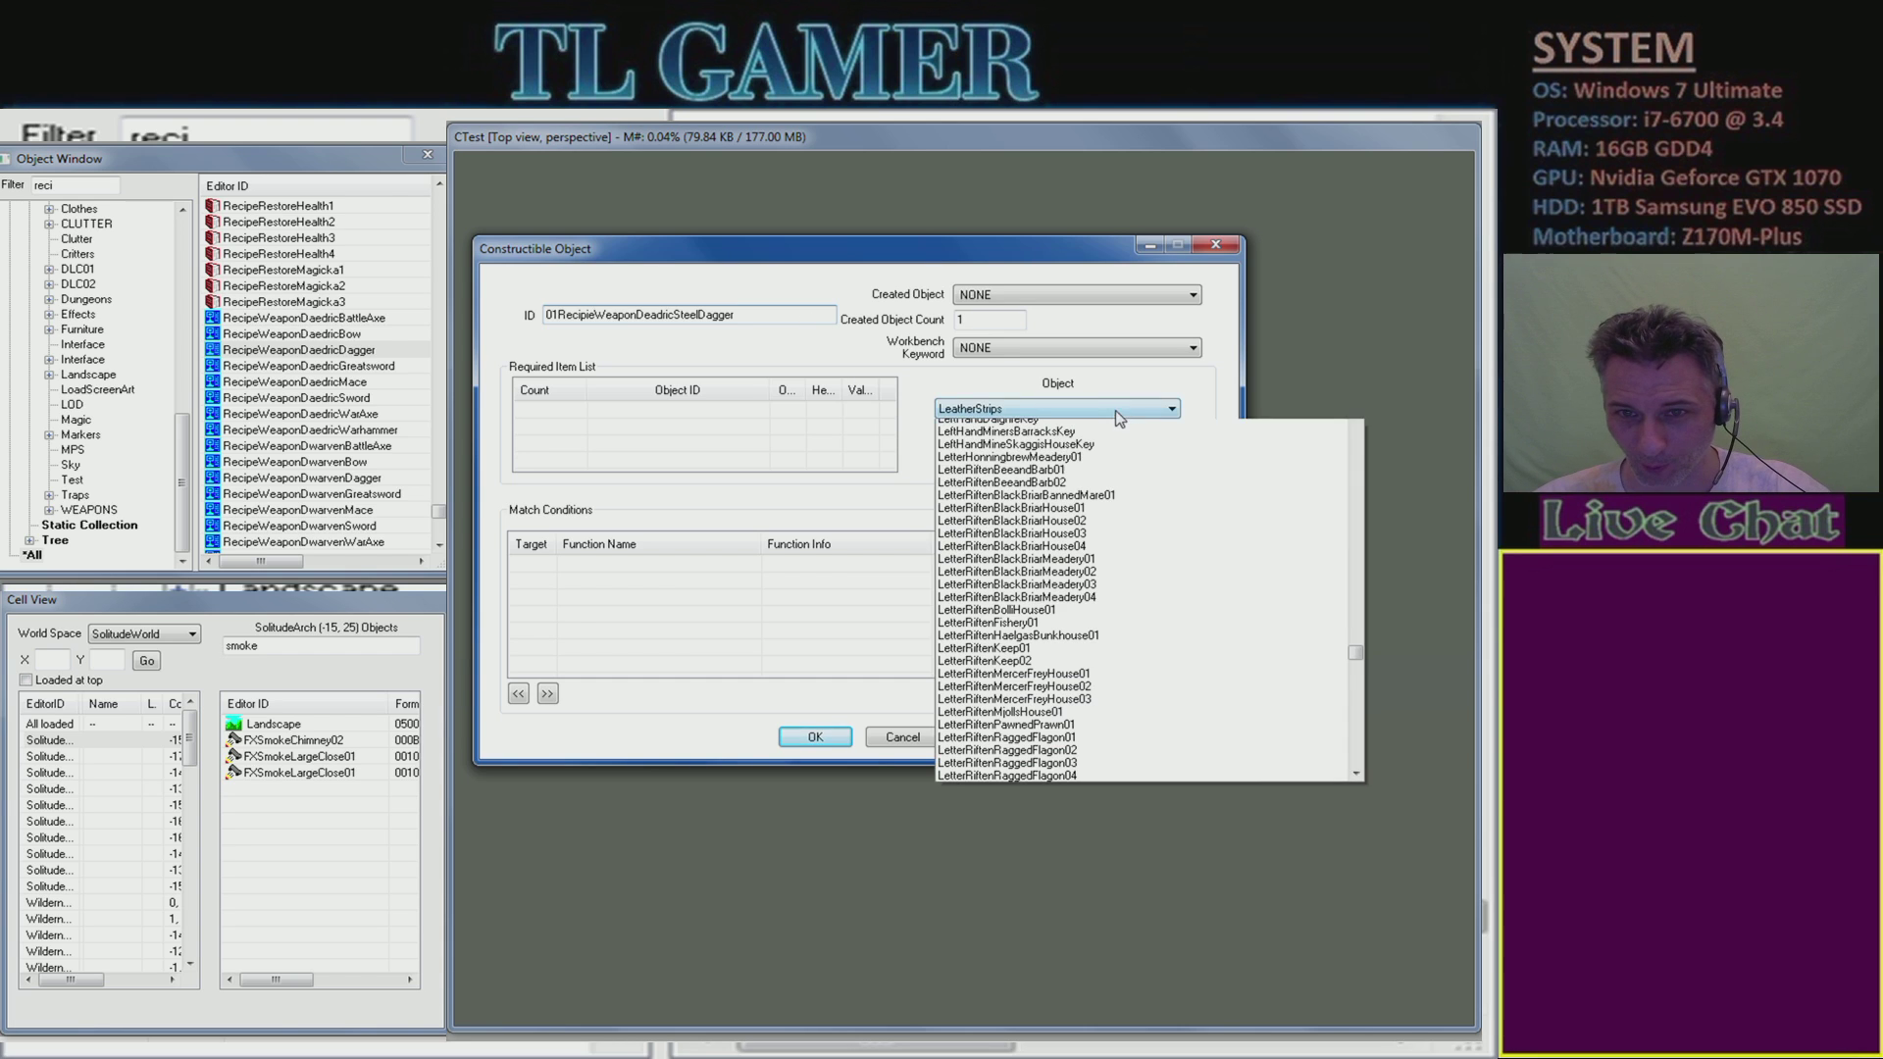
left_click(1097, 414)
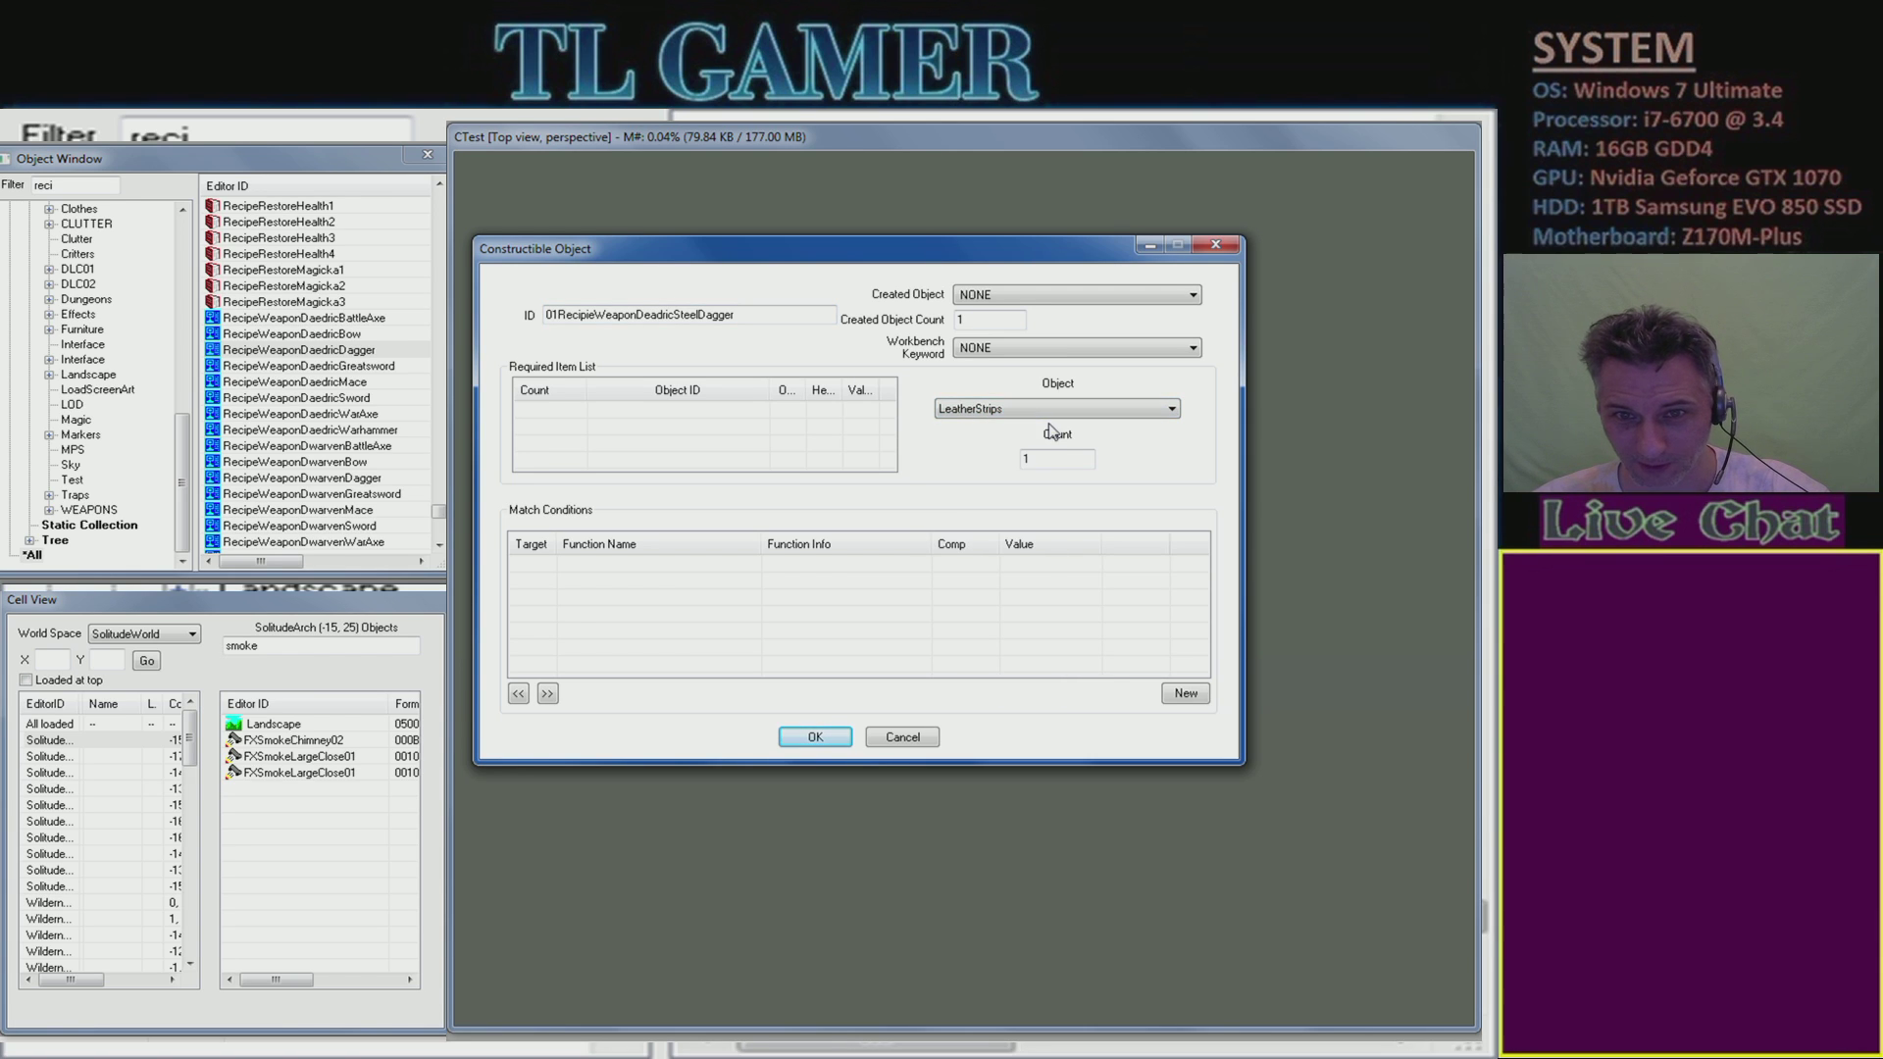
left_click(1050, 414)
left_click_drag(1355, 673, 1372, 443)
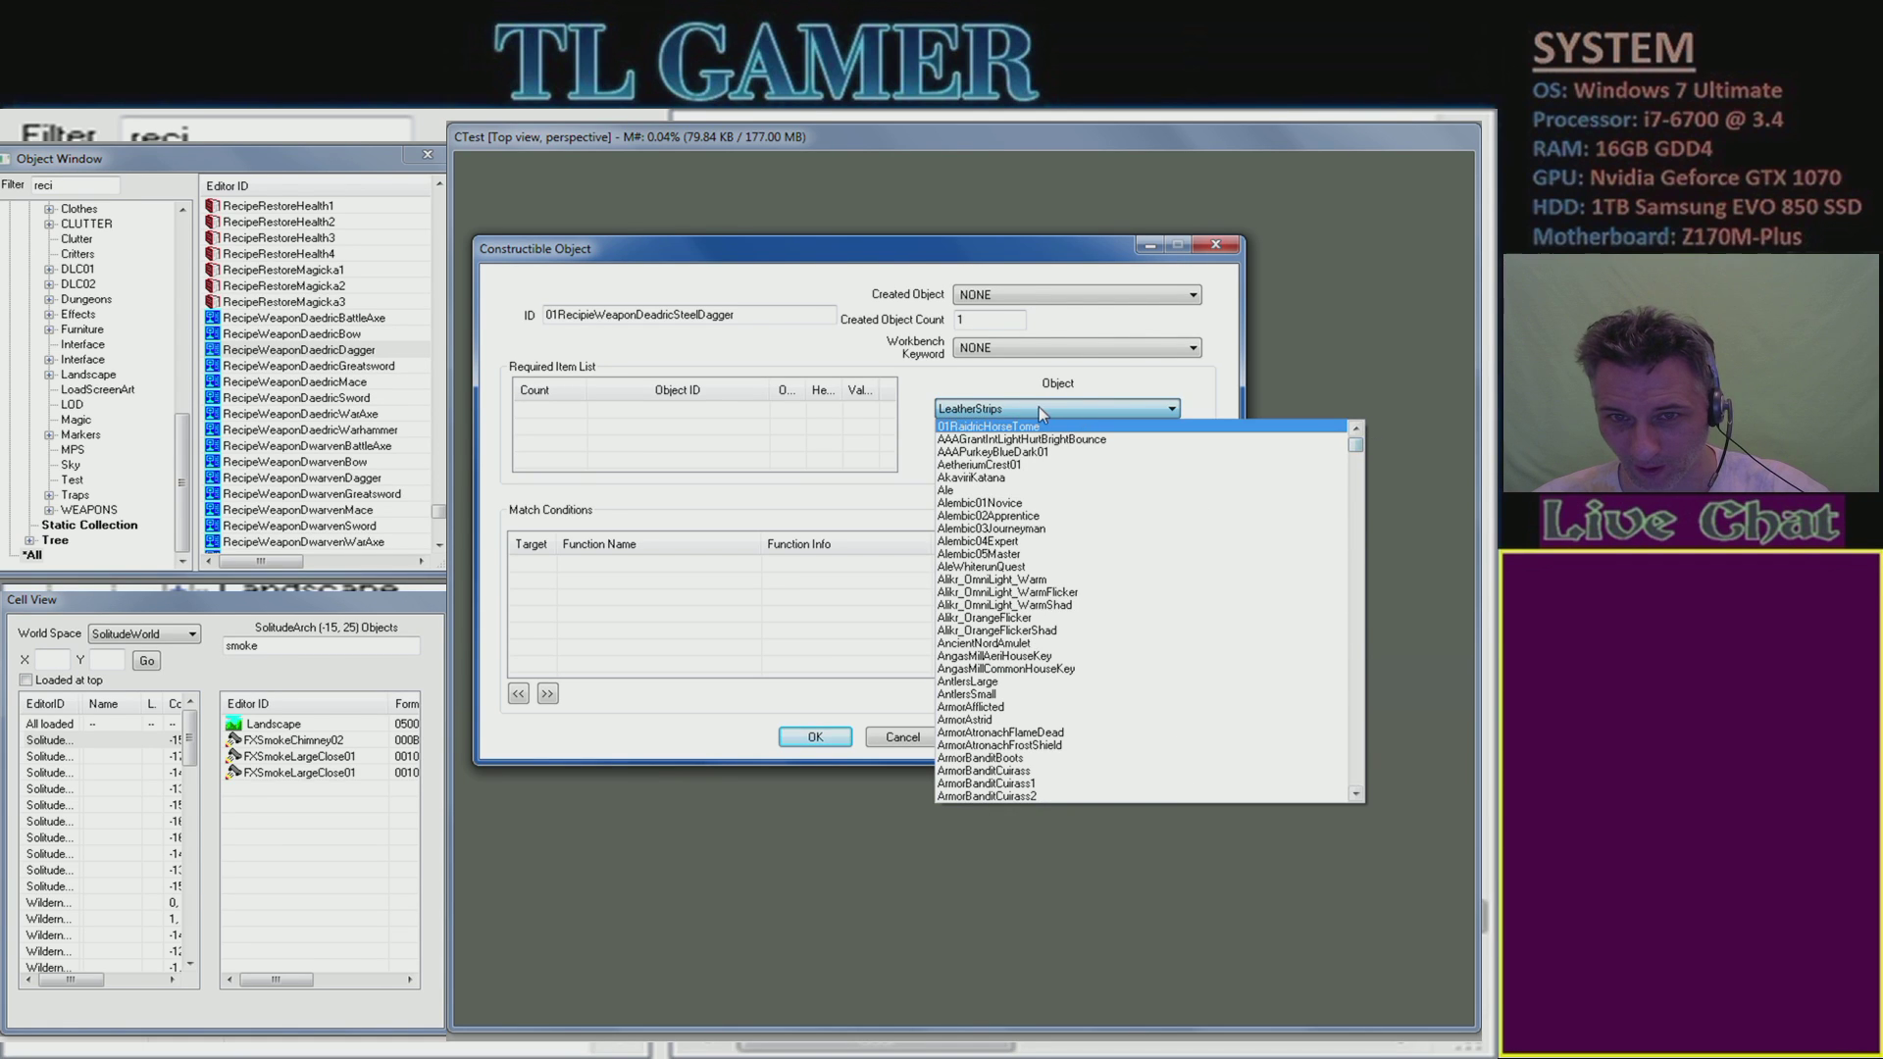
left_click(1021, 427)
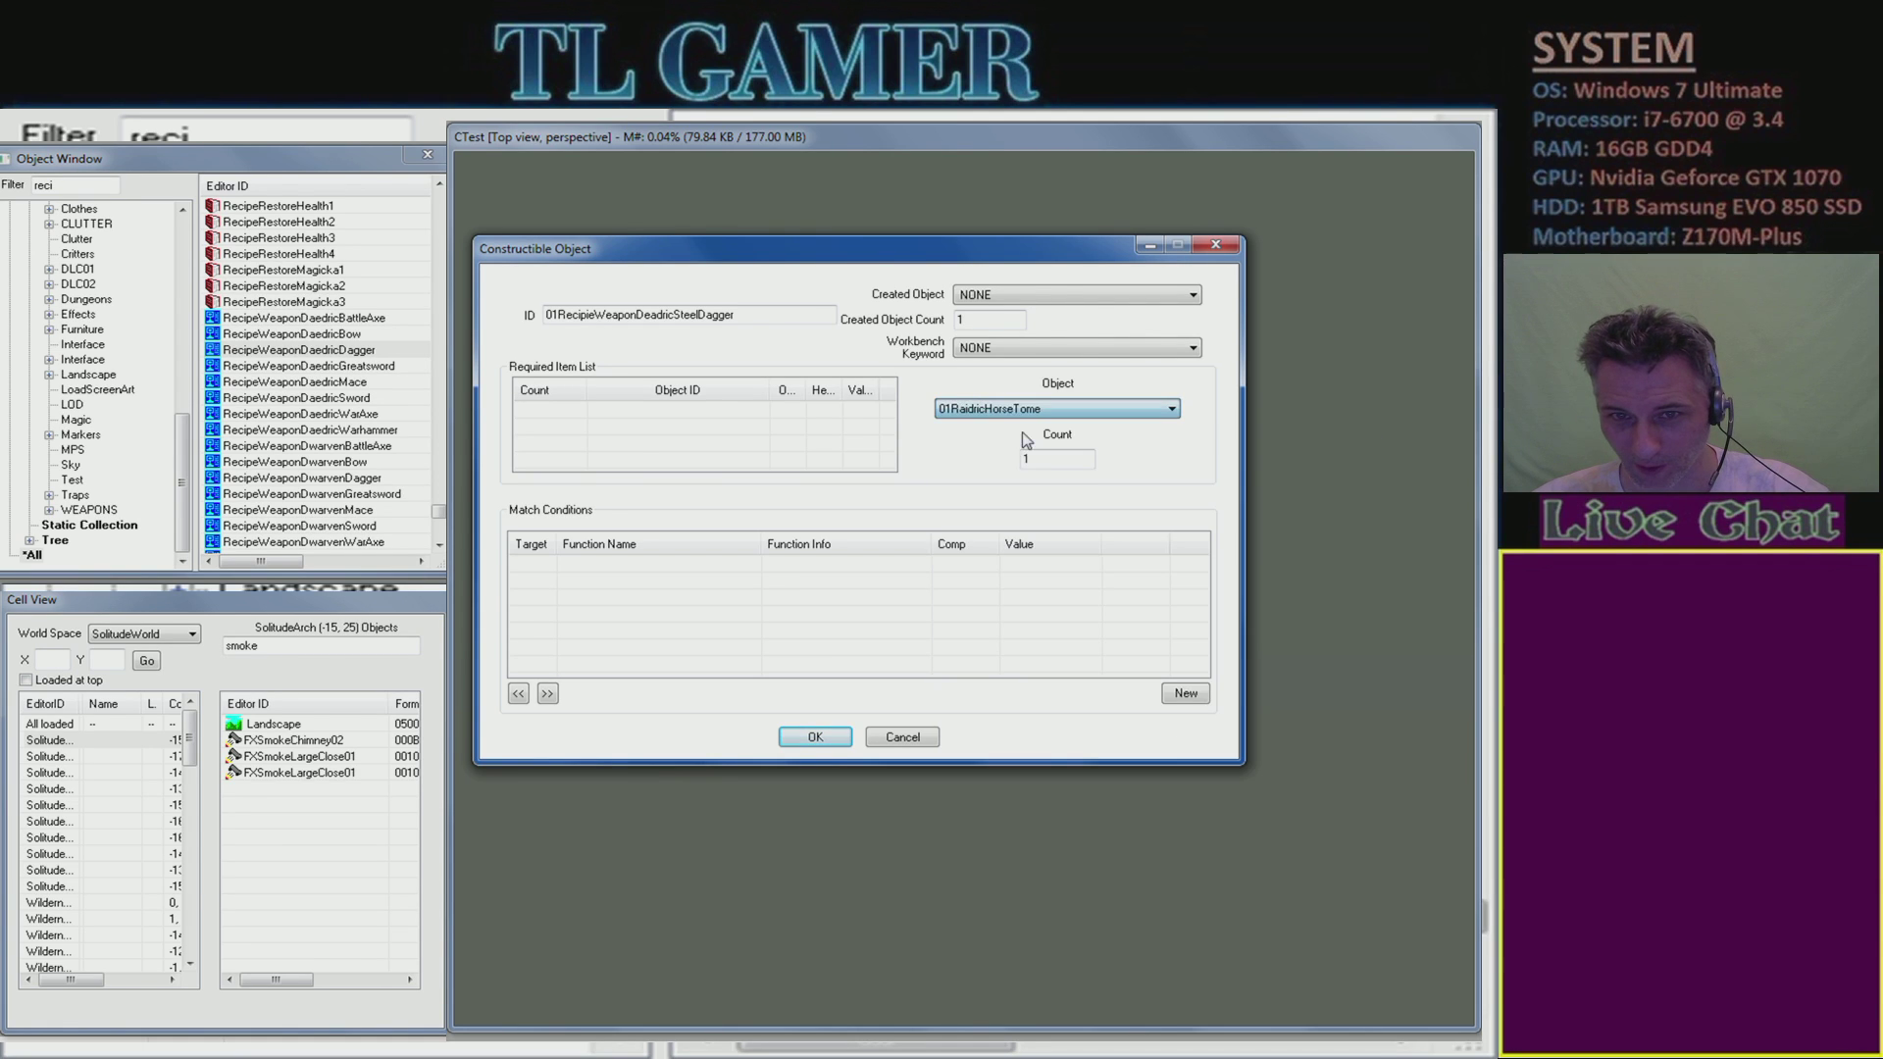
left_click(817, 745)
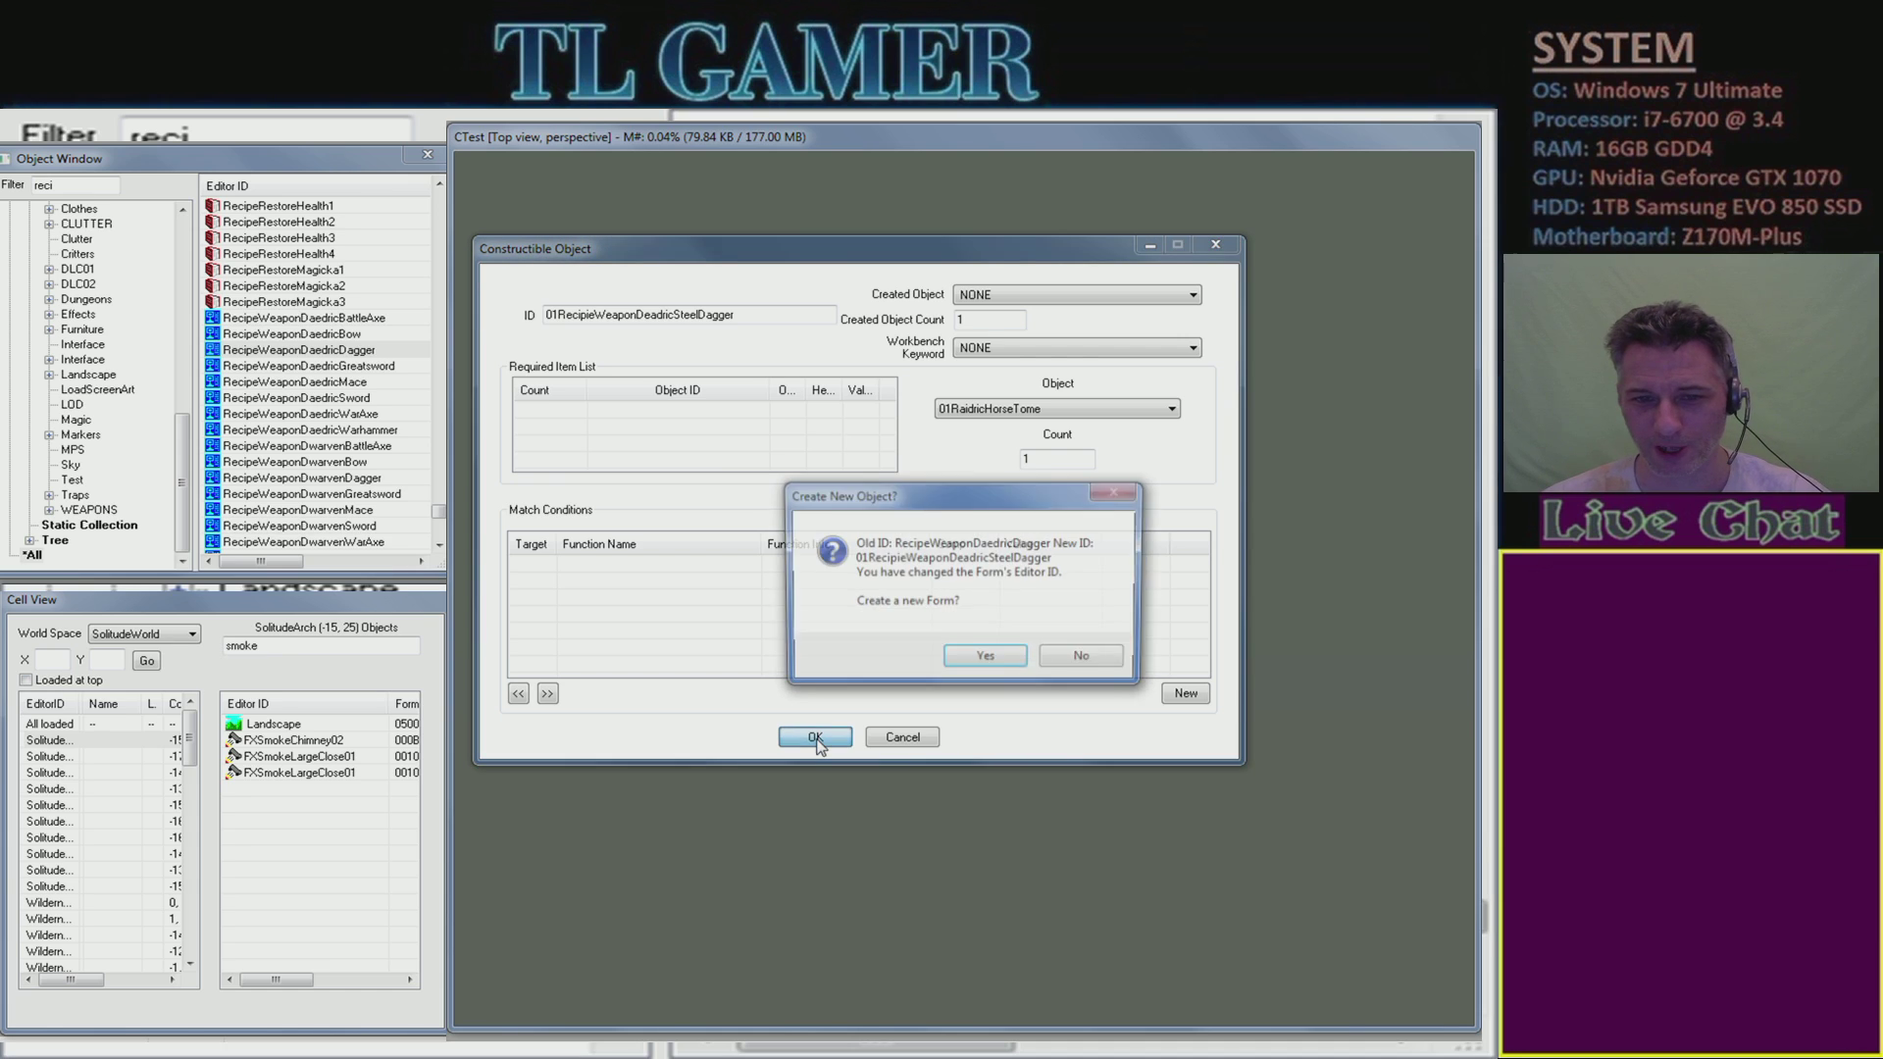
left_click(1013, 666)
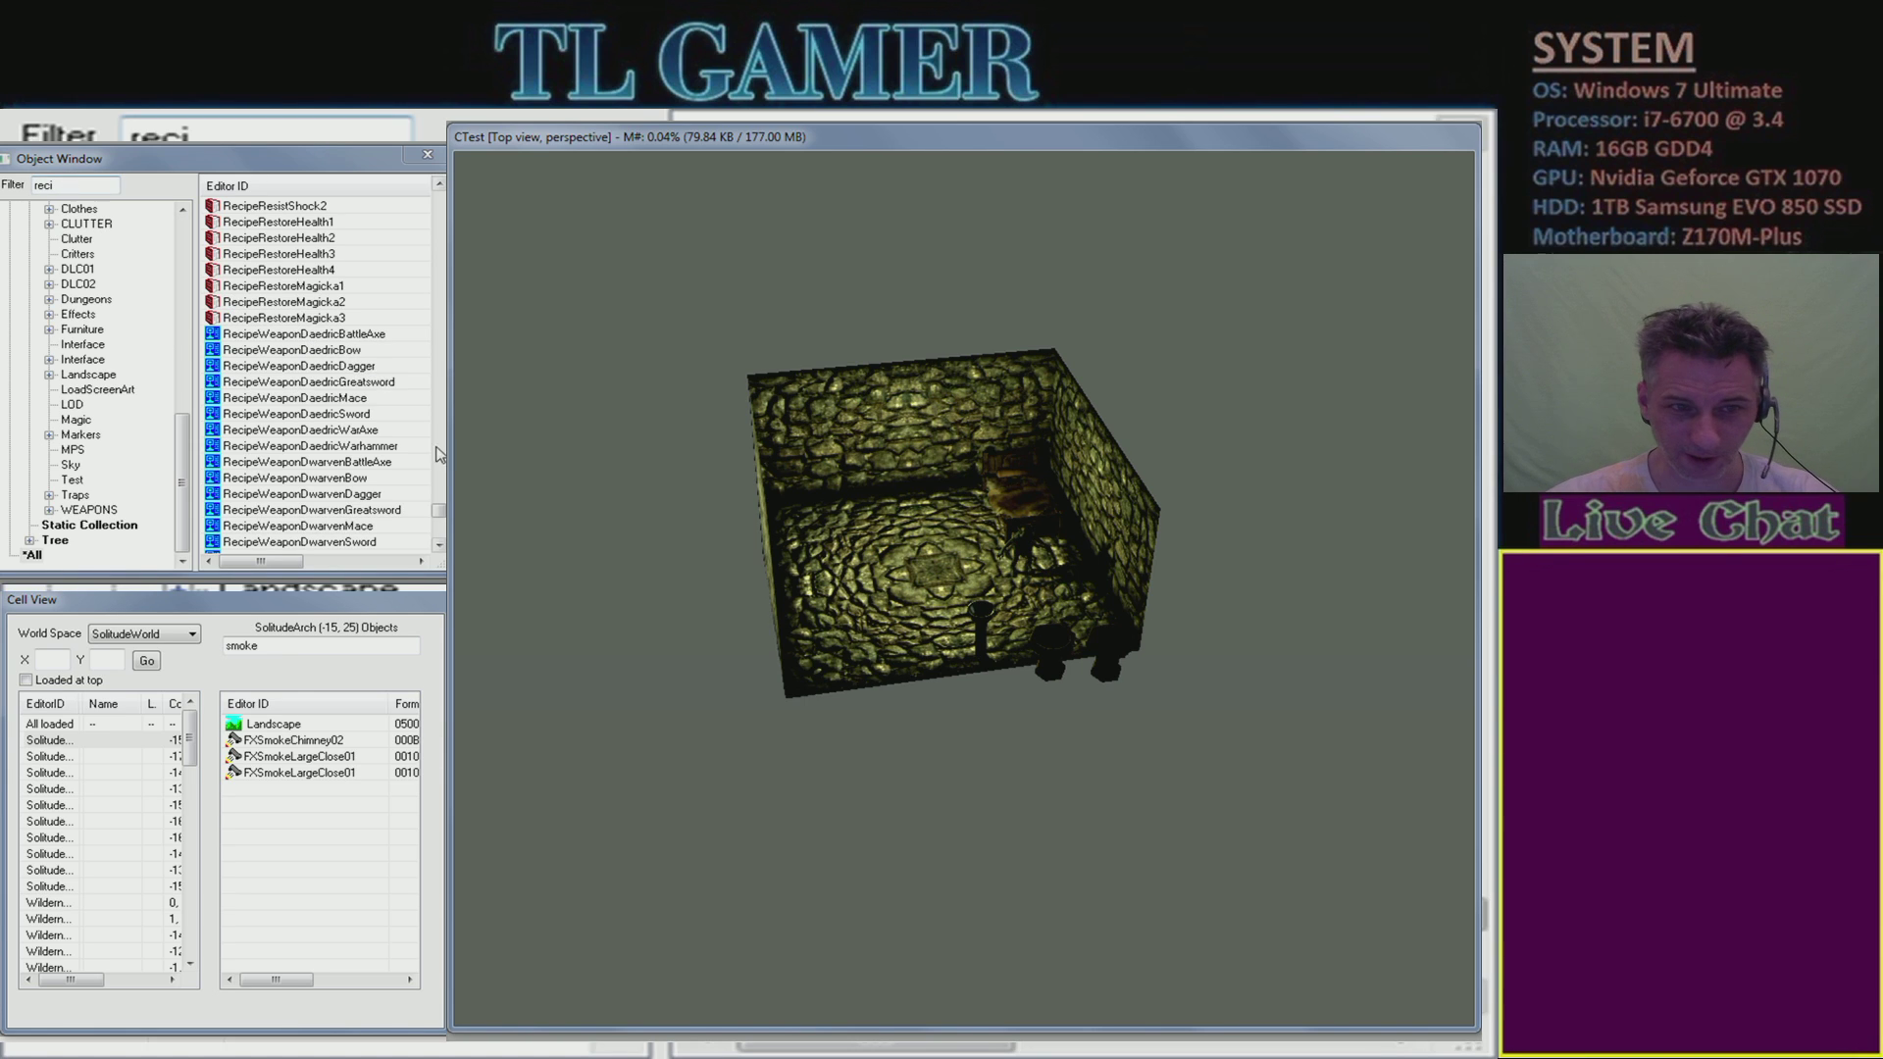
- Return to the start of the recipe list and inspect the entries of the AtrFrgAtronachForgeRecipeList form list, then close it
left_click_drag(438, 510, 439, 196)
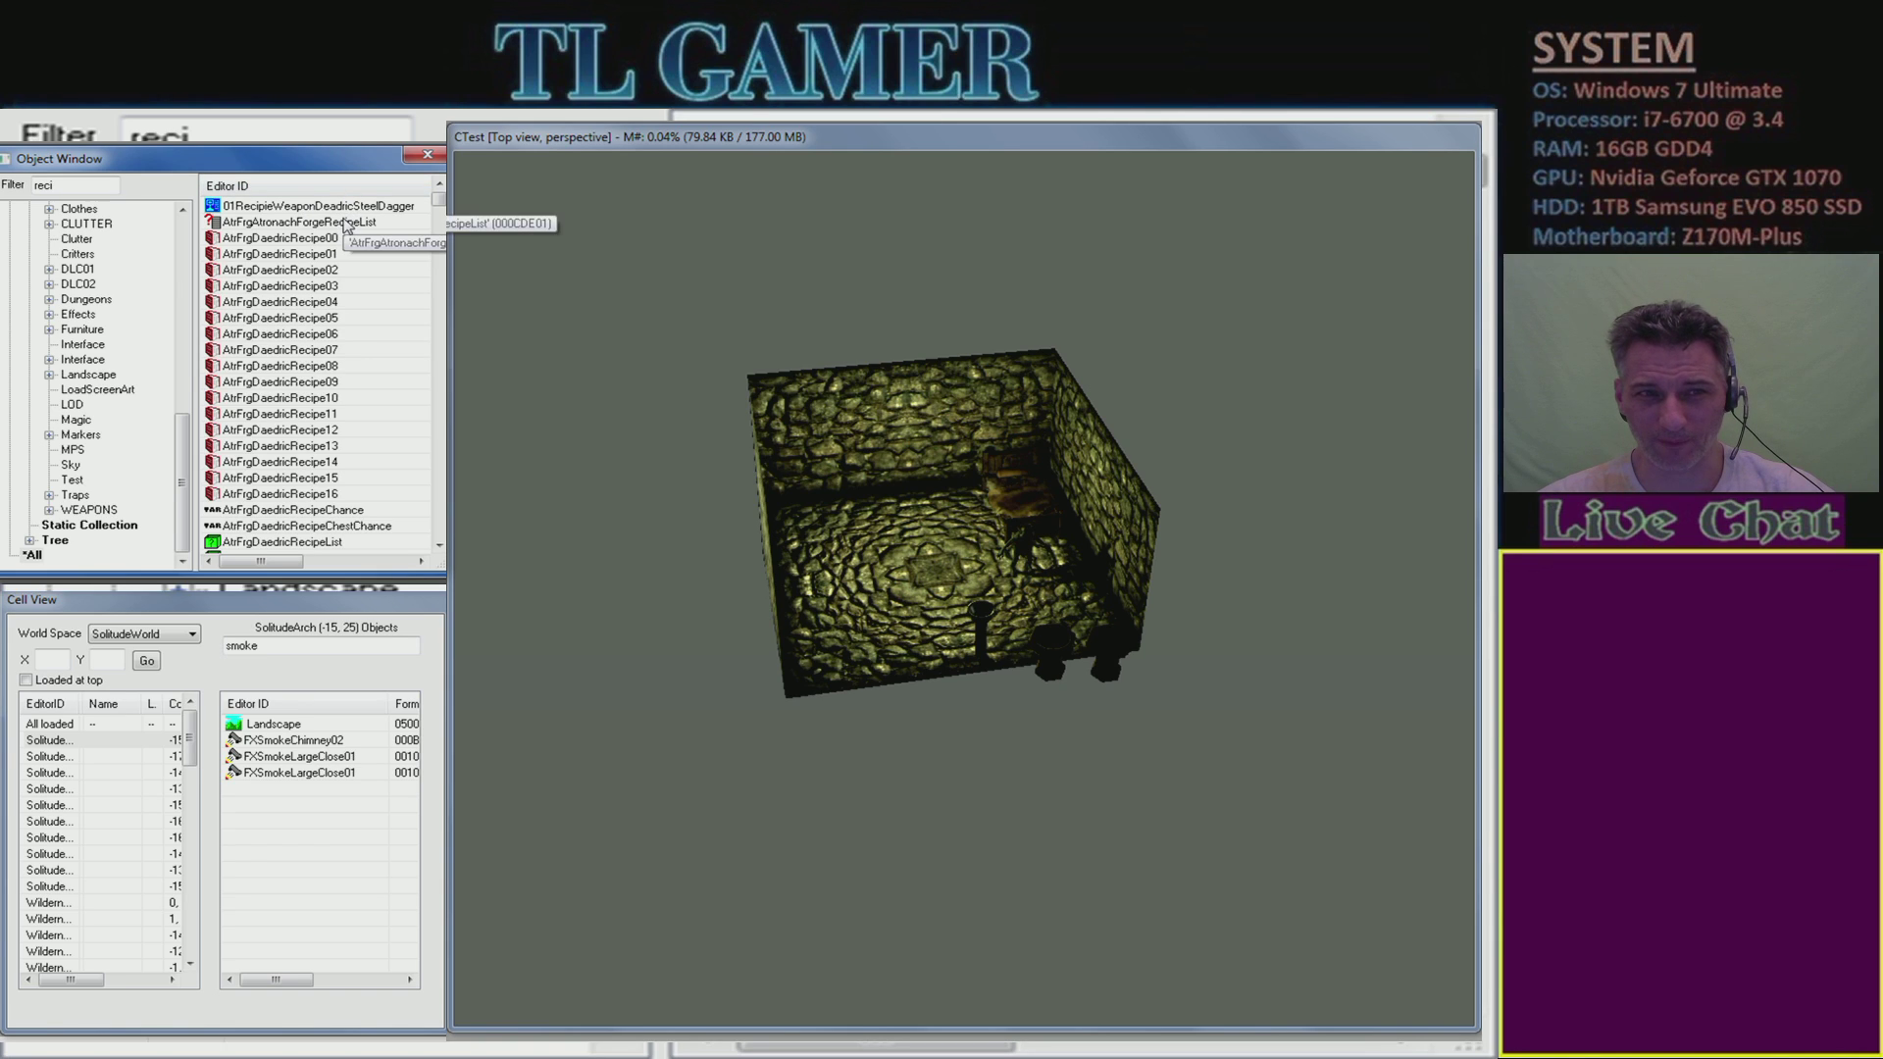
double_click(263, 224)
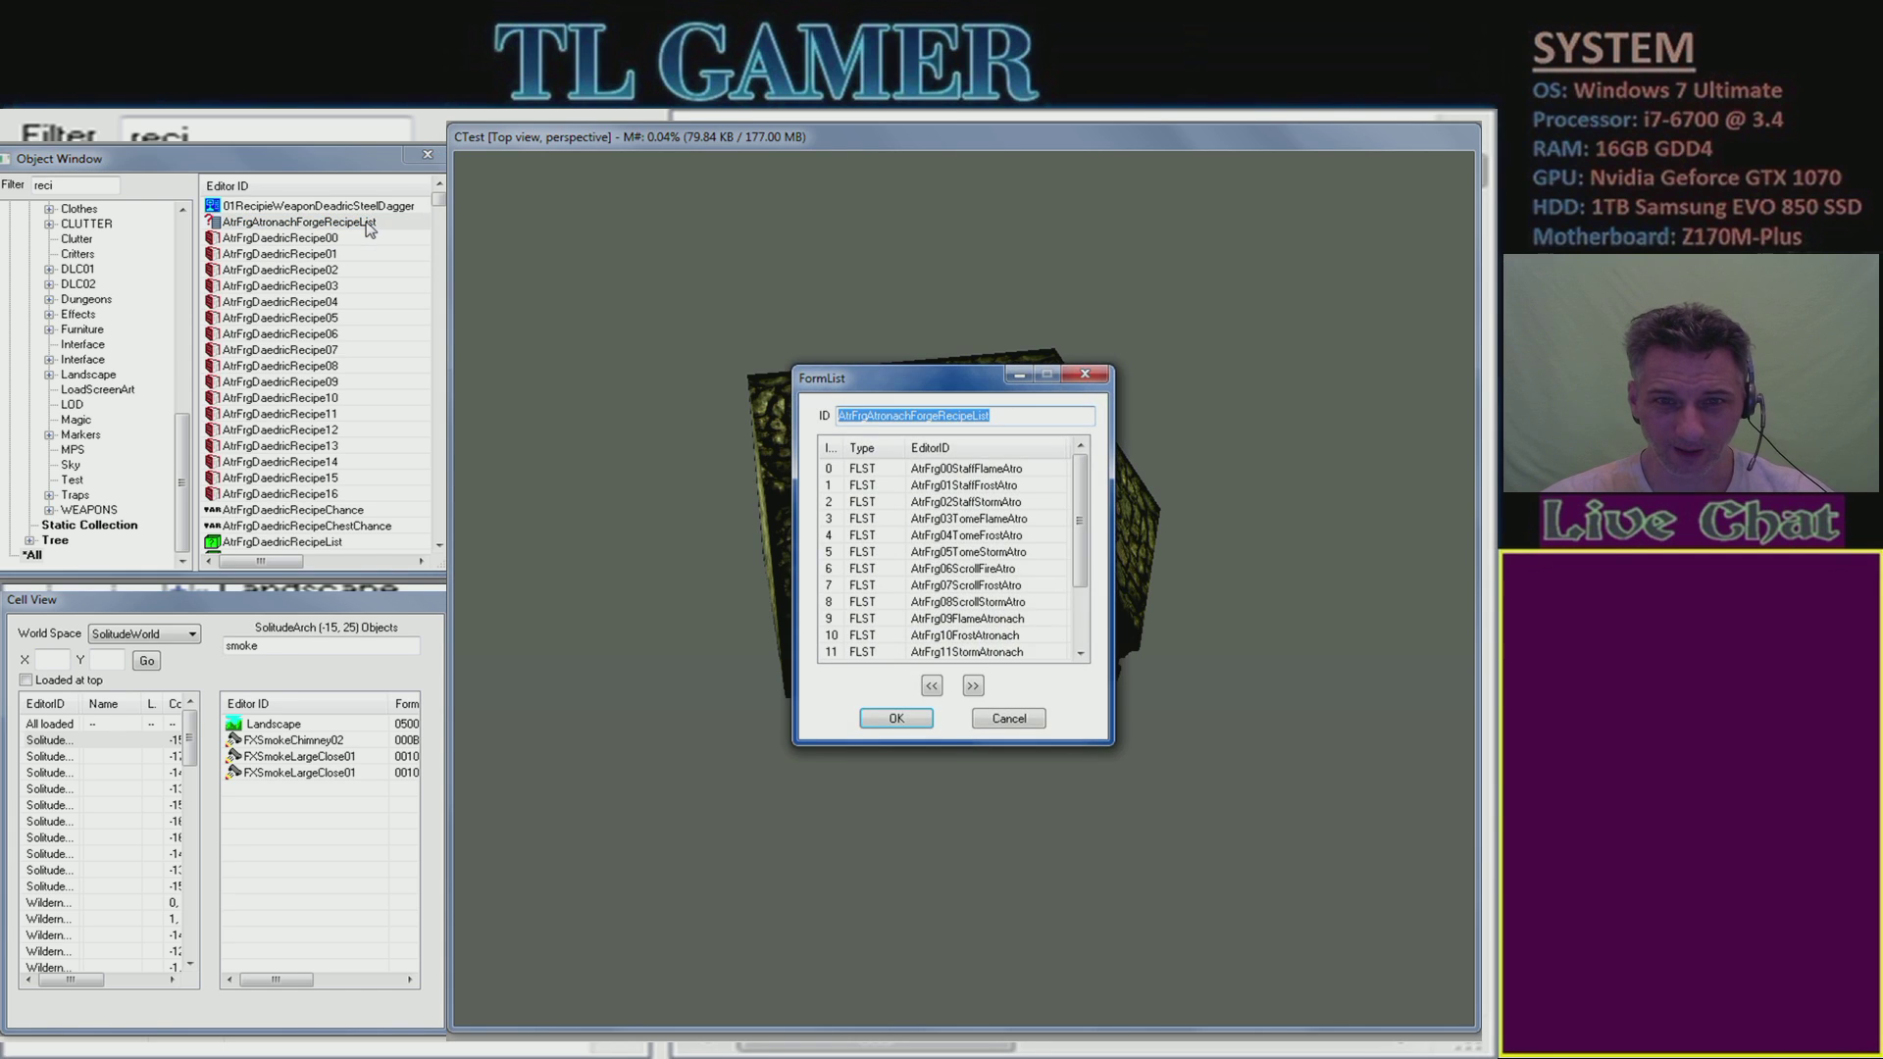
scroll(1083, 567, "down", 3)
scroll(1081, 569, "up", 3)
left_click(1084, 373)
- Look through the AtrFrg and BYOHHouse exterior, interior and room recipes
left_click(295, 510)
scroll(298, 515, "down", 4)
scroll(297, 515, "down", 5)
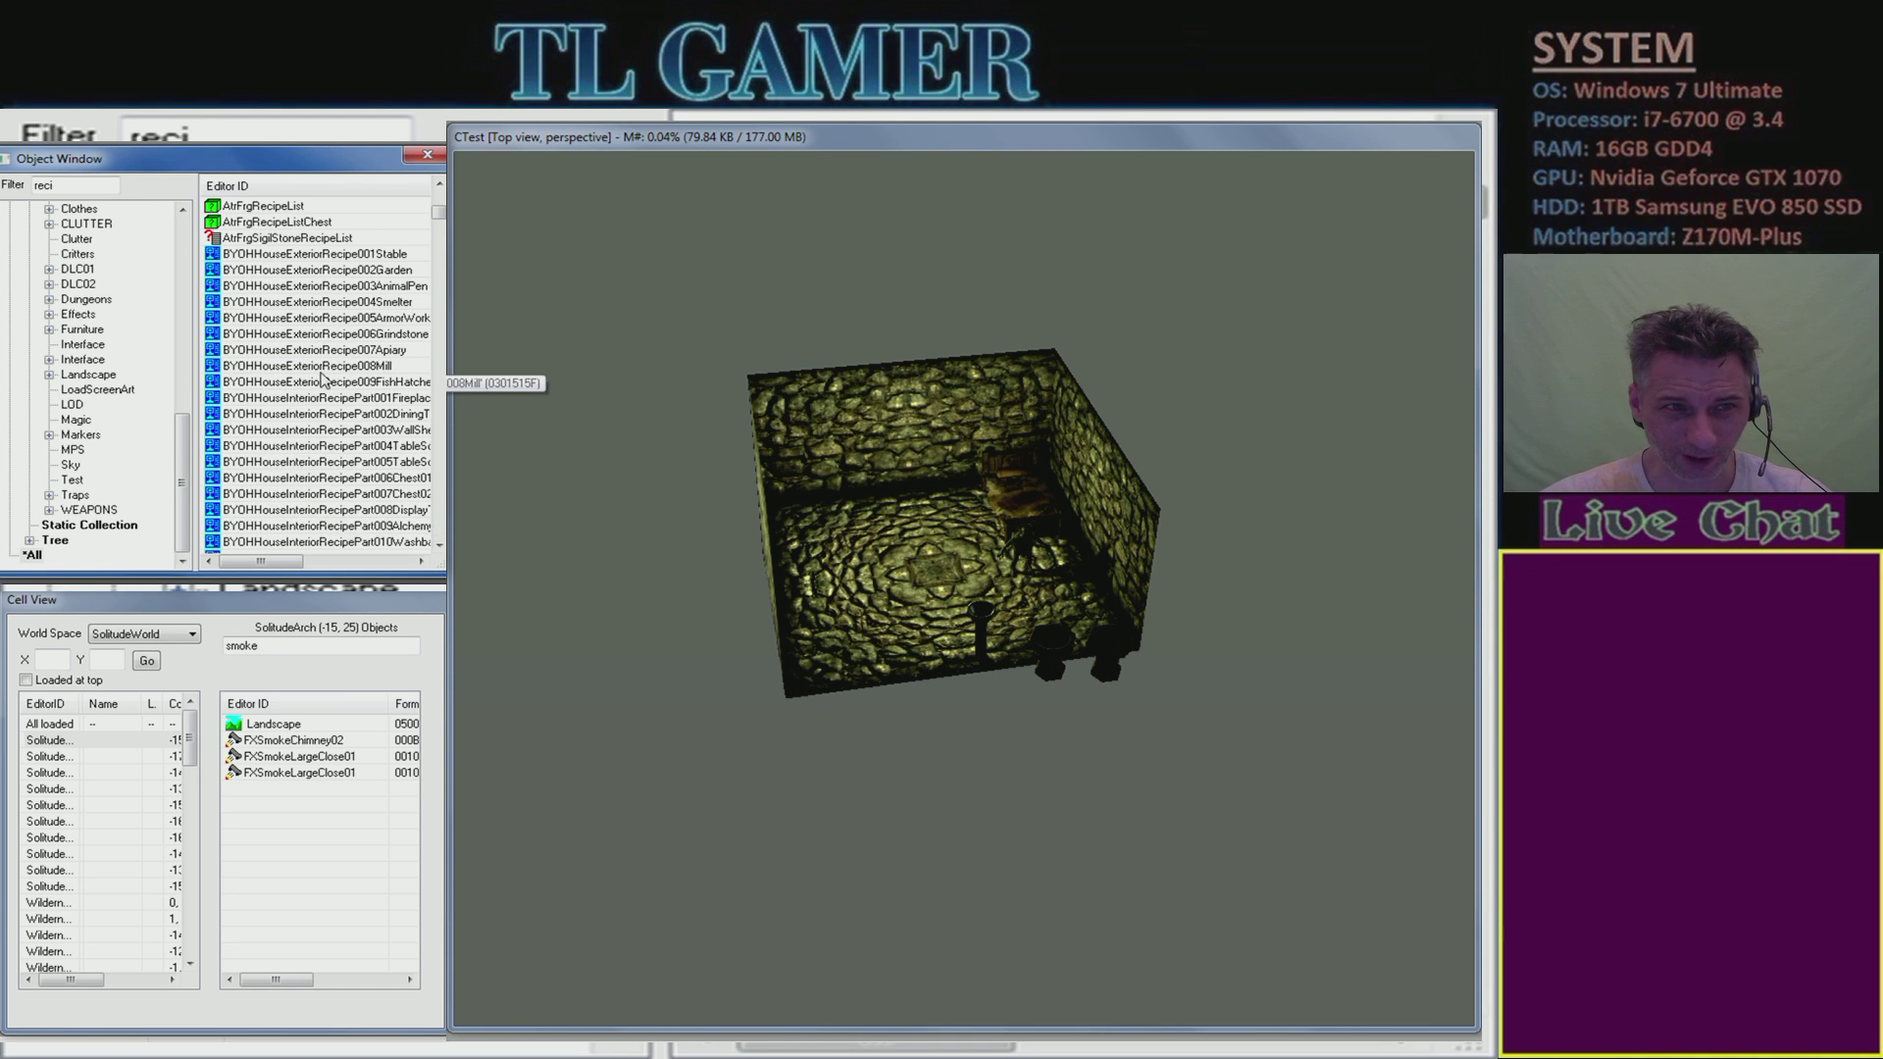
scroll(346, 490, "down", 15)
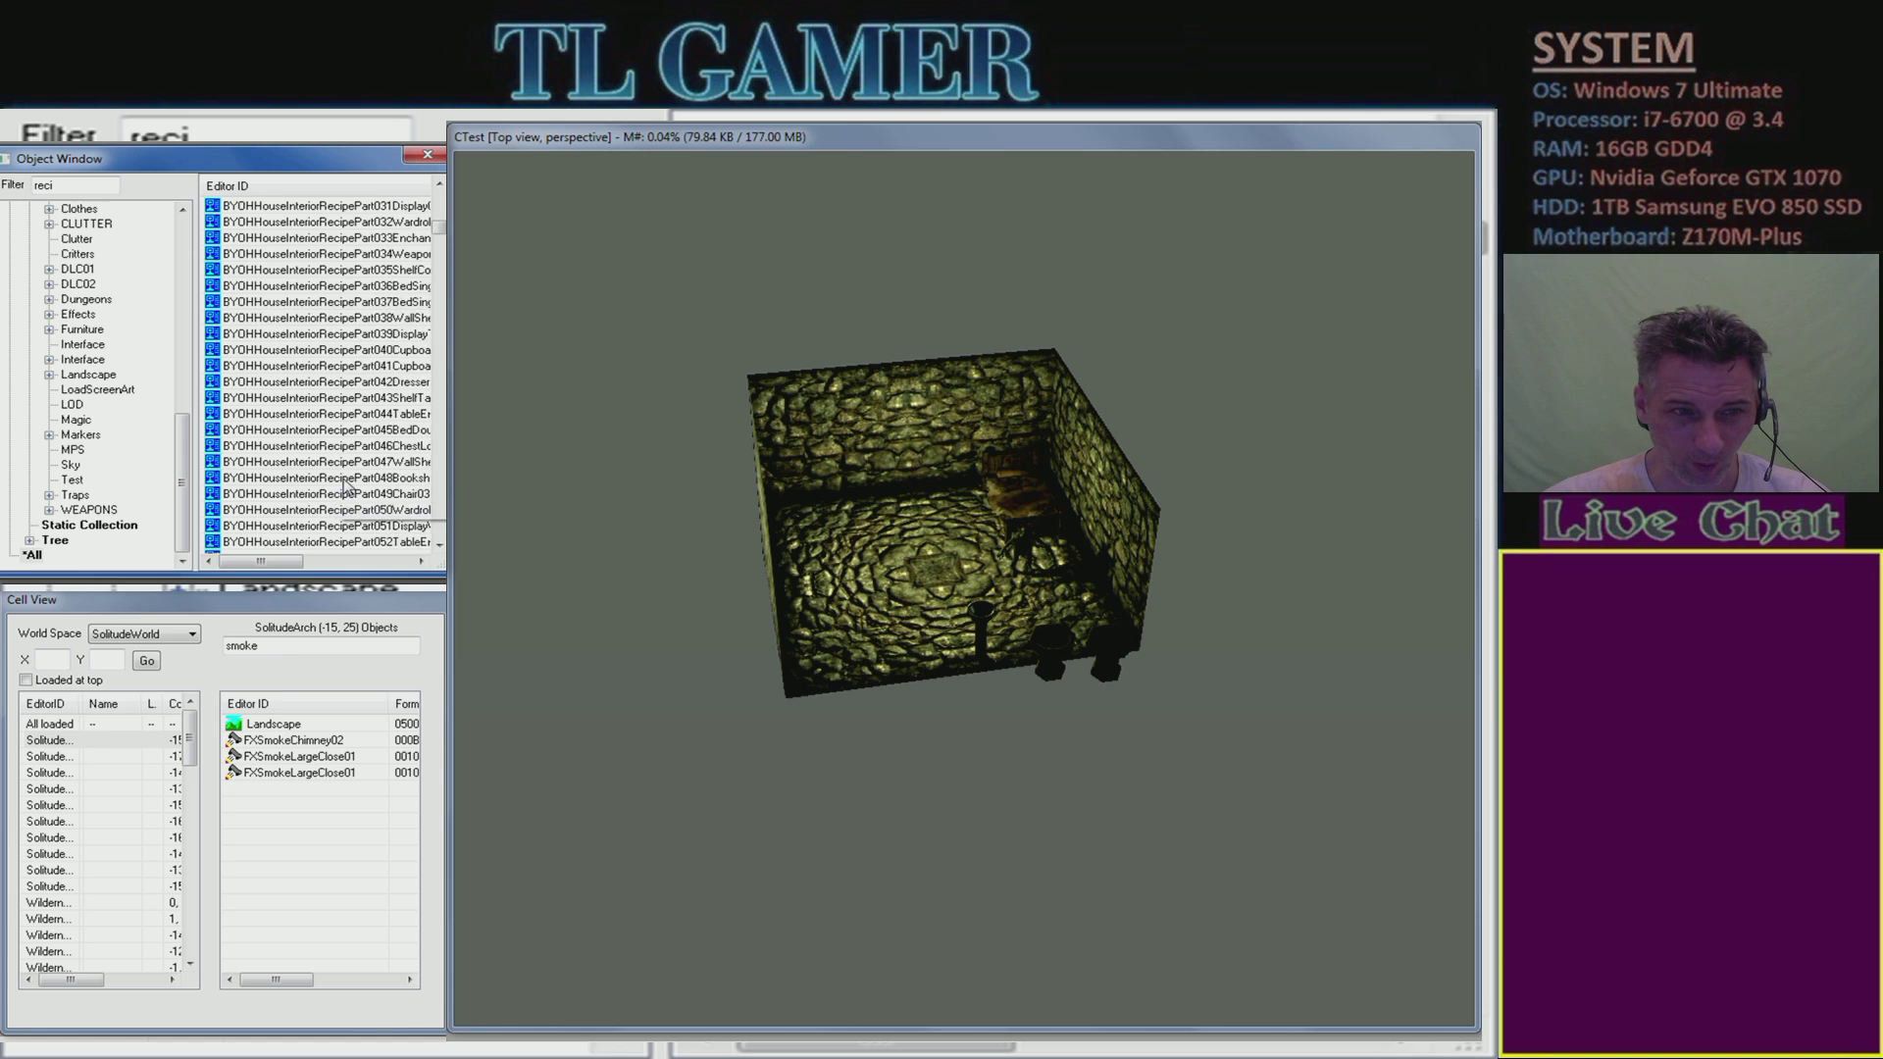
scroll(345, 490, "down", 20)
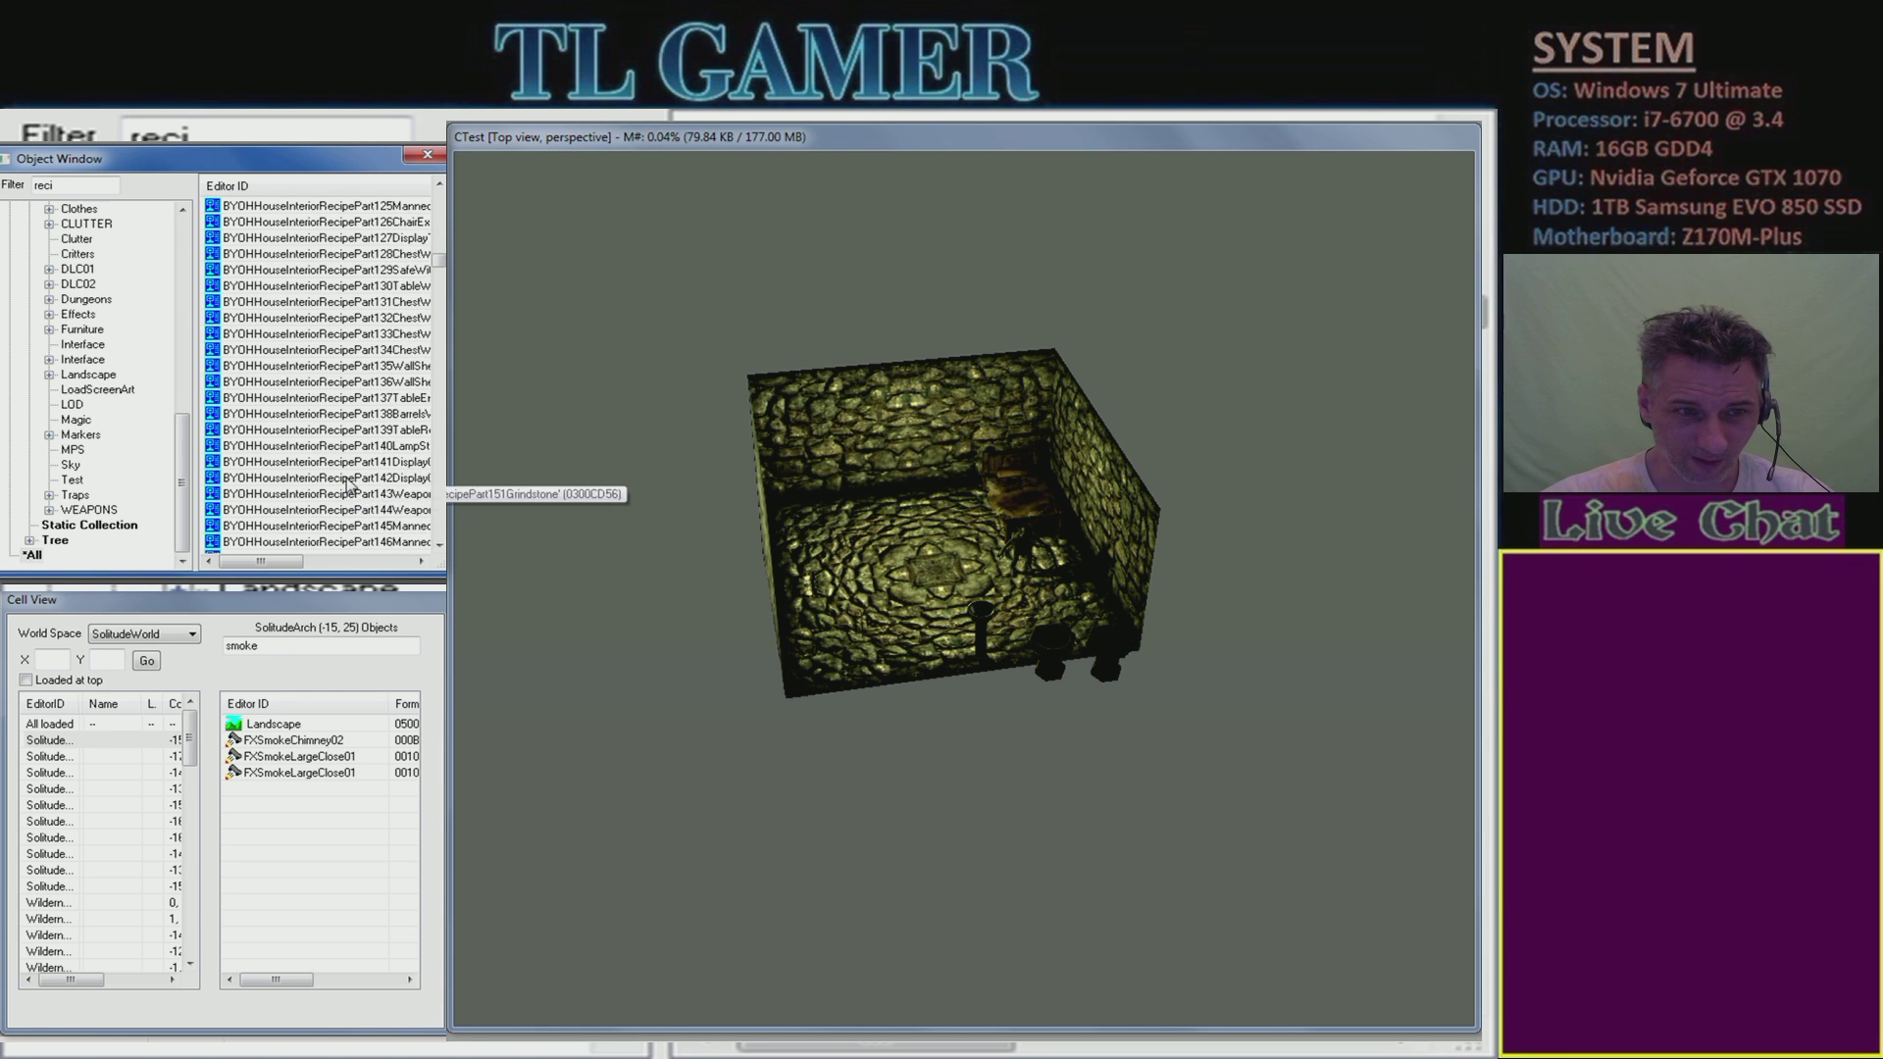
scroll(357, 488, "down", 20)
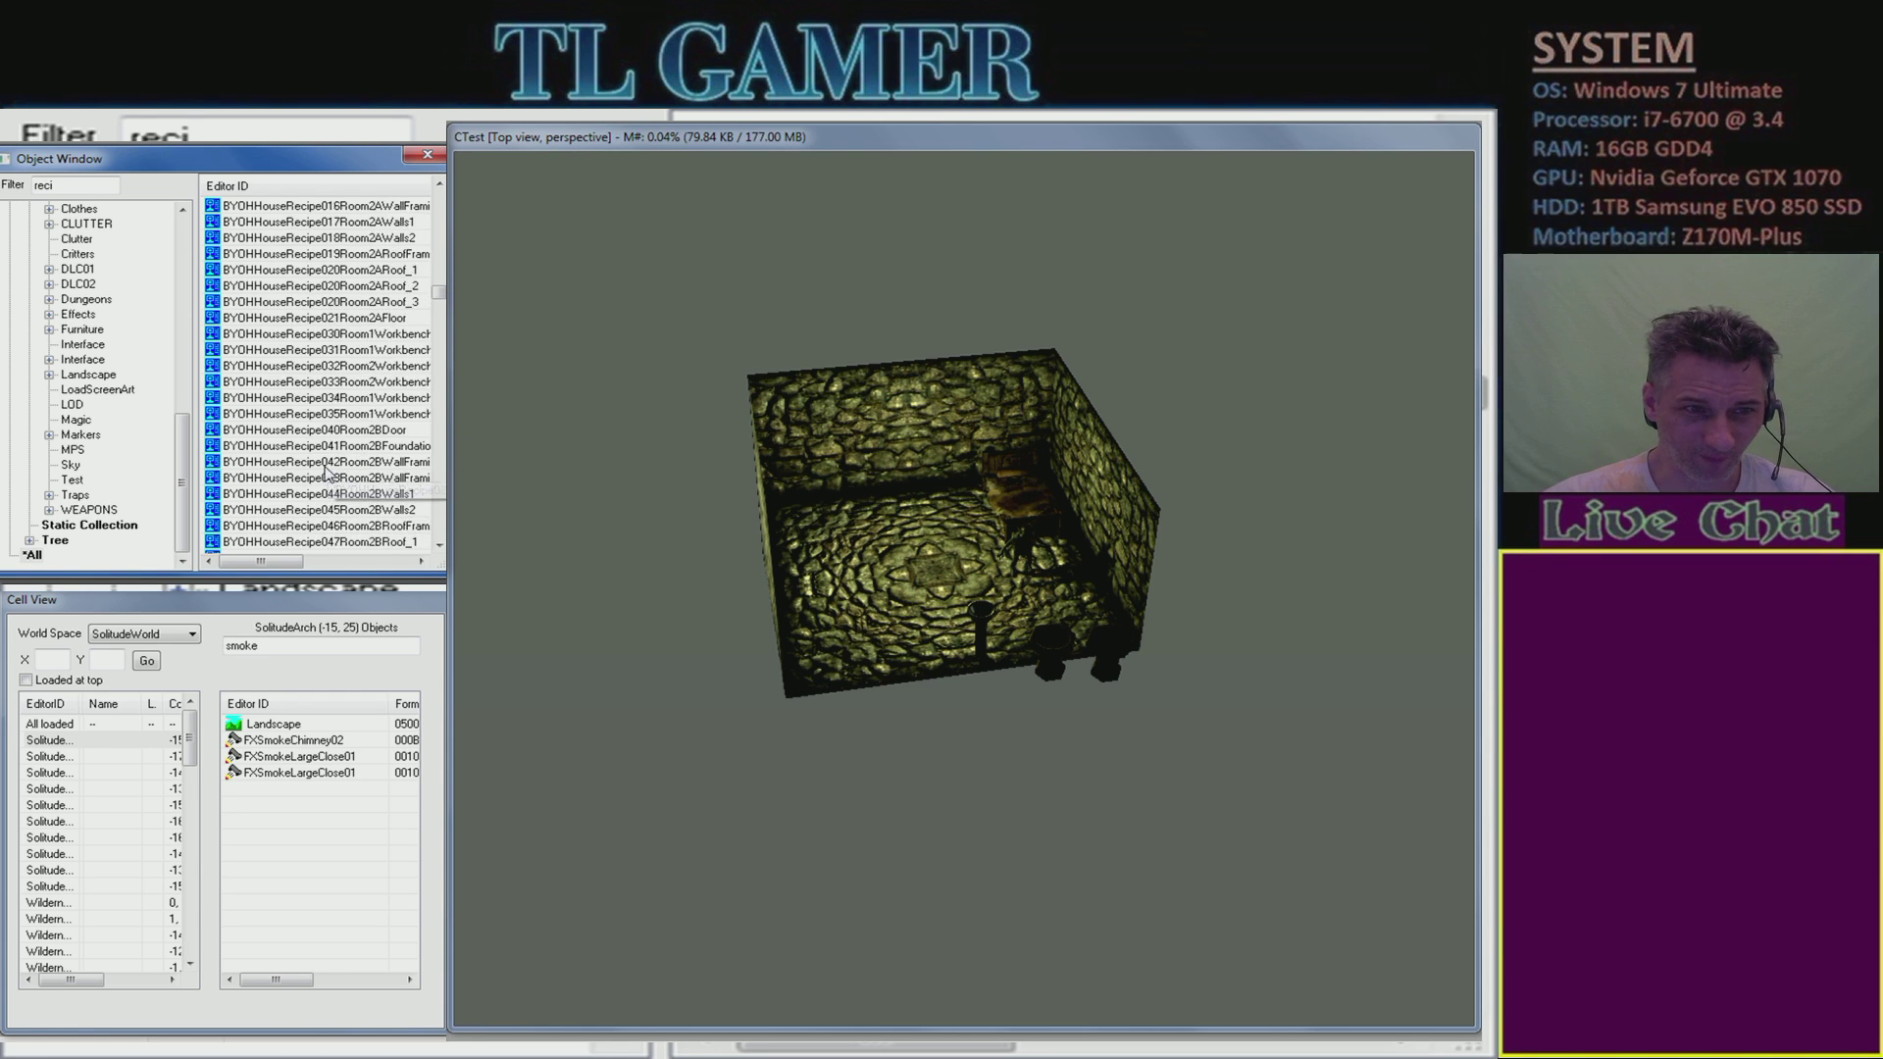
- Look through the DLC2 armor and spider crafting recipes back to the DLC1 Dragonbone weapon and crossbow recipes
left_click_drag(441, 300, 451, 537)
scroll(405, 431, "up", 15)
scroll(397, 427, "up", 12)
scroll(376, 420, "up", 15)
scroll(372, 417, "up", 13)
scroll(382, 404, "up", 13)
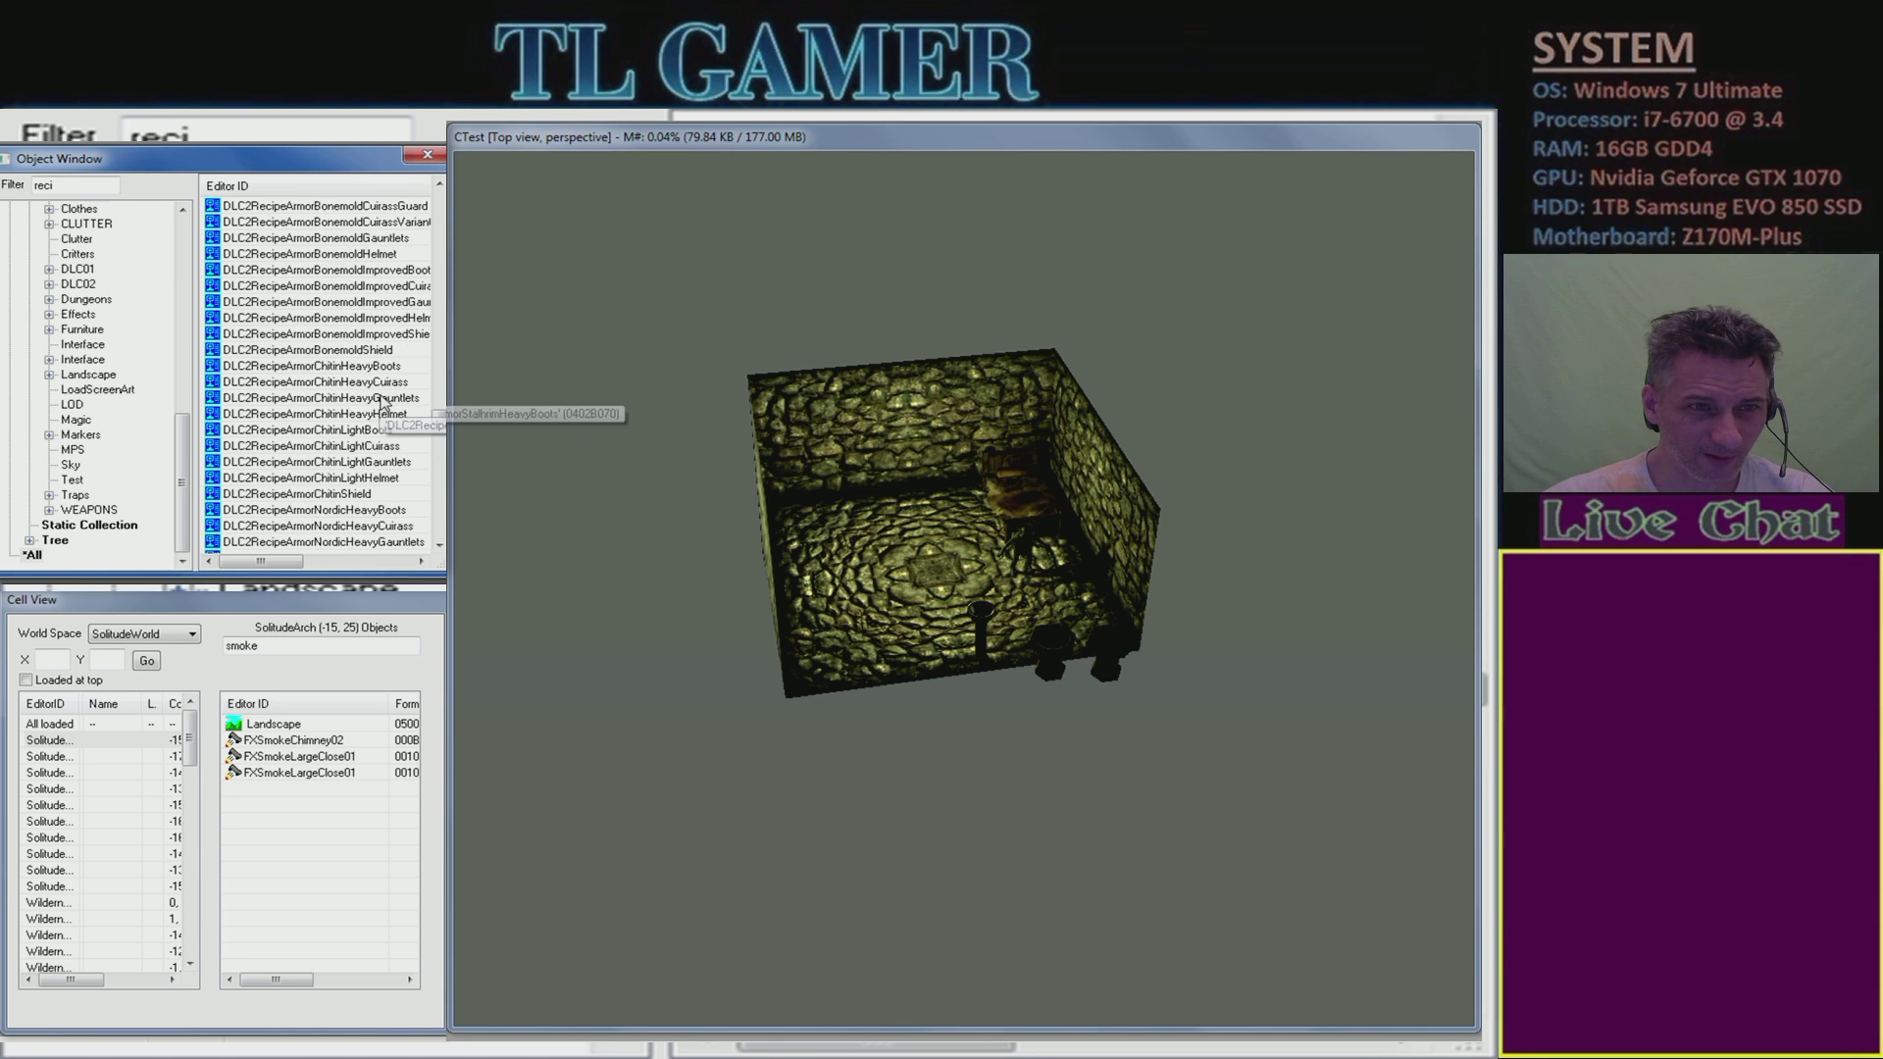
scroll(382, 402, "up", 6)
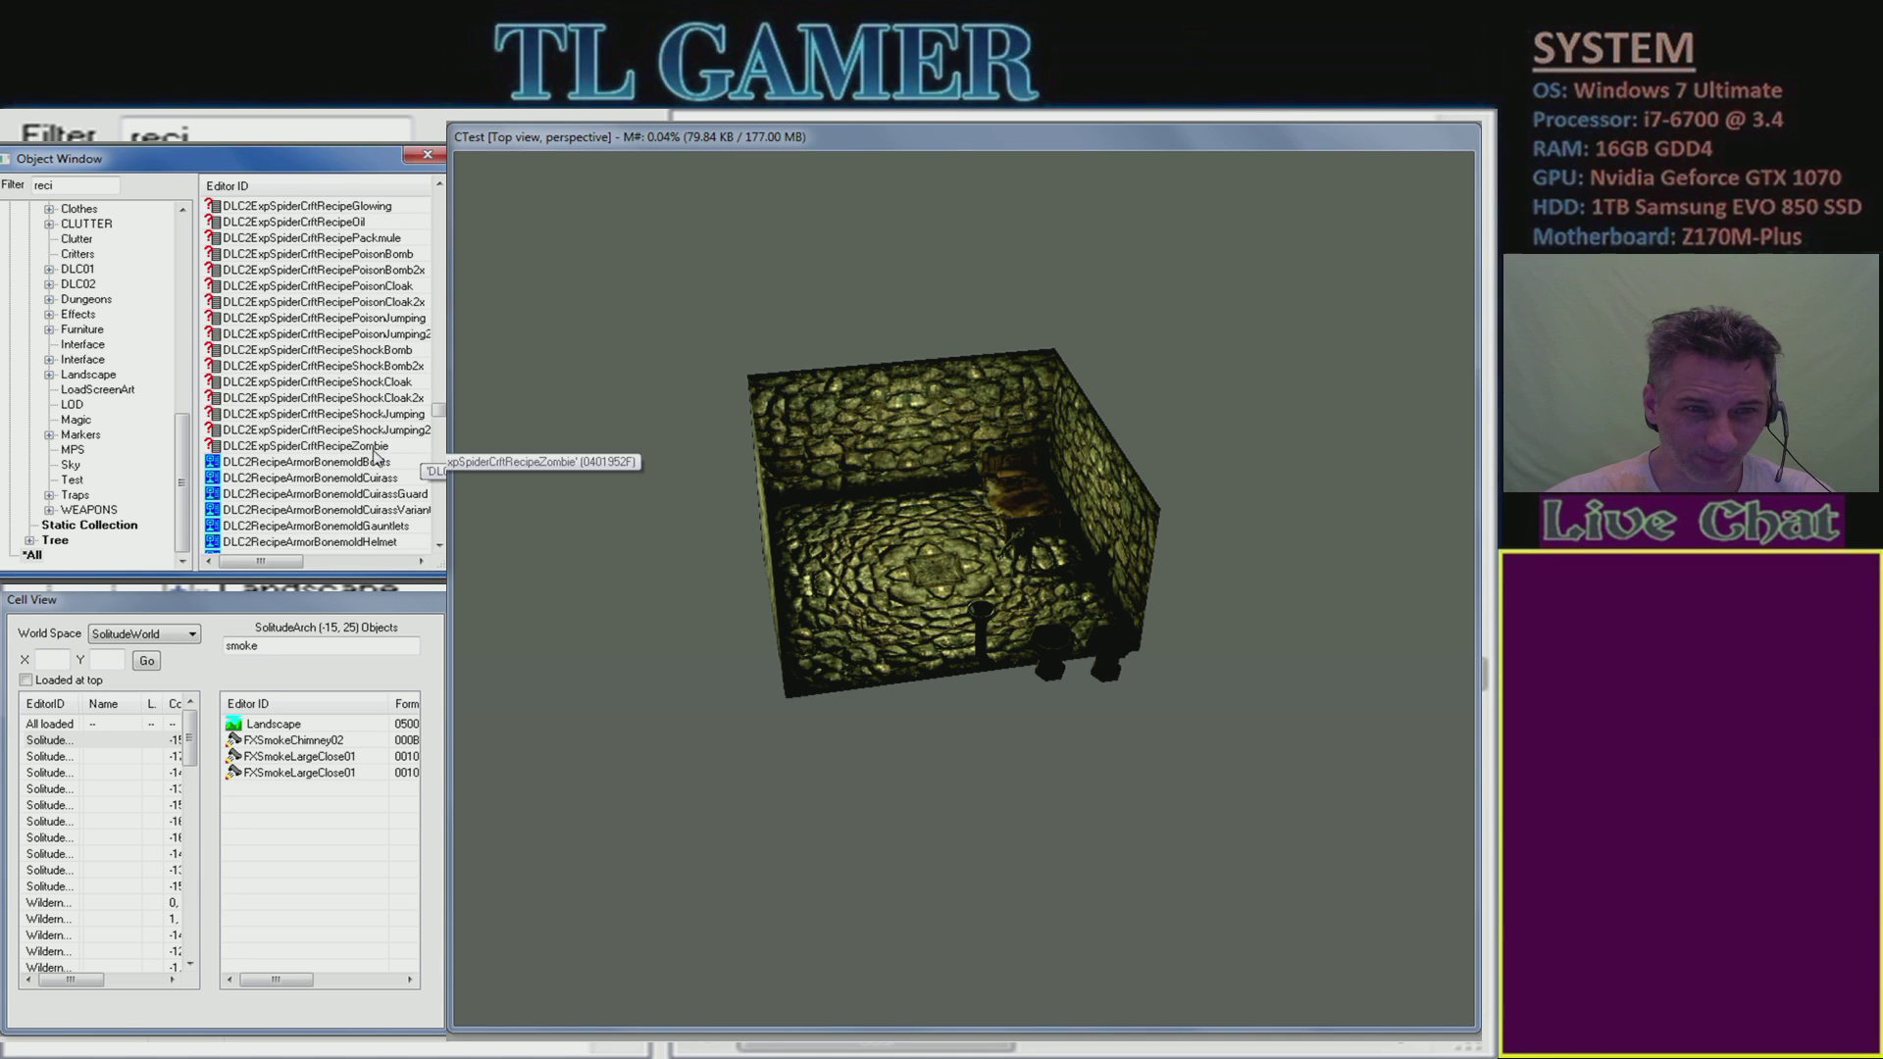
left_click(374, 449)
scroll(376, 449, "up", 1)
scroll(377, 412, "up", 5)
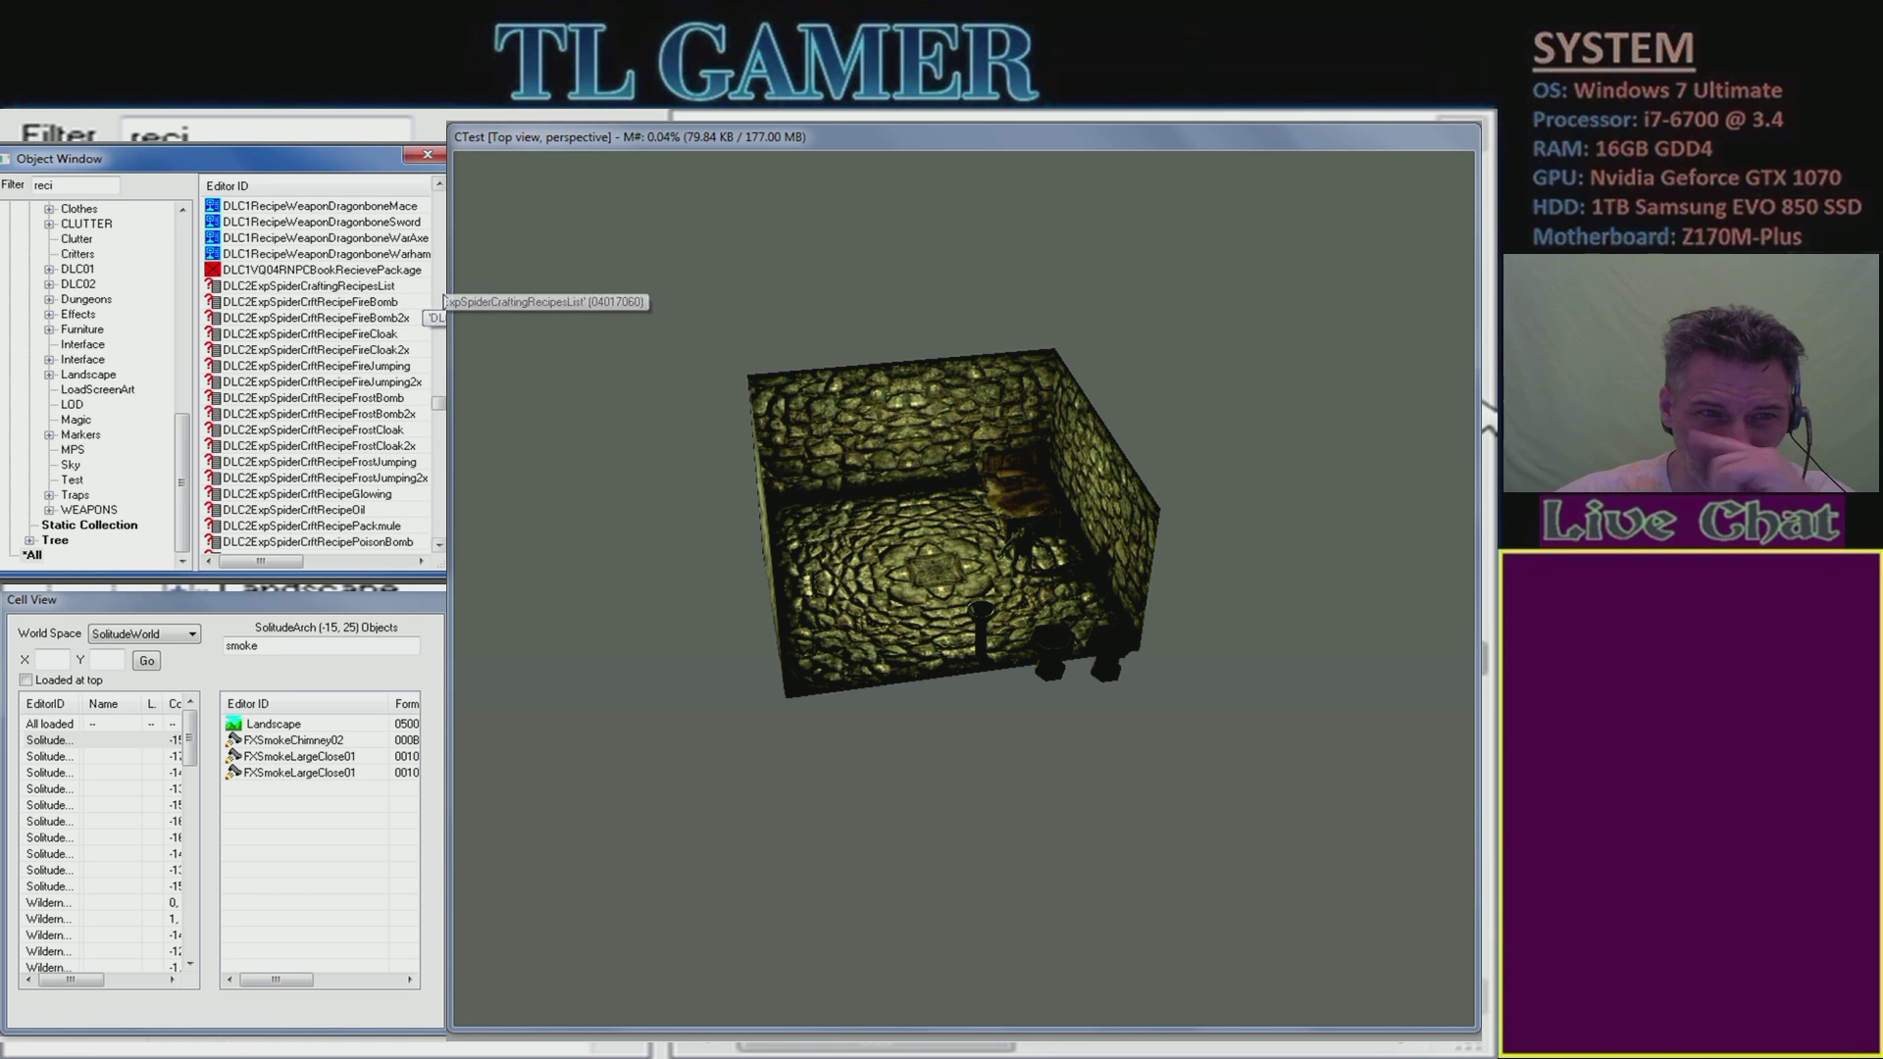
scroll(365, 432, "up", 1)
scroll(365, 432, "up", 2)
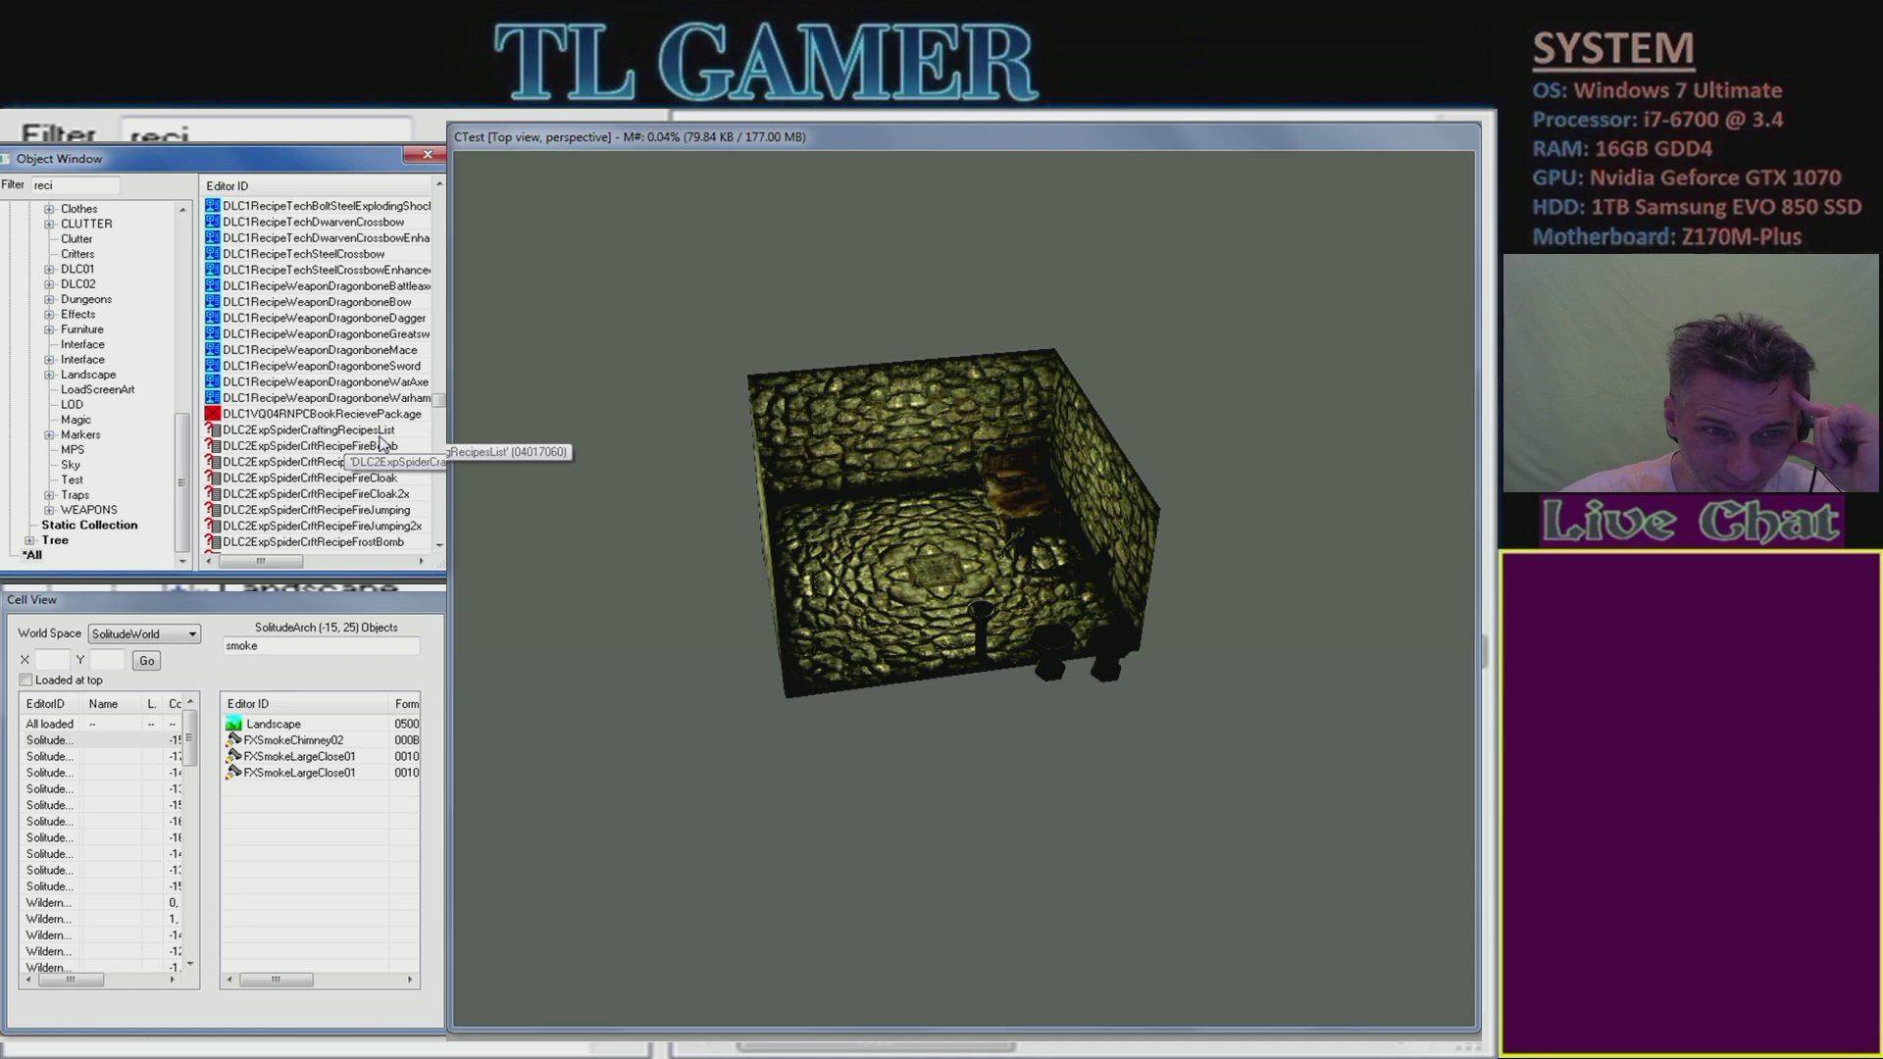
- Filter the objects by the text "list" instead of the recipe filter
double_click(59, 184)
key("BackSpace")
type("liost")
key("Left")
key("Left")
key("BackSpace")
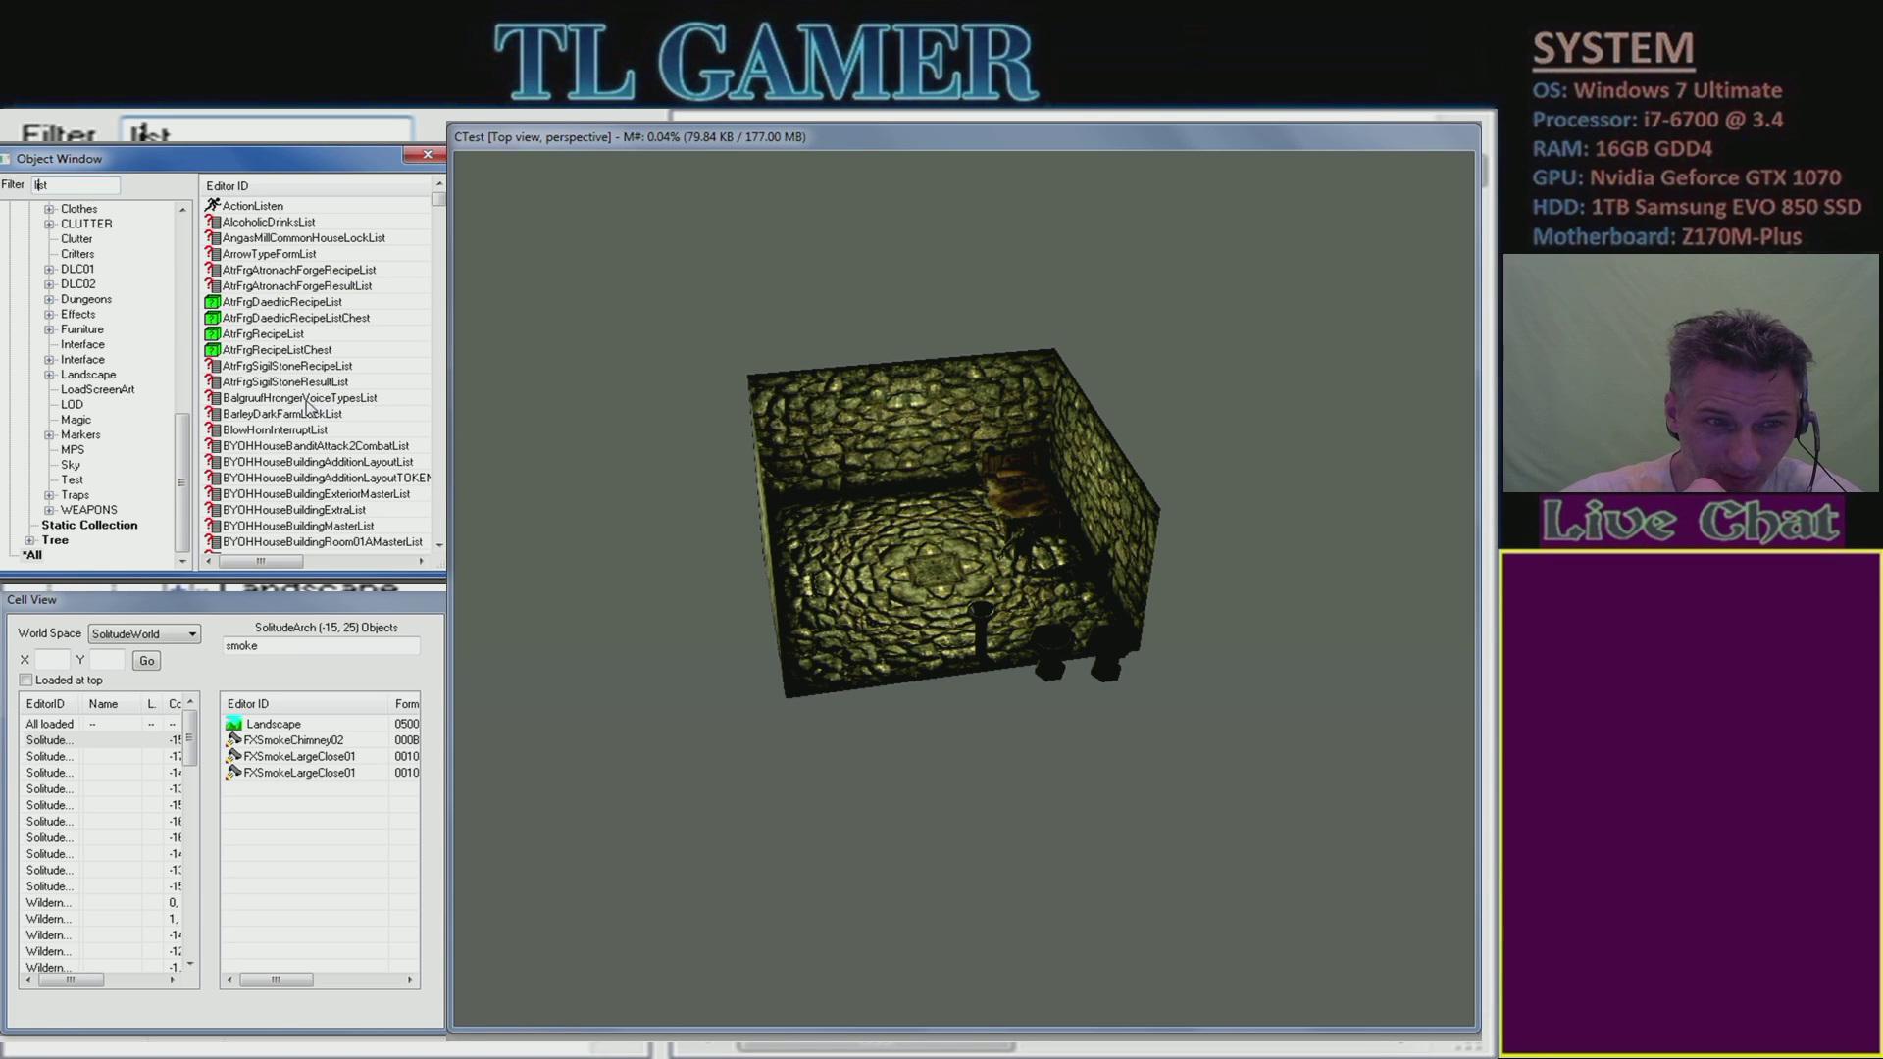
- Find DaggersFormlist among the filtered lists and open it to view its dagger entries
scroll(307, 406, "down", 10)
scroll(356, 452, "down", 10)
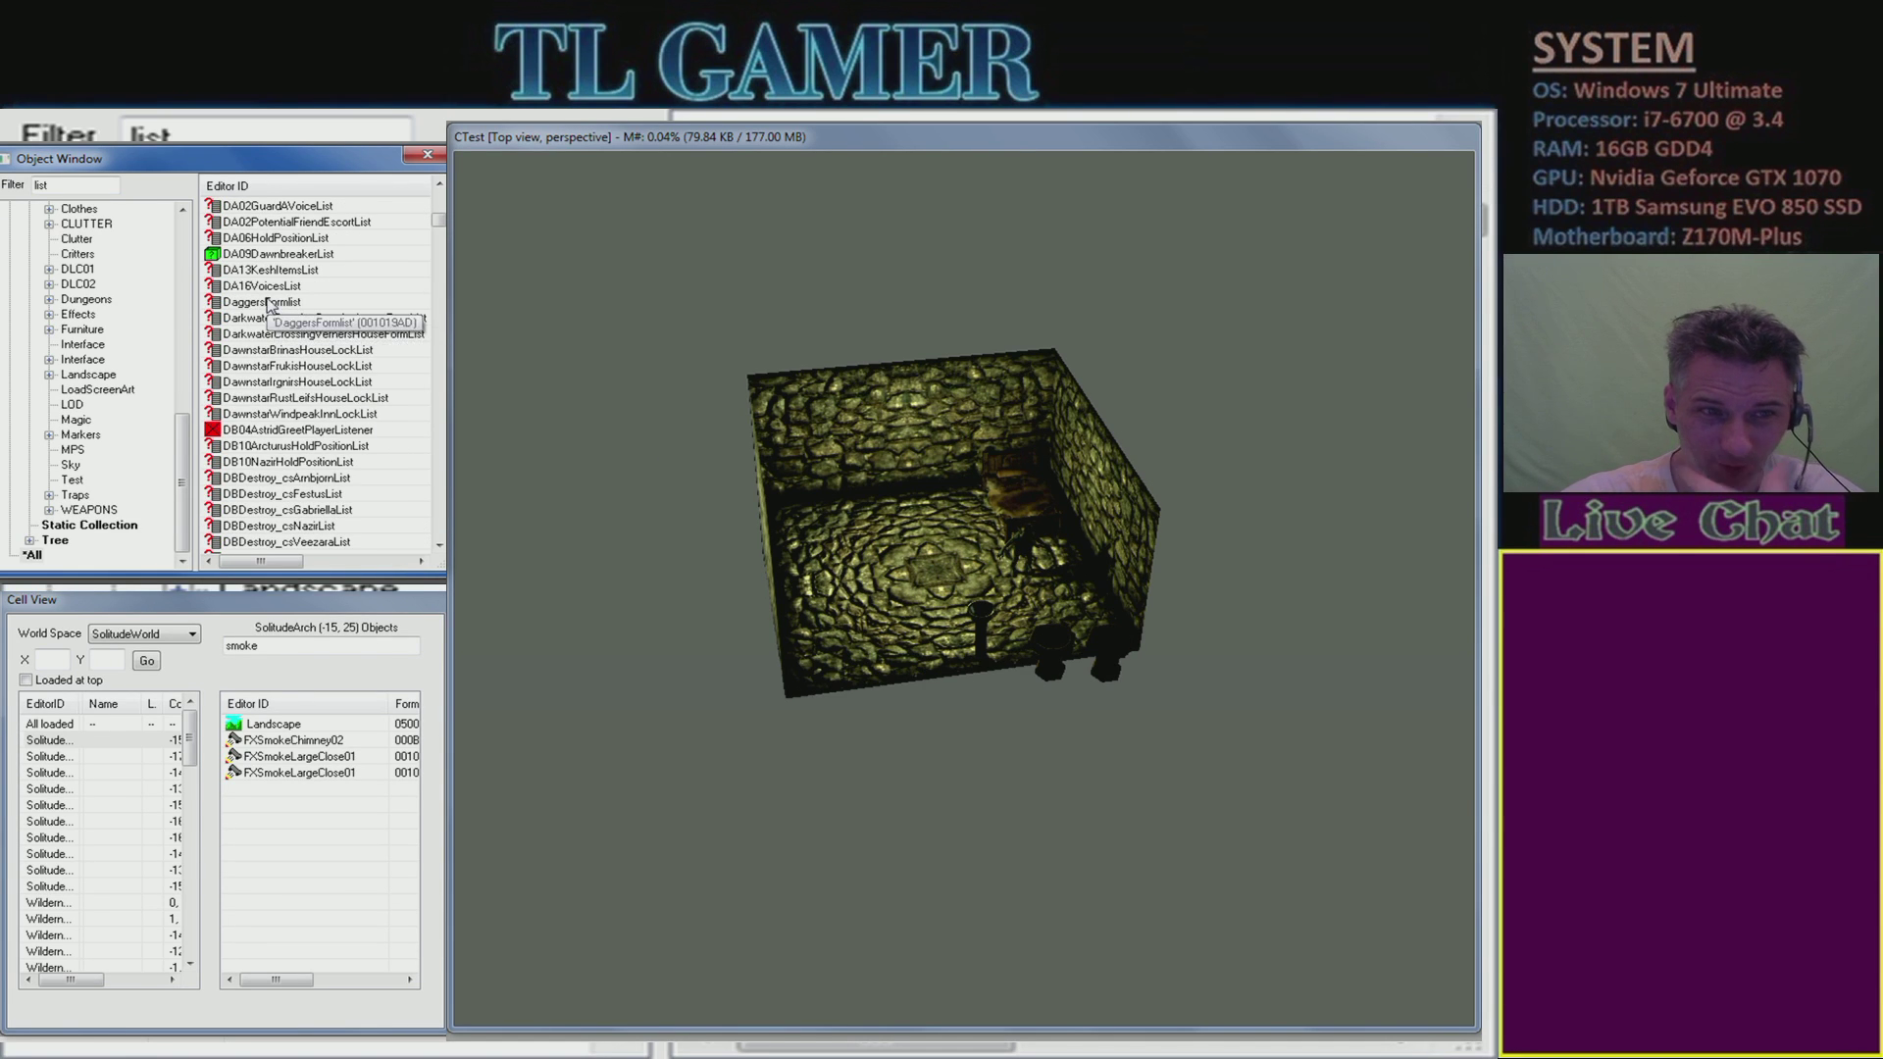
double_click(271, 303)
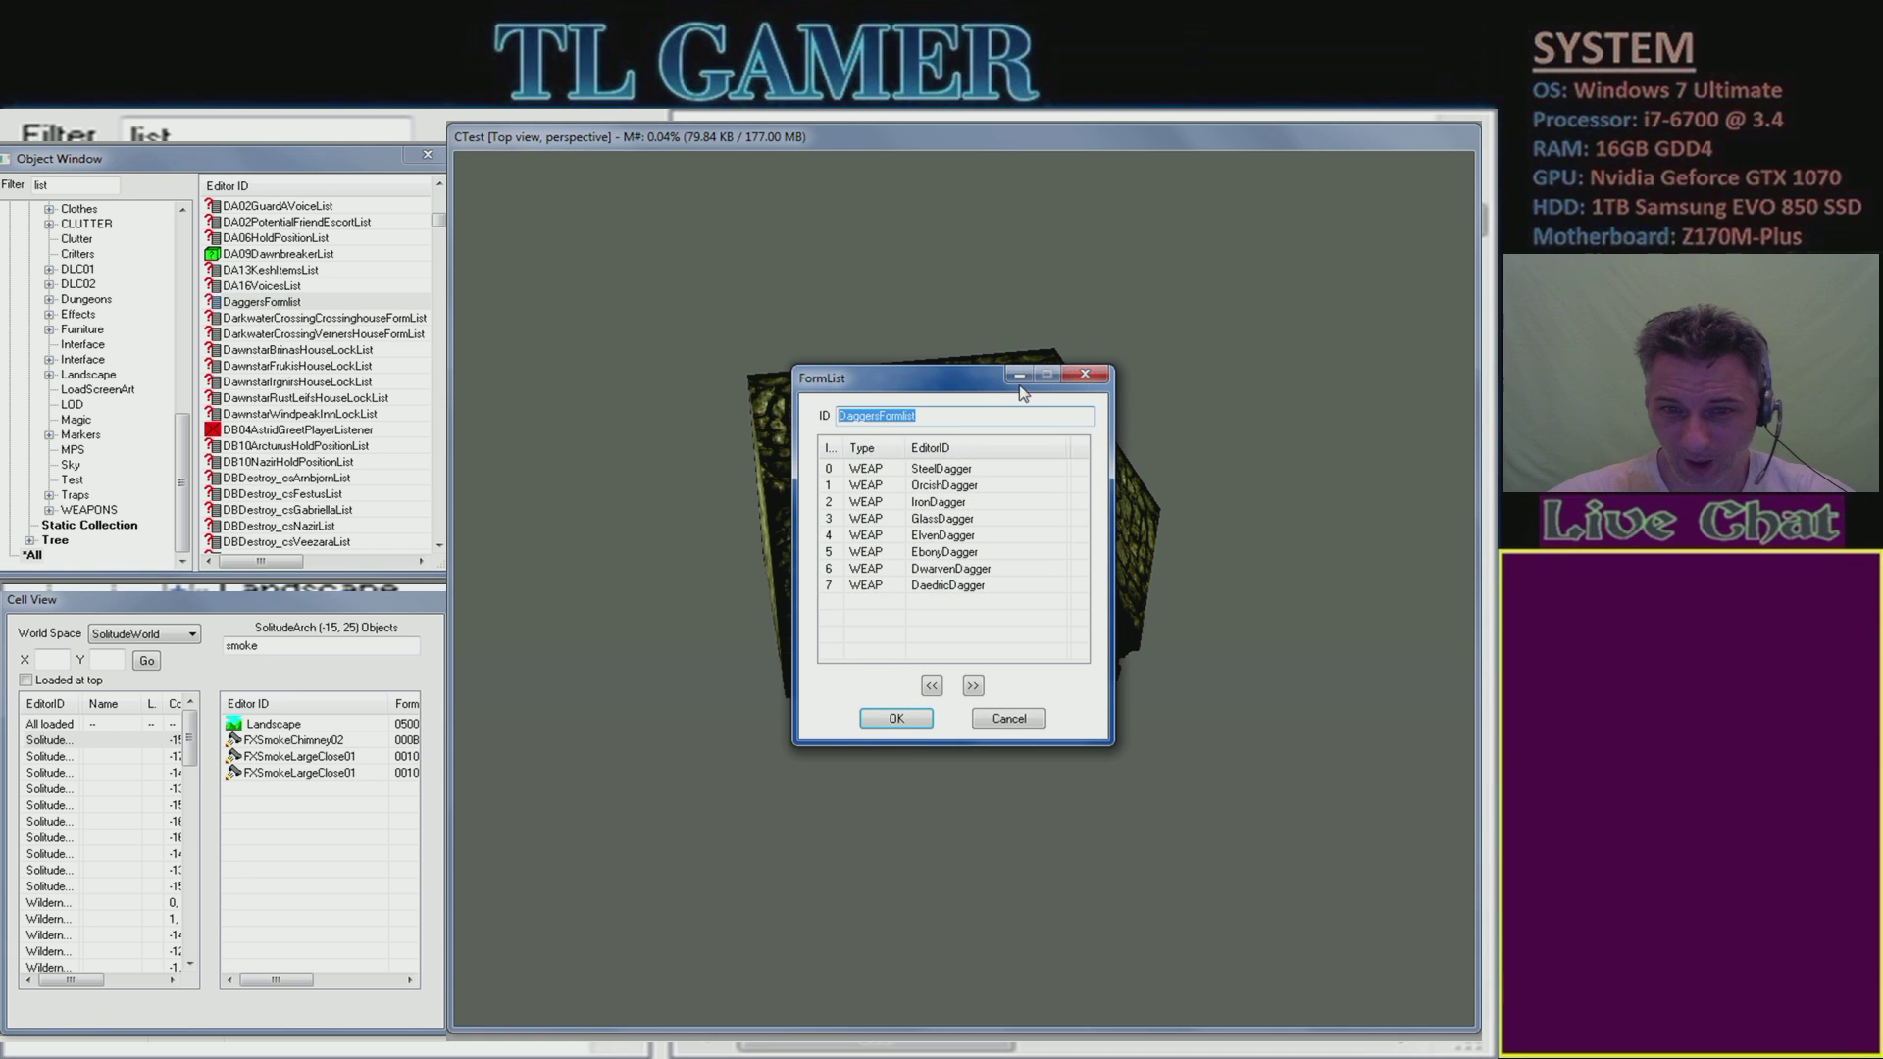
left_click_drag(967, 379, 762, 270)
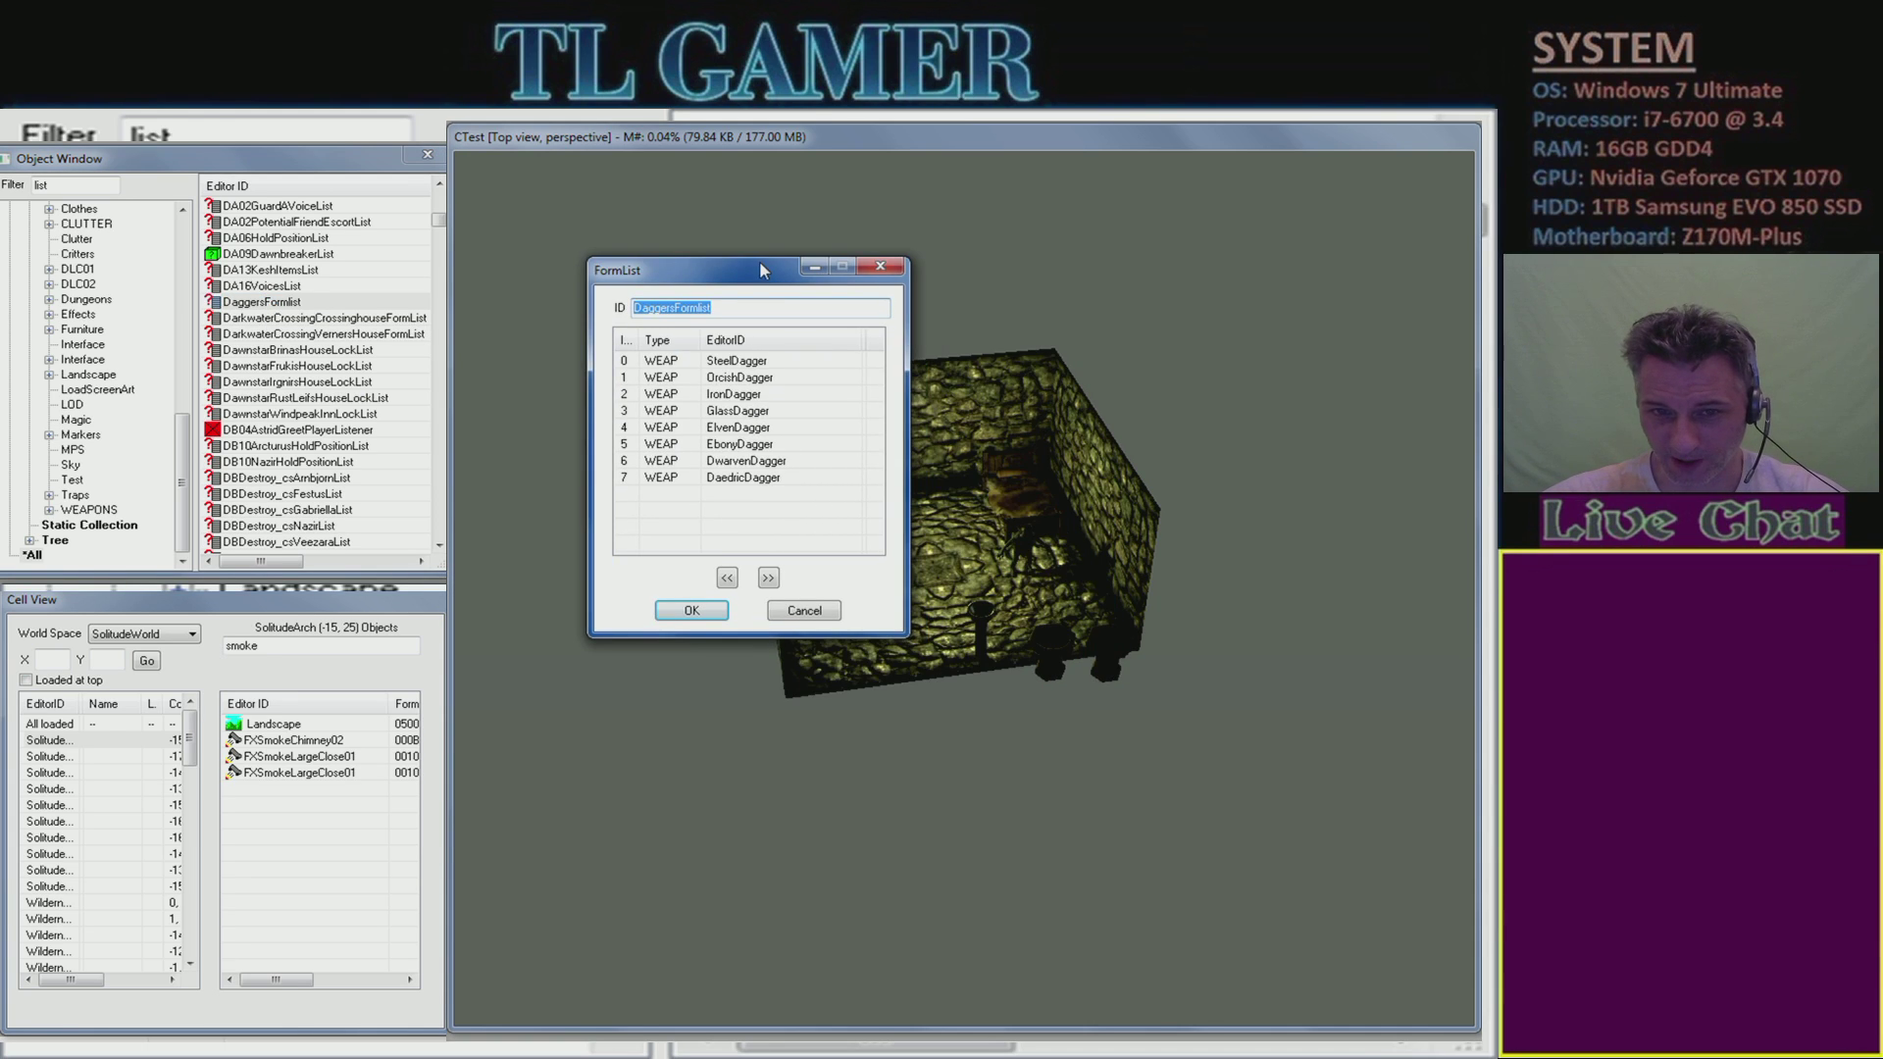
- Try to edit the DaedricDagger entry in DaggersFormlist, and cancel out of the form list
left_click(744, 493)
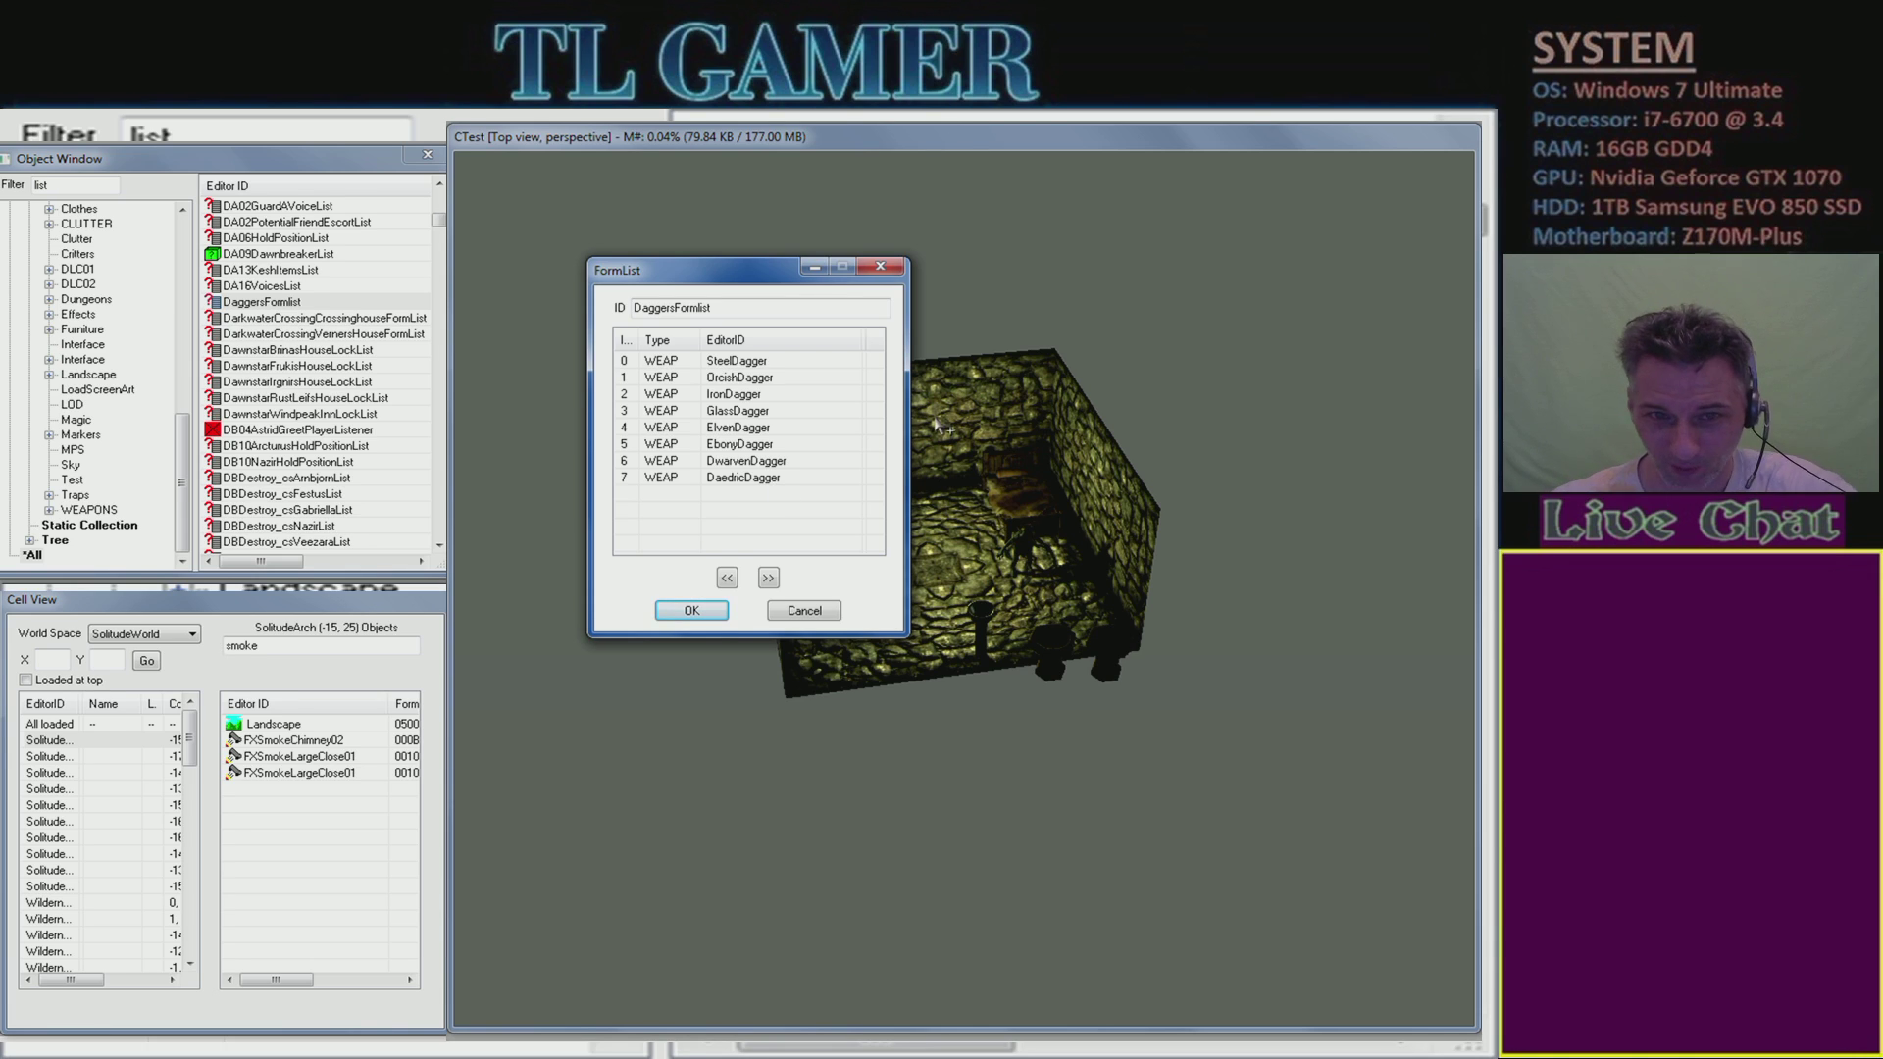
right_click(721, 505)
left_click(770, 529)
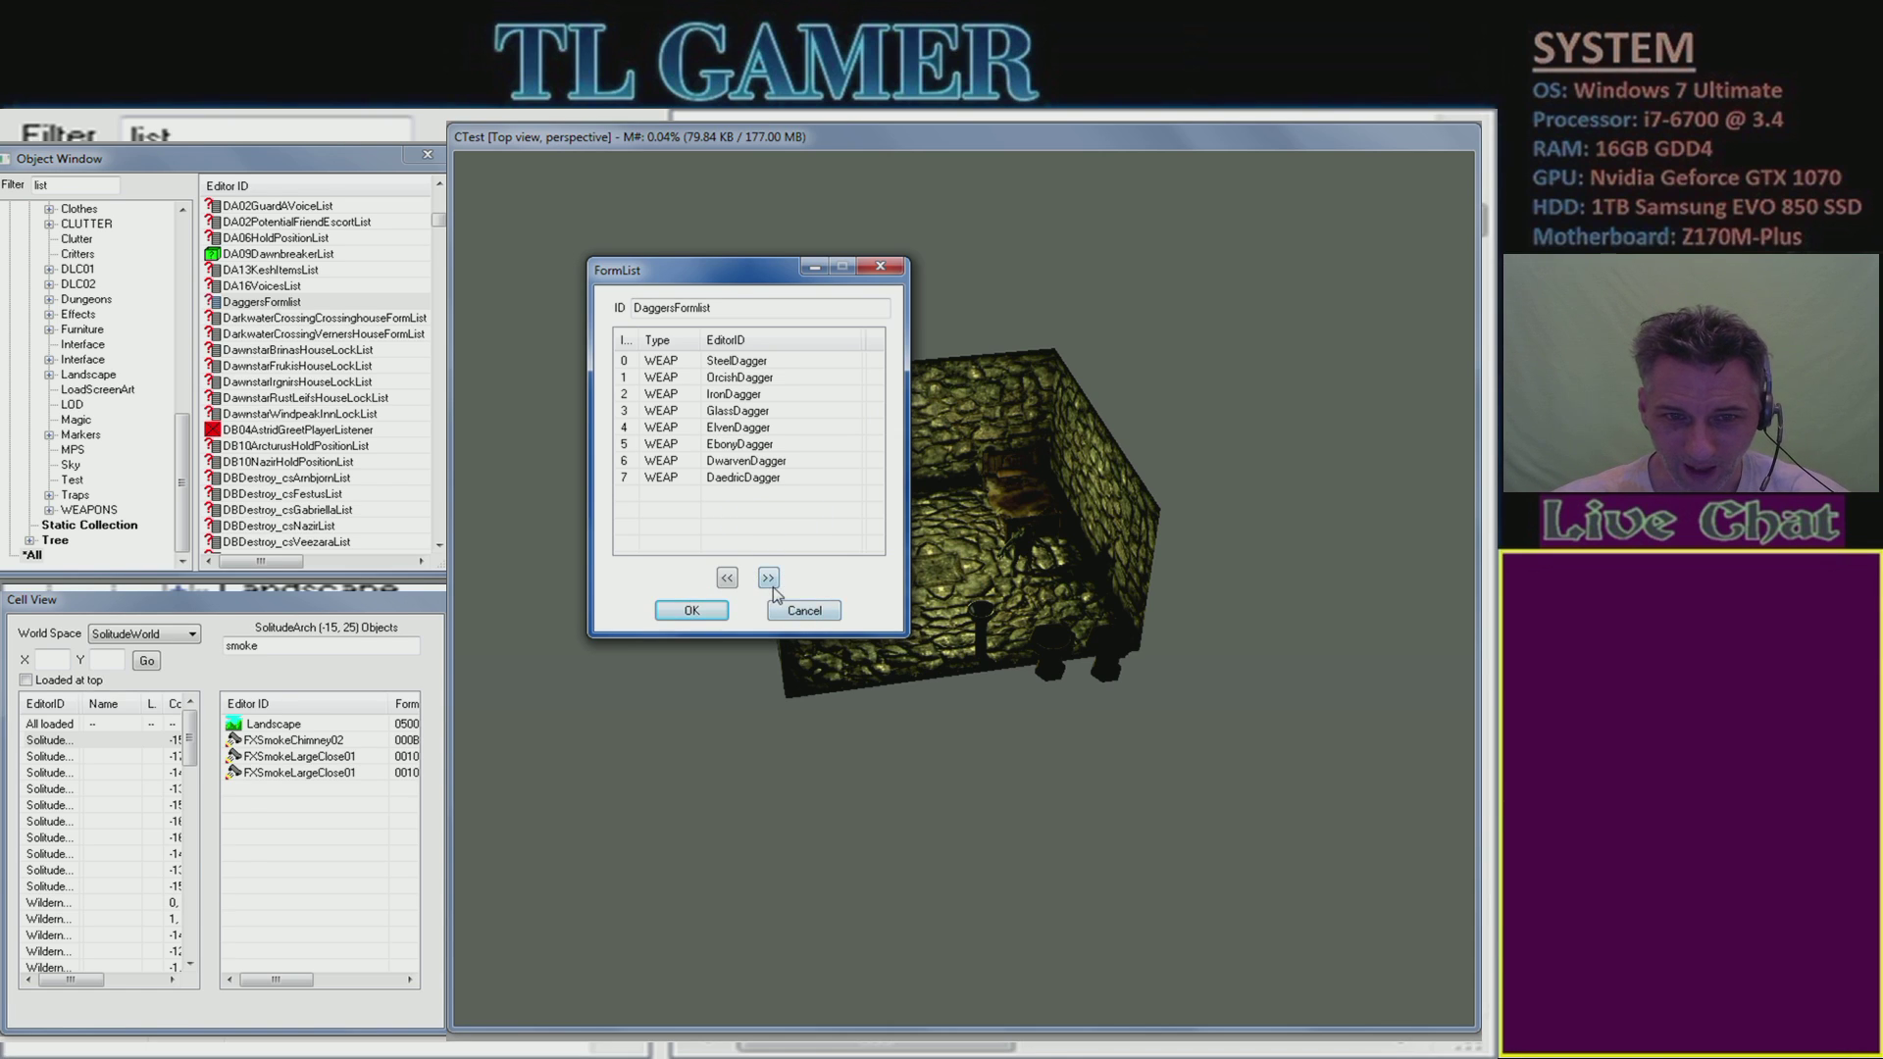
left_click(738, 481)
right_click(738, 481)
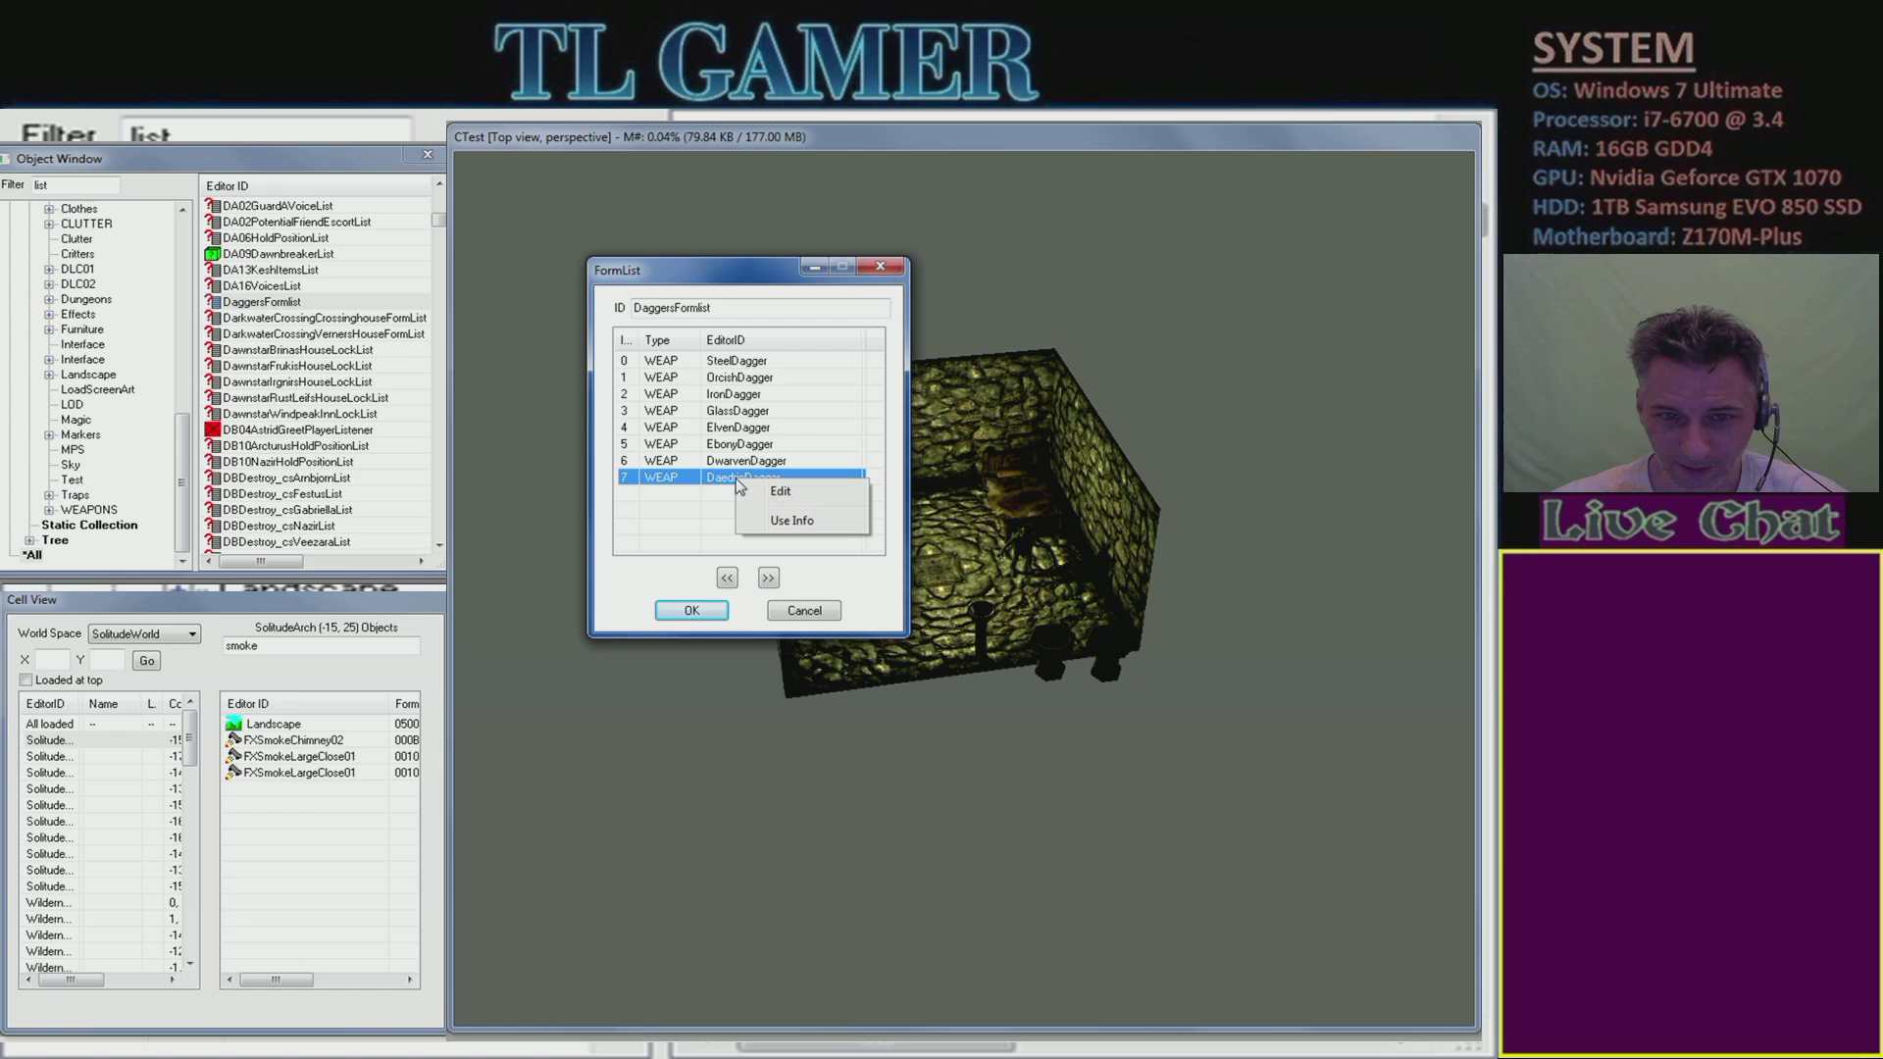
left_click(768, 493)
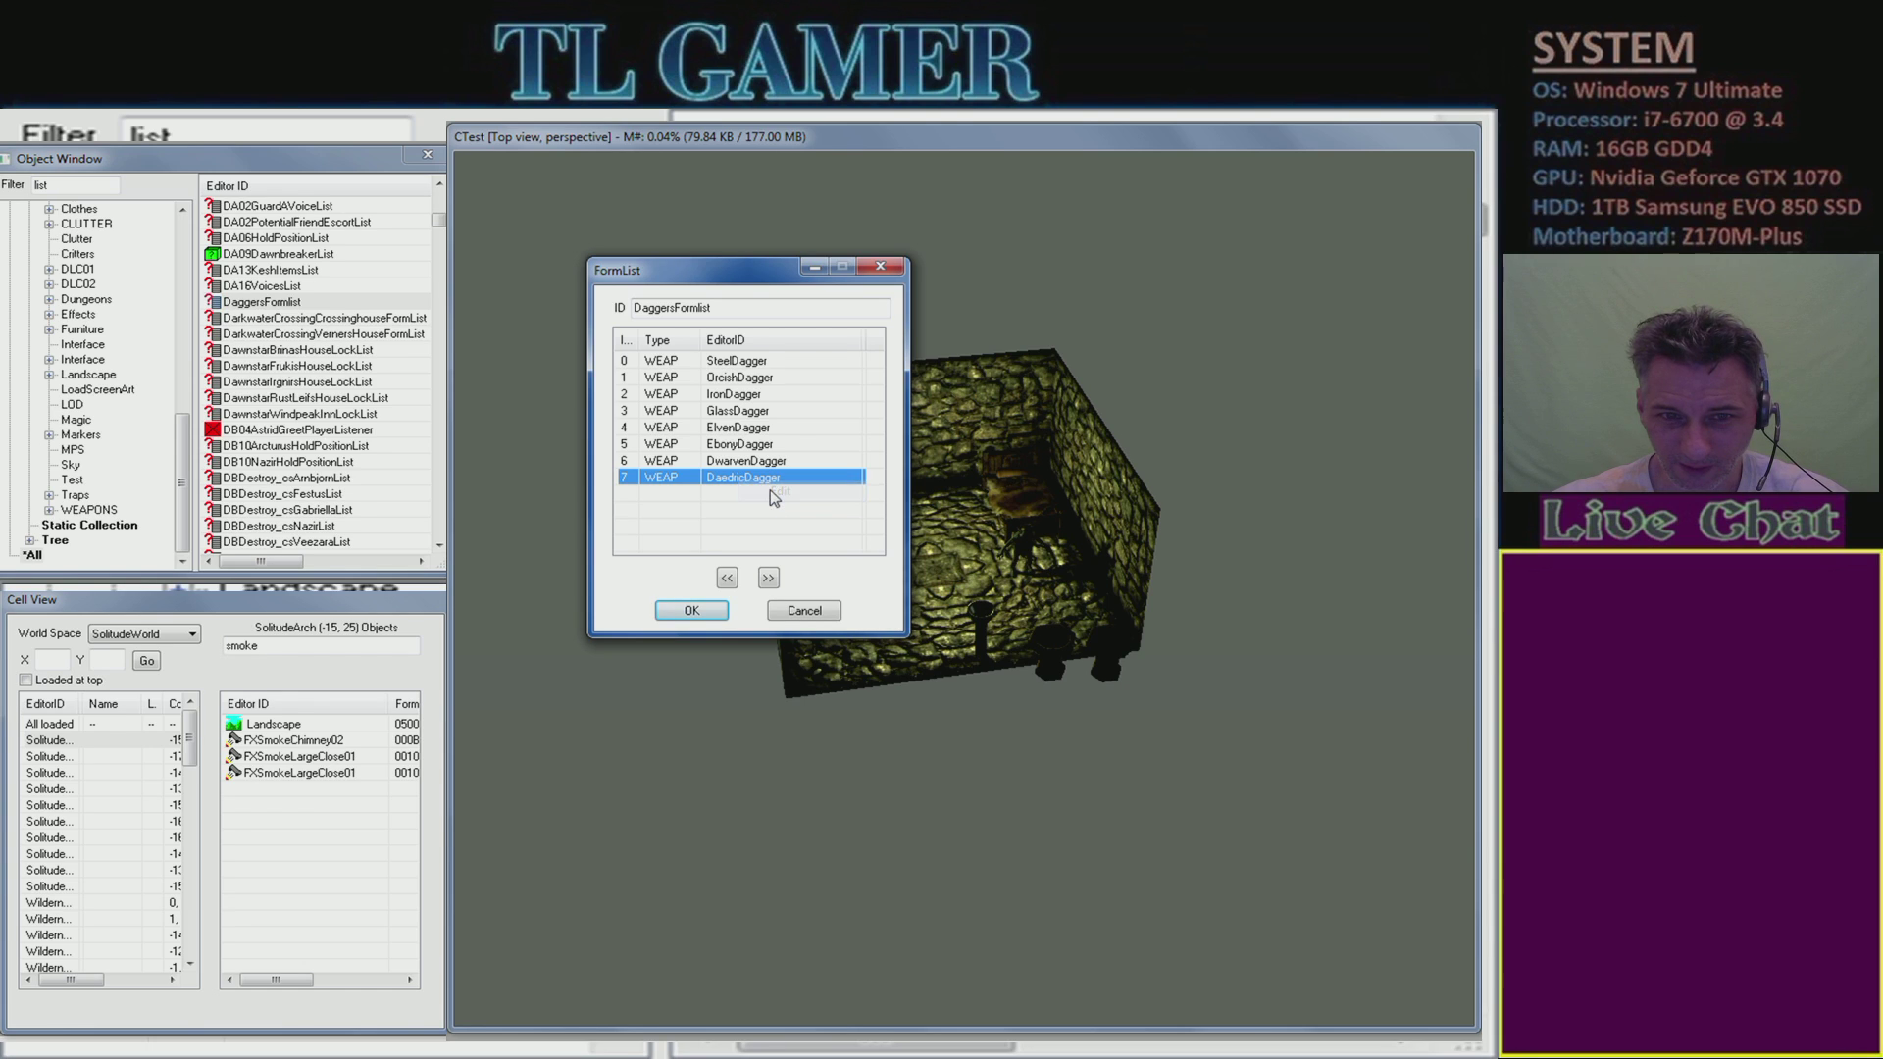
left_click(799, 610)
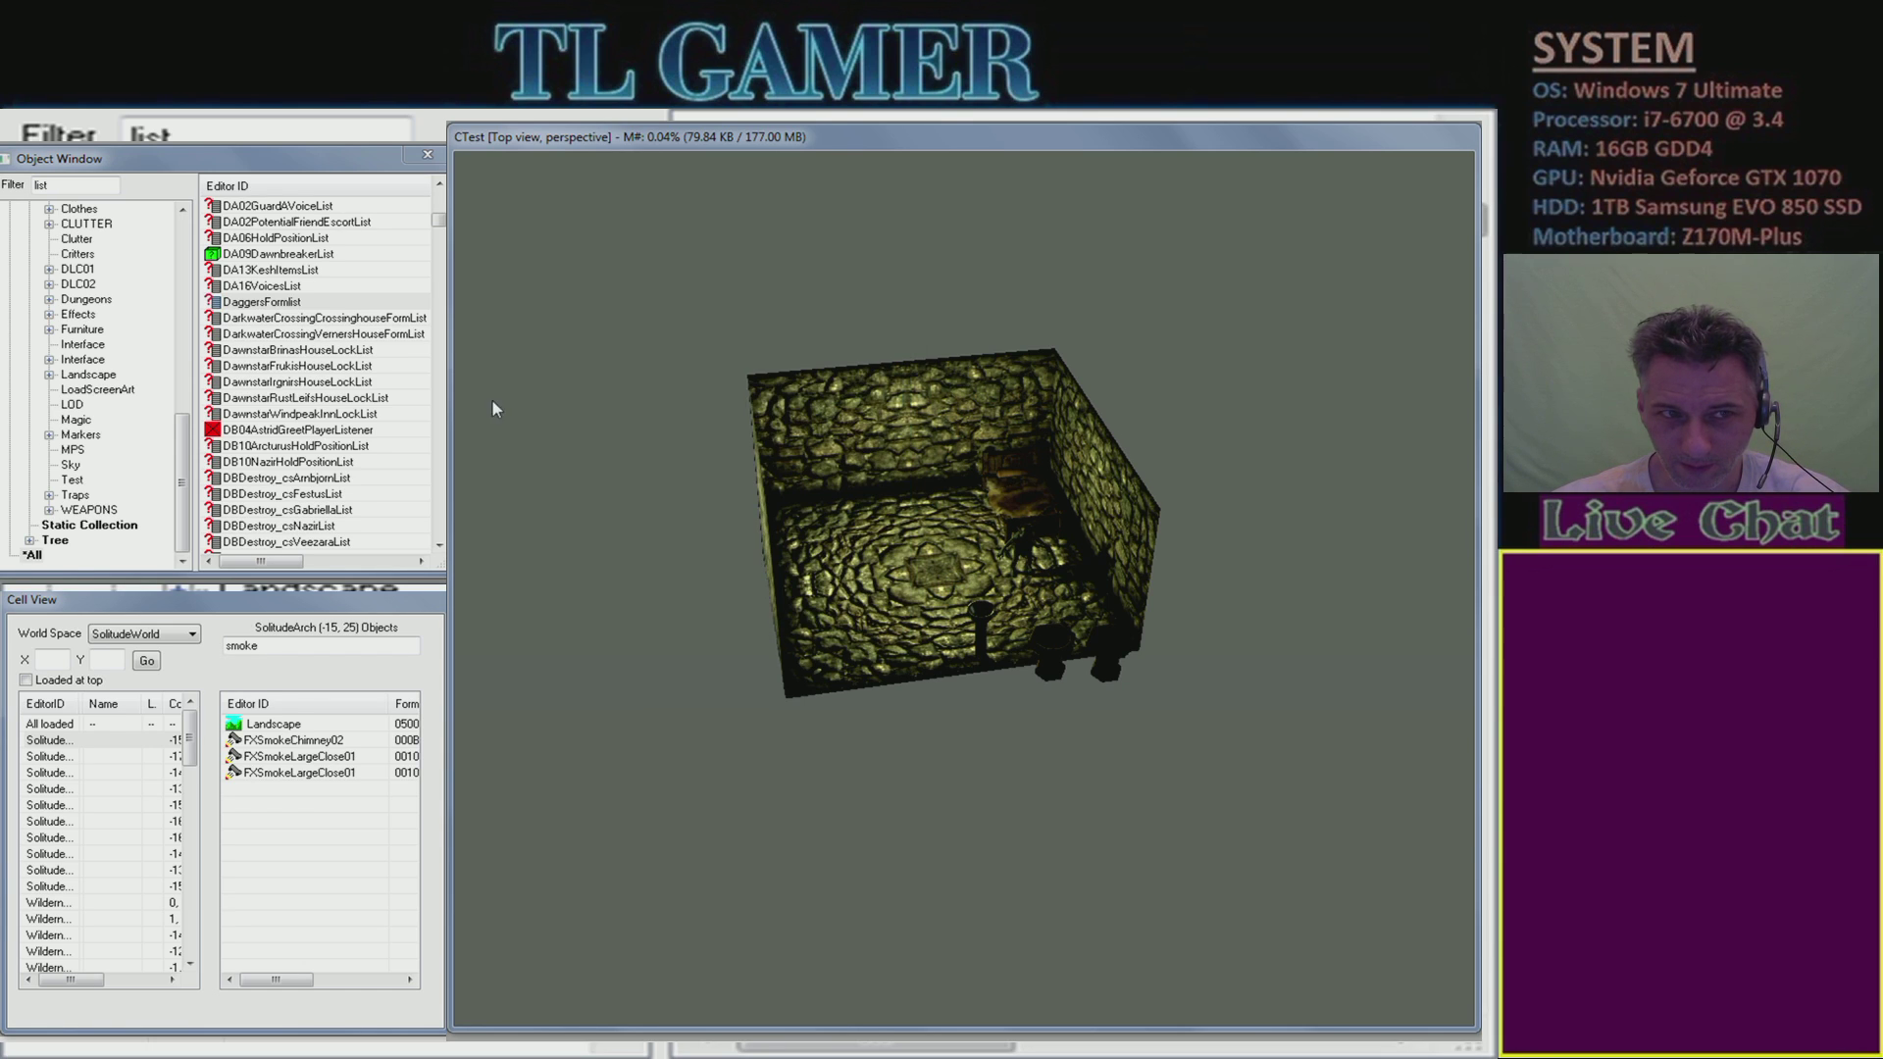
- Reopen DaggersFormlist, widen its Type column and open the SteelDagger entry's weapon properties
double_click(253, 303)
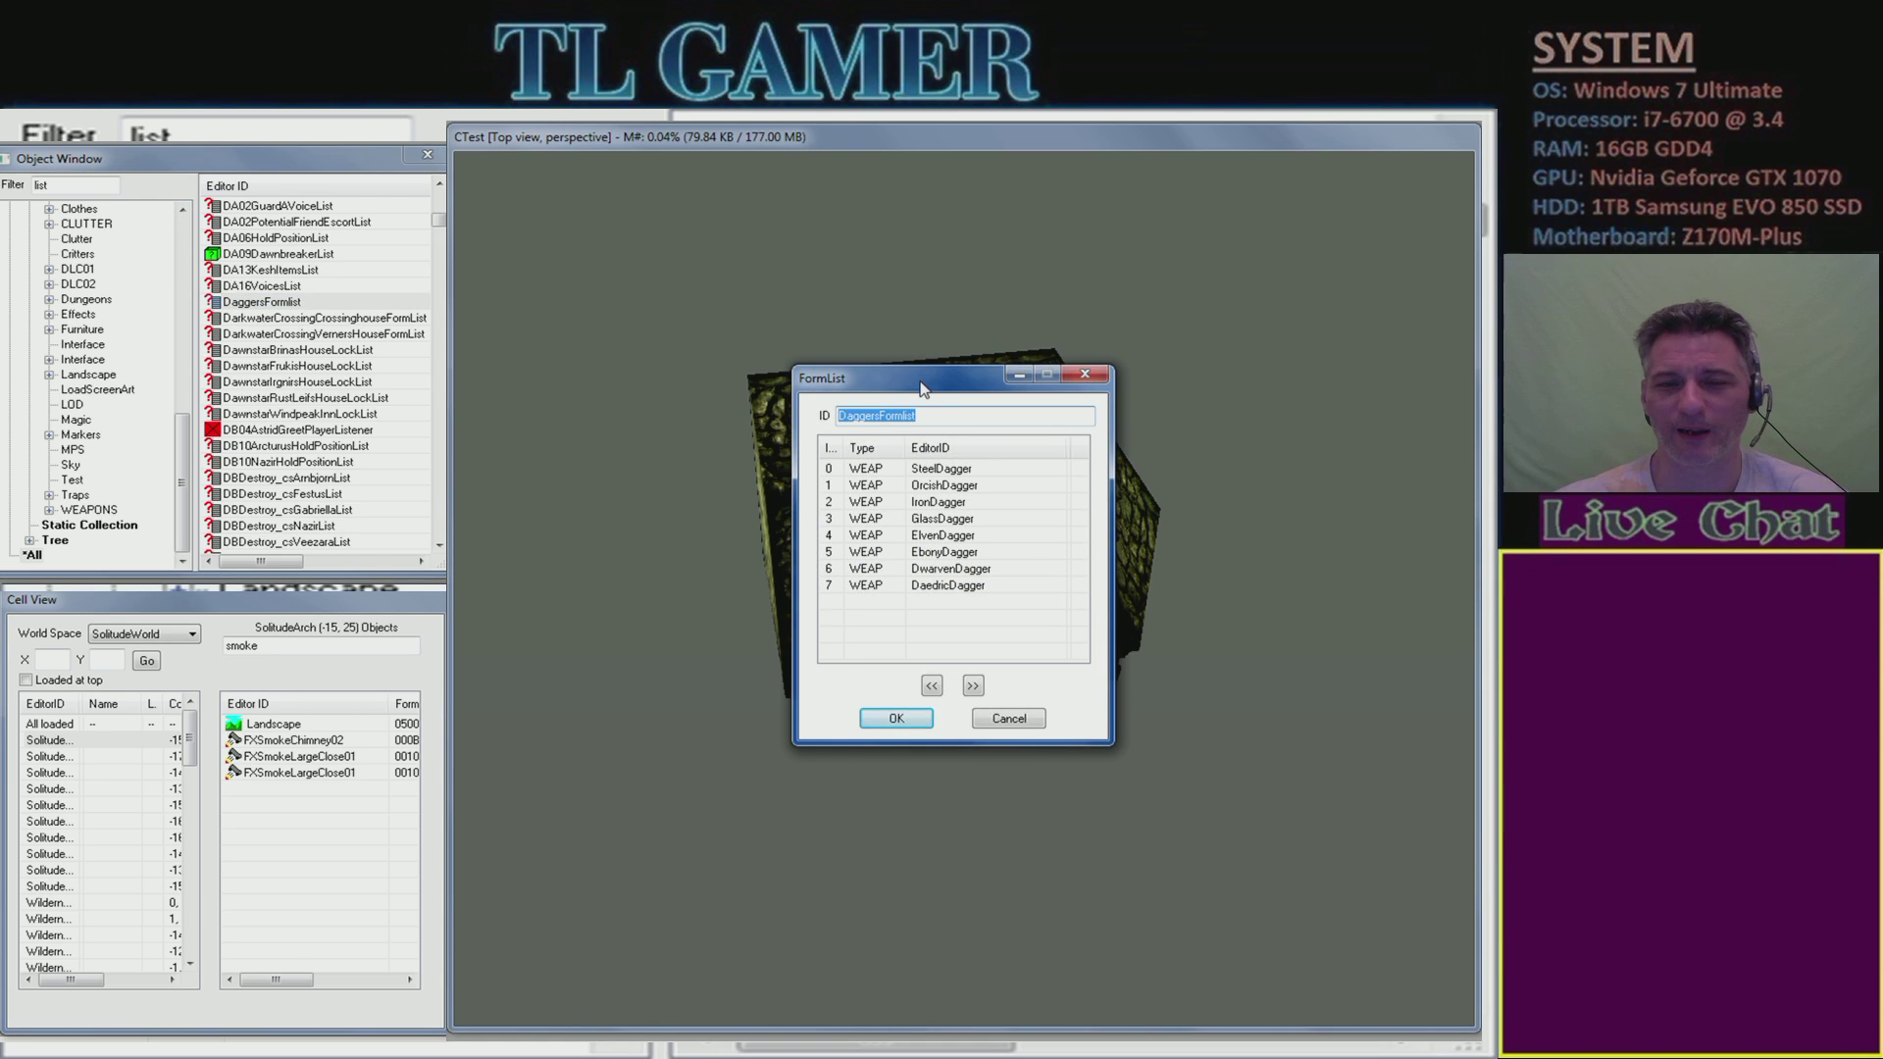
left_click_drag(922, 387, 796, 192)
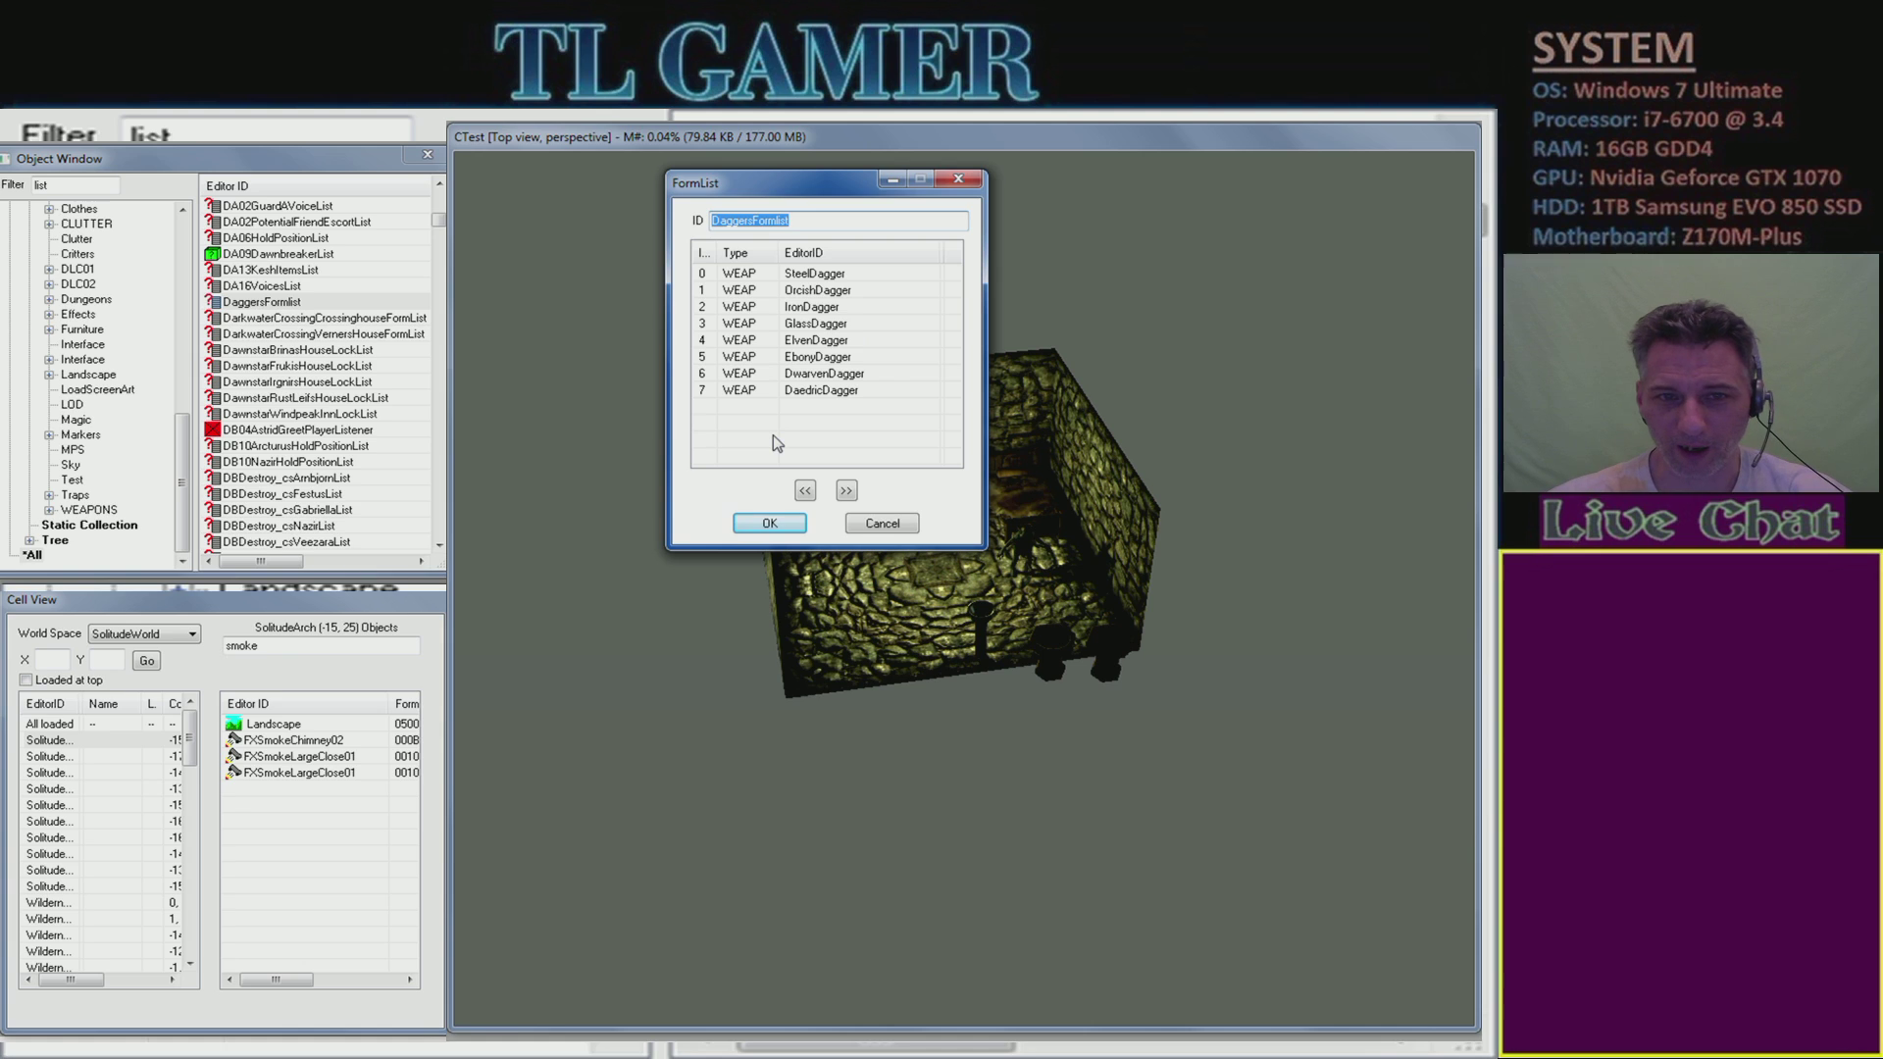
left_click_drag(775, 254, 817, 255)
double_click(763, 275)
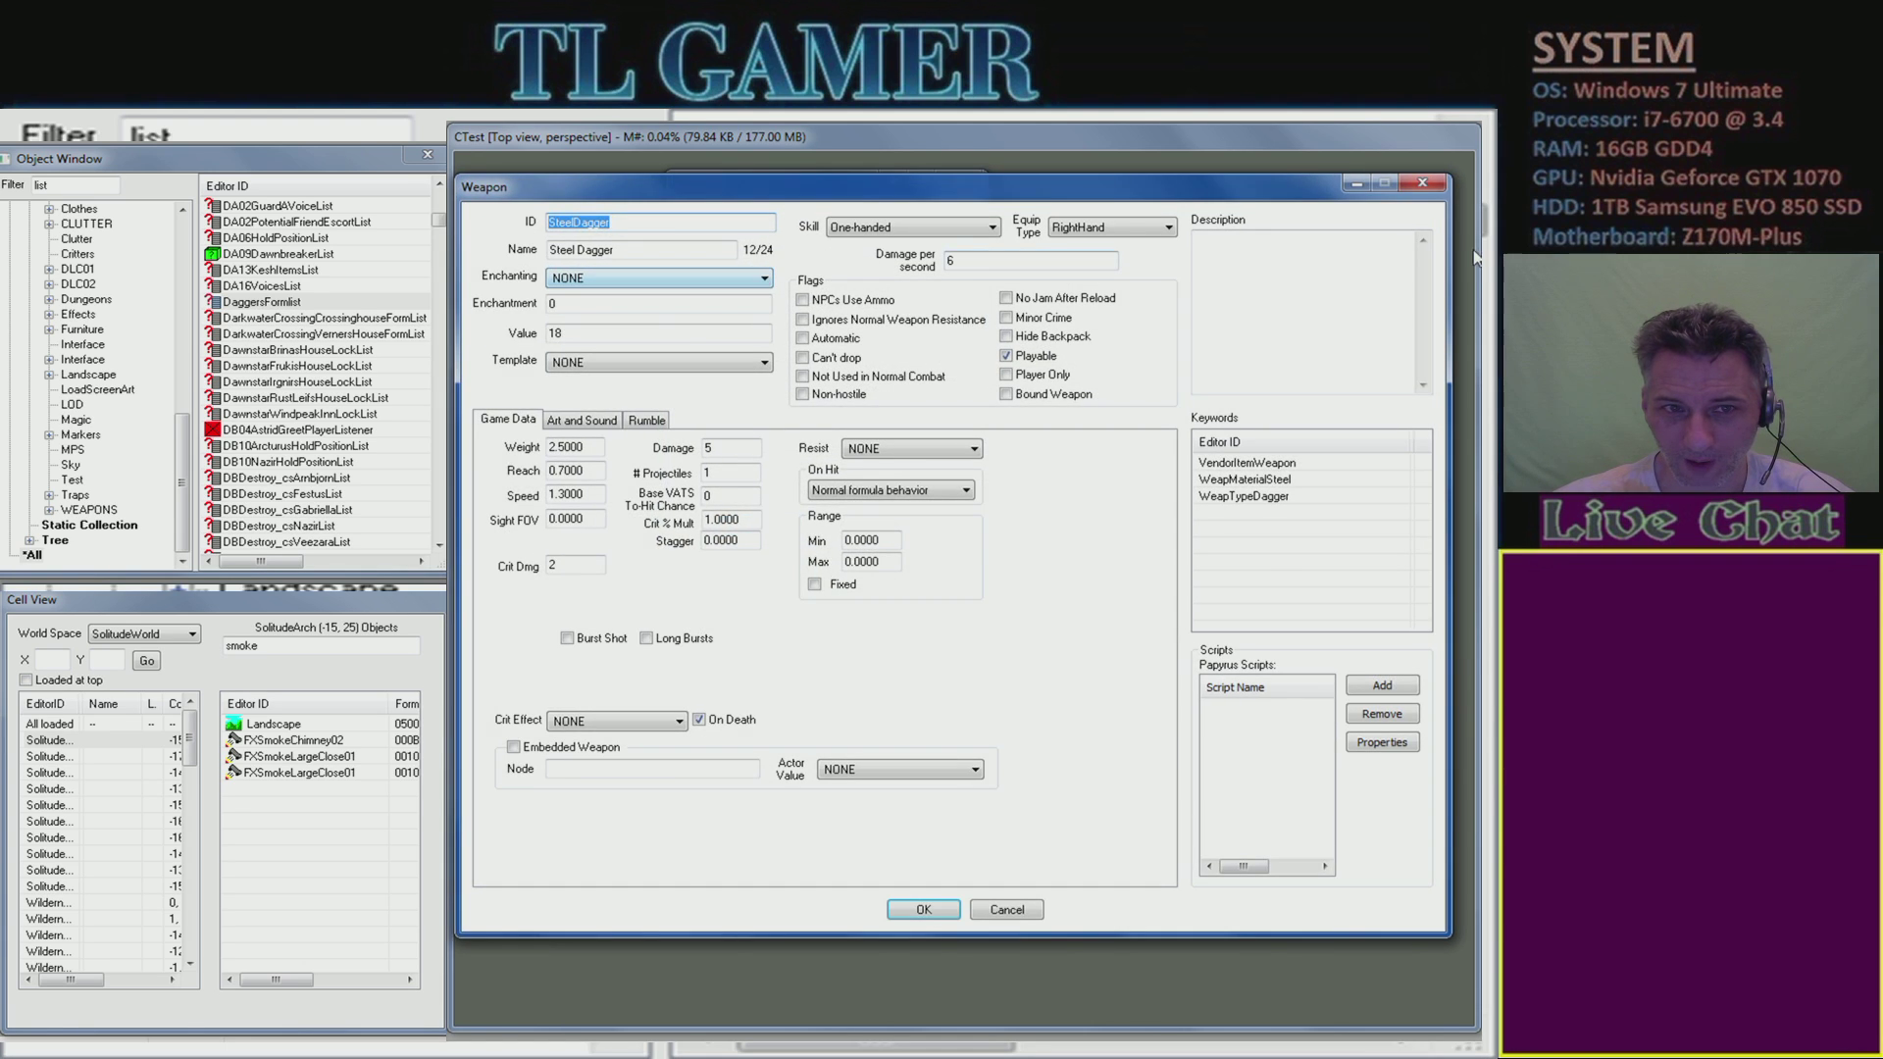
- Close the SteelDagger weapon properties and filter the objects by the text "dagger"
left_click(1421, 189)
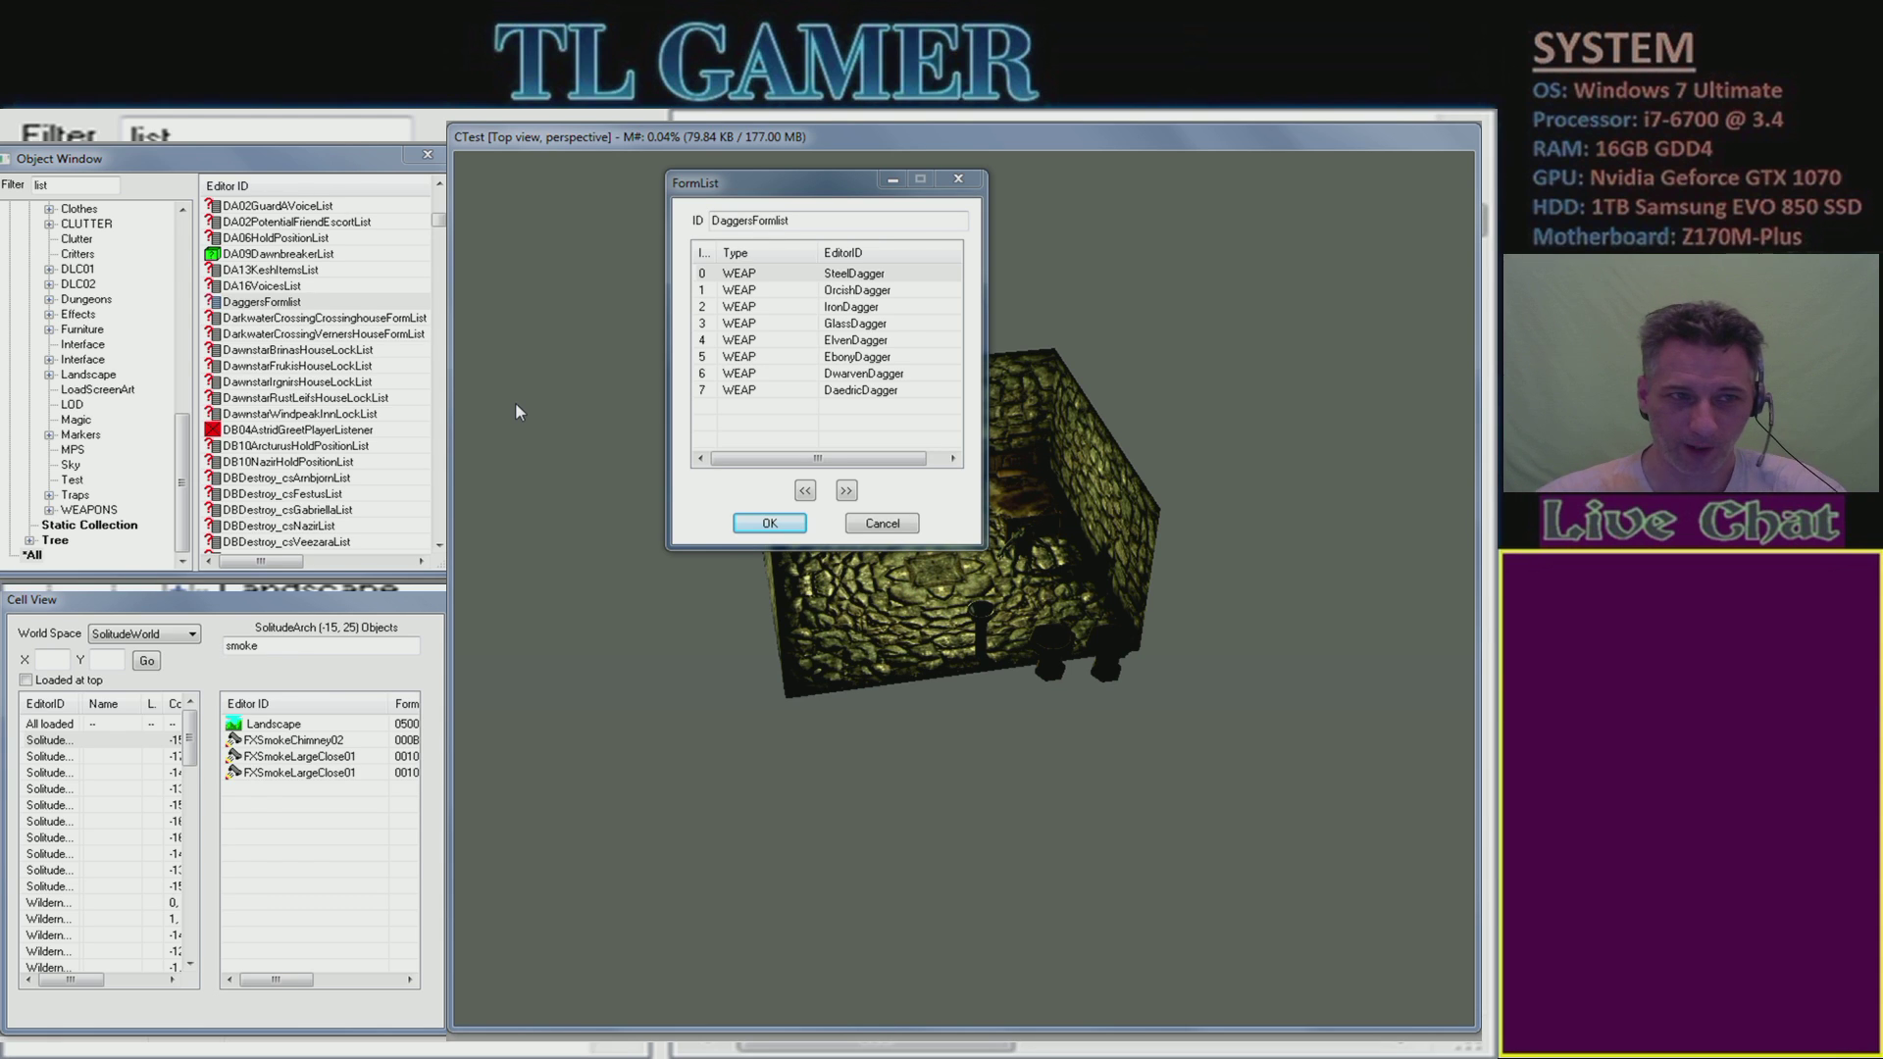
left_click_drag(439, 220, 438, 199)
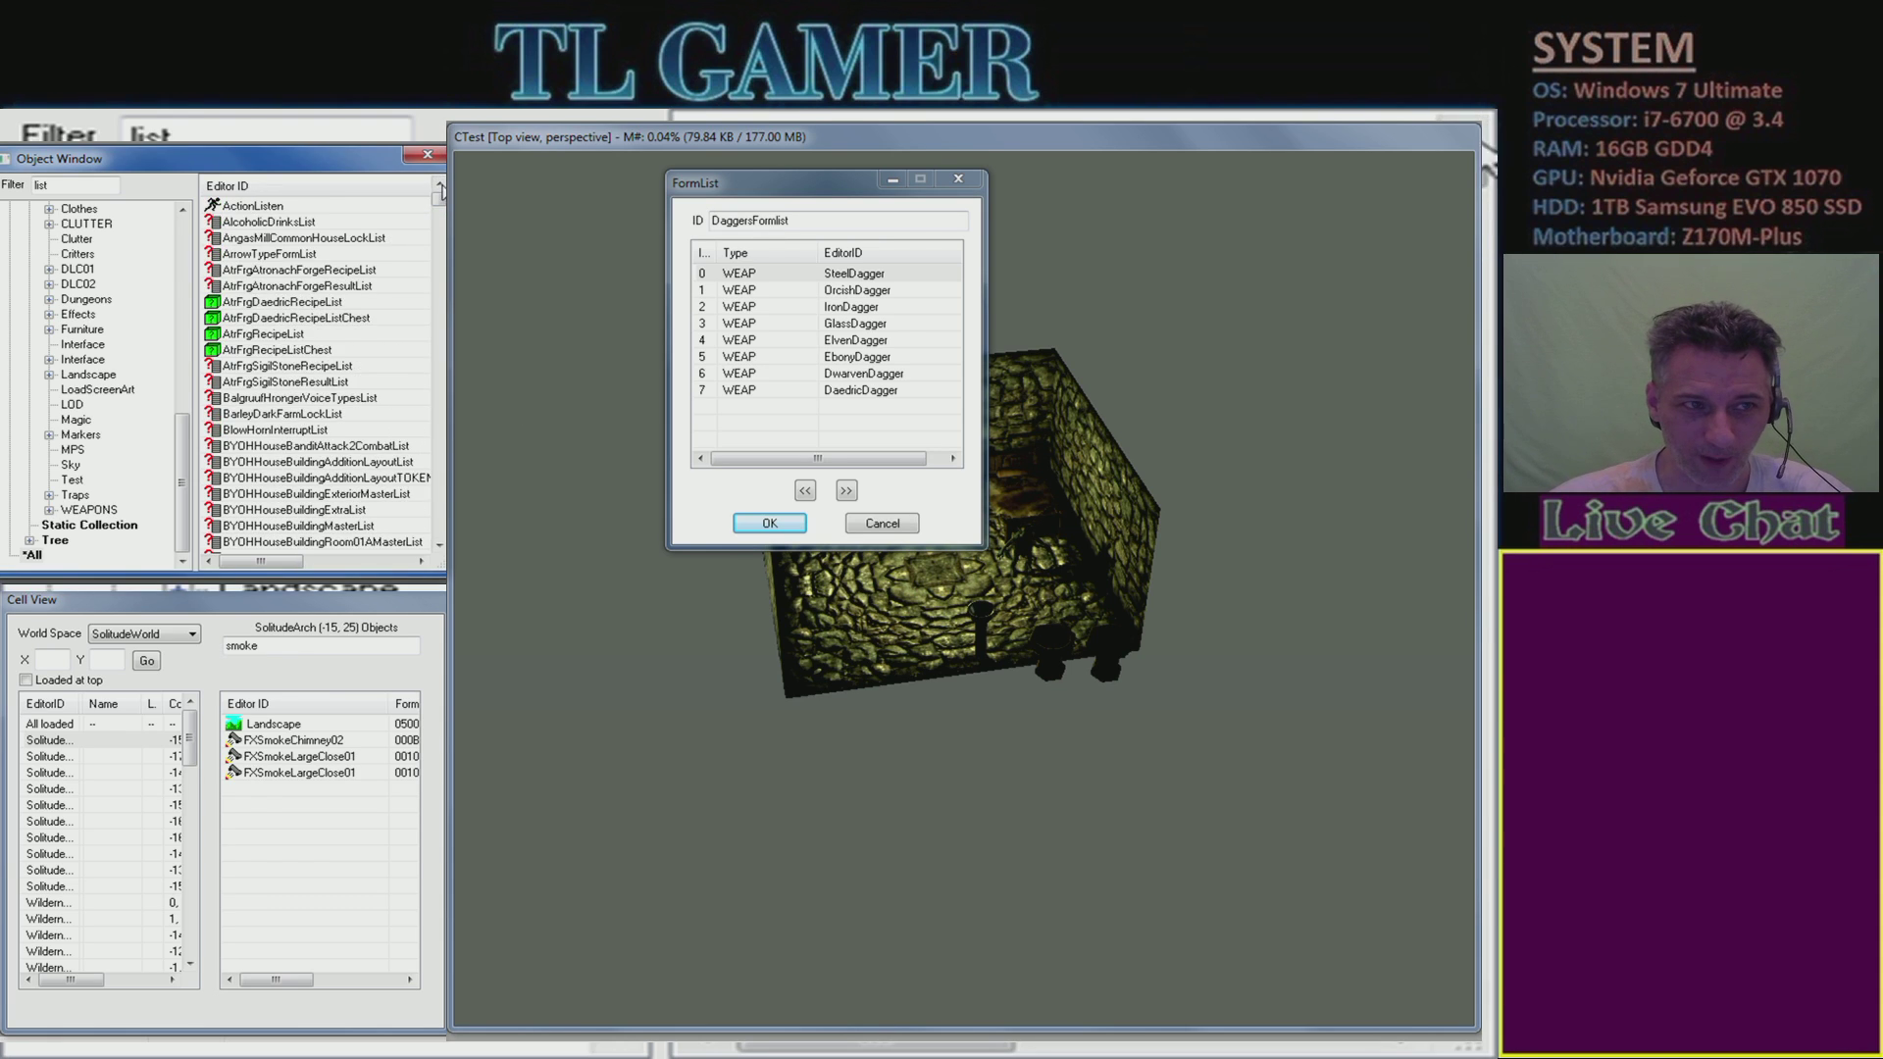
double_click(114, 187)
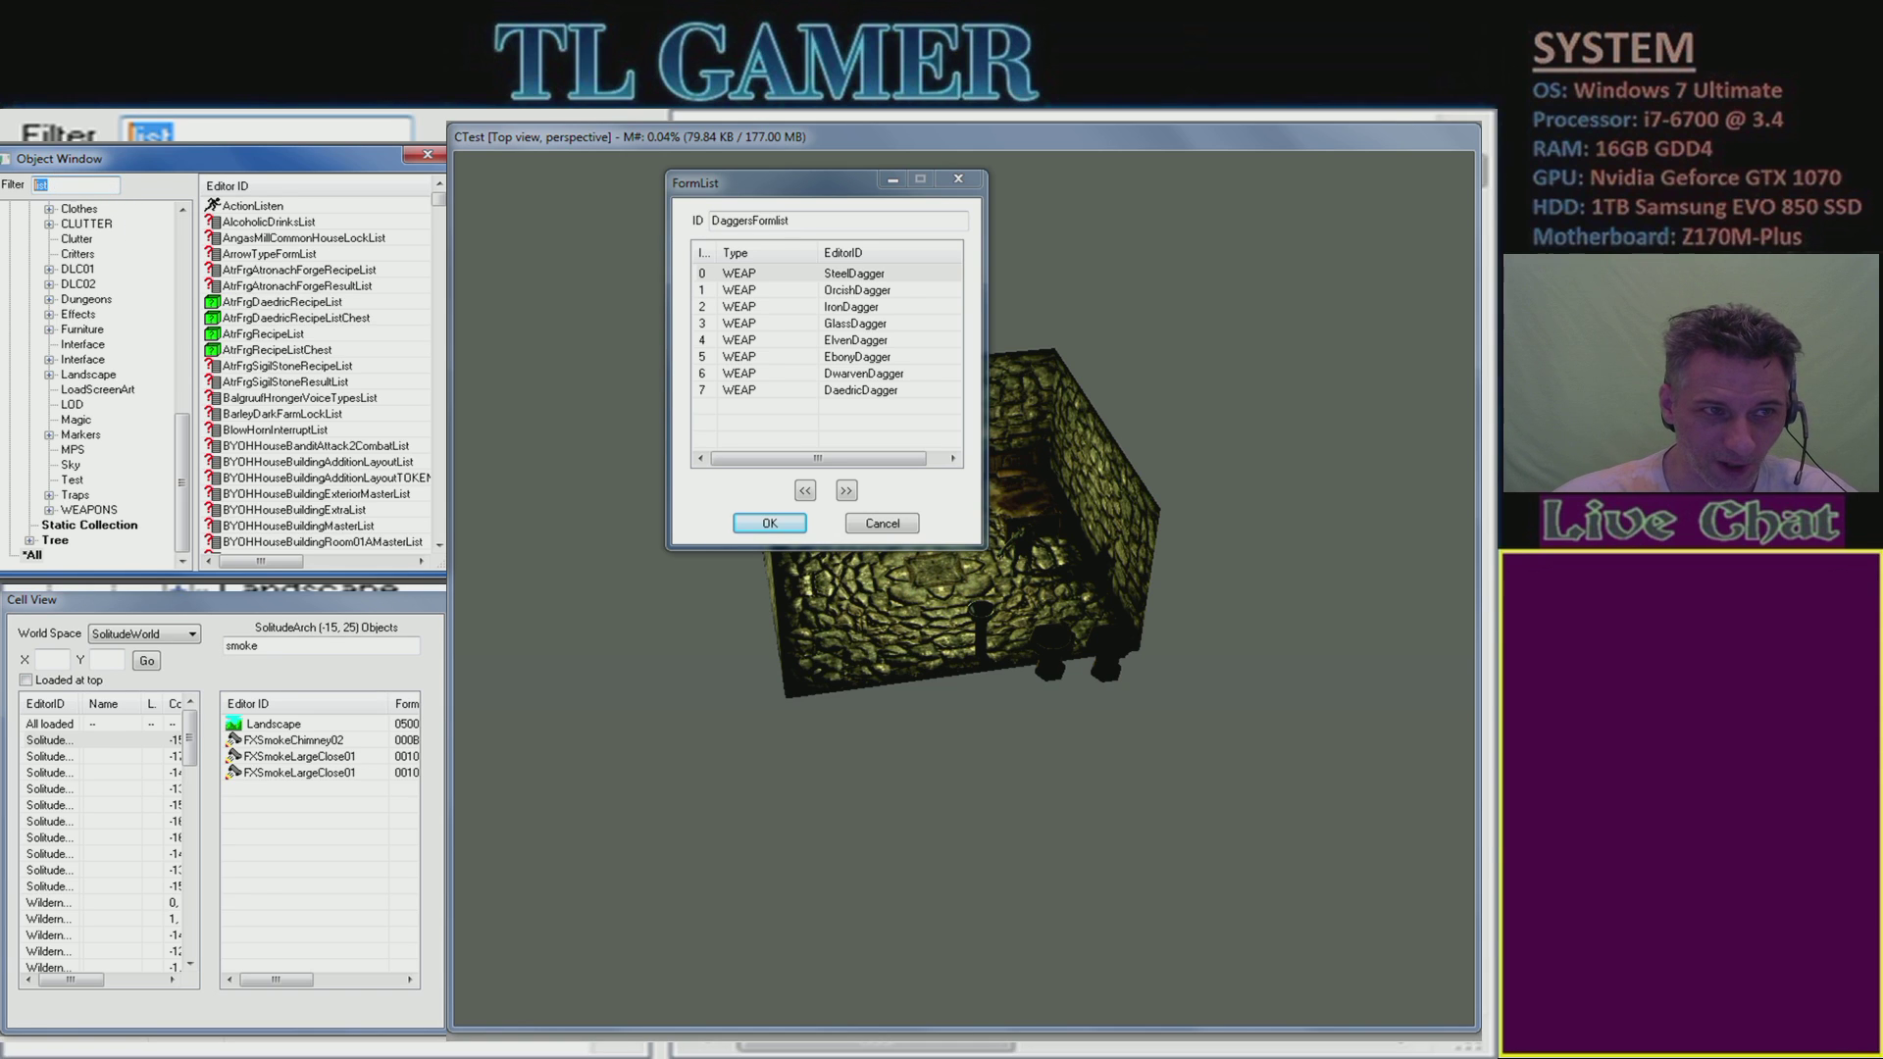
type("dagger")
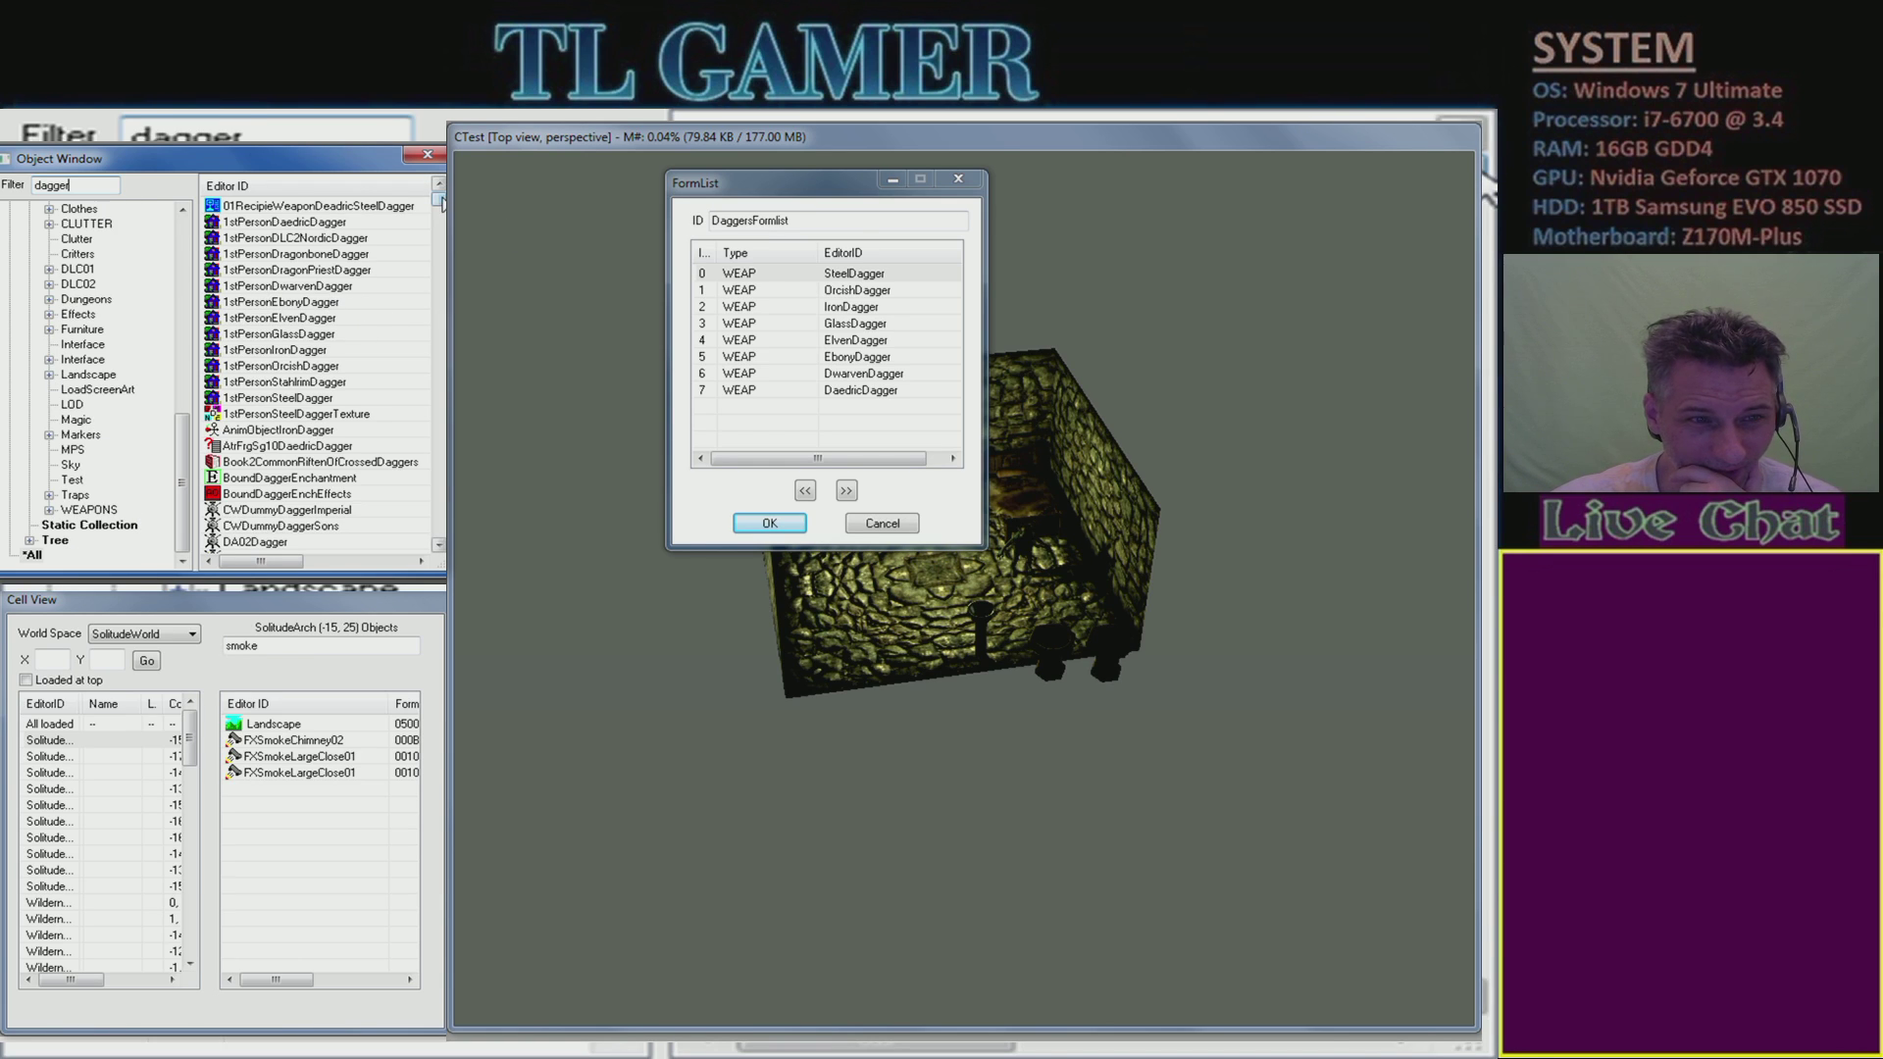
- Find DaedricDagger among the filtered objects and open its weapon properties, placing the window clear of the form list
left_click(348, 543)
scroll(347, 543, "down", 3)
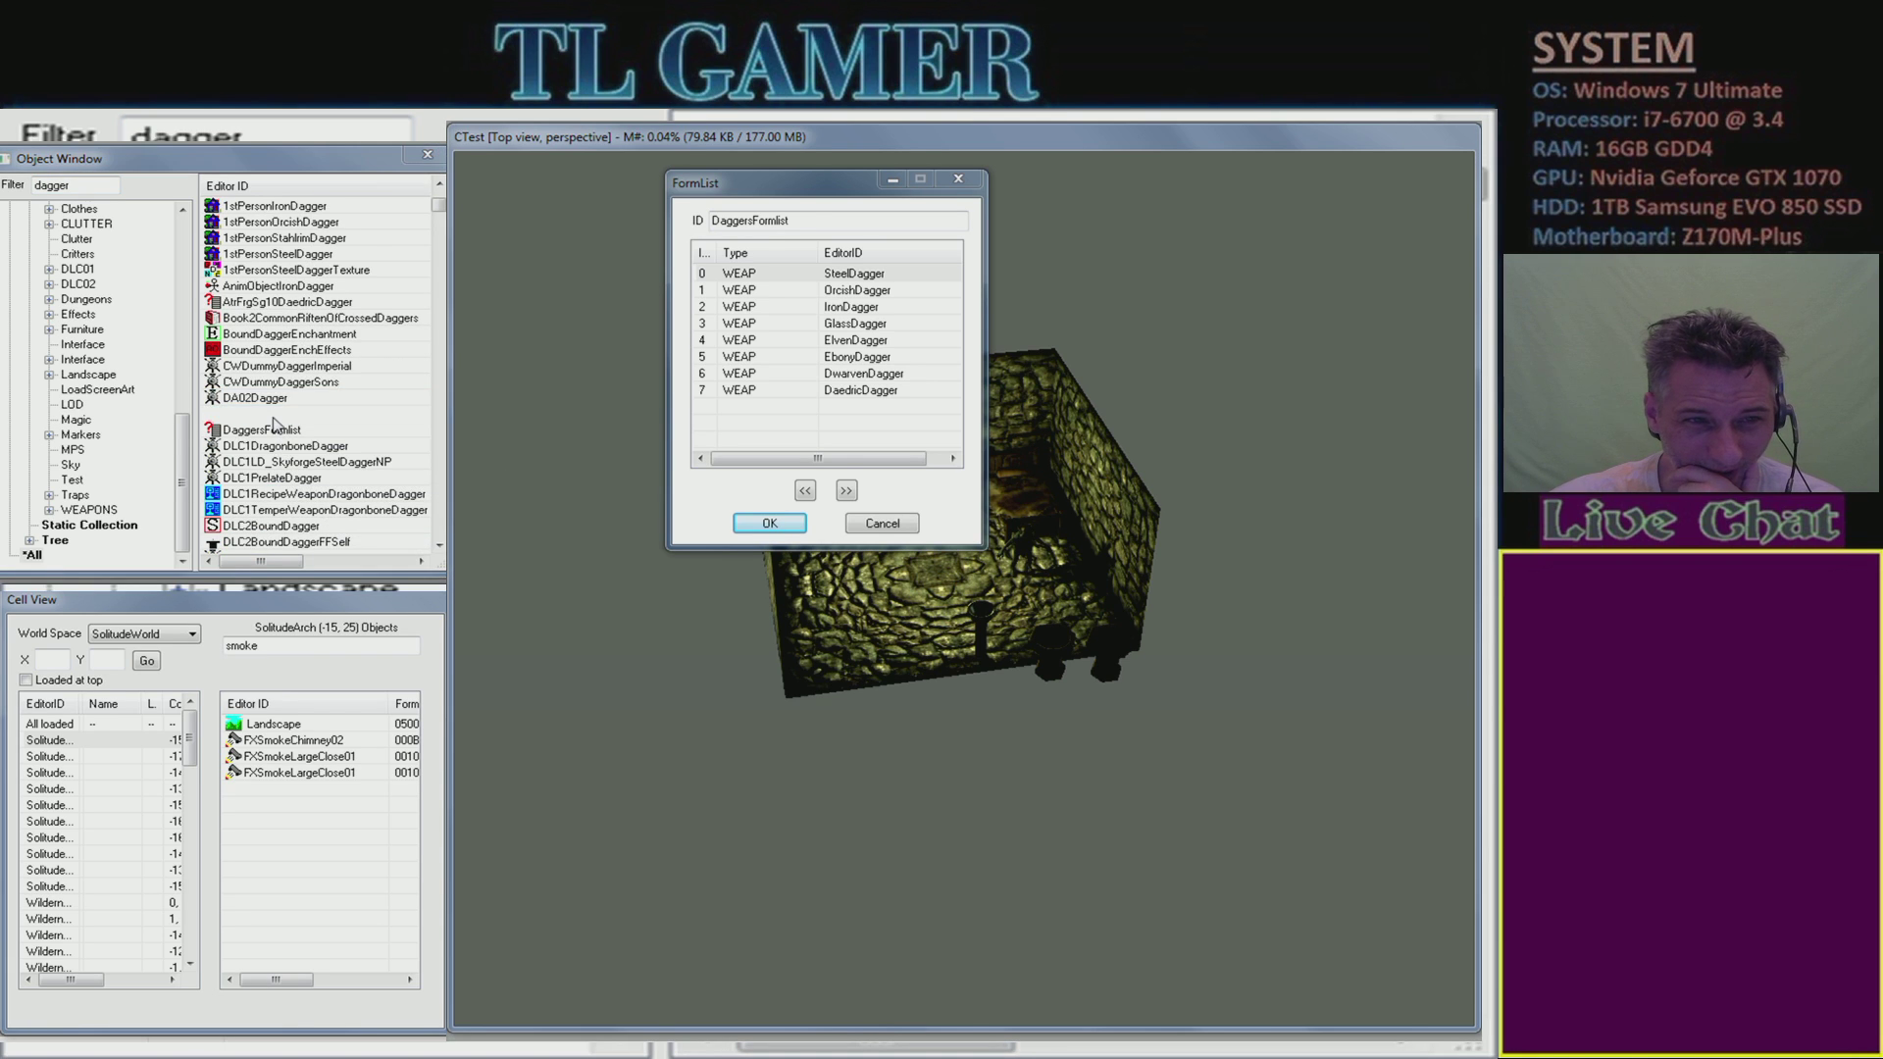
double_click(273, 415)
left_click(589, 223)
left_click_drag(914, 200, 975, 278)
left_click(790, 187)
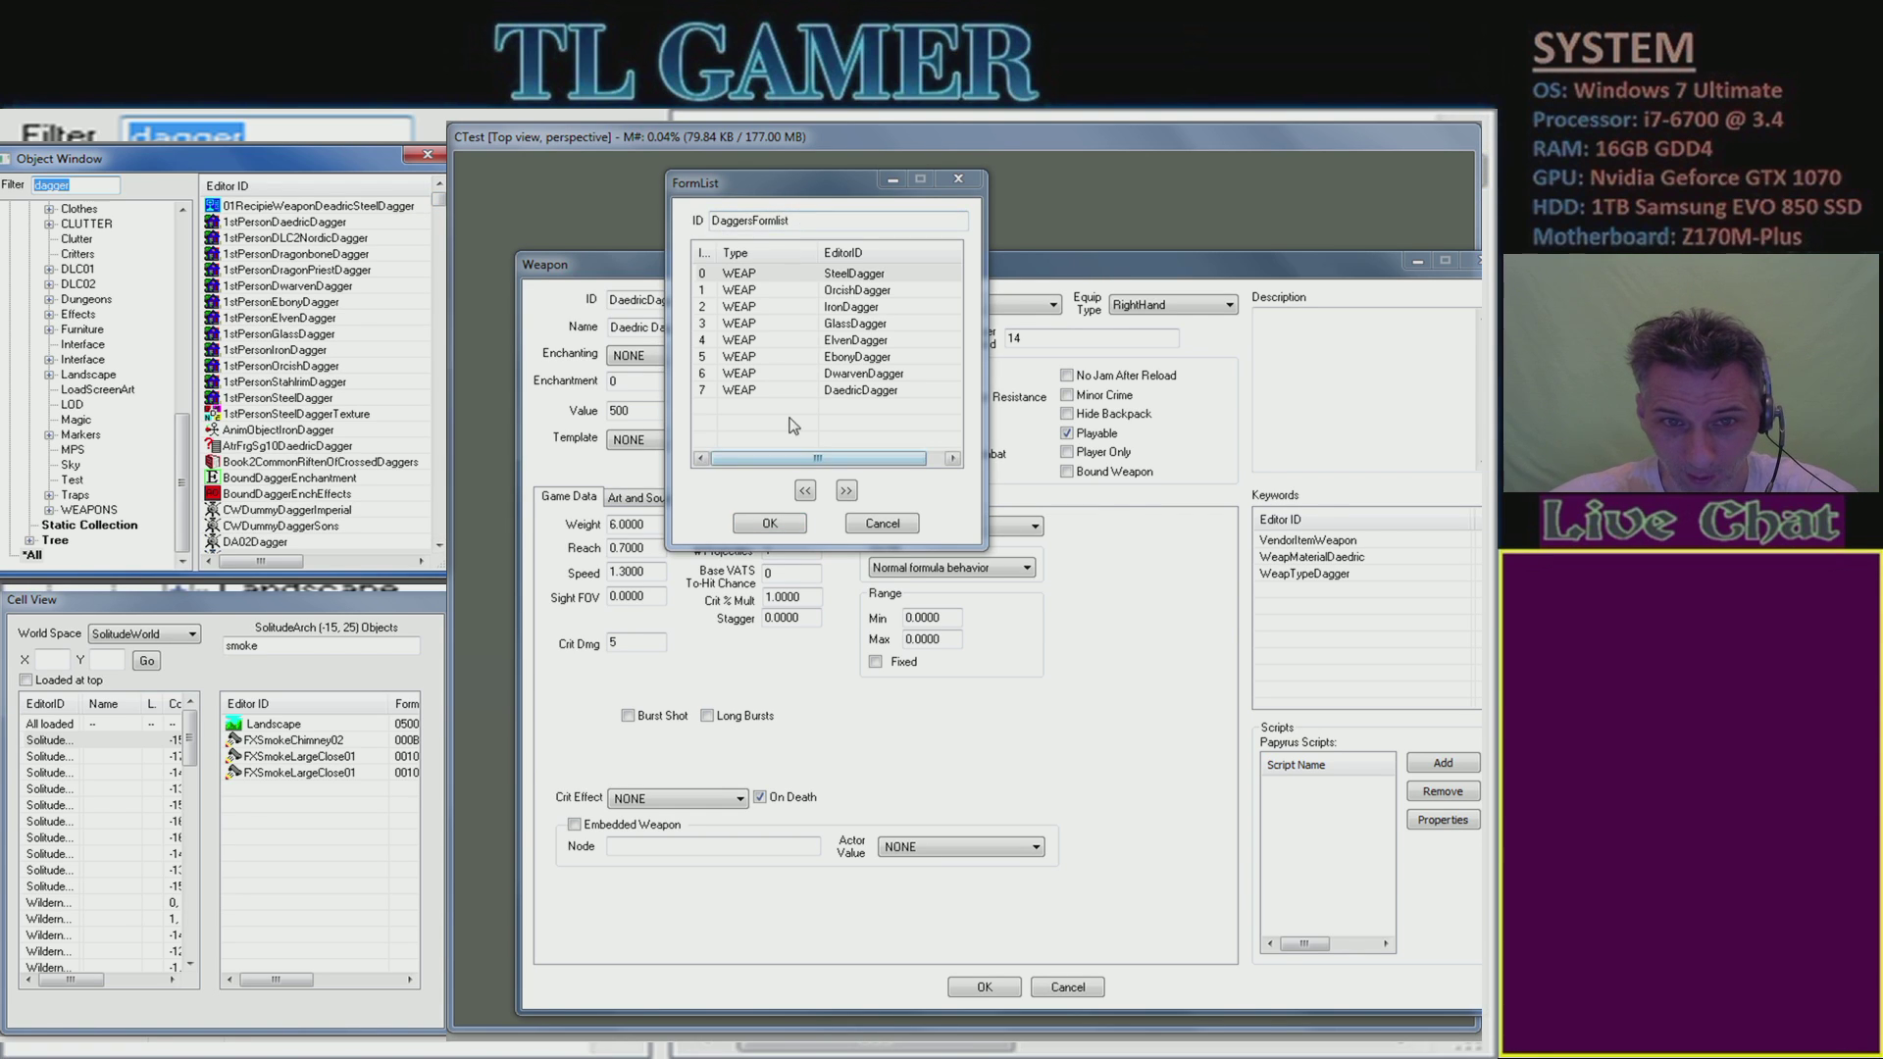
- Change the Daedric dagger's ID to DaedricSteelDagger and its name to "Daedric Steel Dagger"
left_click(631, 272)
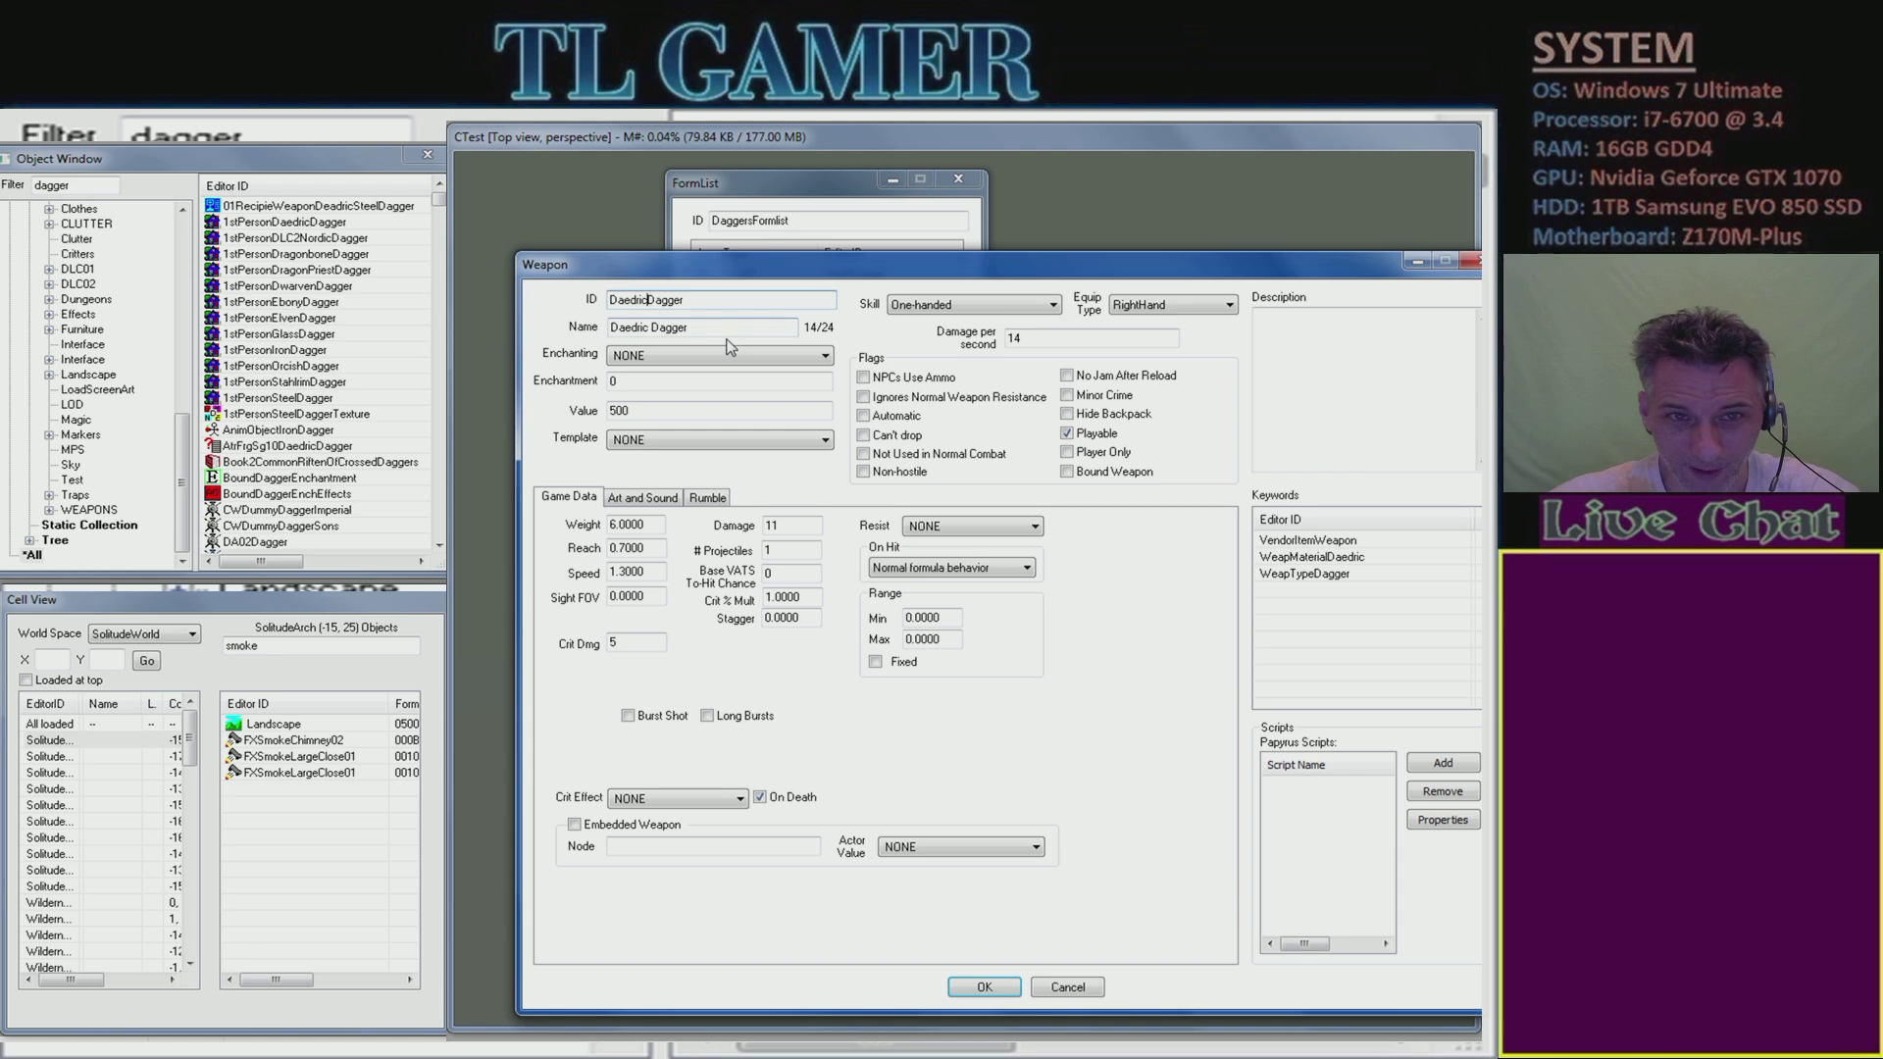
type("Steel")
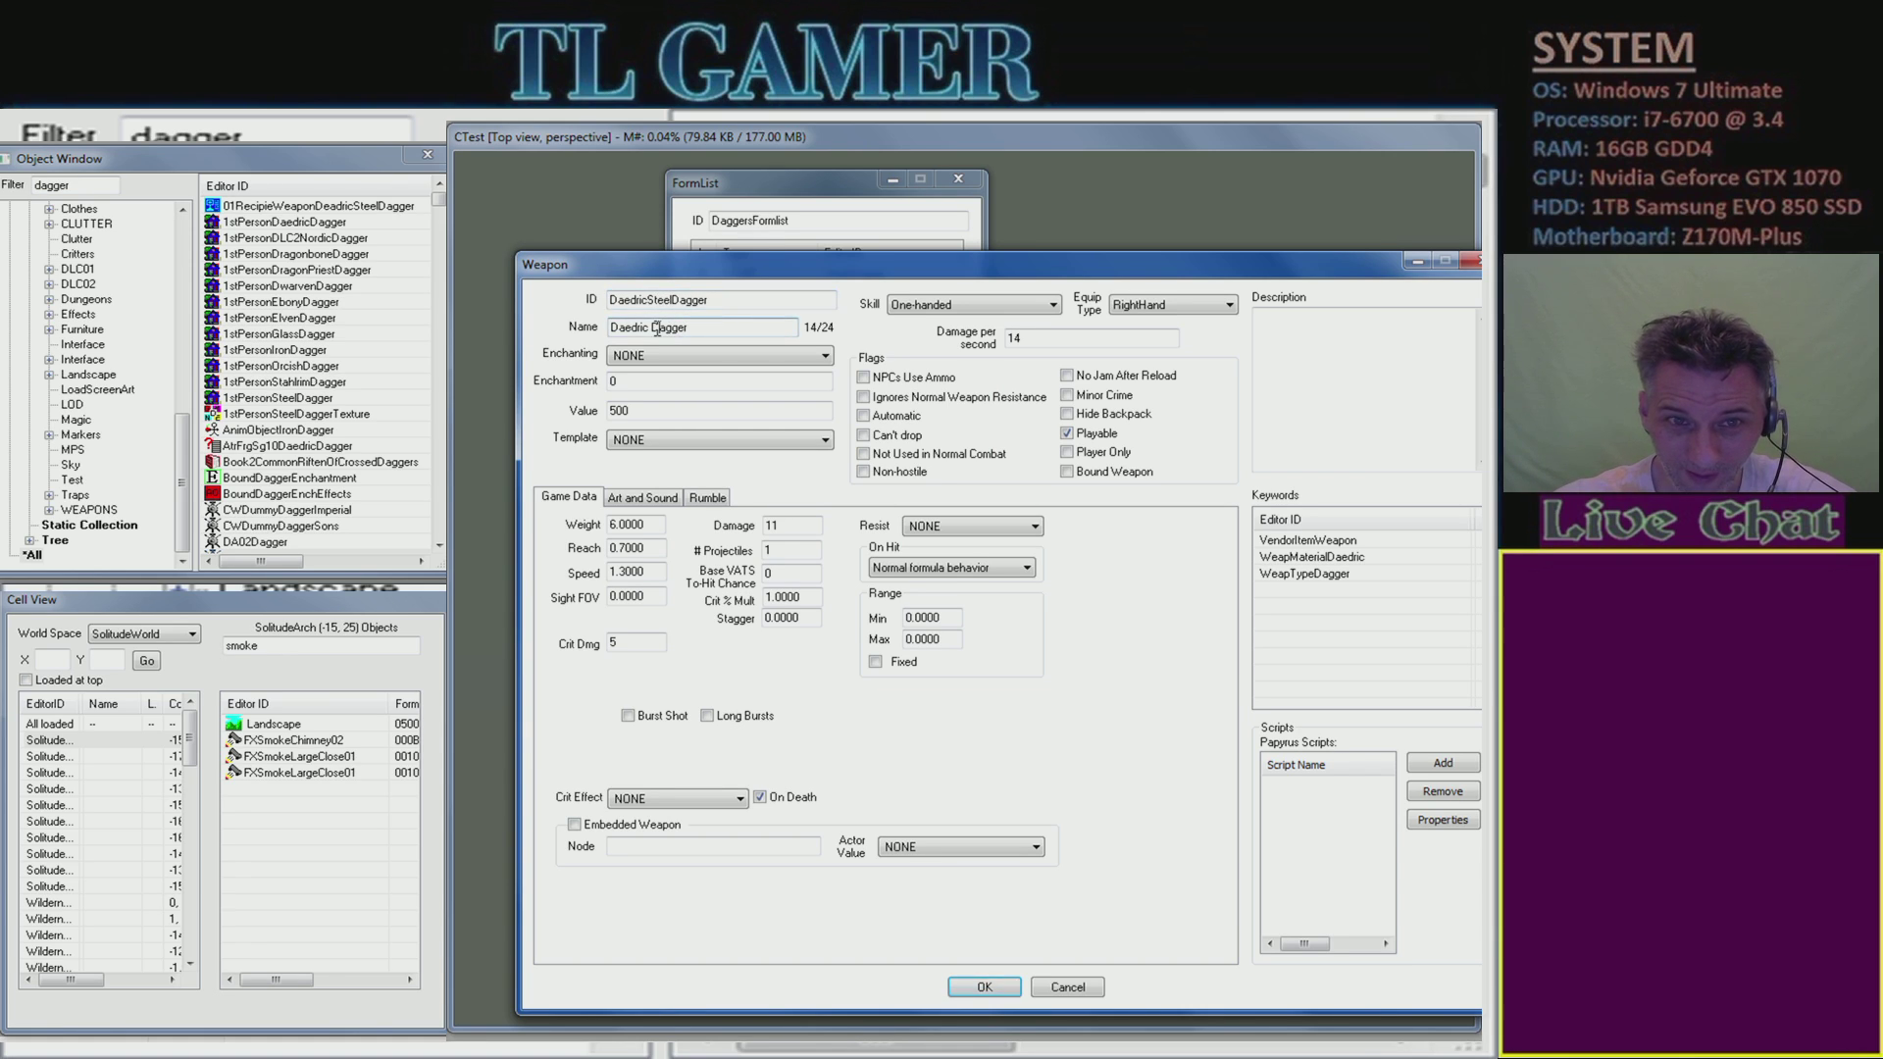
type("Steel")
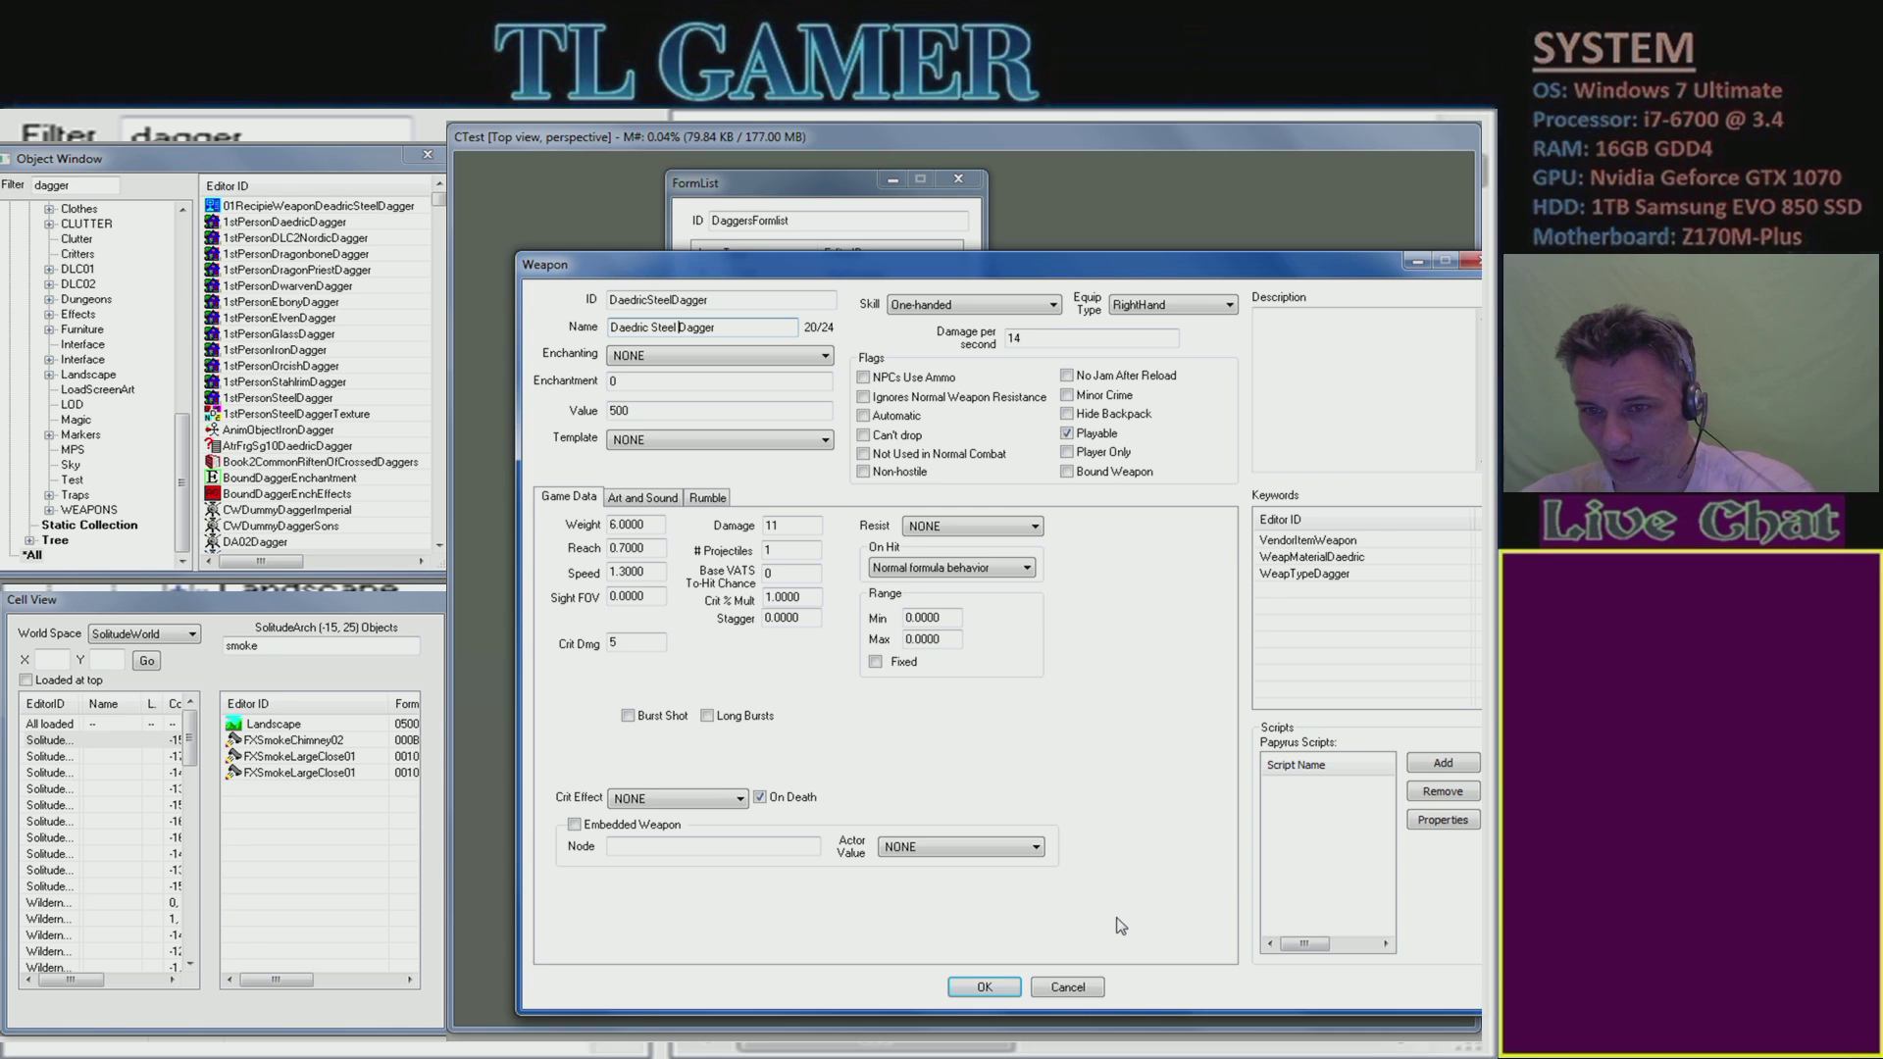
- Add the WeapMaterialSteel keyword to the weapon and save it as a new form
right_click(1344, 594)
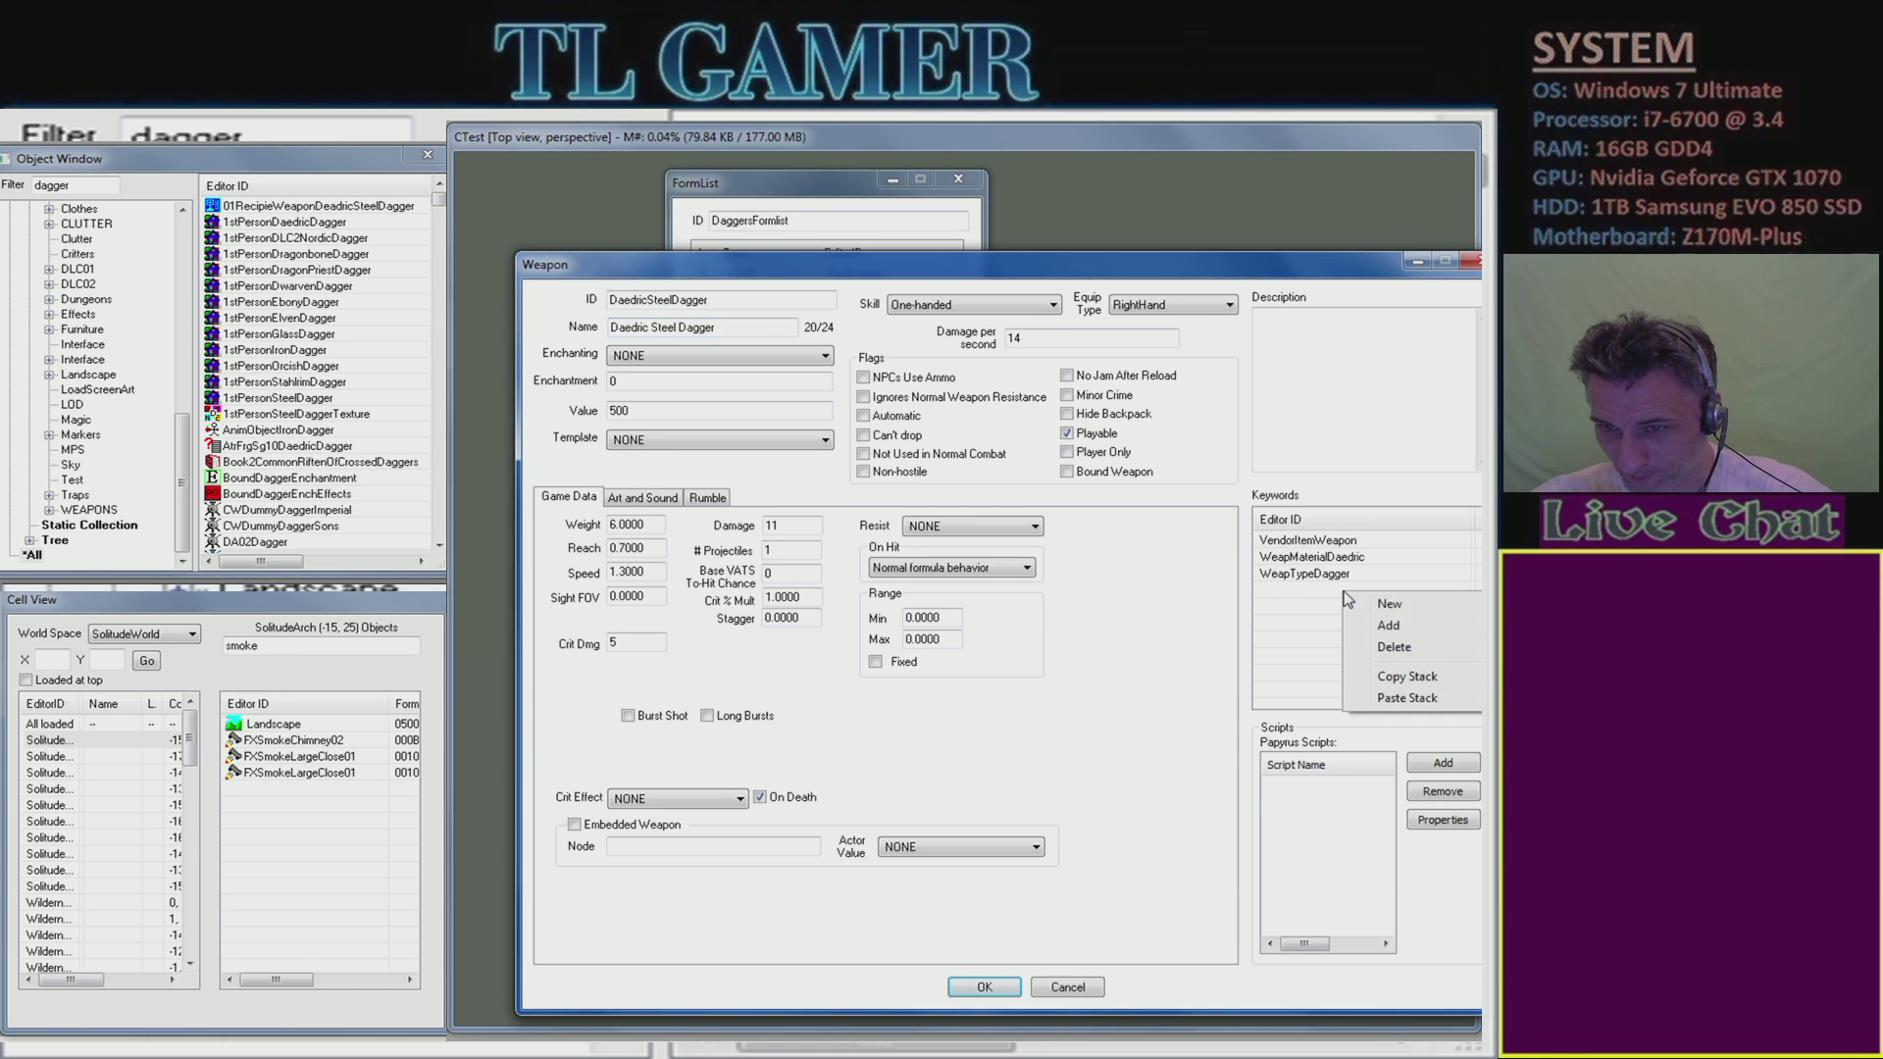
left_click(1385, 628)
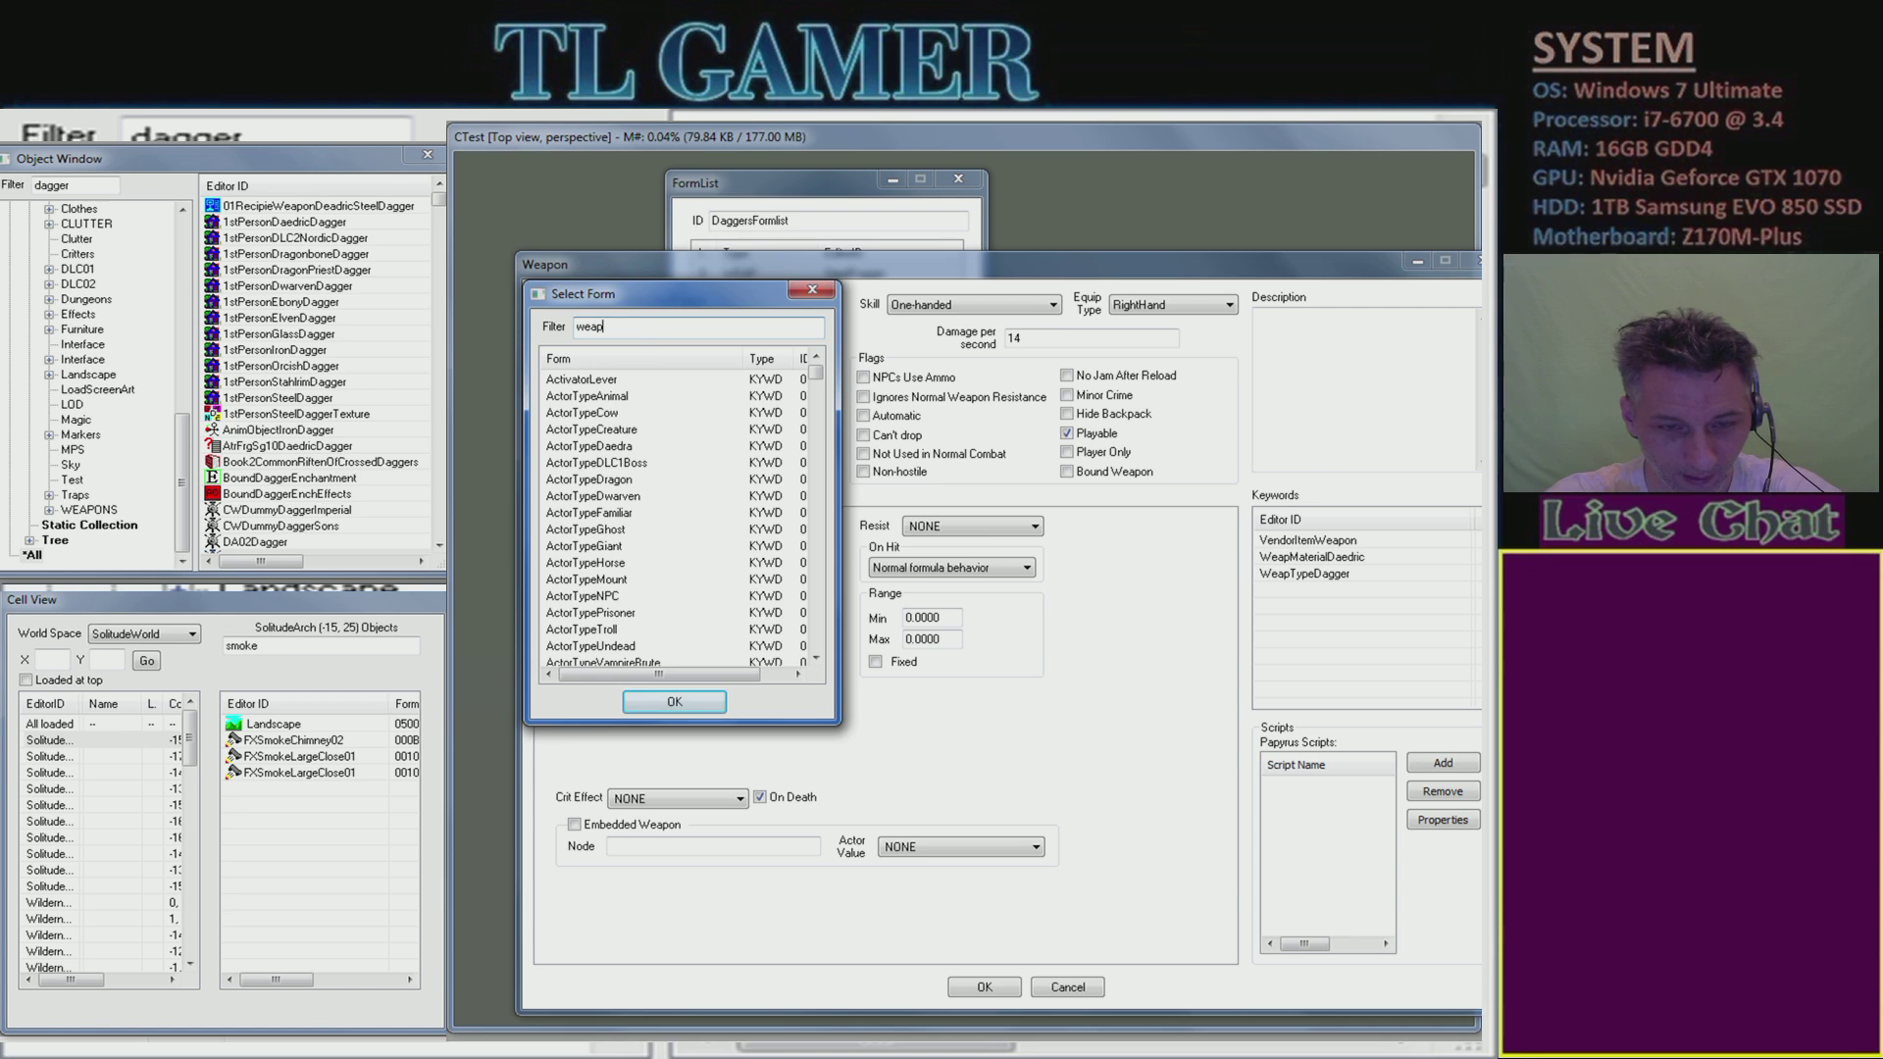
type("t")
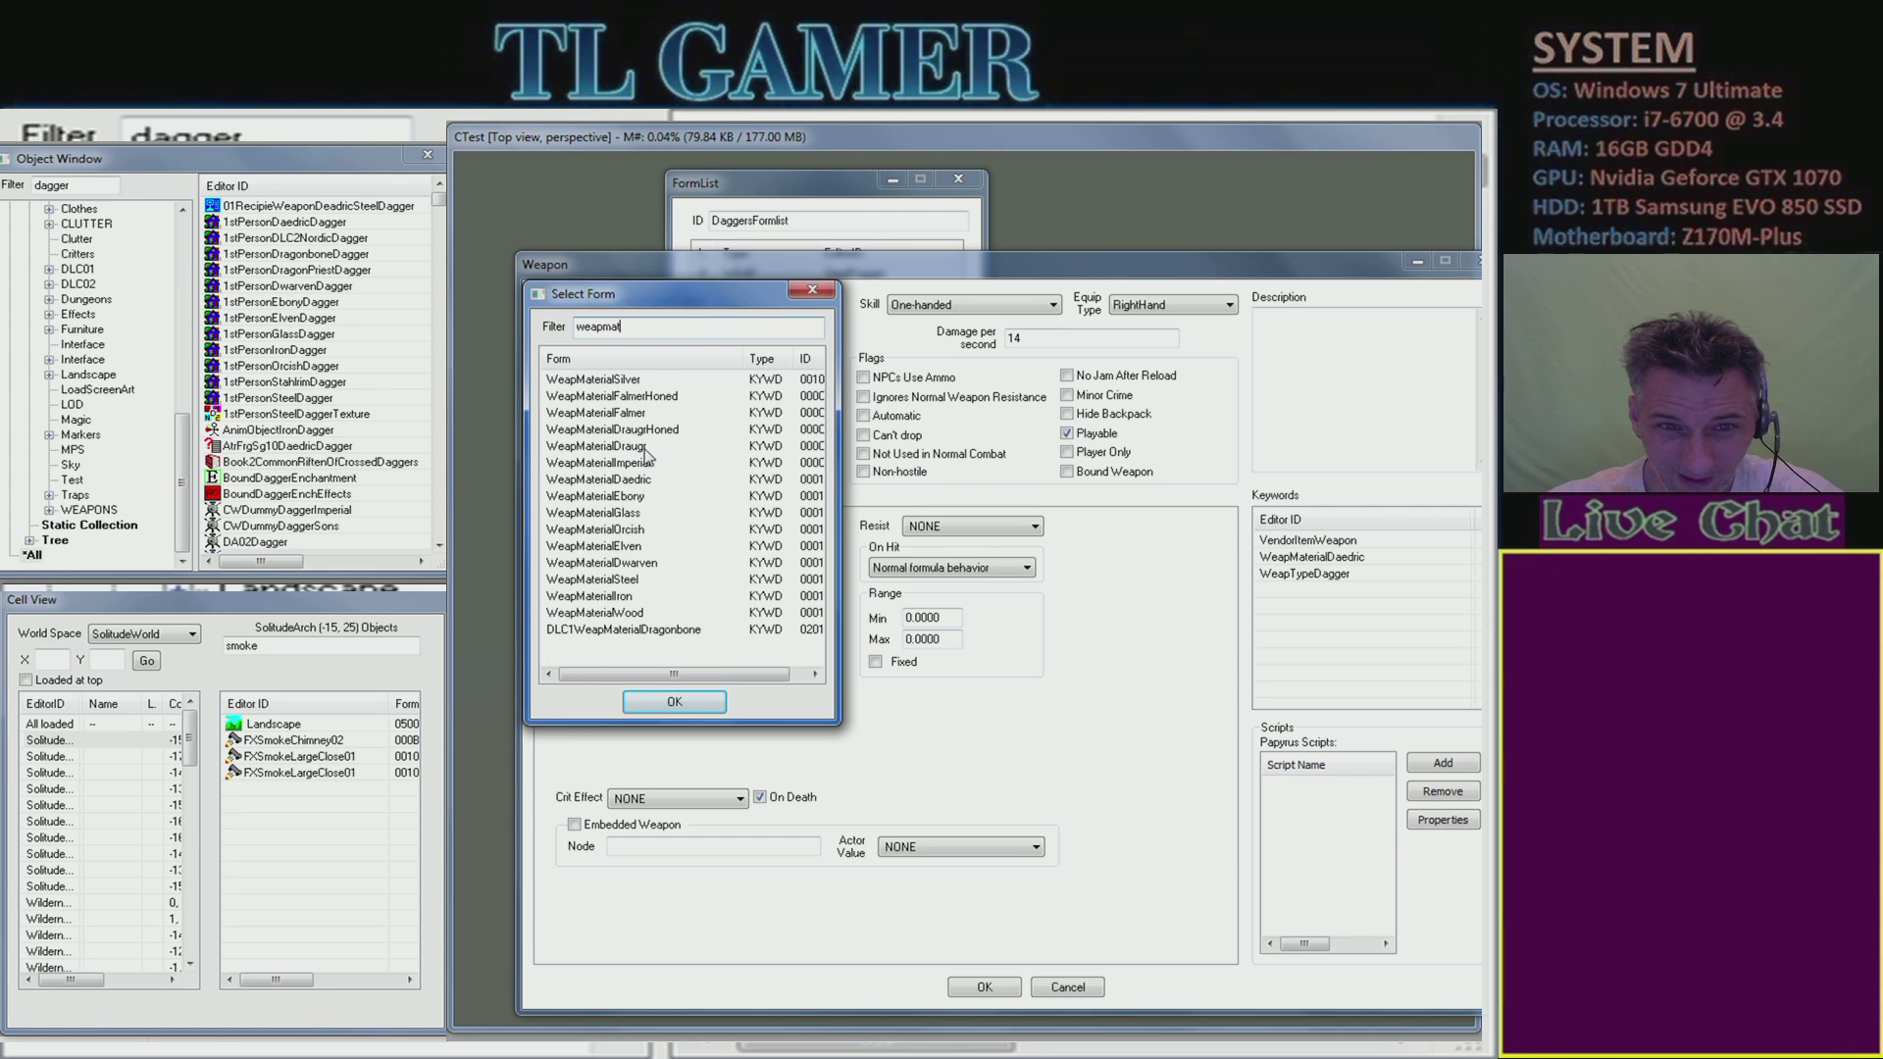
double_click(598, 580)
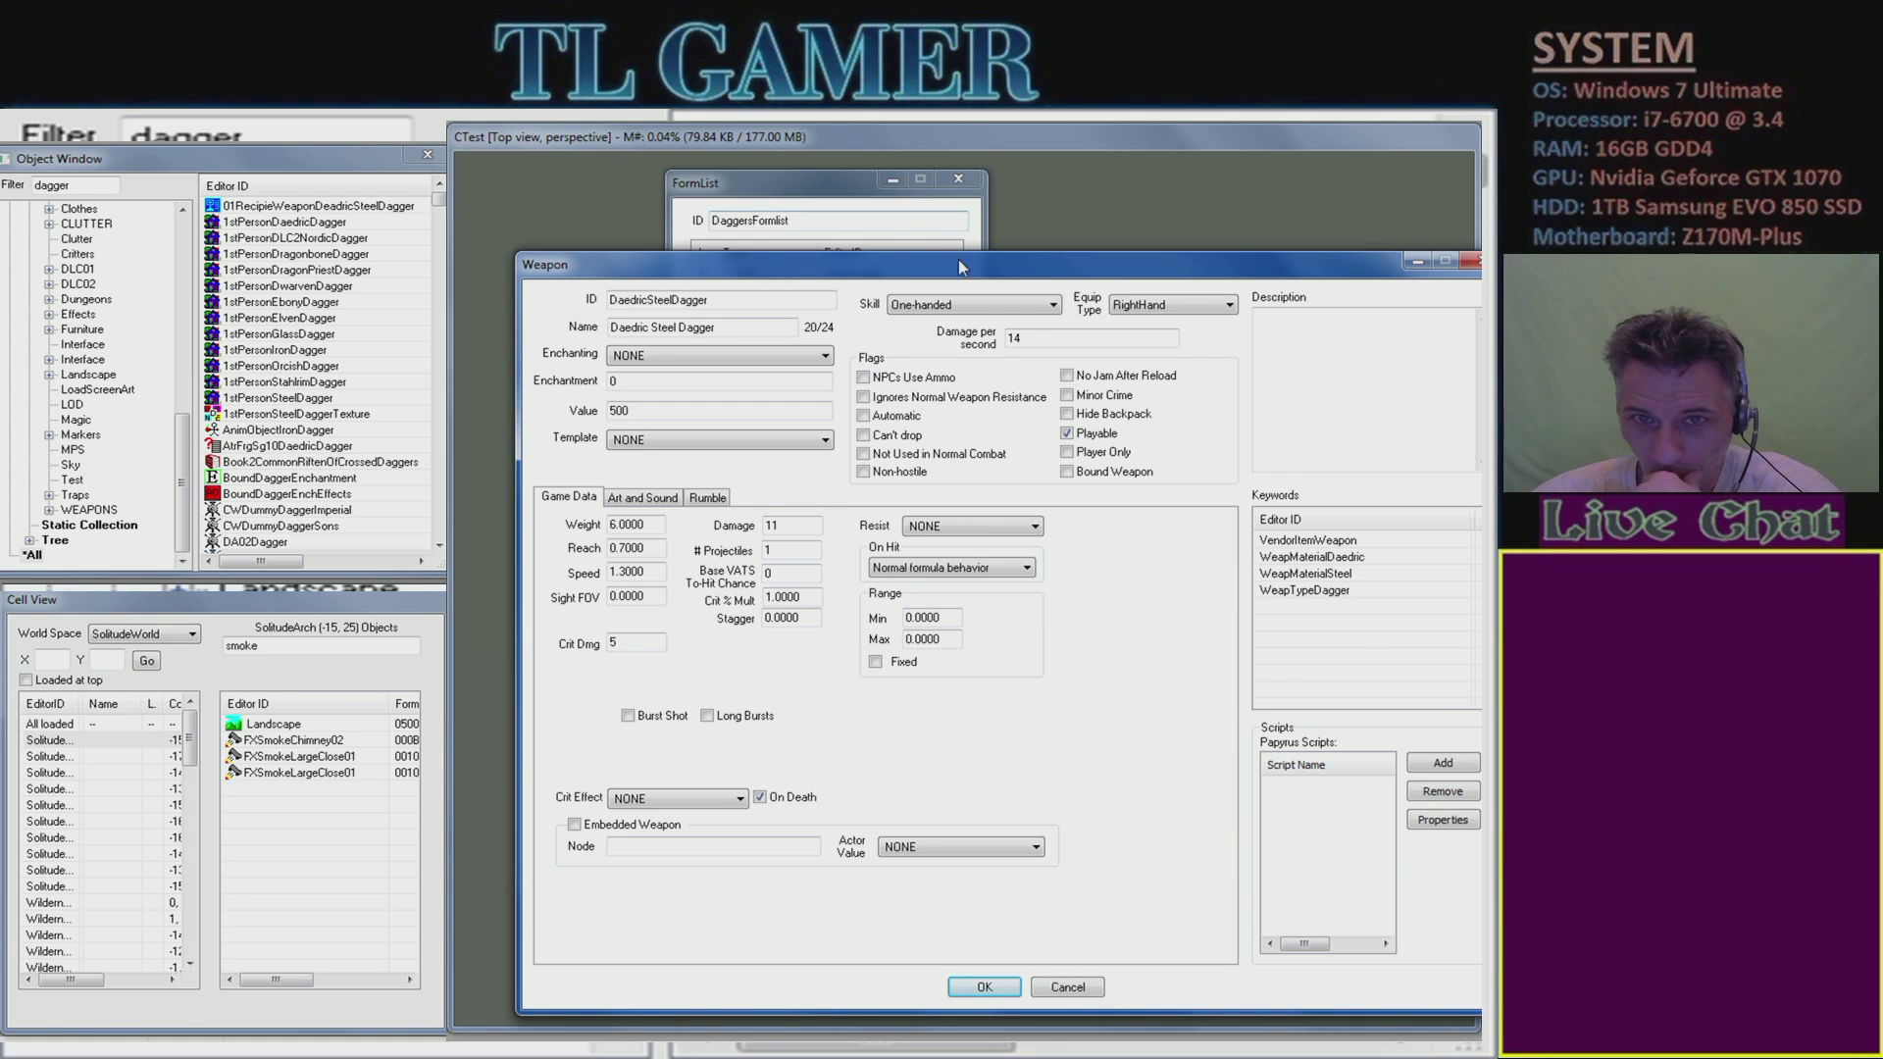
left_click(976, 996)
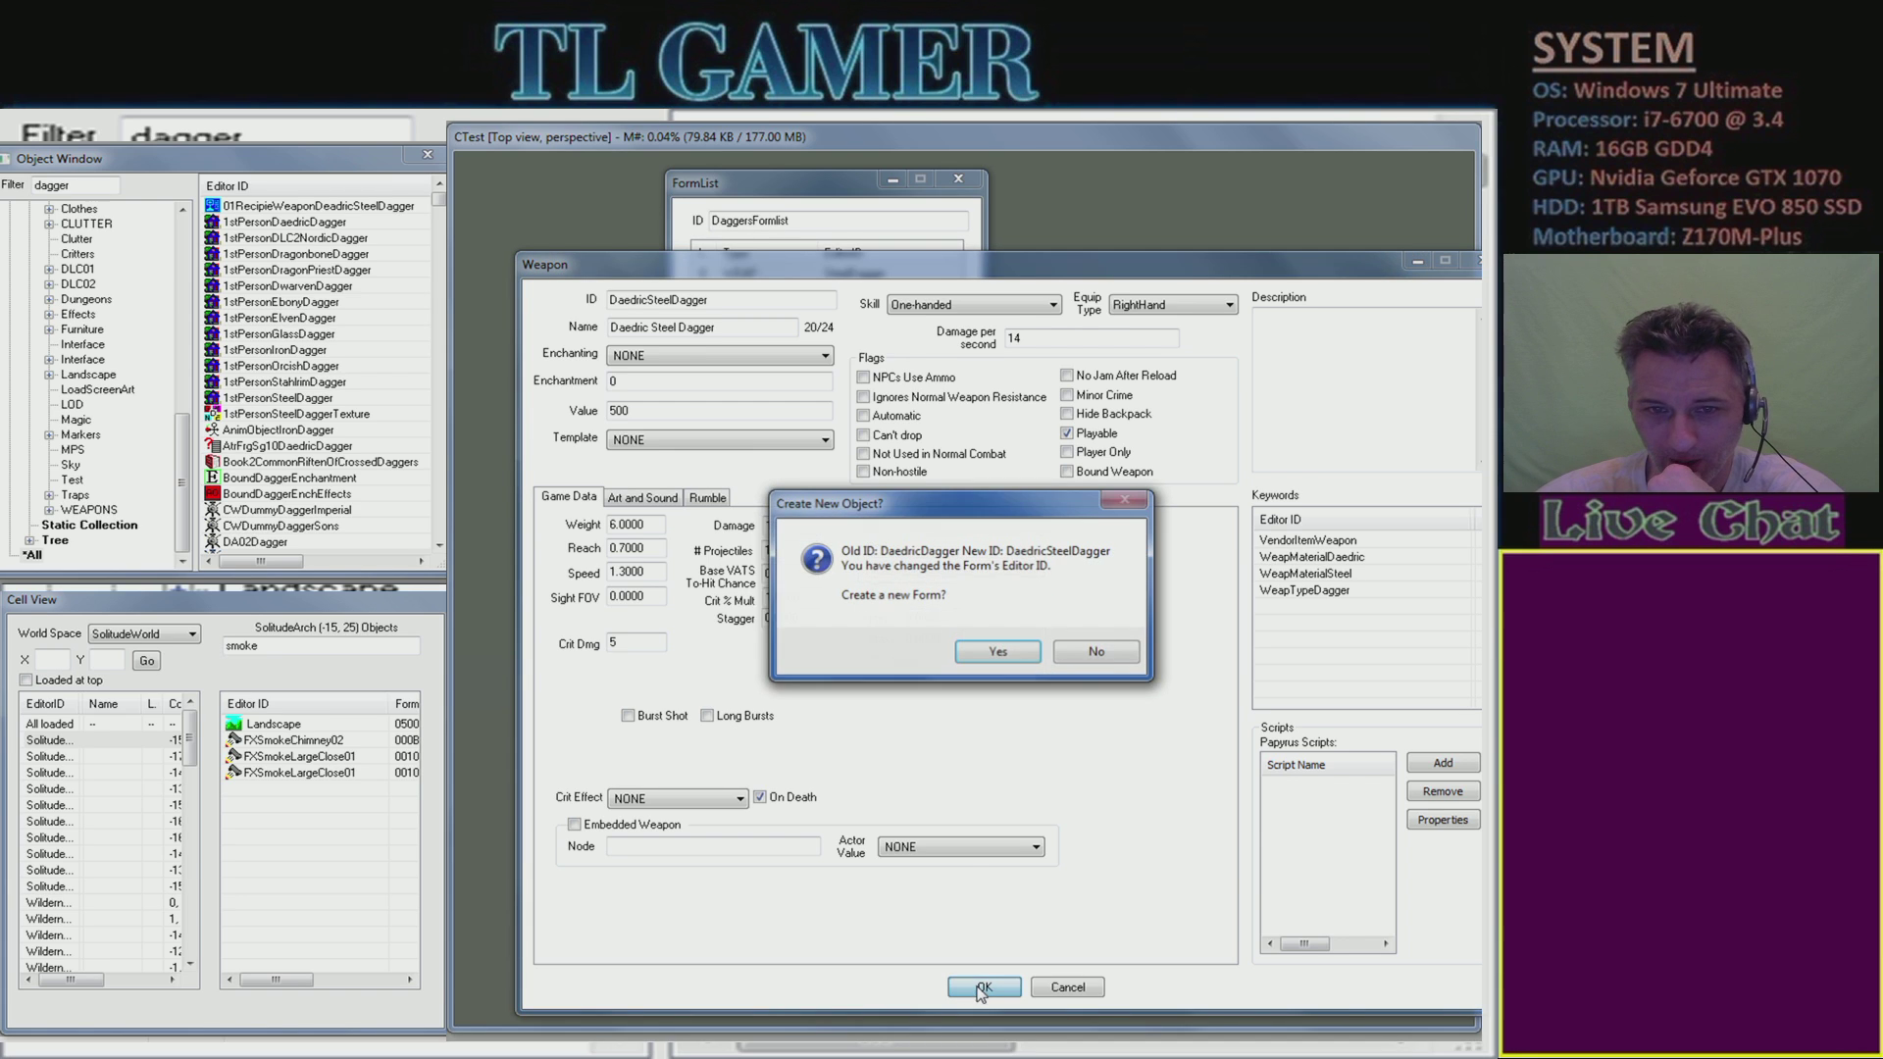
left_click(1016, 659)
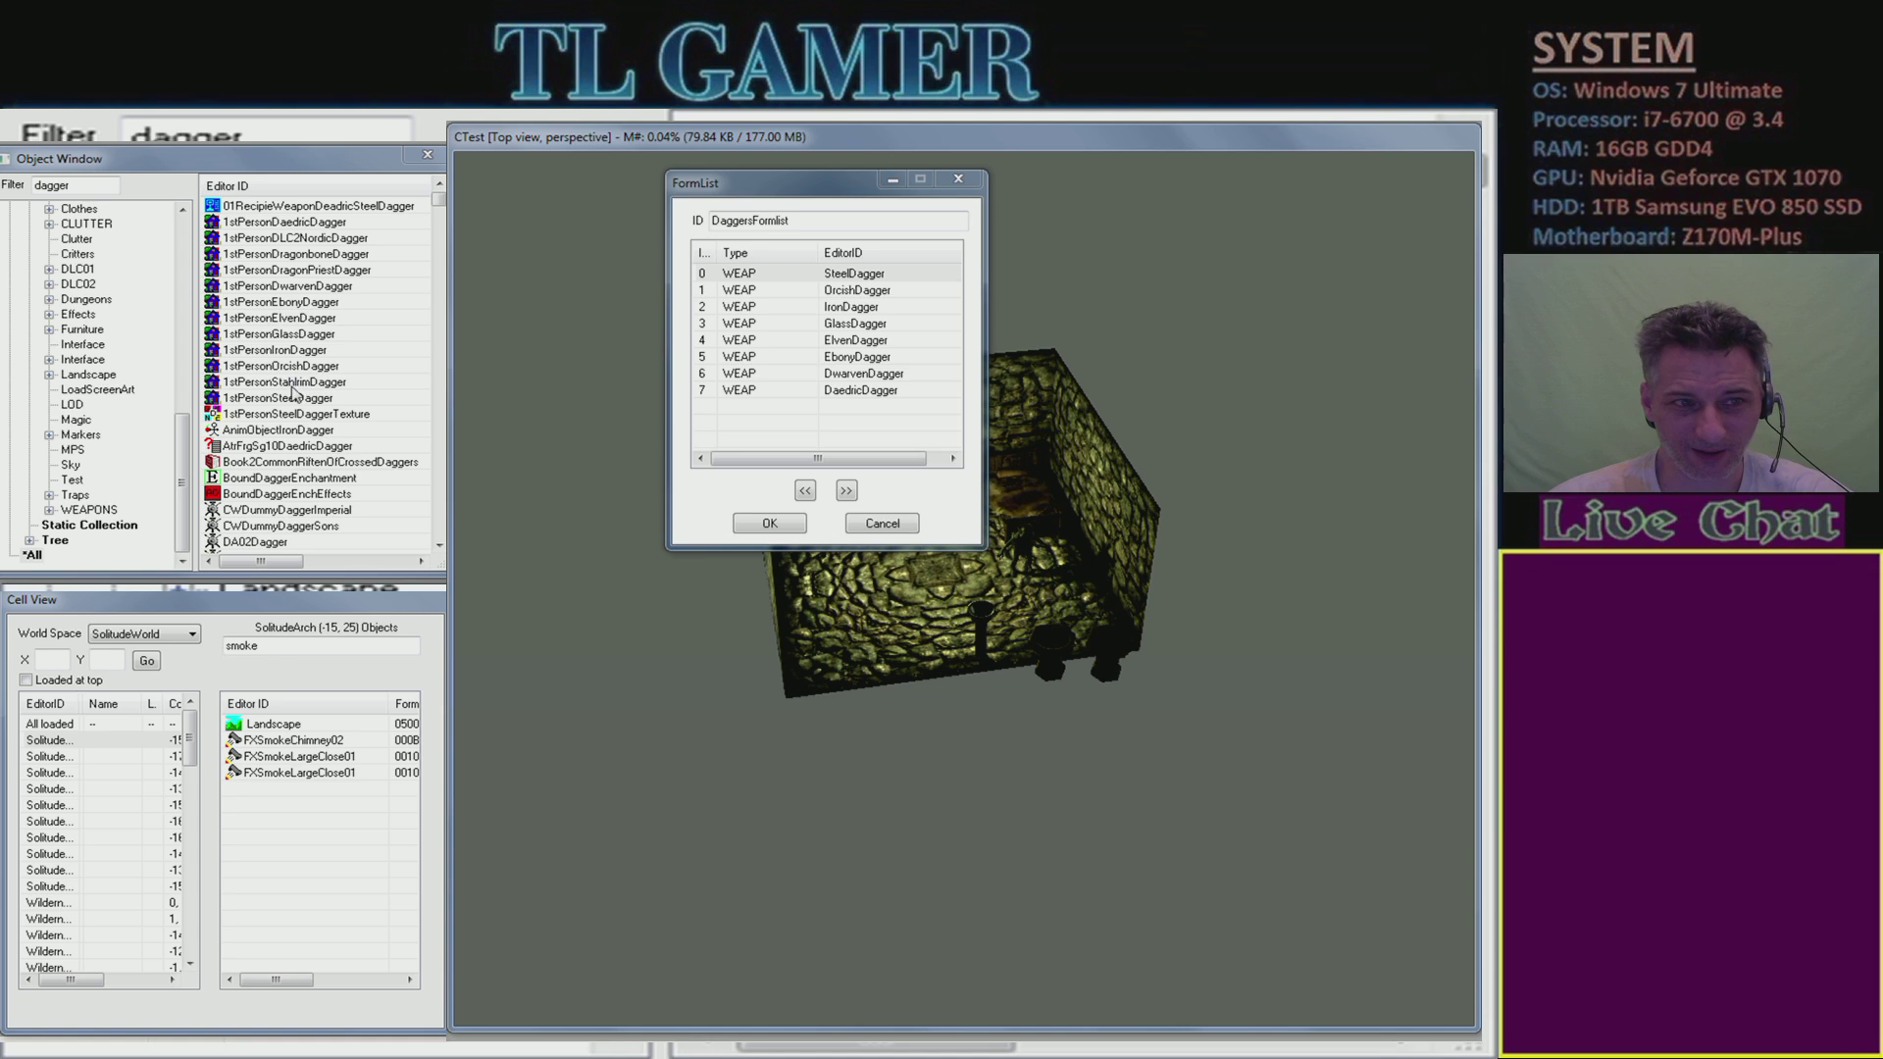
- Filter all objects by "01" and look through the matches for the new dagger
double_click(83, 183)
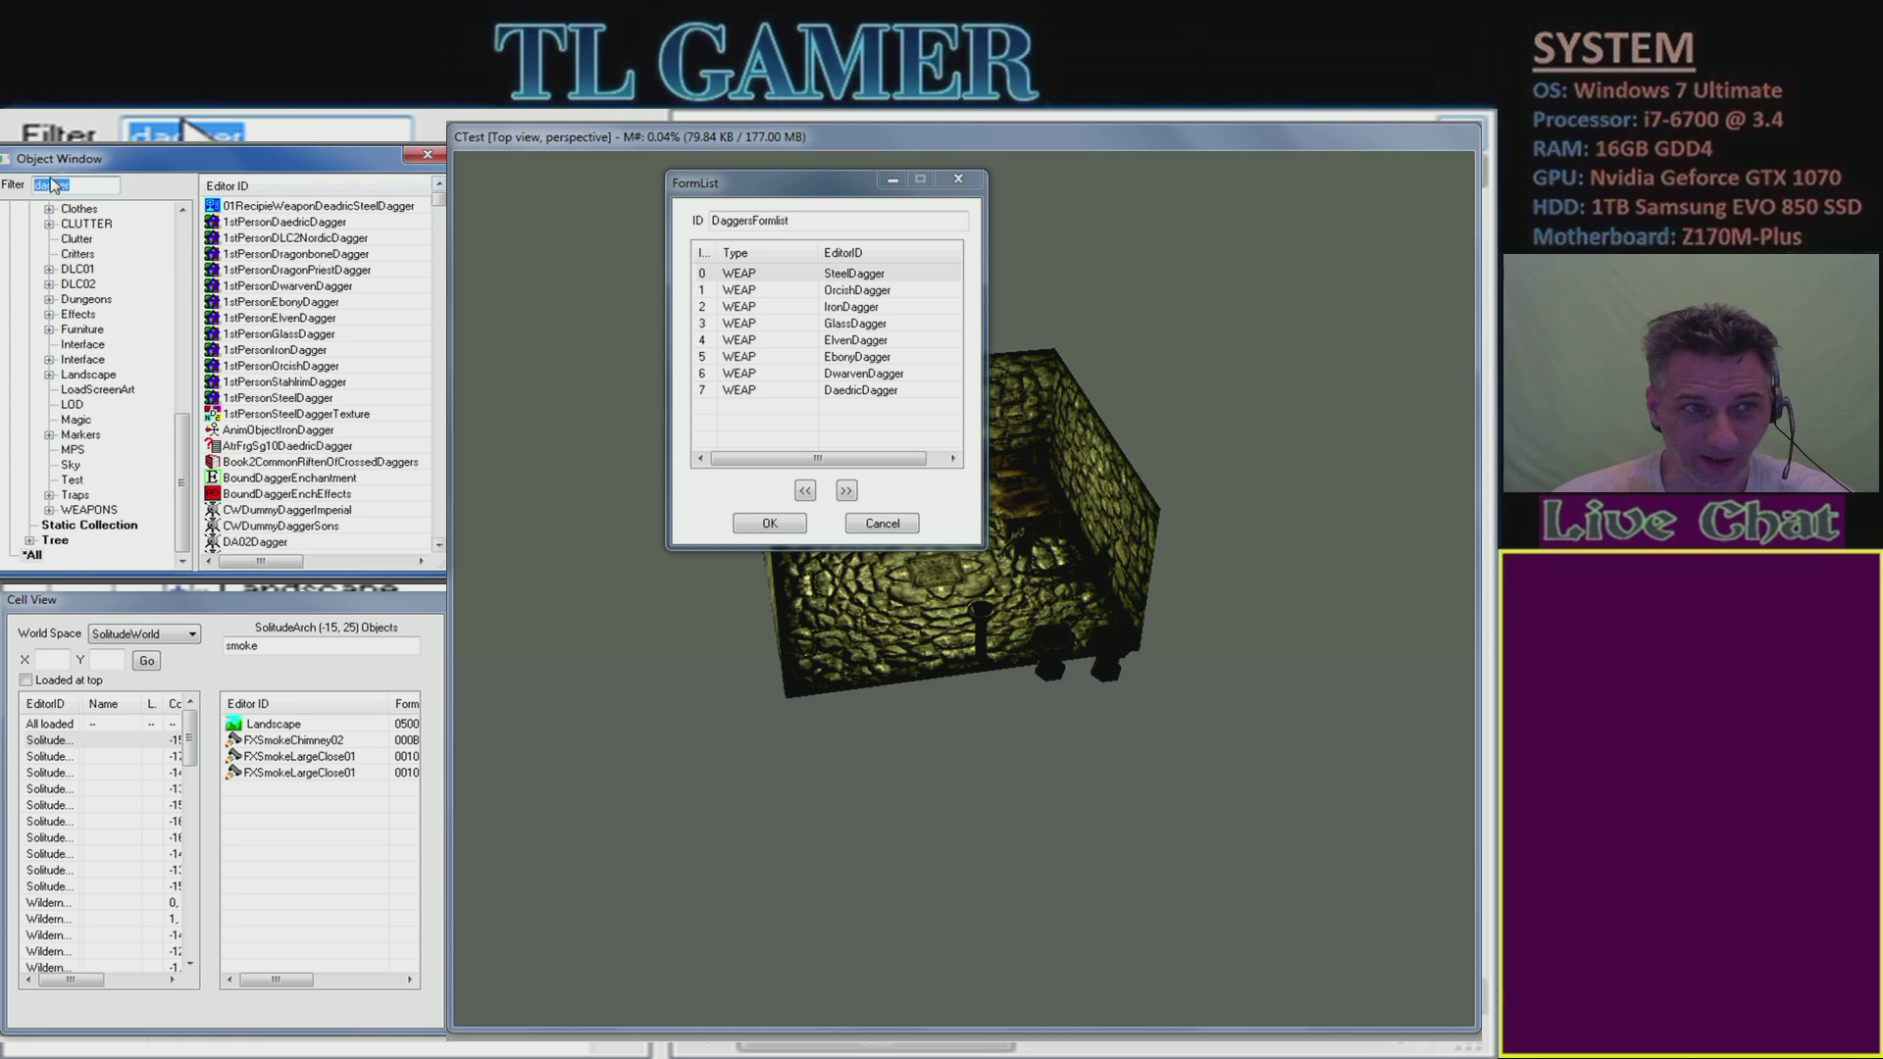
type("01")
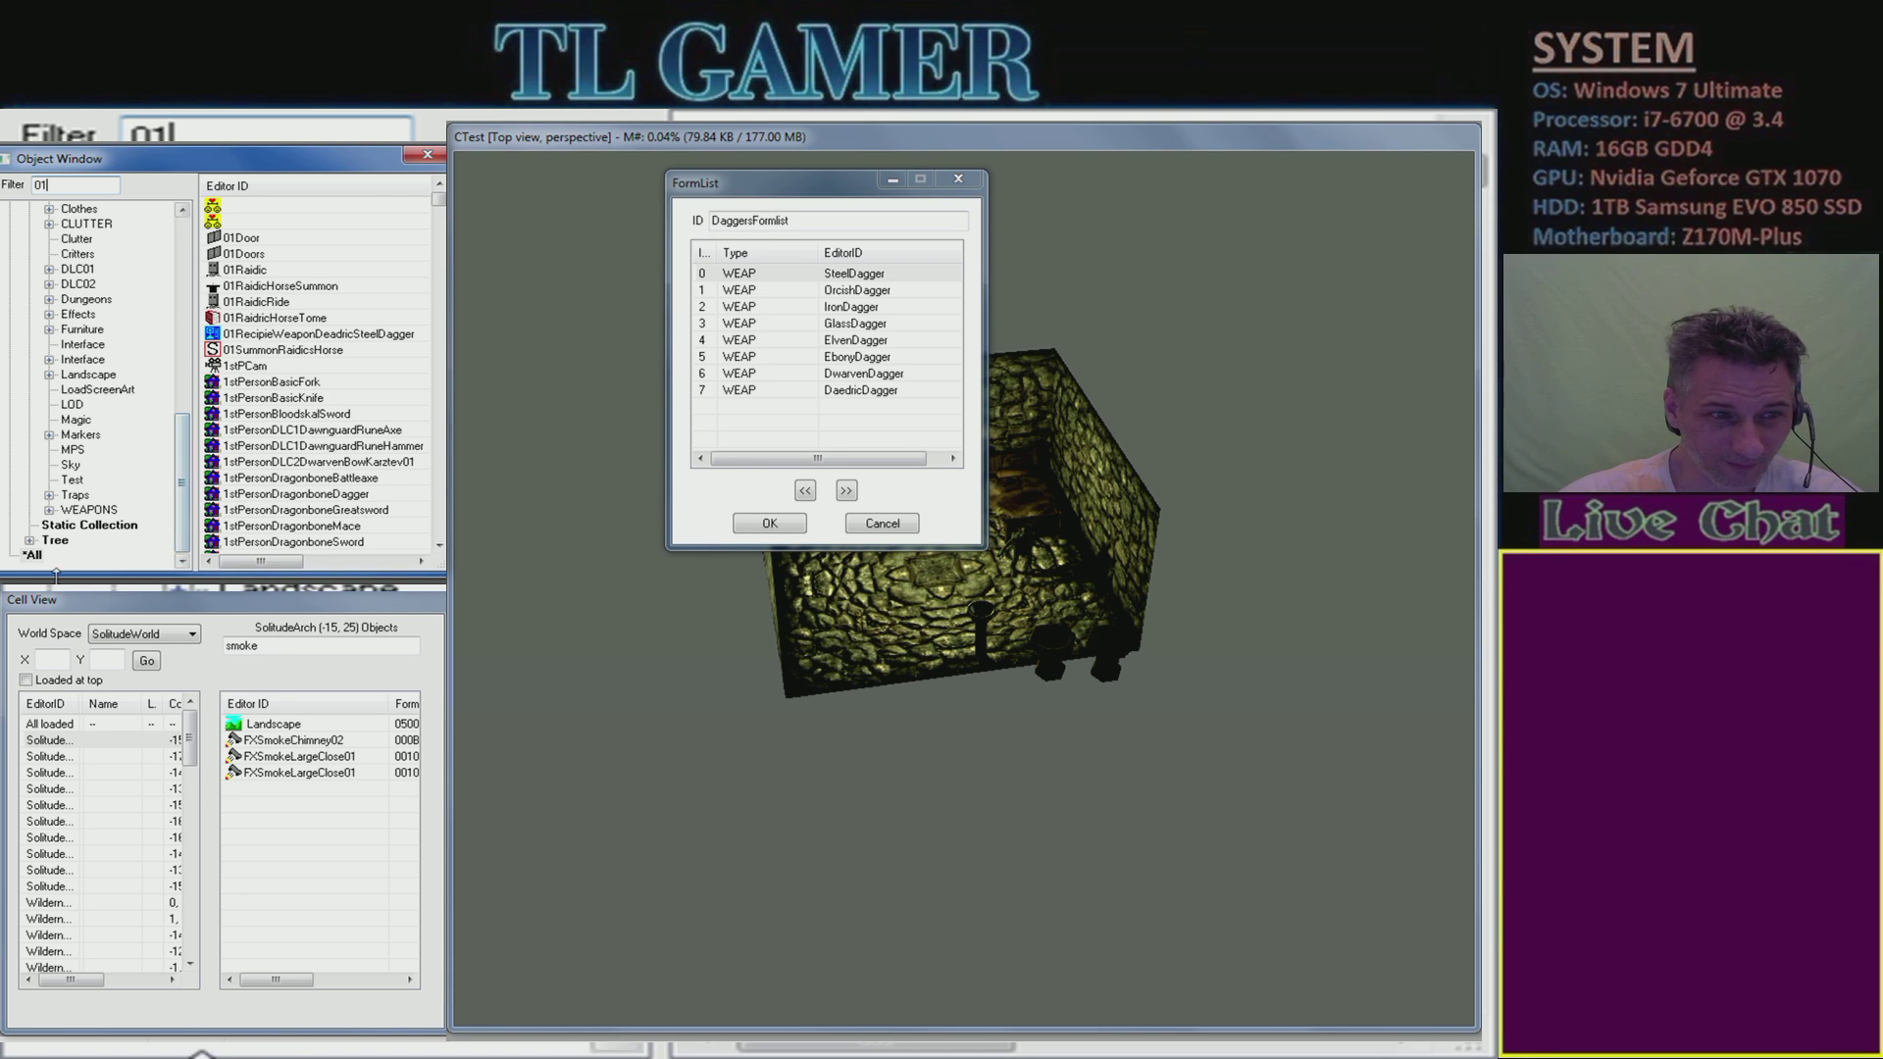
left_click(32, 555)
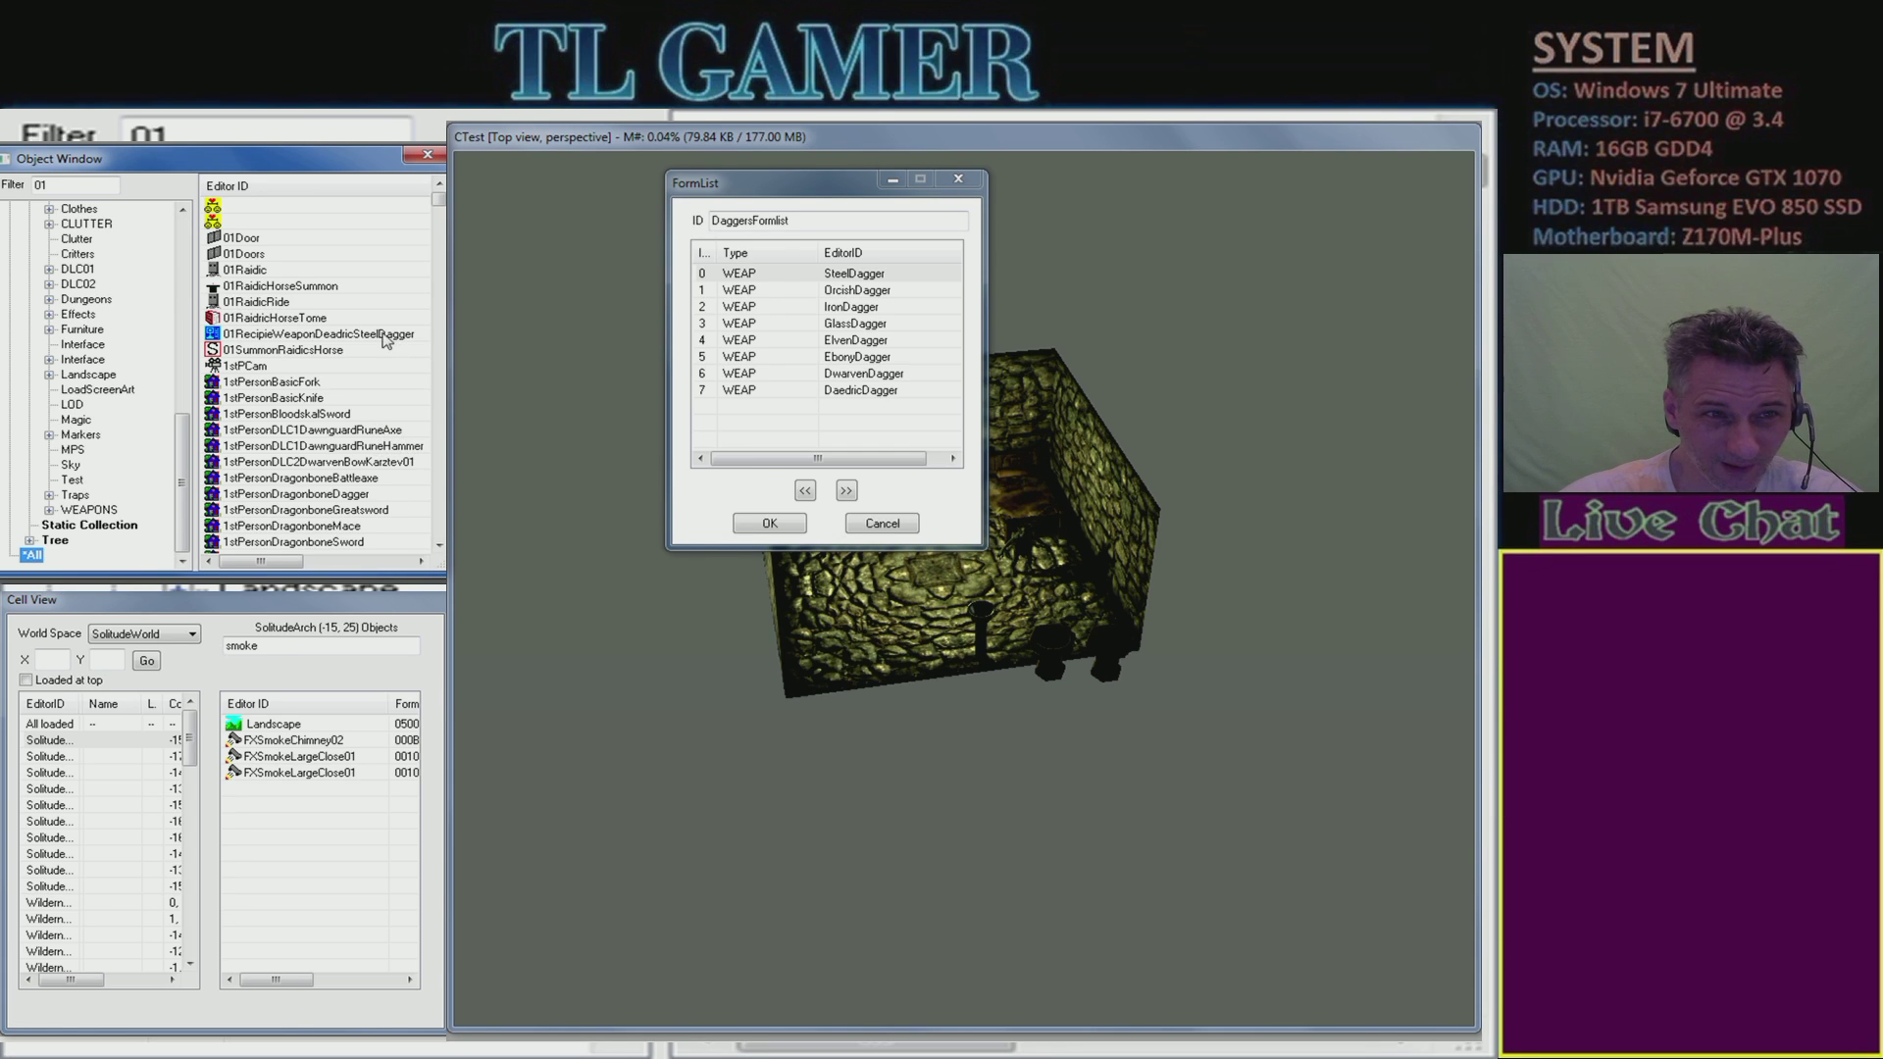
left_click(324, 302)
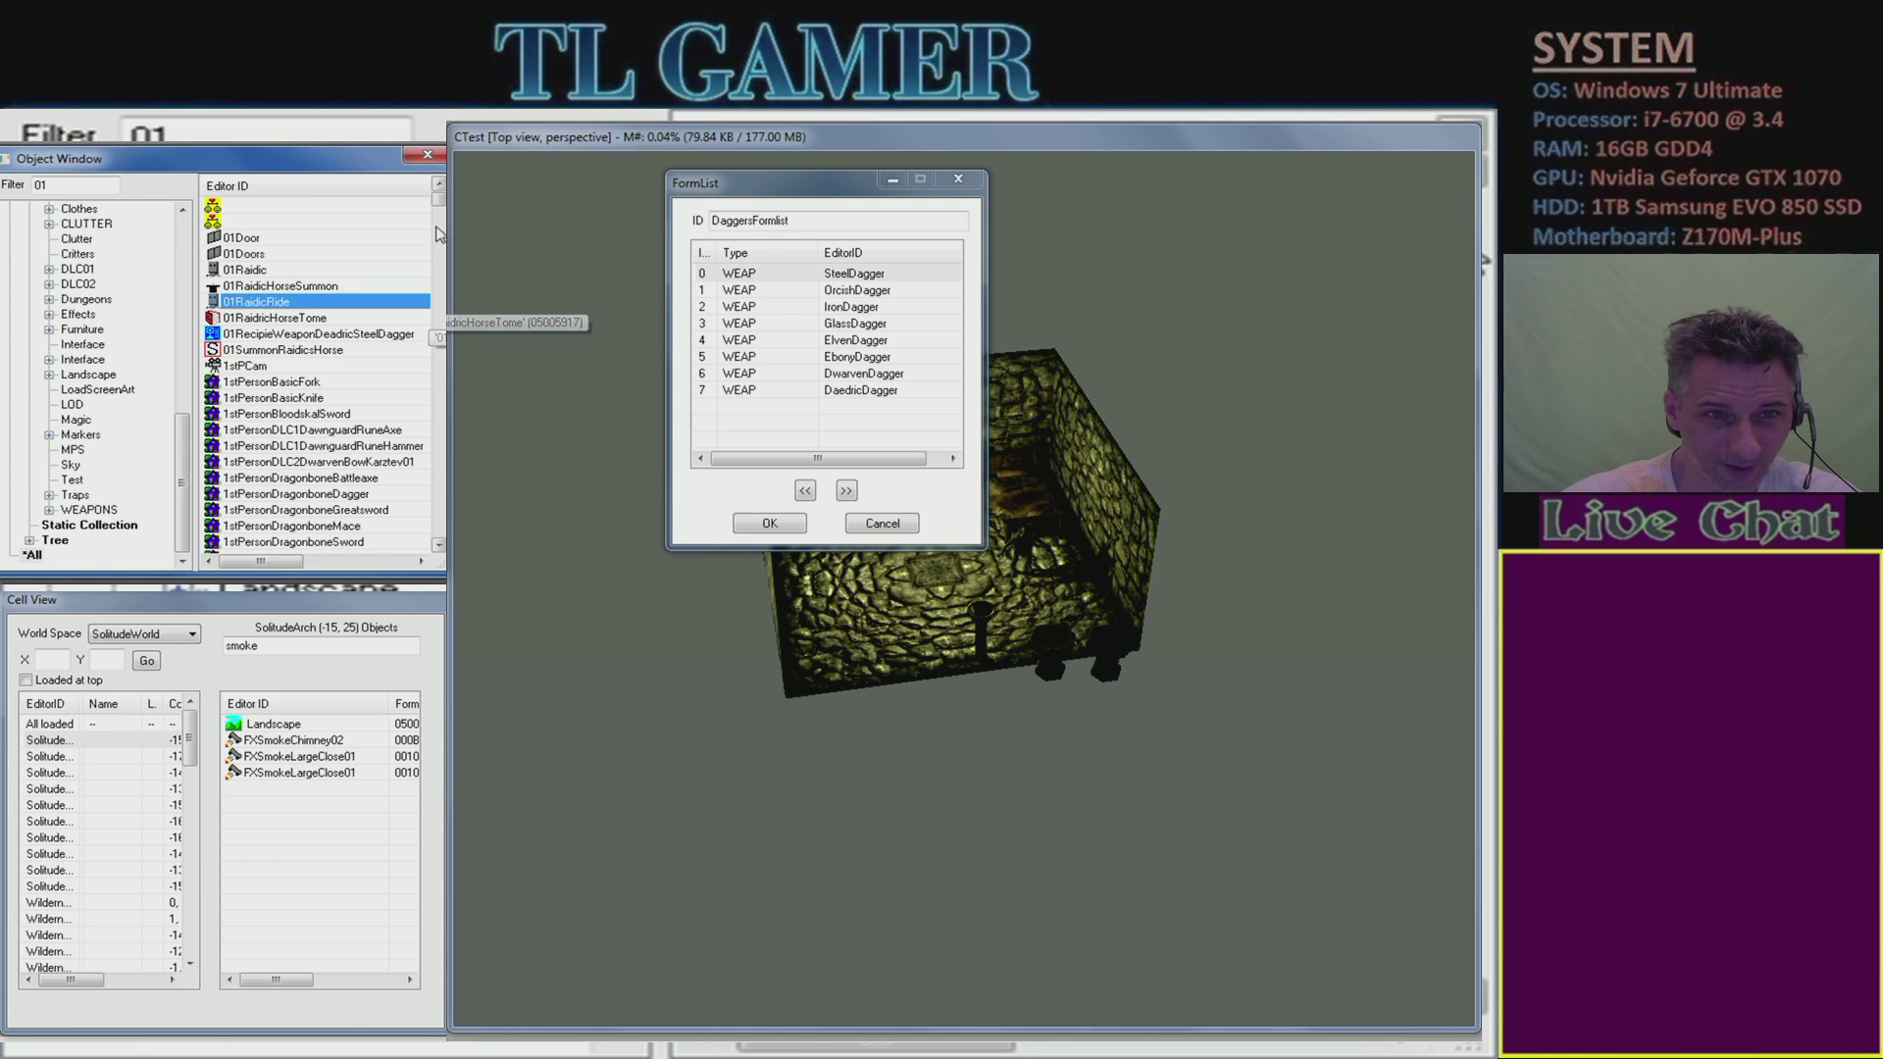
left_click_drag(438, 199, 438, 197)
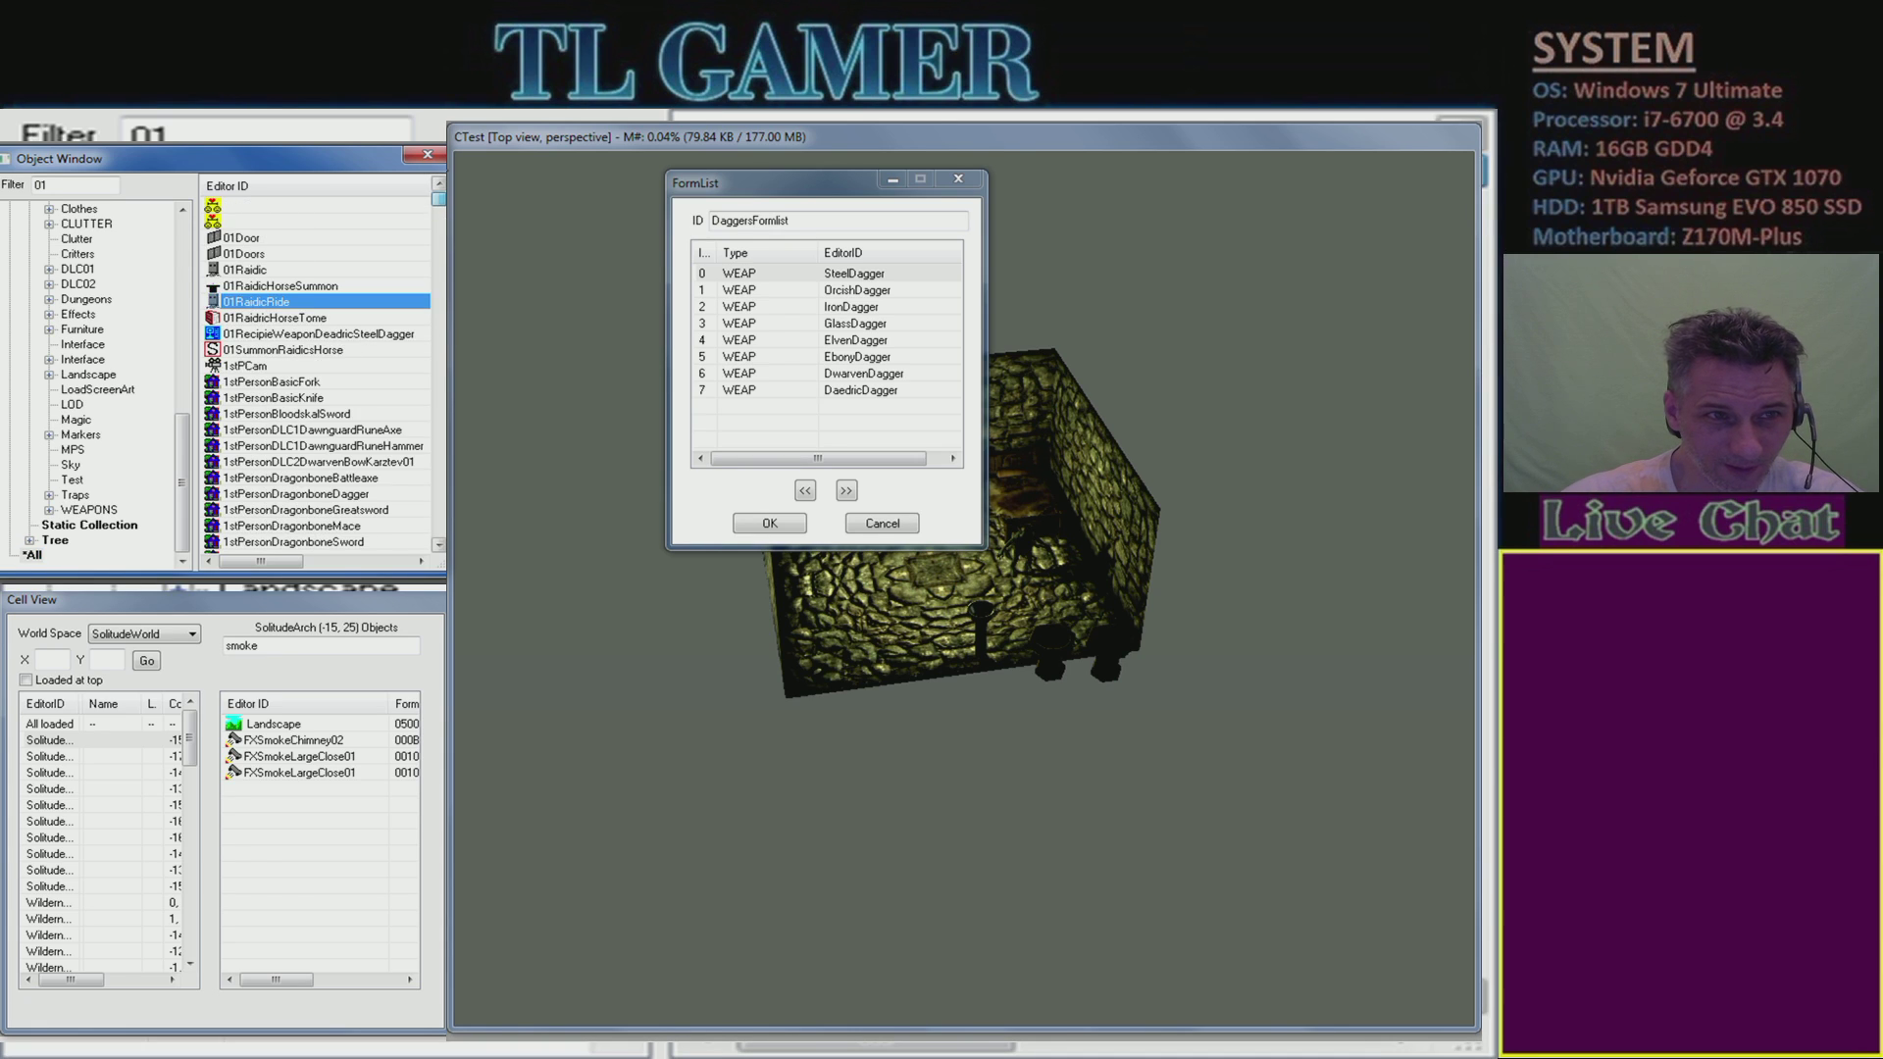
- Collapse the WorldObjects and Magic categories and list the Weapon objects under Items
left_click(74, 511)
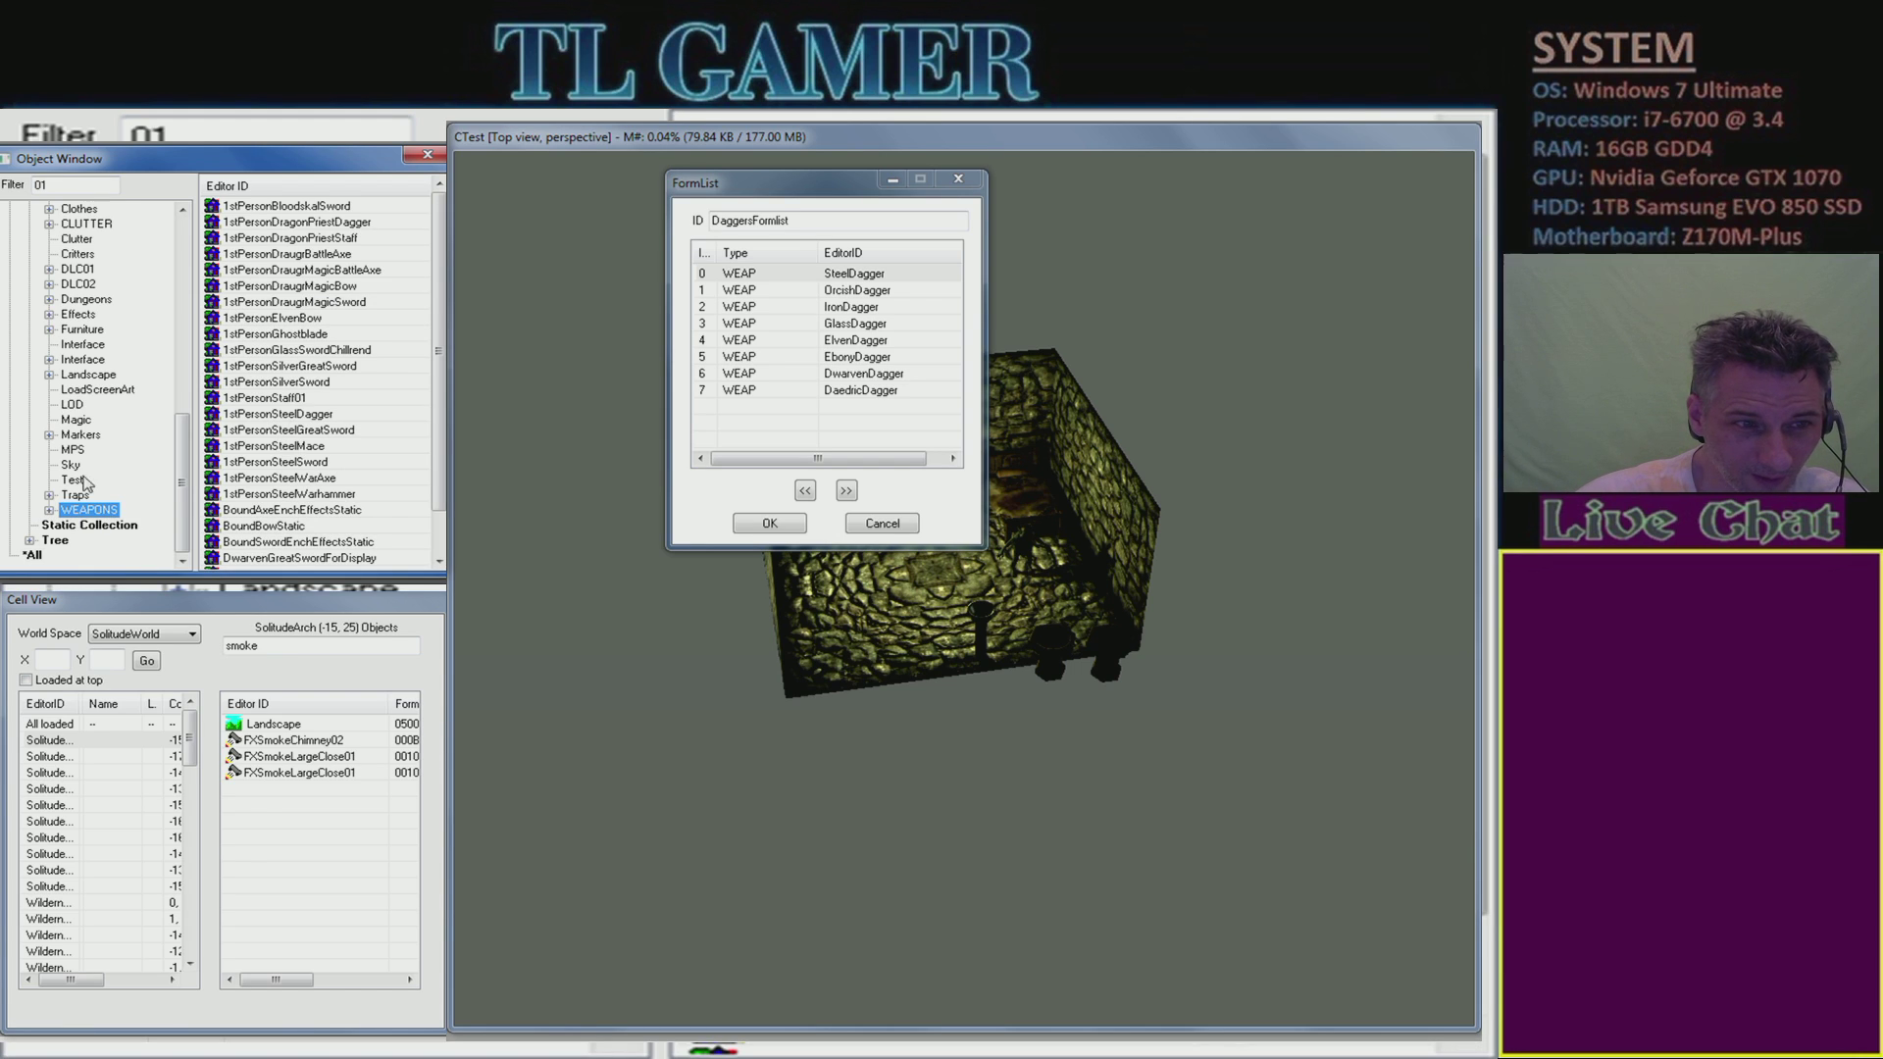
left_click(50, 511)
left_click(49, 211)
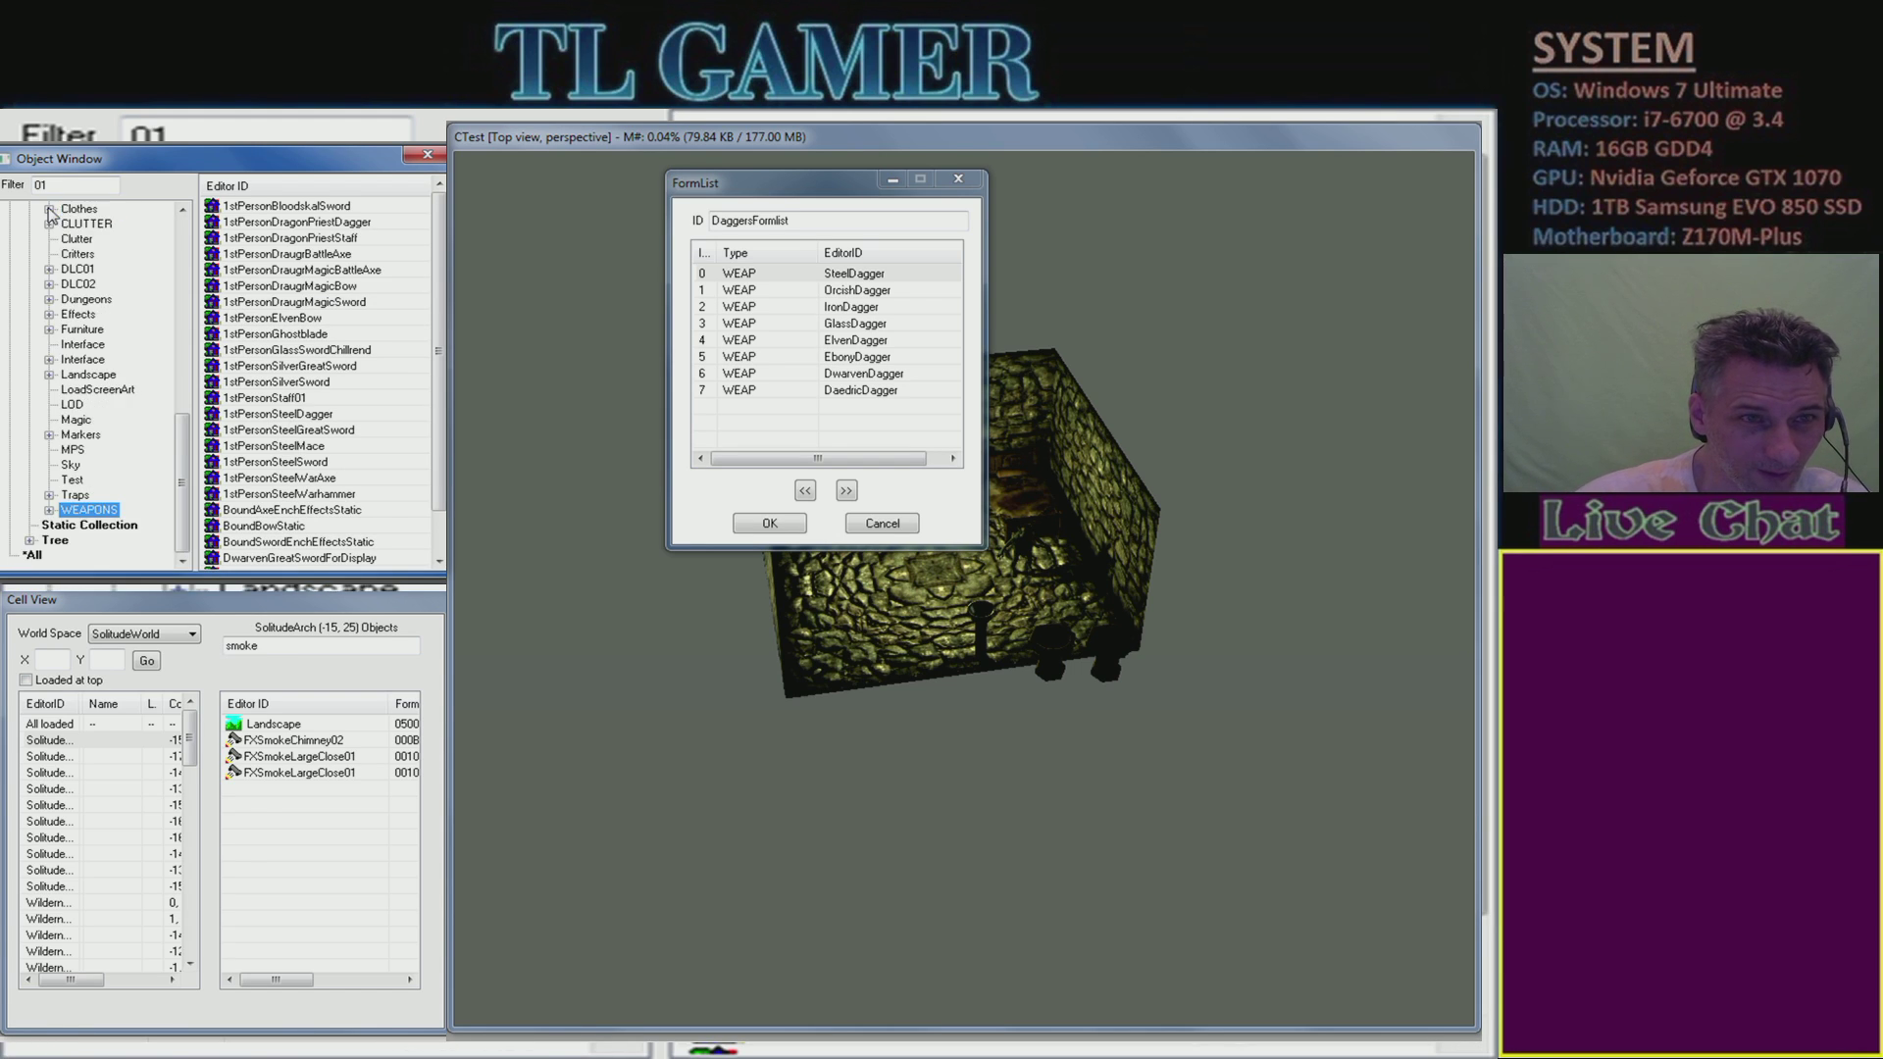
scroll(39, 393, "up", 5)
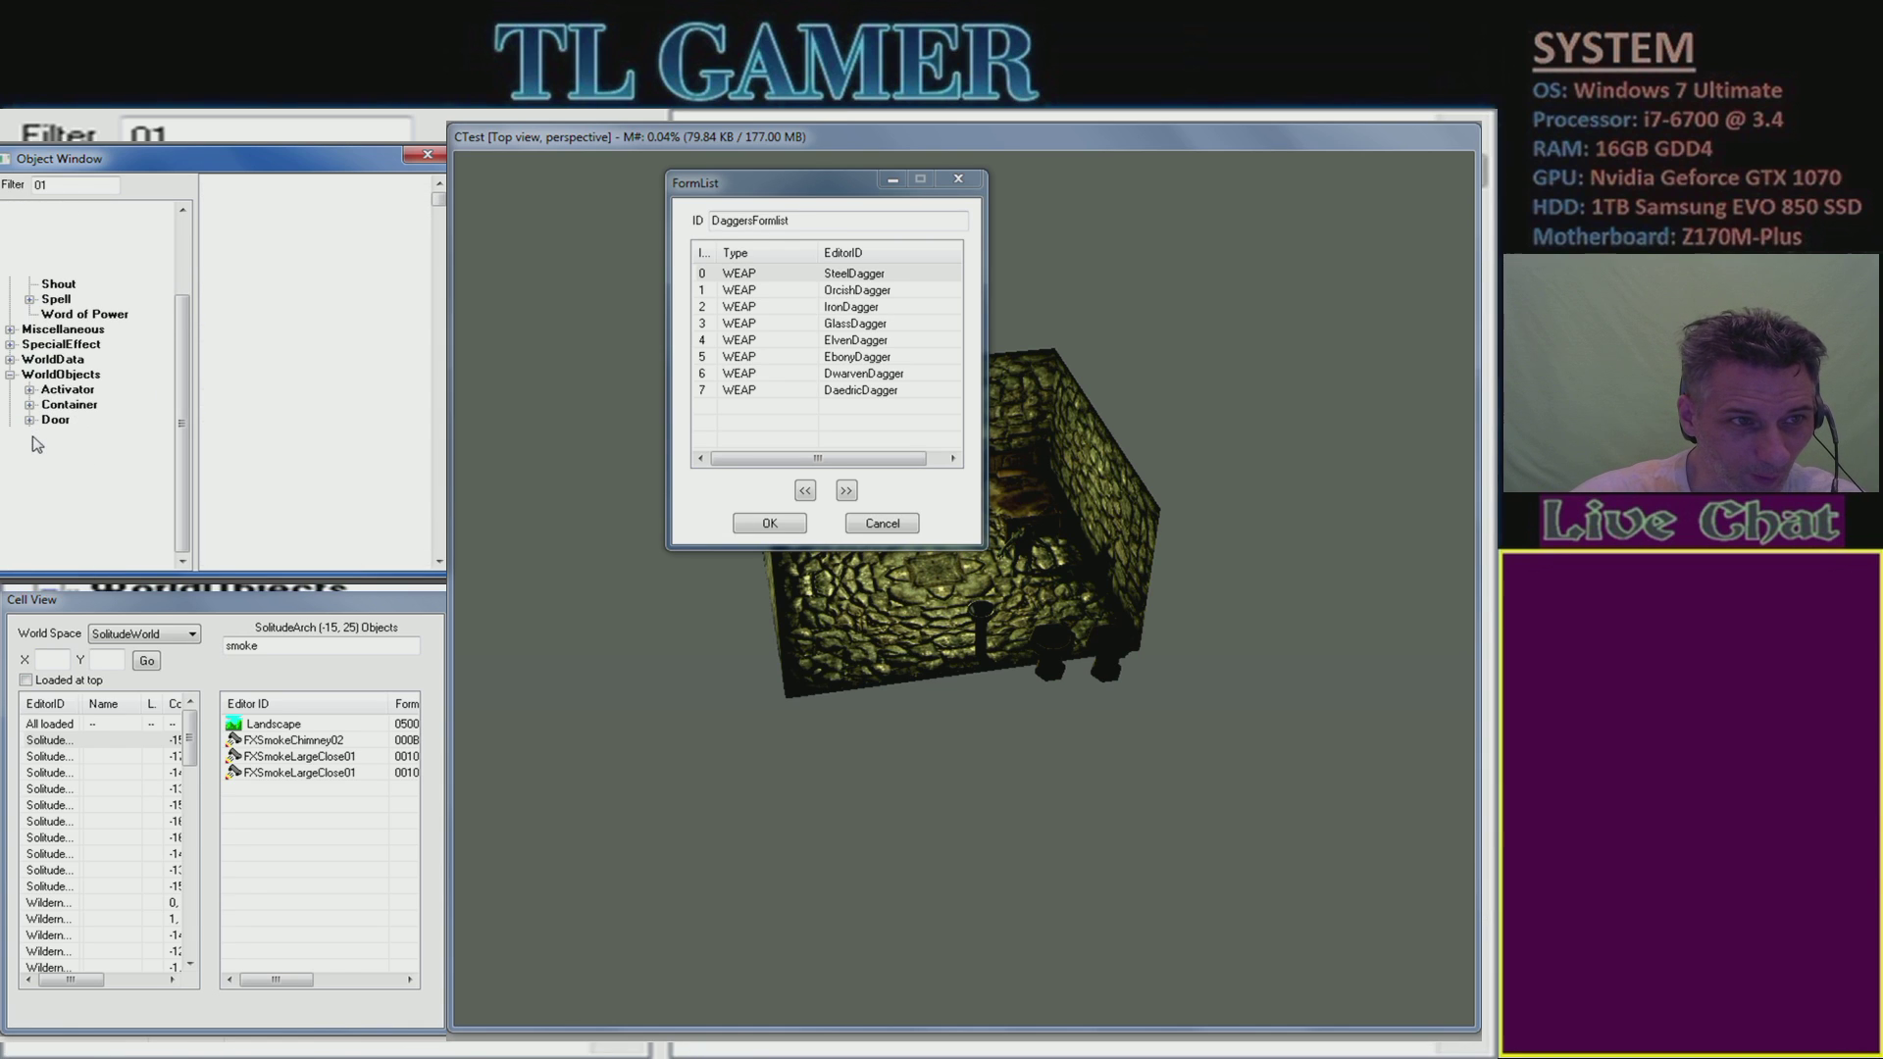
left_click(20, 374)
left_click(10, 374)
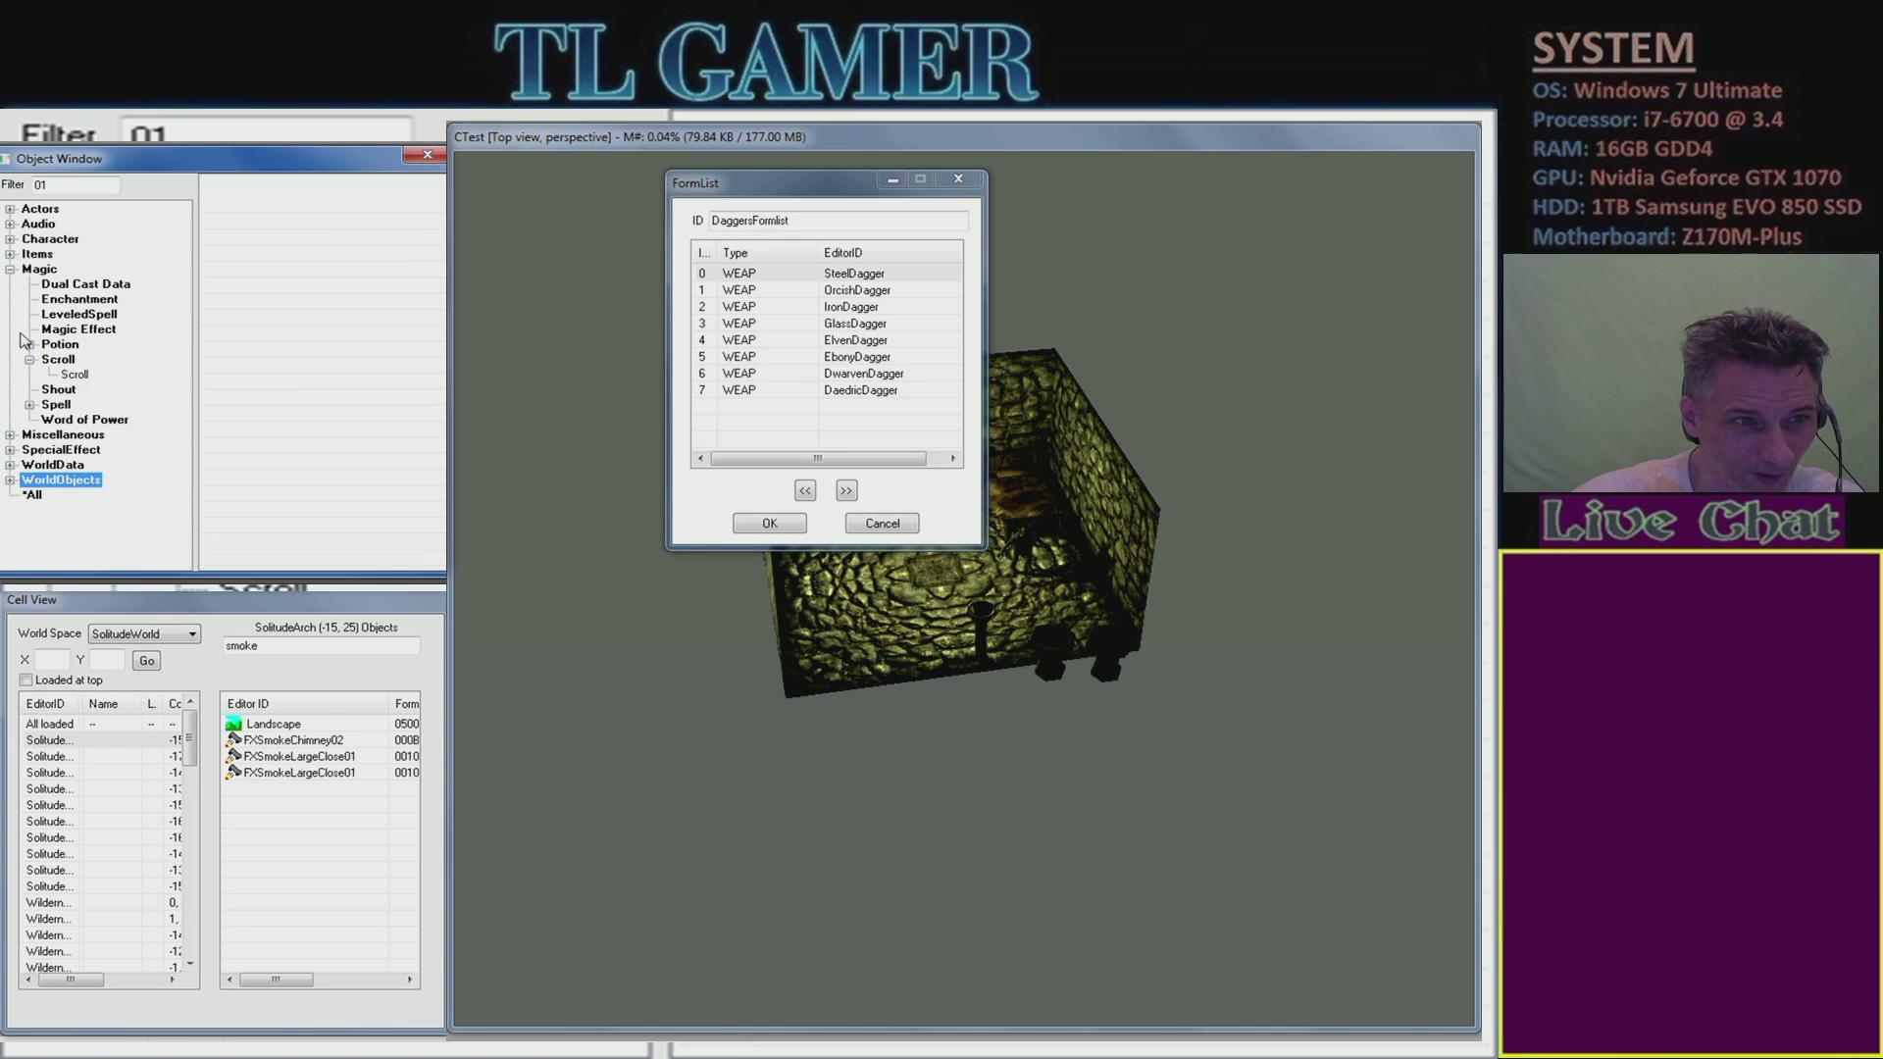
left_click(9, 269)
left_click(10, 254)
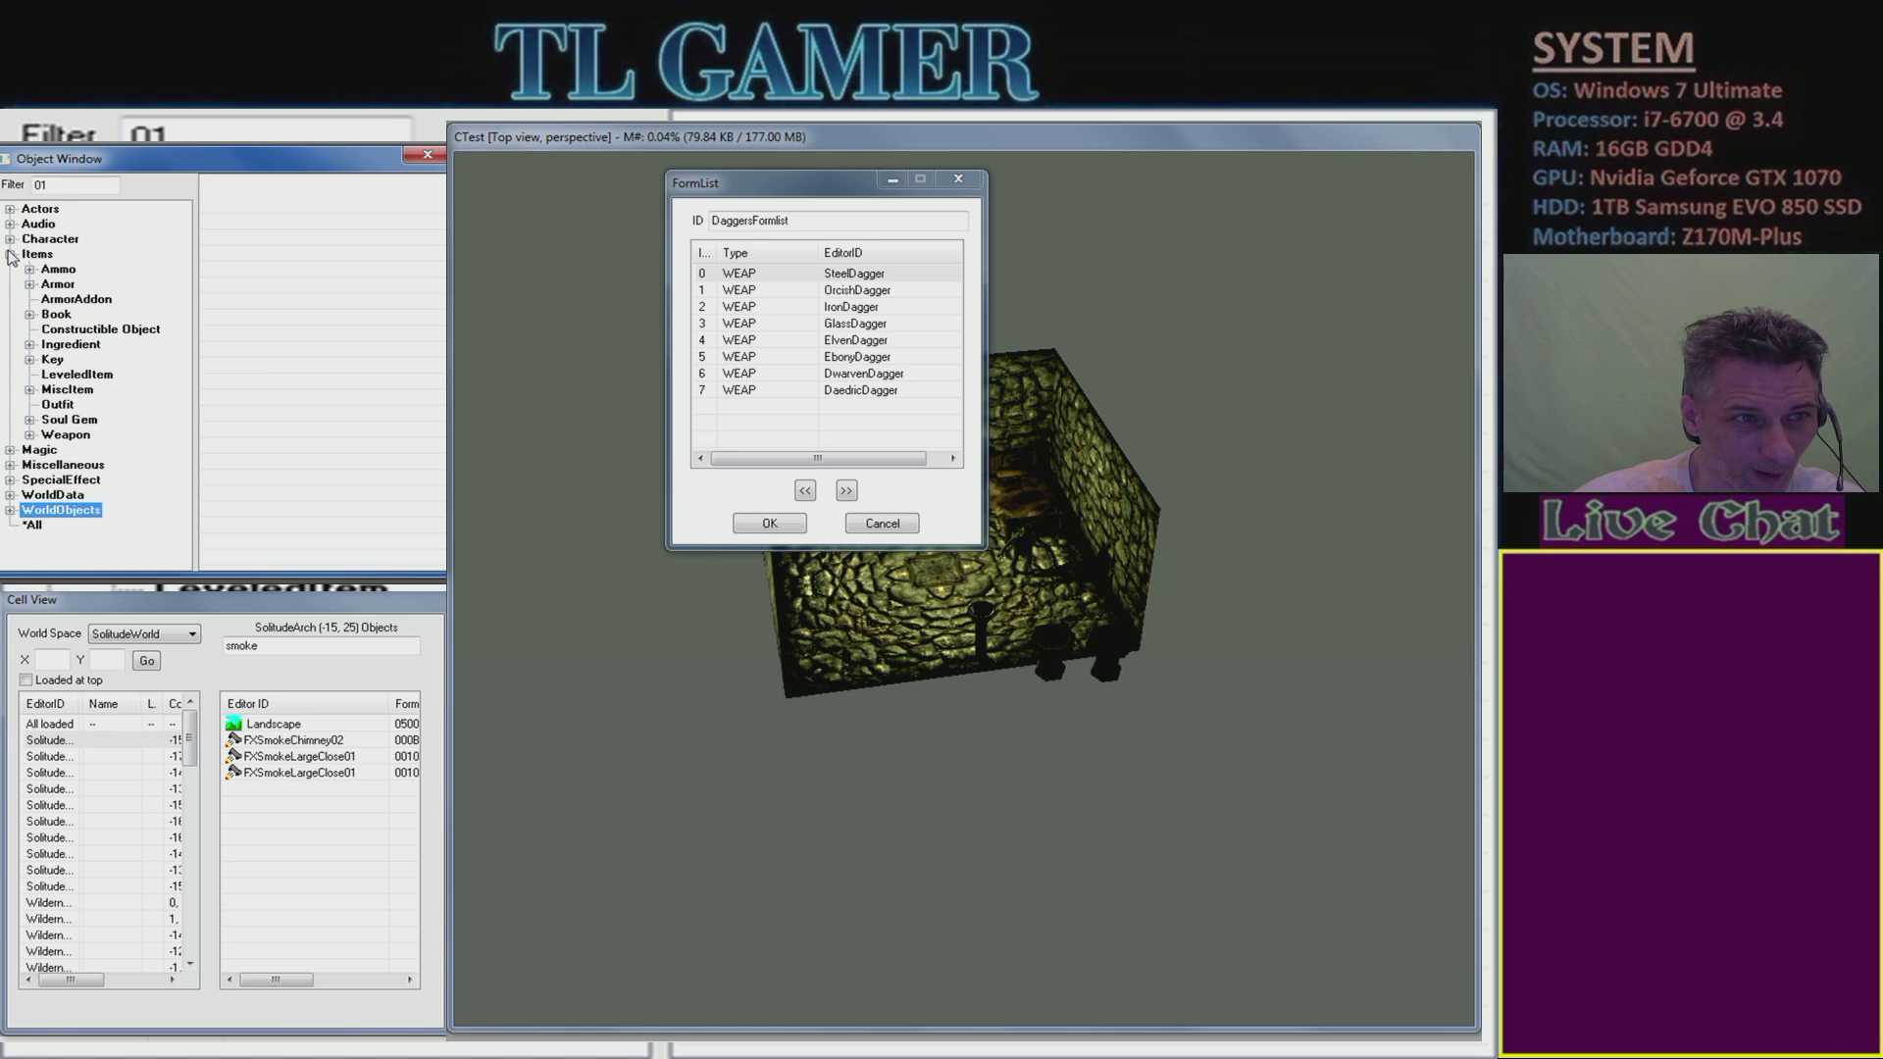
left_click(67, 435)
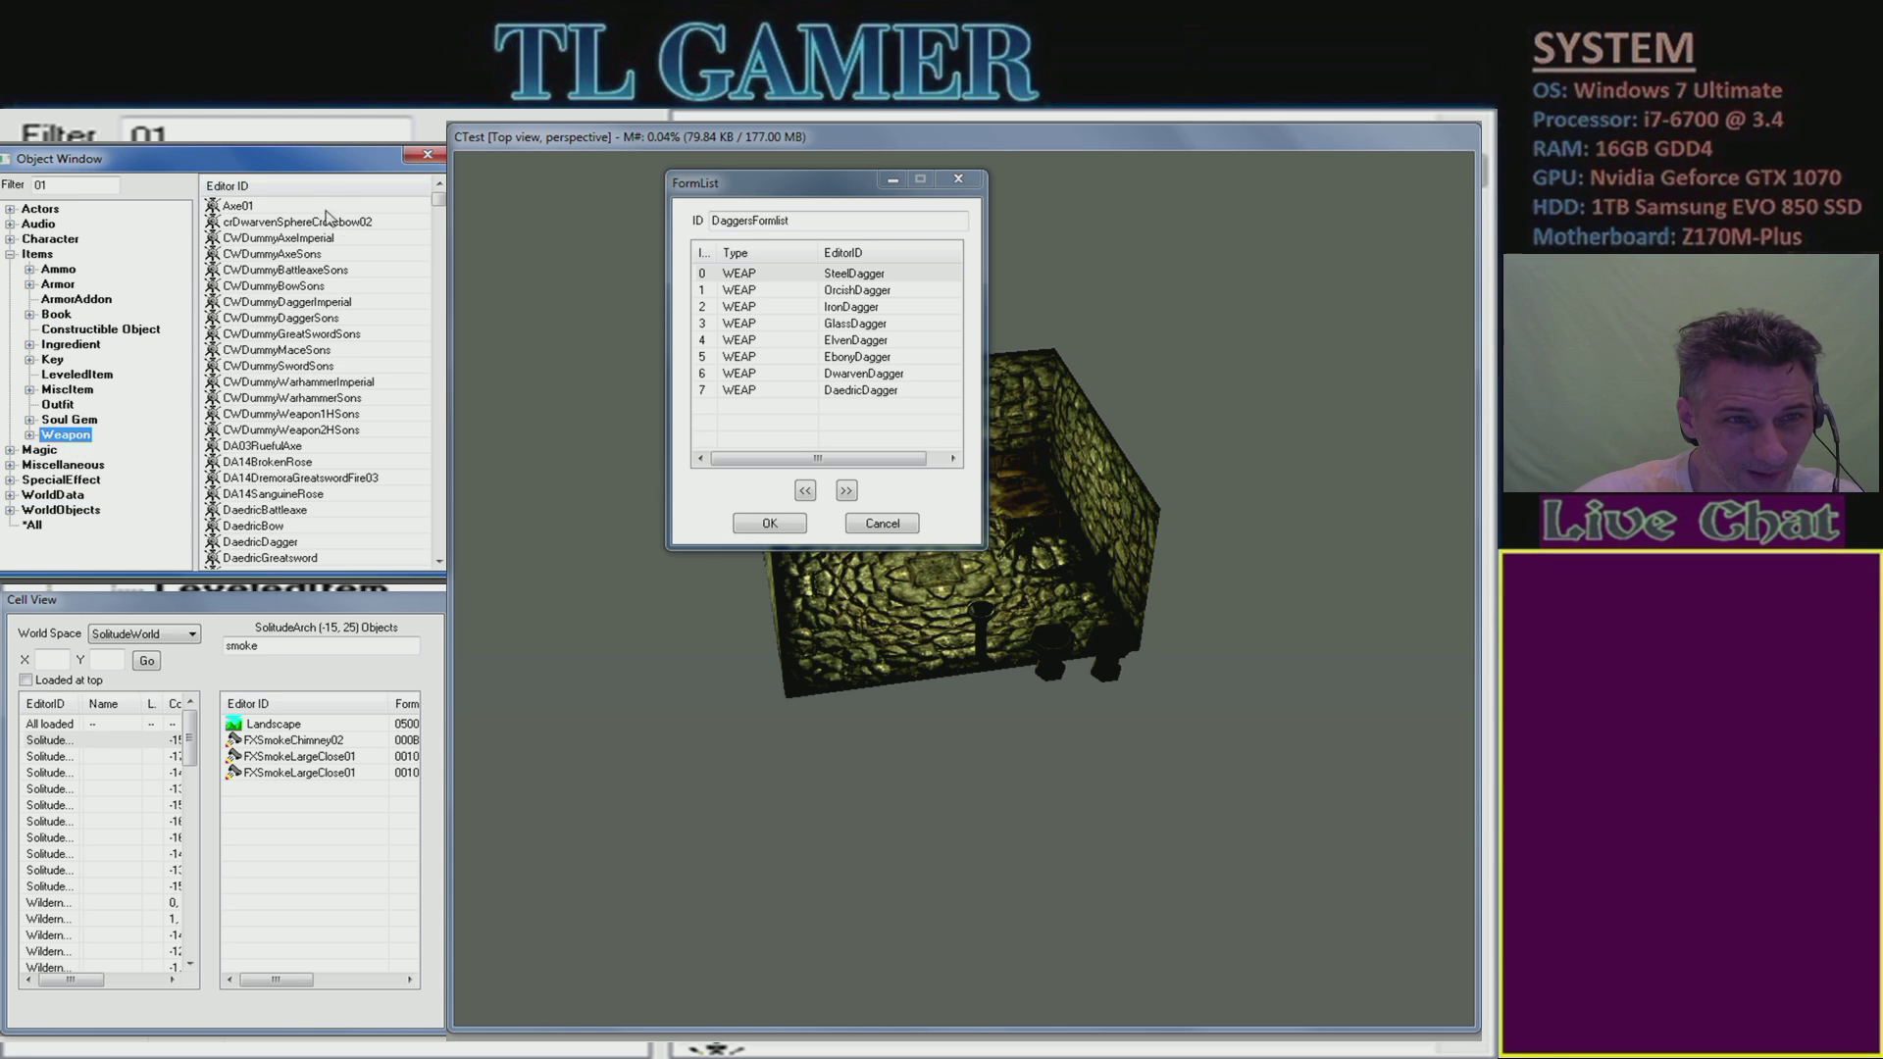
- Open the DaedricDagger weapon properties to check its keywords, and cancel out
left_click_drag(265, 541, 267, 546)
double_click(265, 543)
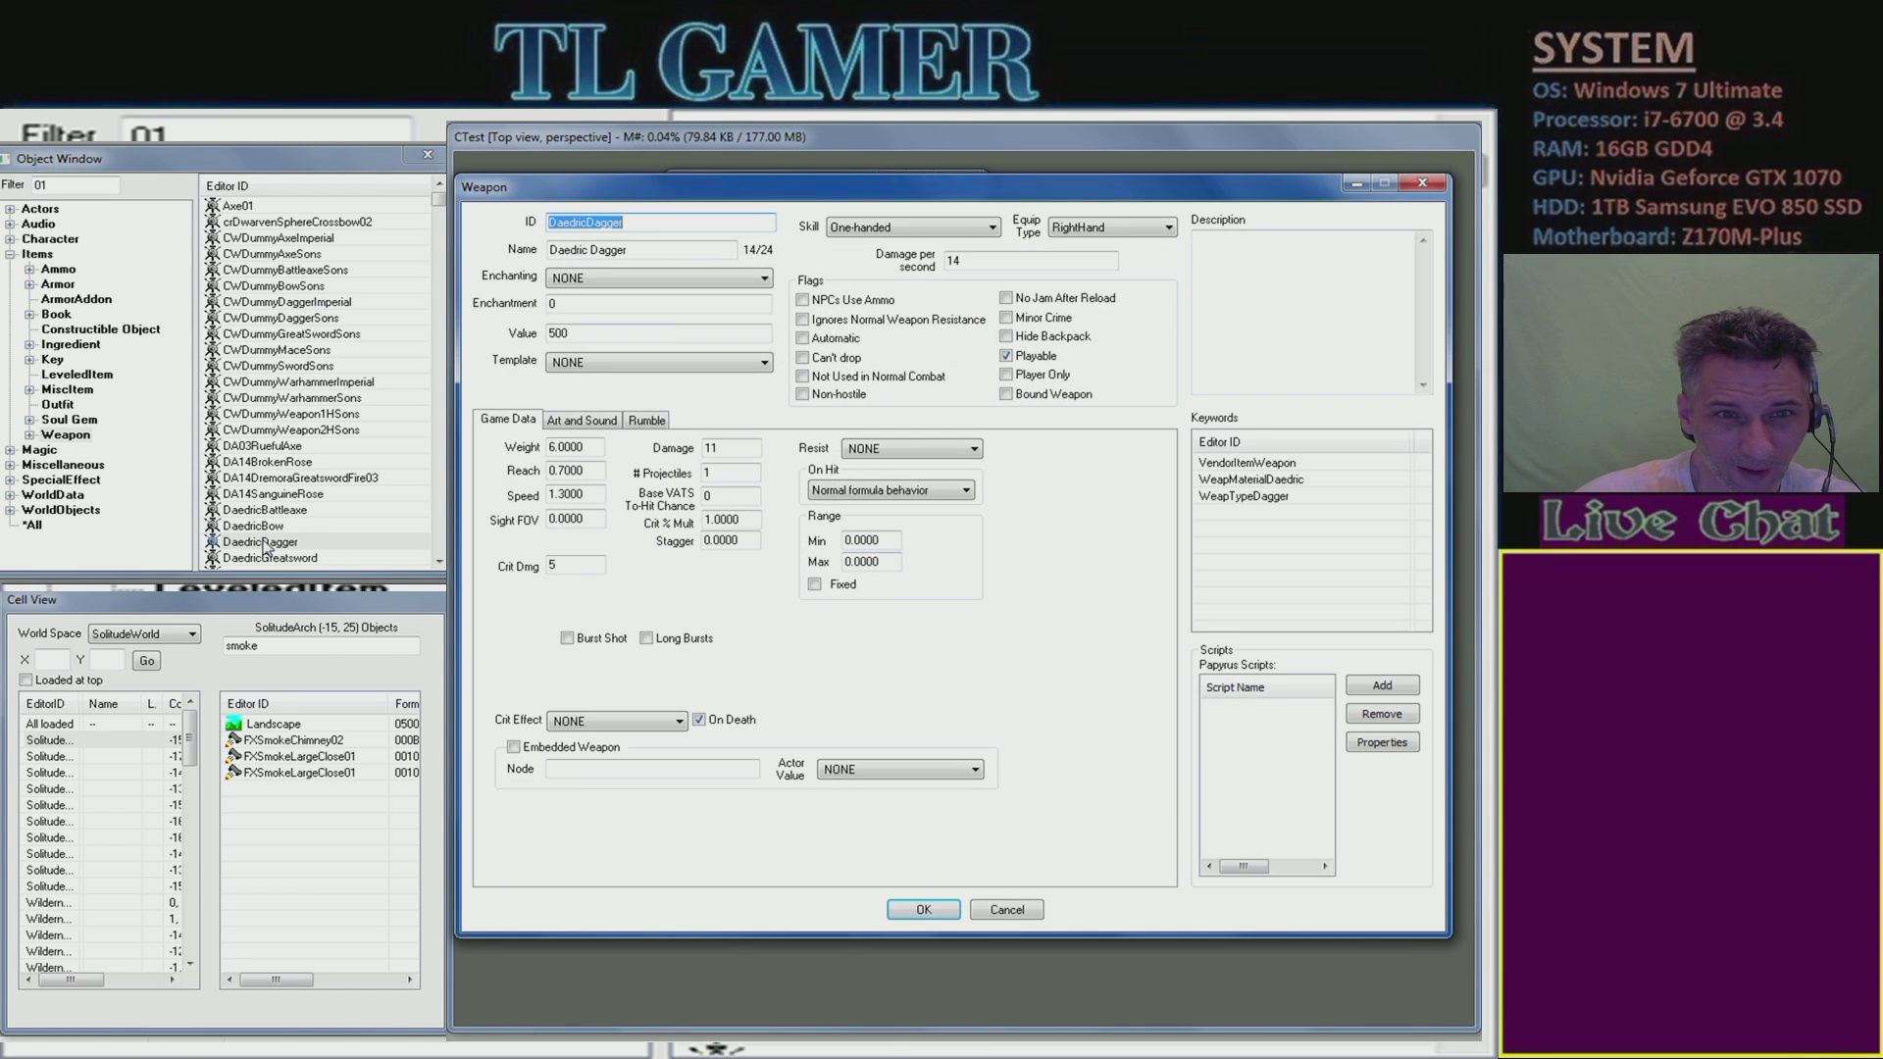
left_click(1020, 912)
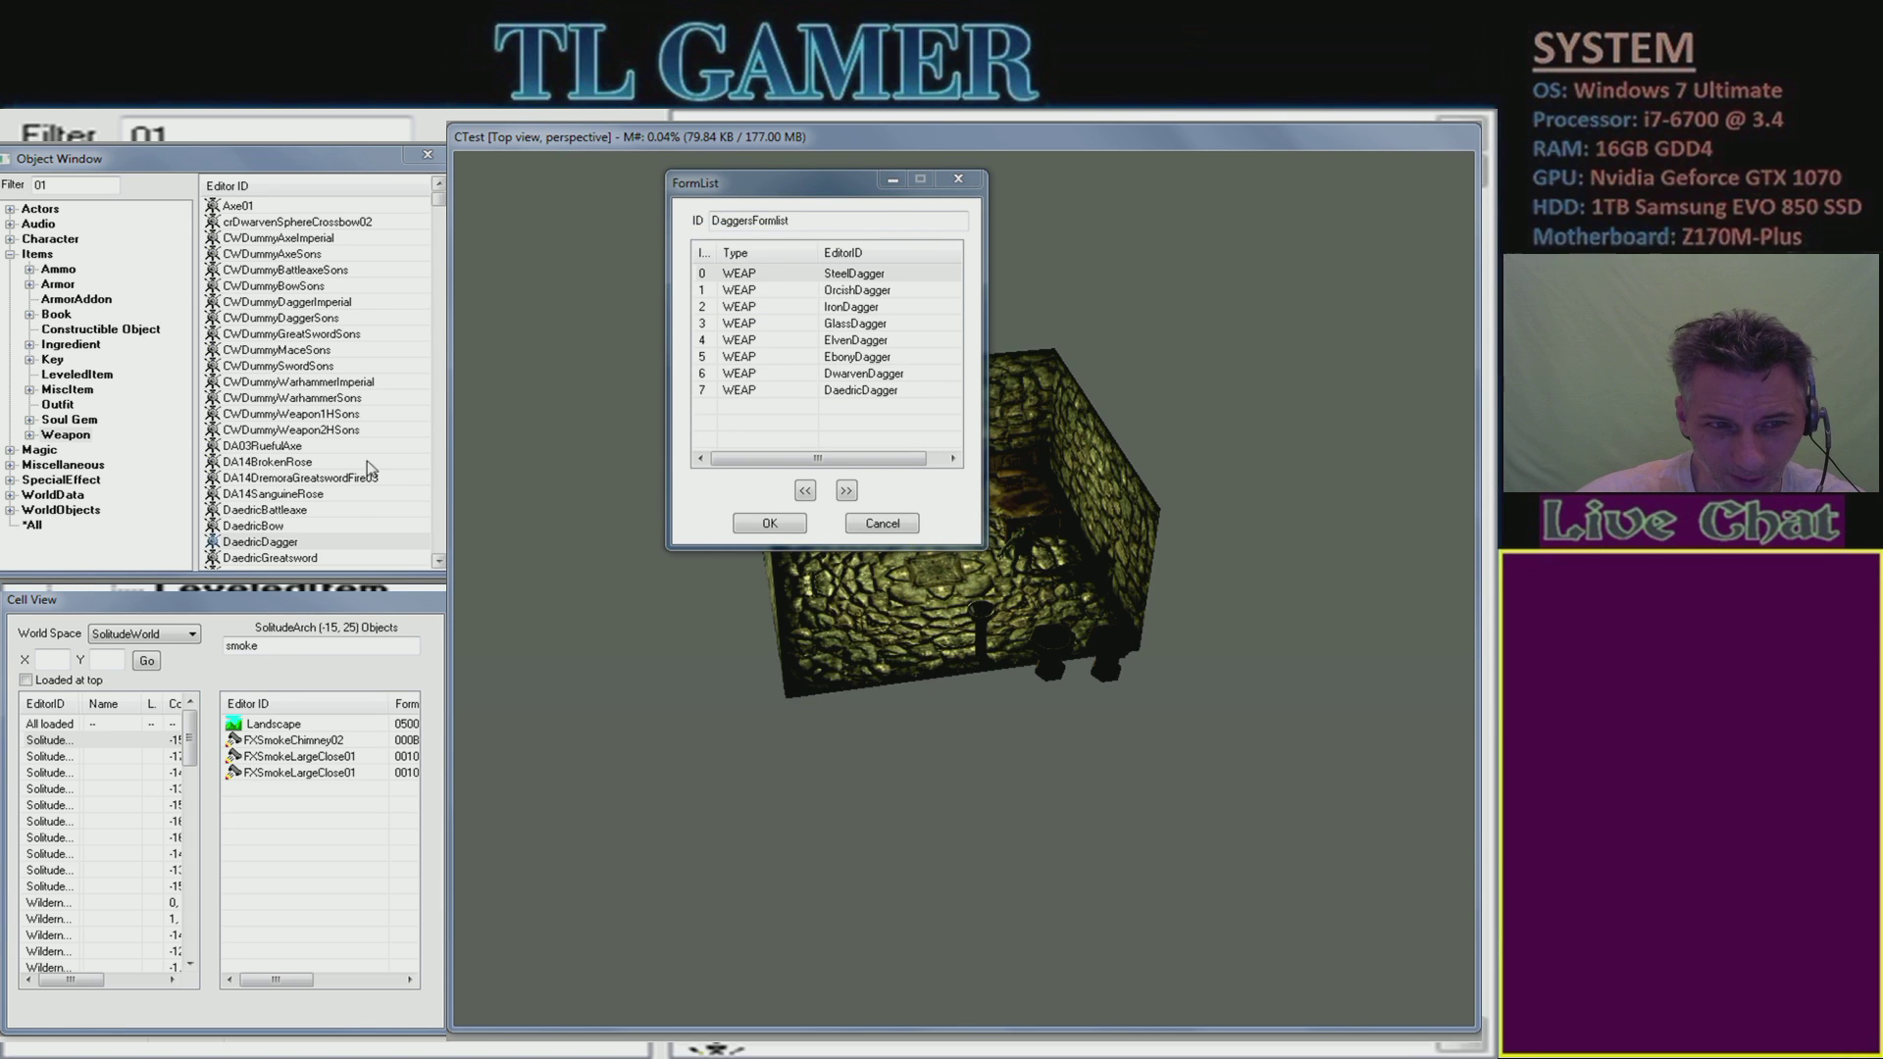
- Filter the weapons by the text "daedric" instead of "01"
left_click(326, 558)
scroll(375, 549, "down", 1)
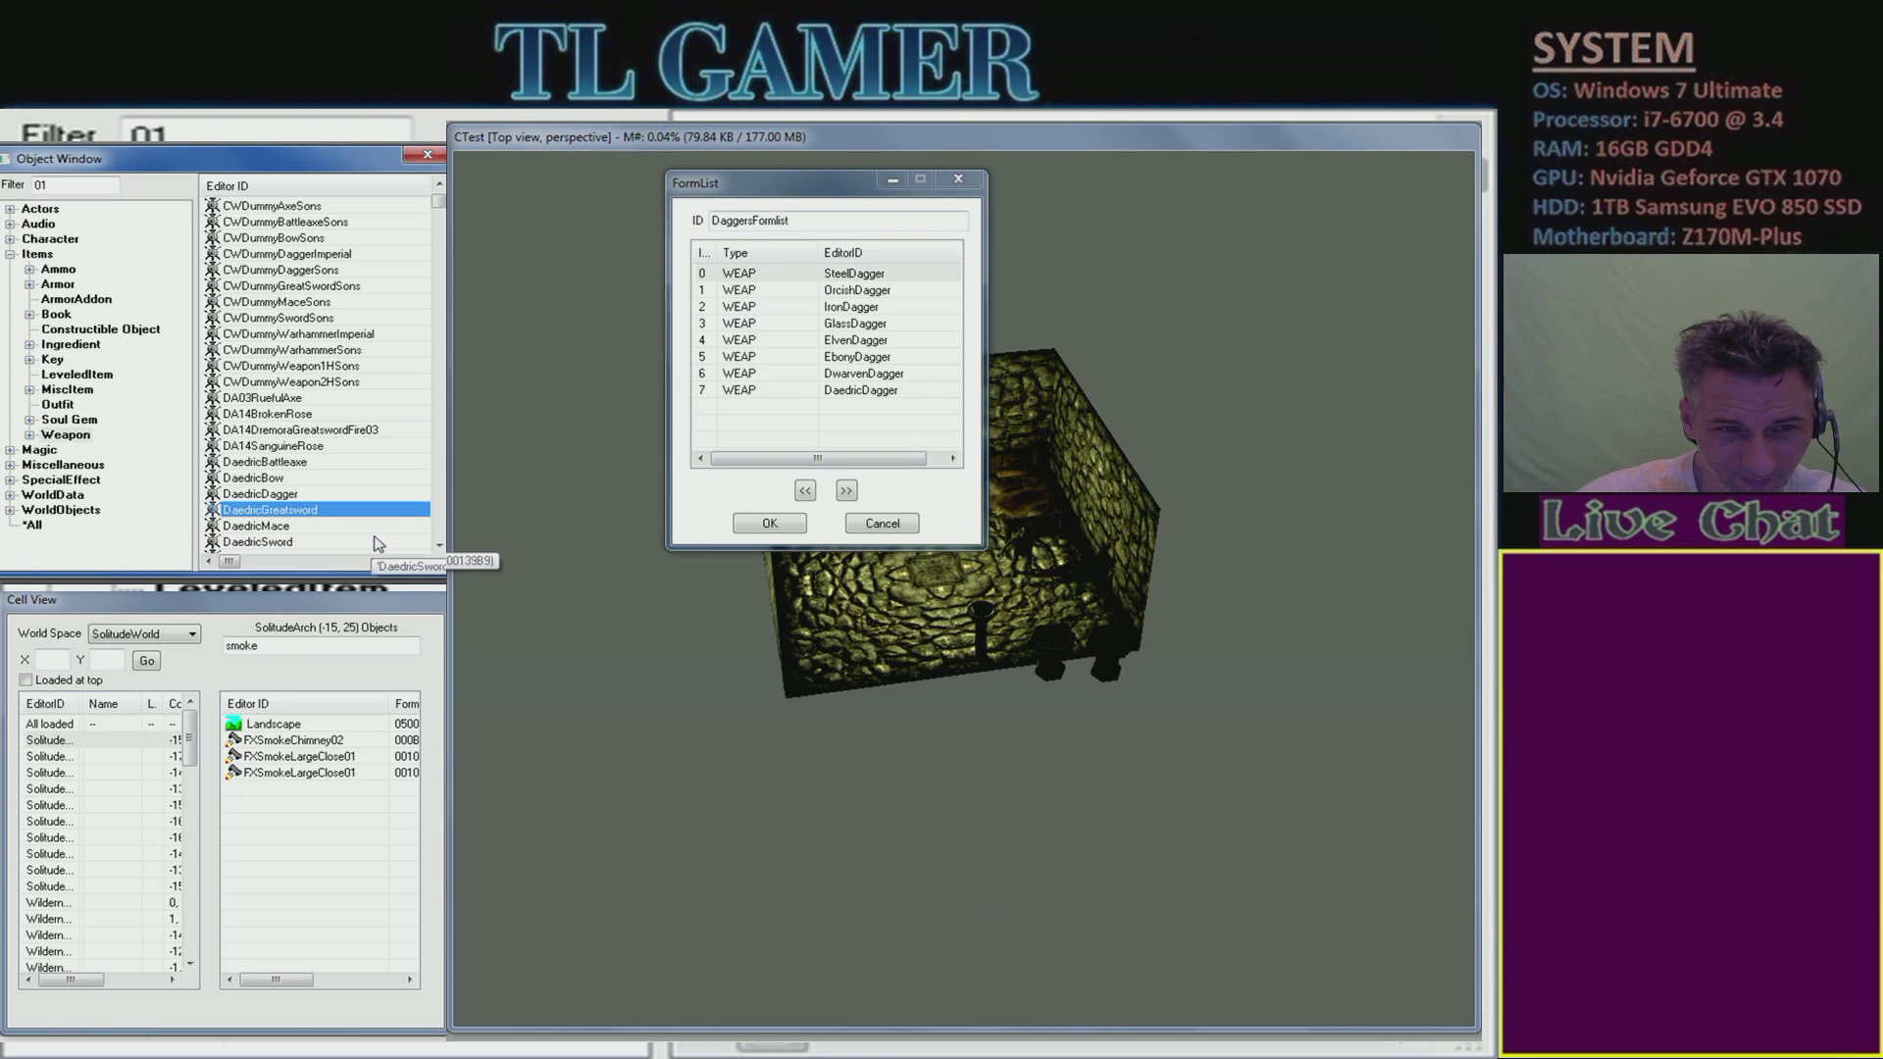
double_click(40, 184)
type("daed")
type("irc")
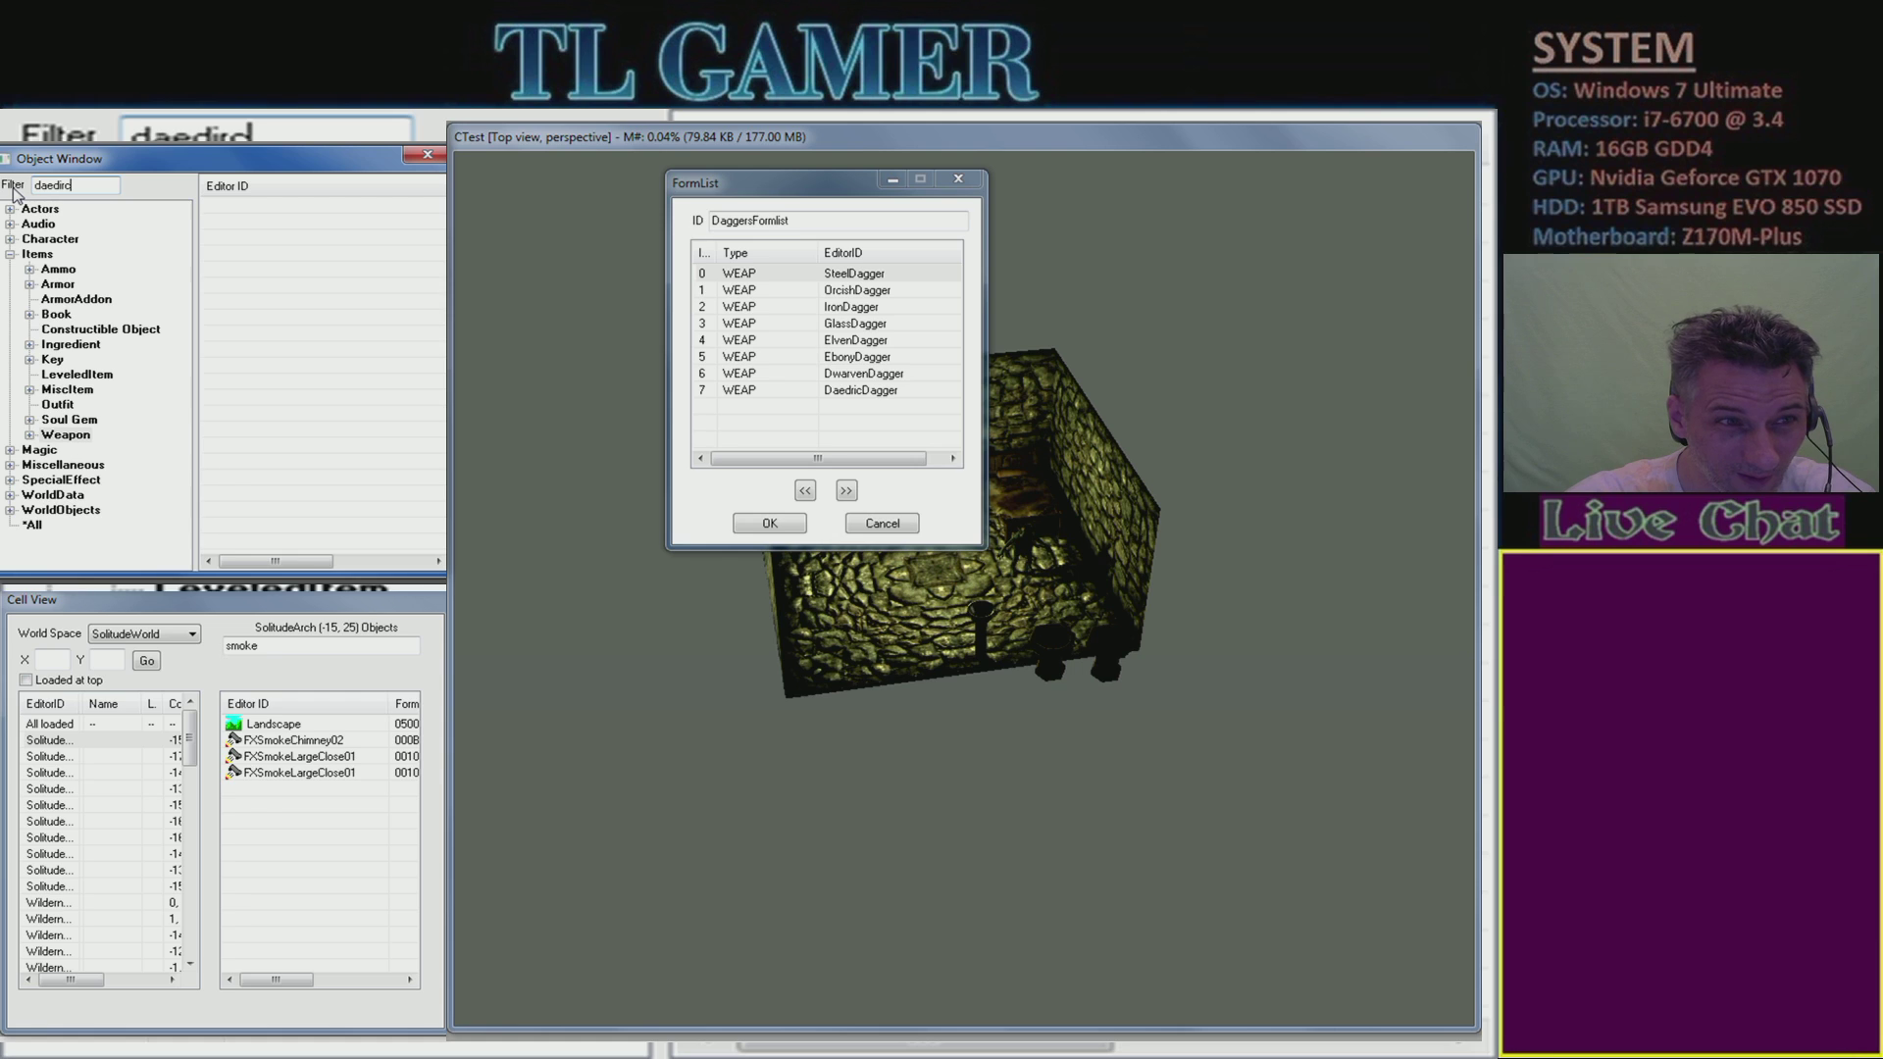
left_click(64, 185)
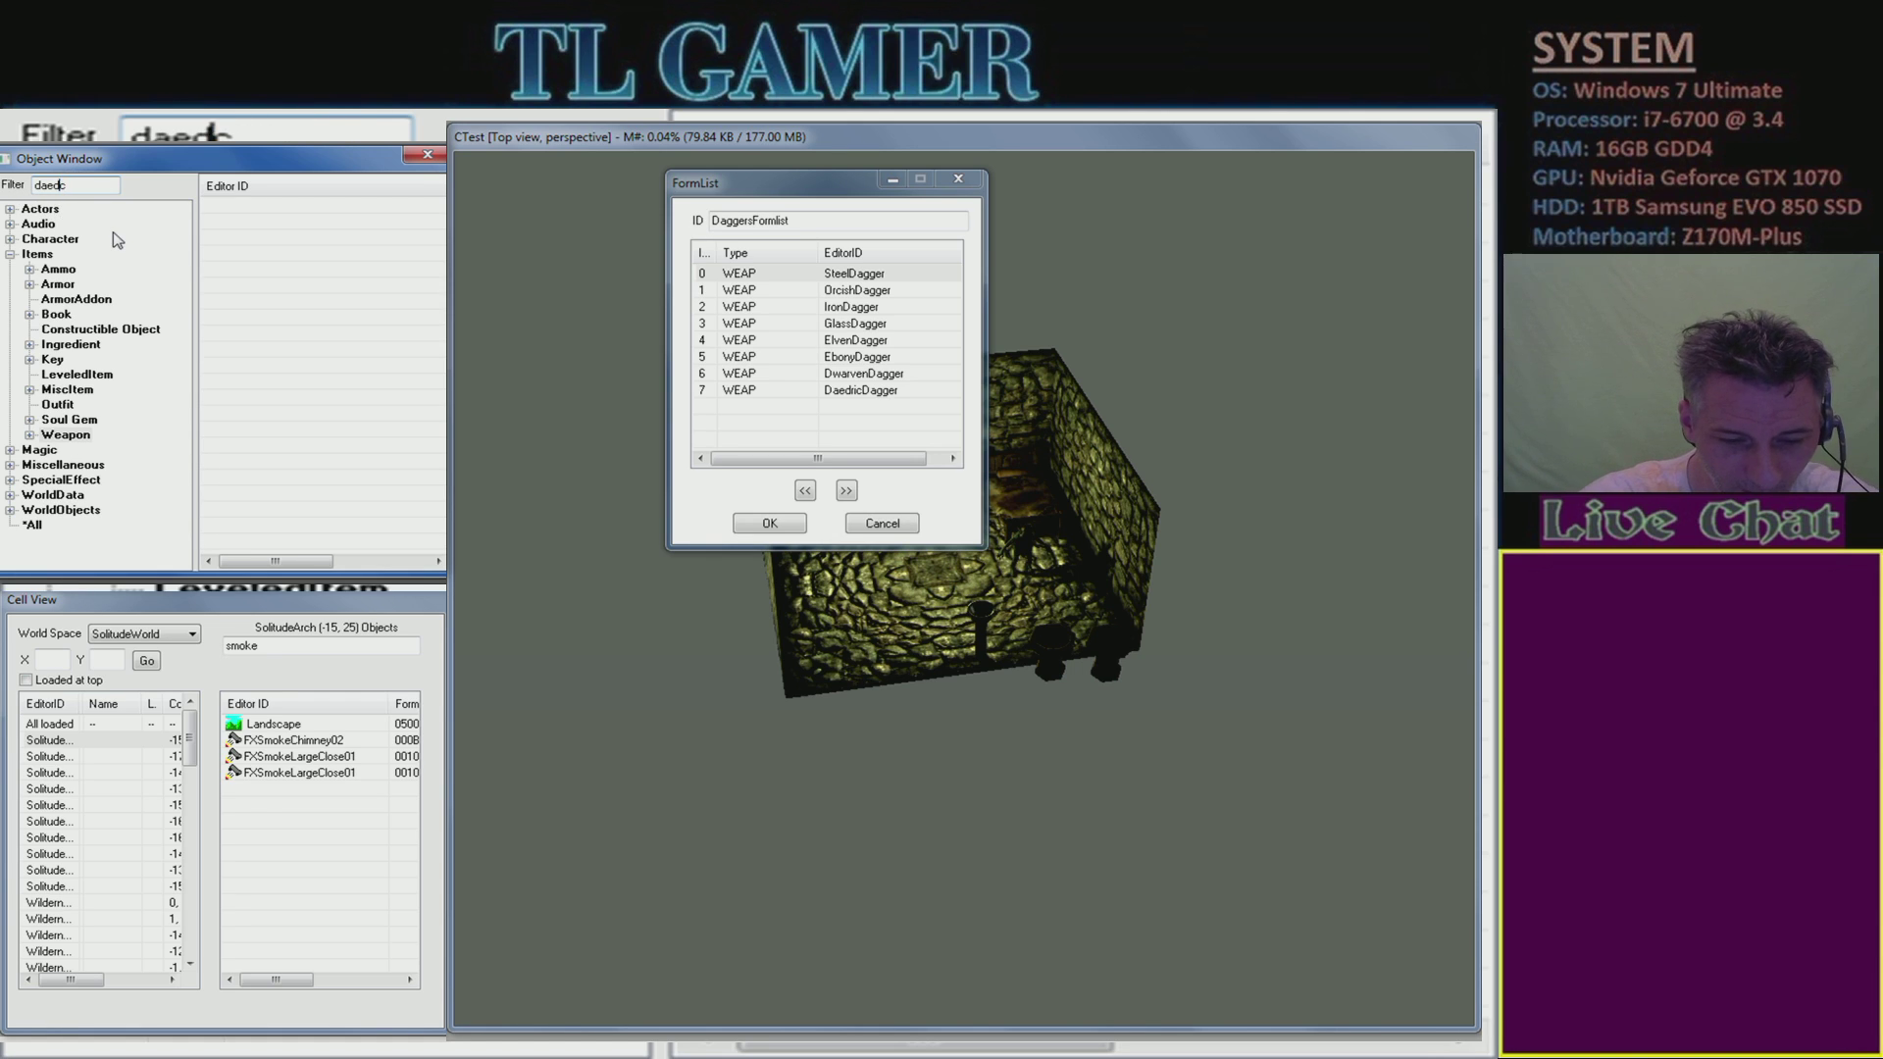
type("ri")
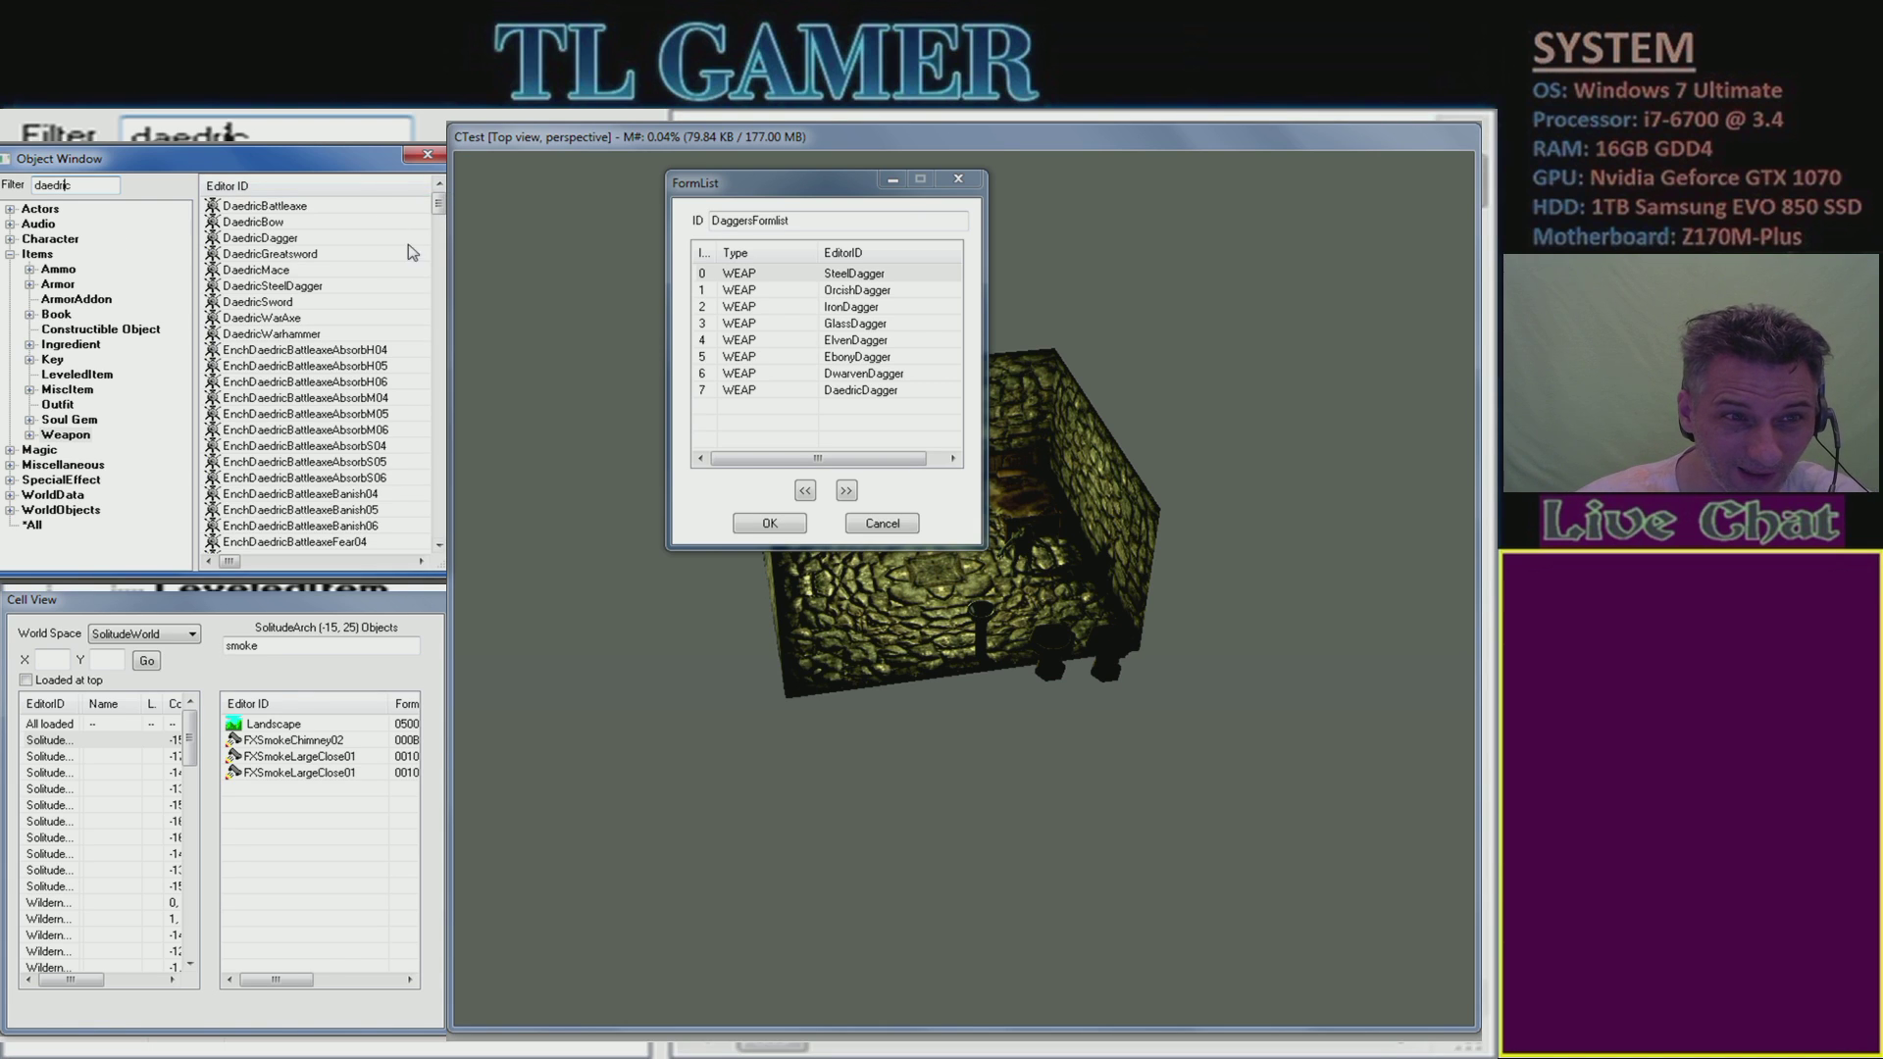
- Rename the DaedricSteelDagger weapon's ID to 01DaedricSteelDagger without creating a new form
double_click(319, 287)
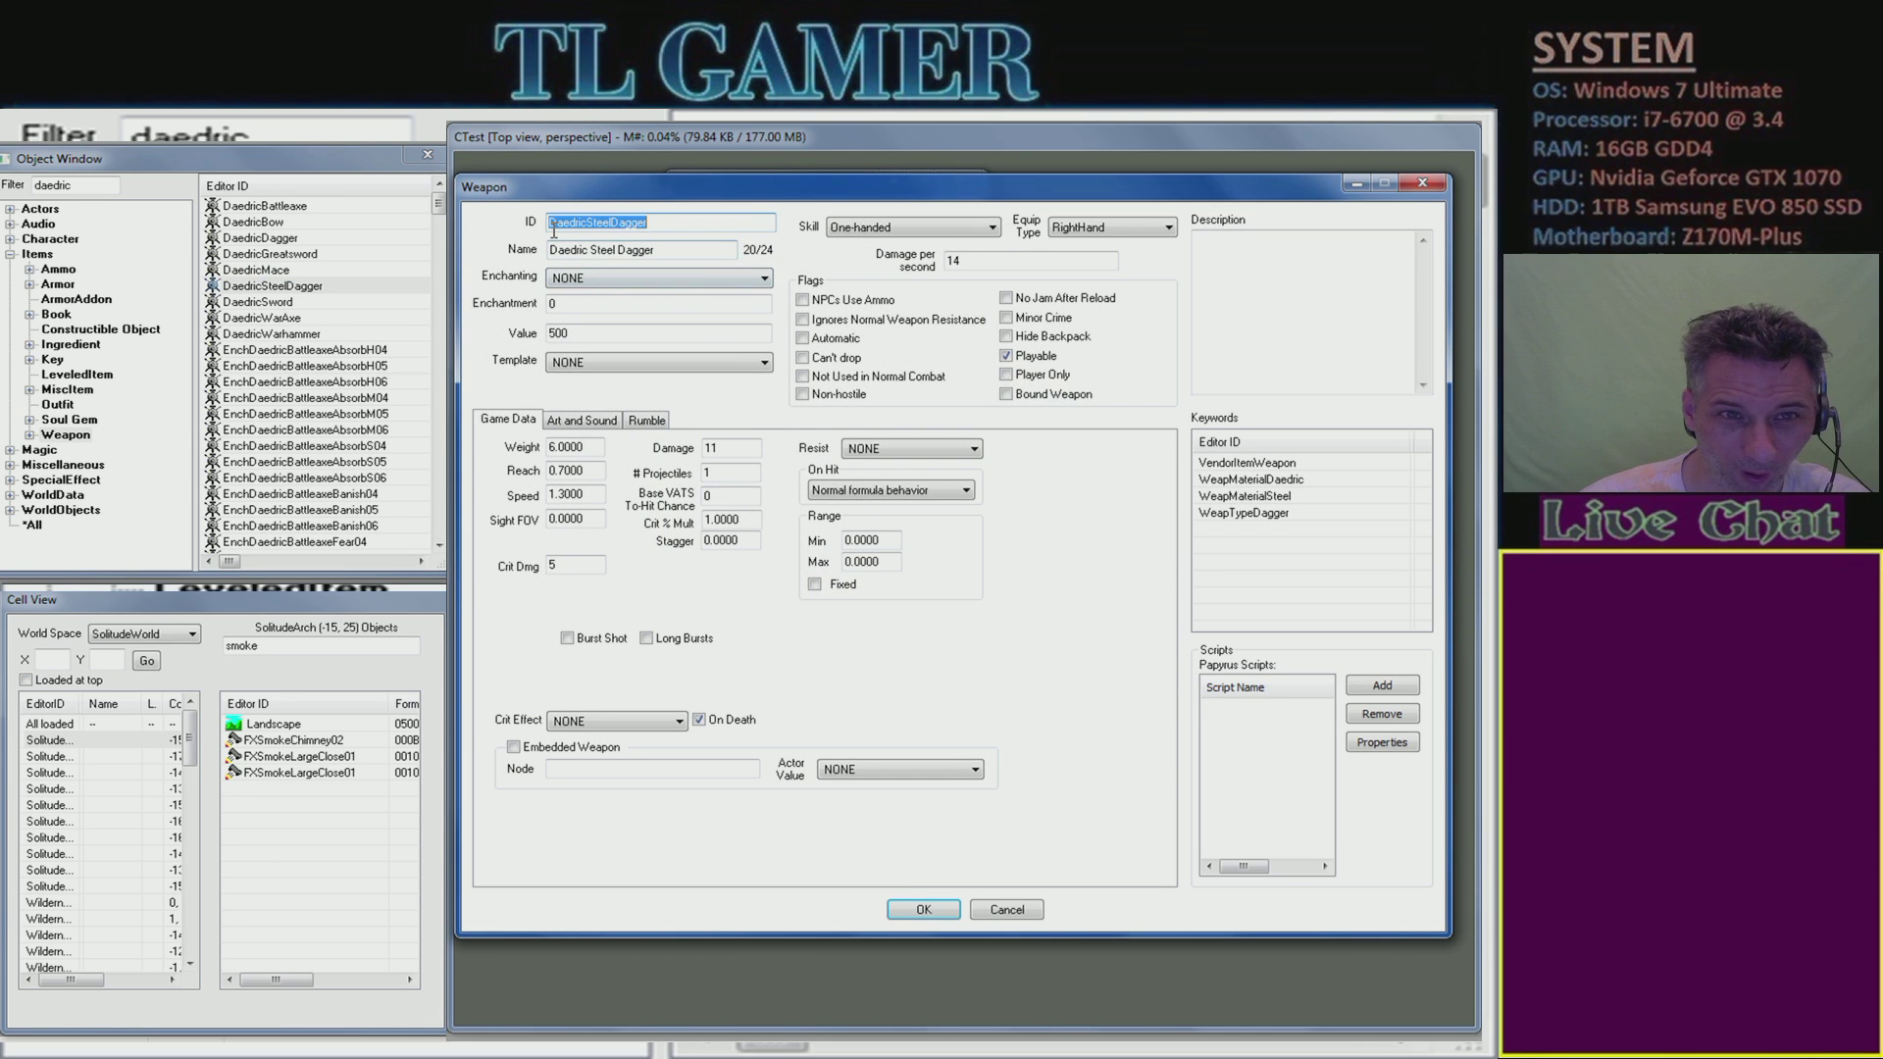
type("01")
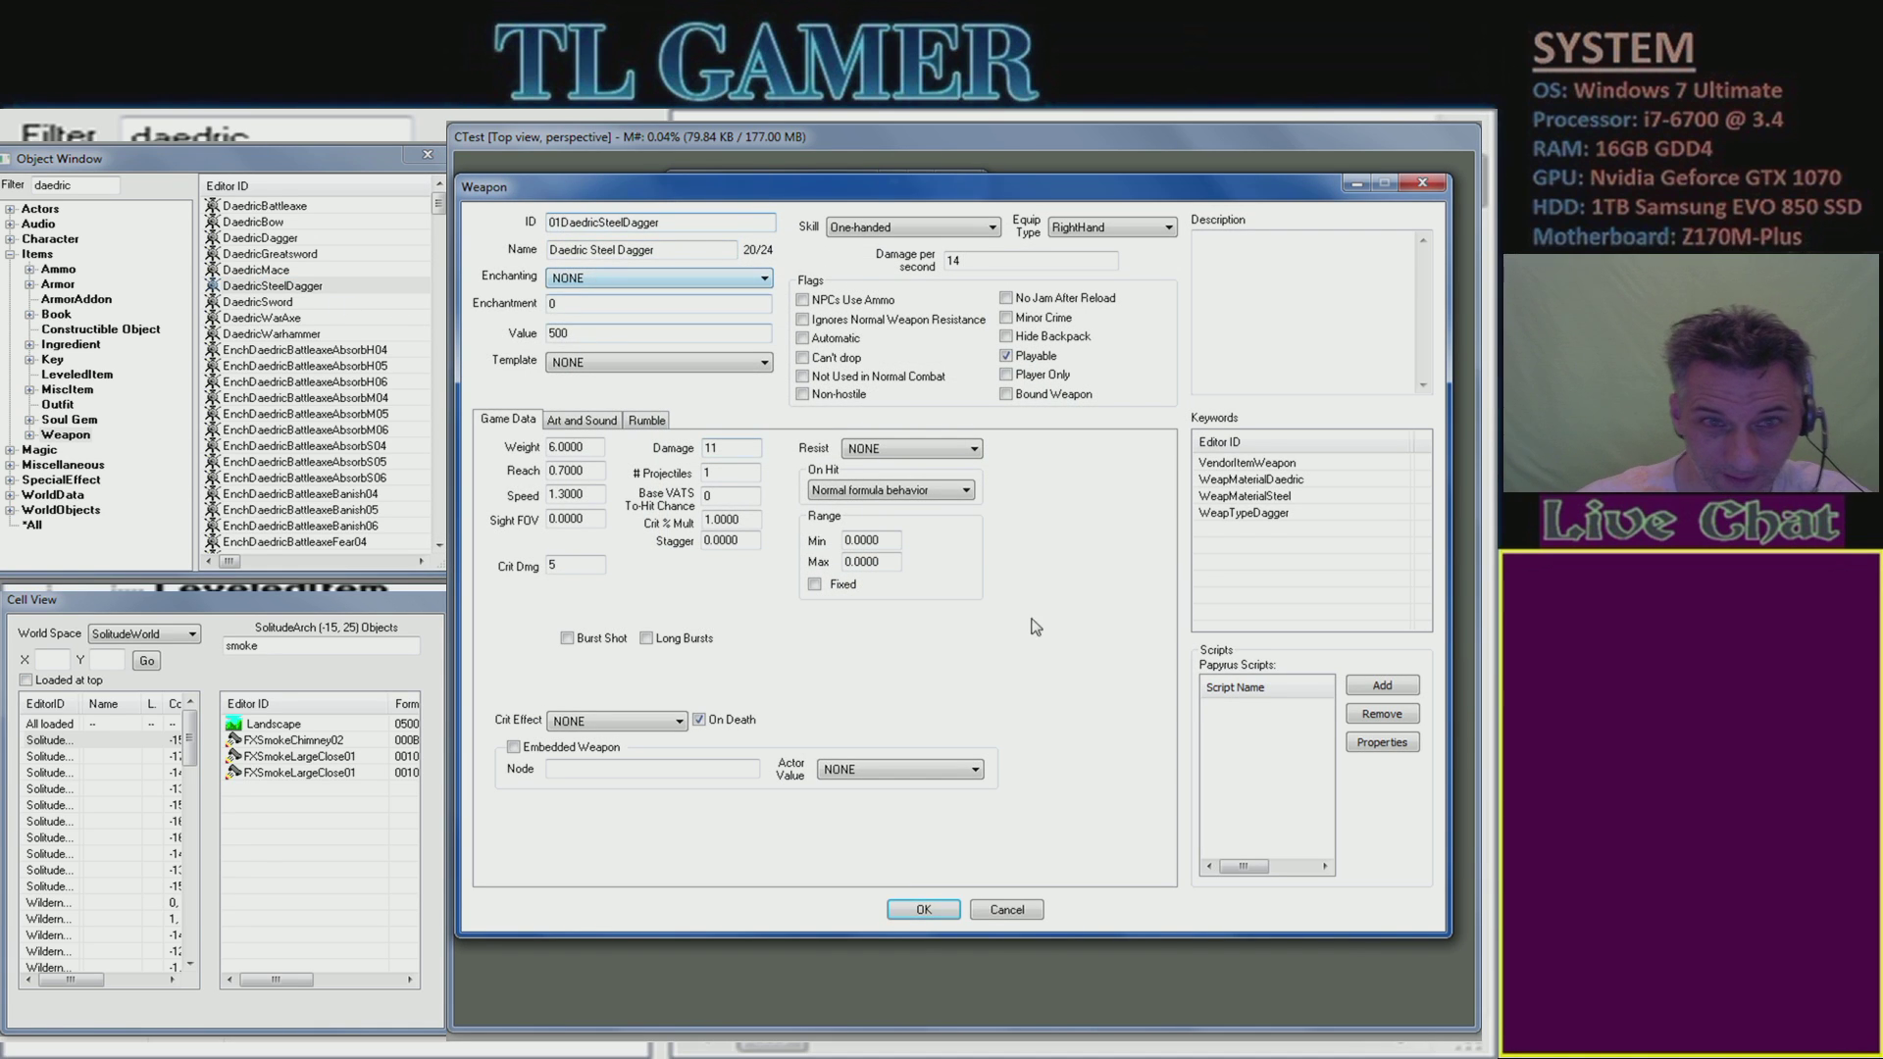
left_click(923, 910)
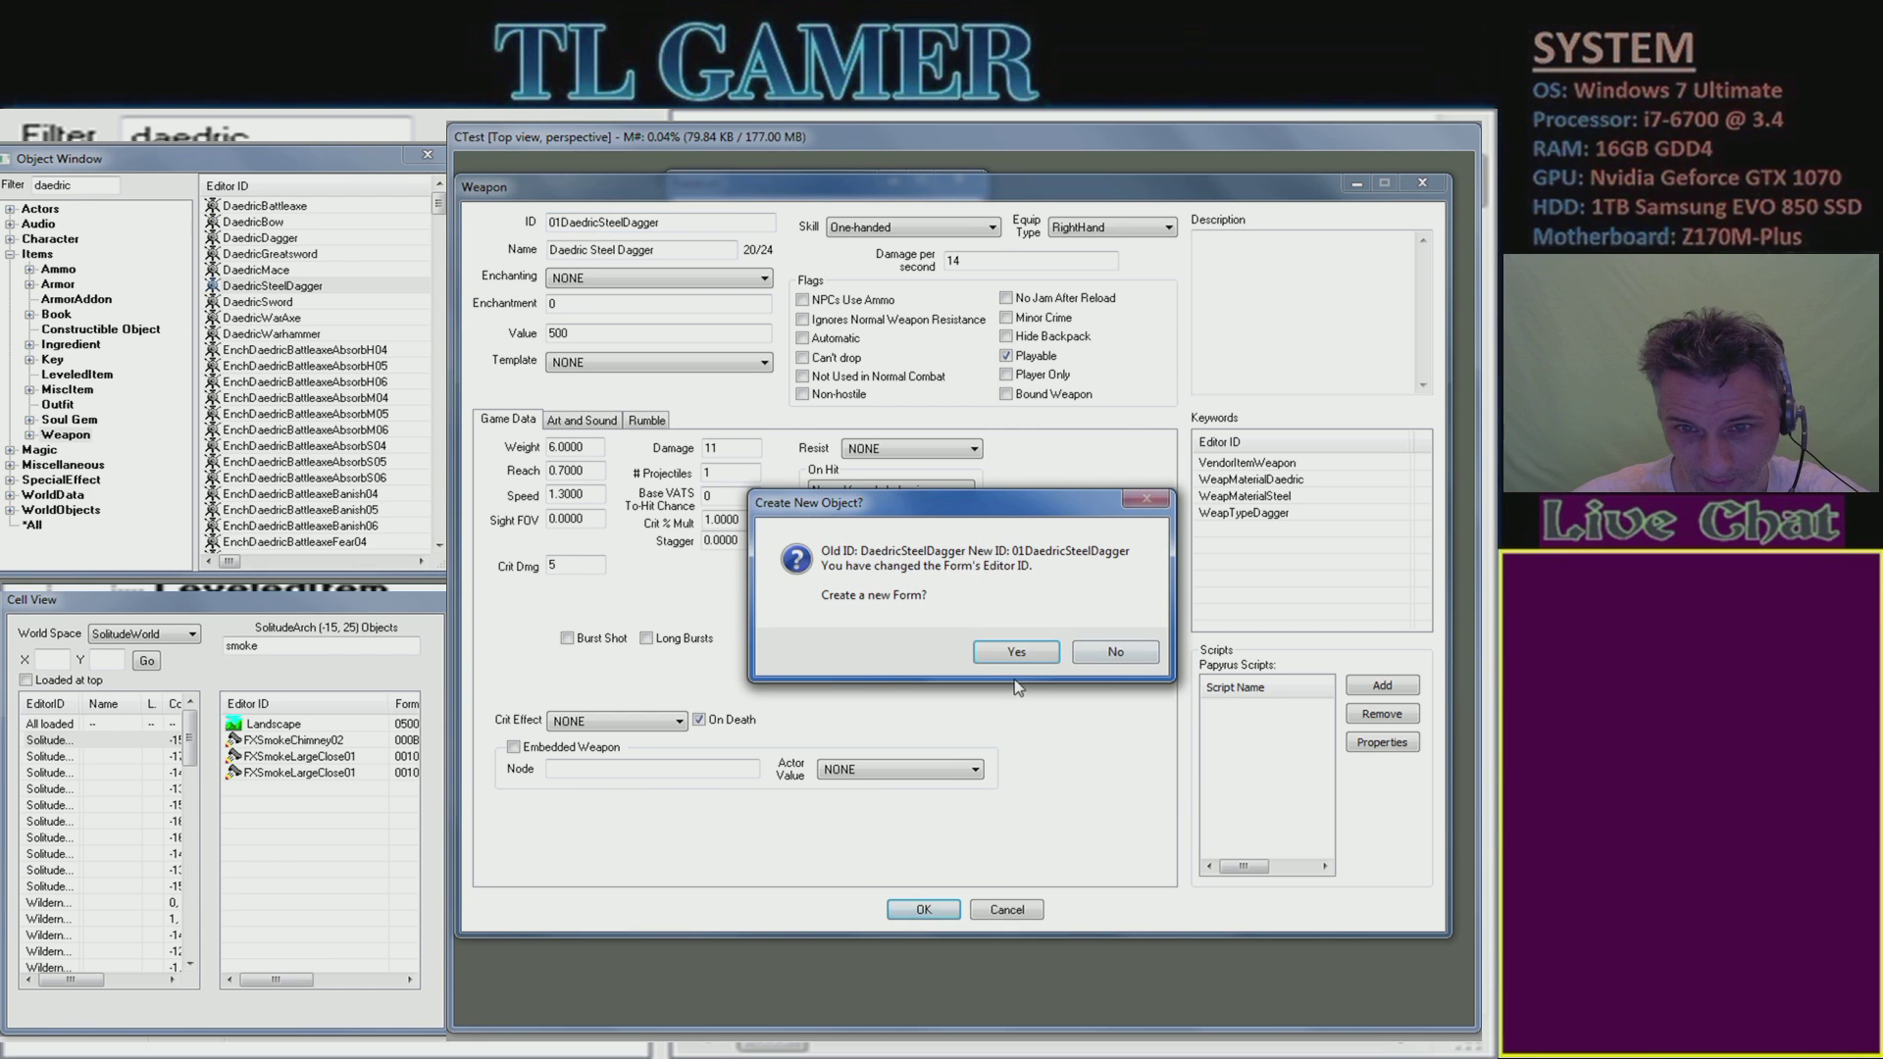
left_click(1135, 652)
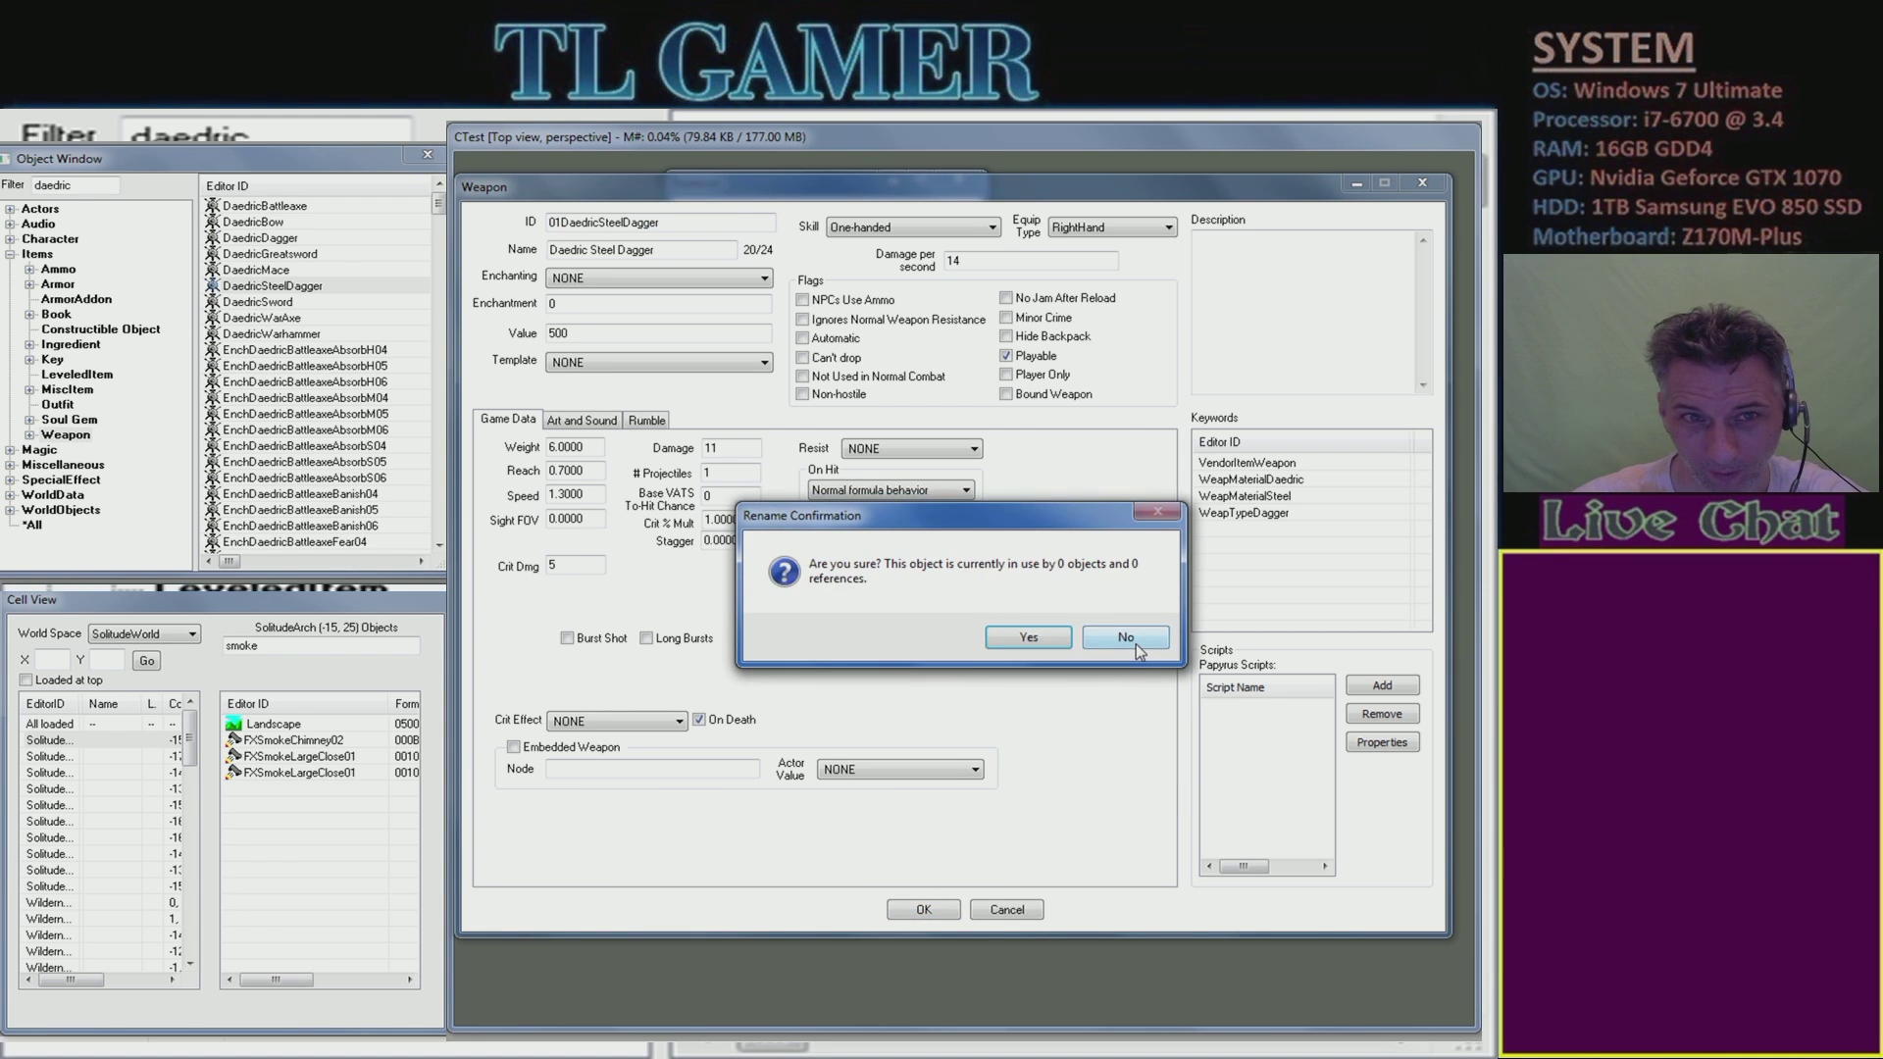
left_click(1015, 639)
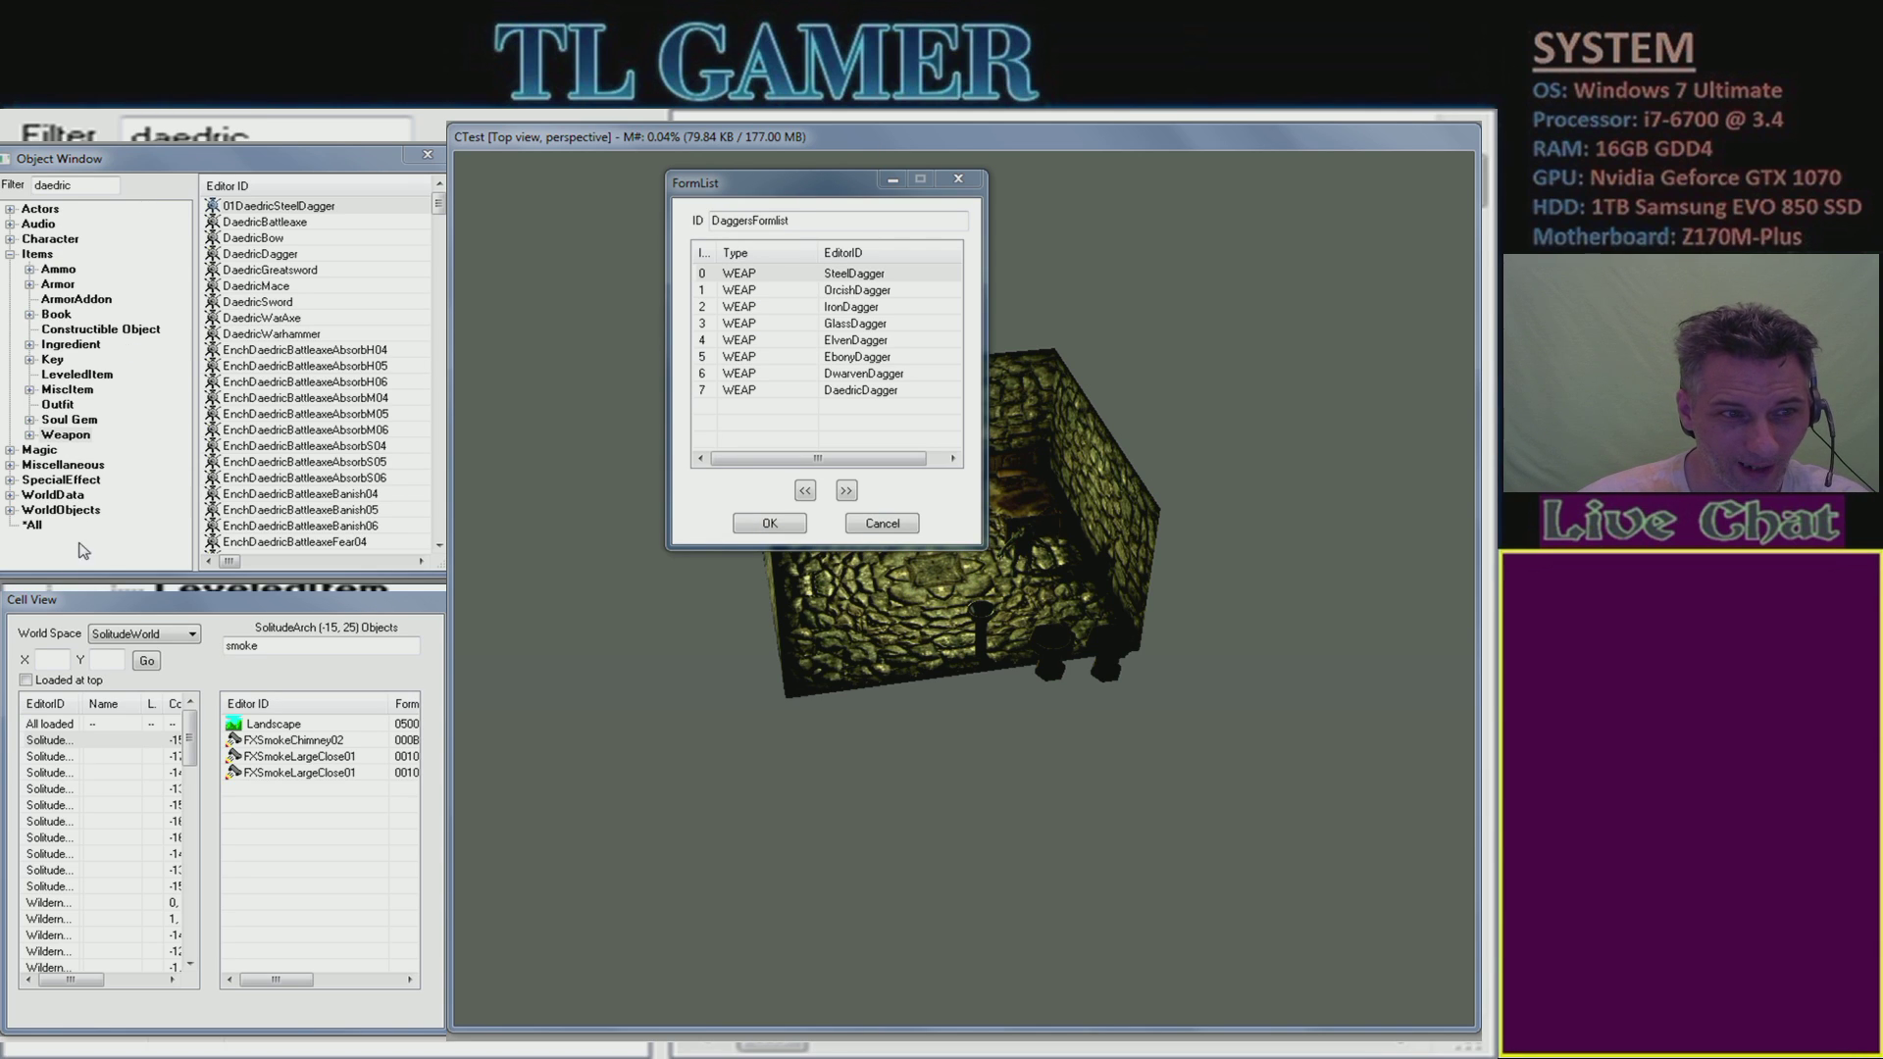
- Filter all objects by "01", add the 01DaedricSteelDagger weapon to the DaggersFormlist form list, and save the list
left_click(40, 526)
double_click(52, 184)
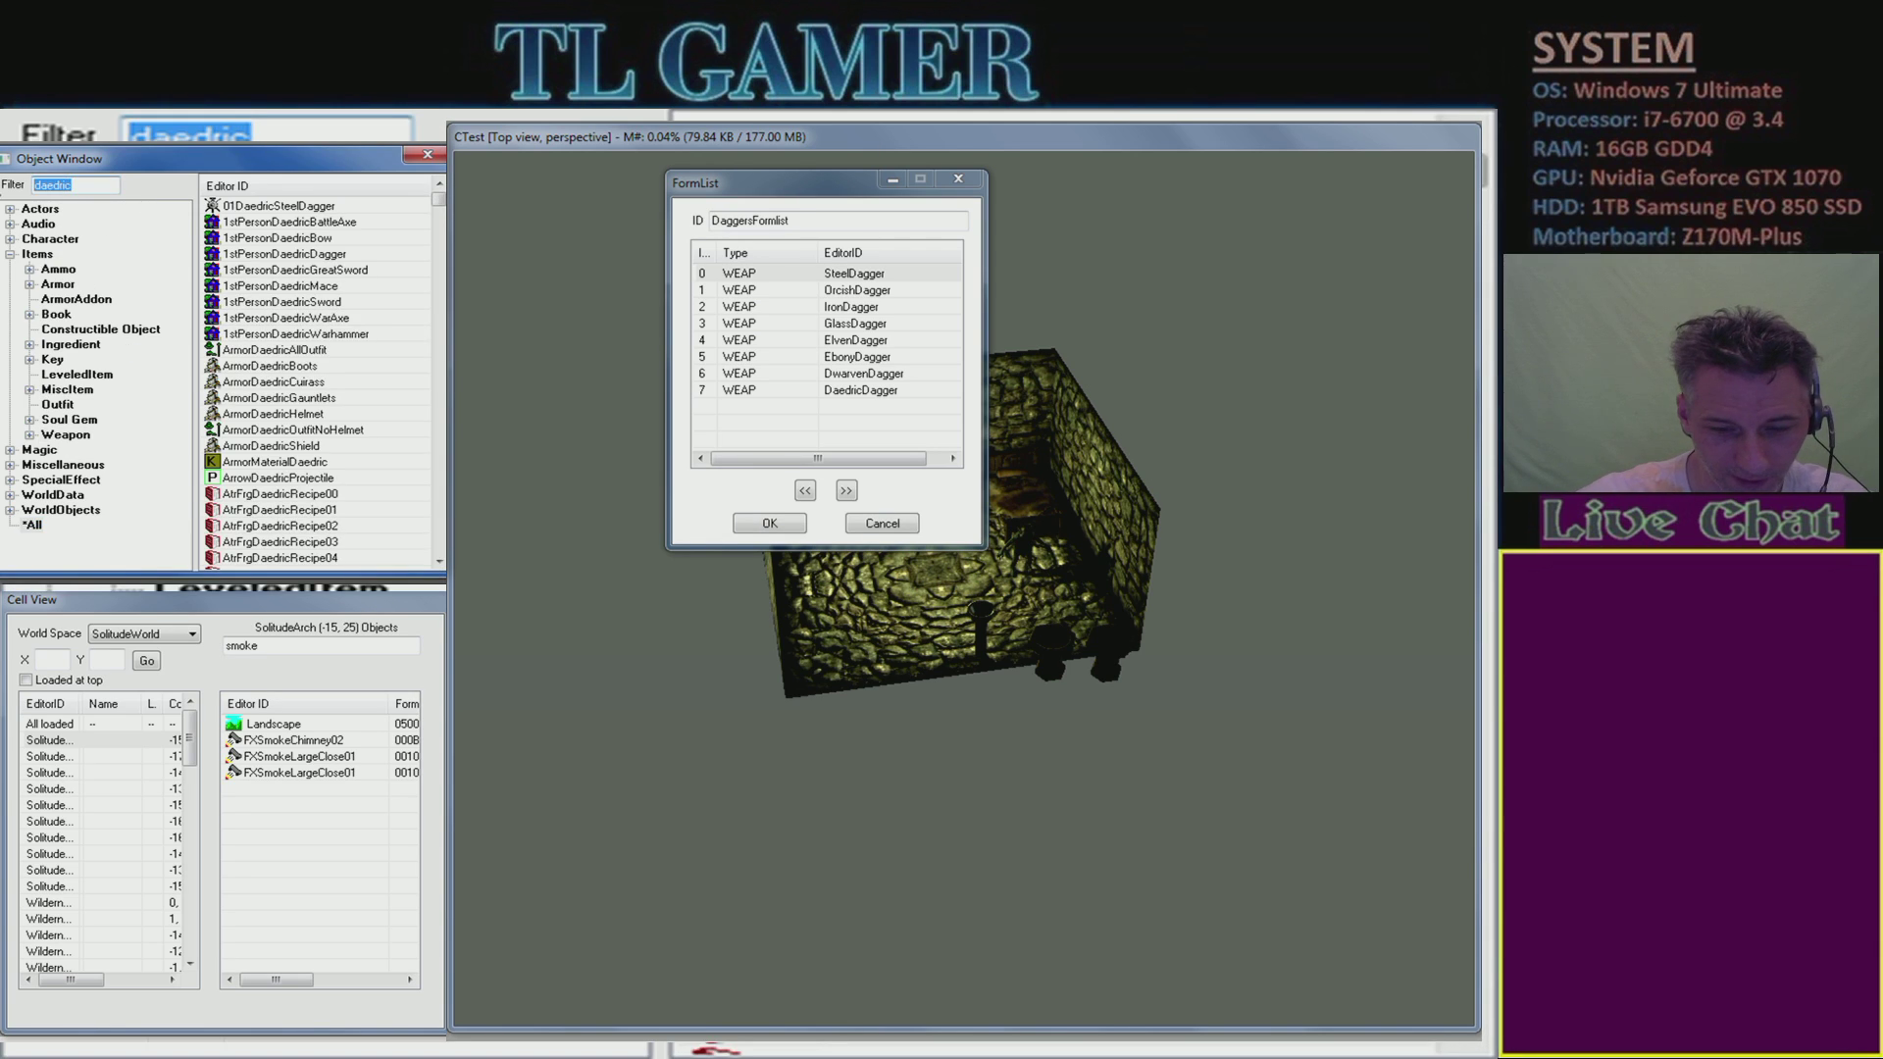
type("01")
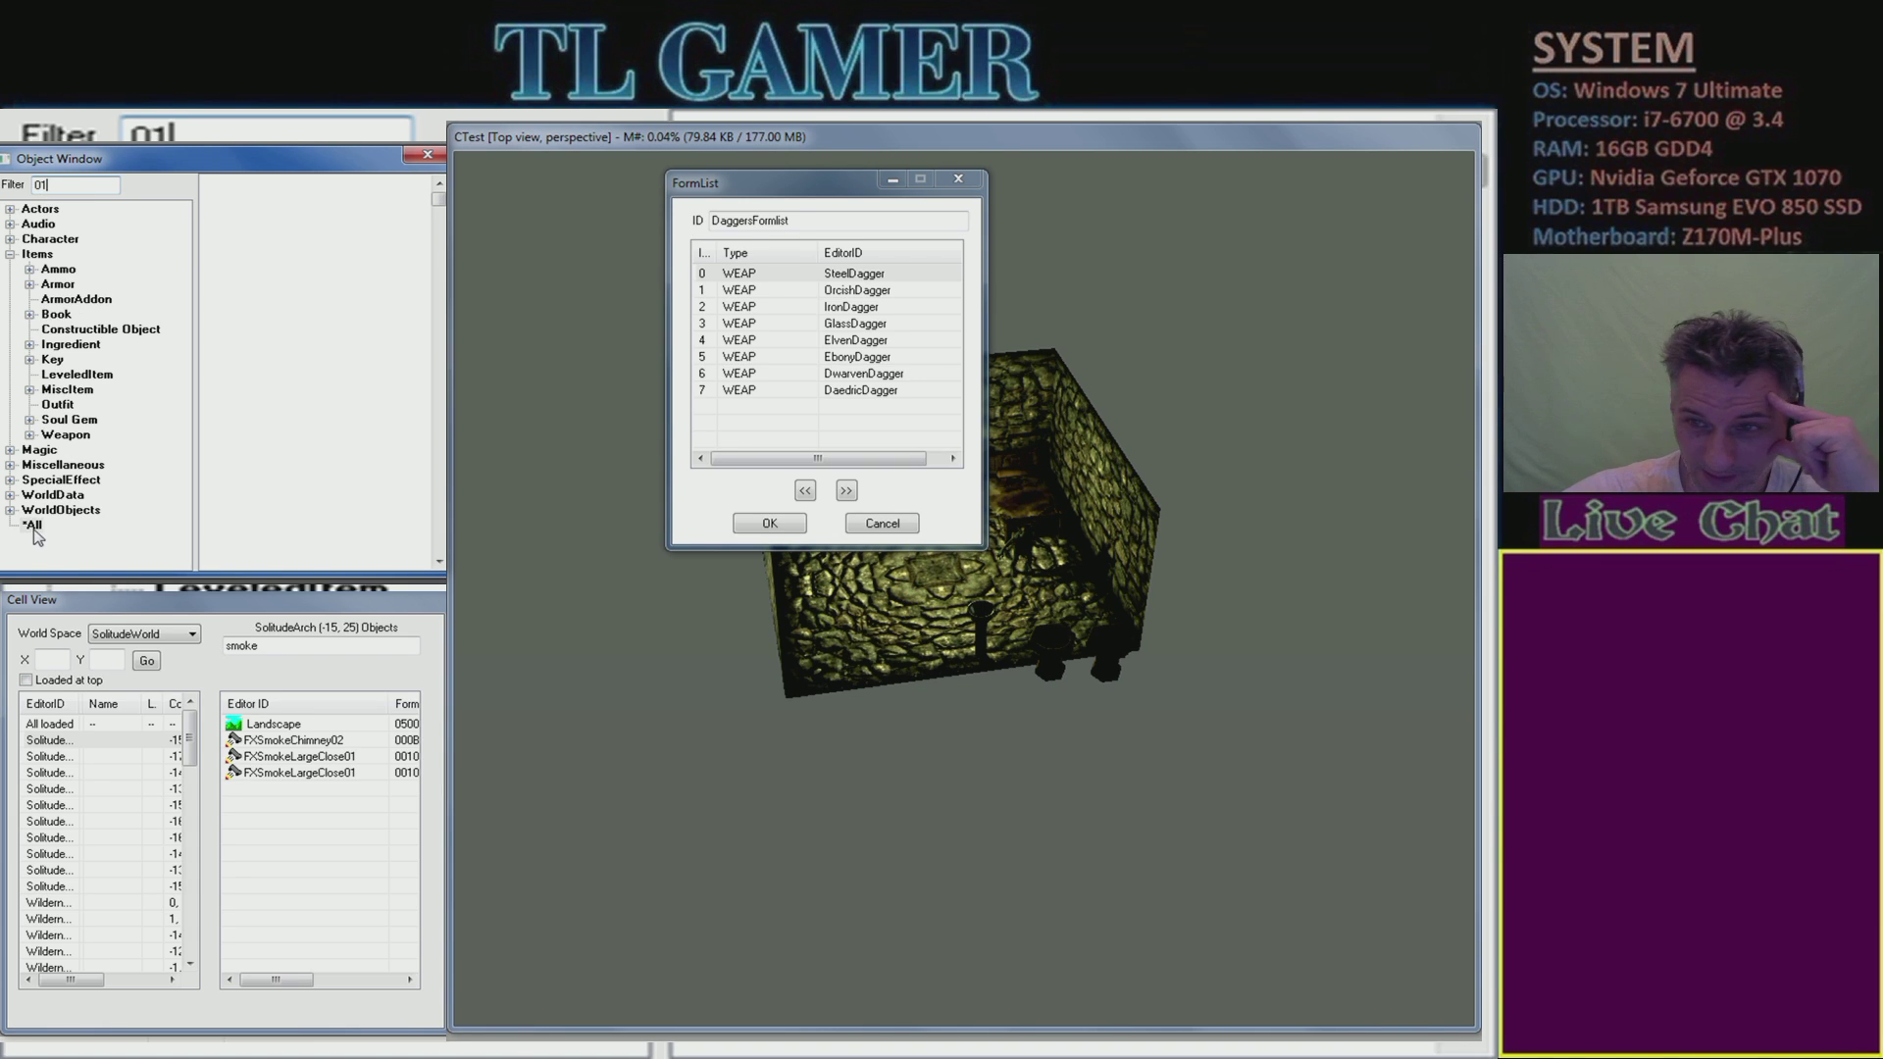
left_click(798, 199)
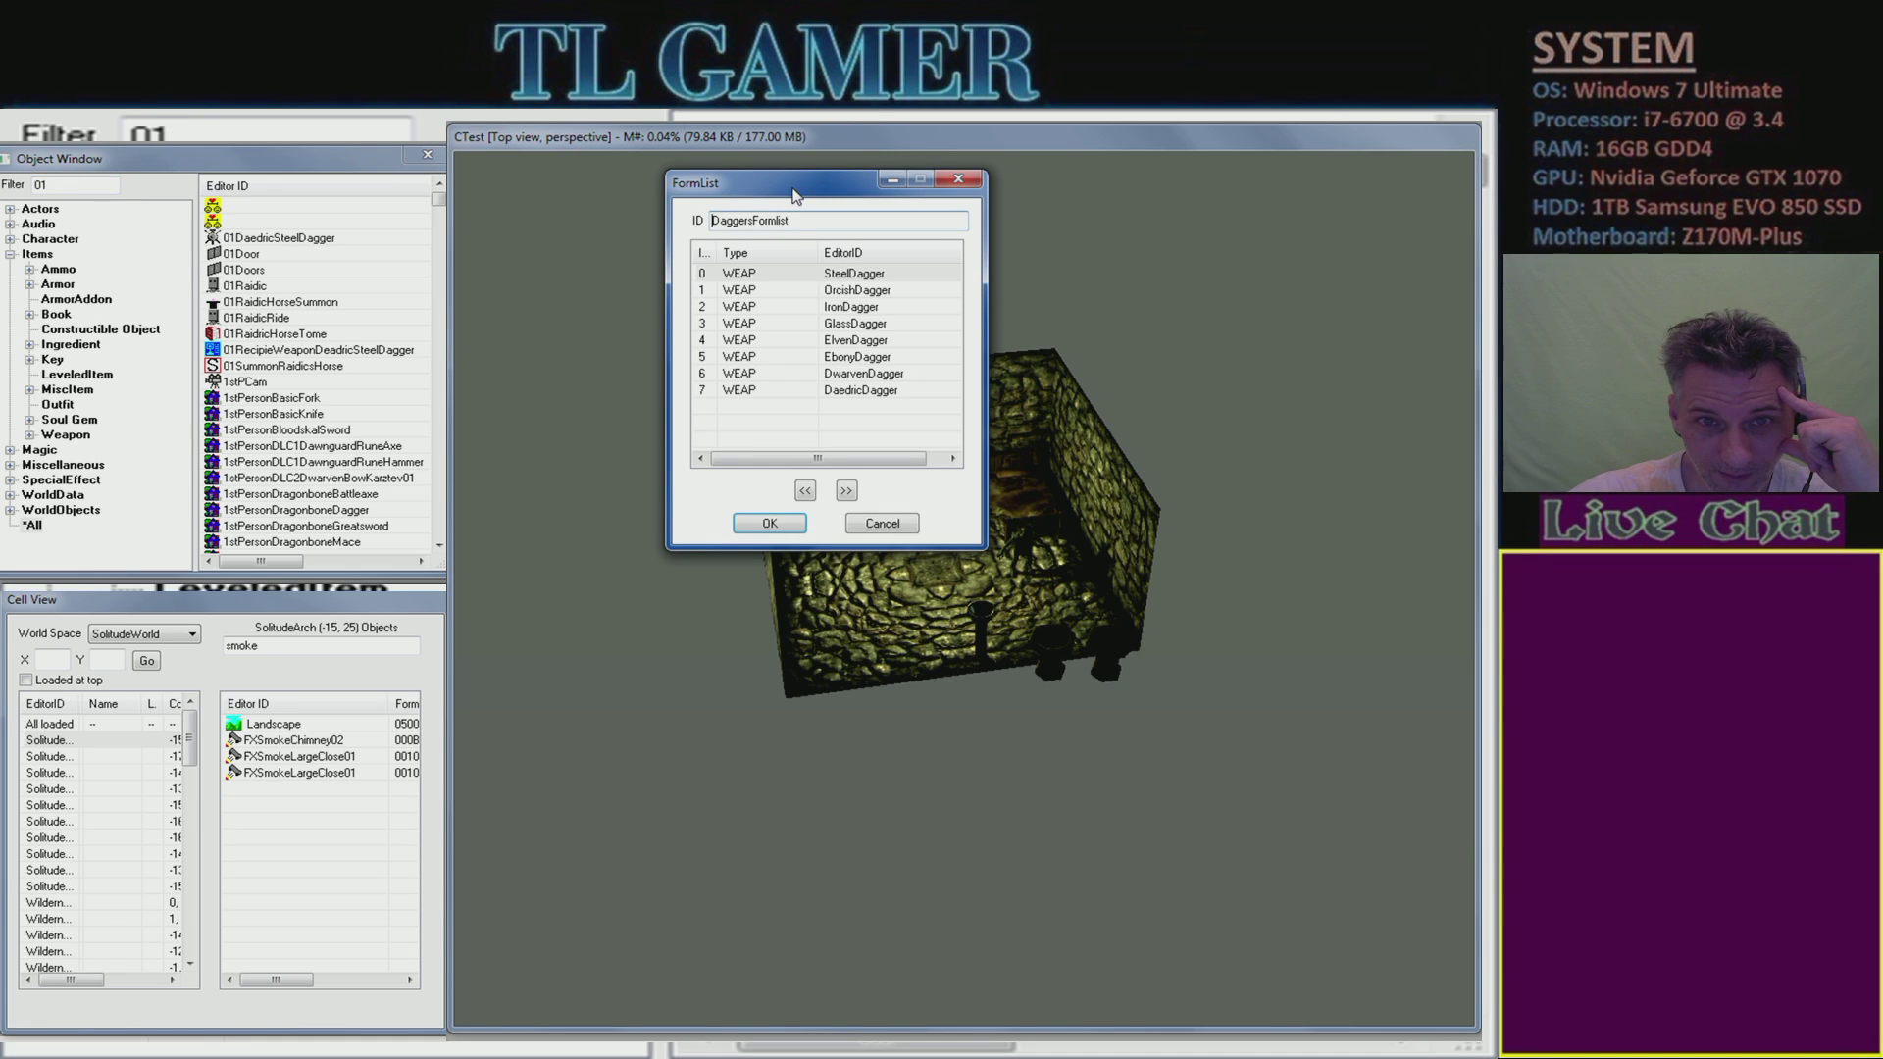
left_click_drag(796, 196, 533, 176)
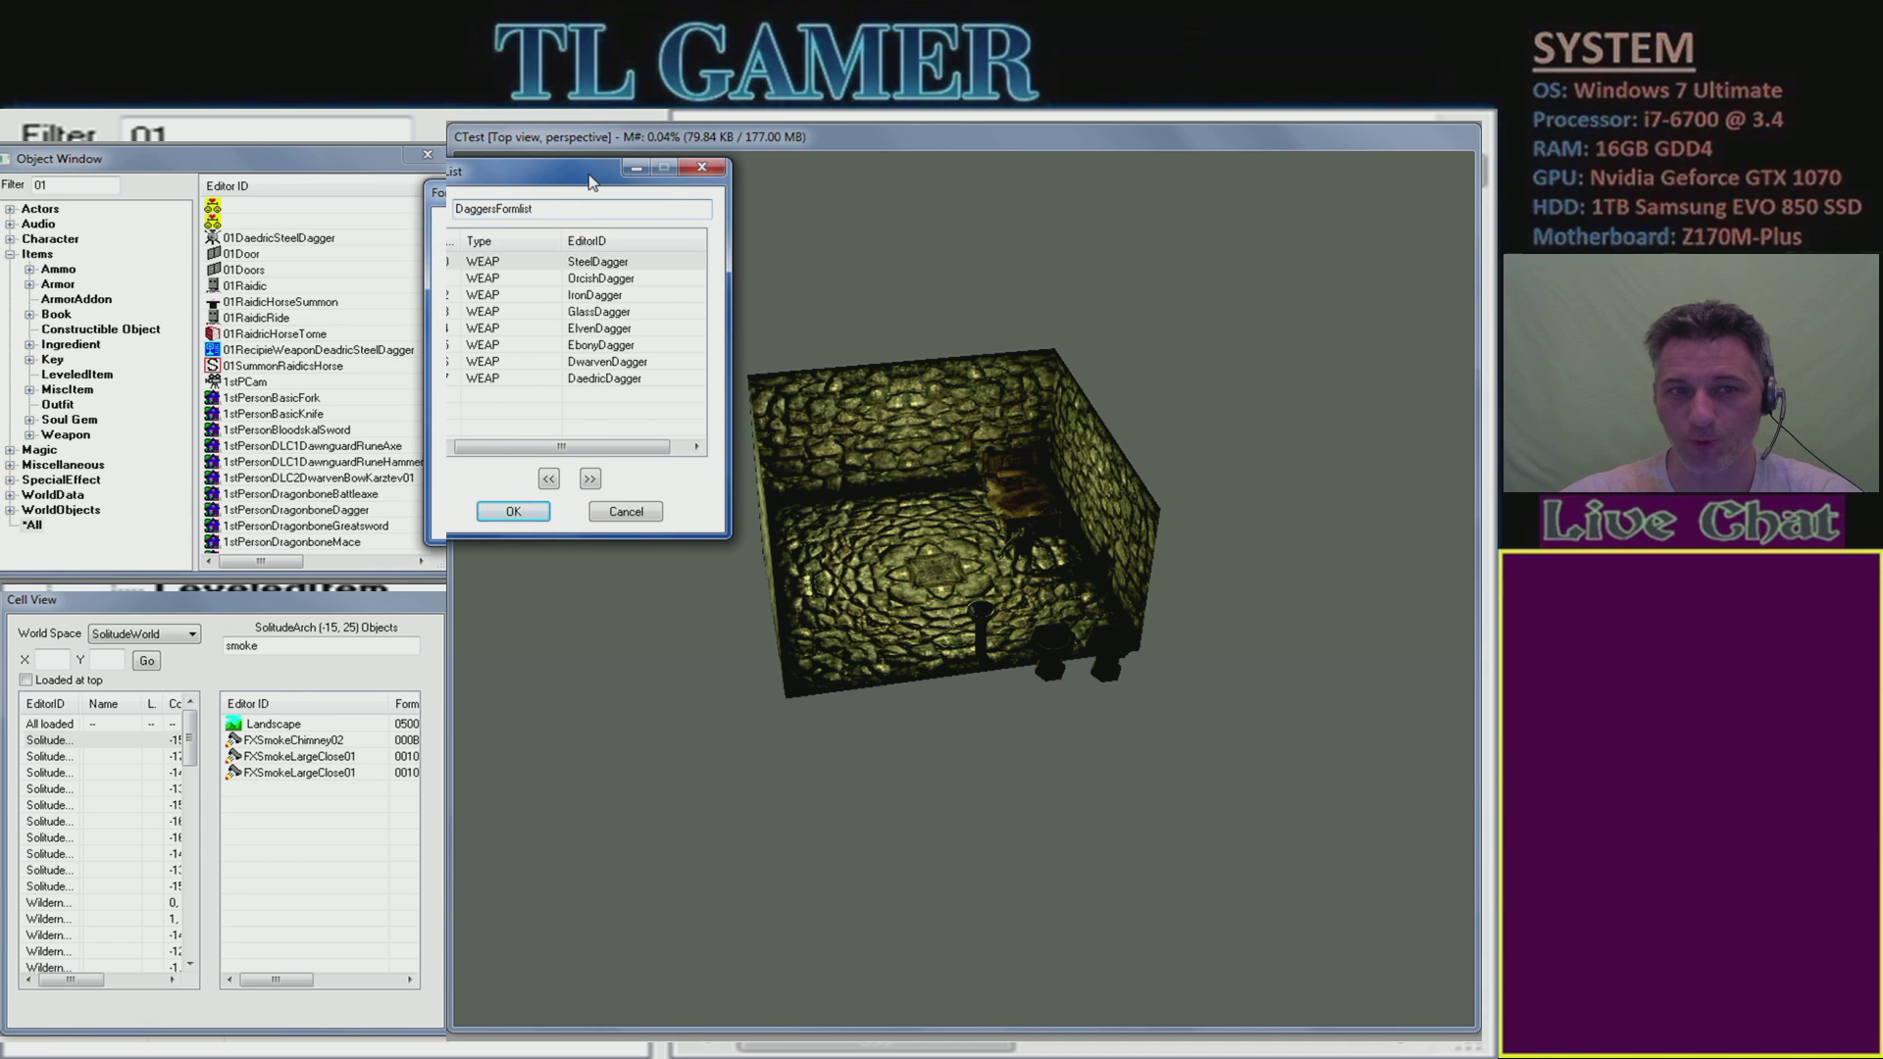
left_click_drag(289, 238, 514, 415)
left_click(514, 416)
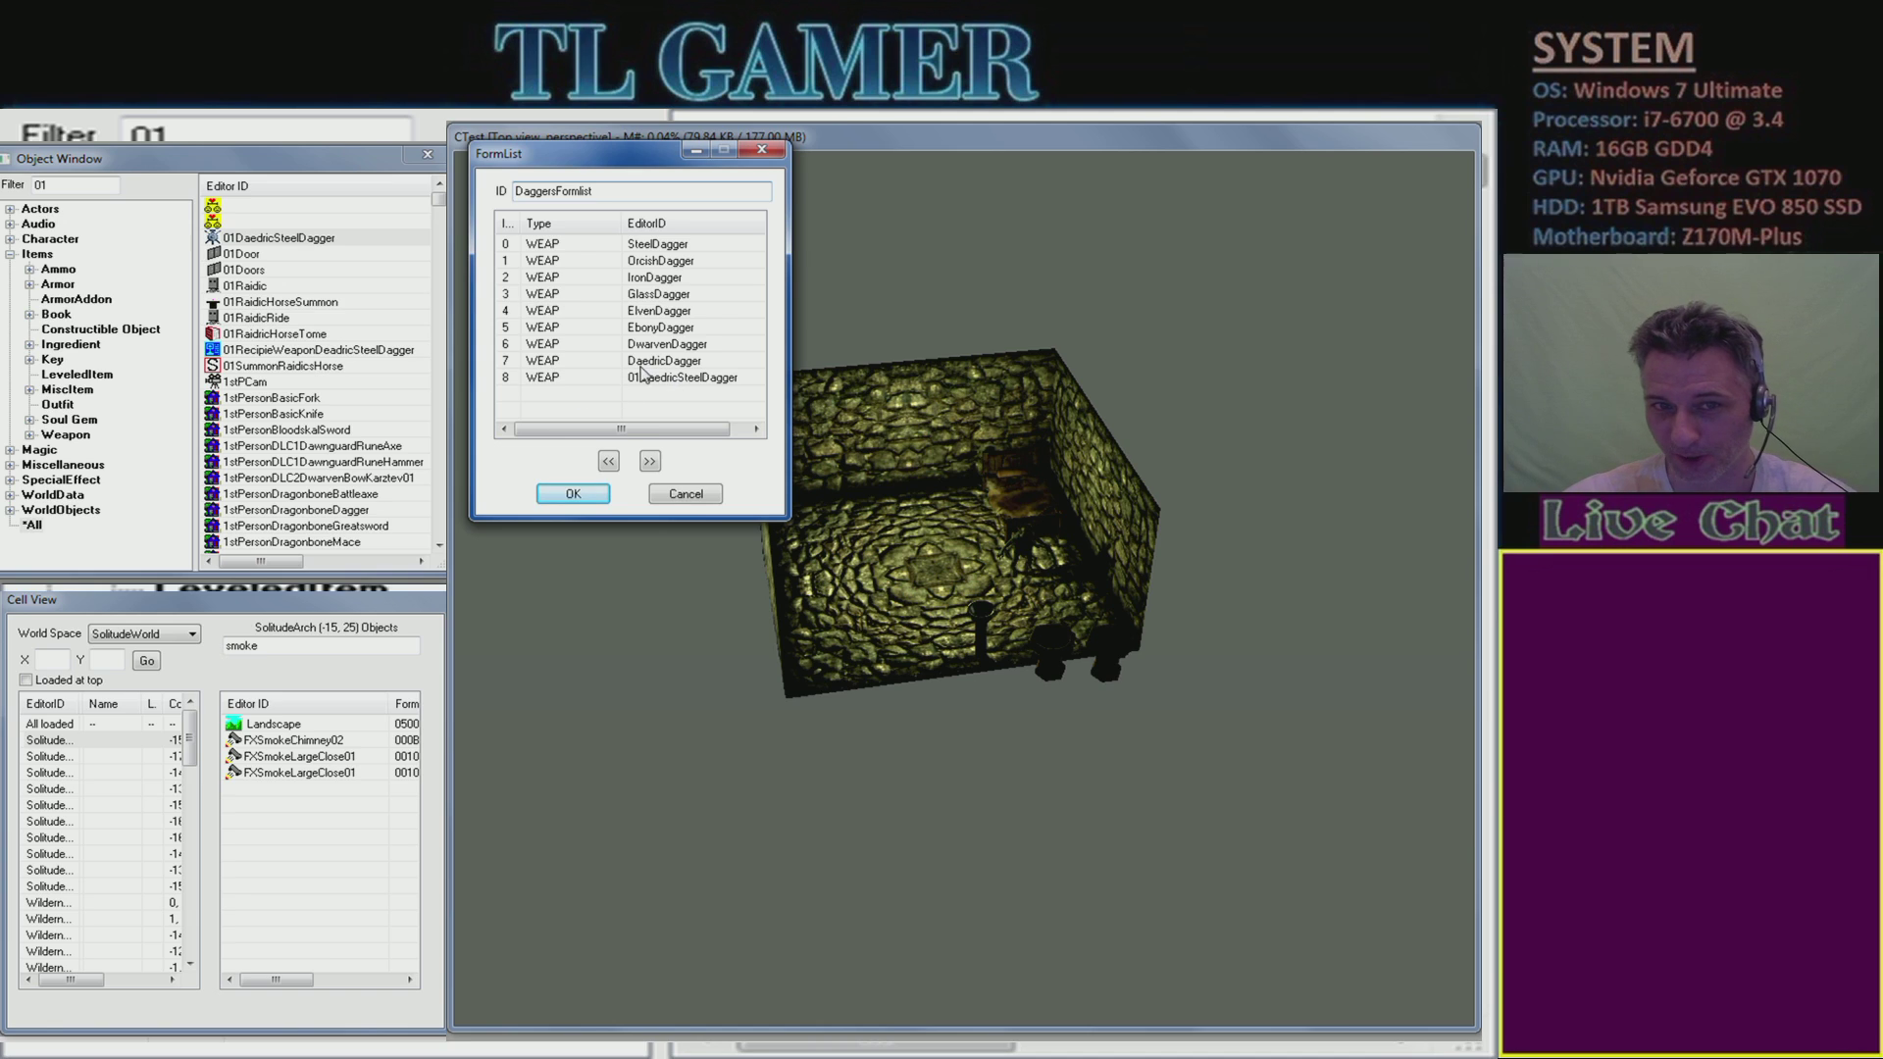
left_click(590, 494)
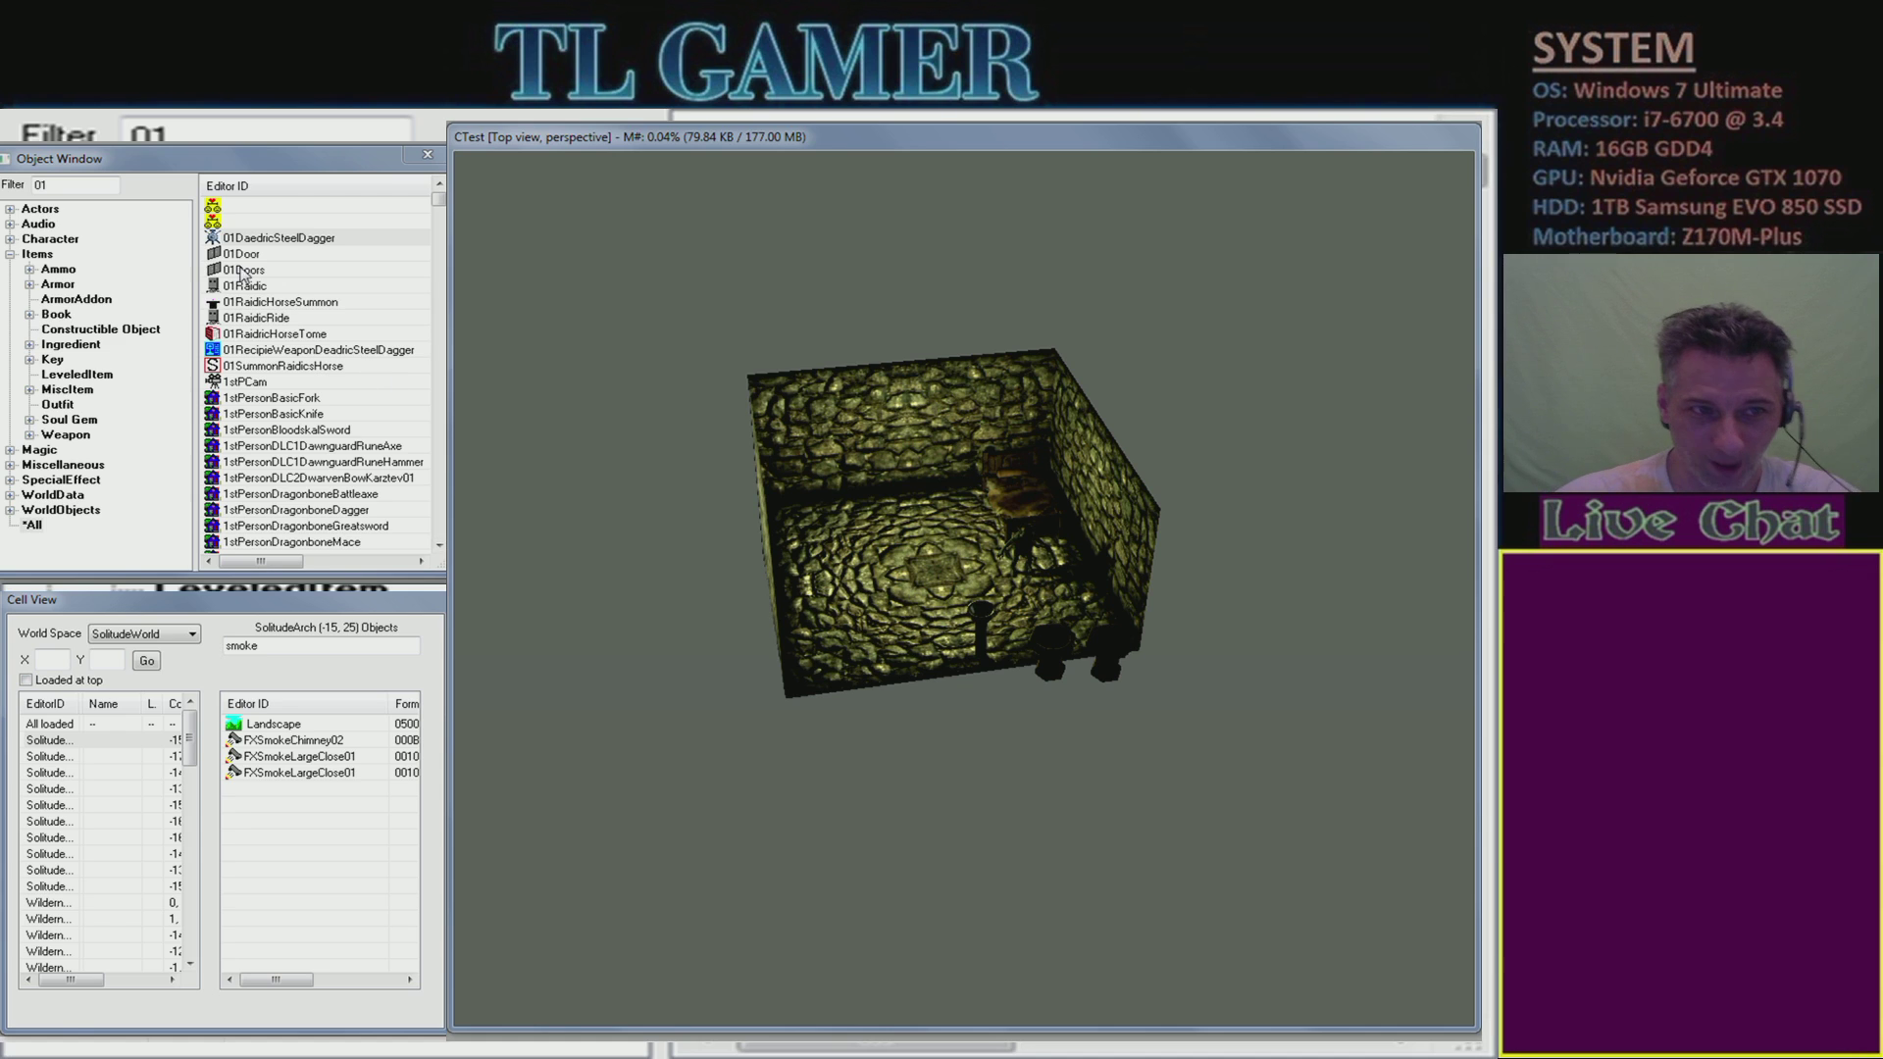
- Set the 01DaedricSteelDagger weapon's weight to 9, reach to 0.8, speed to 1.0 and damage to 20, and save it
double_click(296, 240)
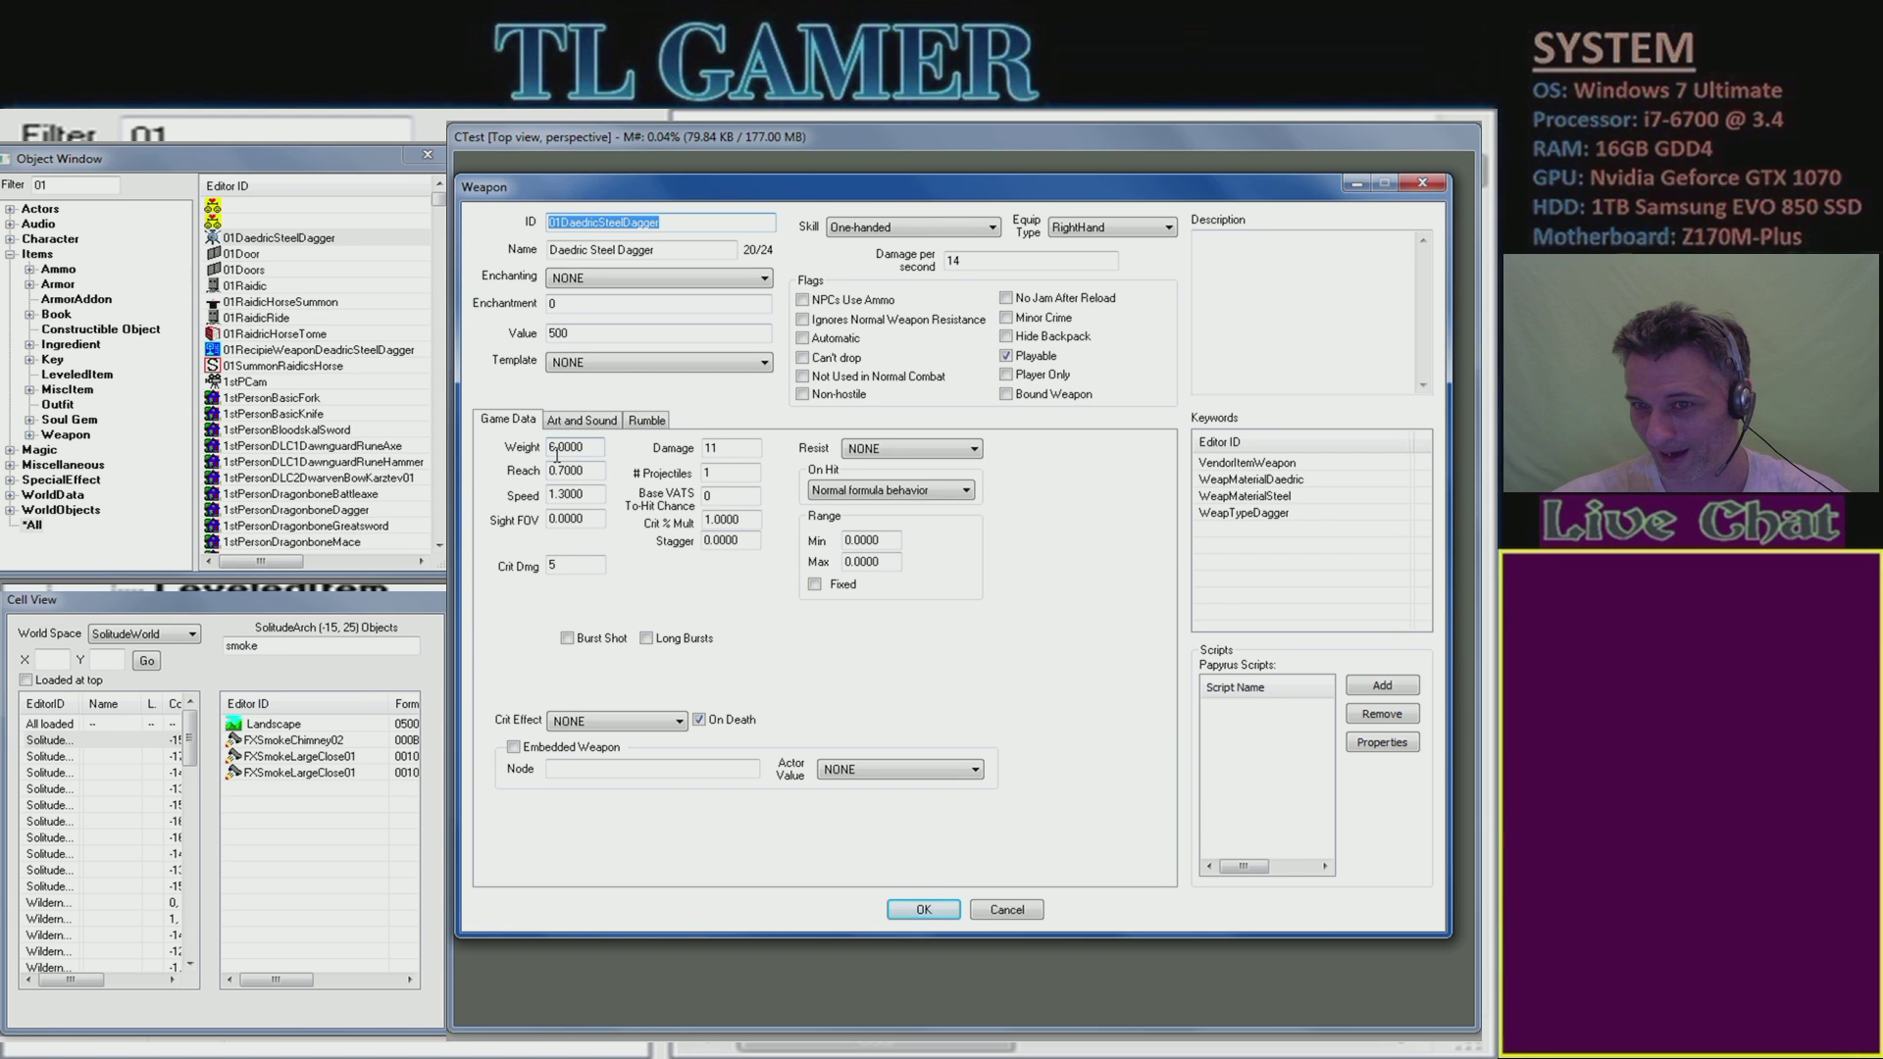
left_click(651, 280)
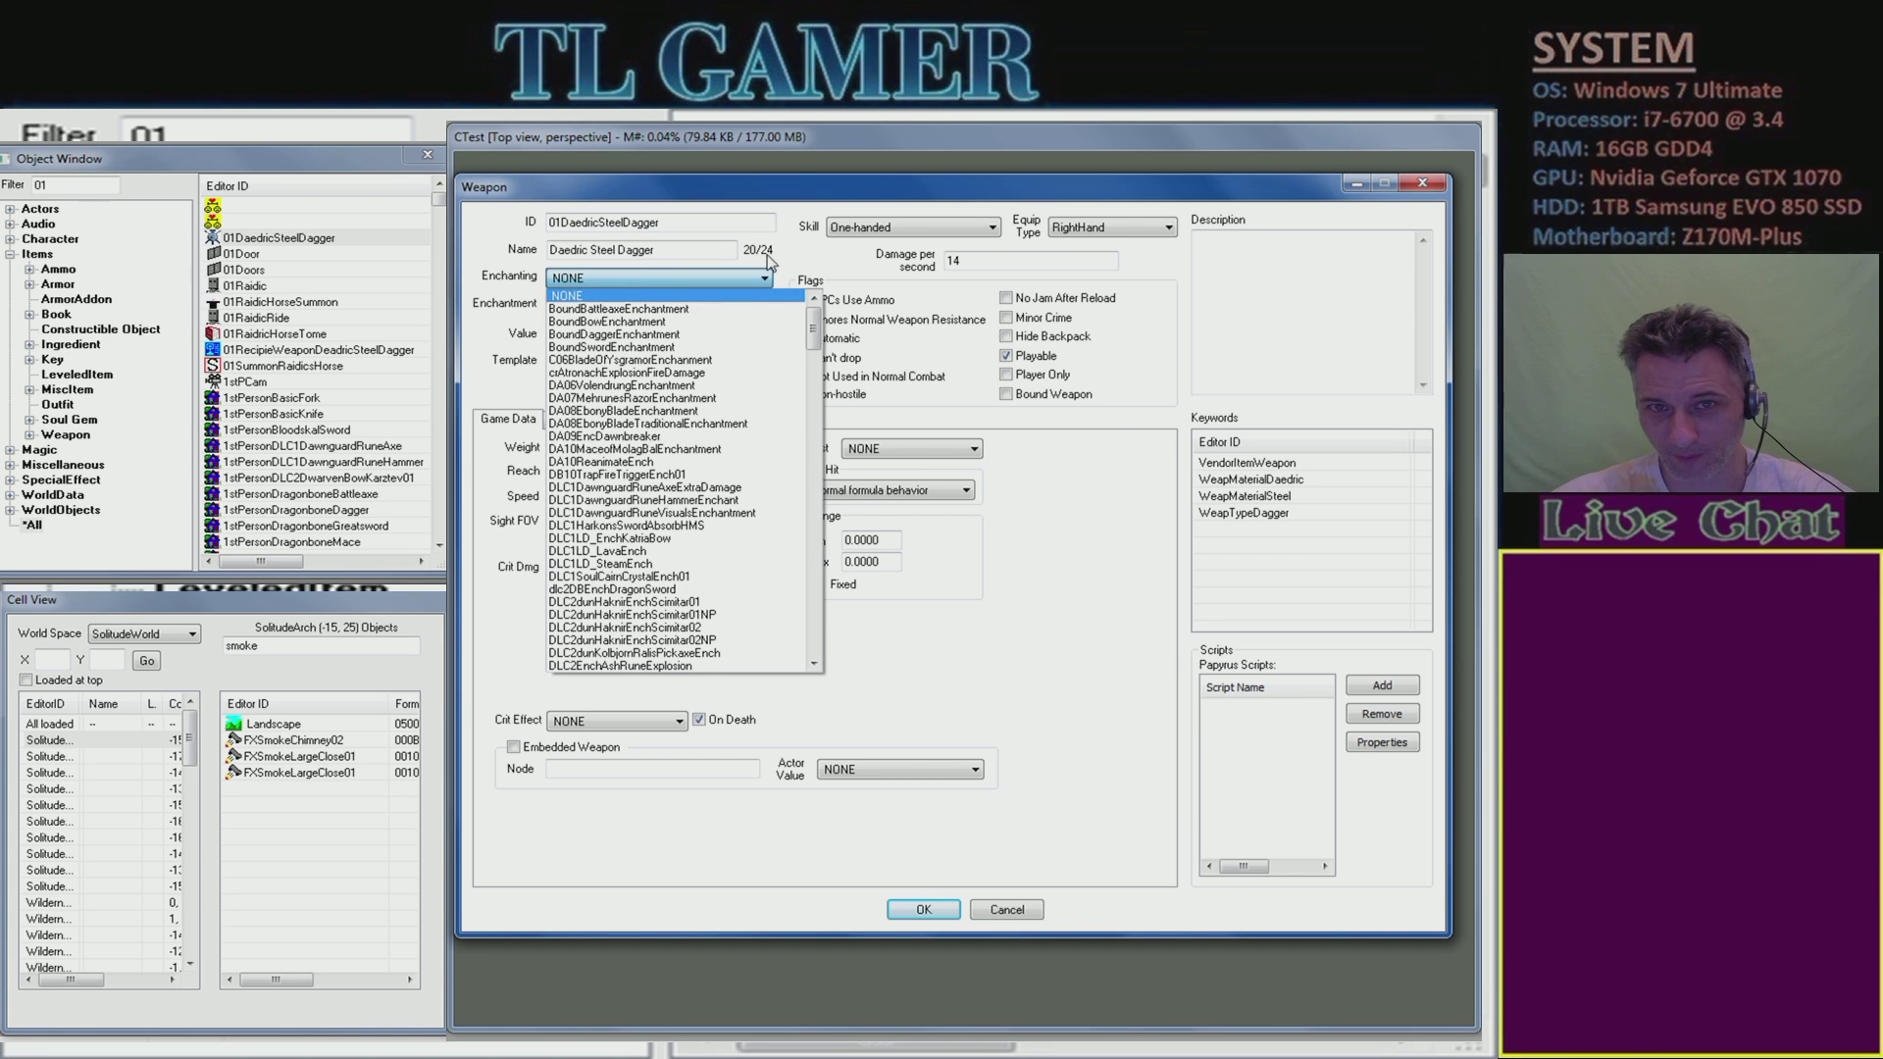
left_click(718, 294)
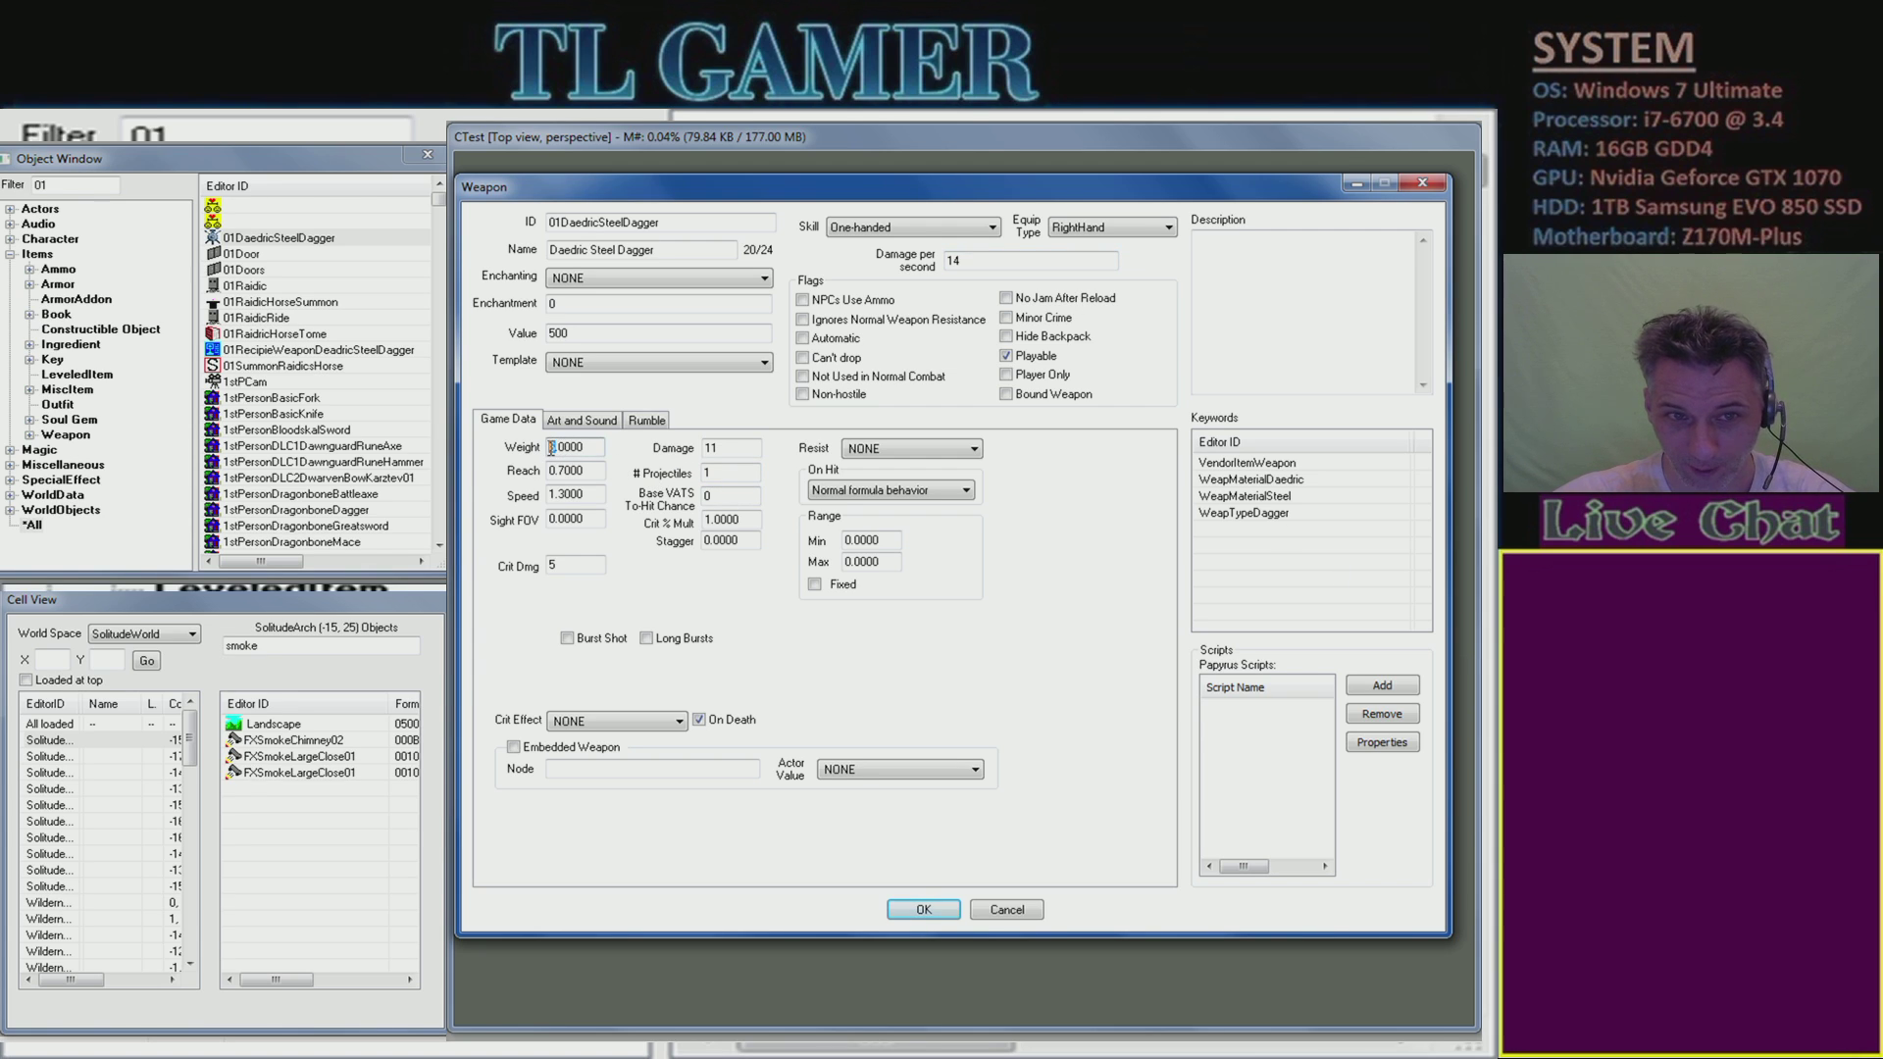
type("9")
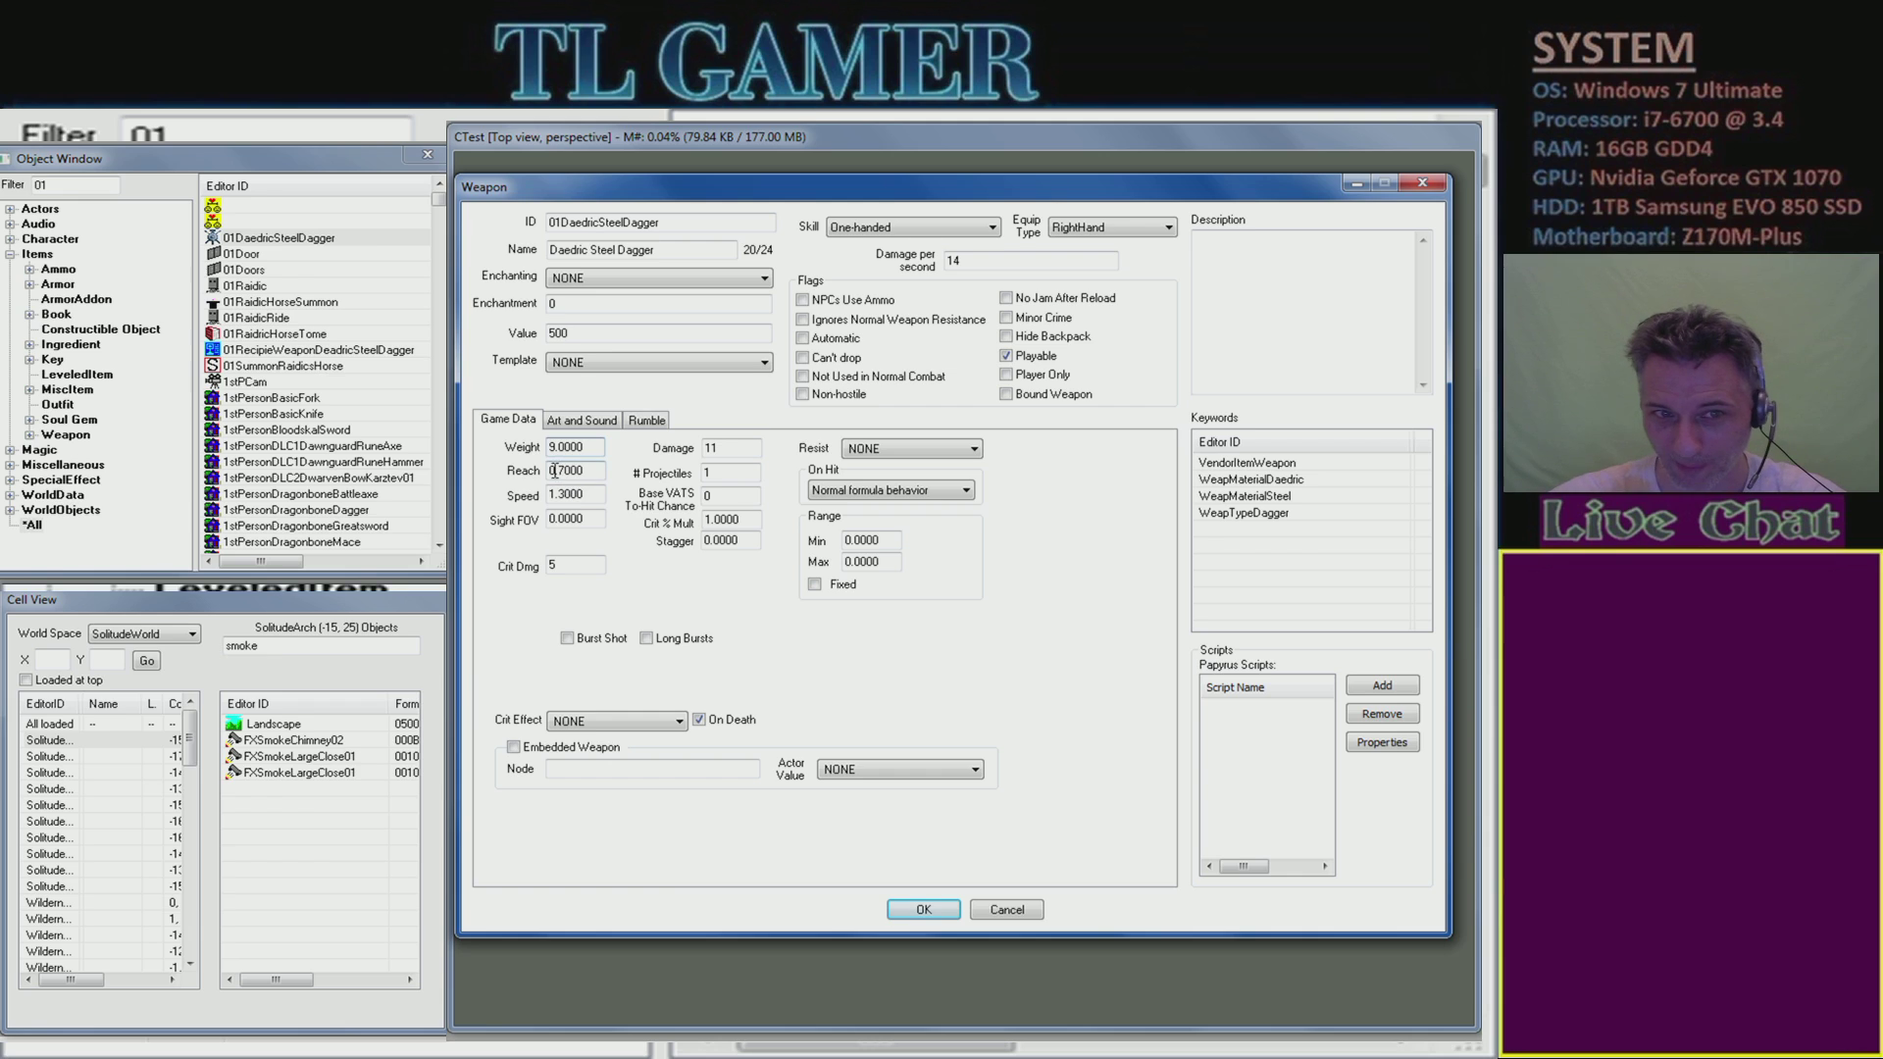
type("8")
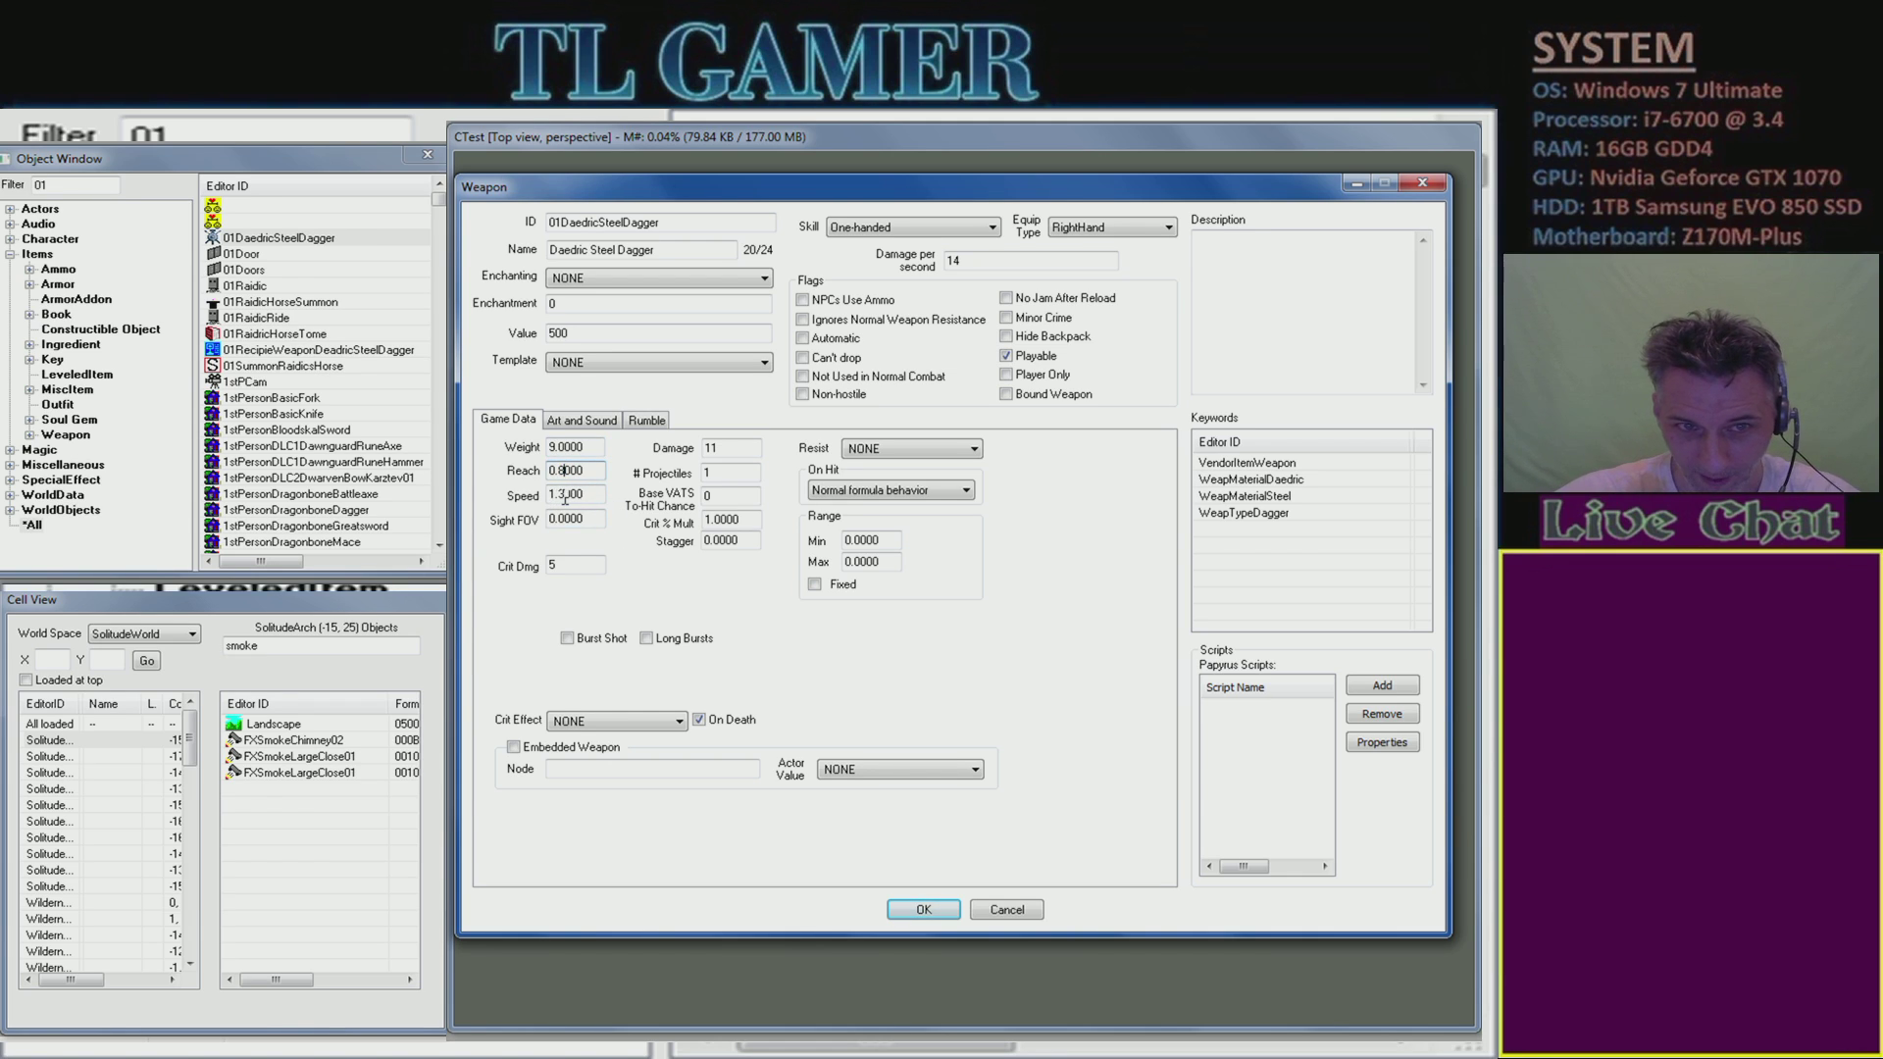
left_click(564, 495)
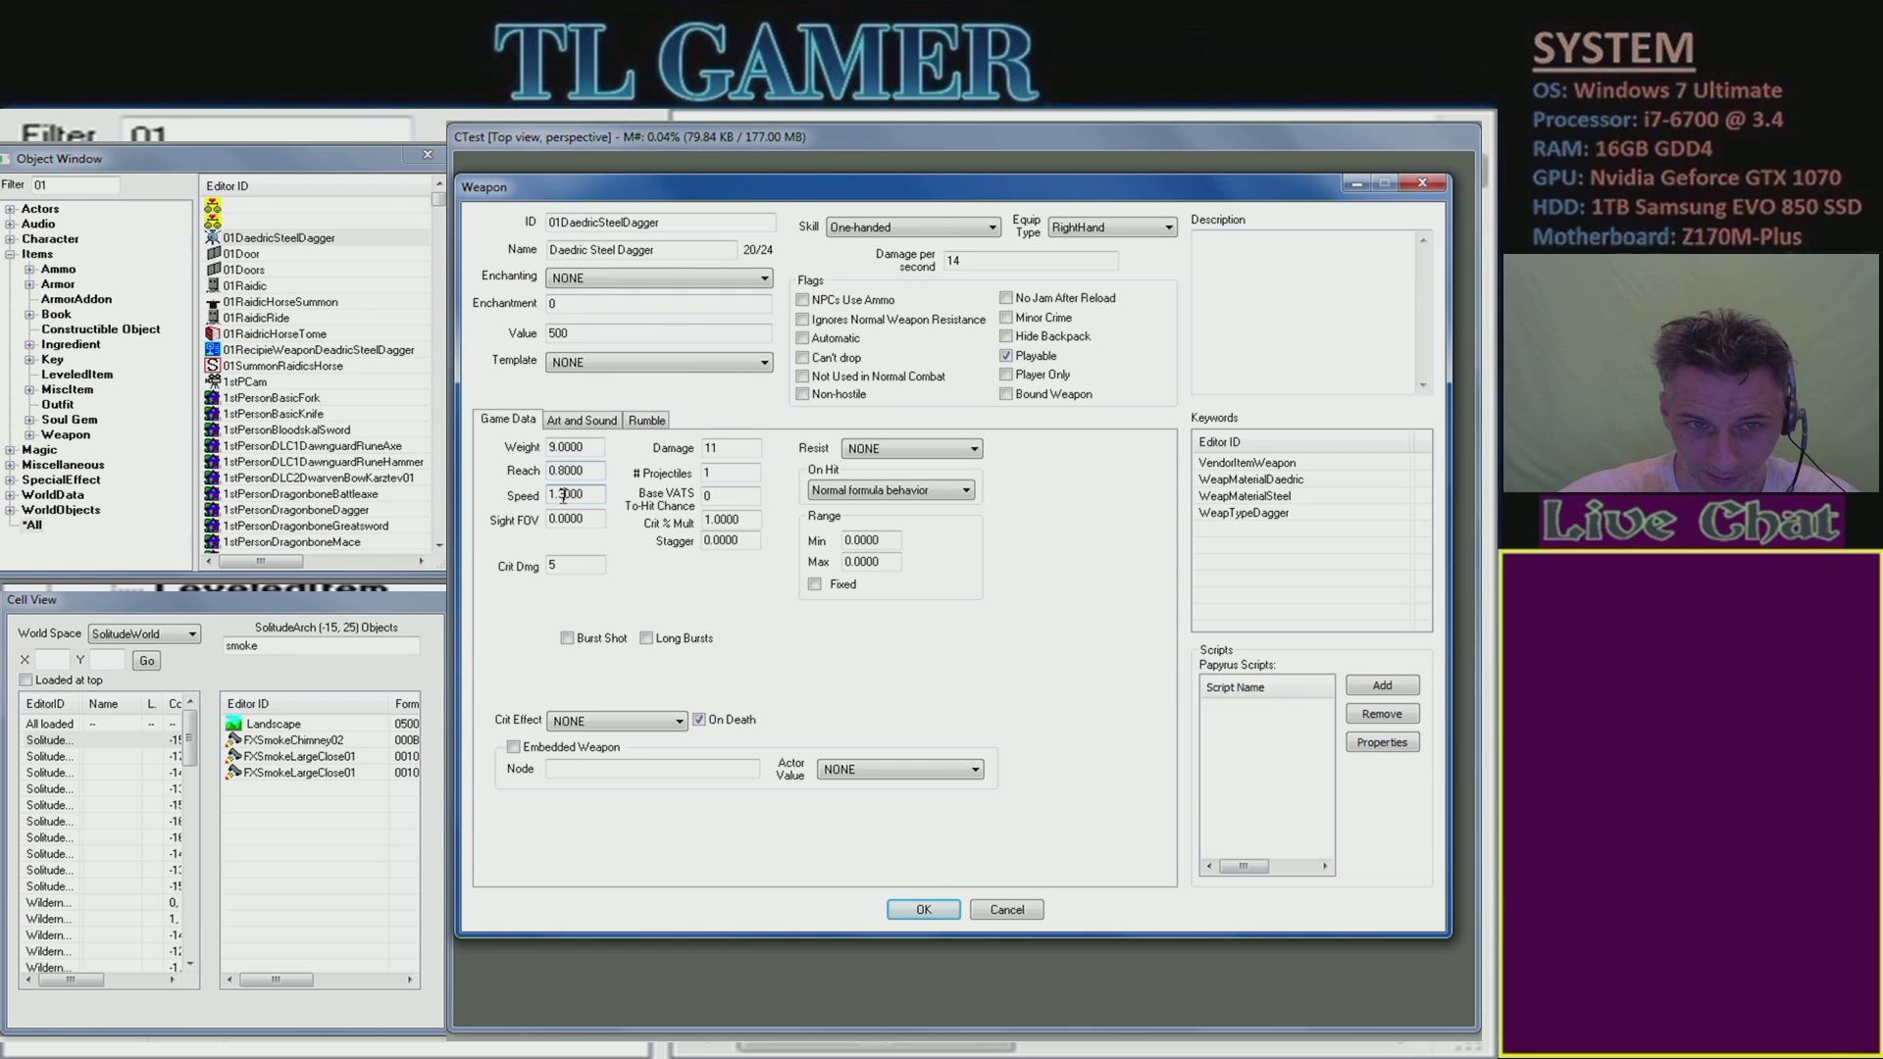
type("0")
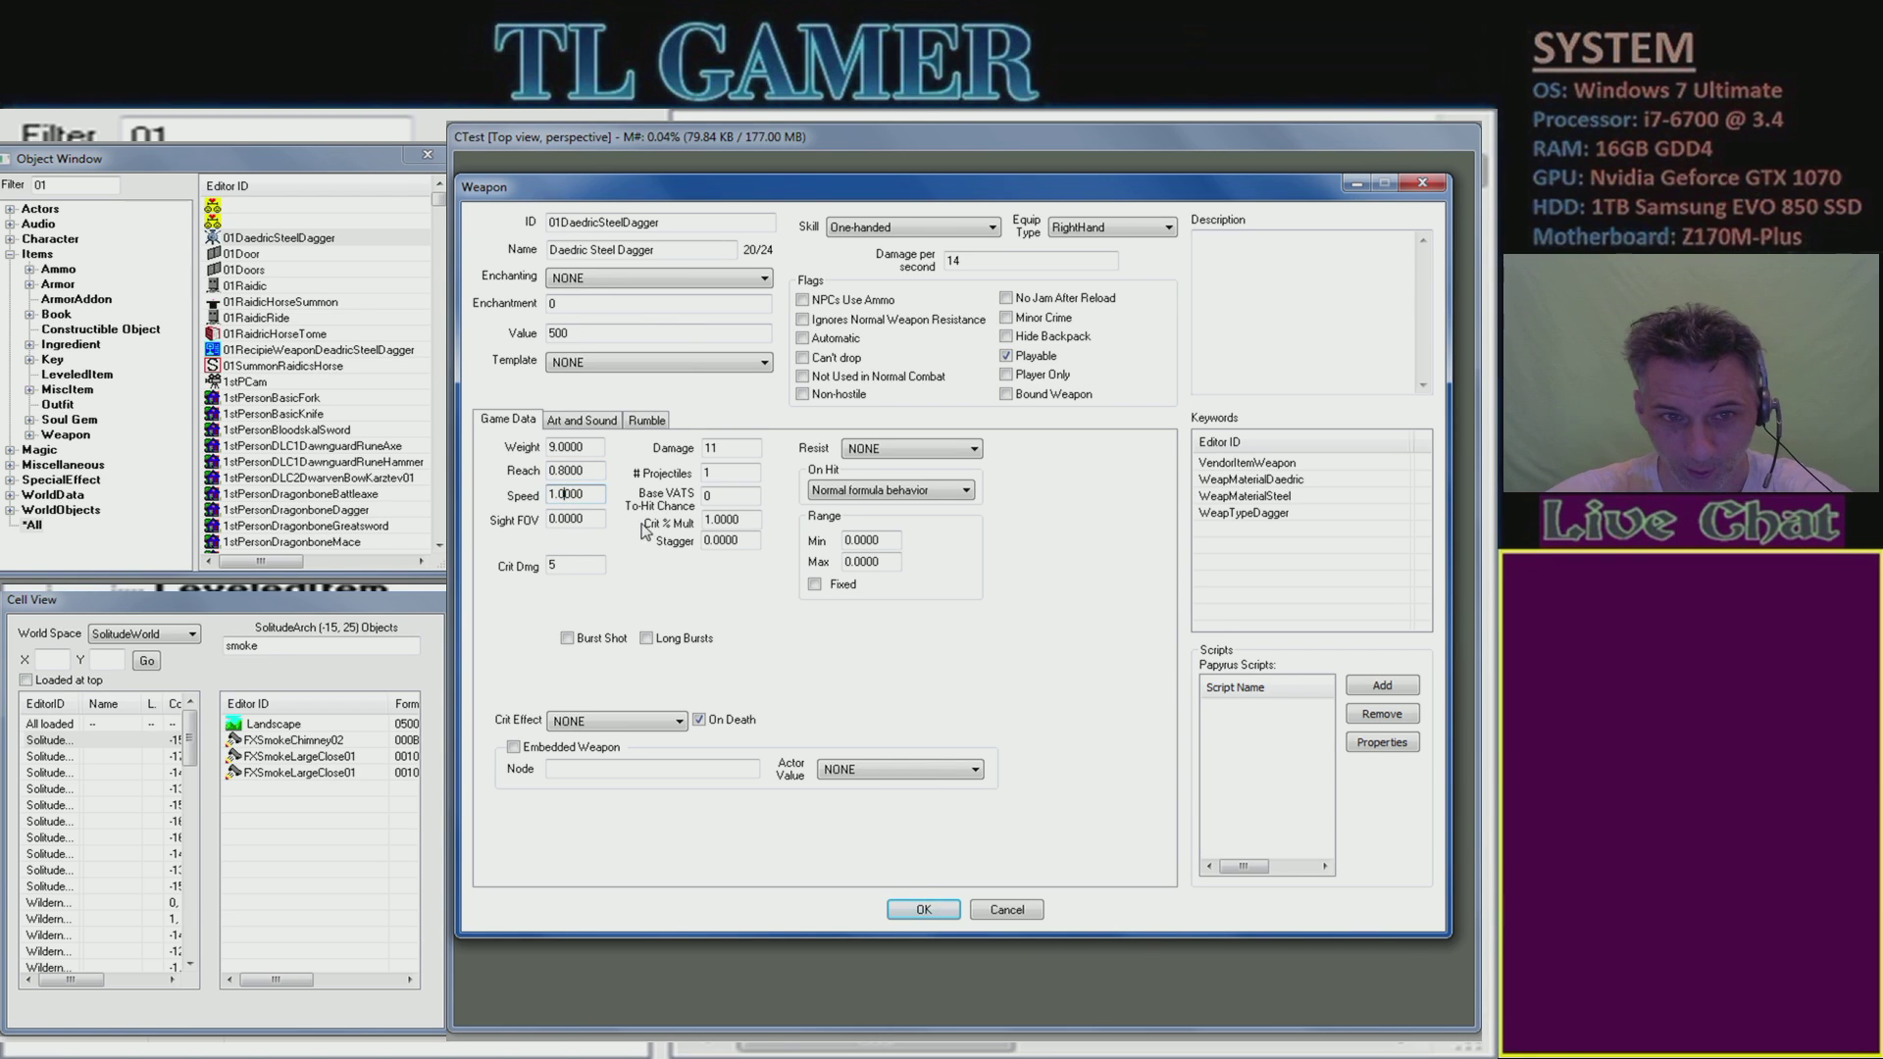
left_click_drag(730, 448, 687, 448)
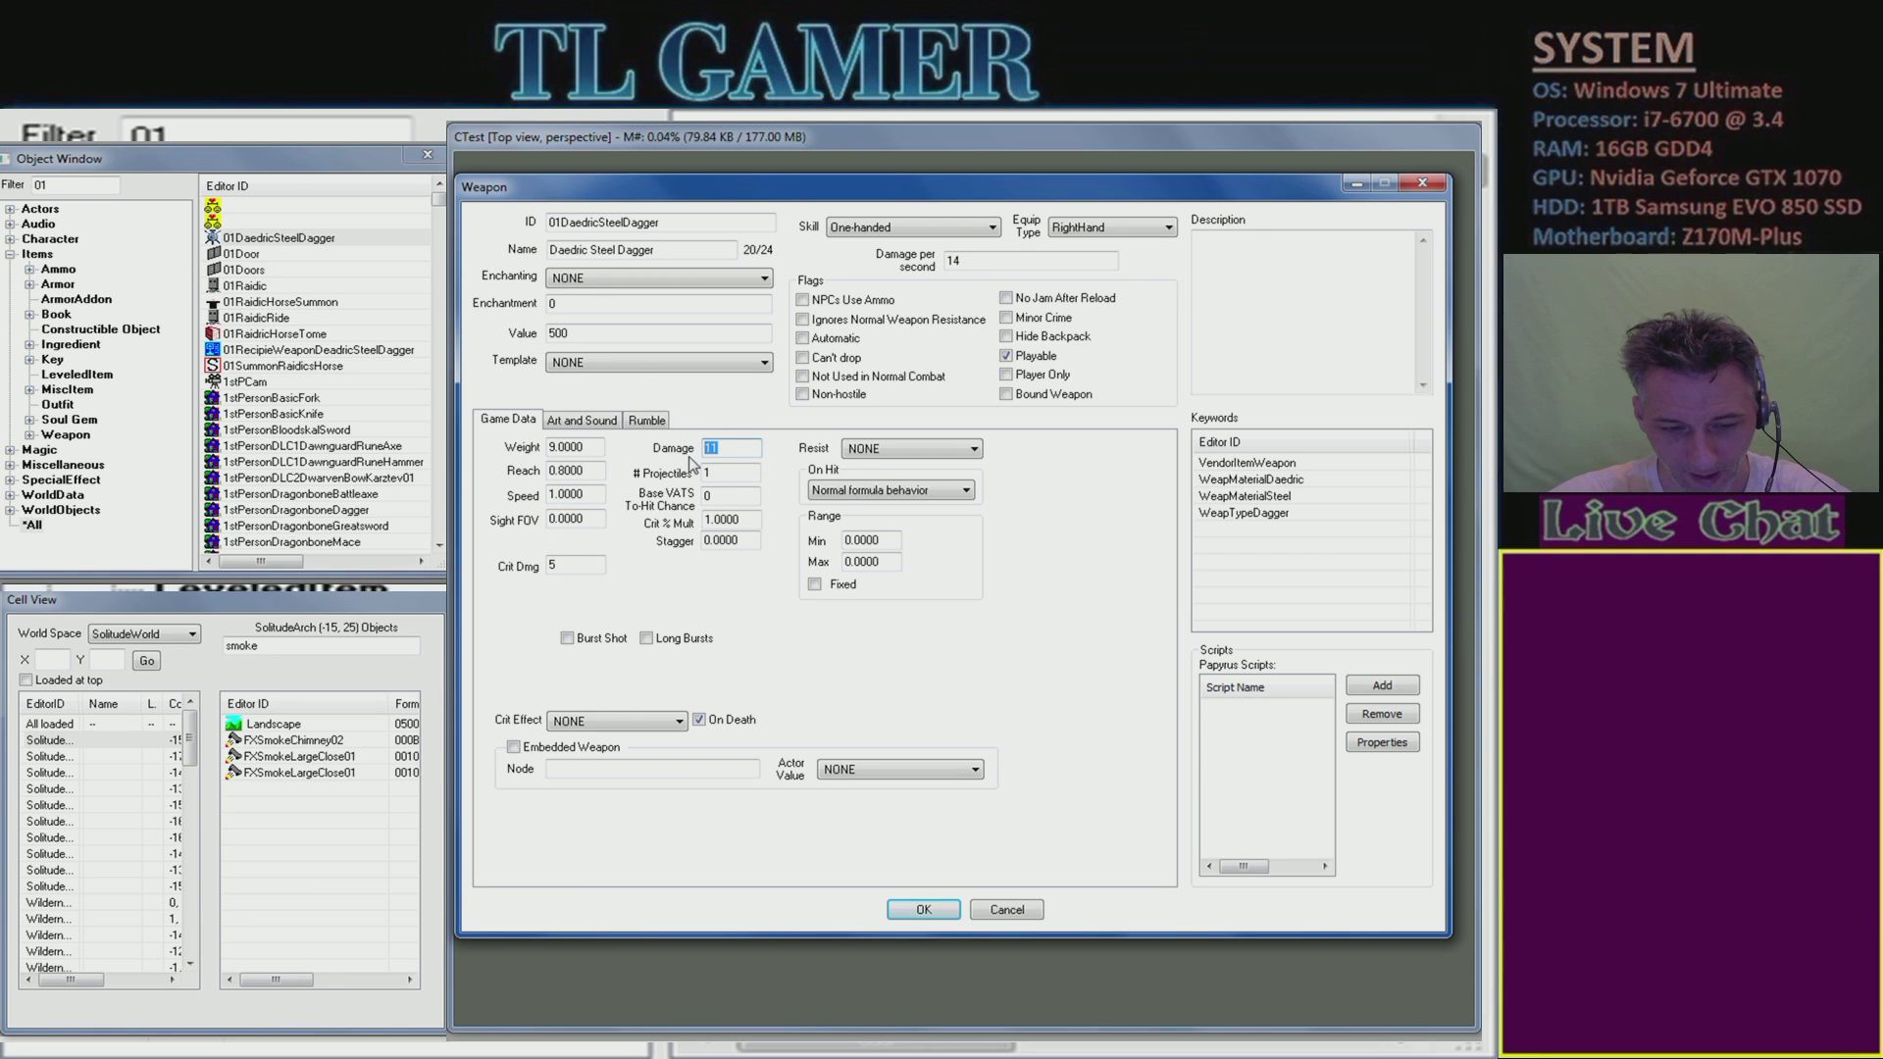
type("20")
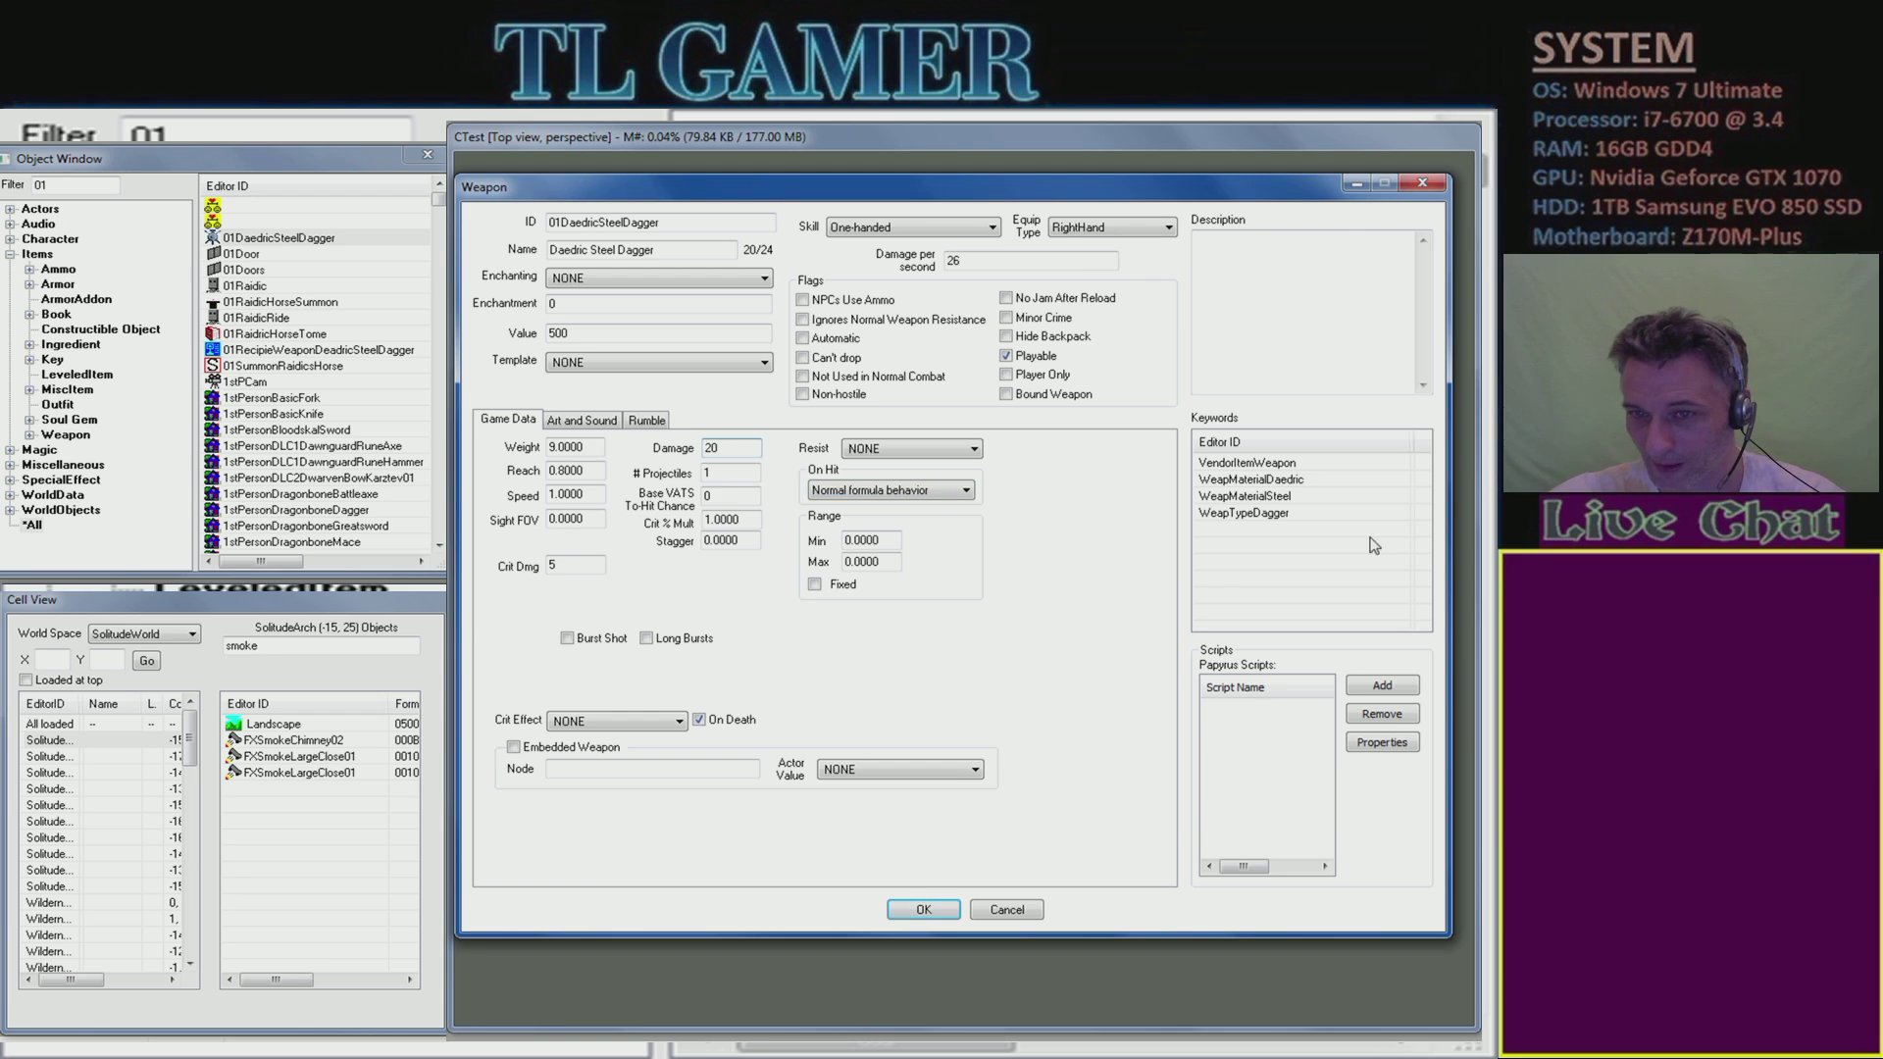
left_click(1281, 497)
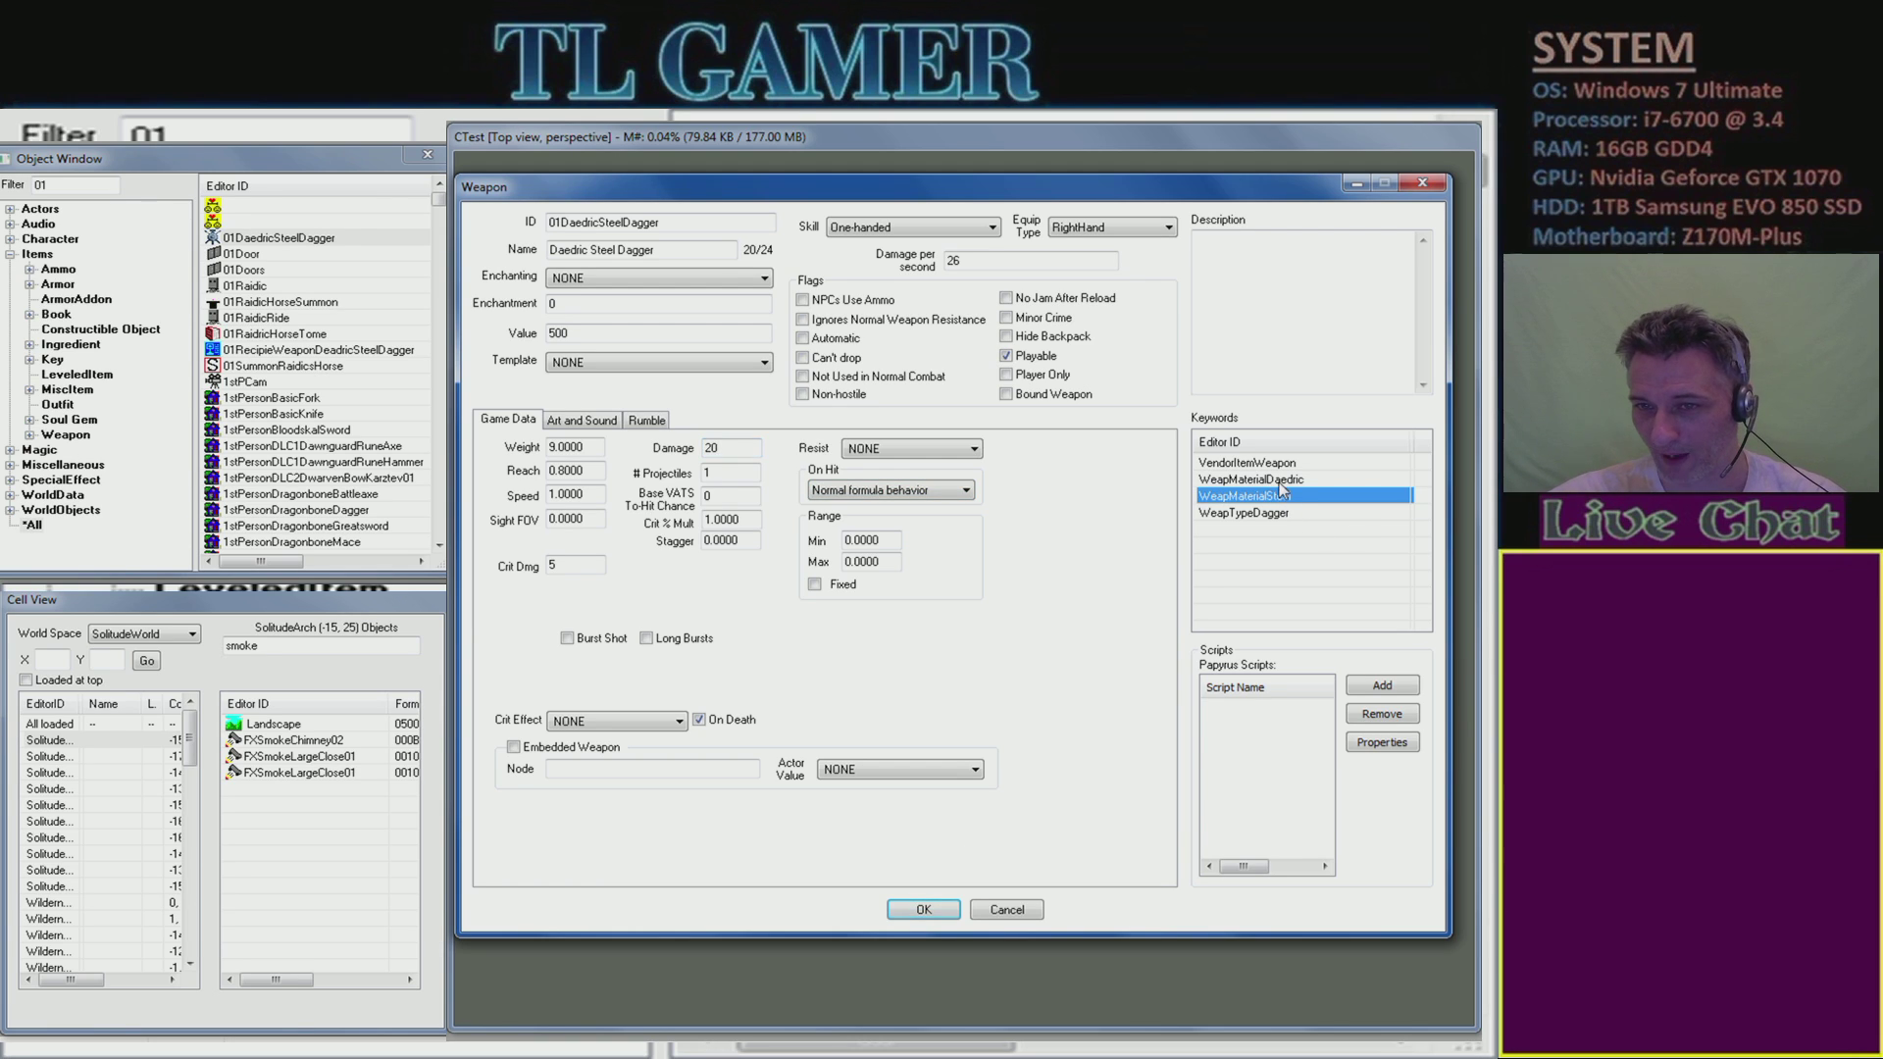
left_click(945, 914)
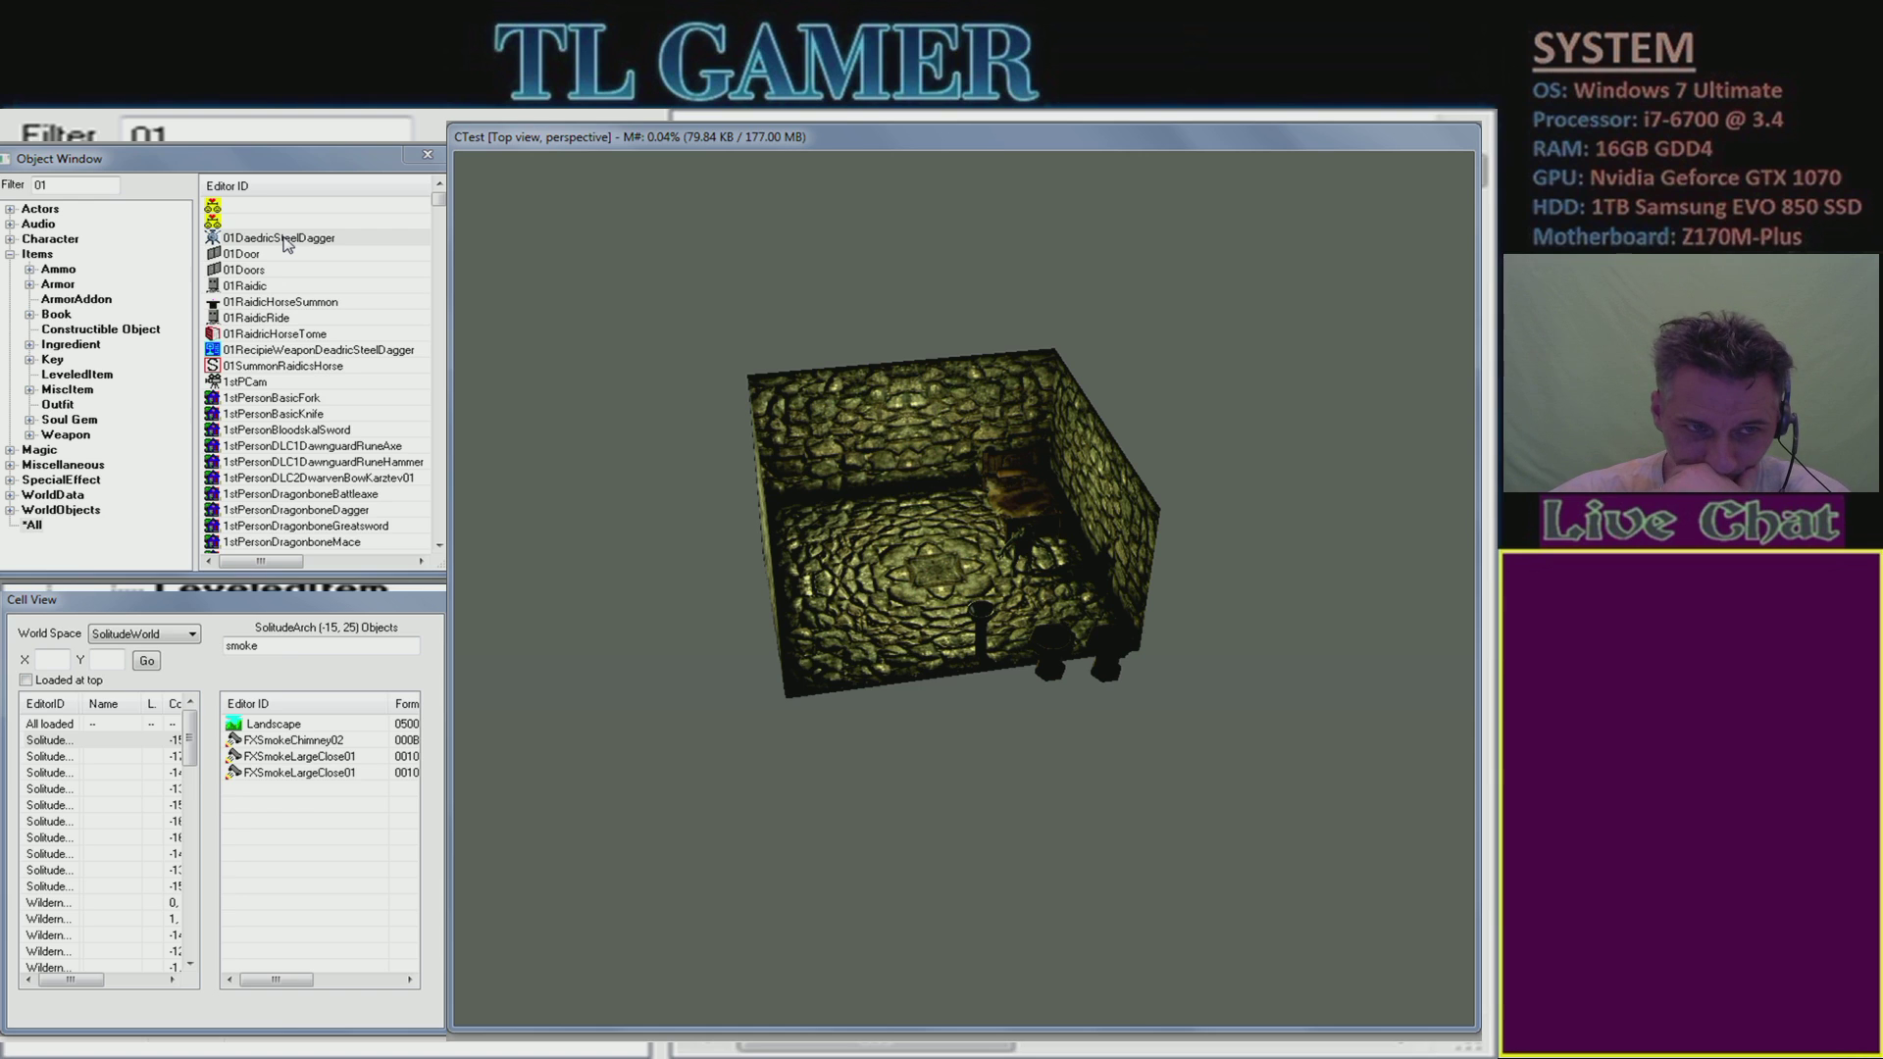
- Open the 01RecipieWeaponDeadricSteelDagger constructible object and set its created object to 01DaedricSteelDagger
left_click(305, 350)
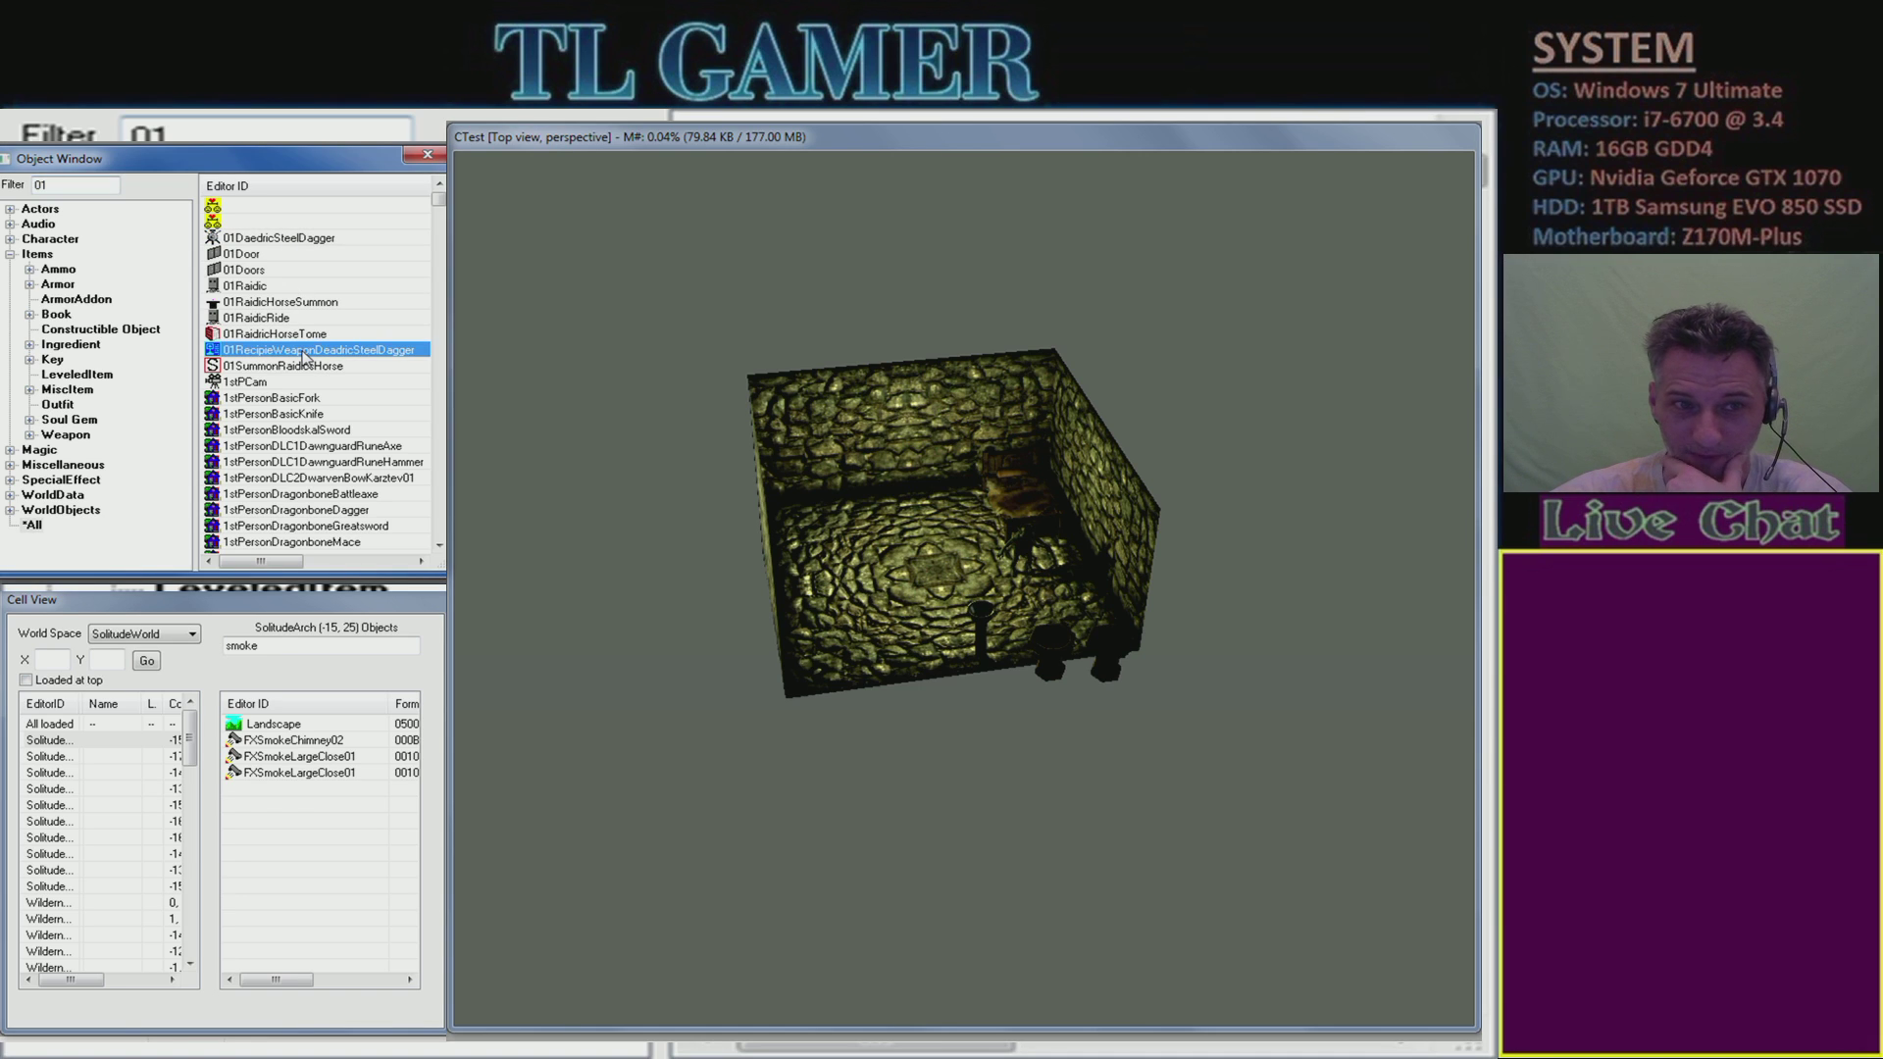
double_click(305, 358)
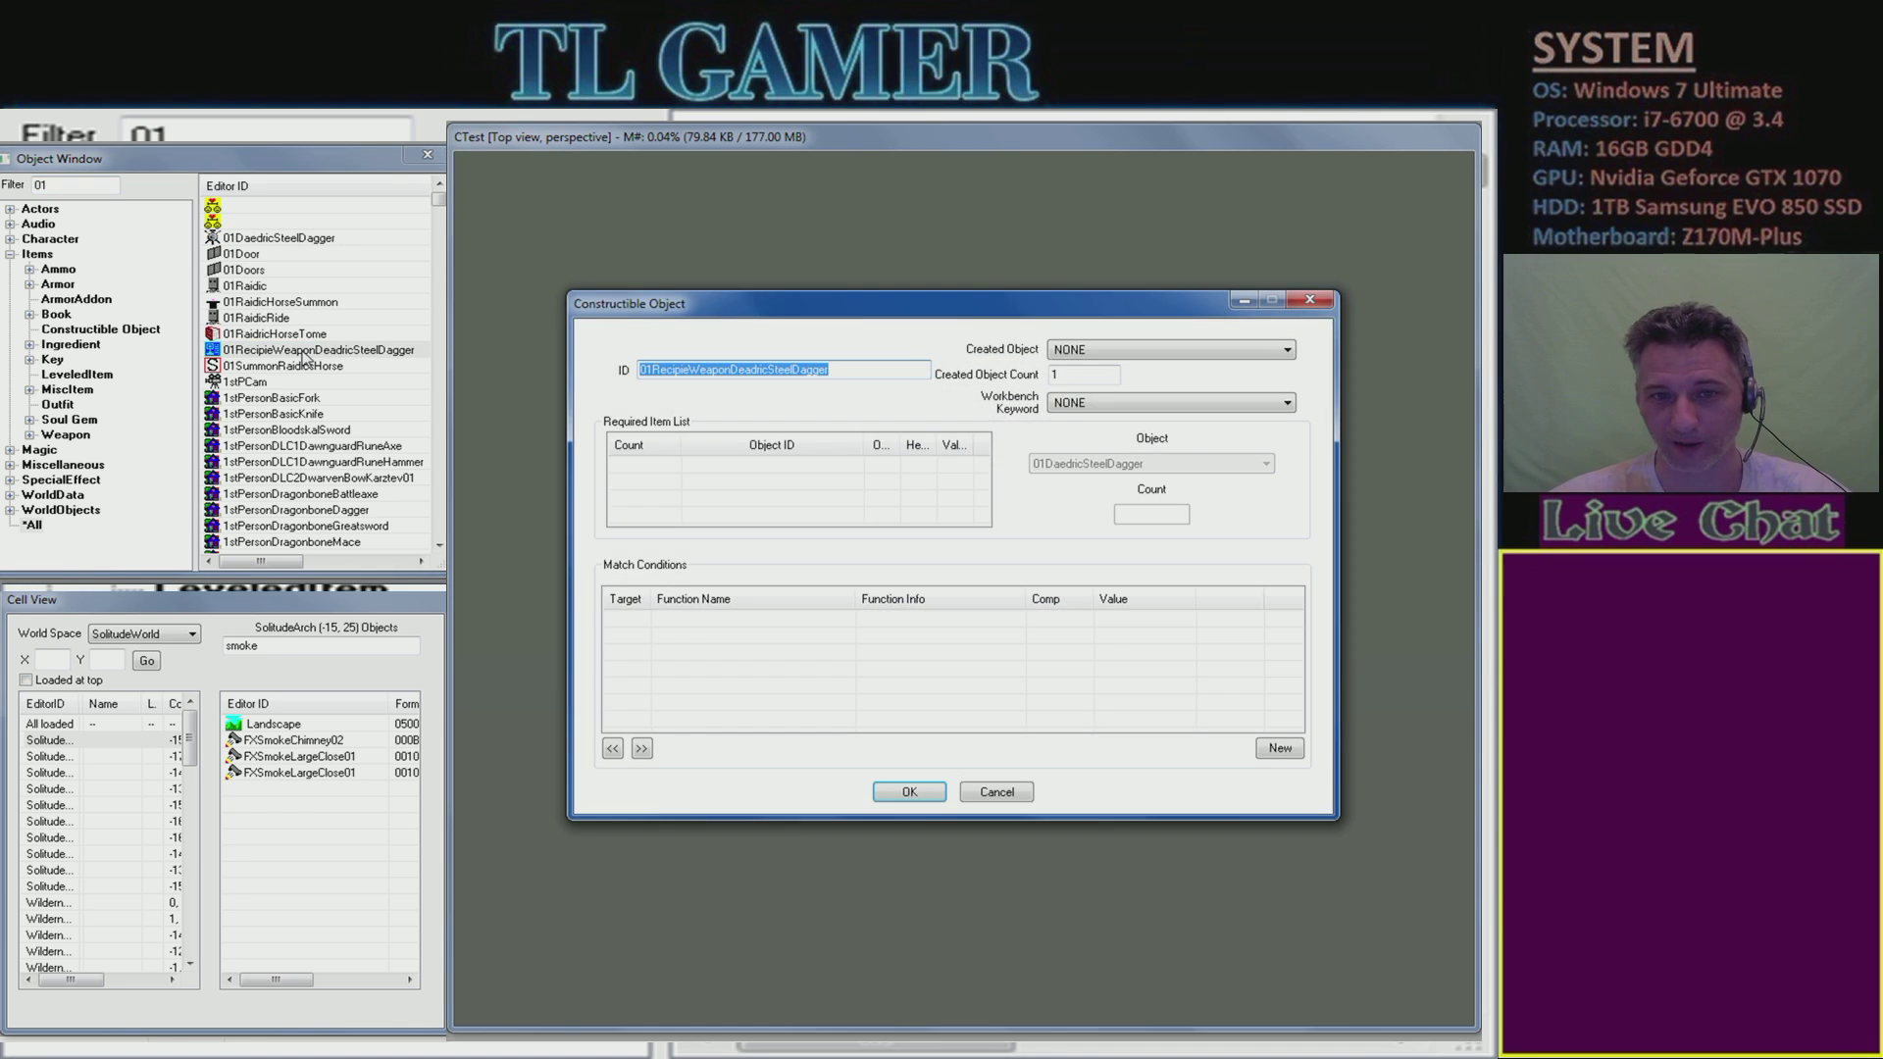
left_click_drag(1135, 307, 1027, 285)
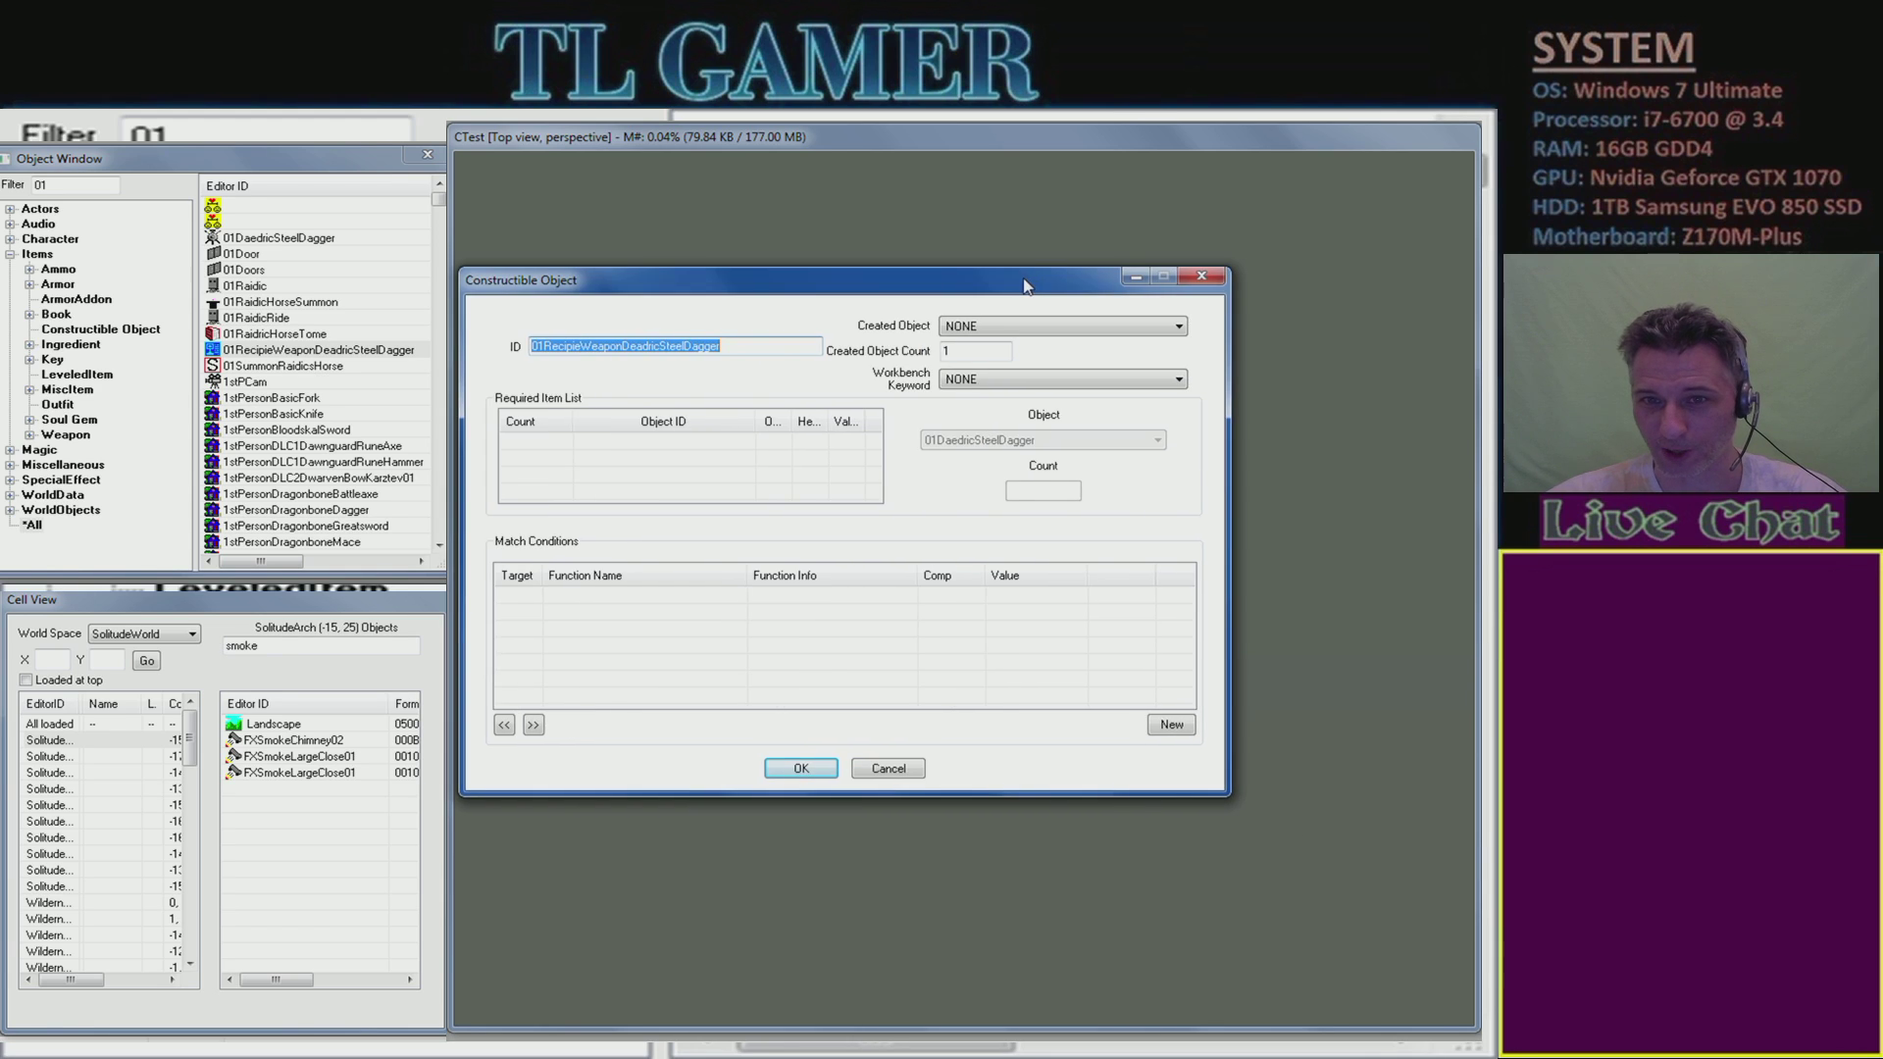
left_click(1085, 328)
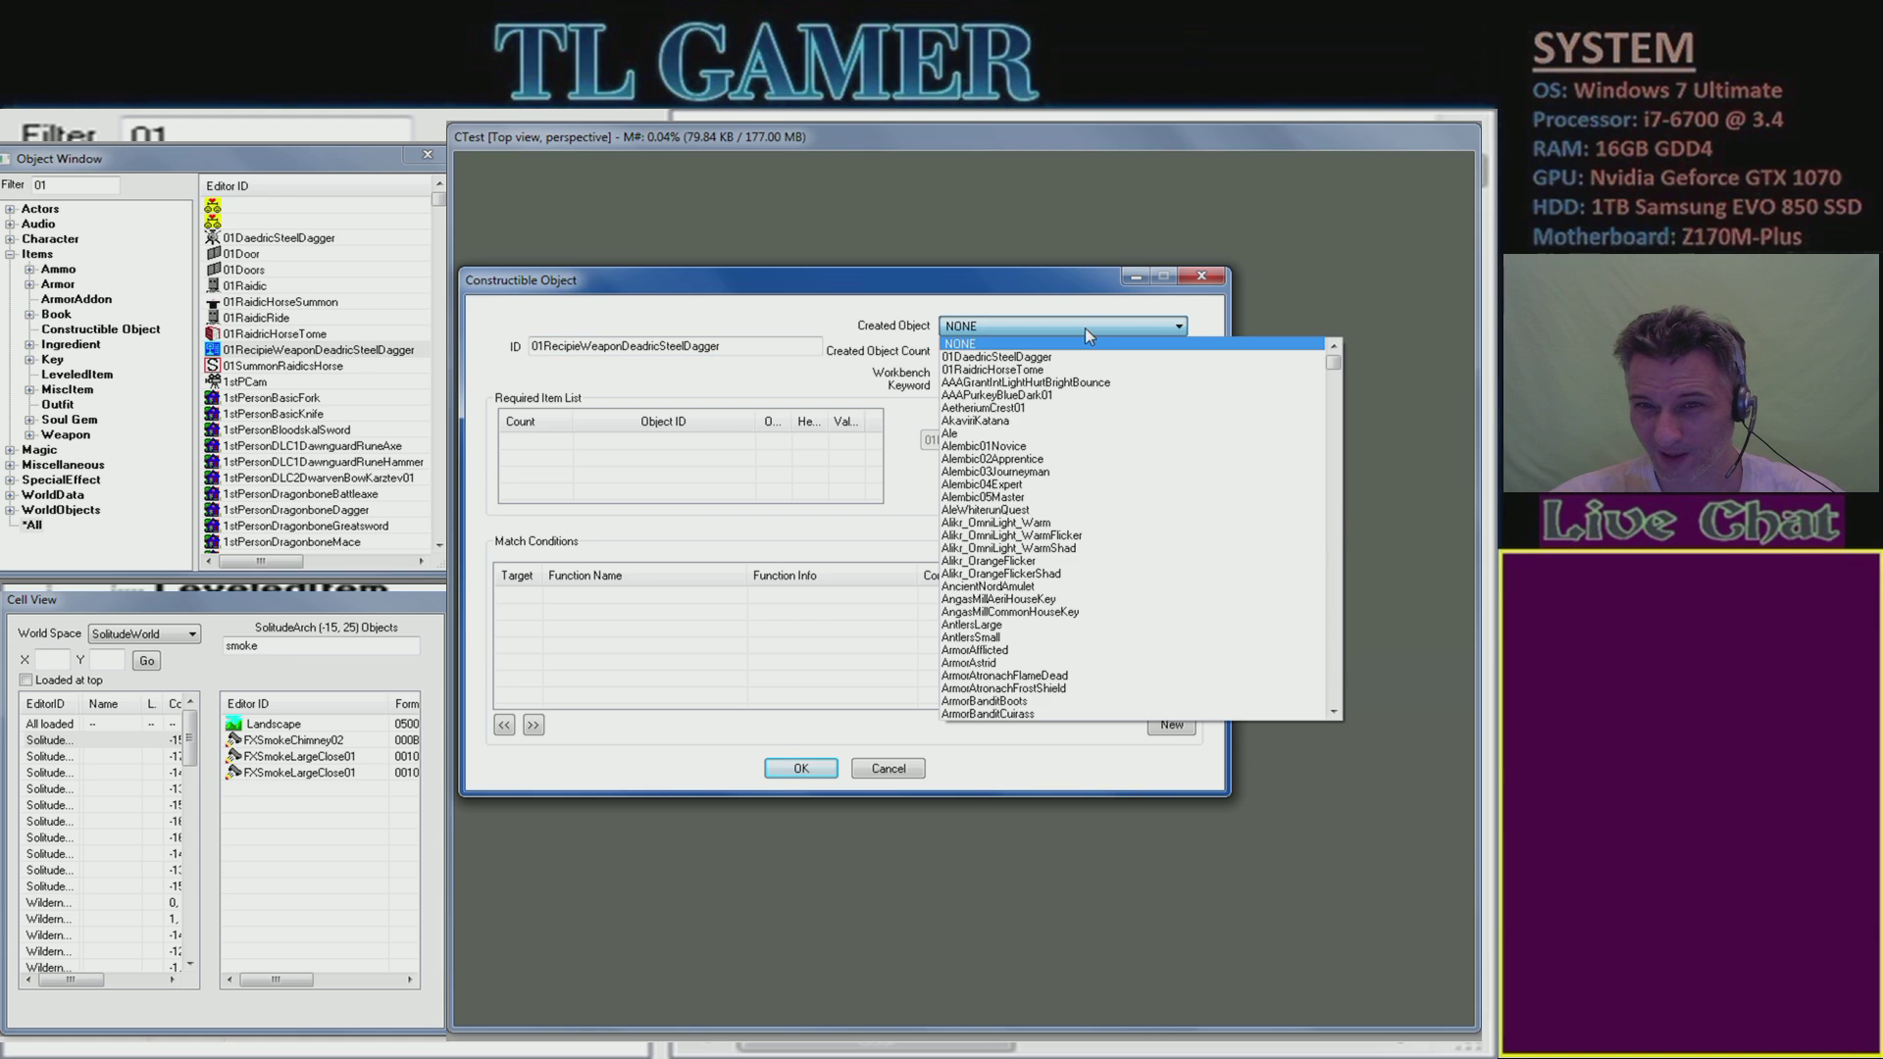
left_click(1046, 358)
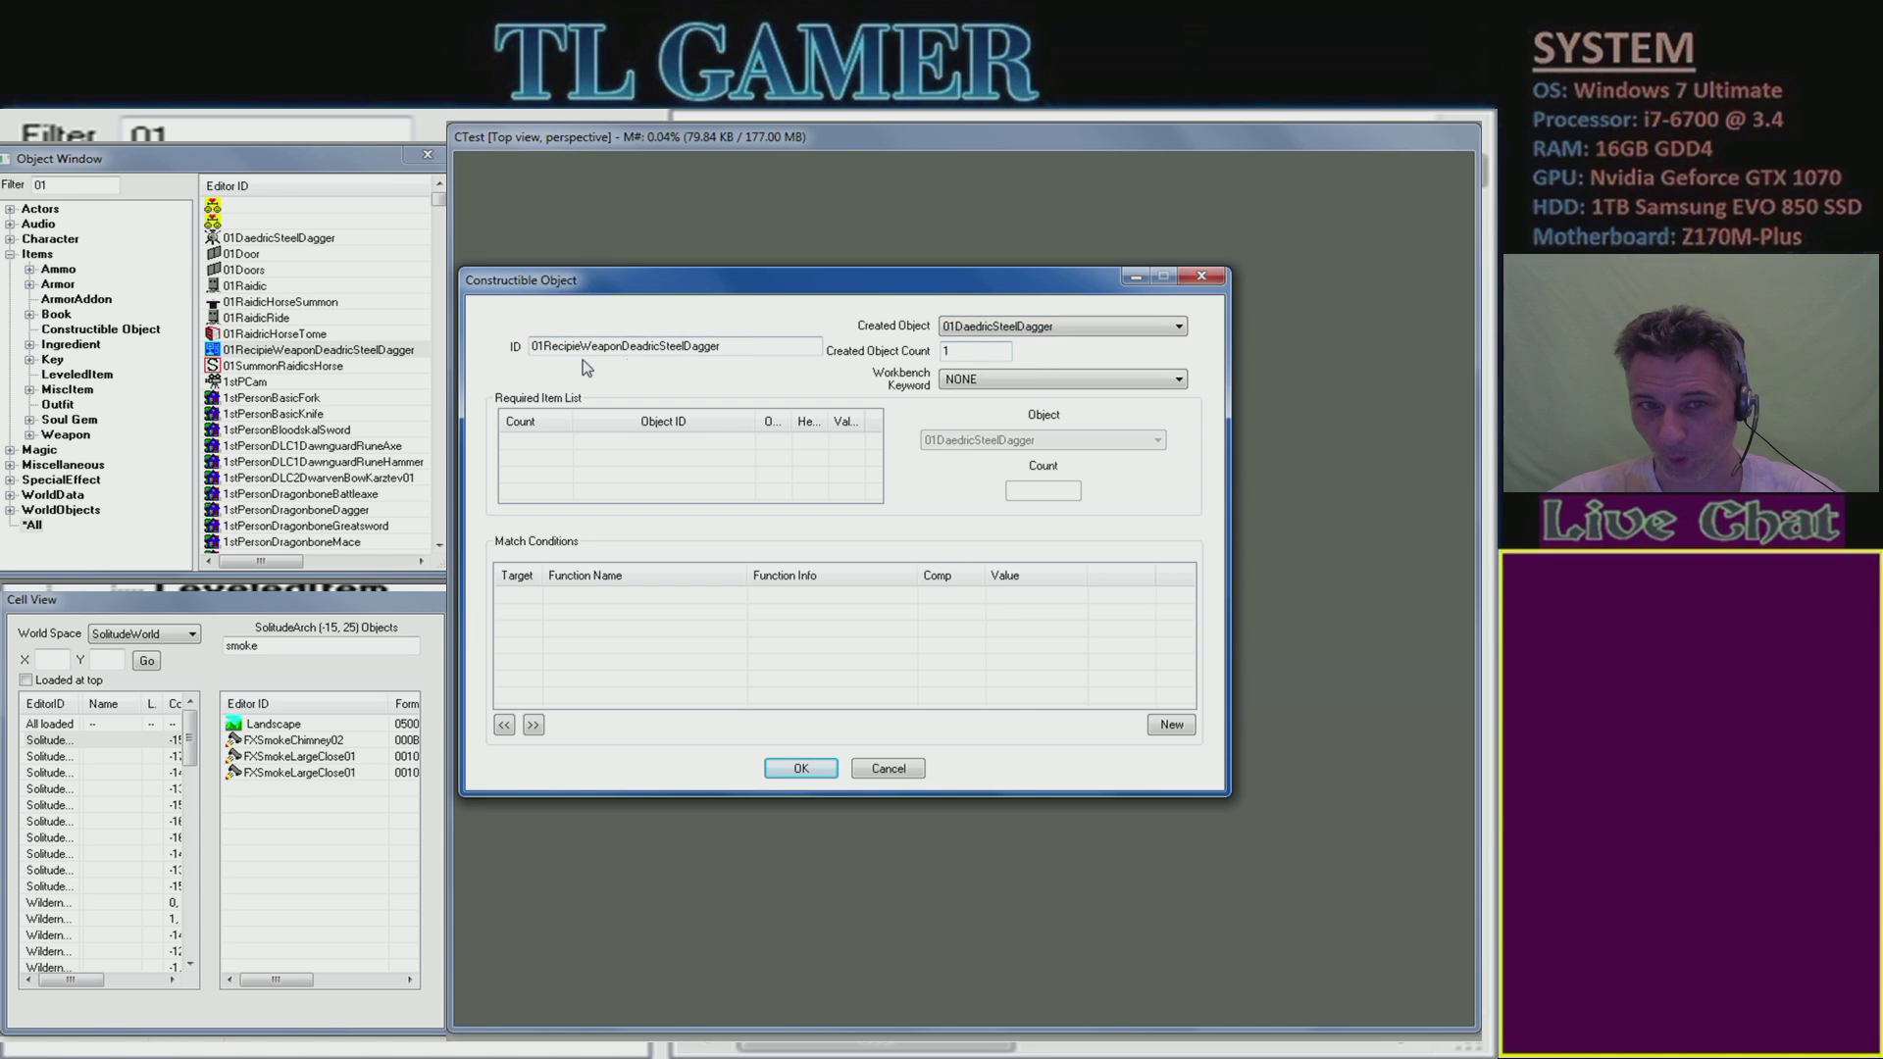
left_click(980, 380)
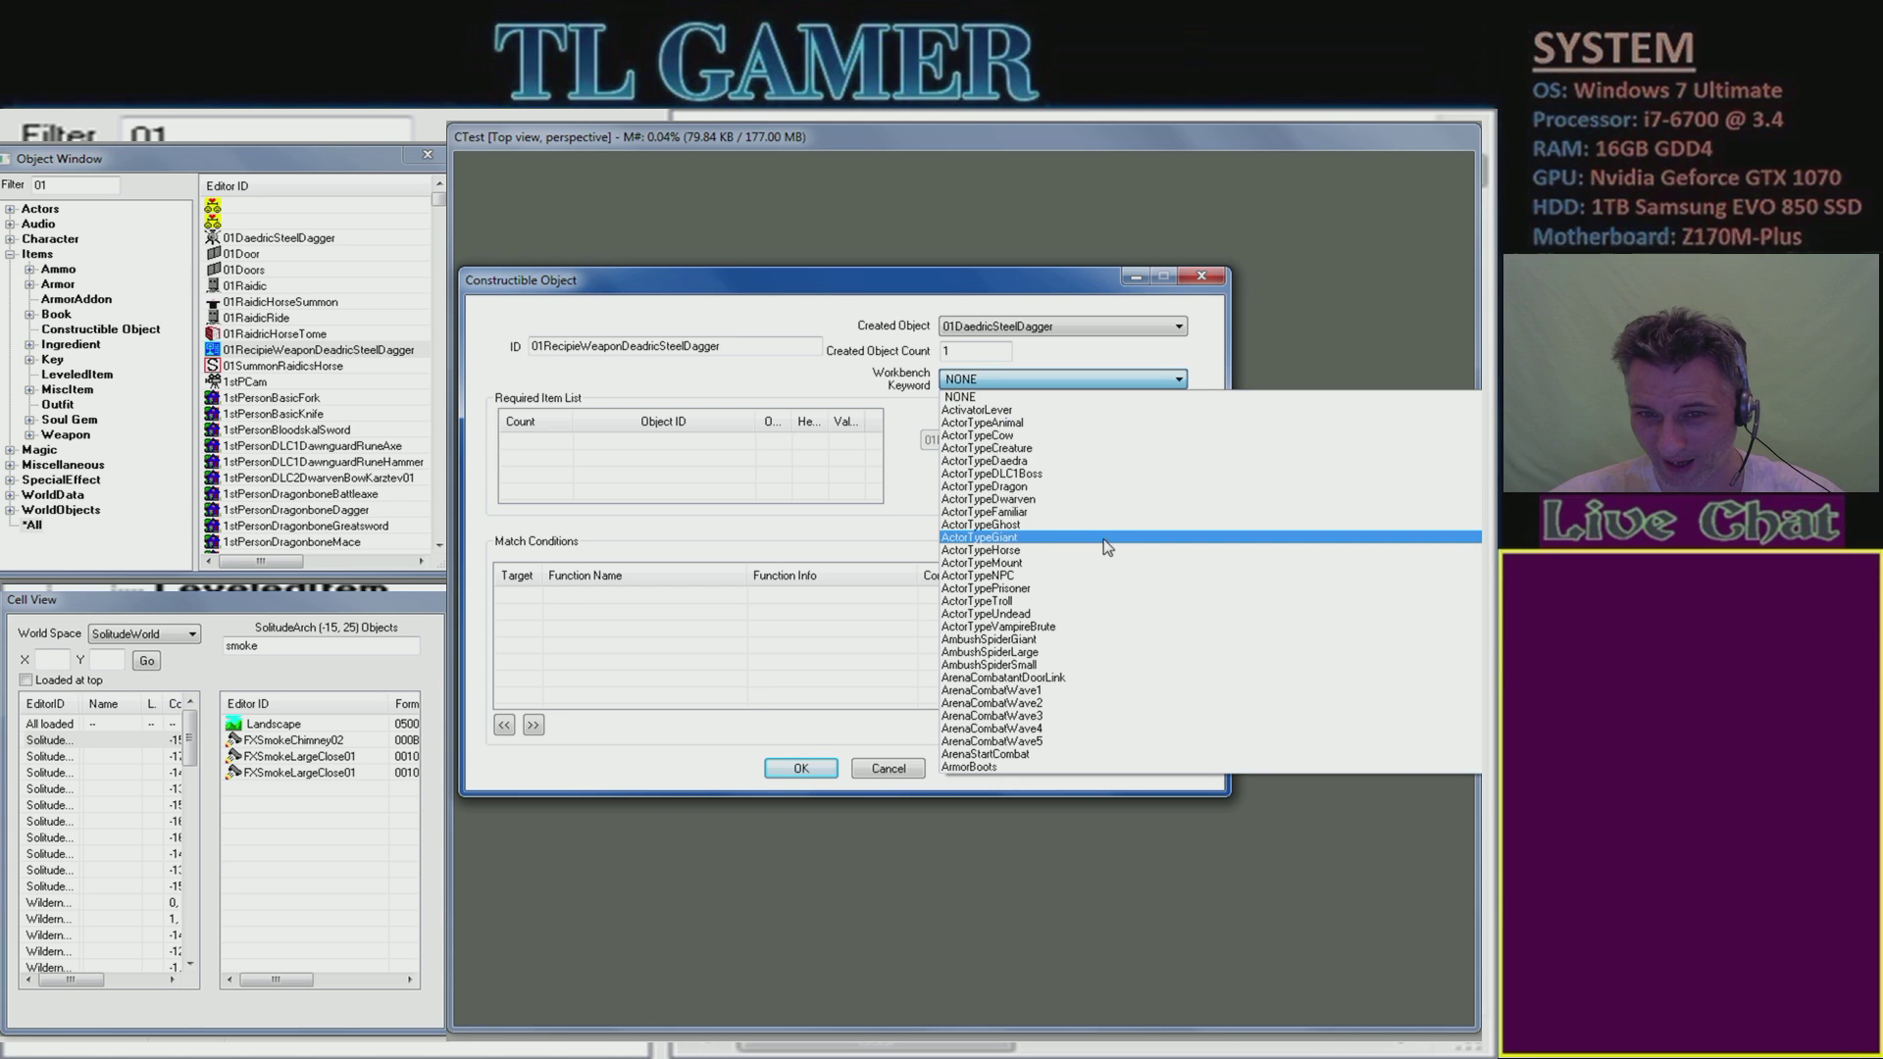
scroll(1057, 534, "down", 3)
scroll(1057, 534, "down", 9)
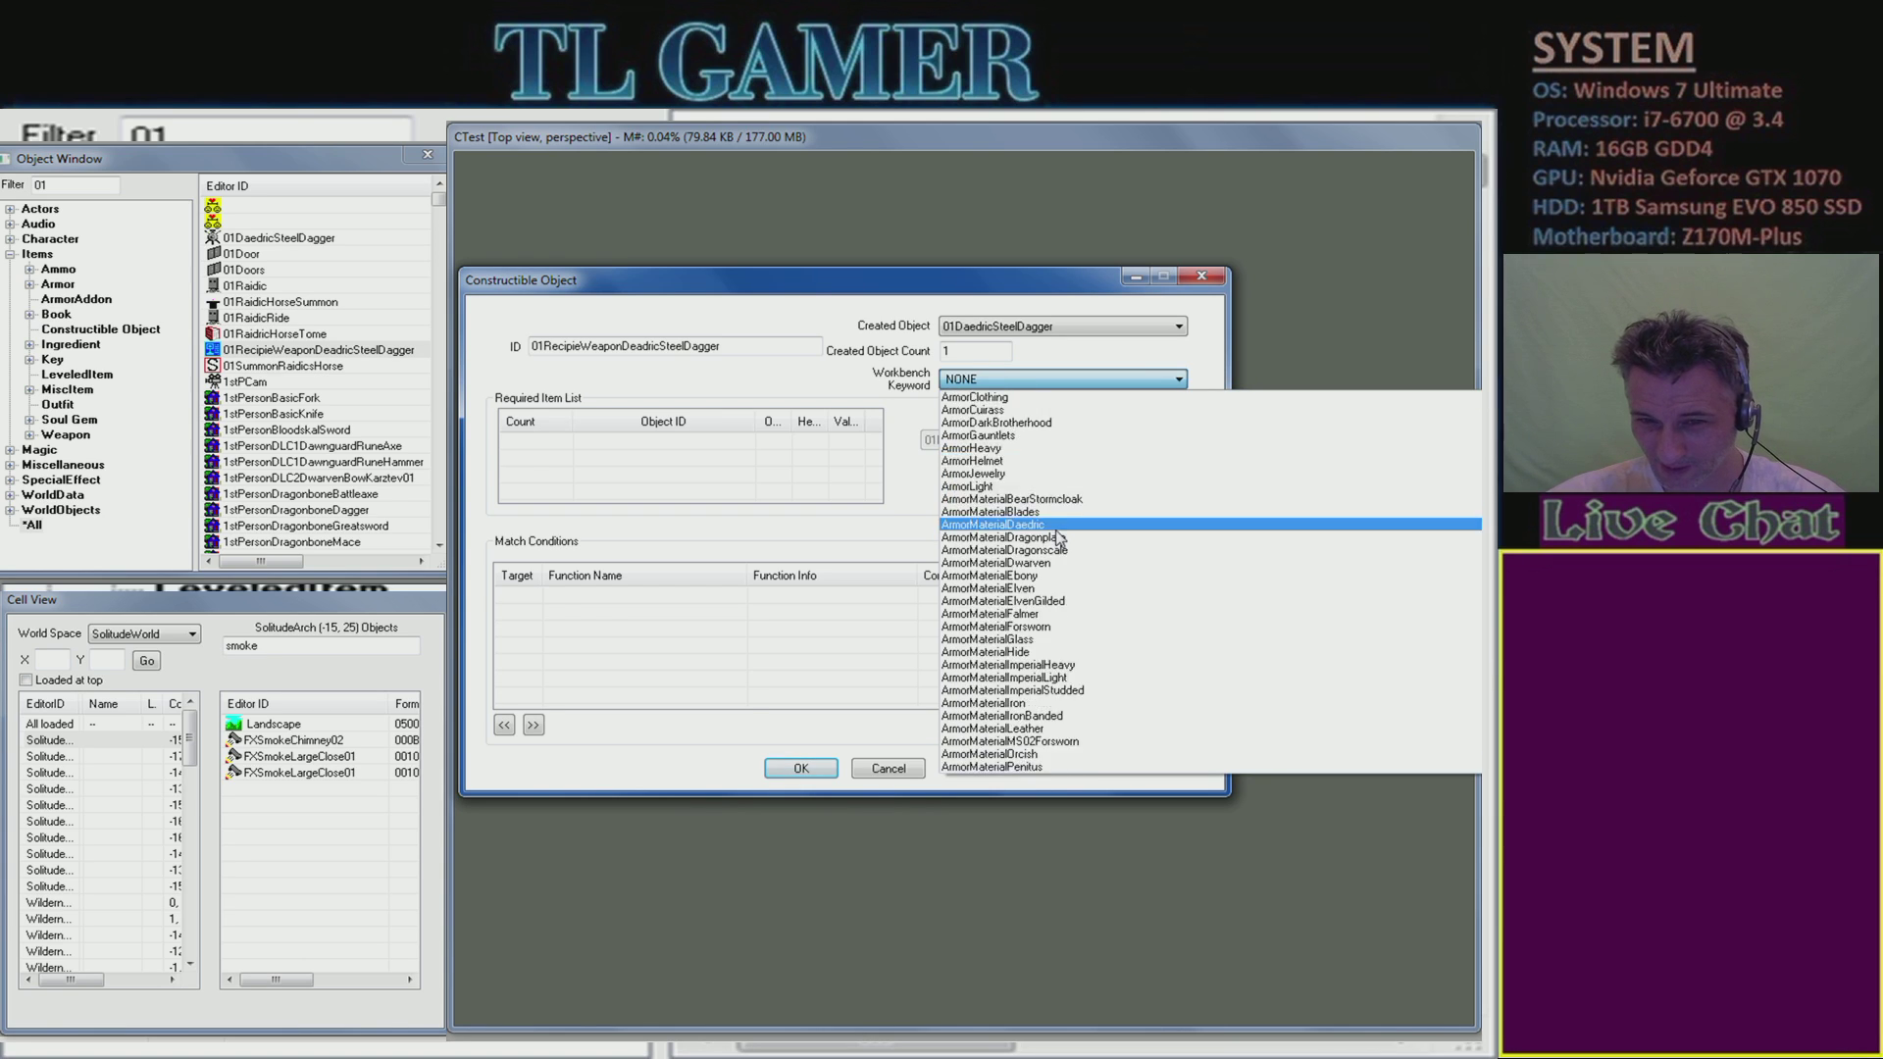
left_click(1022, 375)
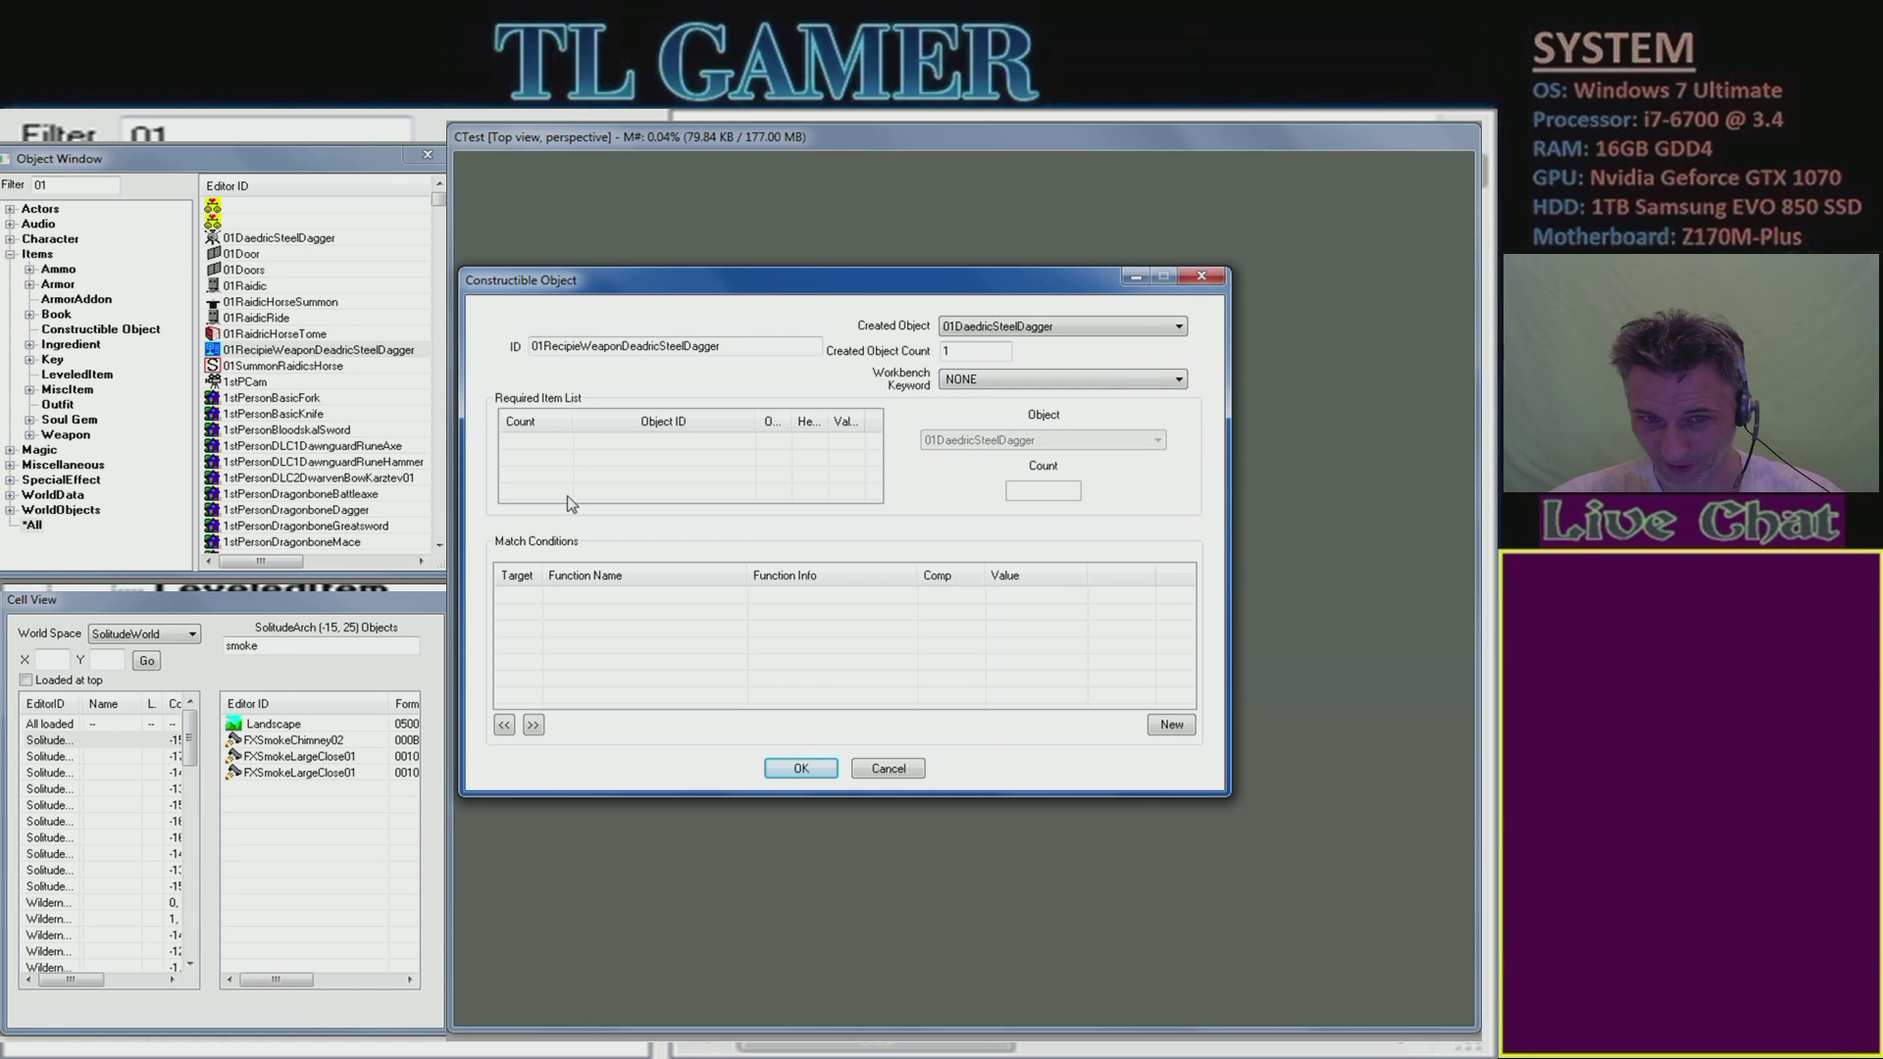
- Add a new entry to the recipe's required item list, and view the 01DaedricSteelDagger weapon it refers to without changing it
right_click(573, 439)
left_click(616, 449)
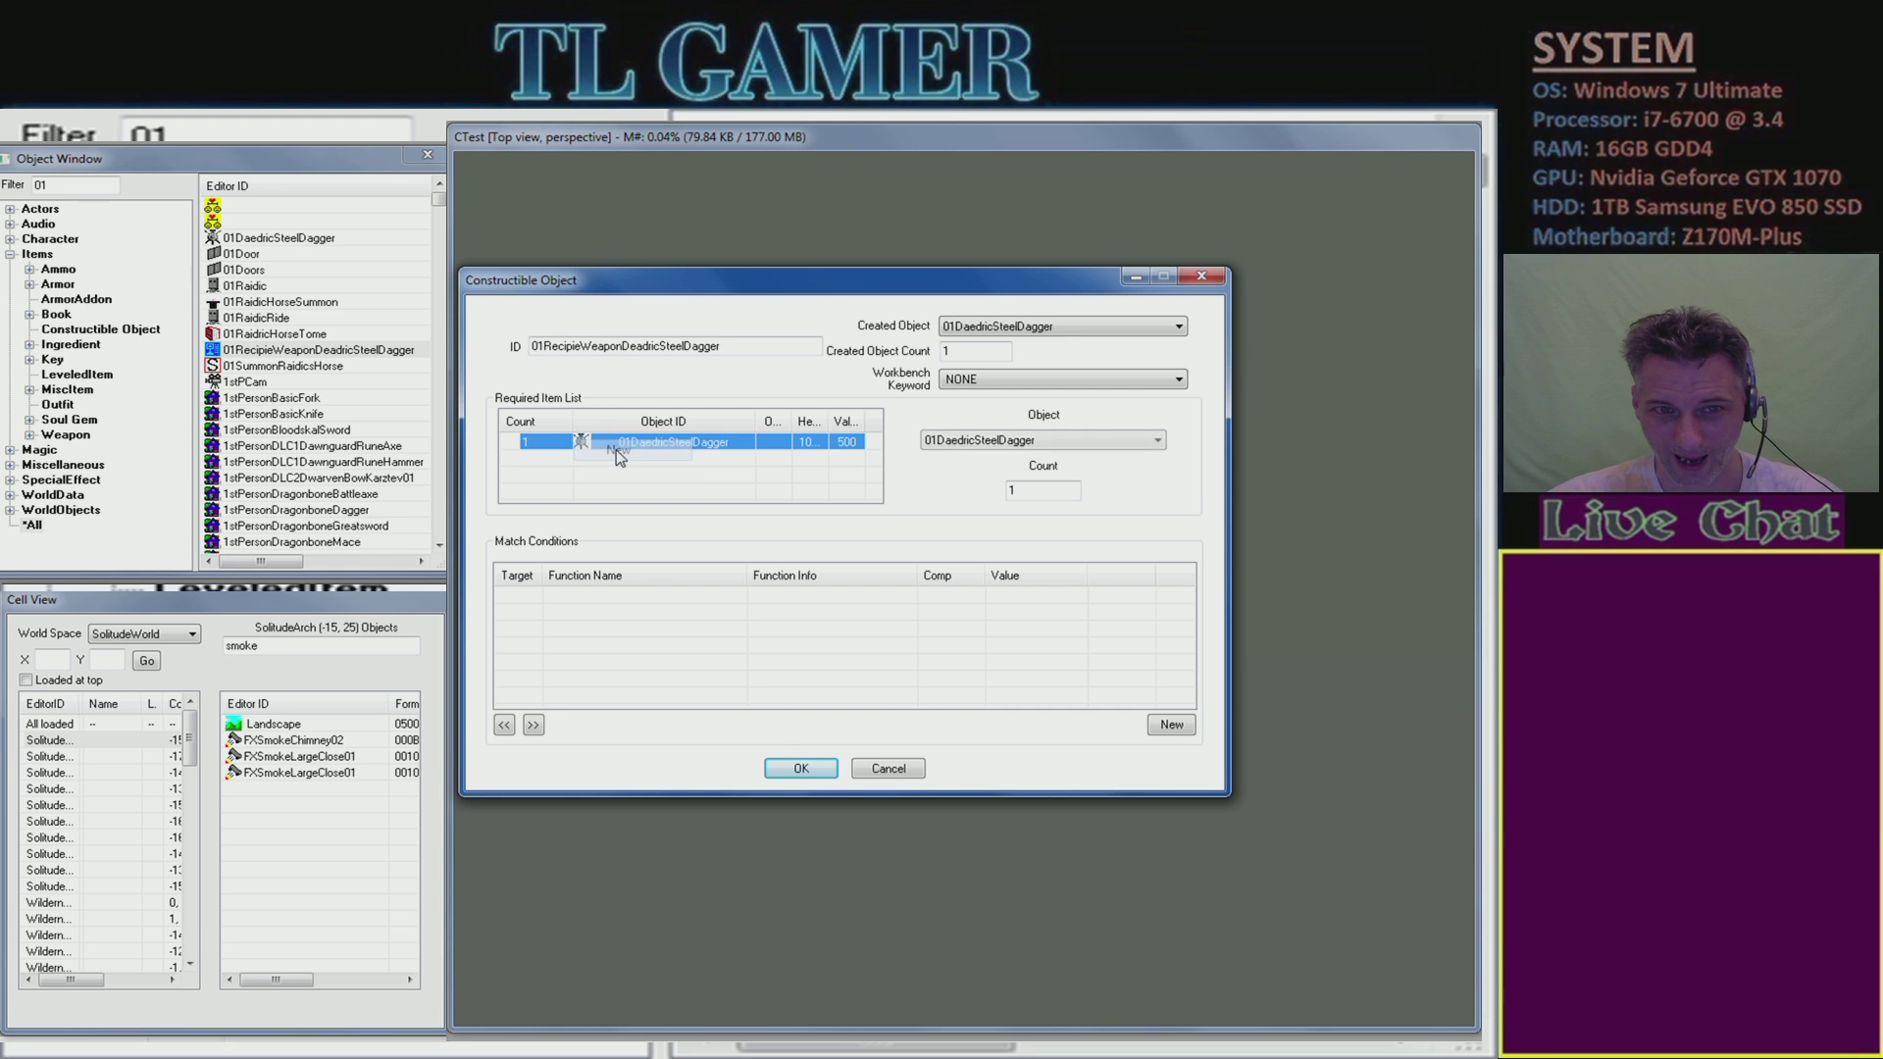
double_click(674, 443)
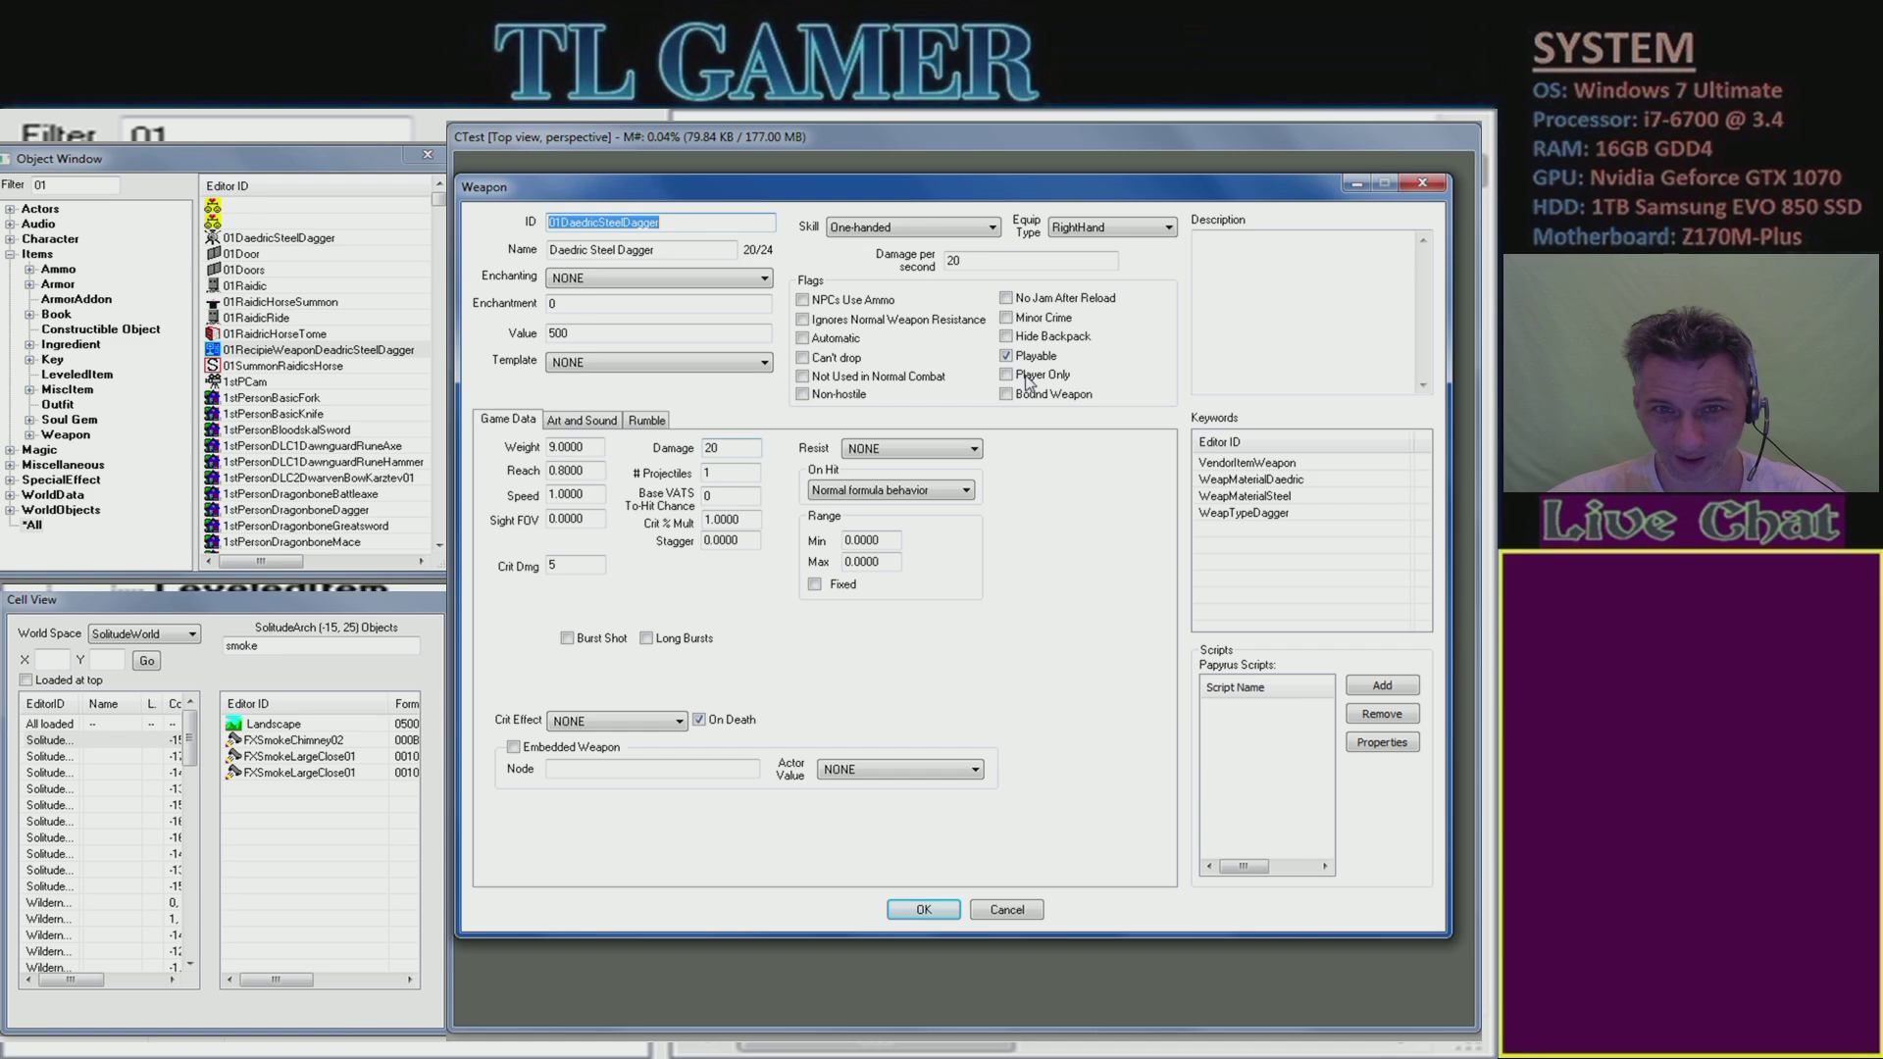
left_click(1423, 182)
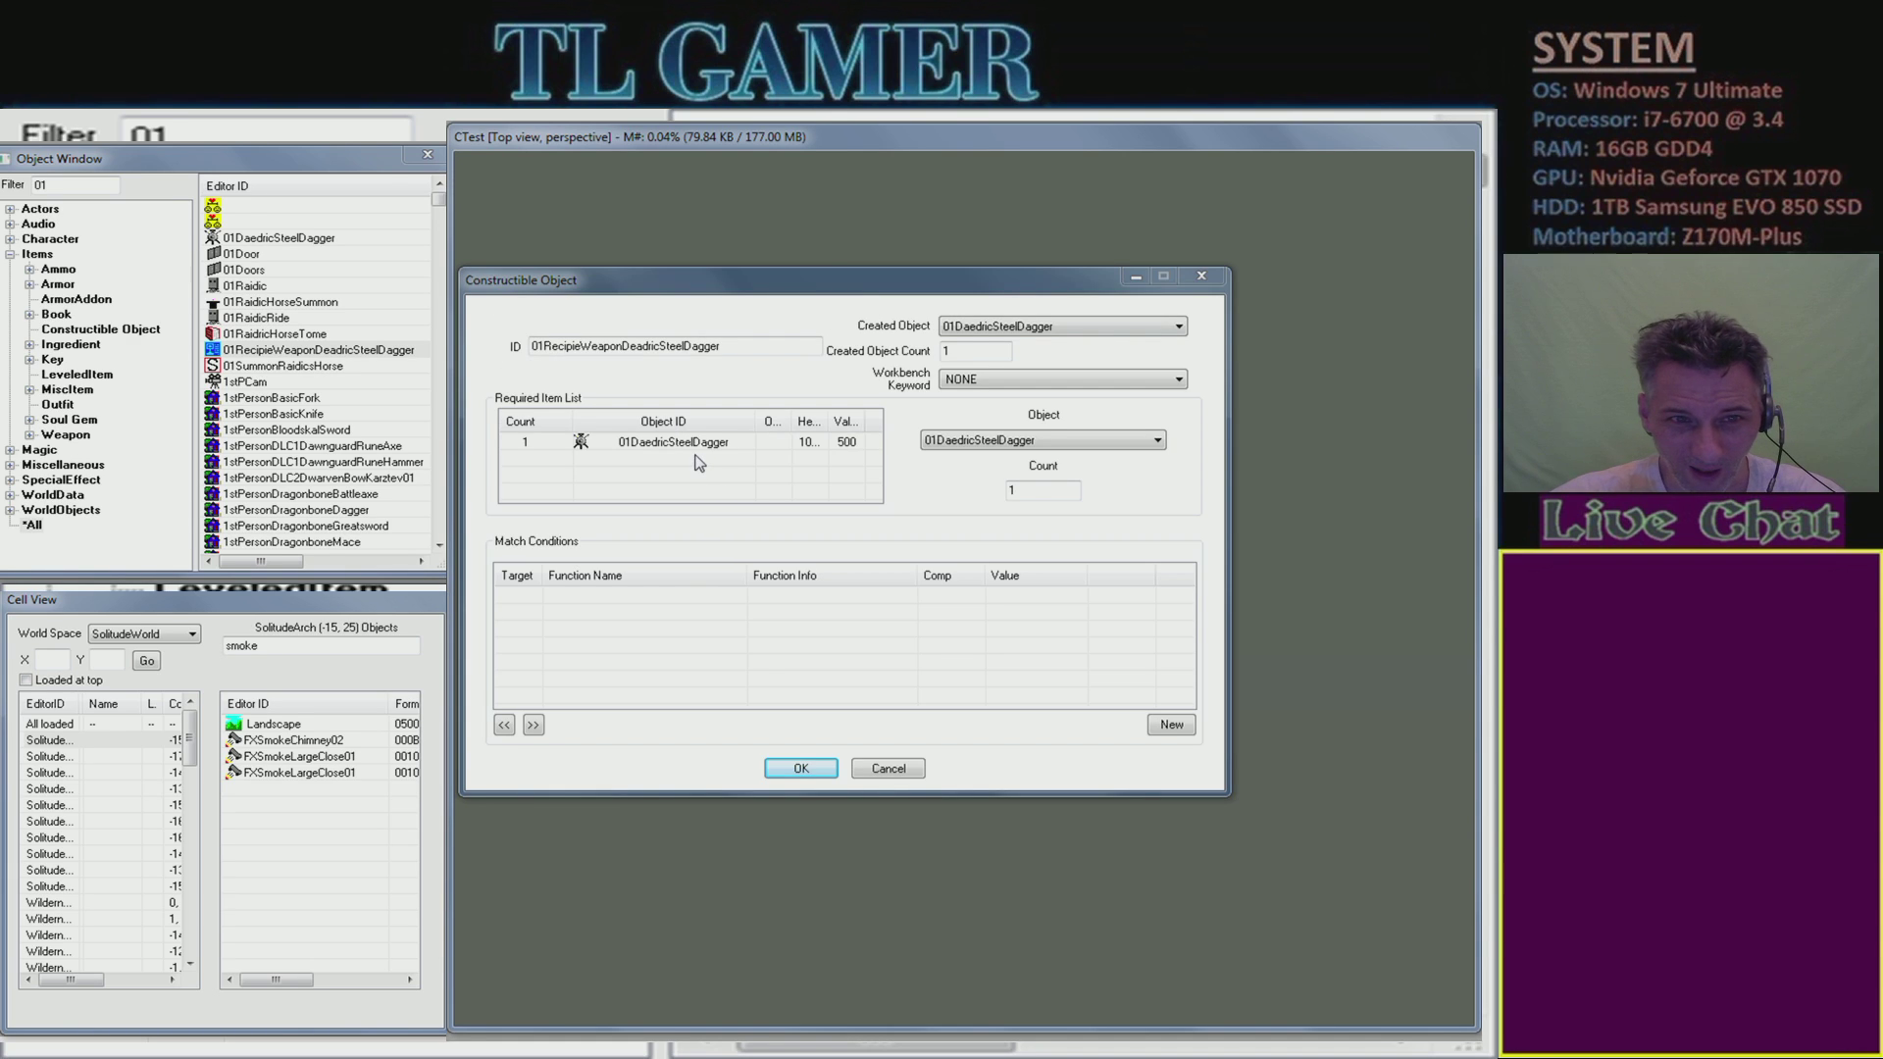
- Change the required item's object to SteelArrow and look through the neighbouring steel objects in the choices
left_click(694, 447)
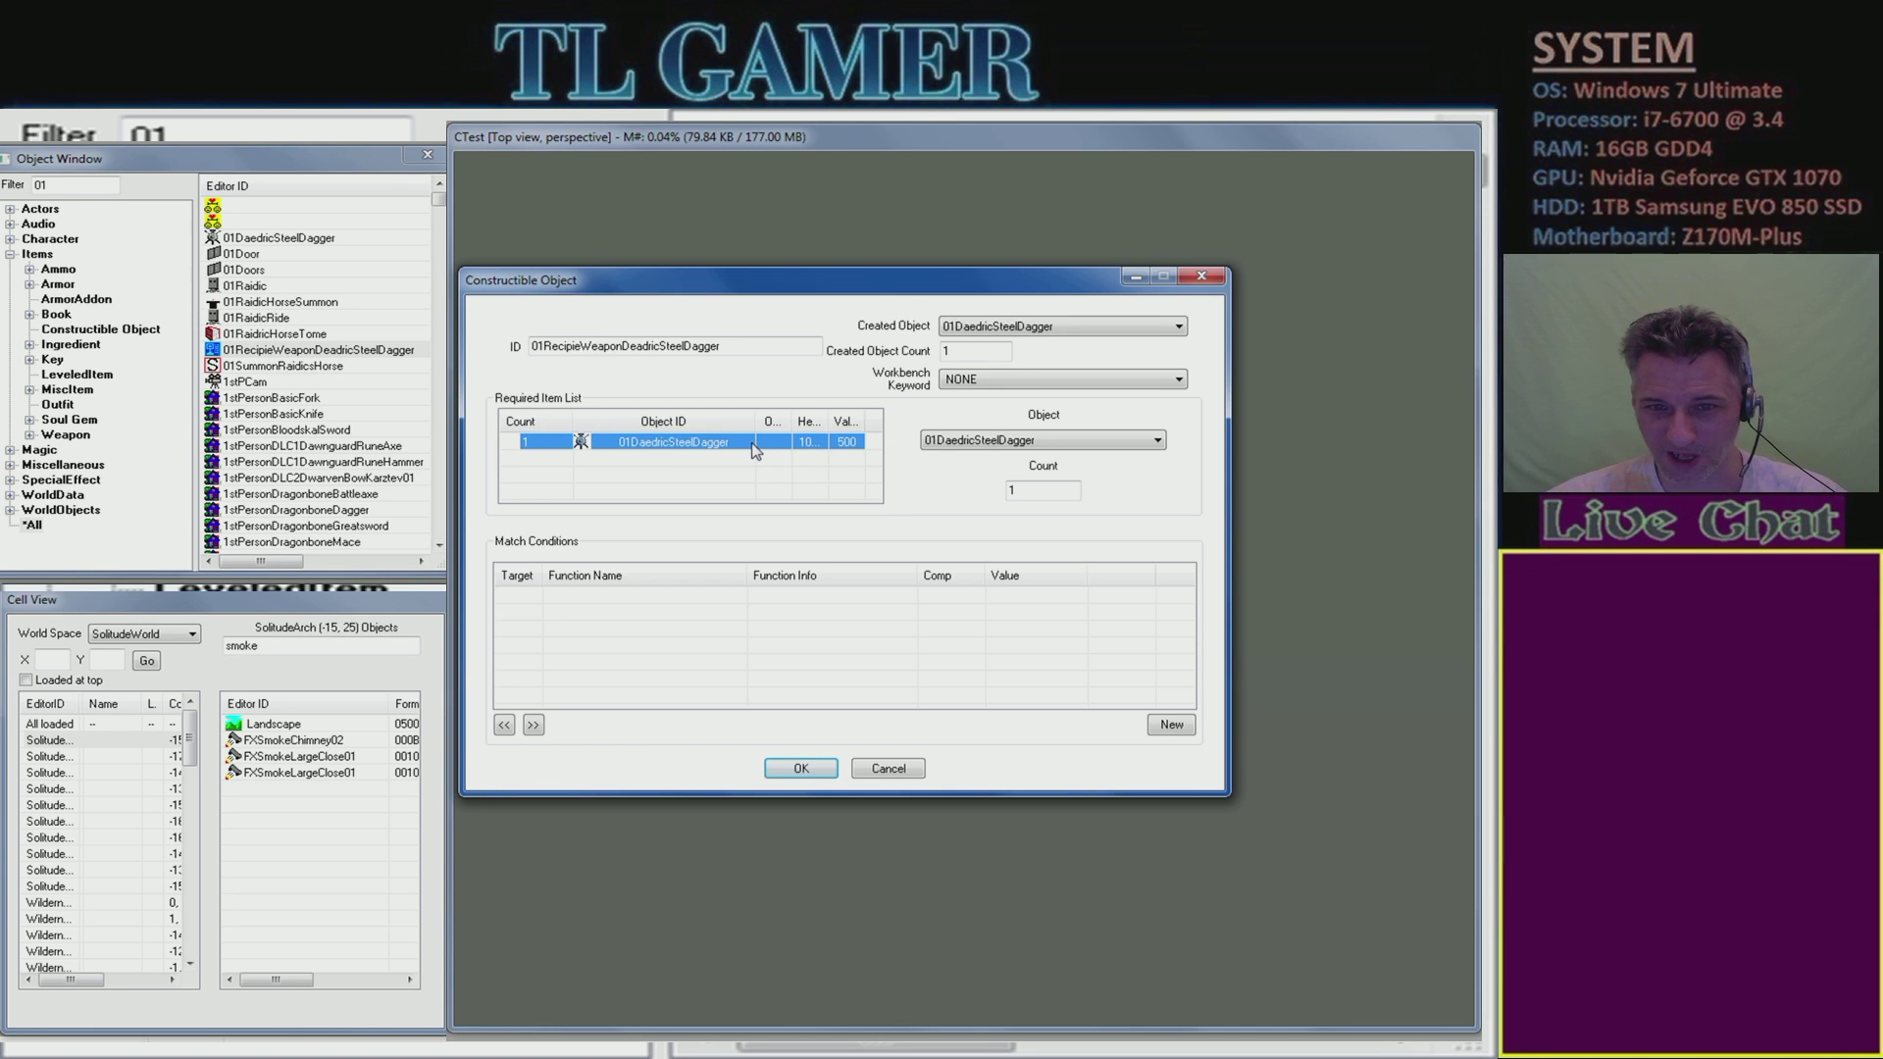
left_click(1057, 444)
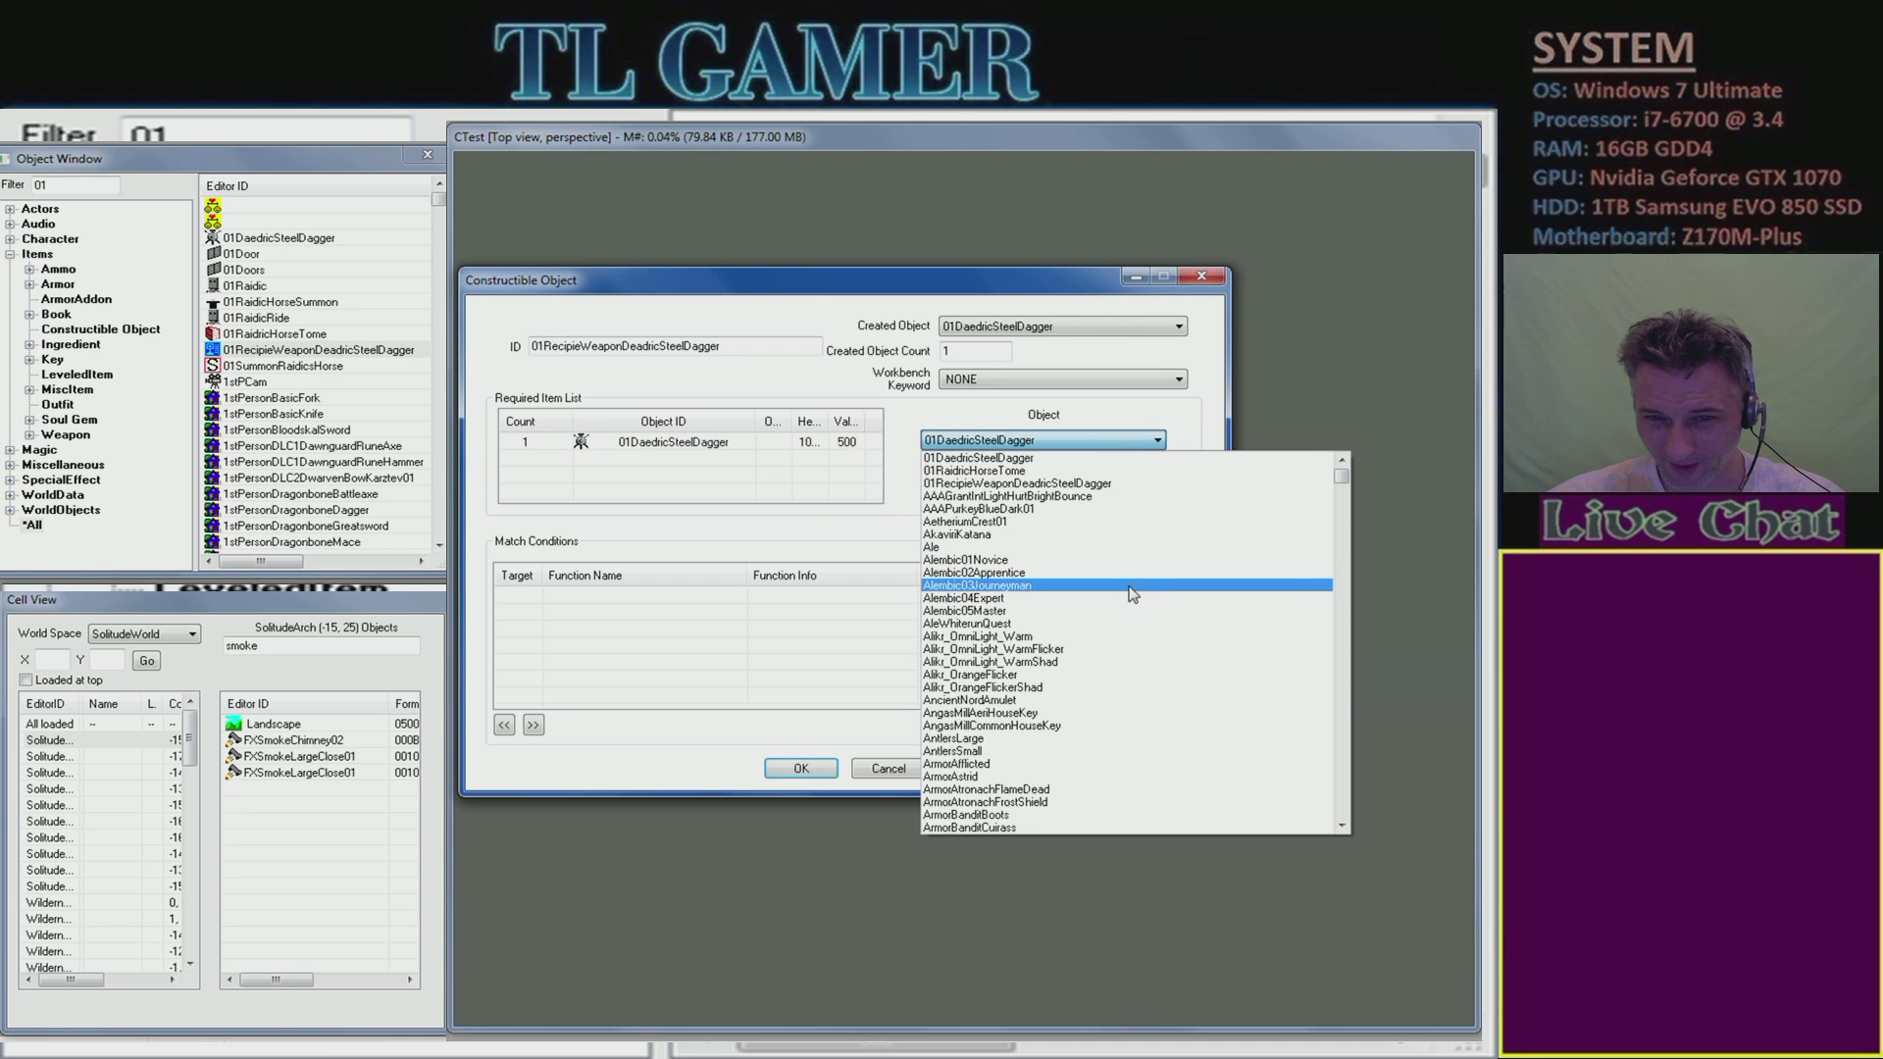
scroll(1046, 696, "down", 13)
scroll(1079, 628, "down", 1)
type("steel")
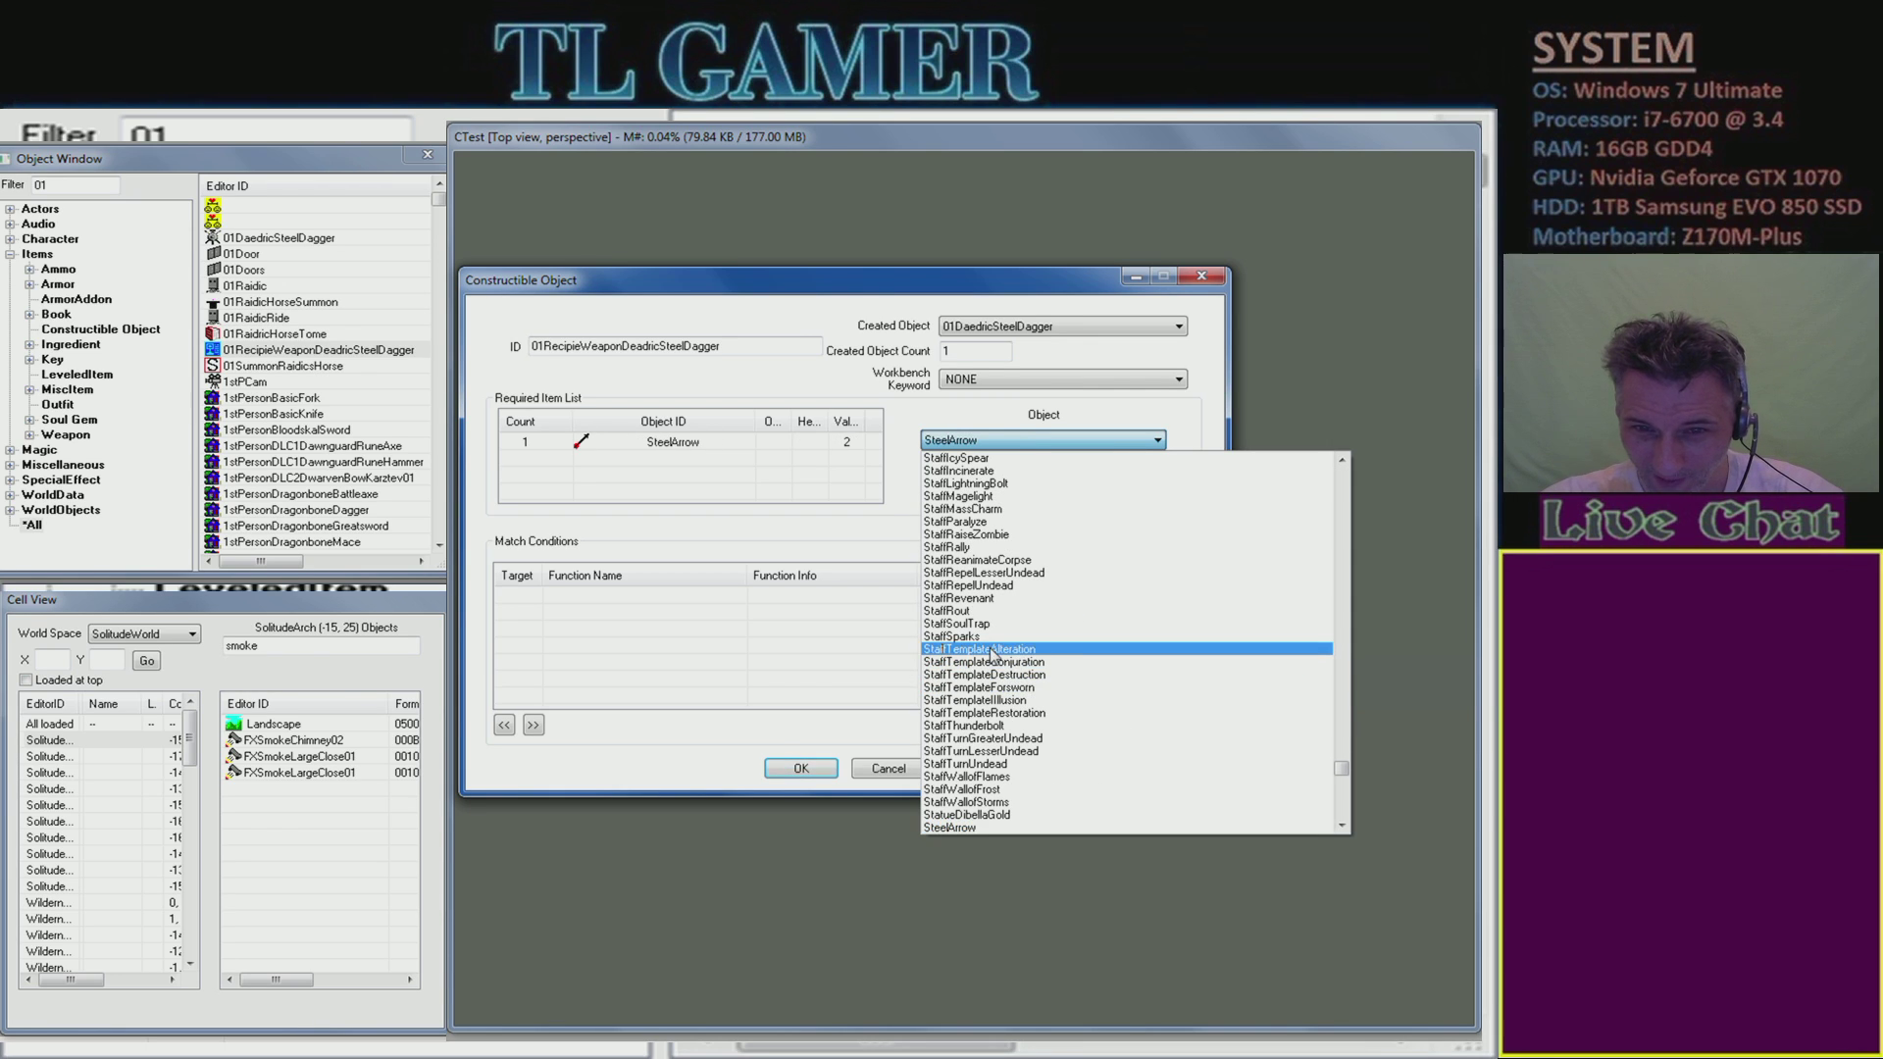
scroll(986, 598, "down", 3)
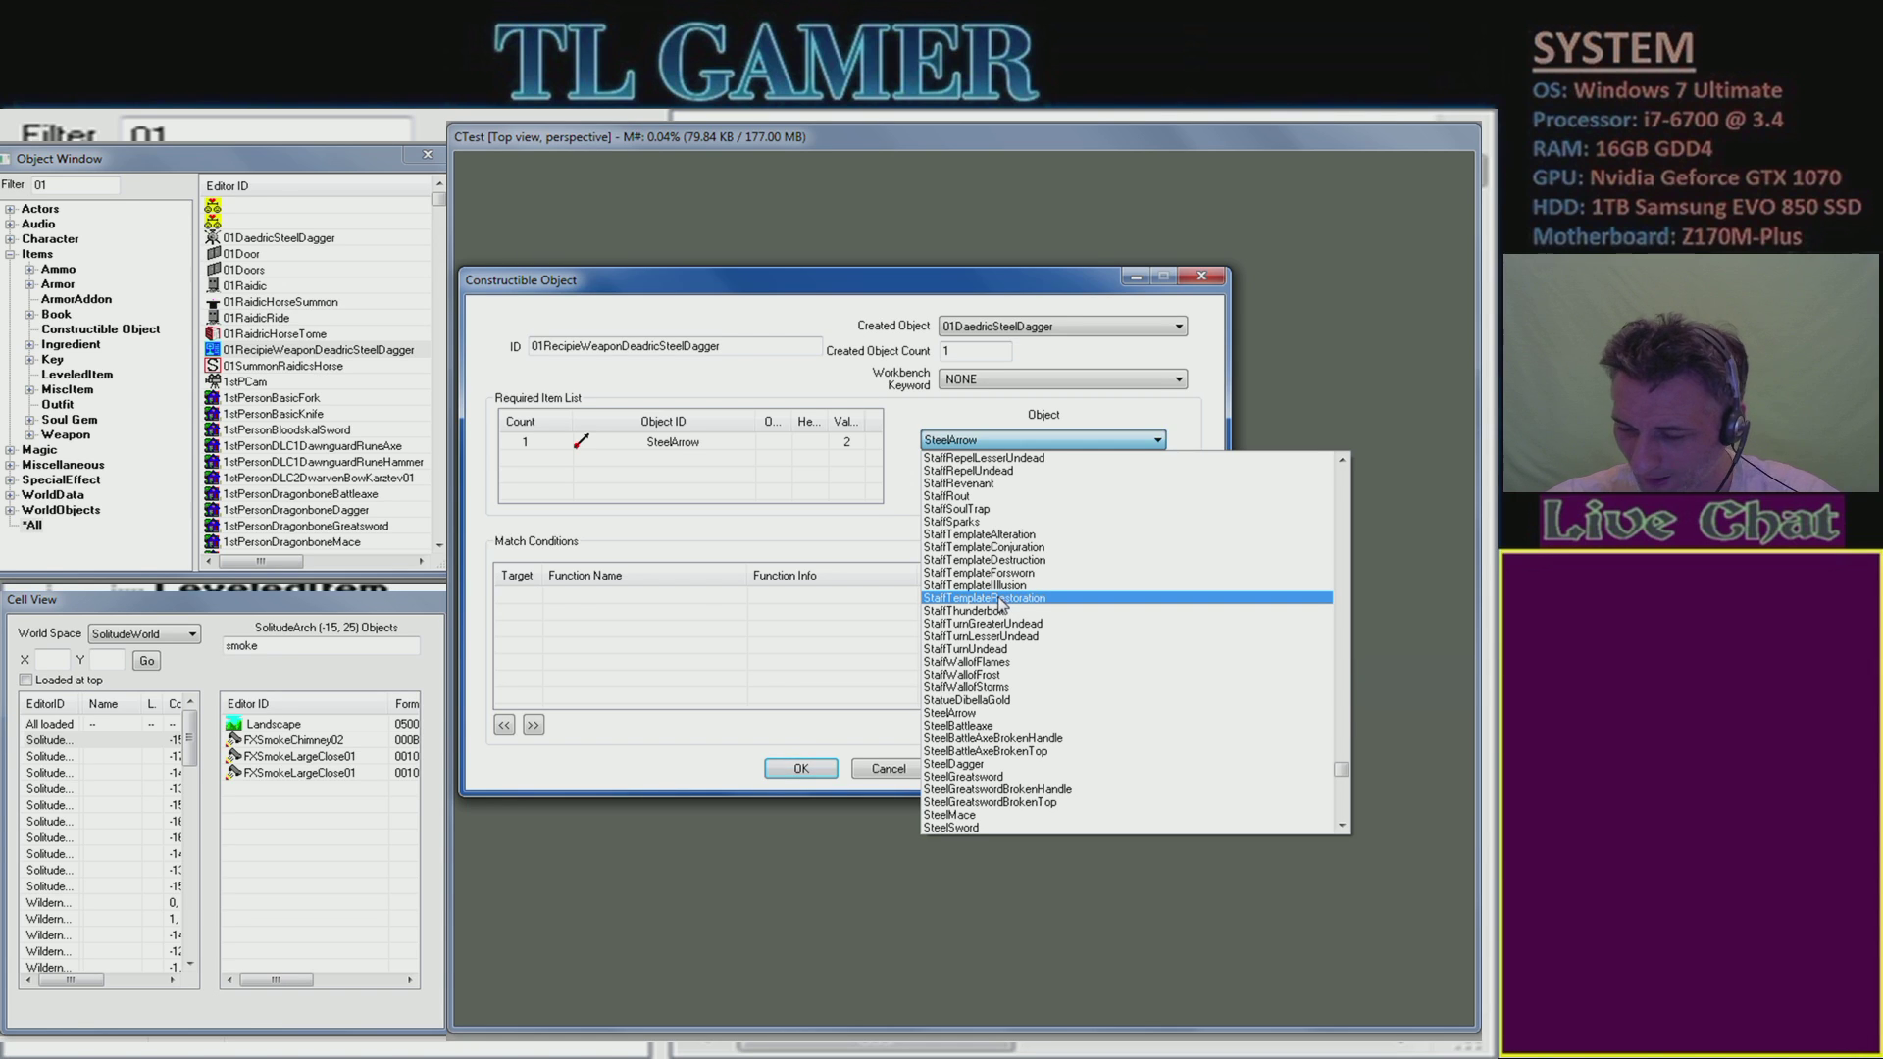
left_click(444, 255)
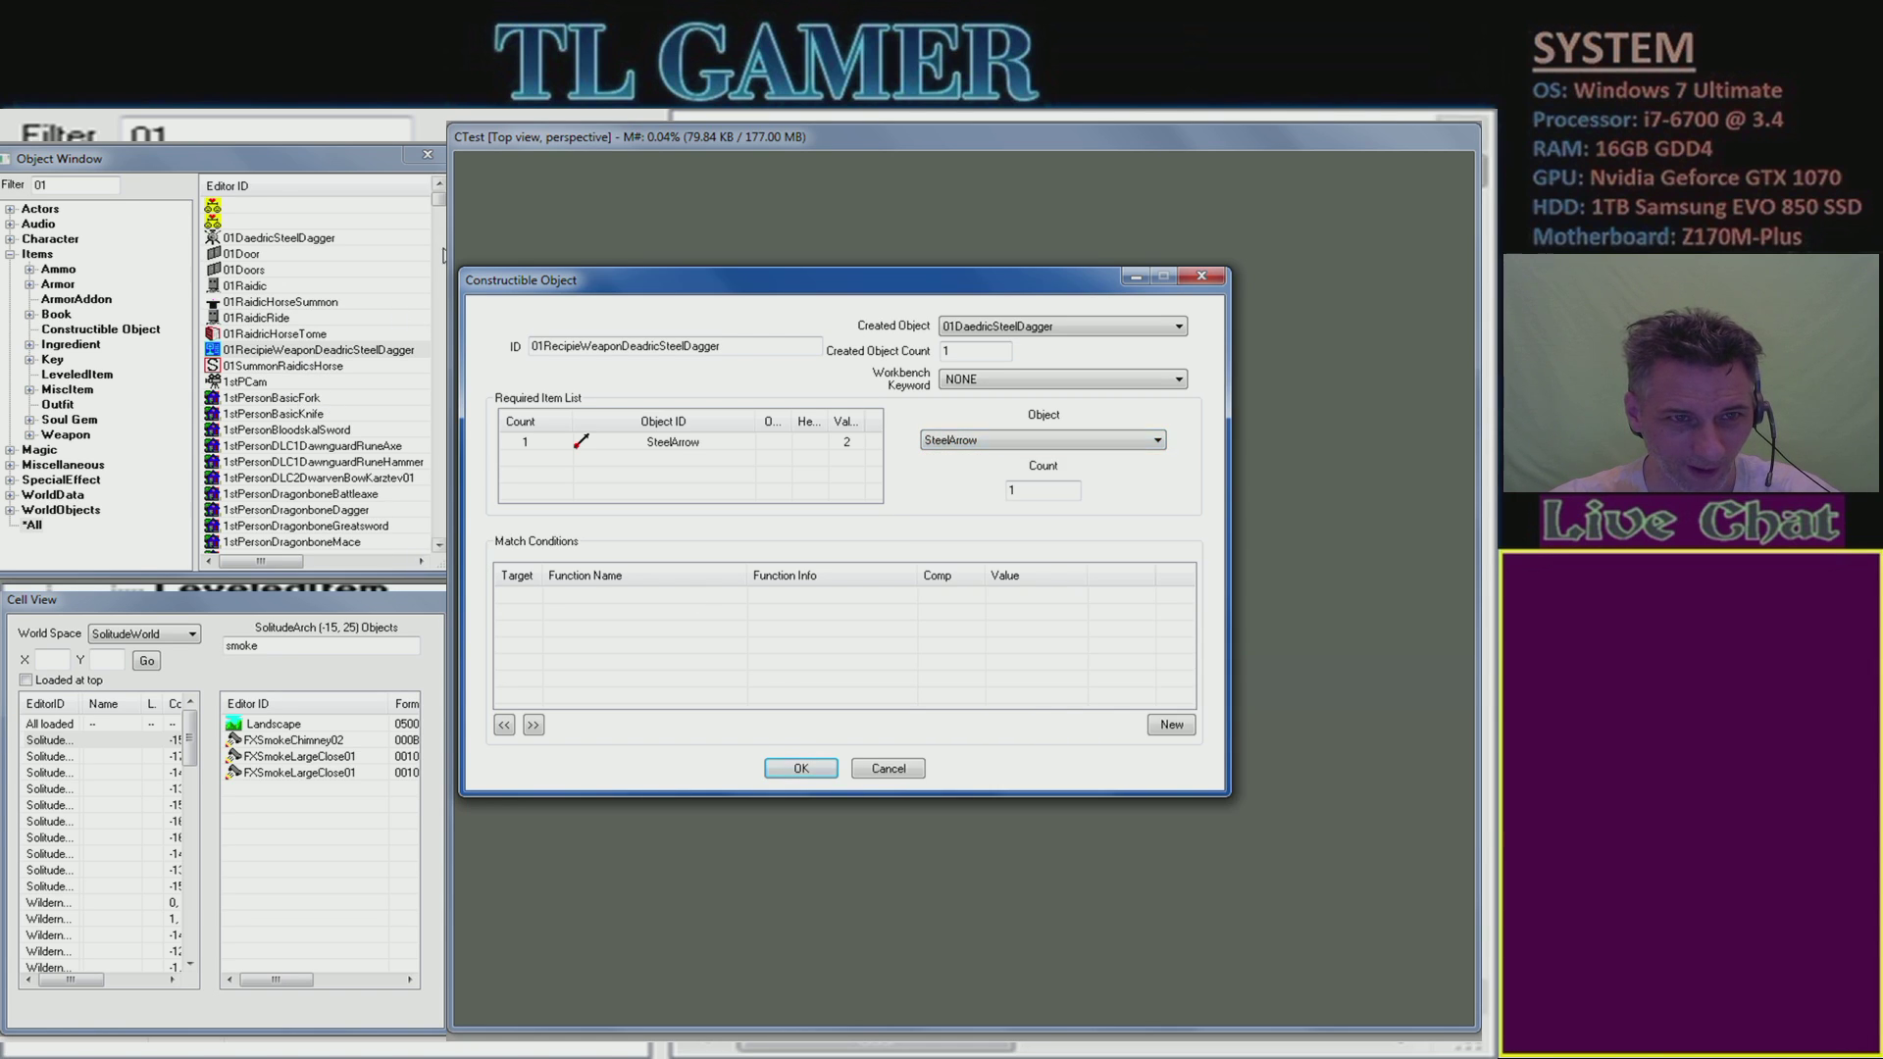
- Filter the objects by "deadric", then by "dagger", and look through the matching entries for an existing recipe
left_click(81, 201)
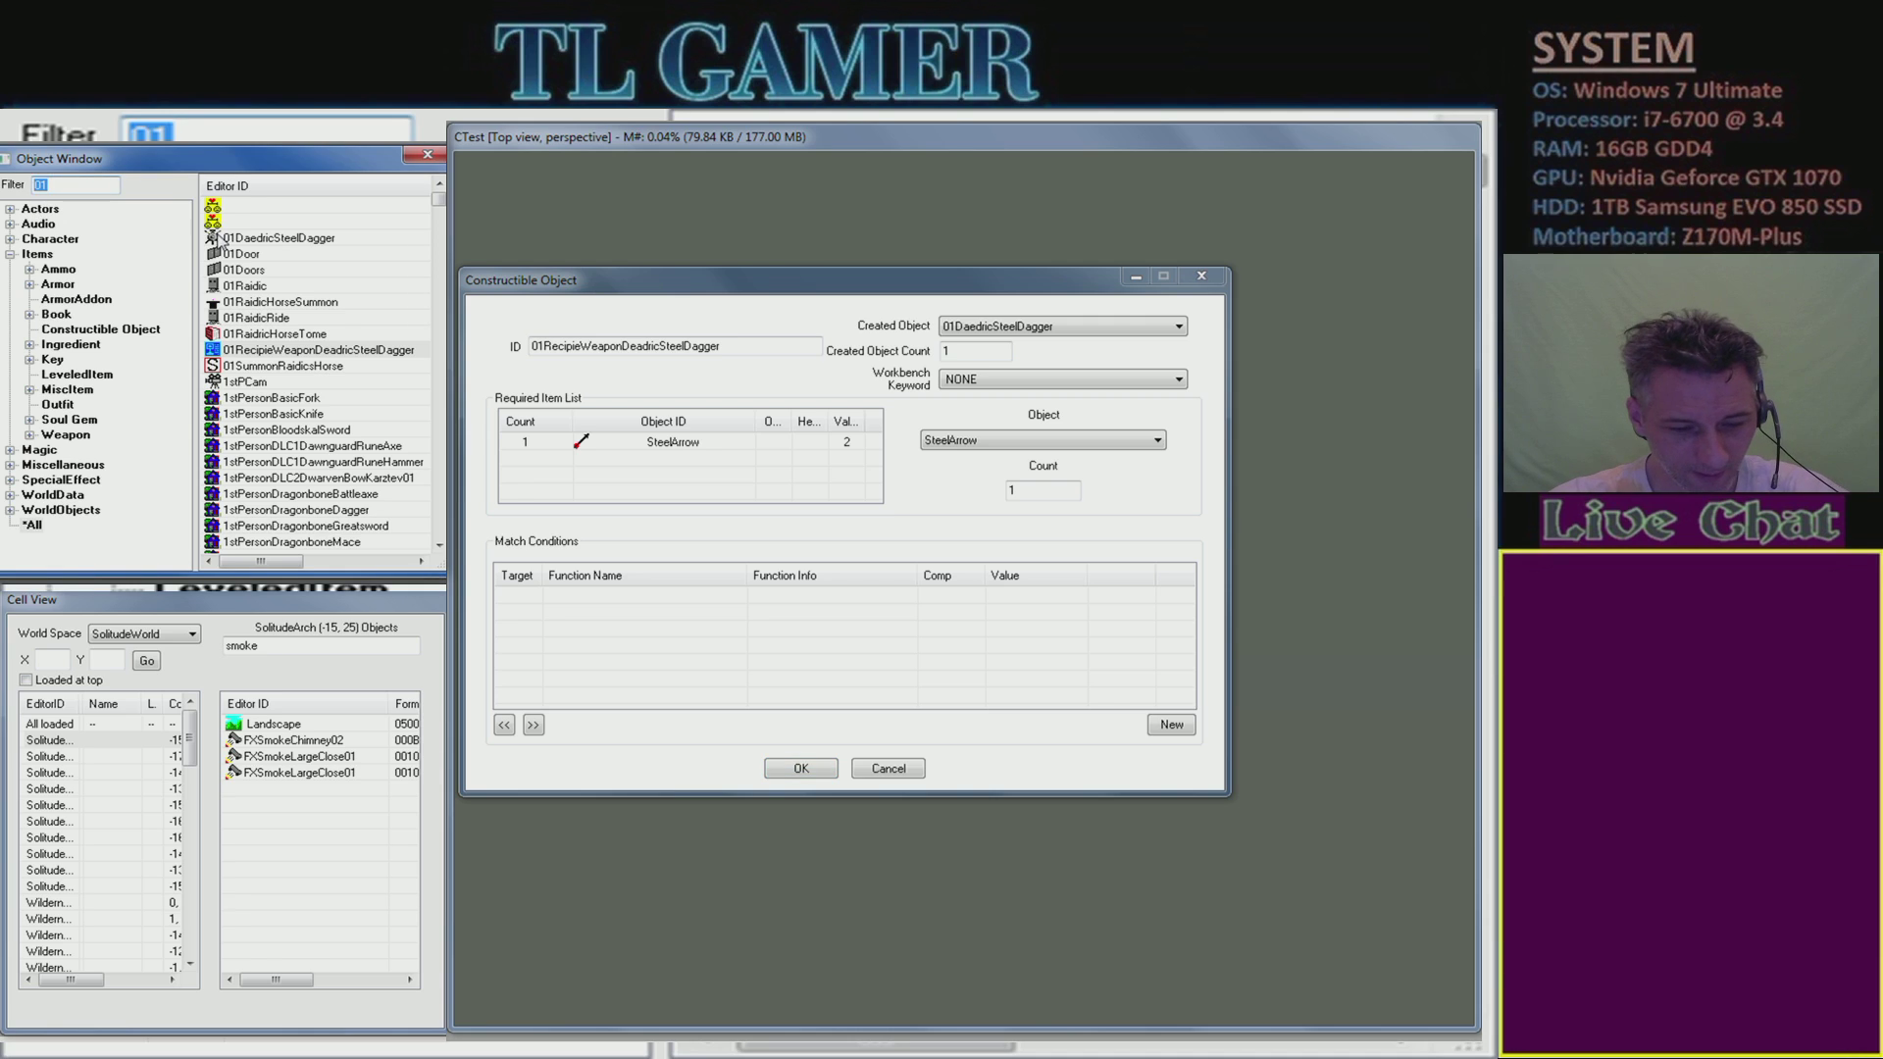
type("deadric")
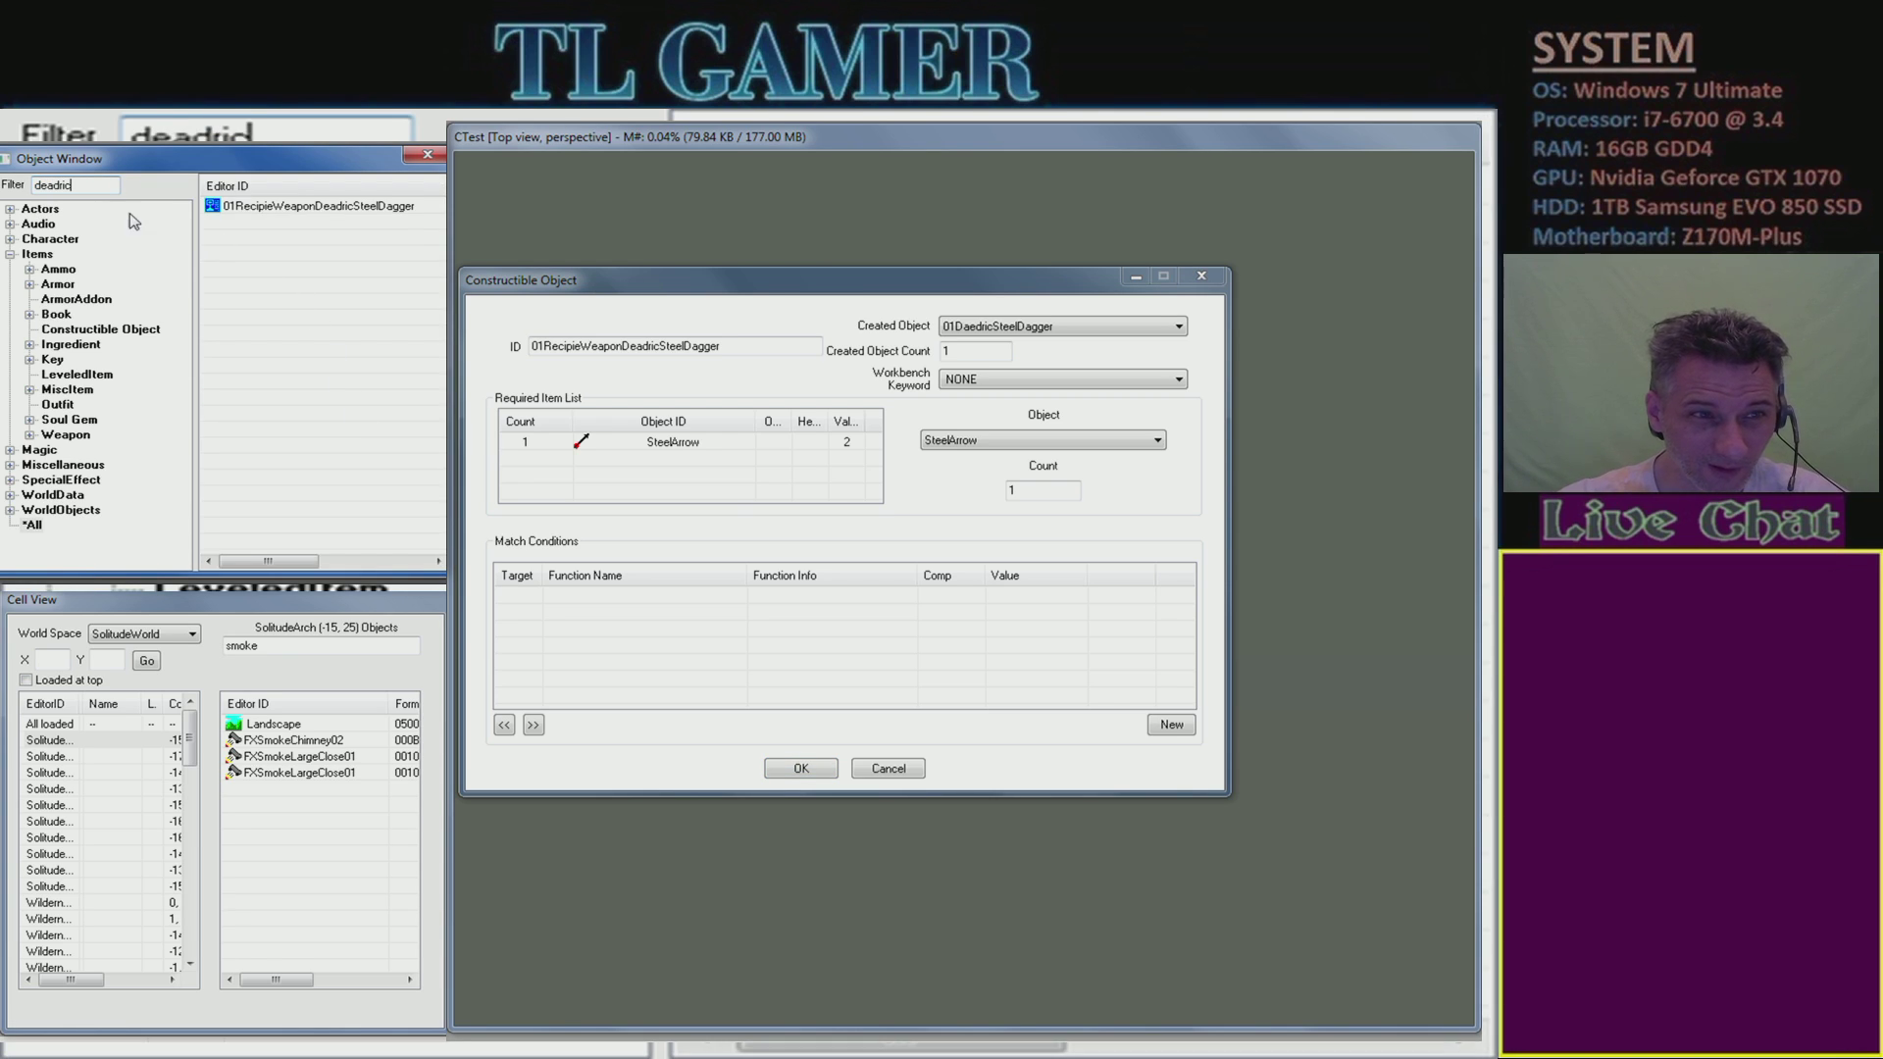
double_click(54, 184)
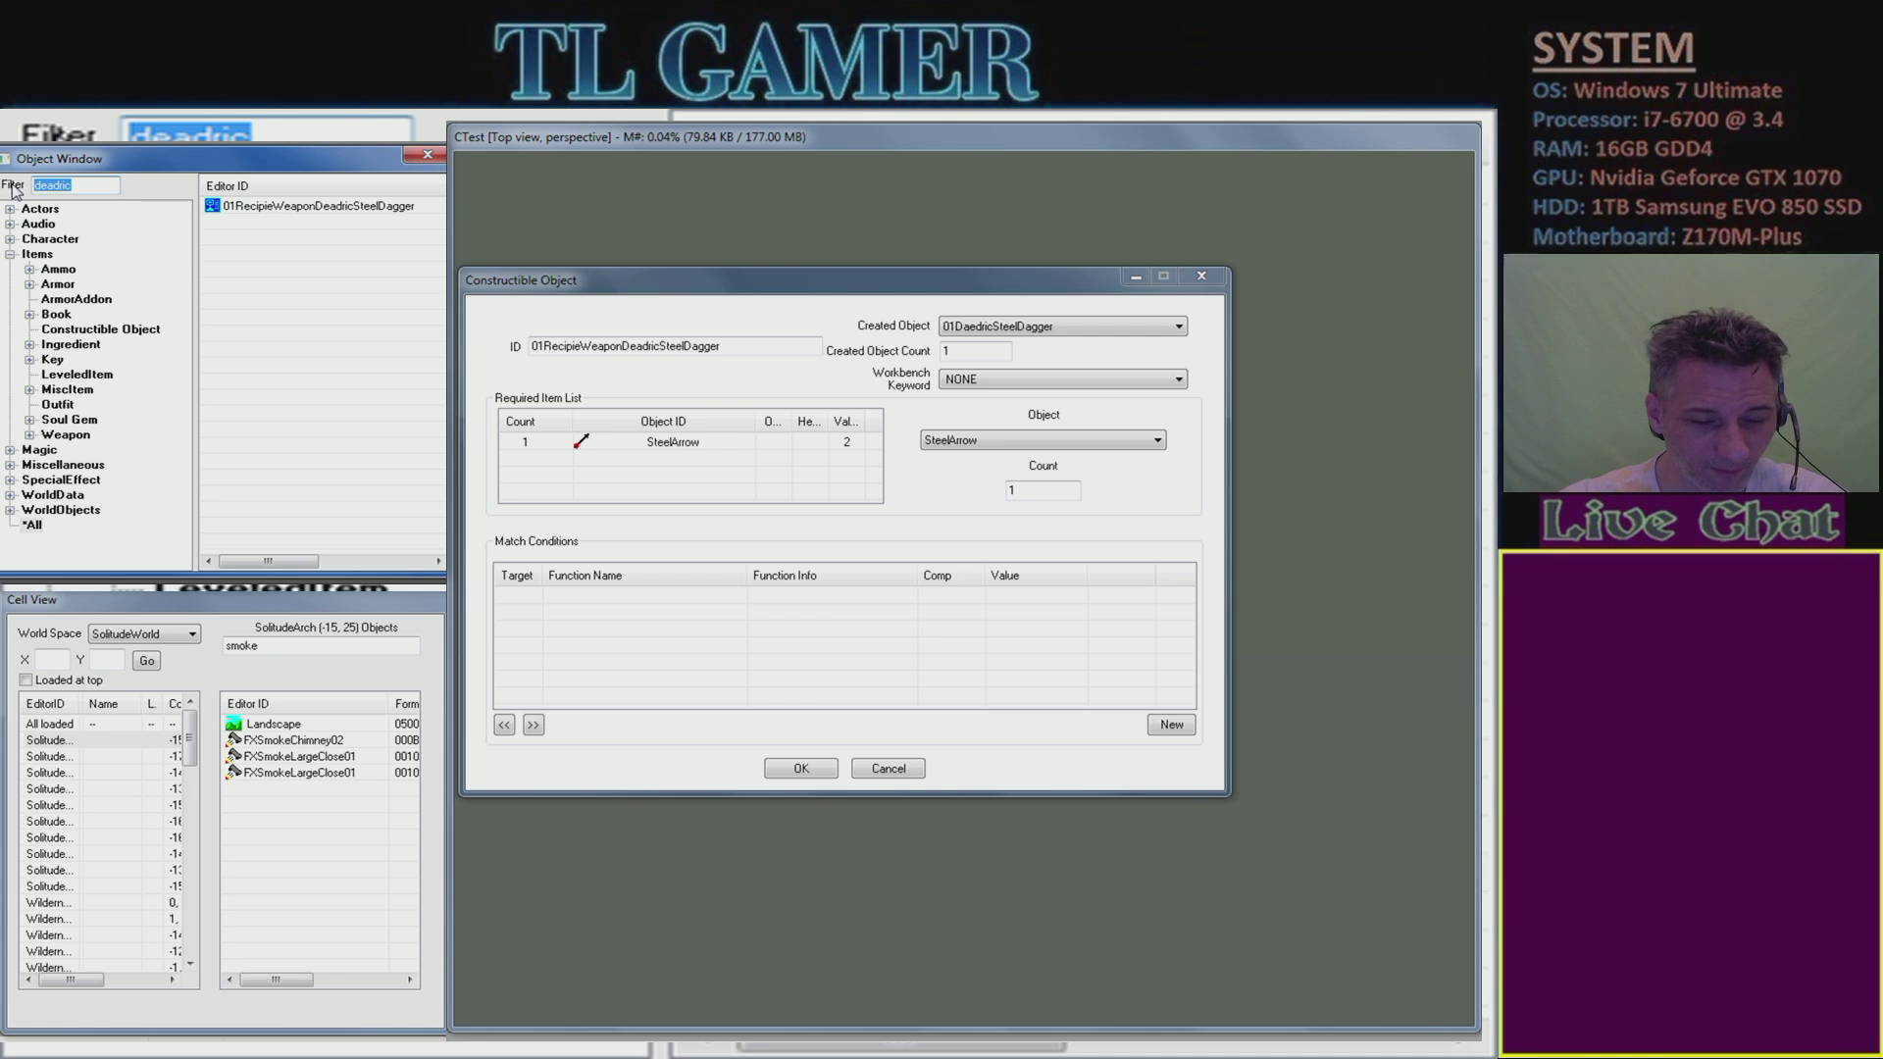
type("dagger")
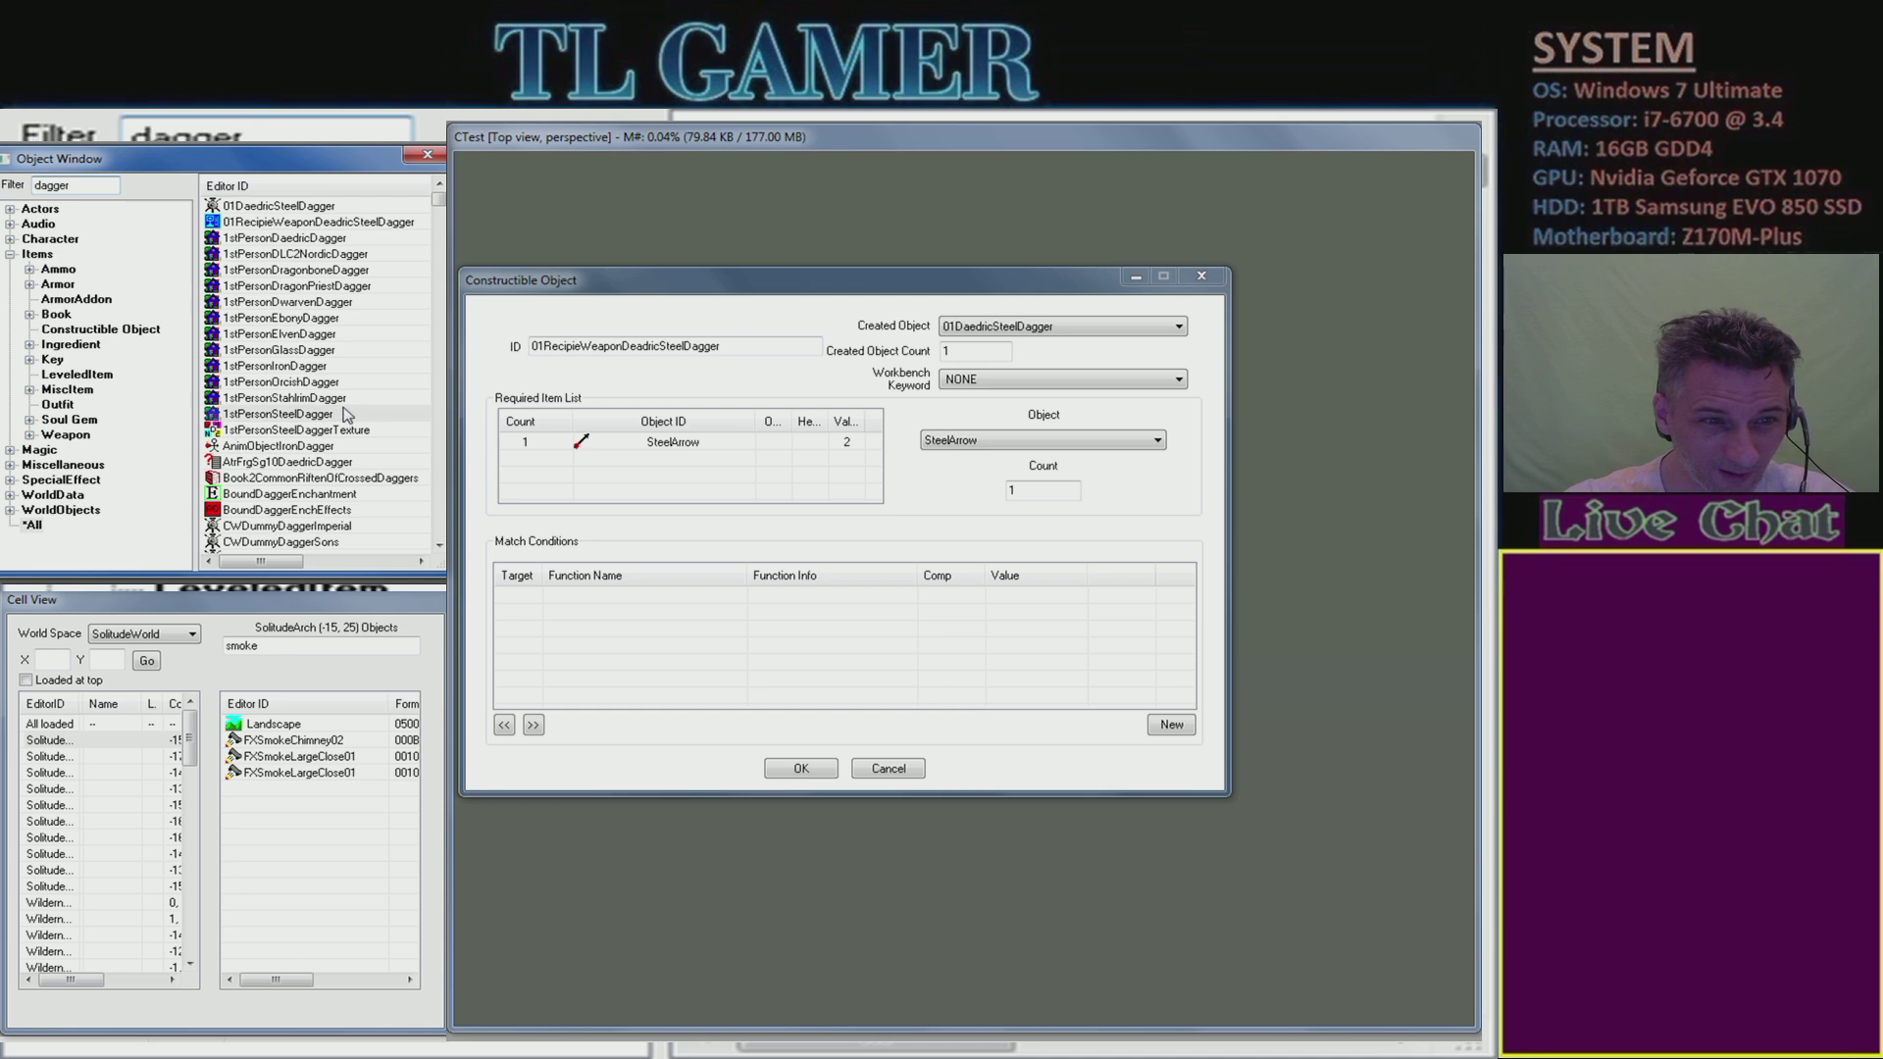
scroll(375, 416, "down", 5)
scroll(382, 427, "down", 10)
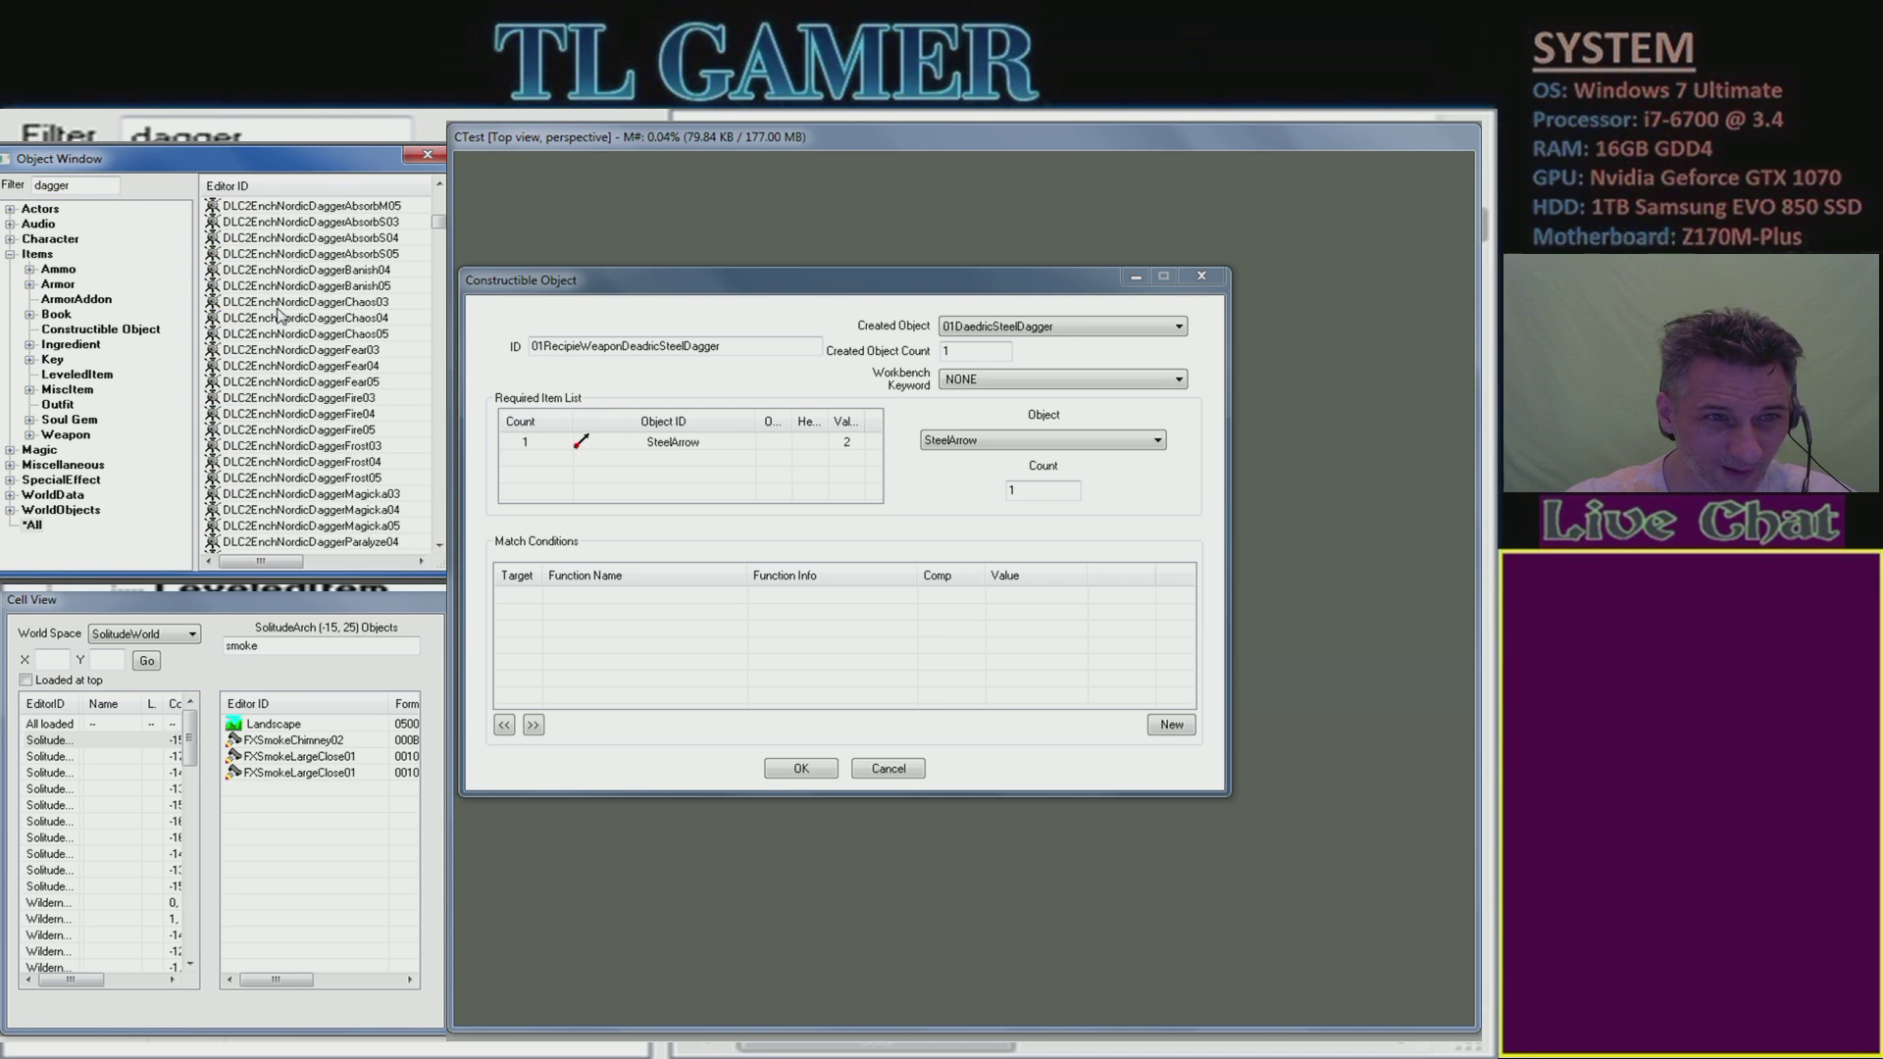
scroll(265, 286, "up", 10)
scroll(265, 287, "up", 3)
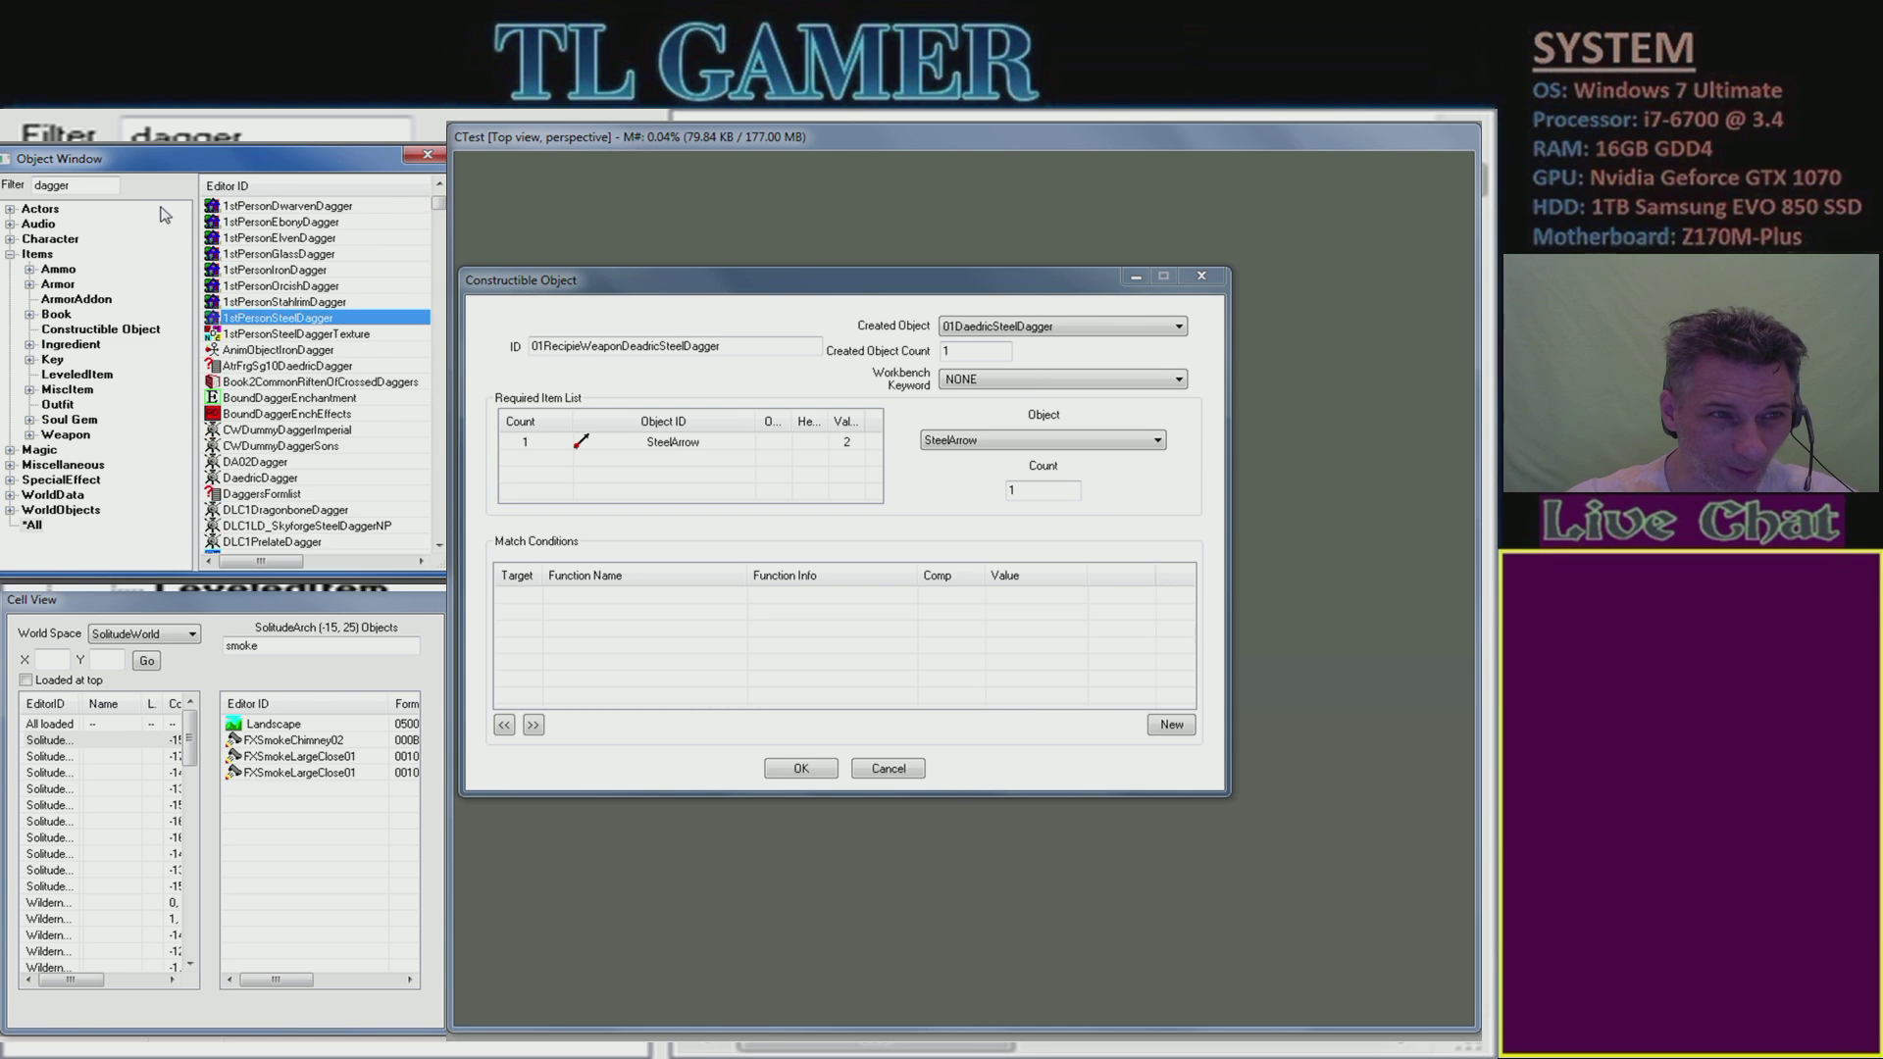
- Search all objects for "recipieweap"
double_click(37, 186)
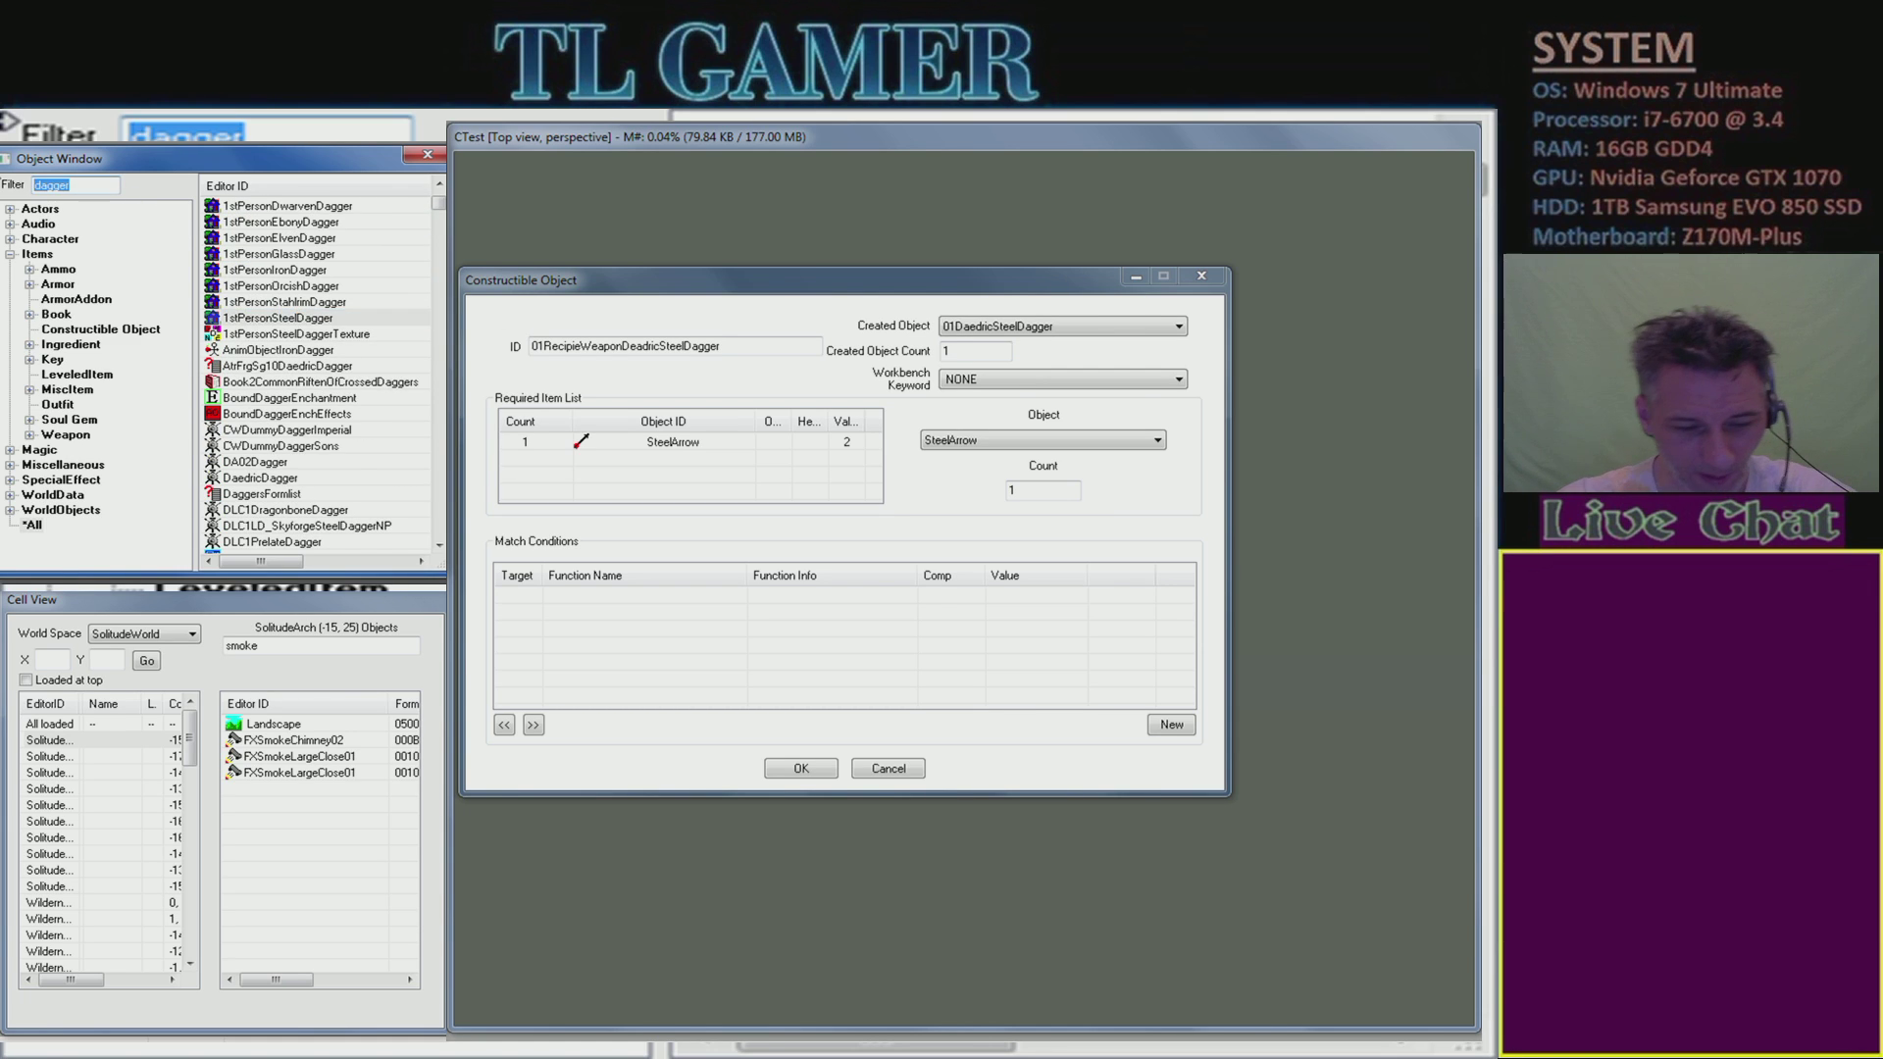
type("recipie")
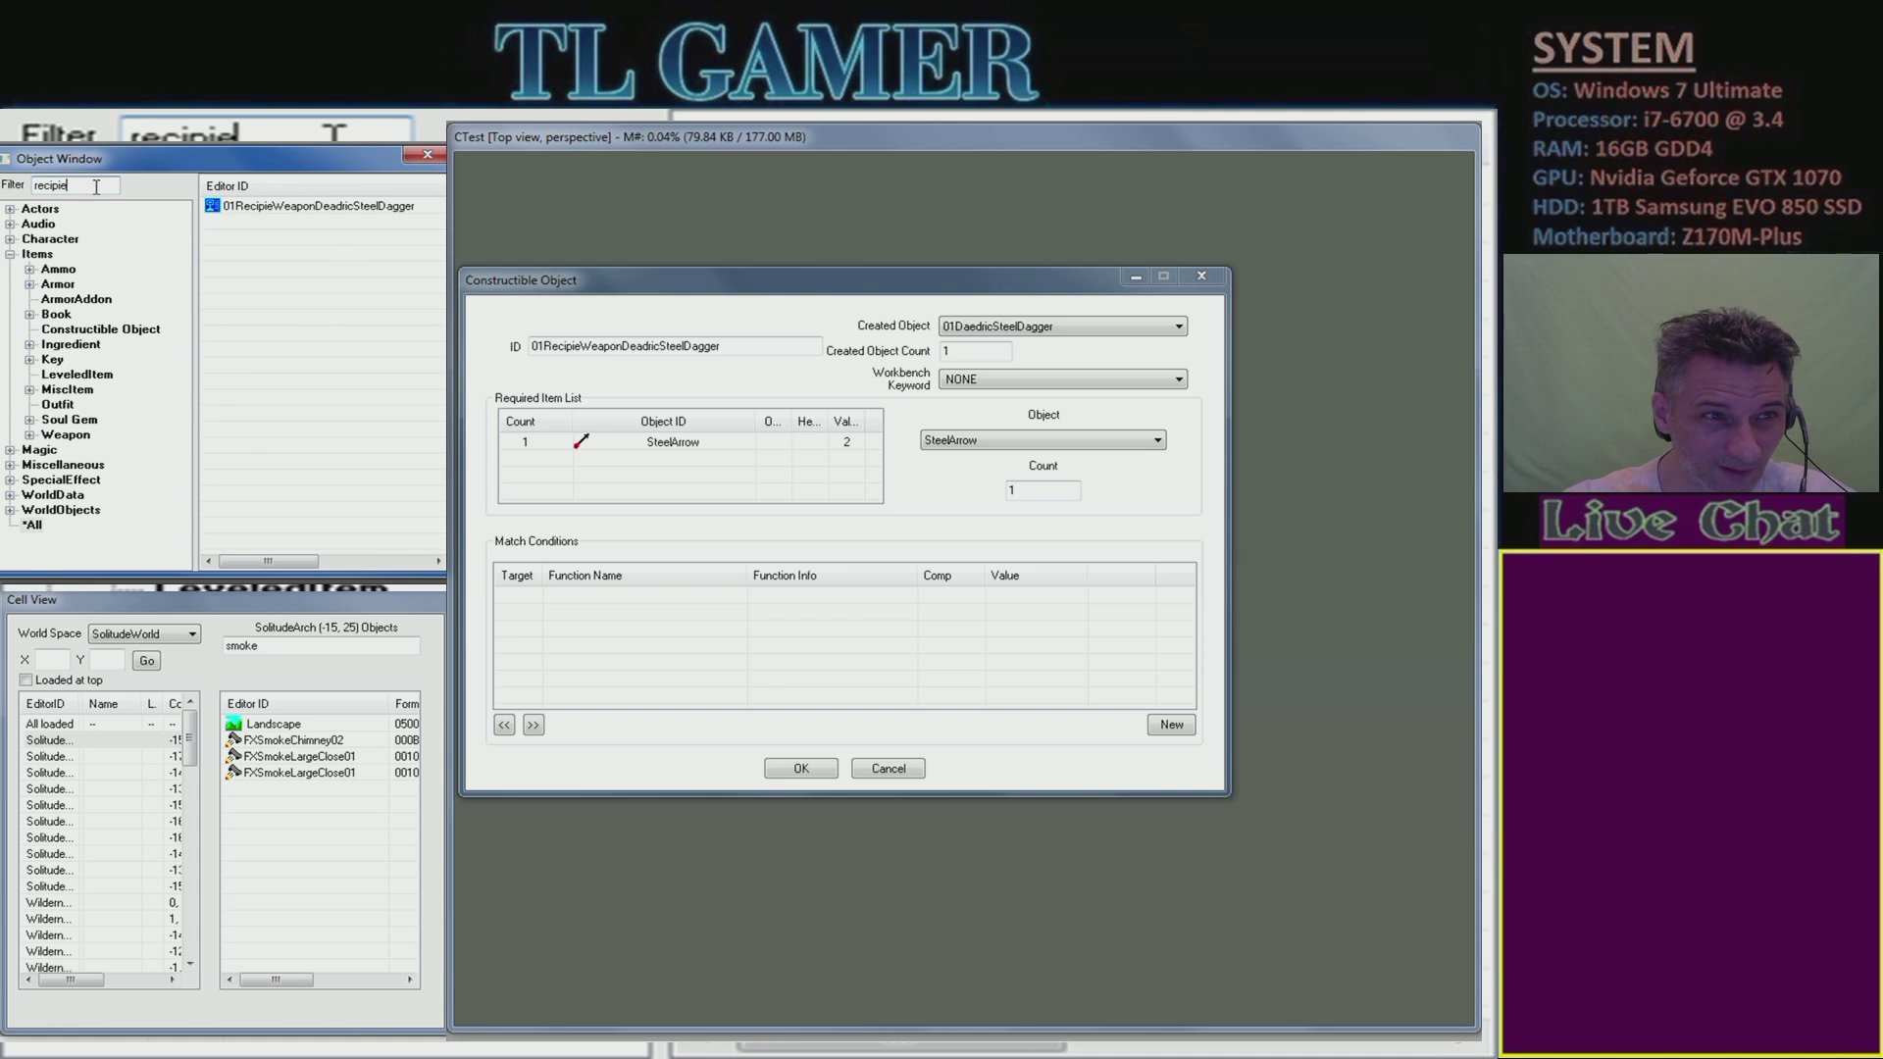
type("weap")
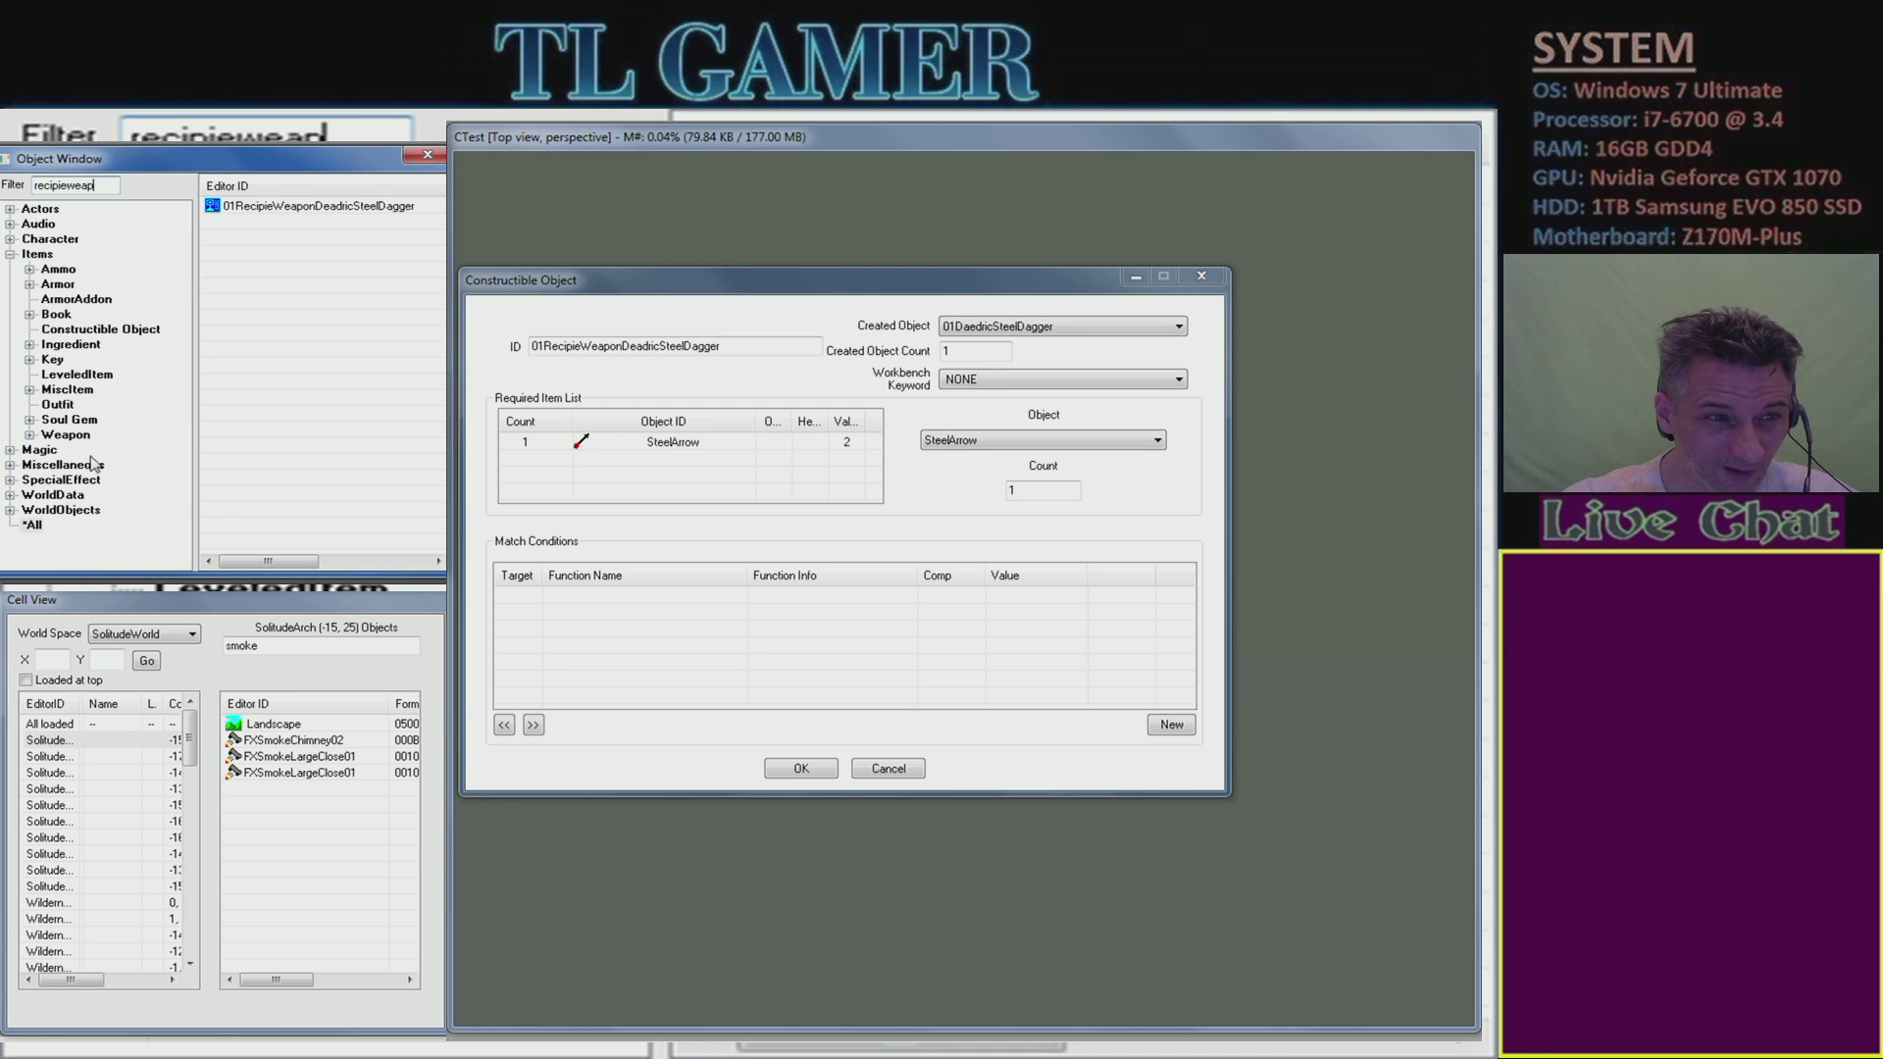
left_click(34, 525)
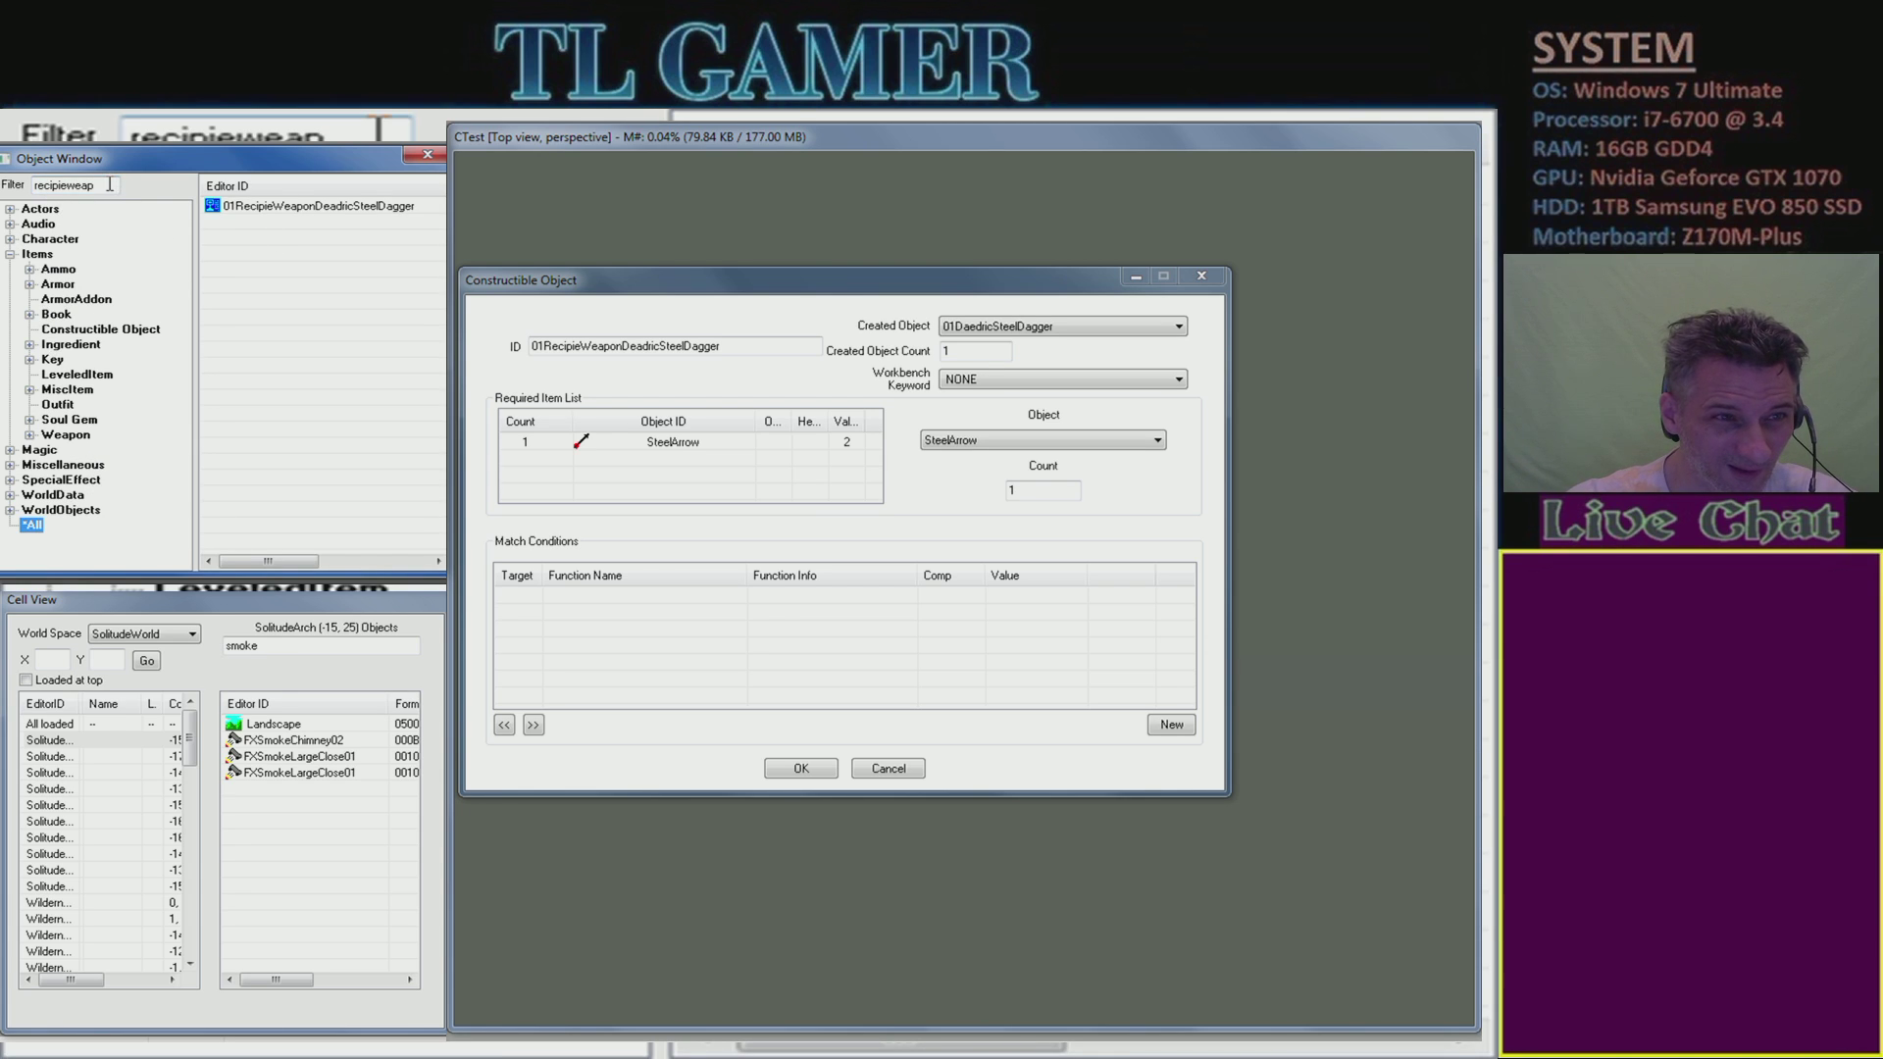
- Expand the Ingredient category, clear the filter, and look through its objects for crafting materials
double_click(74, 185)
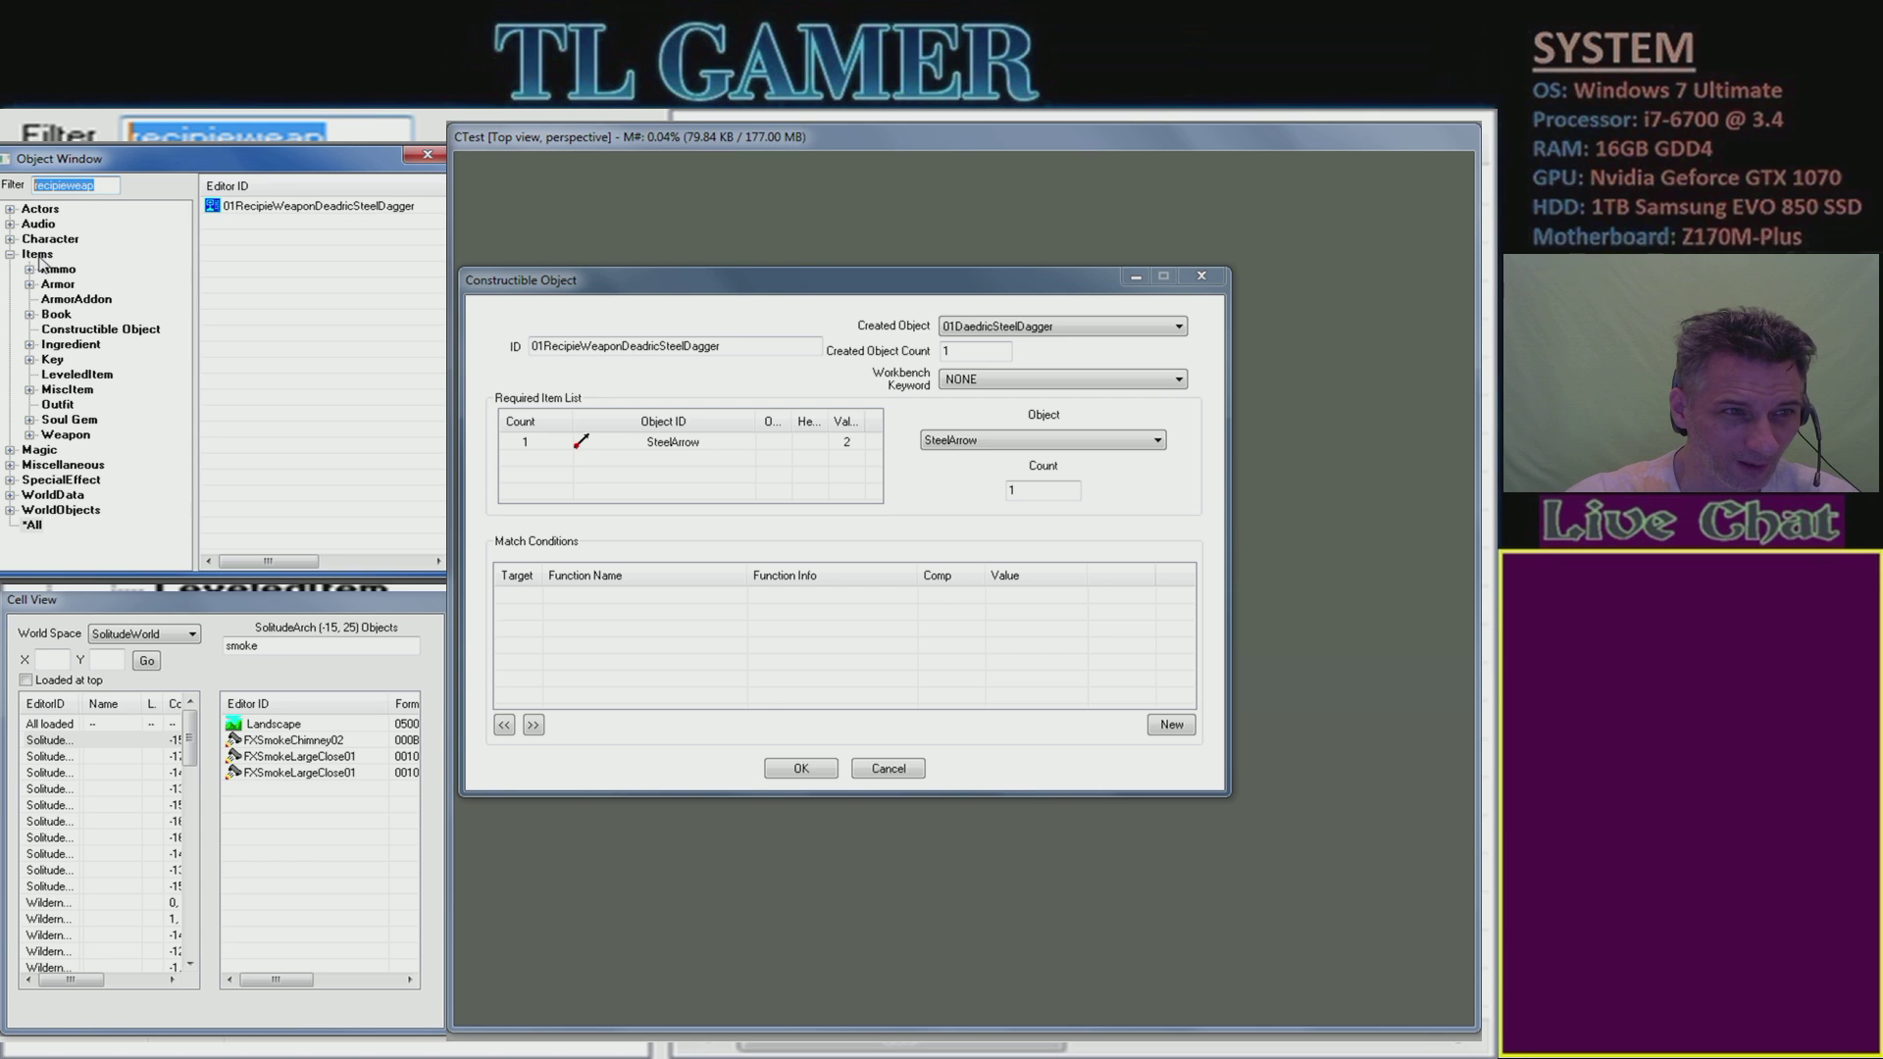
left_click(55, 345)
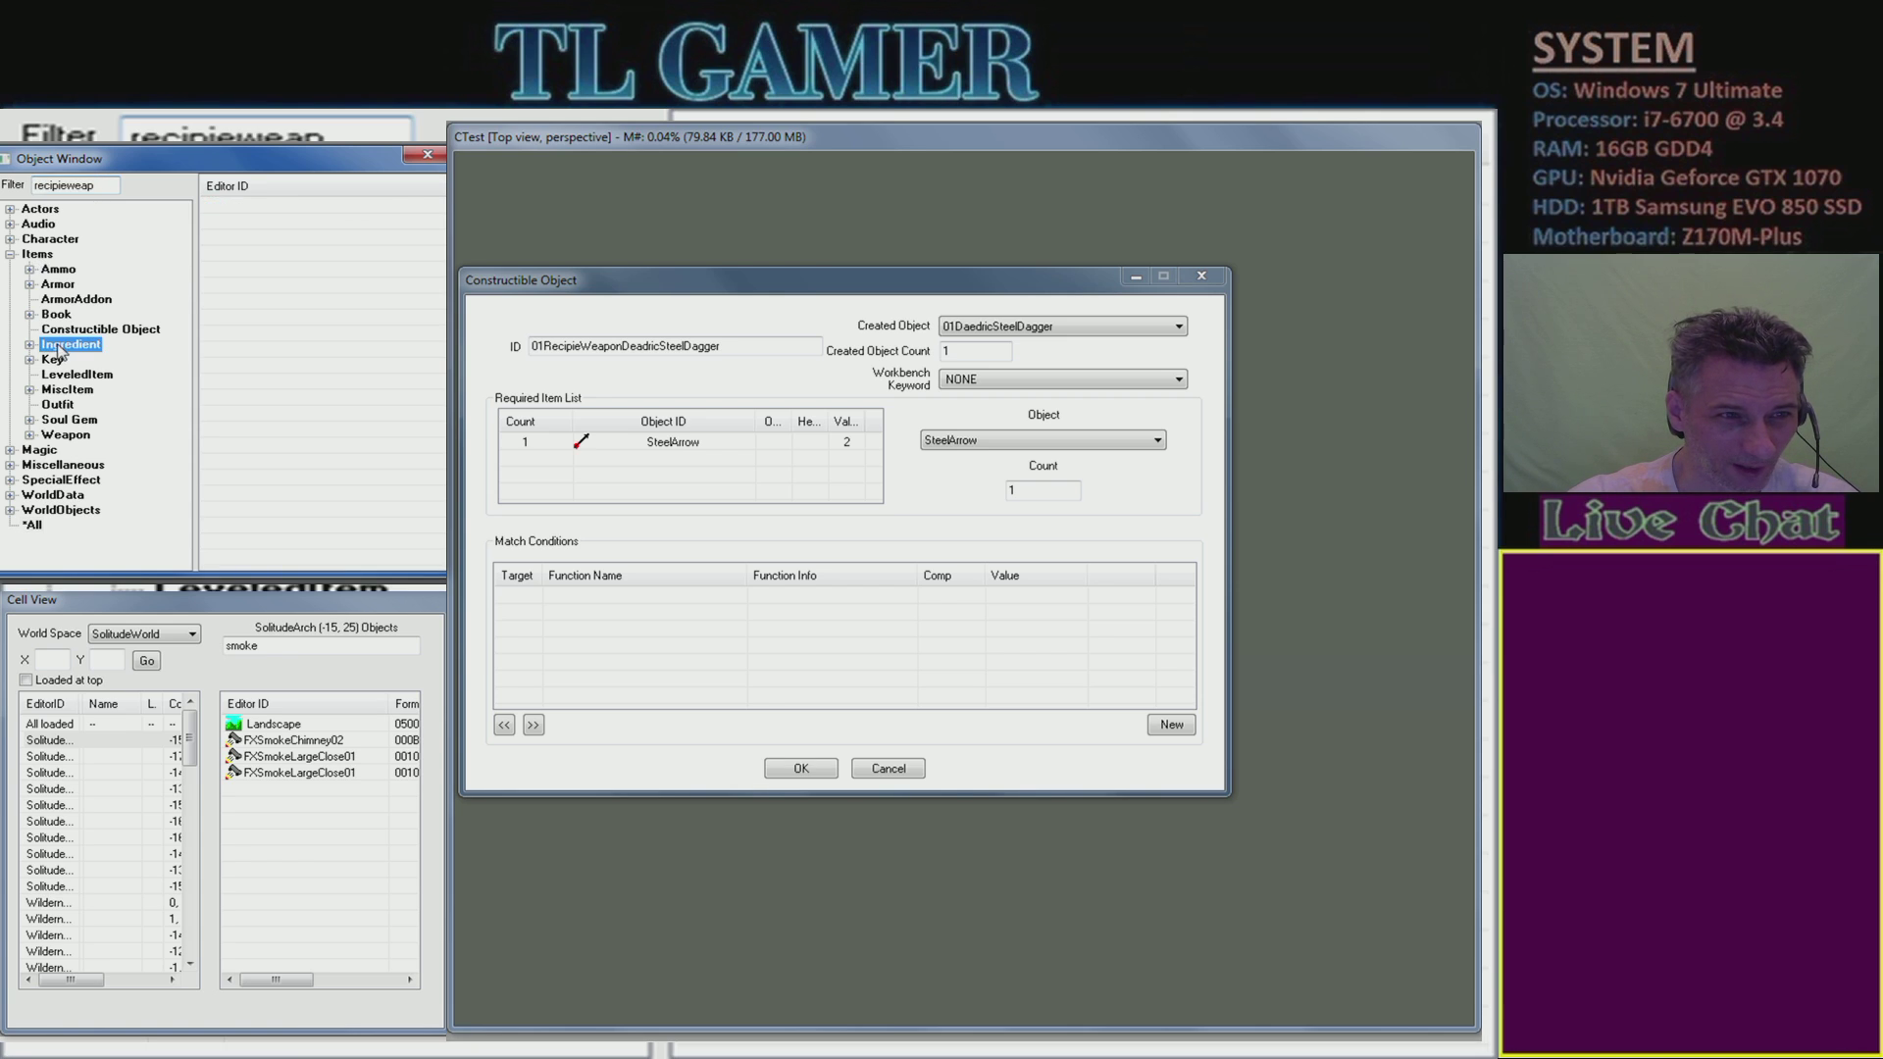
left_click(30, 345)
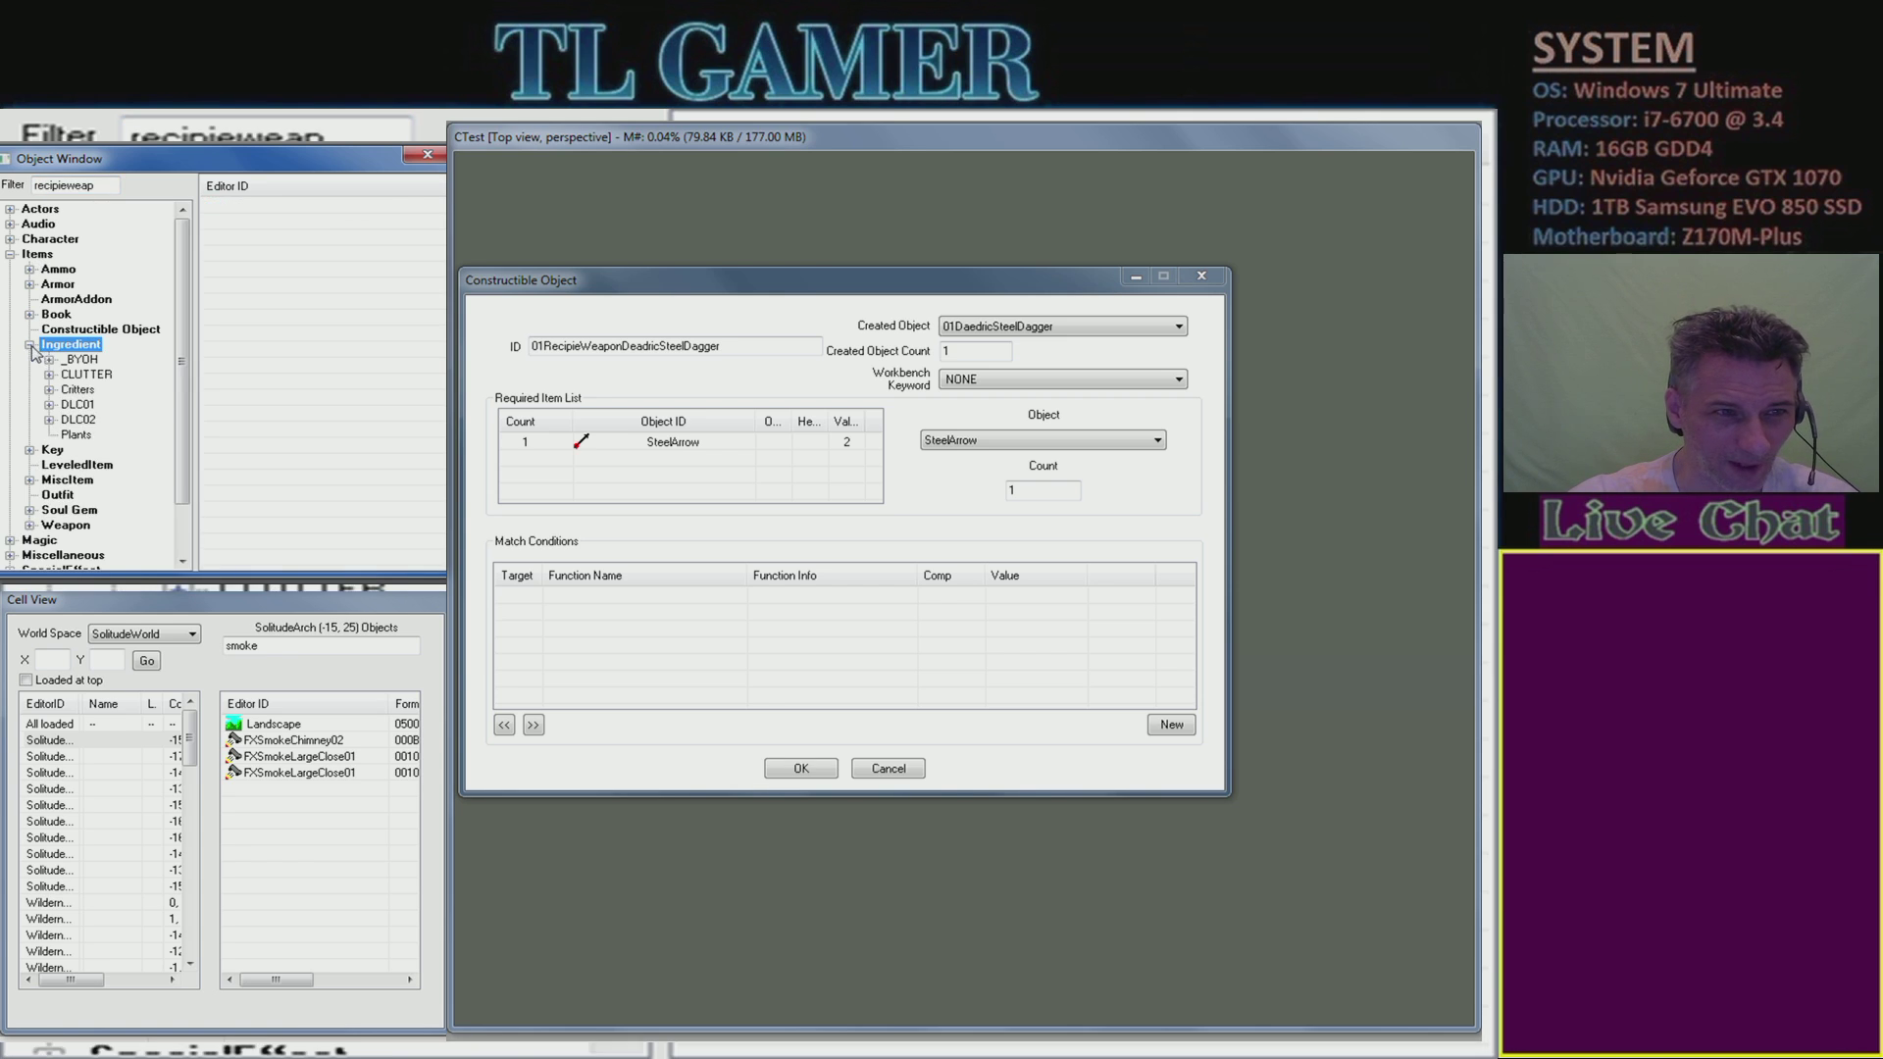
double_click(73, 185)
key("BackSpace")
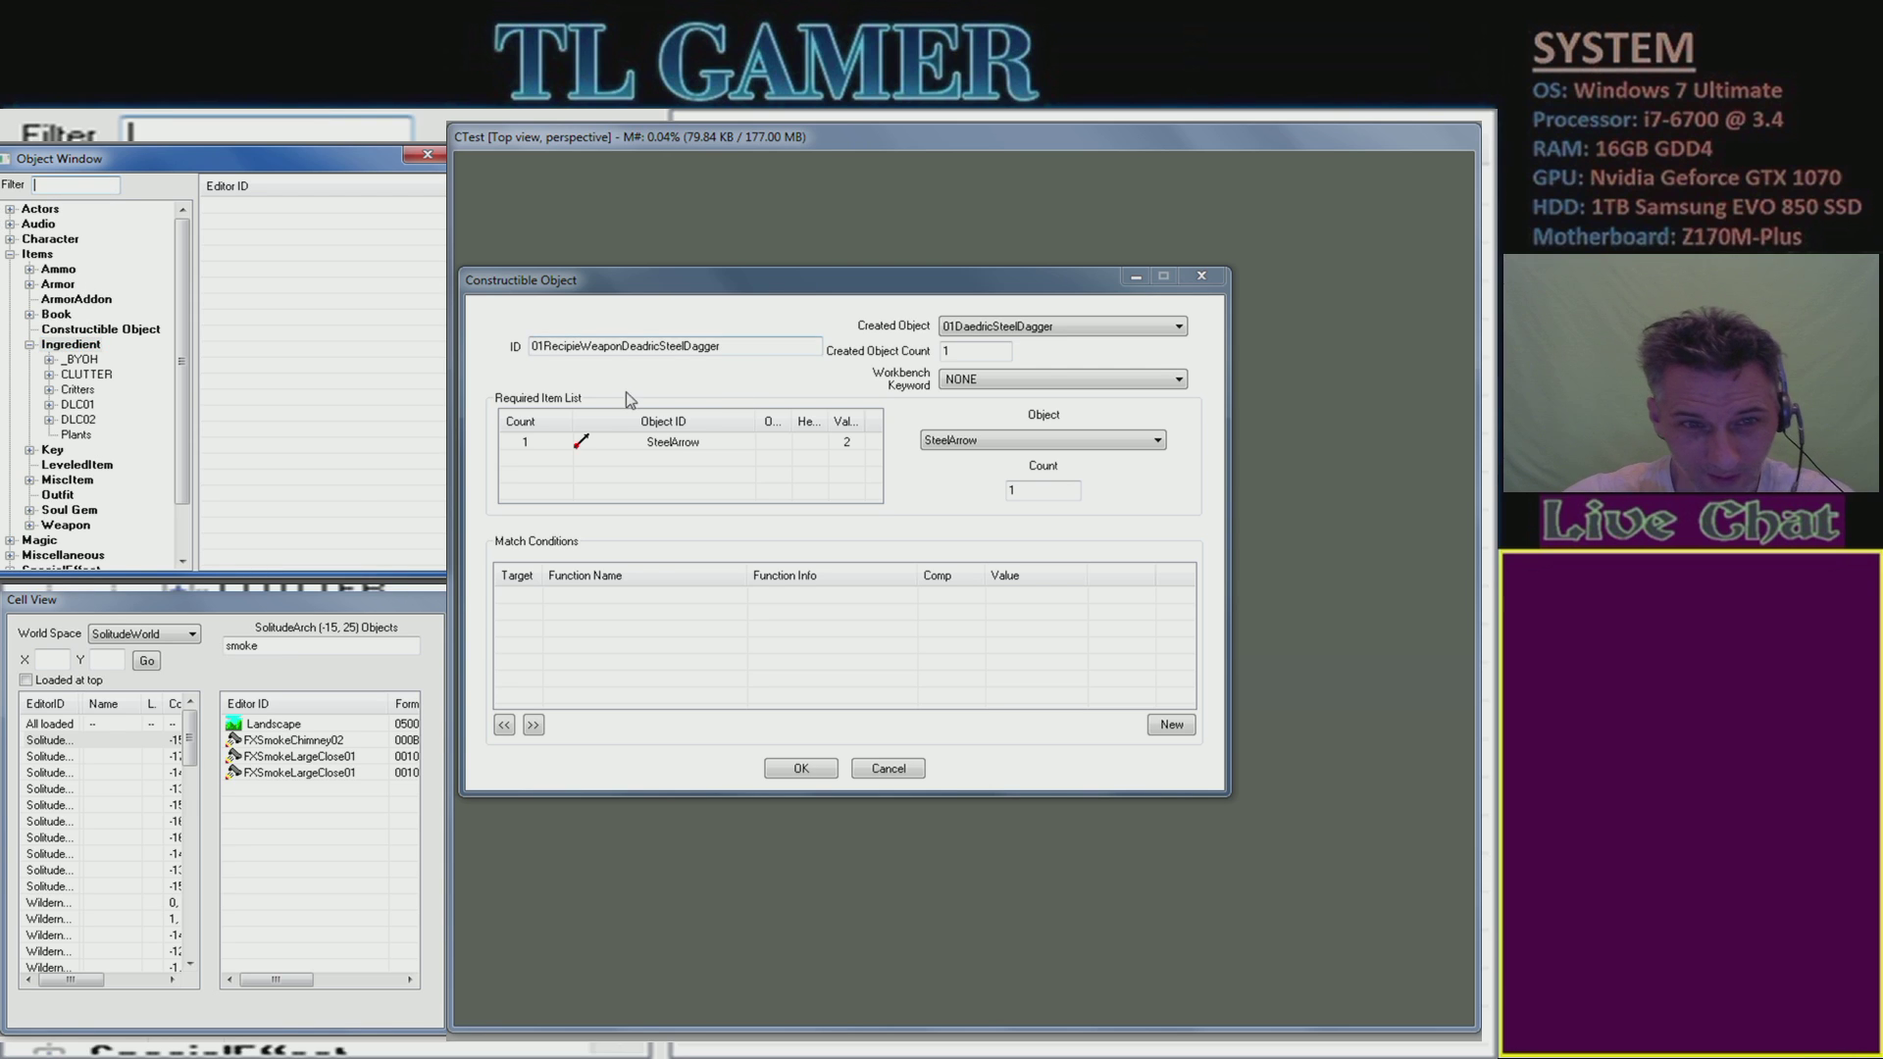
scroll(304, 425, "down", 10)
scroll(314, 435, "down", 15)
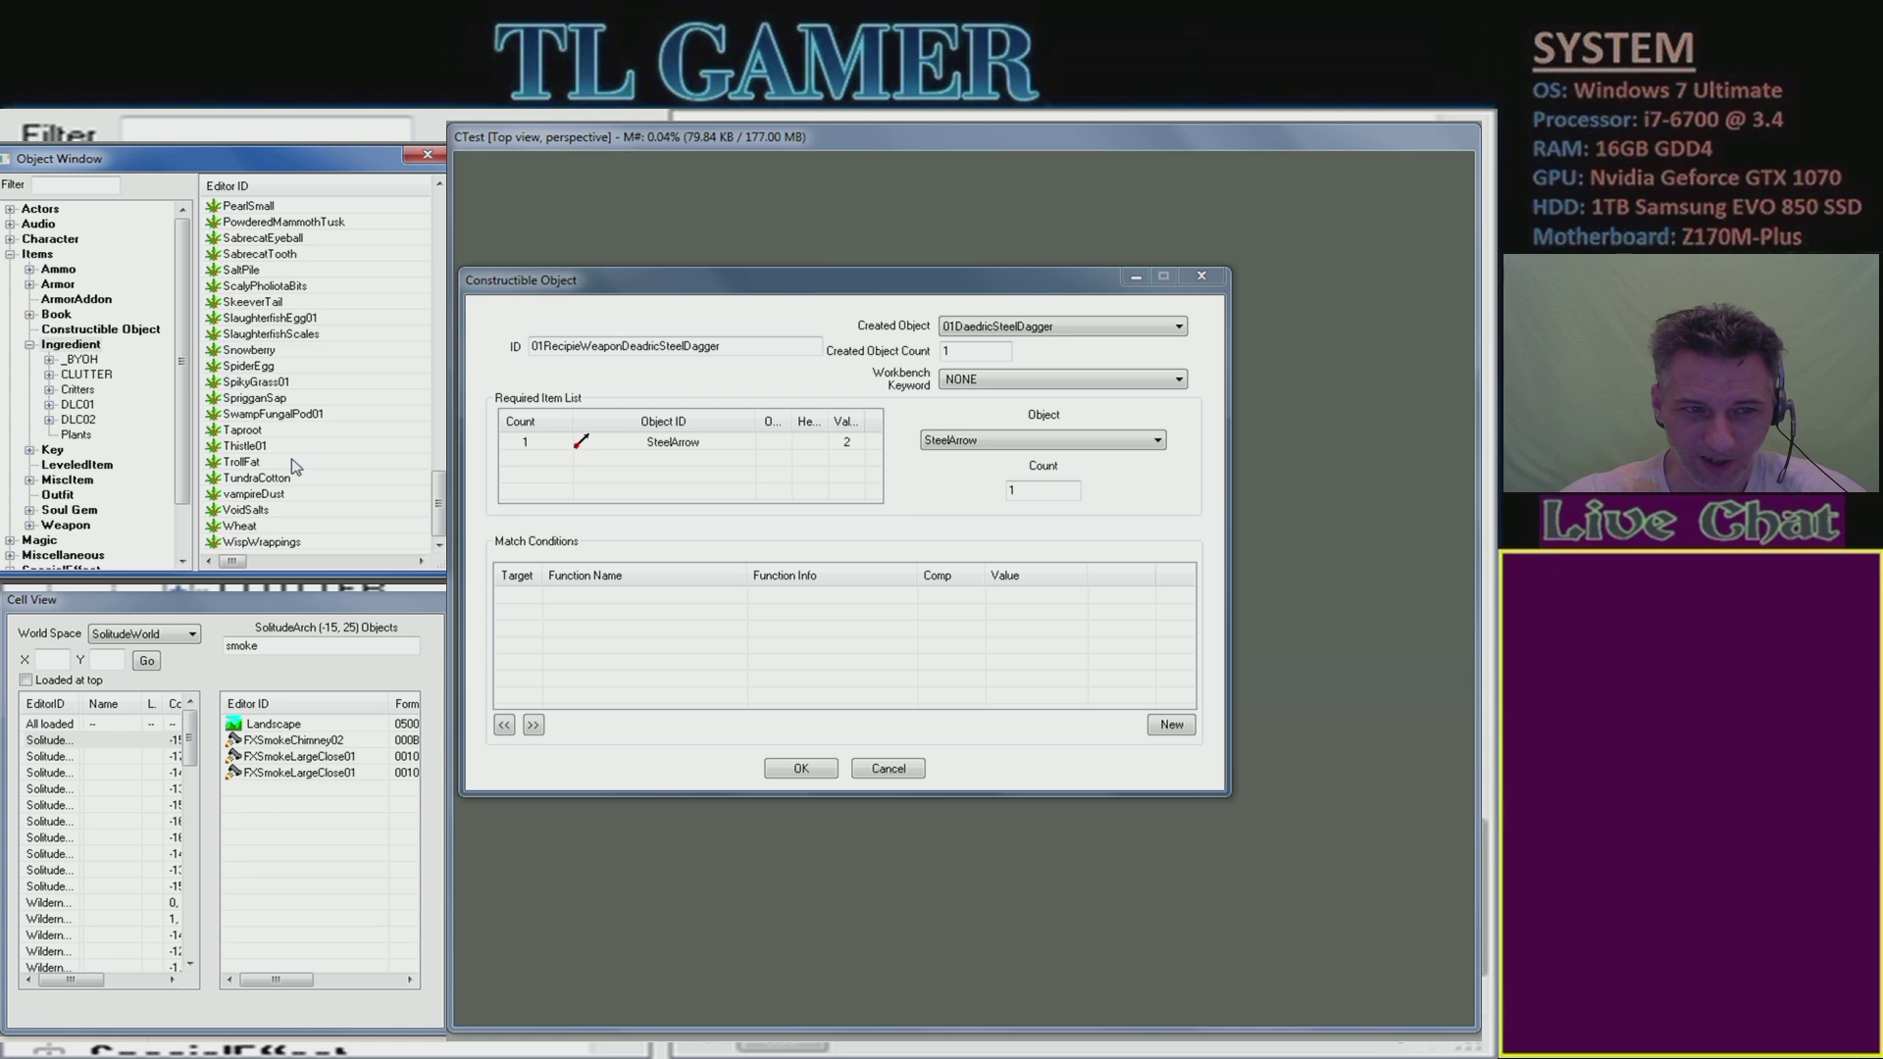
left_click(268, 509)
scroll(292, 505, "up", 3)
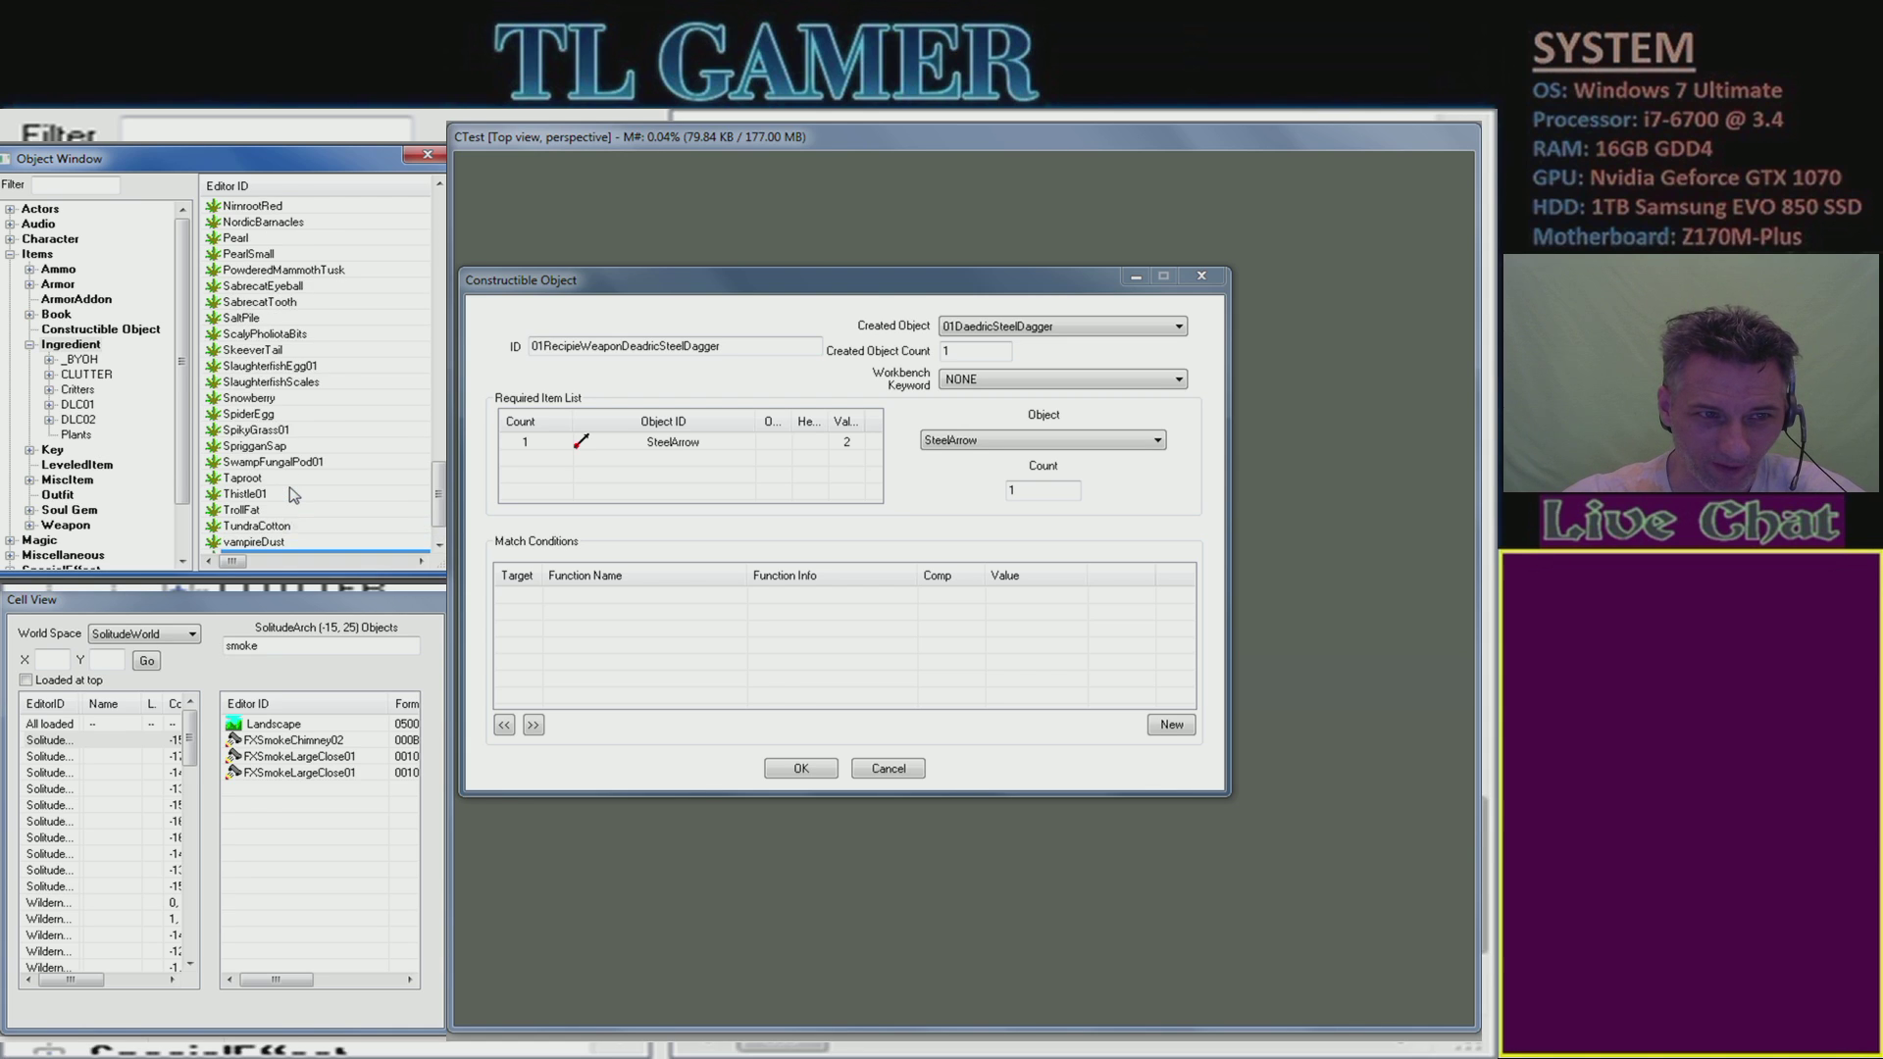
- Filter the constructible objects by "dagge" and open the RecipeWeaponDaedricDagger recipe
left_click(85, 330)
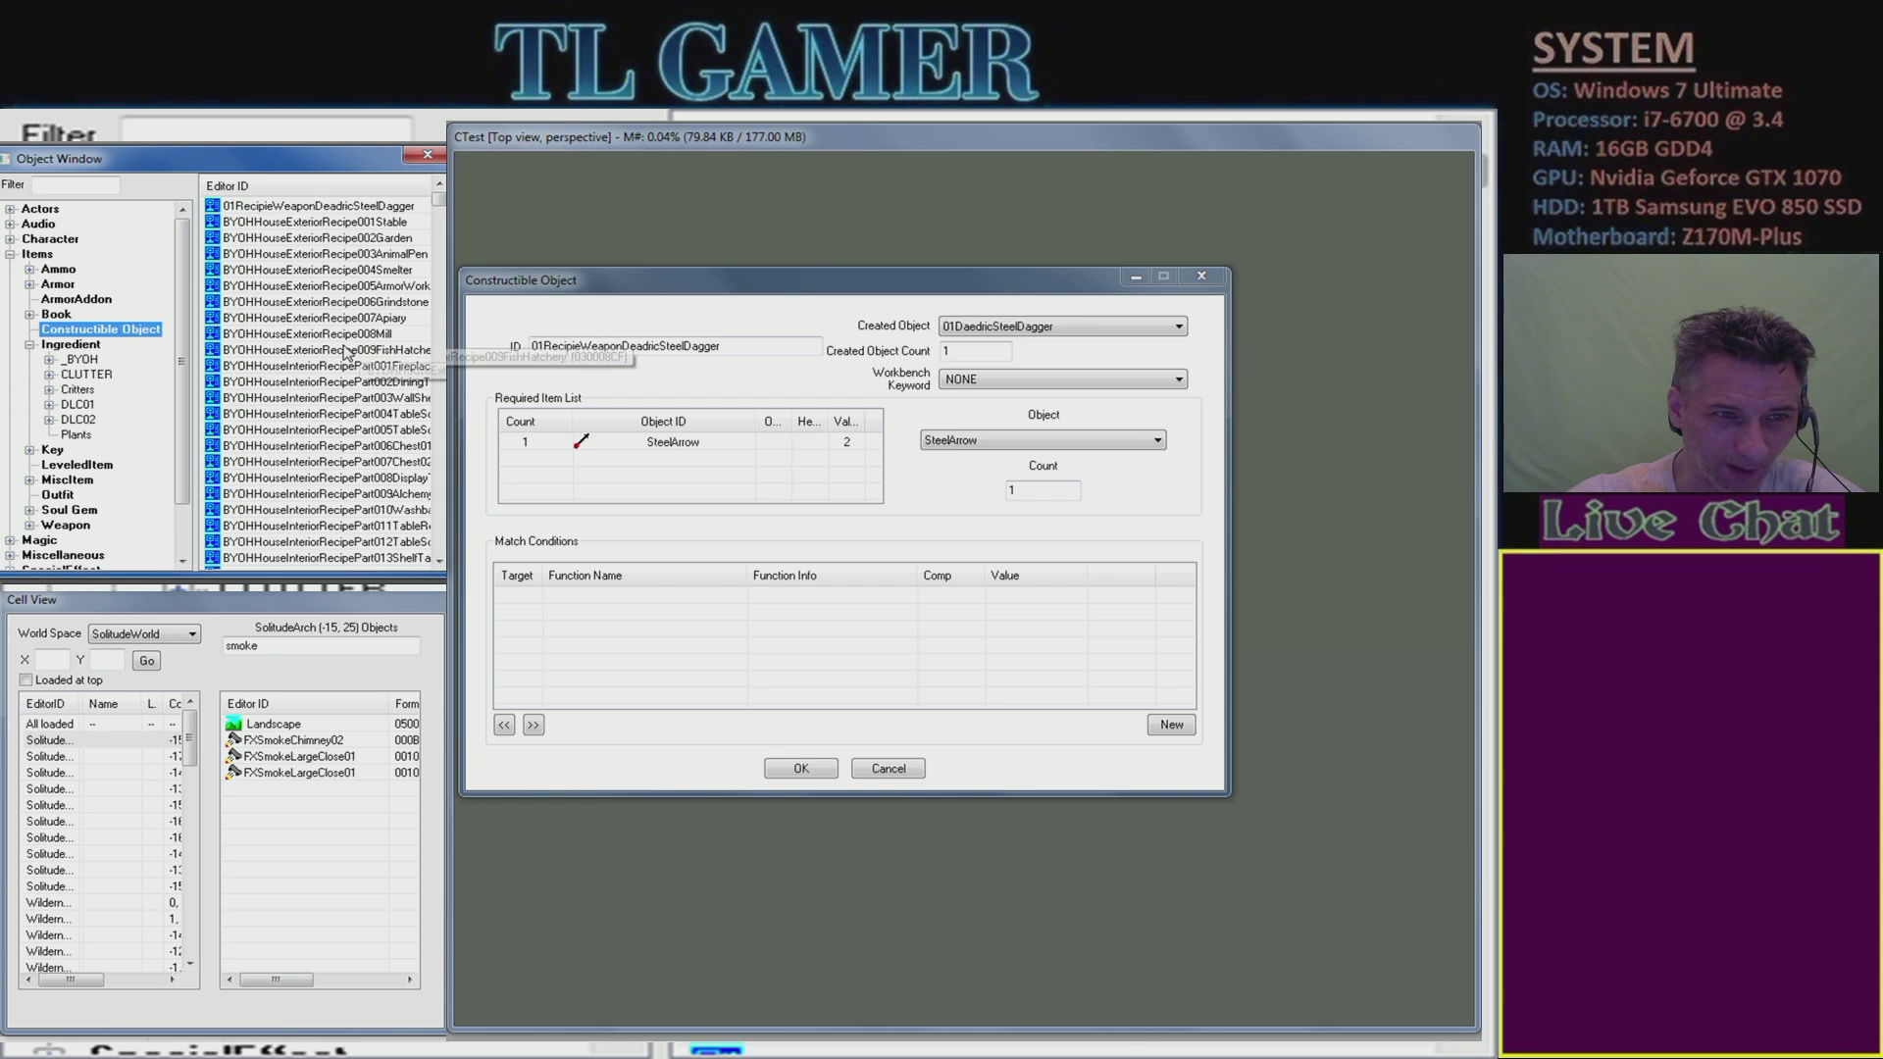
scroll(335, 416, "down", 2)
left_click(337, 415)
scroll(343, 432, "down", 14)
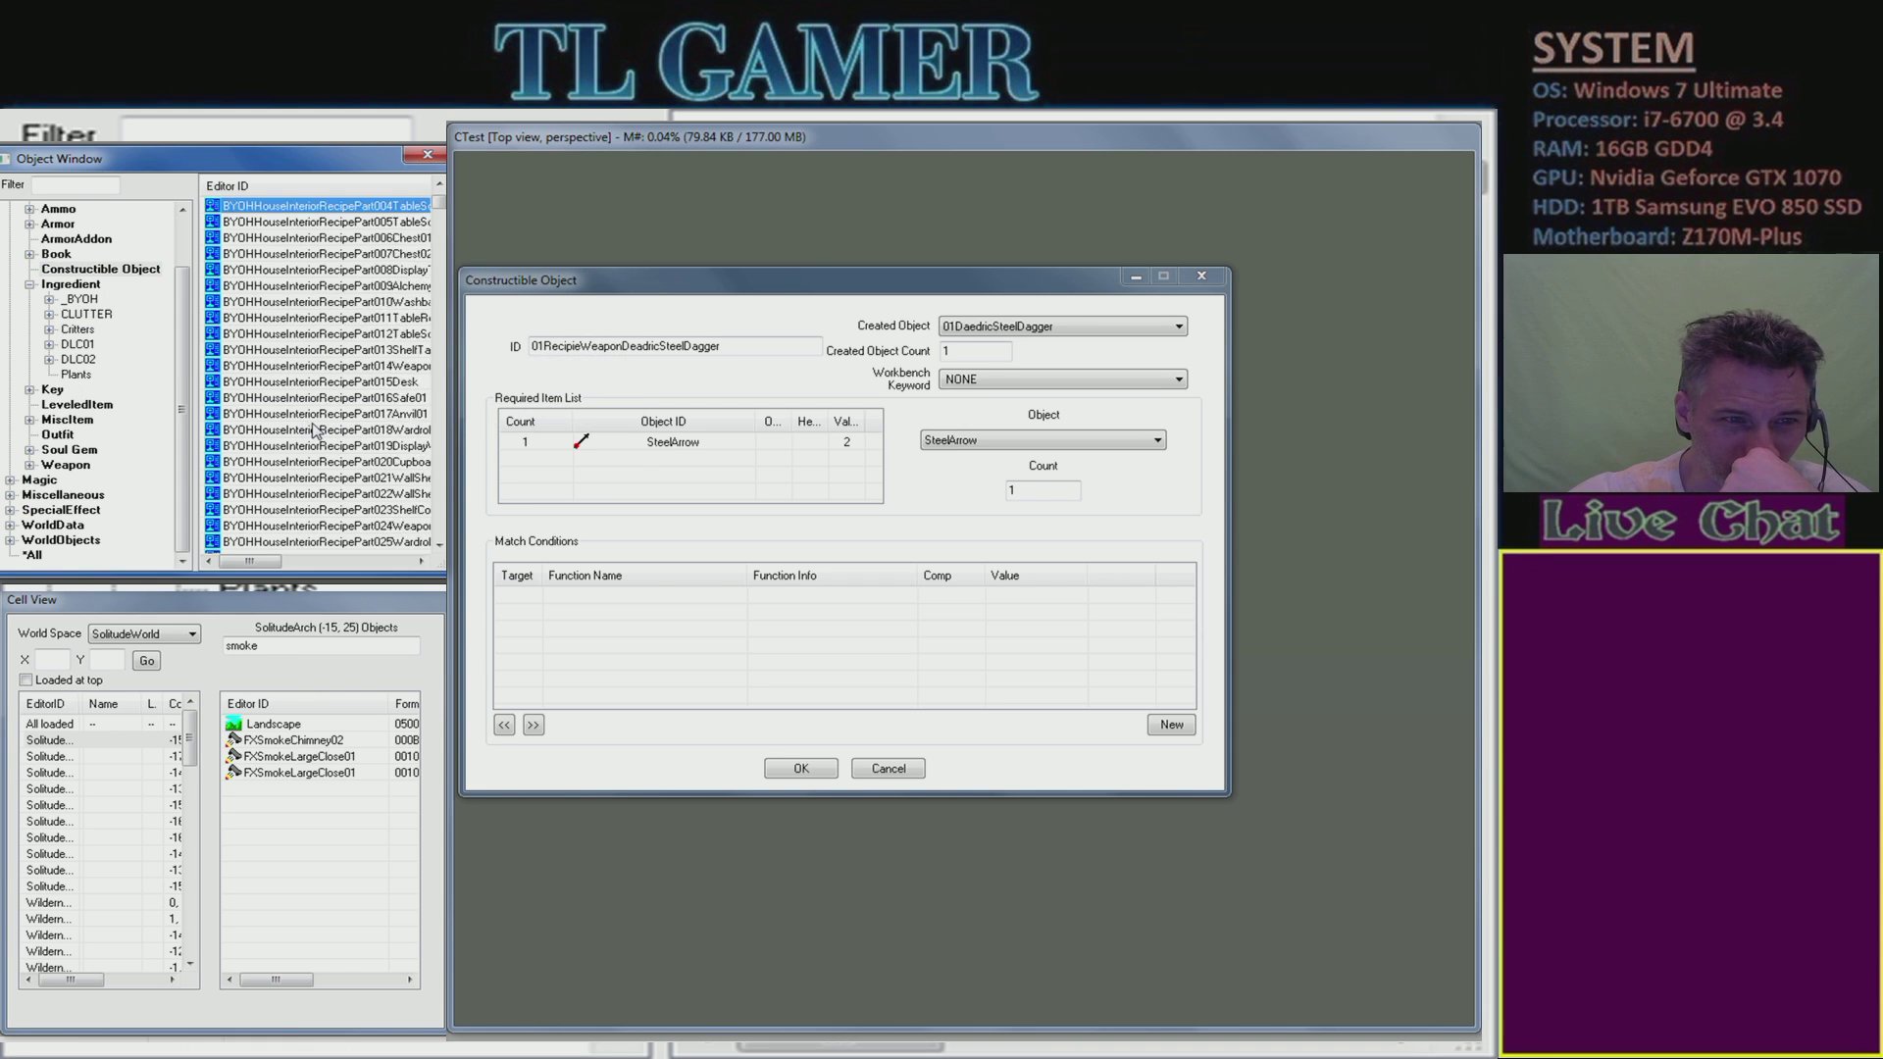
scroll(348, 453, "down", 4)
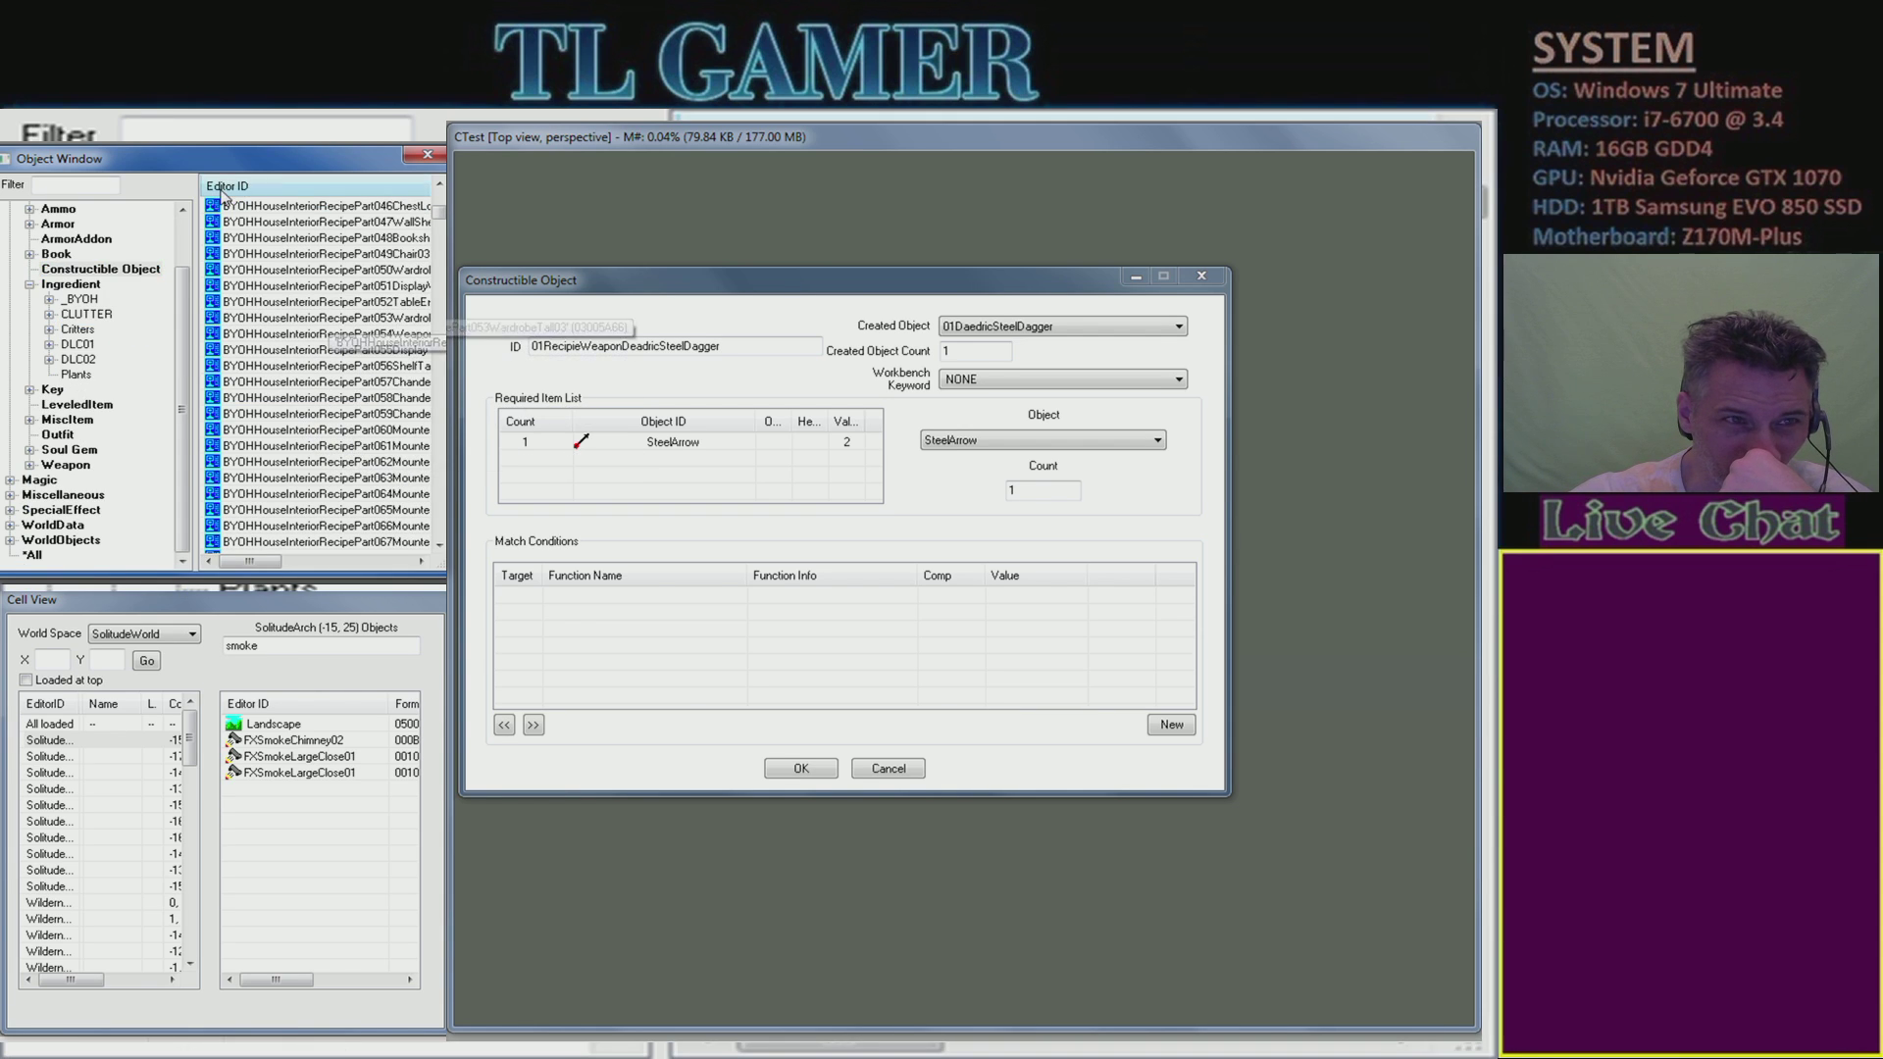
left_click(97, 184)
type("dagge")
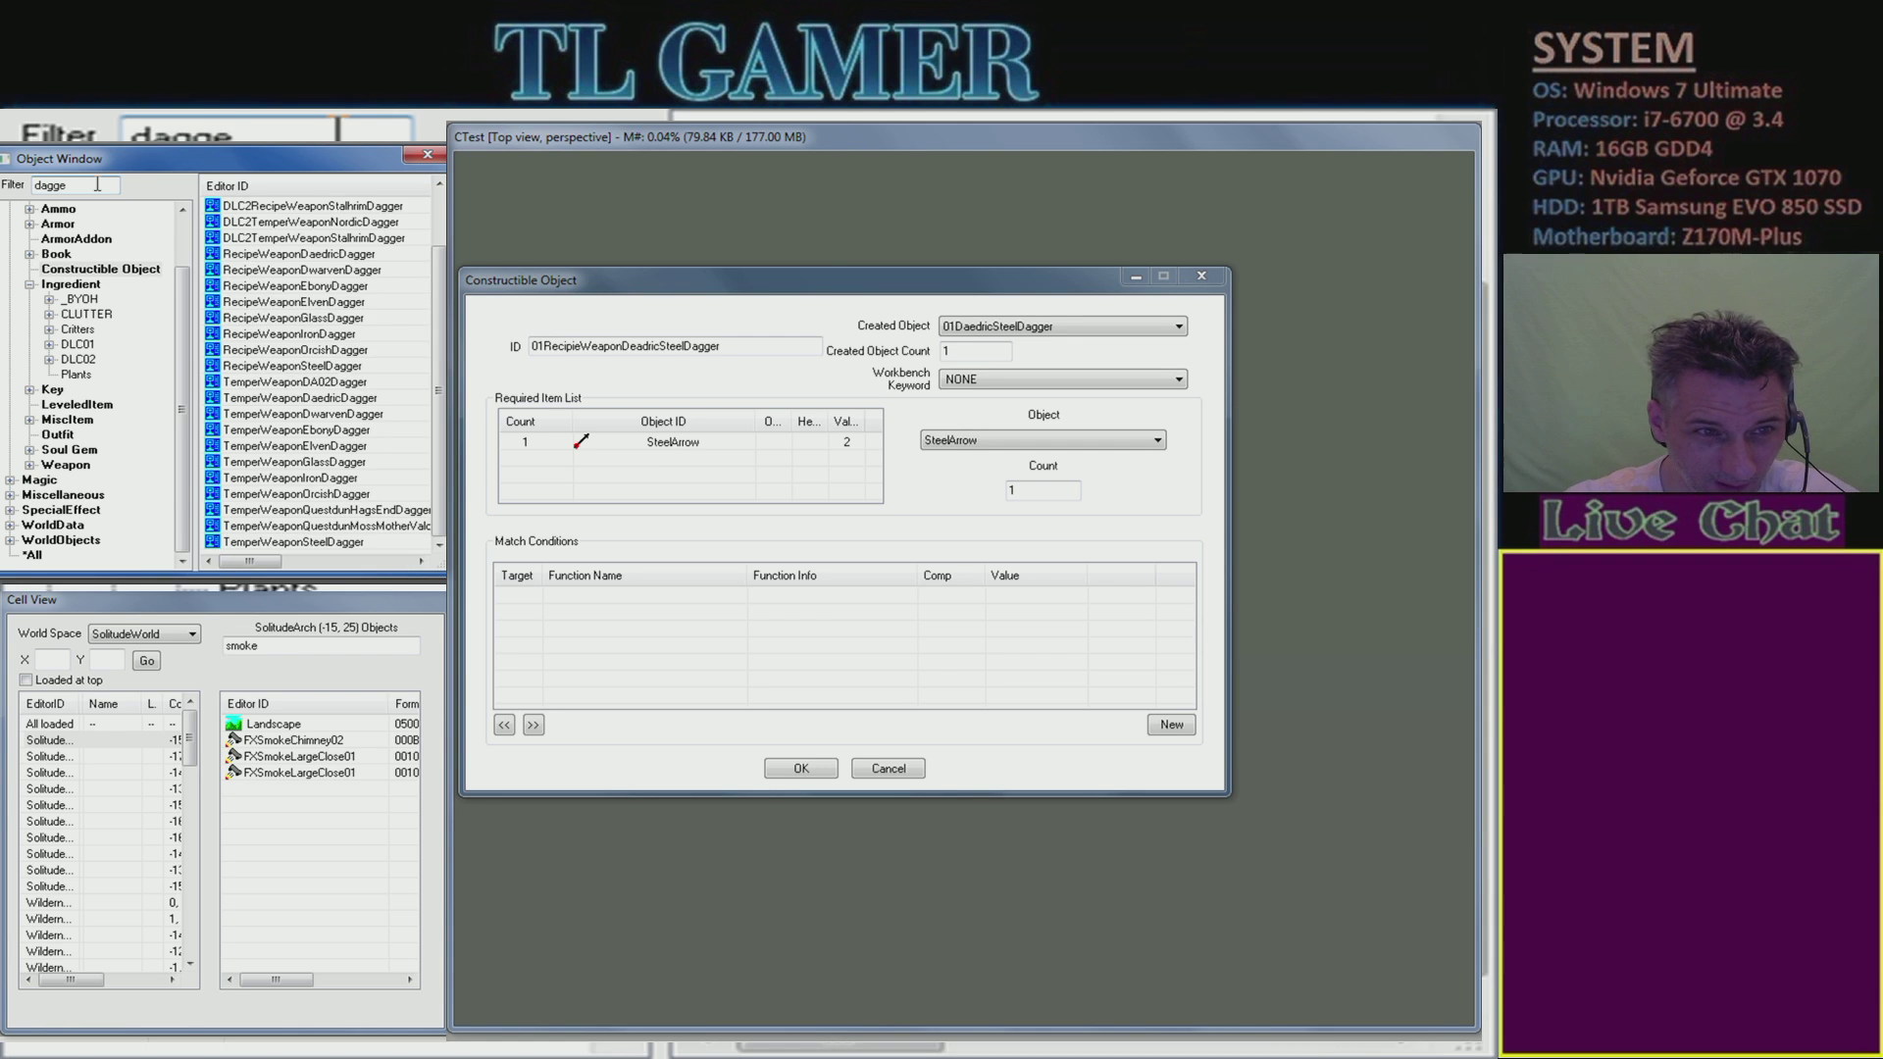
left_click(304, 353)
scroll(312, 351, "up", 2)
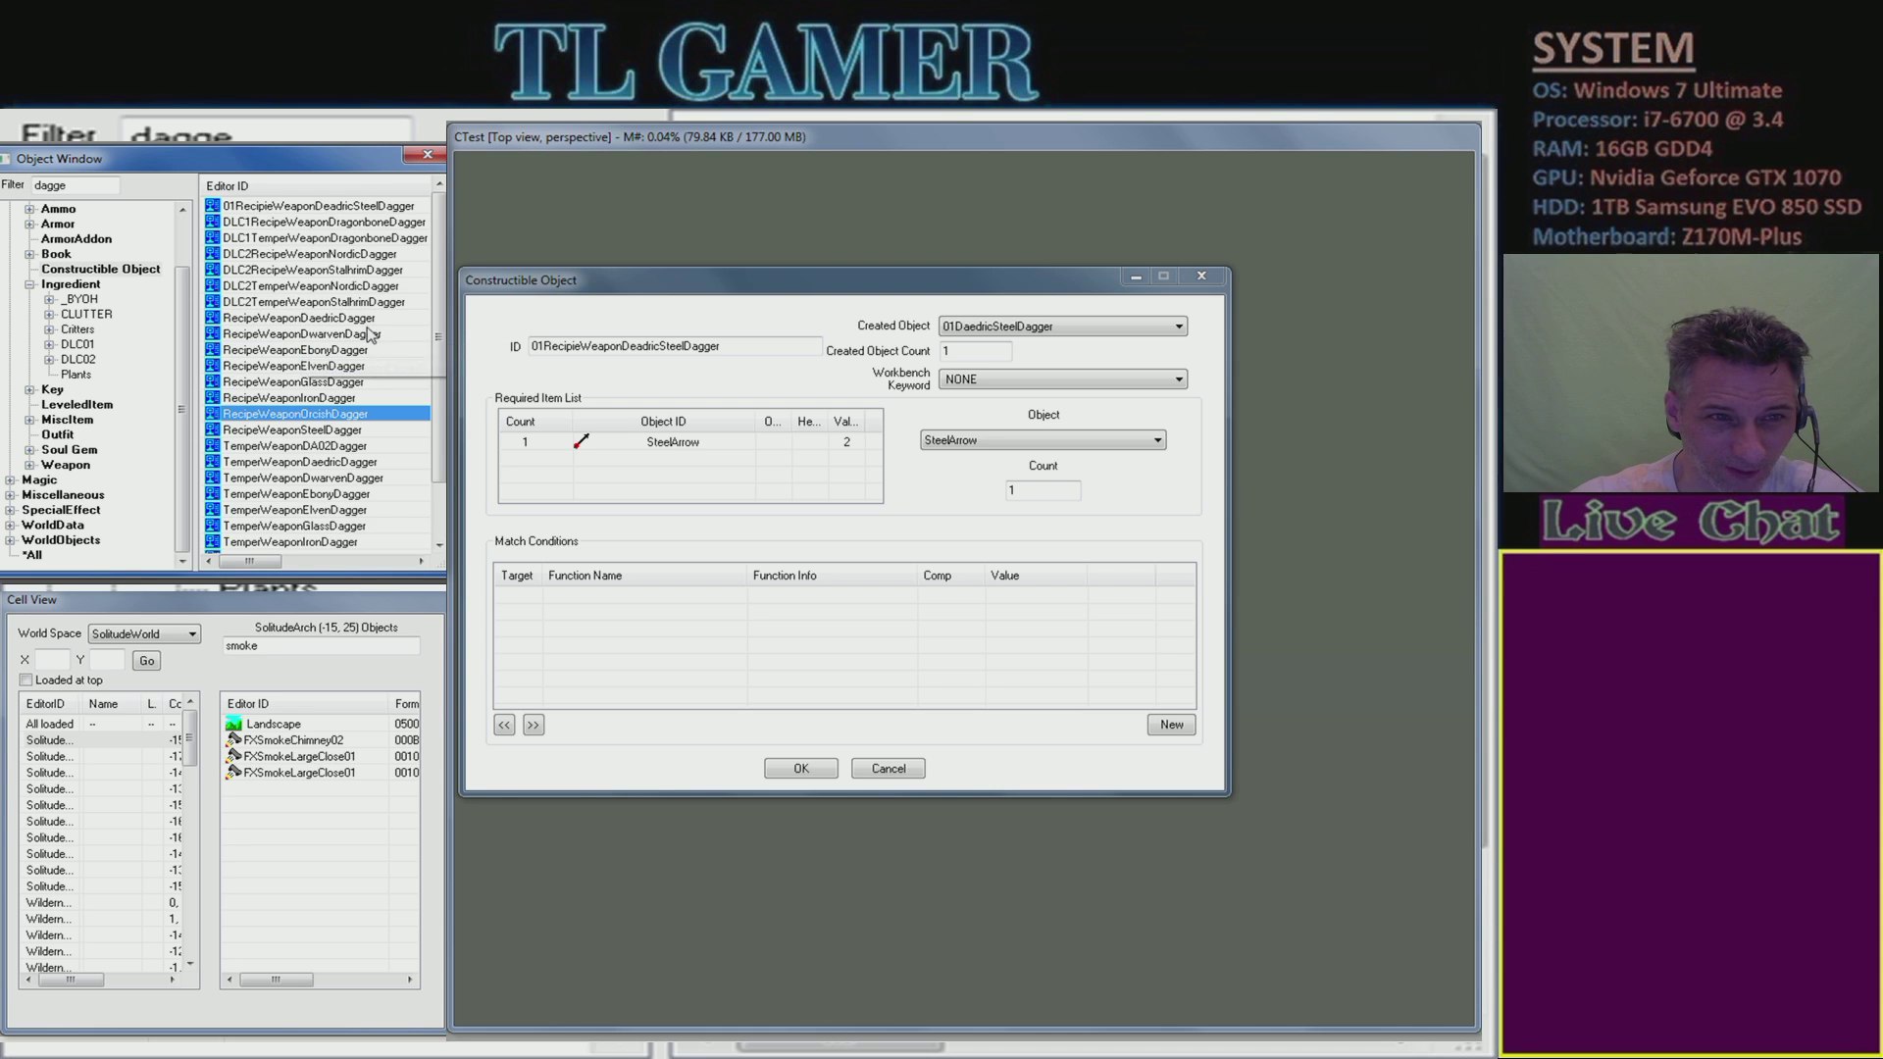
left_click(330, 323)
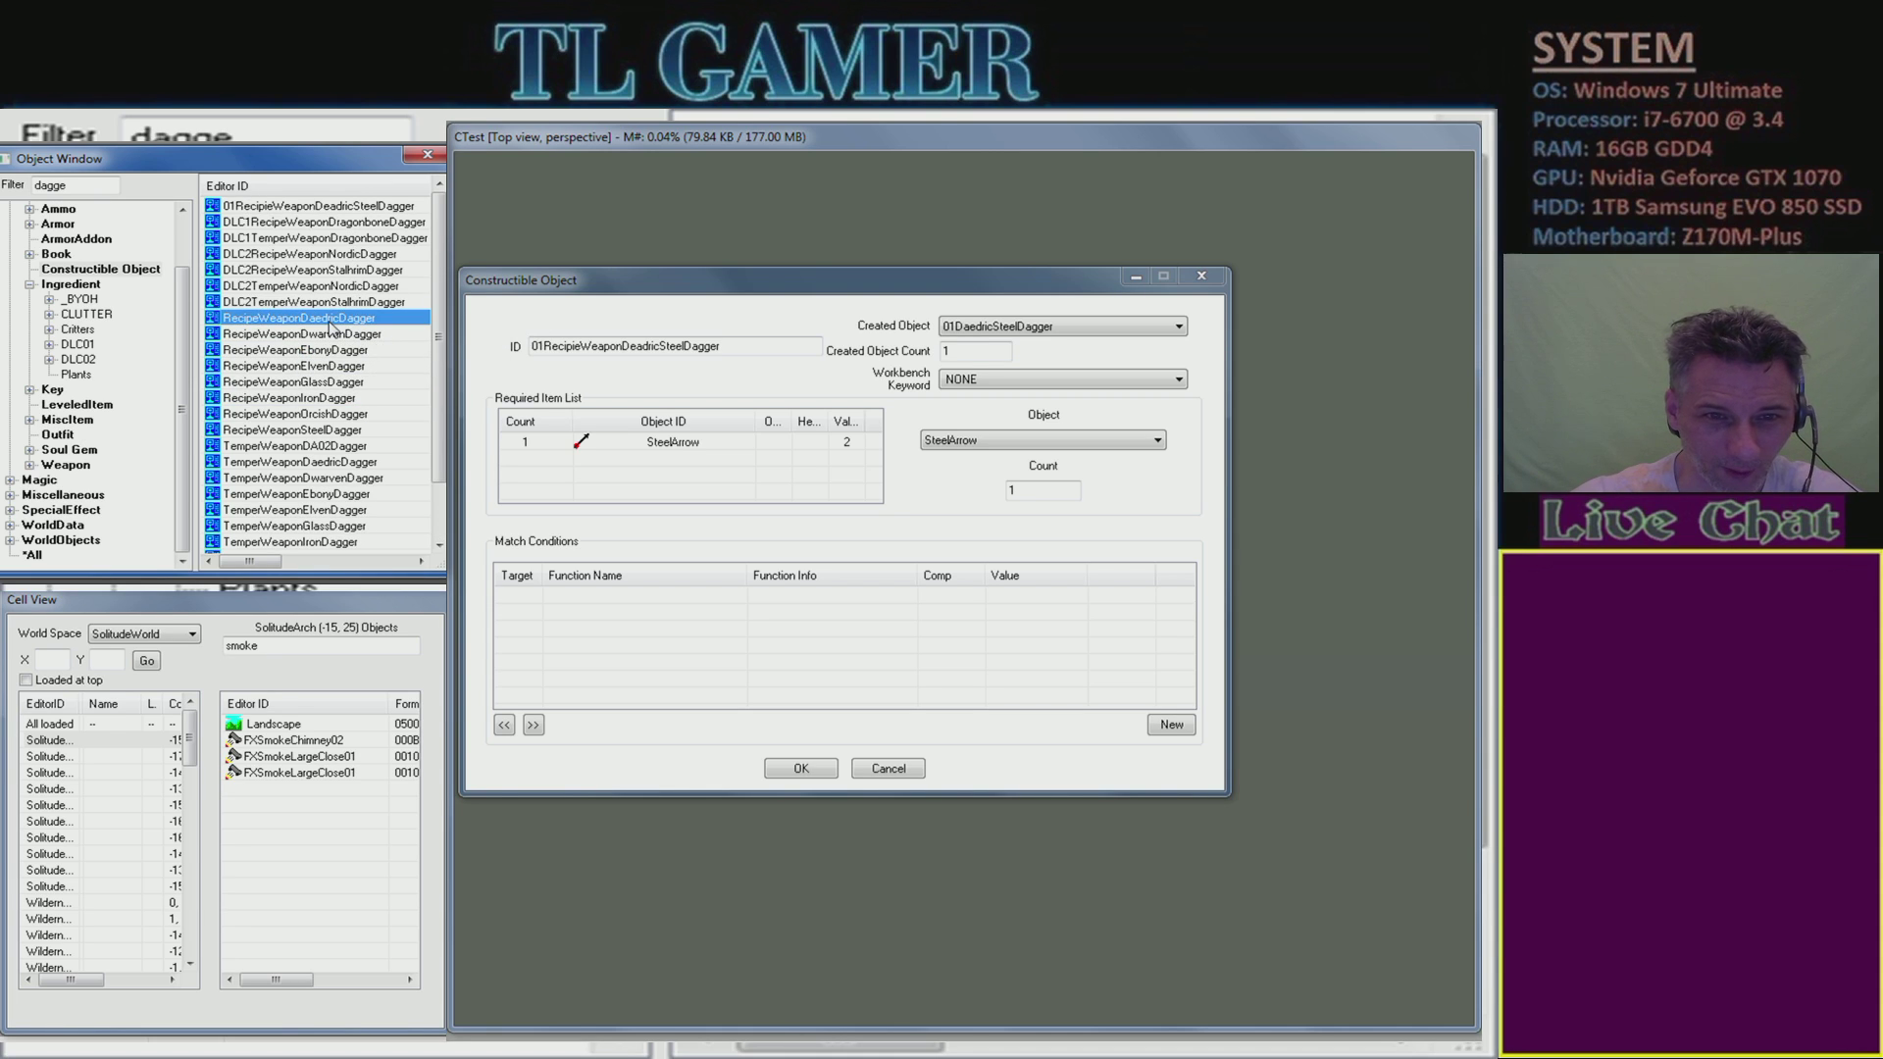
double_click(331, 322)
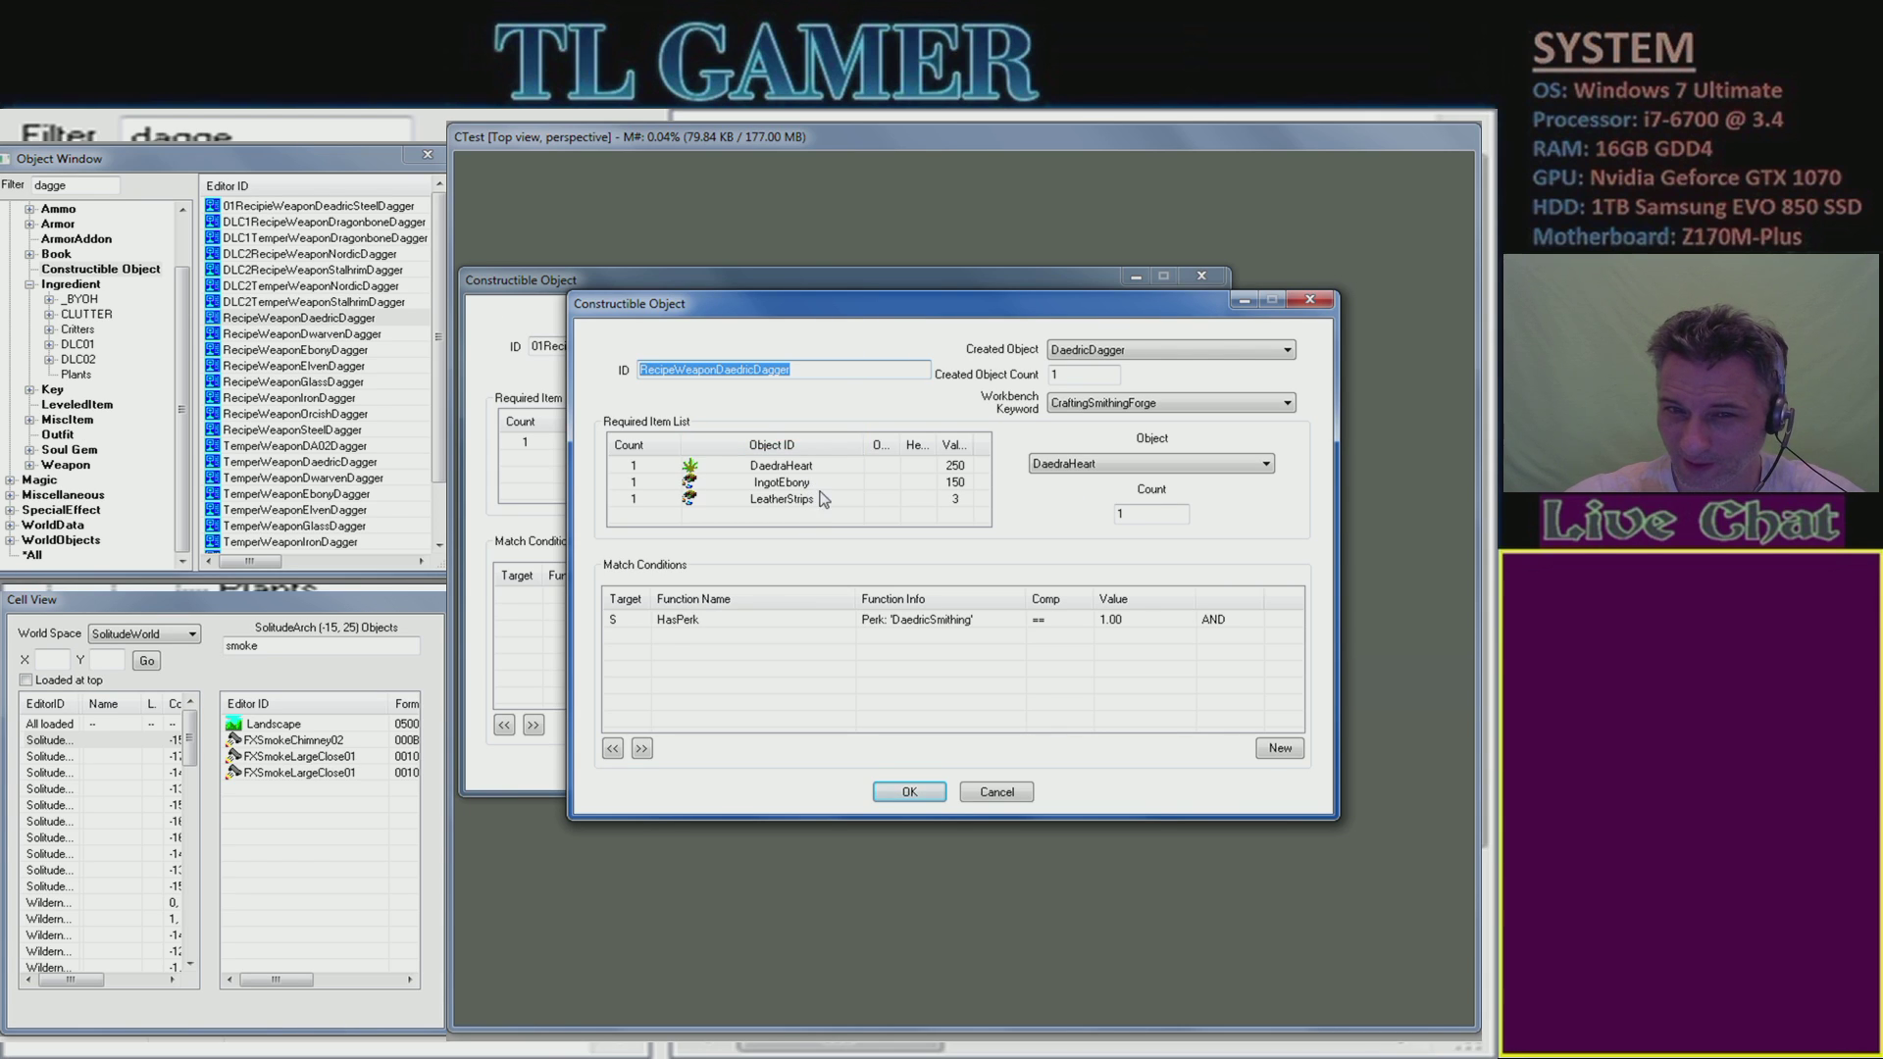
- Arrange the RecipeWeaponDaedricDagger and 01RecipieWeaponDeadricSteelDagger recipes for comparison, and examine the Daedric dagger's IngotEbony requirement
left_click_drag(1009, 312, 421, 137)
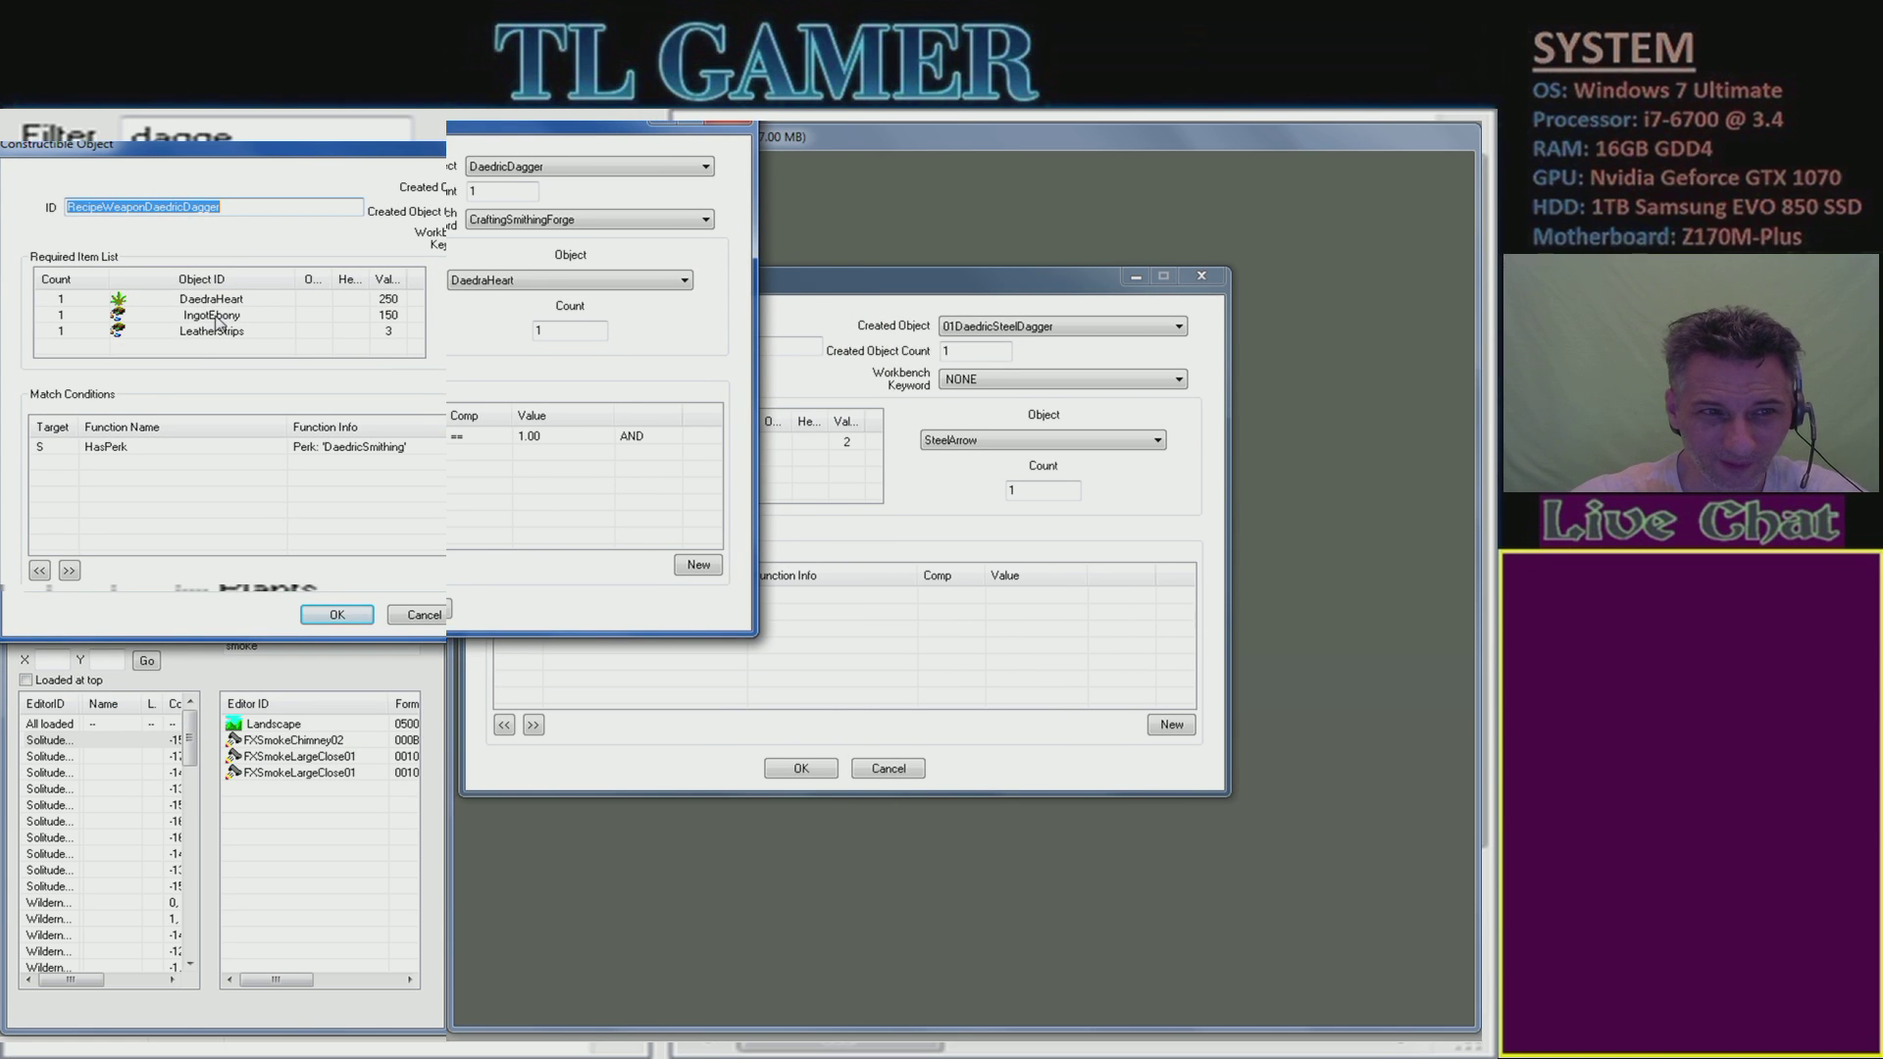
left_click(218, 316)
left_click(872, 294)
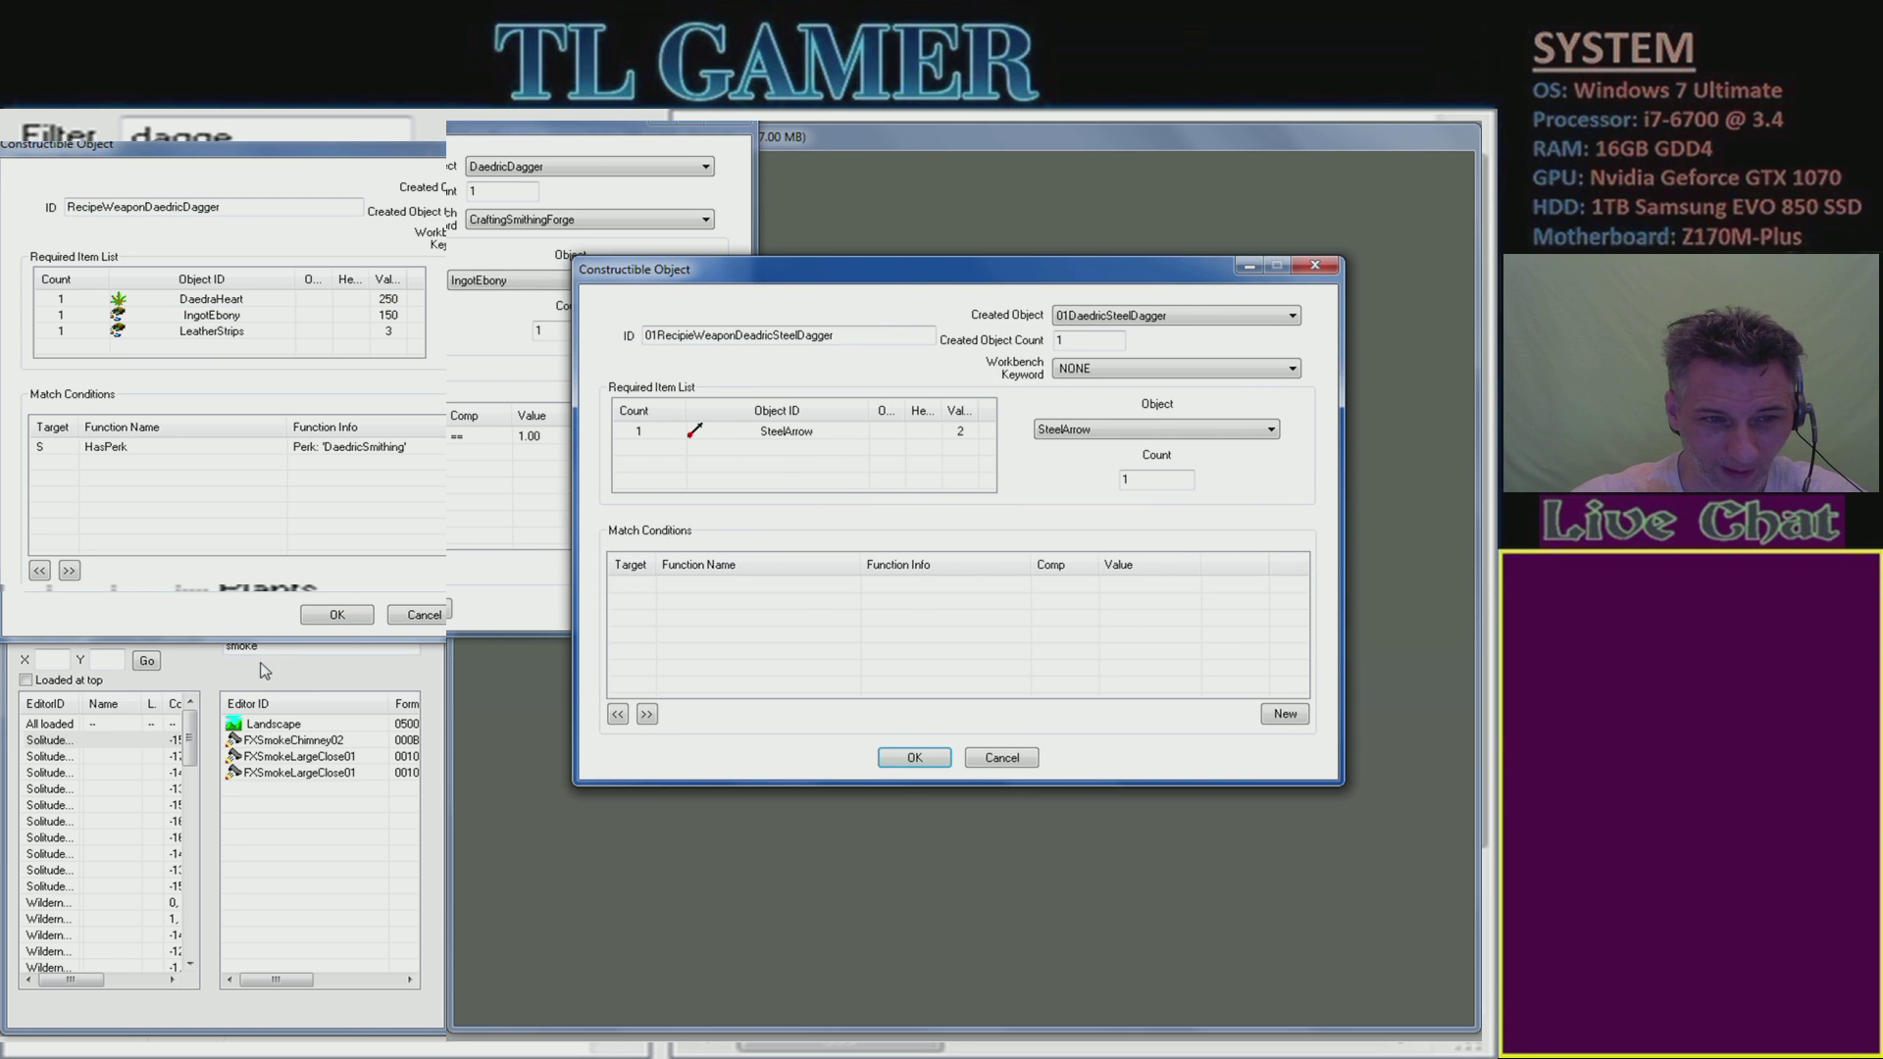
left_click_drag(1029, 281, 663, 532)
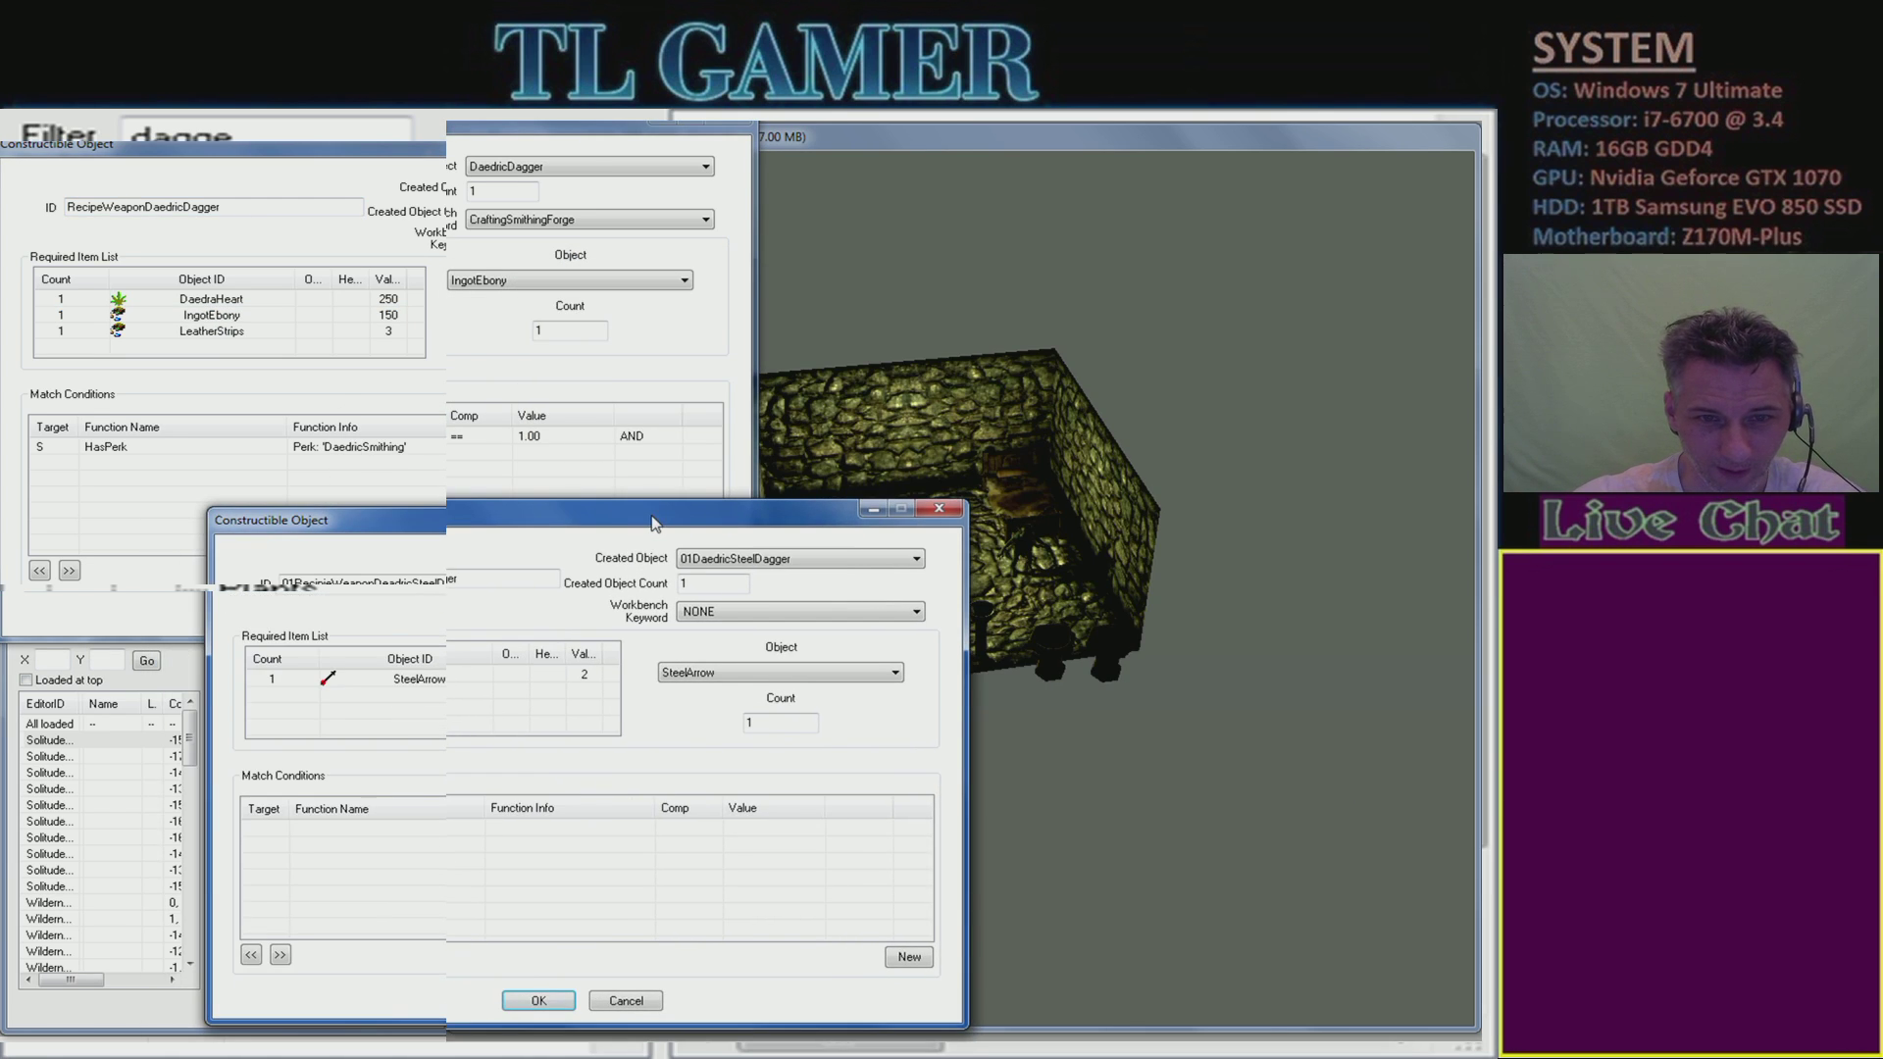
left_click(134, 687)
left_click(662, 123)
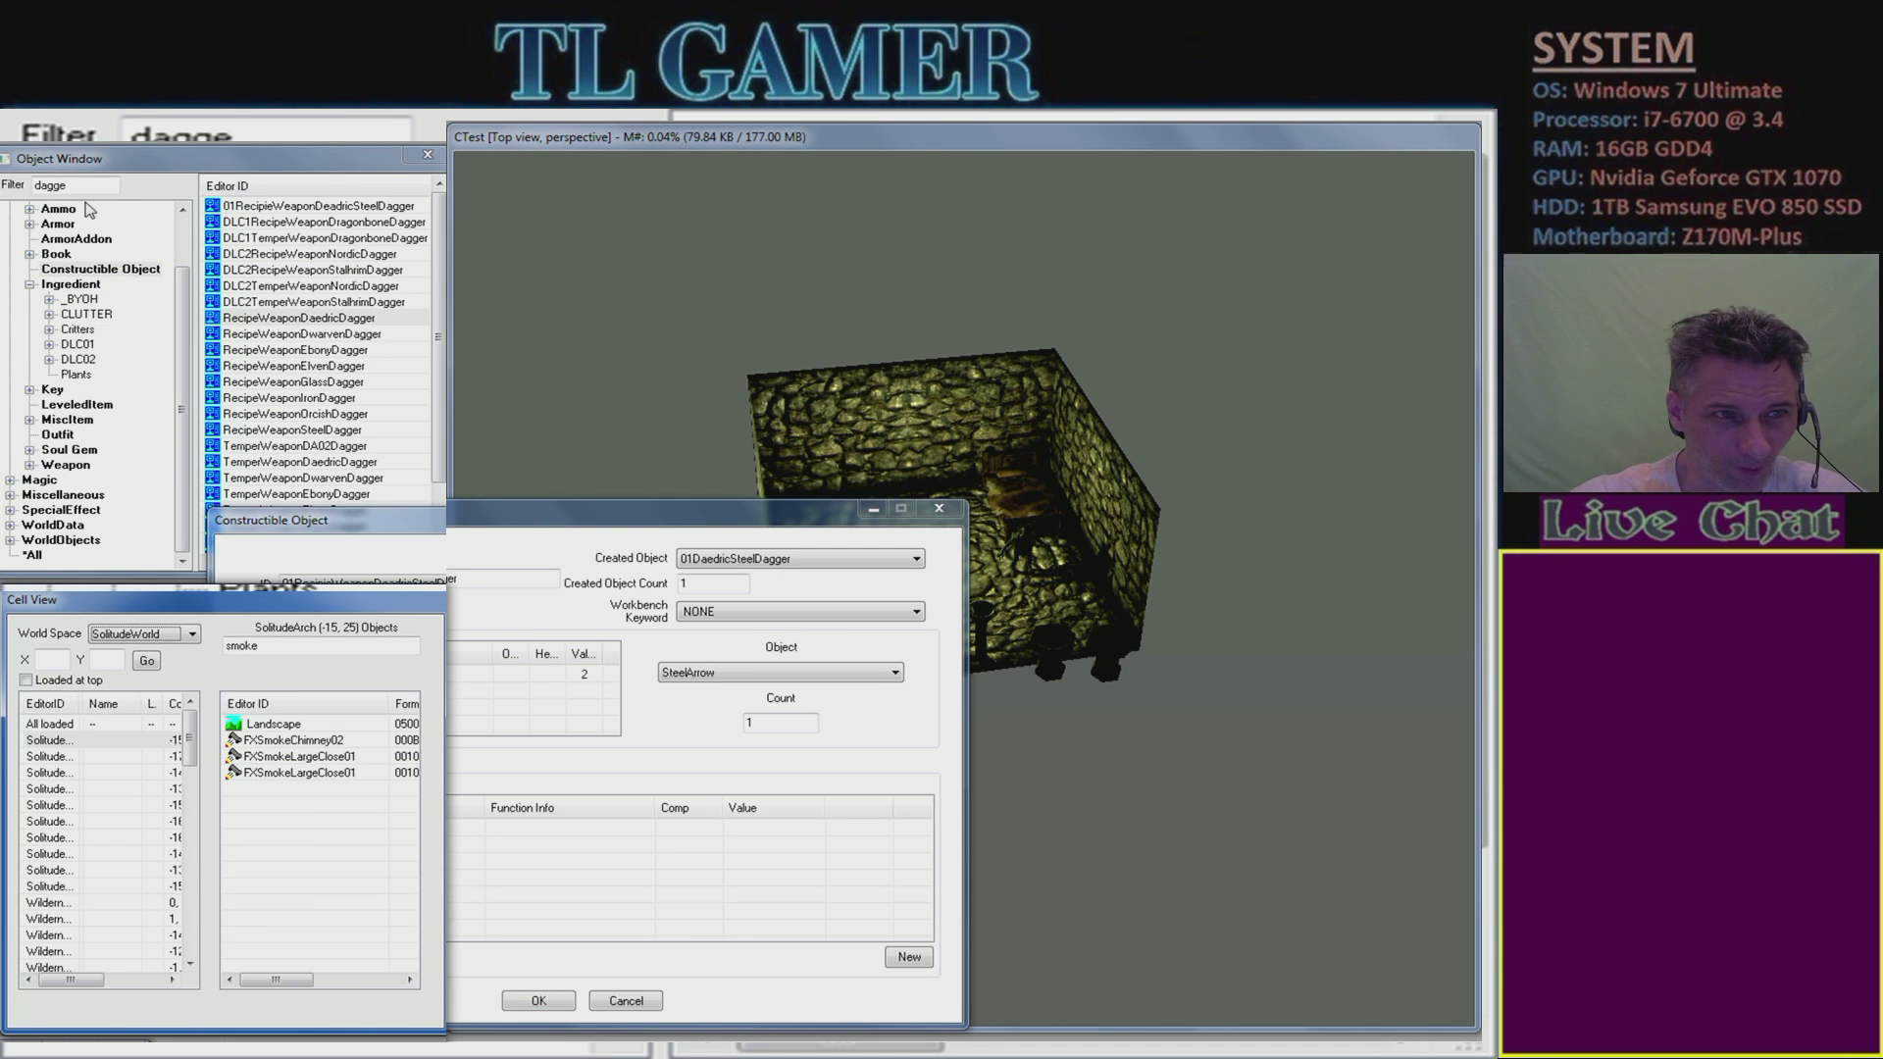
- Filter the objects by "ingot" and list the matches across all object categories
double_click(53, 184)
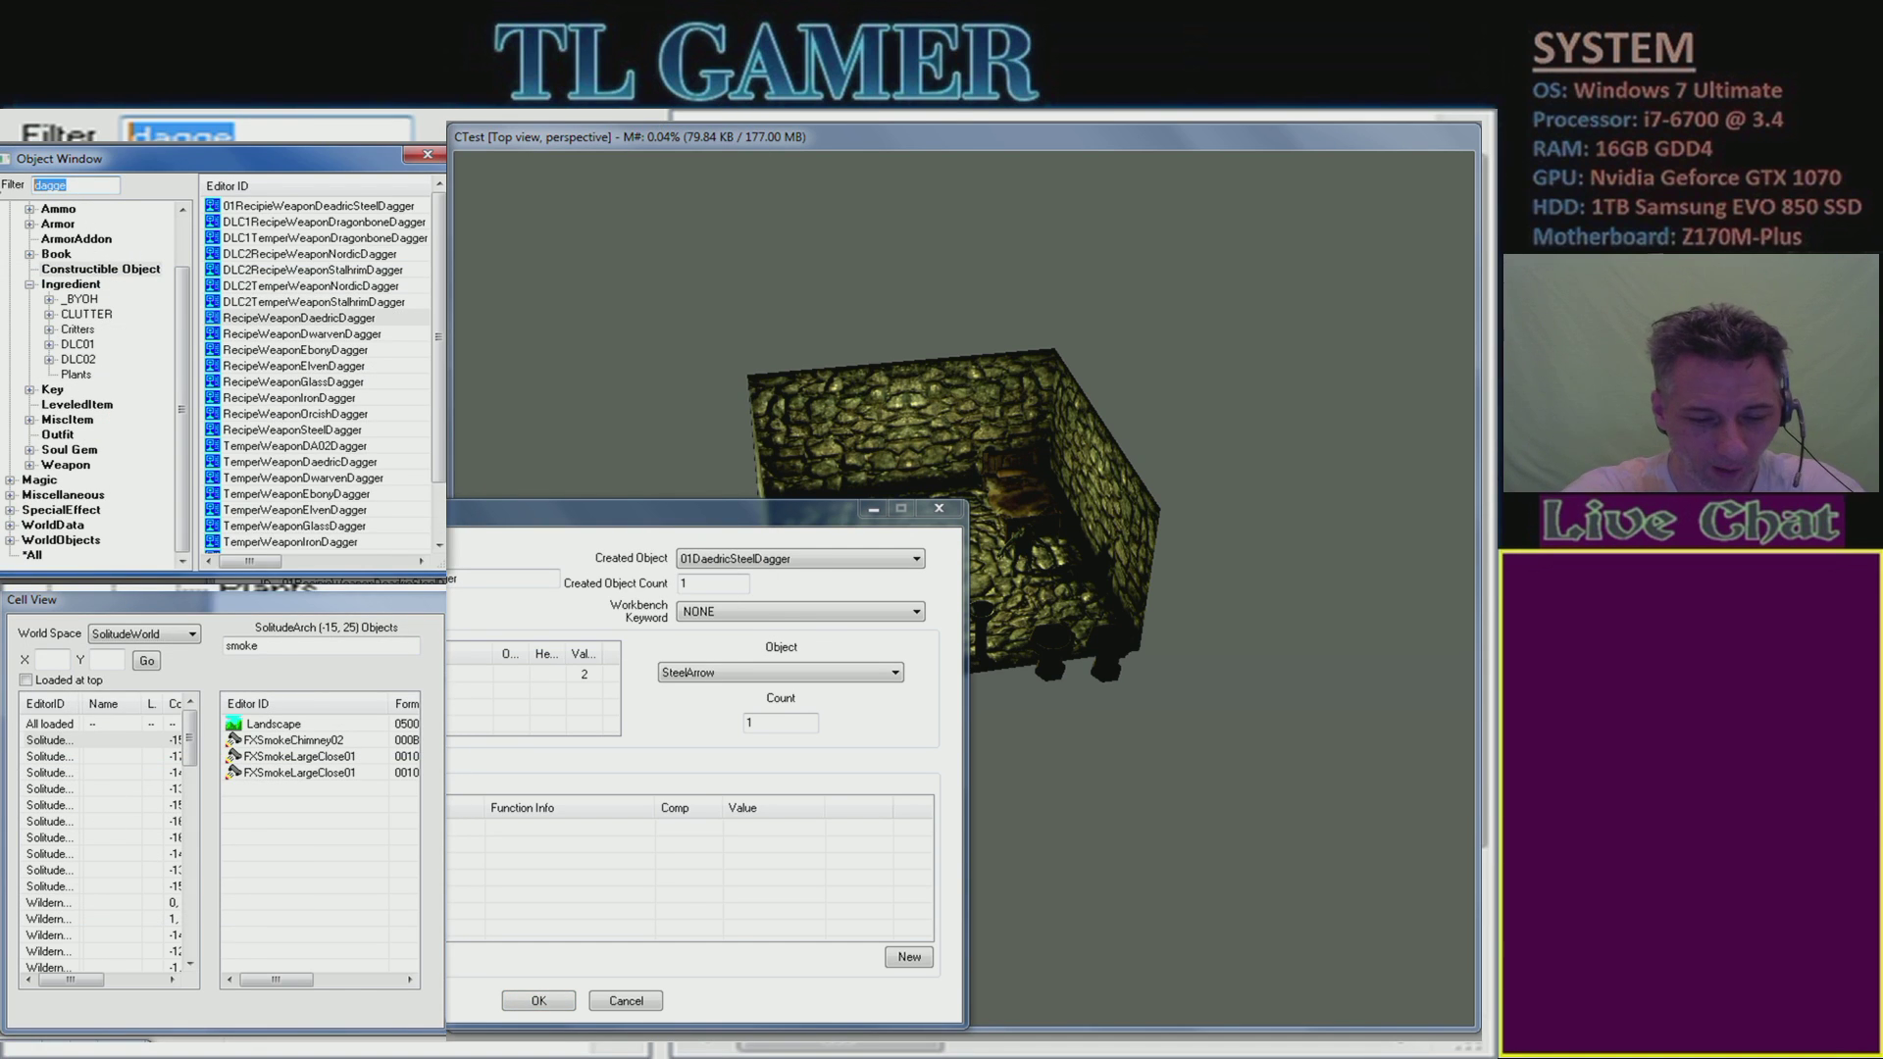
type("ingot")
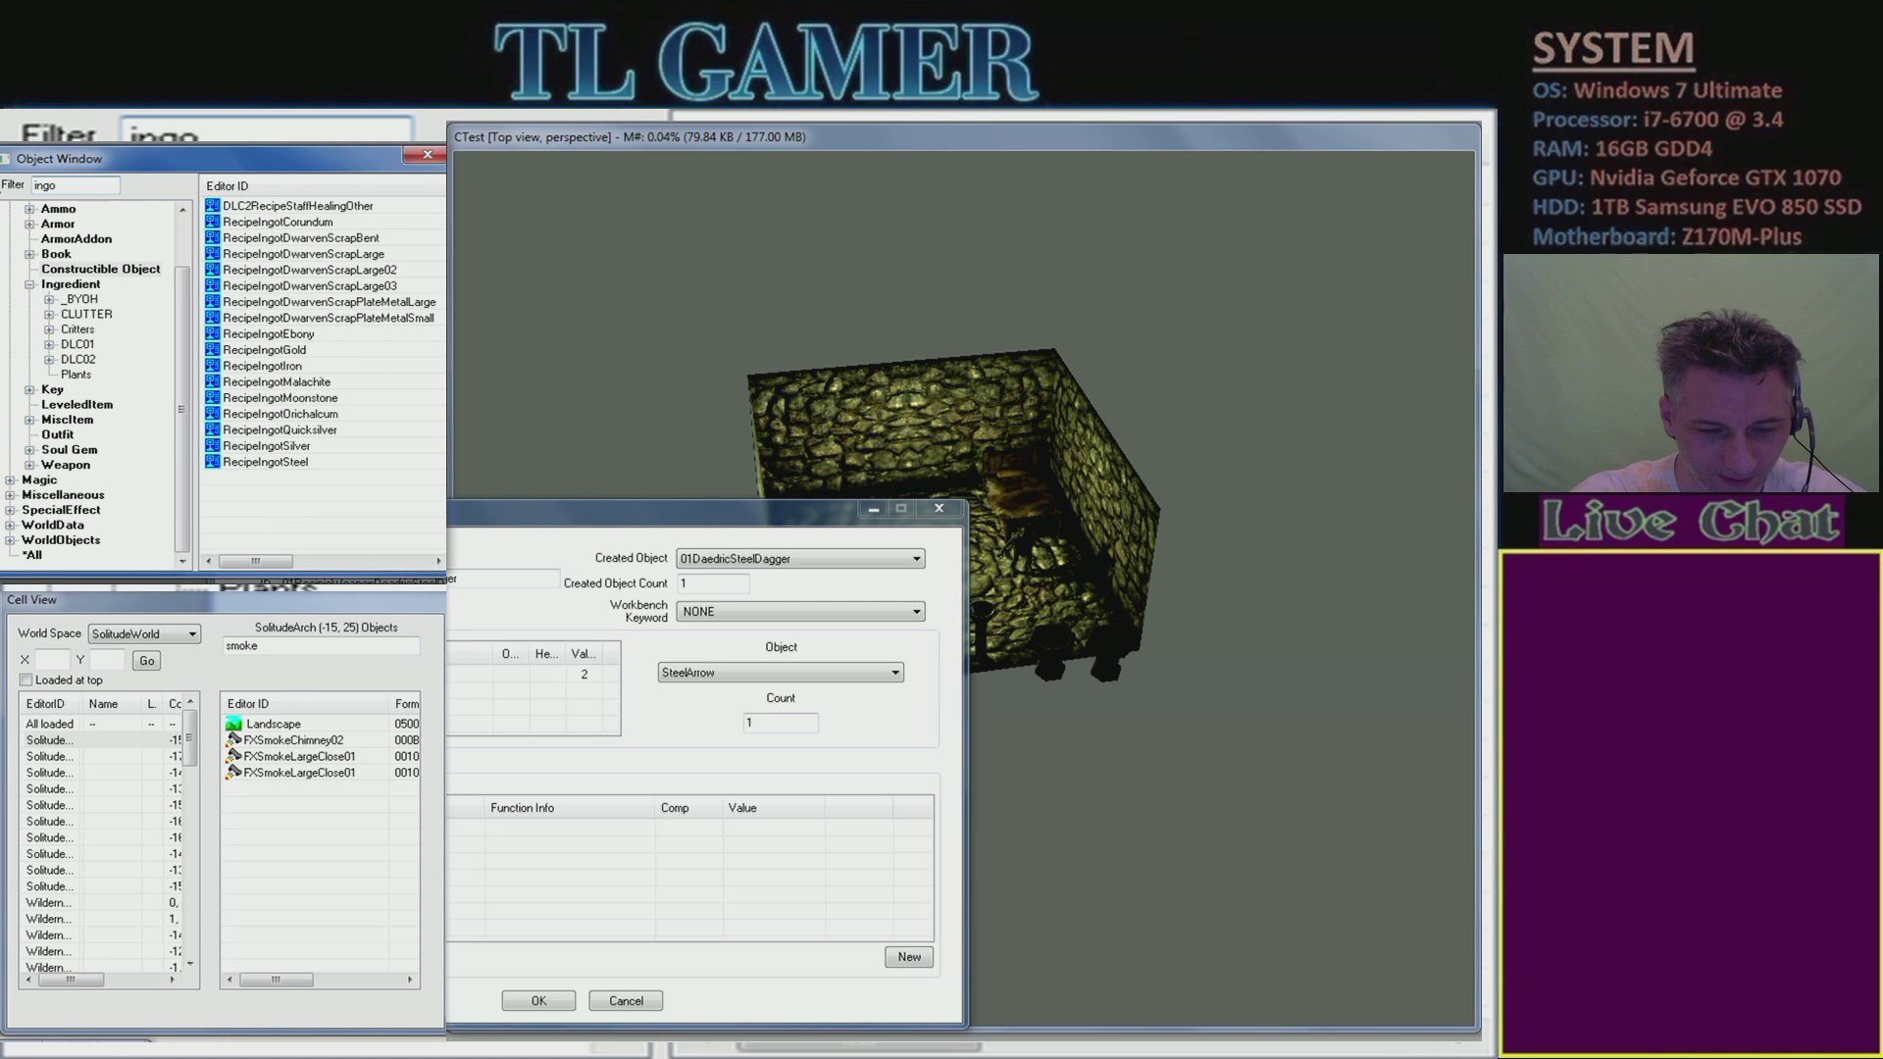
left_click(55, 288)
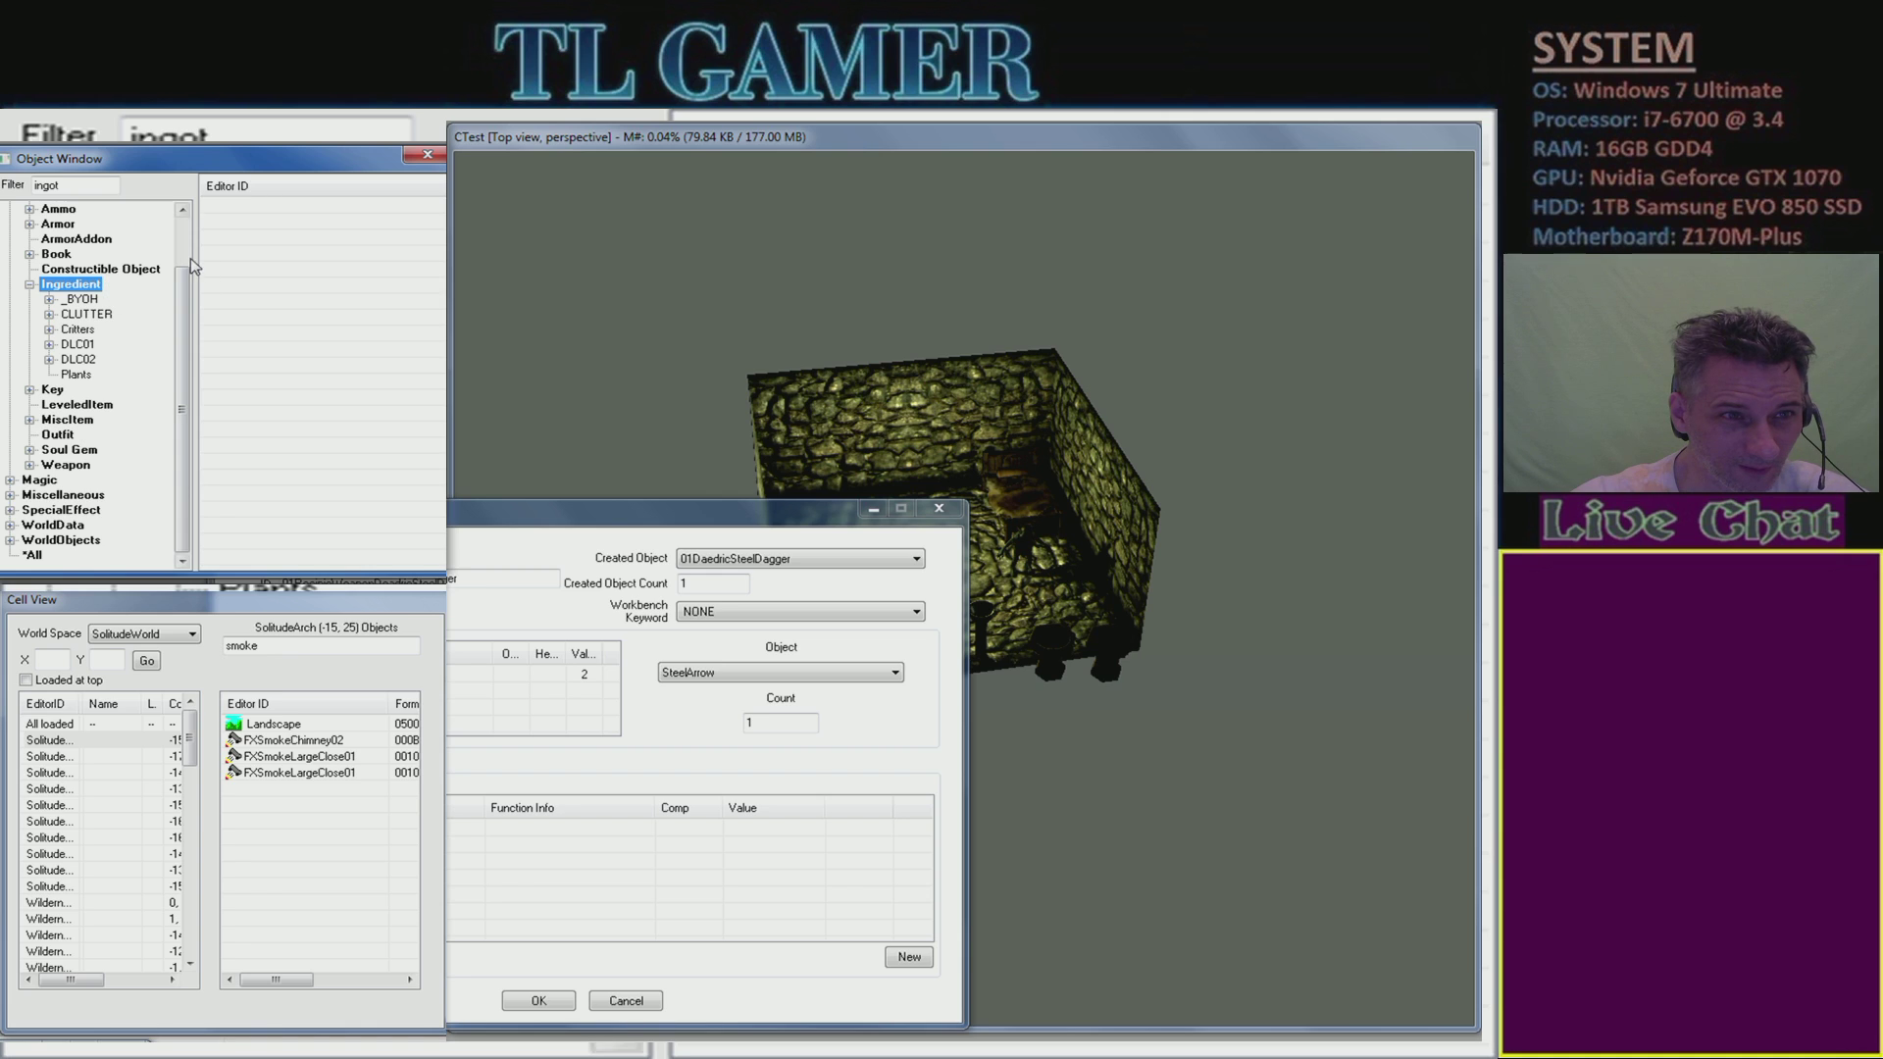
left_click(34, 555)
- Replace the SteelArrow requirement in the 01RecipieWeaponDeadricSteelDagger recipe with IngotEbony
left_click_drag(603, 522, 695, 434)
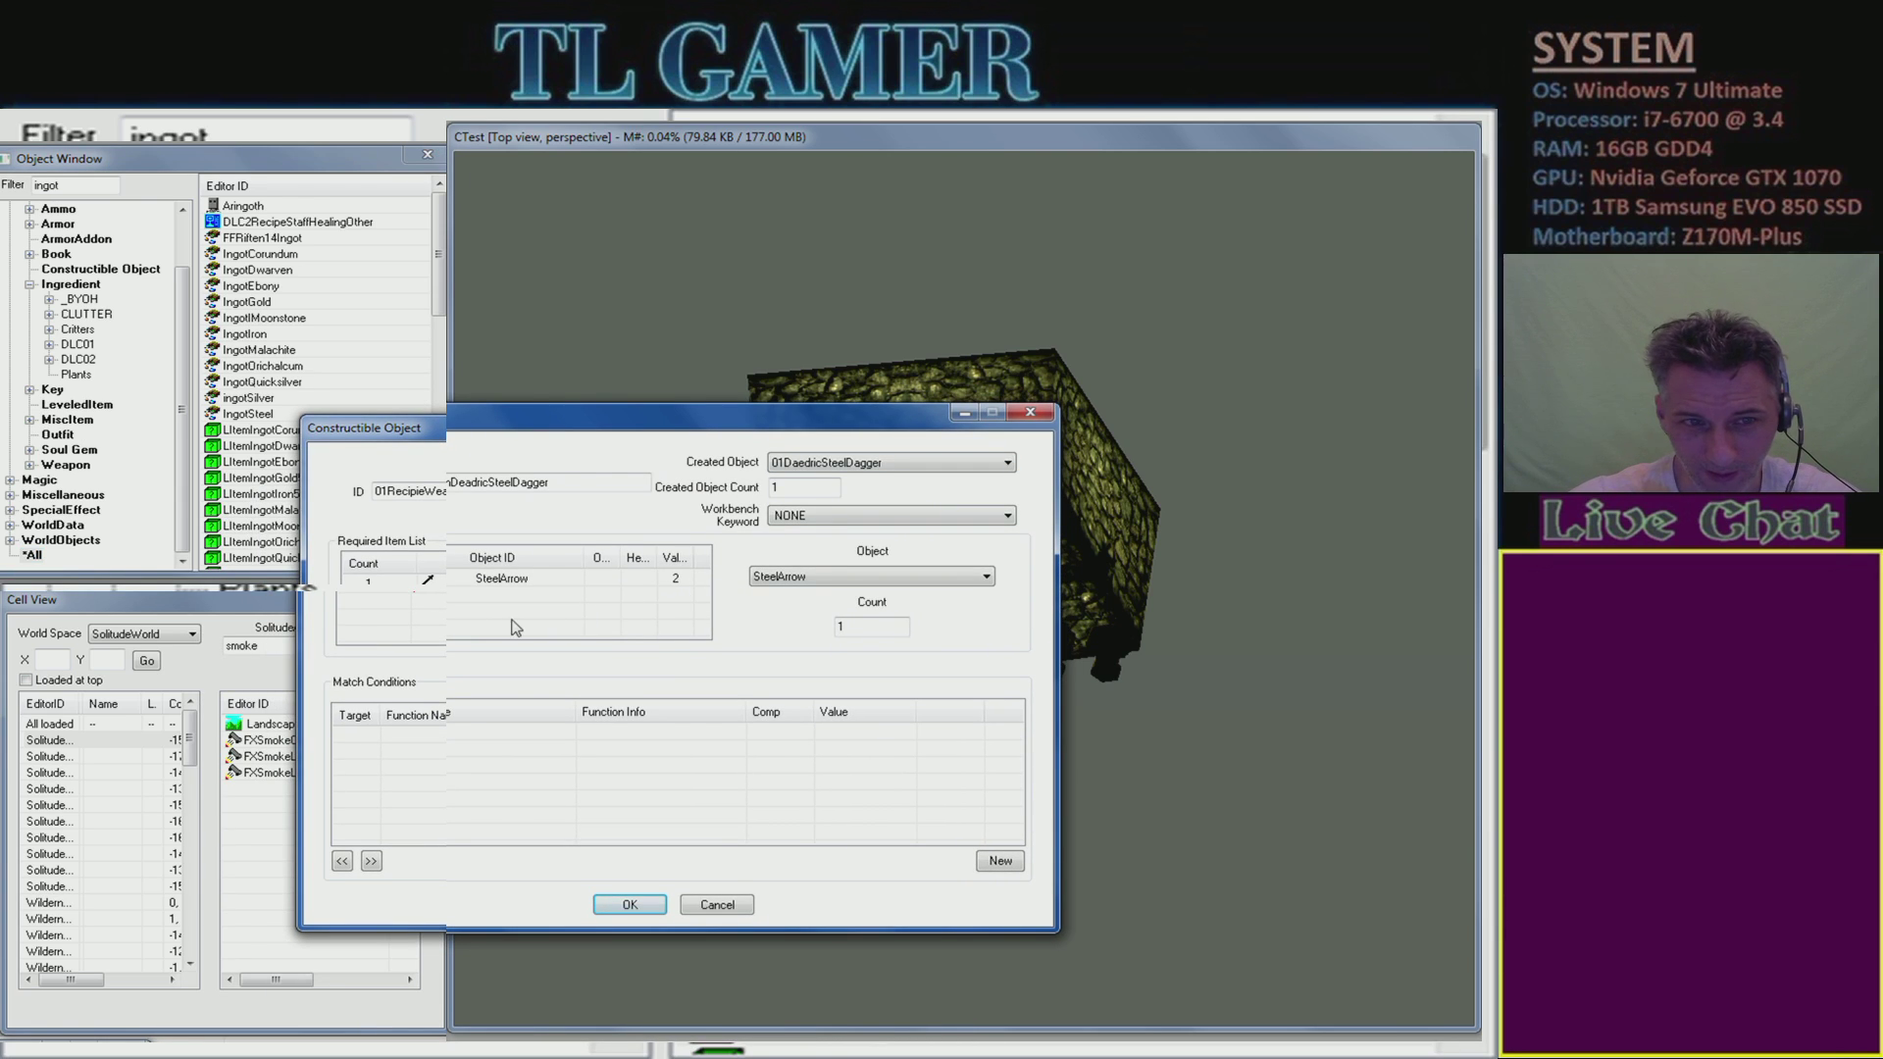
left_click(505, 586)
left_click(865, 579)
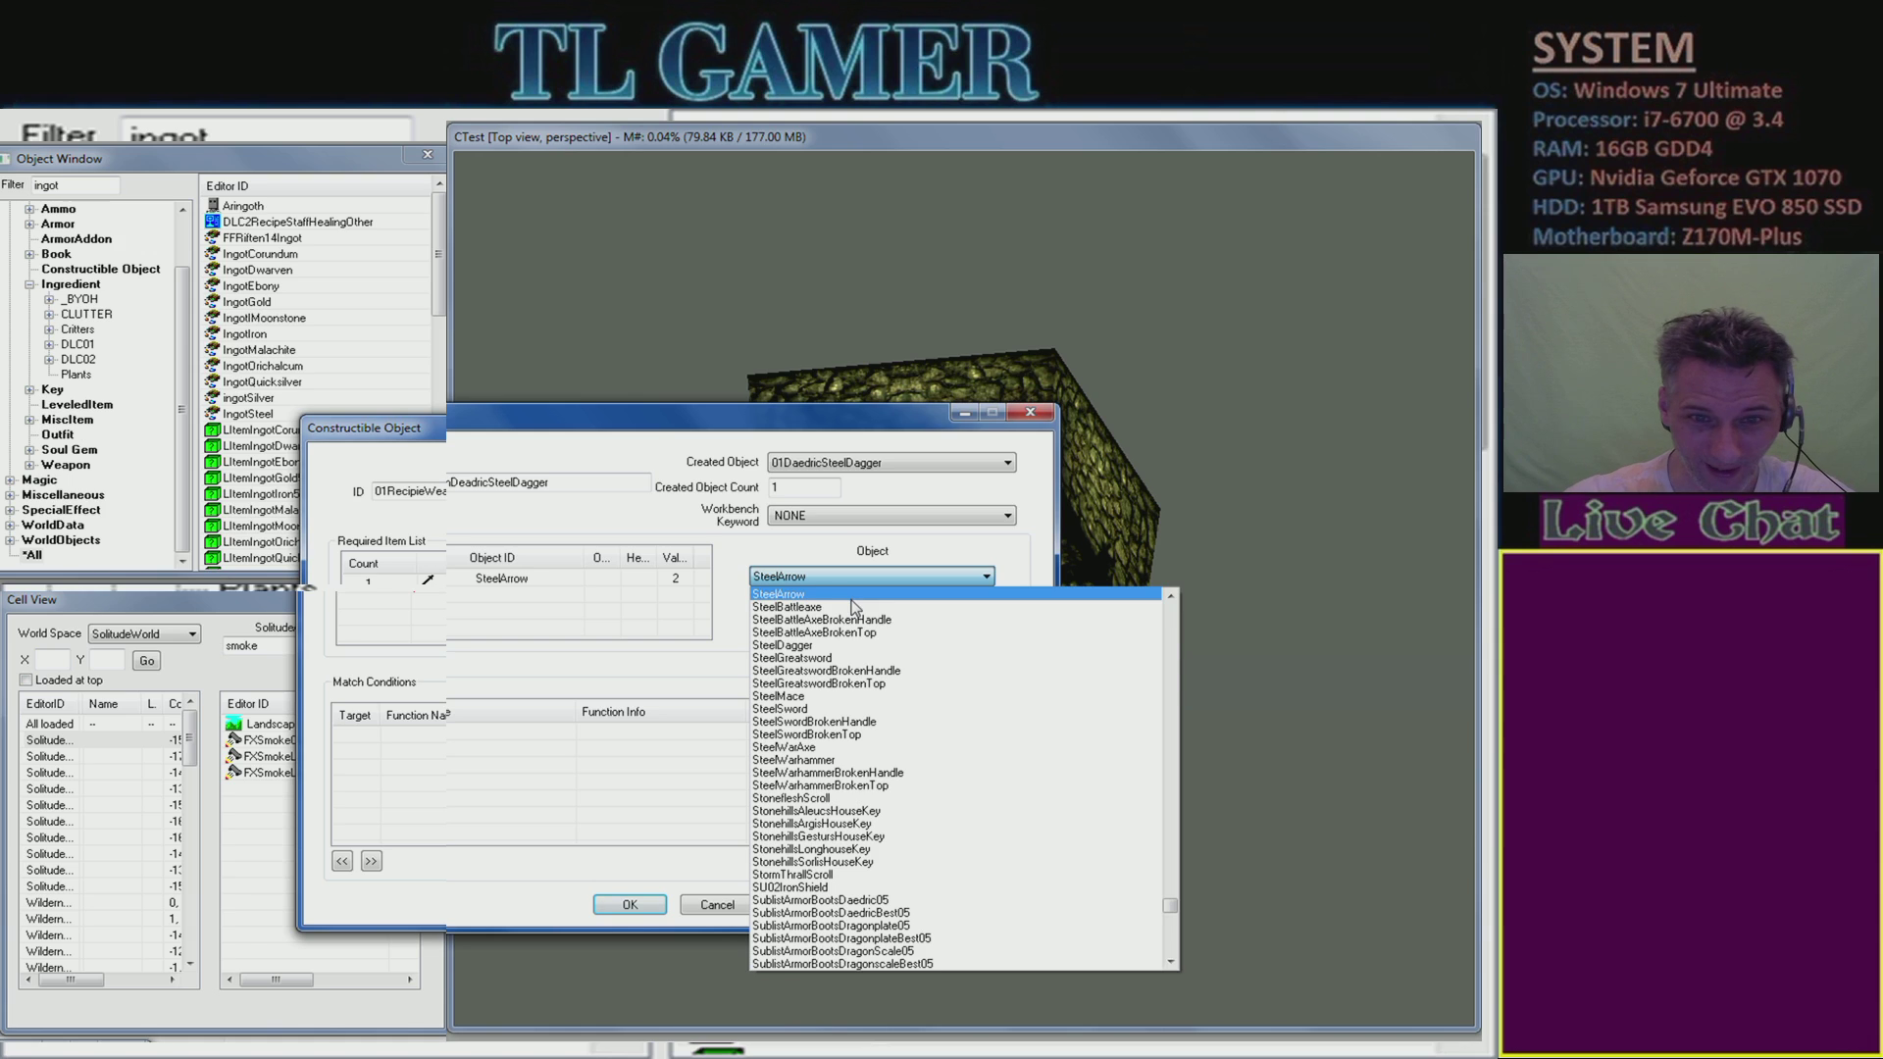
left_click(824, 633)
type("ingot")
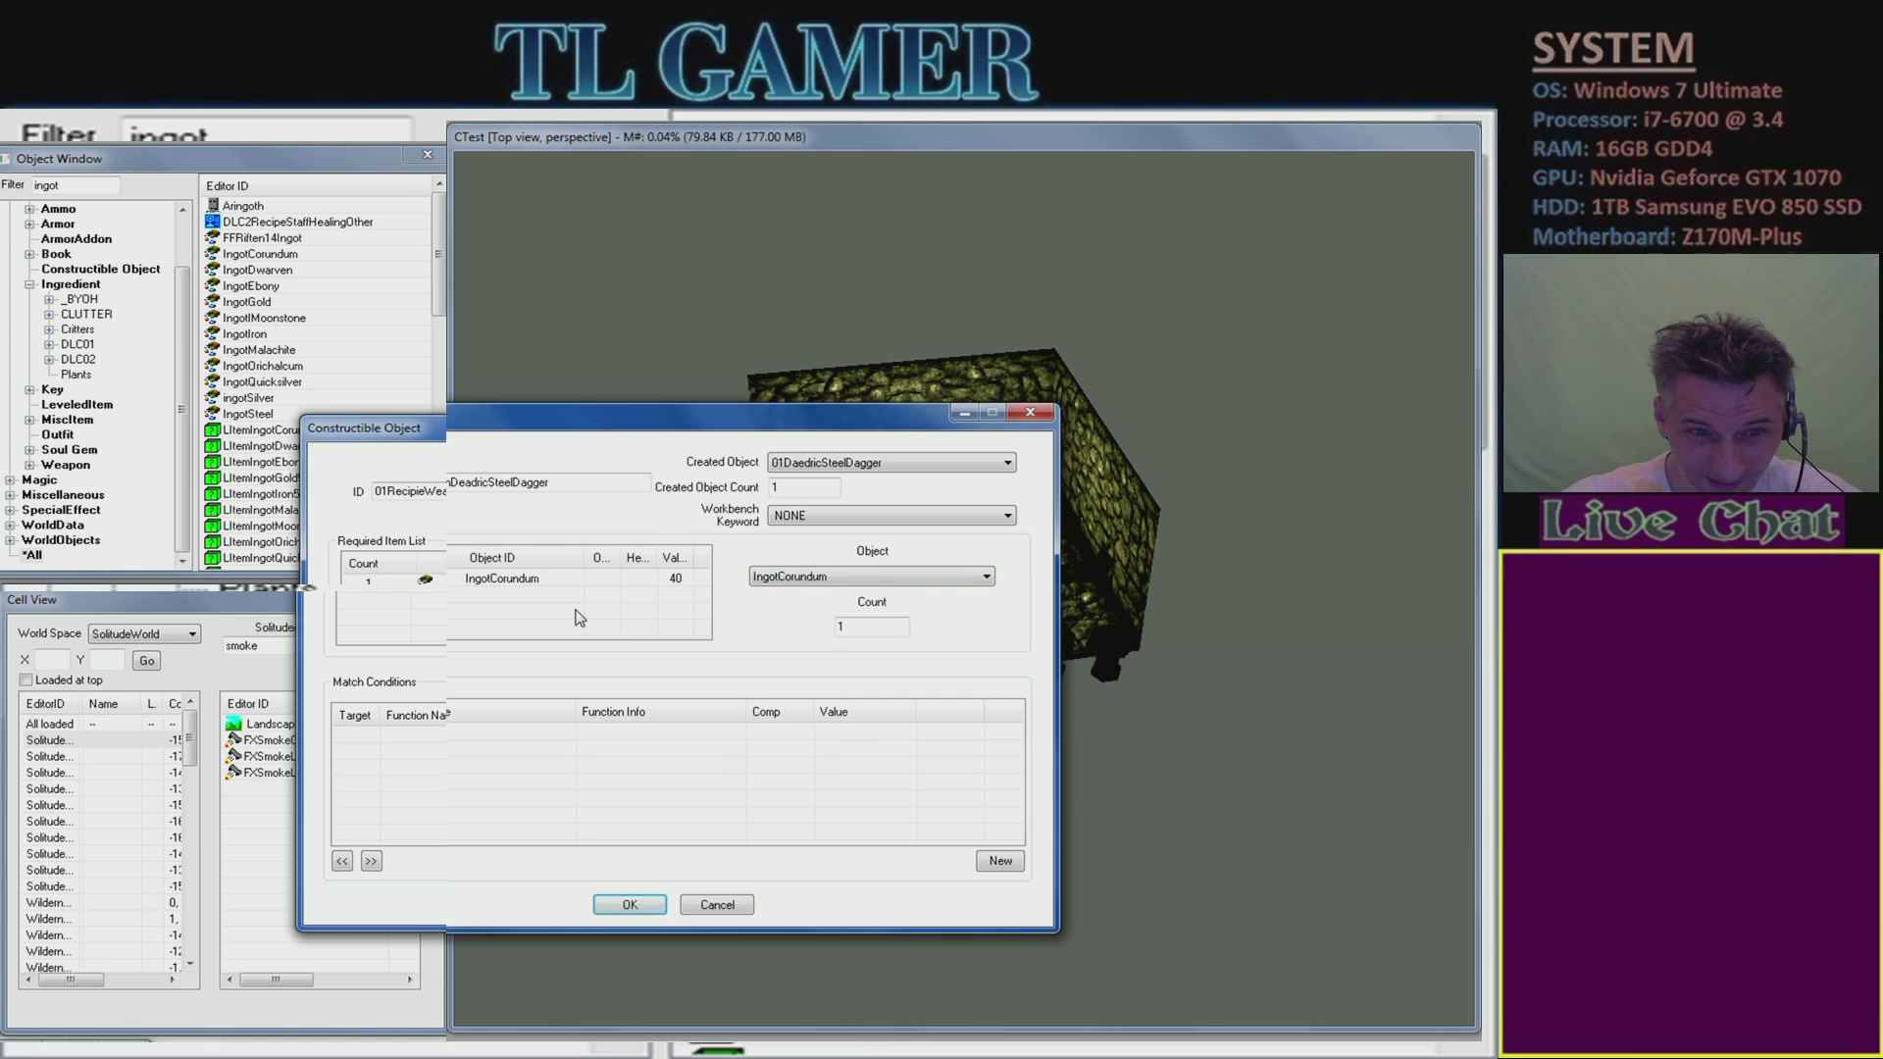
left_click(851, 579)
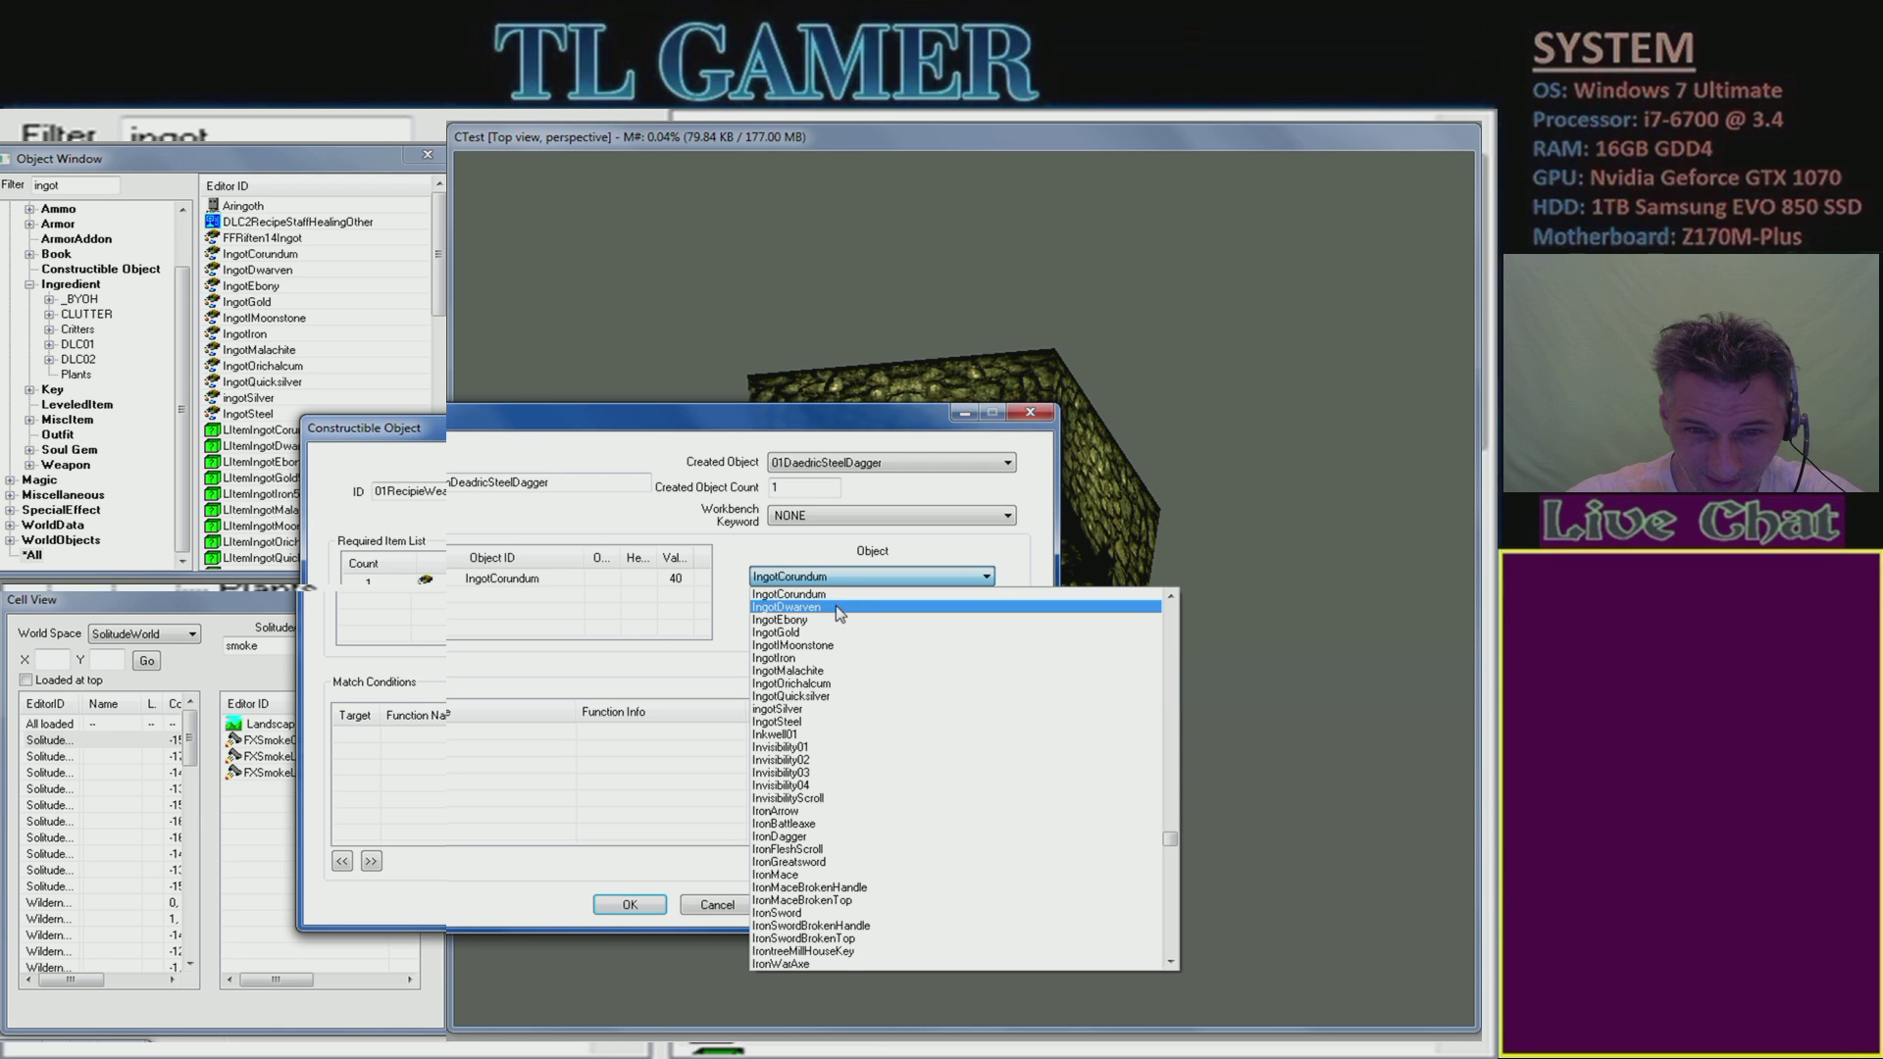
left_click(828, 621)
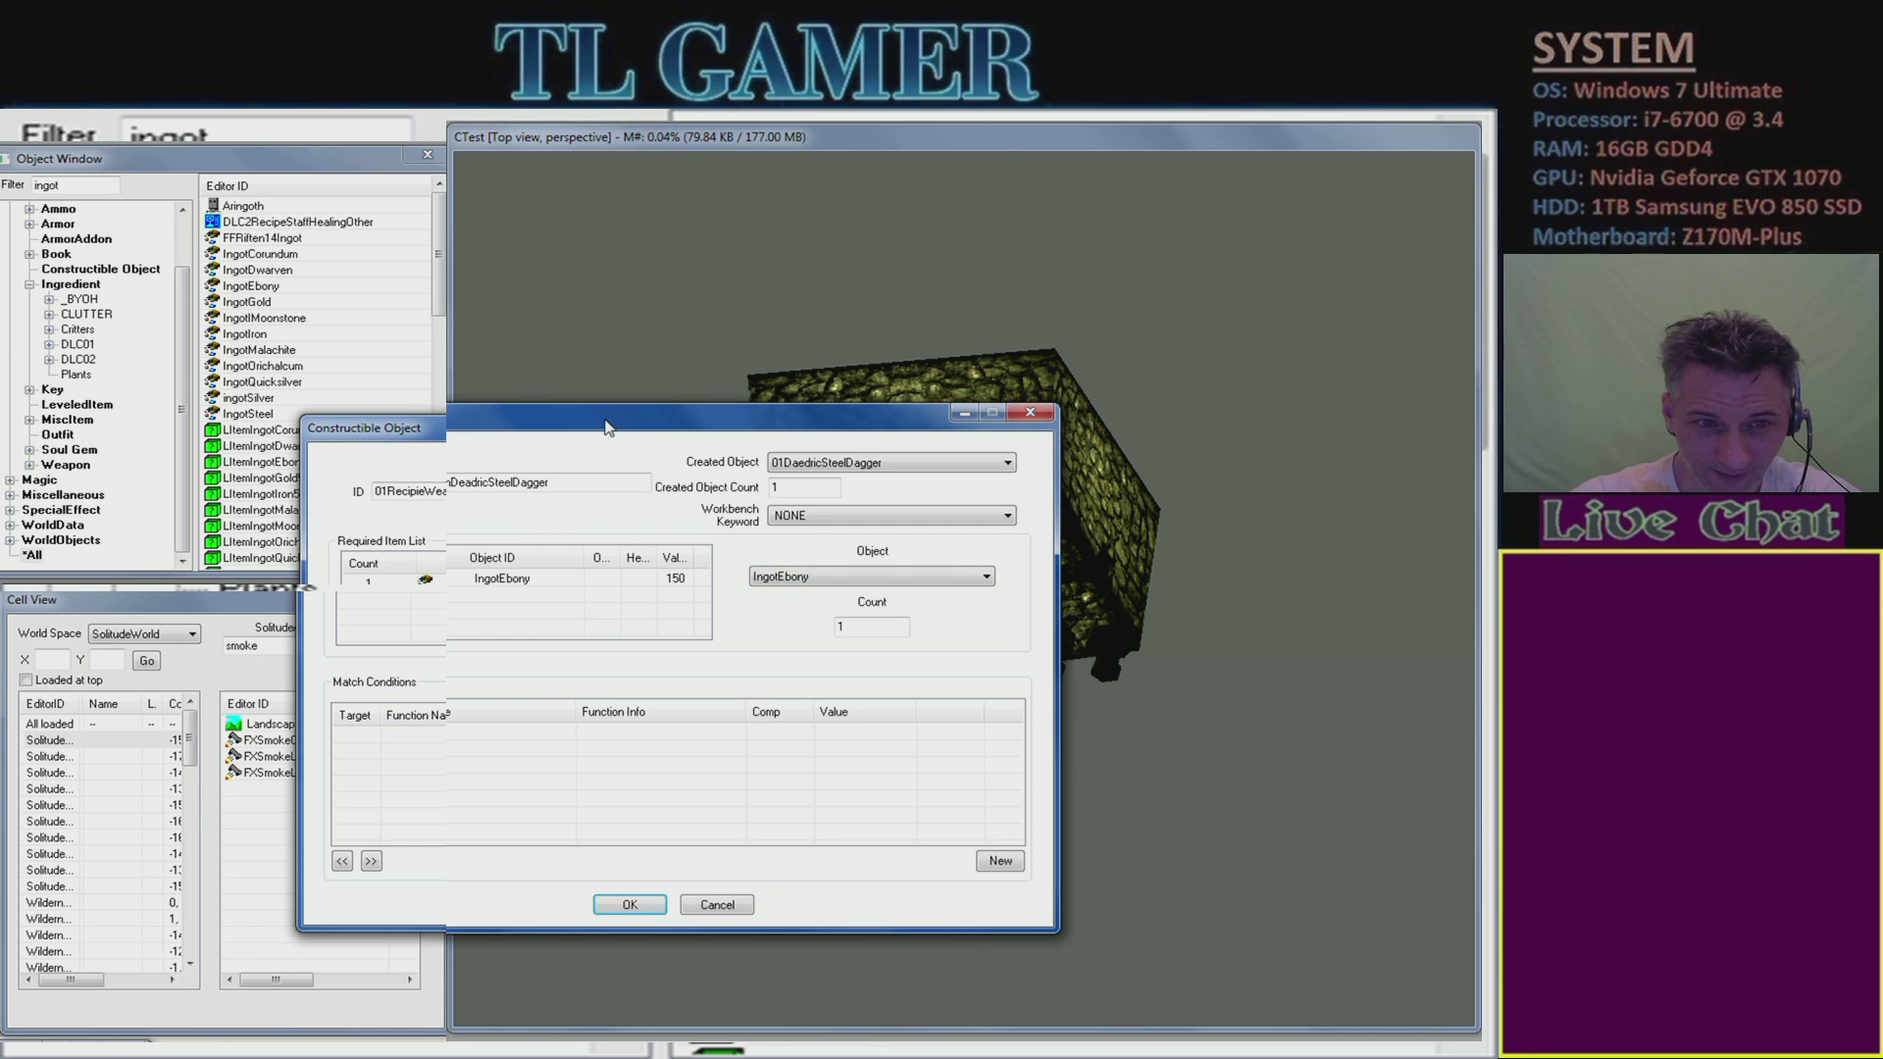
- Add a second required item to the steel dagger recipe and set it to IngotSteel
left_click_drag(605, 421, 642, 395)
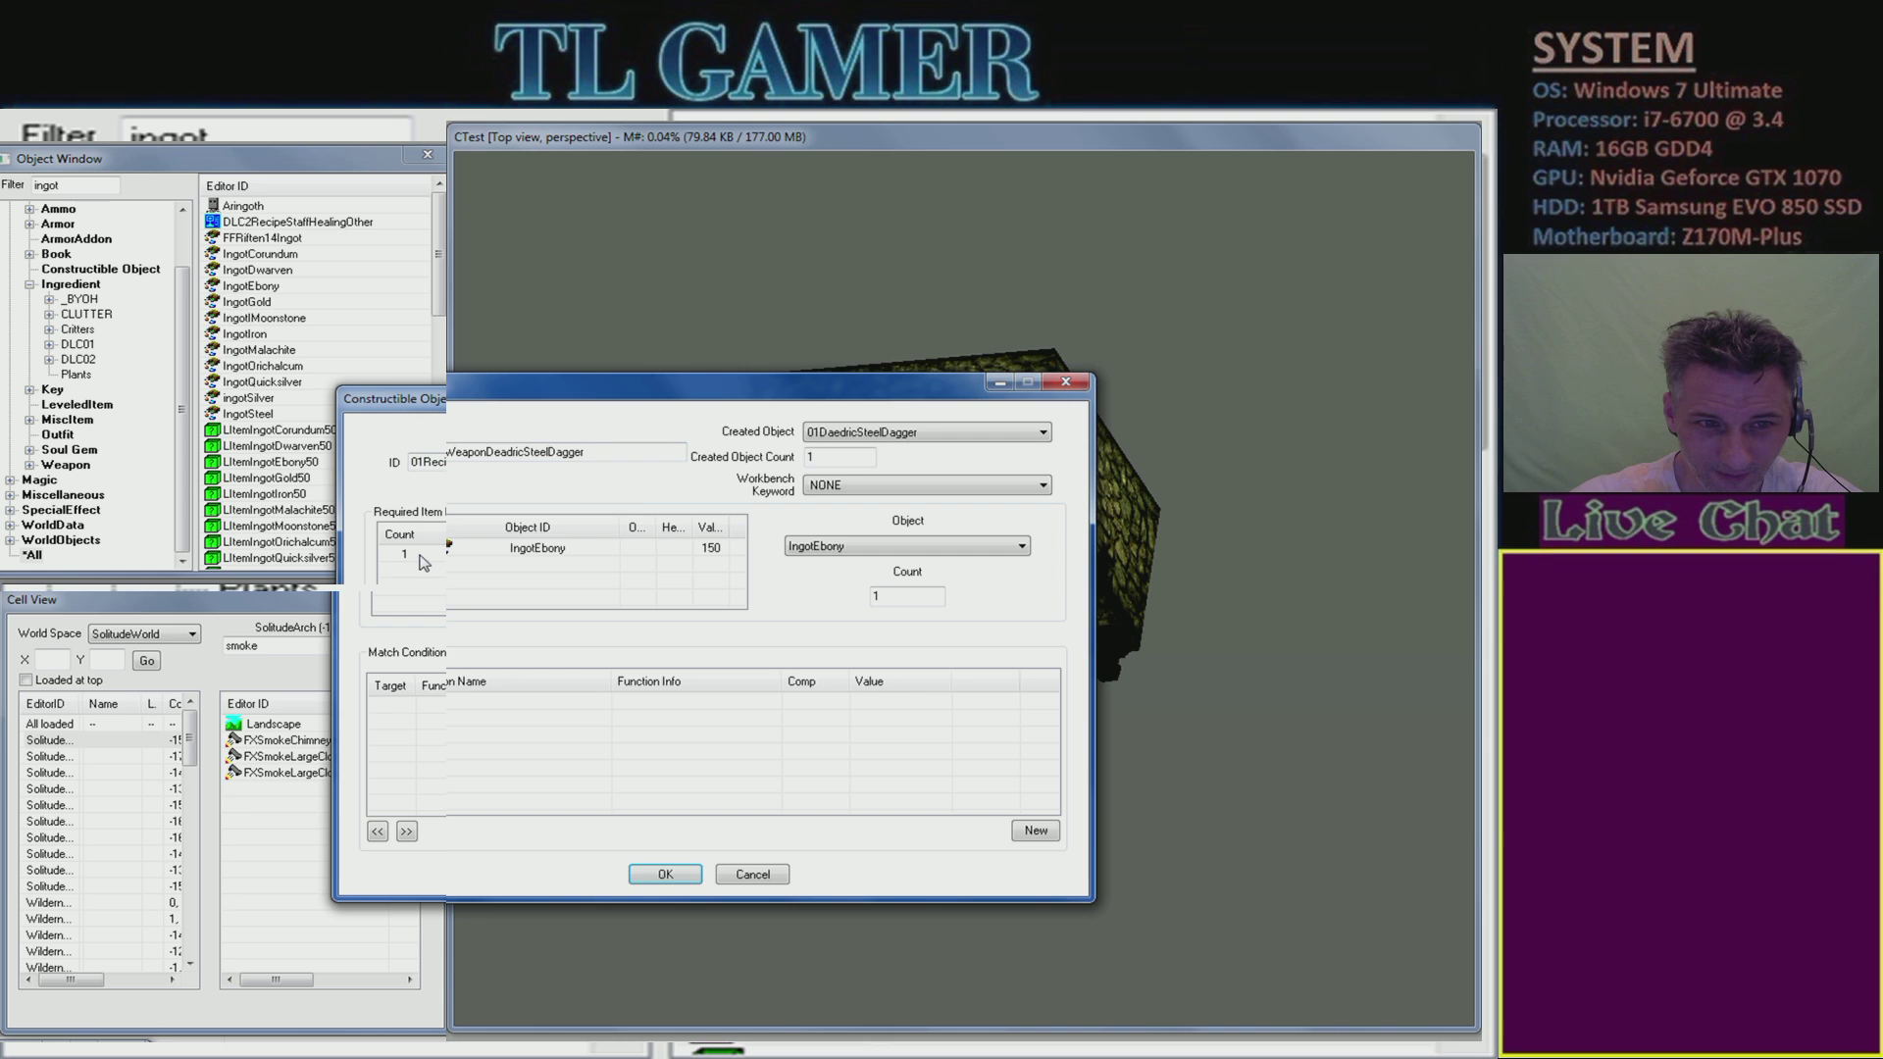
left_click(428, 559)
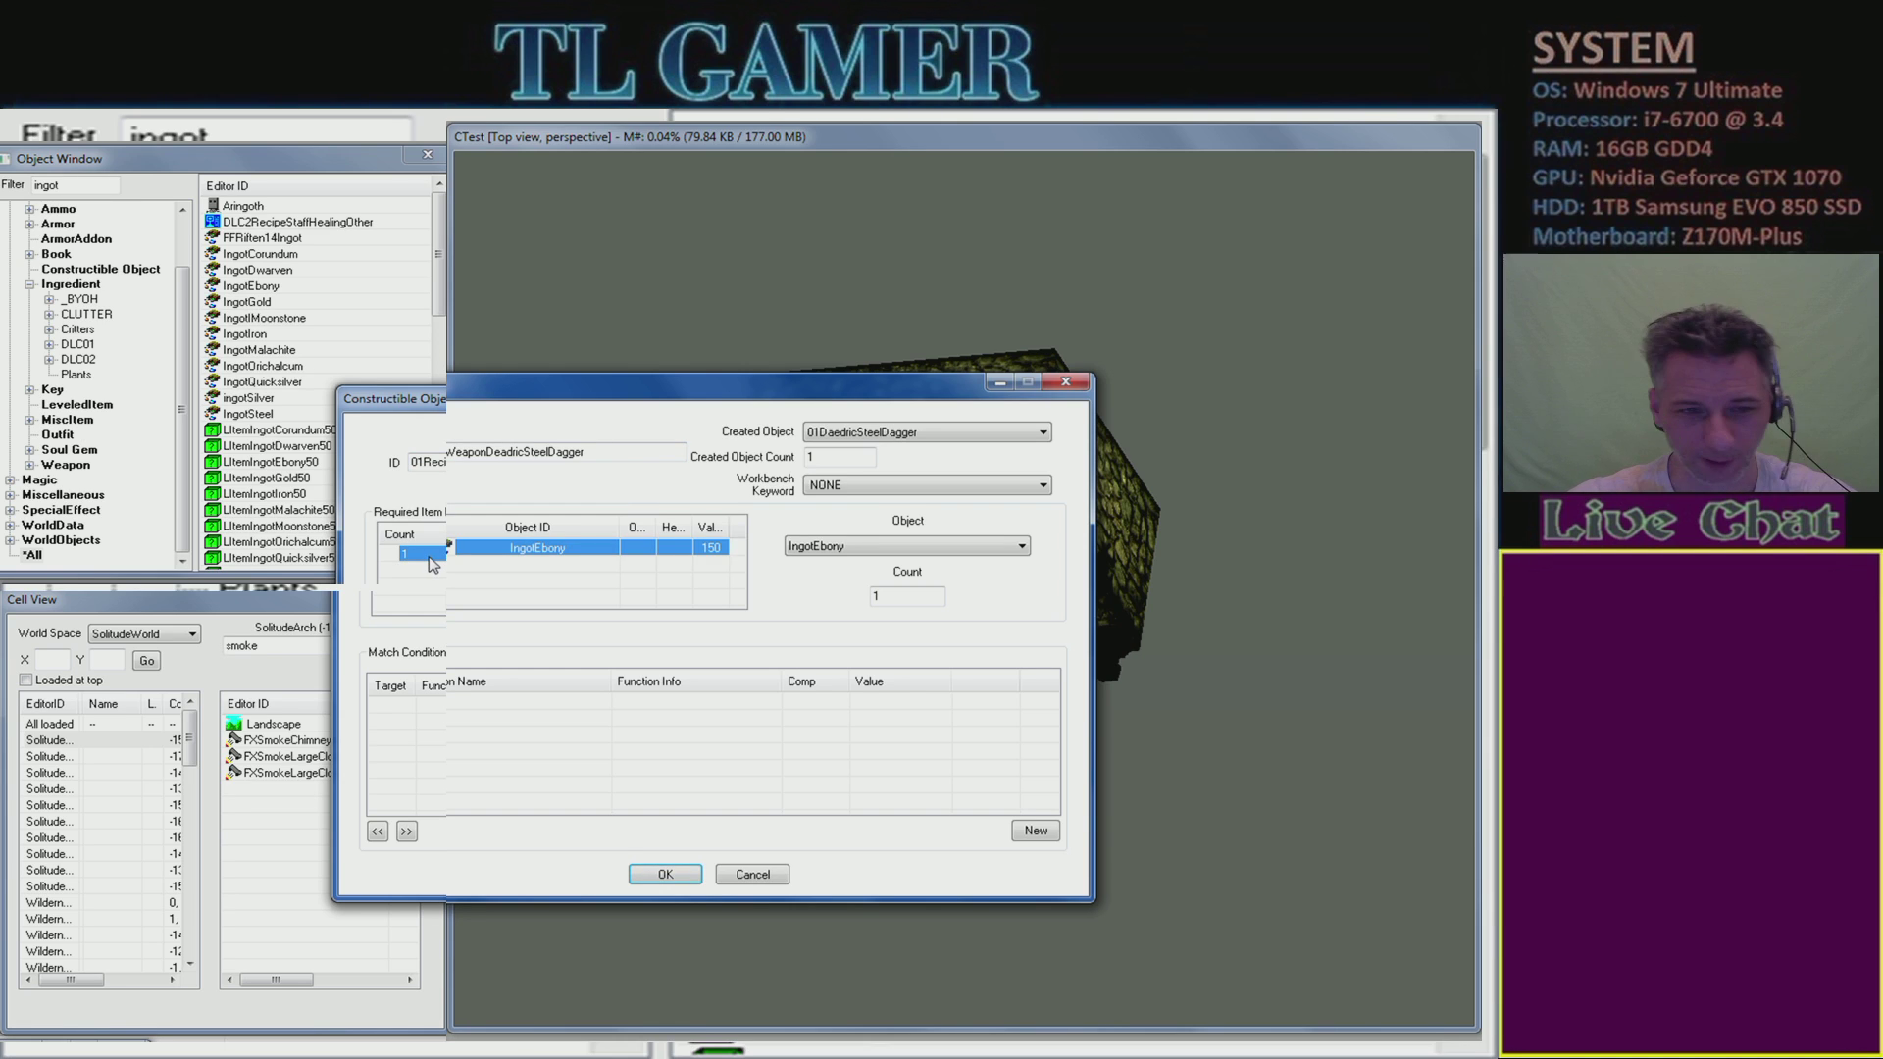
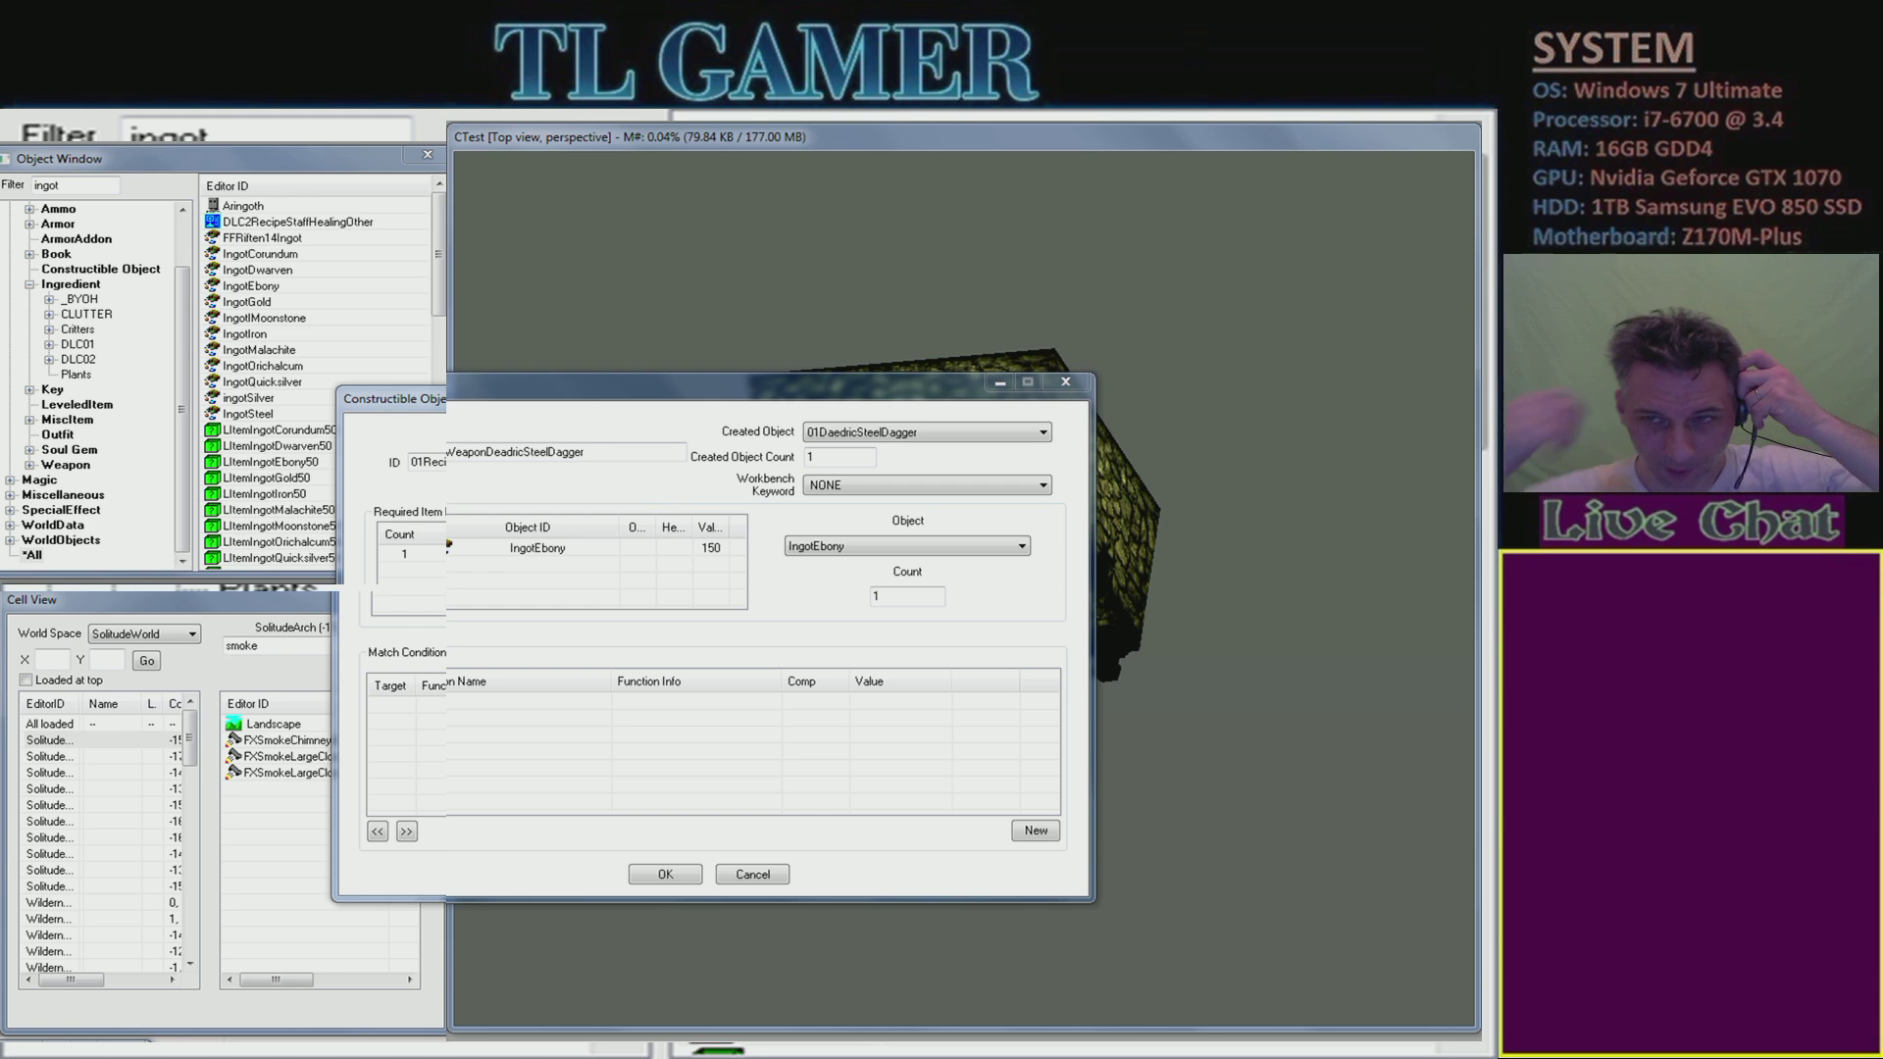
right_click(591, 567)
left_click(623, 585)
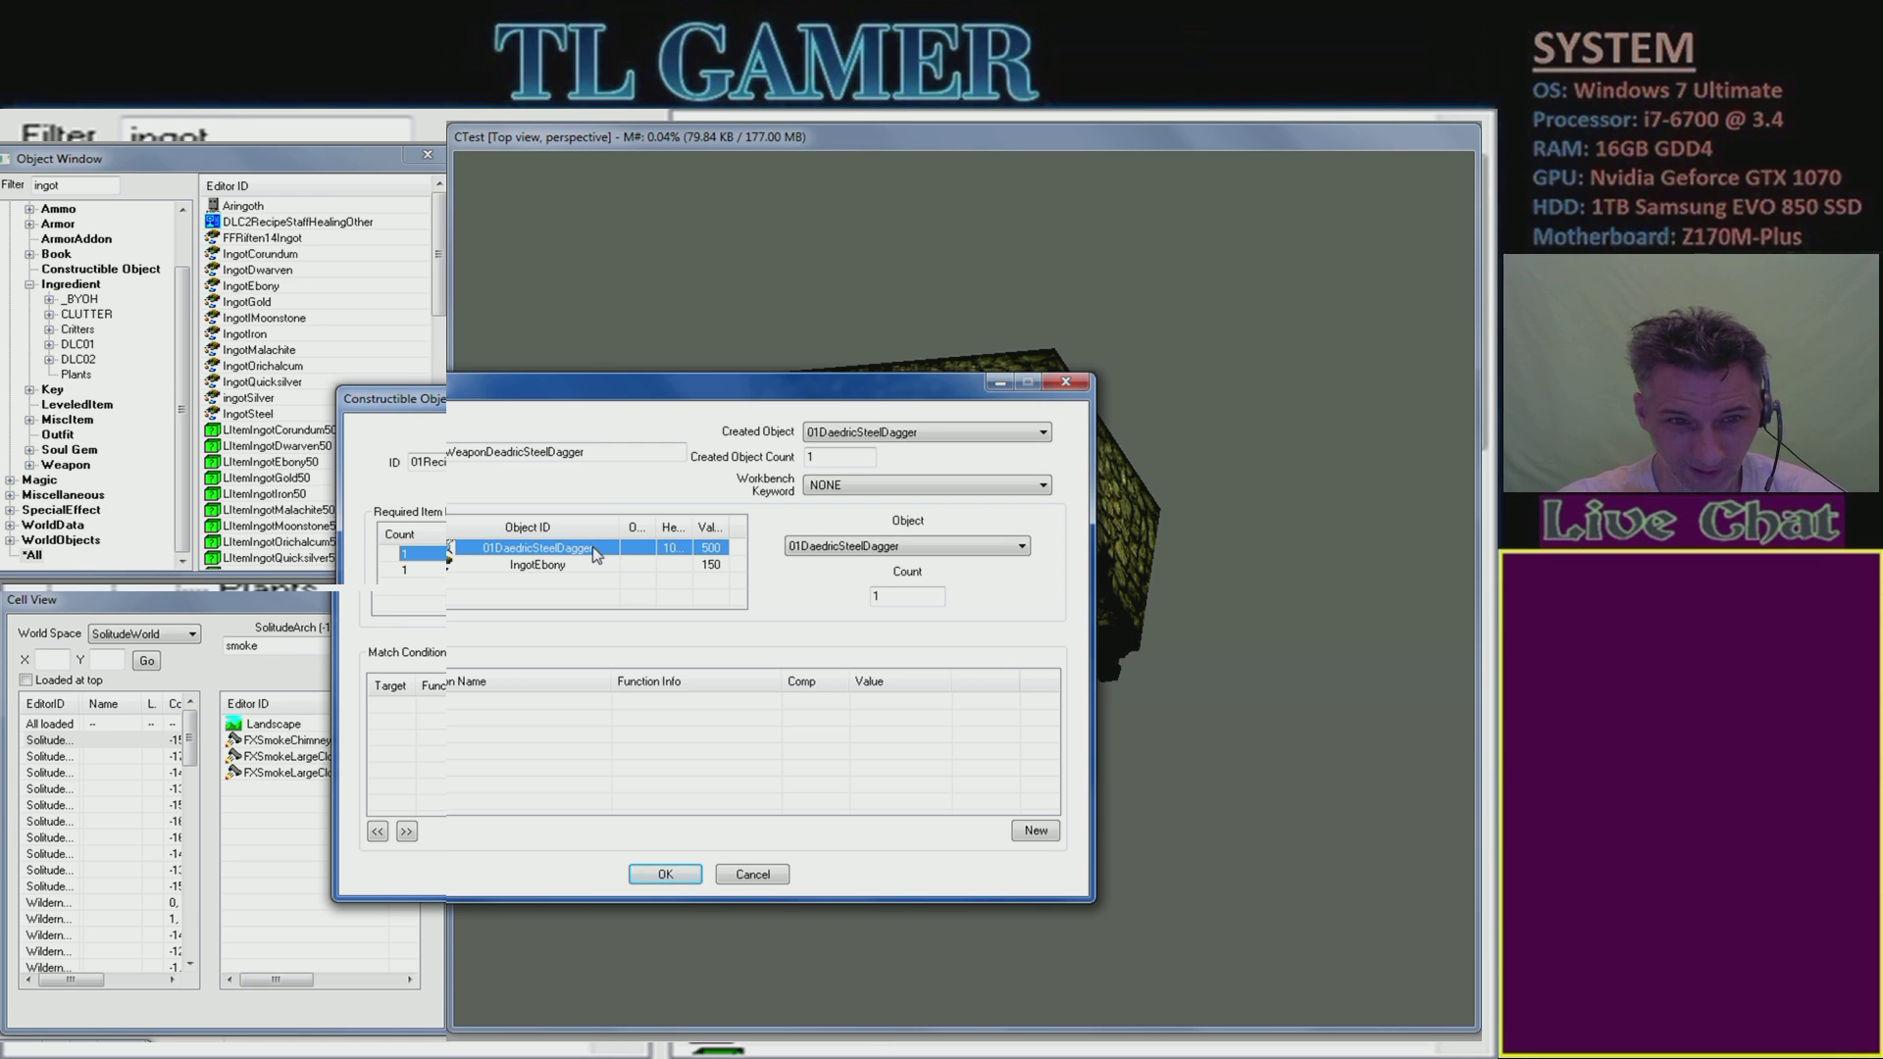
left_click(914, 546)
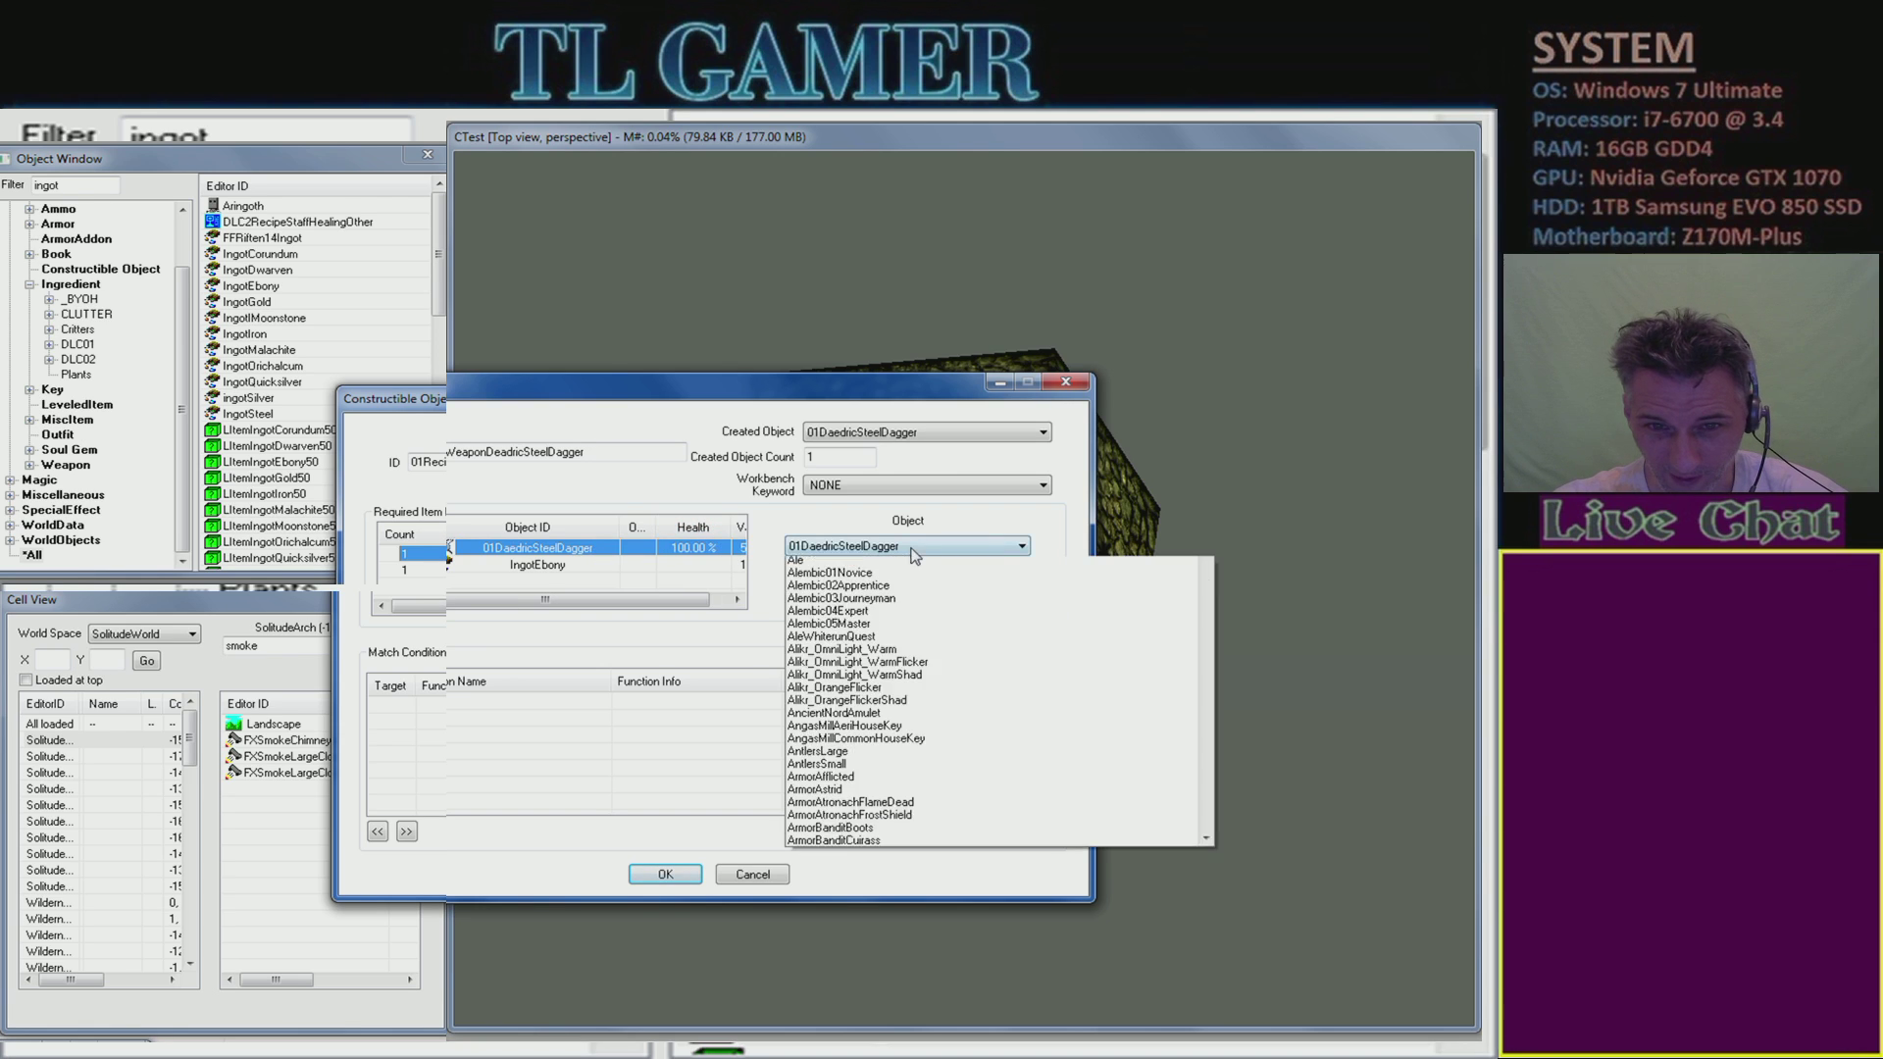
type("ingot")
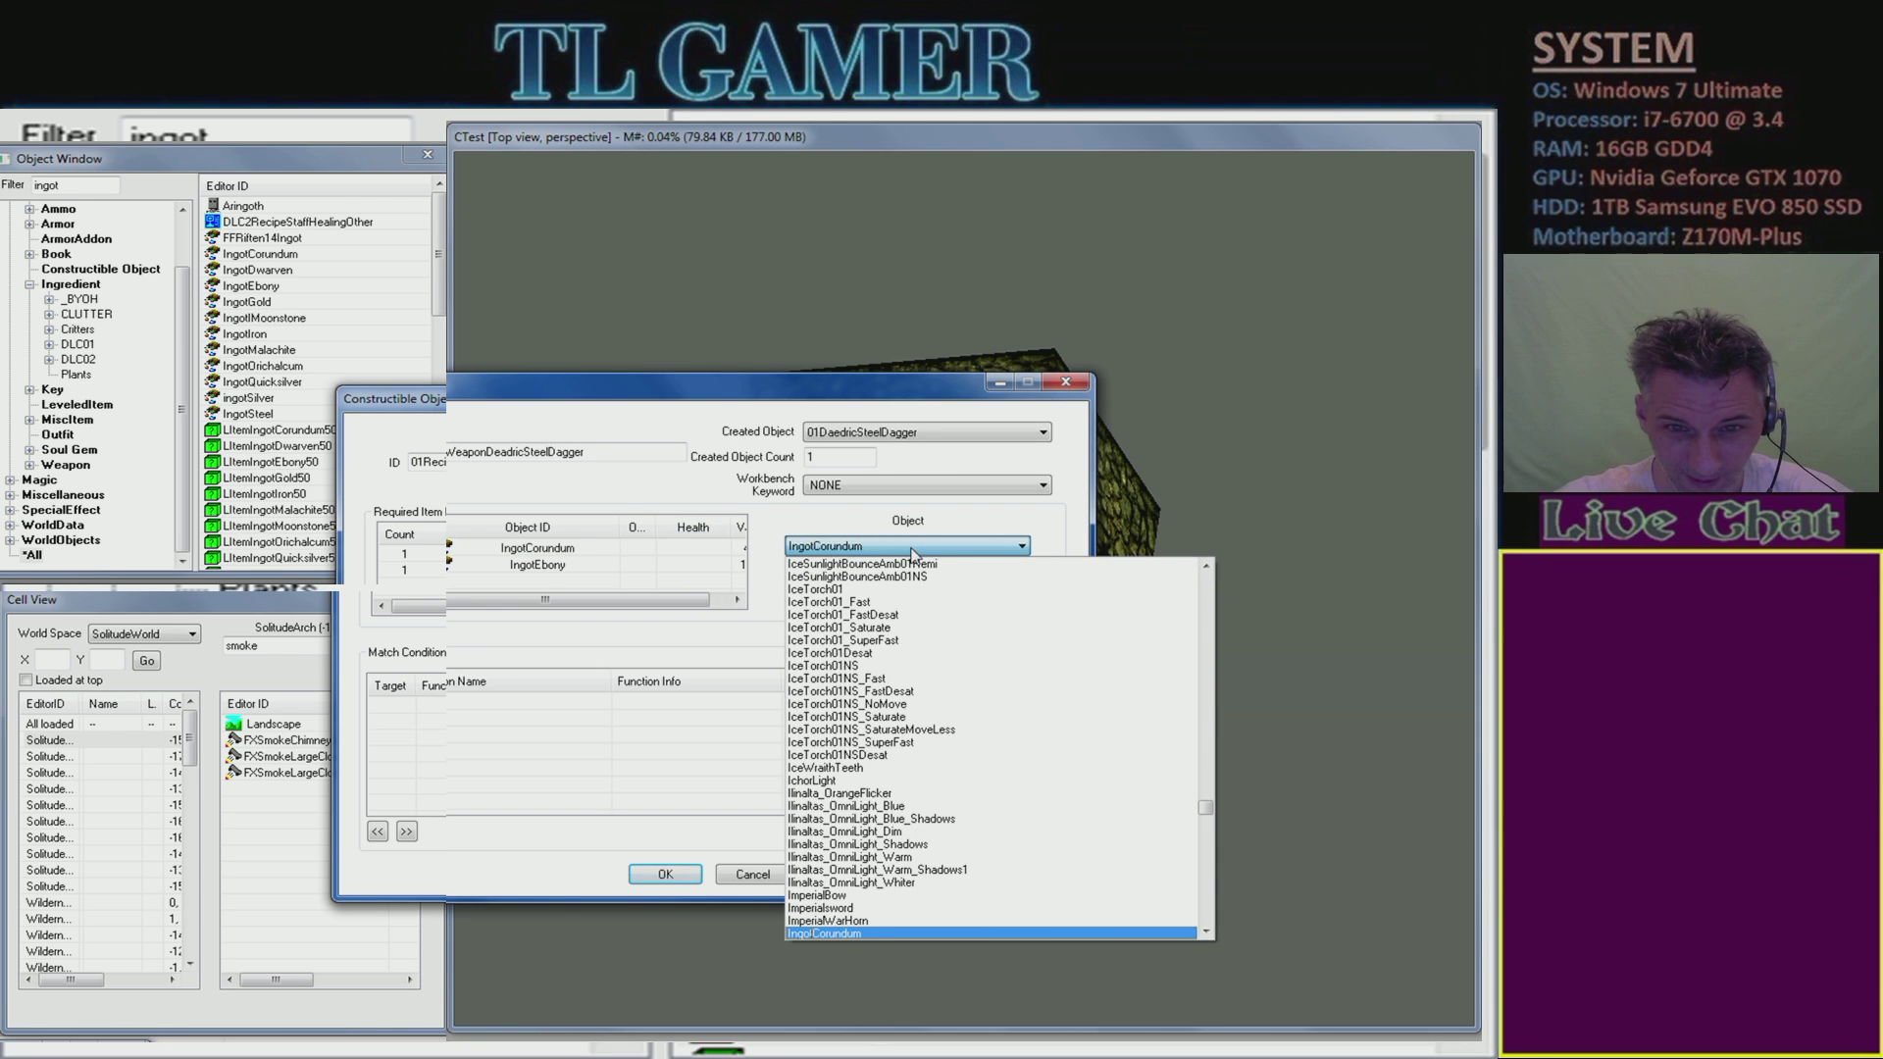
scroll(944, 755, "down", 3)
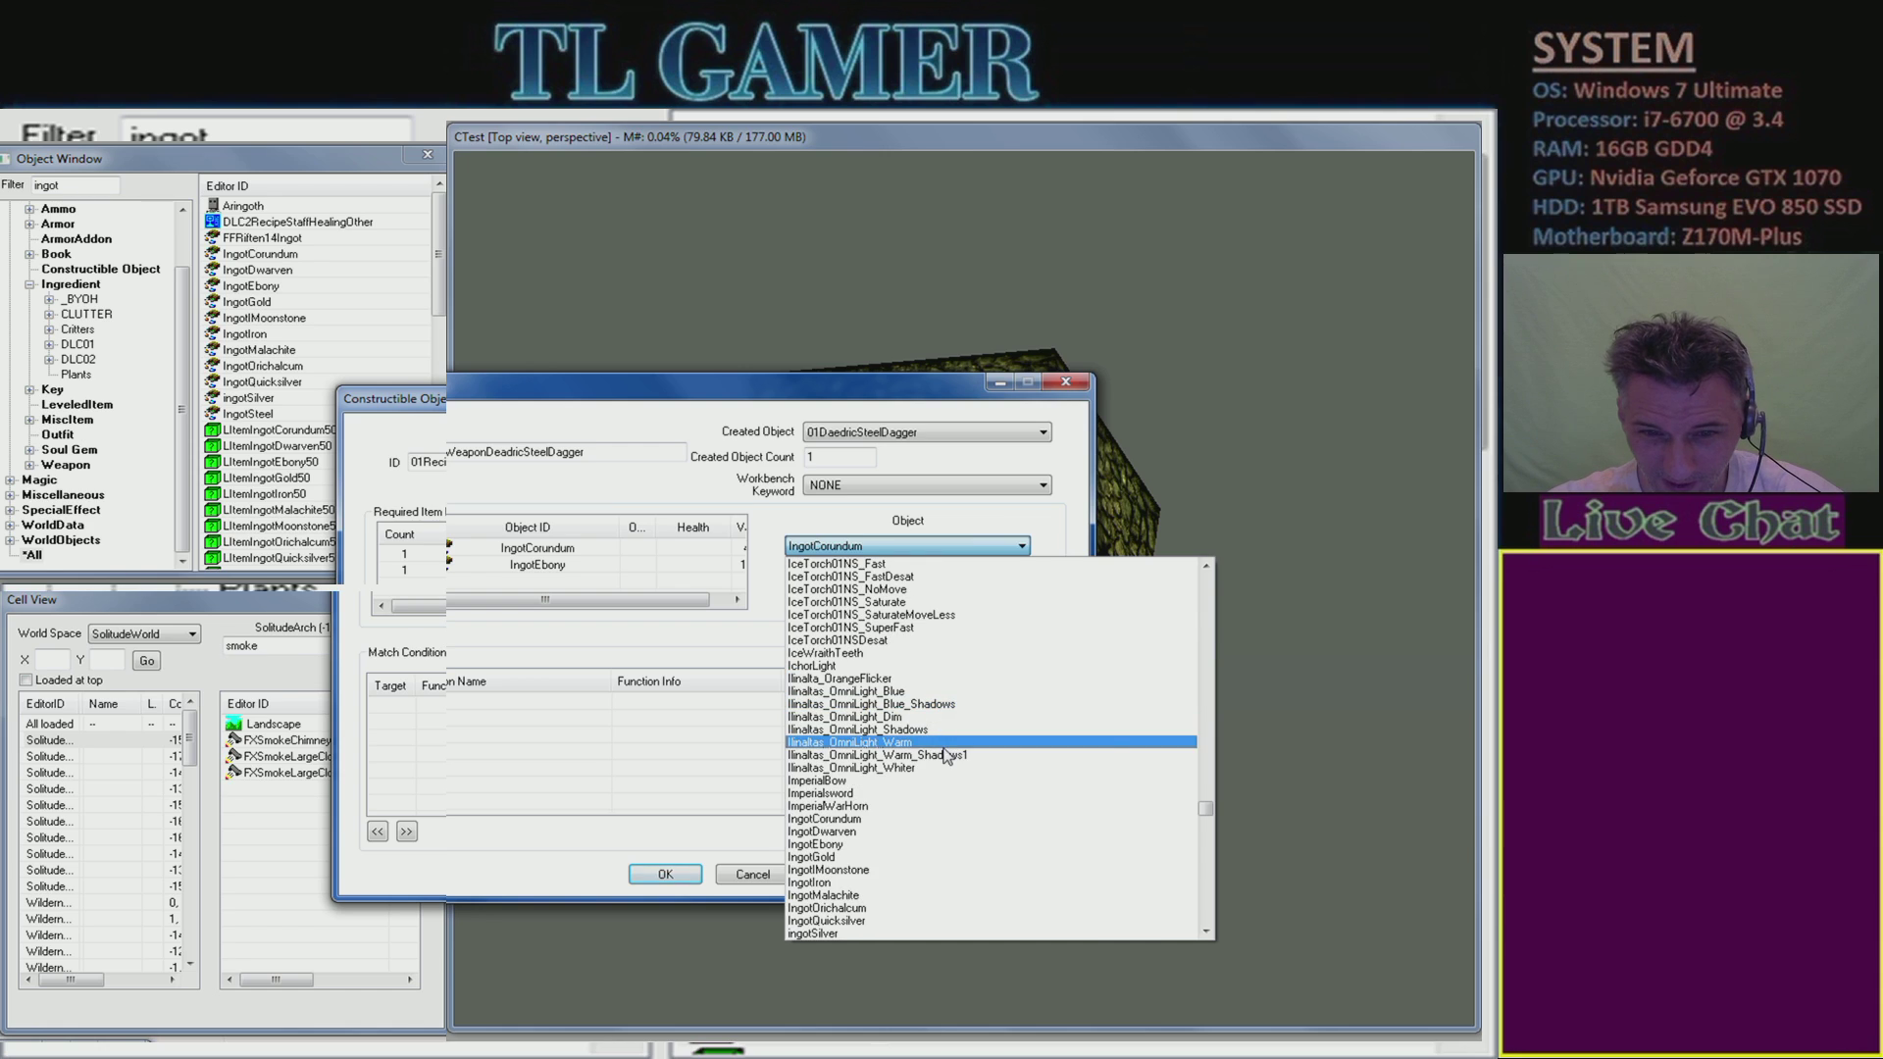
scroll(887, 894, "down", 2)
left_click(863, 869)
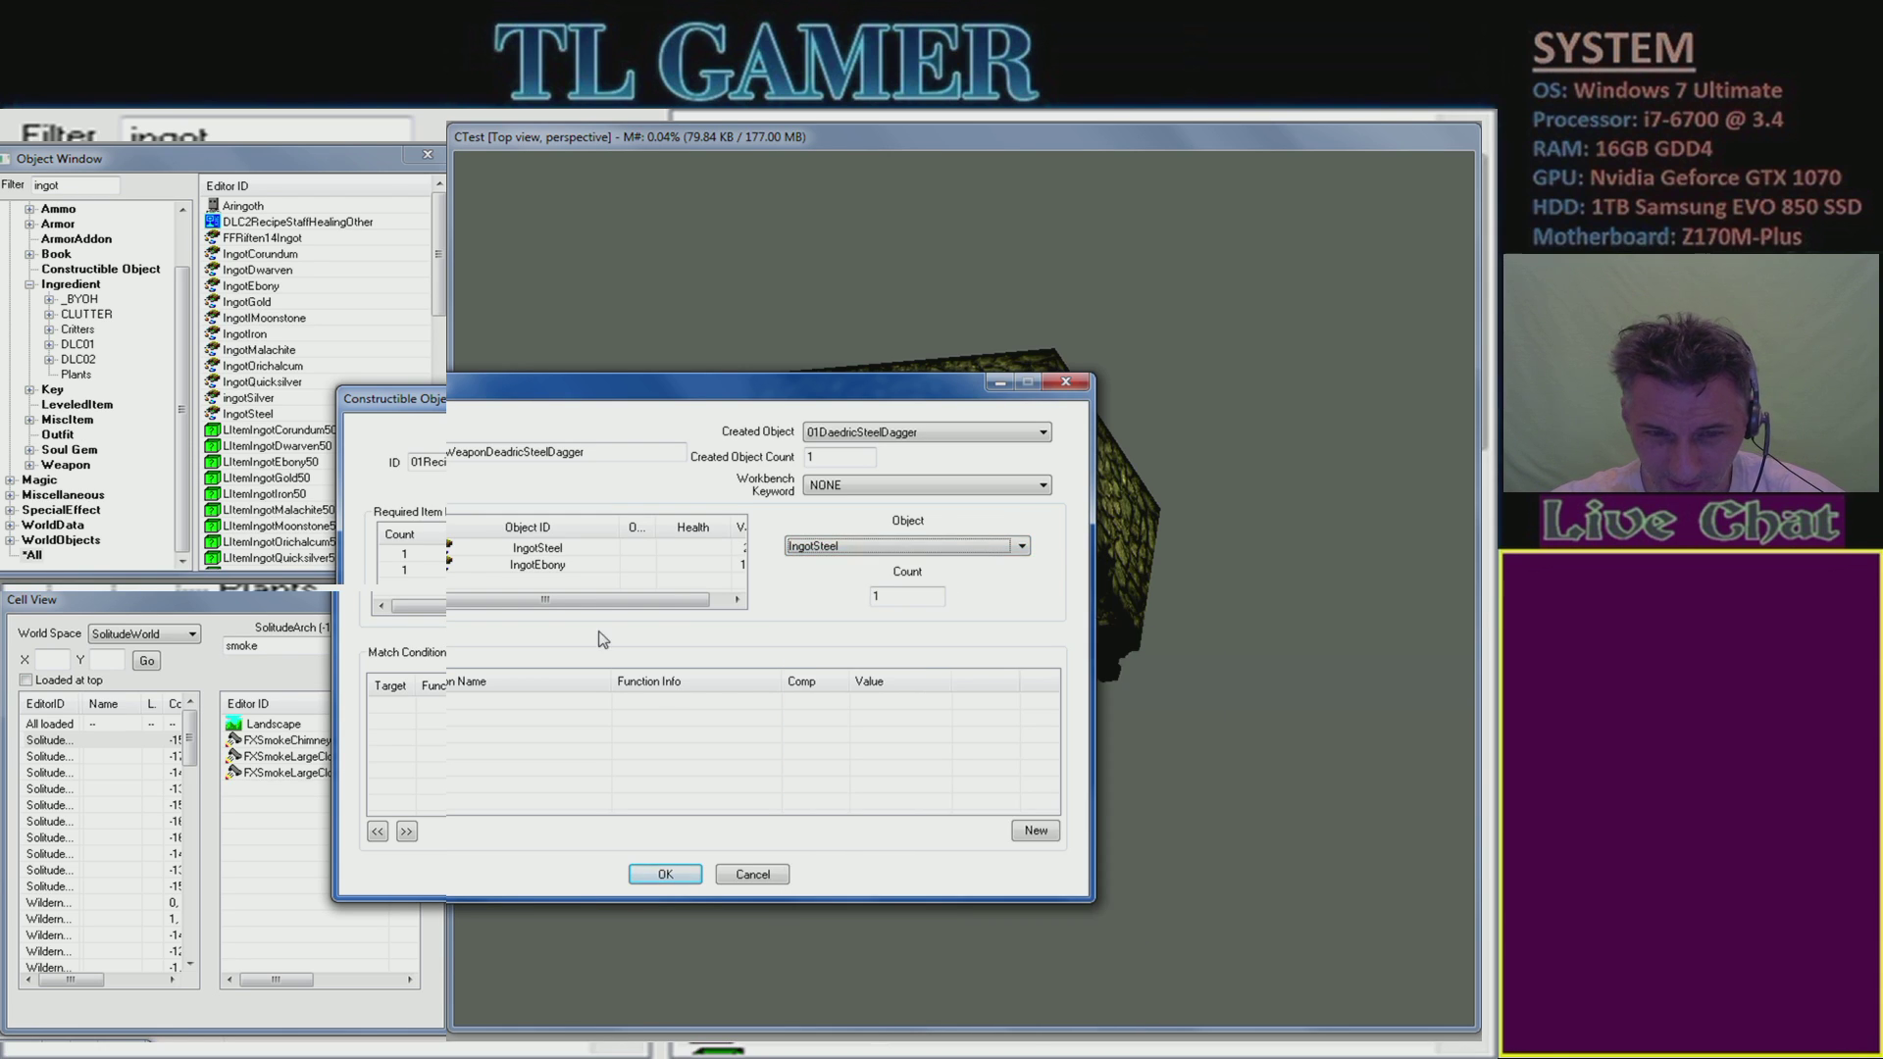
- Add a third entry to the required item list of the steel dagger recipe
right_click(582, 586)
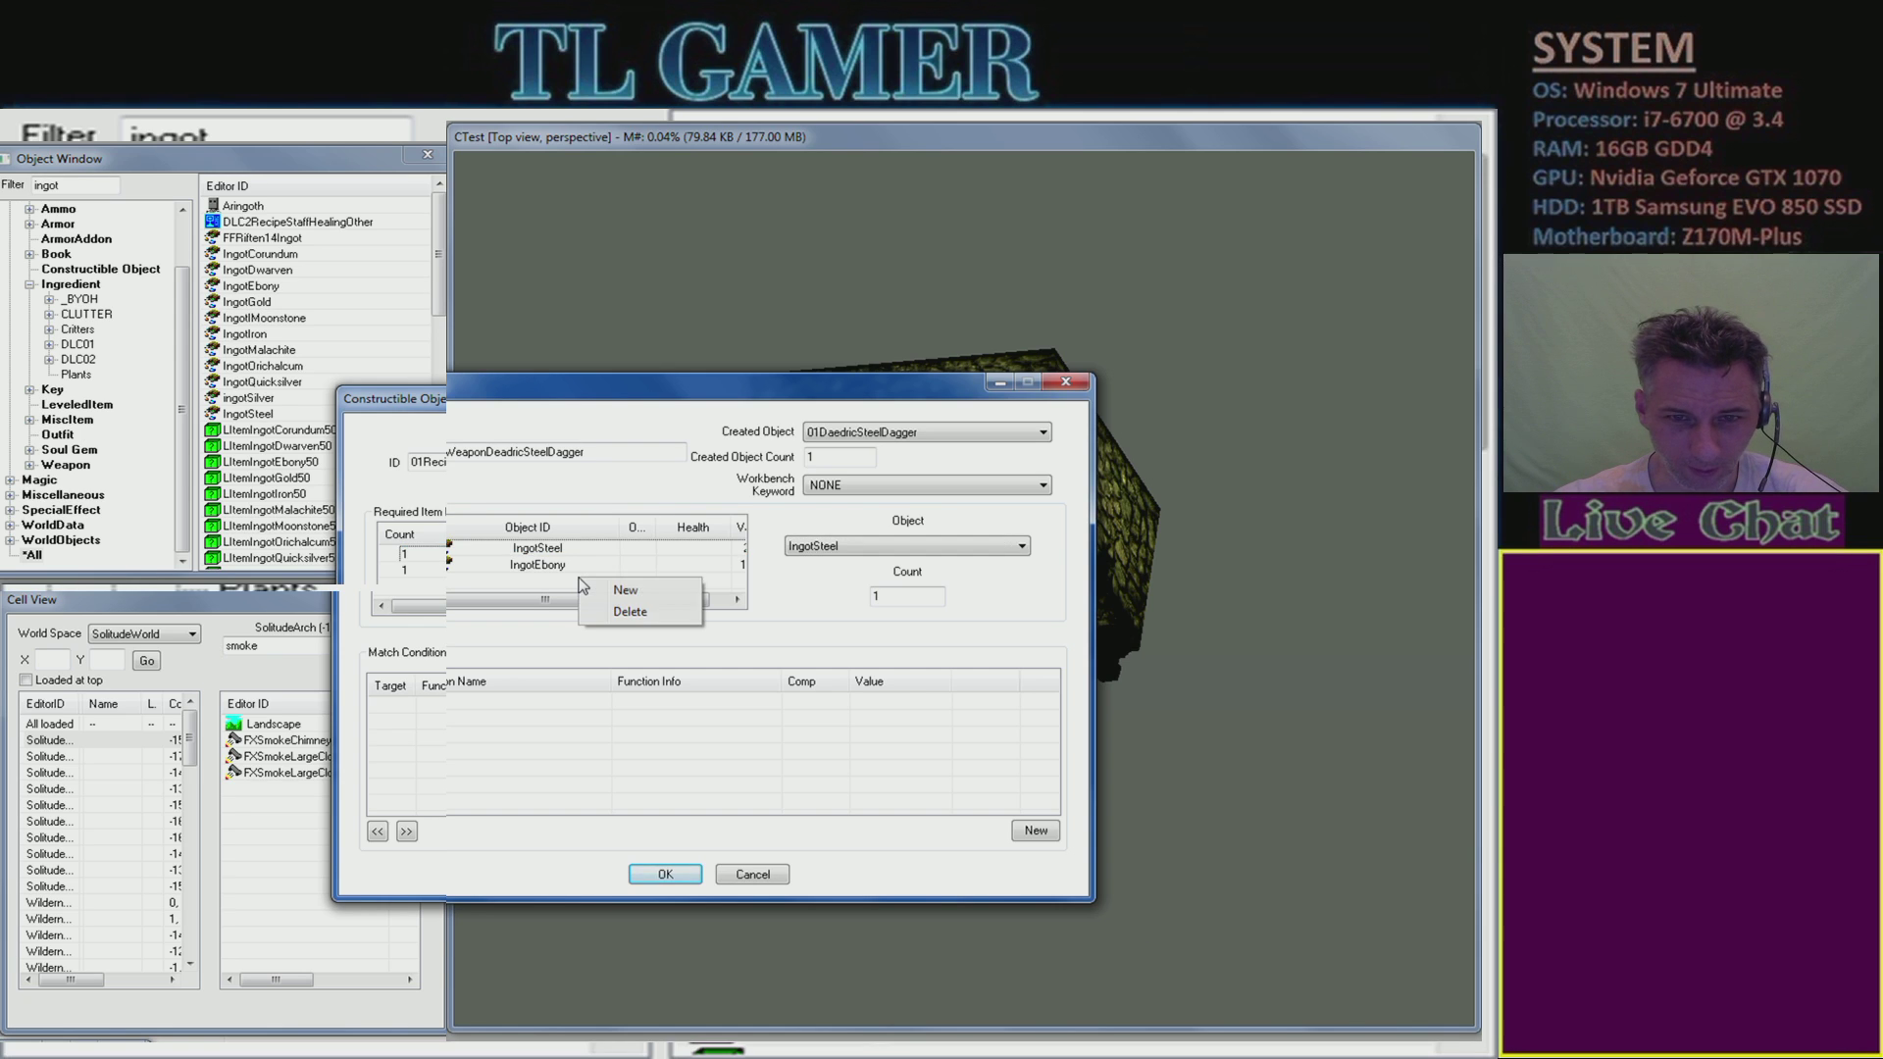
left_click(638, 595)
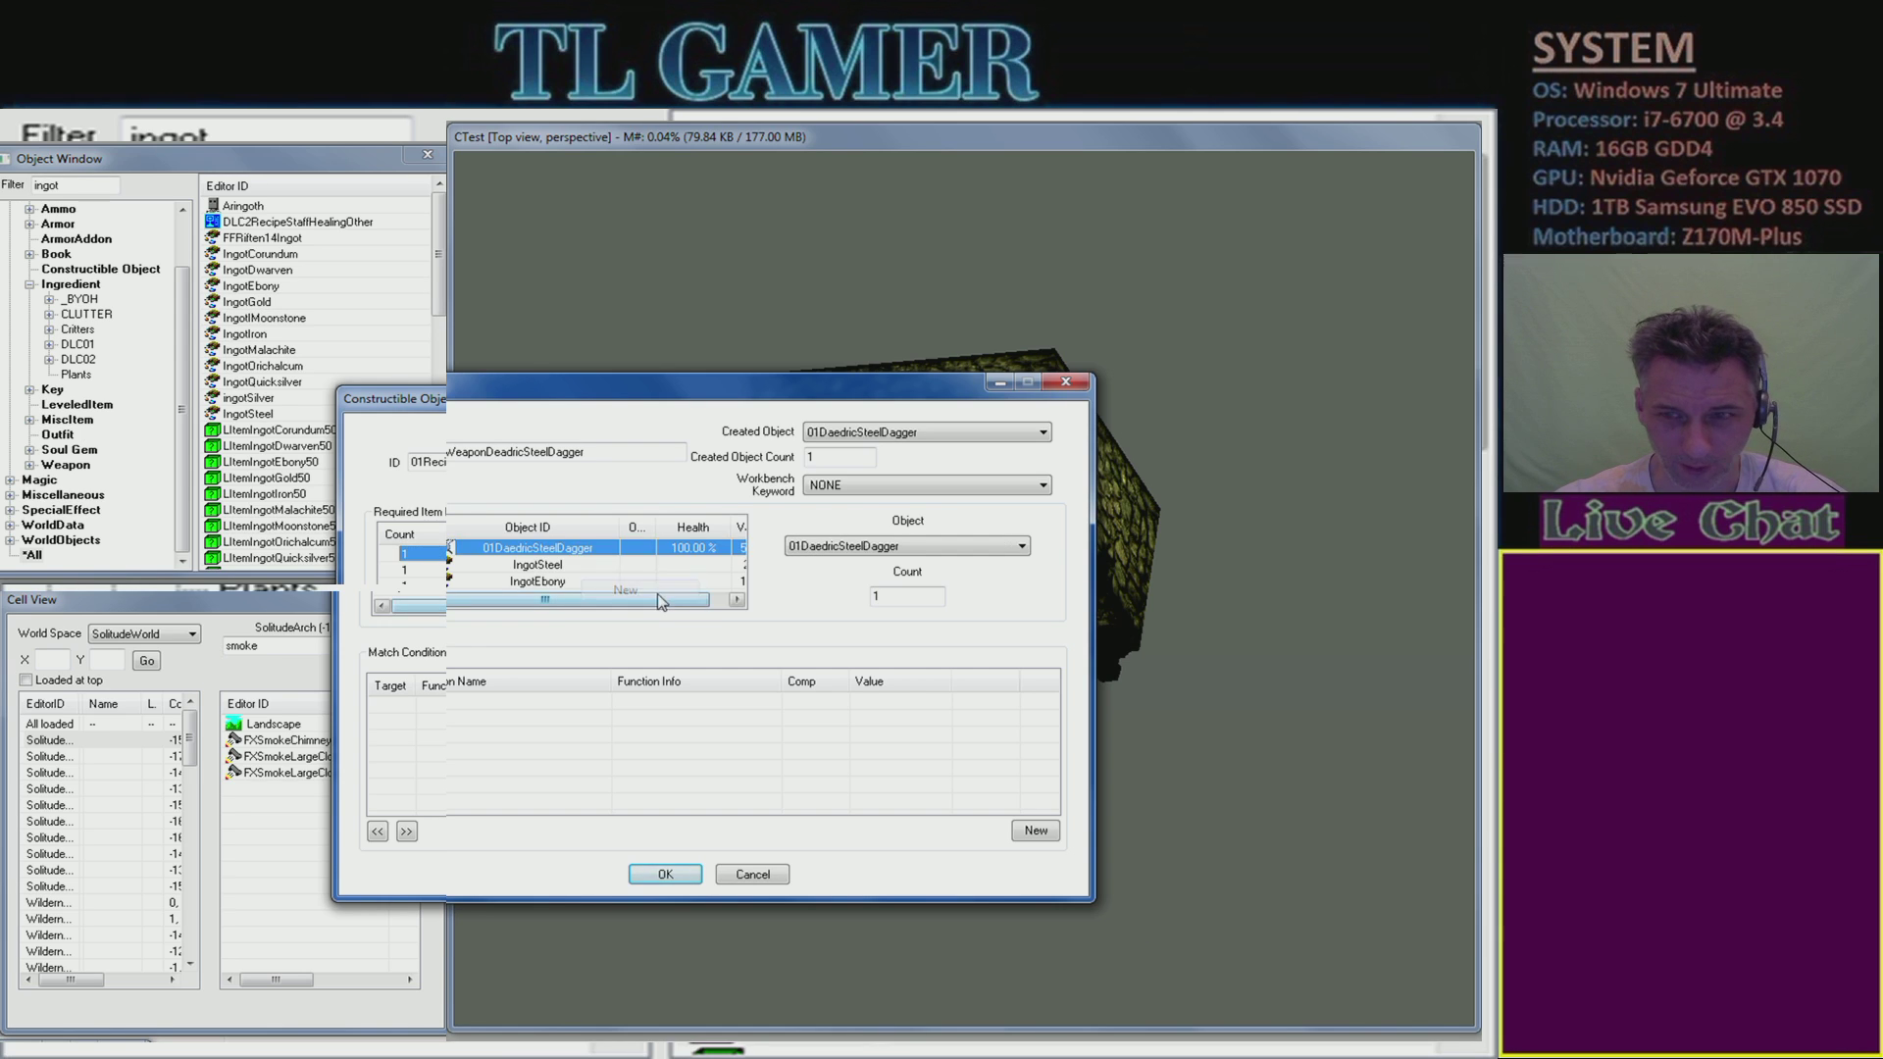
left_click(853, 546)
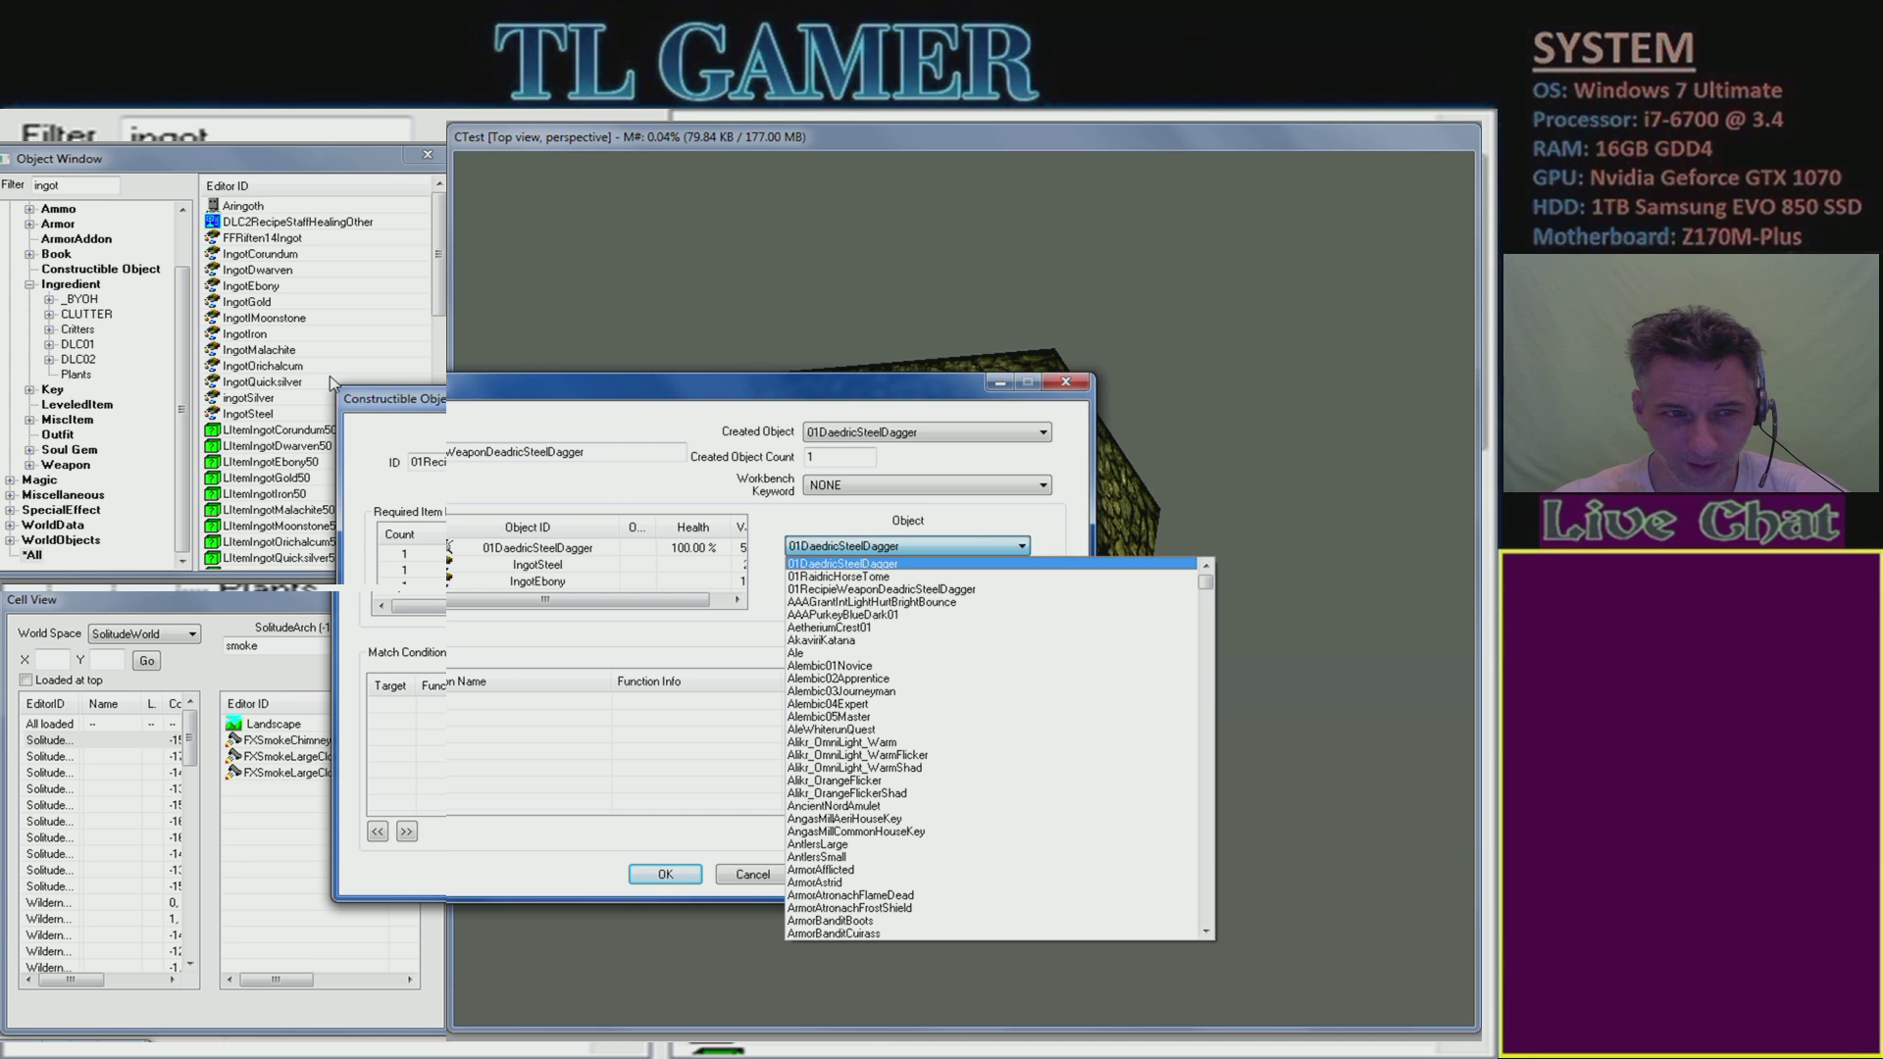
left_click(438, 407)
- Bring the RecipeWeaponDaedricDagger recipe back into view with the steel dagger recipe, and close the 01Door Reference dialog
left_click_drag(578, 385, 235, 260)
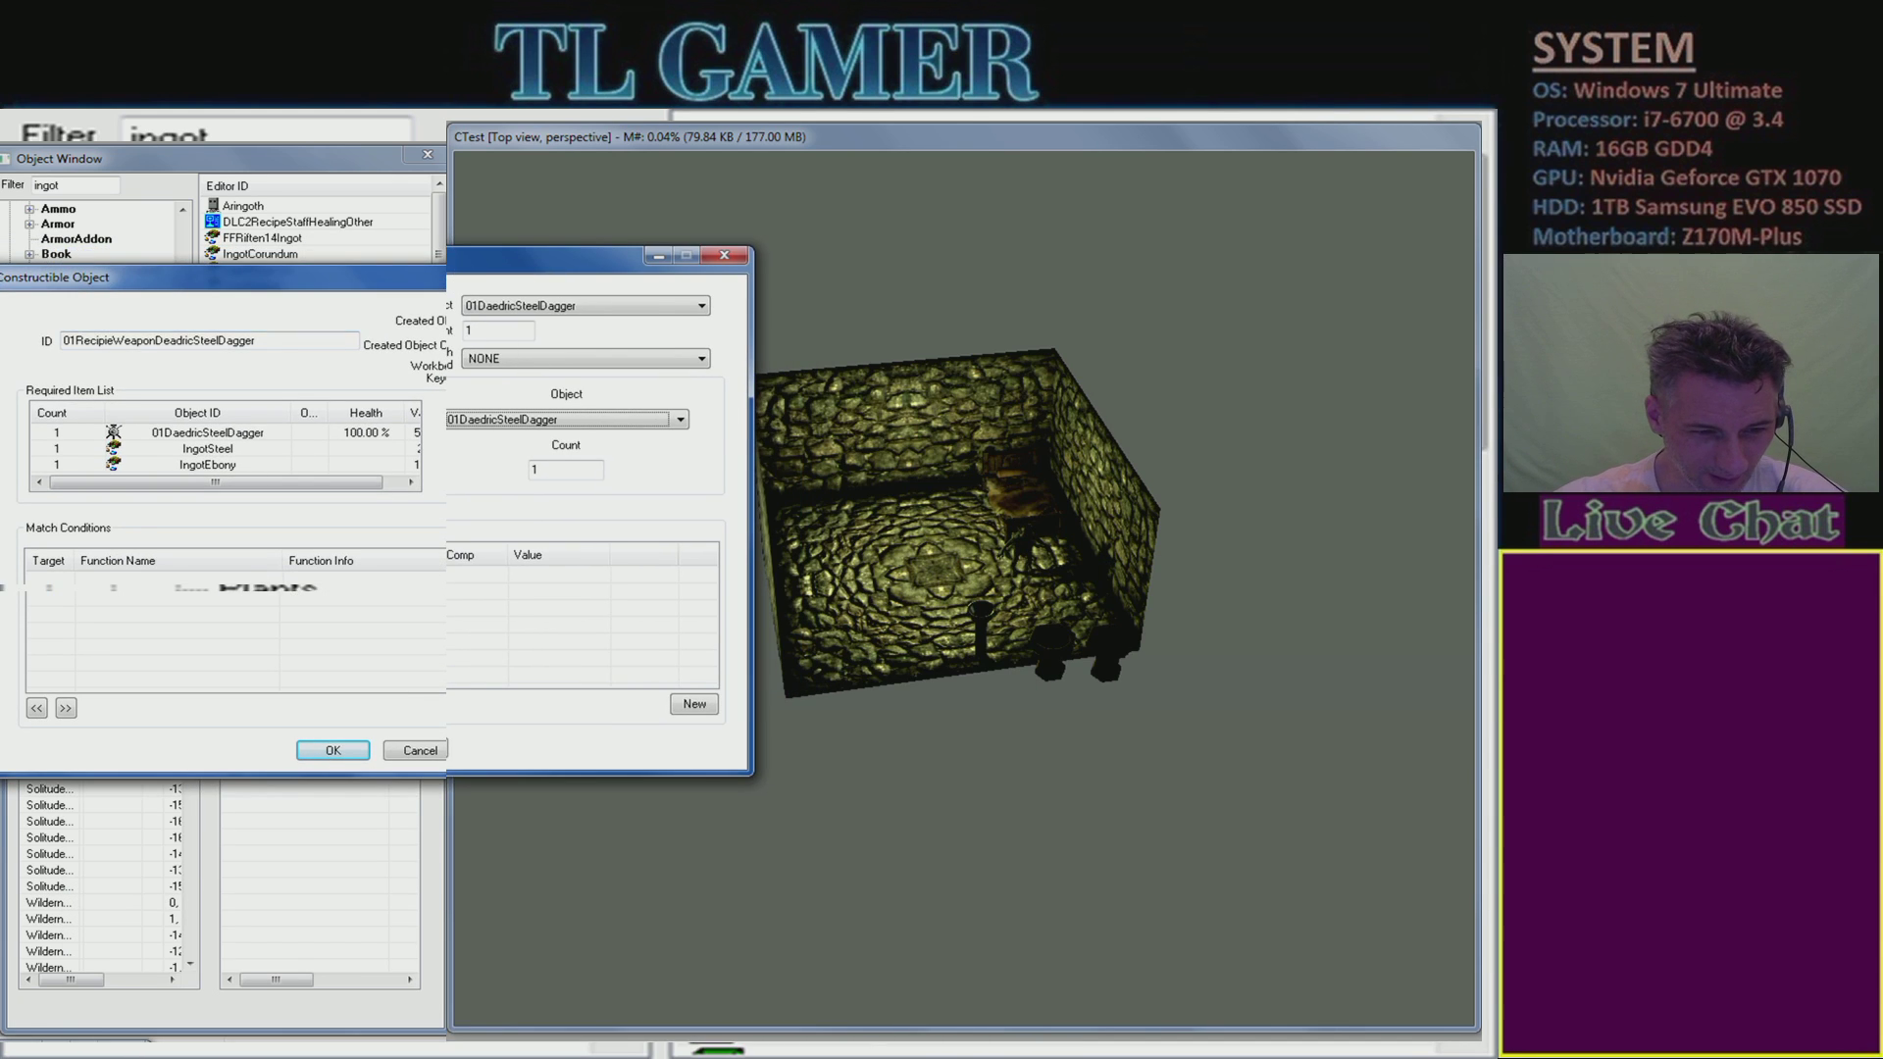
left_click(353, 1008)
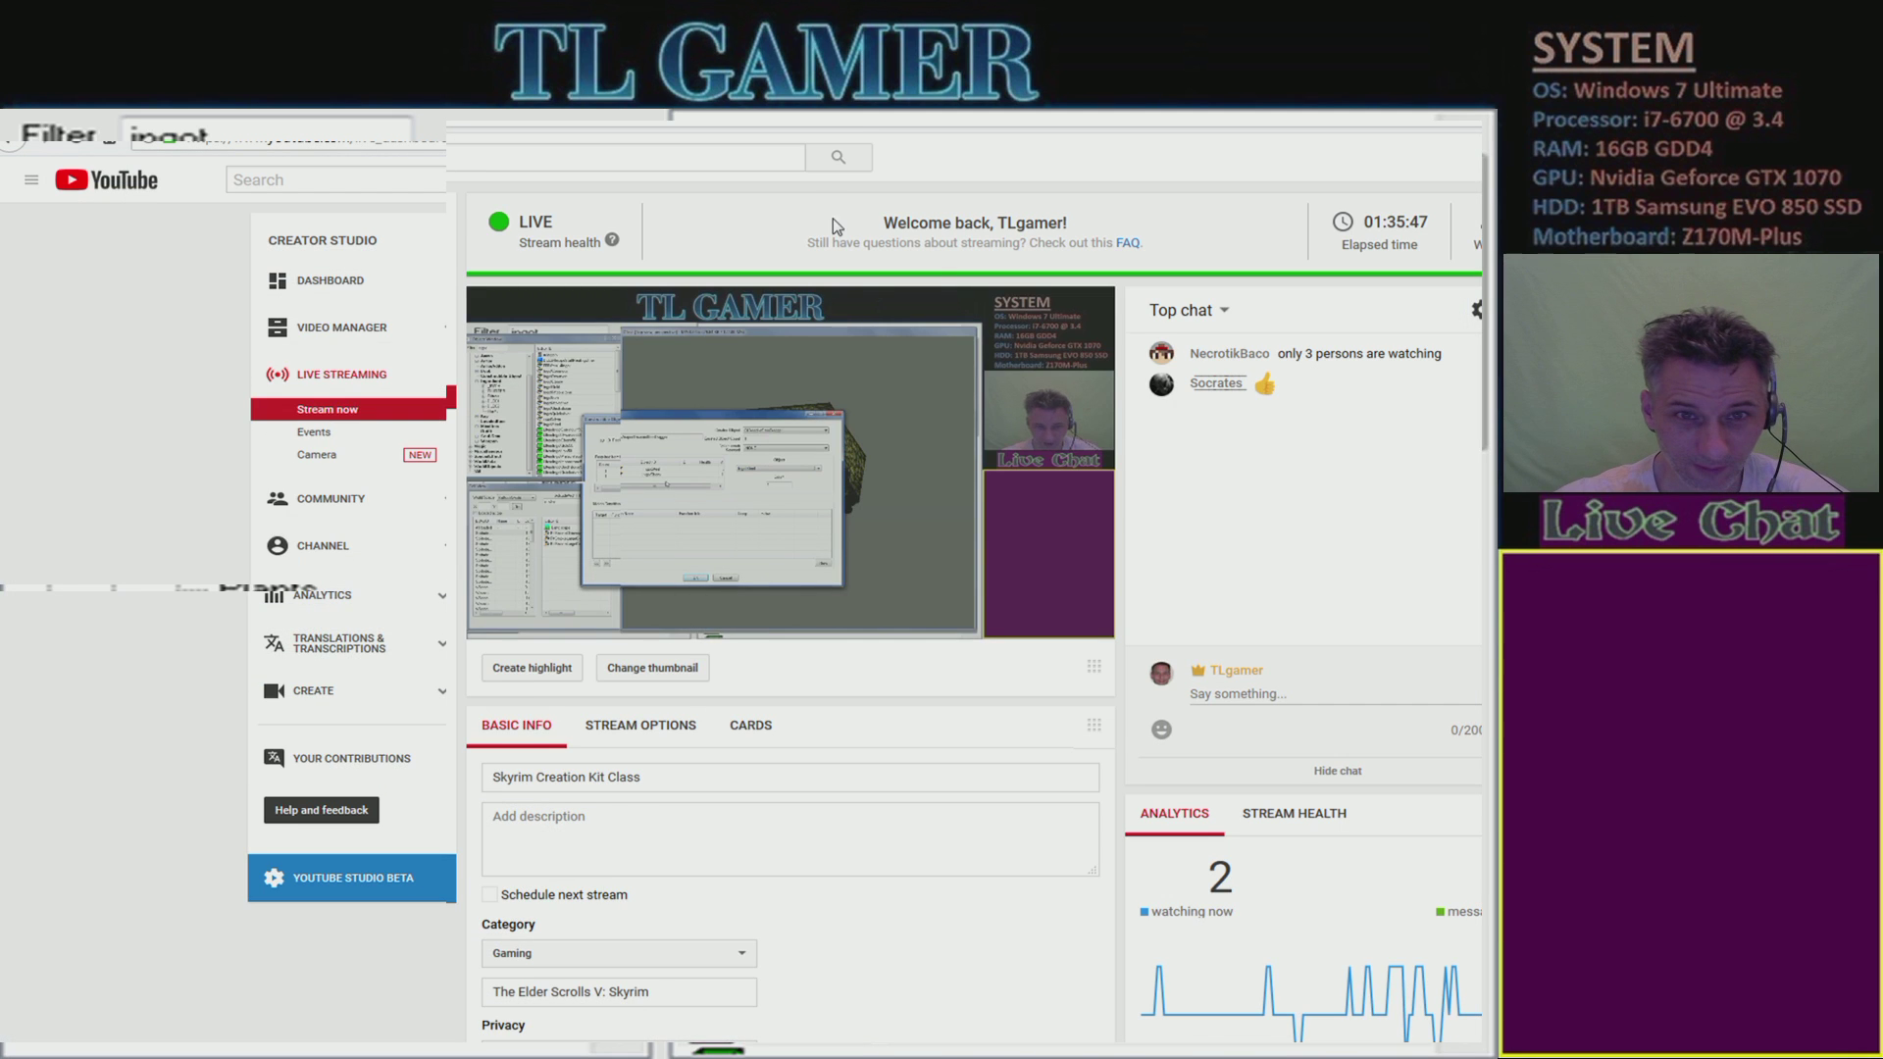
key("super+d")
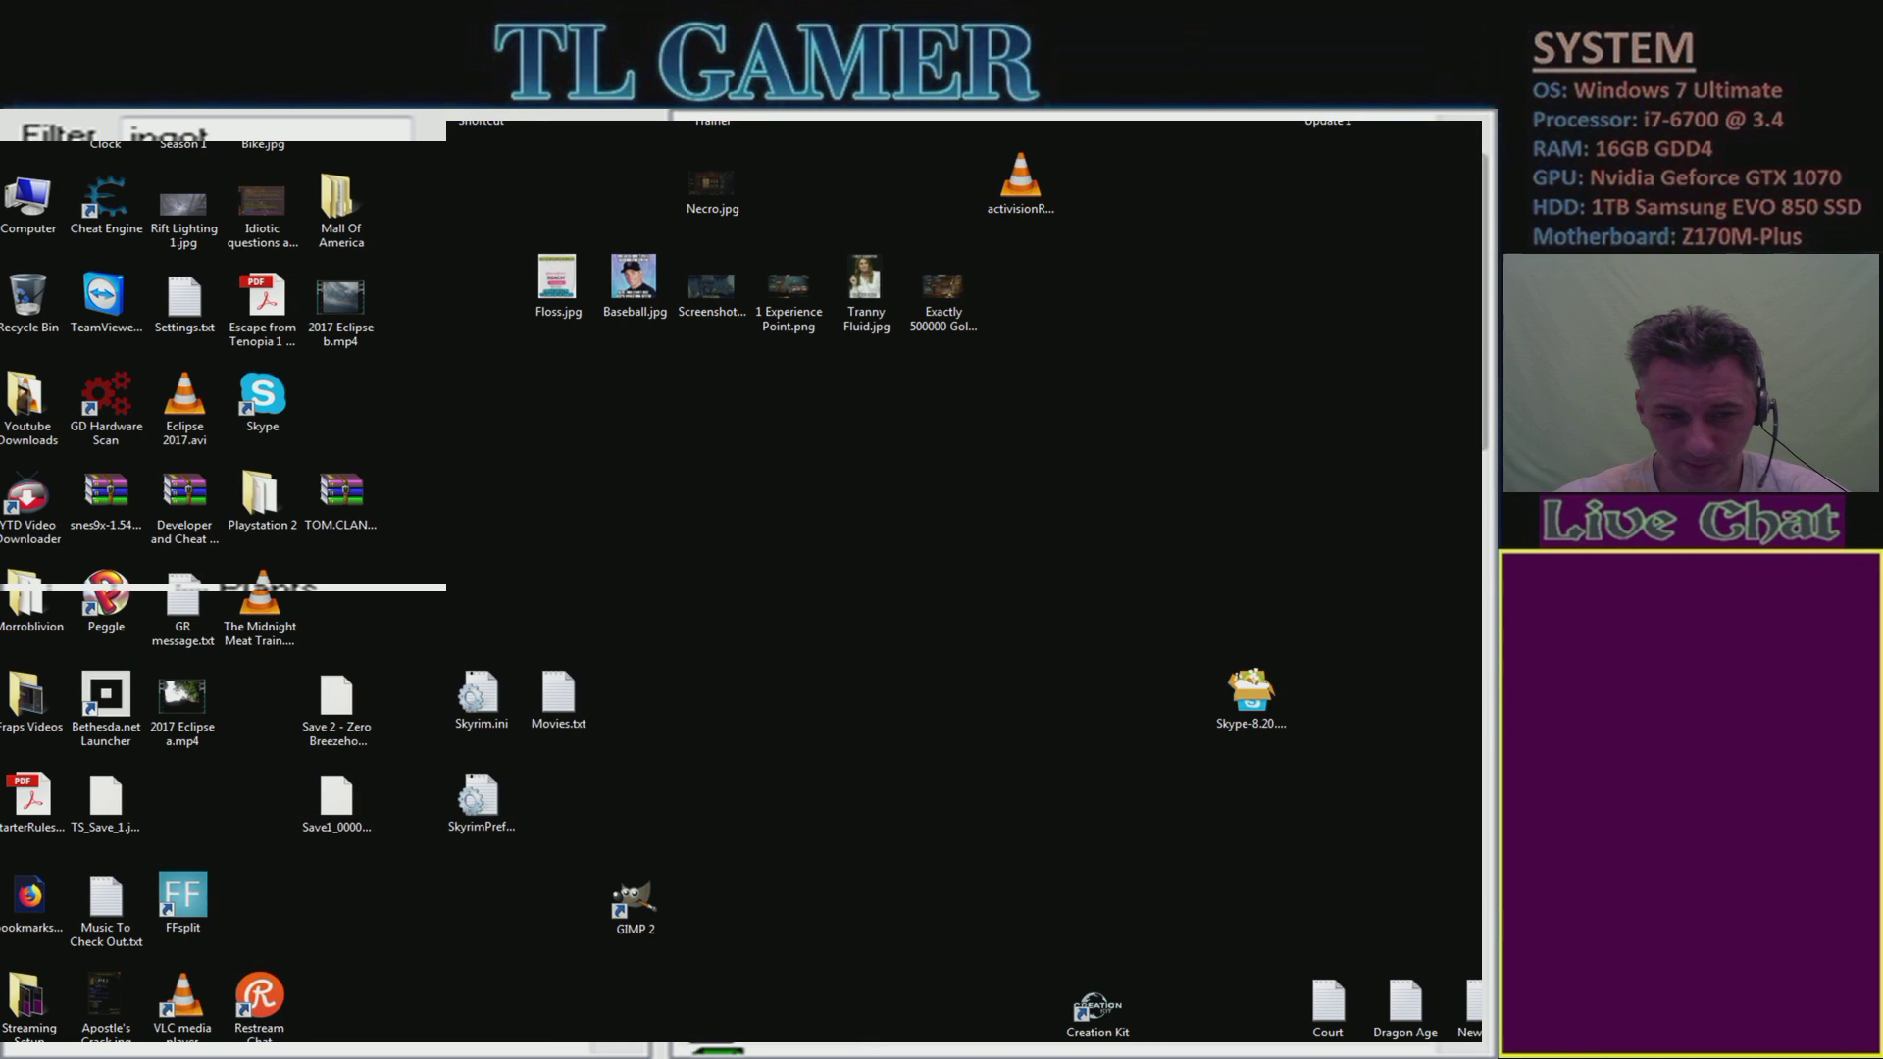
key("super+d")
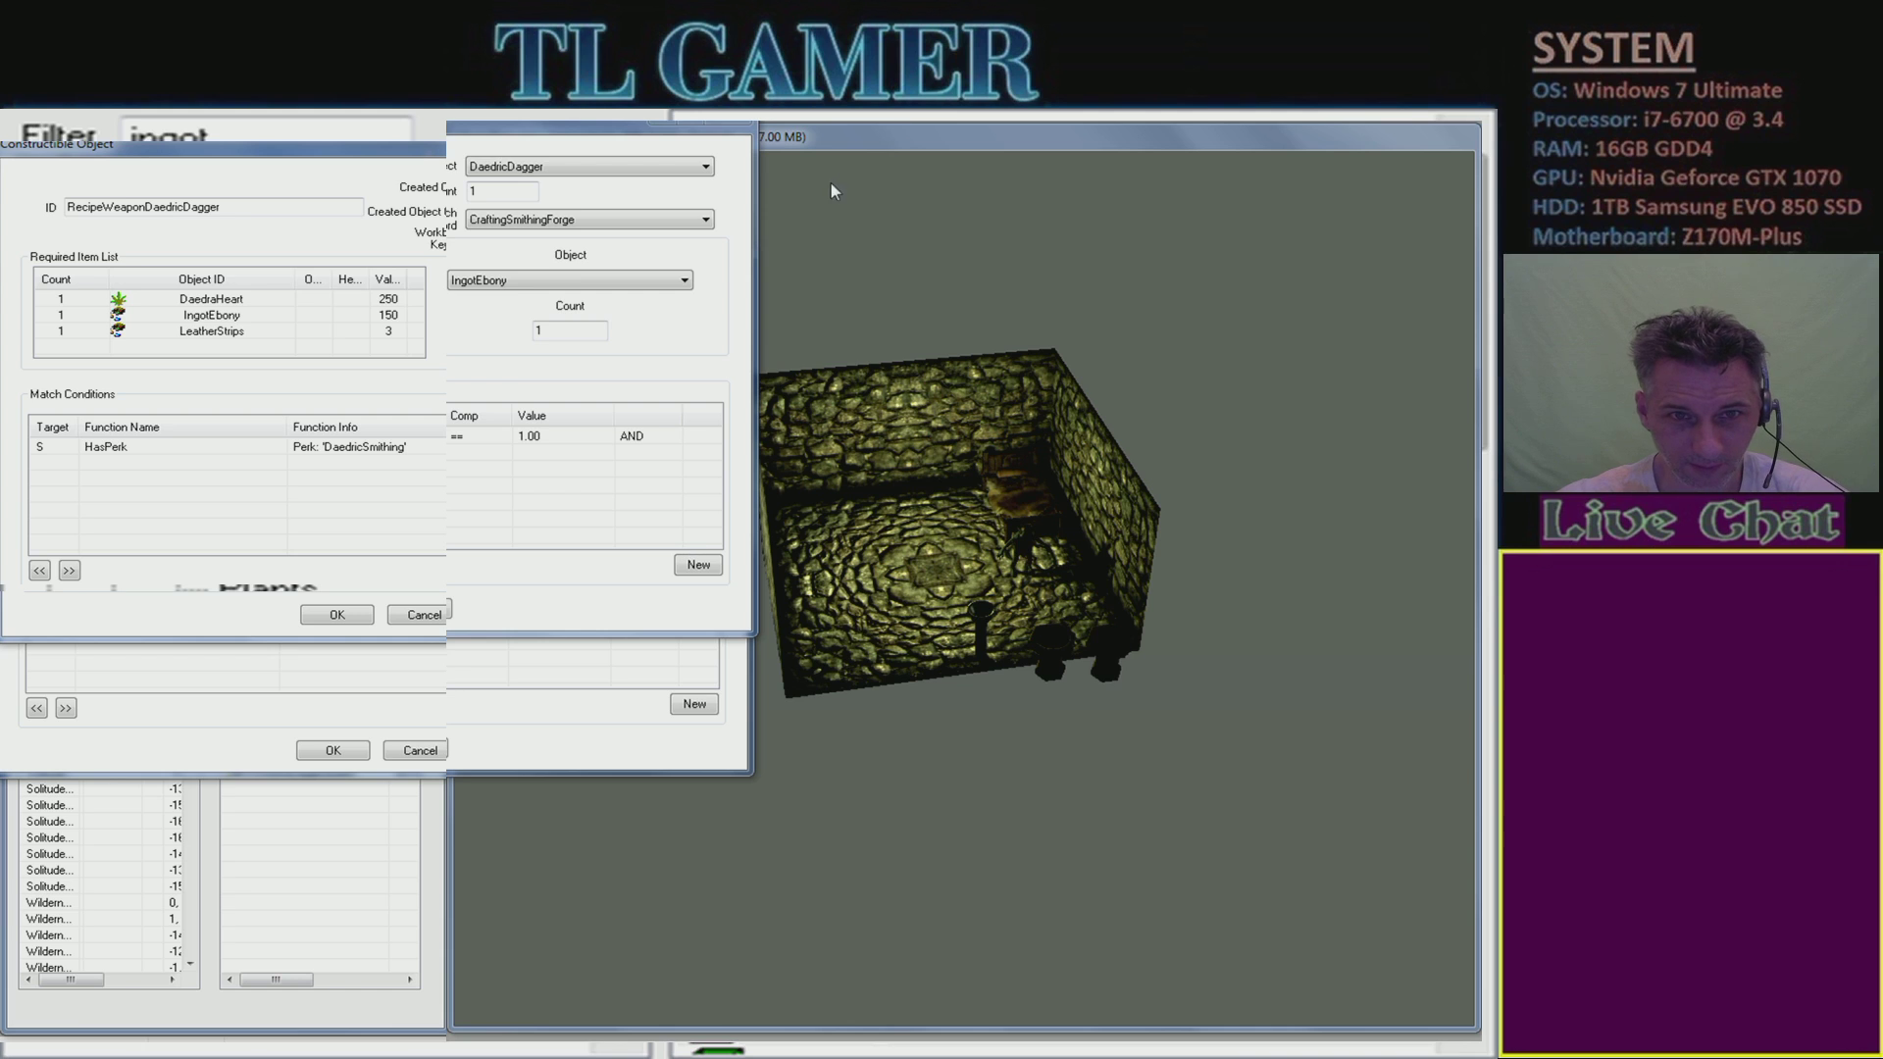
left_click_drag(891, 150, 1080, 637)
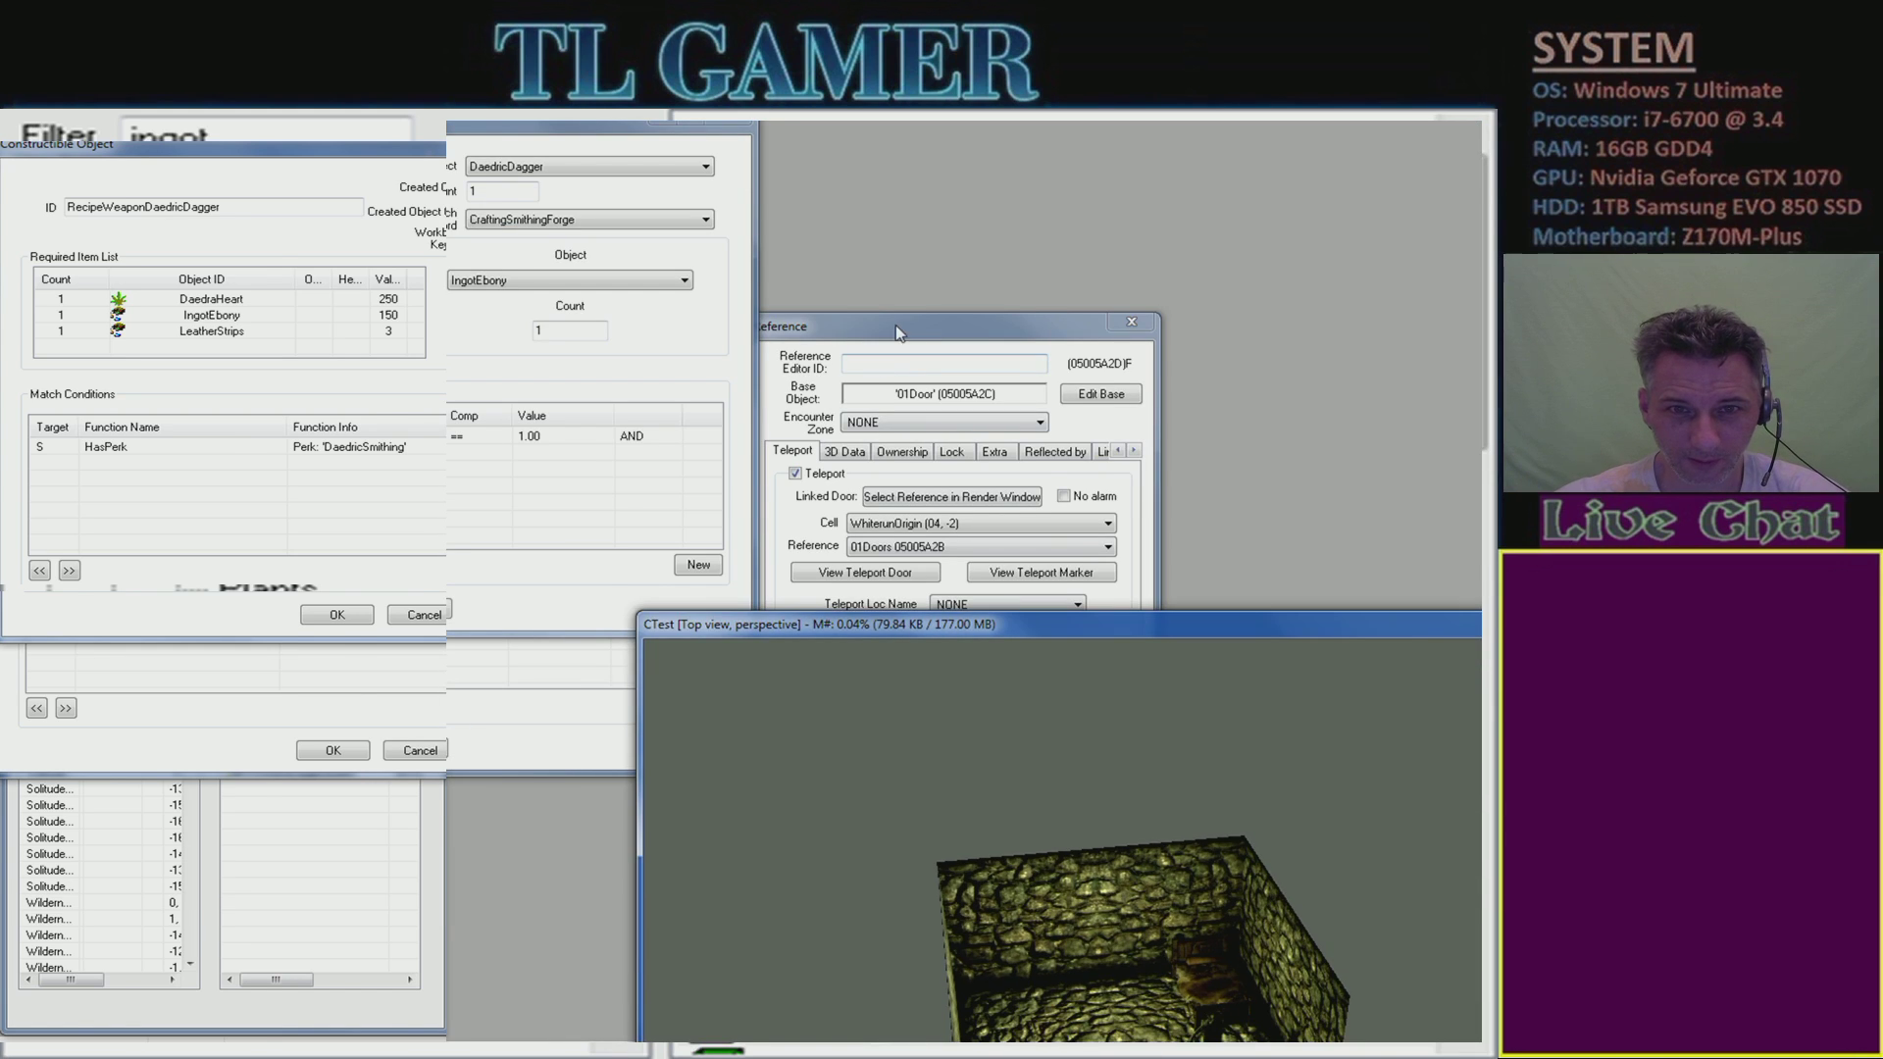
left_click_drag(40, 681, 160, 642)
left_click(347, 638)
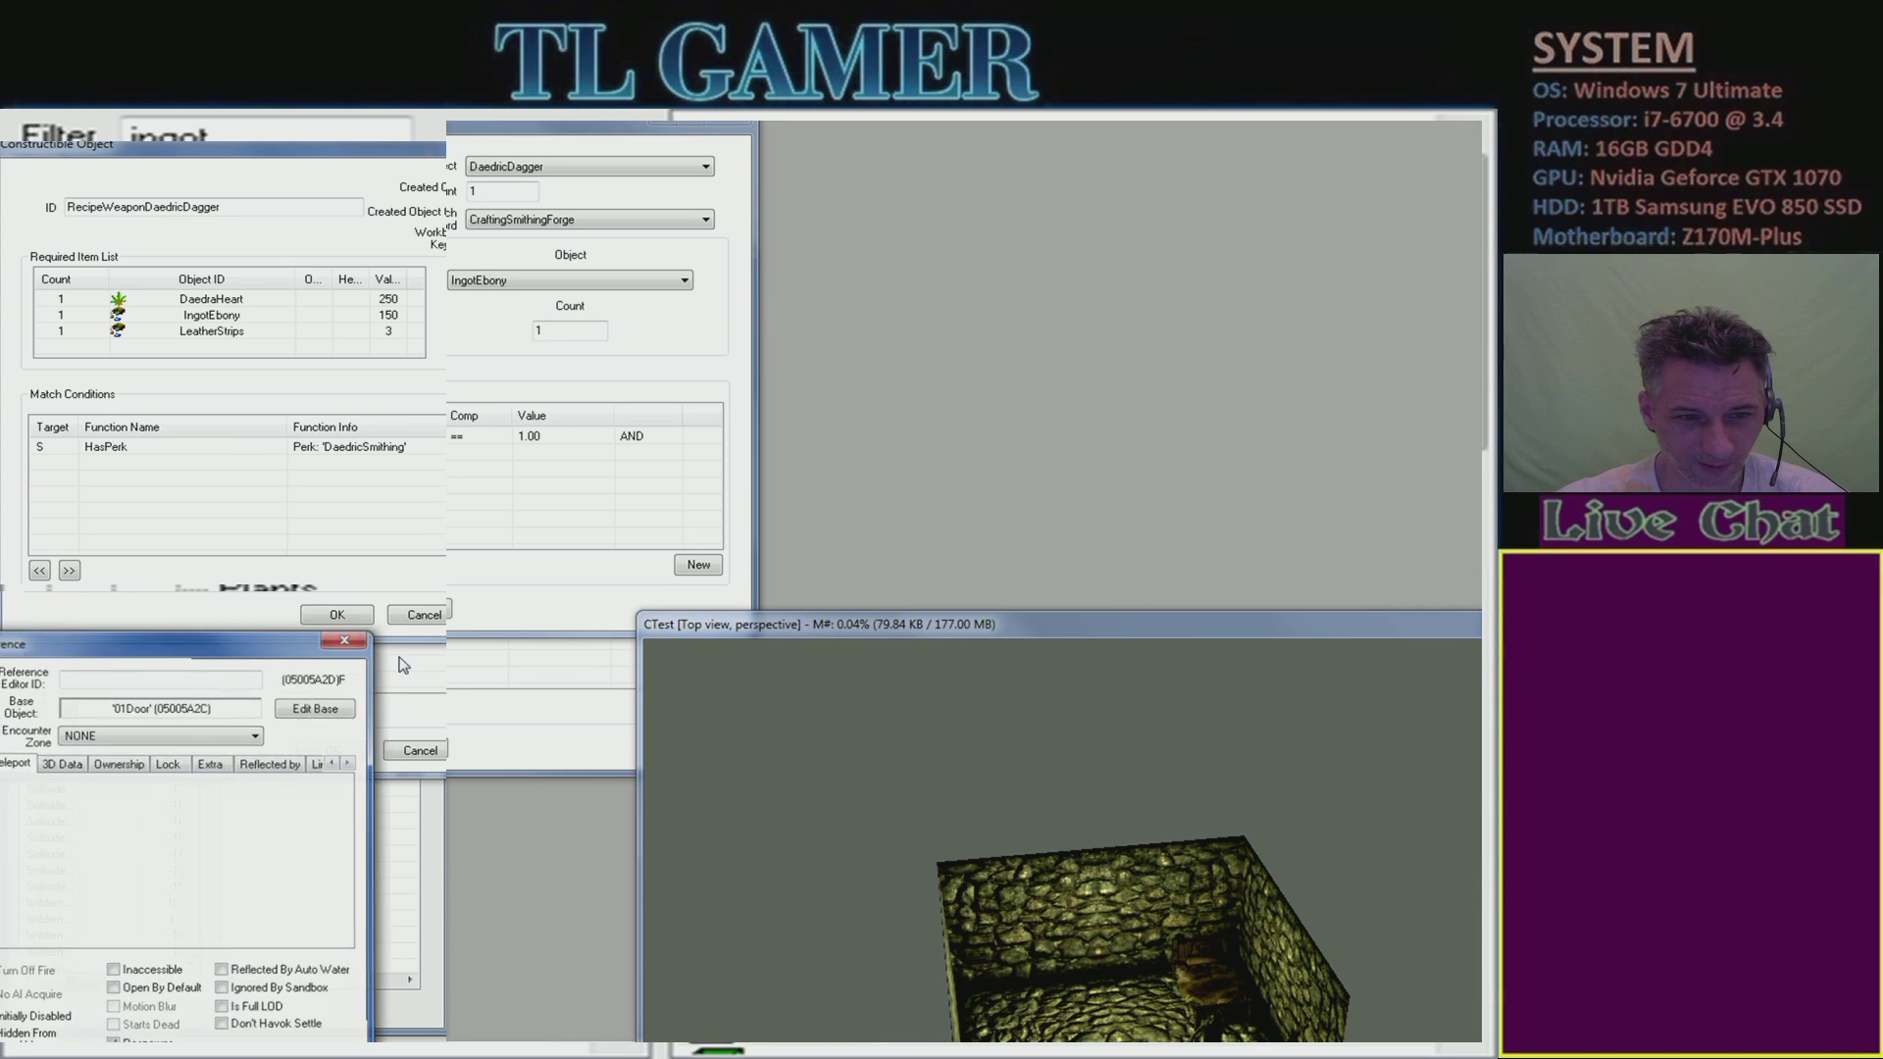
left_click(507, 757)
left_click_drag(1032, 640, 844, 155)
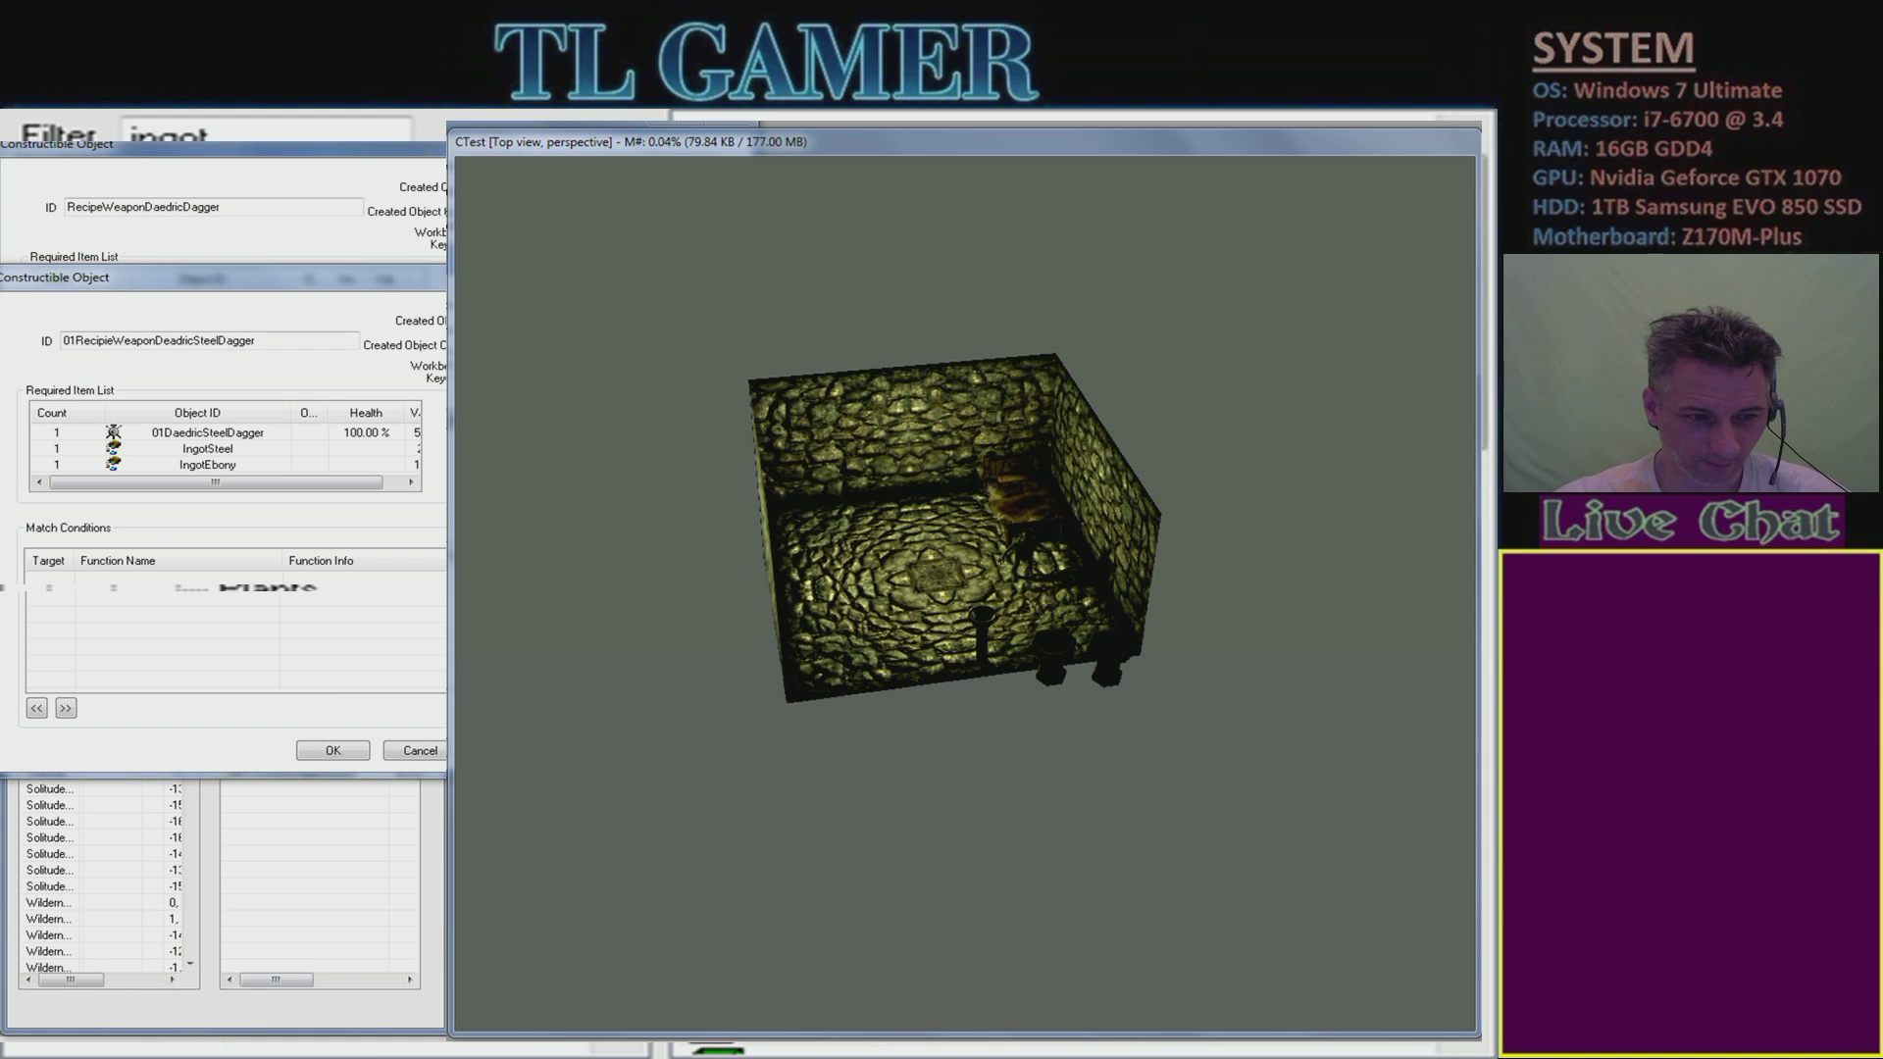
mouse_move(176, 1040)
left_click(127, 966)
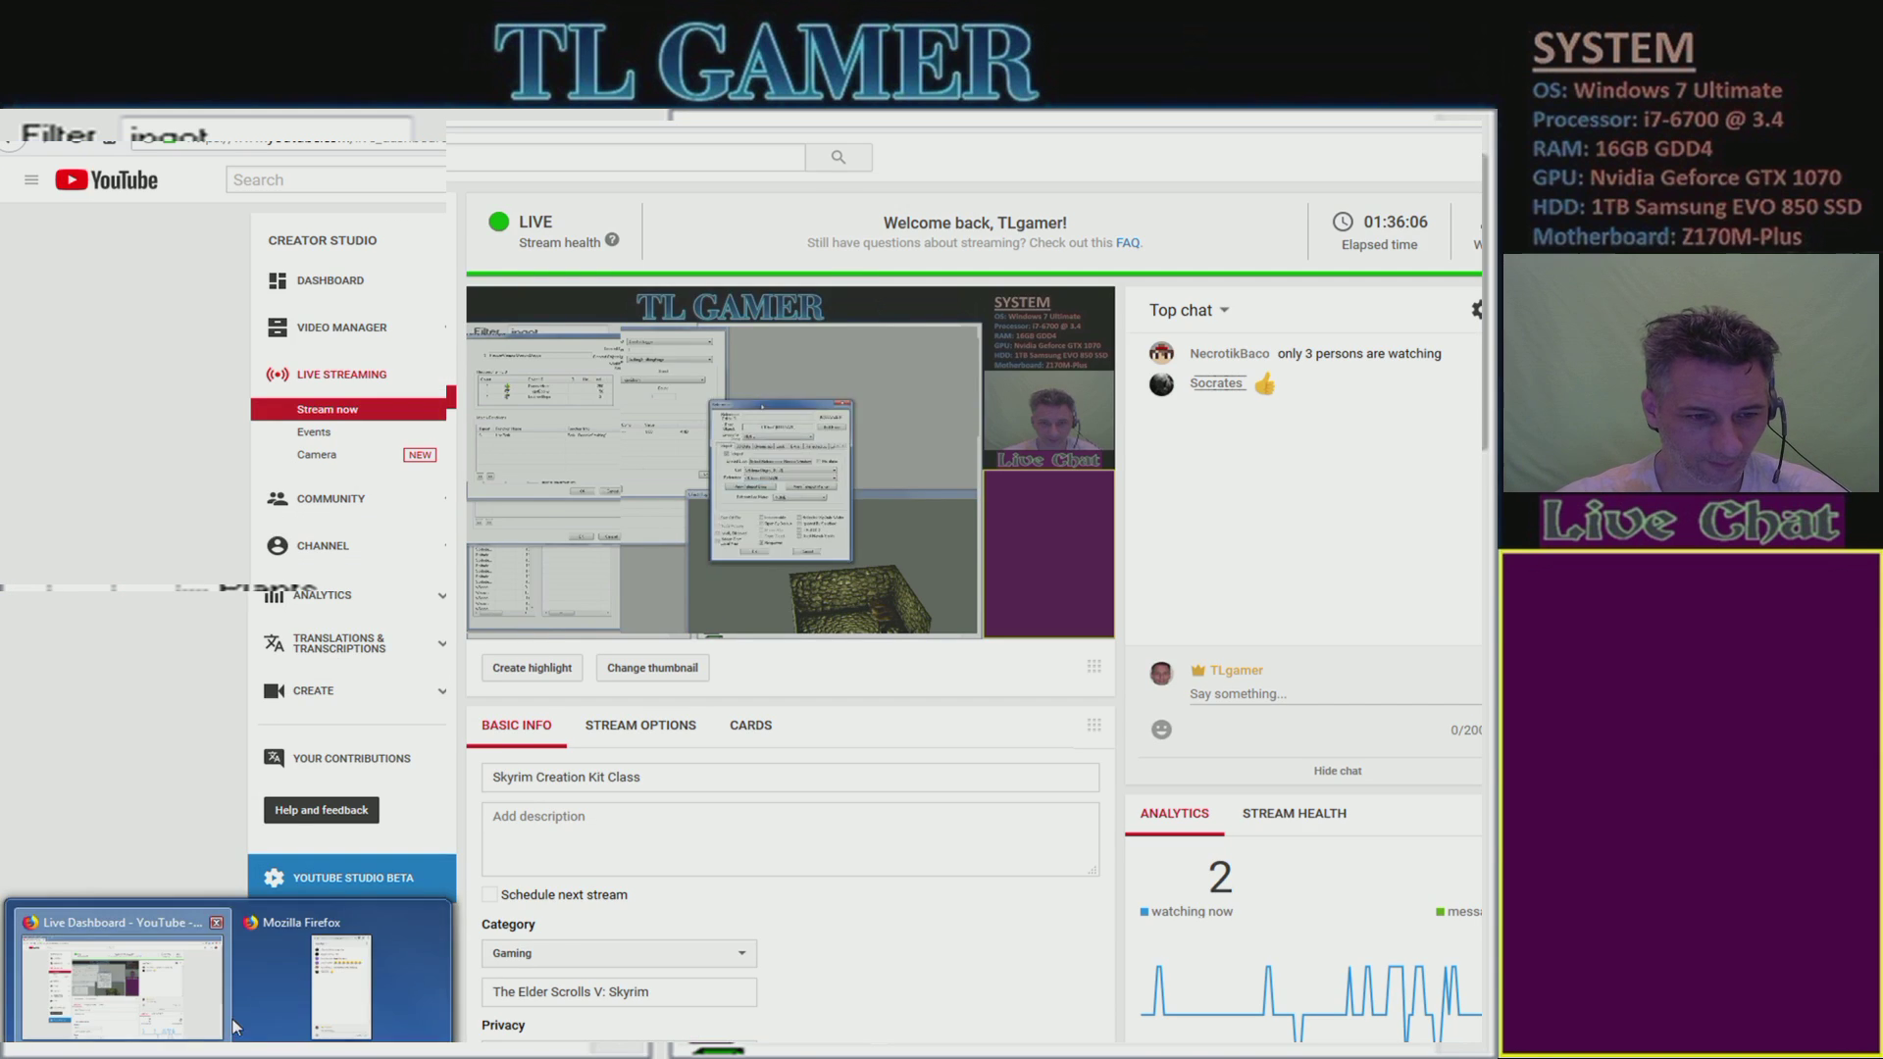
key("alt+Tab")
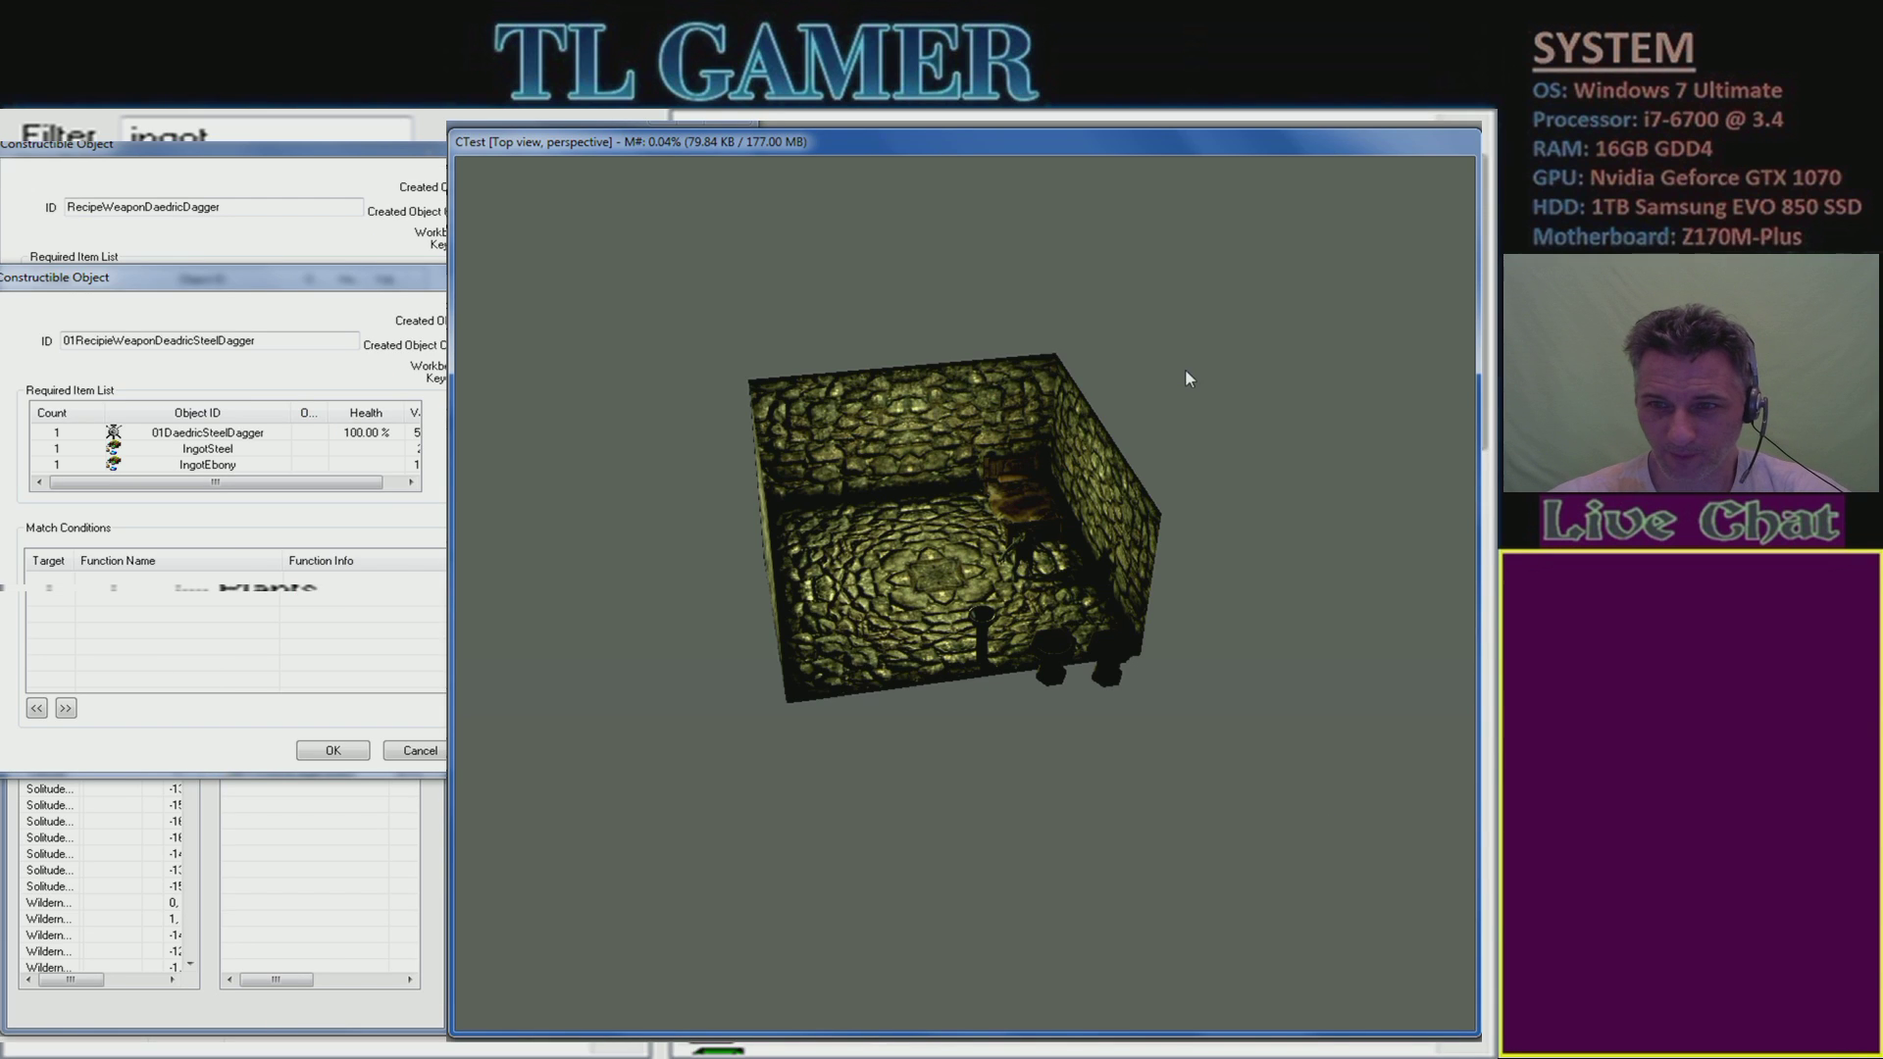
- Set the steel dagger recipe's third required item to LeatherStrips, matching the RecipeWeaponDaedricDagger recipe
left_click_drag(363, 279, 369, 549)
left_click(267, 333)
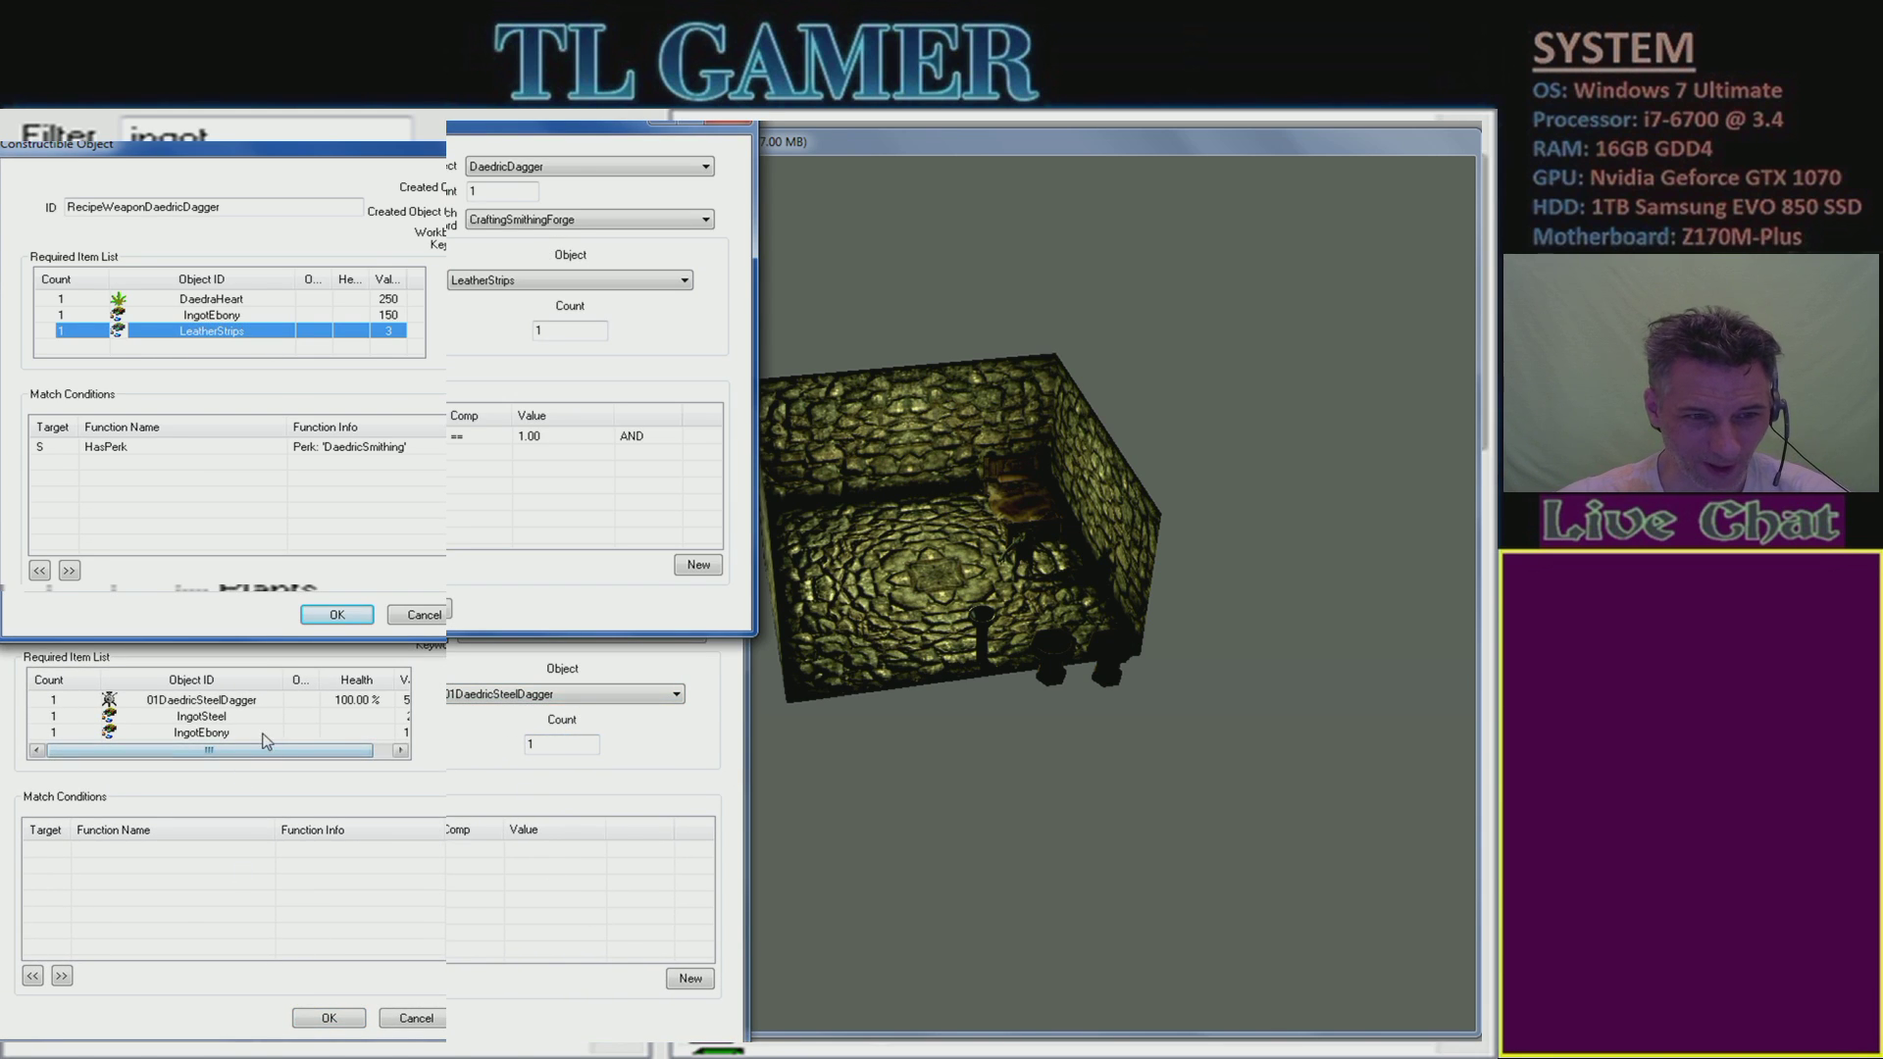
left_click(547, 694)
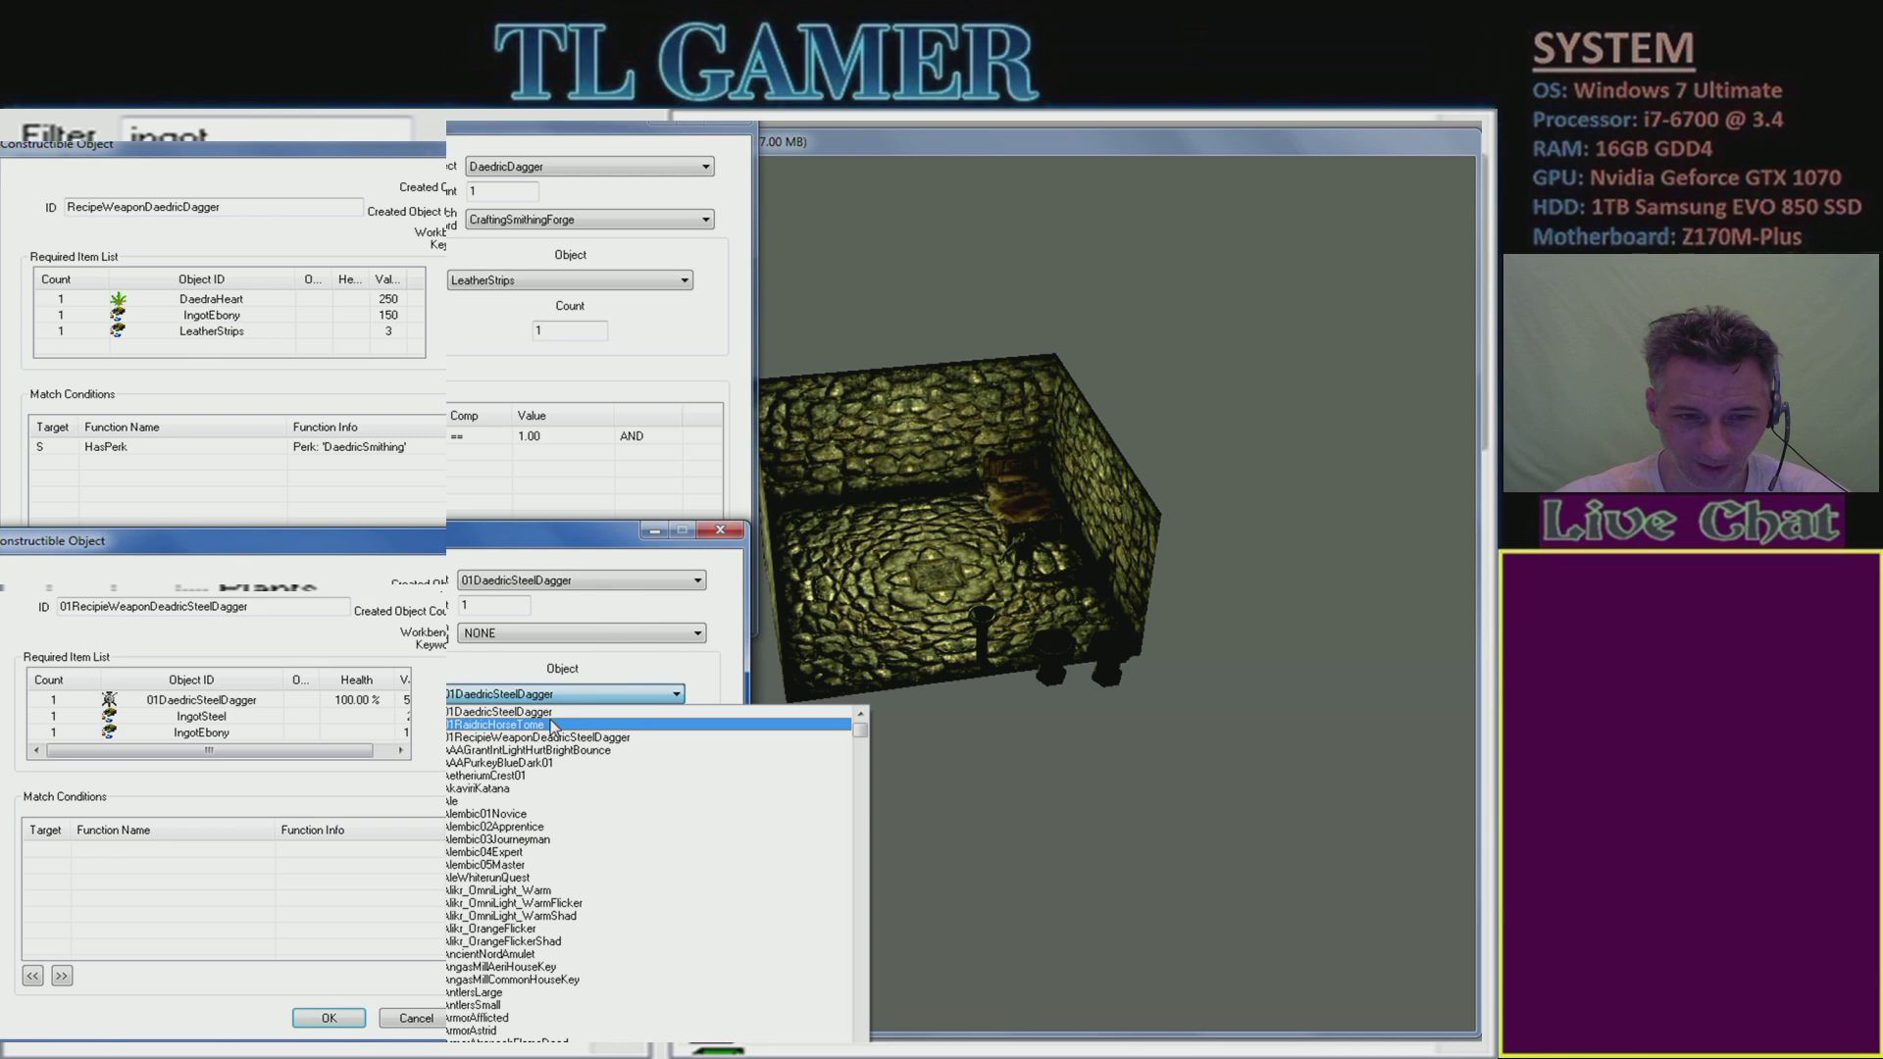
left_click(552, 726)
left_click(555, 694)
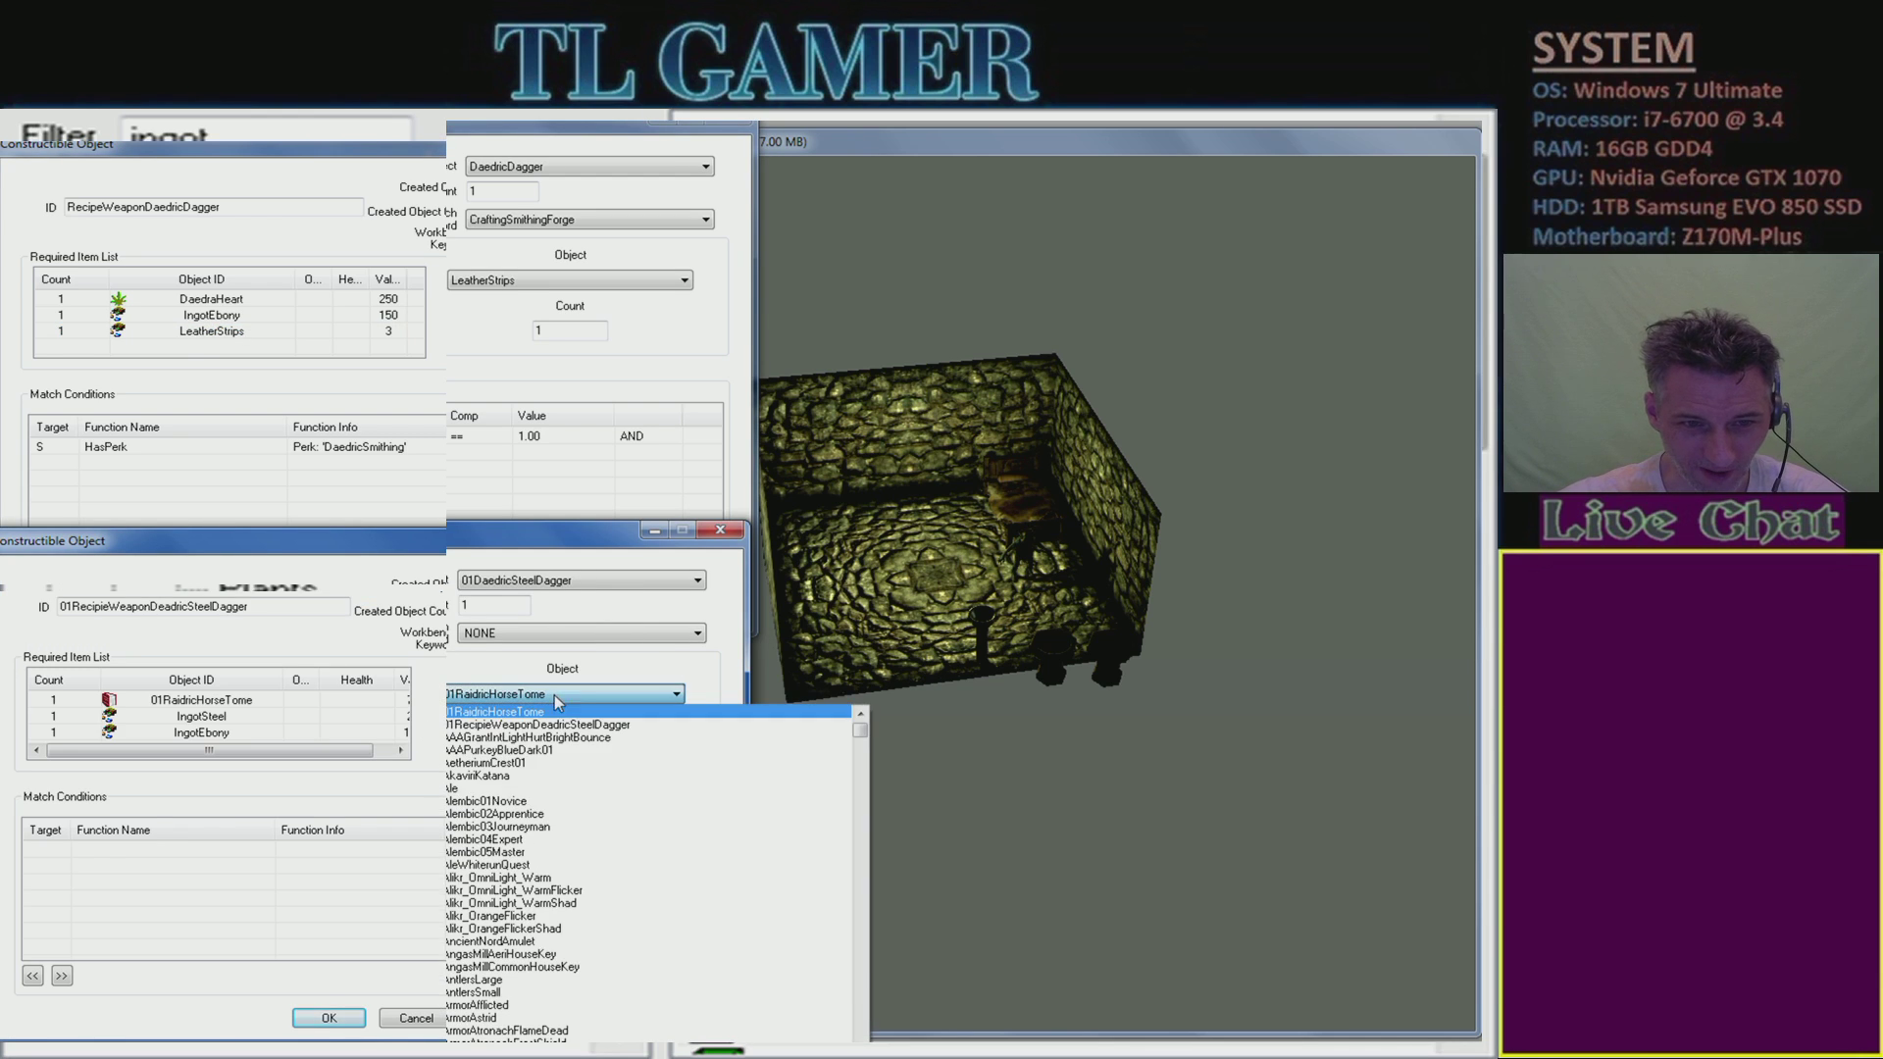
type("leather")
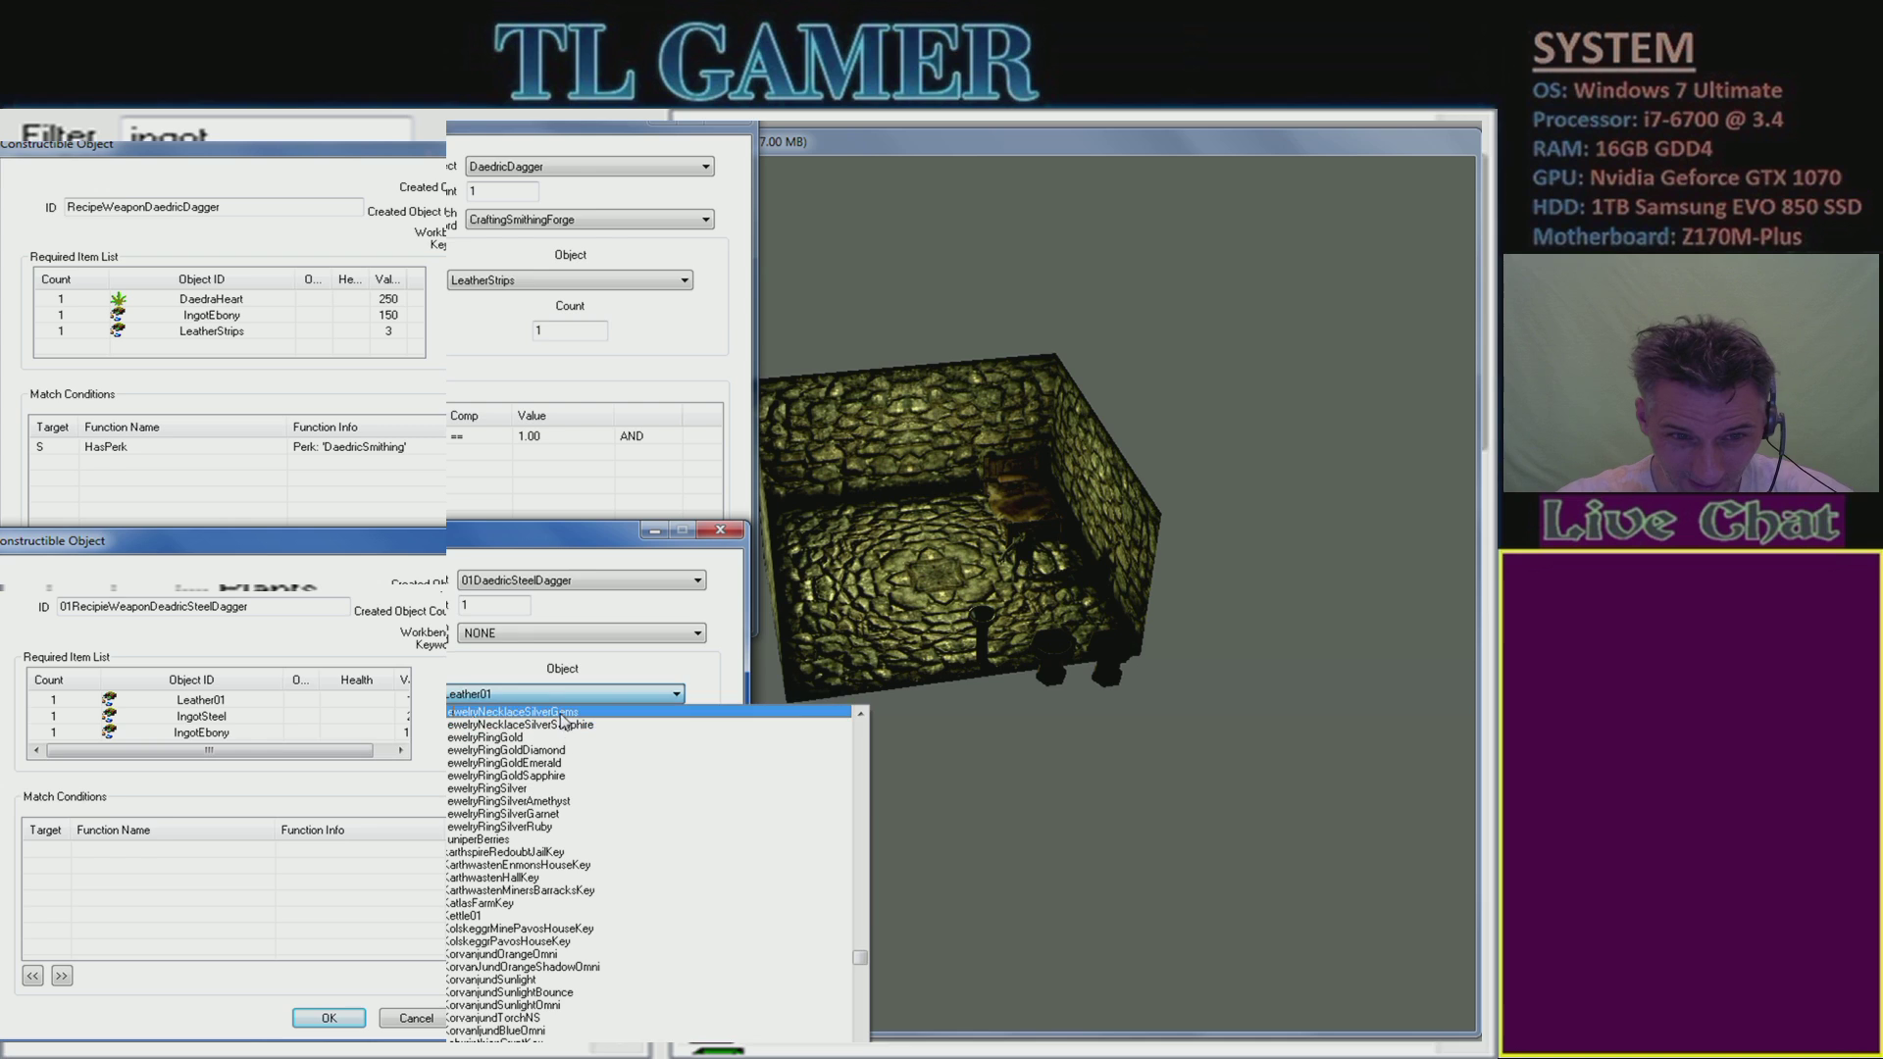
scroll(584, 1035, "down", 3)
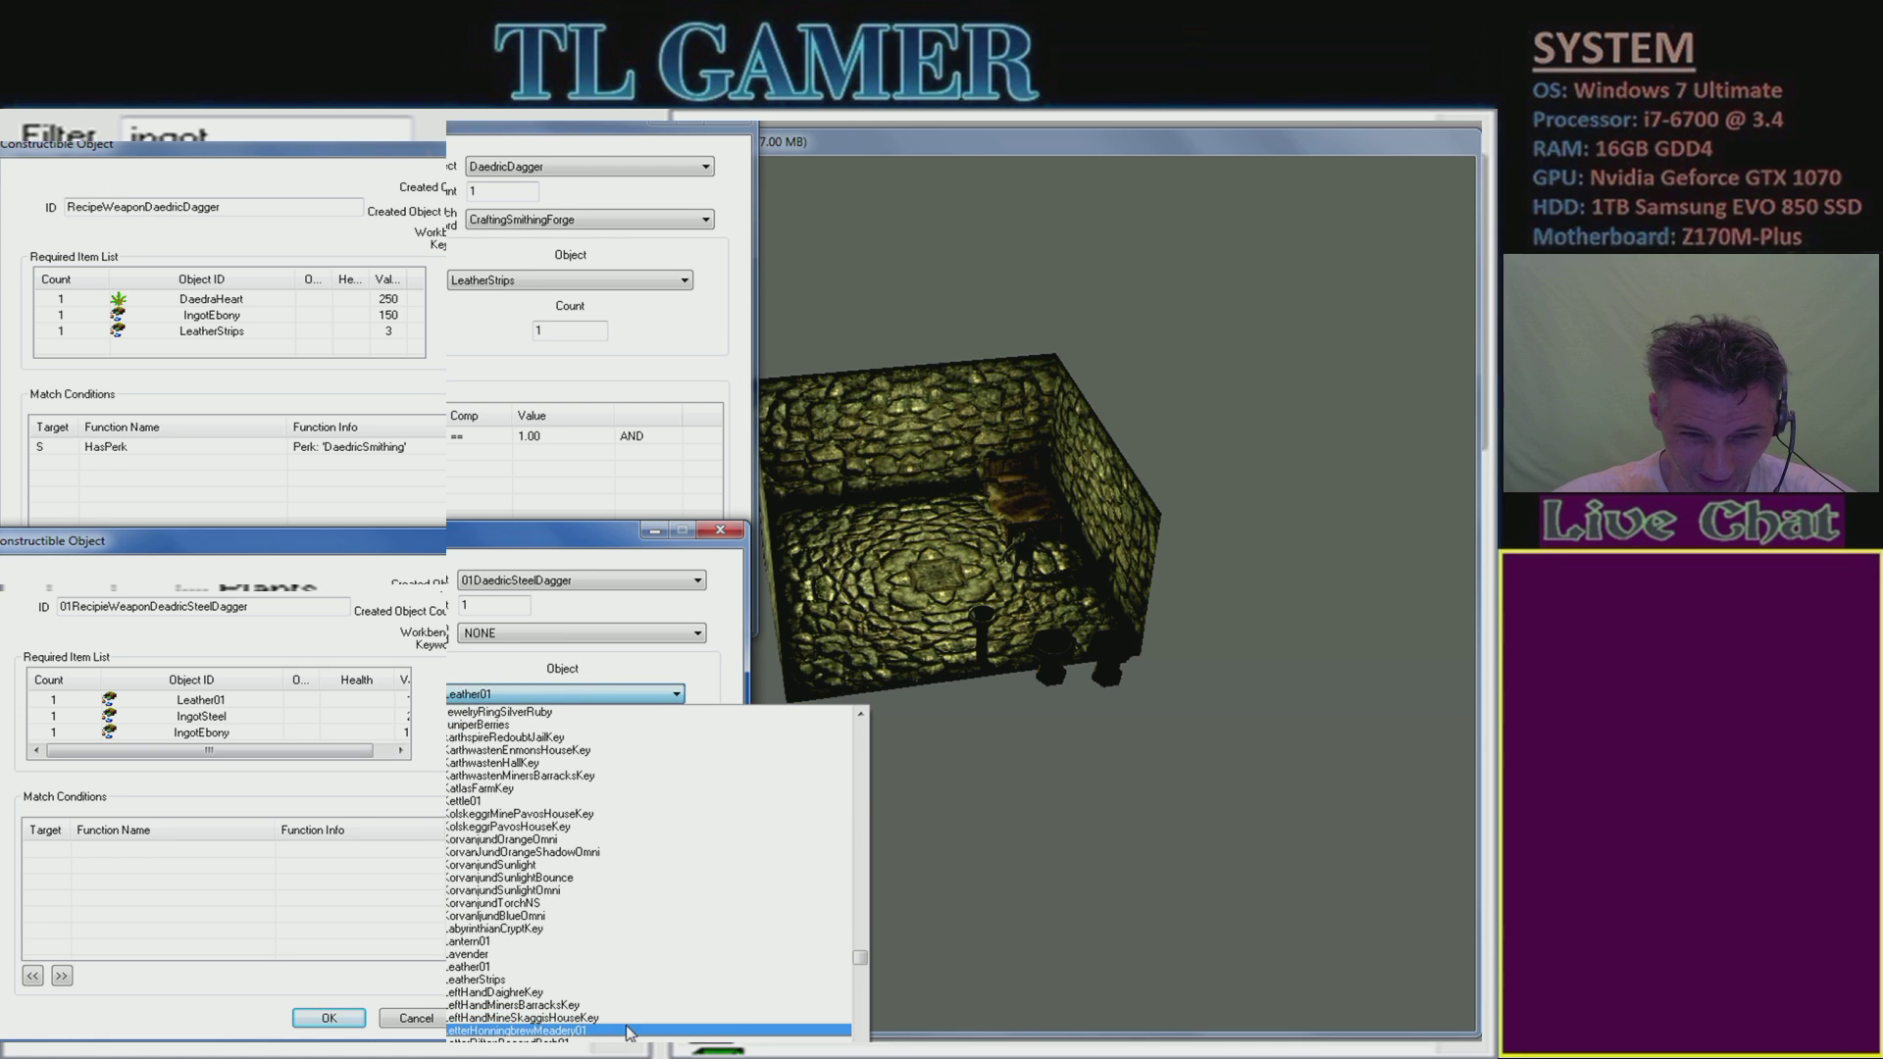
left_click(557, 991)
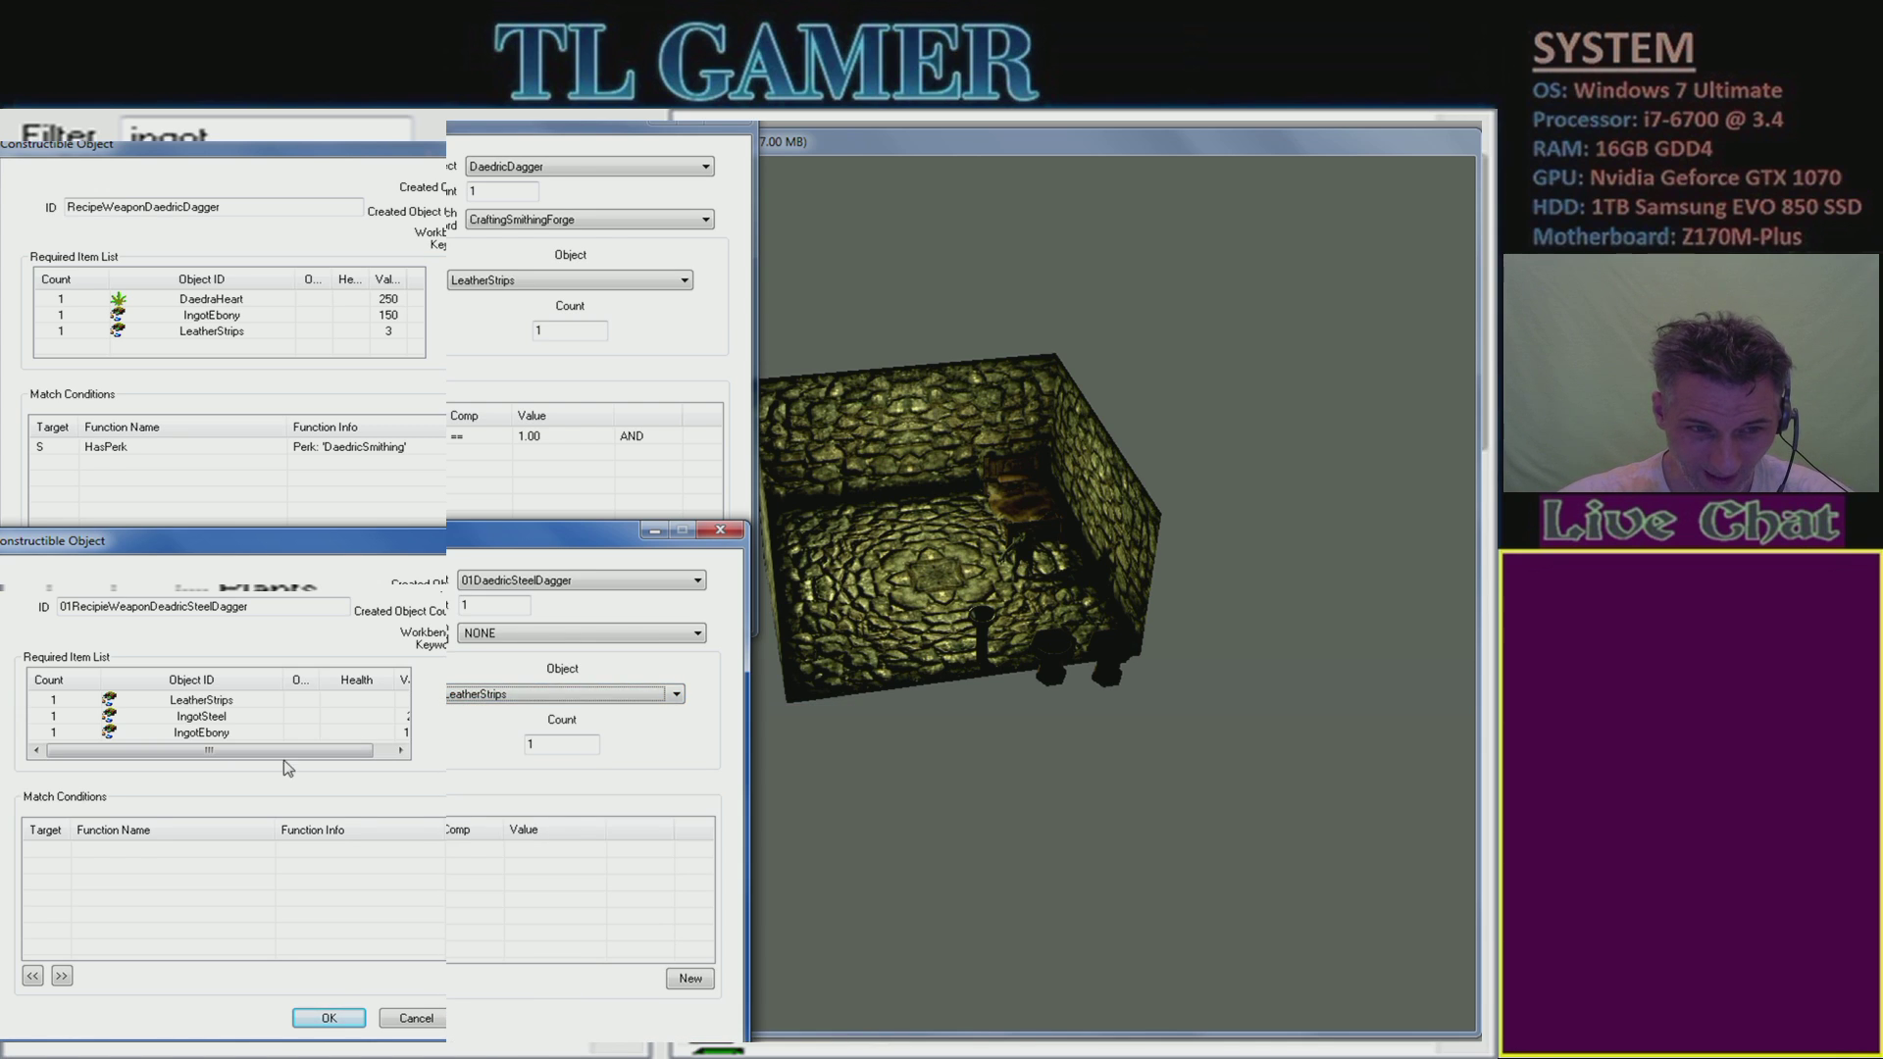
left_click_drag(521, 546, 628, 424)
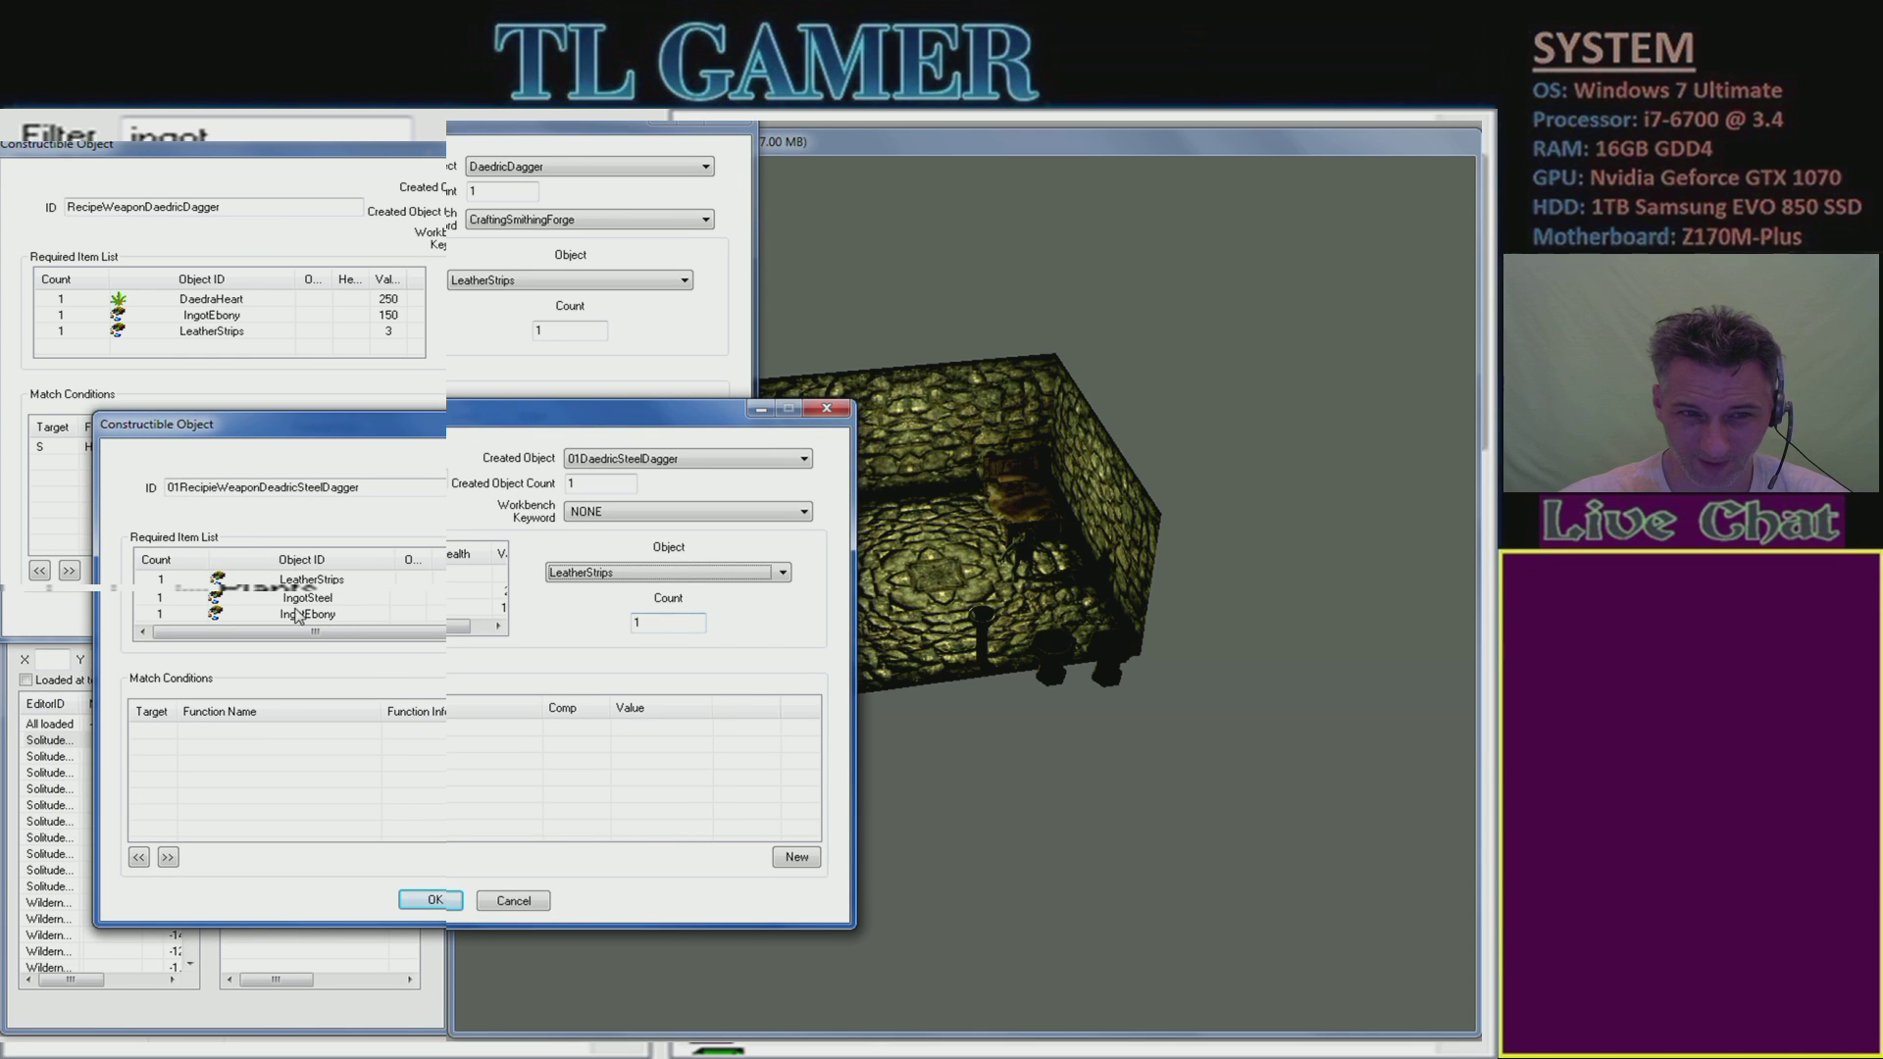
- Set the counts of the IngotSteel and IngotEbony entries in the steel dagger recipe to 2 each
left_click(331, 581)
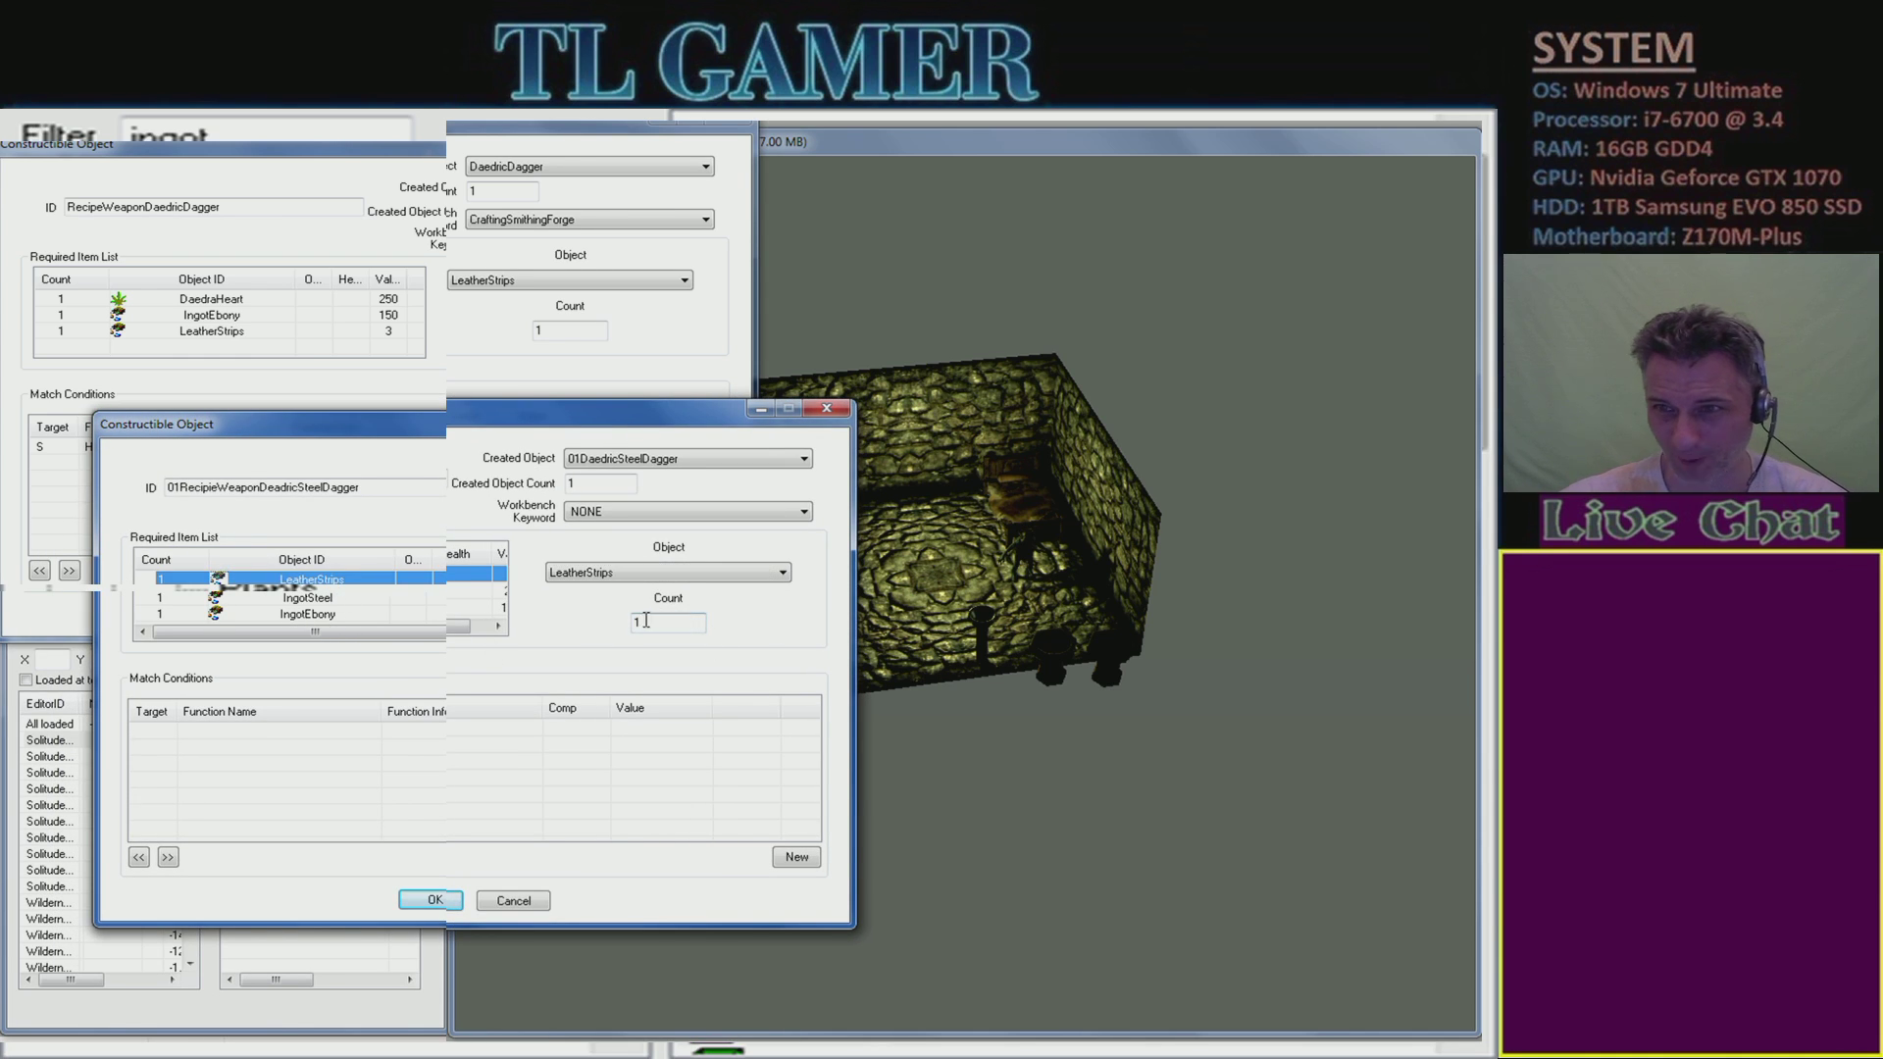
left_click(324, 599)
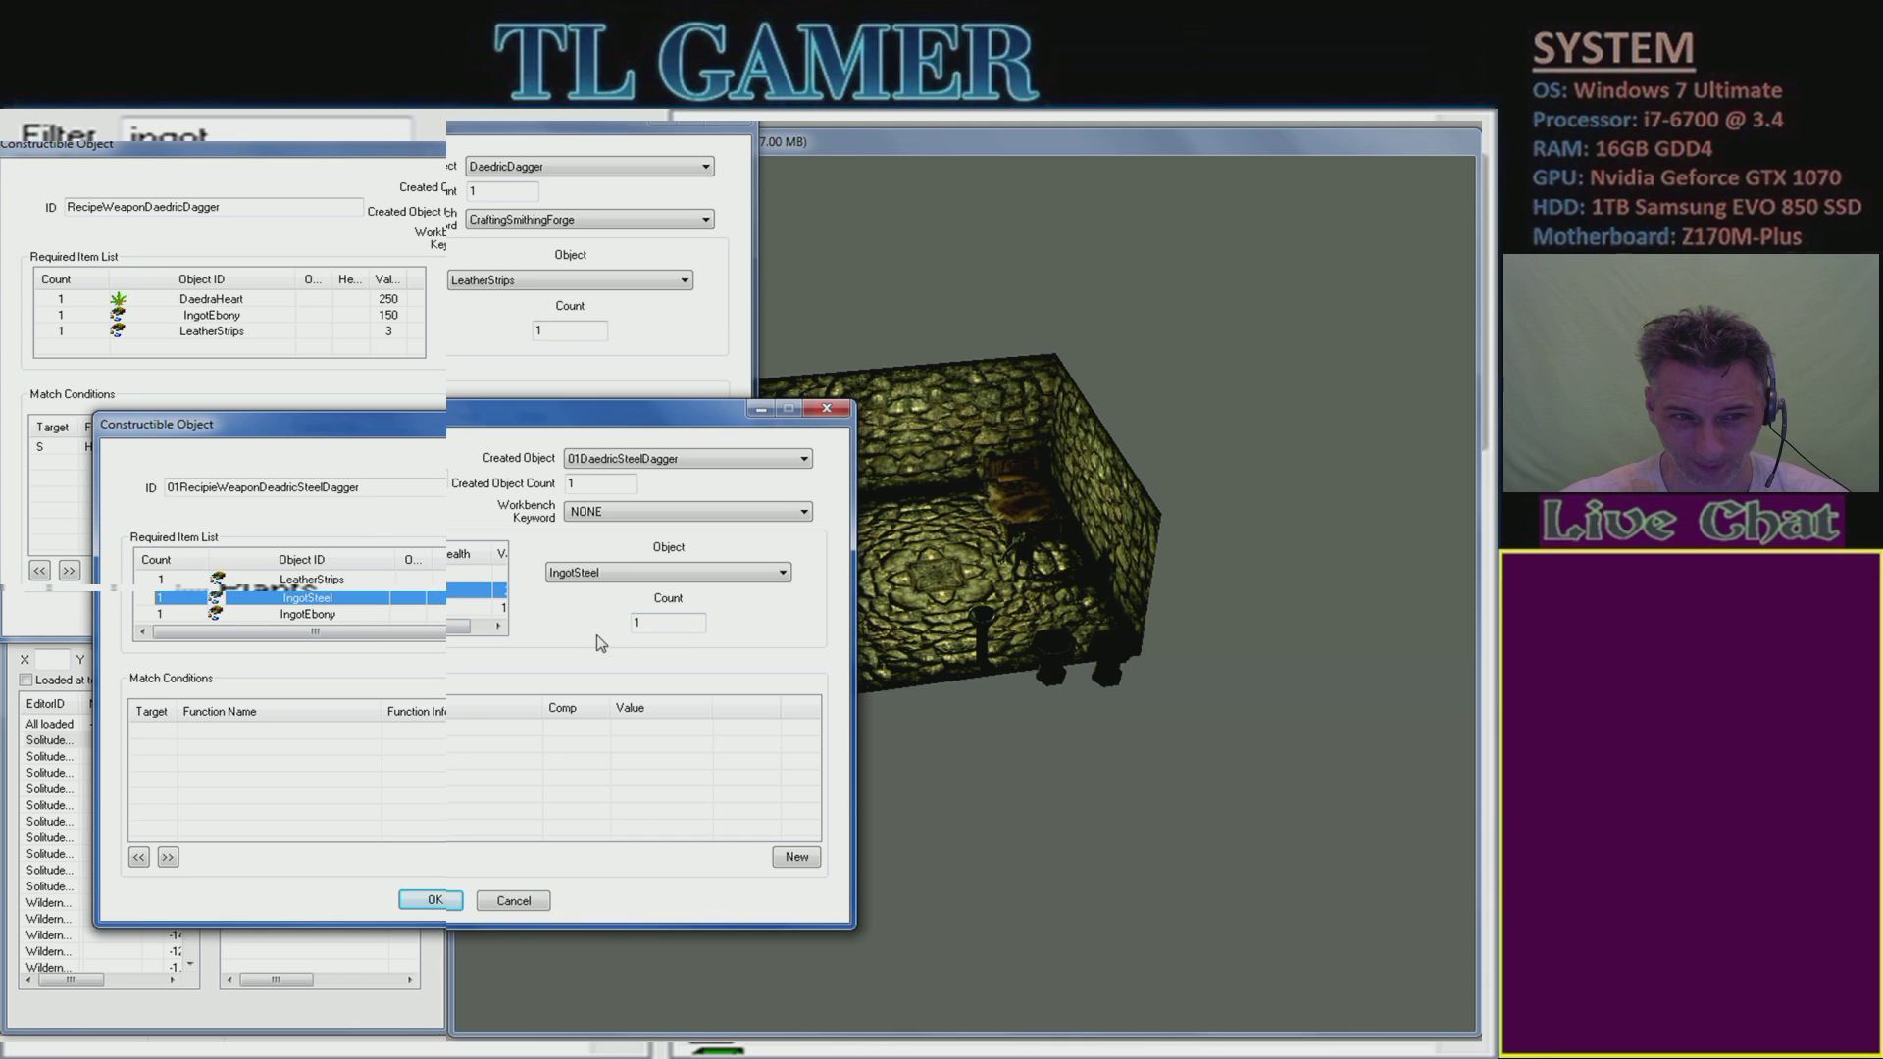
double_click(663, 622)
type("2")
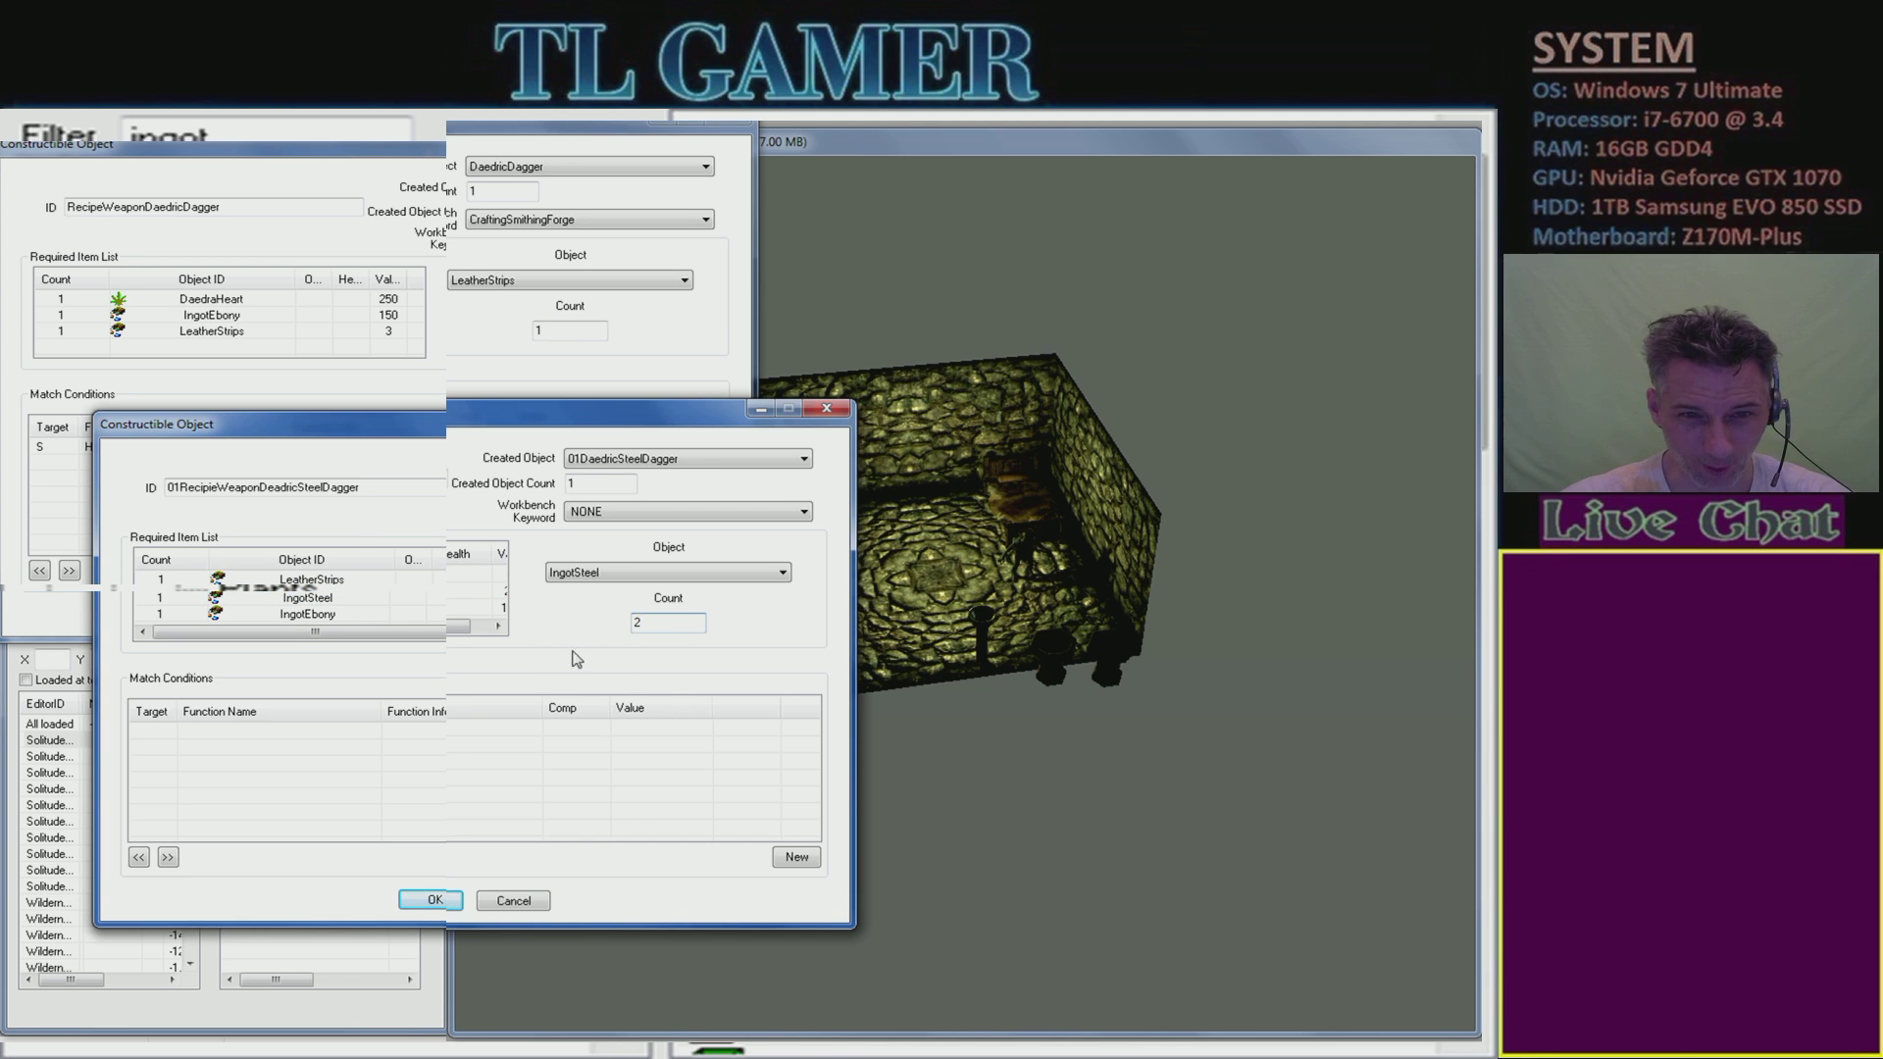
left_click(357, 615)
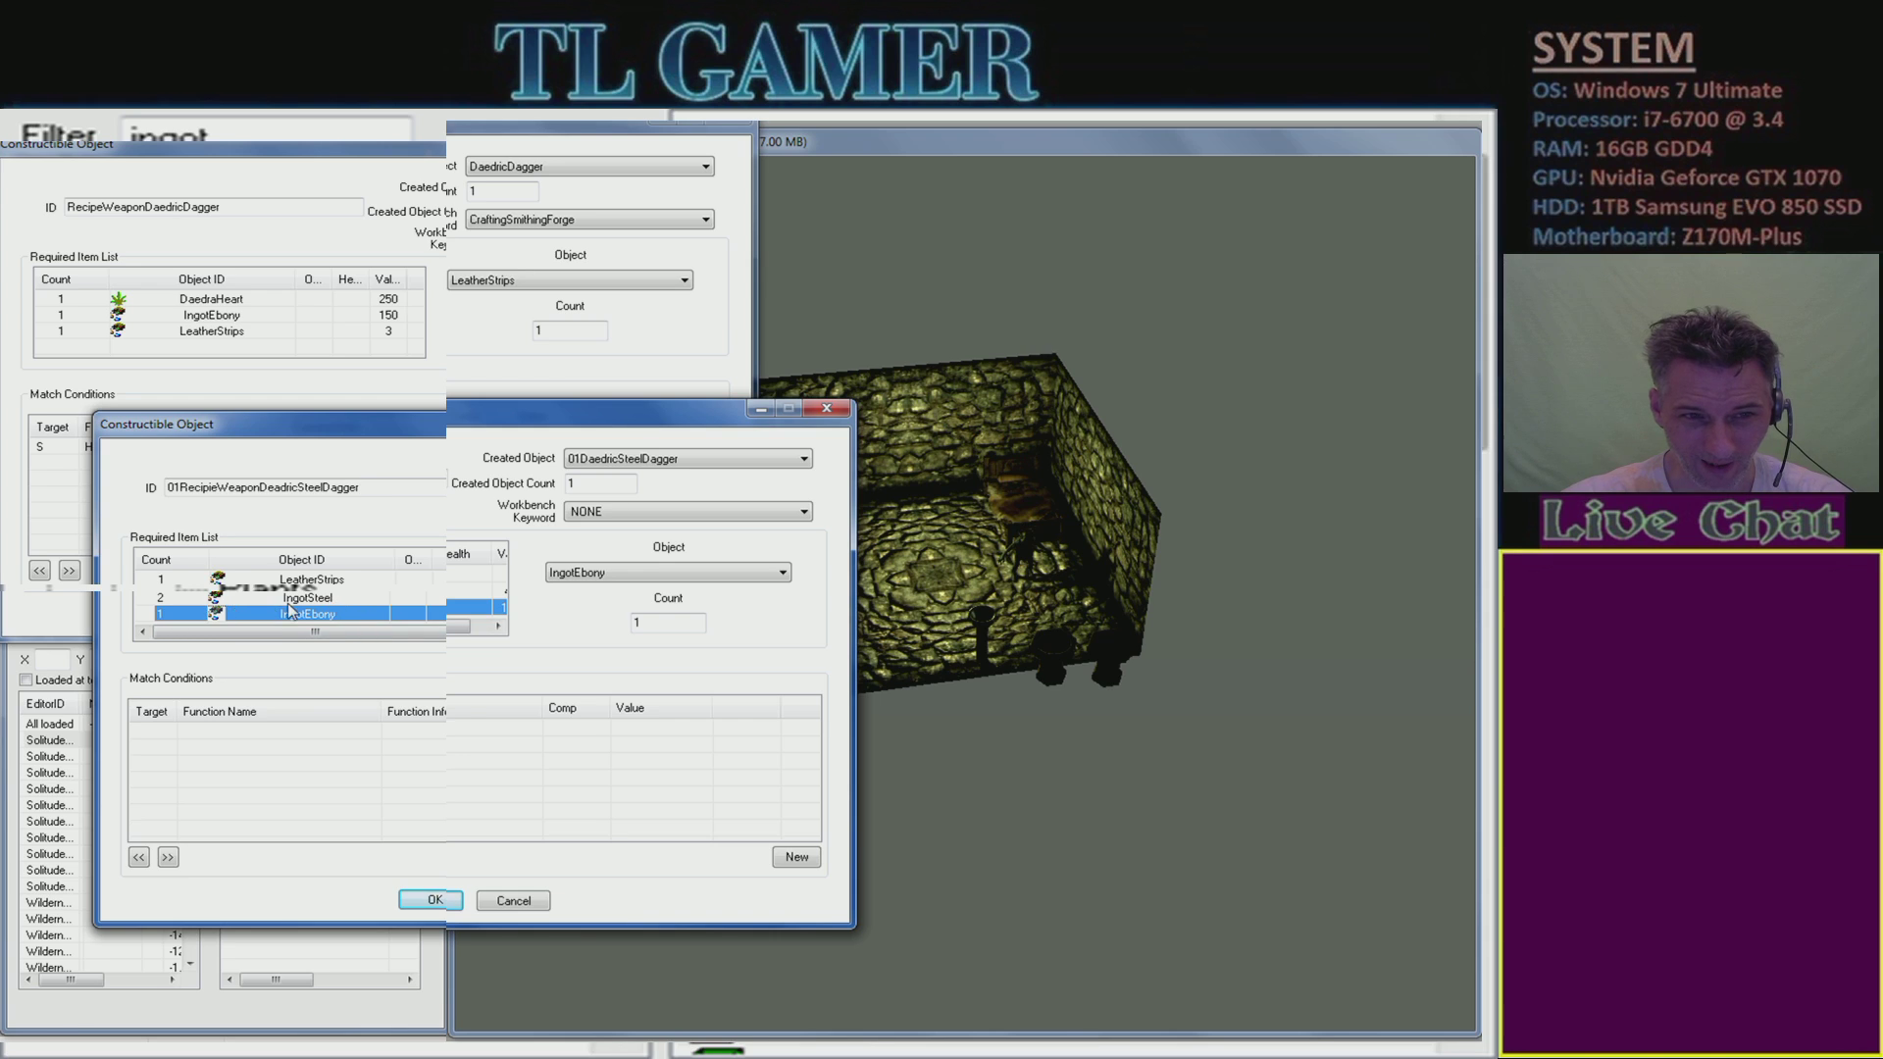
left_click(294, 600)
left_click(329, 616)
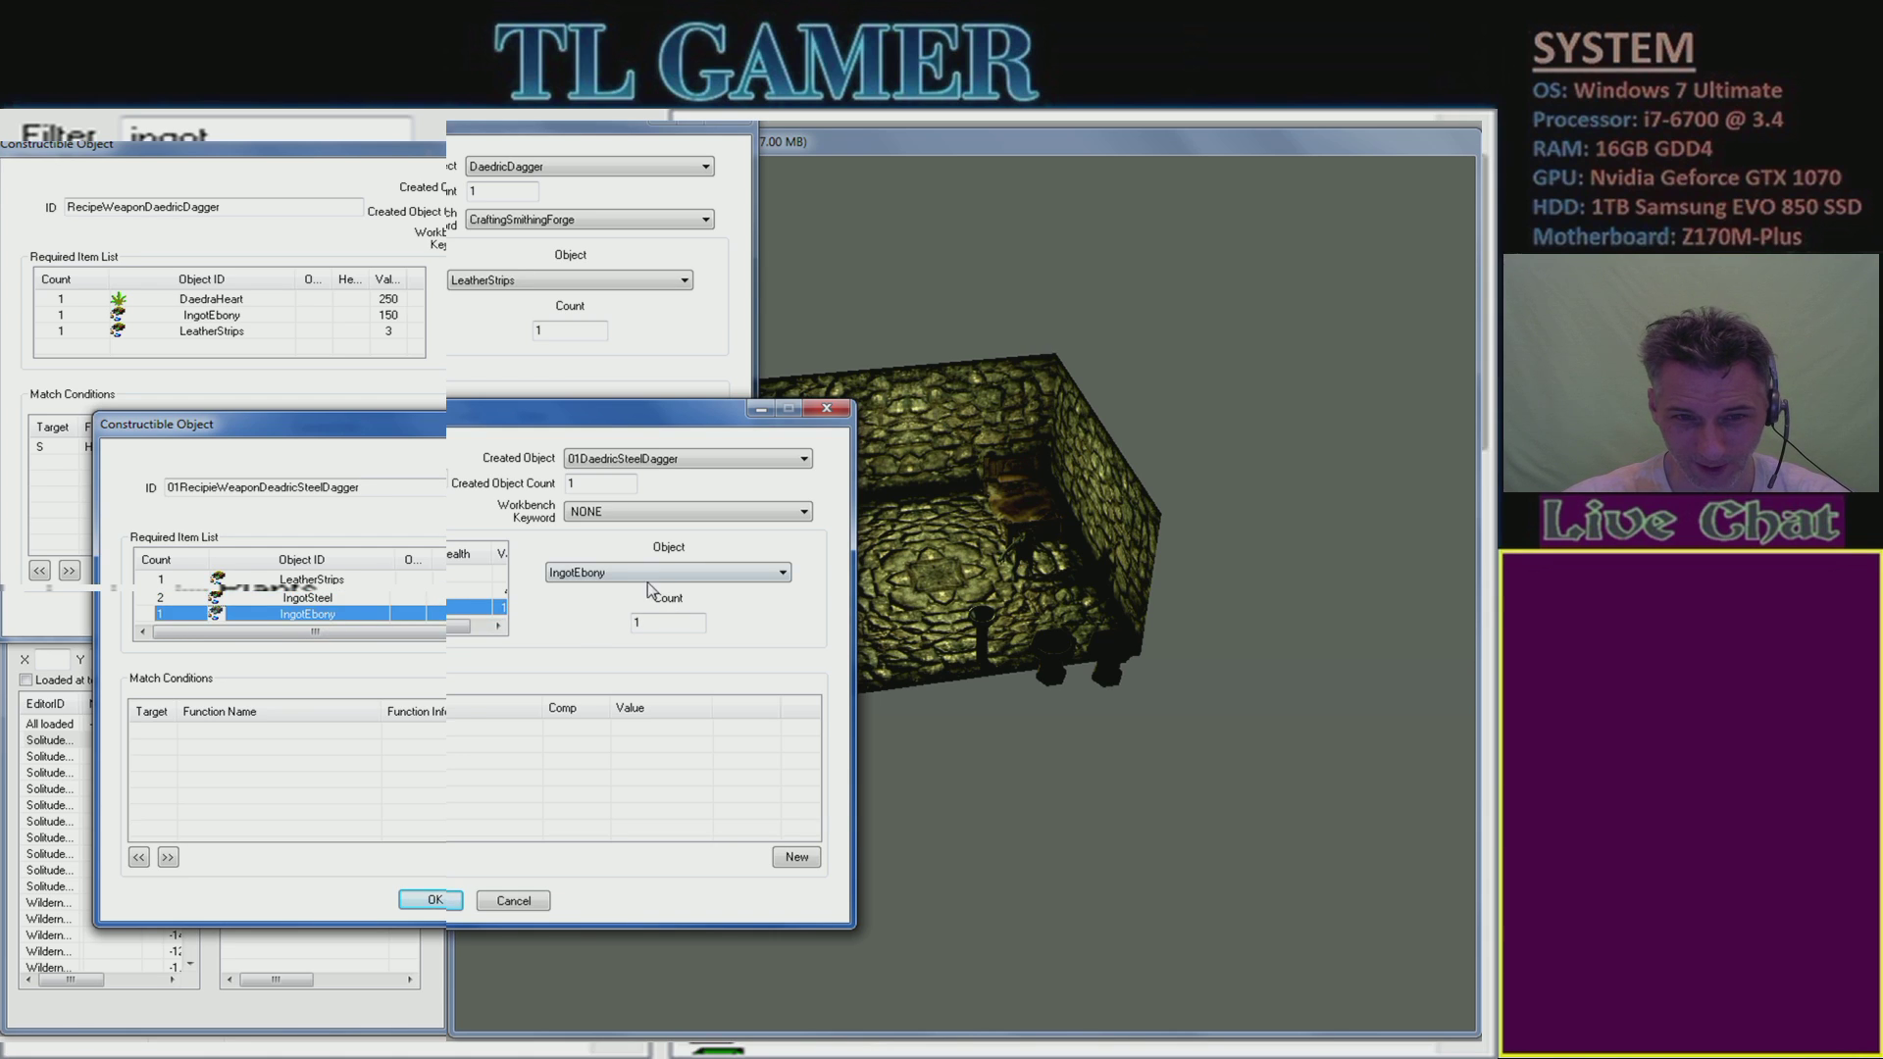
double_click(654, 624)
type("2")
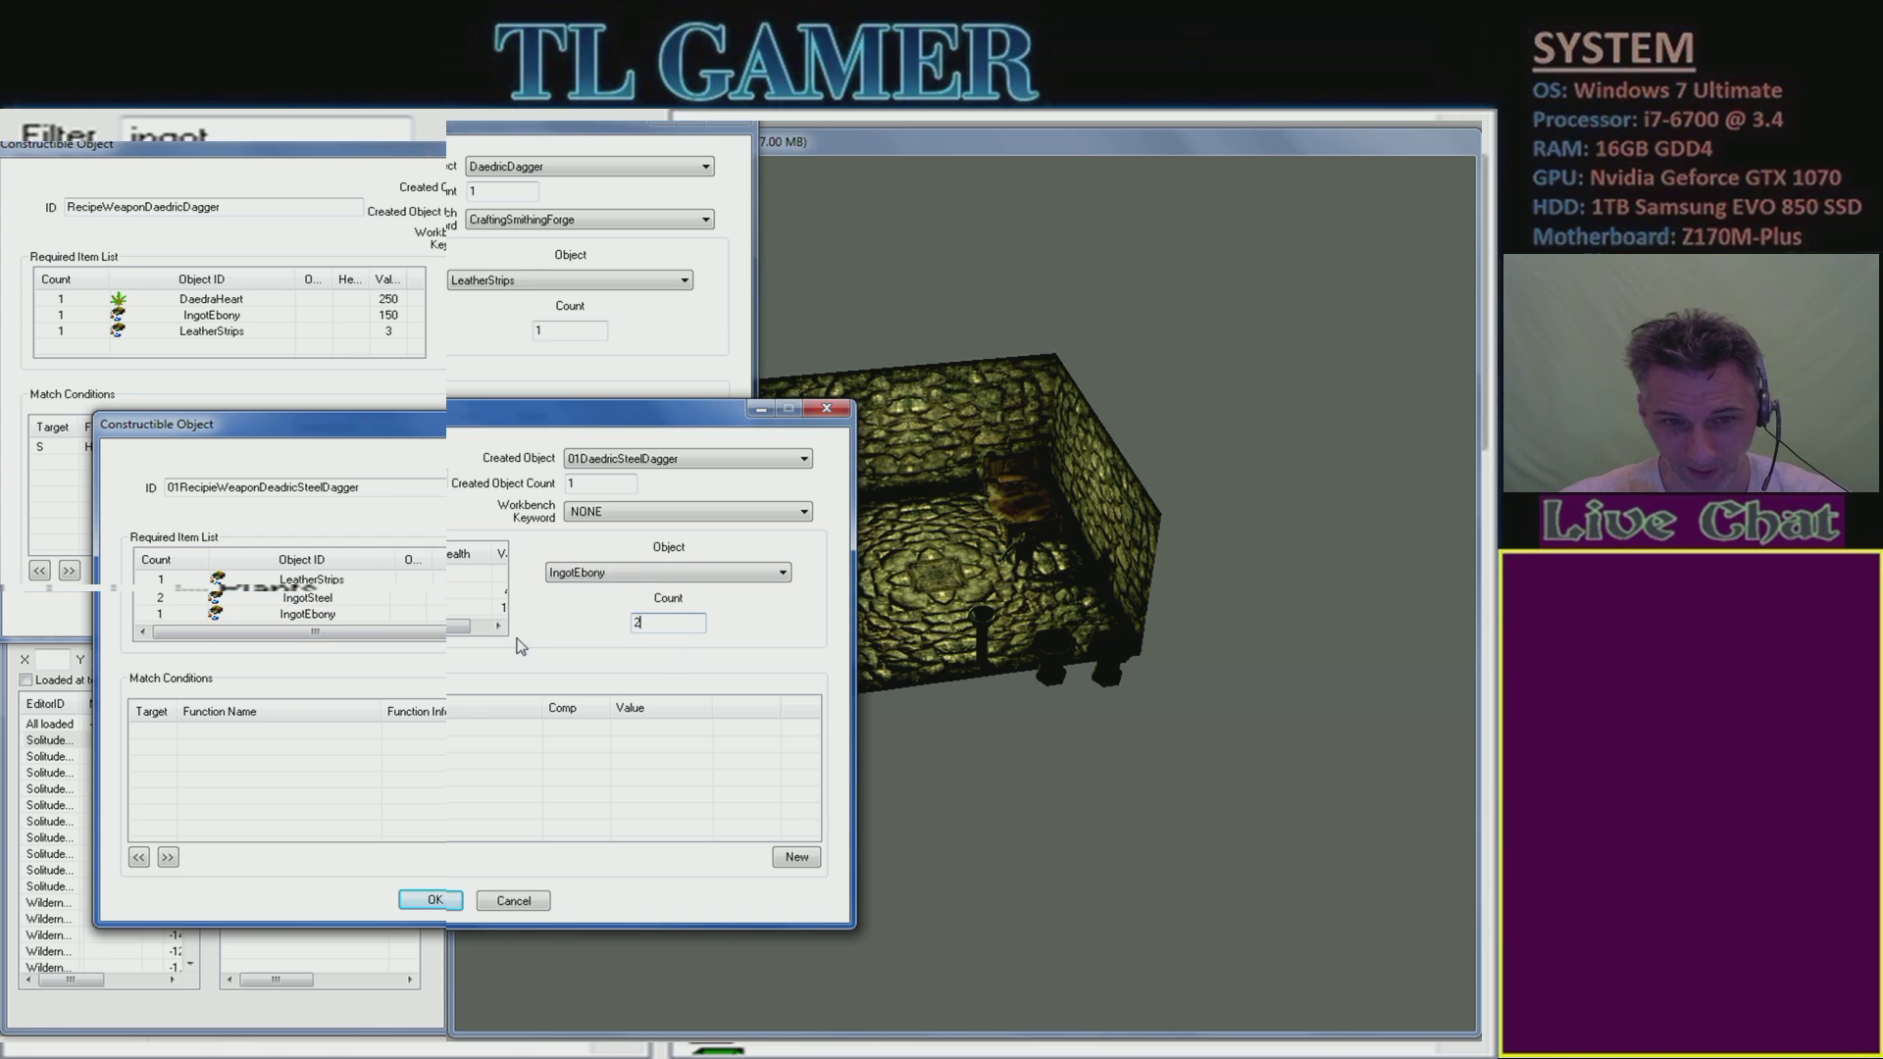
- Set the LeatherStrips count in the steel dagger recipe to 2 and move its dialog higher
left_click(306, 580)
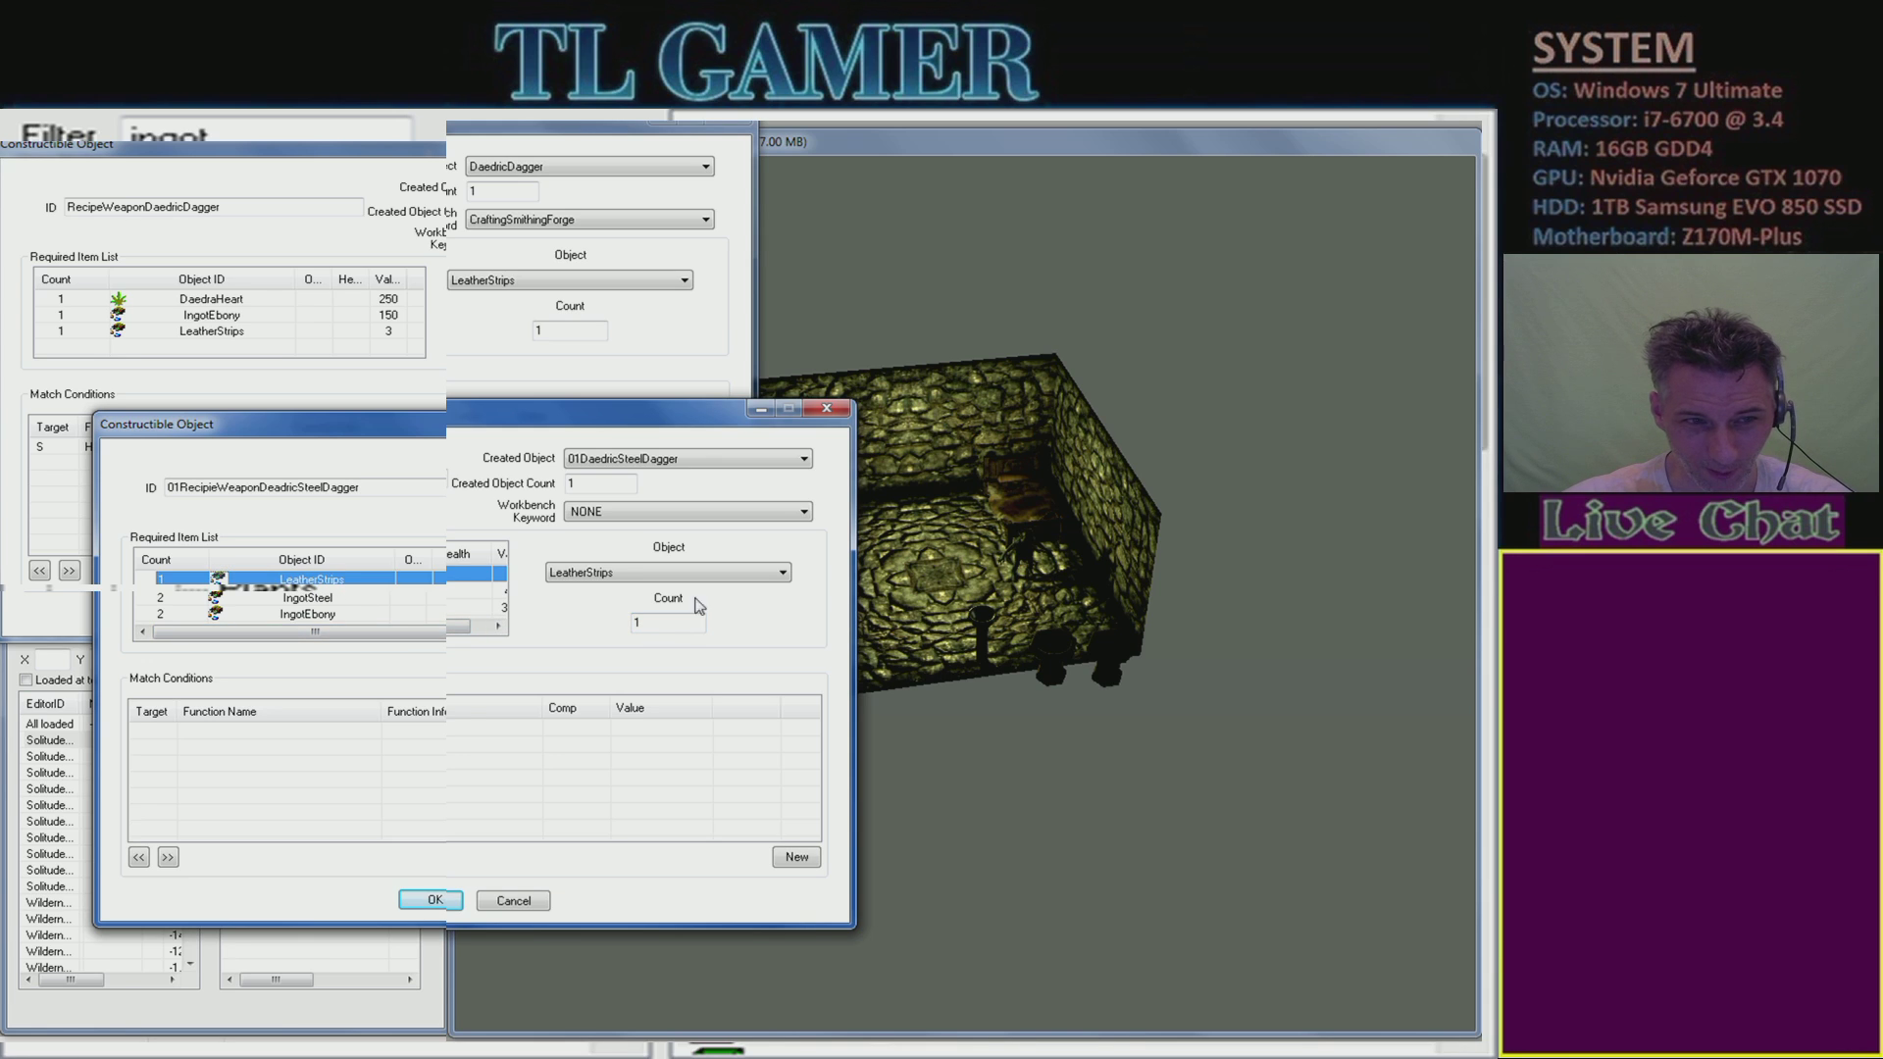
double_click(651, 623)
type("2")
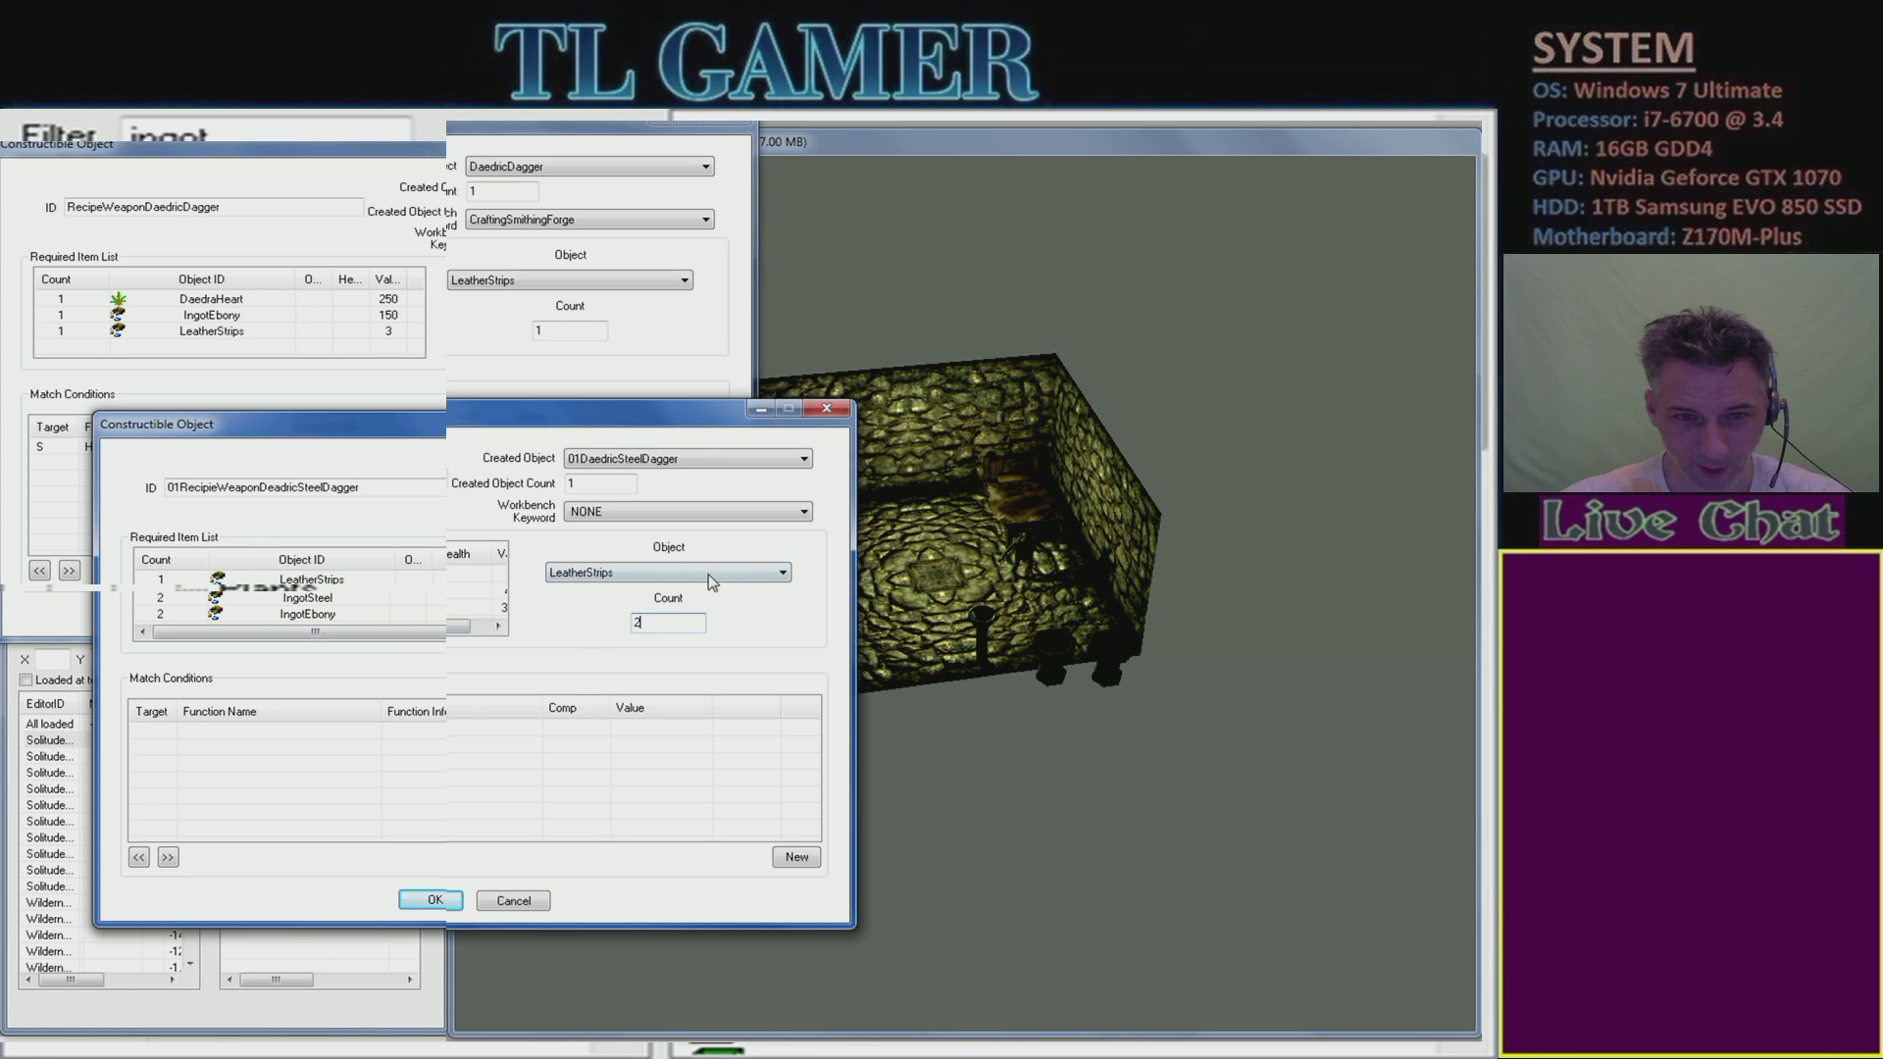
left_click_drag(582, 416, 626, 280)
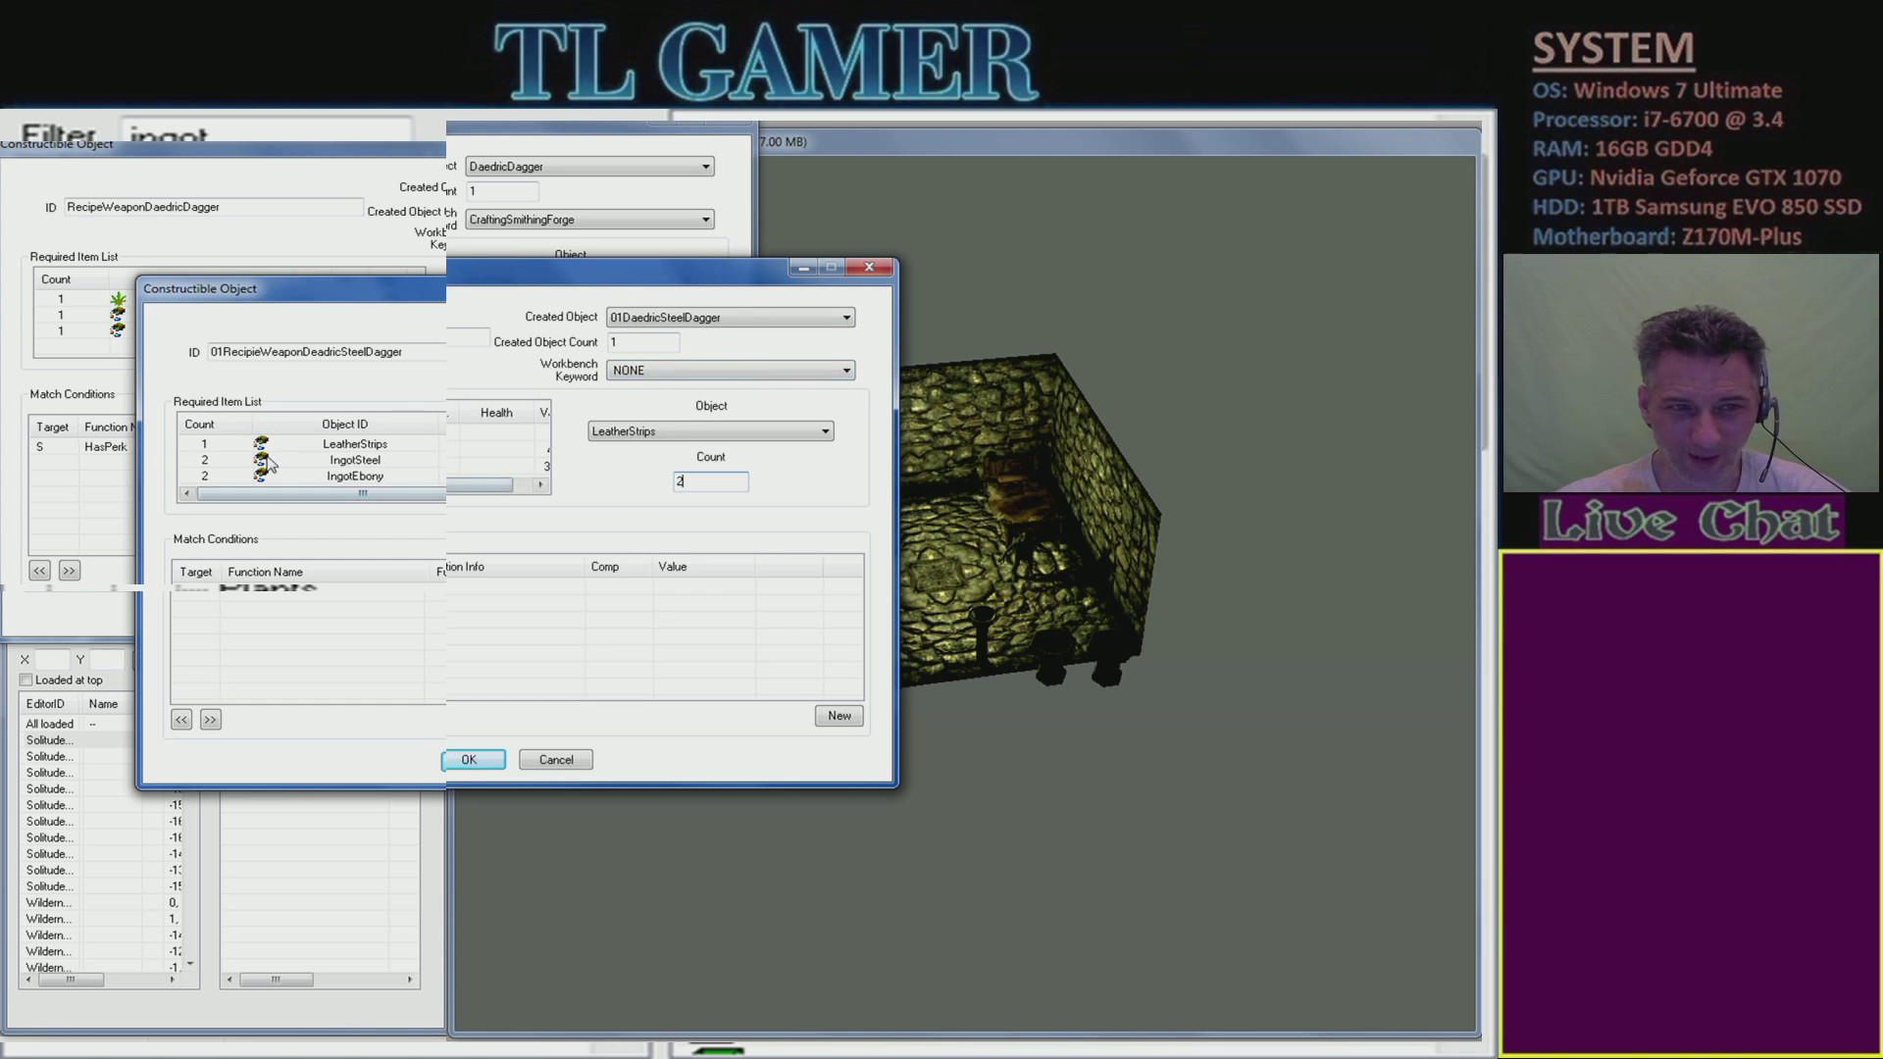
left_click(450, 467)
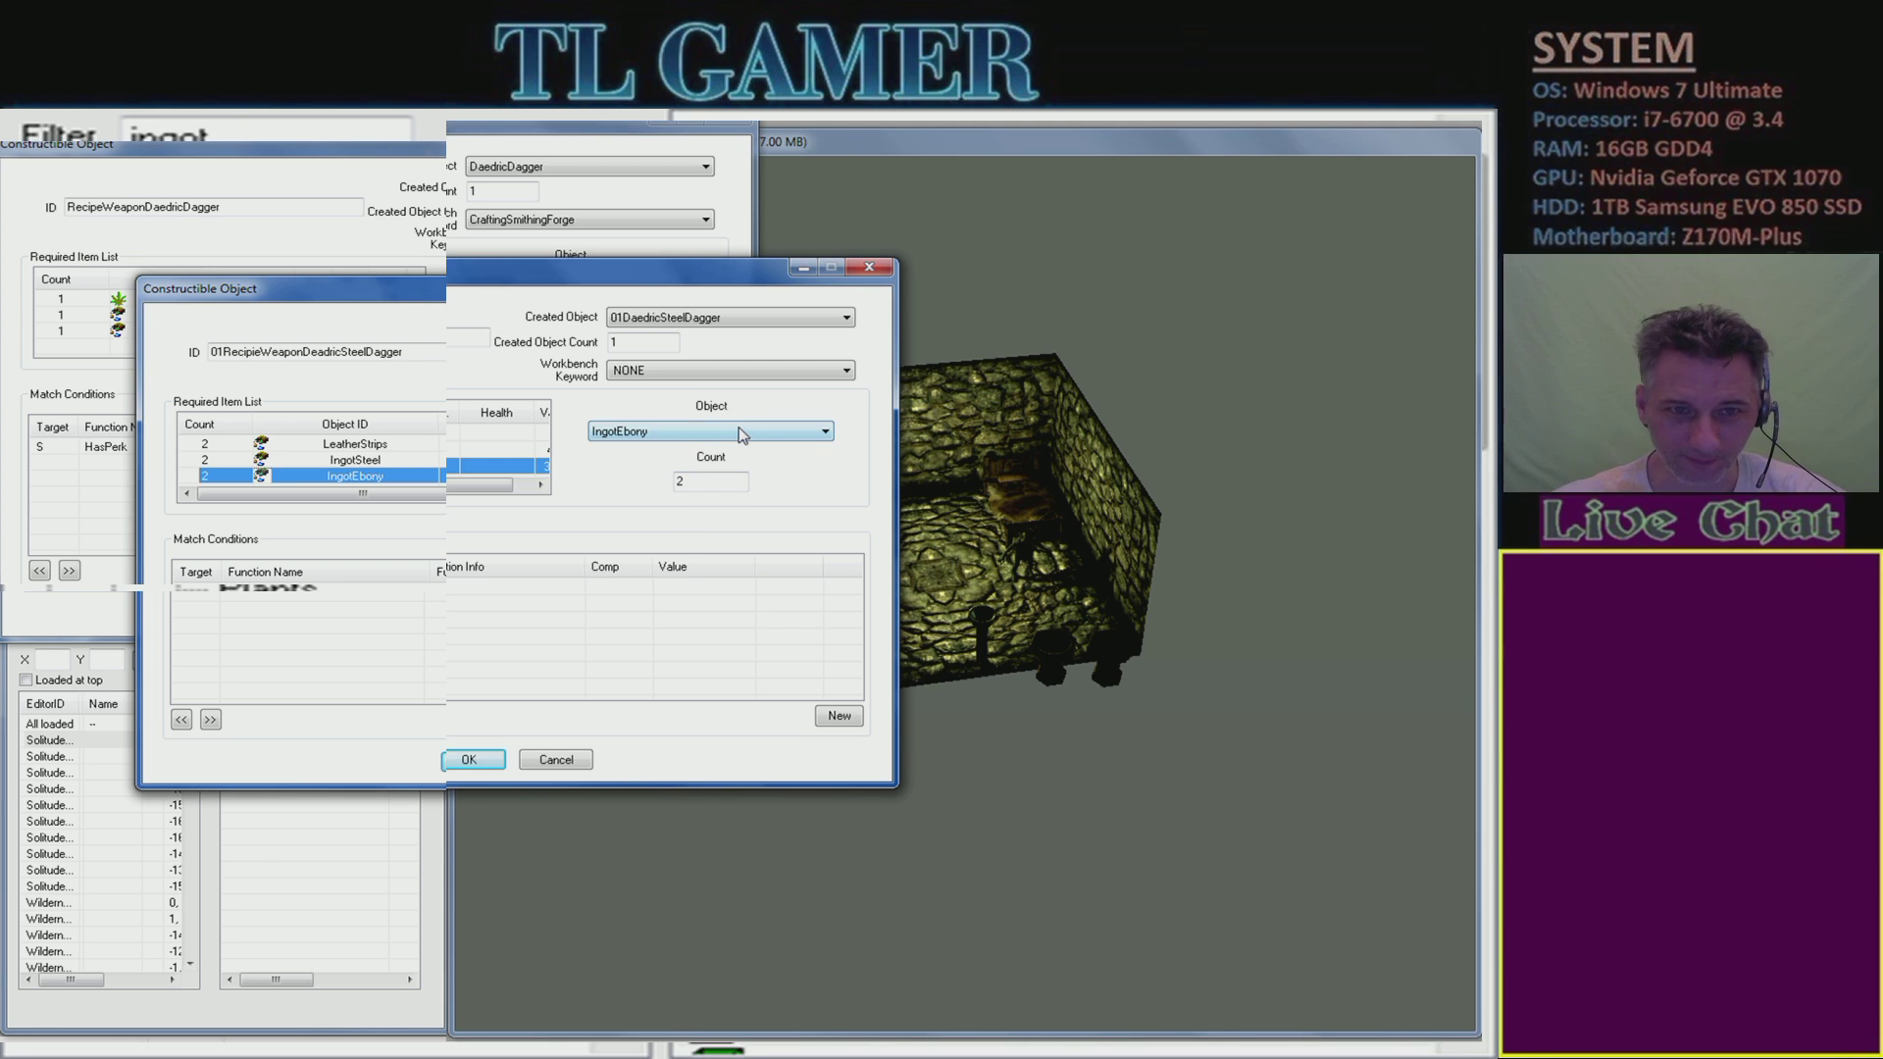
- Set the steel dagger recipe's workbench keyword to CraftingSmithingSkyforge
left_click(728, 372)
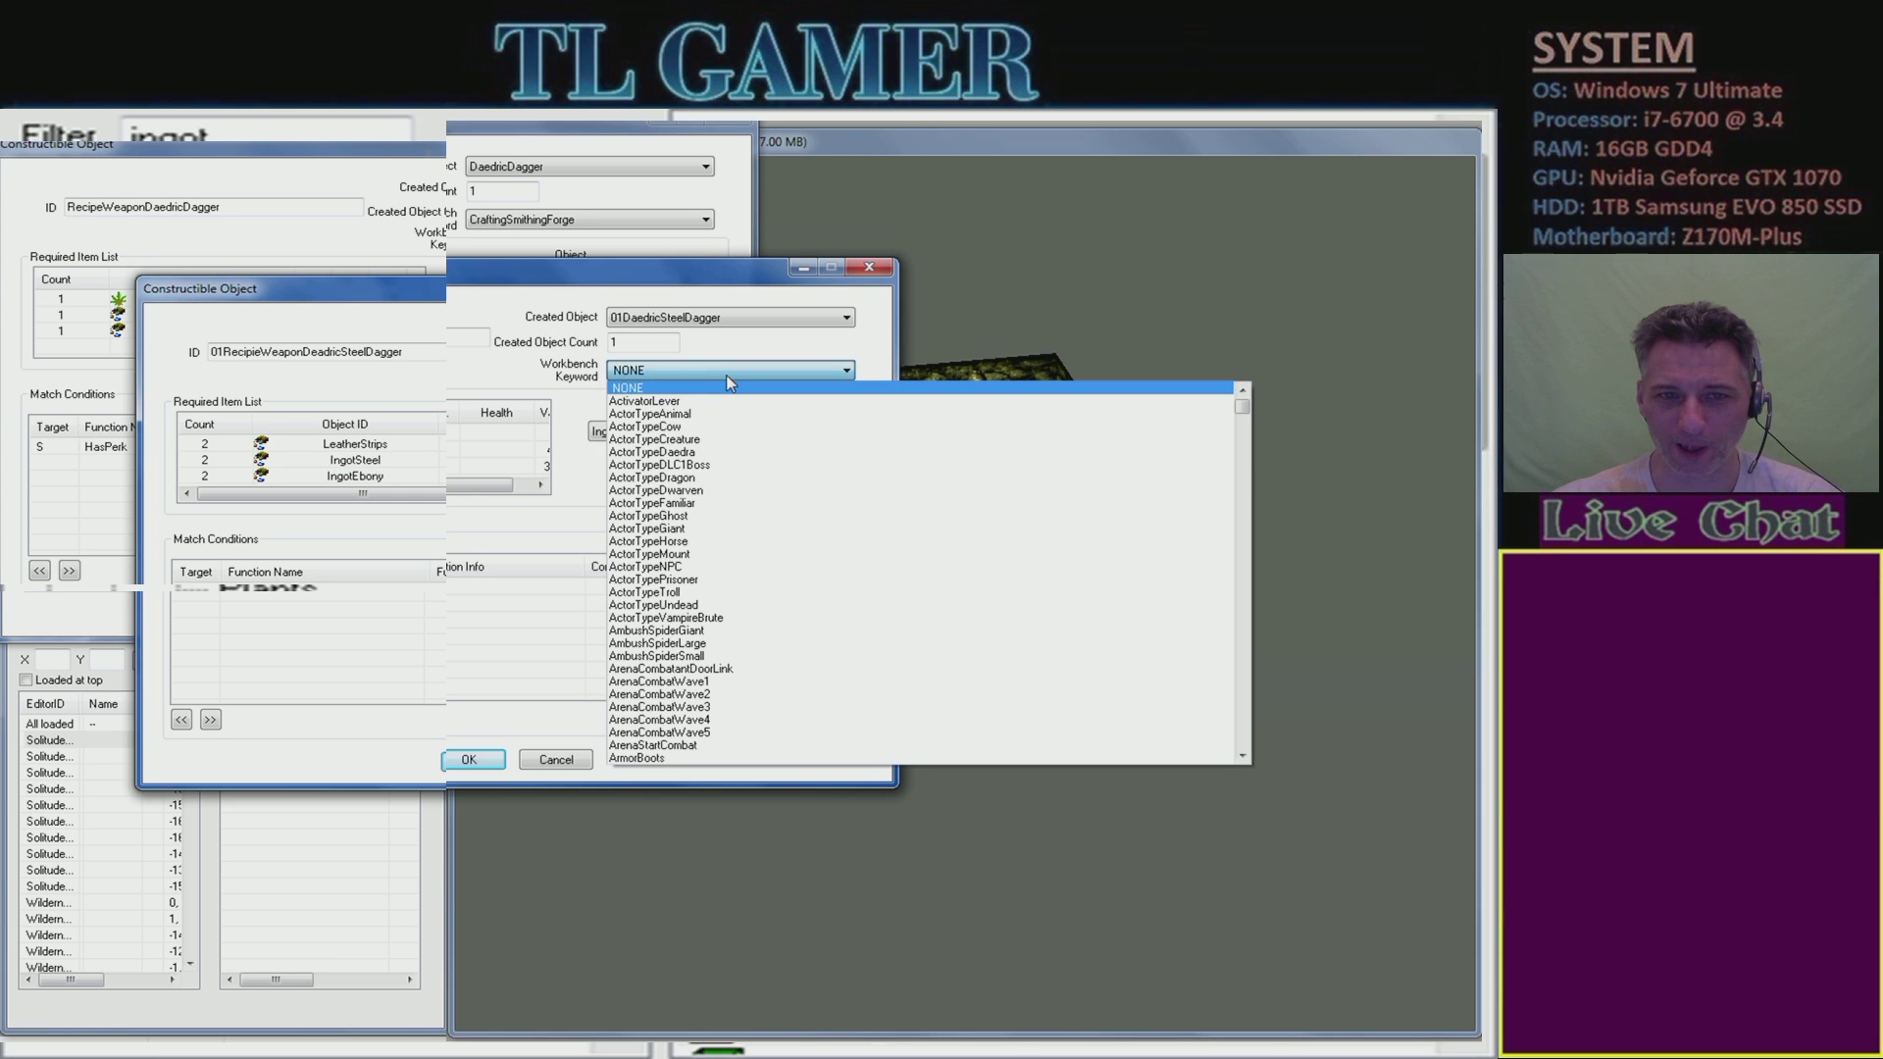
left_click(538, 228)
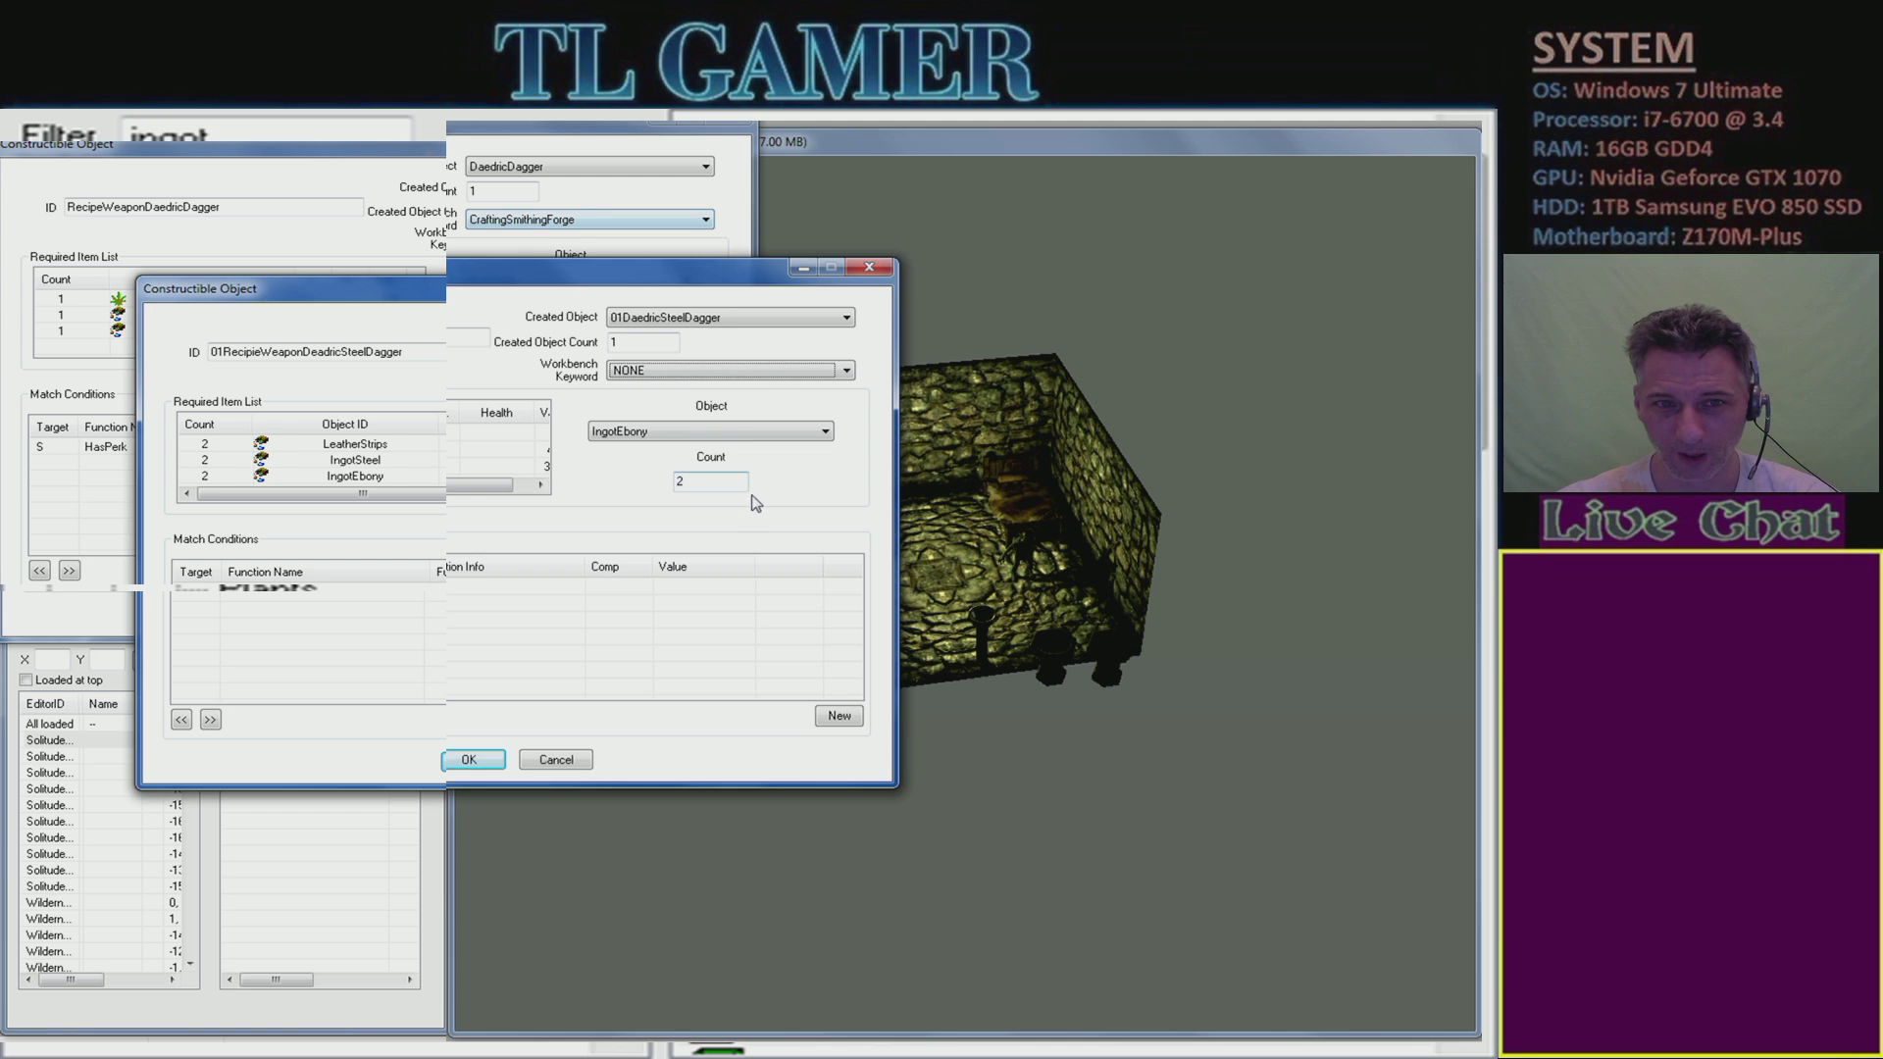
left_click(728, 373)
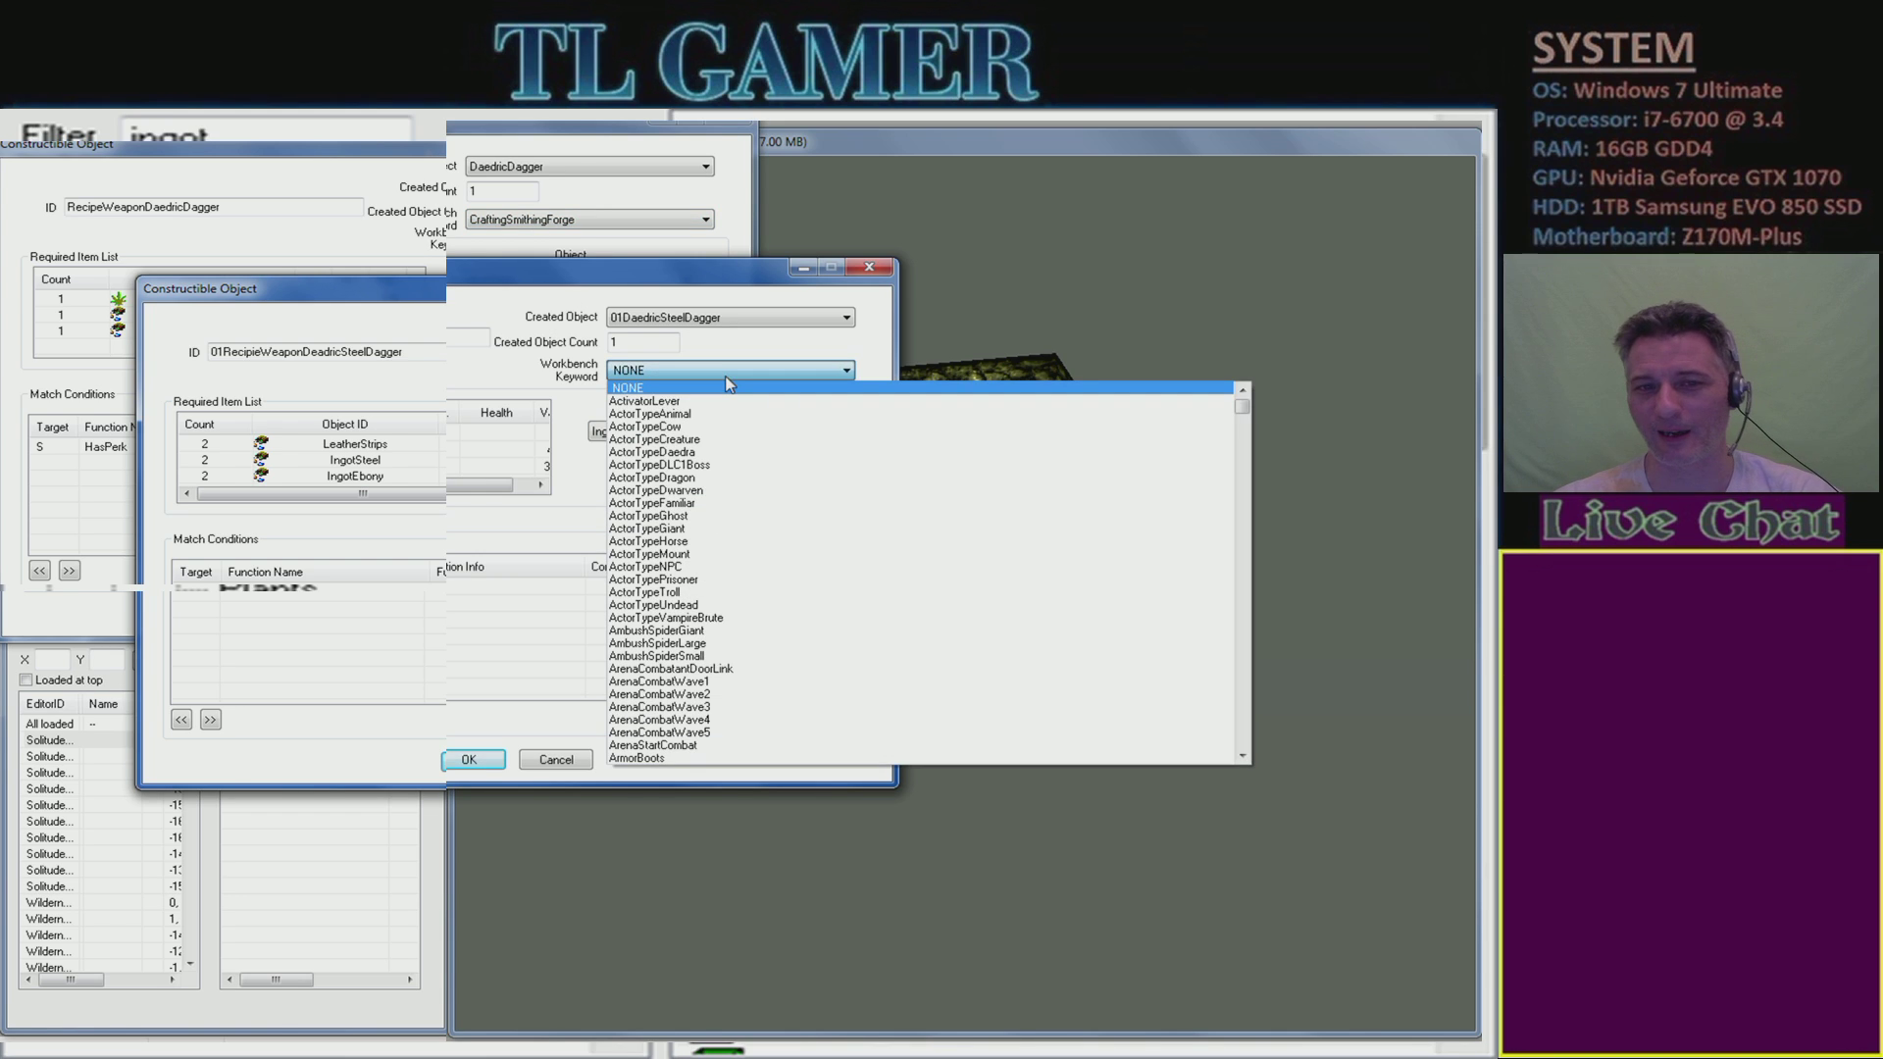
left_click(729, 373)
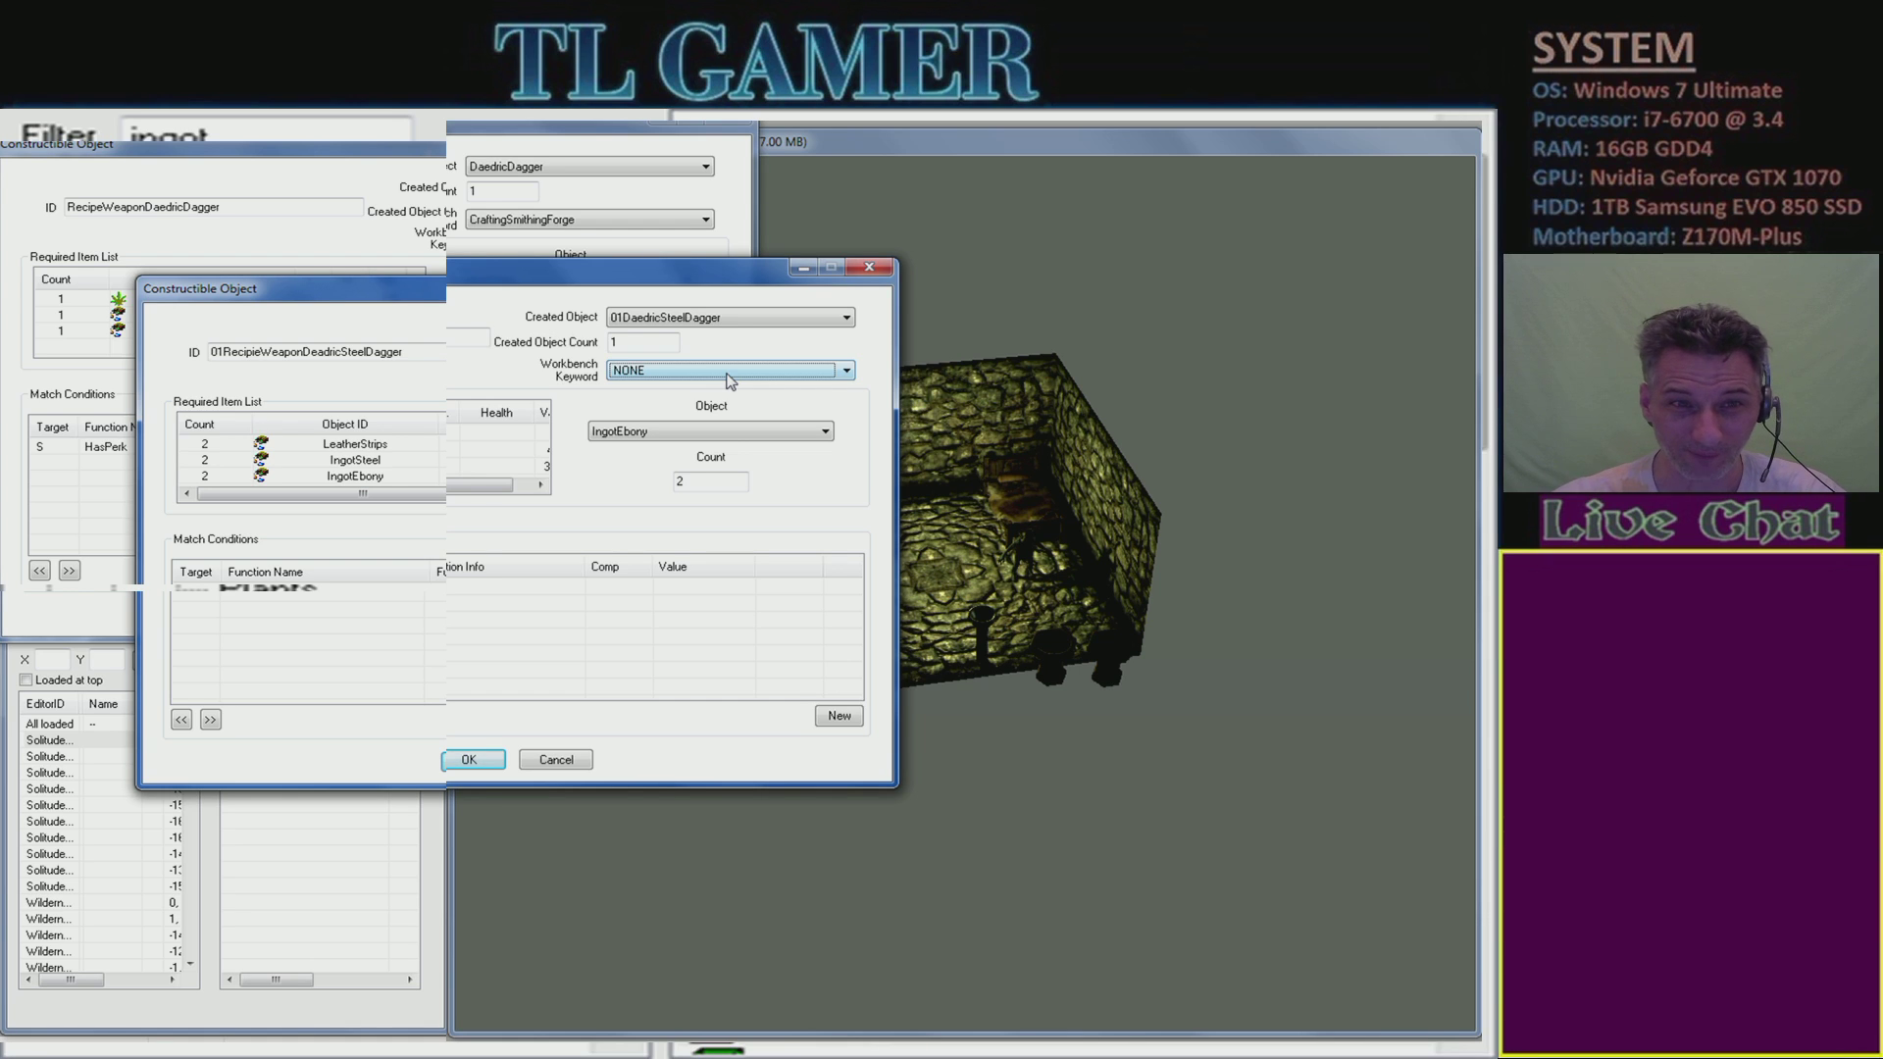
type("cr")
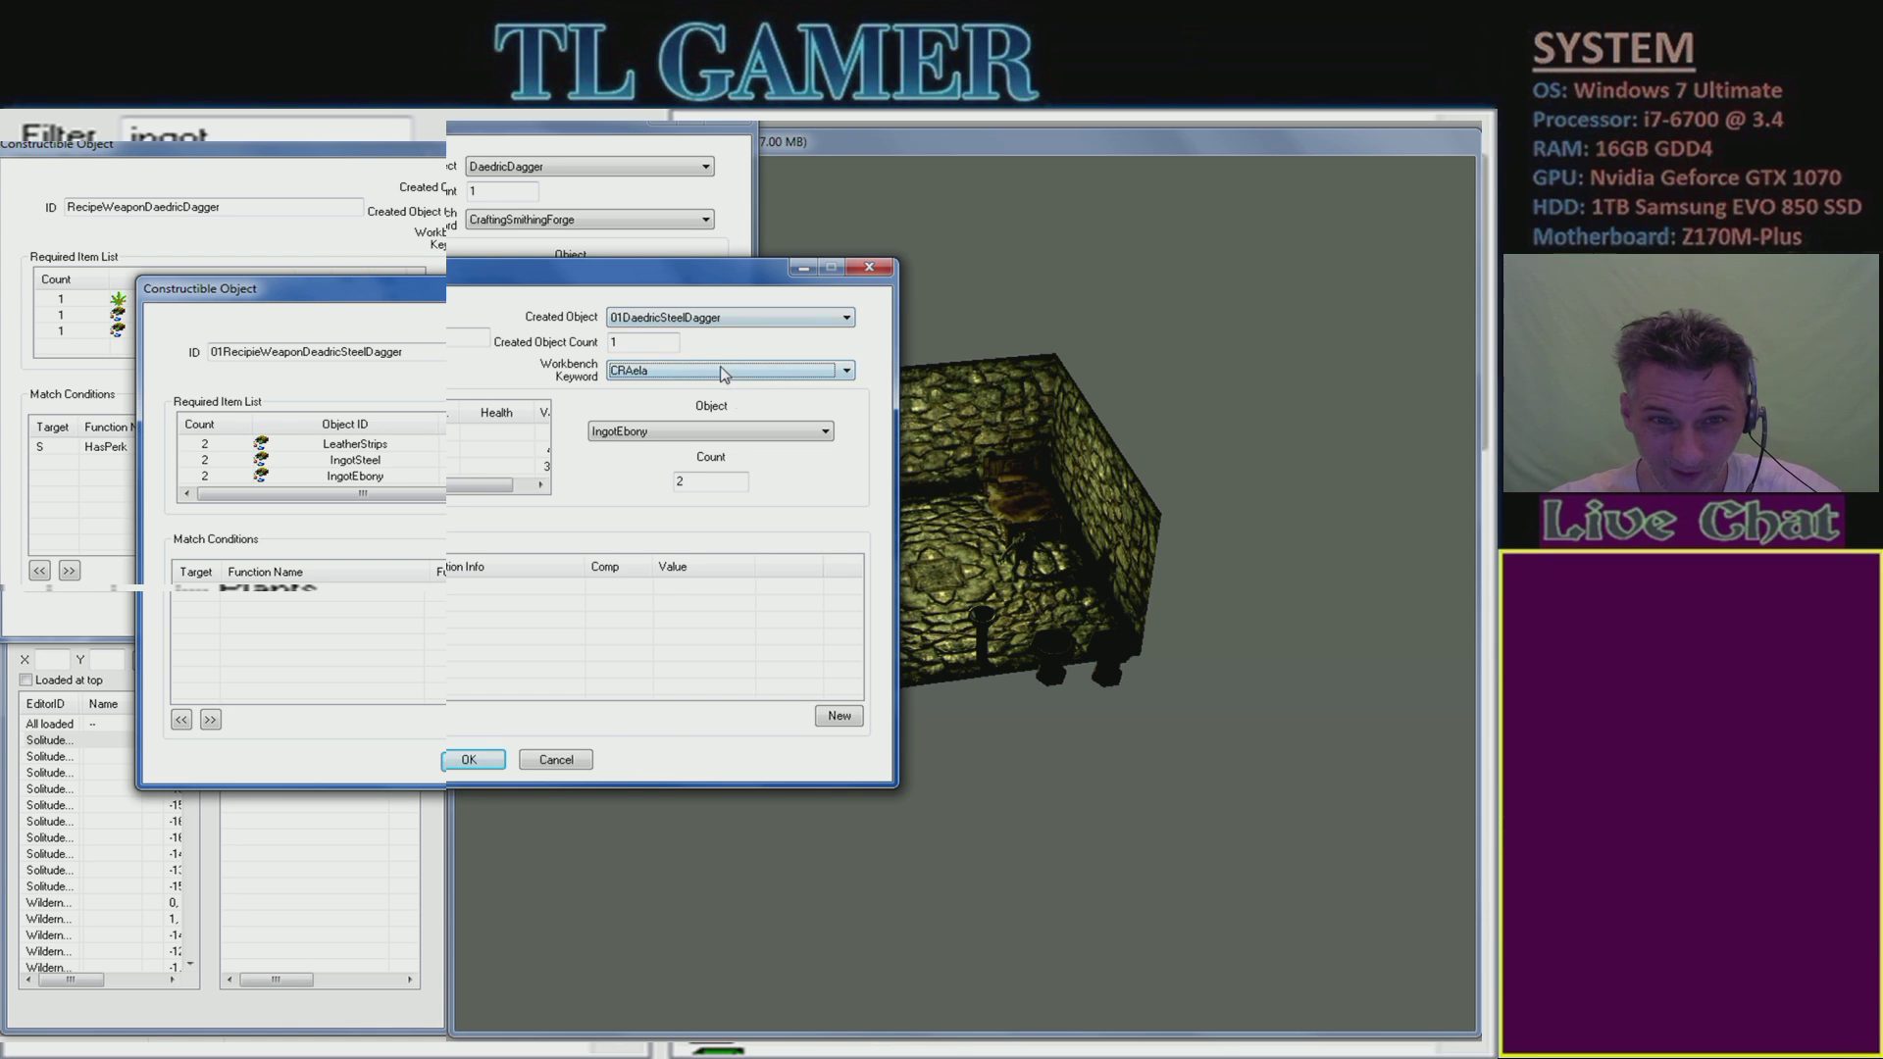
left_click(722, 371)
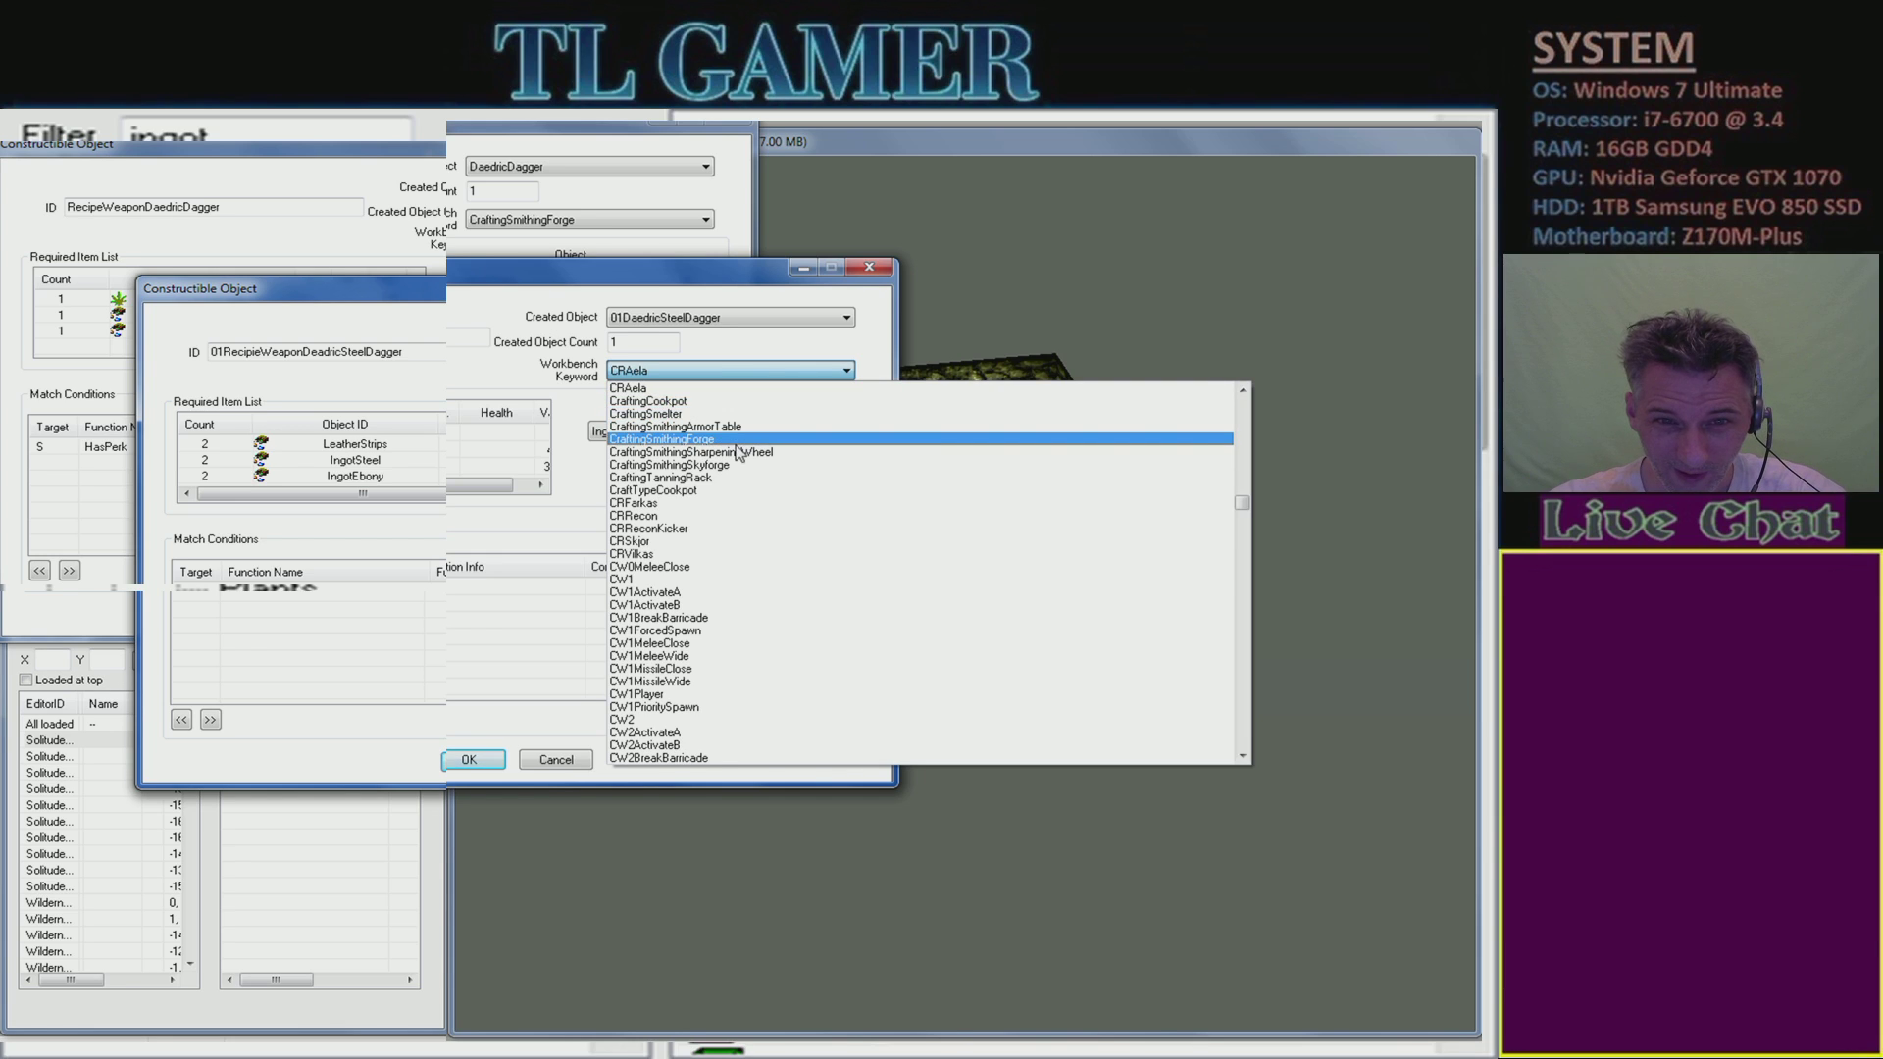
left_click(708, 466)
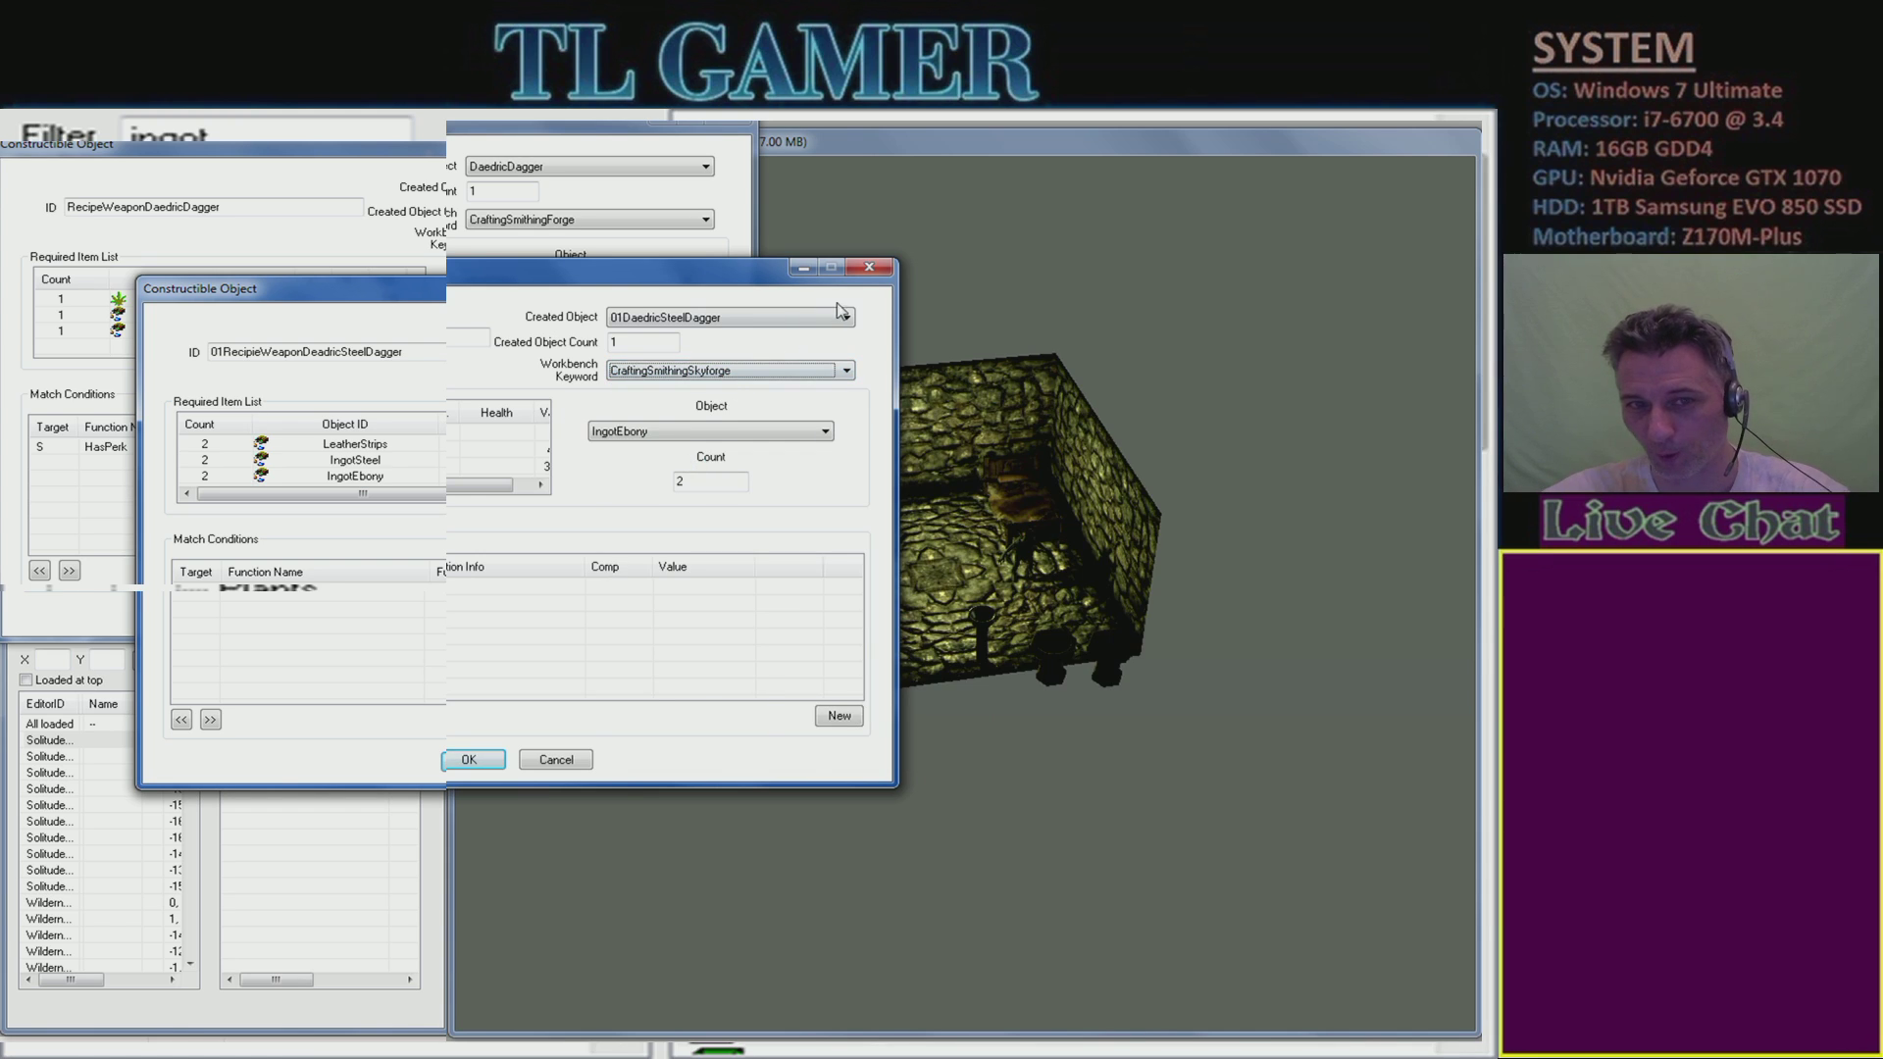
left_click(711, 433)
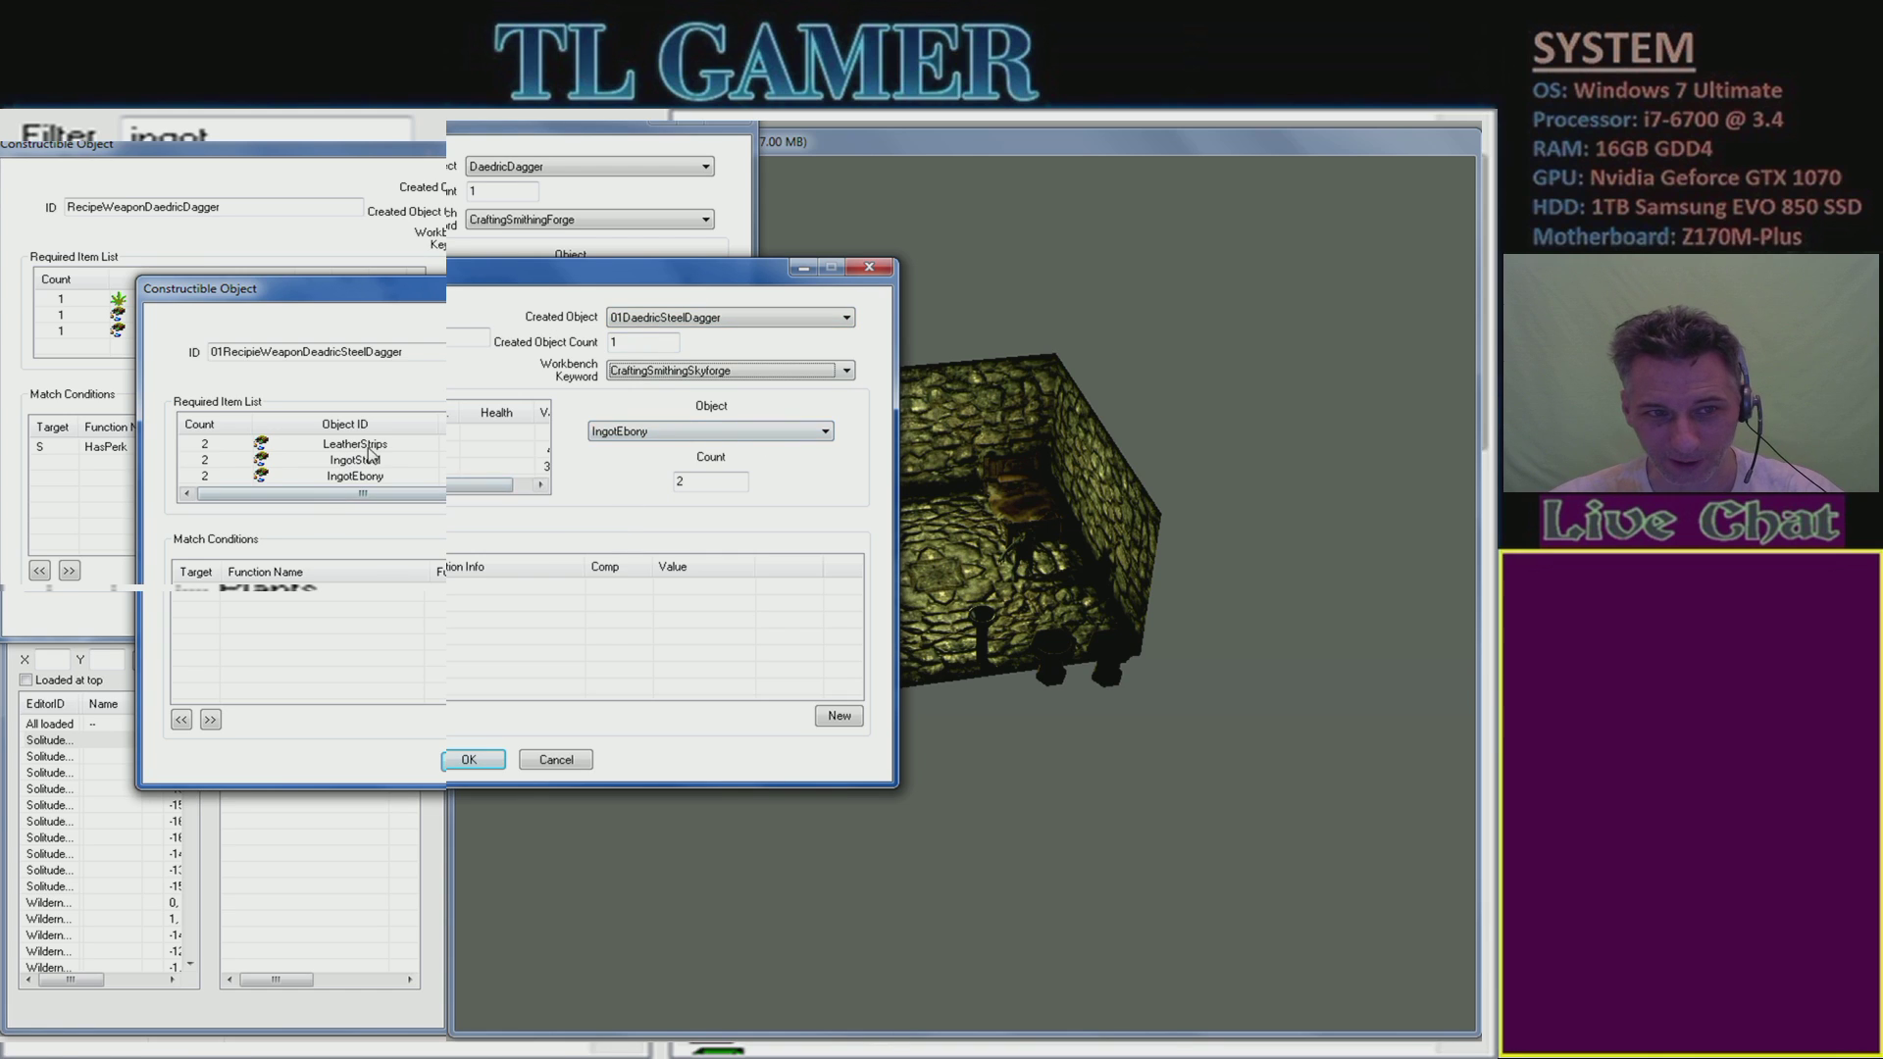
left_click(468, 763)
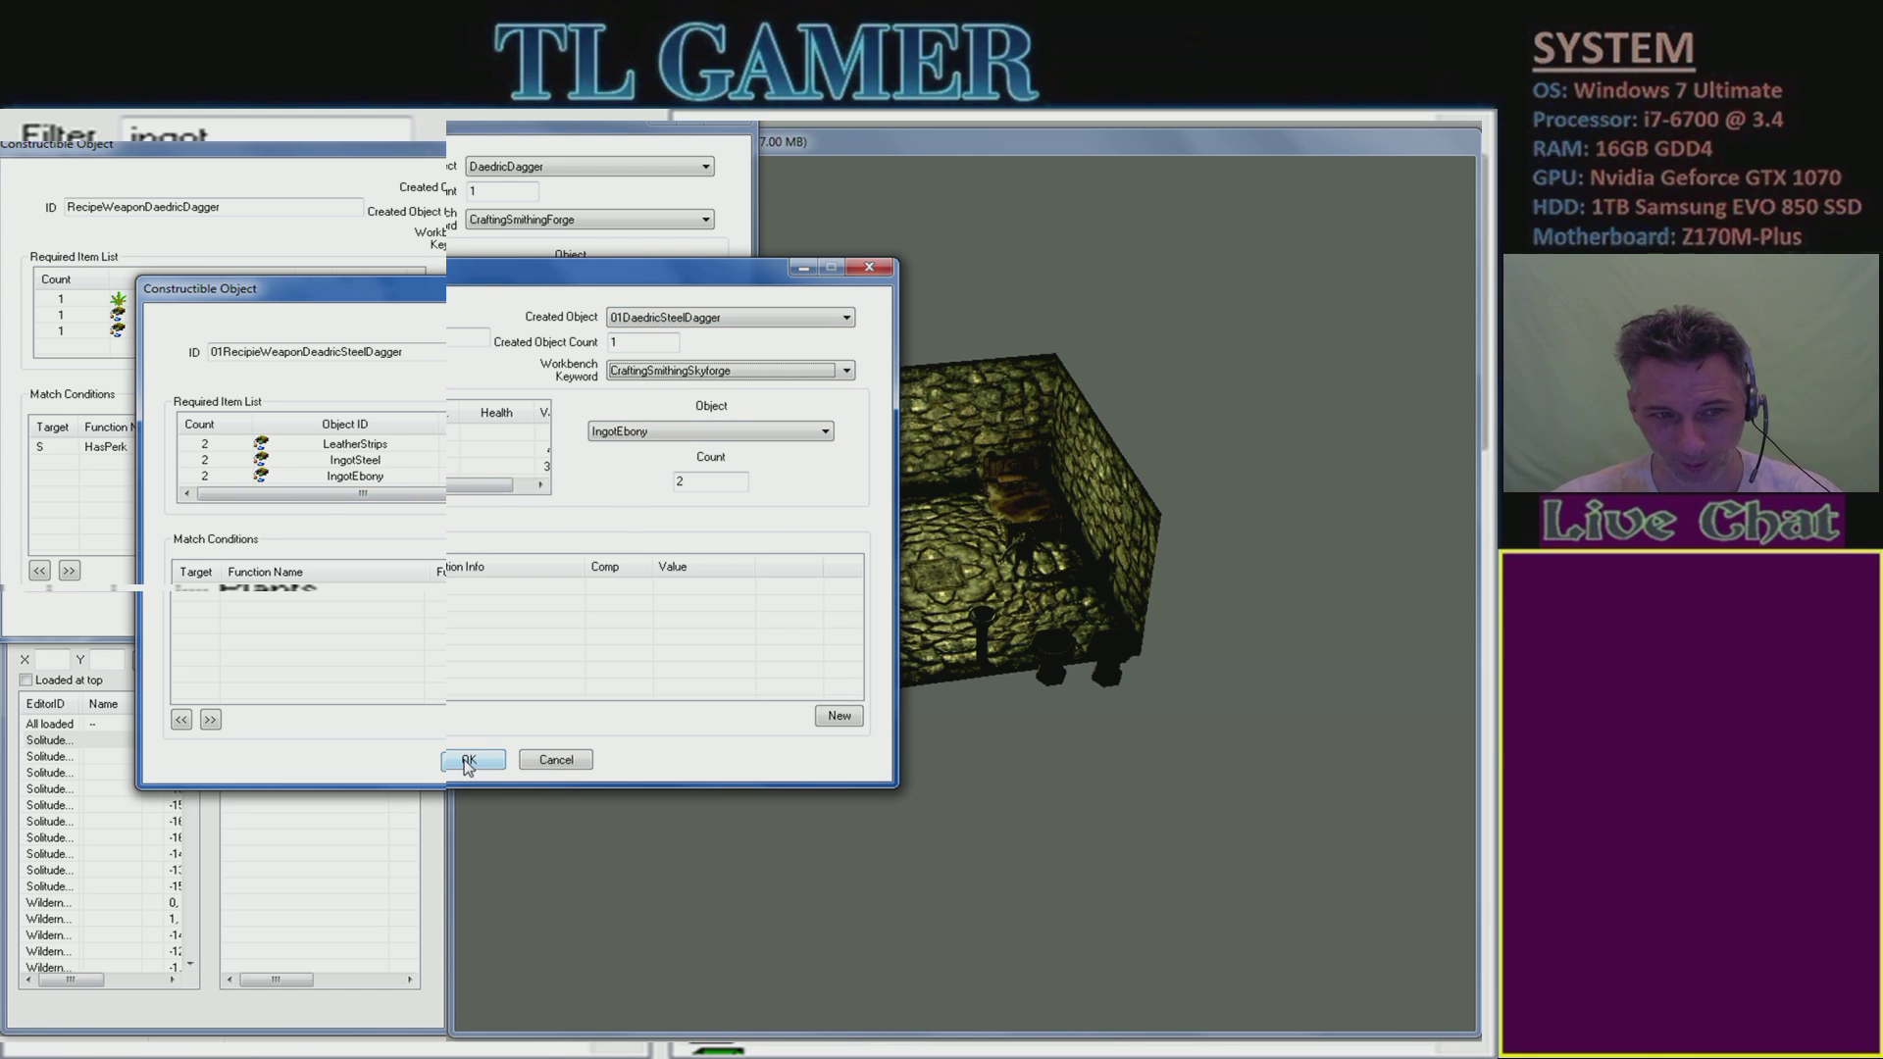
- Start a new match condition for the steel dagger recipe
right_click(438, 600)
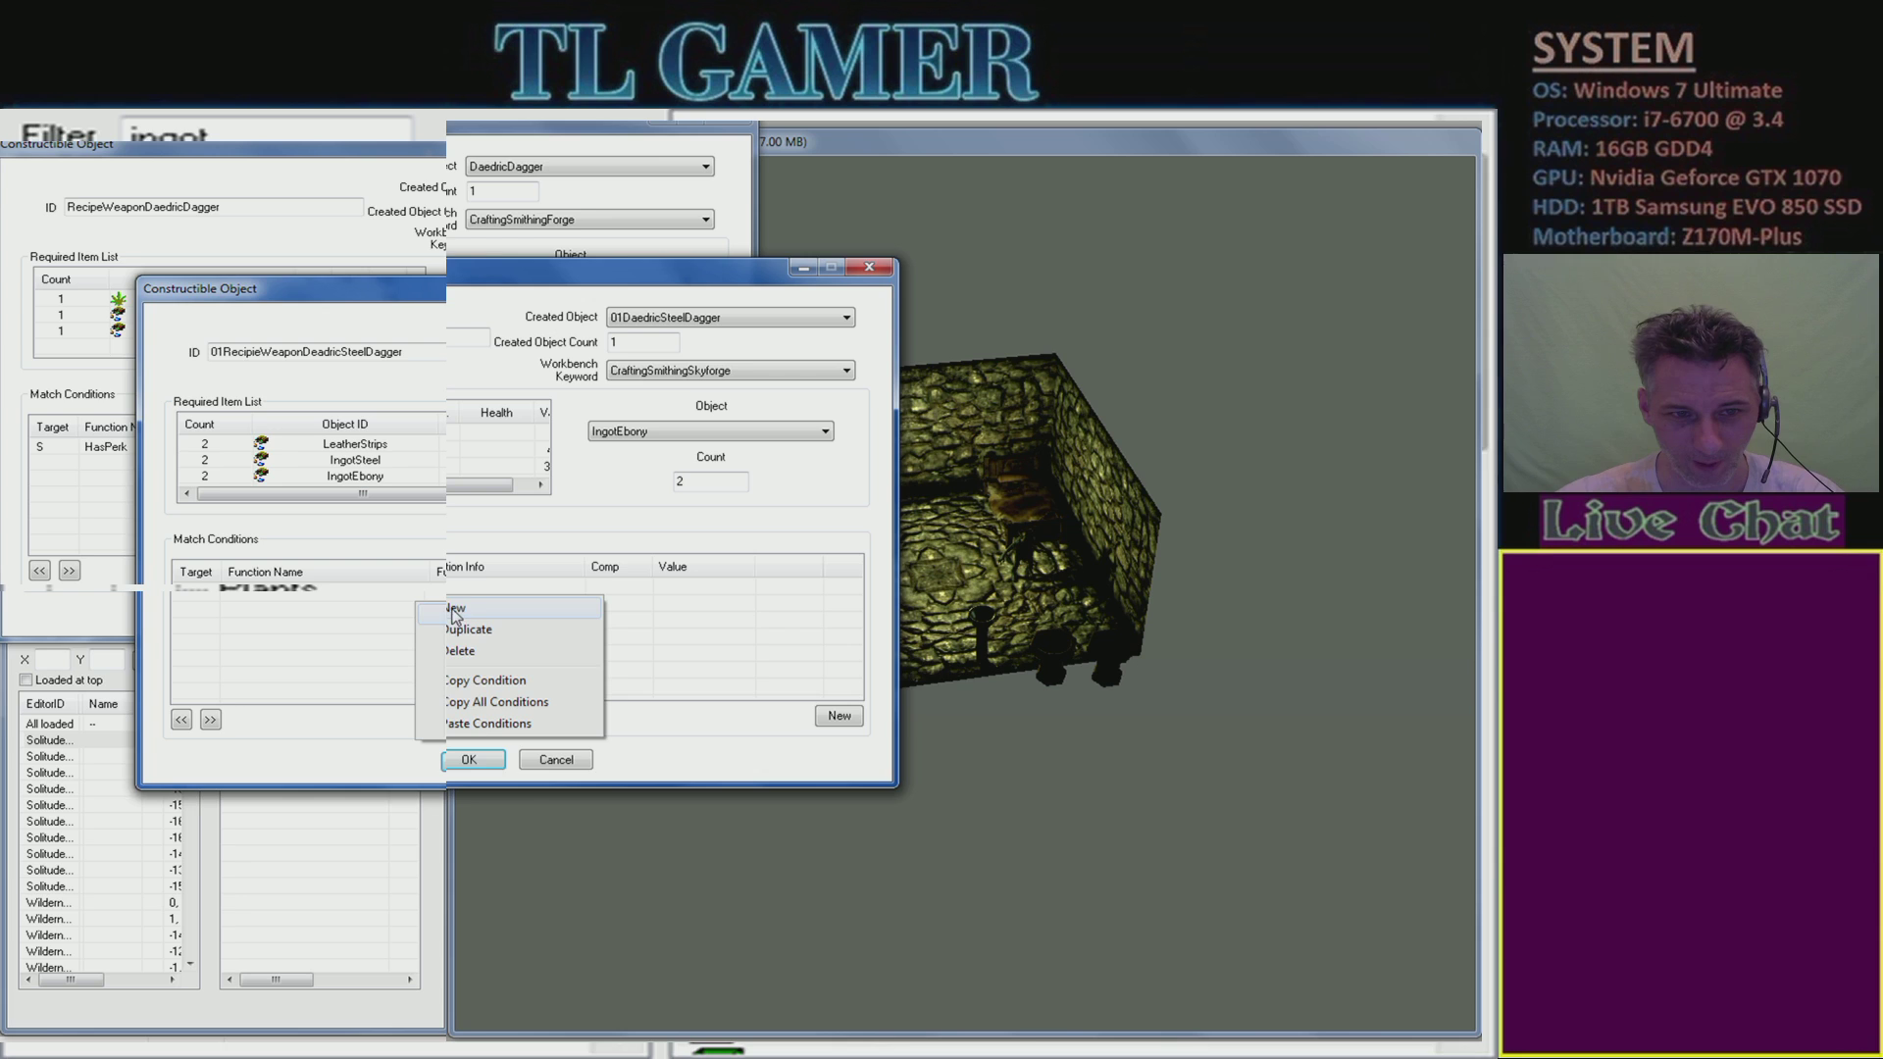
left_click(449, 616)
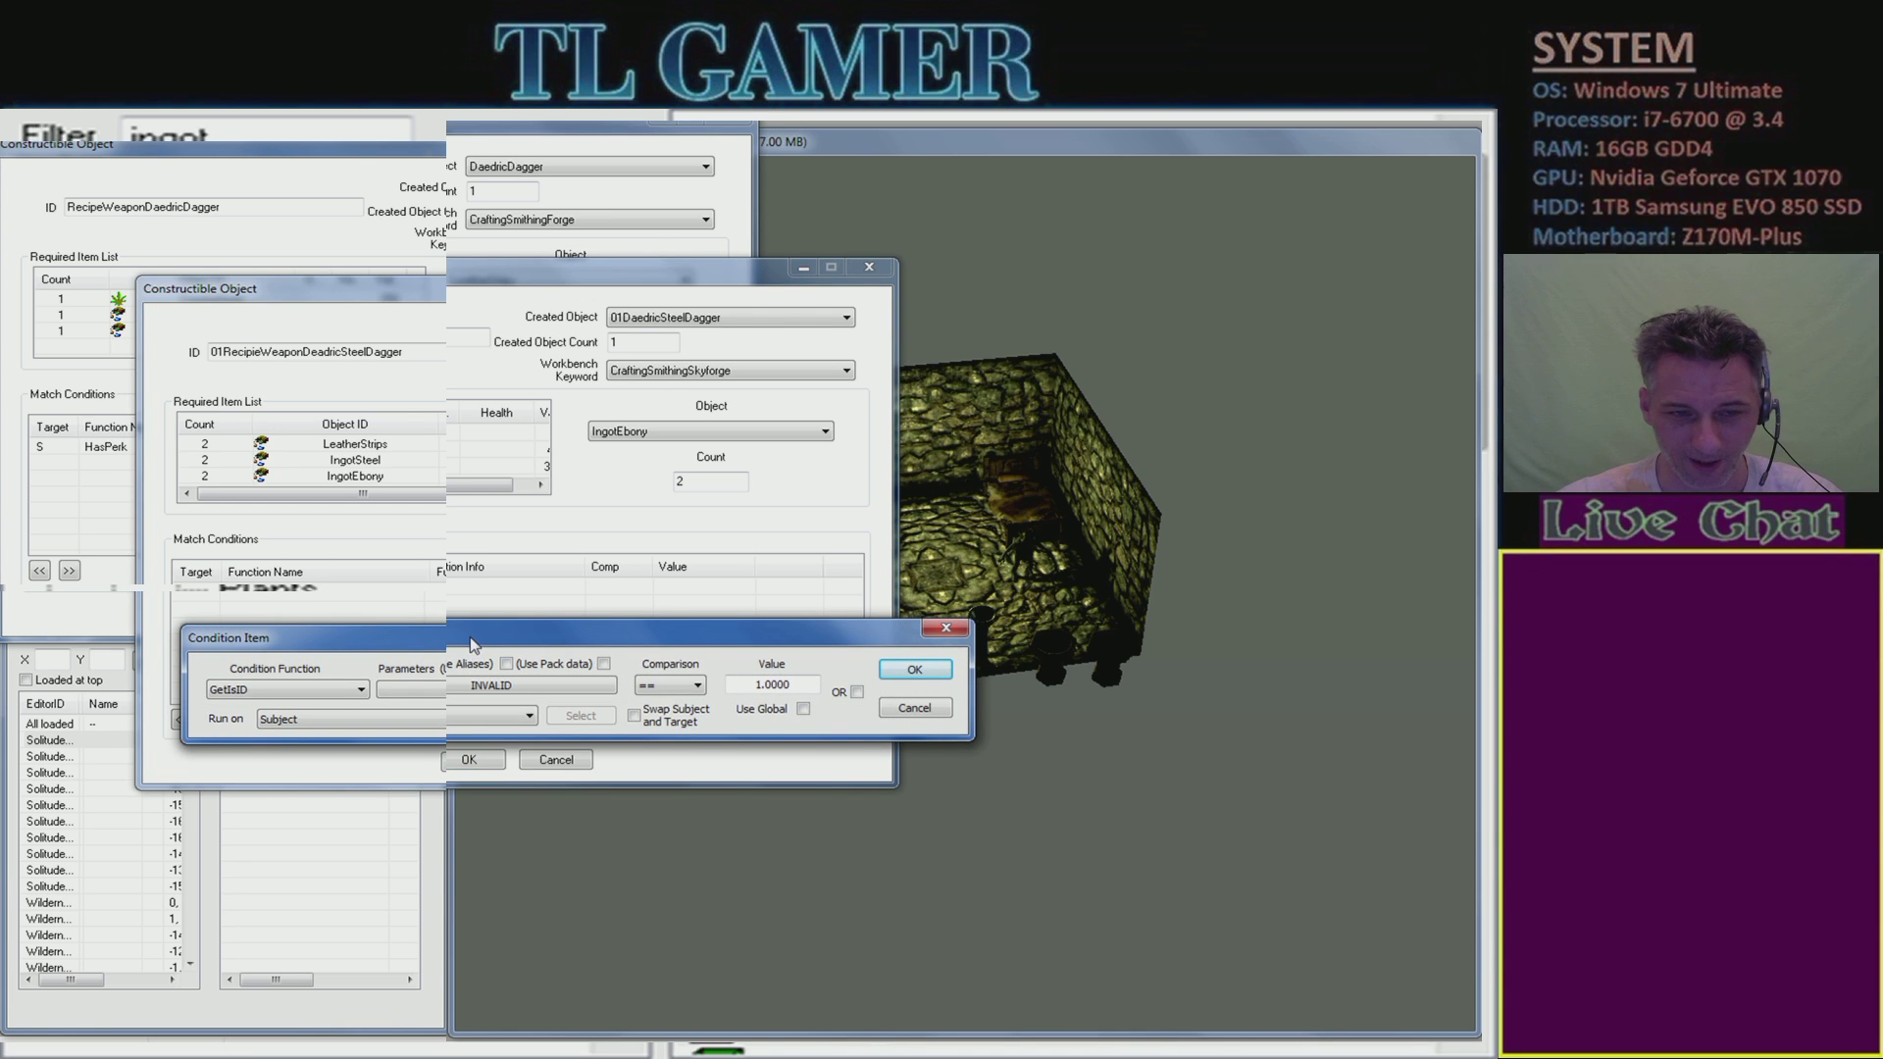
left_click_drag(471, 645, 468, 633)
left_click(316, 681)
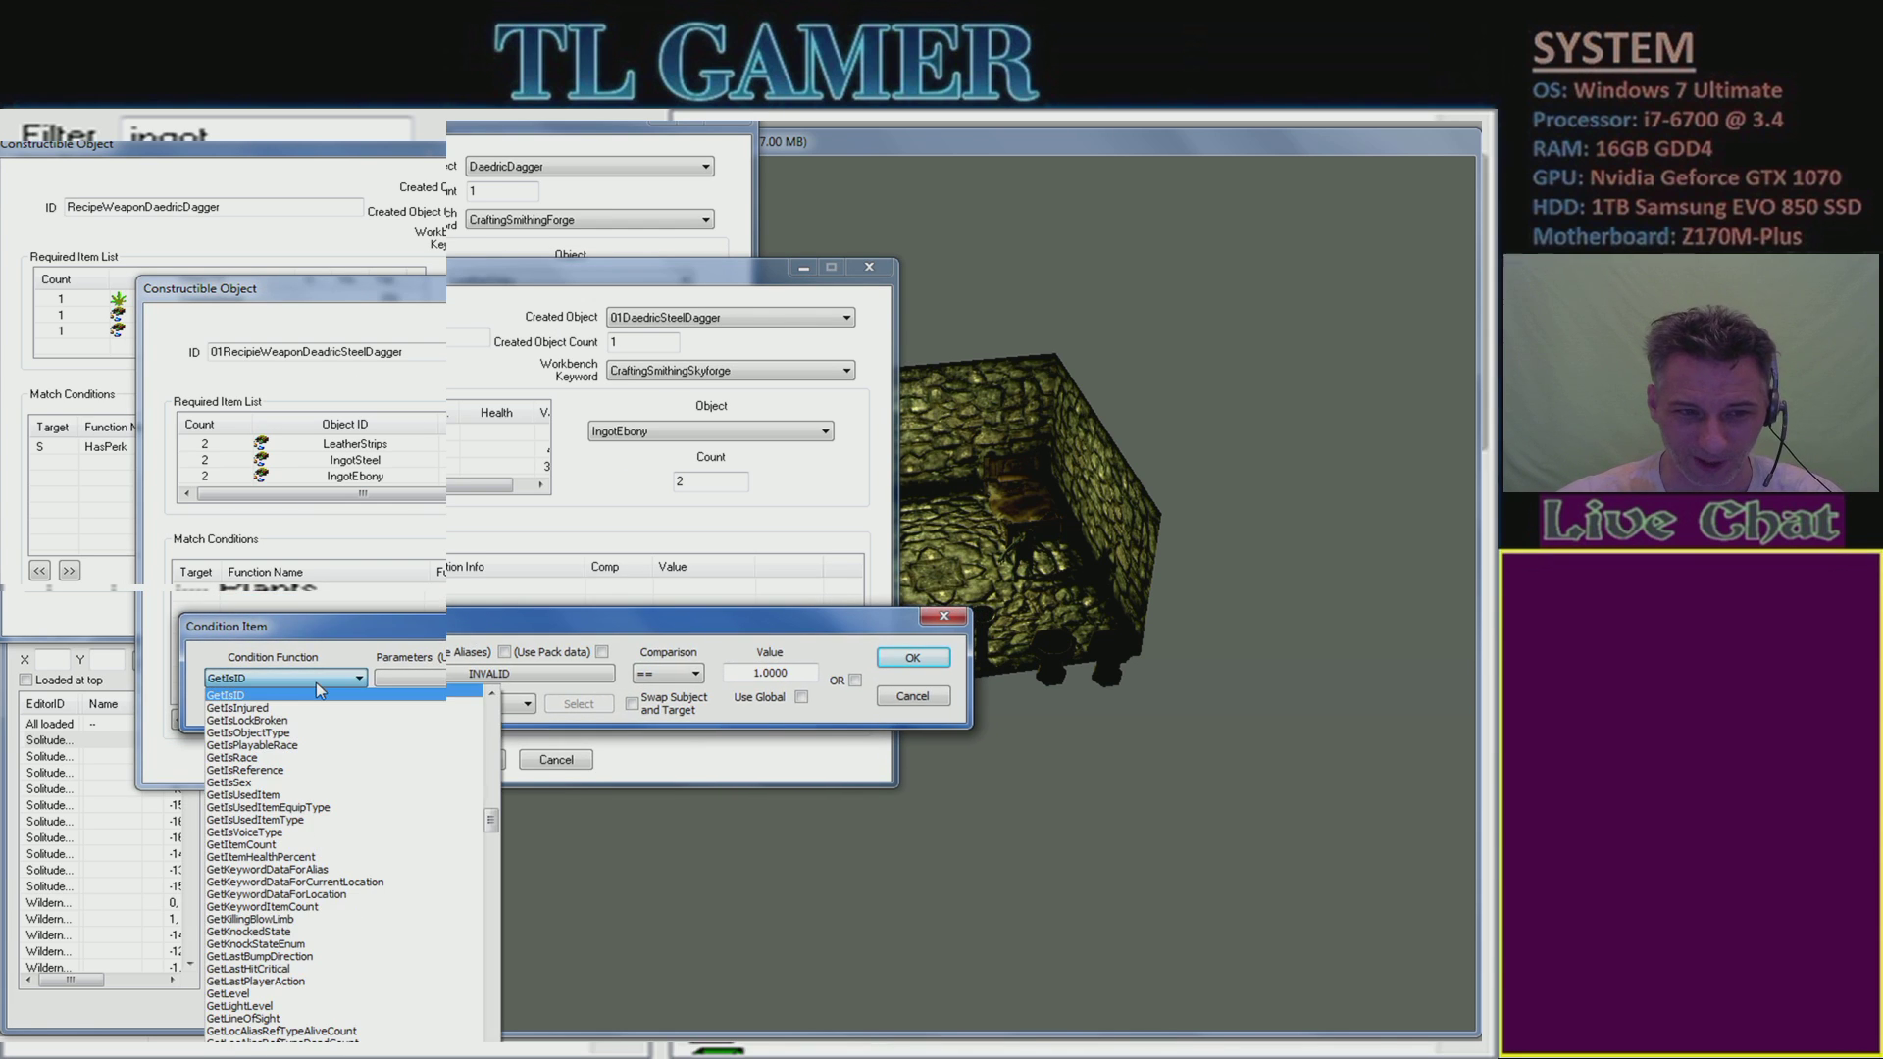
scroll(343, 844, "down", 9)
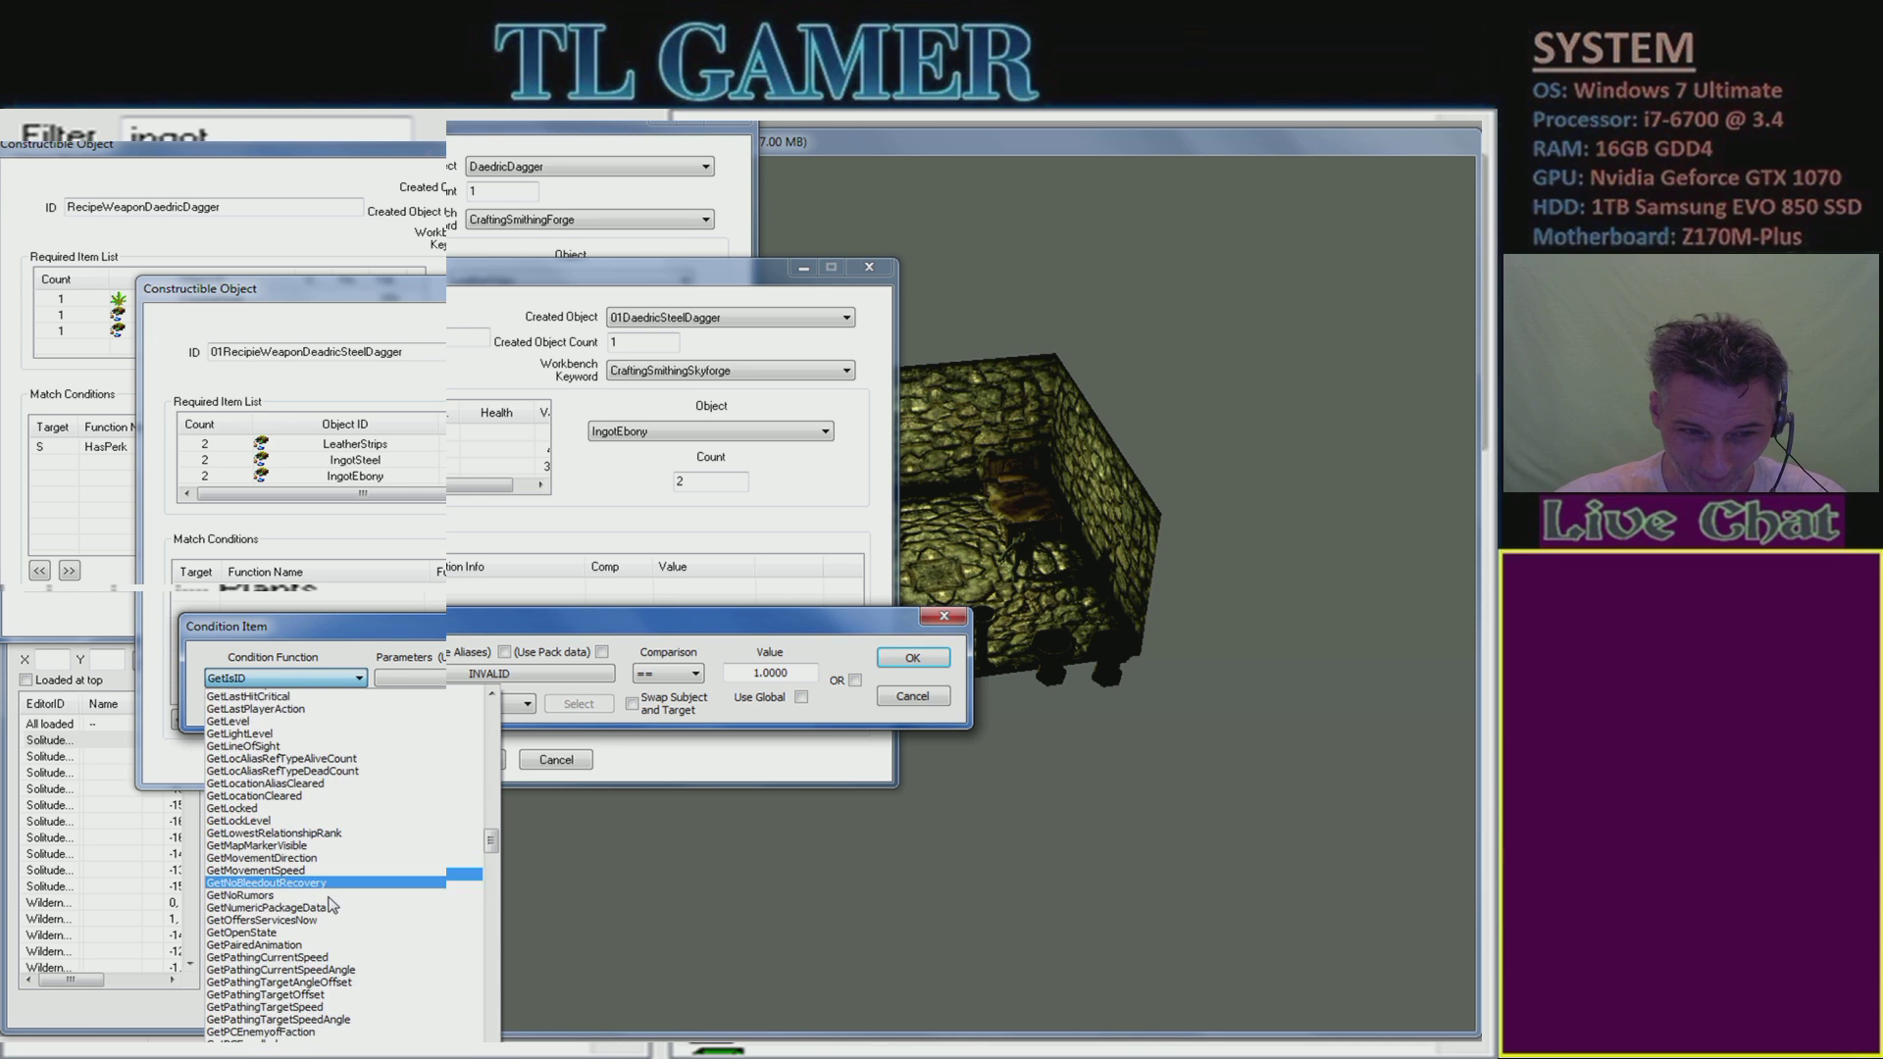
scroll(331, 903, "down", 15)
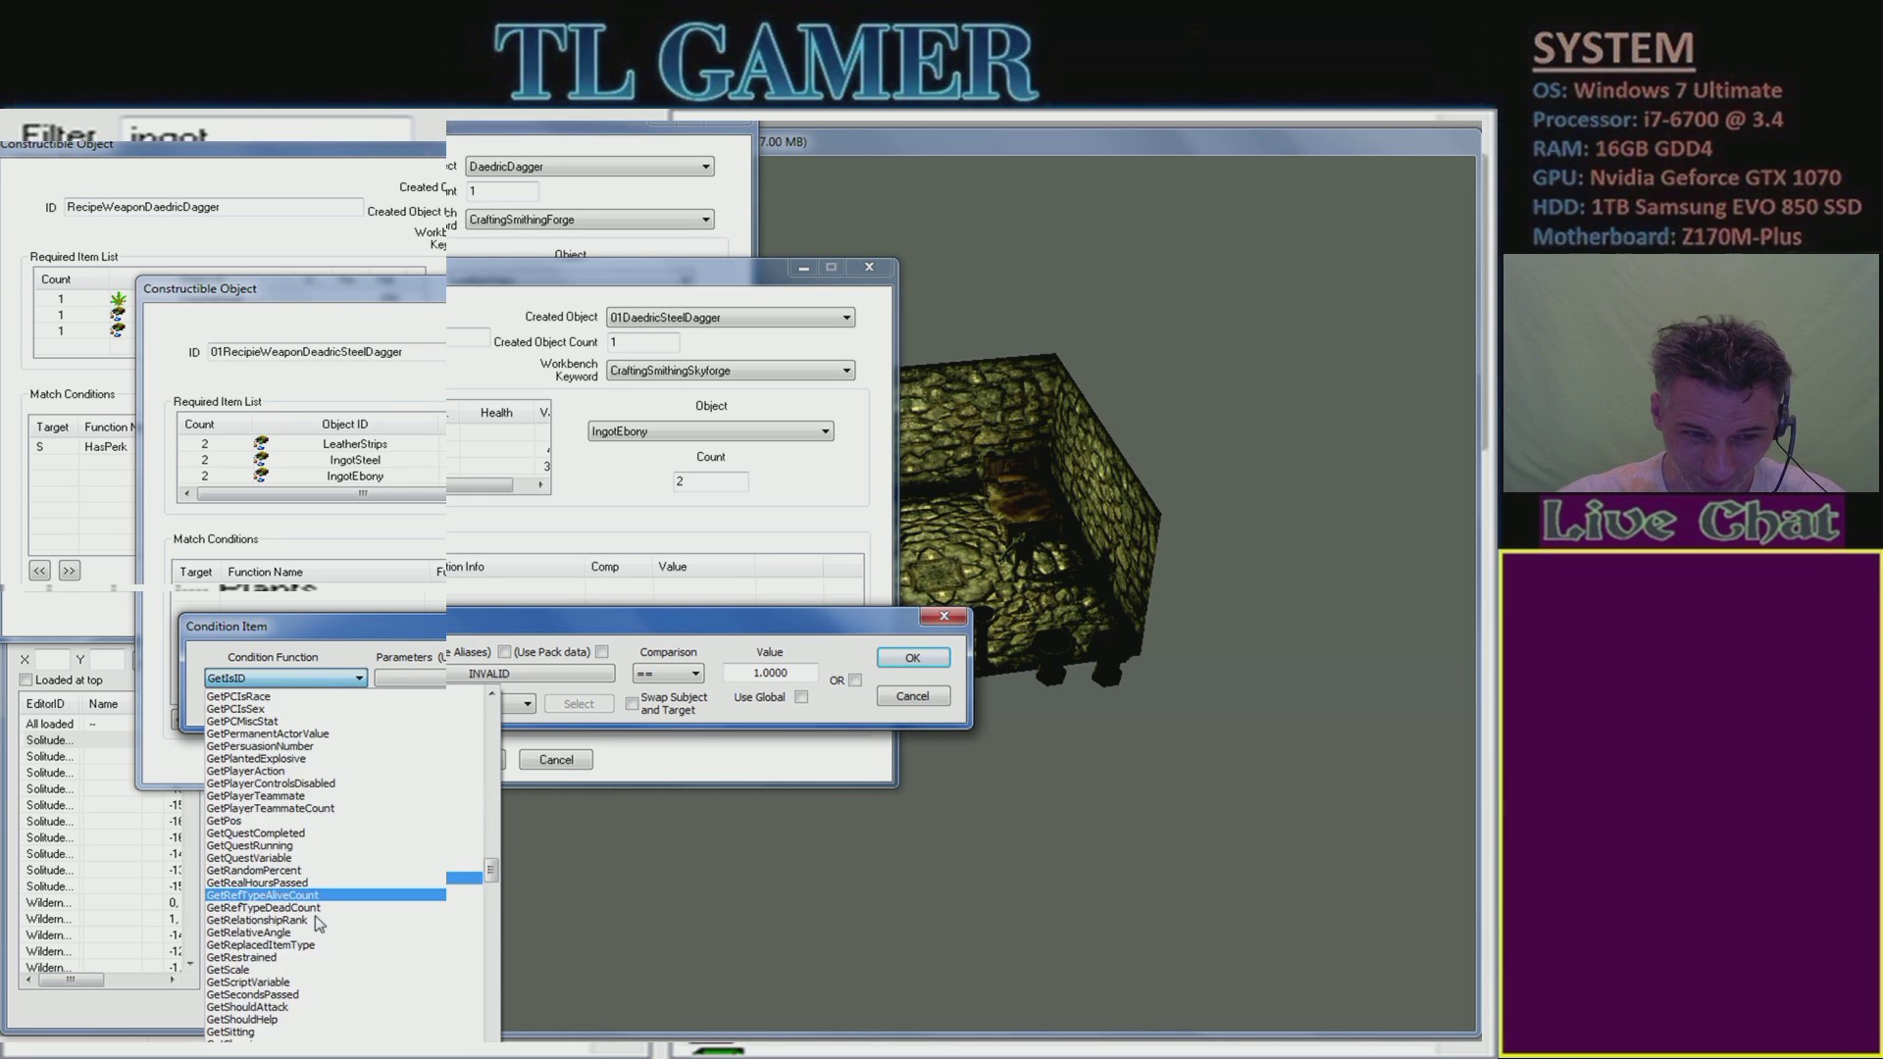
scroll(299, 924, "down", 3)
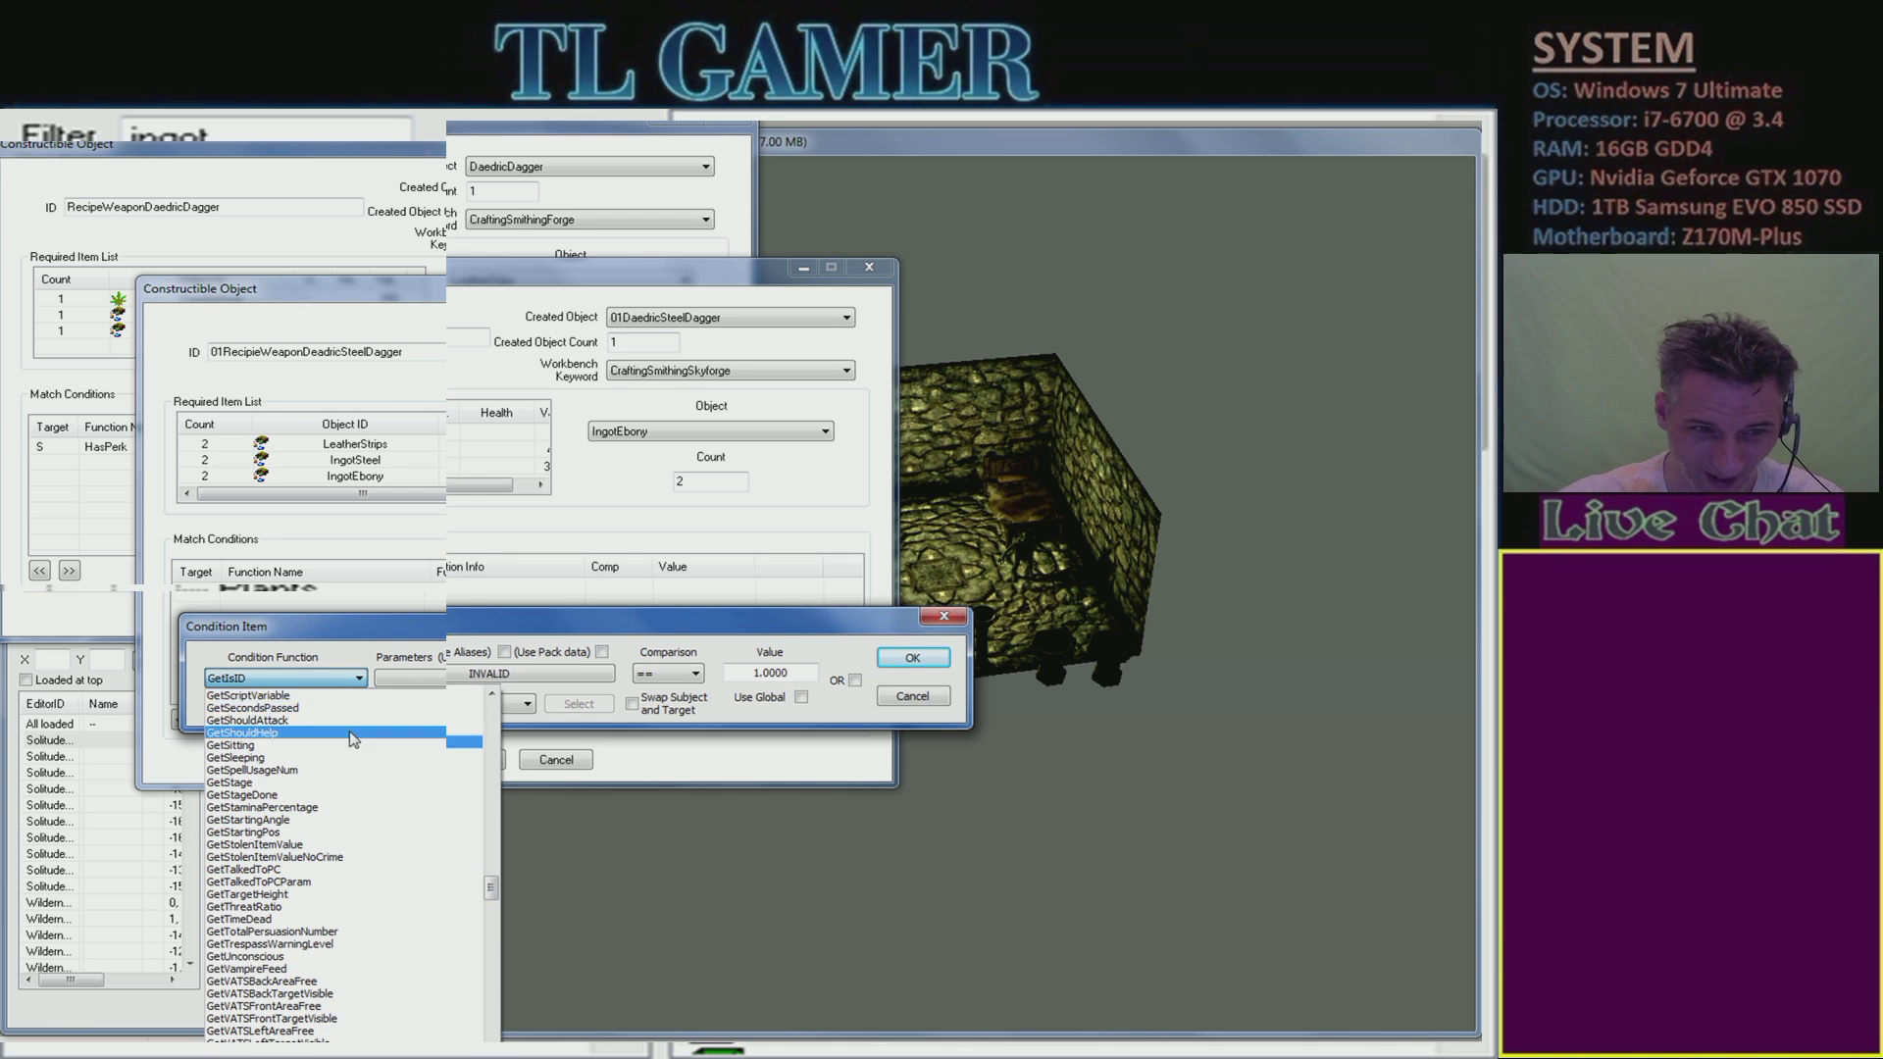
left_click_drag(491, 888, 508, 933)
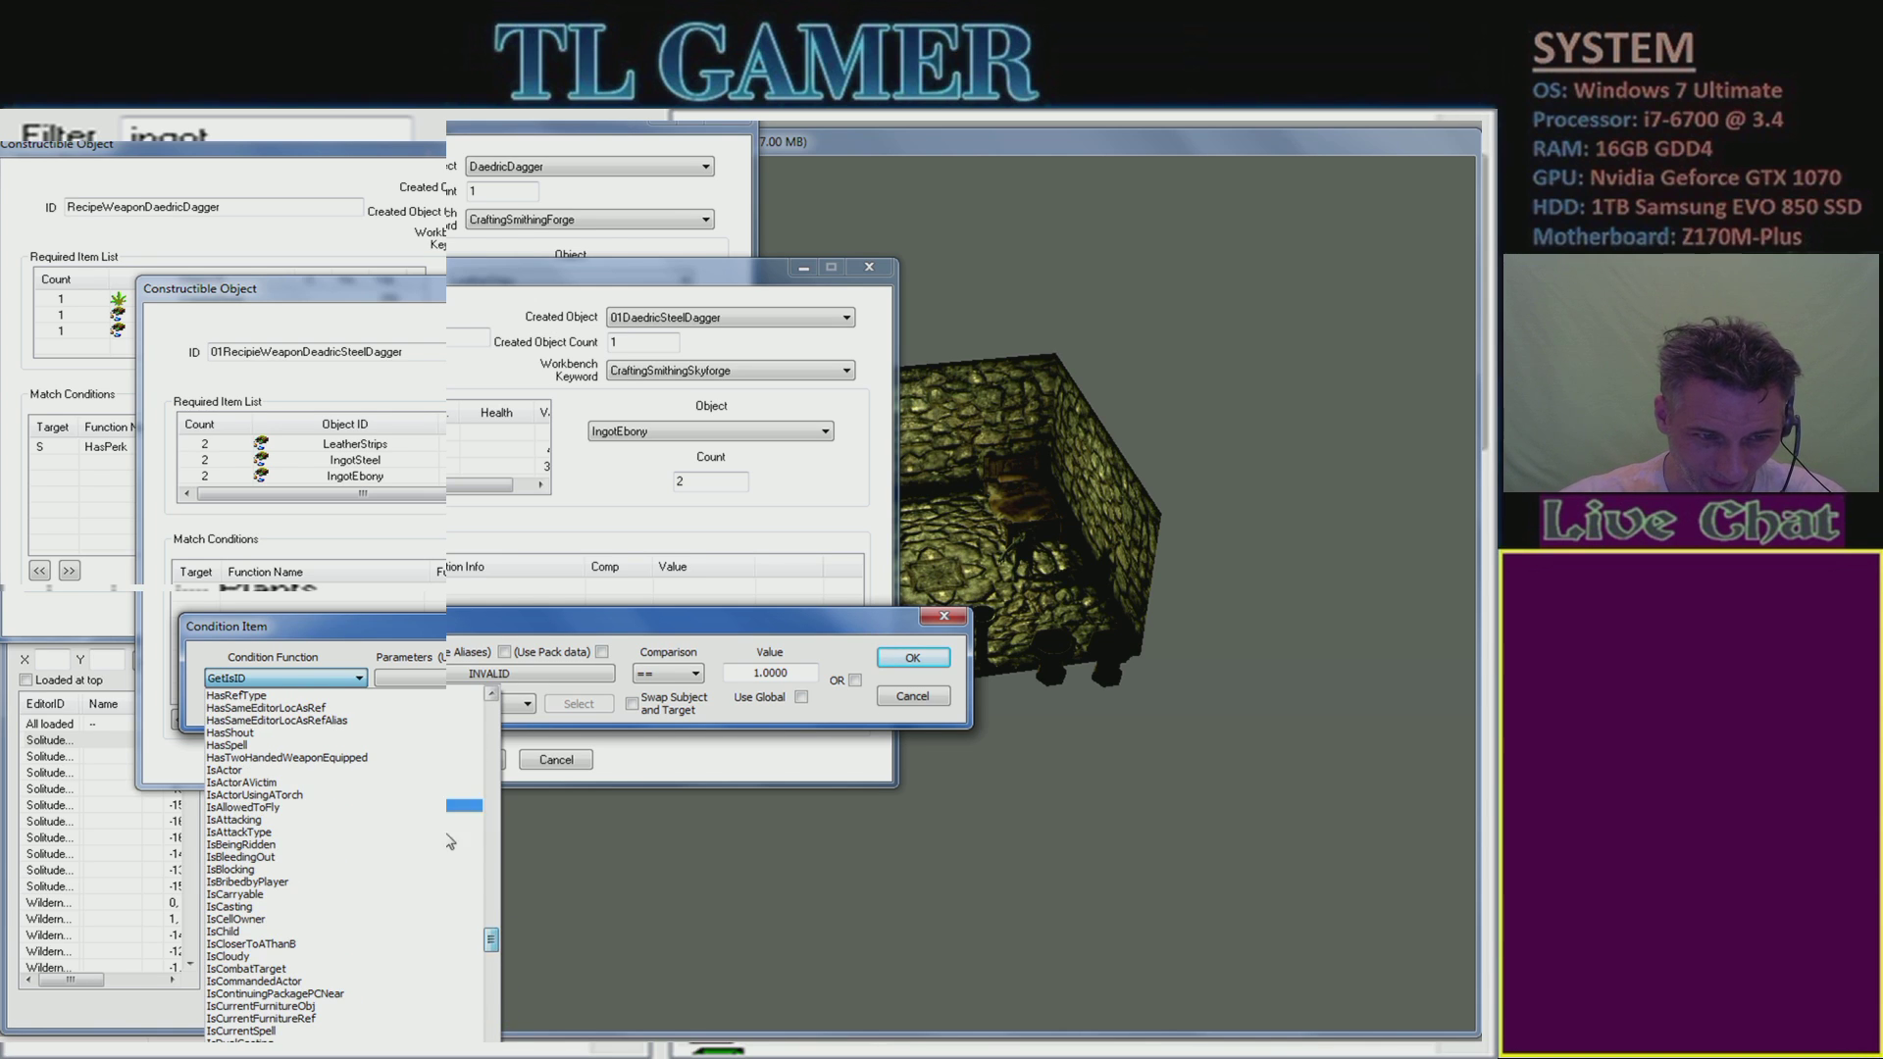
left_click(315, 675)
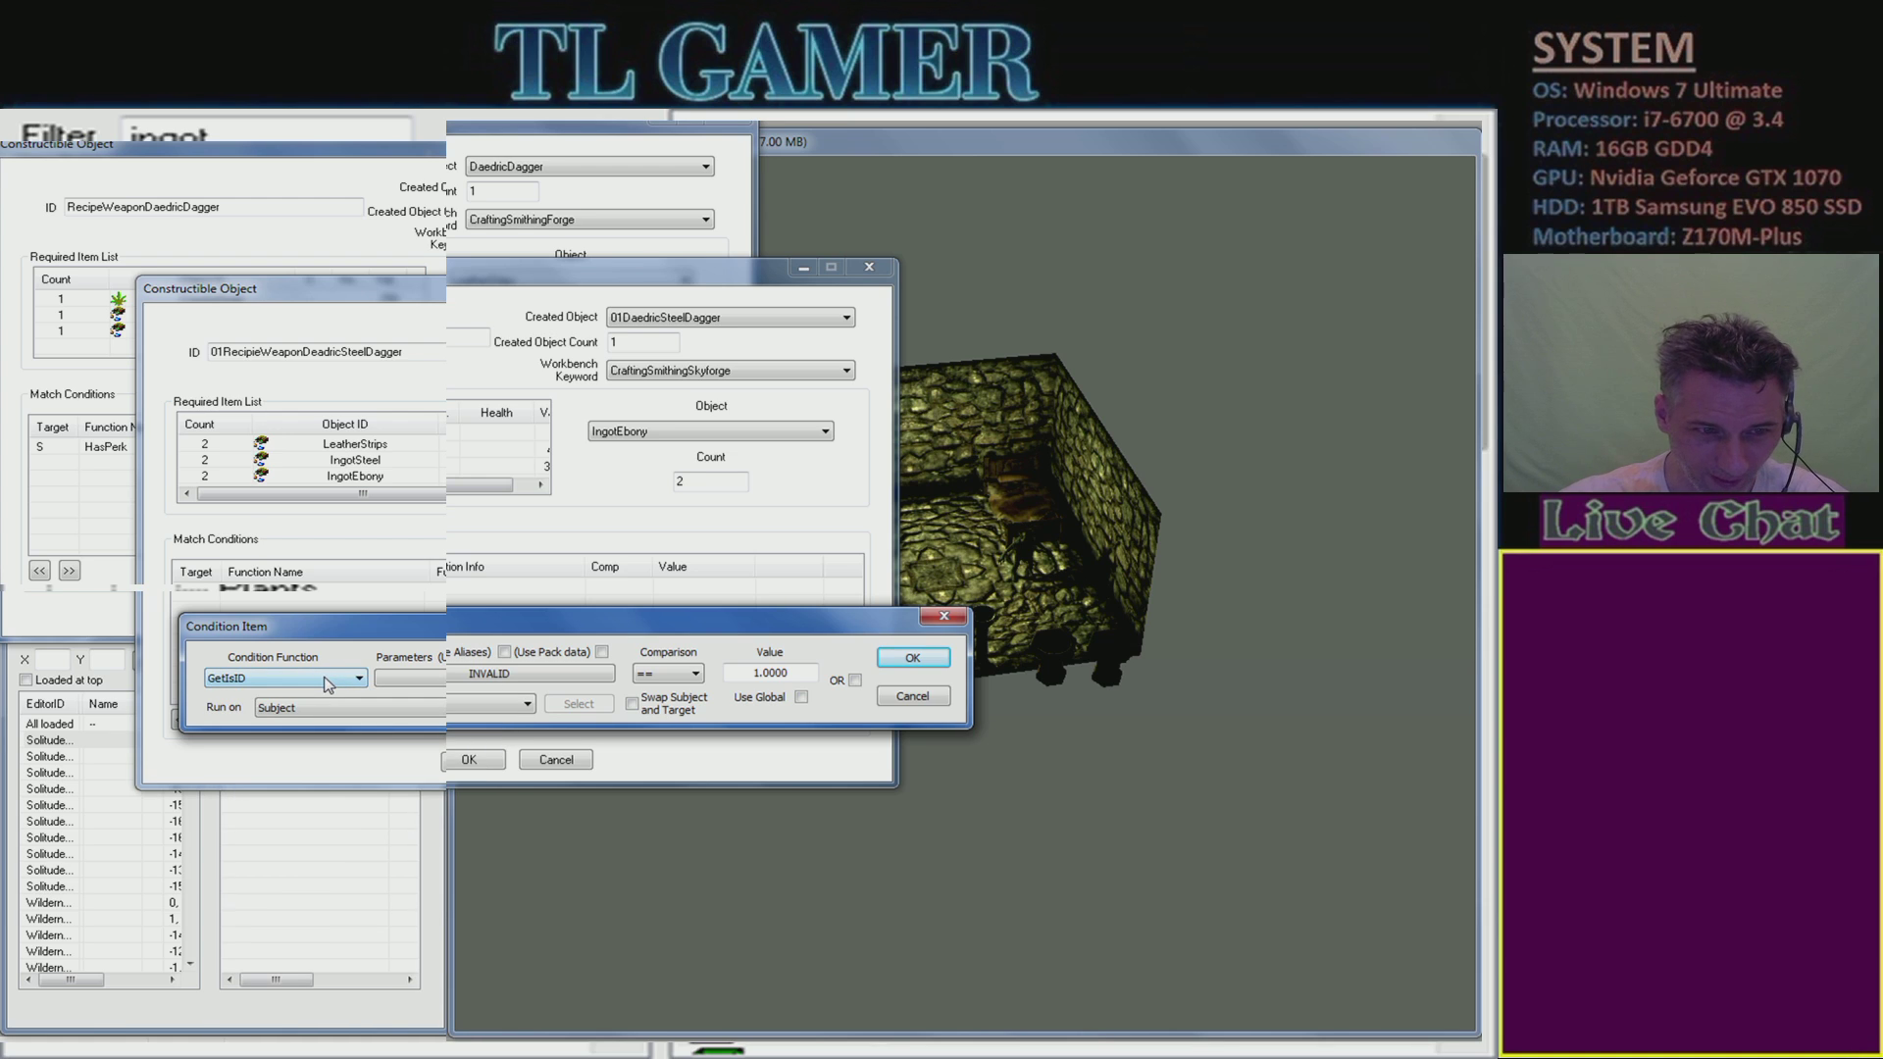
left_click(327, 680)
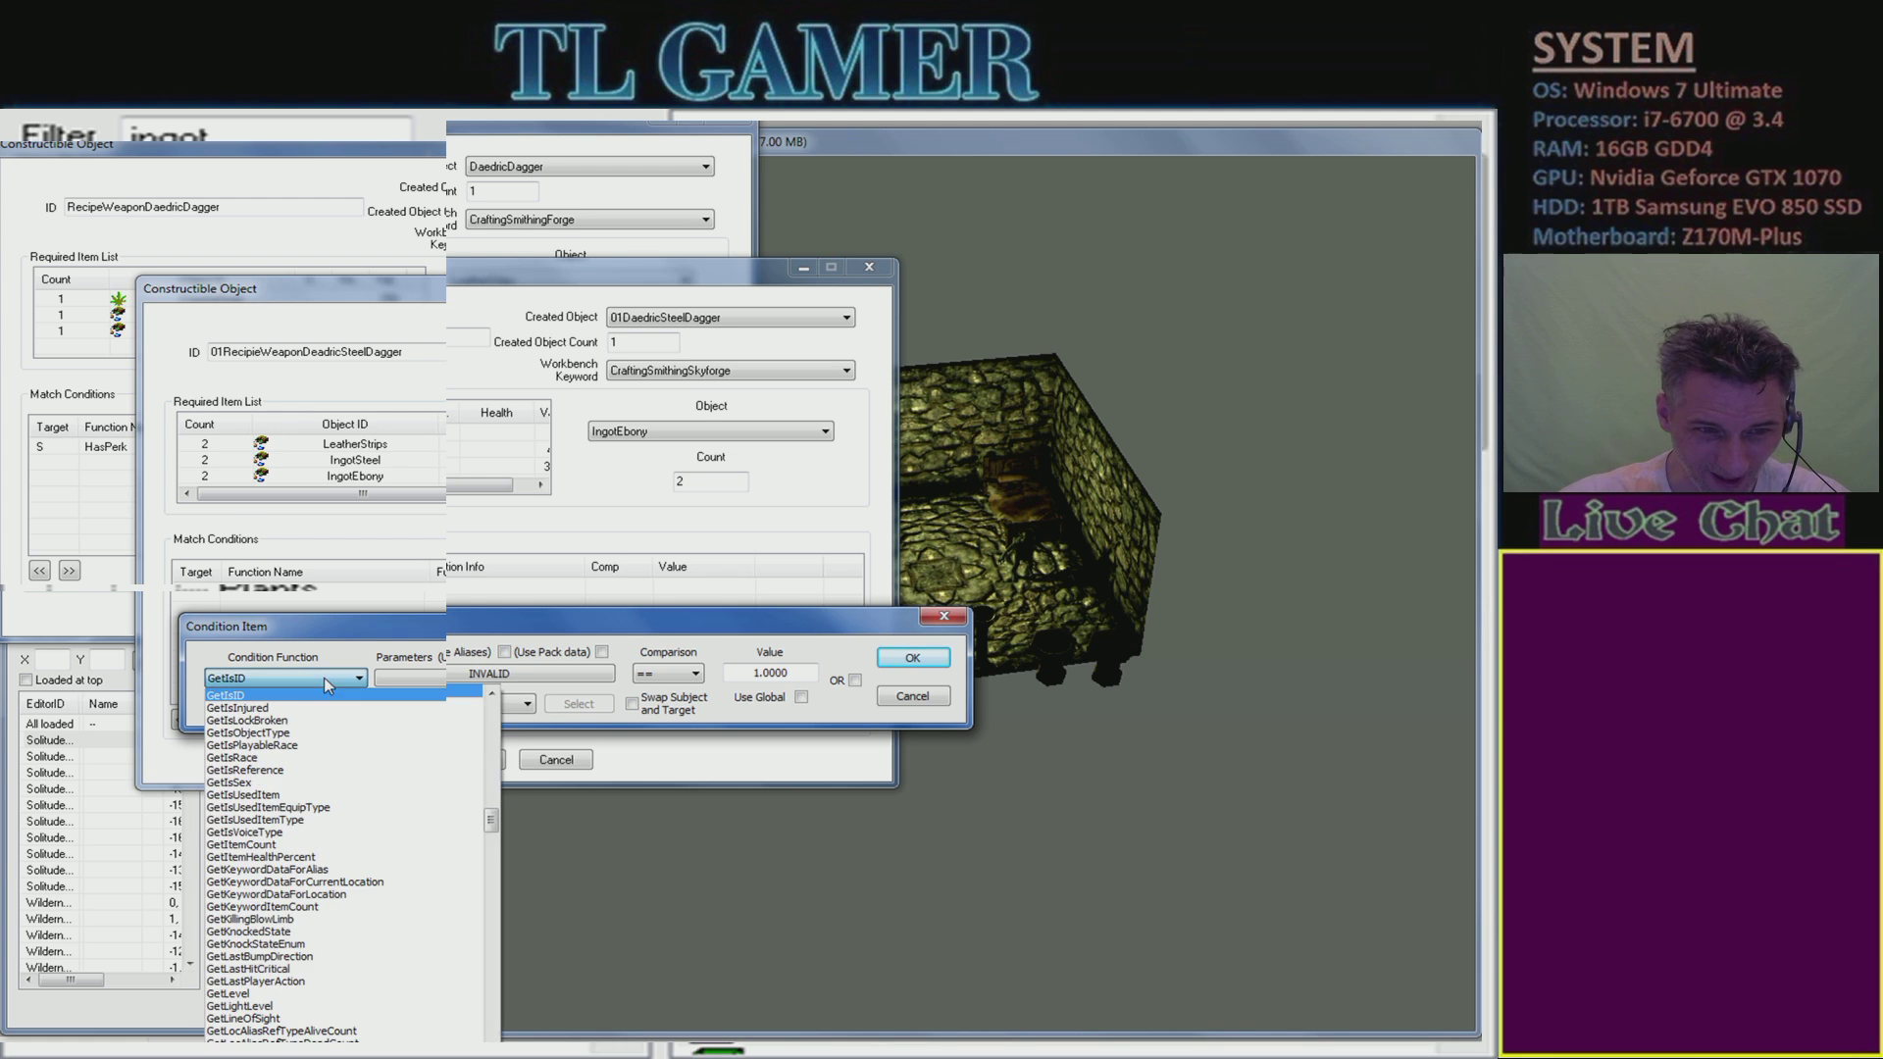
scroll(329, 790, "down", 5)
scroll(329, 795, "down", 10)
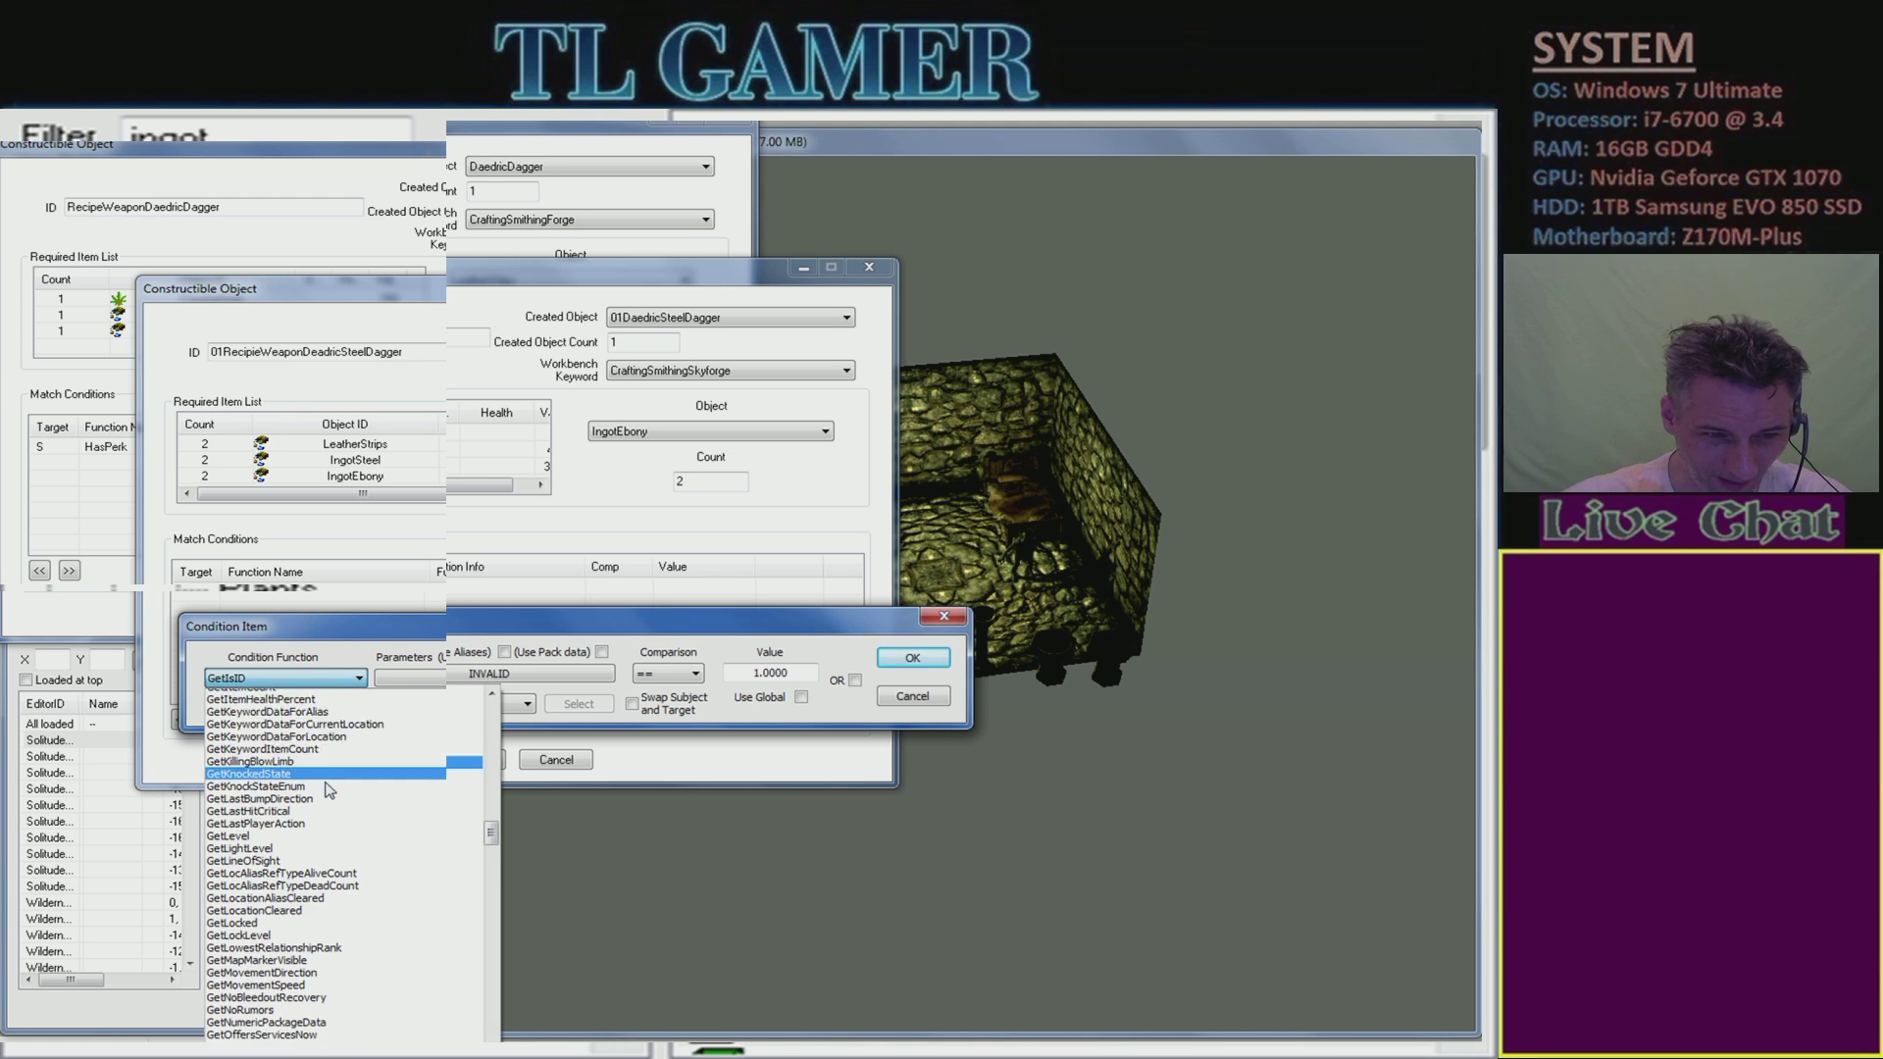
scroll(323, 838, "down", 3)
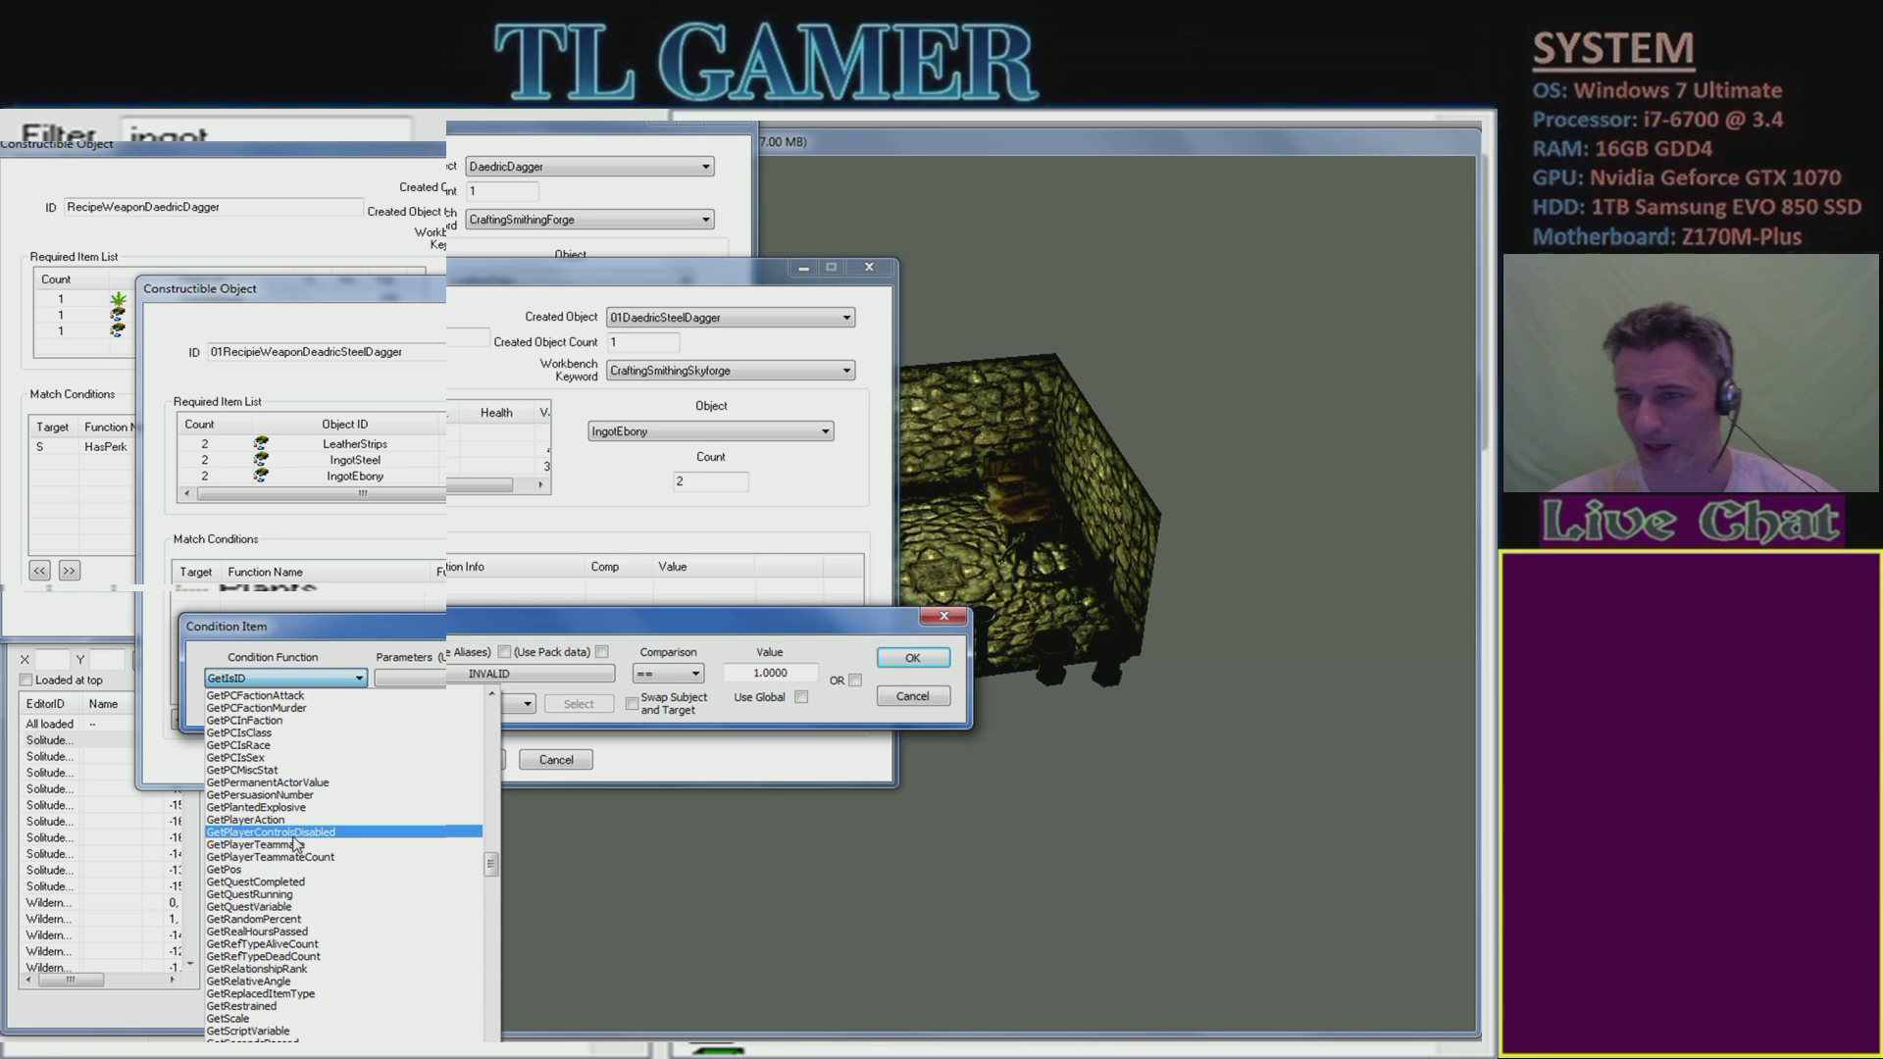
left_click(363, 160)
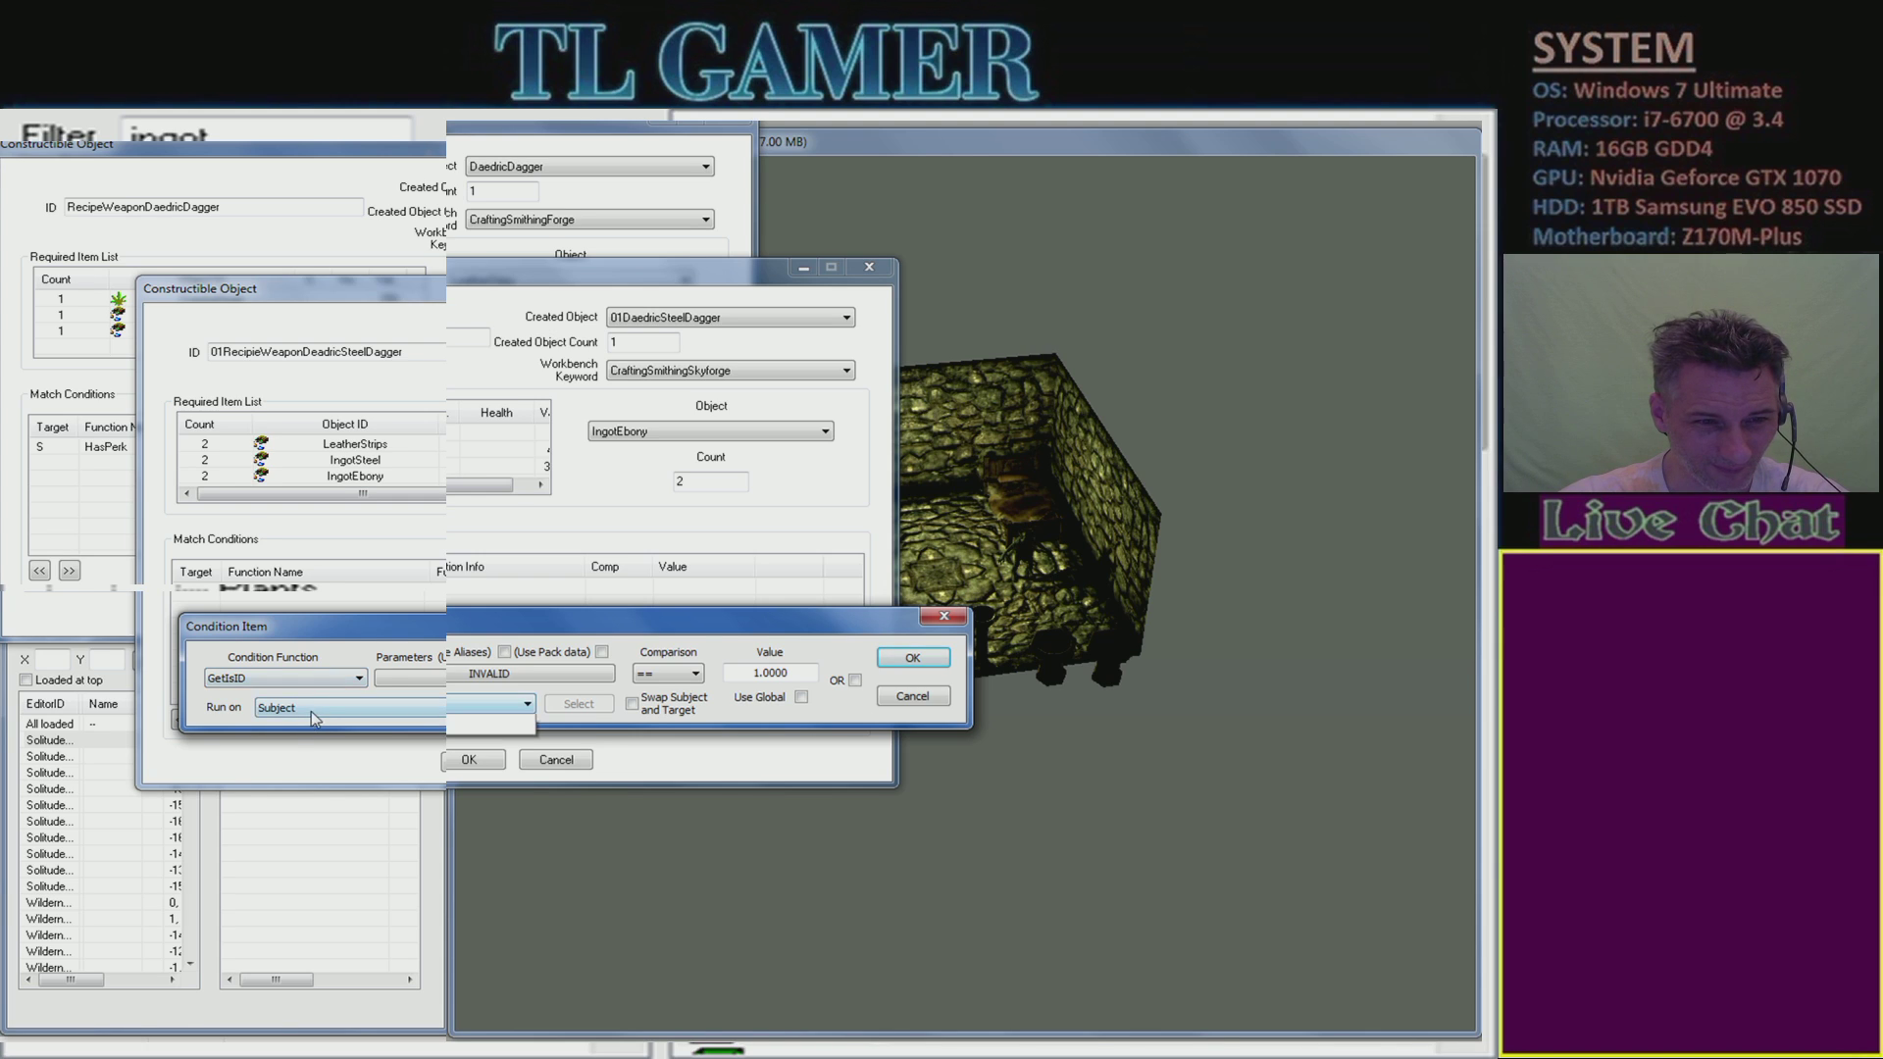
- Set the new match condition's function to HasPerk, as in the RecipeWeaponDaedricDagger recipe
left_click(311, 709)
left_click(312, 708)
left_click(296, 693)
left_click(297, 688)
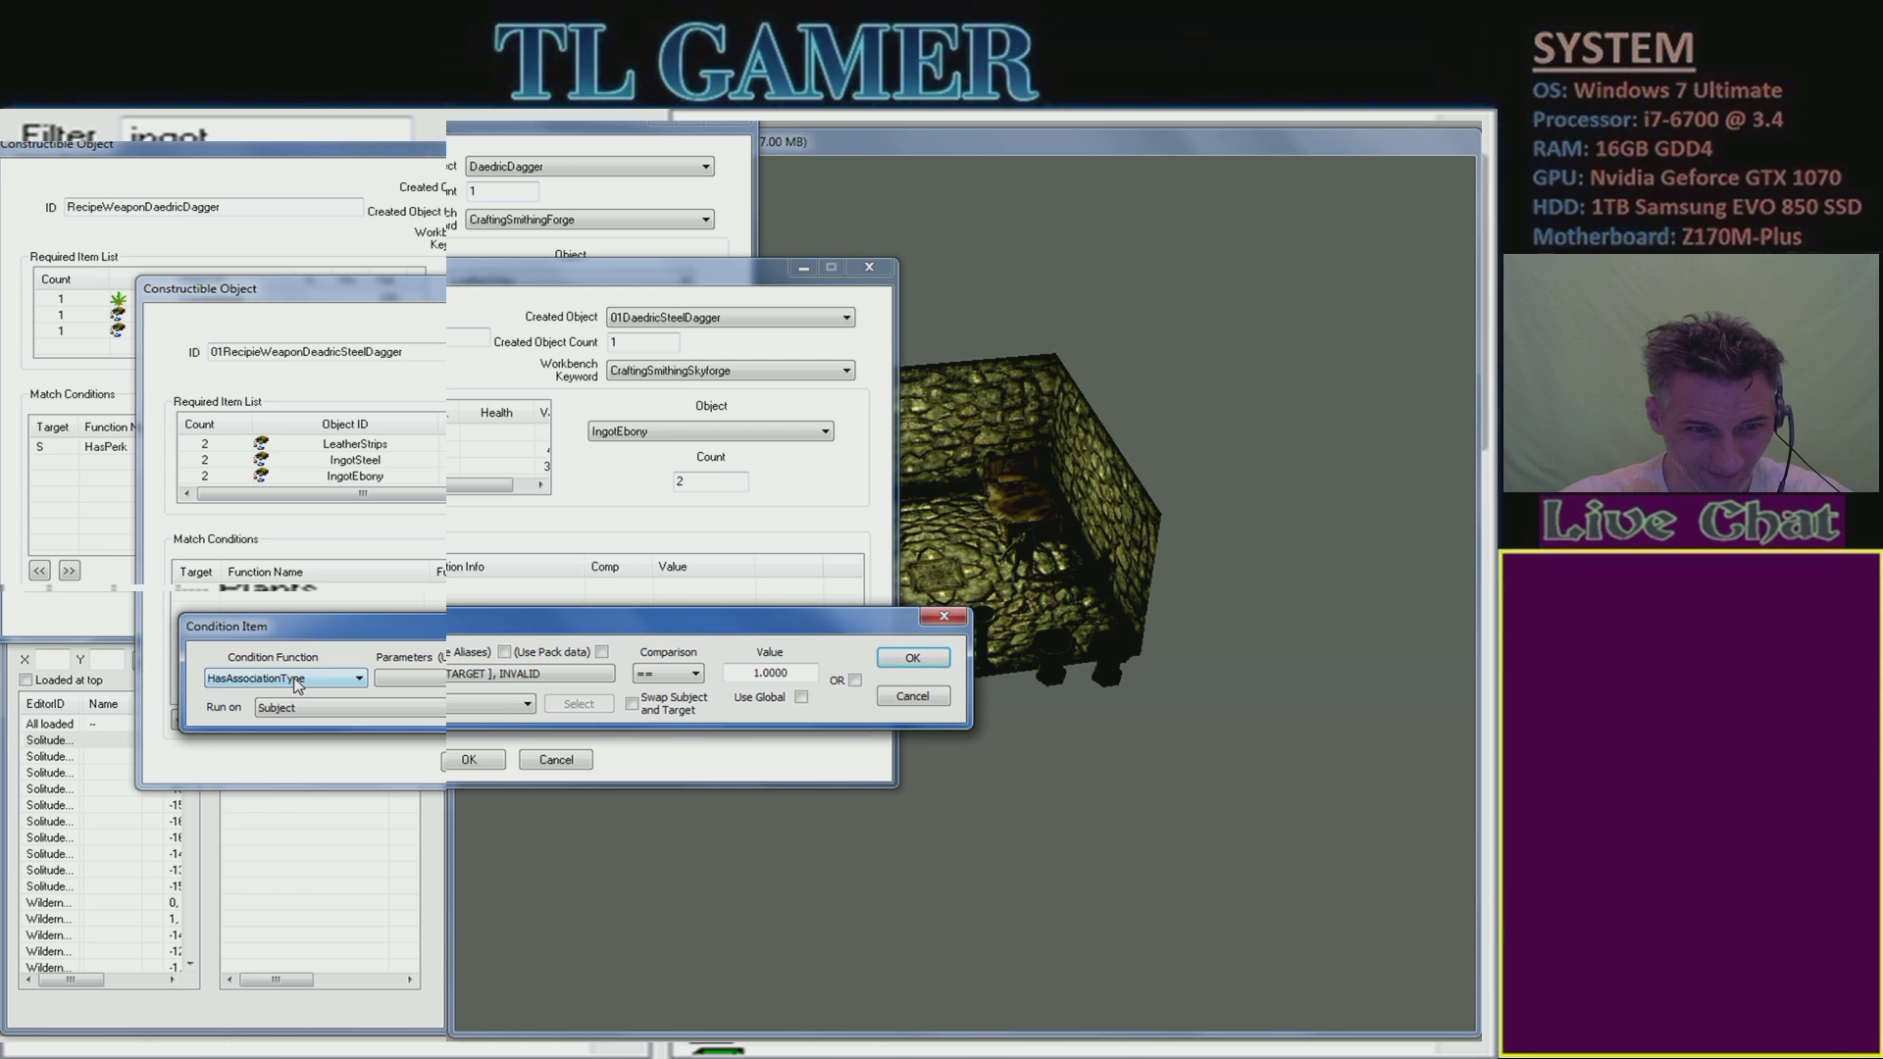
left_click(296, 681)
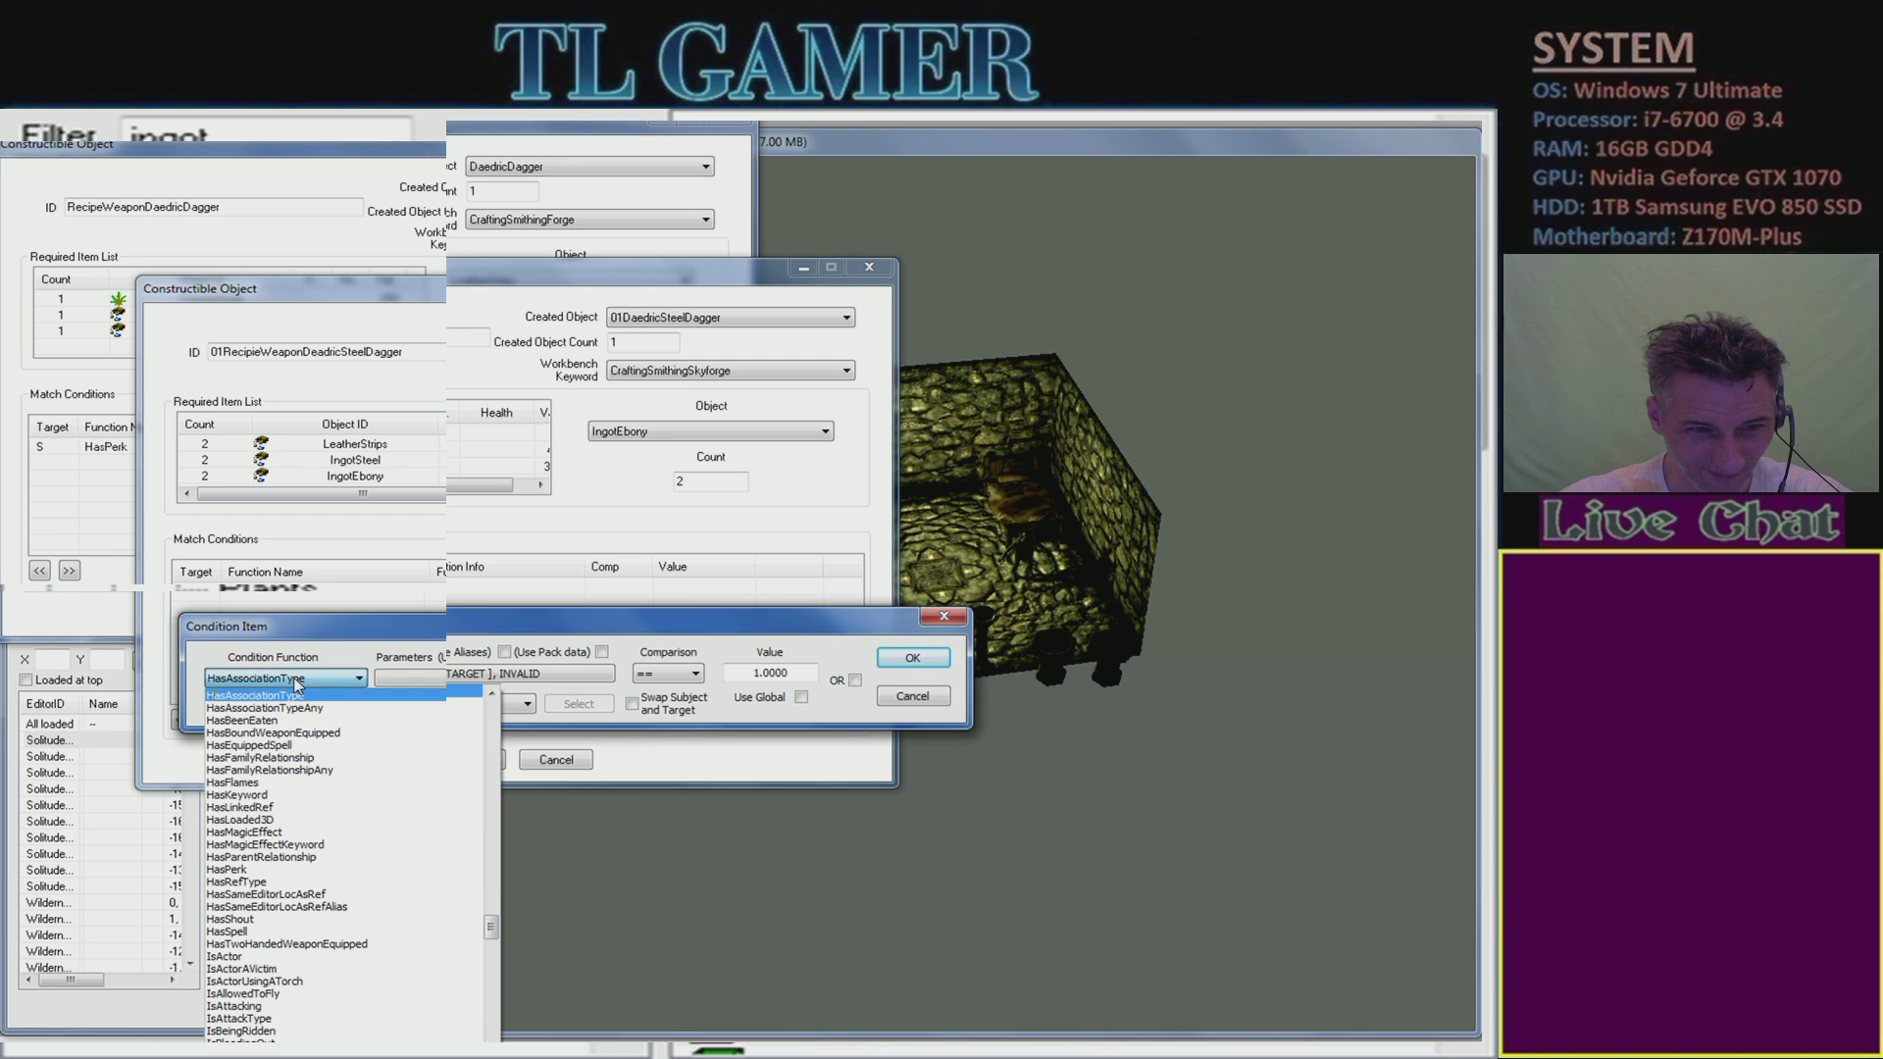
left_click(271, 871)
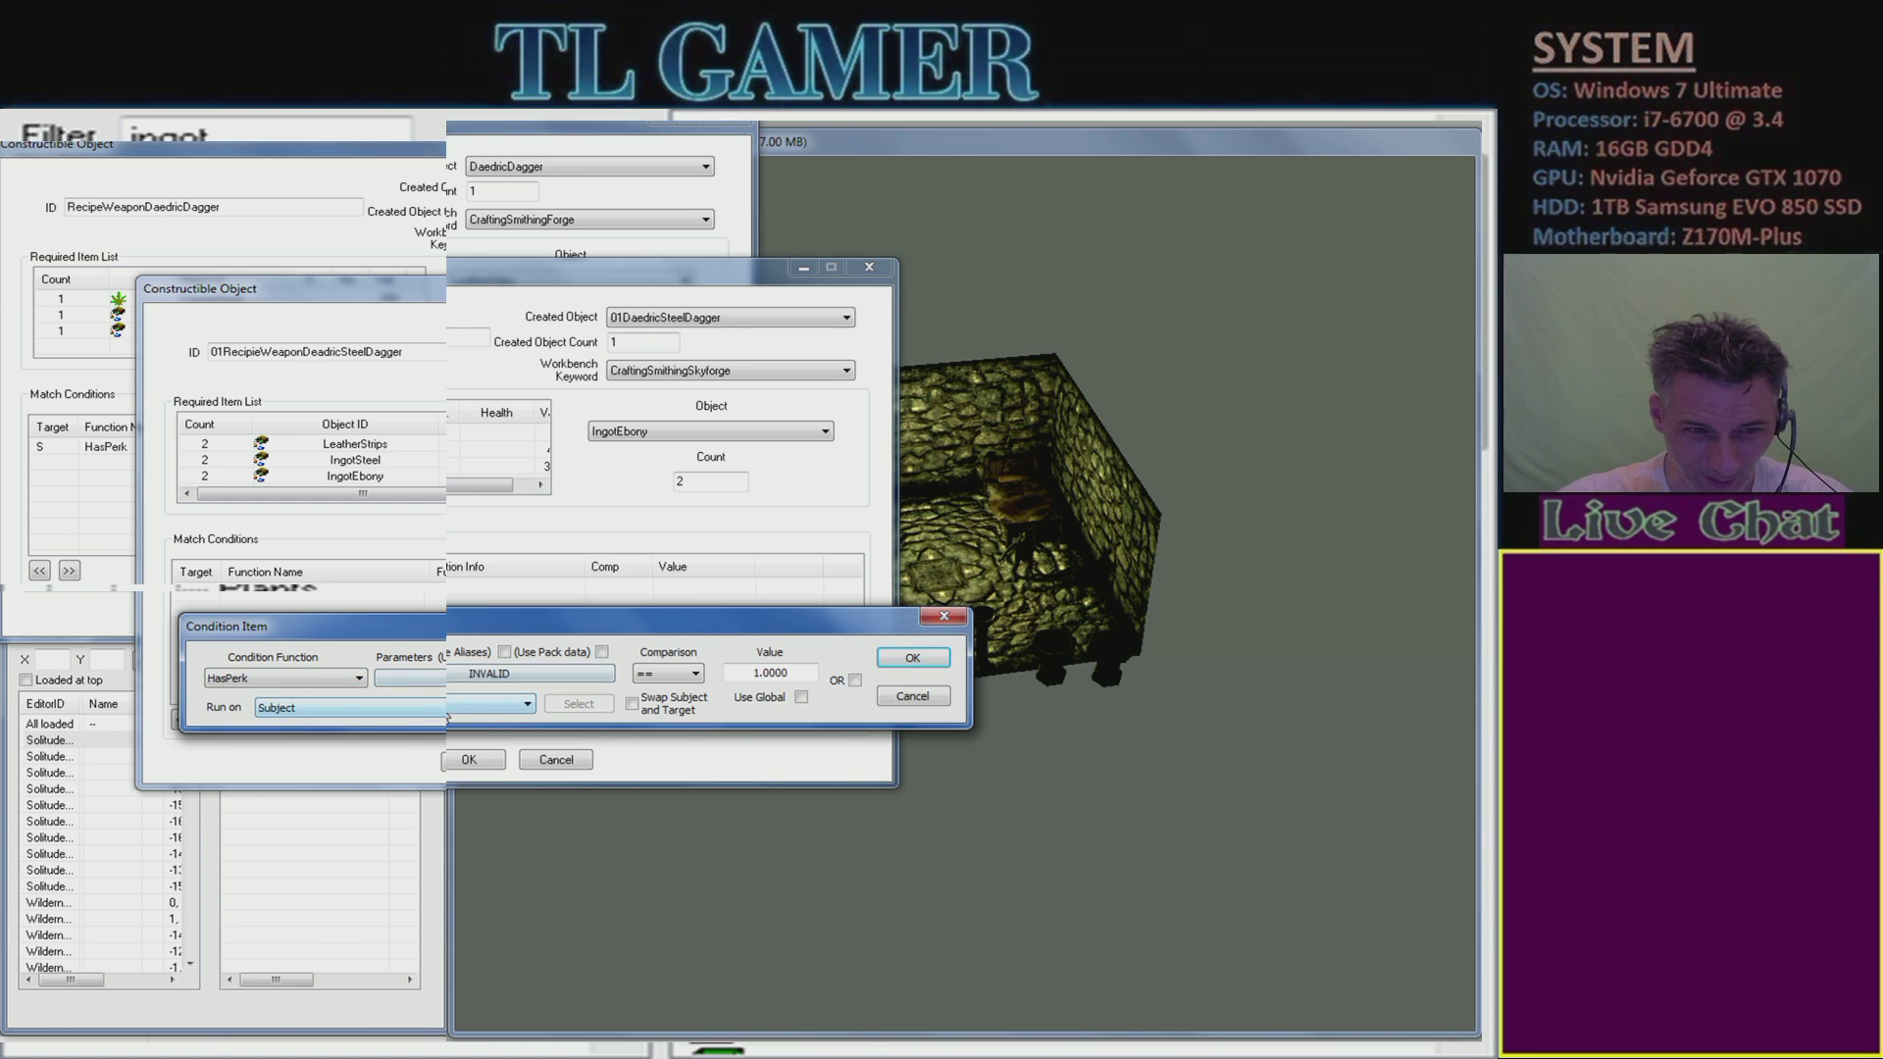
left_click(490, 920)
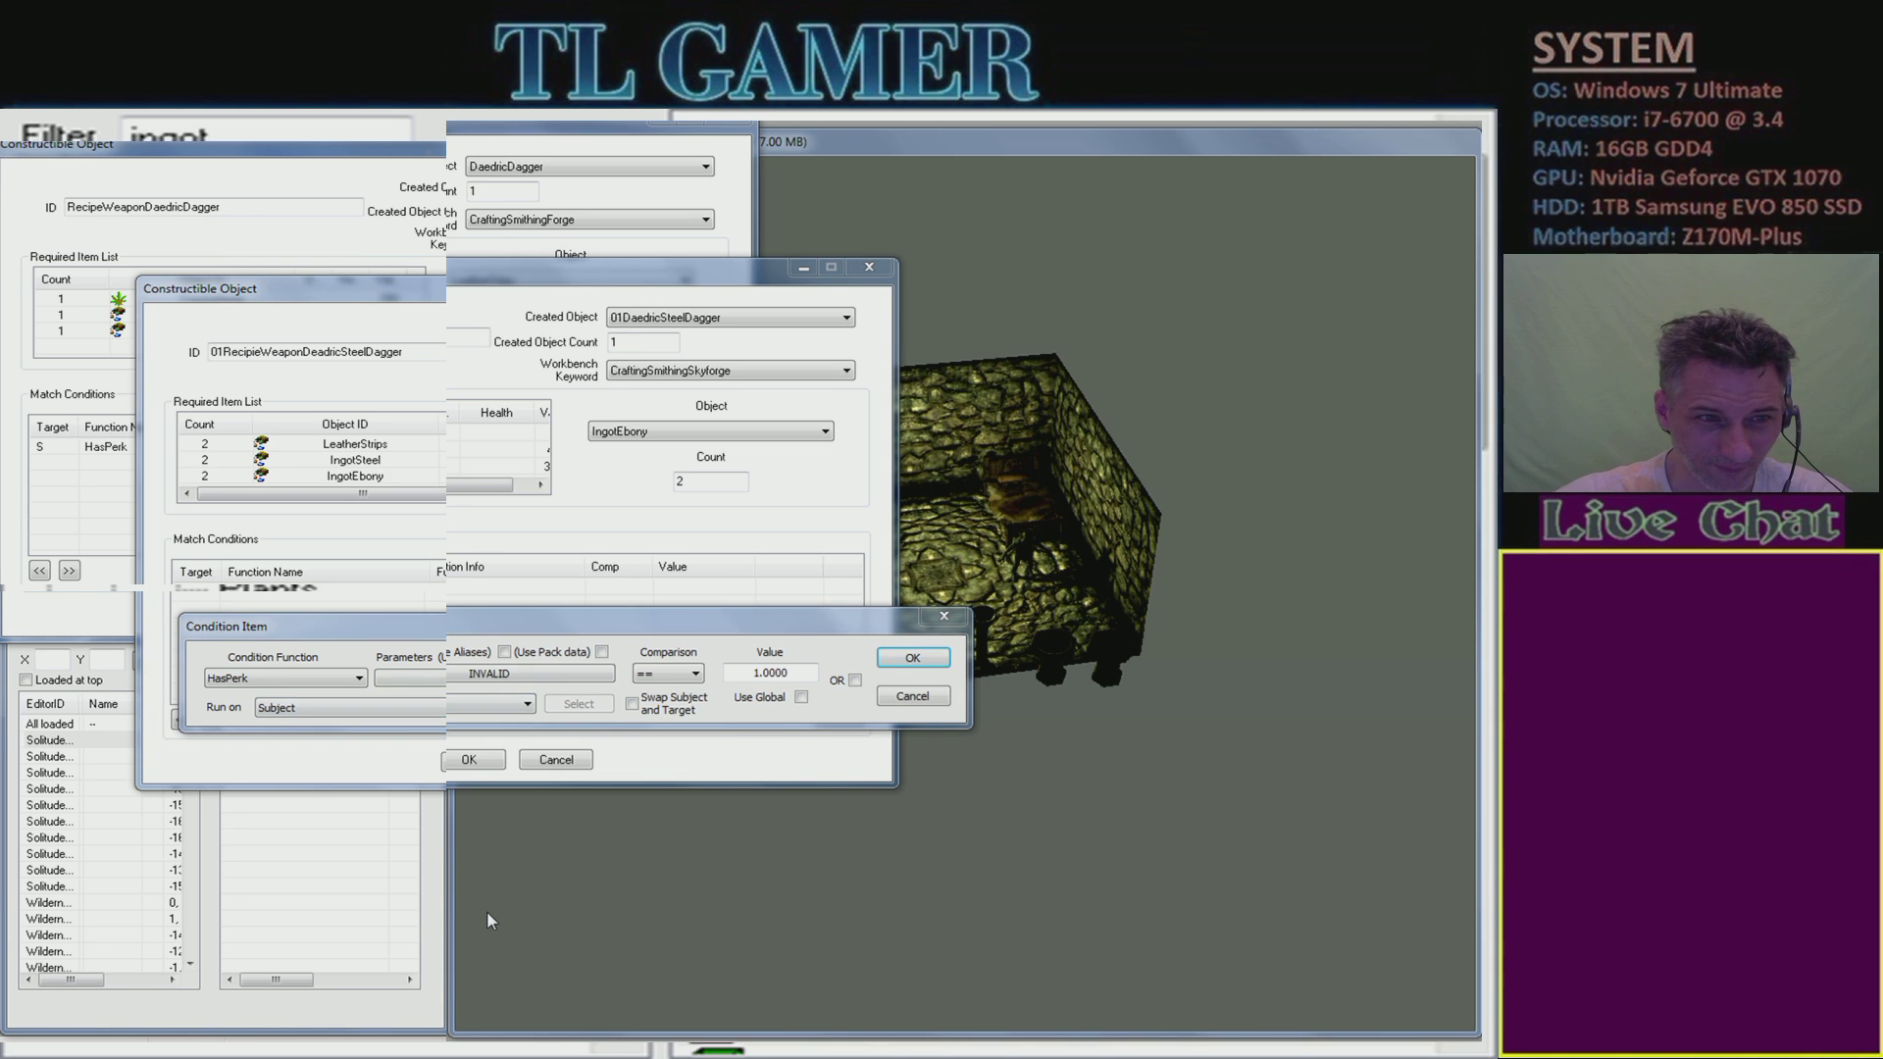
- Add the HasPerk condition to the steel dagger recipe and move its dialog lower to uncover the RecipeWeaponDaedricDagger conditions
left_click(898, 659)
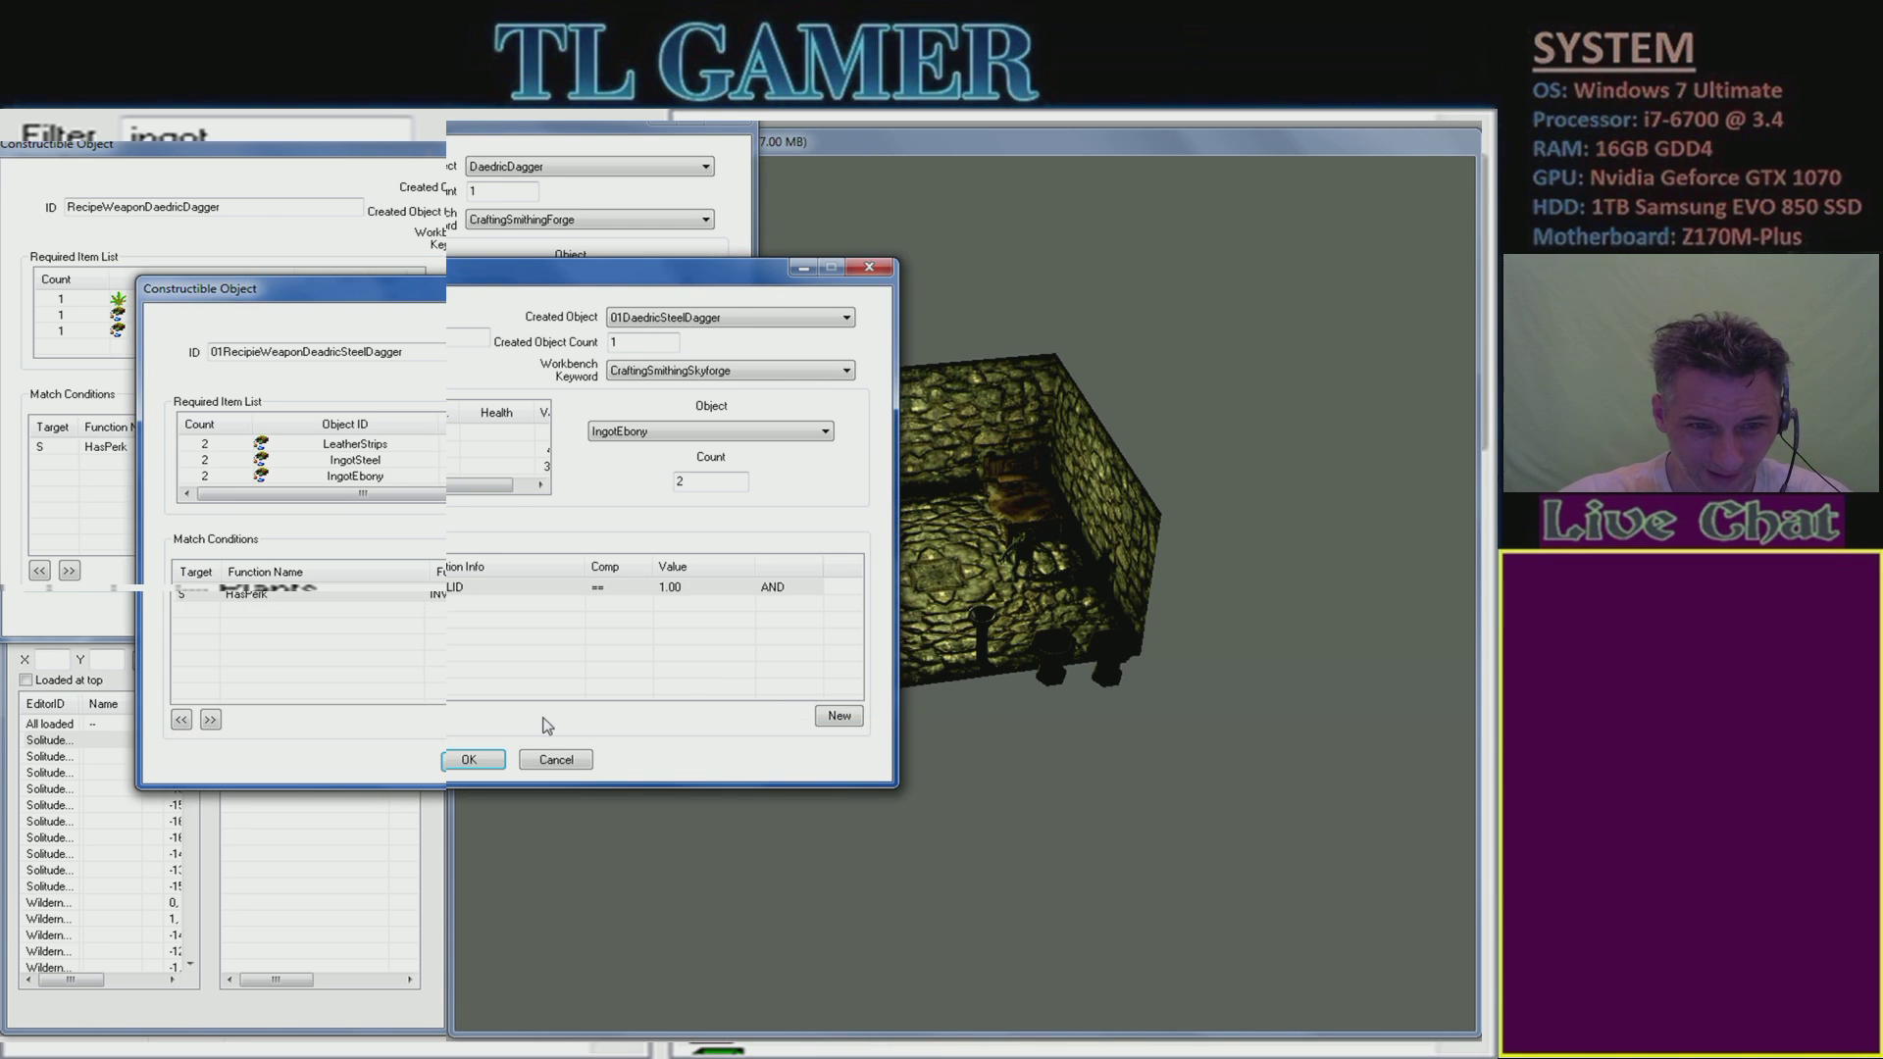
left_click_drag(598, 269, 510, 447)
double_click(361, 773)
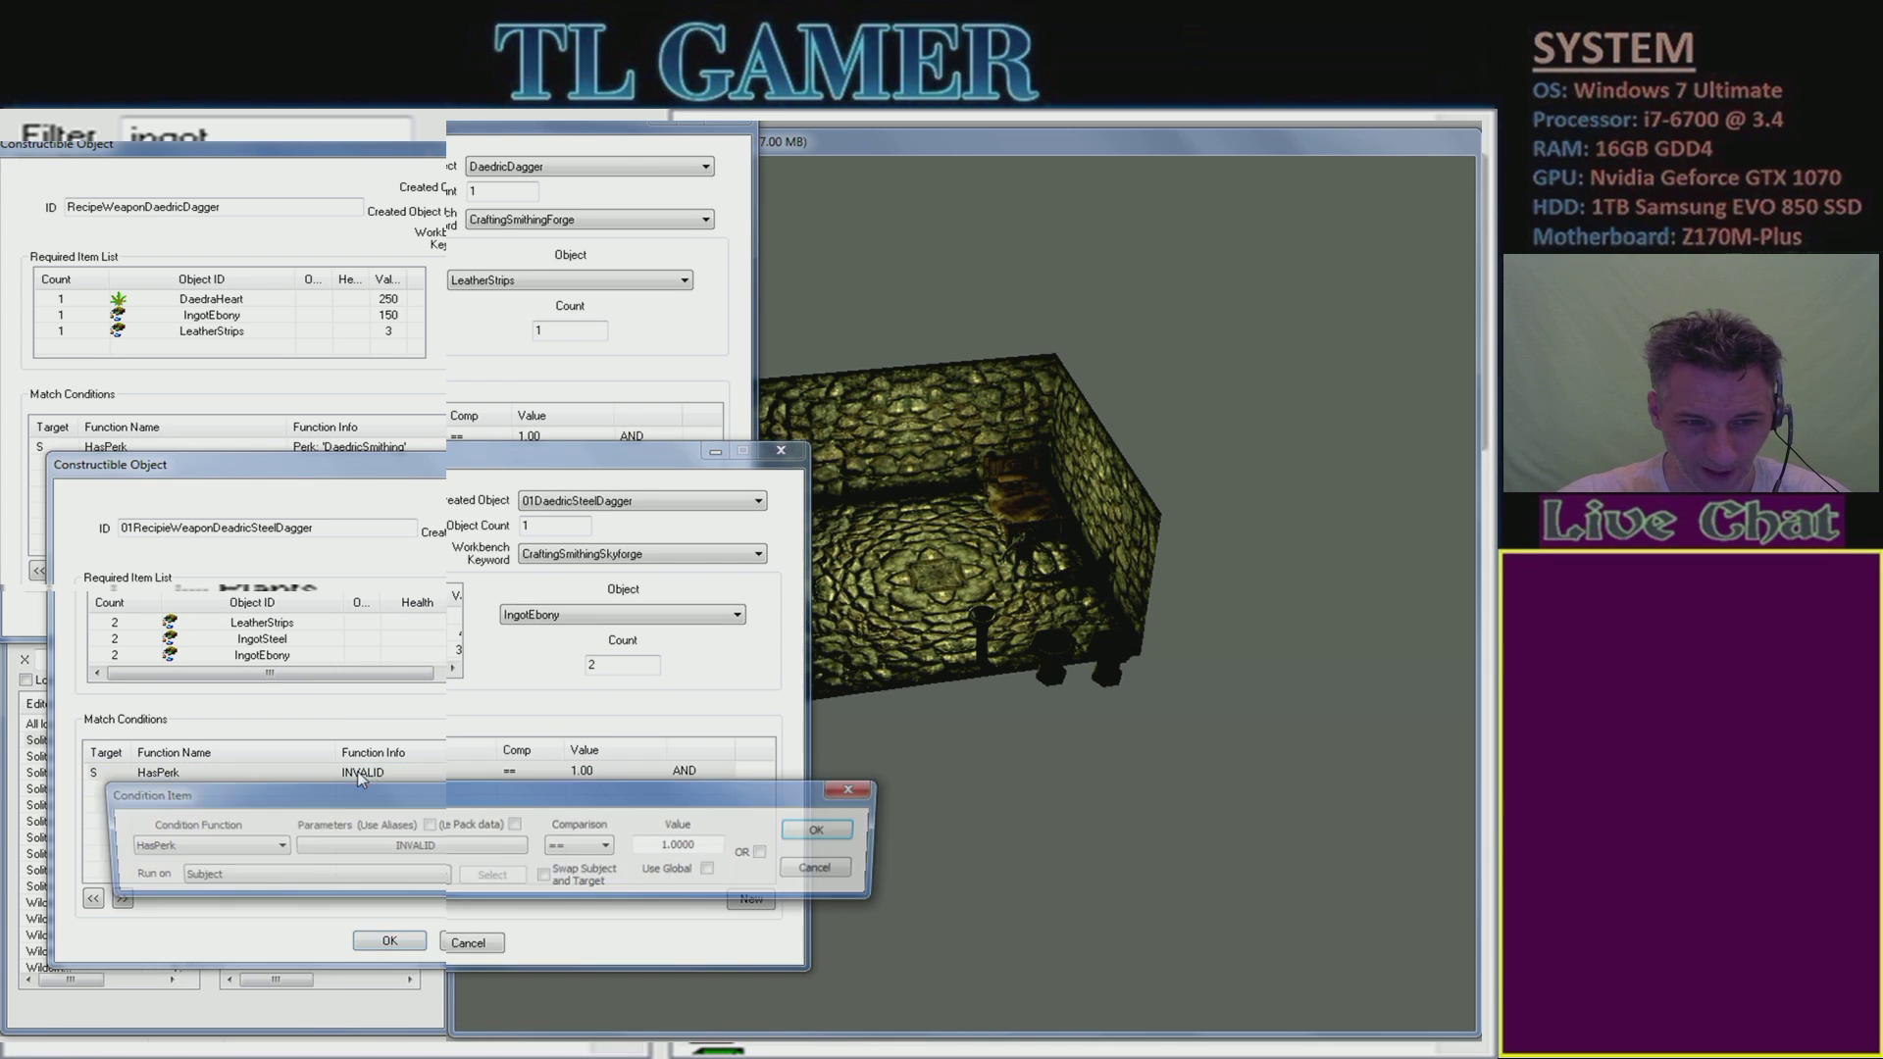
left_click(459, 847)
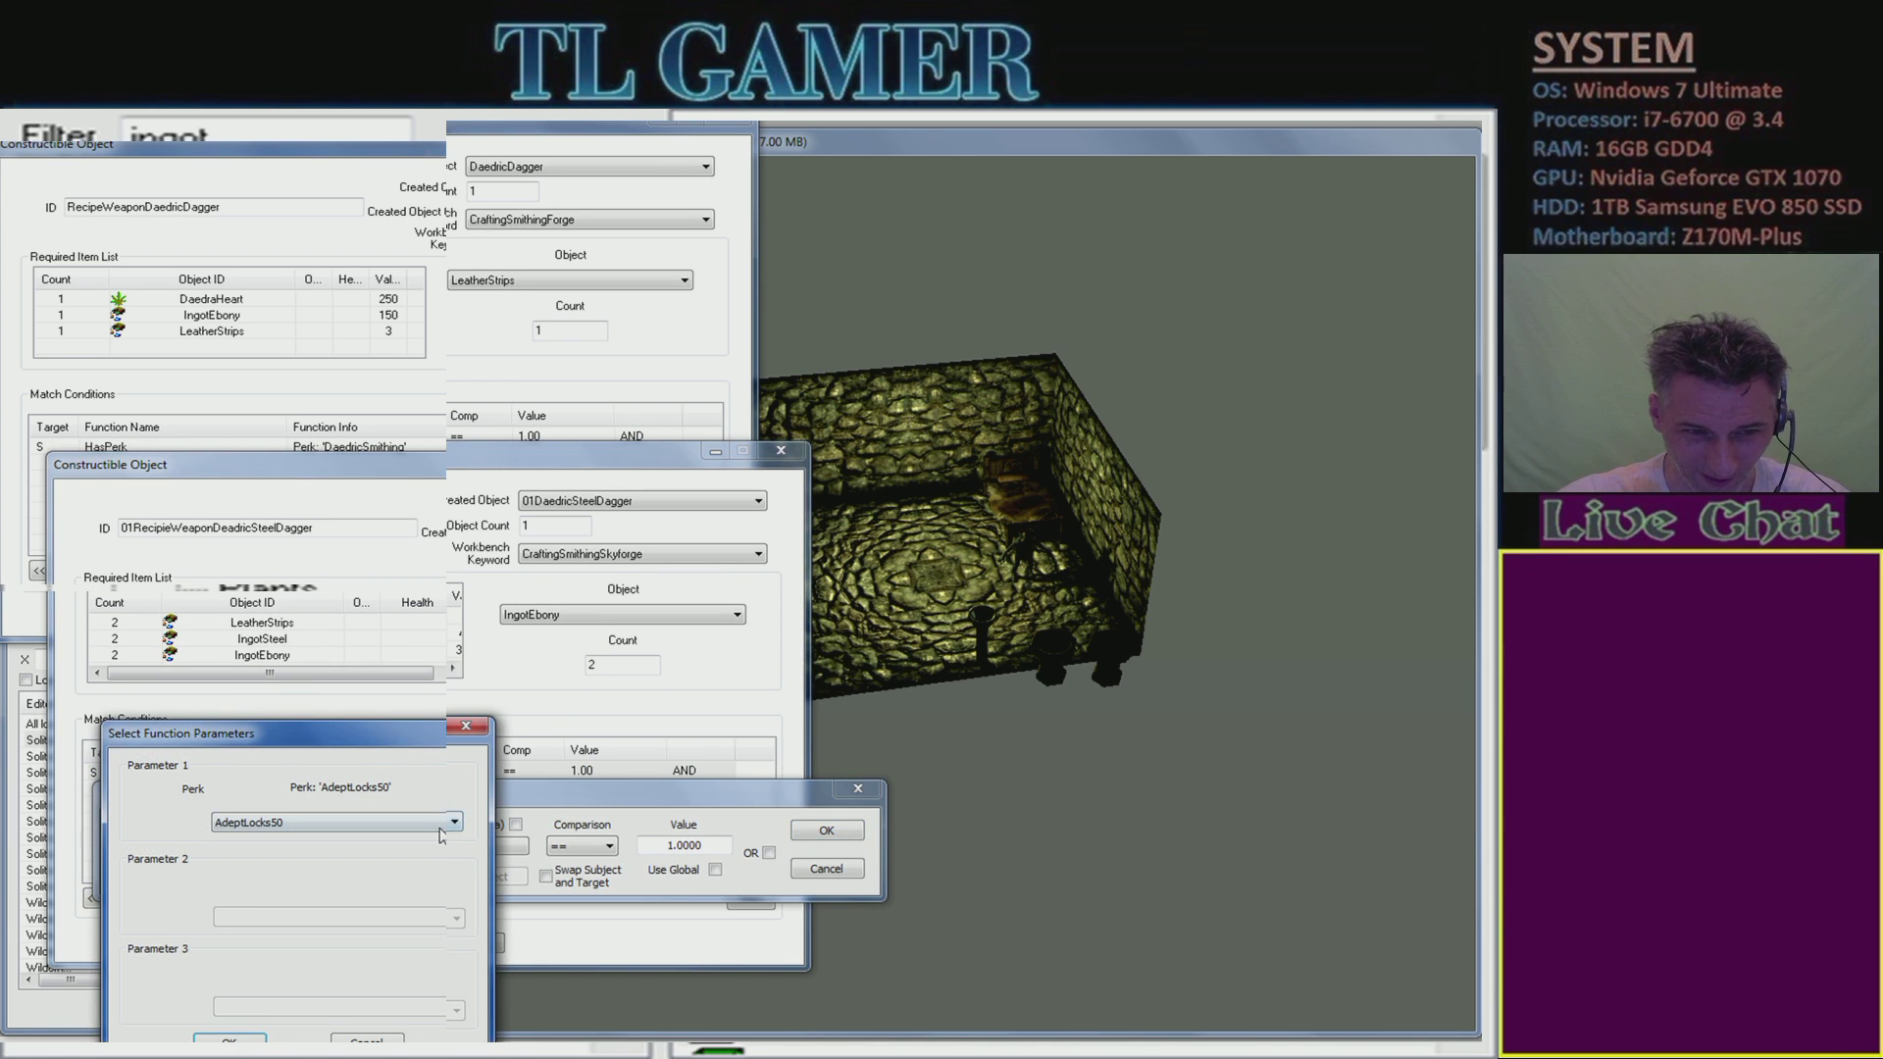
left_click(454, 823)
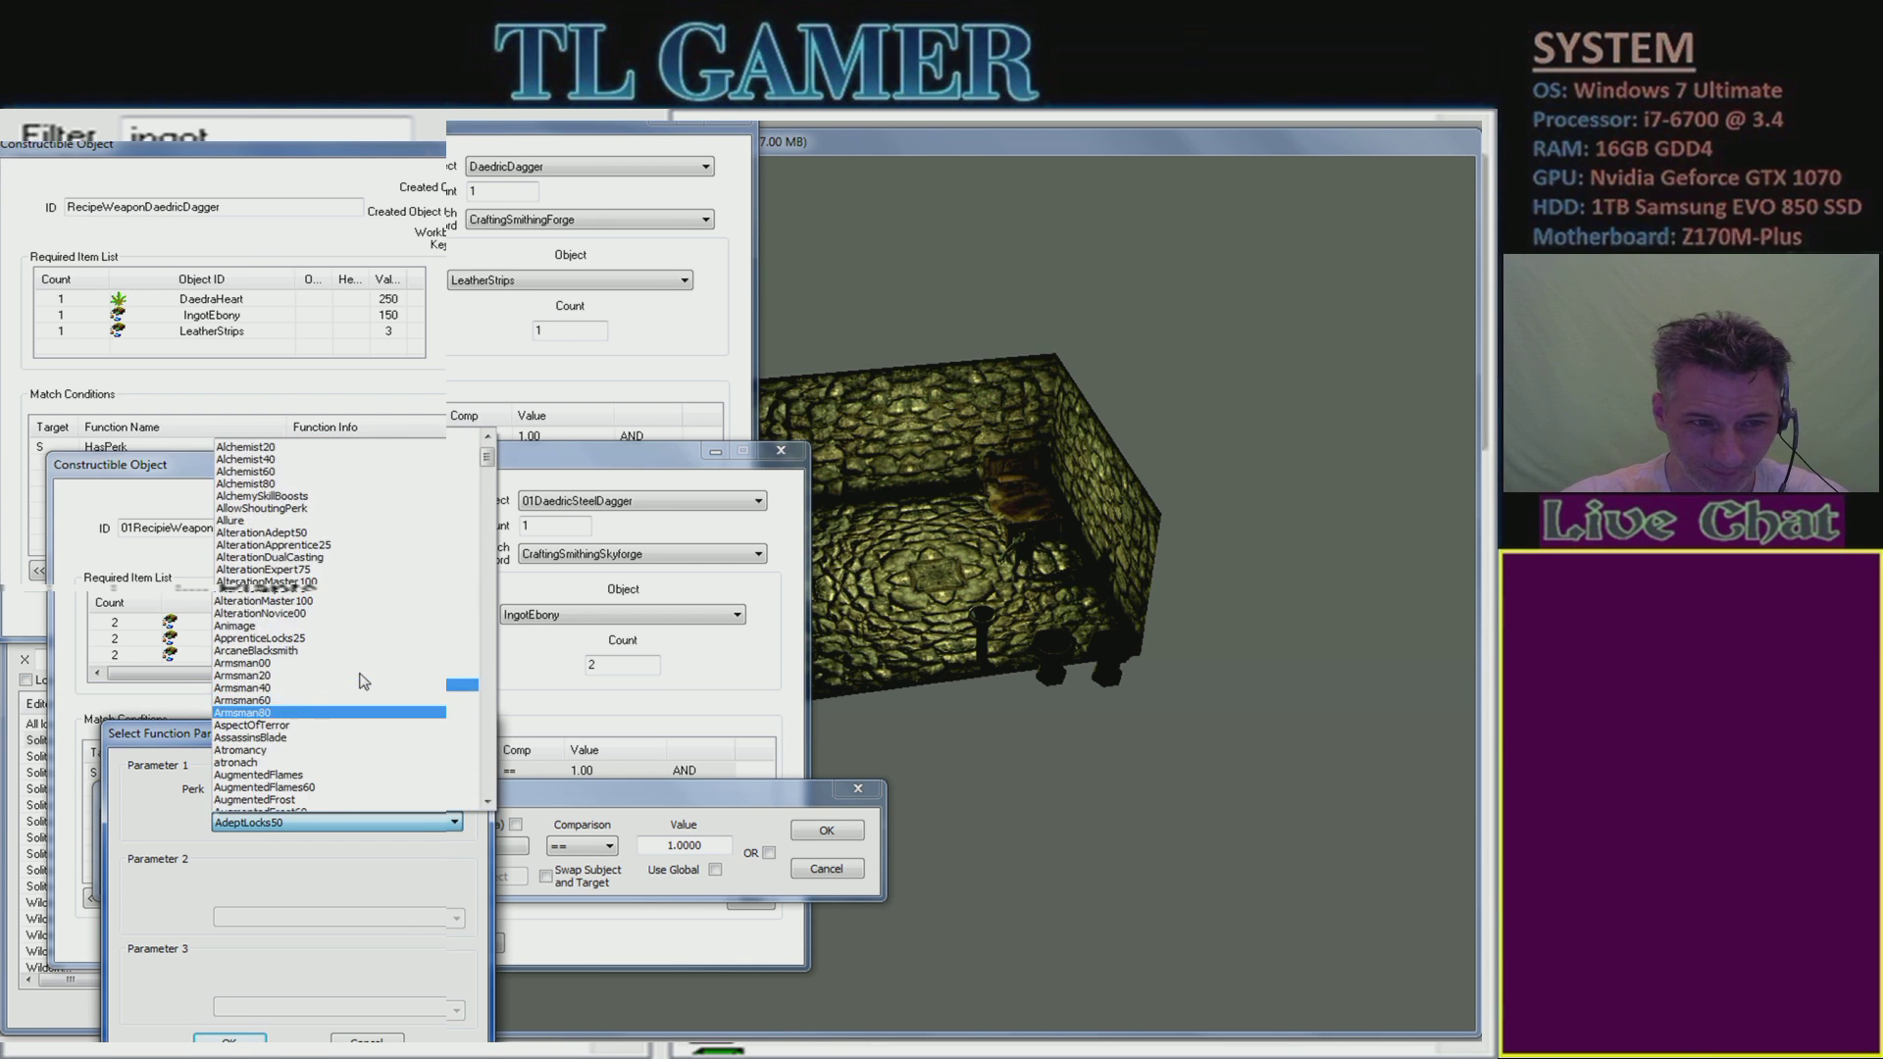
scroll(363, 667, "down", 15)
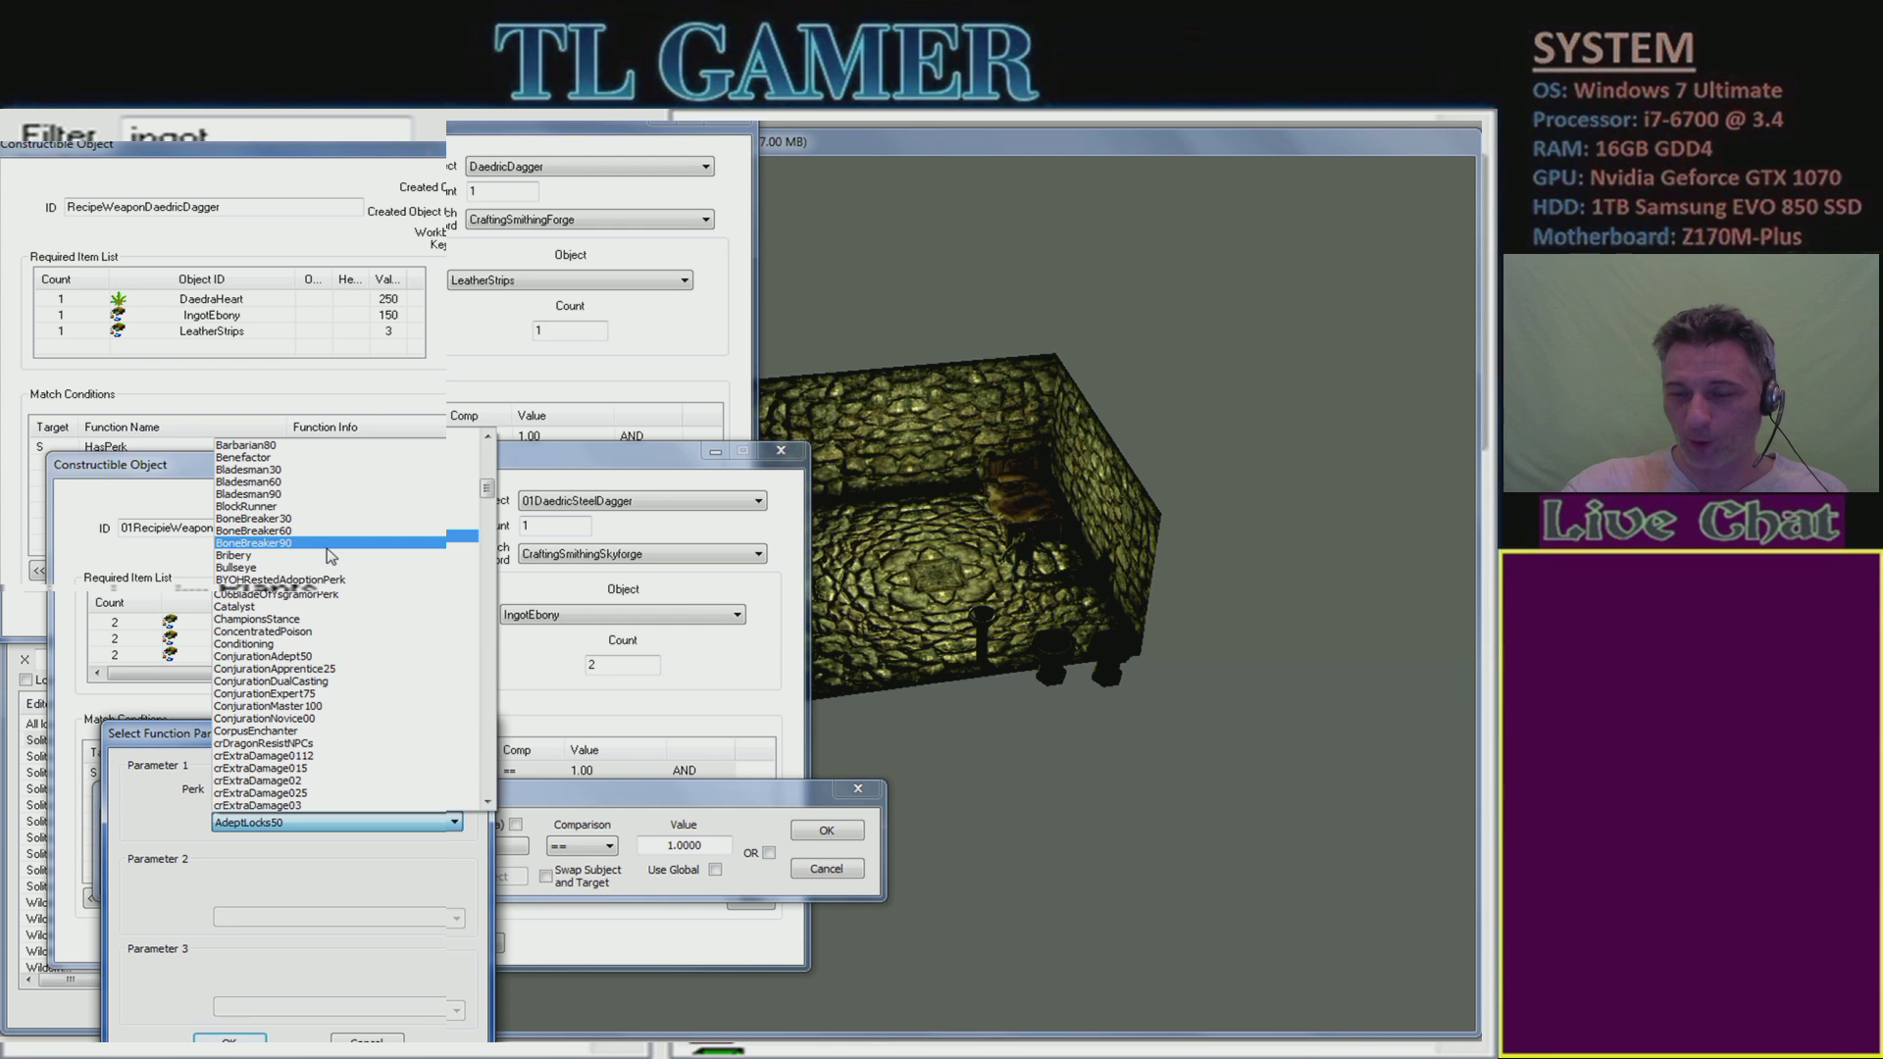
scroll(350, 687, "down", 10)
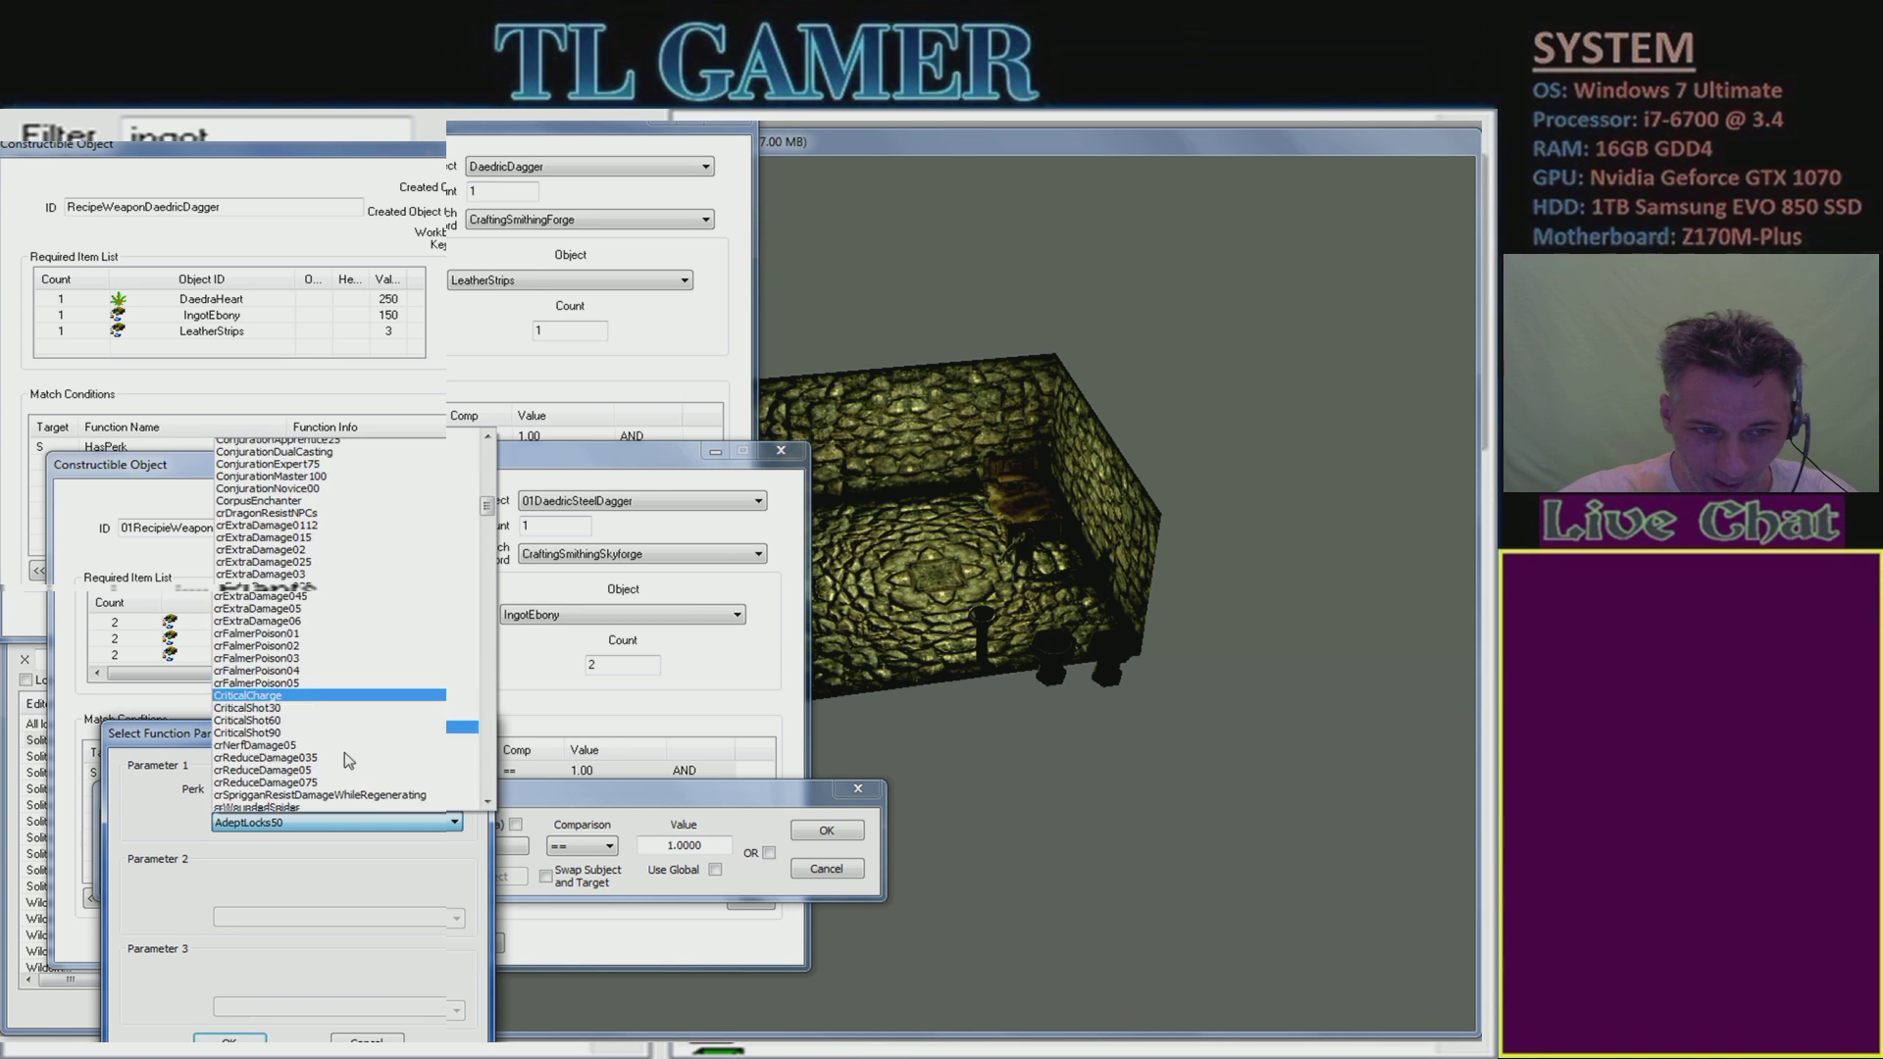
scroll(342, 757, "down", 3)
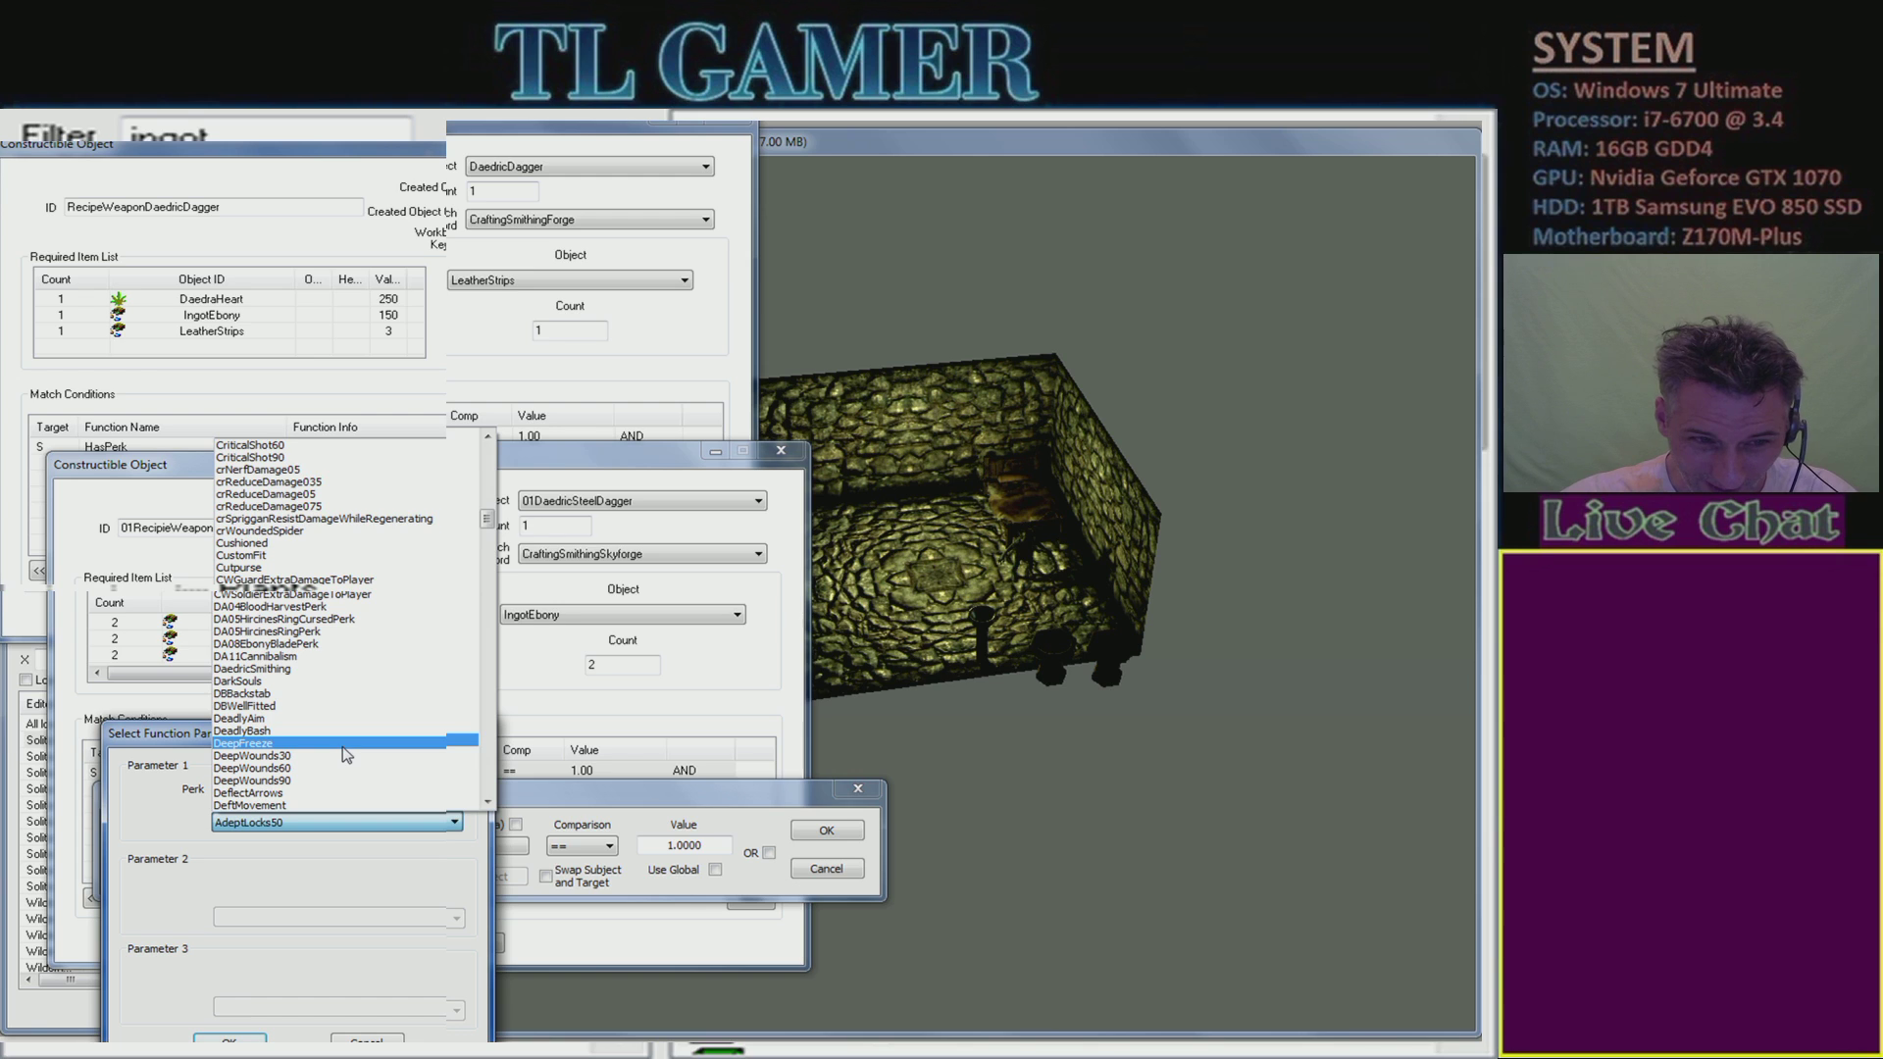
scroll(351, 754, "up", 15)
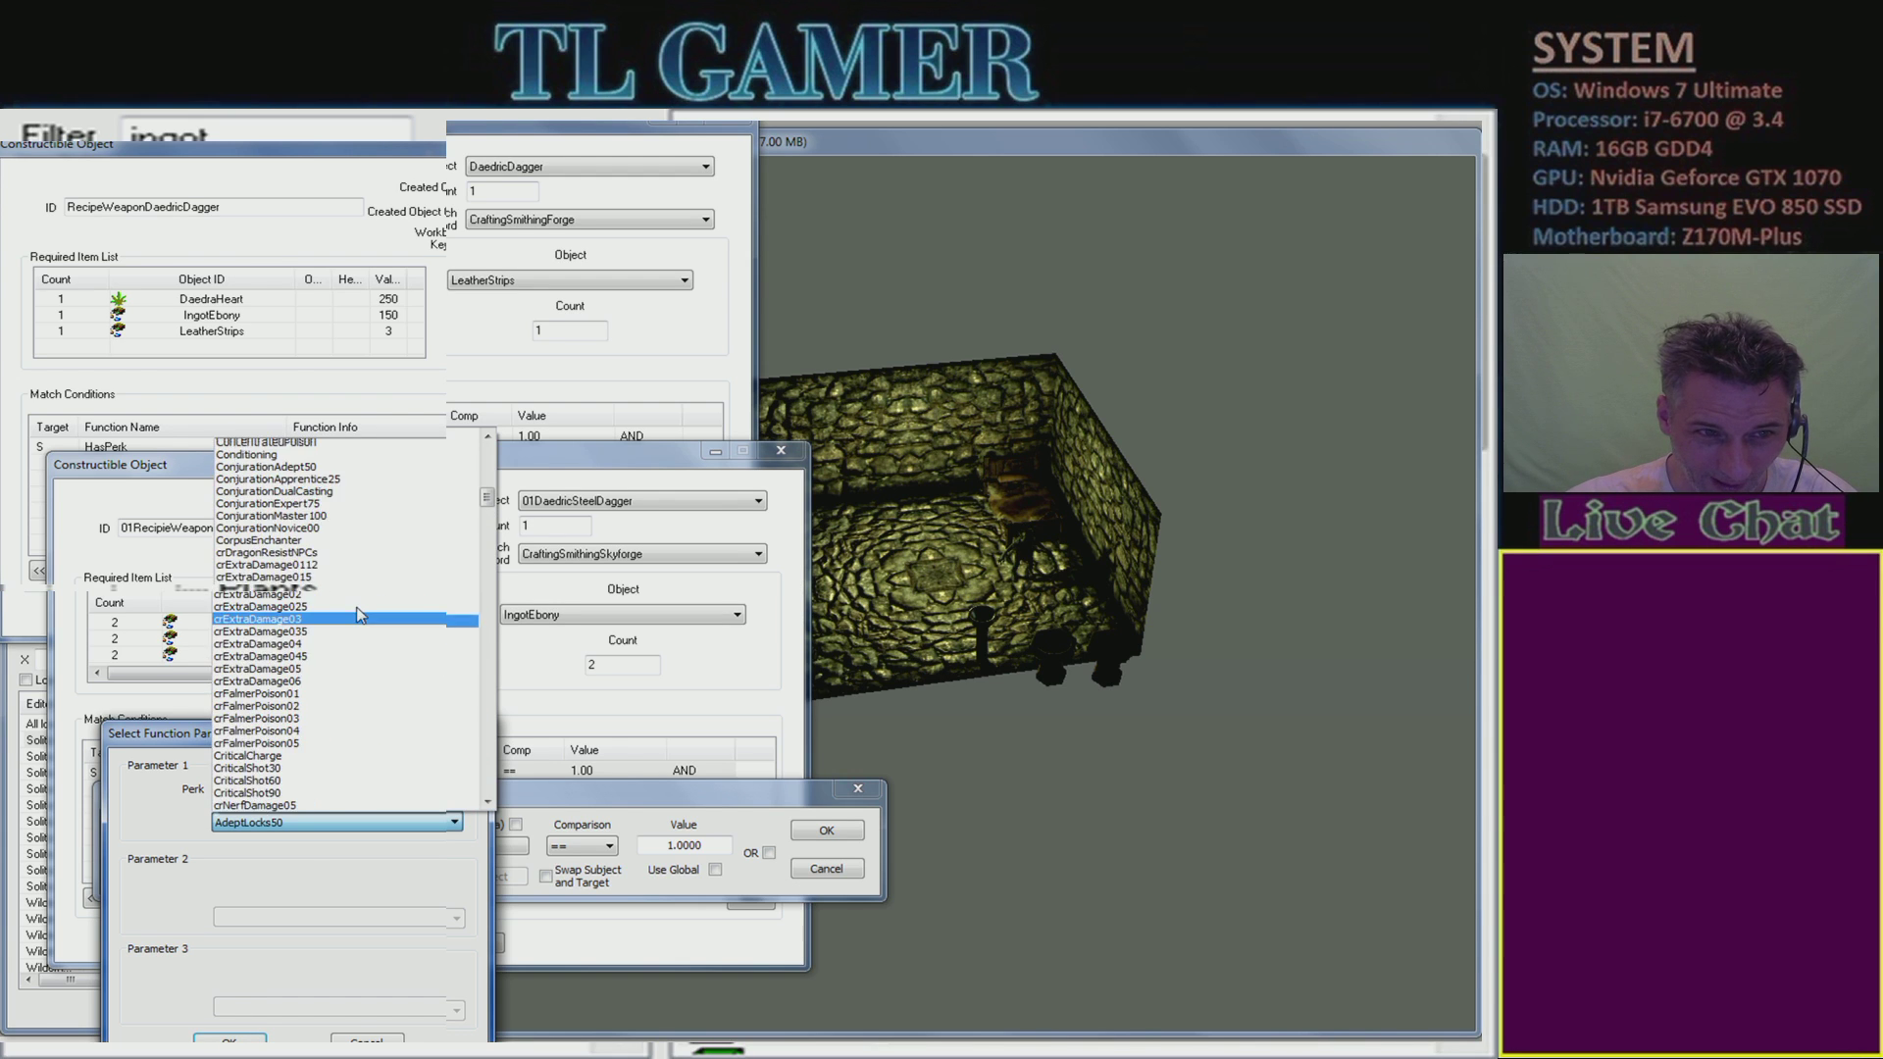
scroll(355, 667, "up", 2)
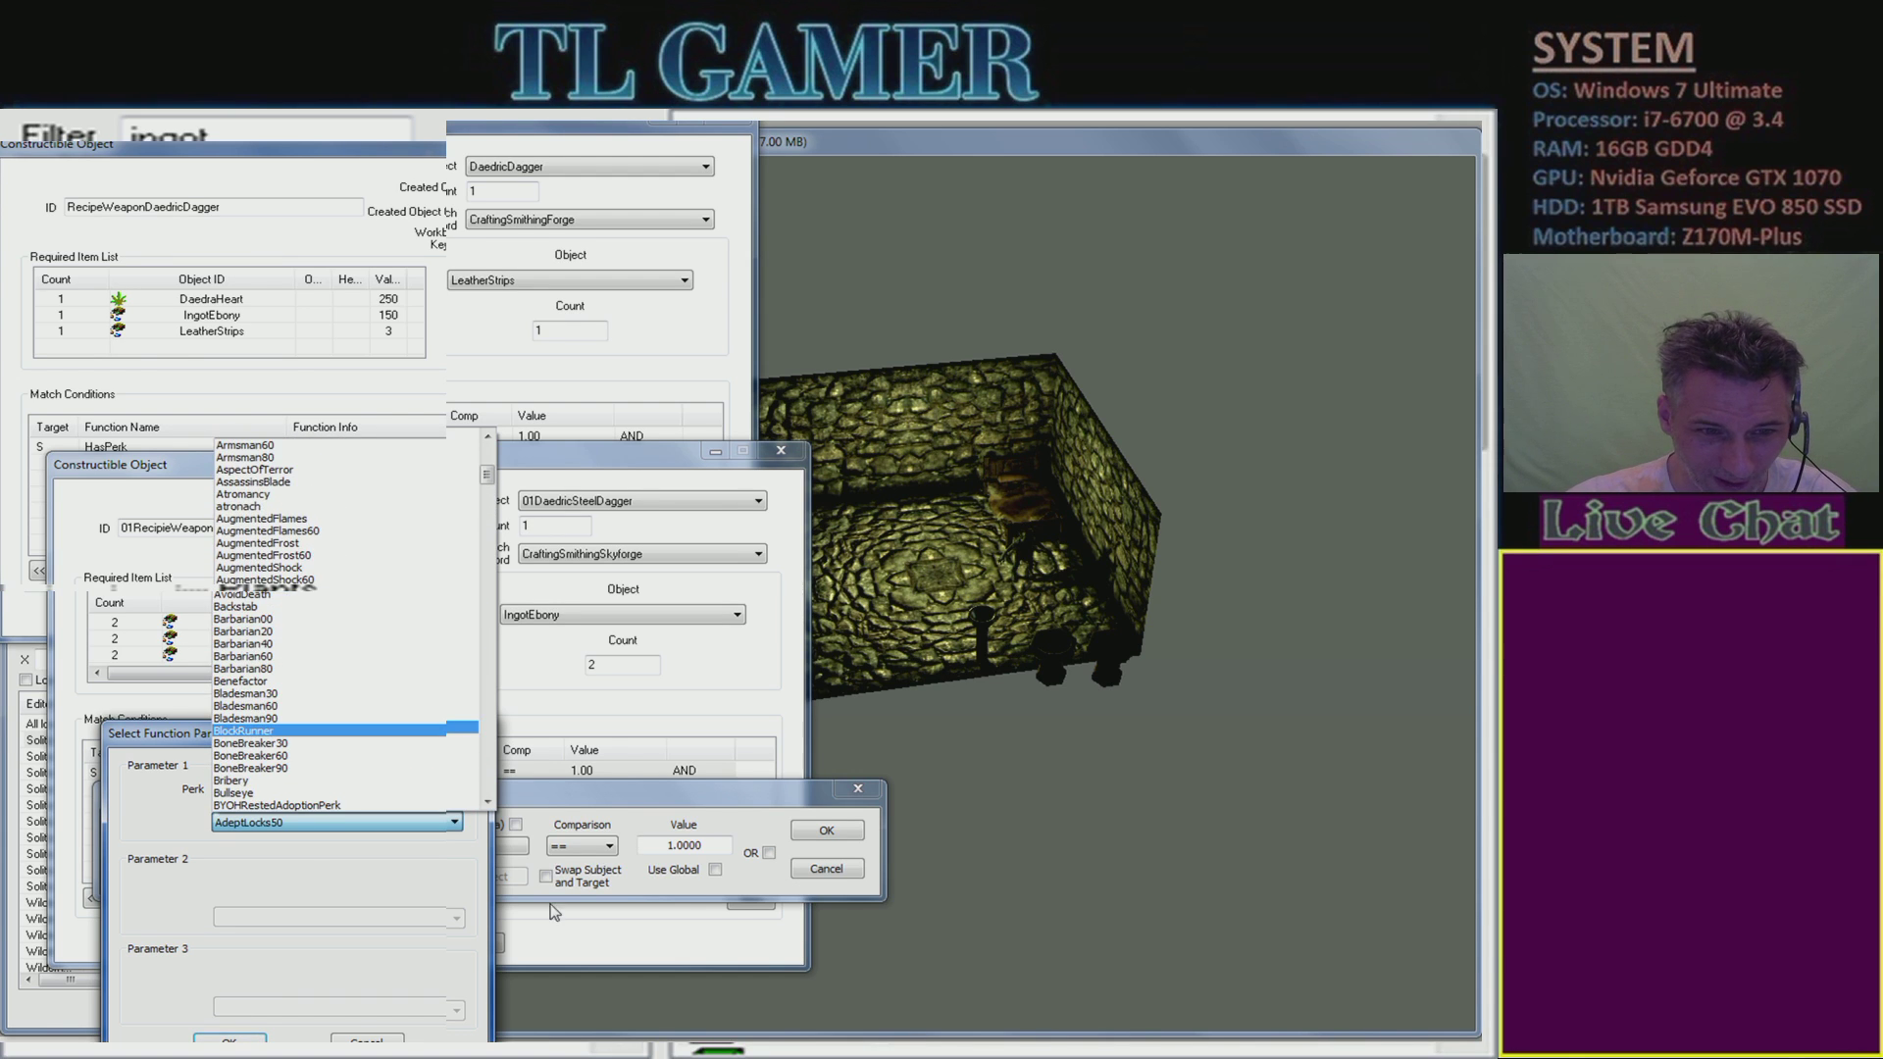
left_click(384, 912)
key("Escape")
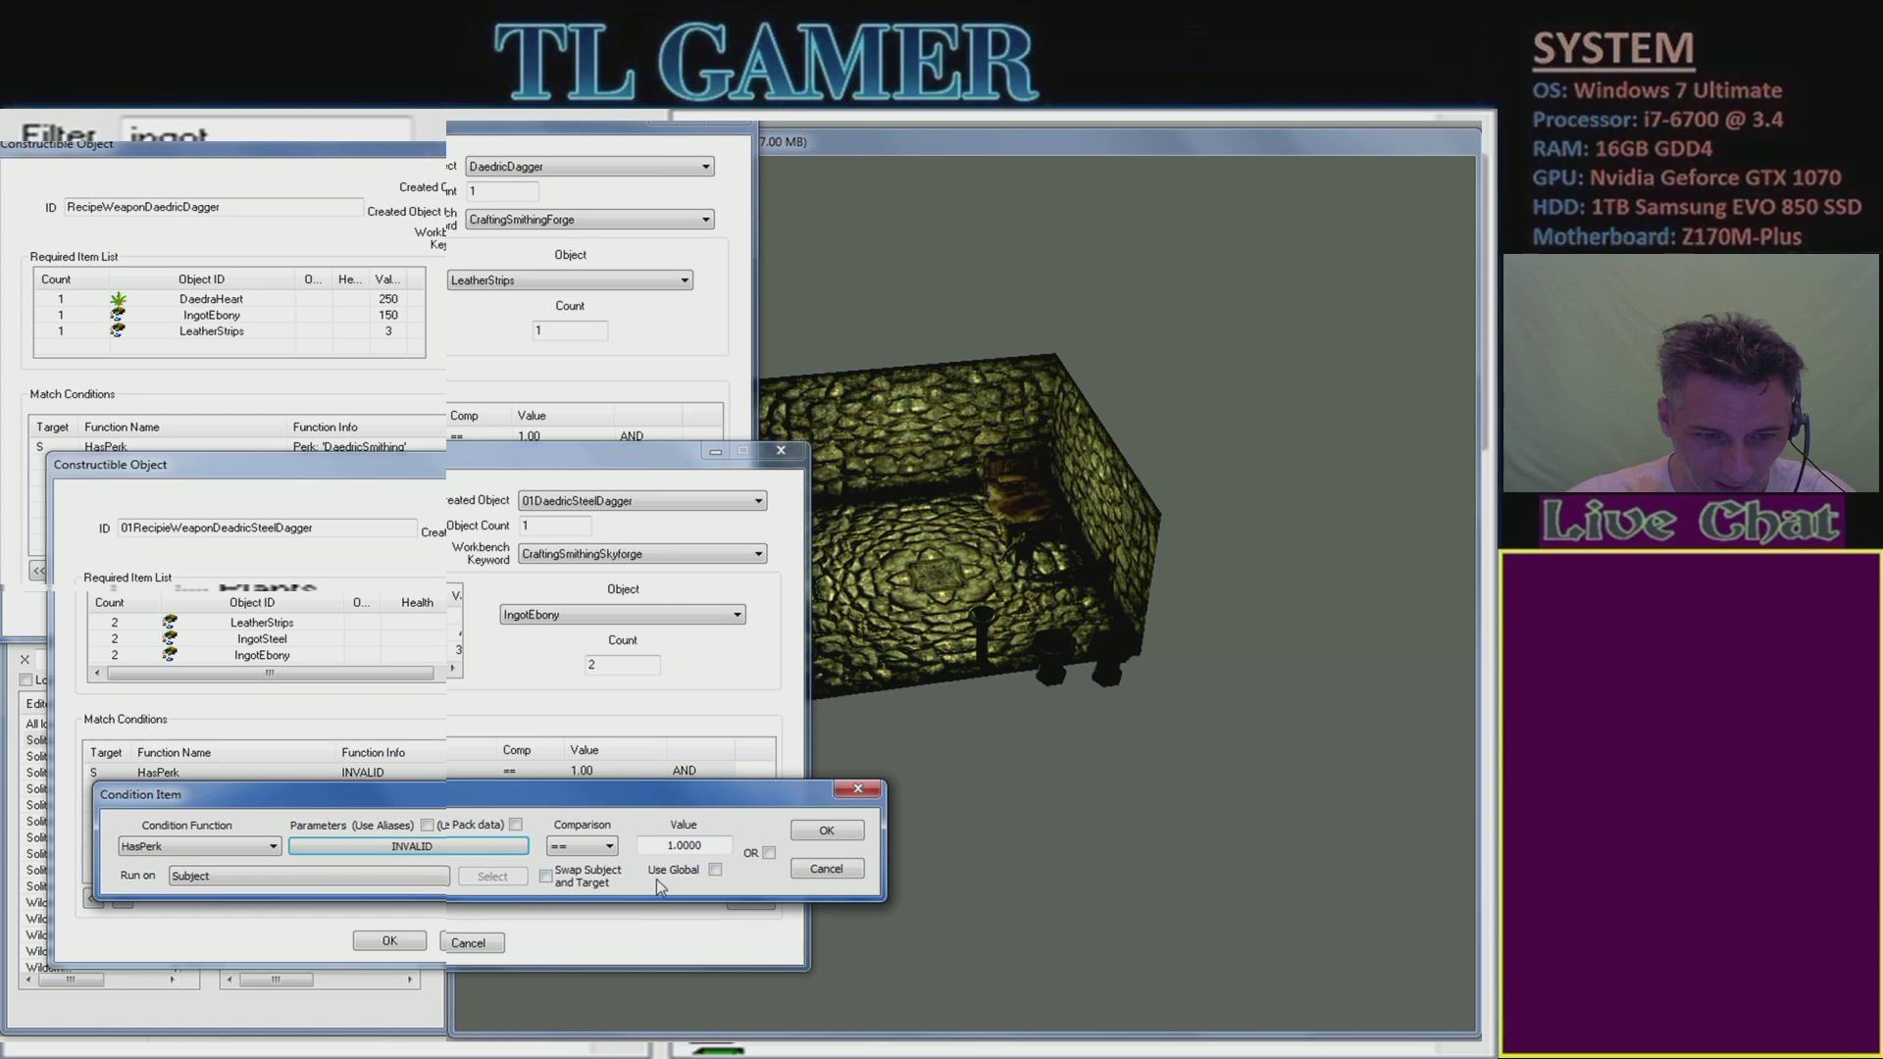
left_click(826, 869)
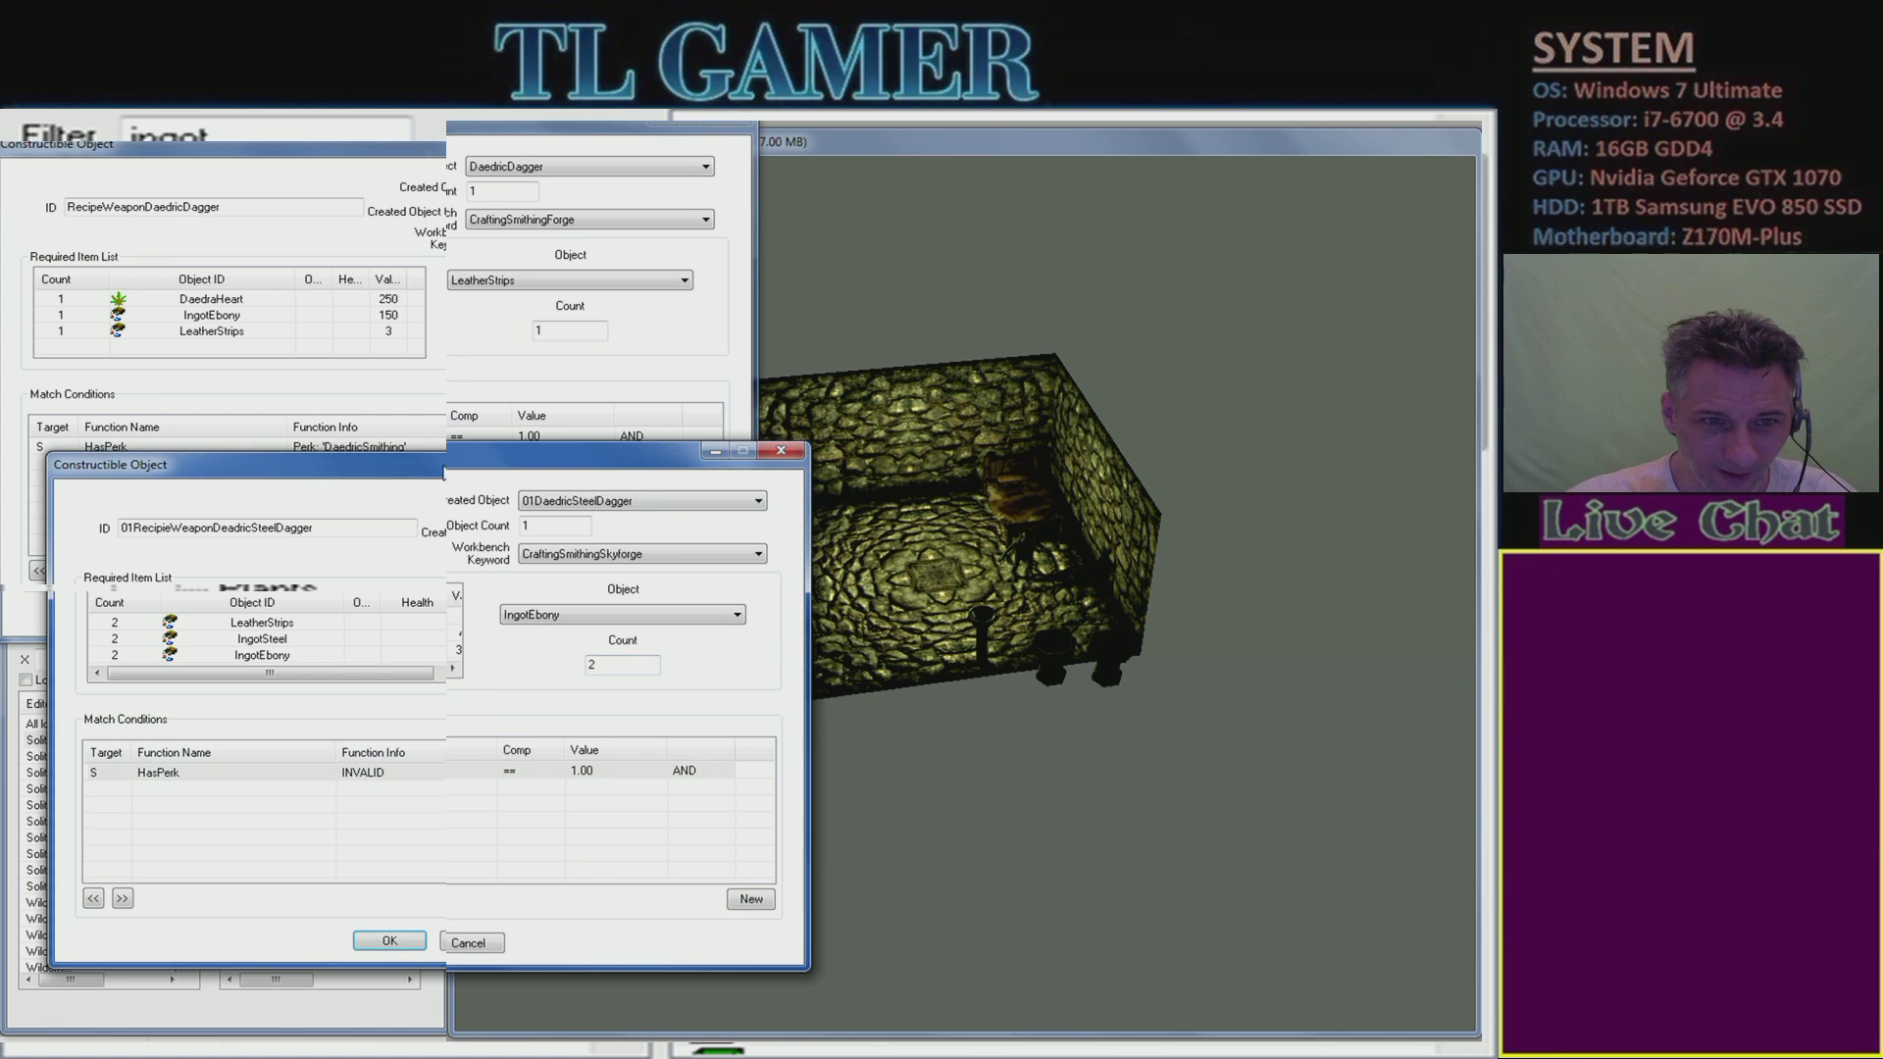
left_click_drag(444, 473, 359, 598)
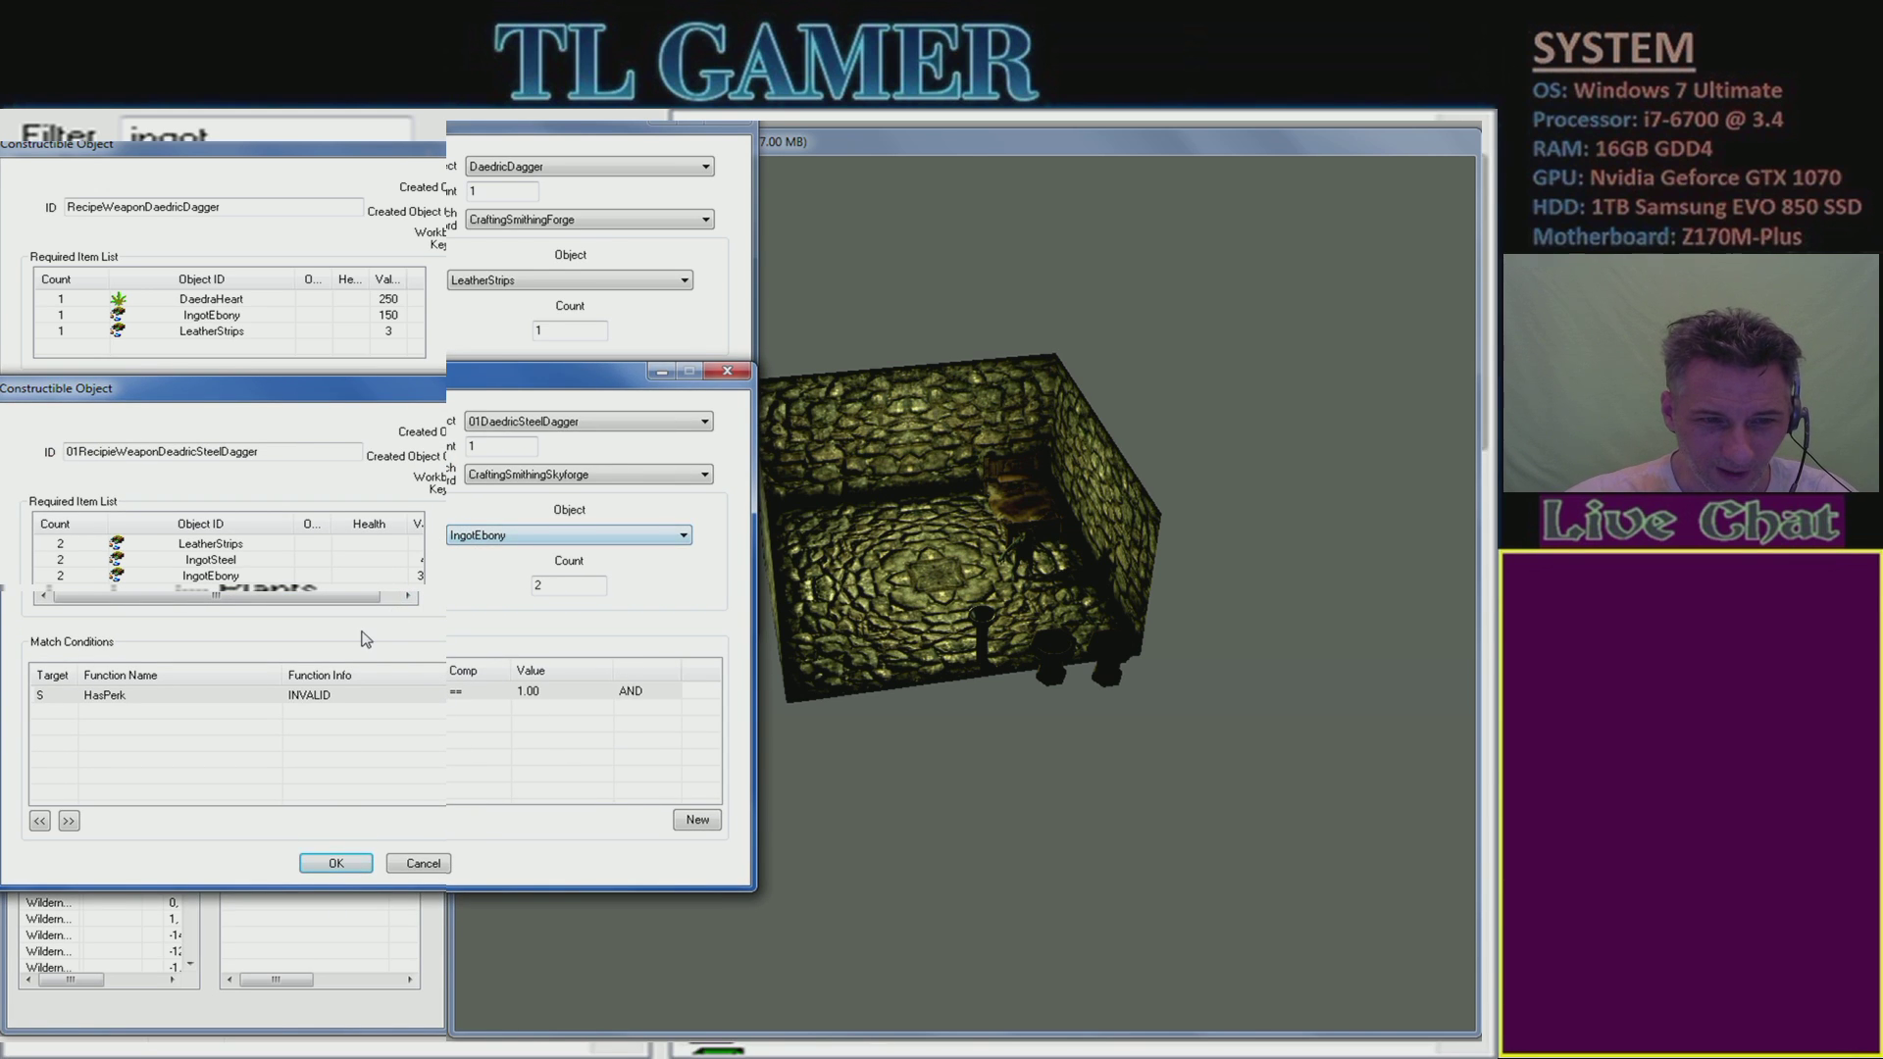
double_click(309, 695)
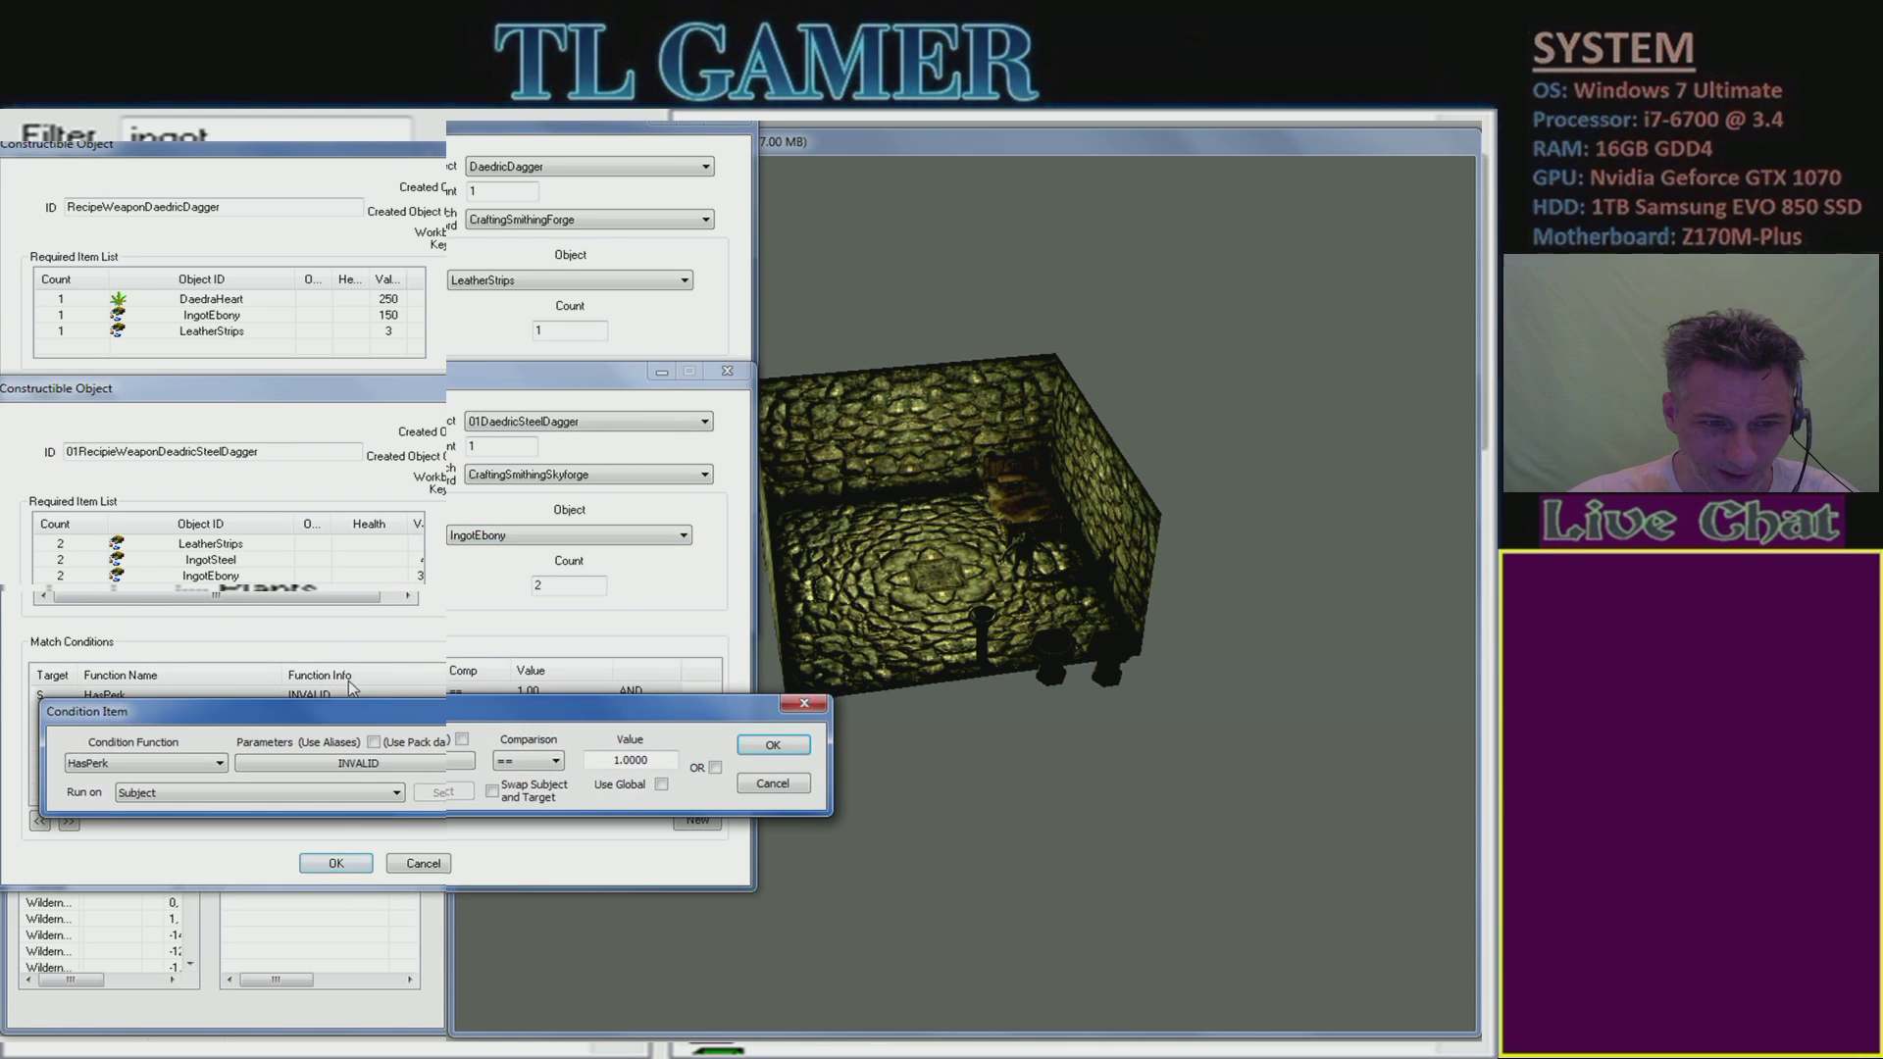
left_click(370, 768)
key("p")
left_click(347, 826)
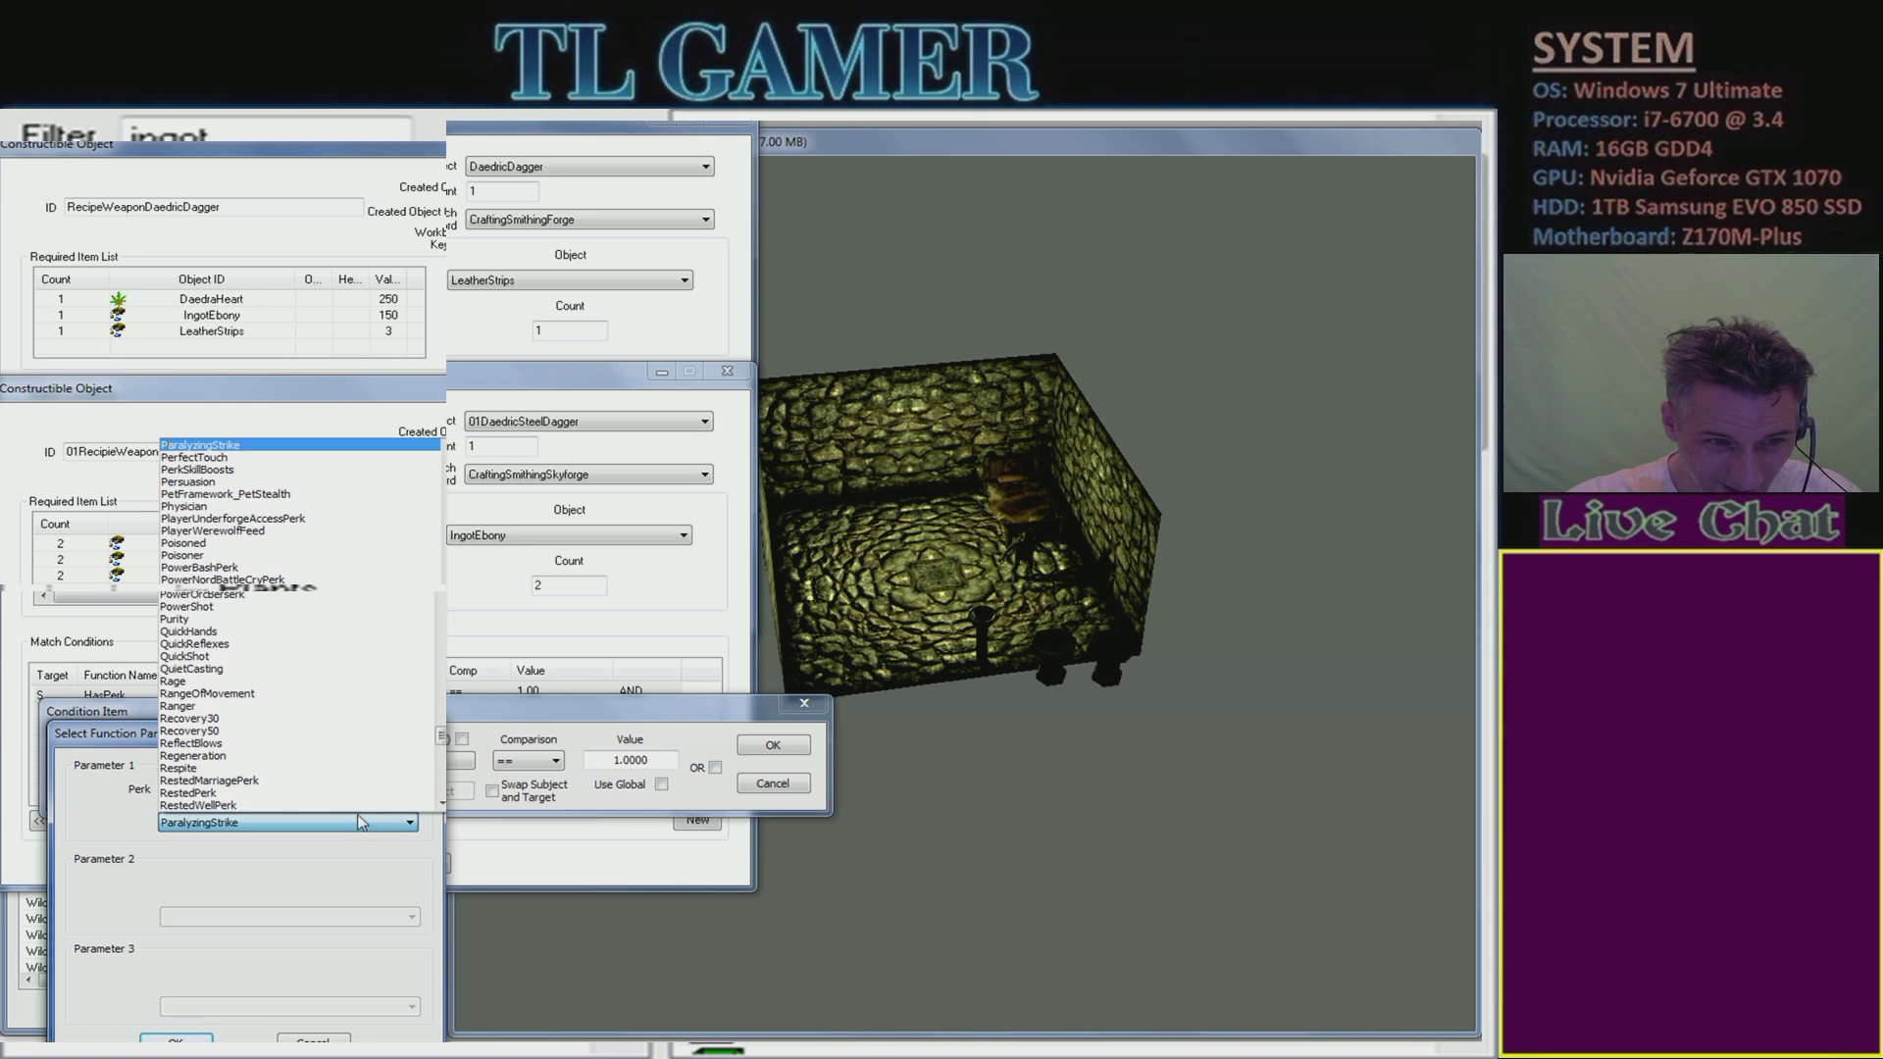
scroll(357, 785, "down", 1)
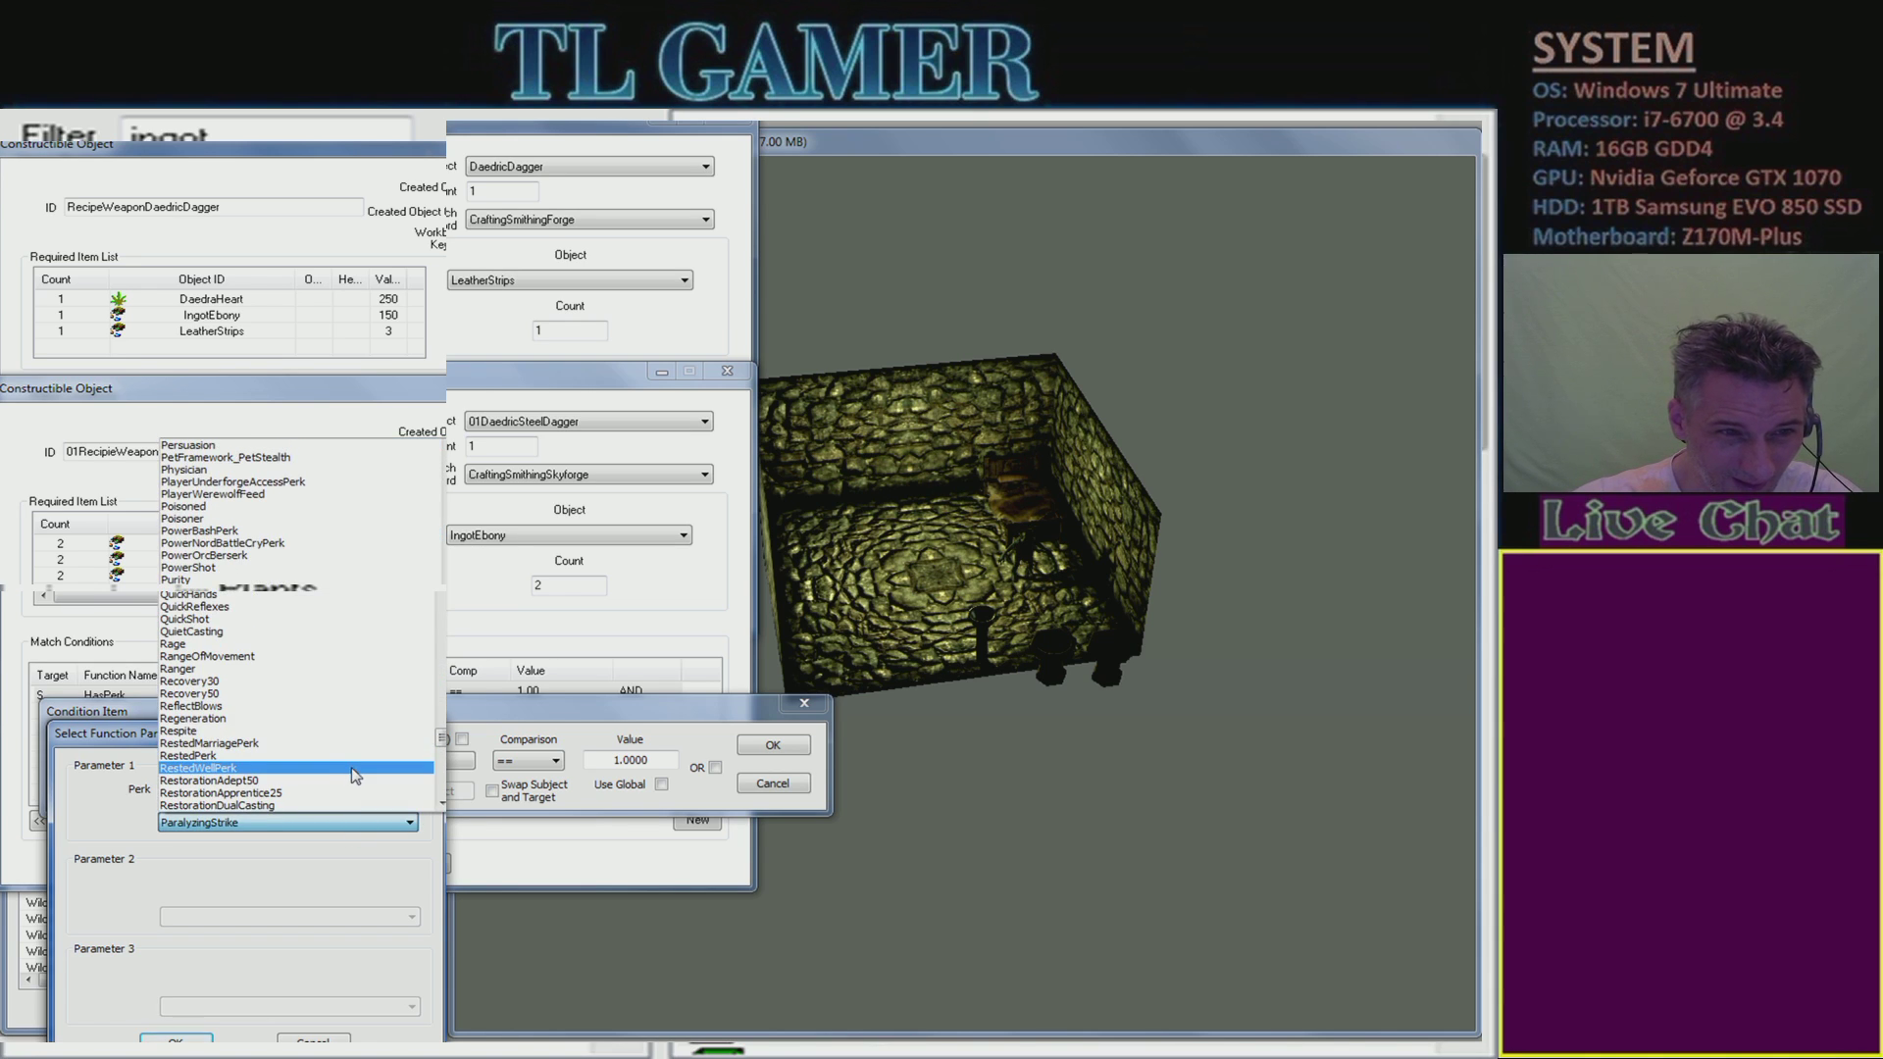
scroll(357, 775, "up", 4)
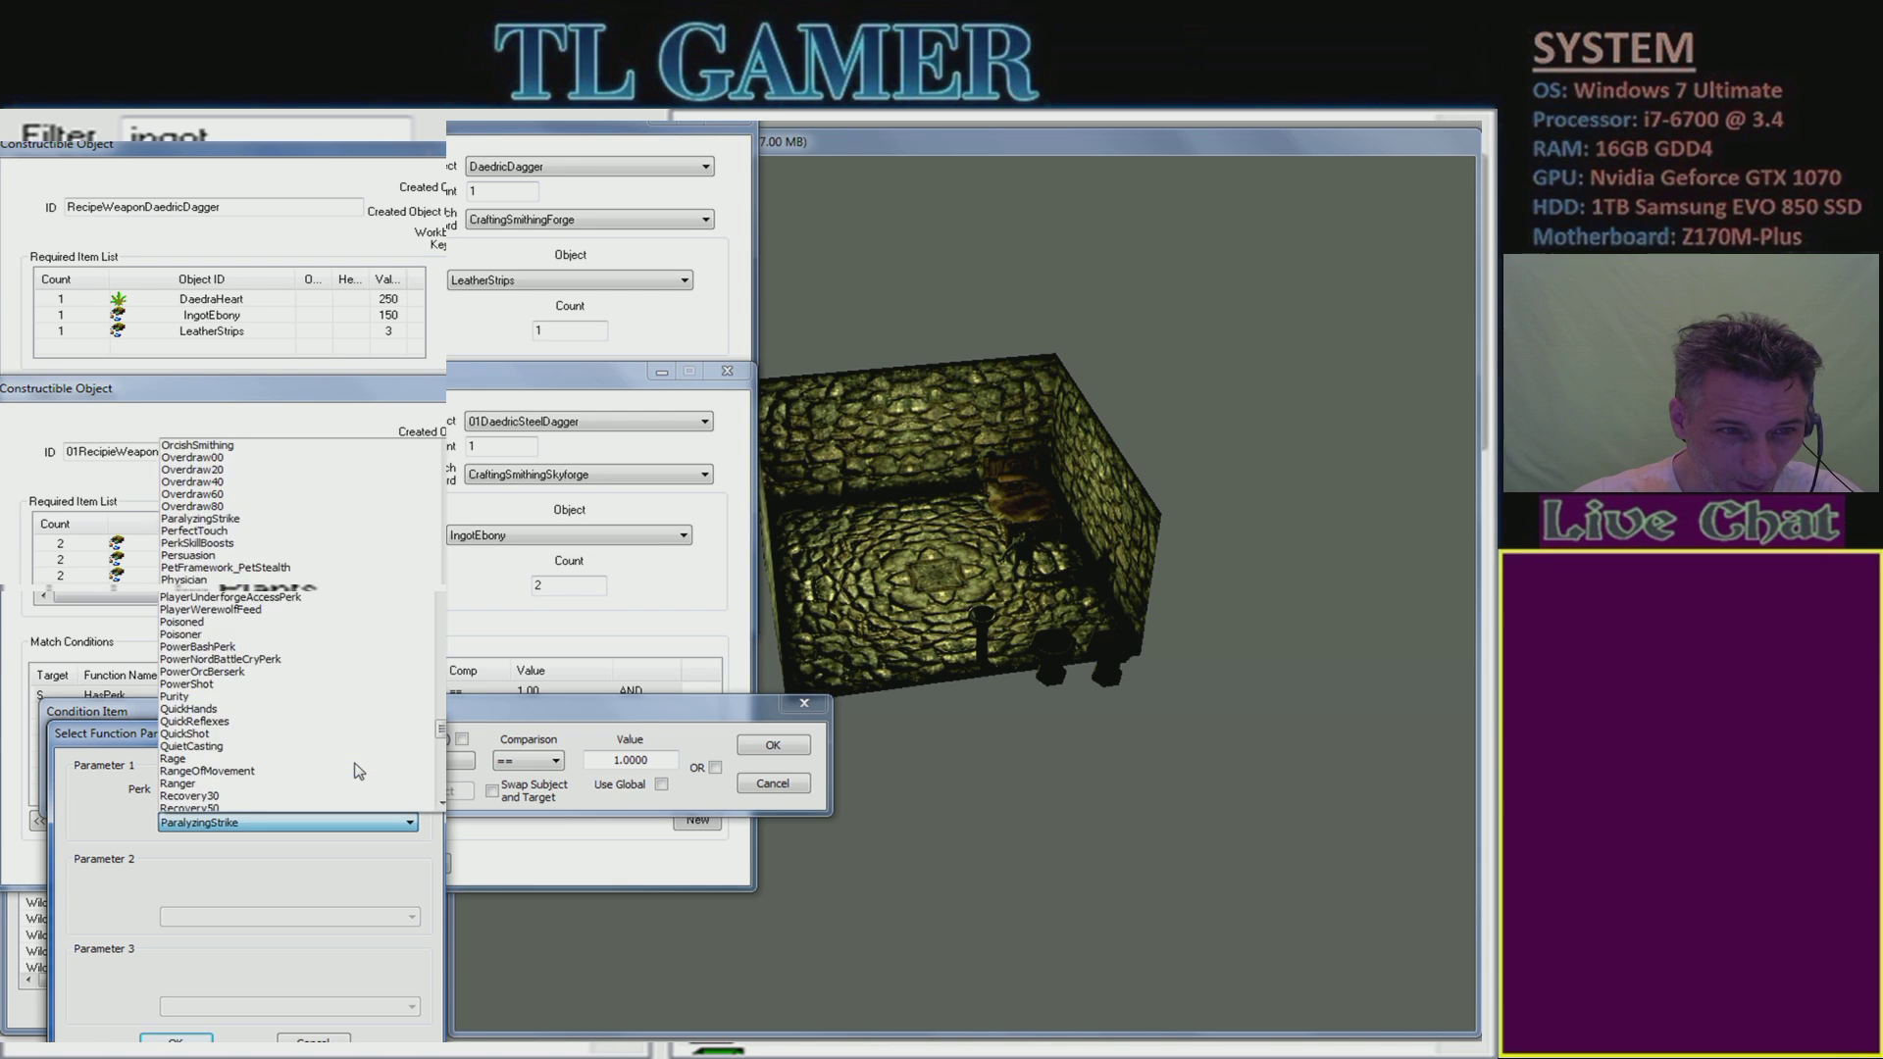
scroll(363, 768, "up", 4)
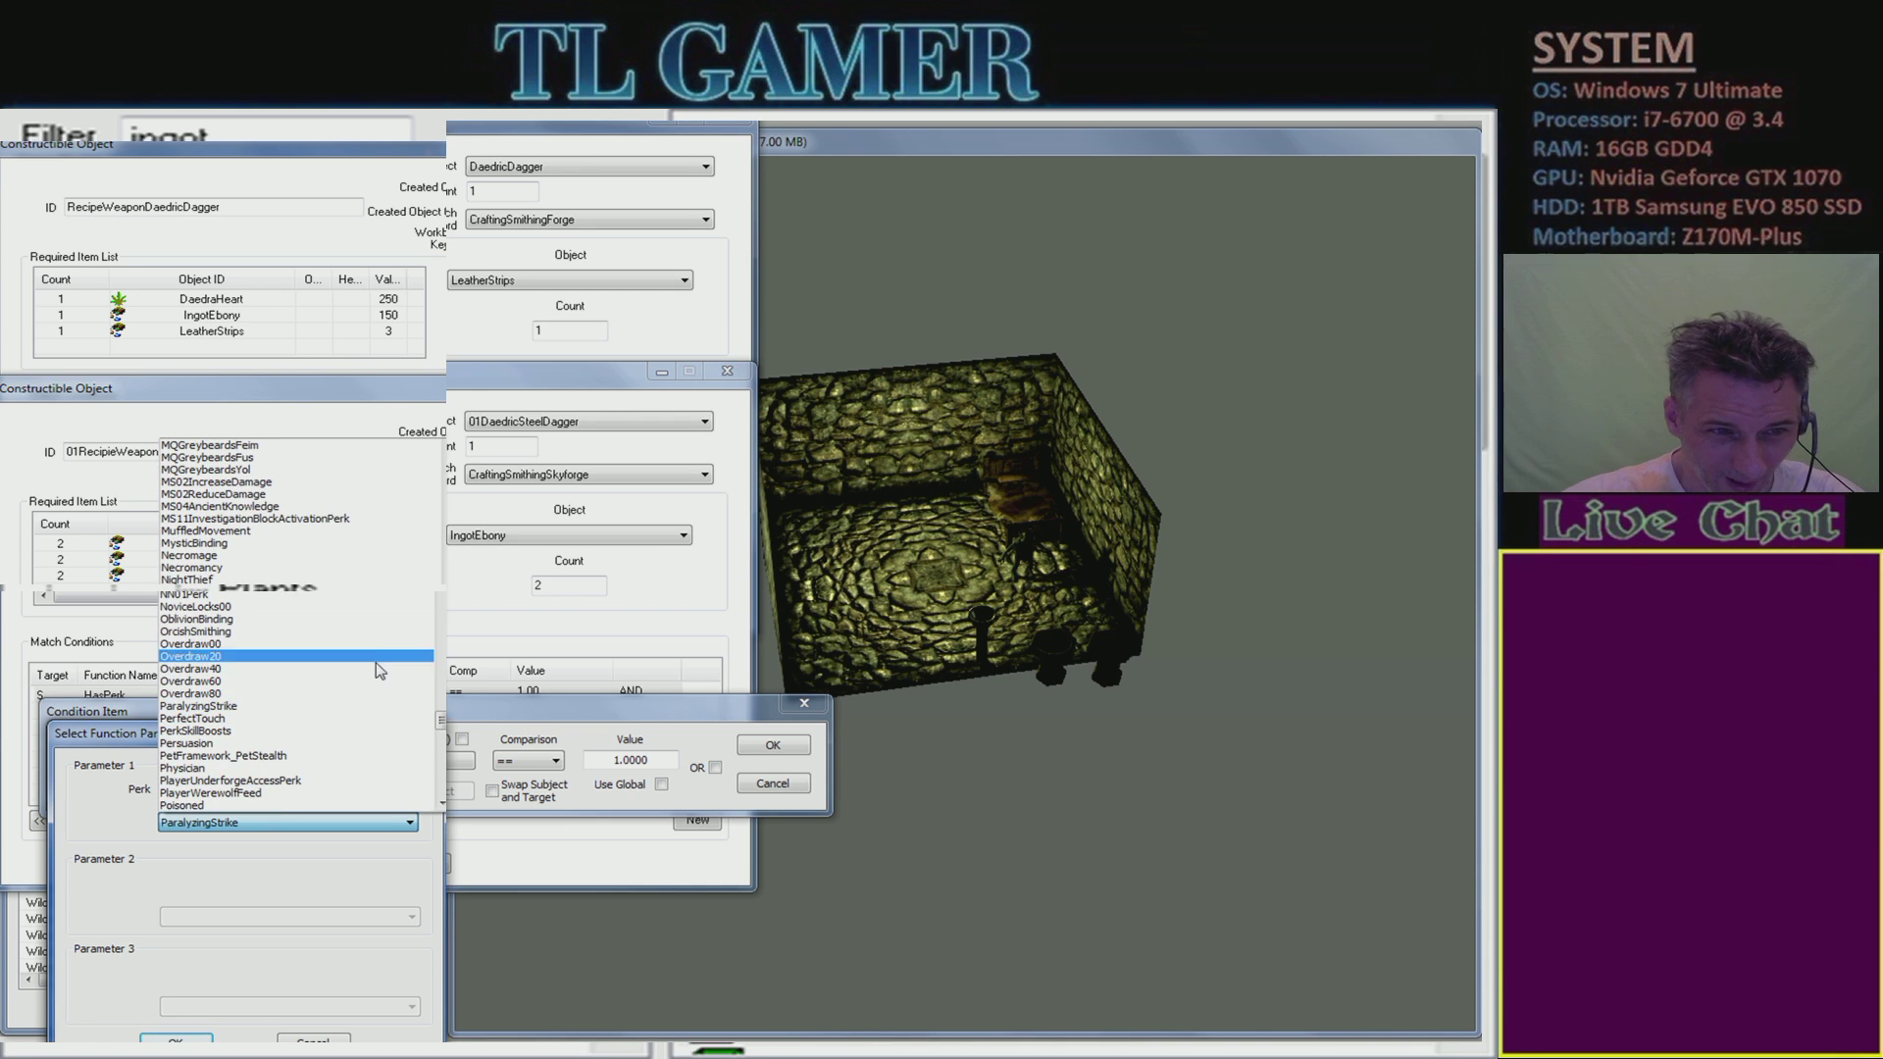
left_click(362, 399)
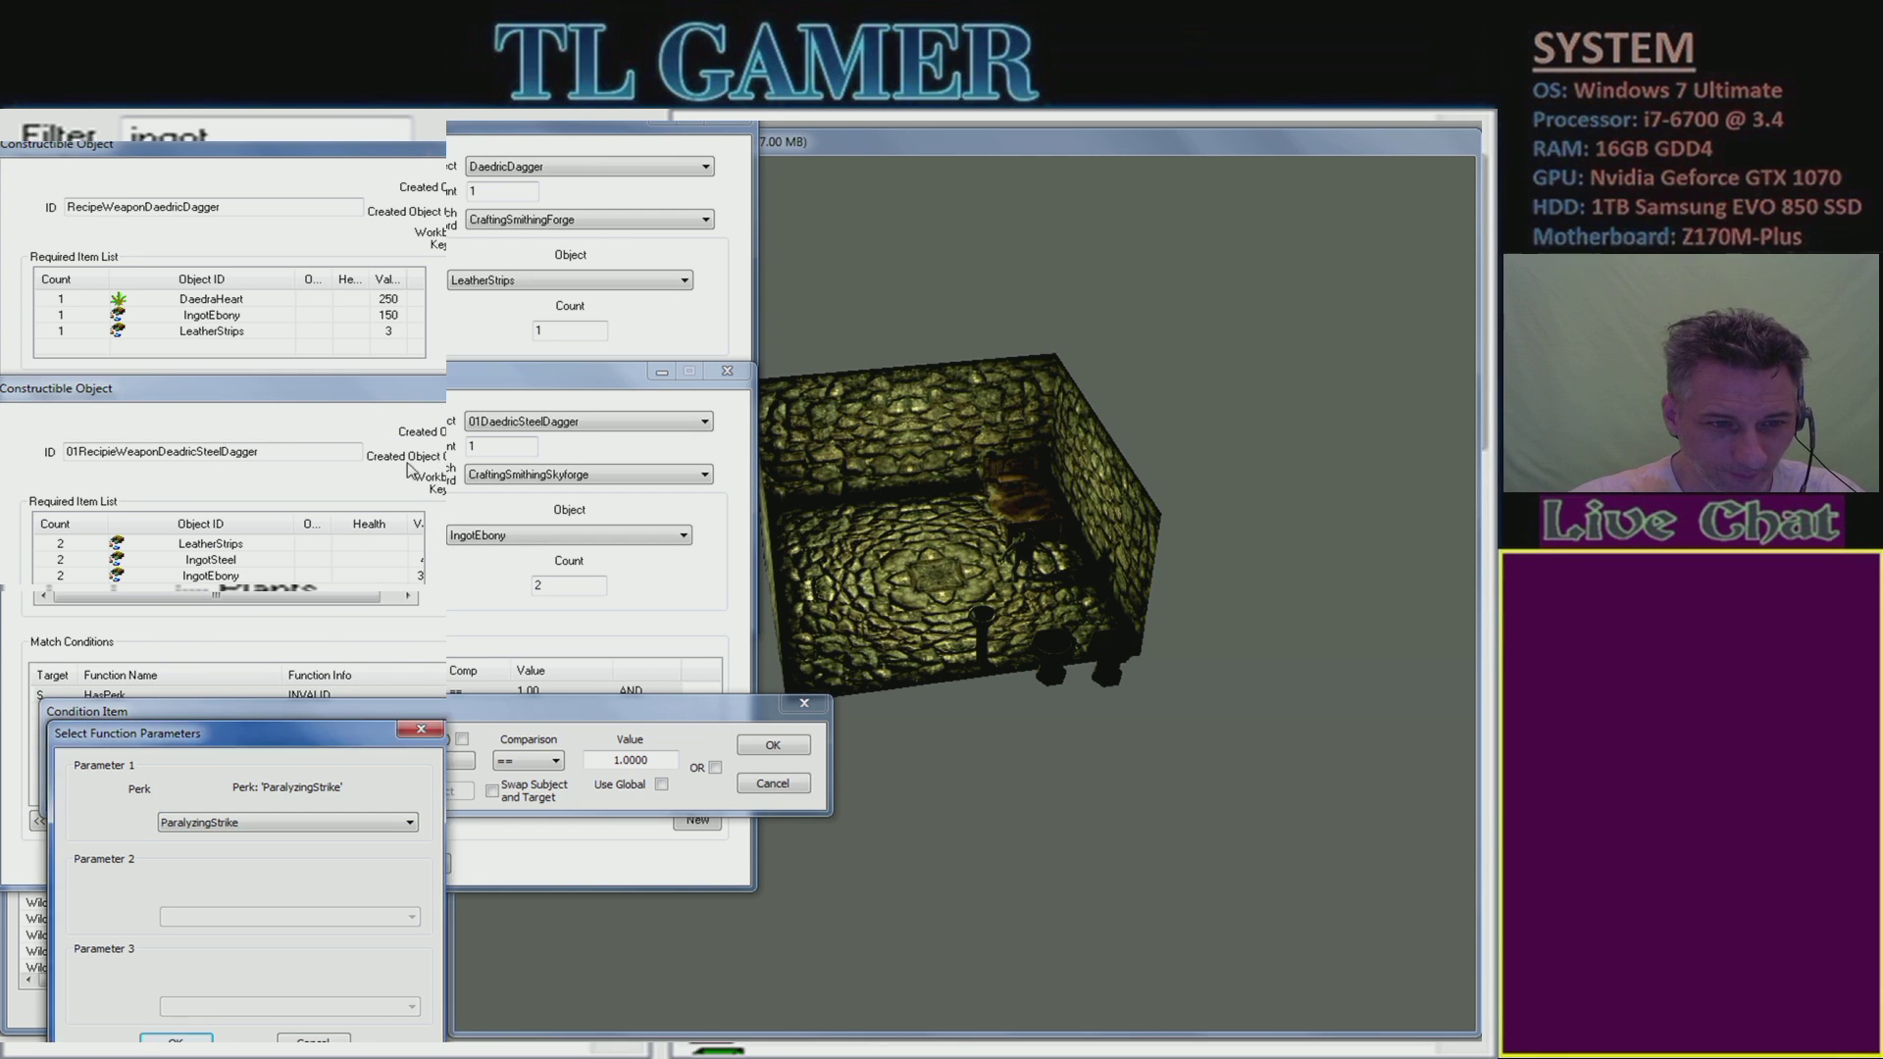
left_click_drag(325, 742, 271, 482)
left_click(257, 783)
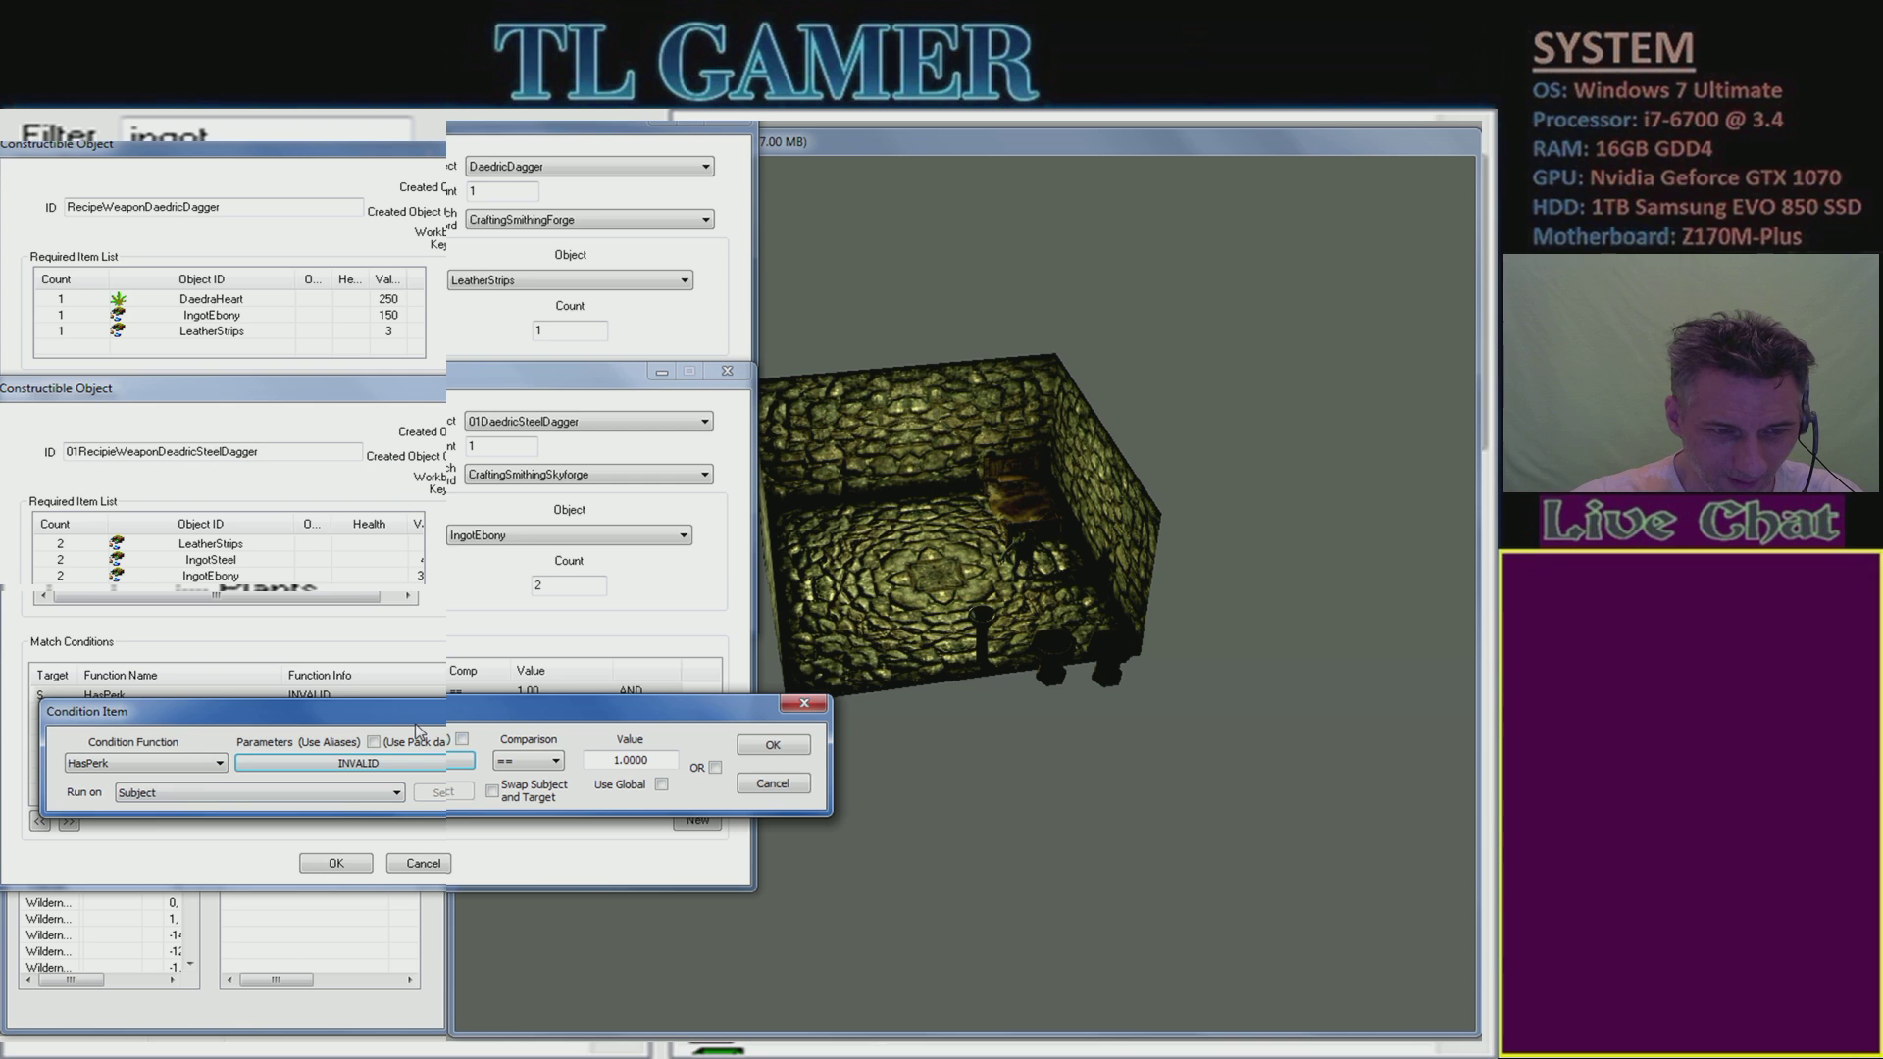
left_click(773, 783)
- Move the steel dagger recipe's dialog lower and set its HasPerk condition's perk to DaedricSmithing
left_click_drag(463, 381, 463, 469)
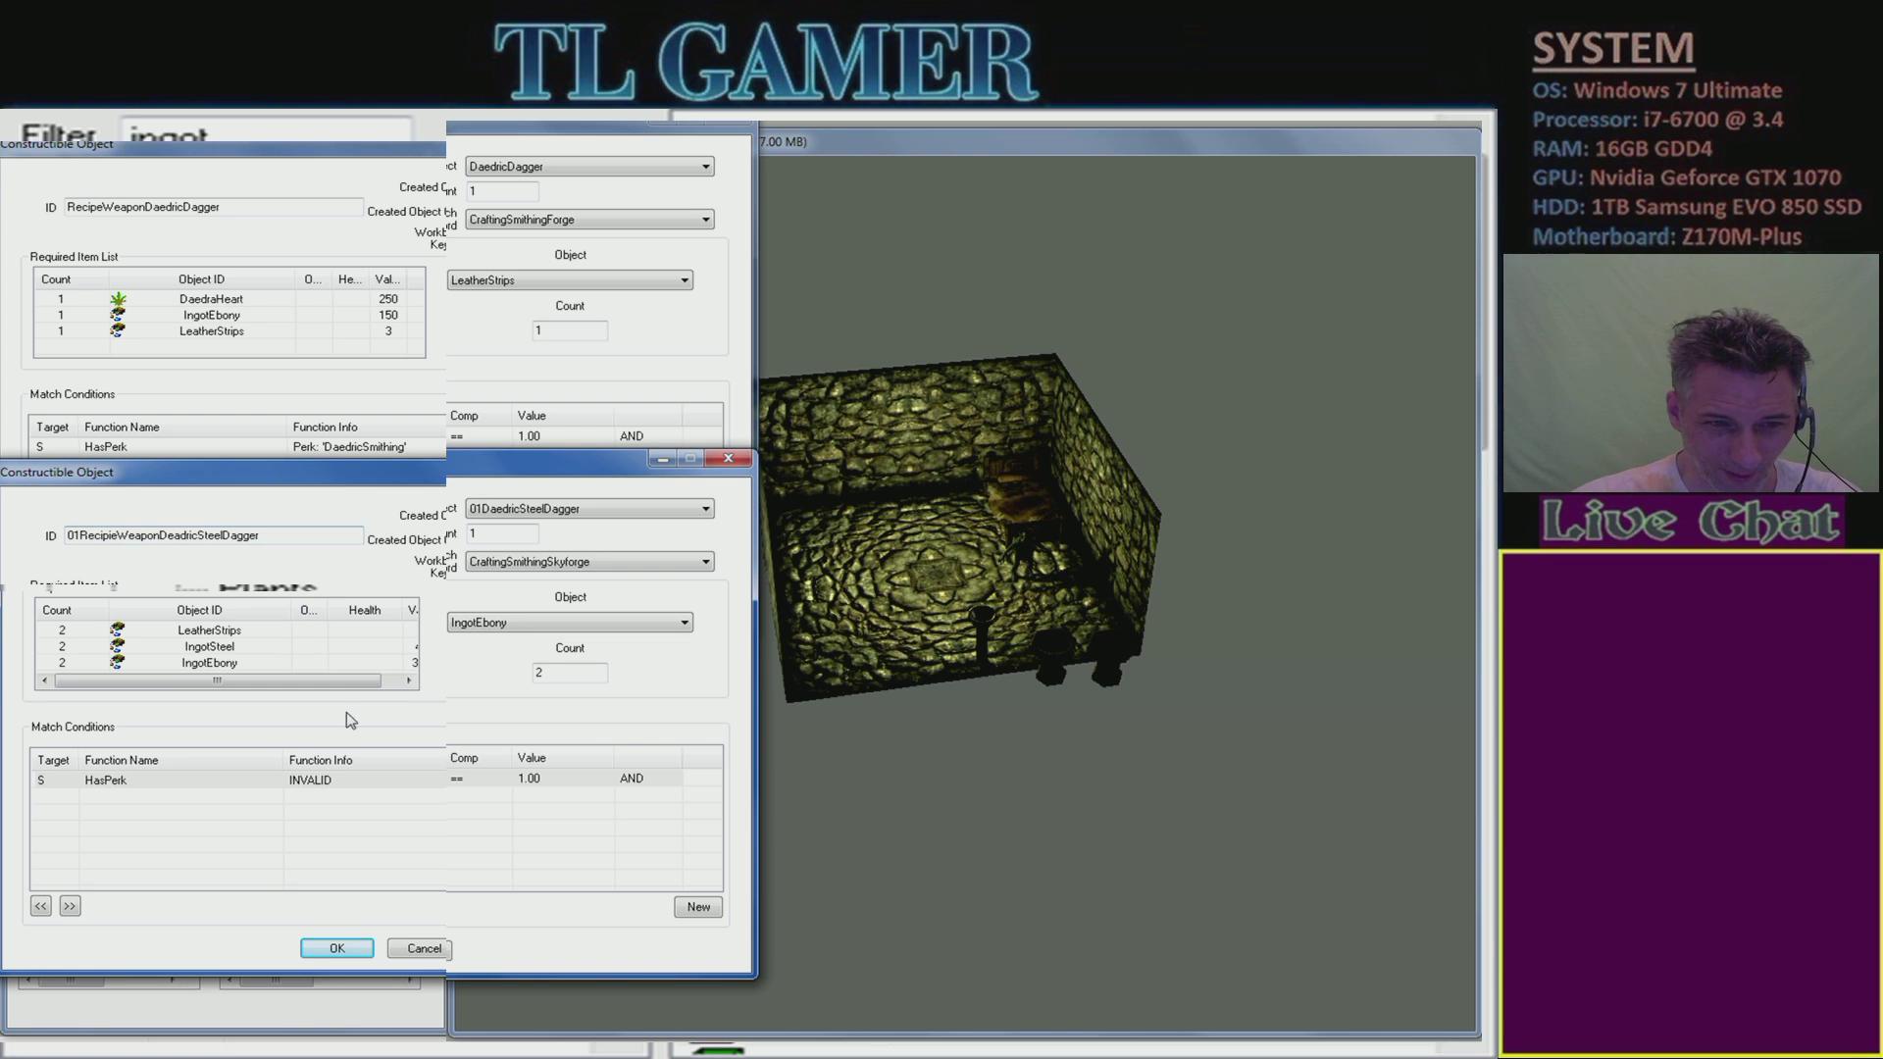
double_click(328, 782)
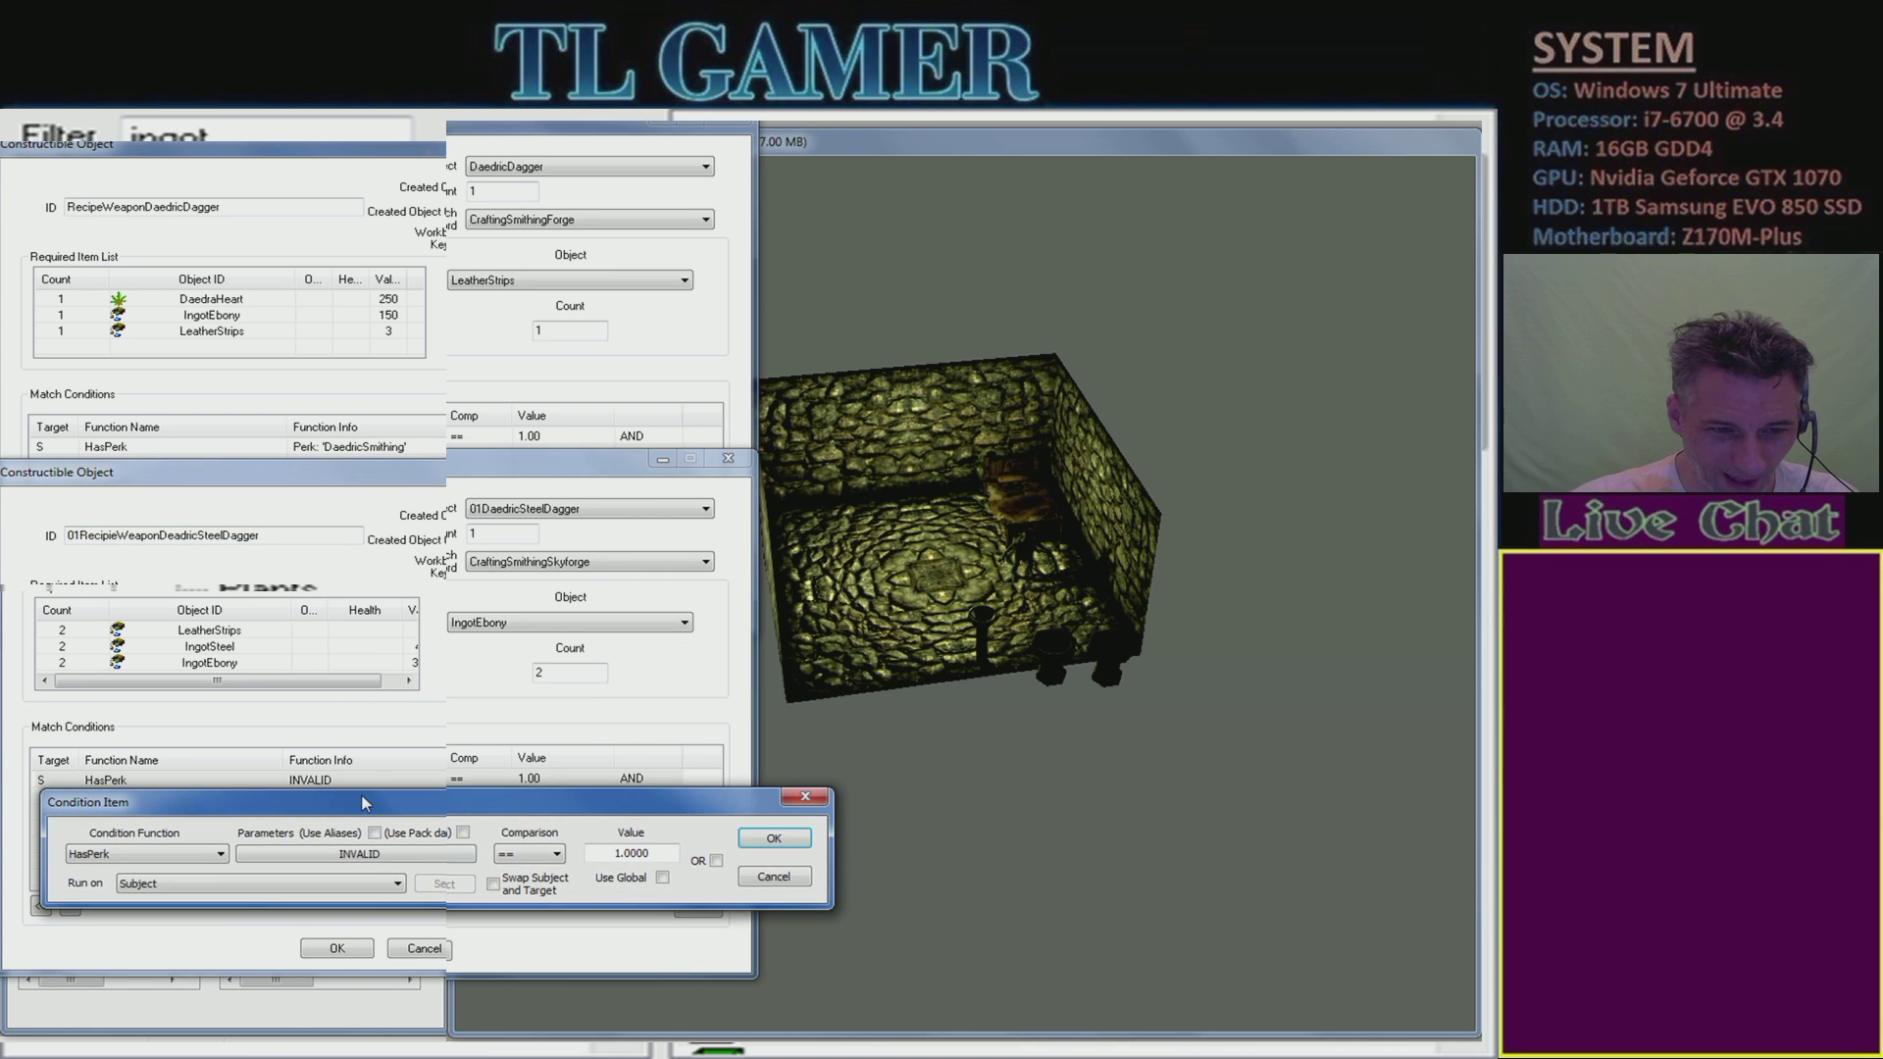
left_click(359, 854)
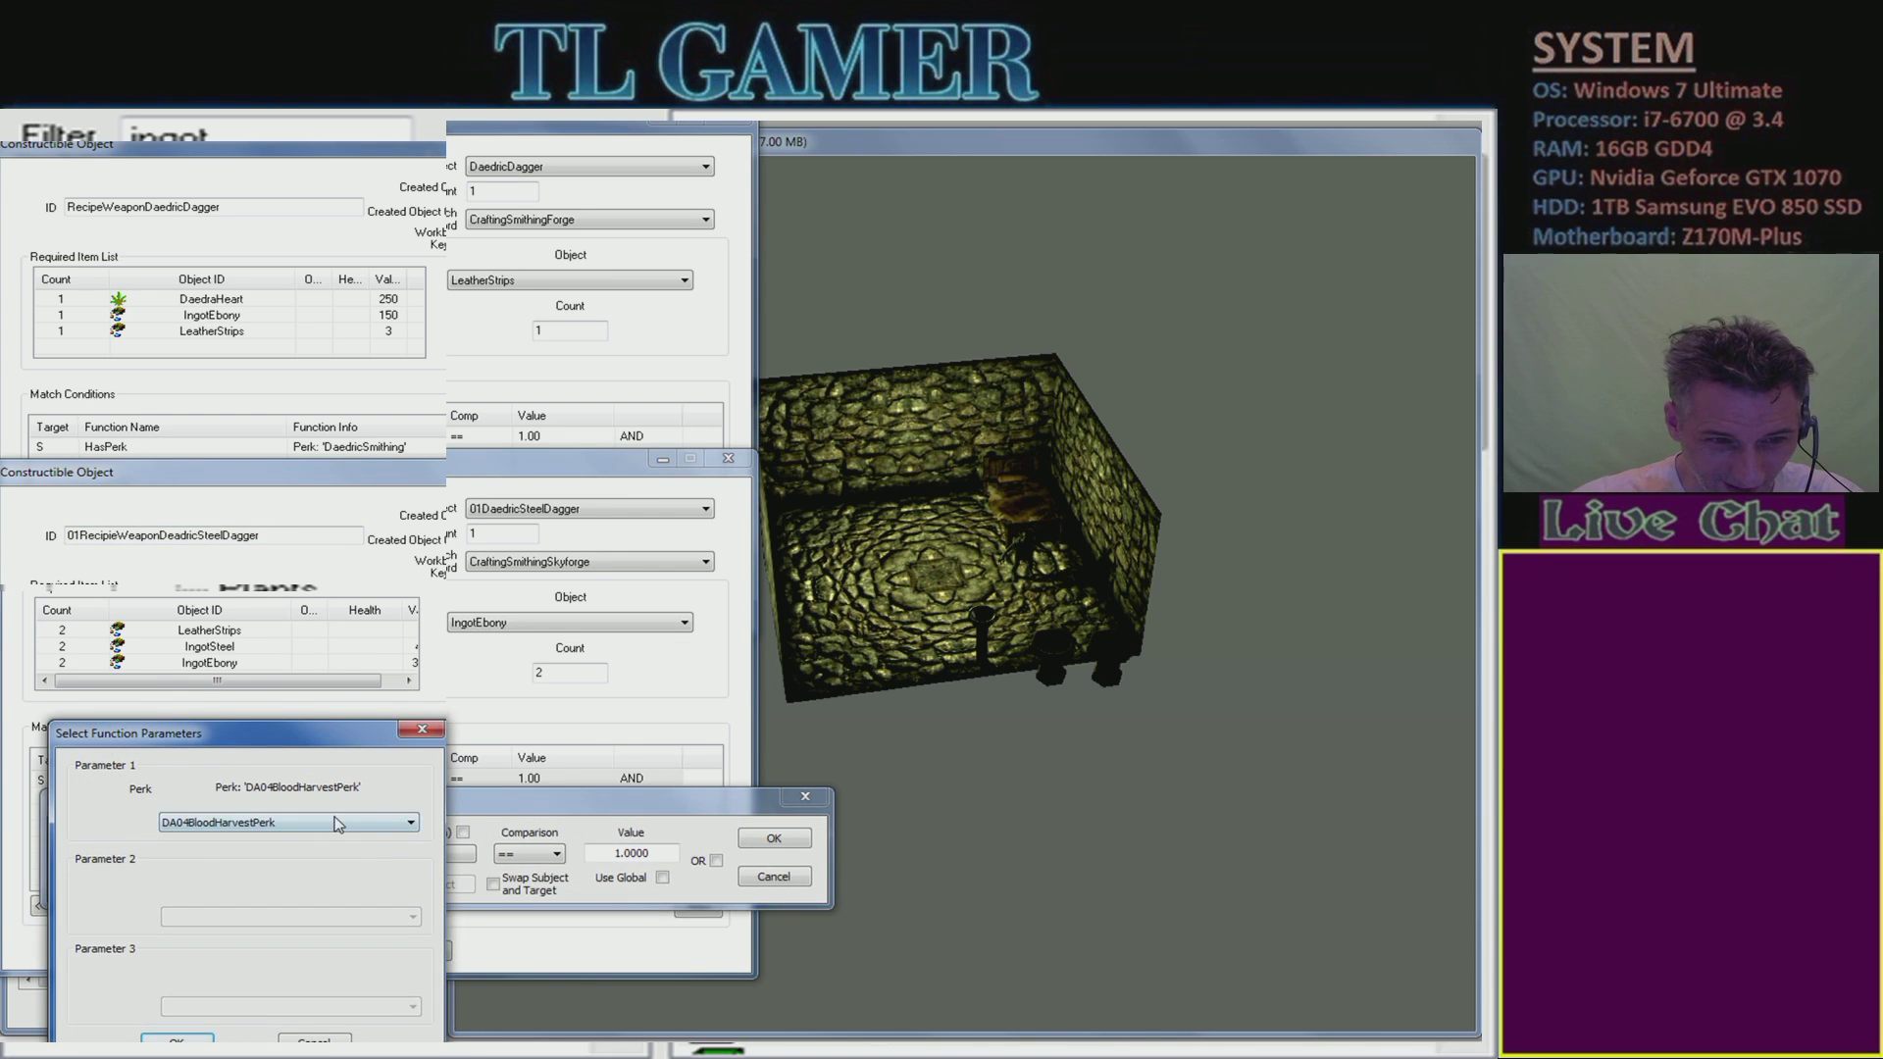
left_click(339, 825)
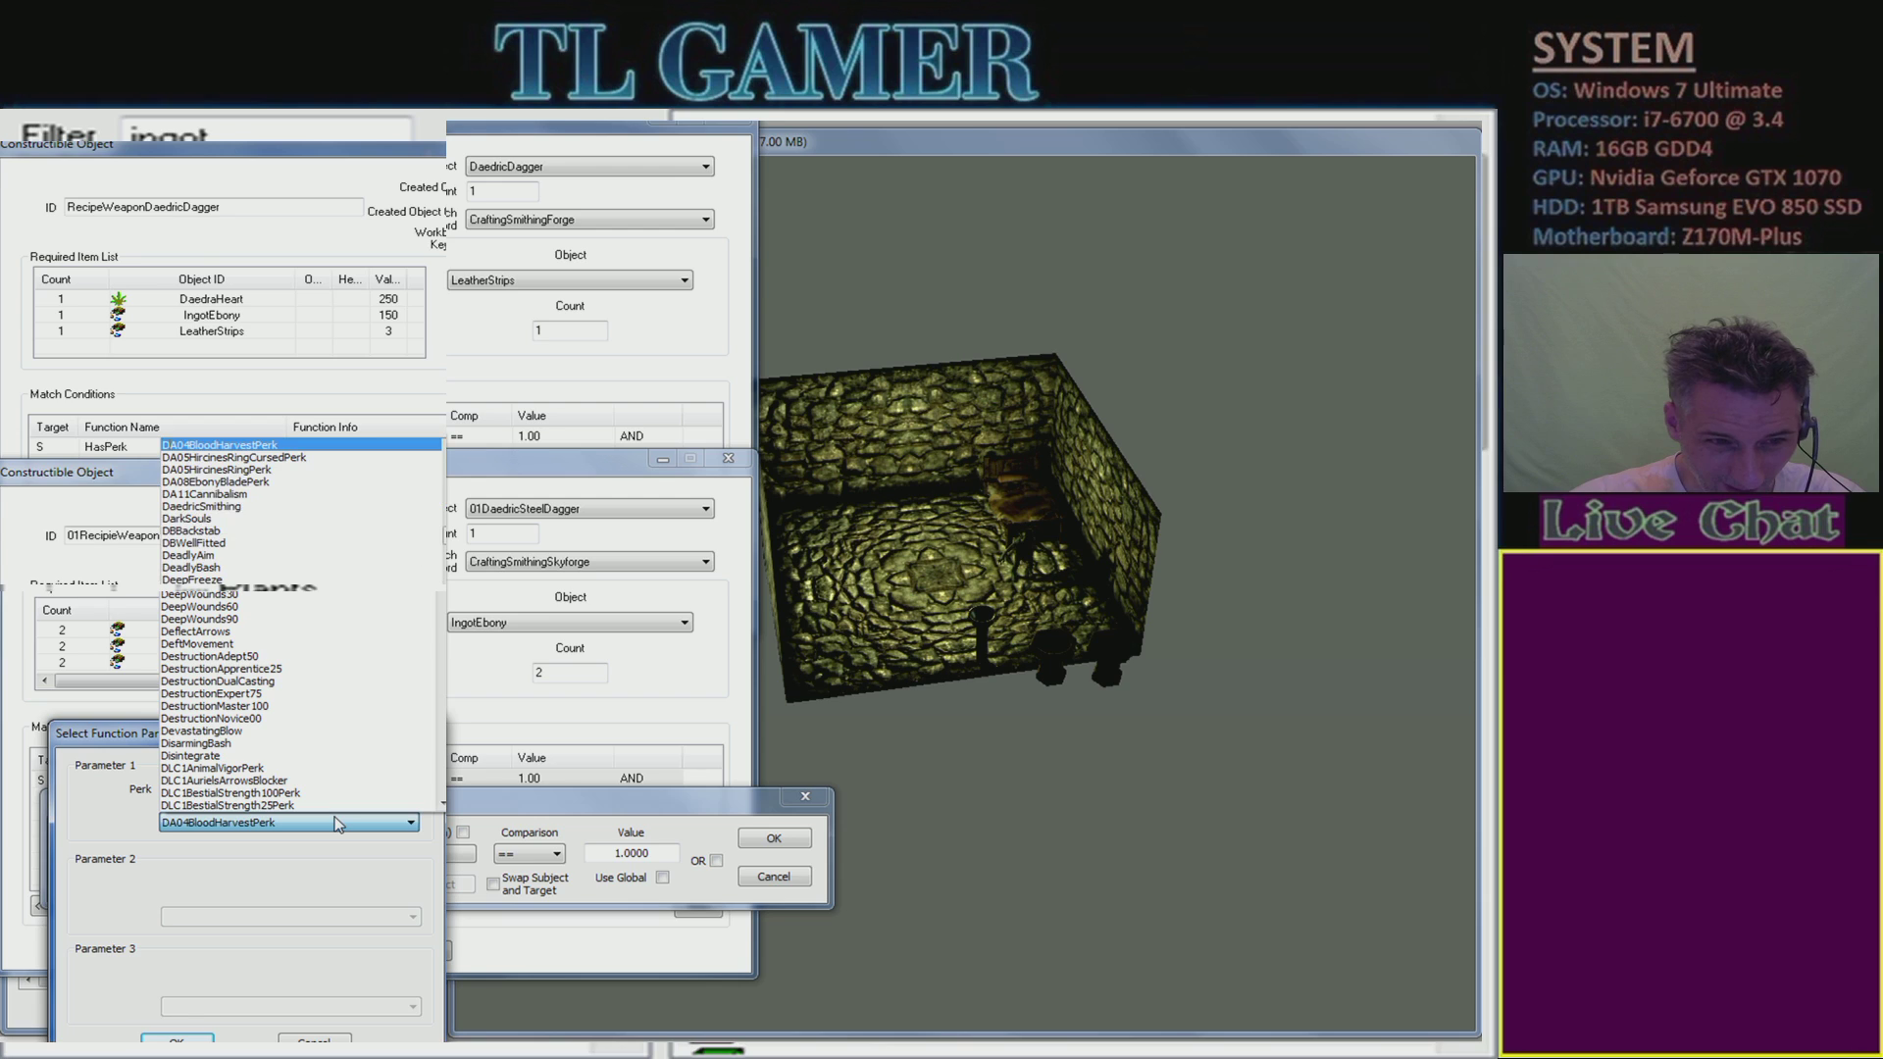
left_click(212, 508)
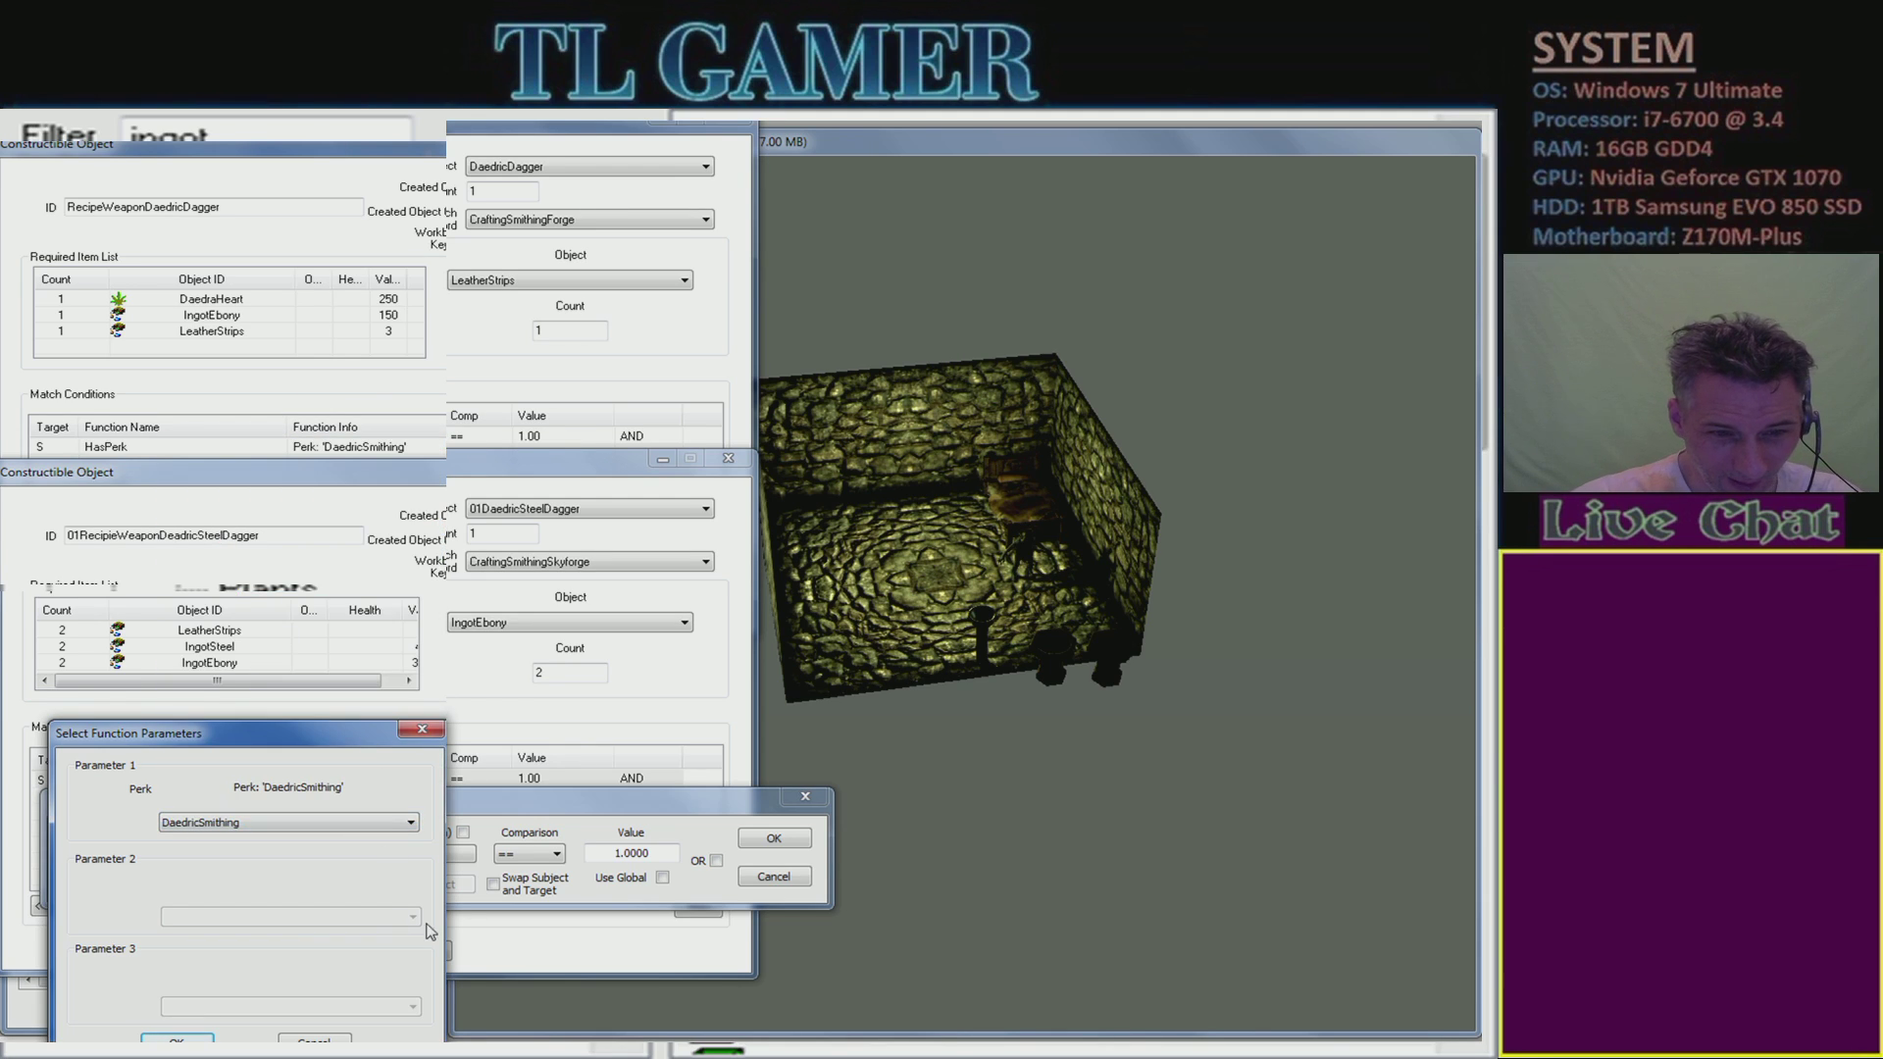
left_click(177, 1041)
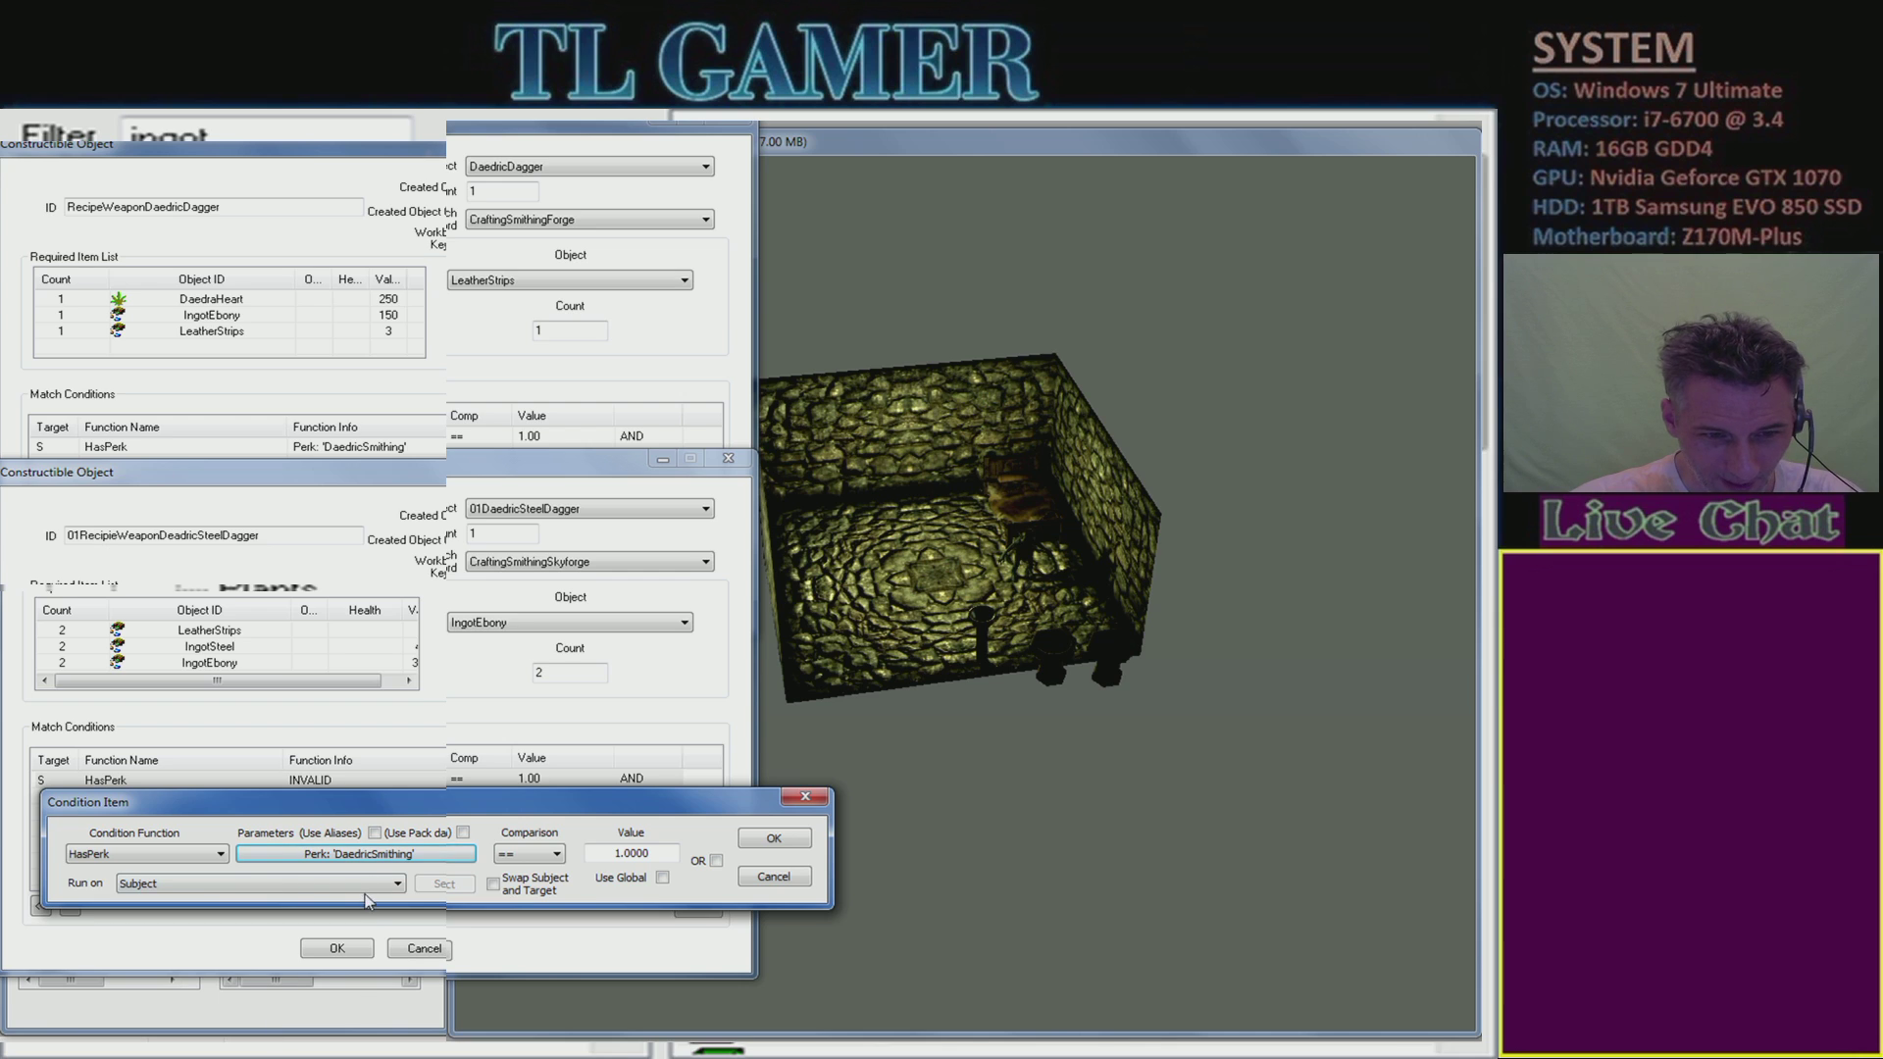
left_click(774, 838)
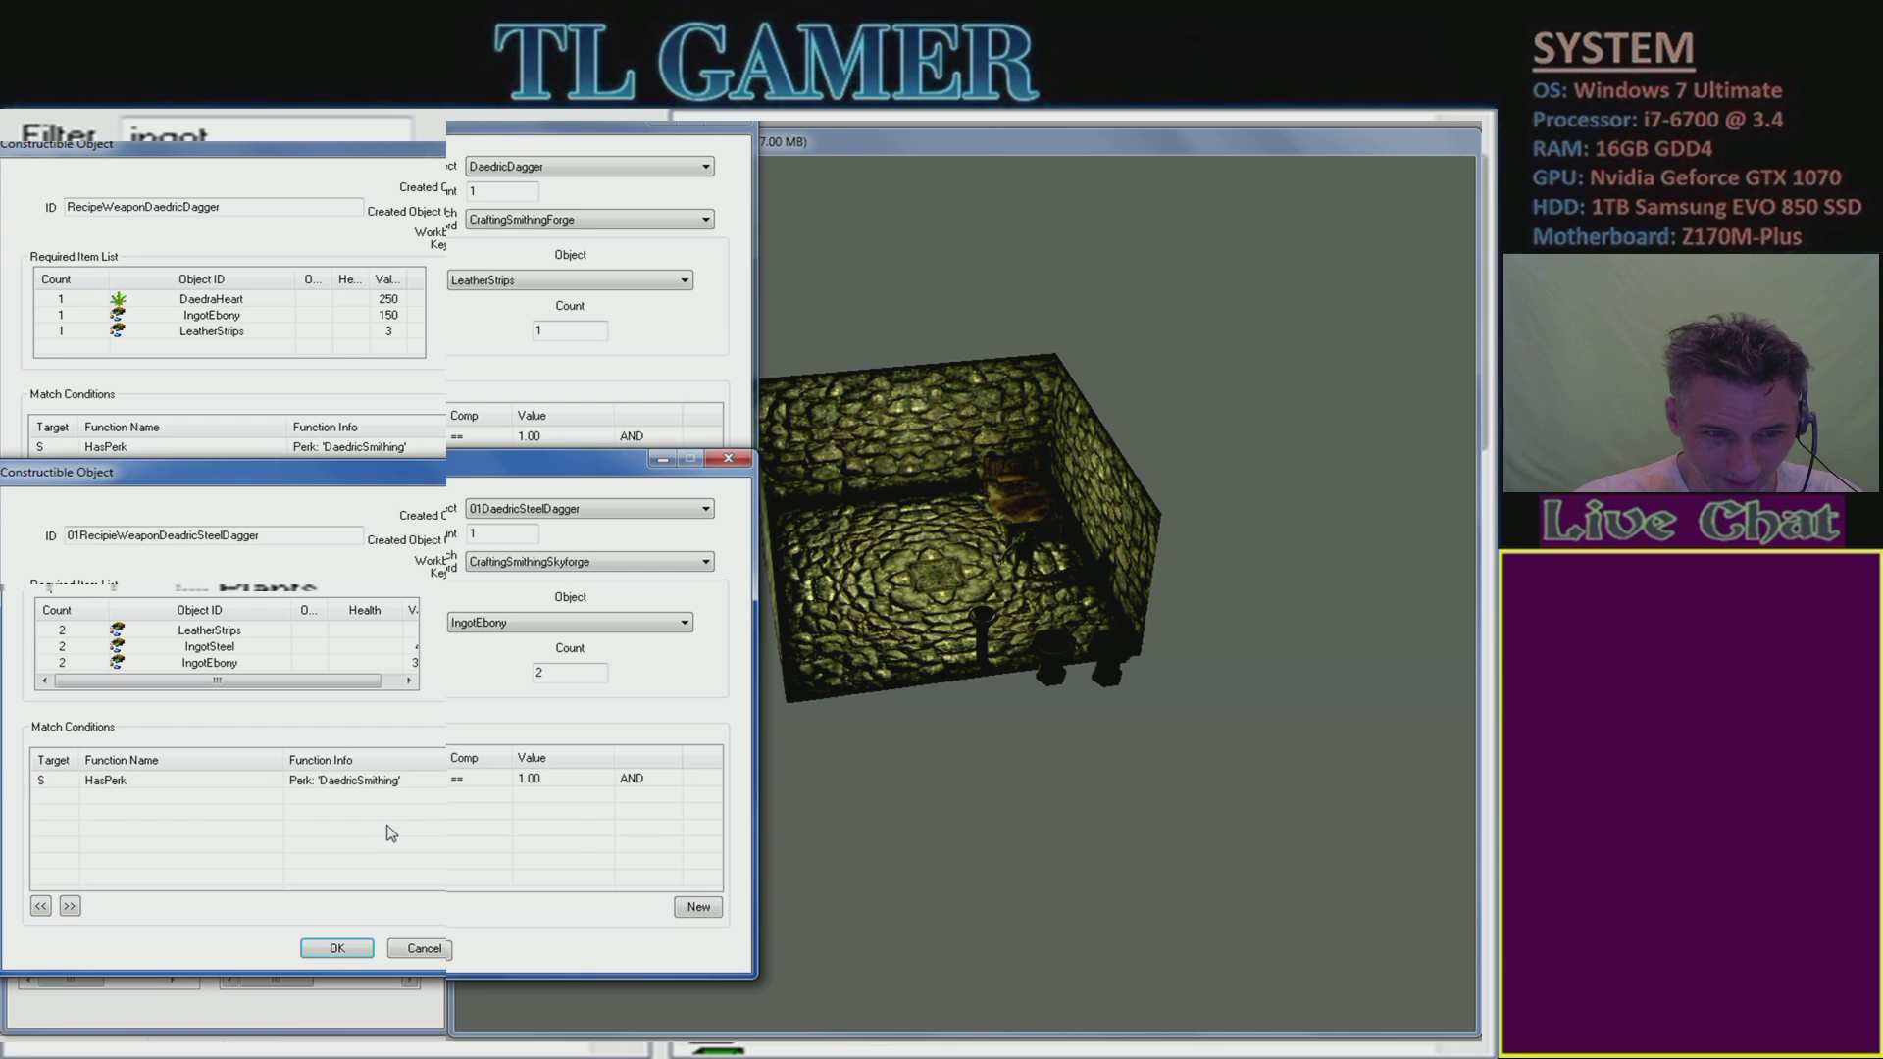
- Start a second match condition for the steel dagger recipe with the HasPerk function
right_click(388, 826)
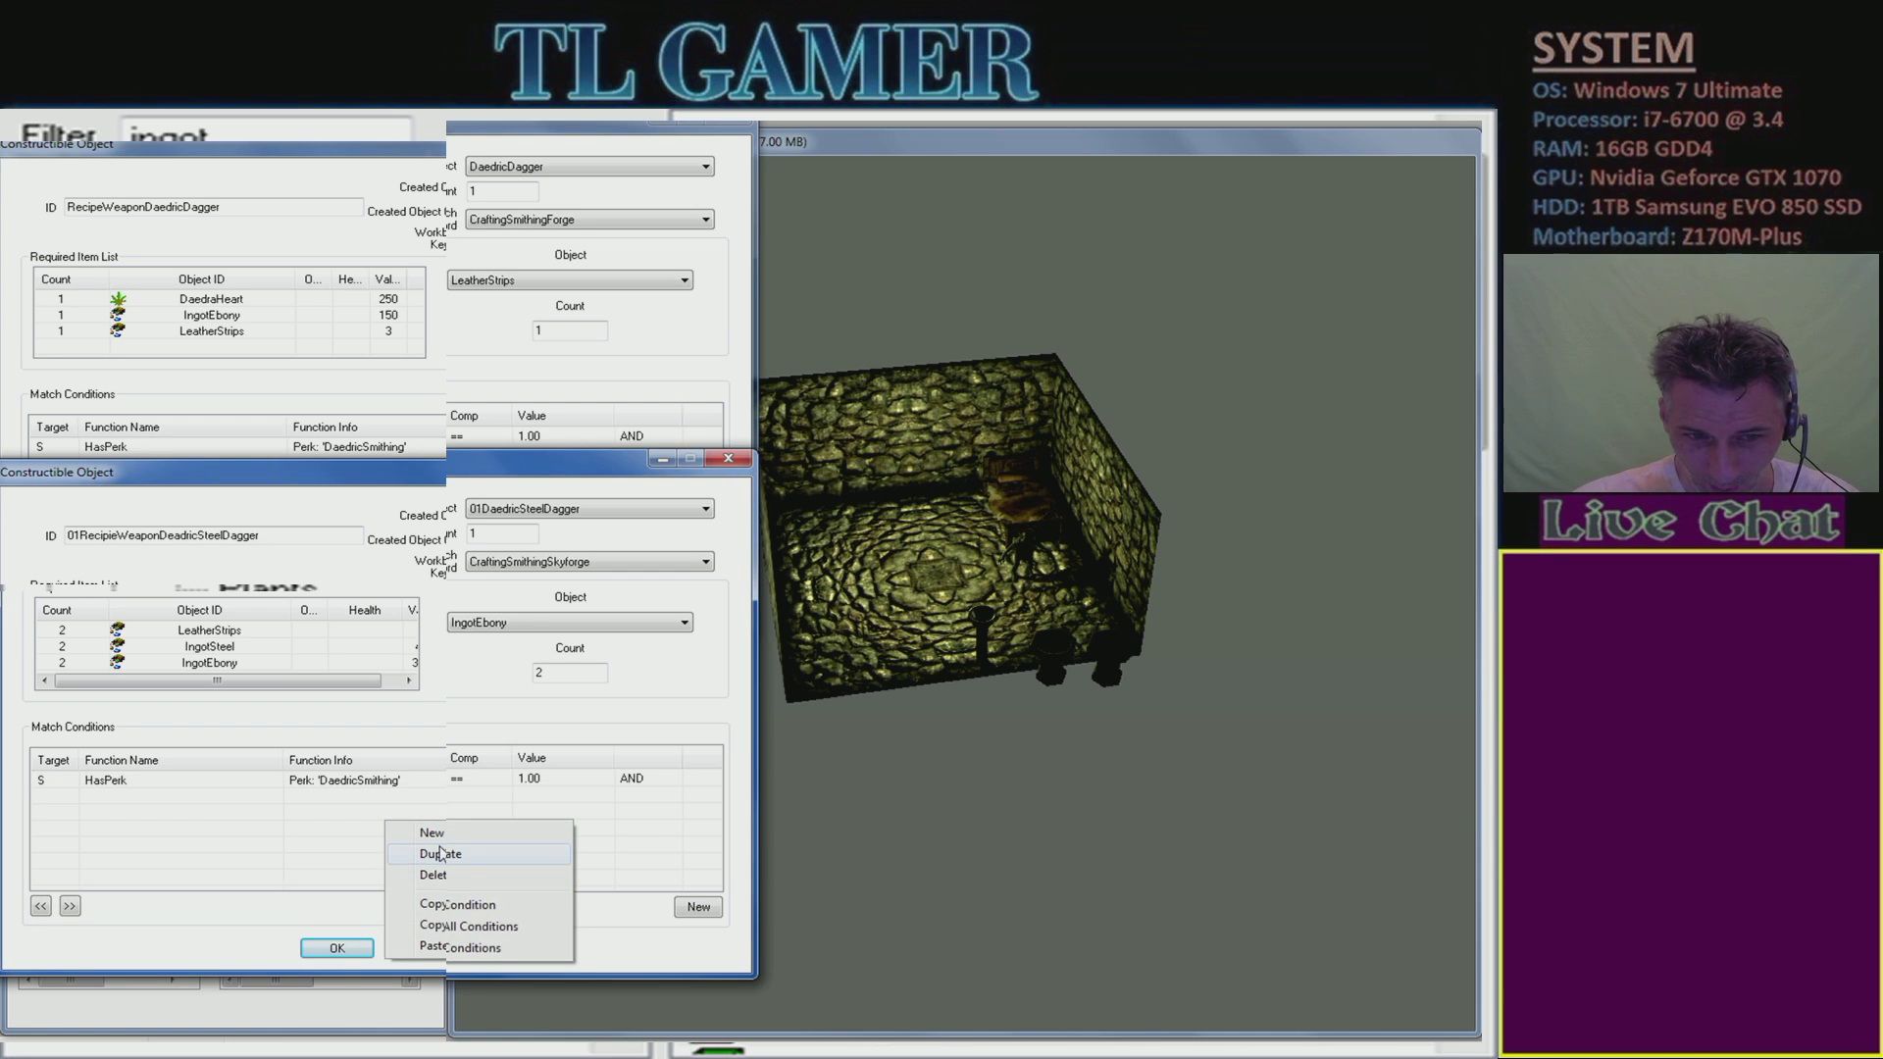
left_click(451, 832)
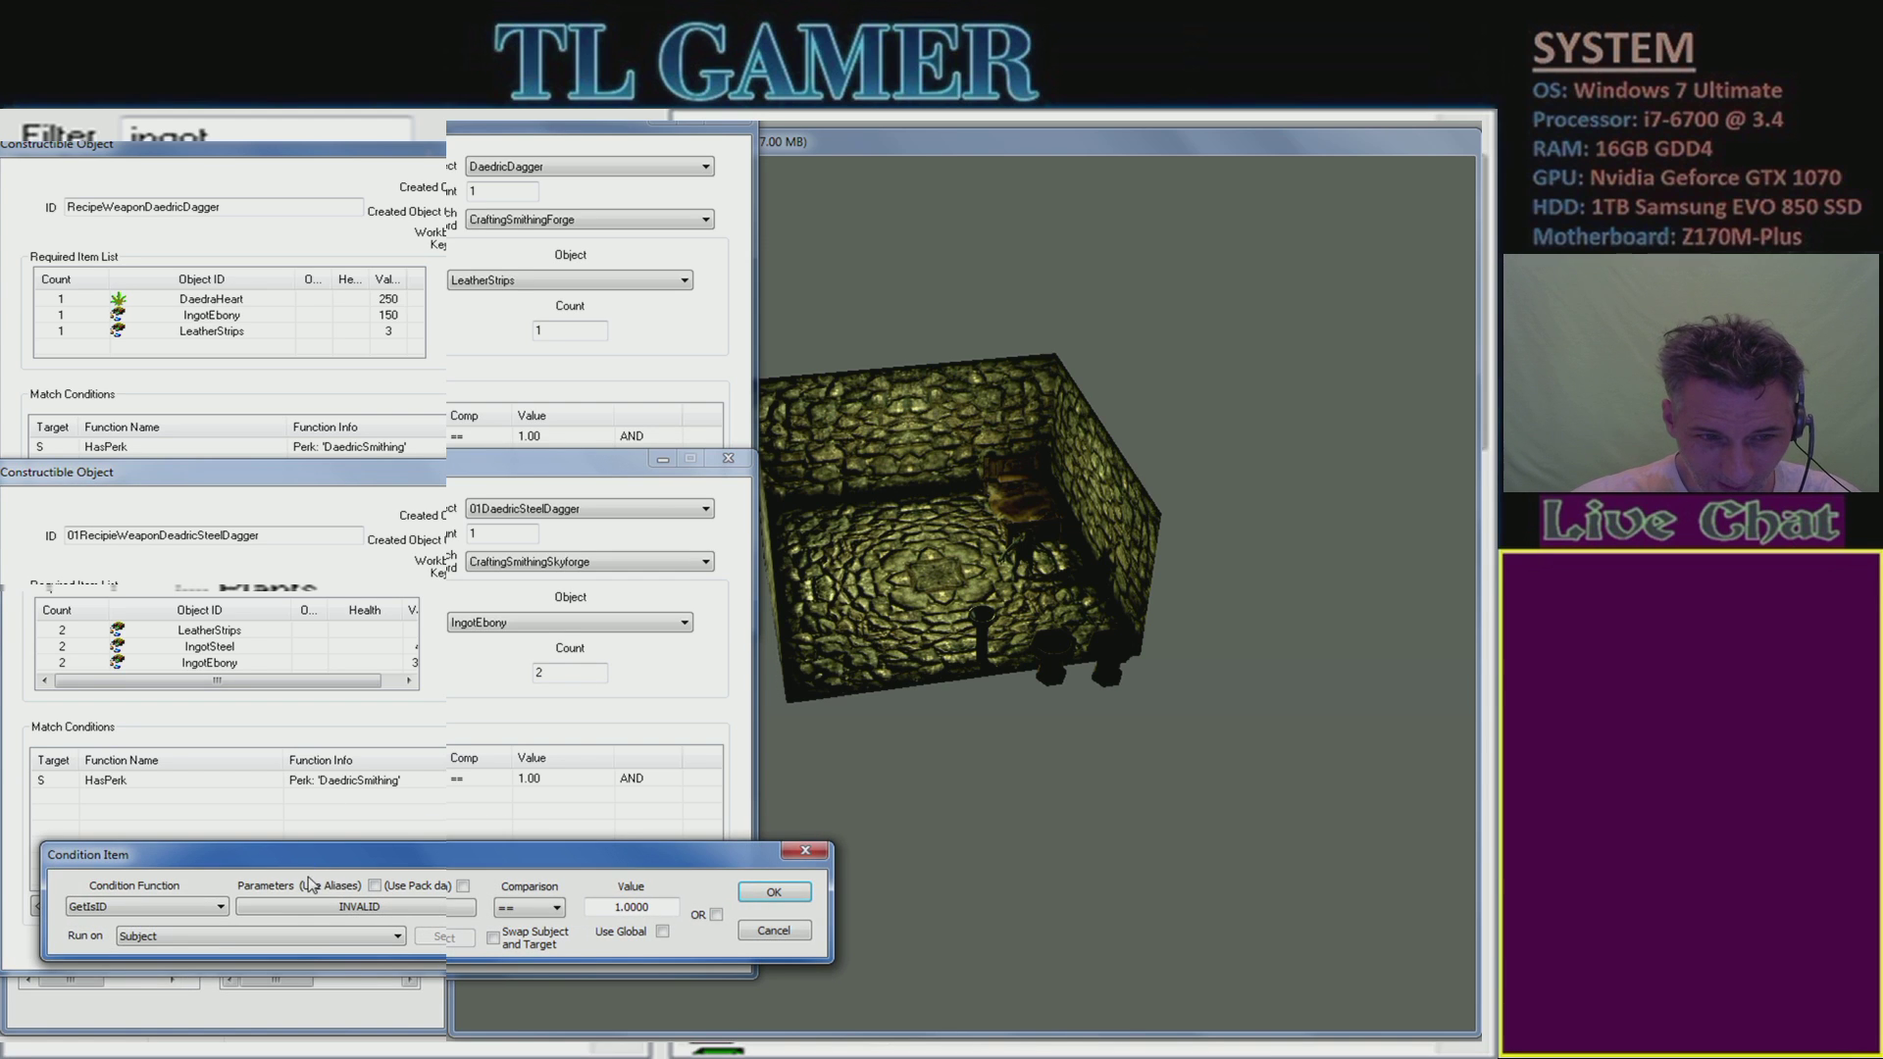
left_click_drag(389, 857, 399, 652)
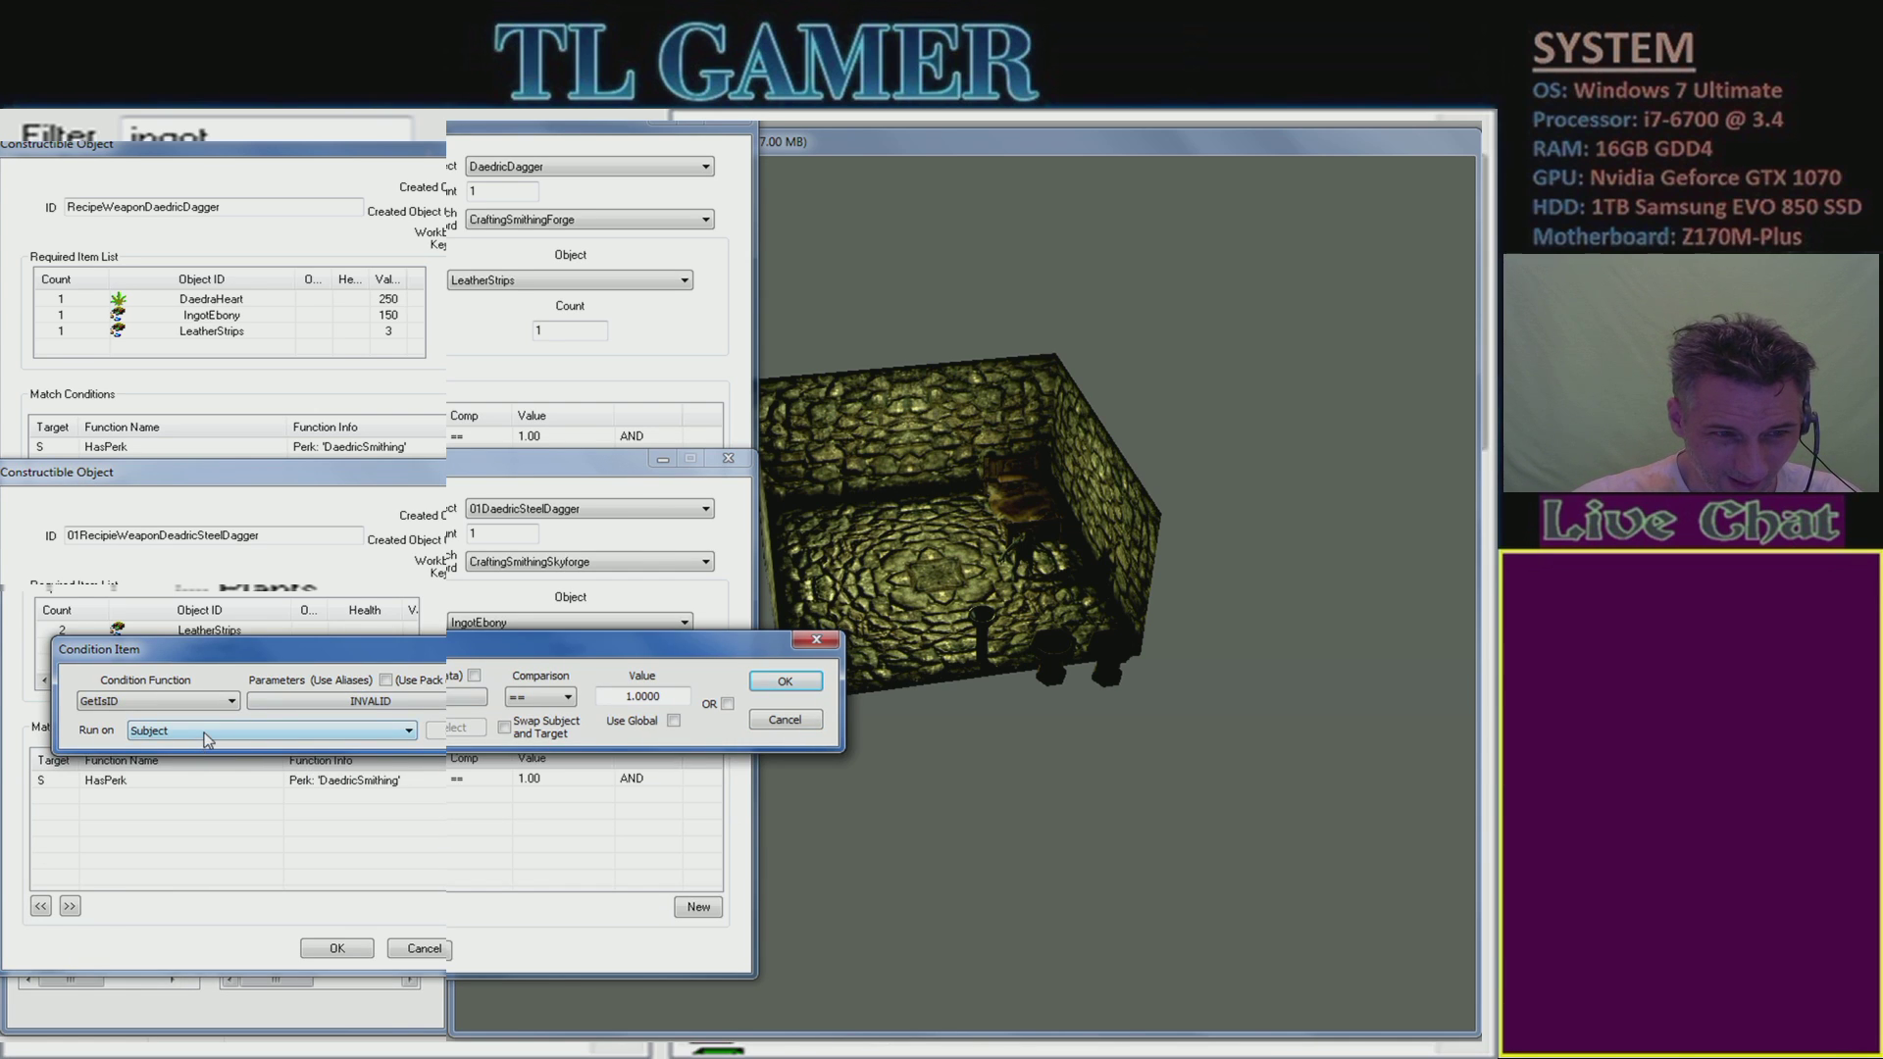
left_click(176, 703)
key("h")
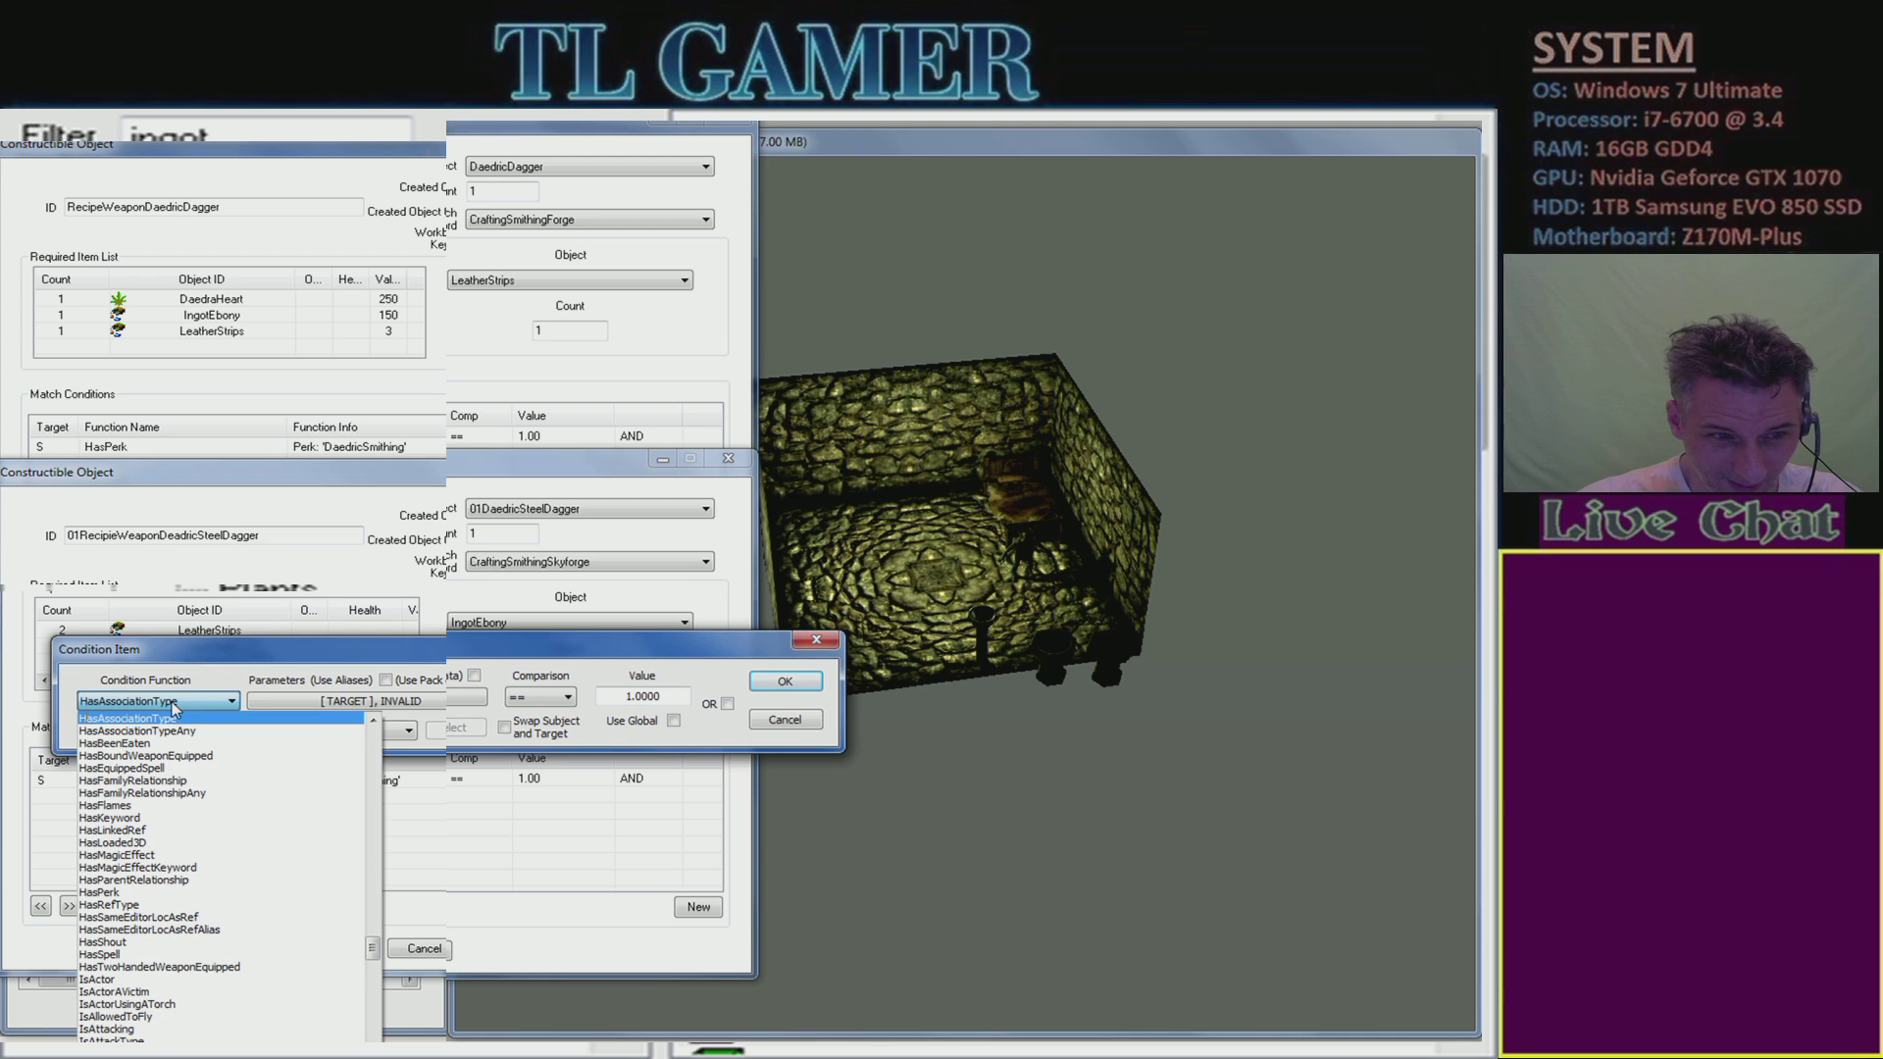
left_click(152, 893)
- Set the second HasPerk condition's perk parameter to SteelSmithing
left_click(335, 702)
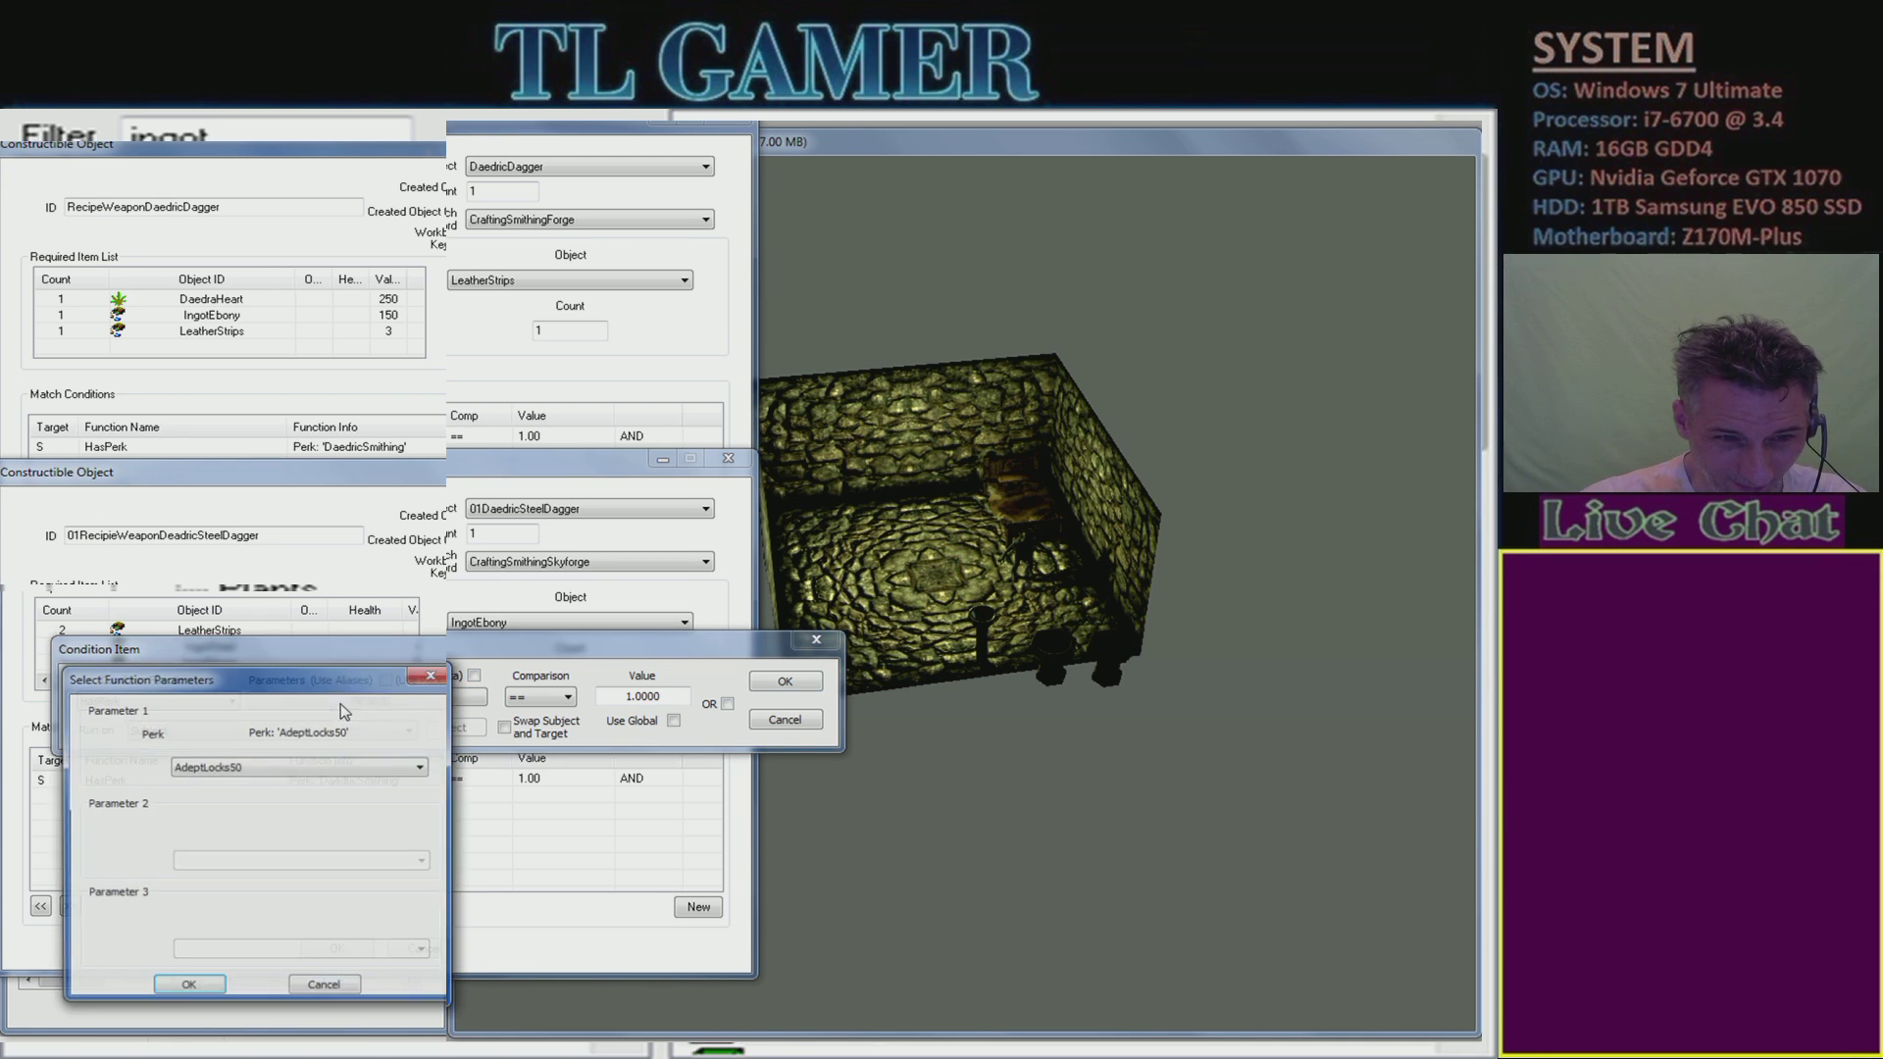
left_click(289, 768)
type("st")
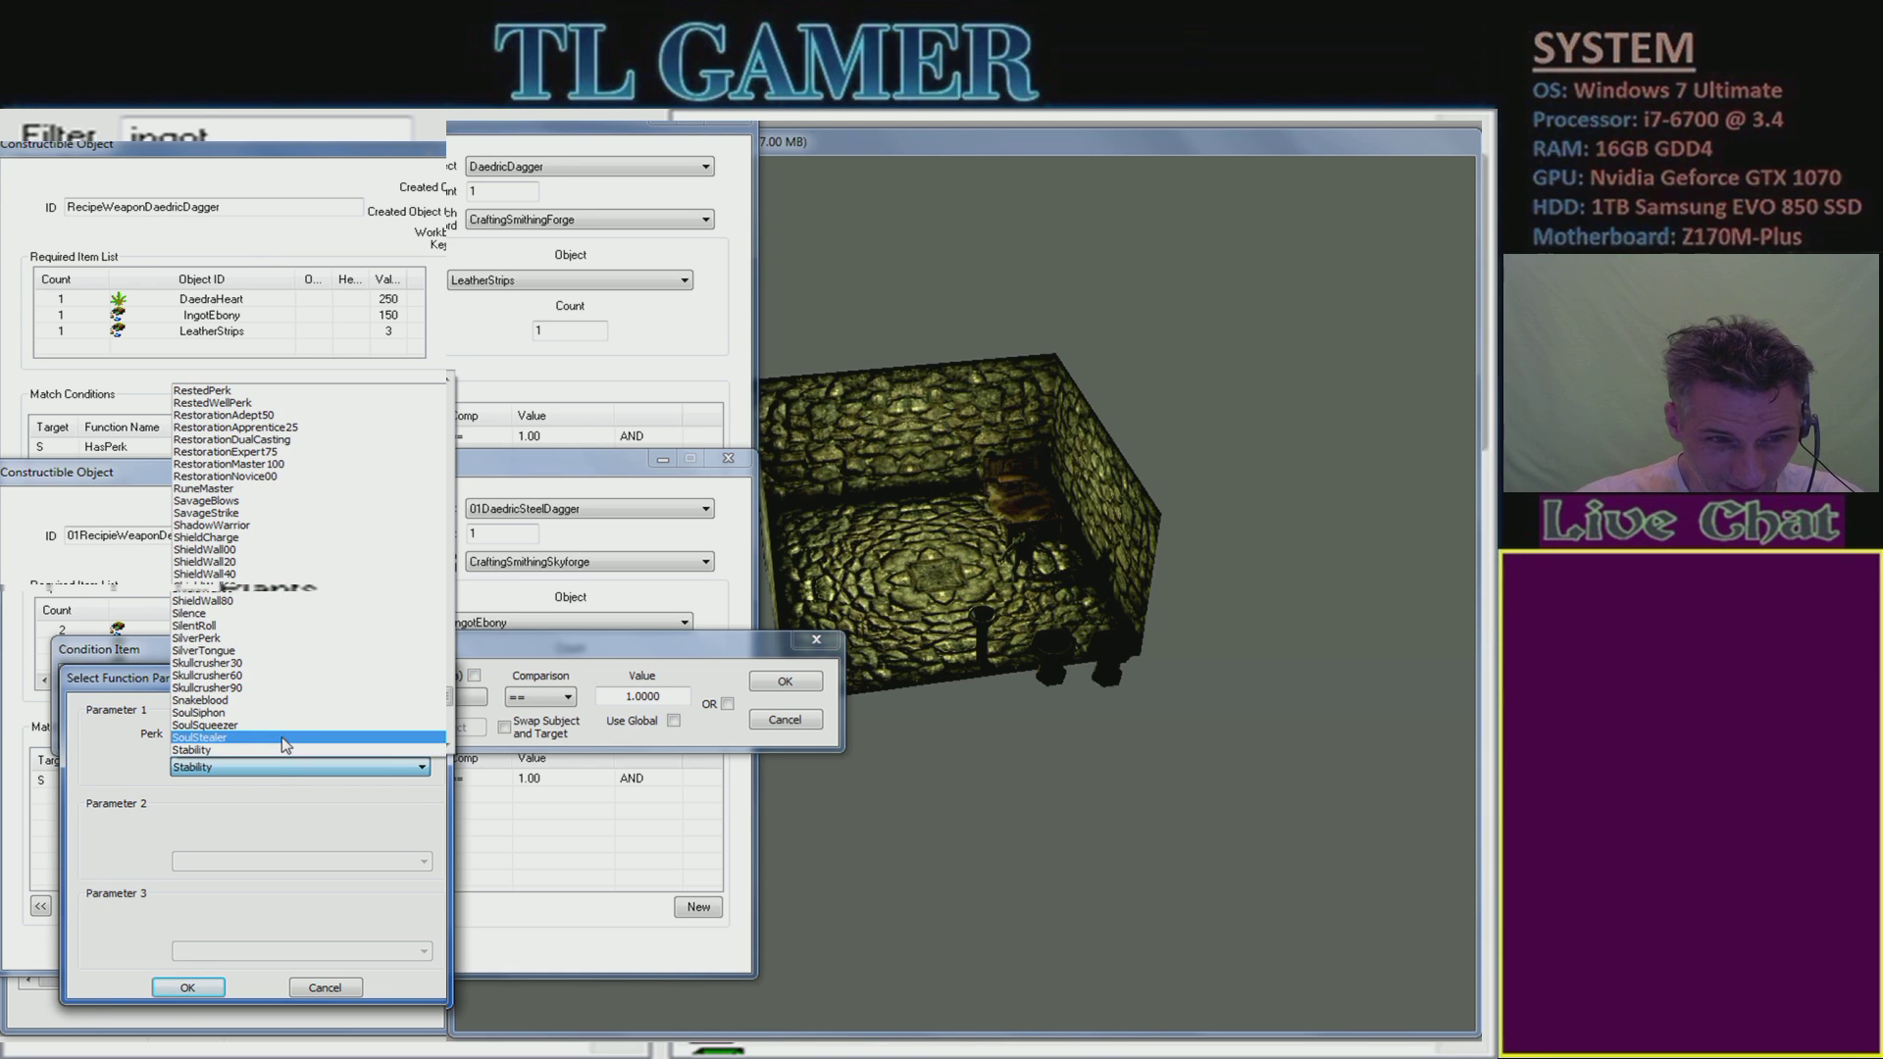
scroll(286, 738, "down", 1)
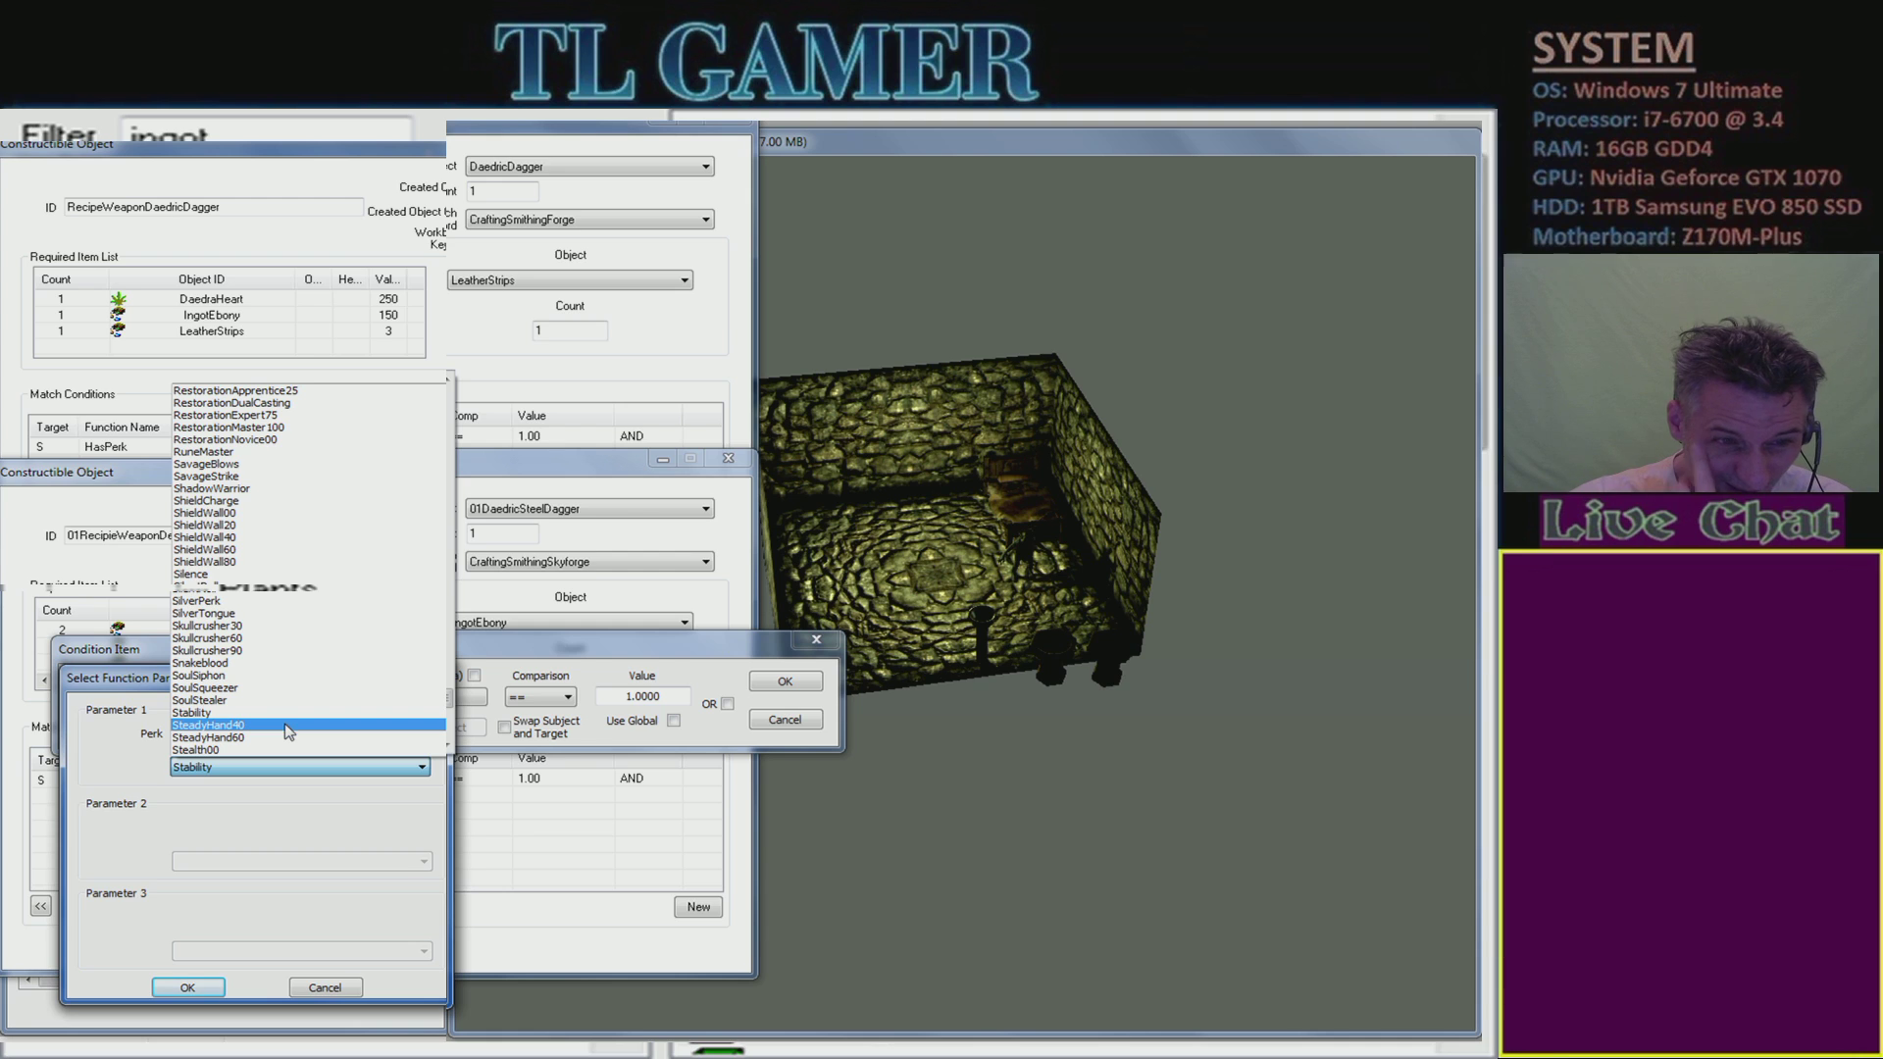
scroll(287, 731, "down", 3)
scroll(290, 732, "down", 2)
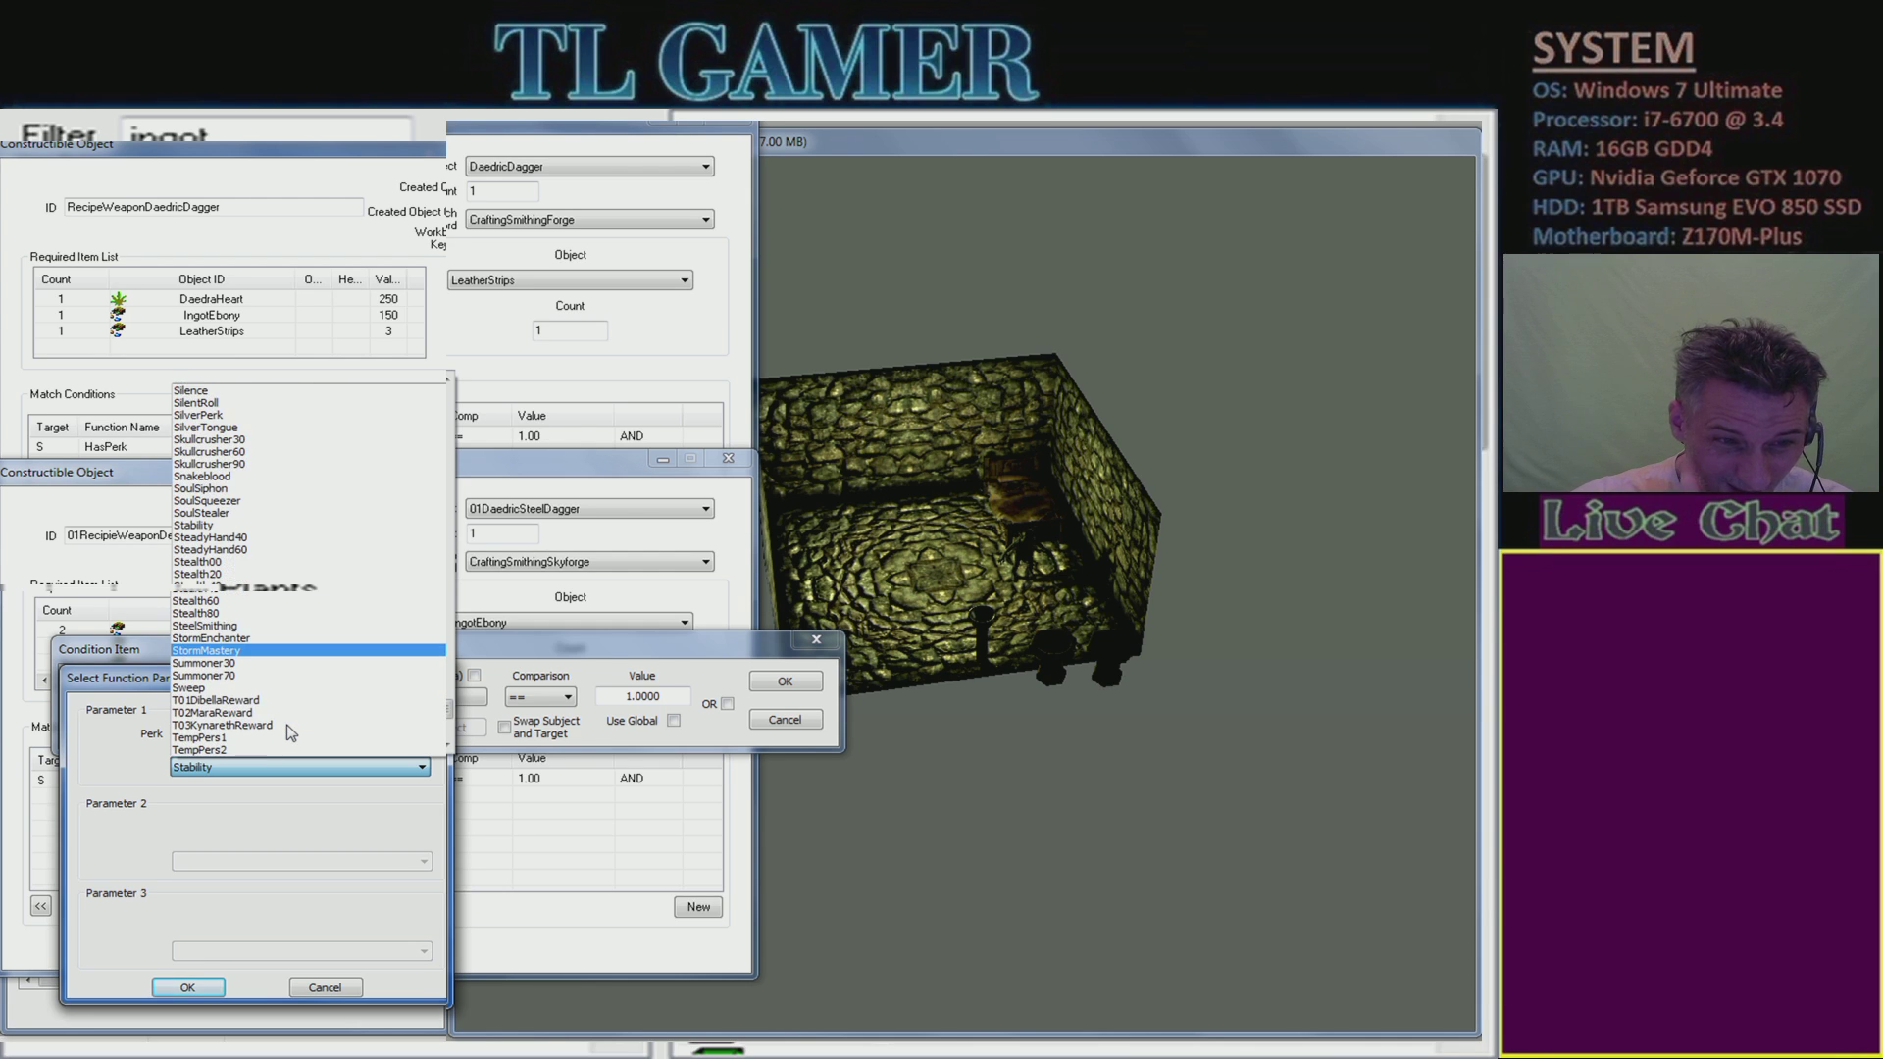
left_click(221, 626)
left_click(188, 988)
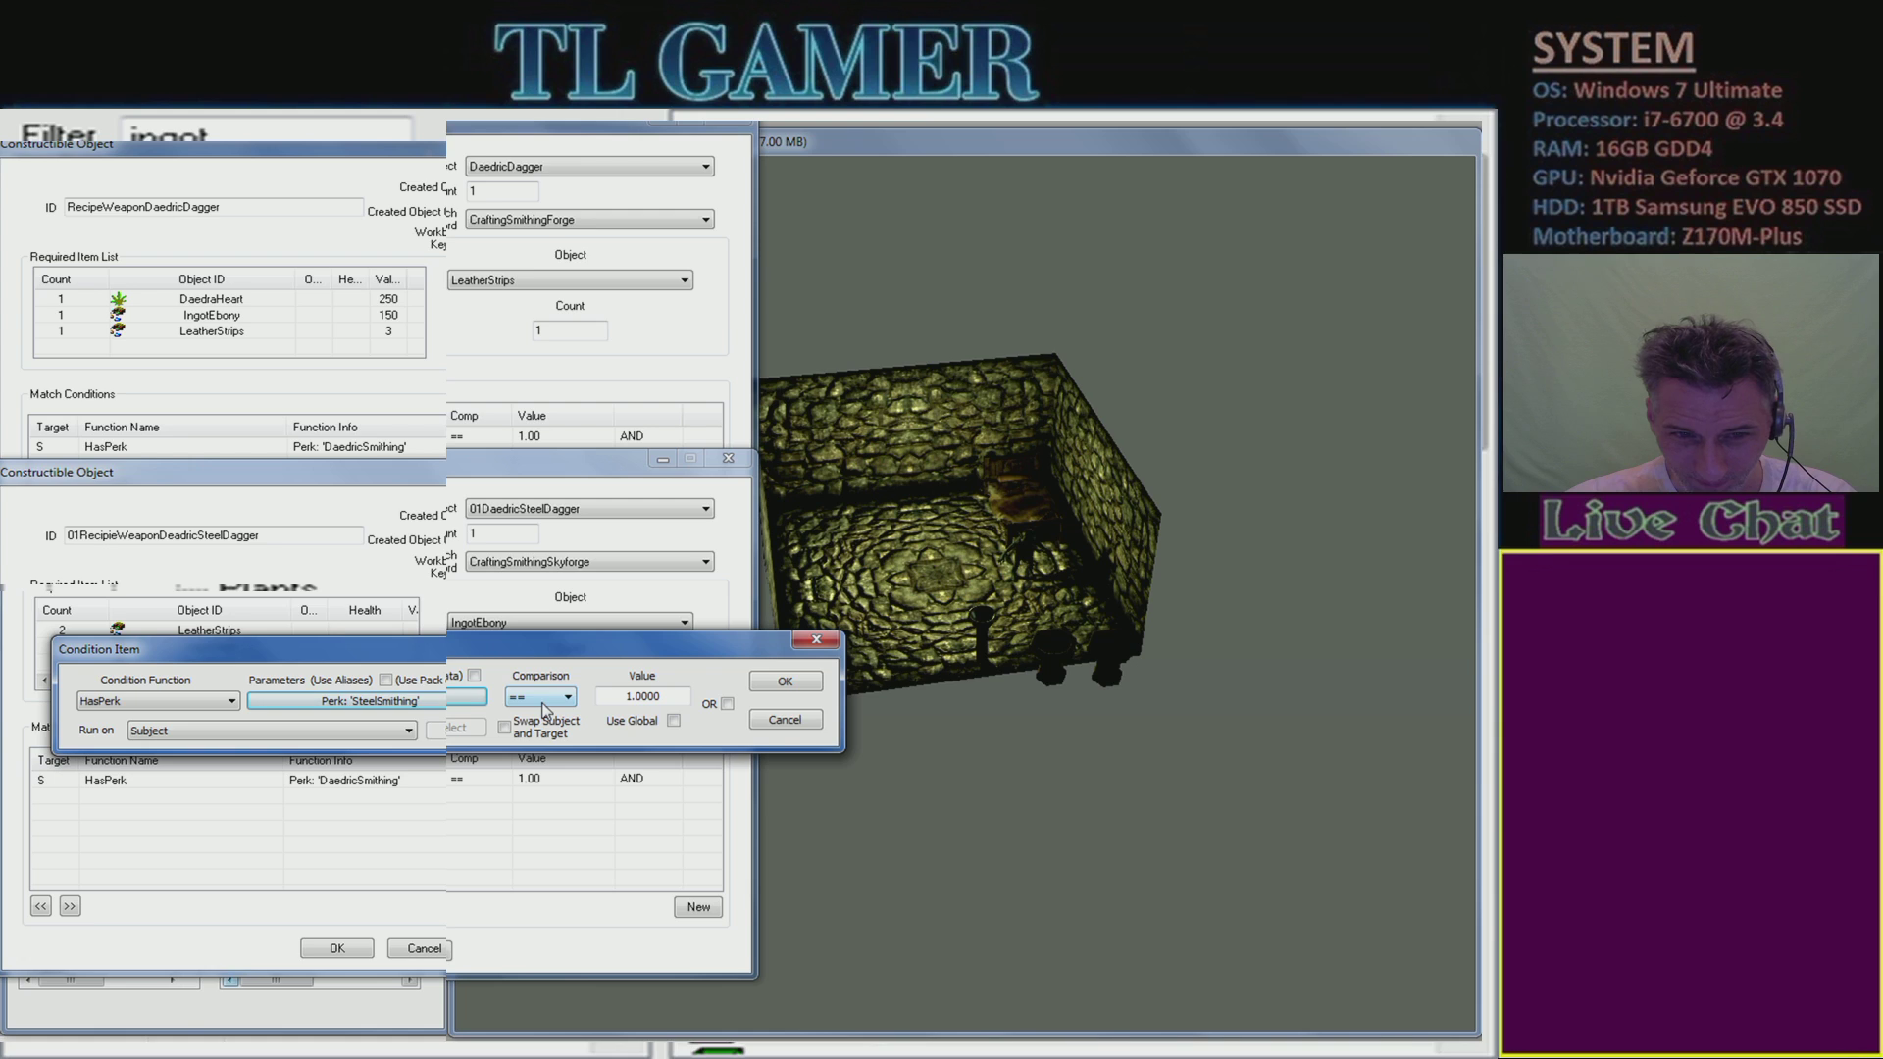
- Keep the SteelSmithing HasPerk condition running on Subject and add it to the steel dagger recipe's match conditions
left_click(333, 732)
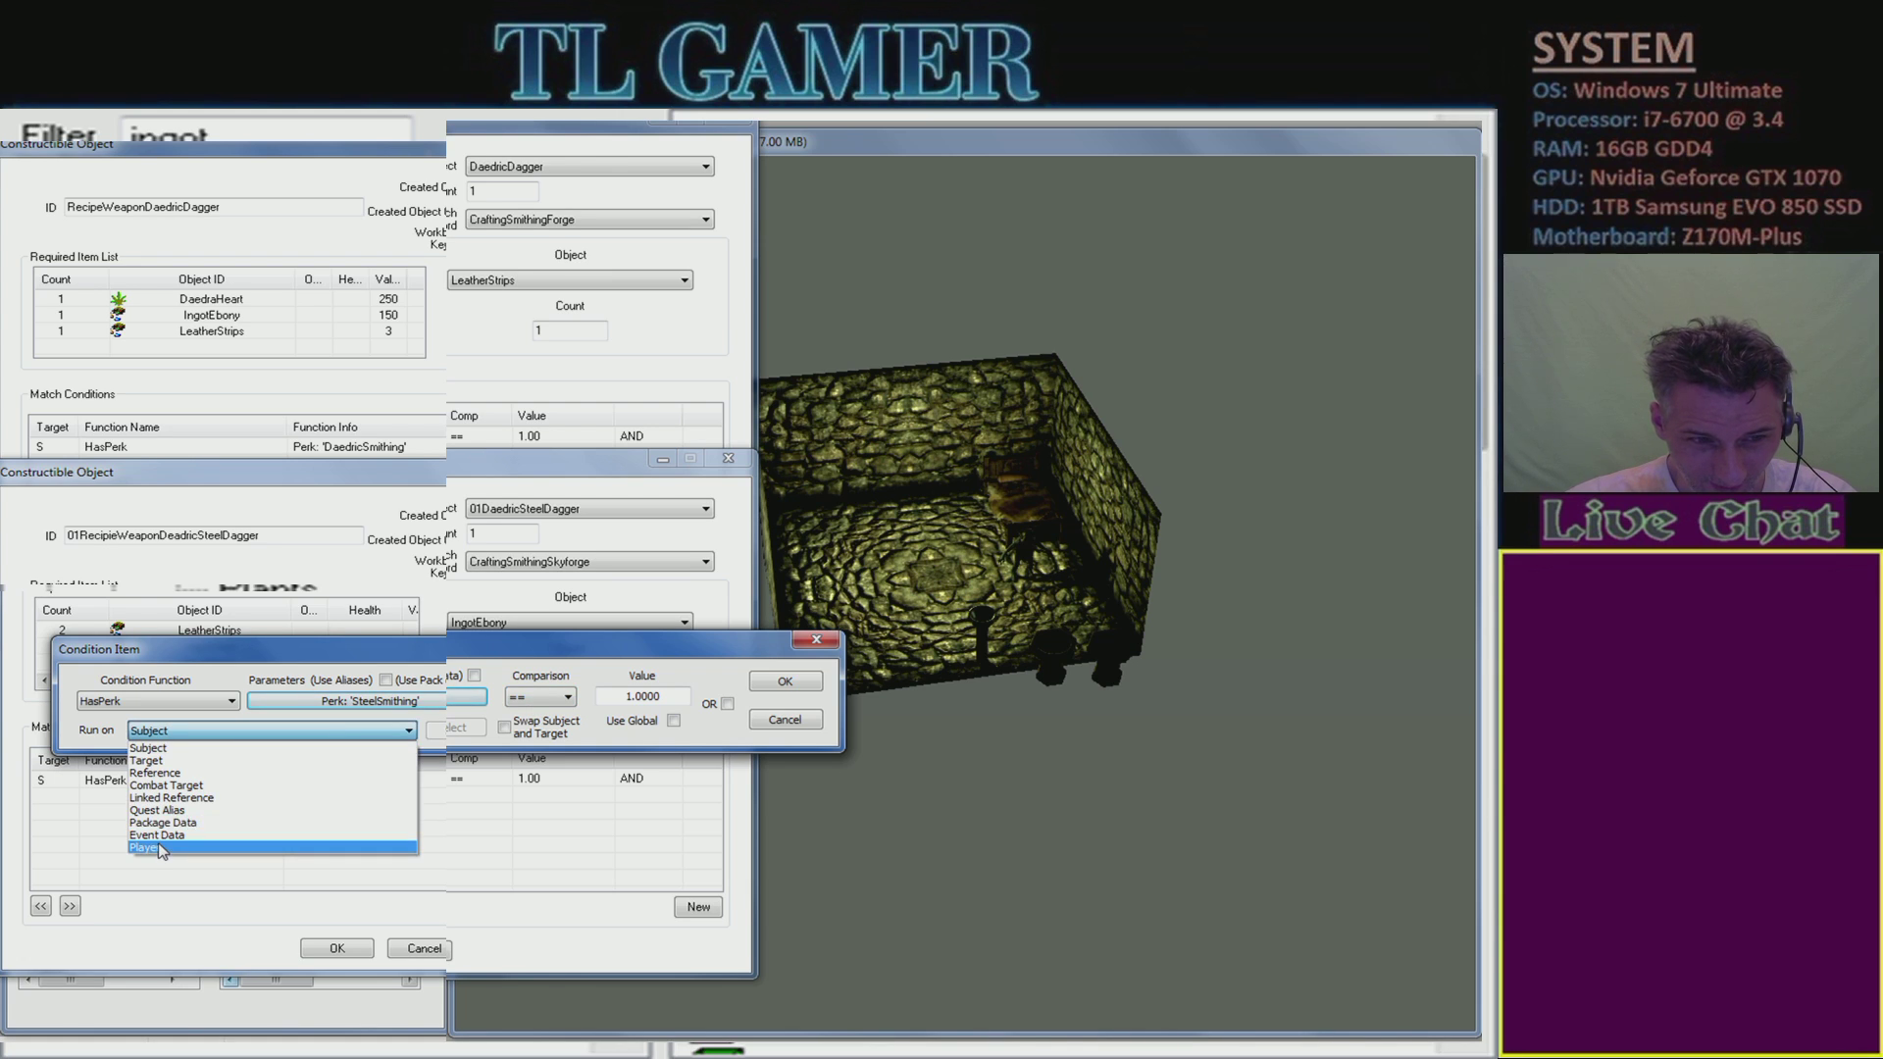
left_click(157, 749)
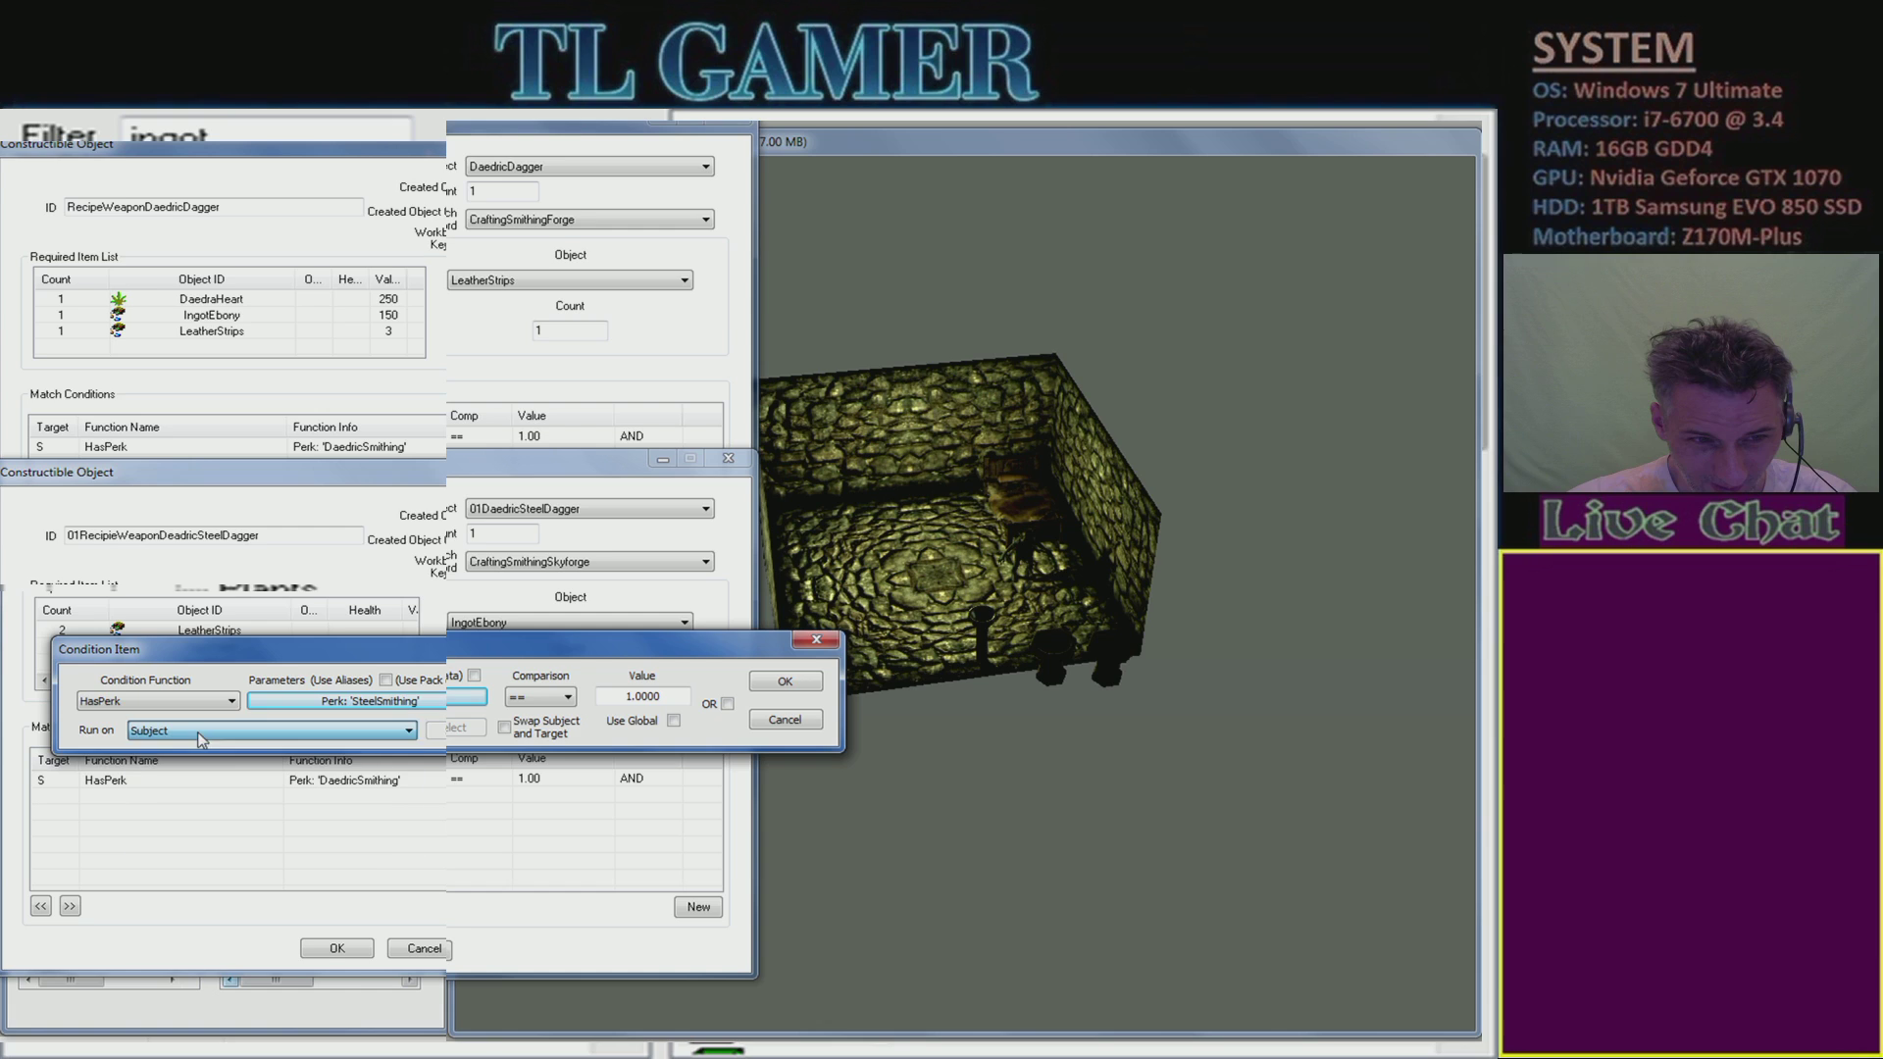
left_click(785, 681)
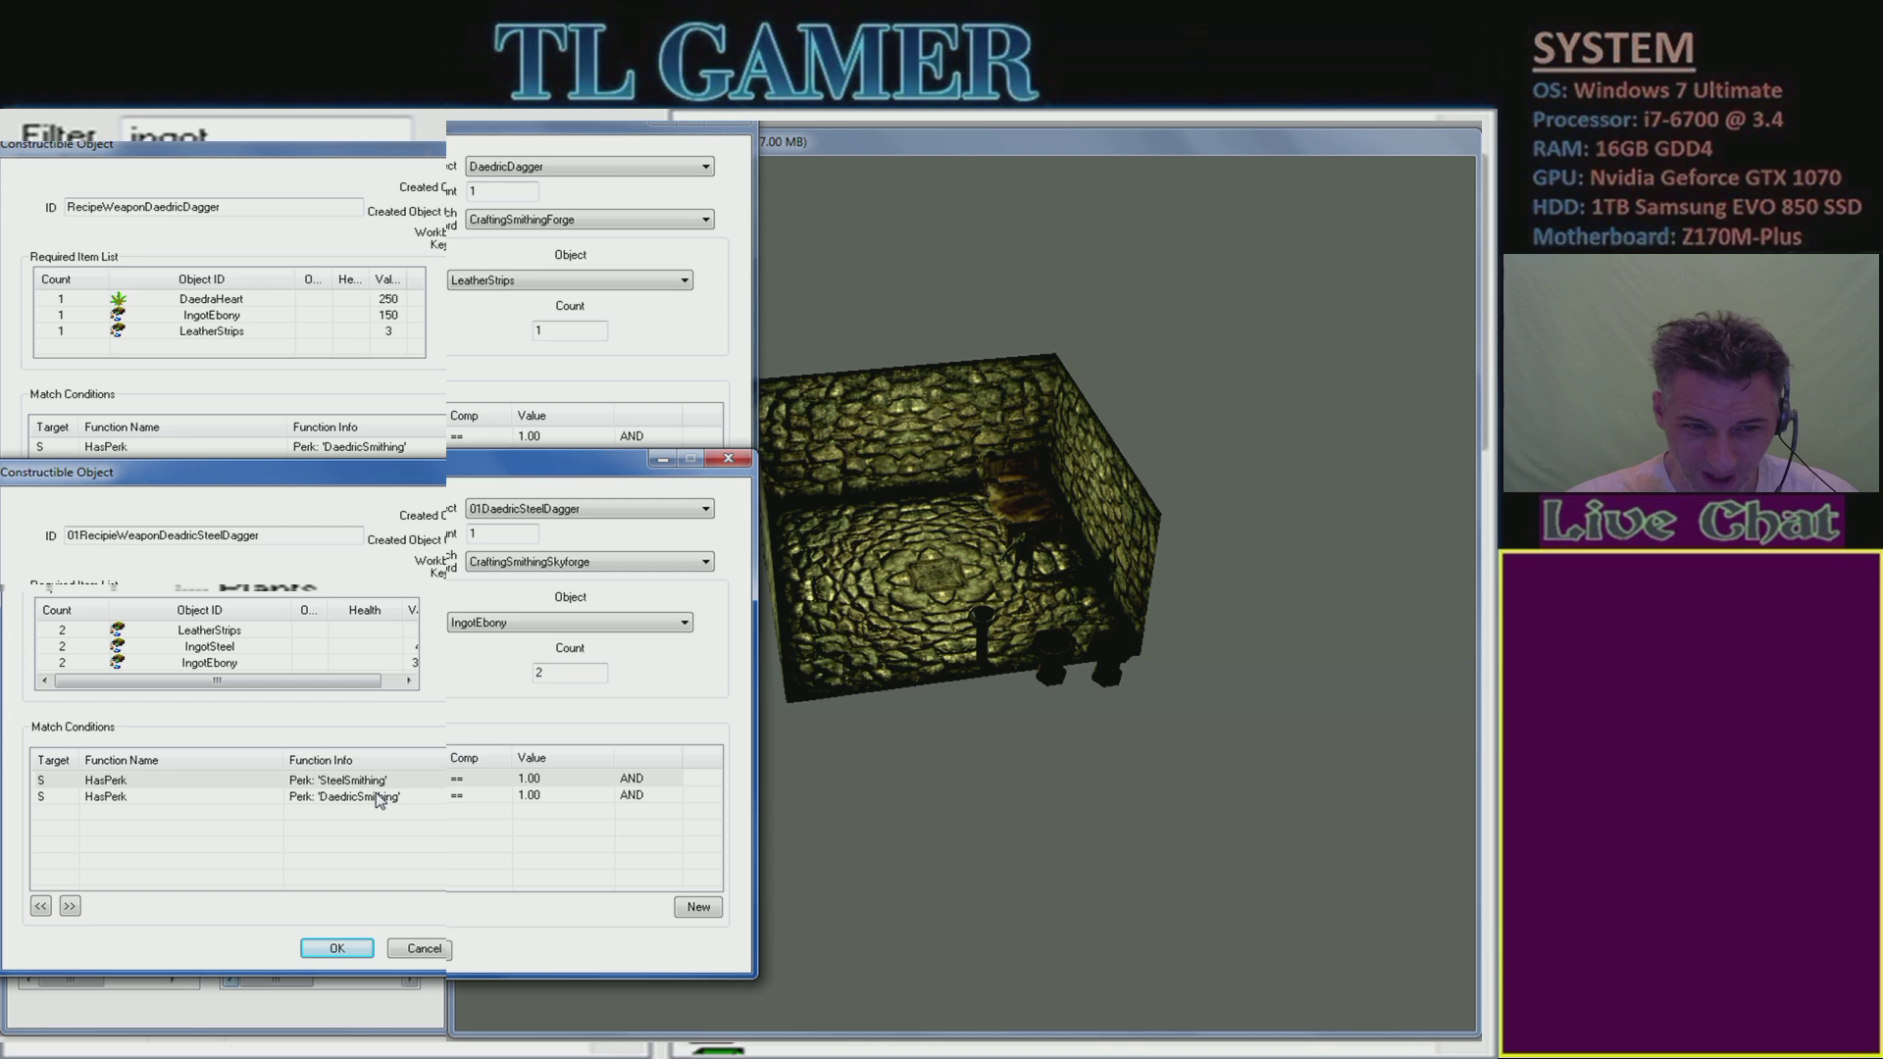
- Save the 01RecipieWeaponDeadricSteelDagger recipe and close the reference RecipeWeaponDaedricDagger recipe
mouse_move(437, 482)
left_mouse_down()
mouse_move(422, 718)
mouse_move(445, 485)
mouse_move(446, 505)
left_mouse_up()
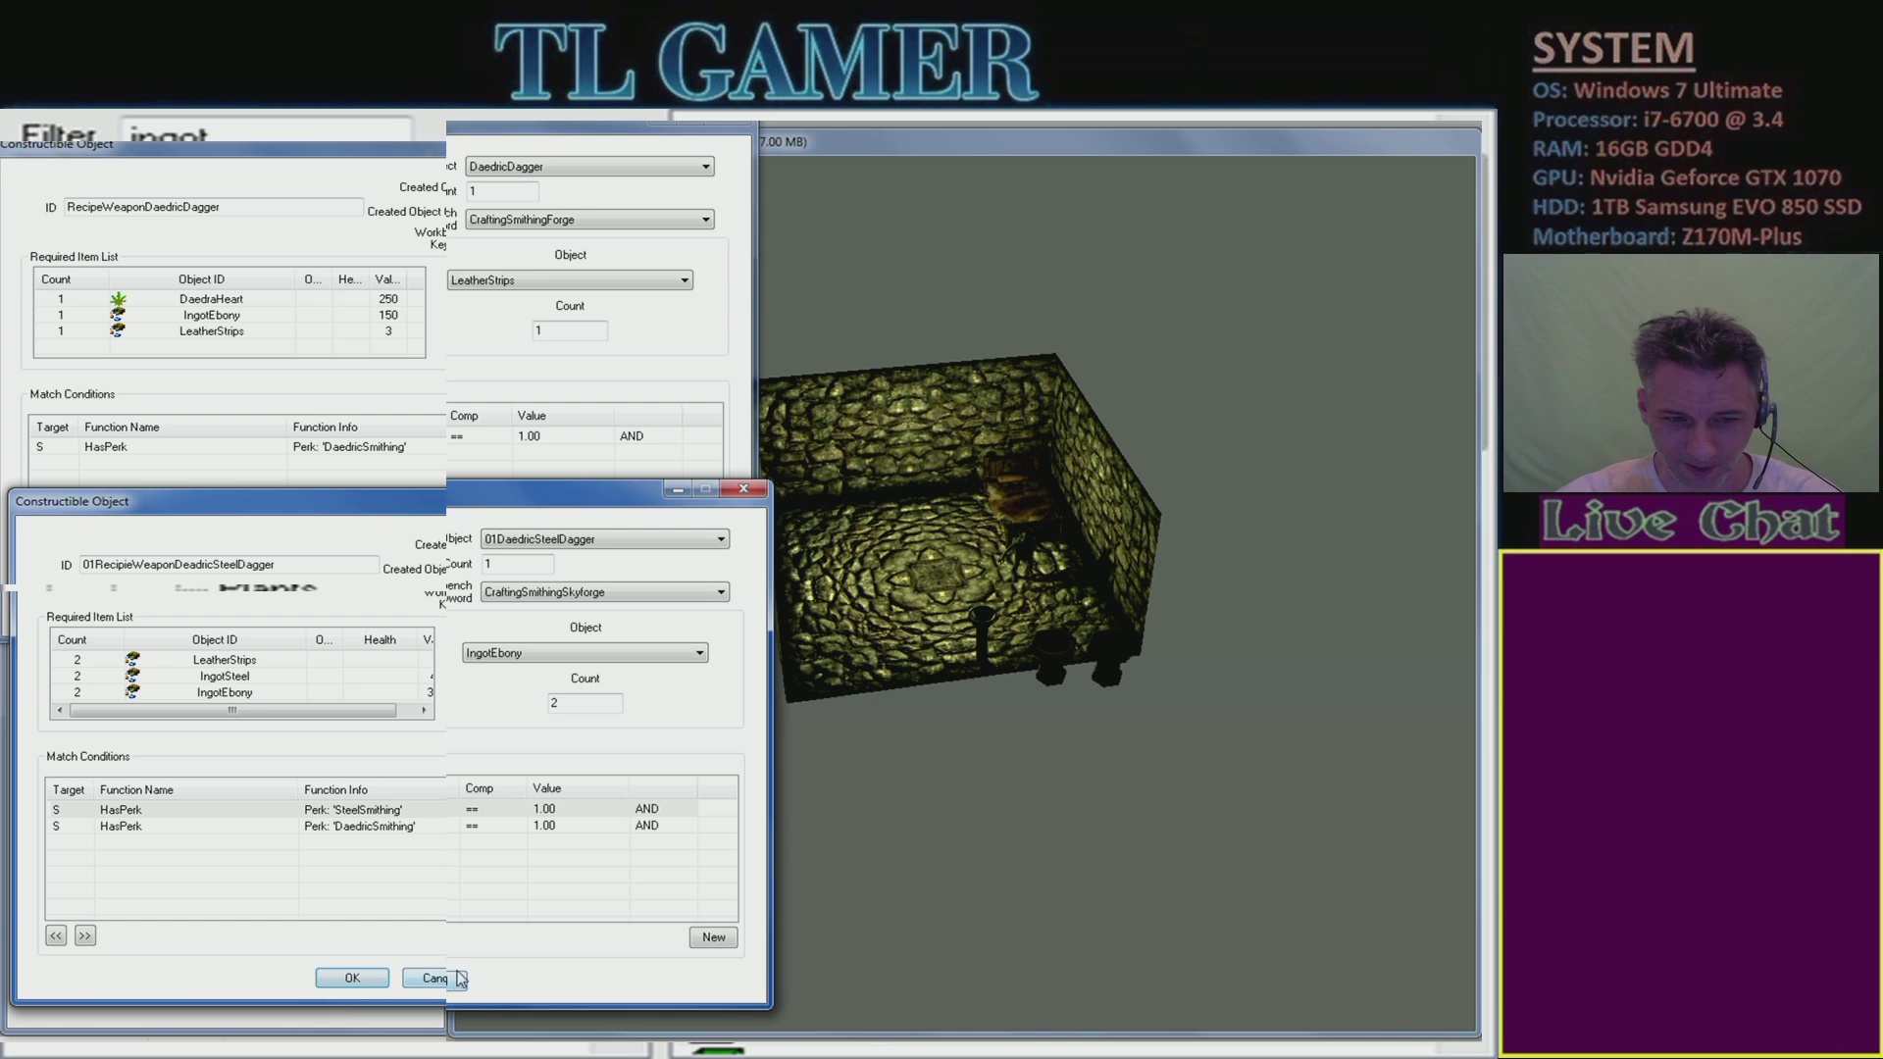
left_click(382, 987)
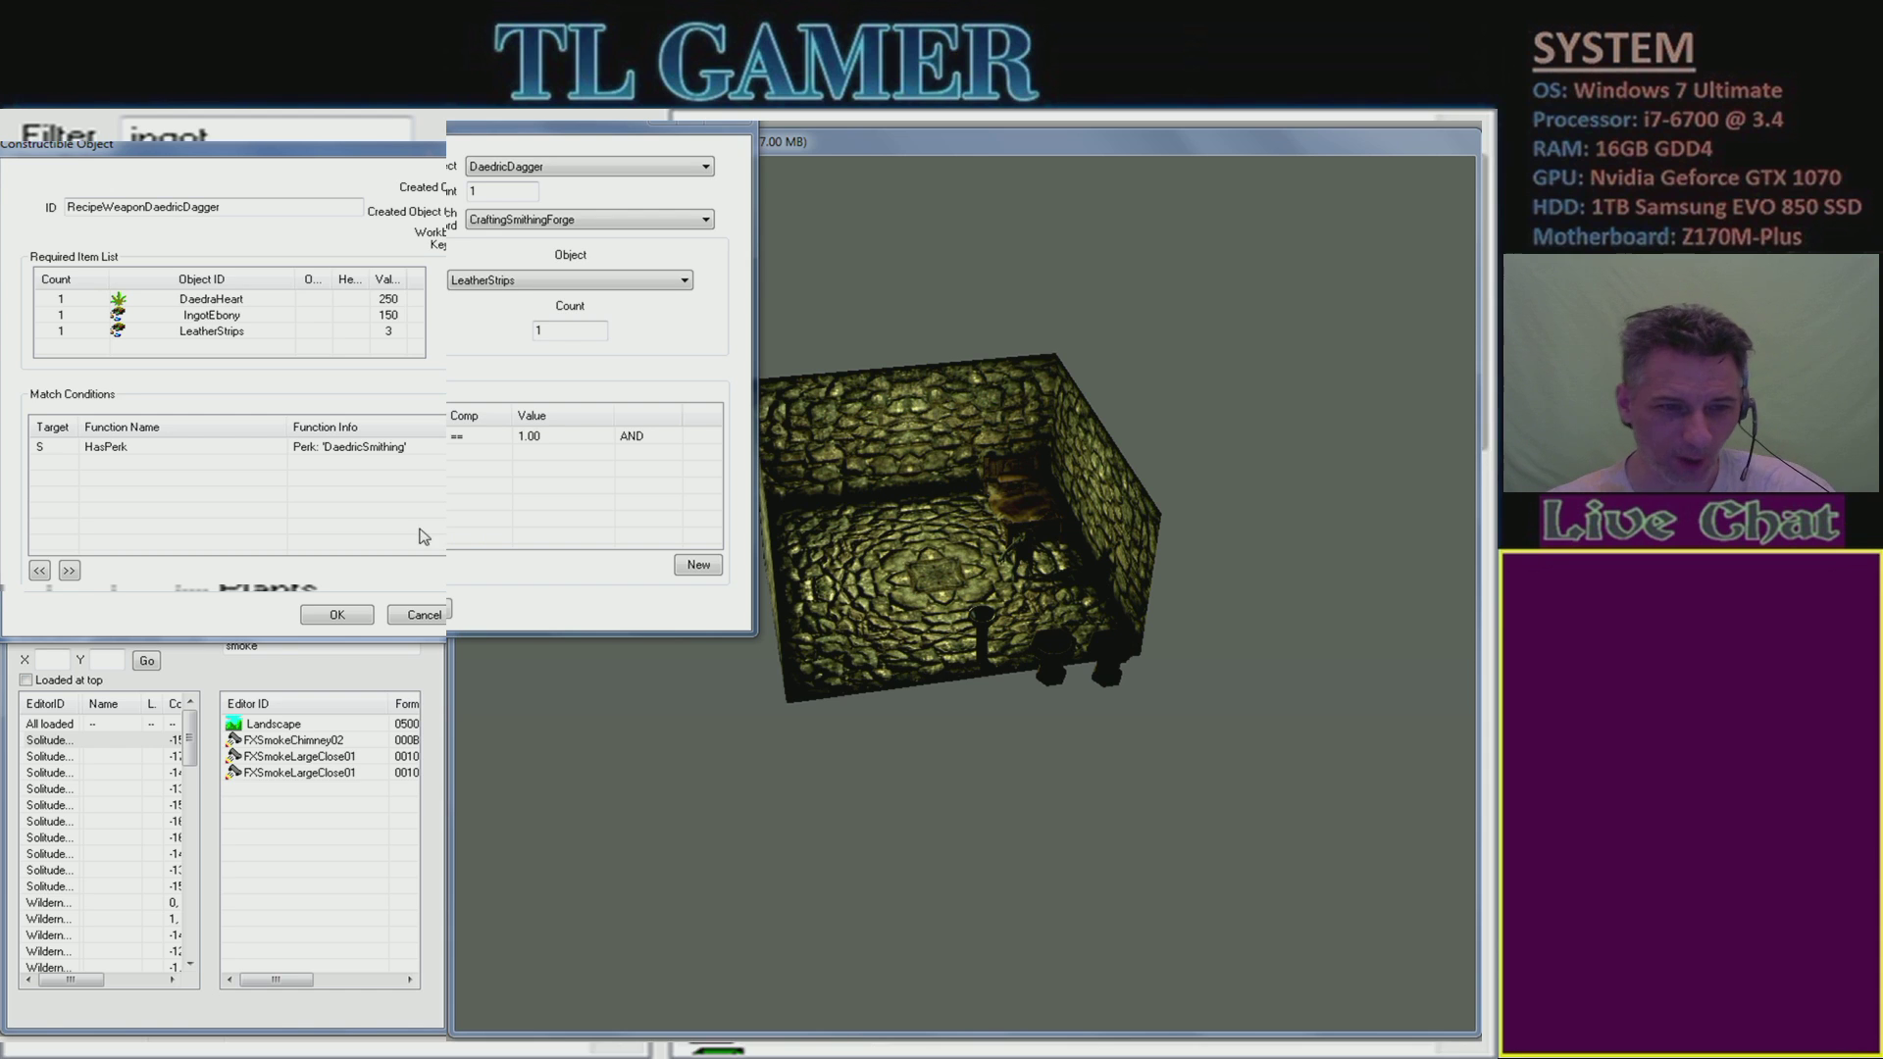
left_click(331, 616)
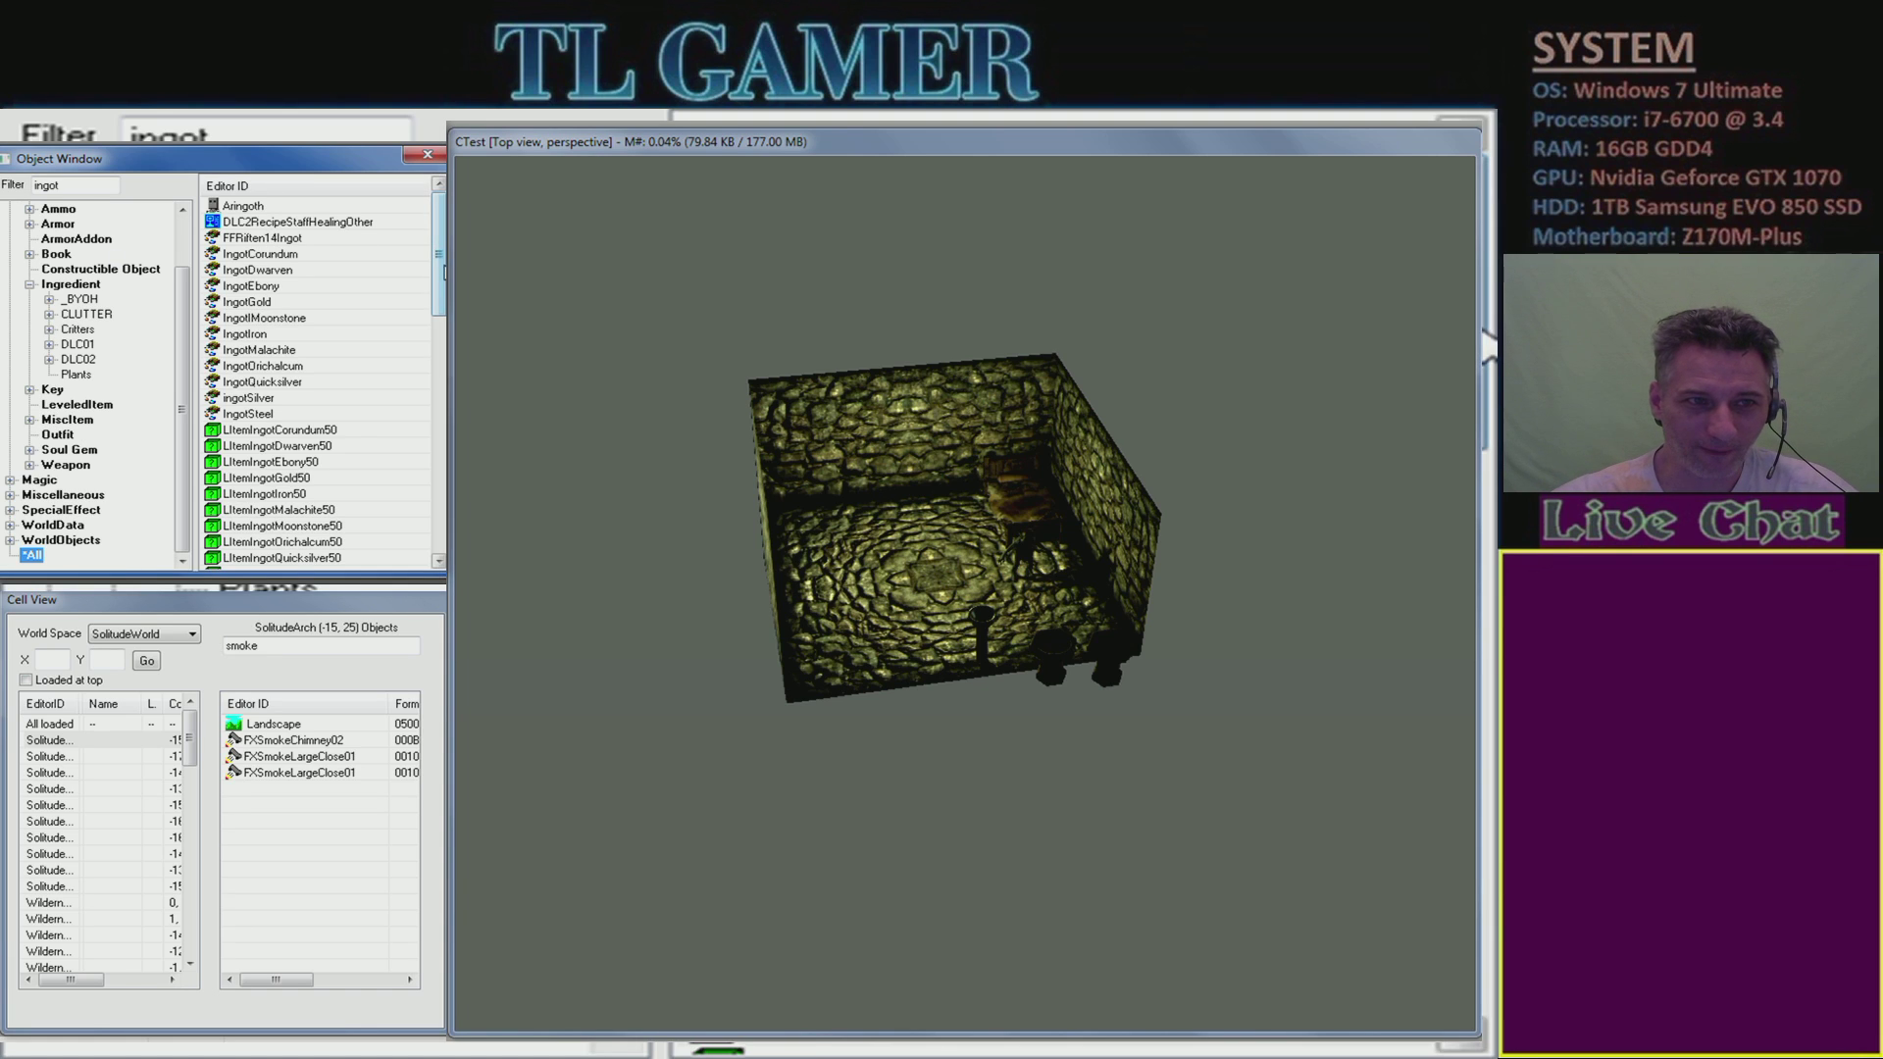
- Filter the object list by 01 and open the 01DaedricSteelDagger weapon for review
key("shift+Tab")
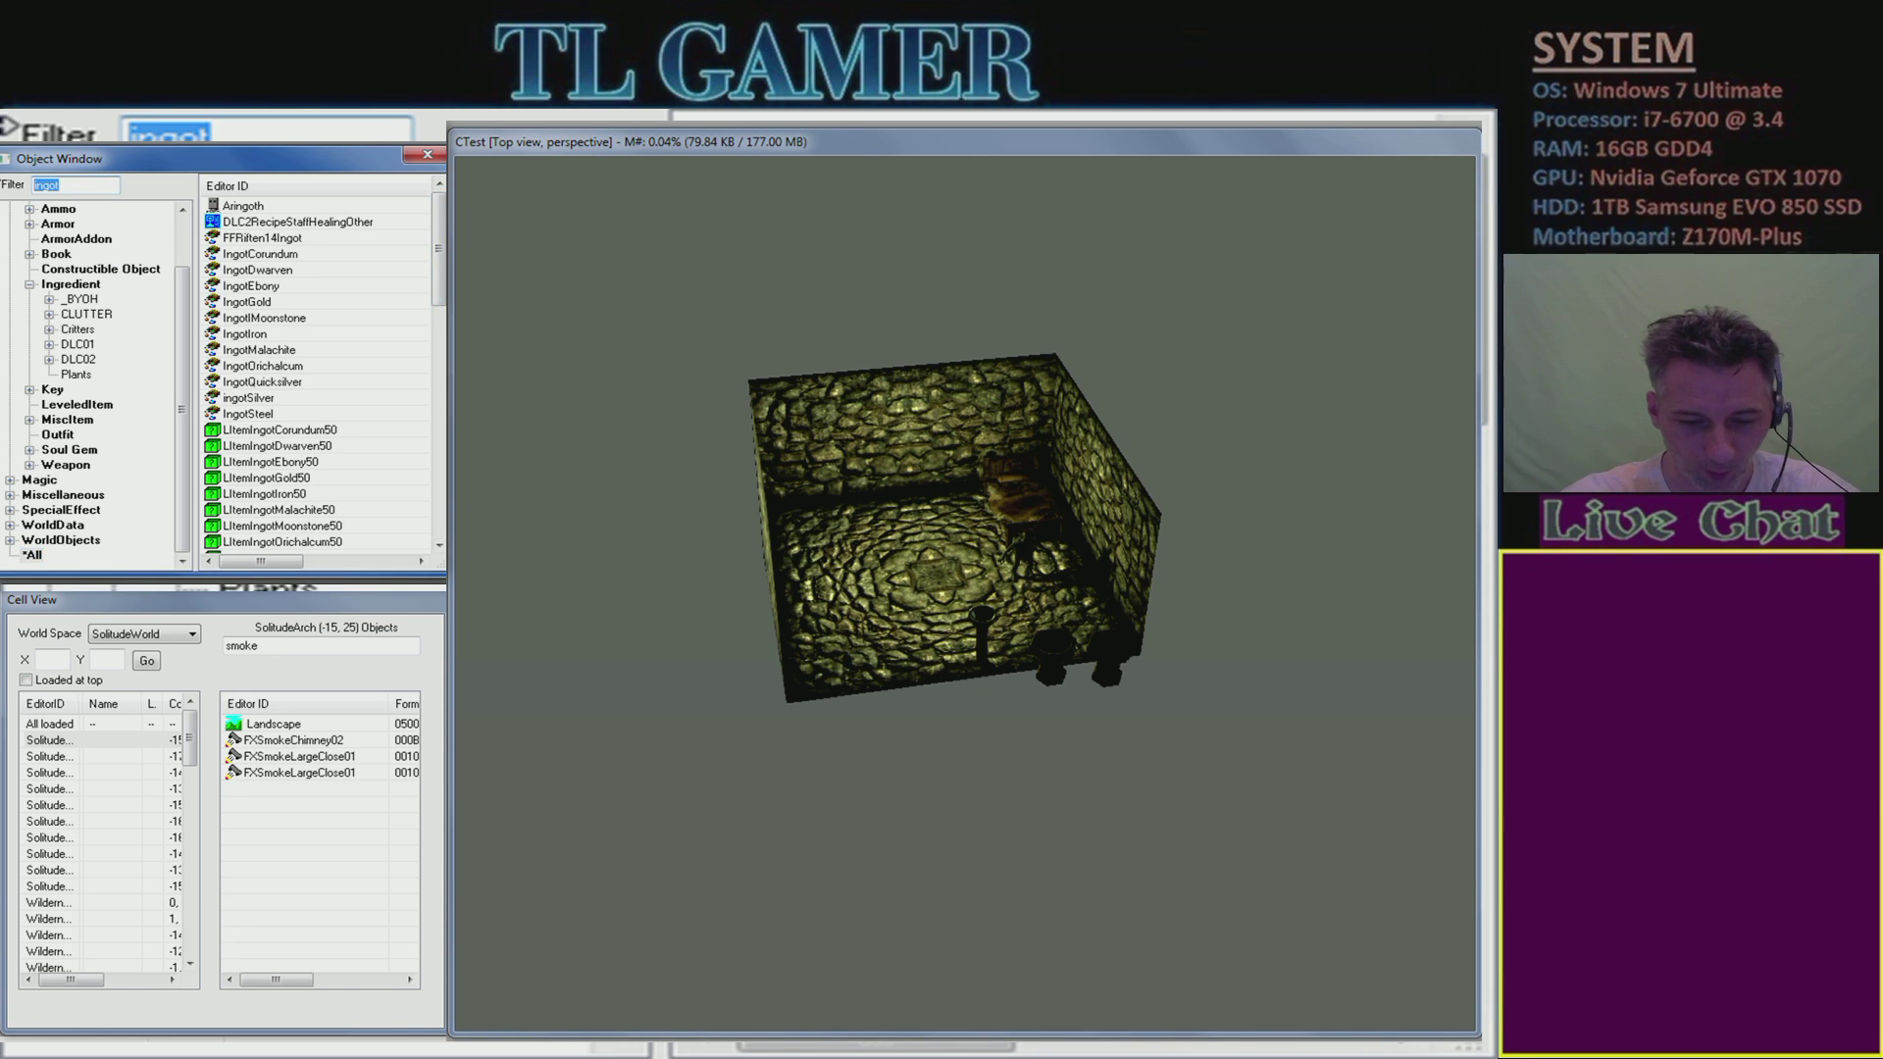
type("01")
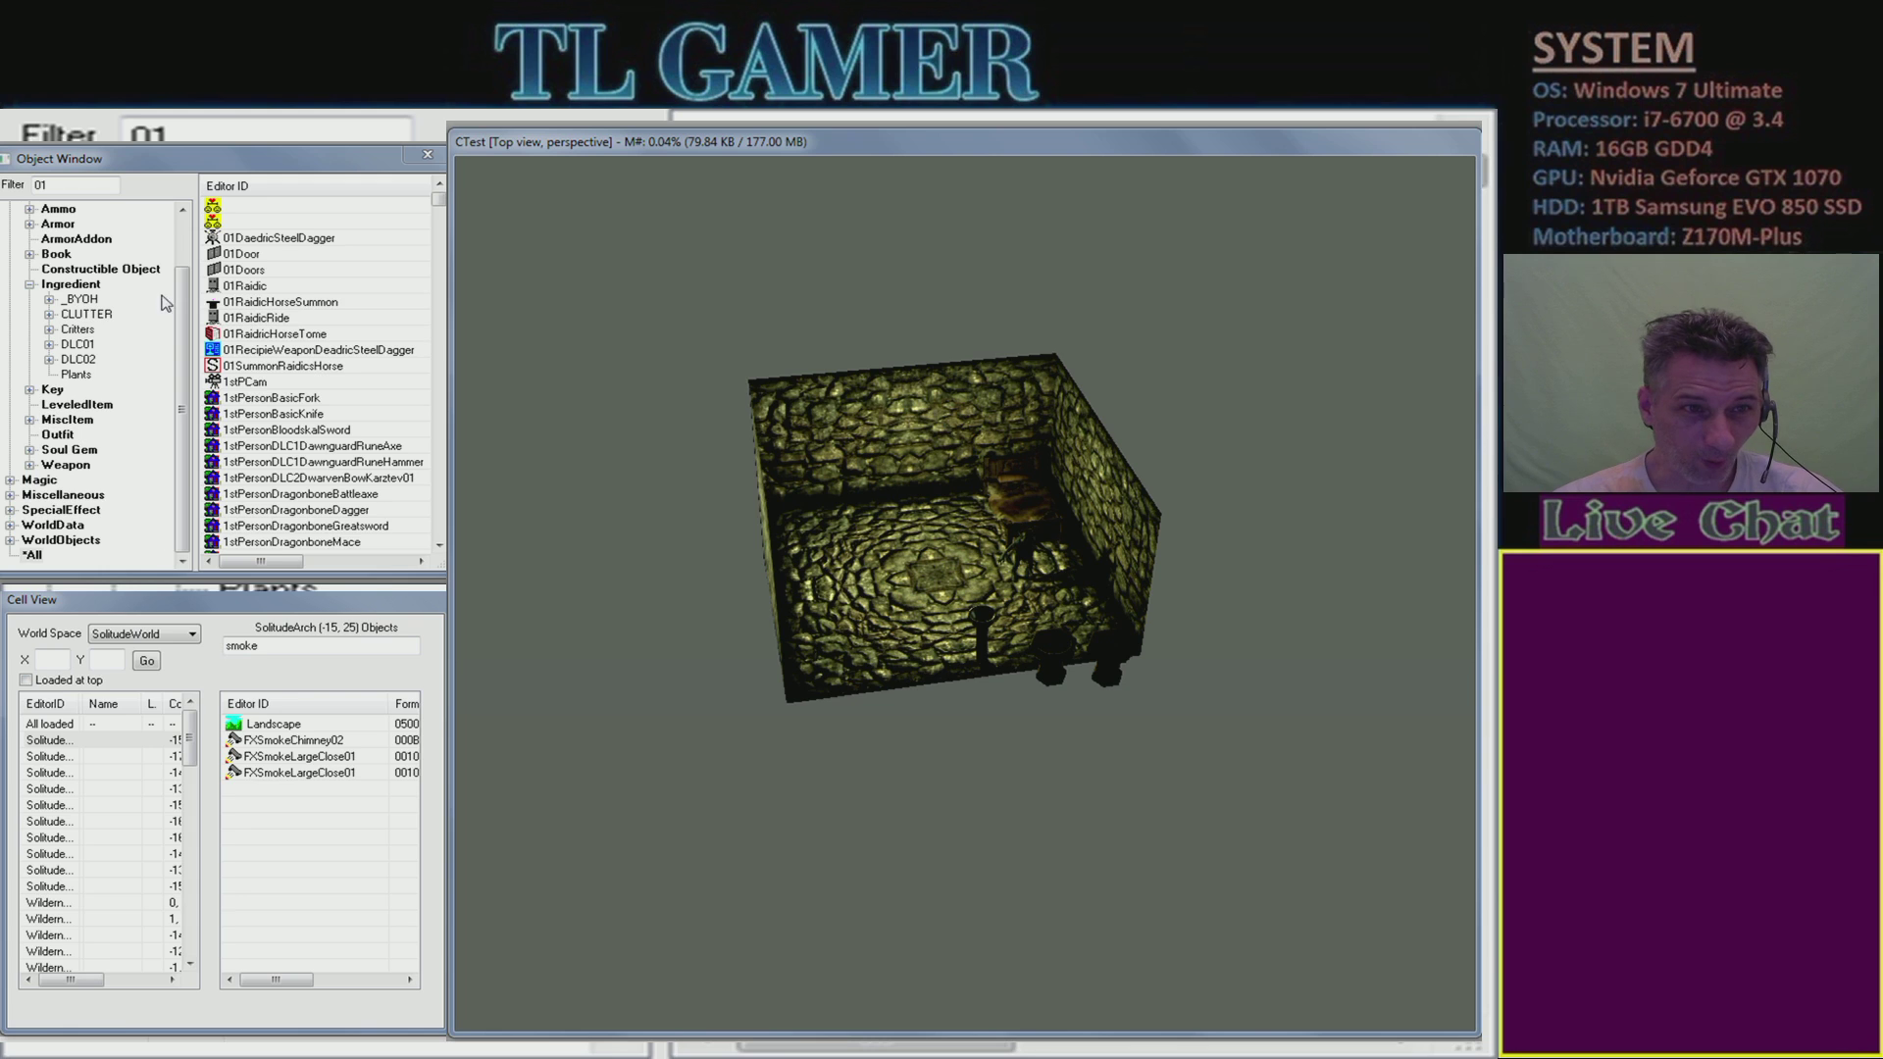
left_click(300, 241)
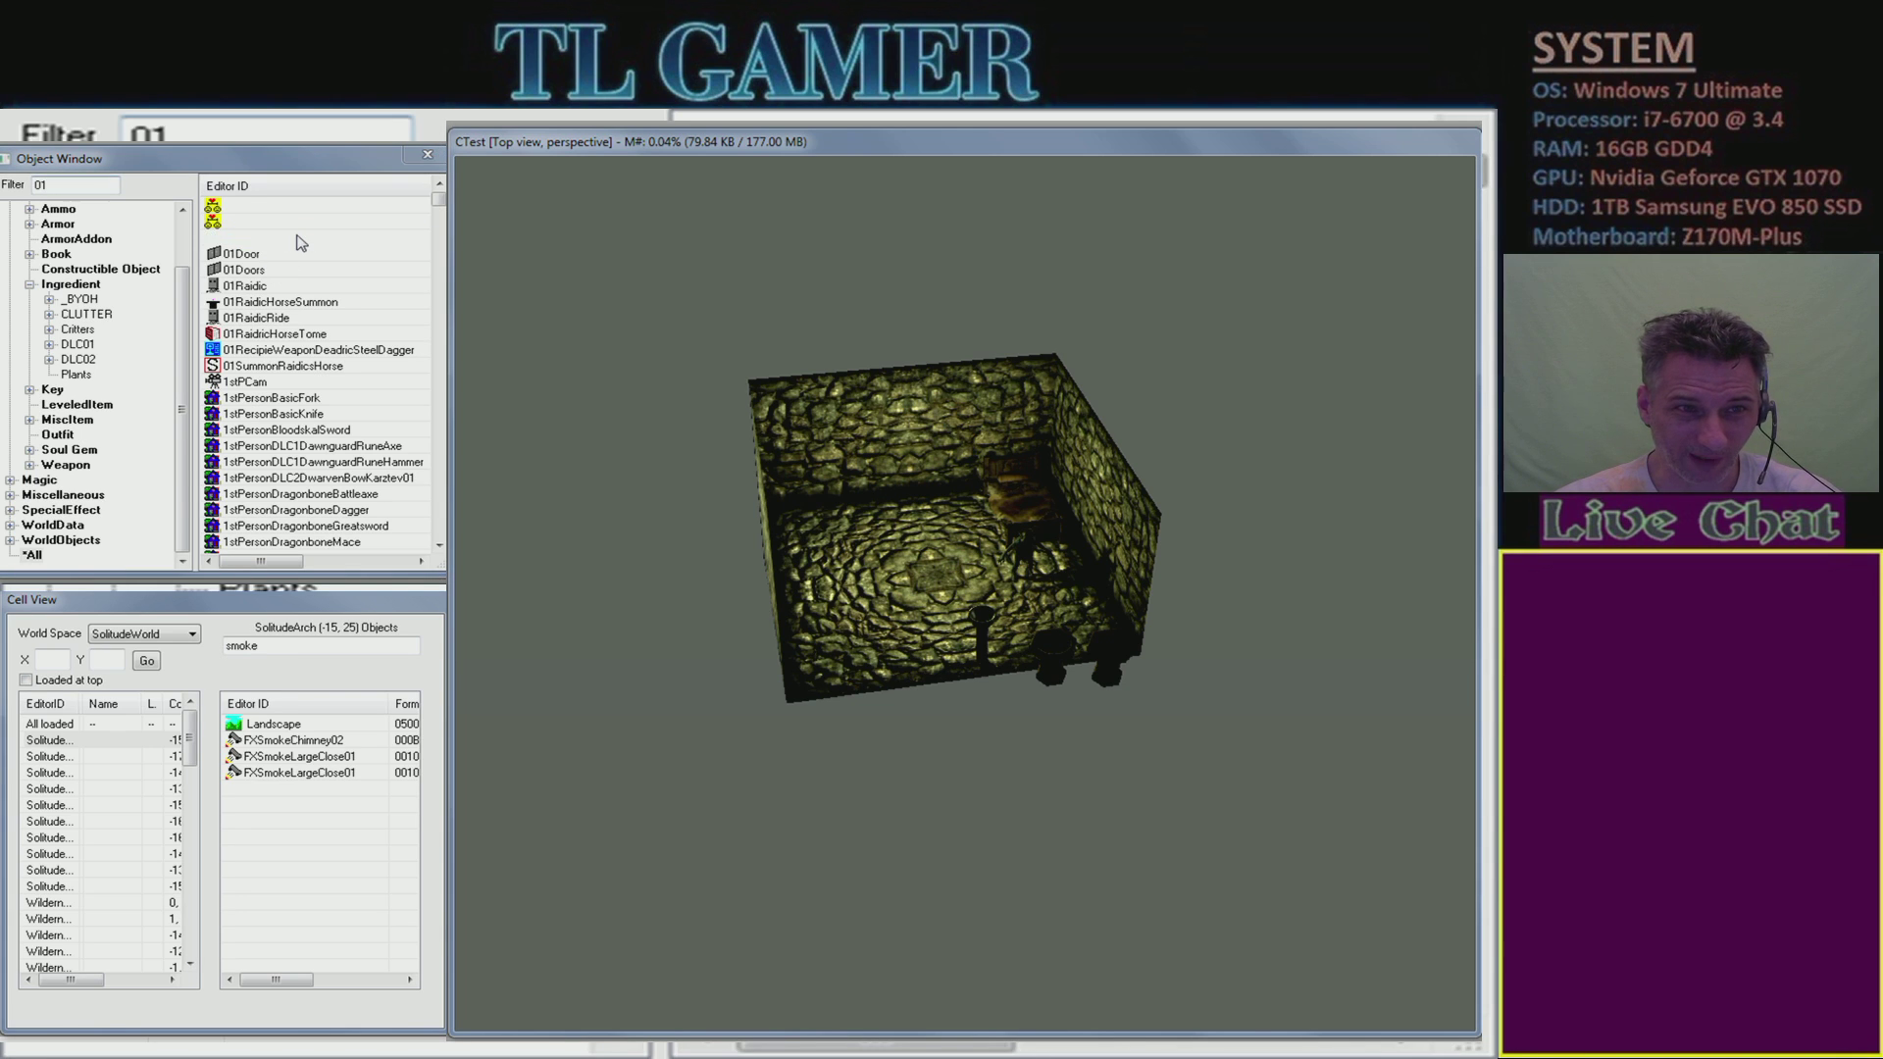
double_click(300, 242)
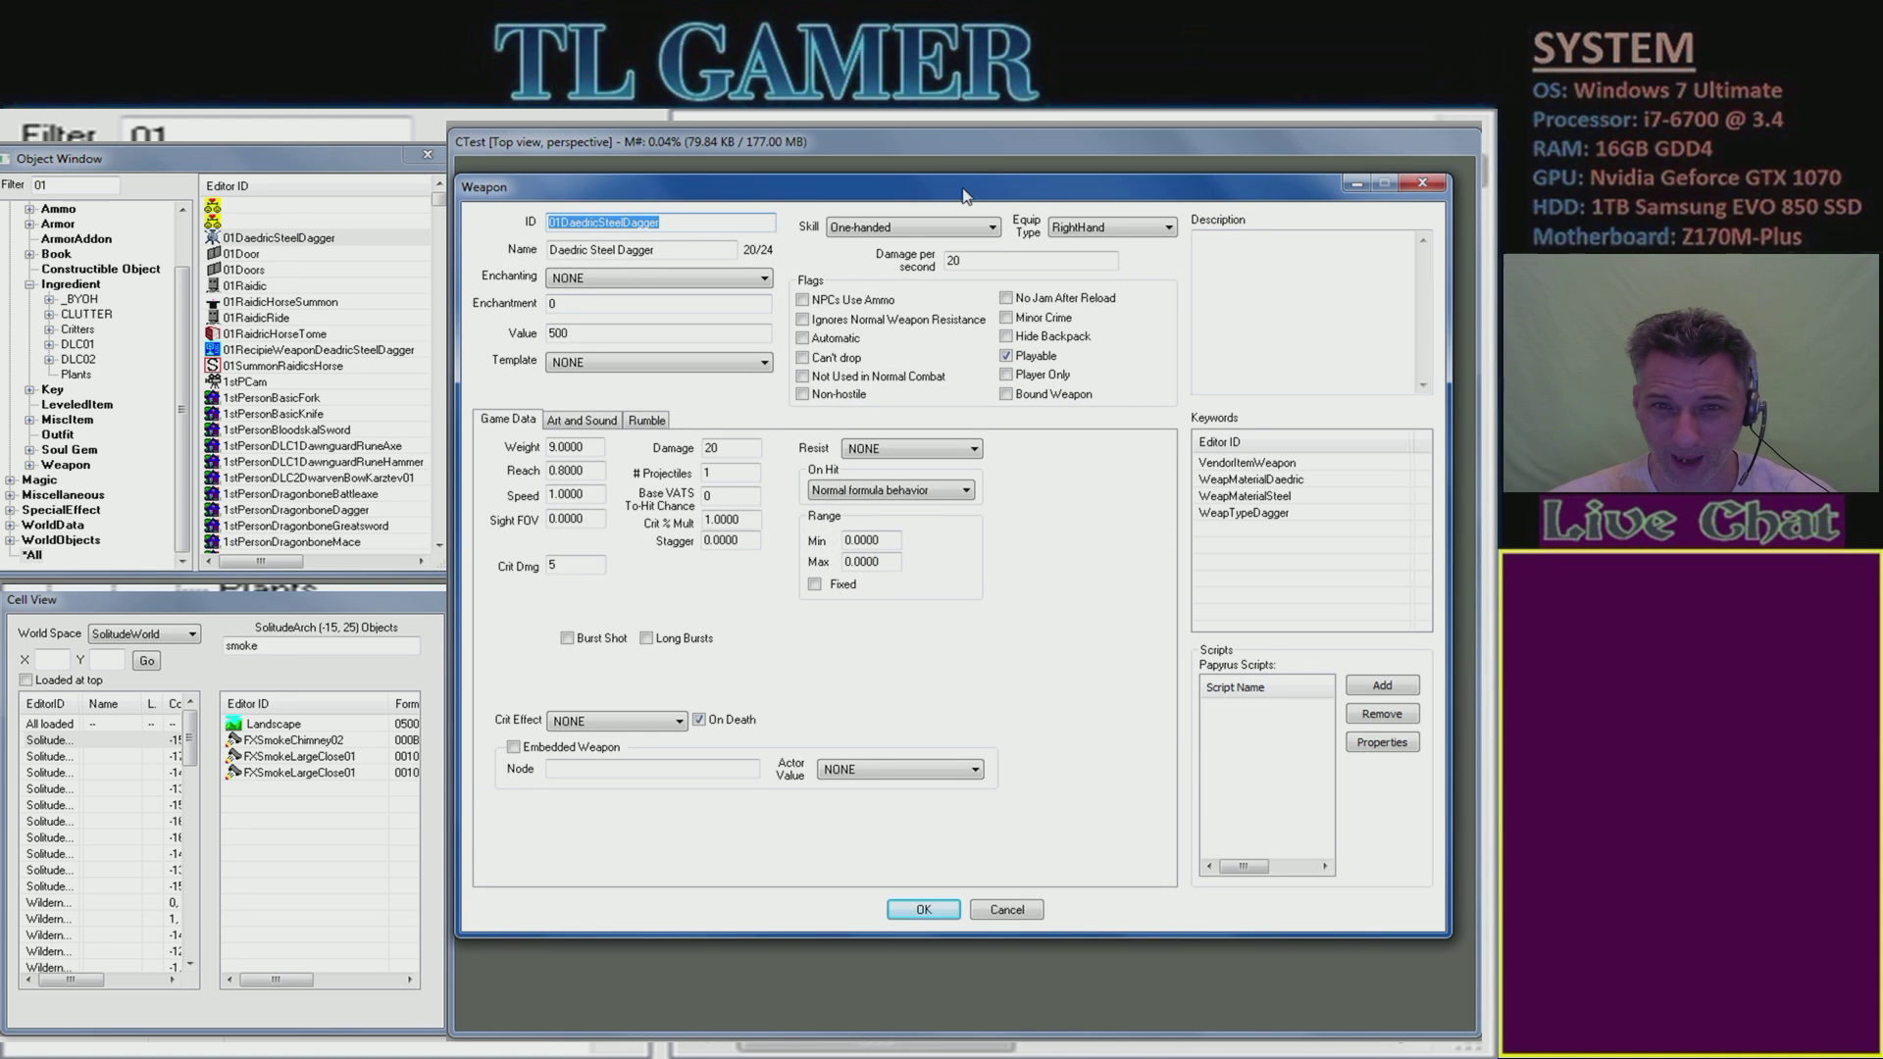
left_click_drag(965, 195, 827, 169)
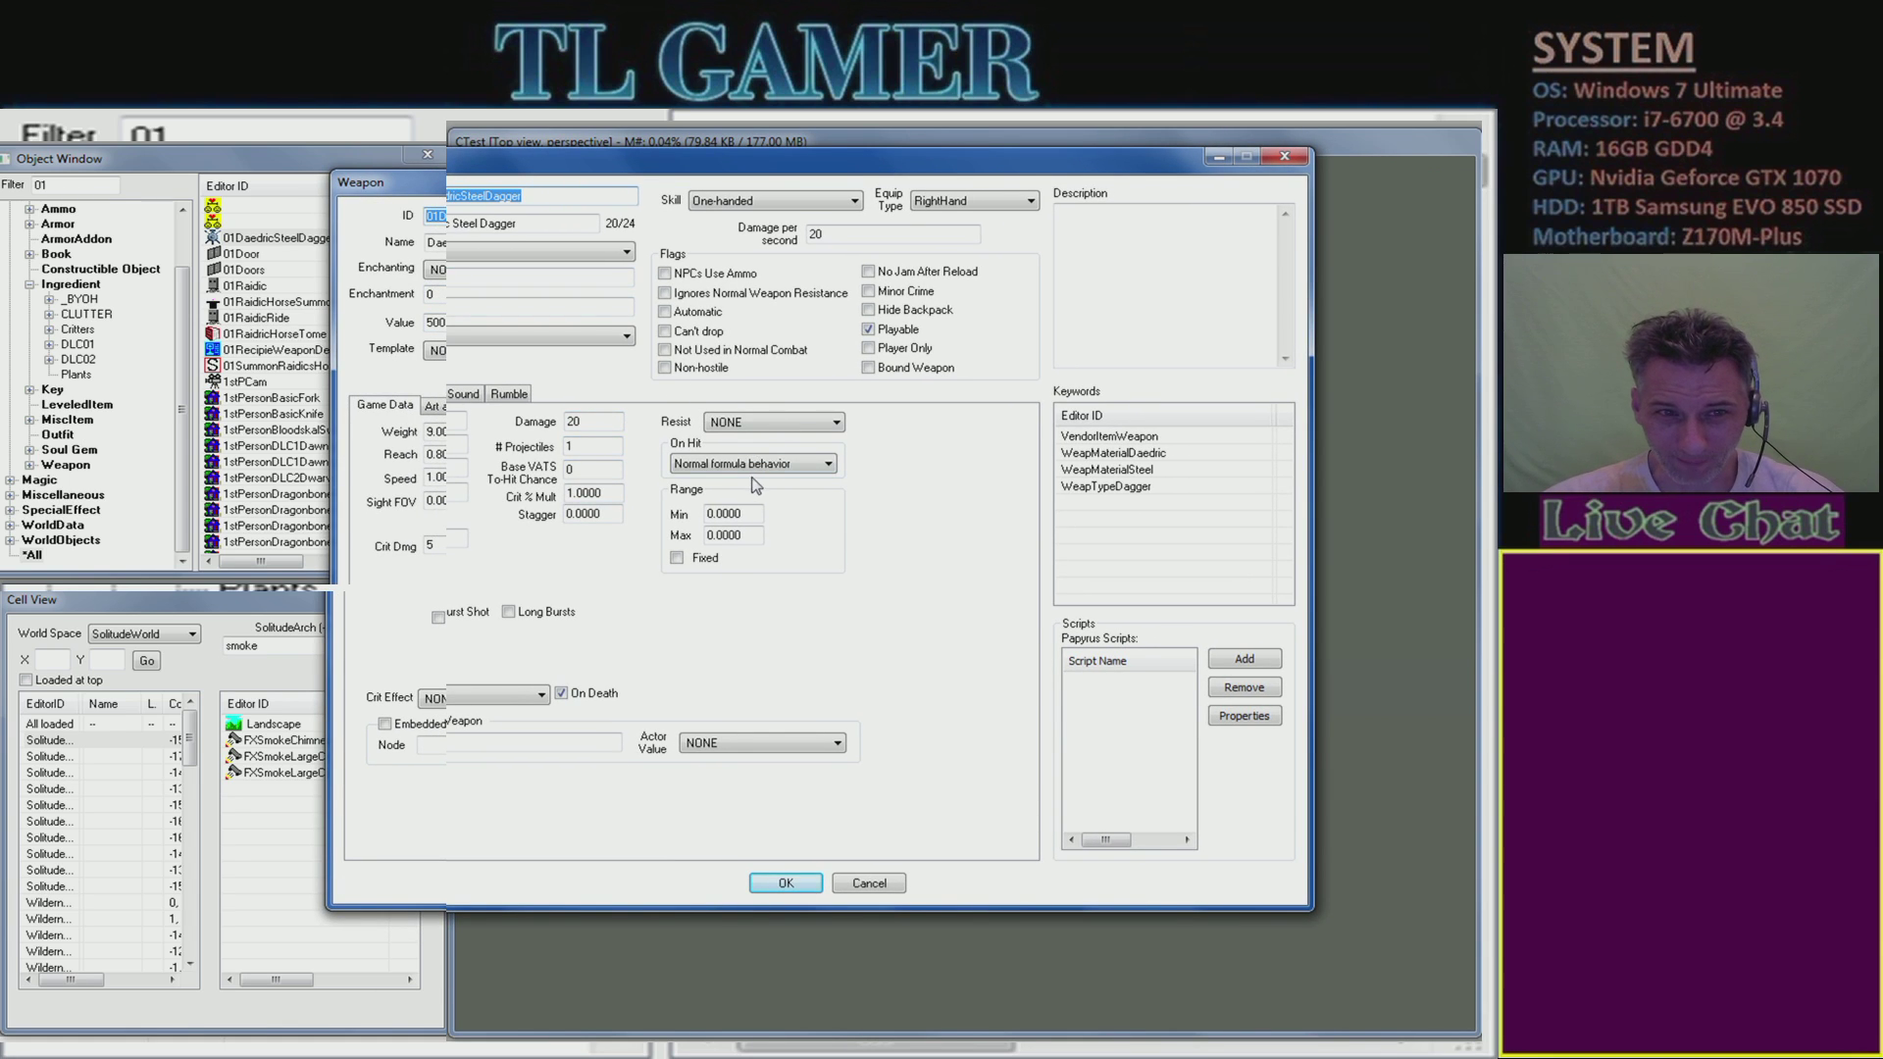
- Examine the dagger's art and sound settings, including its model path, and close the weapon without changes
left_click(457, 410)
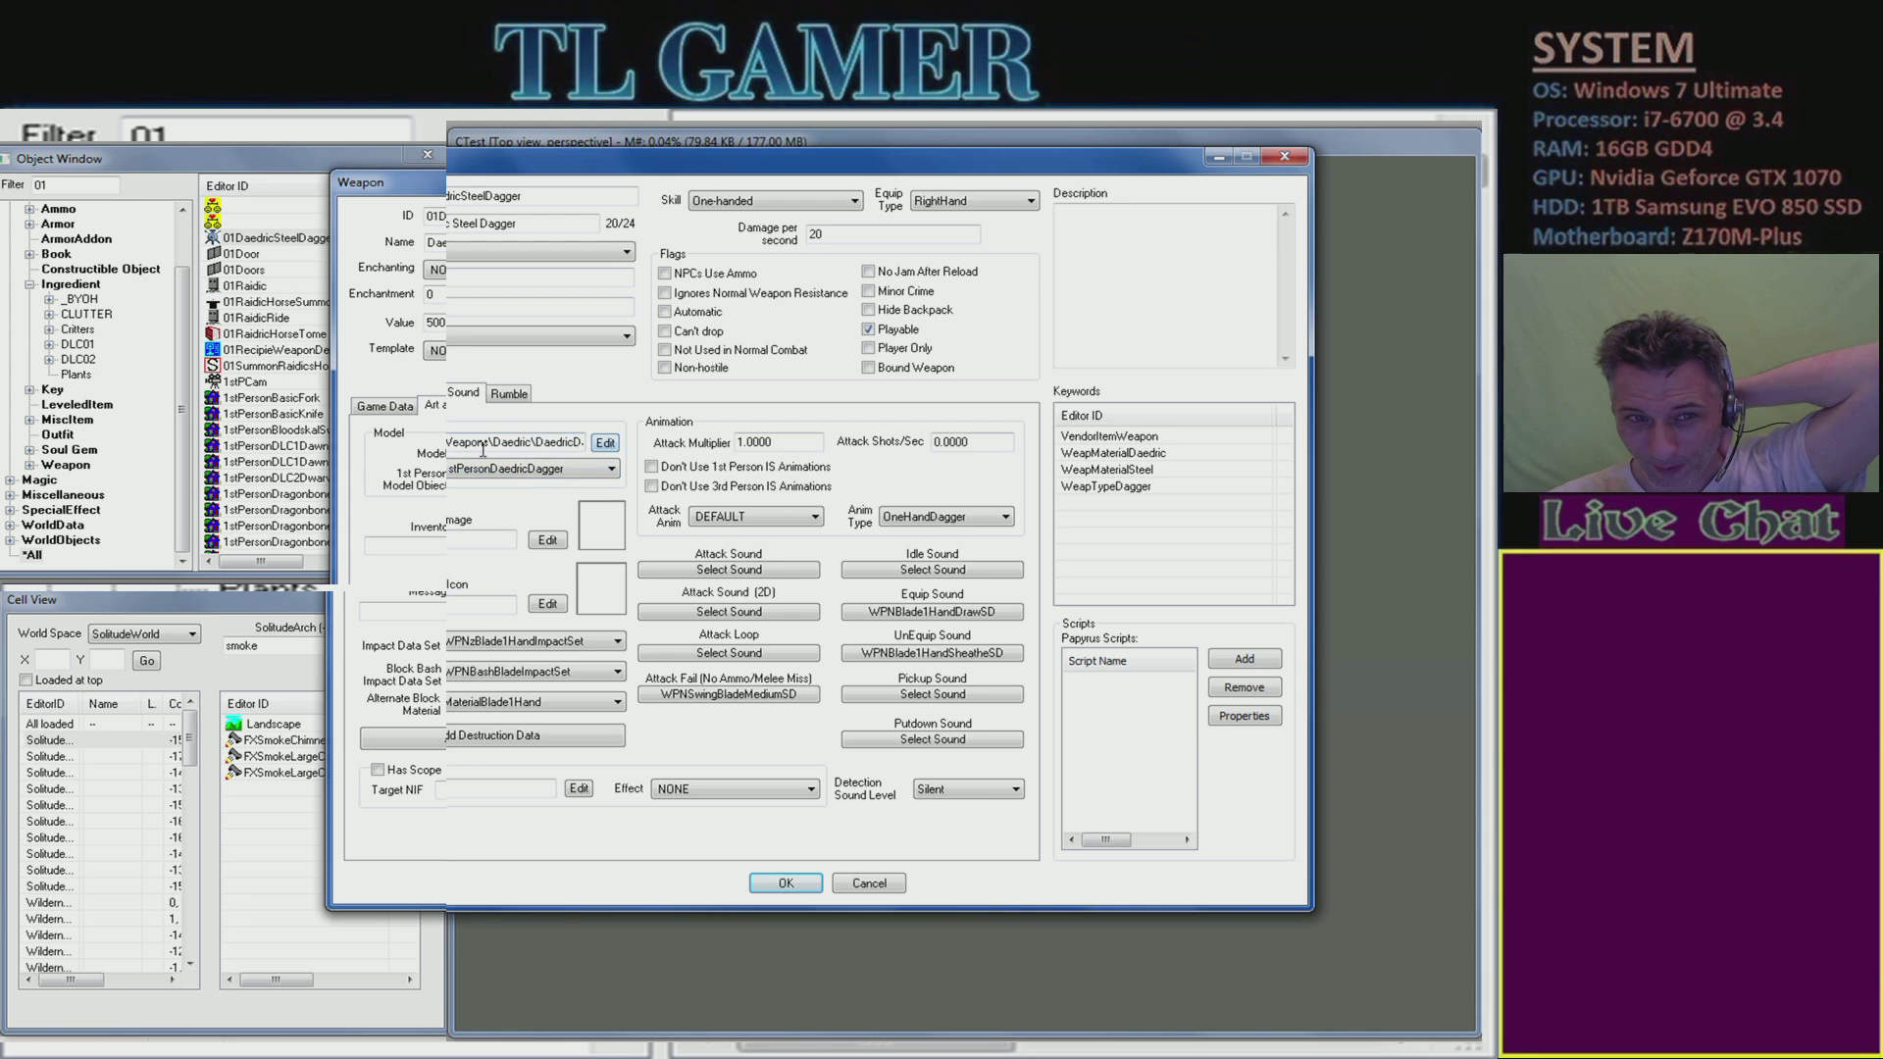
left_click_drag(449, 443, 581, 469)
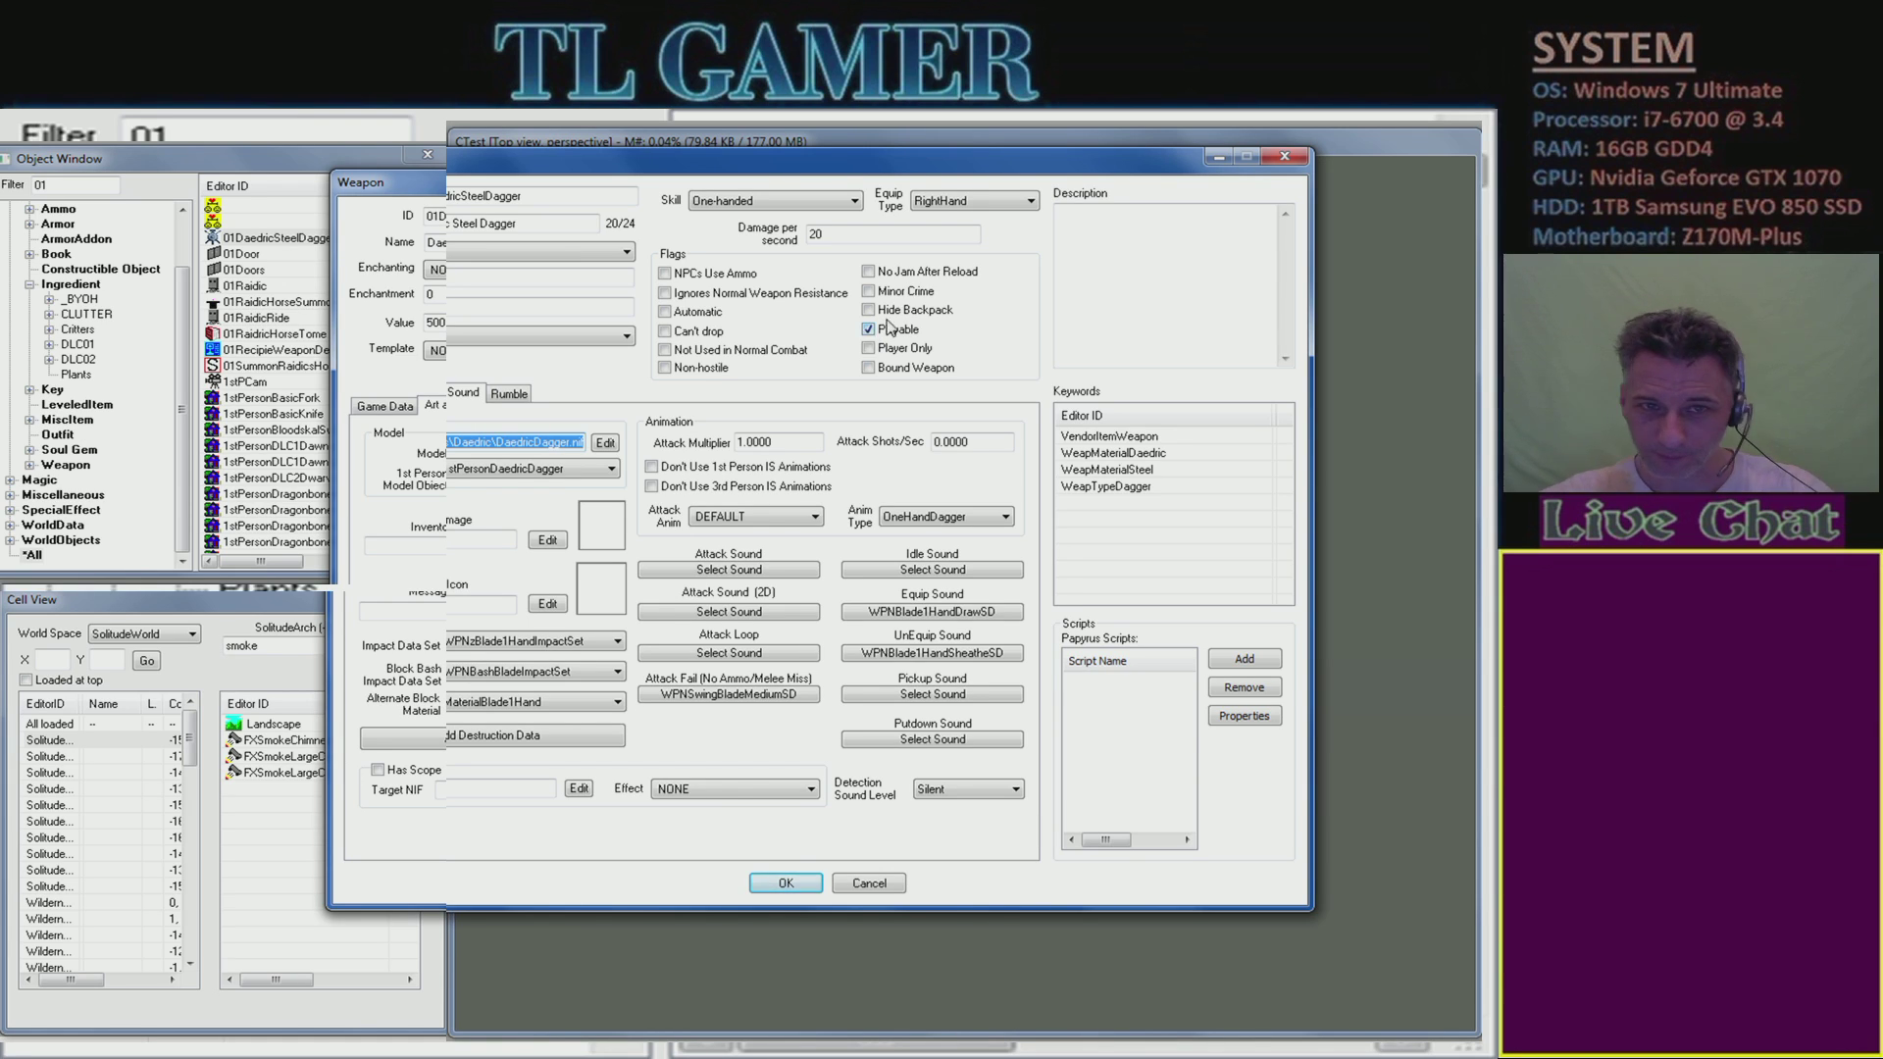
left_click(870, 884)
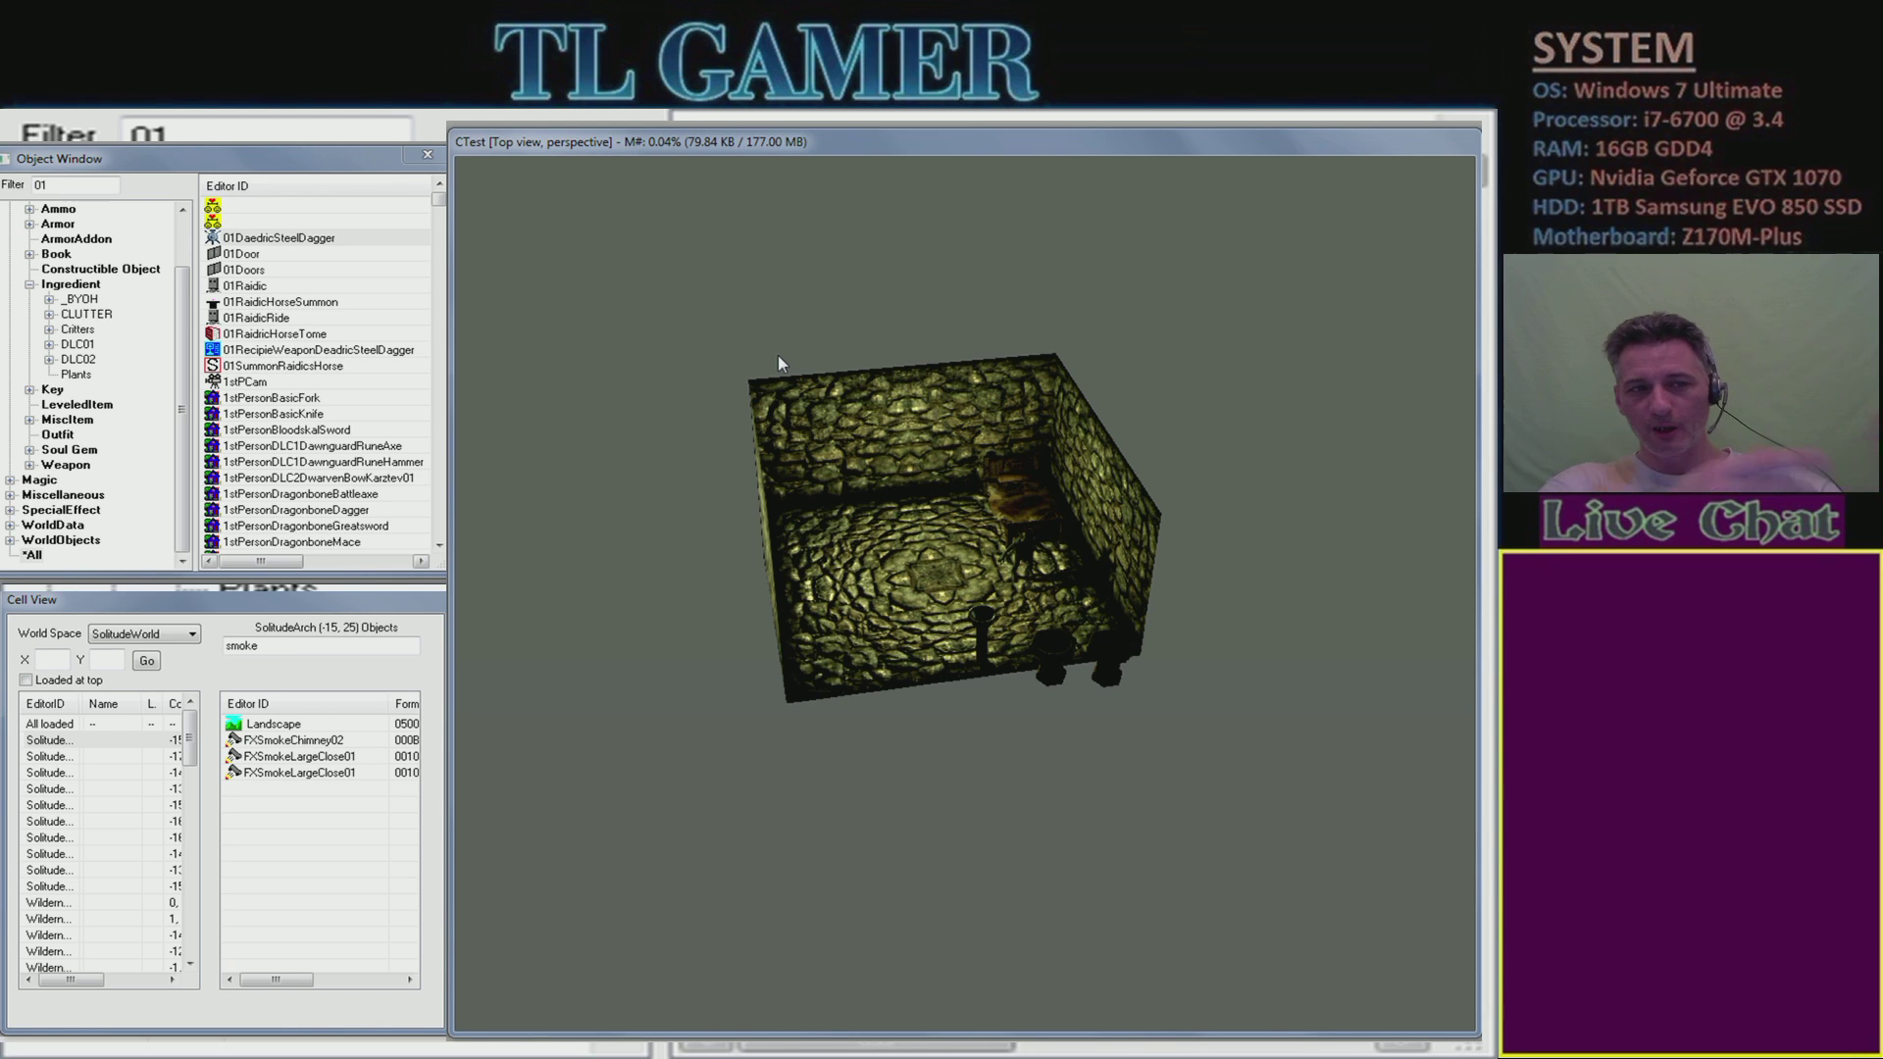
- Clear the object list filter and collapse the Ingredient and Items categories to return to the top-level object tree
left_click(98, 185)
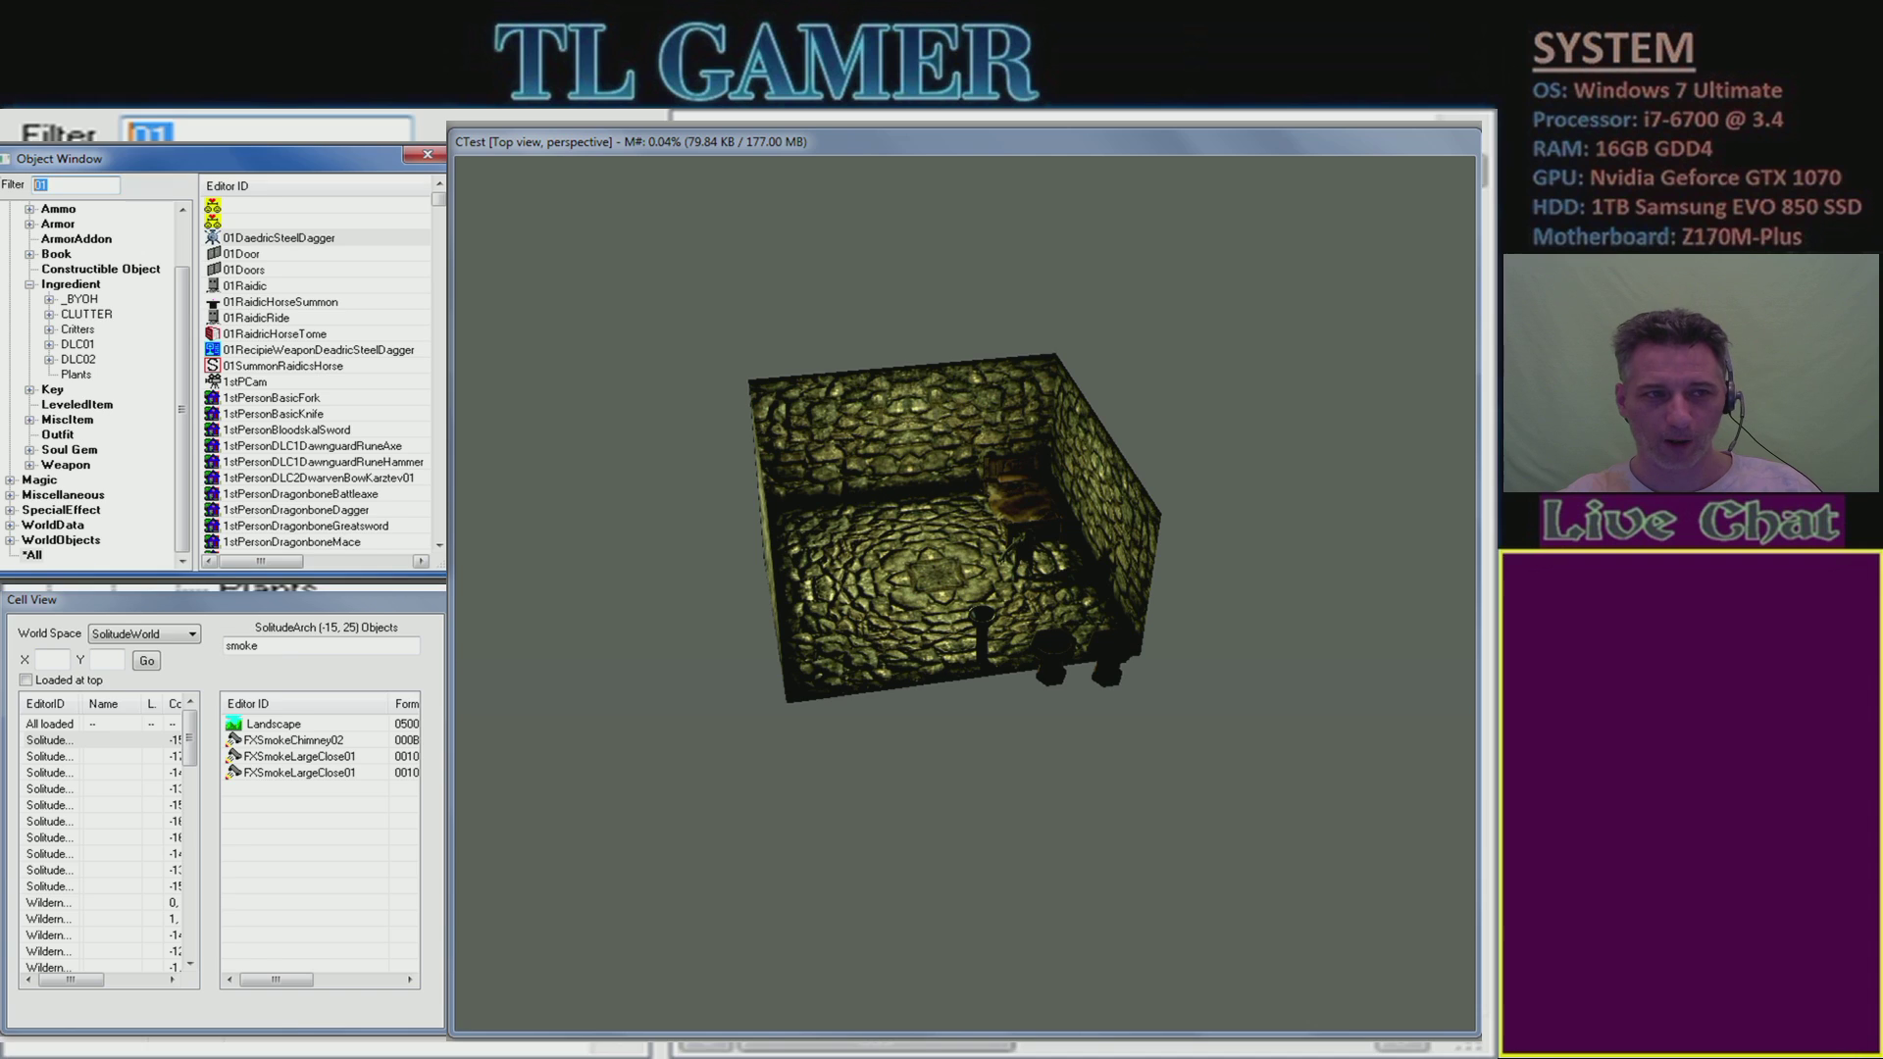
key("BackSpace")
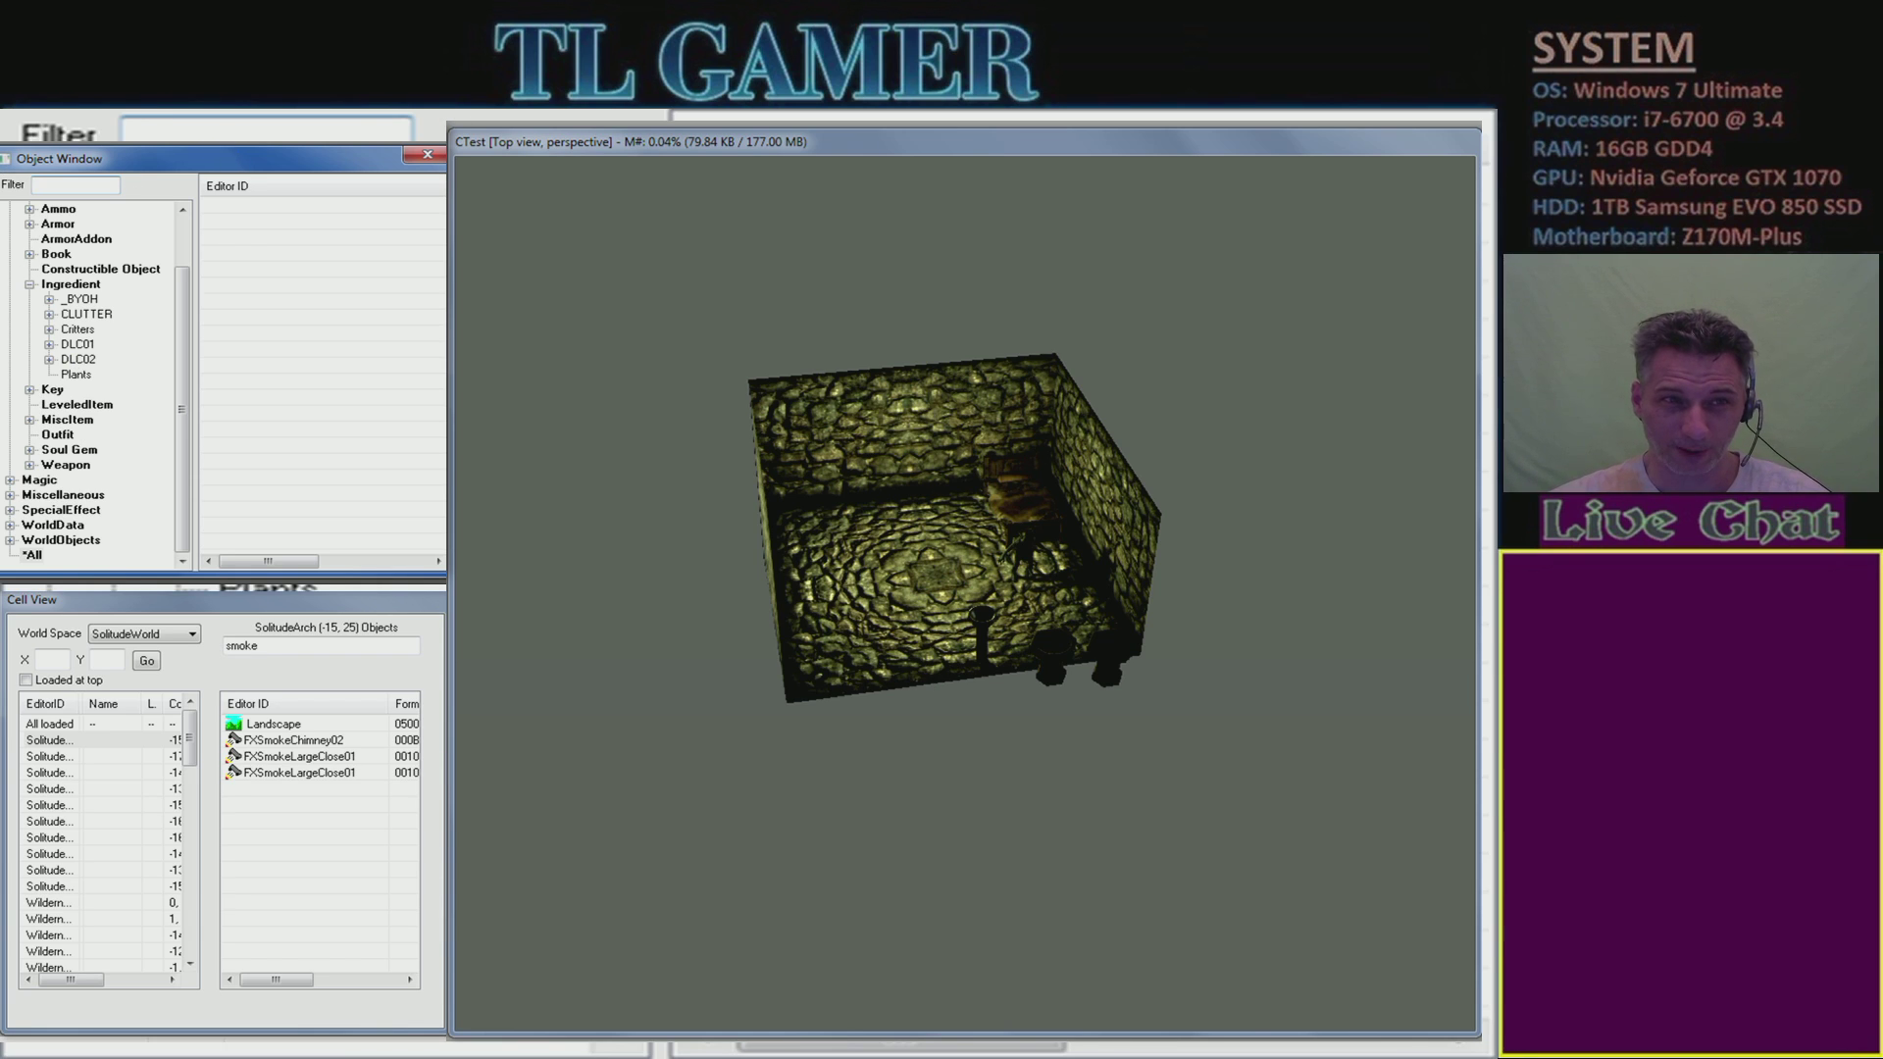
left_click(214, 144)
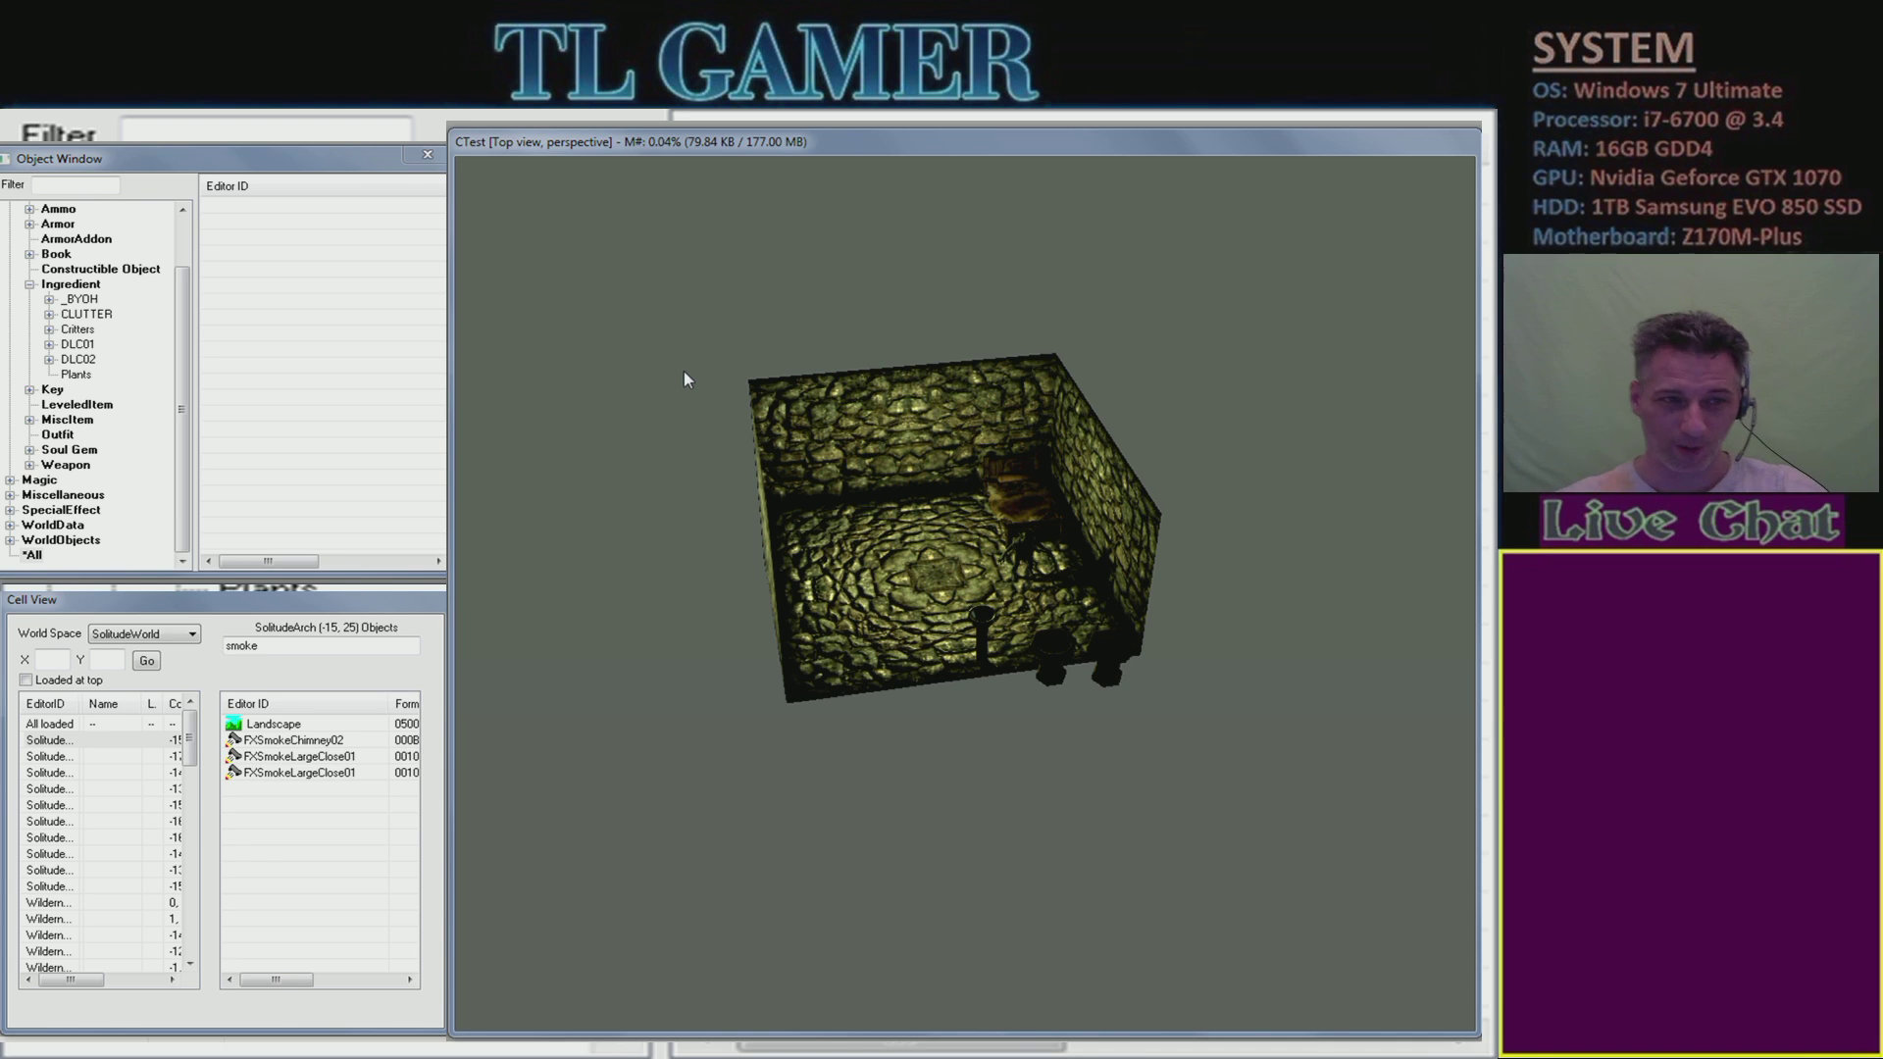
left_click(344, 166)
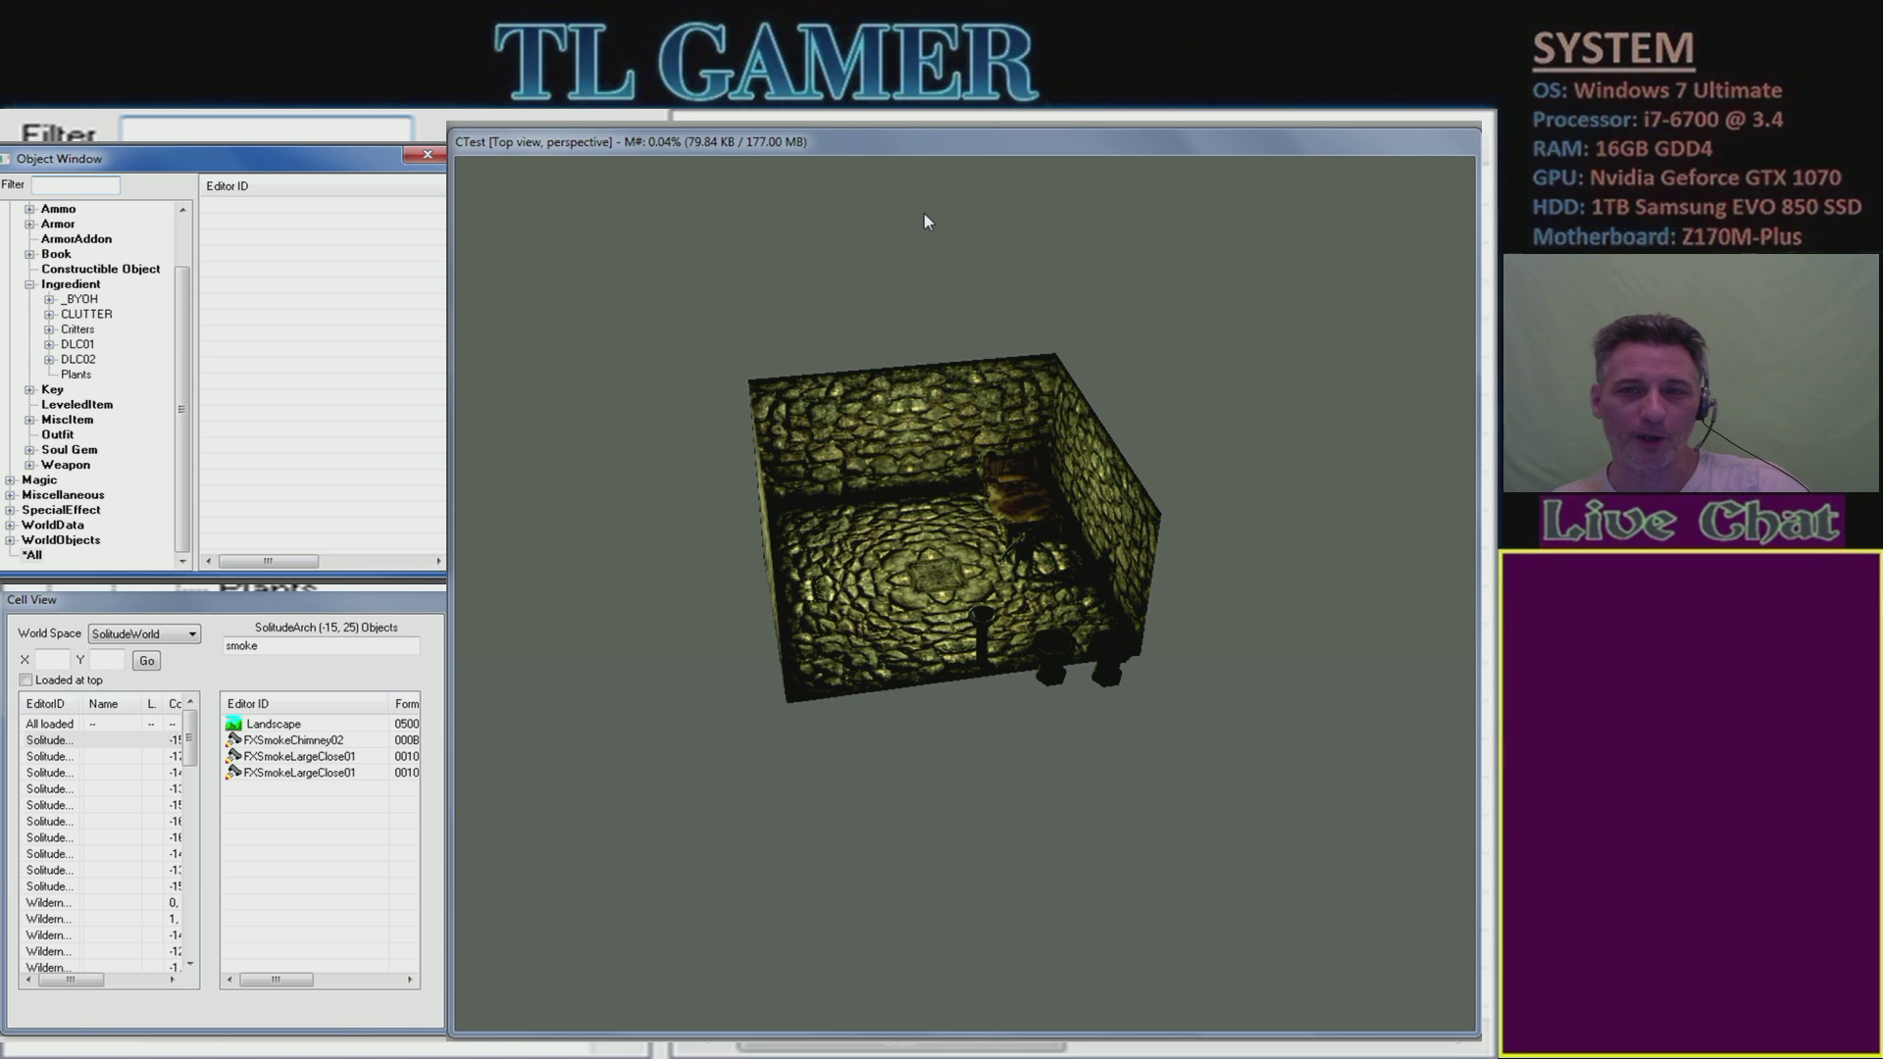
left_click(866, 131)
left_click_drag(866, 130, 866, 128)
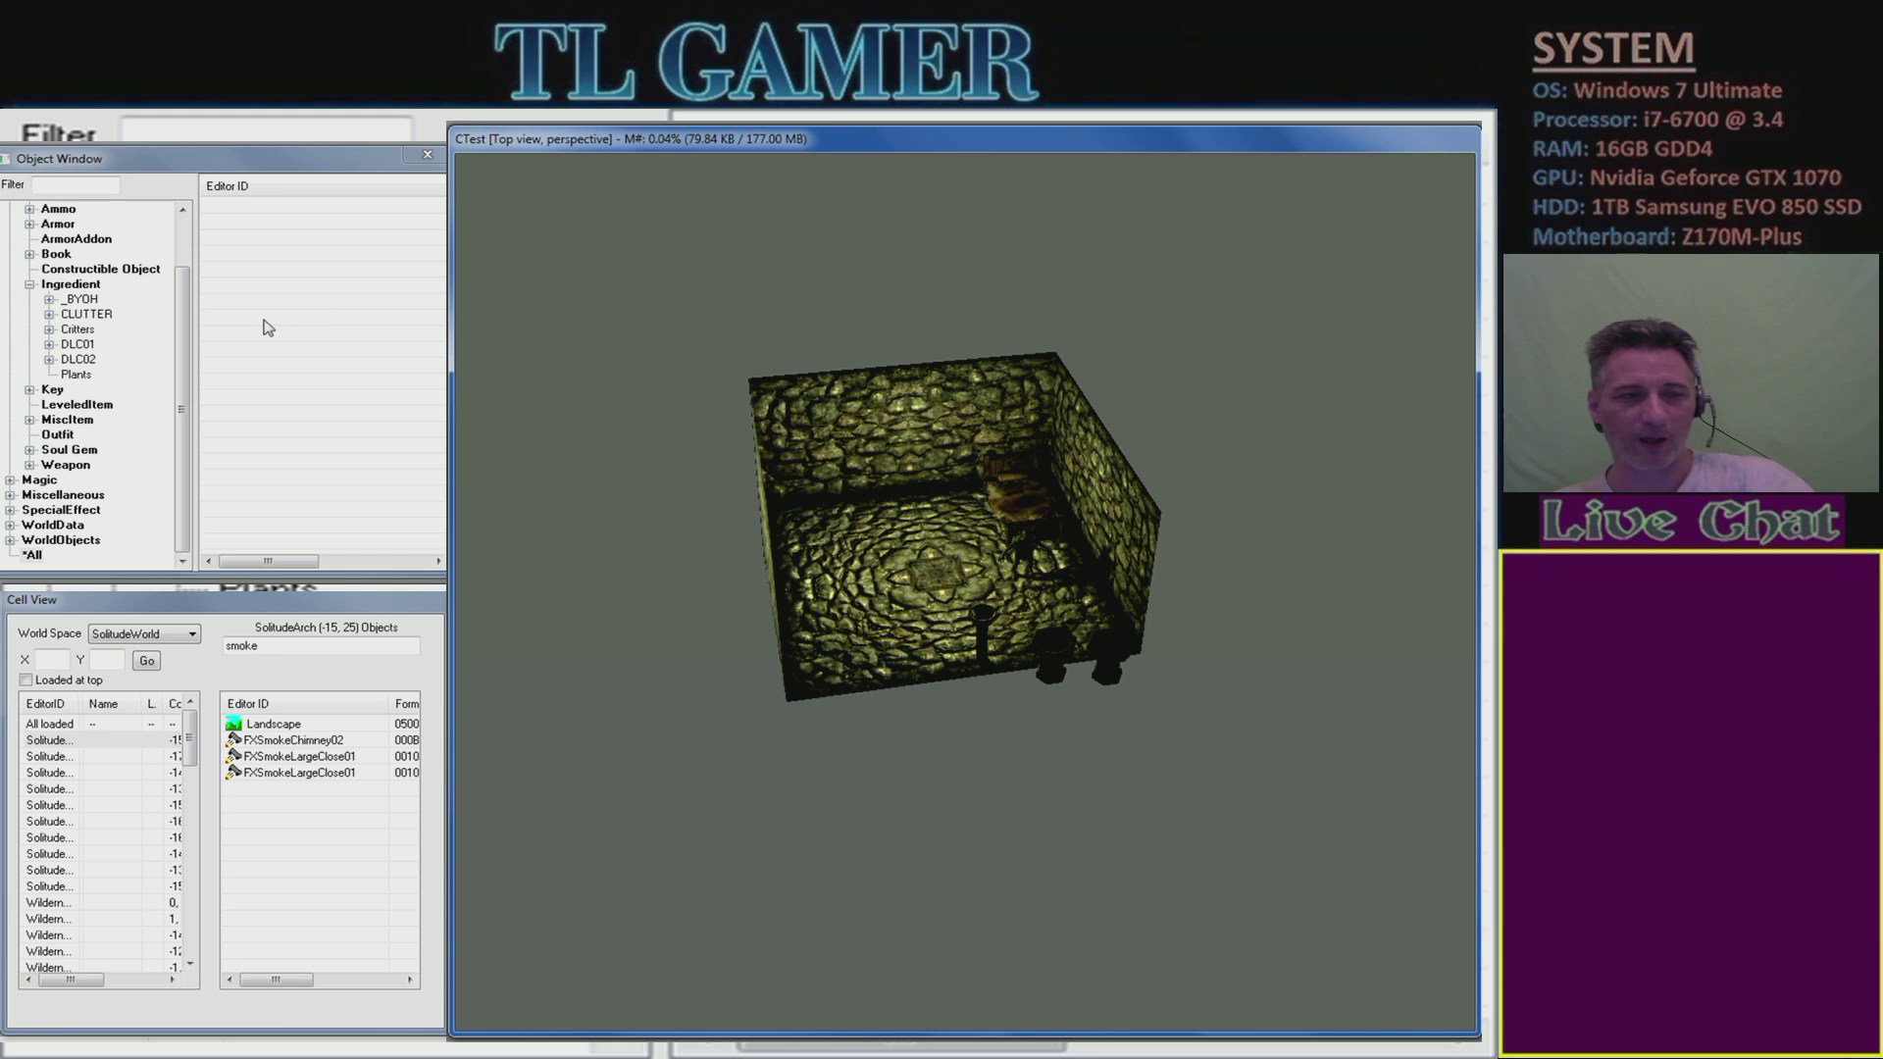
left_click(29, 284)
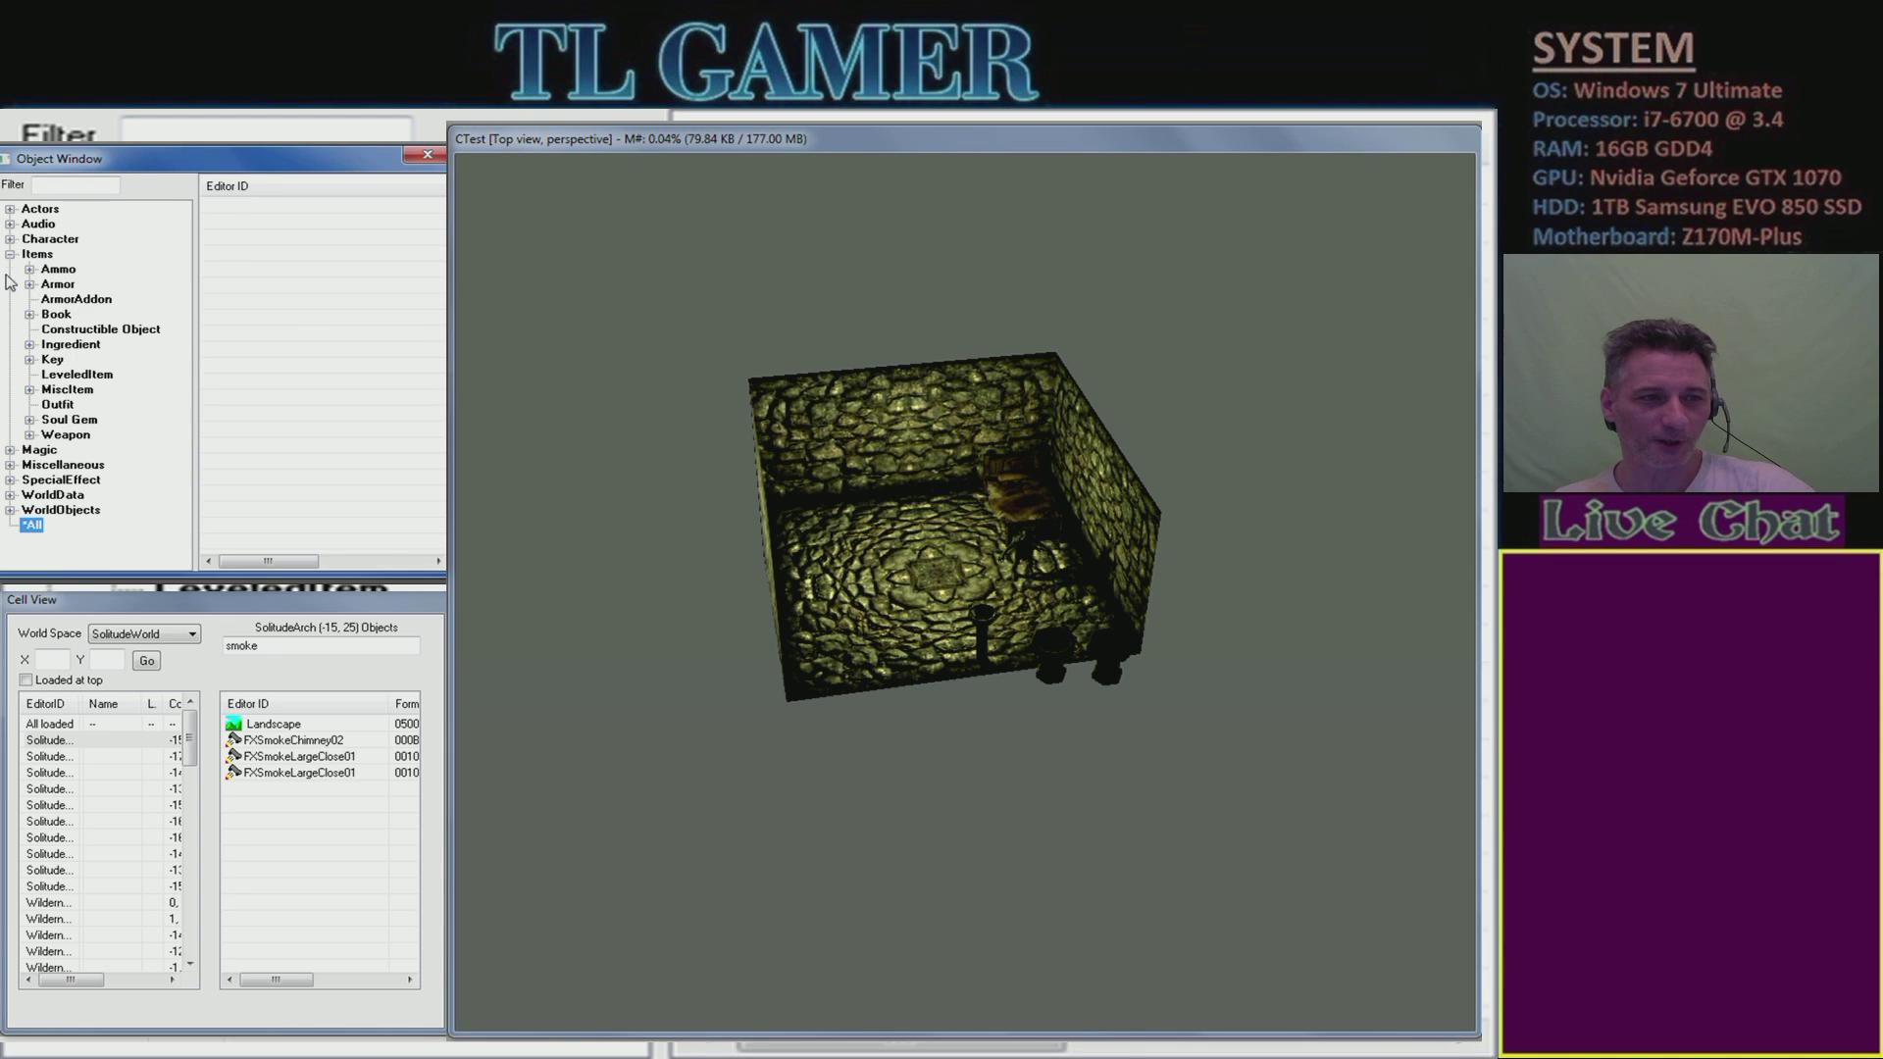
left_click(11, 254)
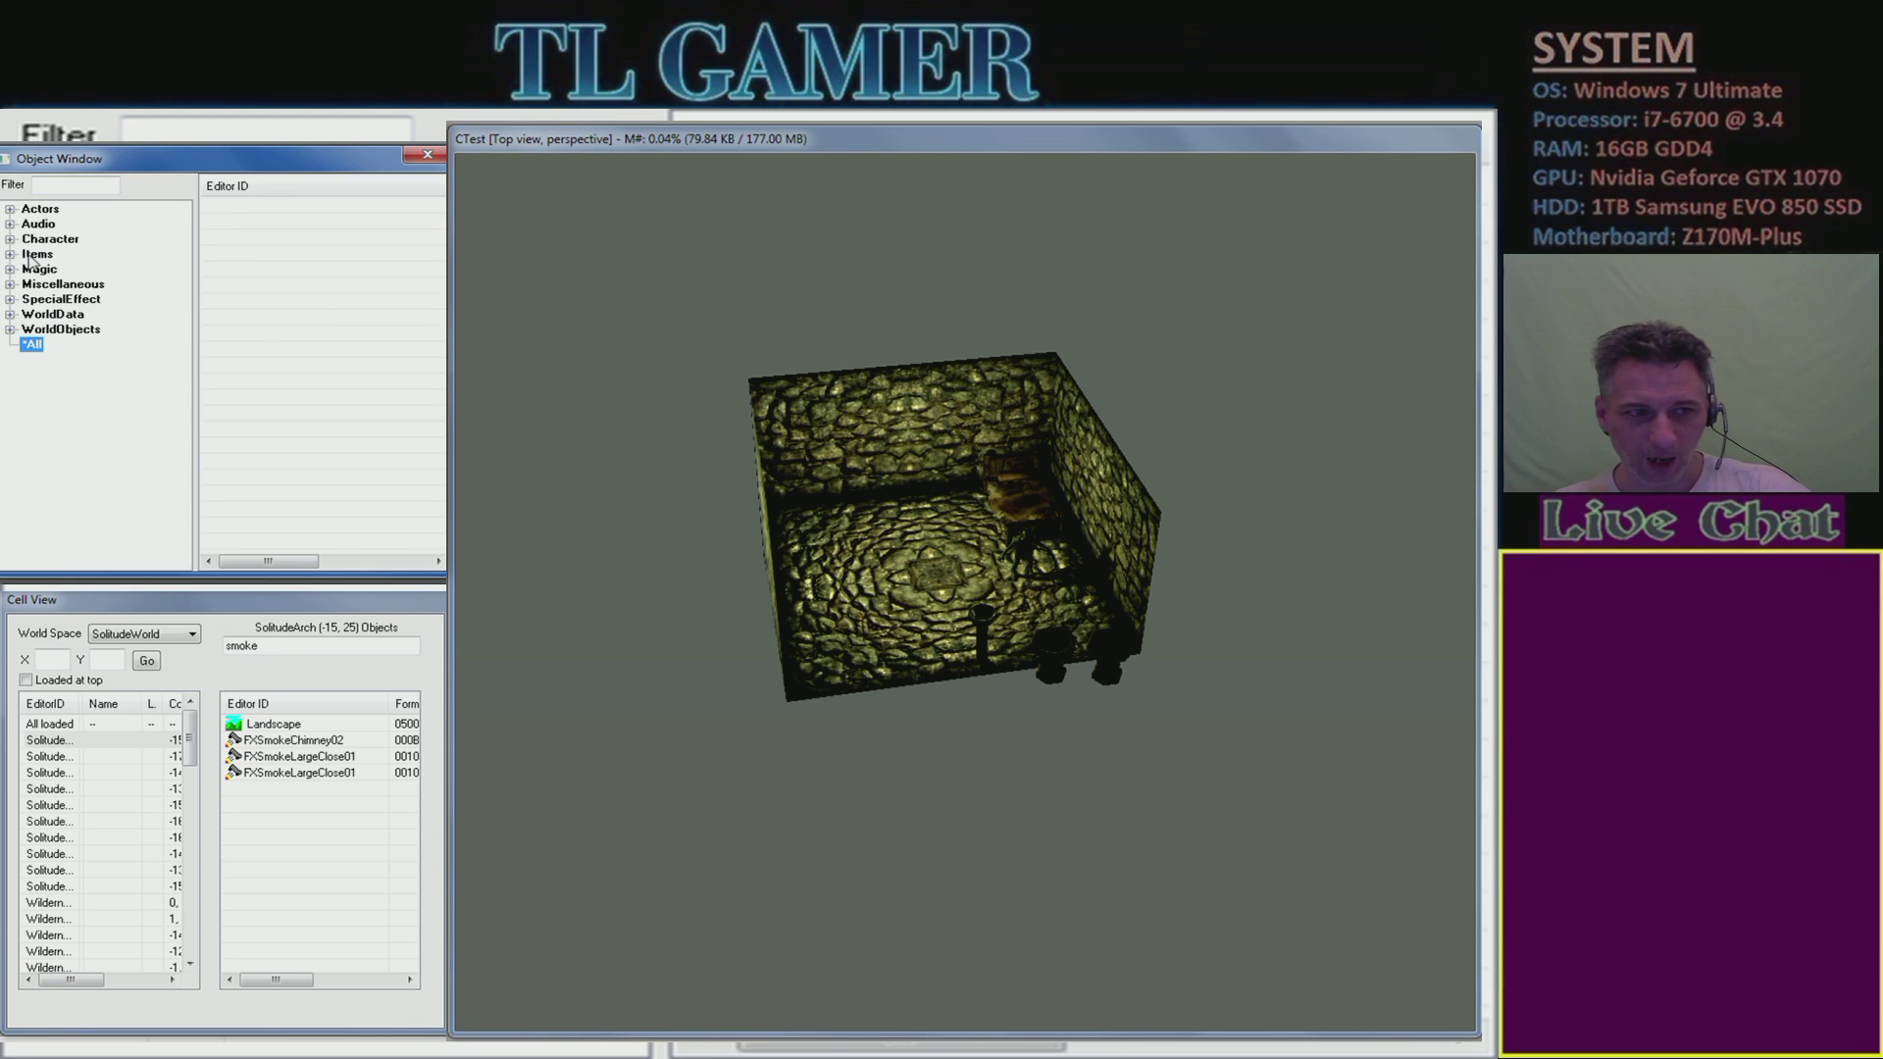
left_click(39, 208)
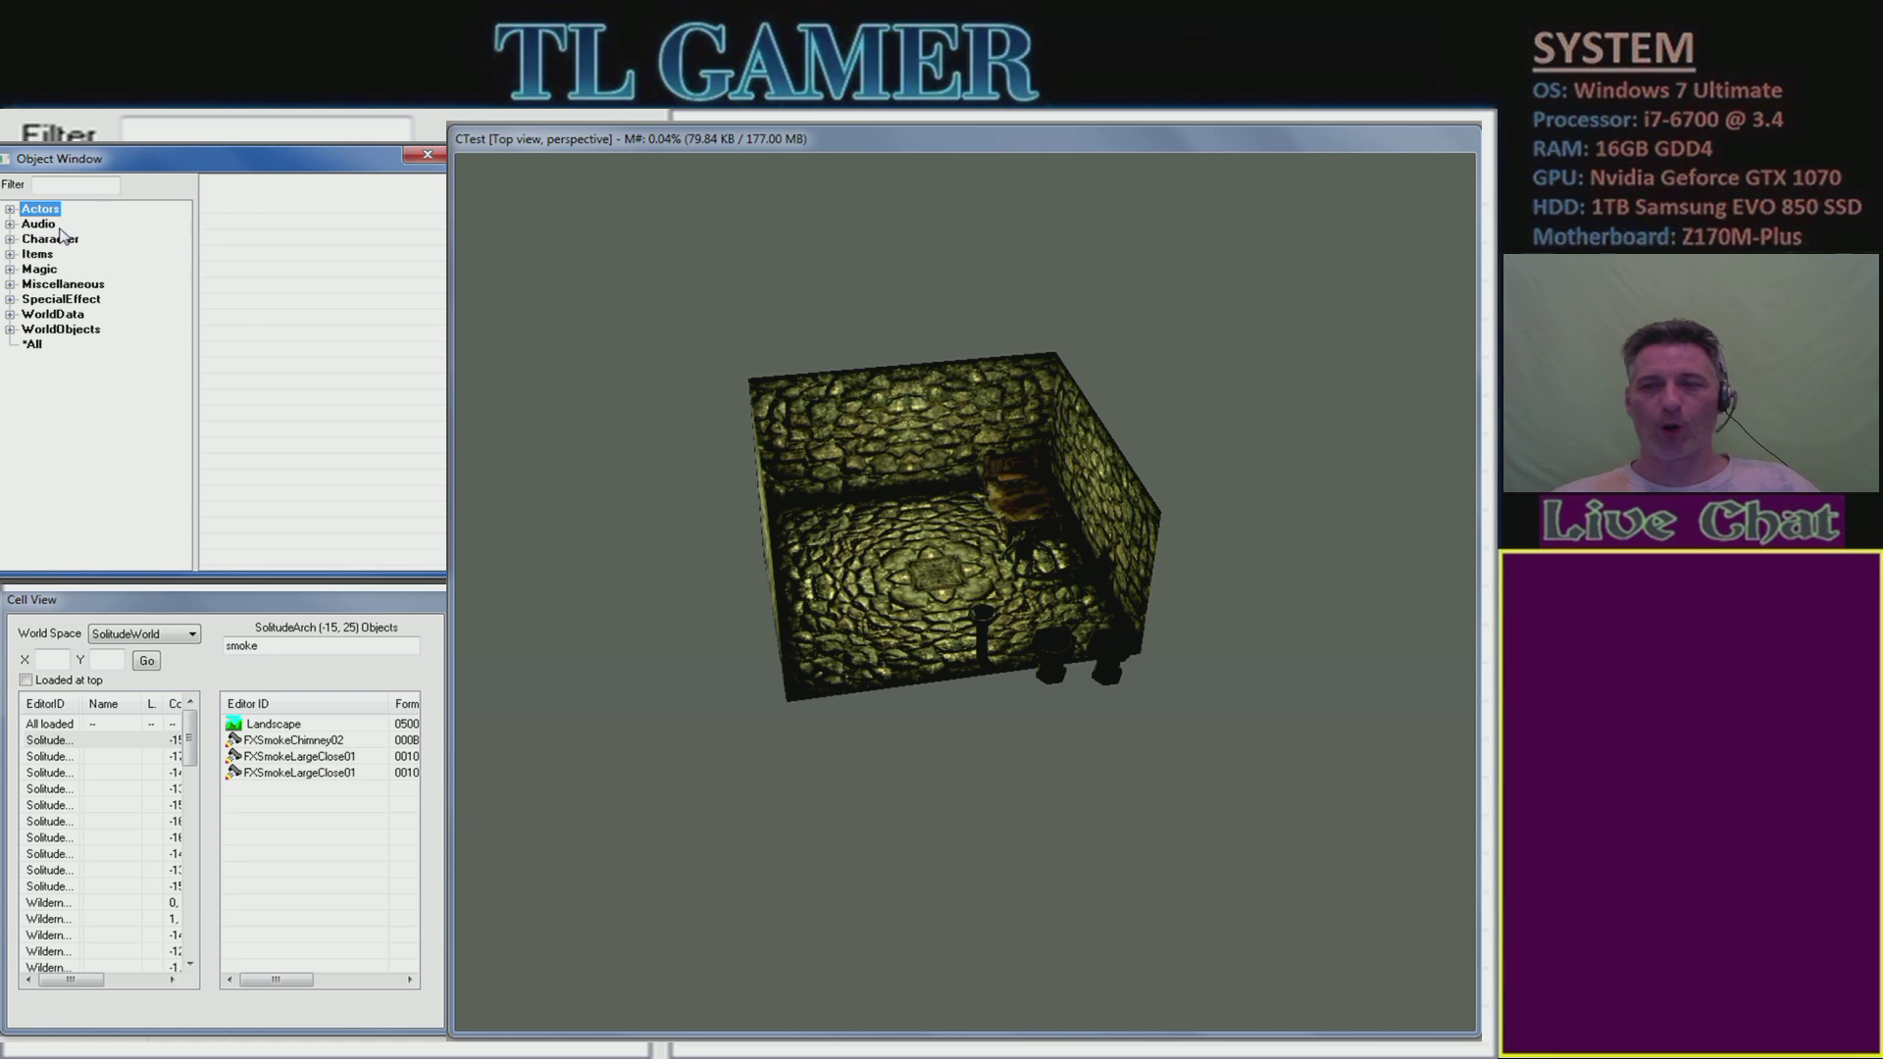
key("alt+Tab")
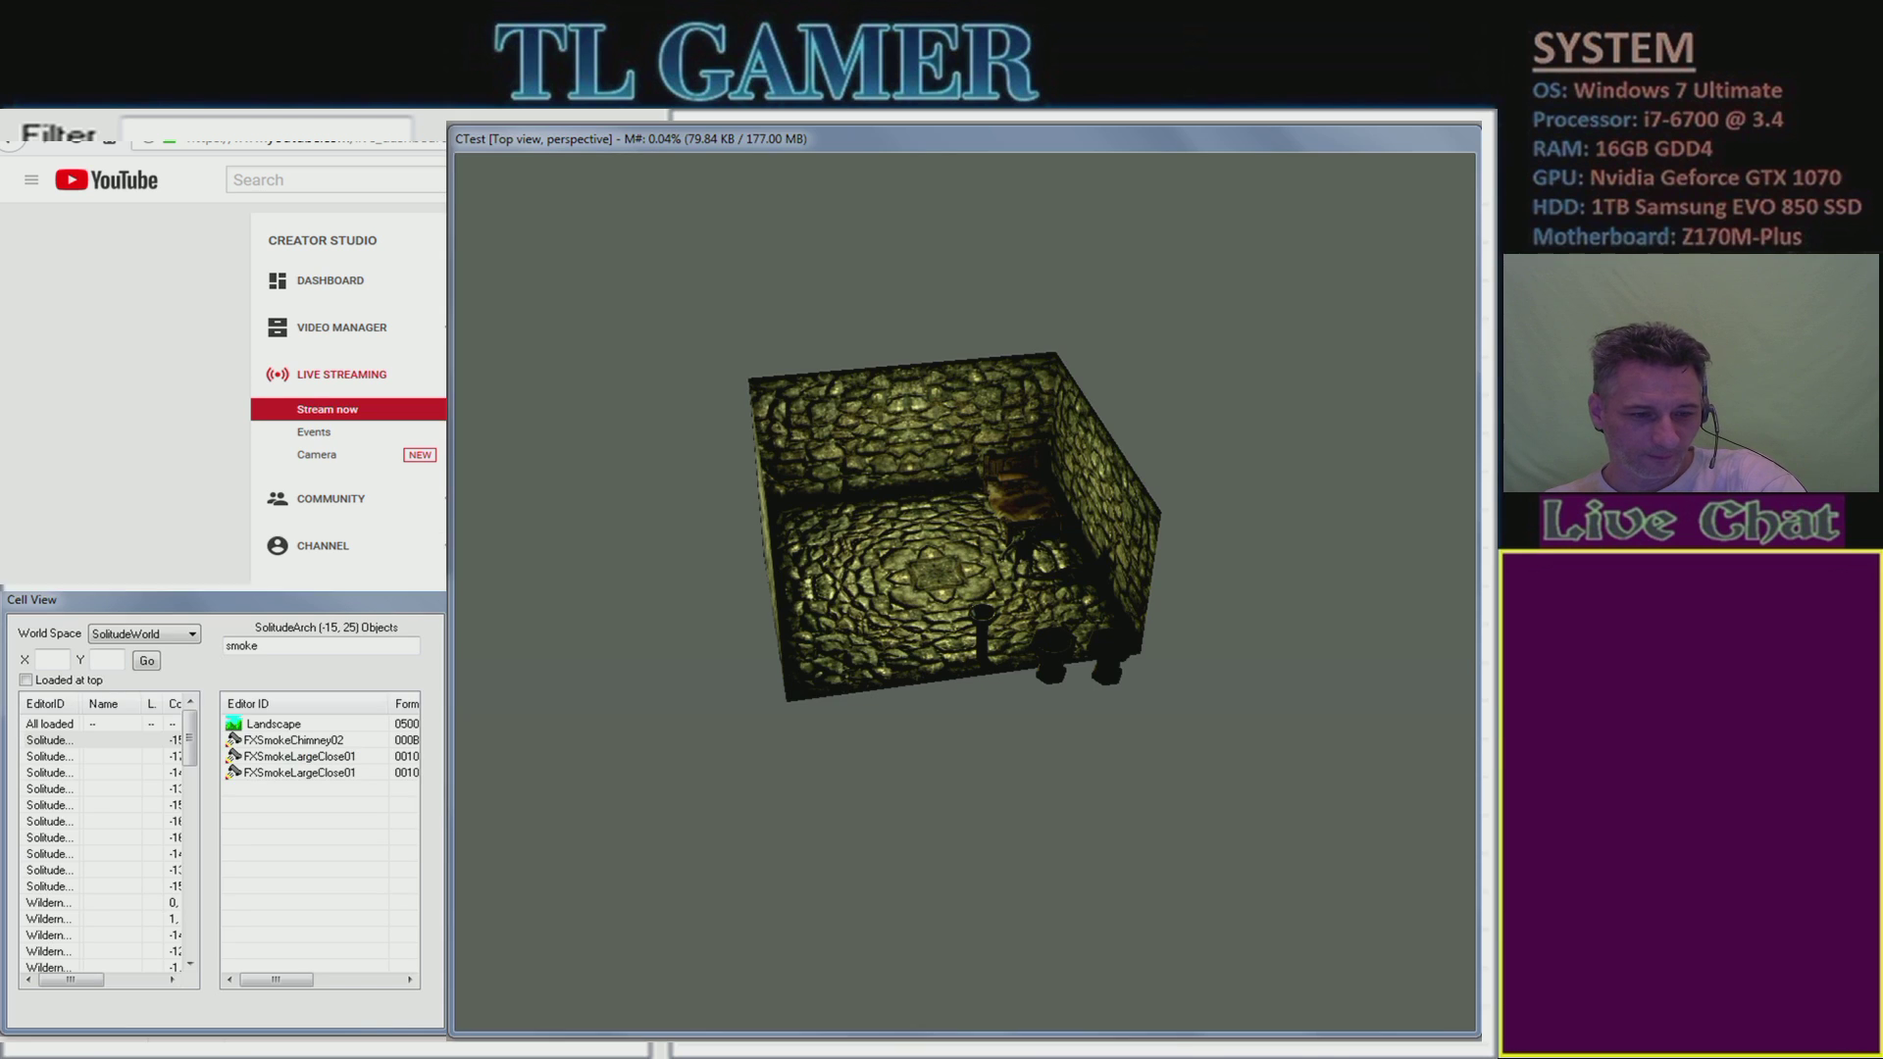
key("alt+Tab")
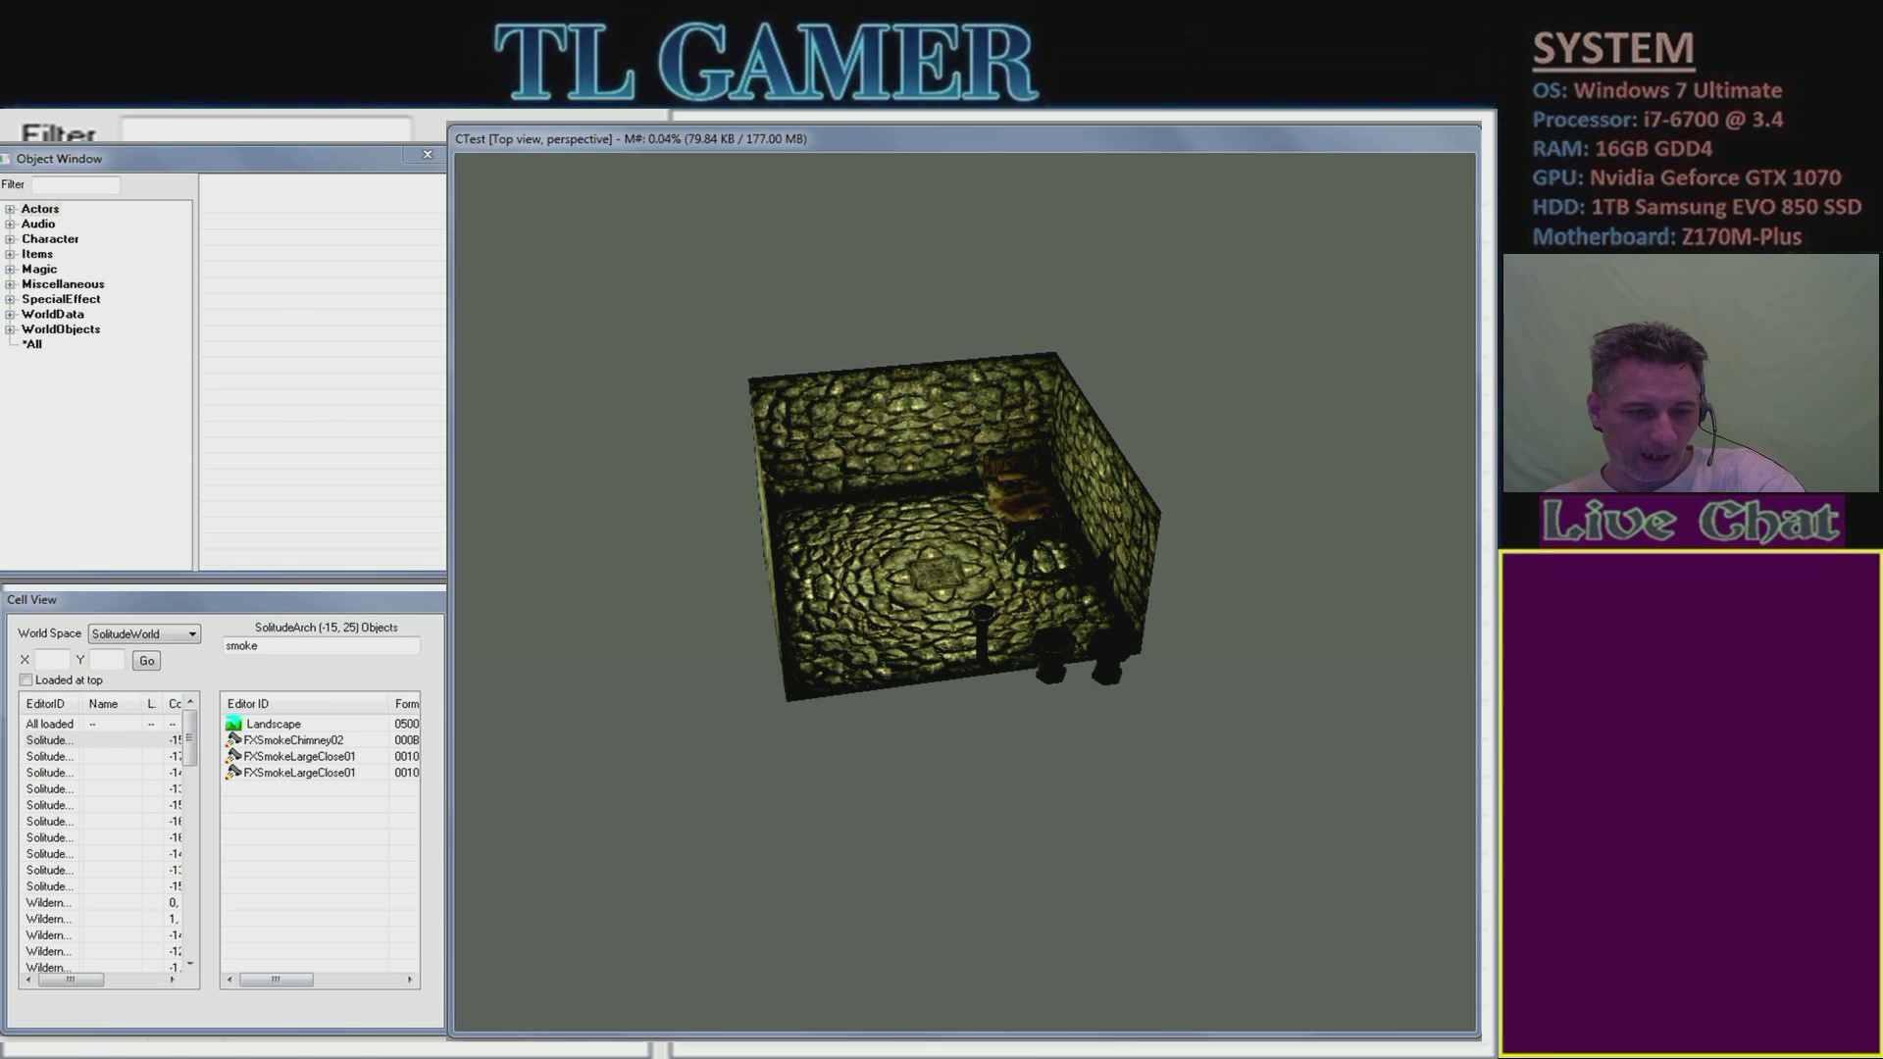